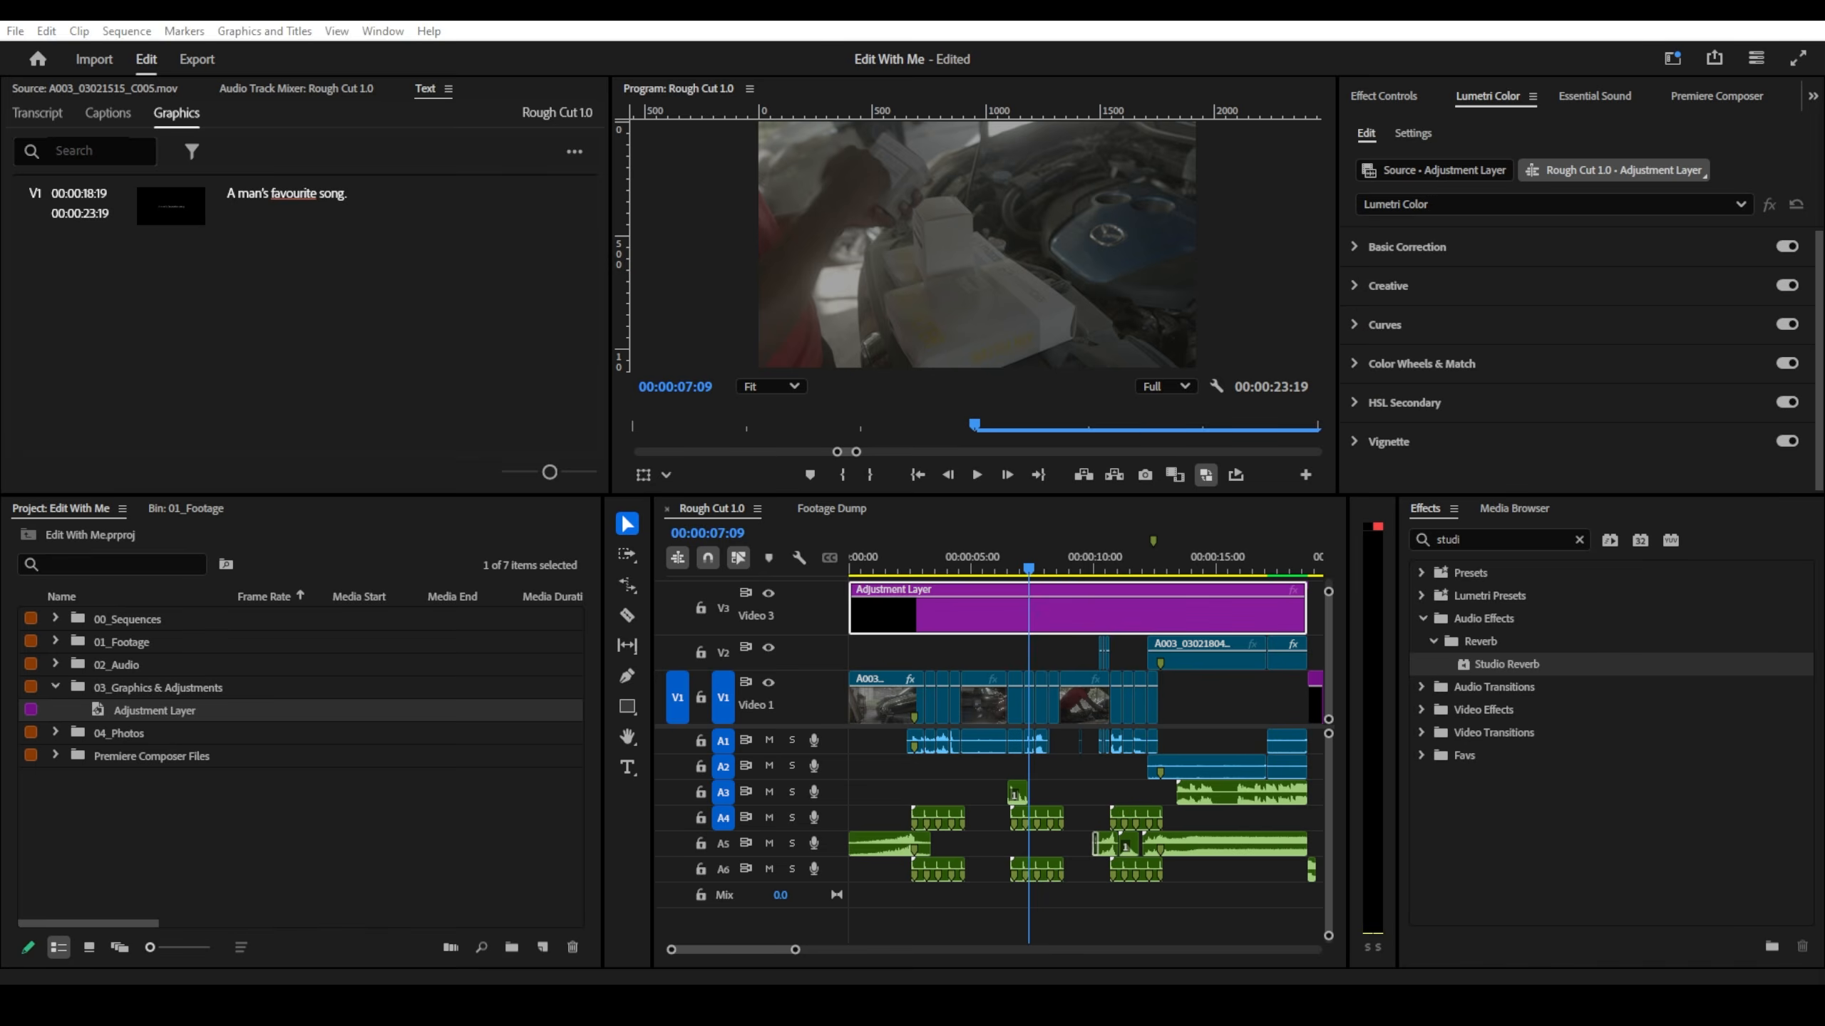
# - Apply the BMPCC 6K Gen4 BMDFilm to Rec.709 LUT 33x33 as the adjustment layer's input LUT in Lumetri Color
pyautogui.click(1551, 276)
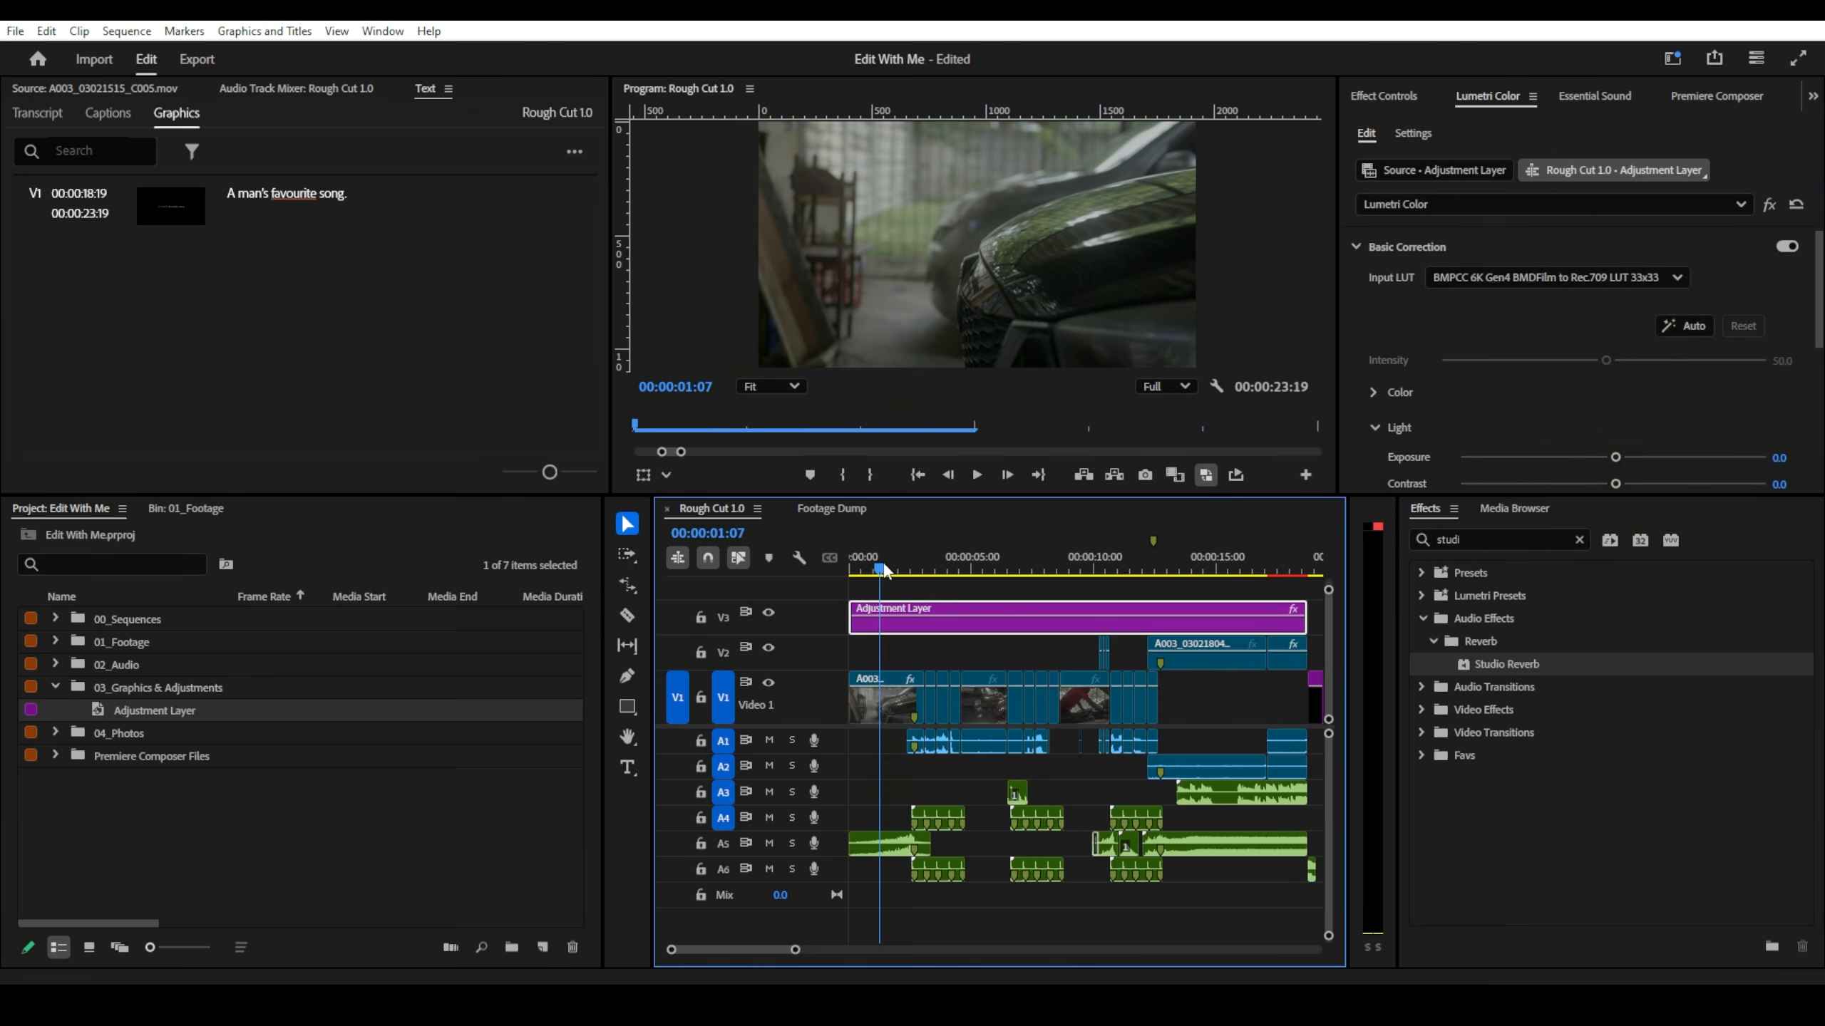
pyautogui.click(1369, 247)
pyautogui.click(1383, 285)
pyautogui.click(1368, 247)
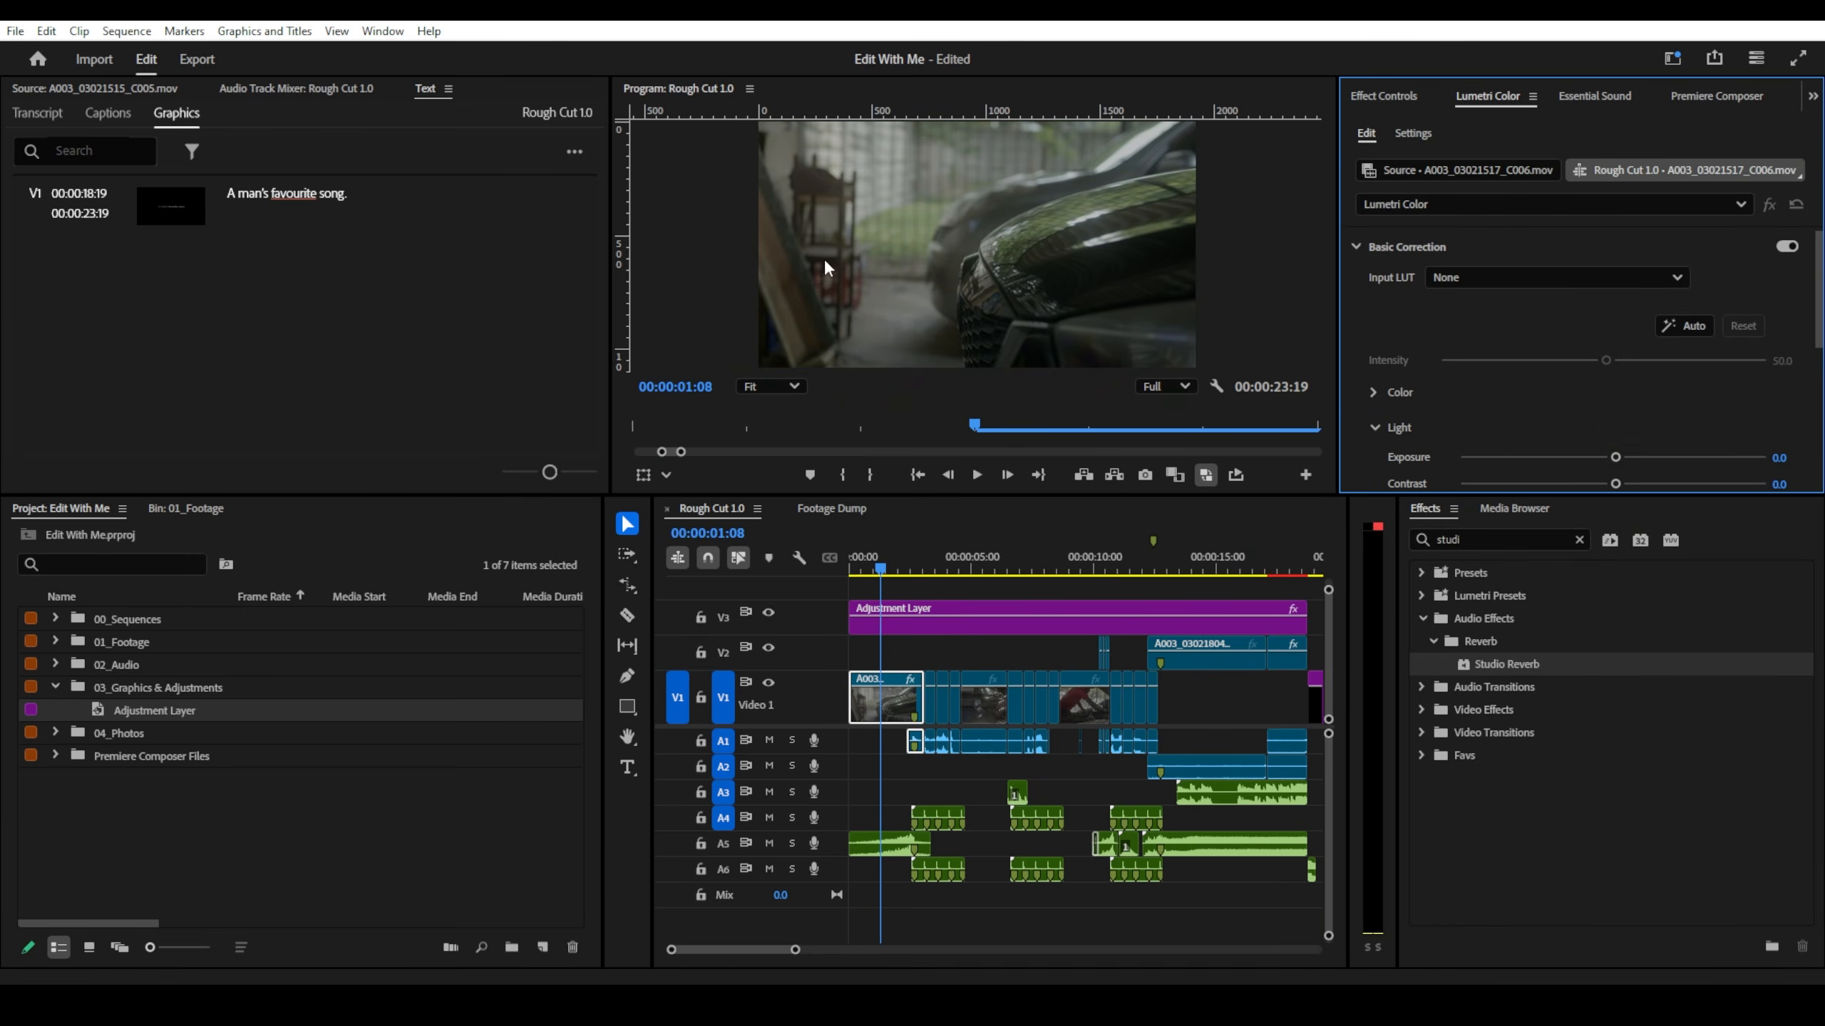
pyautogui.click(383, 30)
pyautogui.click(402, 475)
pyautogui.press('`')
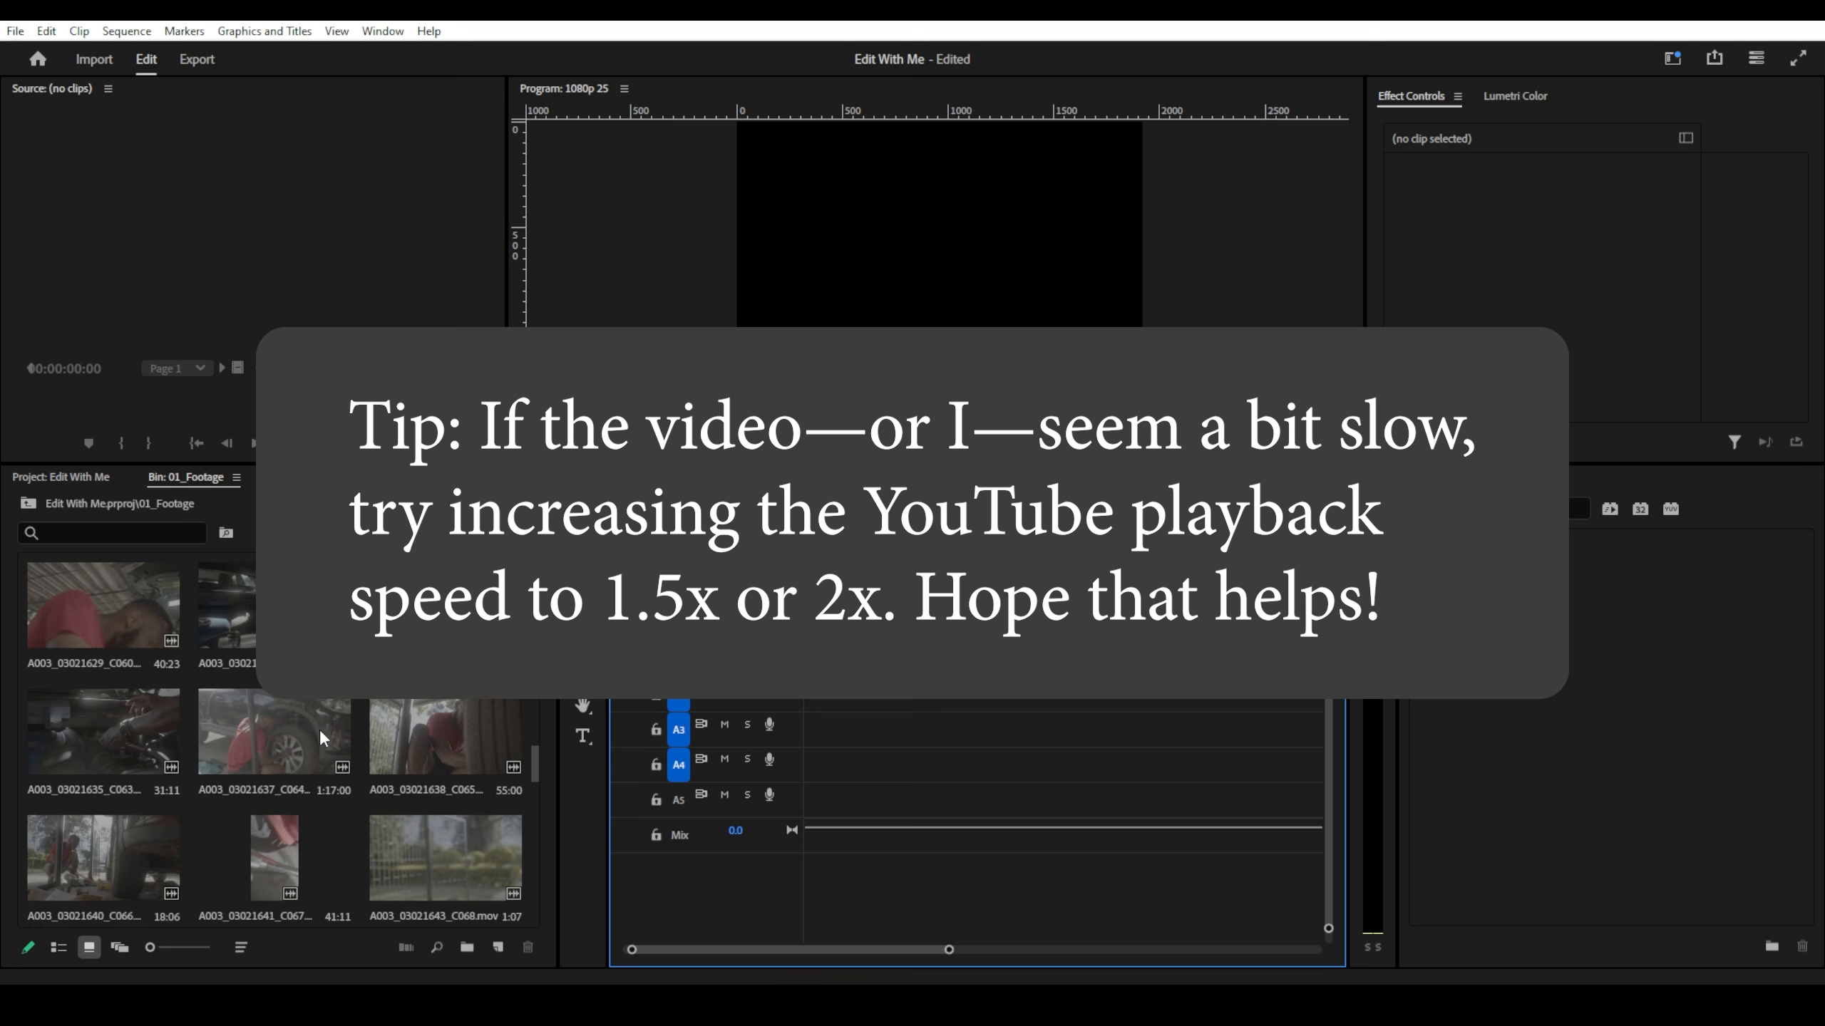
# - Look through the clip thumbnails in the 01_Footage bin
pyautogui.scroll(-5, 319, 729)
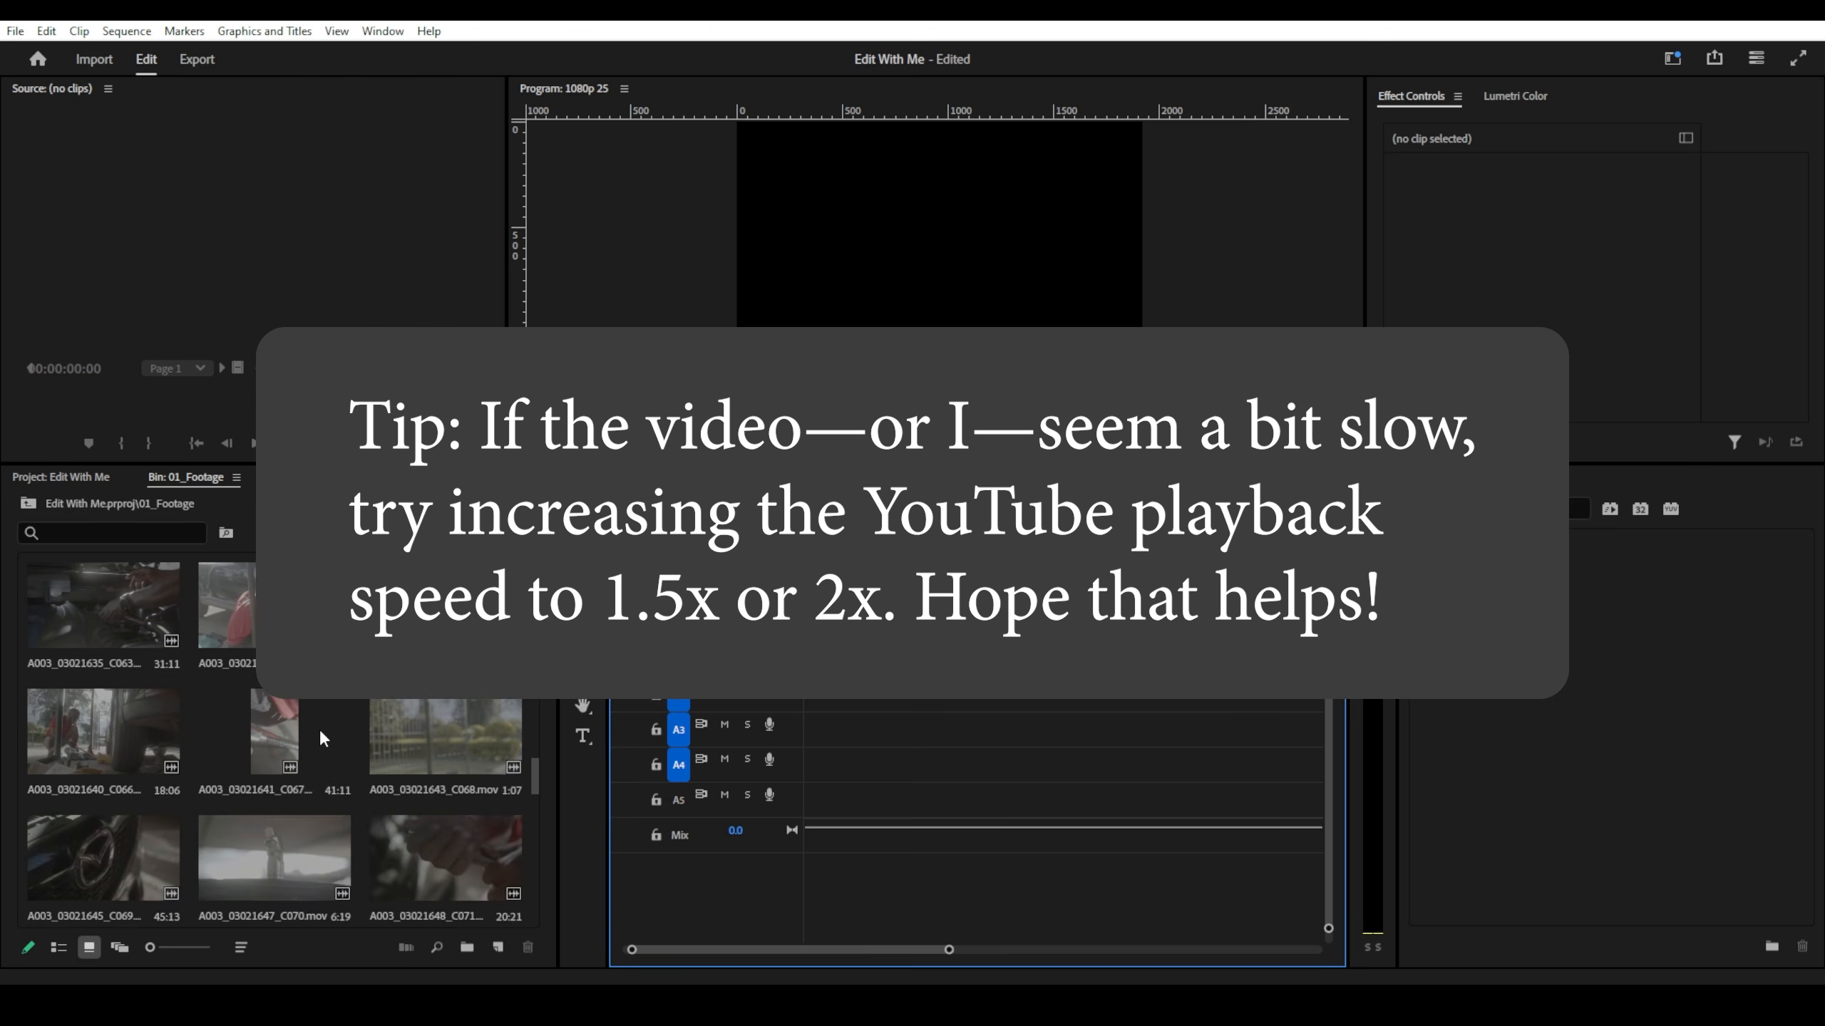
pyautogui.scroll(-5, 319, 727)
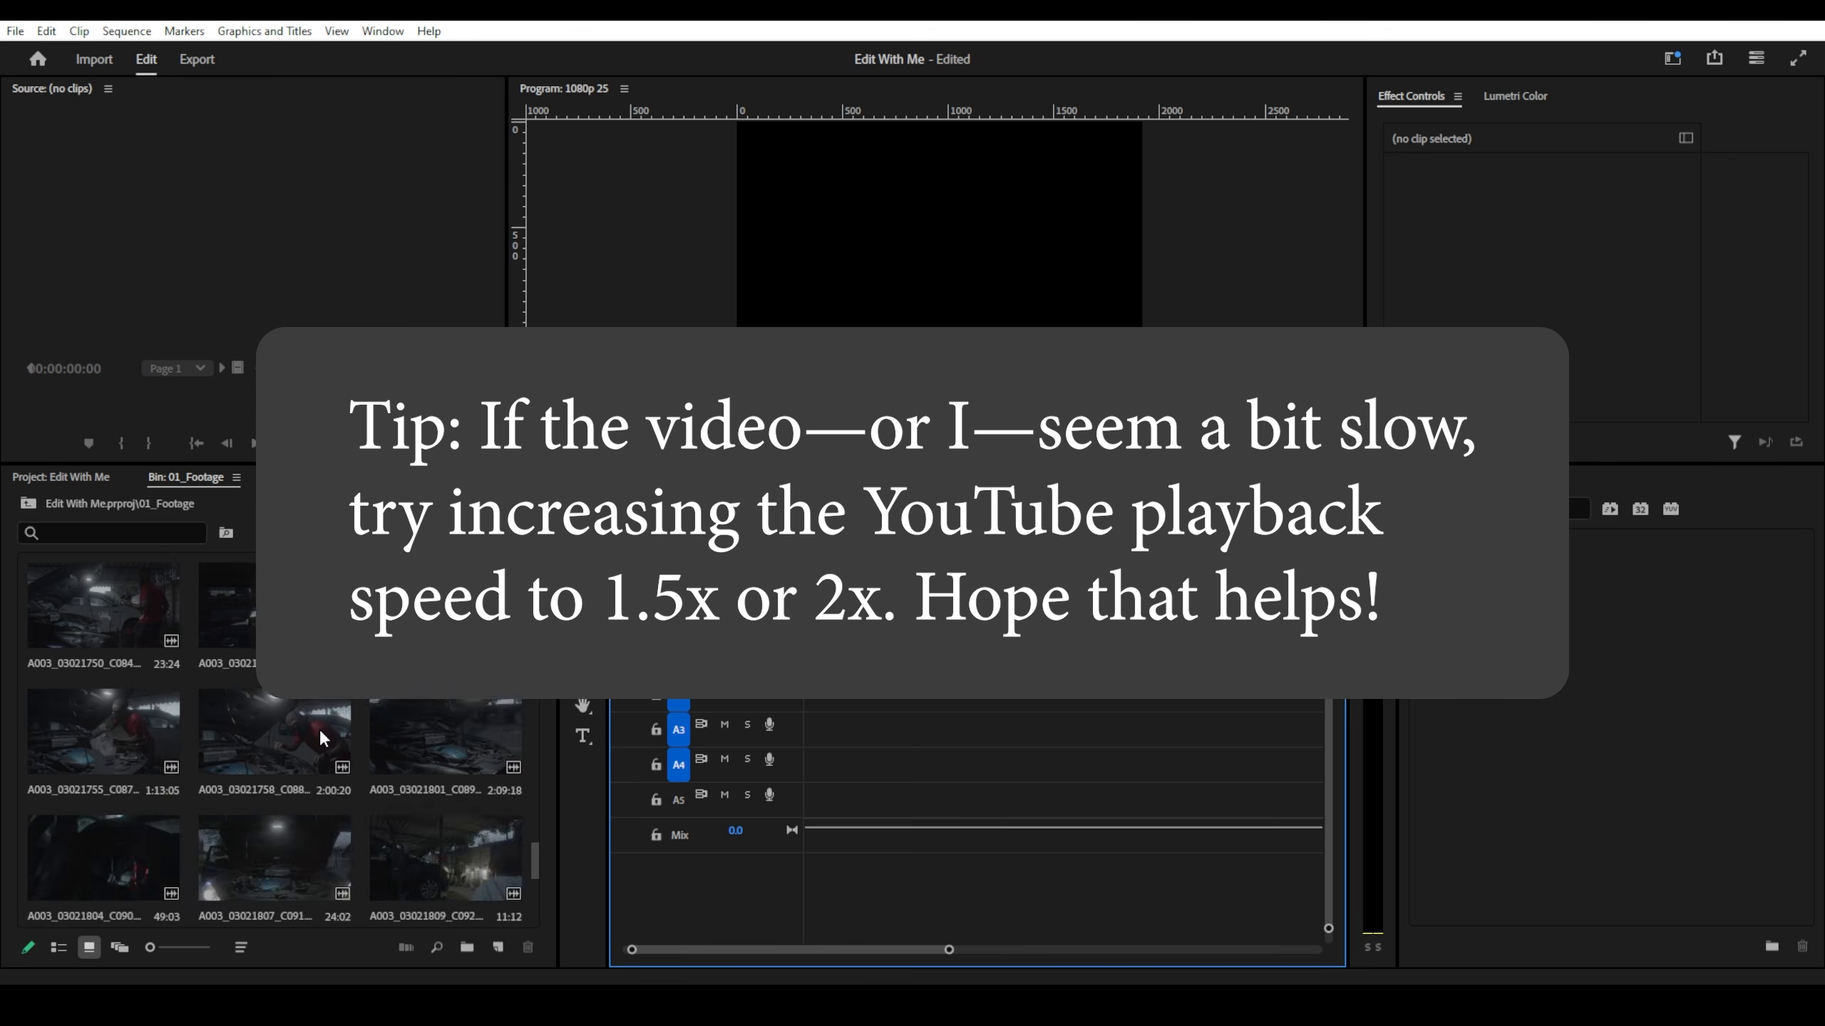
pyautogui.scroll(5, 350, 725)
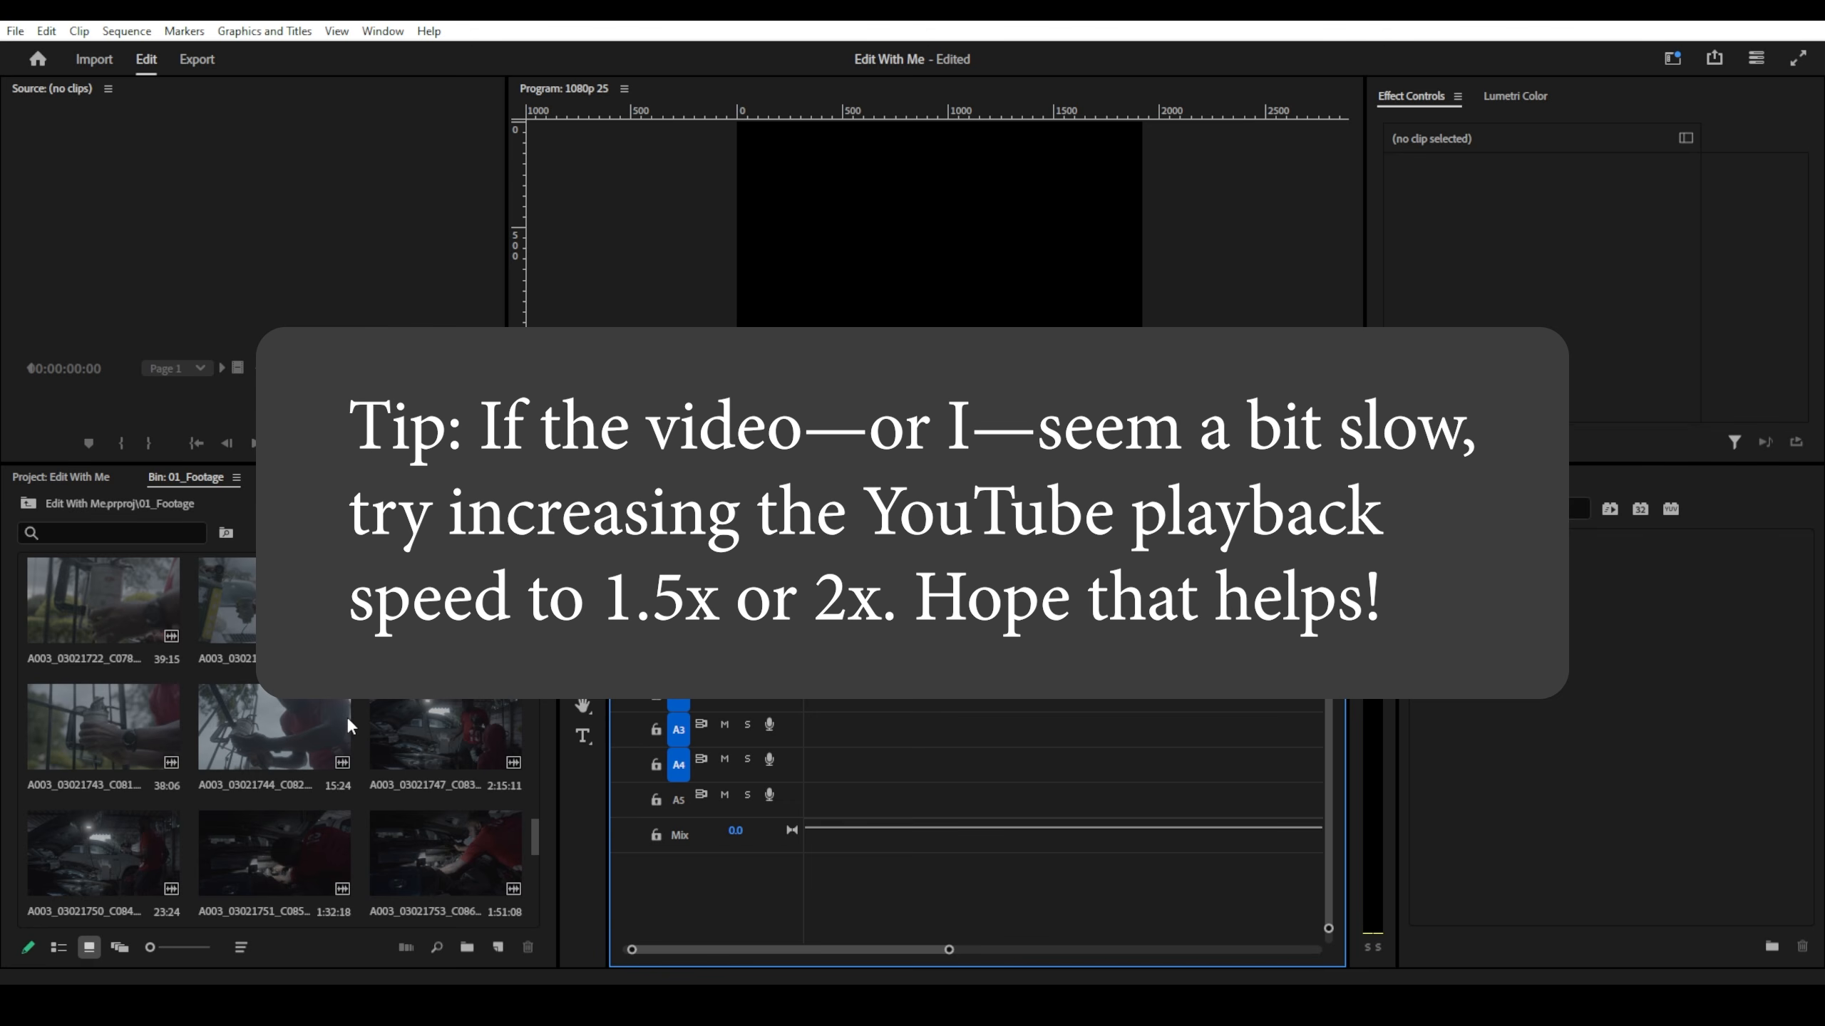
pyautogui.scroll(5, 346, 716)
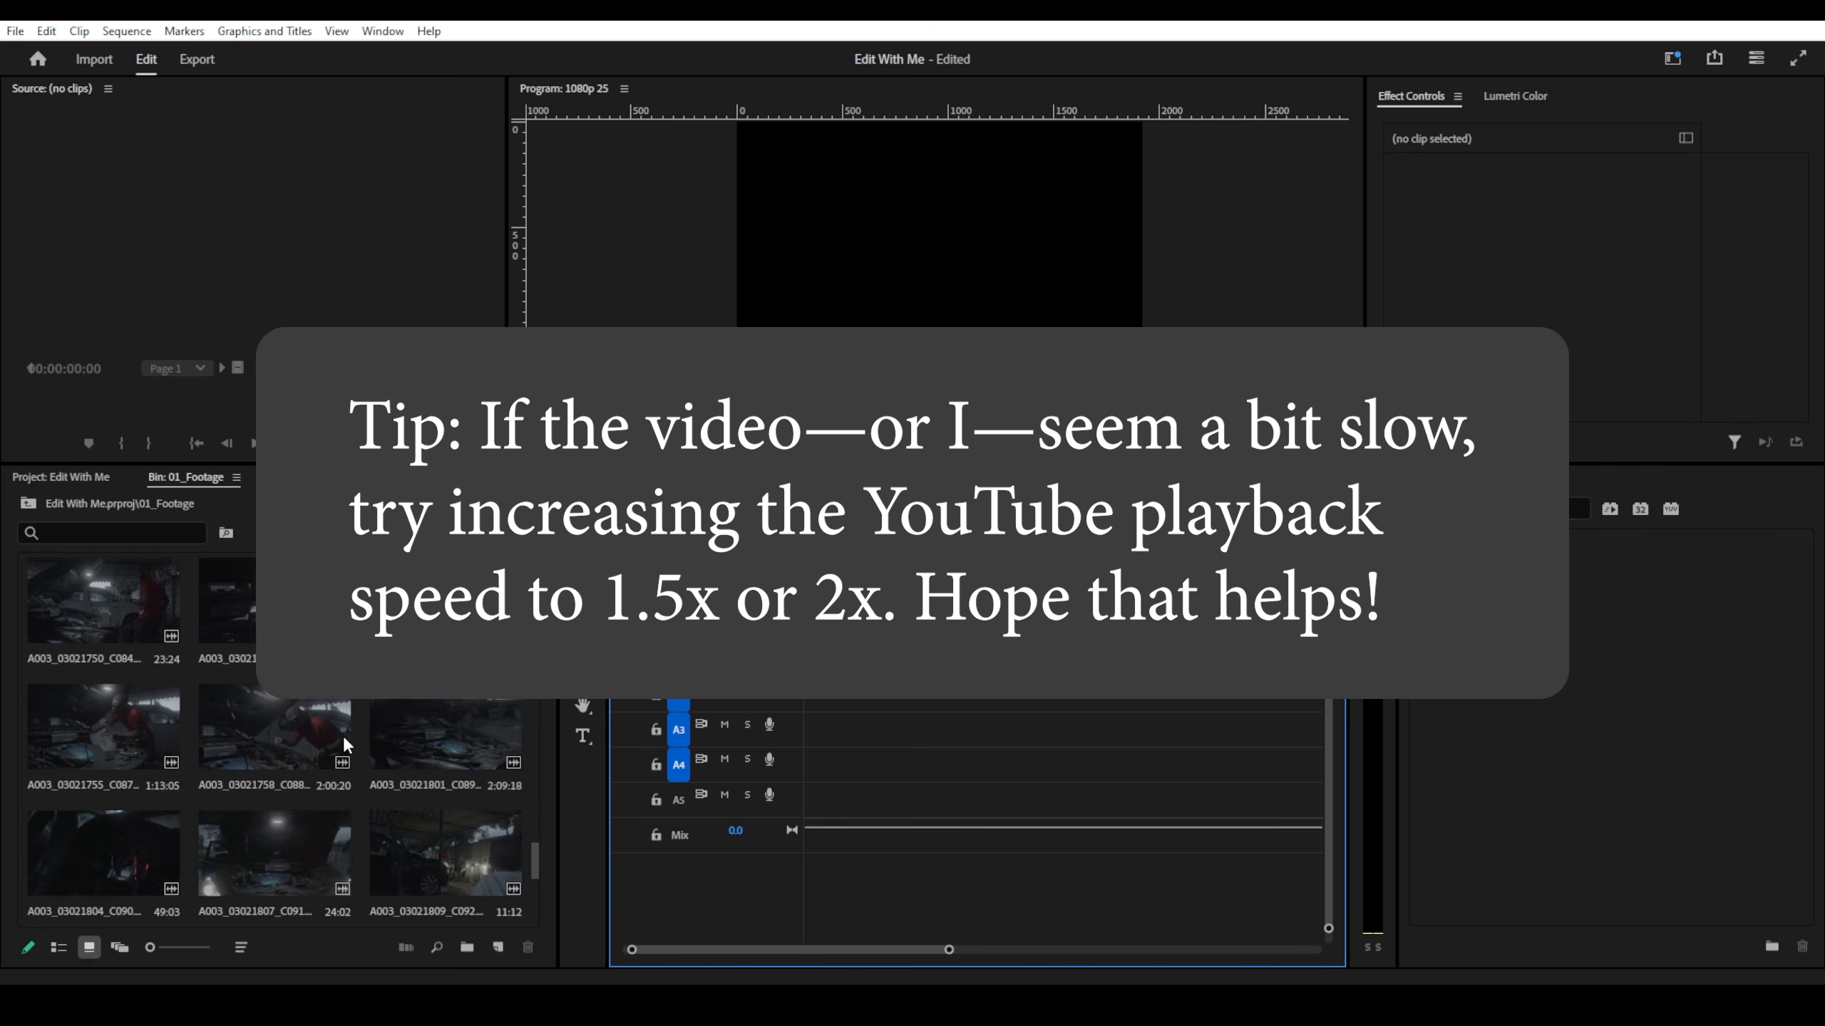
pyautogui.scroll(5, 344, 739)
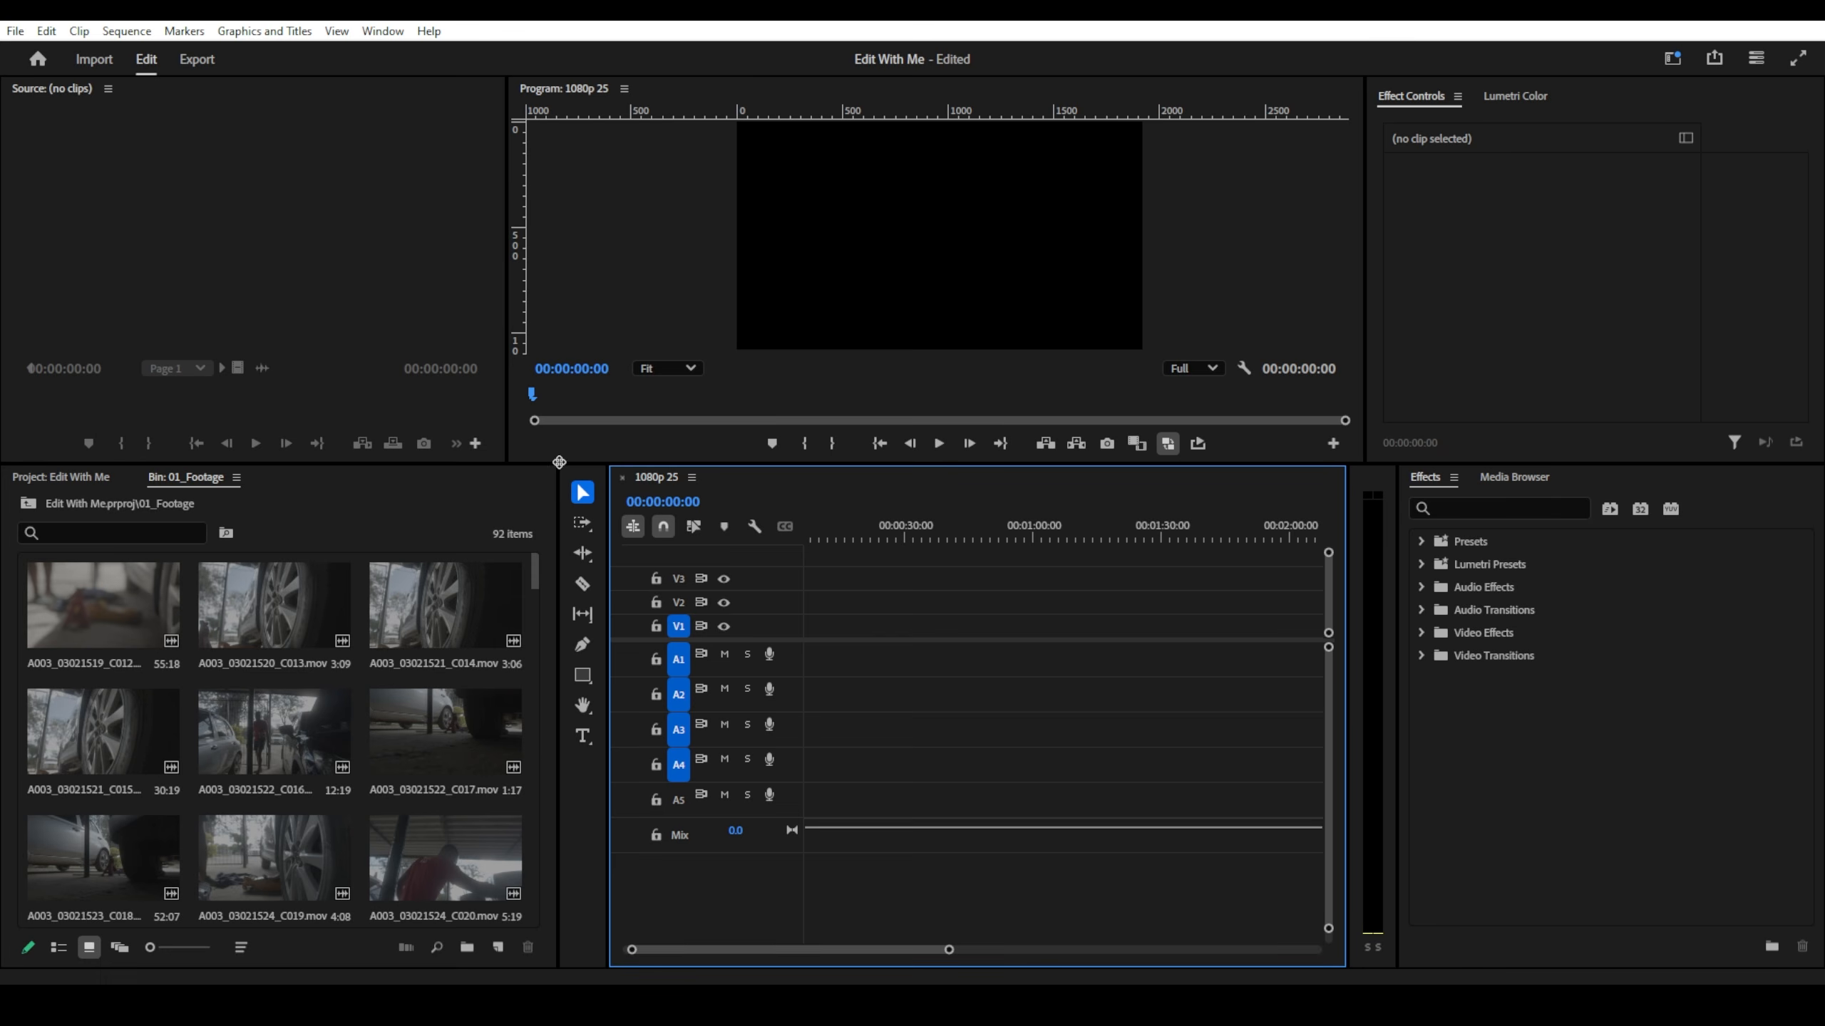
# - Widen the 01_Footage bin panel, view its clips maximized, and restore the layout
pyautogui.moveTo(559, 462); pyautogui.dragTo(603, 455)
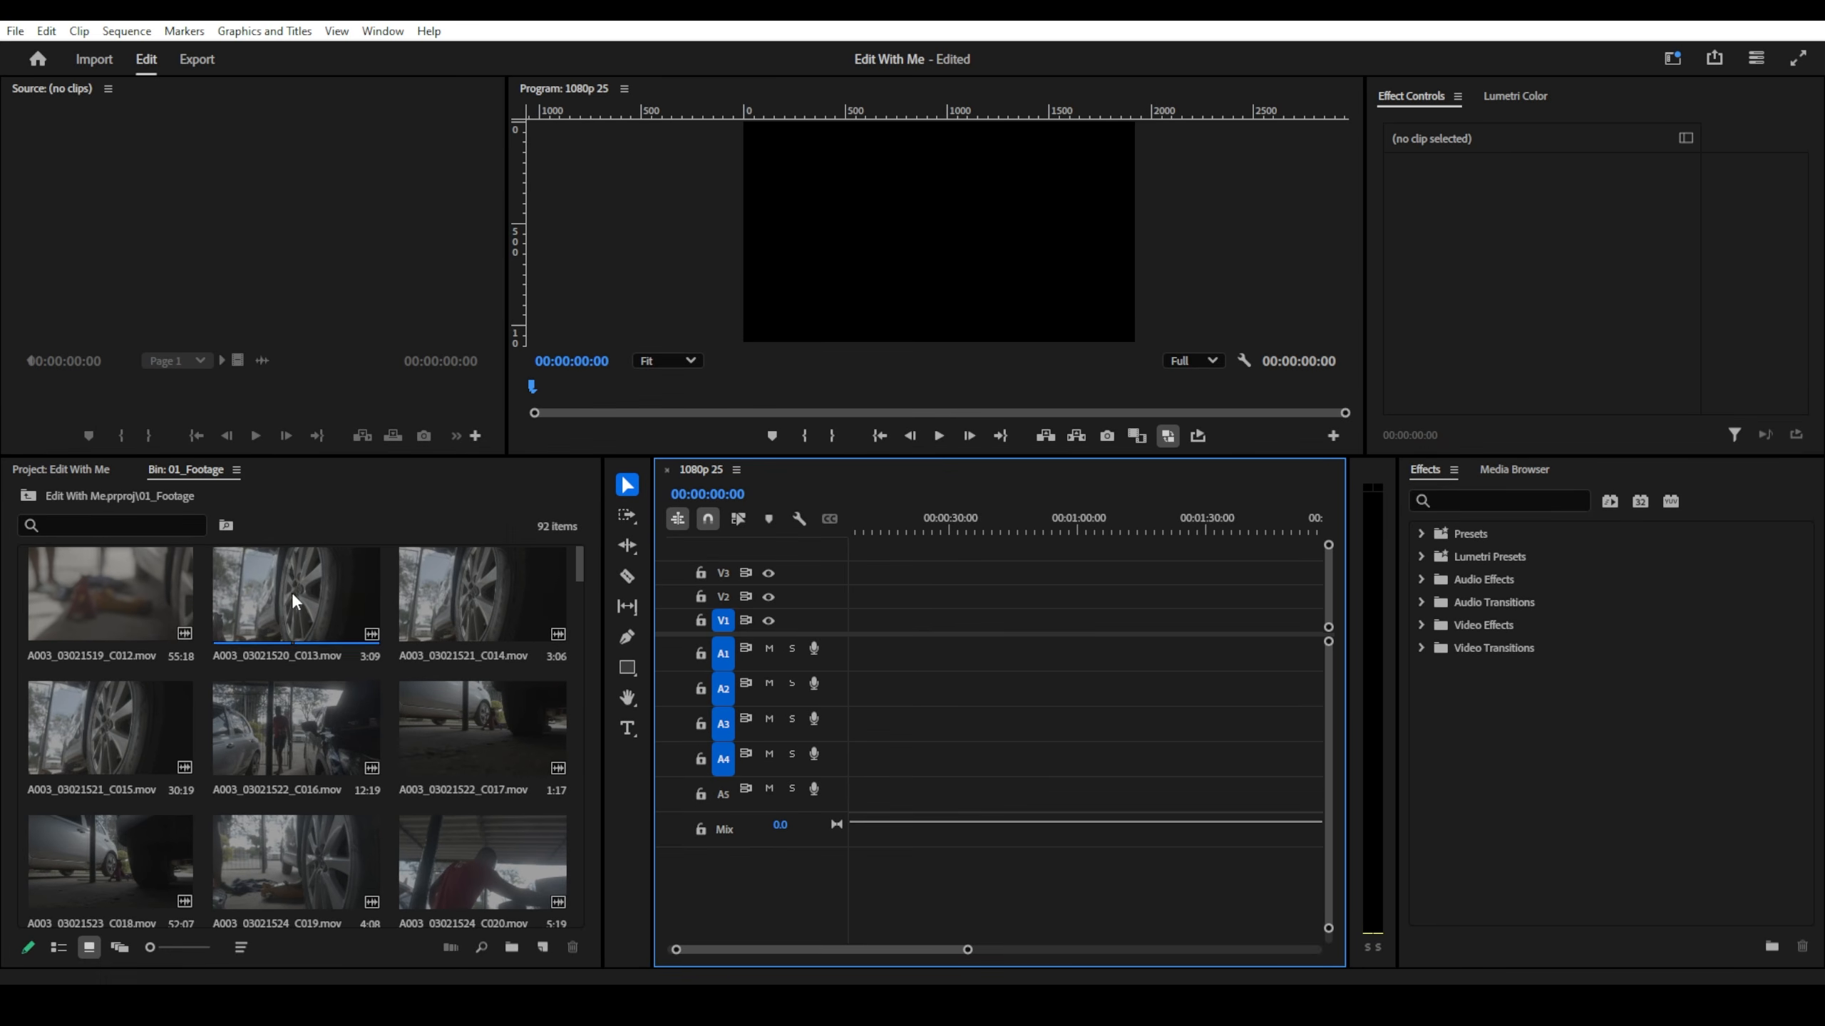
pyautogui.click(380, 501)
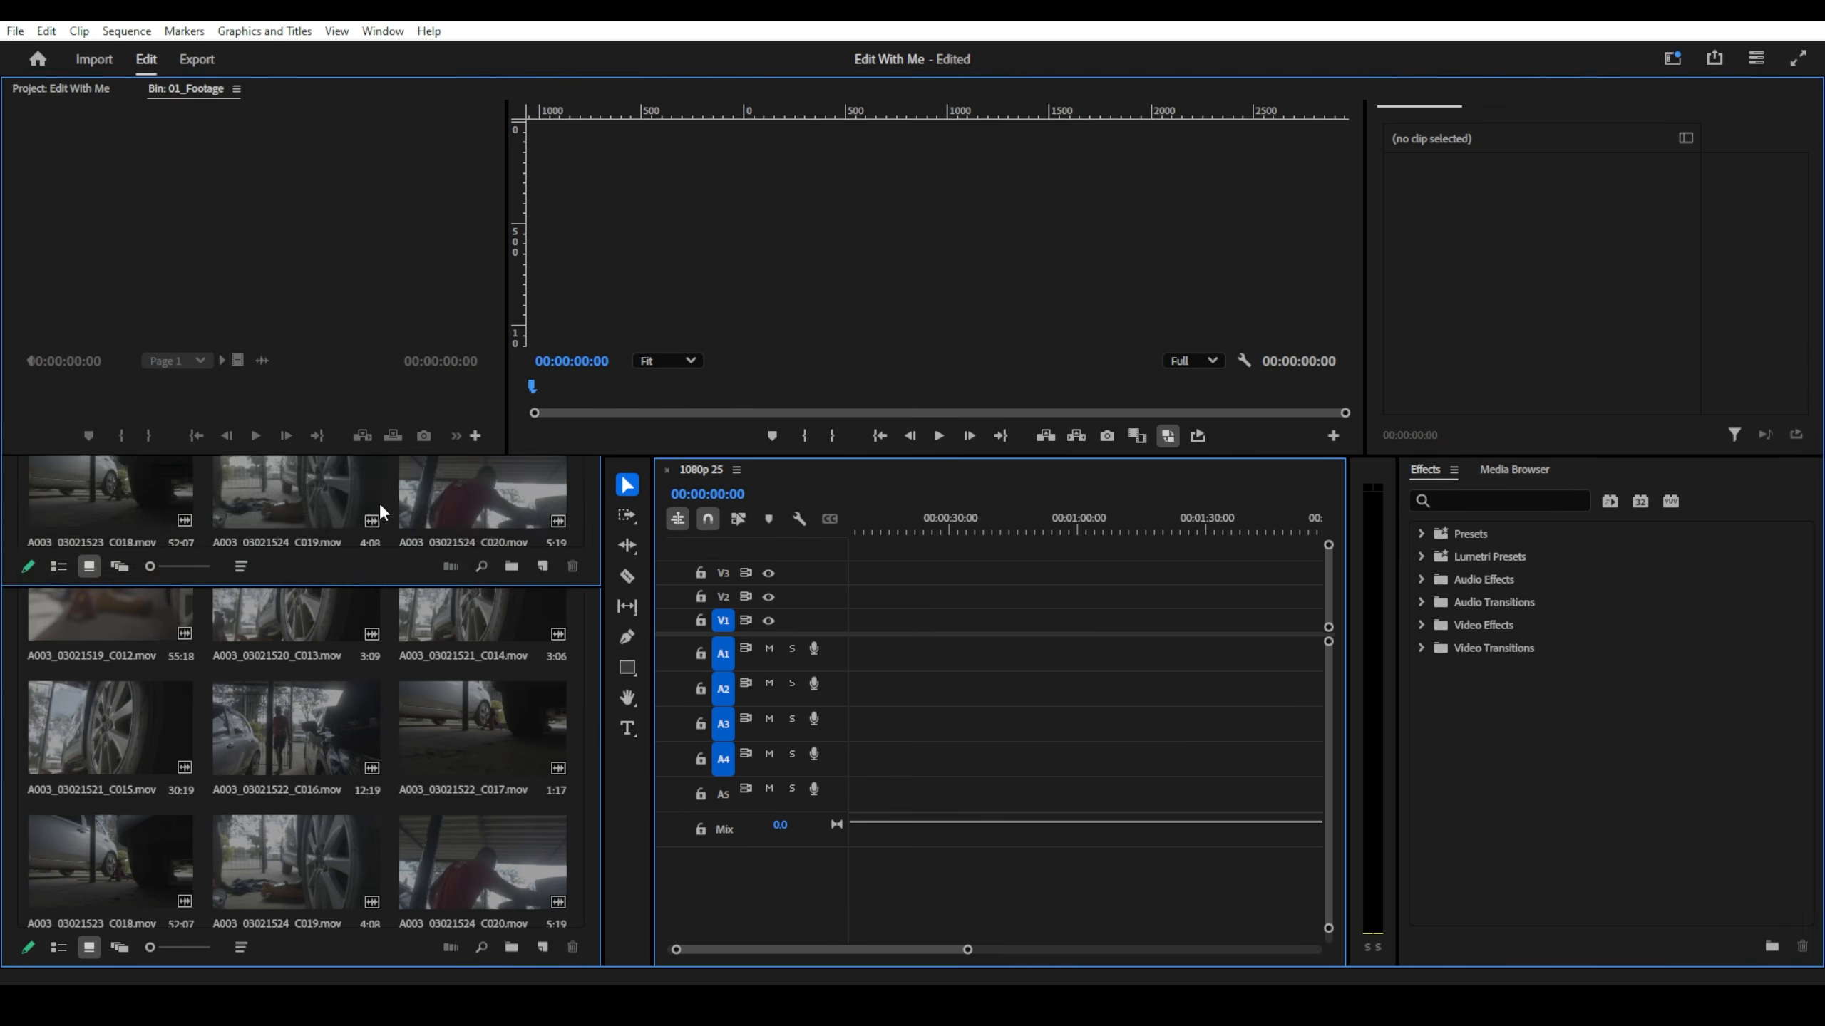
pyautogui.press('`')
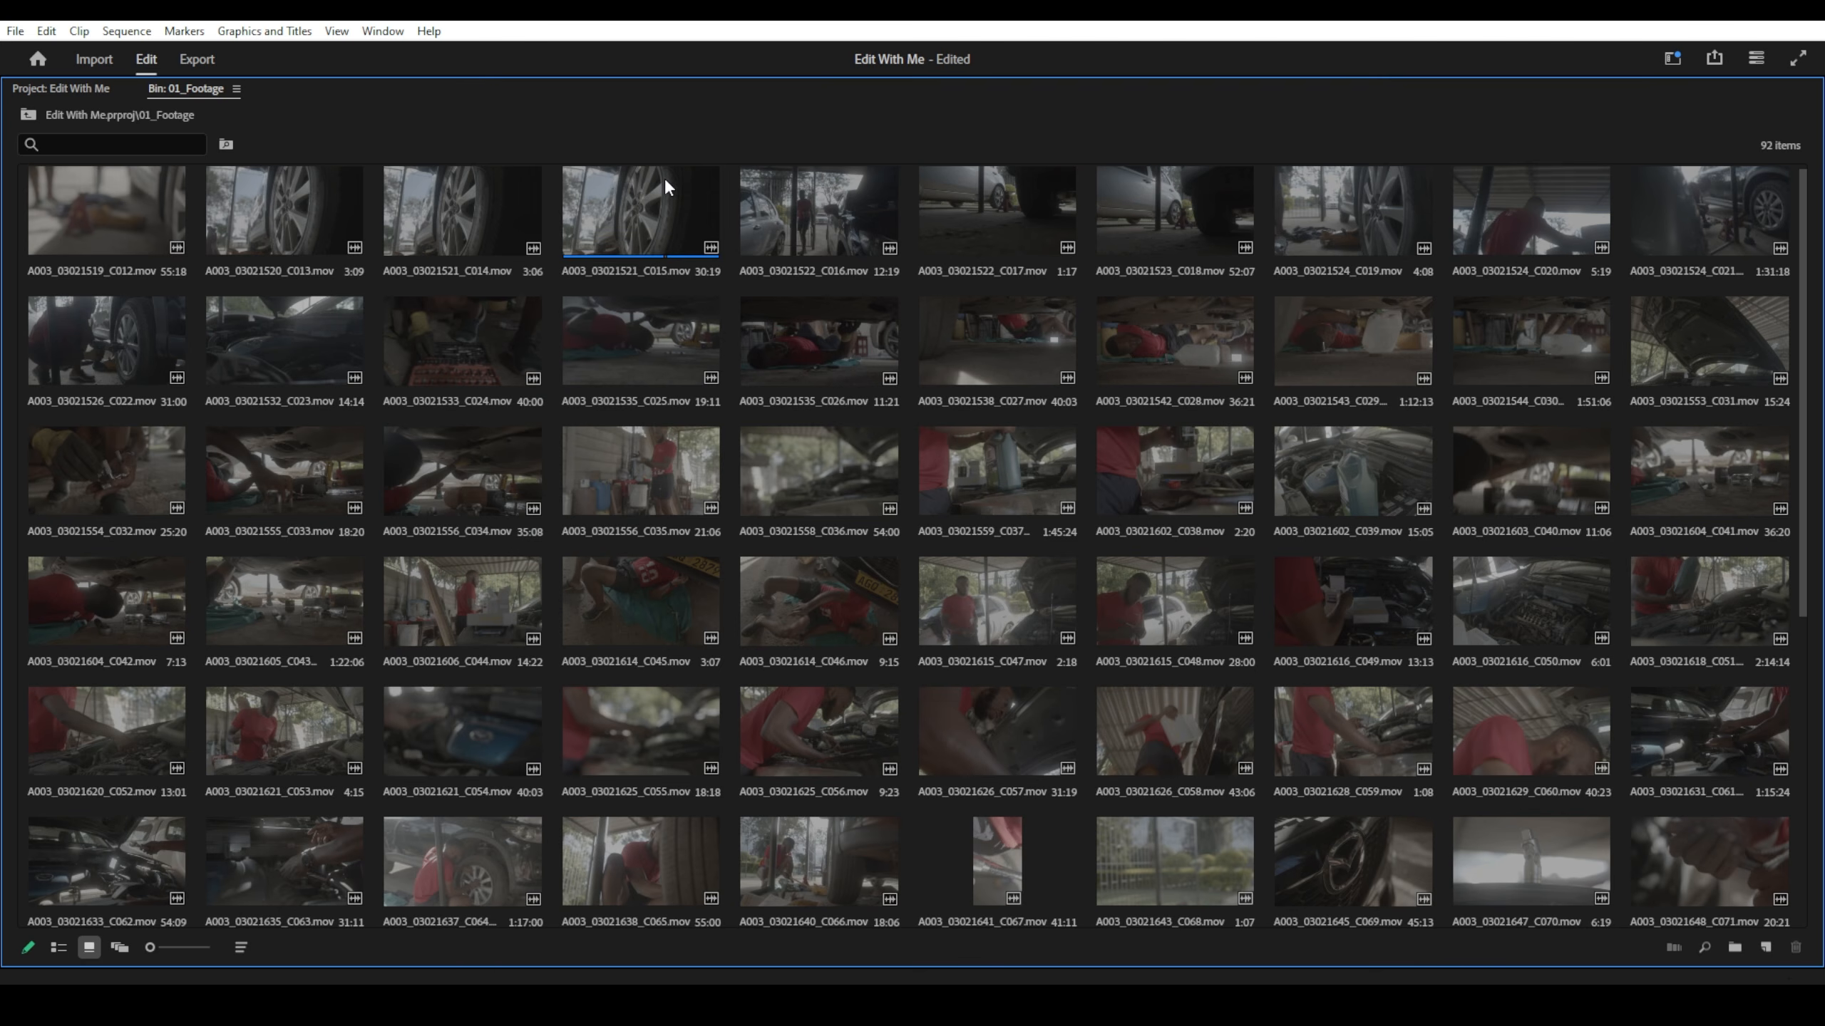
pyautogui.press('`')
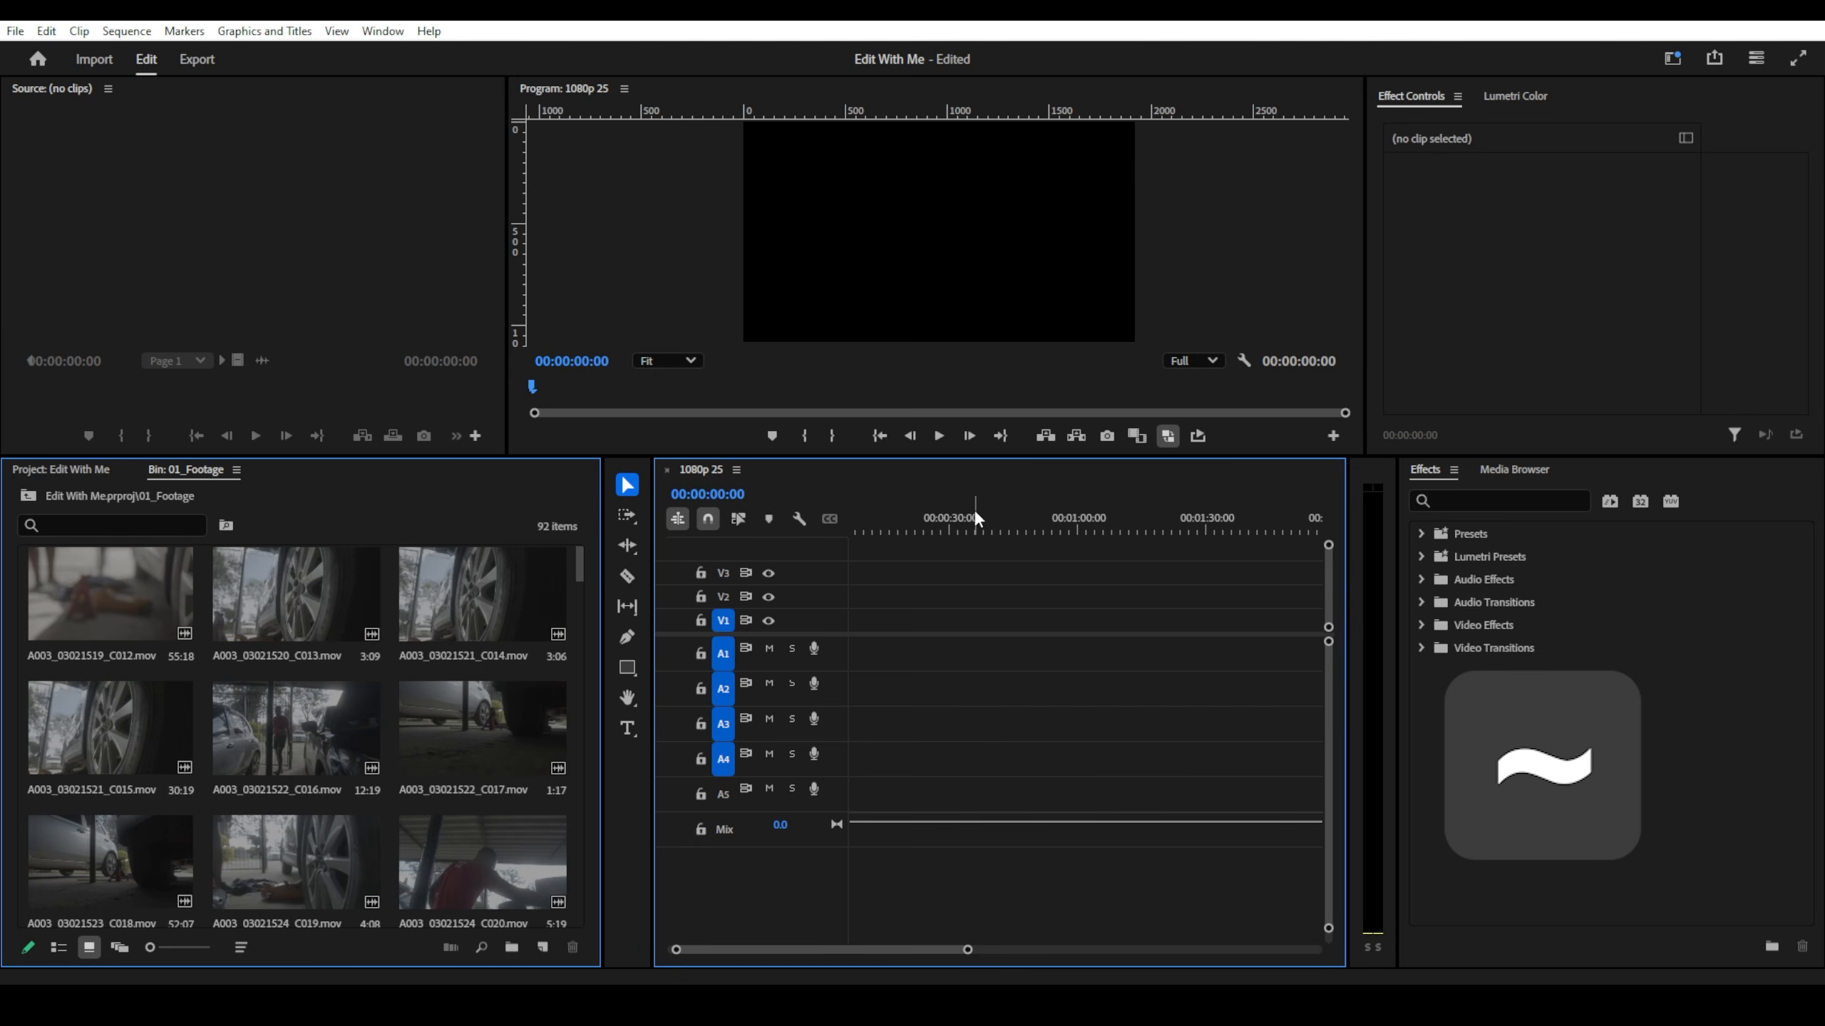
# - Maximize and restore the timeline, Program monitor and Source monitor one after another
pyautogui.press('`')
pyautogui.press('`')
pyautogui.click(331, 555)
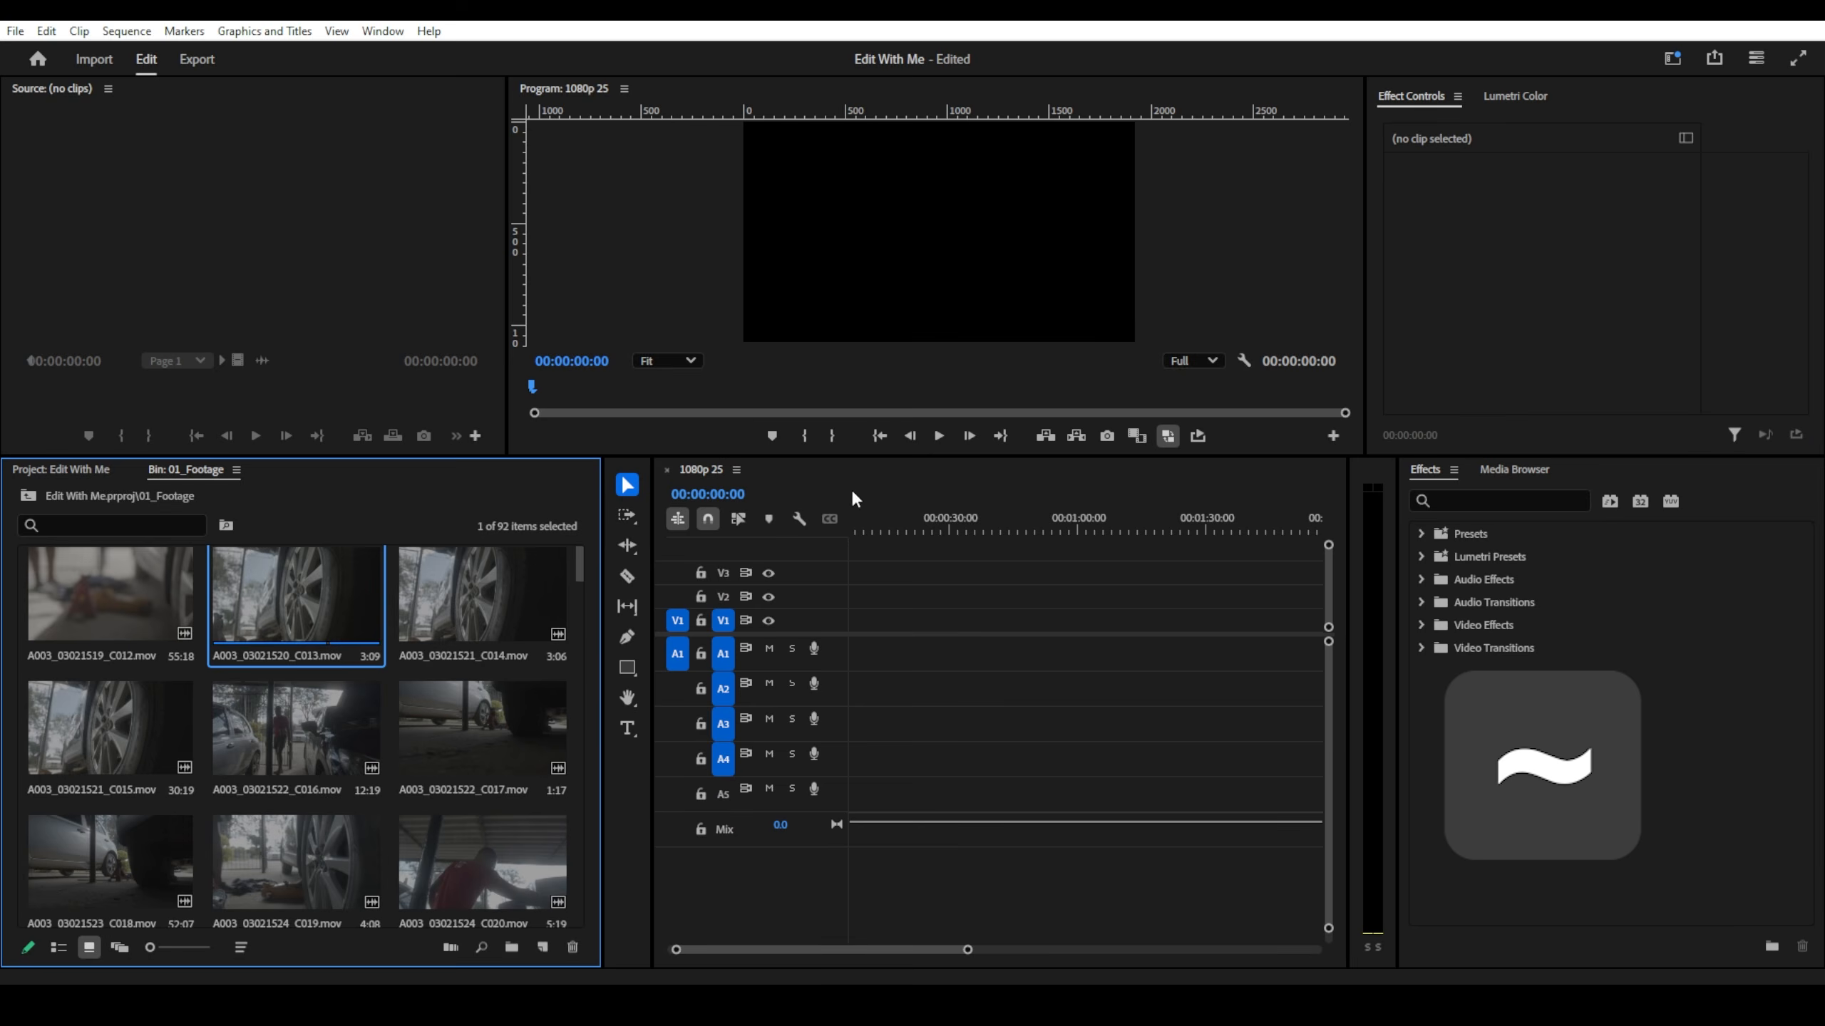
pyautogui.click(881, 357)
pyautogui.press('`')
pyautogui.press('`')
pyautogui.click(252, 306)
pyautogui.press('`')
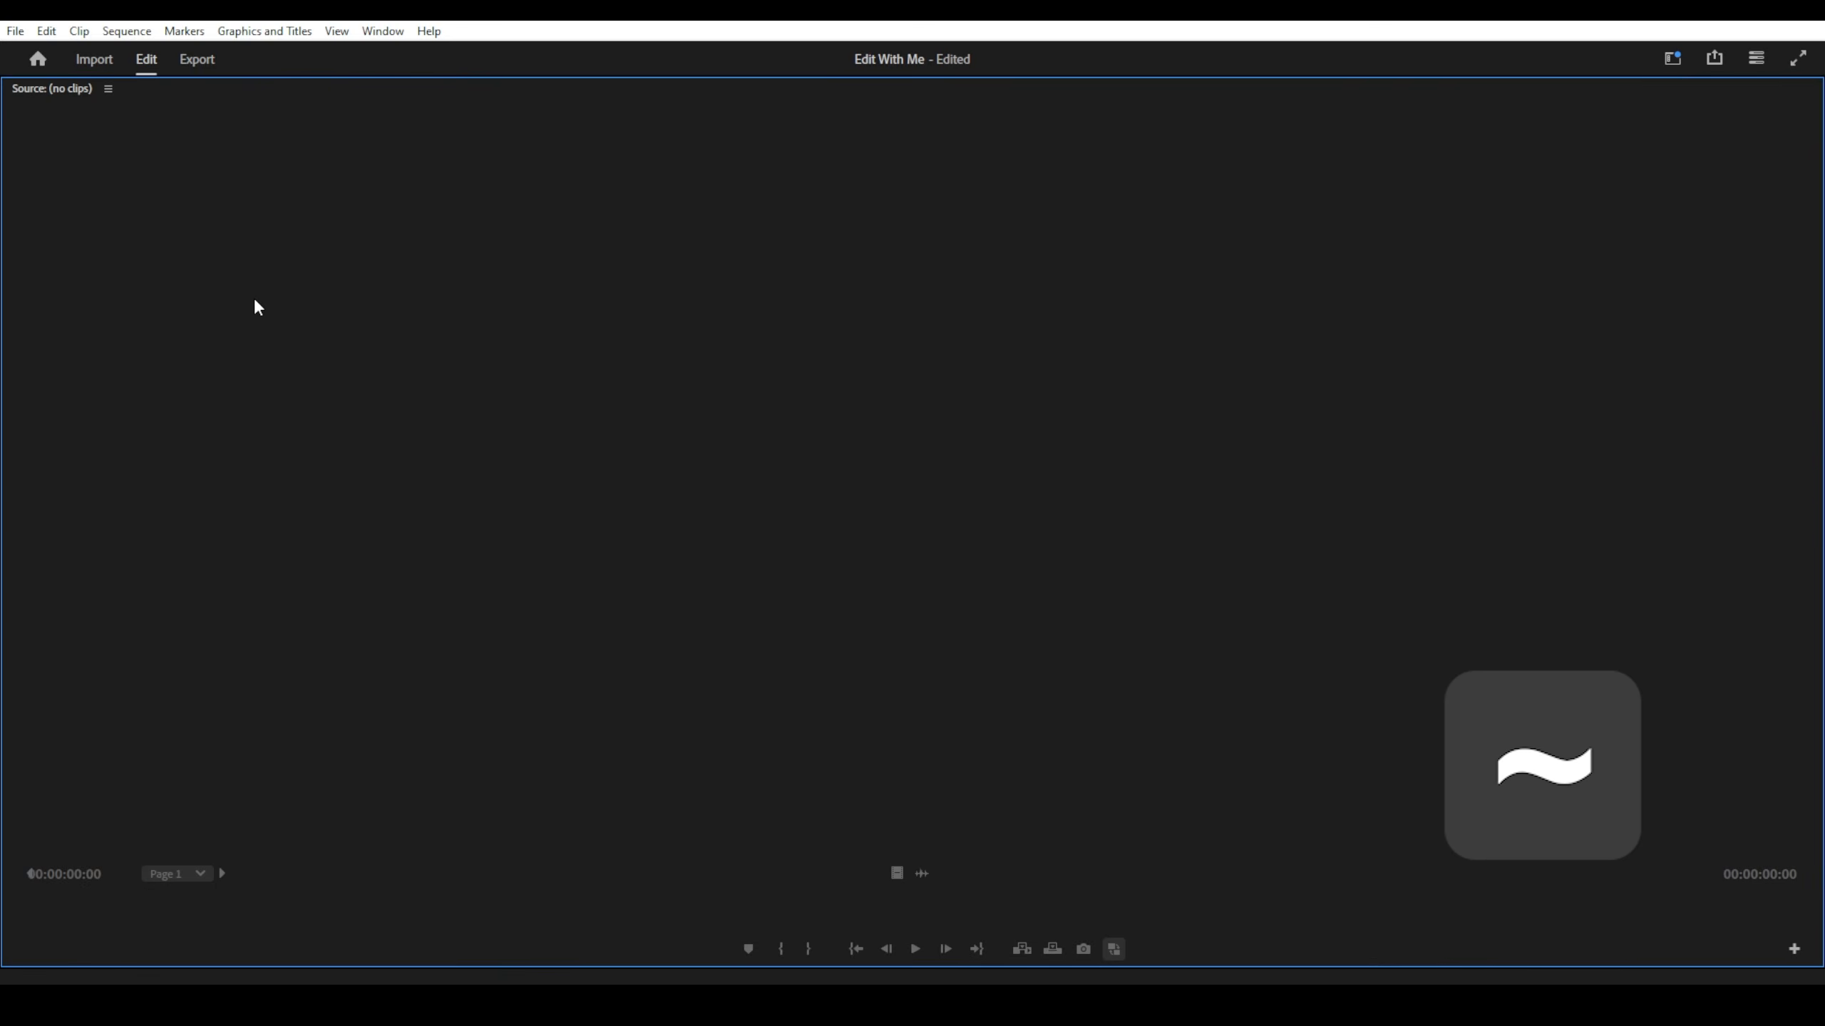
pyautogui.press('`')
# - Mark in and out points about 4:22 apart on A003_03021521_C015.mov in the maximized footage bin, and restore the layout
pyautogui.click(417, 476)
pyautogui.press('`')
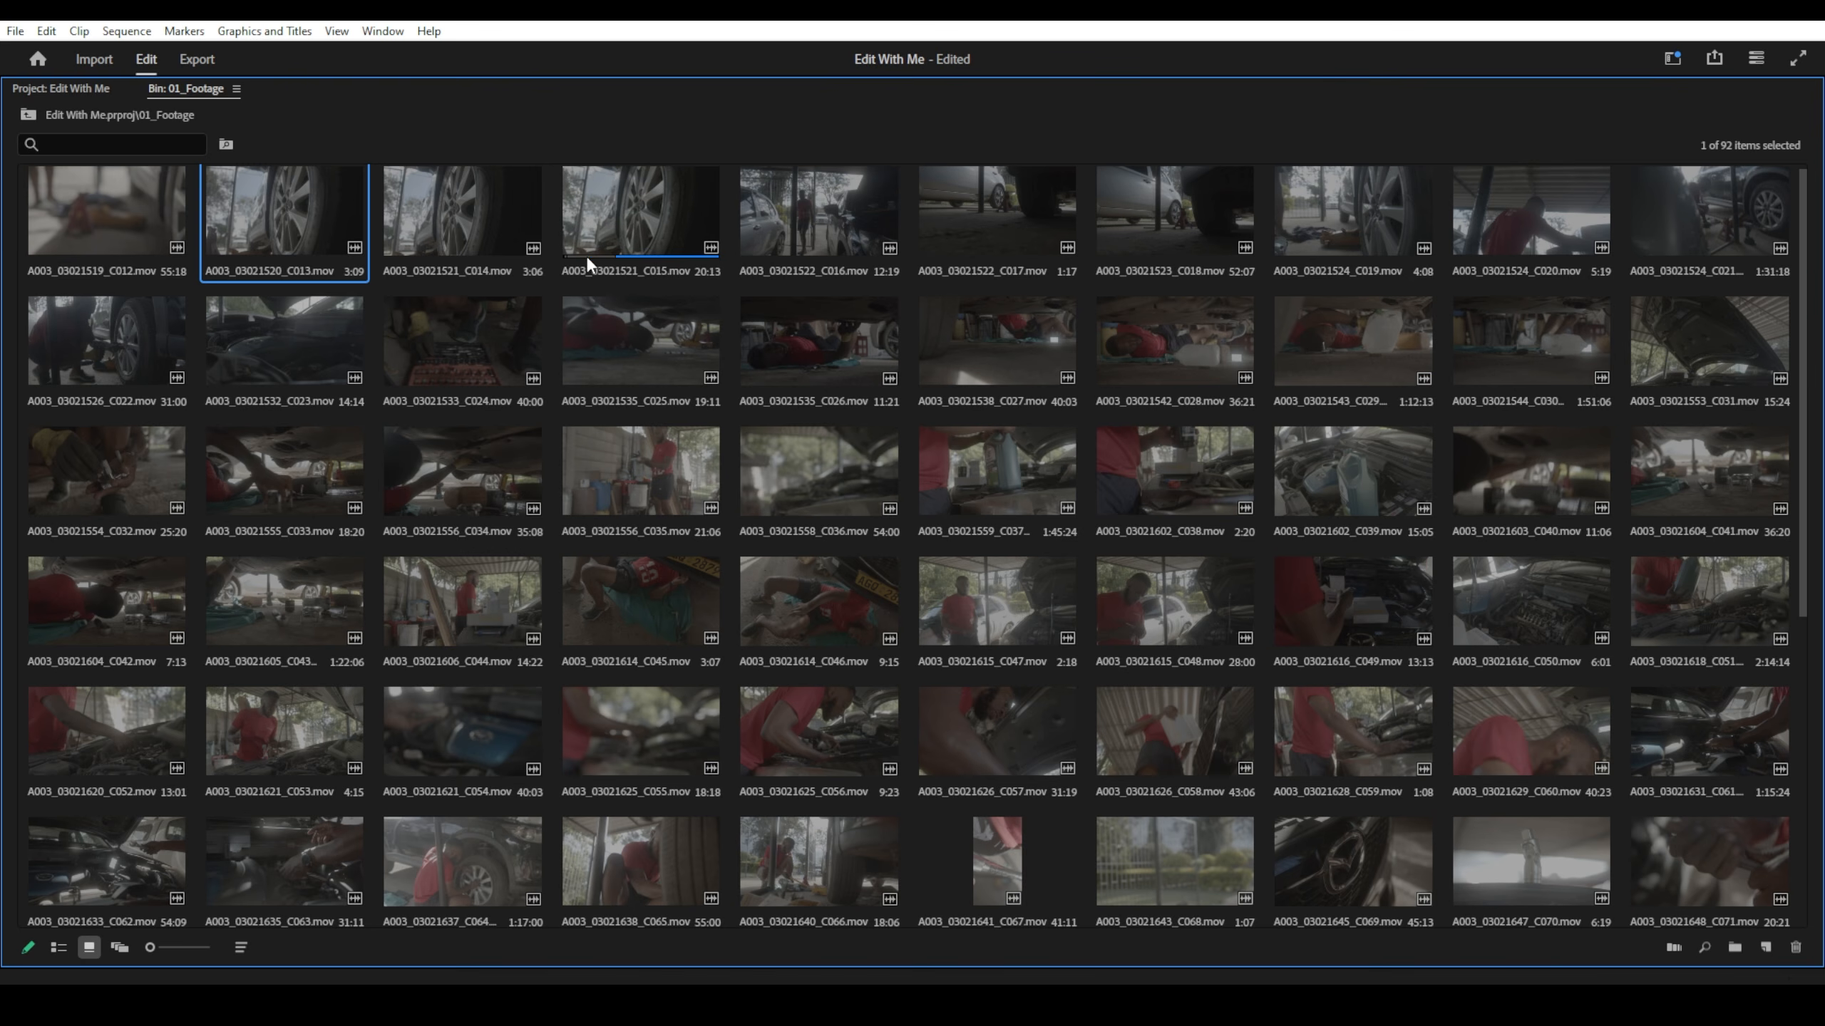
pyautogui.click(619, 209)
pyautogui.press('`')
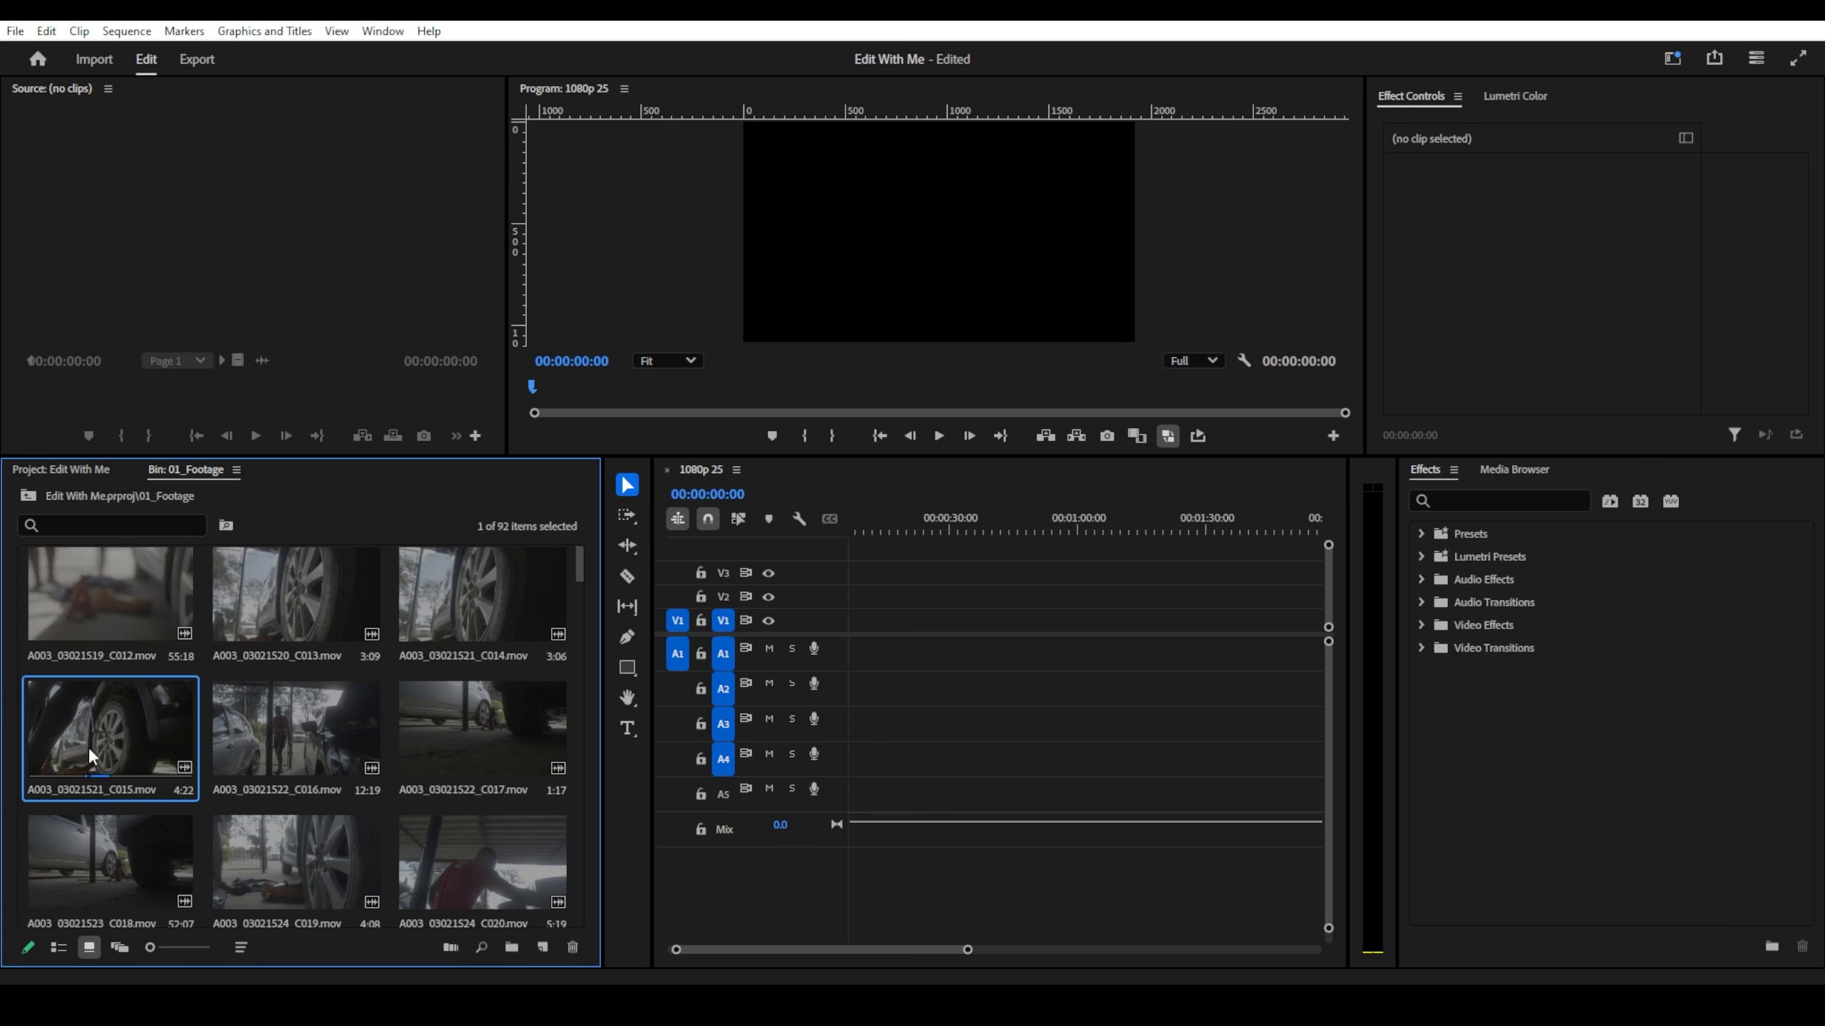
# - Open A003_03021521_C015.mov in the Source monitor, enlarge the monitor area, and scrub through the whole clip
pyautogui.doubleClick(114, 719)
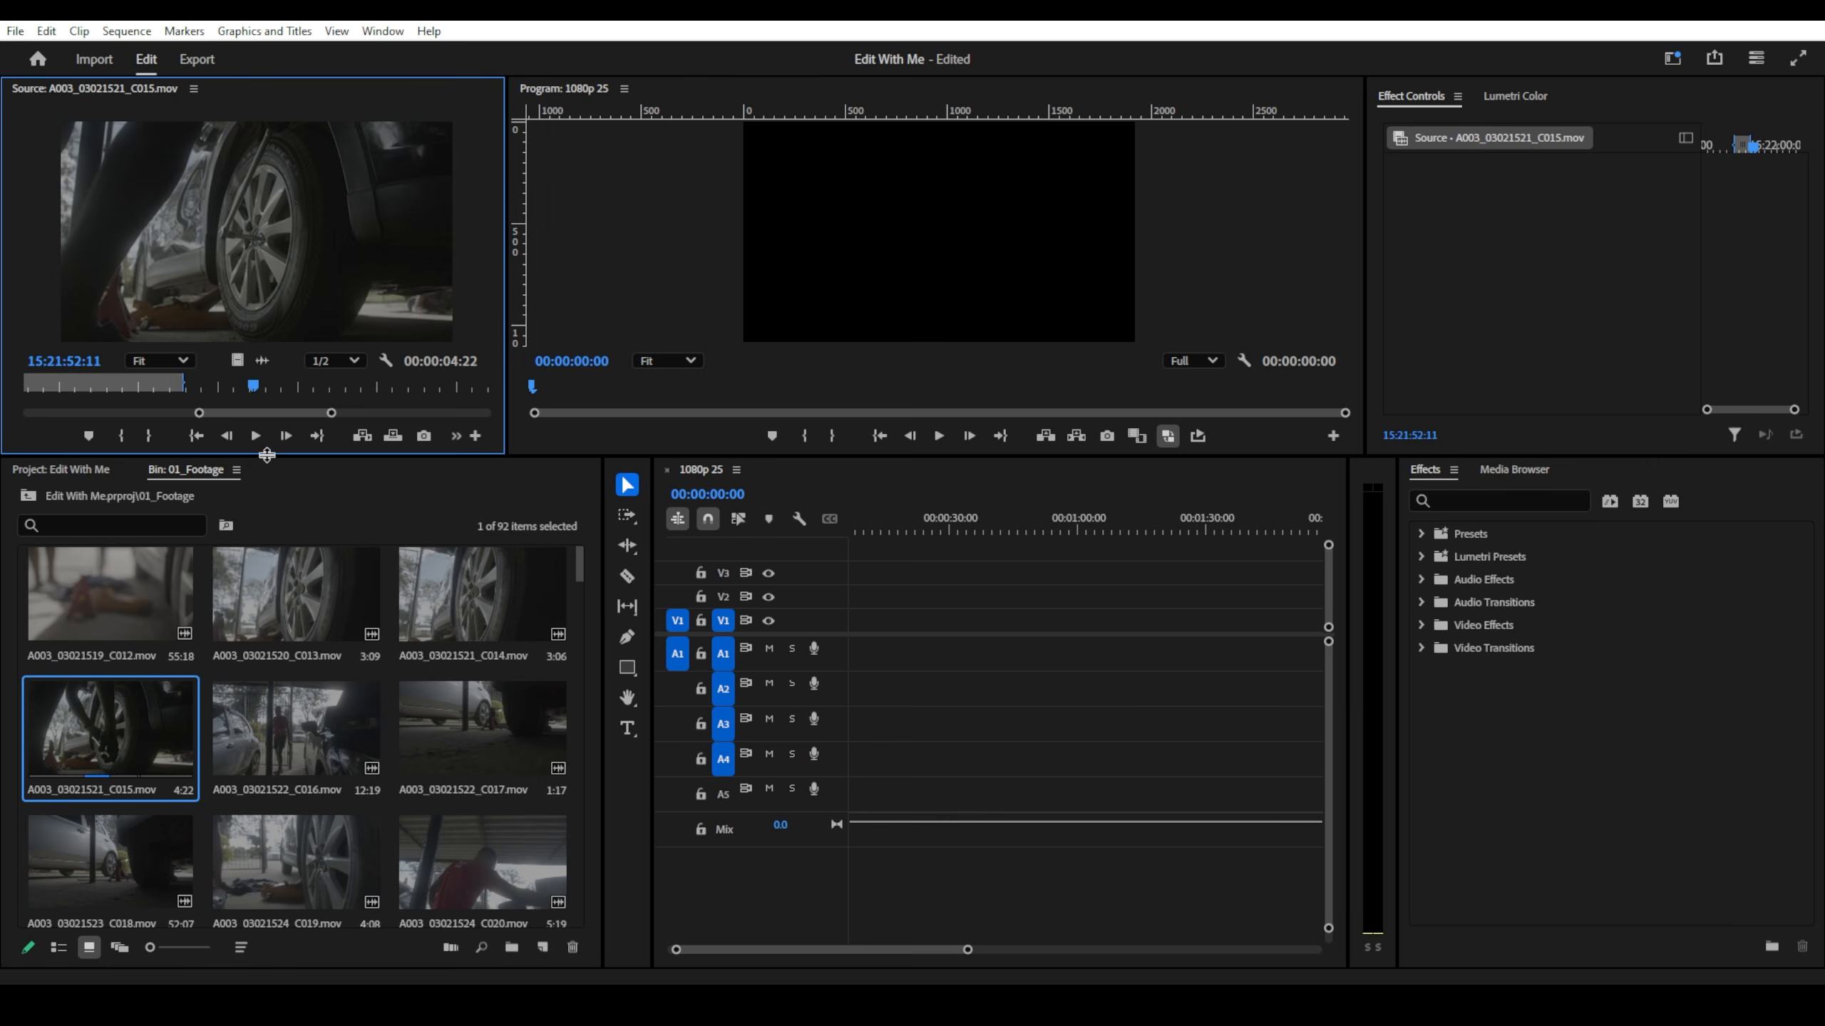
pyautogui.moveTo(270, 458); pyautogui.dragTo(269, 521)
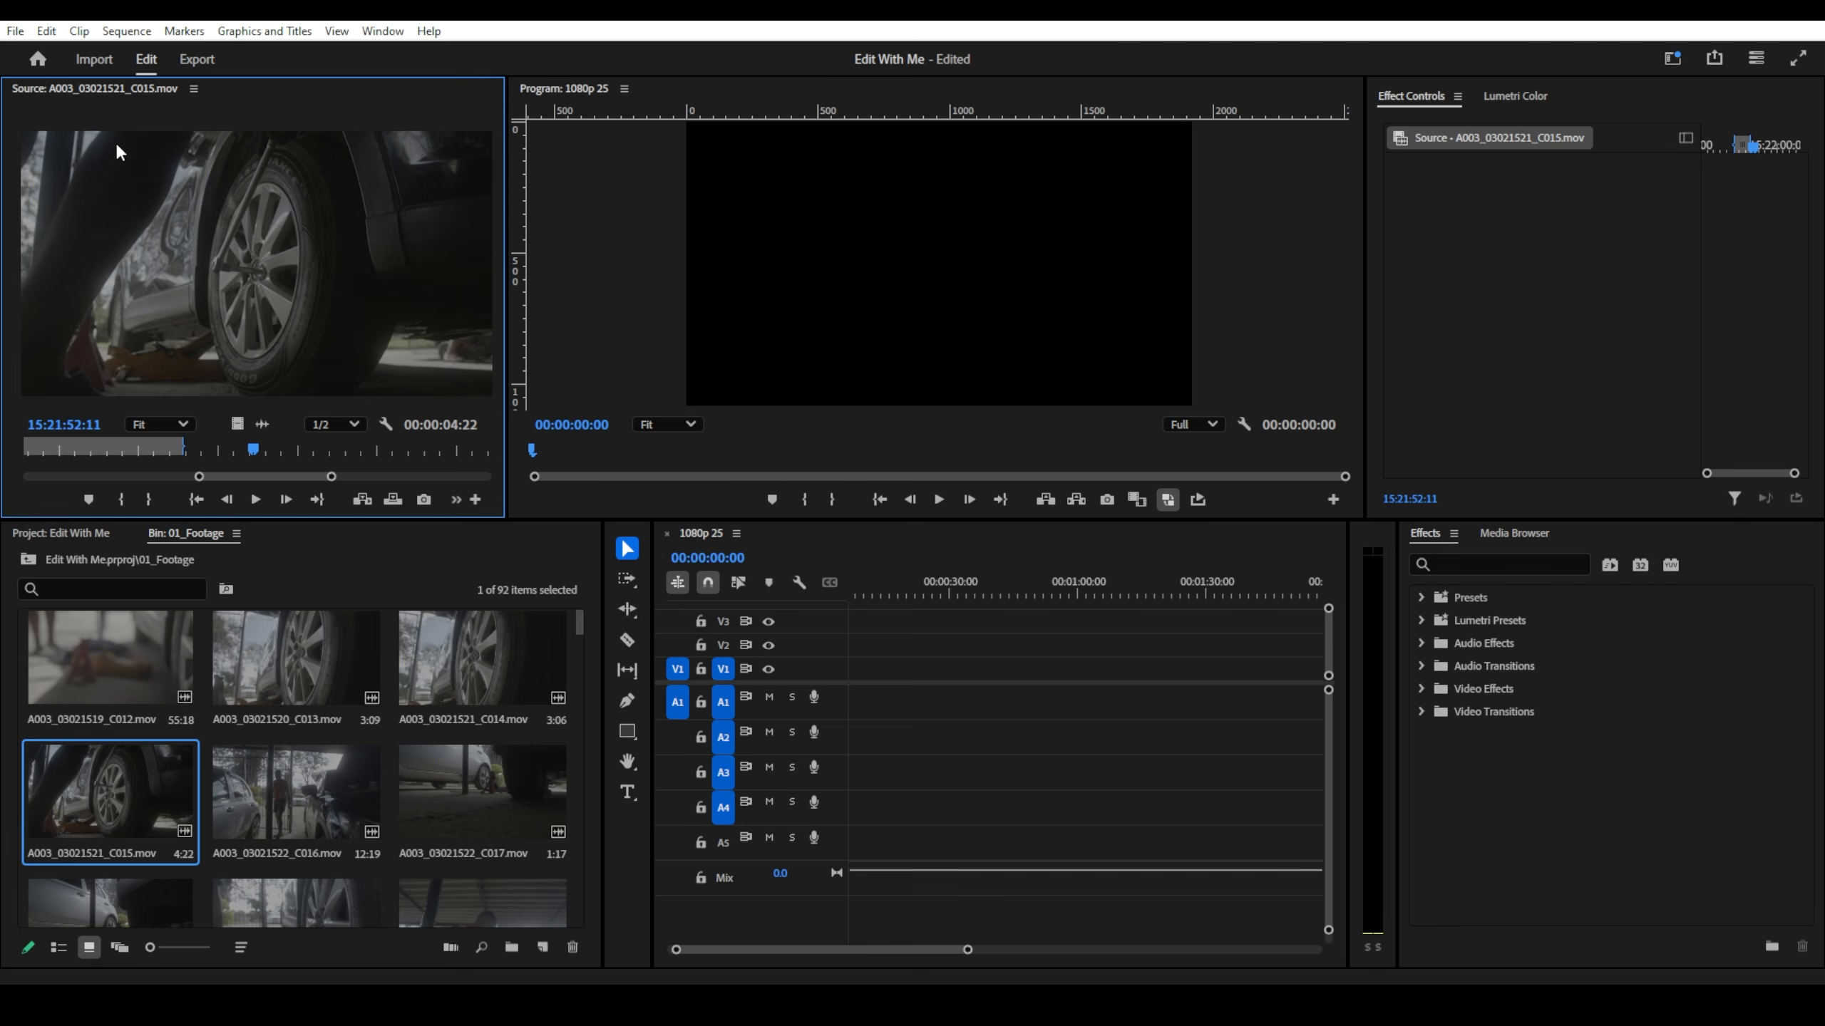
pyautogui.moveTo(195, 477); pyautogui.dragTo(27, 477)
pyautogui.moveTo(157, 443); pyautogui.dragTo(431, 418)
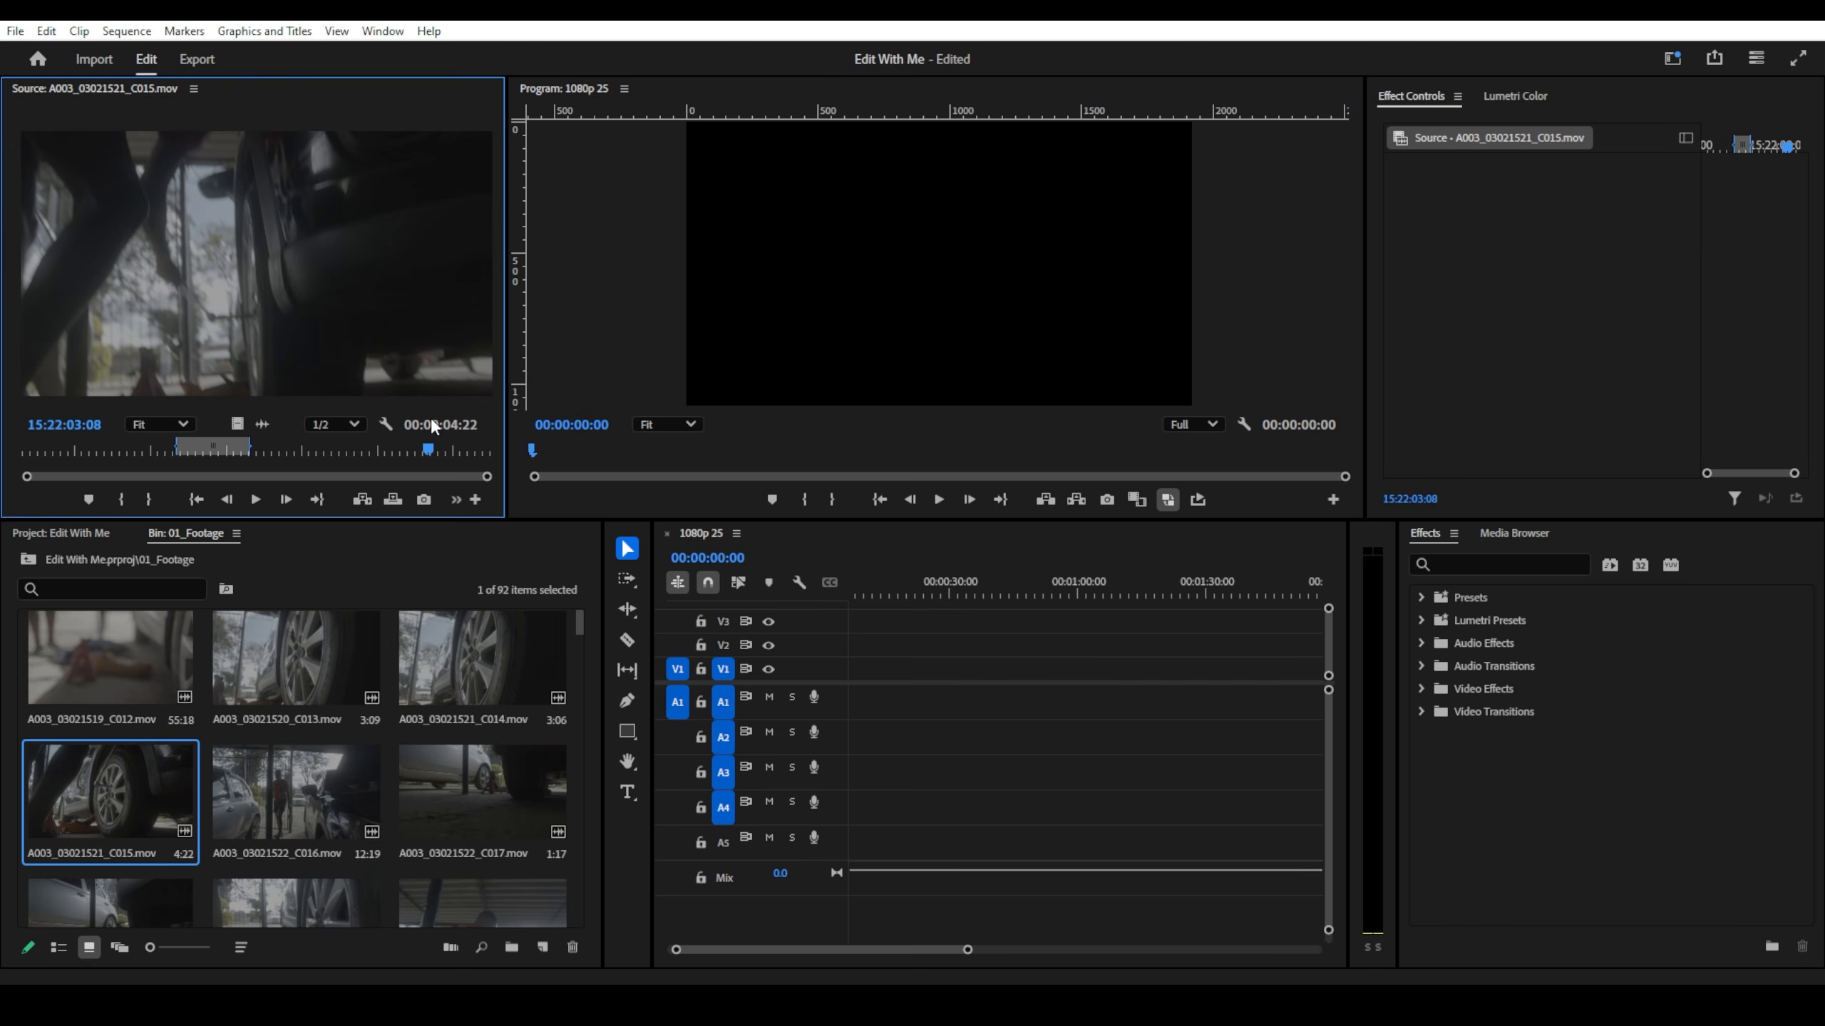
# - Select all clips in the 01_Footage bin and sort them by List View Sort
pyautogui.scroll(-1, 274, 721)
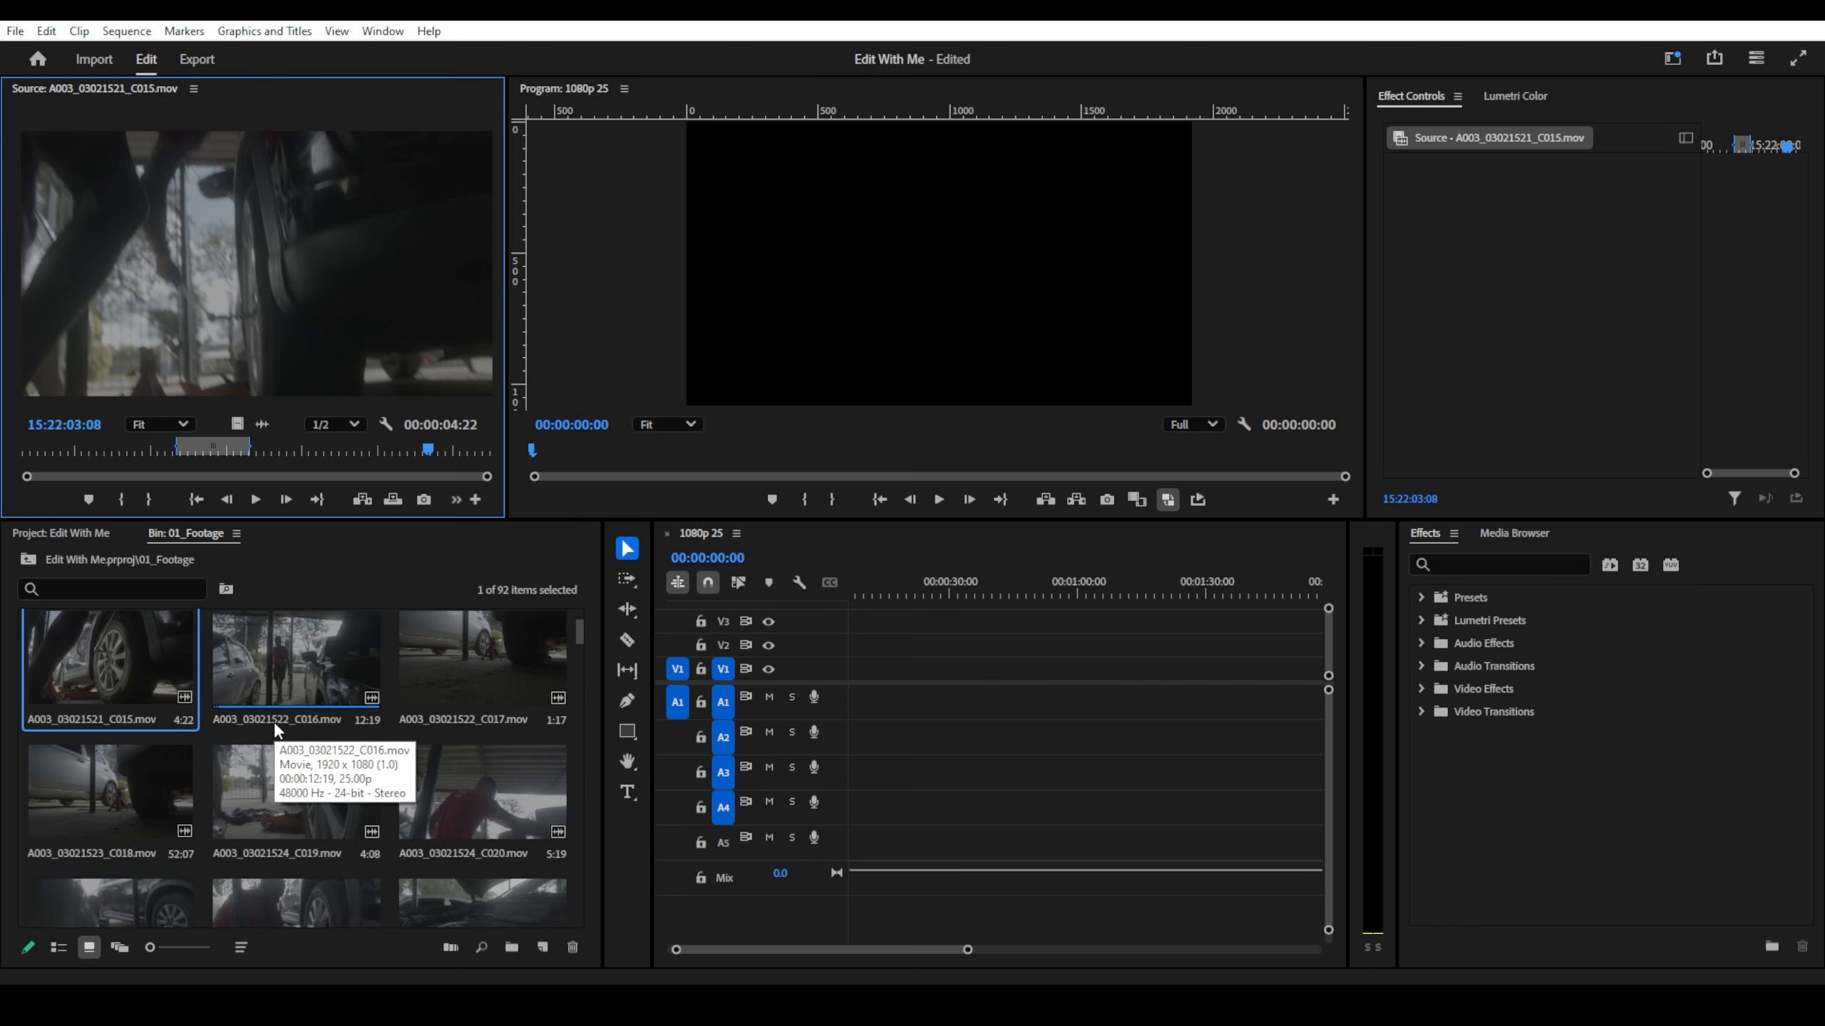
pyautogui.scroll(1, 274, 721)
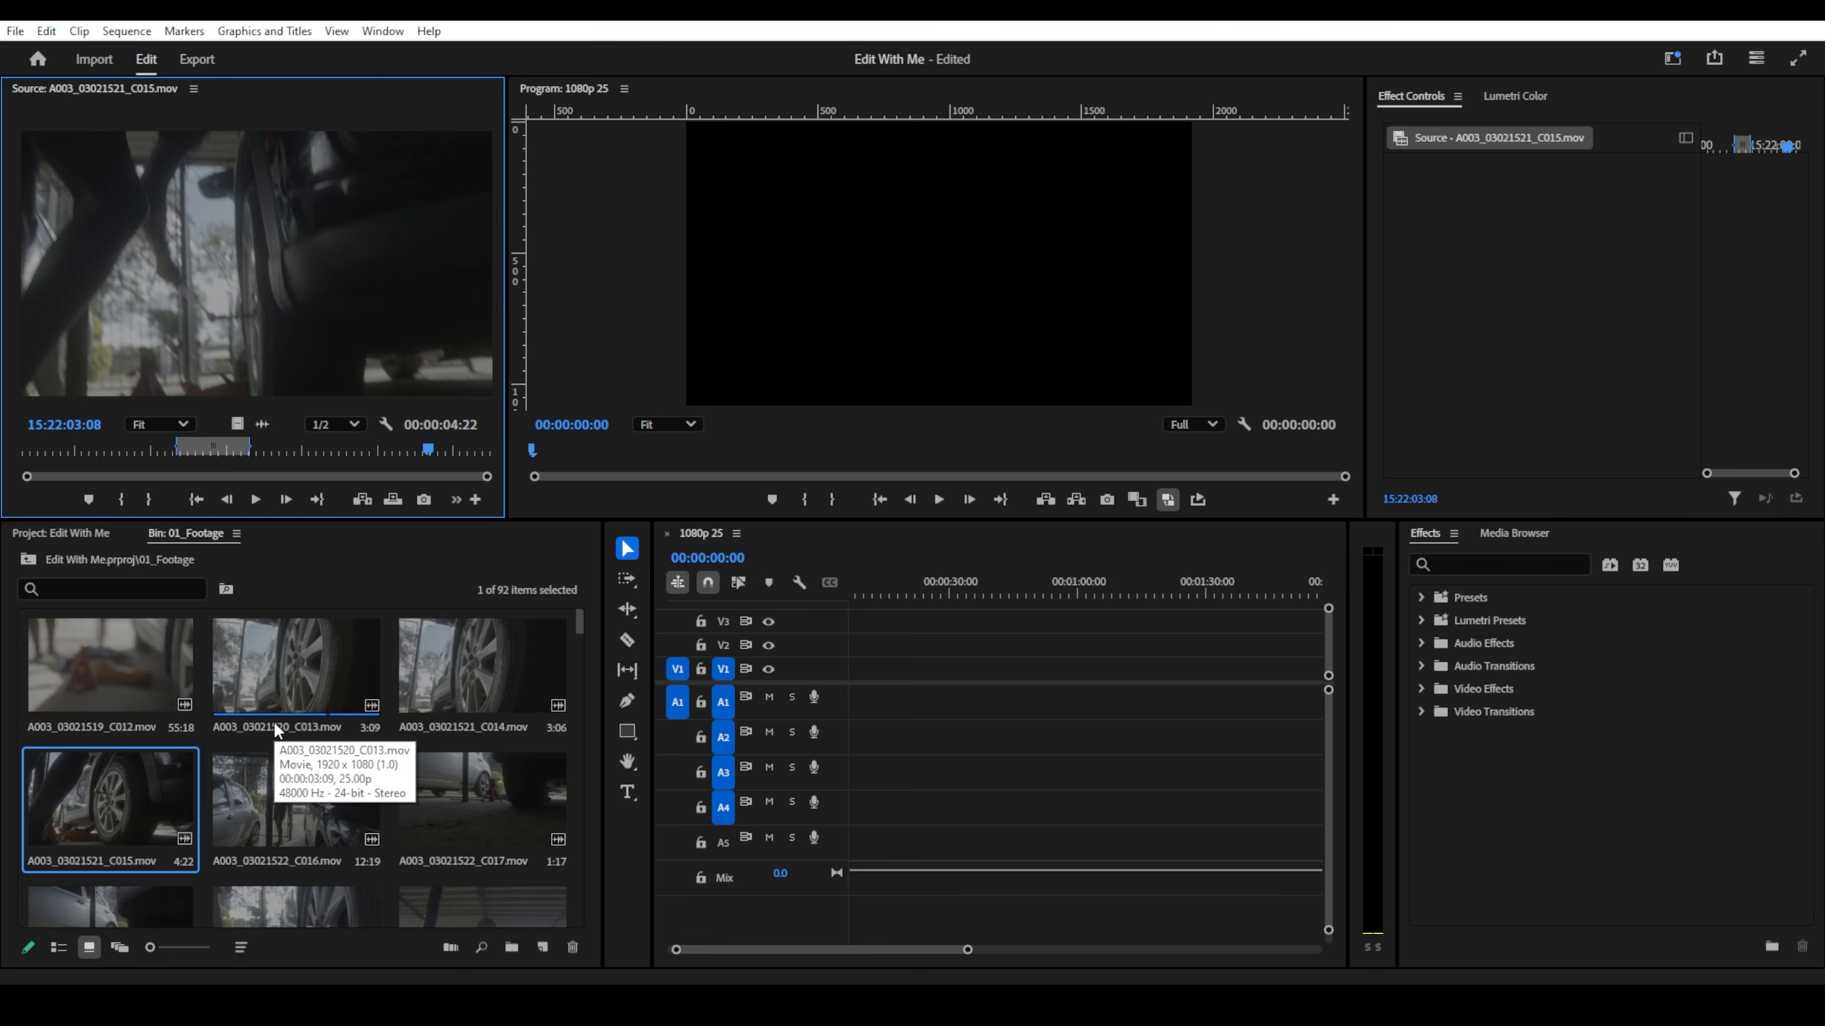
pyautogui.click(125, 684)
pyautogui.hotkey('ctrl', 'a')
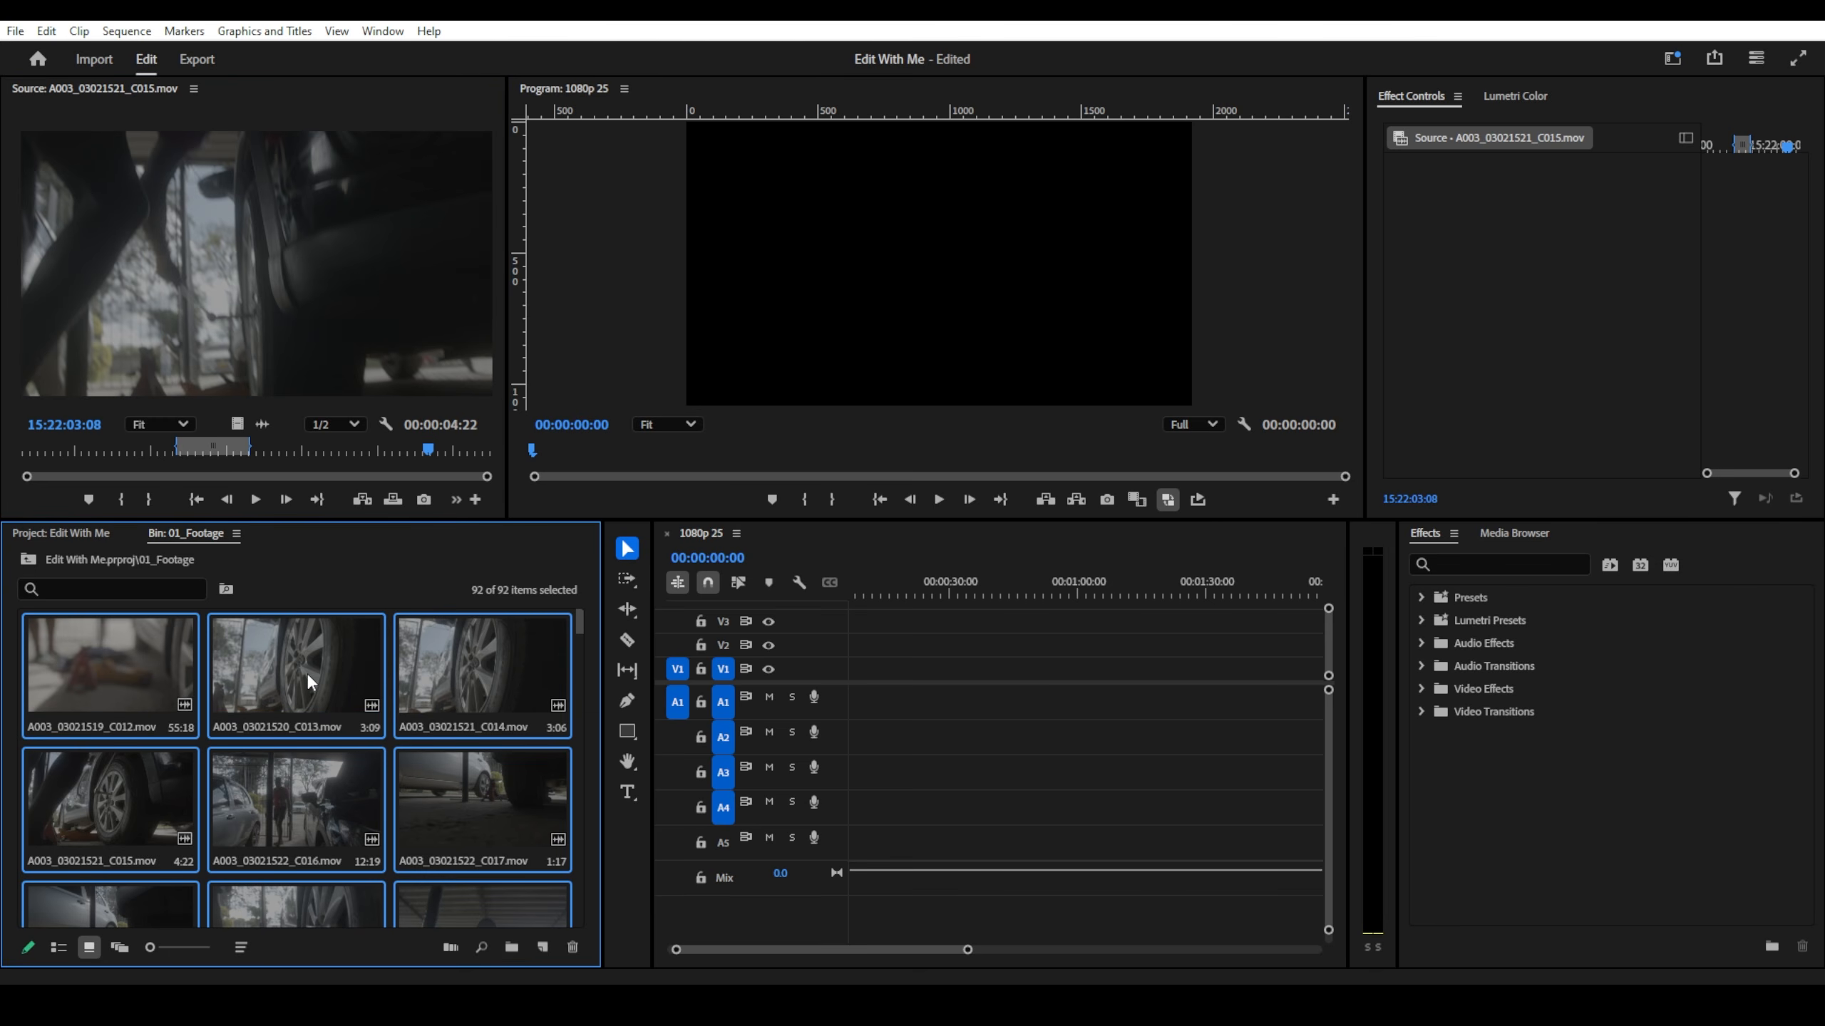
pyautogui.click(241, 947)
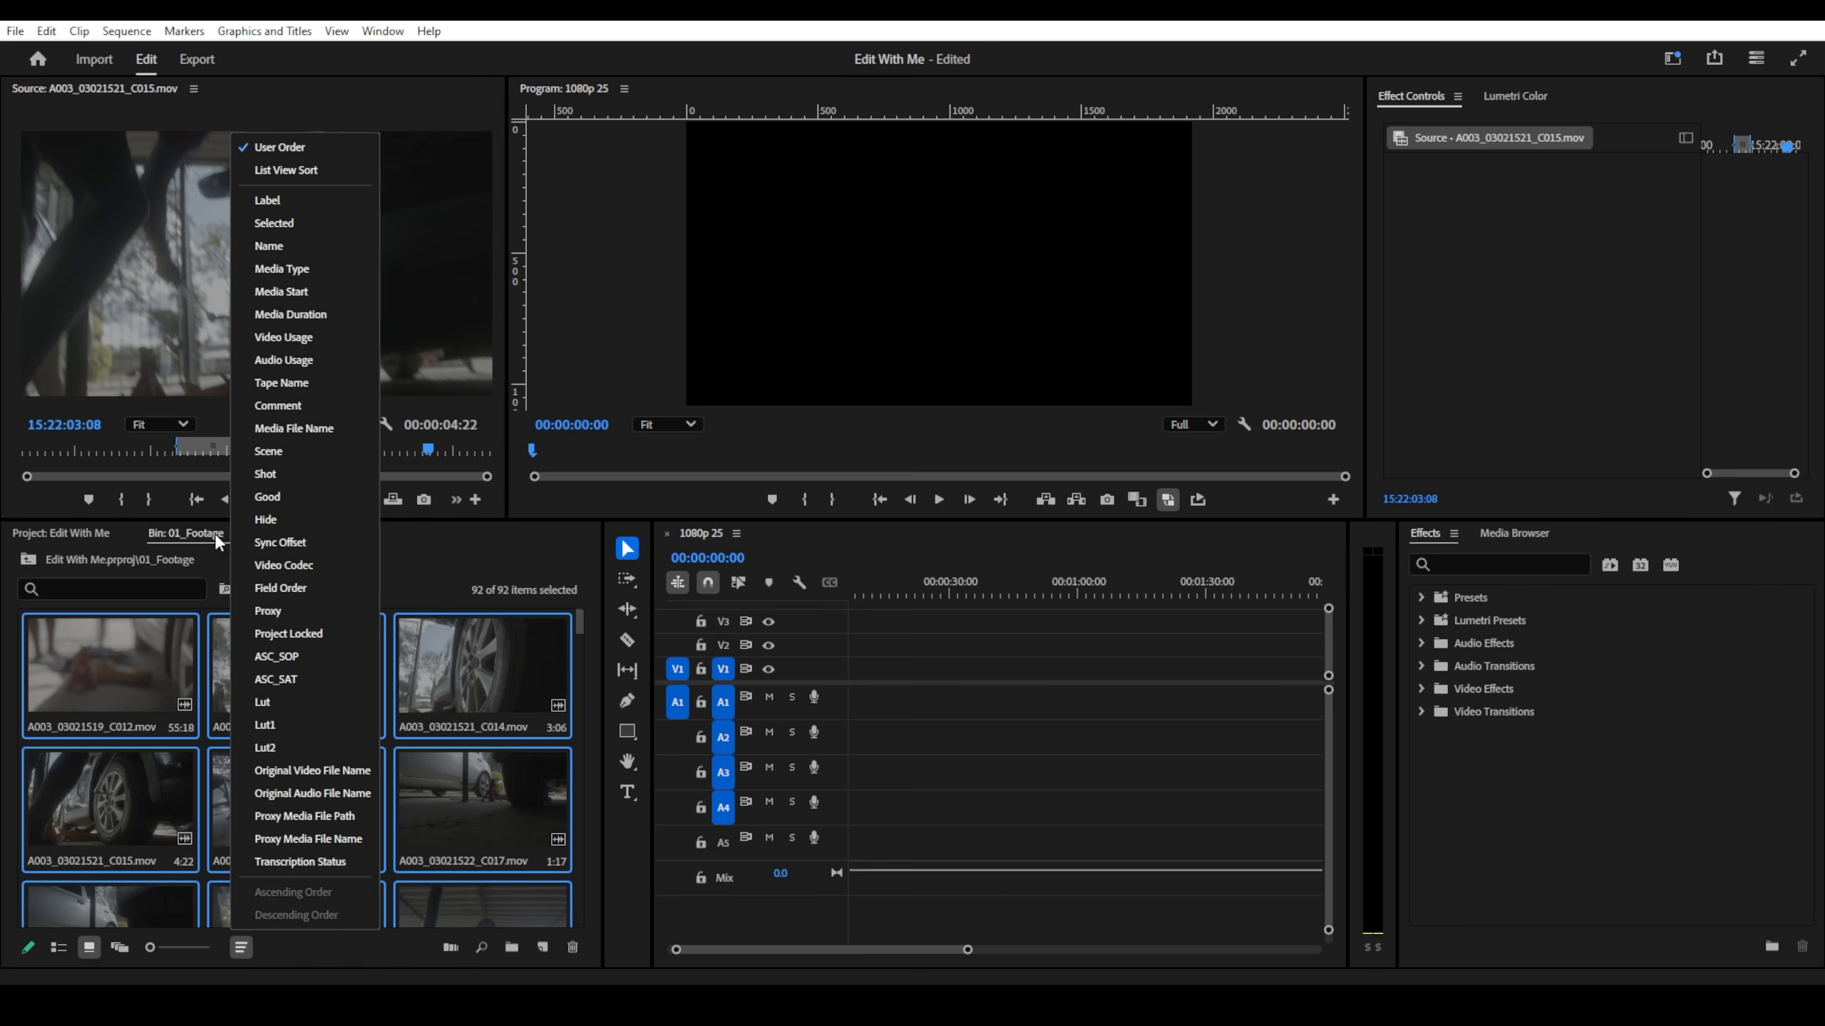
pyautogui.click(273, 171)
pyautogui.click(239, 947)
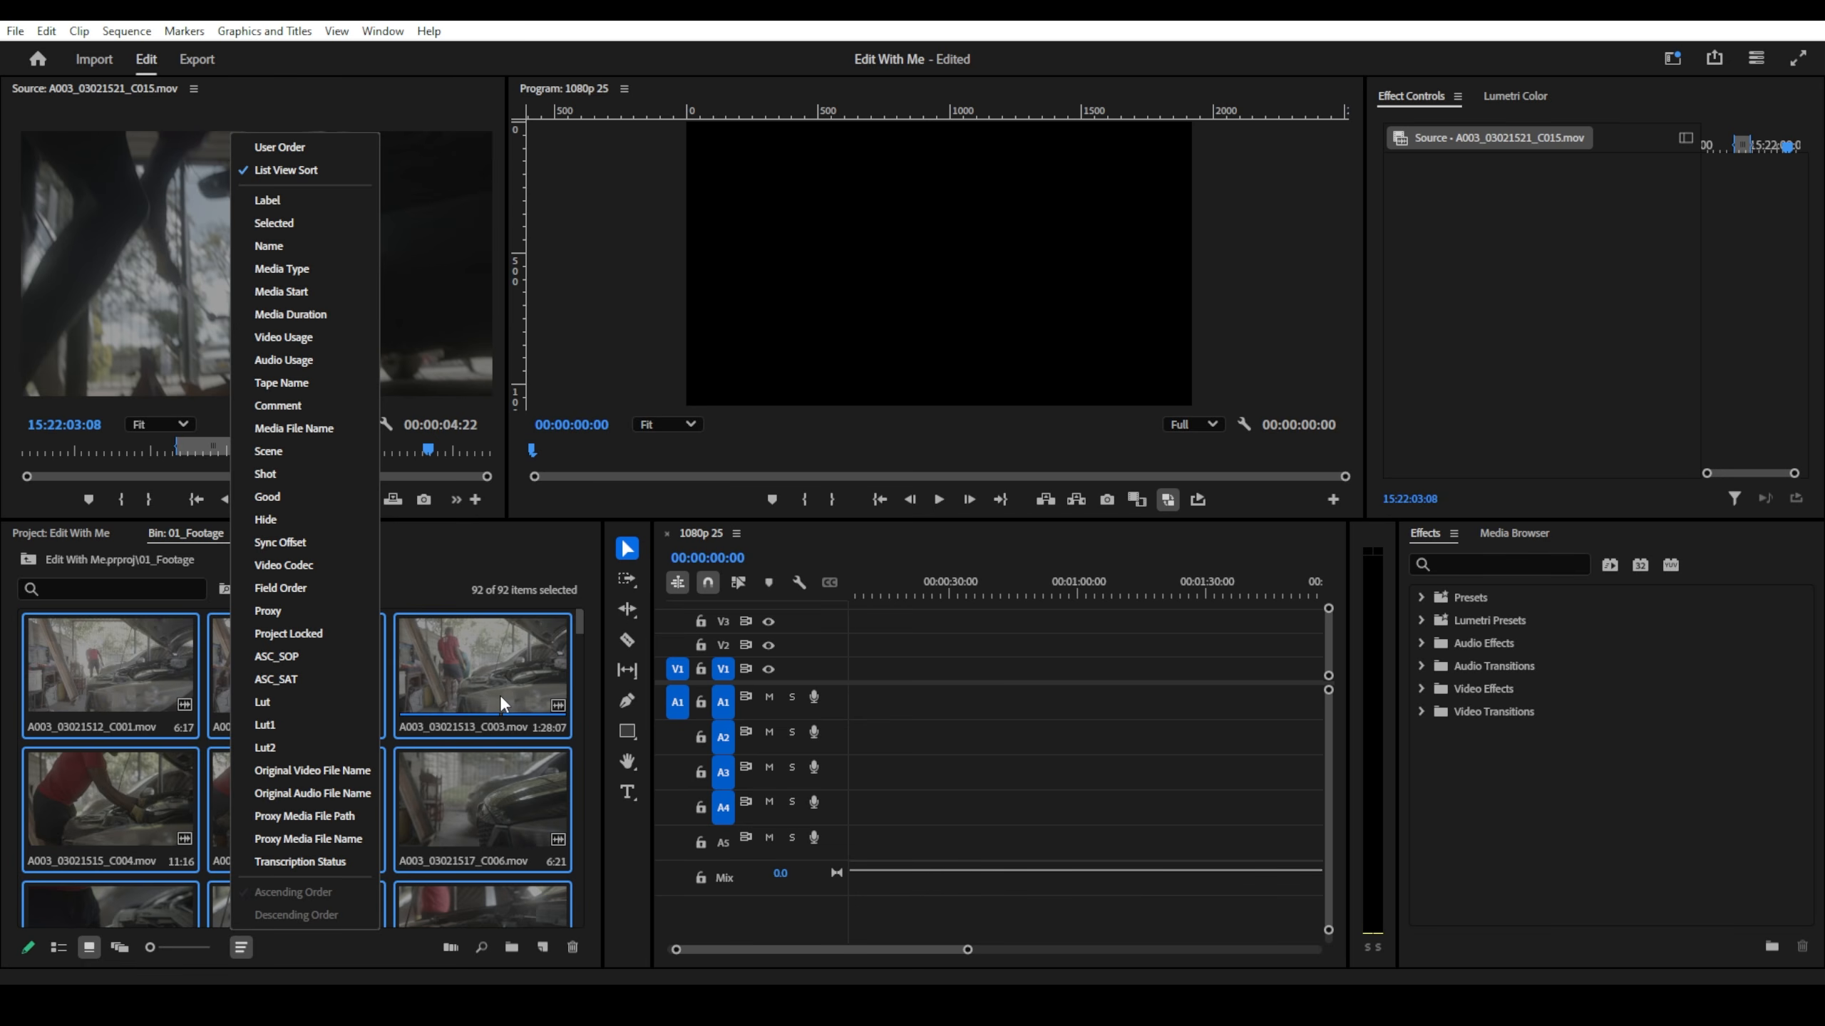
pyautogui.click(149, 682)
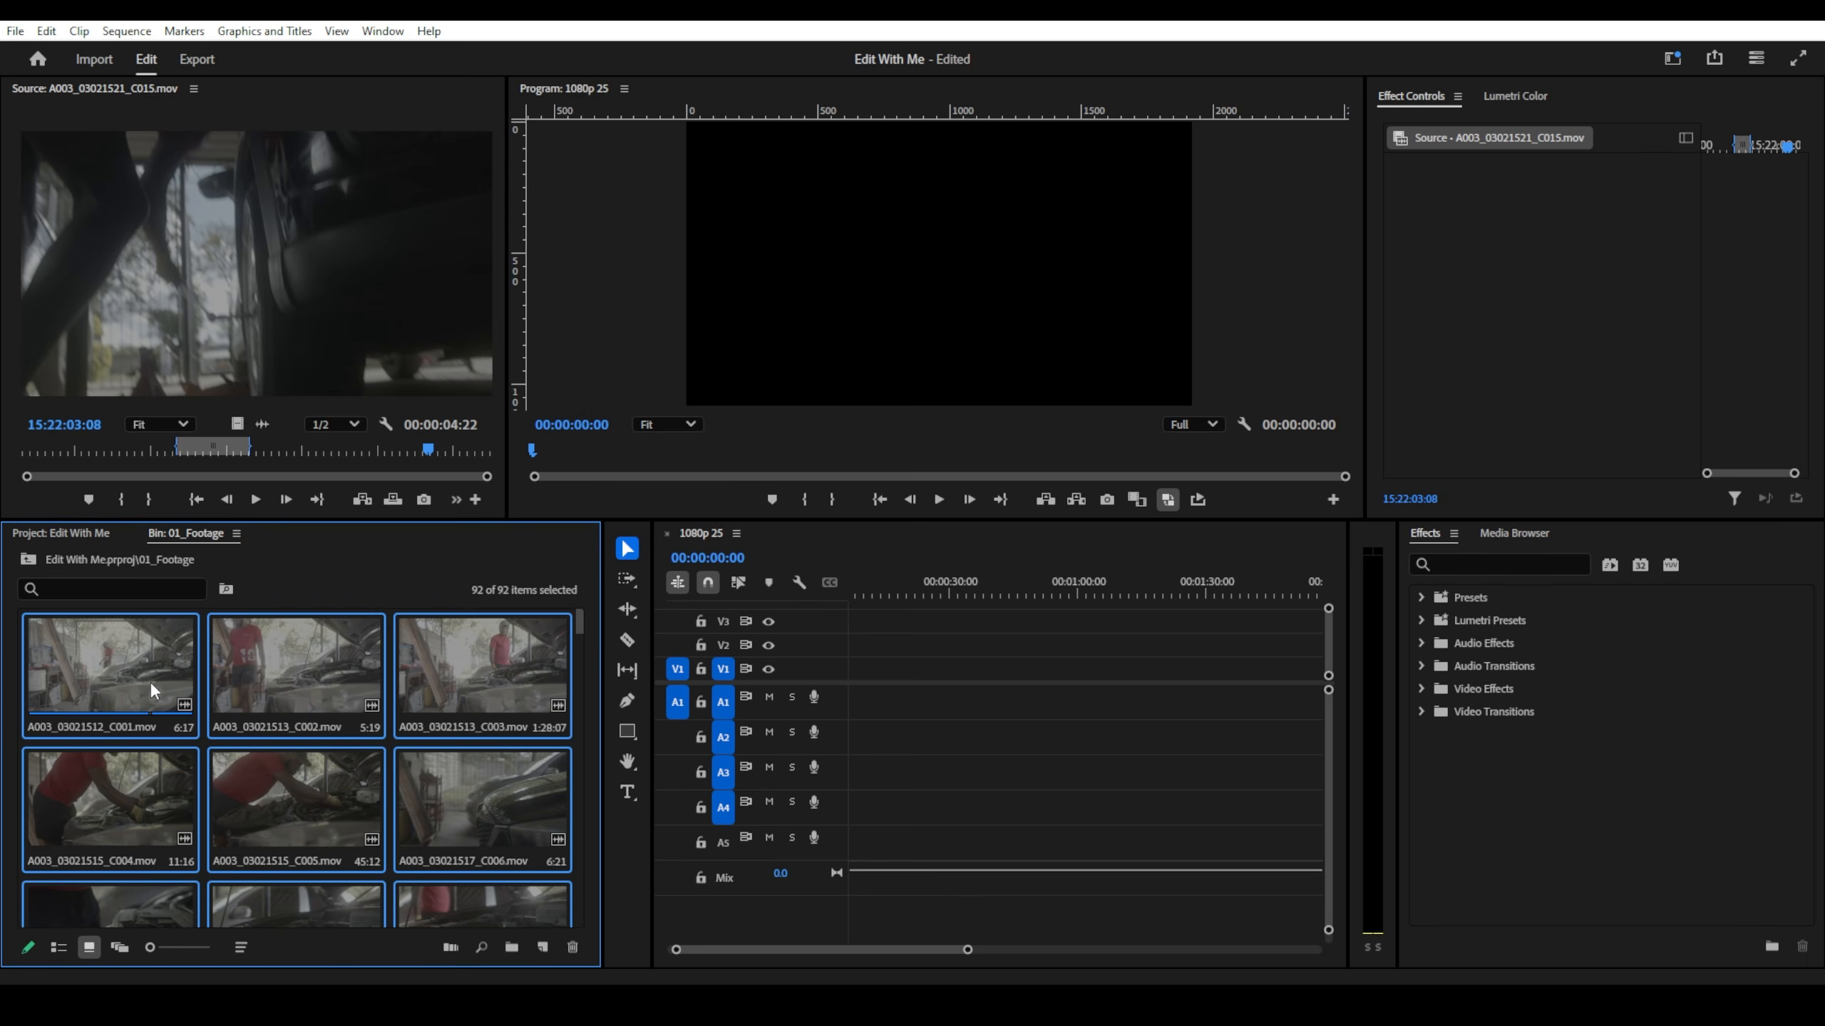
# - Place all 01_Footage clips at the start of the 1080p 25 sequence on V1 and A1, and scrub the timeline to about 00:01:50:15
pyautogui.click(150, 682)
pyautogui.hotkey('ctrl', 'a')
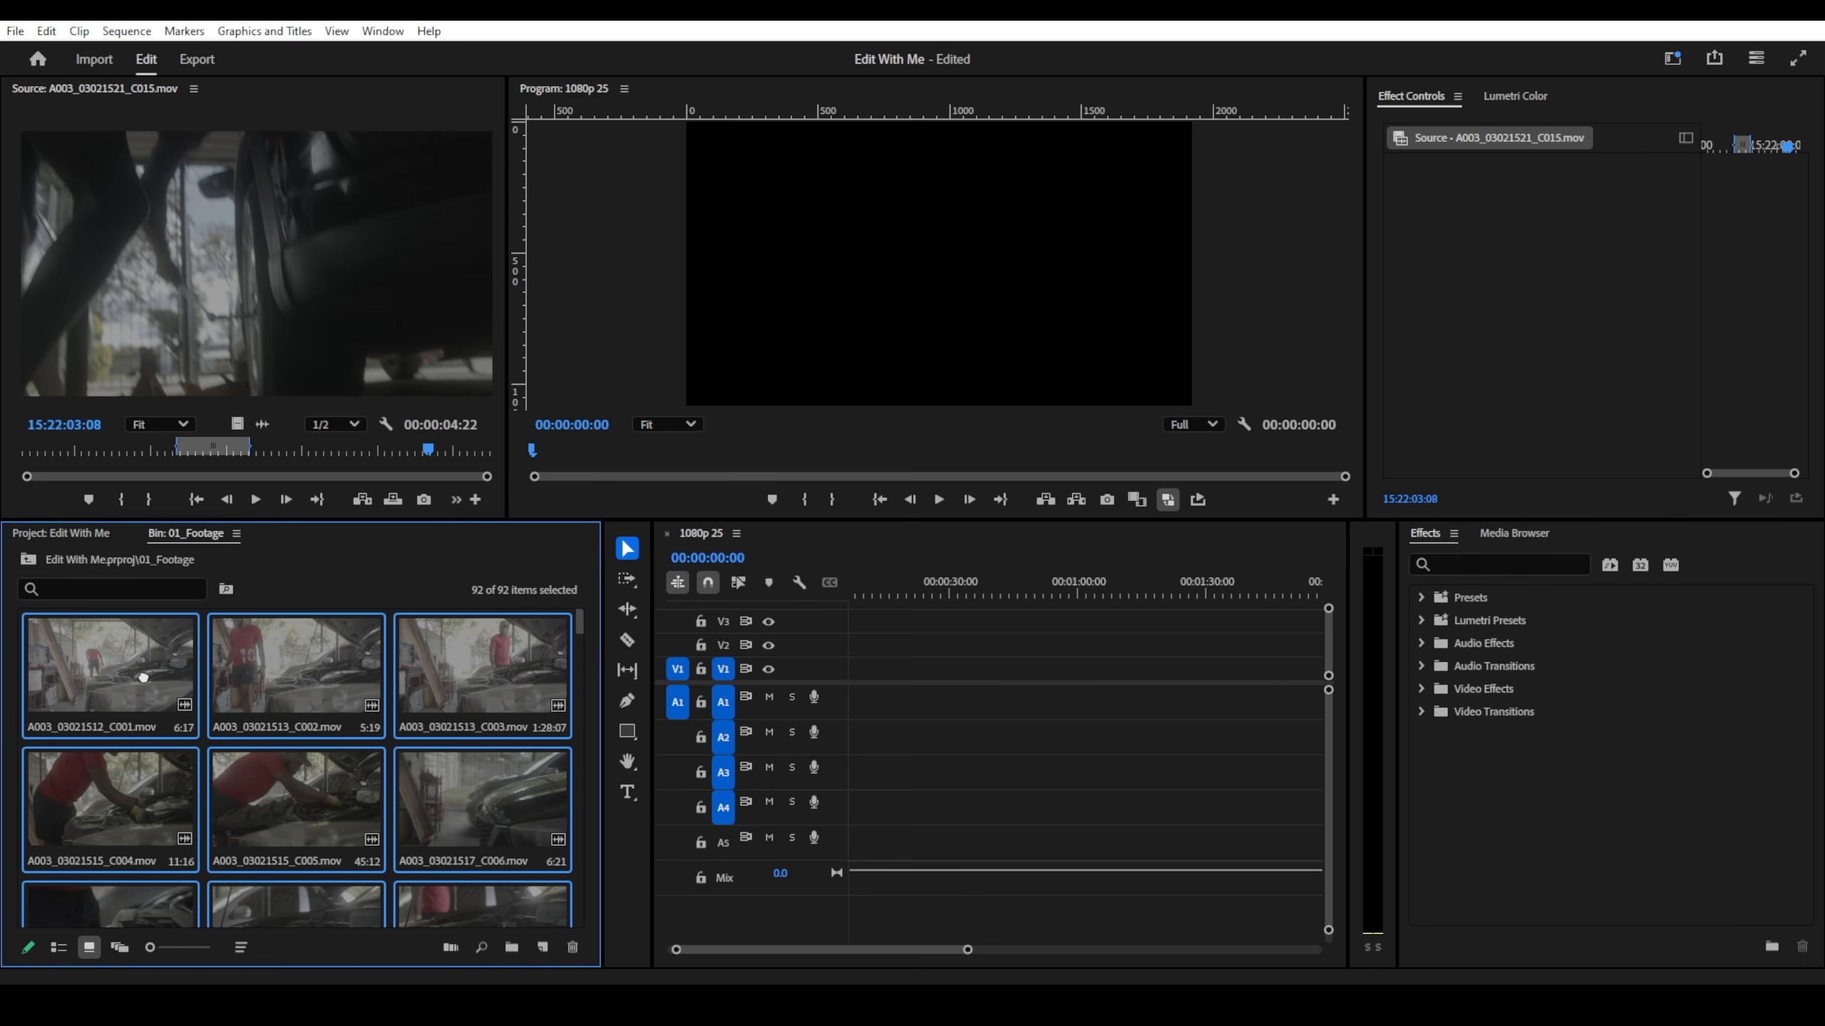
pyautogui.moveTo(144, 678); pyautogui.dragTo(849, 691)
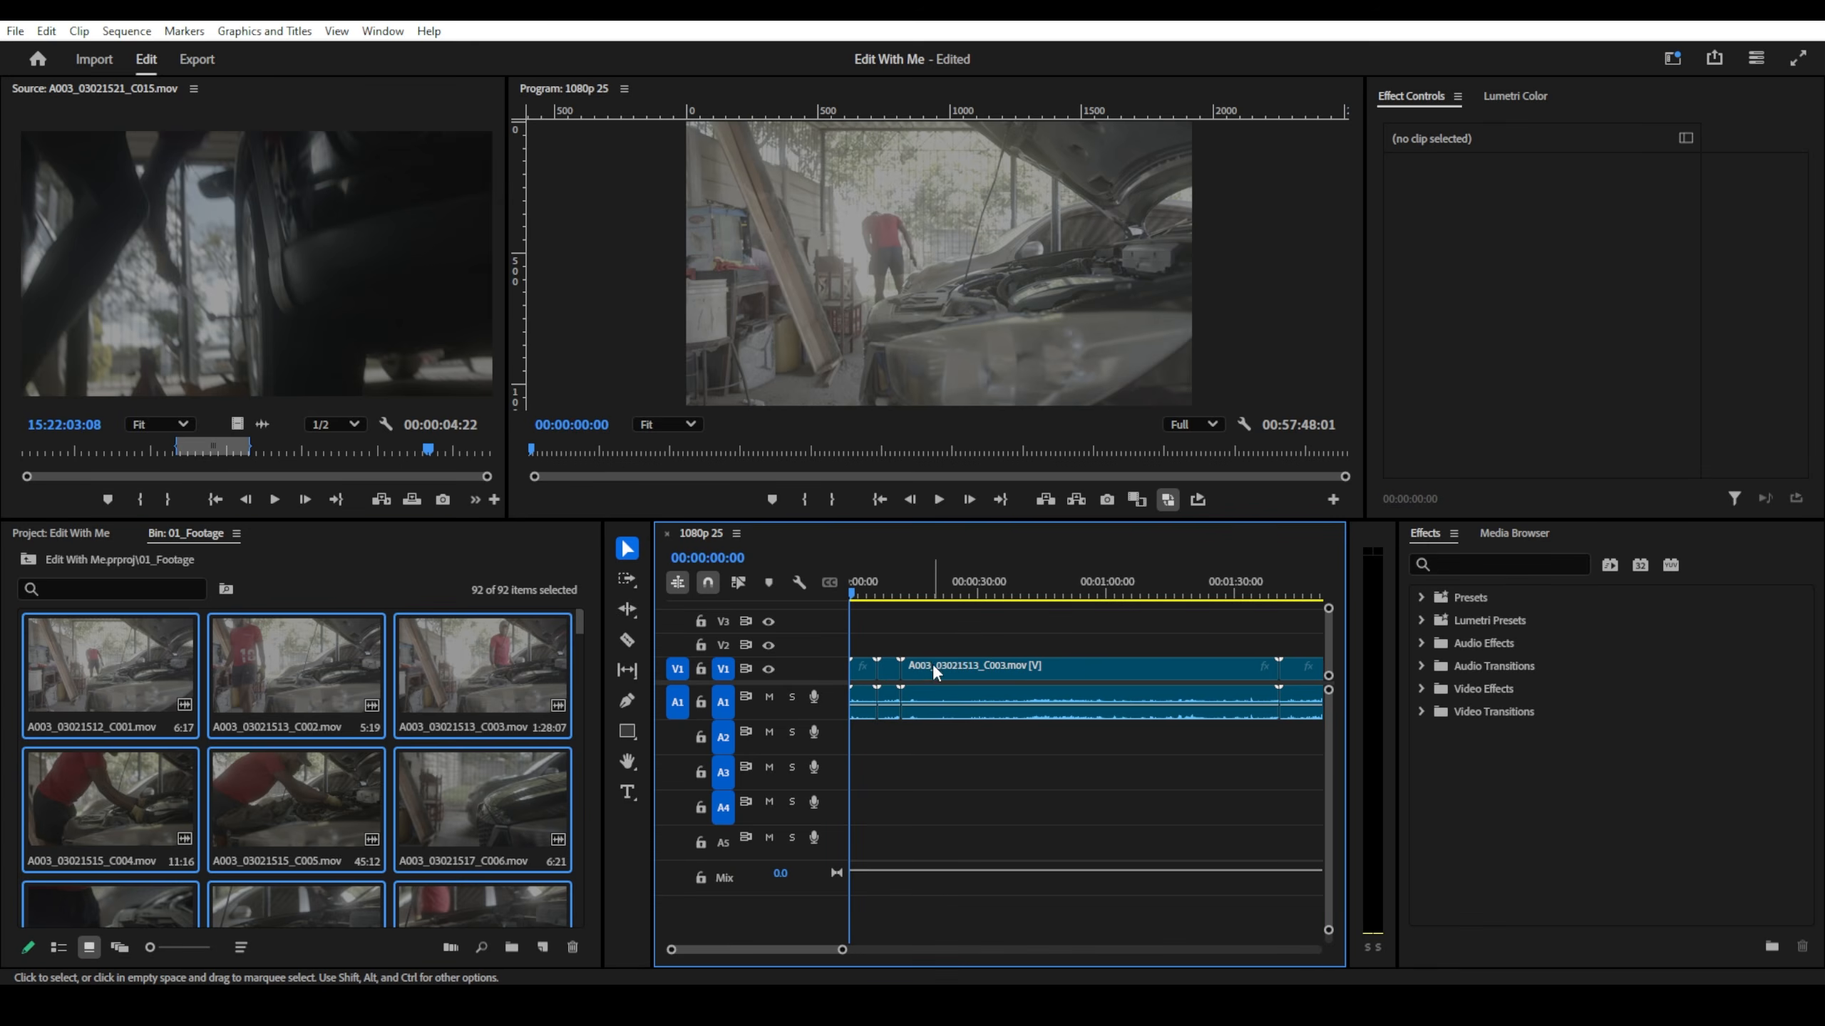
pyautogui.scroll(-10, 926, 662)
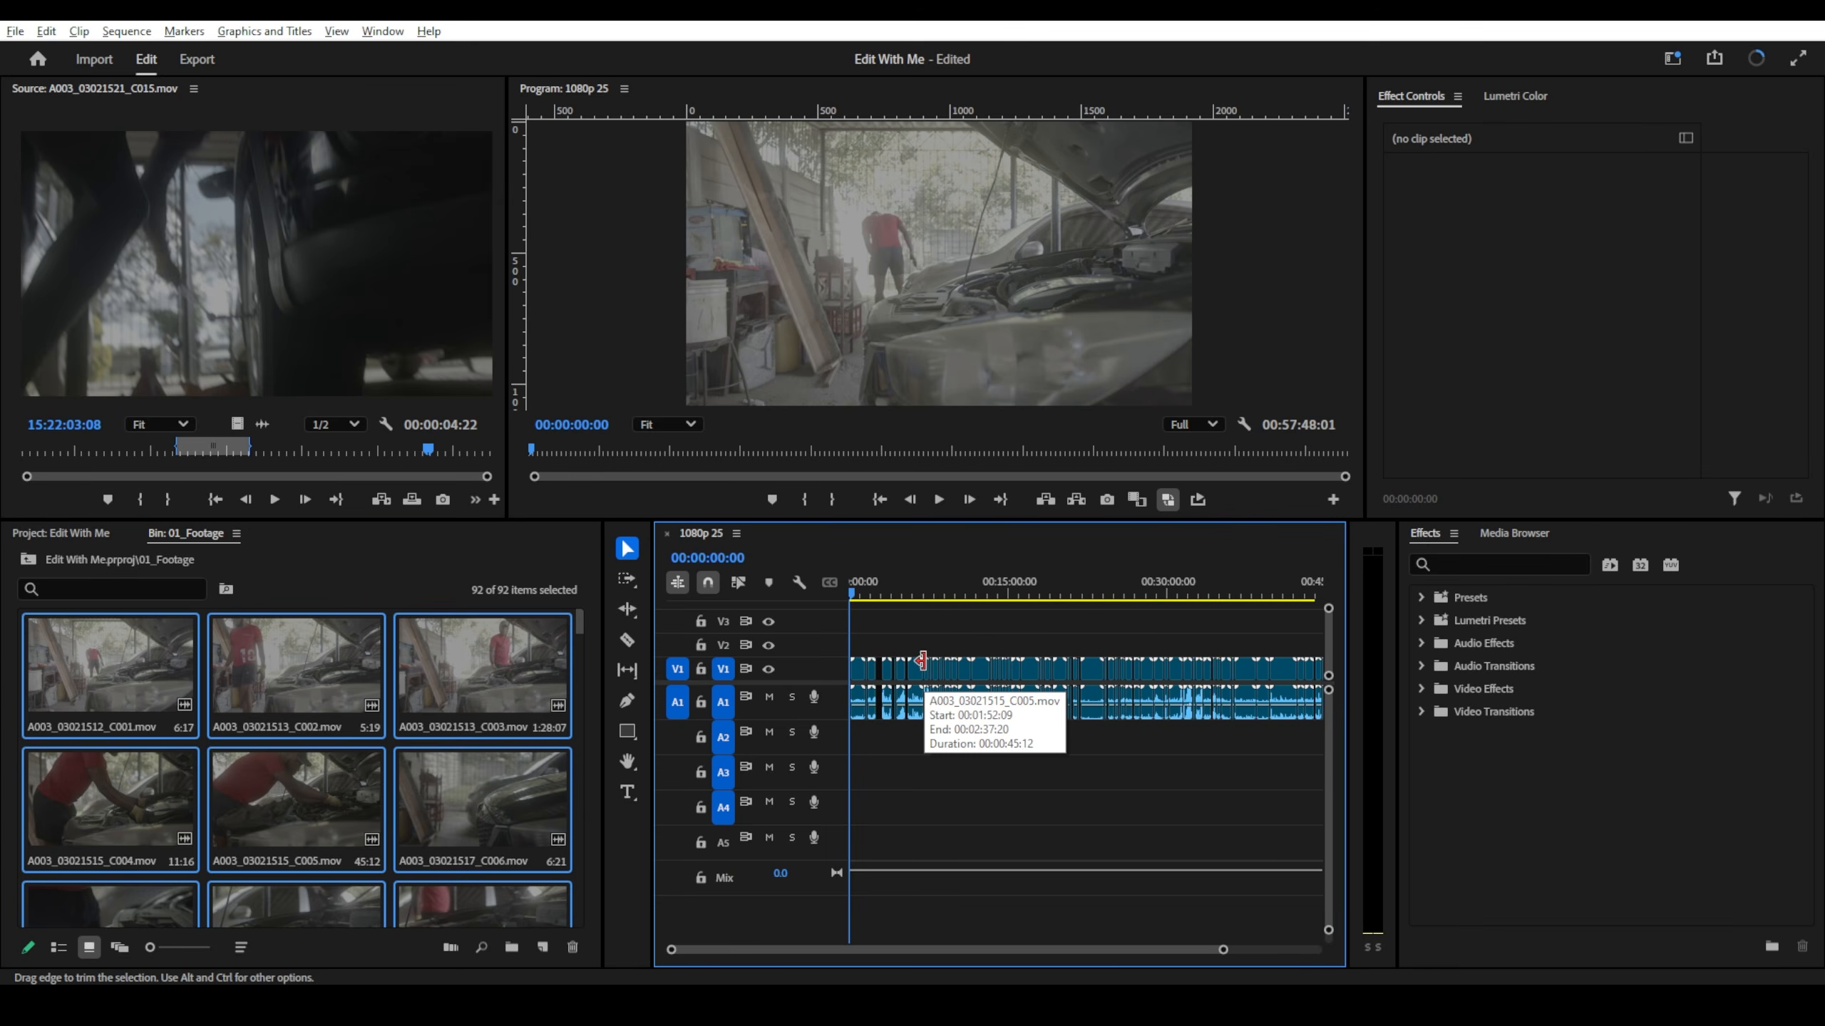
pyautogui.scroll(5, 919, 665)
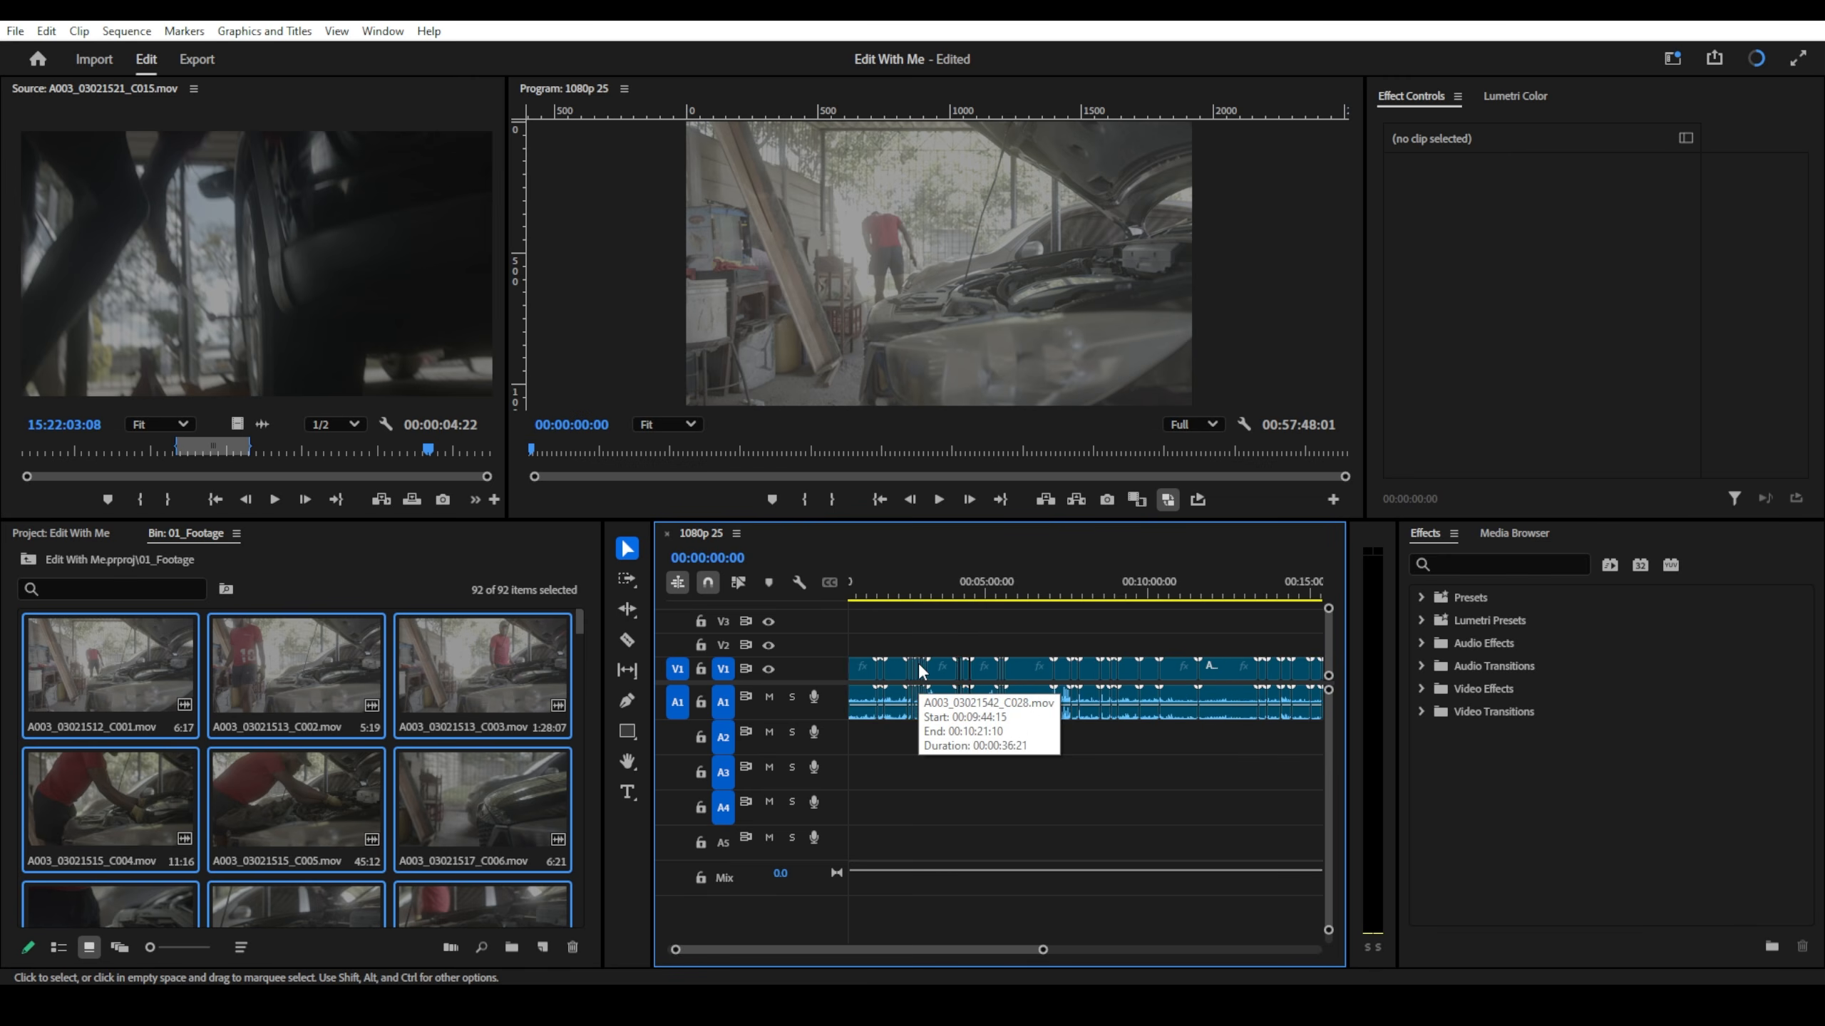
pyautogui.scroll(8, 918, 663)
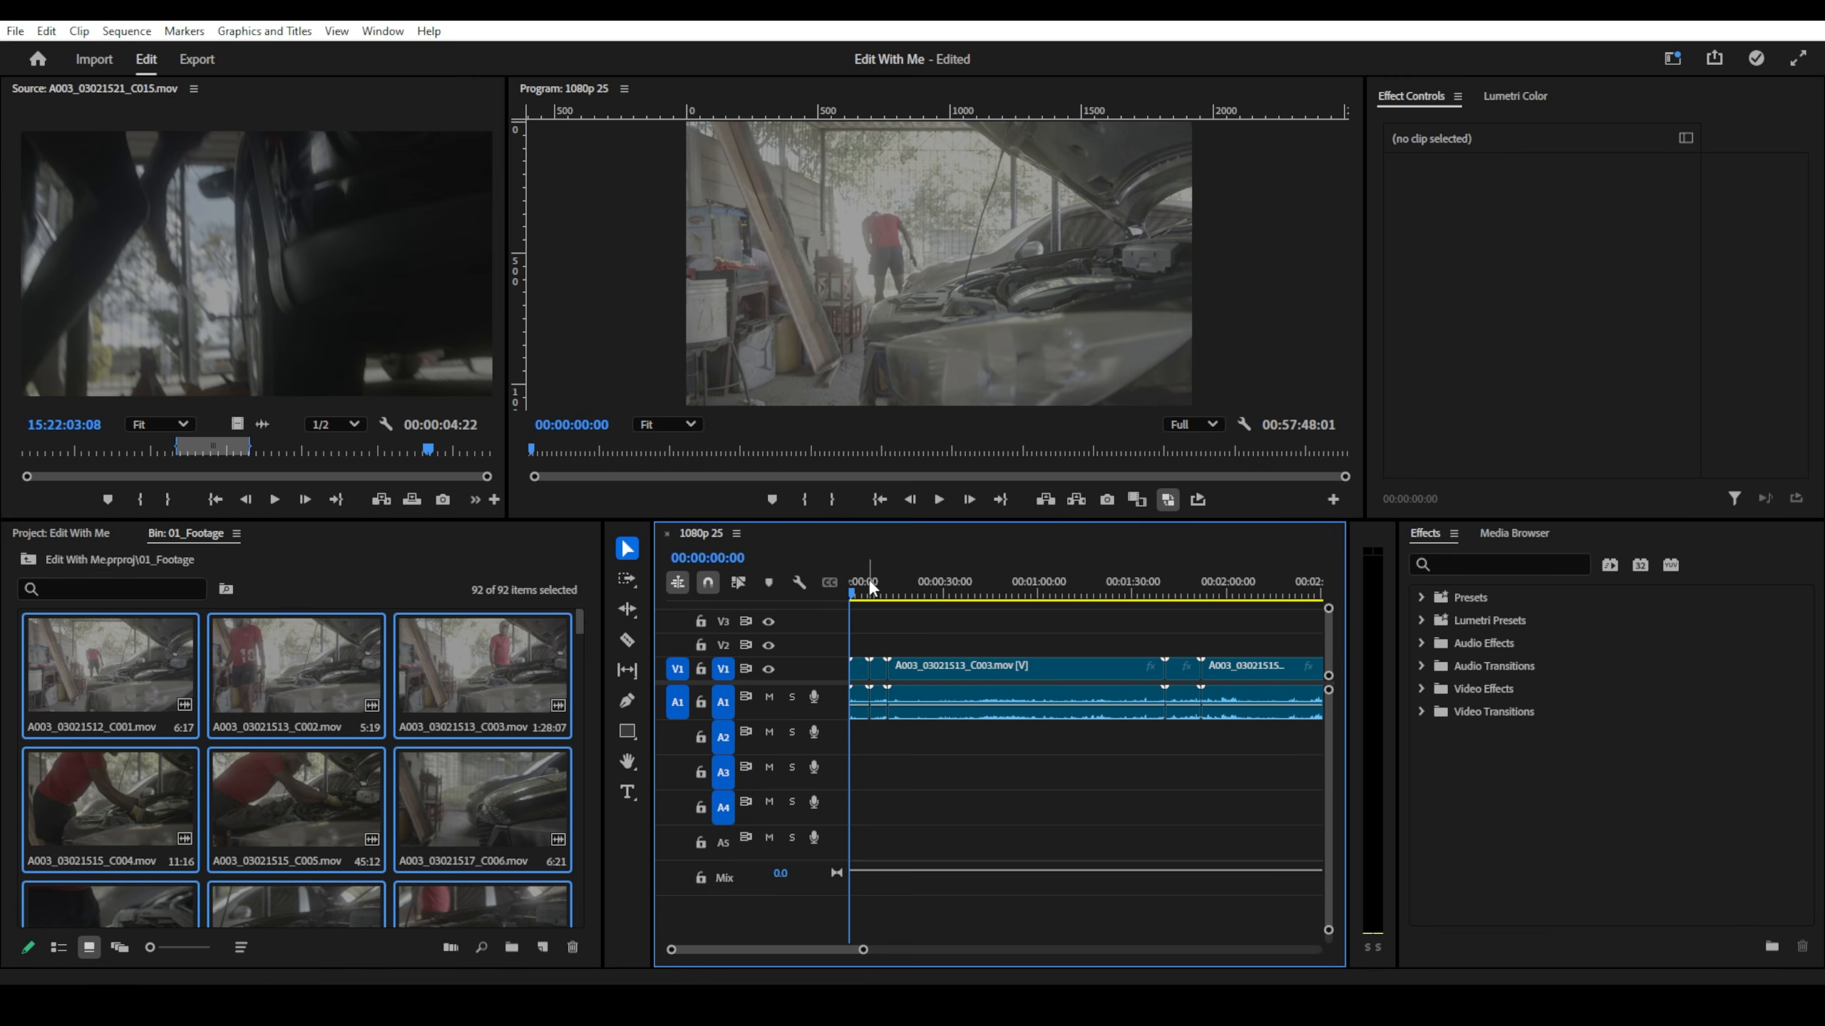
pyautogui.moveTo(870, 584); pyautogui.dragTo(1199, 598)
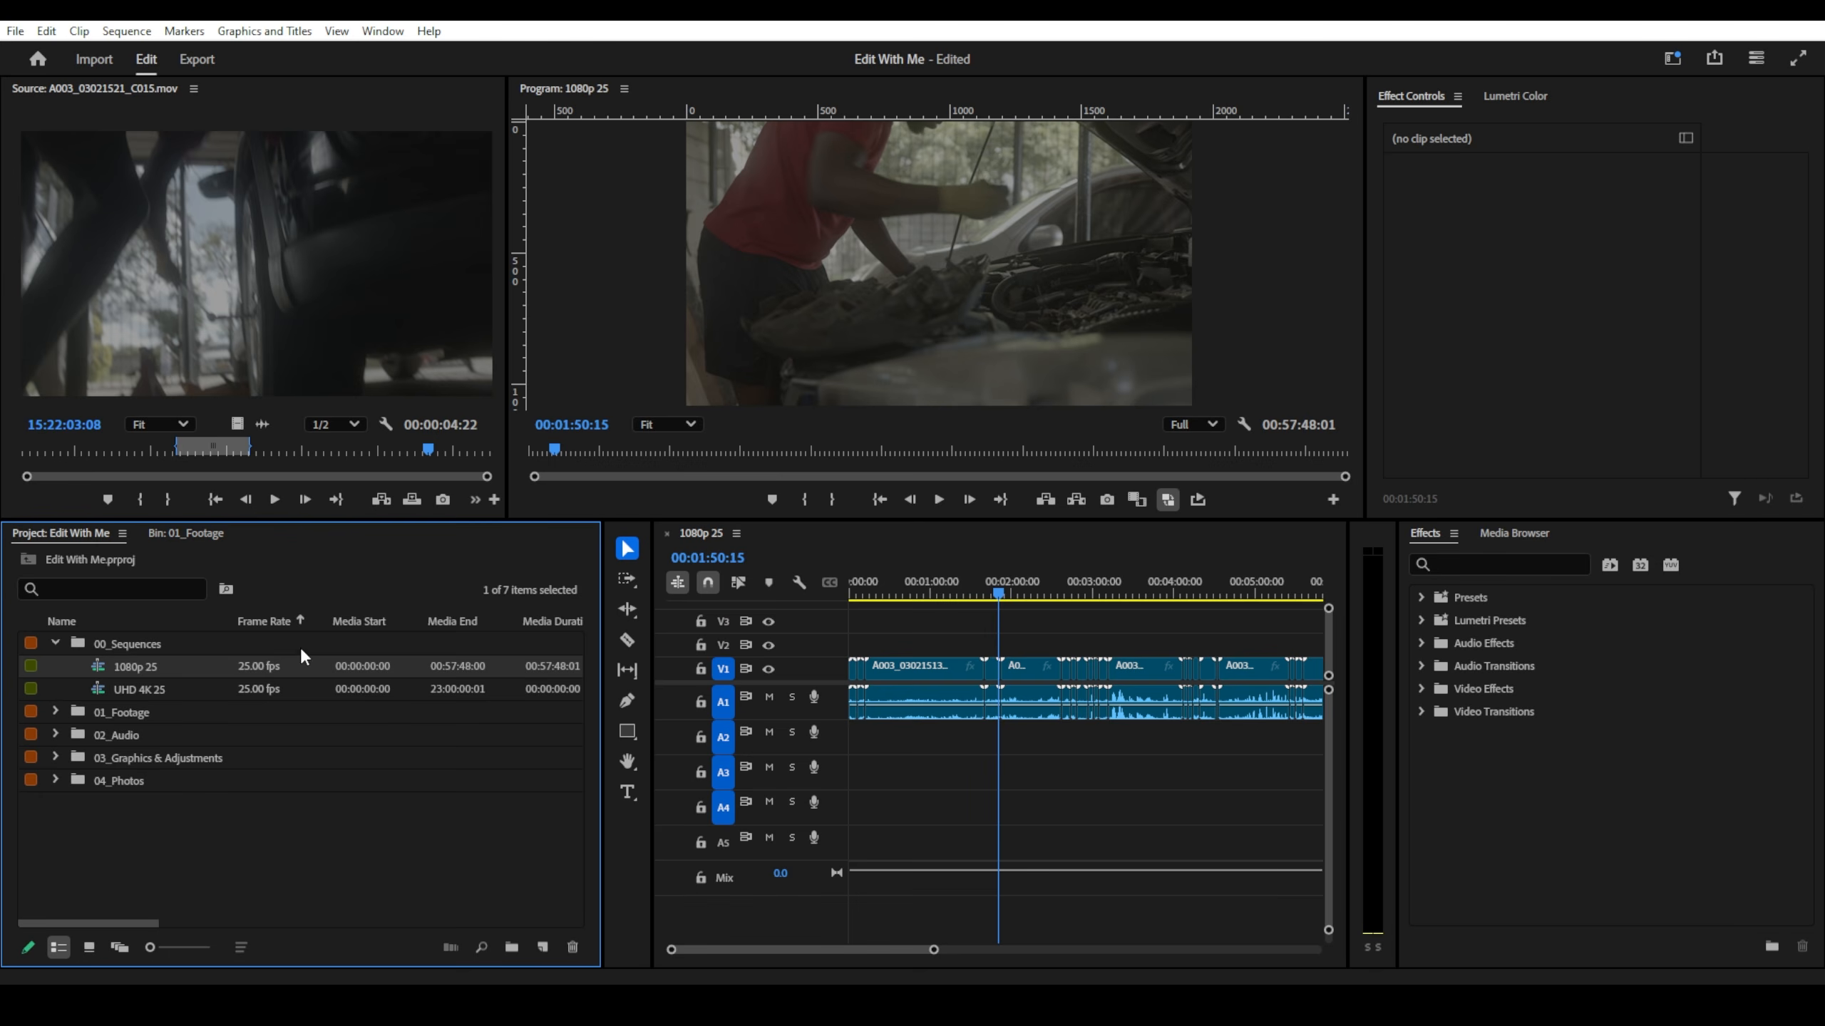
# - Rename the 1080p 25 sequence as Footage Dump
pyautogui.click(128, 669)
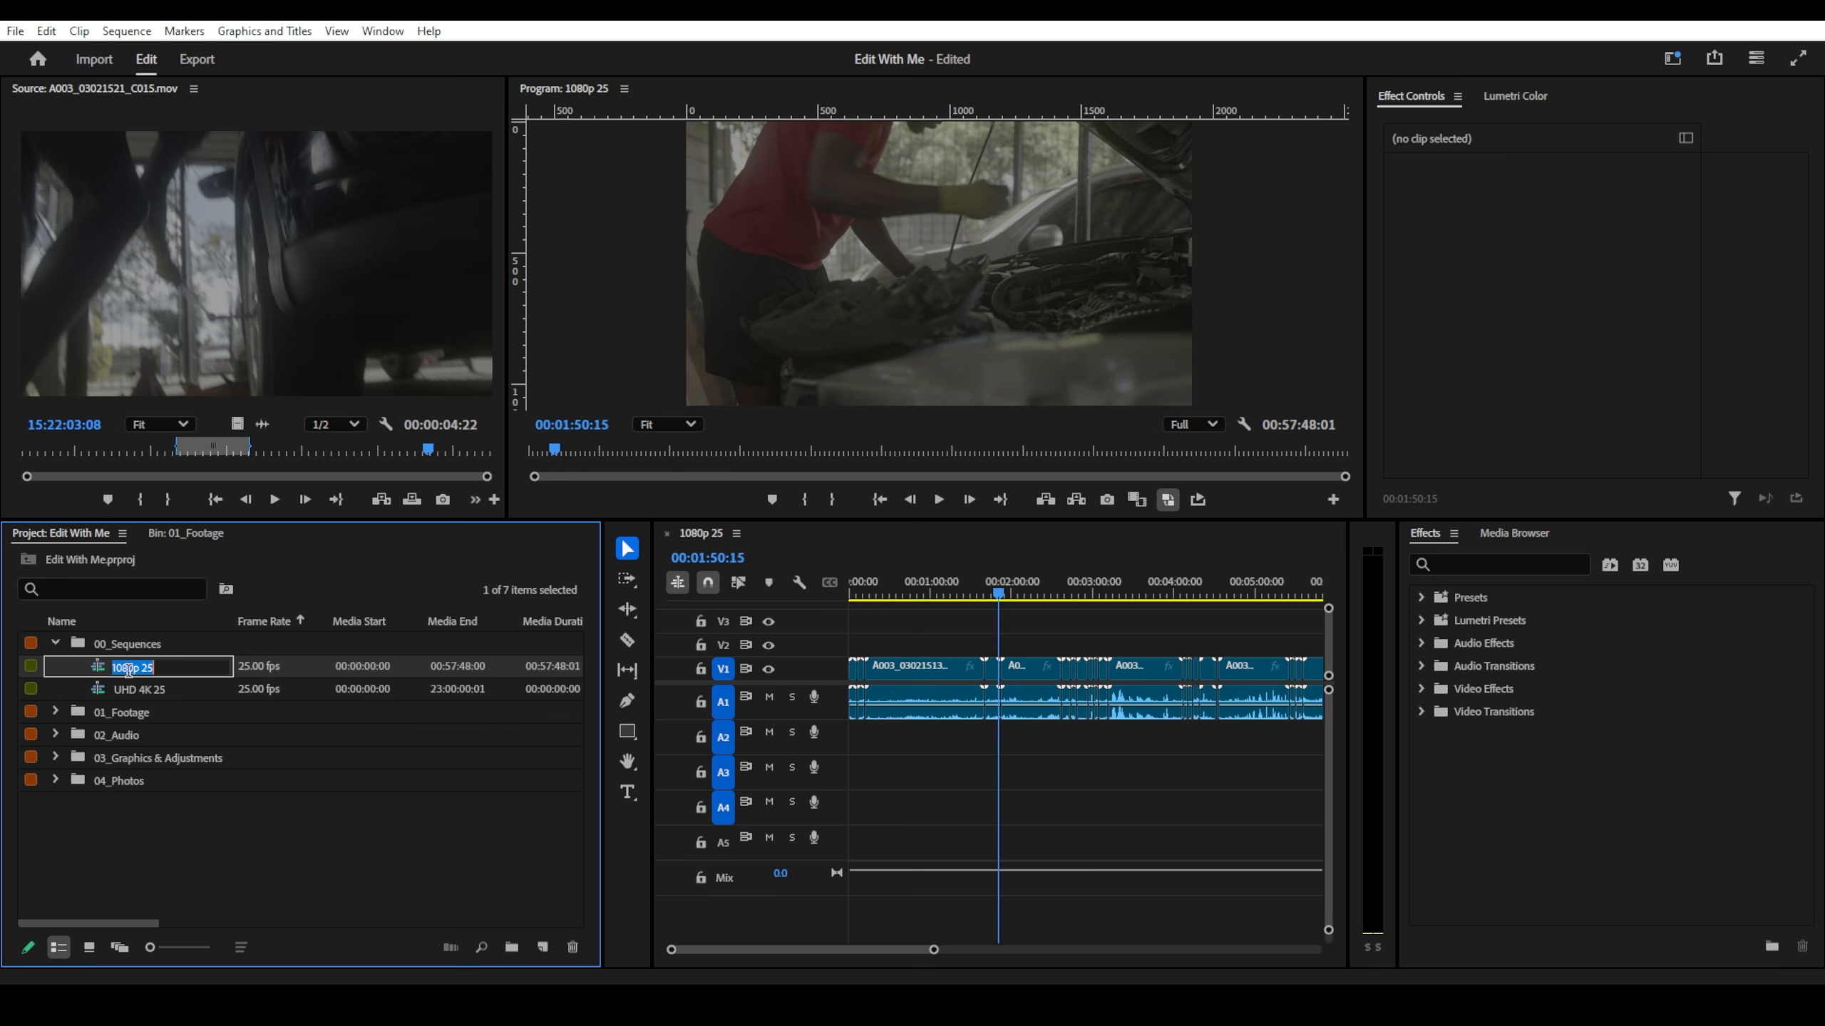
pyautogui.write('Selects')
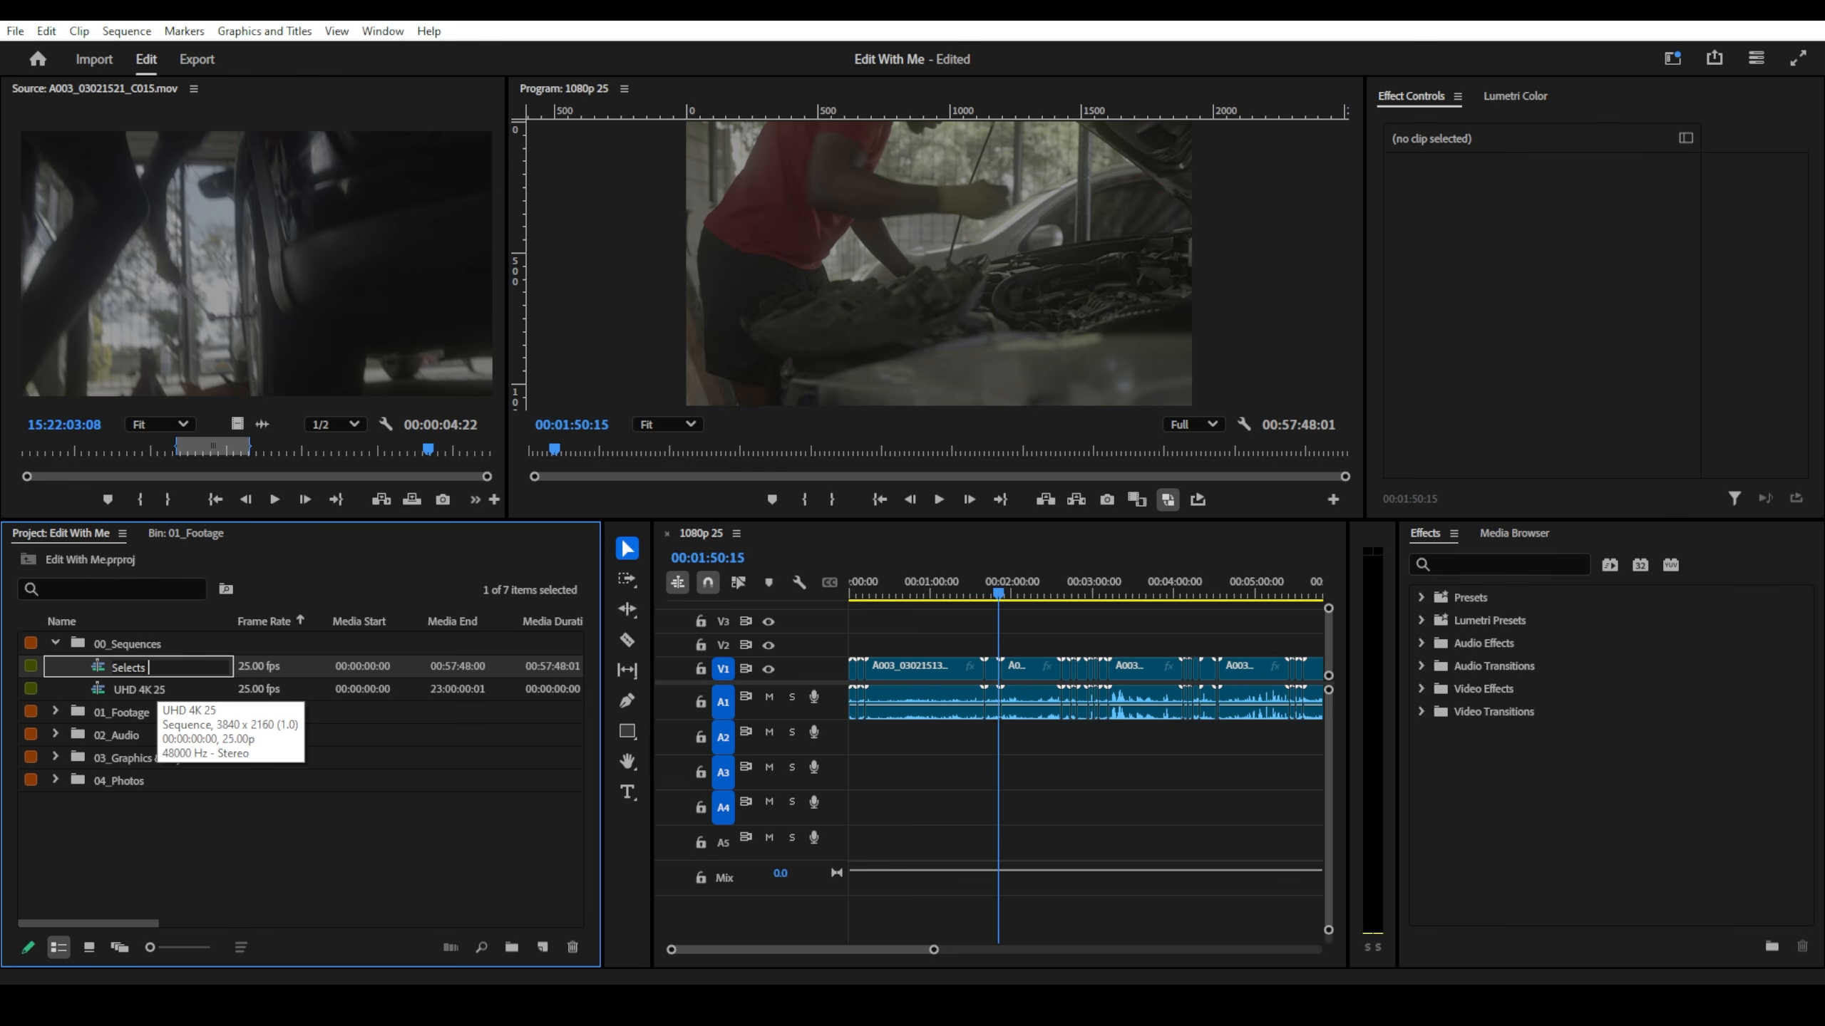
pyautogui.hotkey('ctrl', 'a')
pyautogui.write('Dump')
pyautogui.press('Home')
pyautogui.write('Footage')
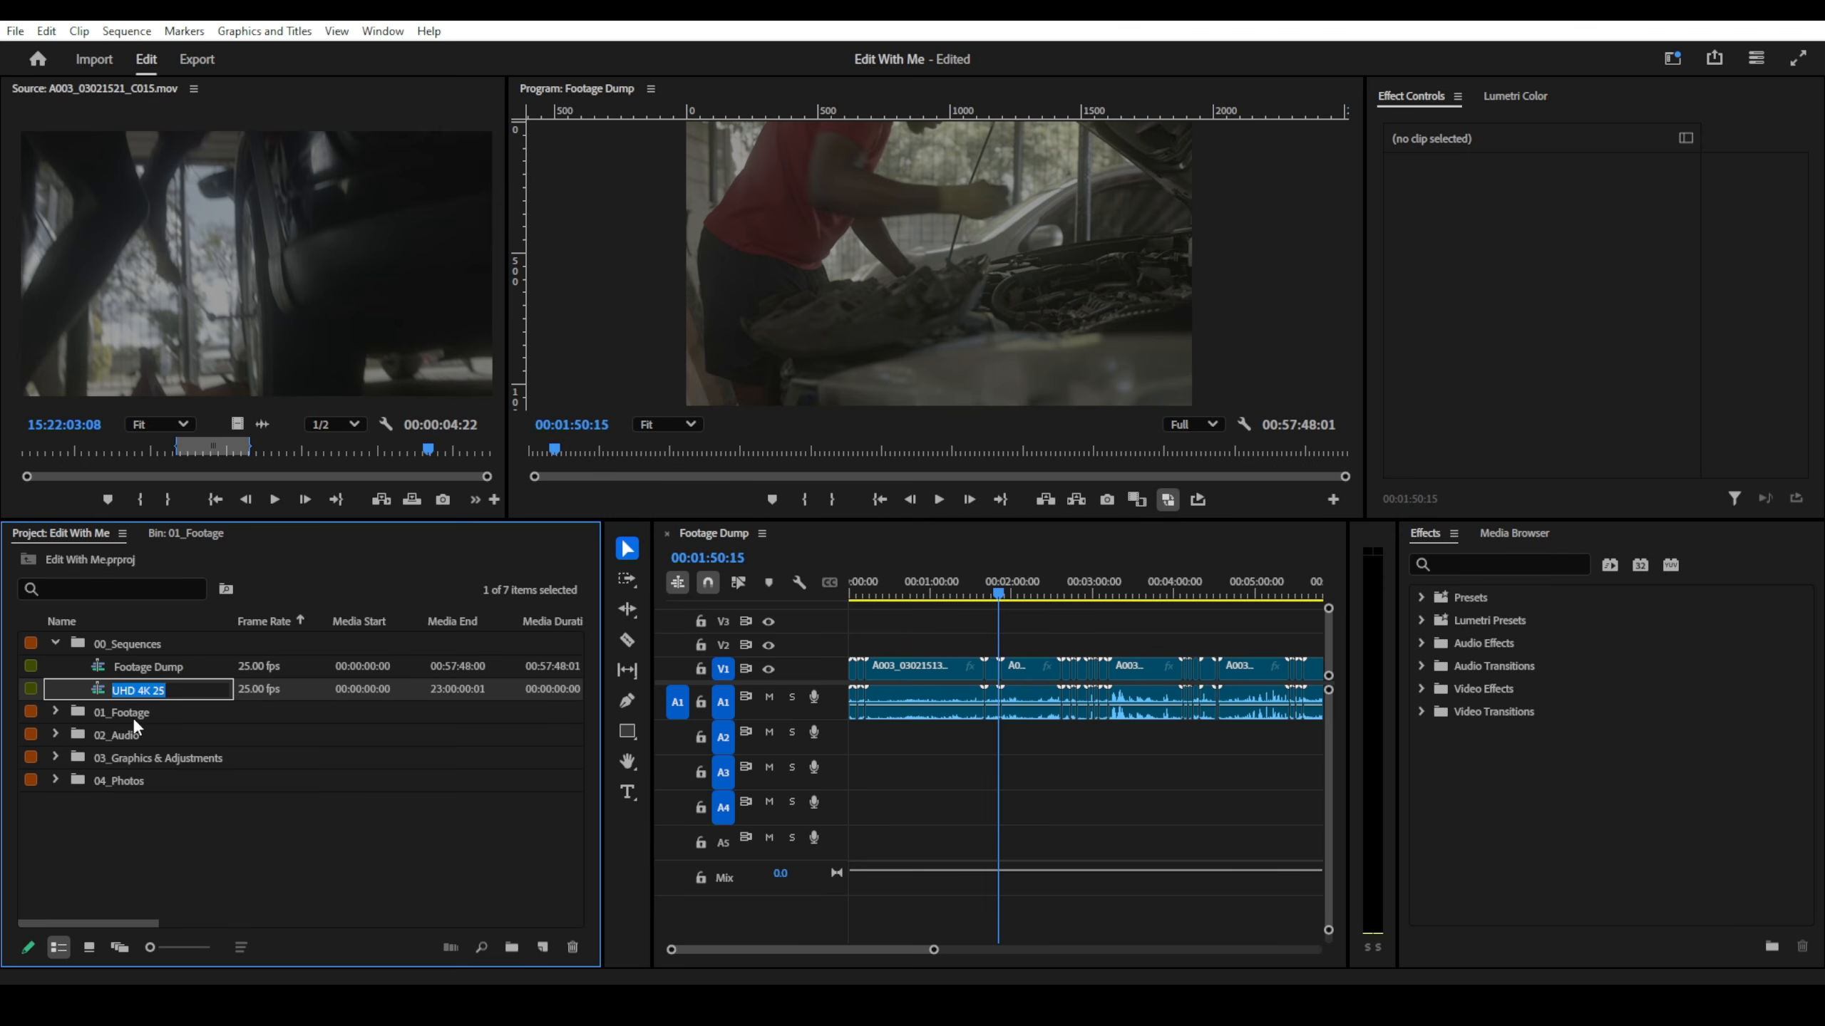
pyautogui.click(88, 665)
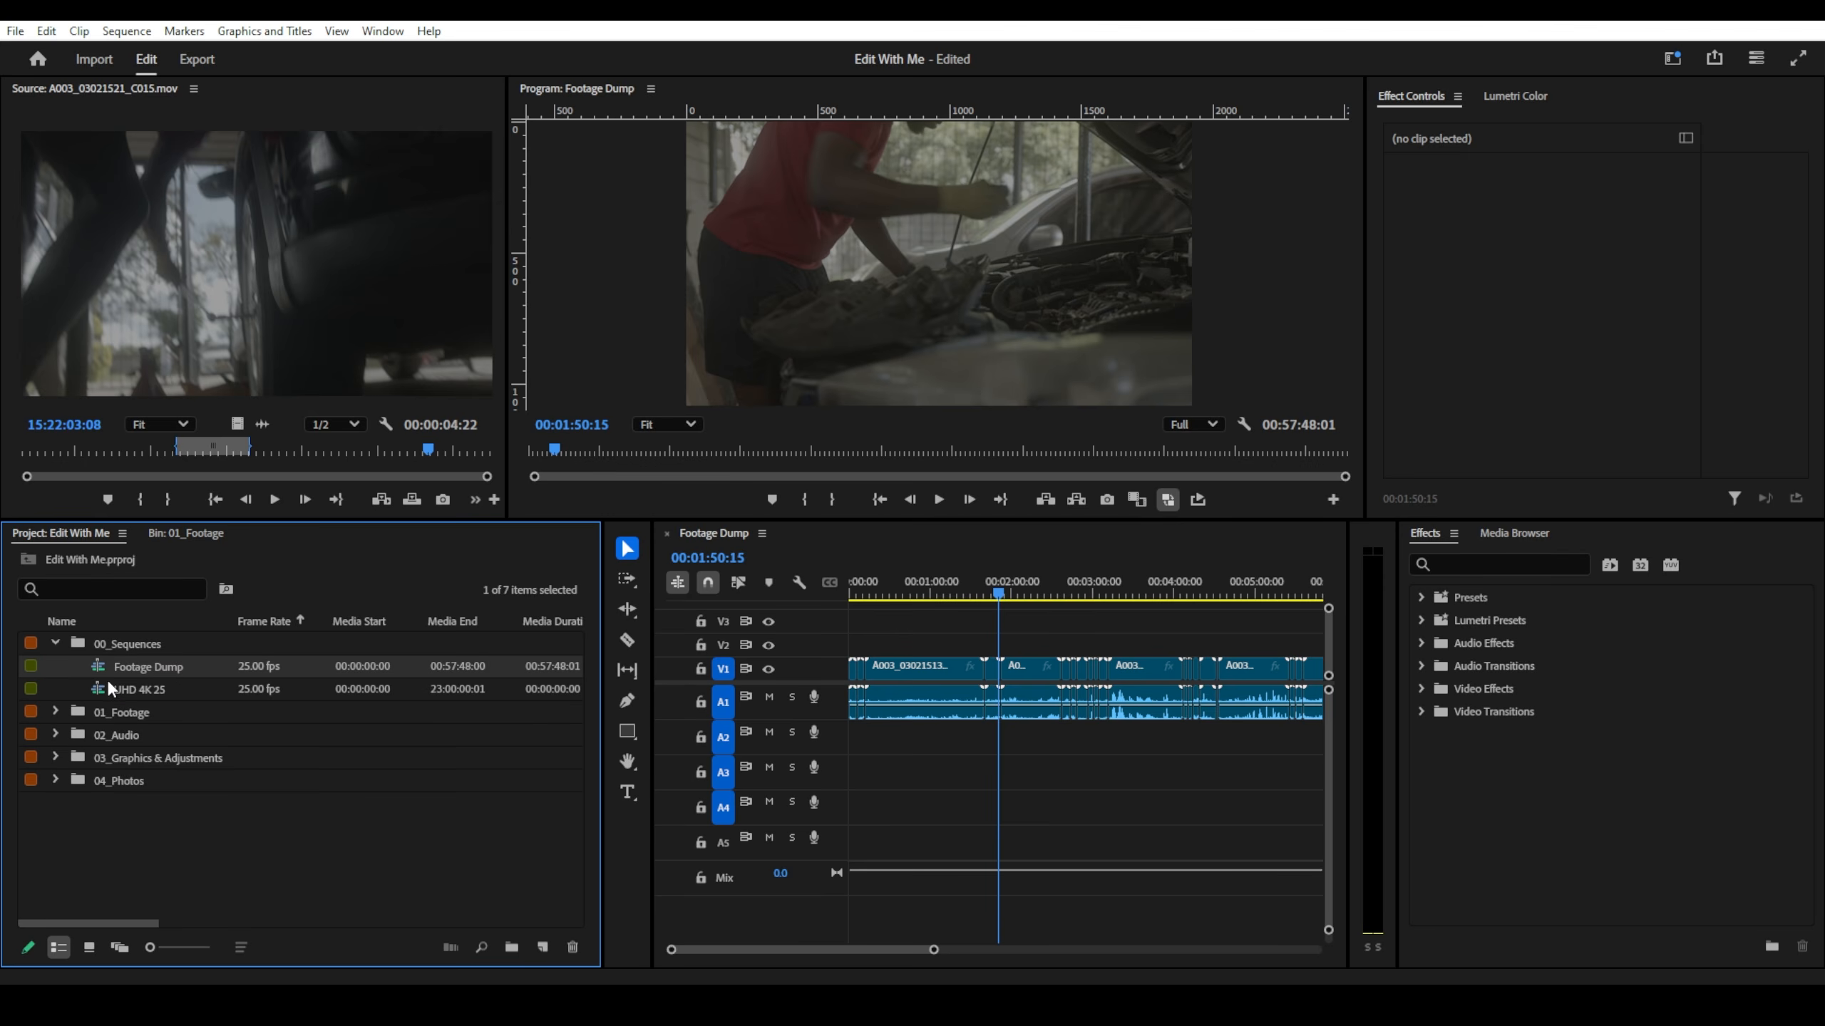
pyautogui.click(150, 668)
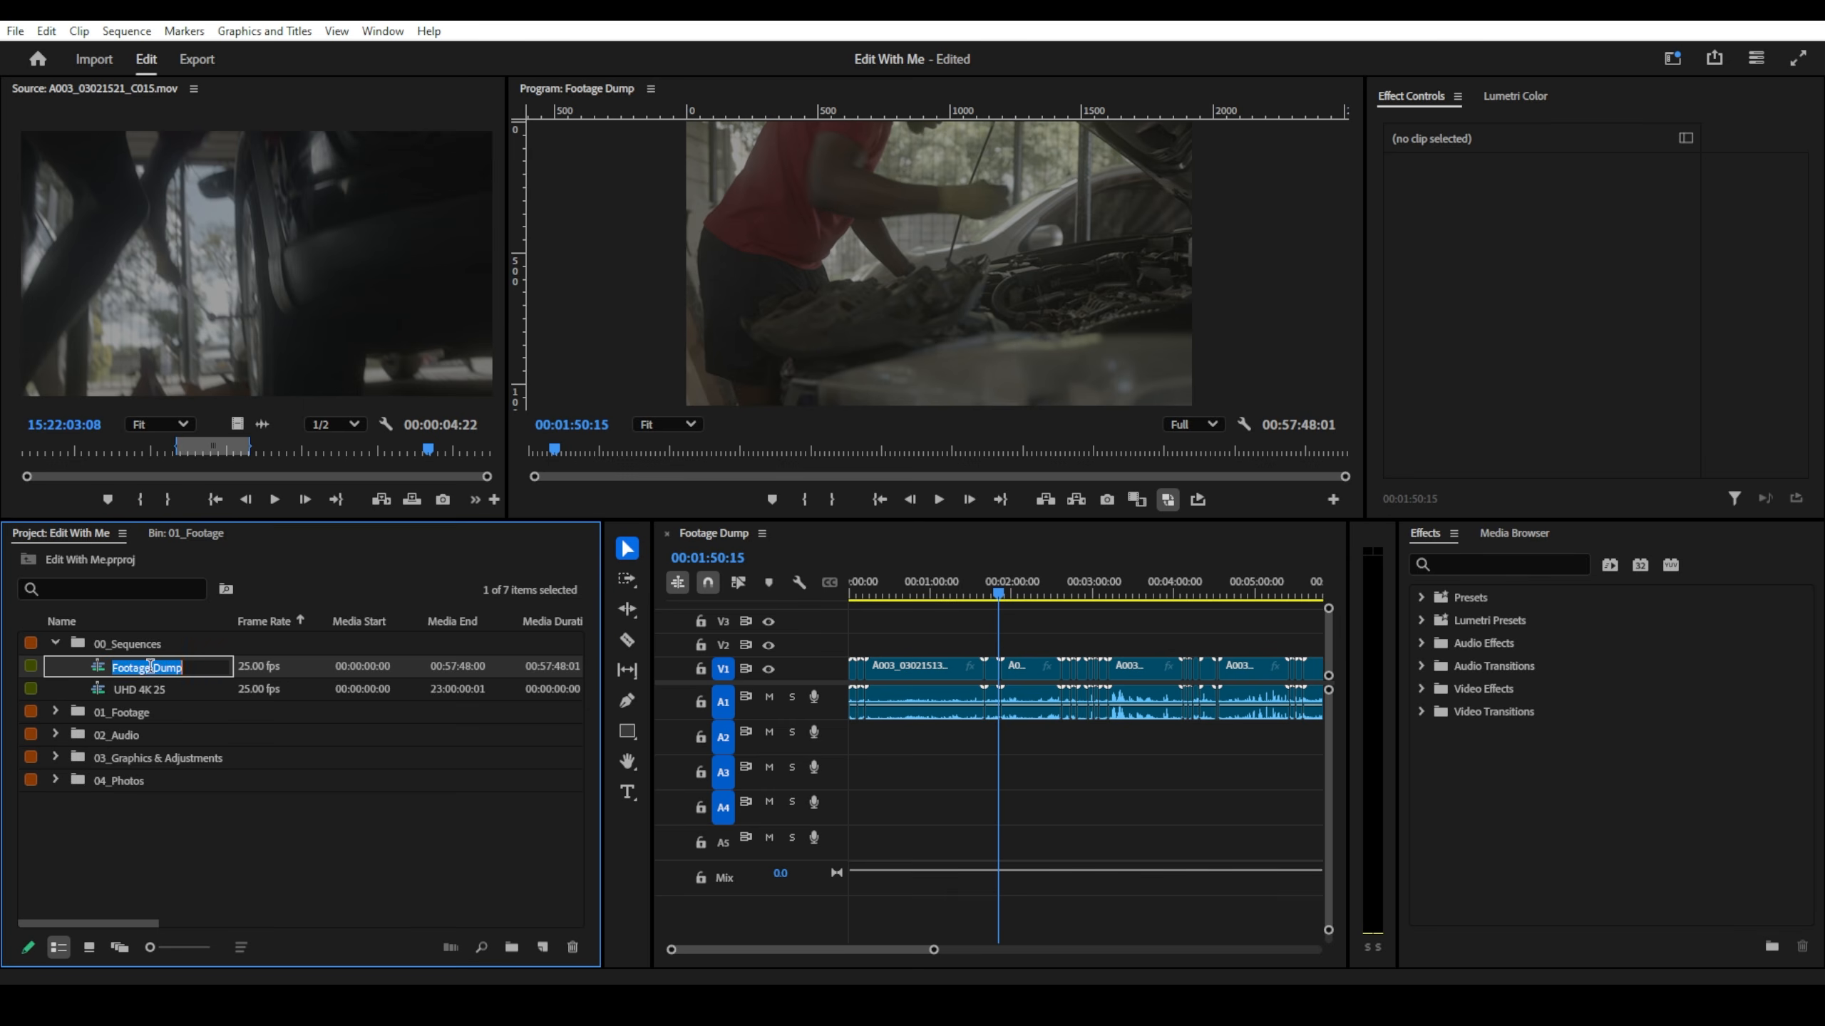
pyautogui.hotkey('ctrl', 'd')
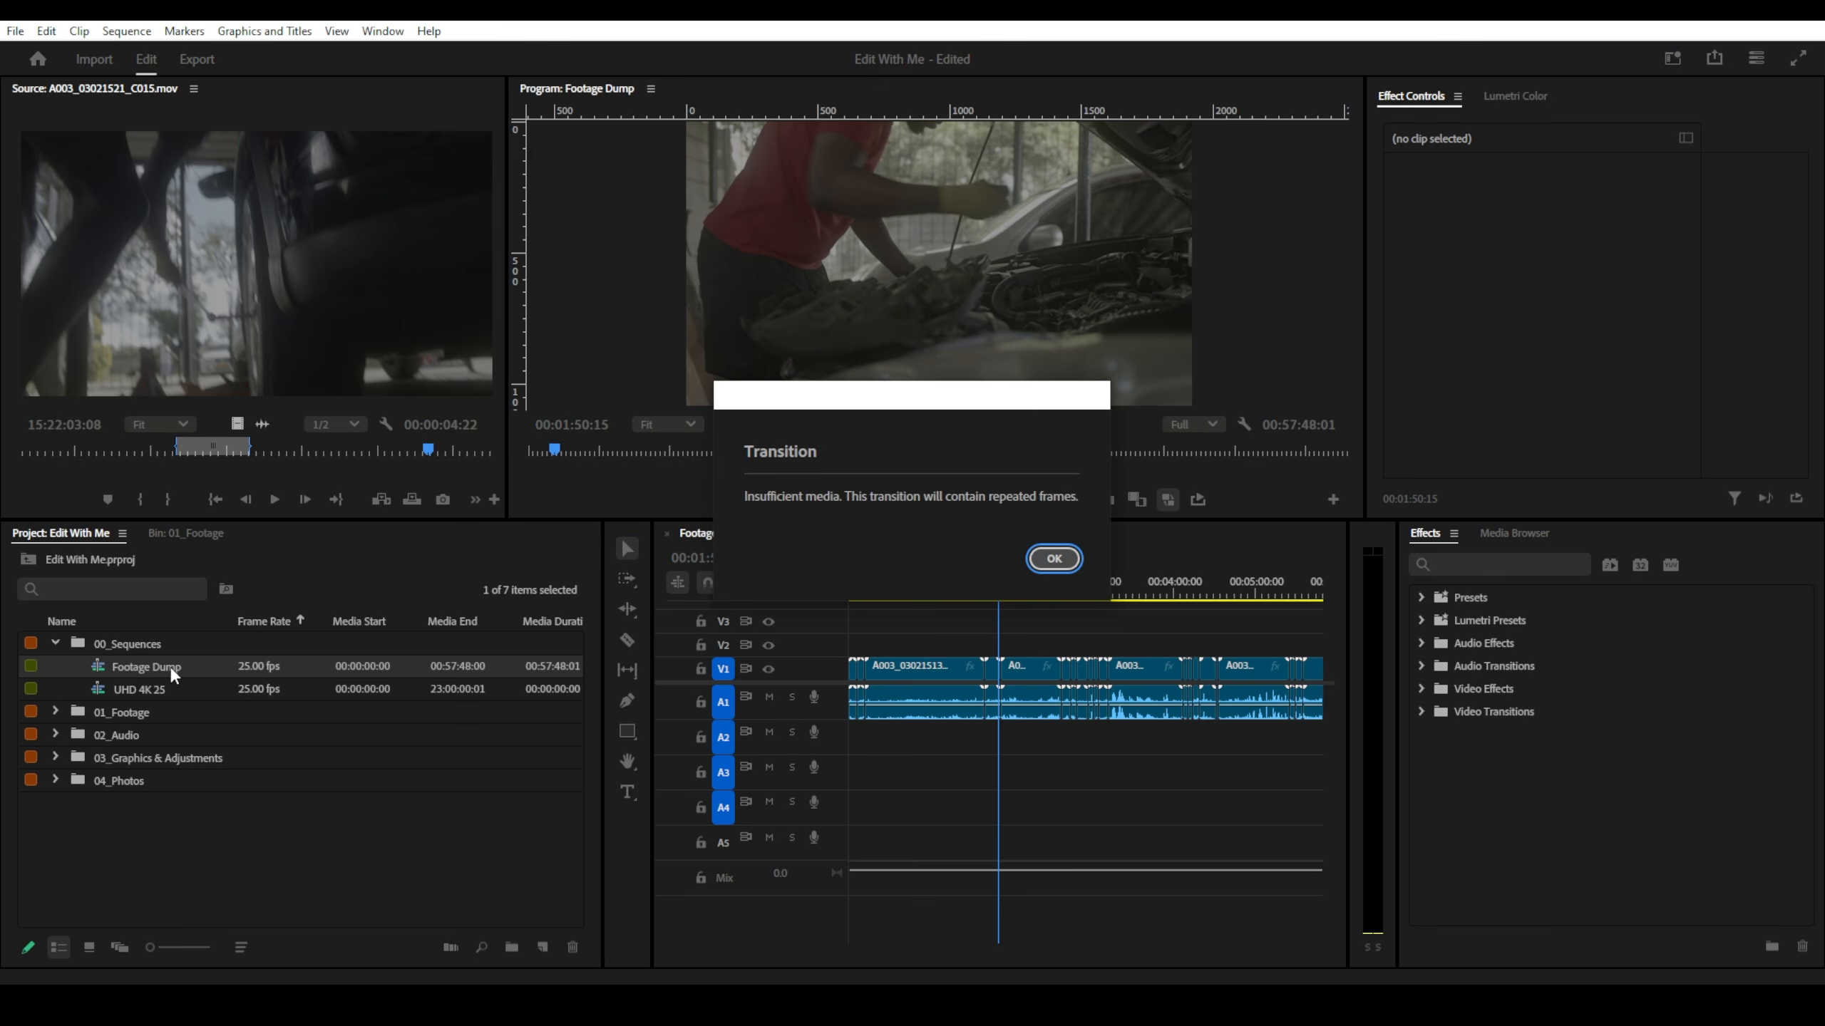
pyautogui.click(1054, 560)
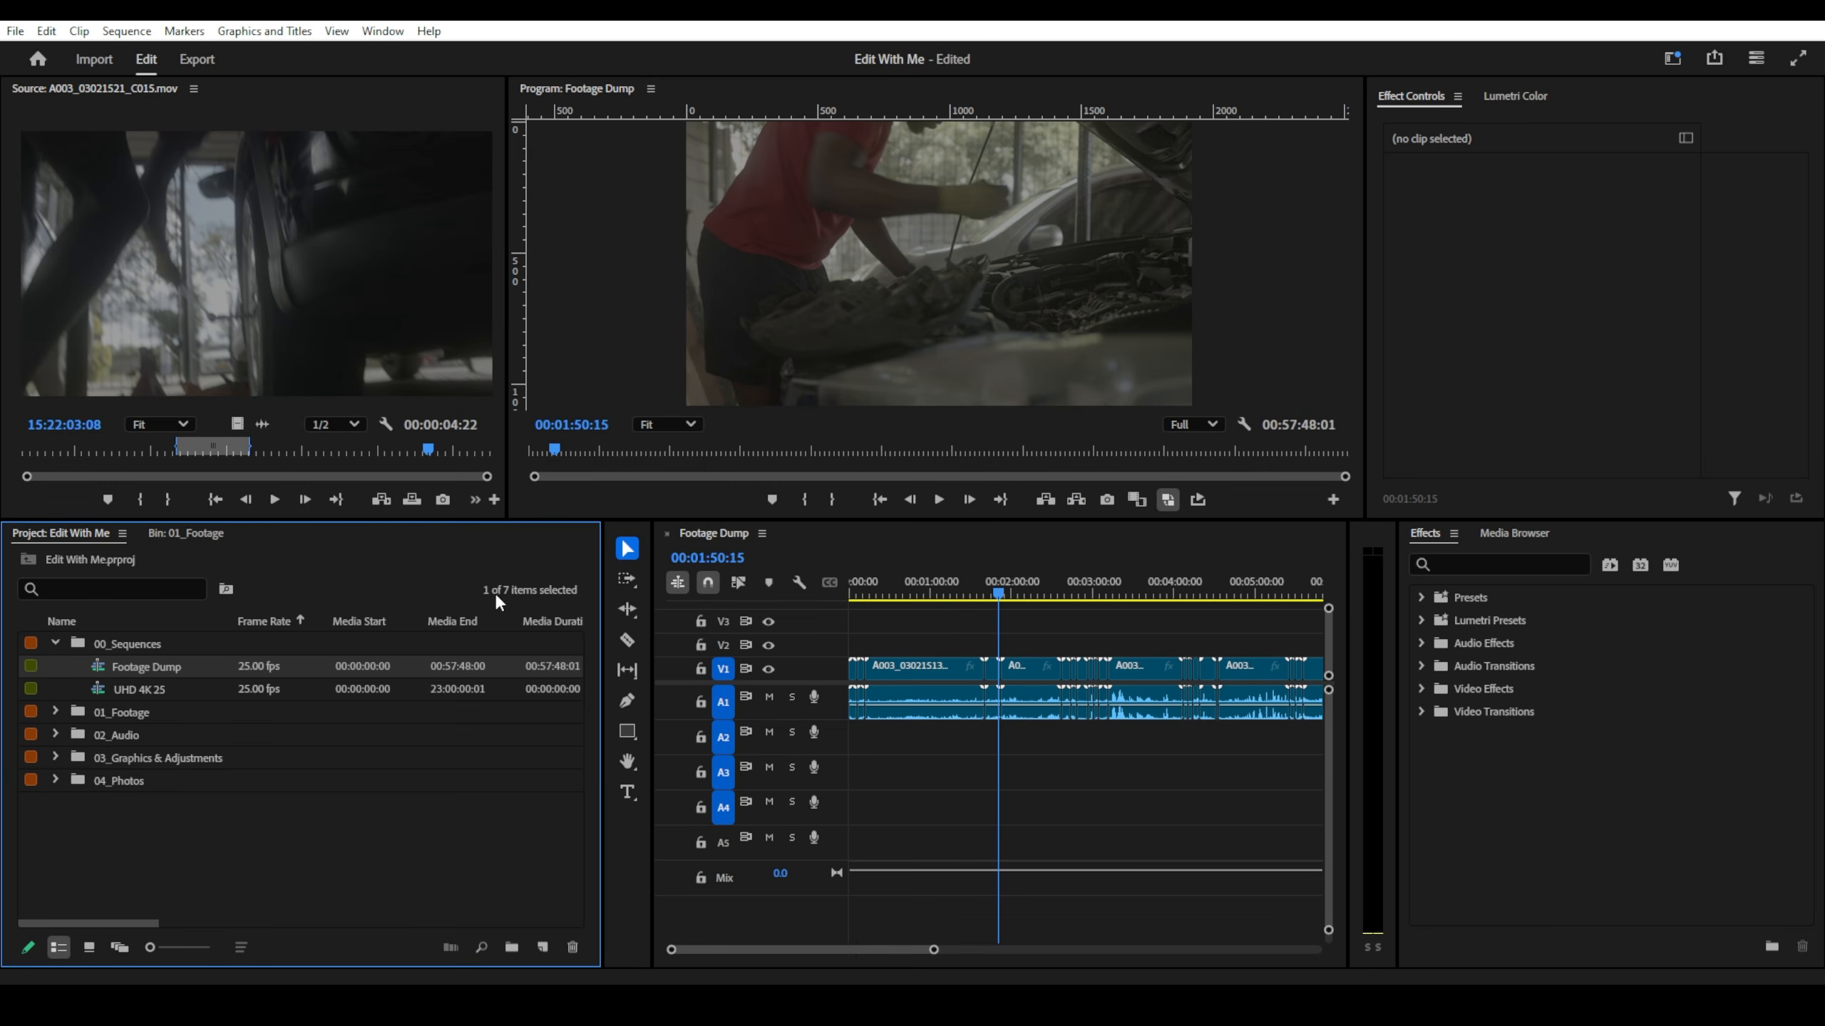
pyautogui.click(188, 673)
pyautogui.hotkey('ctrl', 'd')
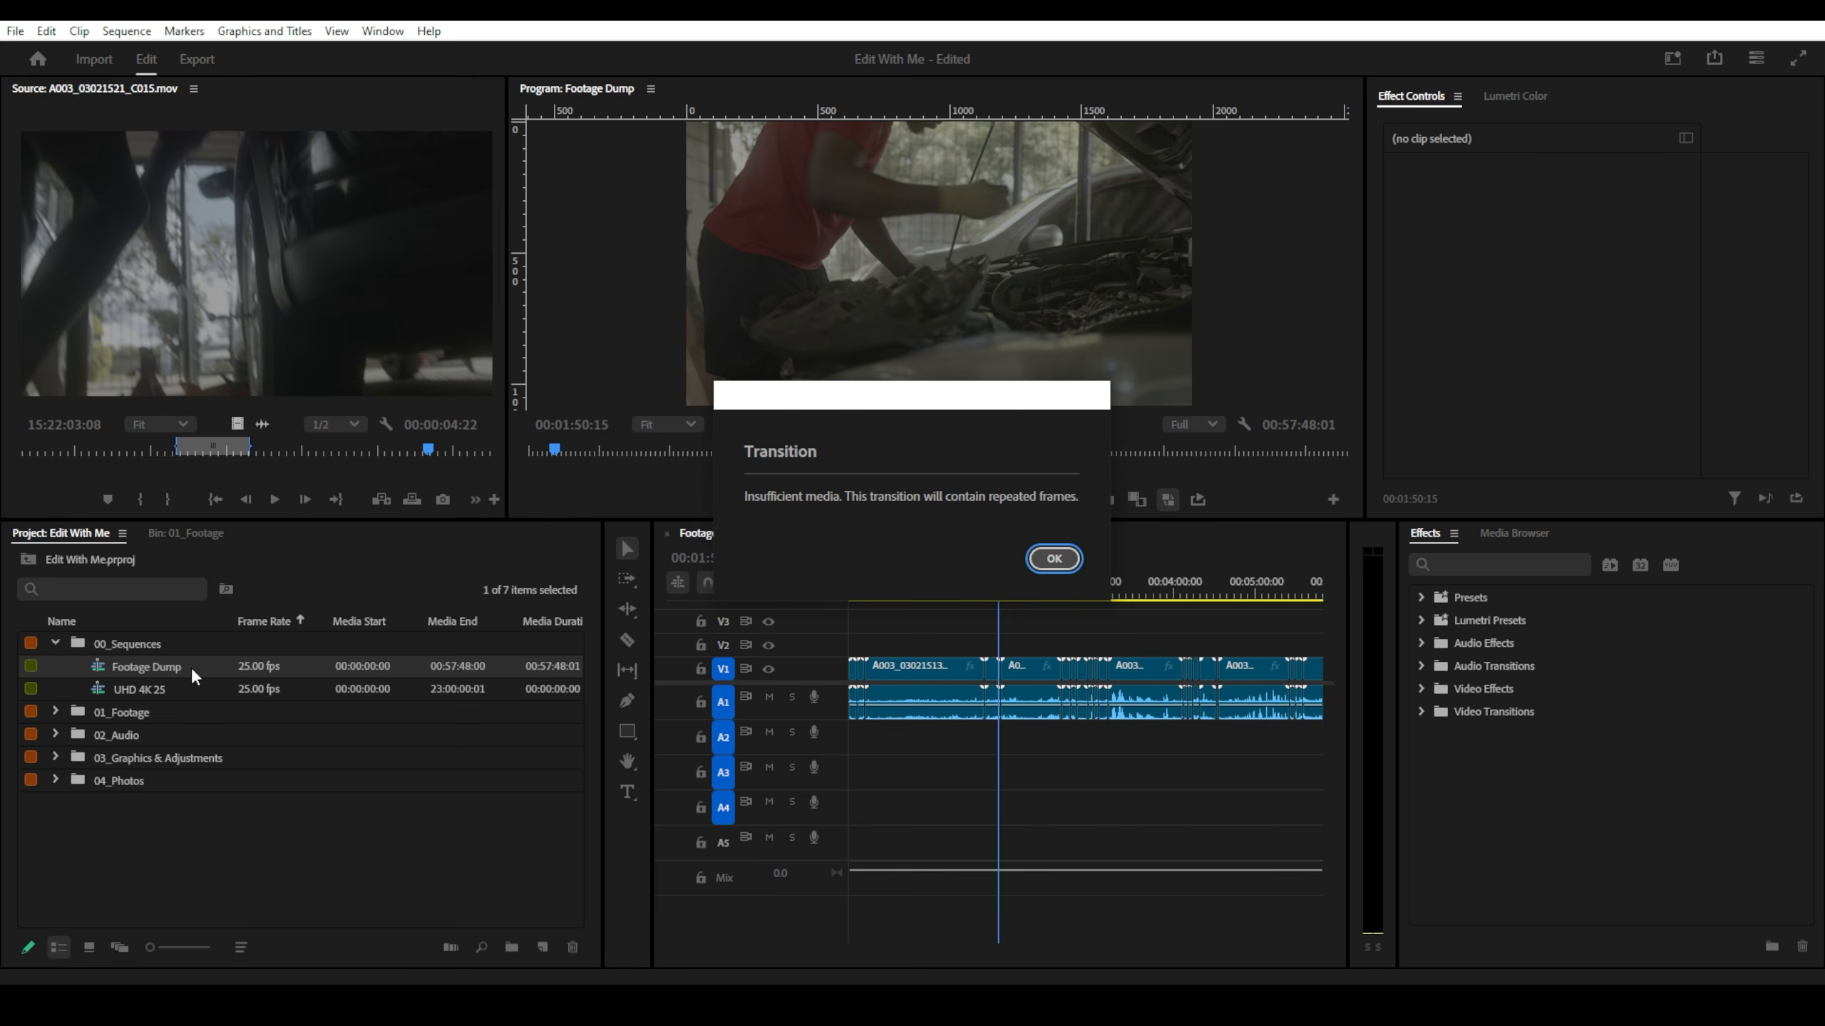
pyautogui.click(1052, 568)
pyautogui.click(223, 668)
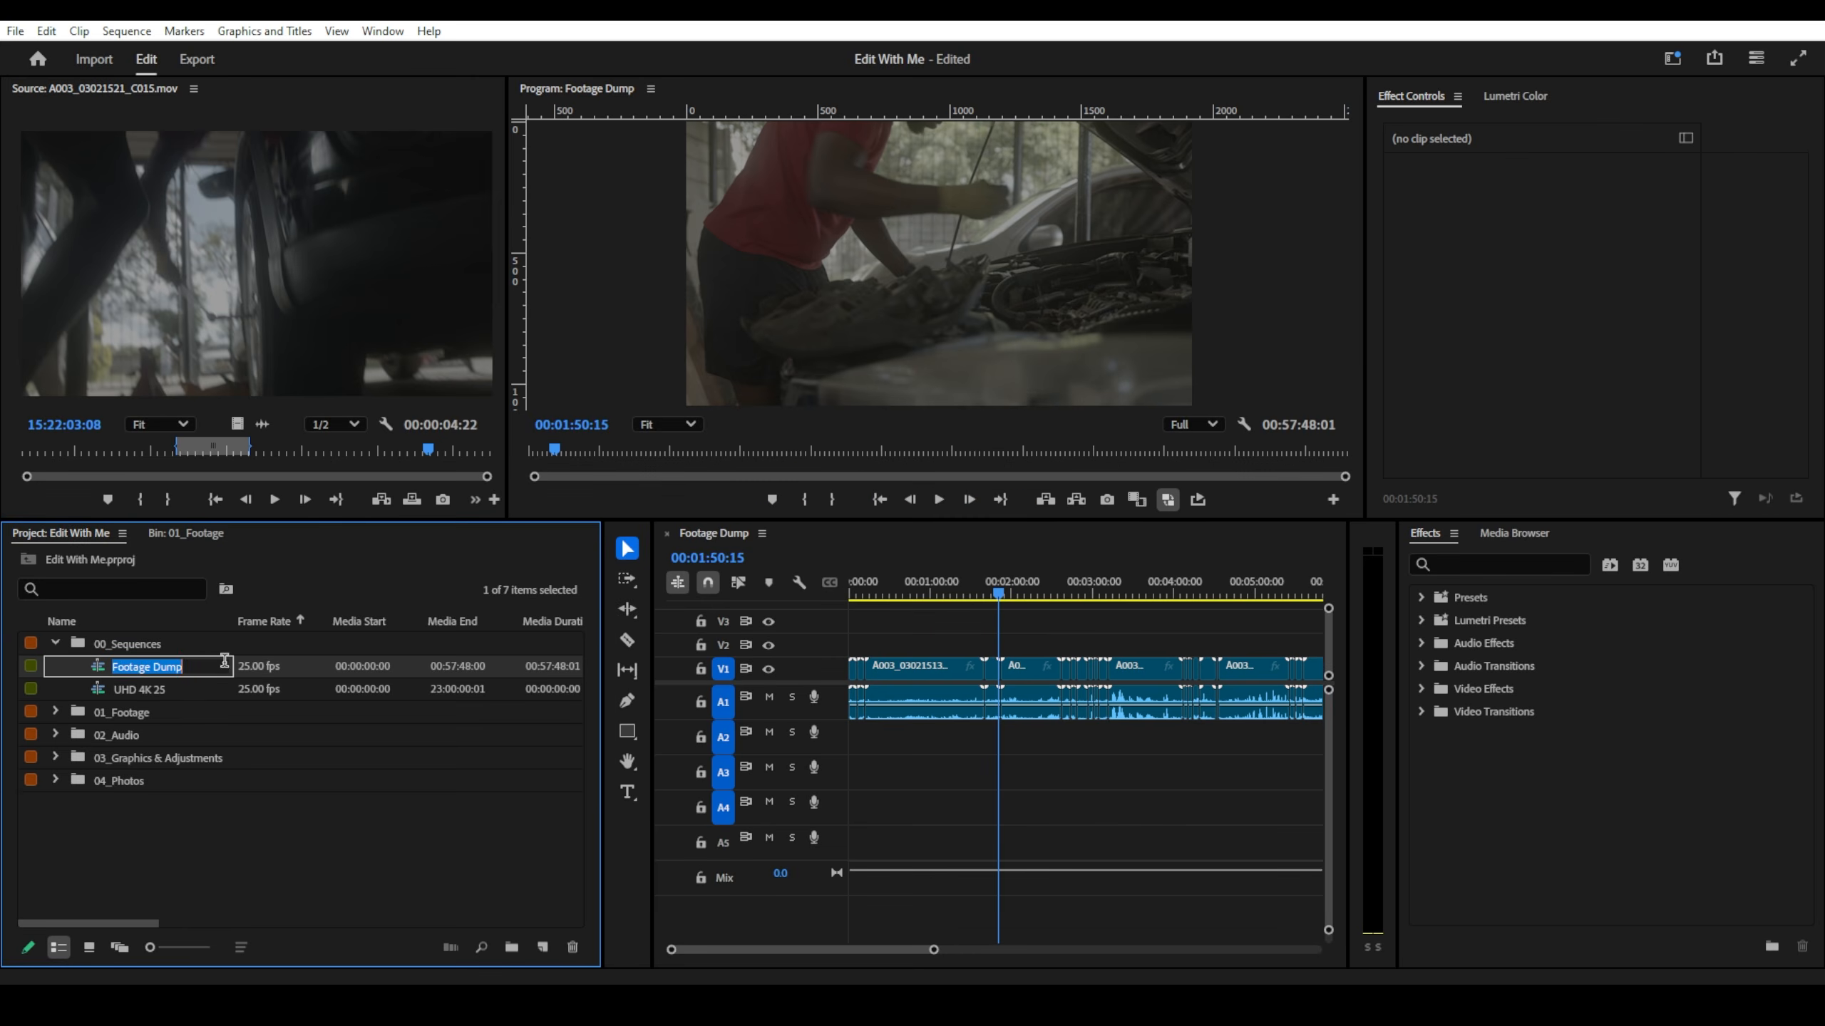
# - Duplicate the Footage Dump sequence in 00_Sequences and rename the copy as Selects
pyautogui.rightClick(101, 662)
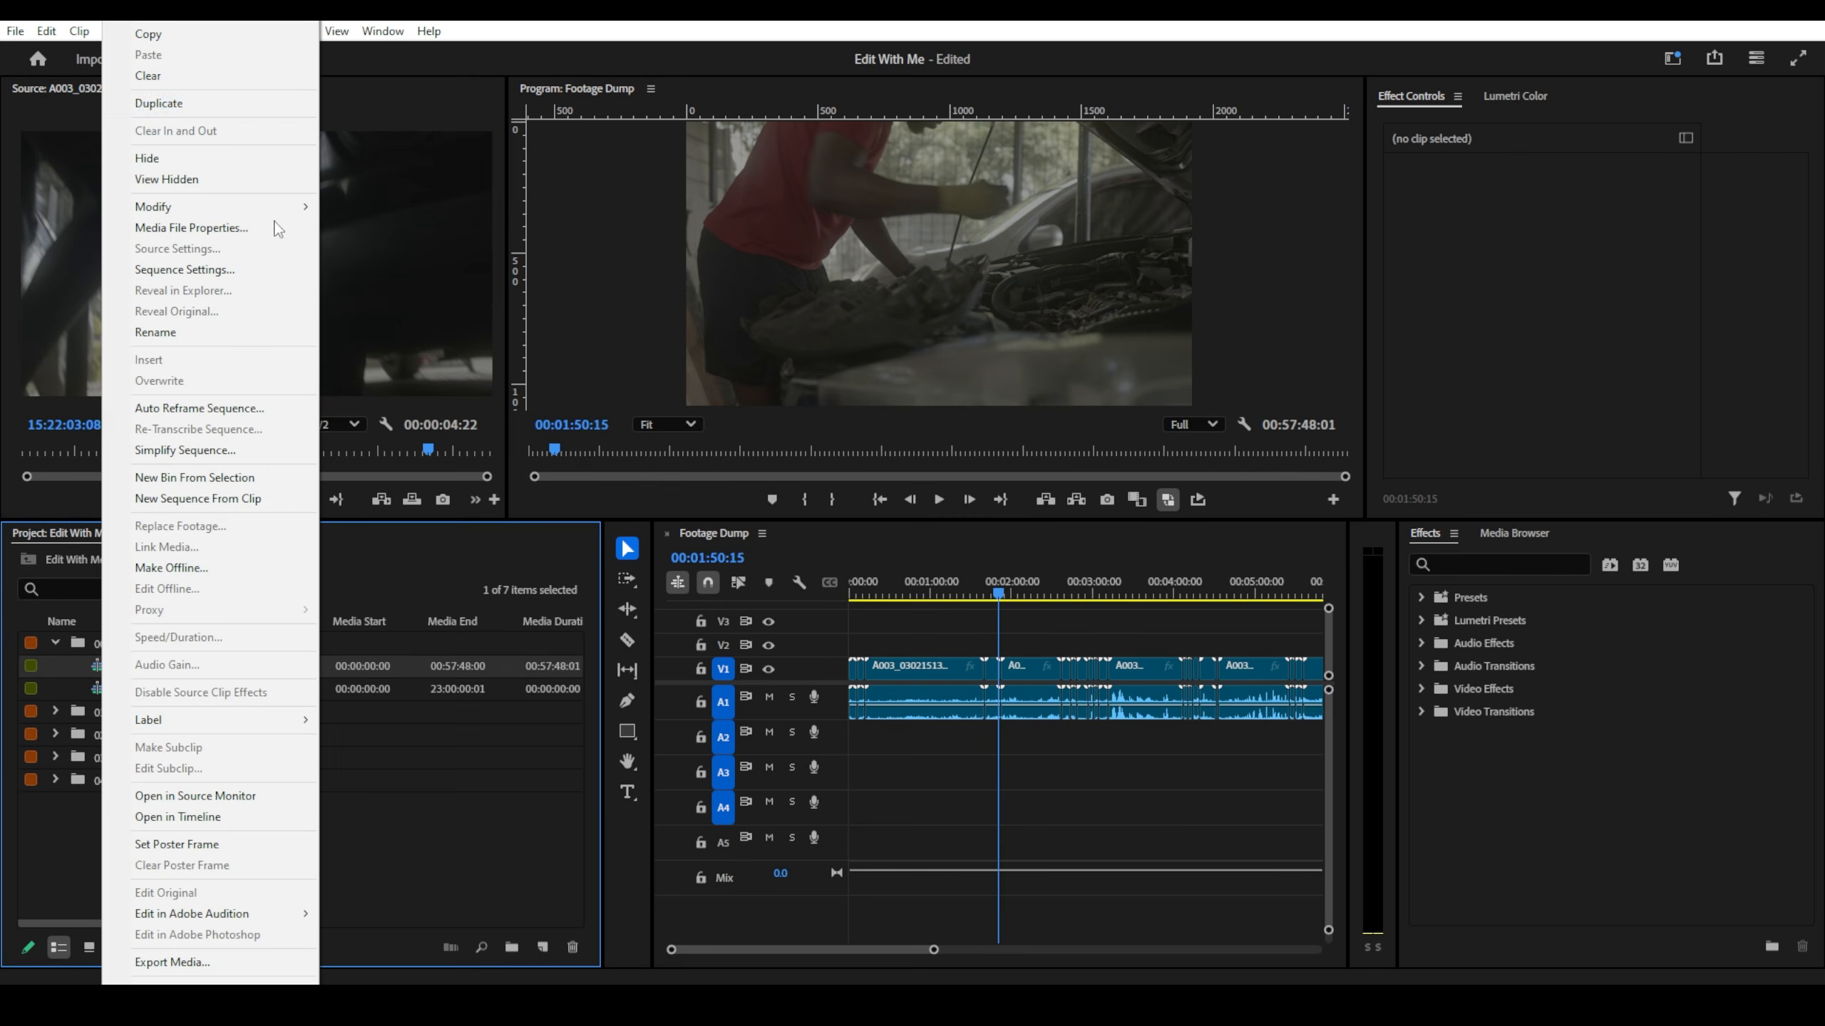
pyautogui.click(200, 106)
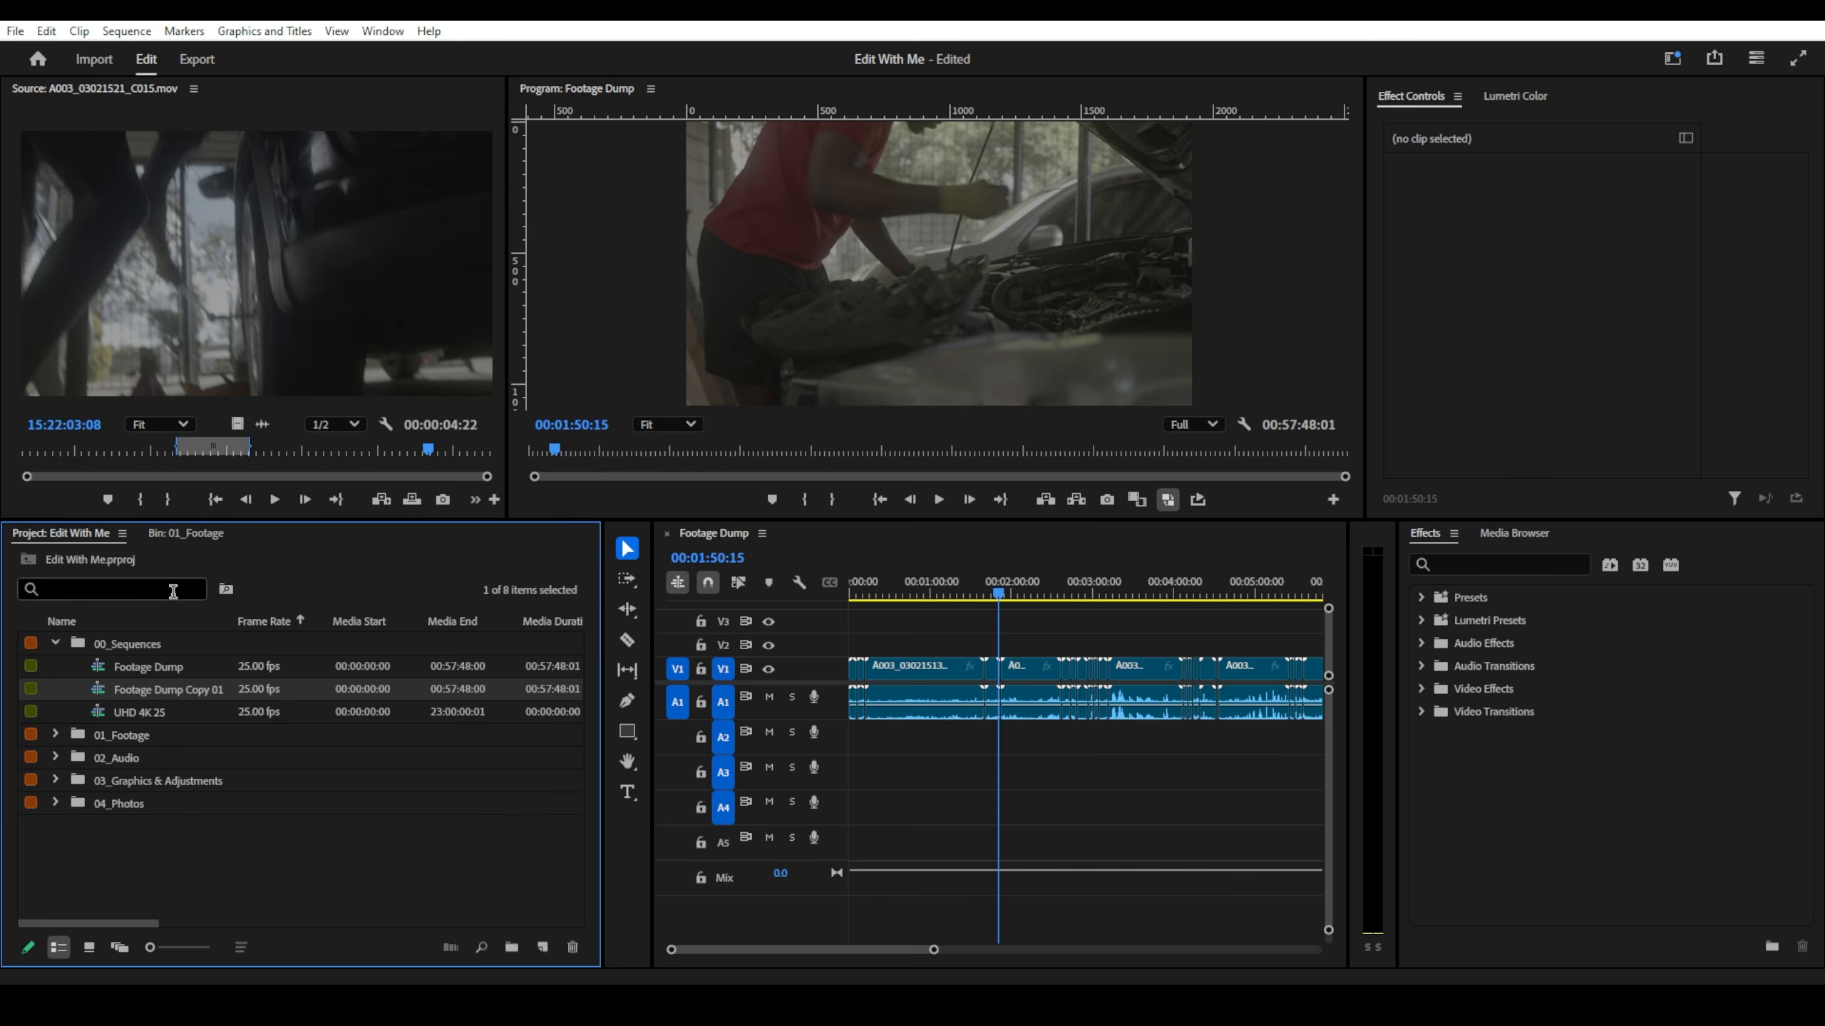
pyautogui.click(187, 685)
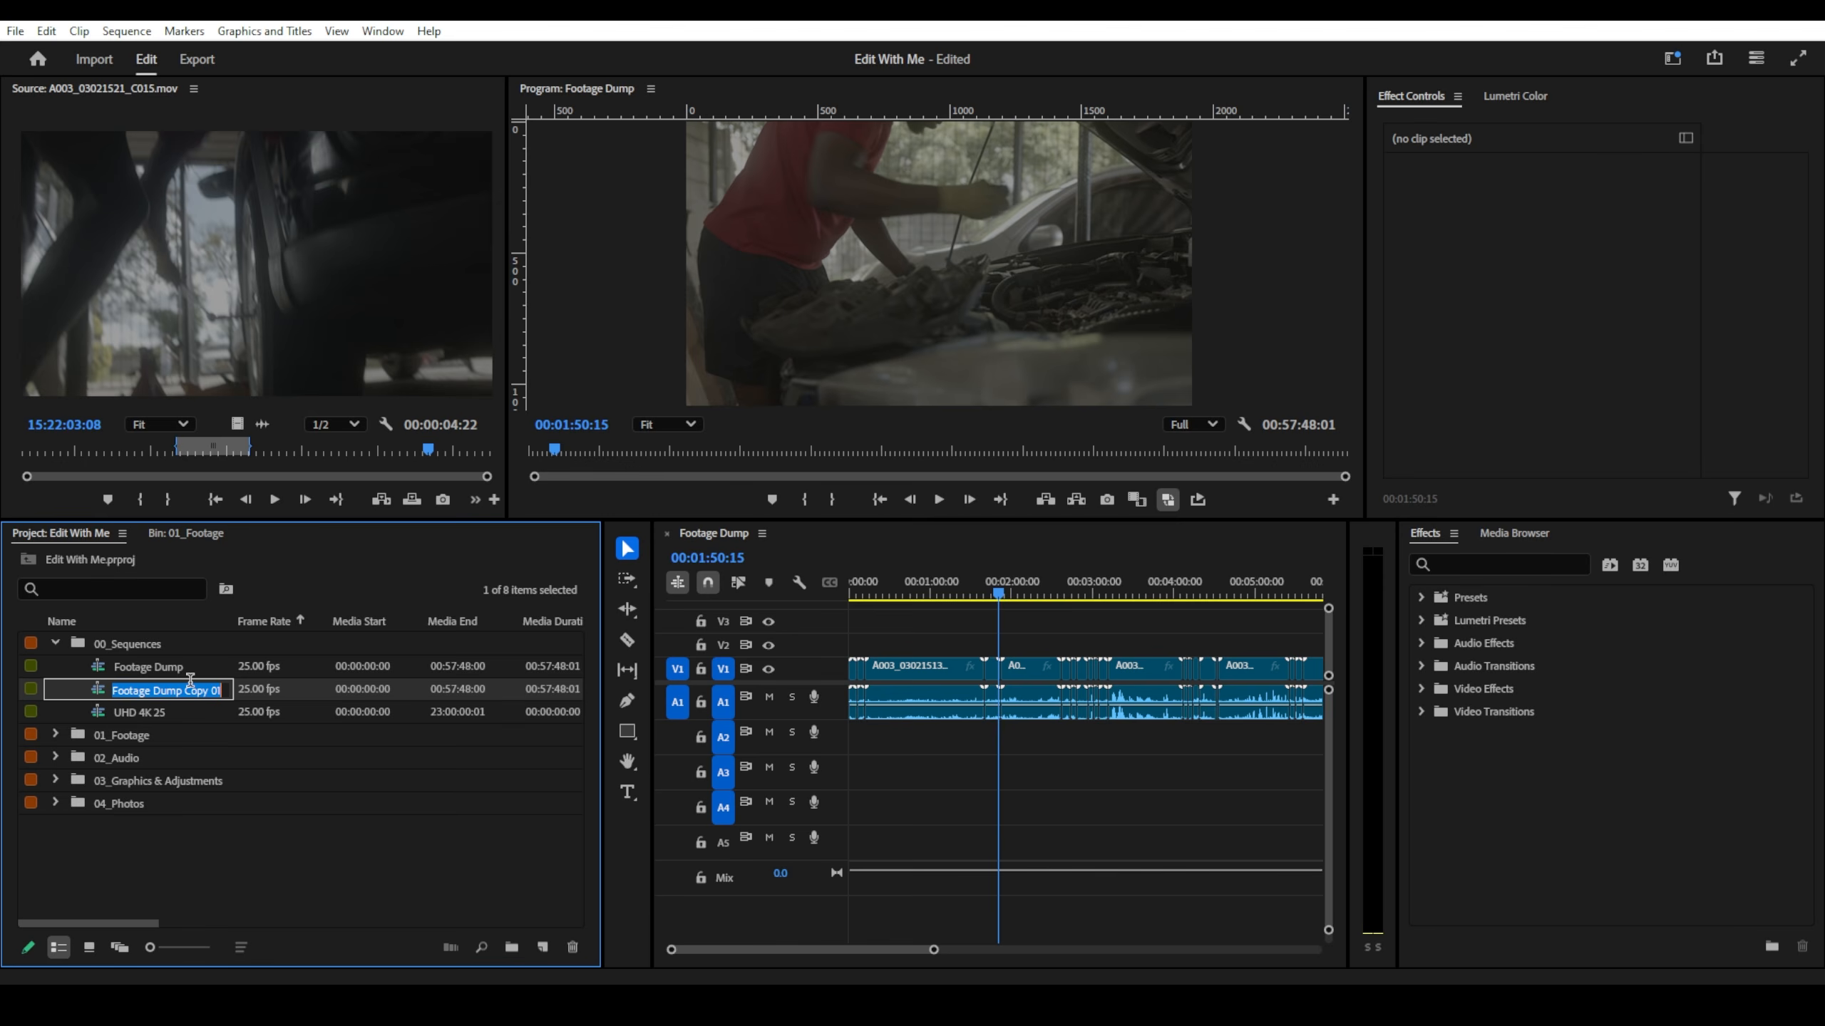
pyautogui.write('S')
pyautogui.write('elecy')
pyautogui.write('s')
pyautogui.press('Return')
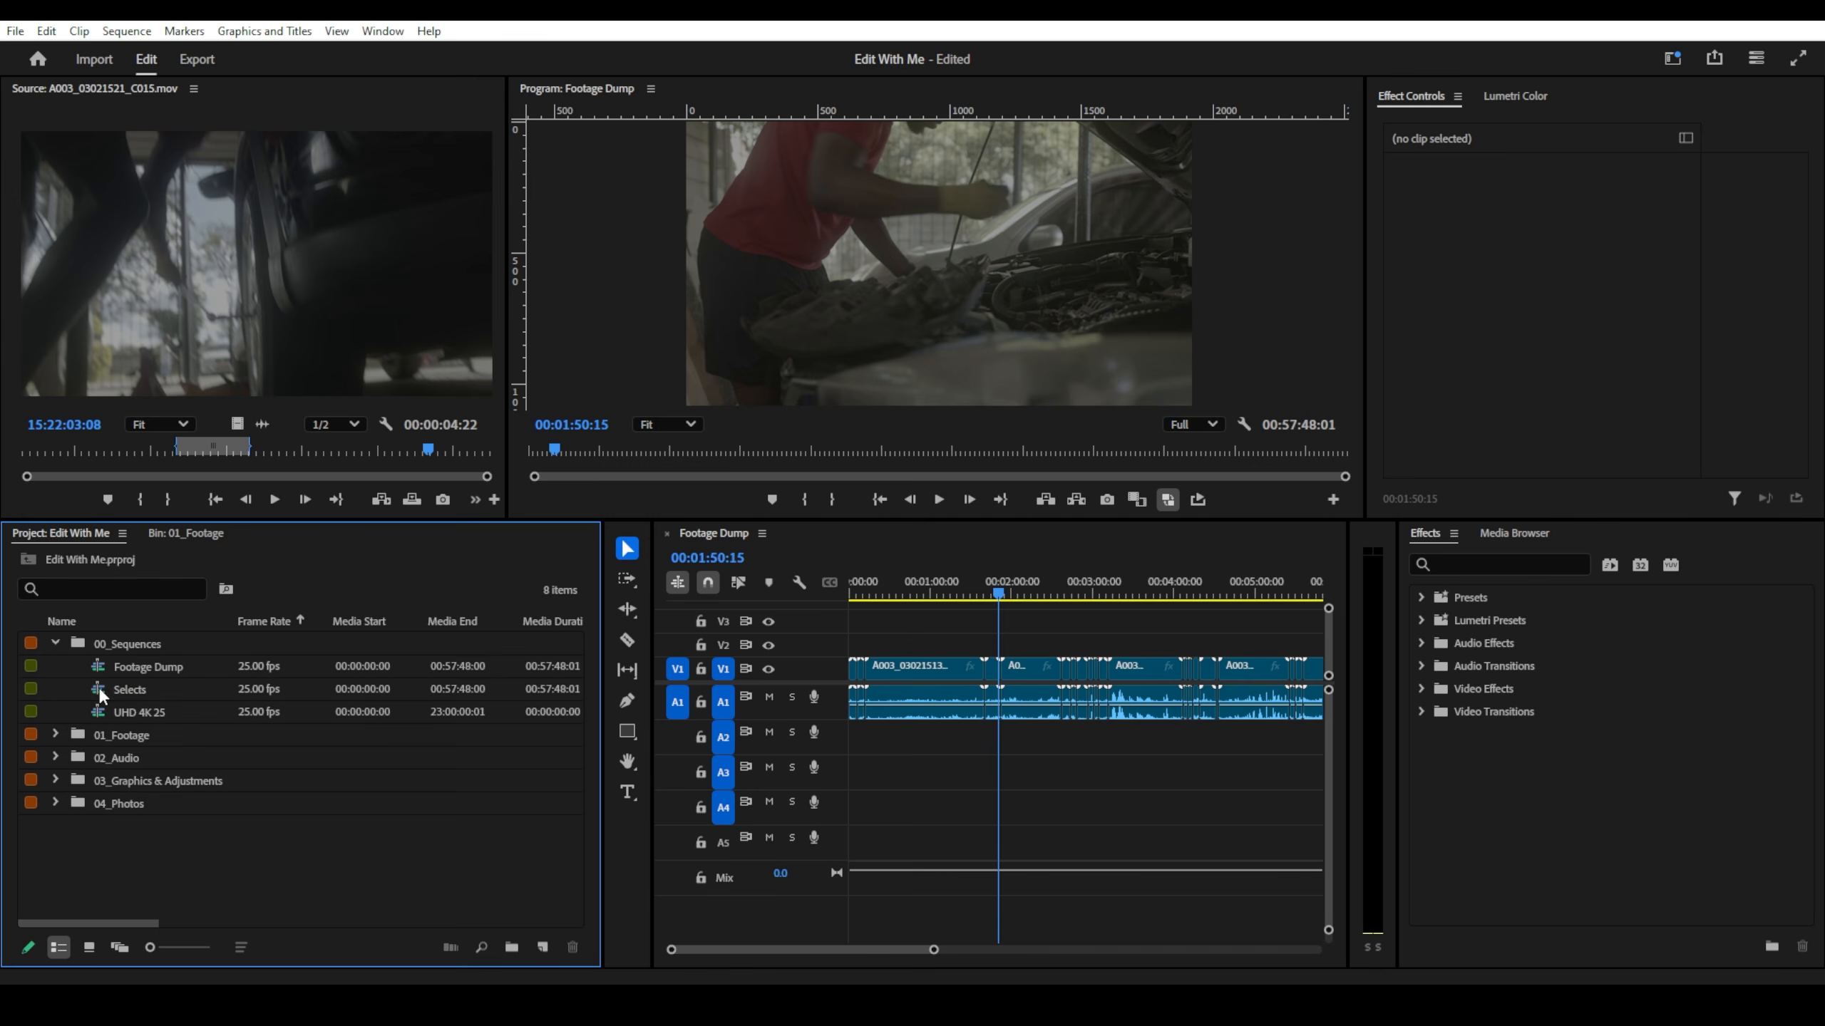
# - Open the Selects sequence and delete all clips from its timeline
pyautogui.doubleClick(100, 691)
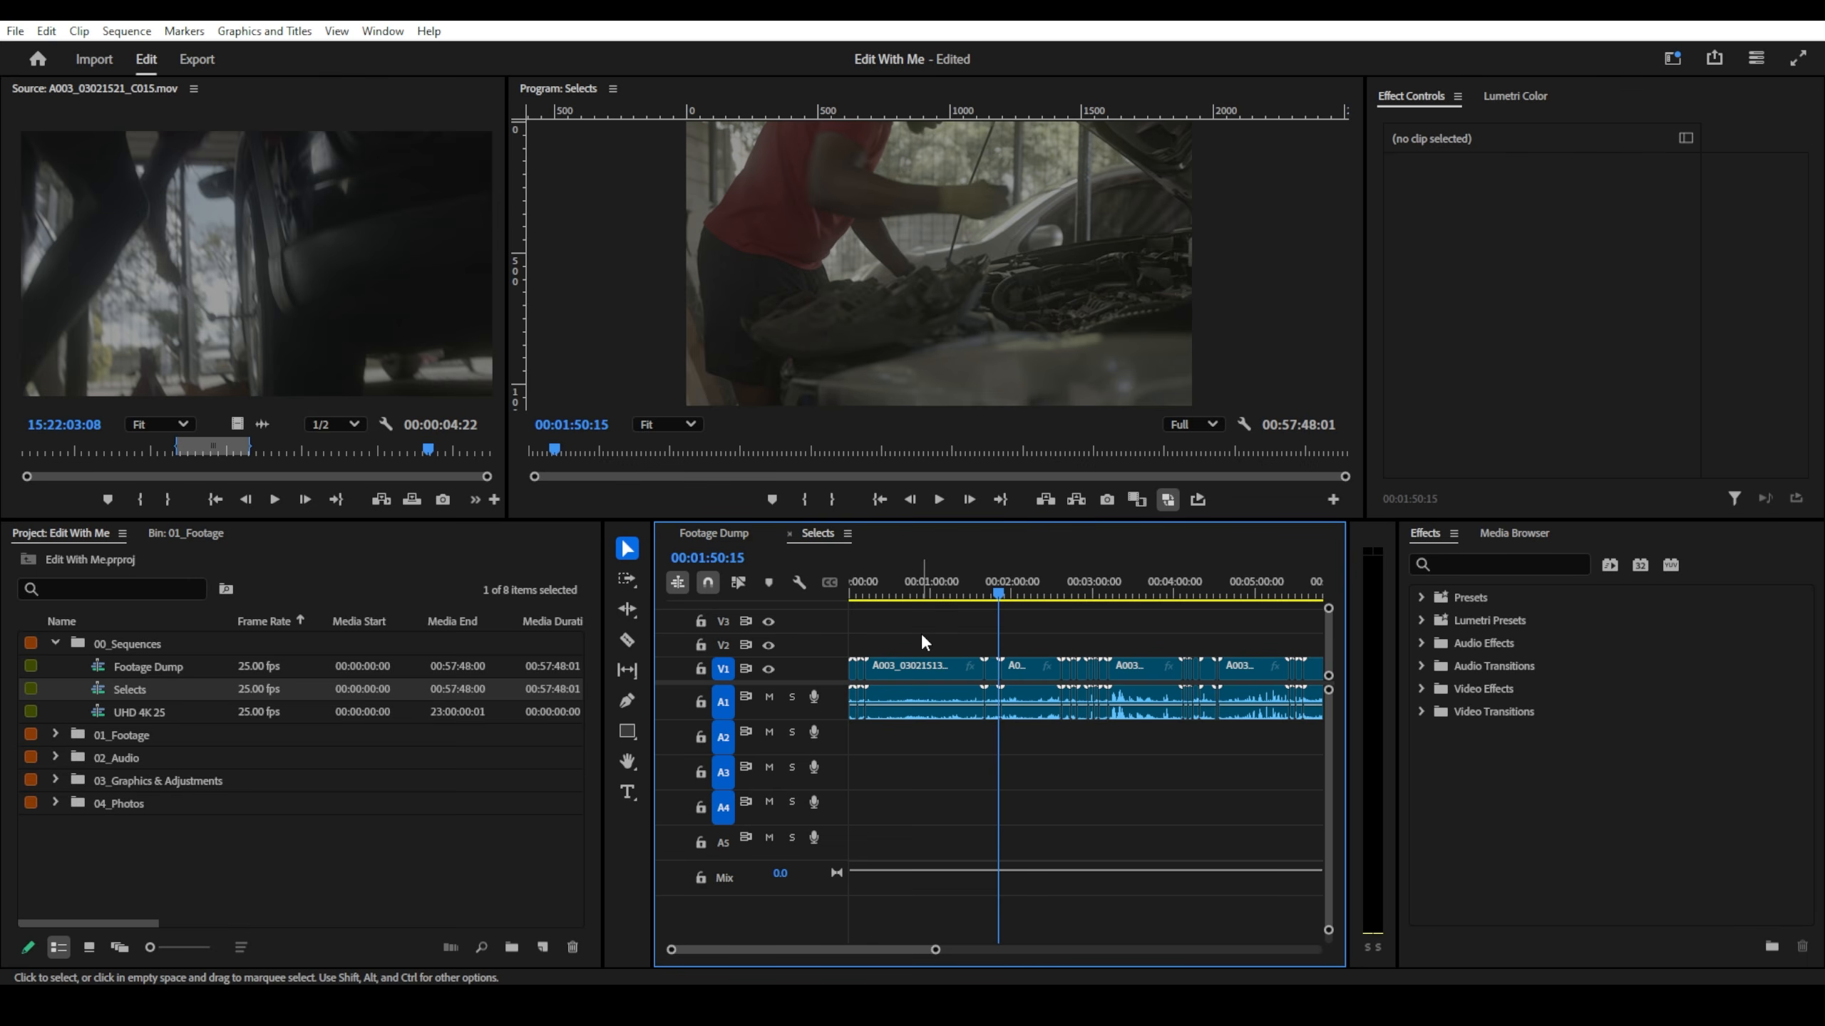
pyautogui.hotkey('ctrl', 'a')
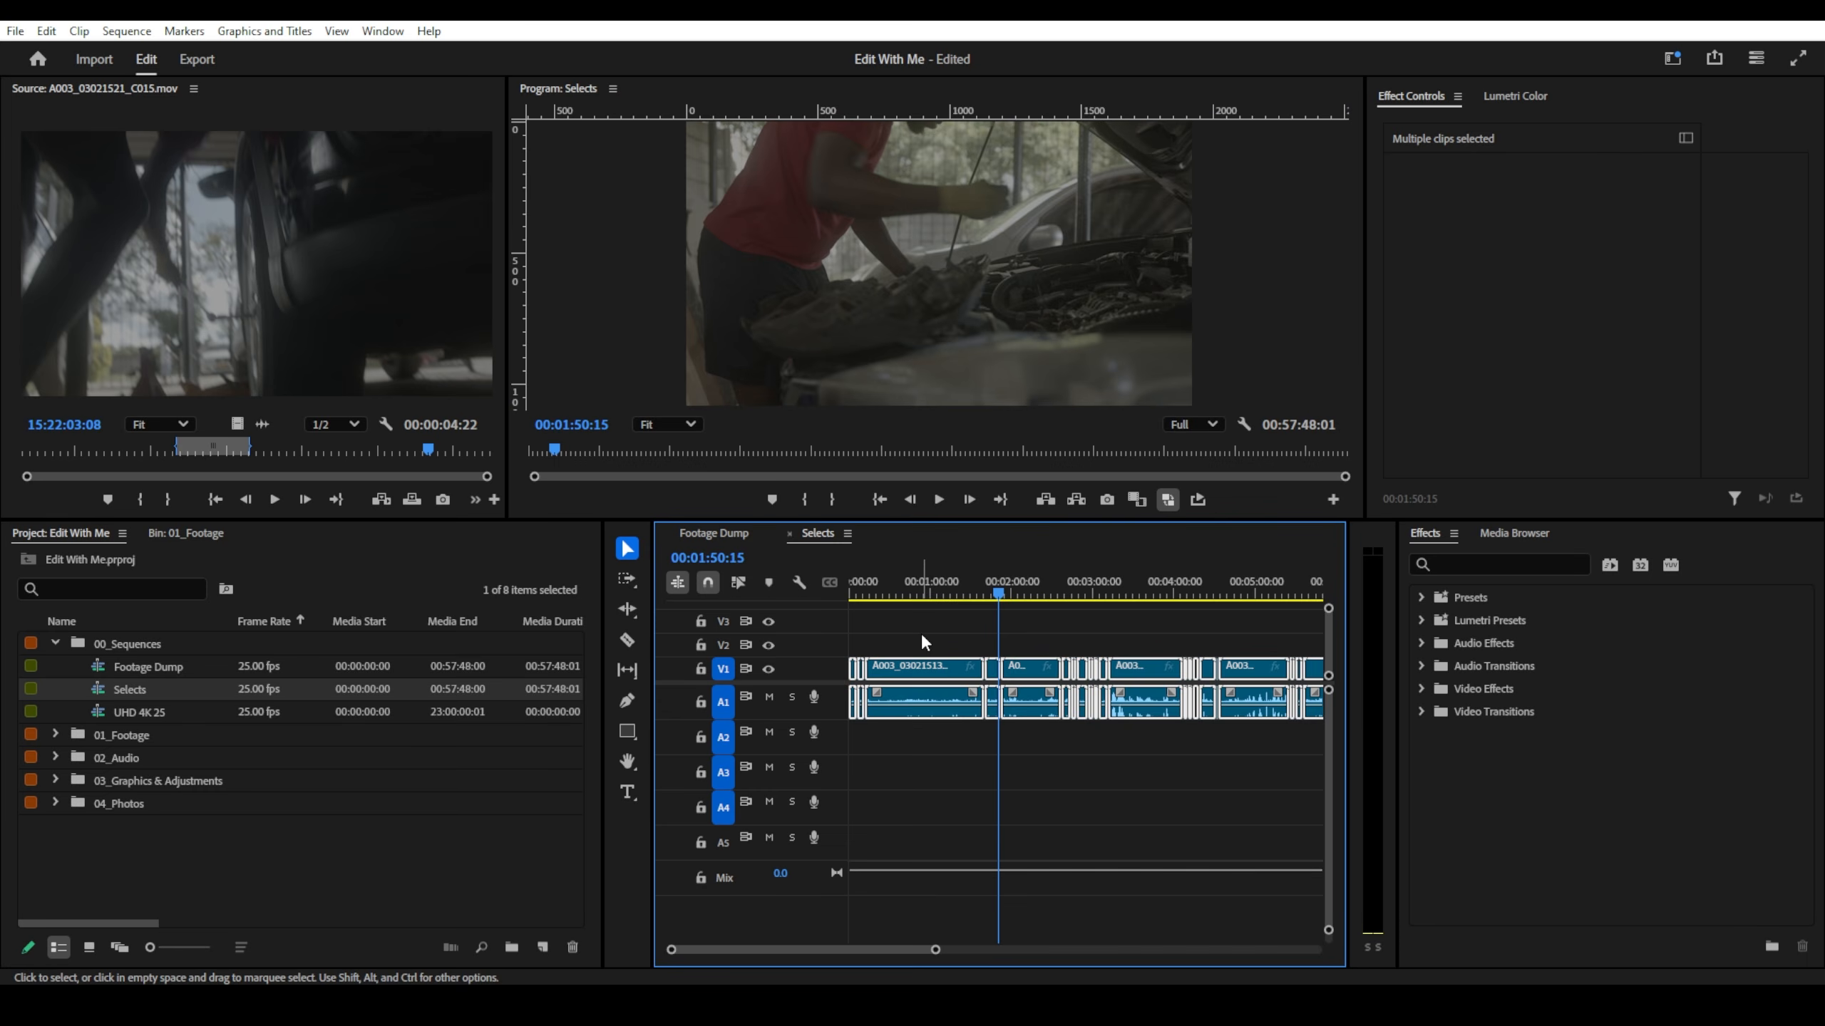
pyautogui.press('Delete')
# - Dock the Selects timeline in its own panel beneath the Footage Dump timeline
pyautogui.click(723, 530)
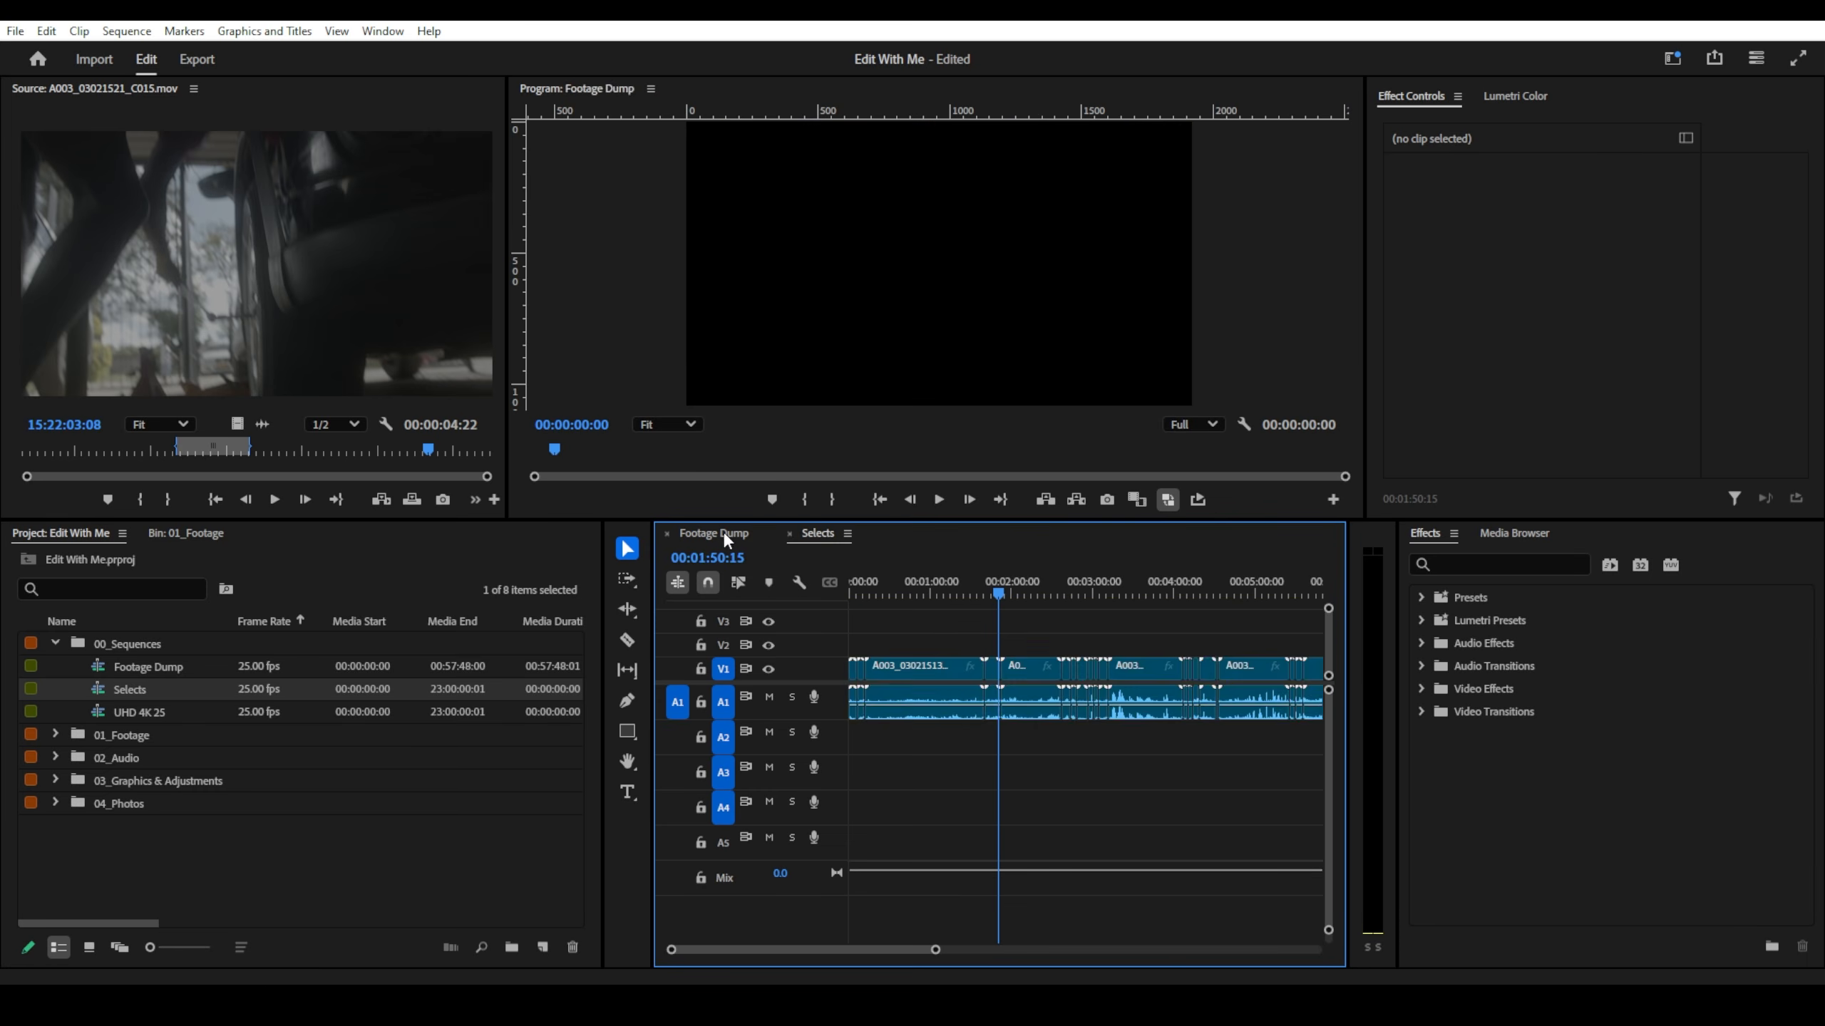
pyautogui.click(817, 534)
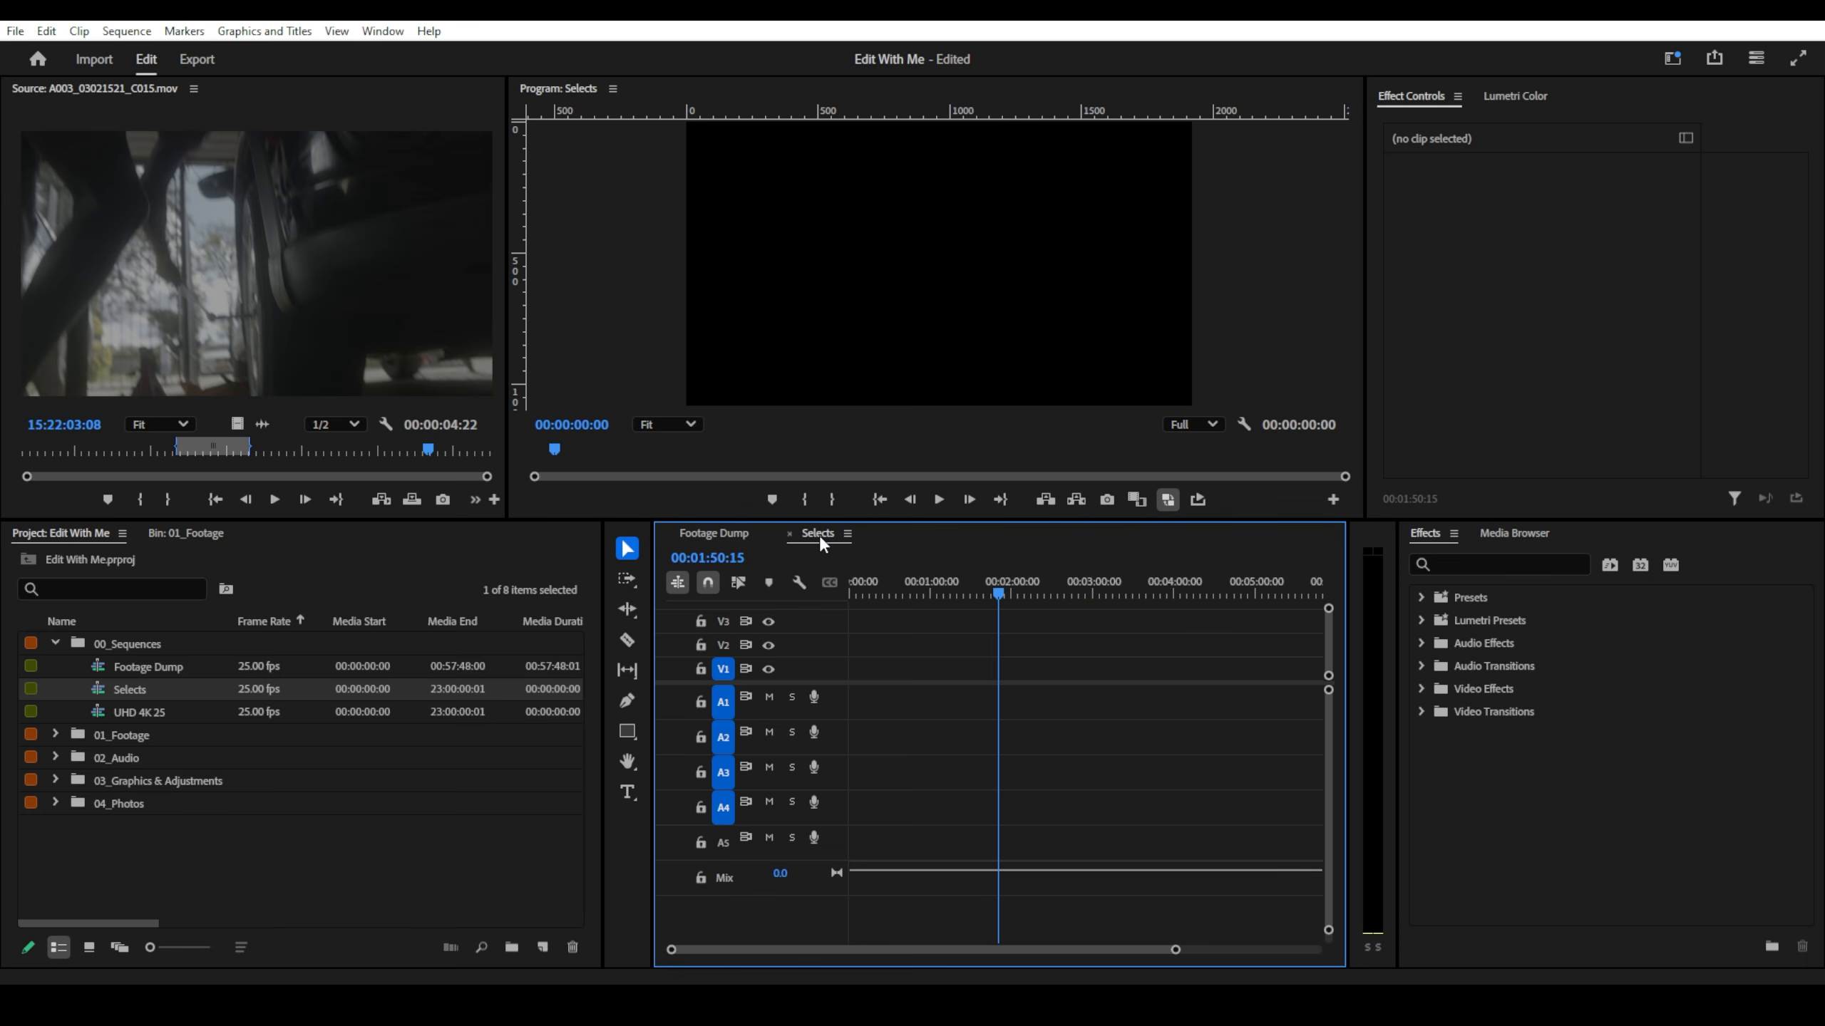
pyautogui.moveTo(819, 538); pyautogui.dragTo(807, 969)
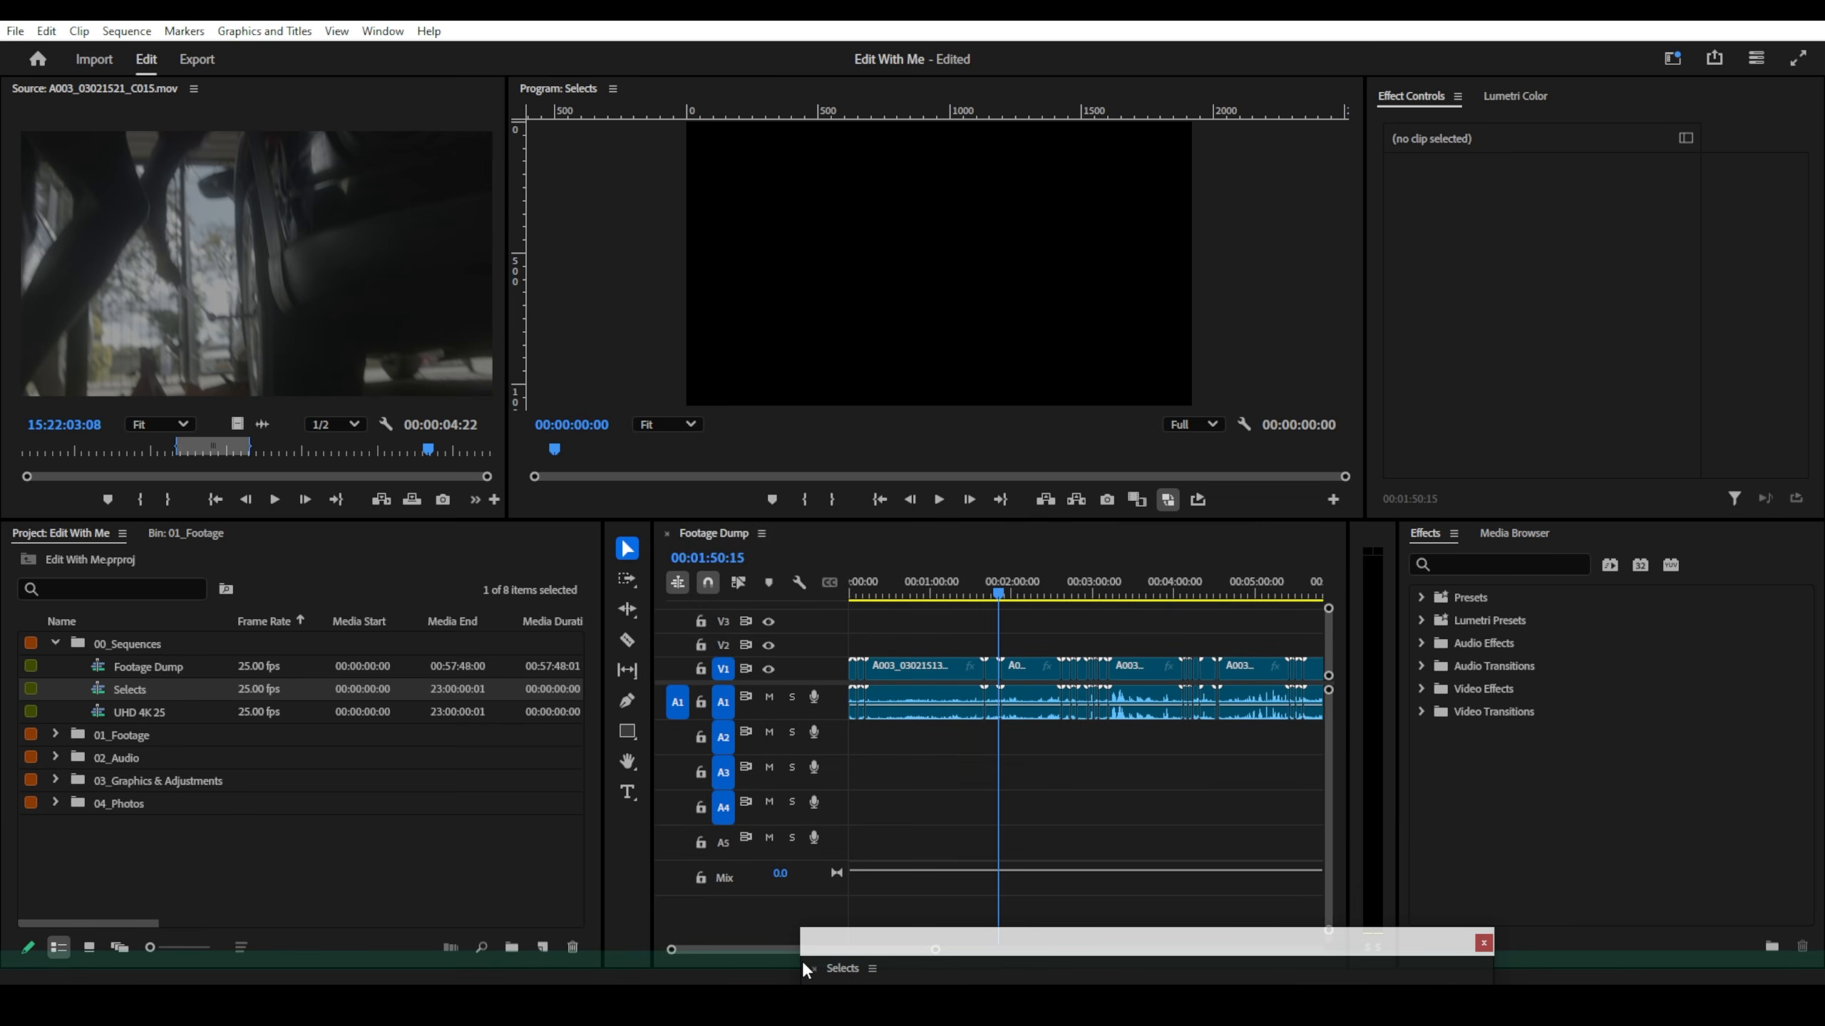
pyautogui.moveTo(805, 968); pyautogui.dragTo(808, 927)
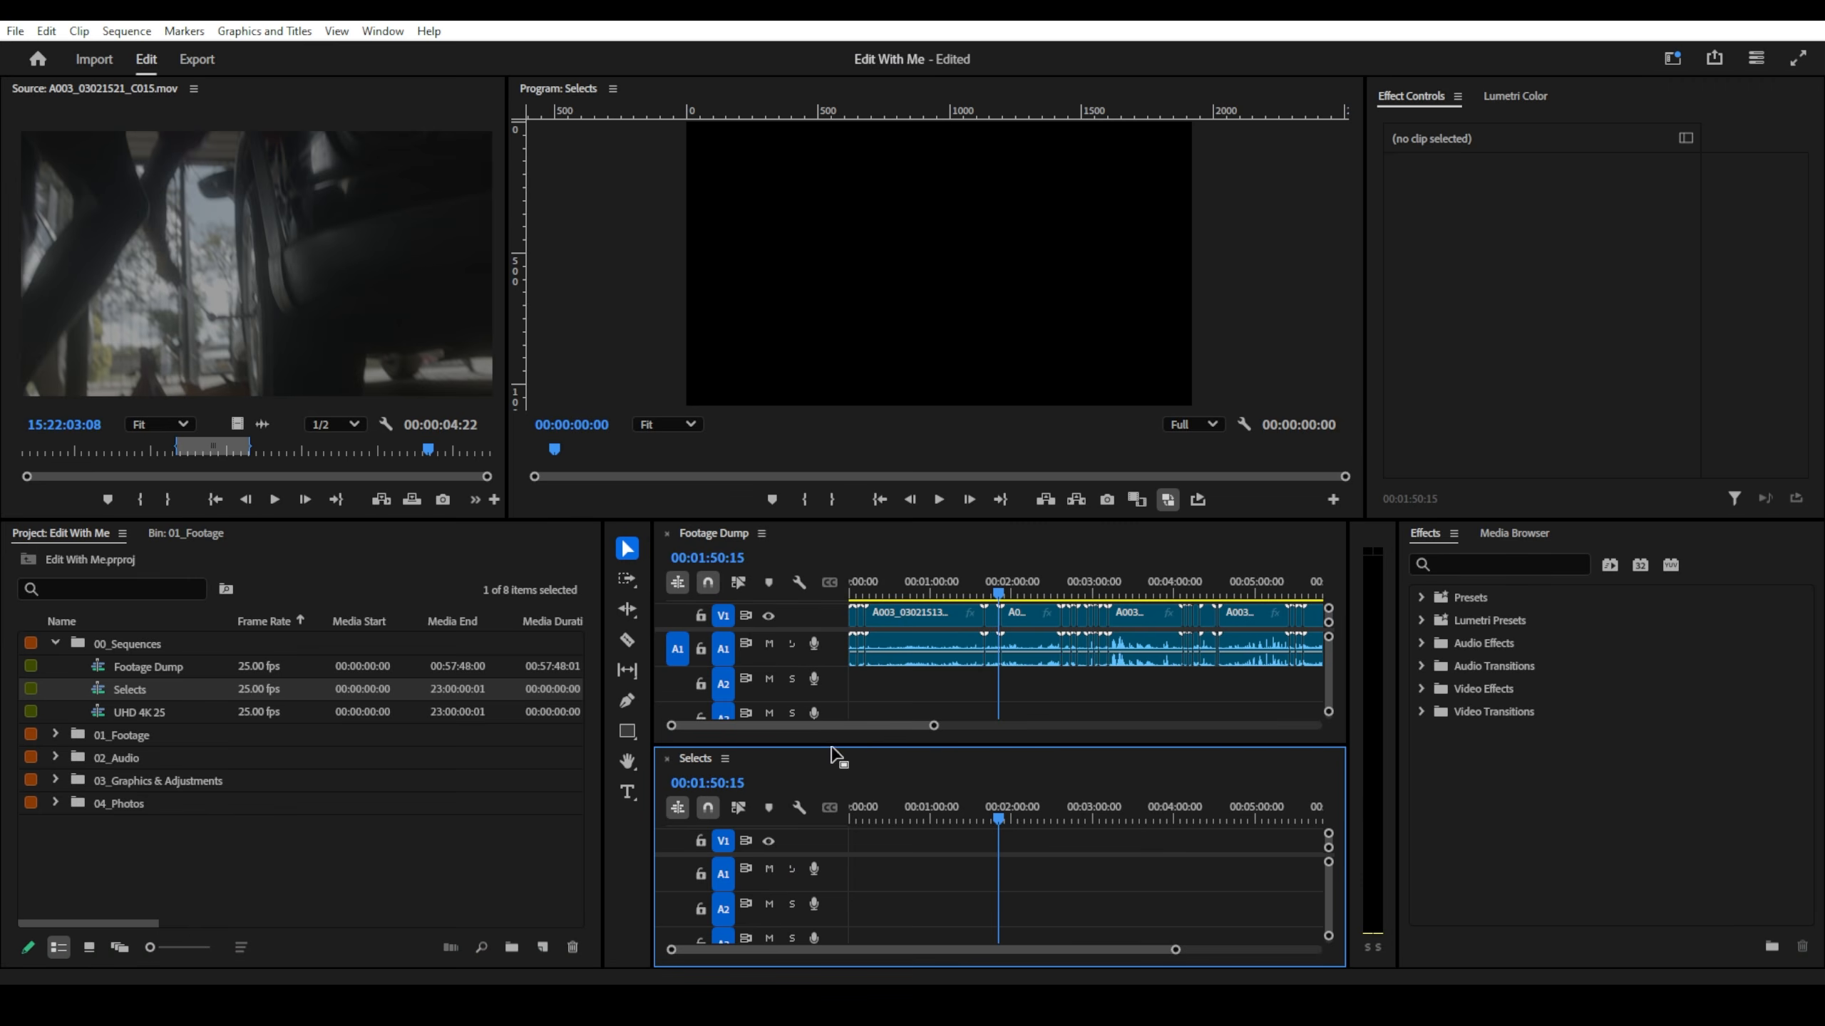
# - Enlarge the timeline area, even out the heights of the Footage Dump and Selects timelines, and bring tracks V1 to V3 into view in both
pyautogui.moveTo(860, 746); pyautogui.dragTo(861, 742)
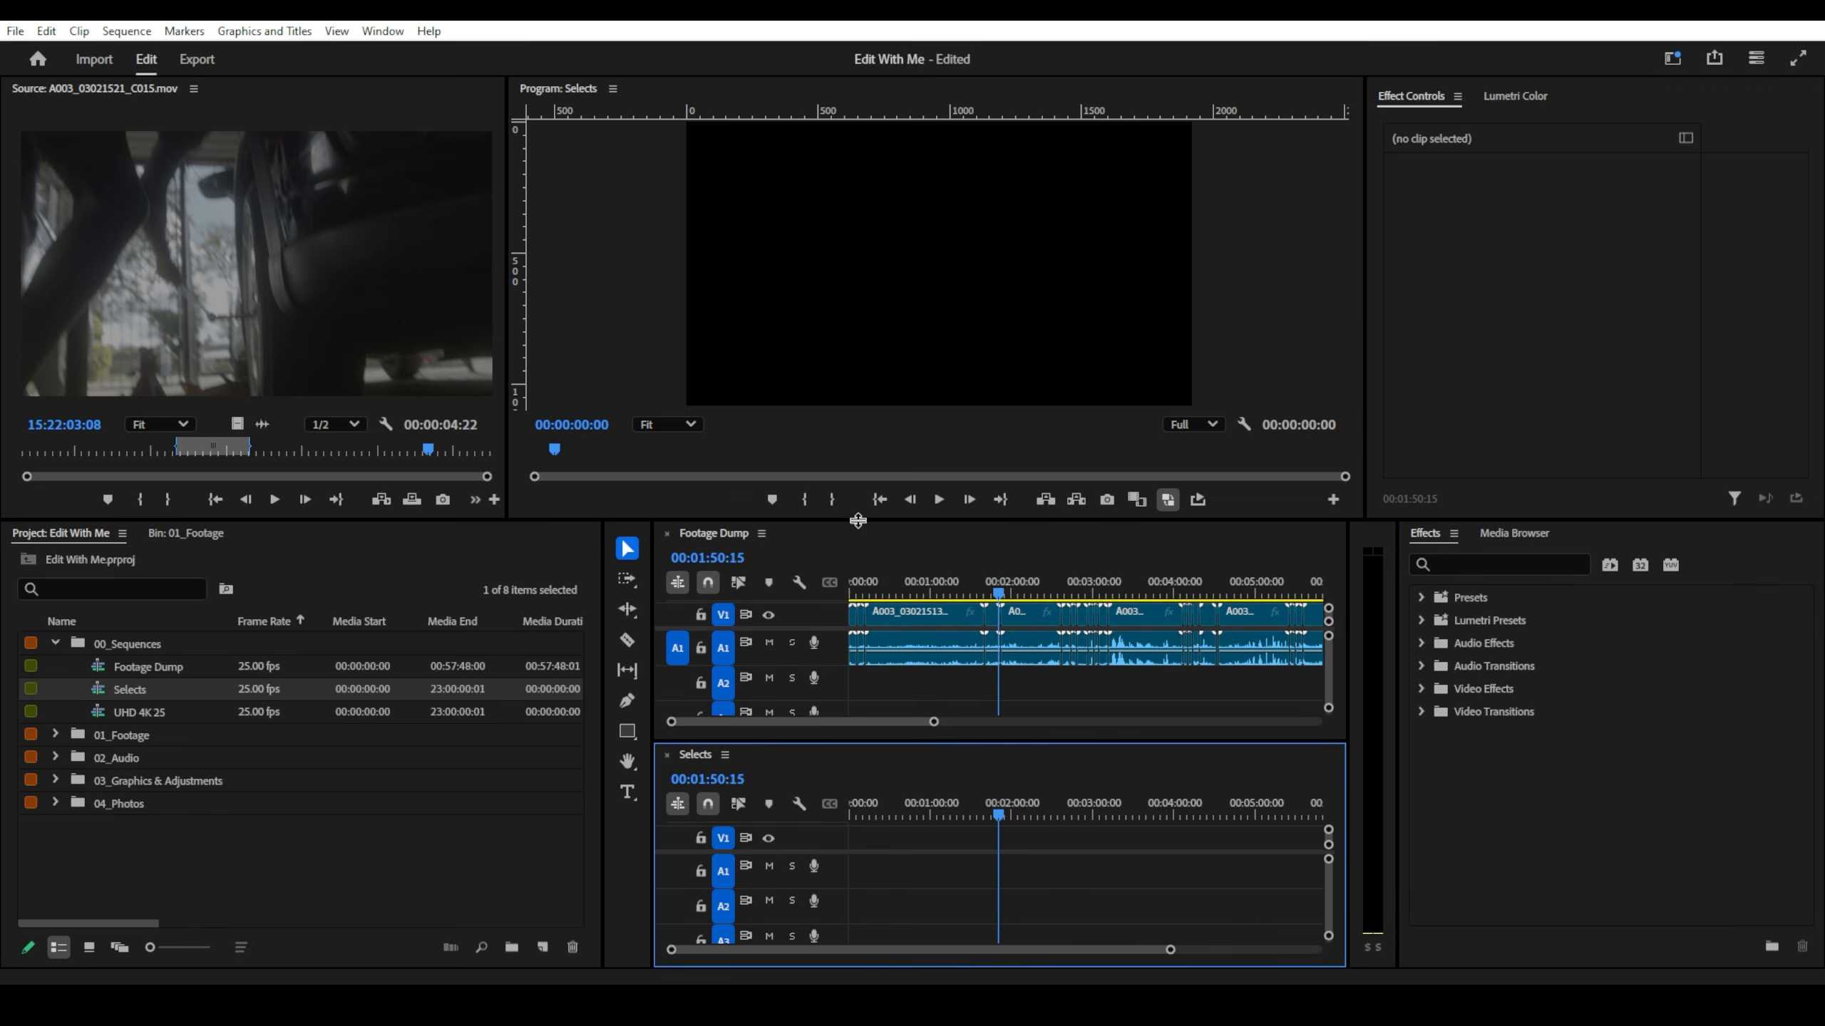
pyautogui.moveTo(858, 518); pyautogui.dragTo(860, 411)
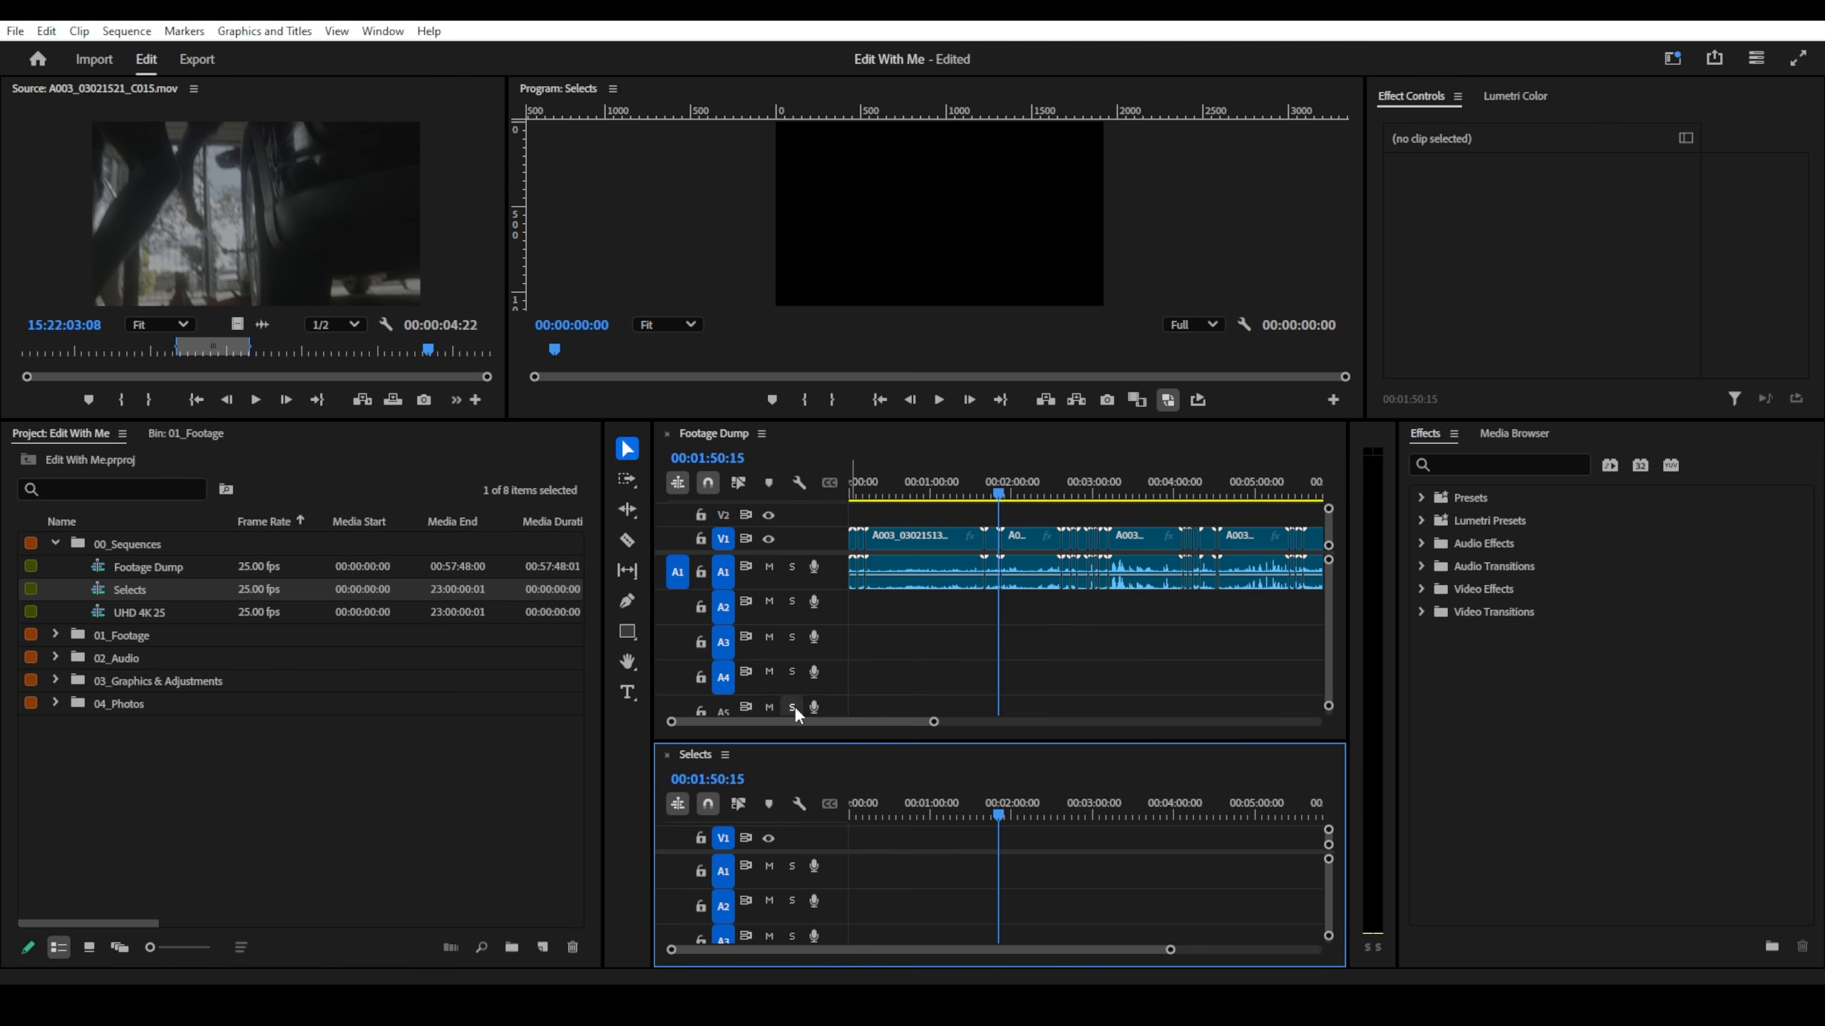
pyautogui.moveTo(826, 748); pyautogui.dragTo(833, 694)
pyautogui.click(1328, 583)
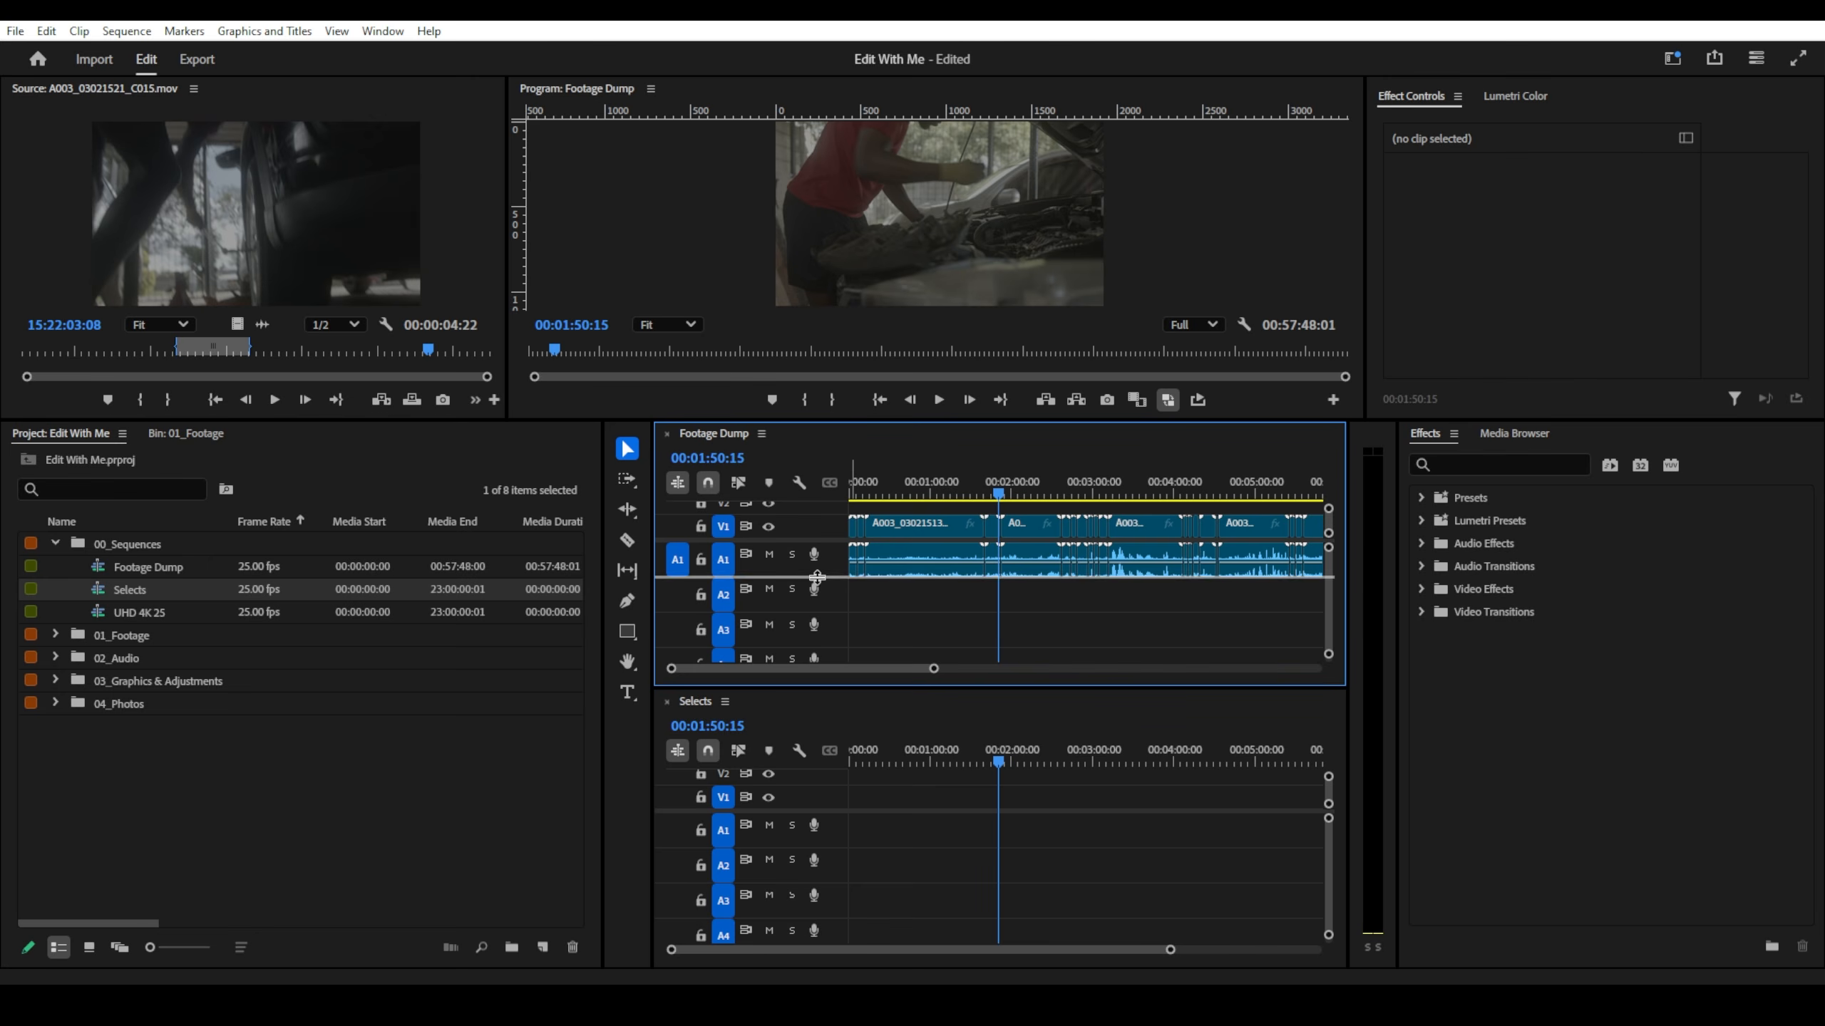
pyautogui.scroll(2, 818, 596)
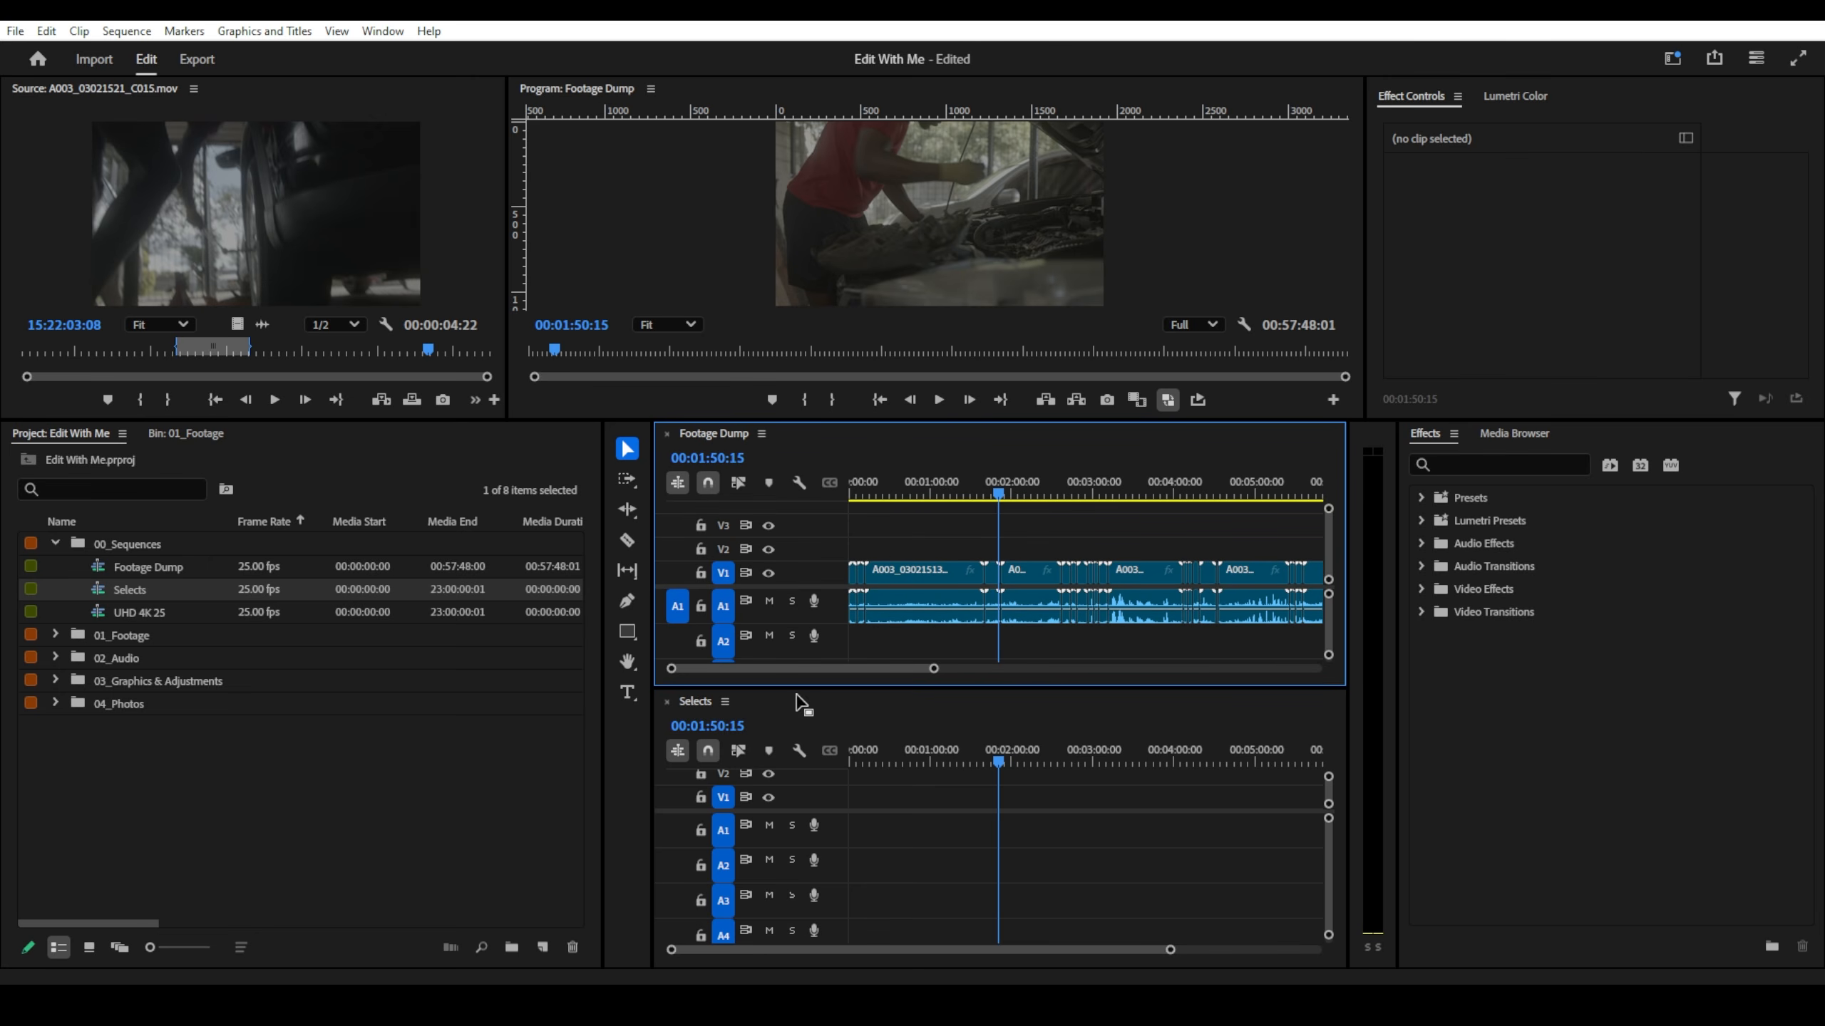
pyautogui.click(802, 807)
pyautogui.scroll(2, 805, 862)
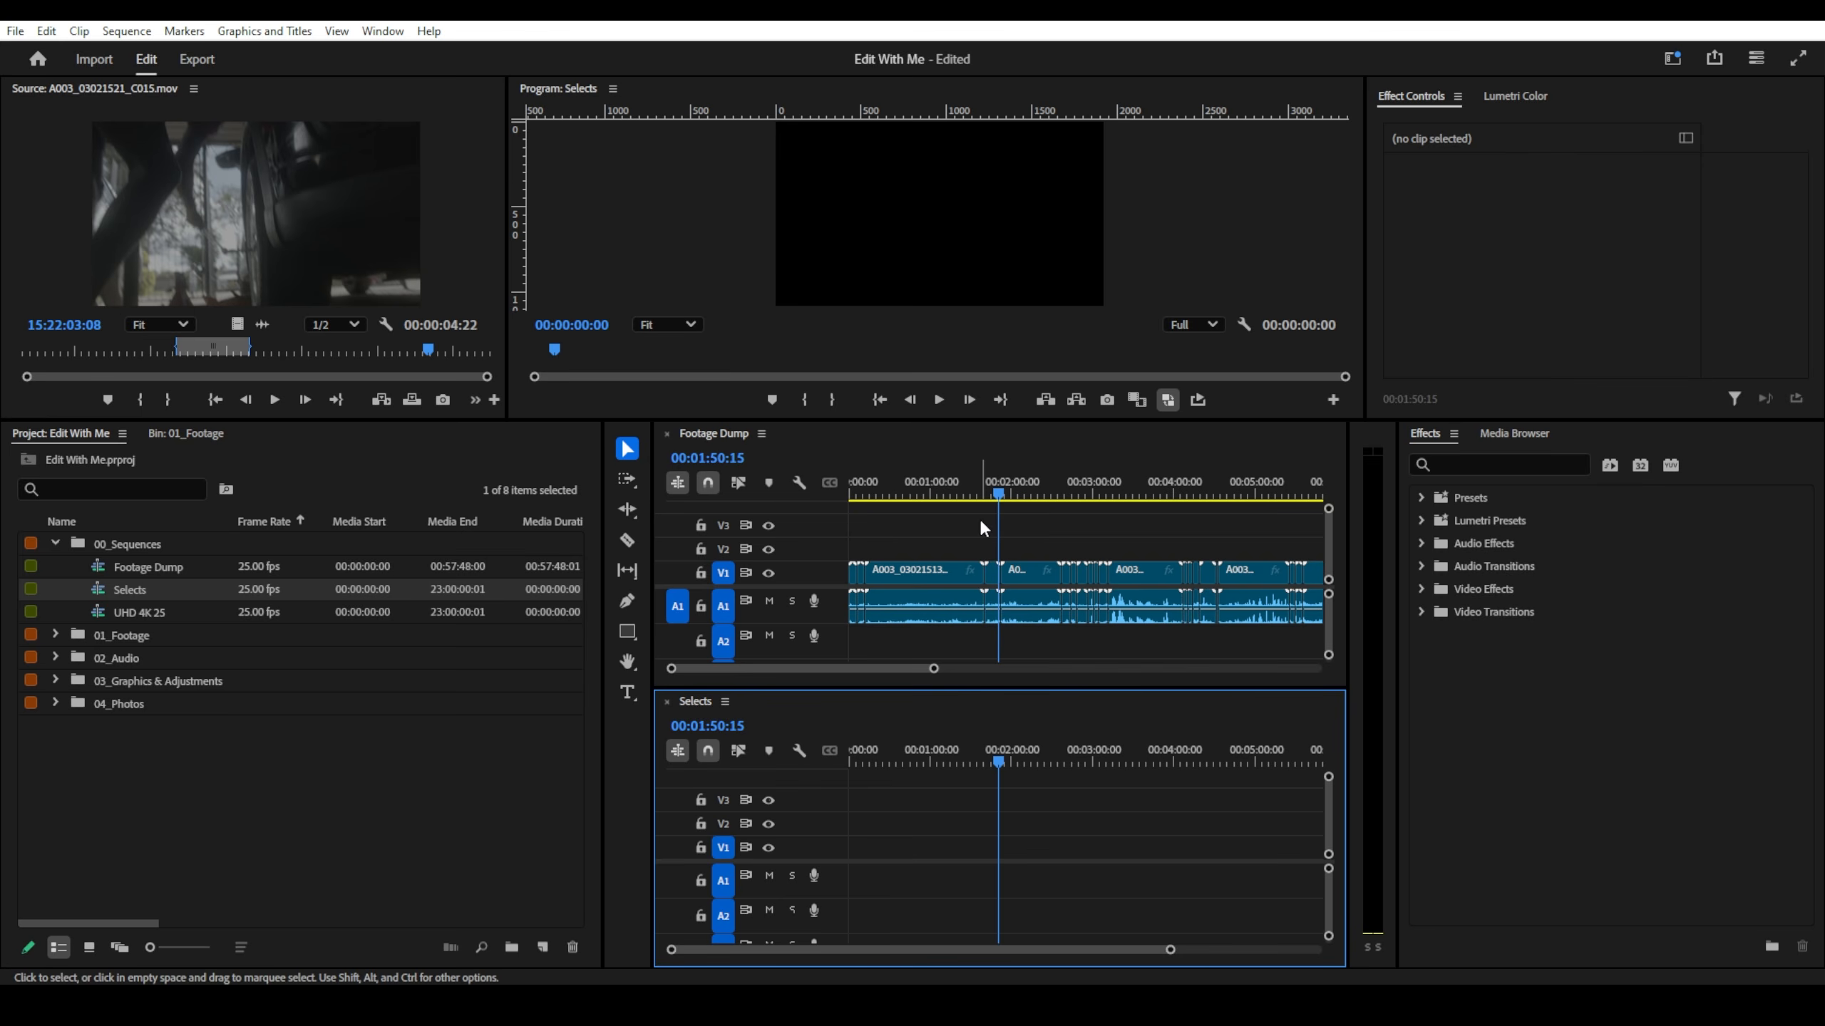
# - Scrub the Footage Dump timeline to 00:02:41:16 and cut the A003_03021517_C006.mov clip there
pyautogui.moveTo(941, 481); pyautogui.dragTo(1067, 491)
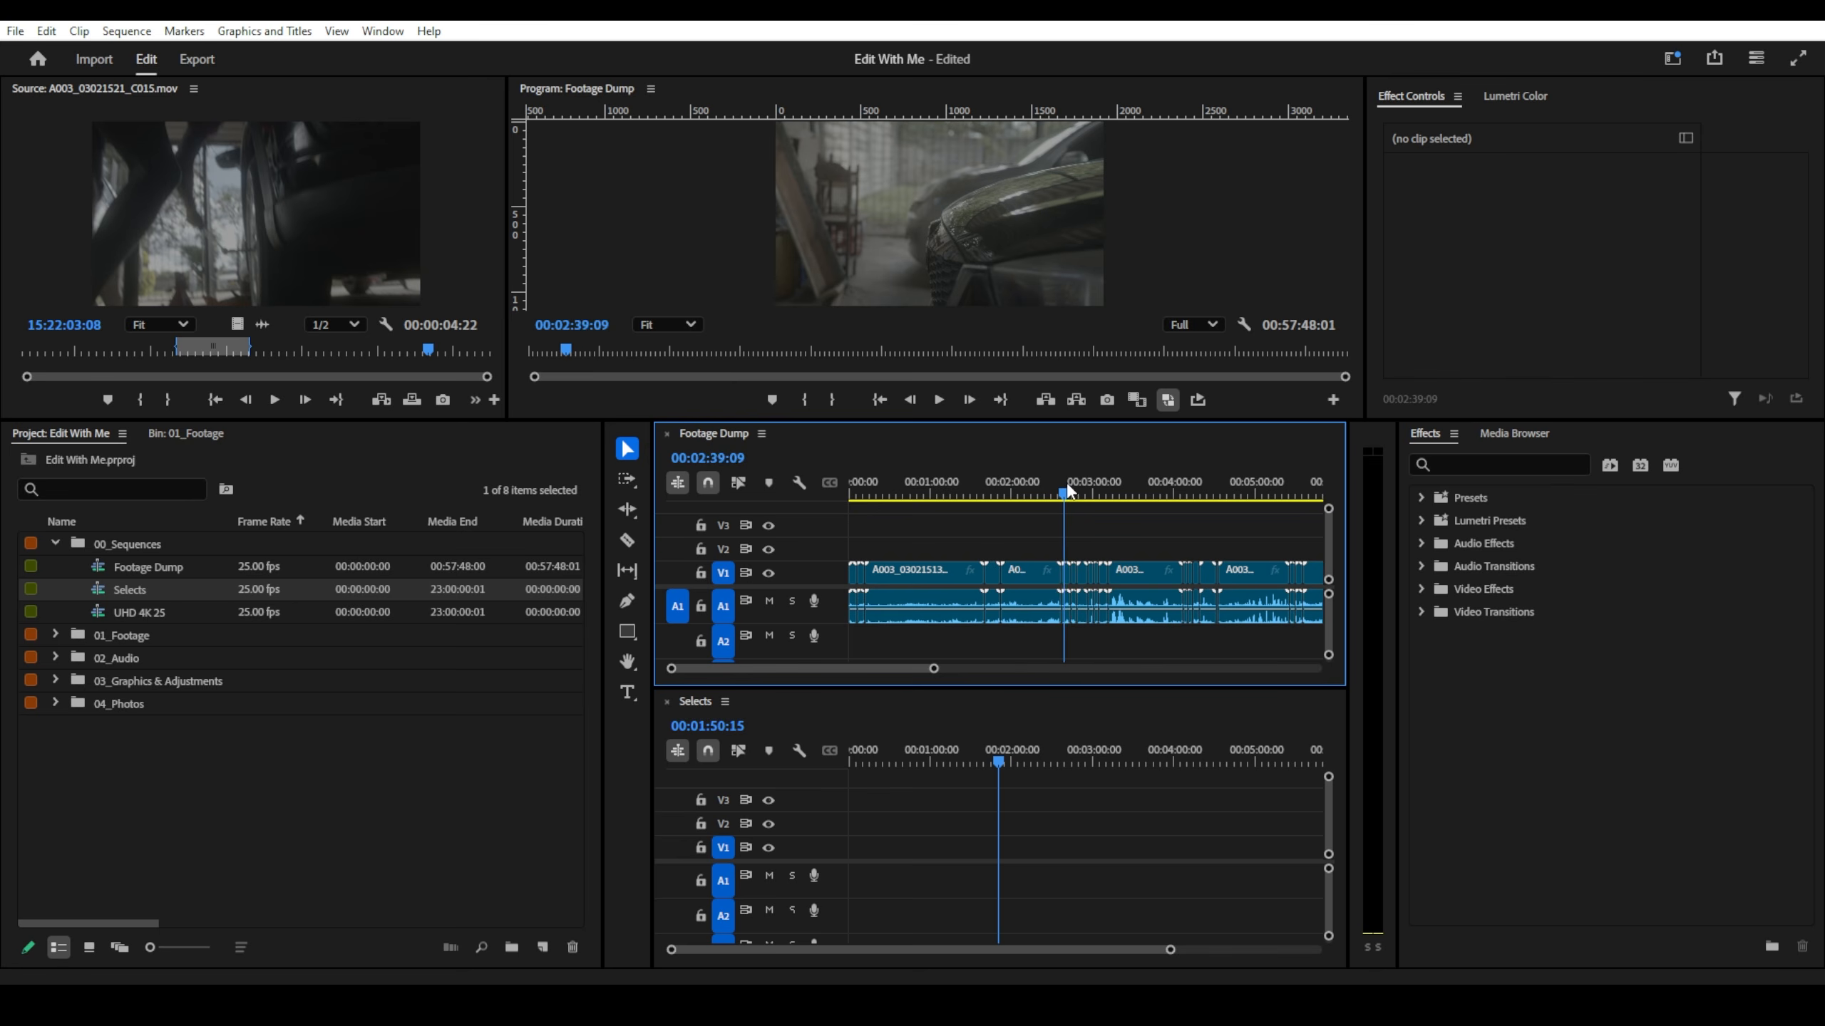
pyautogui.press('=')
pyautogui.press('=')
pyautogui.press('=')
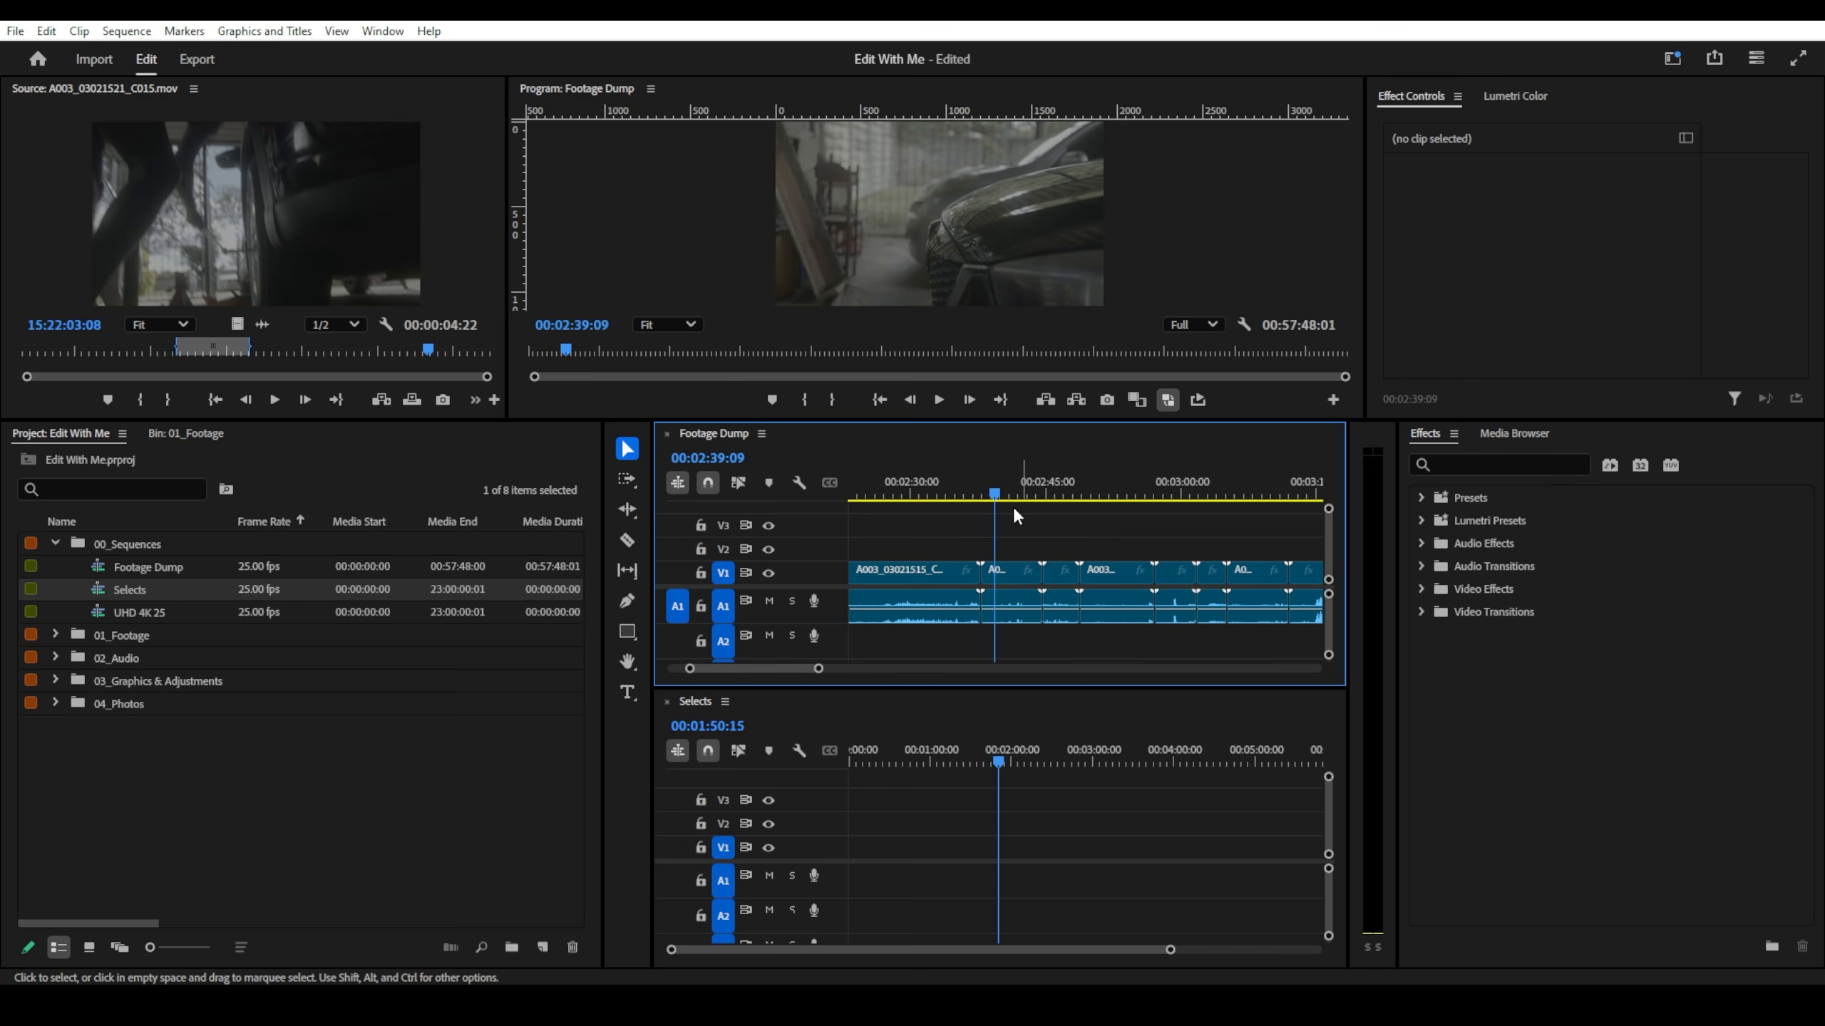
pyautogui.click(1004, 495)
pyautogui.moveTo(1003, 495); pyautogui.dragTo(1015, 497)
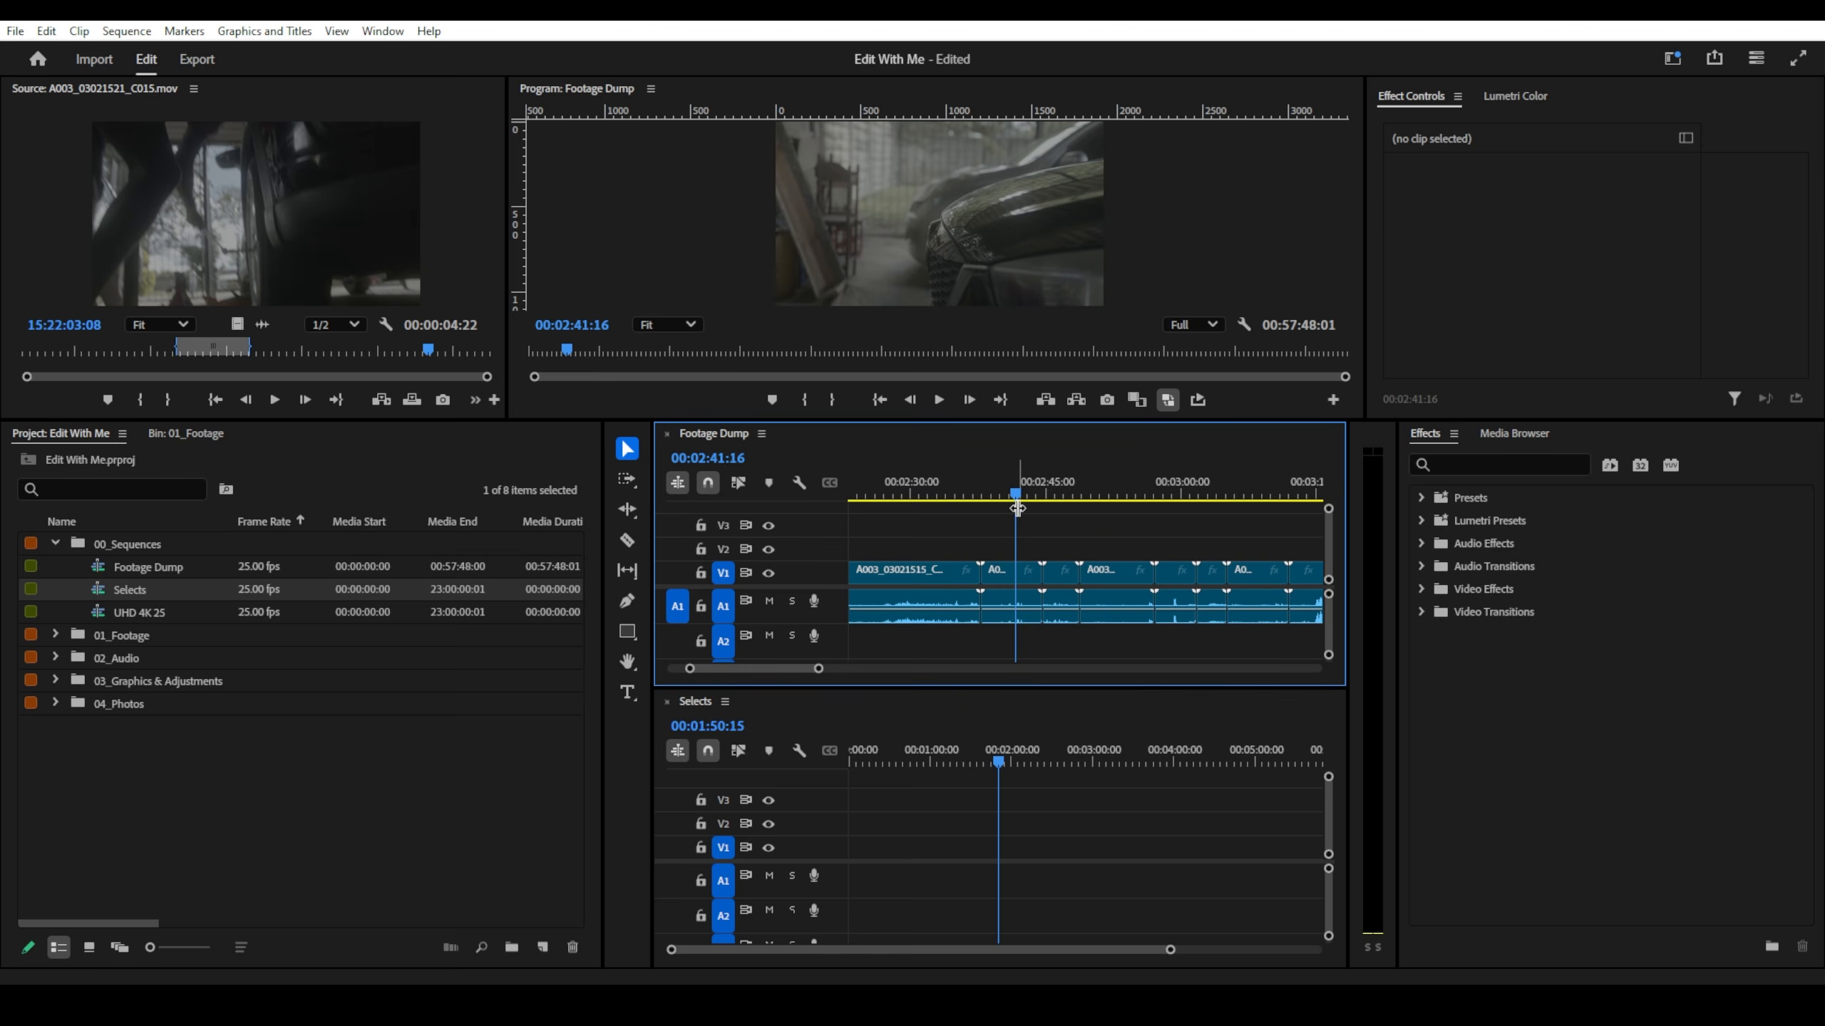
pyautogui.click(1026, 573)
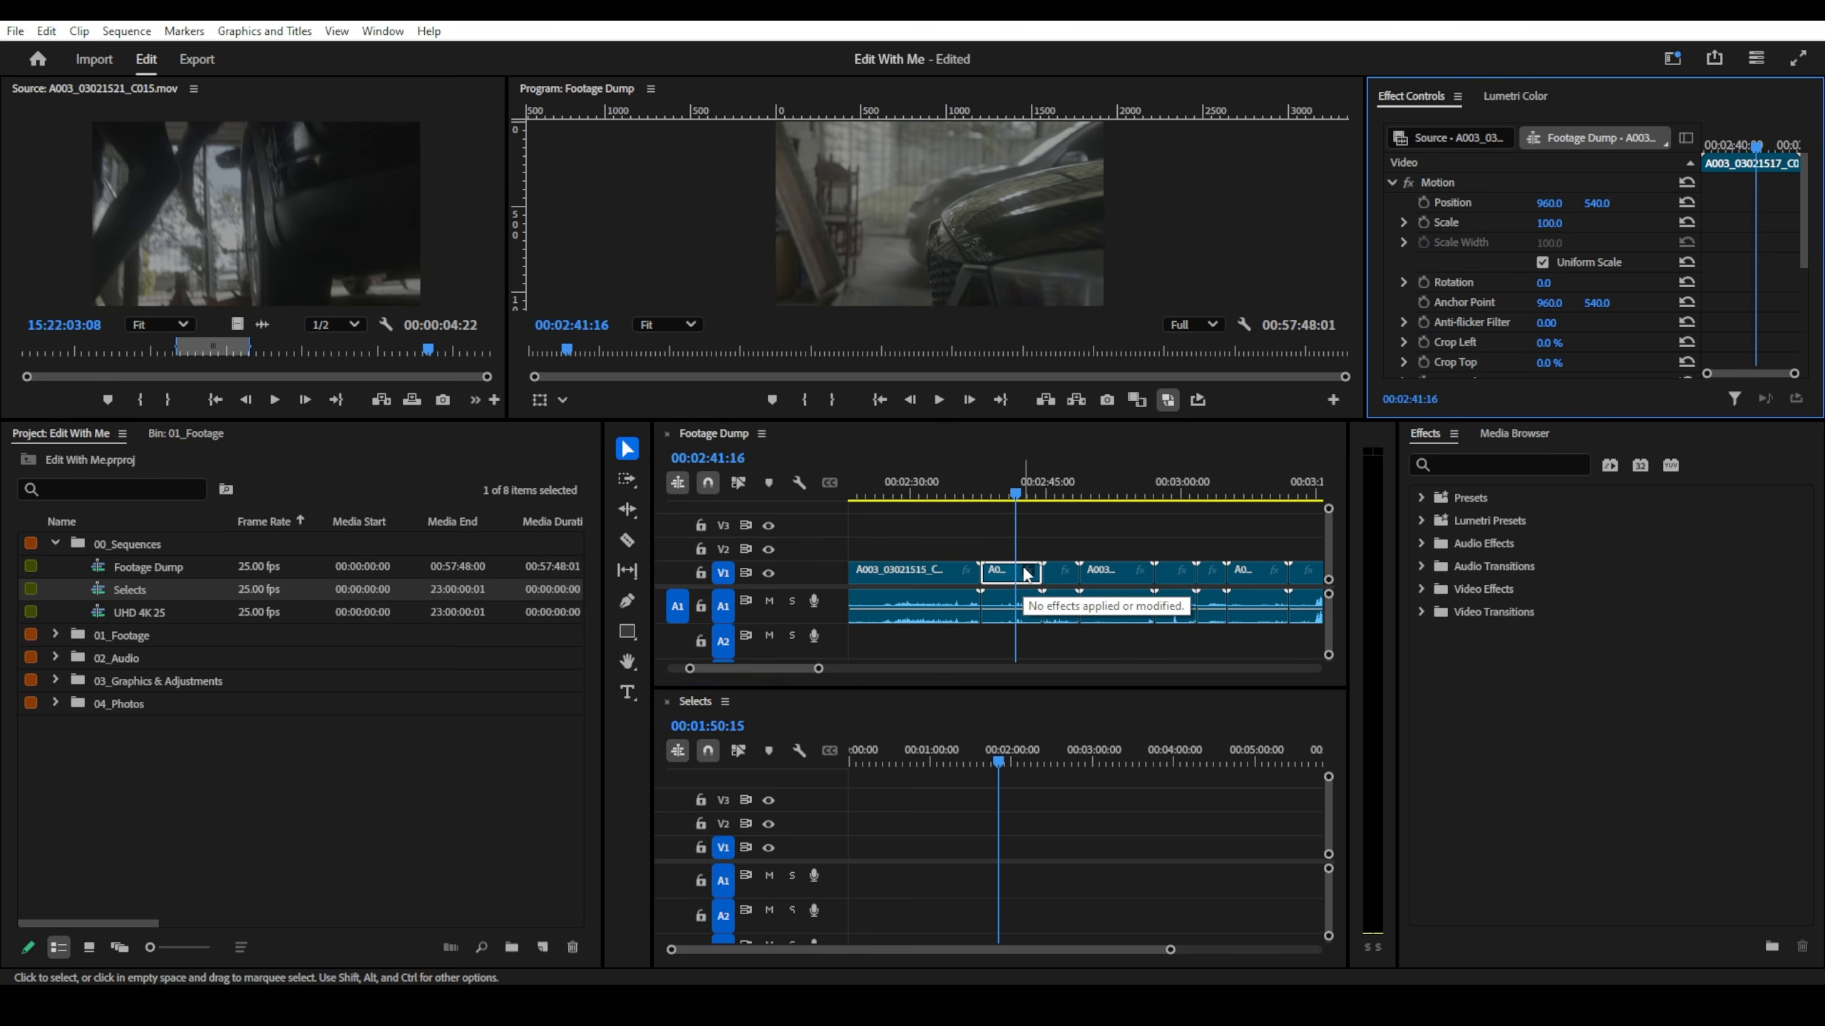
pyautogui.click(1029, 535)
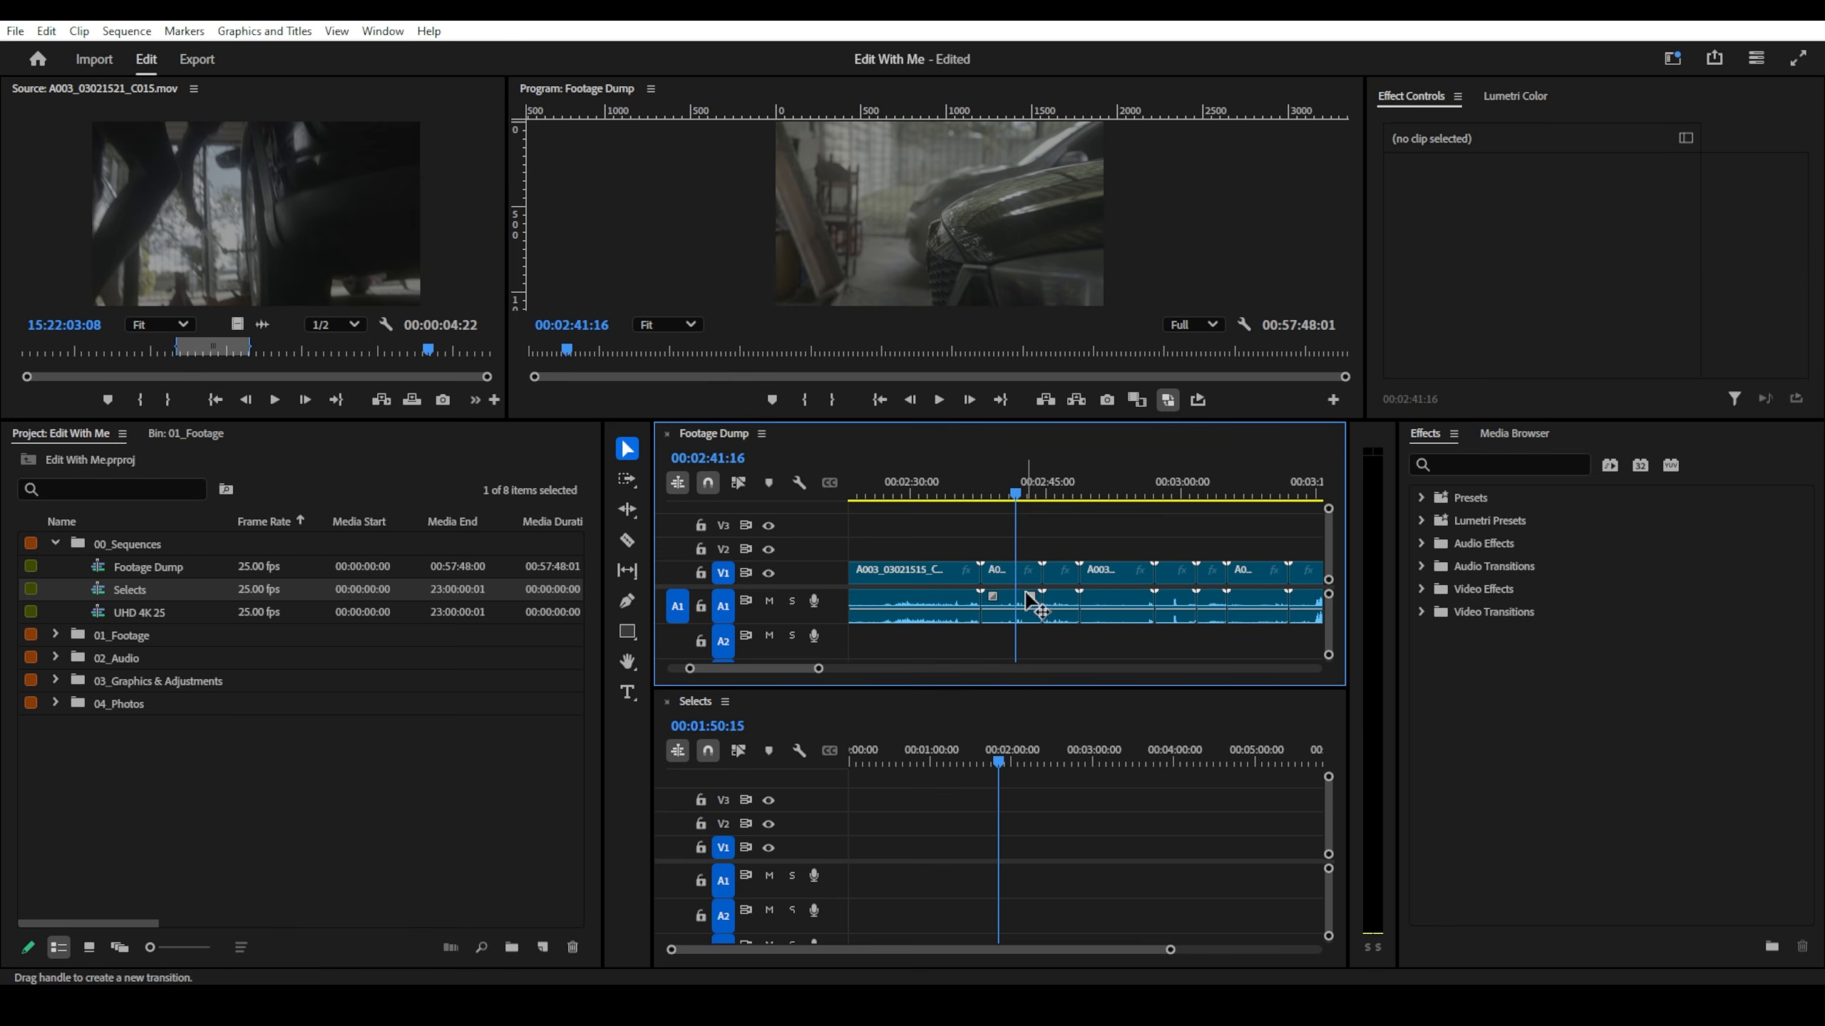
pyautogui.click(1023, 573)
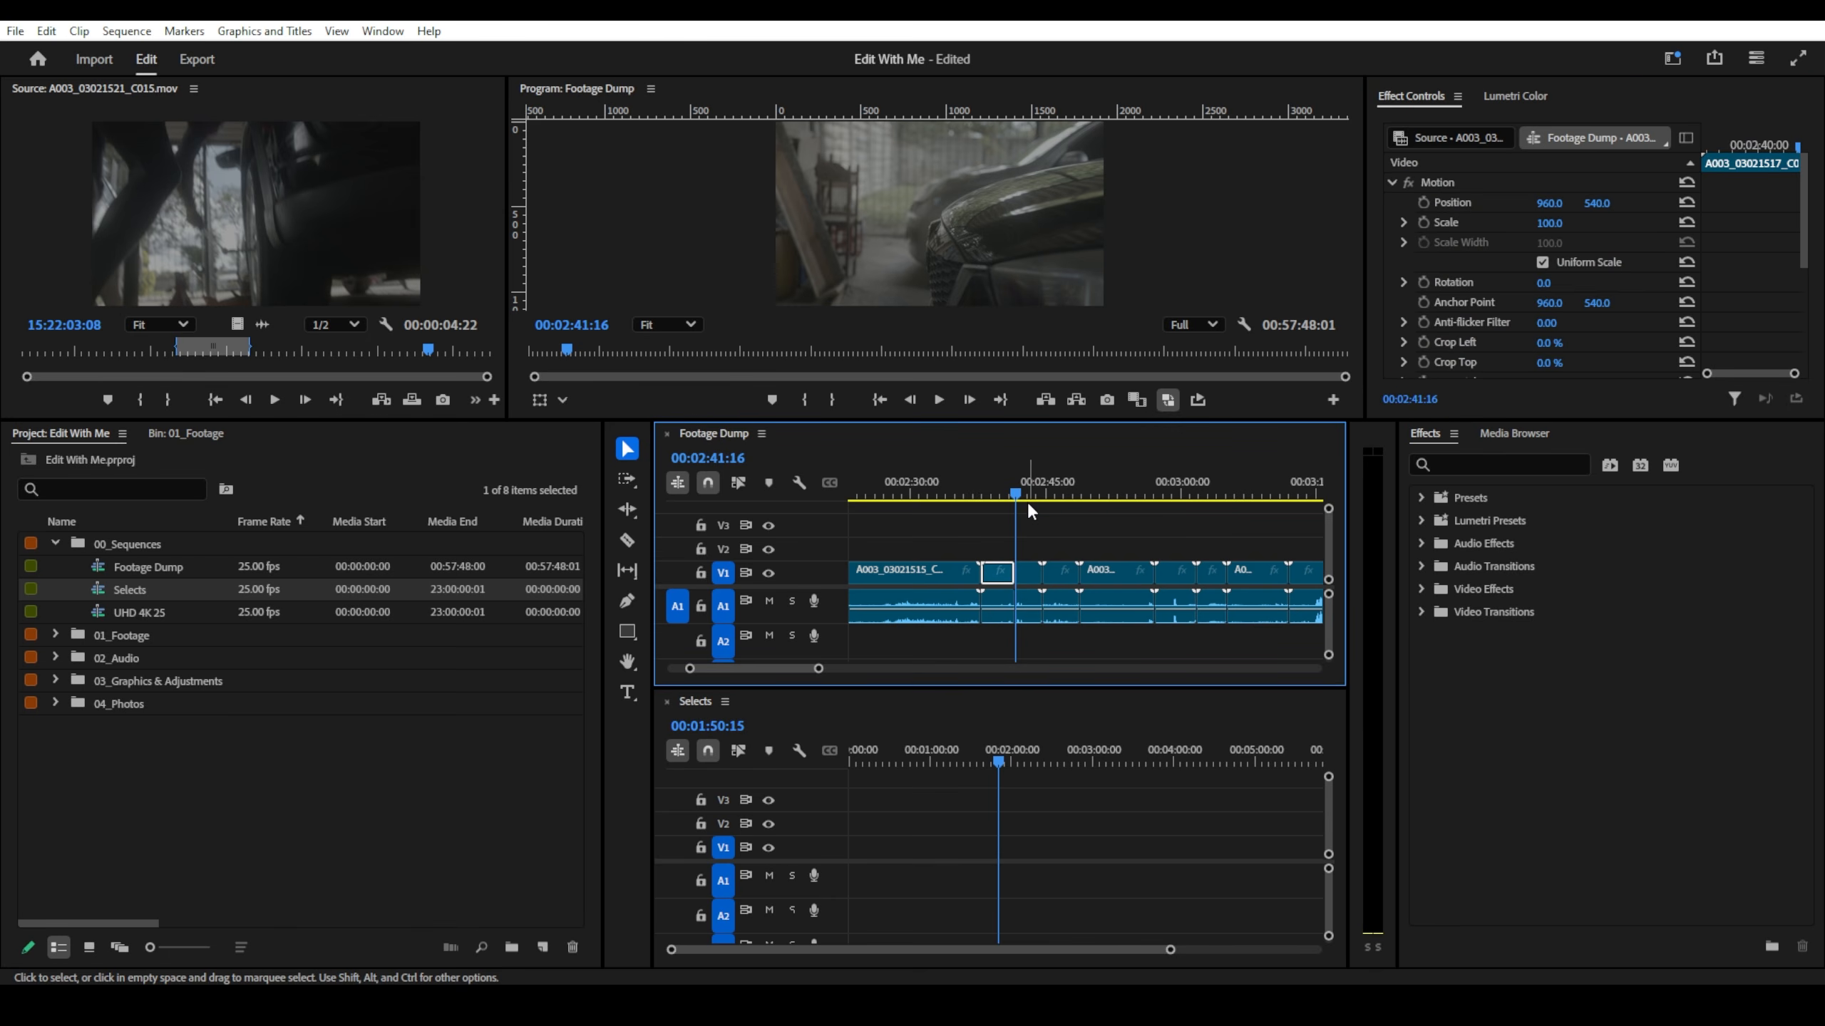
# - Cut the clip again at 00:02:42:12 and copy the segment between the cuts to the start of Selects on V1 and A1
pyautogui.press('space')
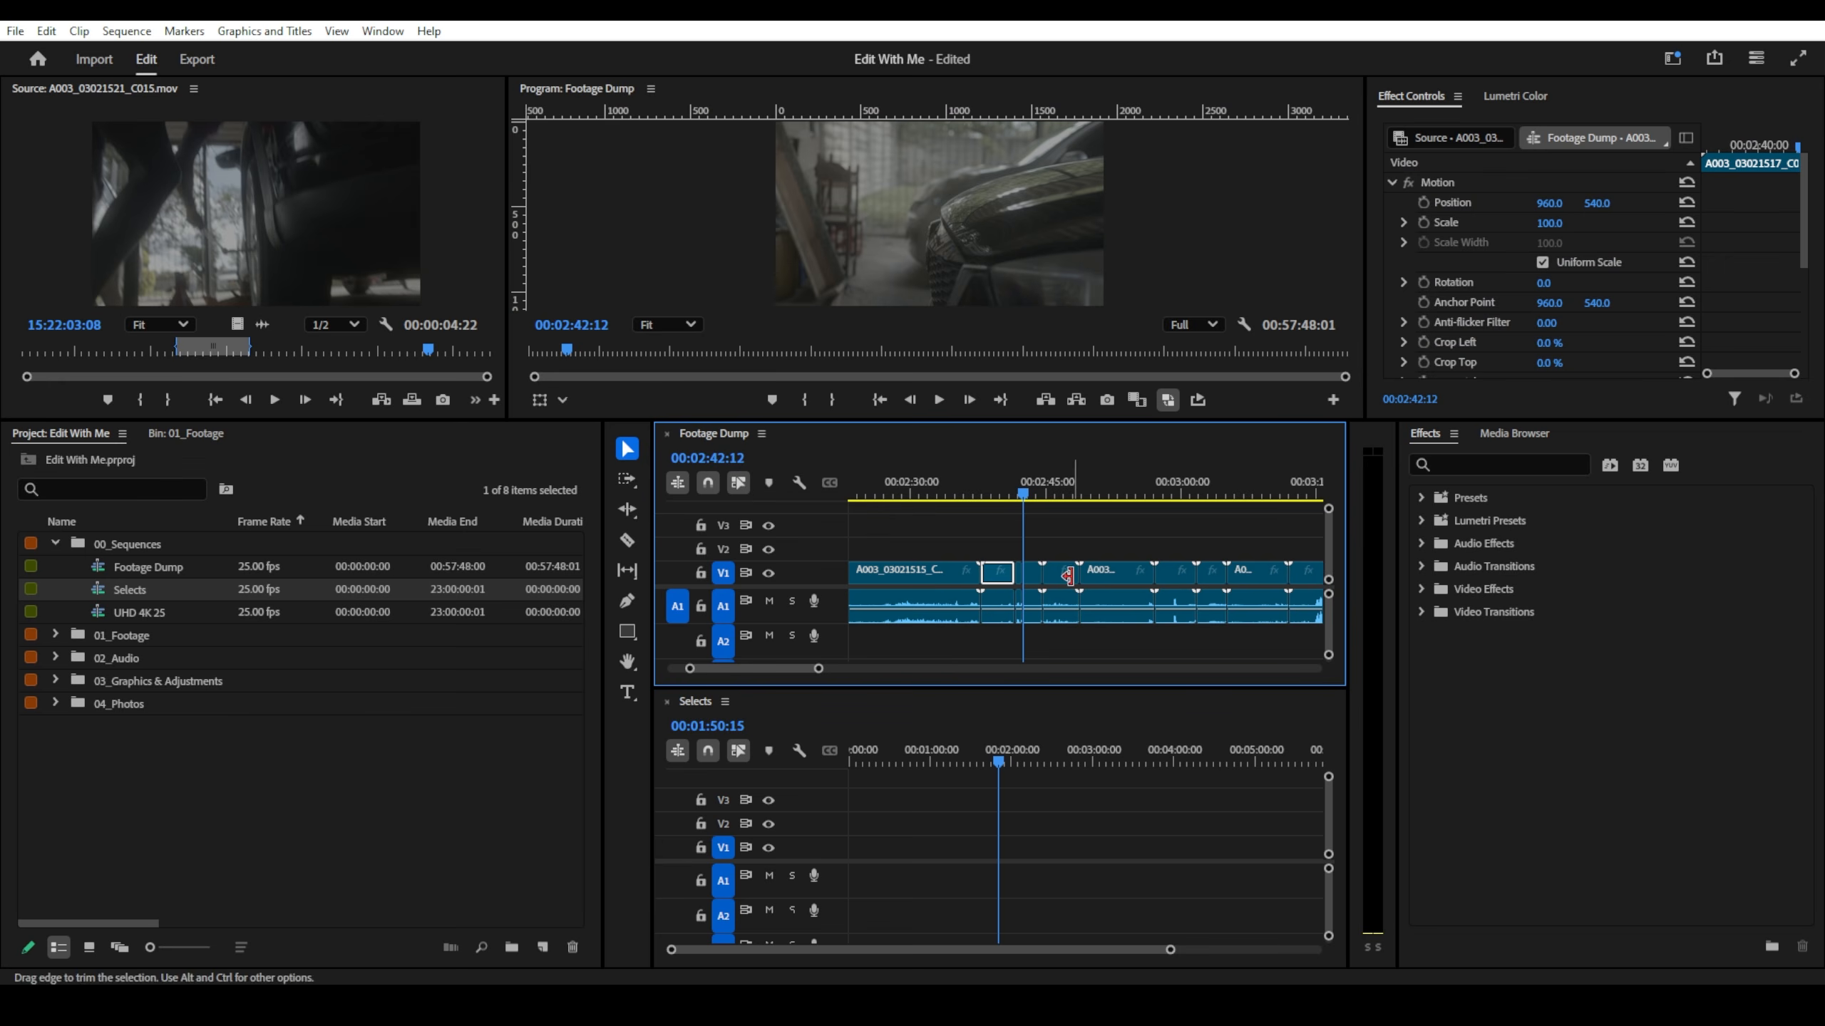
pyautogui.moveTo(1023, 580); pyautogui.dragTo(855, 854)
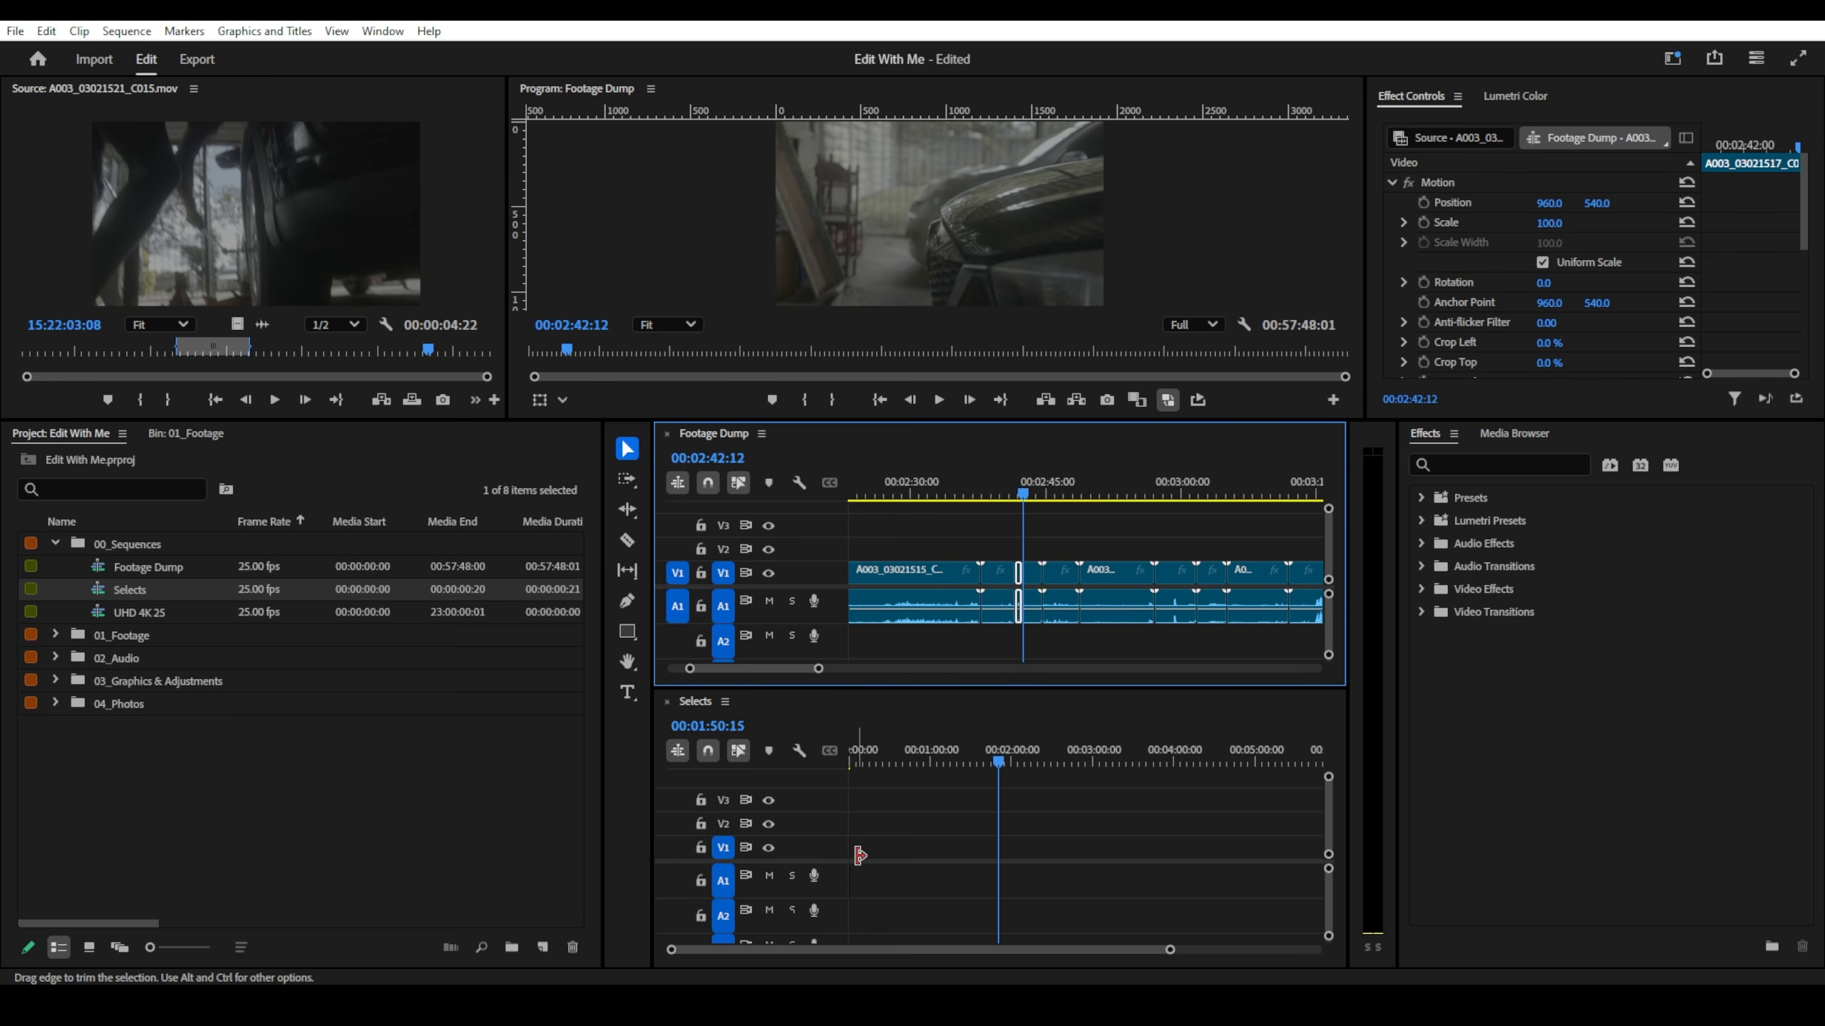
pyautogui.scroll(5, 855, 855)
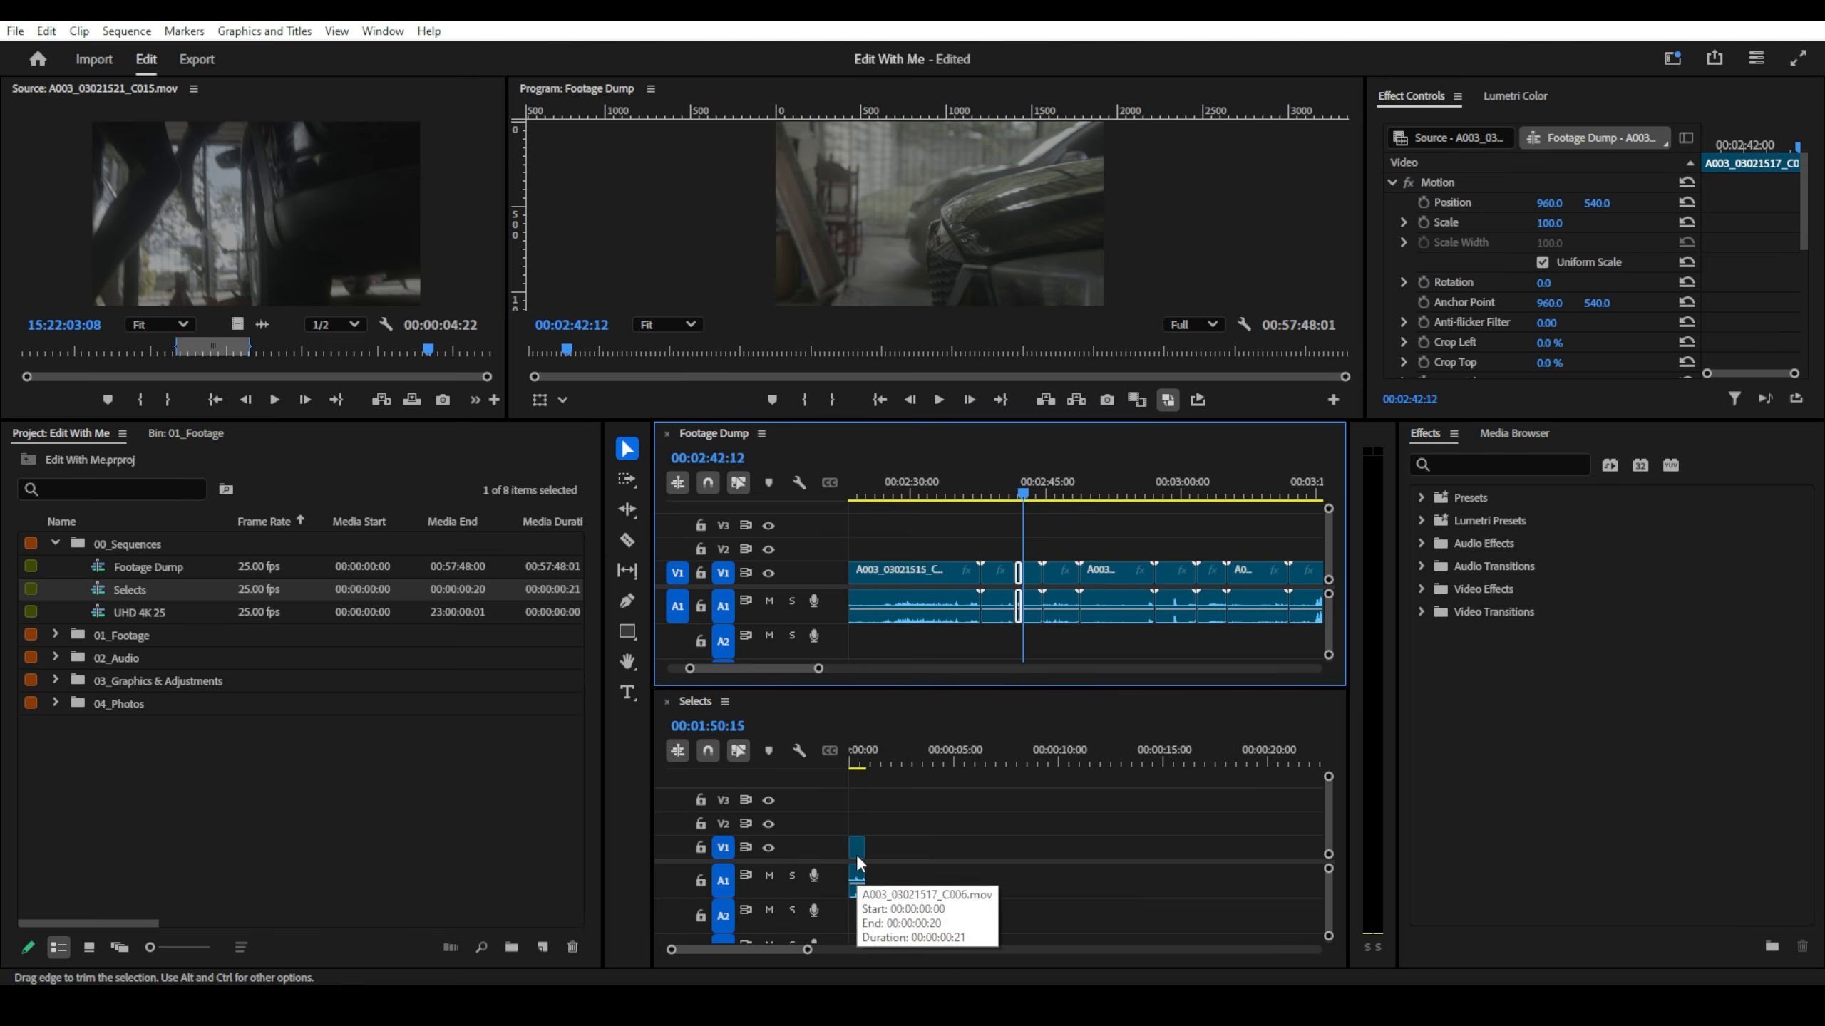
pyautogui.scroll(2, 853, 854)
pyautogui.click(868, 761)
pyautogui.press('space')
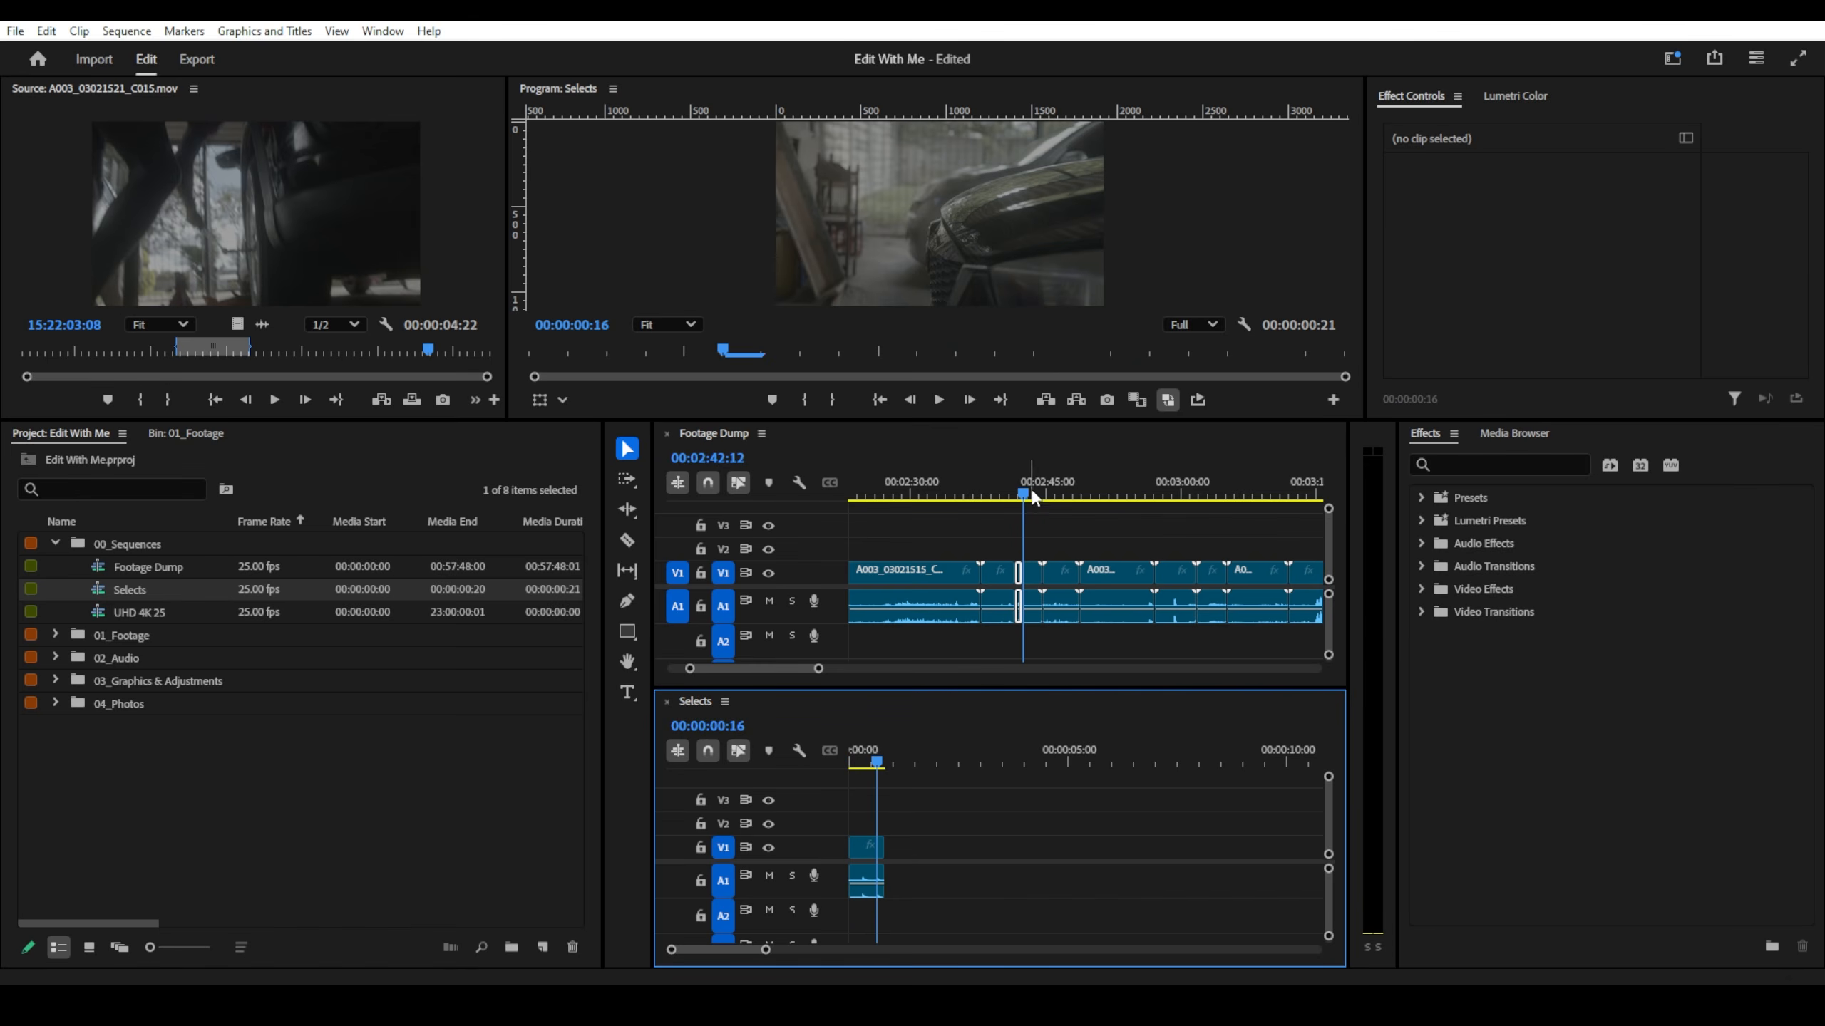
# - Open the A003_03021519_C011.mov clip at 00:03:06:20 of Footage Dump in the Source monitor and widen that monitor
pyautogui.moveTo(1032, 492); pyautogui.dragTo(1209, 494)
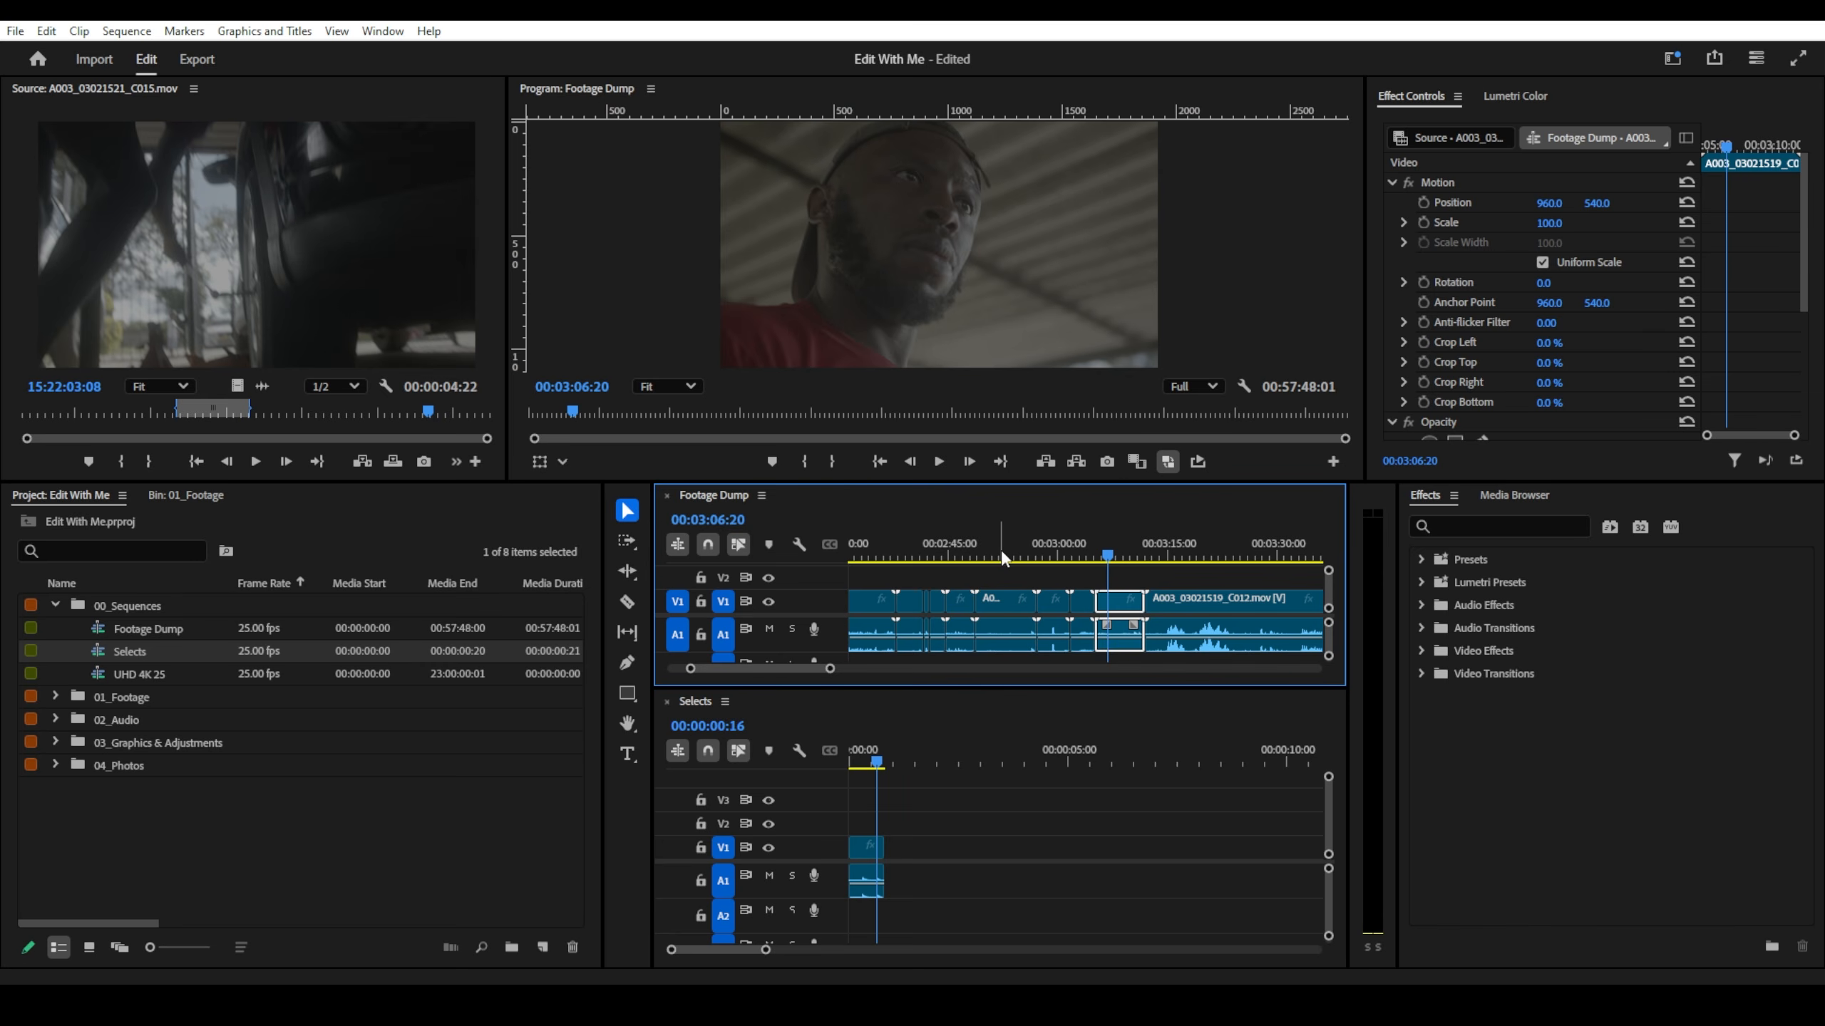
pyautogui.doubleClick(1116, 612)
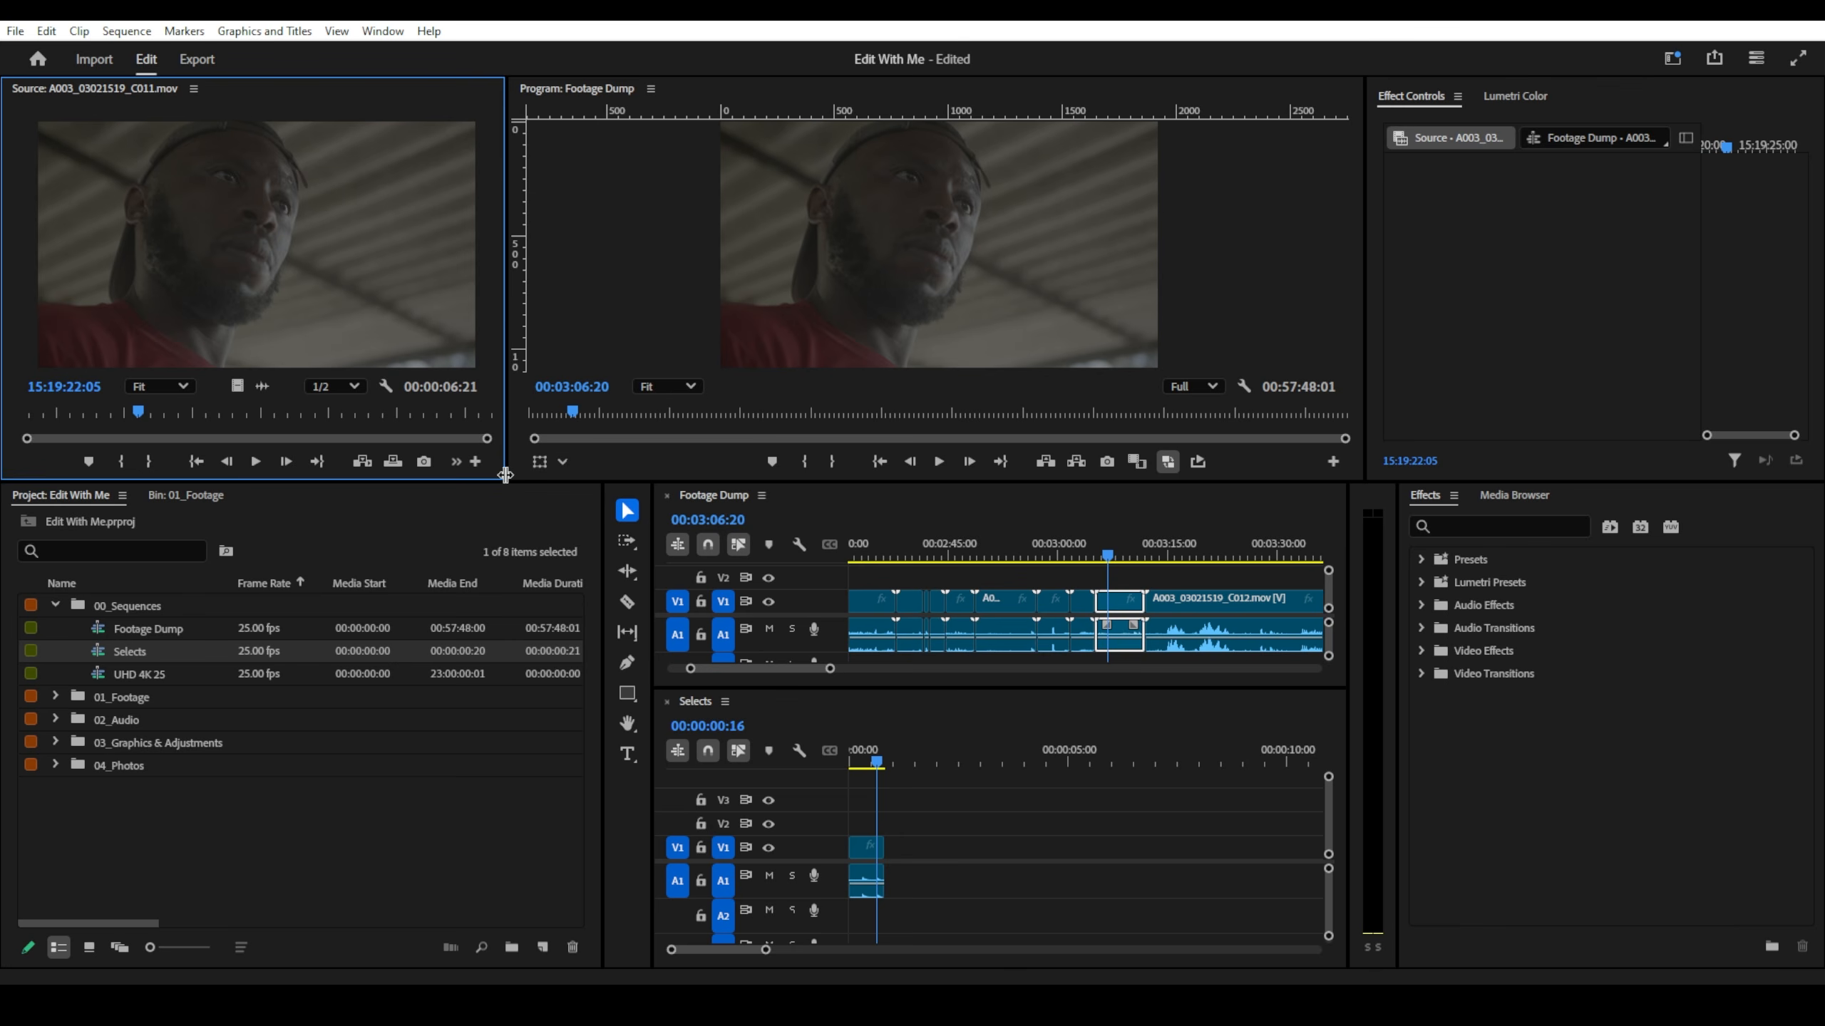
pyautogui.moveTo(507, 472); pyautogui.dragTo(608, 472)
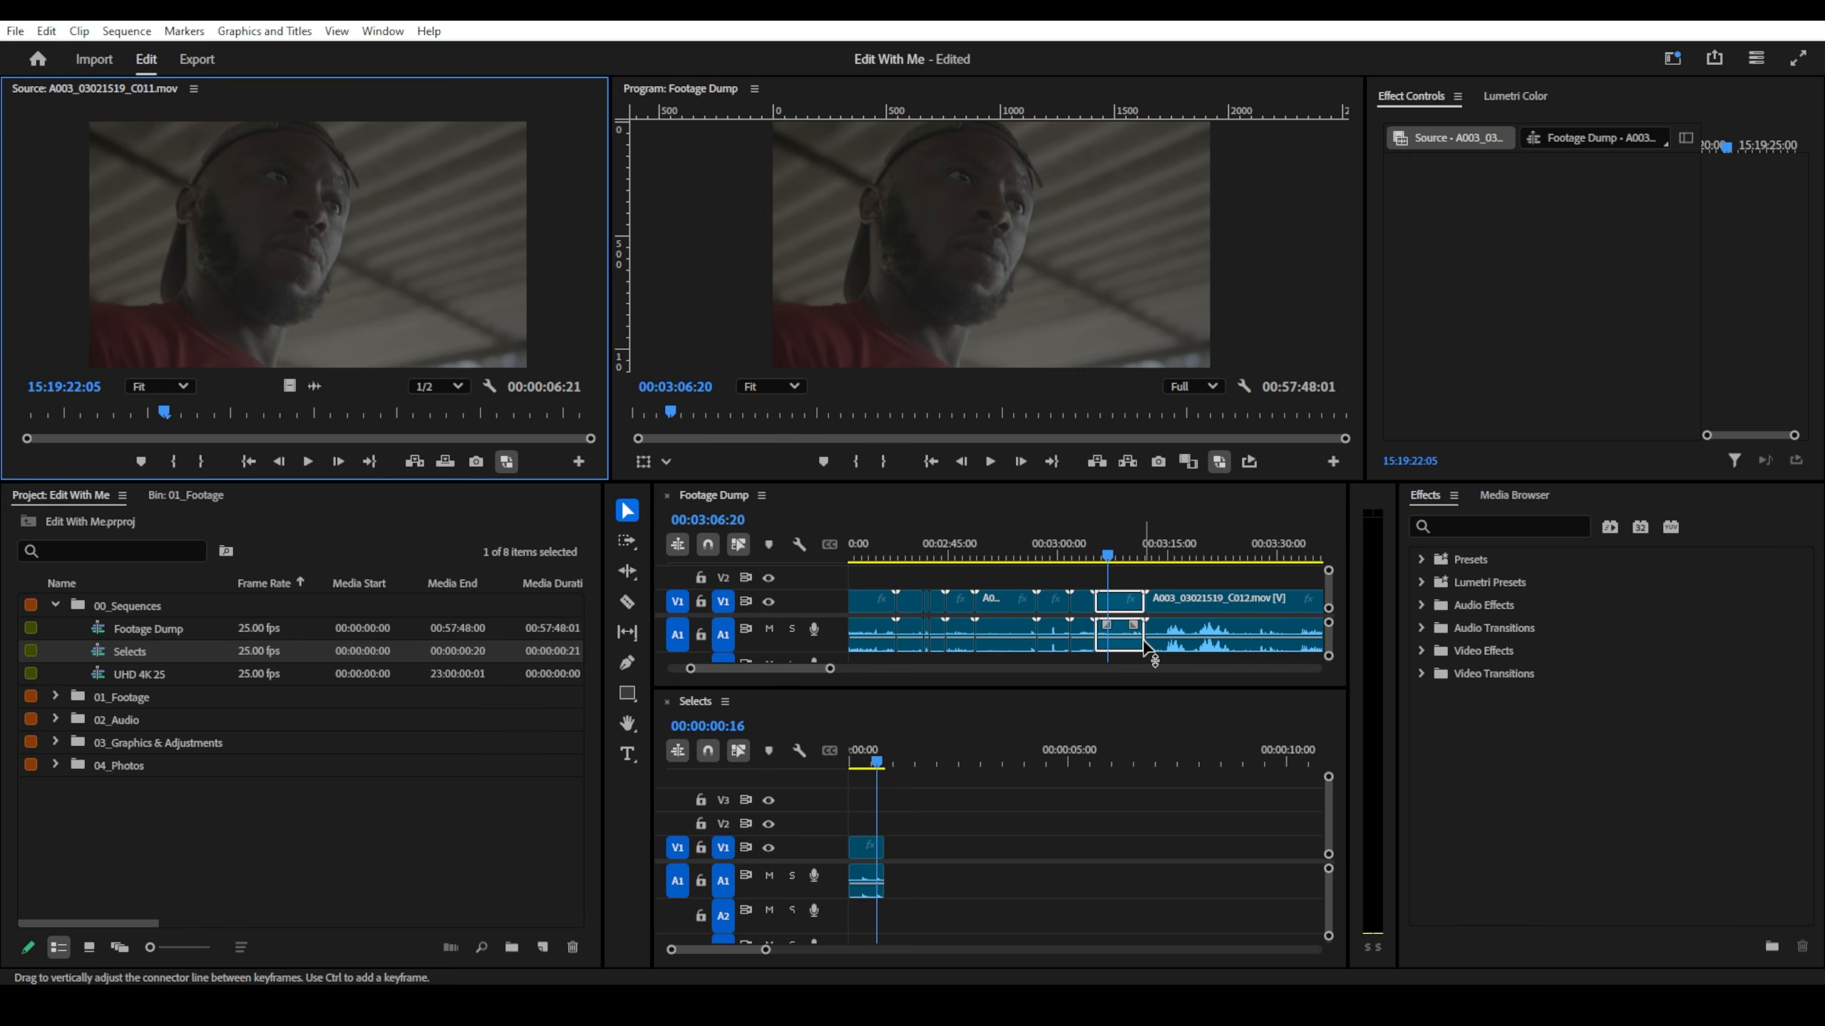
# - Reveal the A003_03021519_C011.mov clip from the Footage Dump timeline in its 01_Footage project bin
pyautogui.click(1107, 558)
pyautogui.moveTo(1109, 555)
pyautogui.mouseDown()
pyautogui.moveTo(1029, 555)
pyautogui.moveTo(1122, 555)
pyautogui.moveTo(1107, 553)
pyautogui.mouseUp()
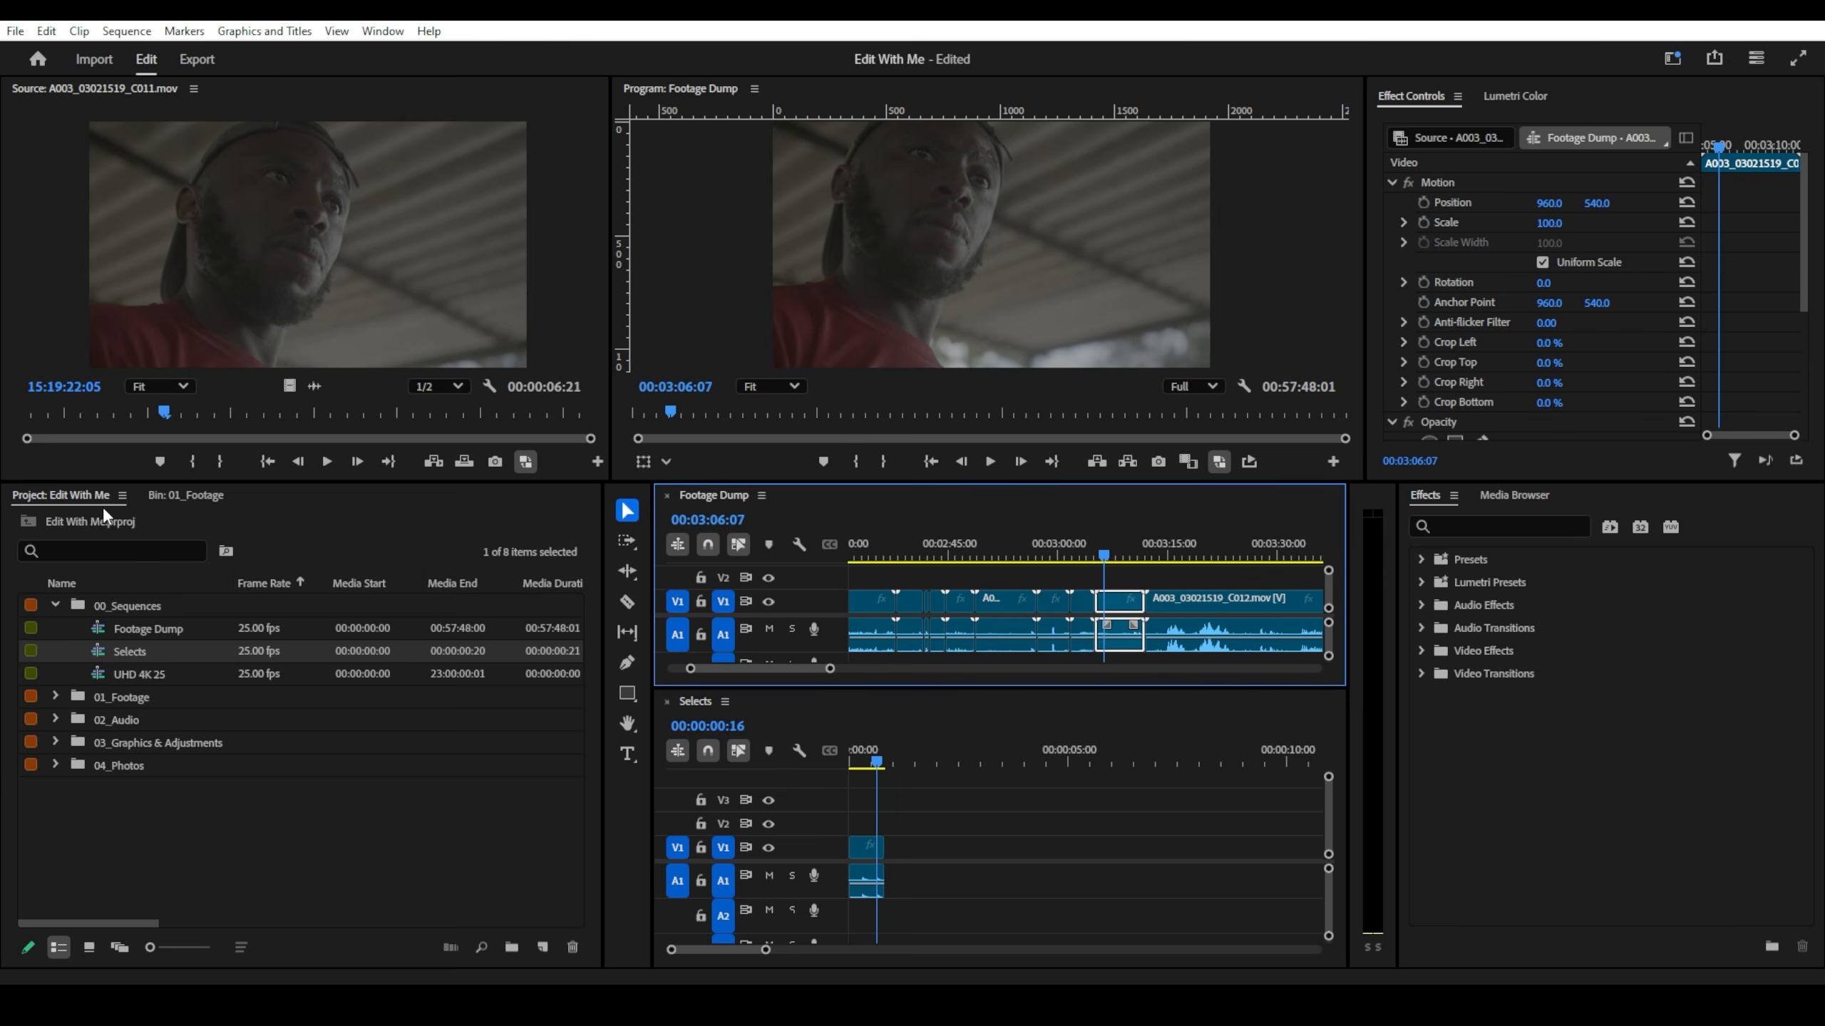
pyautogui.rightClick(1121, 605)
pyautogui.rightClick(1112, 605)
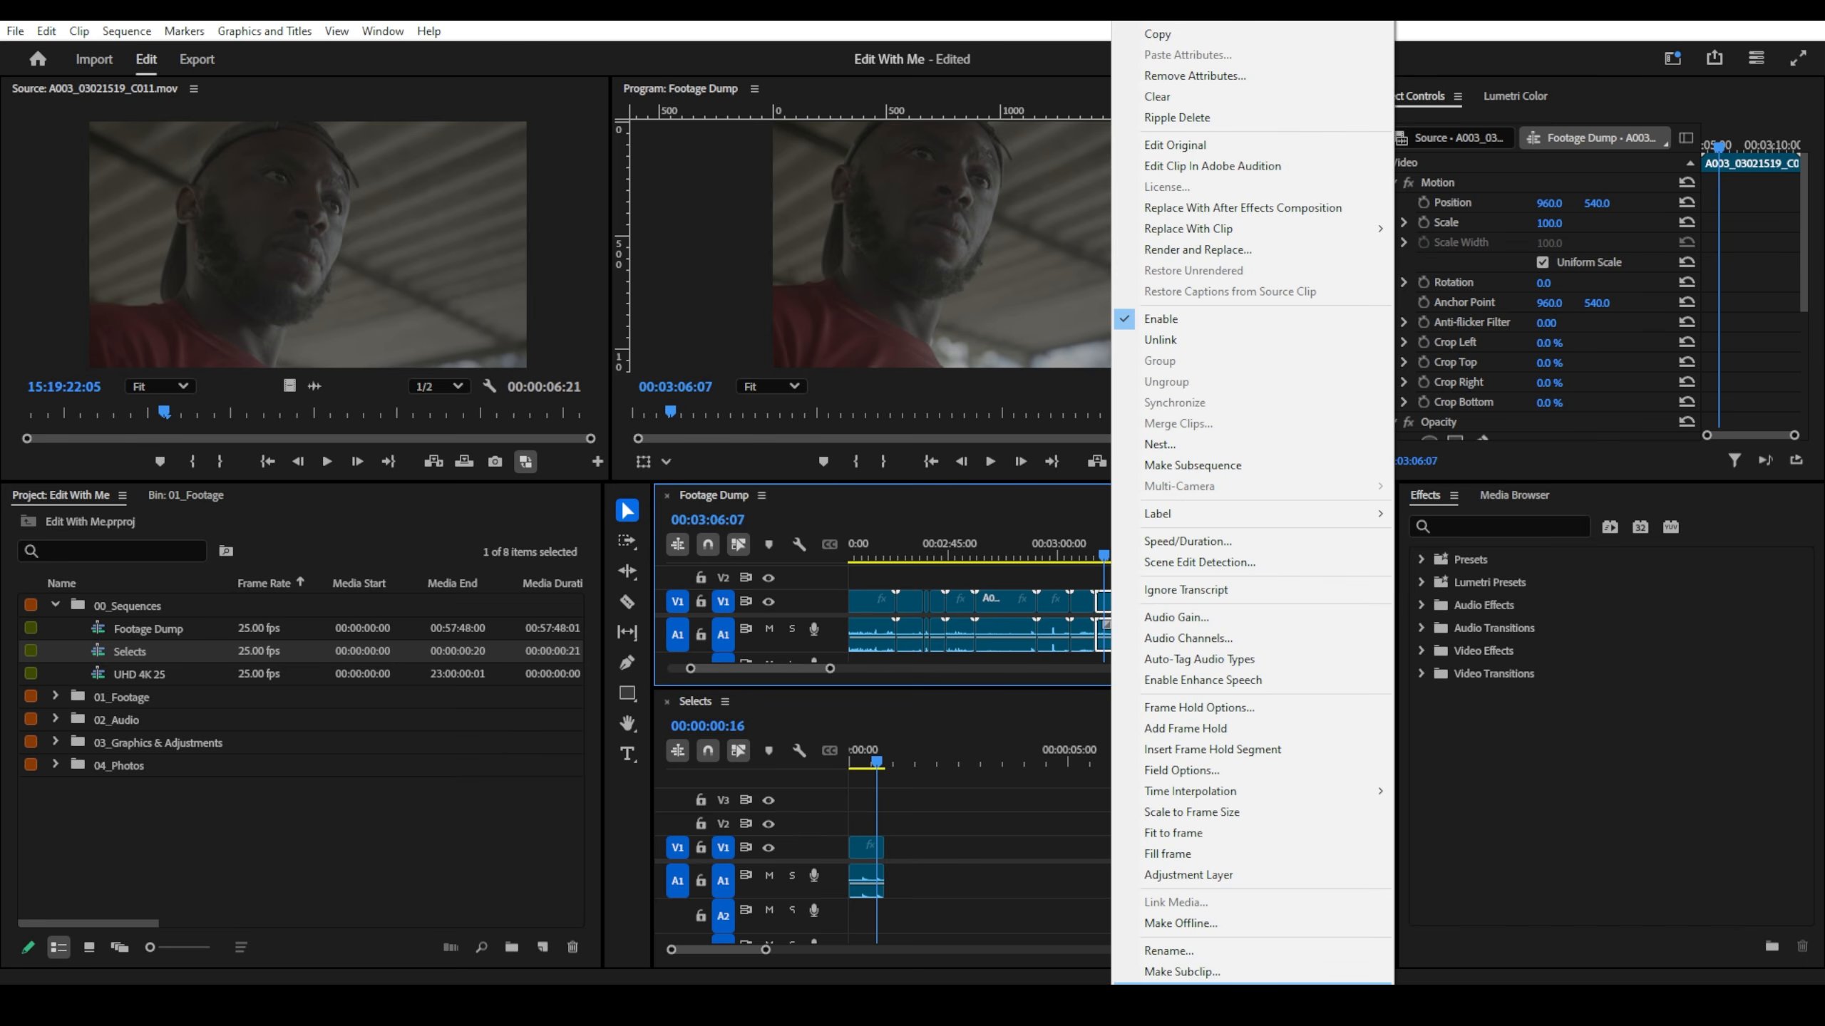
pyautogui.click(1186, 985)
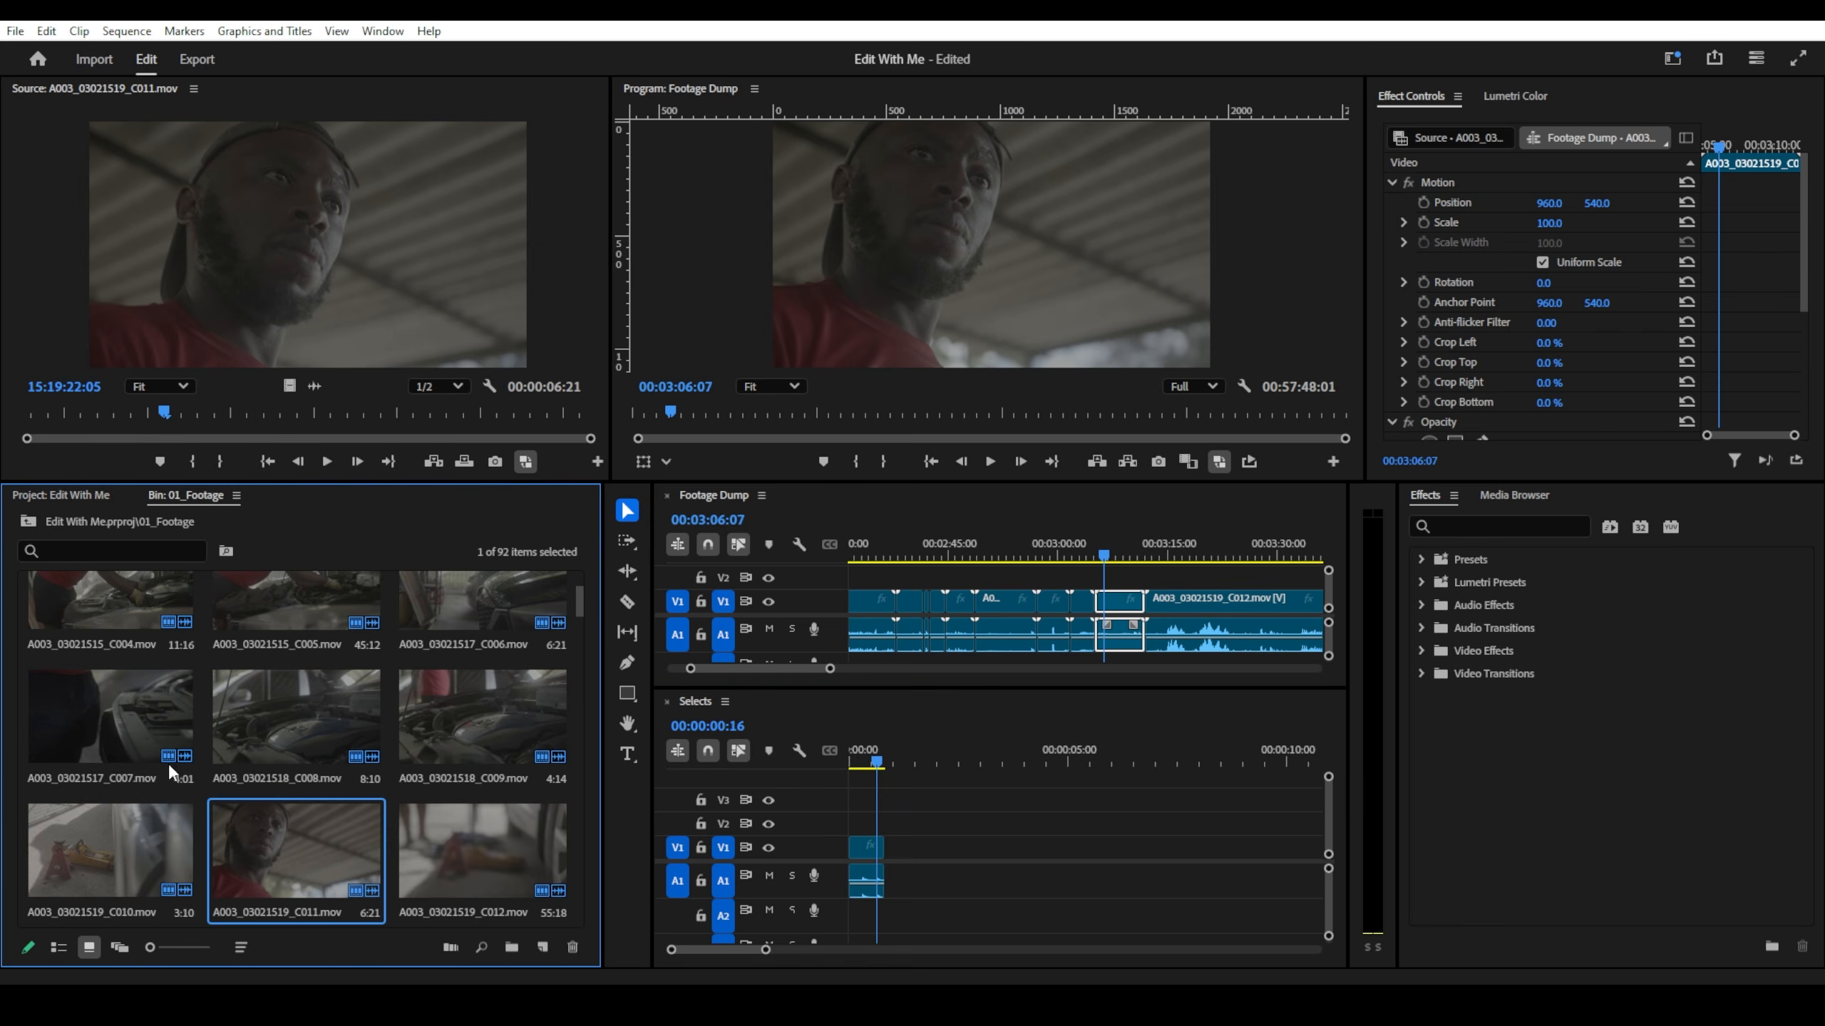
pyautogui.scroll(-2, 295, 840)
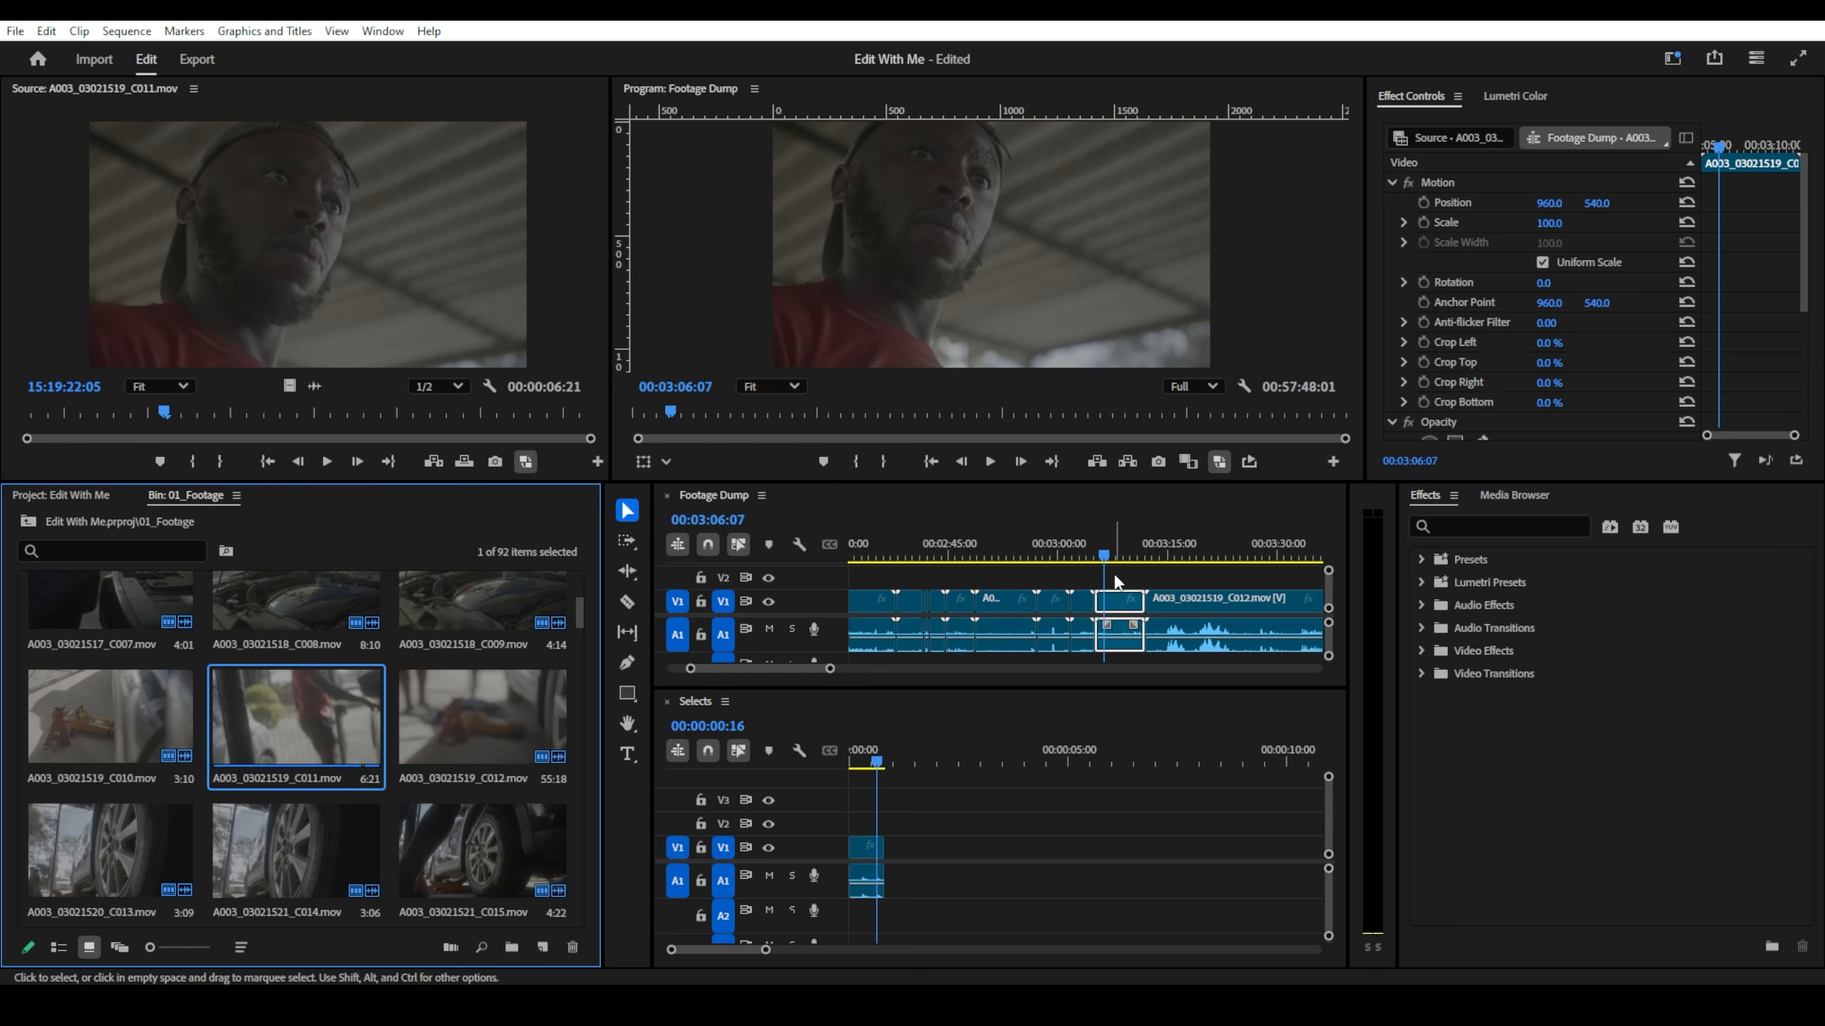
# - Load the original A003_03021519_C011.mov in the Source monitor, matched to the Footage Dump frame at 00:03:07:24
pyautogui.click(1109, 598)
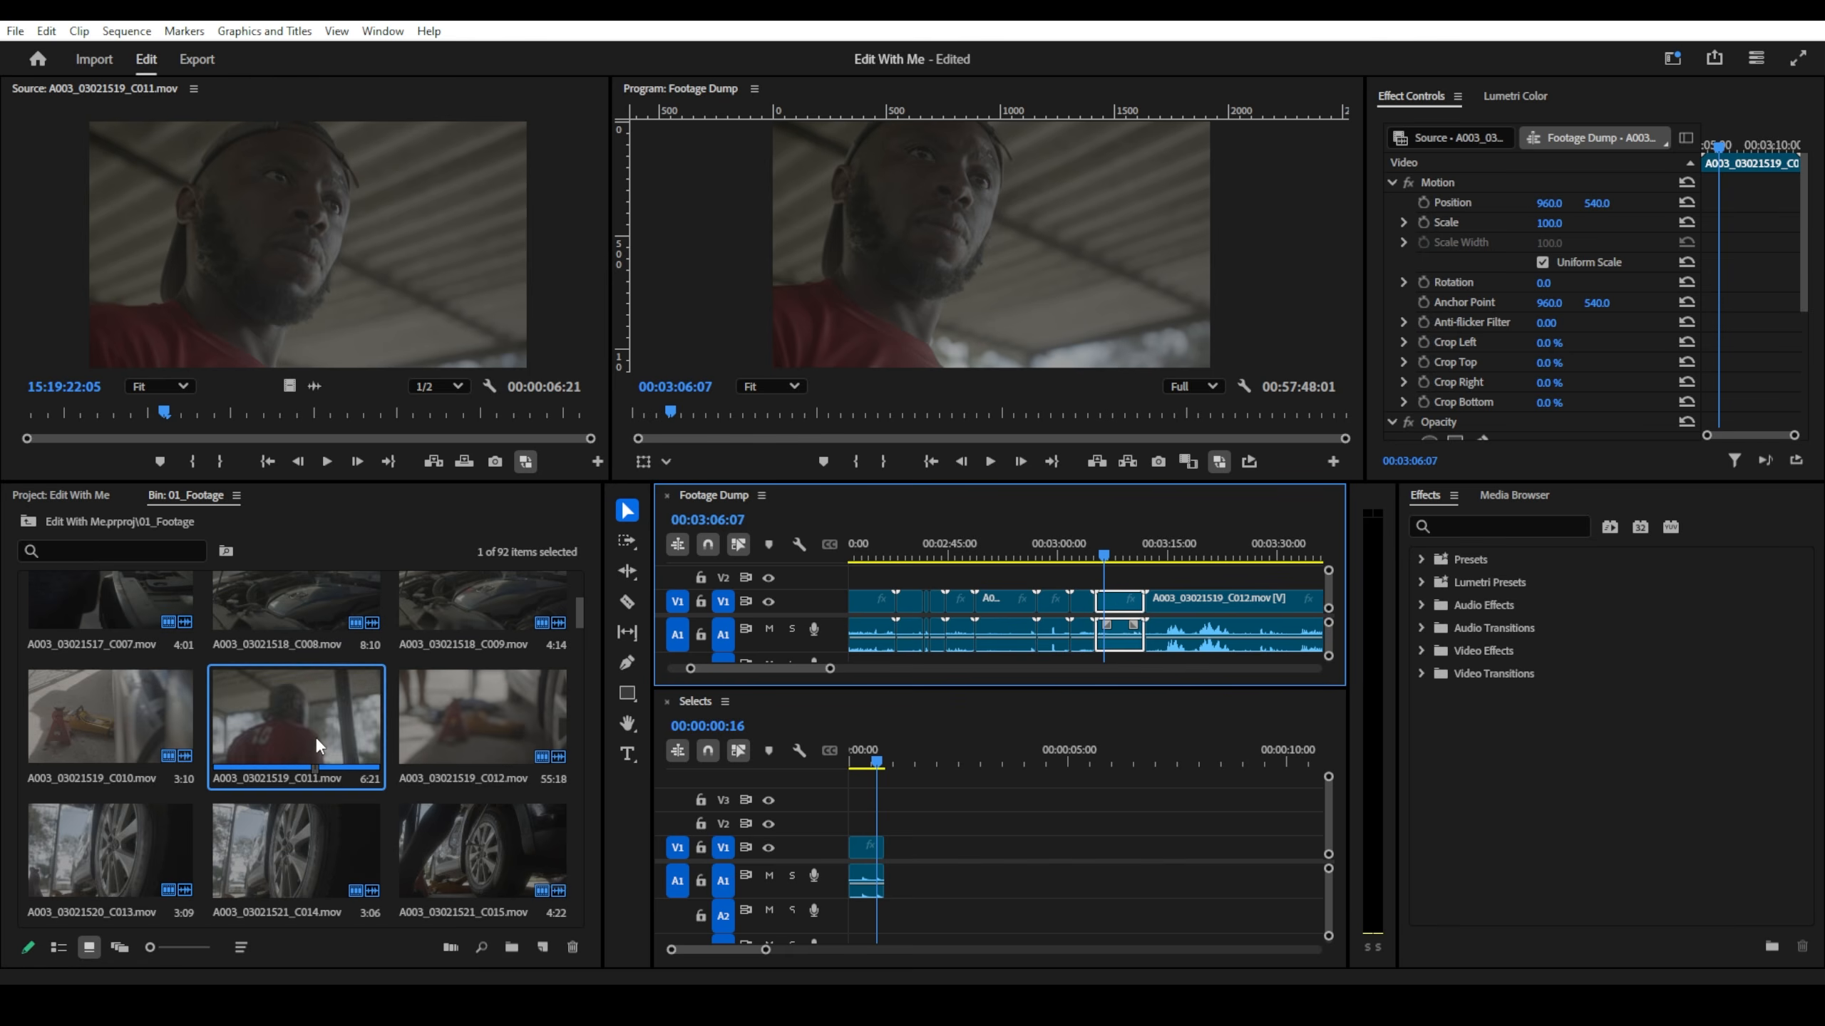
pyautogui.doubleClick(276, 715)
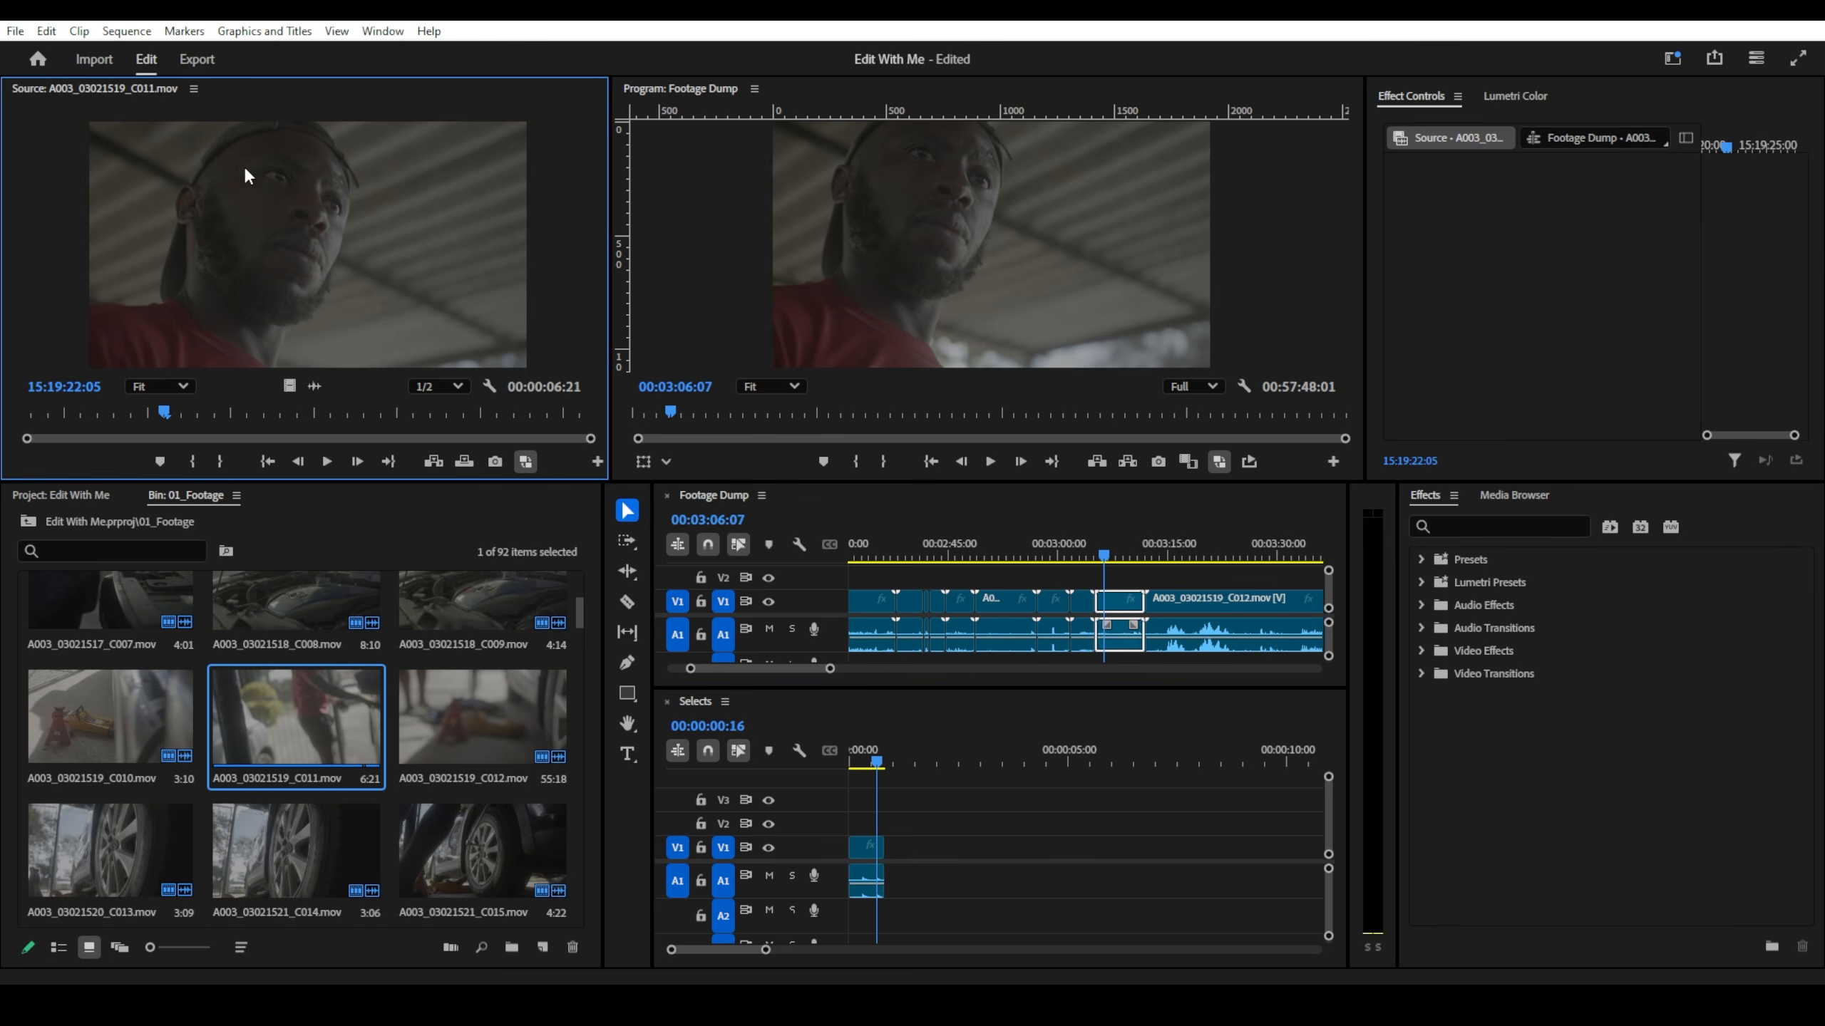
pyautogui.click(1112, 623)
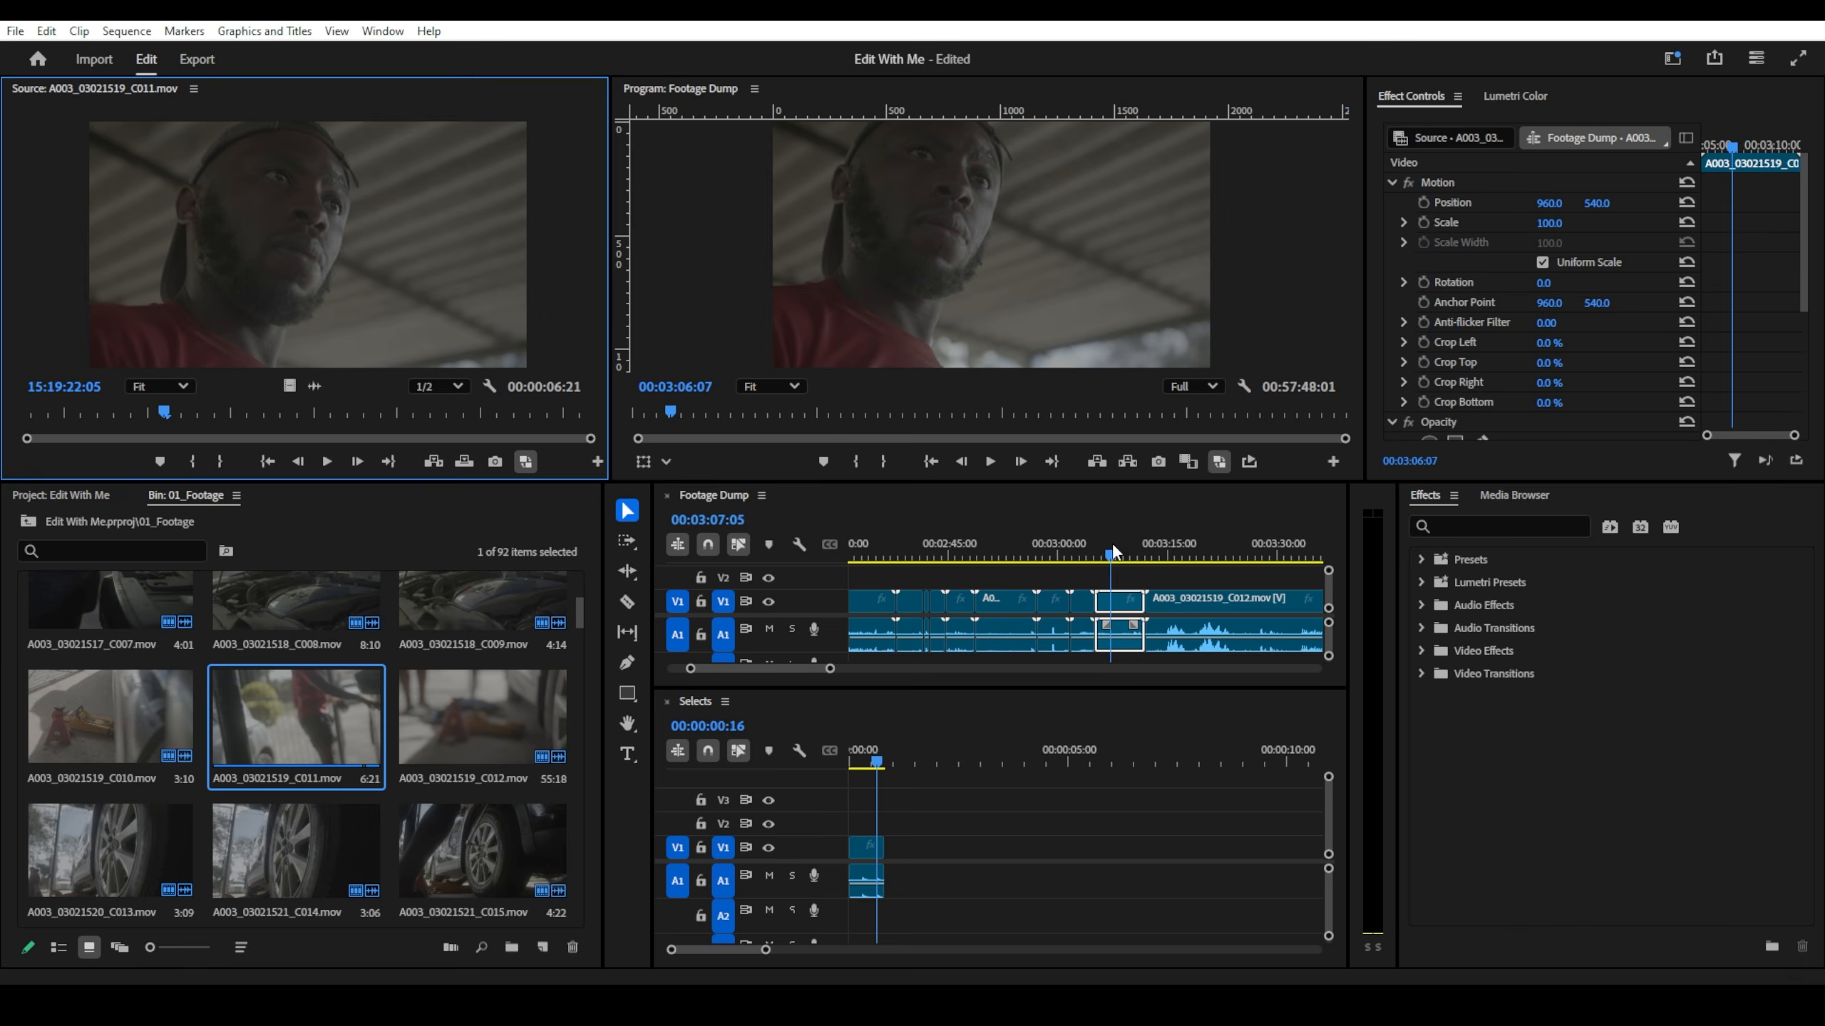
pyautogui.doubleClick(1111, 614)
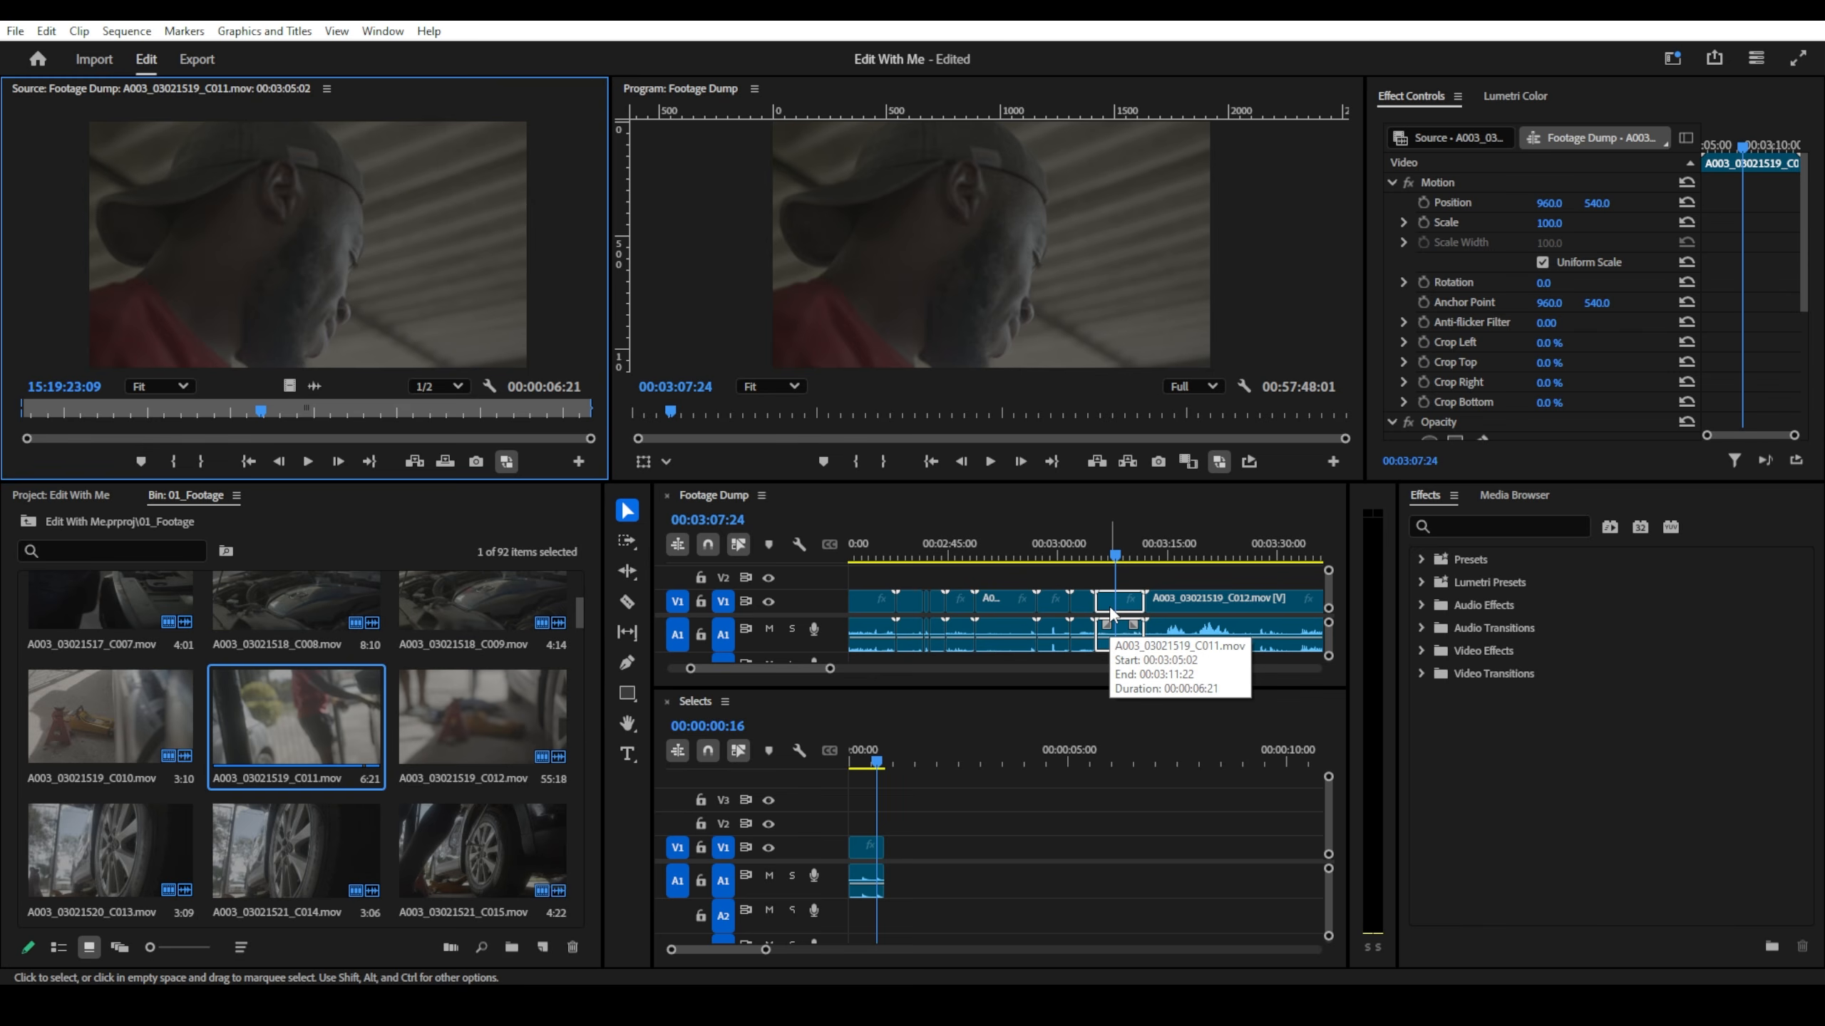
pyautogui.click(1112, 614)
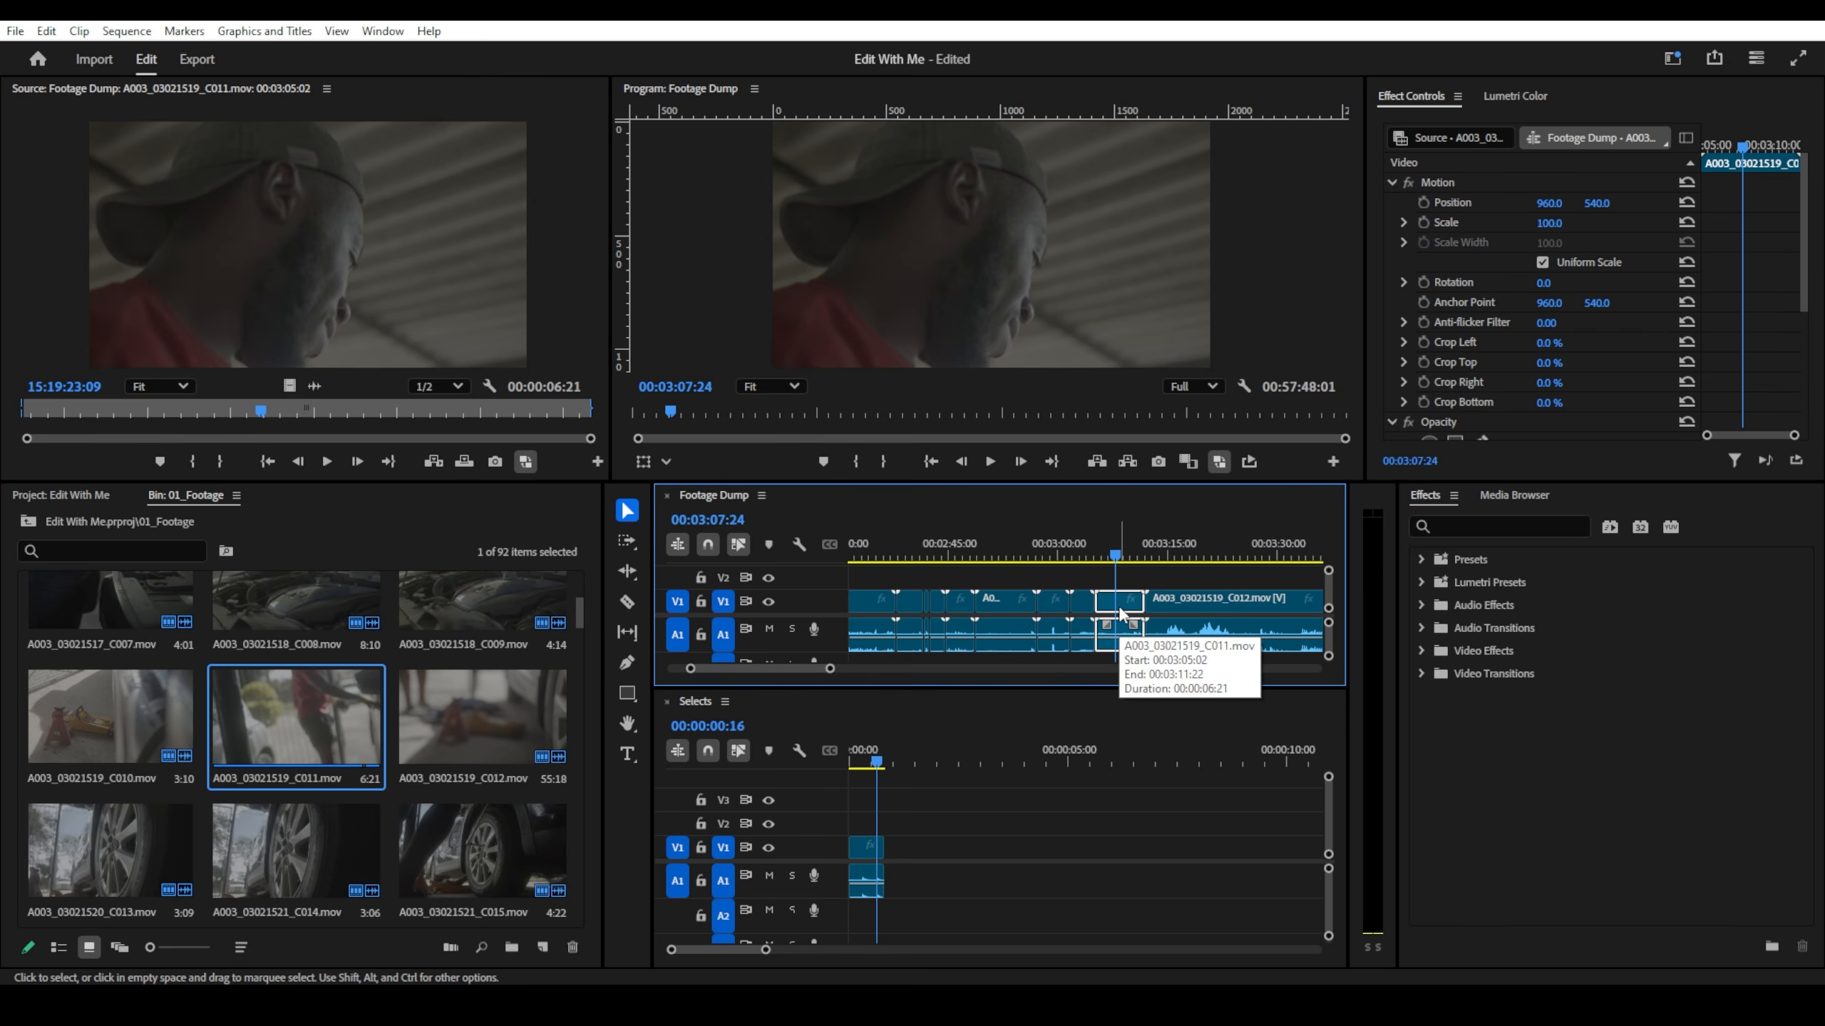
pyautogui.click(428, 230)
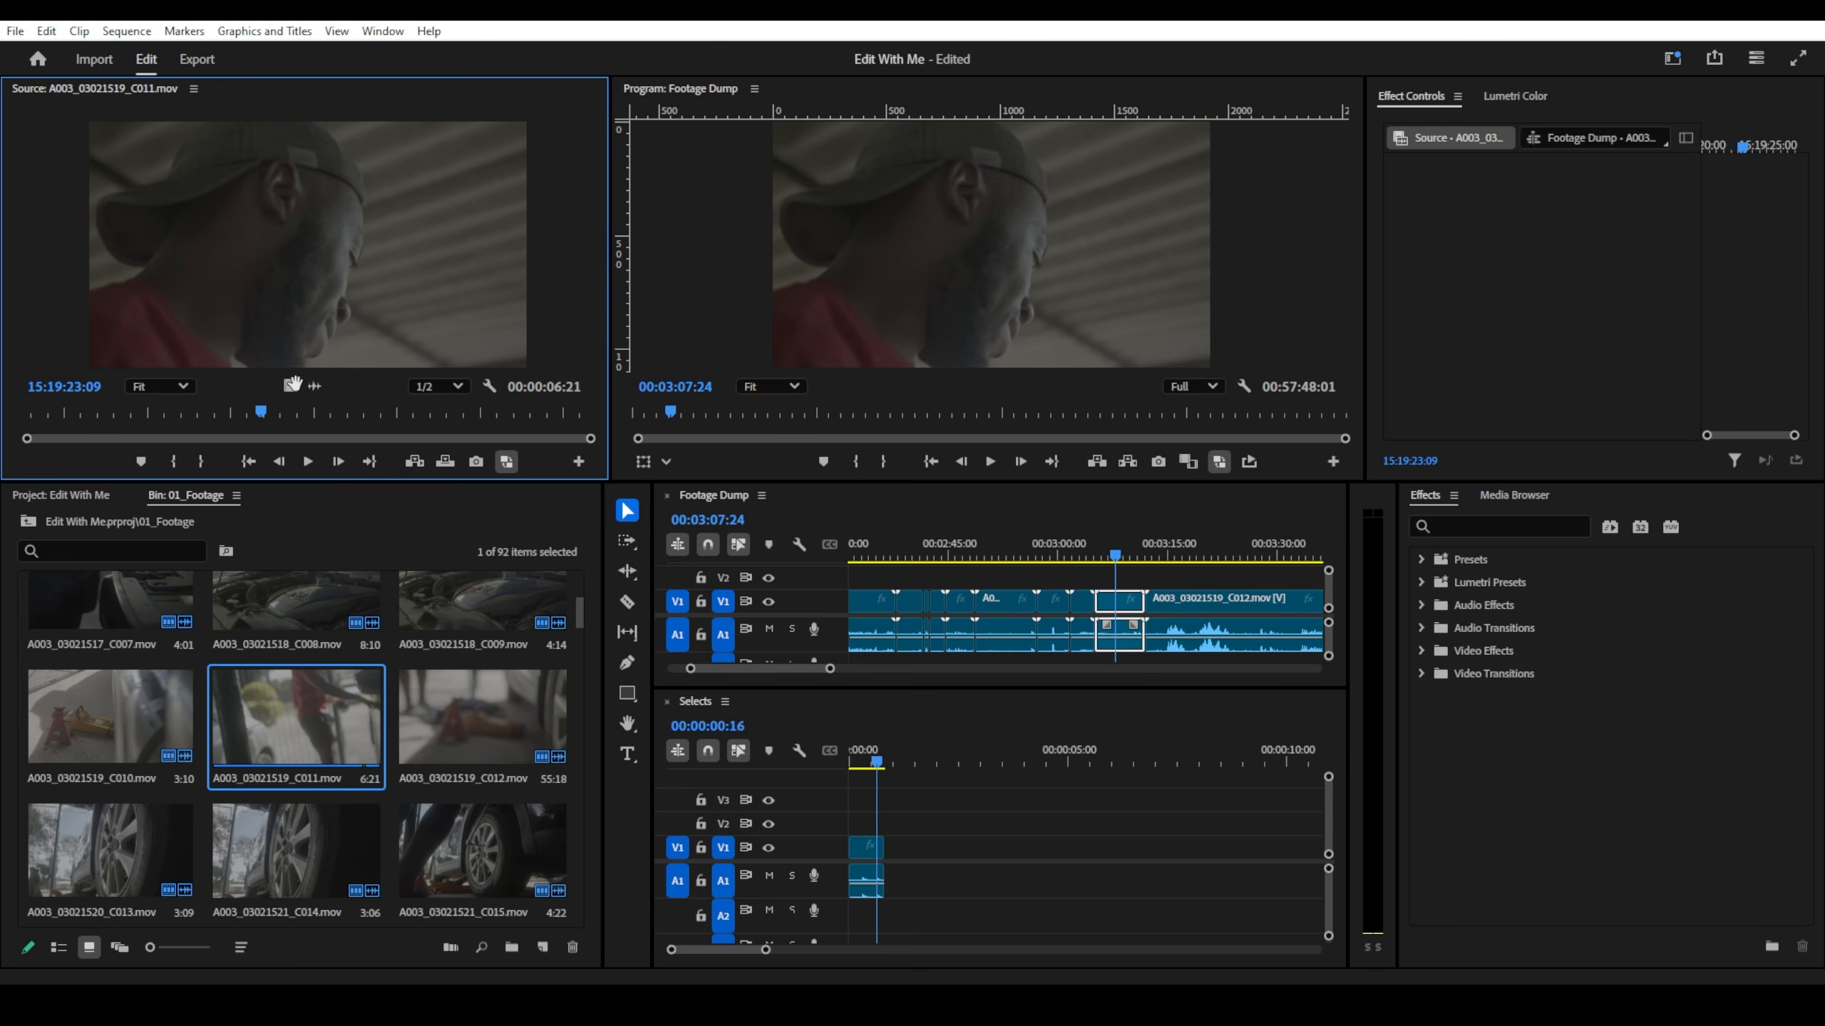
# - Mark A003_03021519_C011.mov from 15:19:21:20 to 15:19:23:13 and place that range right after the first clip in Selects on V1 and A1
pyautogui.moveTo(283, 295); pyautogui.dragTo(347, 306)
pyautogui.moveTo(263, 418)
pyautogui.mouseDown()
pyautogui.moveTo(32, 411)
pyautogui.moveTo(151, 409)
pyautogui.moveTo(130, 410)
pyautogui.mouseUp()
pyautogui.press('i')
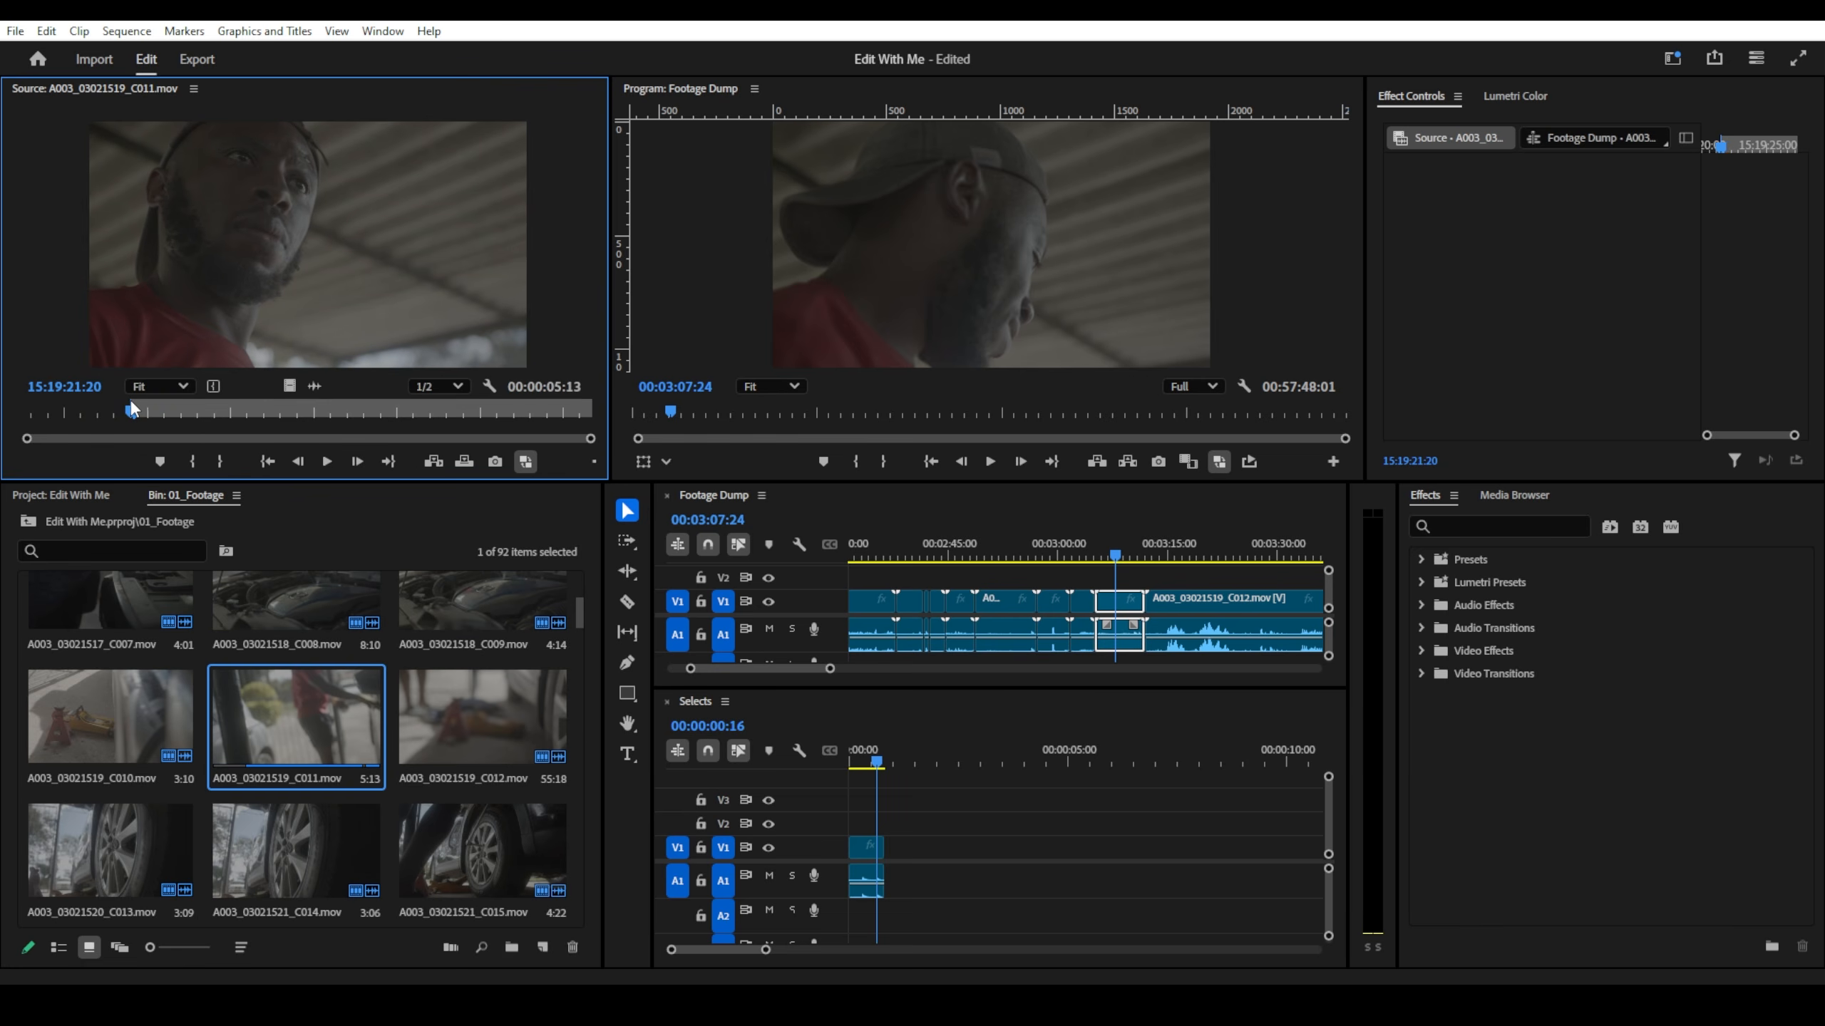
pyautogui.press('space')
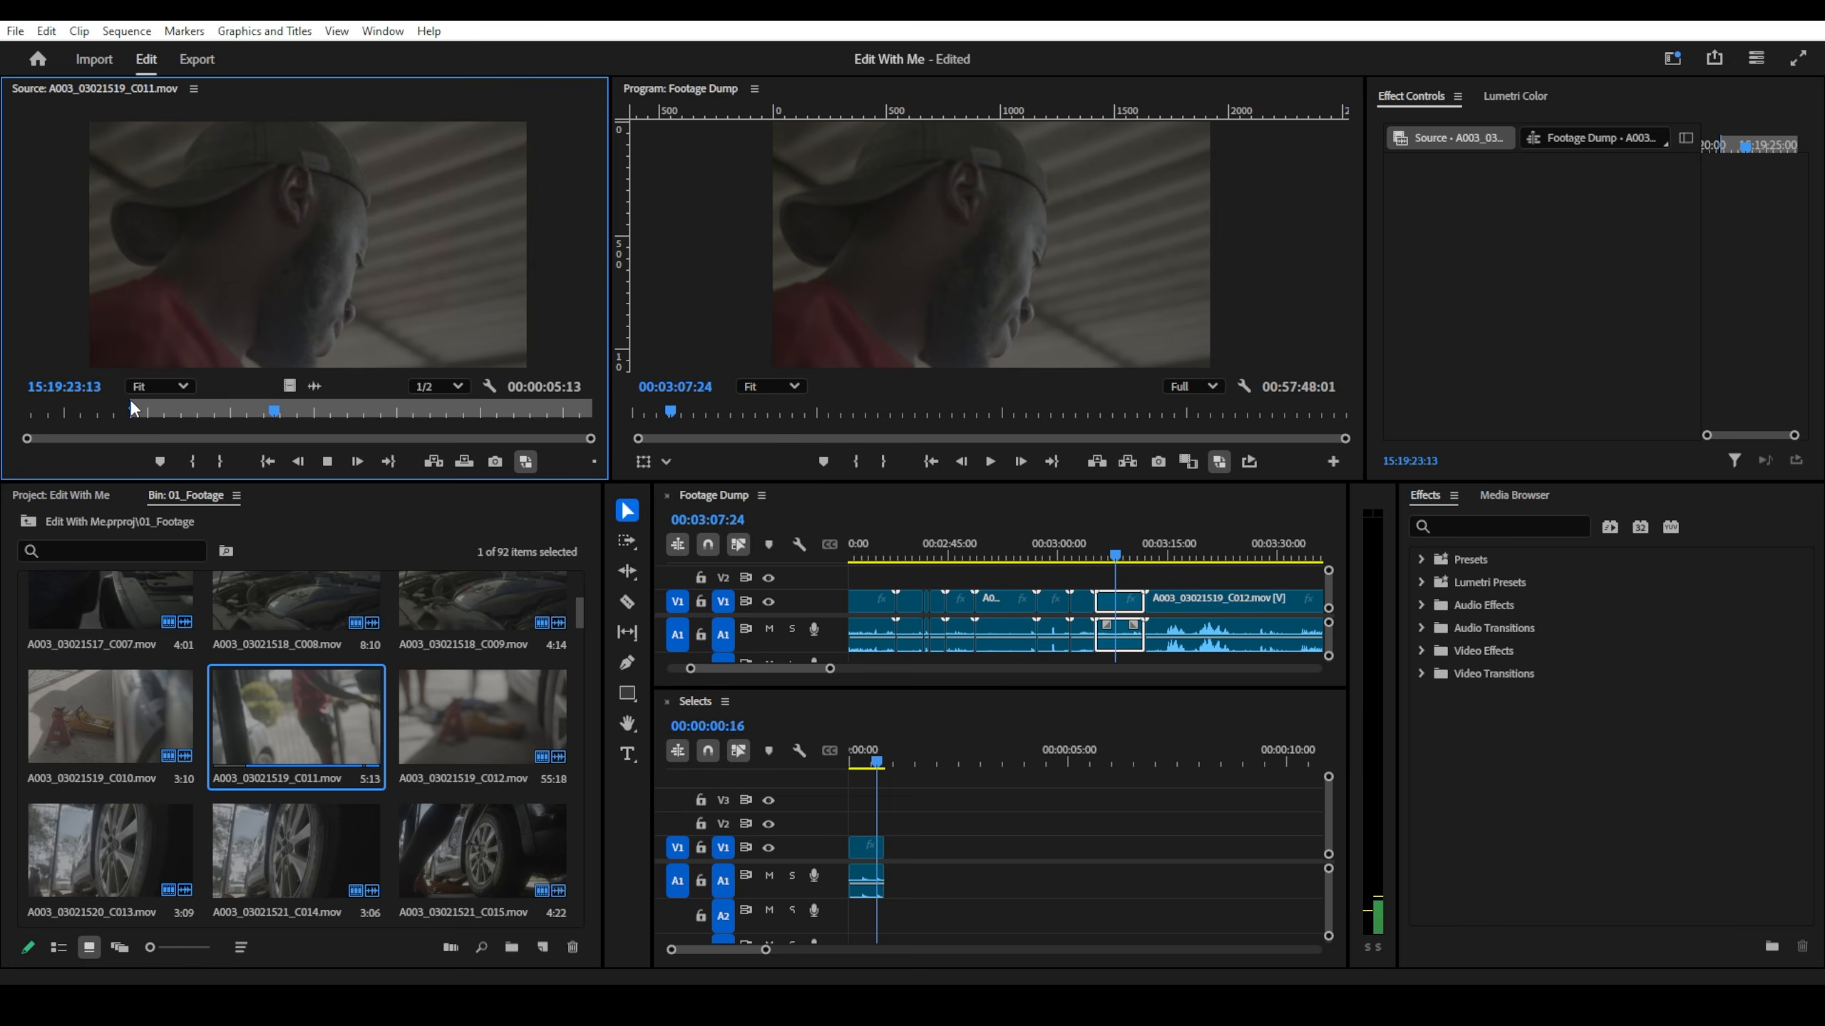
pyautogui.press('o')
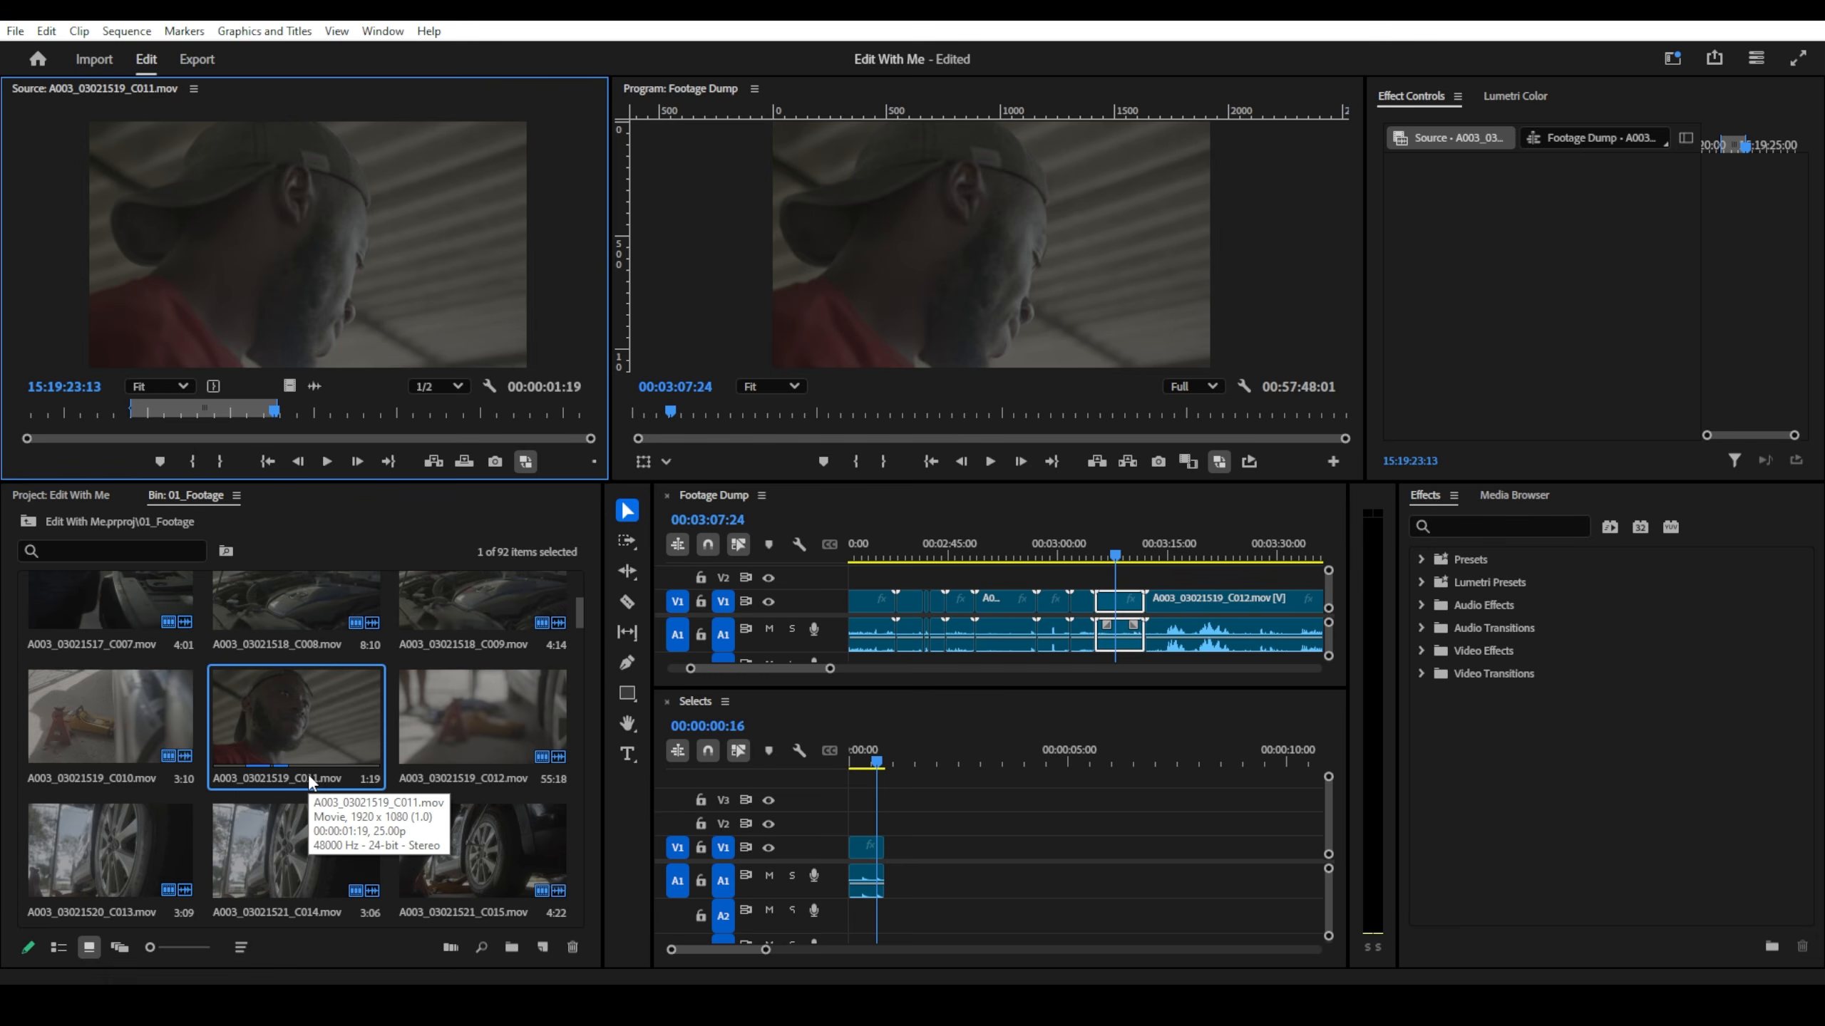
pyautogui.moveTo(291, 288); pyautogui.dragTo(923, 859)
# - Examine the footage following A003_03021519_C011.mov in Footage Dump for usable moments, playing A003_03021519_C012.mov from 00:03:20:00
pyautogui.scroll(-3, 1066, 581)
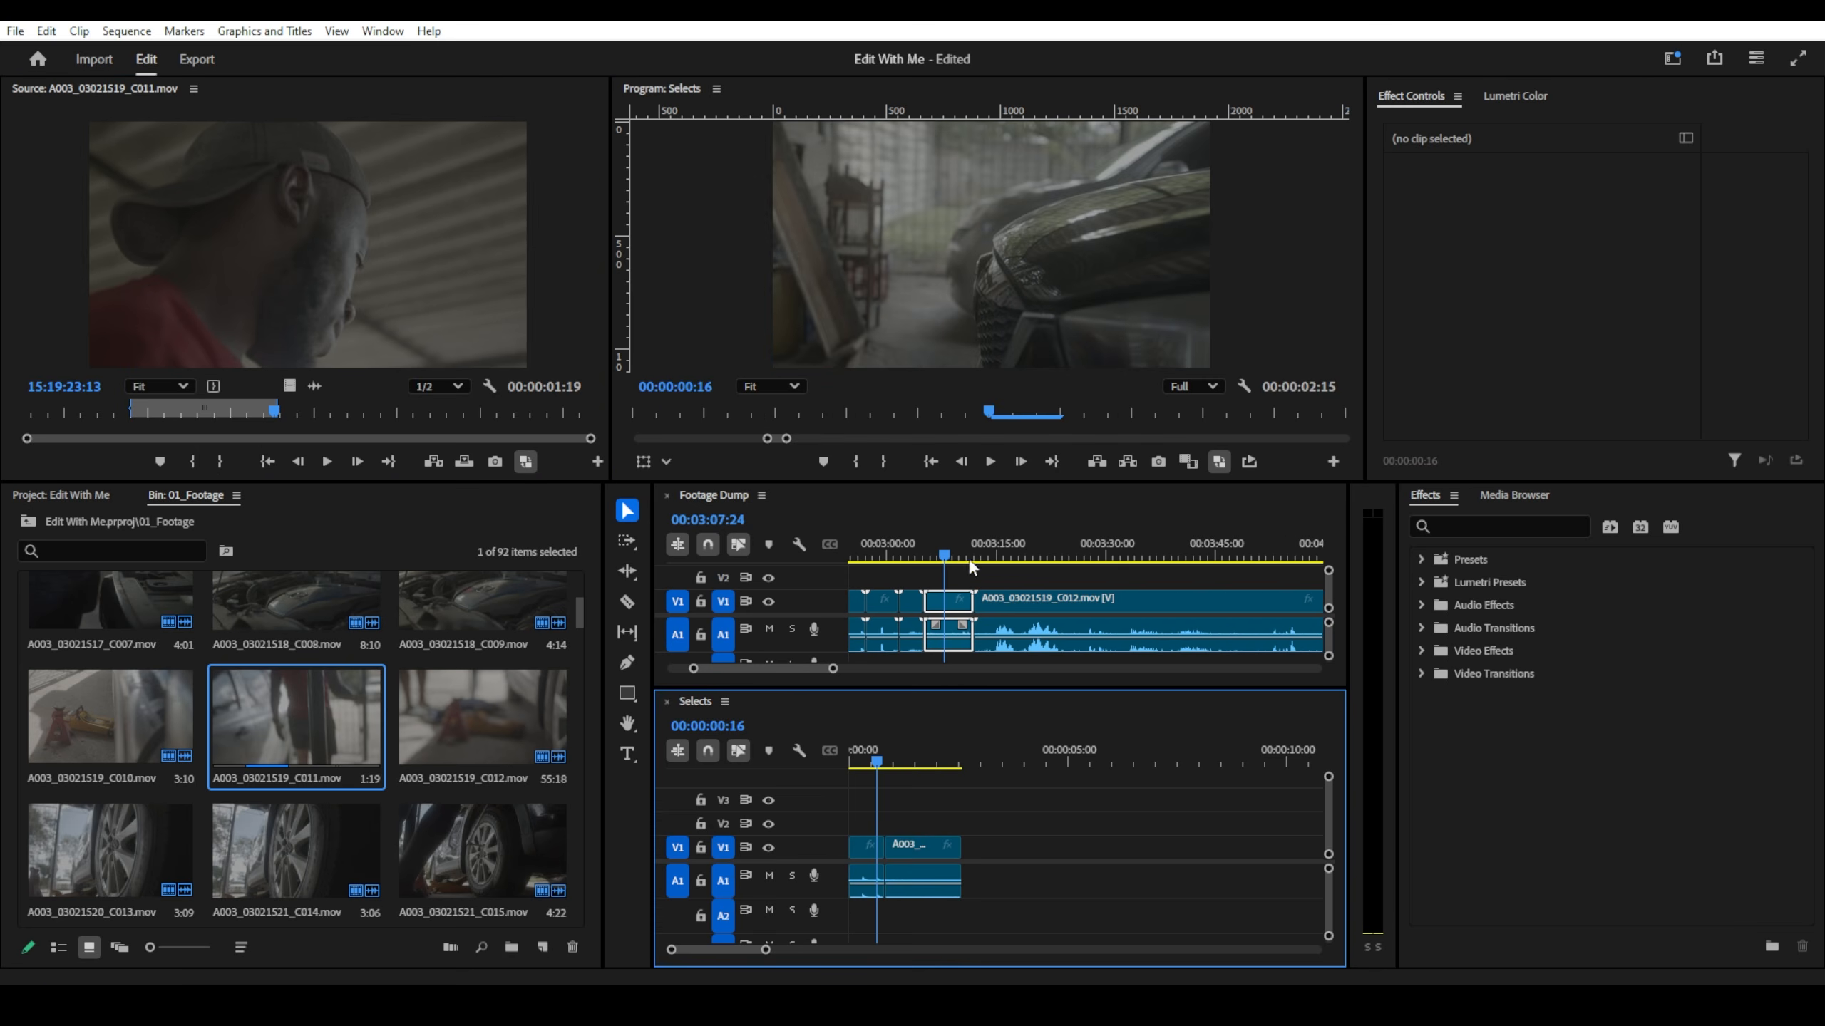
pyautogui.click(991, 552)
pyautogui.moveTo(994, 552); pyautogui.dragTo(1133, 558)
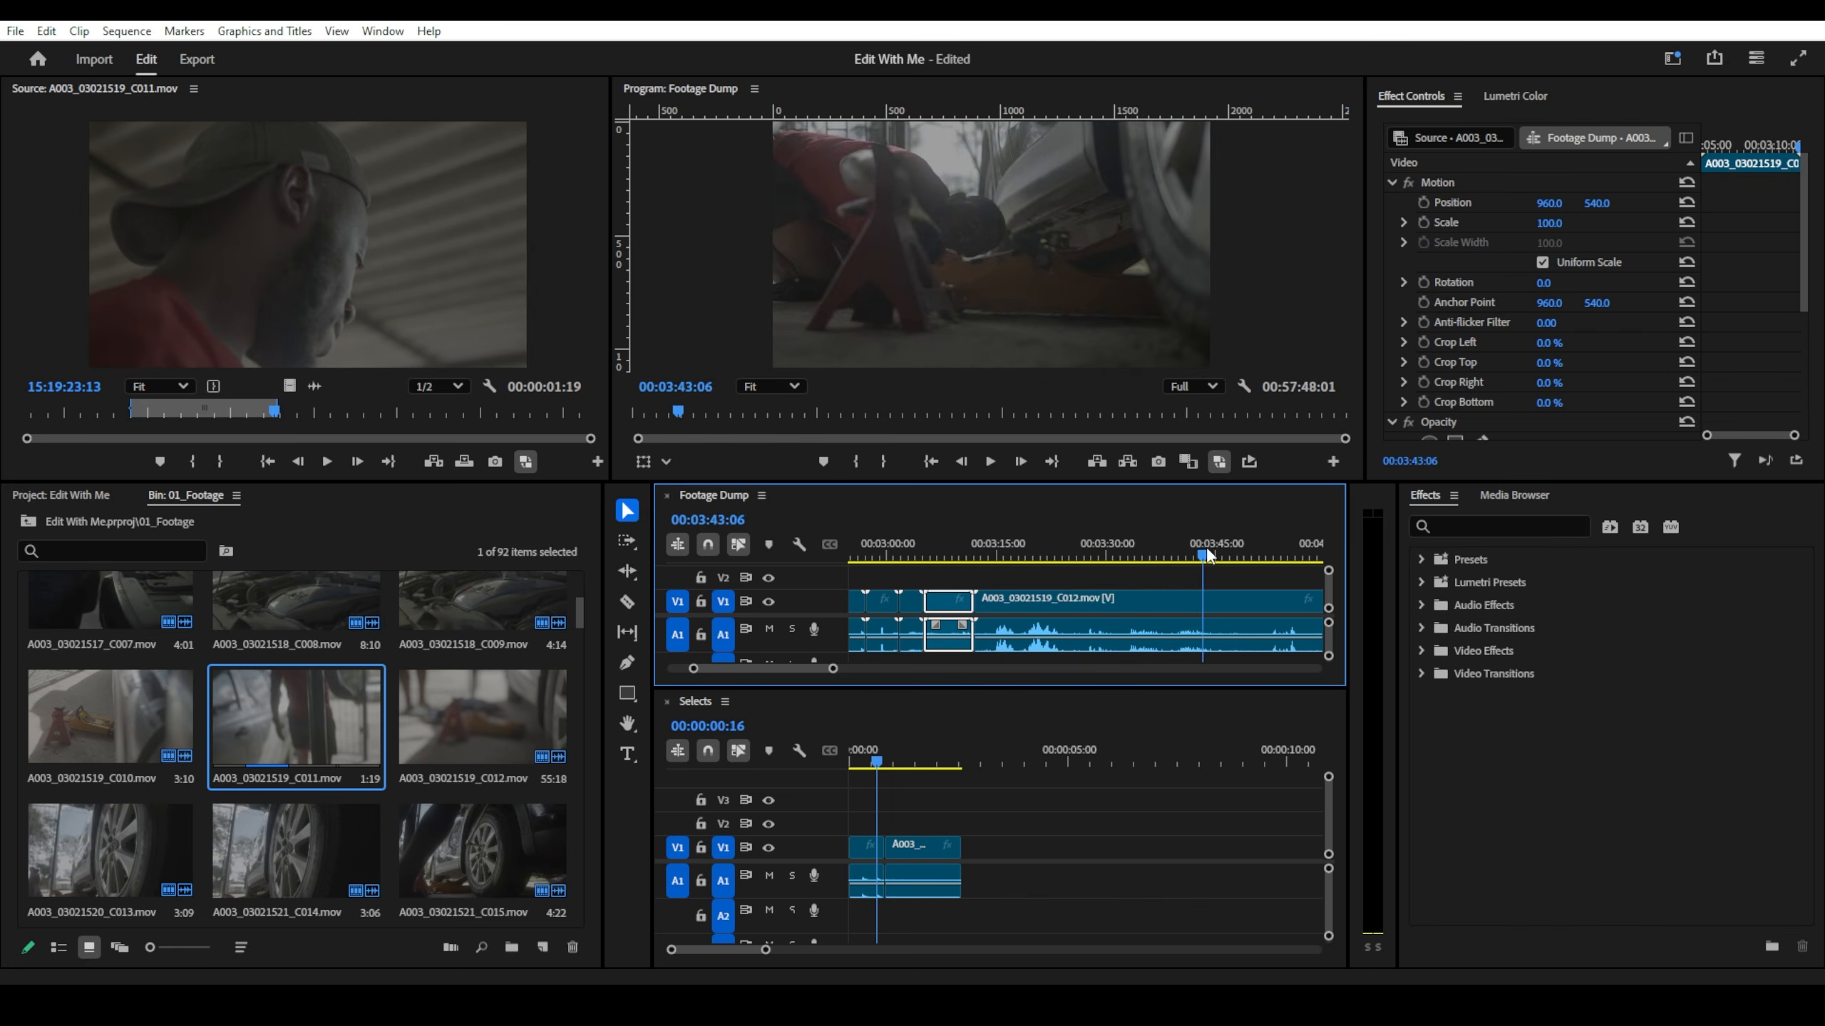
pyautogui.moveTo(1191, 553); pyautogui.dragTo(1020, 558)
pyautogui.scroll(-5, 1115, 594)
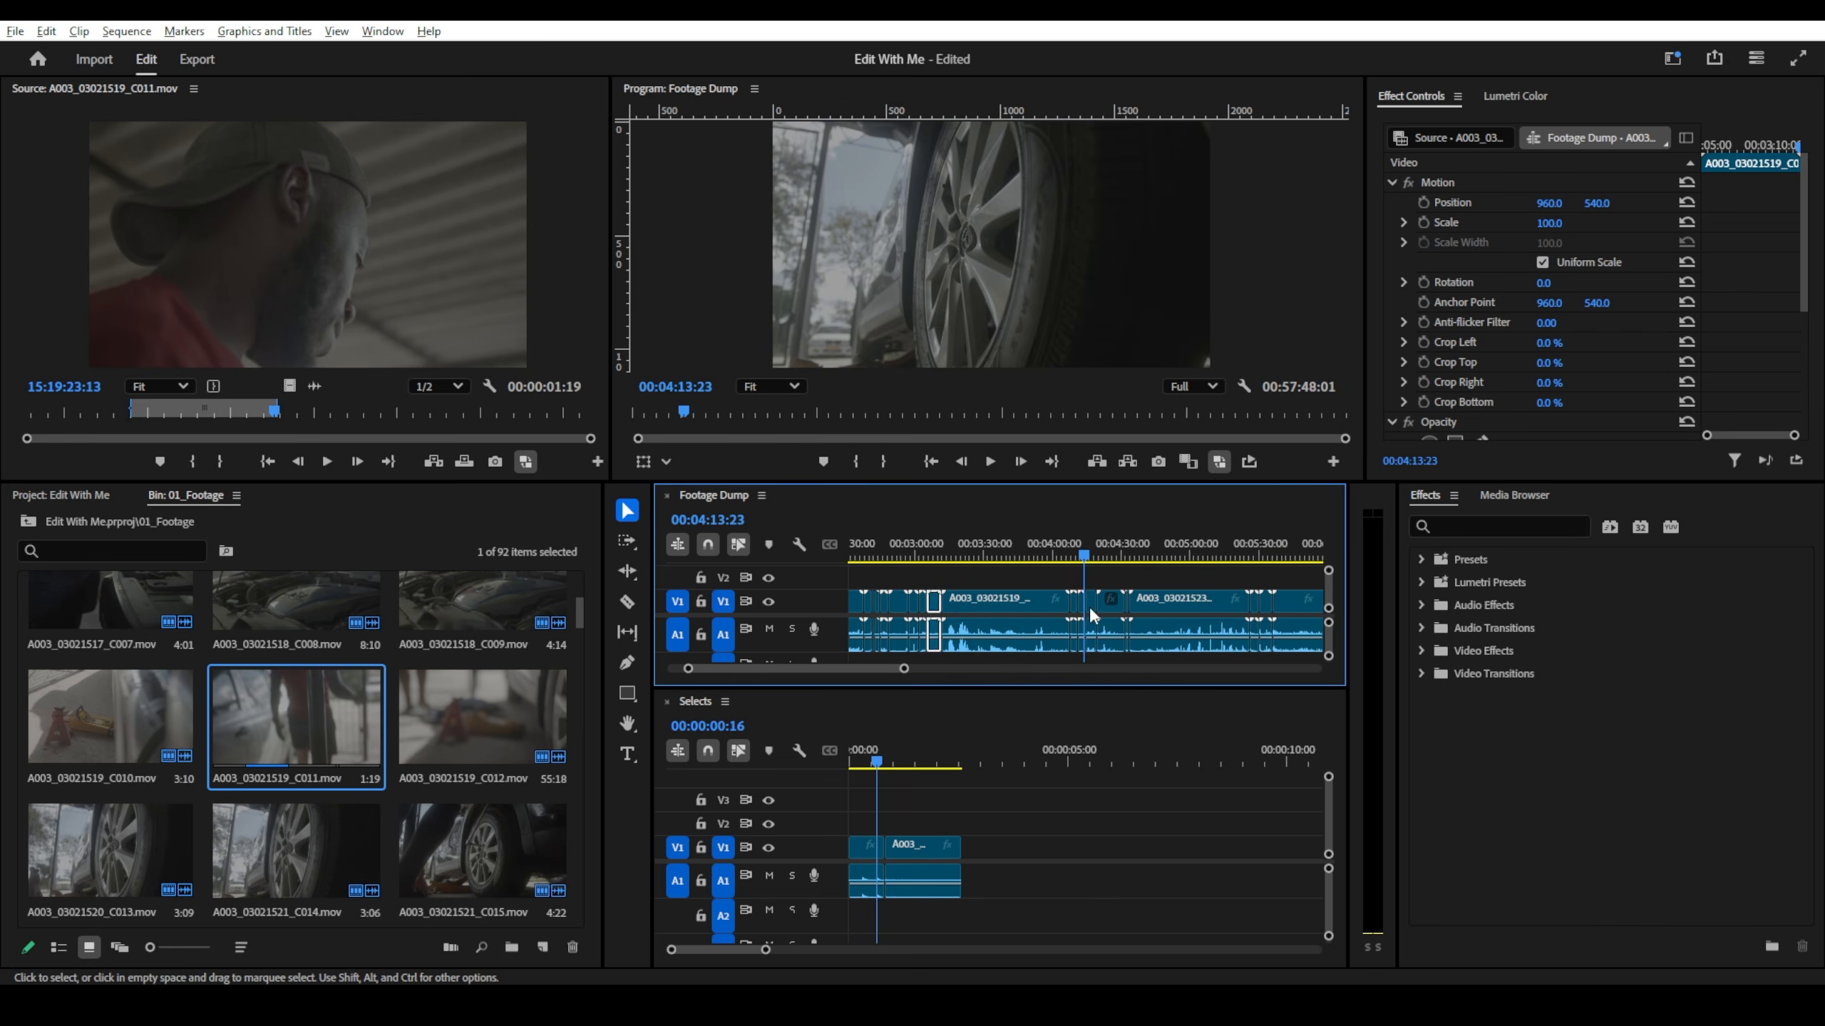
pyautogui.scroll(2, 991, 582)
pyautogui.click(999, 558)
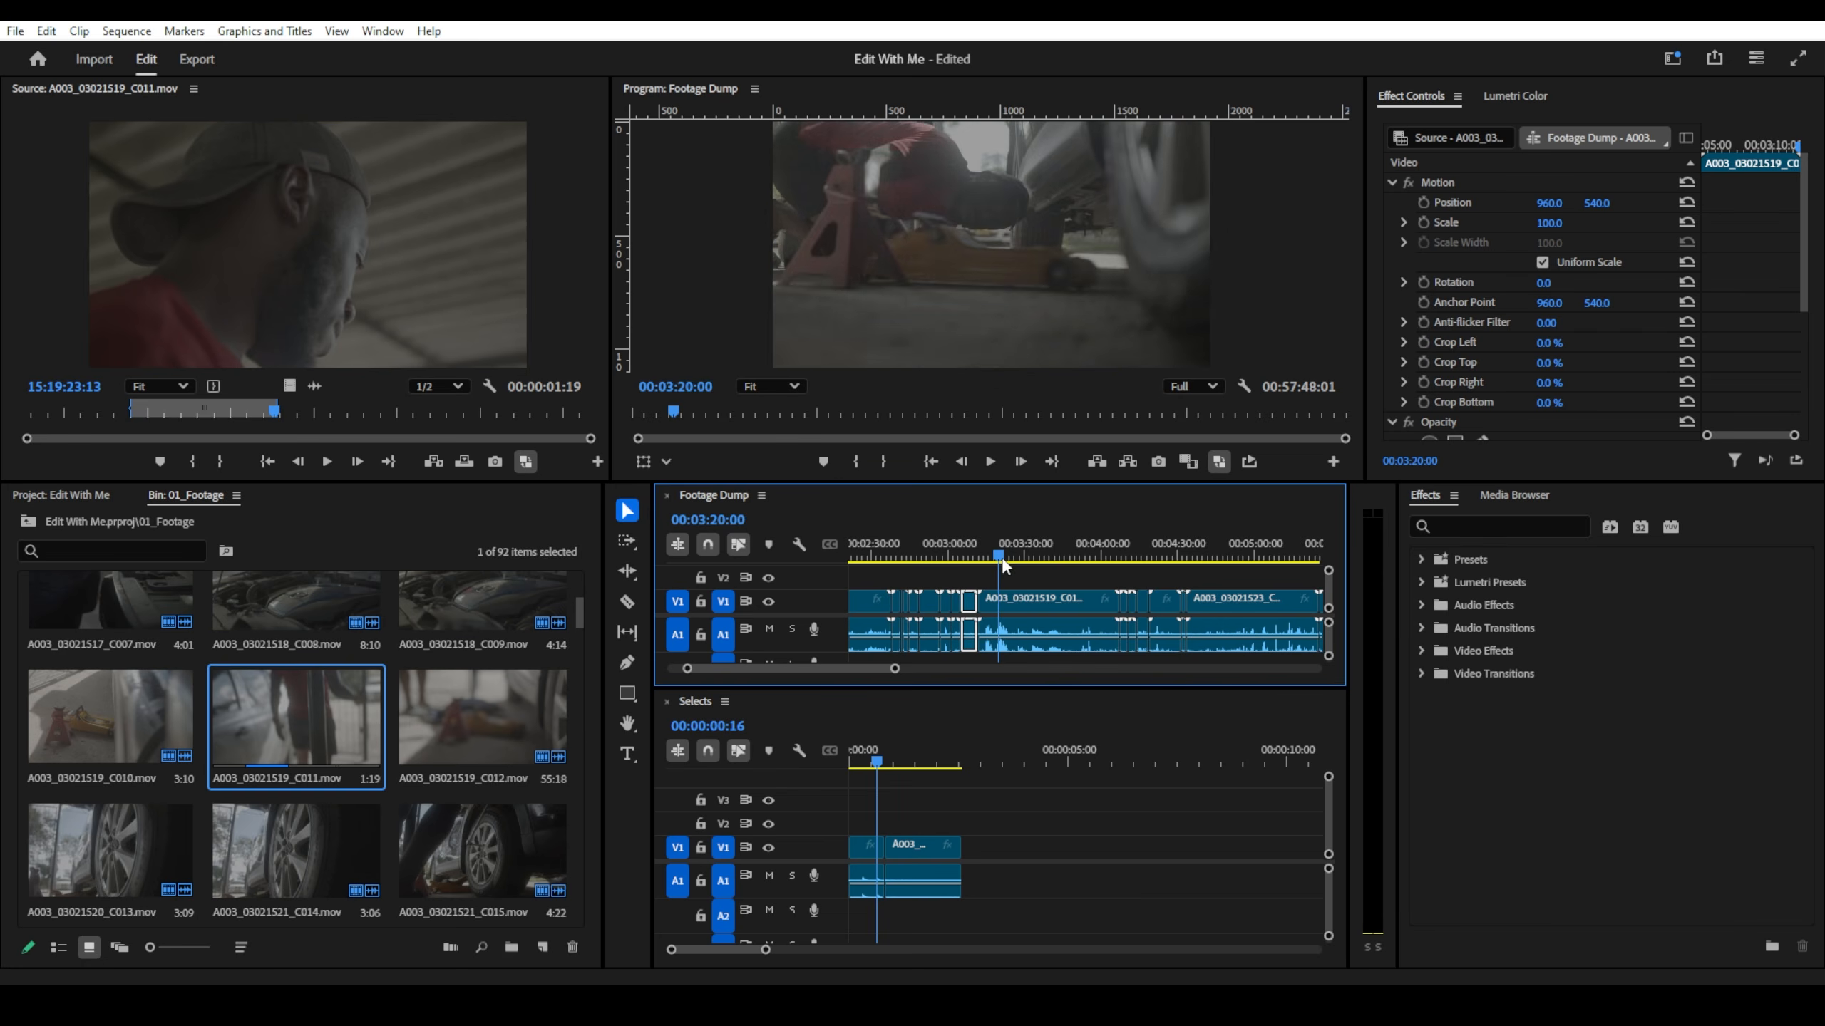
pyautogui.press('space')
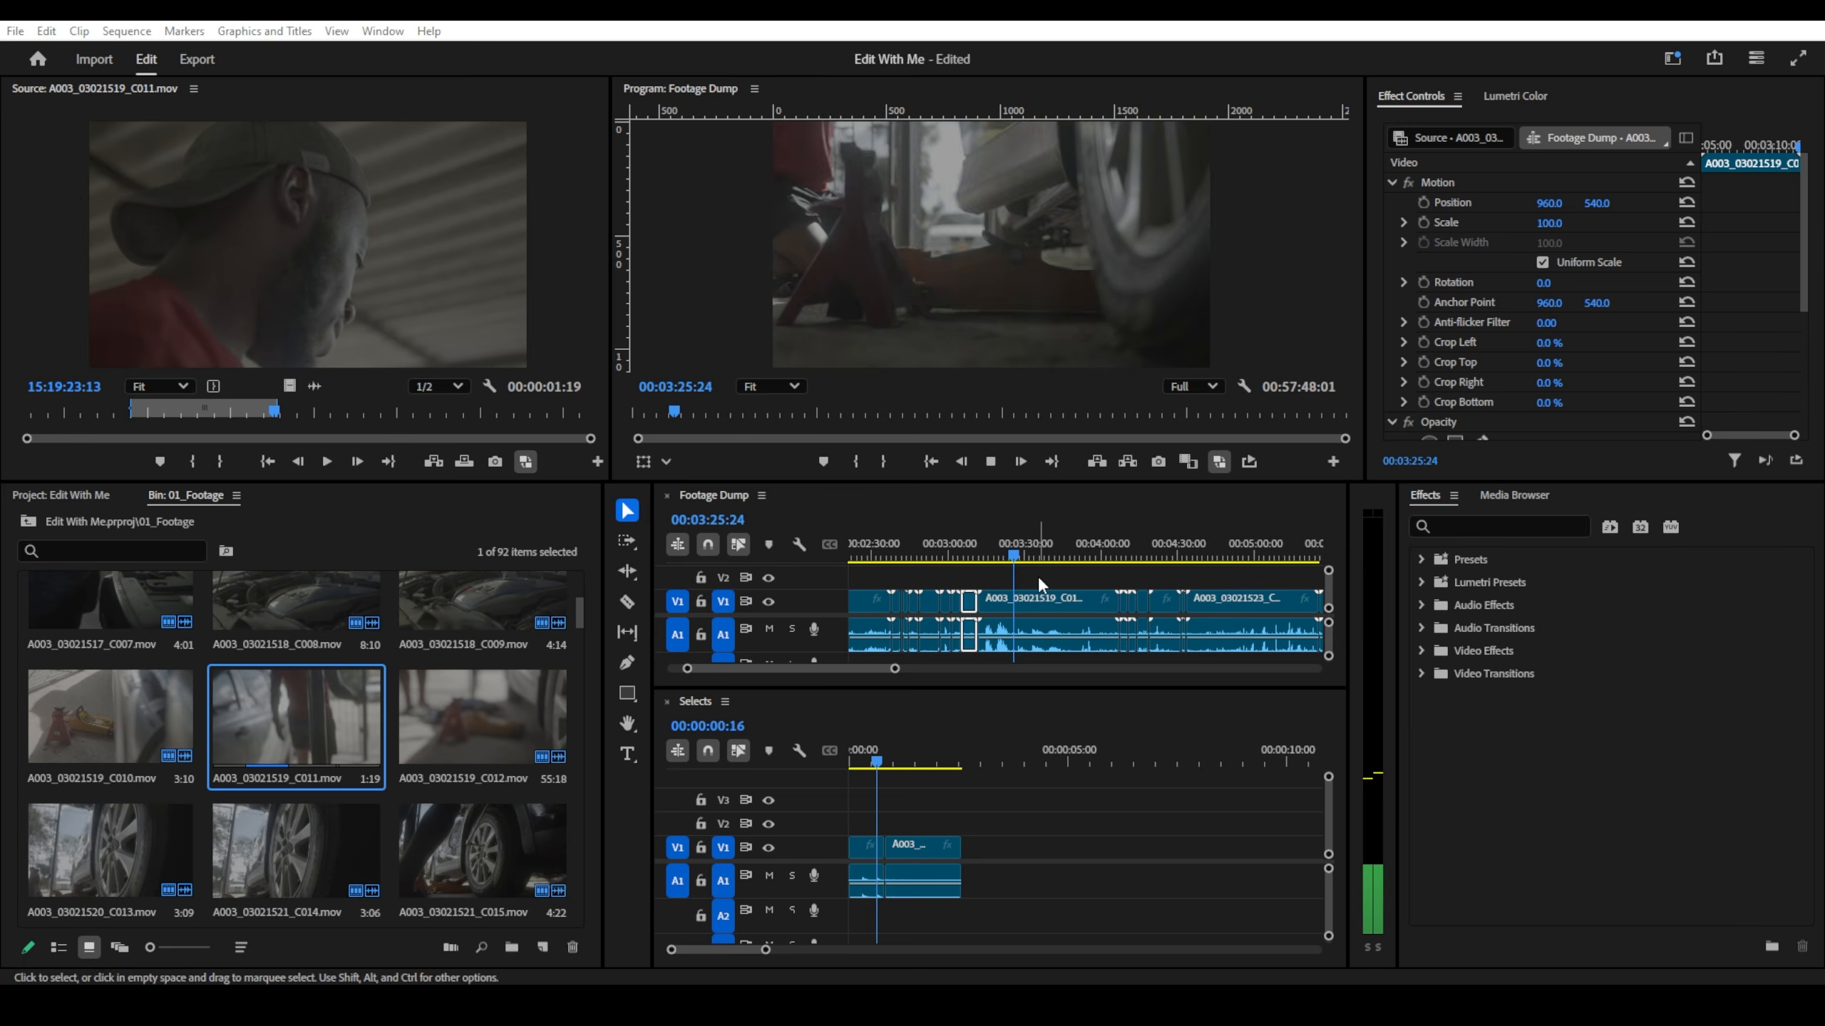
# - Skim Footage Dump to 00:05:59:17 and open the original A003_03021524_C021.mov in the Source monitor at that frame
pyautogui.click(1040, 547)
pyautogui.moveTo(1042, 546); pyautogui.dragTo(1252, 539)
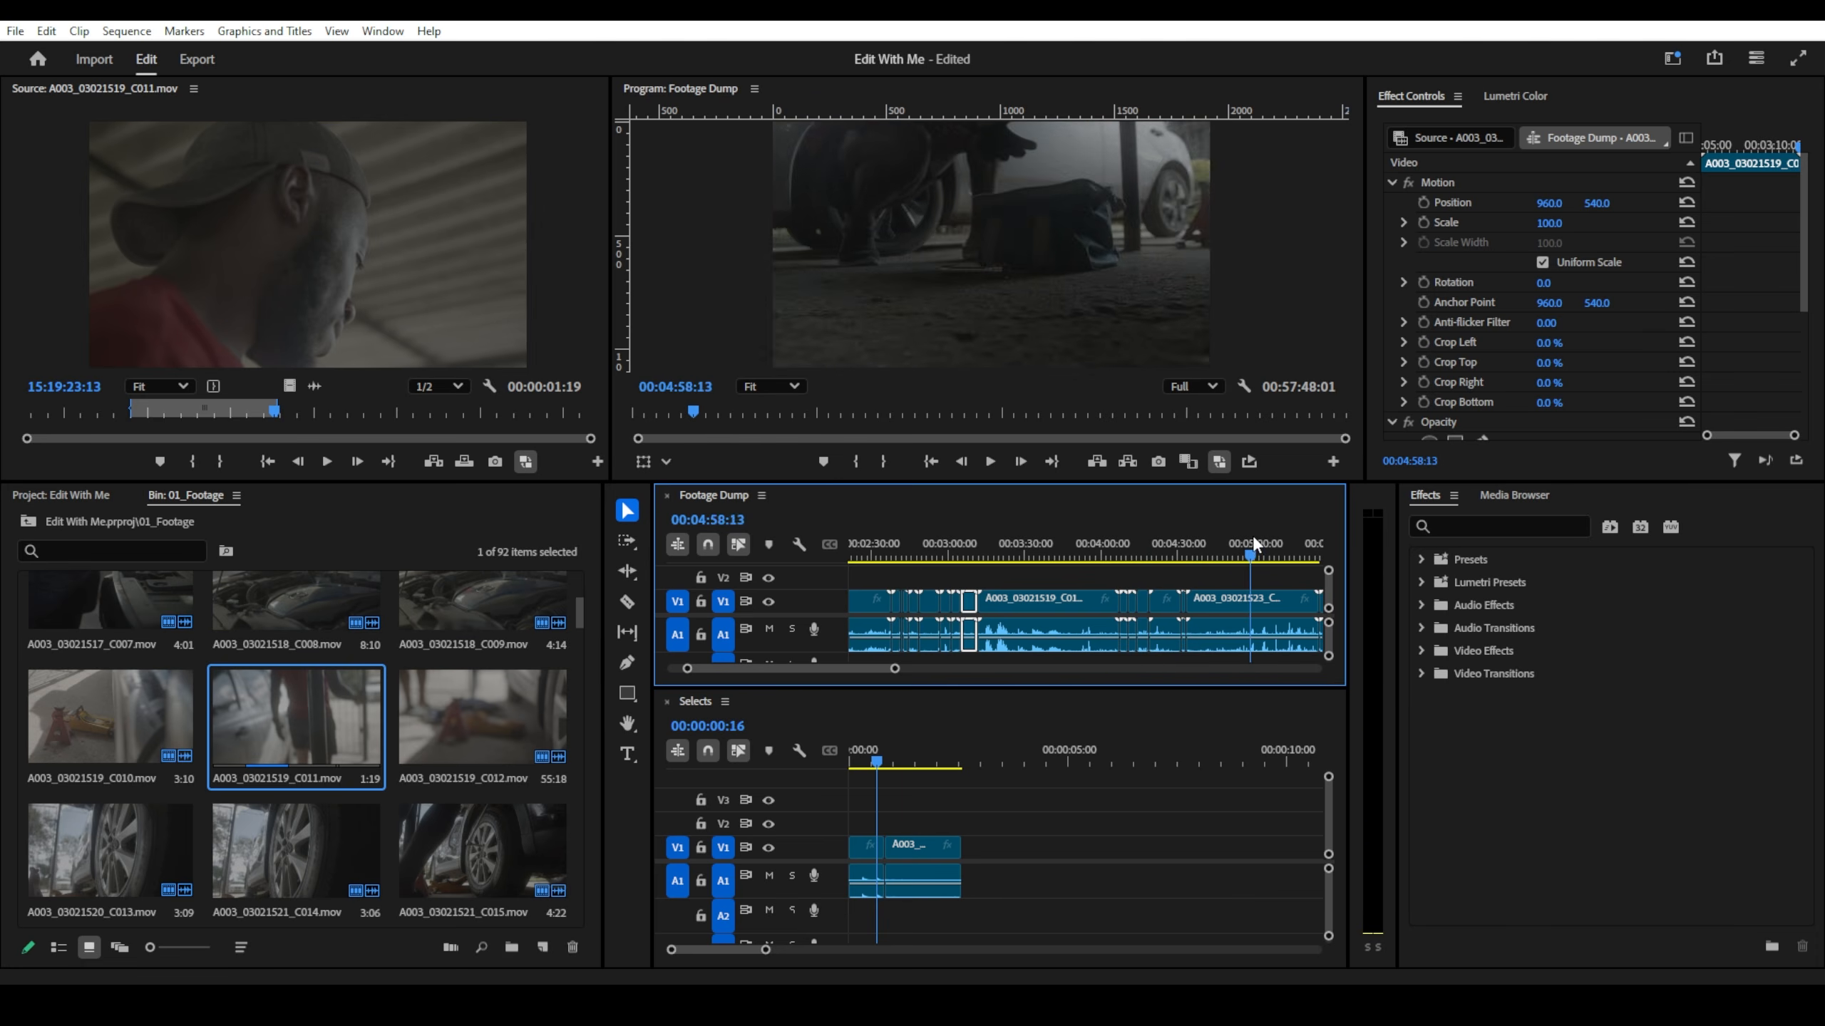
pyautogui.scroll(-7, 1222, 535)
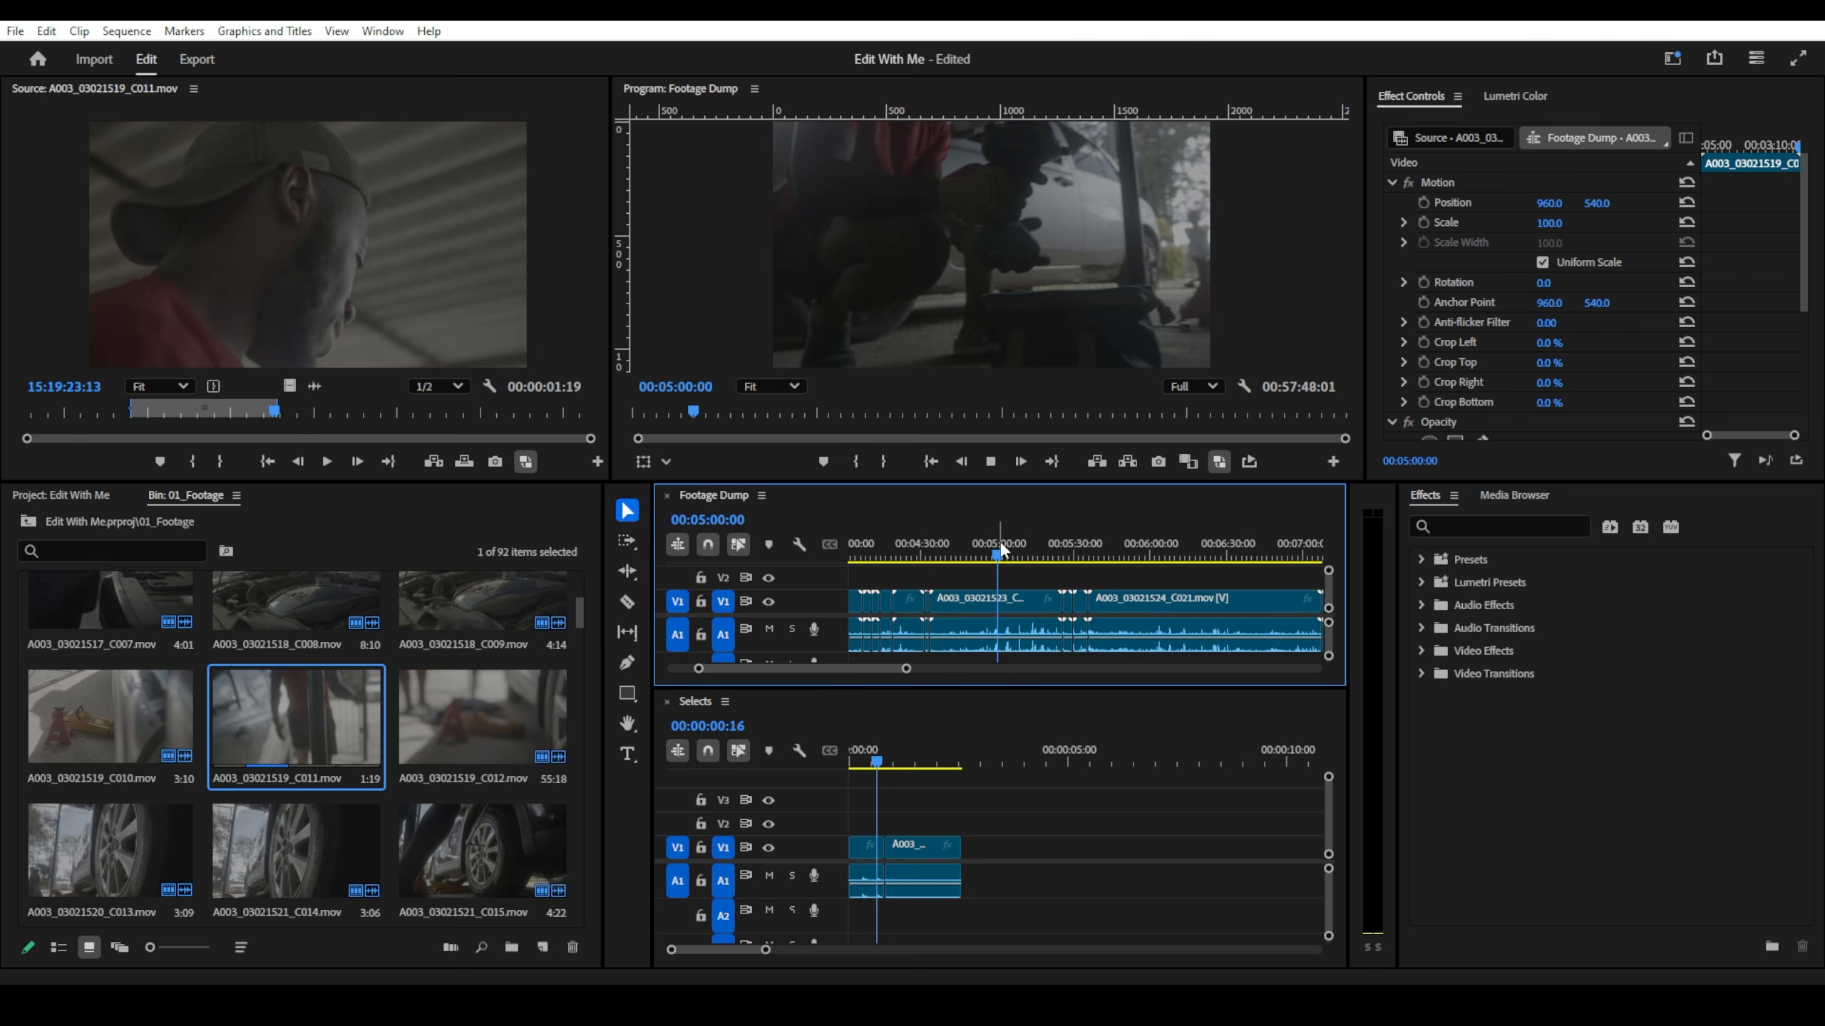
pyautogui.moveTo(1009, 533); pyautogui.dragTo(1034, 535)
pyautogui.press('space')
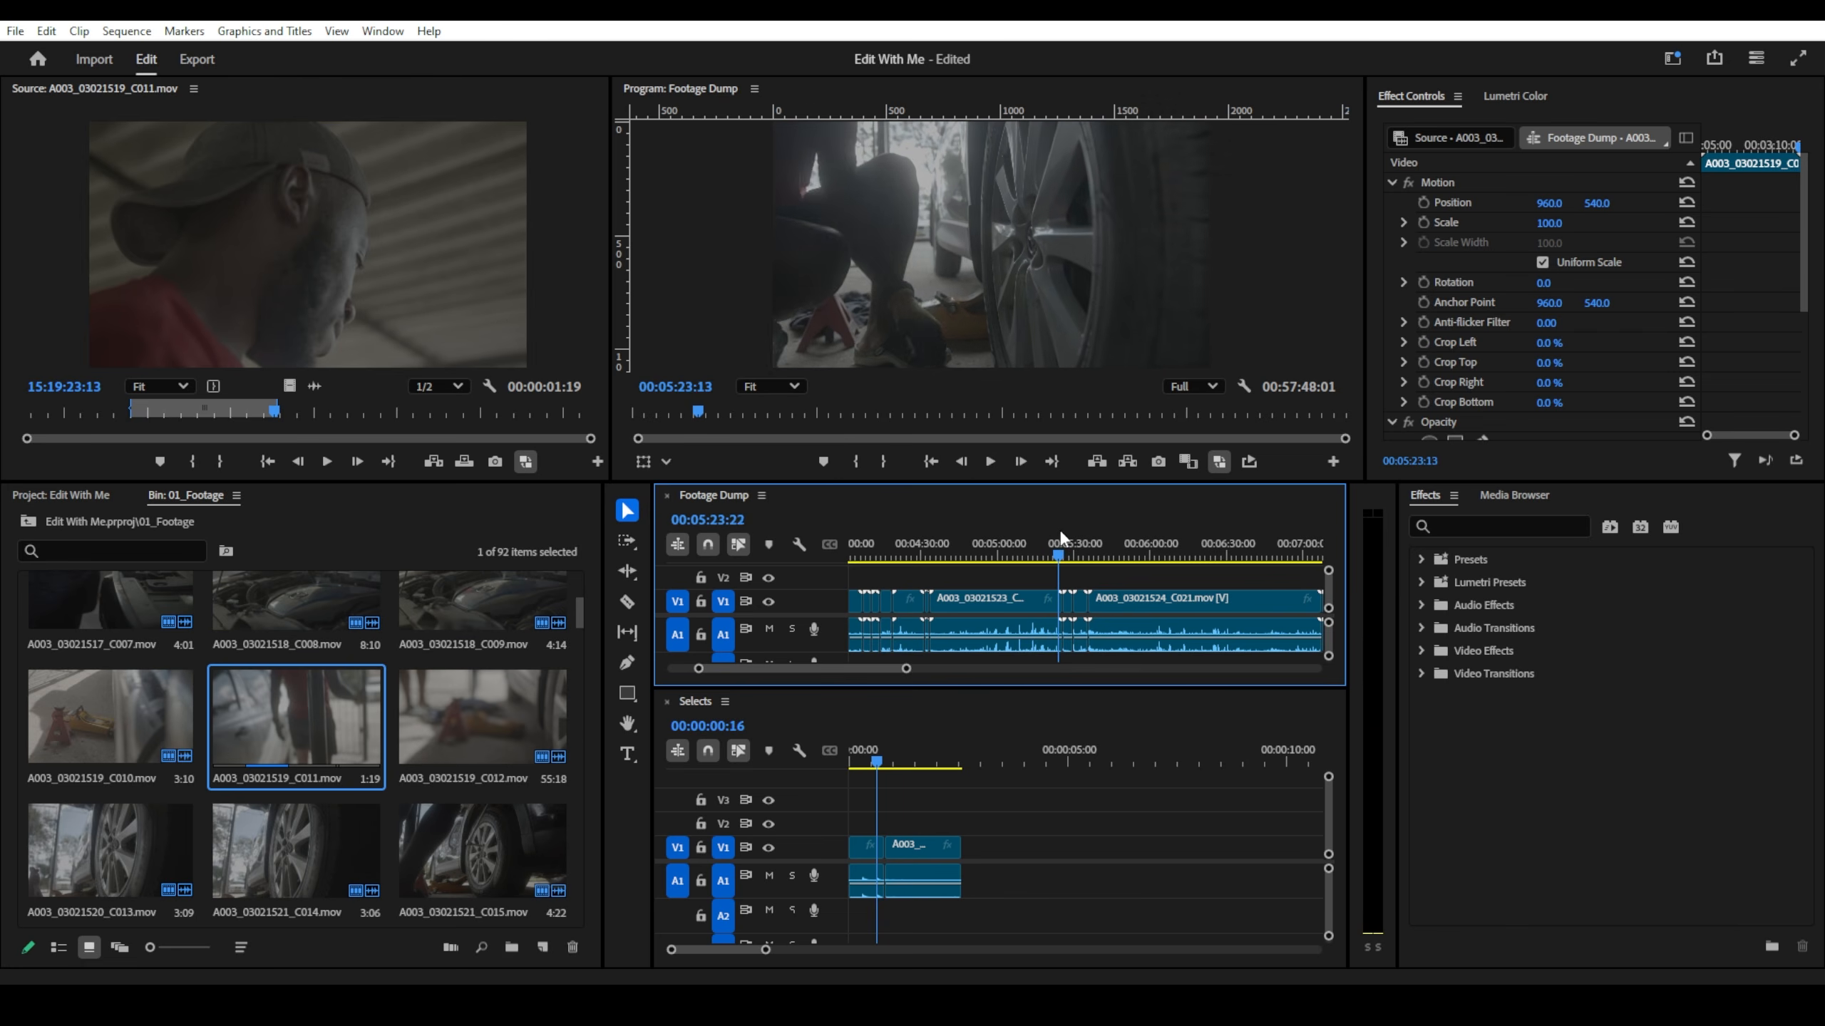
pyautogui.moveTo(1059, 529); pyautogui.dragTo(1150, 529)
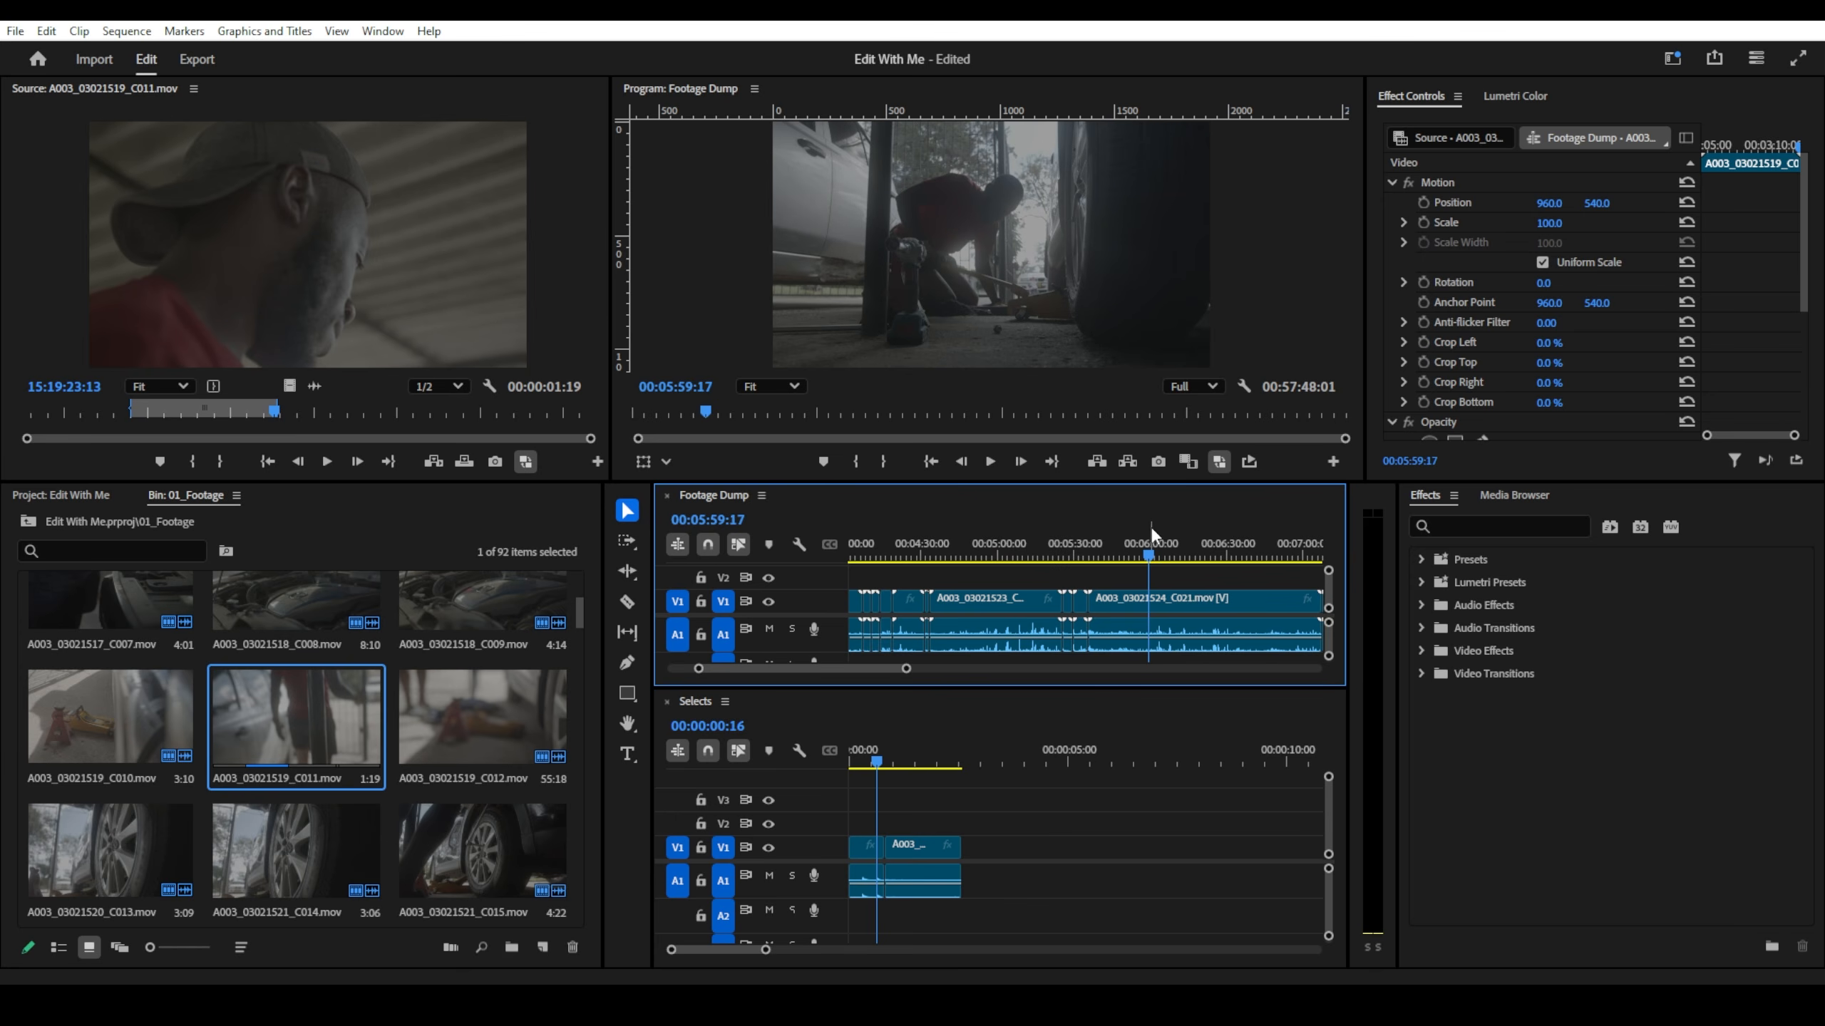
pyautogui.doubleClick(1146, 603)
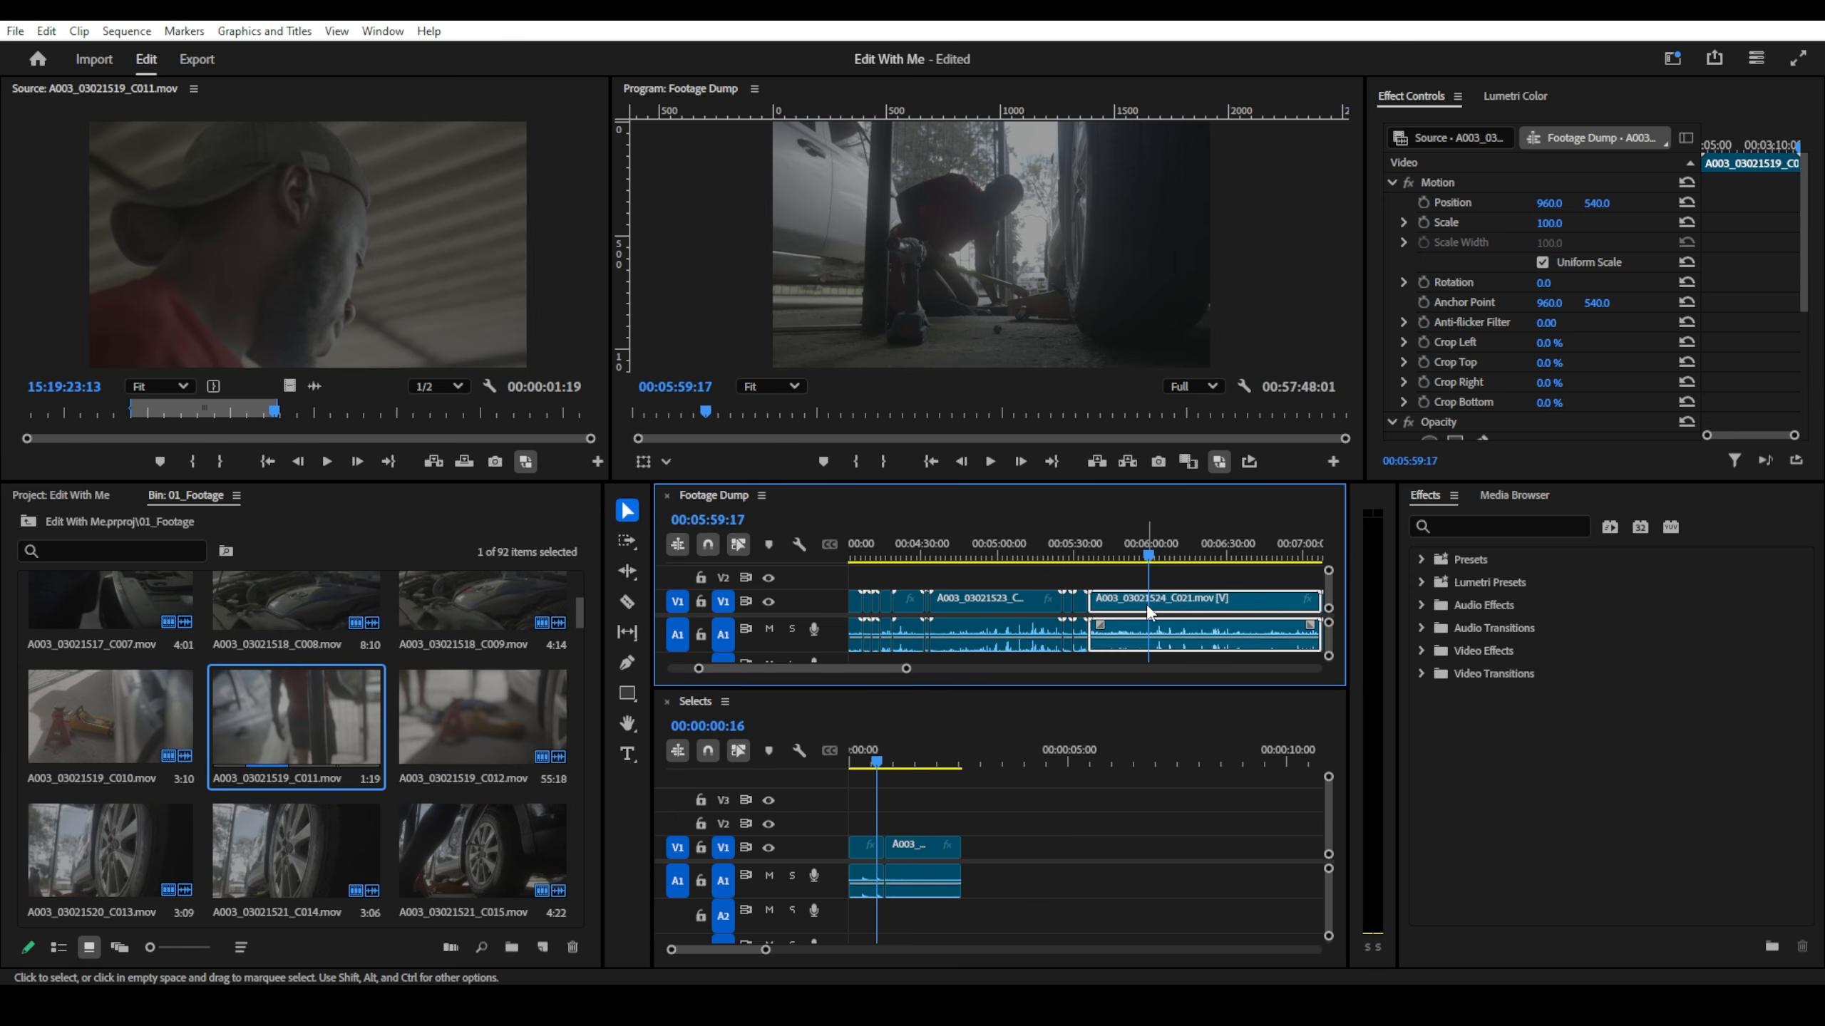
# - Mark A003_03021524_C021.mov from 15:25:10:05 to 15:25:13:09 and append that range to the end of Selects on V1 and A1
pyautogui.press('space')
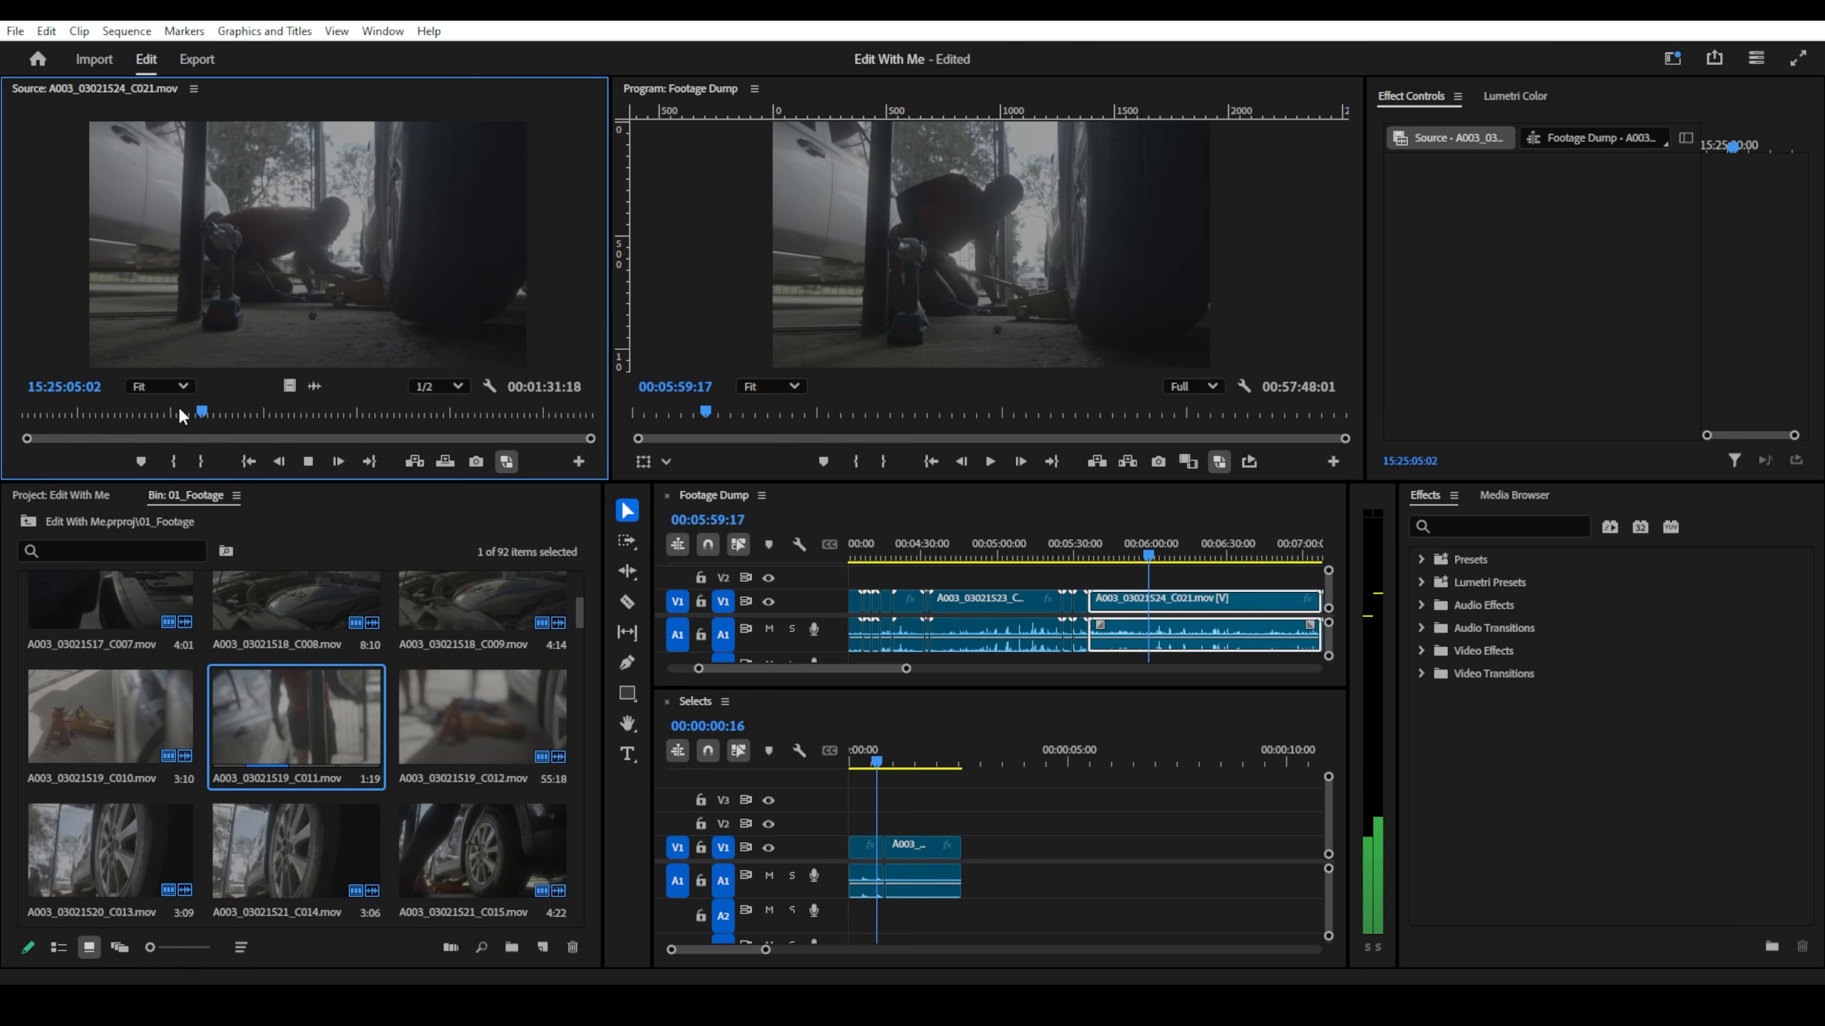
pyautogui.moveTo(194, 411); pyautogui.dragTo(167, 412)
pyautogui.press('space')
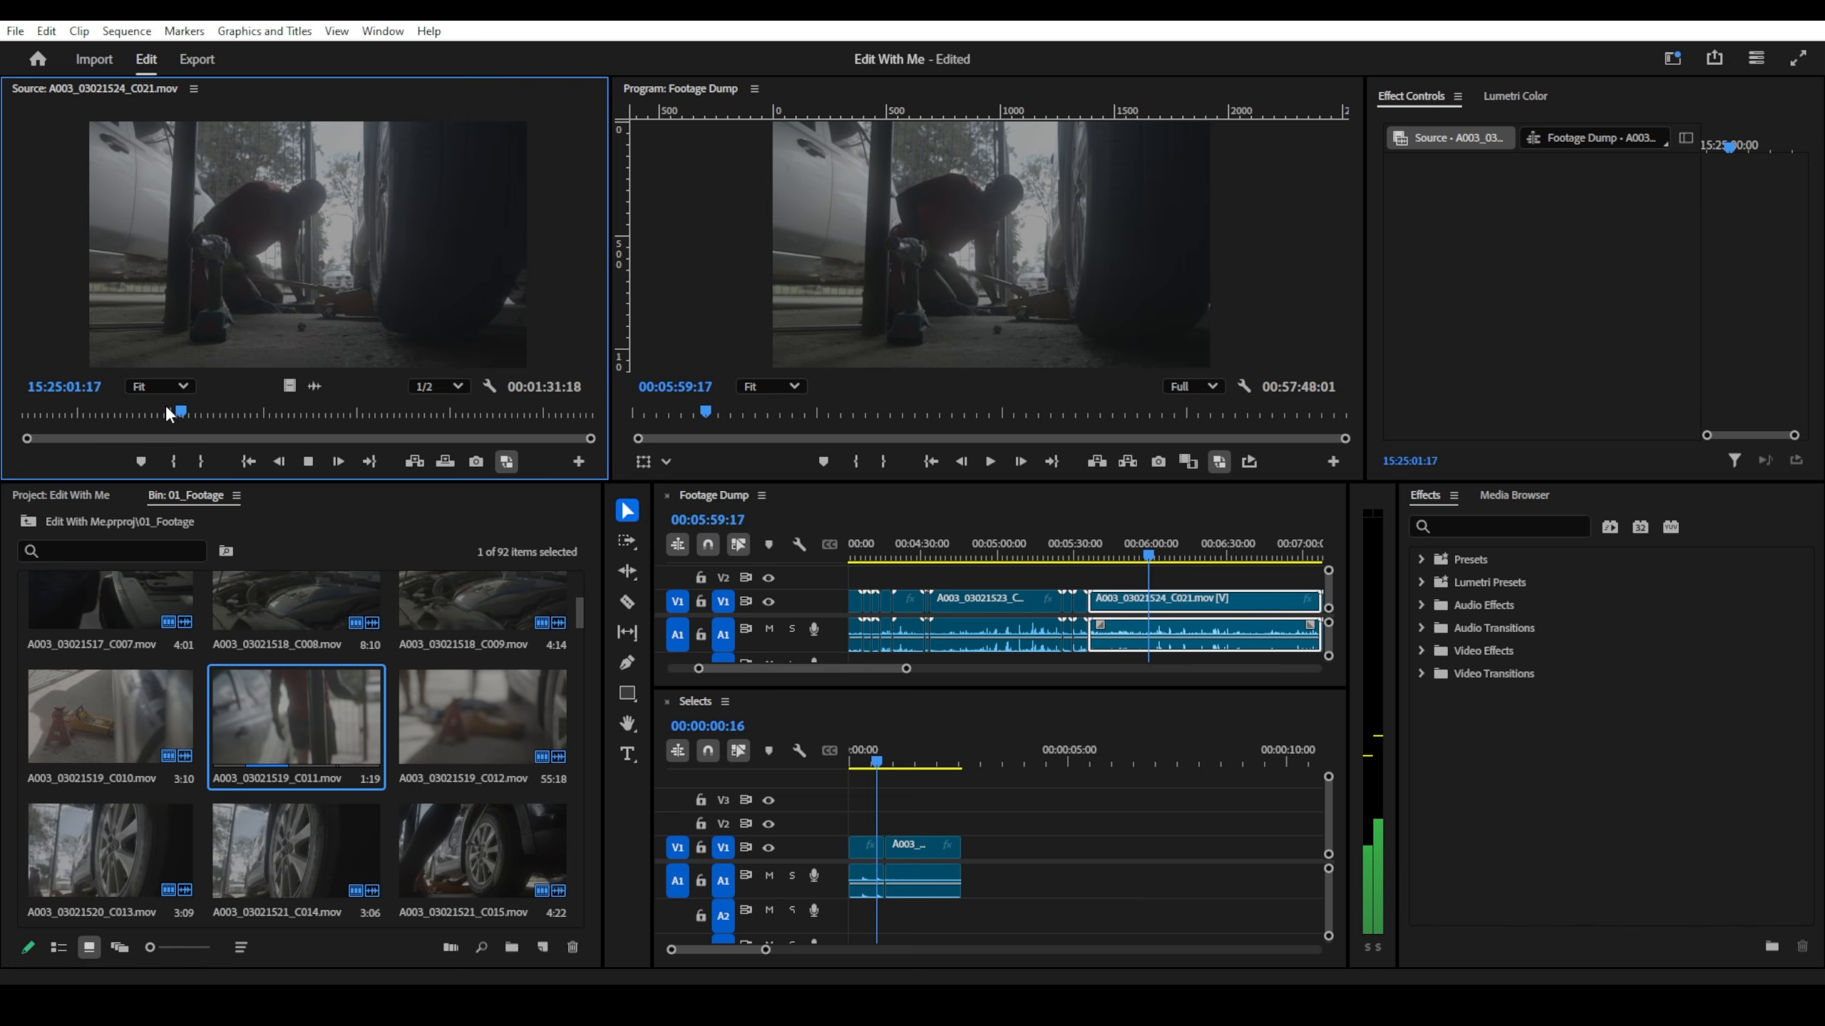
pyautogui.press('space')
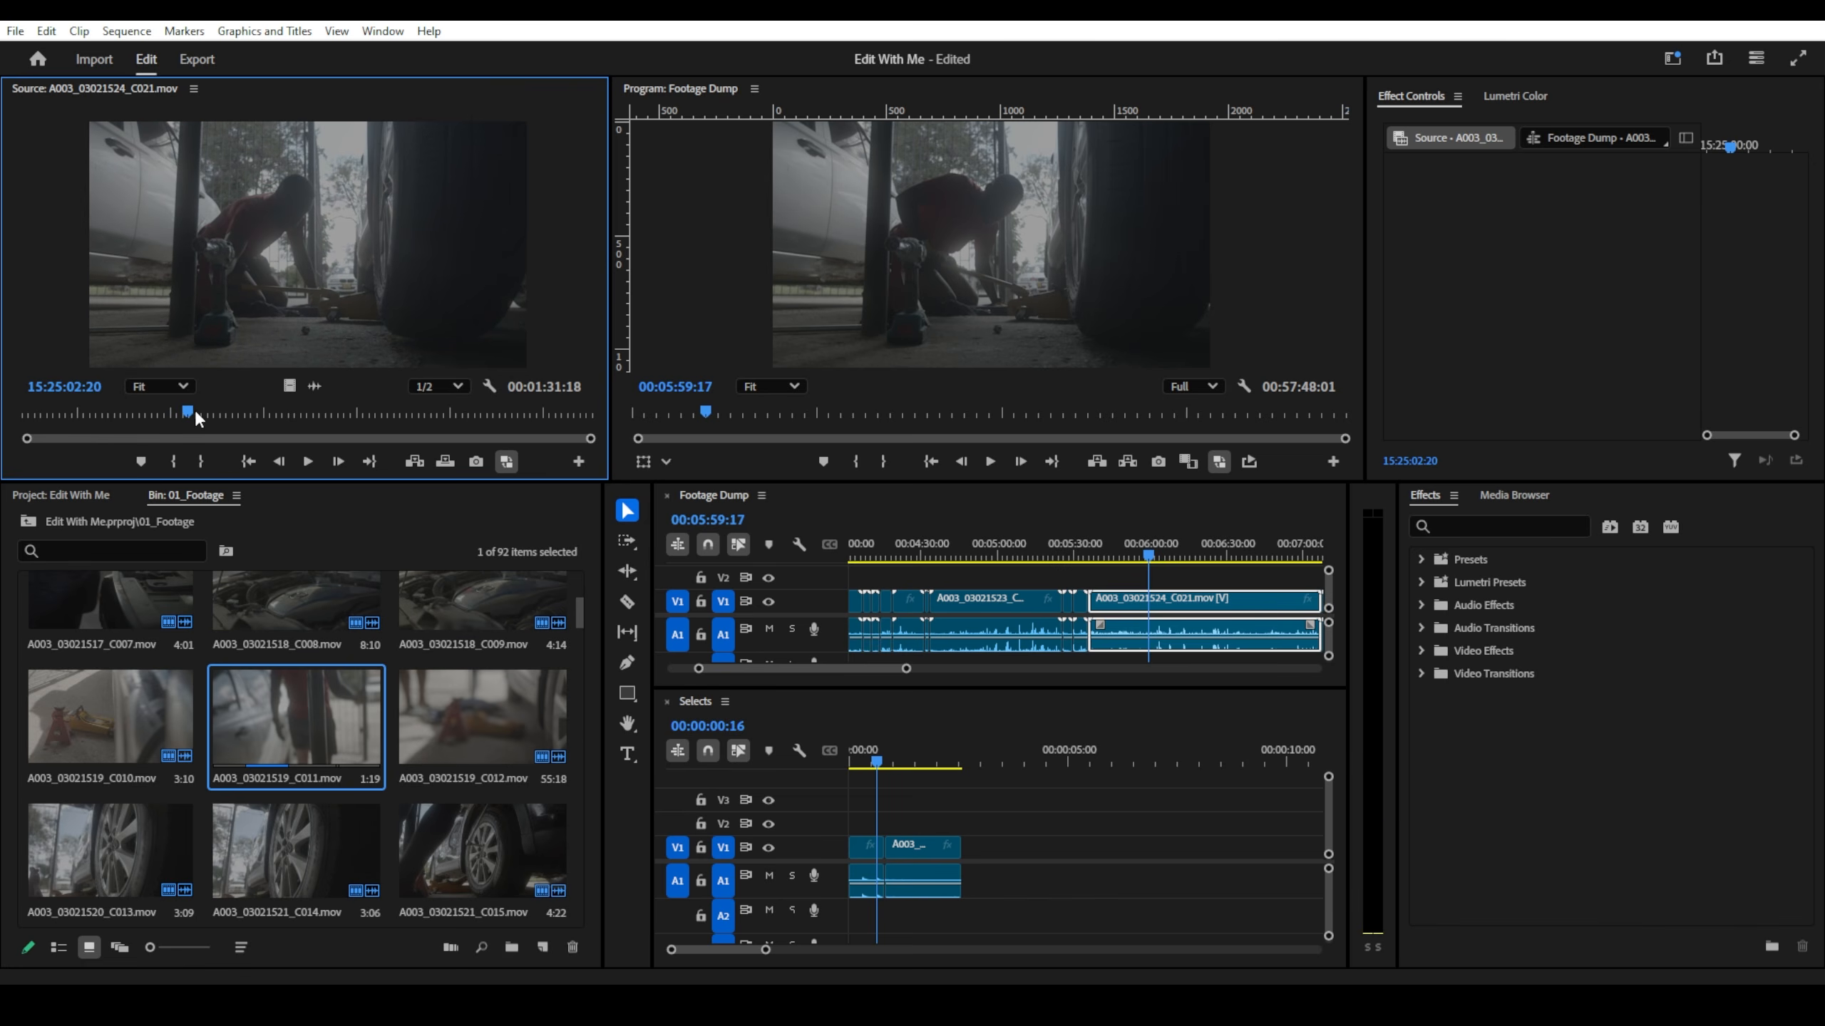
pyautogui.moveTo(193, 408); pyautogui.dragTo(238, 417)
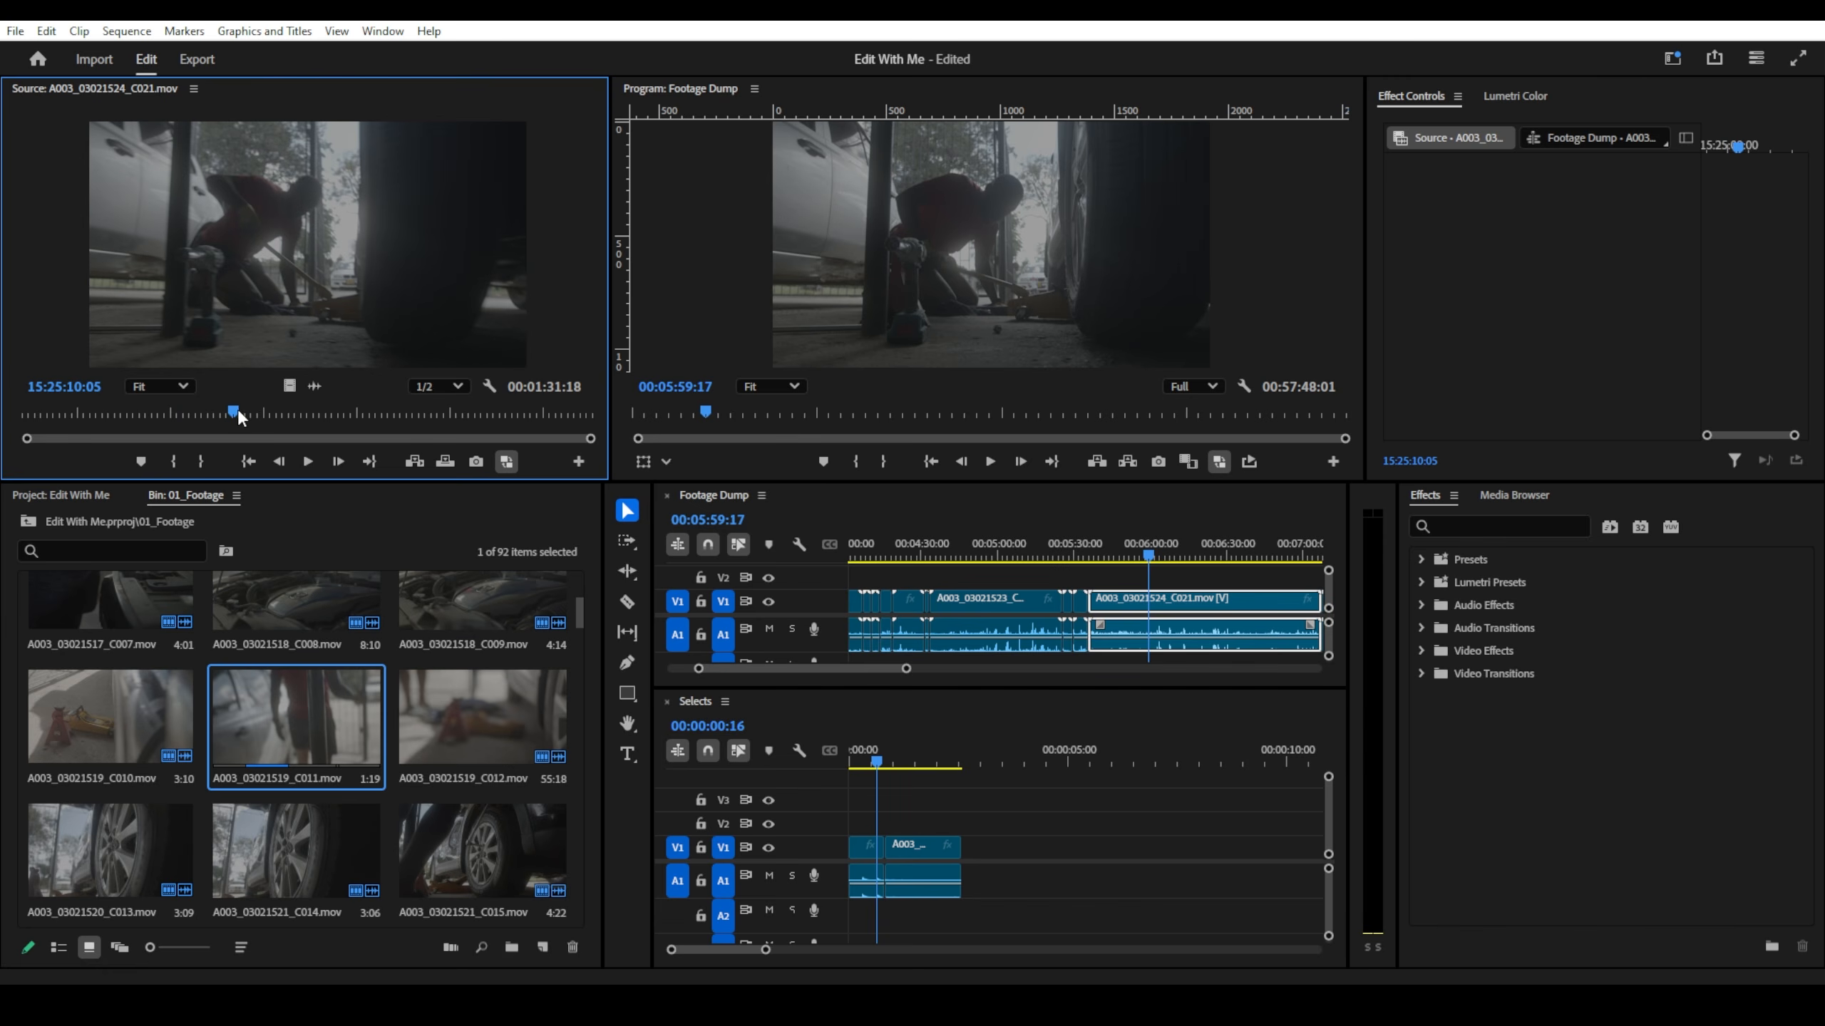
pyautogui.press('i')
pyautogui.press('space')
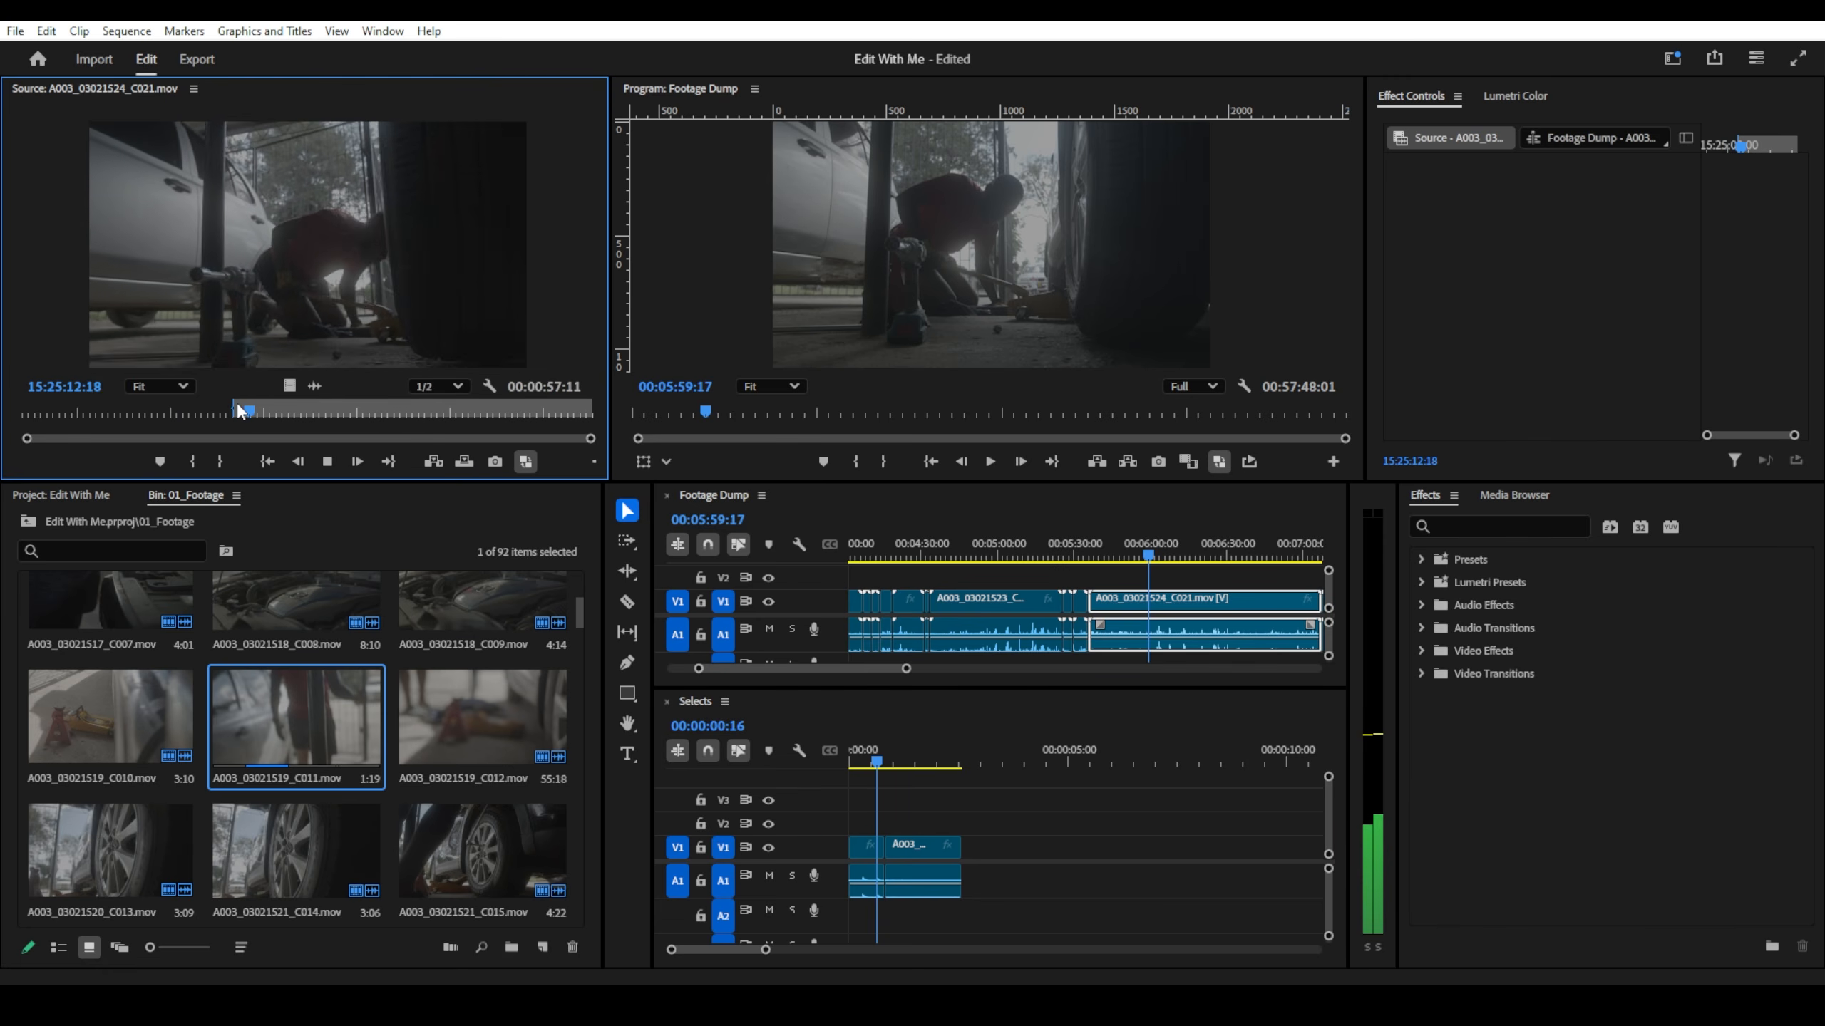
pyautogui.press('space')
pyautogui.press('o')
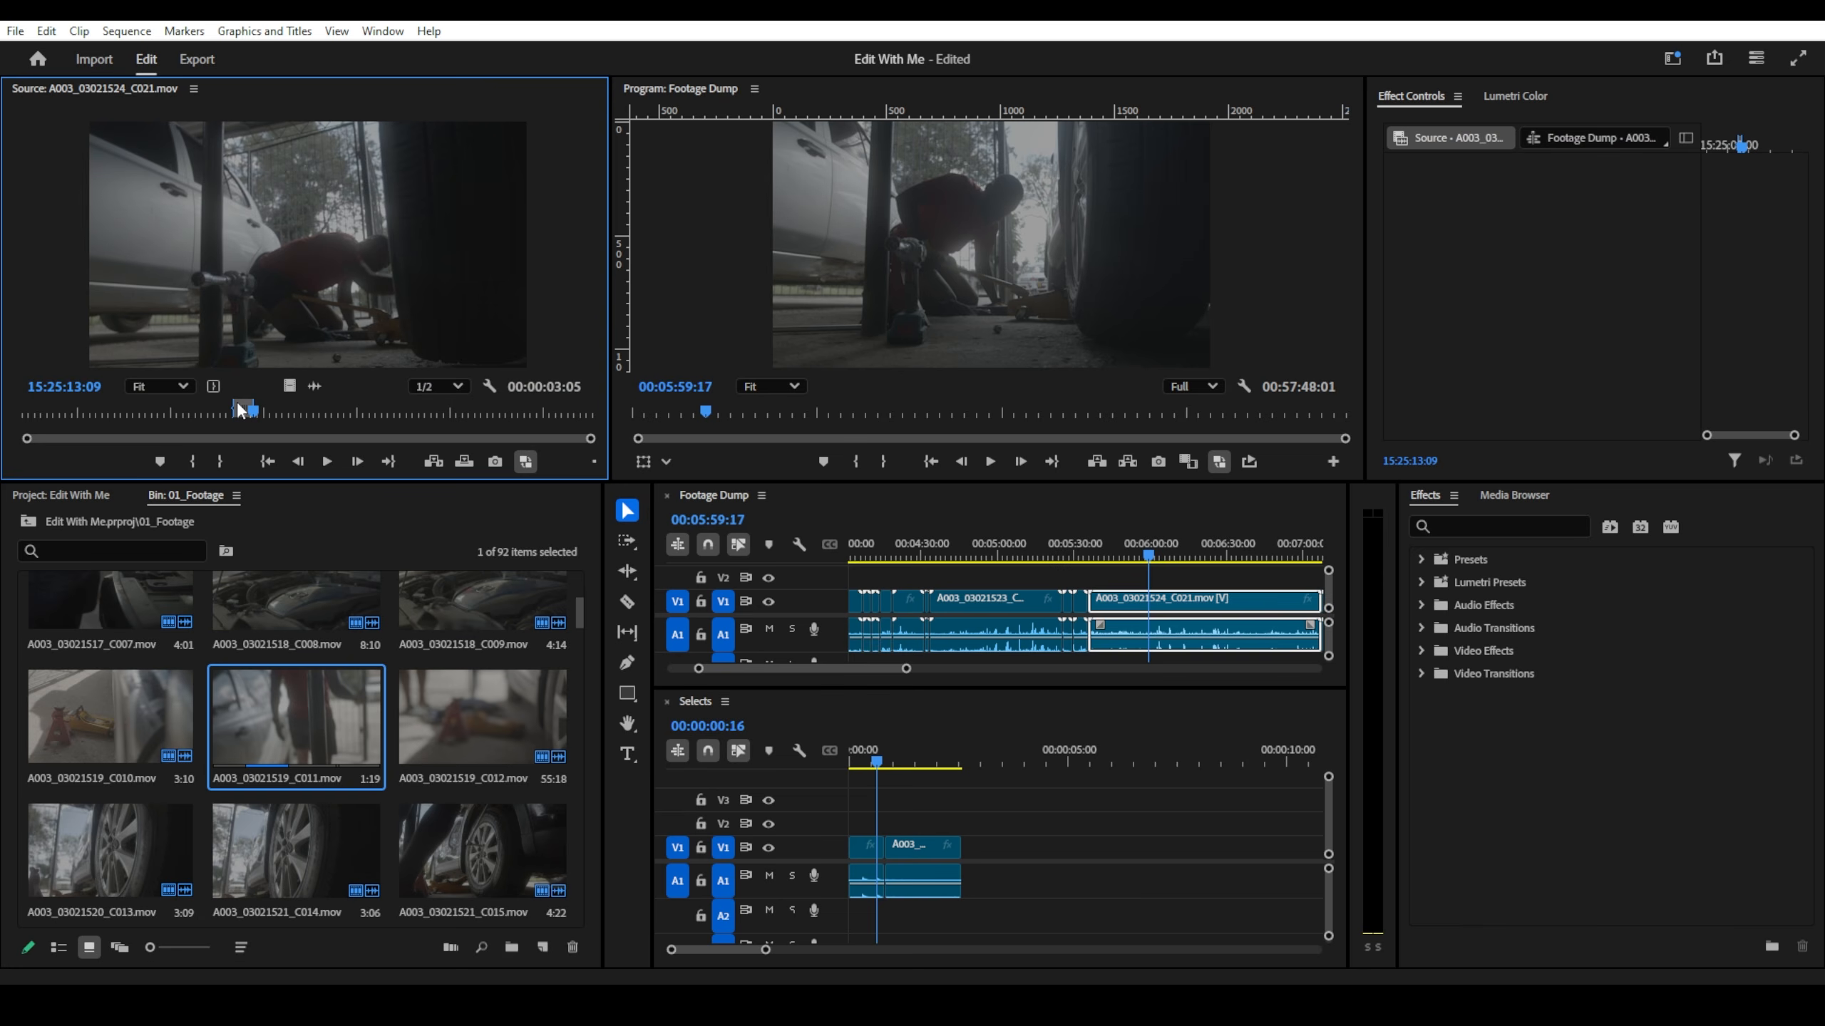
pyautogui.moveTo(298, 339); pyautogui.dragTo(975, 768)
pyautogui.scroll(-2, 977, 771)
# - Skim Footage Dump to 00:07:22:06, reviewing the wheel-removal shot, and open the original A003_03021526_C022.mov in the Source monitor
pyautogui.moveTo(1153, 555); pyautogui.dragTo(1193, 557)
pyautogui.scroll(-3, 1193, 557)
pyautogui.scroll(-2, 1051, 583)
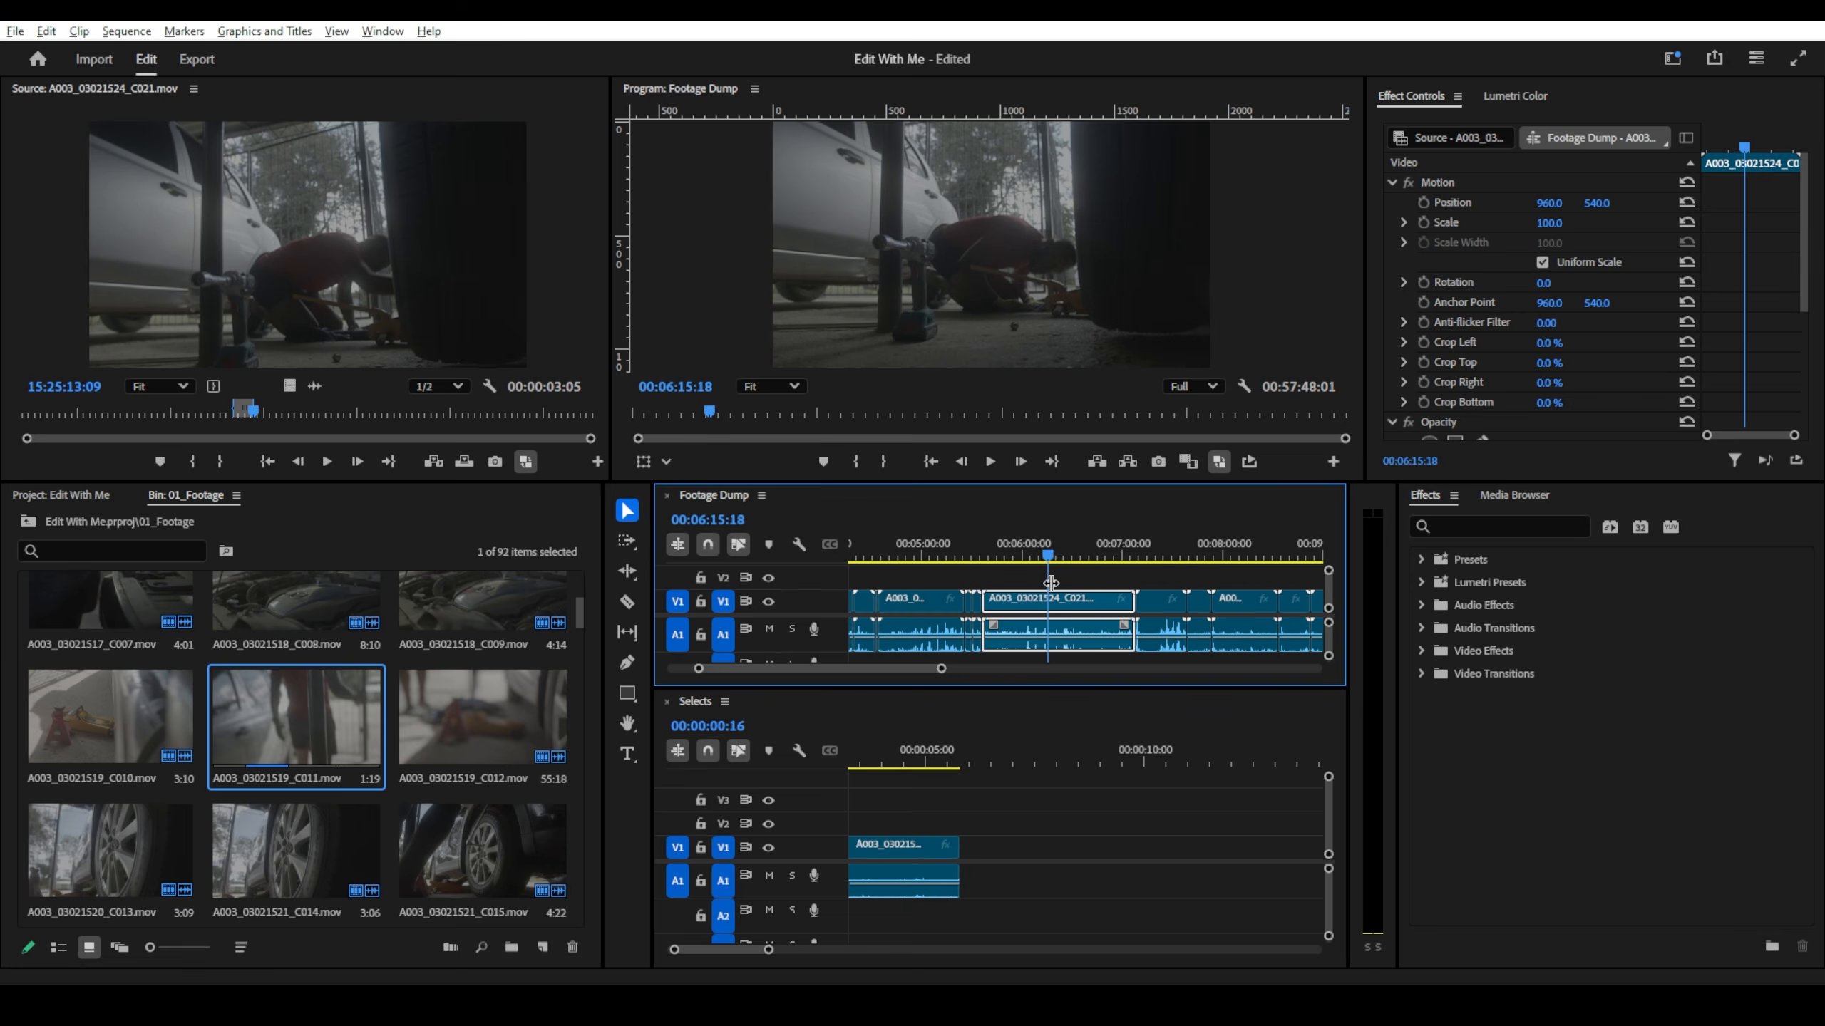
pyautogui.moveTo(1060, 546); pyautogui.dragTo(1074, 546)
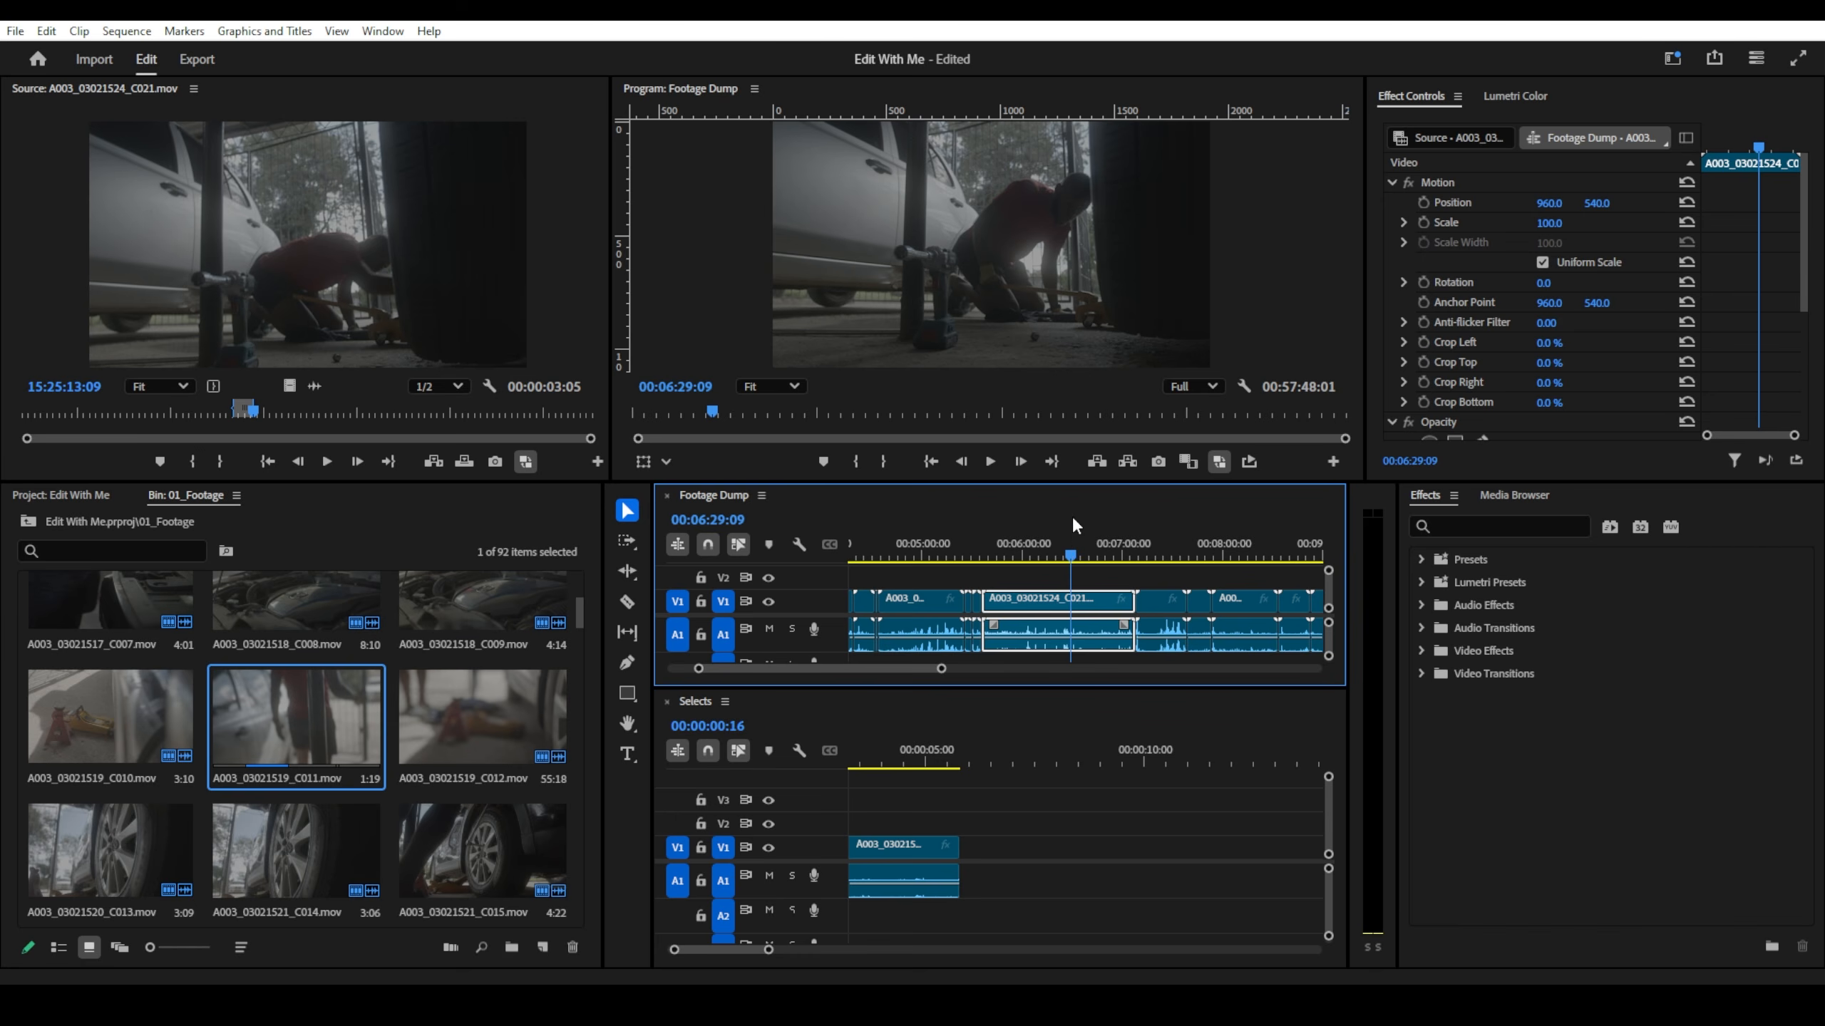
pyautogui.moveTo(1080, 555); pyautogui.dragTo(1163, 561)
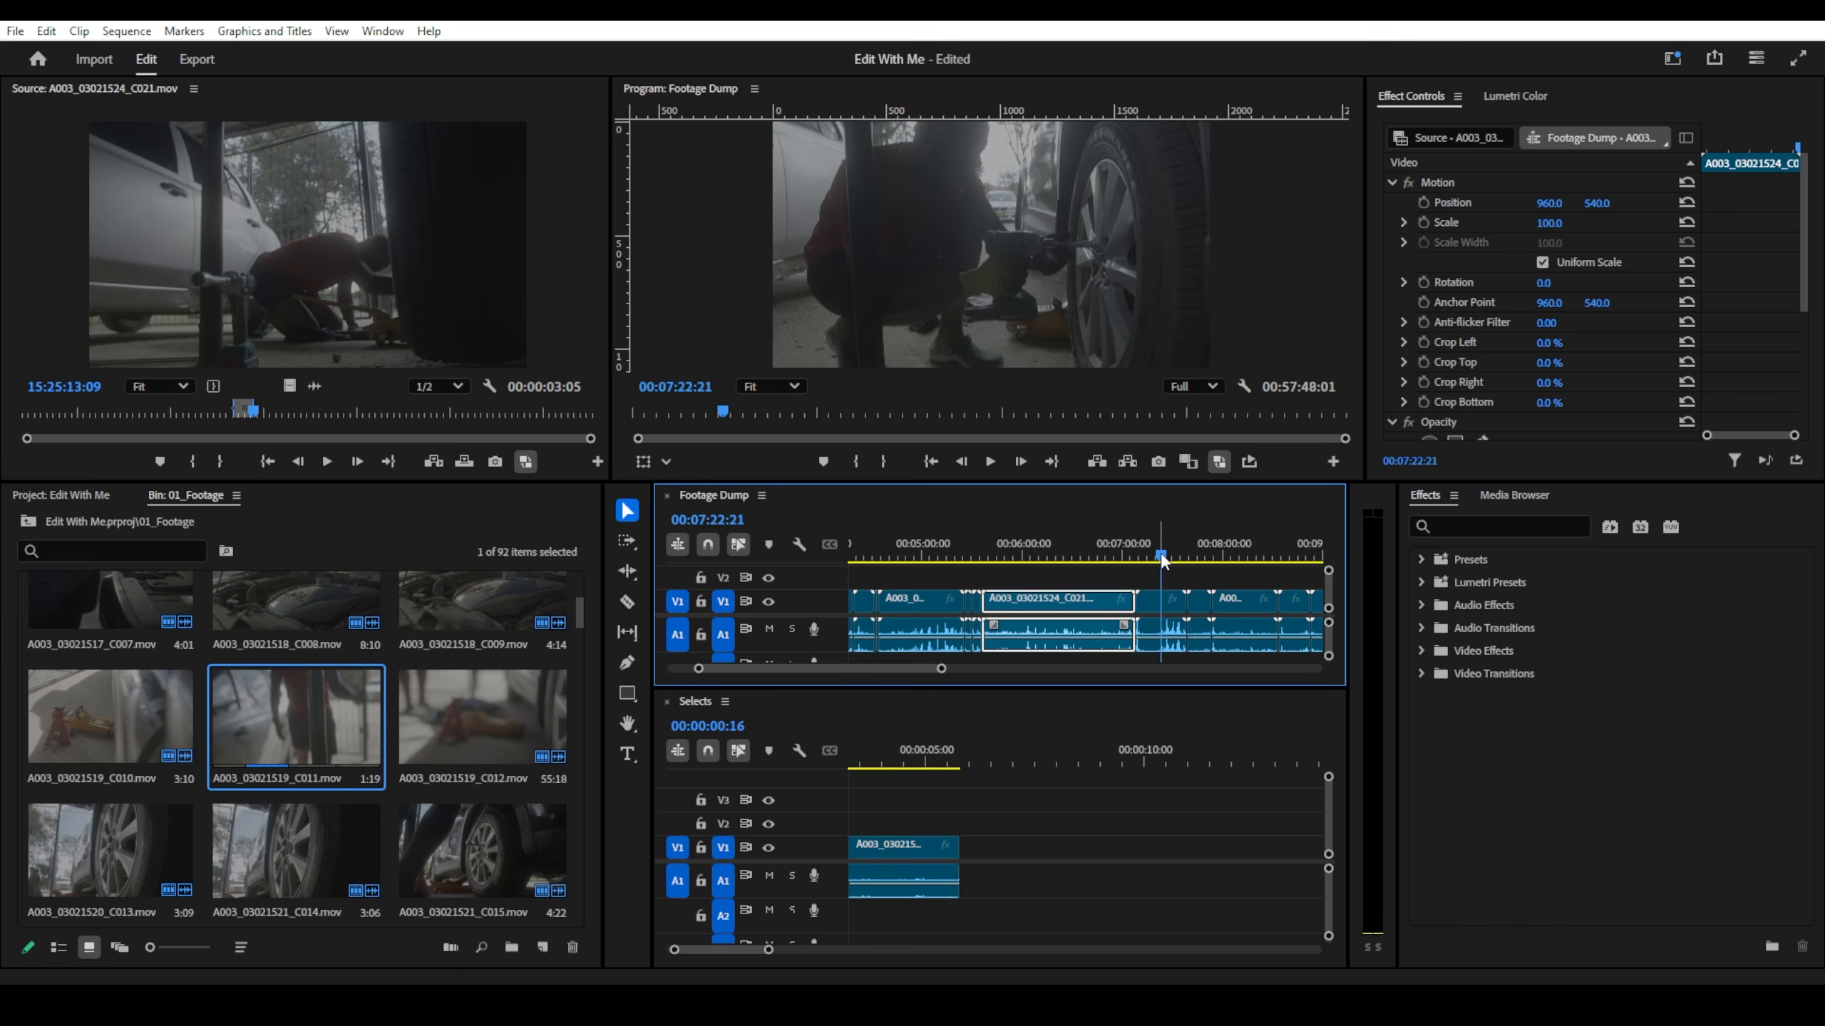
pyautogui.press('space')
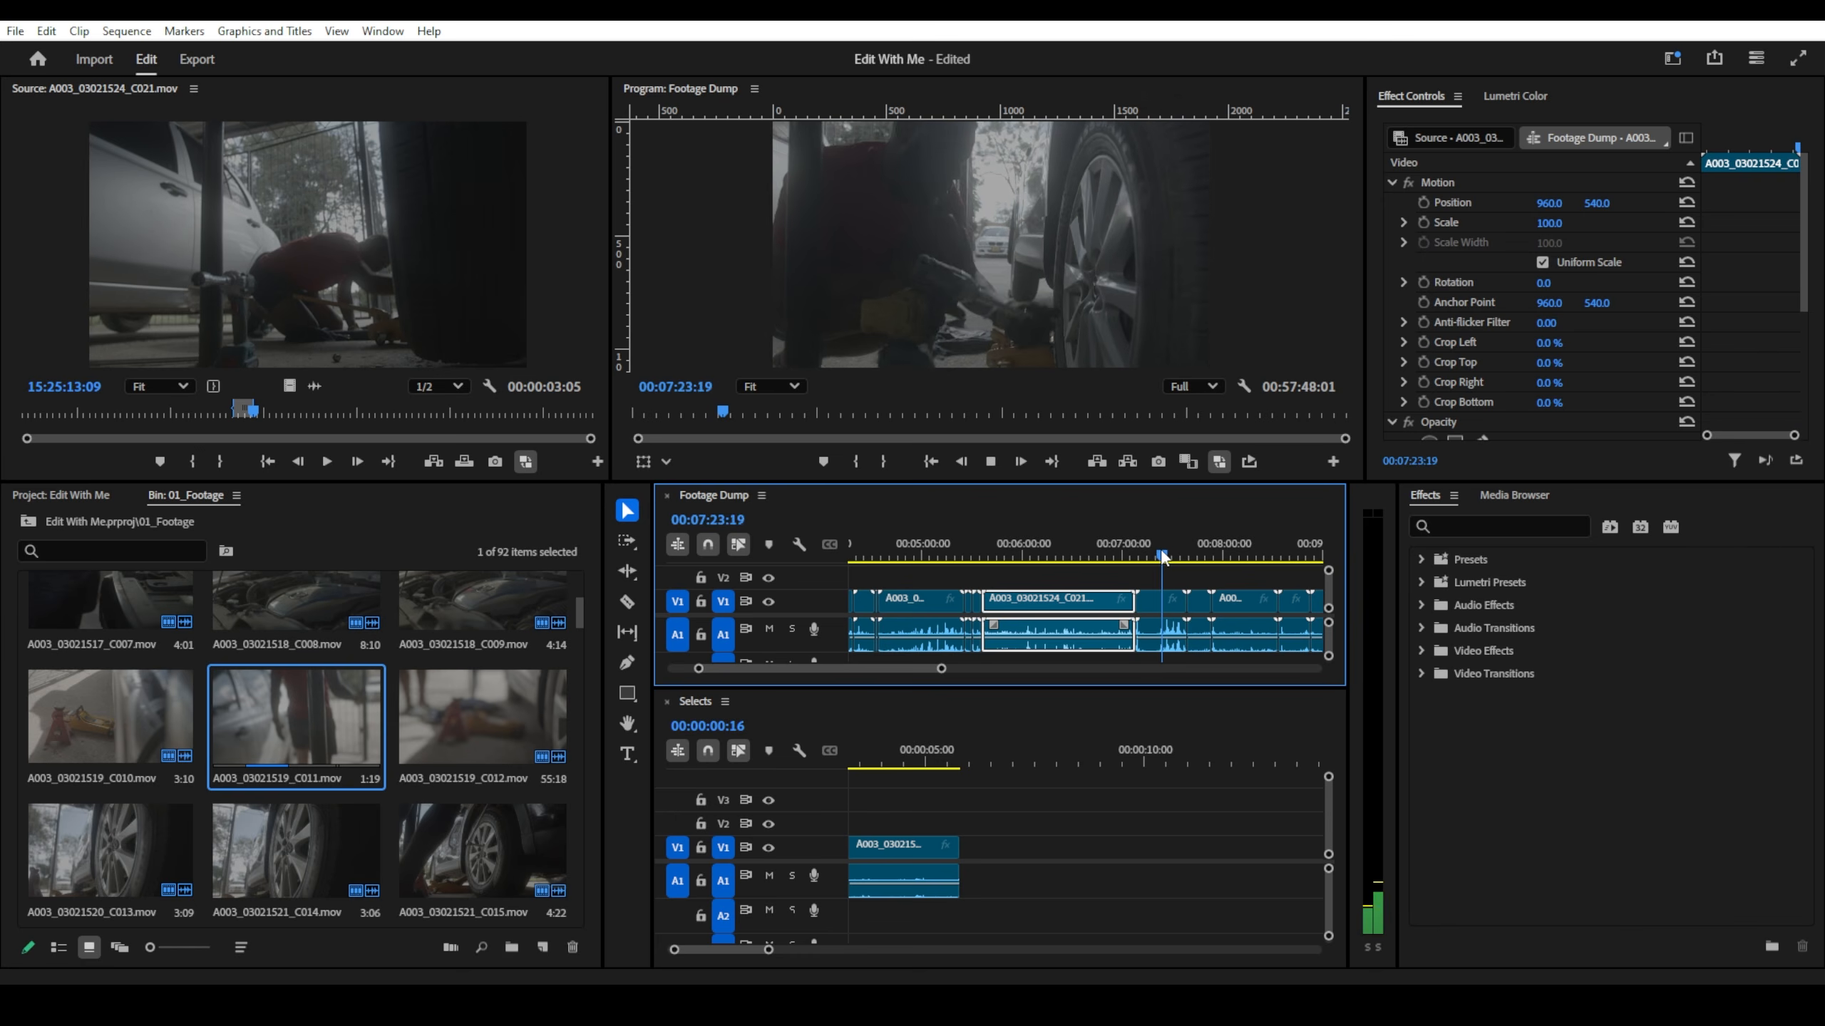
pyautogui.click(1159, 556)
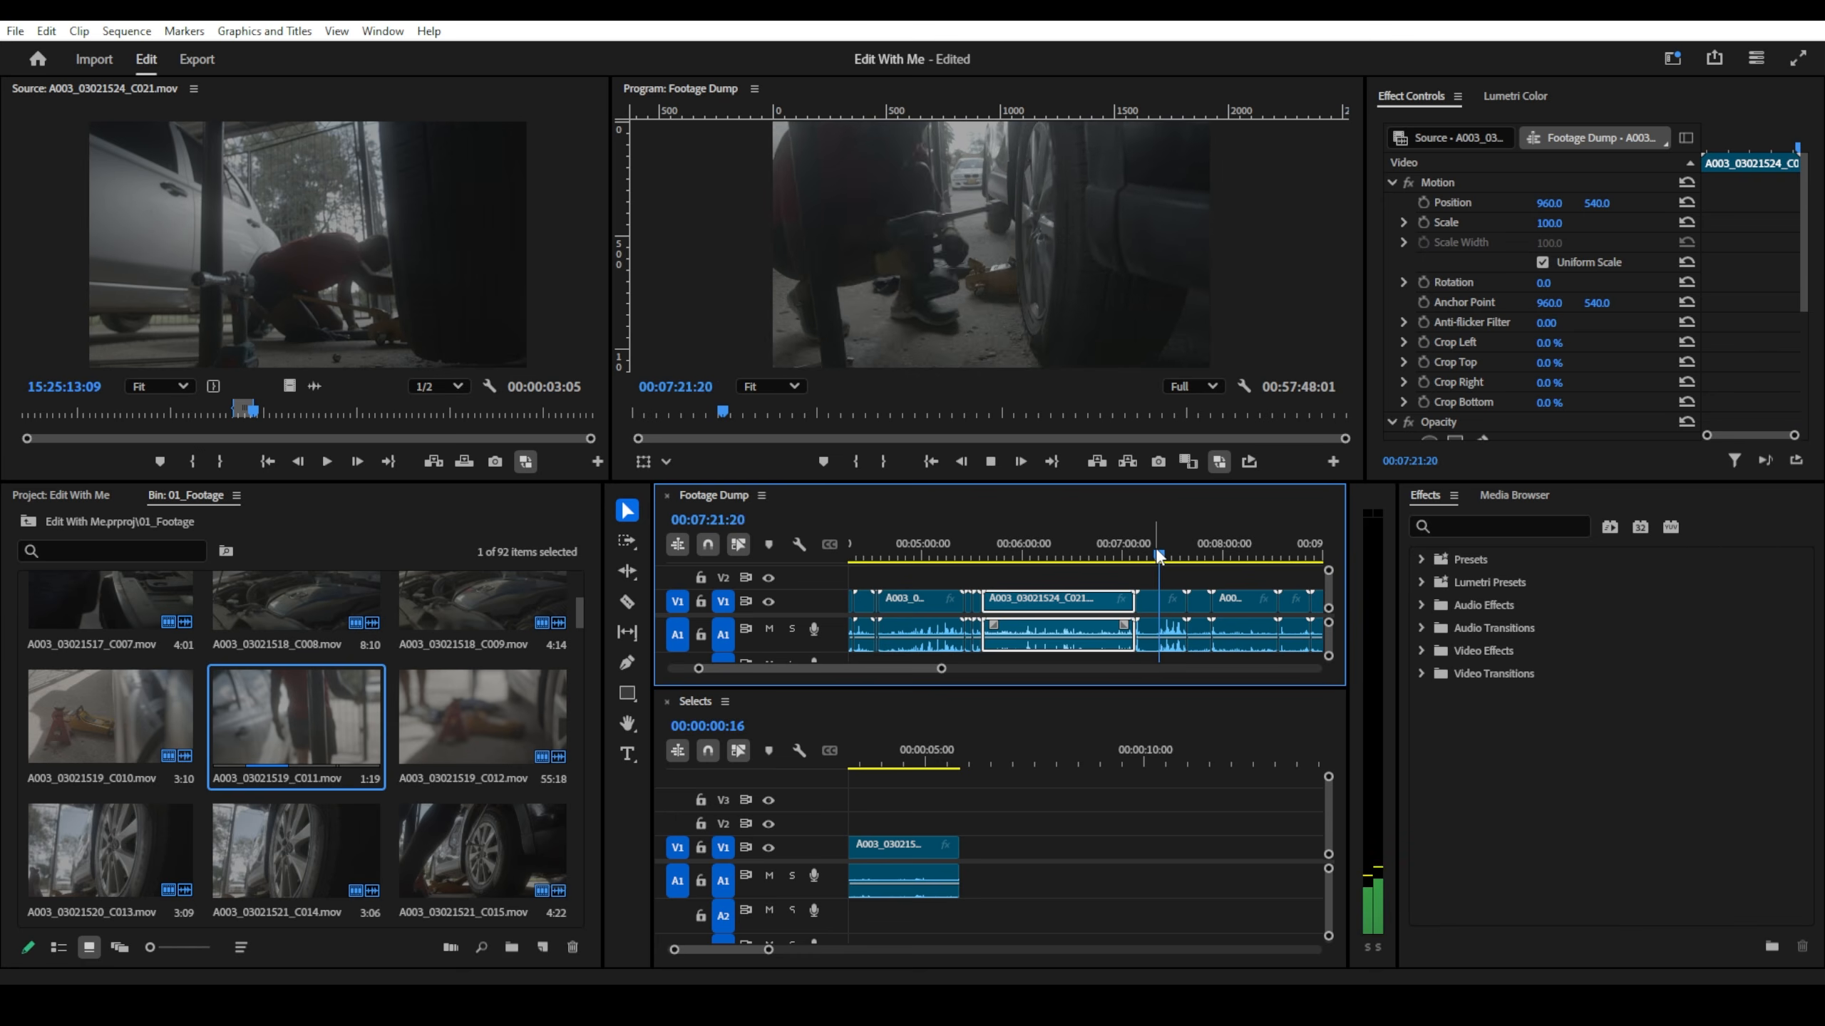
pyautogui.press('space')
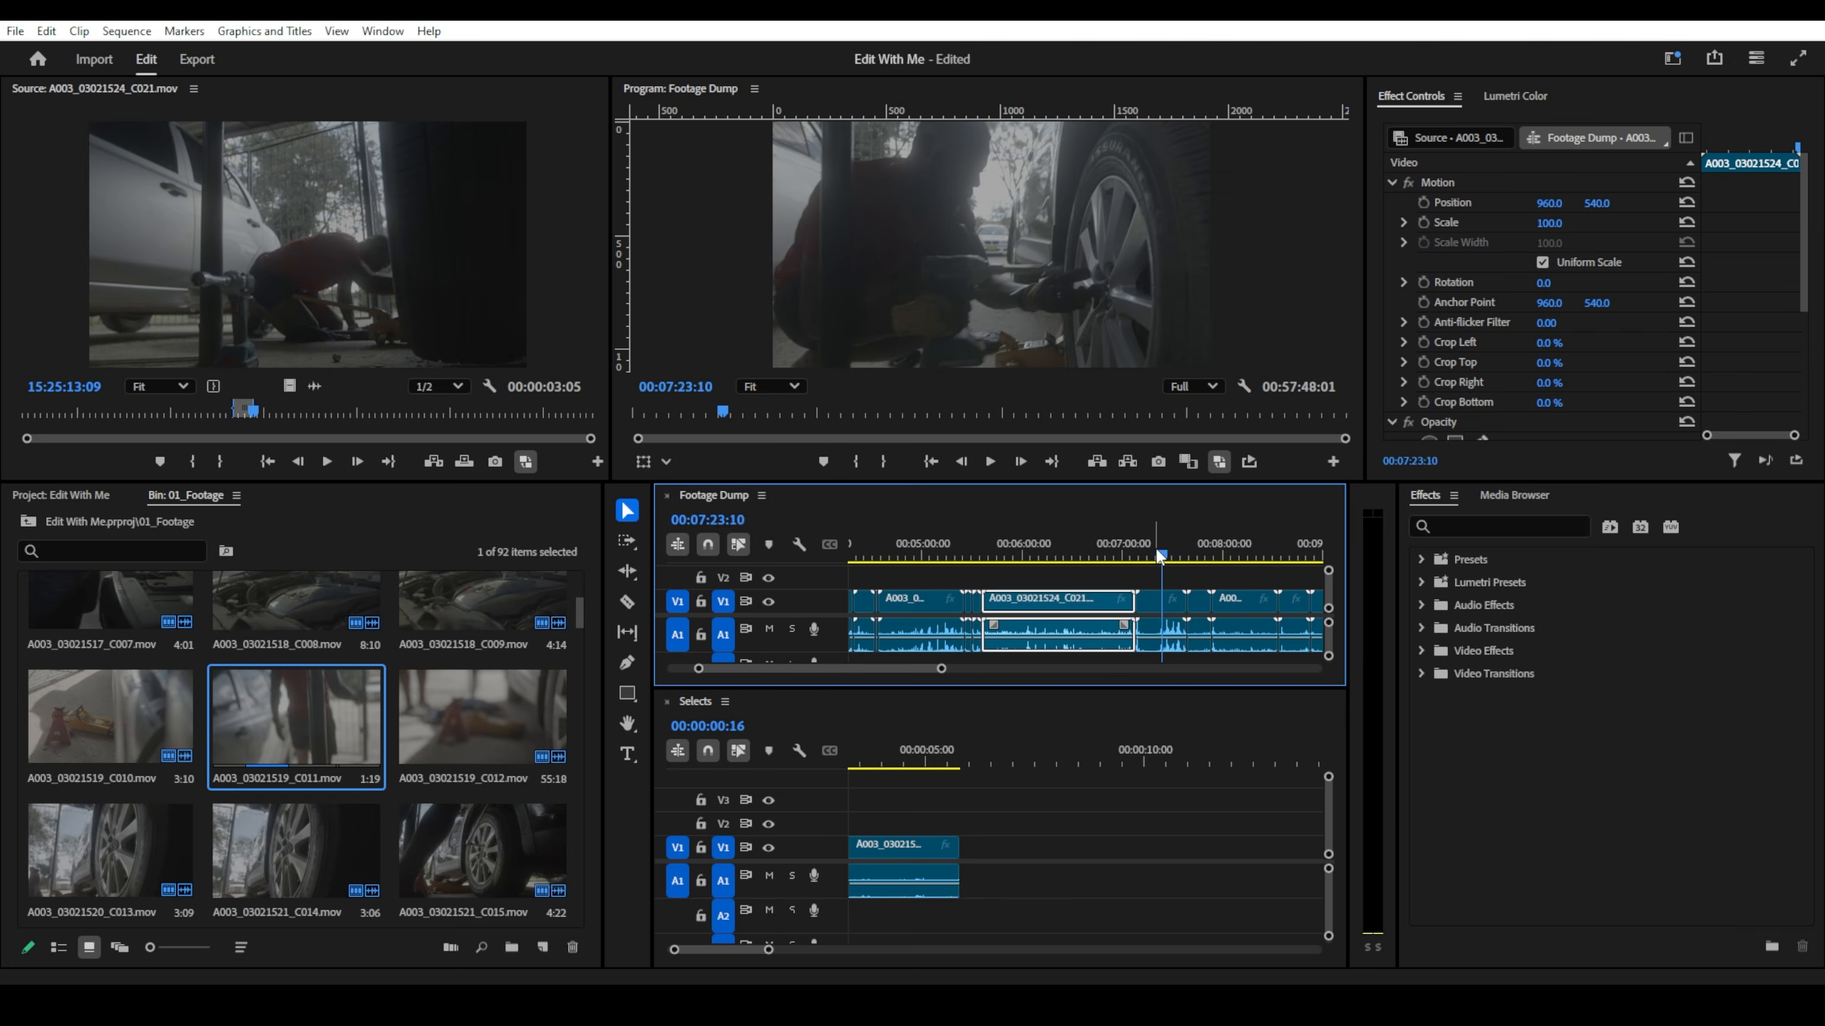
pyautogui.click(1159, 555)
pyautogui.doubleClick(1160, 600)
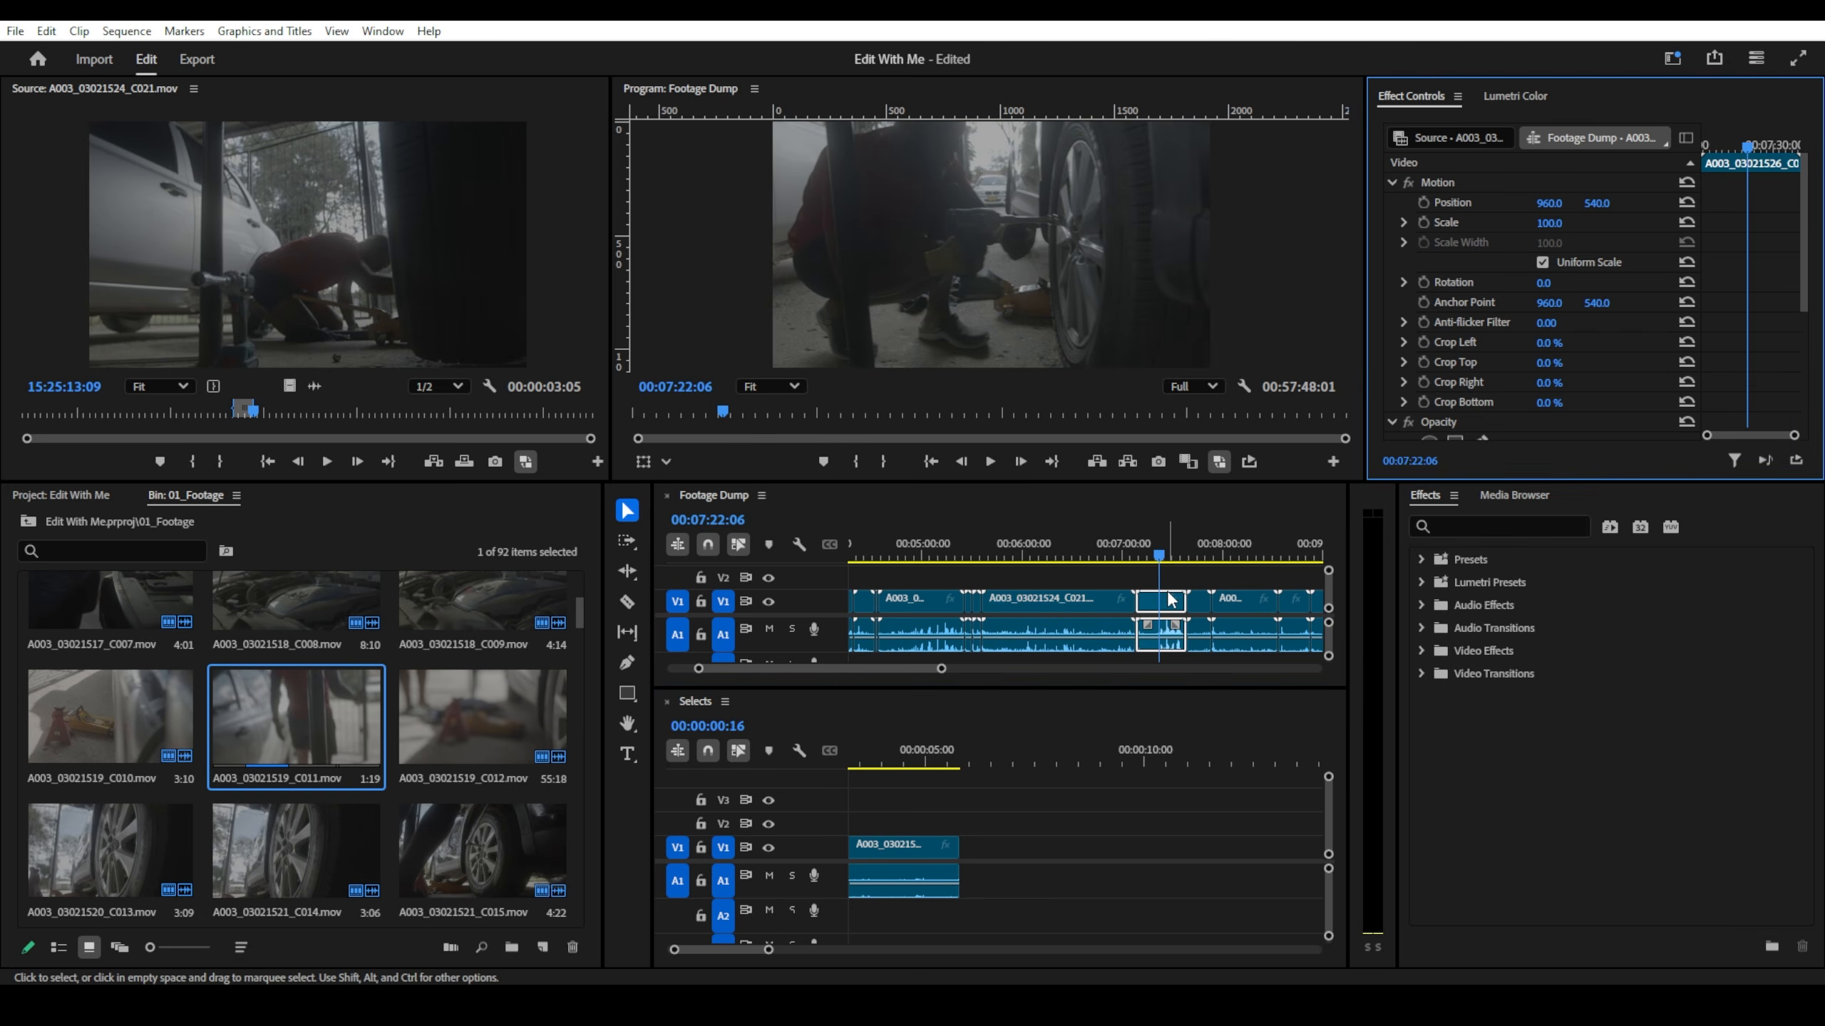
# - Mark a range in A003_03021526_C022.mov from 15:26:52:06 to 15:26:53:08
pyautogui.press('space')
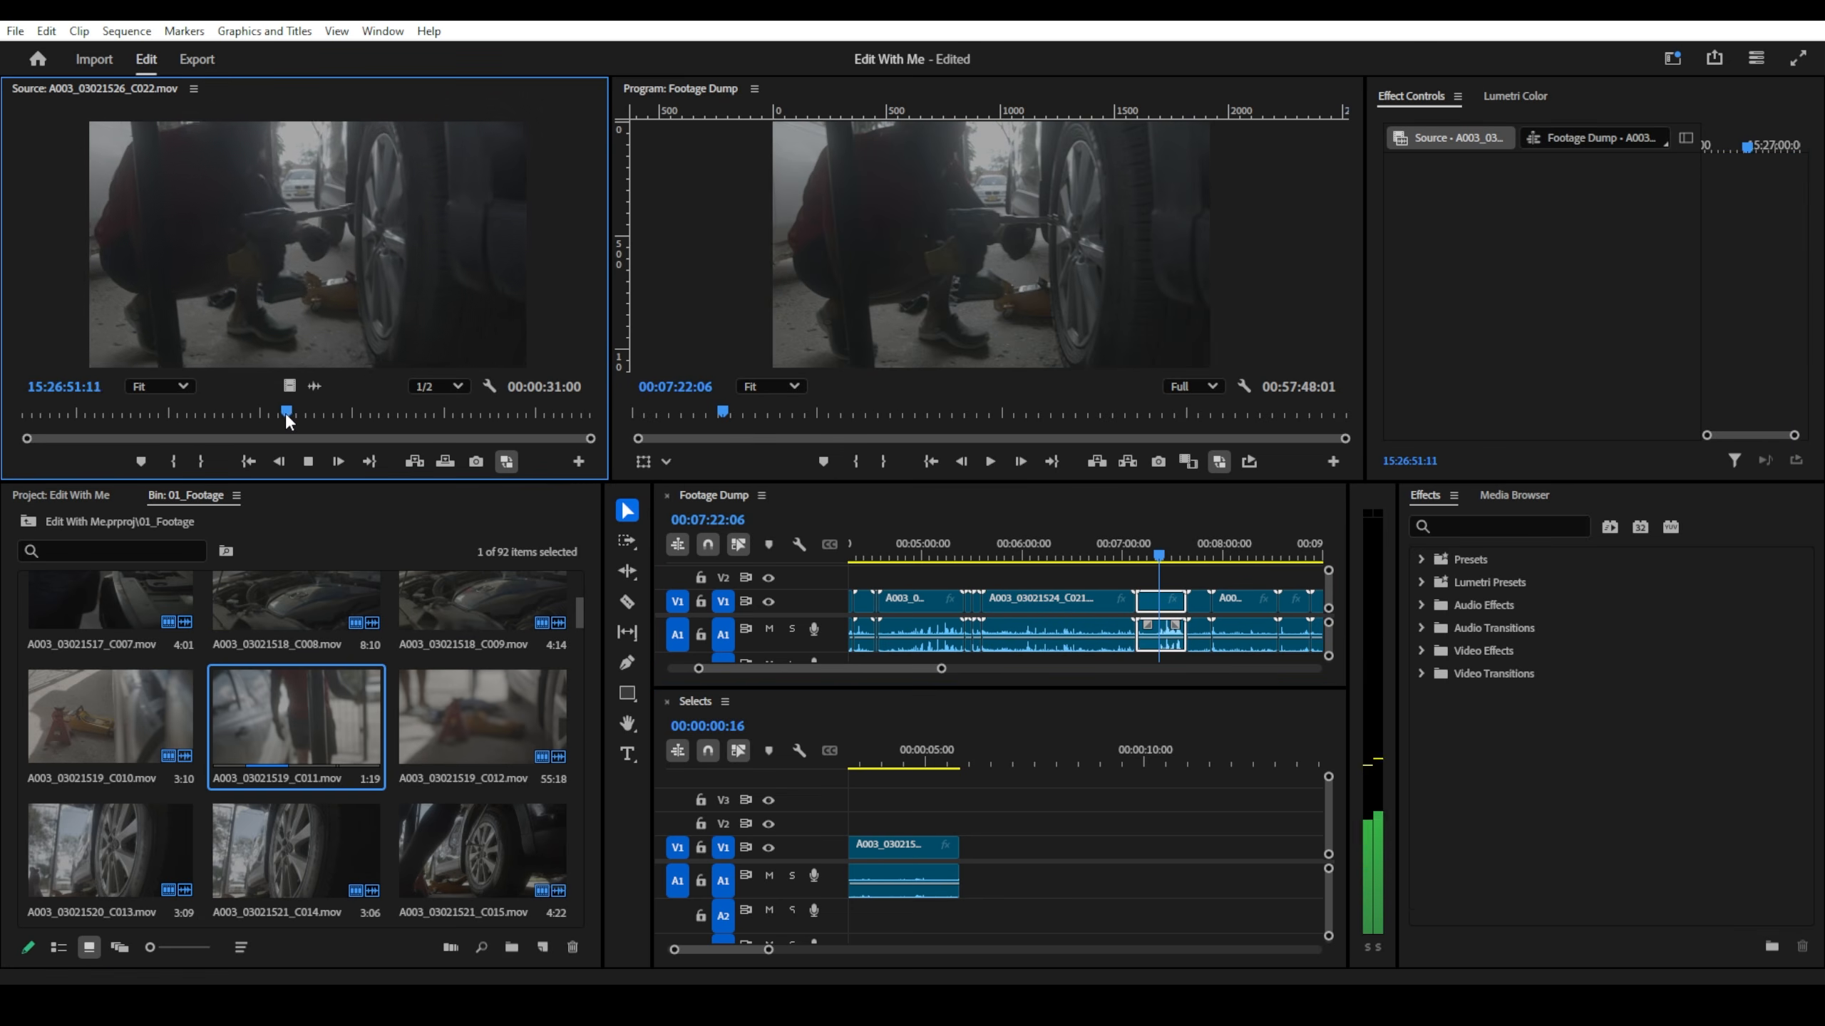
pyautogui.press('i')
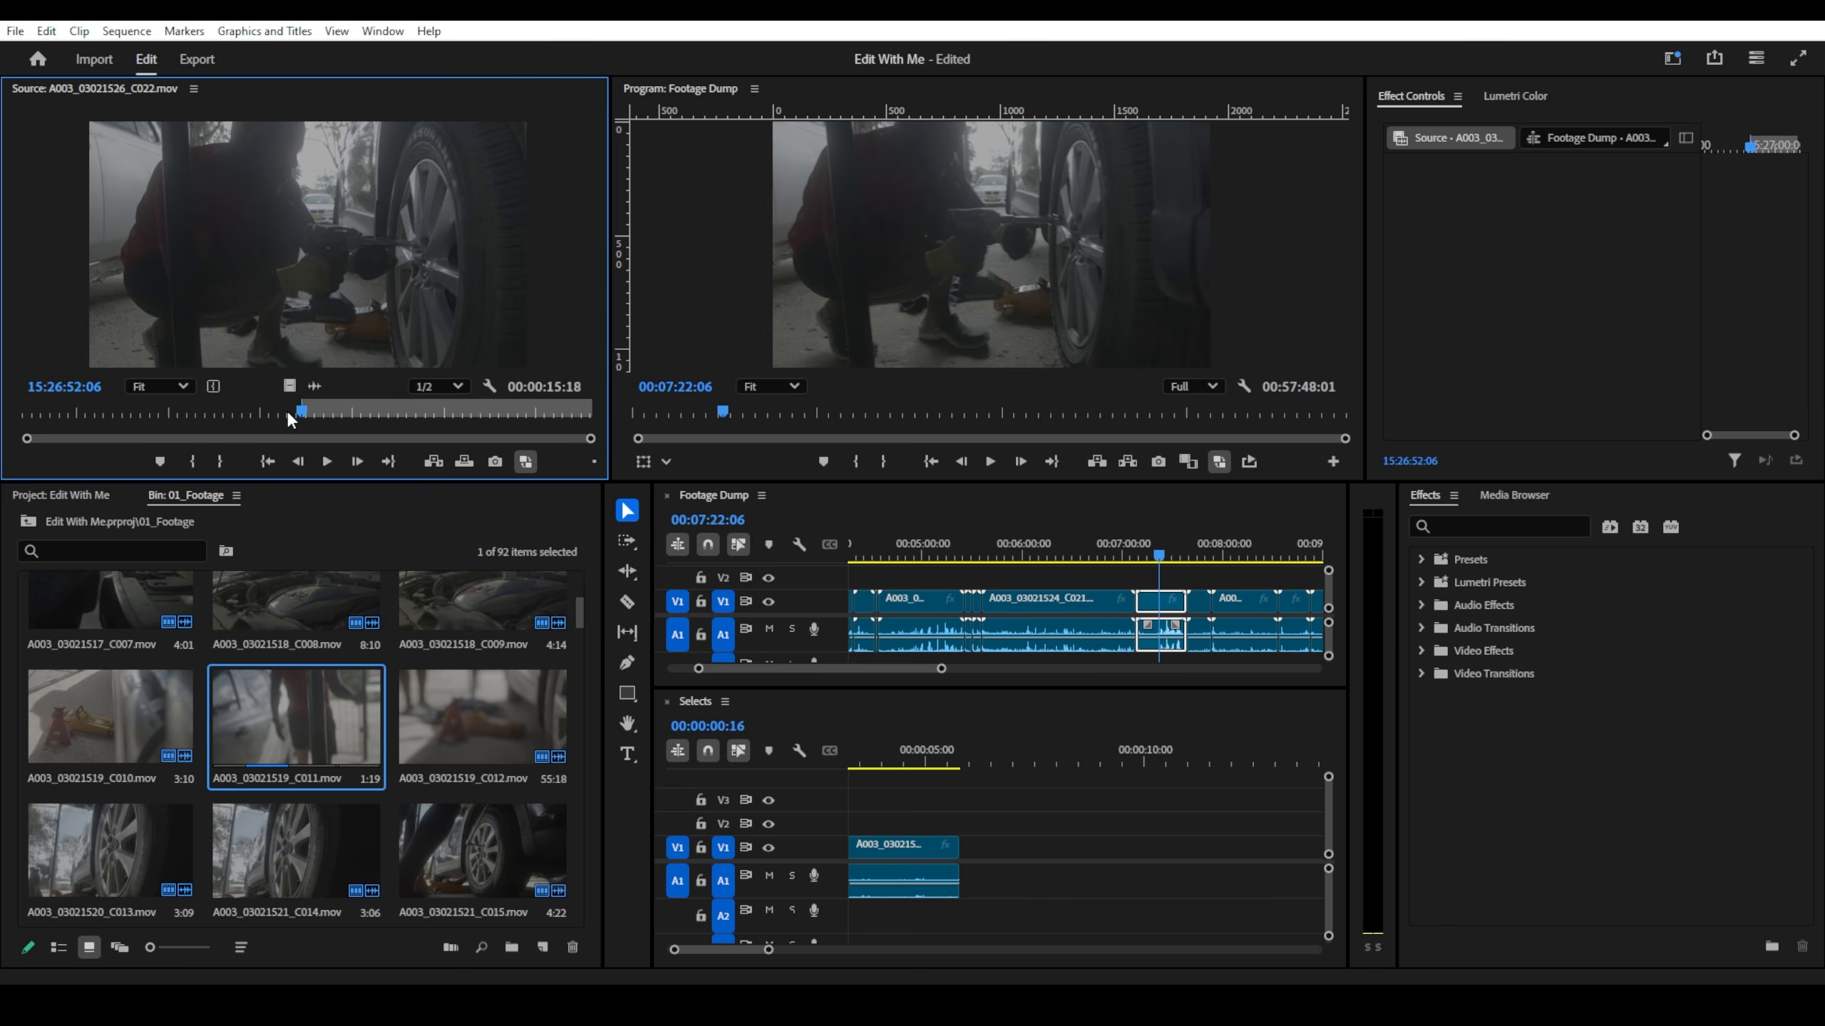
pyautogui.press('space')
pyautogui.press('o')
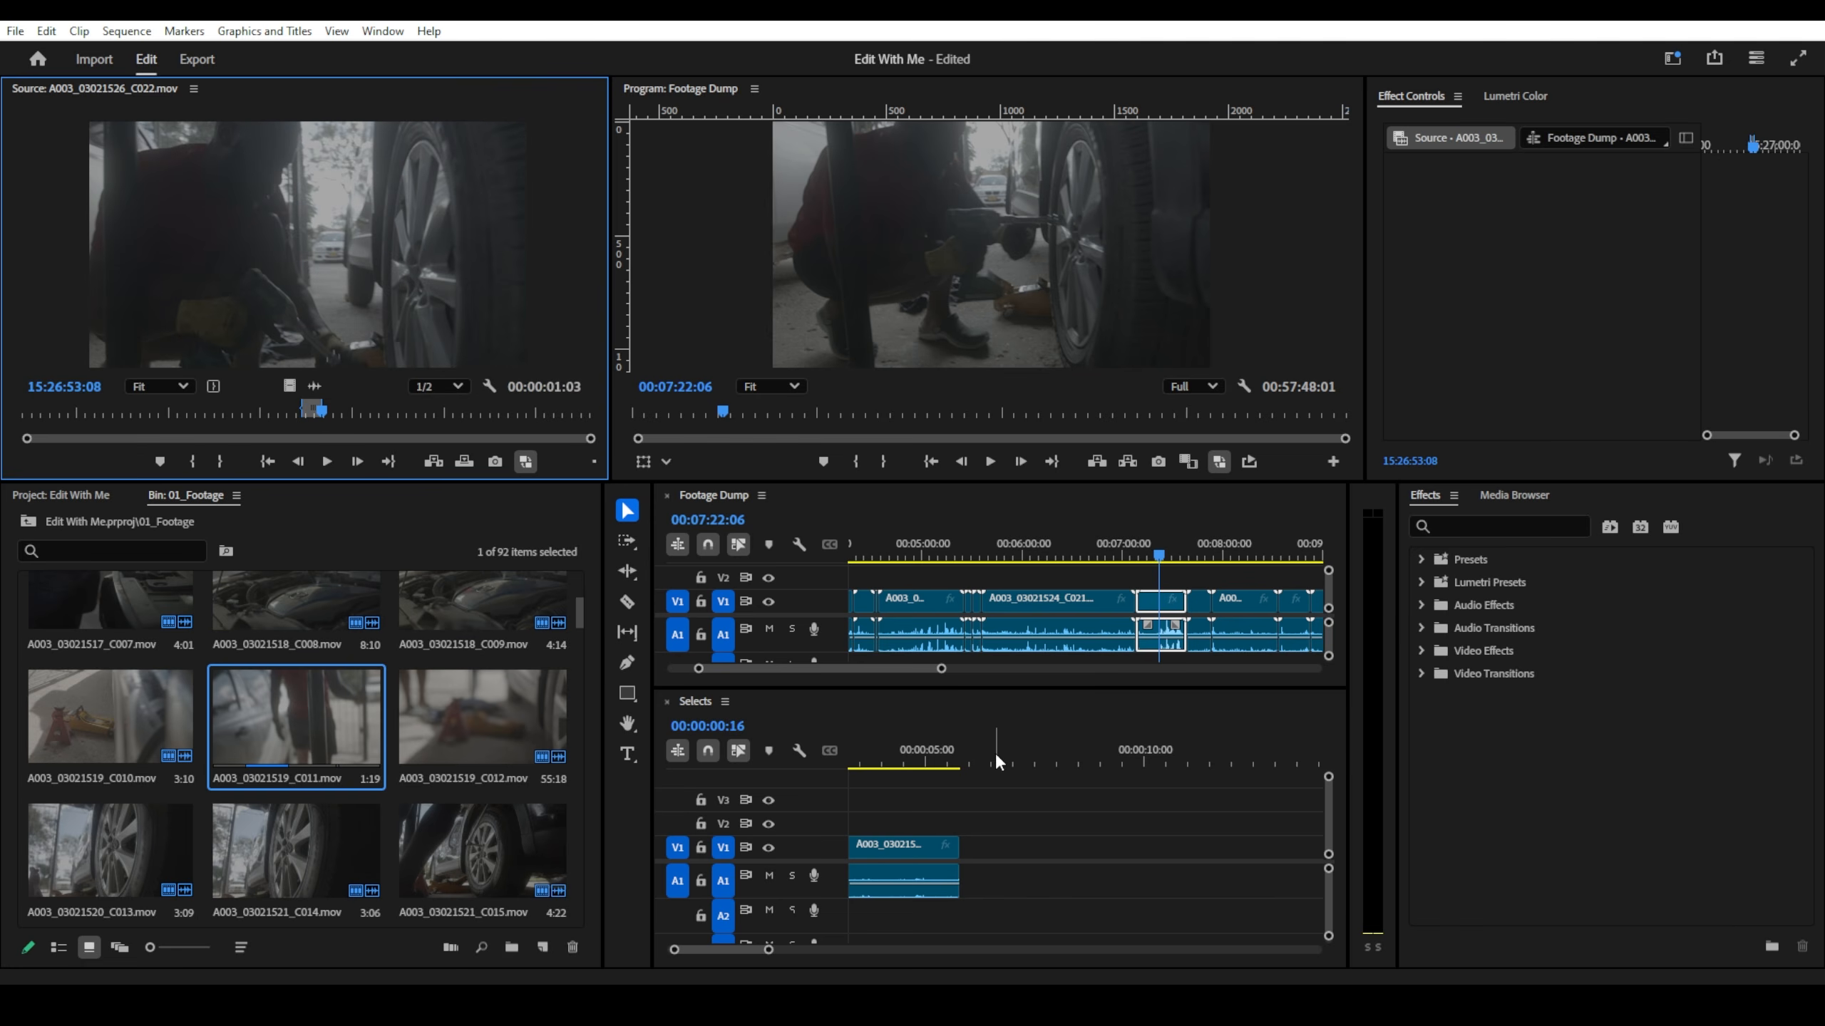
# - Insert the marked range of A003_03021526_C022.mov into Selects at 00:00:05:20, directly after the last clip on V1 and A1
pyautogui.click(960, 762)
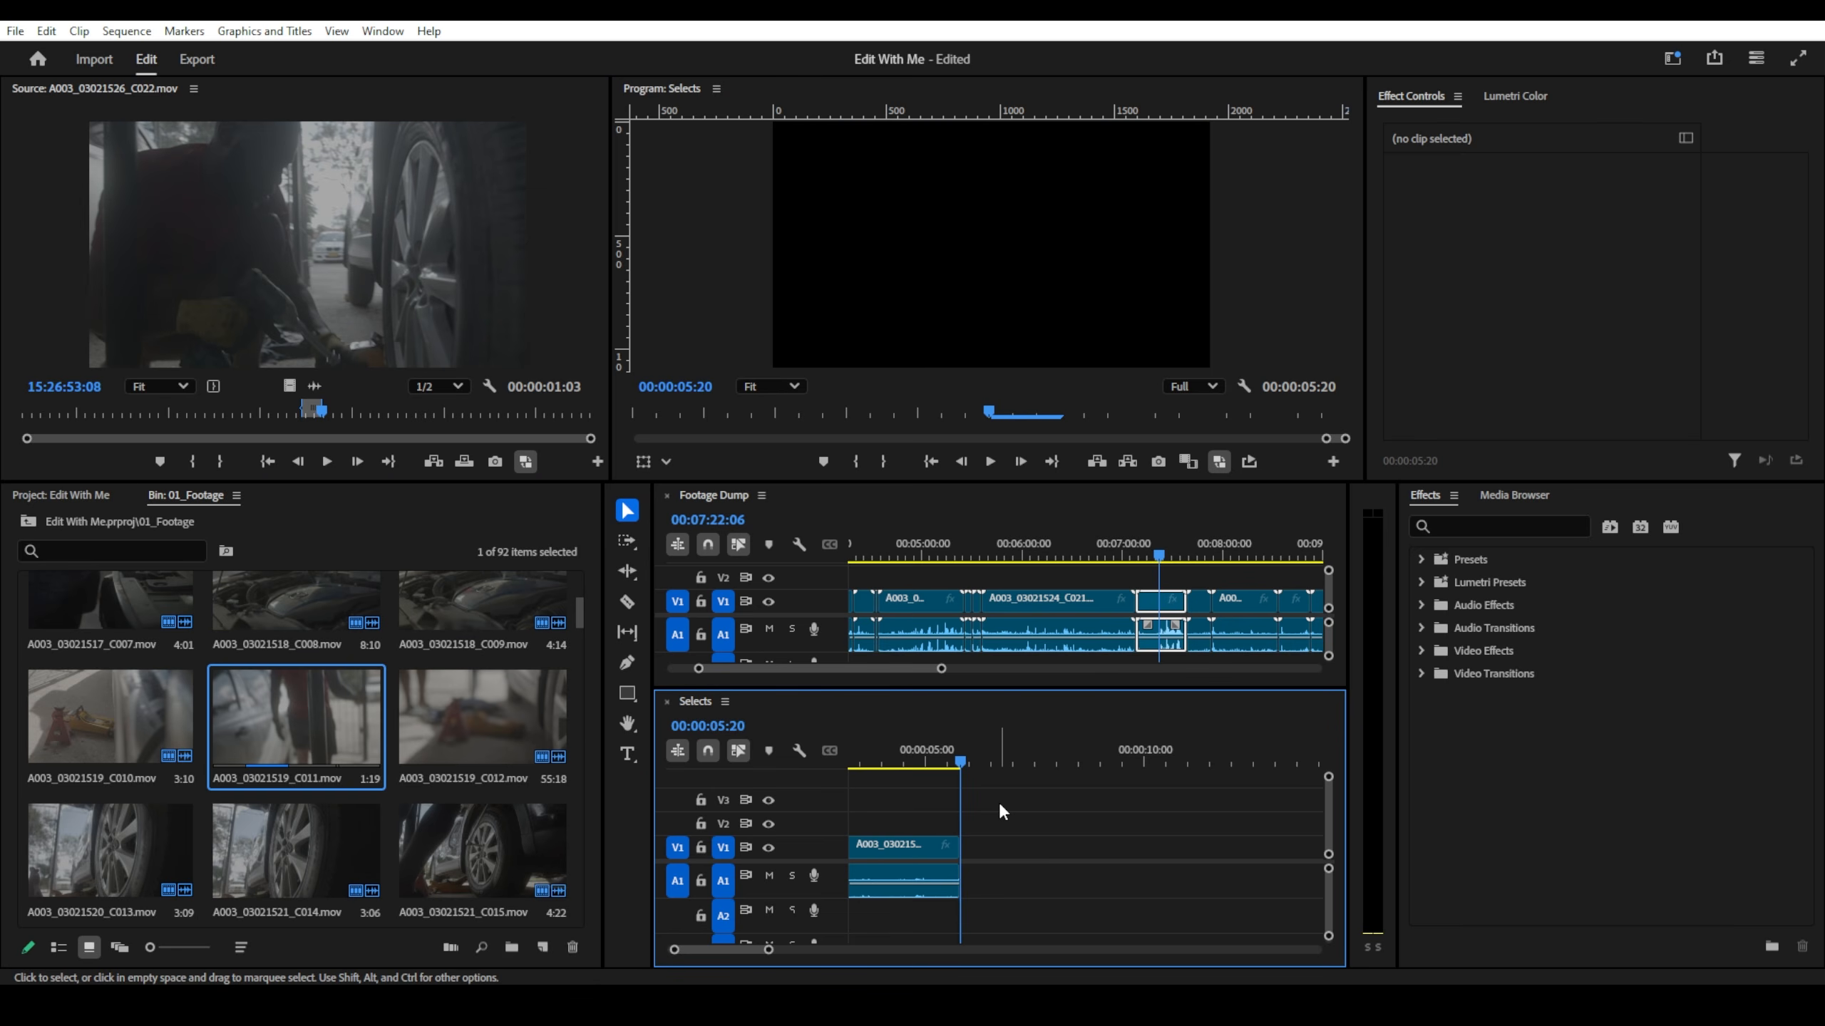
pyautogui.click(962, 762)
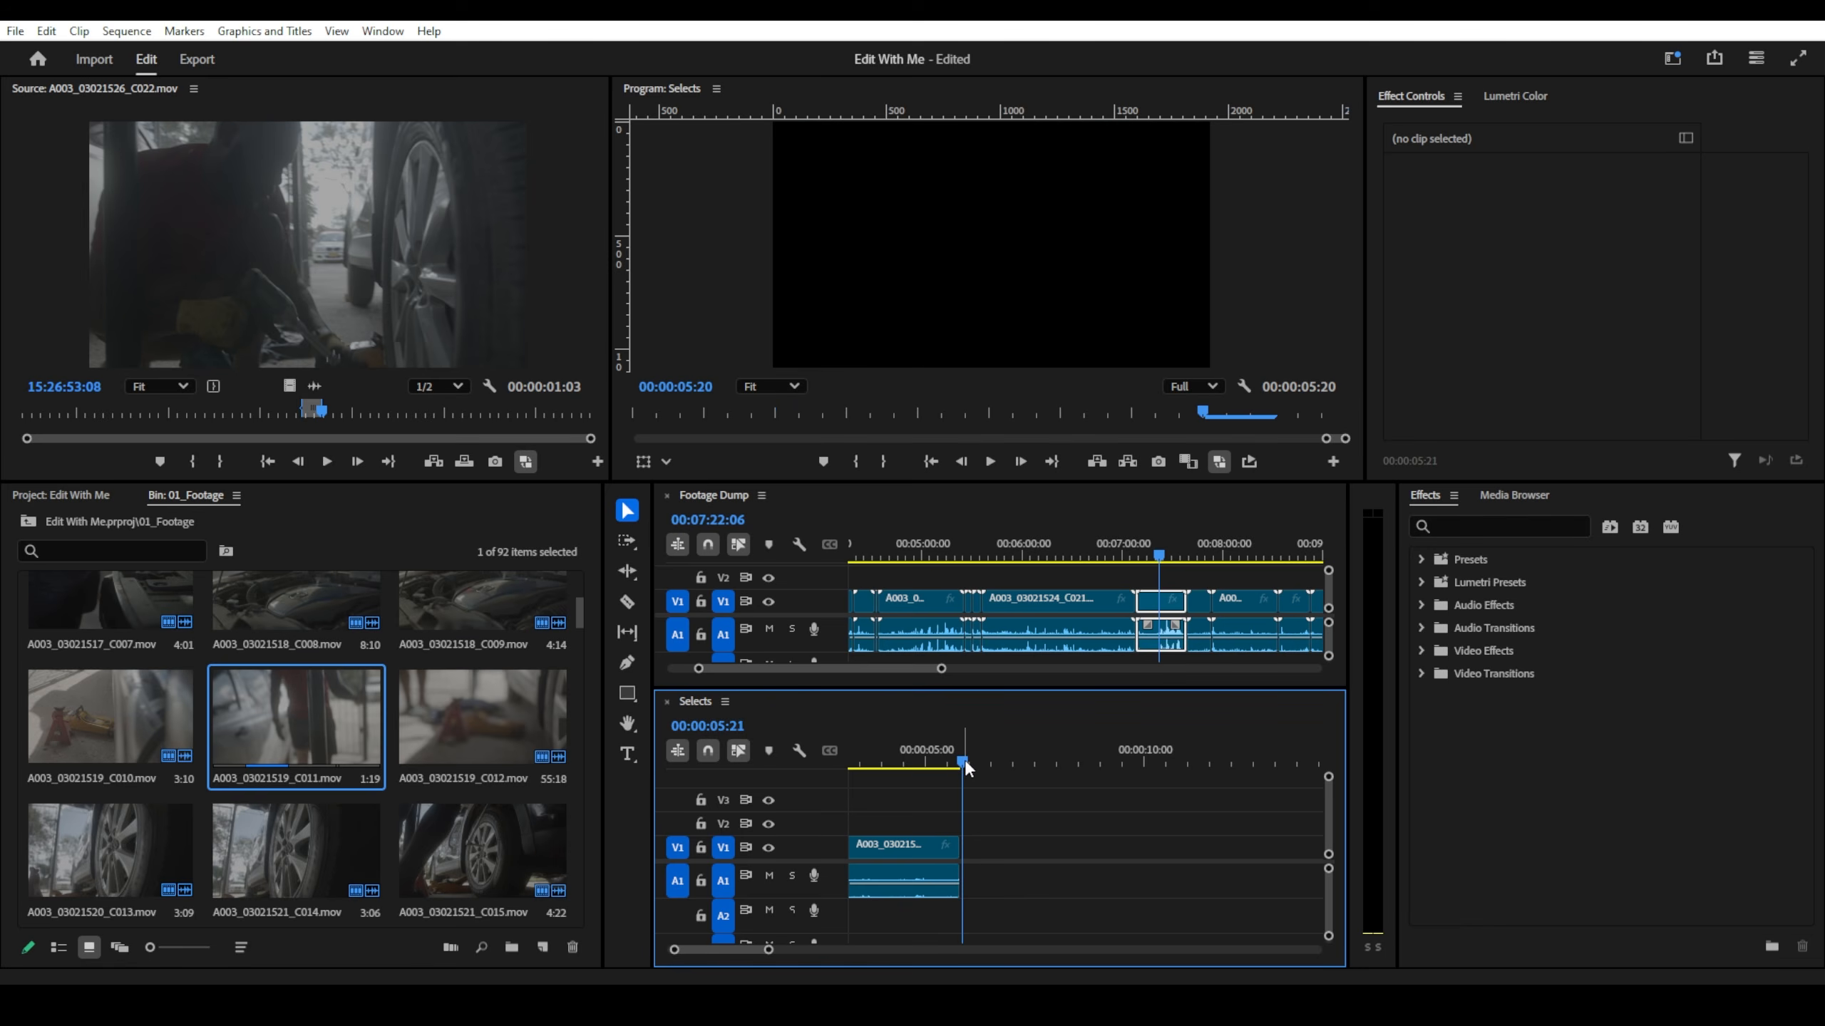
pyautogui.press('Left')
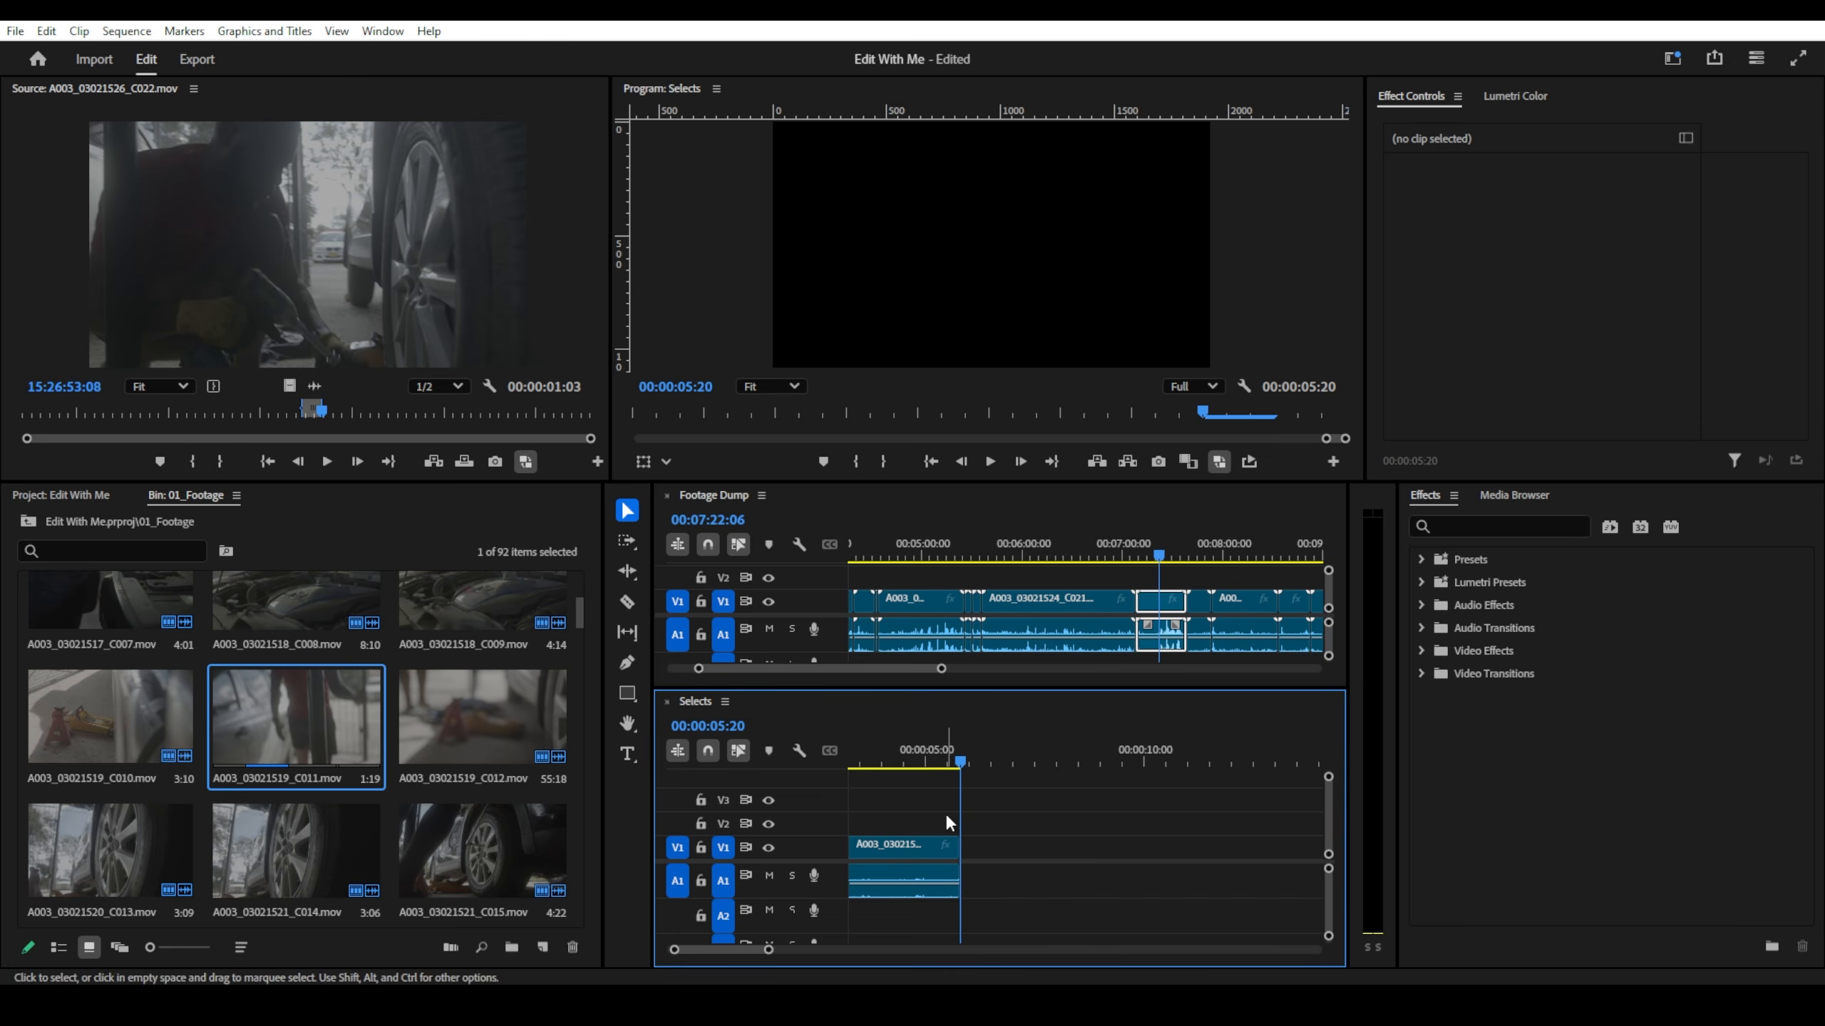
pyautogui.click(364, 295)
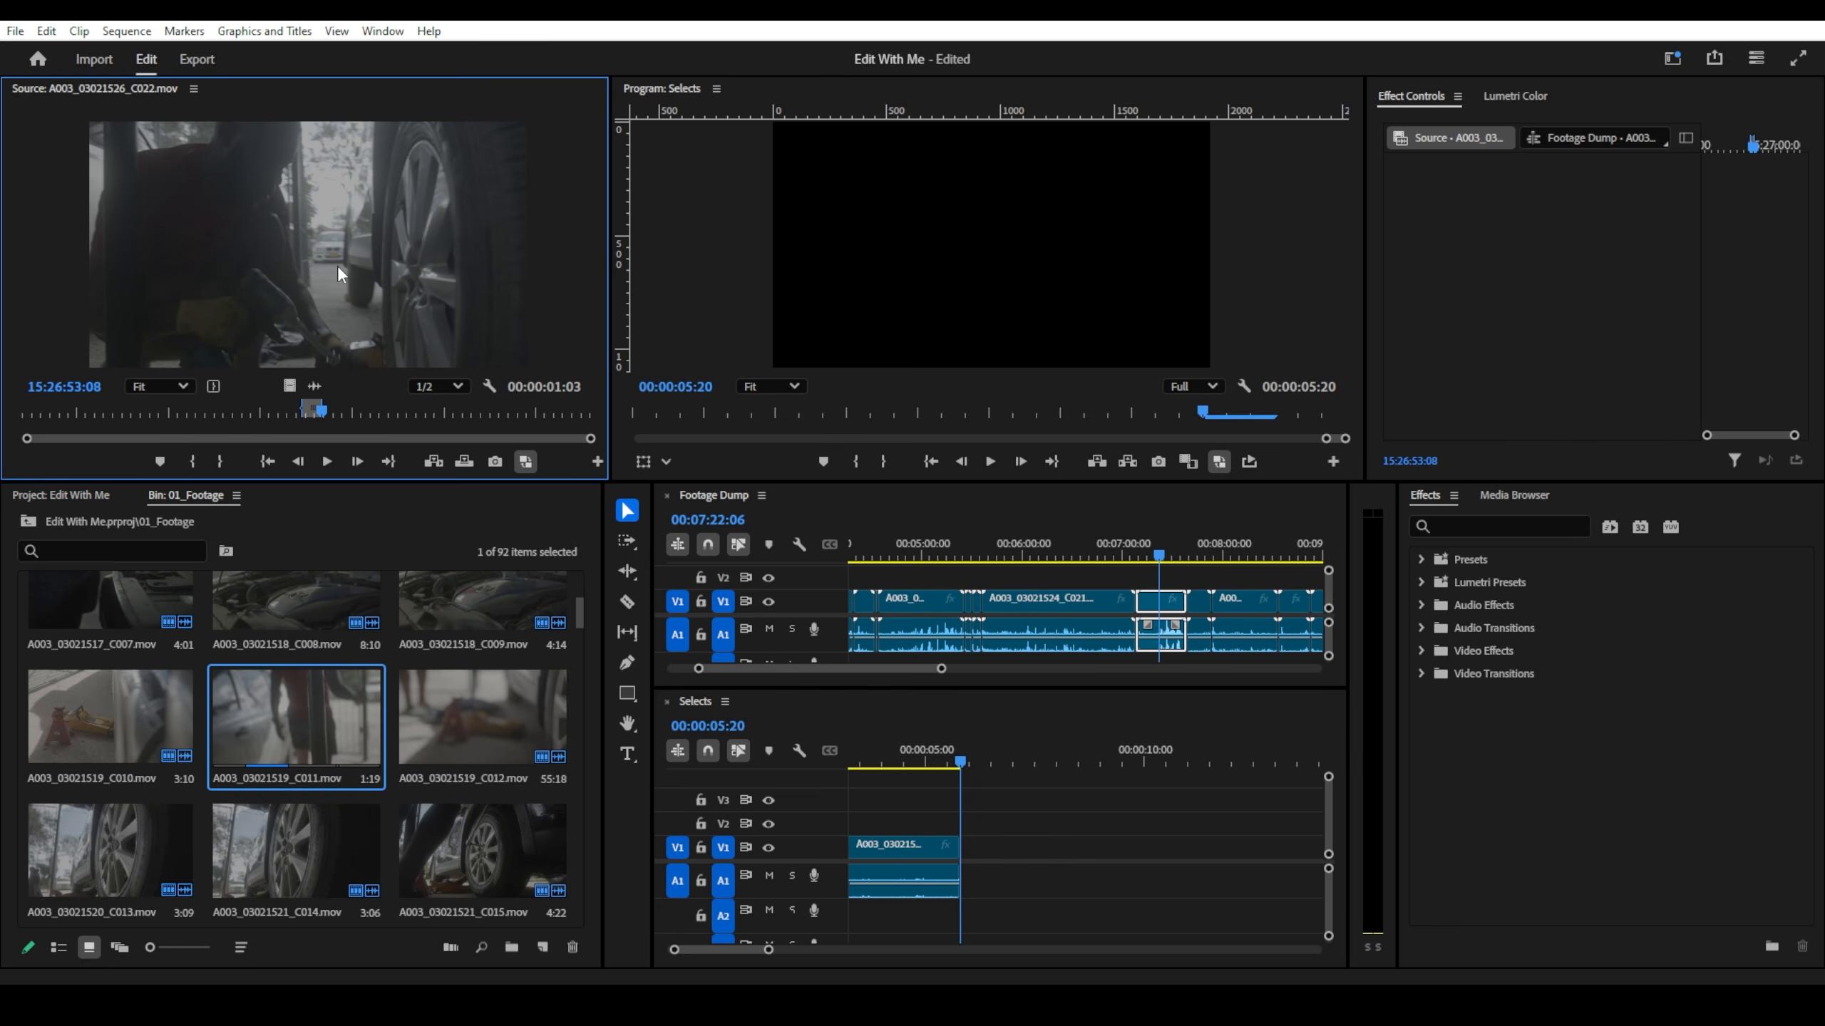
pyautogui.click(435, 464)
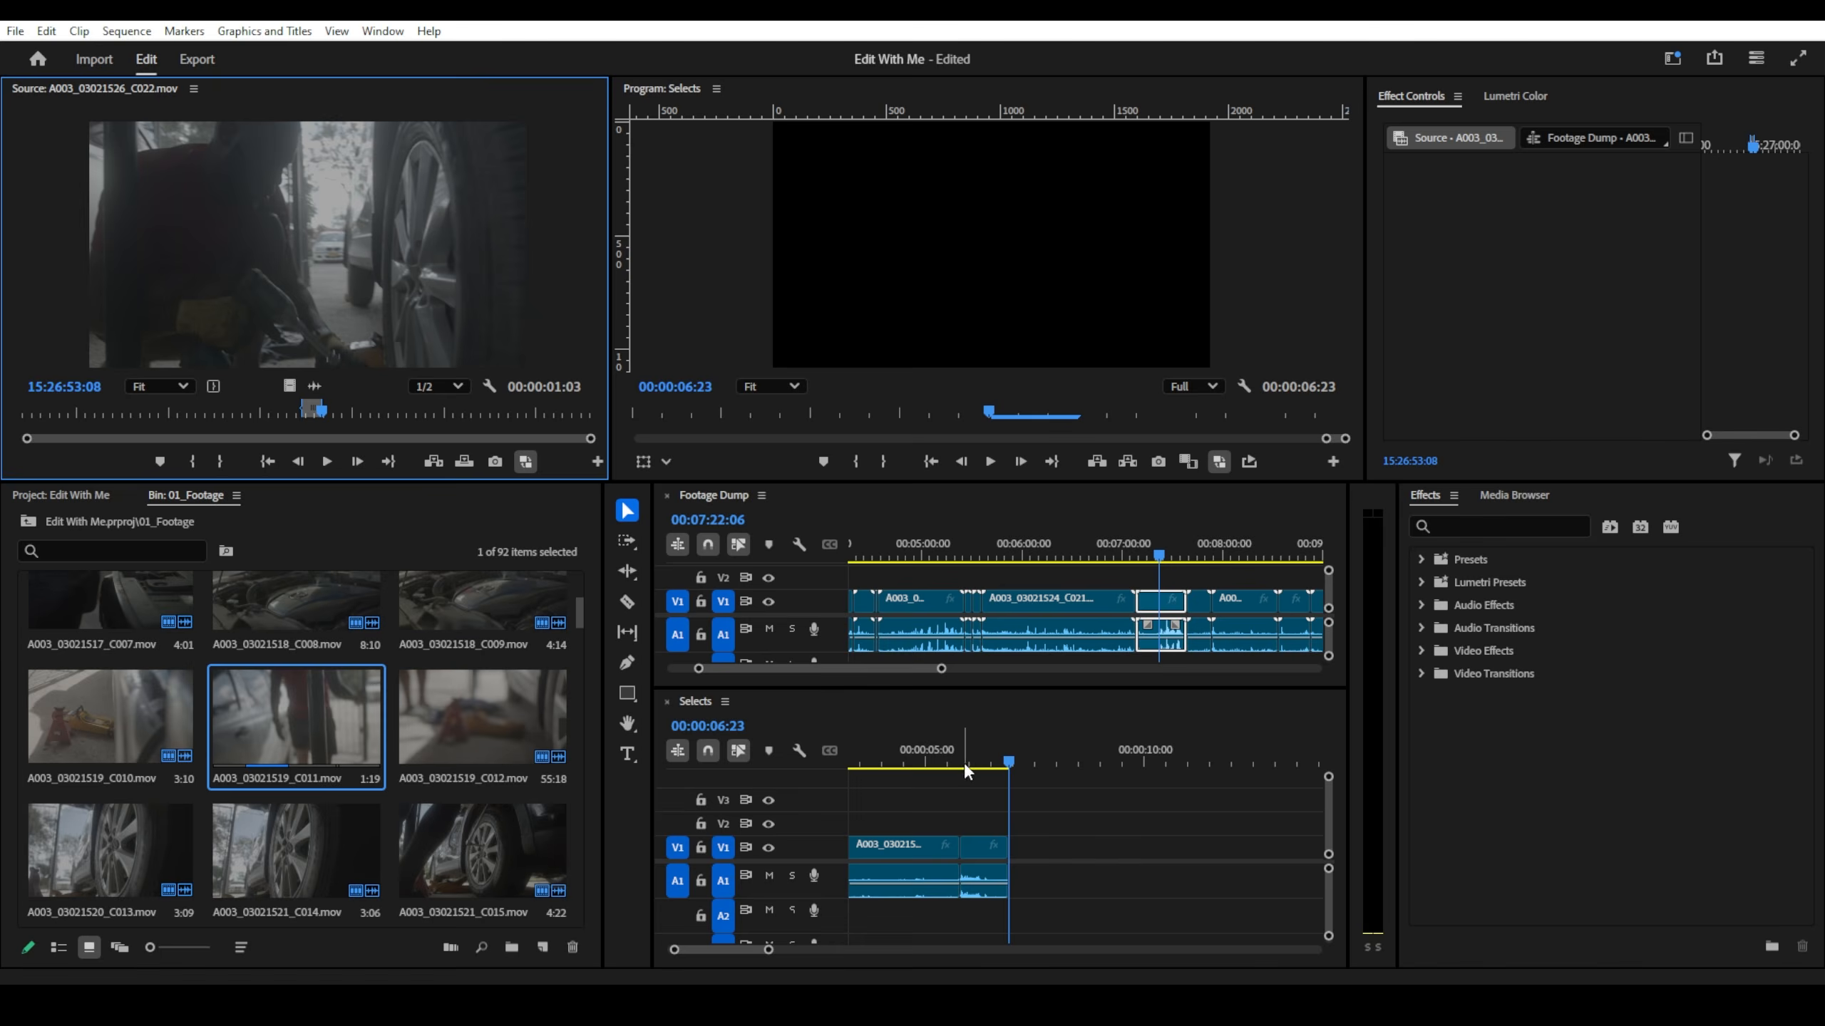
pyautogui.moveTo(966, 767); pyautogui.dragTo(1012, 763)
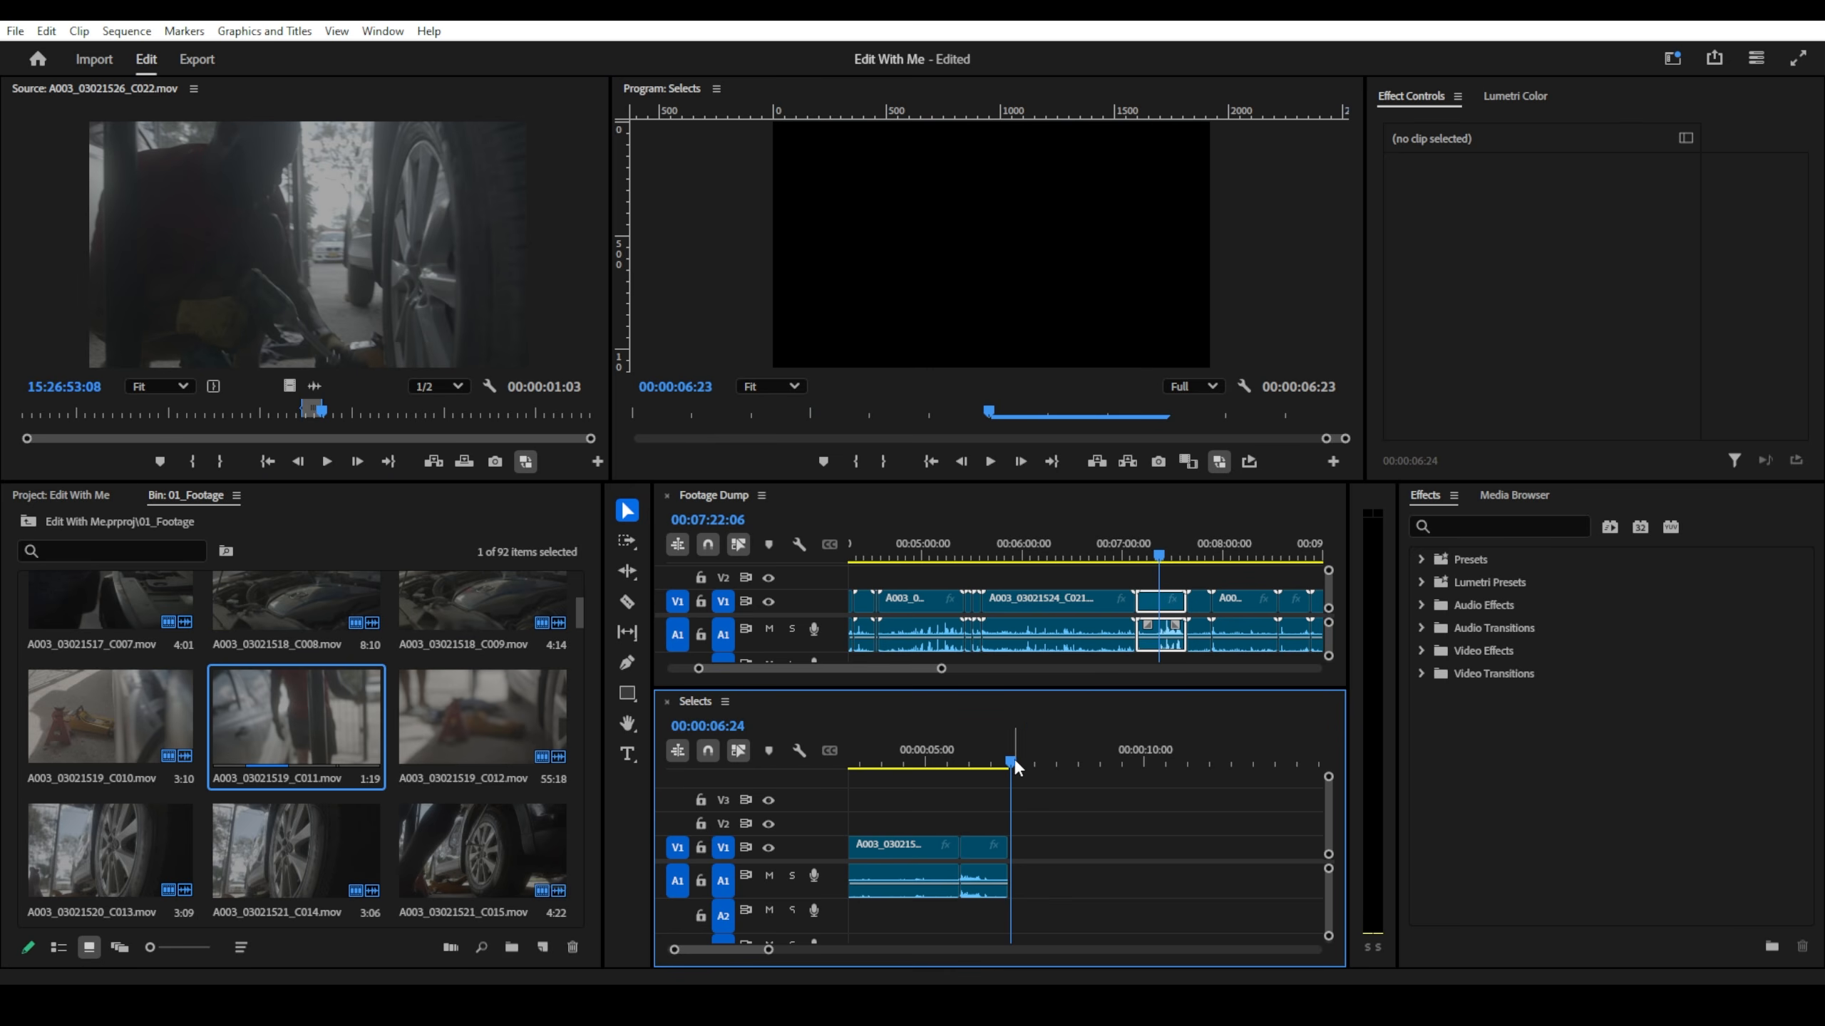
pyautogui.moveTo(1014, 759); pyautogui.dragTo(1012, 759)
pyautogui.click(981, 544)
pyautogui.click(987, 714)
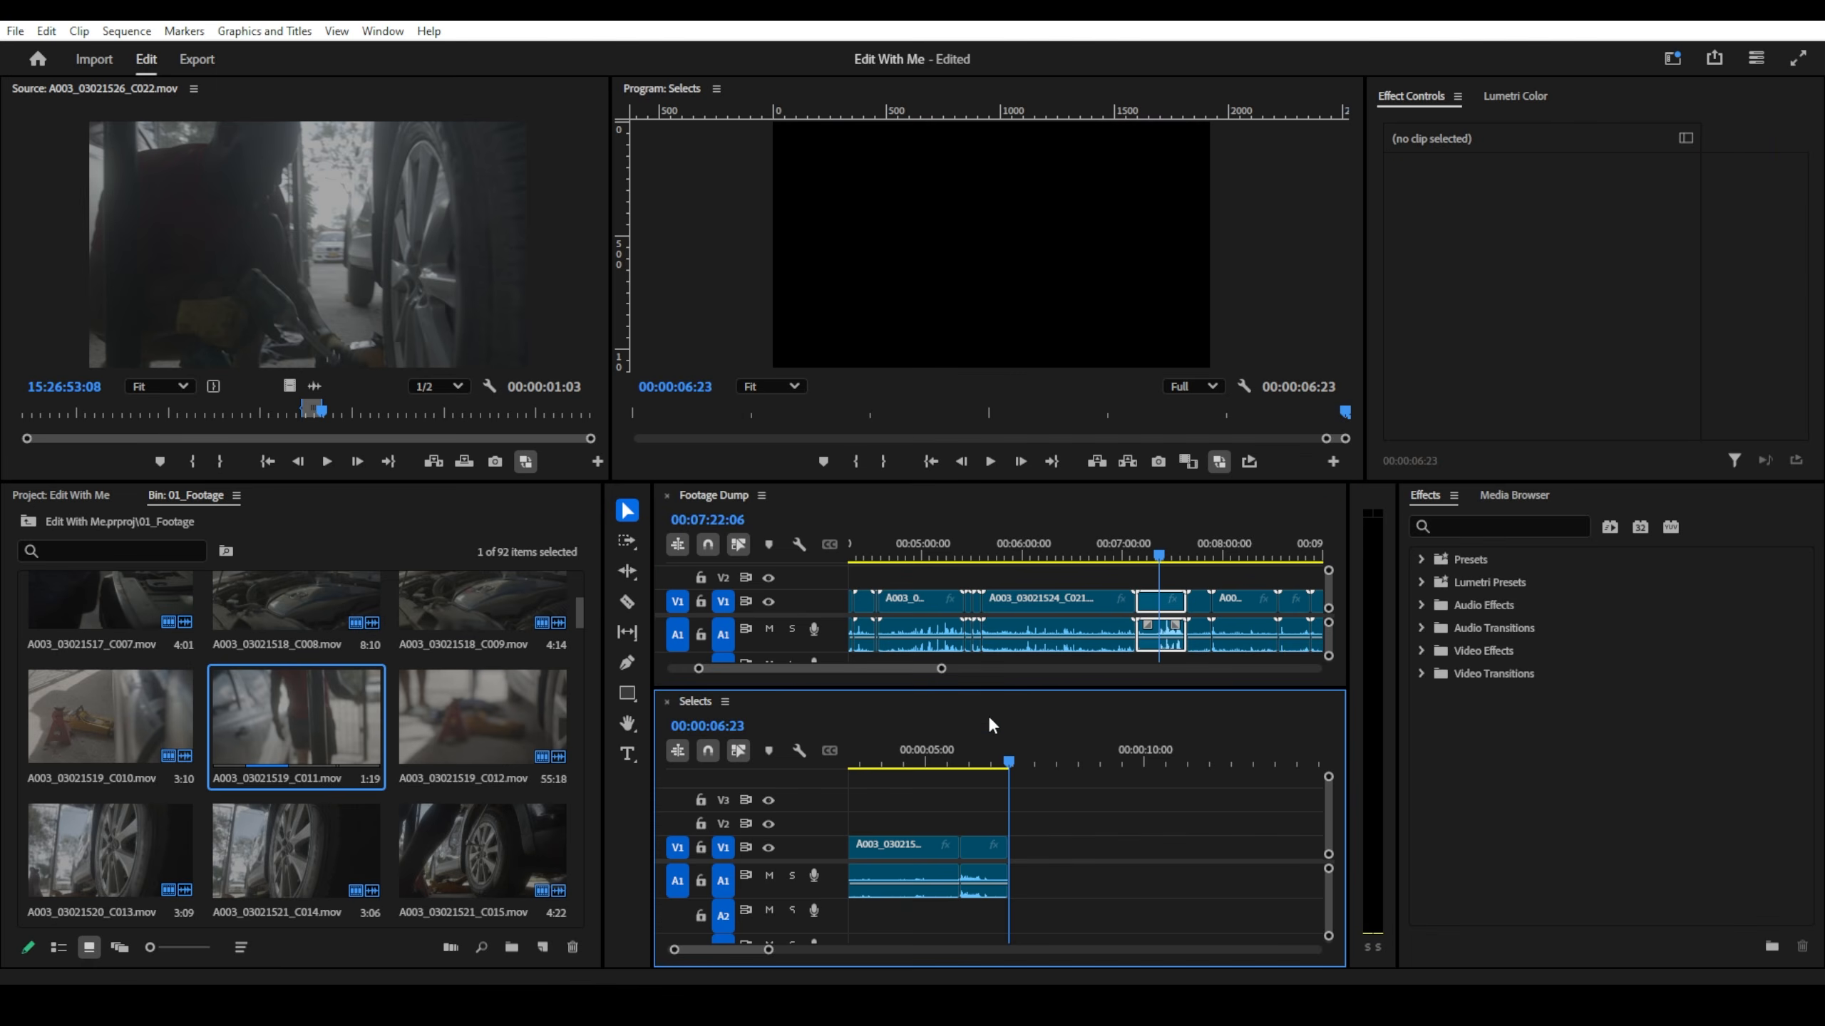
pyautogui.click(987, 512)
pyautogui.click(1059, 701)
pyautogui.click(1047, 649)
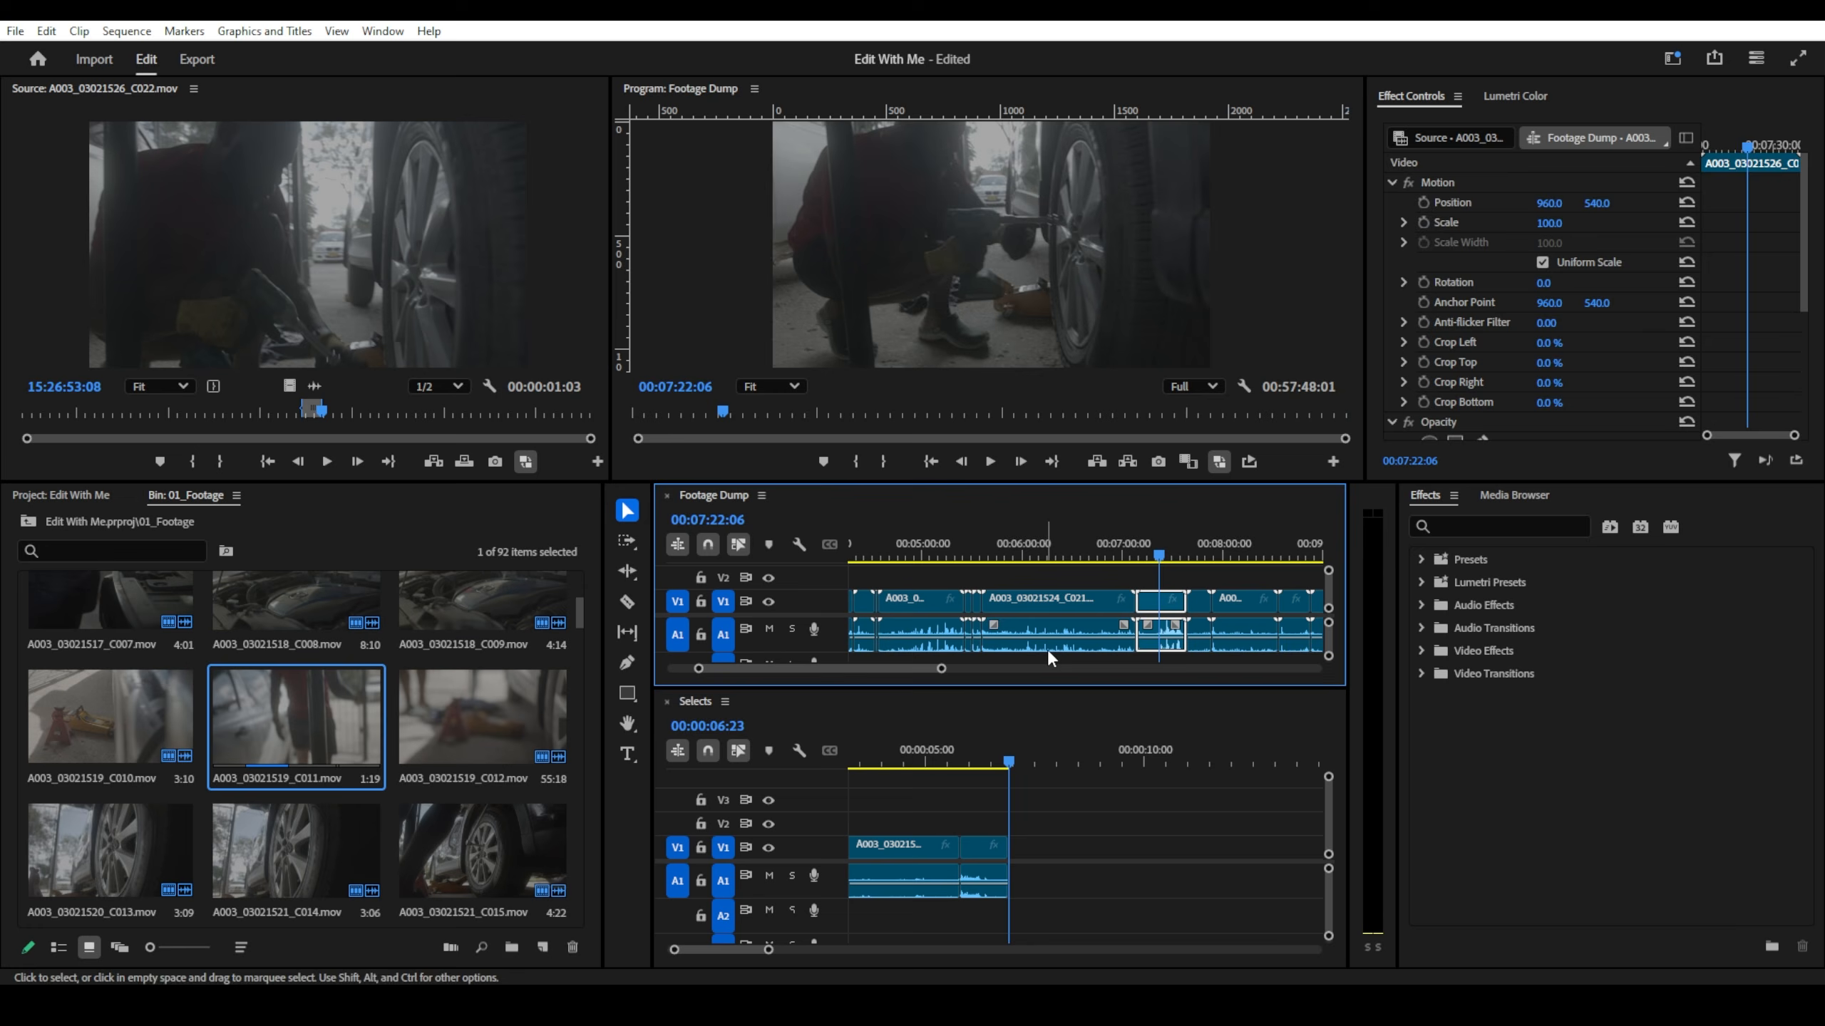
pyautogui.click(1048, 715)
# - Skim Footage Dump to 00:11:54:16 and open the original A003_03021544_C030.mov in the Source monitor at that frame
pyautogui.moveTo(1164, 564); pyautogui.dragTo(999, 557)
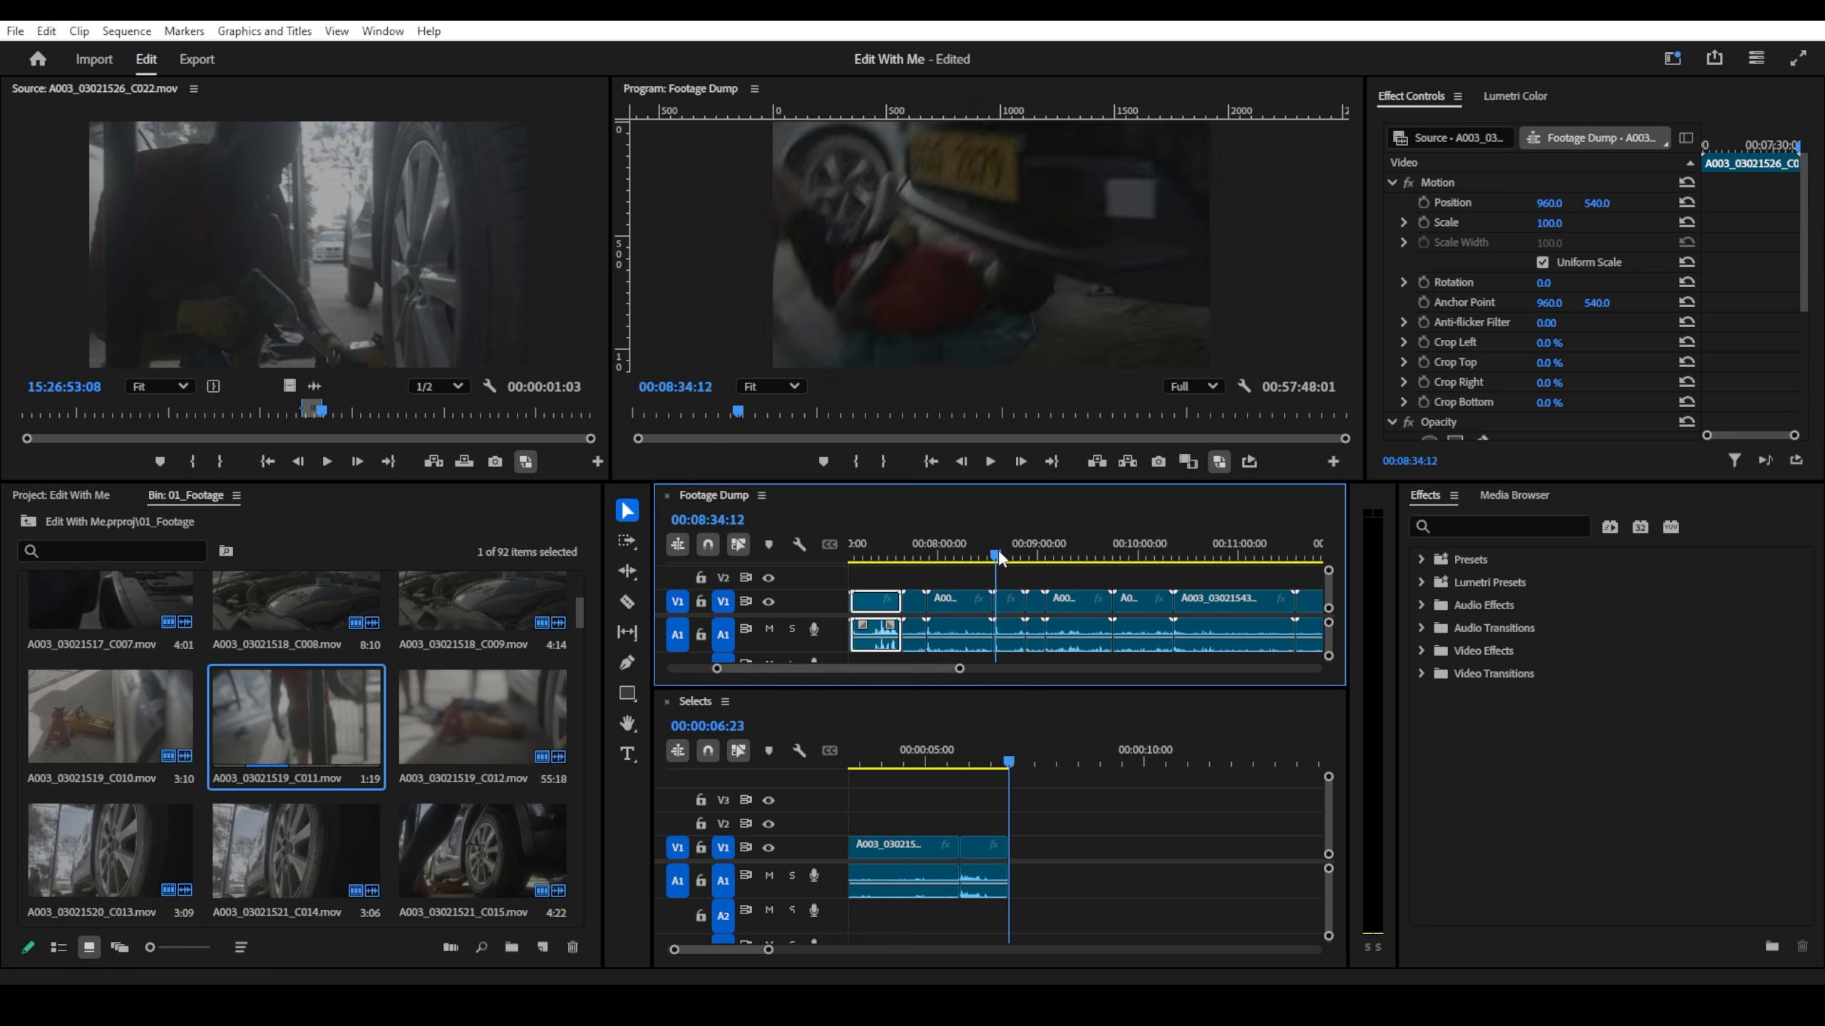
pyautogui.press('space')
pyautogui.moveTo(1019, 553)
pyautogui.mouseDown()
pyautogui.moveTo(1221, 558)
pyautogui.moveTo(1031, 565)
pyautogui.moveTo(1071, 558)
pyautogui.moveTo(1048, 561)
pyautogui.mouseUp()
pyautogui.press('space')
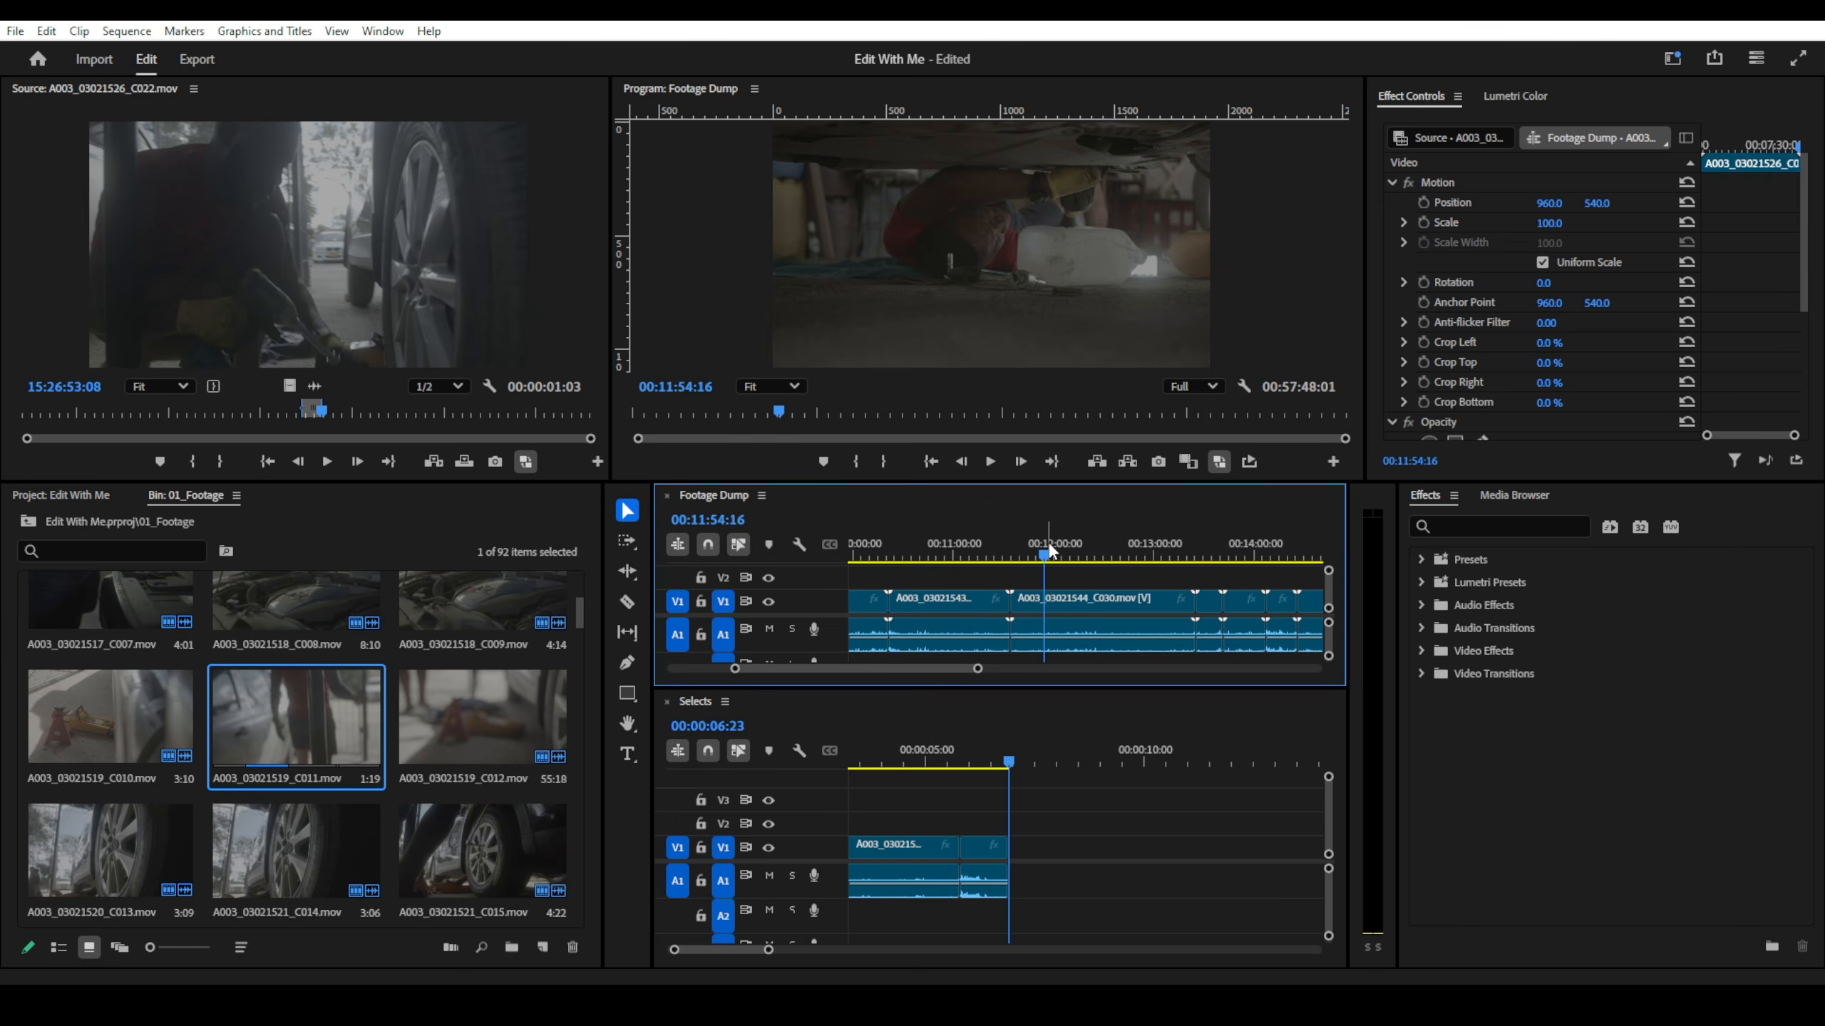
pyautogui.click(1055, 600)
pyautogui.press('f')
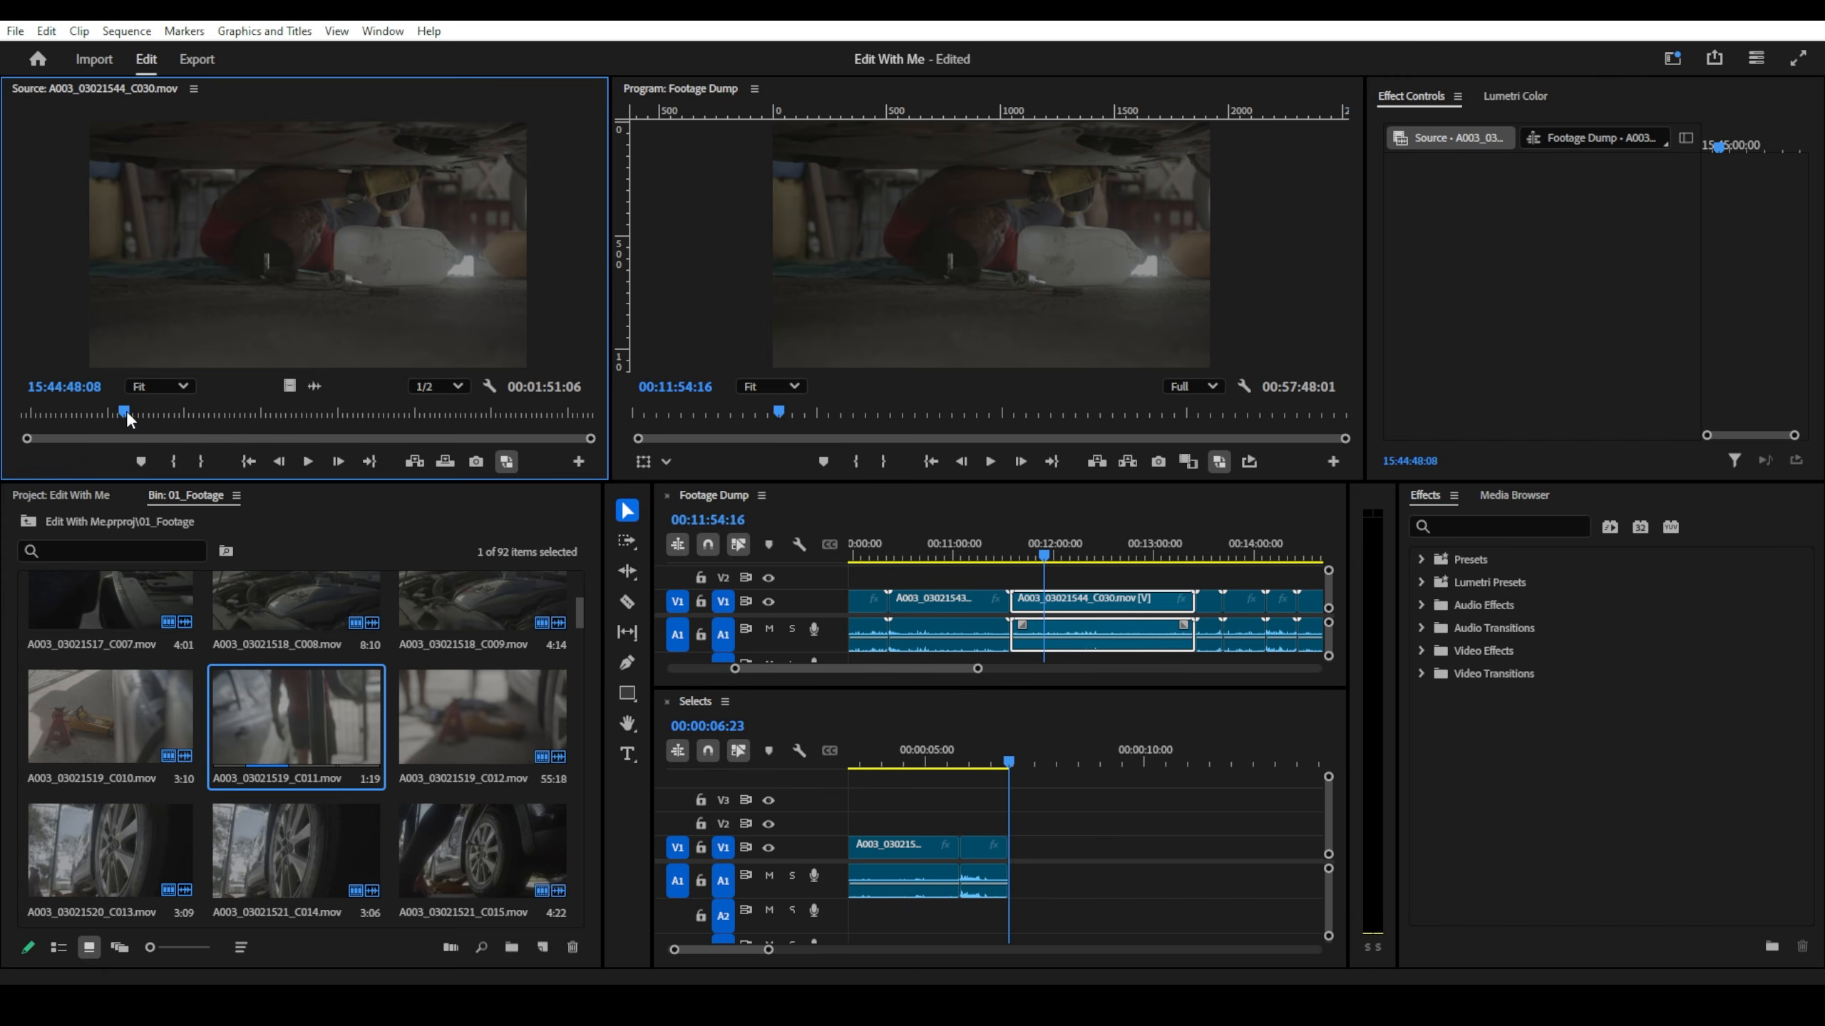
# - Mark A003_03021544_C030.mov from 15:44:48:08 to 15:44:53:01 and append that range to the end of Selects on V1 and A1
pyautogui.press('i')
pyautogui.press('space')
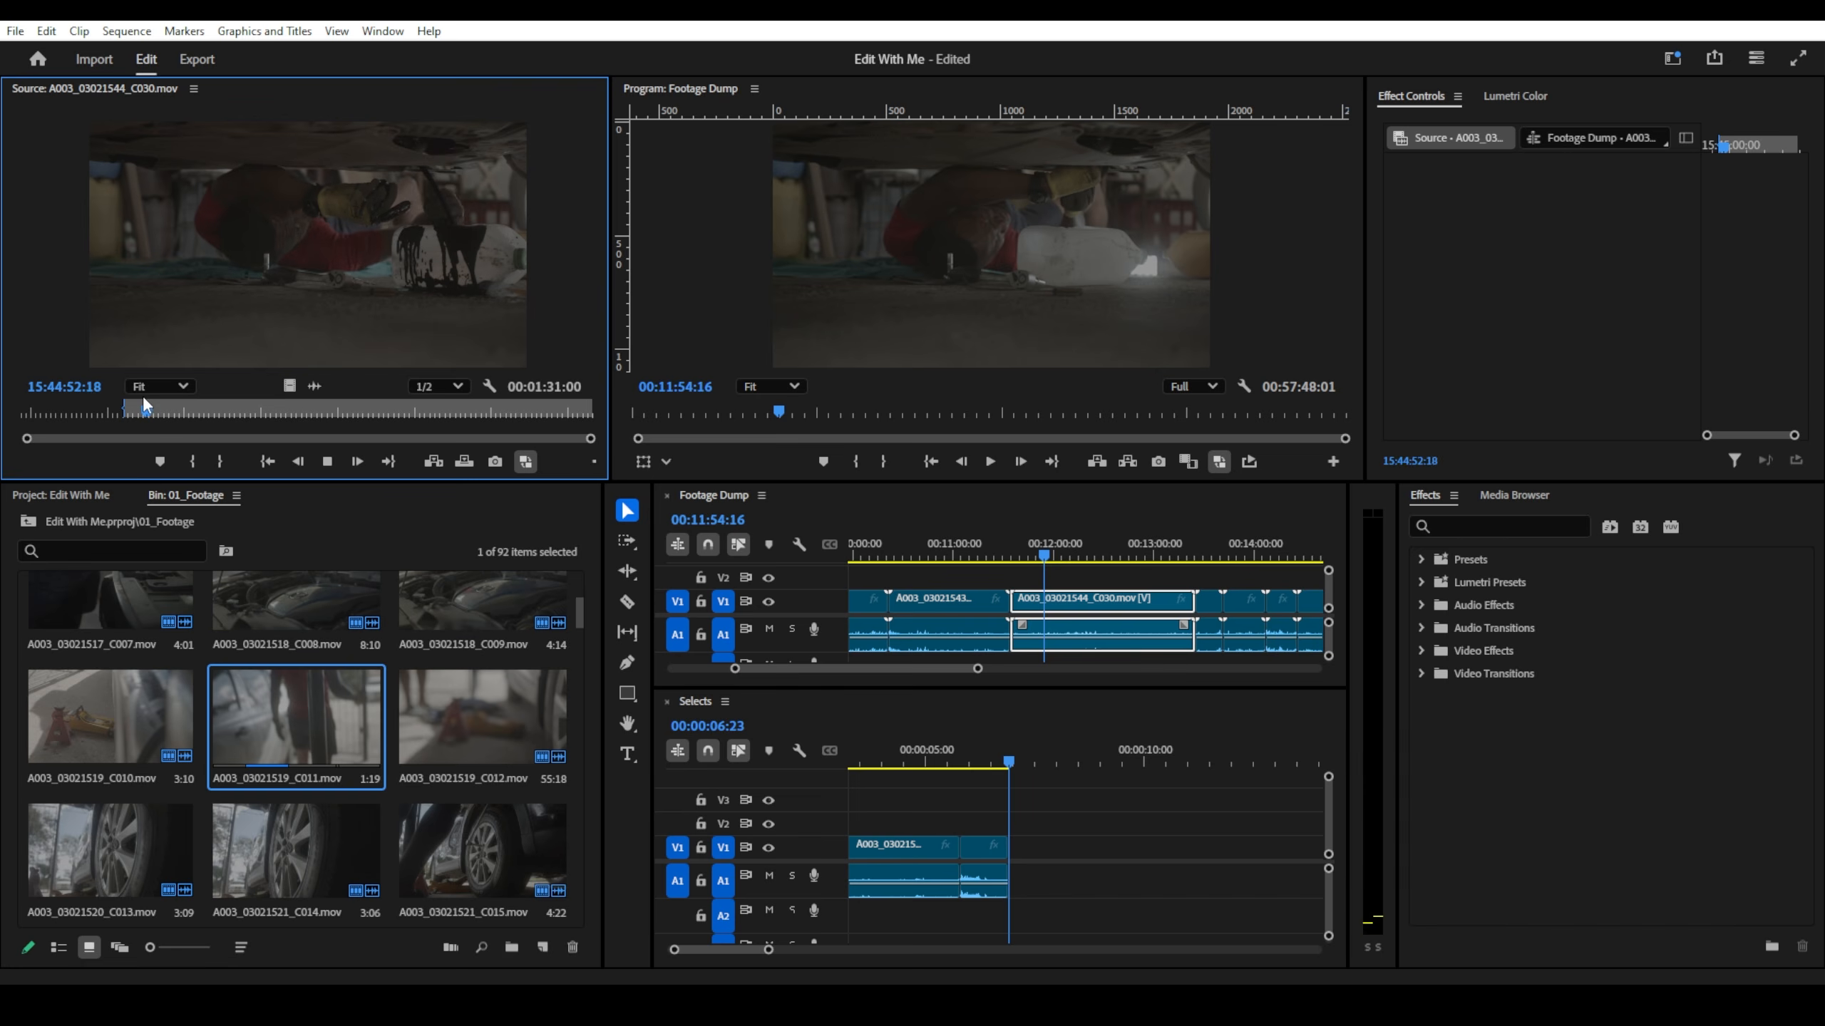
pyautogui.press('space')
pyautogui.press('o')
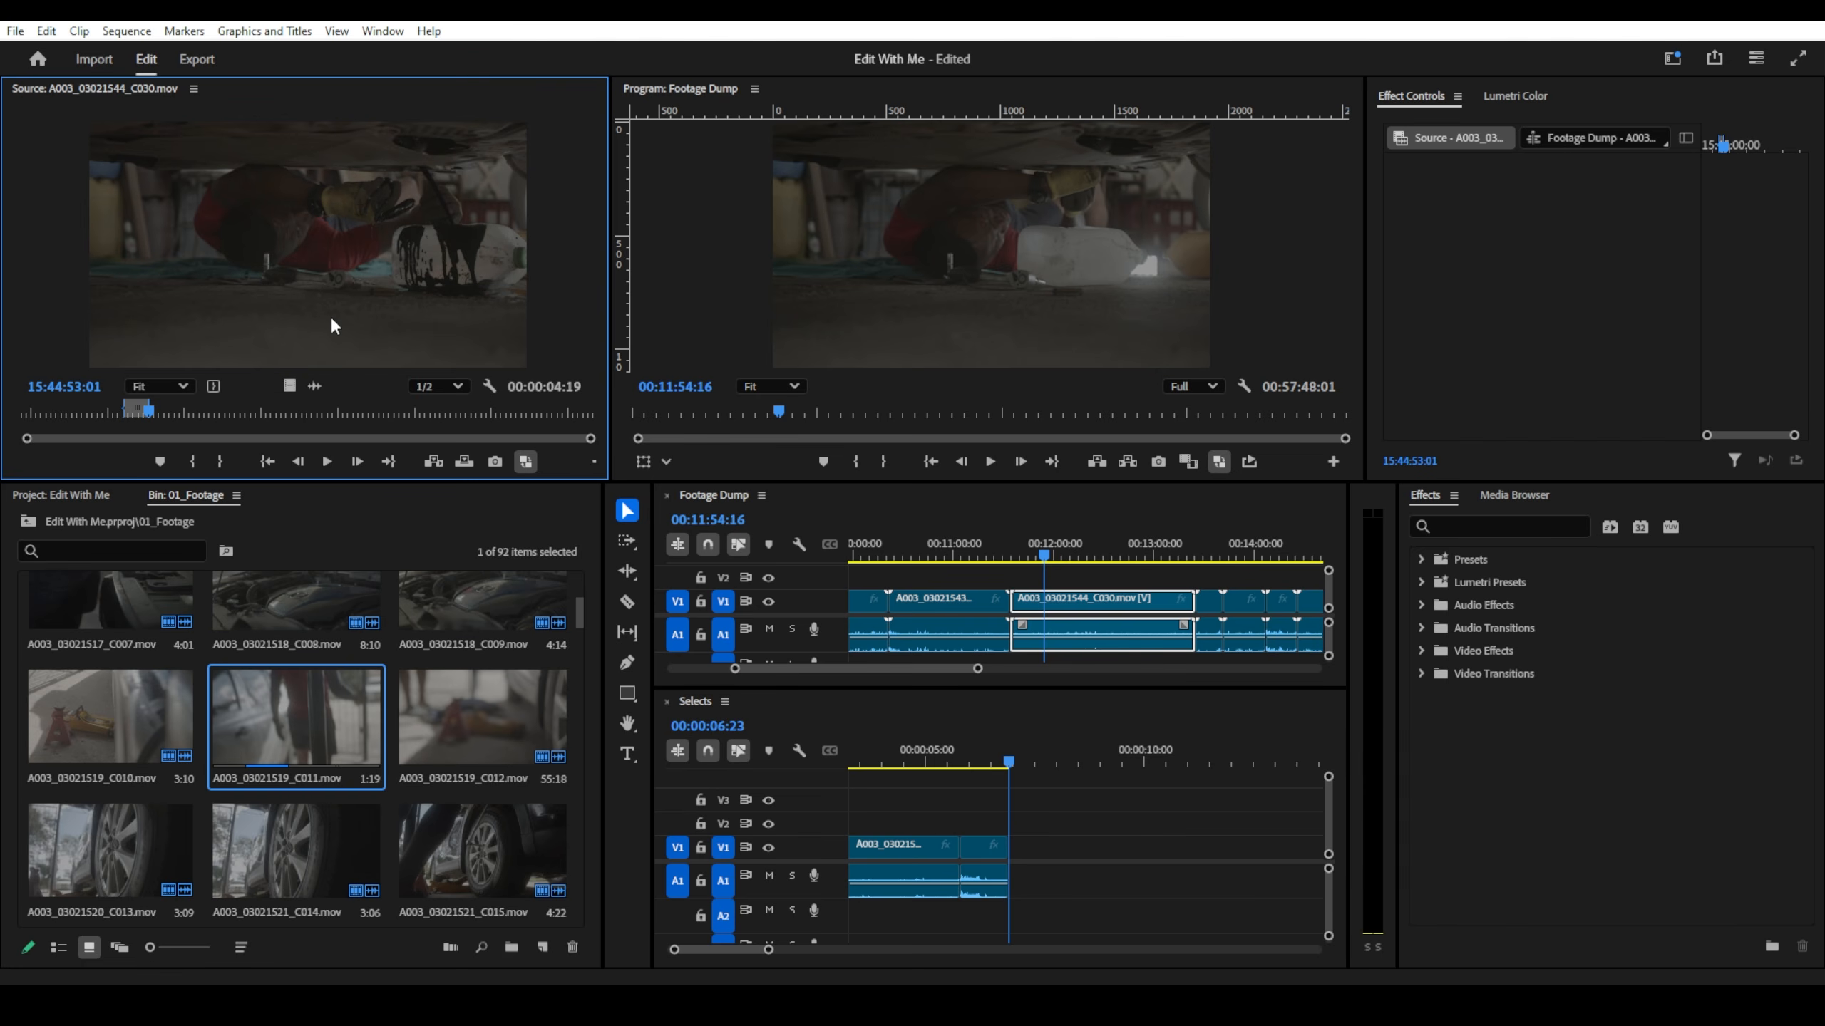
pyautogui.moveTo(332, 320); pyautogui.dragTo(1012, 866)
# - Skim Footage Dump to 00:13:49:06 and open the original A003_03021554_C032.mov in the Source monitor
pyautogui.scroll(-2, 1013, 798)
pyautogui.scroll(-5, 1017, 668)
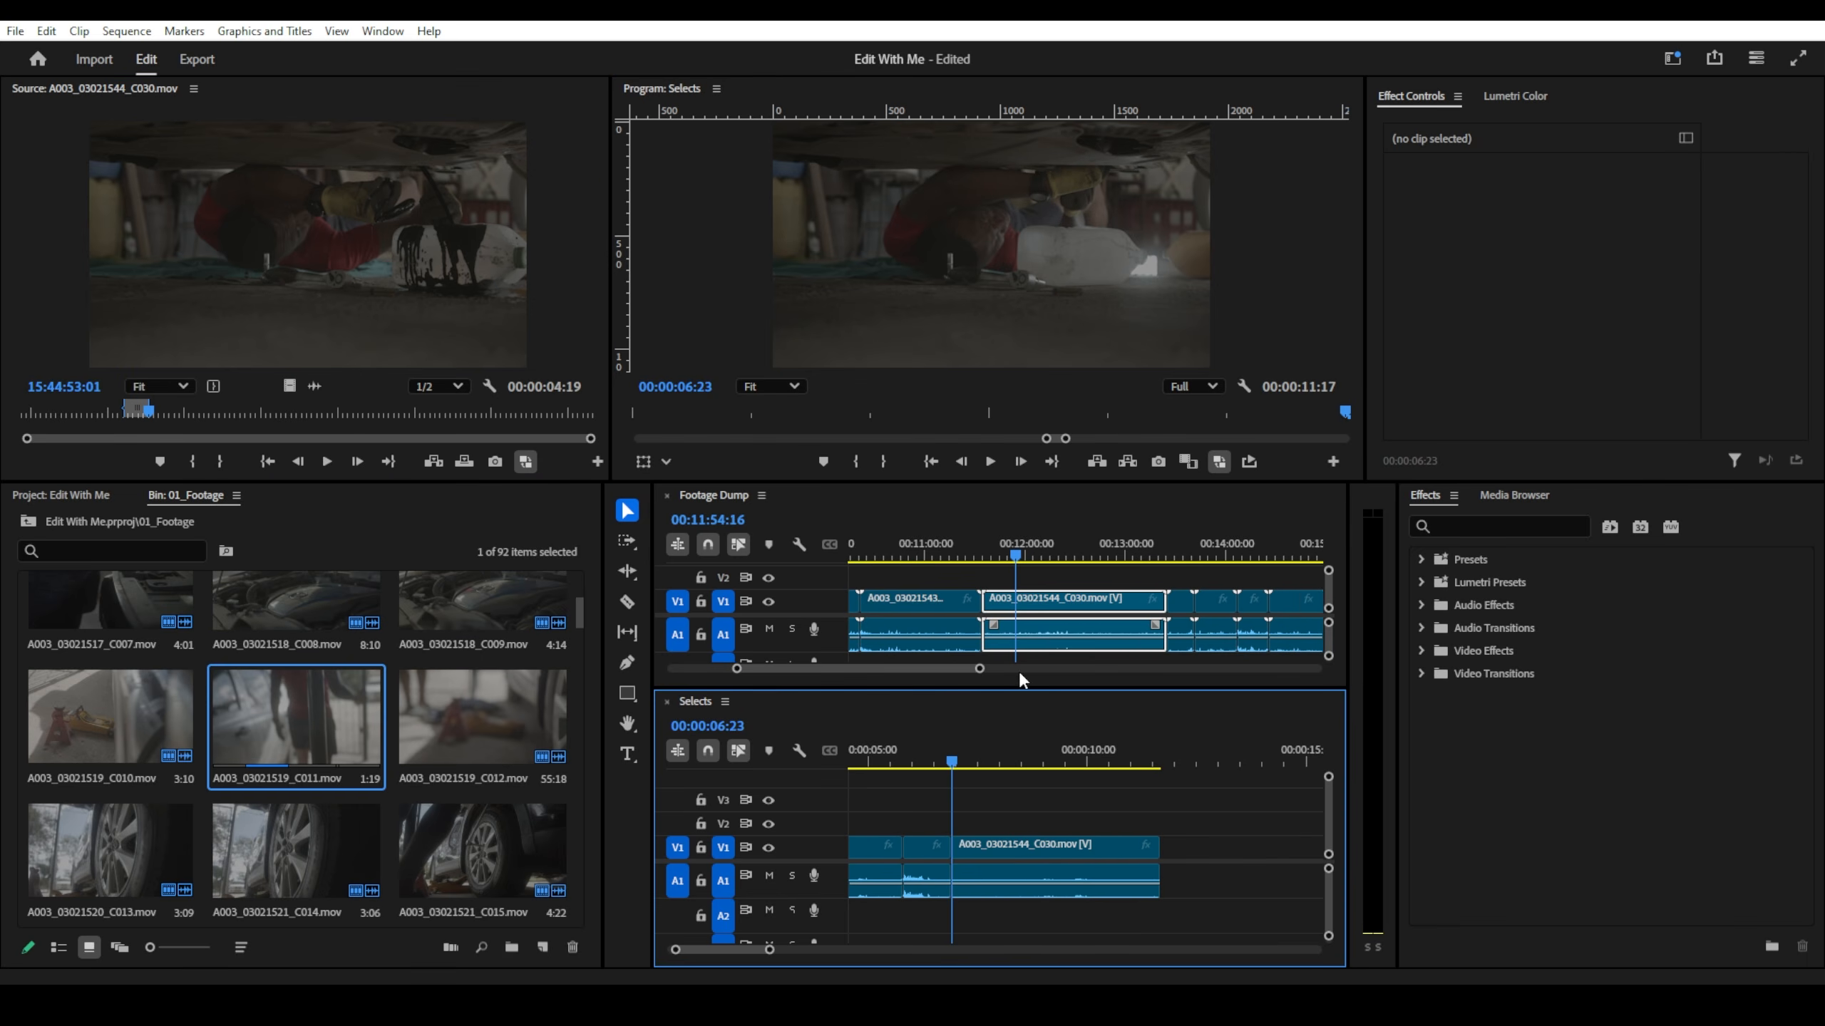
pyautogui.moveTo(1055, 554); pyautogui.dragTo(1092, 553)
pyautogui.press('space')
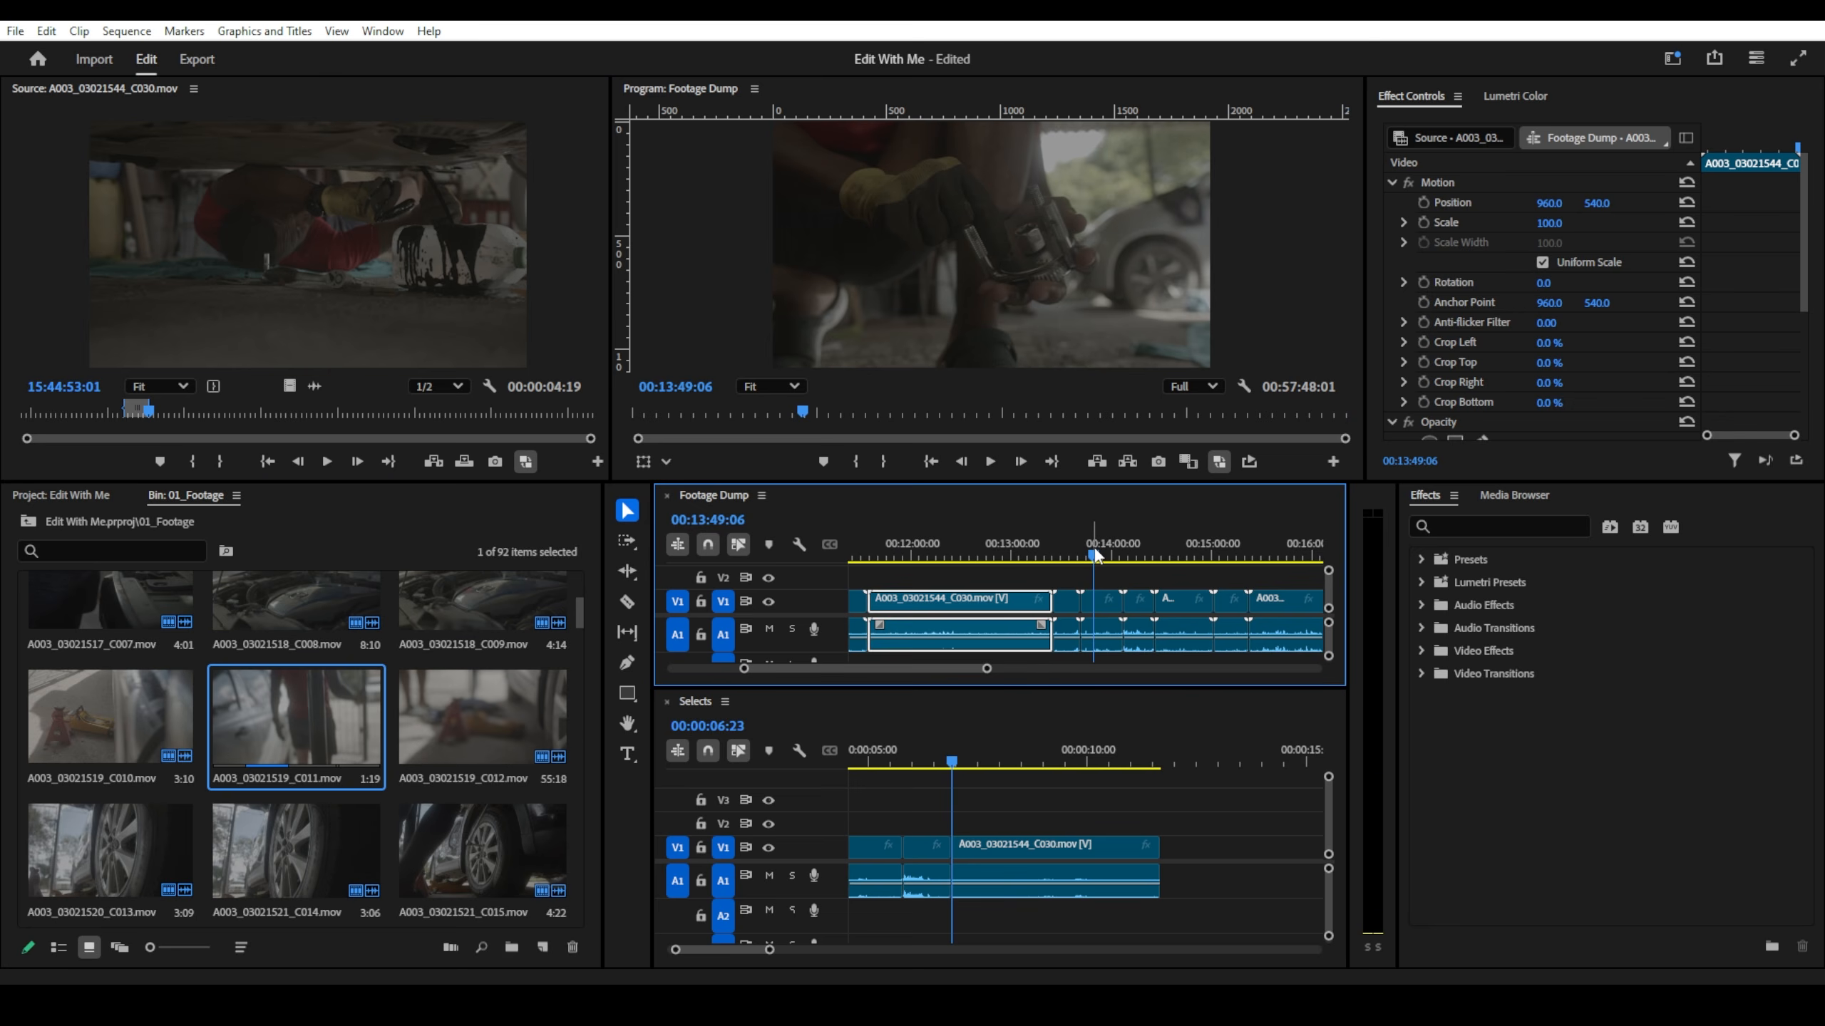
pyautogui.click(1104, 603)
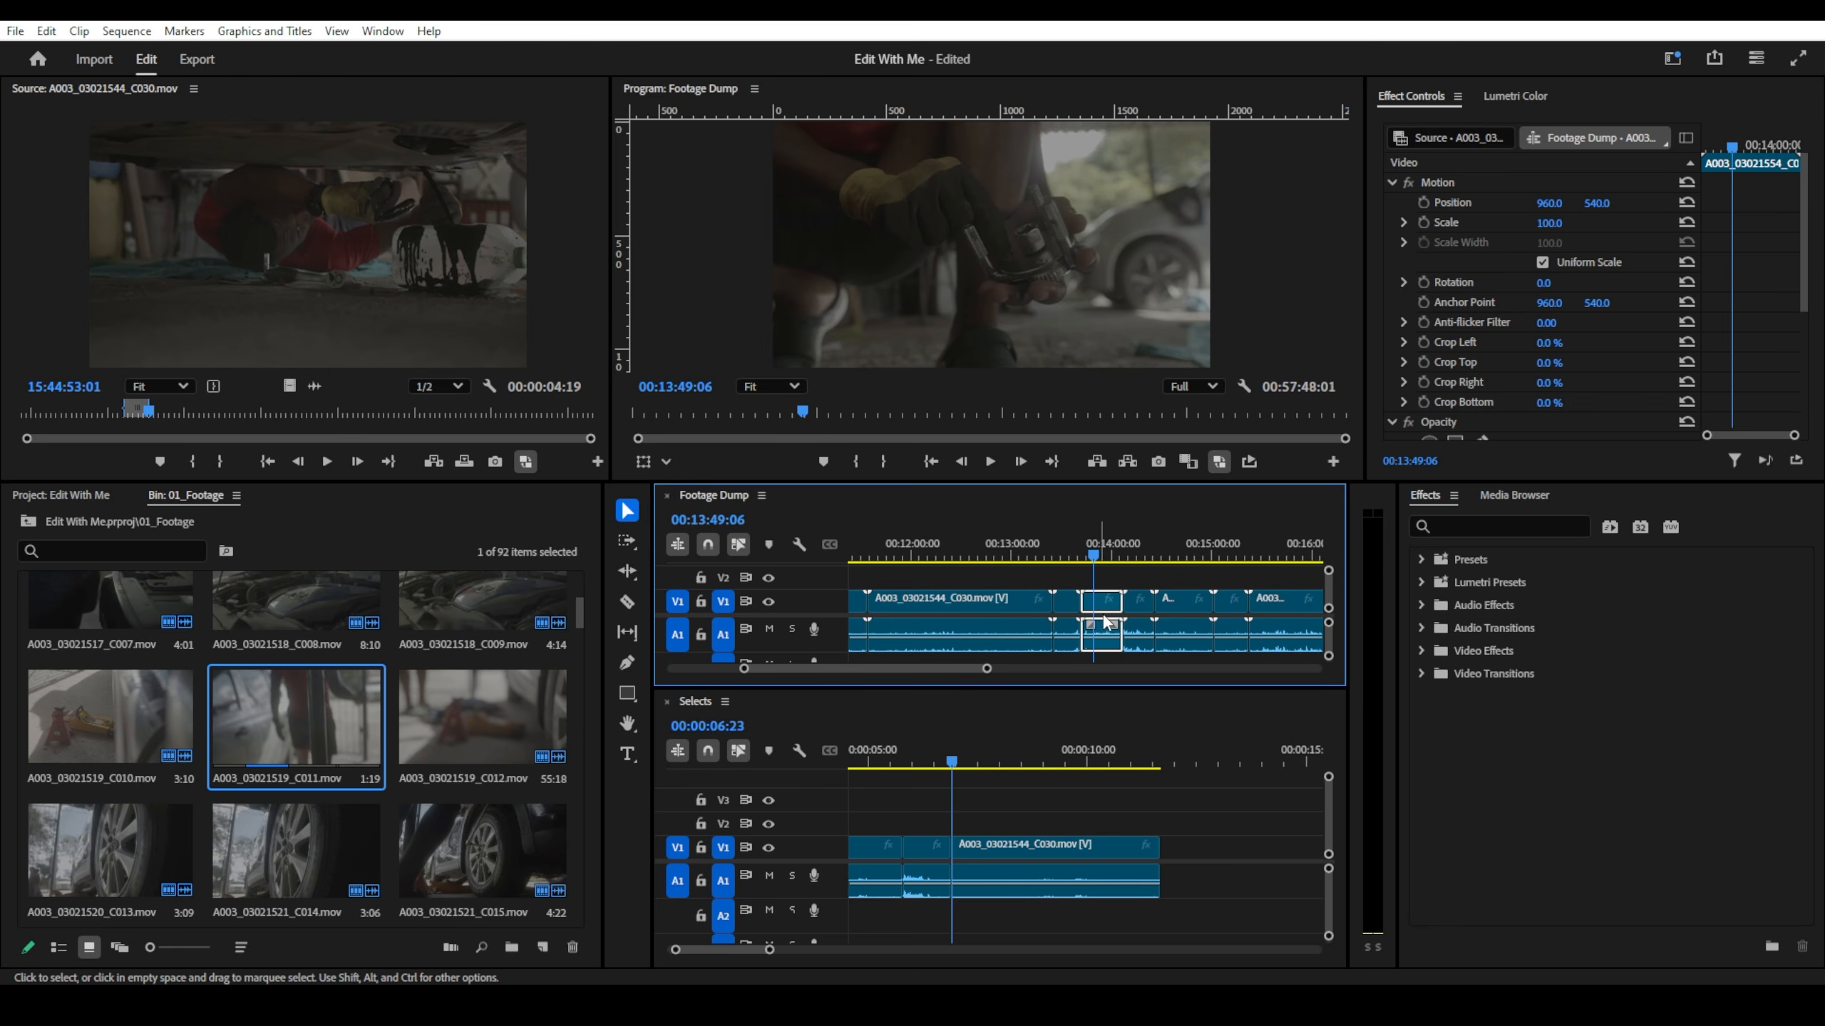
pyautogui.doubleClick(1104, 618)
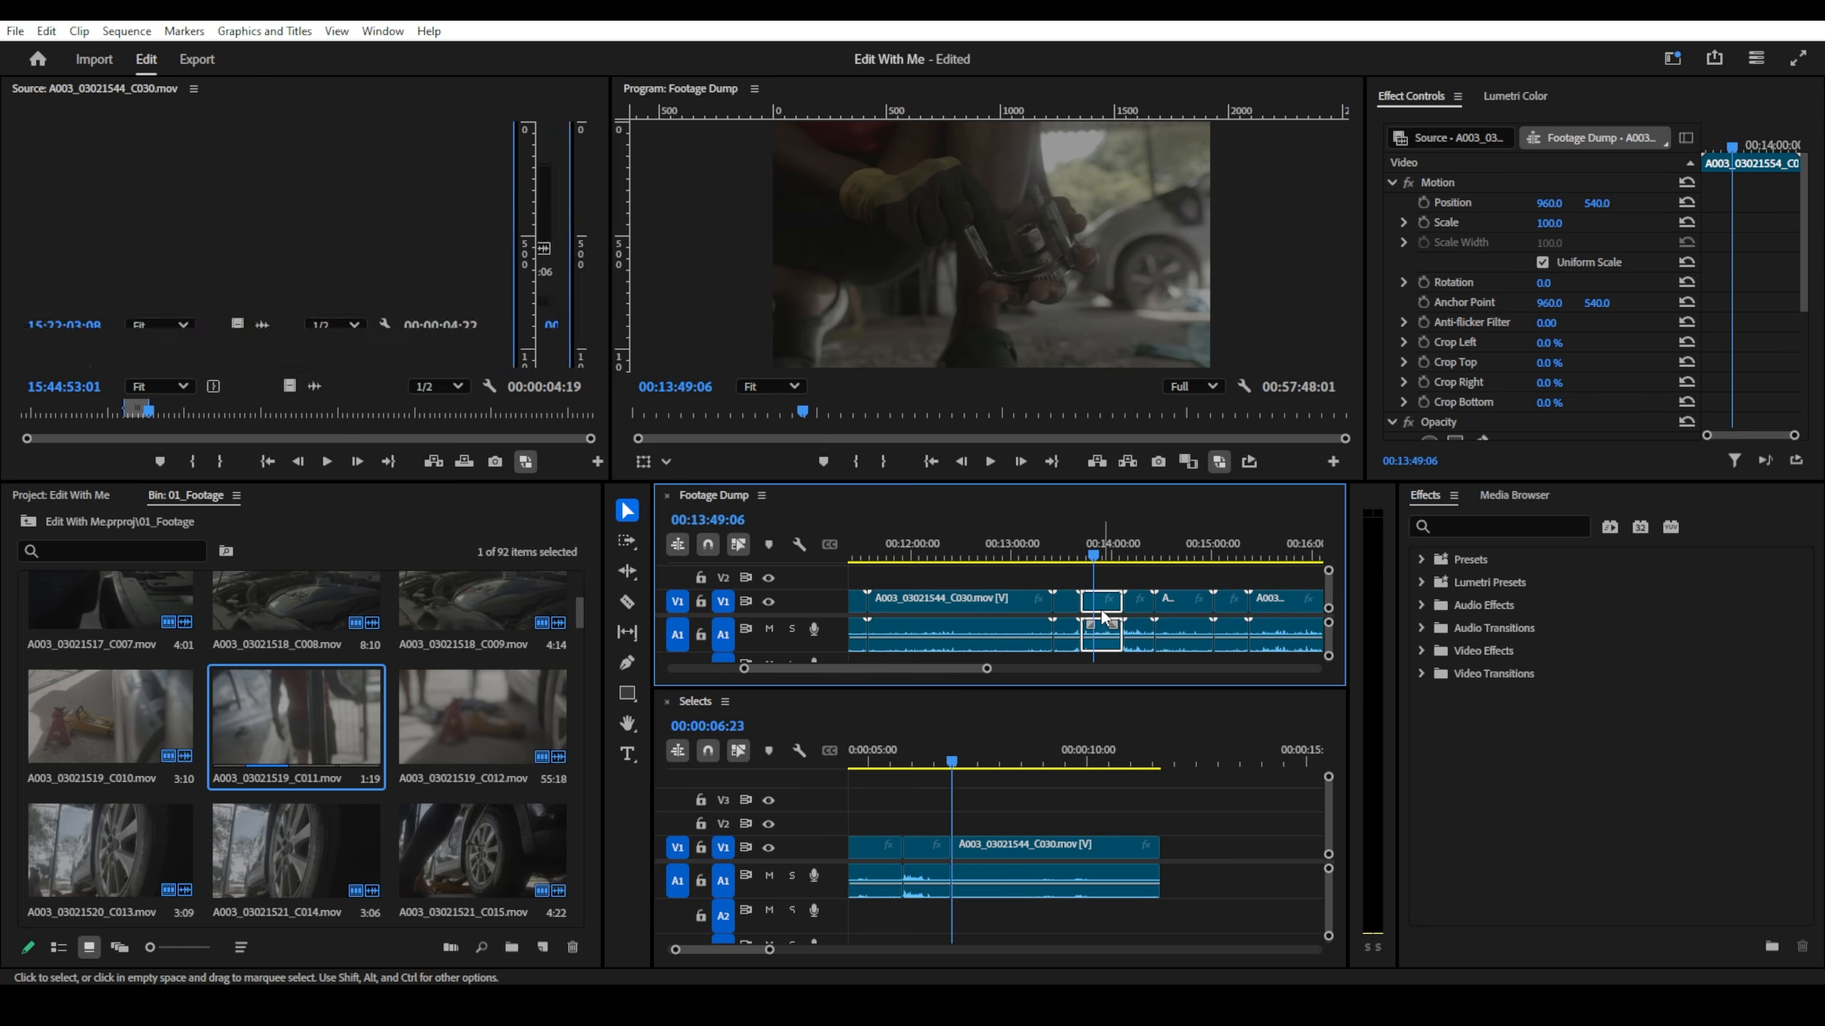
# - Mark a 21-frame range ending at 15:54:10:06 in A003_03021554_C032.mov and append it to the end of Selects on V1 and A1
pyautogui.click(207, 415)
pyautogui.press('i')
pyautogui.moveTo(226, 409); pyautogui.dragTo(225, 412)
pyautogui.press('o')
pyautogui.moveTo(279, 322); pyautogui.dragTo(1136, 861)
# - Skim Footage Dump to 00:14:36:04 and open the original A003_03021556_C034.mov in the Source monitor at that frame
pyautogui.scroll(-2, 1122, 596)
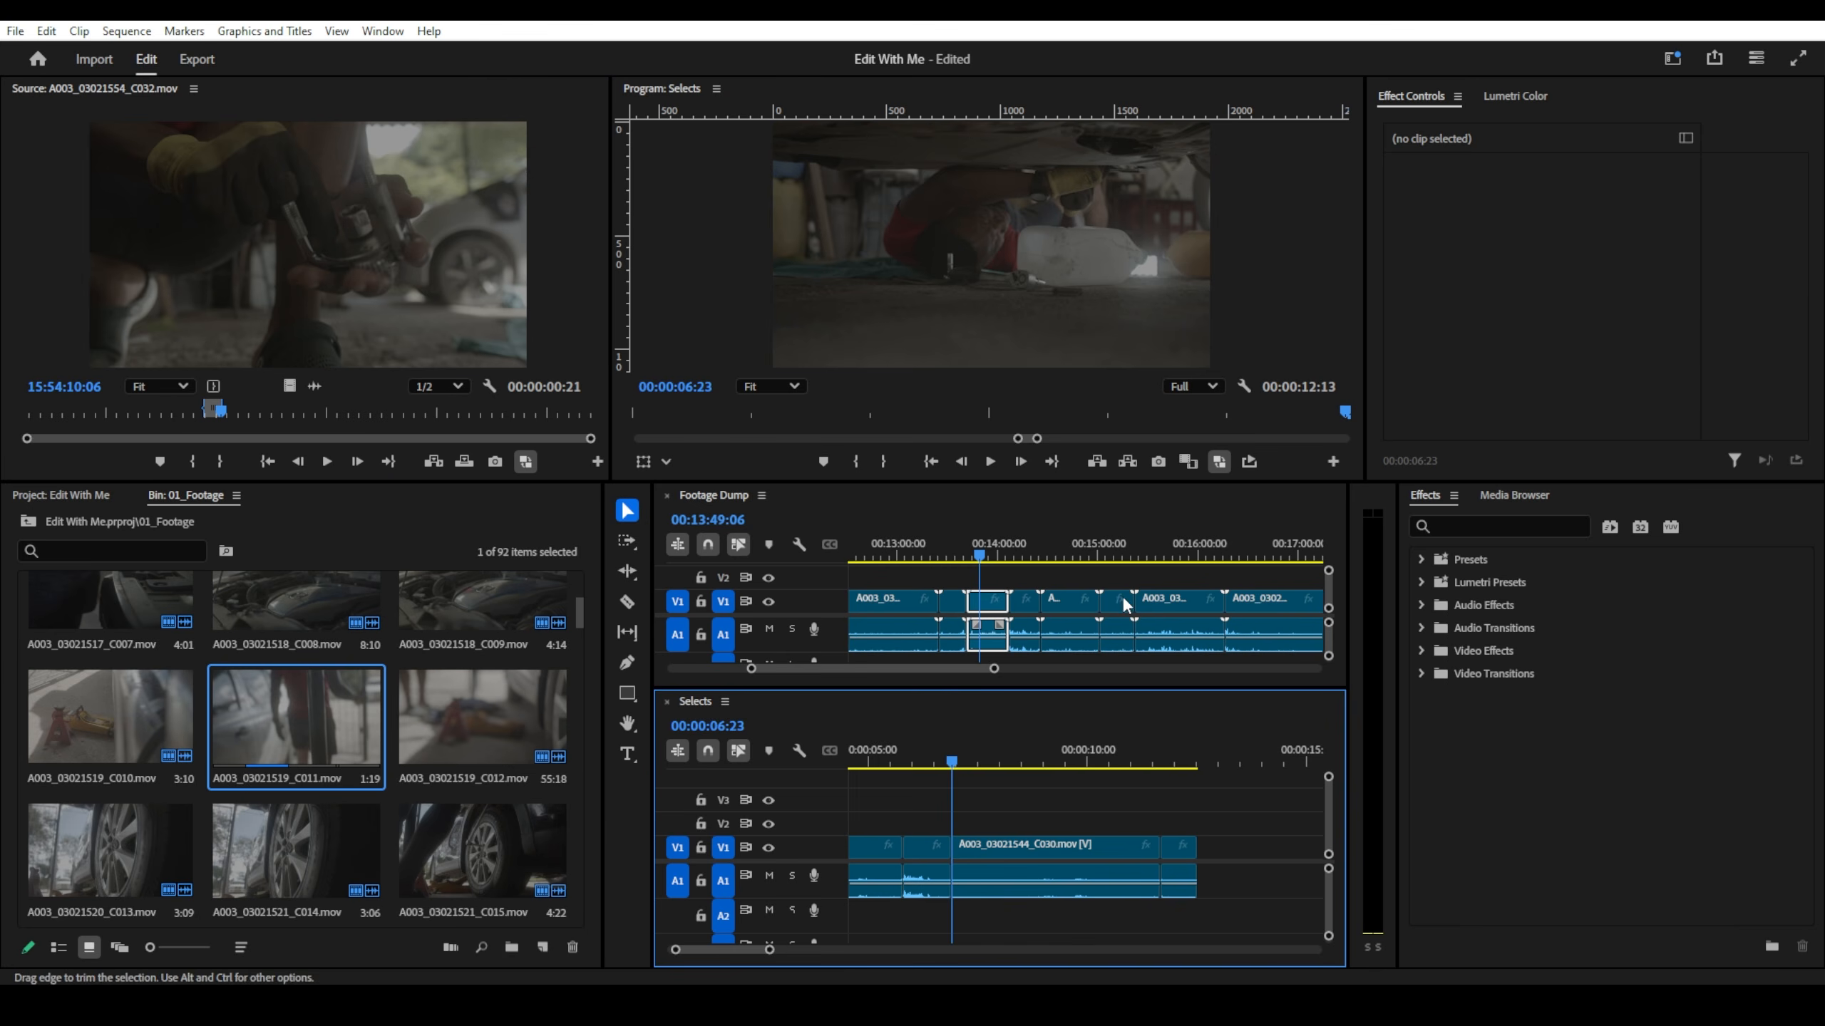
pyautogui.moveTo(1041, 564)
pyautogui.mouseDown()
pyautogui.moveTo(1026, 561)
pyautogui.moveTo(1062, 562)
pyautogui.mouseUp()
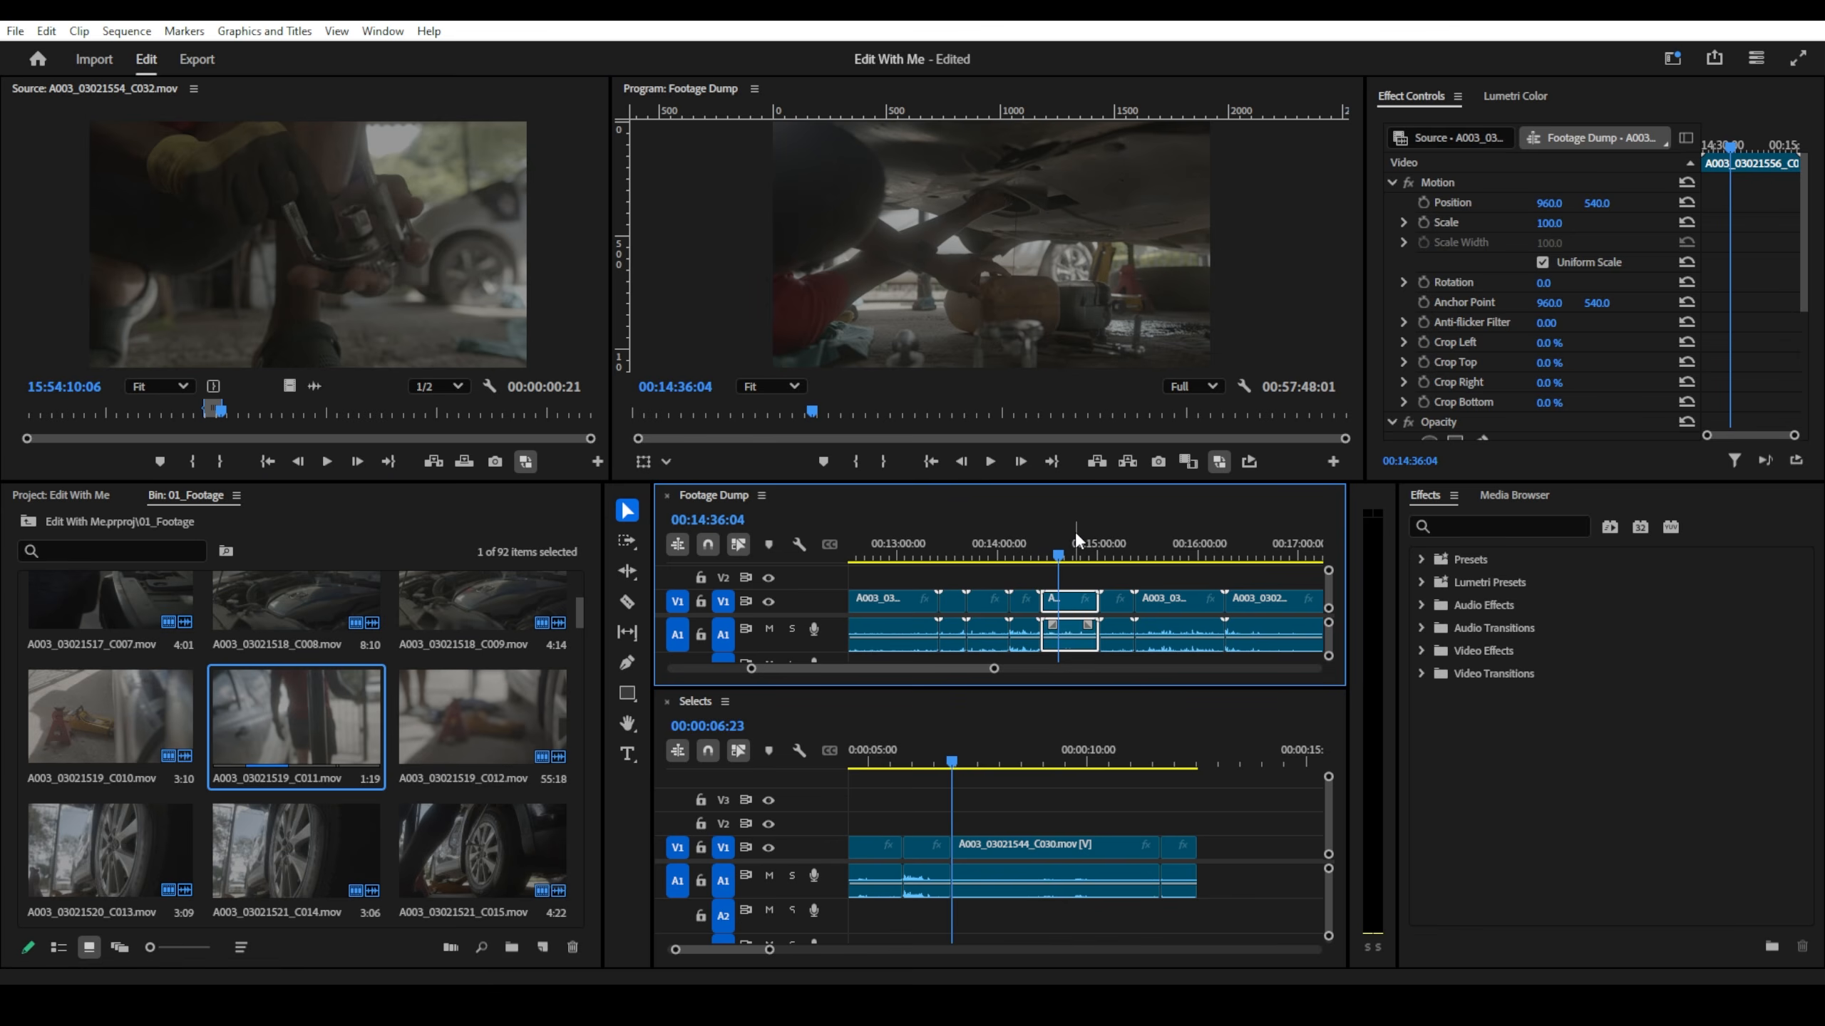
pyautogui.press('f')
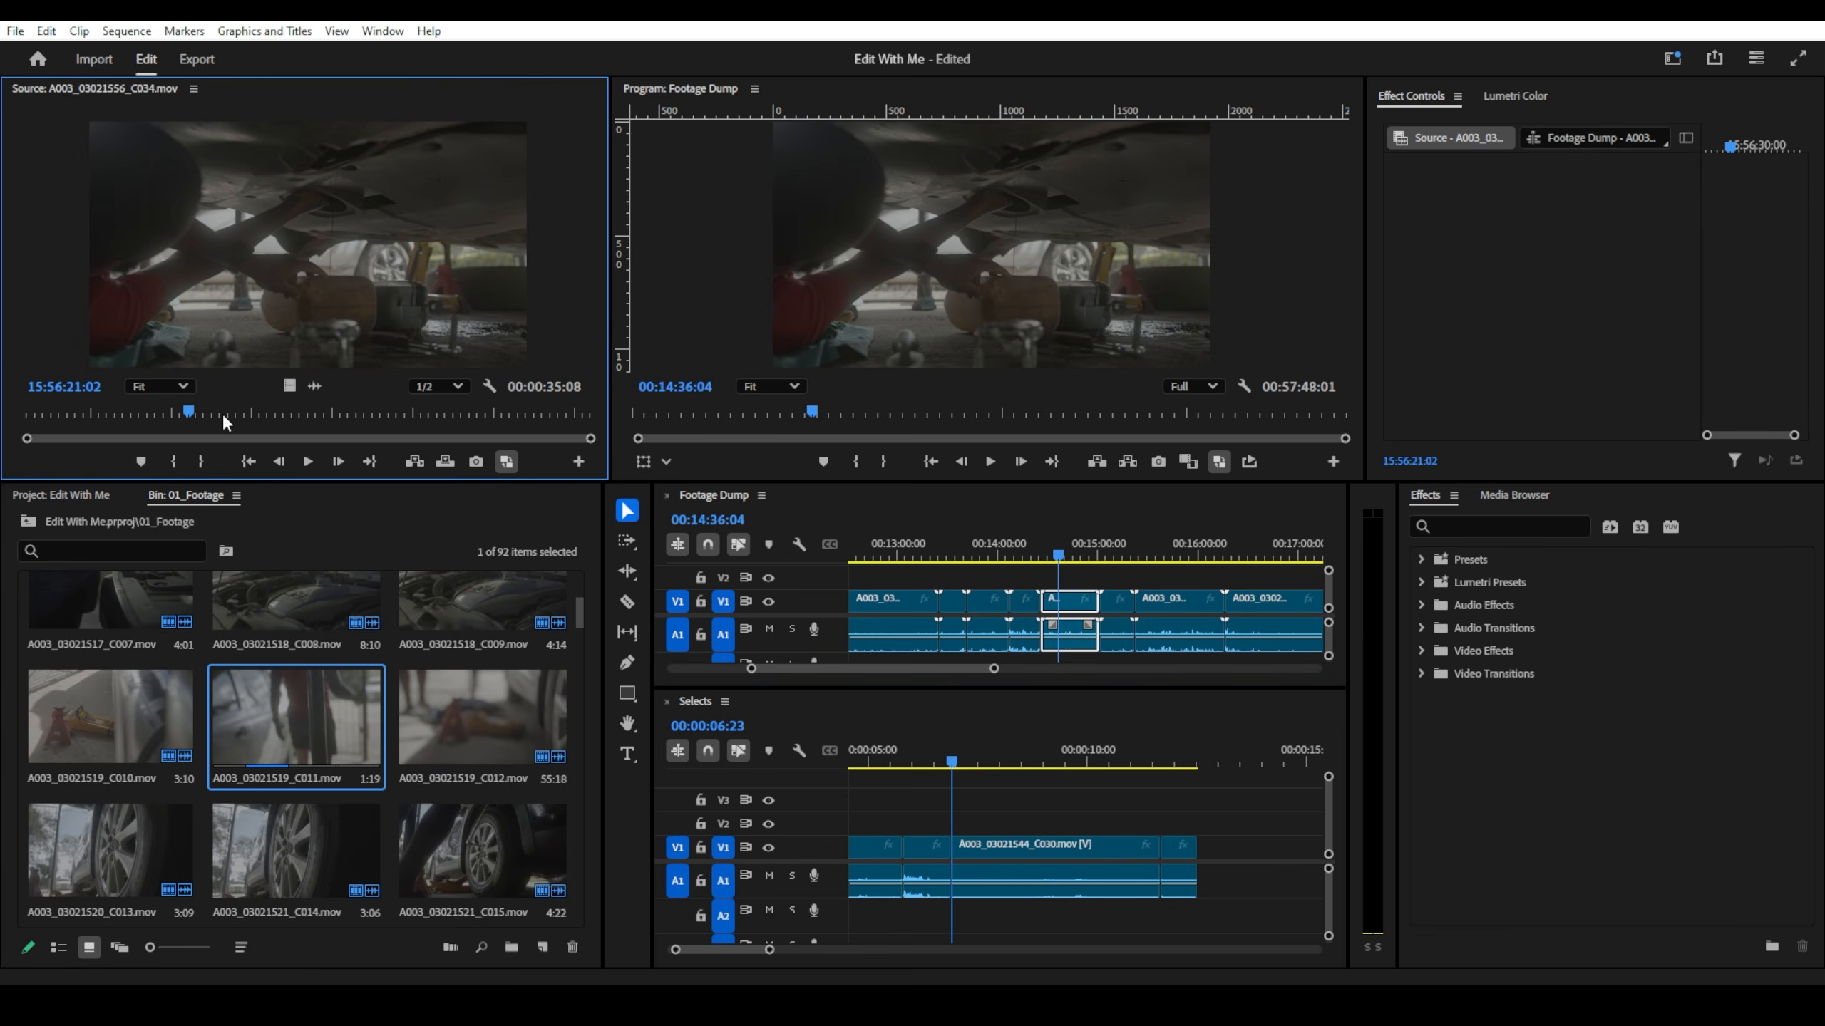
# - Mark A003_03021556_C034.mov from 15:56:21:02 to 15:56:23:12 and append that range to the end of Selects on V1 and A1
pyautogui.press('i')
pyautogui.moveTo(251, 415); pyautogui.dragTo(229, 414)
pyautogui.press('o')
pyautogui.moveTo(316, 286); pyautogui.dragTo(1184, 859)
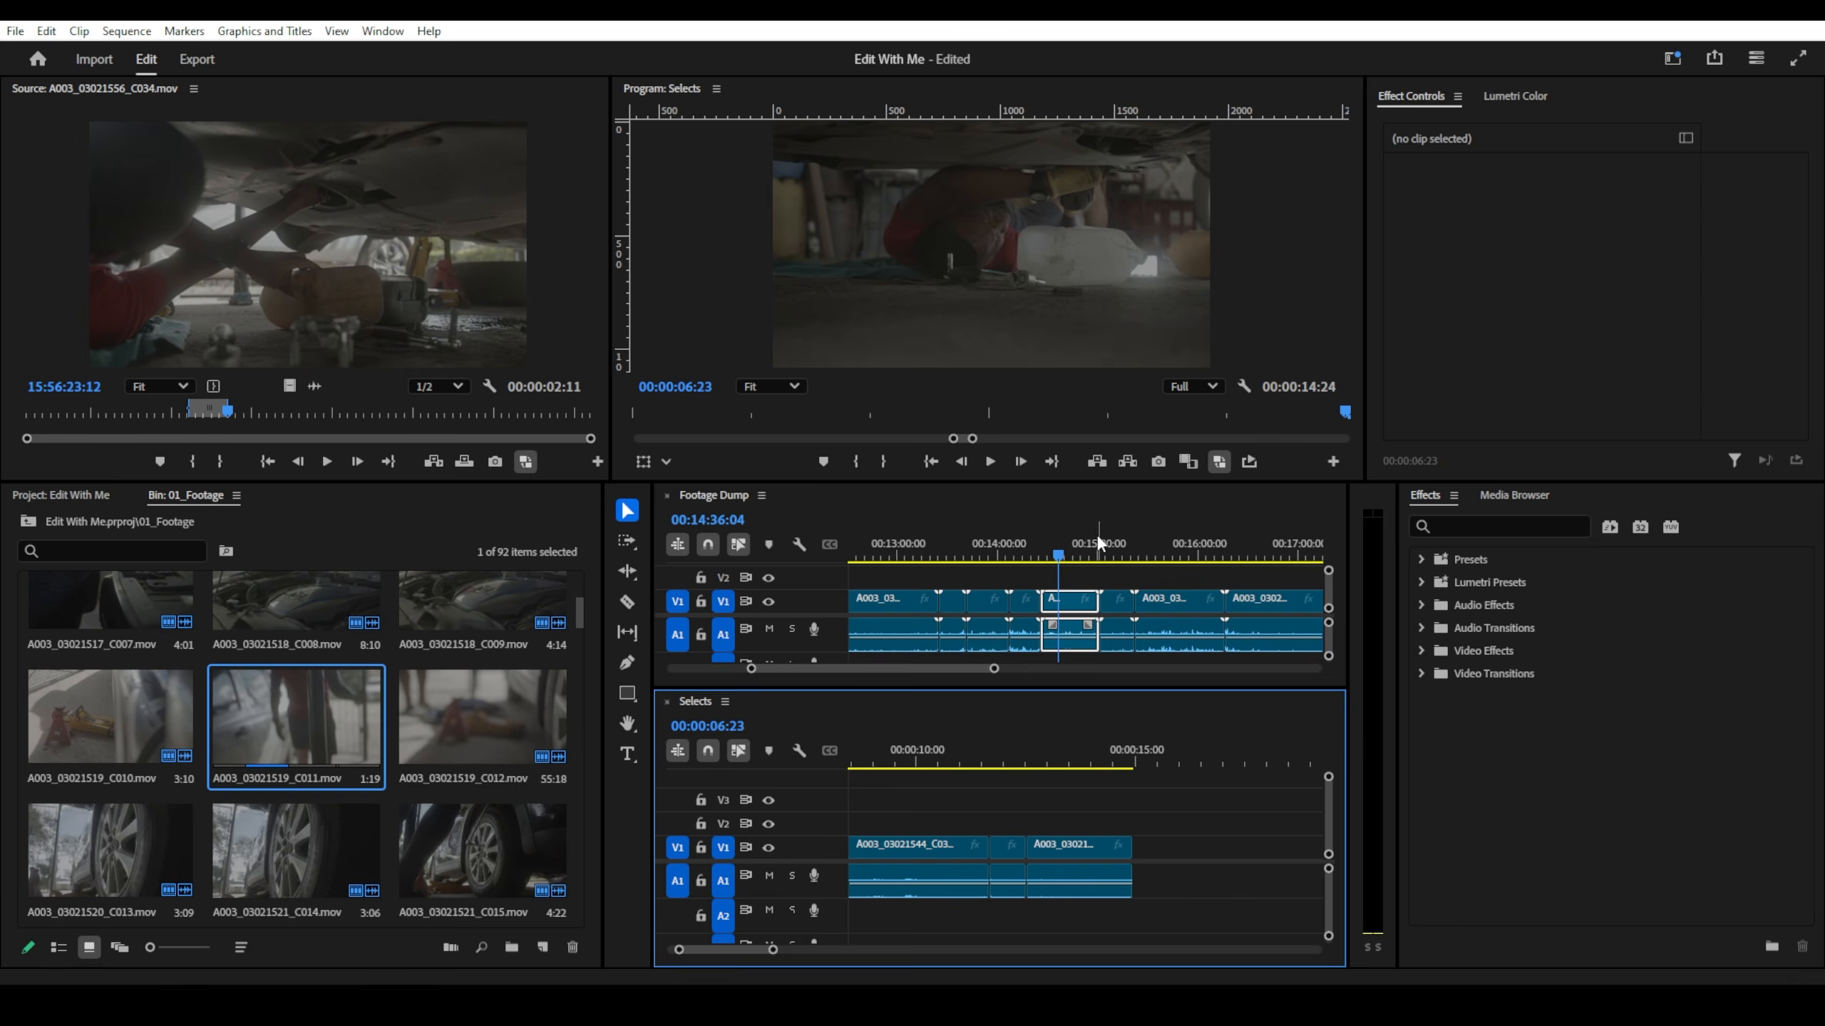
# - Skim Footage Dump to 00:15:42:12 and open the original A003_03021558_C036.mov in the Source monitor
pyautogui.moveTo(1097, 539); pyautogui.dragTo(1154, 544)
pyautogui.scroll(-5, 1145, 552)
pyautogui.moveTo(1010, 549)
pyautogui.mouseDown()
pyautogui.moveTo(973, 558)
pyautogui.moveTo(1026, 560)
pyautogui.mouseUp()
pyautogui.press('space')
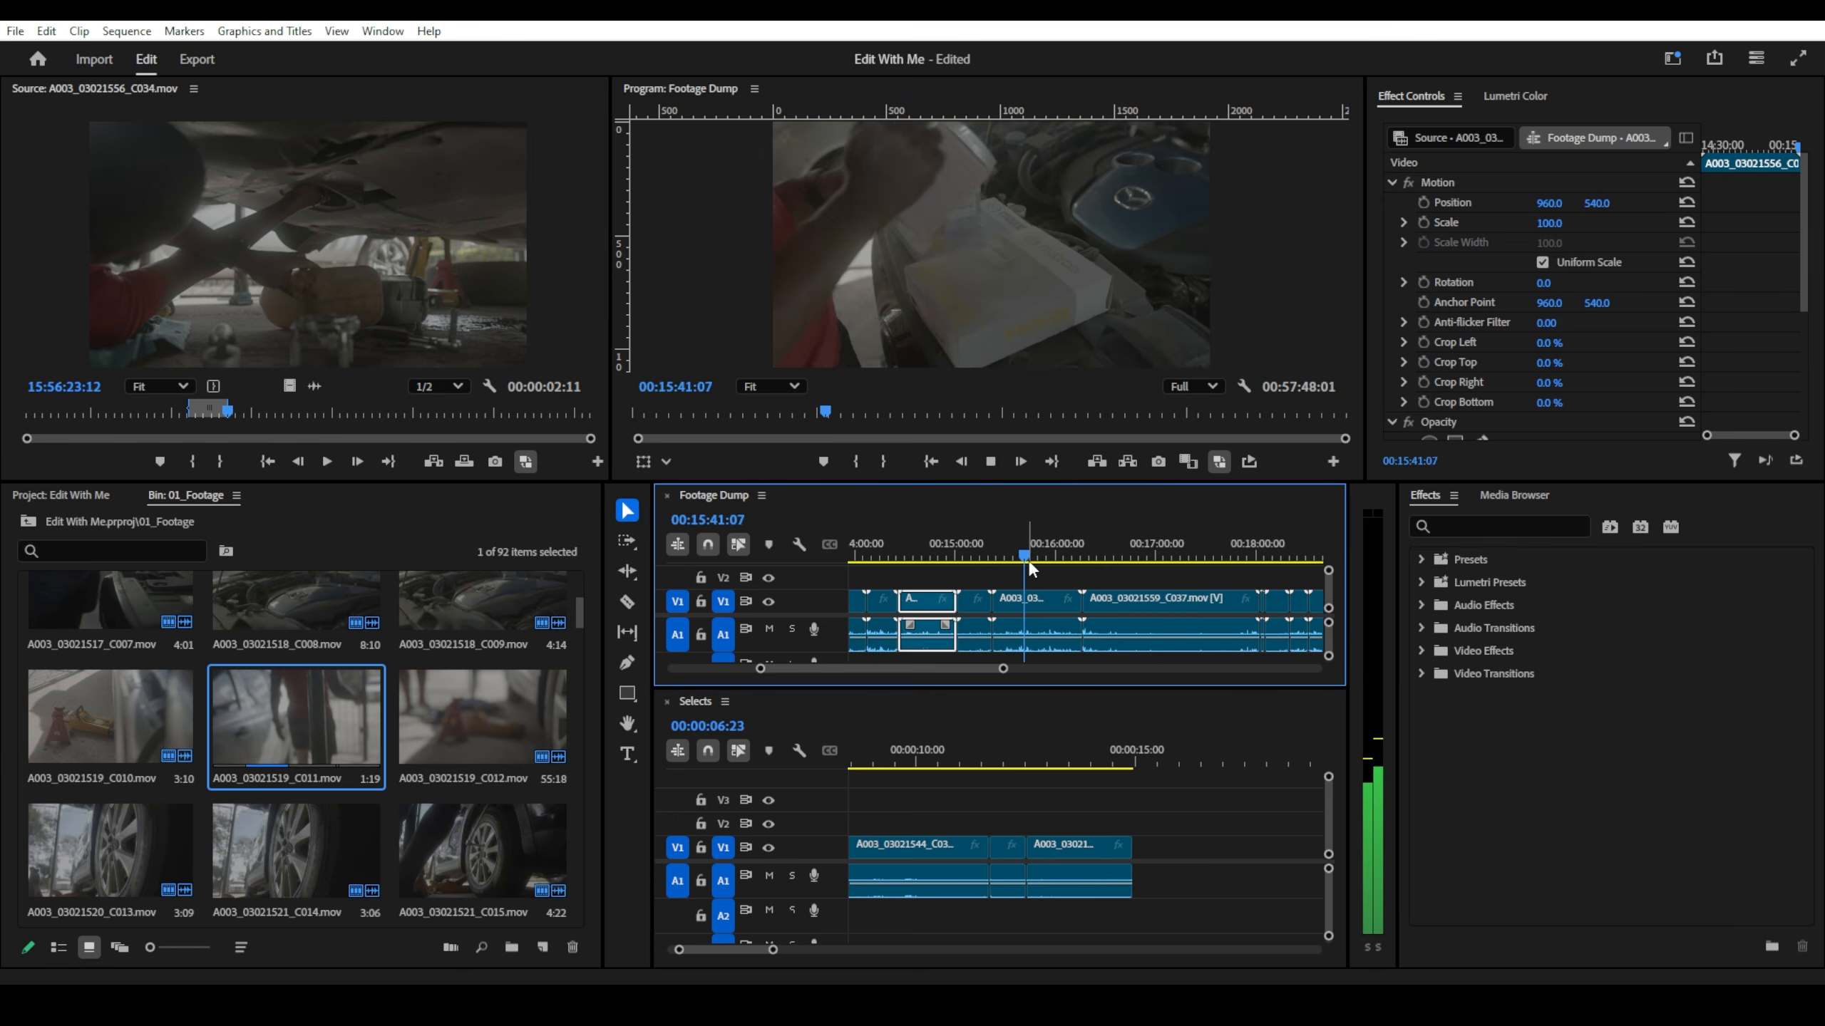
pyautogui.click(1023, 560)
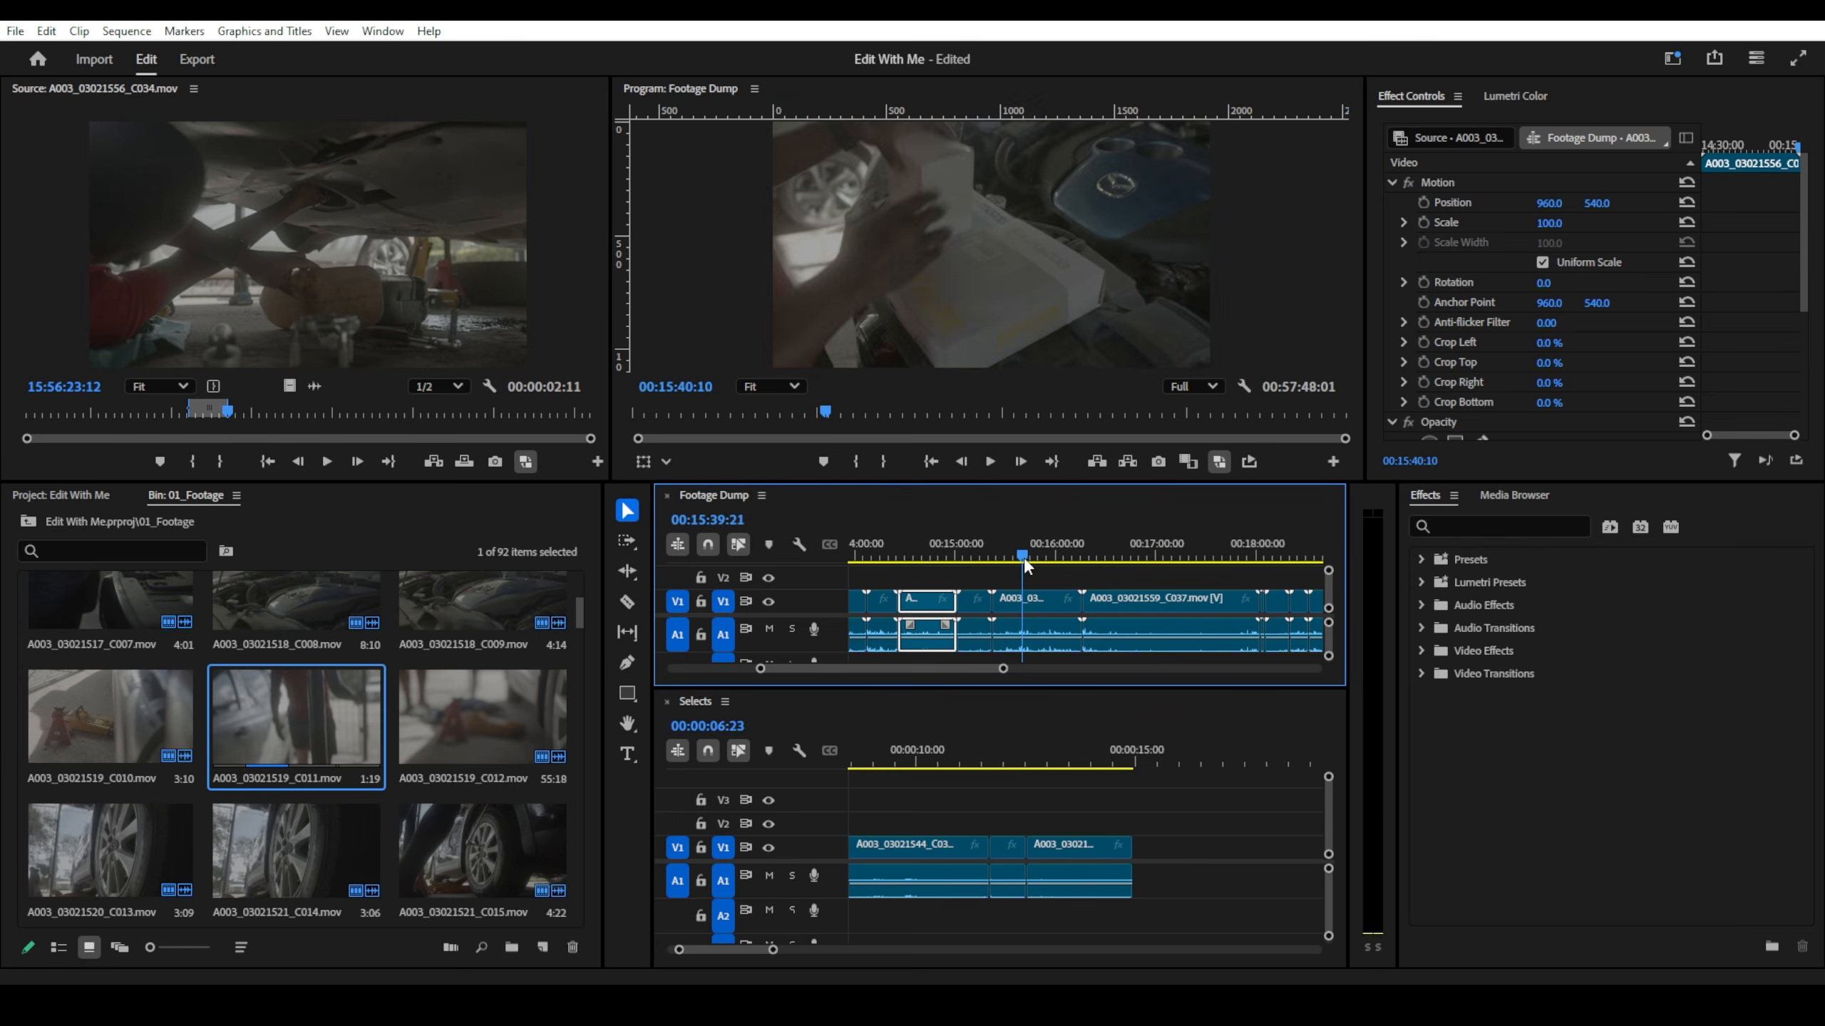
pyautogui.press('space')
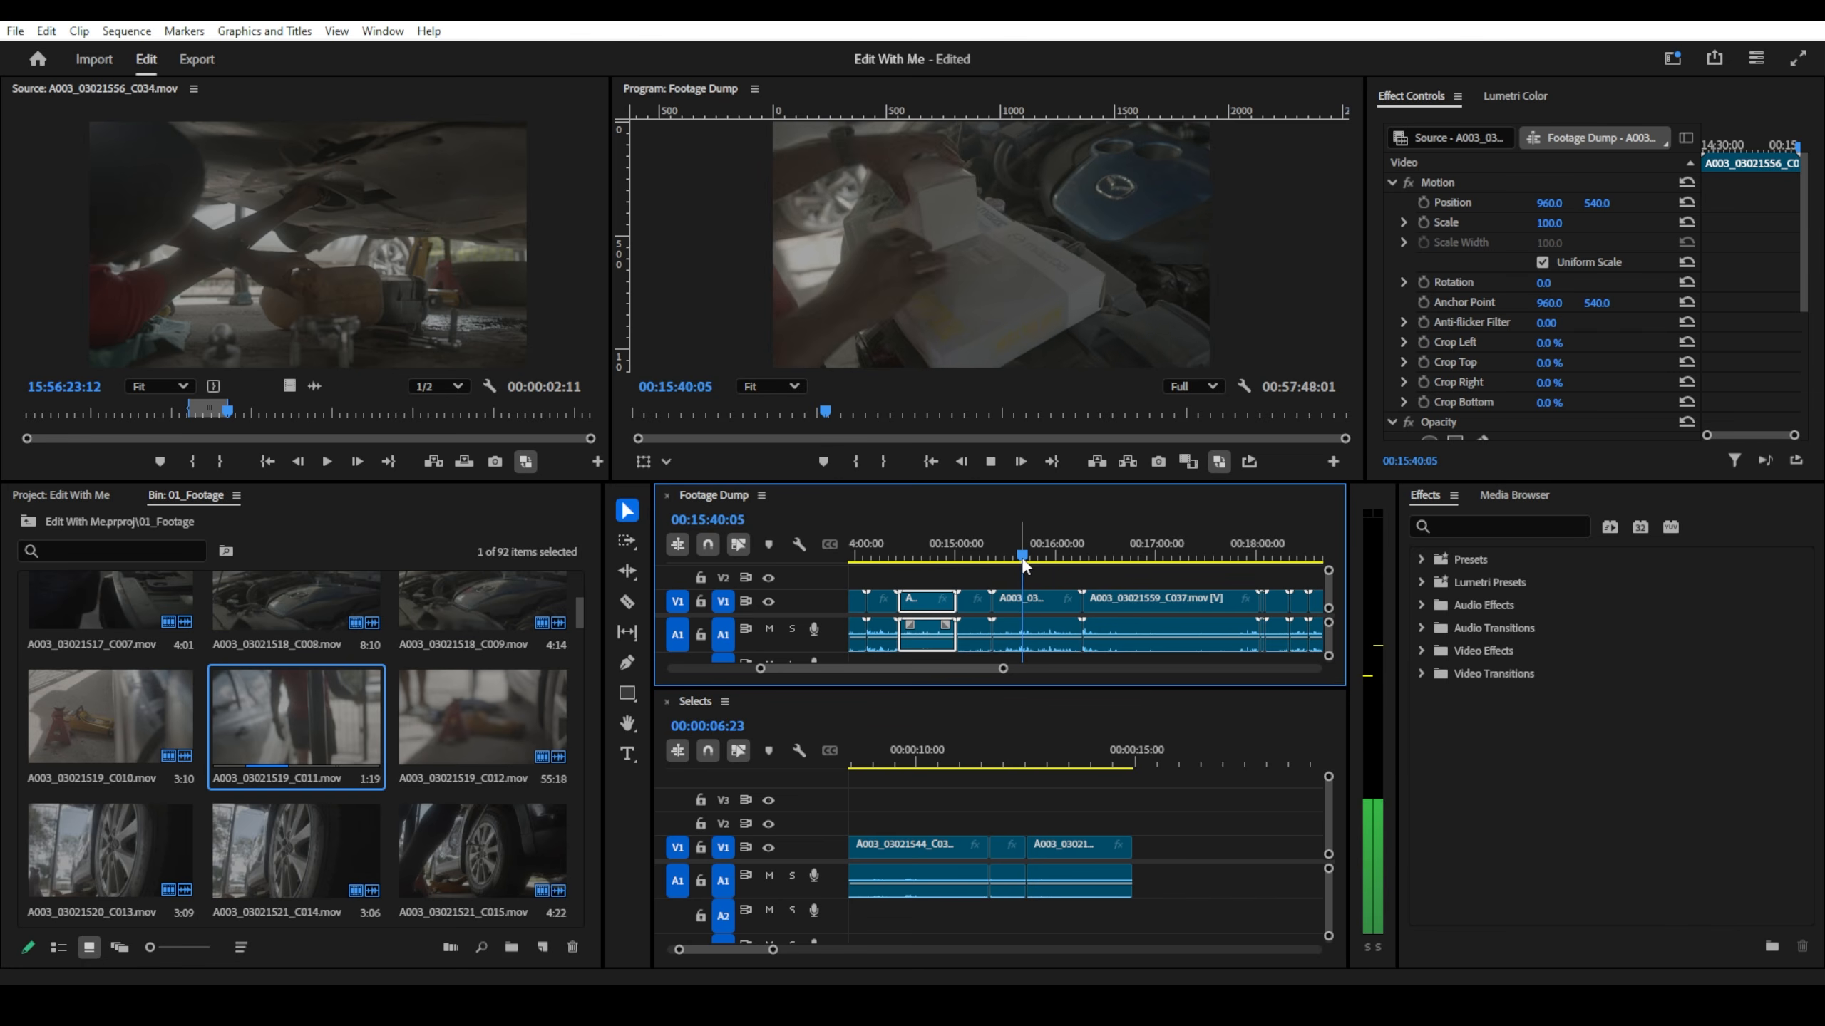
pyautogui.press('space')
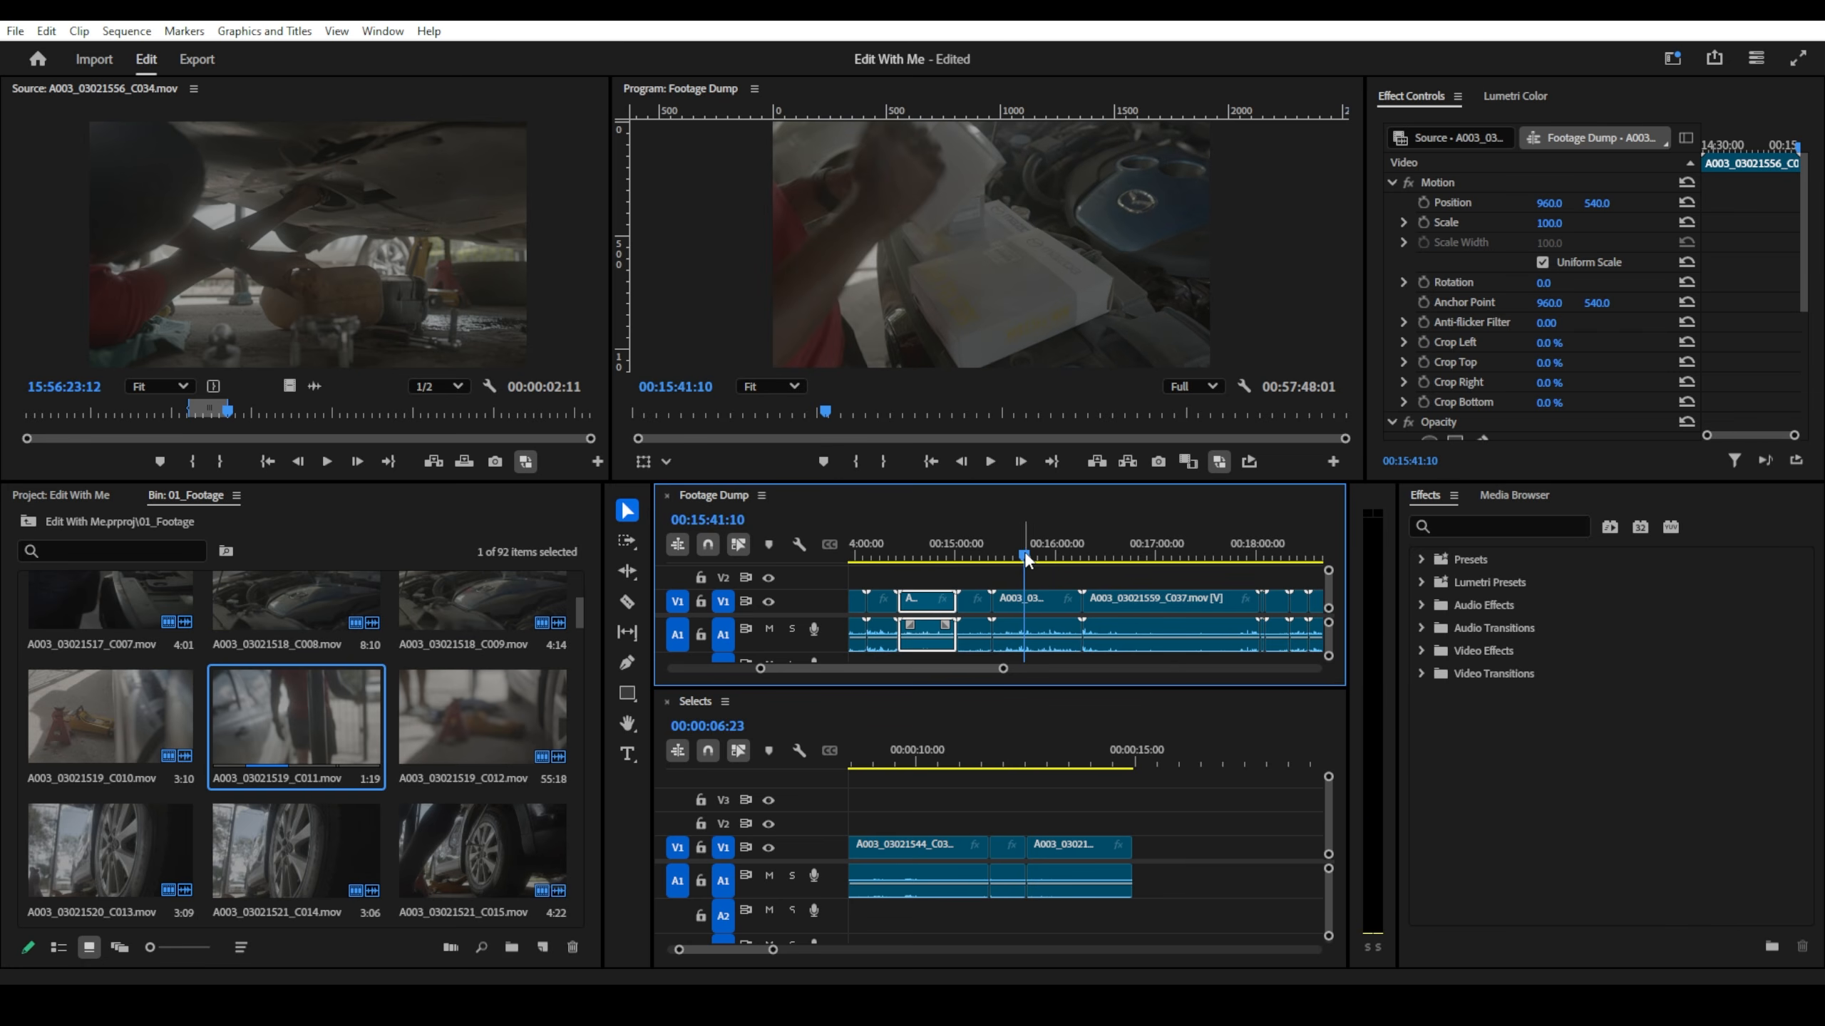
pyautogui.press('space')
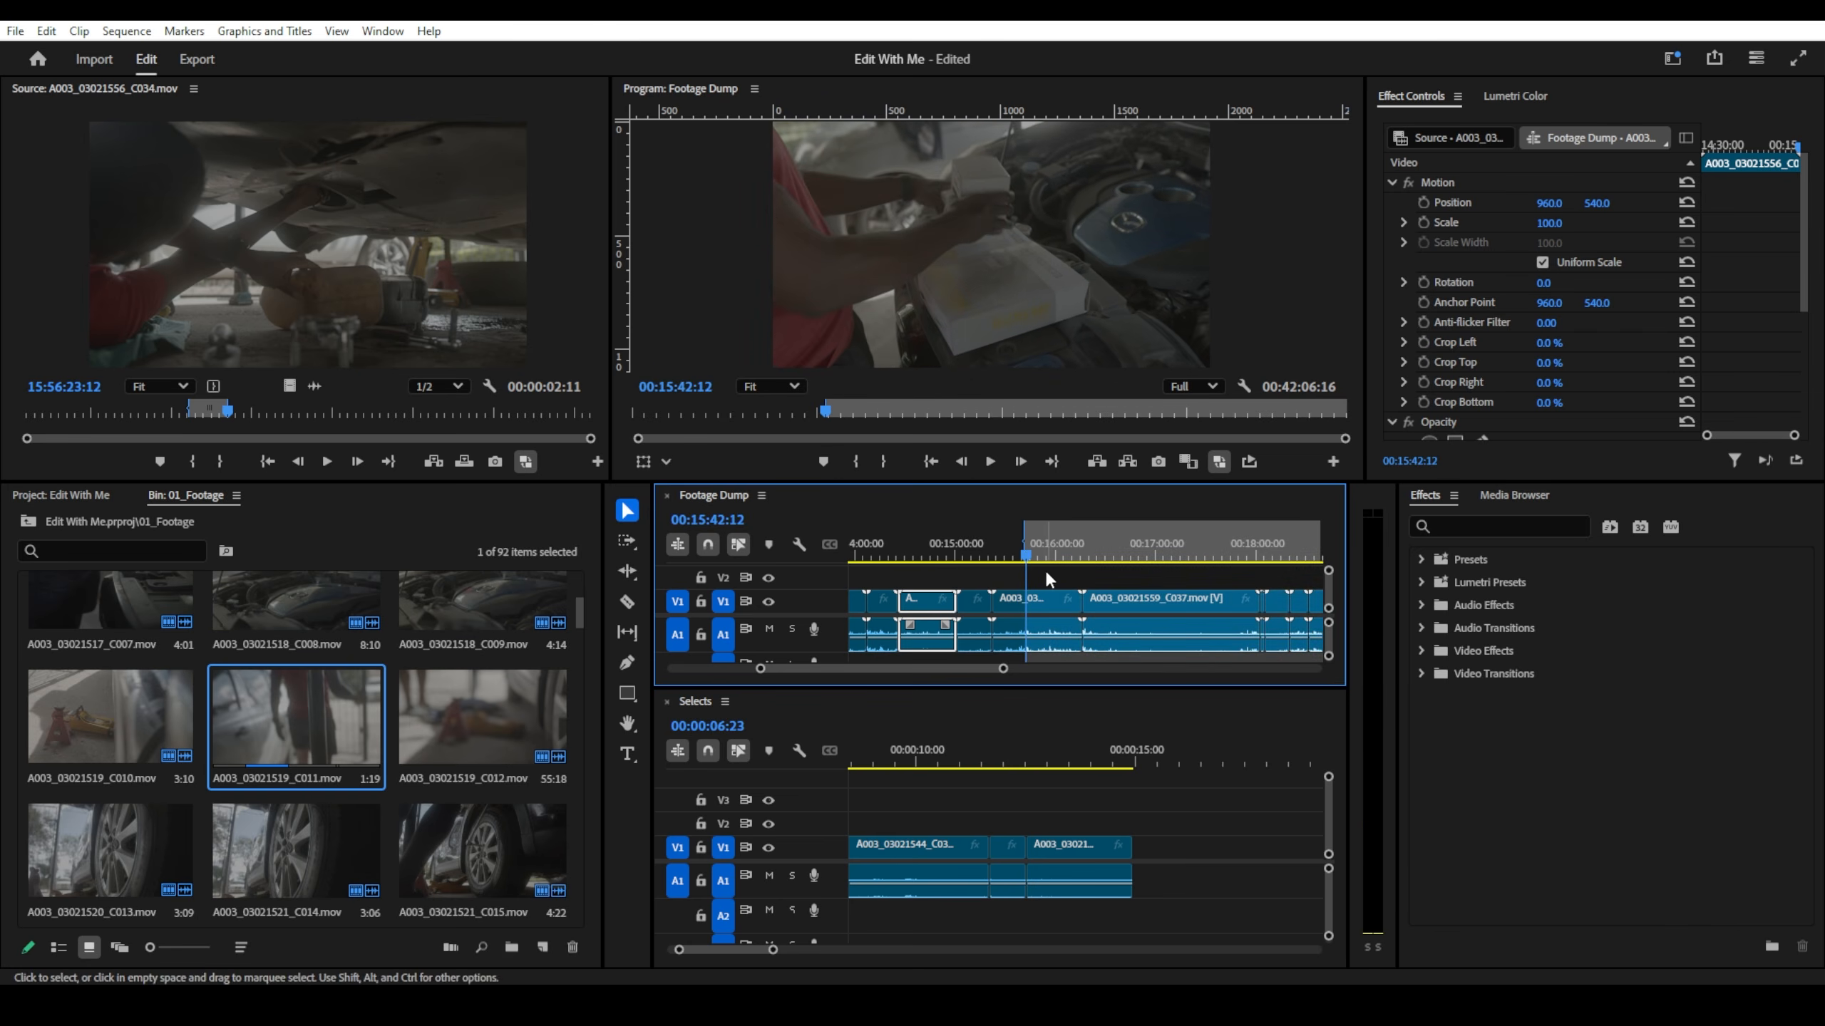
pyautogui.press('space')
pyautogui.click(1048, 603)
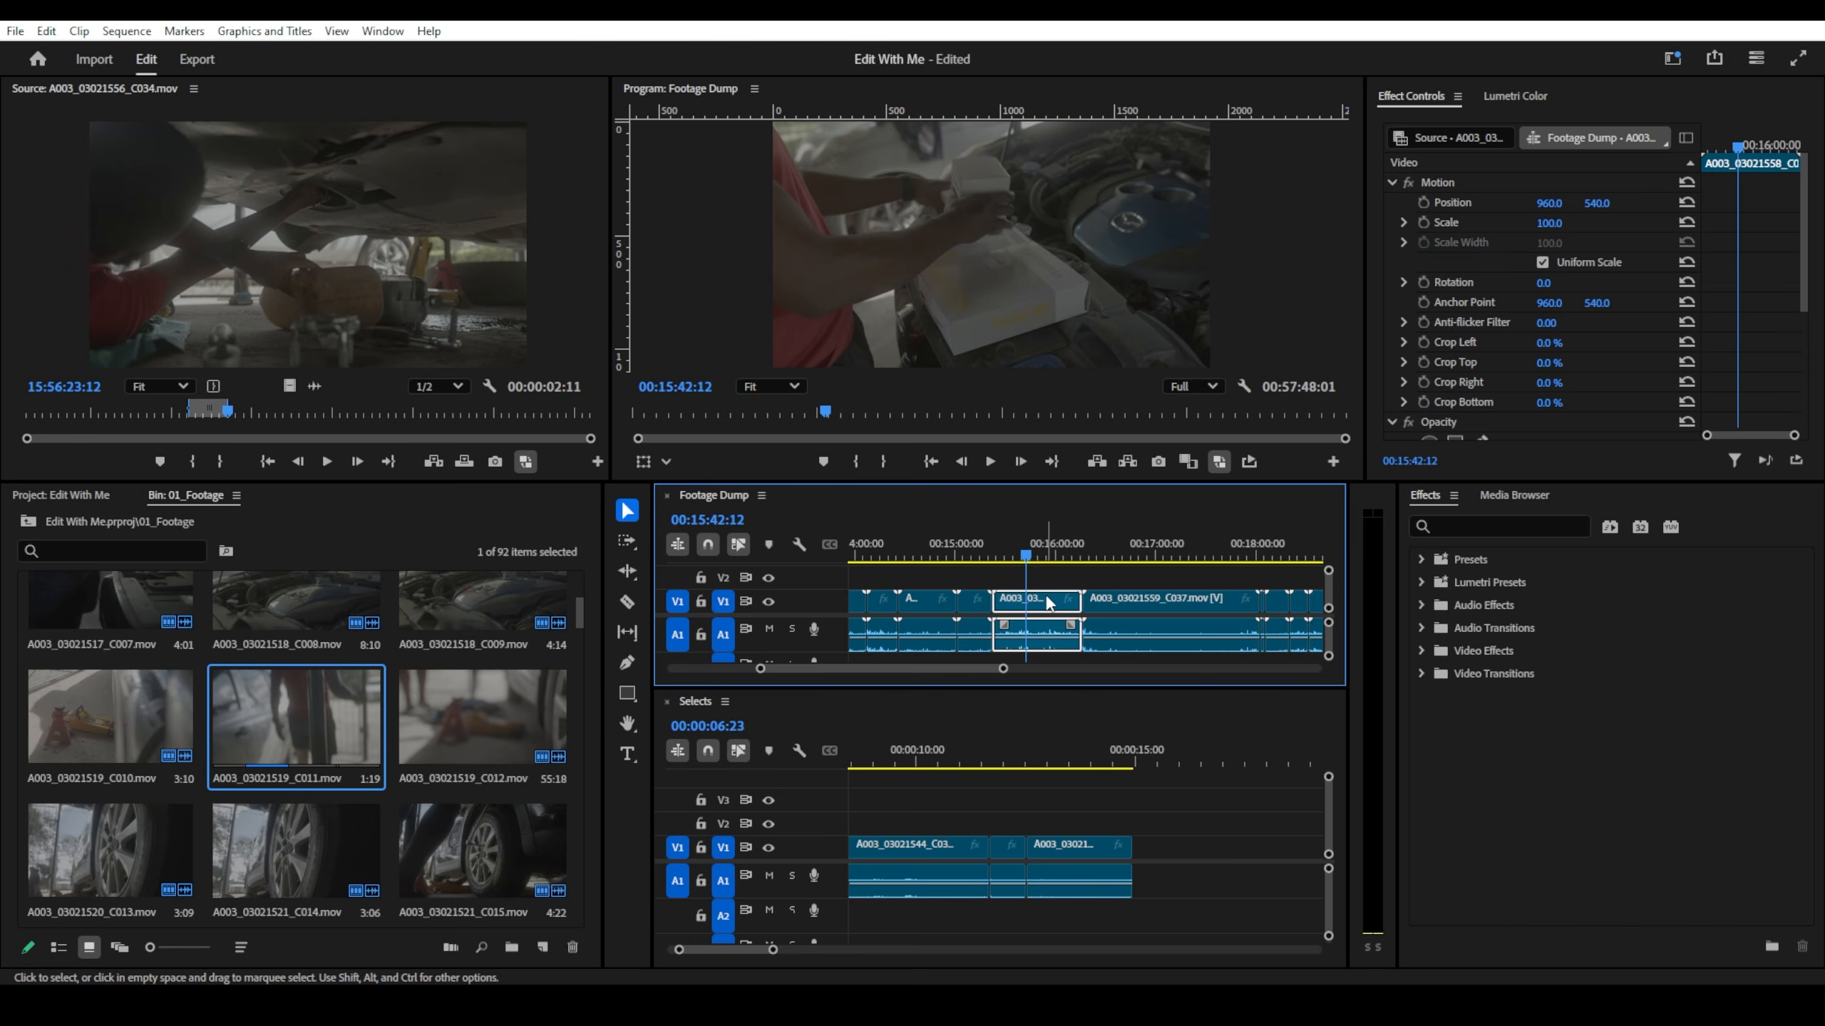
pyautogui.doubleClick(1049, 602)
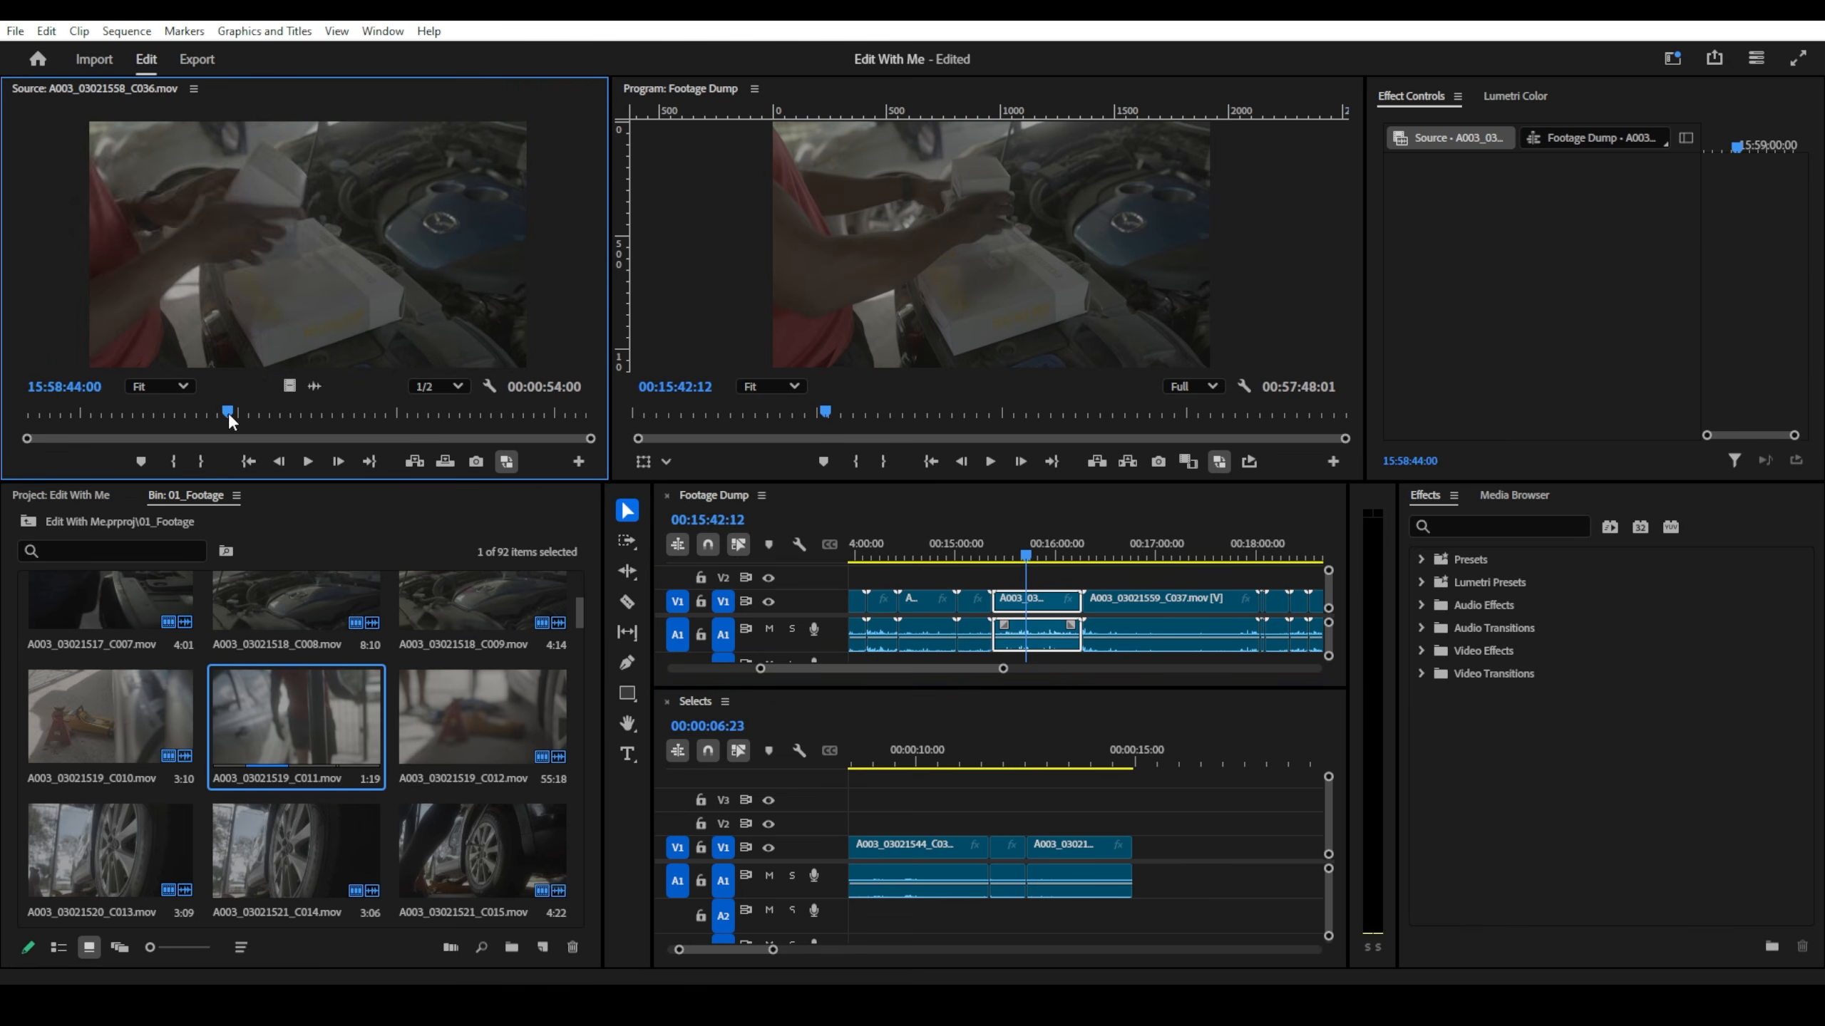
# - Mark A003_03021558_C036.mov from 15:58:43:15 to 15:58:45:08 and append that range to the end of Selects on V1 and A1
pyautogui.moveTo(229, 412); pyautogui.dragTo(212, 415)
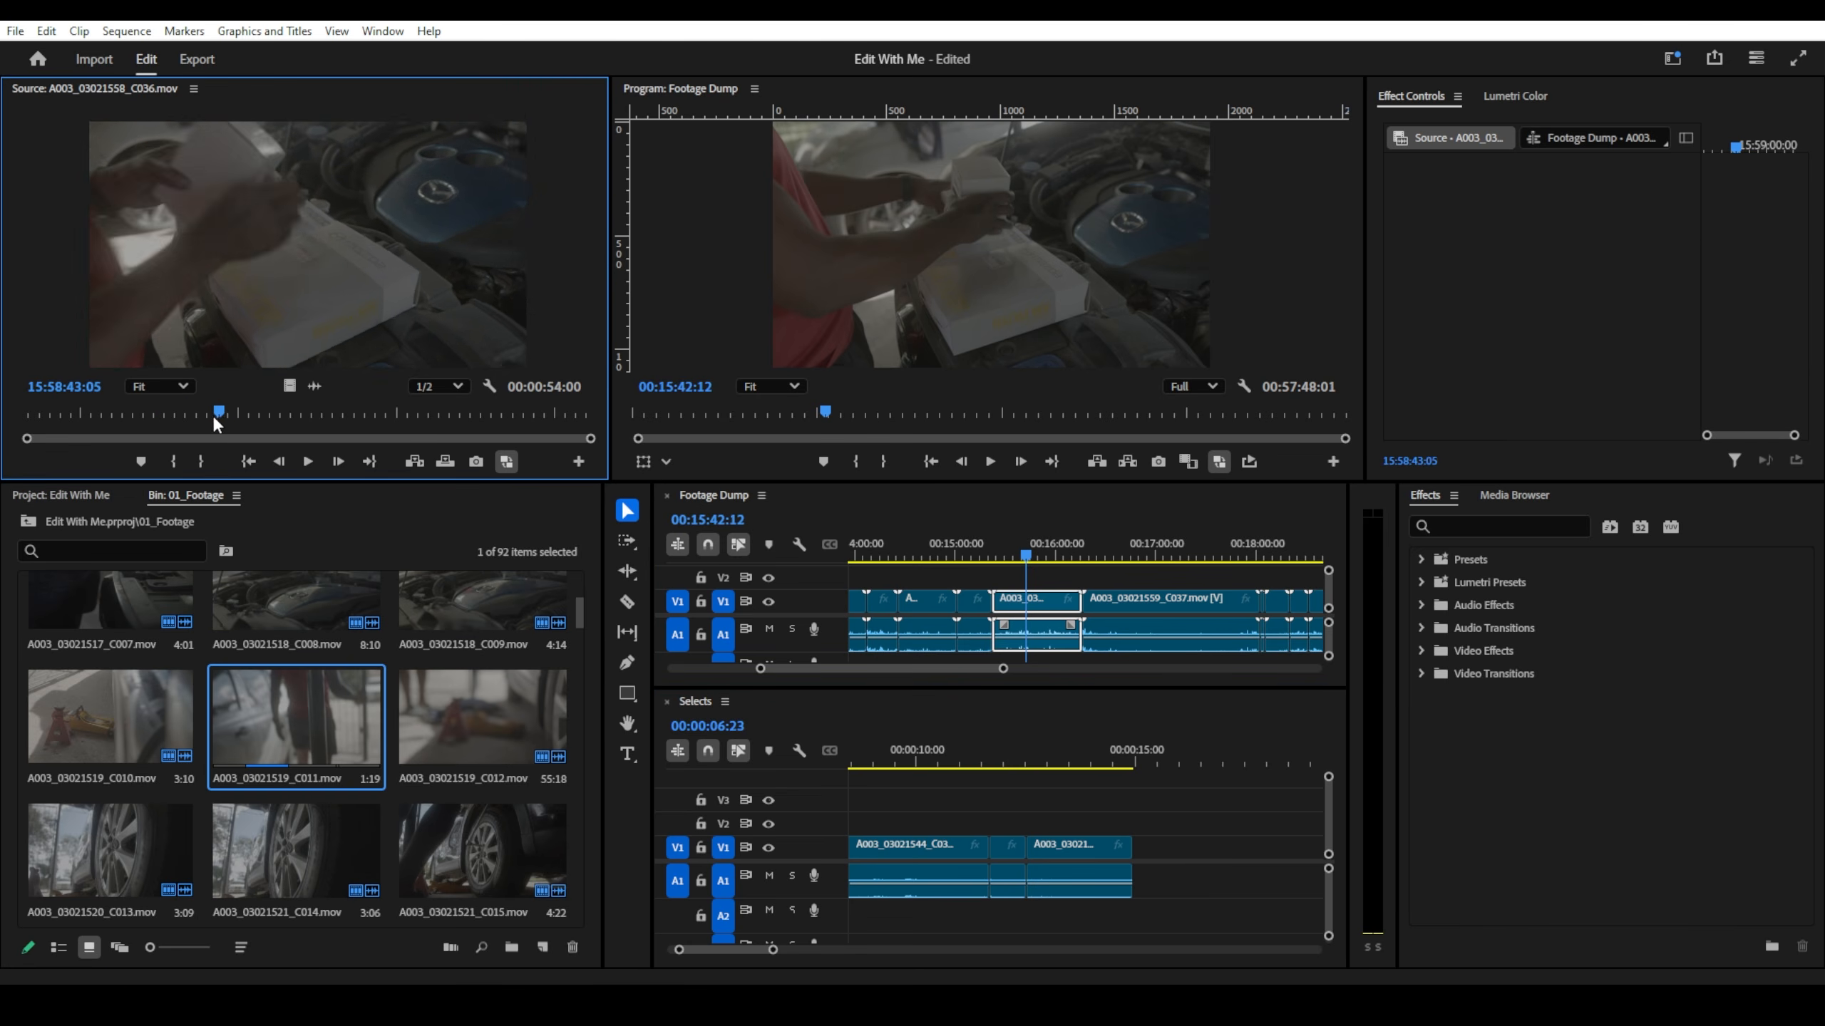
pyautogui.press('space')
pyautogui.press('space')
pyautogui.press('i')
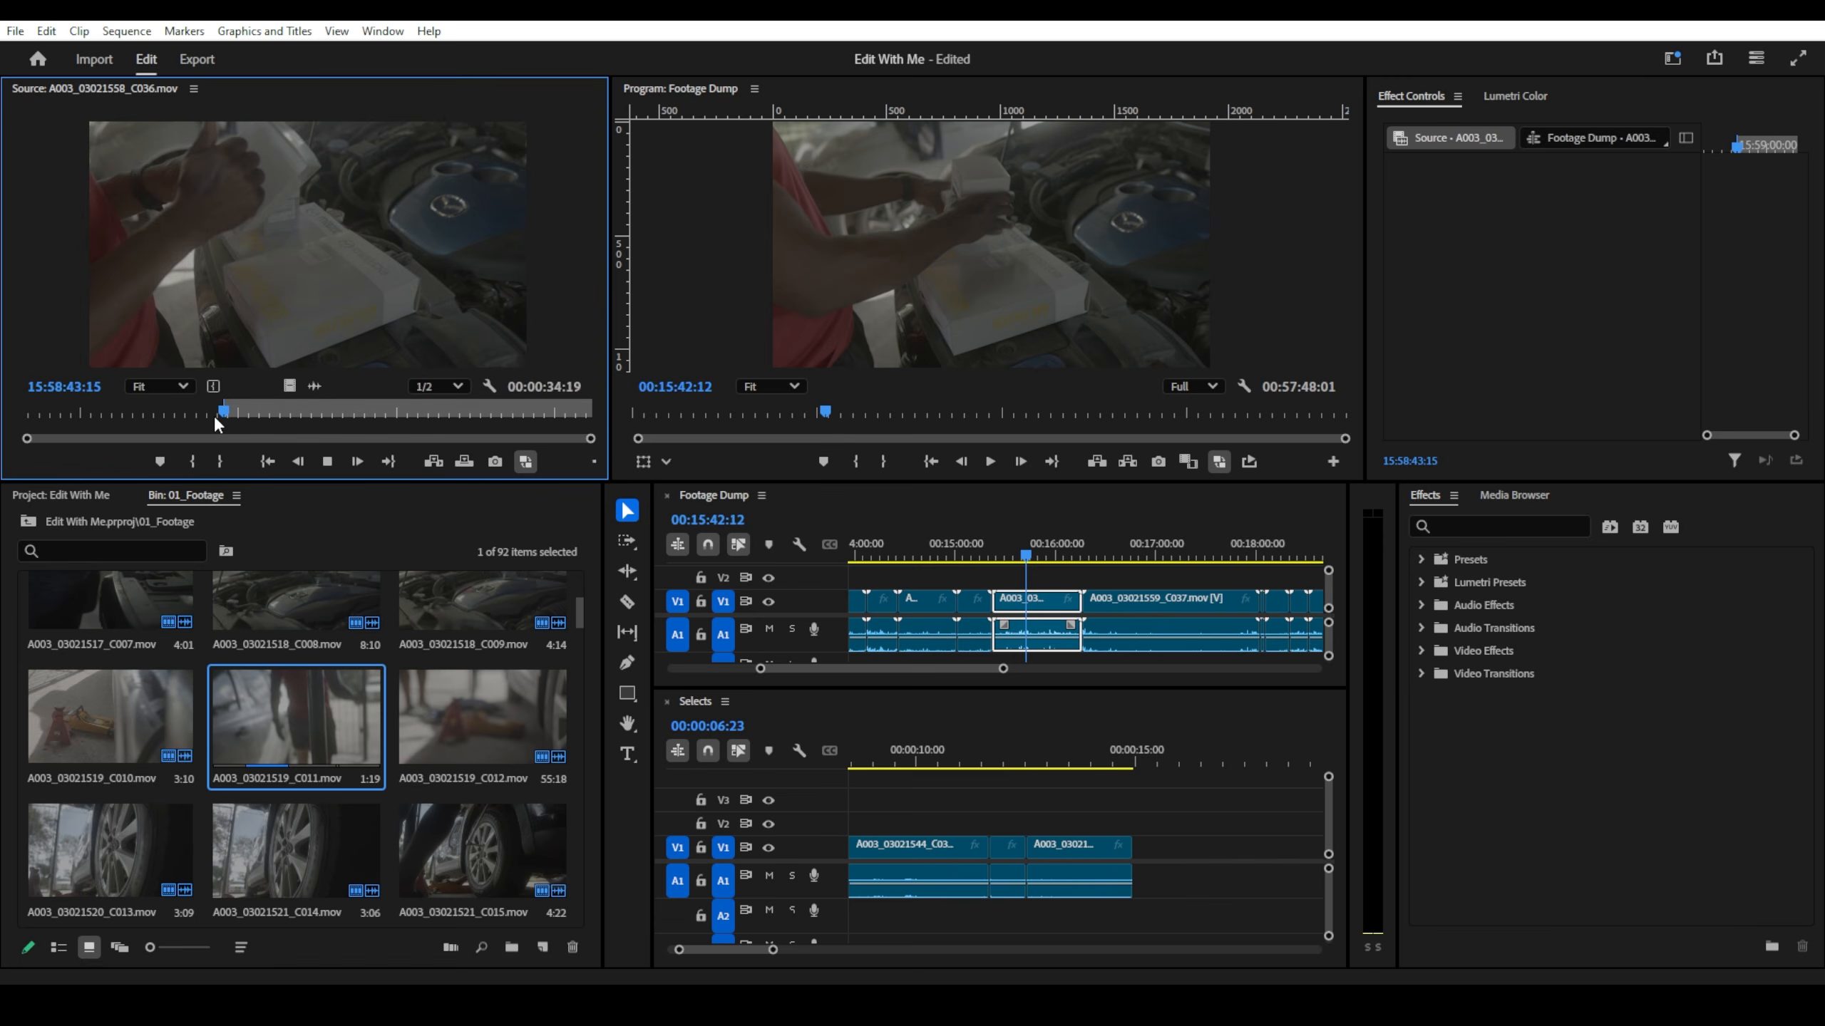
pyautogui.press('space')
pyautogui.press('space')
pyautogui.press('o')
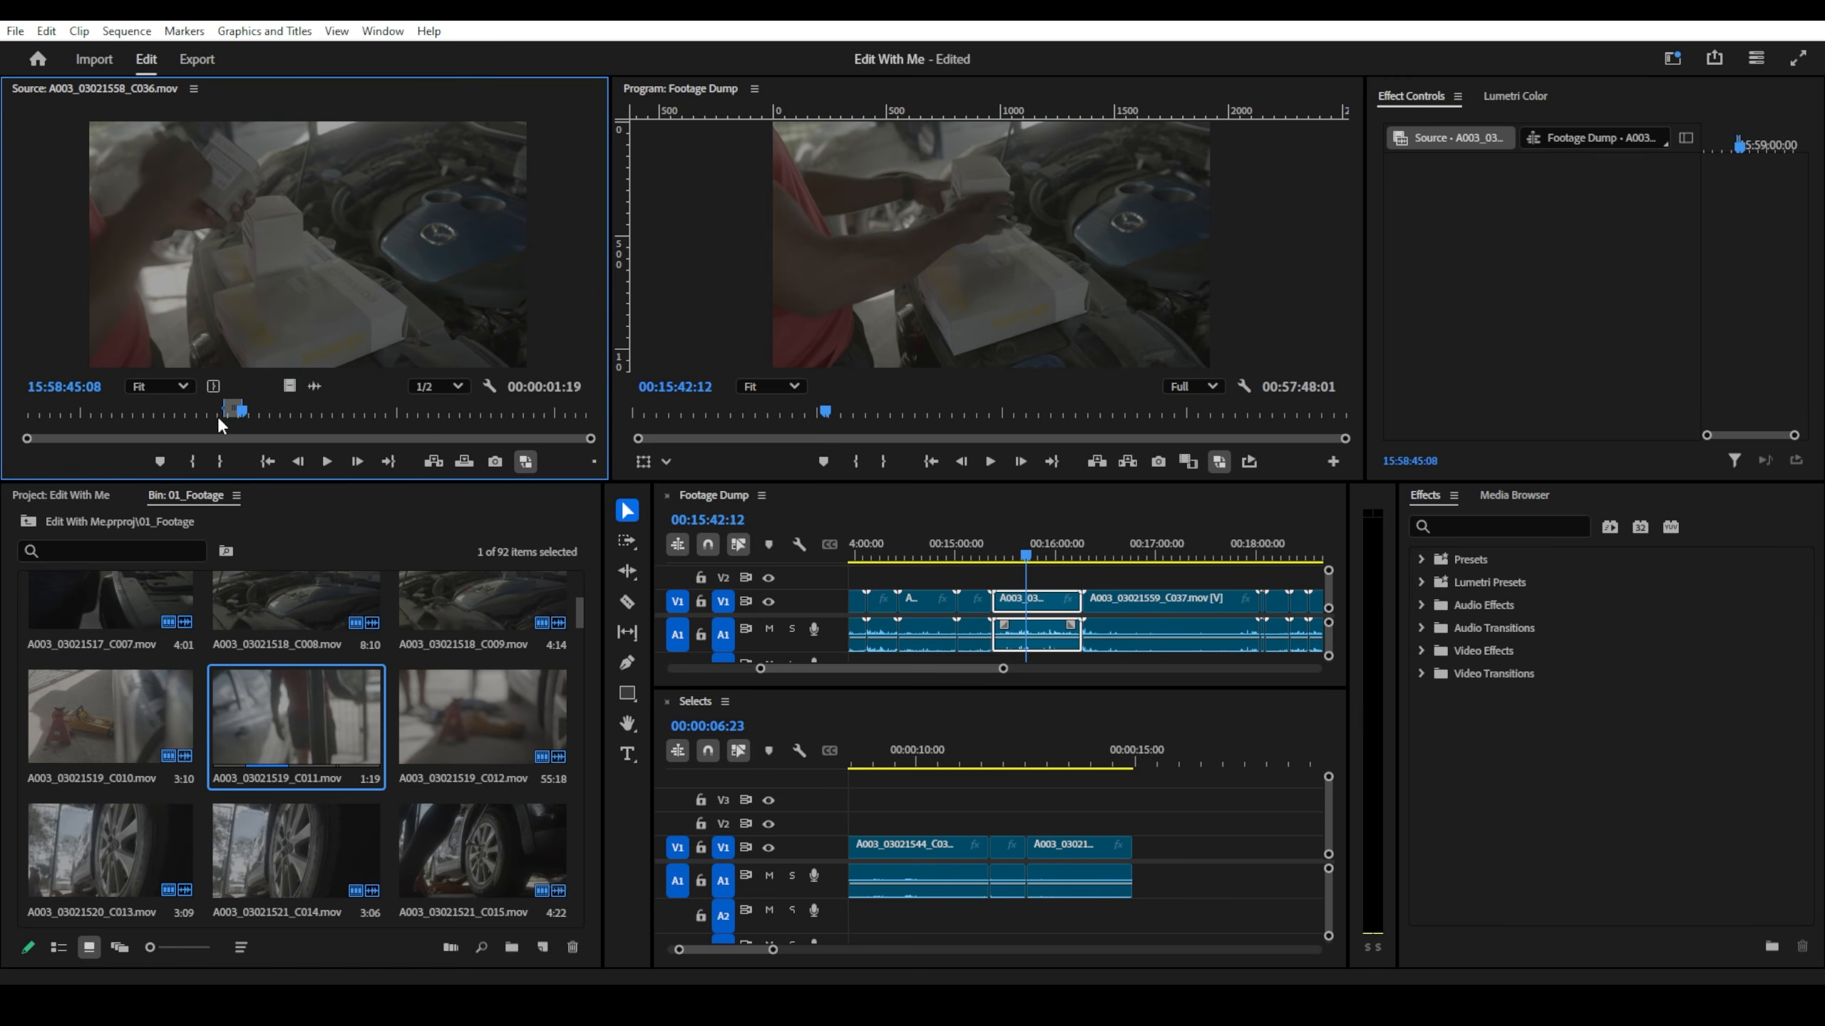
pyautogui.moveTo(300, 285); pyautogui.dragTo(1138, 847)
# - Review the Footage Dump clips between about 00:16:46:09 and 00:22:08:13 for further usable moments
pyautogui.scroll(-3, 946, 563)
pyautogui.click(941, 558)
pyautogui.press('space')
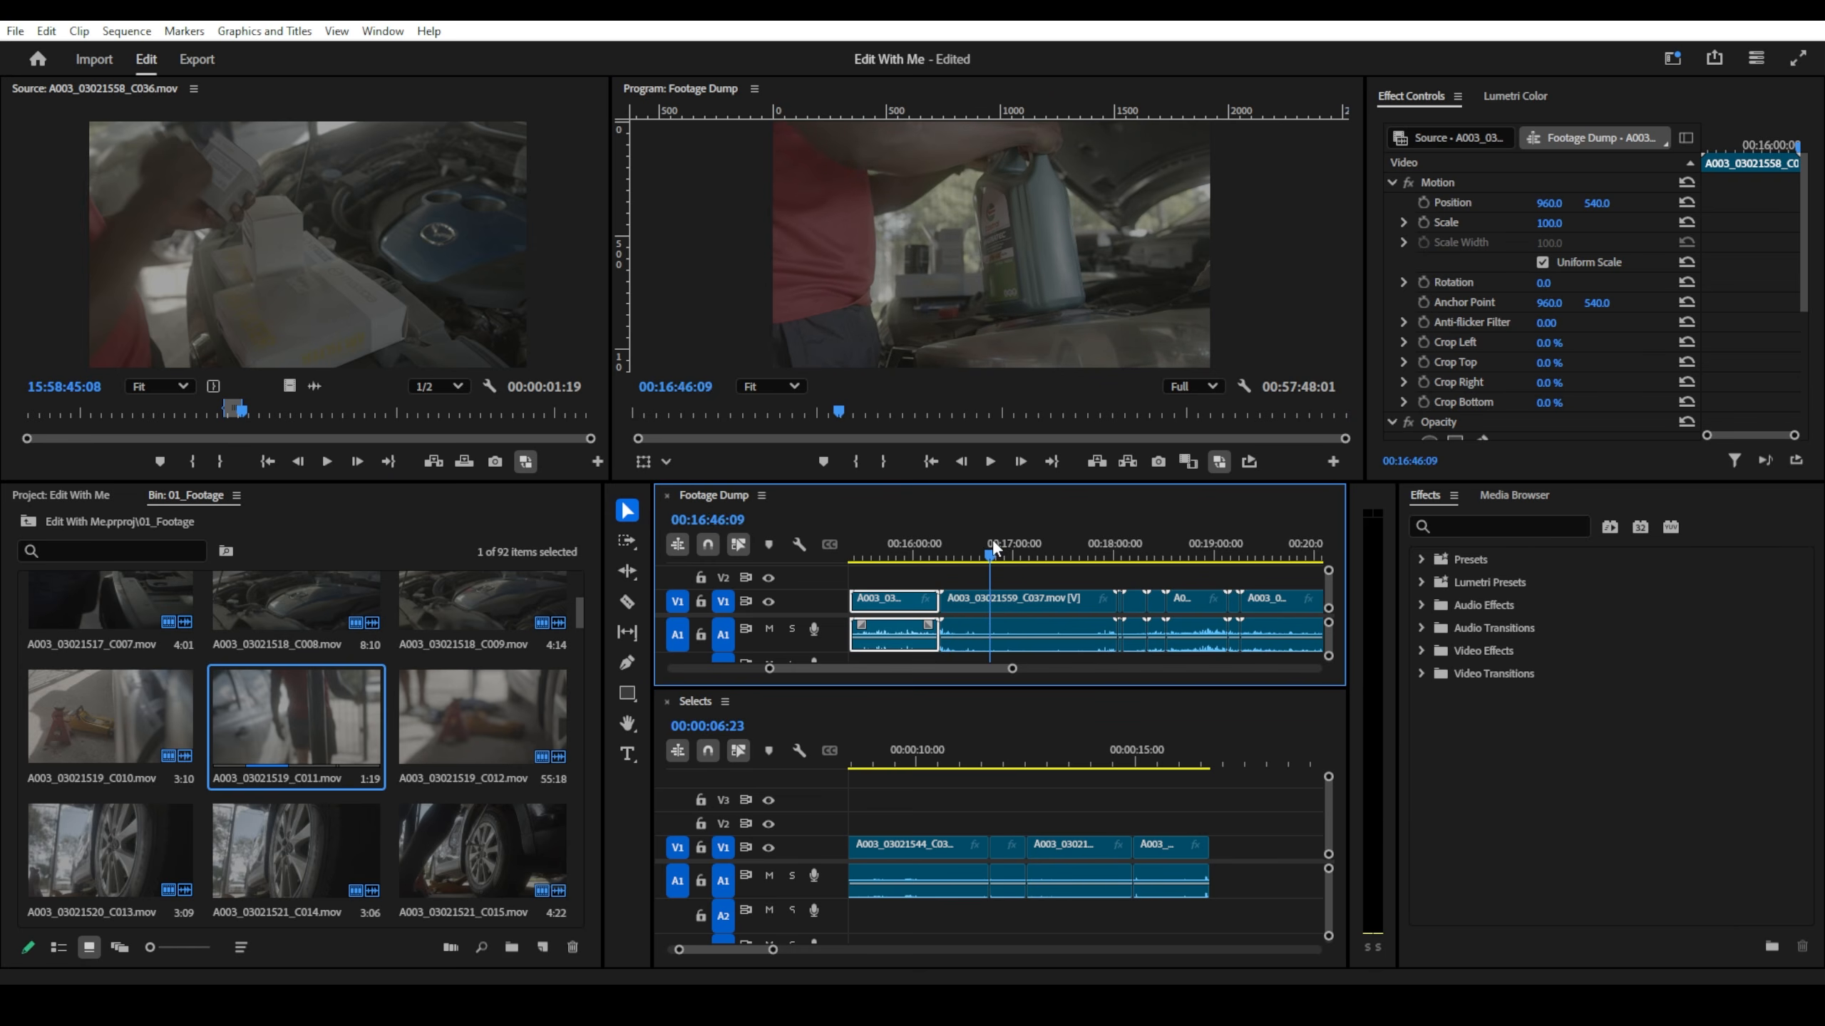
pyautogui.moveTo(992, 539); pyautogui.dragTo(1109, 542)
pyautogui.press('space')
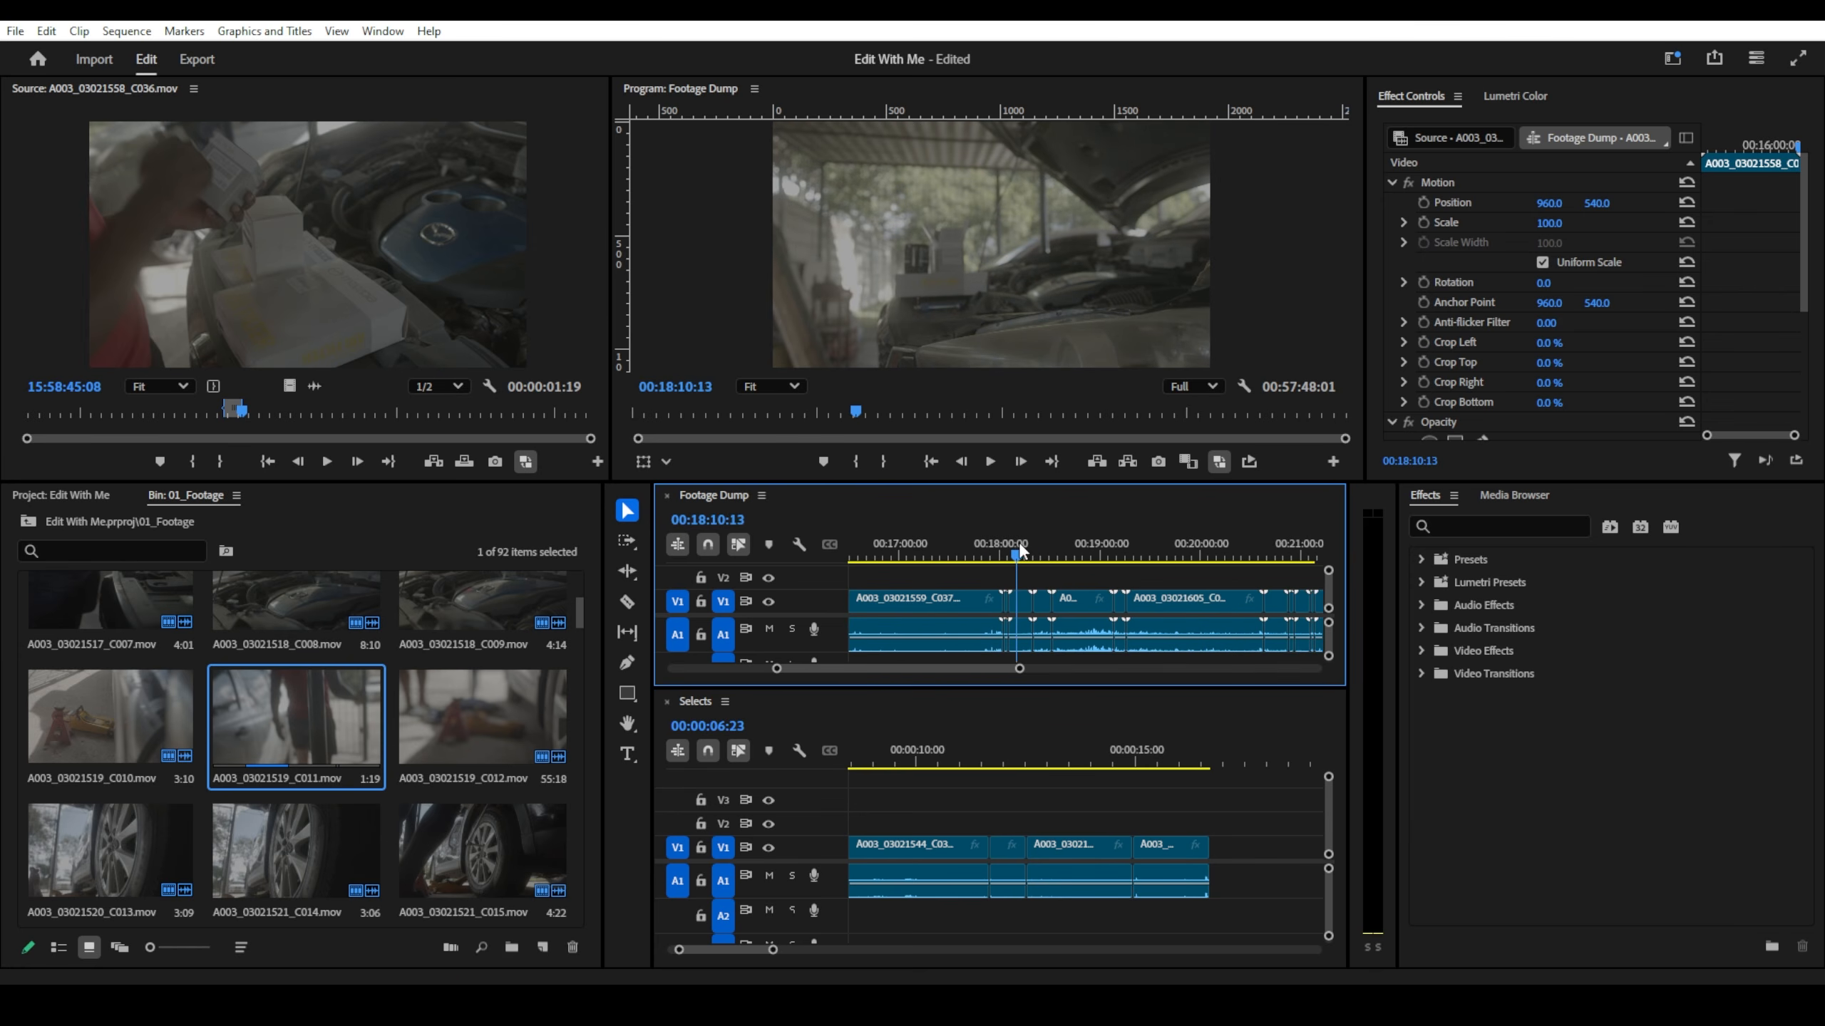
pyautogui.click(1083, 563)
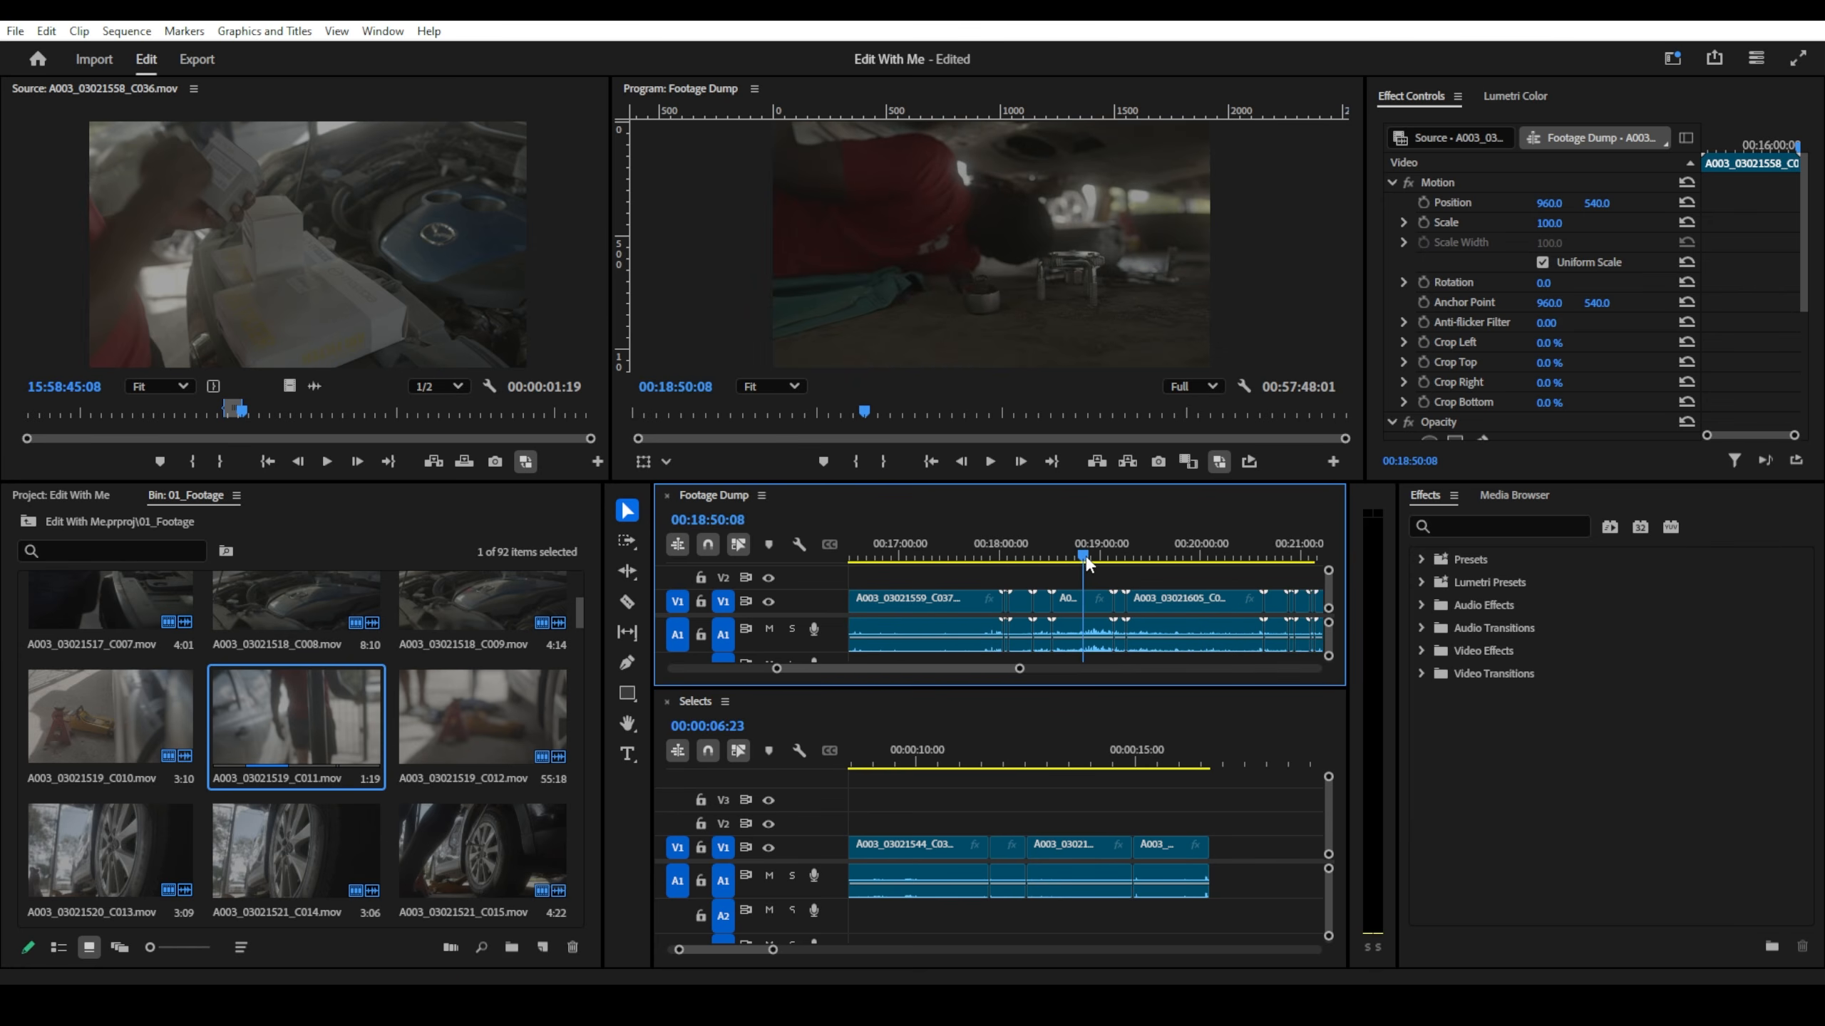
pyautogui.moveTo(1087, 563); pyautogui.dragTo(1051, 565)
pyautogui.press('space')
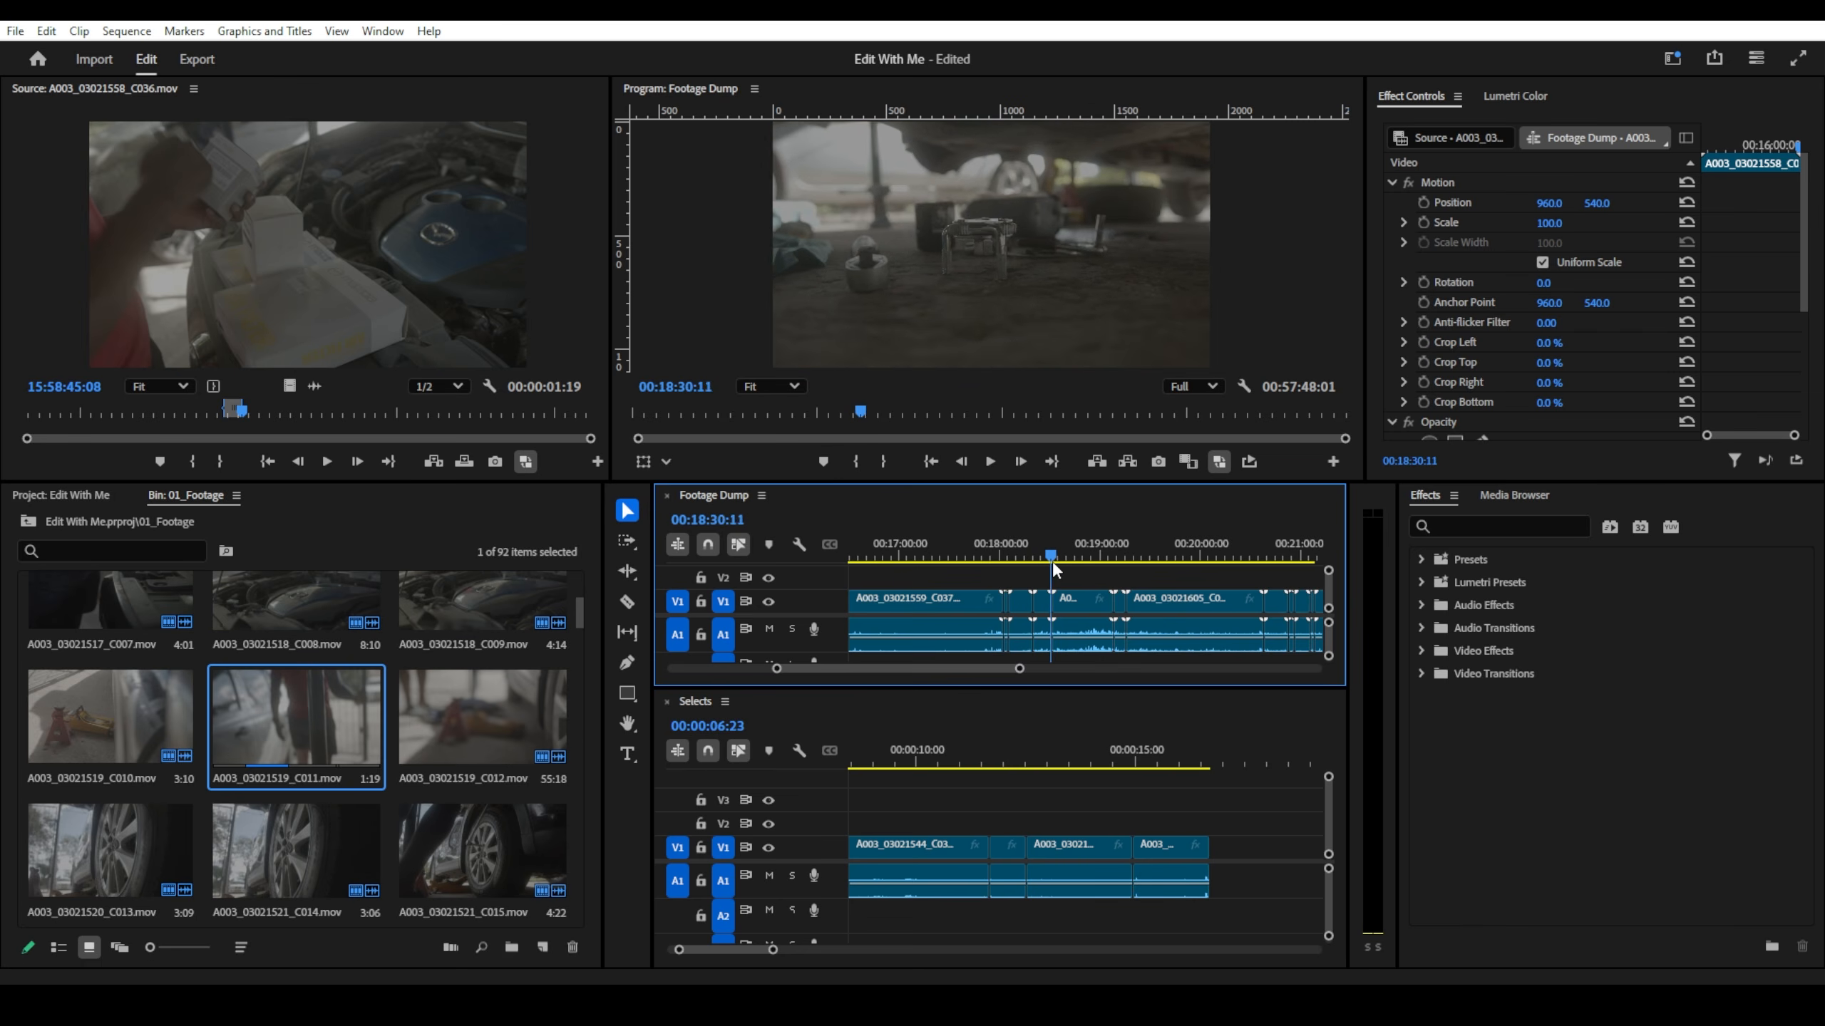
pyautogui.press('space')
pyautogui.click(1092, 558)
pyautogui.moveTo(1095, 561); pyautogui.dragTo(1162, 550)
pyautogui.scroll(-2, 1120, 583)
pyautogui.scroll(-3, 1158, 543)
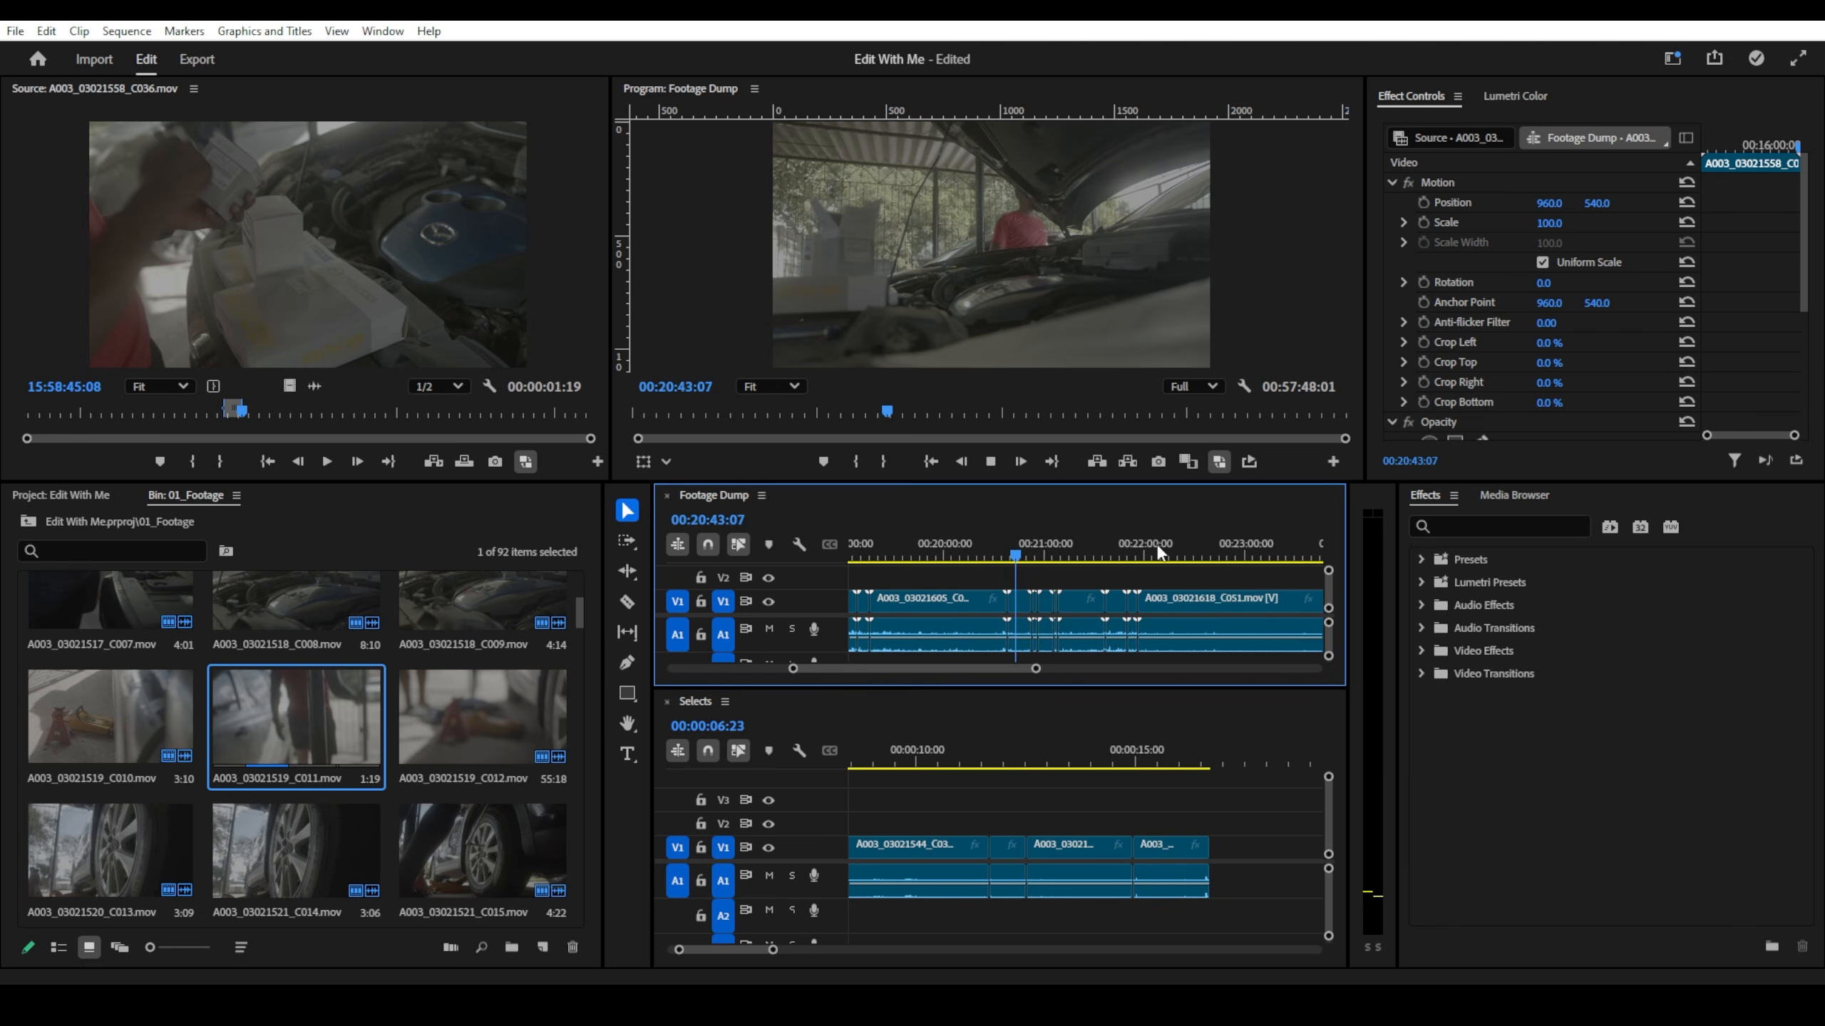
pyautogui.moveTo(1021, 554); pyautogui.dragTo(1153, 558)
pyautogui.press('space')
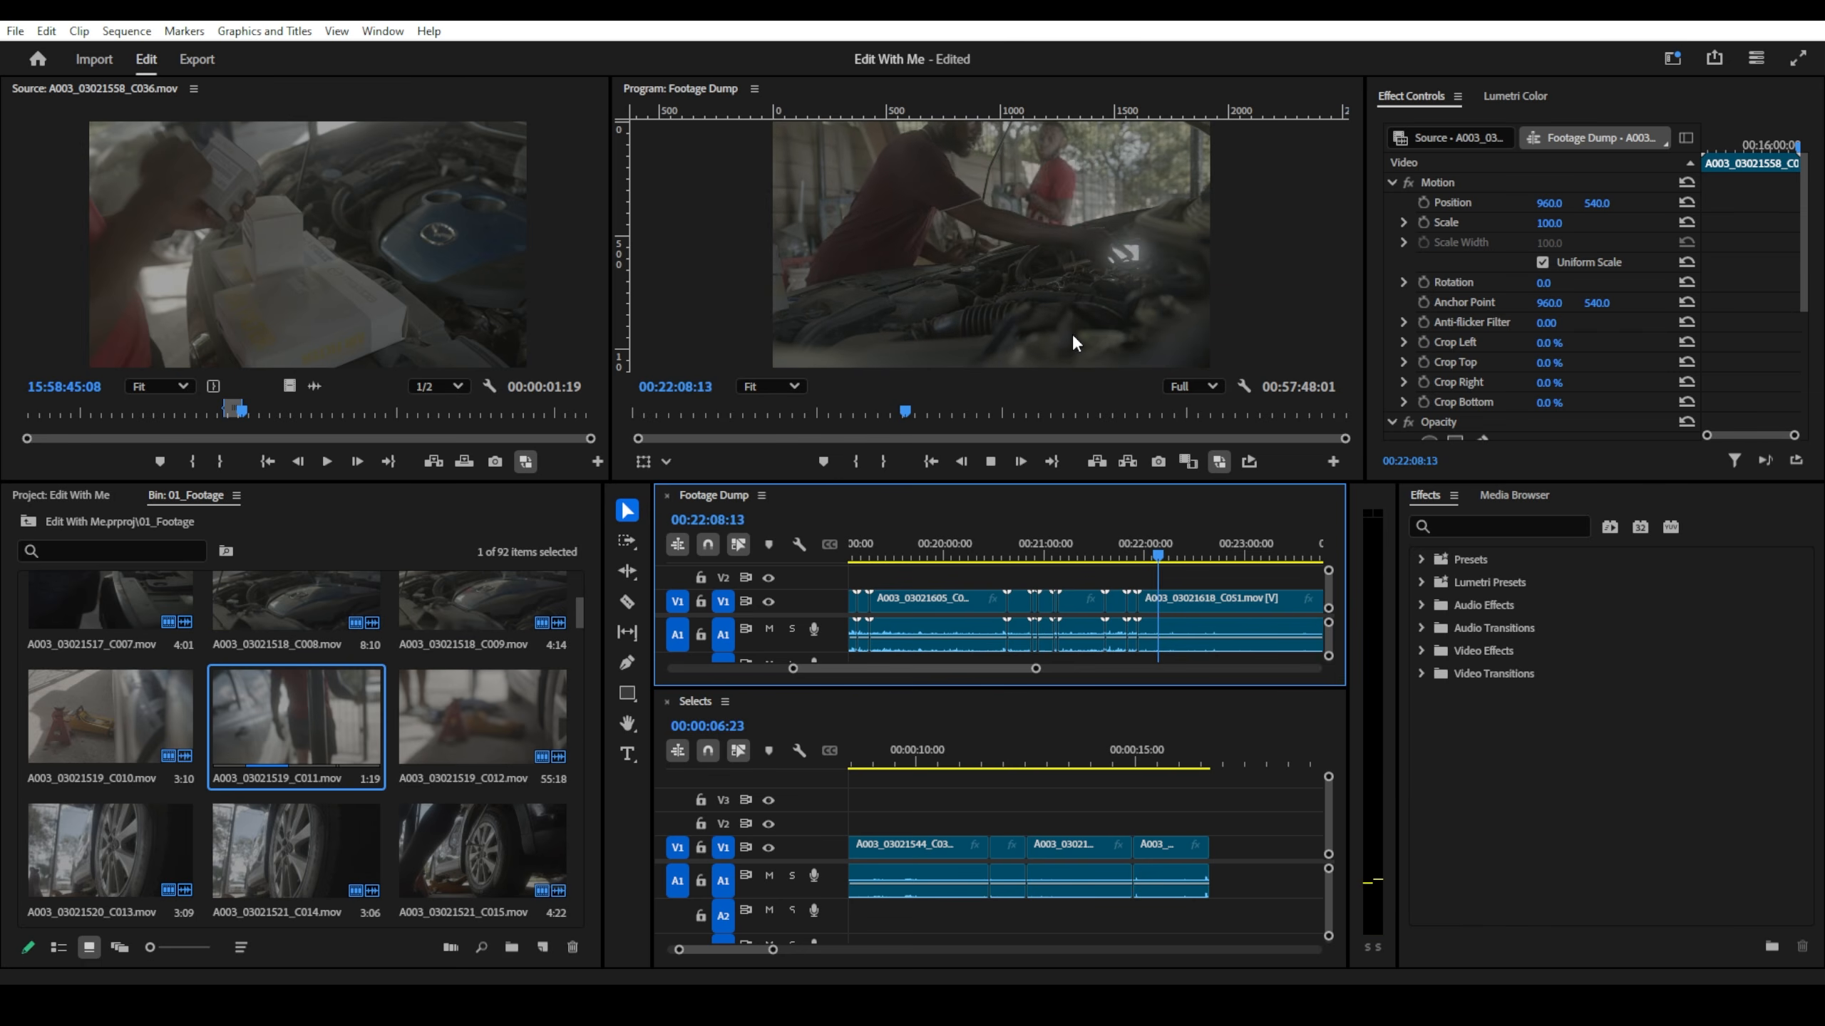
# - Move Footage Dump to 00:22:25:05 and open the original A003_03021618_C051.mov in the Source monitor at that frame
pyautogui.scroll(-3, 1132, 588)
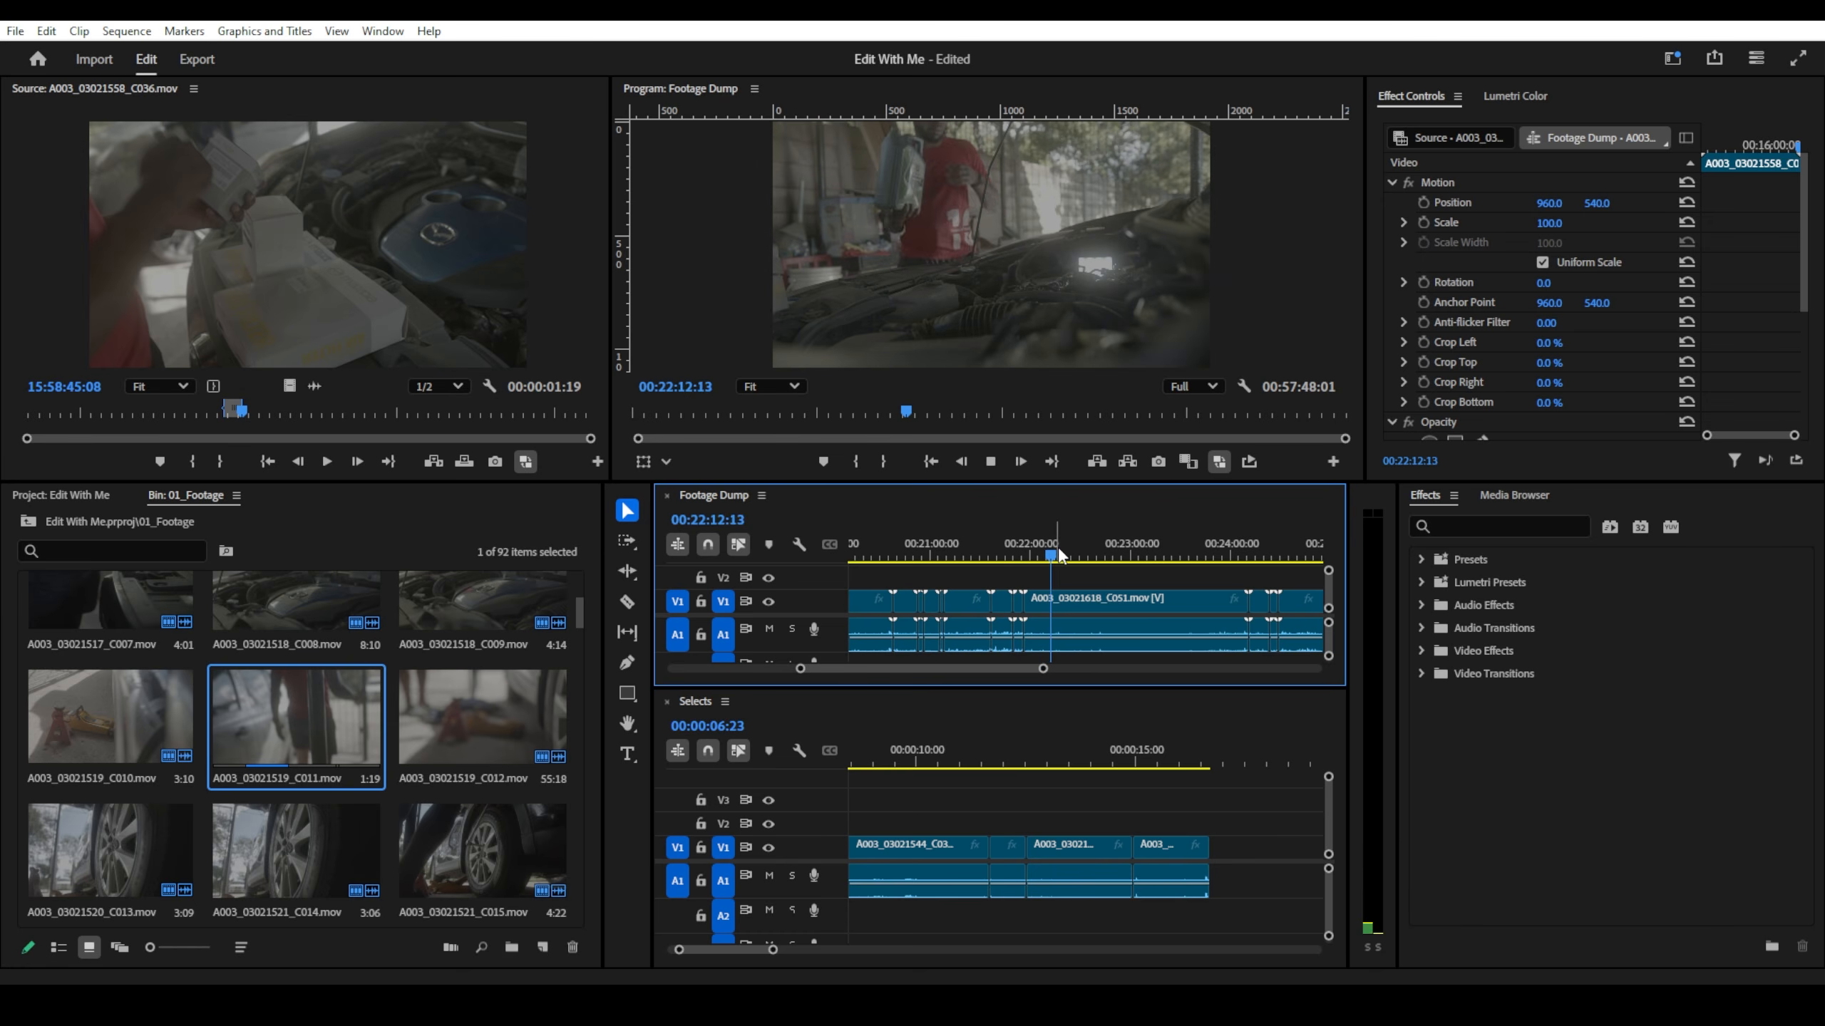
pyautogui.moveTo(1055, 552); pyautogui.dragTo(1068, 558)
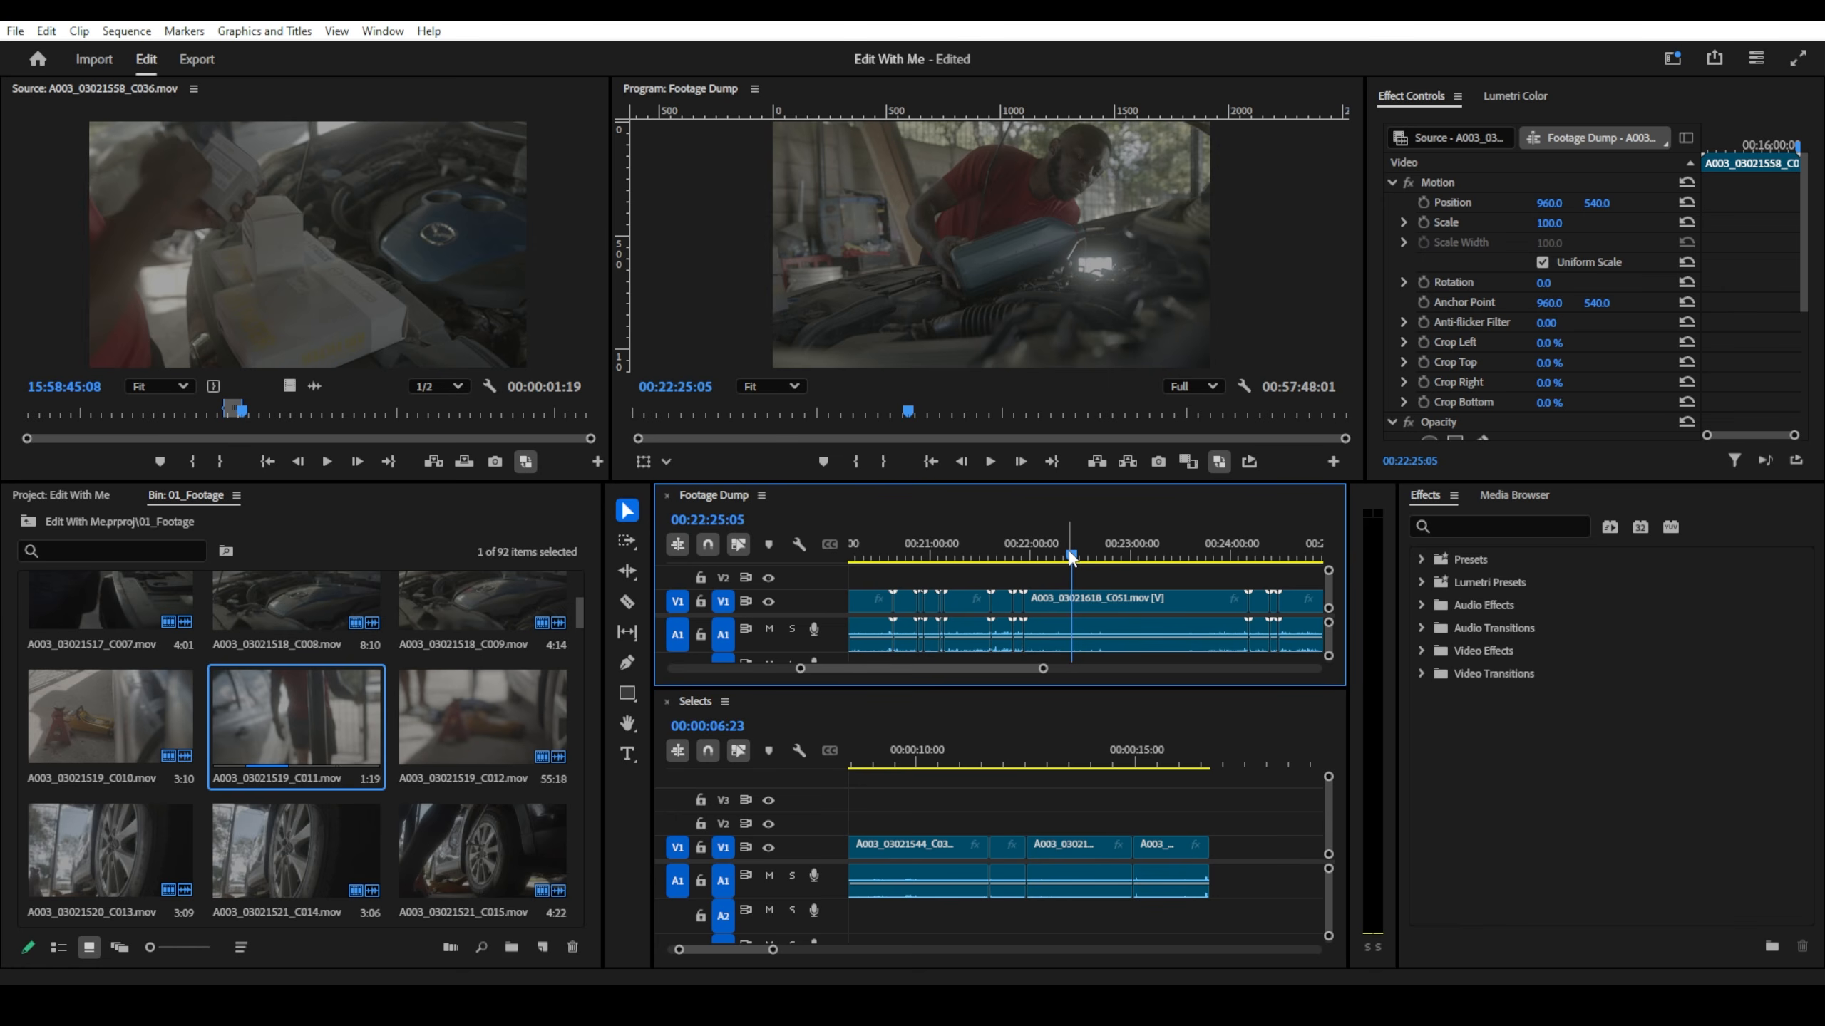
pyautogui.click(1089, 602)
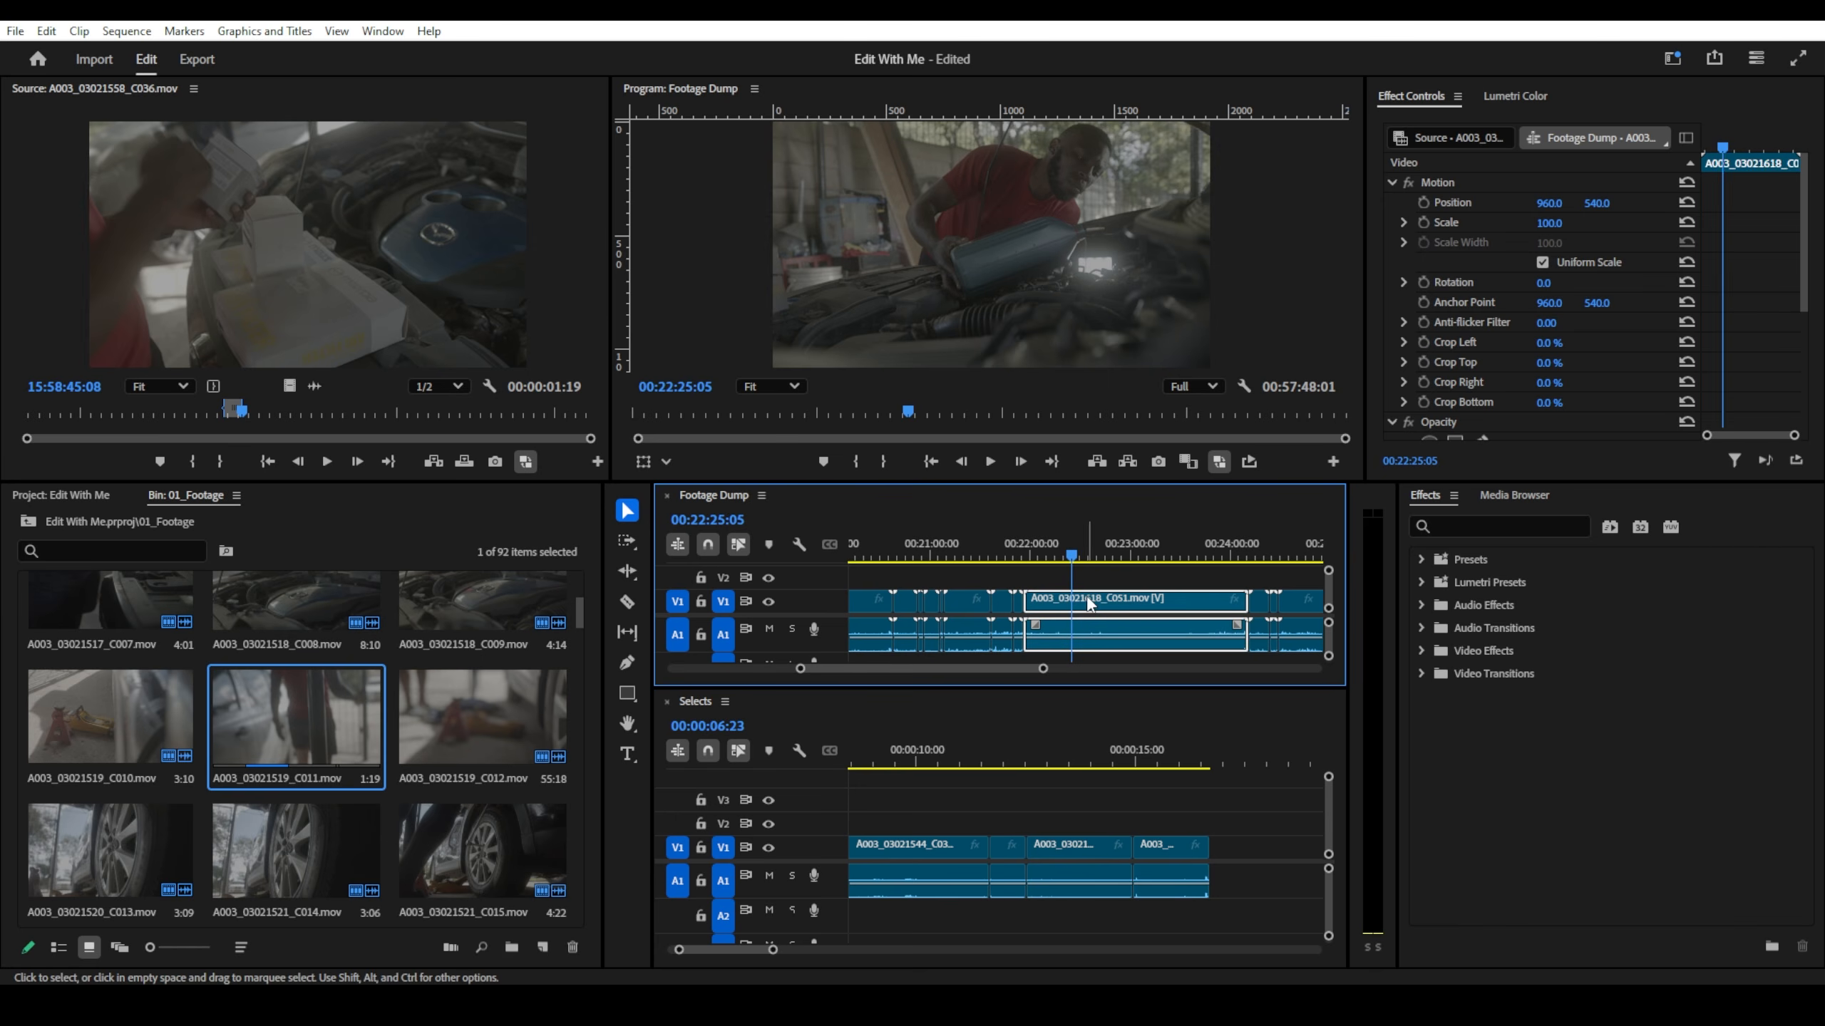
pyautogui.press('f')
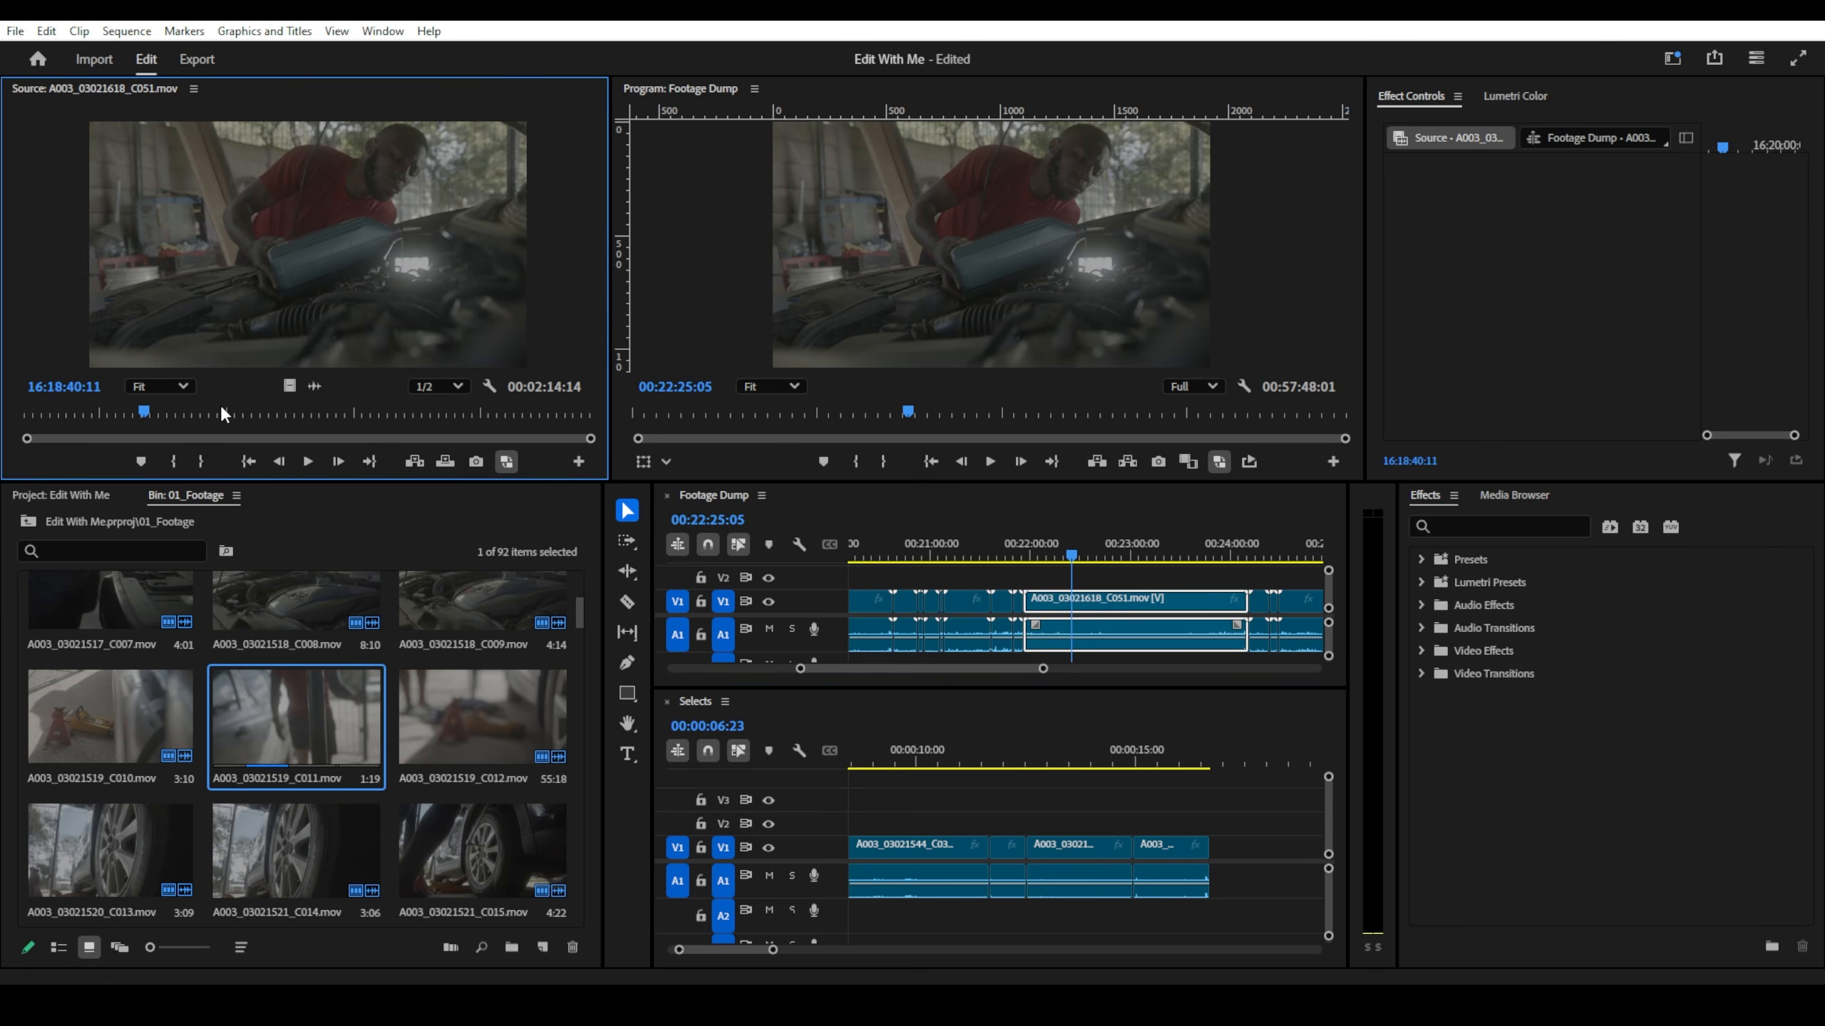
# - Mark A003_03021618_C051.mov from 16:18:40:11 to 16:18:46:04 and append that range to the end of Selects on V1 and A1
pyautogui.press('i')
pyautogui.press('space')
pyautogui.moveTo(150, 406); pyautogui.dragTo(169, 413)
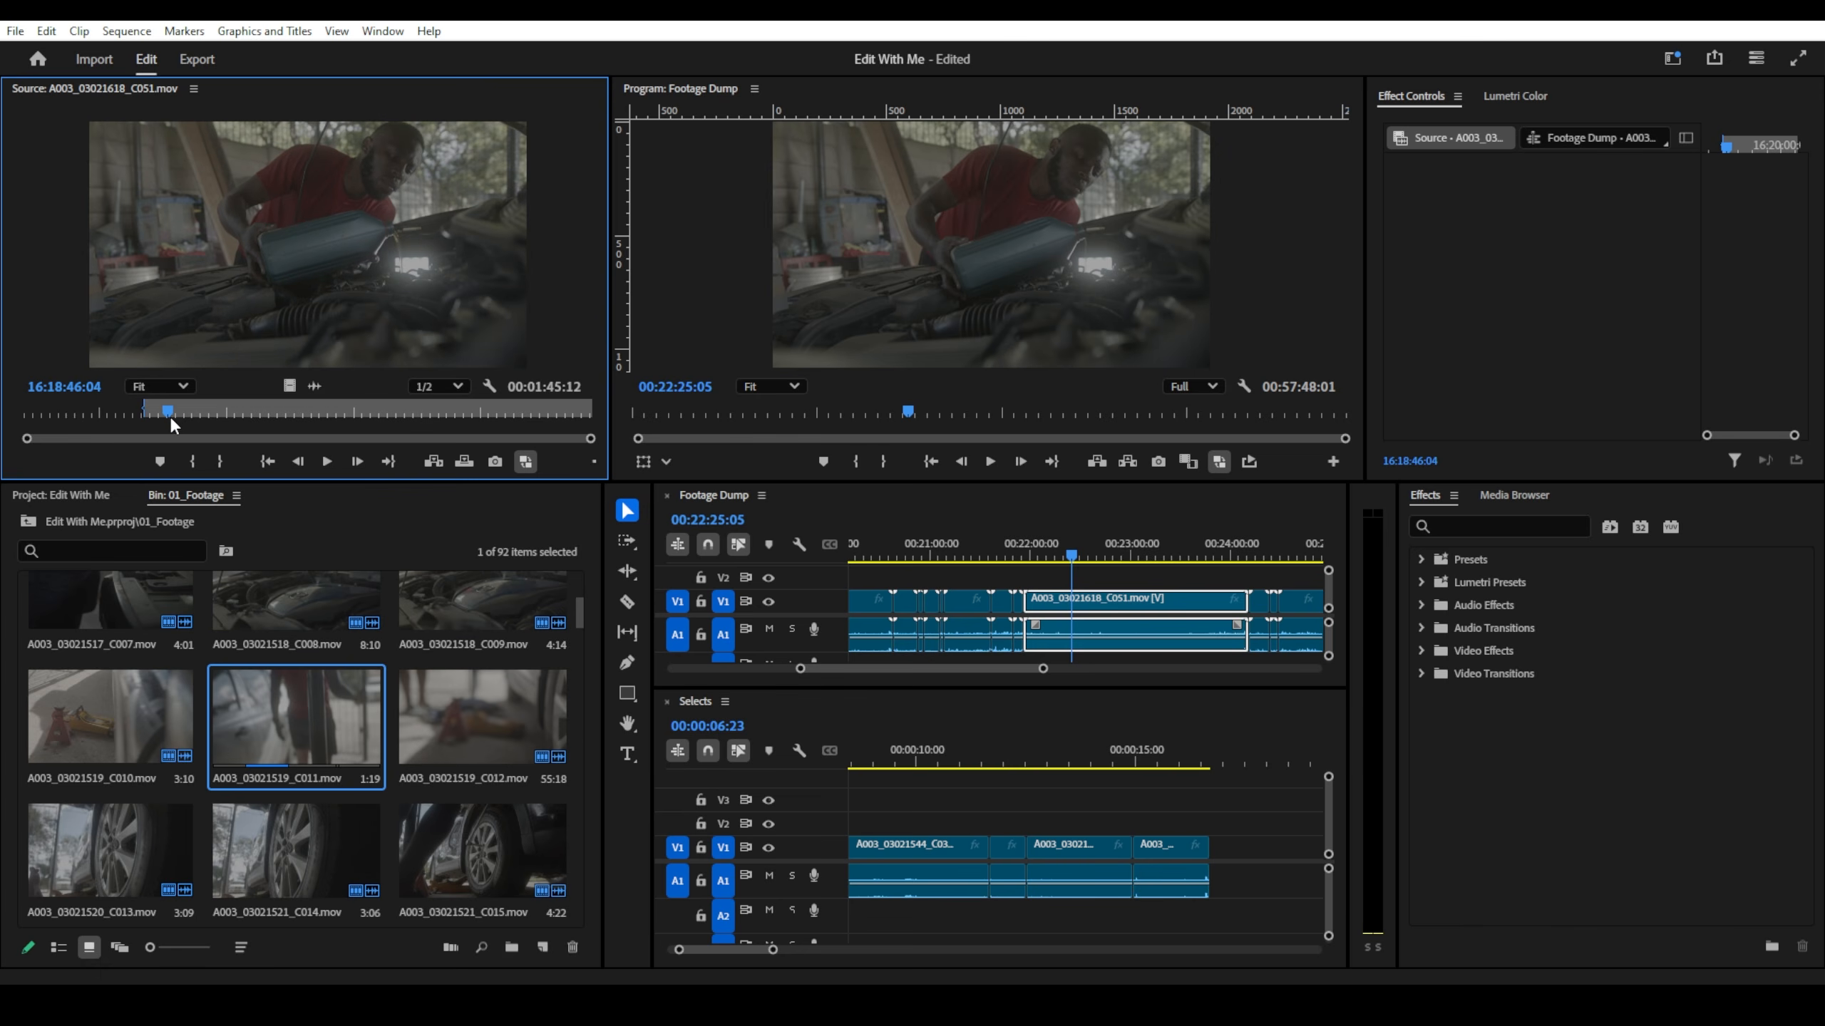
pyautogui.press('o')
pyautogui.moveTo(287, 319); pyautogui.dragTo(1214, 859)
# - Skim Footage Dump to 00:24:12:10 and open the original A003_03021620_C052.mov in the Source monitor
pyautogui.scroll(-3, 1183, 845)
pyautogui.moveTo(1106, 555); pyautogui.dragTo(1264, 570)
pyautogui.scroll(-2, 1186, 597)
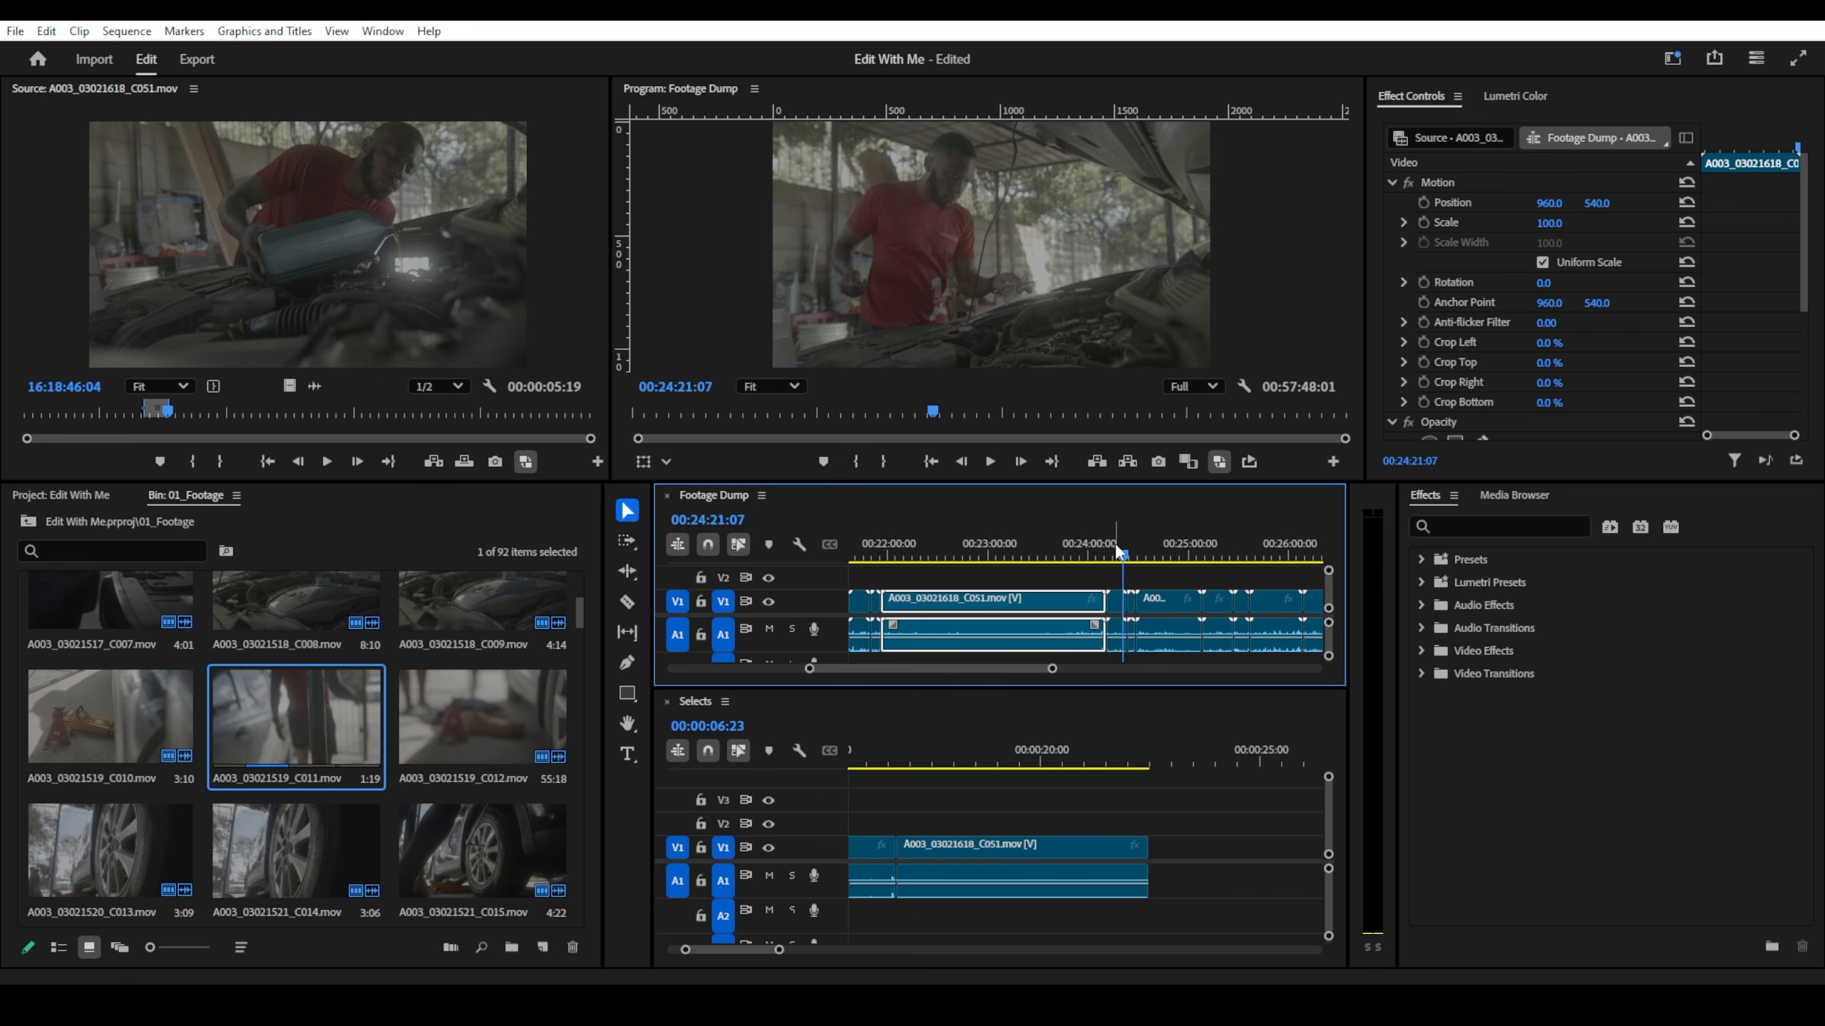
pyautogui.moveTo(1117, 552)
pyautogui.mouseDown()
pyautogui.moveTo(1193, 561)
pyautogui.moveTo(1114, 564)
pyautogui.mouseUp()
pyautogui.click(1119, 613)
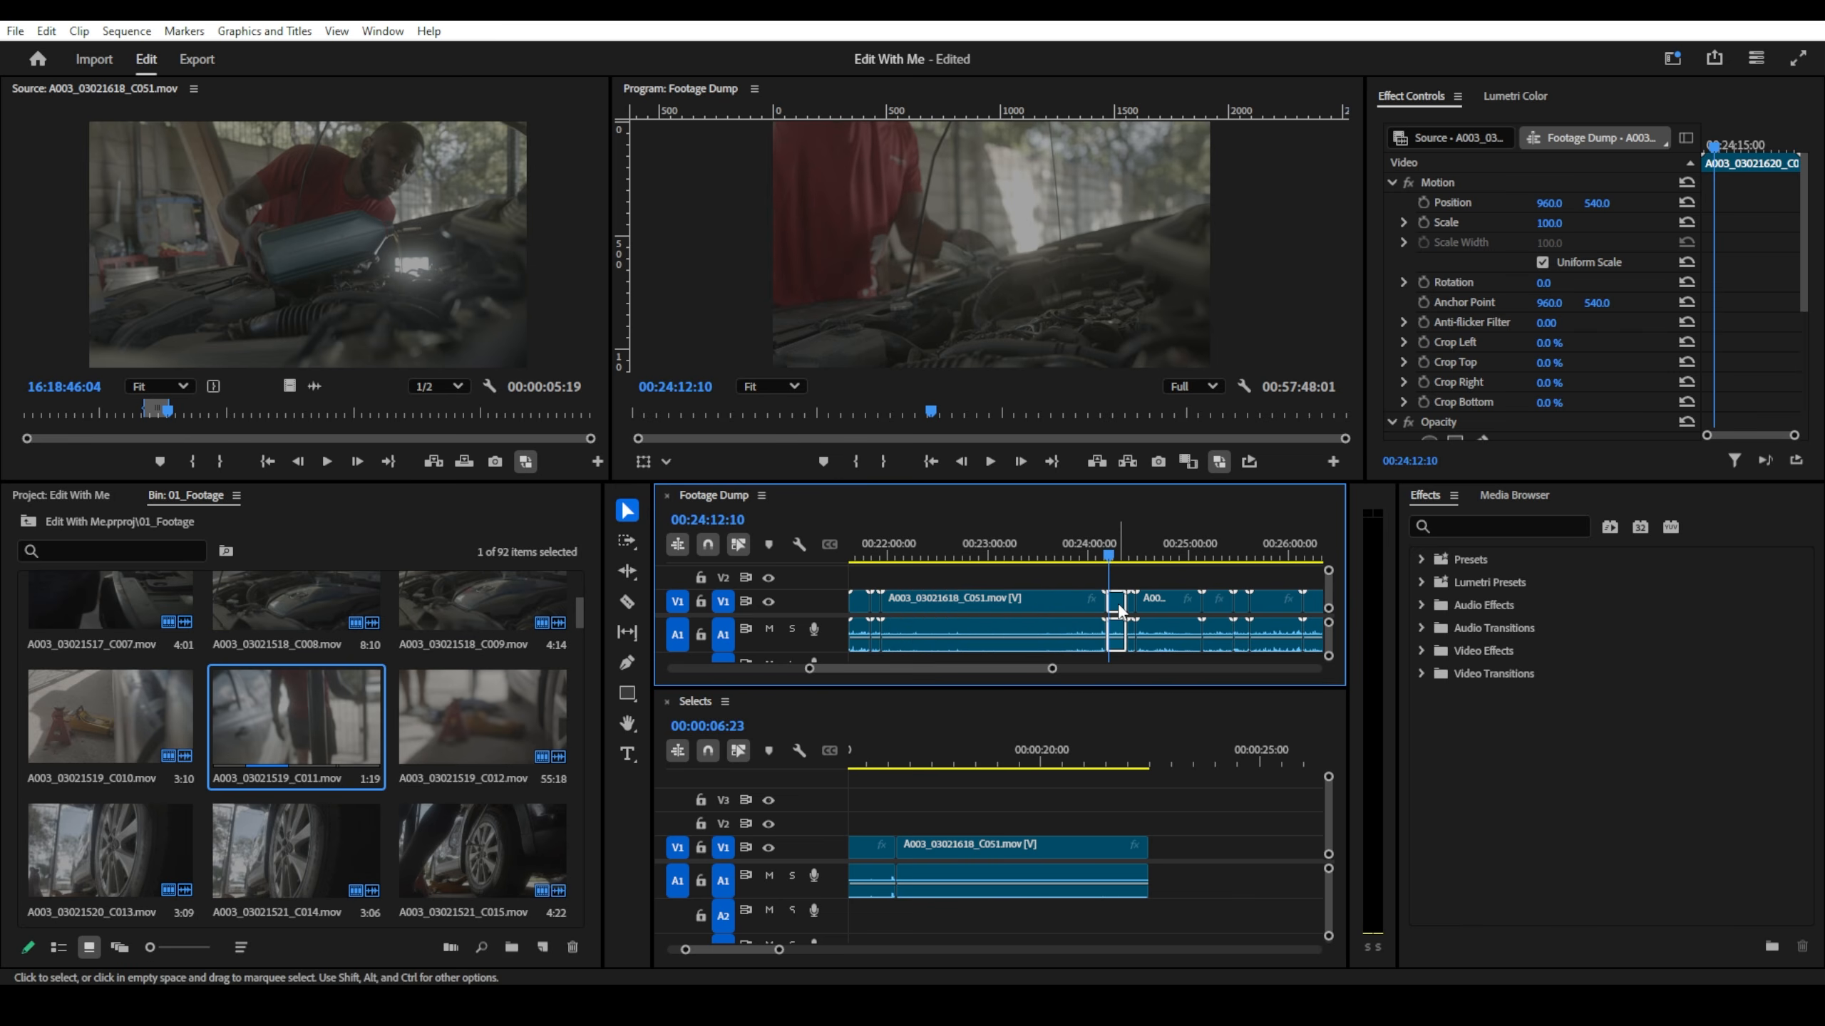
pyautogui.press('f')
# - Mark a 00:00:01:07 range ending at 16:20:43:22 in A003_03021620_C052.mov, append it to the end of Selects, and preview it at 00:00:22:22
pyautogui.moveTo(121, 410); pyautogui.dragTo(69, 416)
pyautogui.press('i')
pyautogui.press('space')
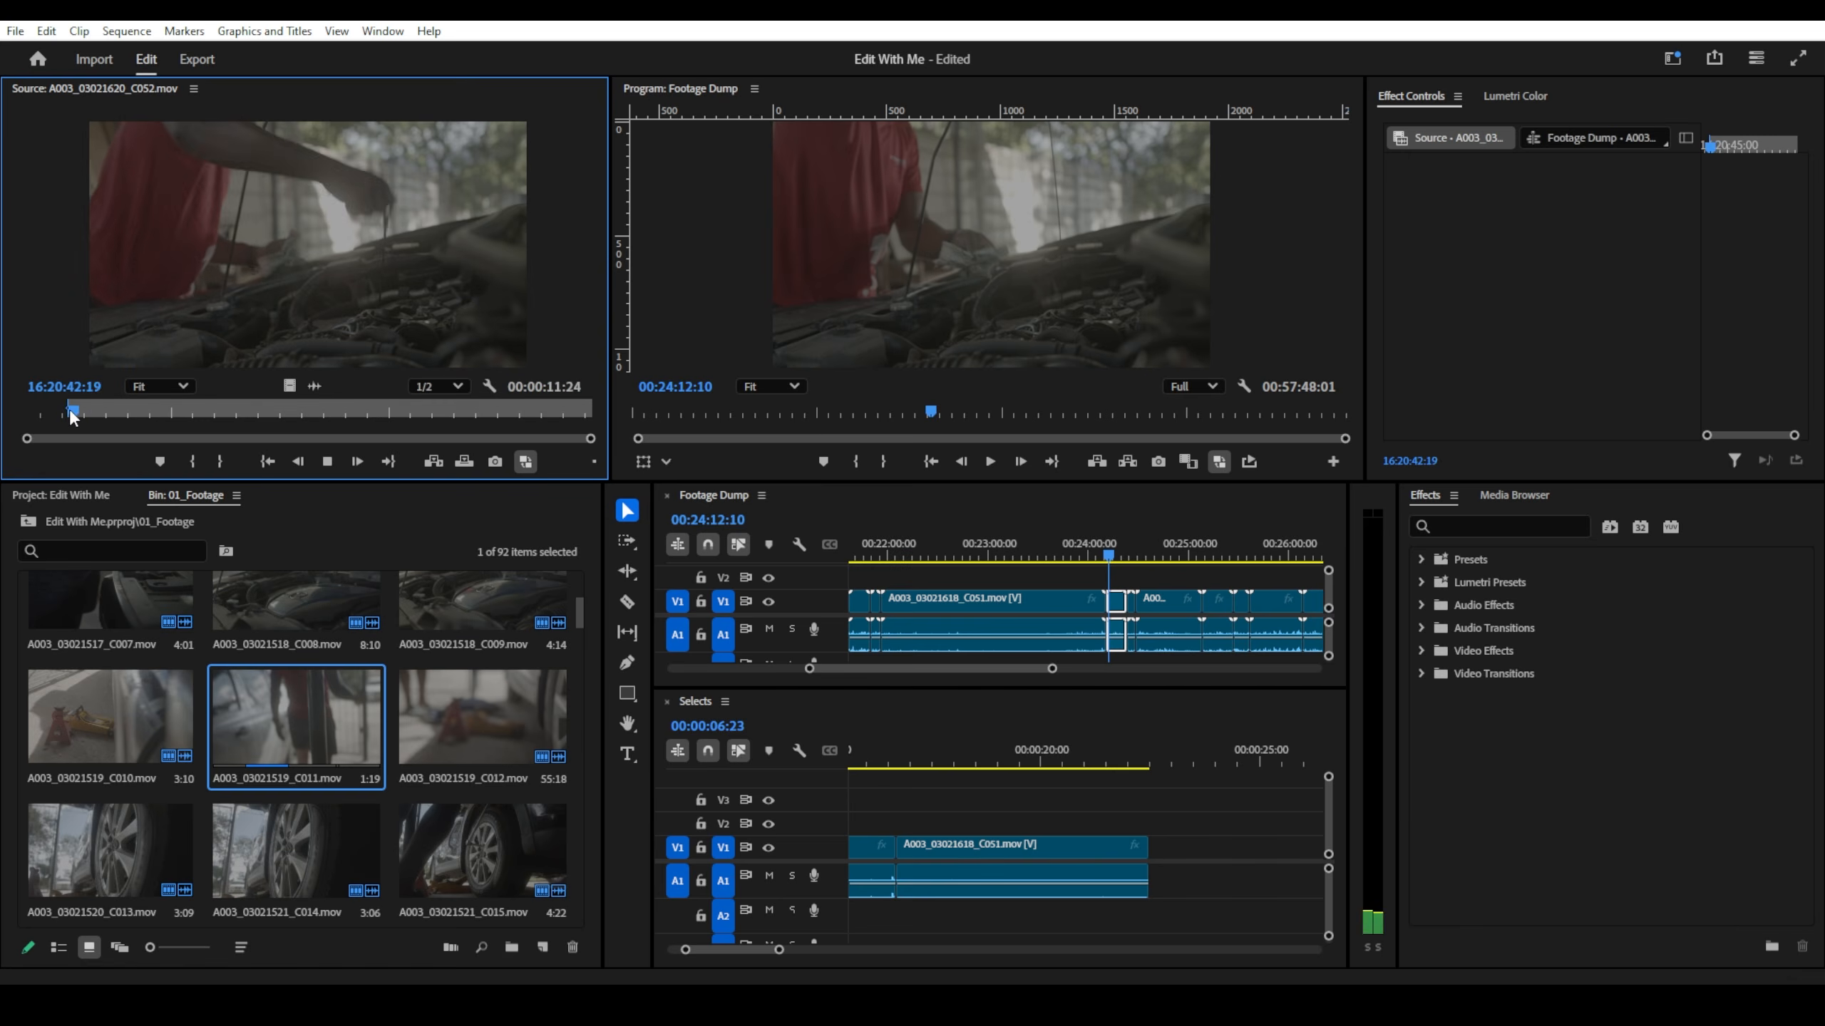
pyautogui.press('space')
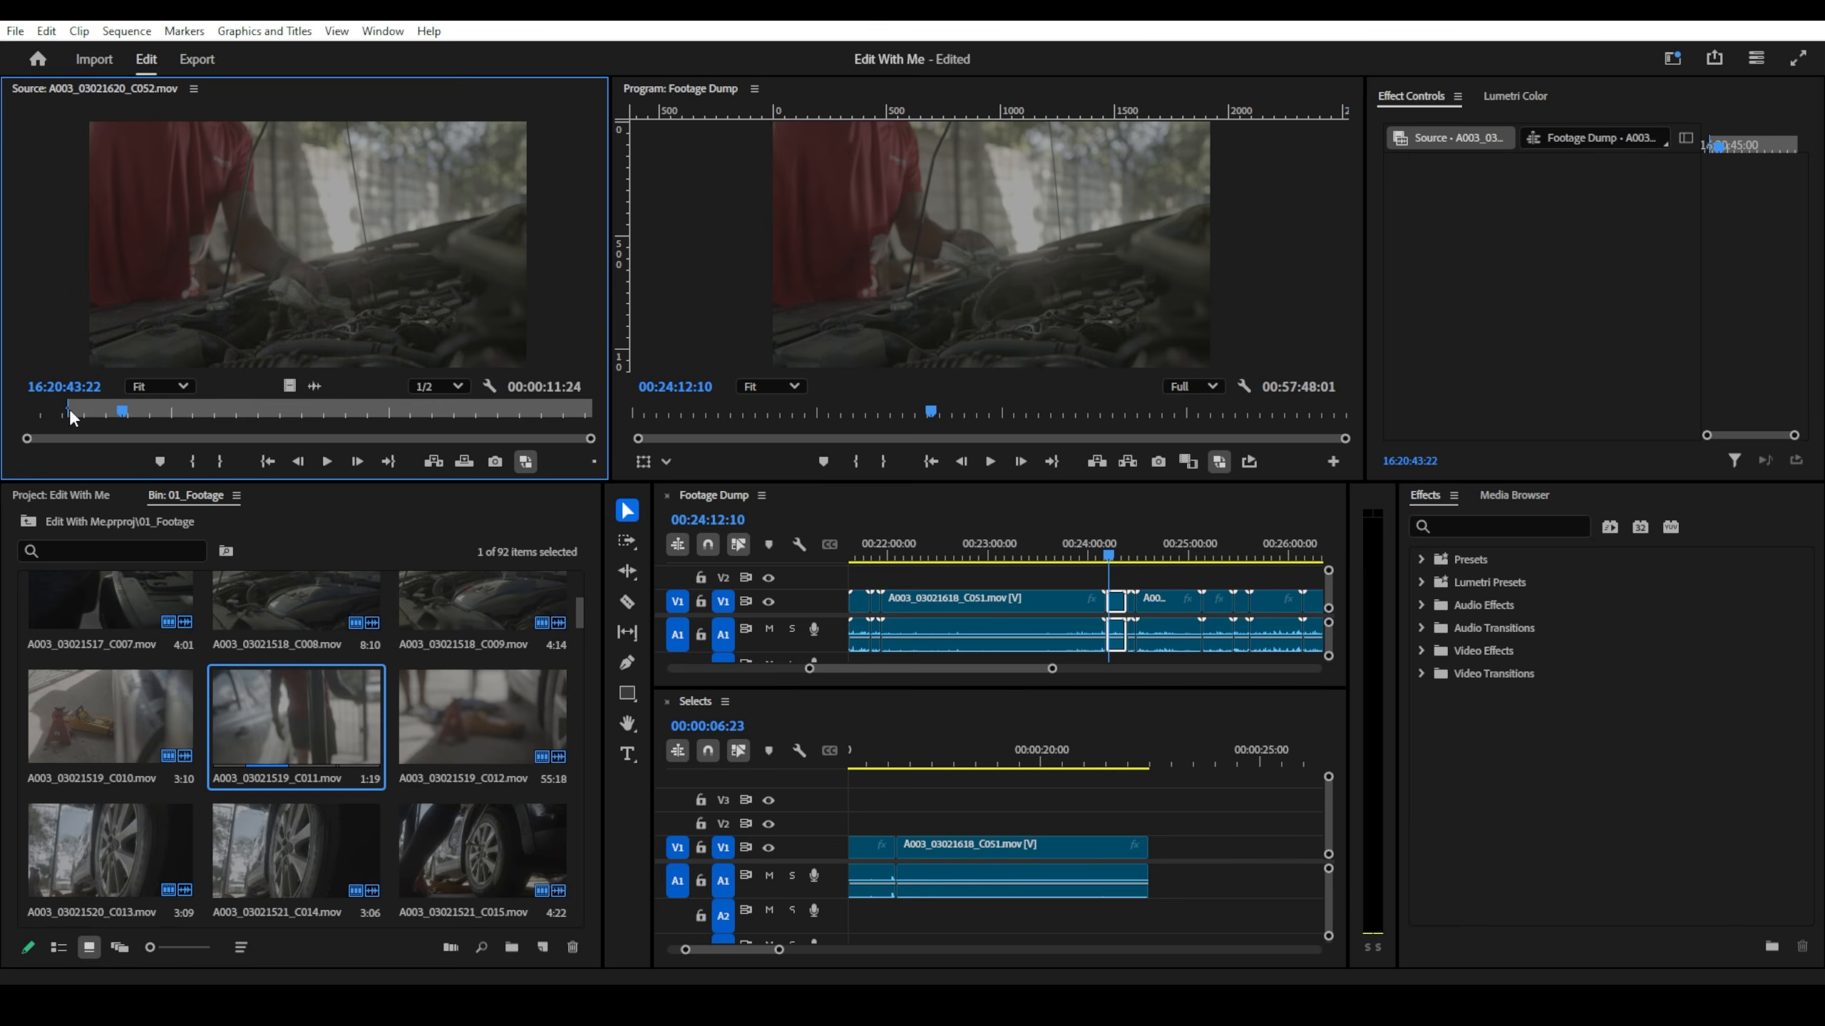
pyautogui.press('o')
pyautogui.moveTo(311, 363); pyautogui.dragTo(1153, 855)
pyautogui.scroll(-2, 1113, 582)
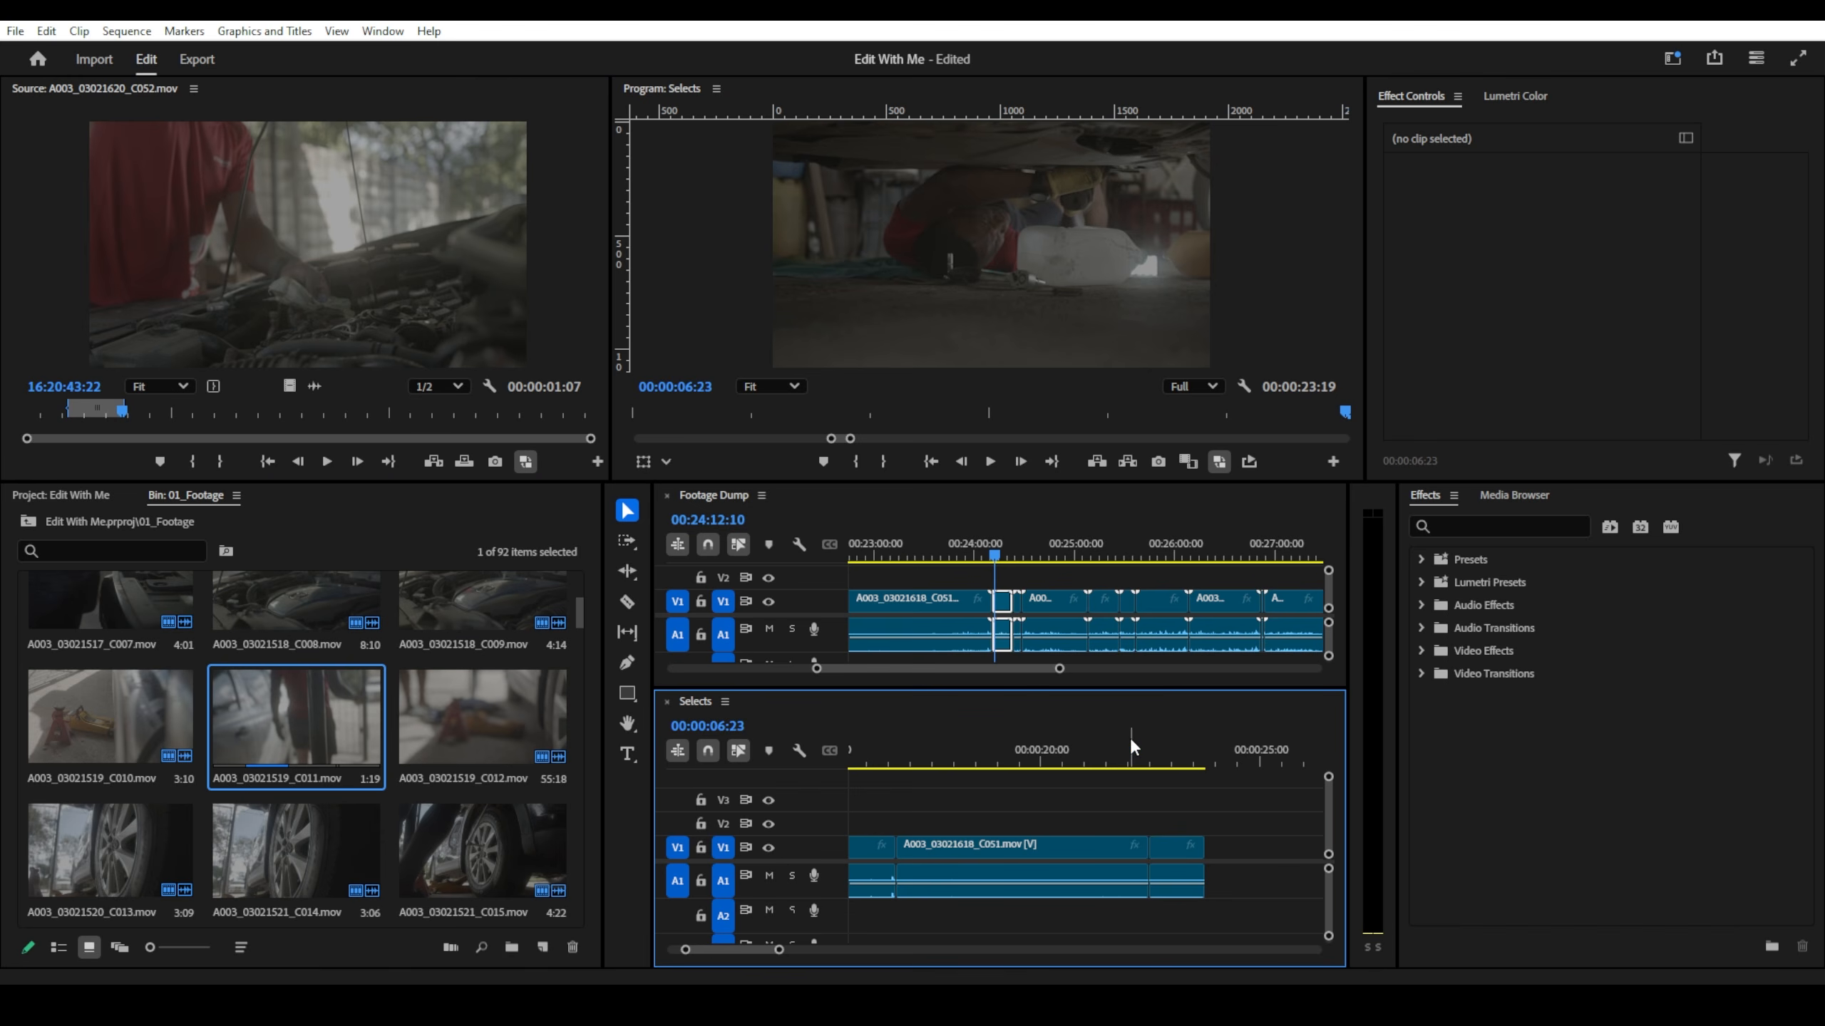
pyautogui.moveTo(1153, 748); pyautogui.dragTo(1173, 748)
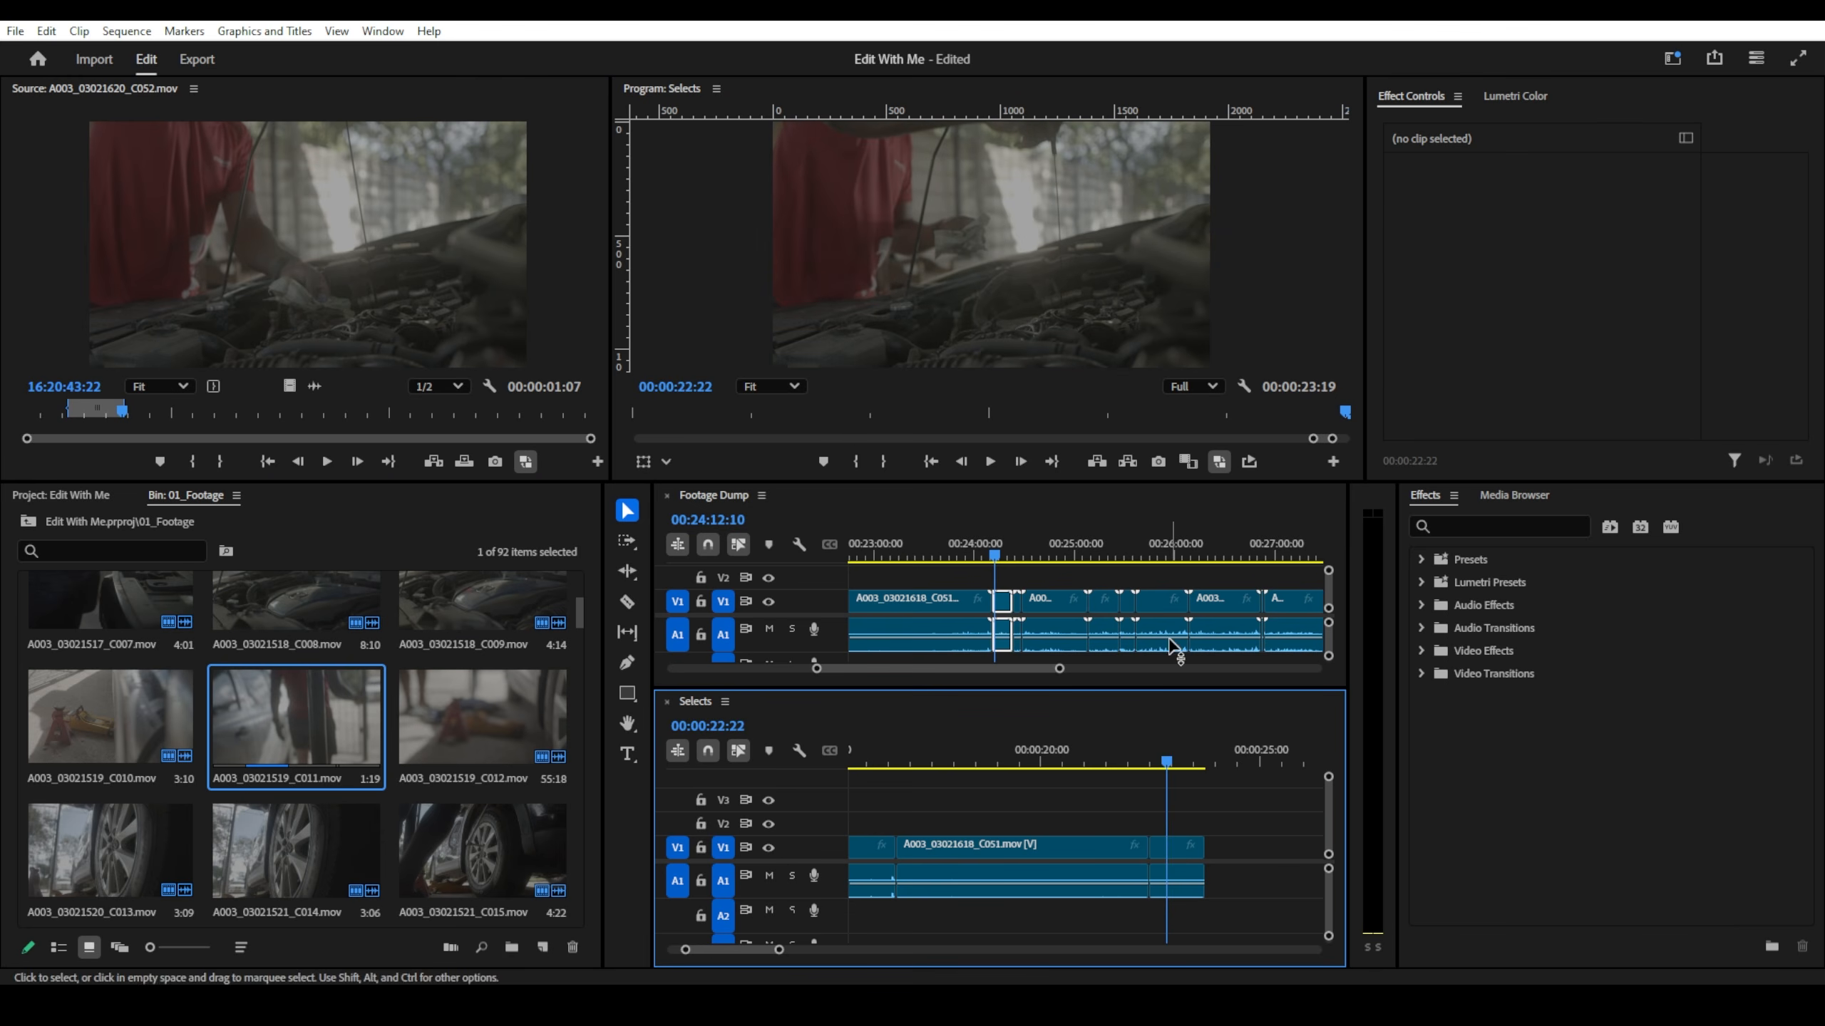
# - Skim Footage Dump to 00:27:29:13 and open the original A003_03021629_C060.mov in the Source monitor at that frame
pyautogui.moveTo(1009, 555); pyautogui.dragTo(1118, 559)
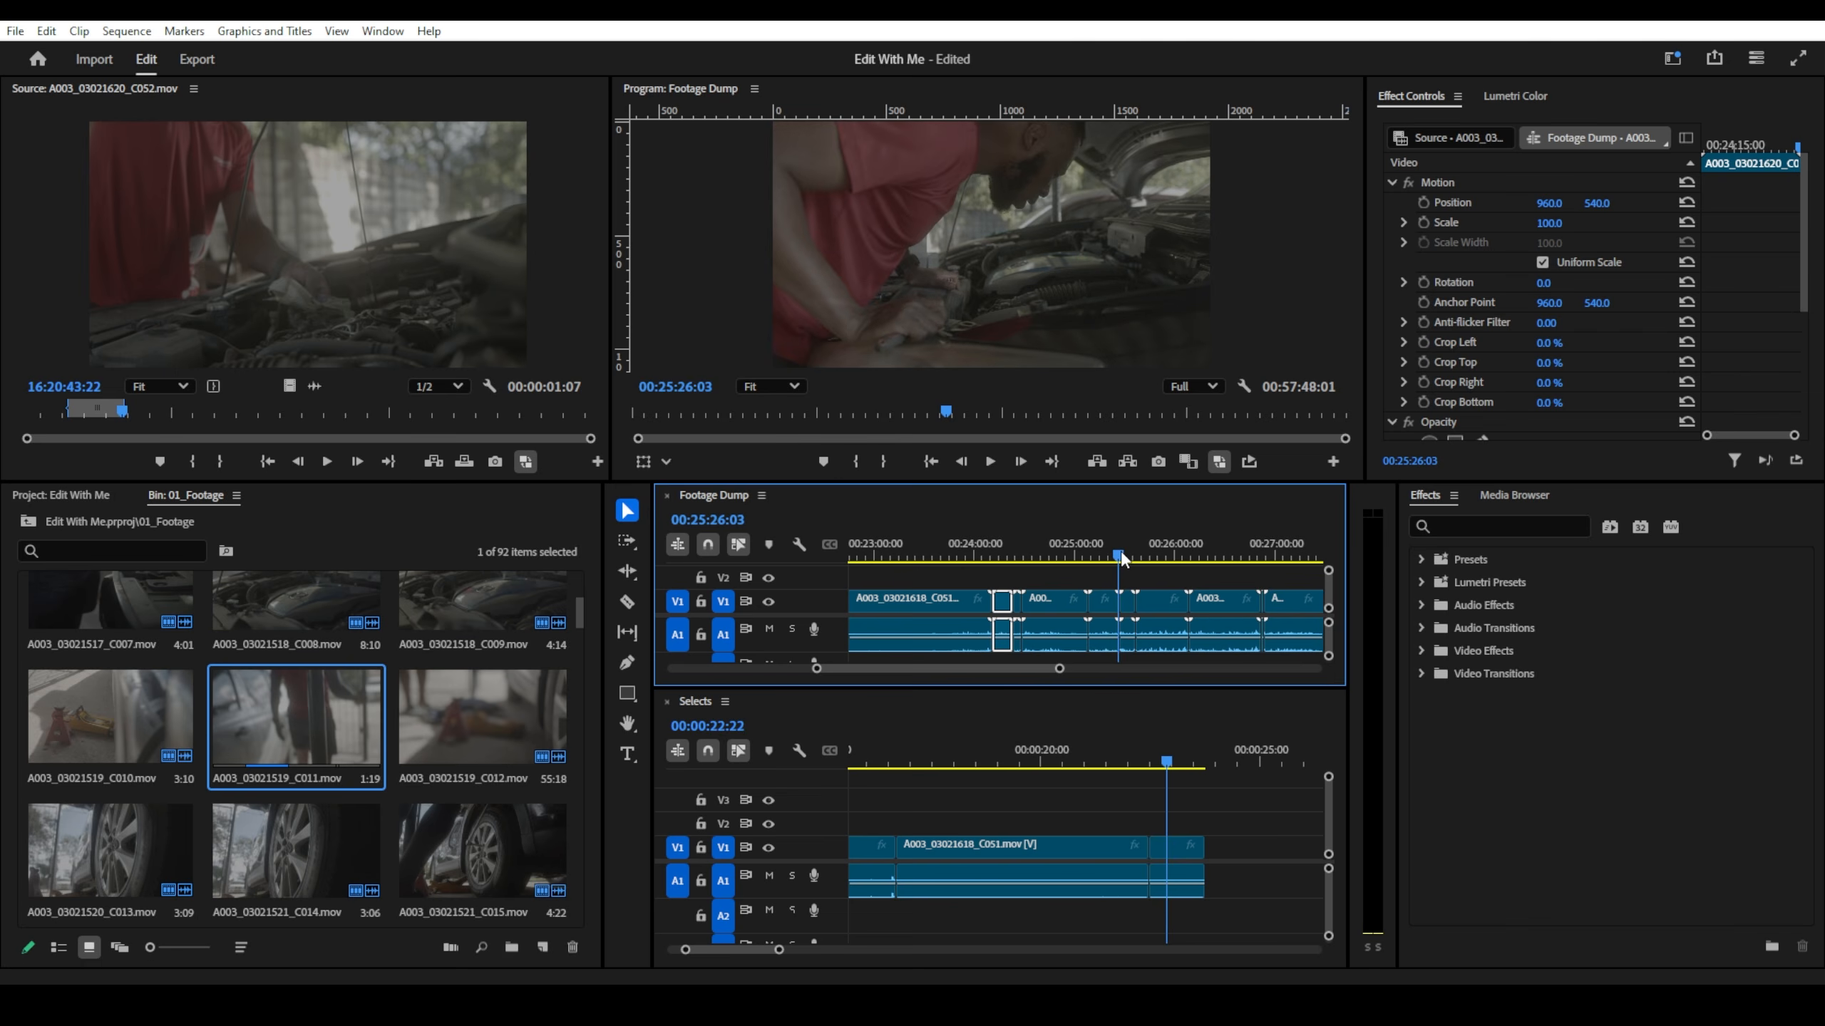
pyautogui.moveTo(1129, 560); pyautogui.dragTo(1095, 560)
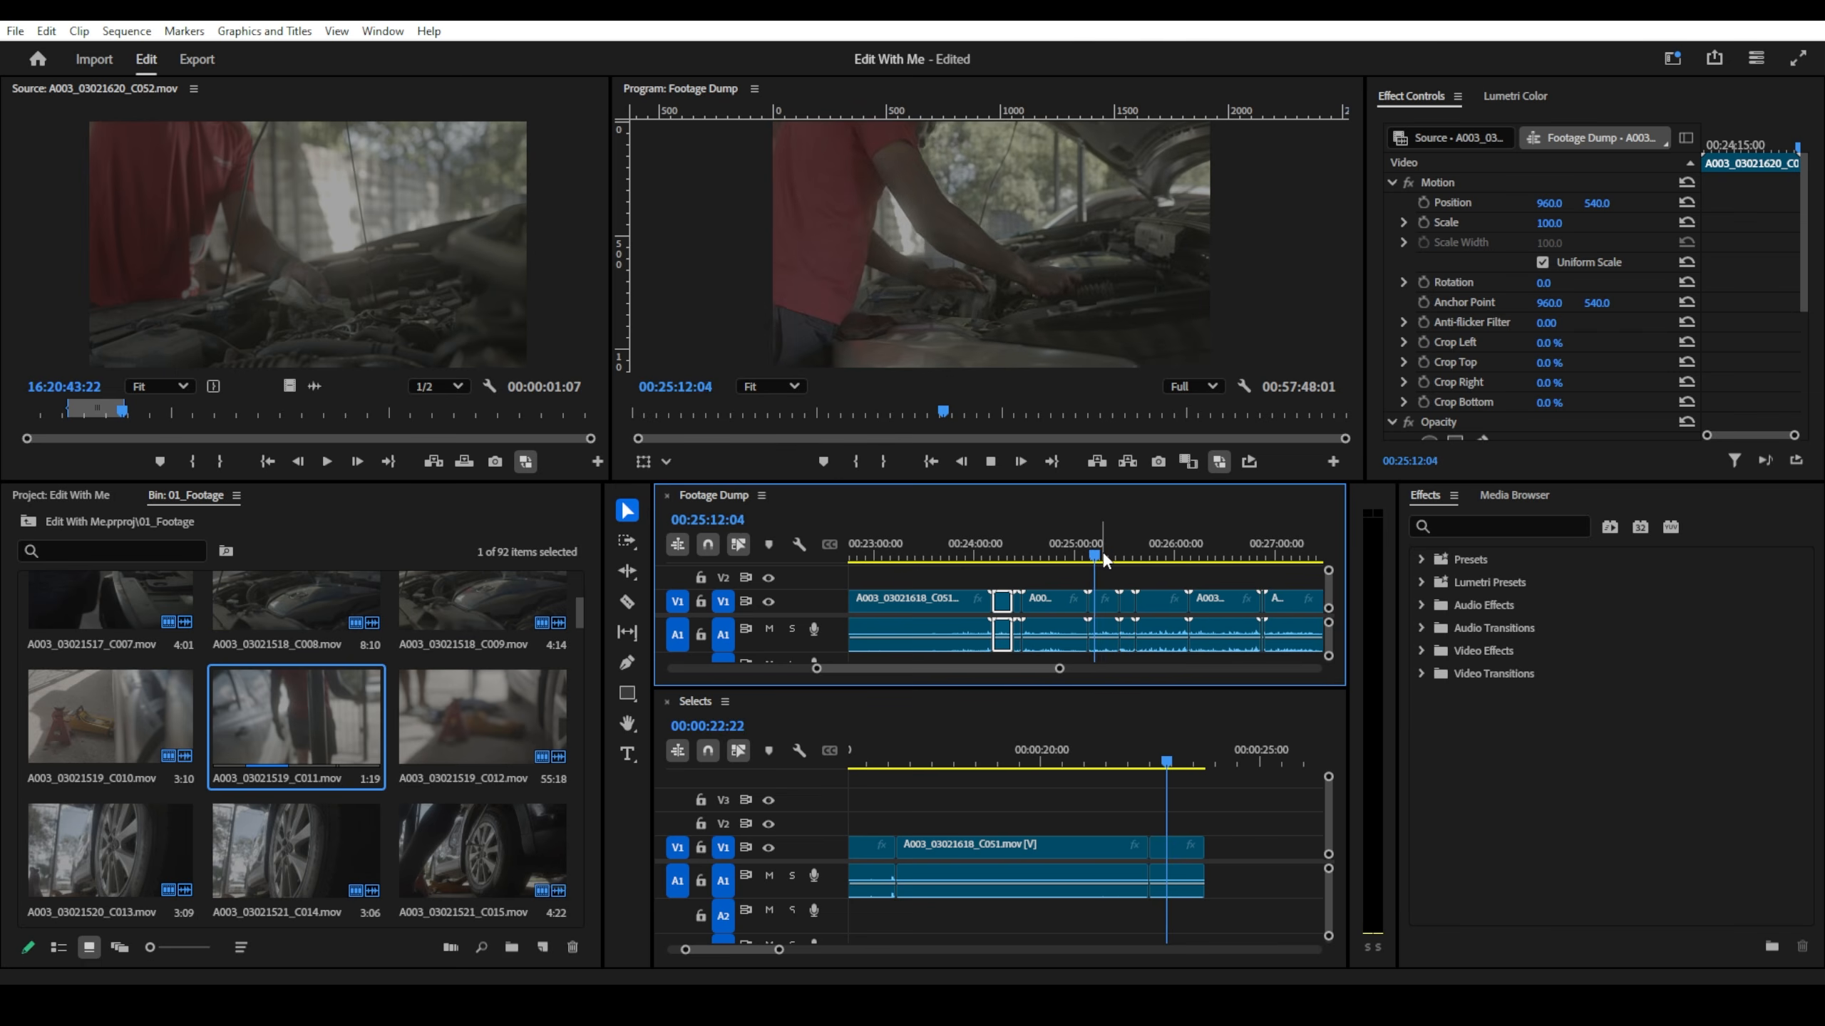
pyautogui.press('space')
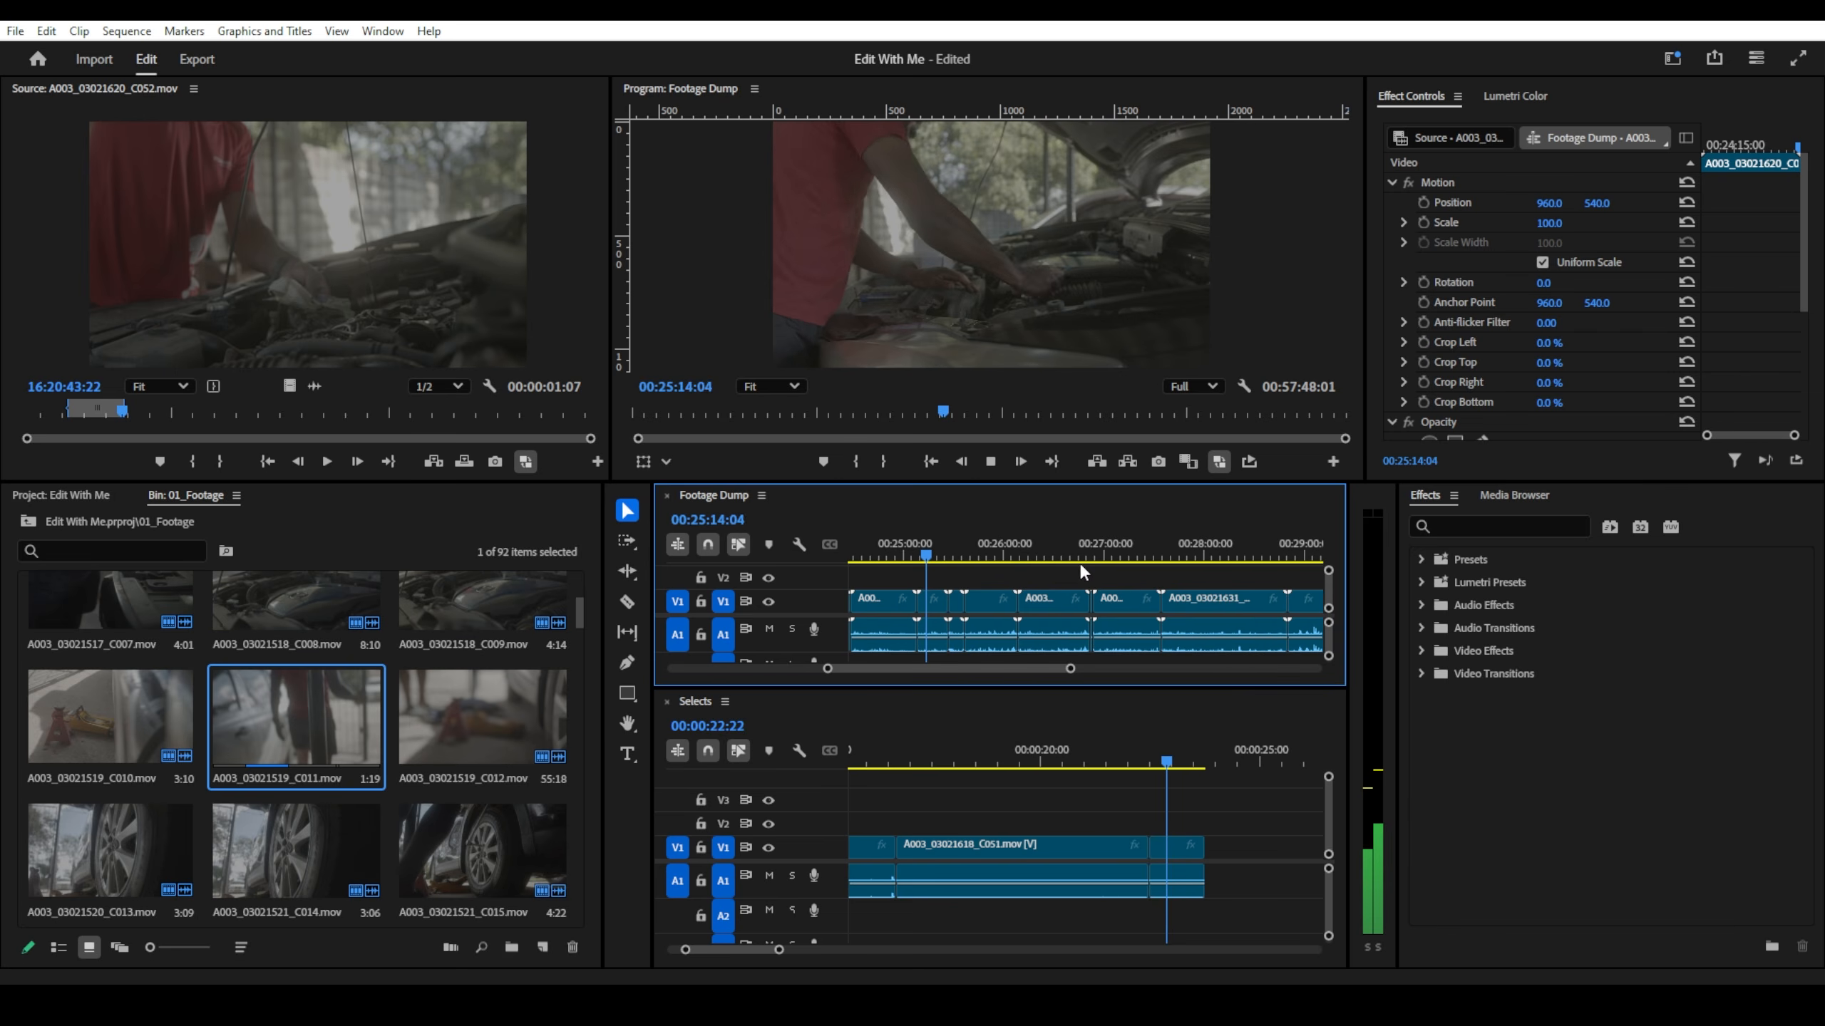
pyautogui.press('space')
pyautogui.moveTo(959, 553)
pyautogui.mouseDown()
pyautogui.moveTo(933, 558)
pyautogui.moveTo(984, 560)
pyautogui.mouseUp()
pyautogui.press('space')
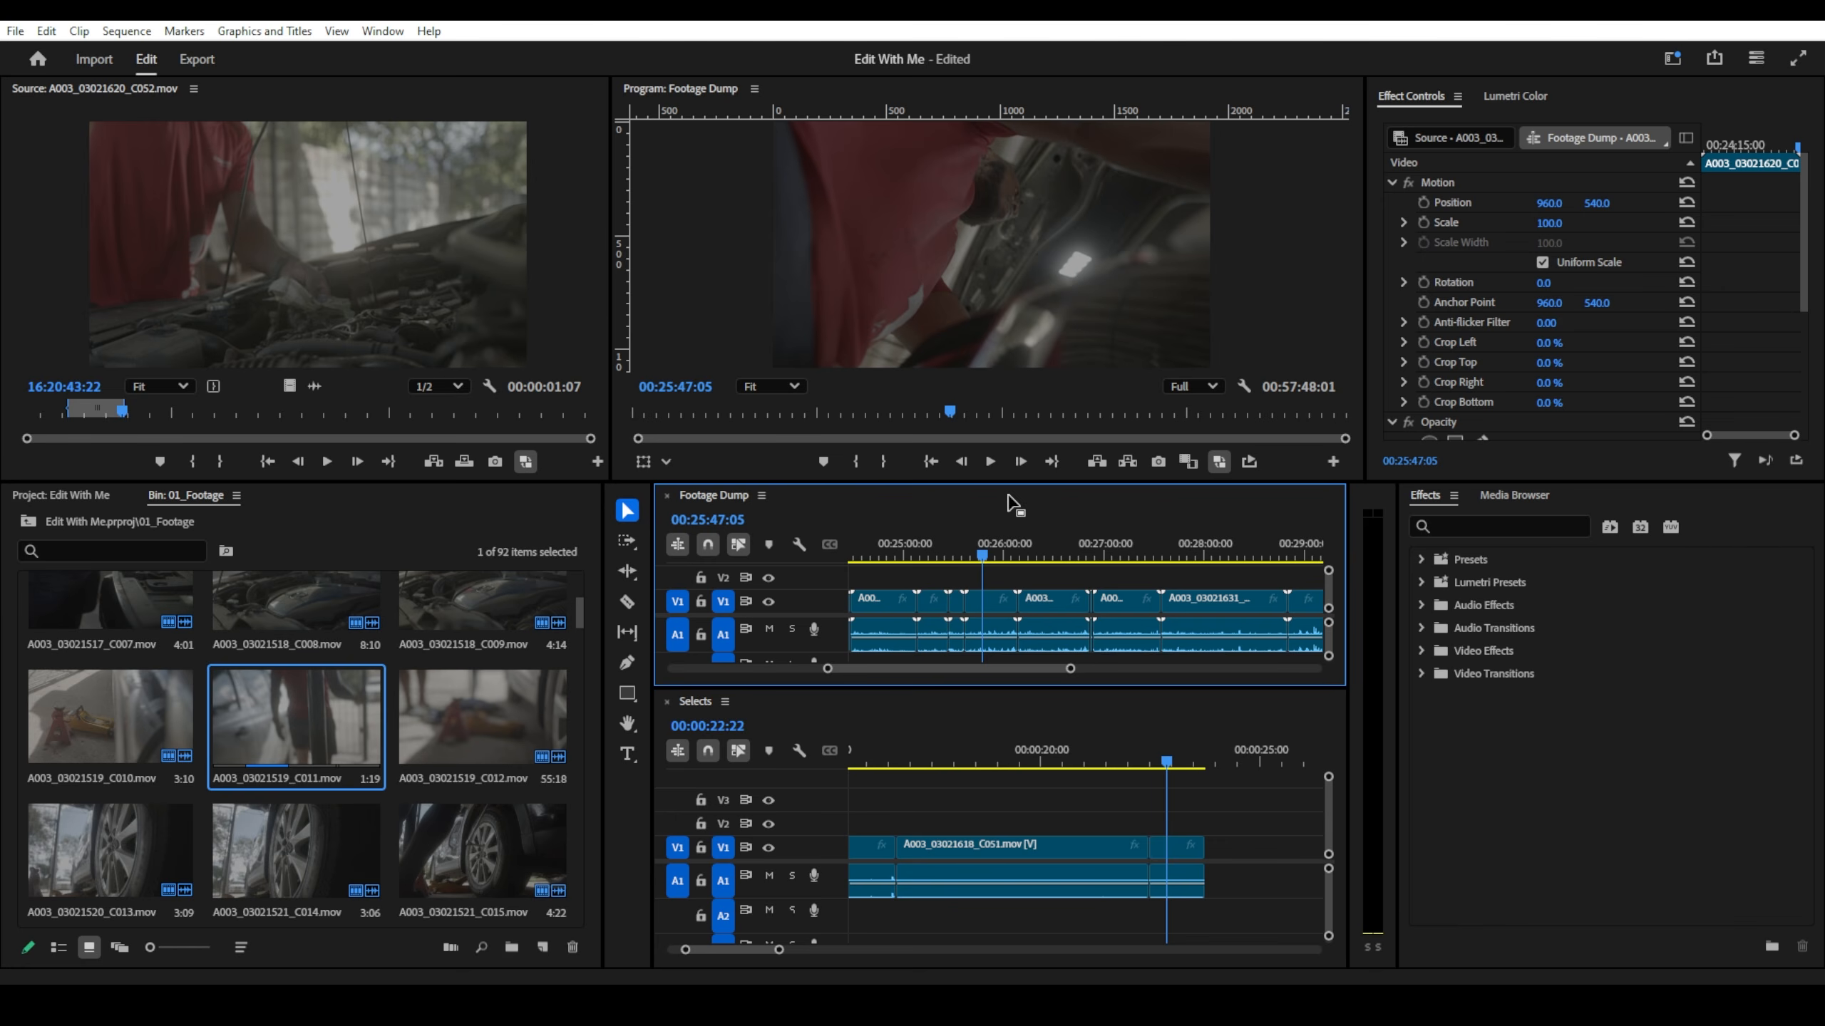
pyautogui.click(989, 551)
pyautogui.moveTo(990, 551); pyautogui.dragTo(1156, 564)
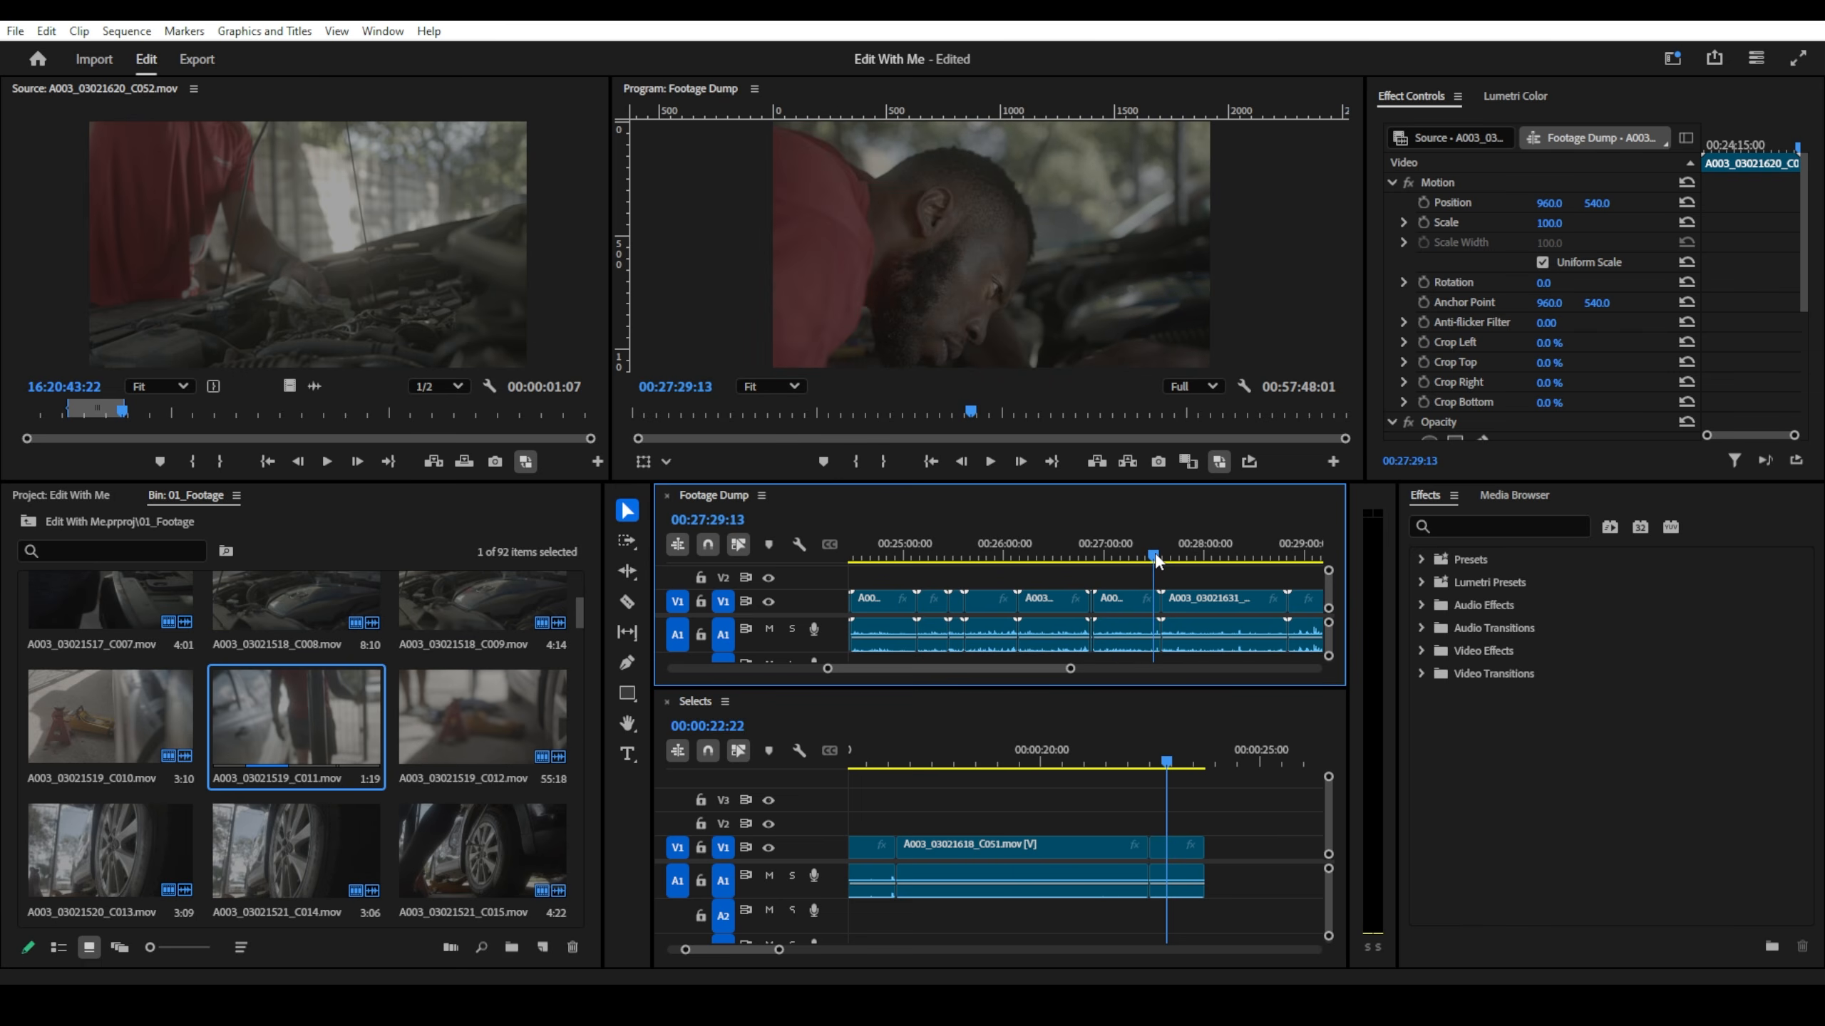
pyautogui.click(1132, 595)
pyautogui.press('f')
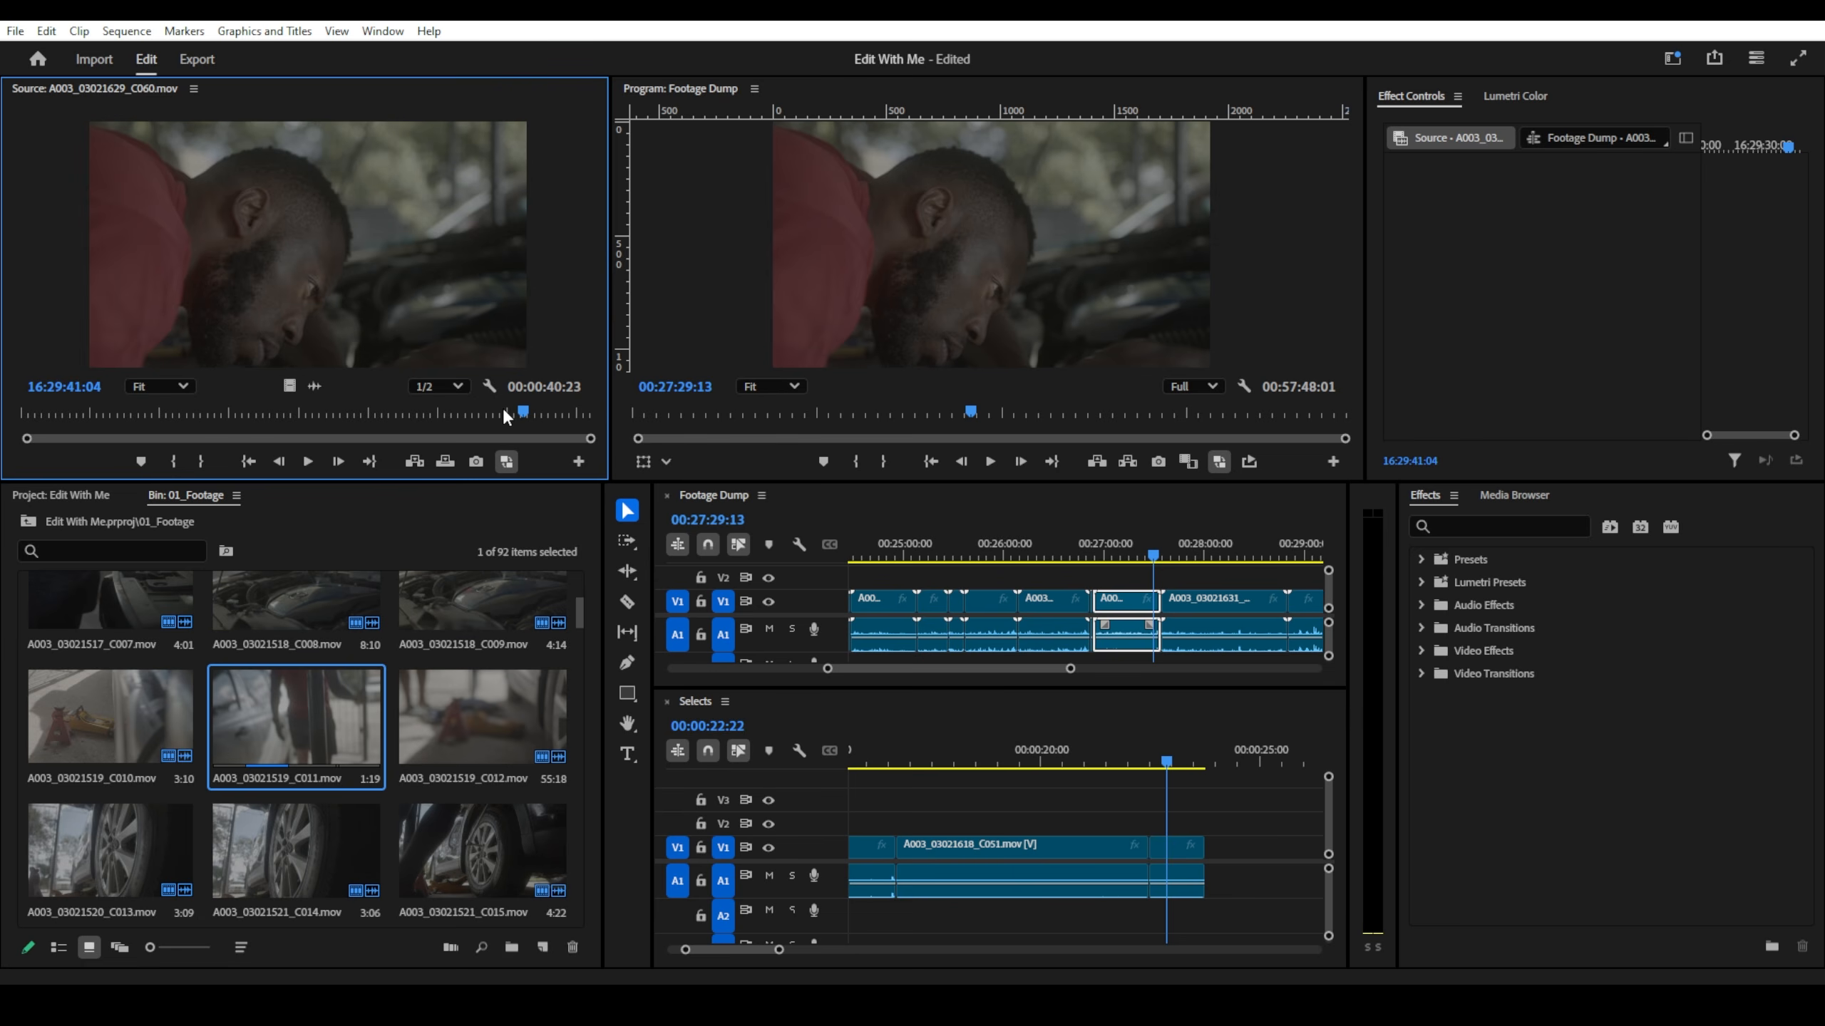
# - Mark A003_03021629_C060.mov from 16:29:38:16 to 16:29:40:07 and append that range to the end of Selects on V1 and A1
pyautogui.moveTo(504, 411); pyautogui.dragTo(490, 406)
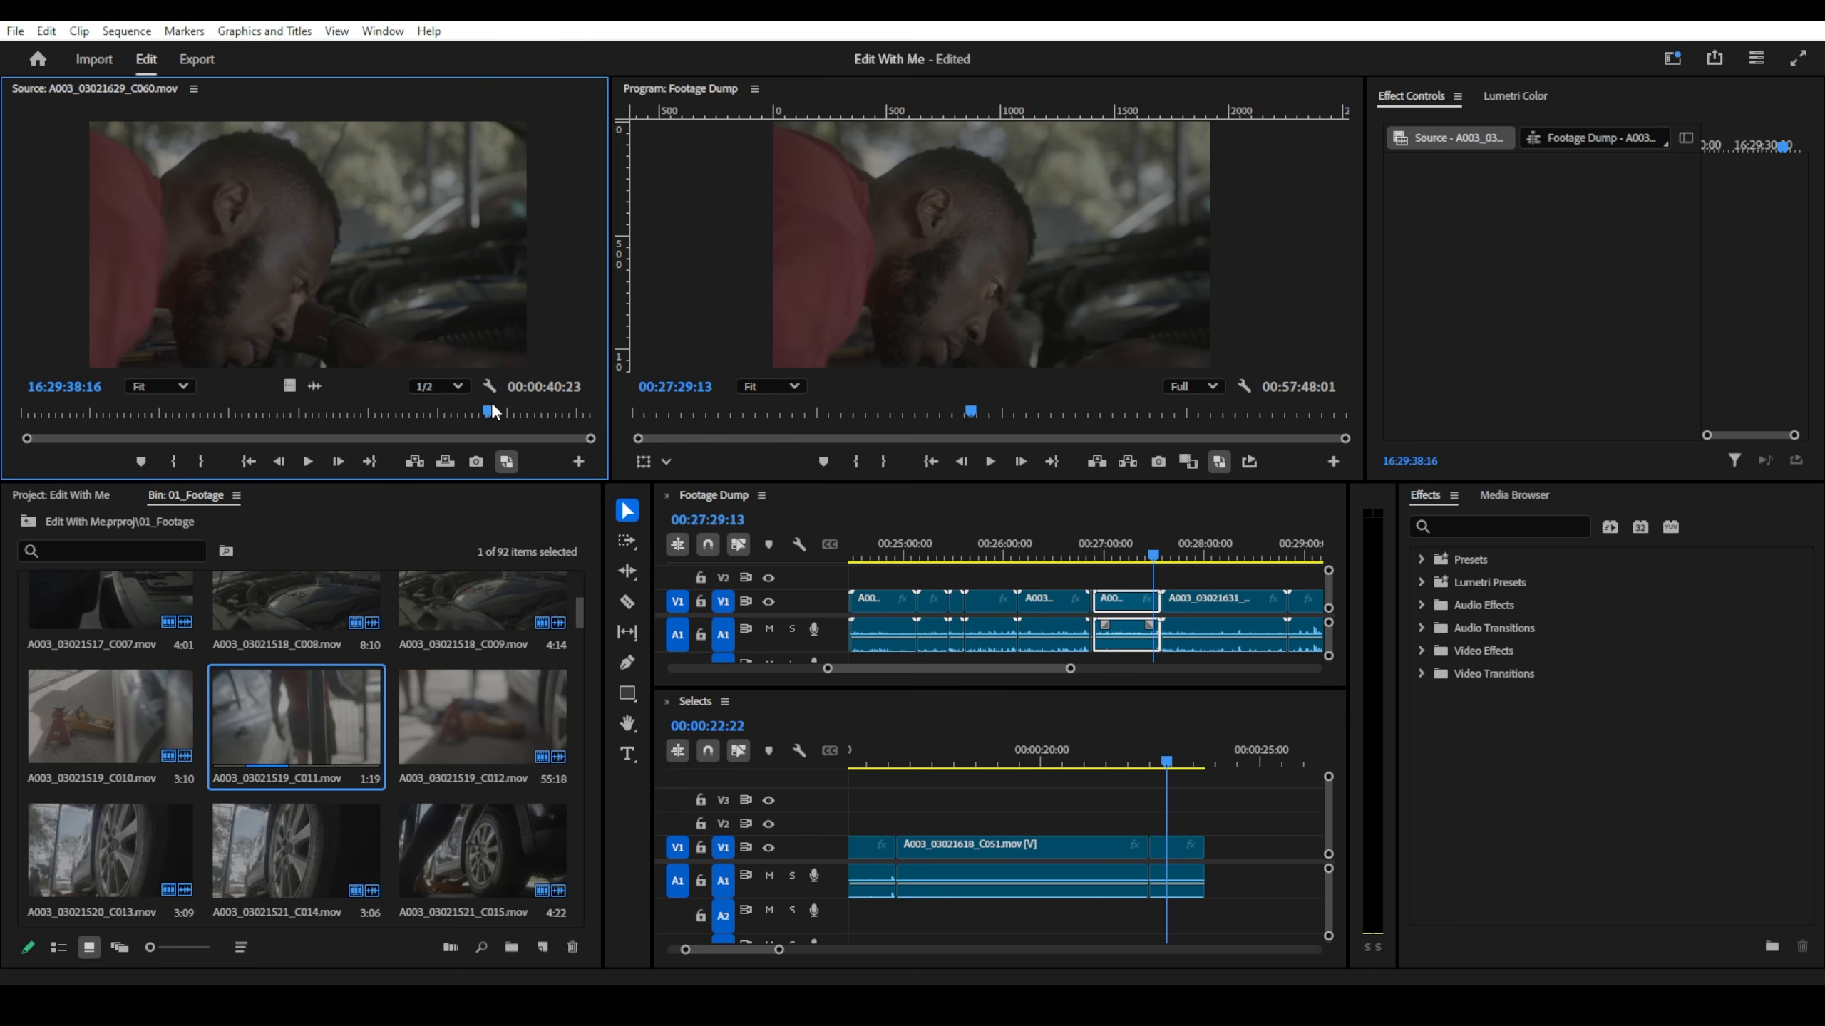
pyautogui.press('i')
pyautogui.press('space')
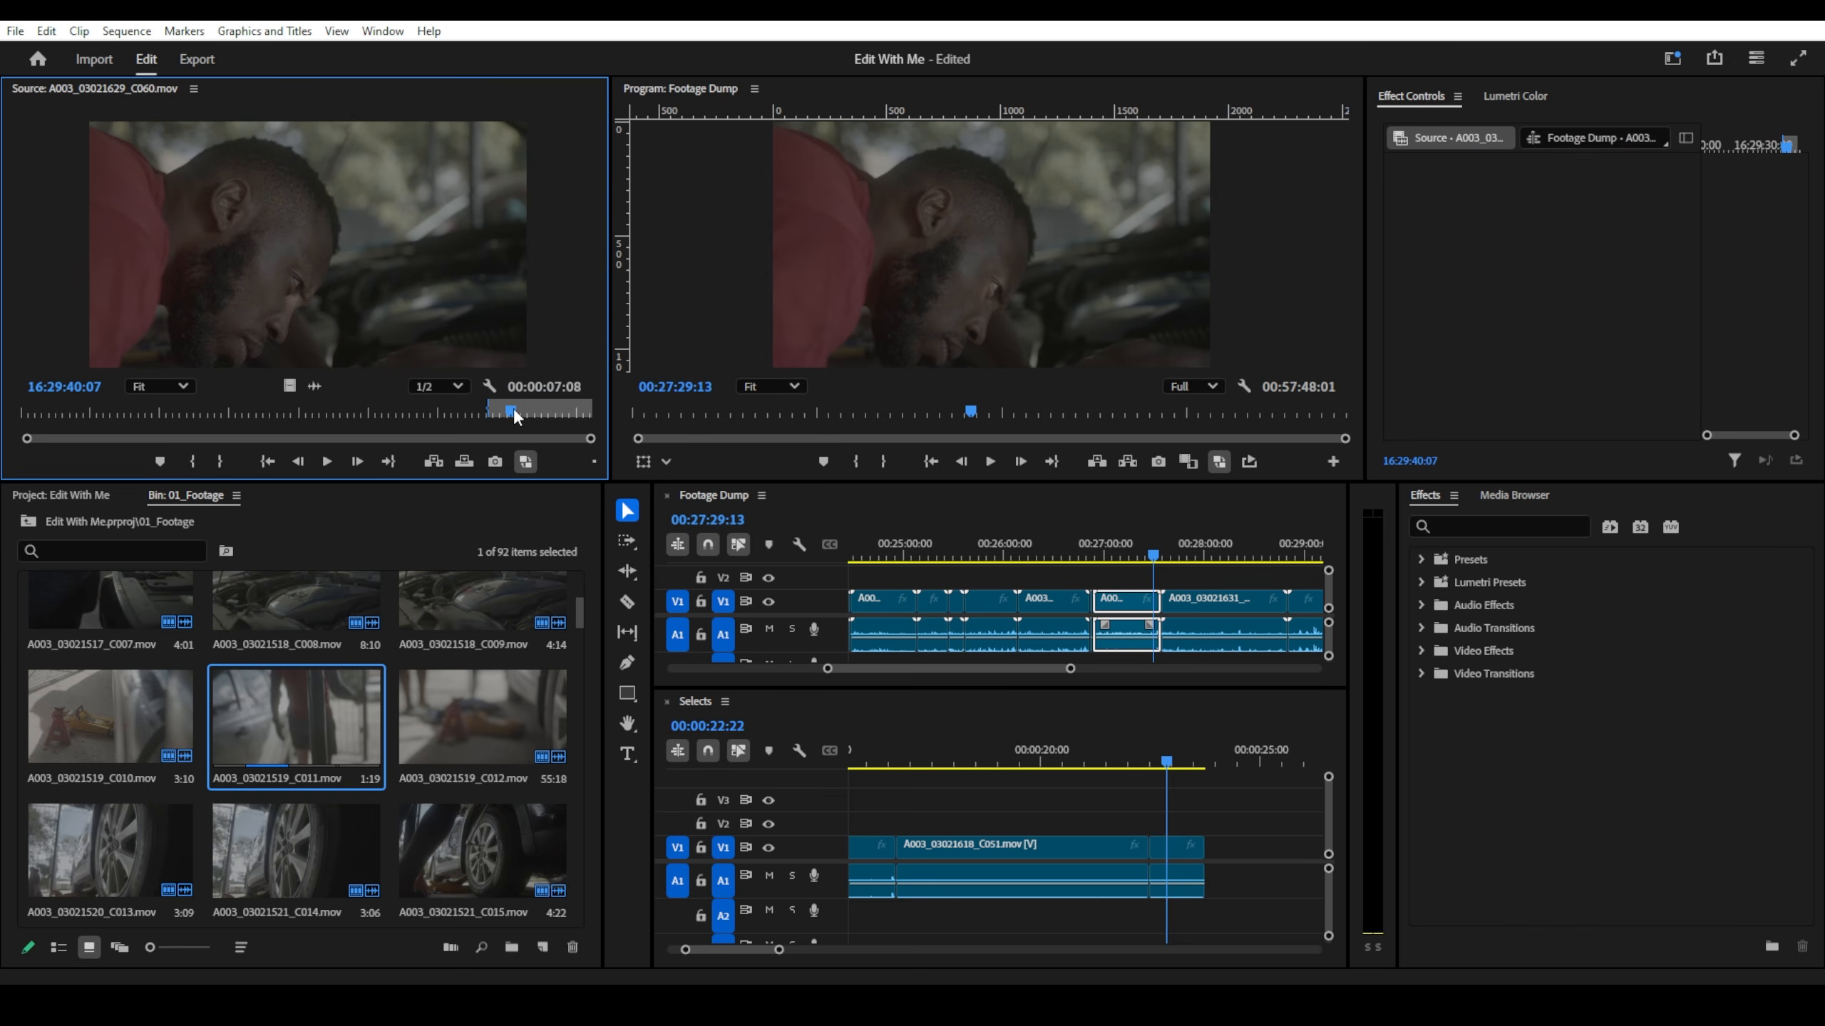
pyautogui.press('o')
pyautogui.moveTo(491, 342); pyautogui.dragTo(1214, 851)
# - Skim Footage Dump to 00:27:53:24 and open the original A003_03021631_C061.mov in the Source monitor
pyautogui.scroll(-2, 1054, 607)
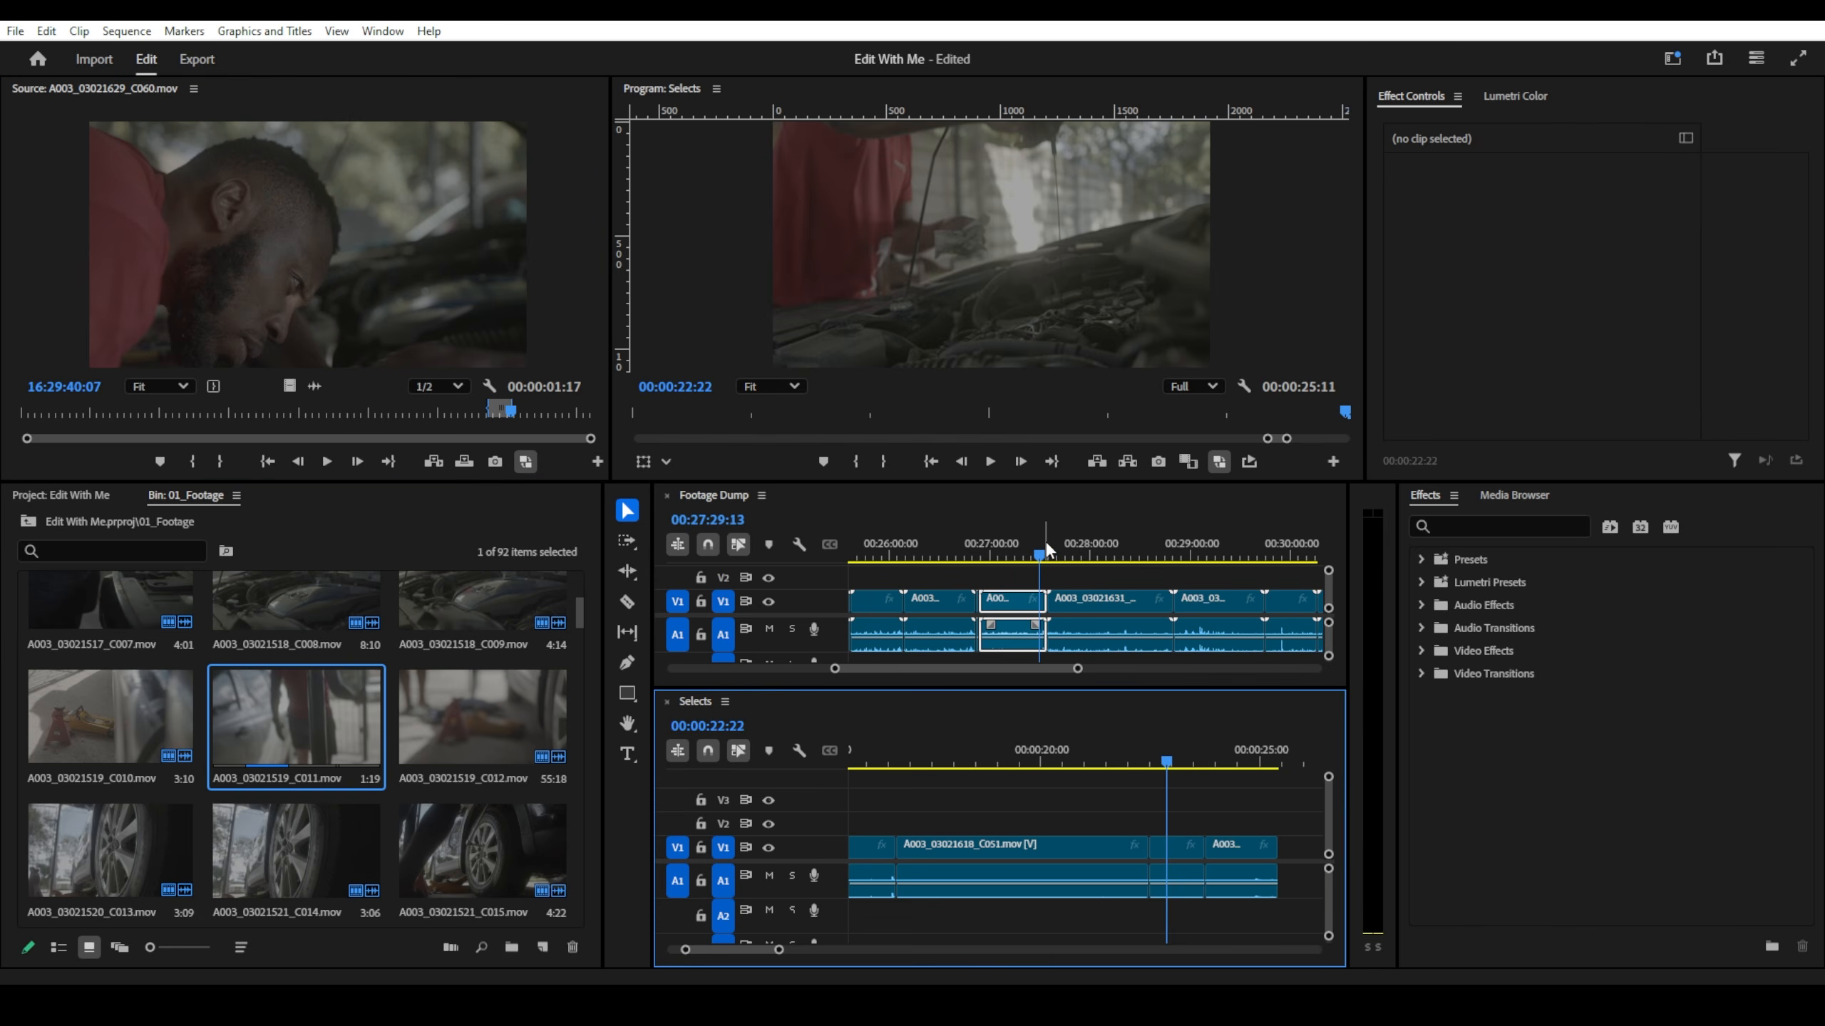
pyautogui.moveTo(1048, 550); pyautogui.dragTo(1085, 562)
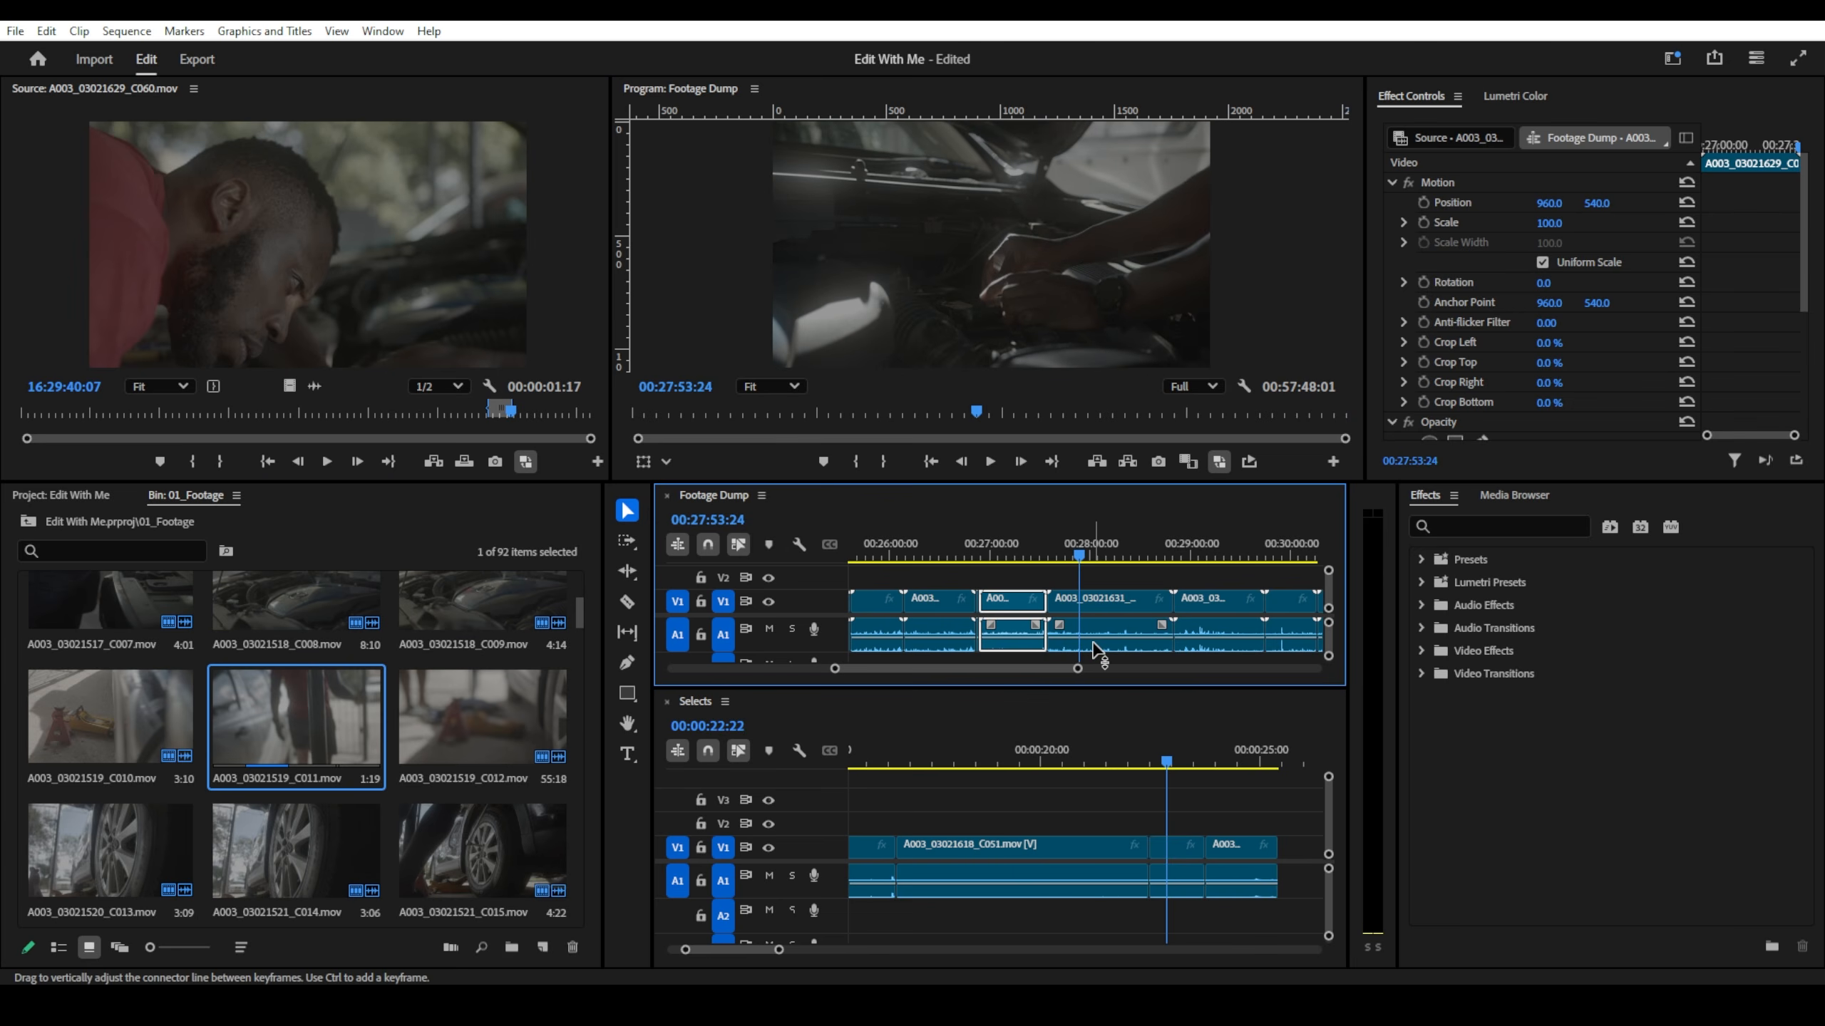
pyautogui.doubleClick(1107, 606)
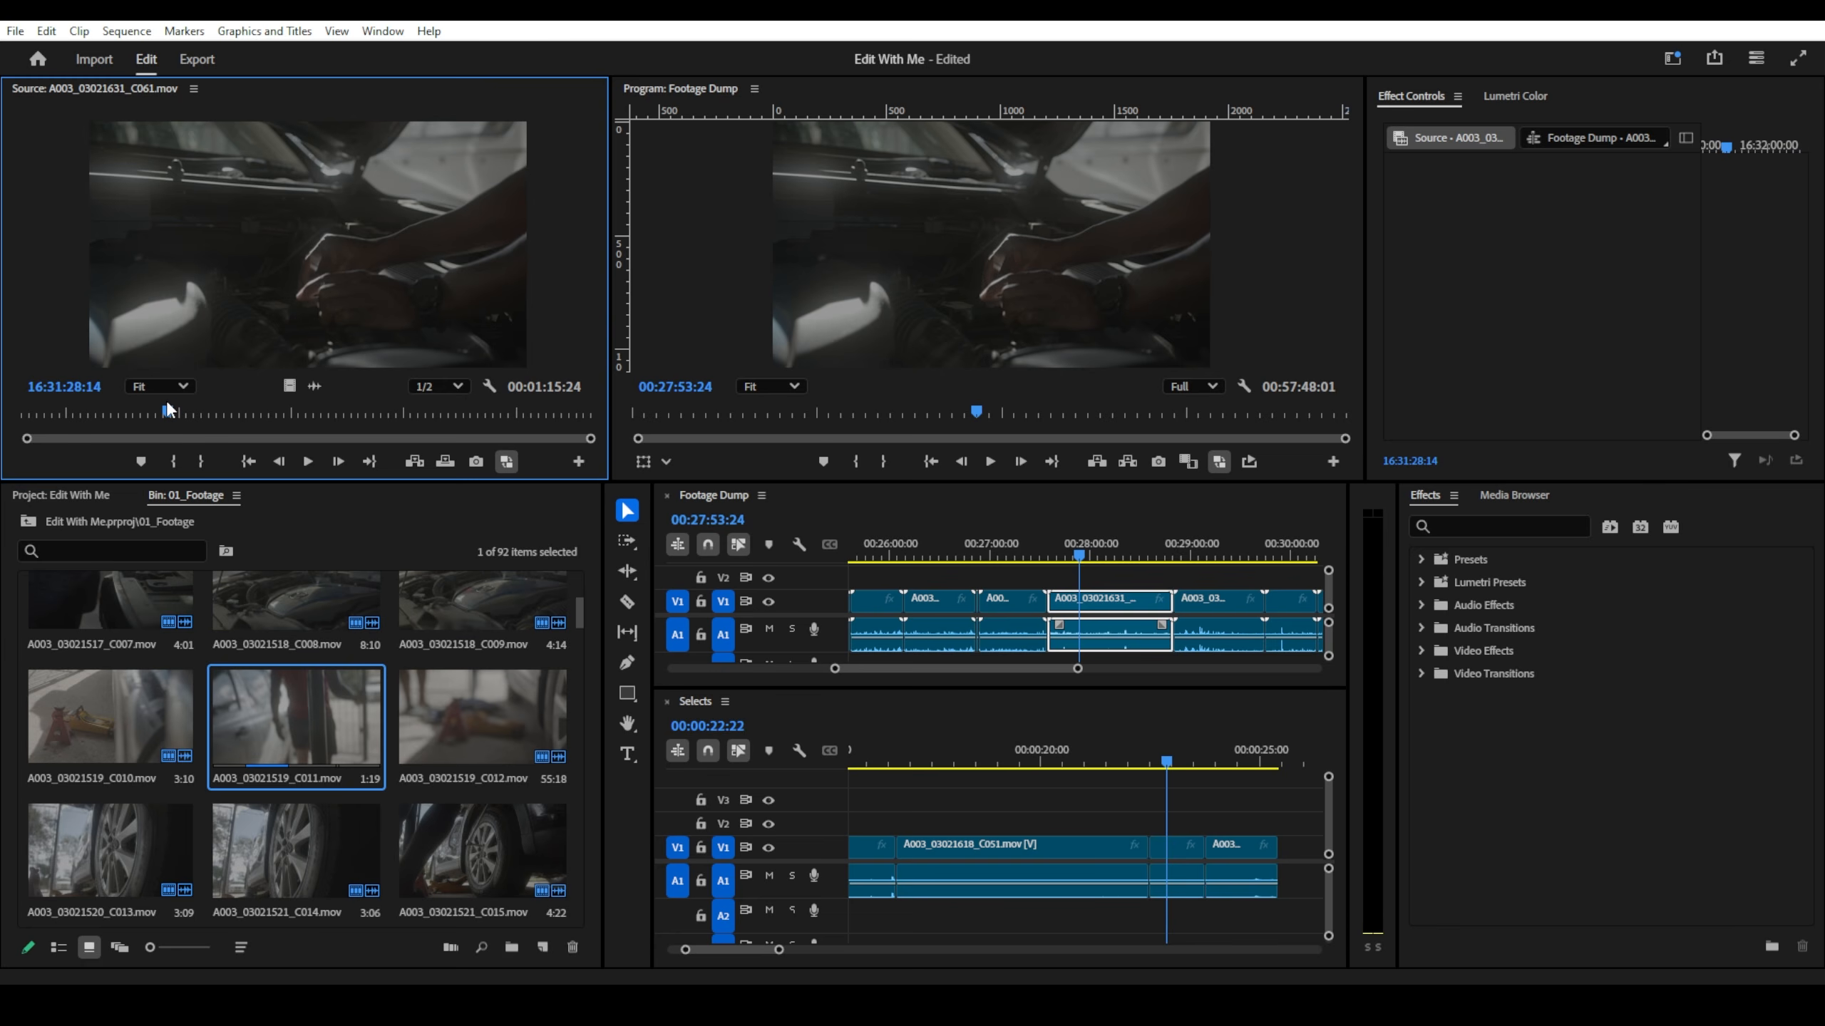
# - Mark a 00:00:01:05 range ending at 16:31:28:13 in A003_03021631_C061.mov and append it to the end of Selects
pyautogui.moveTo(166, 406)
pyautogui.mouseDown()
pyautogui.moveTo(194, 405)
pyautogui.moveTo(147, 398)
pyautogui.mouseUp()
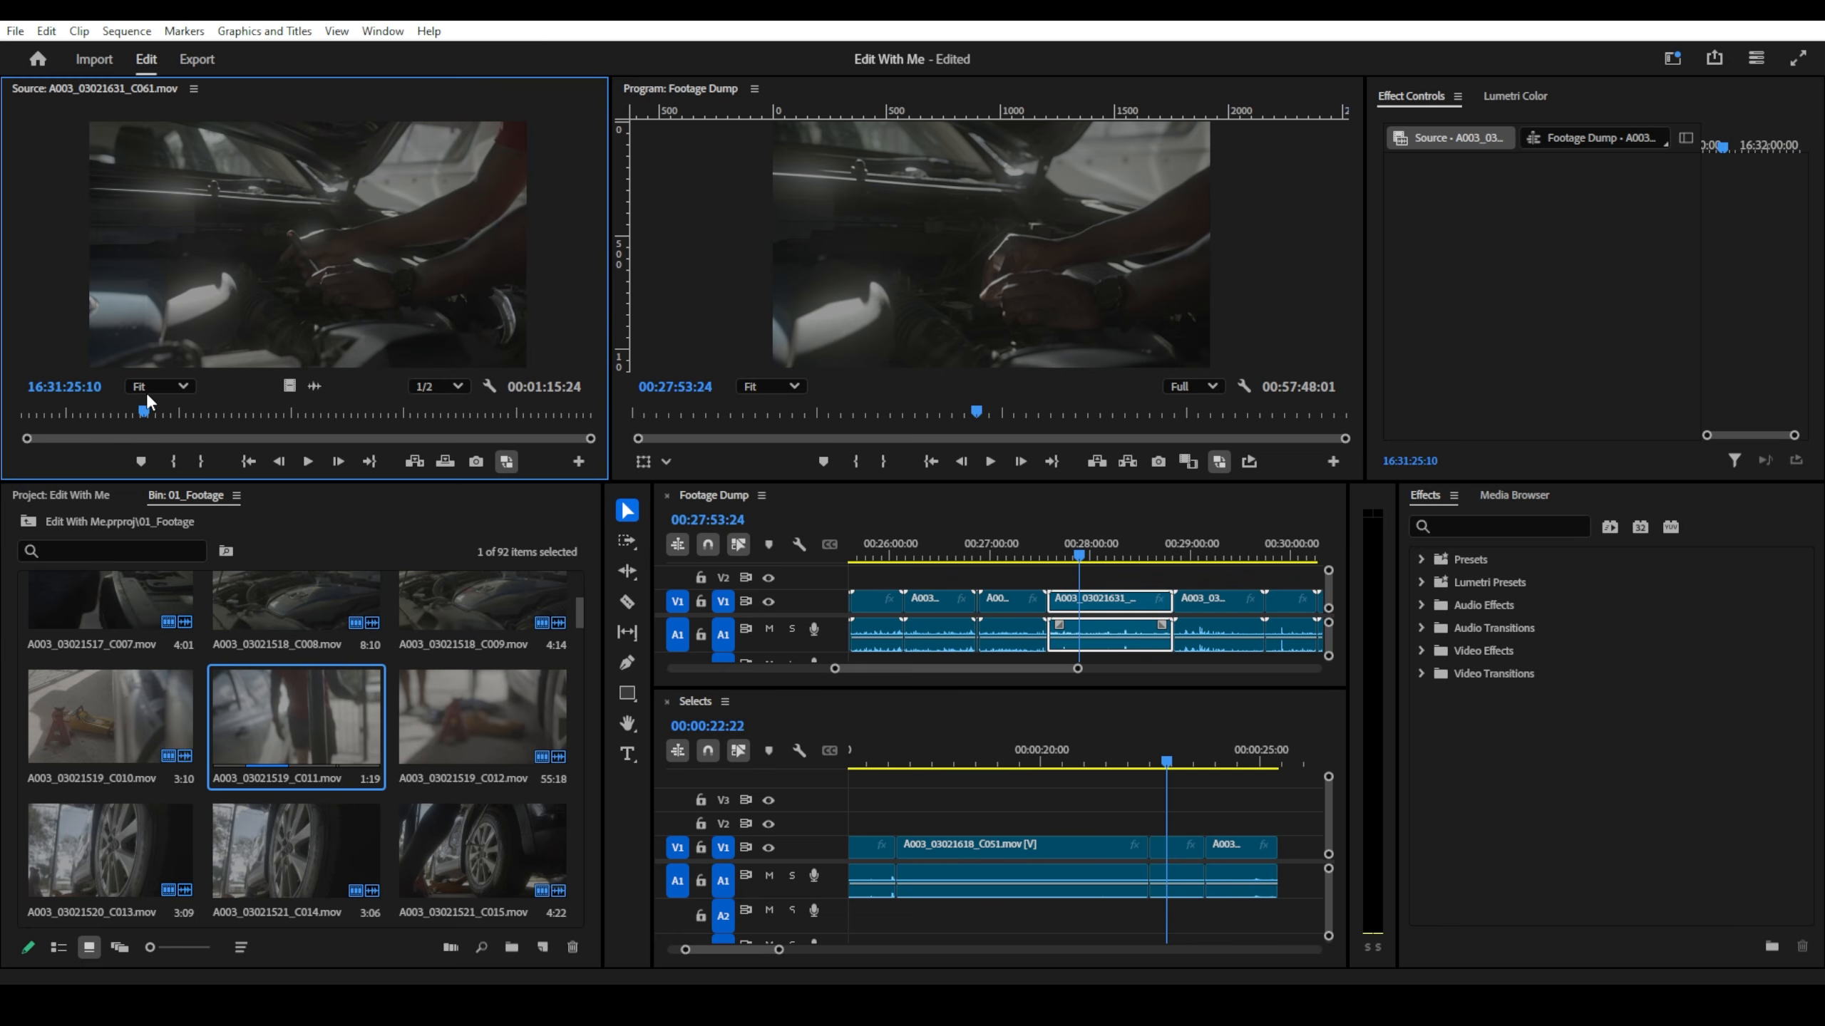
pyautogui.press('i')
pyautogui.press('space')
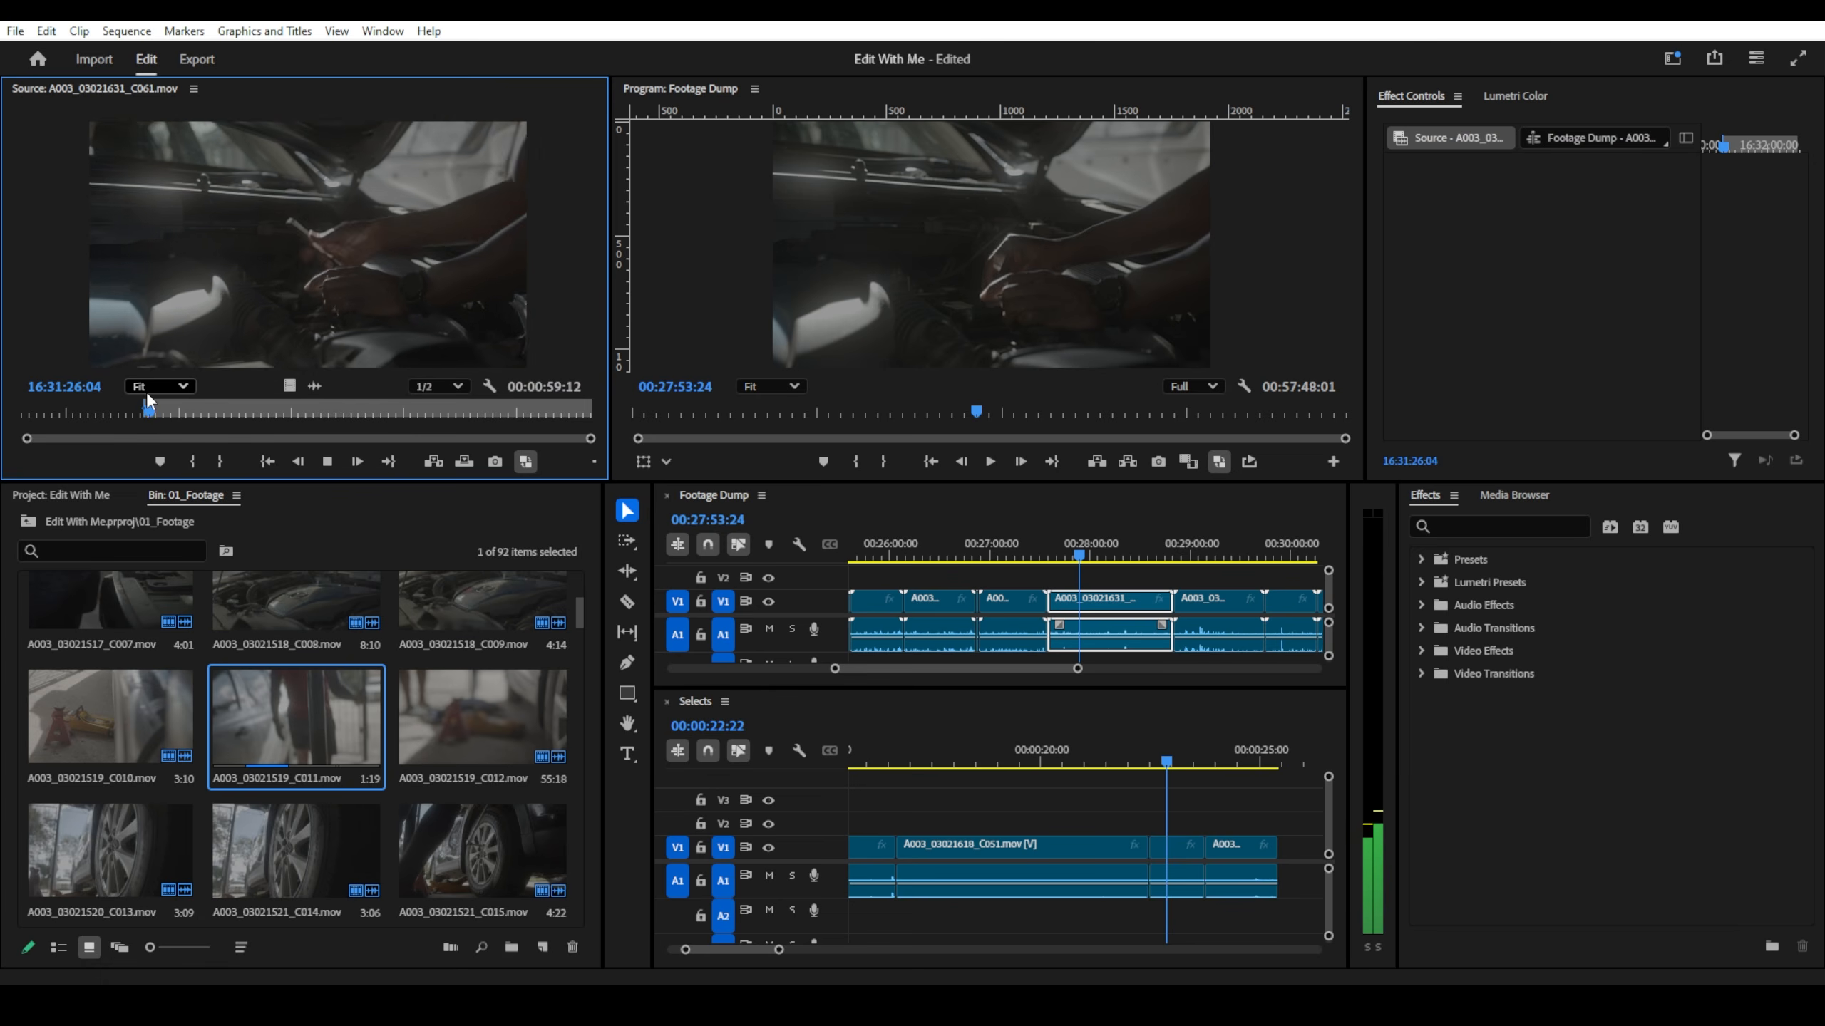
pyautogui.press('space')
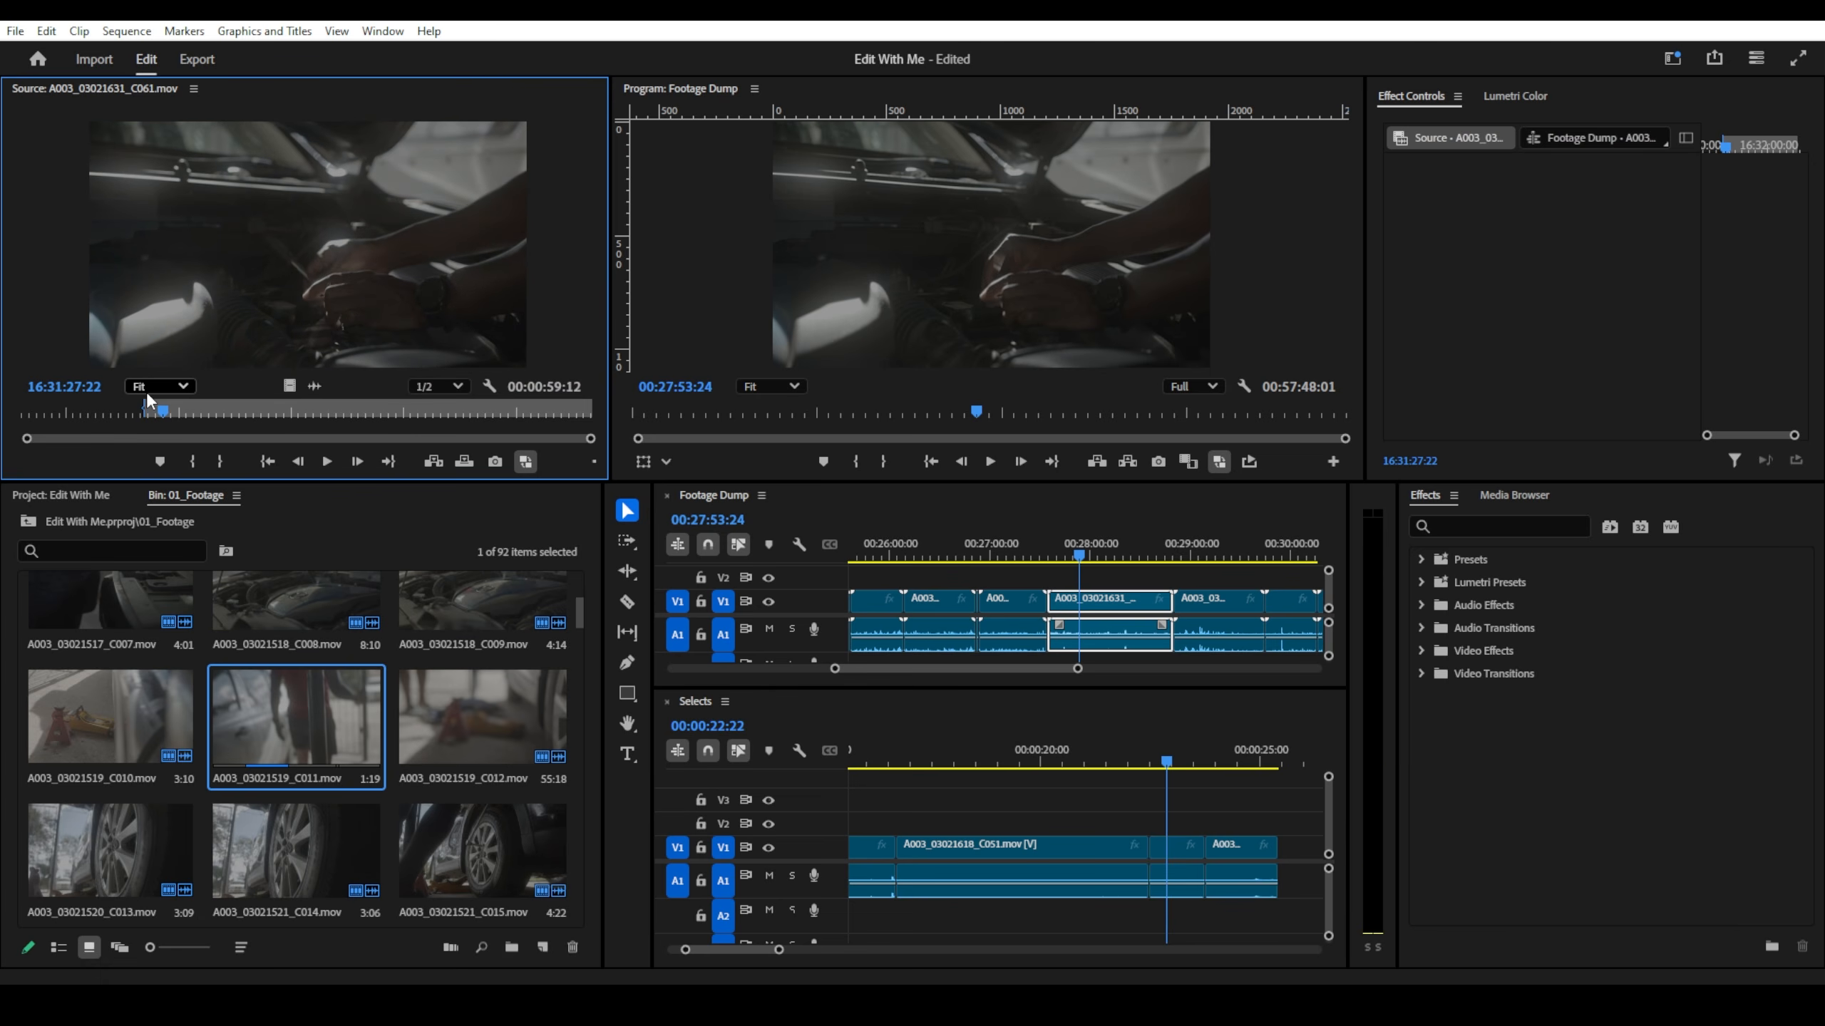
pyautogui.press('i')
pyautogui.press('space')
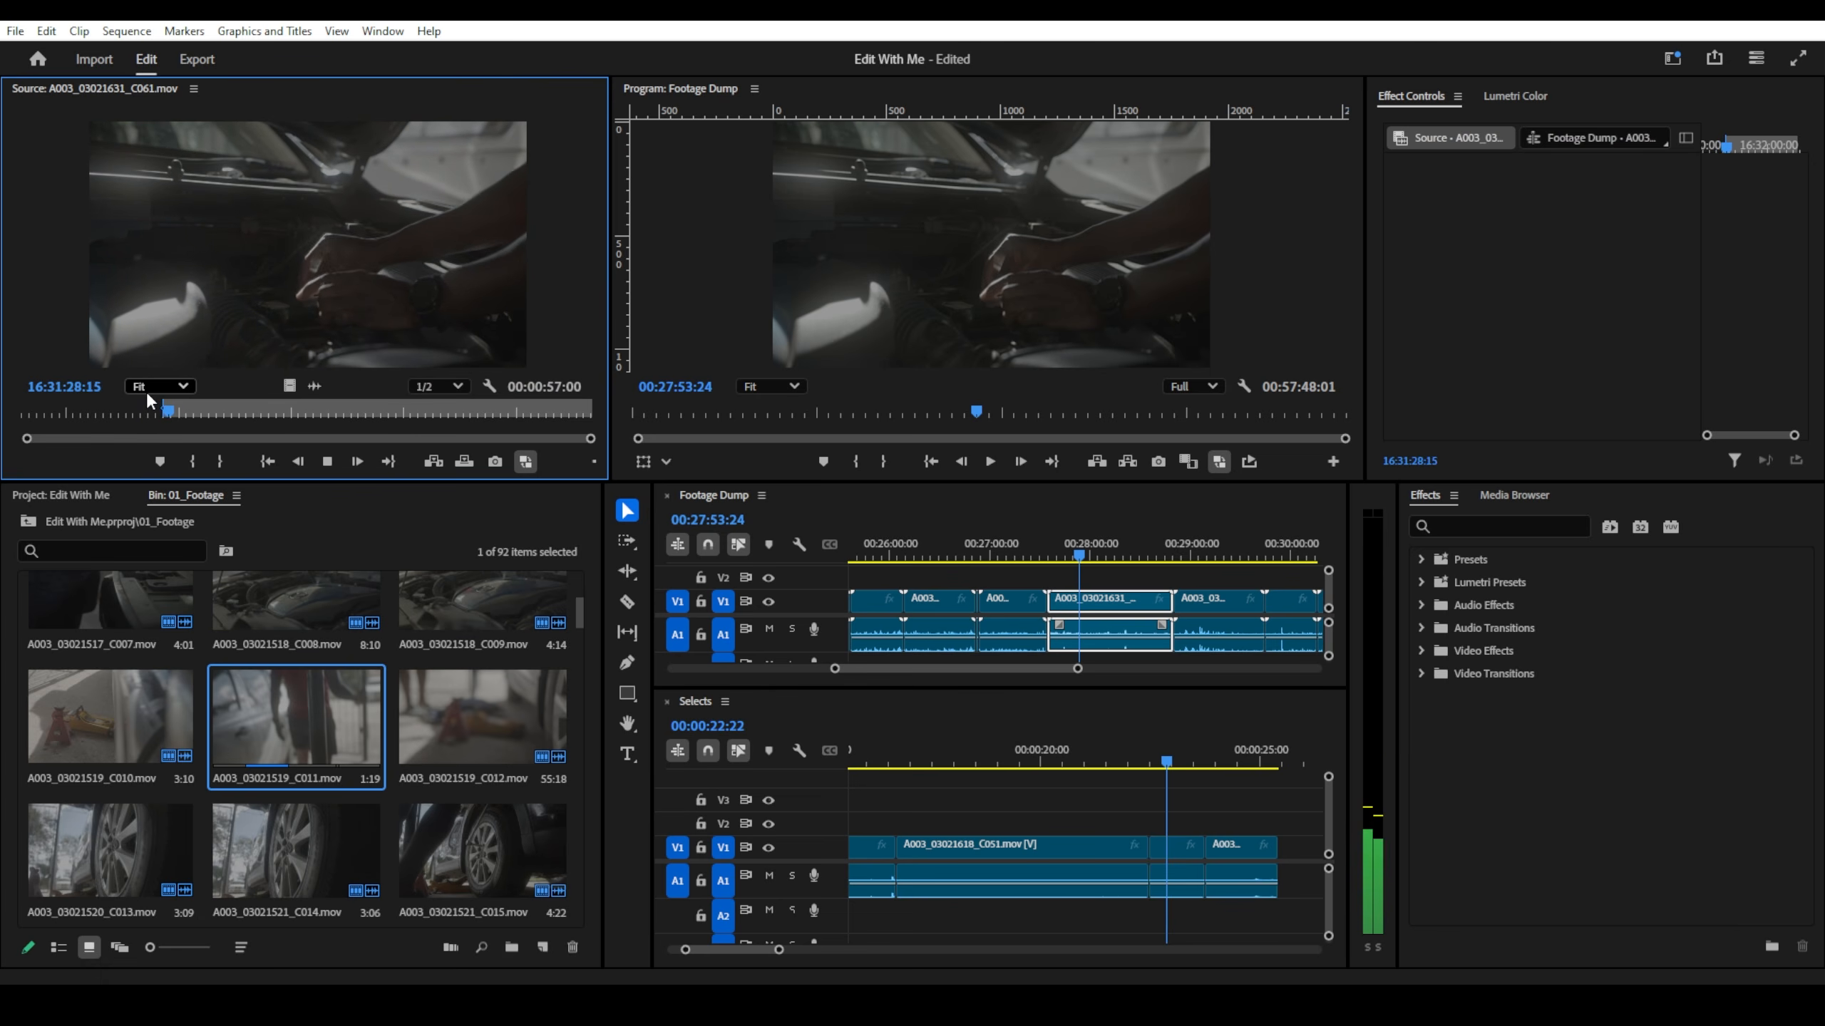
pyautogui.moveTo(173, 415); pyautogui.dragTo(158, 416)
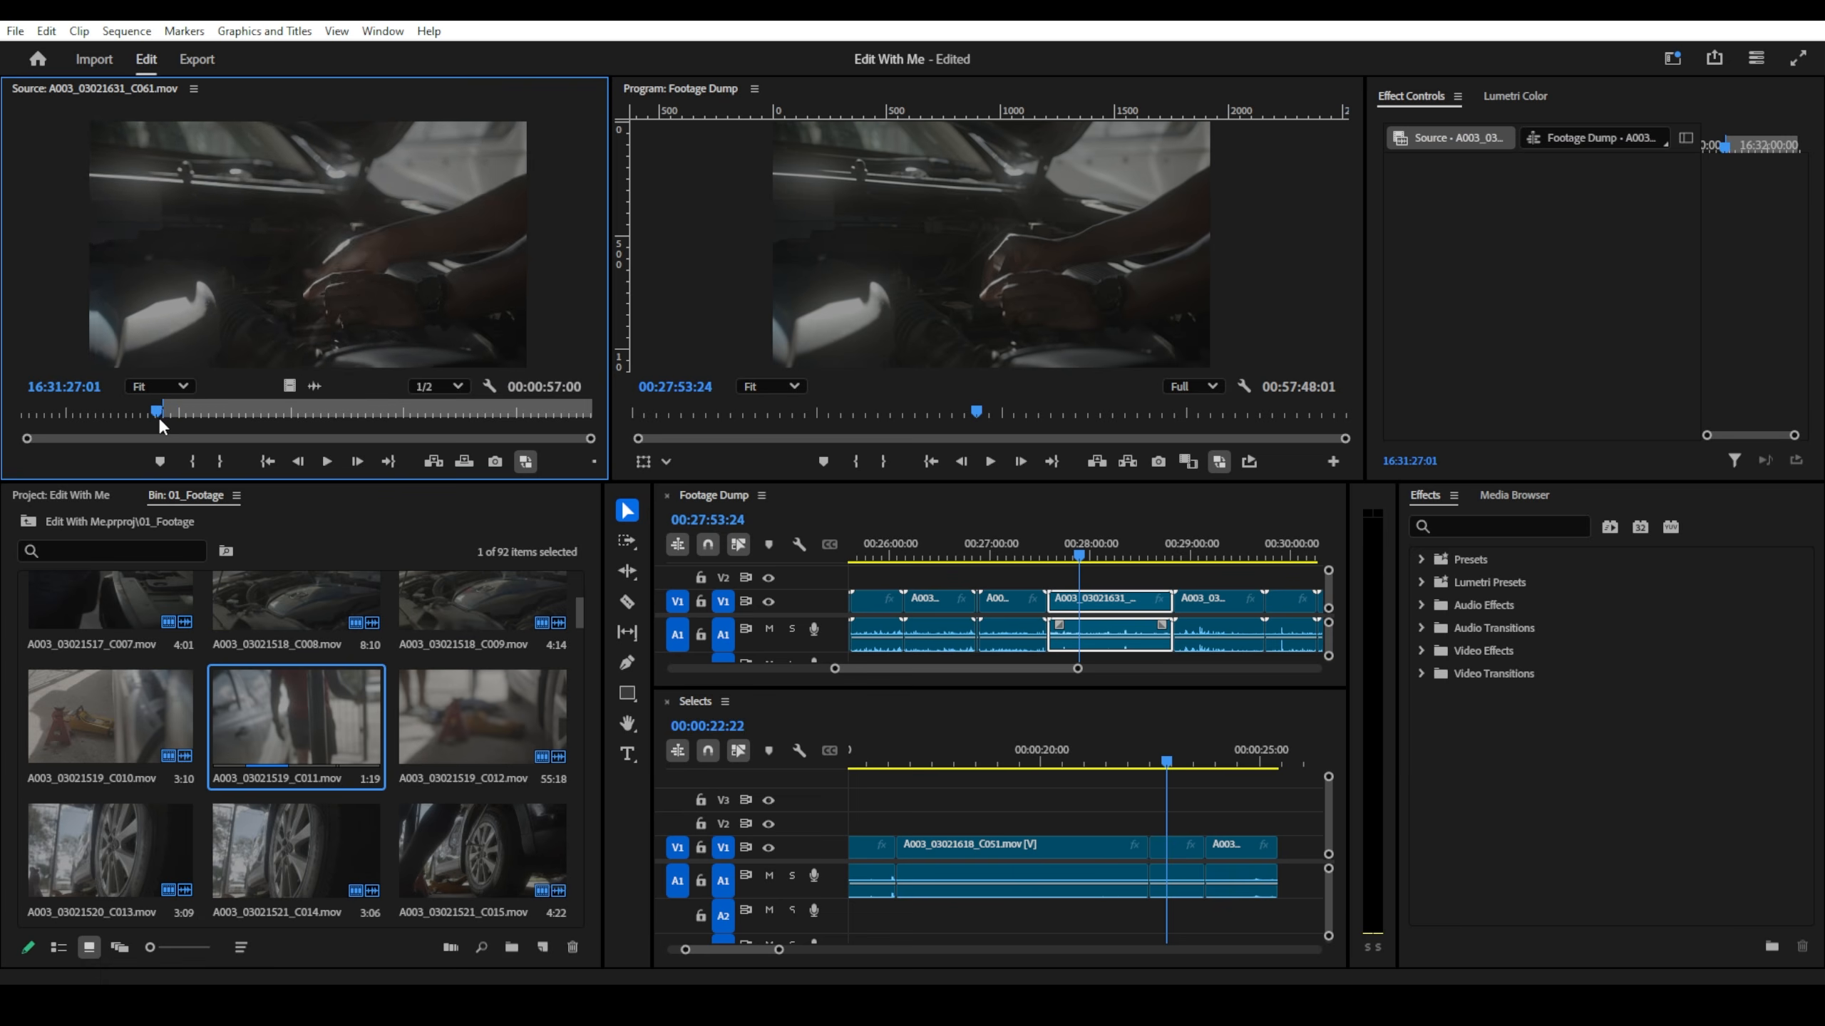
pyautogui.press('space')
pyautogui.press('space')
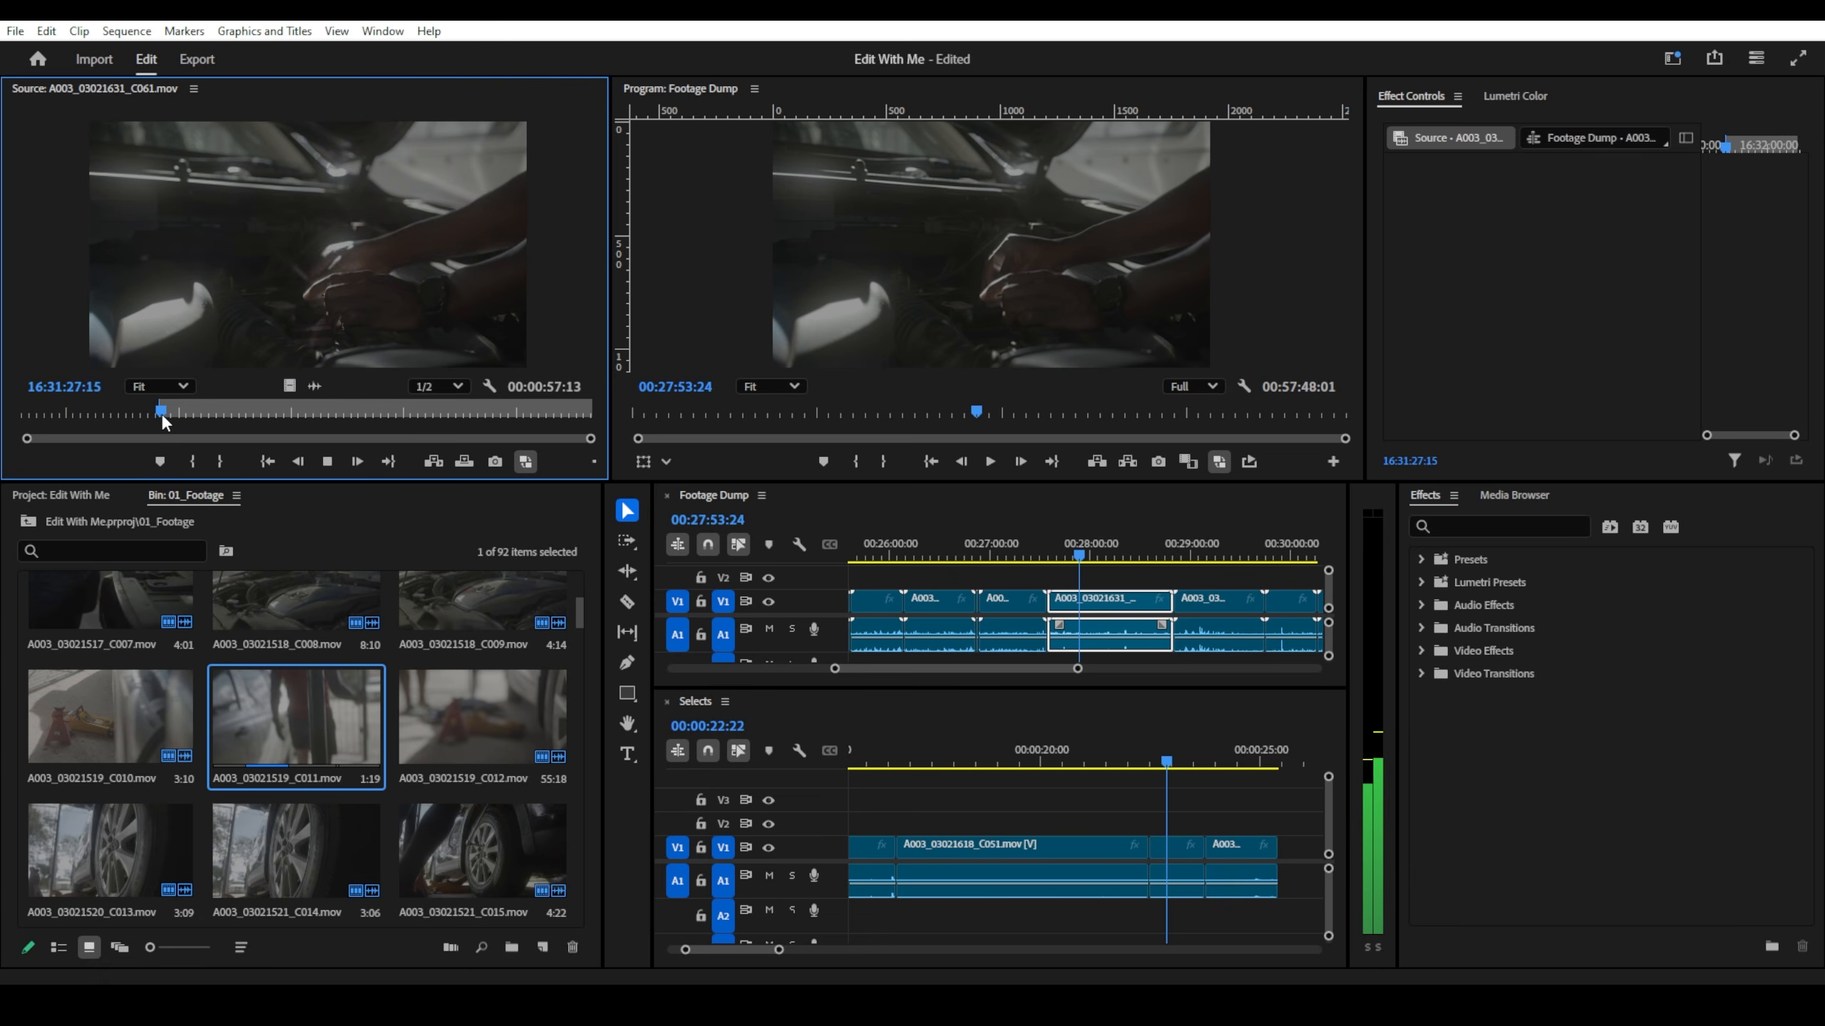
pyautogui.press('o')
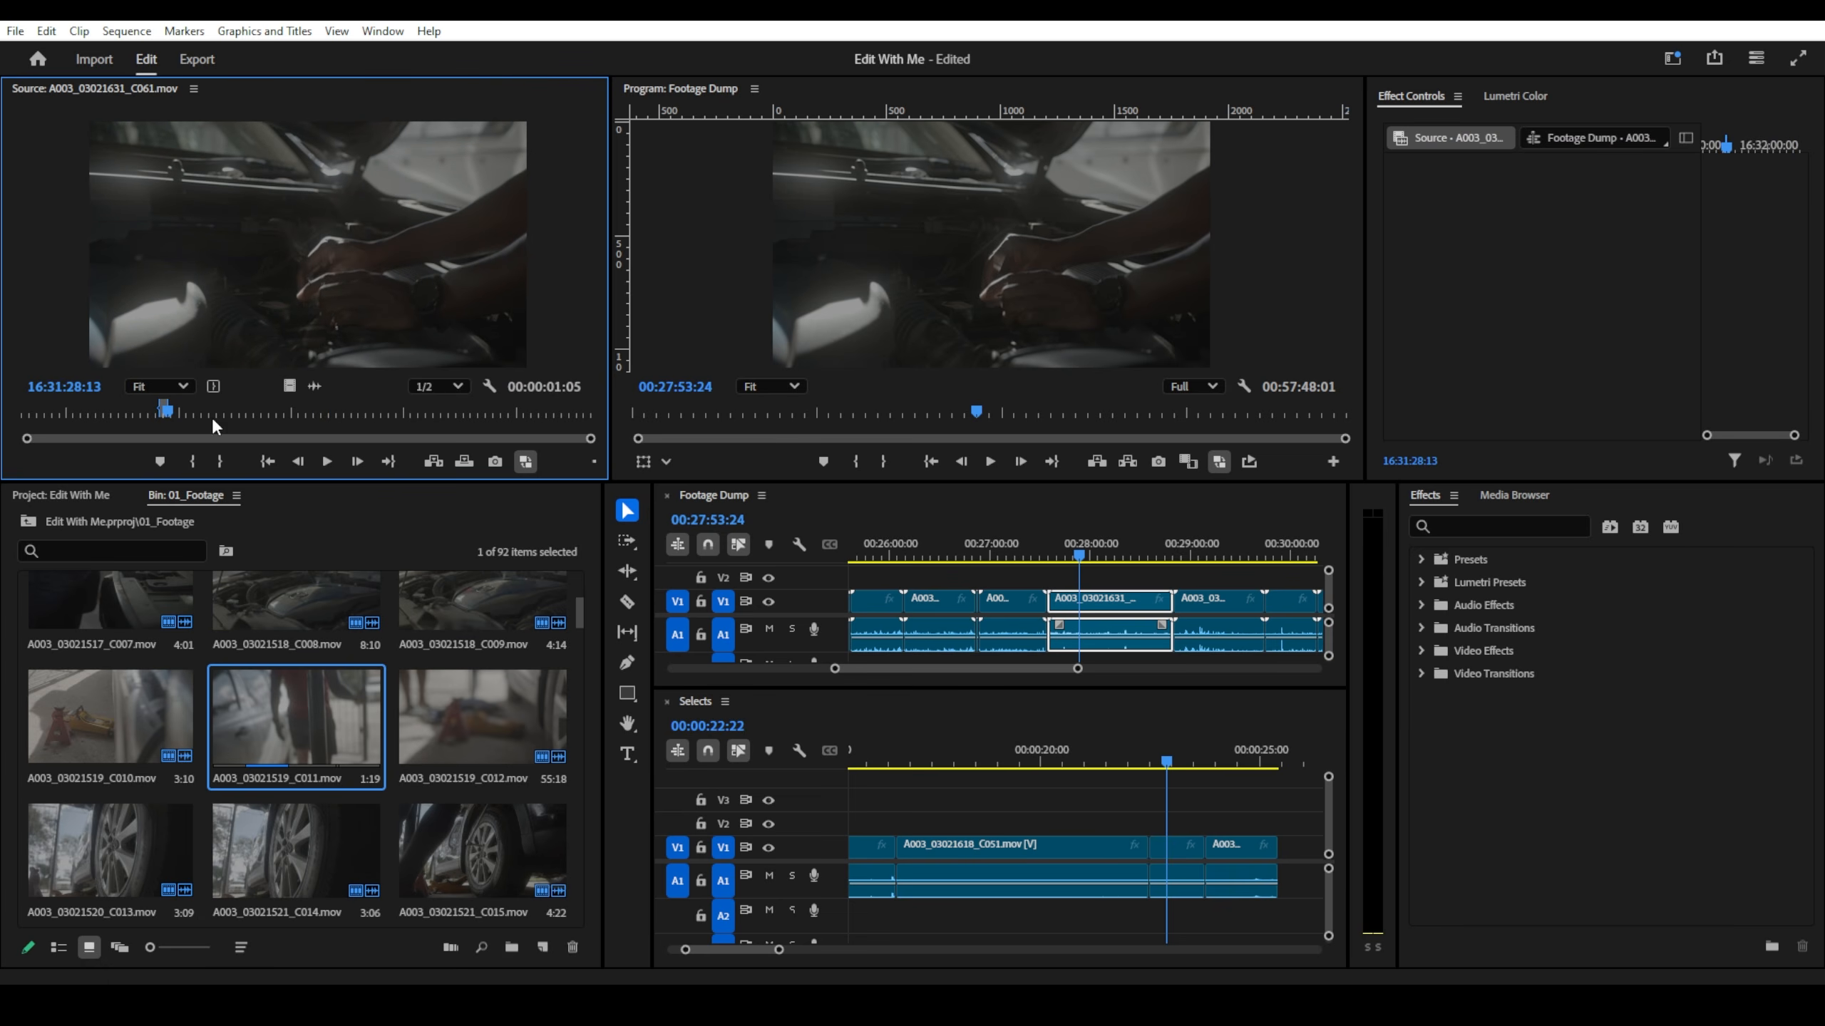
pyautogui.moveTo(312, 320); pyautogui.dragTo(1278, 847)
pyautogui.scroll(-4, 1169, 810)
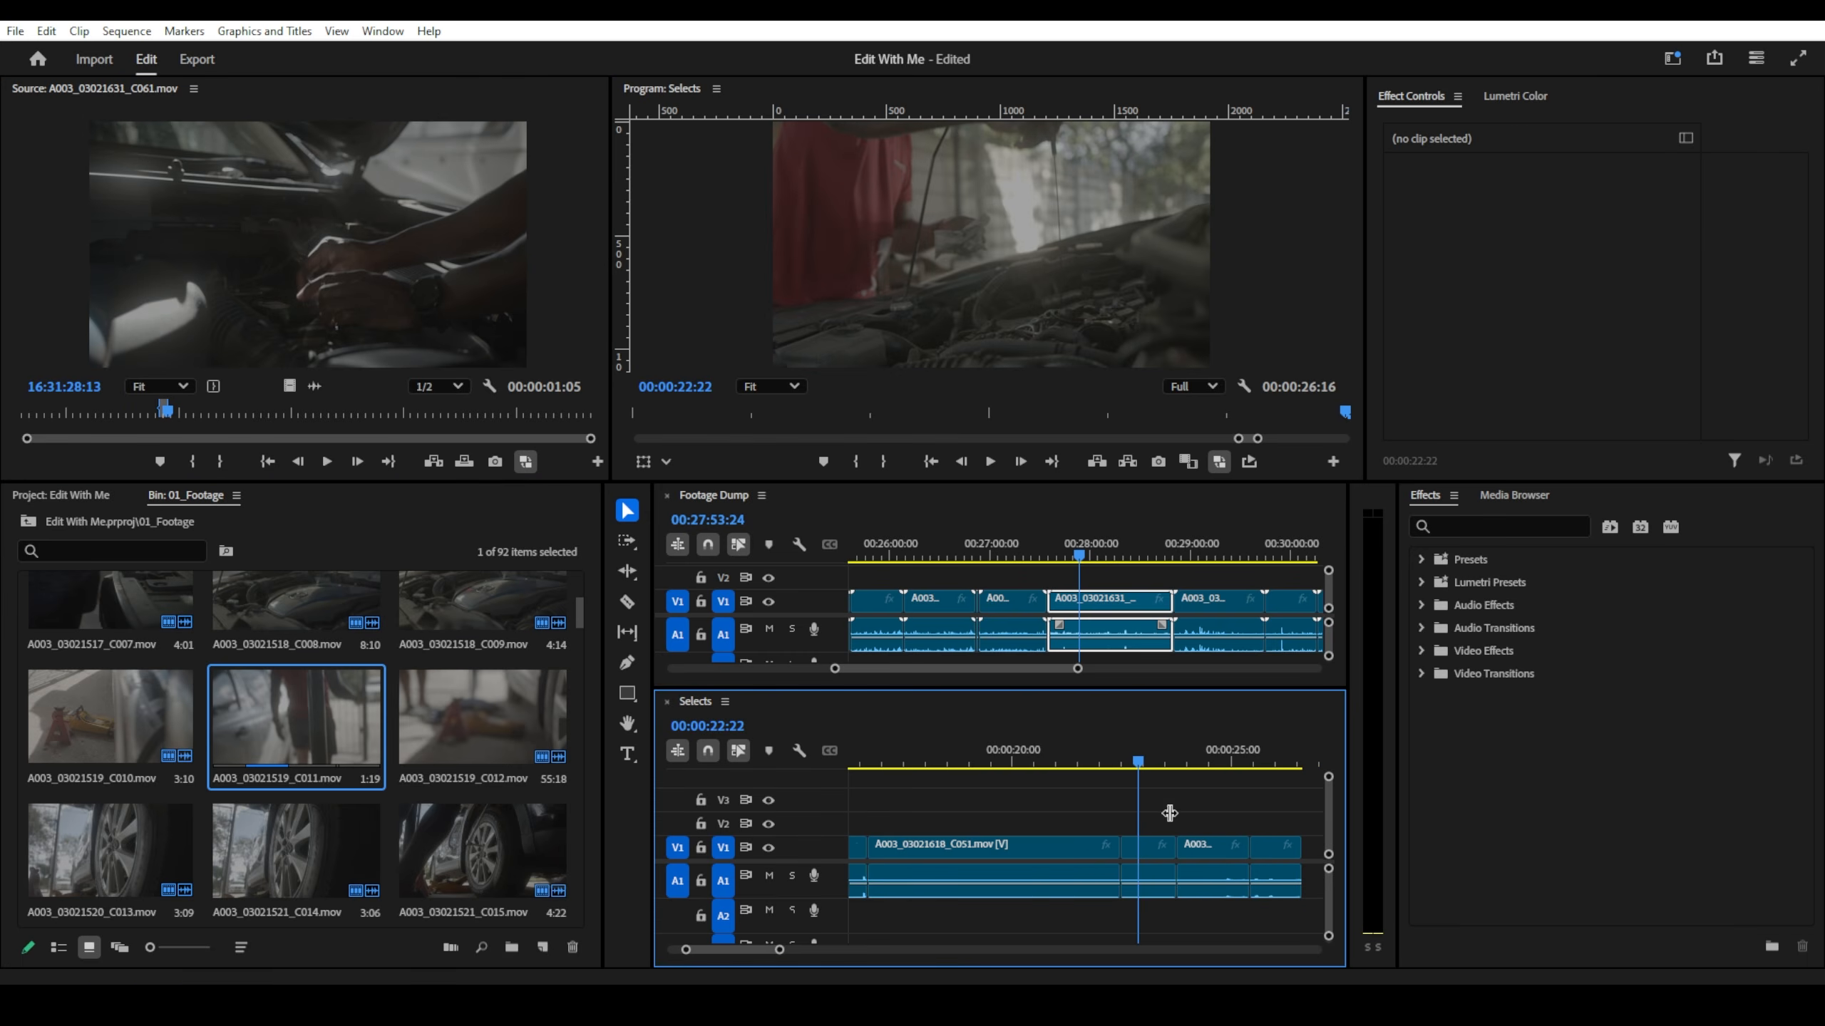
# - Skim Footage Dump to 00:30:03:16 and open the original A003_03021635_C063.mov in the Source monitor at that frame
pyautogui.moveTo(1157, 551); pyautogui.dragTo(1186, 560)
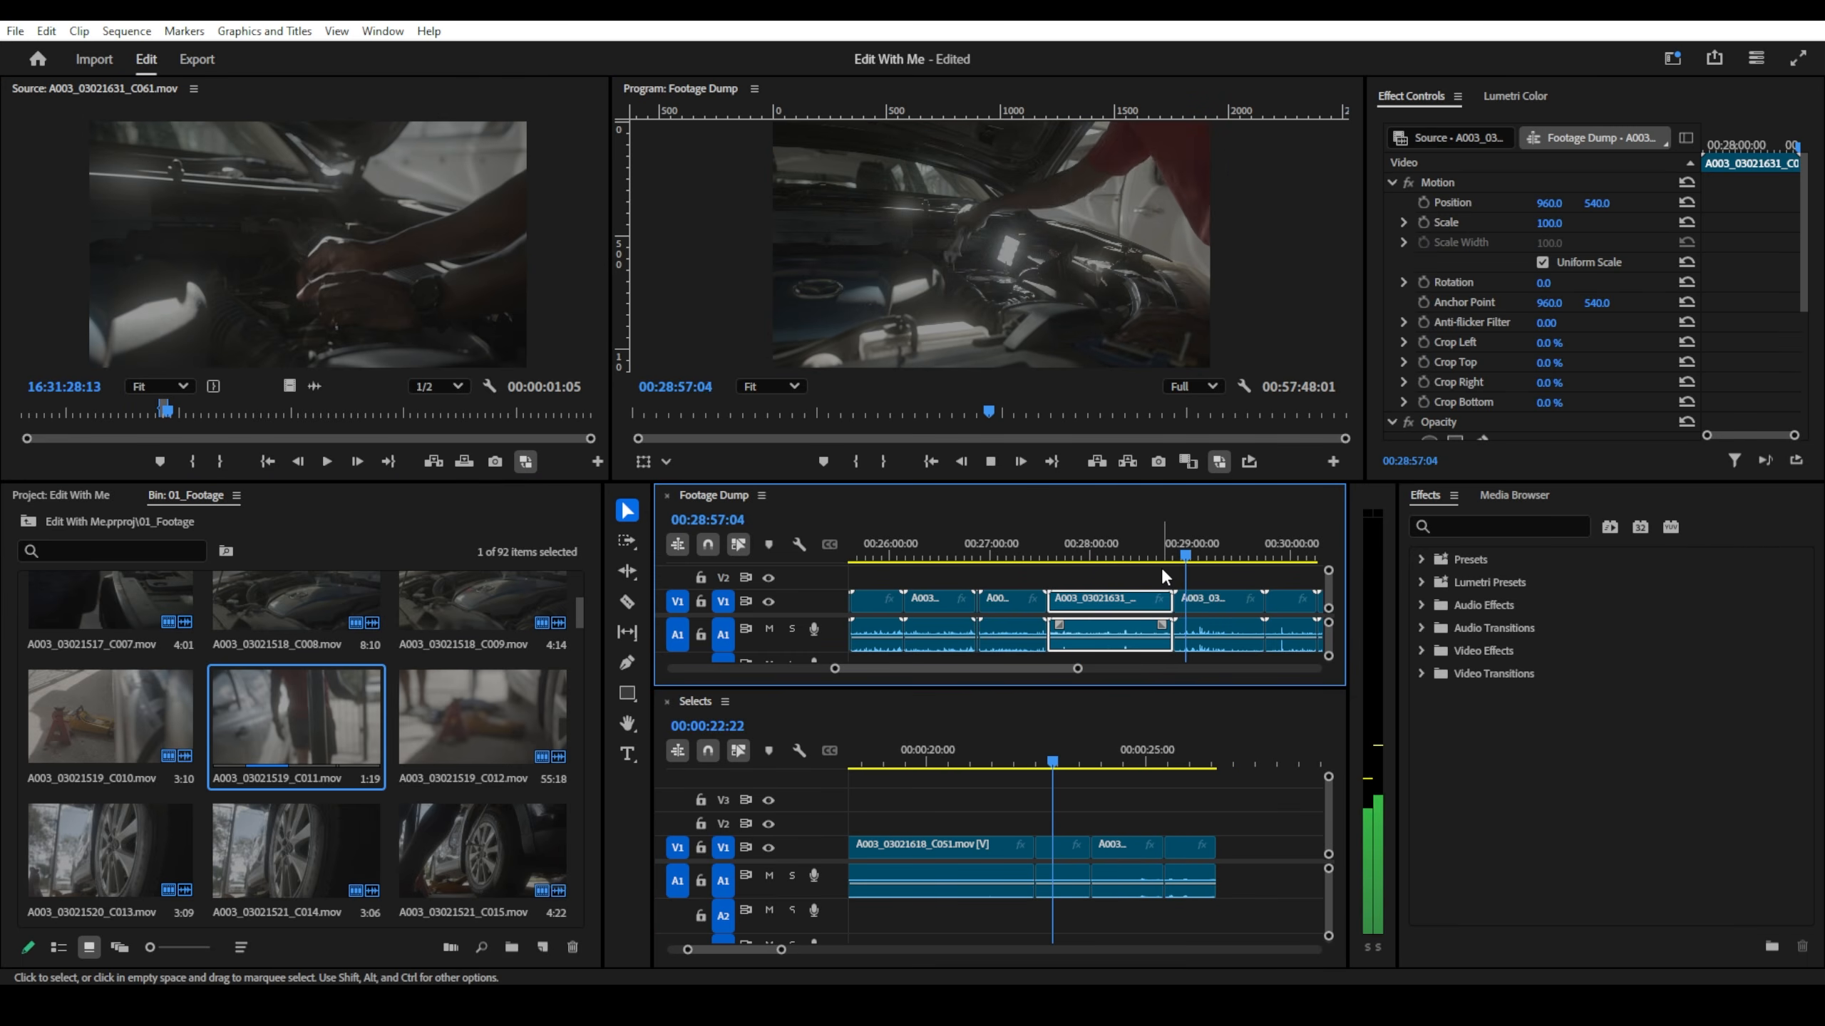
pyautogui.scroll(-5, 1162, 570)
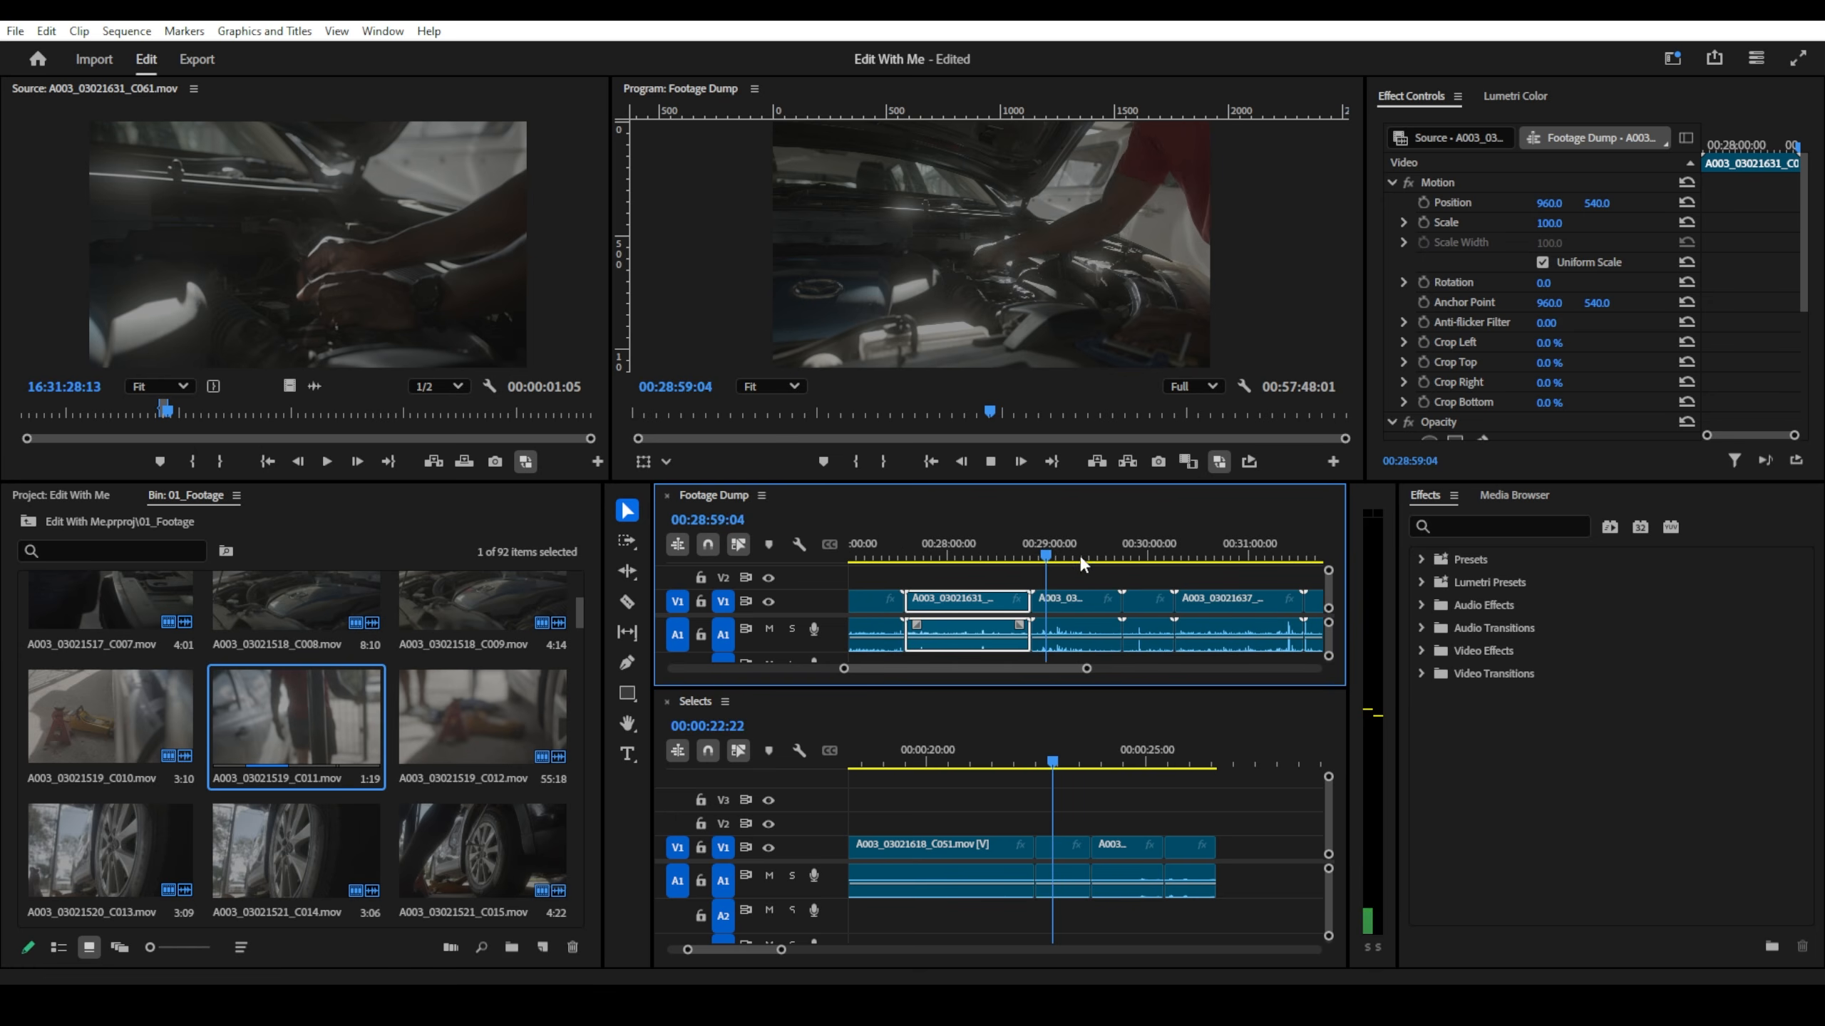
pyautogui.moveTo(1054, 553); pyautogui.dragTo(1153, 565)
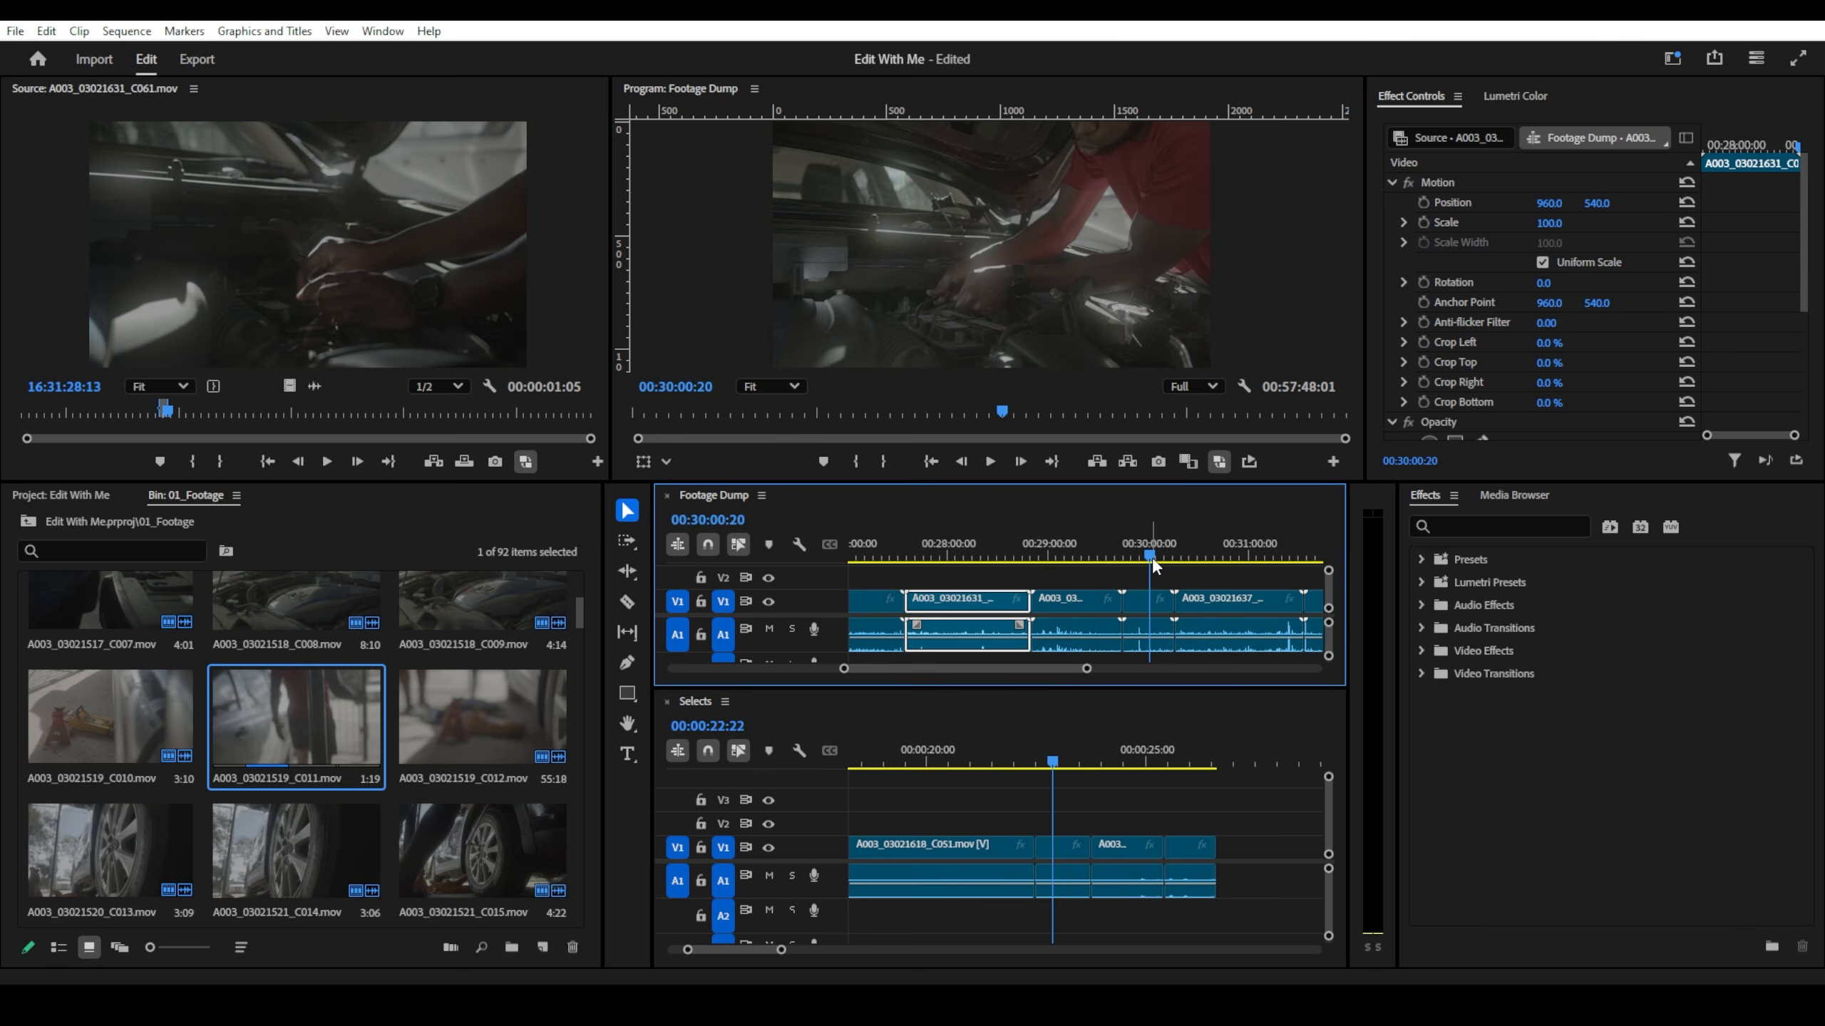
pyautogui.scroll(-3, 1113, 588)
pyautogui.click(1038, 611)
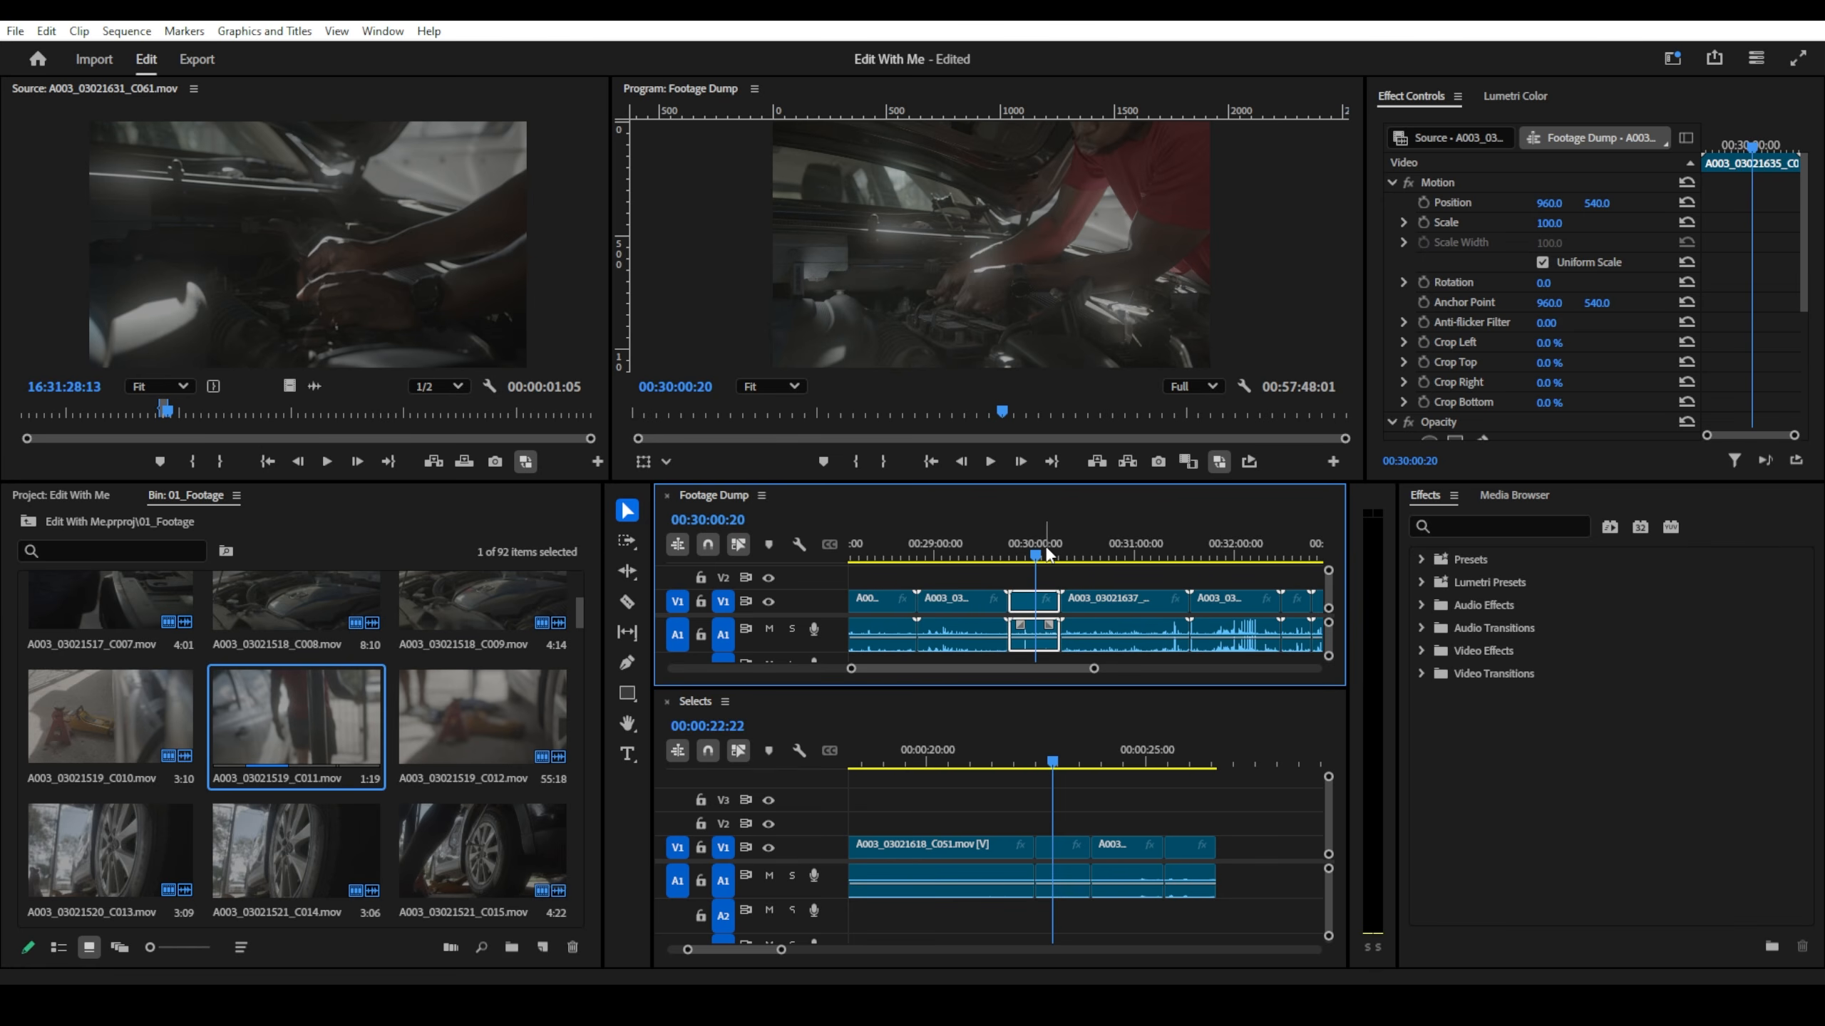
pyautogui.moveTo(1047, 554)
pyautogui.mouseDown()
pyautogui.moveTo(1063, 561)
pyautogui.moveTo(1043, 561)
pyautogui.mouseUp()
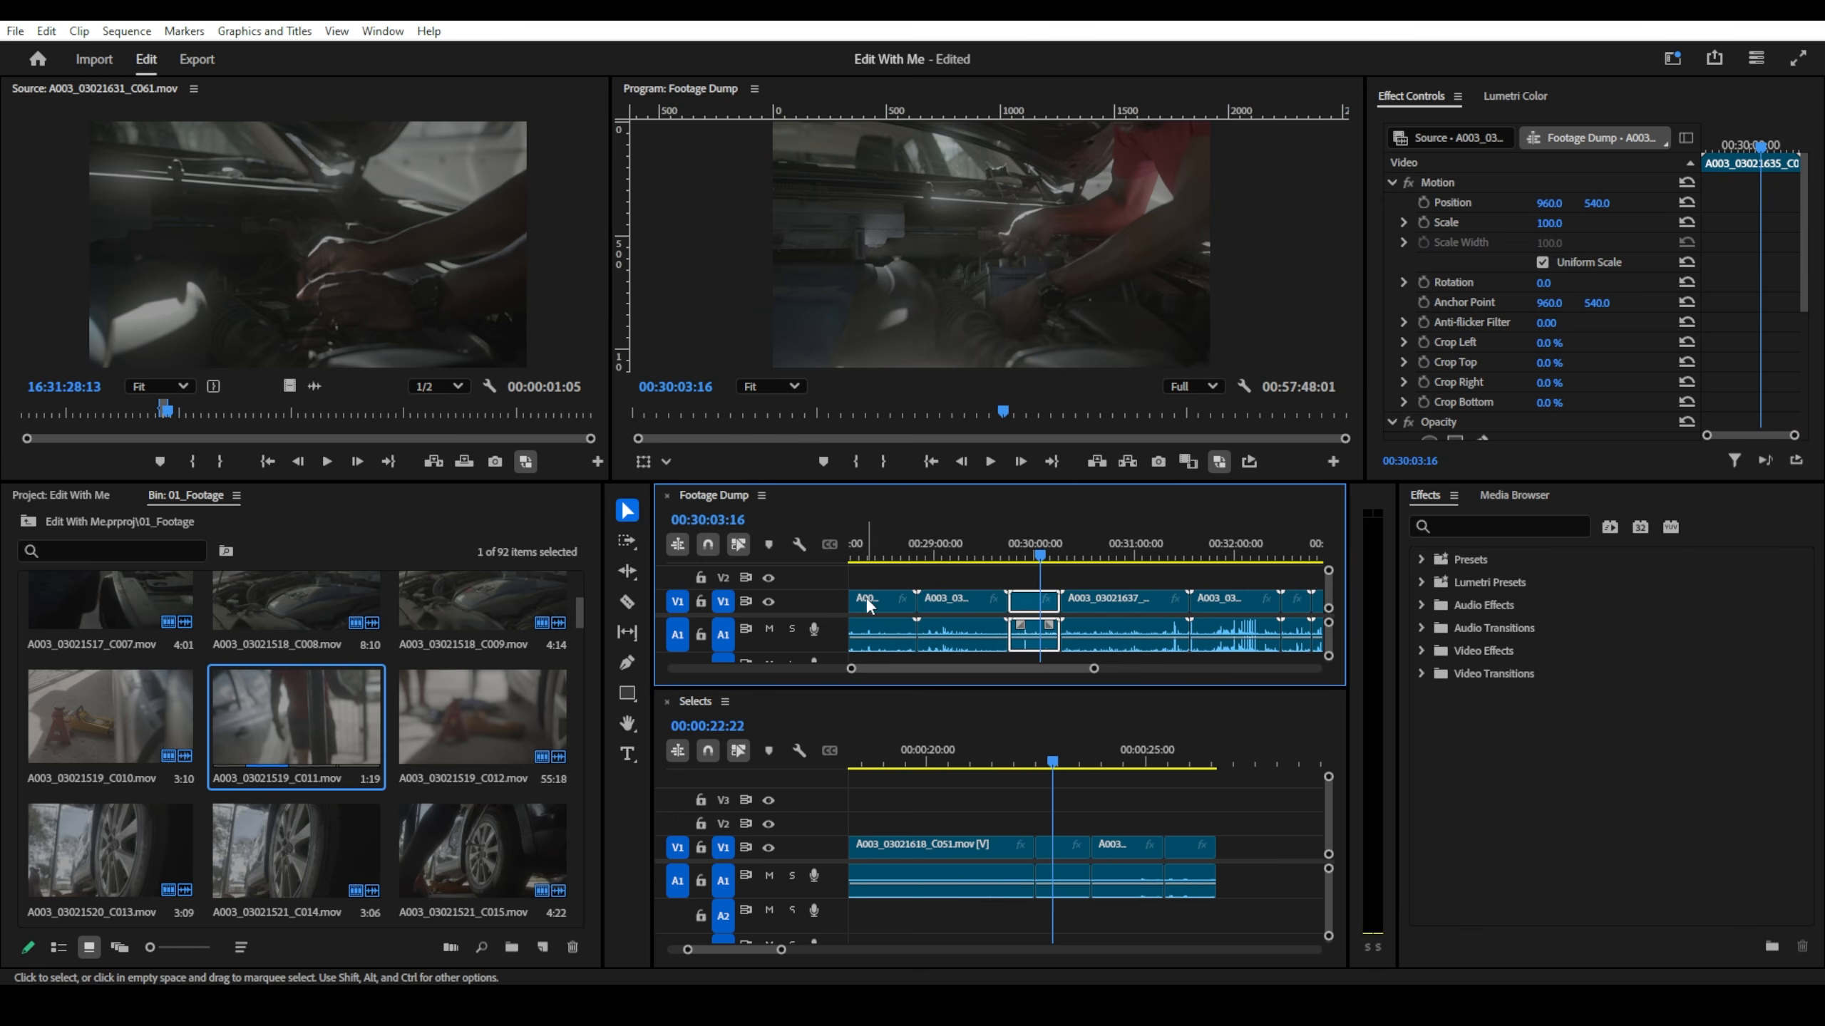
pyautogui.press('f')
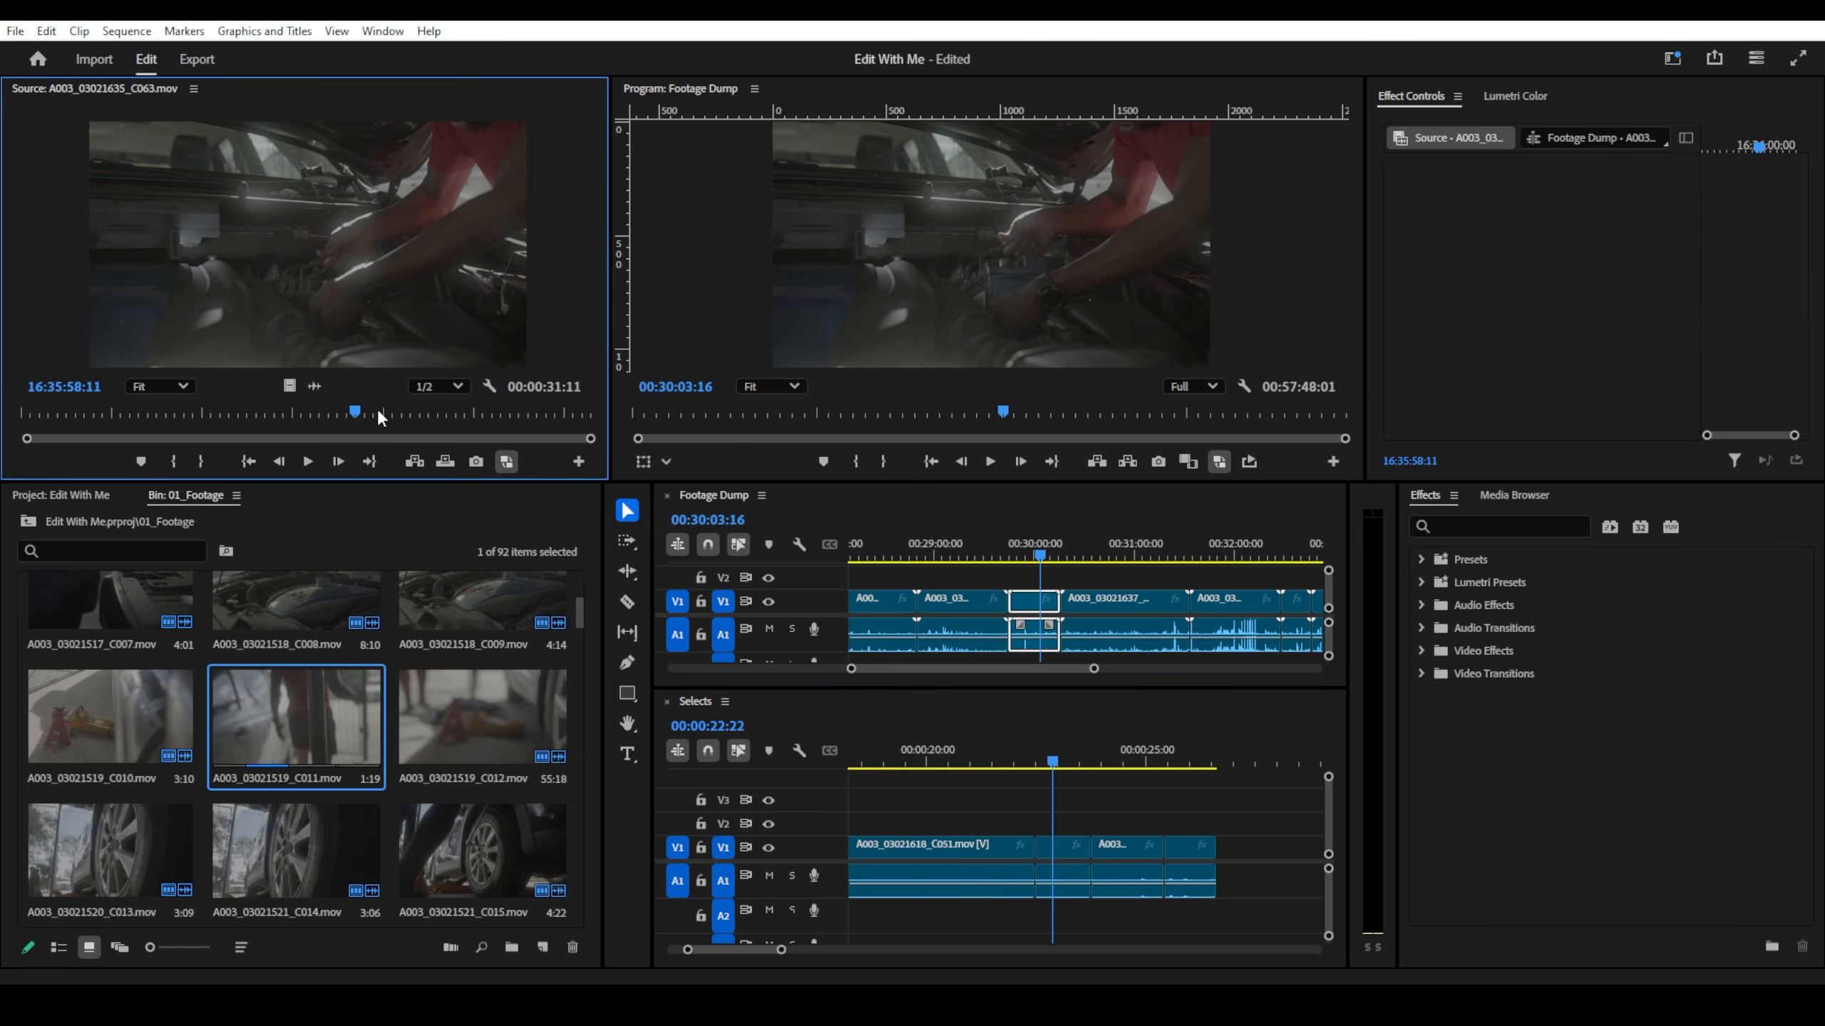
# - Mark A003_03021635_C063.mov from 16:35:58:11 to 16:36:00:08 and append that range to the end of Selects
pyautogui.press('i')
pyautogui.moveTo(358, 412); pyautogui.dragTo(392, 410)
pyautogui.press('o')
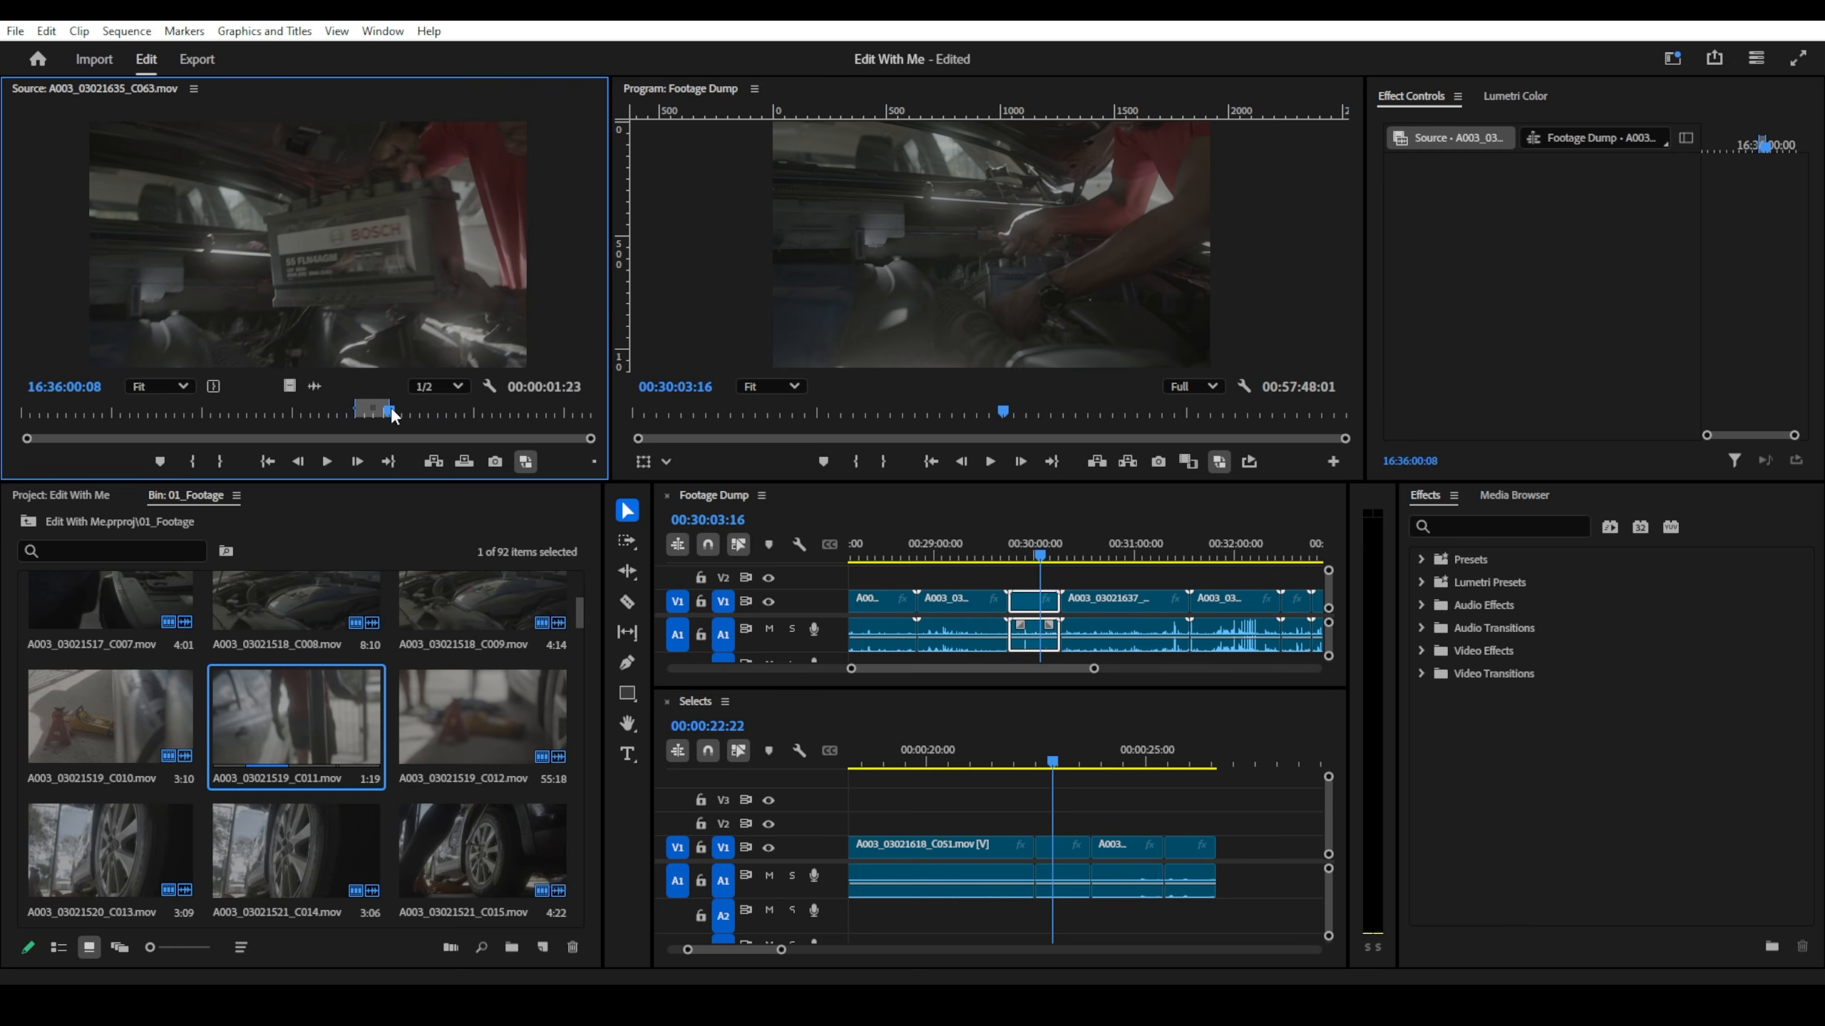
pyautogui.moveTo(358, 283); pyautogui.dragTo(1166, 847)
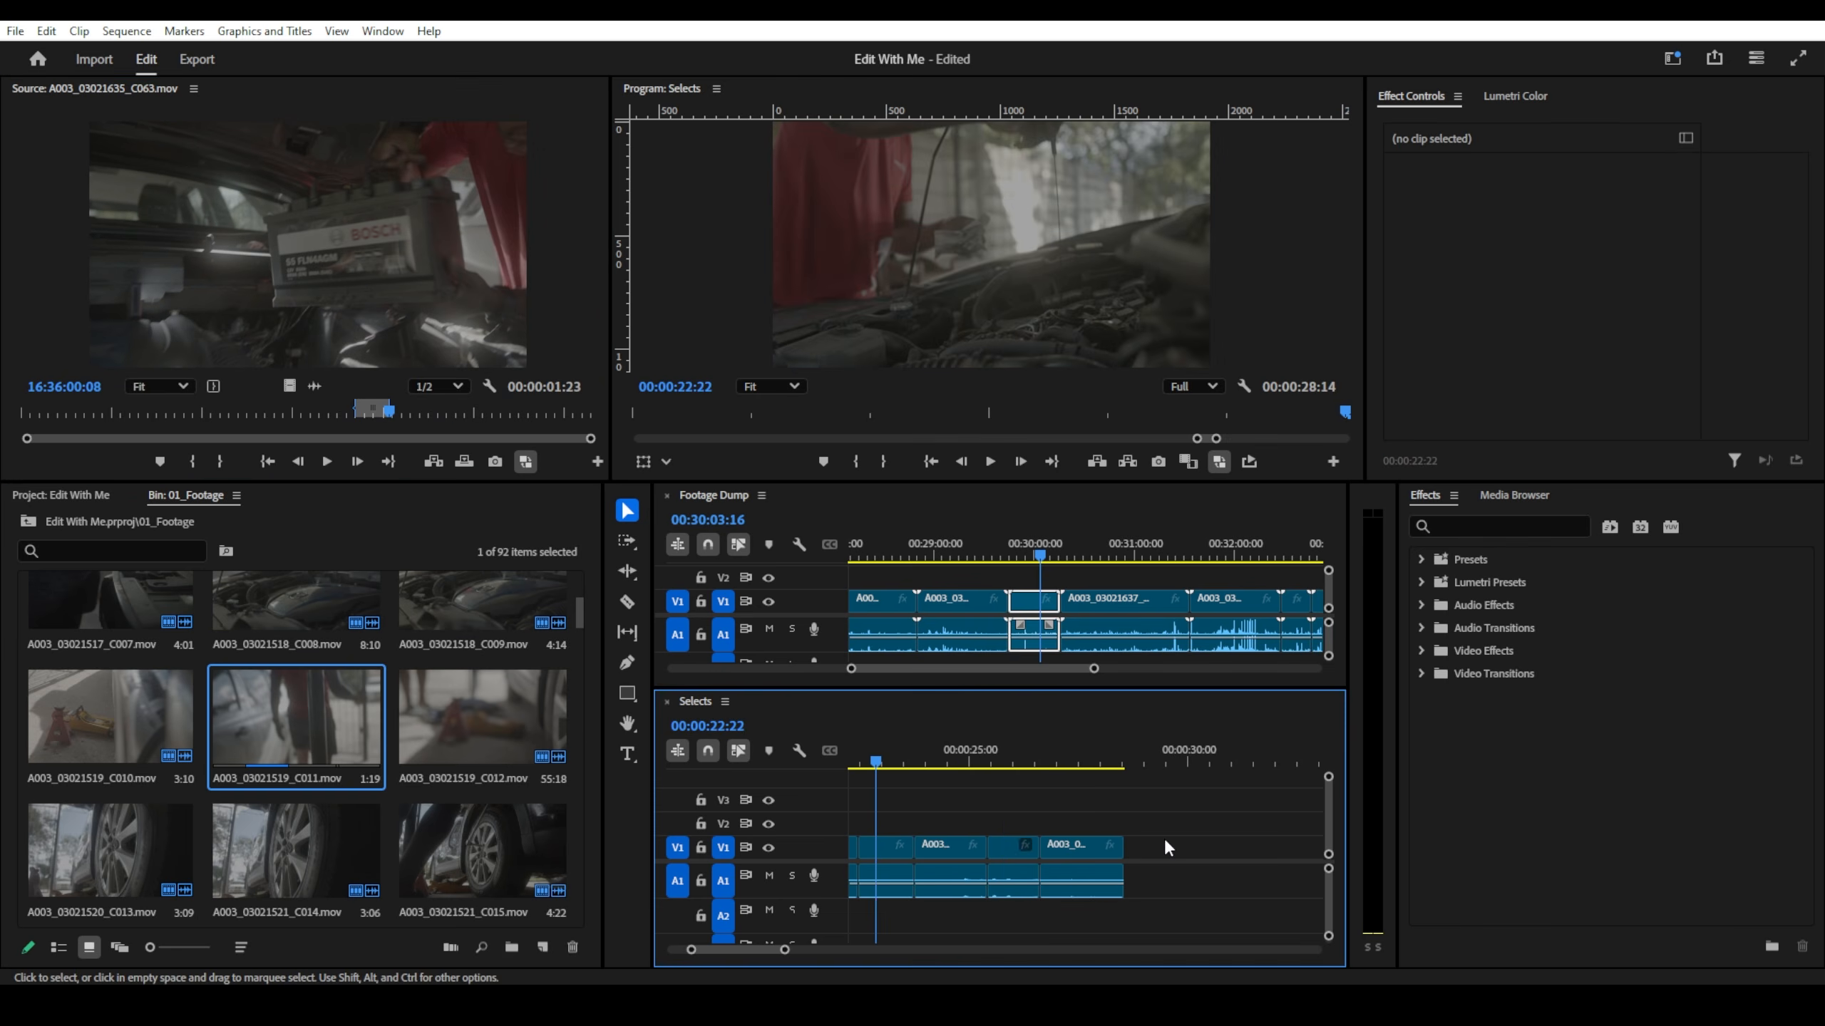
# - Skim Footage Dump to 00:31:23:06 and open the original A003_03021637_C064.mov in the Source monitor at that frame
pyautogui.moveTo(1108, 560); pyautogui.dragTo(1058, 562)
pyautogui.scroll(-3, 1110, 584)
pyautogui.press('space')
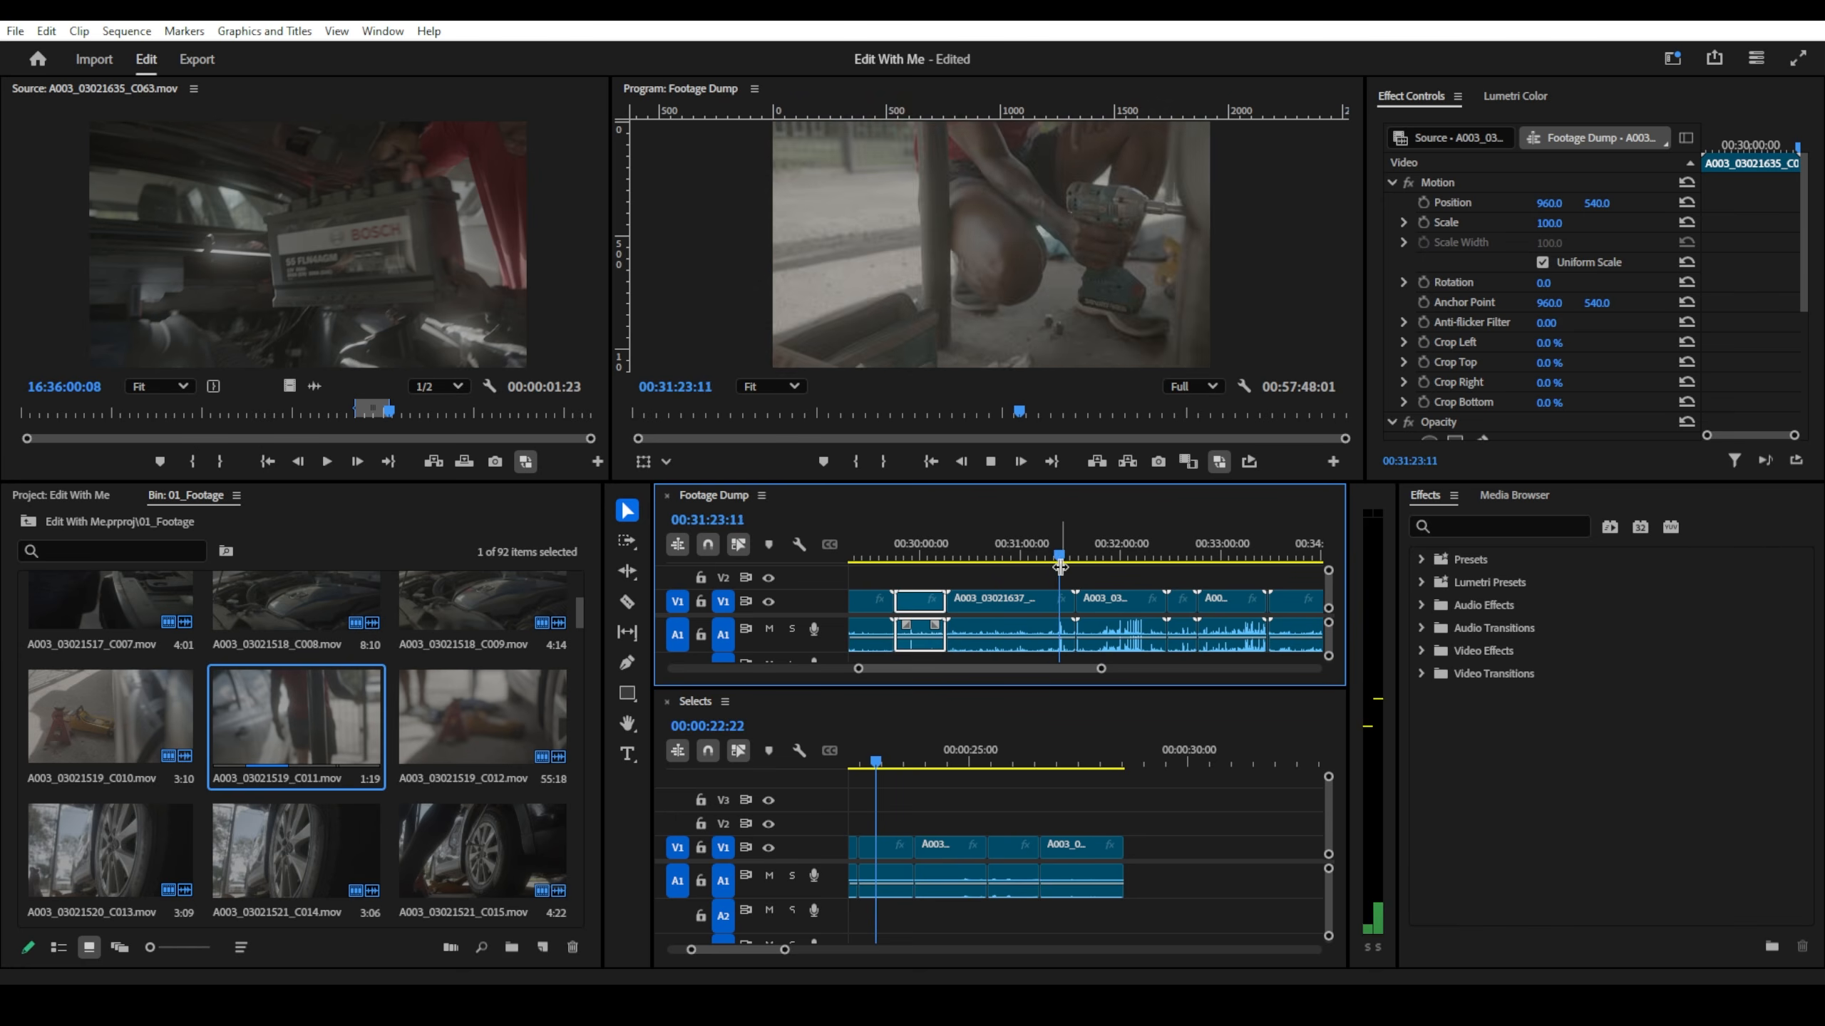
pyautogui.press('space')
pyautogui.moveTo(1064, 552); pyautogui.dragTo(1061, 553)
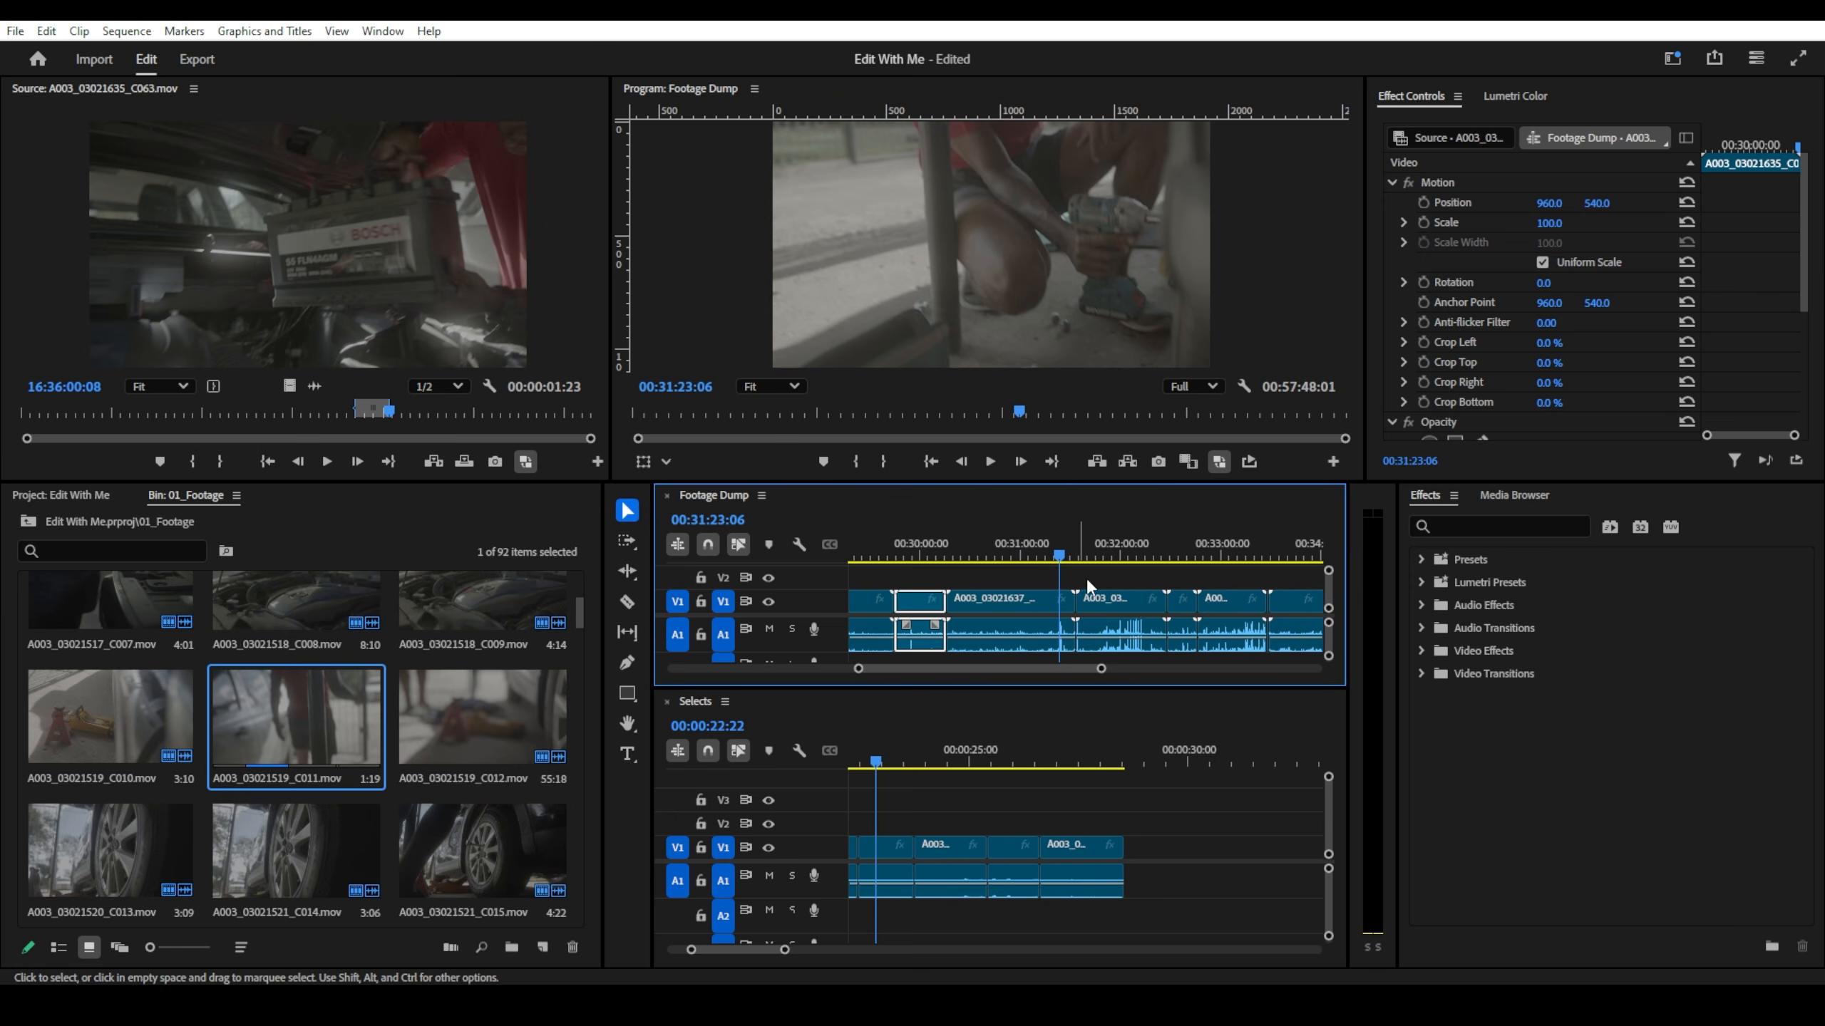
pyautogui.click(1018, 606)
pyautogui.press('f')
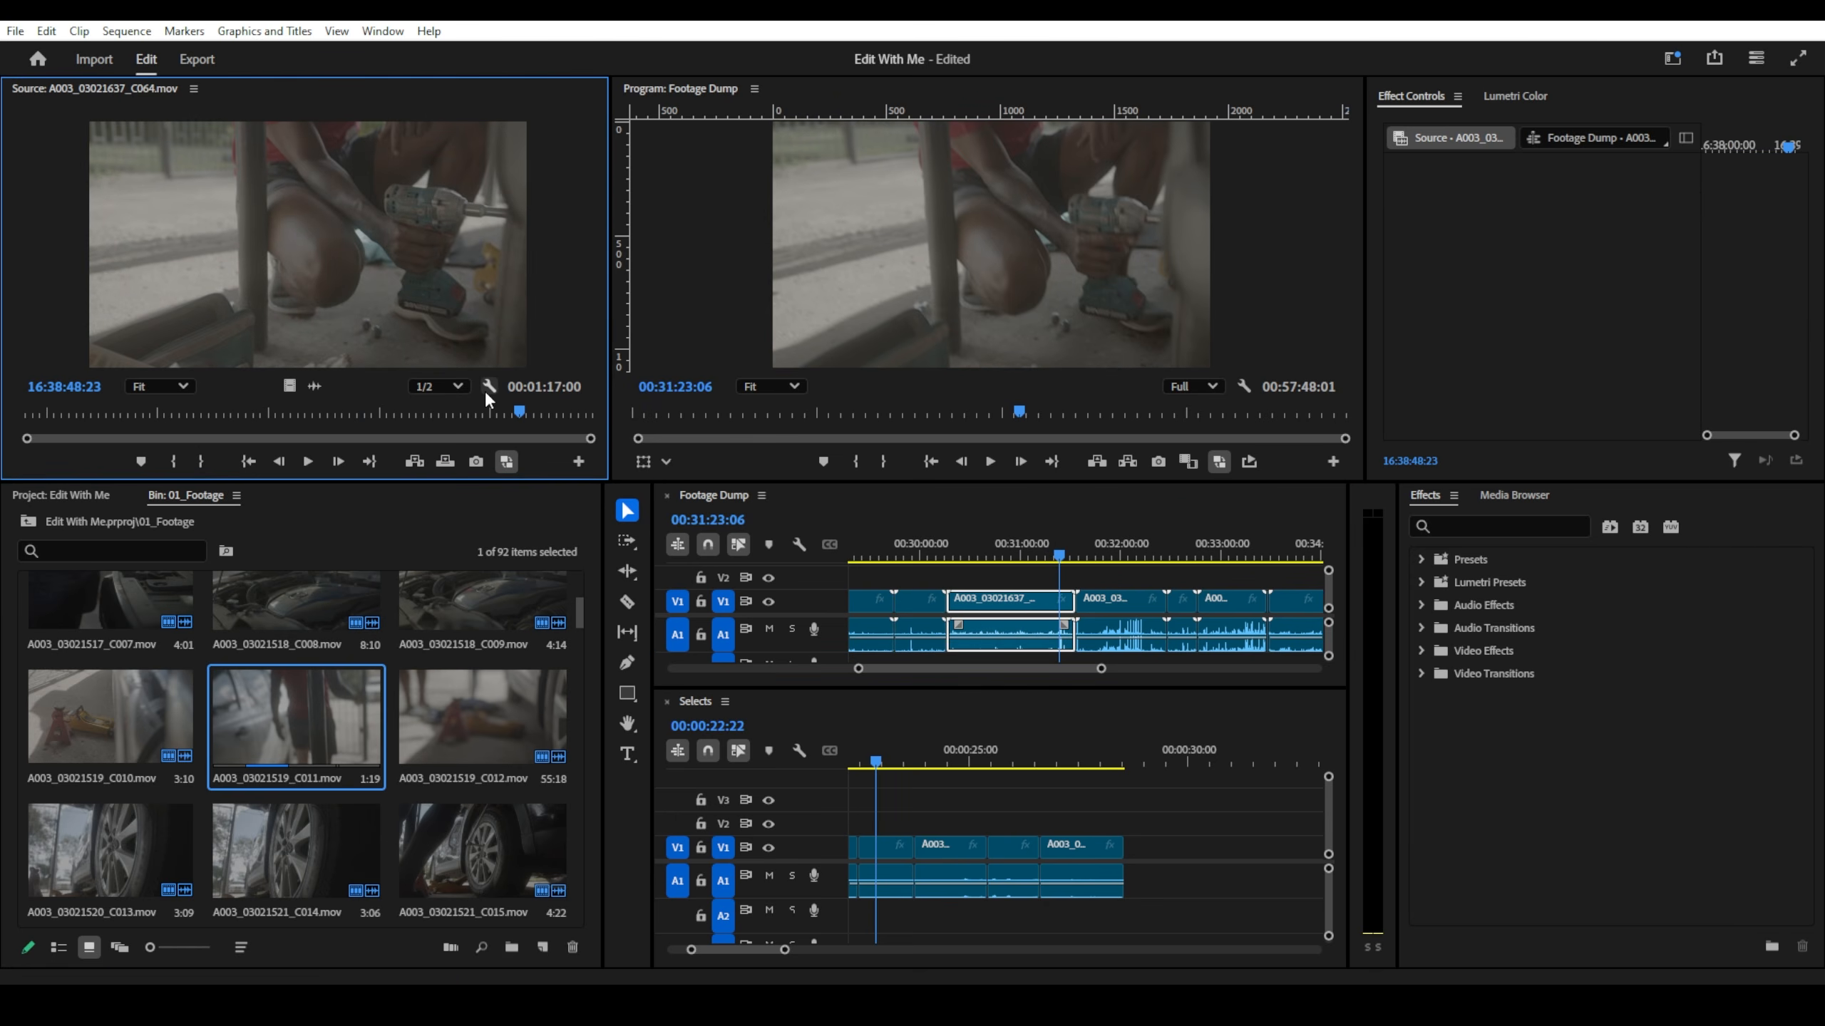
# - Mark A003_03021637_C064.mov from 16:38:48:23 to 16:38:50:14 and append that range to the end of Selects
pyautogui.press('i')
pyautogui.press('space')
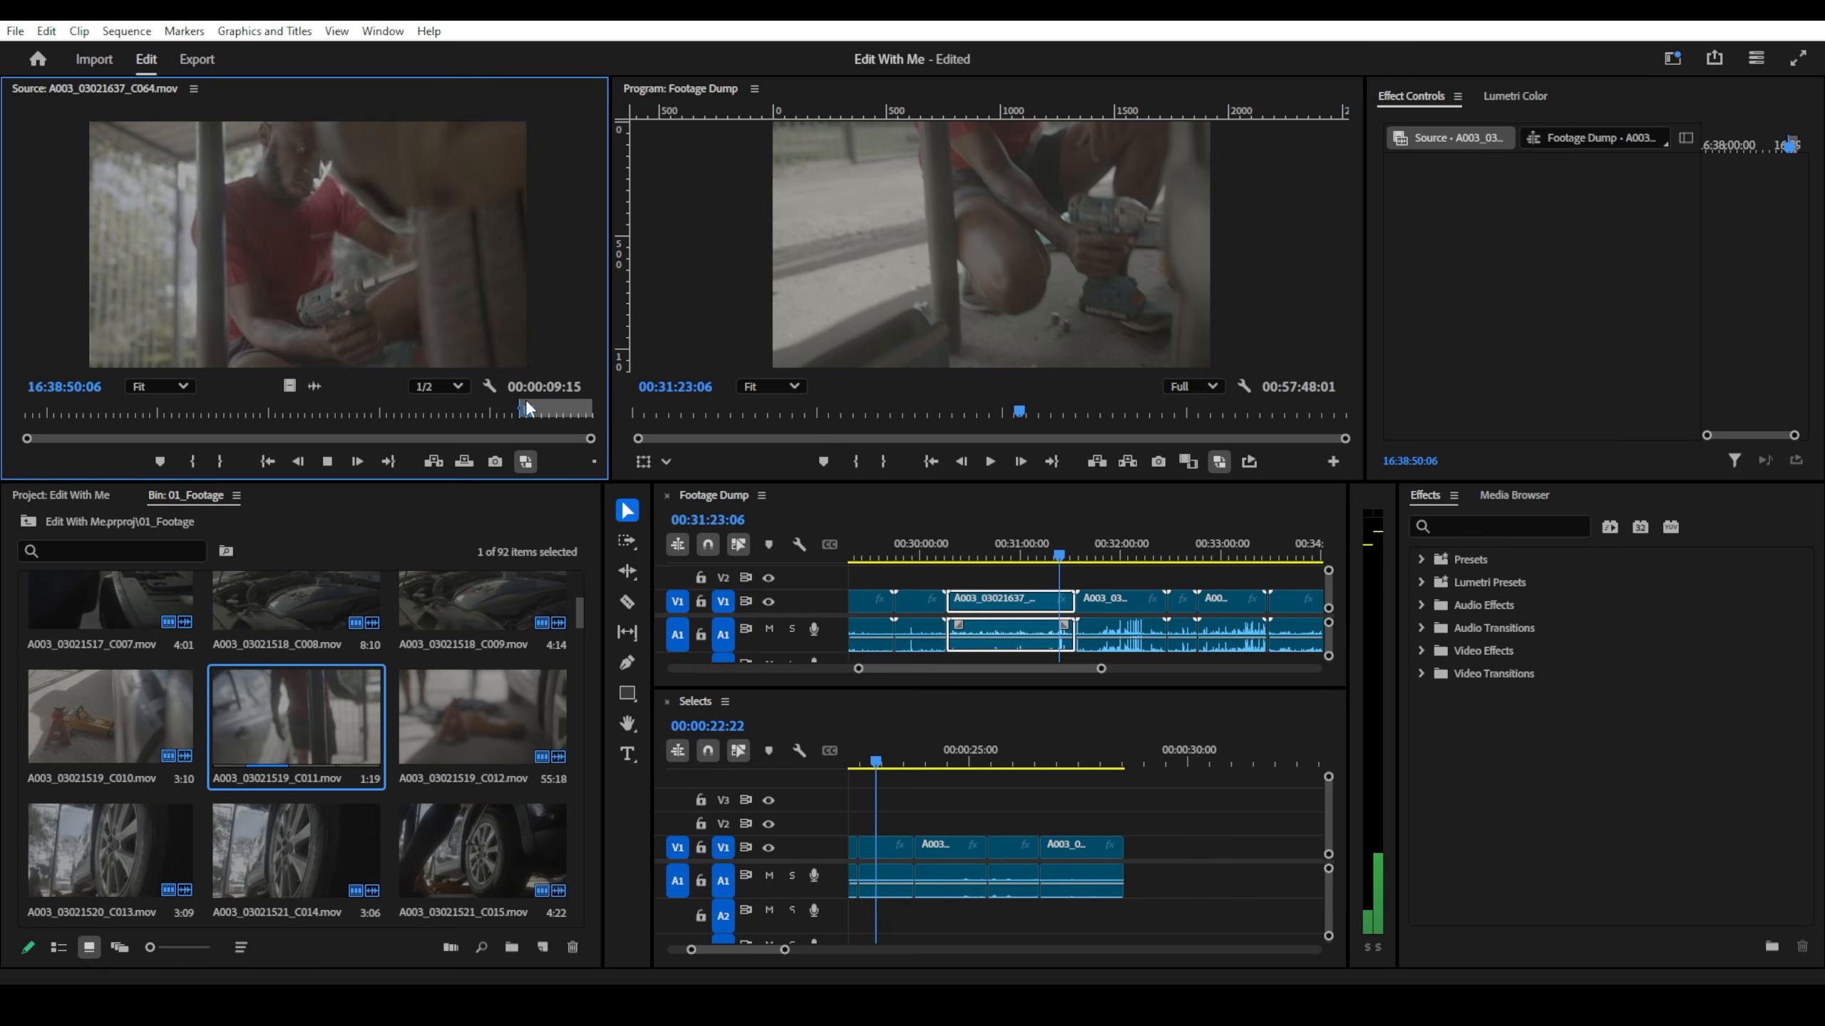
pyautogui.press('space')
pyautogui.press('o')
pyautogui.moveTo(490, 289); pyautogui.dragTo(1158, 859)
# - Skim Footage Dump to 00:32:04:19 and open the original A003_03021638_C065.mov in the Source monitor at that frame
pyautogui.click(1103, 546)
pyautogui.press('space')
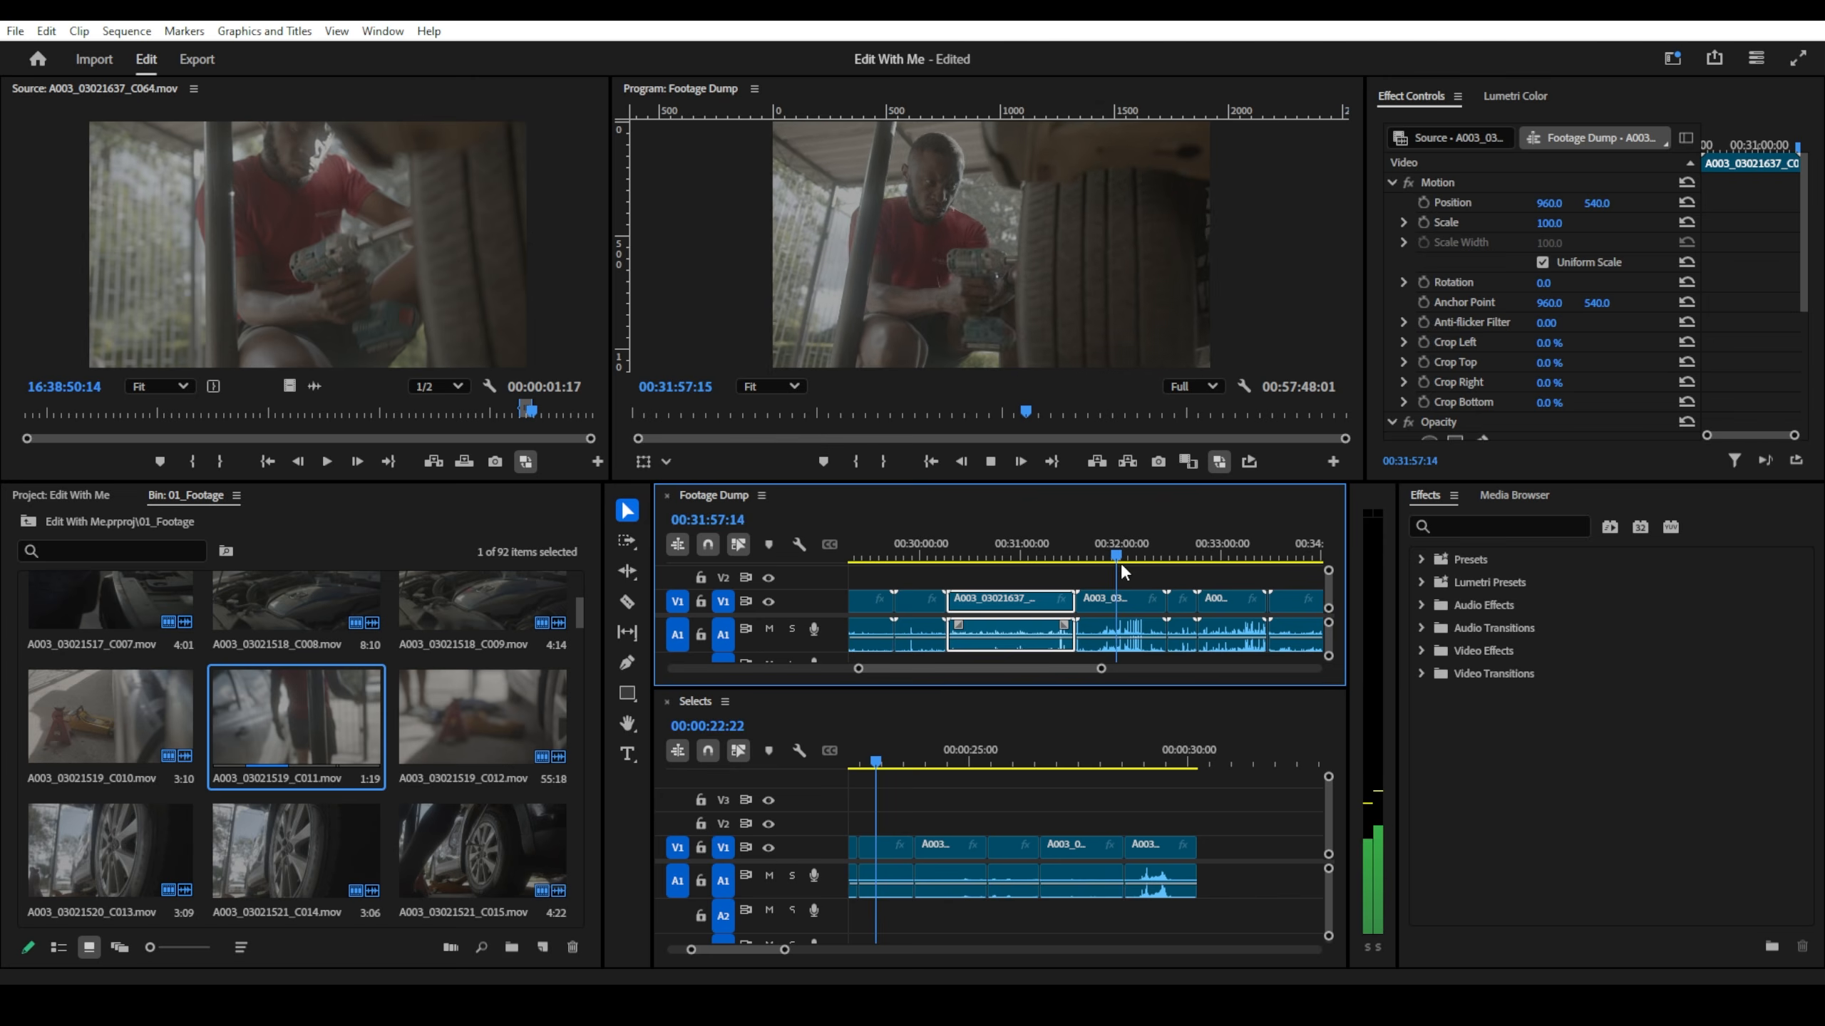
pyautogui.click(1131, 566)
pyautogui.moveTo(1123, 558); pyautogui.dragTo(1127, 565)
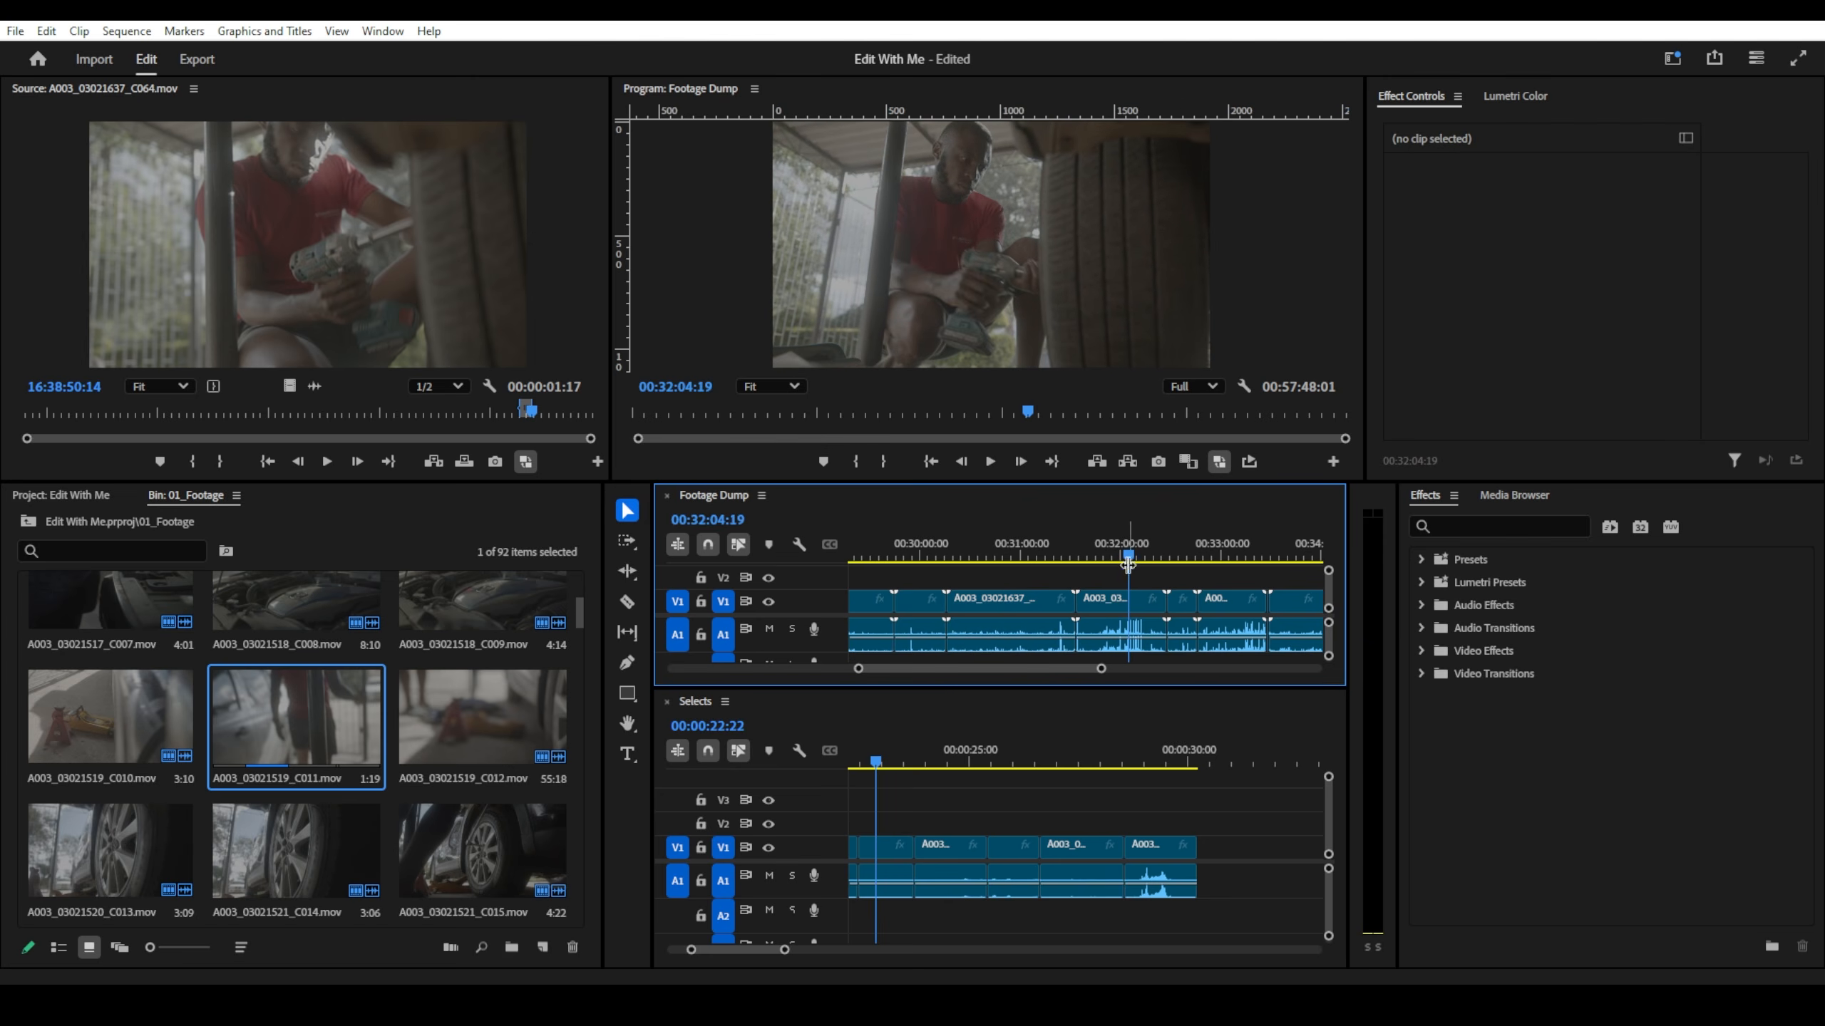
pyautogui.click(1126, 612)
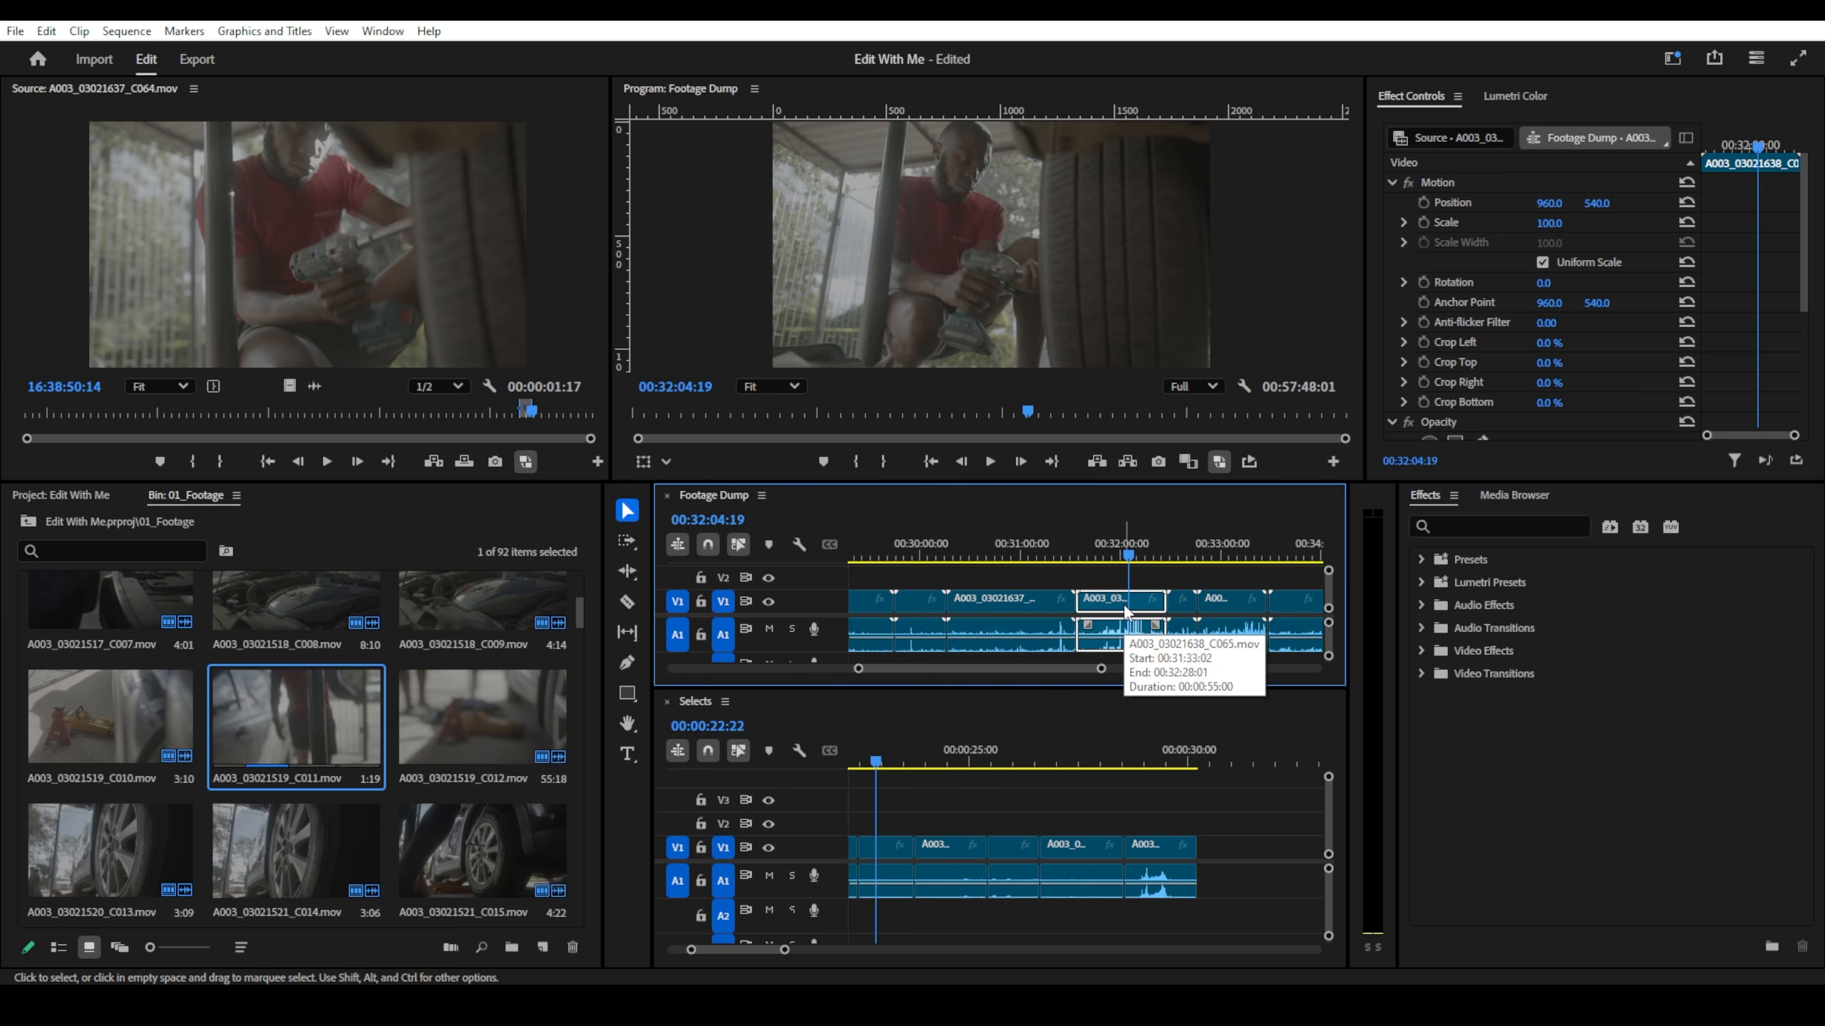
pyautogui.press('f')
# - Mark a 00:00:01:12 range ending at 16:39:33:17 in A003_03021638_C065.mov and overwrite the entire last clip of Selects with it
pyautogui.press('space')
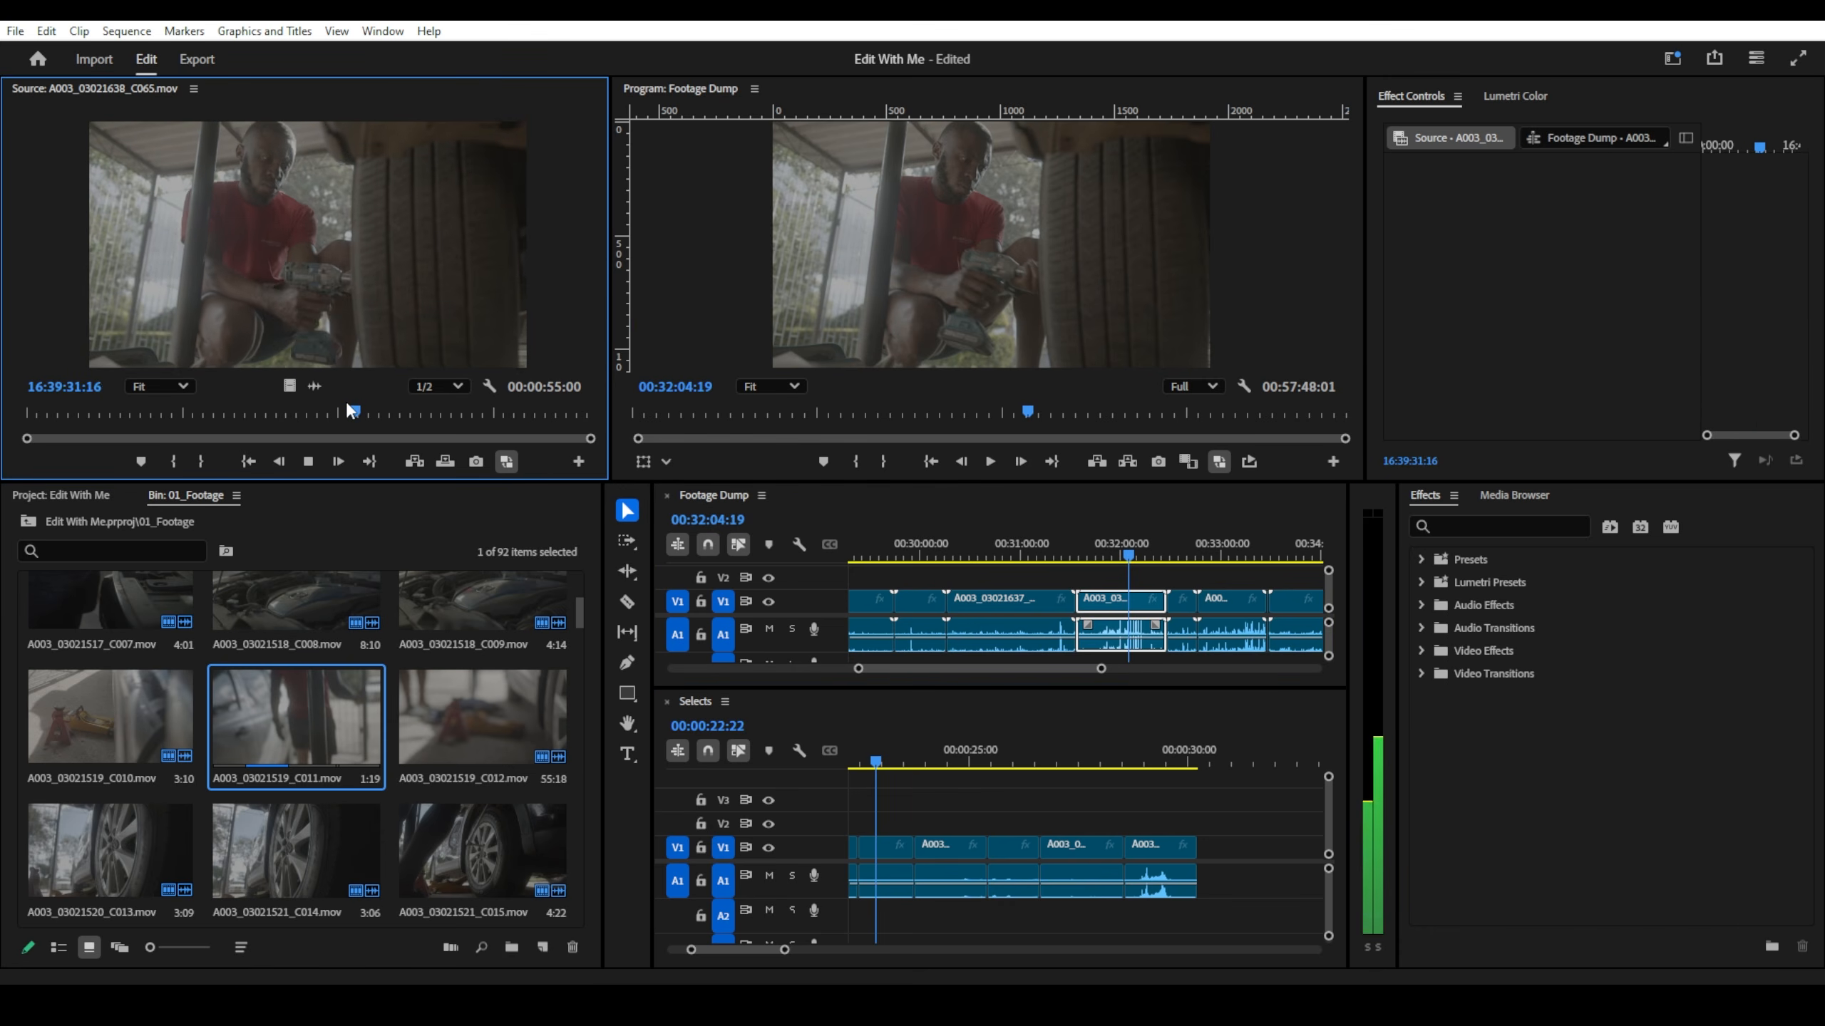
pyautogui.press('i')
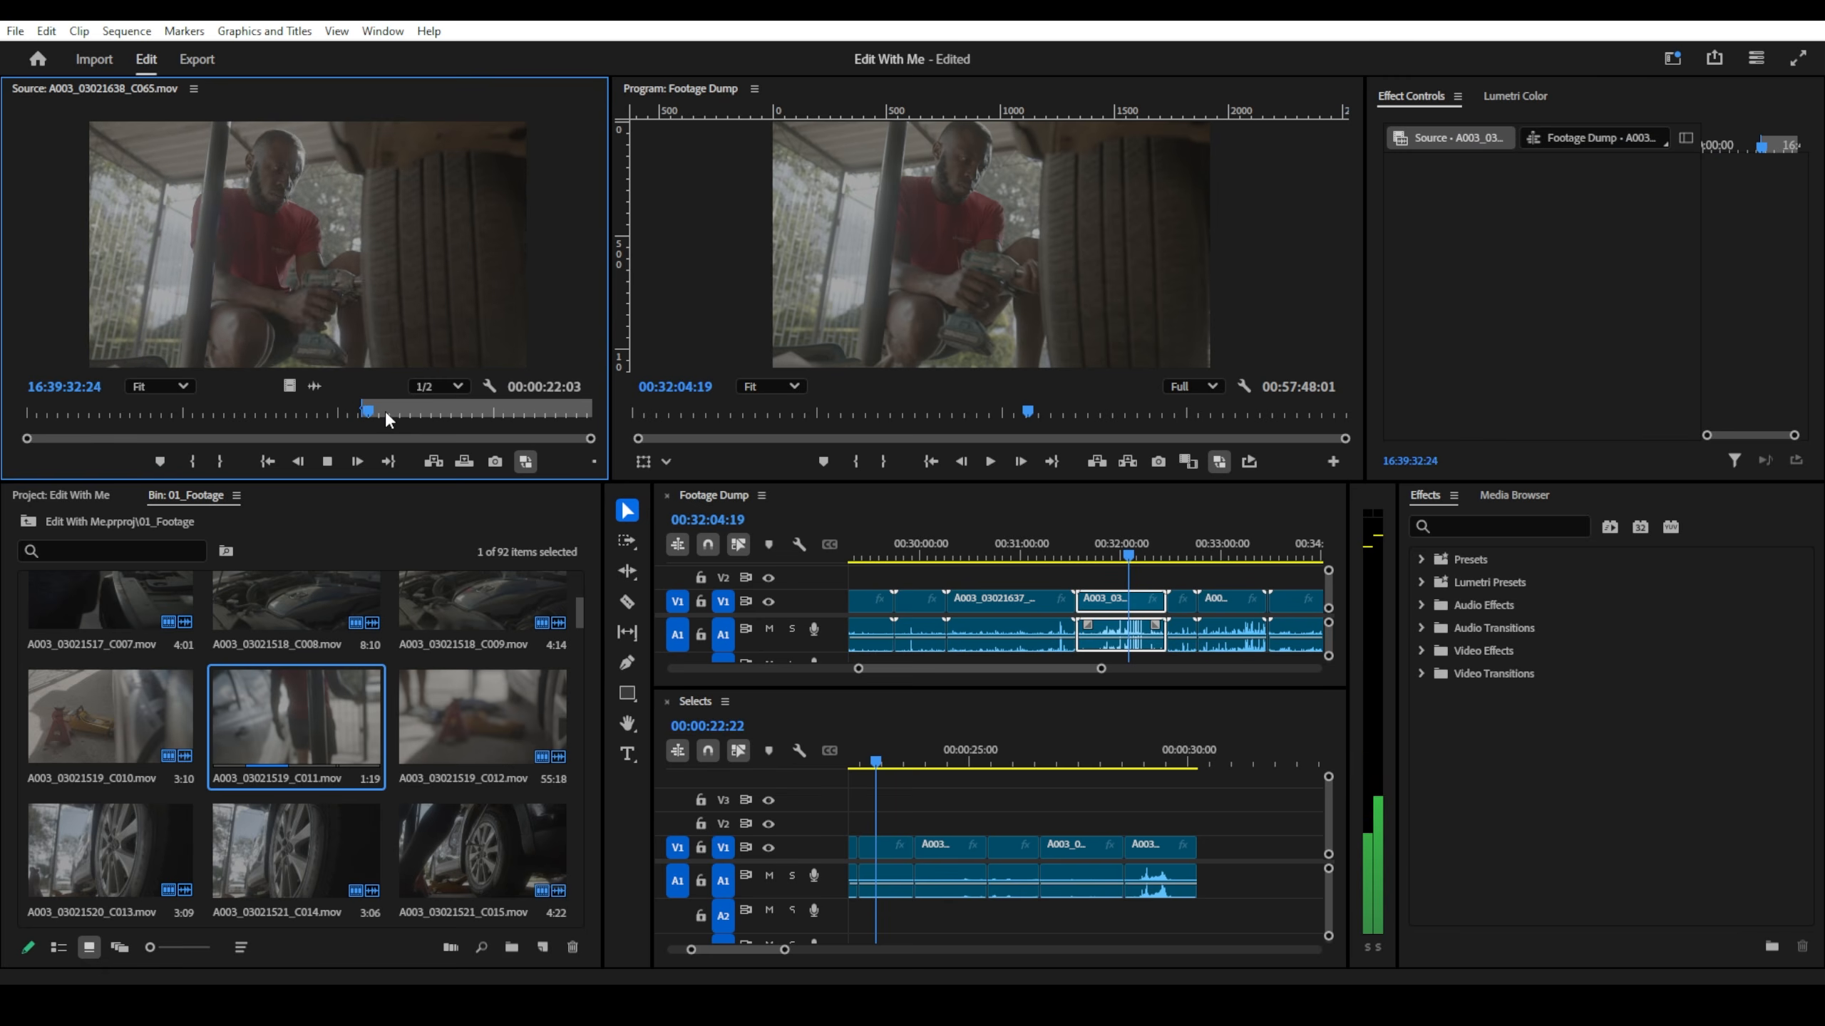
pyautogui.press('space')
pyautogui.press('o')
pyautogui.moveTo(393, 310); pyautogui.dragTo(1188, 852)
pyautogui.click(1192, 851)
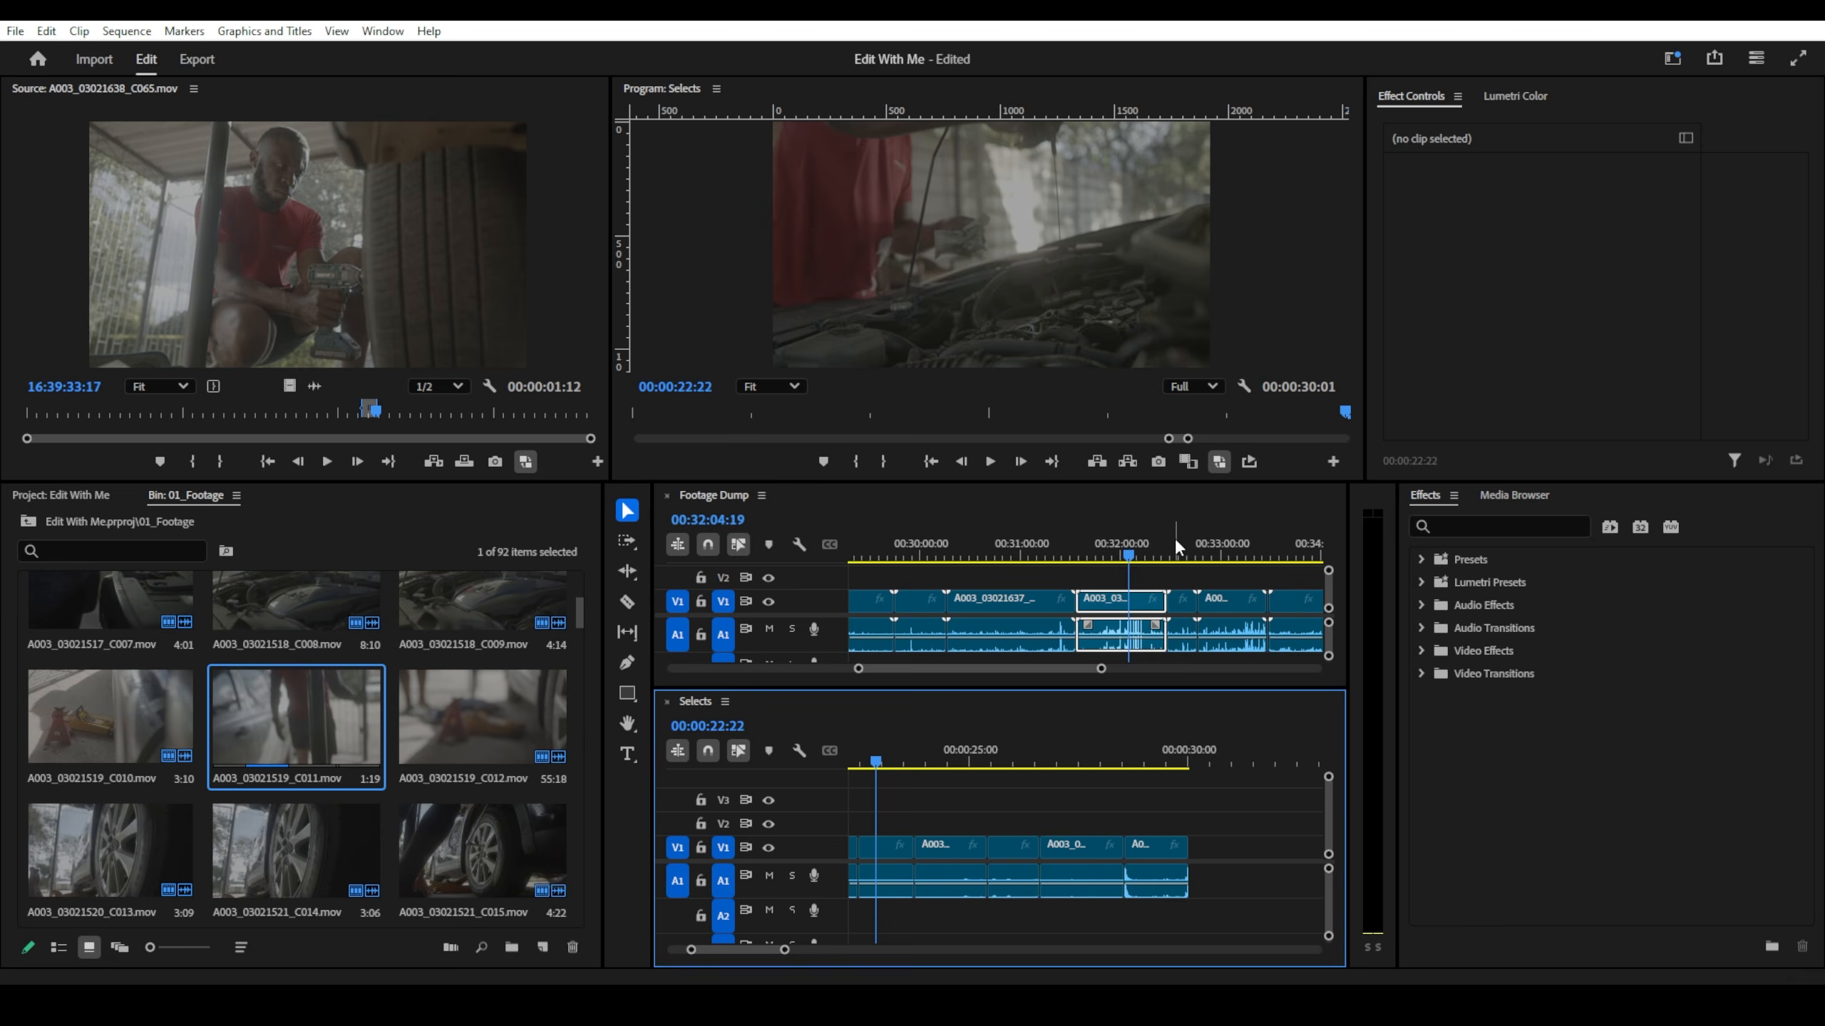
# - Skim Footage Dump to the car badge close-up at 00:33:31:05 and open the original A003_03021645_C069.mov in the Source monitor
pyautogui.moveTo(1175, 546)
pyautogui.mouseDown()
pyautogui.moveTo(1220, 564)
pyautogui.moveTo(1190, 566)
pyautogui.mouseUp()
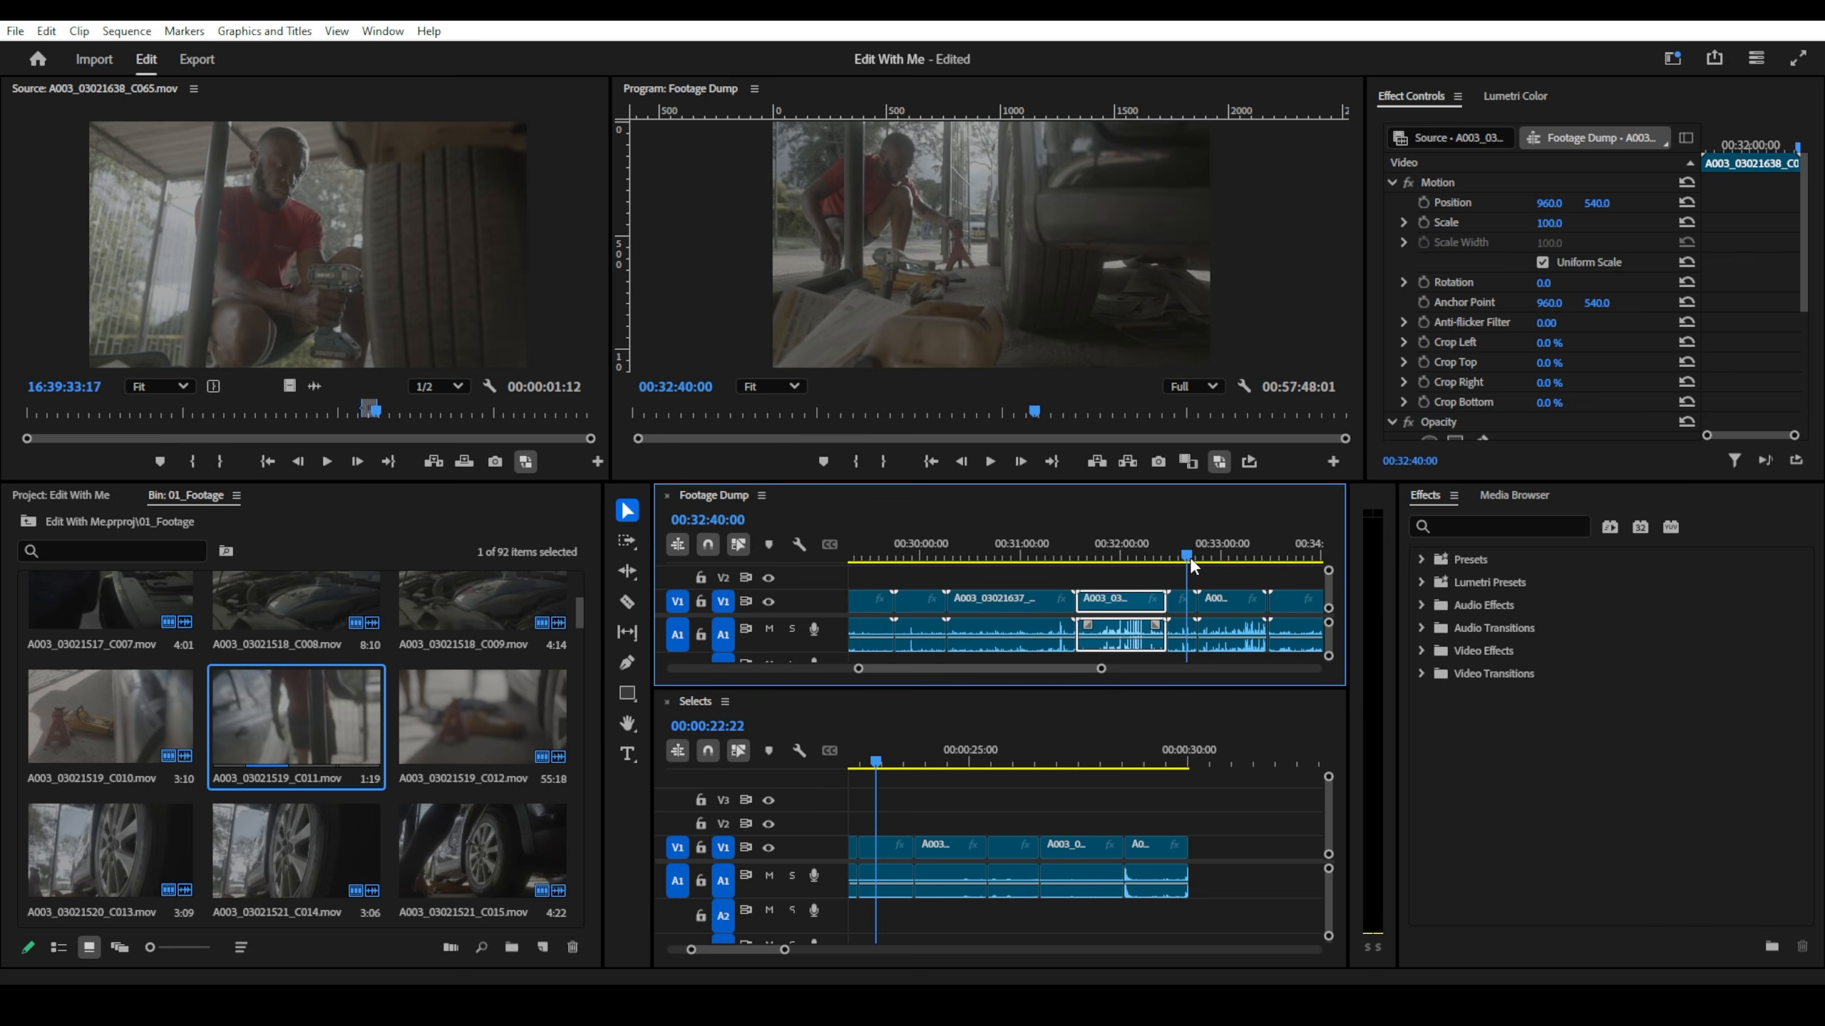
pyautogui.scroll(-5, 1162, 594)
pyautogui.press('space')
pyautogui.scroll(-4, 1126, 586)
pyautogui.press('space')
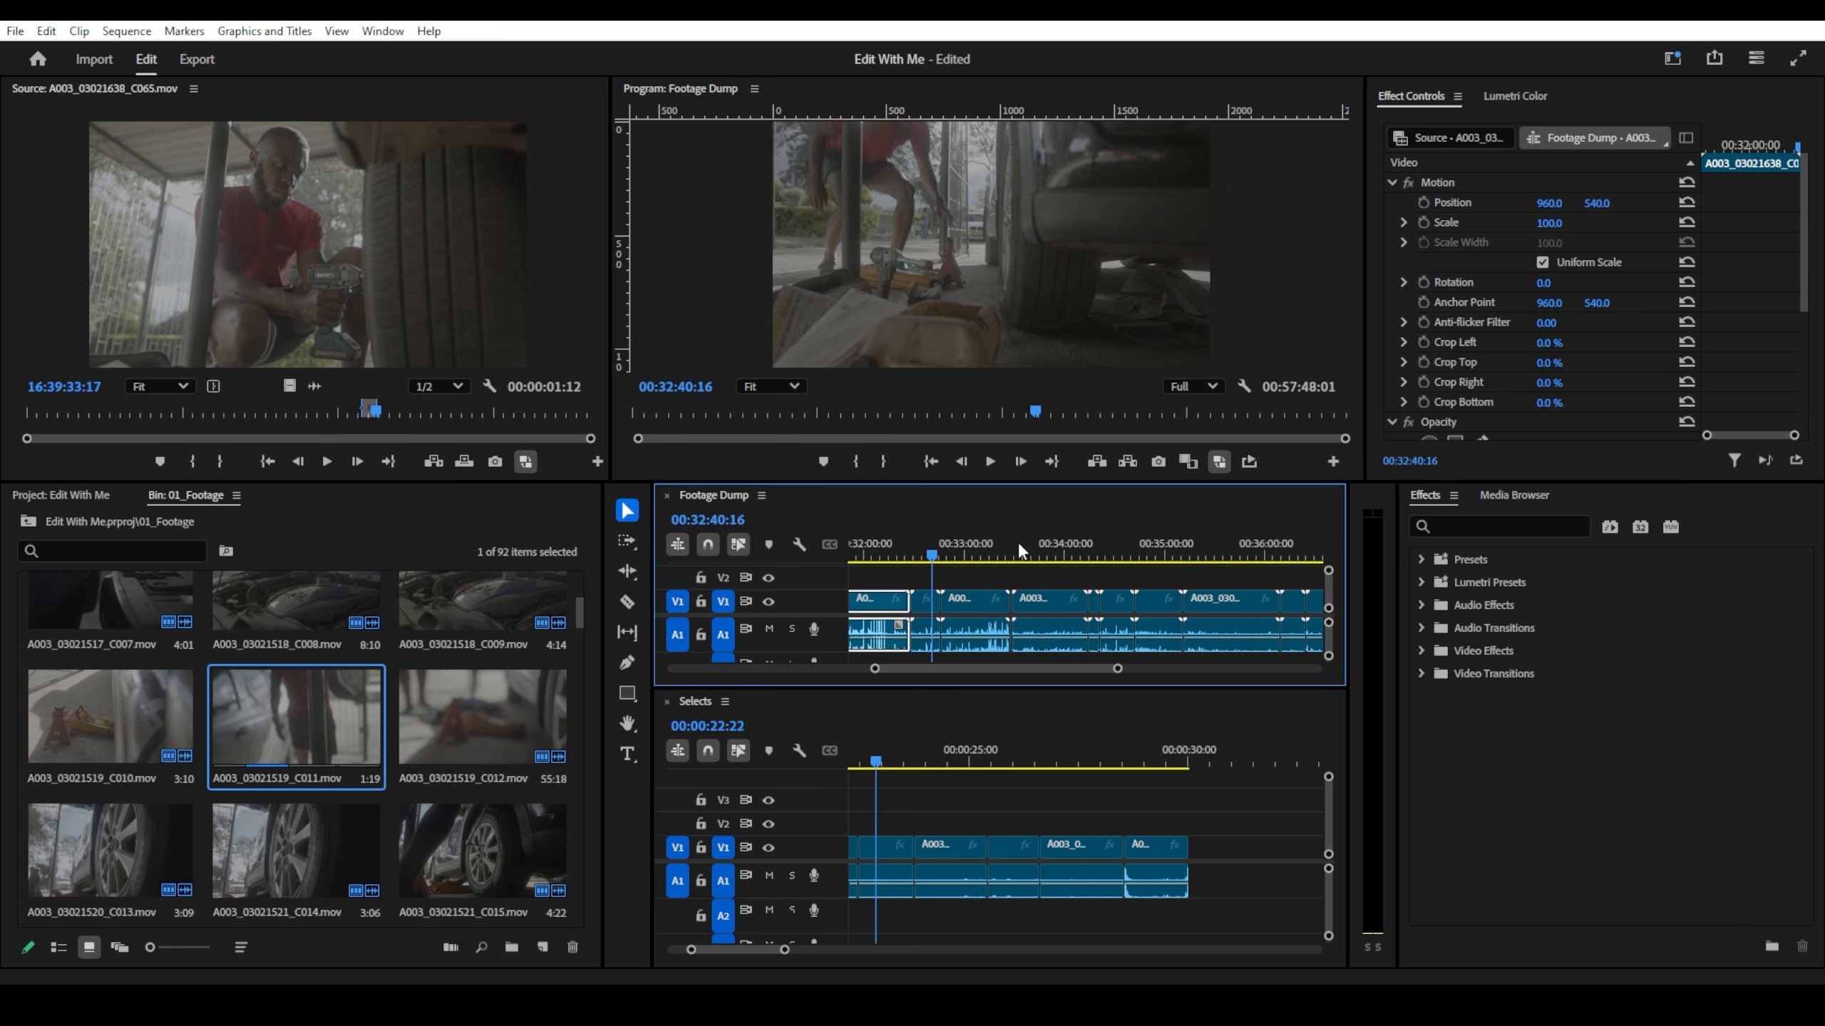
pyautogui.moveTo(1018, 546)
pyautogui.mouseDown()
pyautogui.moveTo(1045, 541)
pyautogui.moveTo(1018, 524)
pyautogui.mouseUp()
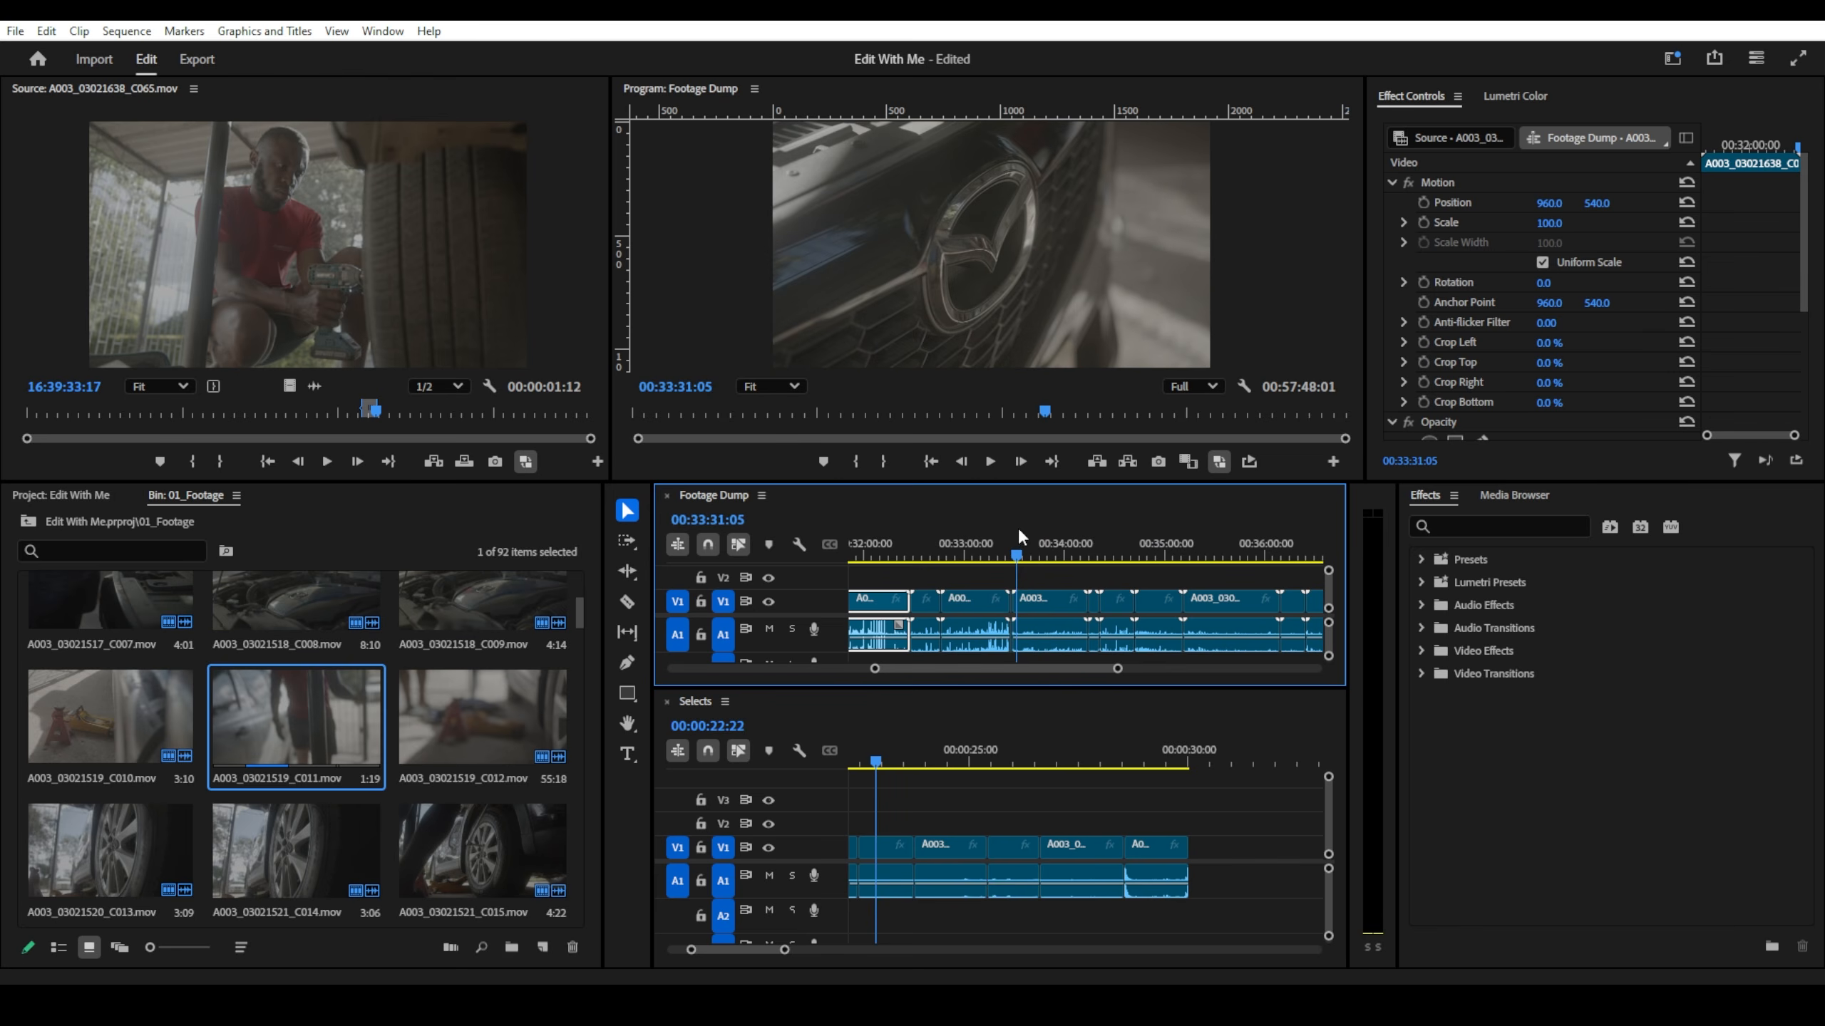
pyautogui.doubleClick(1036, 609)
# - Mark A003_03021645_C069.mov from its start to 16:45:46:19 and append that range to the end of Selects
pyautogui.moveTo(59, 416); pyautogui.dragTo(117, 418)
pyautogui.press('o')
pyautogui.moveTo(143, 226); pyautogui.dragTo(1093, 848)
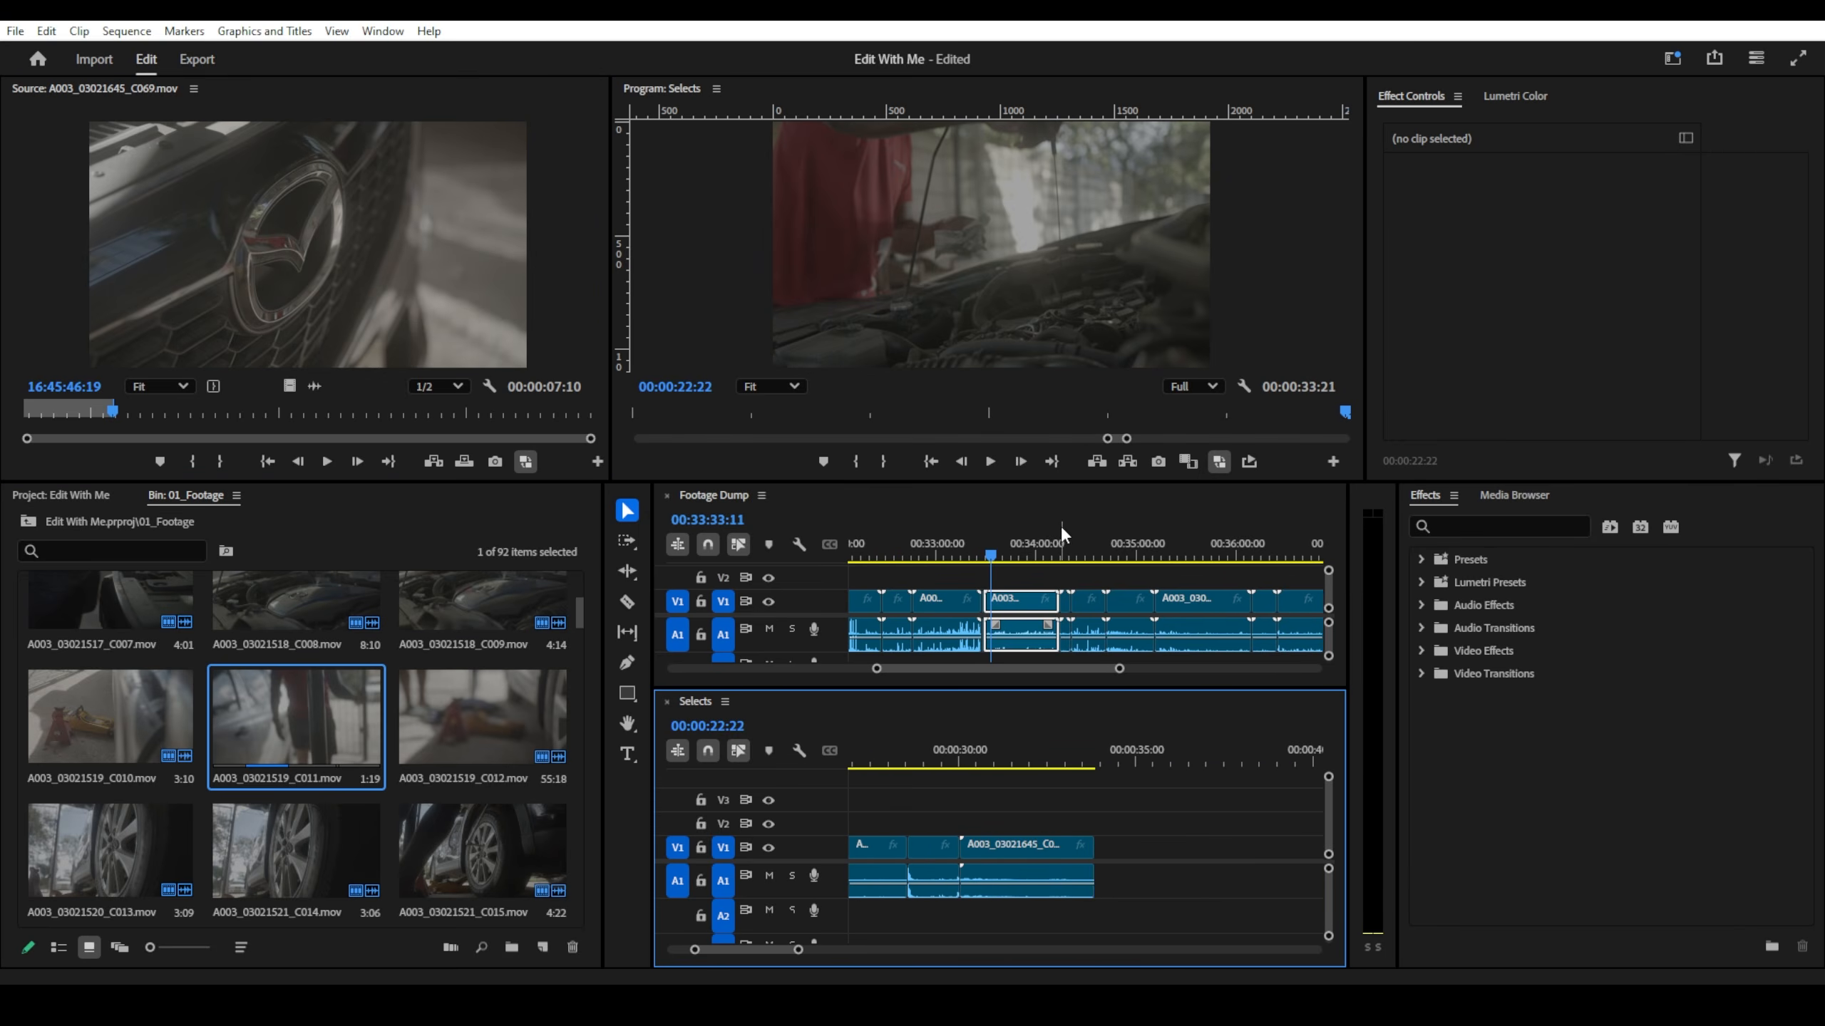
# - Skim Footage Dump to the hand close-up at 00:34:30:04 and open the original A003_03021648_C071.mov in the Source monitor
pyautogui.click(1073, 554)
pyautogui.moveTo(1076, 551); pyautogui.dragTo(1088, 559)
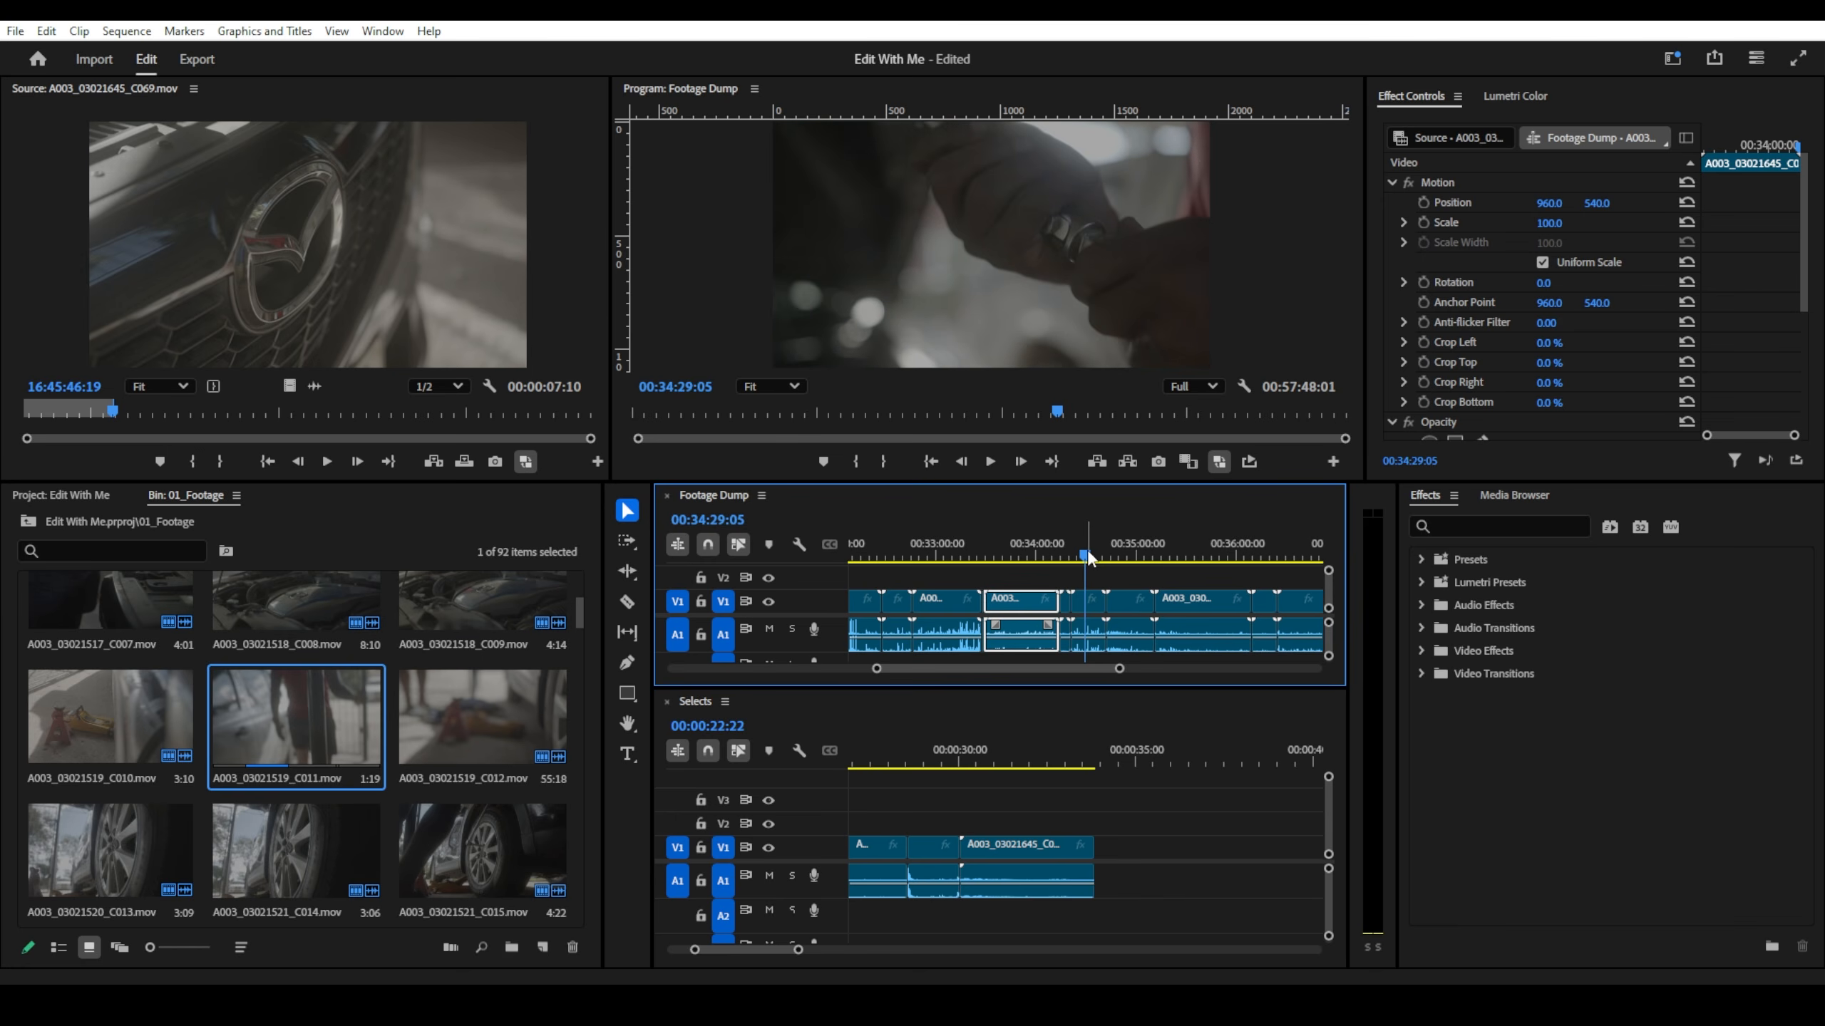
pyautogui.press('space')
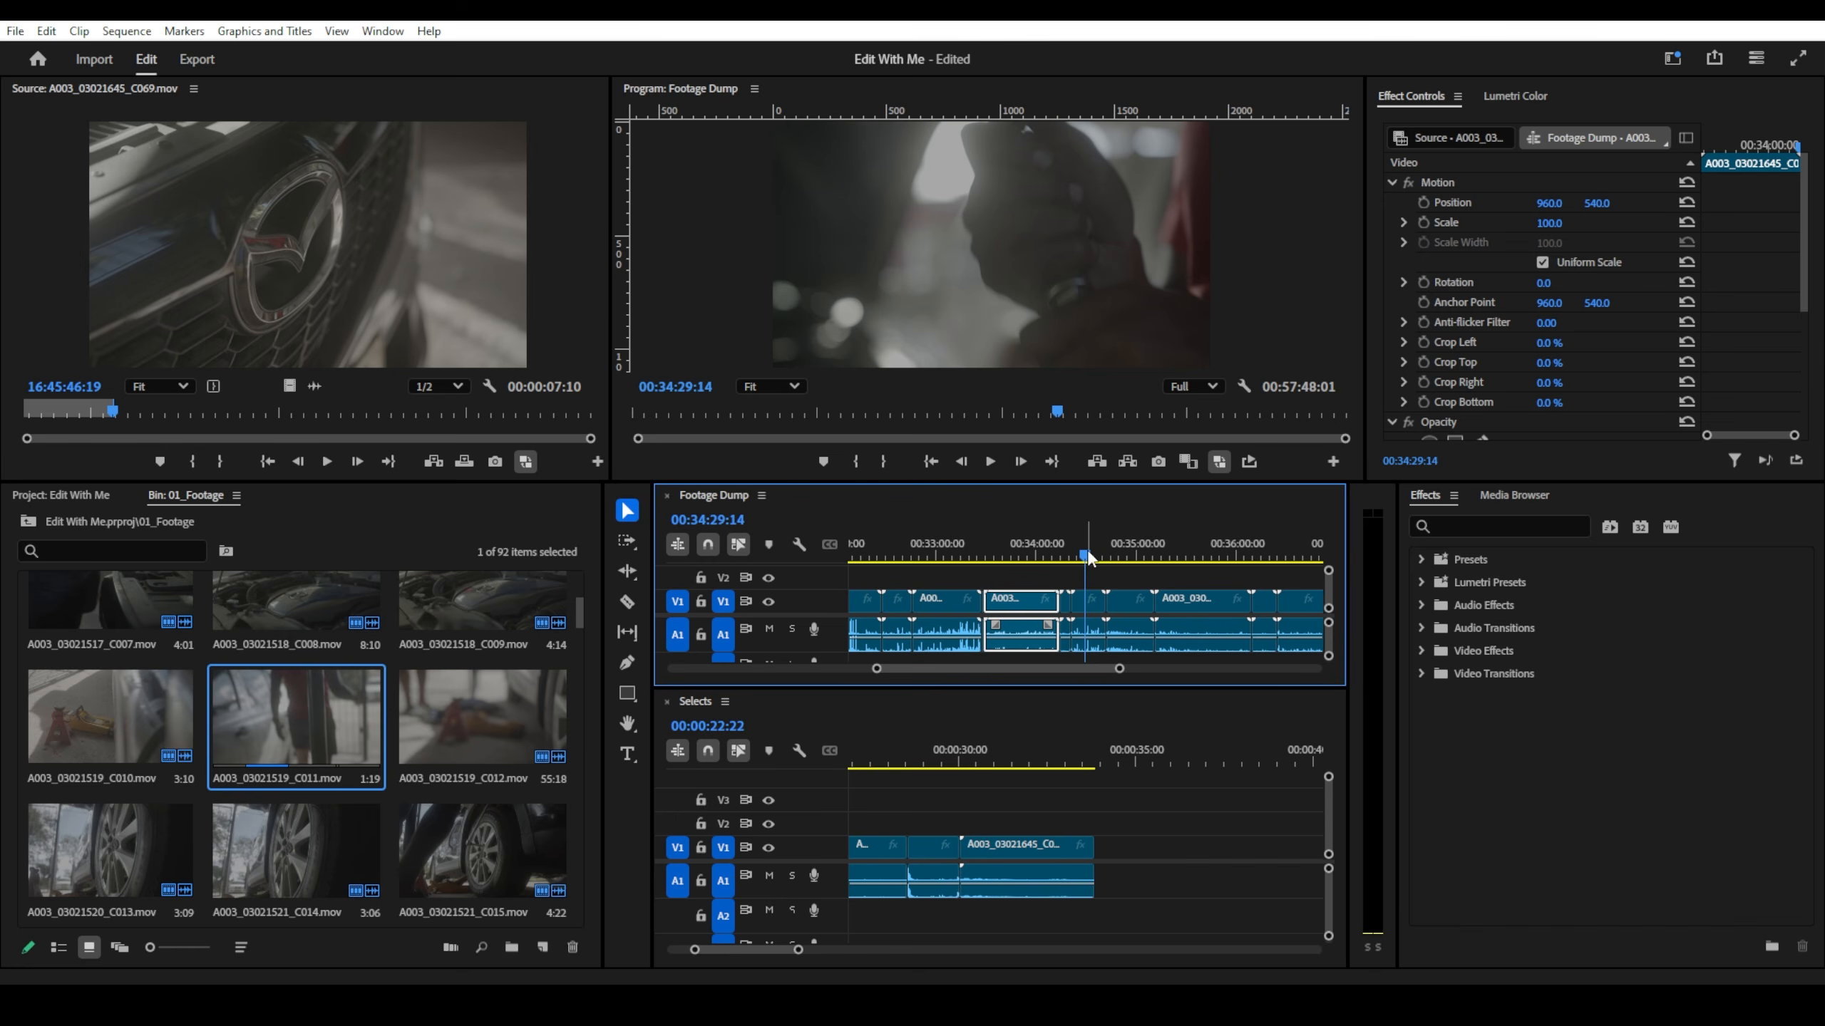
pyautogui.press('space')
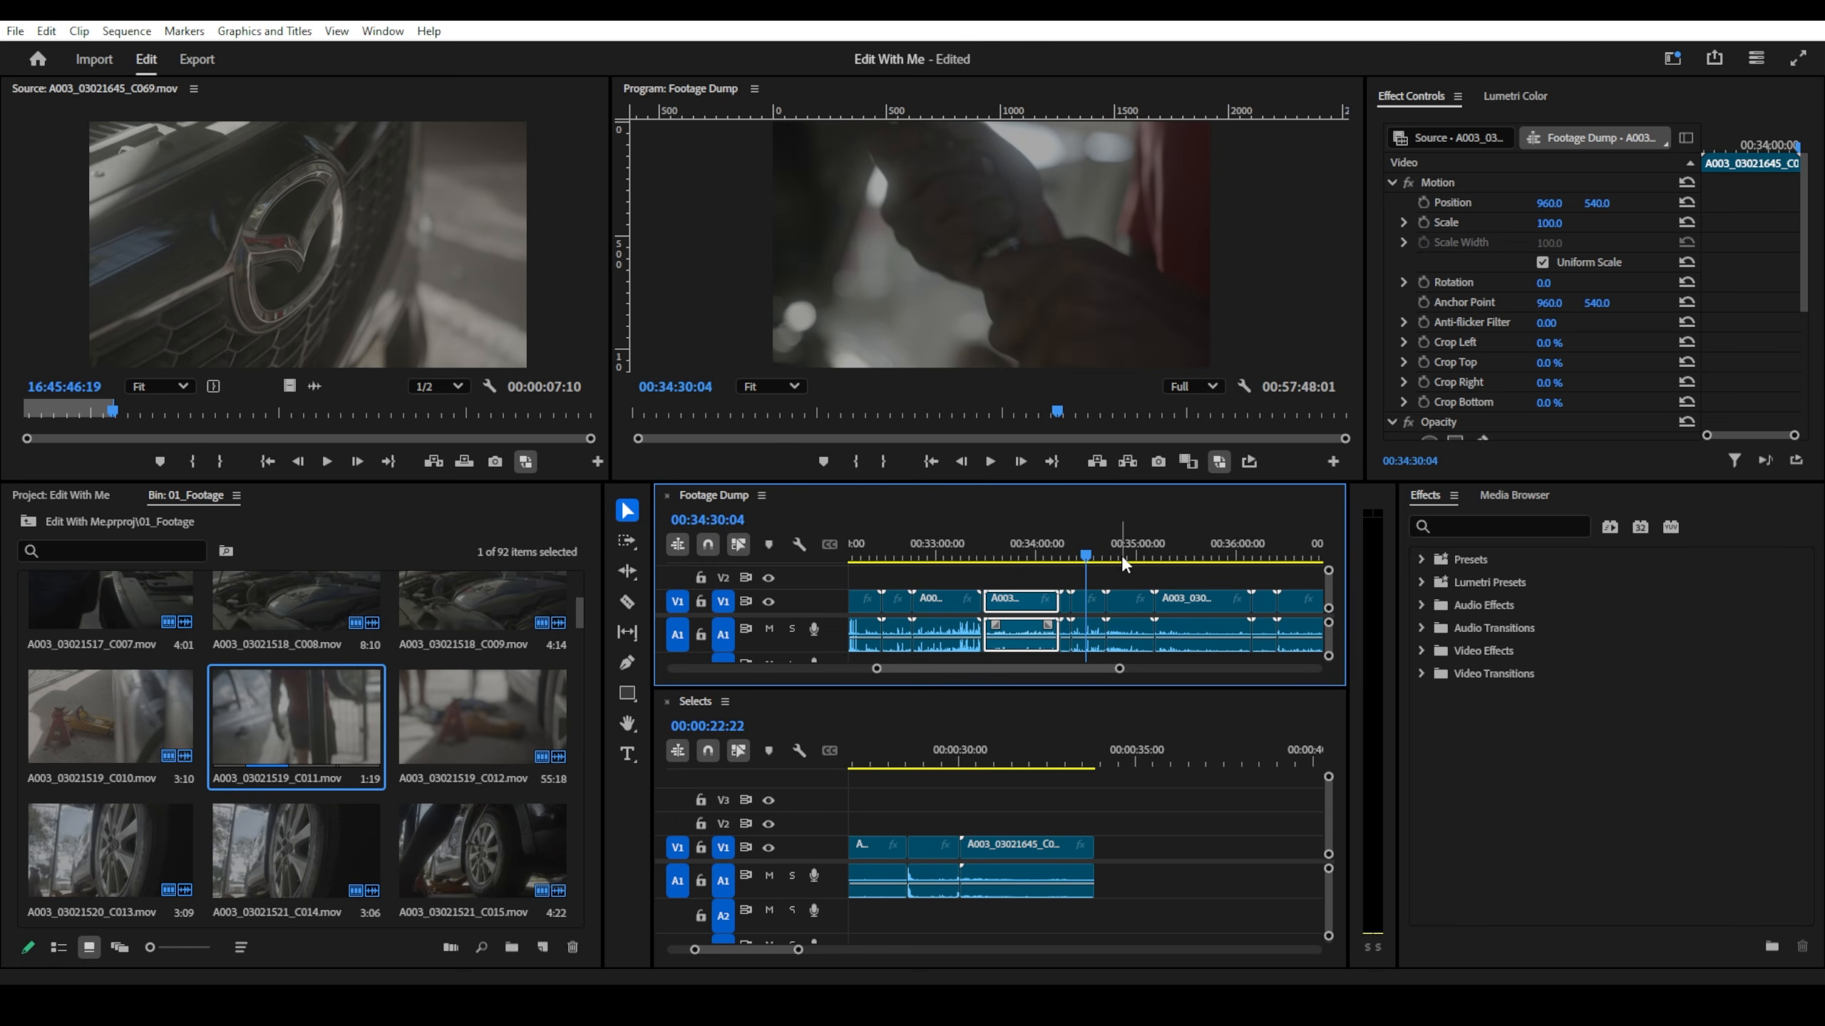
pyautogui.click(1089, 603)
pyautogui.press('i')
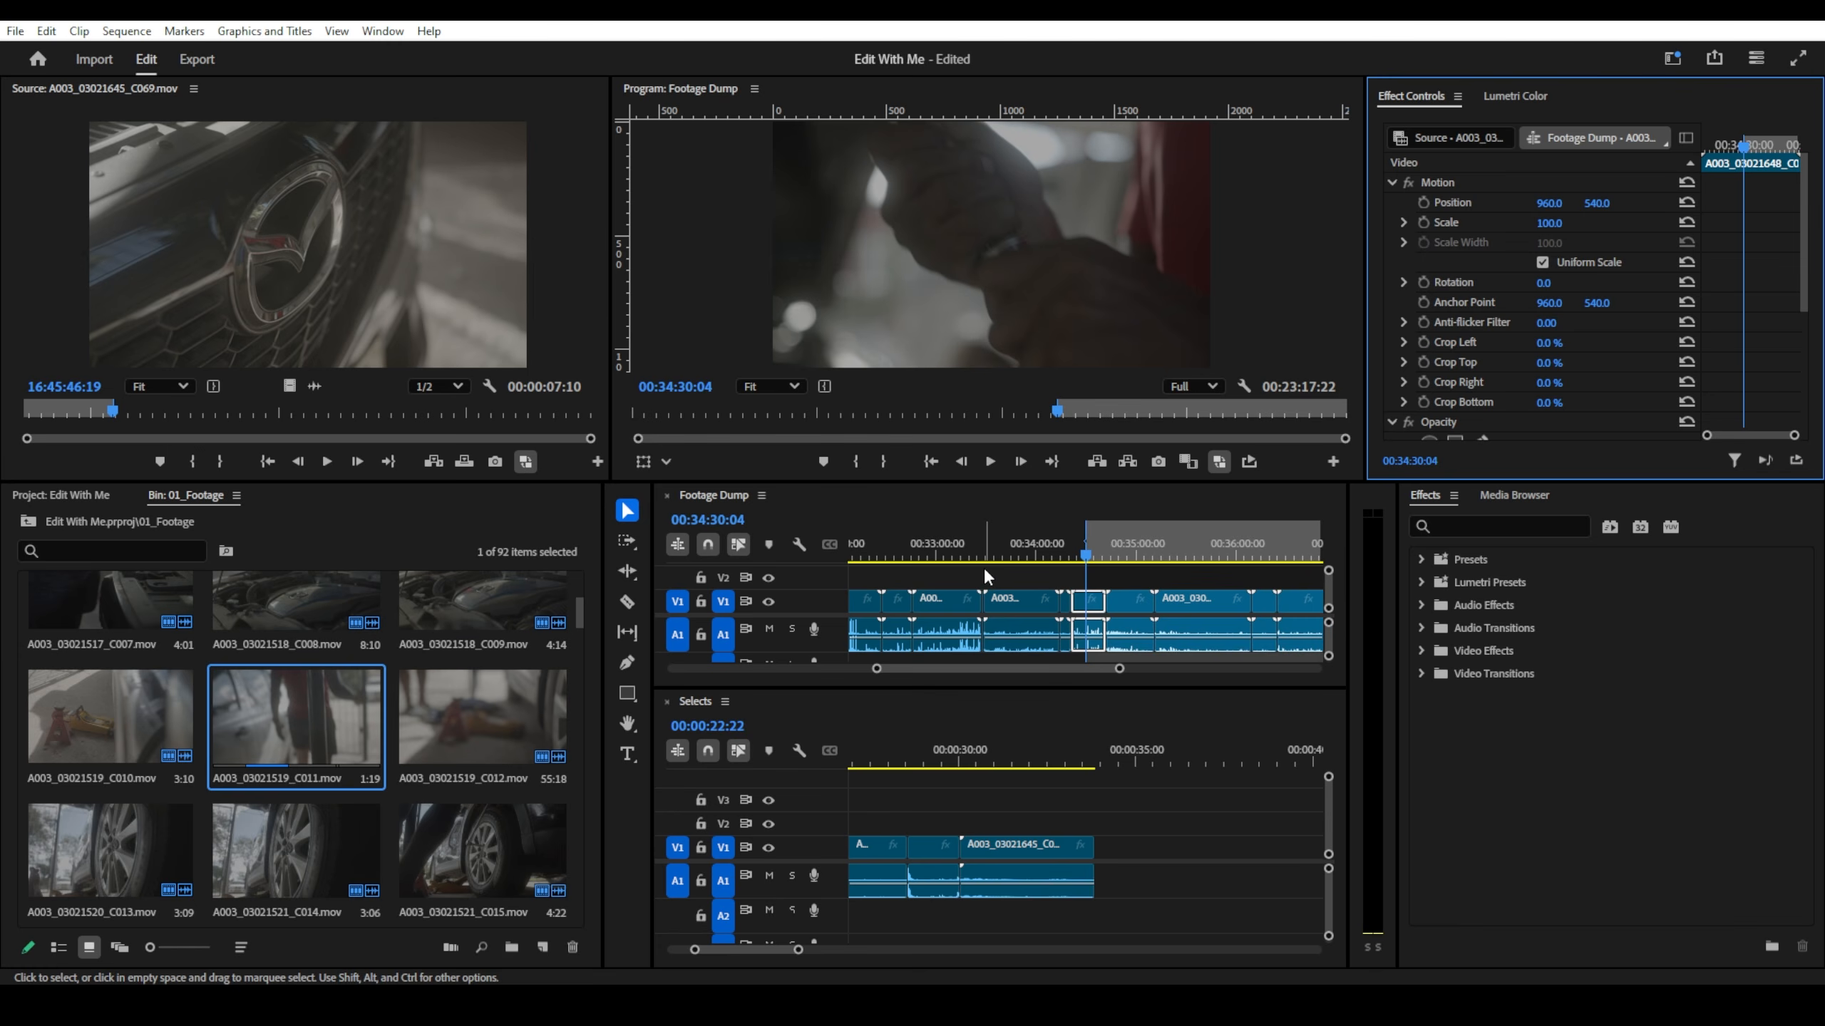
pyautogui.hotkey('ctrl', 'z')
pyautogui.click(1088, 608)
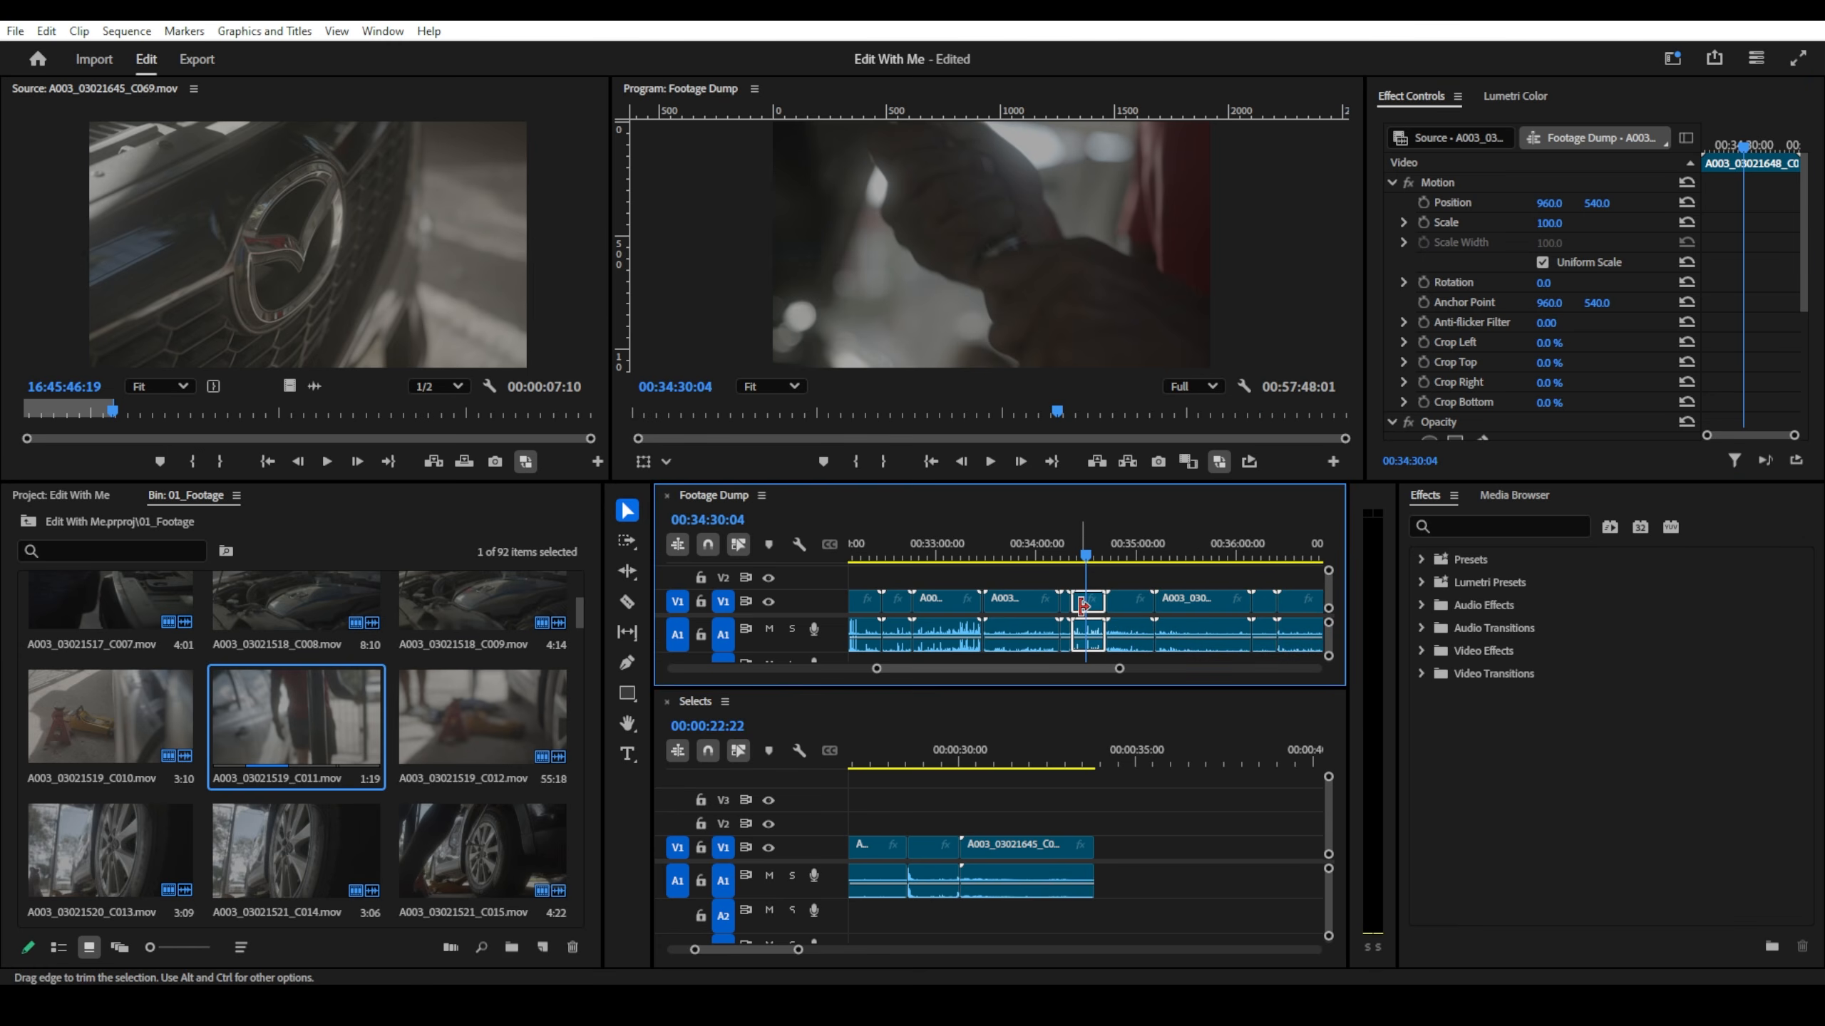
pyautogui.press('f')
# - Mark 16:48:18:14 to 16:48:20:11 in A003_03021648_C071.mov and append that range to the end of Selects
pyautogui.hotkey('shift', 'Right')
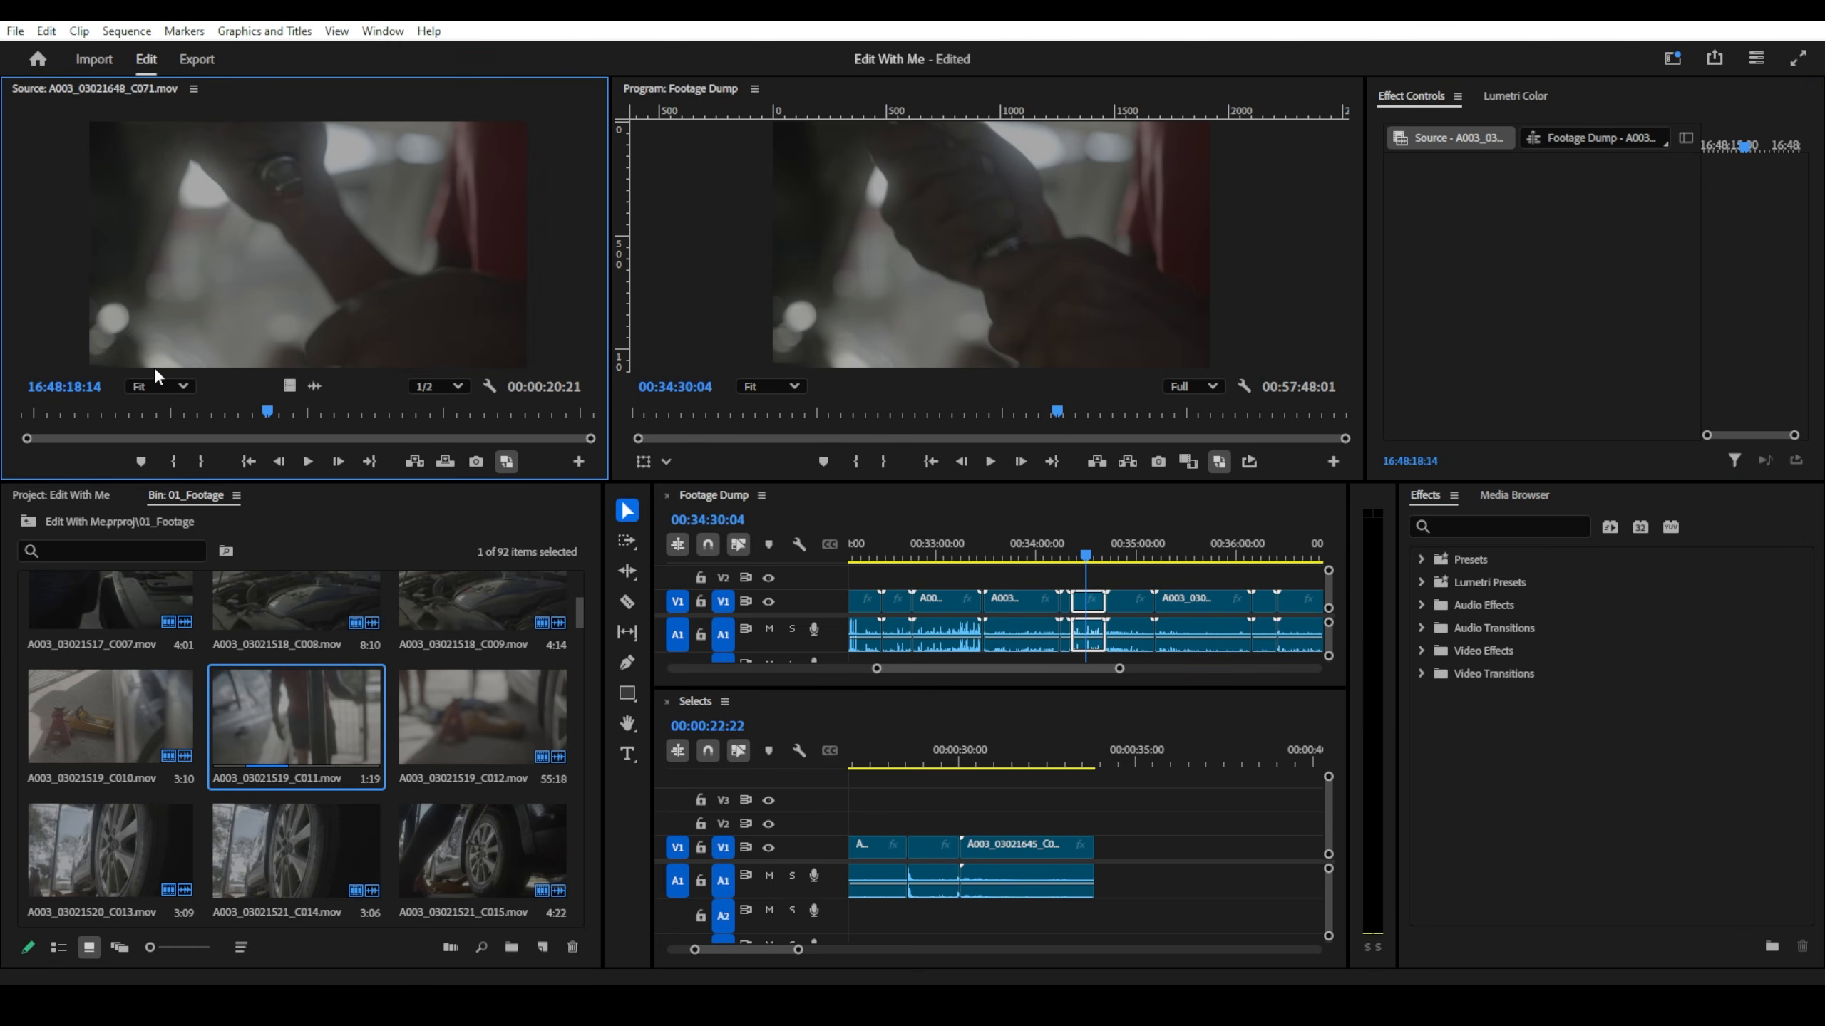
pyautogui.press('i')
pyautogui.press('space')
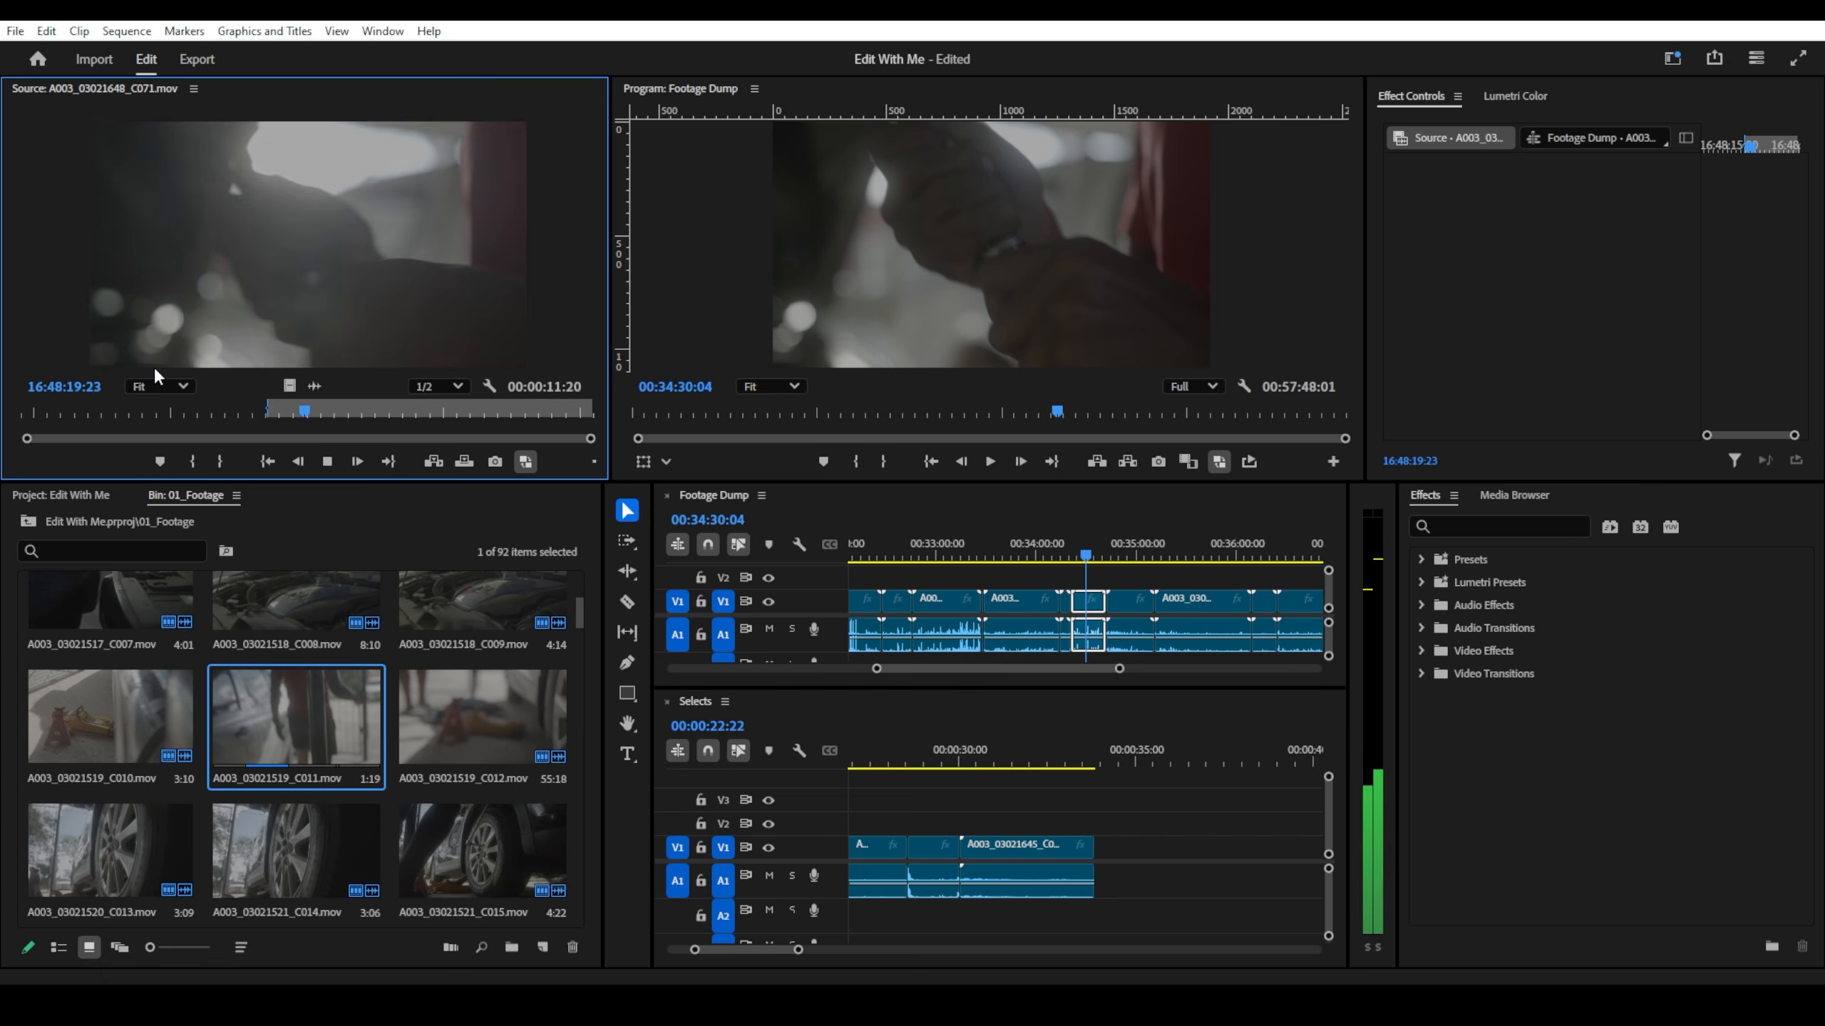
pyautogui.press('o')
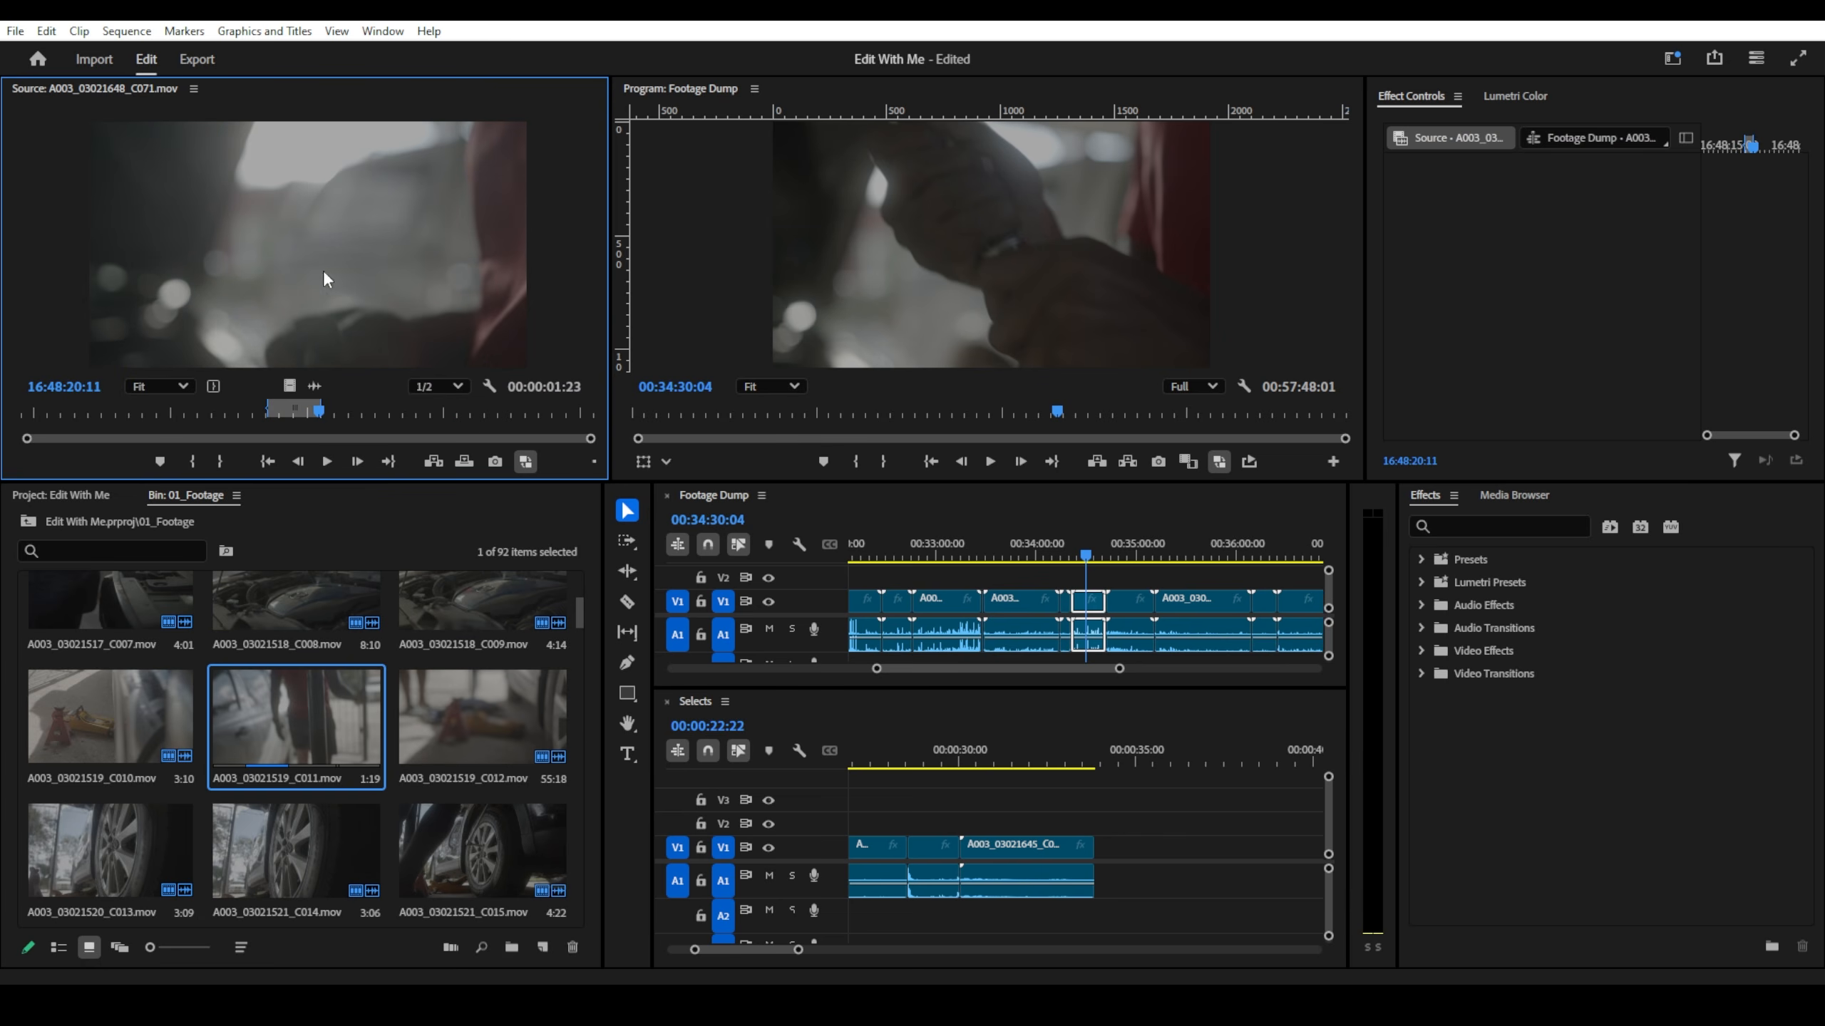
pyautogui.moveTo(322, 269); pyautogui.dragTo(1111, 813)
pyautogui.scroll(-1, 1112, 813)
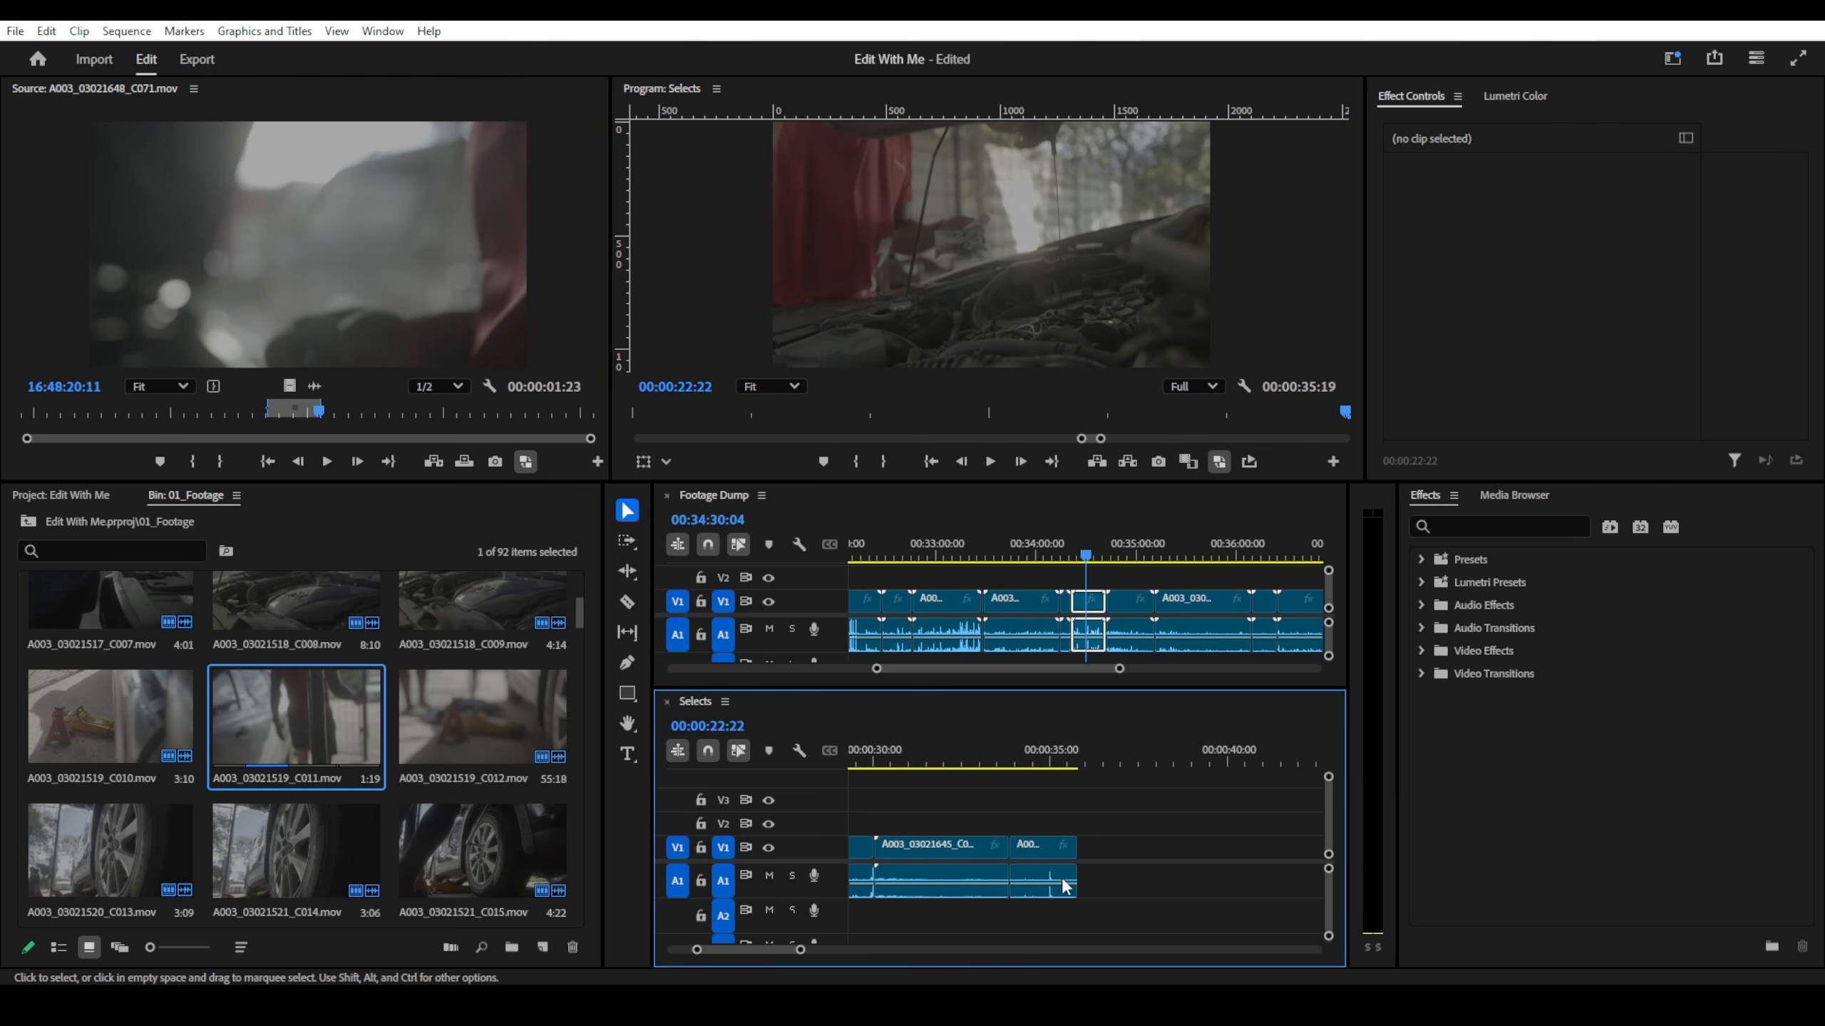
# - Skim Footage Dump to the ratchet shot at 00:34:46:16 and open the original A003_03021648_C072.mov in the Source monitor
pyautogui.click(1112, 552)
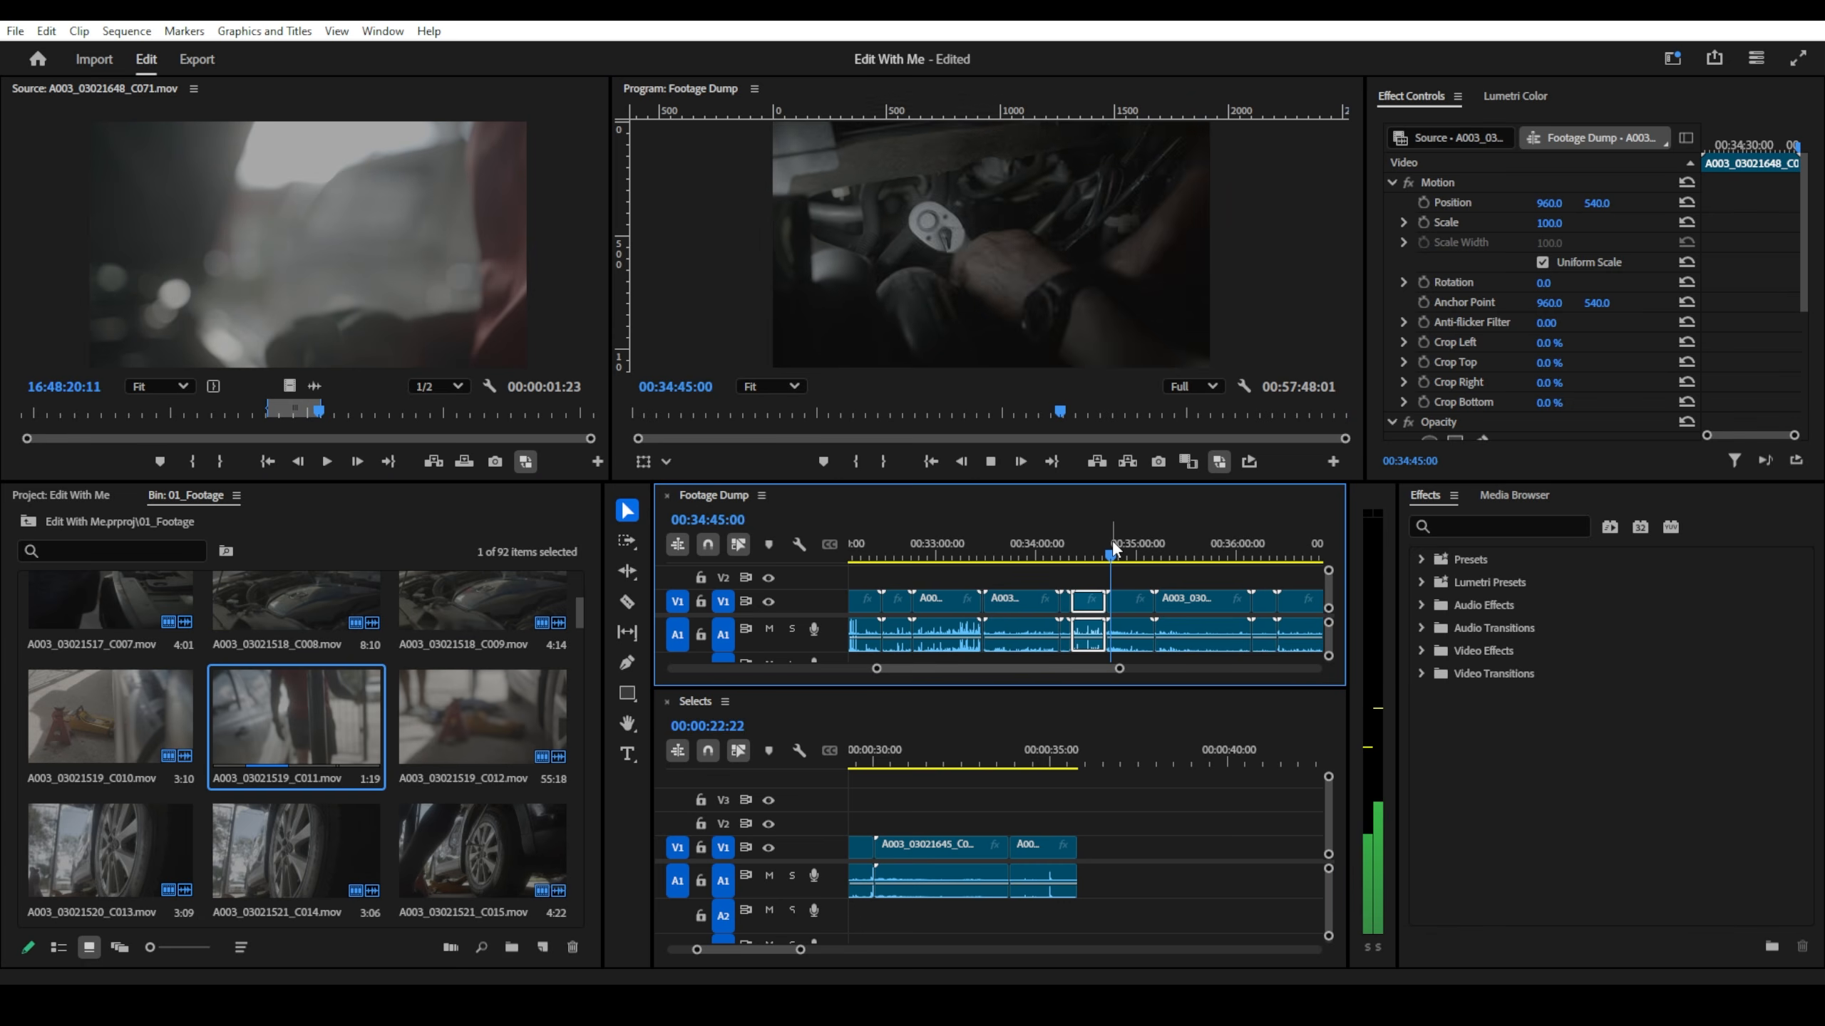
pyautogui.click(1126, 607)
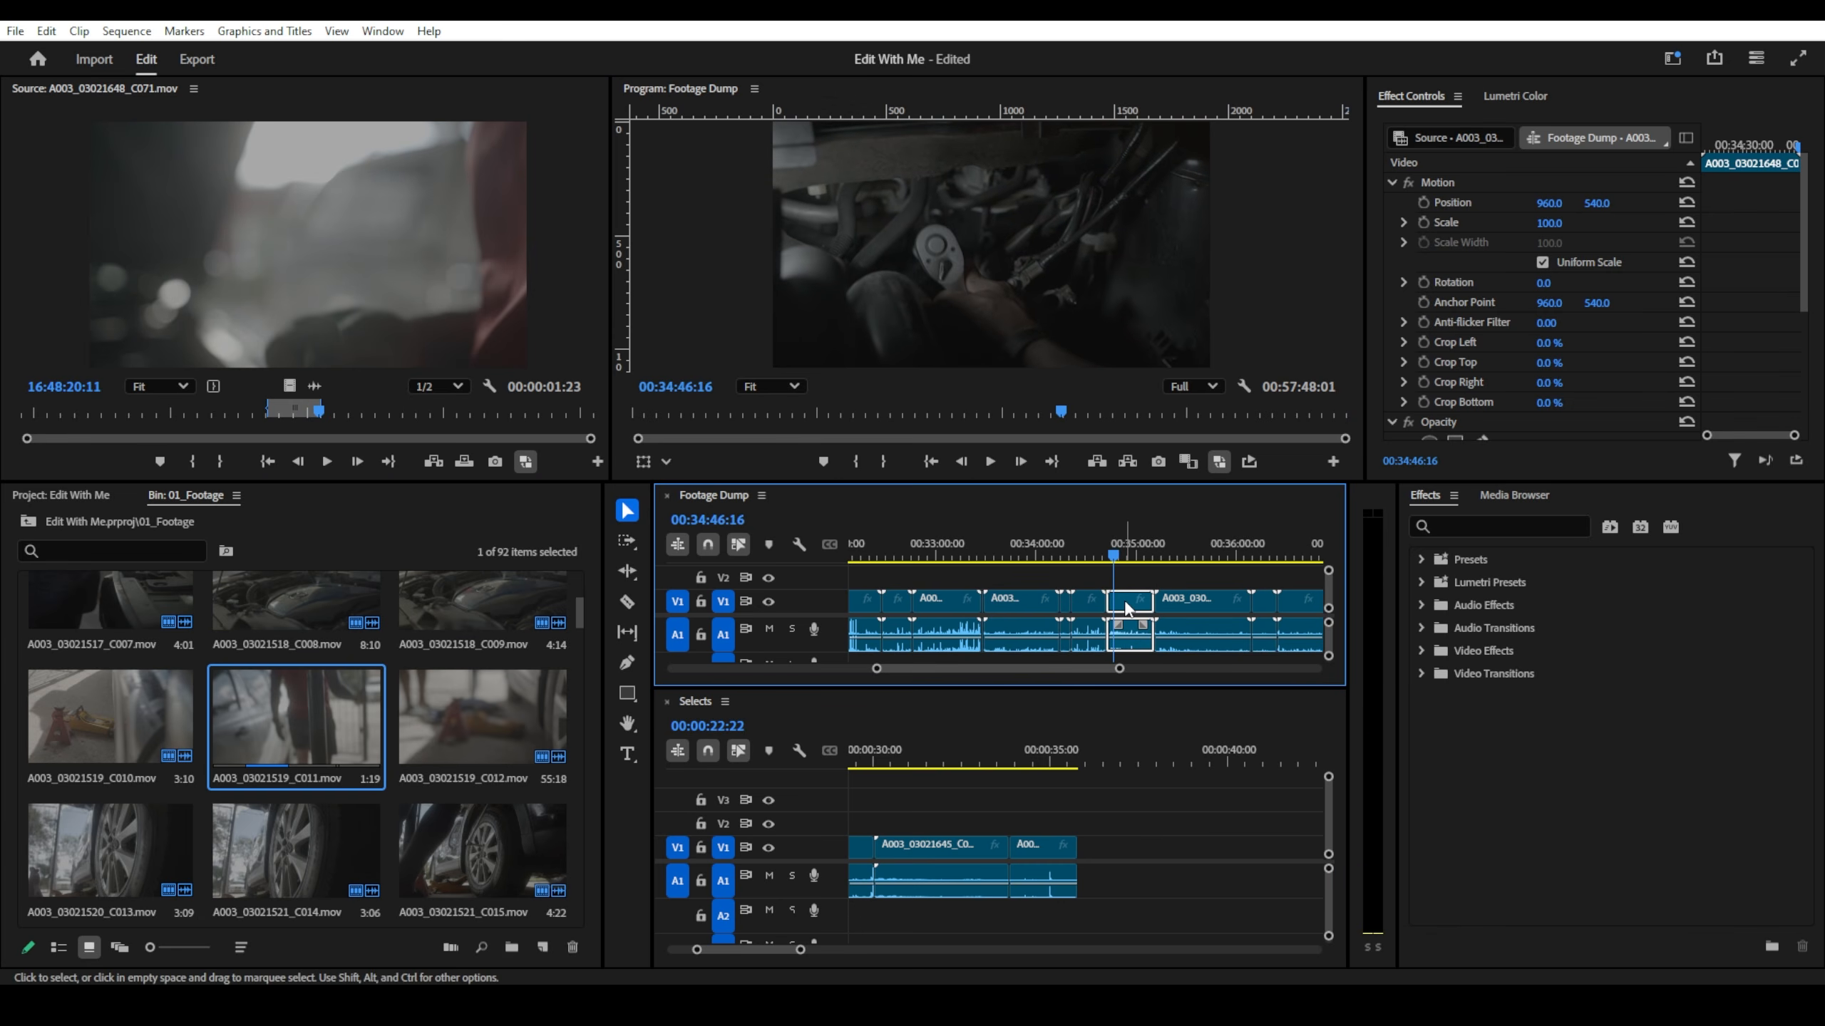
pyautogui.press('f')
# - Mark 16:48:49:23 to 16:48:50:23 in A003_03021648_C072.mov and append that range to the end of Selects
pyautogui.moveTo(198, 421); pyautogui.dragTo(69, 418)
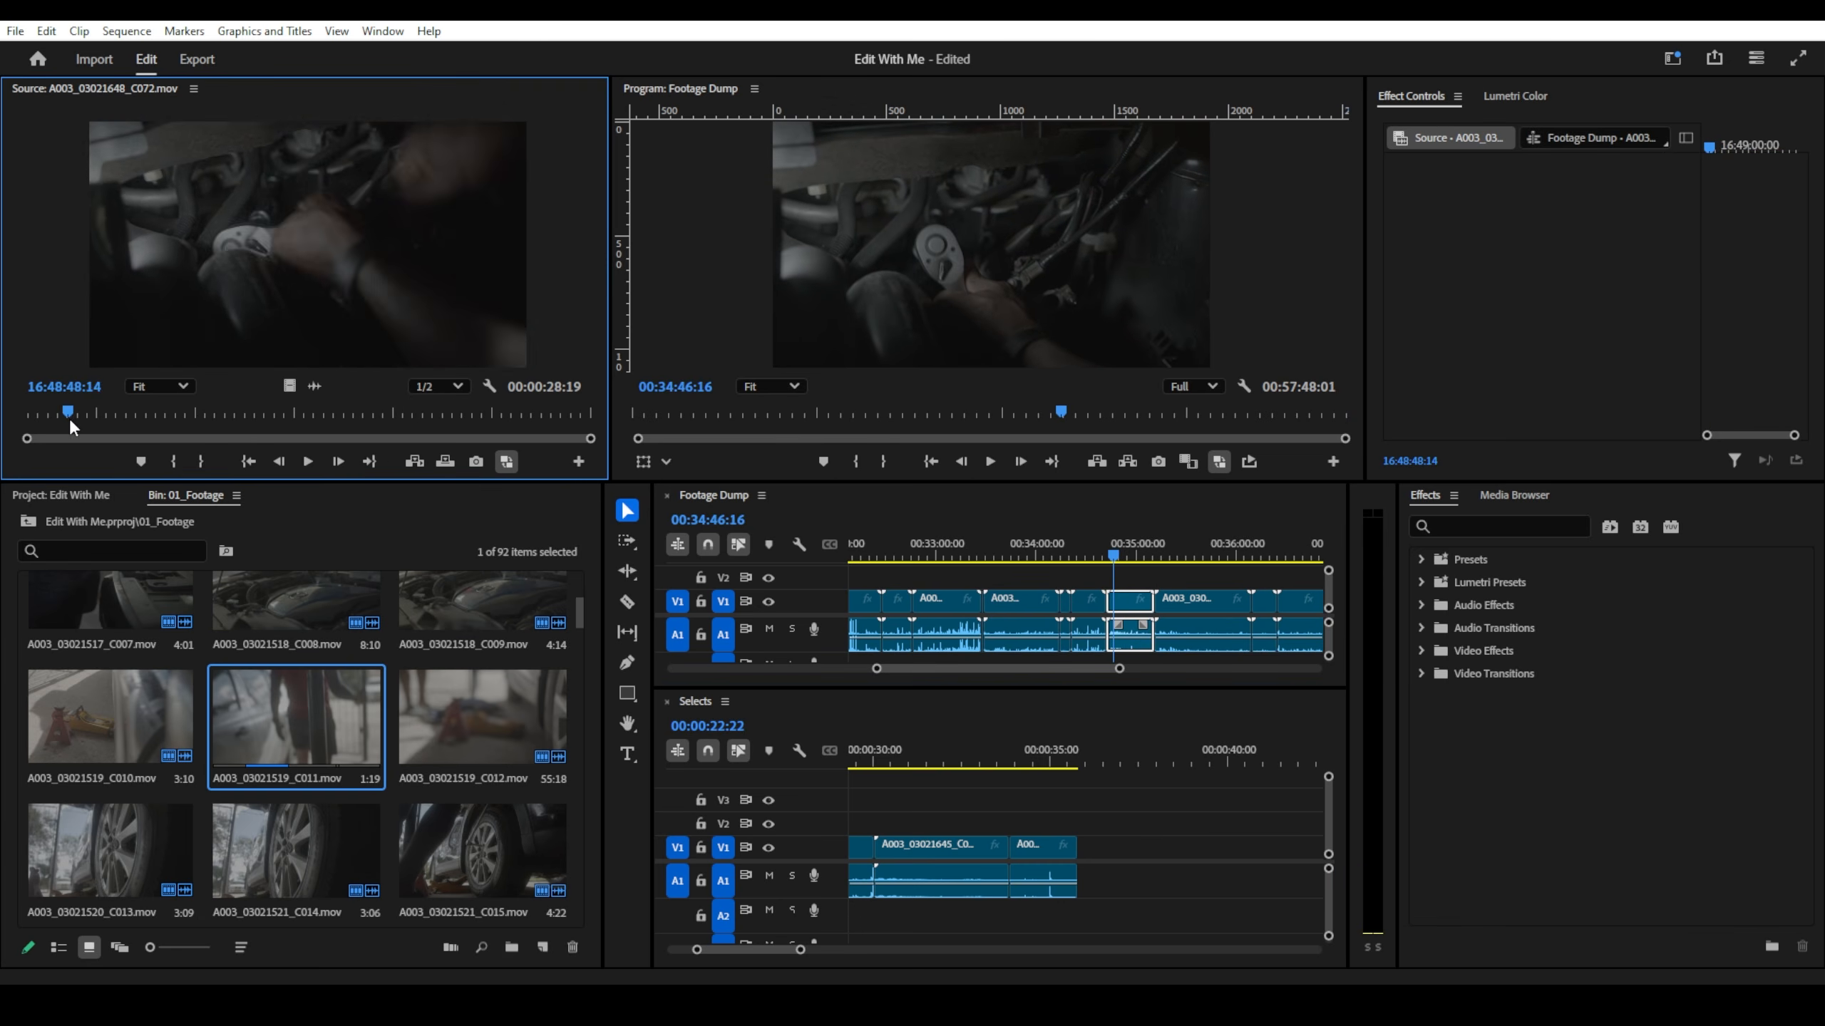
pyautogui.press('space')
pyautogui.press('space')
pyautogui.press('i')
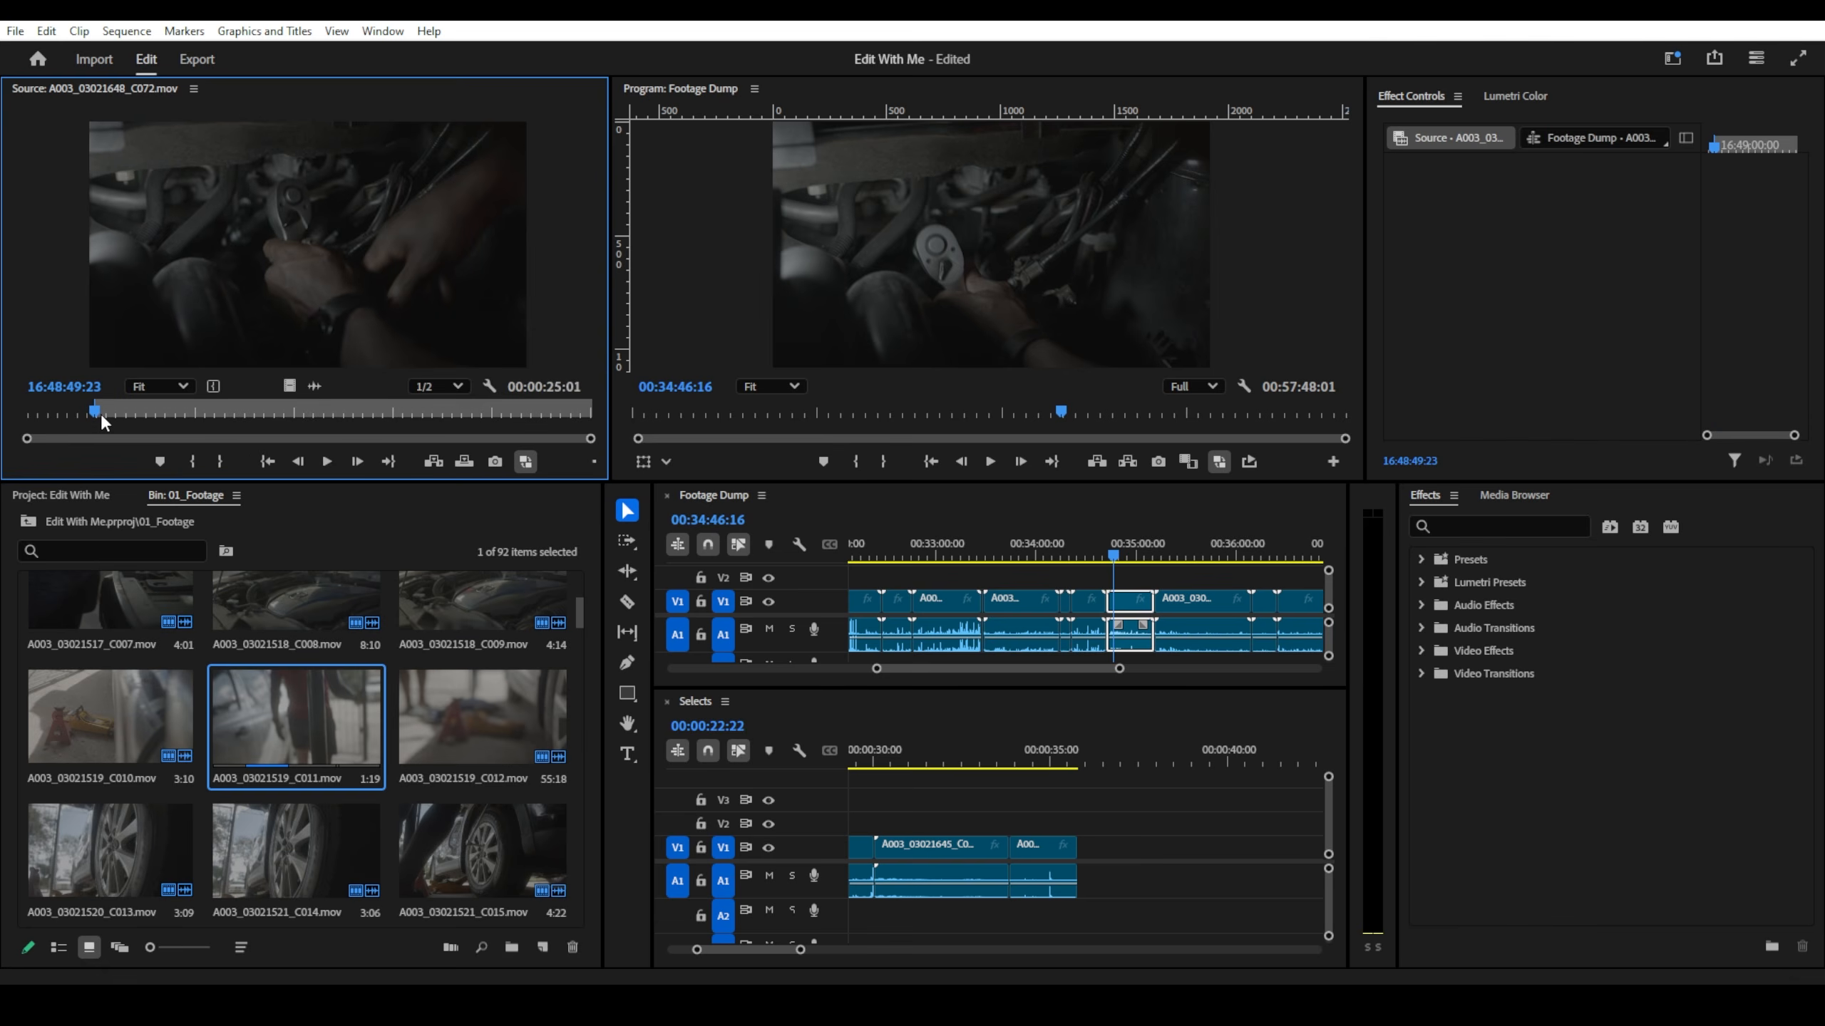
pyautogui.press('space')
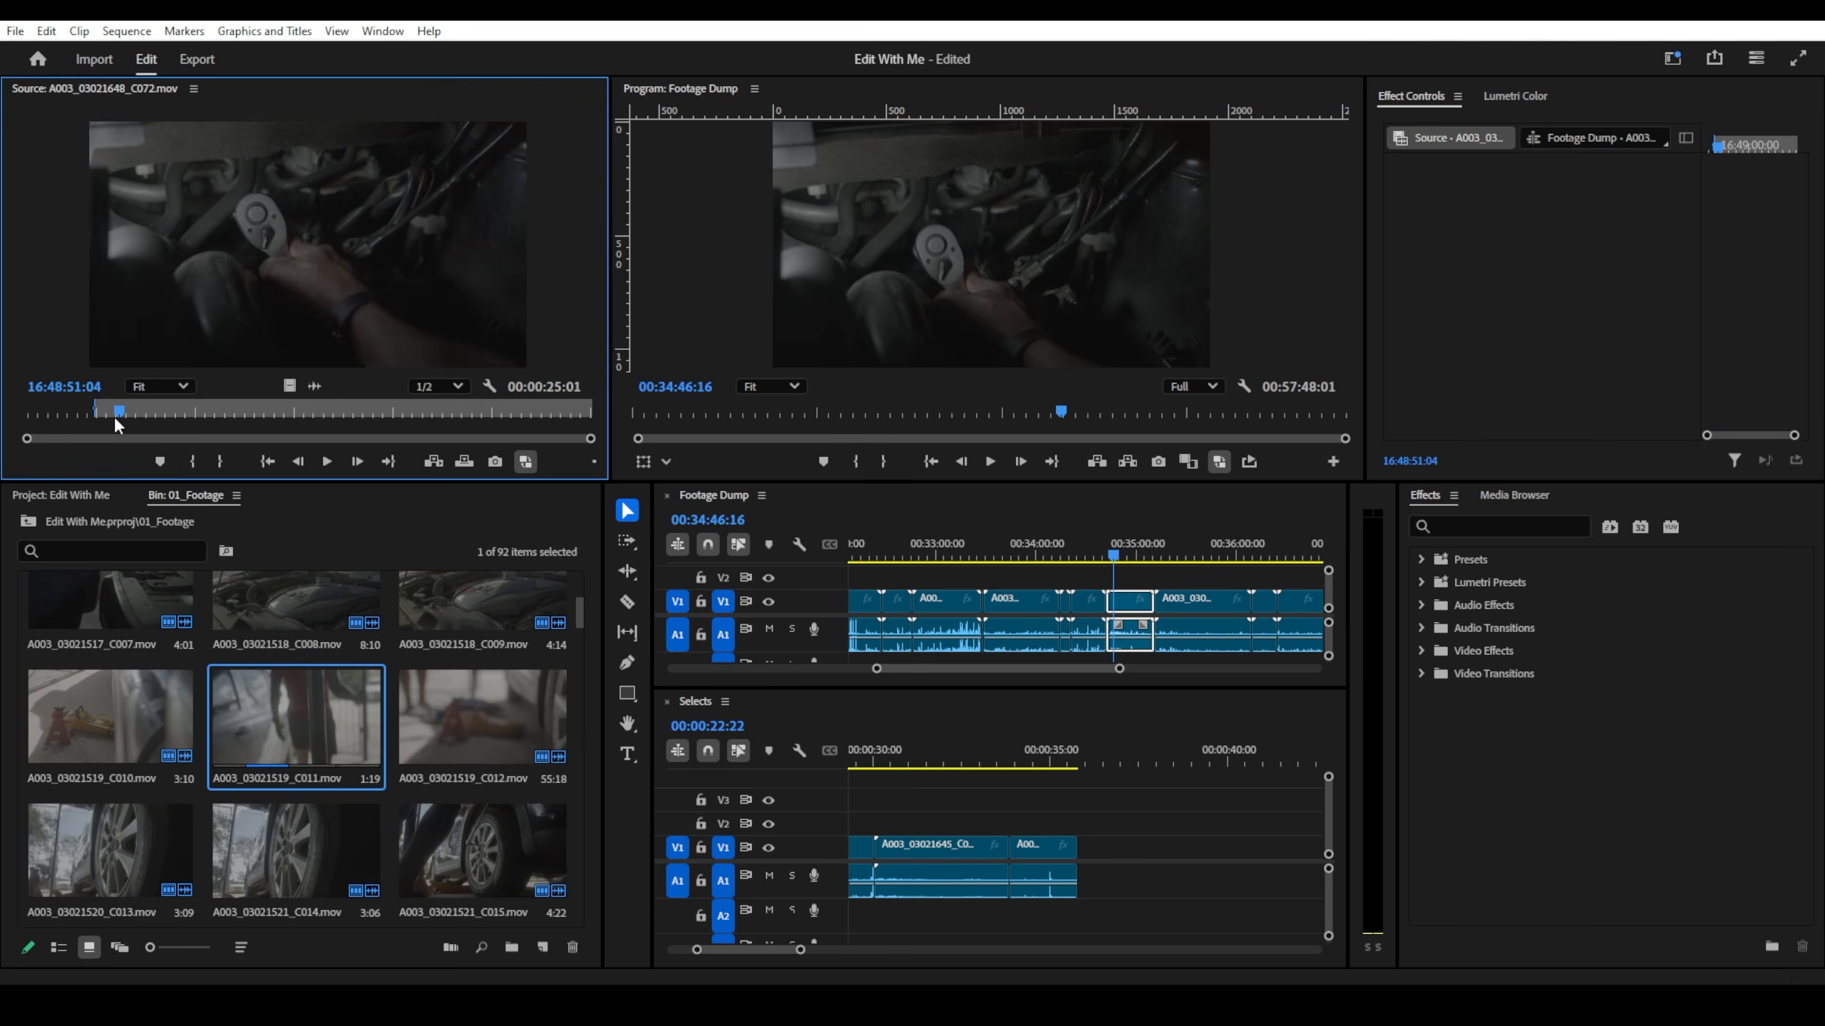
pyautogui.press('space')
pyautogui.press('o')
pyautogui.moveTo(191, 358); pyautogui.dragTo(1090, 850)
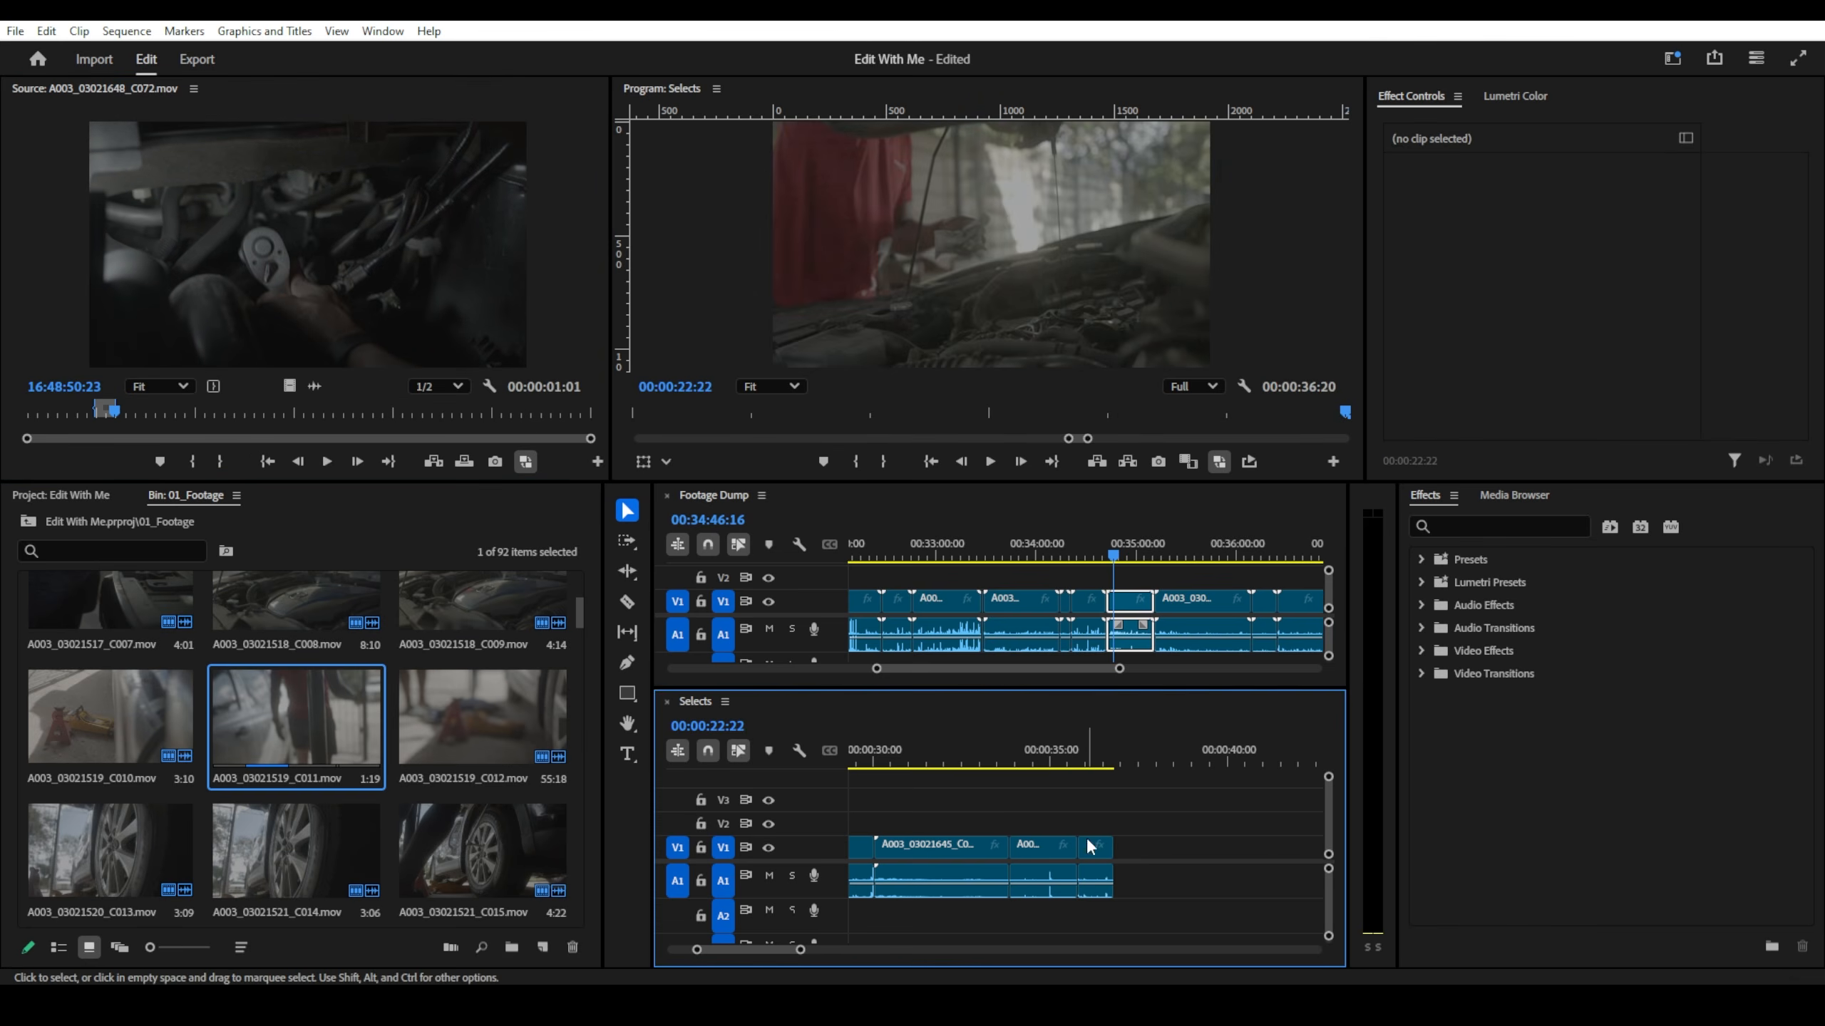
# - Skim Footage Dump to 00:35:20:20 and open the original A003_03021701_C073.mov in the Source monitor at that frame
pyautogui.click(1162, 553)
pyautogui.press('space')
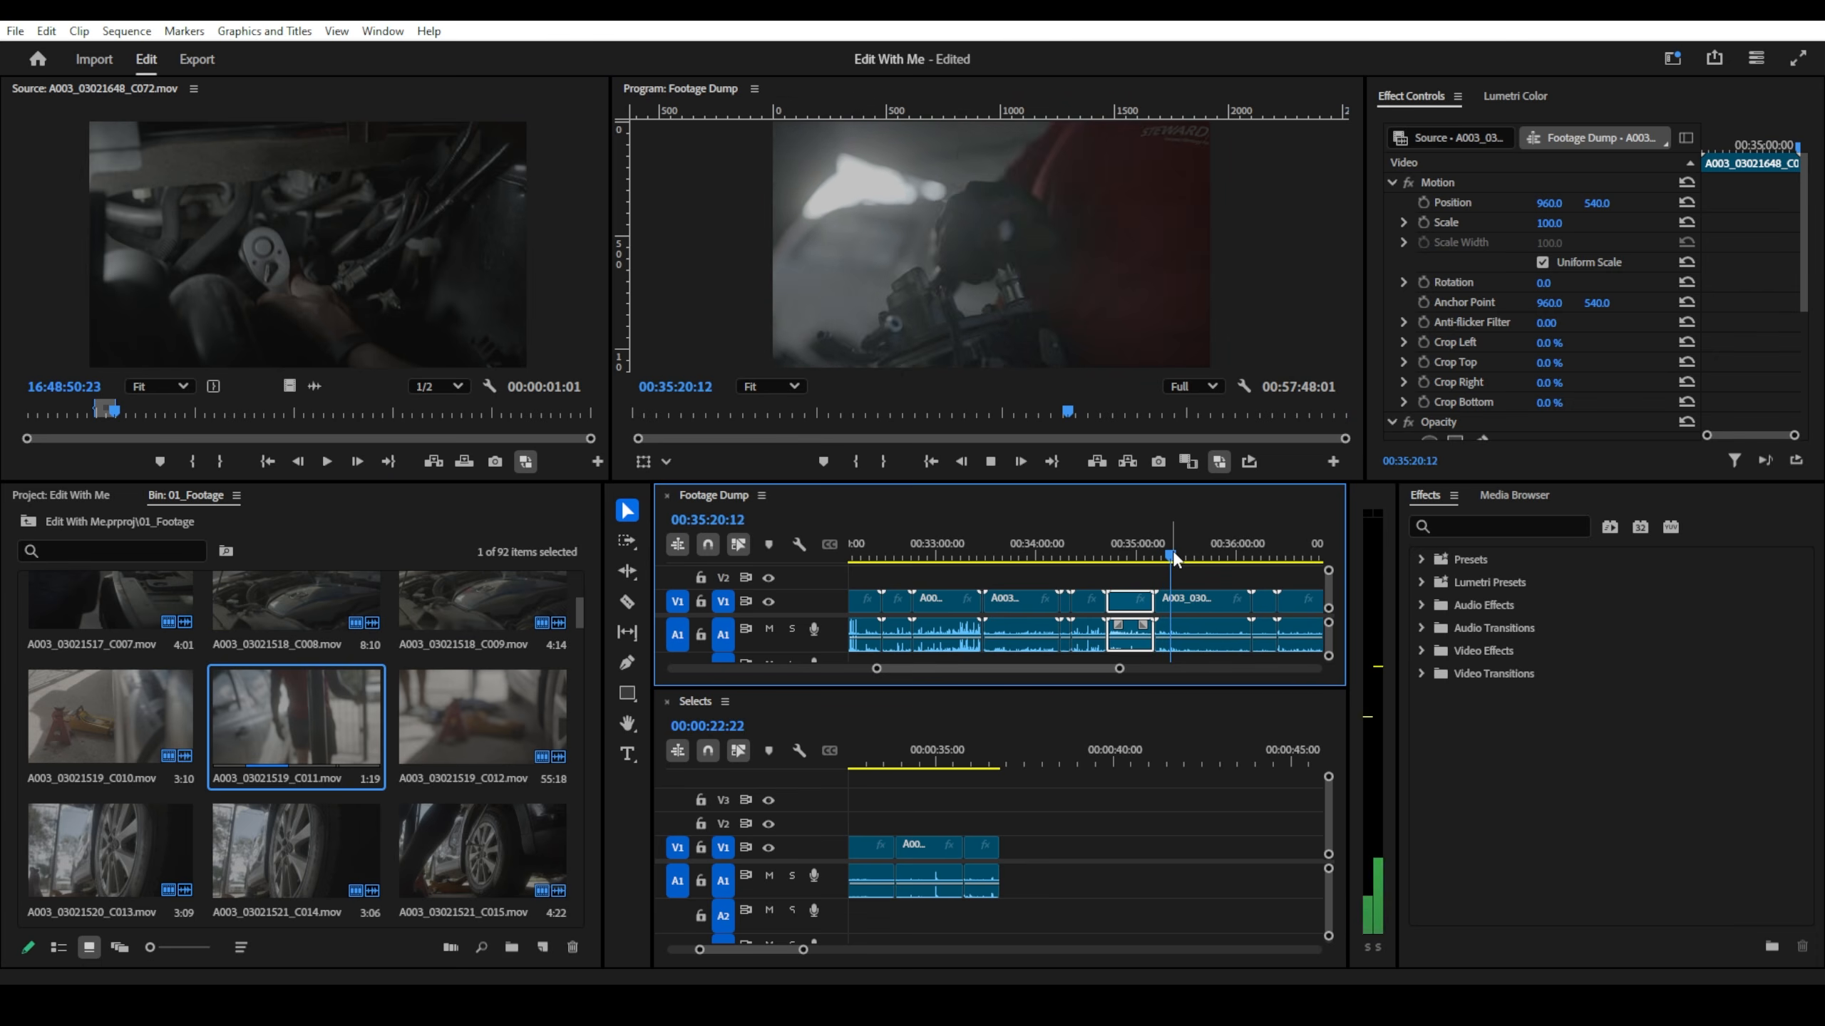
pyautogui.click(1189, 604)
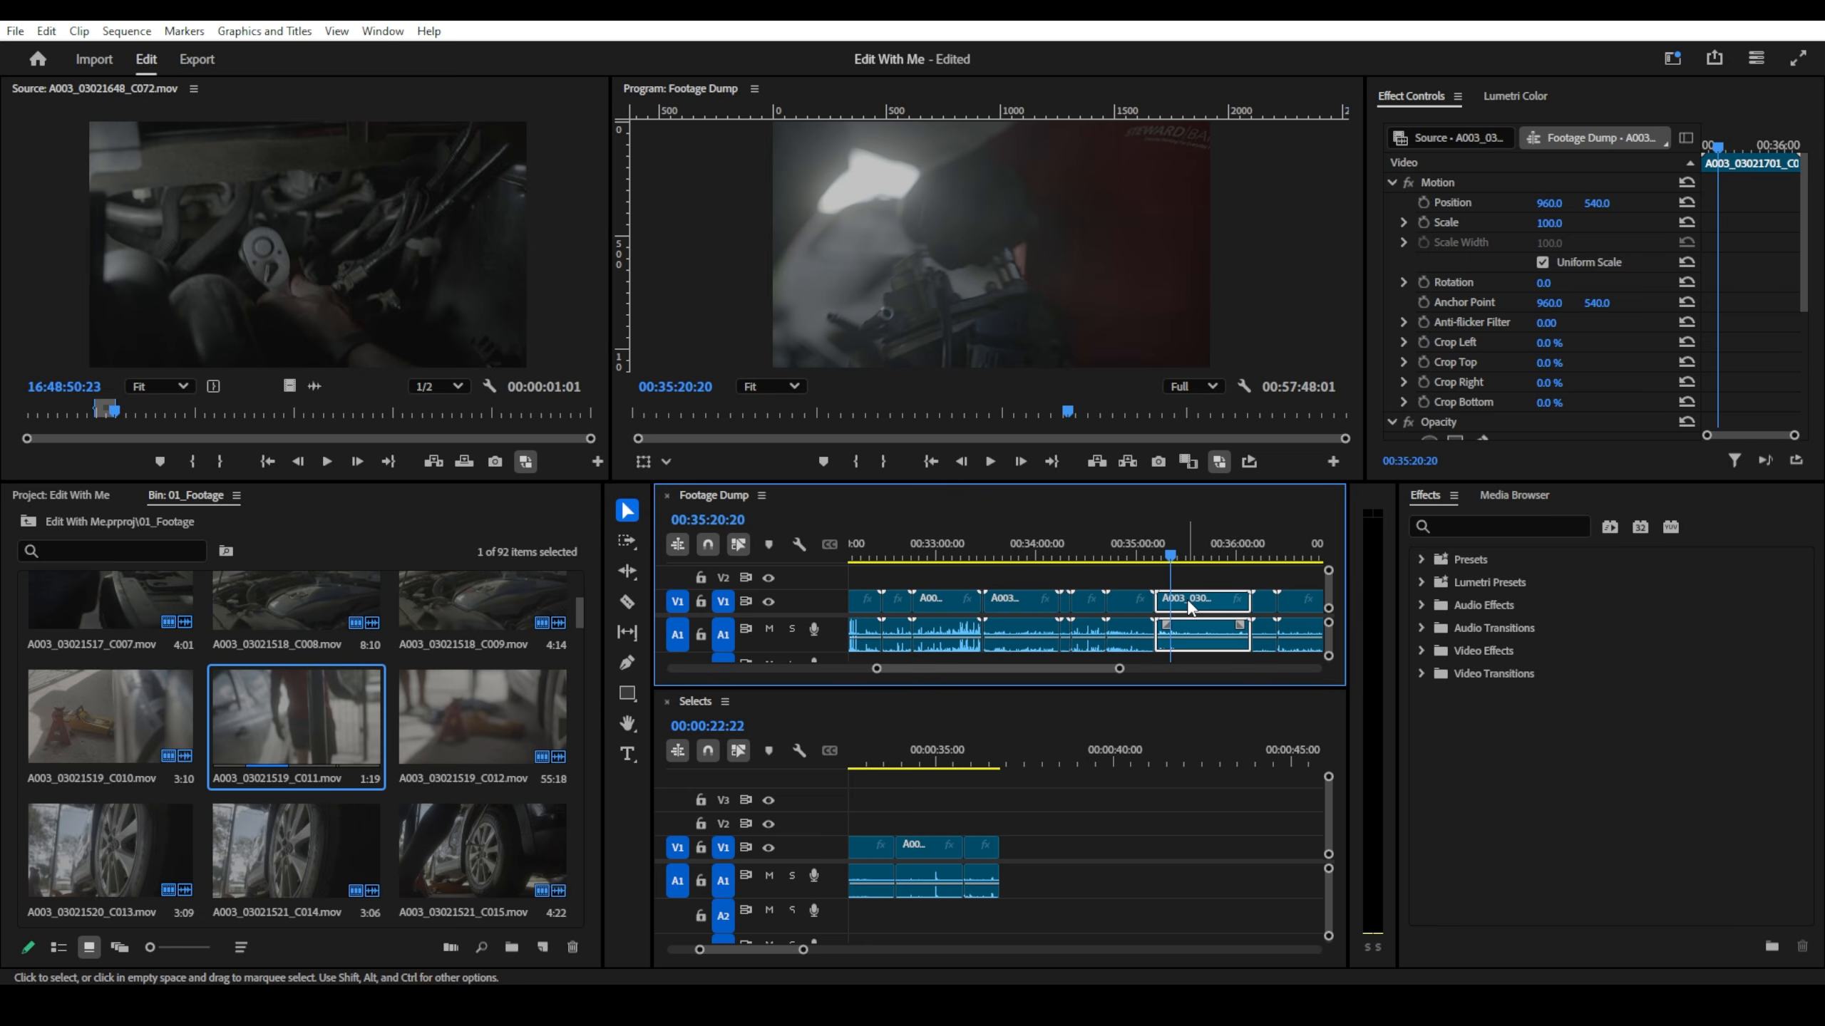
pyautogui.press('f')
# - Mark a 00:00:02:05 range ending at 17:01:52:13 in A003_03021701_C073.mov
pyautogui.press('i')
pyautogui.press('space')
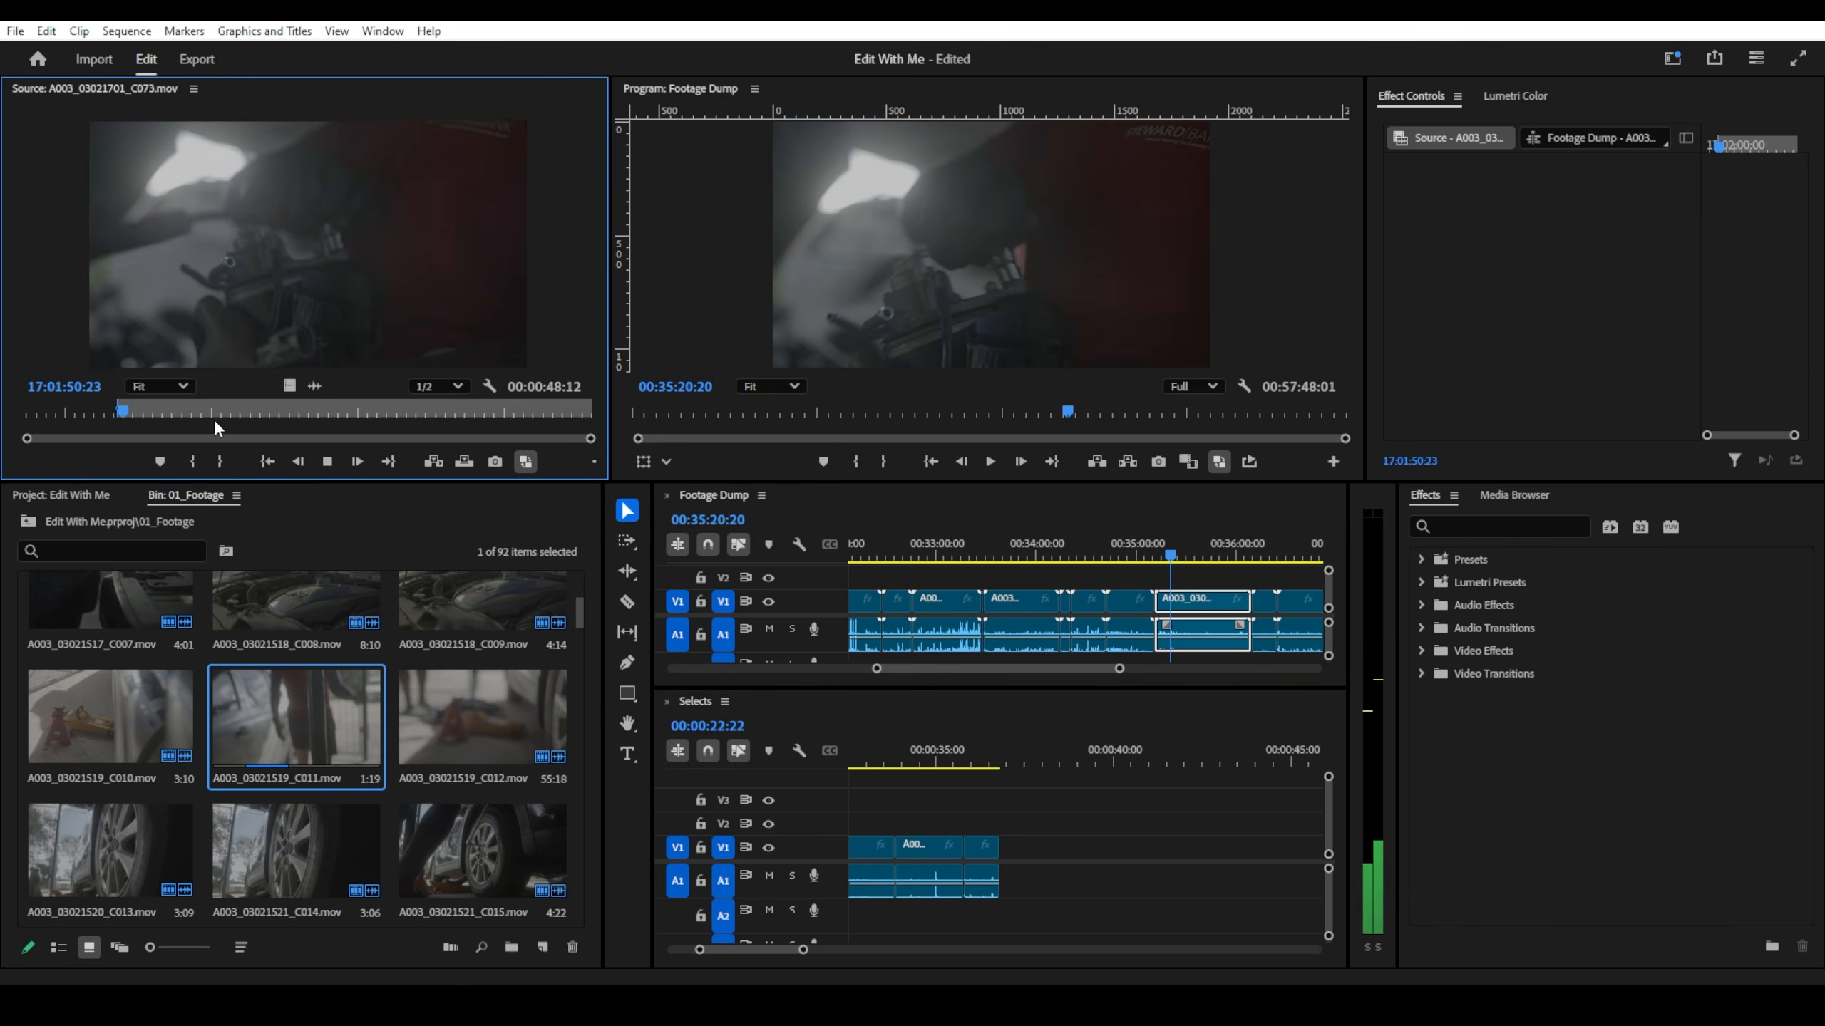
pyautogui.press('space')
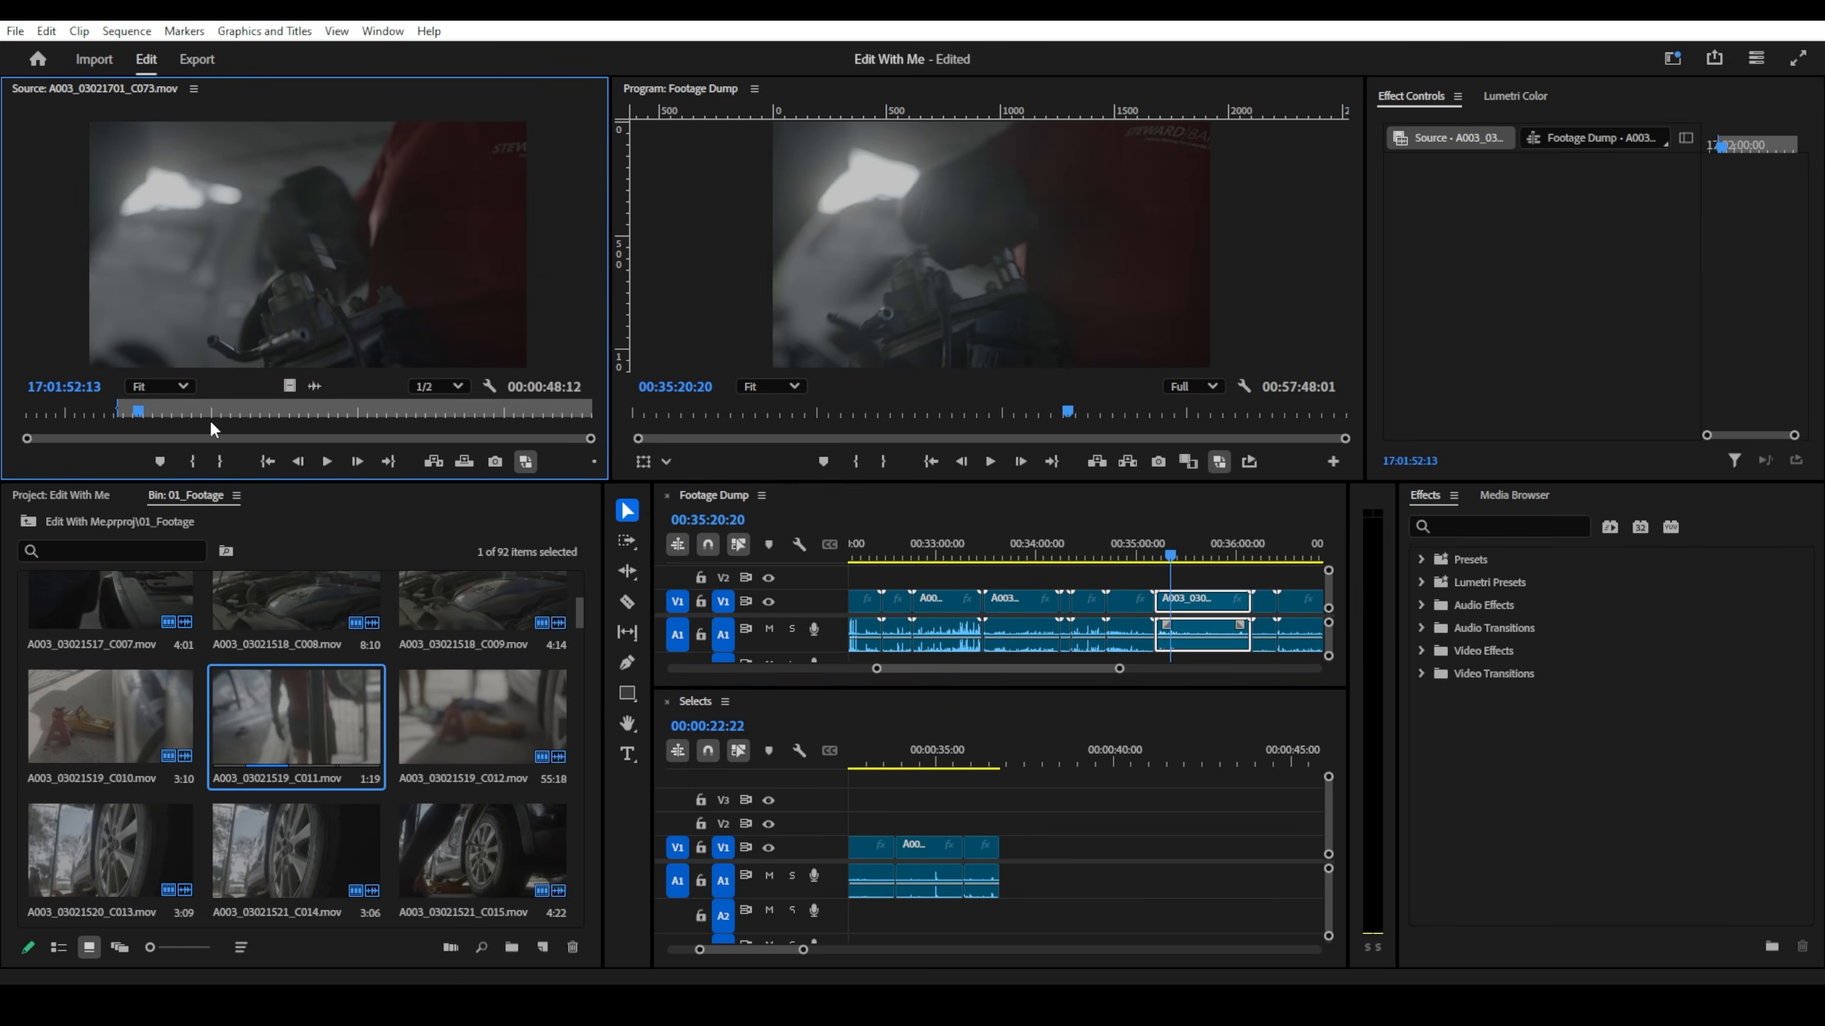
pyautogui.press('o')
# - Mark 17:01:45:15 to 17:01:46:24 in A003_03021701_C073.mov and append that range to the end of Selects
pyautogui.moveTo(207, 414); pyautogui.dragTo(70, 413)
pyautogui.press('Right')
pyautogui.press('Right')
pyautogui.press('Right')
pyautogui.press('Right')
pyautogui.press('Right')
pyautogui.press('Right')
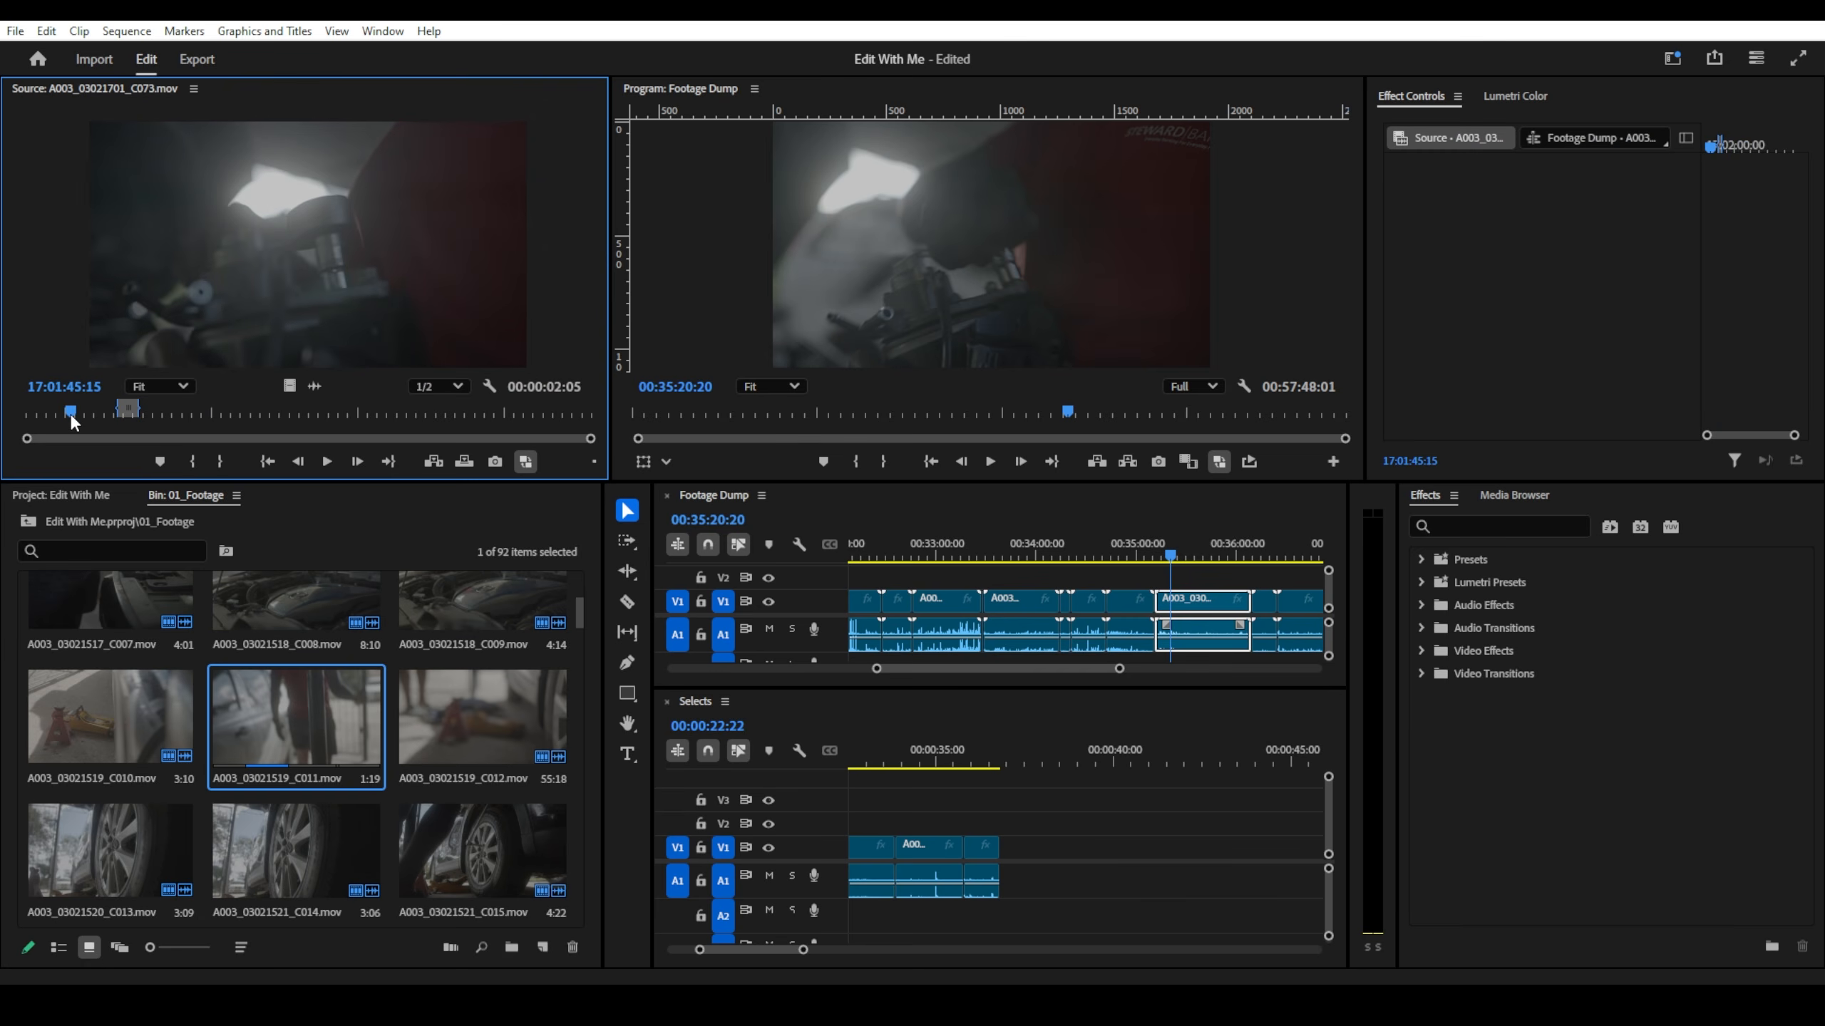
pyautogui.press('i')
pyautogui.press('space')
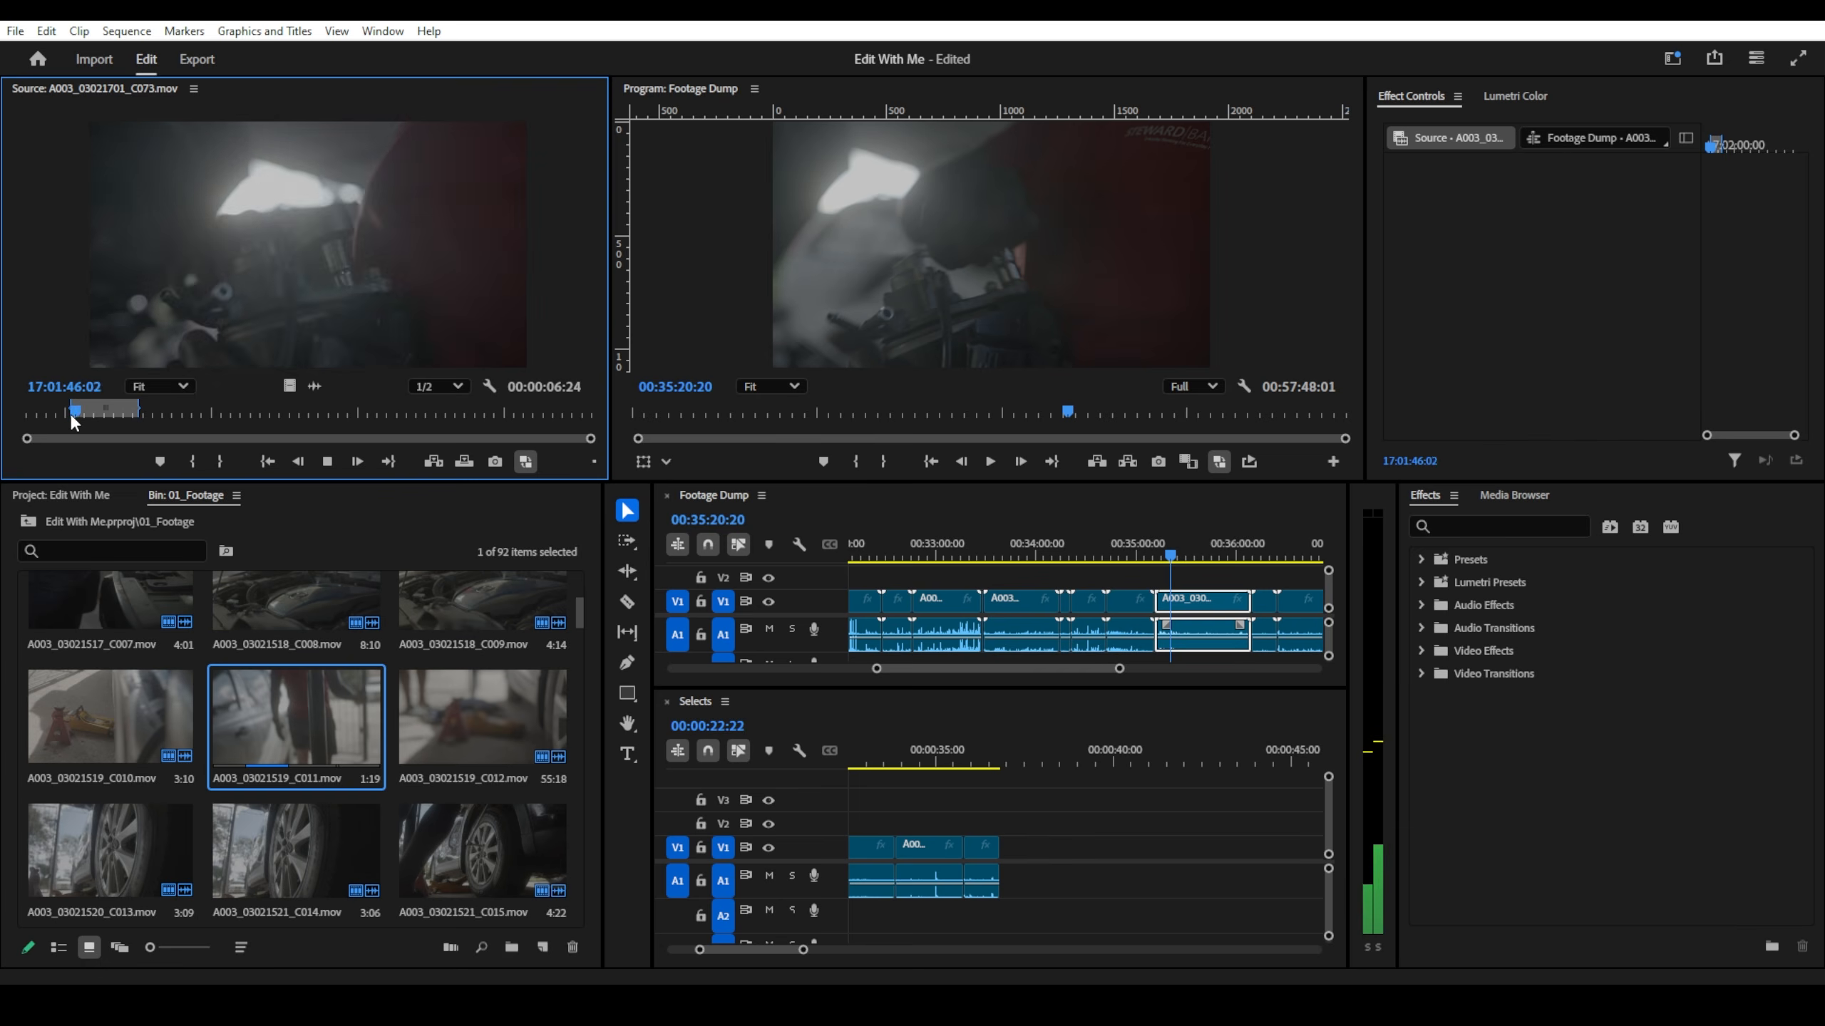
pyautogui.press('space')
pyautogui.press('o')
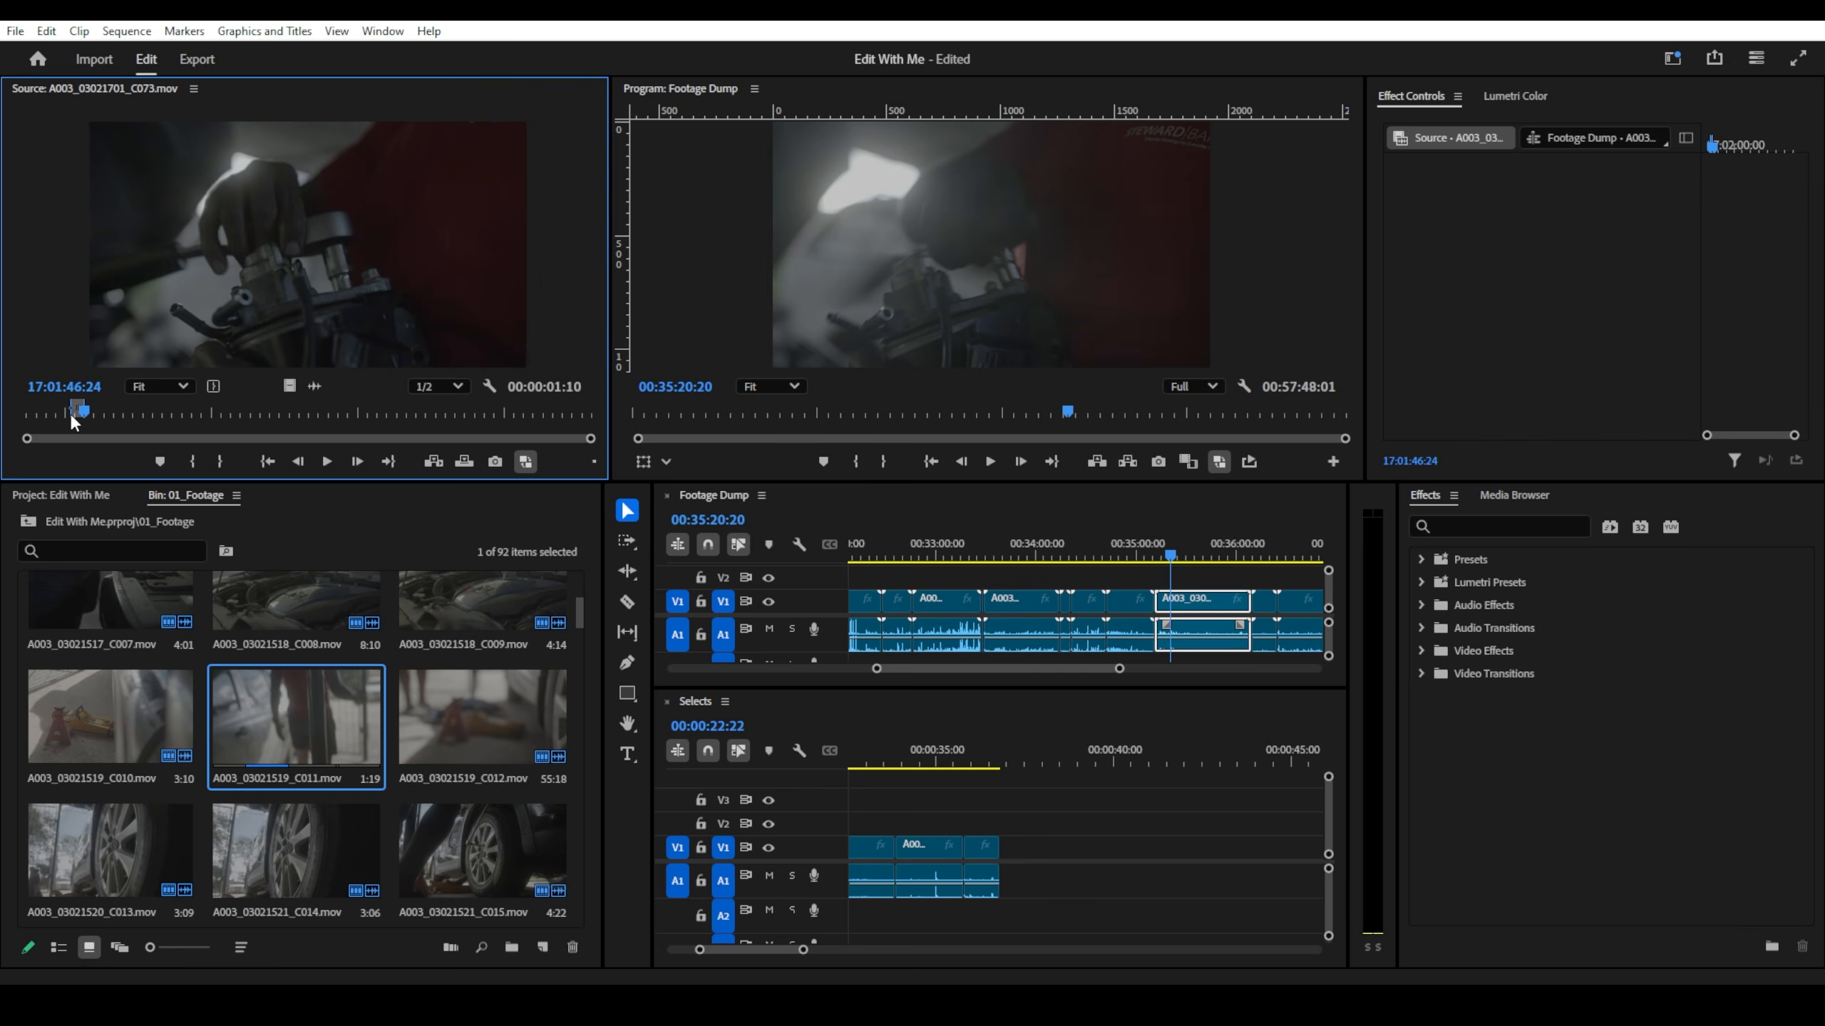
pyautogui.moveTo(608, 535); pyautogui.dragTo(1014, 871)
pyautogui.scroll(-2, 1048, 799)
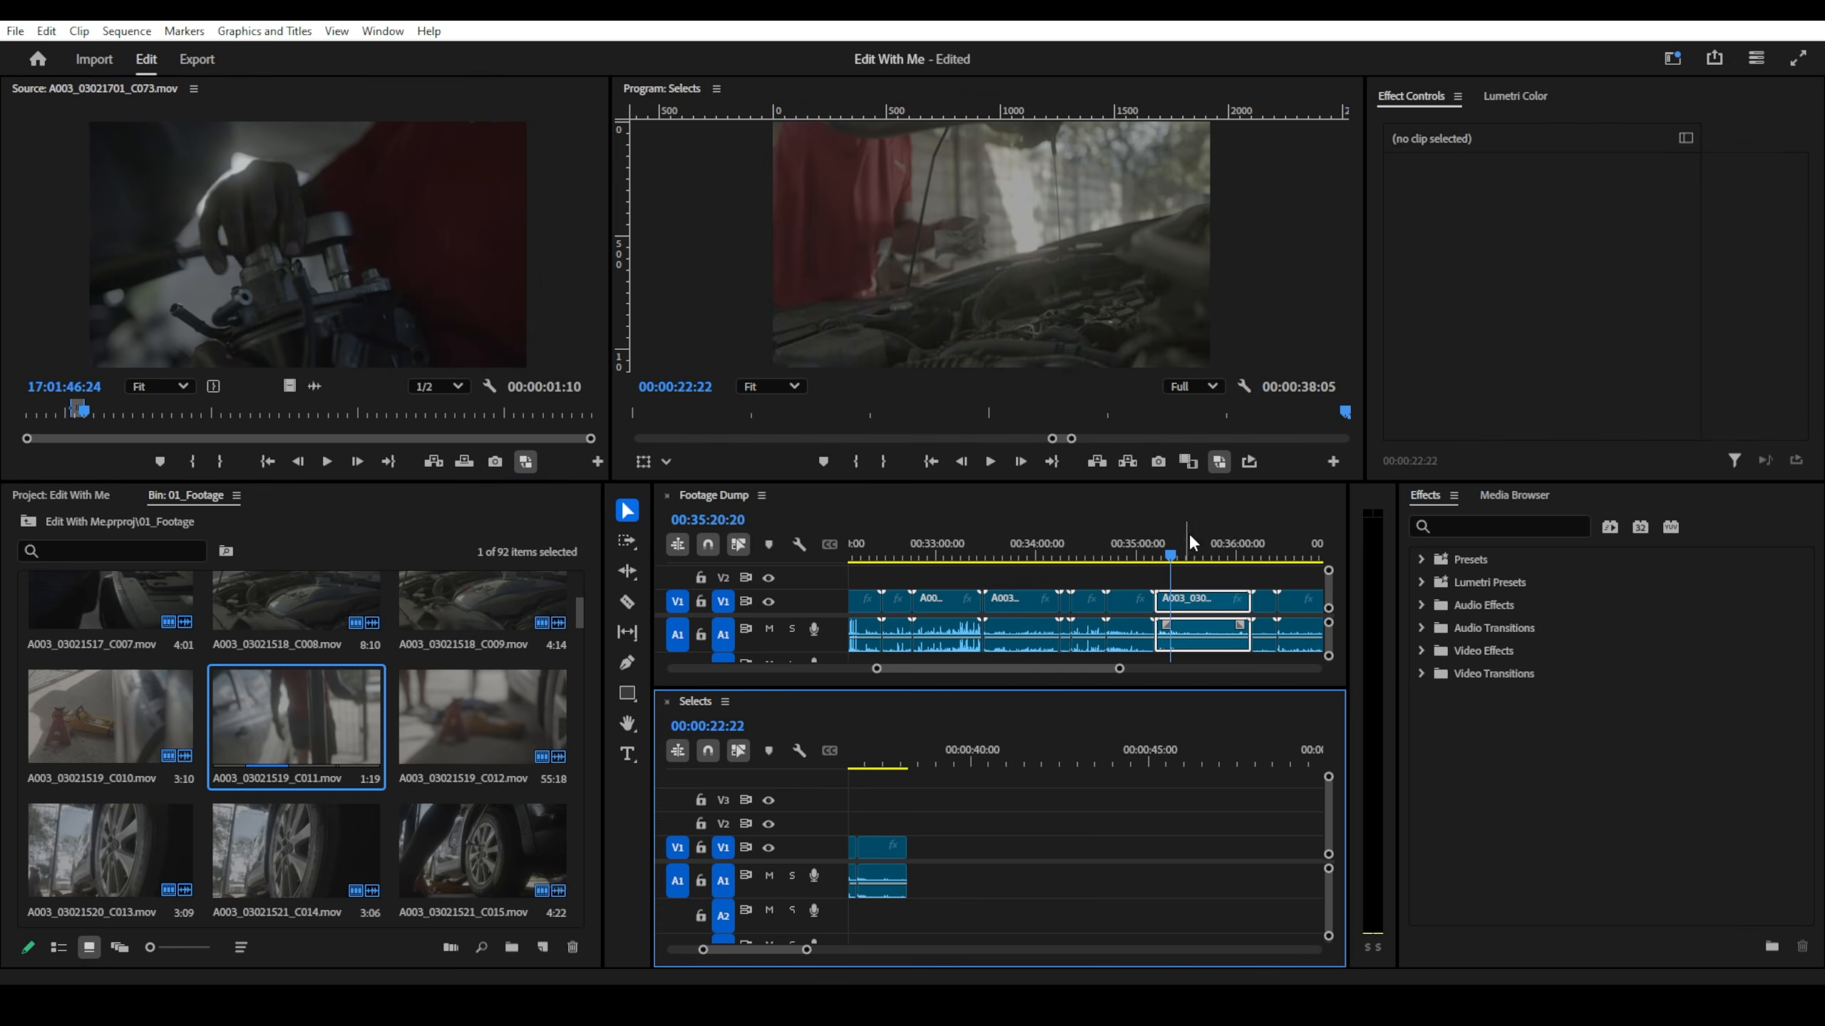
# - Review the Footage Dump clips between about 00:36:08 and 00:37:01 for usable moments
pyautogui.click(1222, 553)
pyautogui.click(1256, 554)
pyautogui.scroll(-4, 1232, 591)
pyautogui.scroll(-5, 1146, 590)
pyautogui.press('space')
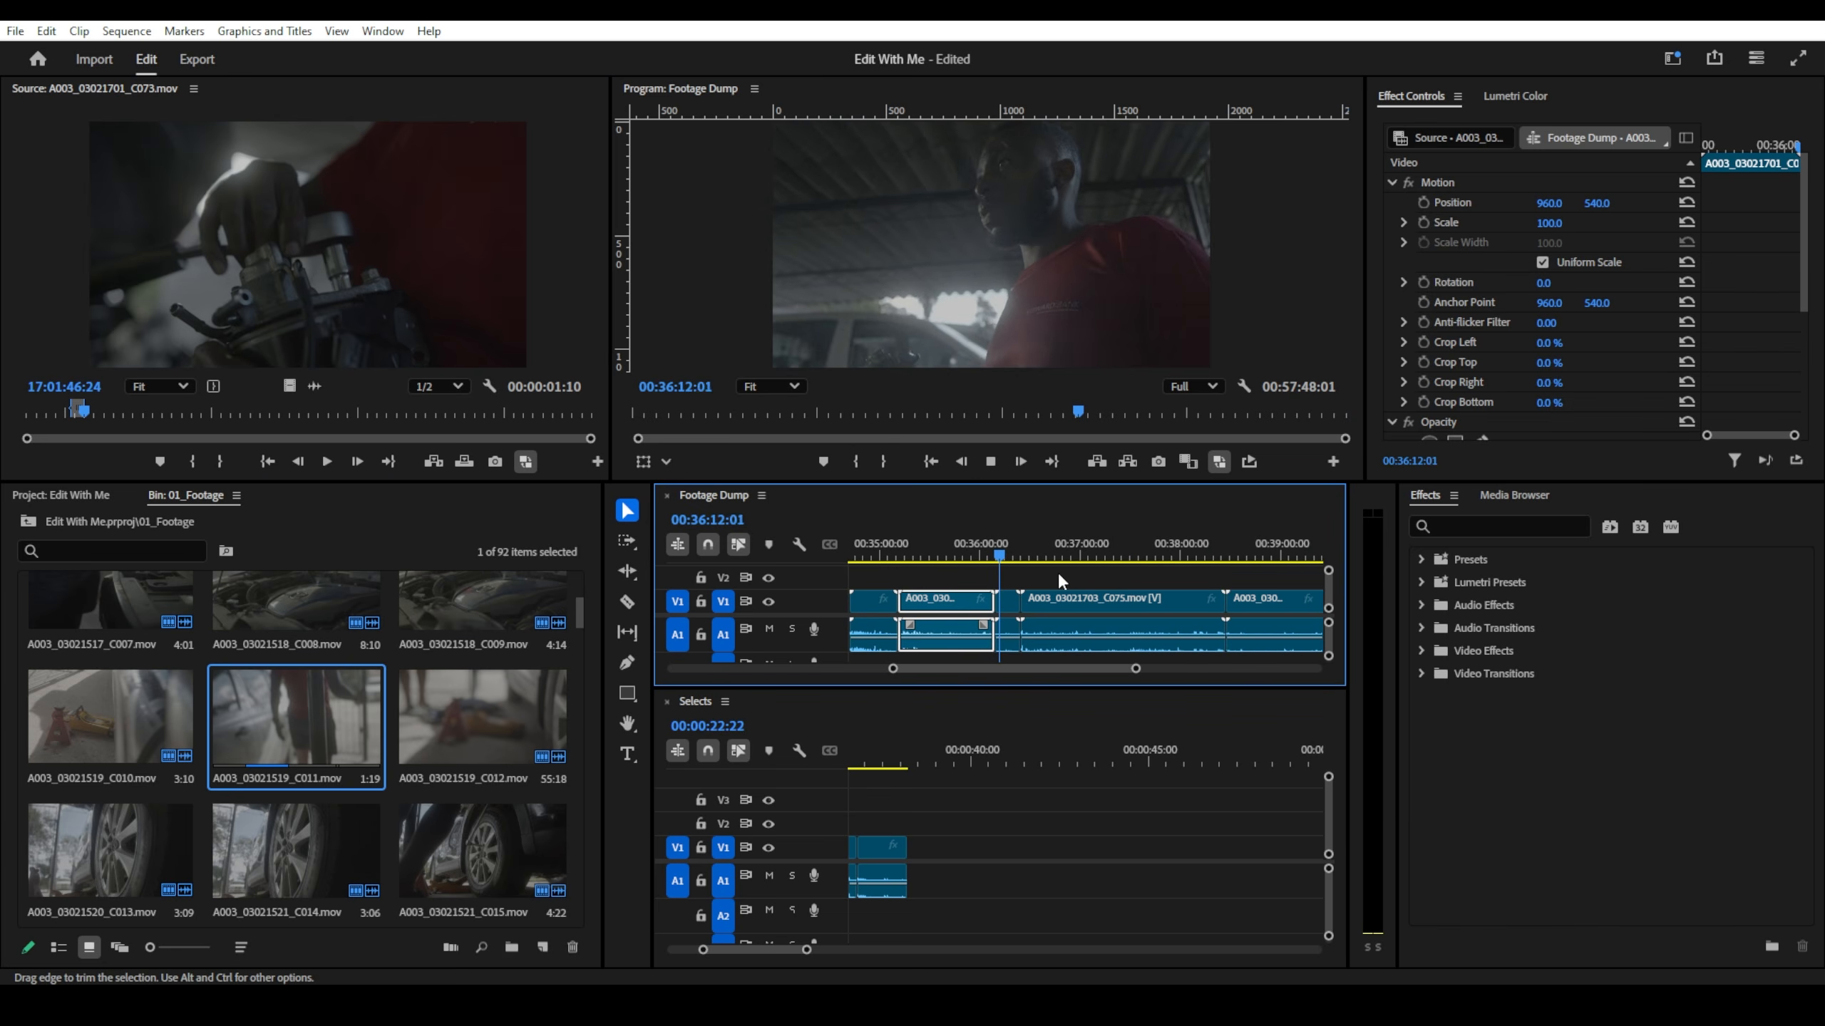
pyautogui.click(995, 558)
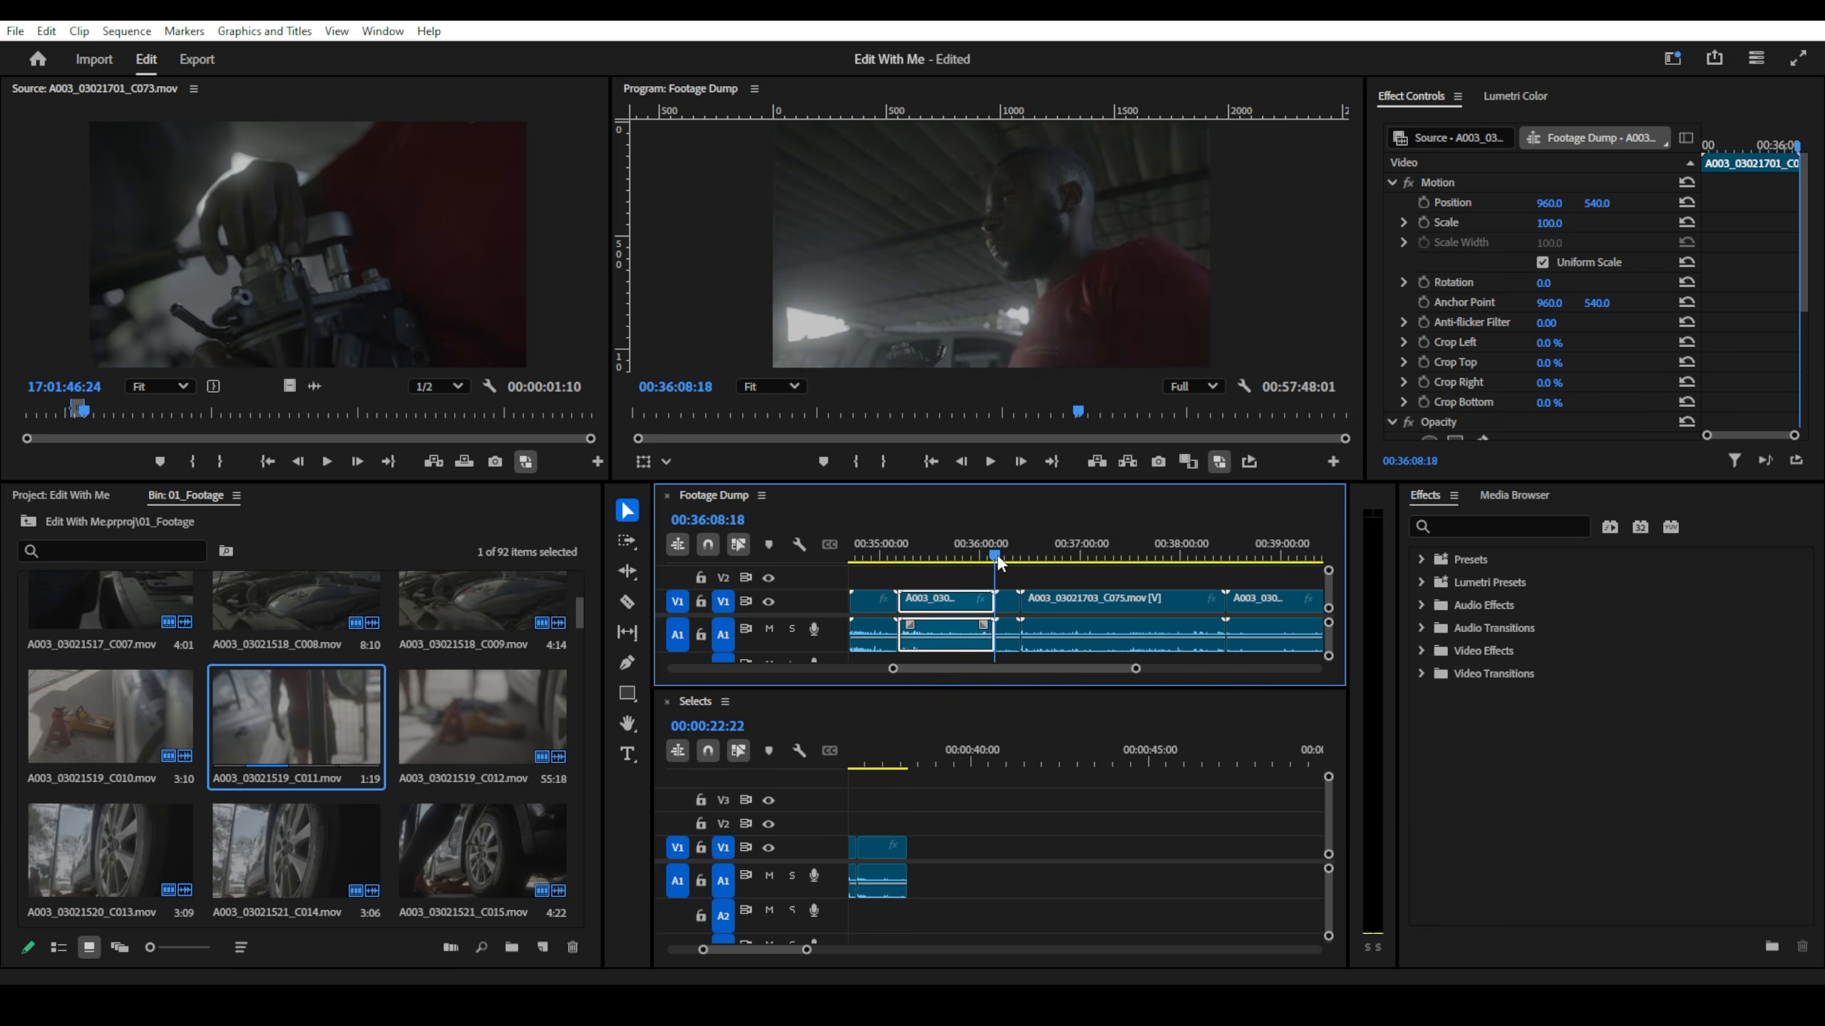
pyautogui.click(1039, 558)
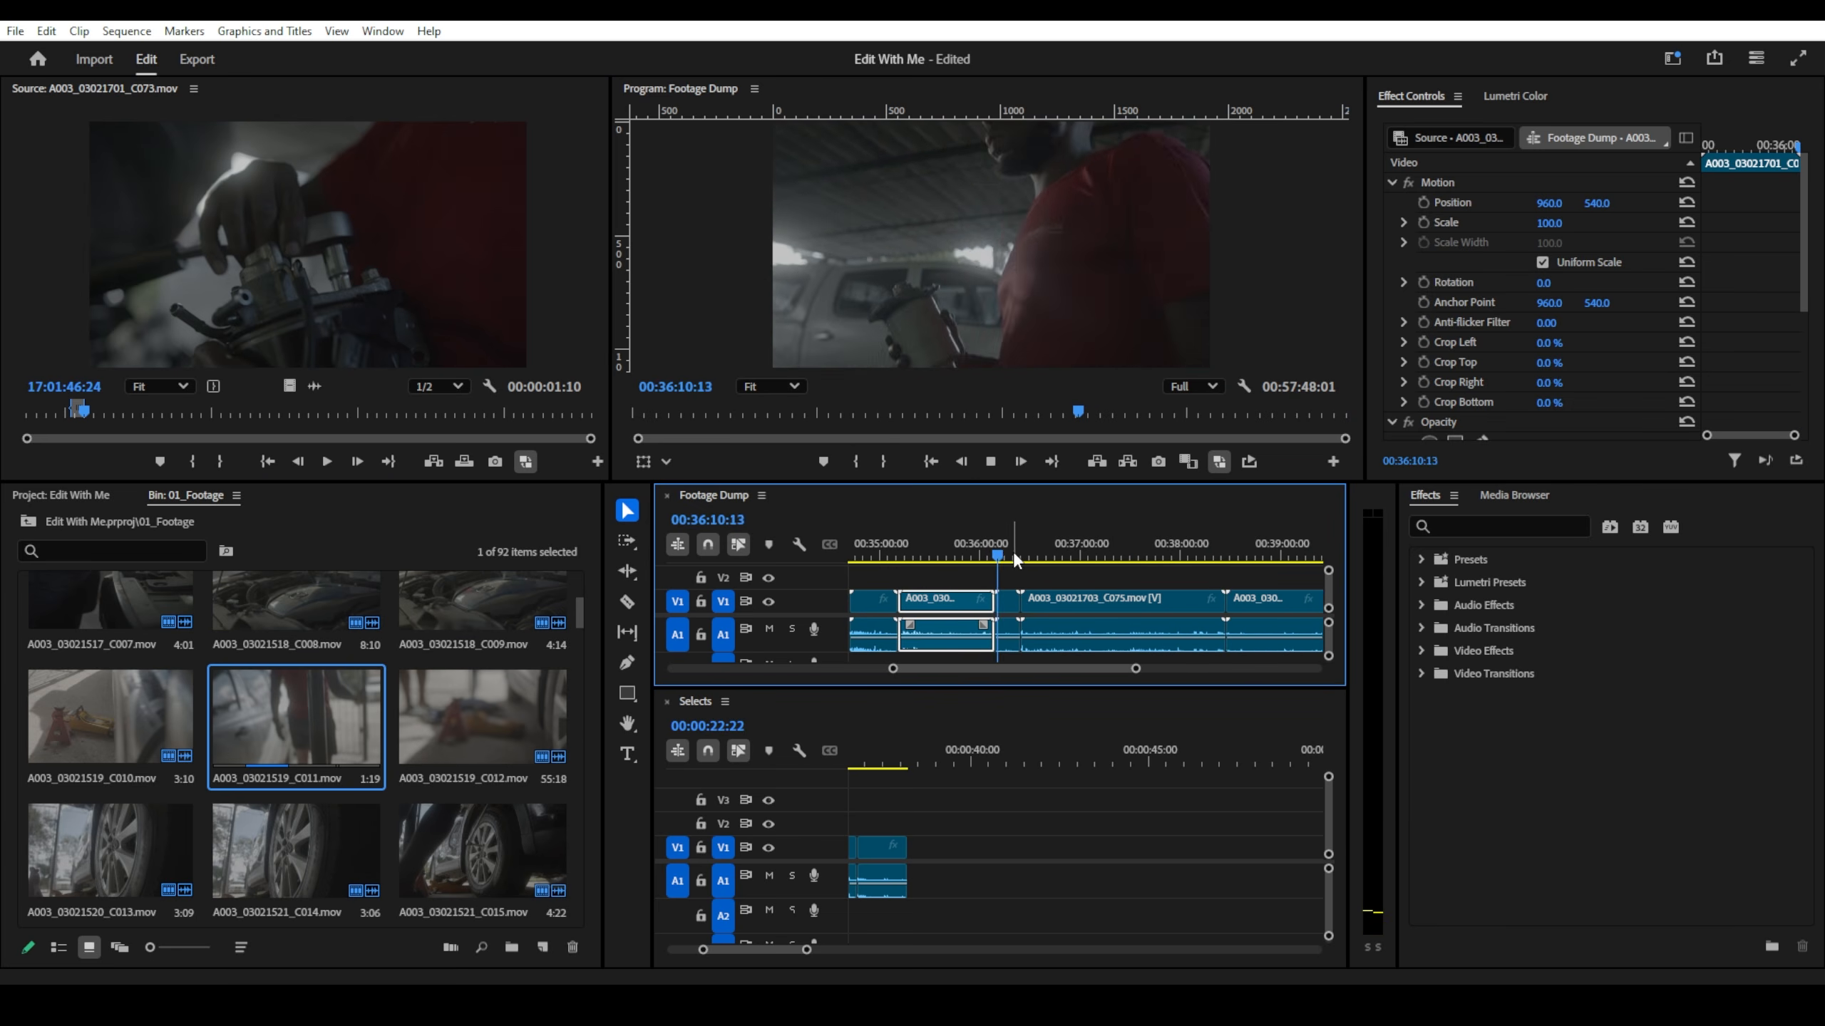
pyautogui.click(1085, 558)
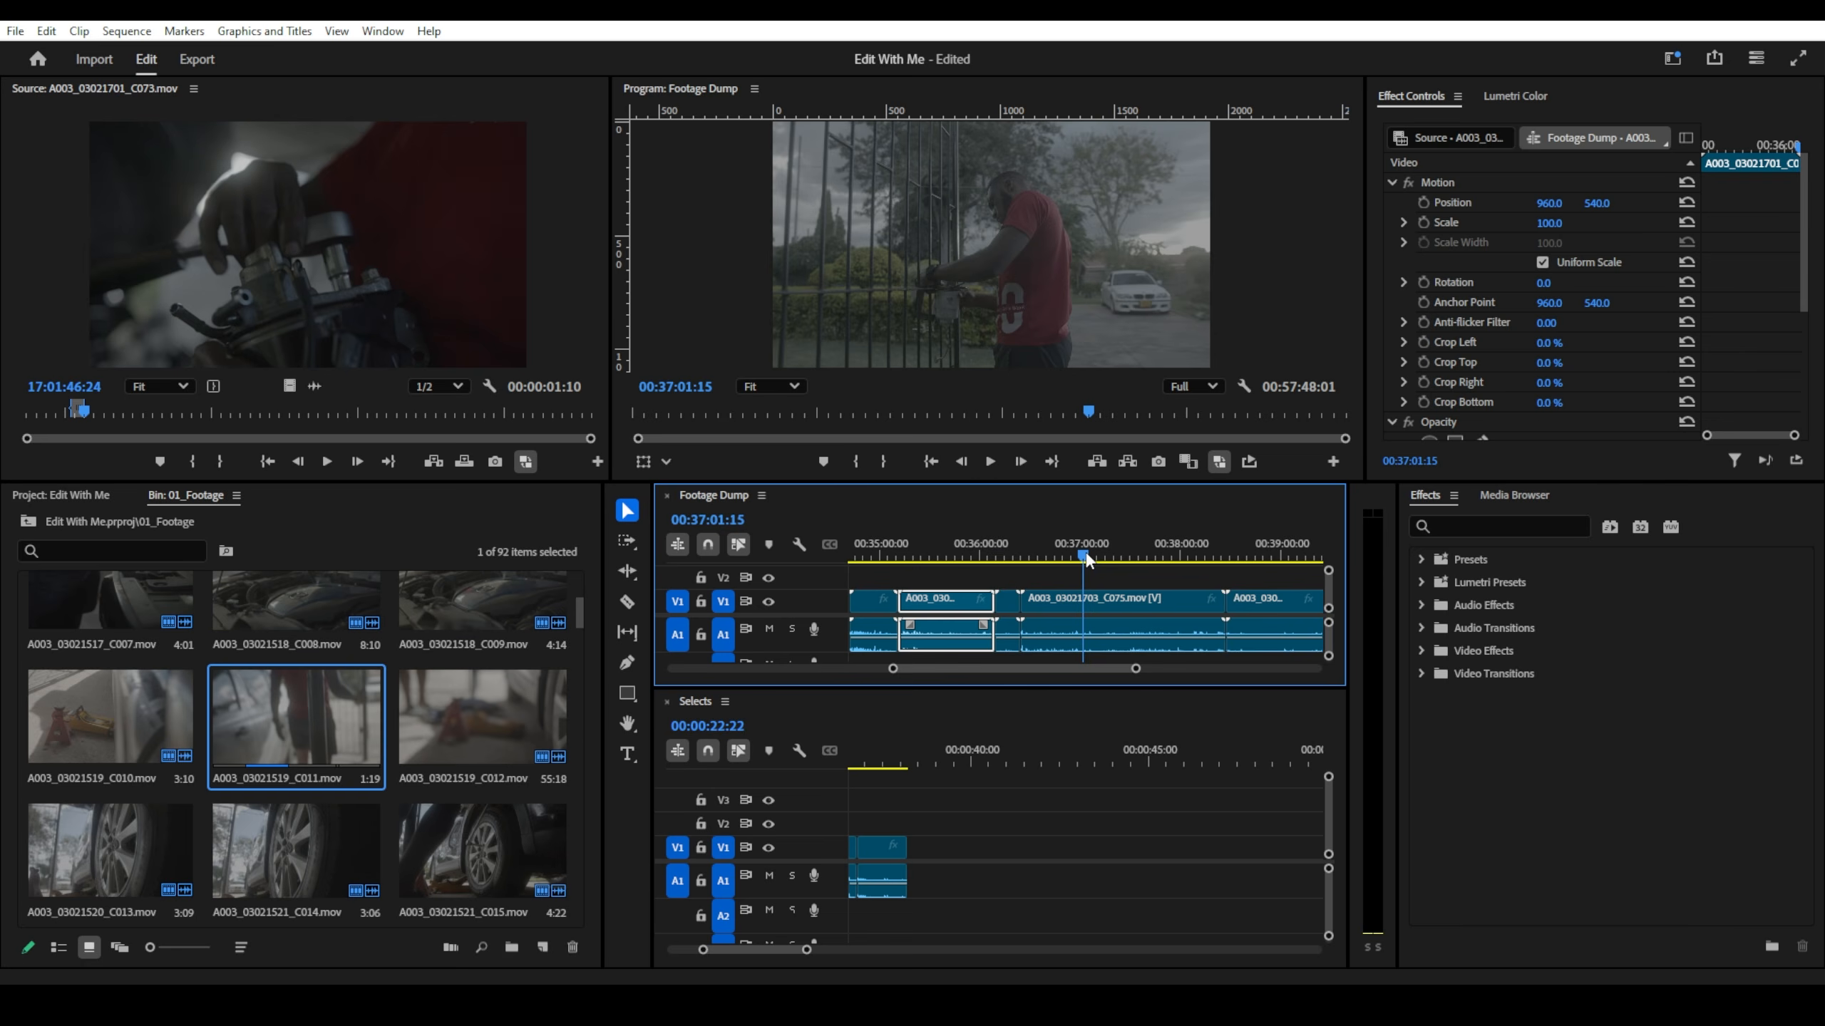
pyautogui.moveTo(1088, 562); pyautogui.dragTo(1006, 580)
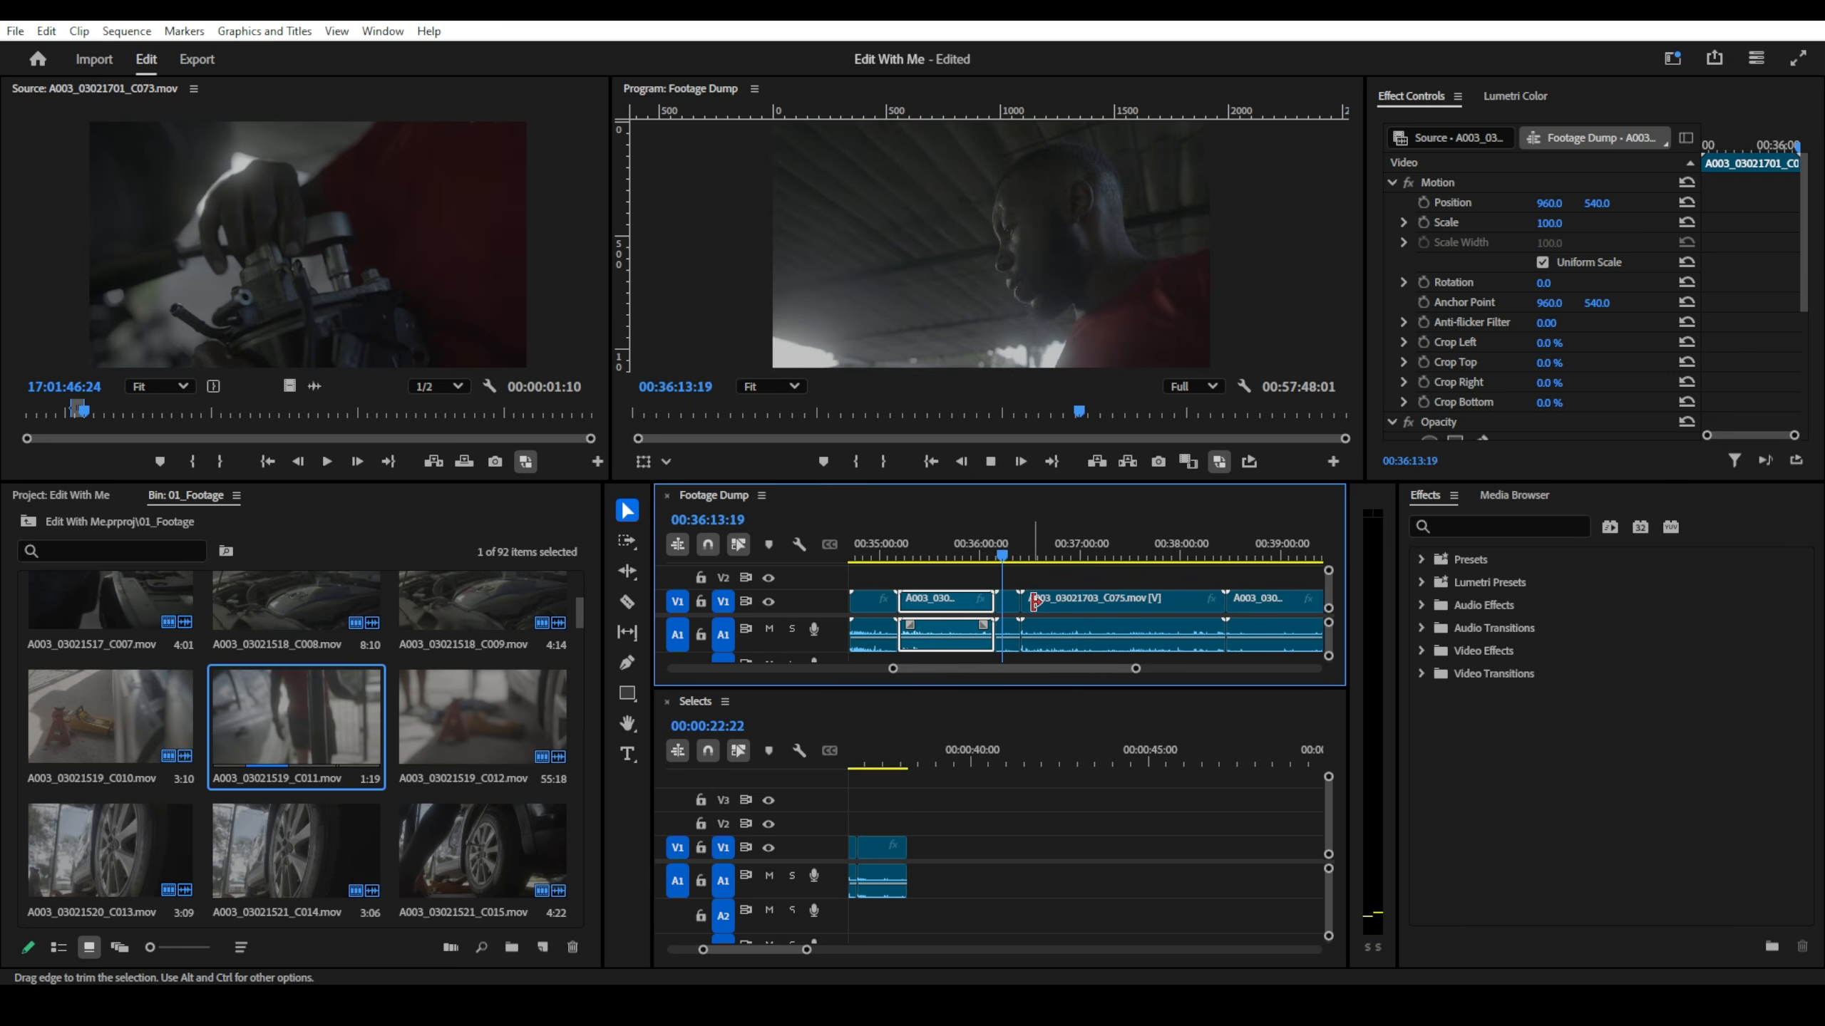
pyautogui.scroll(-3, 1017, 620)
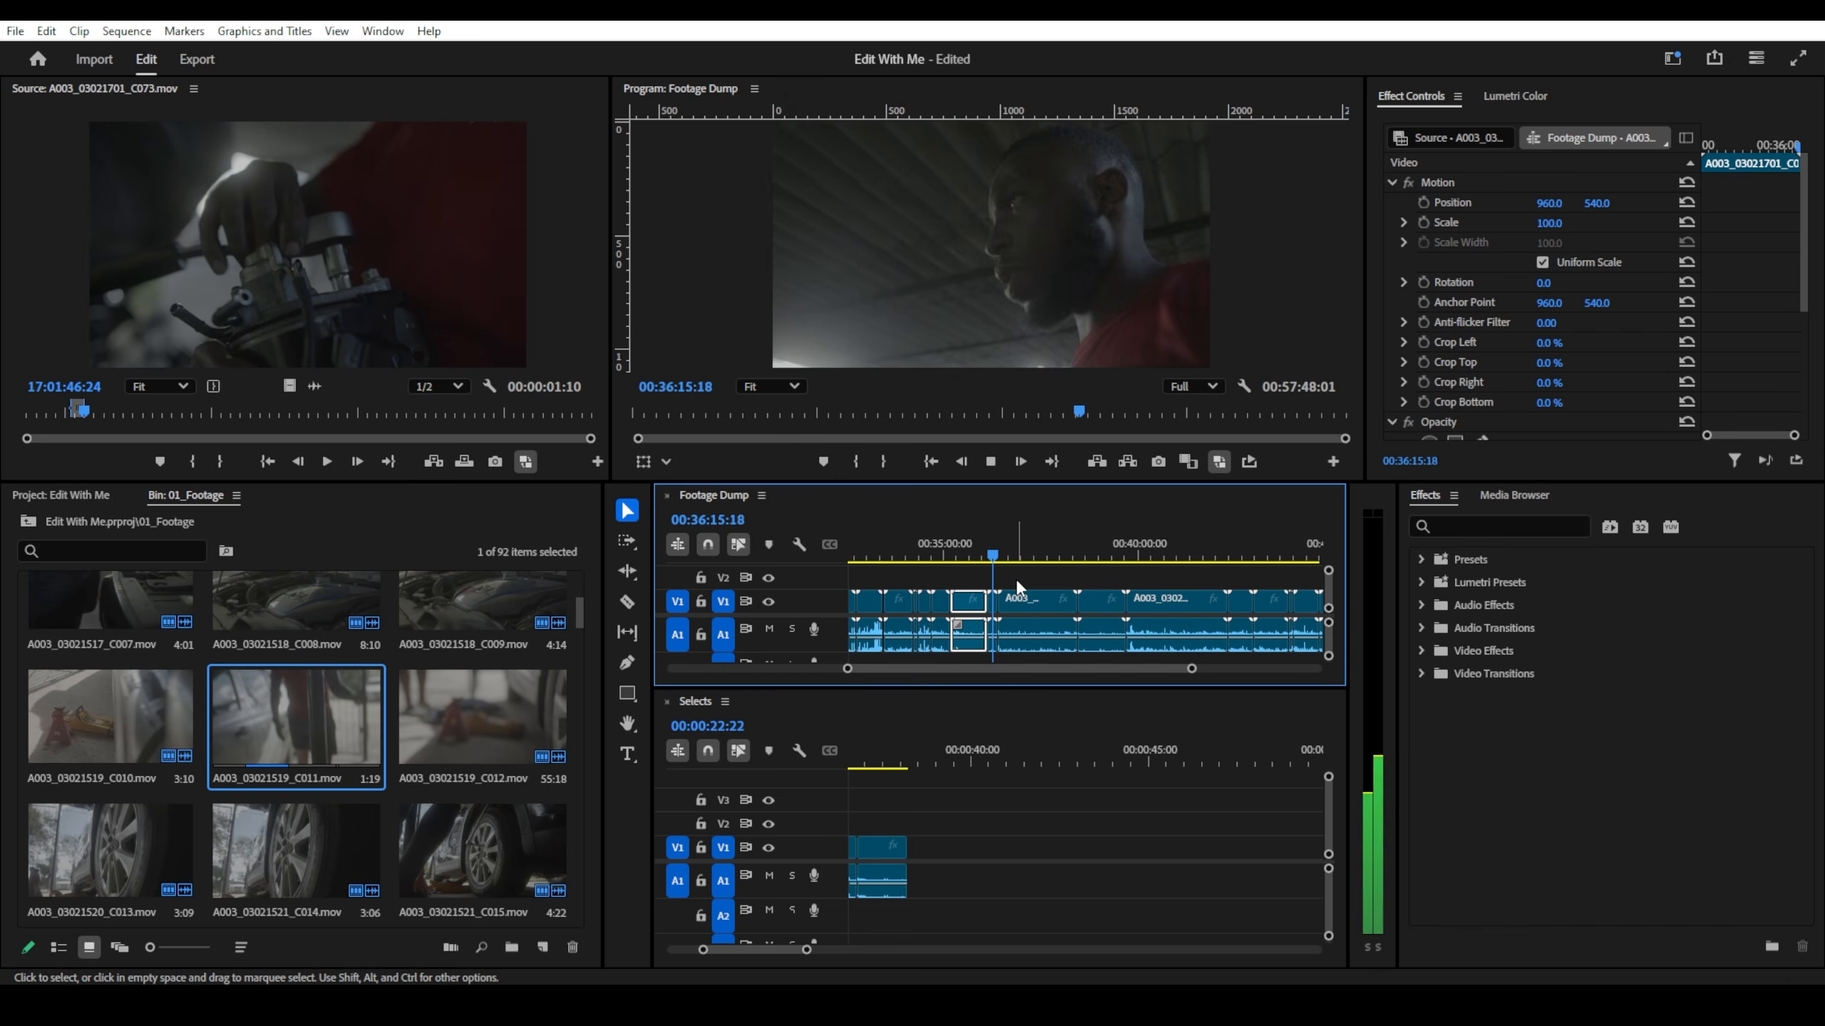
# - Review the Footage Dump clips between about 00:36:15 and 00:43:43 for usable moments
pyautogui.click(1118, 542)
pyautogui.moveTo(1119, 530); pyautogui.dragTo(1131, 541)
pyautogui.press('space')
pyautogui.scroll(-1, 1131, 543)
pyautogui.click(1057, 544)
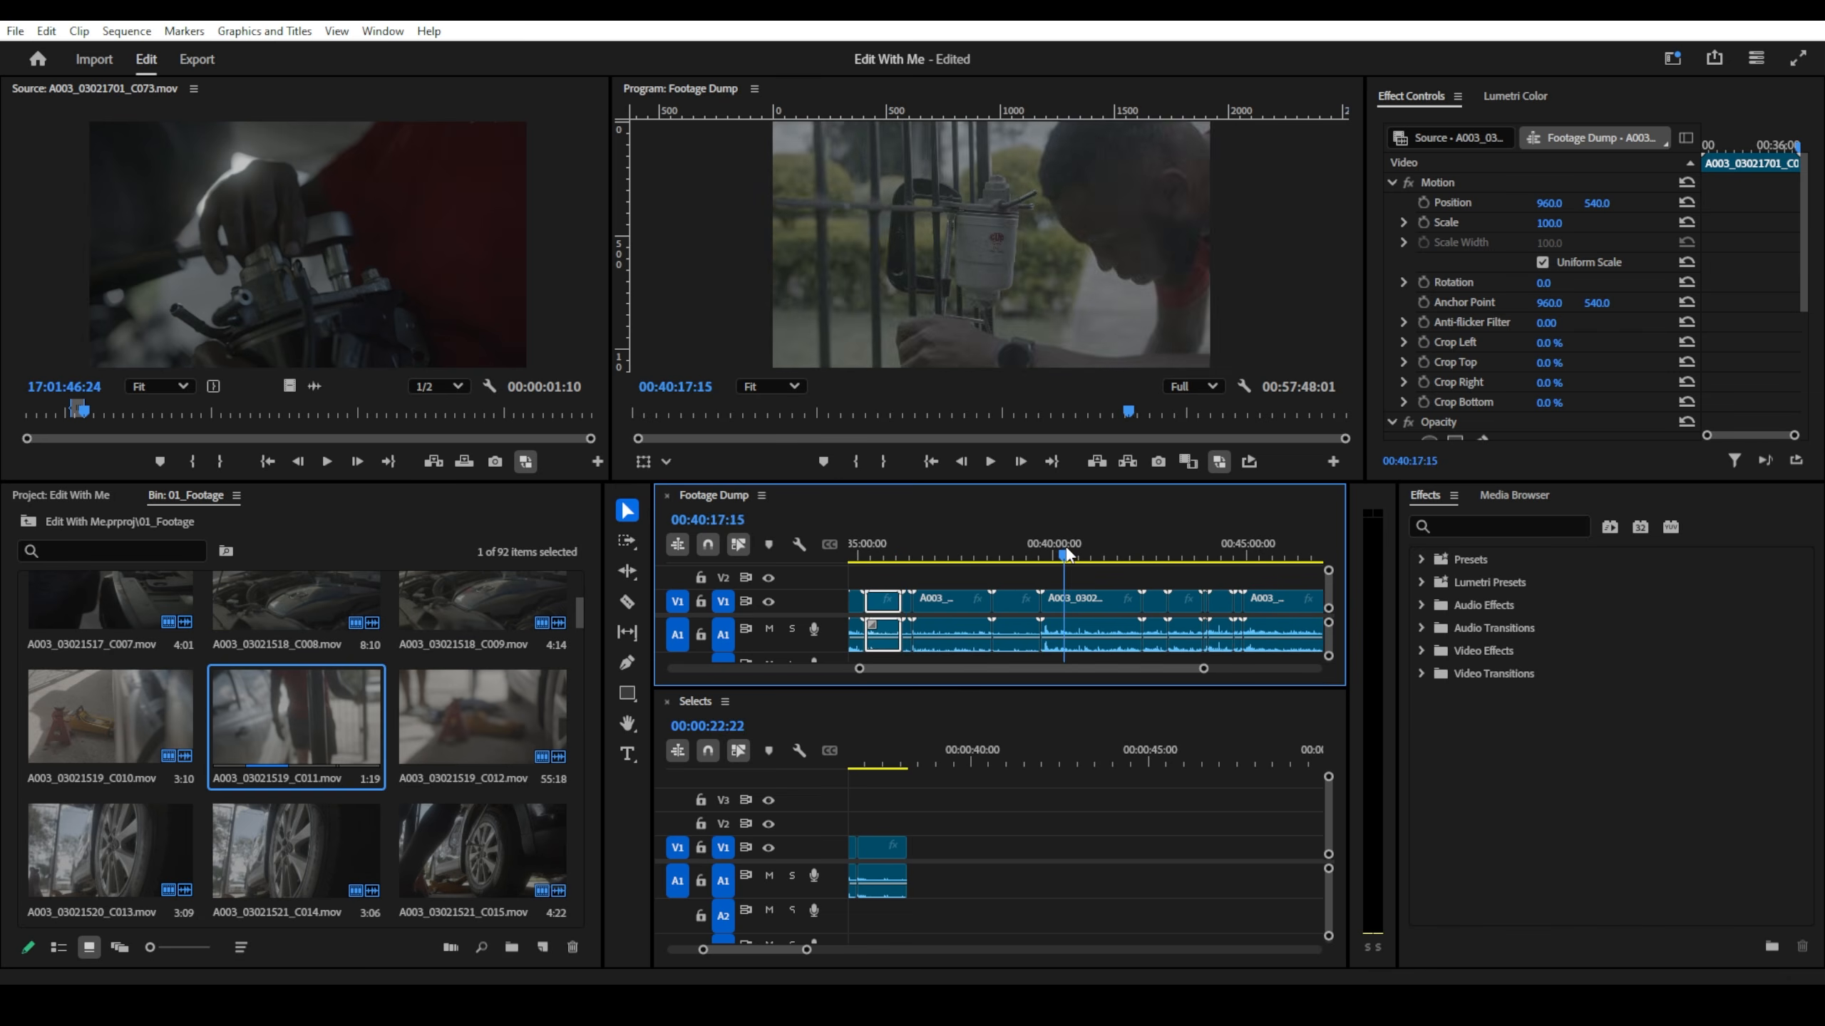
pyautogui.moveTo(1085, 557); pyautogui.dragTo(1111, 554)
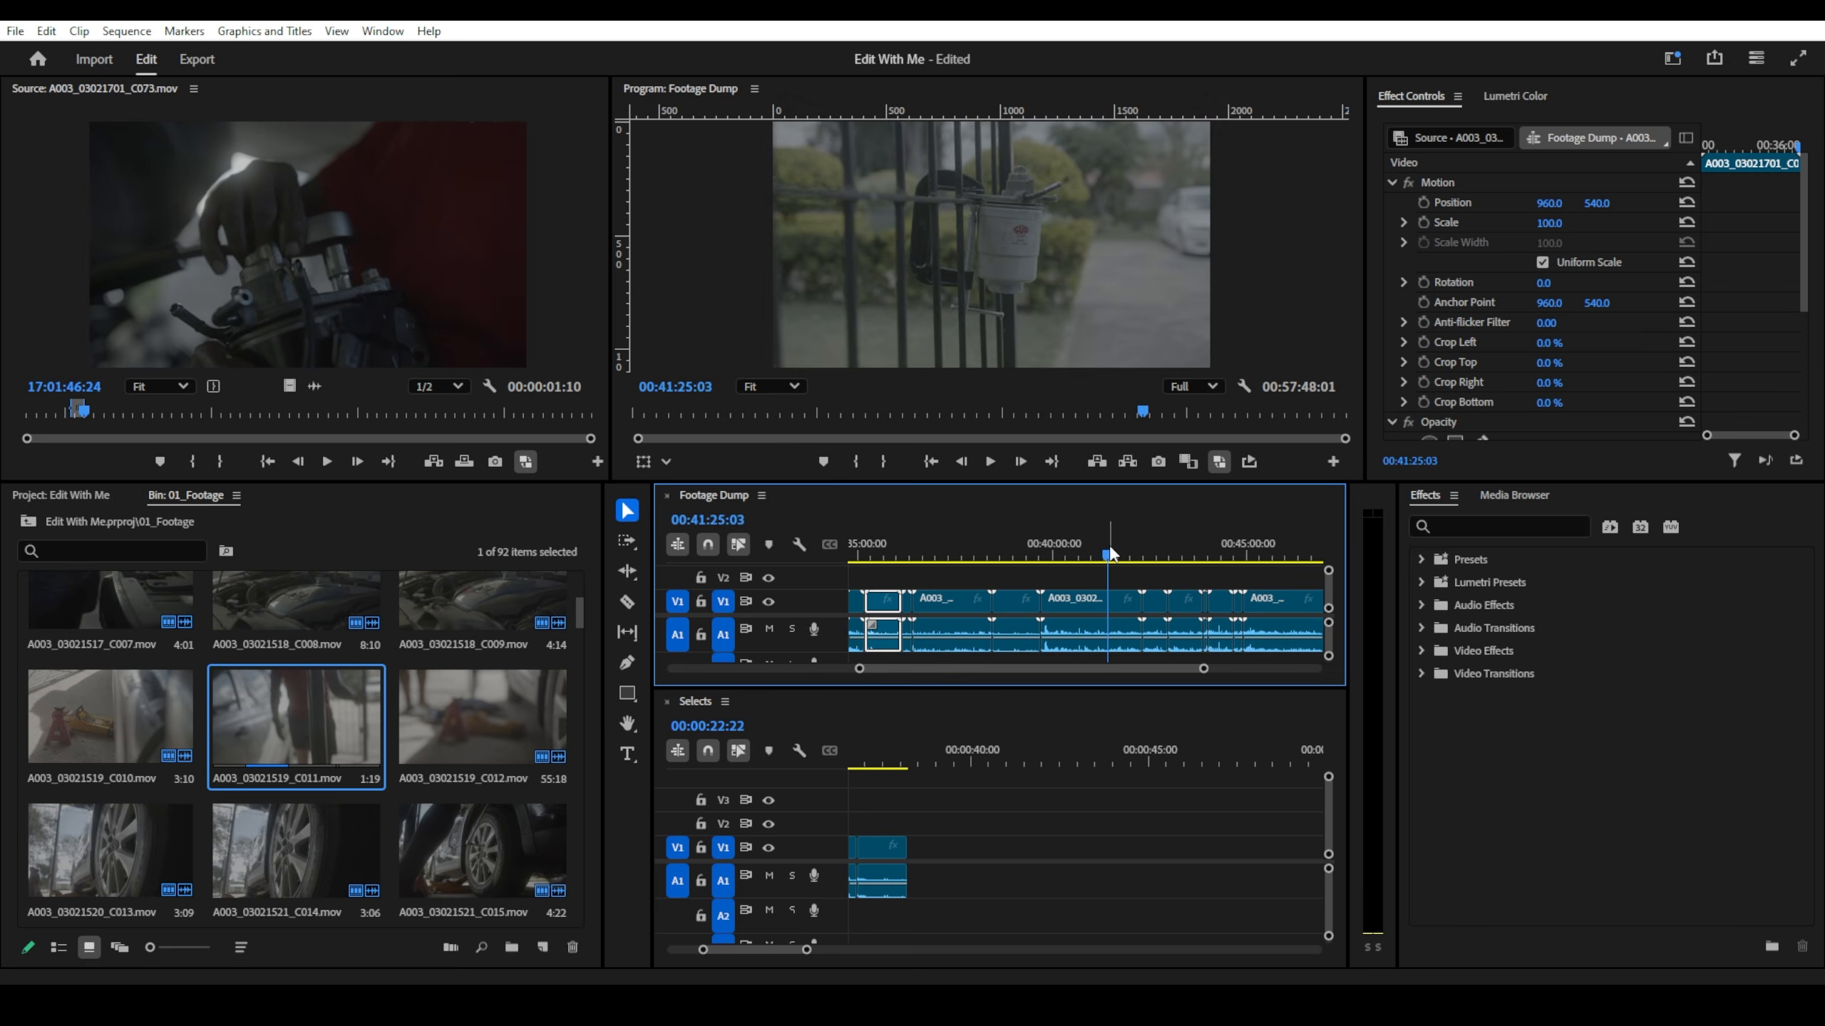
pyautogui.scroll(-1, 1146, 549)
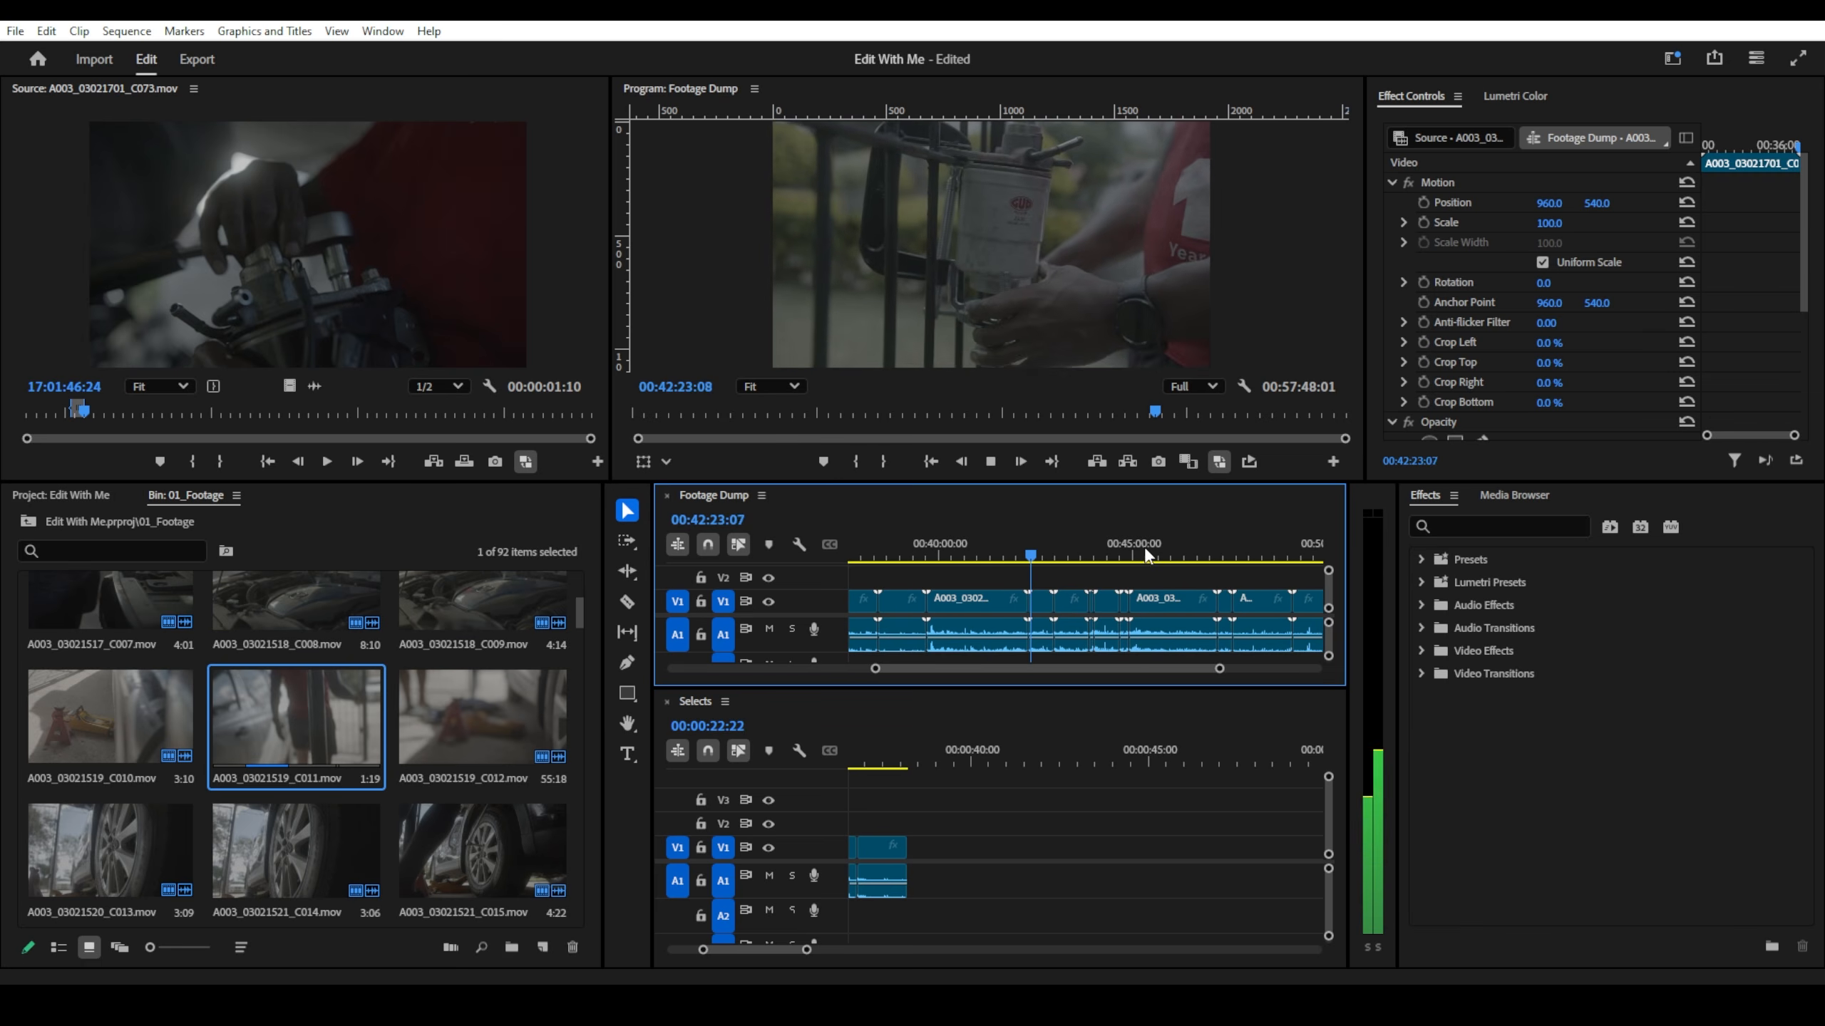
pyautogui.click(1099, 550)
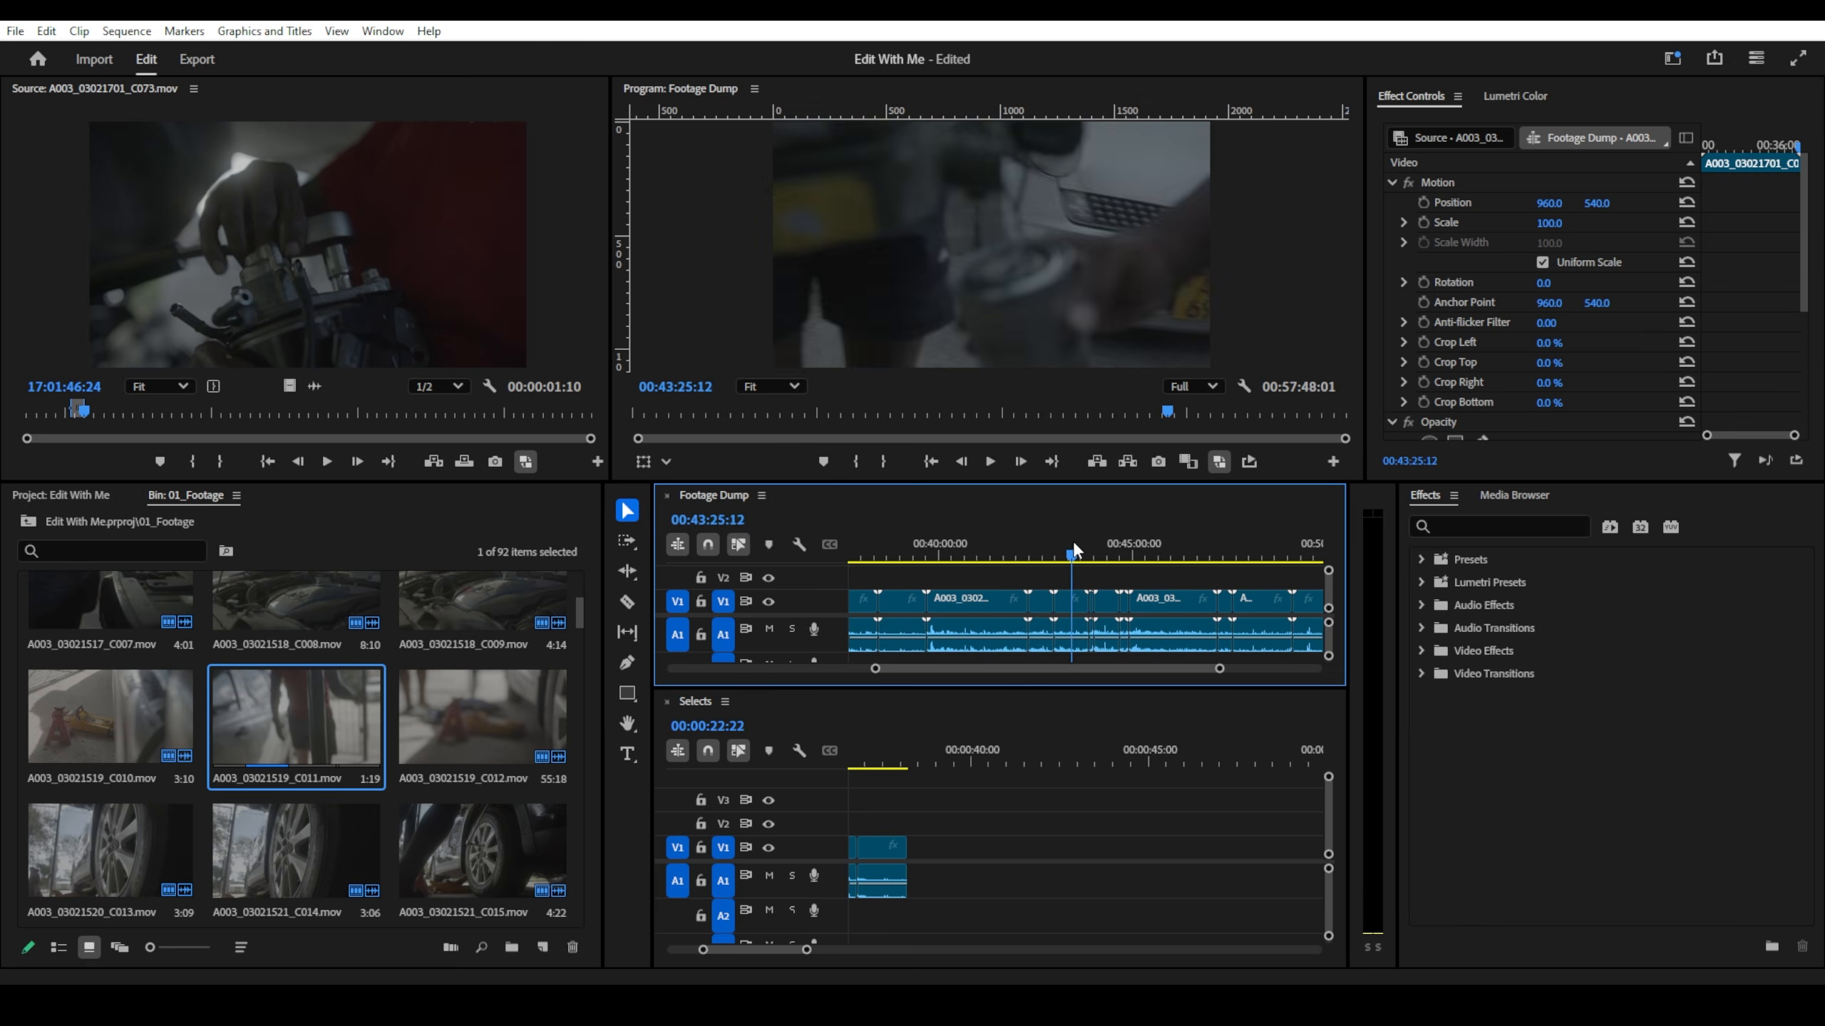
pyautogui.moveTo(1079, 550); pyautogui.dragTo(1068, 553)
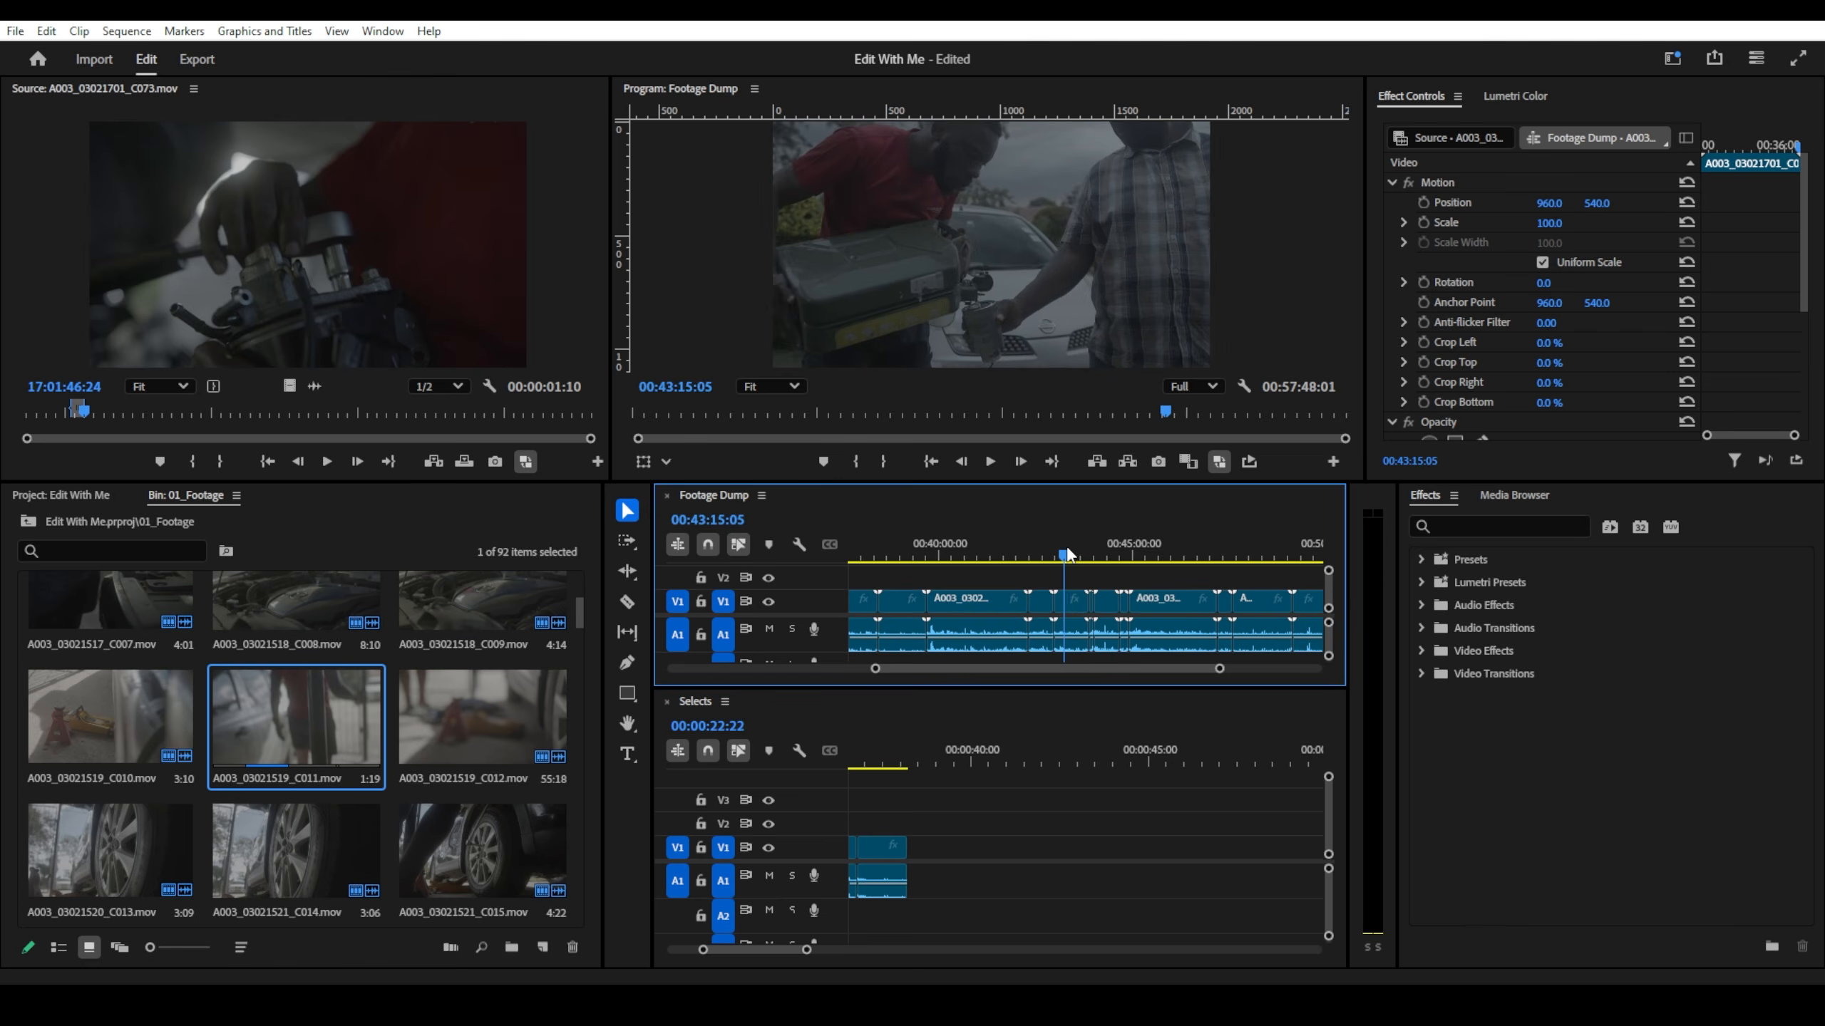
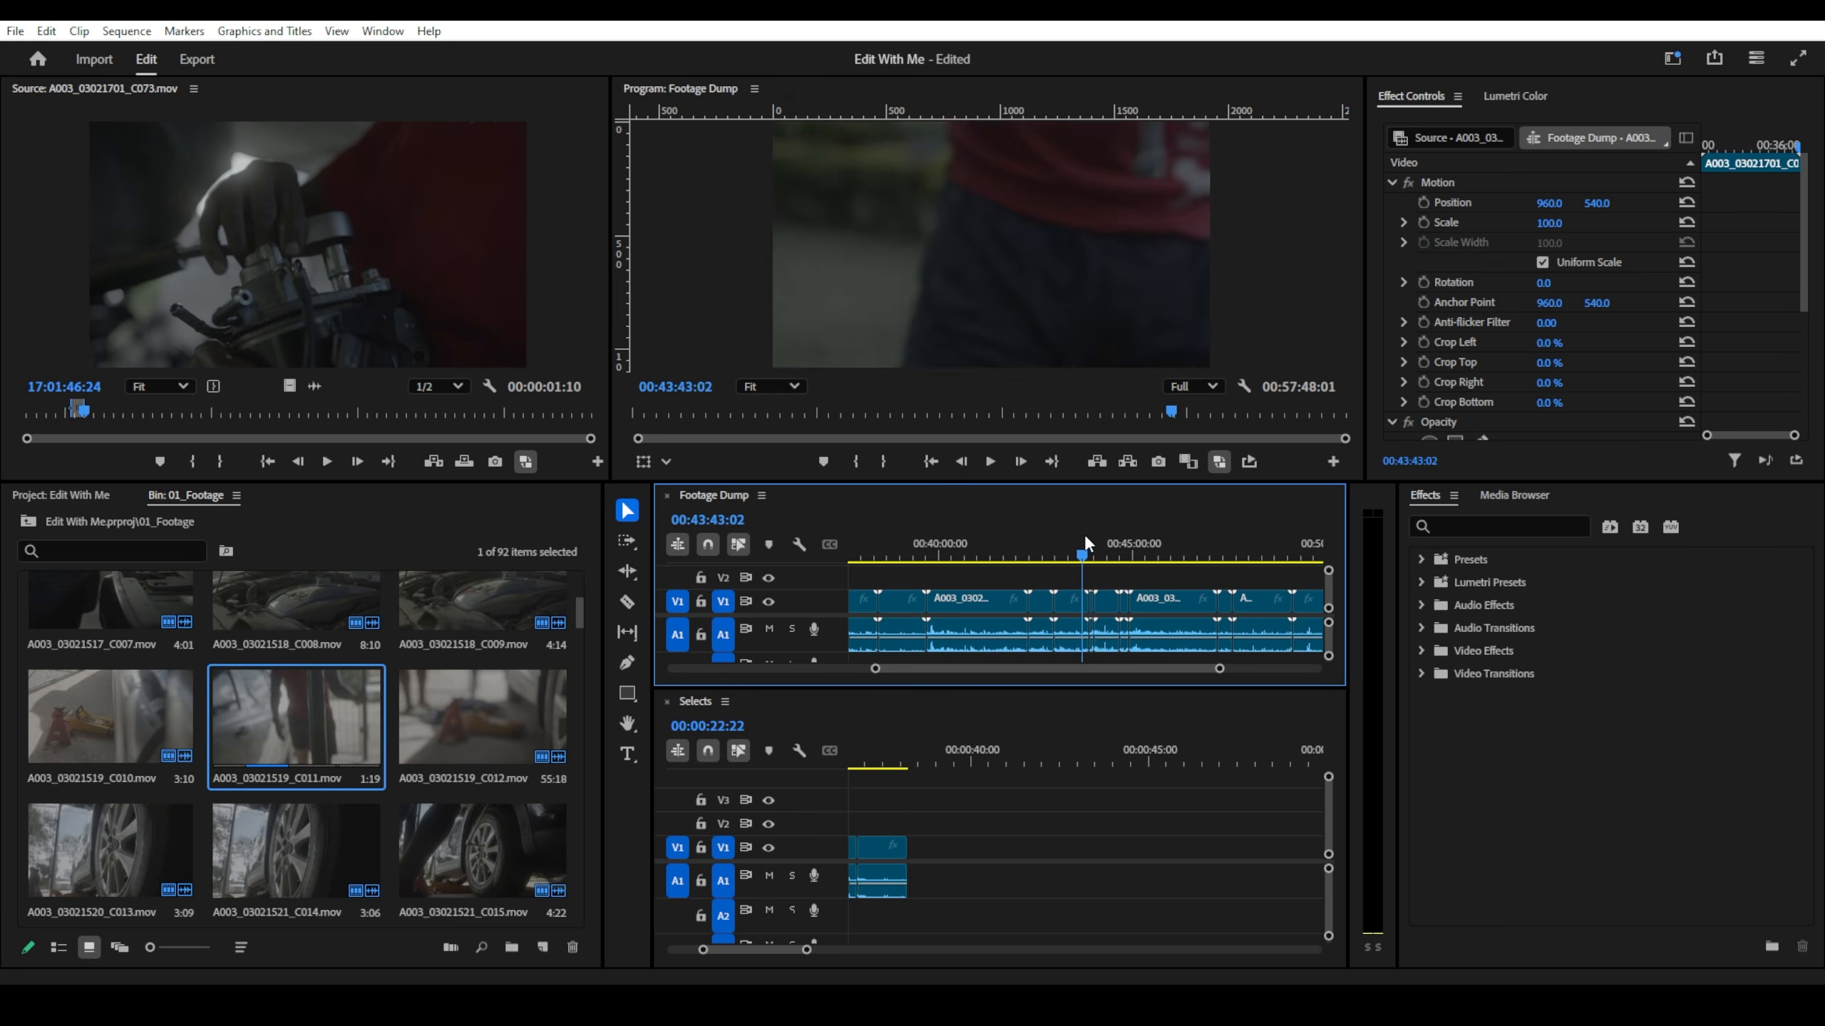
# - Skim Footage Dump back to 00:42:37:01 and open the original A003_03021722_C078.mov in the Source monitor at that frame
pyautogui.moveTo(1083, 534); pyautogui.dragTo(1041, 541)
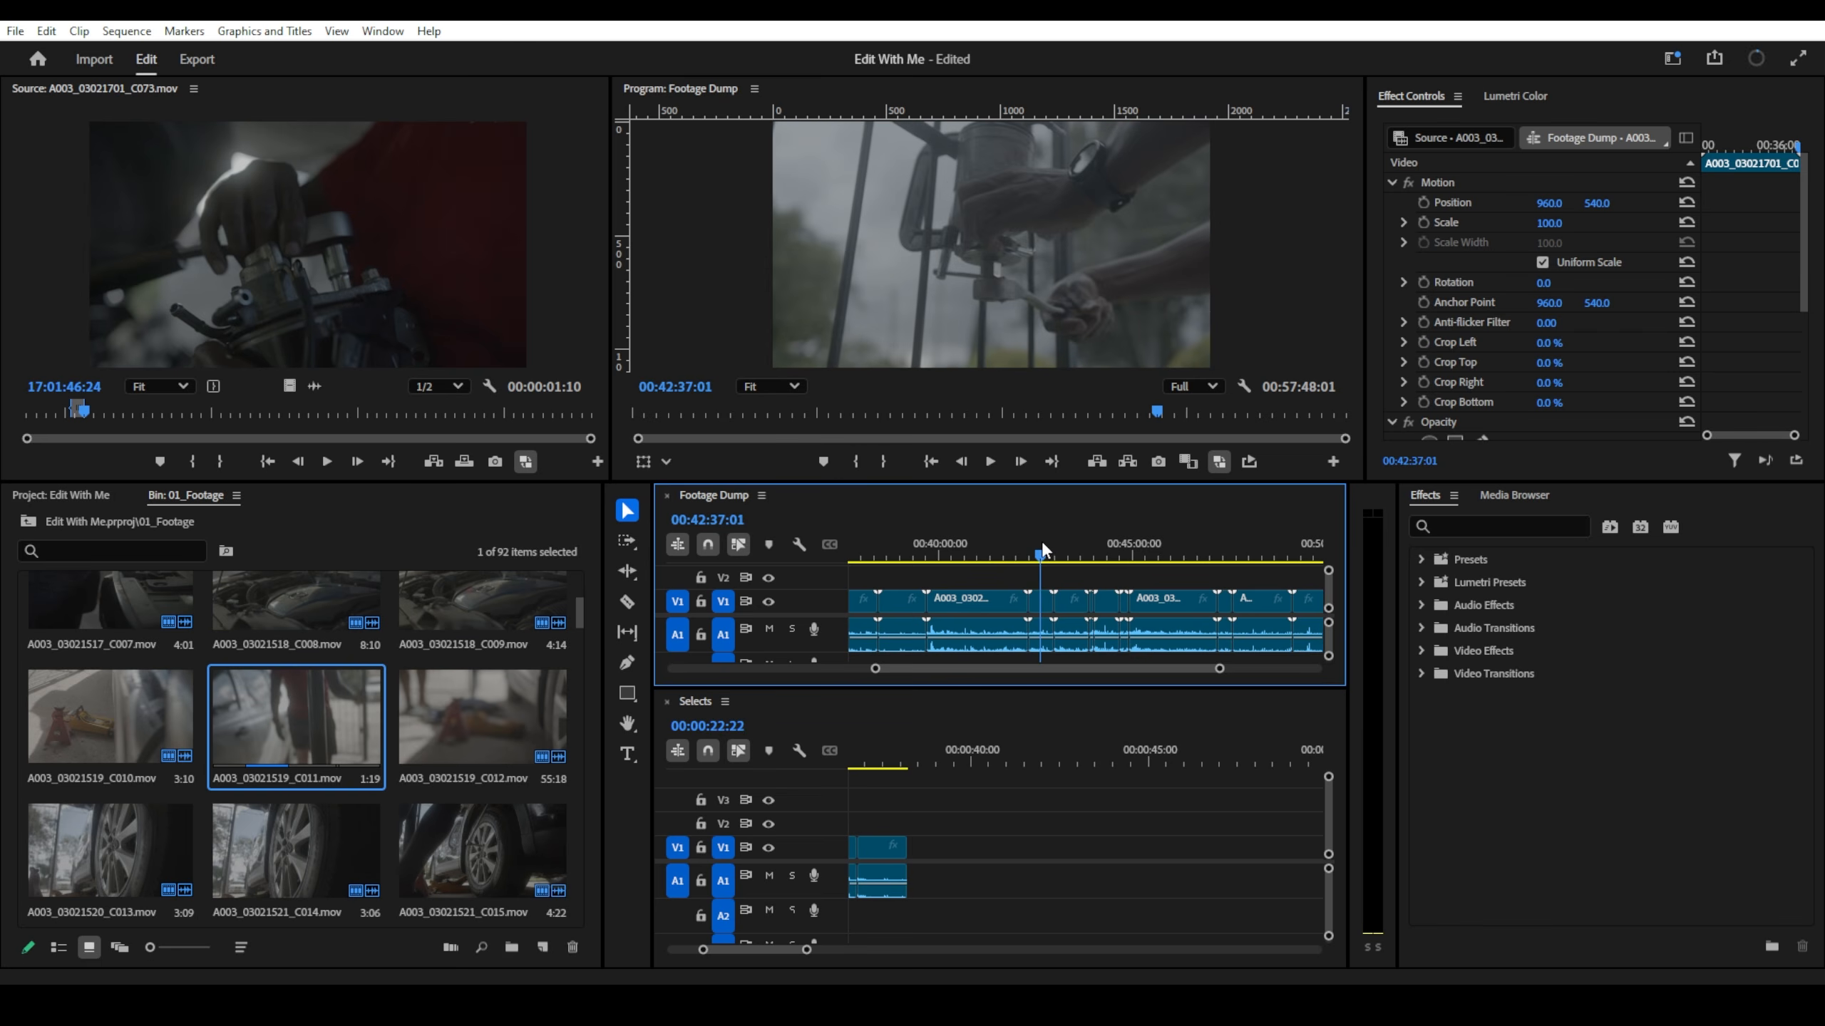
pyautogui.click(1040, 615)
pyautogui.press('f')
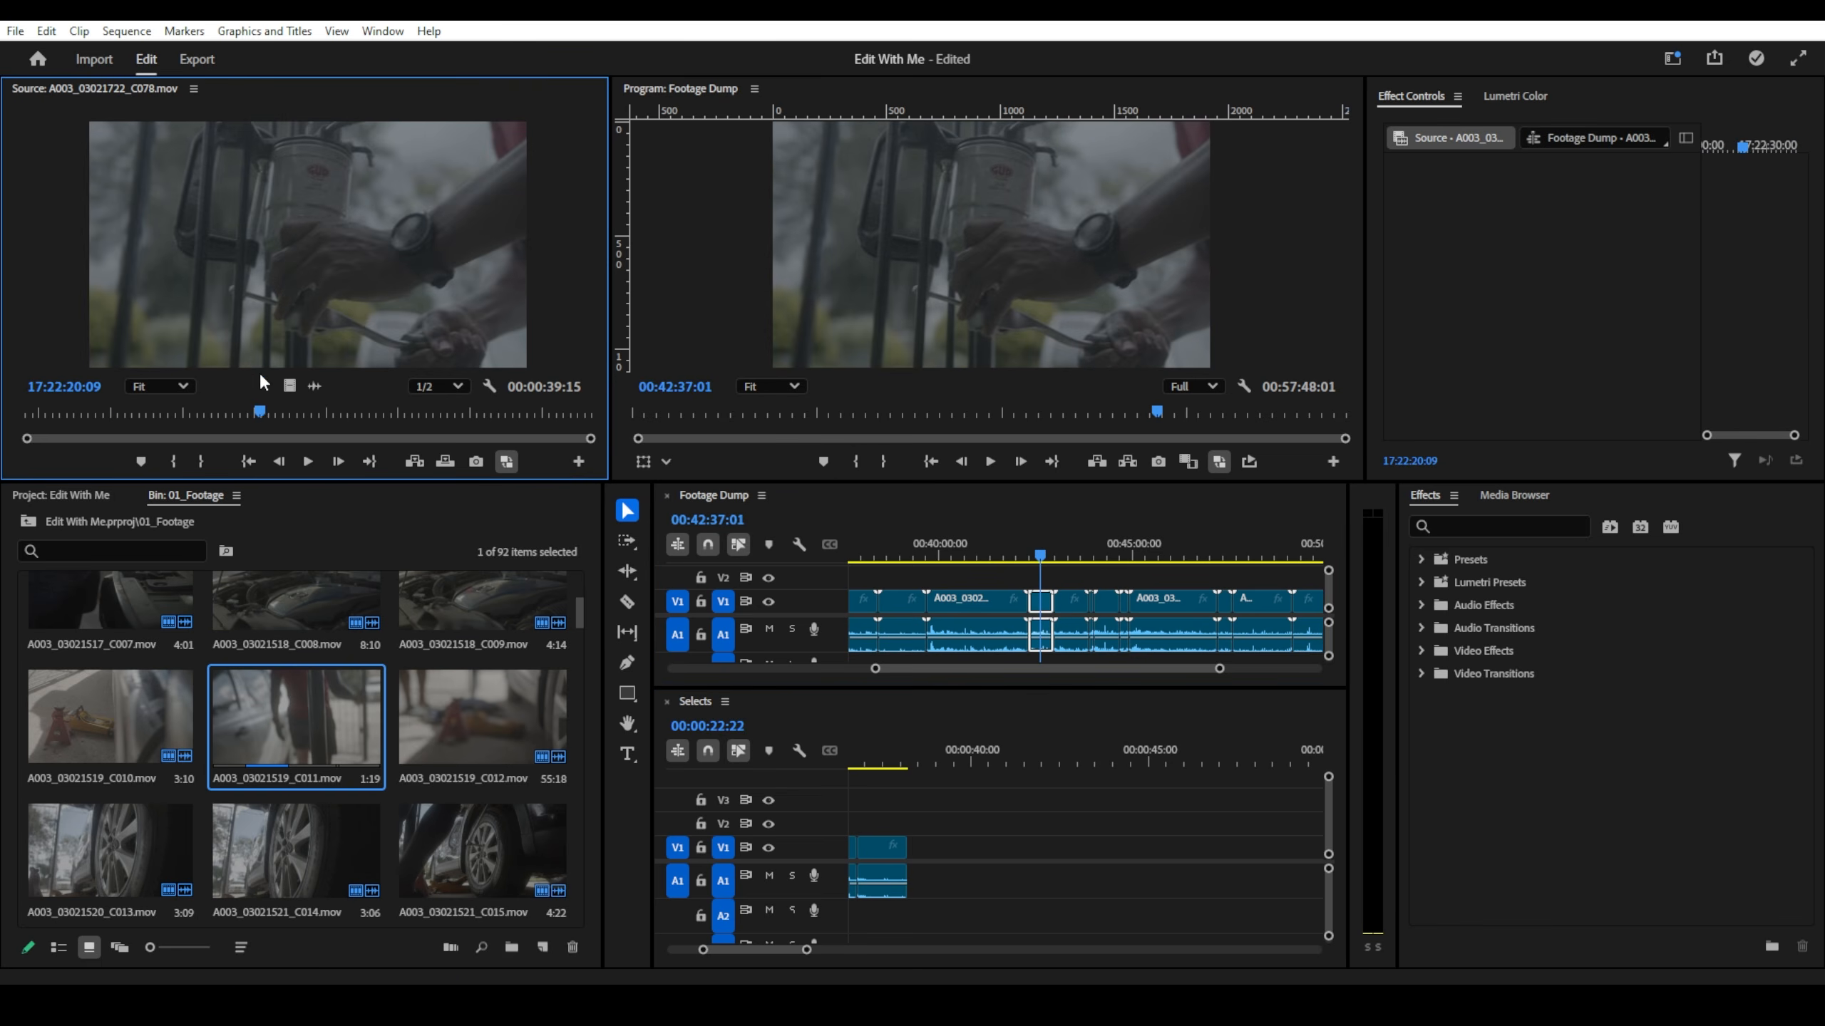
# - Mark a 00:00:03:17 range ending at 17:22:25:24 in A003_03021722_C078.mov
pyautogui.press('space')
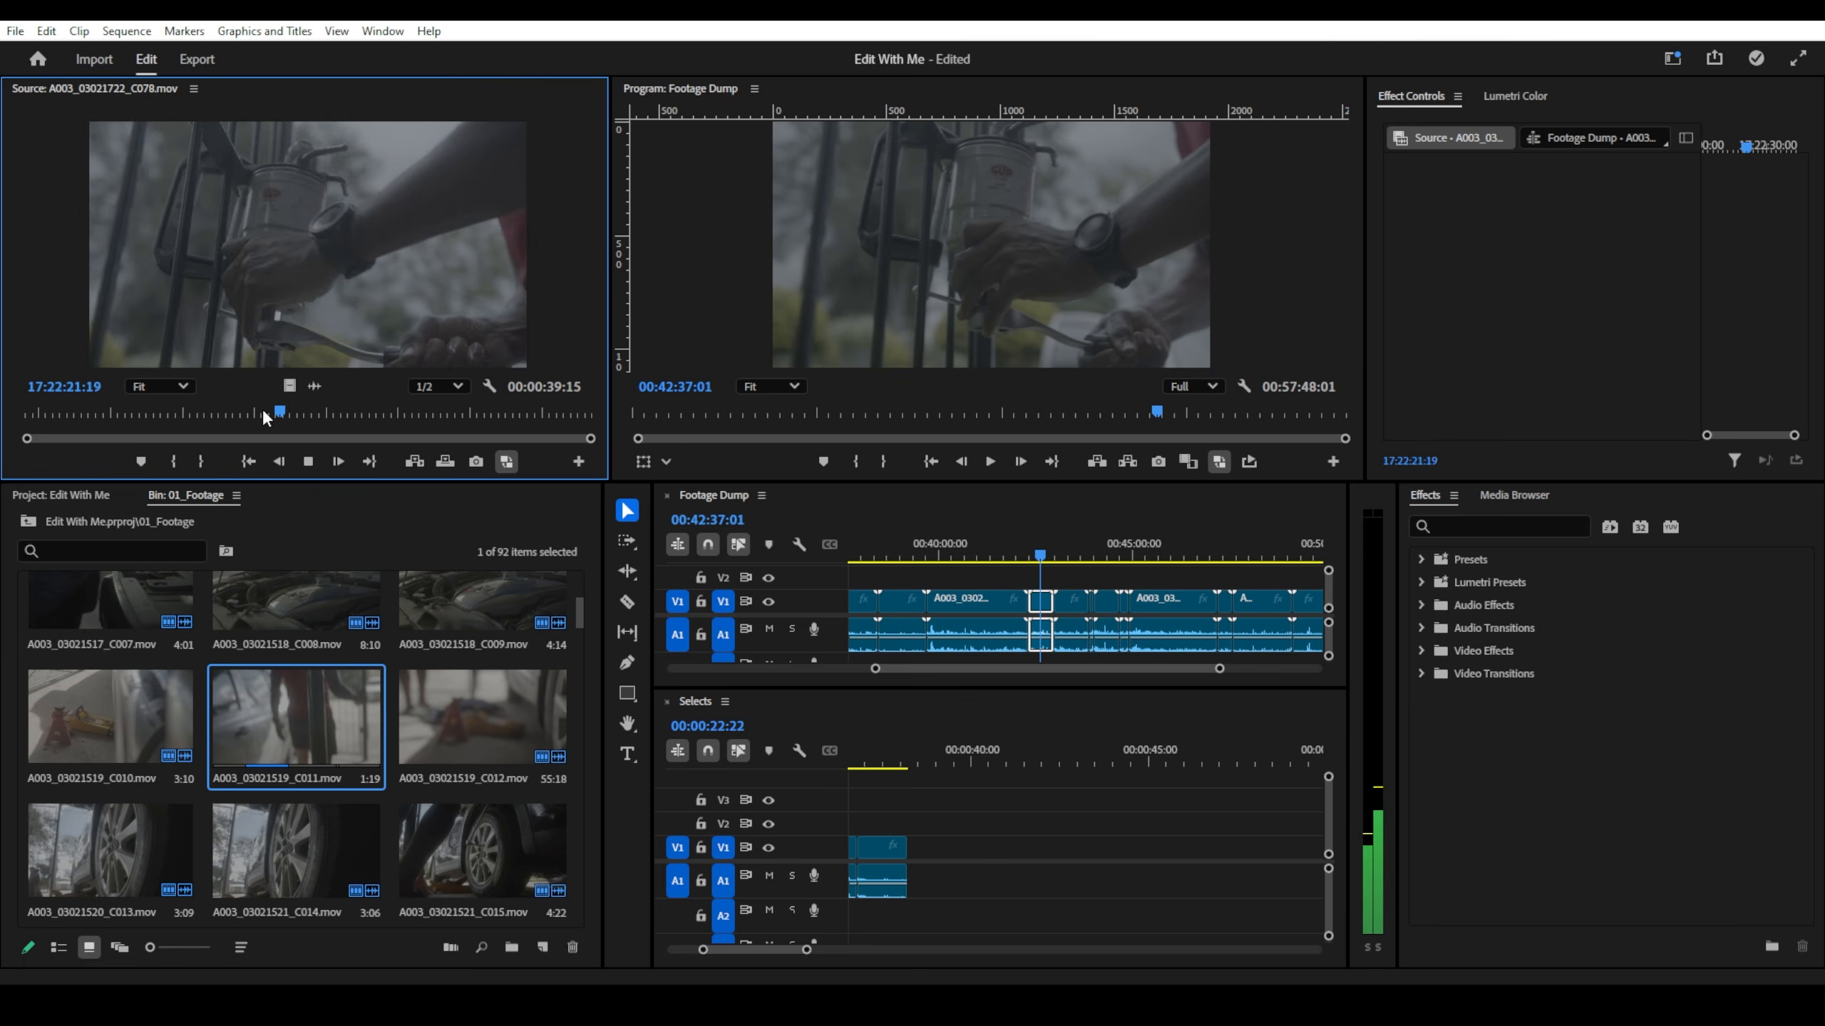
pyautogui.press('space')
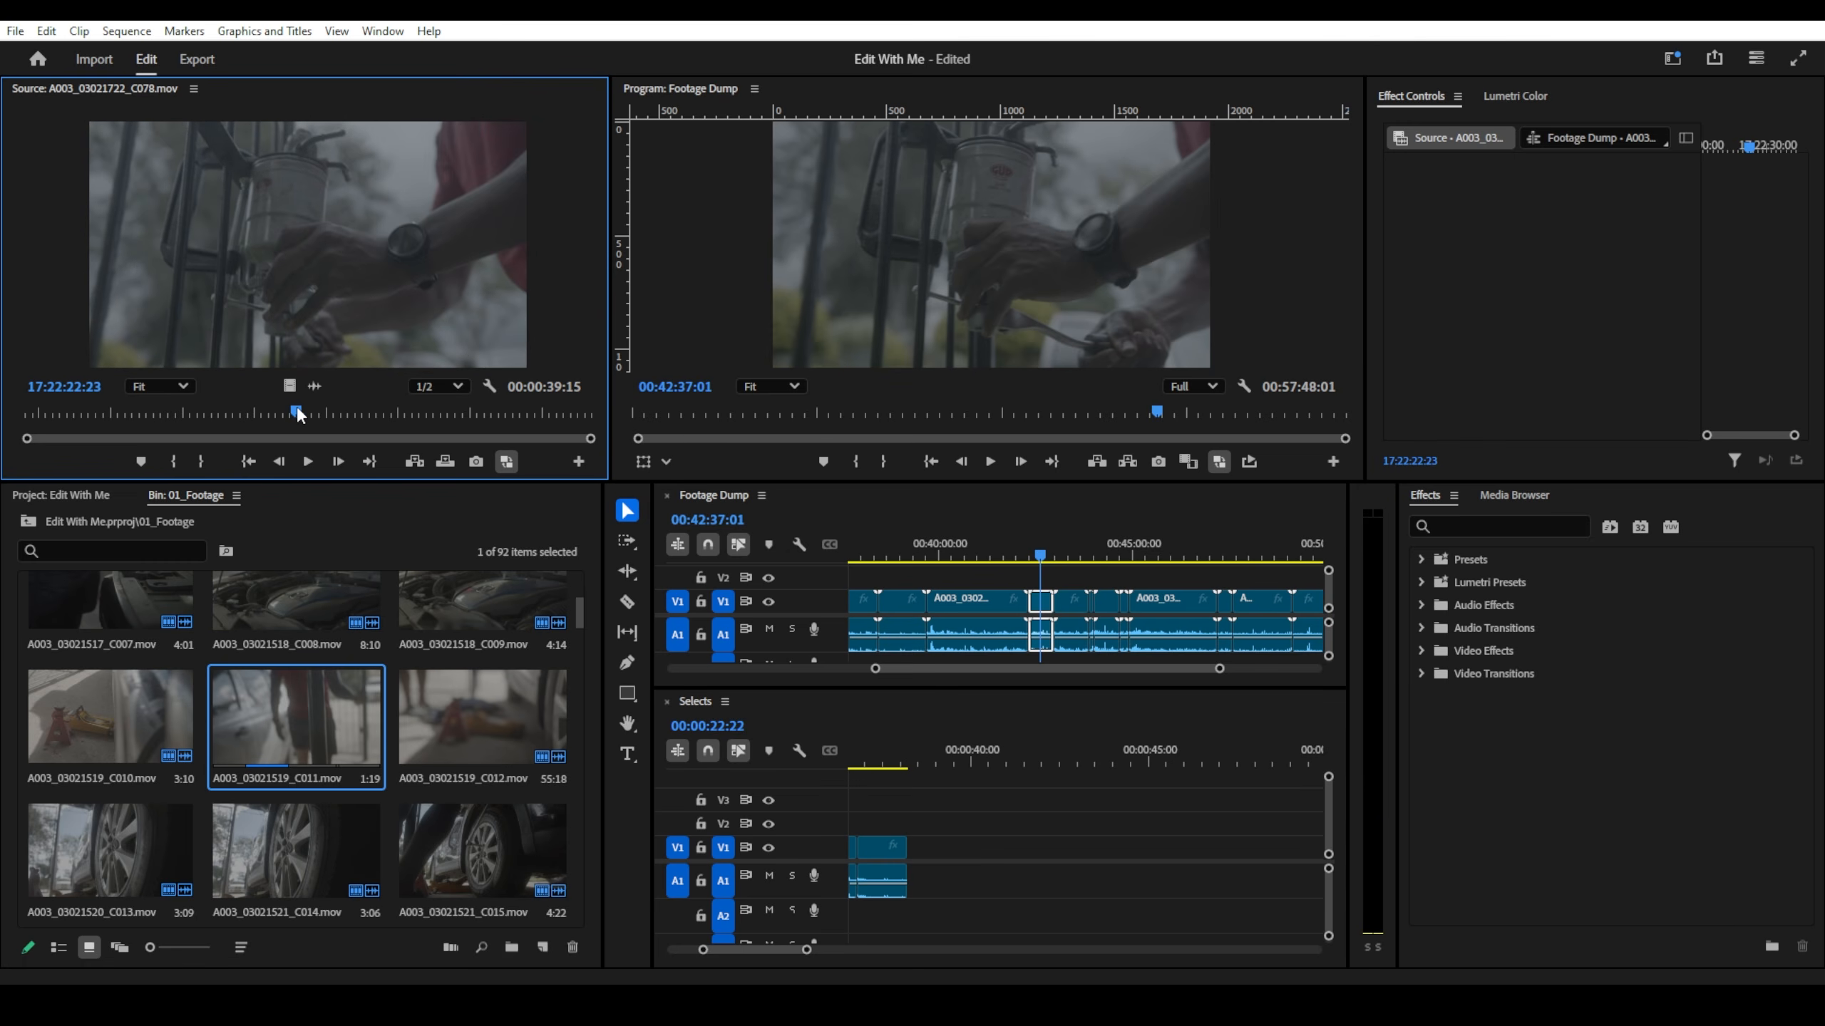
pyautogui.moveTo(296, 405)
pyautogui.mouseDown()
pyautogui.moveTo(328, 402)
pyautogui.moveTo(290, 412)
pyautogui.mouseUp()
pyautogui.press('space')
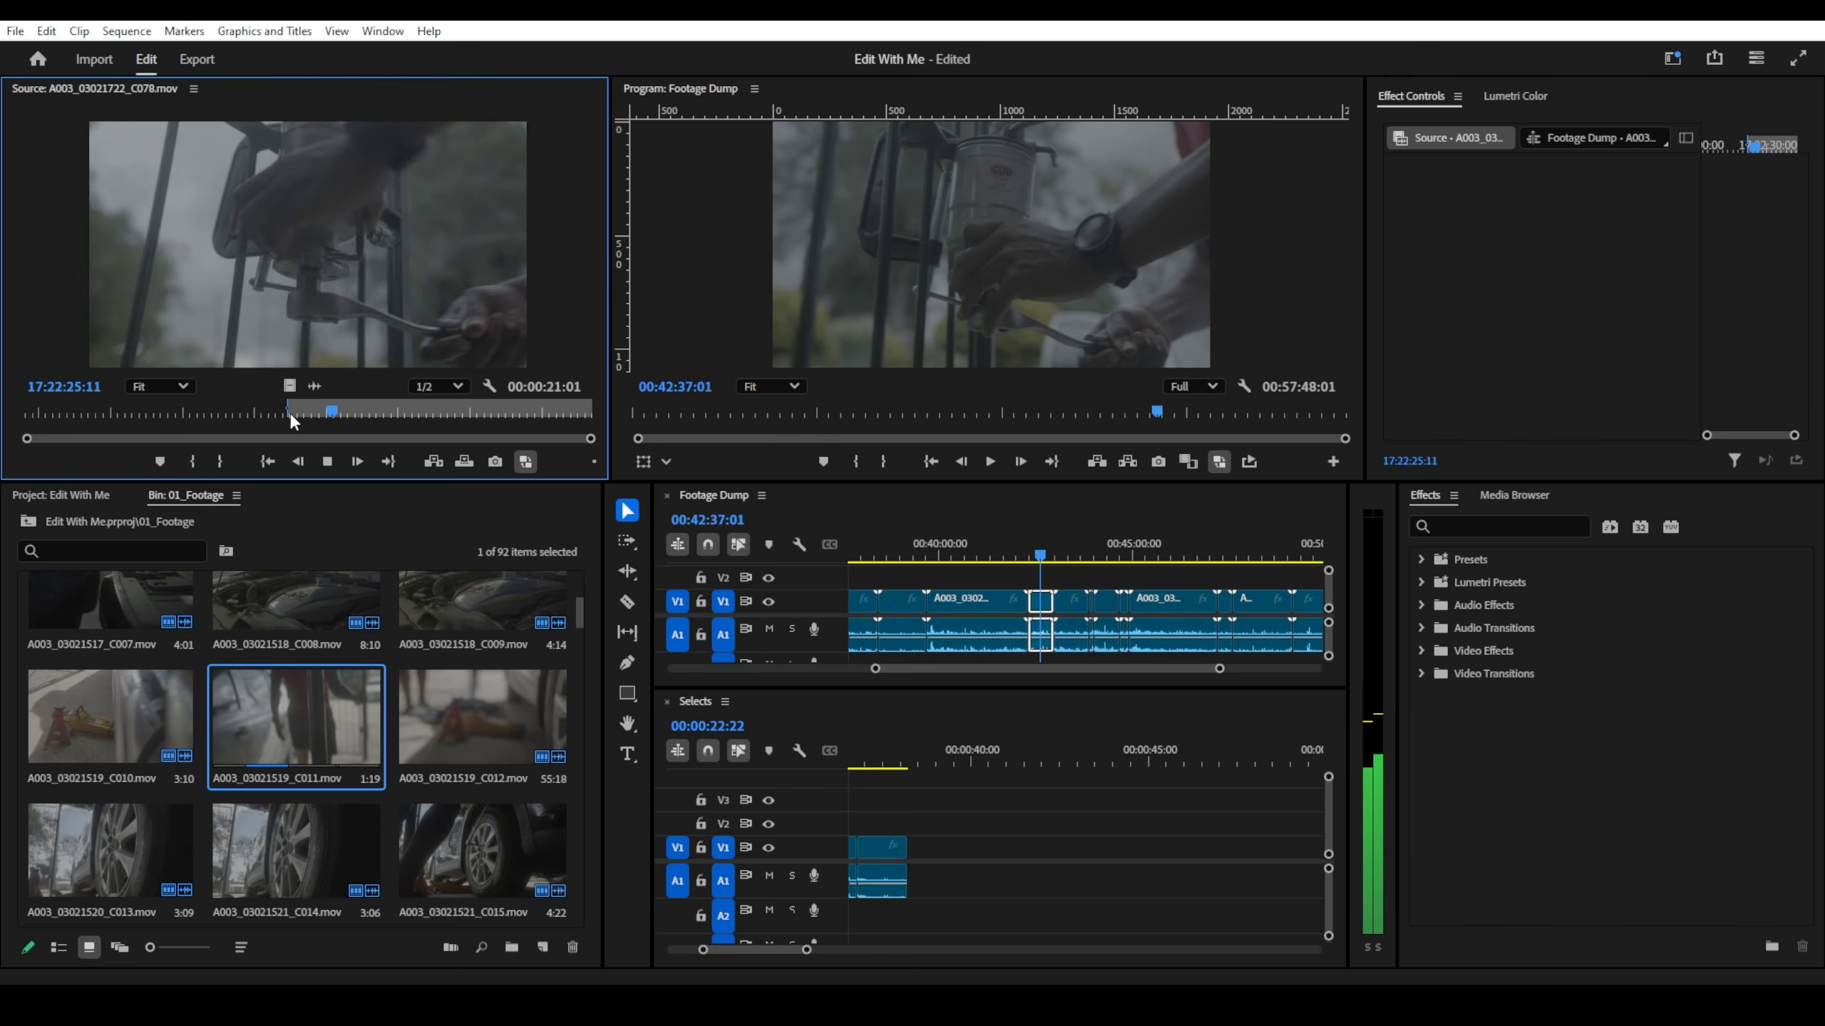
pyautogui.press('space')
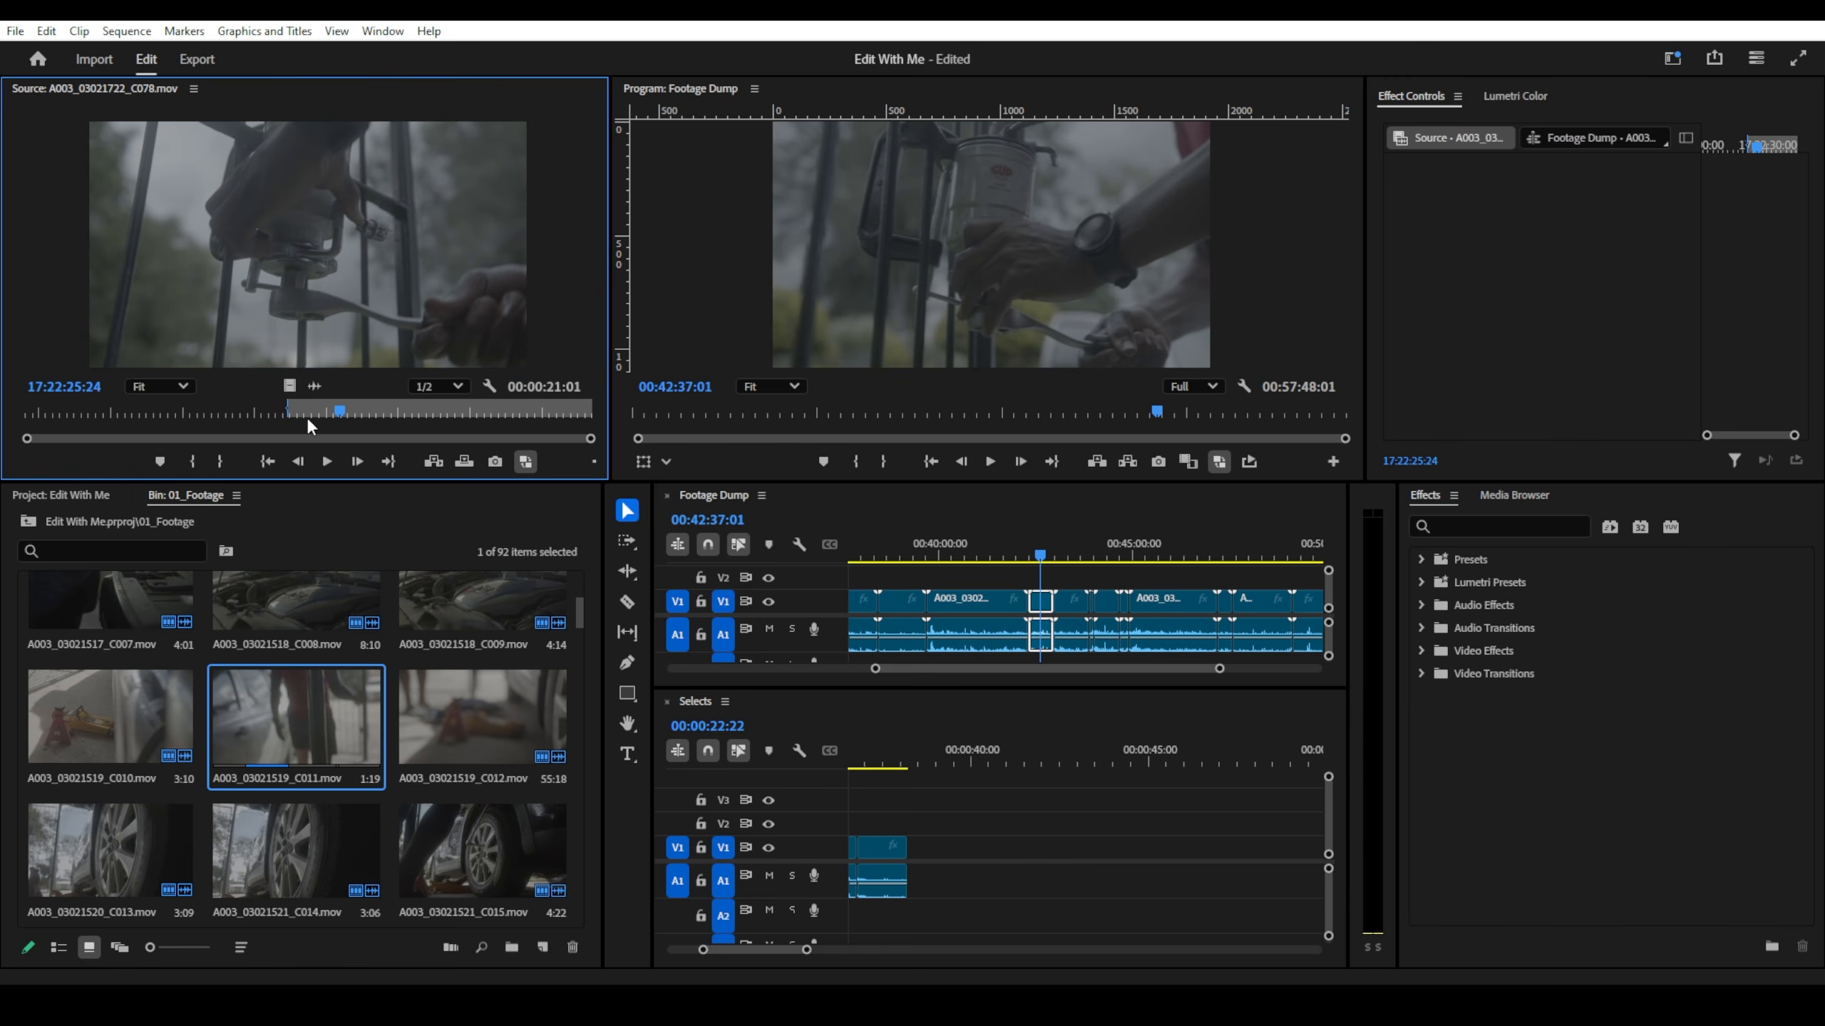
pyautogui.press('o')
# - Append the marked A003_03021722_C078.mov range to Selects and trim its end so the sequence ends at 00:00:40:16
pyautogui.moveTo(336, 306); pyautogui.dragTo(908, 878)
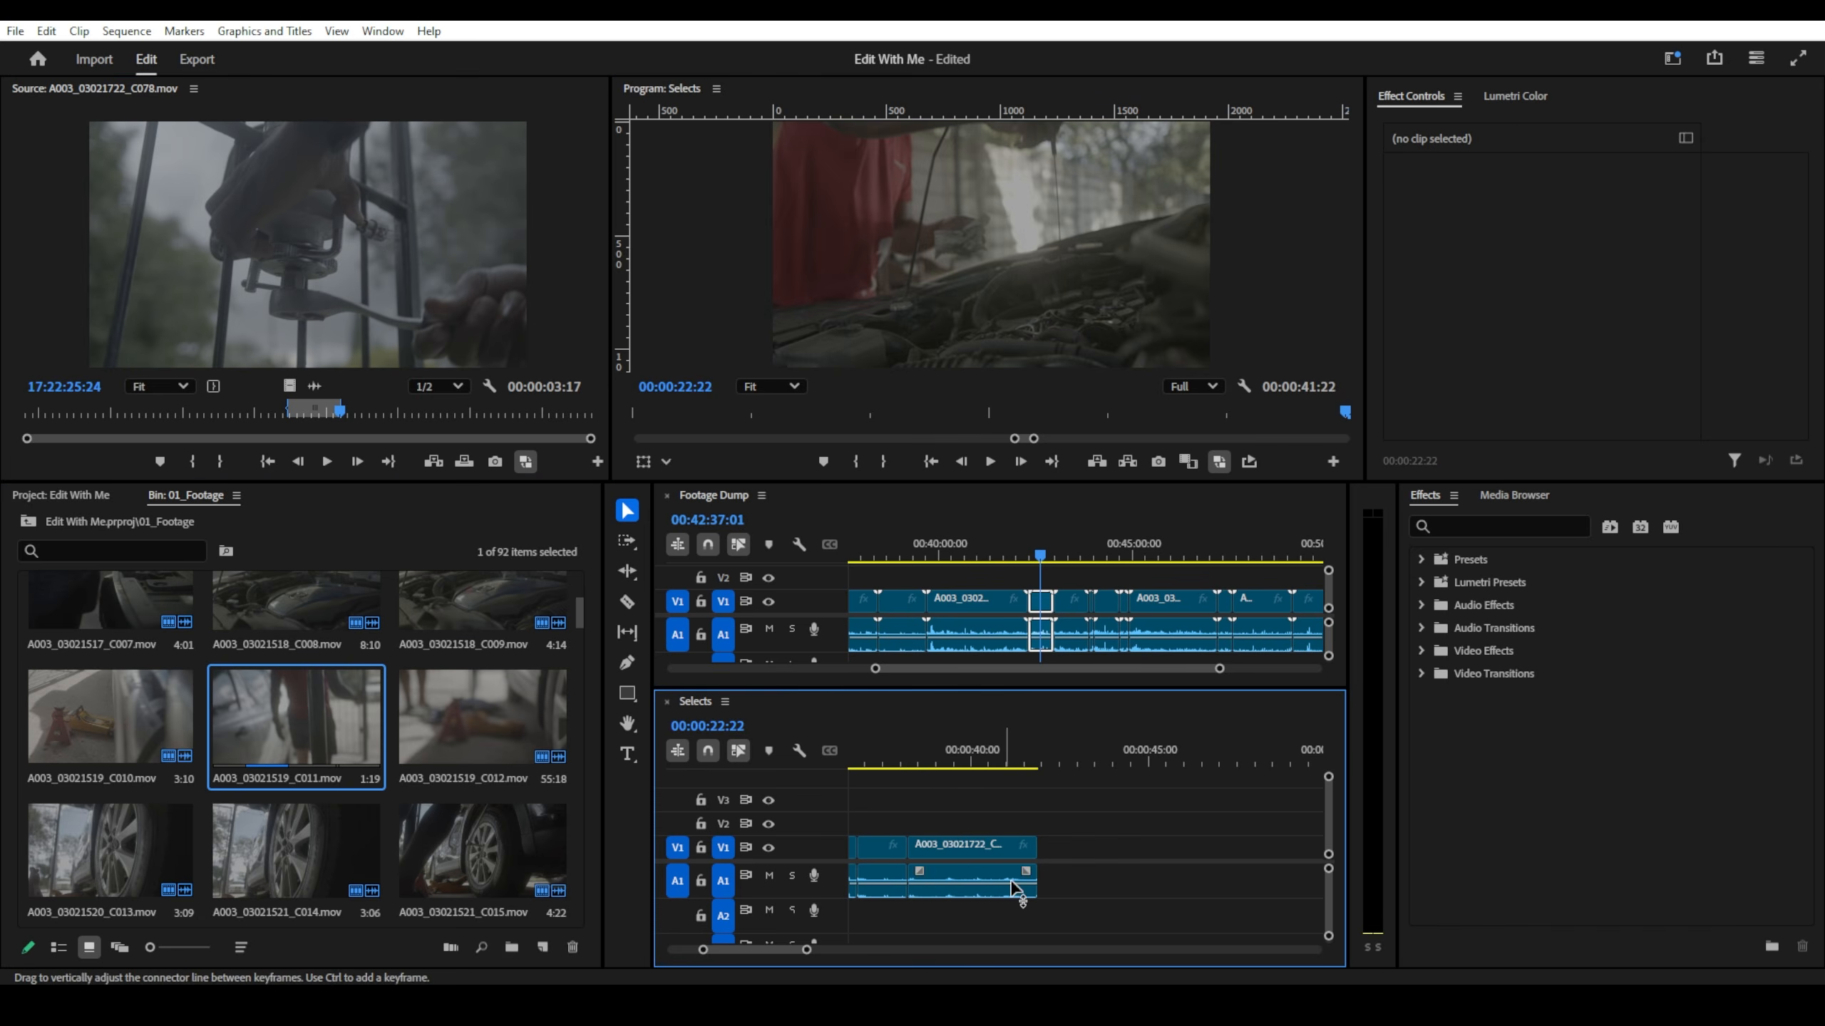
pyautogui.moveTo(1035, 858); pyautogui.dragTo(992, 860)
pyautogui.scroll(-1, 1023, 824)
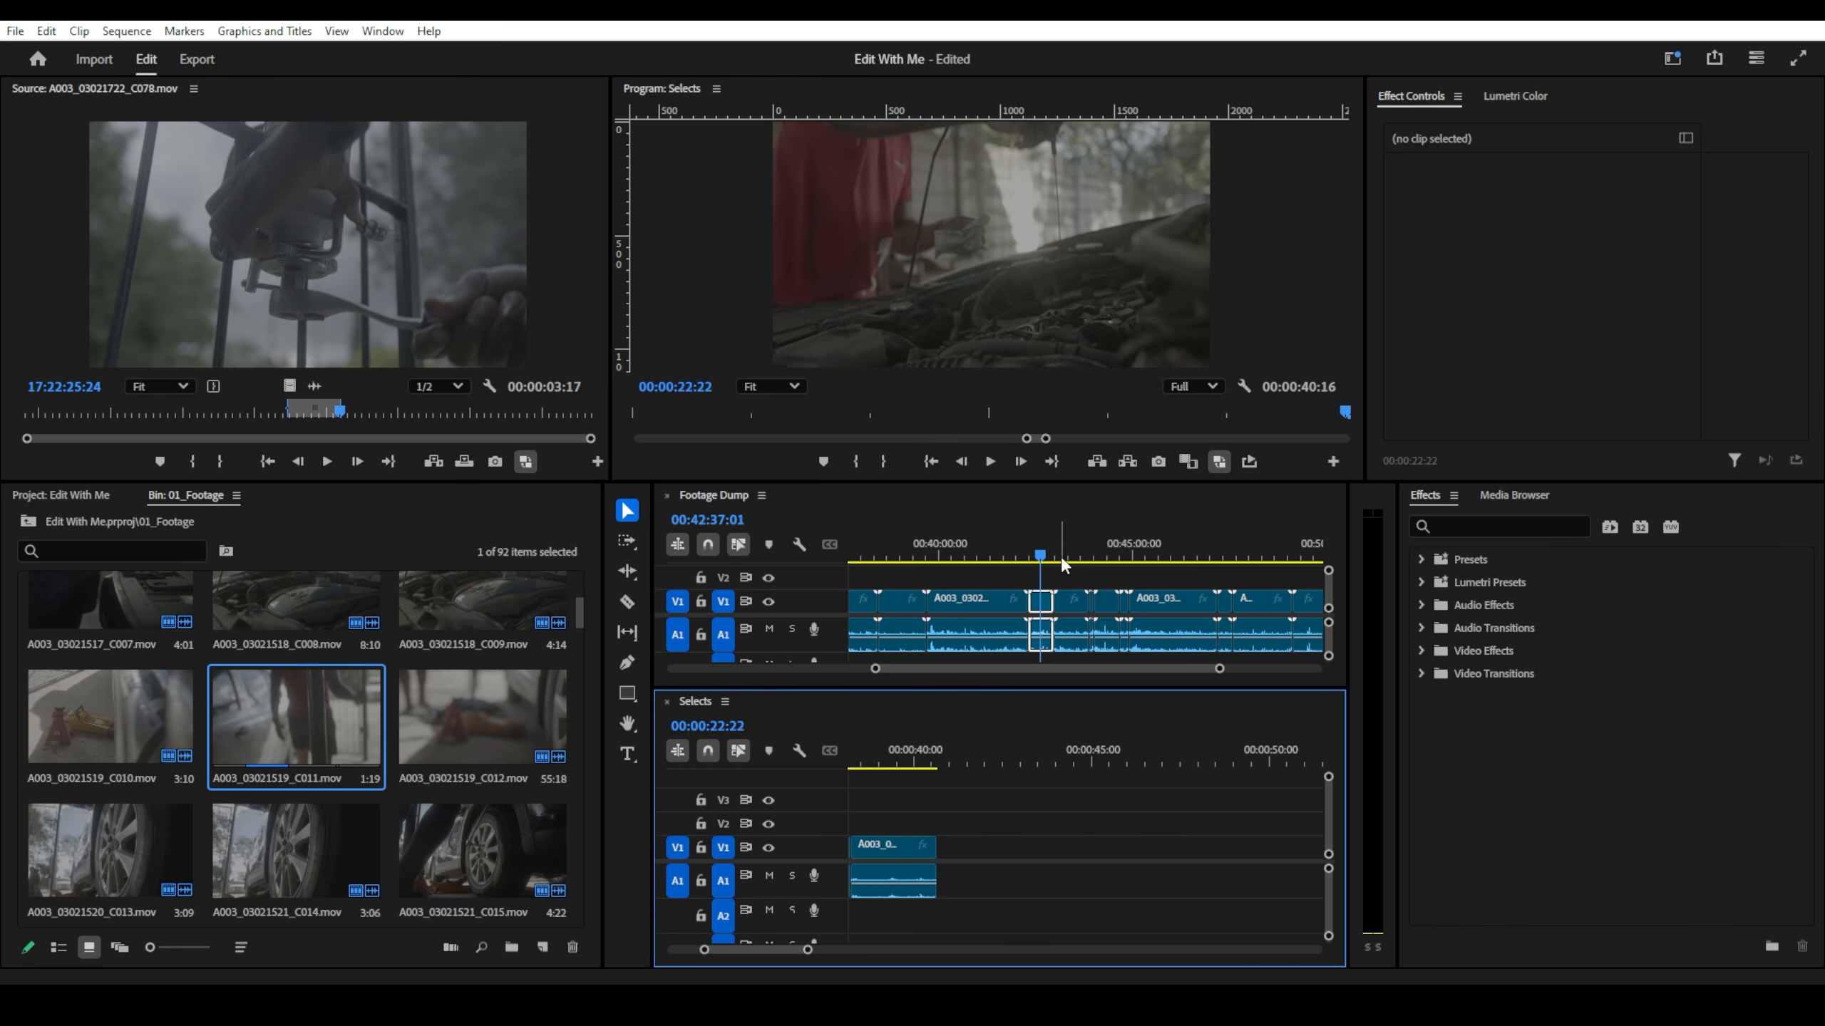
# - Skim Footage Dump to 00:43:31:24 and open the original A003_03021741_C079.mov in the Source monitor at that frame
pyautogui.moveTo(1061, 556); pyautogui.dragTo(1076, 564)
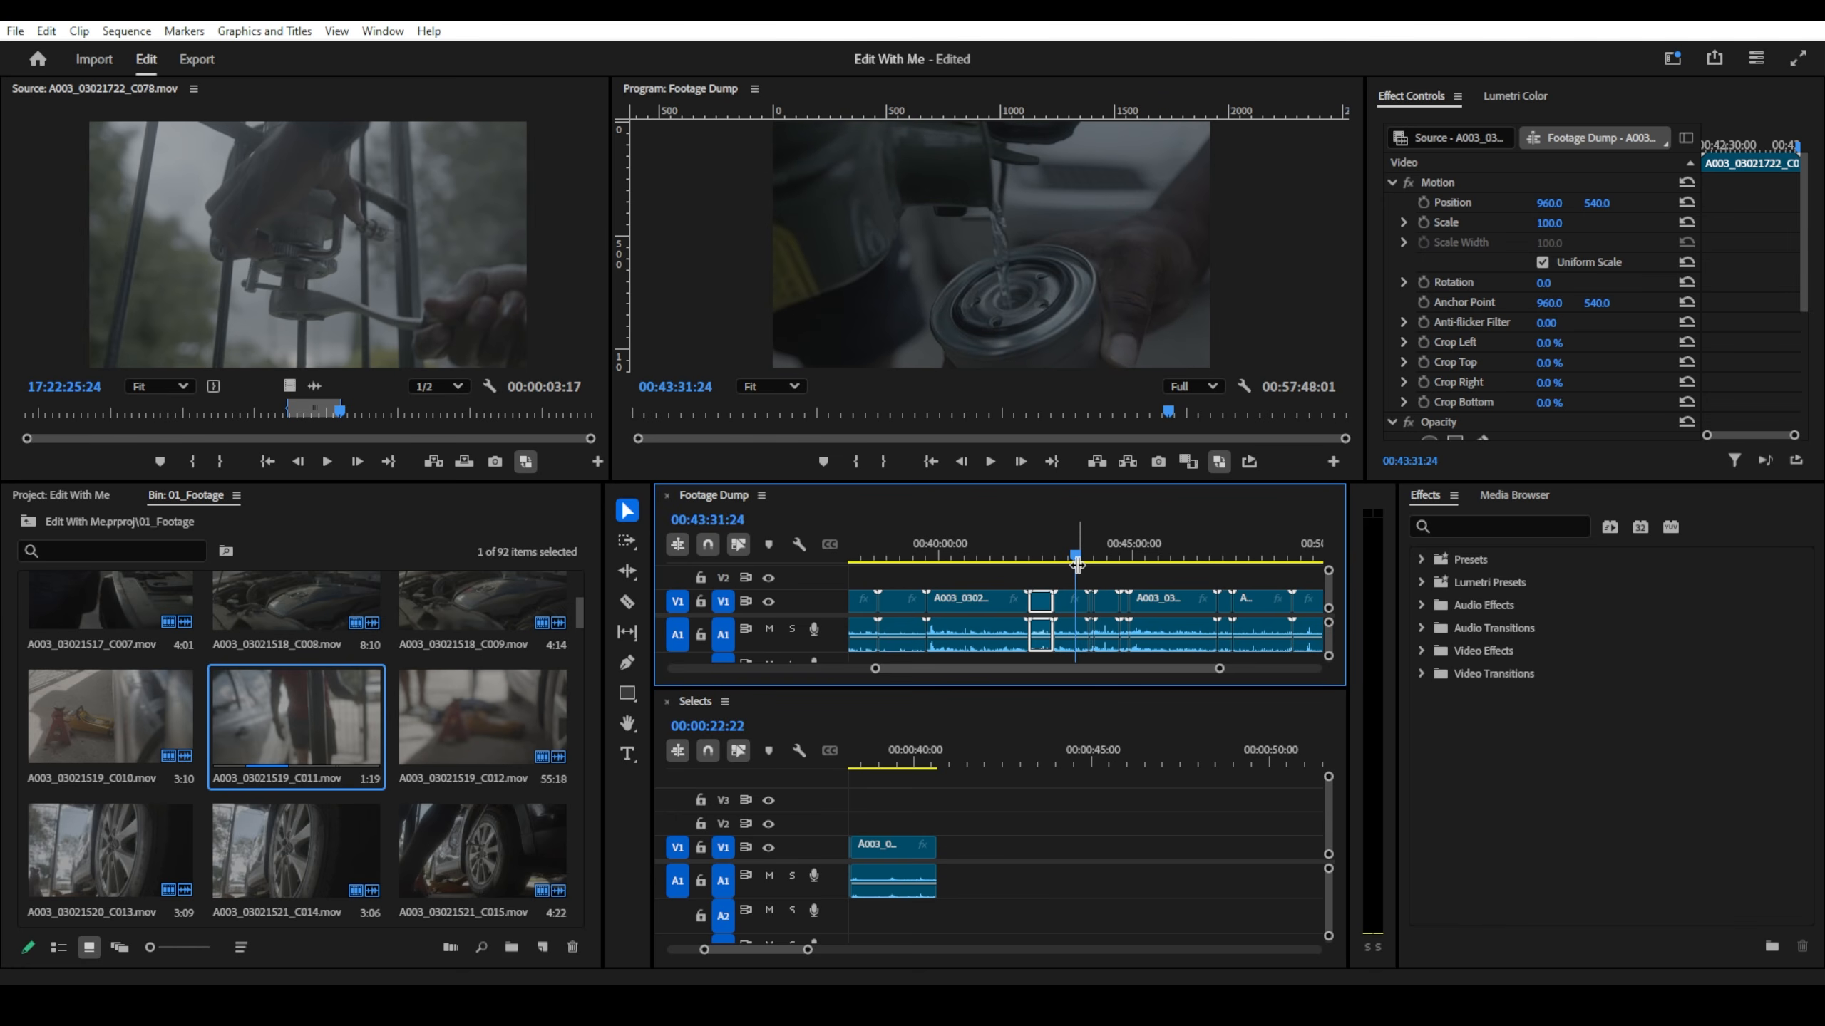
pyautogui.click(1071, 610)
pyautogui.doubleClick(1071, 609)
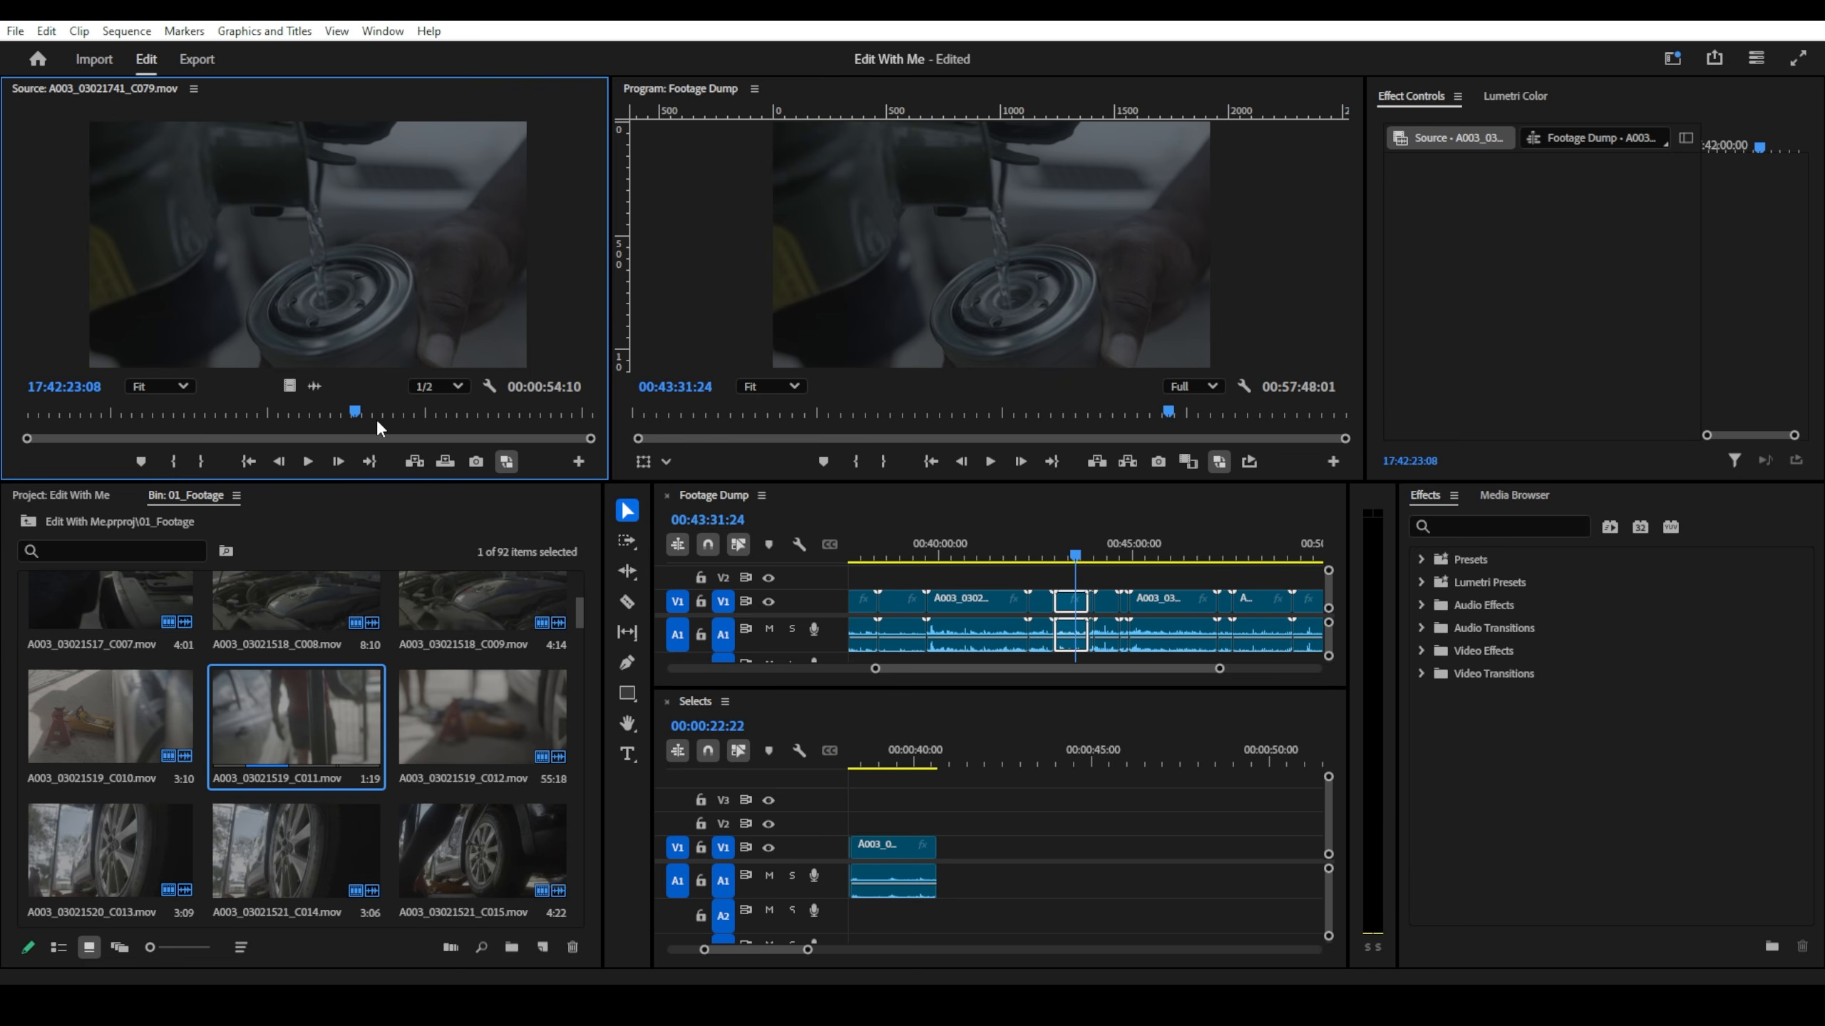
# - Mark 17:42:23:08 to 17:42:24:11 in A003_03021741_C079.mov and append that range to the end of Selects
pyautogui.press('i')
pyautogui.press('space')
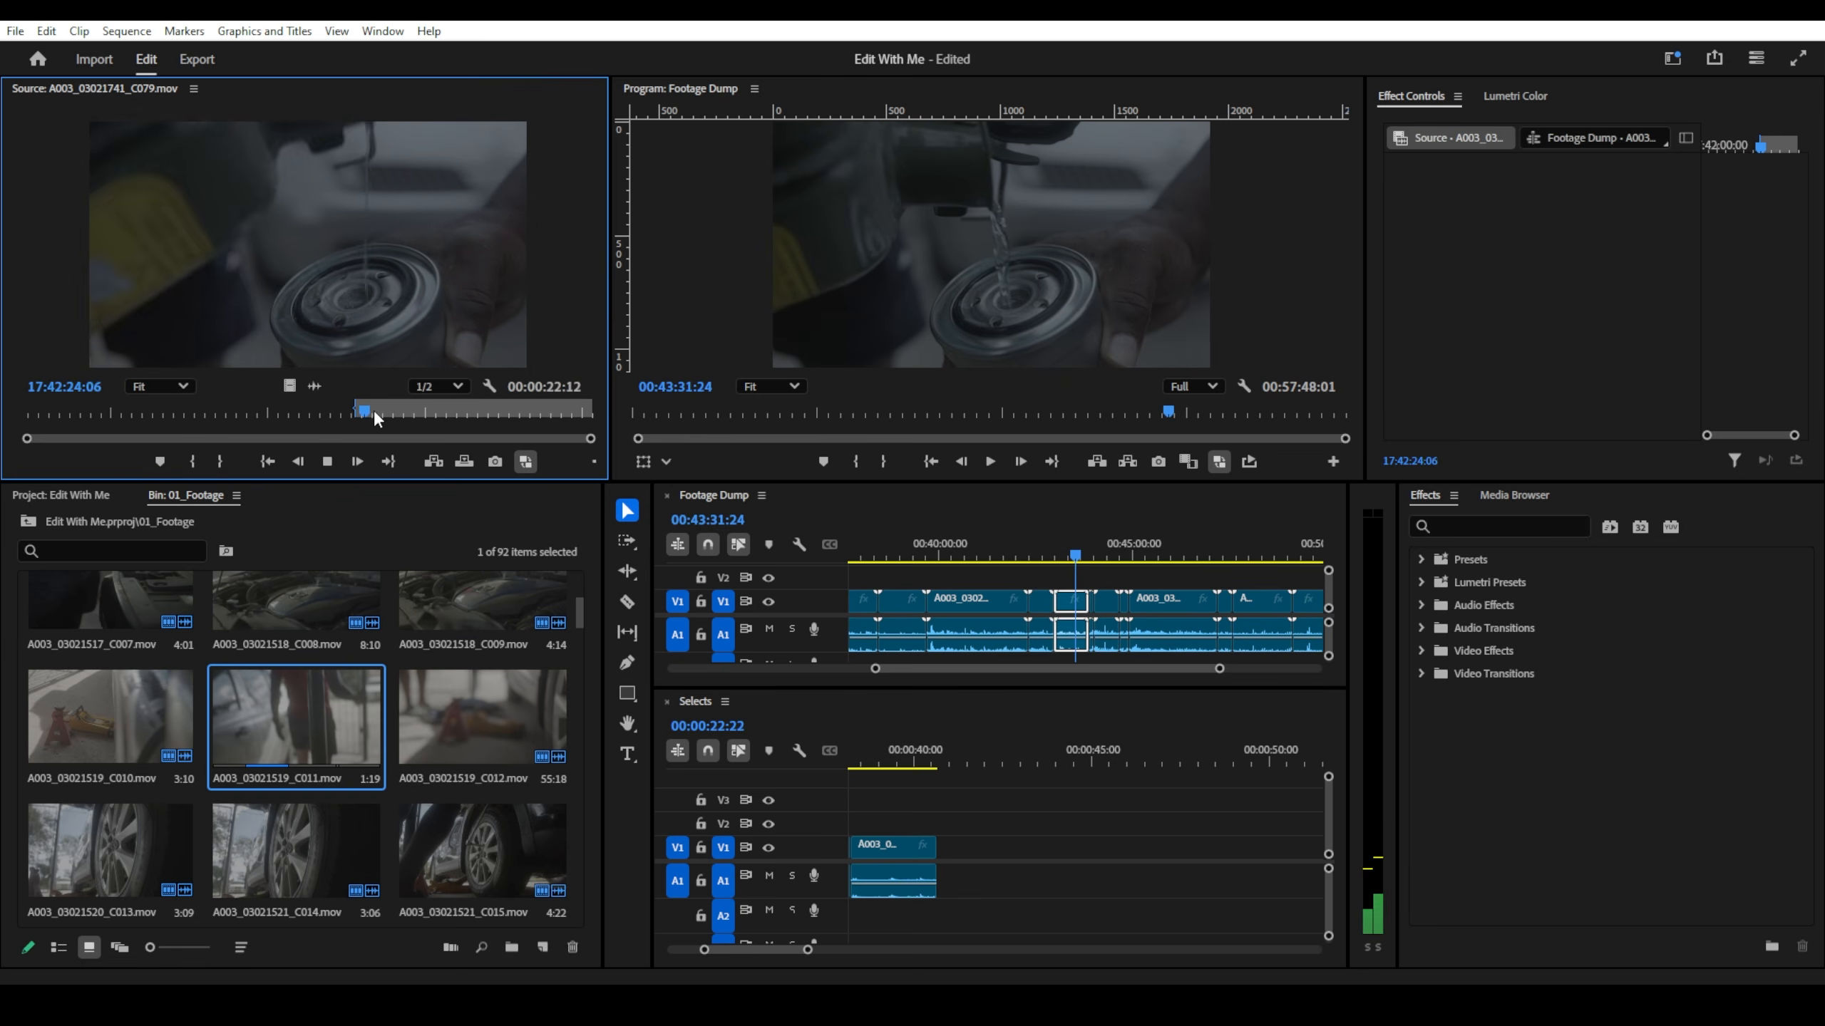
pyautogui.press('o')
pyautogui.moveTo(388, 271); pyautogui.dragTo(941, 868)
# - Skim Footage Dump to 00:47:29:19 and open the original A003_03021750_C084.mov in the Source monitor at that frame
pyautogui.click(1046, 554)
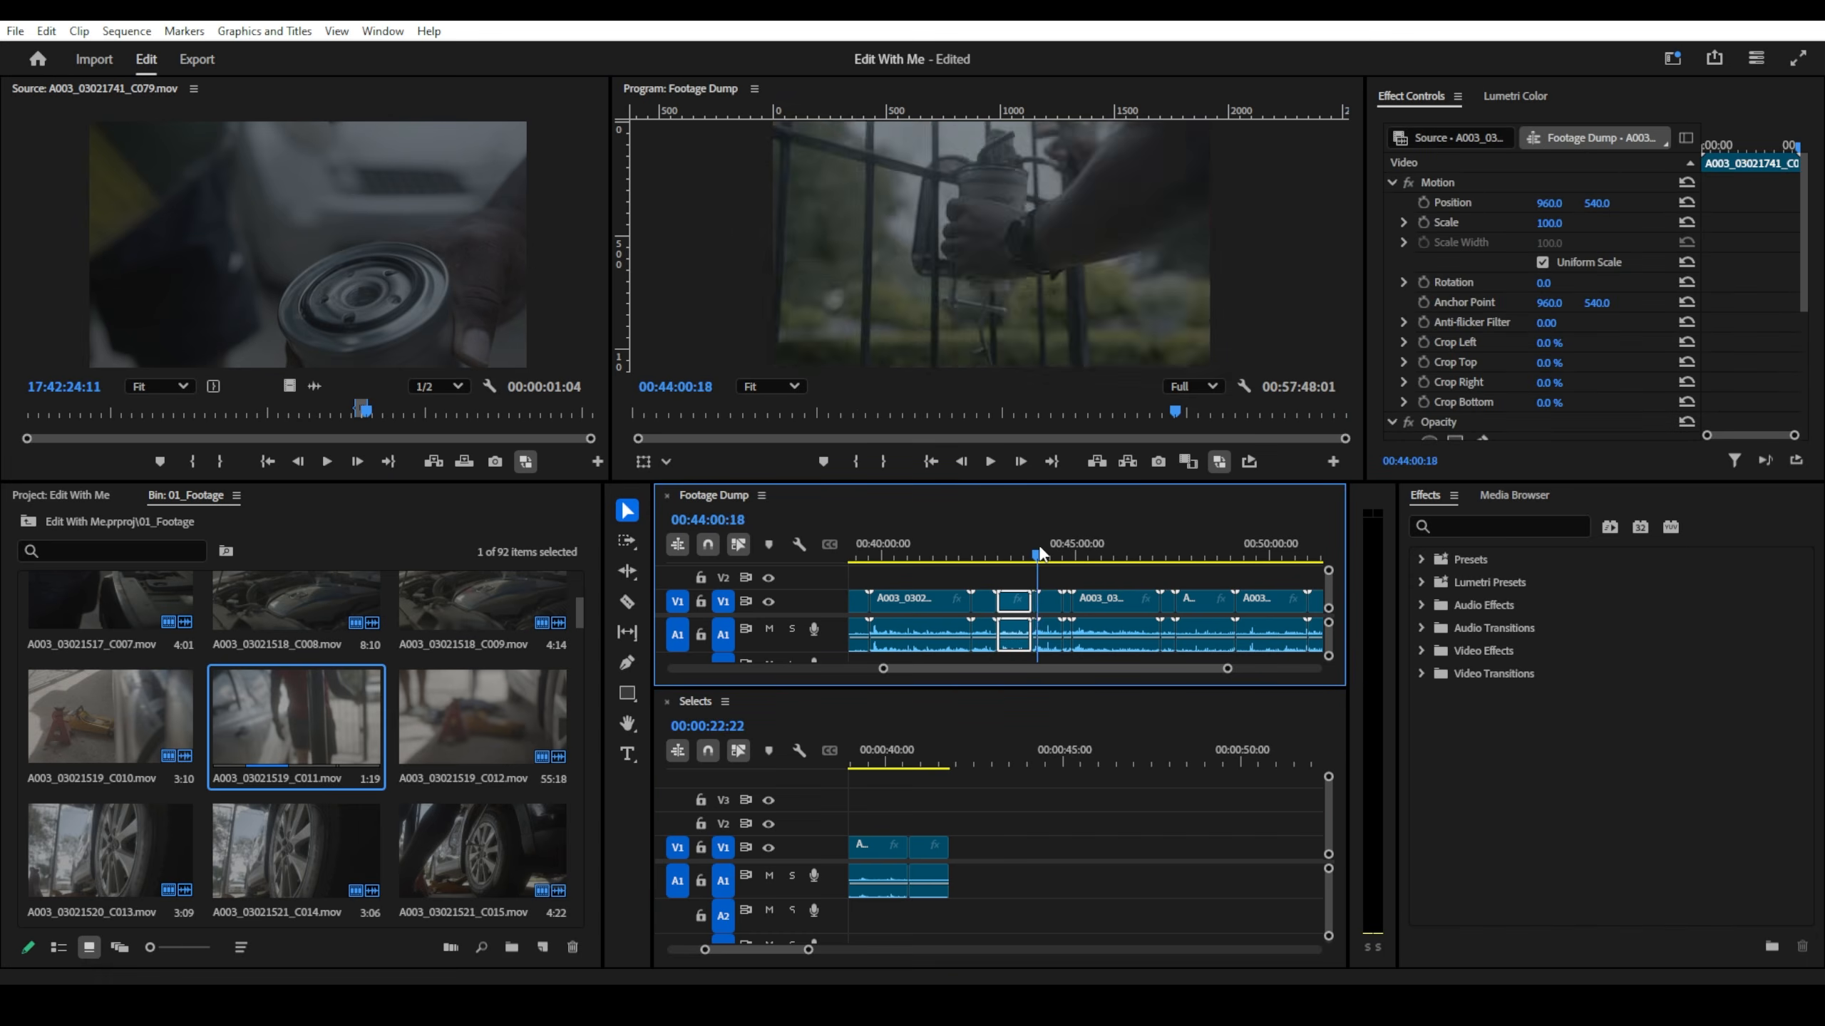
pyautogui.moveTo(1047, 553); pyautogui.dragTo(1069, 559)
pyautogui.press('space')
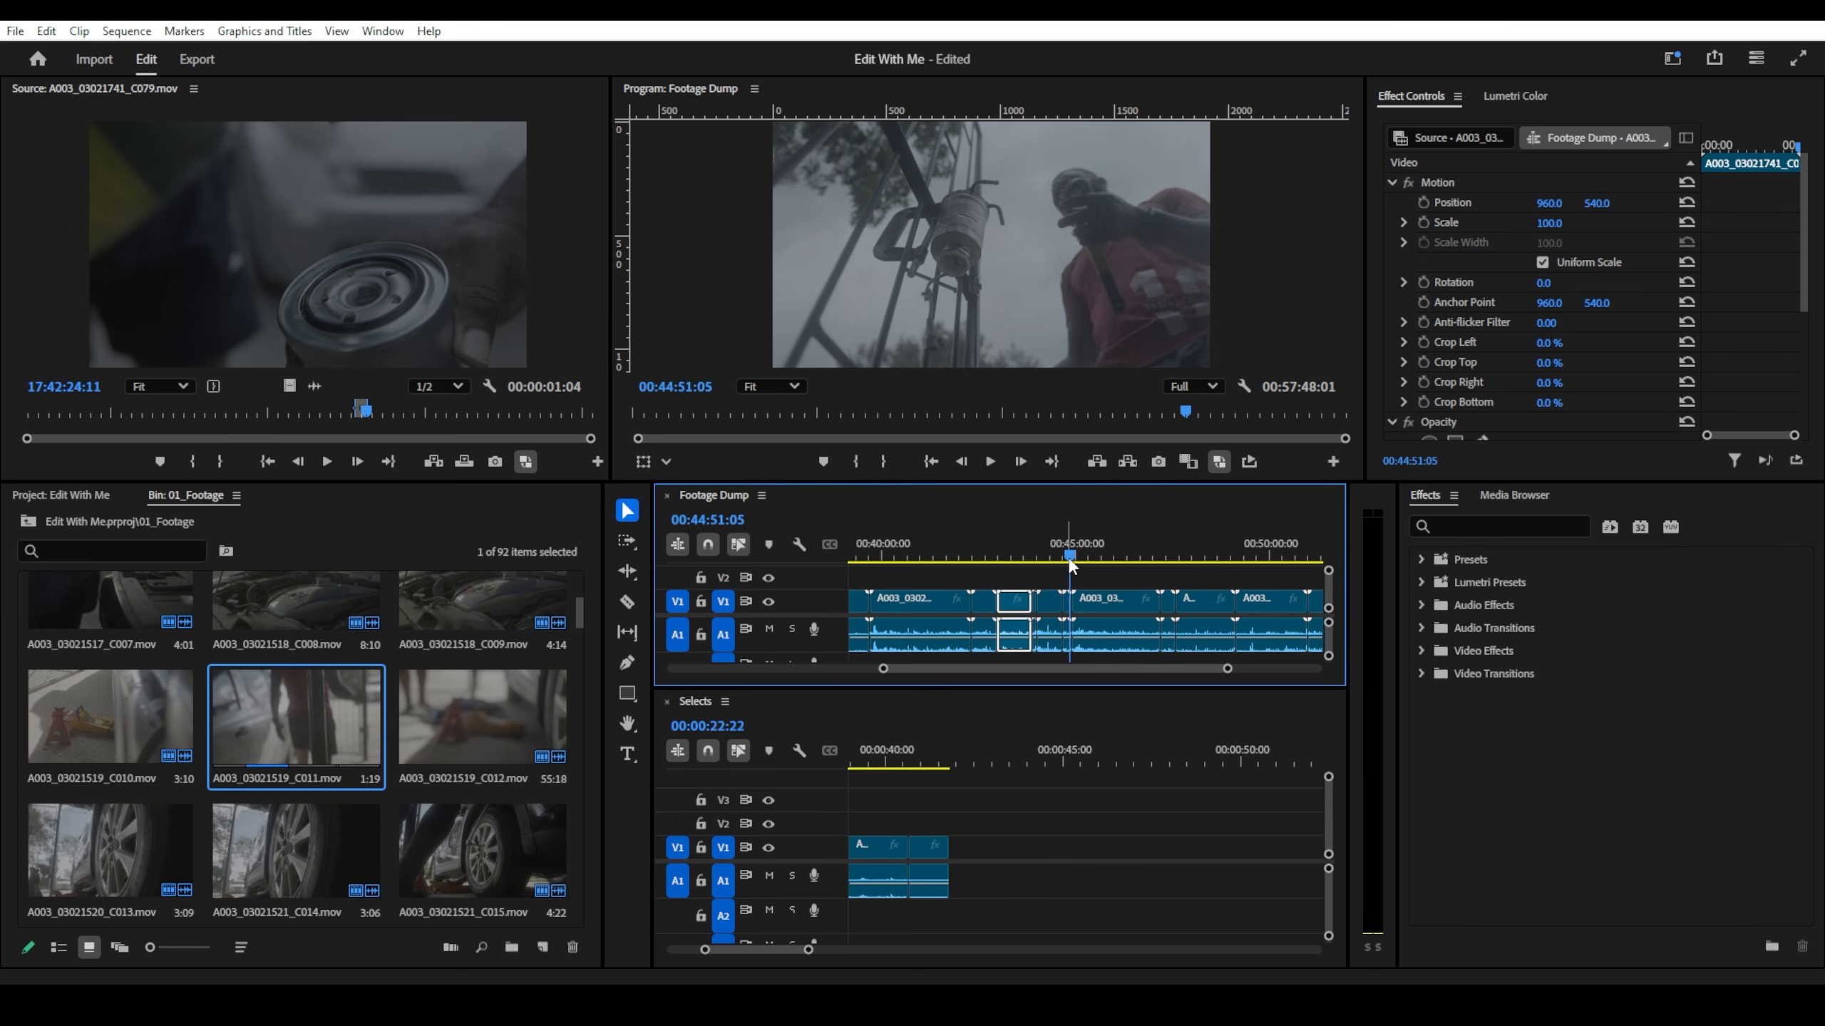
pyautogui.moveTo(1070, 566); pyautogui.dragTo(1178, 571)
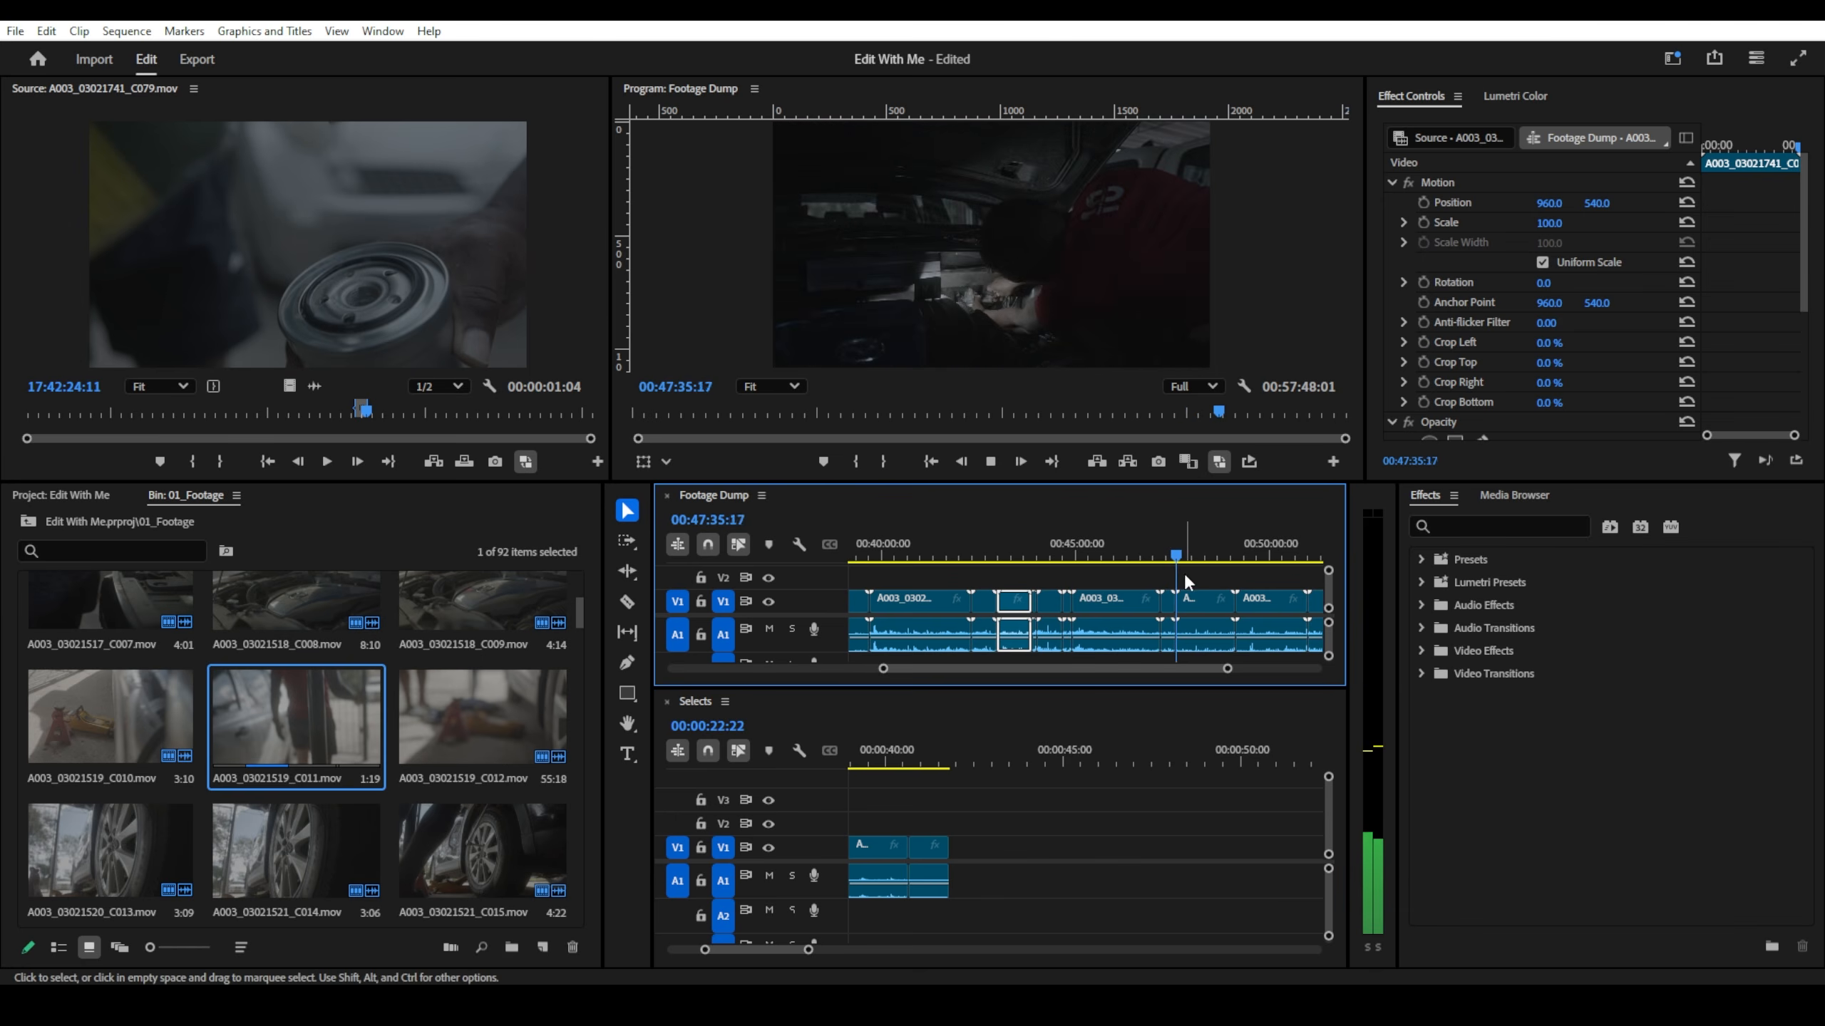
pyautogui.click(1184, 576)
pyautogui.click(1172, 559)
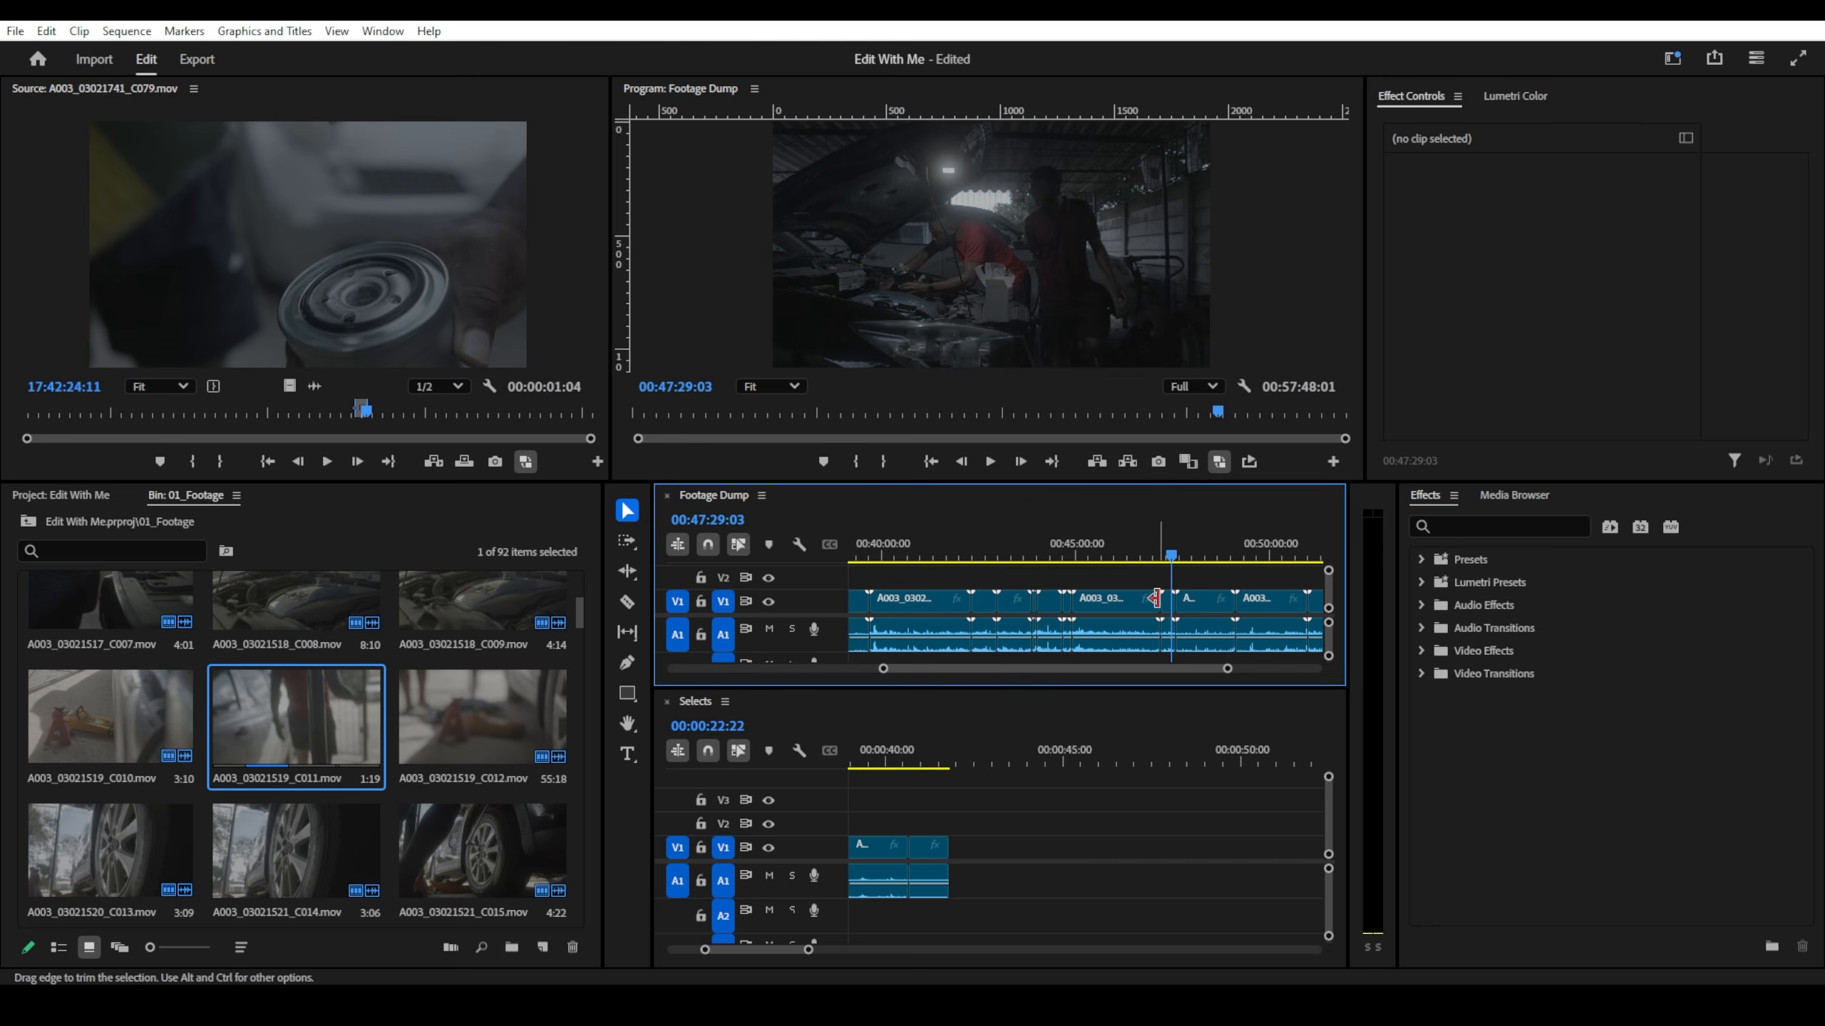
pyautogui.click(1167, 613)
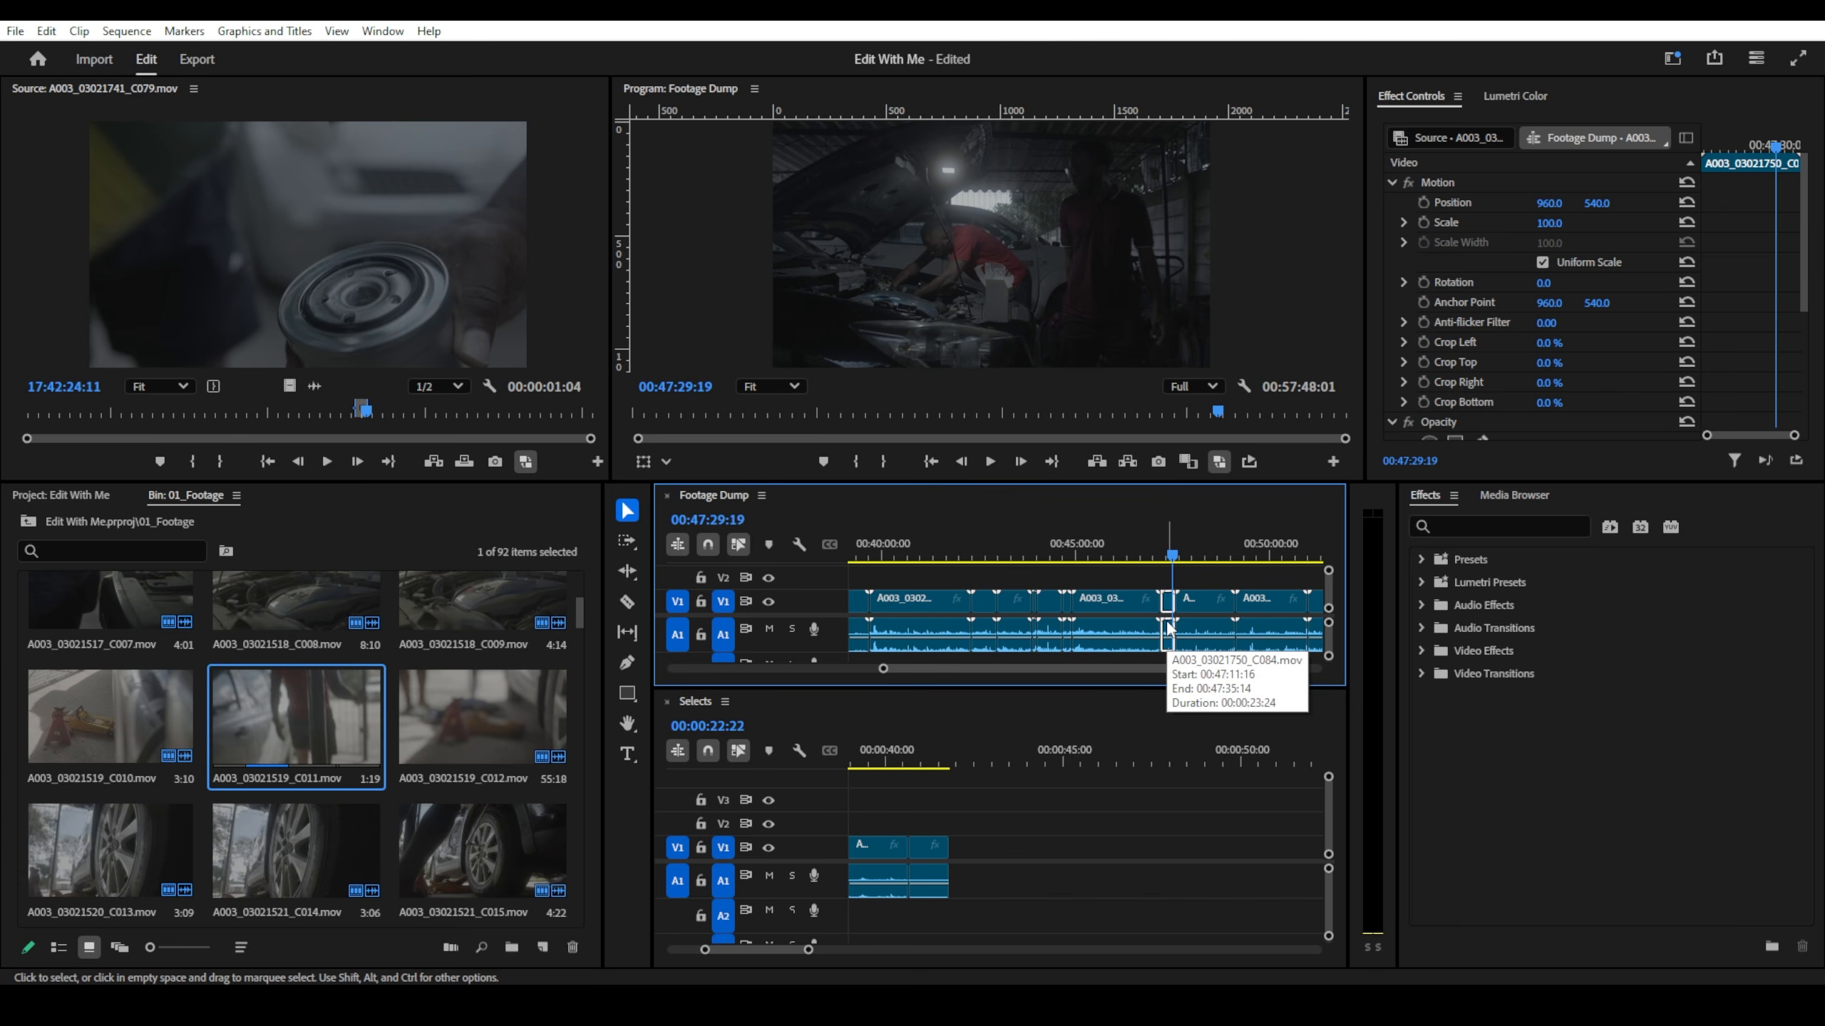
pyautogui.doubleClick(1168, 627)
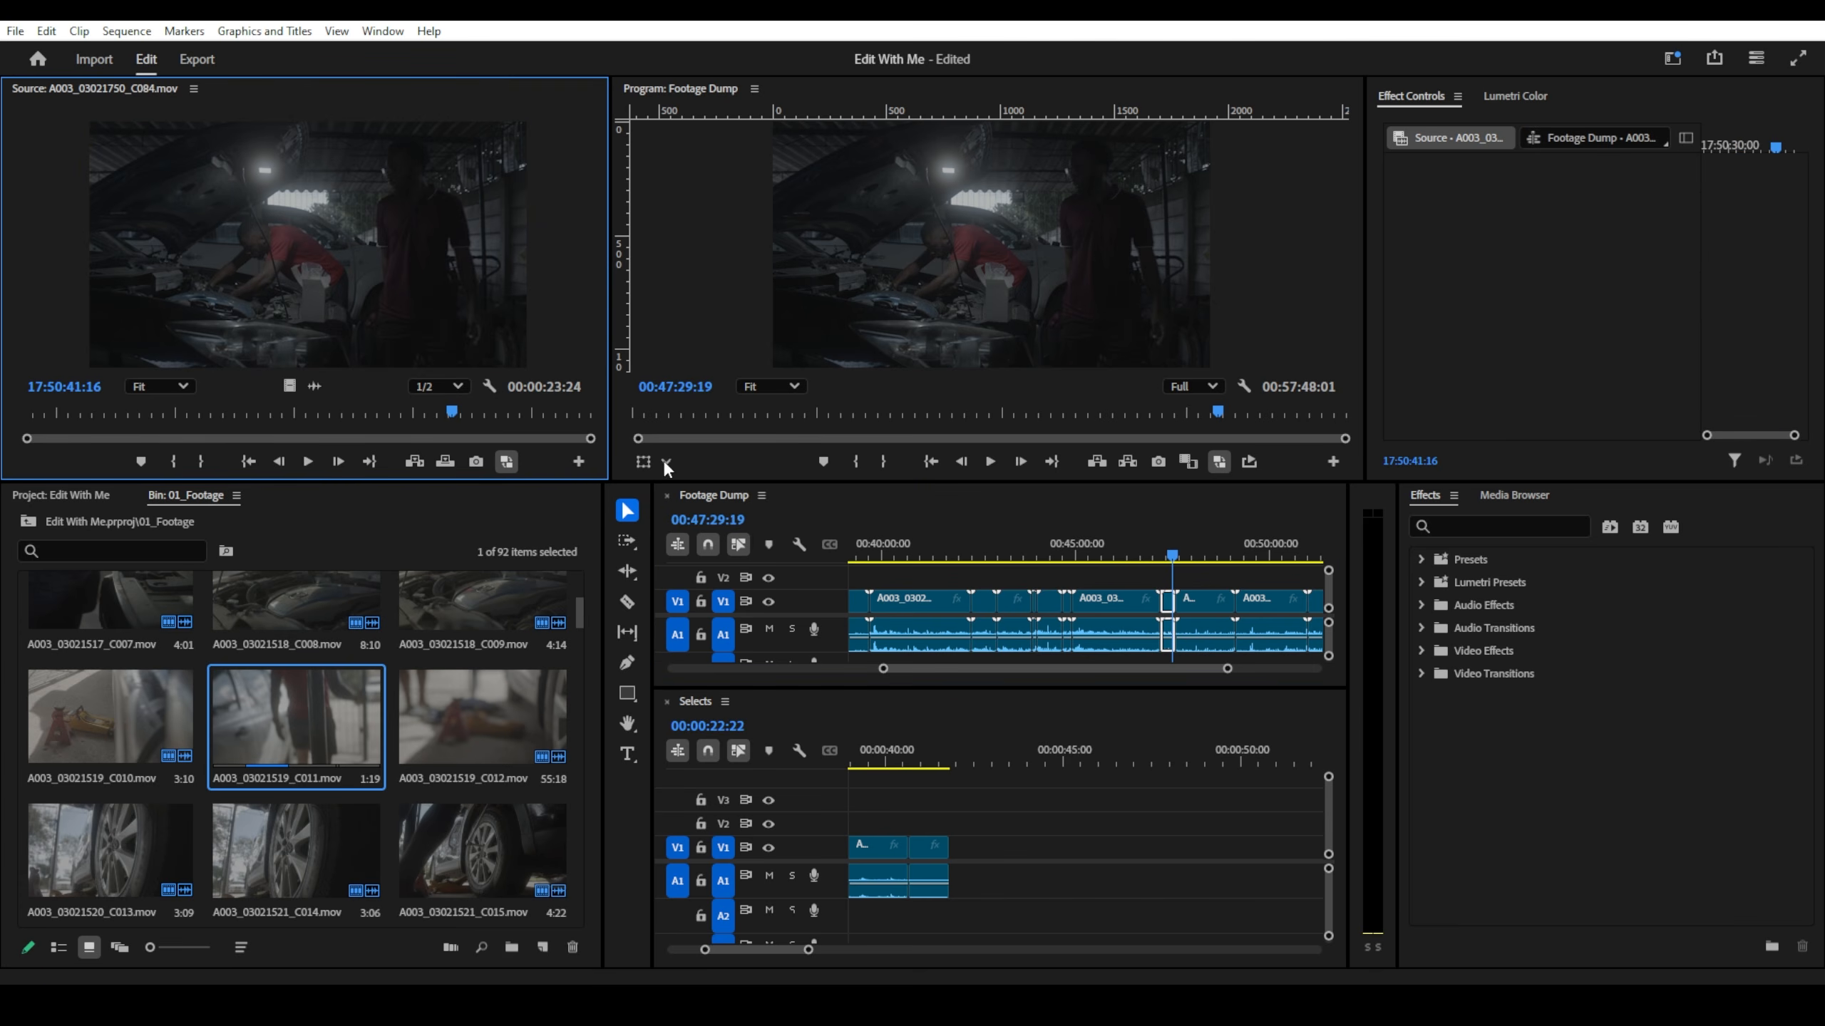
# - Mark 17:50:41:16 to 17:50:43:09 in A003_03021750_C084.mov and append that range to the end of Selects
pyautogui.press('i')
pyautogui.press('space')
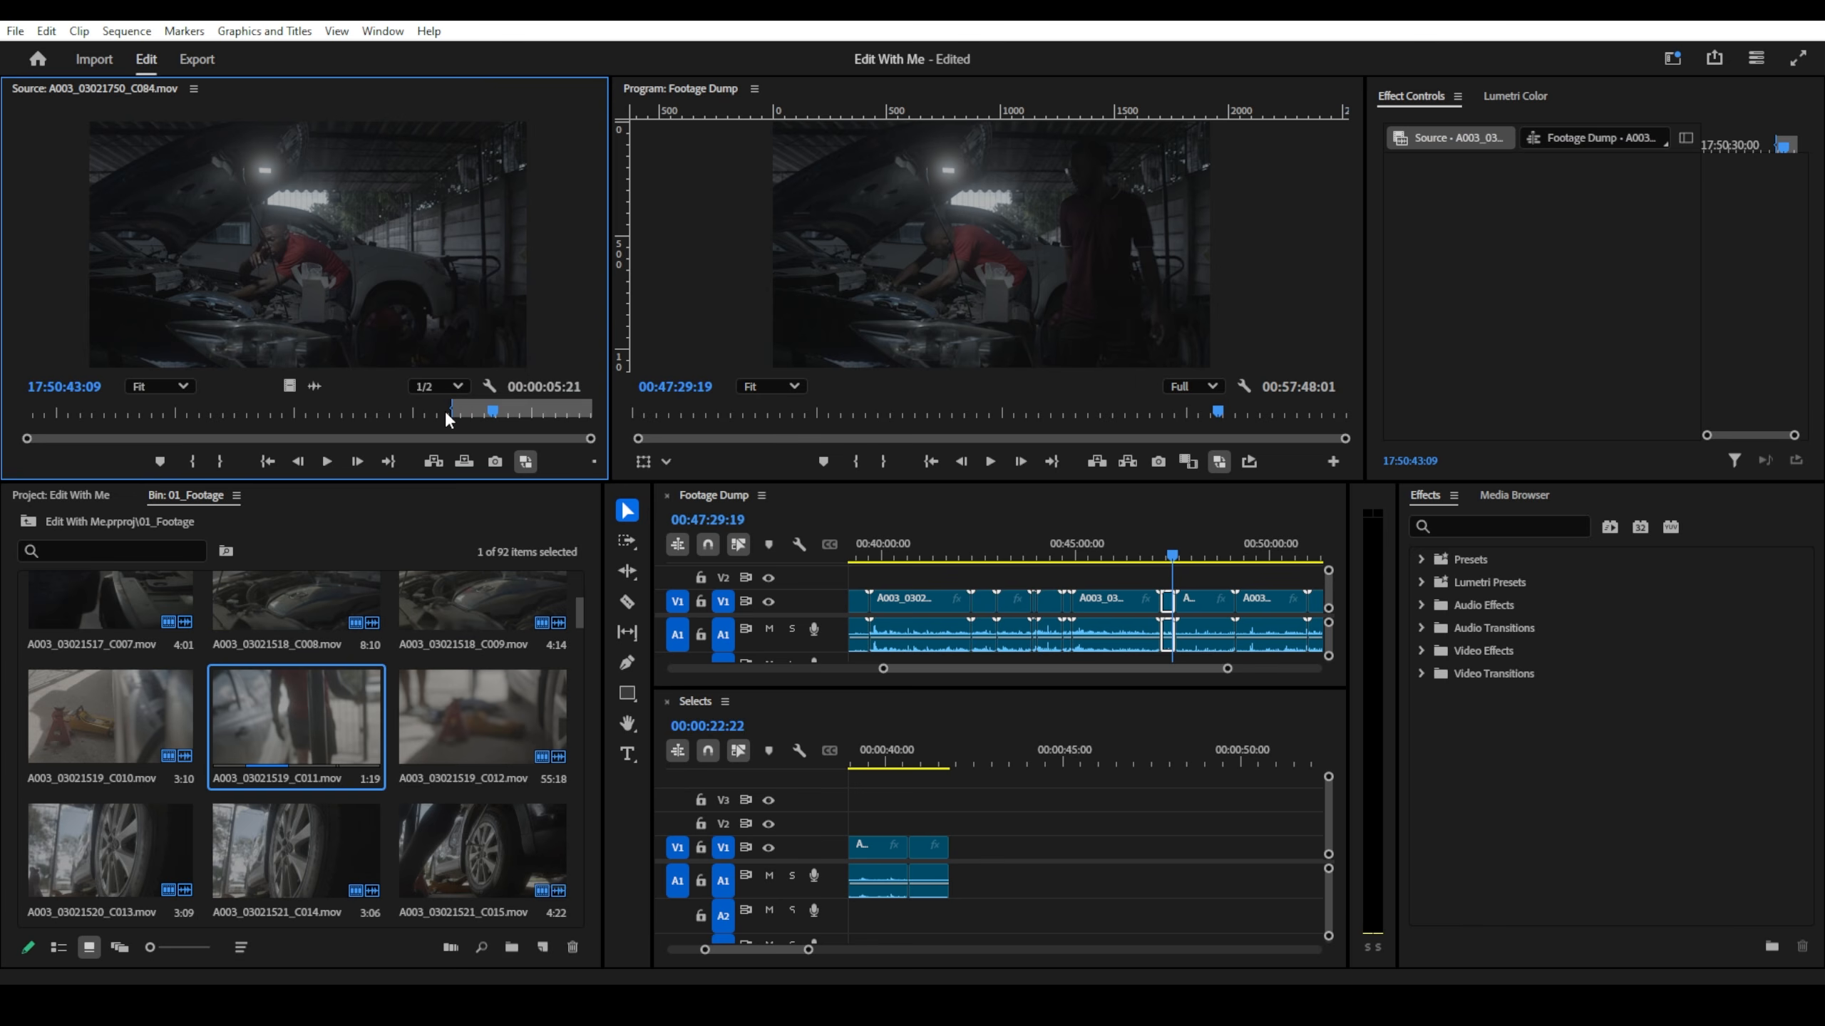
pyautogui.press('o')
pyautogui.moveTo(436, 274); pyautogui.dragTo(972, 852)
# - Review the Footage Dump clips between about 00:47:30 and 00:54:41 for usable moments
pyautogui.scroll(-3, 1042, 618)
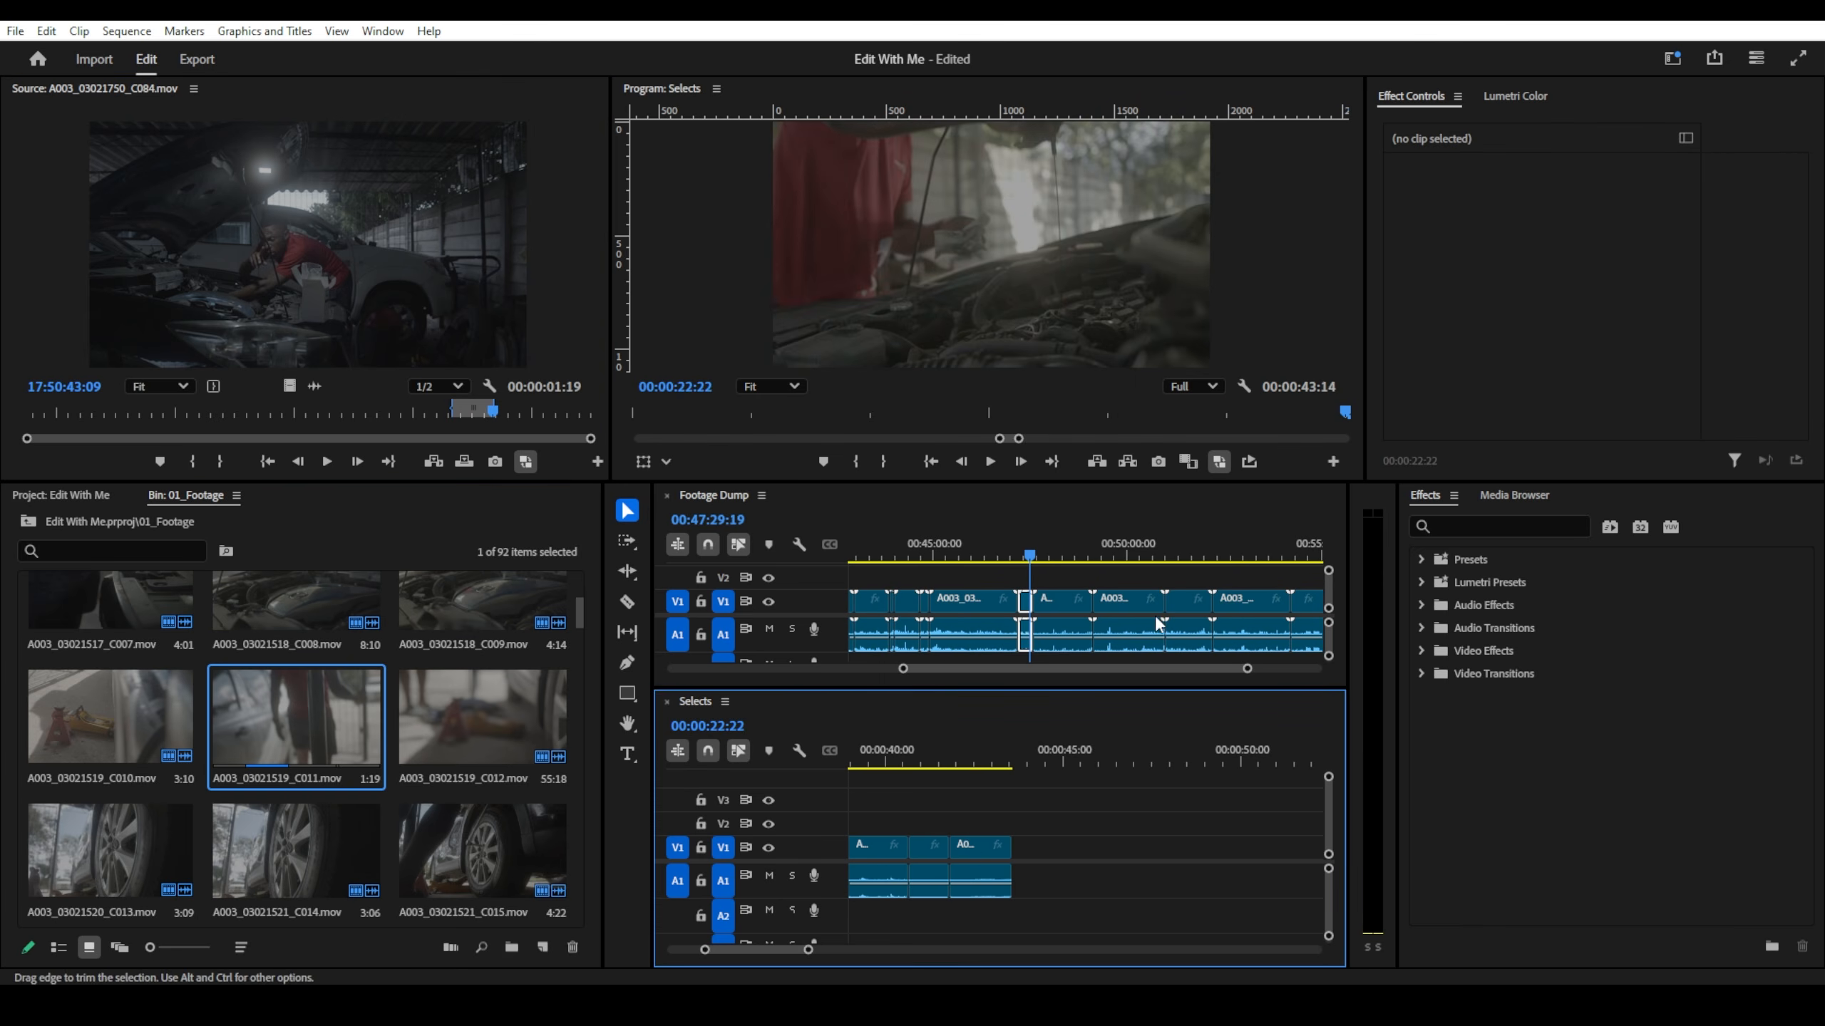
pyautogui.moveTo(1044, 558); pyautogui.dragTo(1139, 551)
pyautogui.press('space')
pyautogui.scroll(-1, 1083, 560)
pyautogui.press('space')
pyautogui.scroll(-2, 1147, 548)
pyautogui.press('space')
pyautogui.press('space')
pyautogui.press('space')
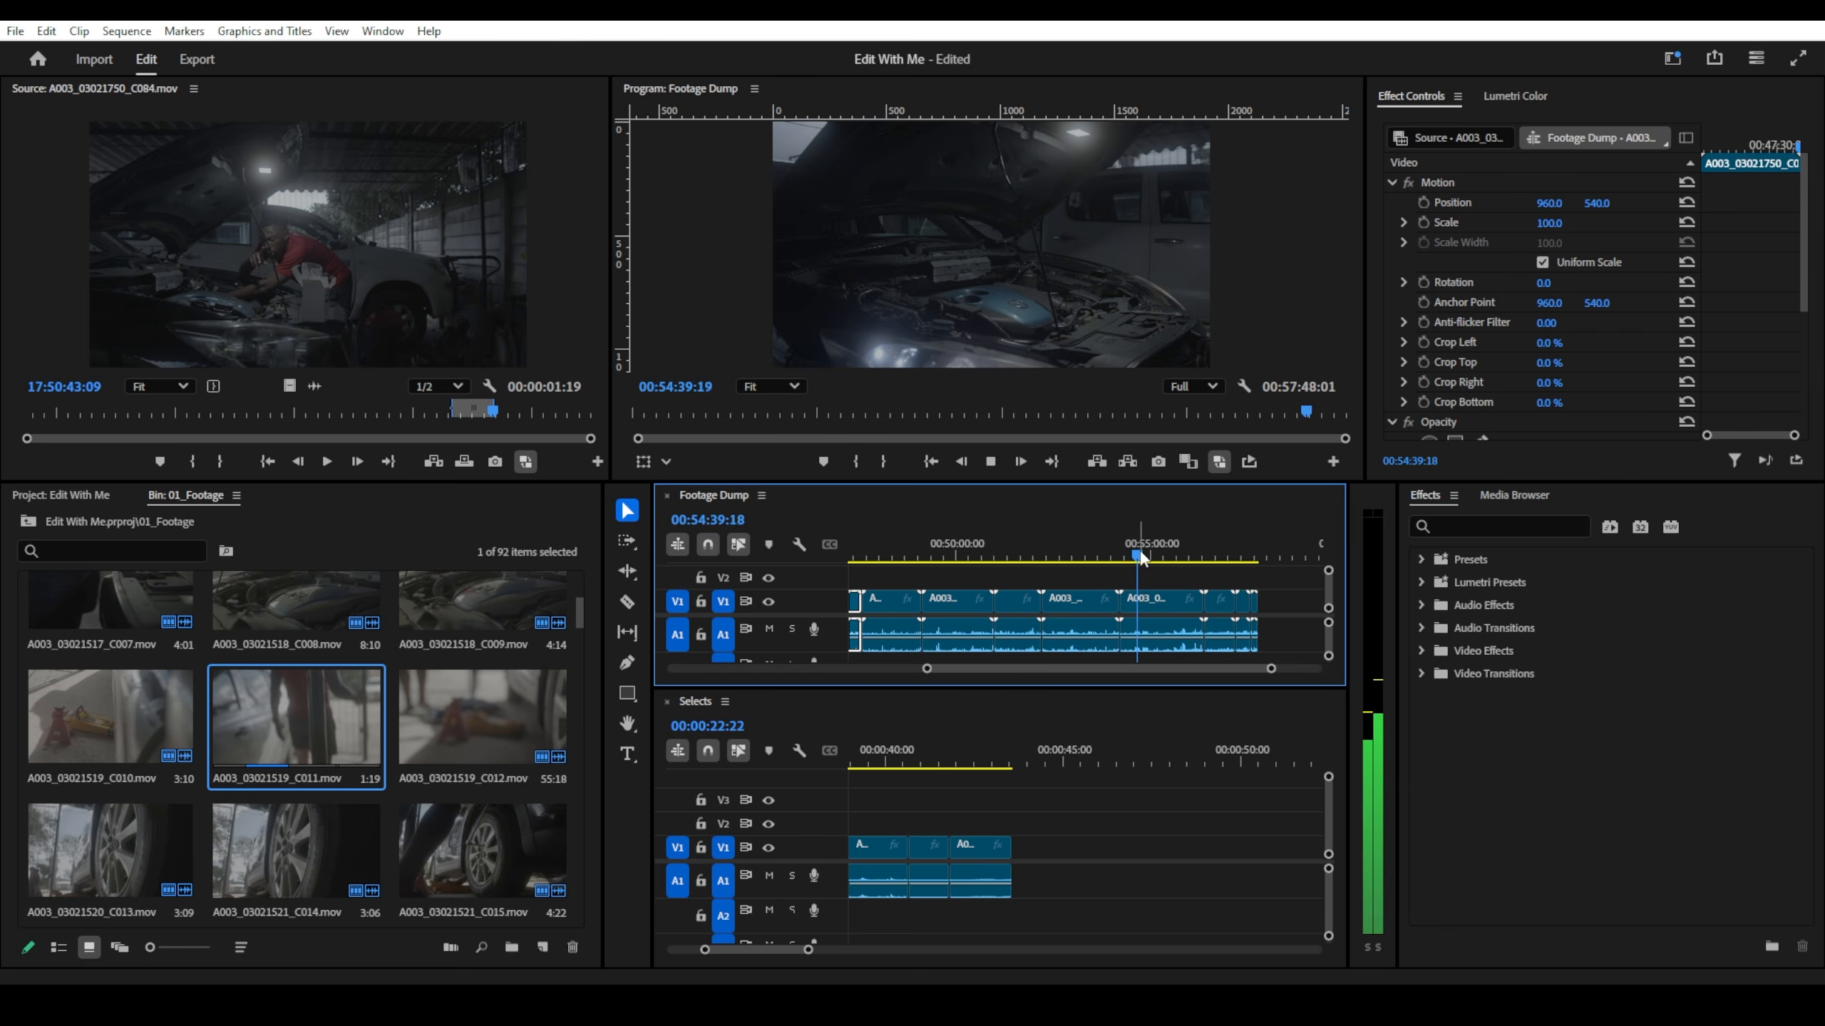
pyautogui.scroll(-1, 1140, 551)
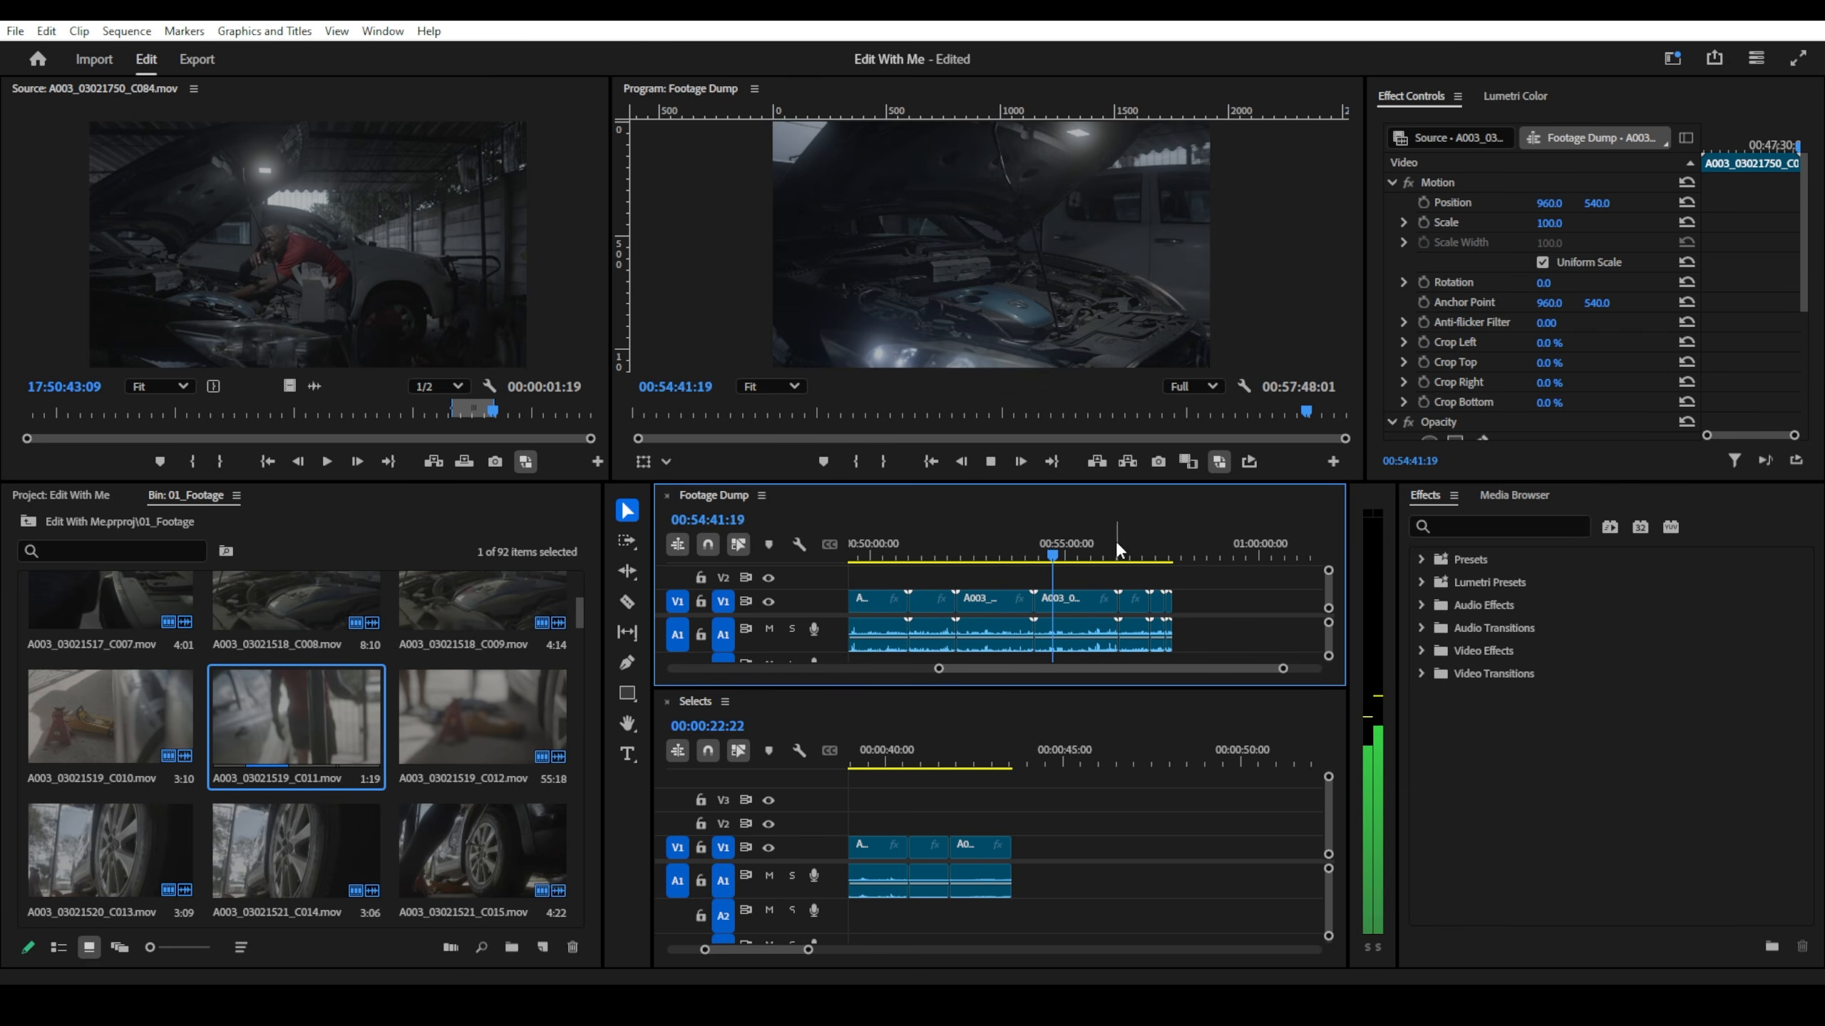
# - Skim Footage Dump to 00:55:36:24 and open the original A003_03021801_C089.mov in the Source monitor at that frame
pyautogui.moveTo(1125, 549); pyautogui.dragTo(1097, 546)
pyautogui.press('space')
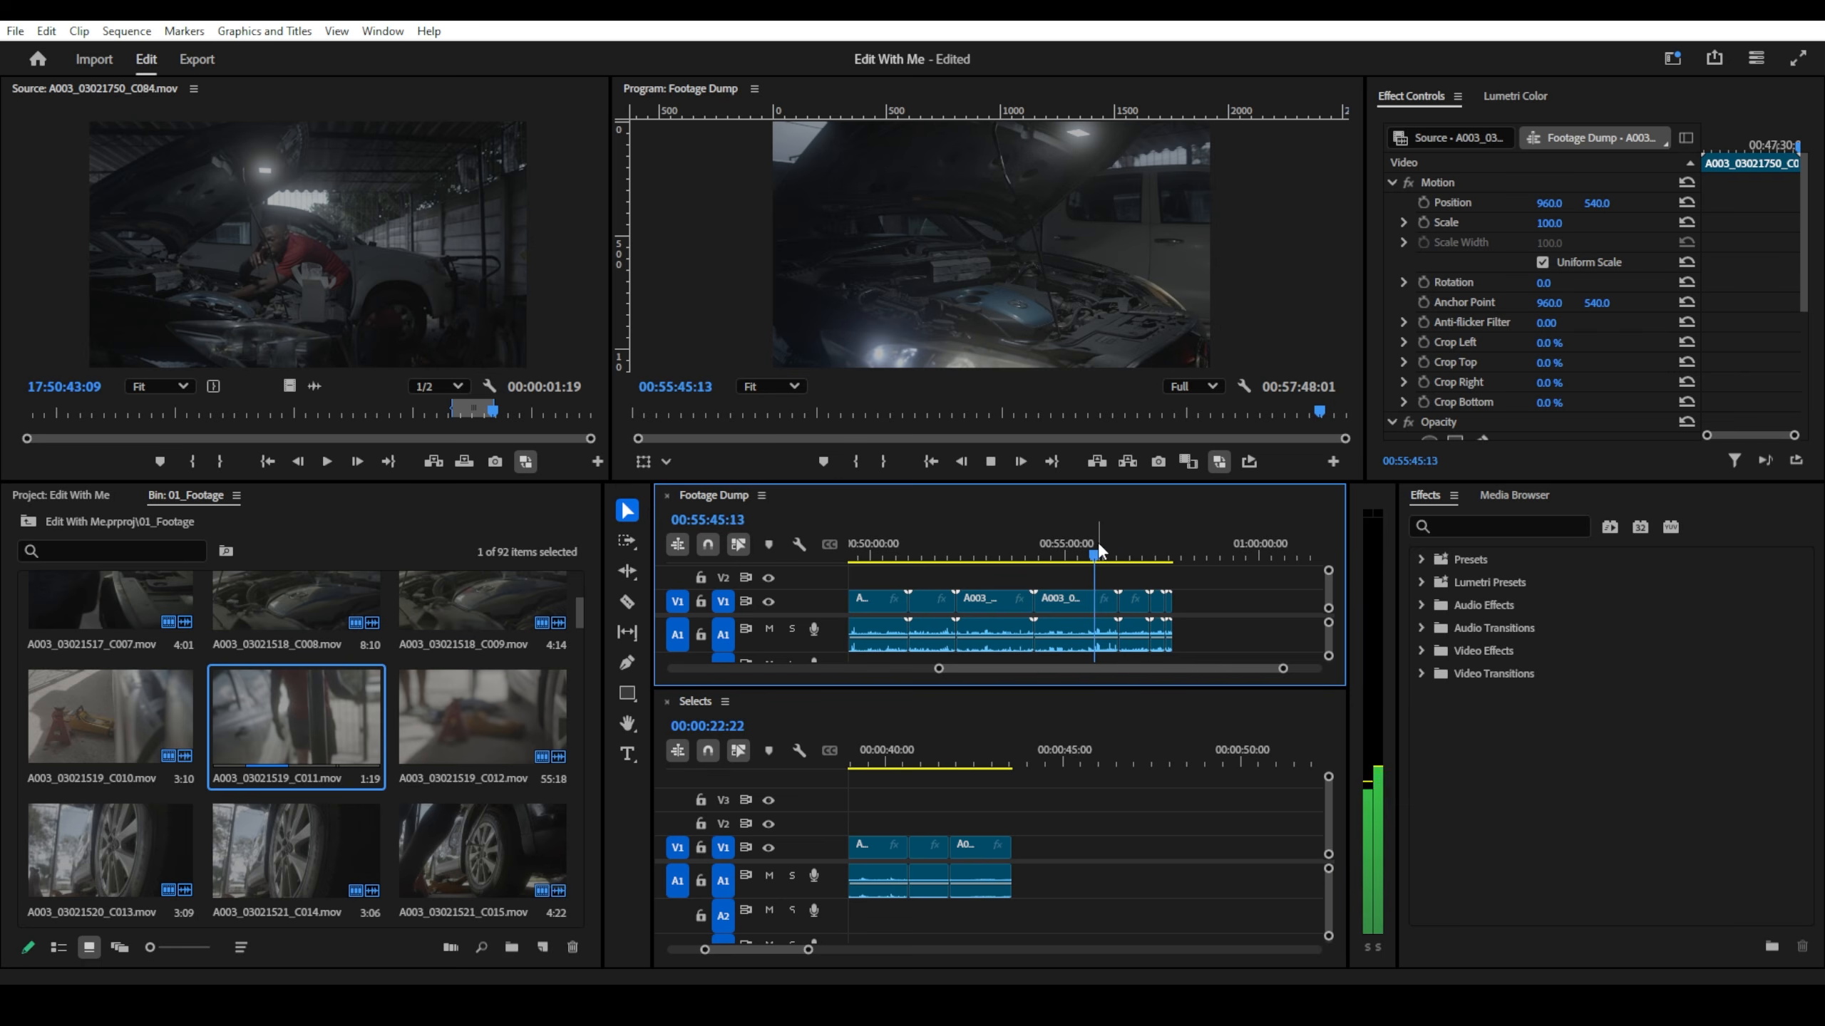
pyautogui.scroll(3, 1092, 544)
pyautogui.click(1089, 553)
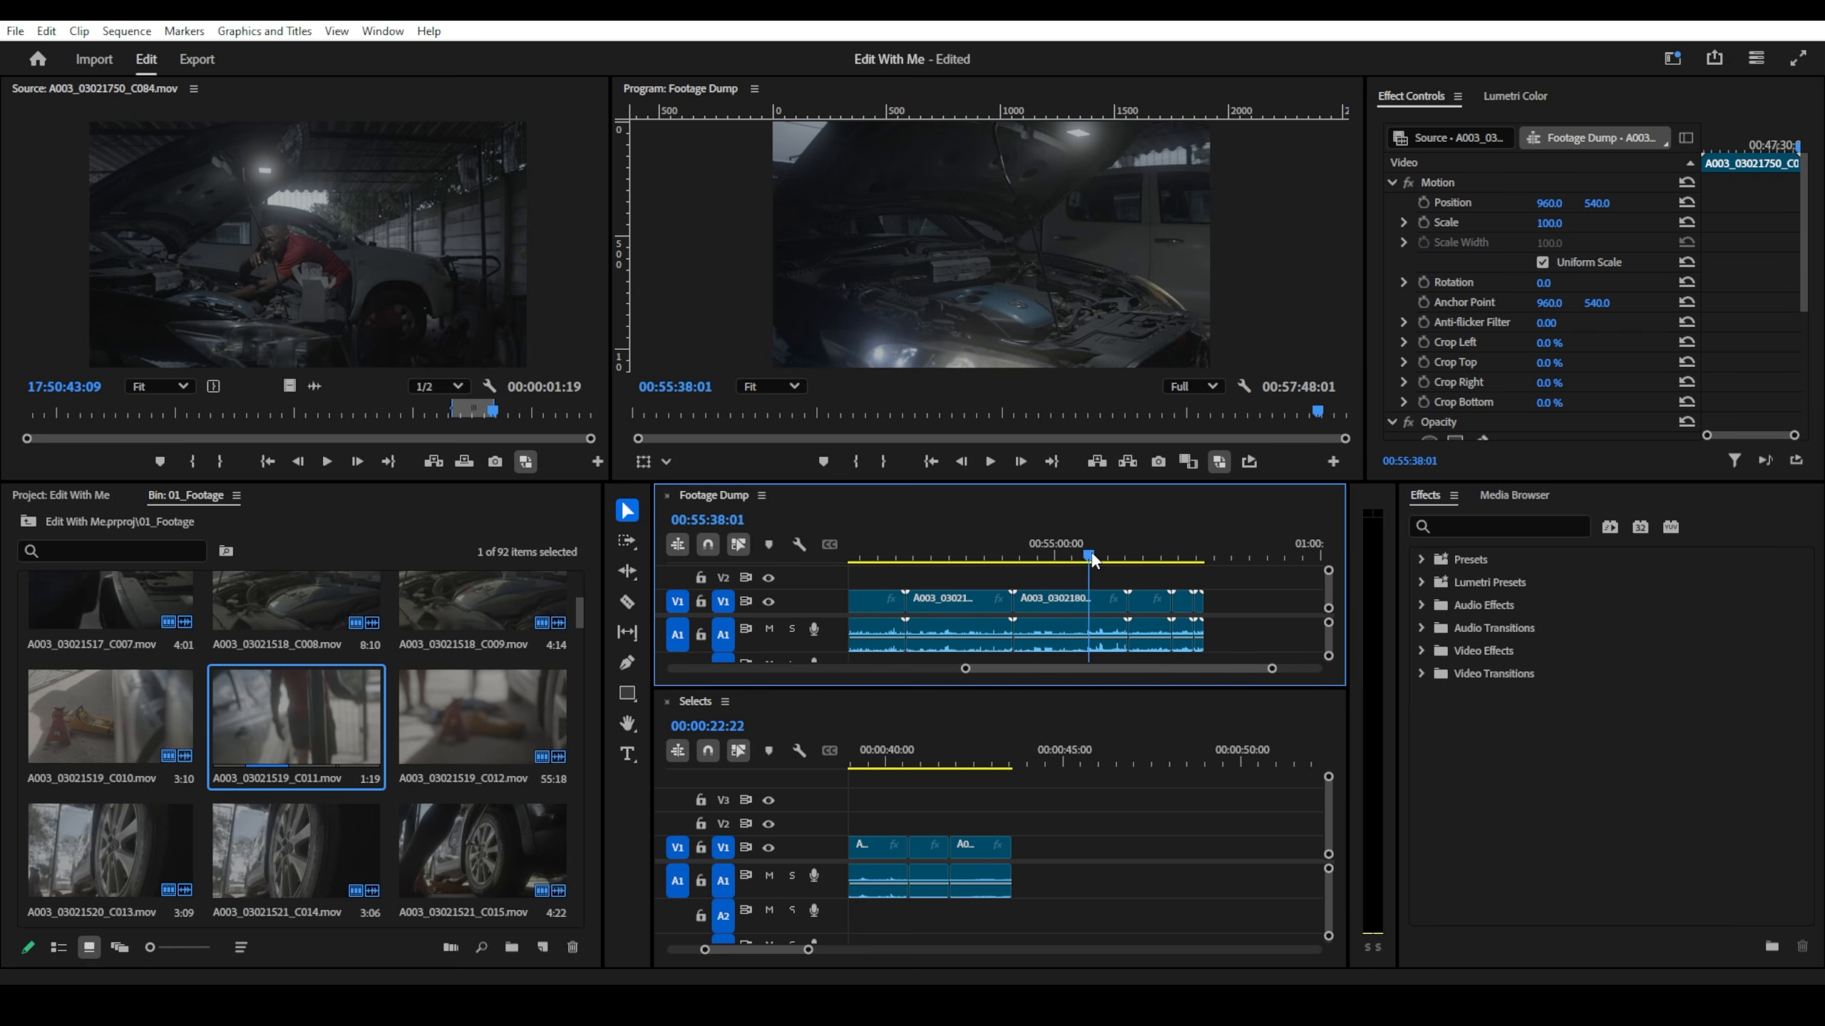
pyautogui.doubleClick(1084, 607)
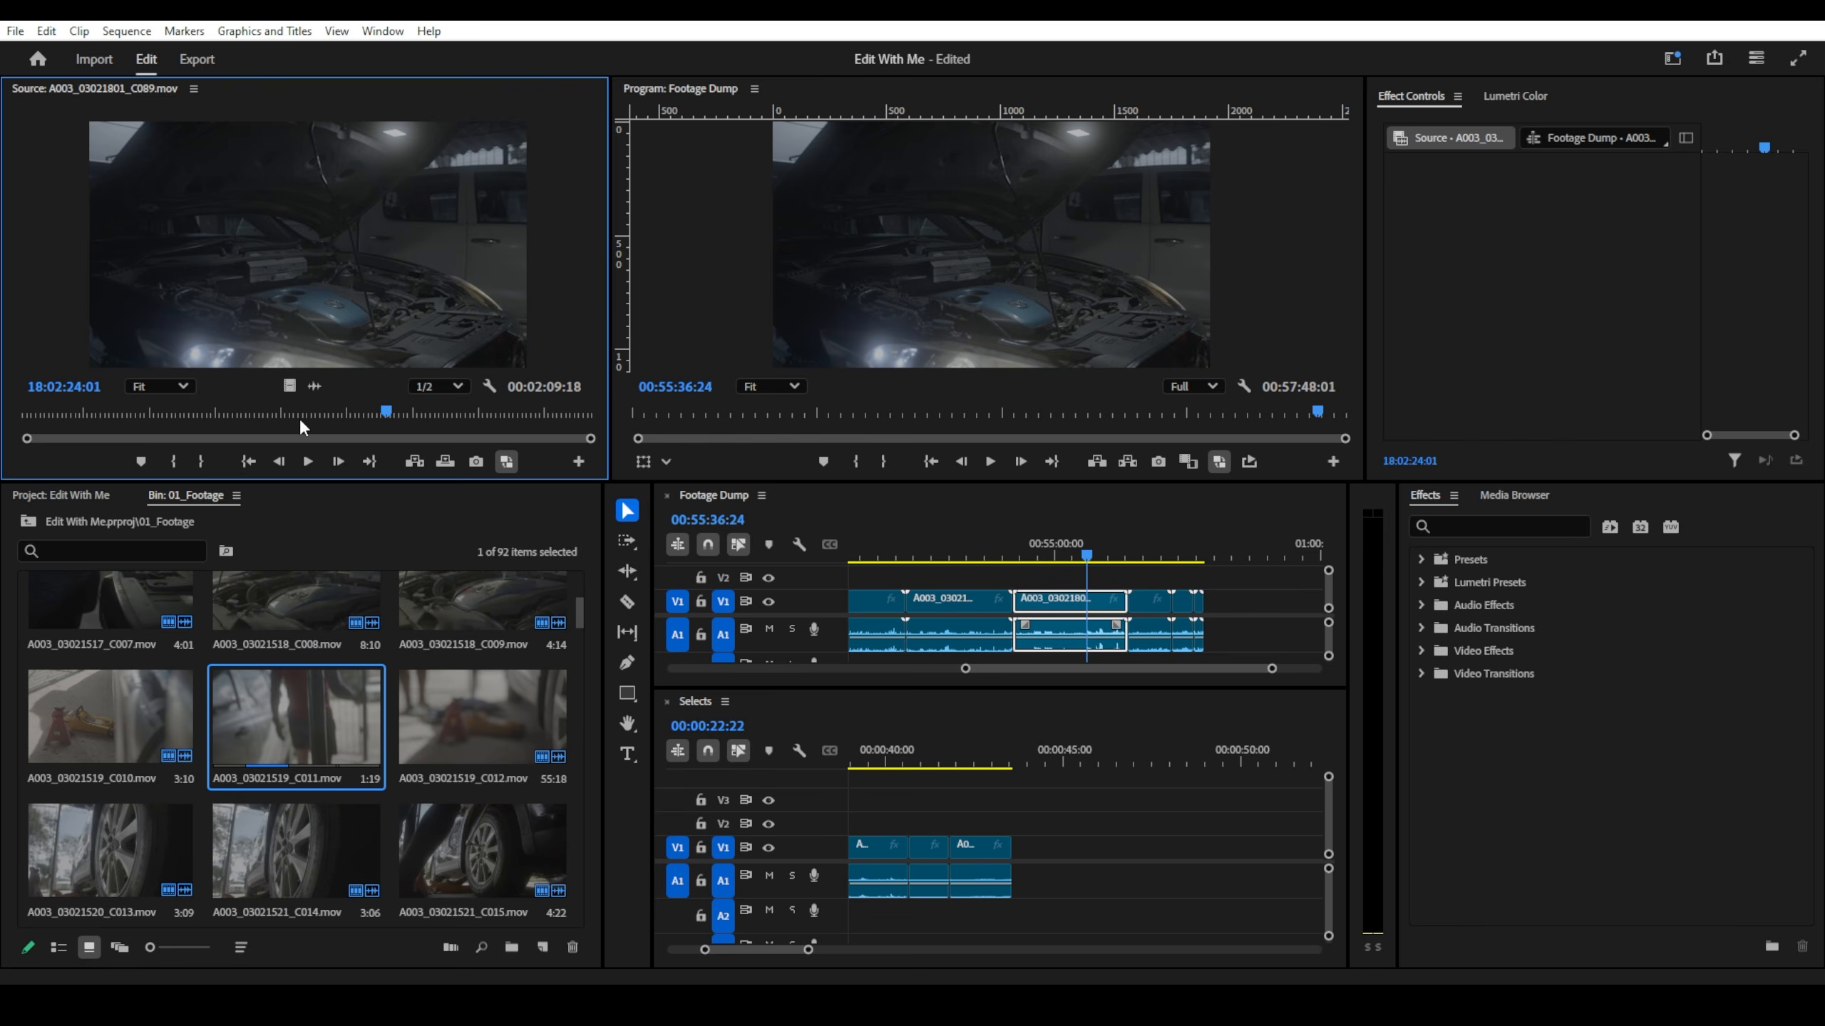
# - Mark 18:02:24:01 to 18:02:31:02 in A003_03021801_C089.mov and append that range to the end of Selects
pyautogui.press('i')
pyautogui.press('space')
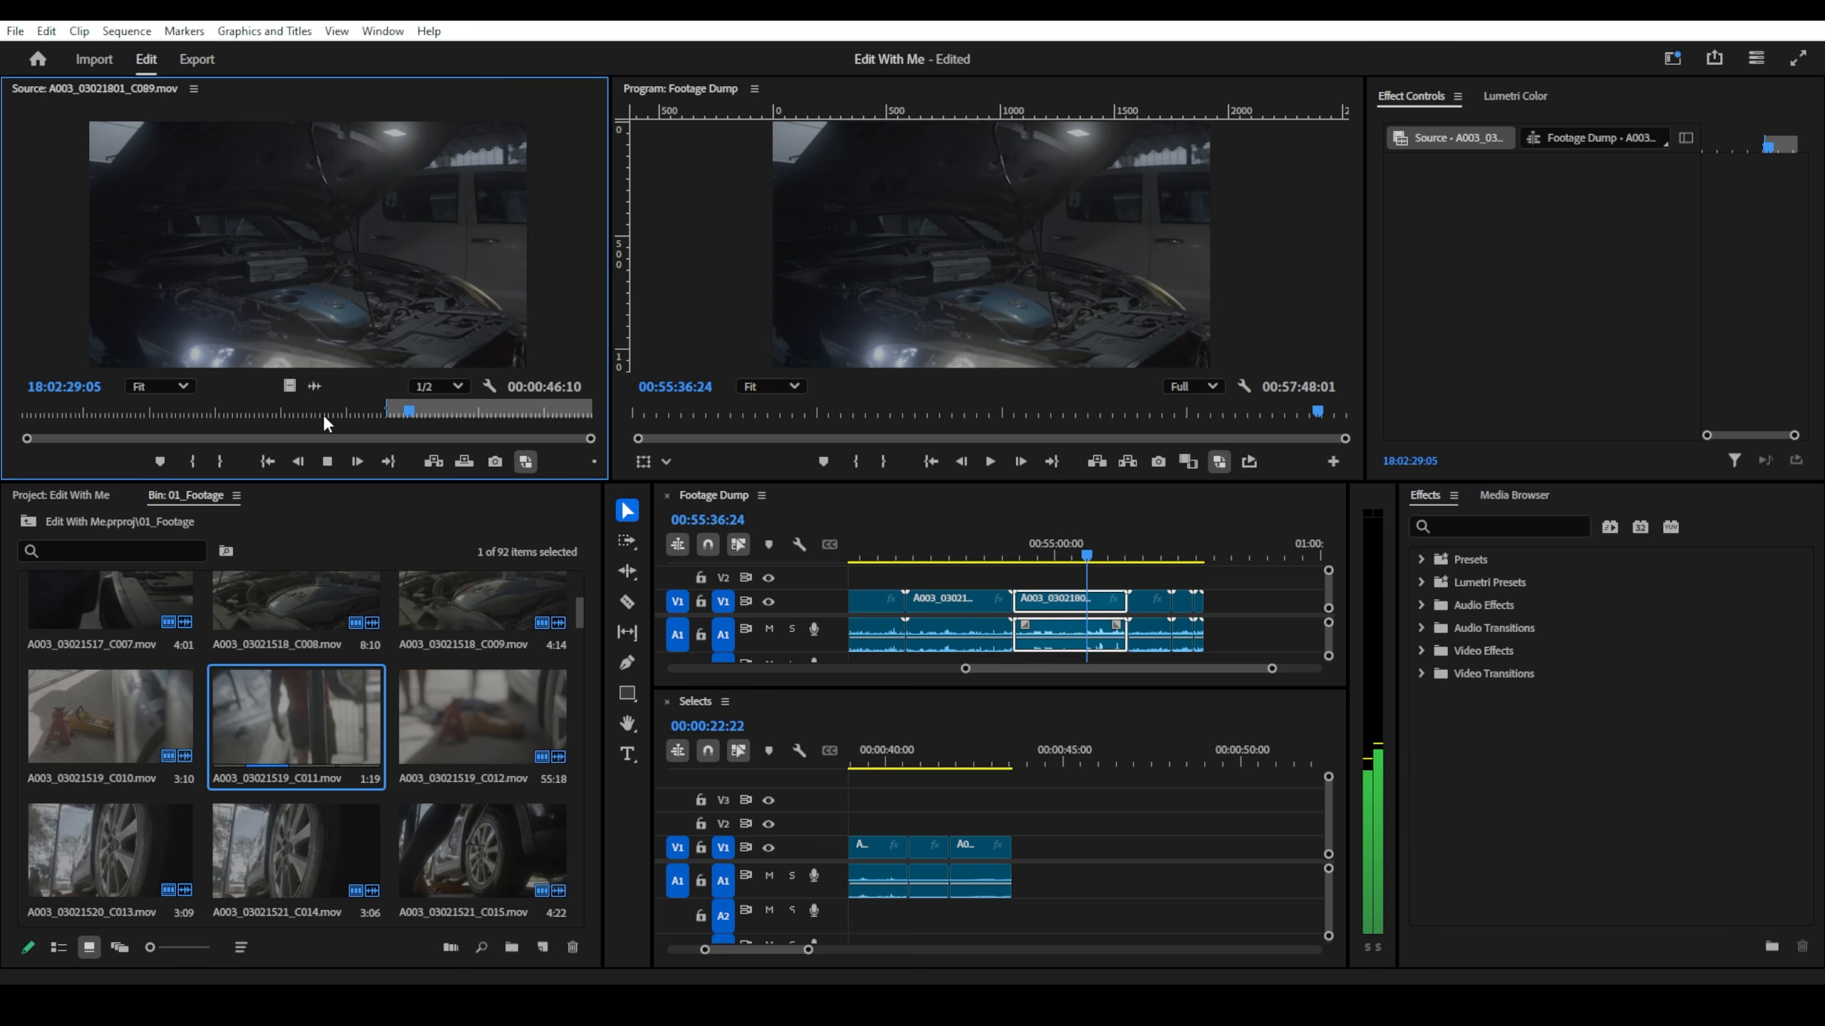
pyautogui.press('space')
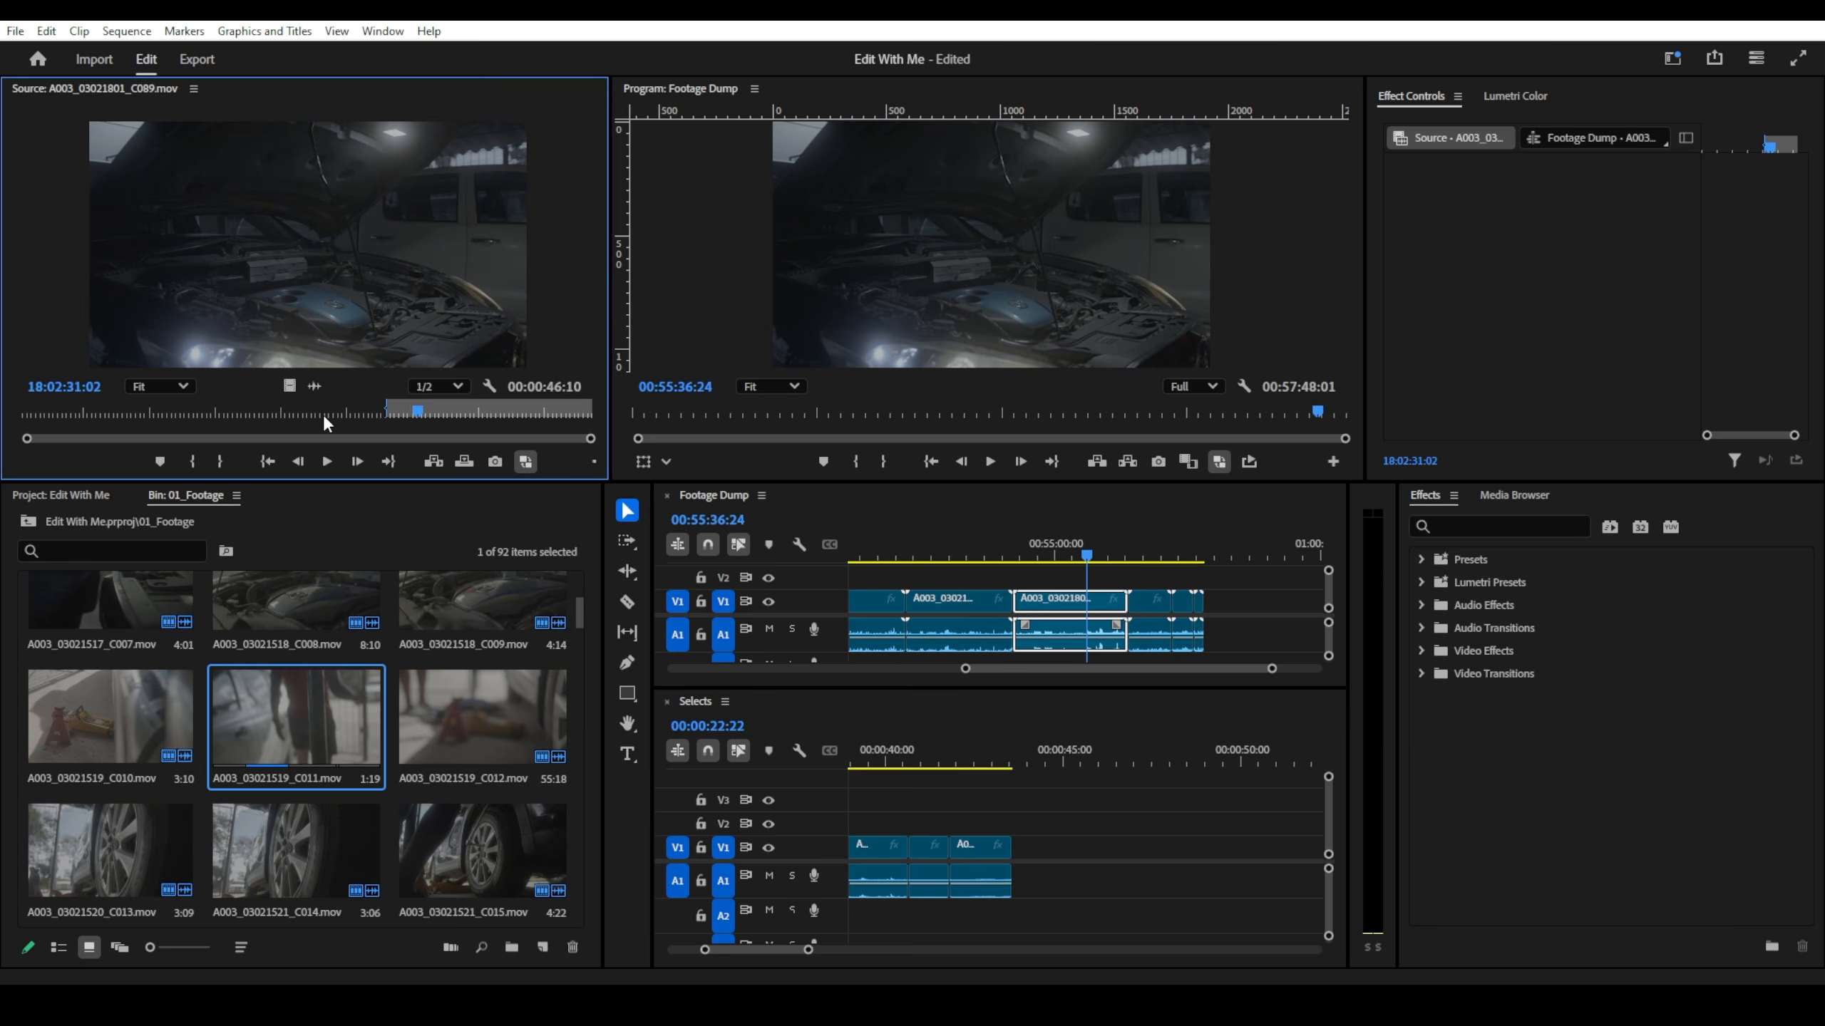
pyautogui.press('o')
pyautogui.moveTo(366, 297); pyautogui.dragTo(1027, 848)
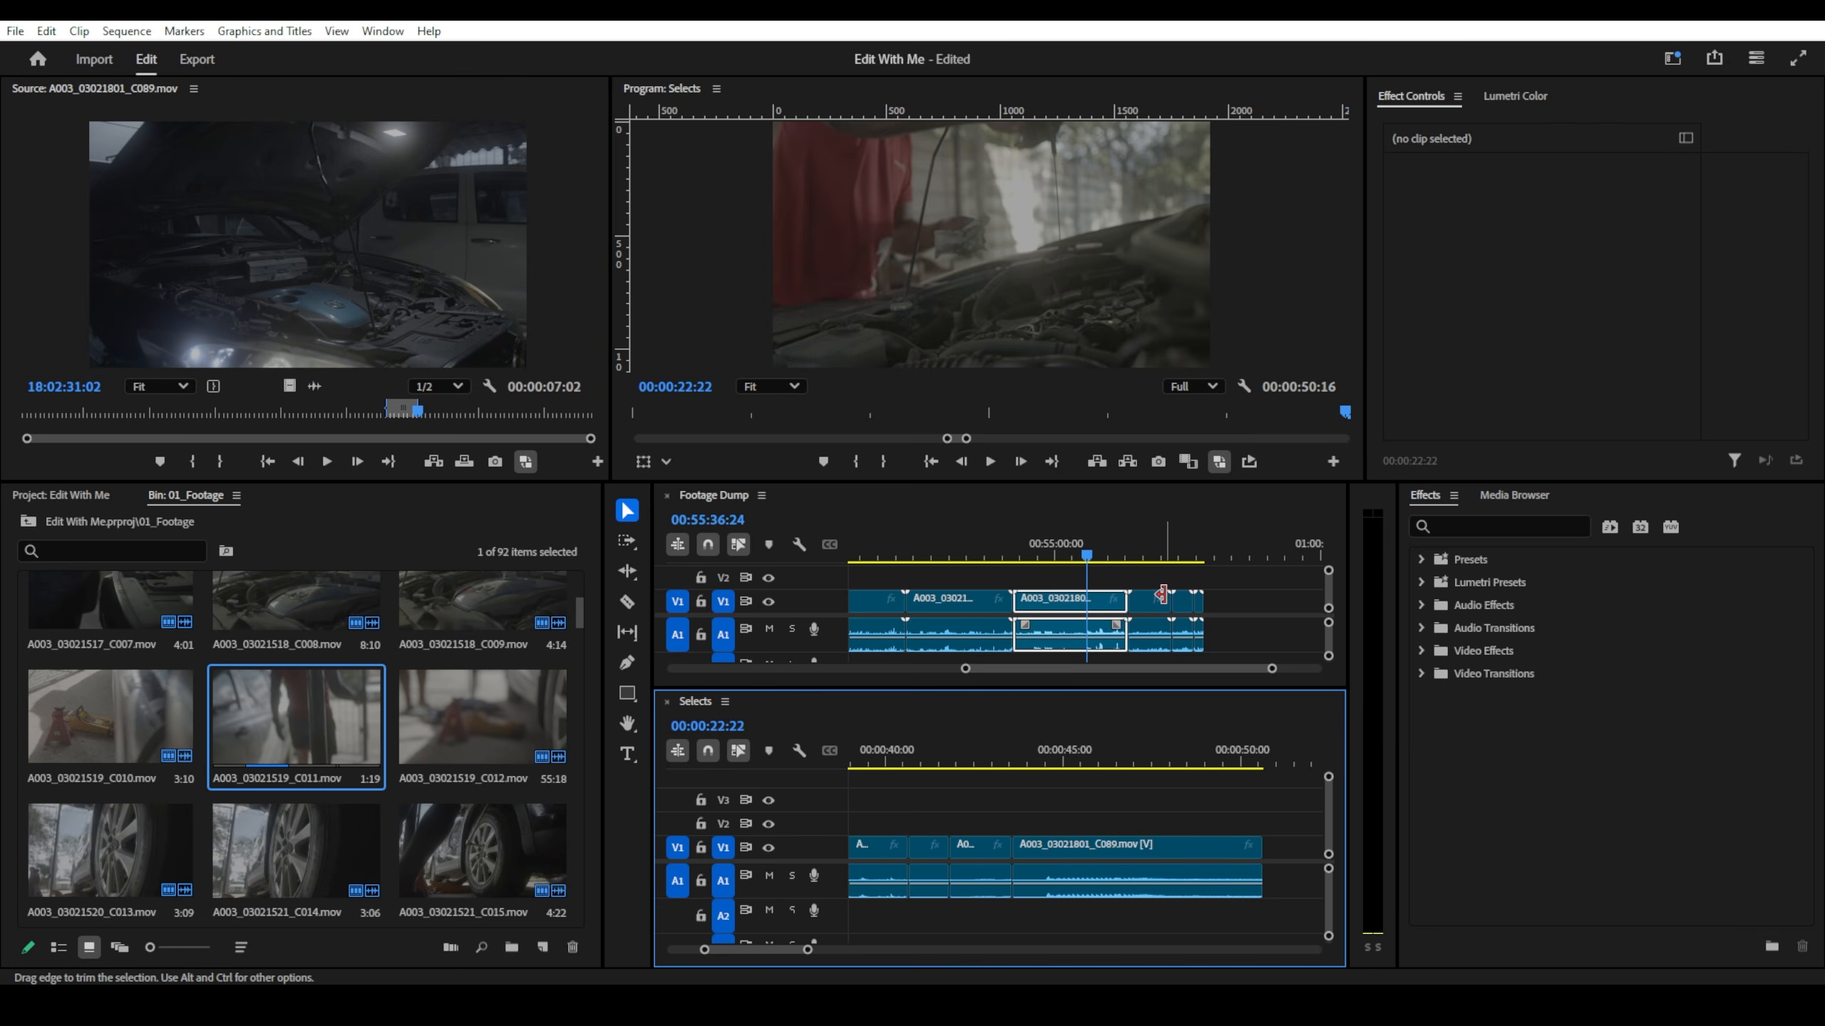
# - Skim Footage Dump to 00:56:34:19 and open the original A003_03021804_C090.mov in the Source monitor at that frame
pyautogui.click(1144, 554)
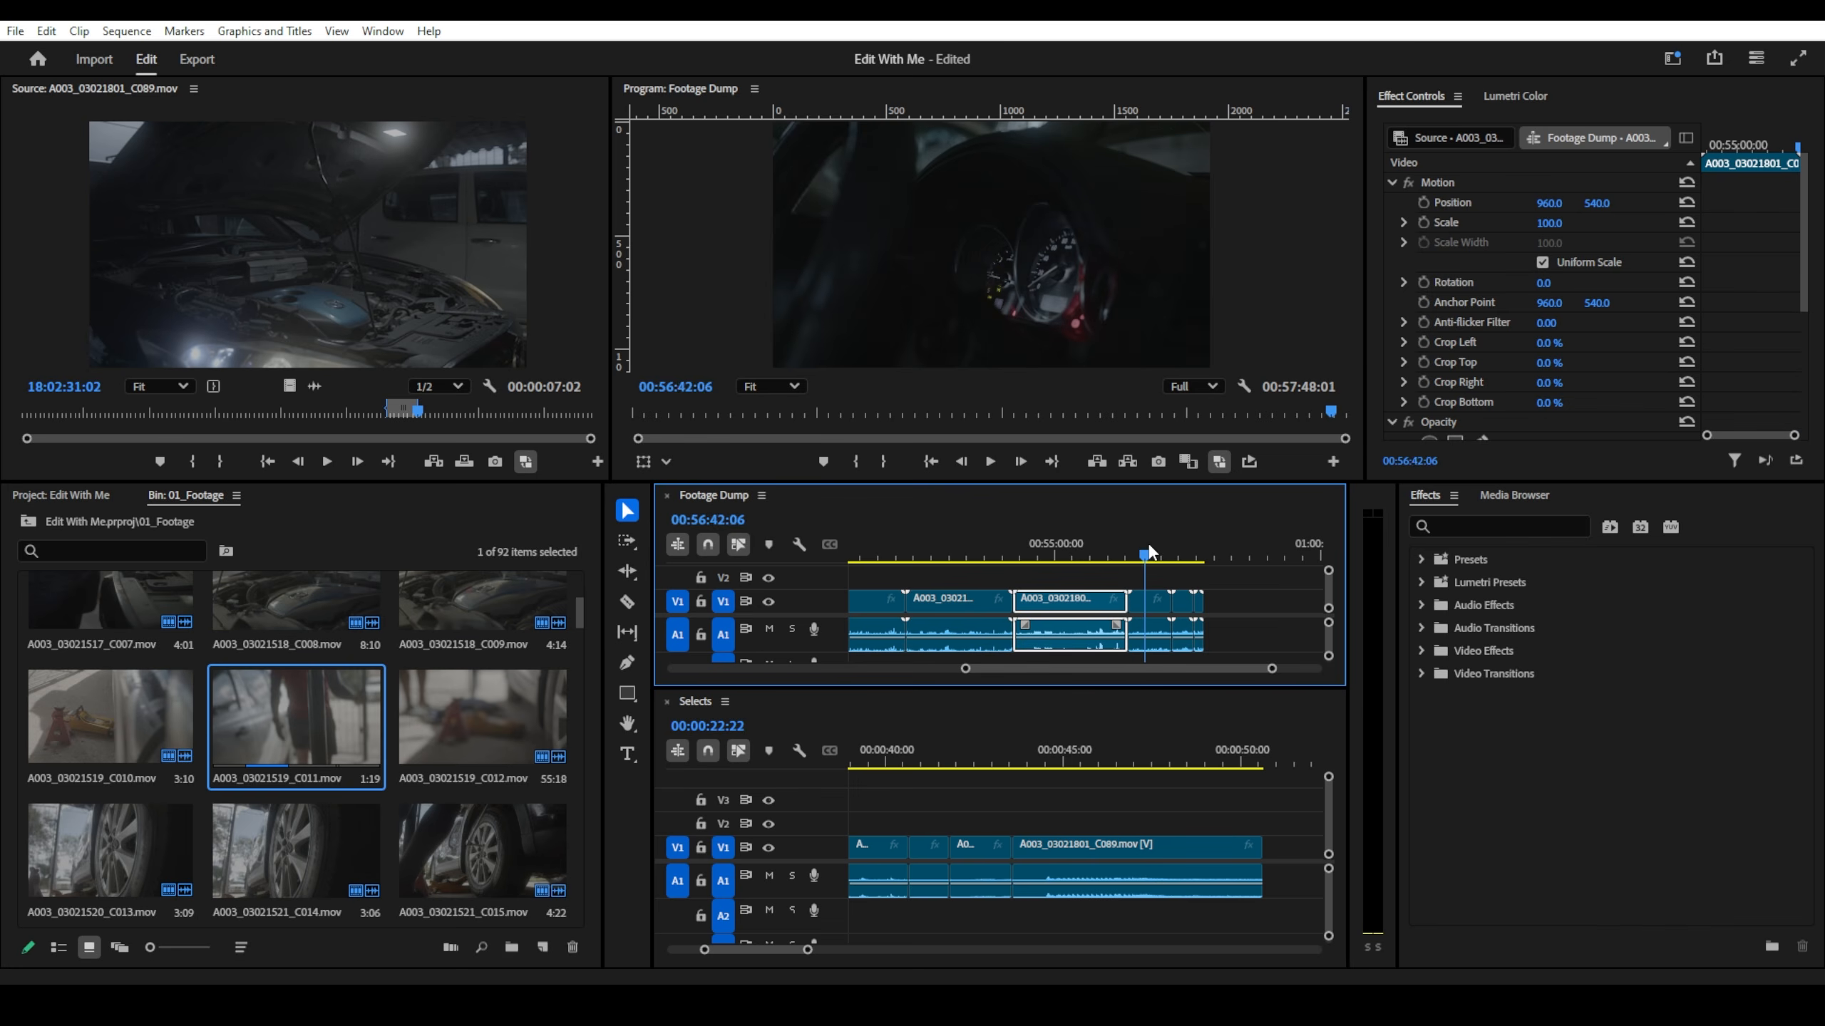
pyautogui.click(1142, 611)
pyautogui.doubleClick(1143, 612)
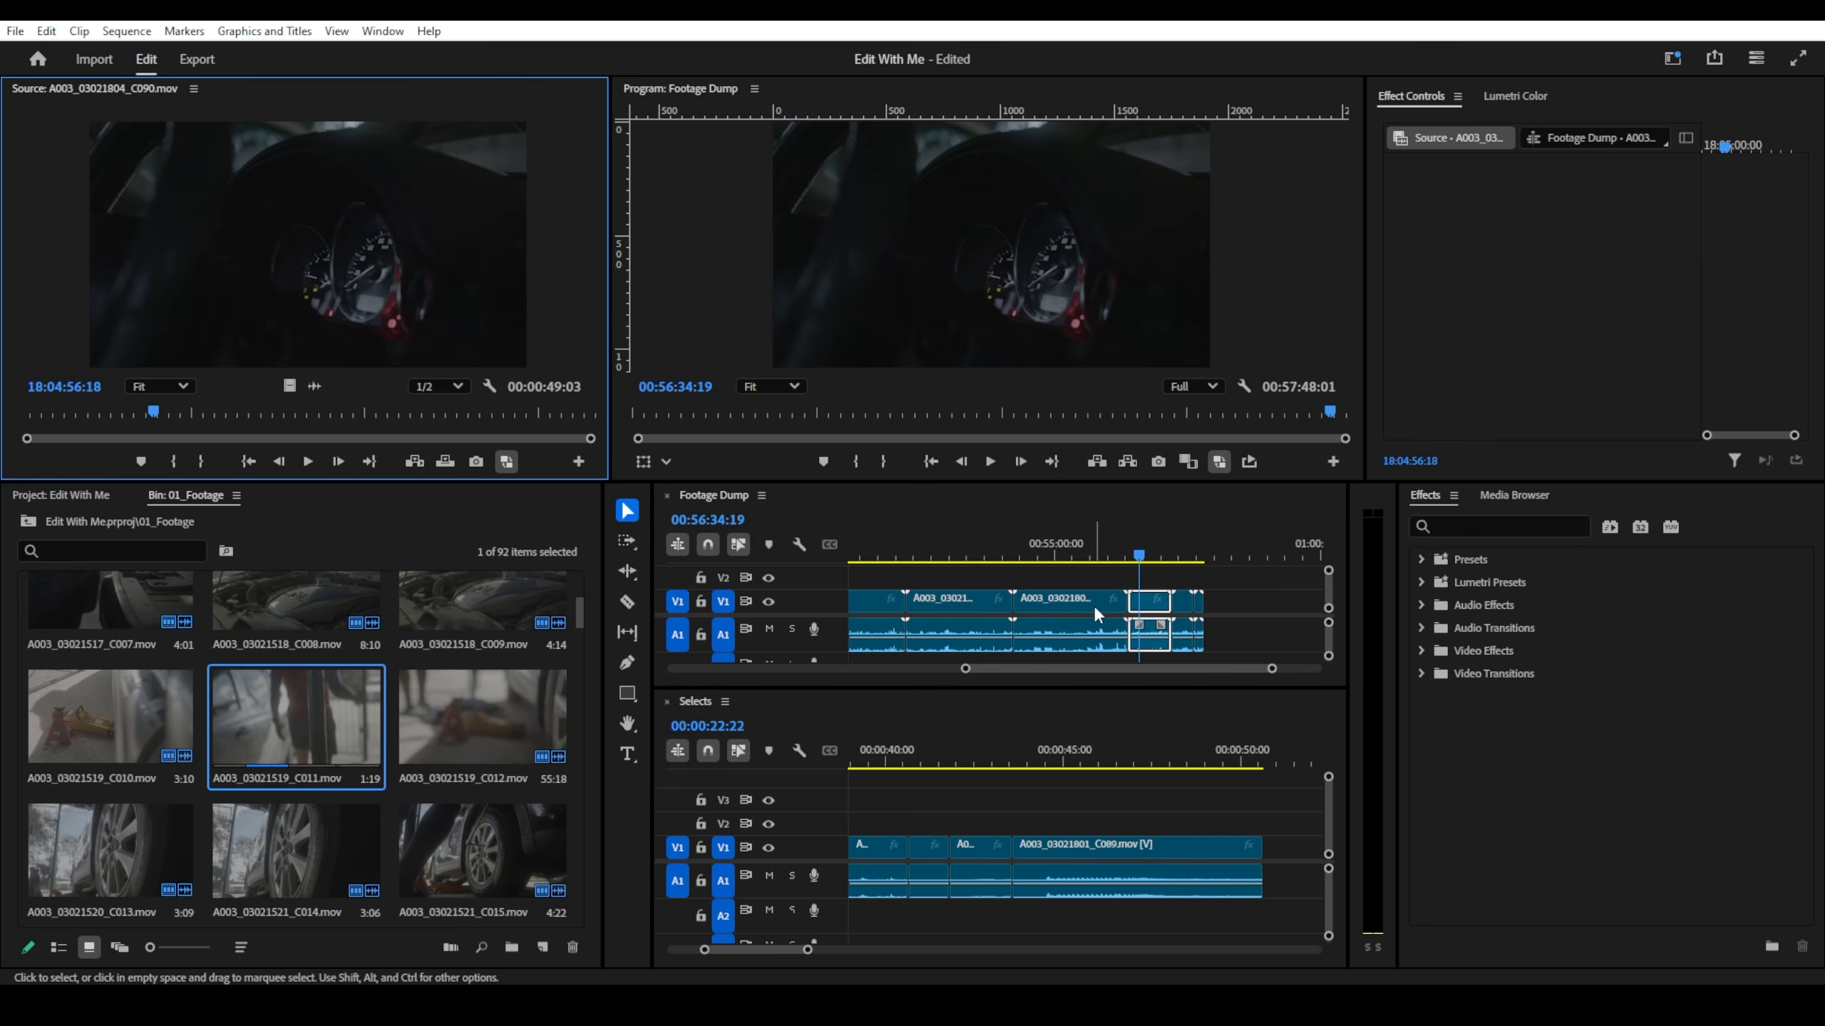
pyautogui.press('space')
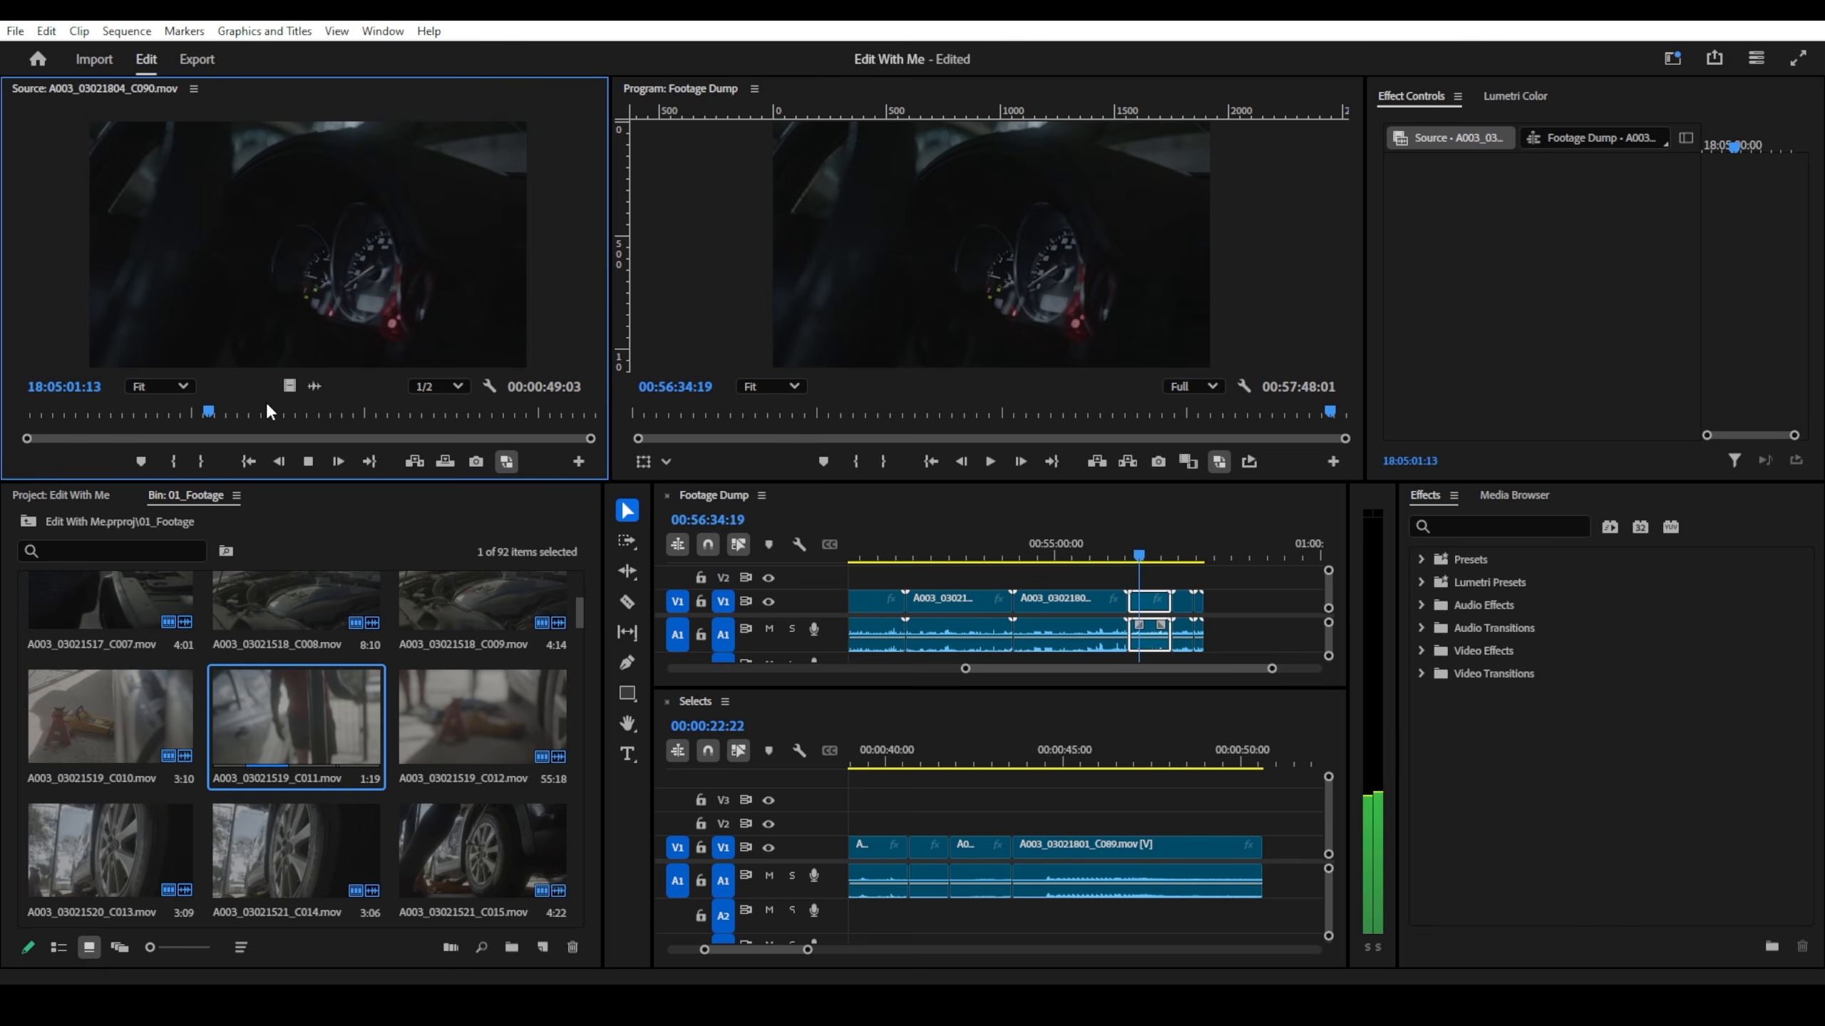
pyautogui.click(288, 415)
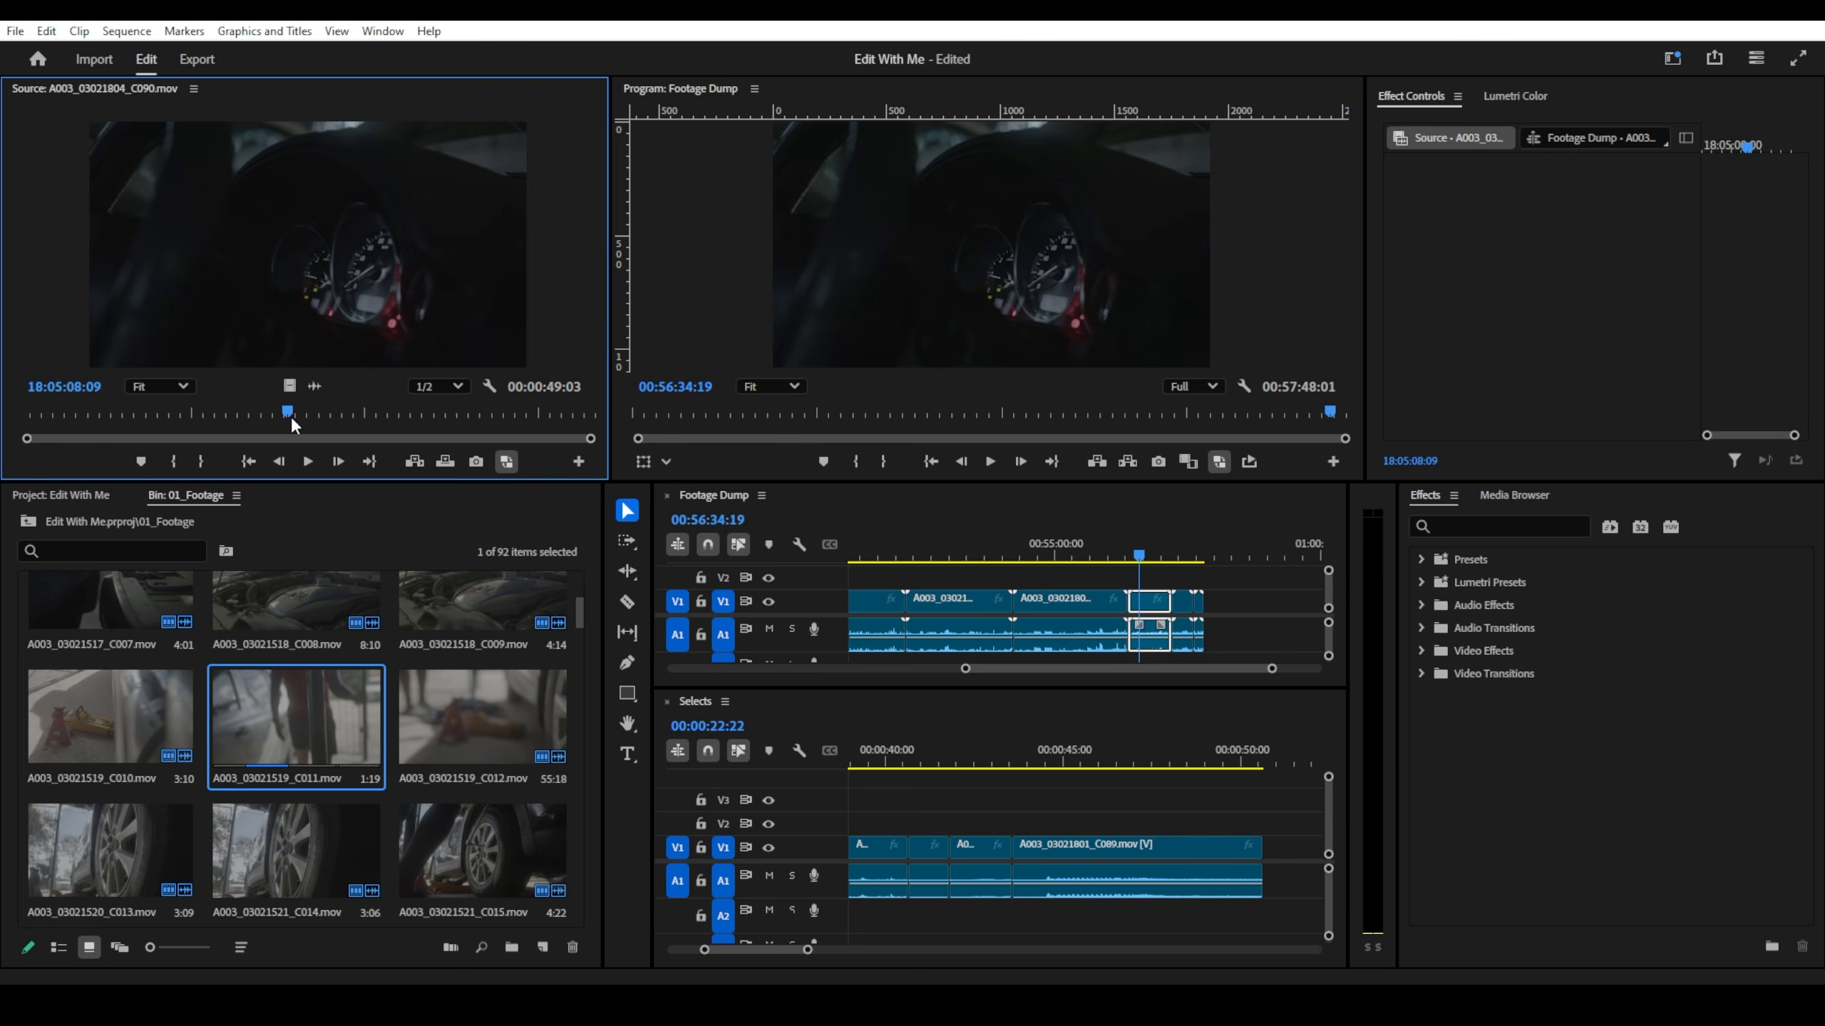
pyautogui.moveTo(325, 413); pyautogui.dragTo(349, 412)
pyautogui.press('i')
pyautogui.press('space')
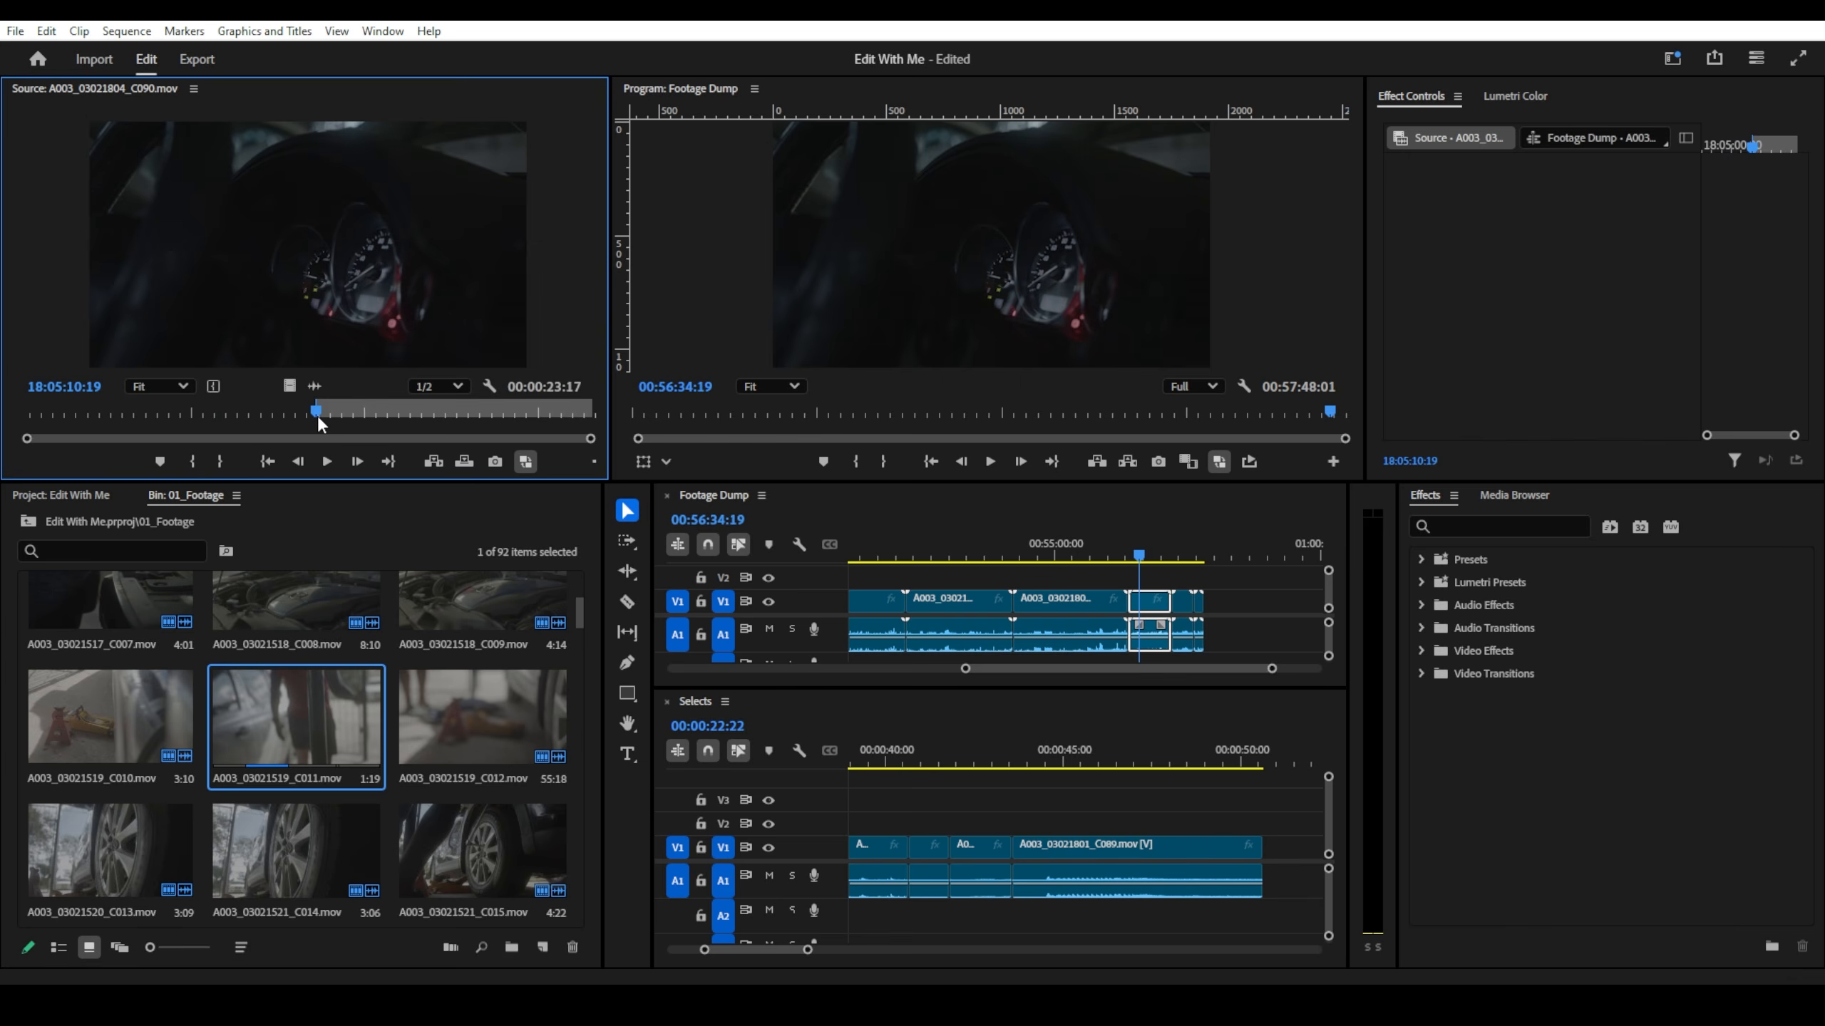
# - Mark a two-second range ending at 18:04:53:01 in A003_03021804_C090.mov and append it to the end of Selects
pyautogui.moveTo(317, 415); pyautogui.dragTo(90, 423)
pyautogui.press('i')
pyautogui.press('space')
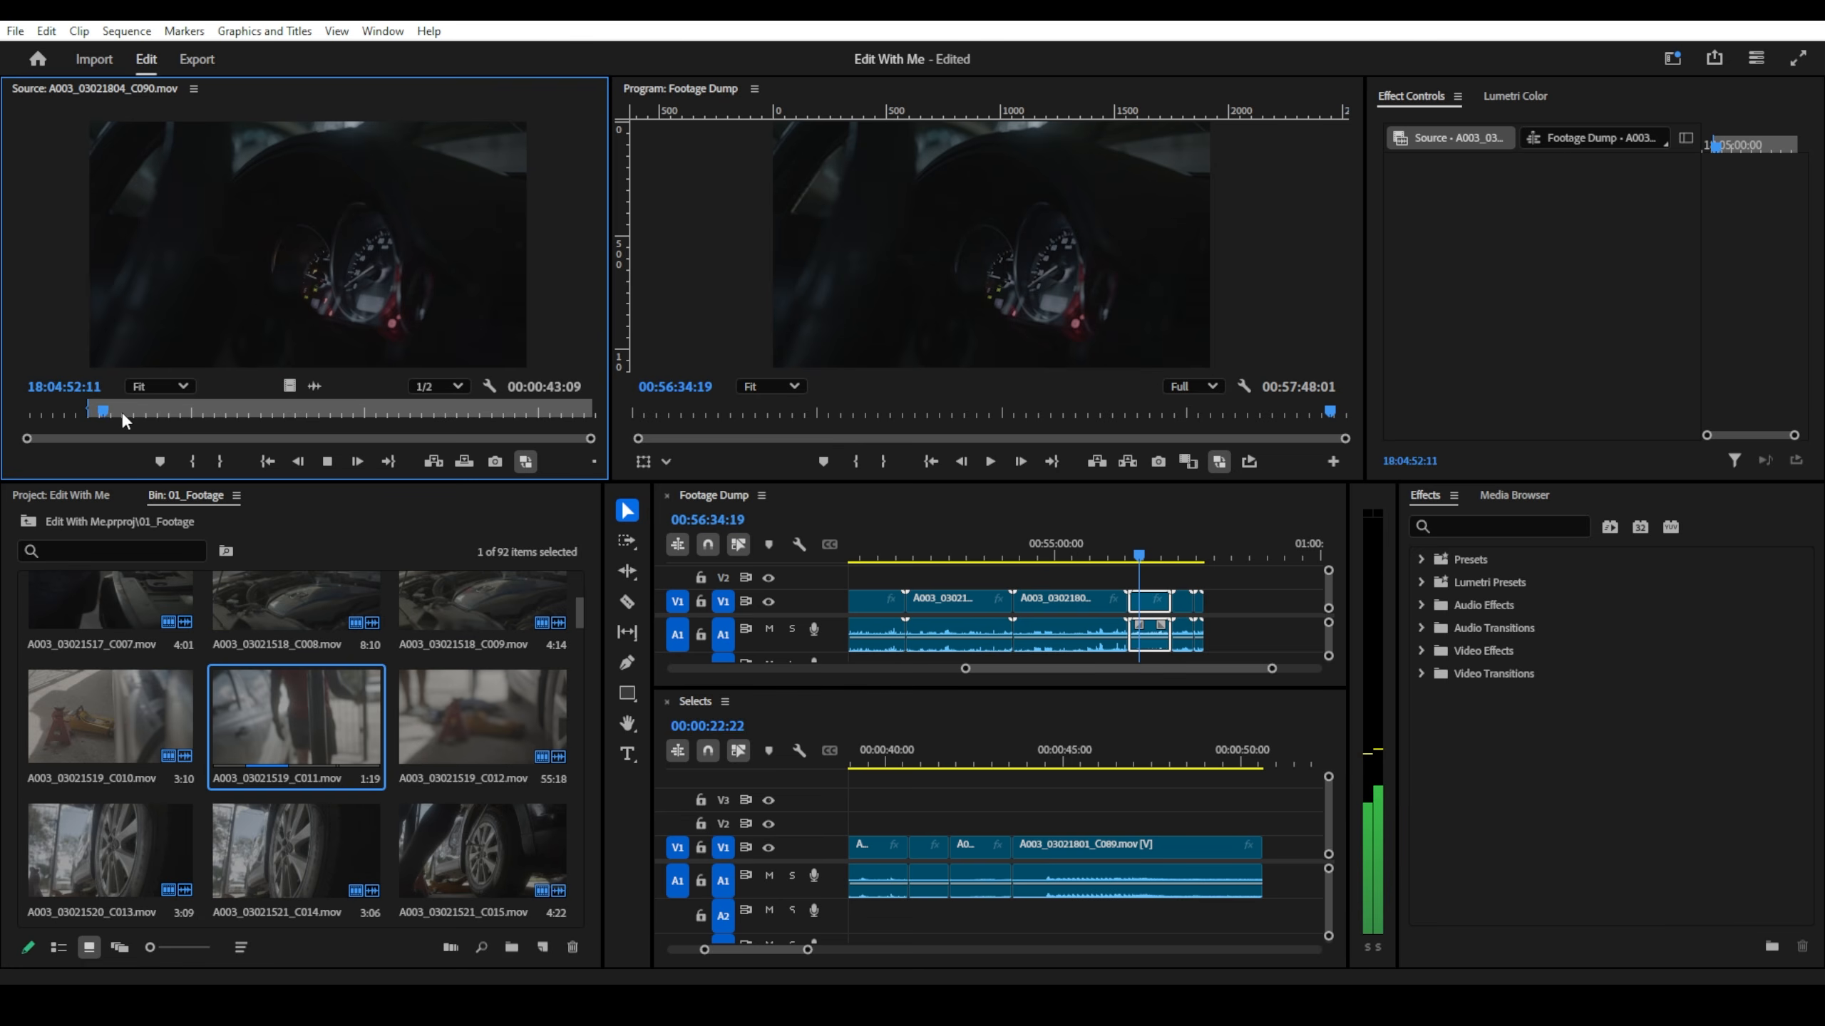
pyautogui.press('space')
pyautogui.press('o')
pyautogui.moveTo(169, 260); pyautogui.dragTo(1155, 856)
# - Review the last Footage Dump clips from 00:57:09:00 to 00:57:42:18 for usable moments
pyautogui.click(1175, 561)
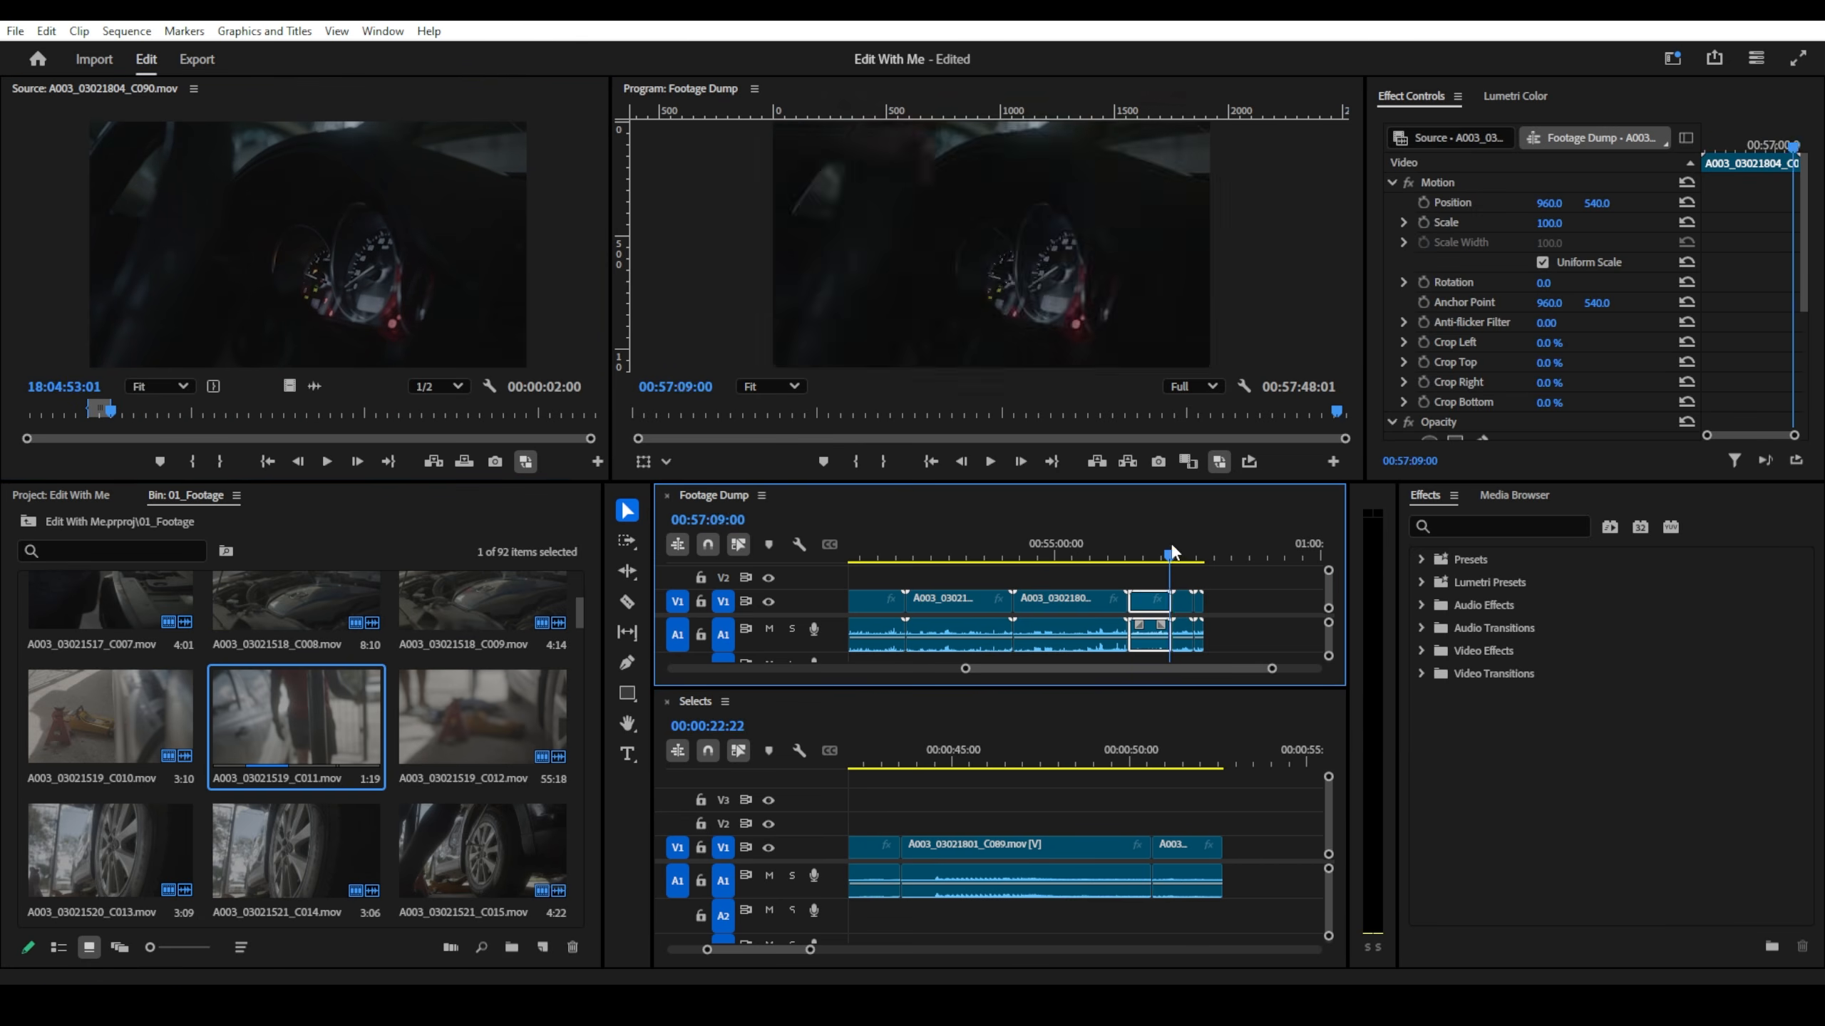
pyautogui.press('space')
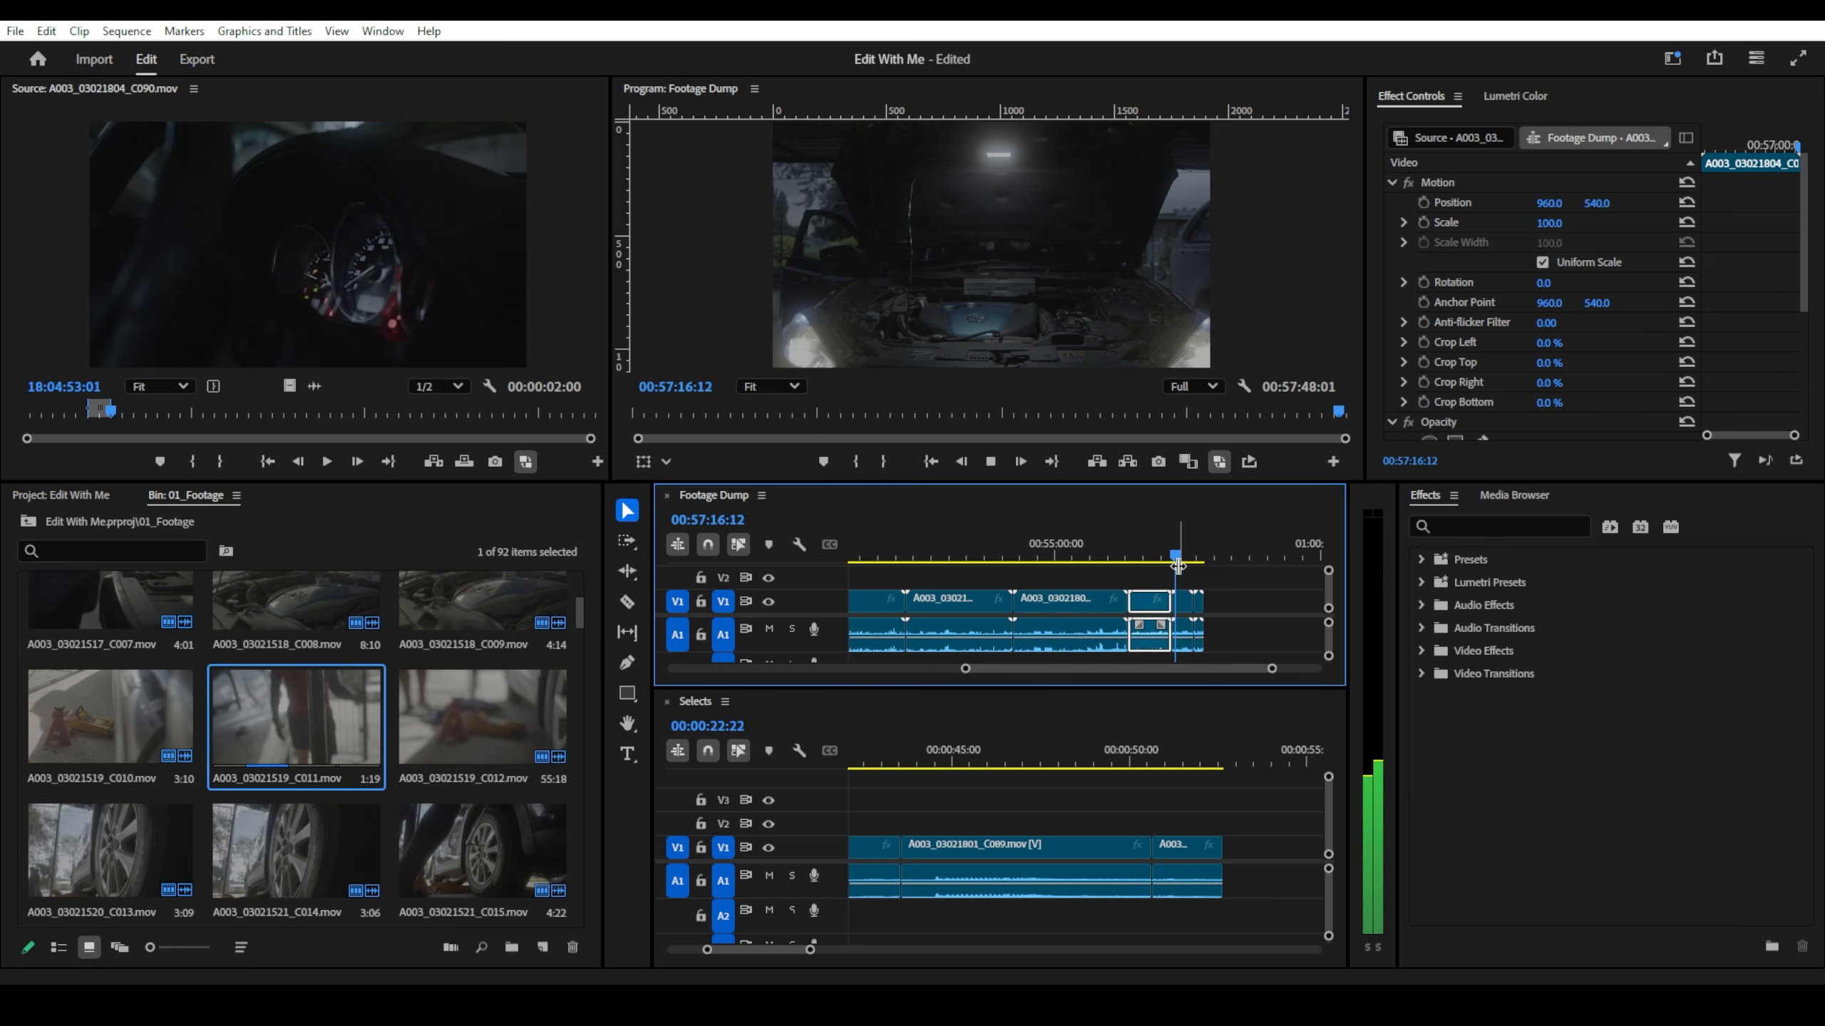
pyautogui.click(1194, 557)
pyautogui.press('space')
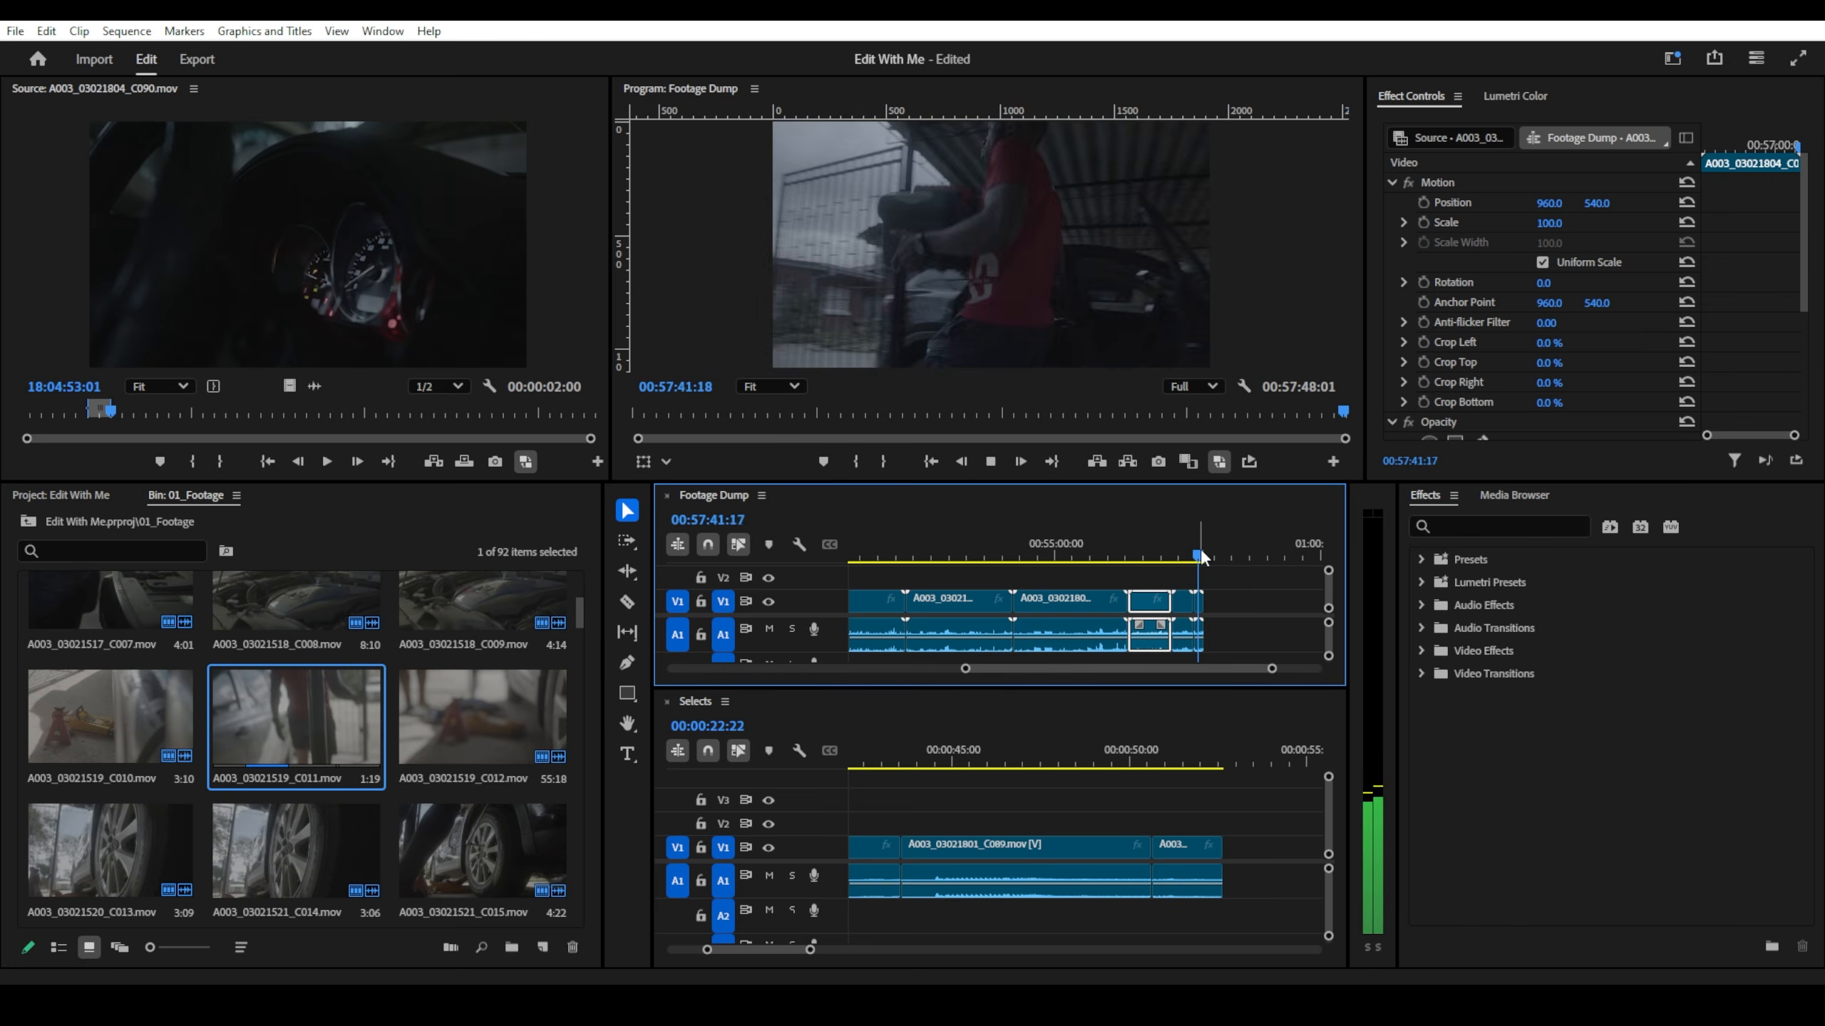
pyautogui.press('space')
# - Skim Footage Dump back to 00:41:59:15 and the Selects sequence to 00:00:19:16 to compare the dump with the picked moments
pyautogui.keyDown('alt'); pyautogui.scroll(-4, 1223, 618); pyautogui.keyUp('alt')
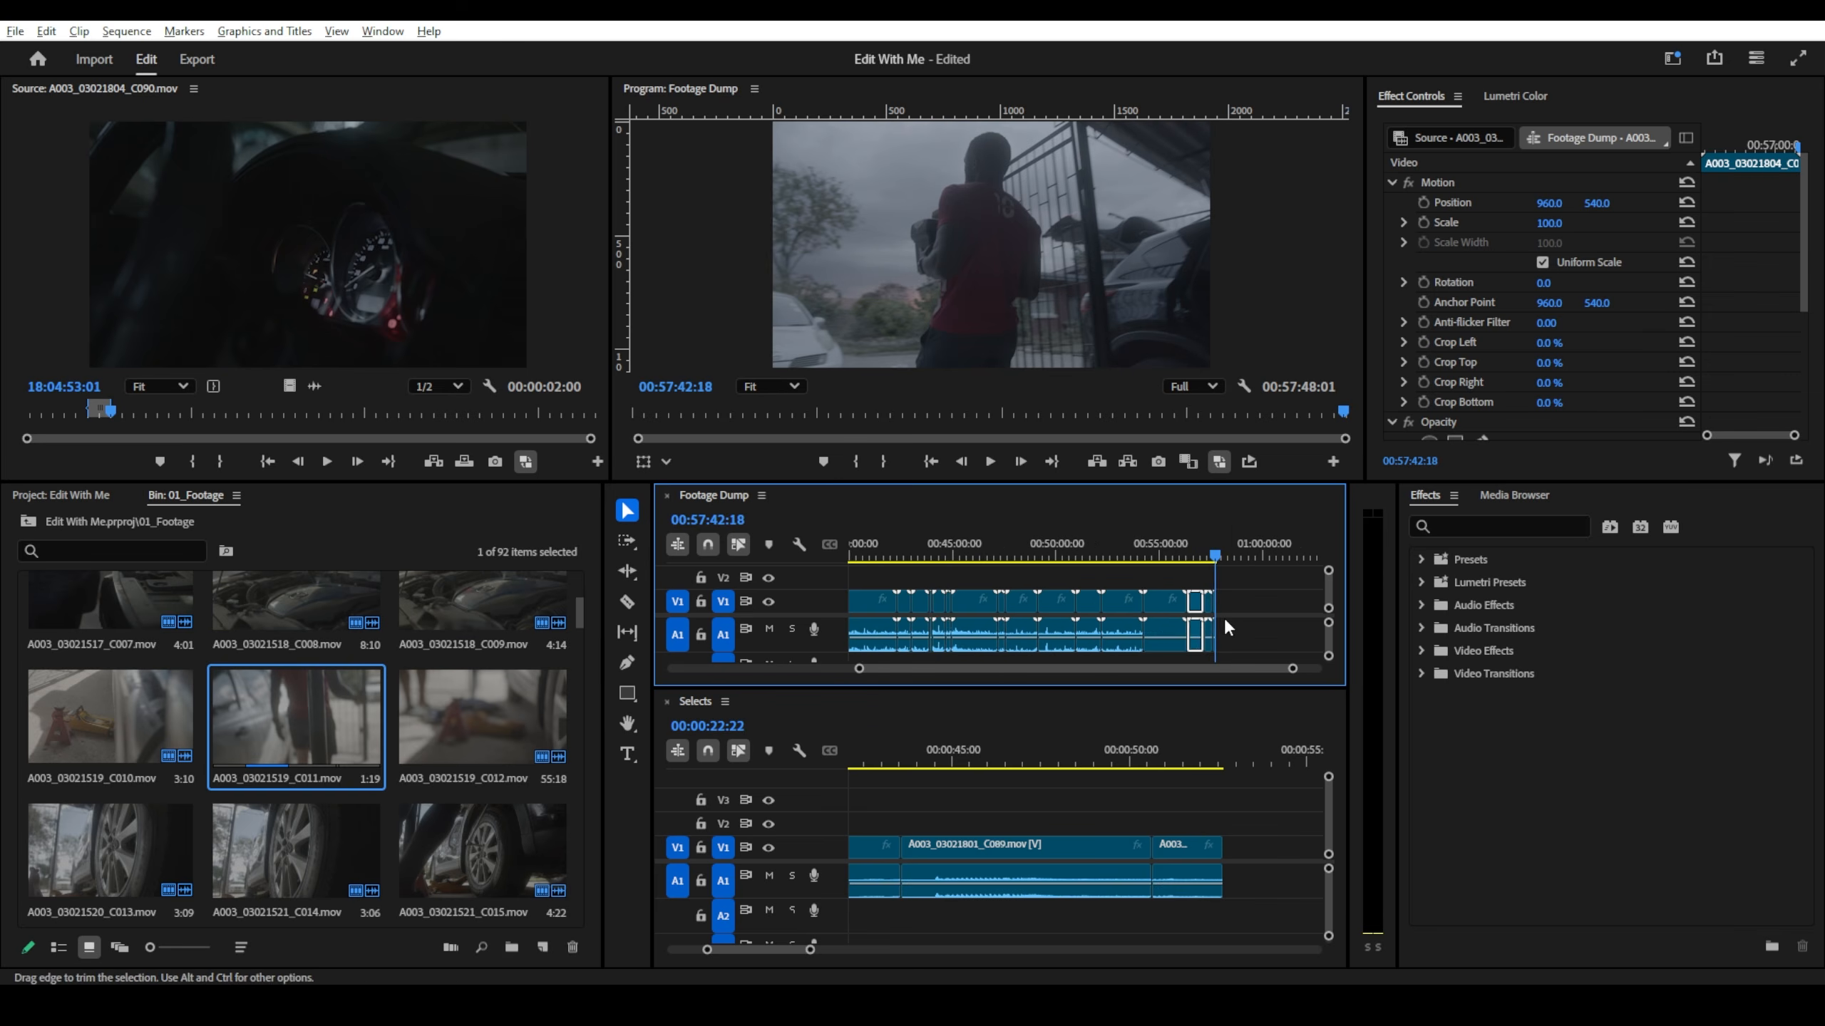
pyautogui.click(1045, 557)
pyautogui.moveTo(1042, 553); pyautogui.dragTo(925, 554)
pyautogui.keyDown('alt'); pyautogui.scroll(-4, 1031, 573); pyautogui.keyUp('alt')
pyautogui.keyDown('alt'); pyautogui.scroll(-4, 1183, 807); pyautogui.keyUp('alt')
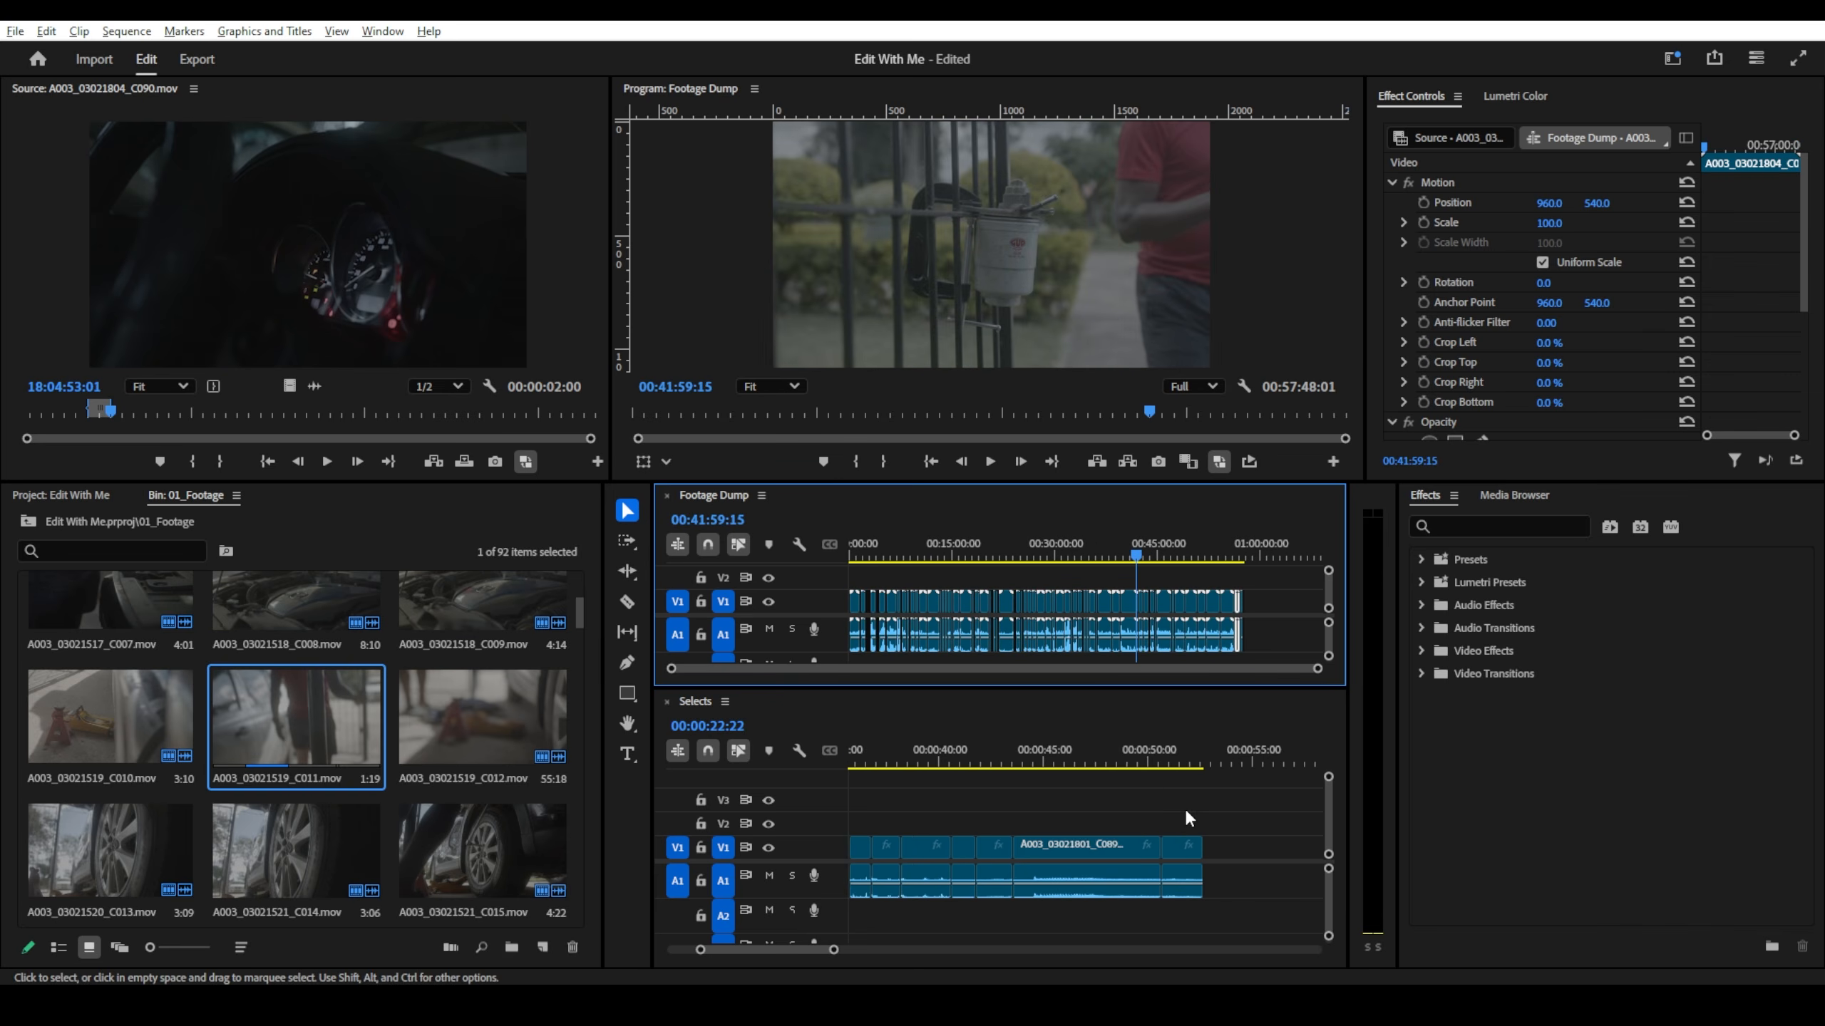
pyautogui.click(851, 765)
pyautogui.moveTo(851, 766); pyautogui.dragTo(1069, 769)
pyautogui.keyDown('alt'); pyautogui.scroll(-3, 1071, 769); pyautogui.keyUp('alt')
pyautogui.keyDown('alt'); pyautogui.scroll(1, 961, 717); pyautogui.keyUp('alt')
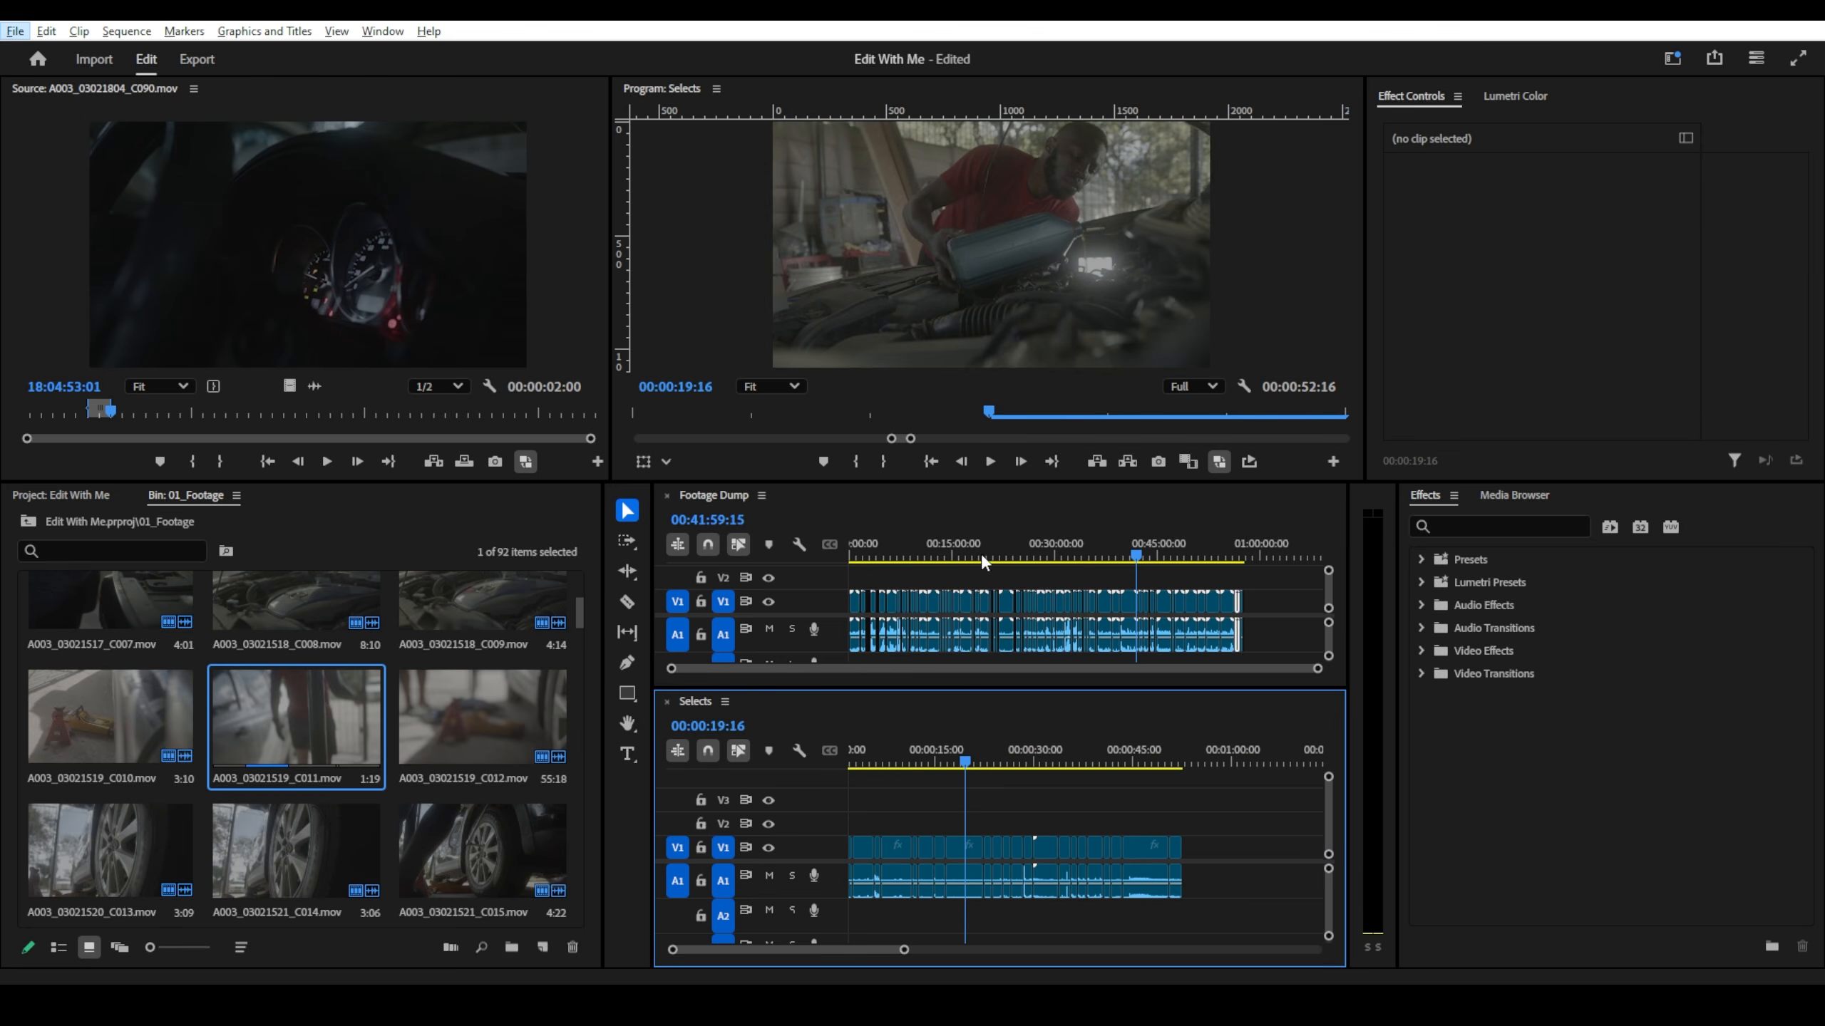
# - Move to 00:22:52:16 in Footage Dump and open the original A003_03021618_C051.mov in the Source monitor at that frame
pyautogui.click(1005, 550)
pyautogui.keyDown('alt'); pyautogui.scroll(4, 1009, 574); pyautogui.keyUp('alt')
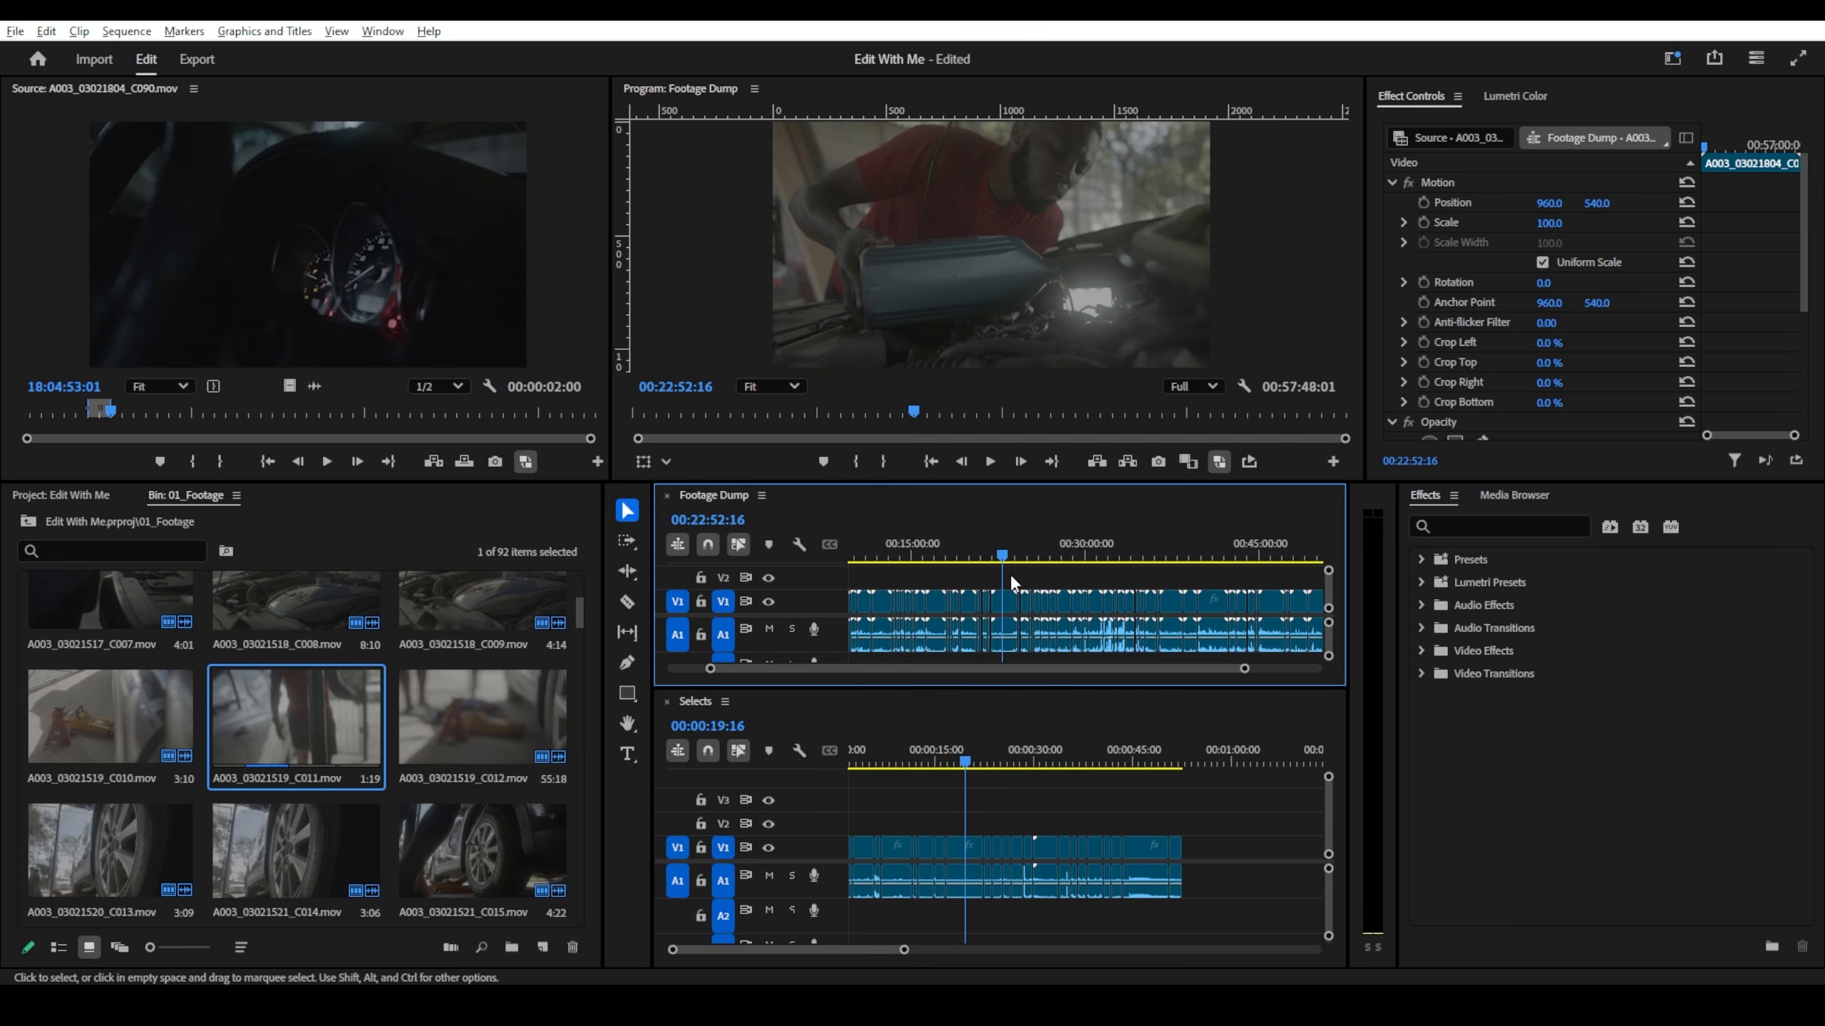
pyautogui.click(990, 605)
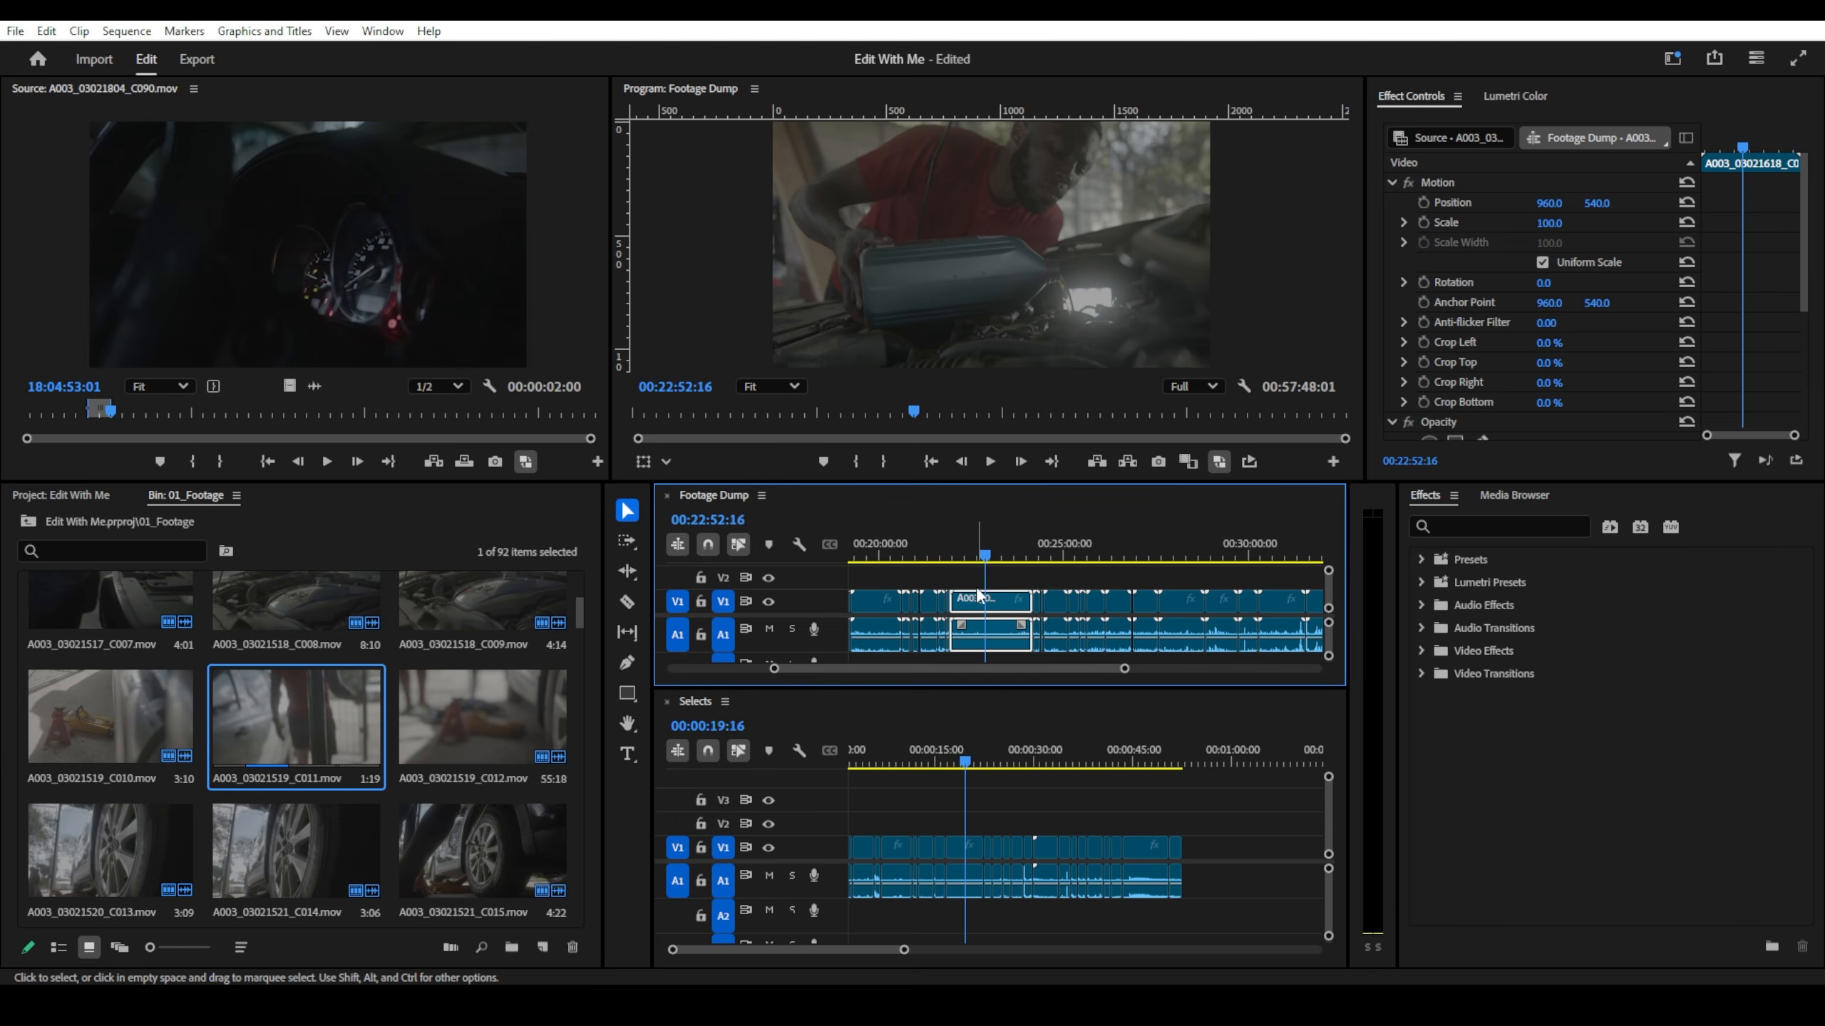
pyautogui.press('f')
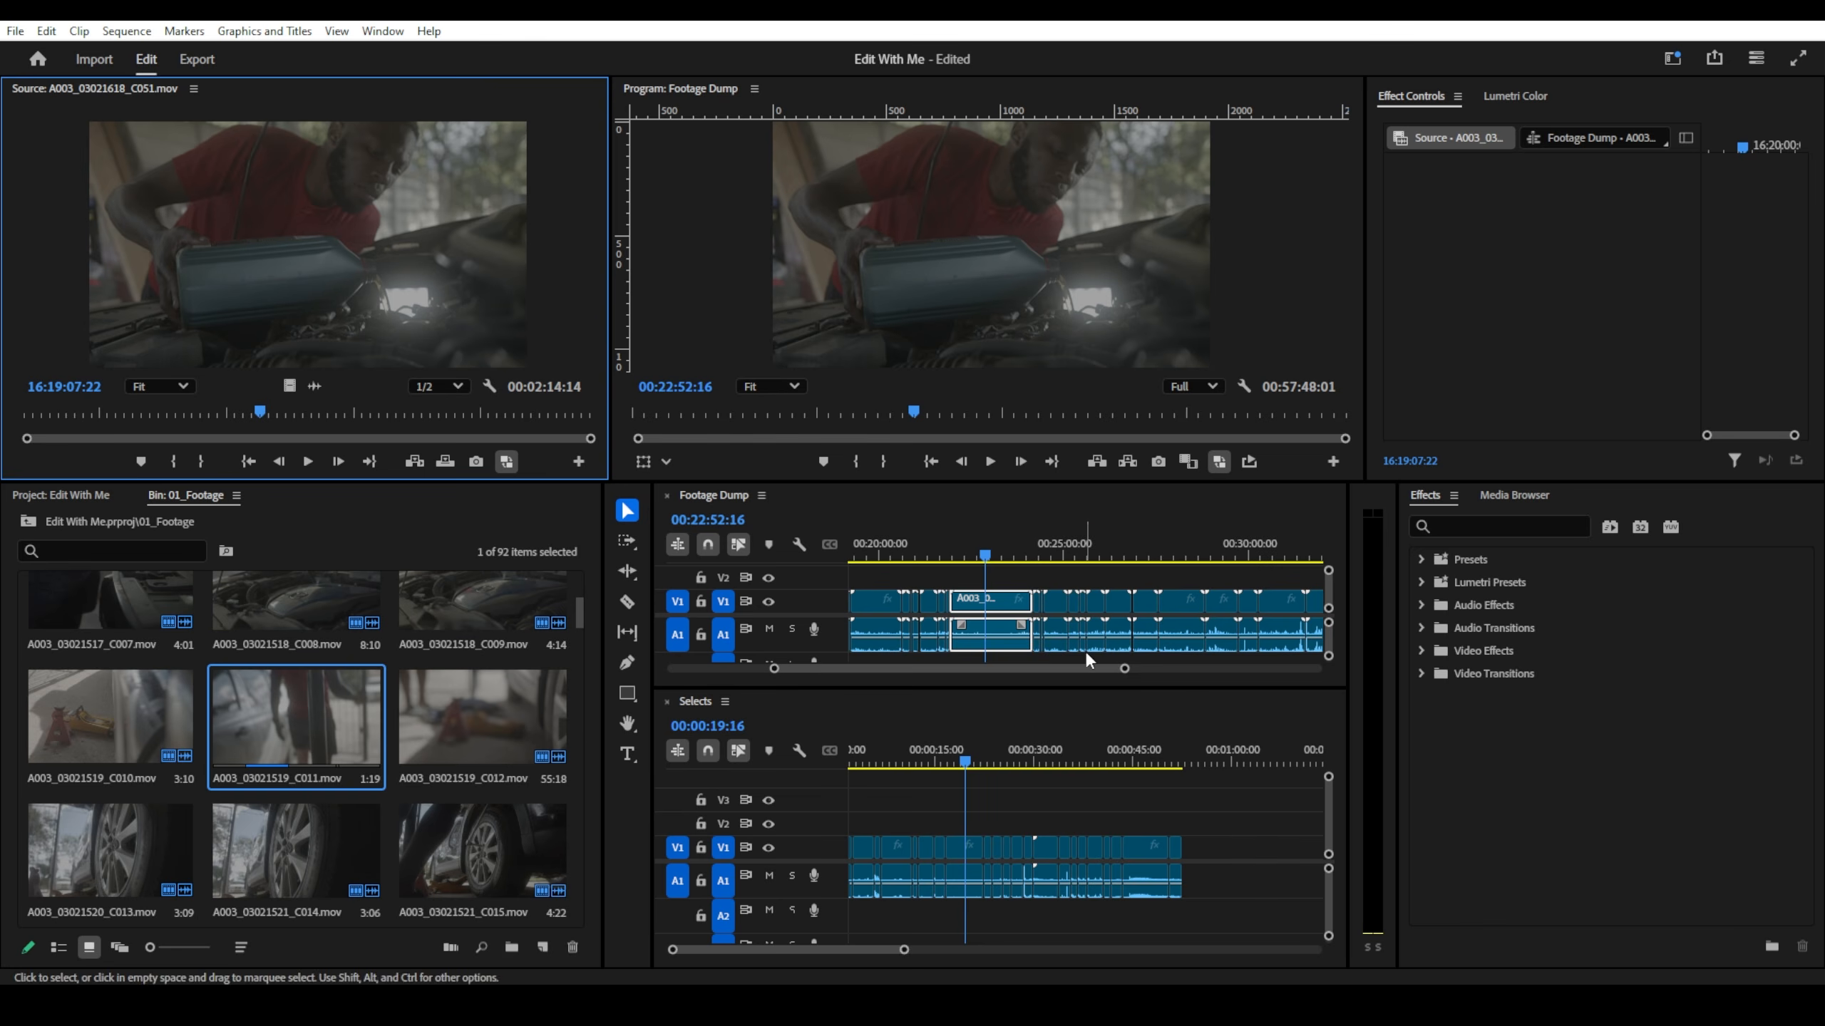
# - Move Footage Dump to 00:04:55:00, group the Selects timeline with it in one panel, and show Selects
pyautogui.moveTo(1126, 670); pyautogui.dragTo(1268, 672)
pyautogui.click(893, 559)
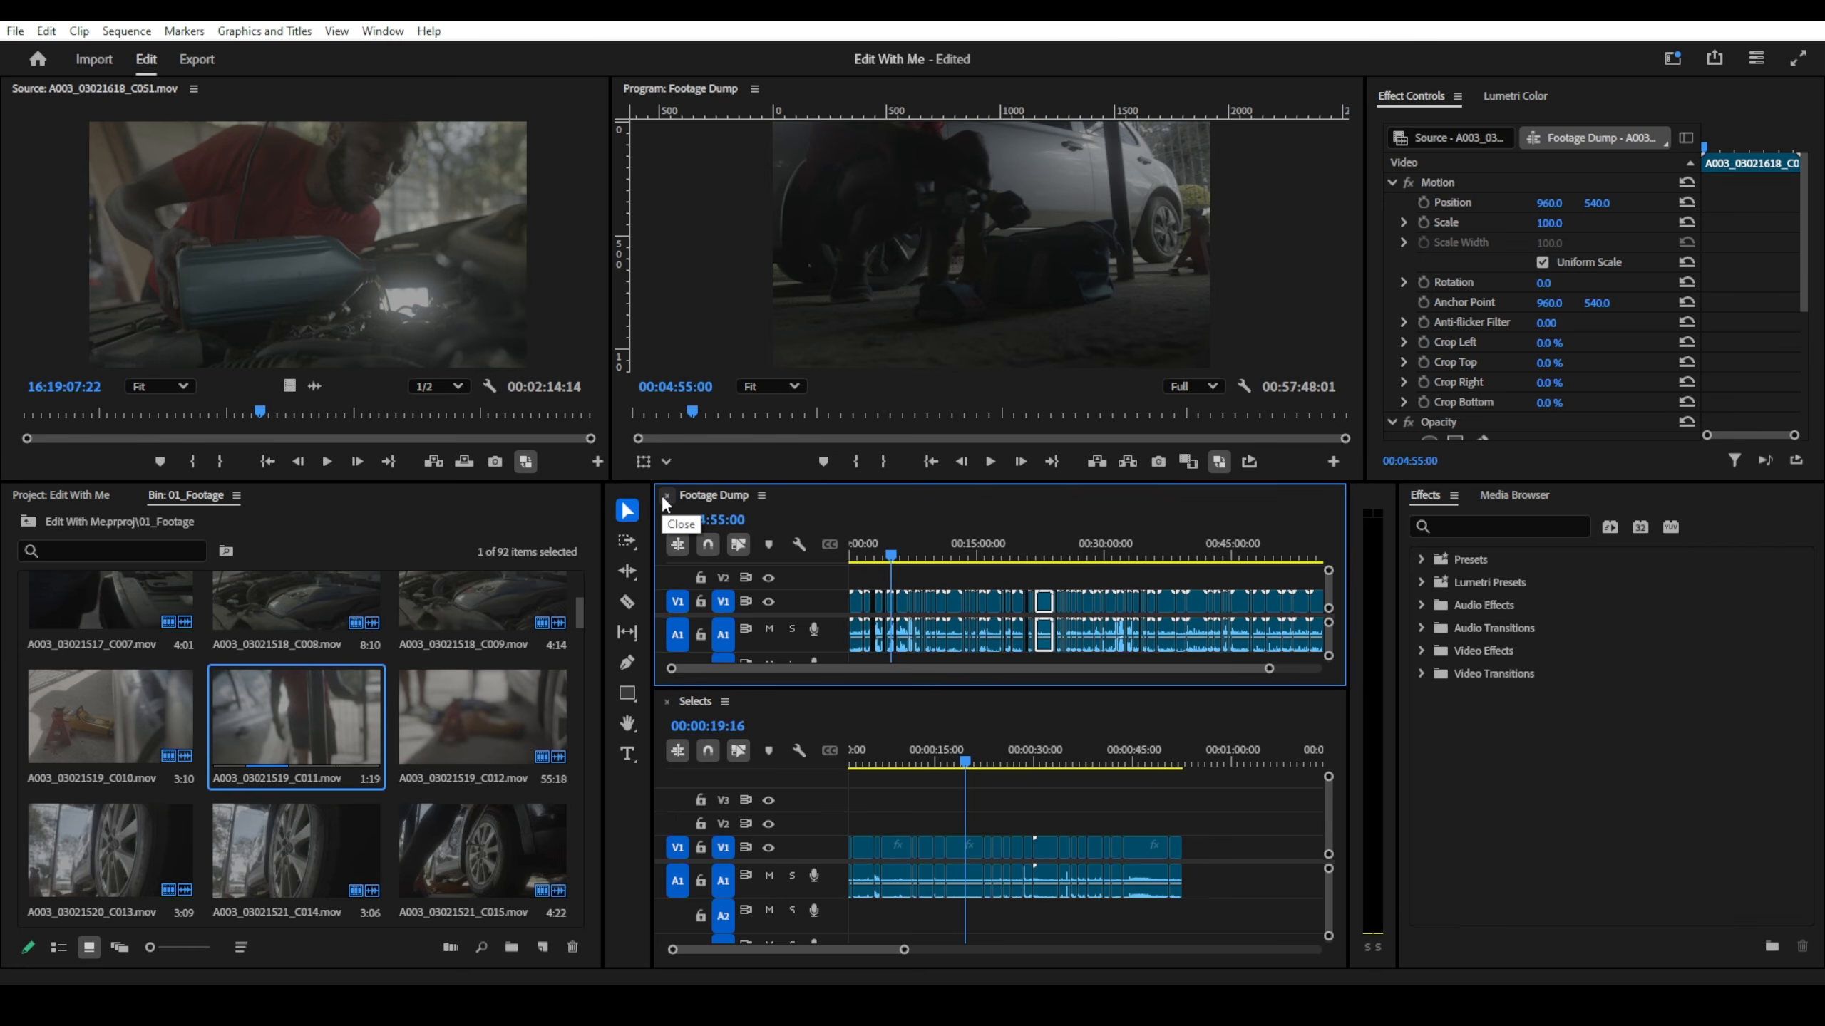
pyautogui.moveTo(694, 701); pyautogui.dragTo(710, 497)
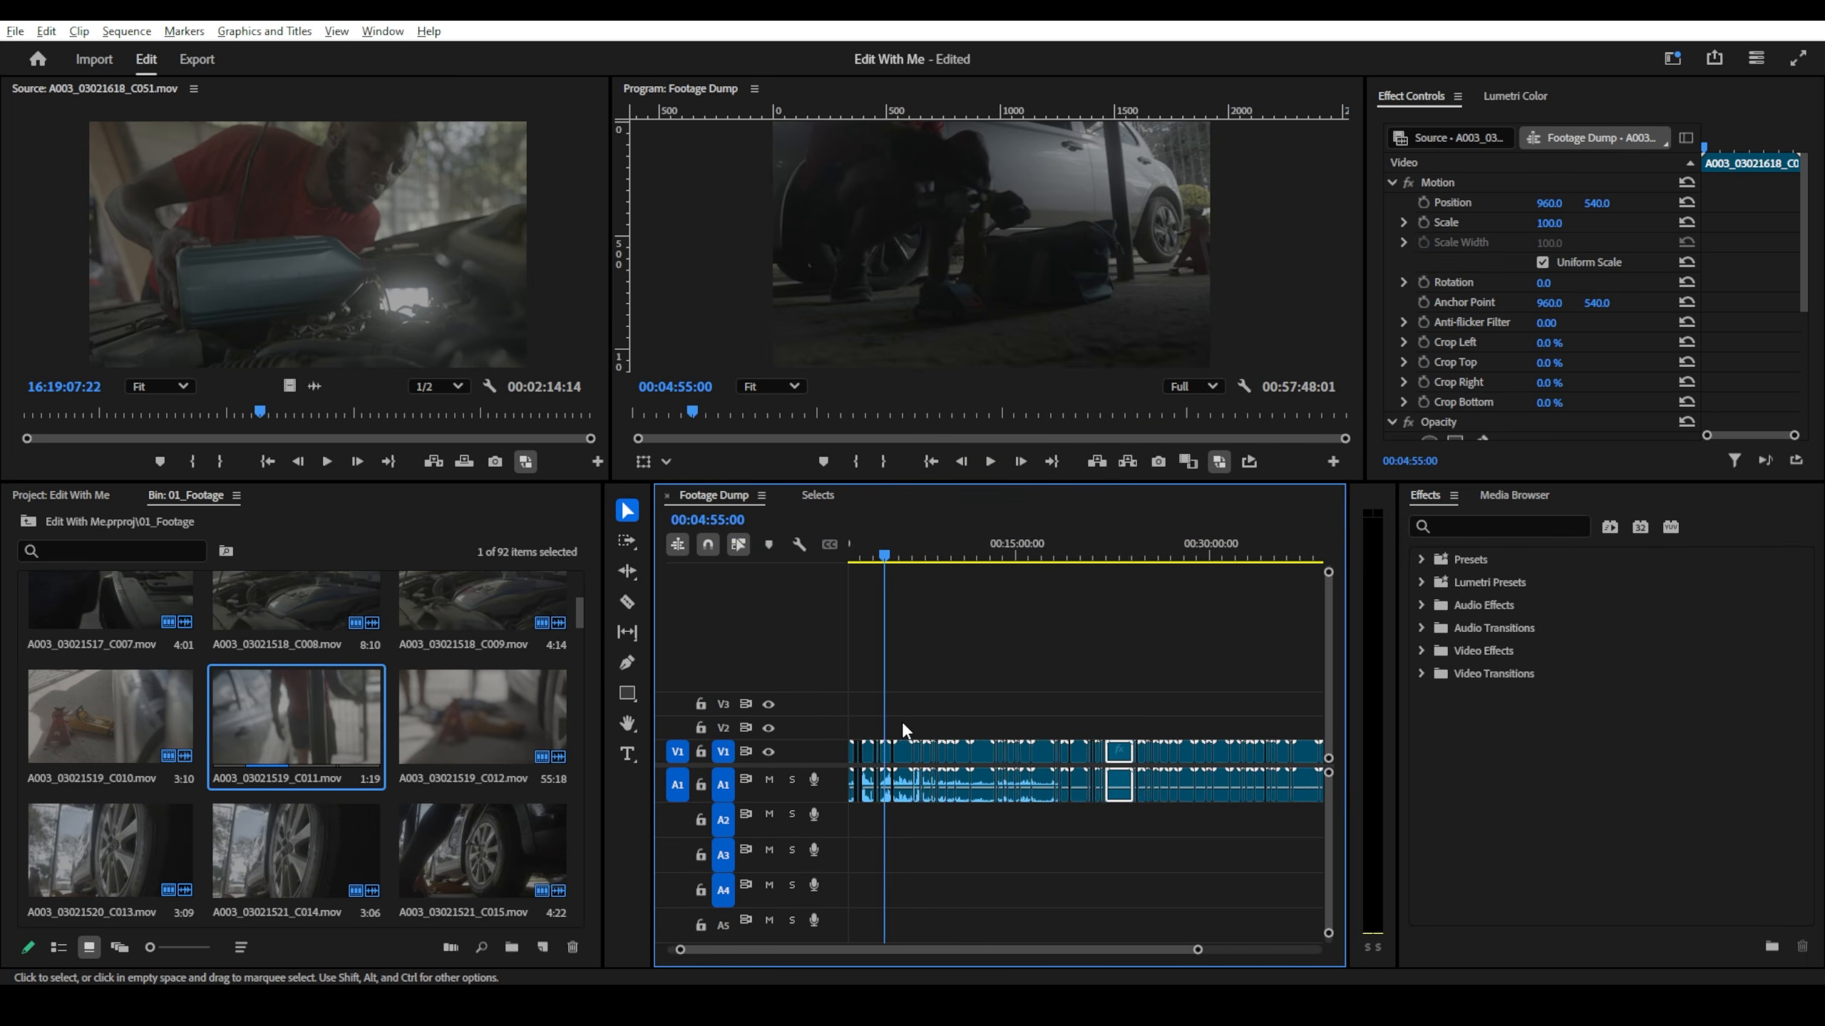
pyautogui.click(822, 497)
pyautogui.scroll(-4, 937, 704)
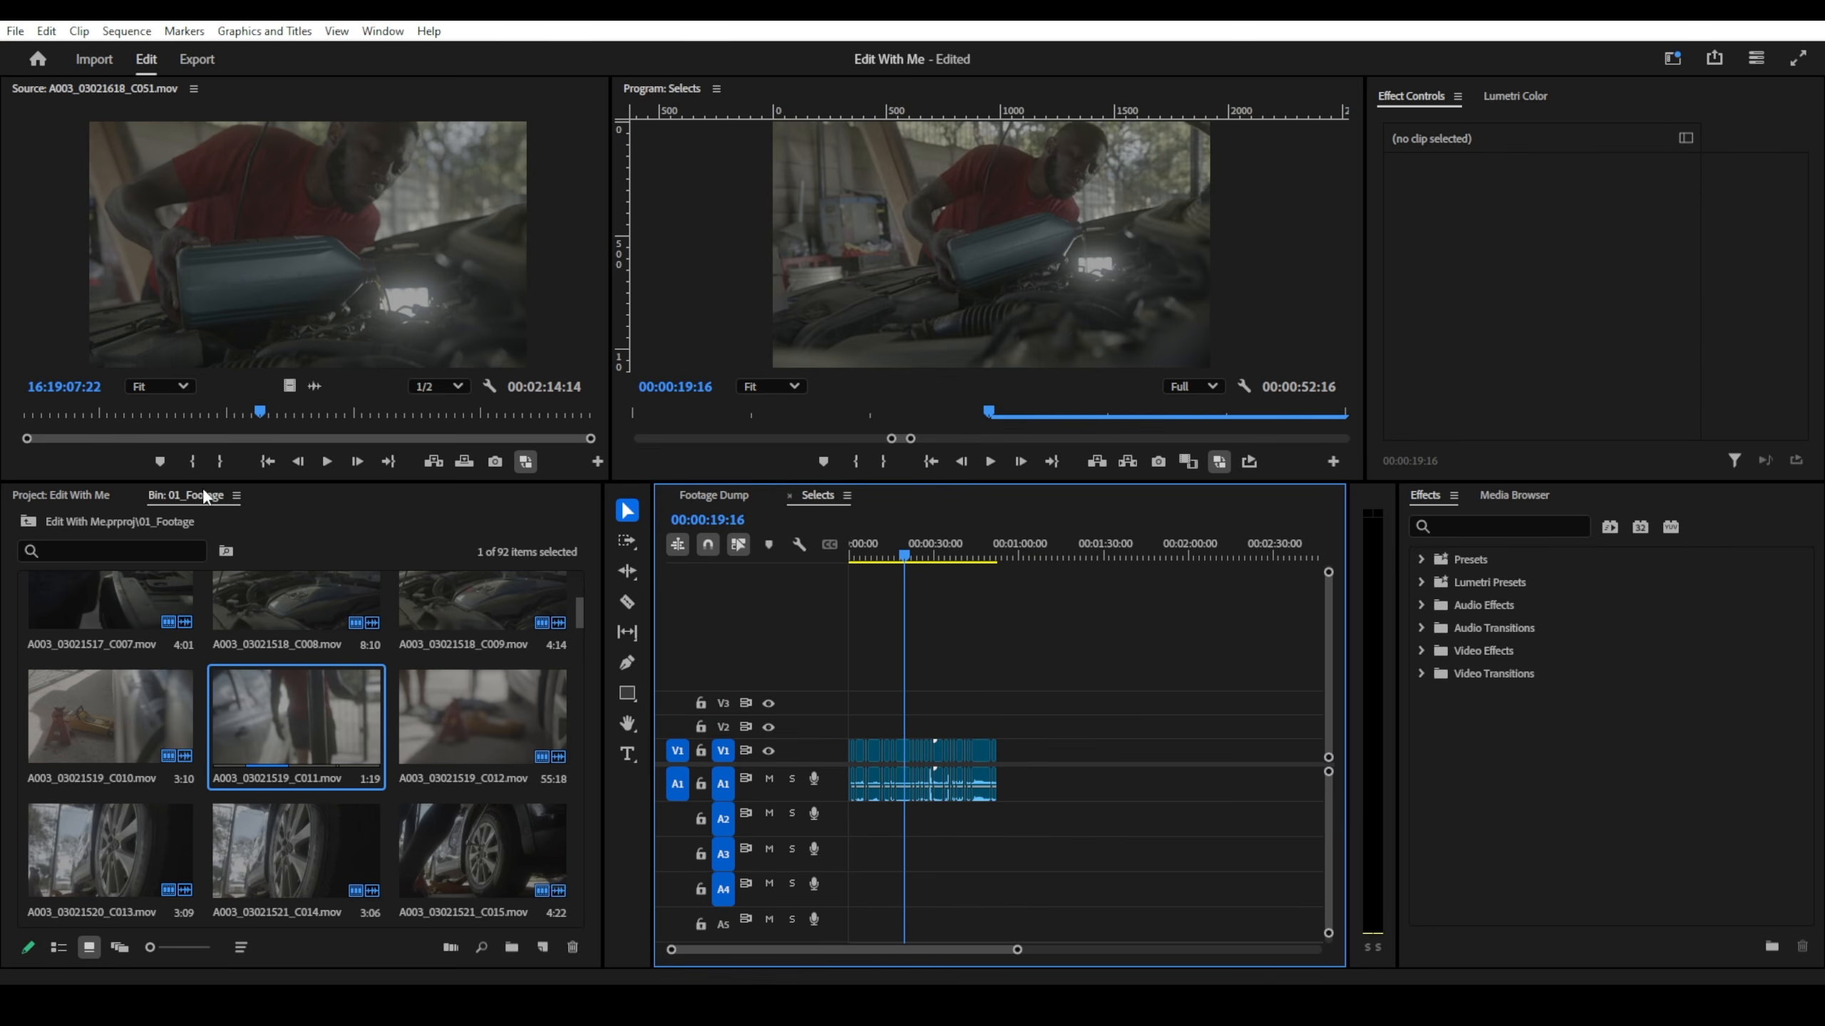
# - Duplicate the Selects sequence in the 00_Sequences bin and name the copy "Rough Cut 1.0"
pyautogui.click(54, 503)
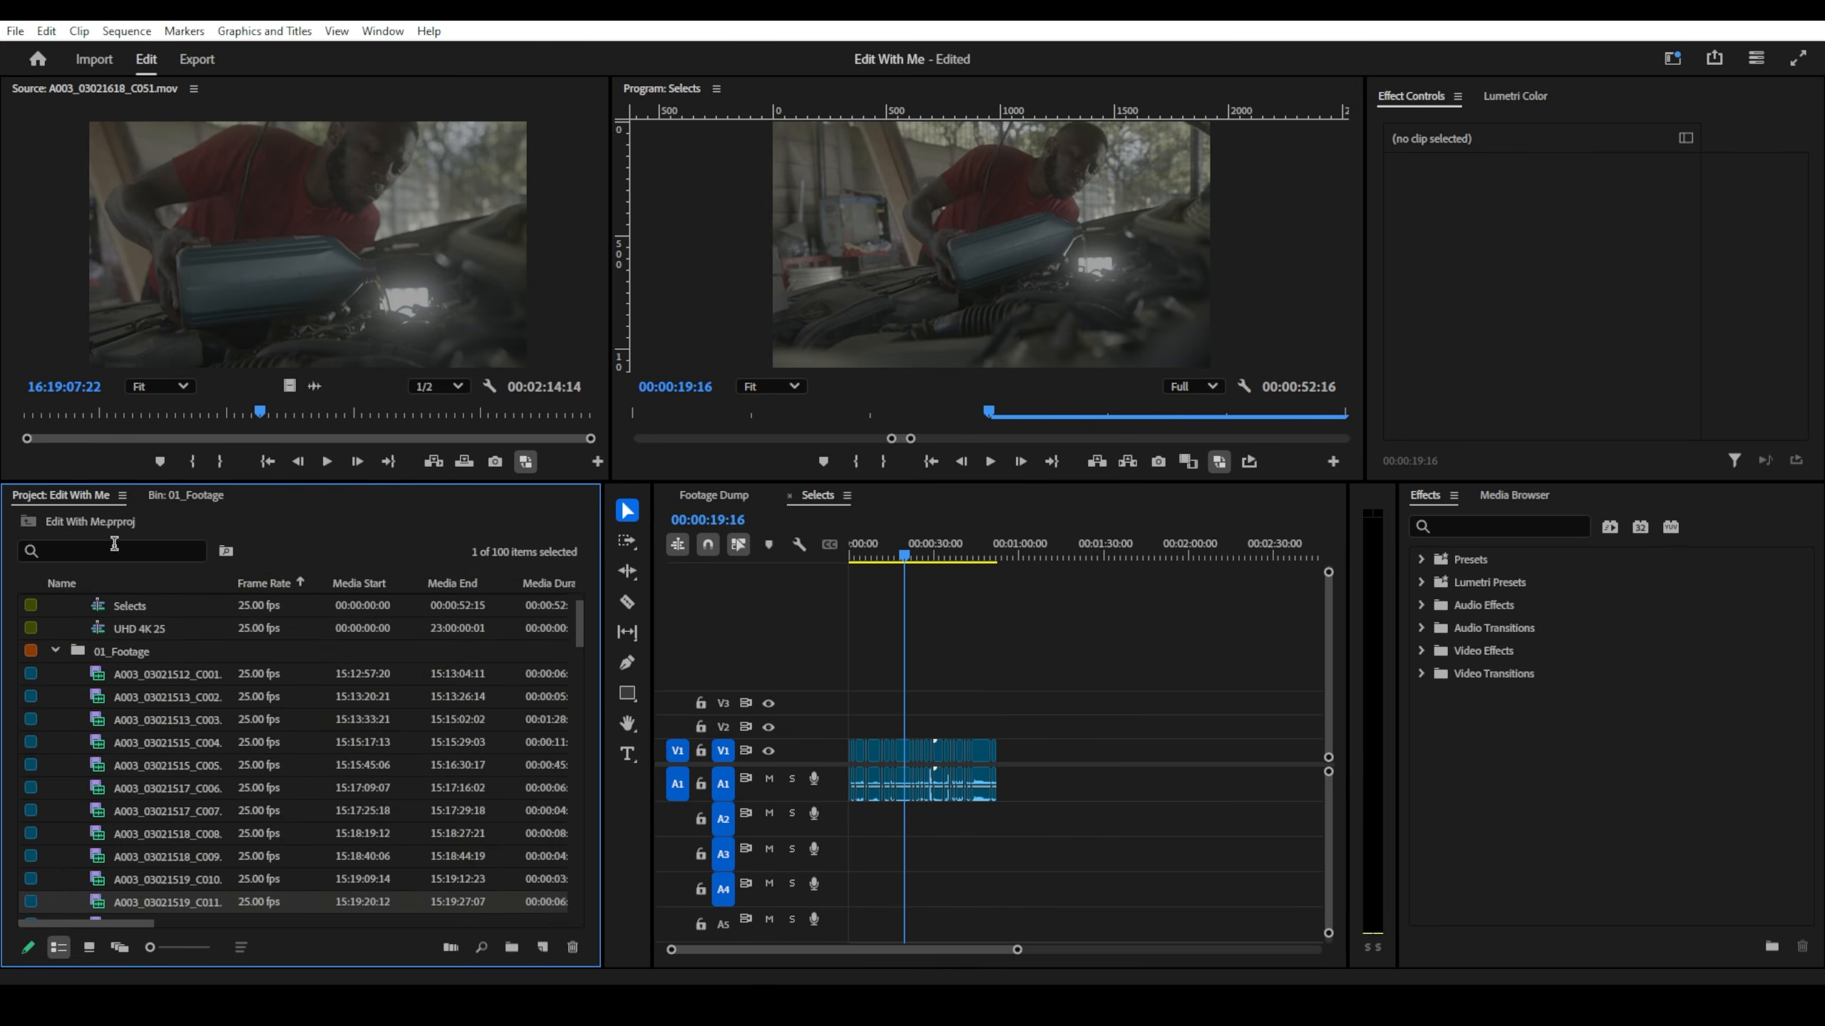
pyautogui.click(54, 651)
pyautogui.rightClick(140, 651)
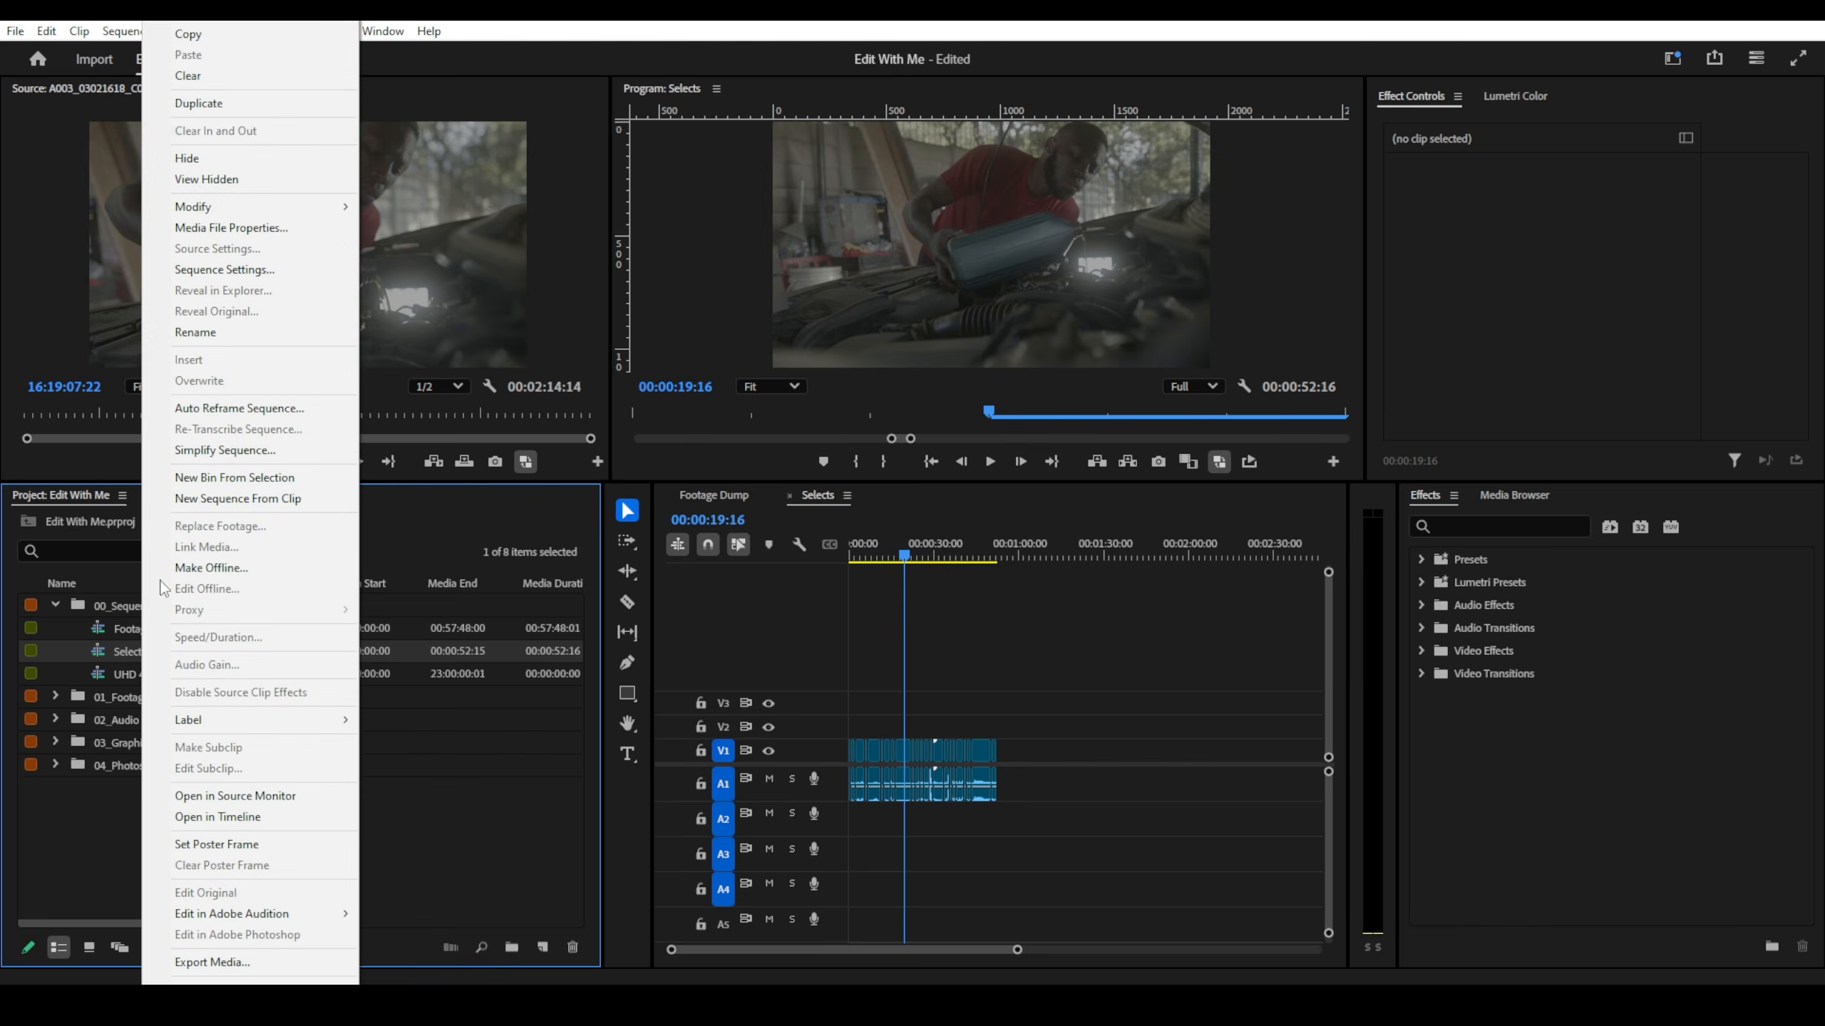
pyautogui.click(187, 102)
pyautogui.click(179, 676)
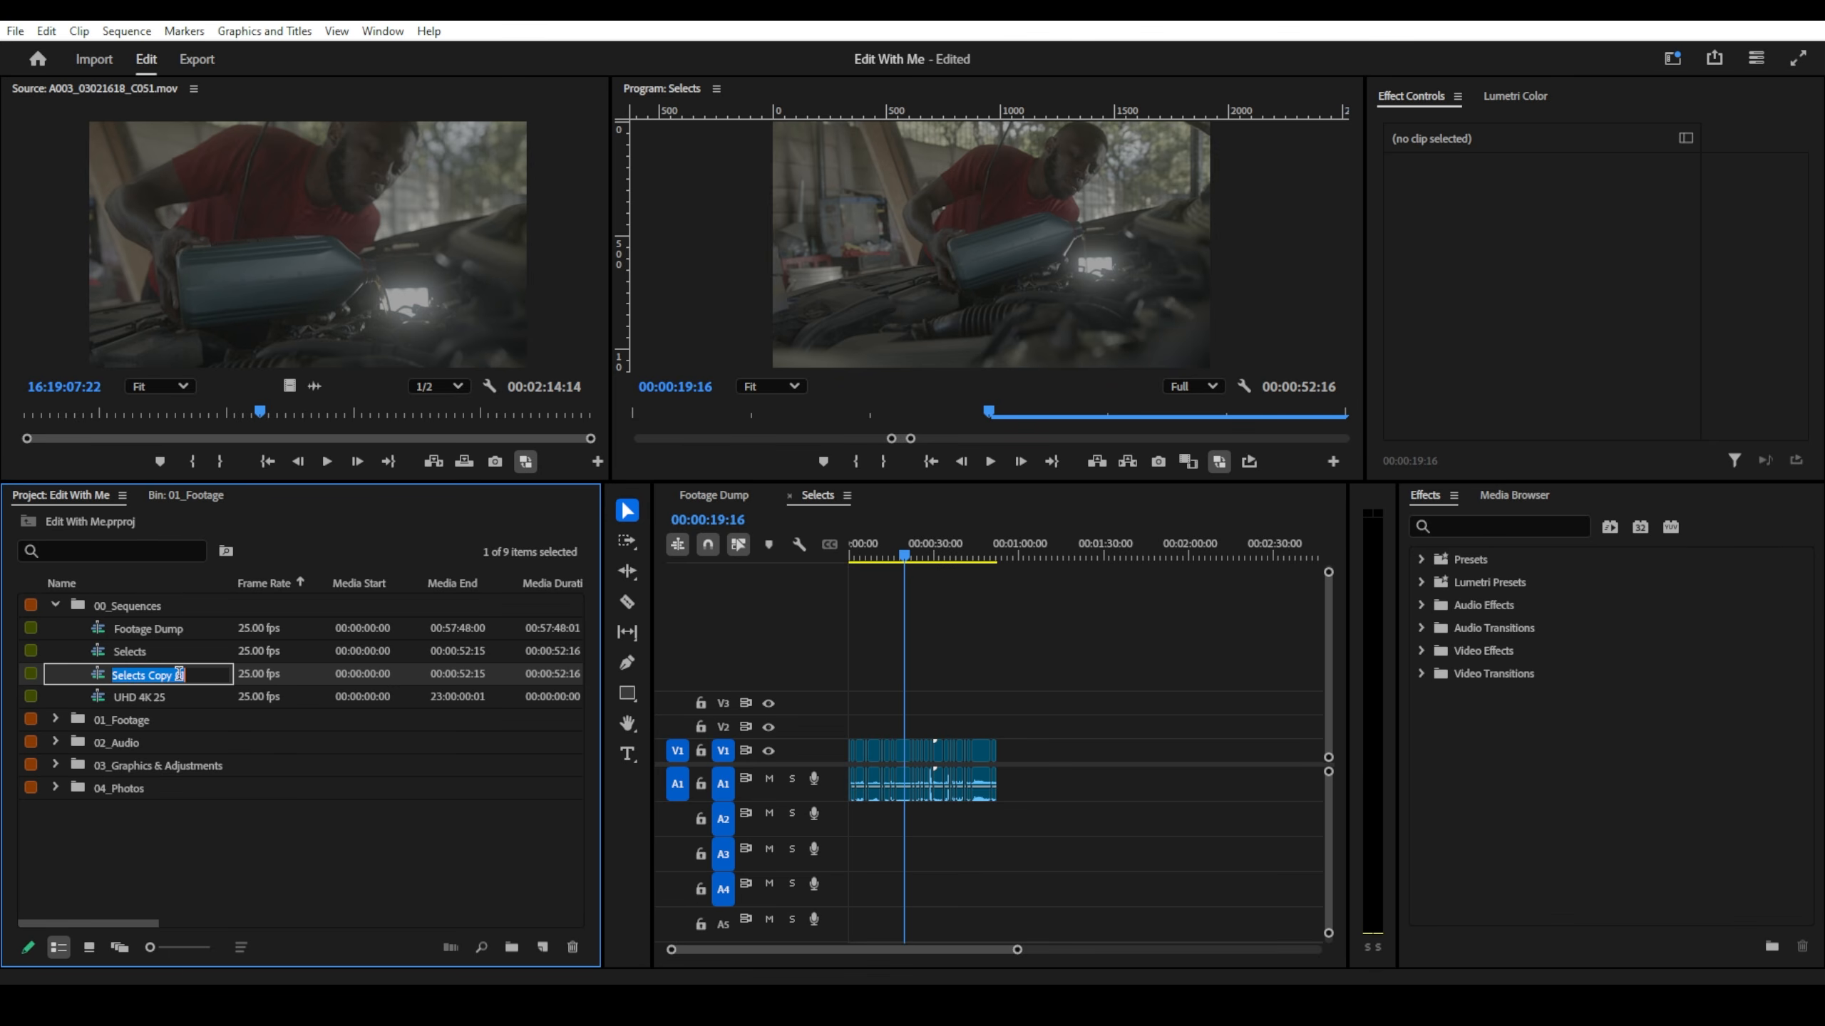
pyautogui.write('Rough Cut 1.0')
pyautogui.press('Return')
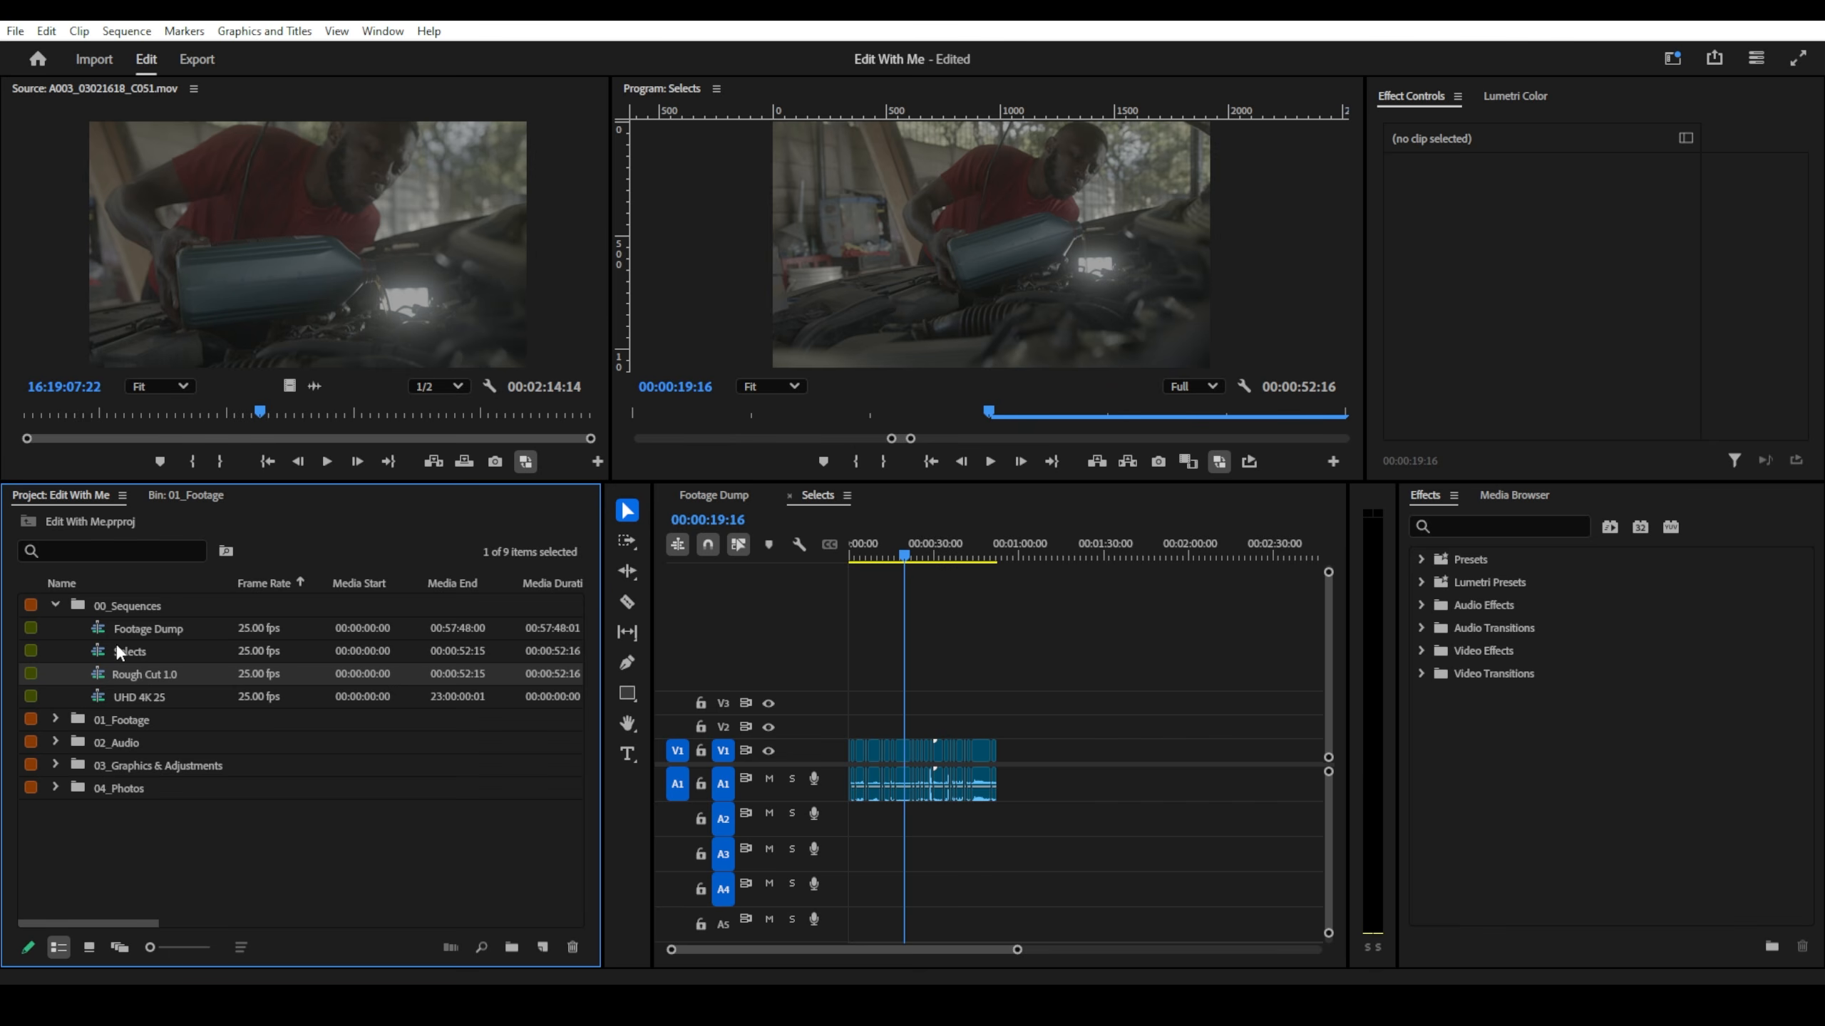
# - Create a bin named "Cuts" inside 00_Sequences and move the Rough Cut 1.0 sequence into it
pyautogui.click(124, 606)
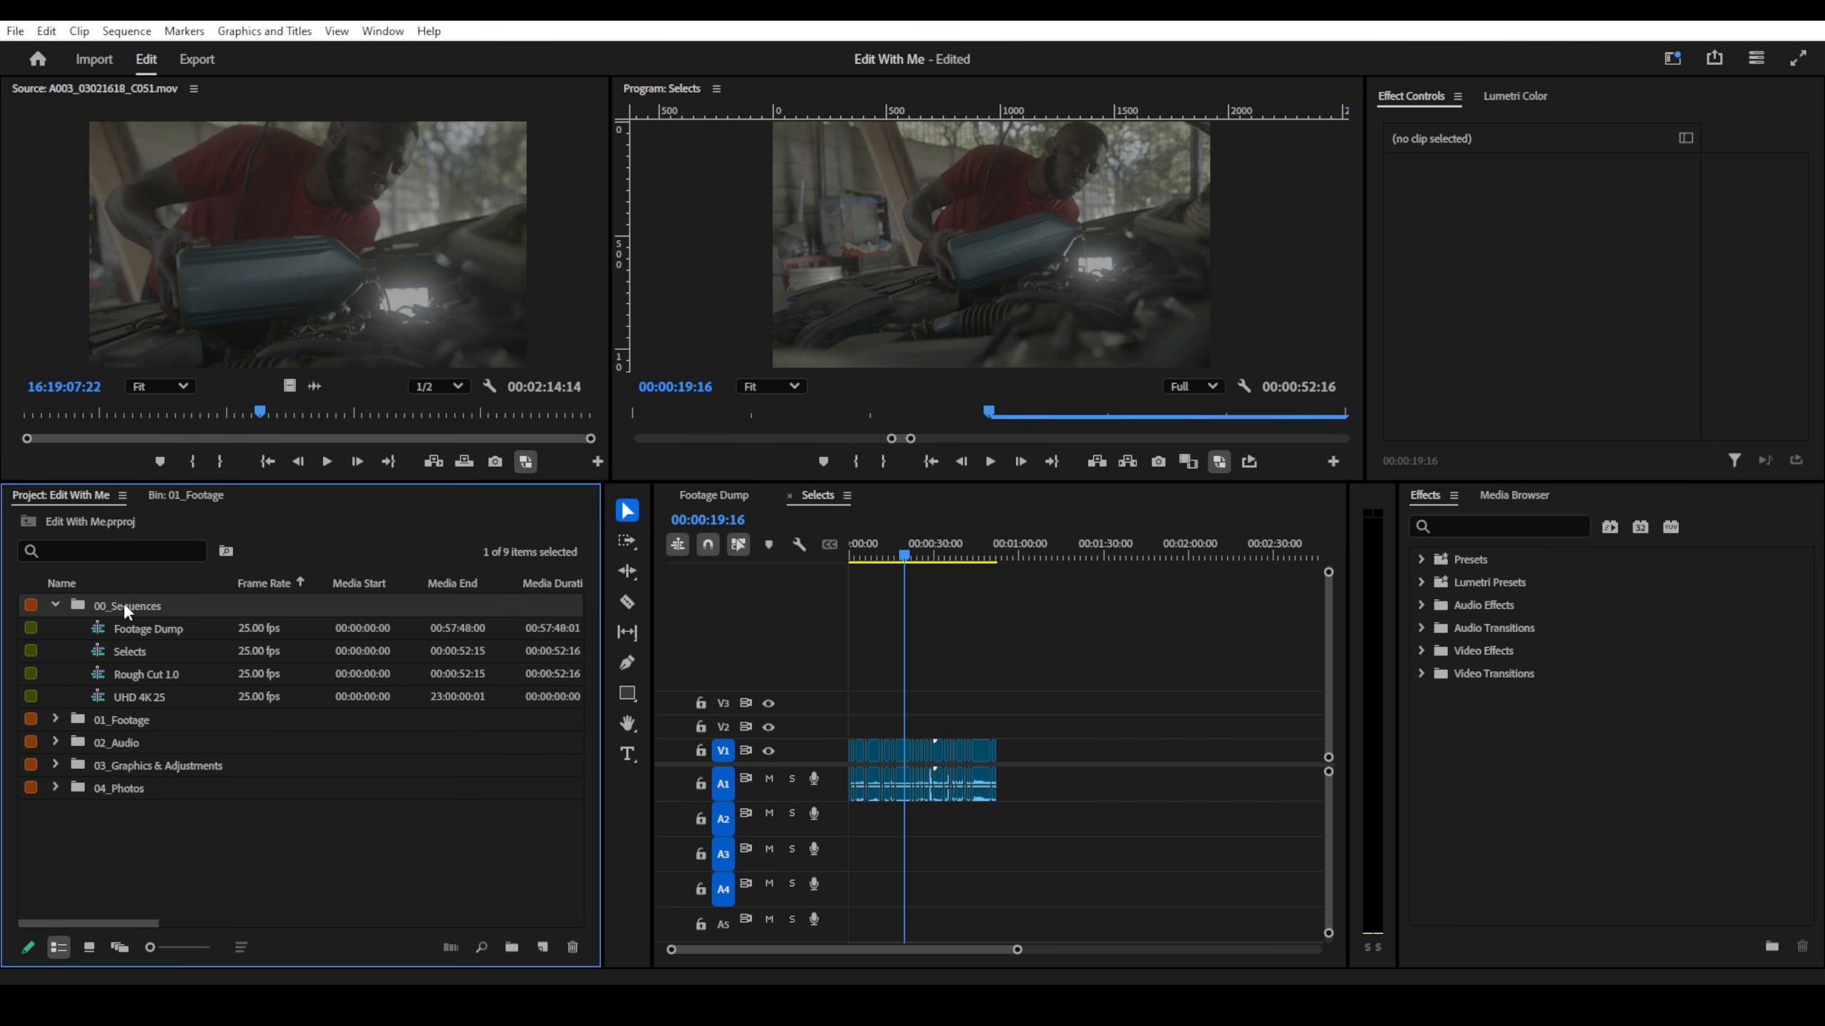
pyautogui.click(511, 947)
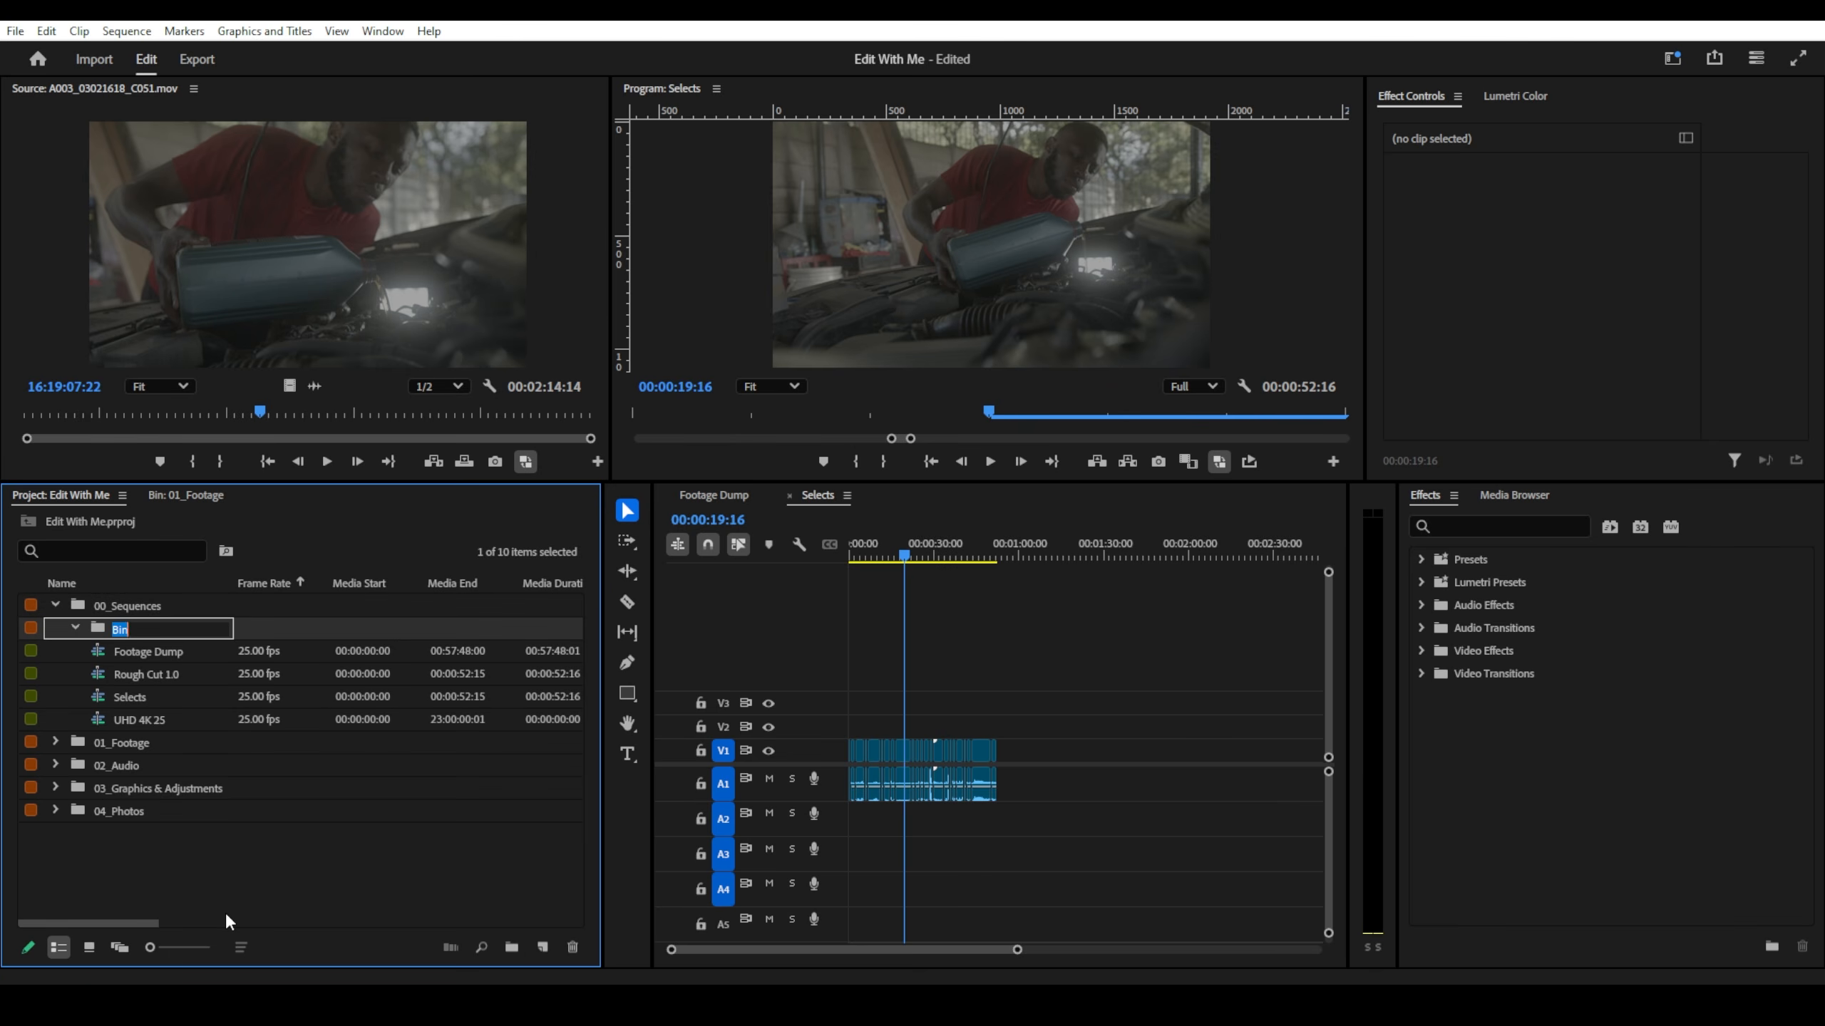
pyautogui.write('Drafts')
pyautogui.hotkey('ctrl', 'a')
pyautogui.write('Cuts')
pyautogui.click(192, 678)
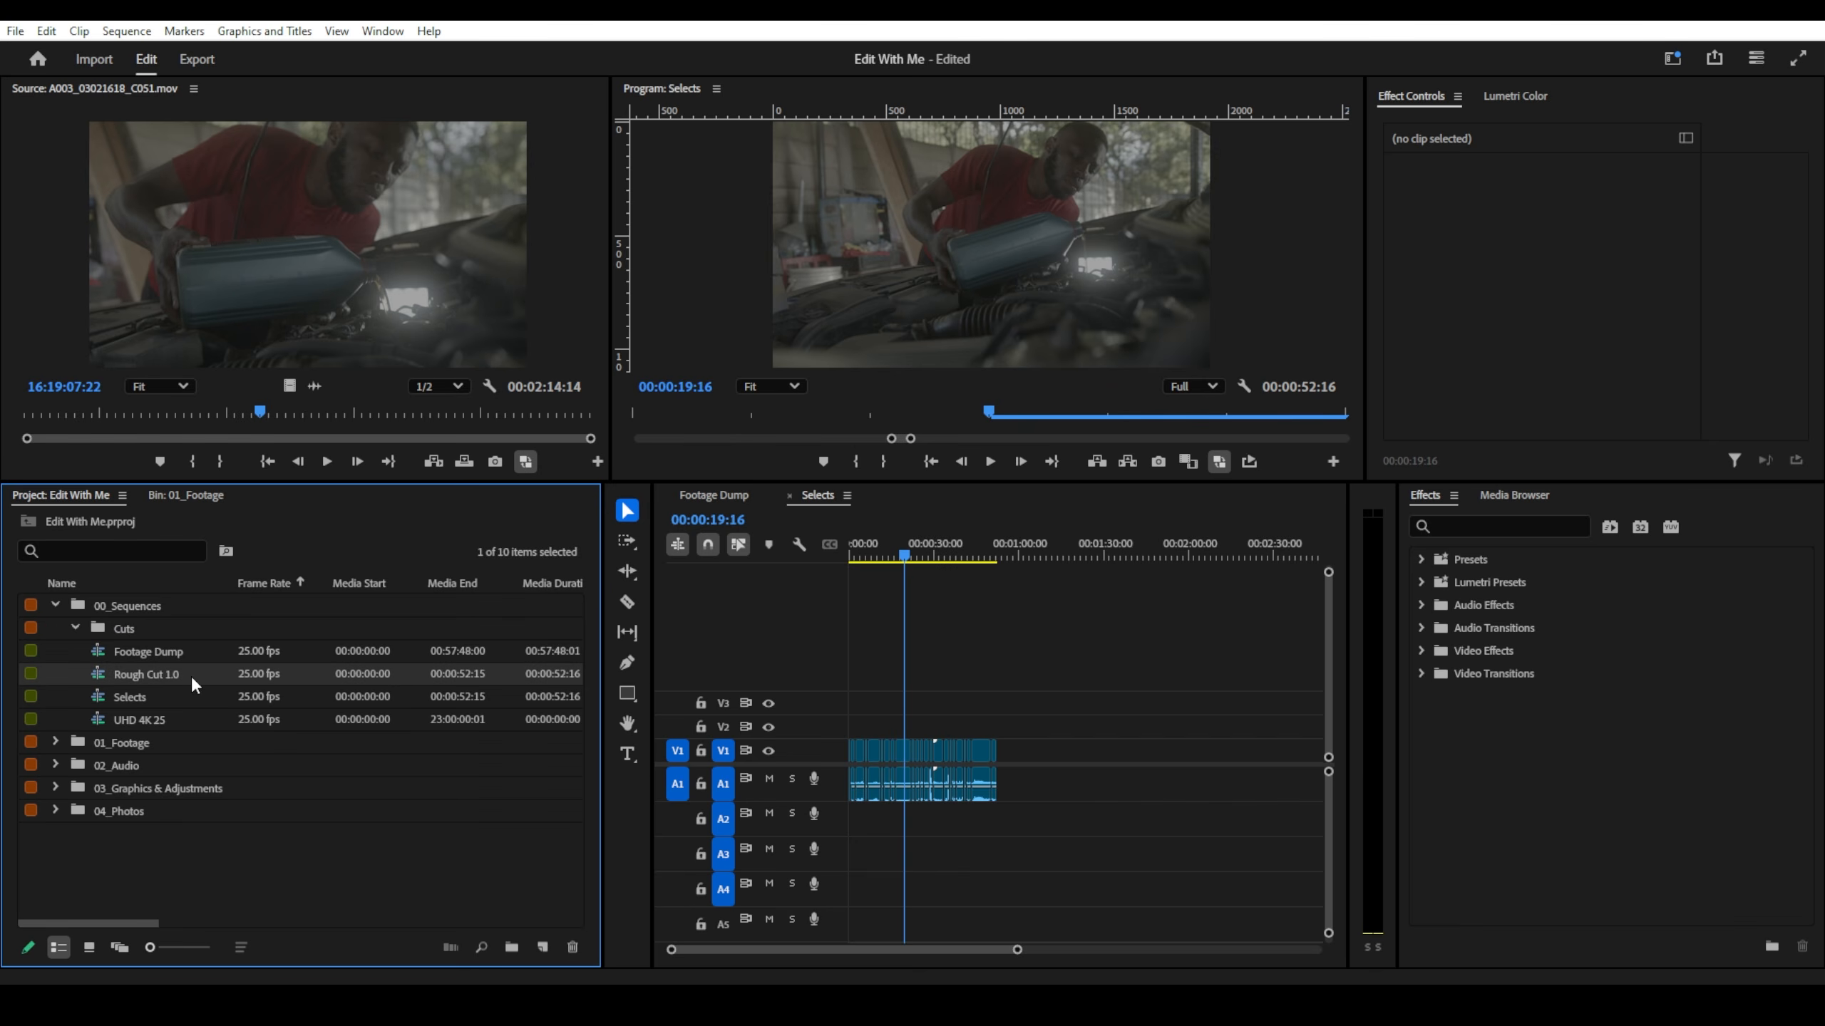
pyautogui.moveTo(154, 676); pyautogui.dragTo(147, 629)
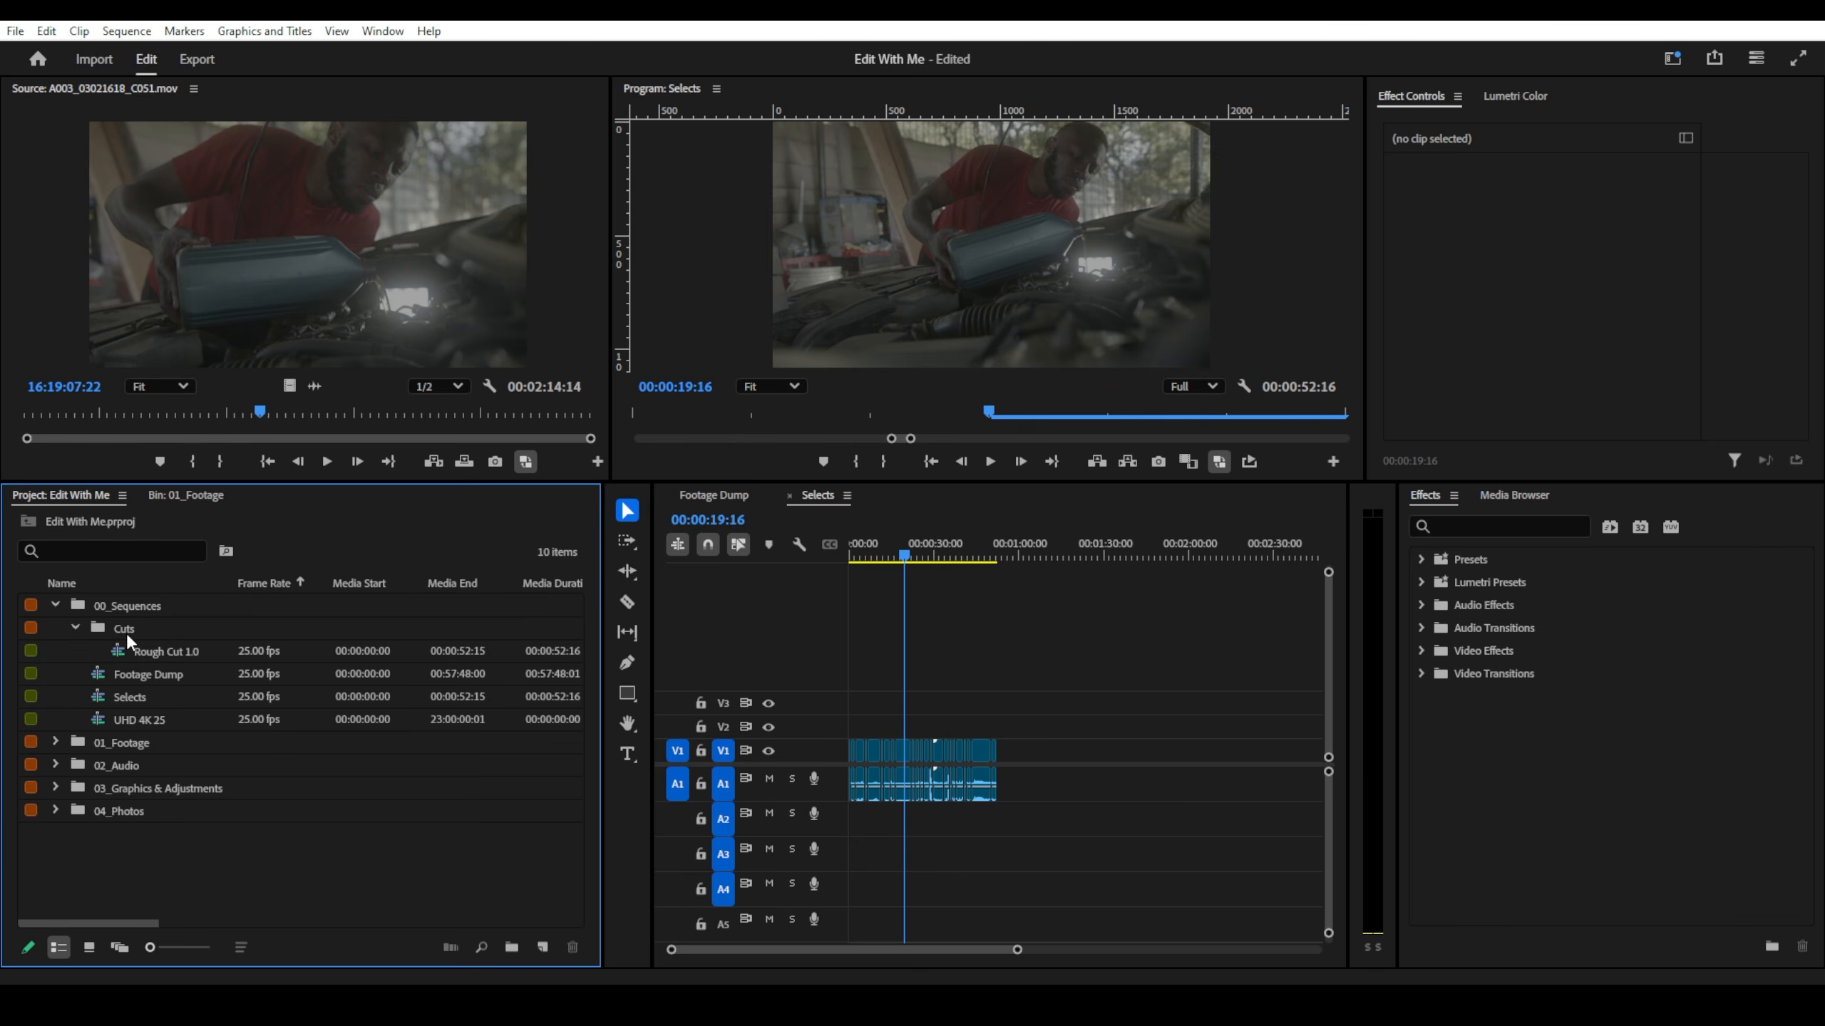
pyautogui.click(75, 628)
# - Create a bin named "Assembly" inside 00_Sequences and move the Footage Dump and Selects sequences into it
pyautogui.click(146, 605)
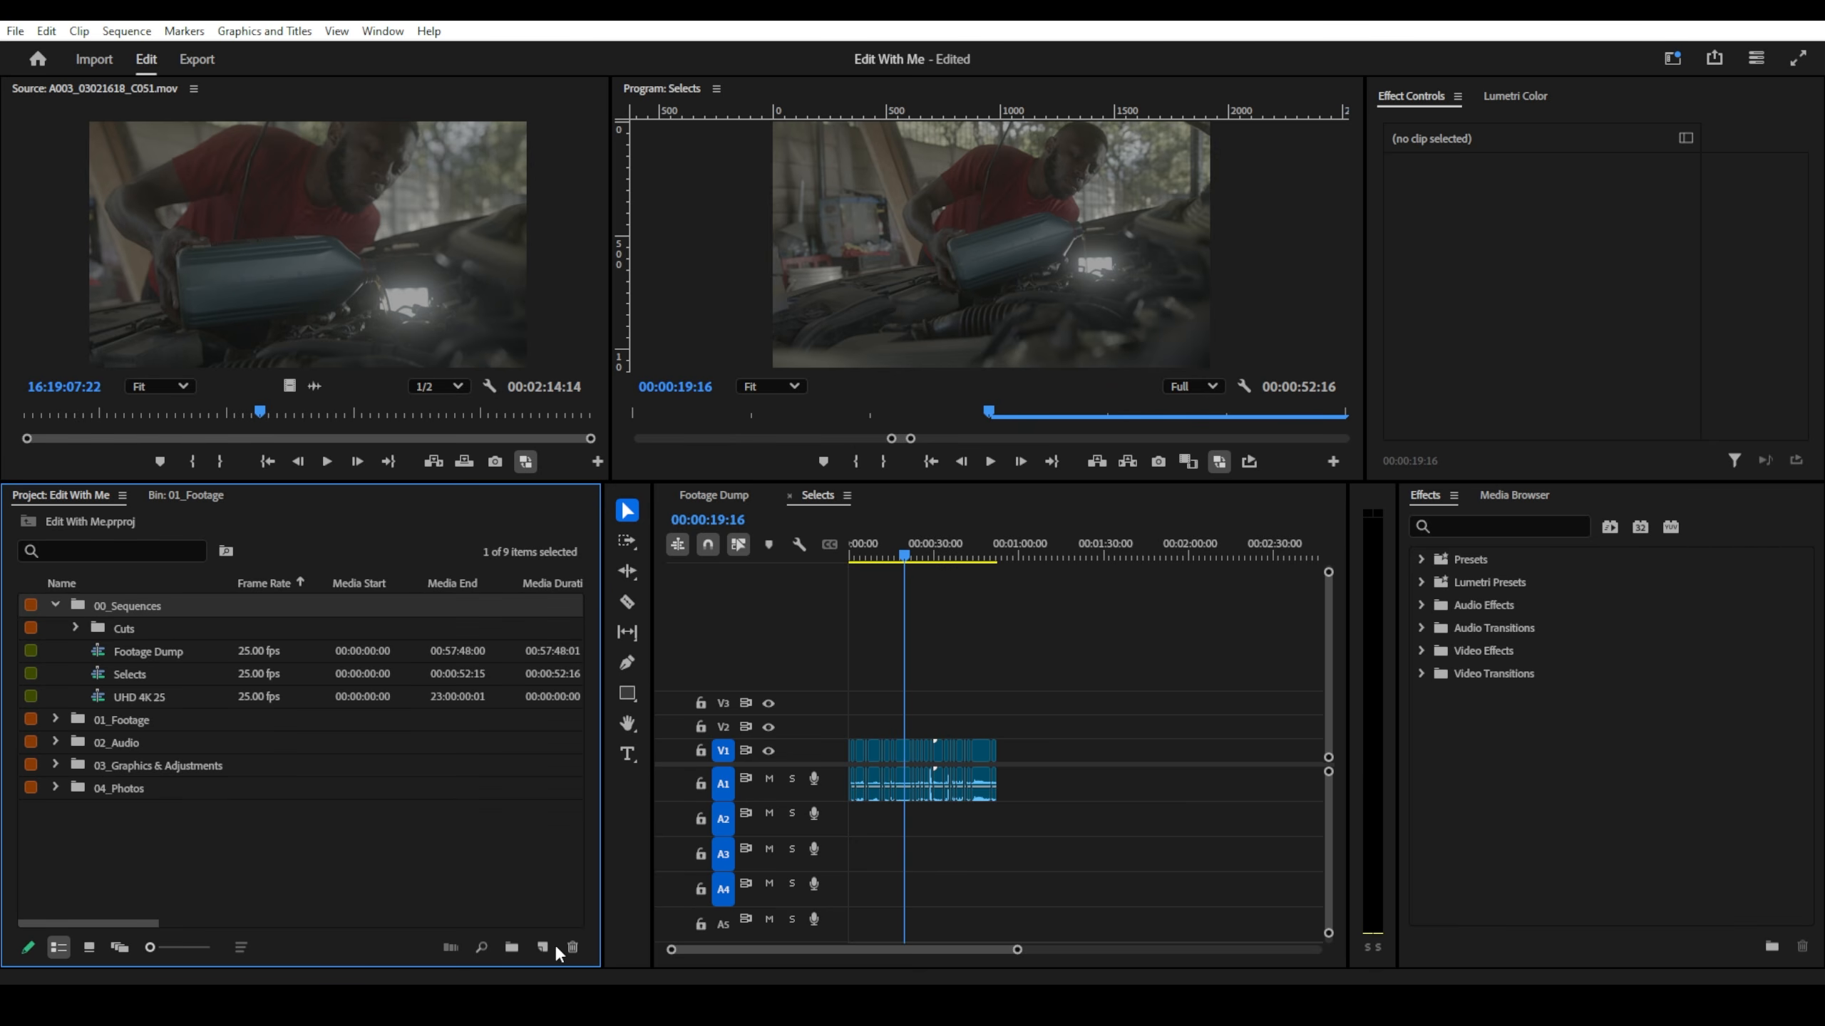
pyautogui.click(512, 947)
pyautogui.write('Ass')
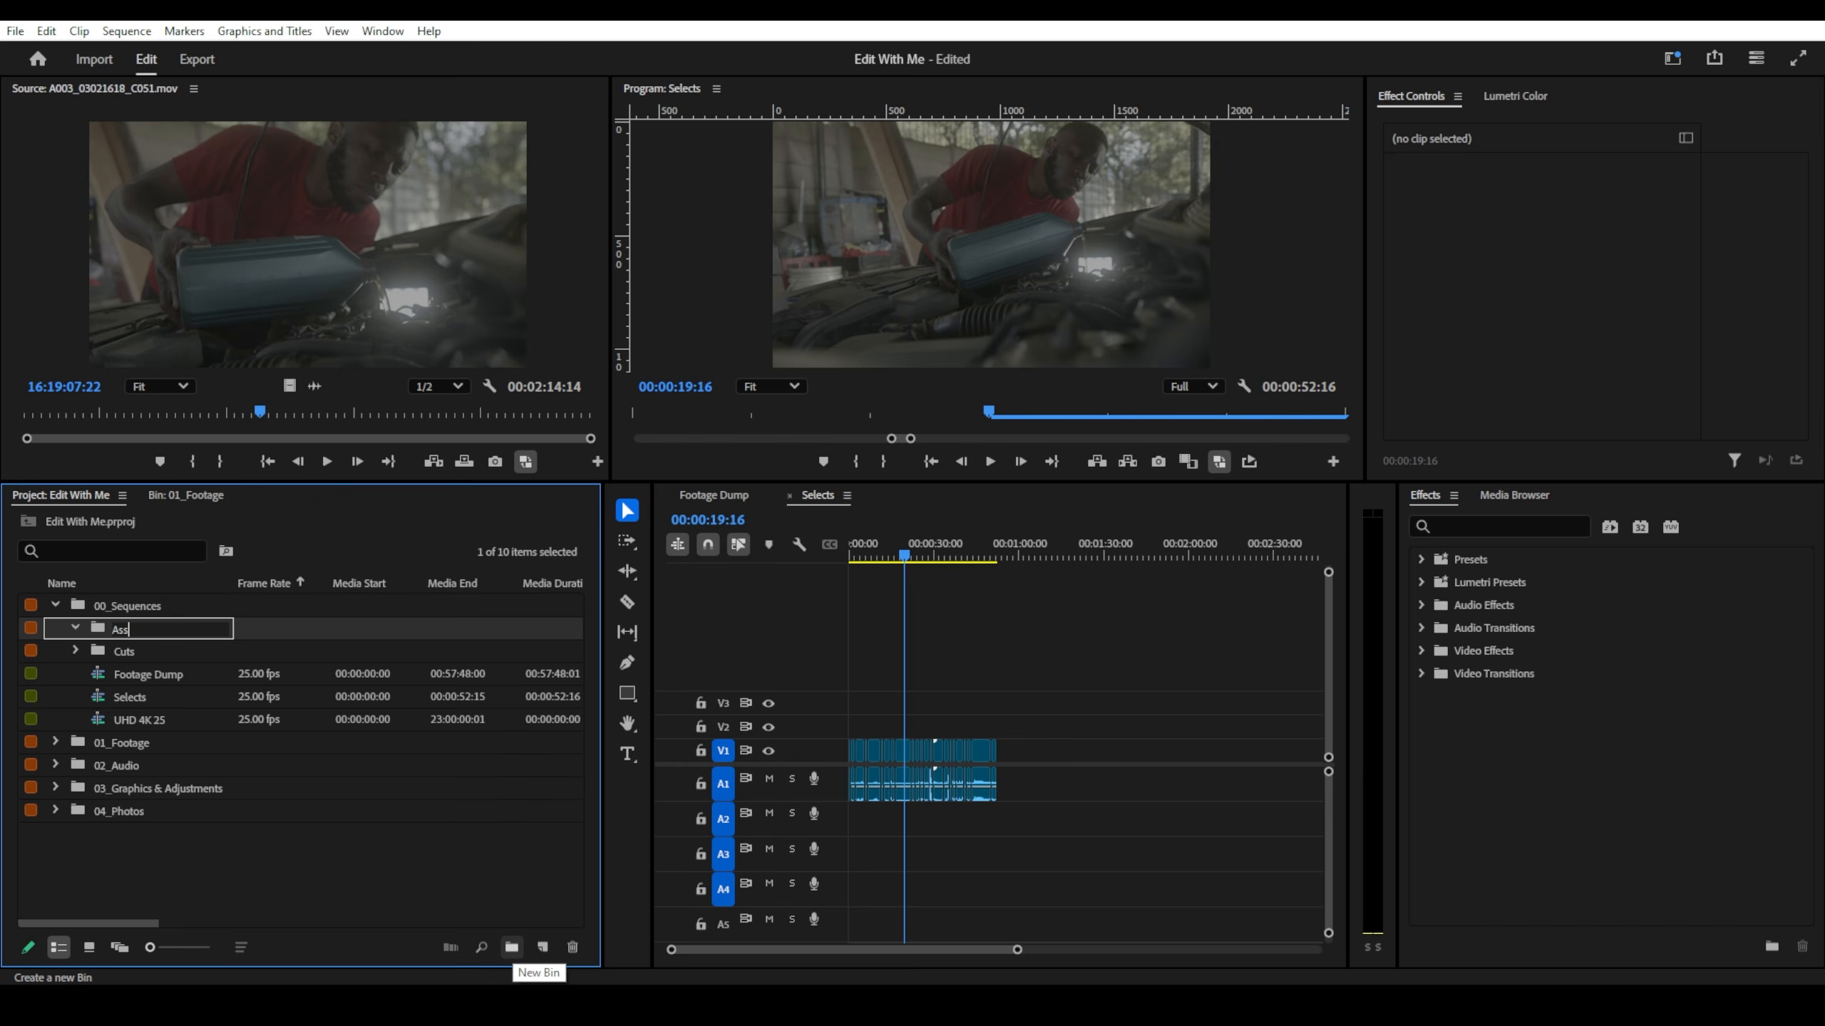
pyautogui.write('embly')
pyautogui.press('Tab')
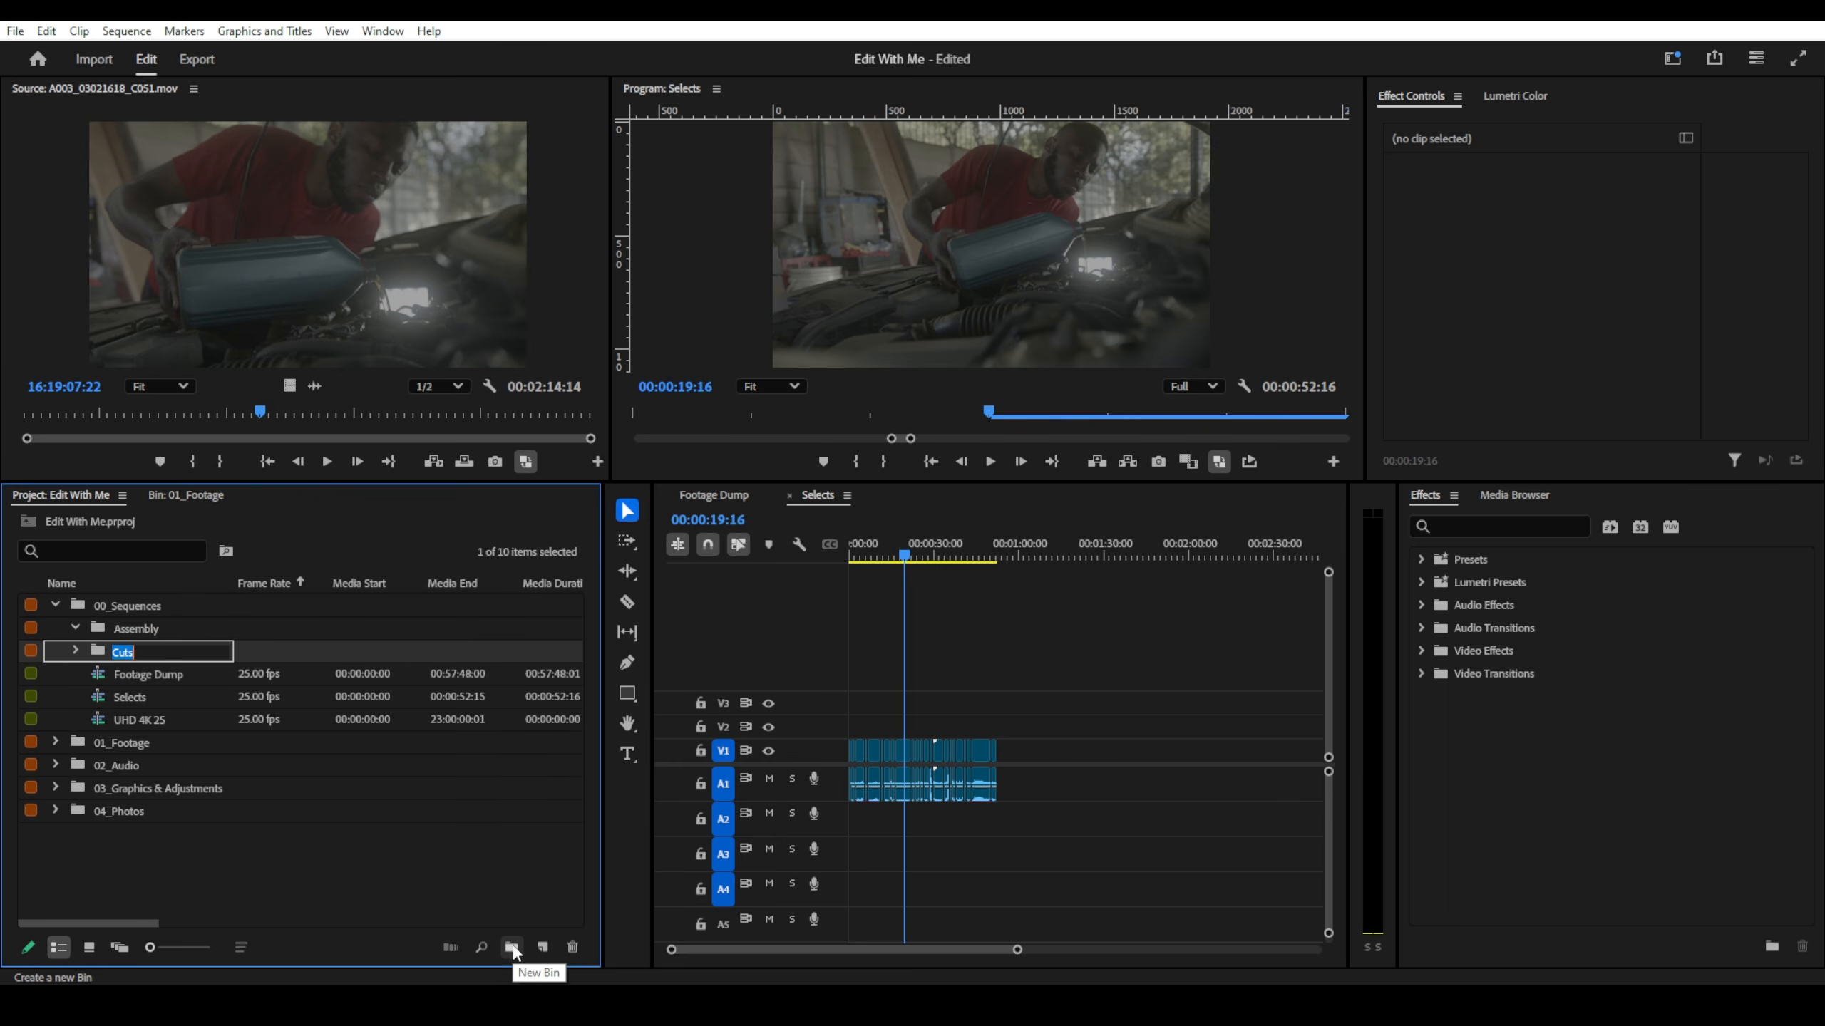
pyautogui.click(172, 675)
pyautogui.keyDown('shift'); pyautogui.click(160, 698); pyautogui.keyUp('shift')
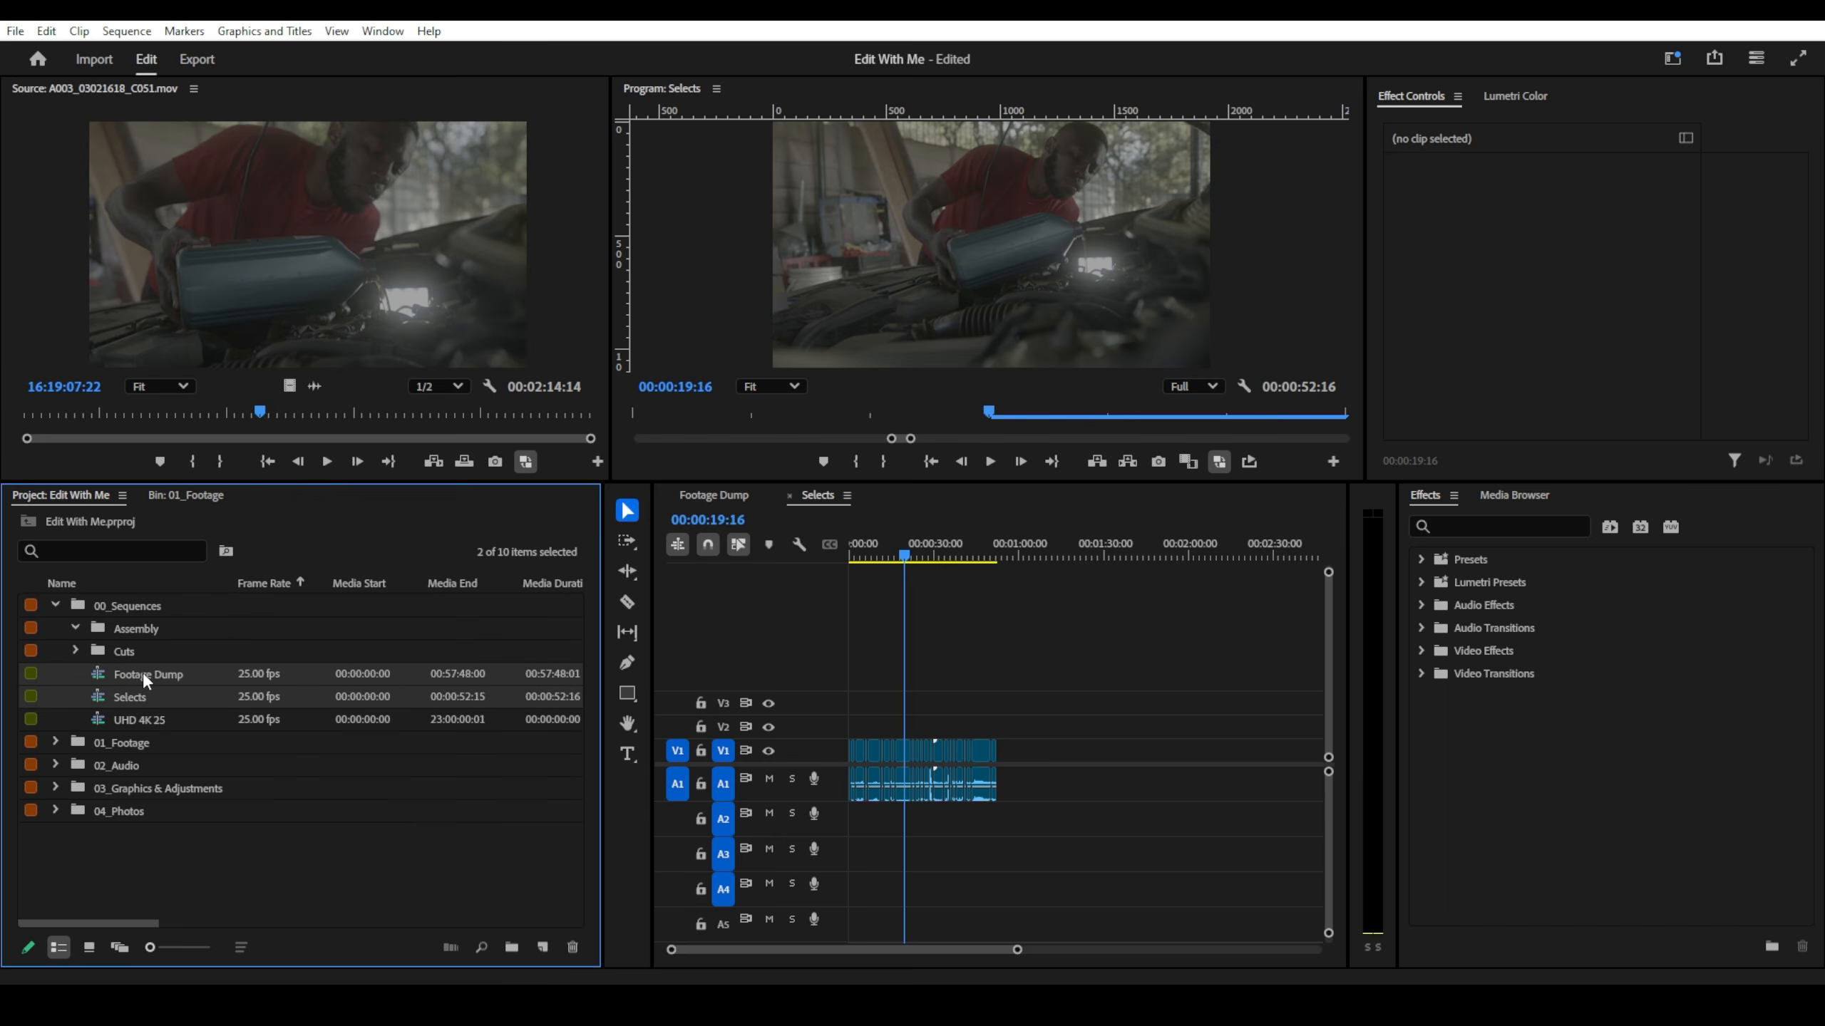
pyautogui.moveTo(142, 672); pyautogui.dragTo(136, 629)
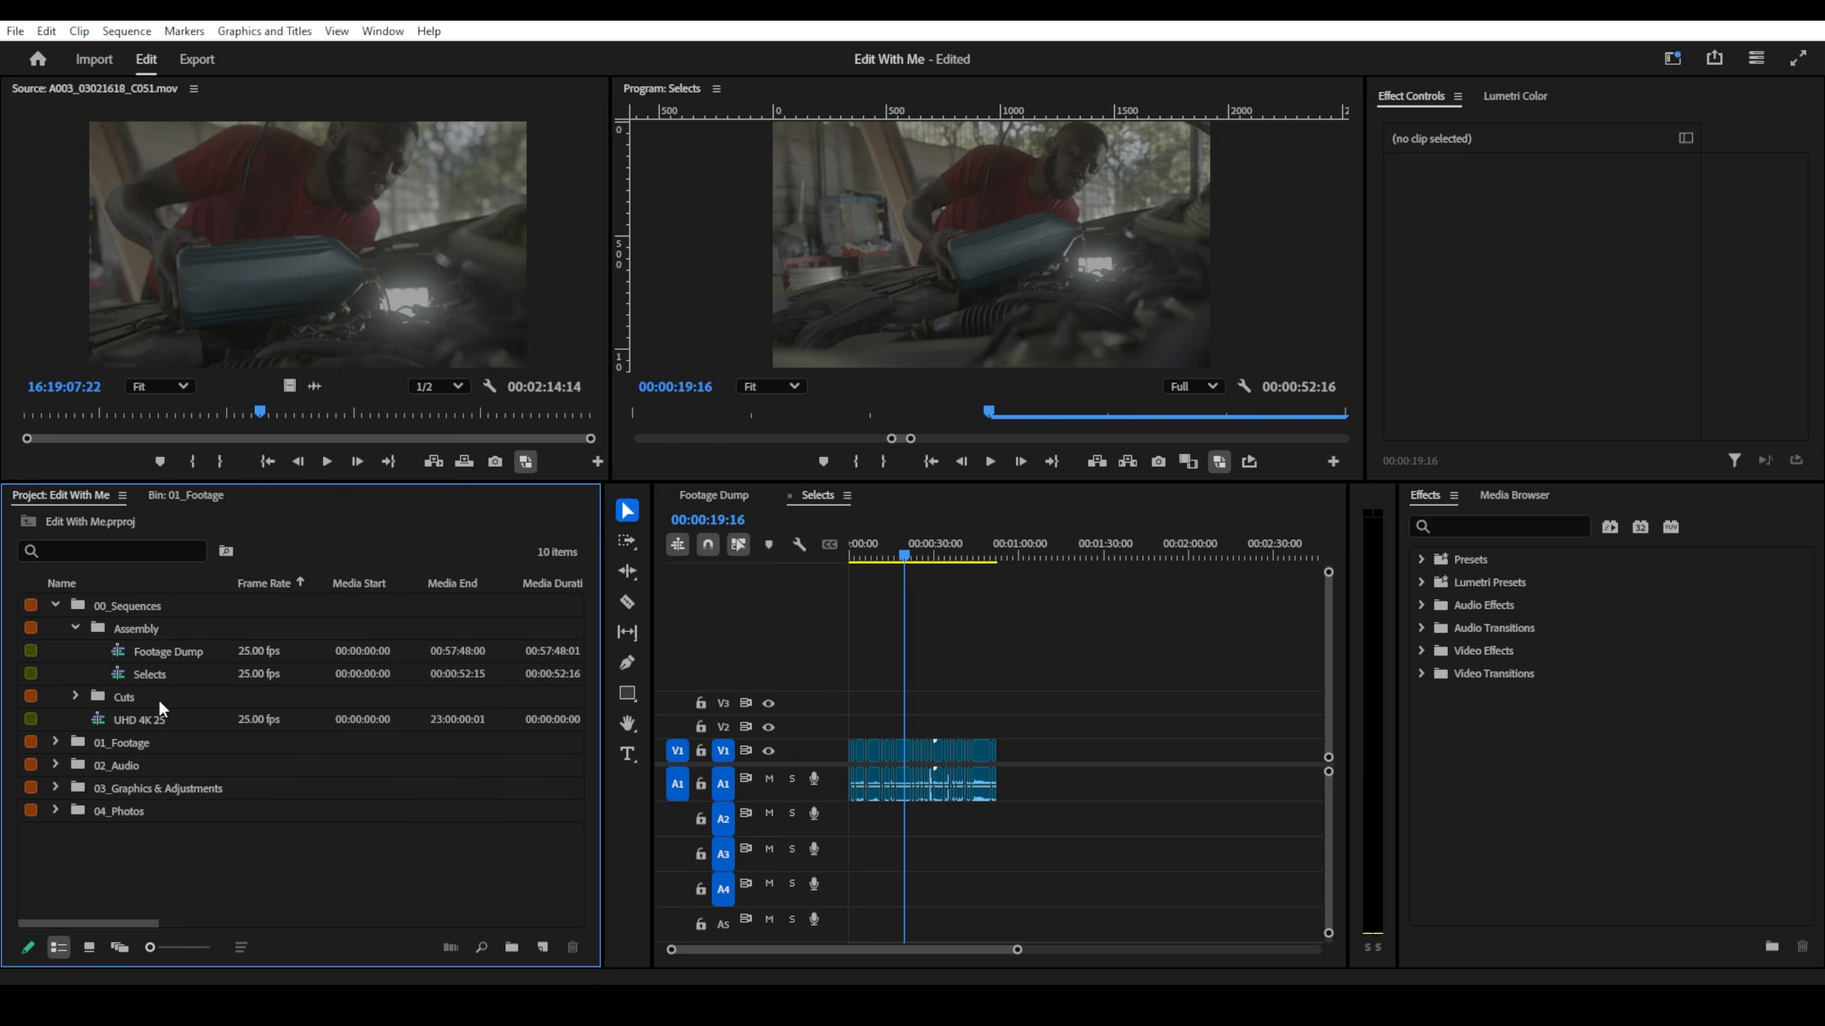
pyautogui.click(74, 627)
# - Expand the Cuts bin and select the Rough Cut 1.0 sequence in it
pyautogui.click(117, 679)
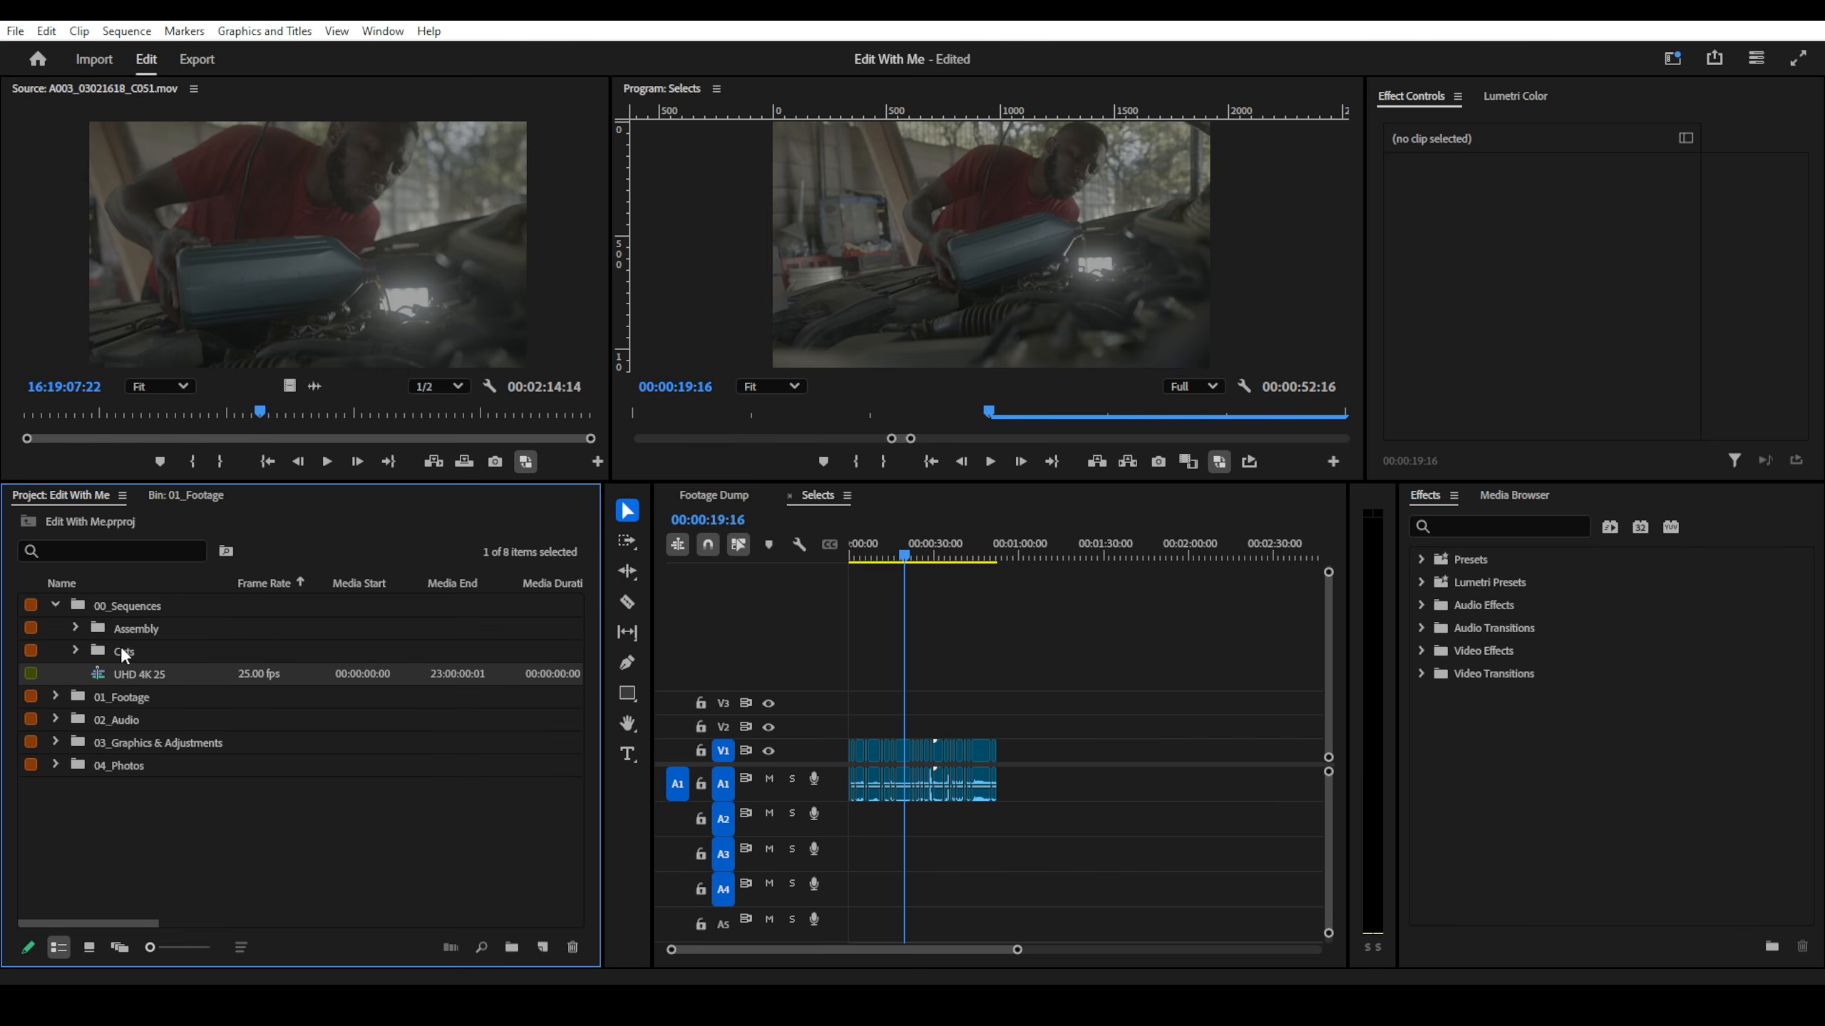
pyautogui.click(74, 650)
pyautogui.click(125, 675)
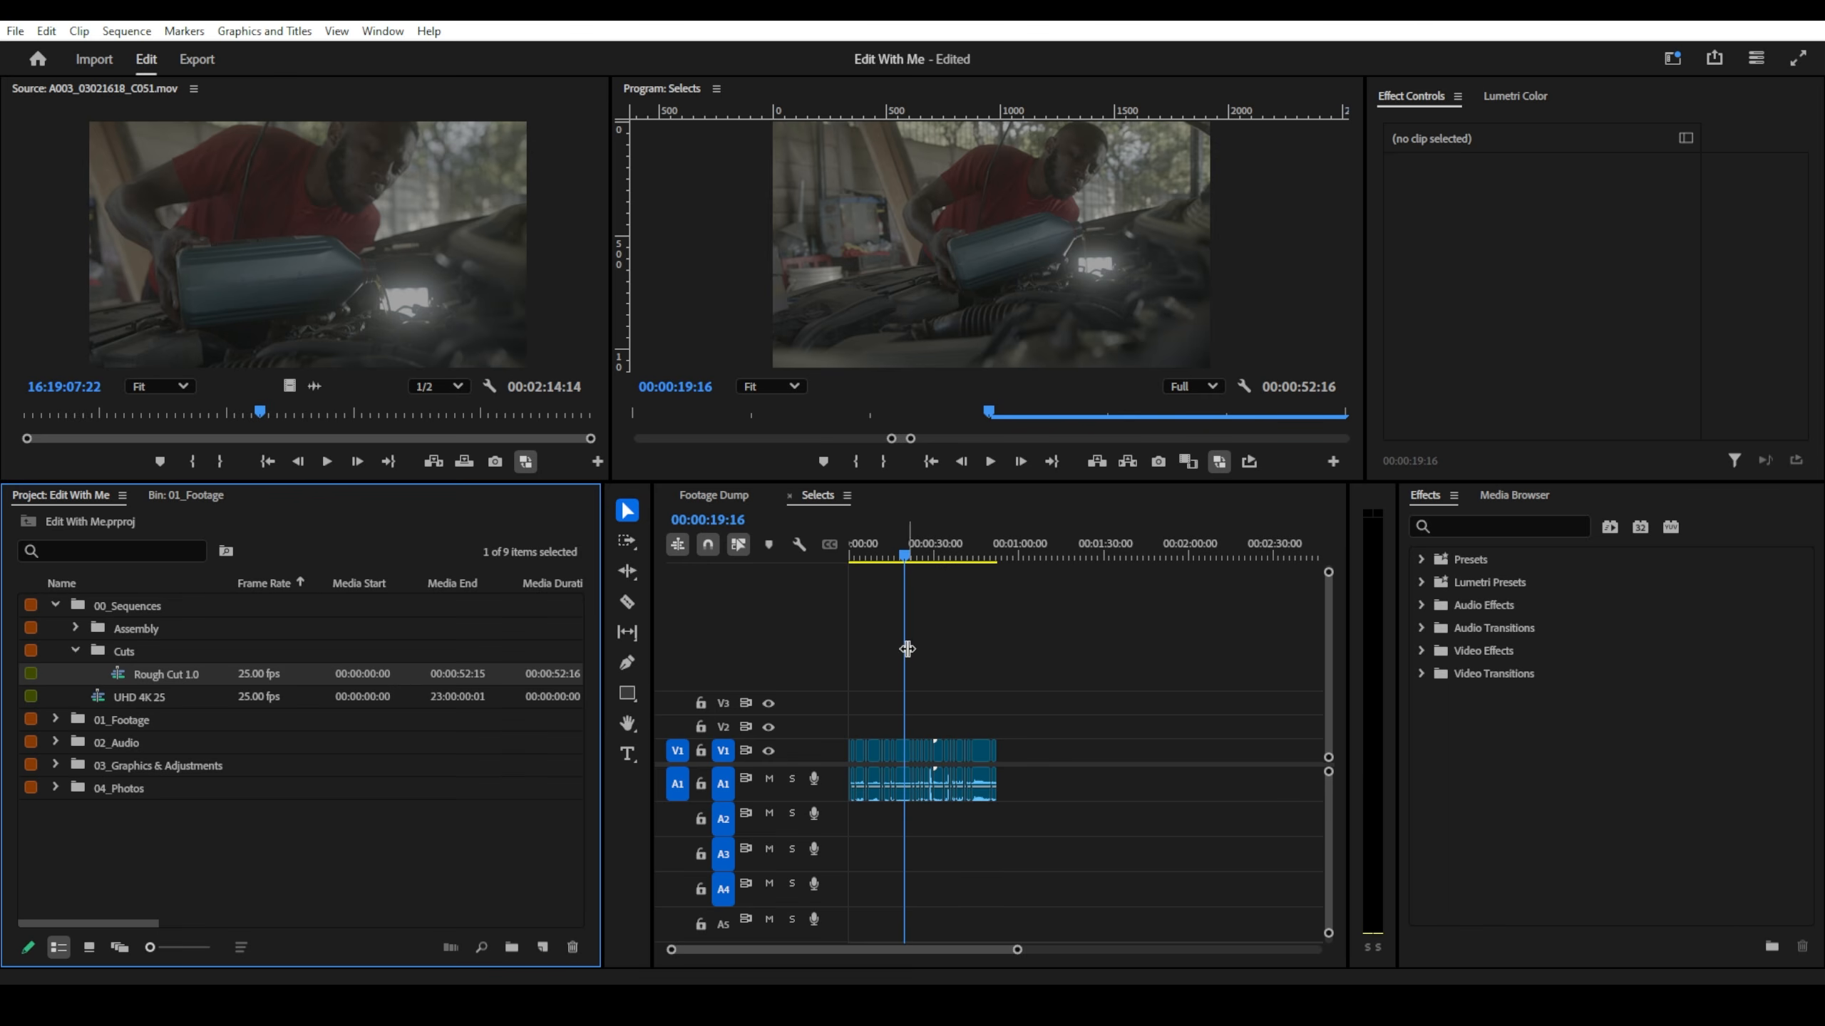
# - Return the Selects playhead to 00:00:00:00 and select all video and audio clips in the sequence
pyautogui.scroll(10, 907, 687)
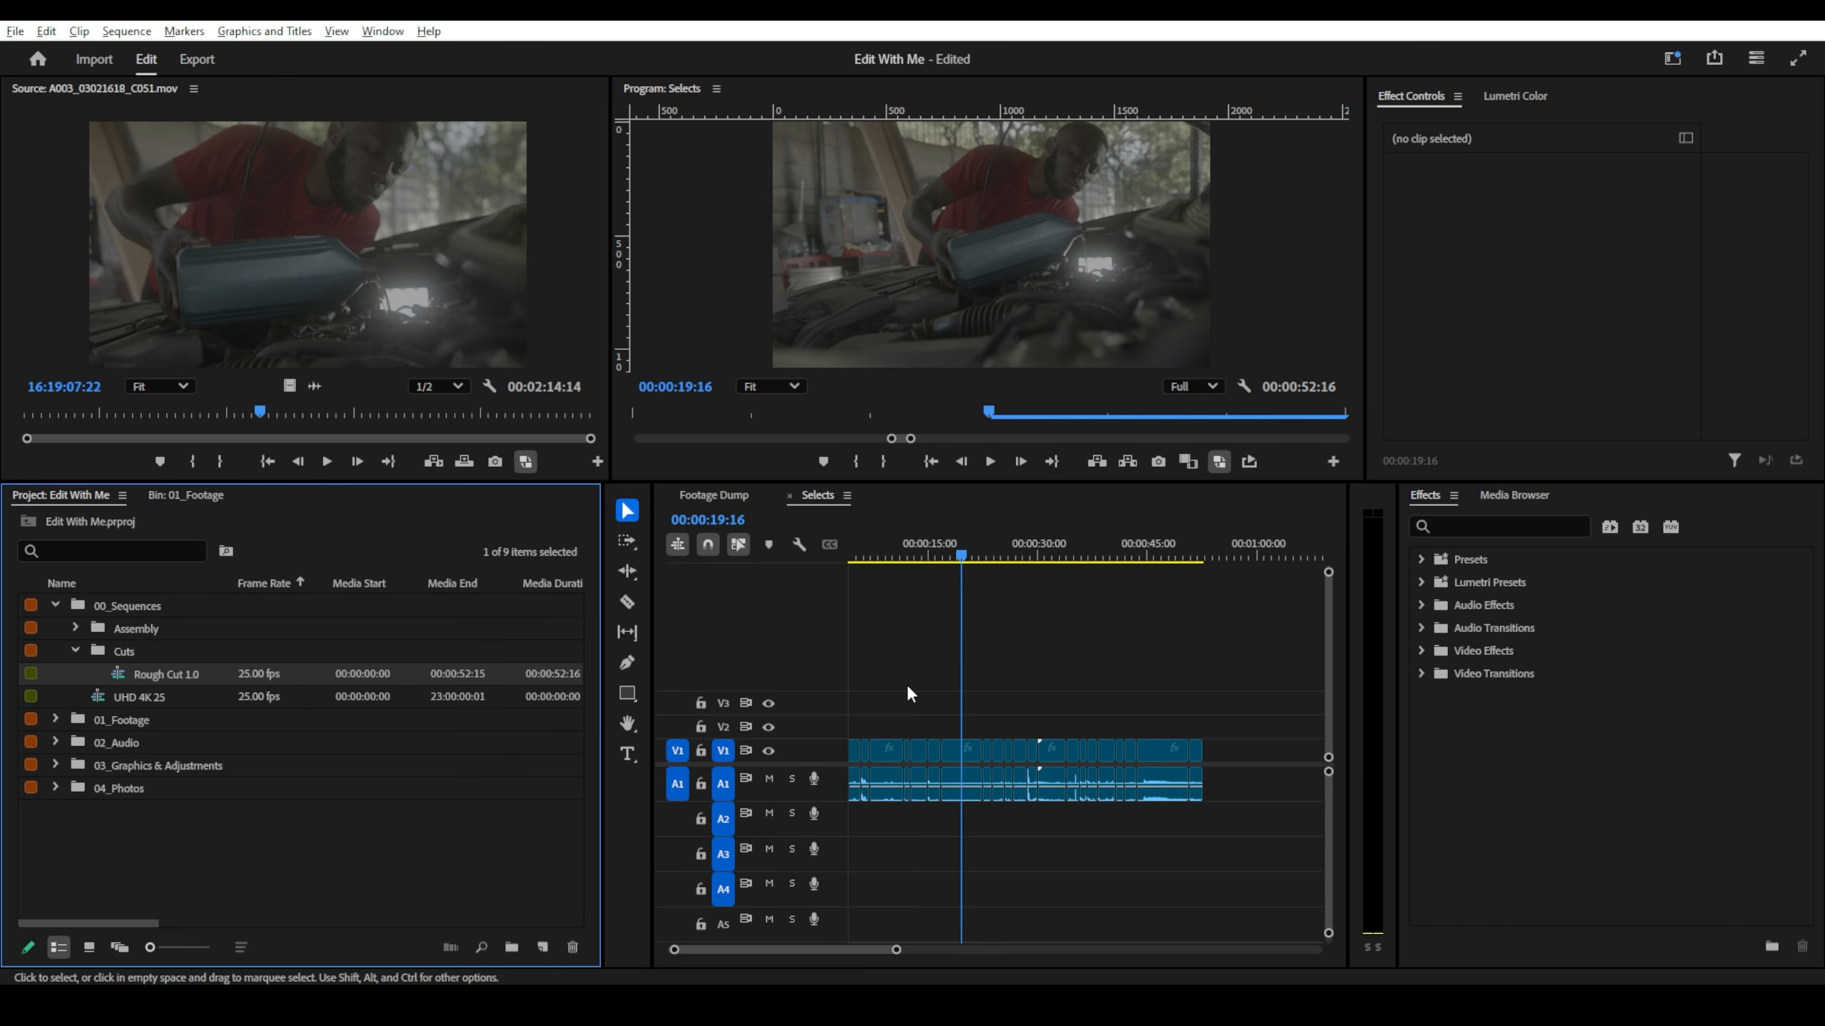
pyautogui.scroll(-1, 904, 691)
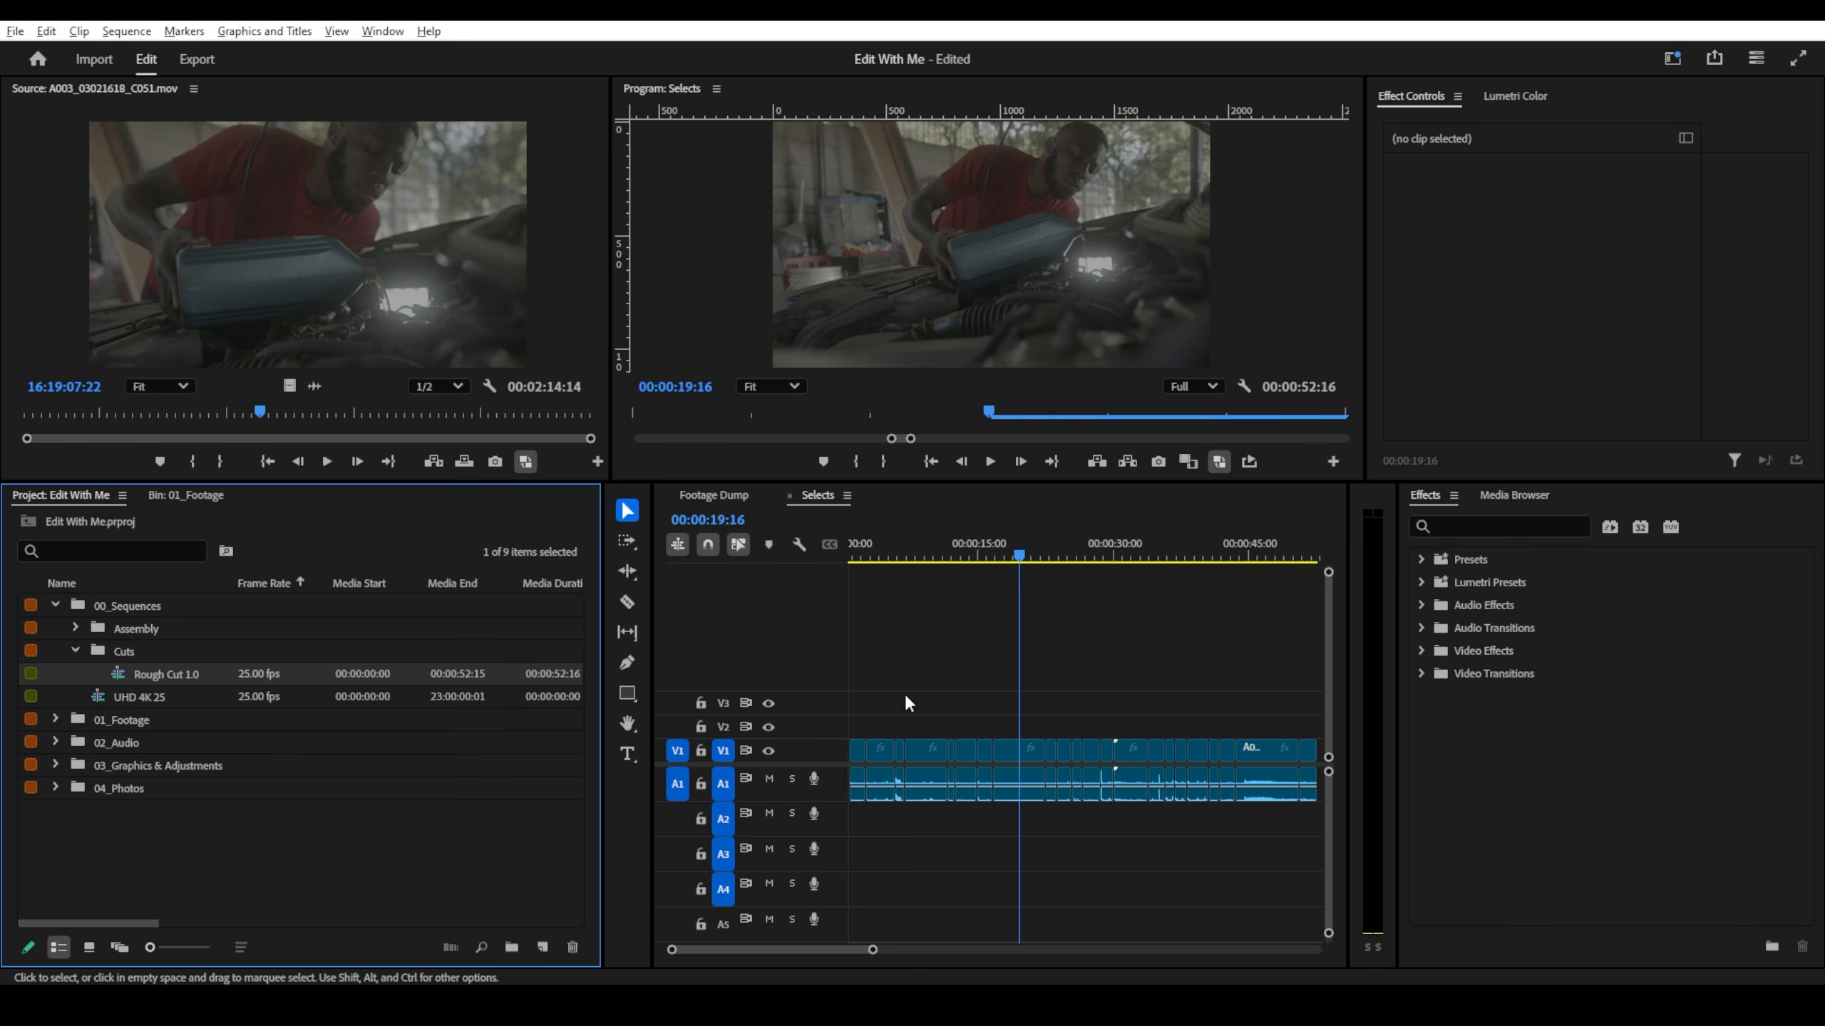
pyautogui.scroll(-5, 1129, 711)
pyautogui.click(813, 563)
pyautogui.press('Home')
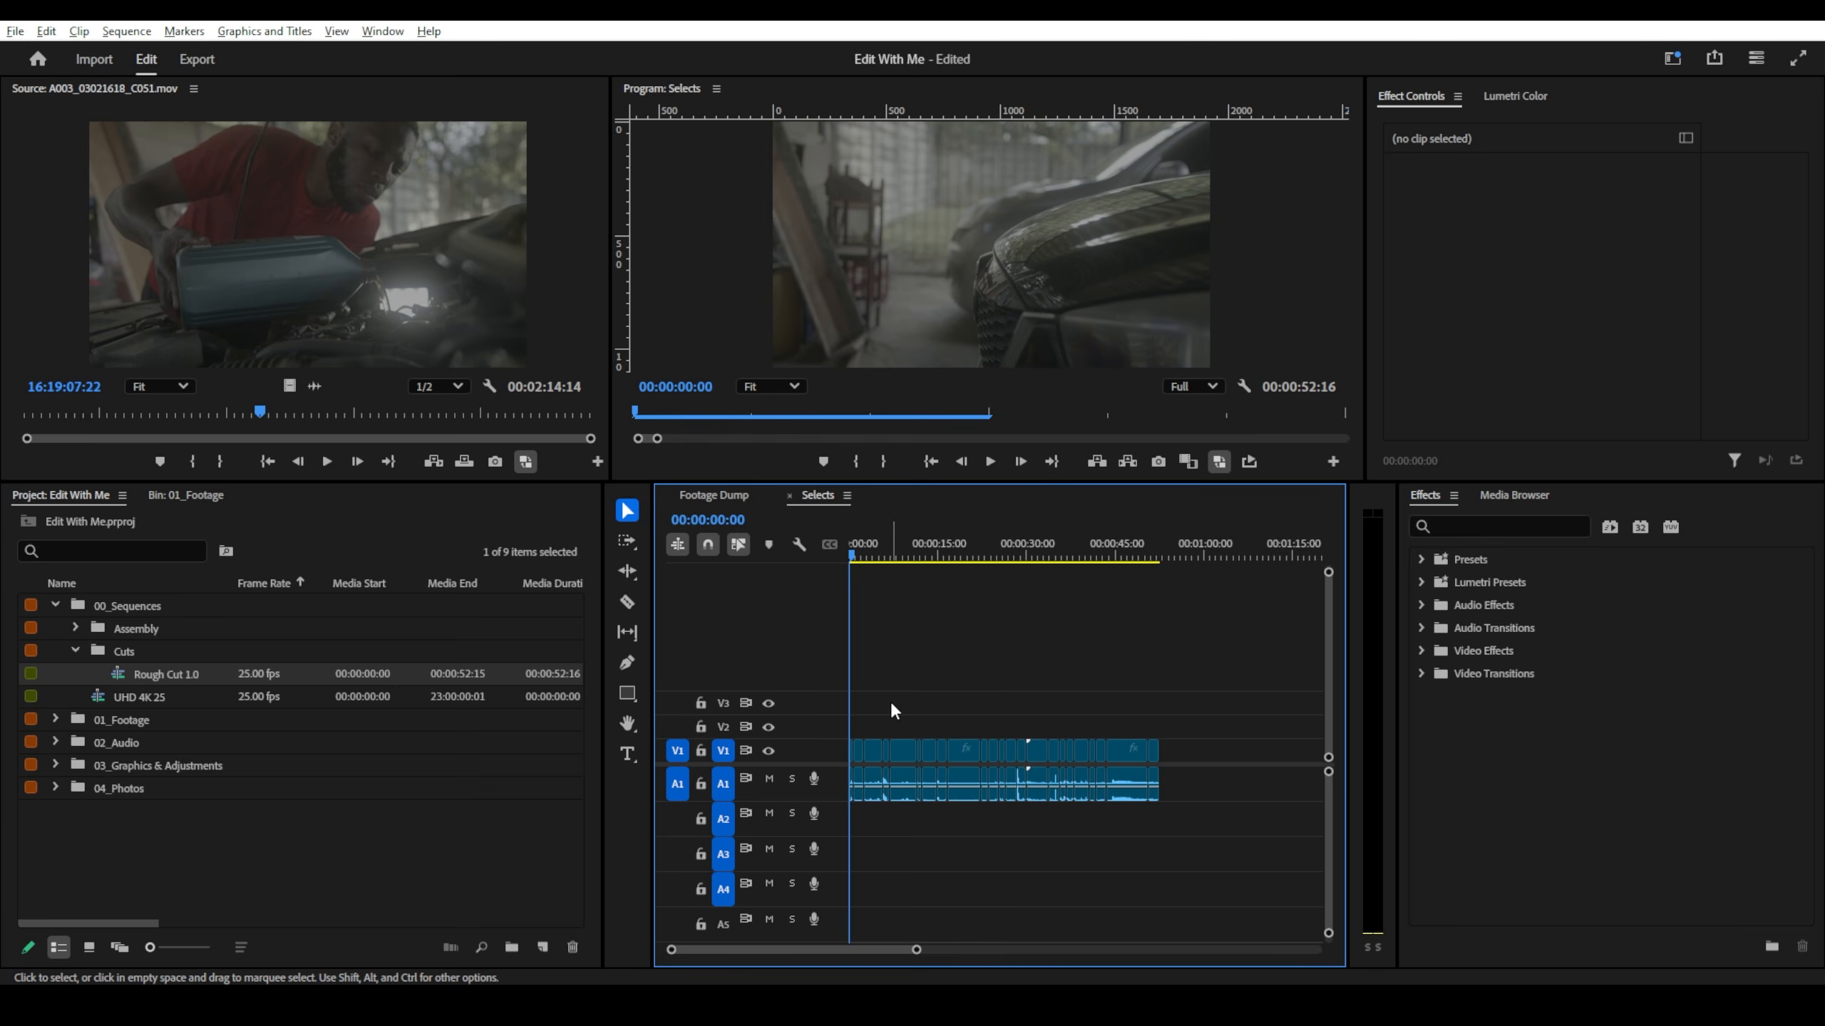
pyautogui.scroll(-2, 890, 698)
pyautogui.moveTo(1122, 676); pyautogui.dragTo(834, 772)
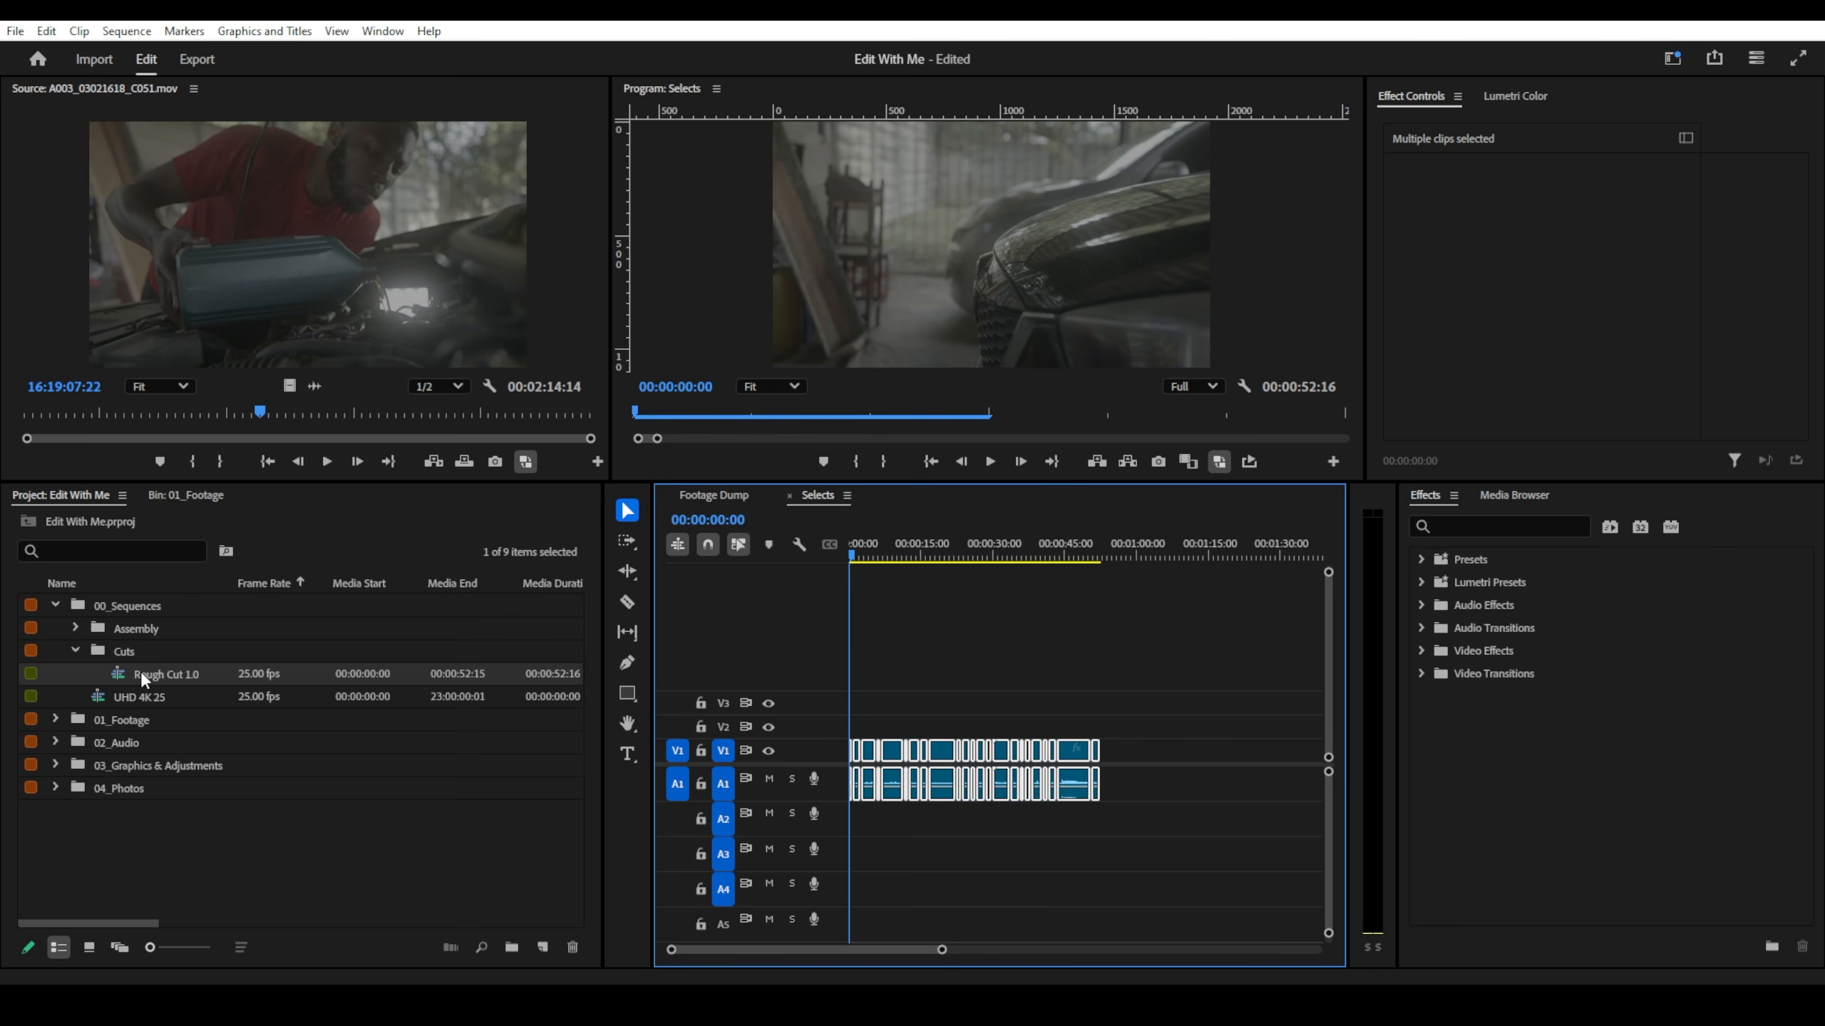
# - Open the Rough Cut 1.0 sequence, close the Selects sequence, and return the playhead to 00:00:00:00
pyautogui.doubleClick(115, 674)
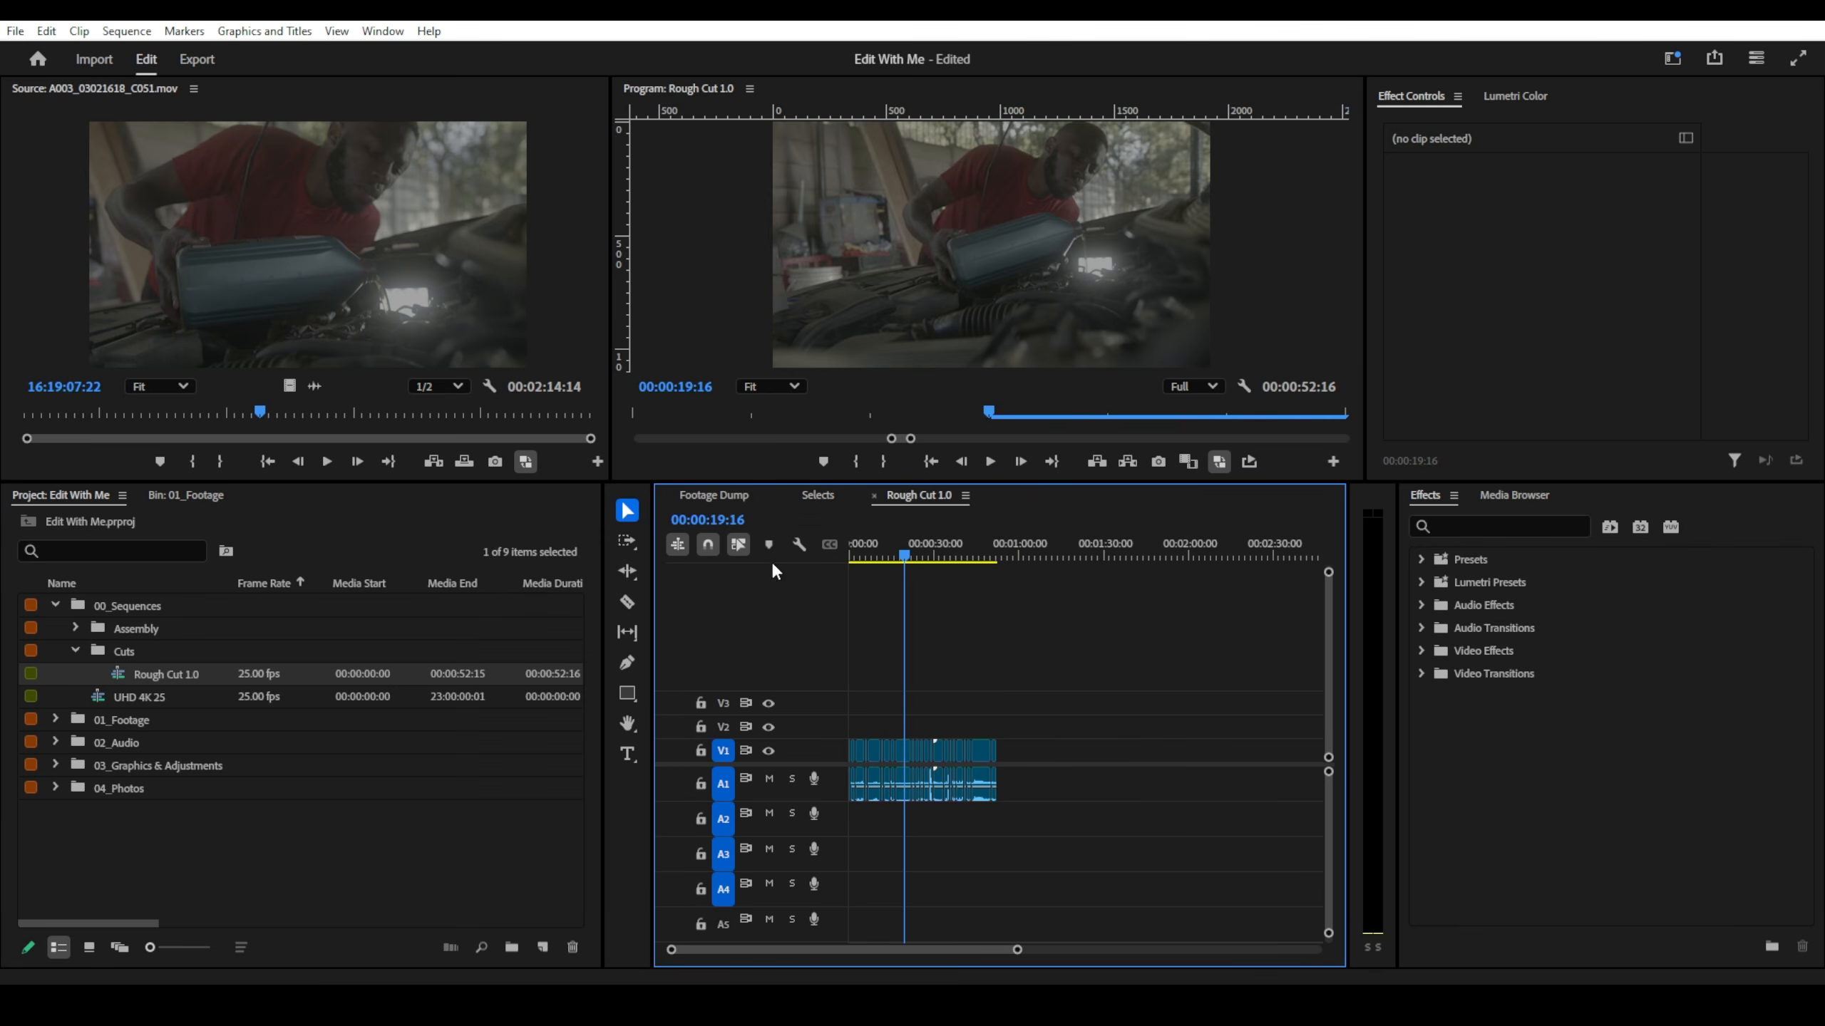
pyautogui.click(788, 496)
pyautogui.scroll(3, 929, 619)
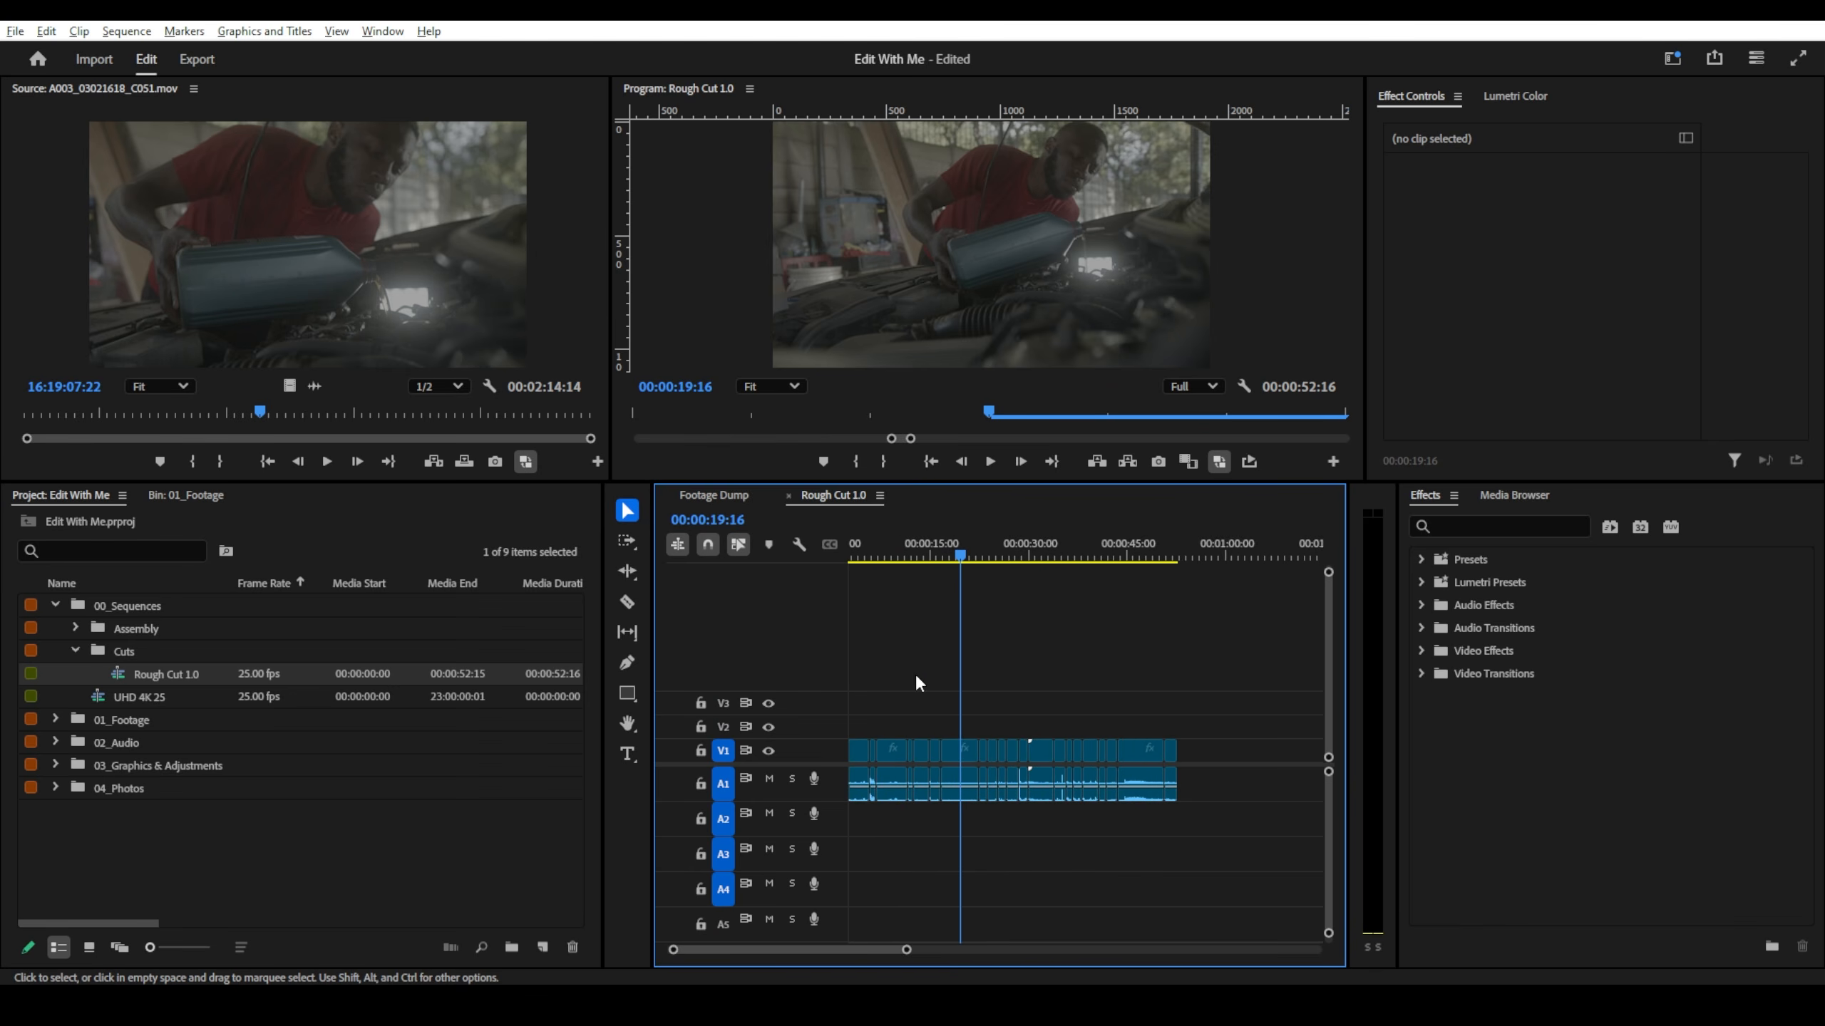
pyautogui.moveTo(1250, 699); pyautogui.dragTo(846, 792)
pyautogui.click(1152, 670)
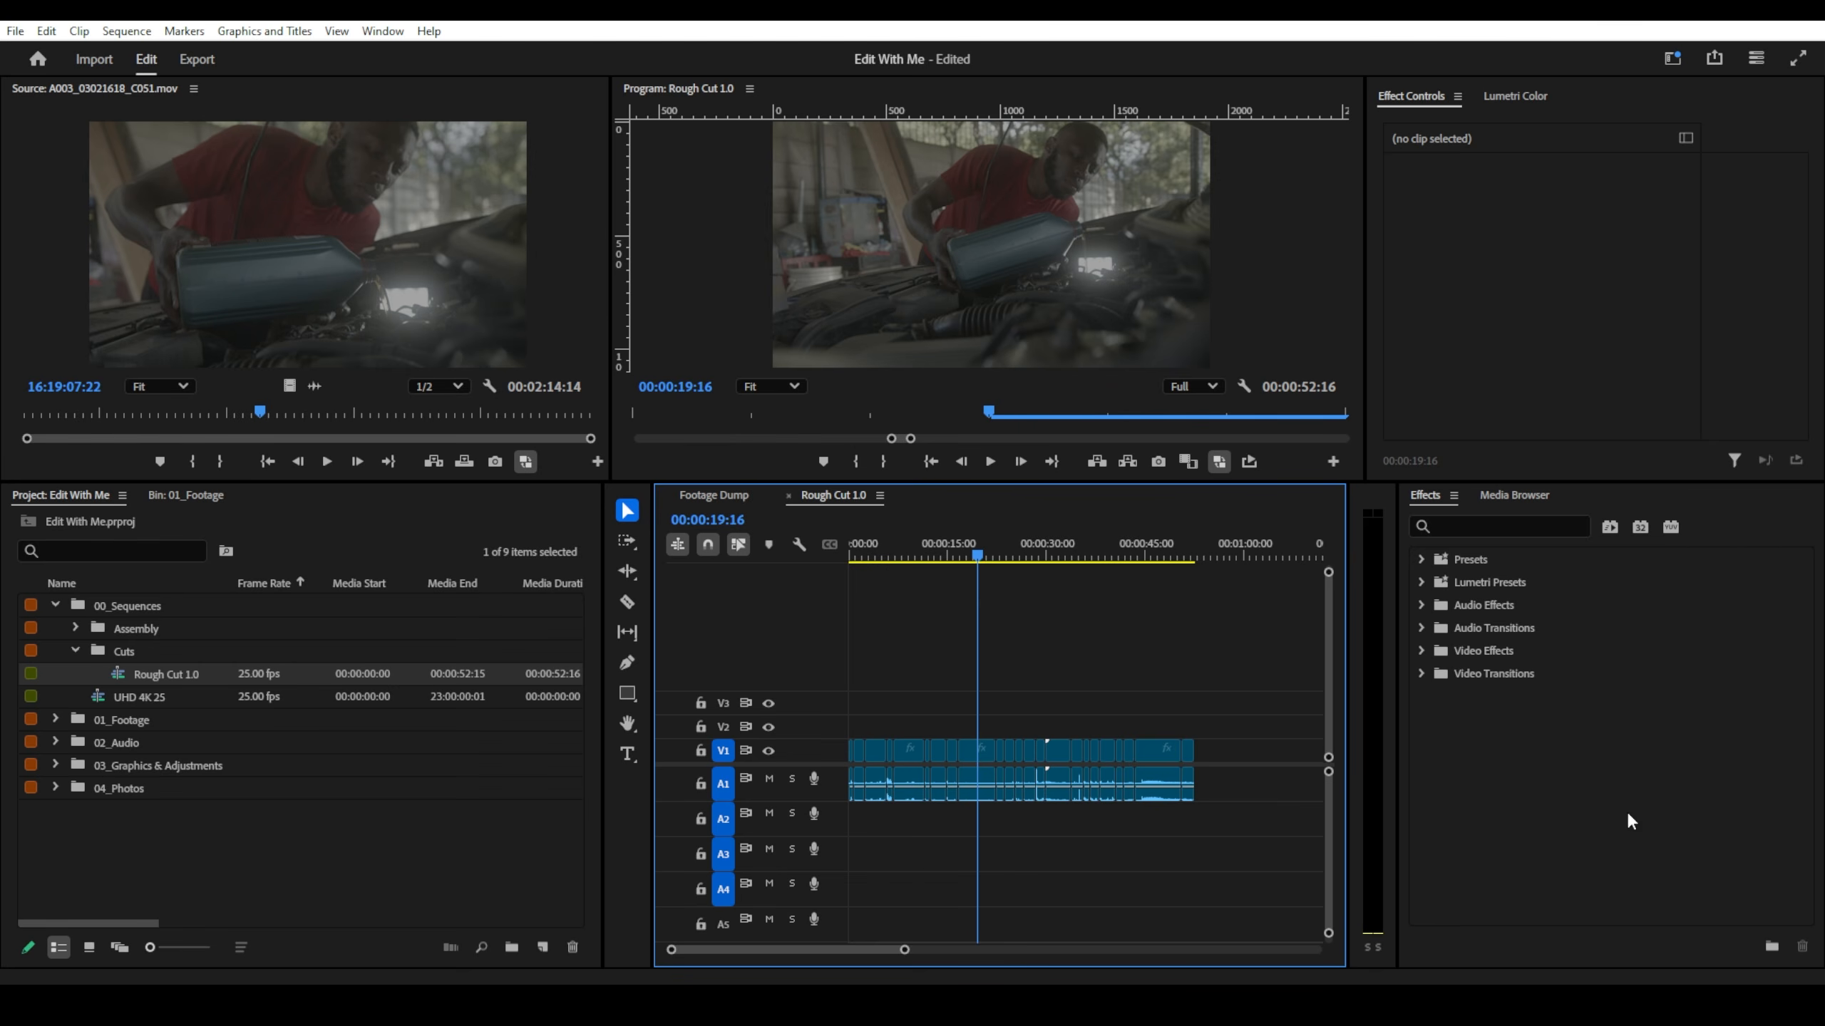
pyautogui.press('Home')
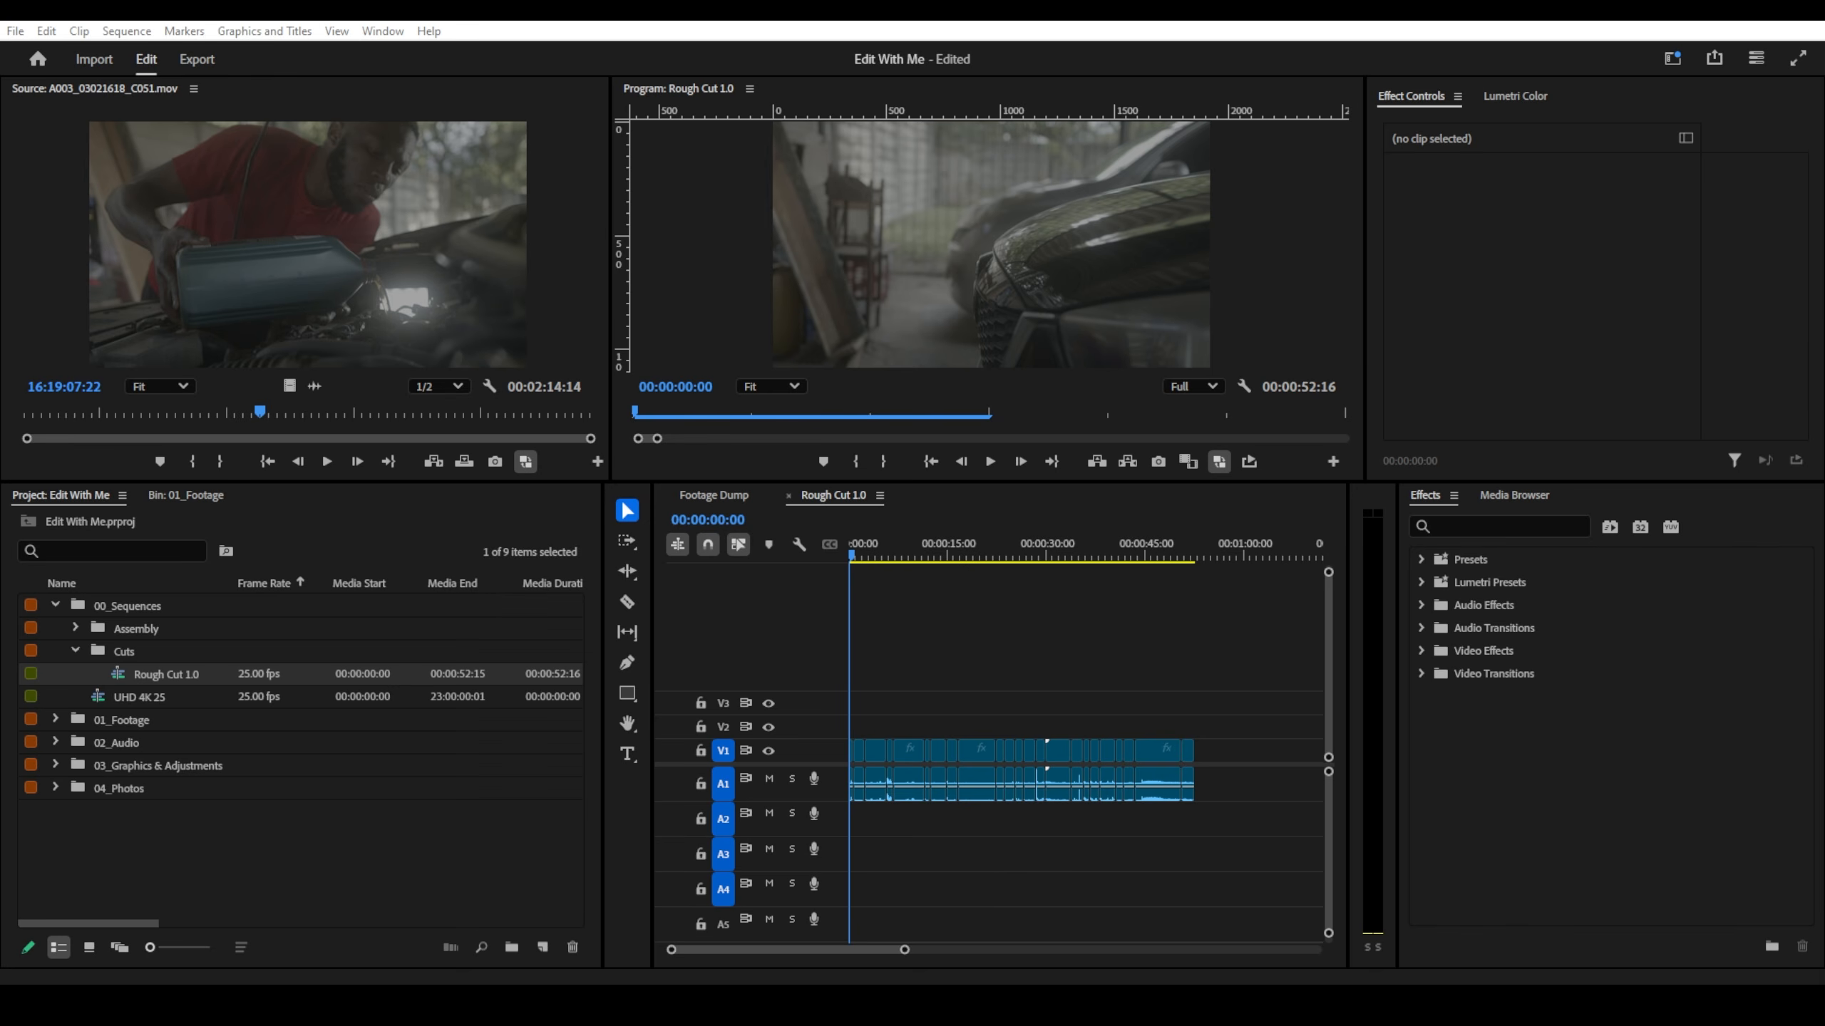
# - Switch to Artlist in the browser, clear the "constant beat" music search, and look over the home and AI Voiceover pages
pyautogui.moveTo(1824, 935); pyautogui.dragTo(806, 7)
pyautogui.moveTo(302, 10); pyautogui.dragTo(315, 4)
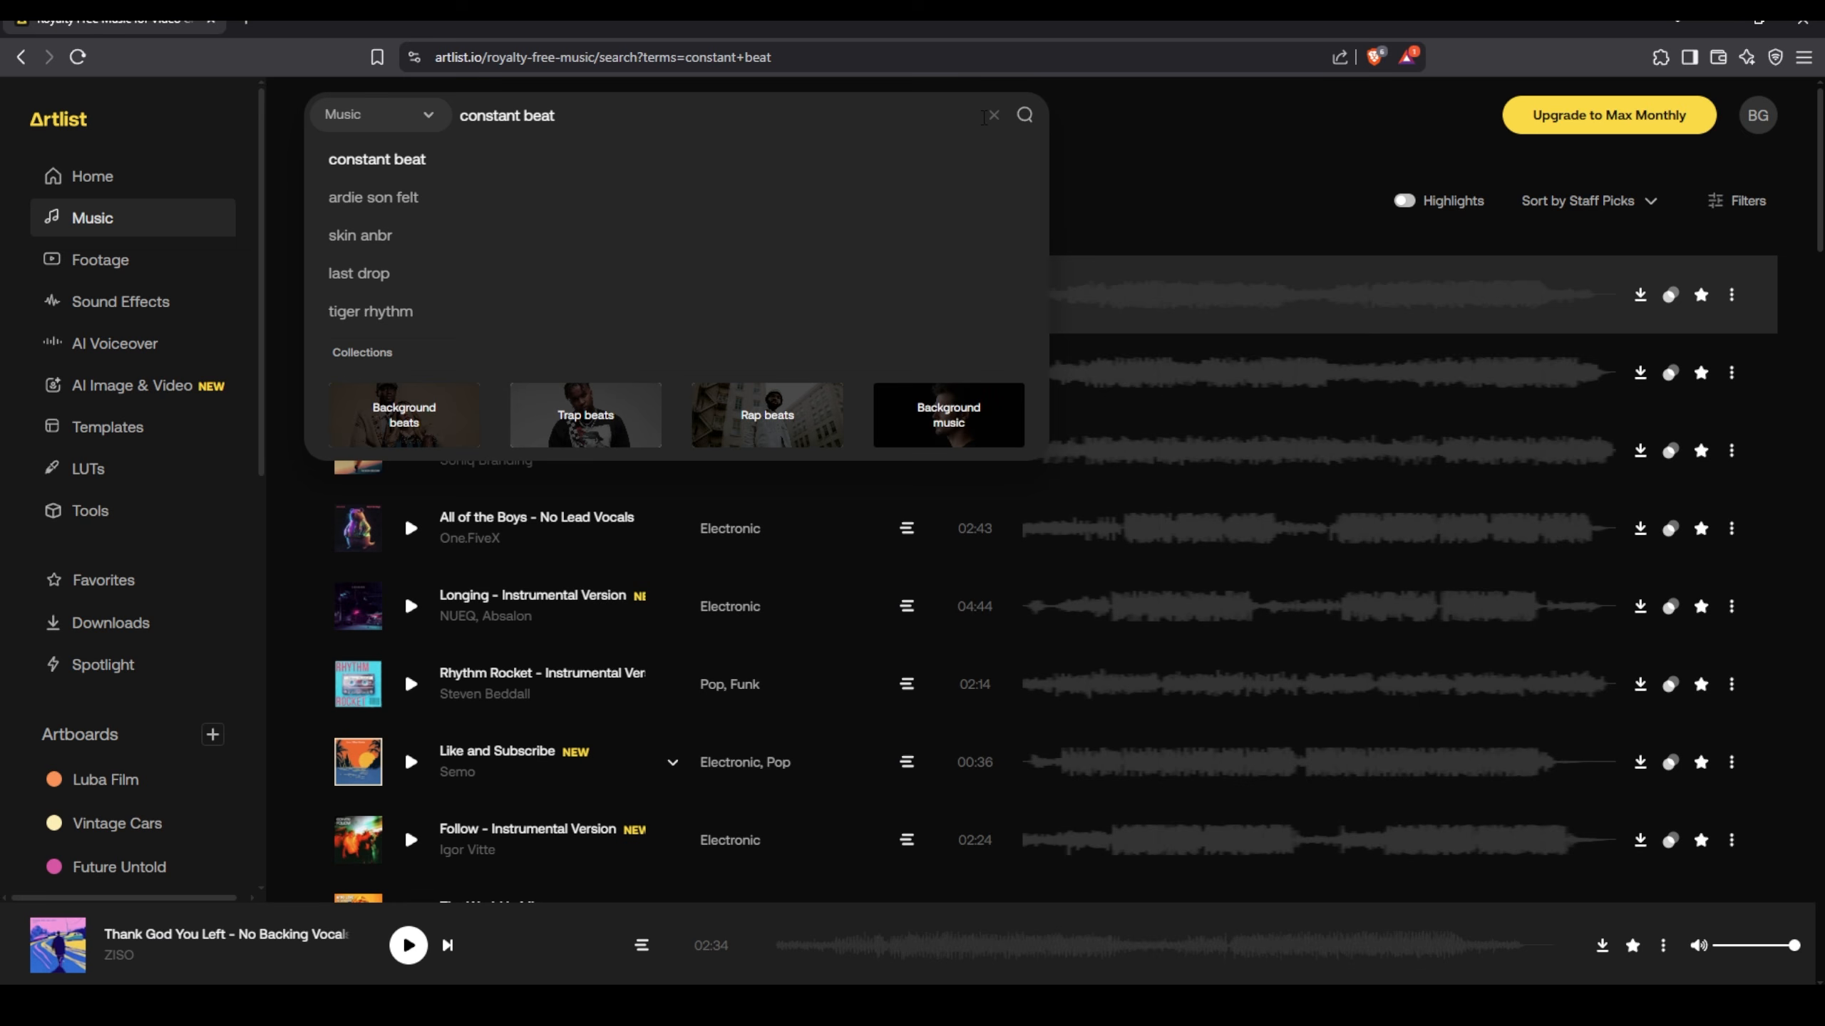
pyautogui.click(995, 116)
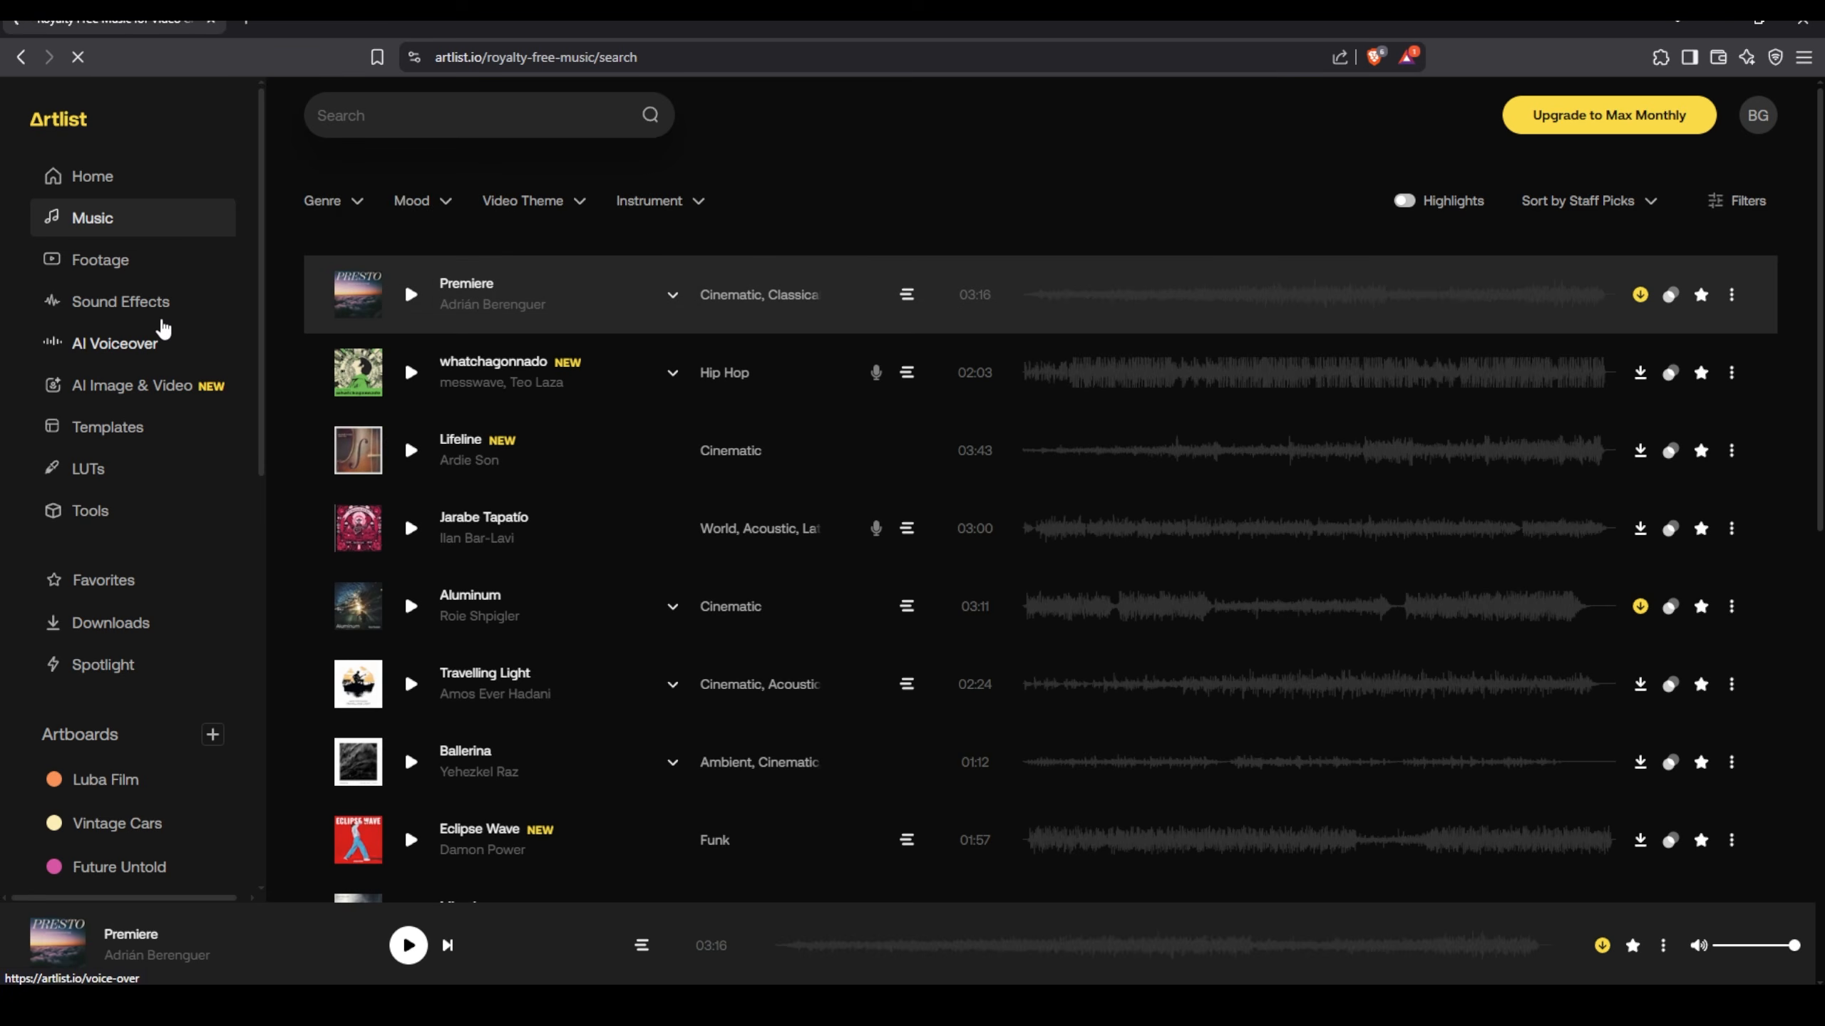
pyautogui.click(48, 219)
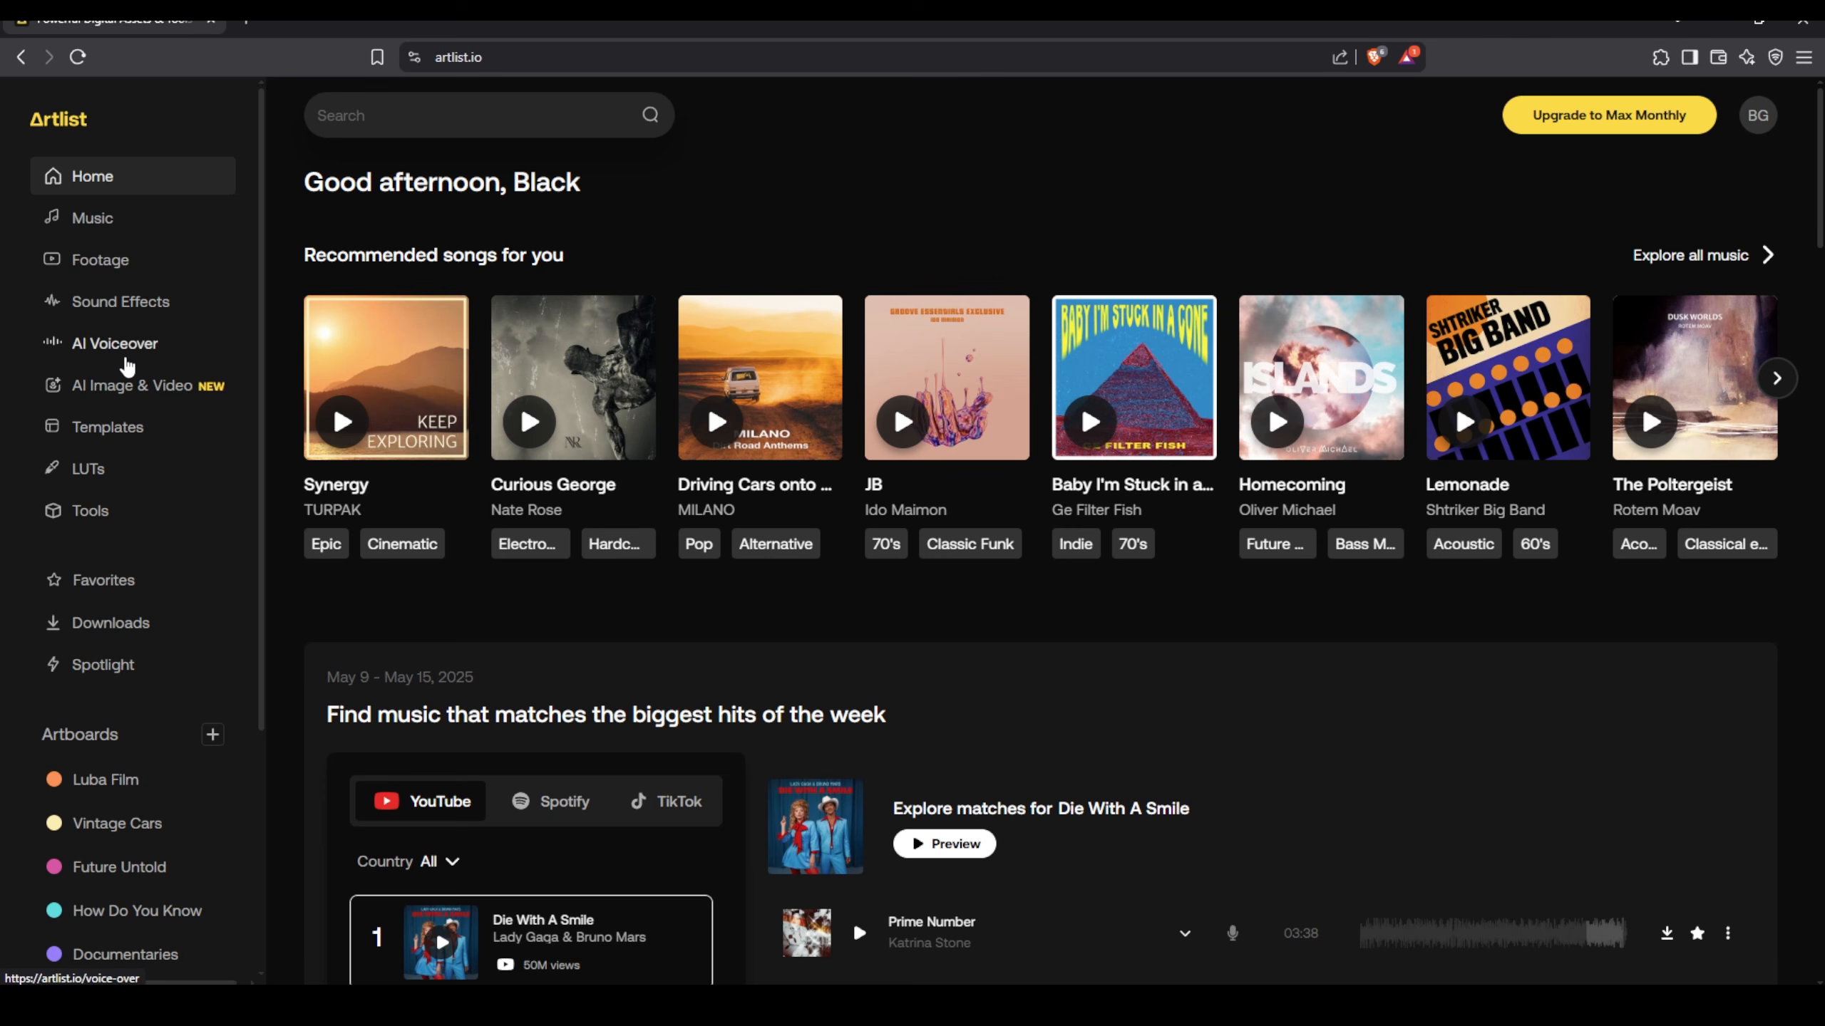
pyautogui.click(126, 360)
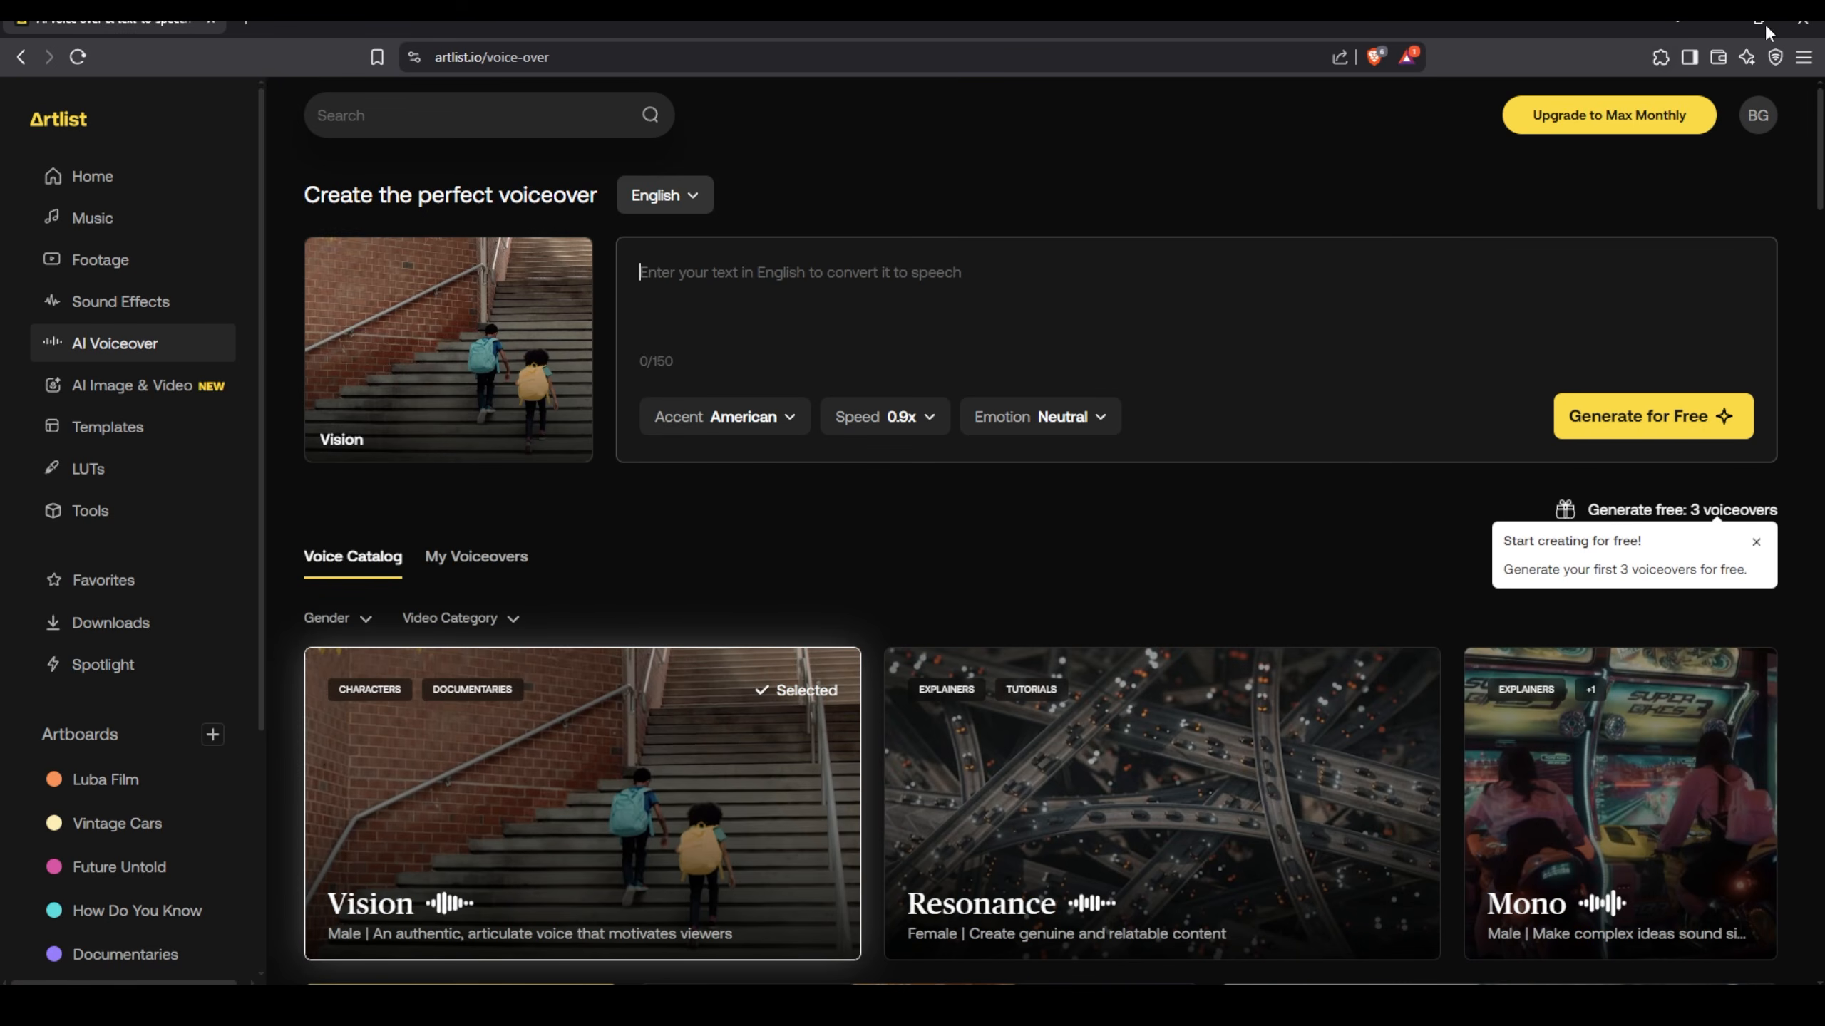
pyautogui.click(58, 176)
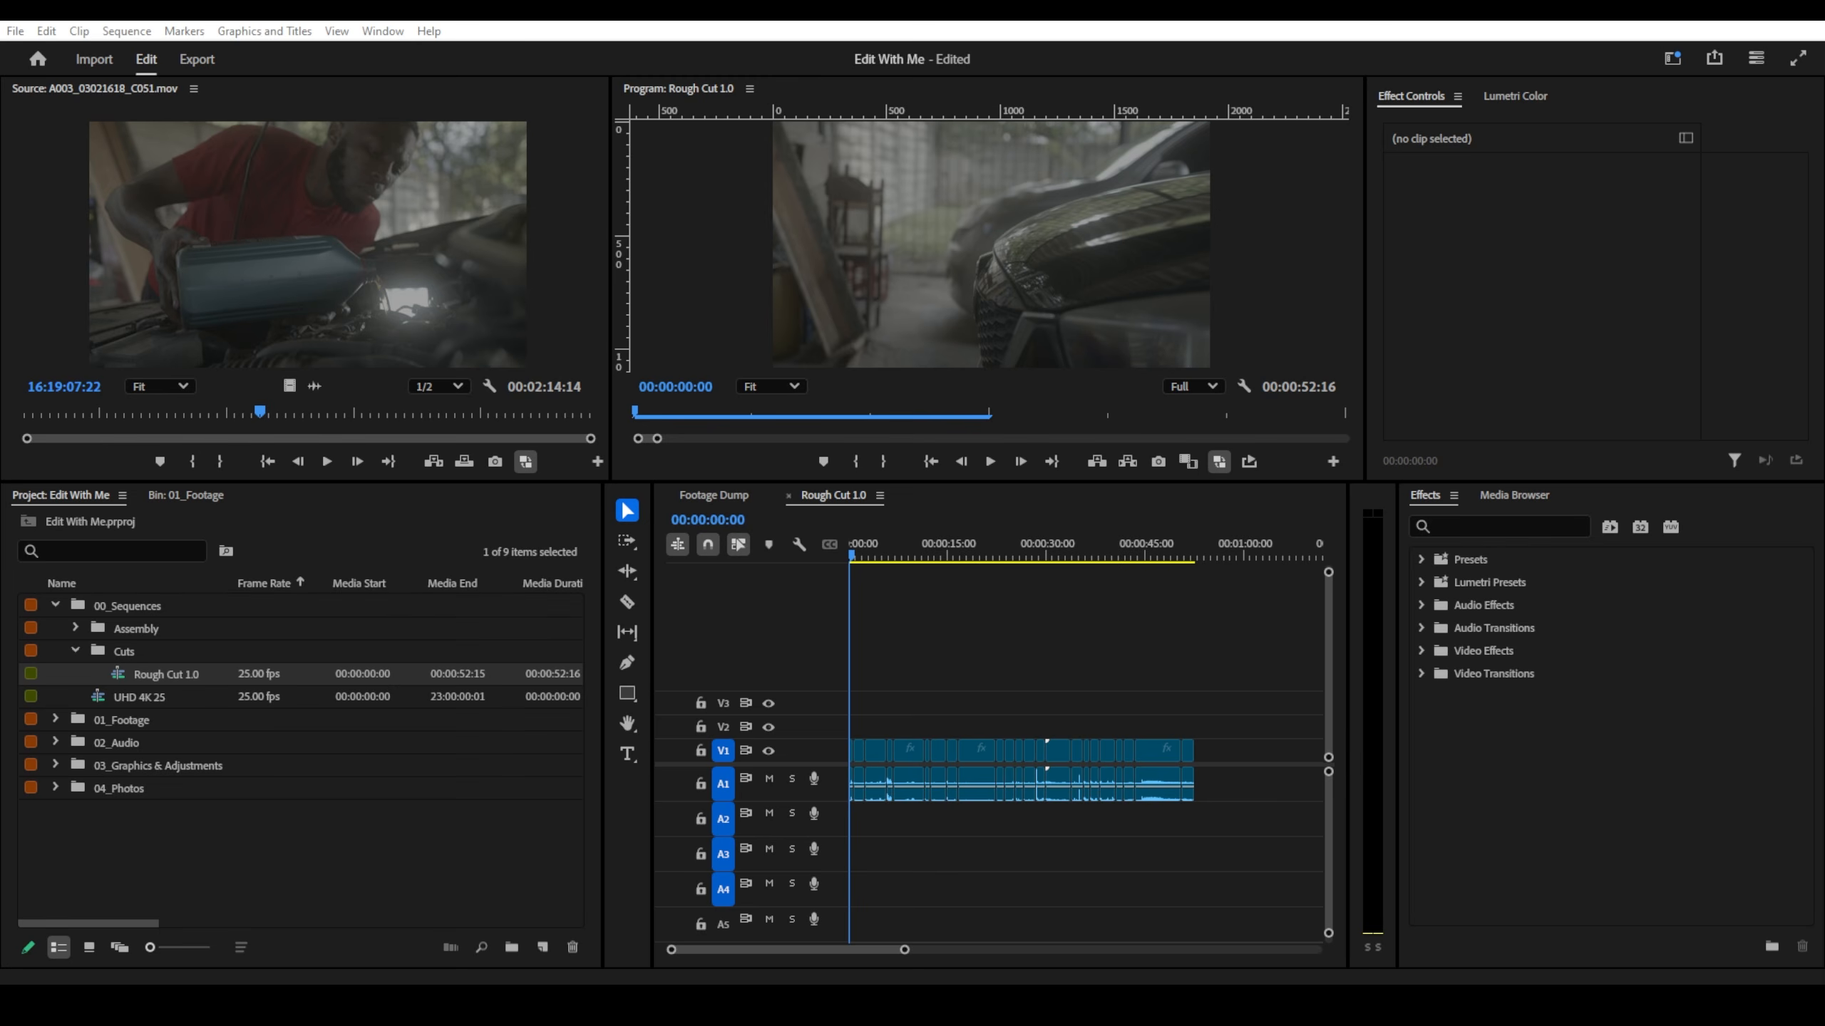
# - Switch to File Explorer and look through the AMBIENCE and CREAK folders of the Sound Effects Lib folder
pyautogui.moveTo(635, 981); pyautogui.dragTo(851, 96)
pyautogui.moveTo(1634, 65); pyautogui.dragTo(1422, 408)
pyautogui.moveTo(1093, 427); pyautogui.dragTo(1184, 213)
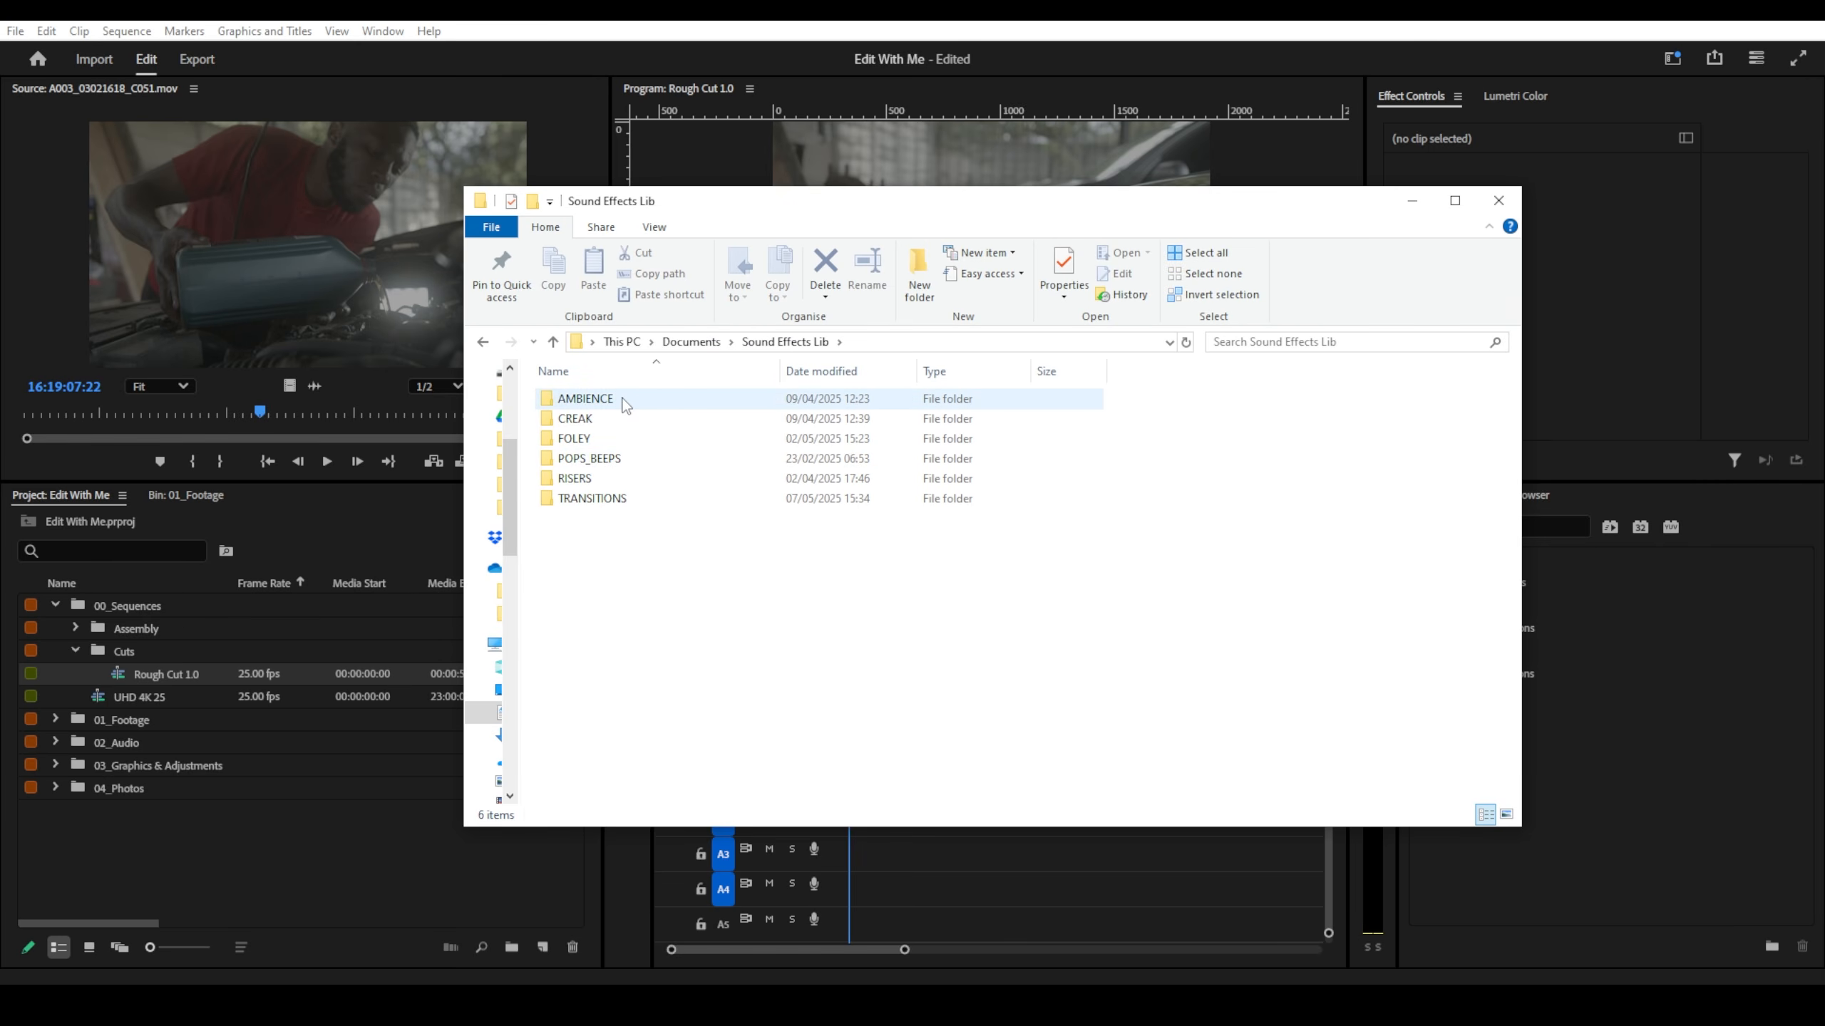
pyautogui.moveTo(622, 404)
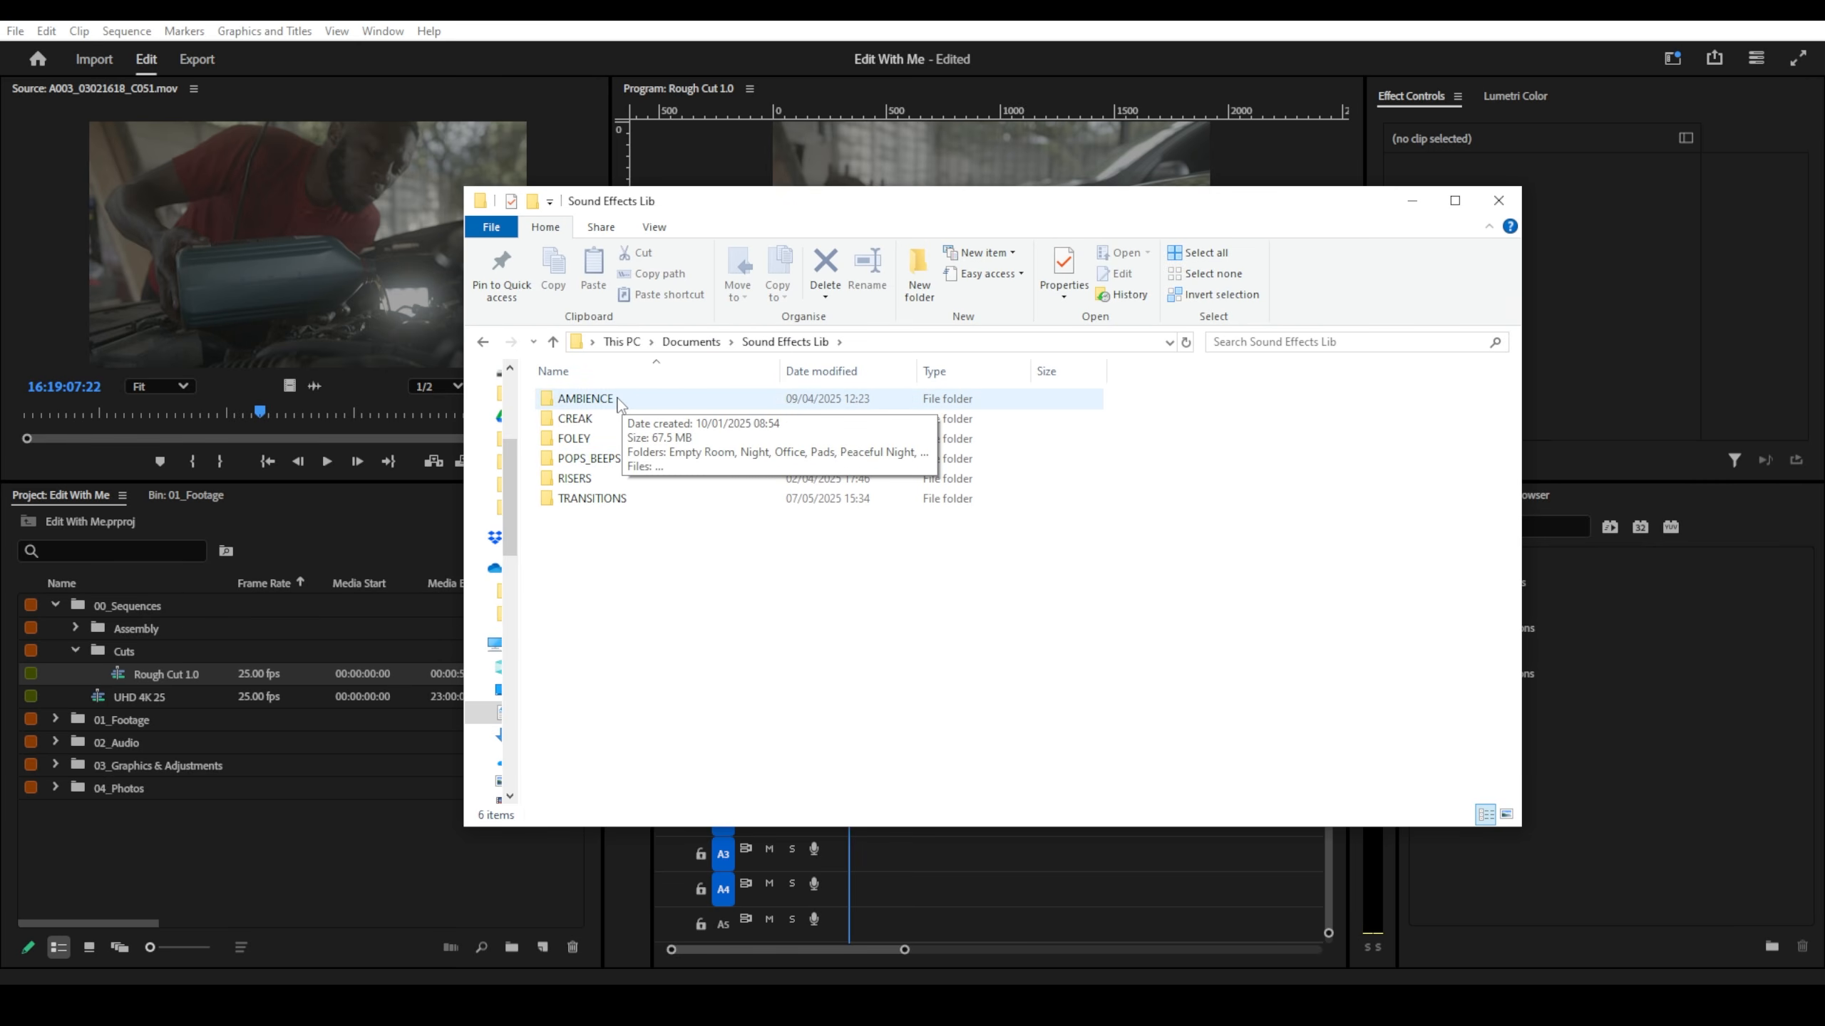
pyautogui.doubleClick(622, 401)
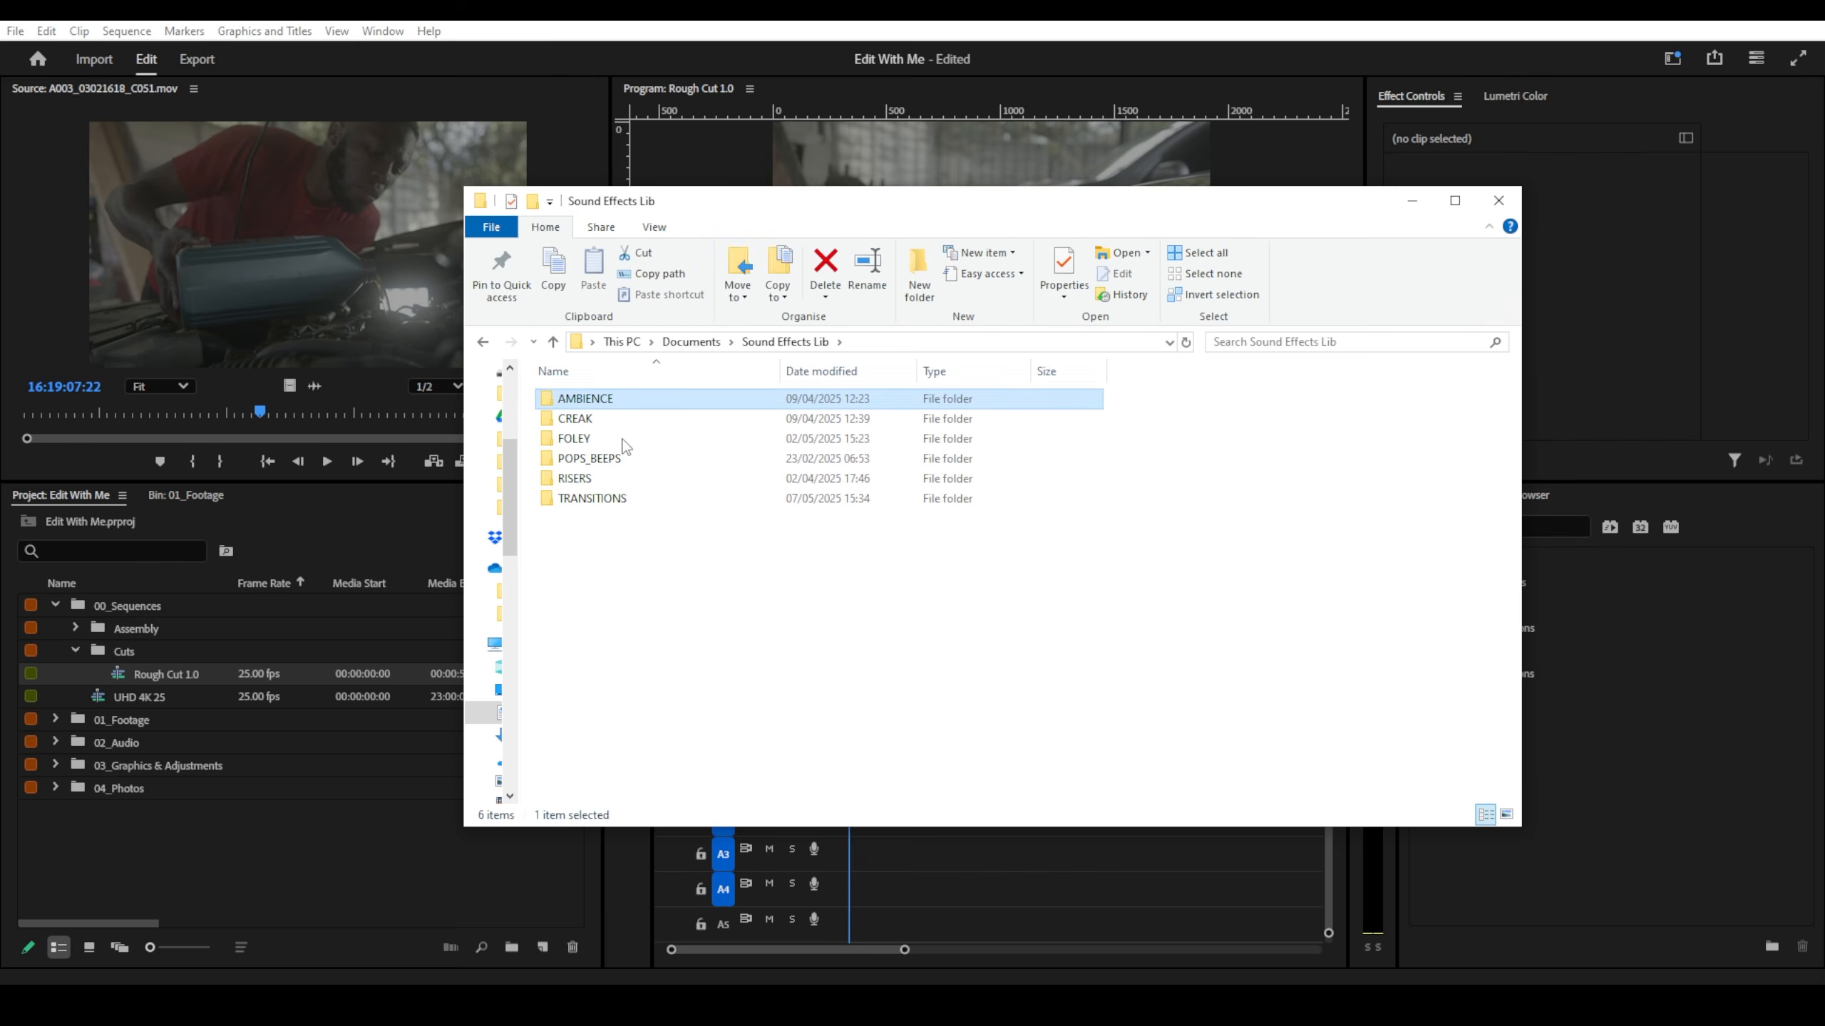
pyautogui.click(786, 342)
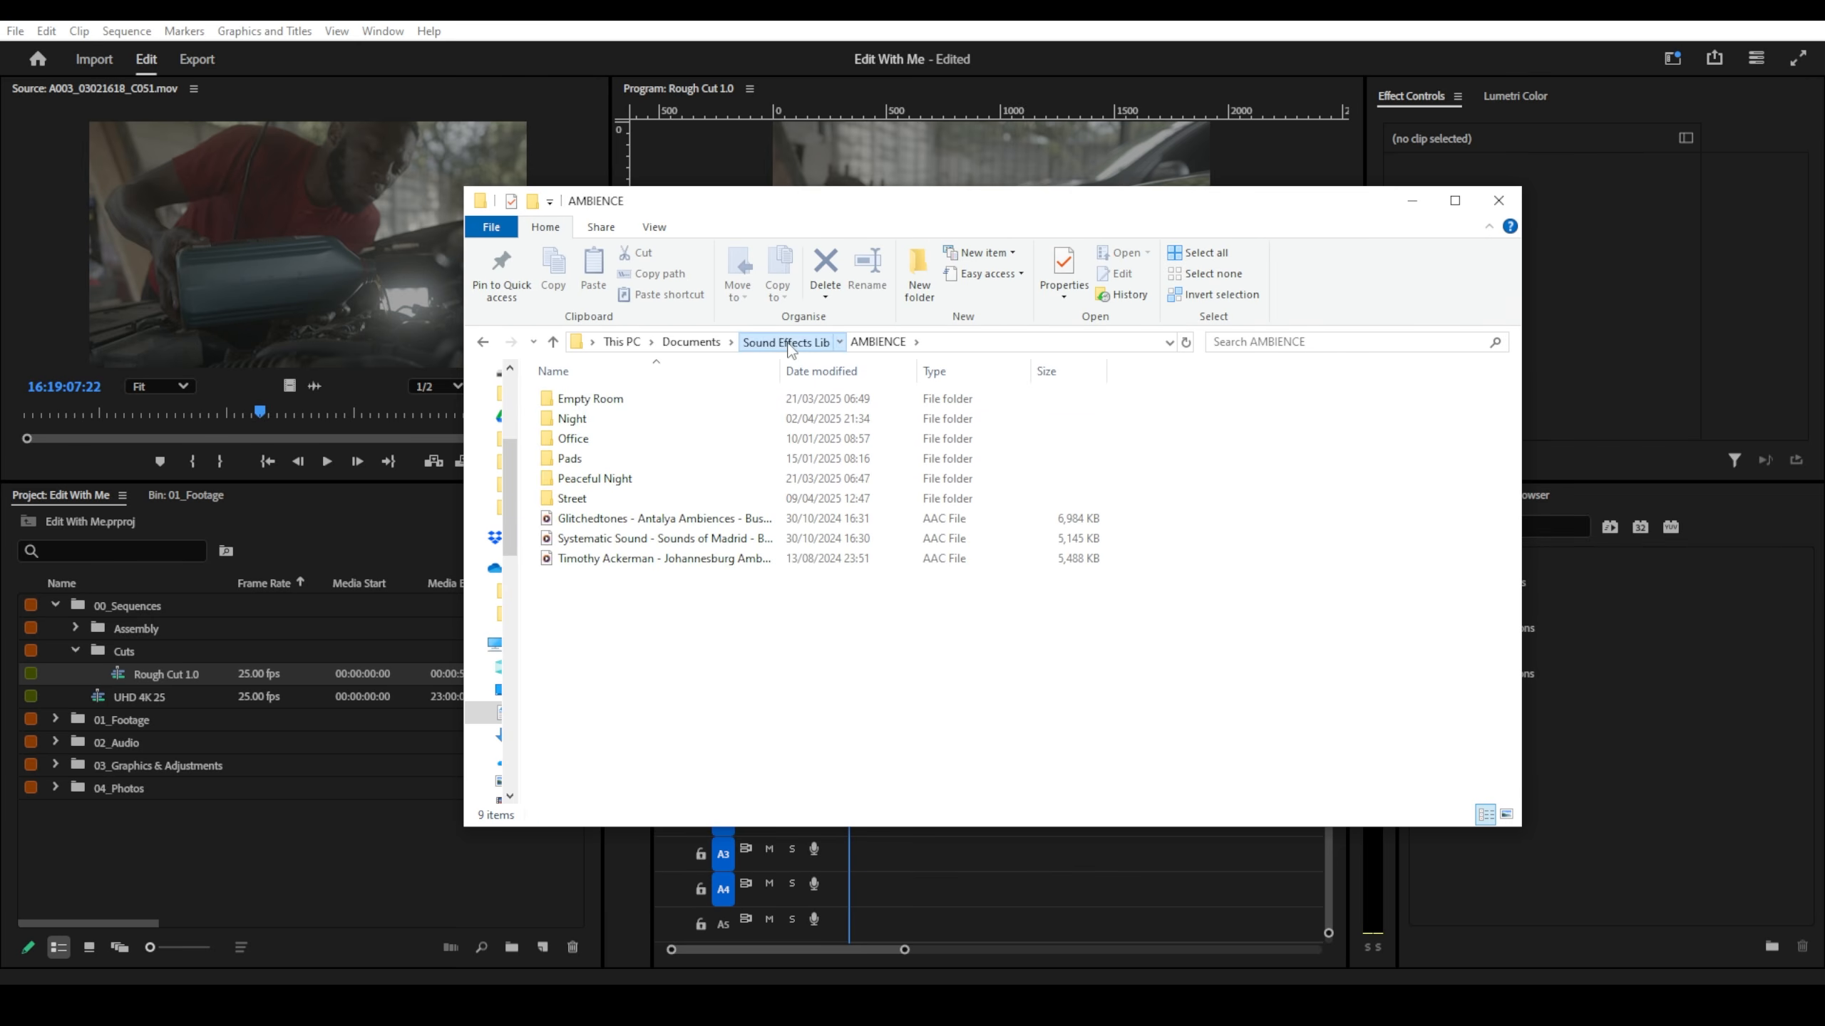
pyautogui.click(590, 420)
pyautogui.doubleClick(590, 420)
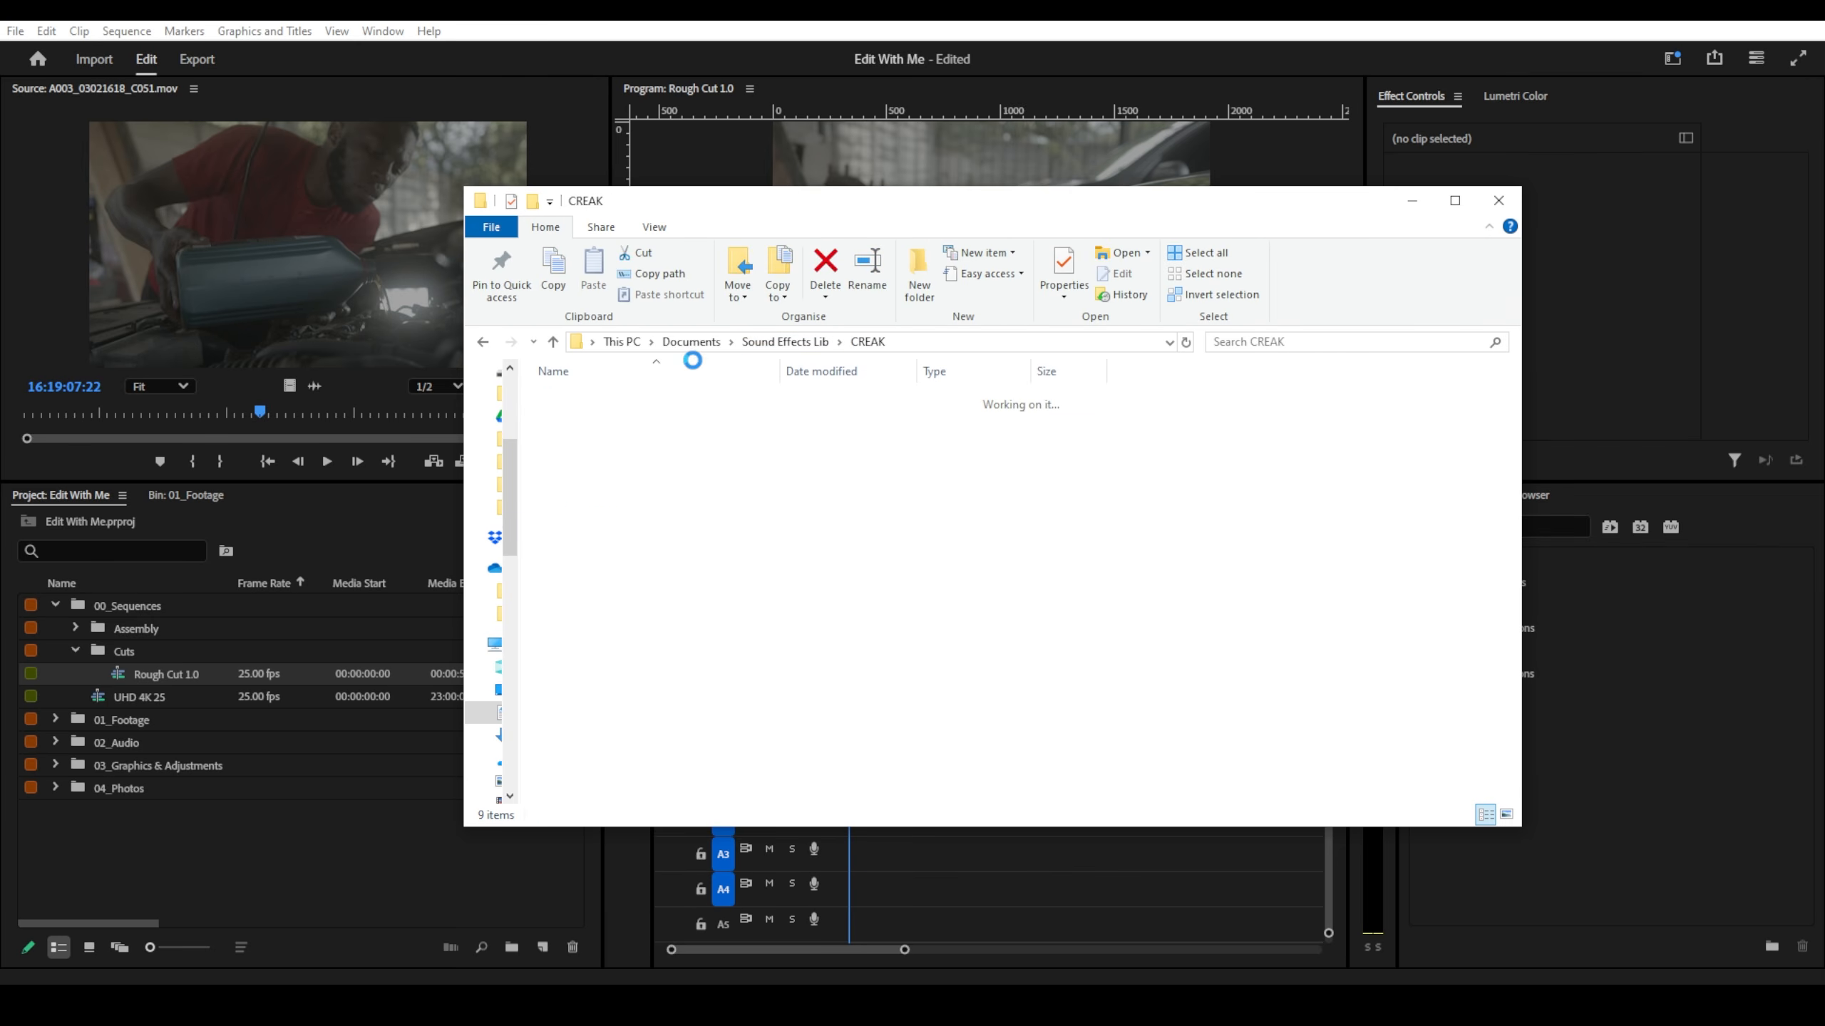
pyautogui.click(790, 342)
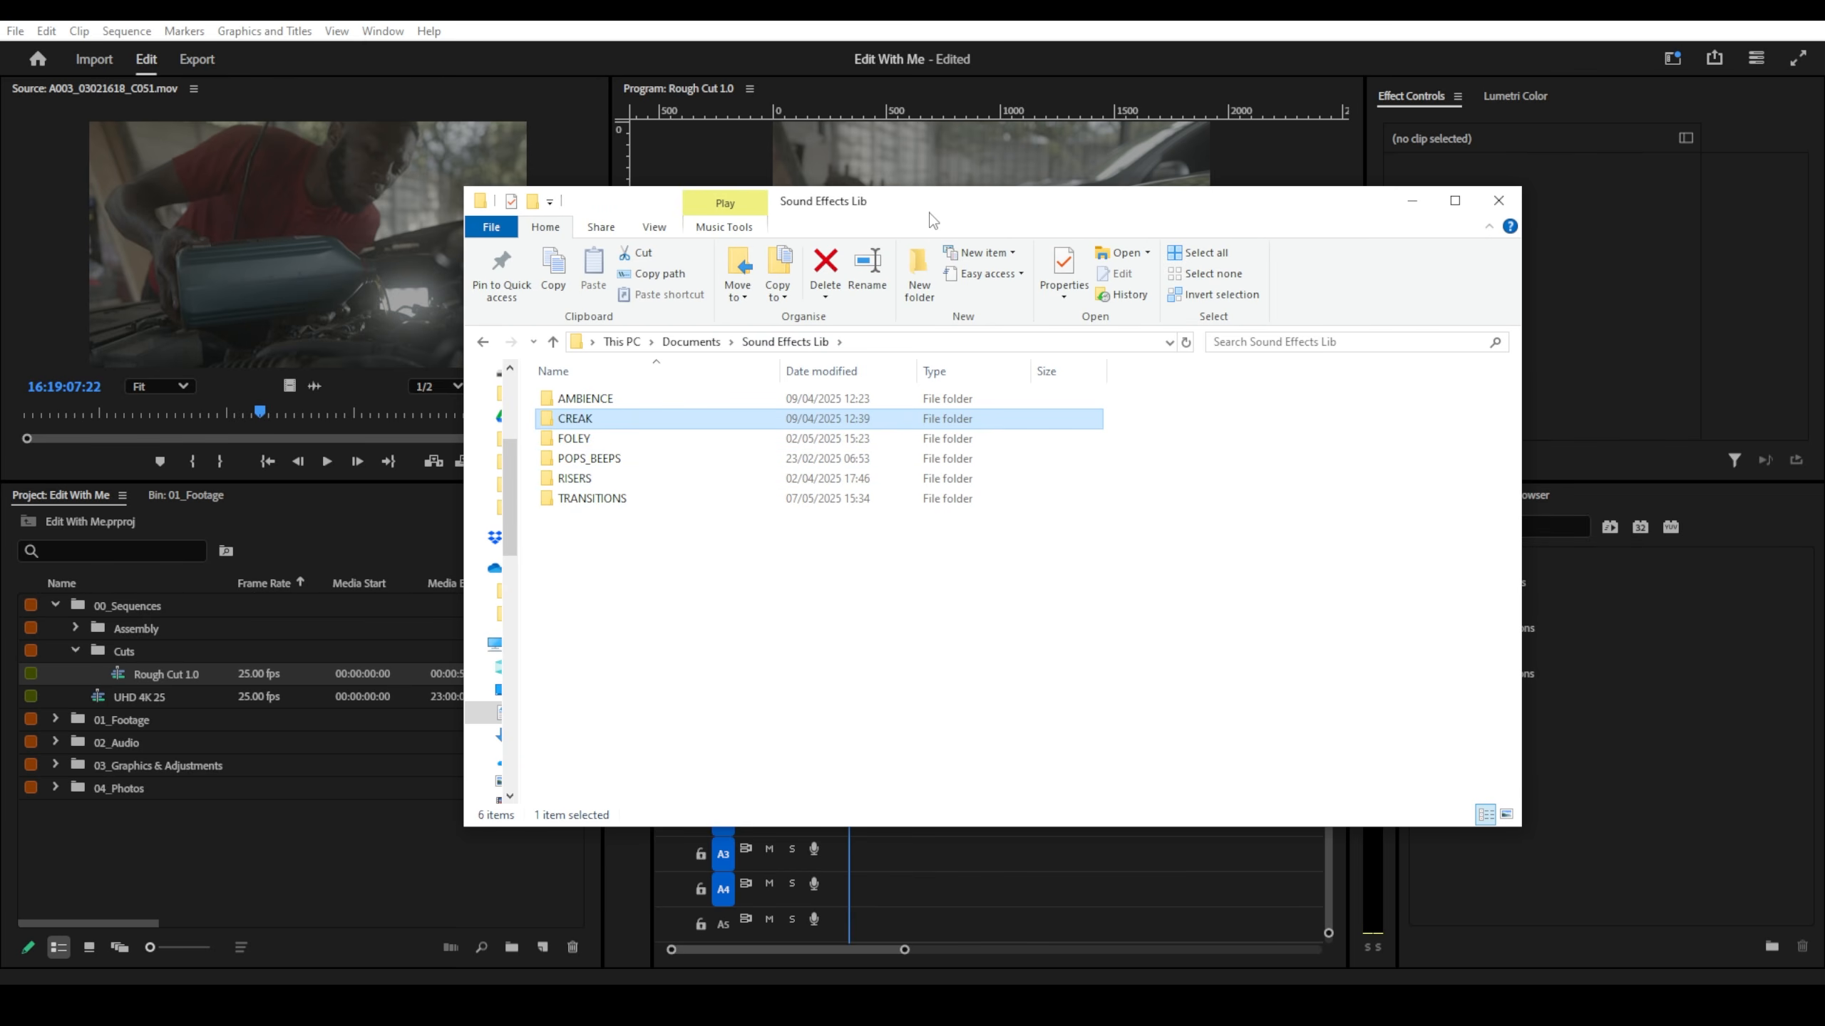
pyautogui.moveTo(985, 210); pyautogui.dragTo(647, 153)
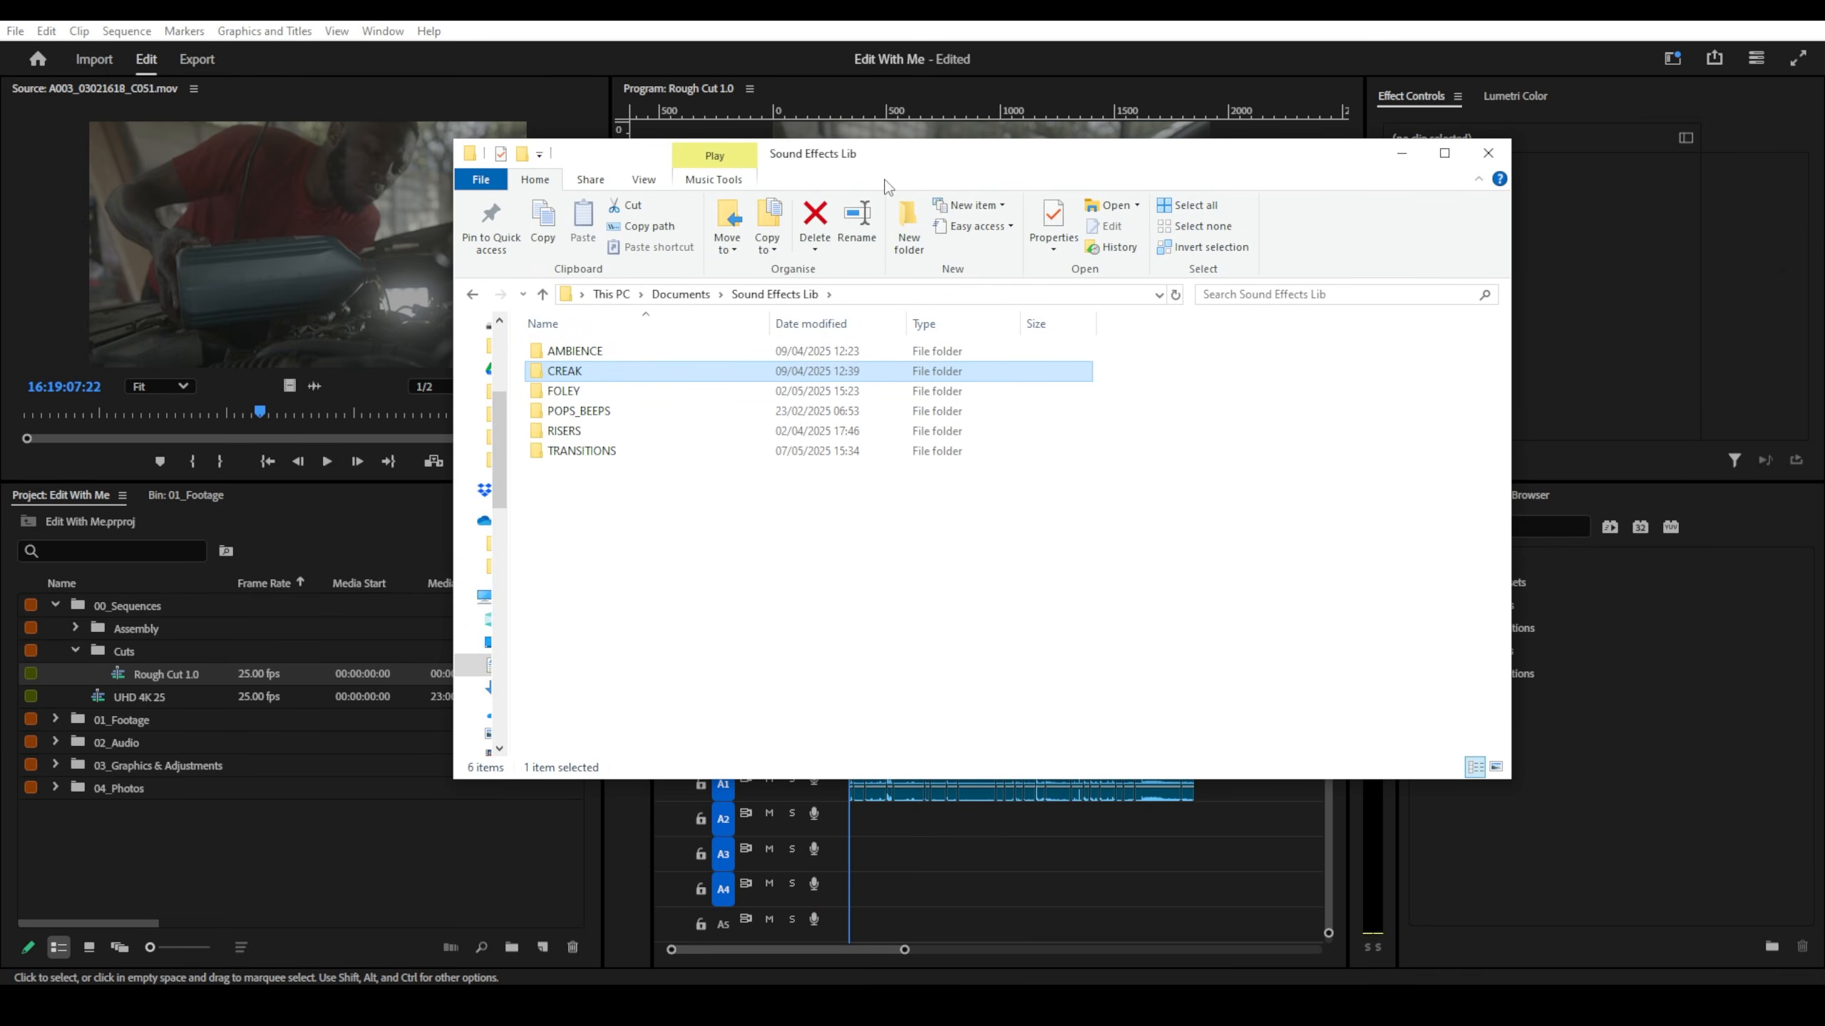
pyautogui.moveTo(907, 153); pyautogui.dragTo(1824, 561)
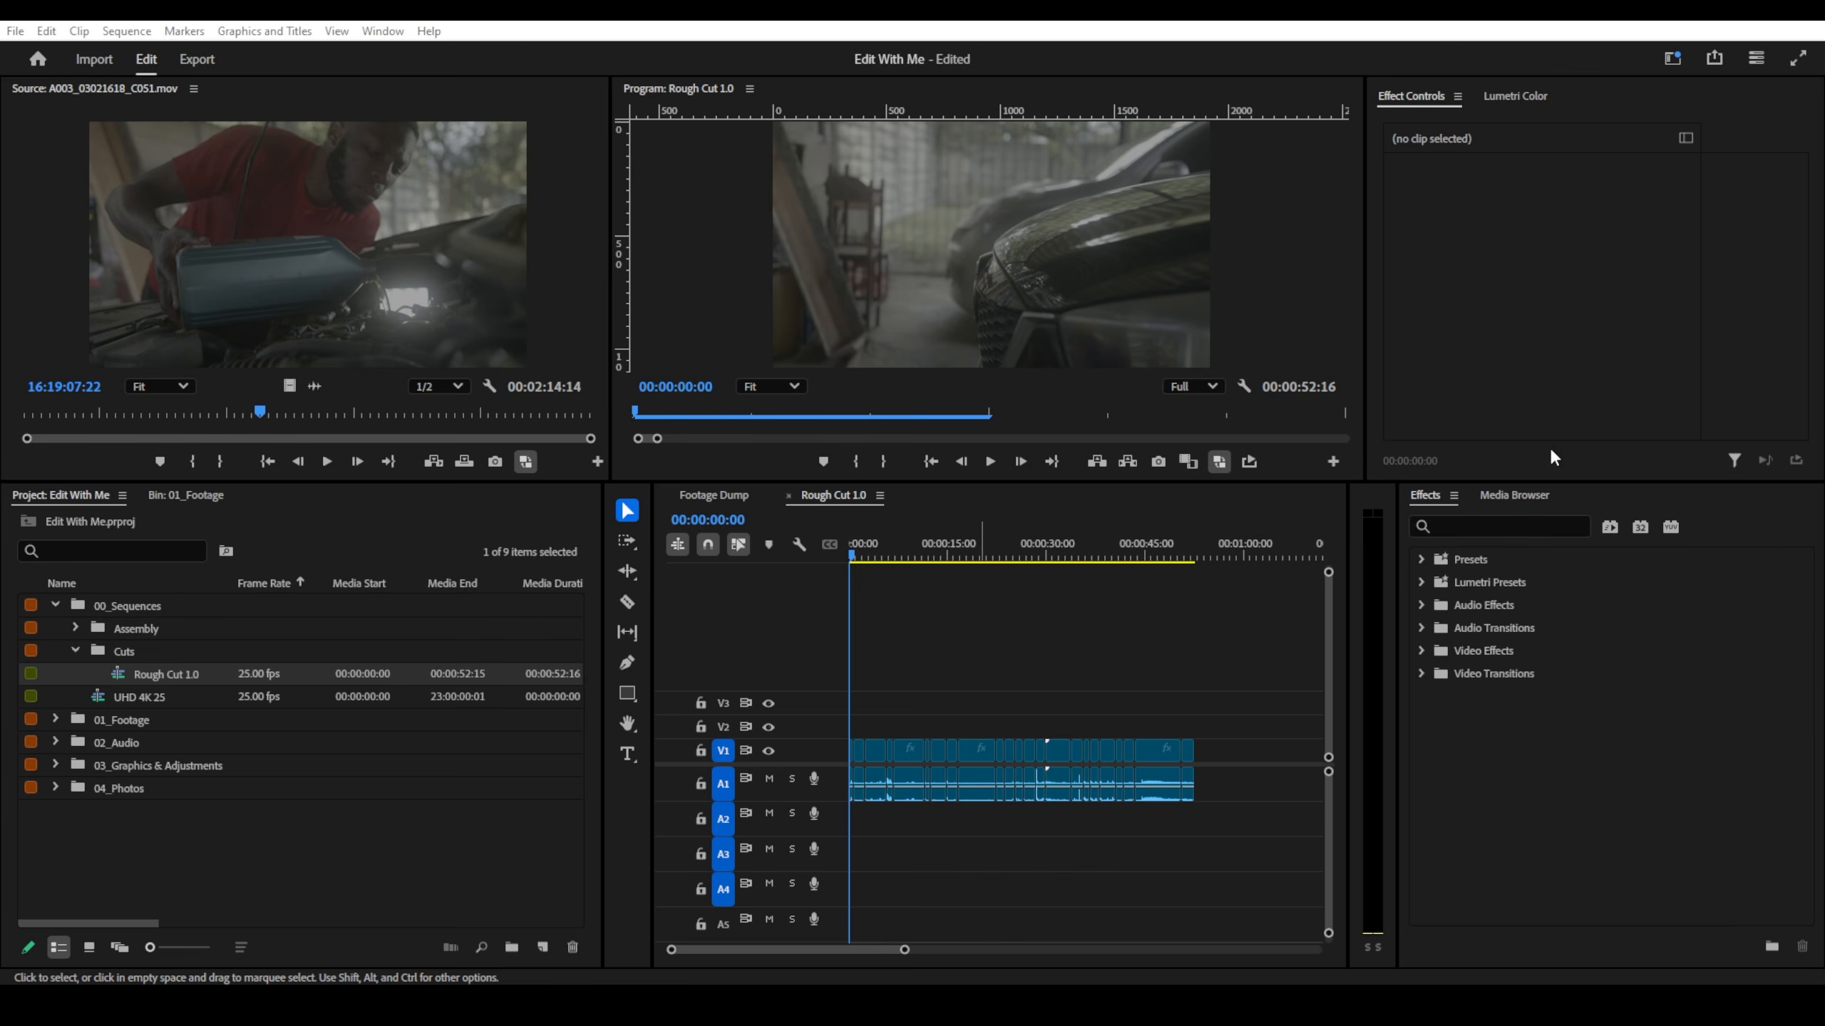
# - Show the Media Browser in Premiere Pro and collapse the VEHICLES and Sound Effects Lib folders under Favorites
pyautogui.click(1551, 365)
pyautogui.click(317, 501)
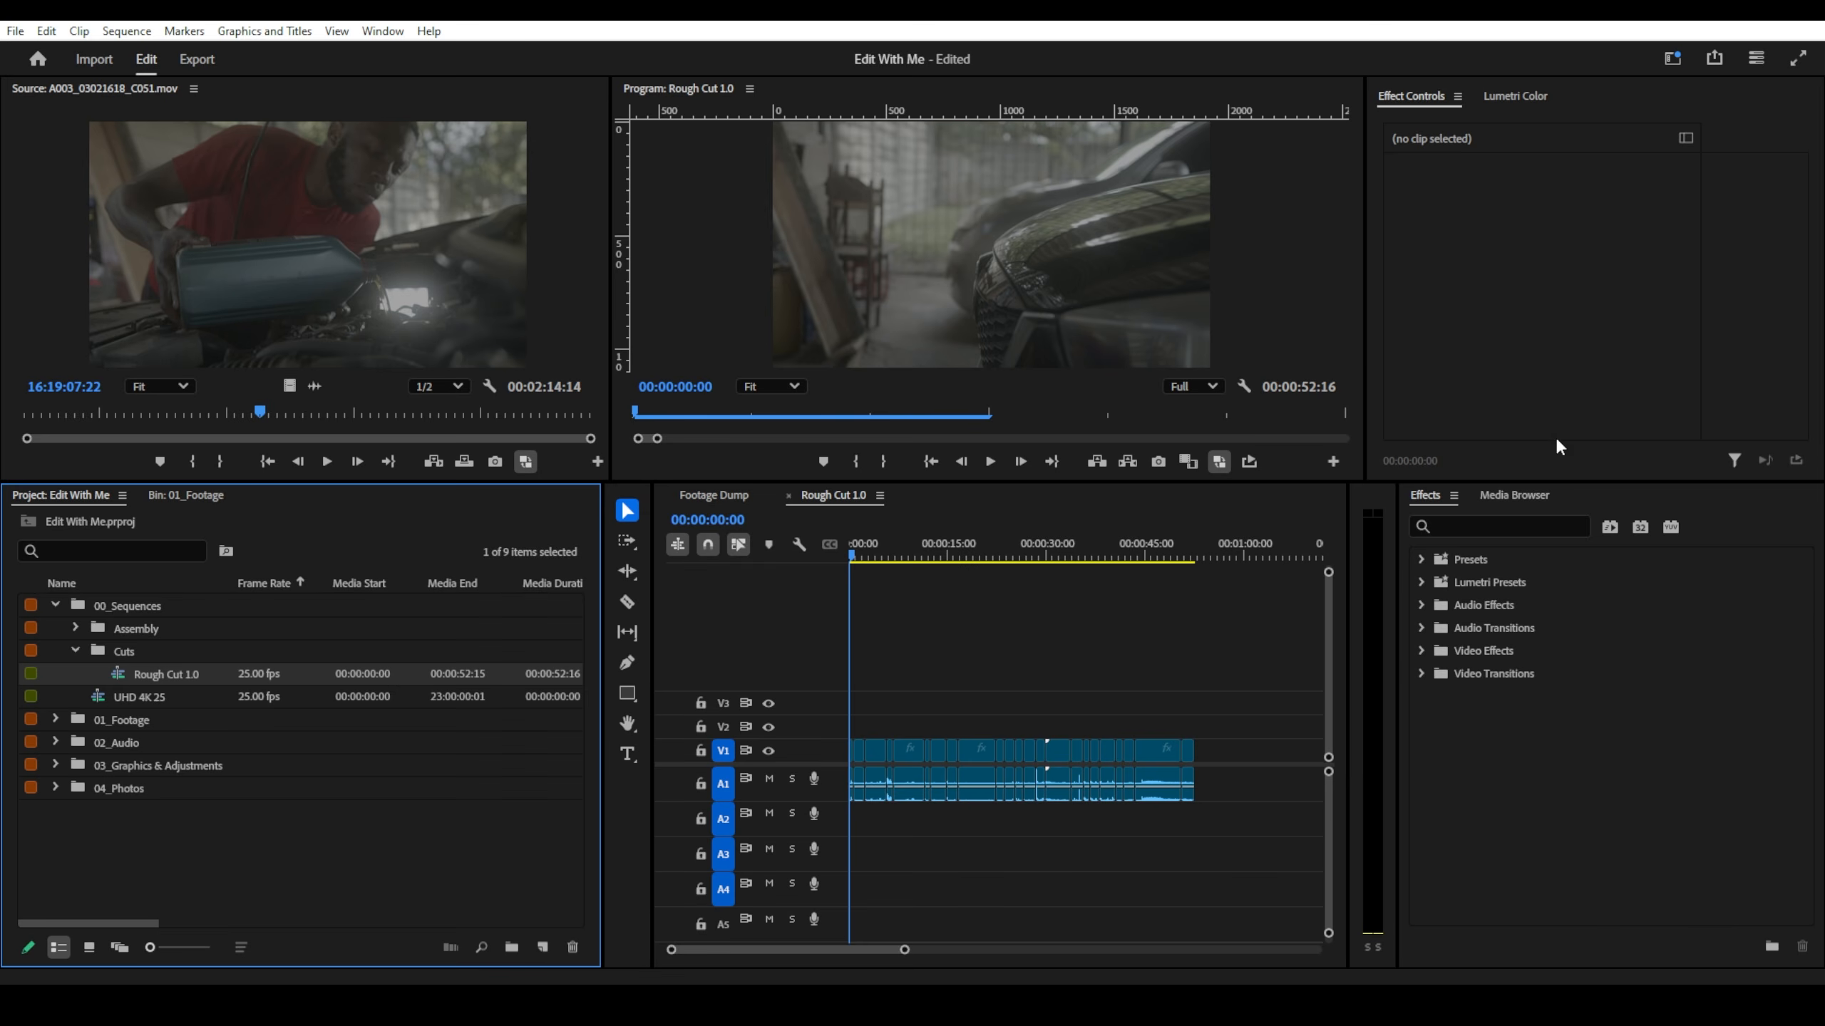
pyautogui.click(1509, 494)
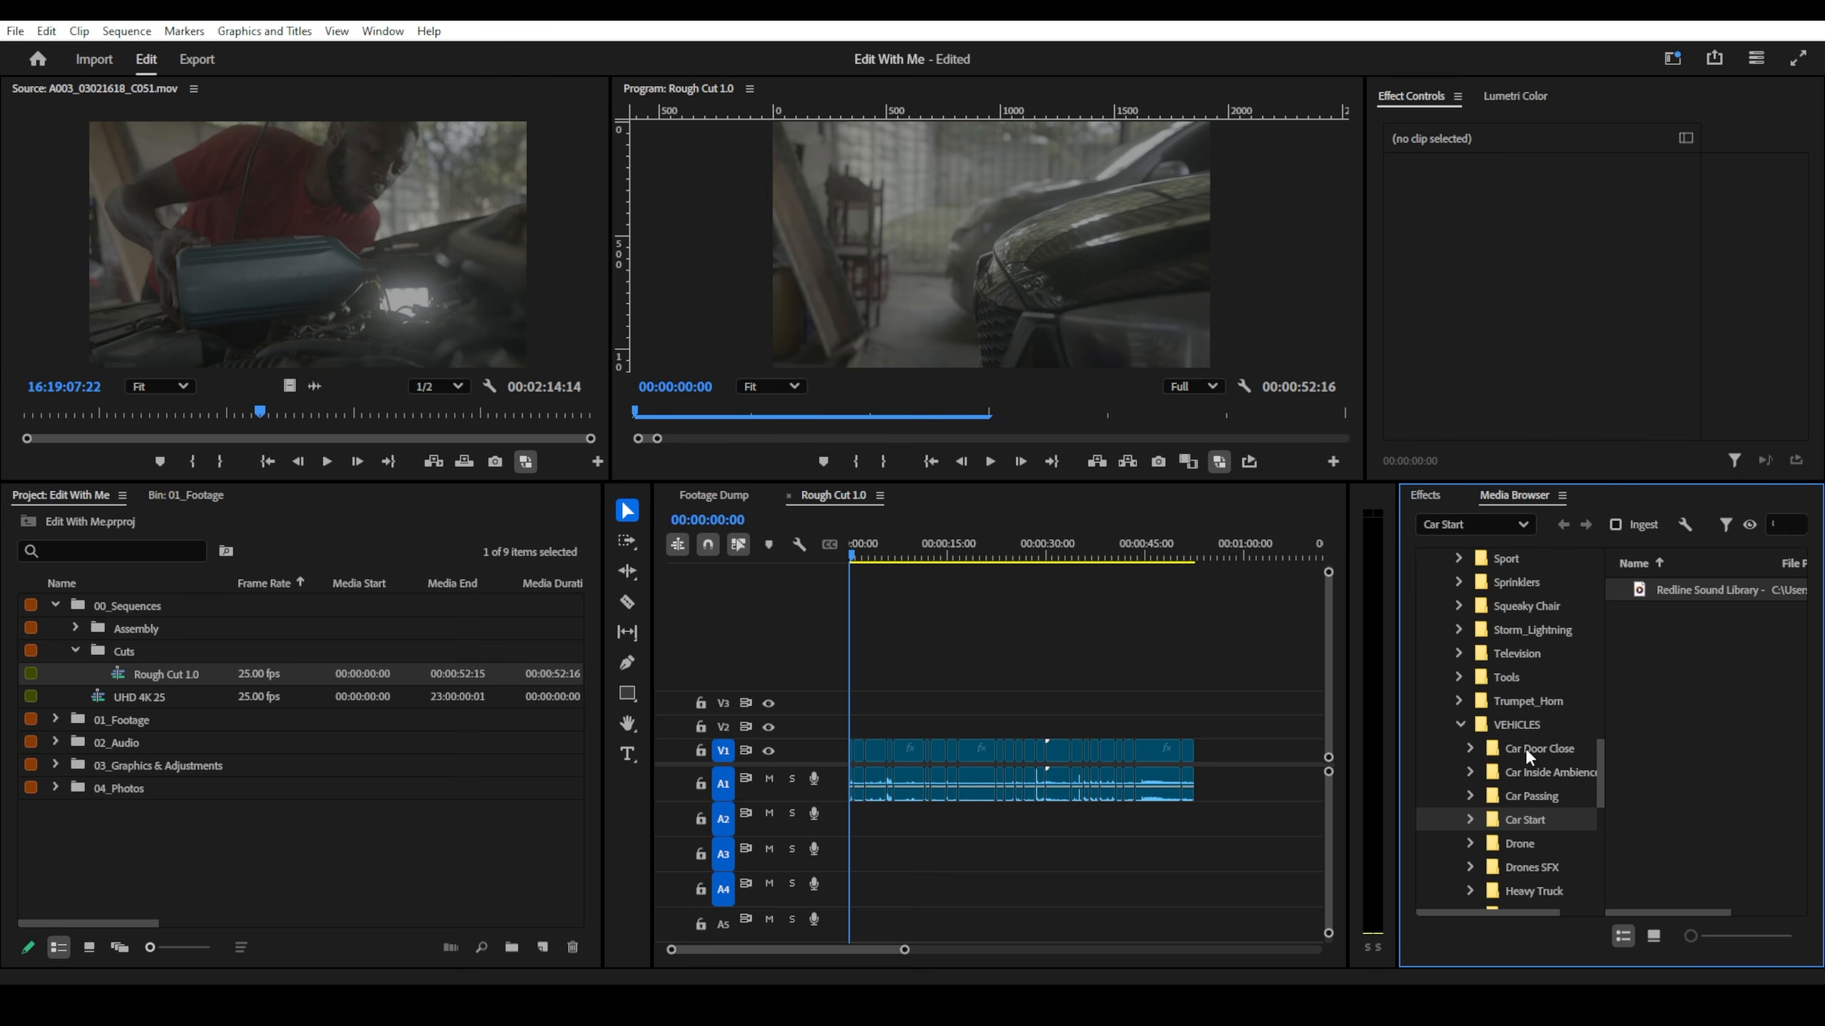
pyautogui.click(1461, 724)
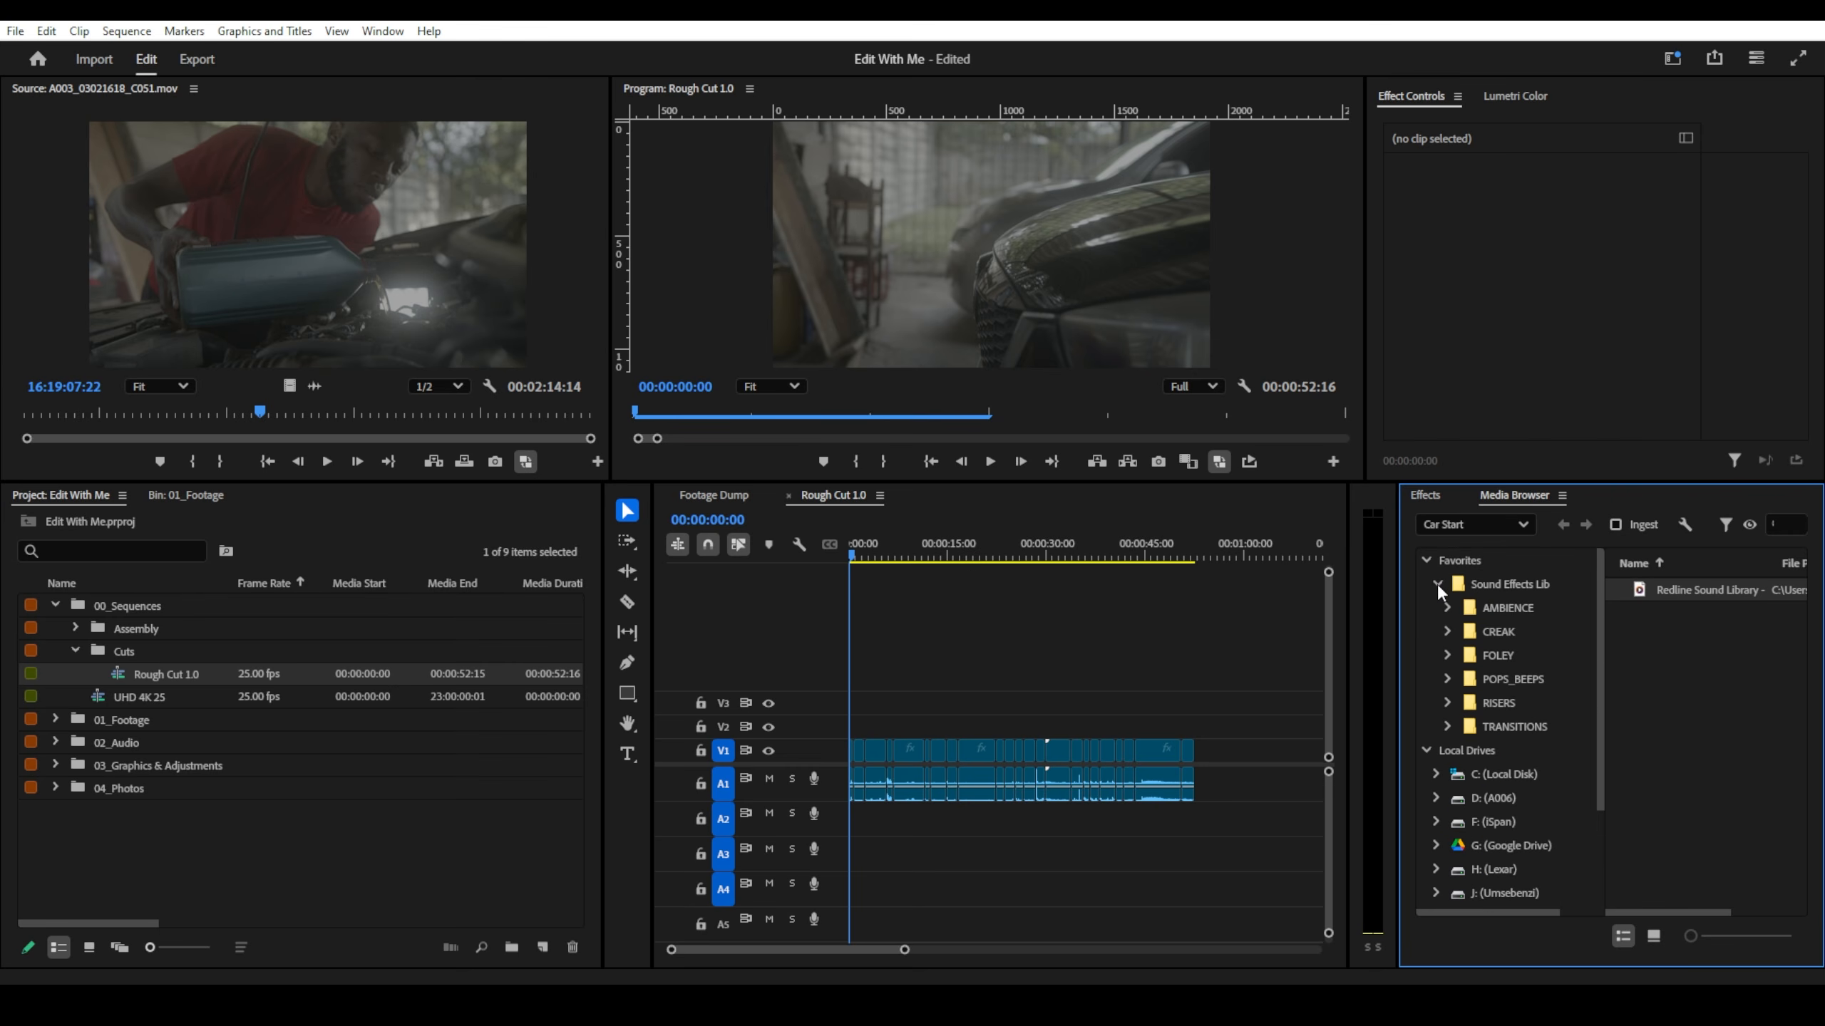
pyautogui.click(1438, 585)
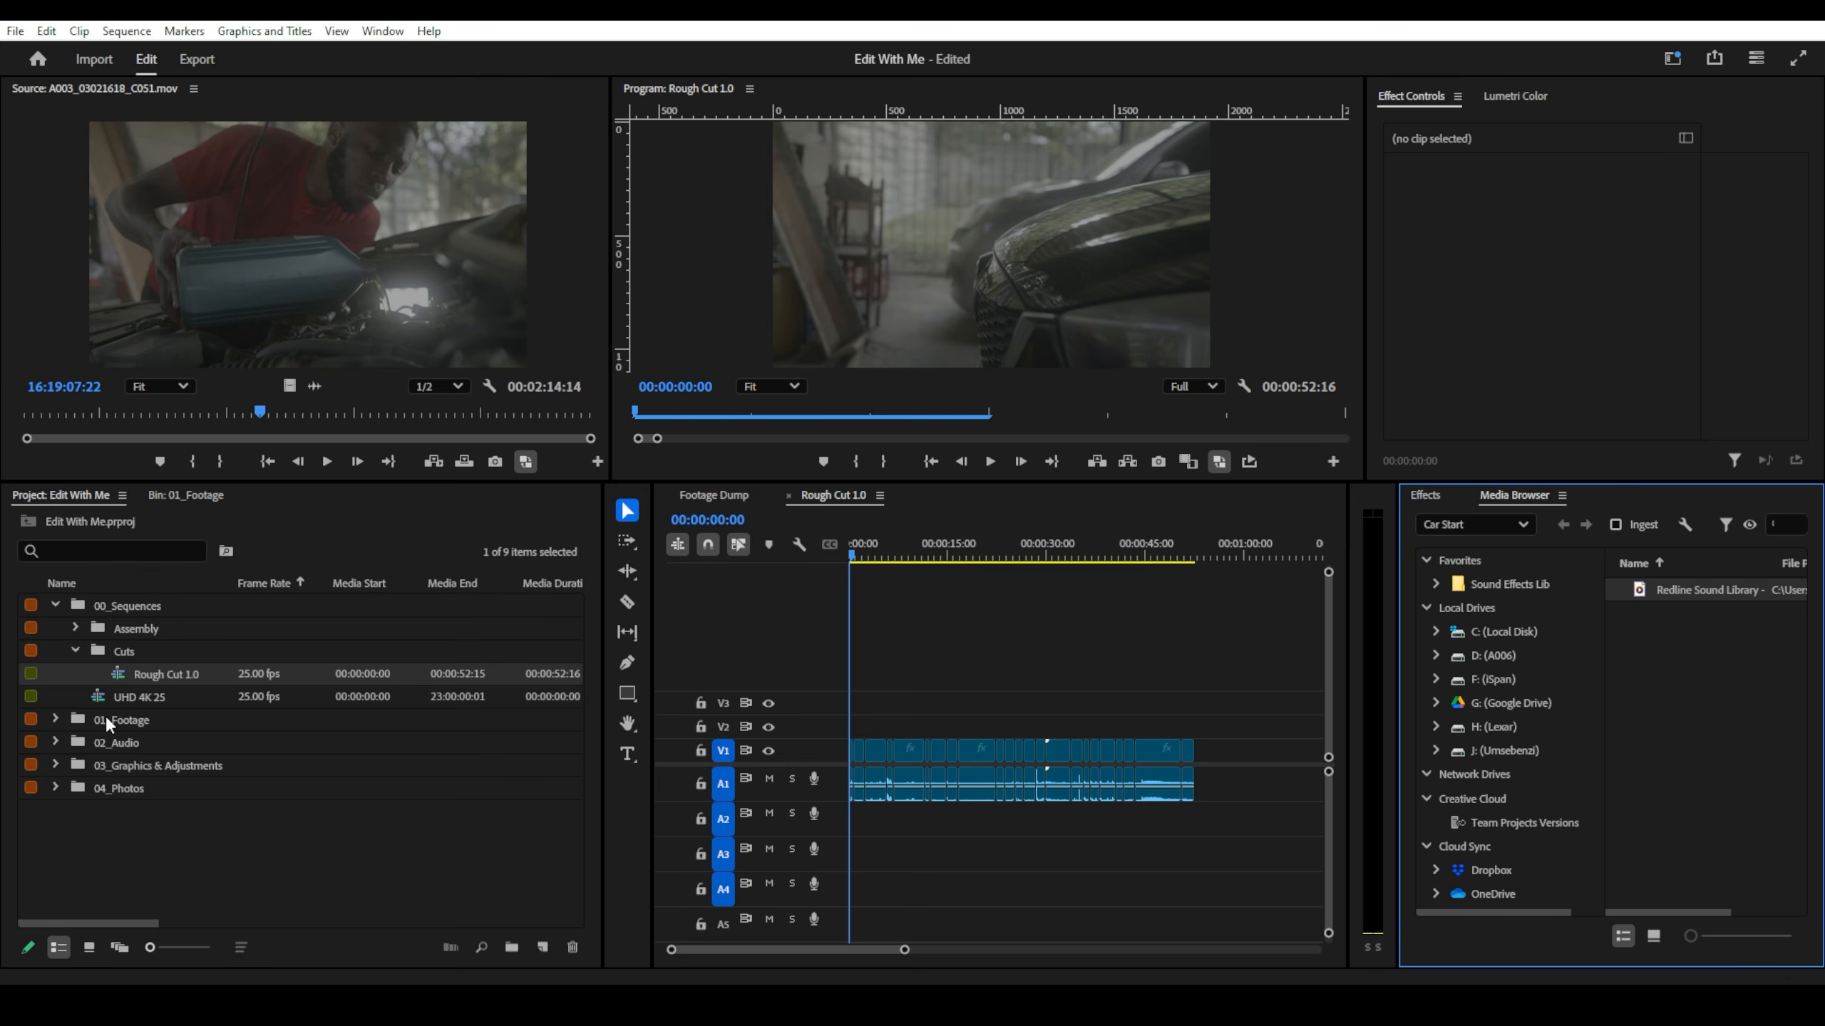
# - Expand the 01_Footage bin in the project and rename it to "01_Footages"
pyautogui.click(56, 720)
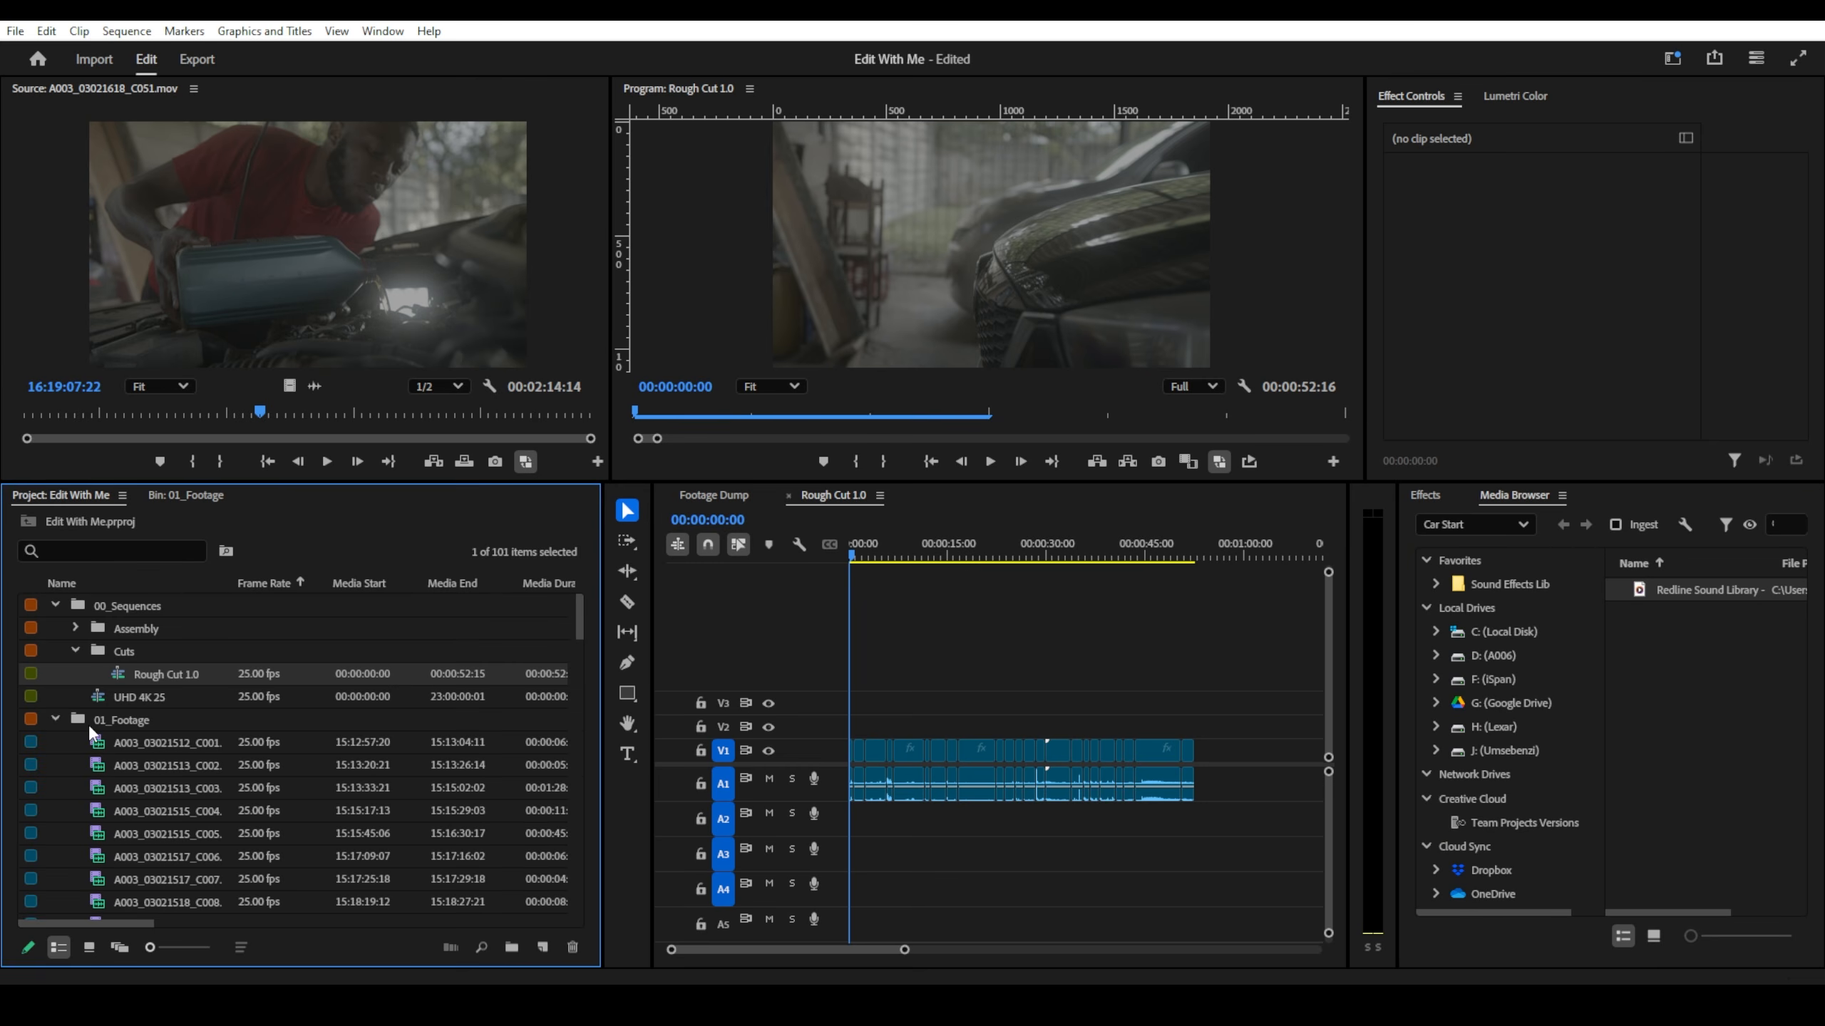
pyautogui.scroll(-1, 56, 721)
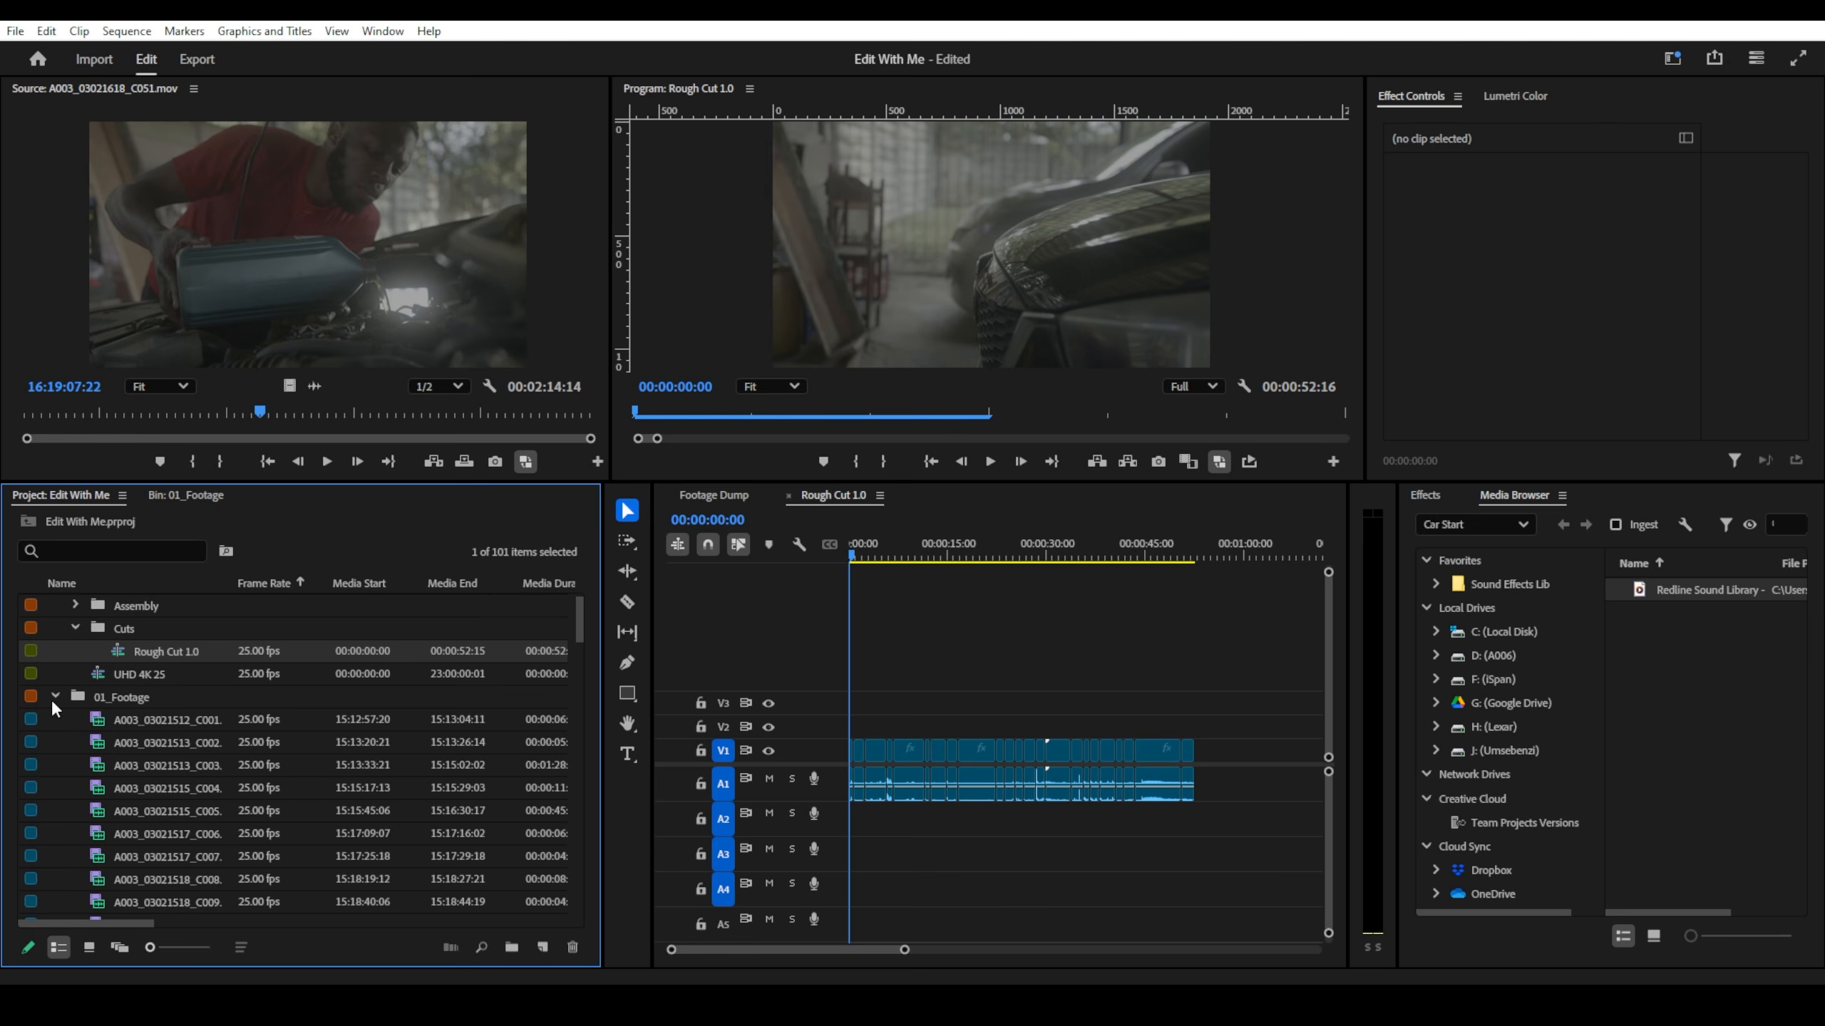
pyautogui.click(130, 701)
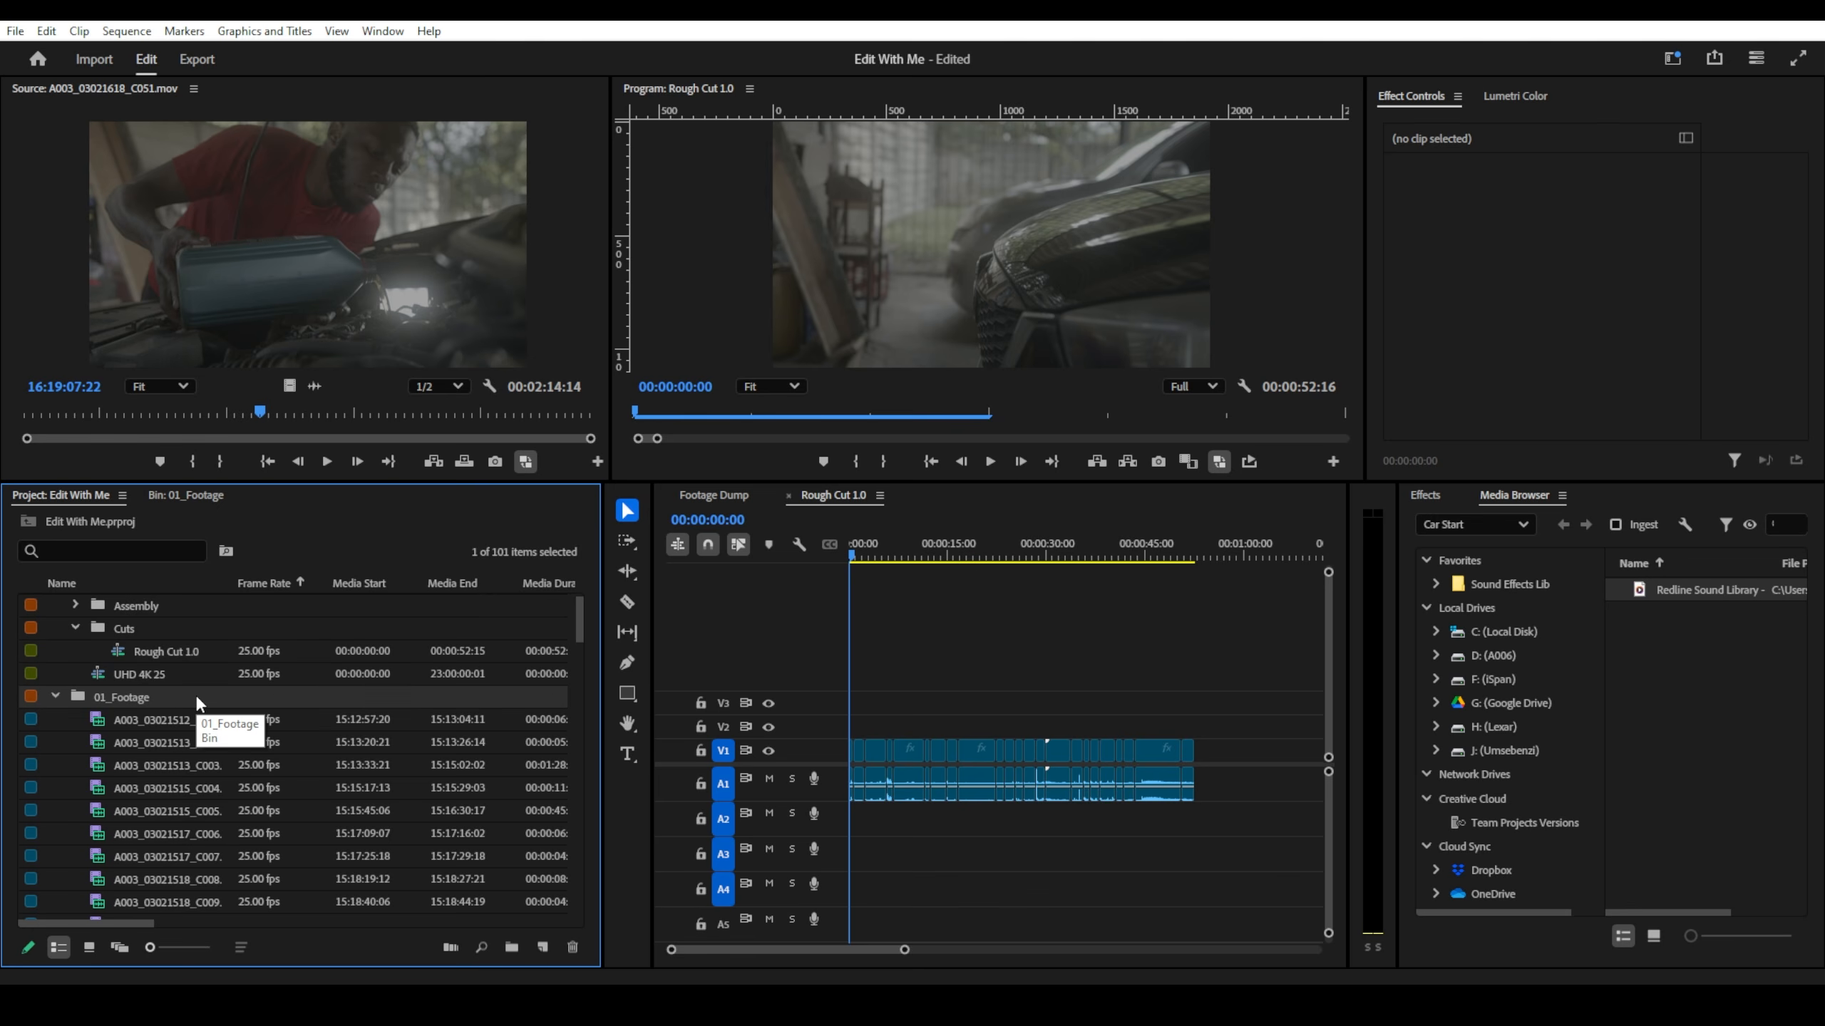
pyautogui.click(190, 713)
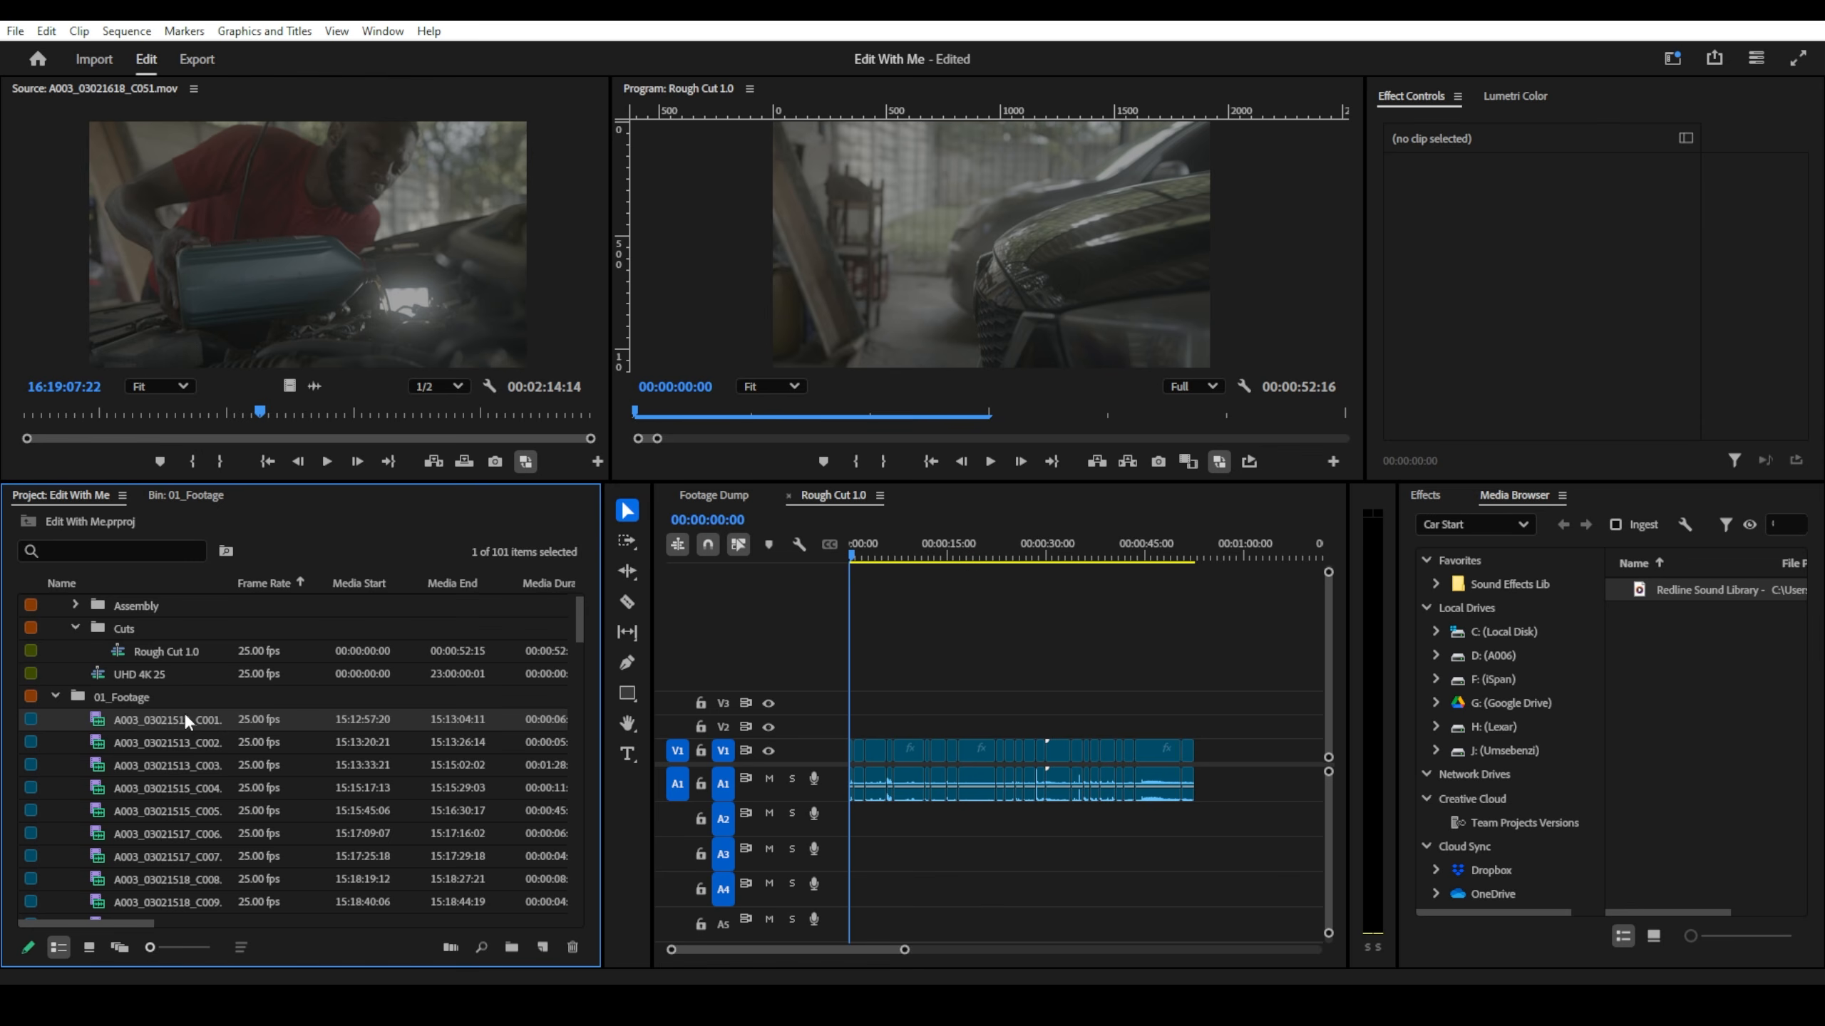
pyautogui.click(175, 719)
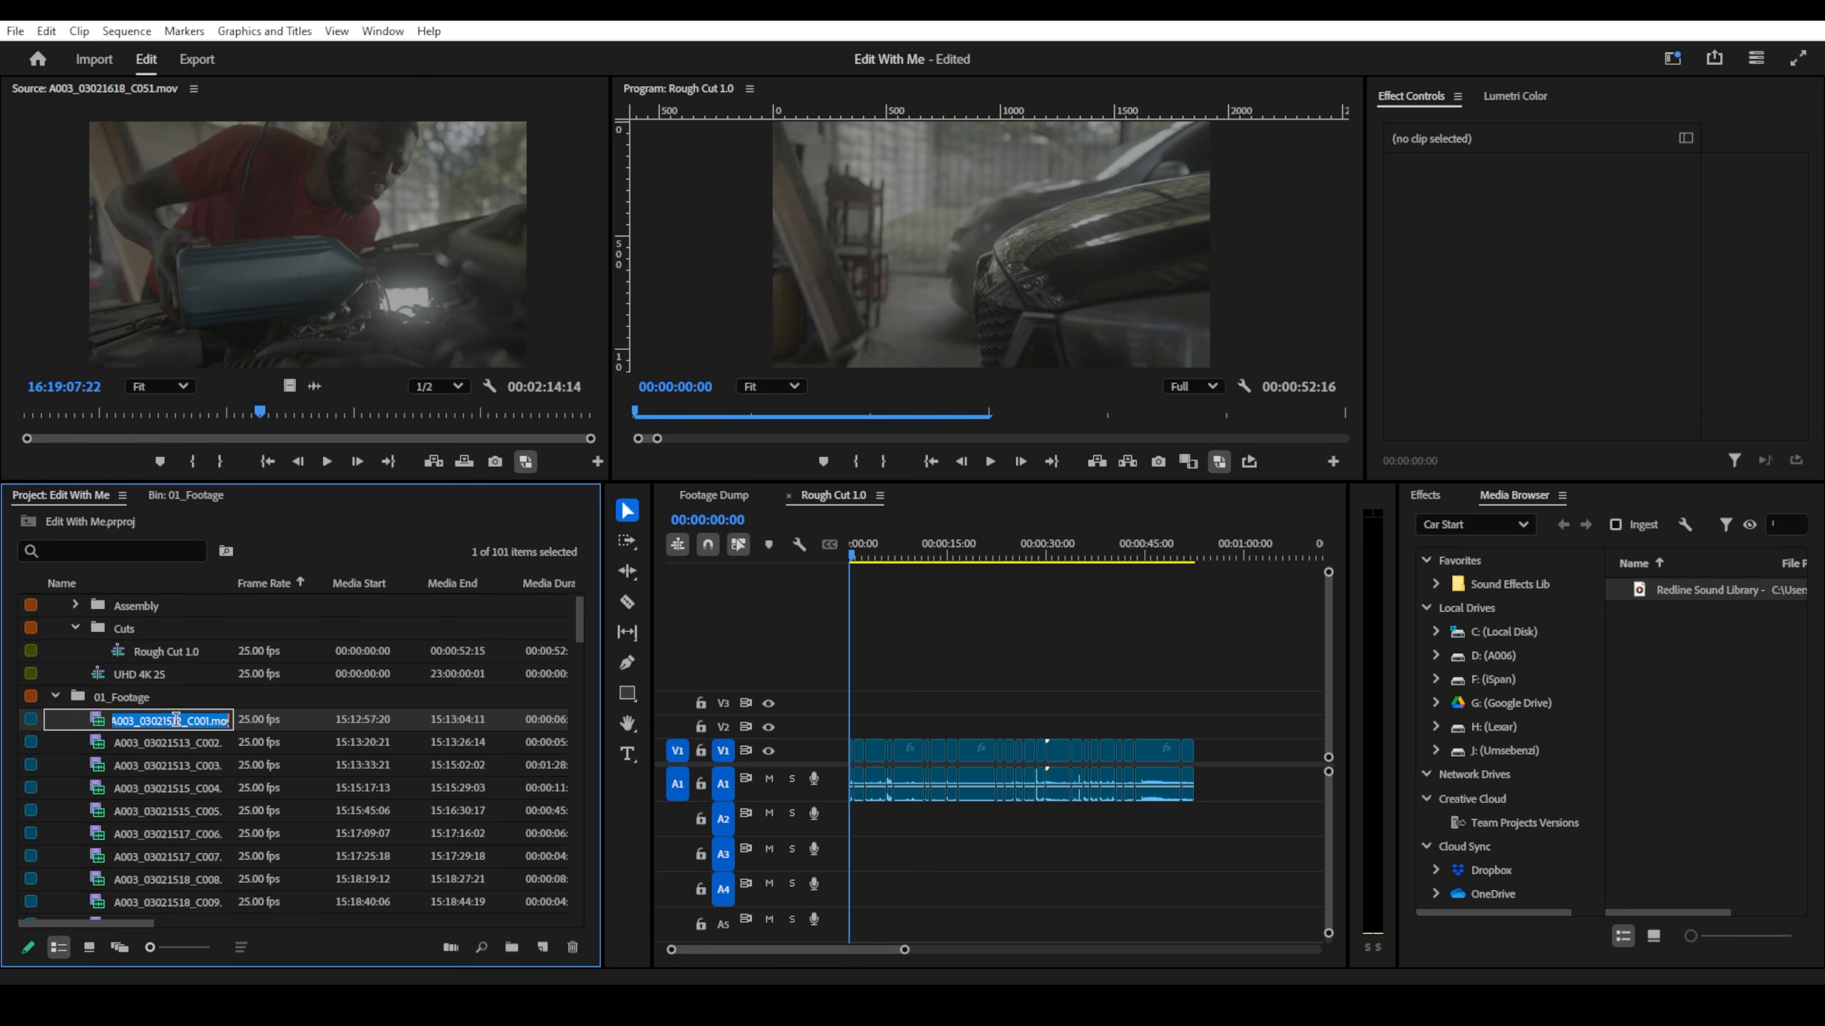
pyautogui.click(121, 697)
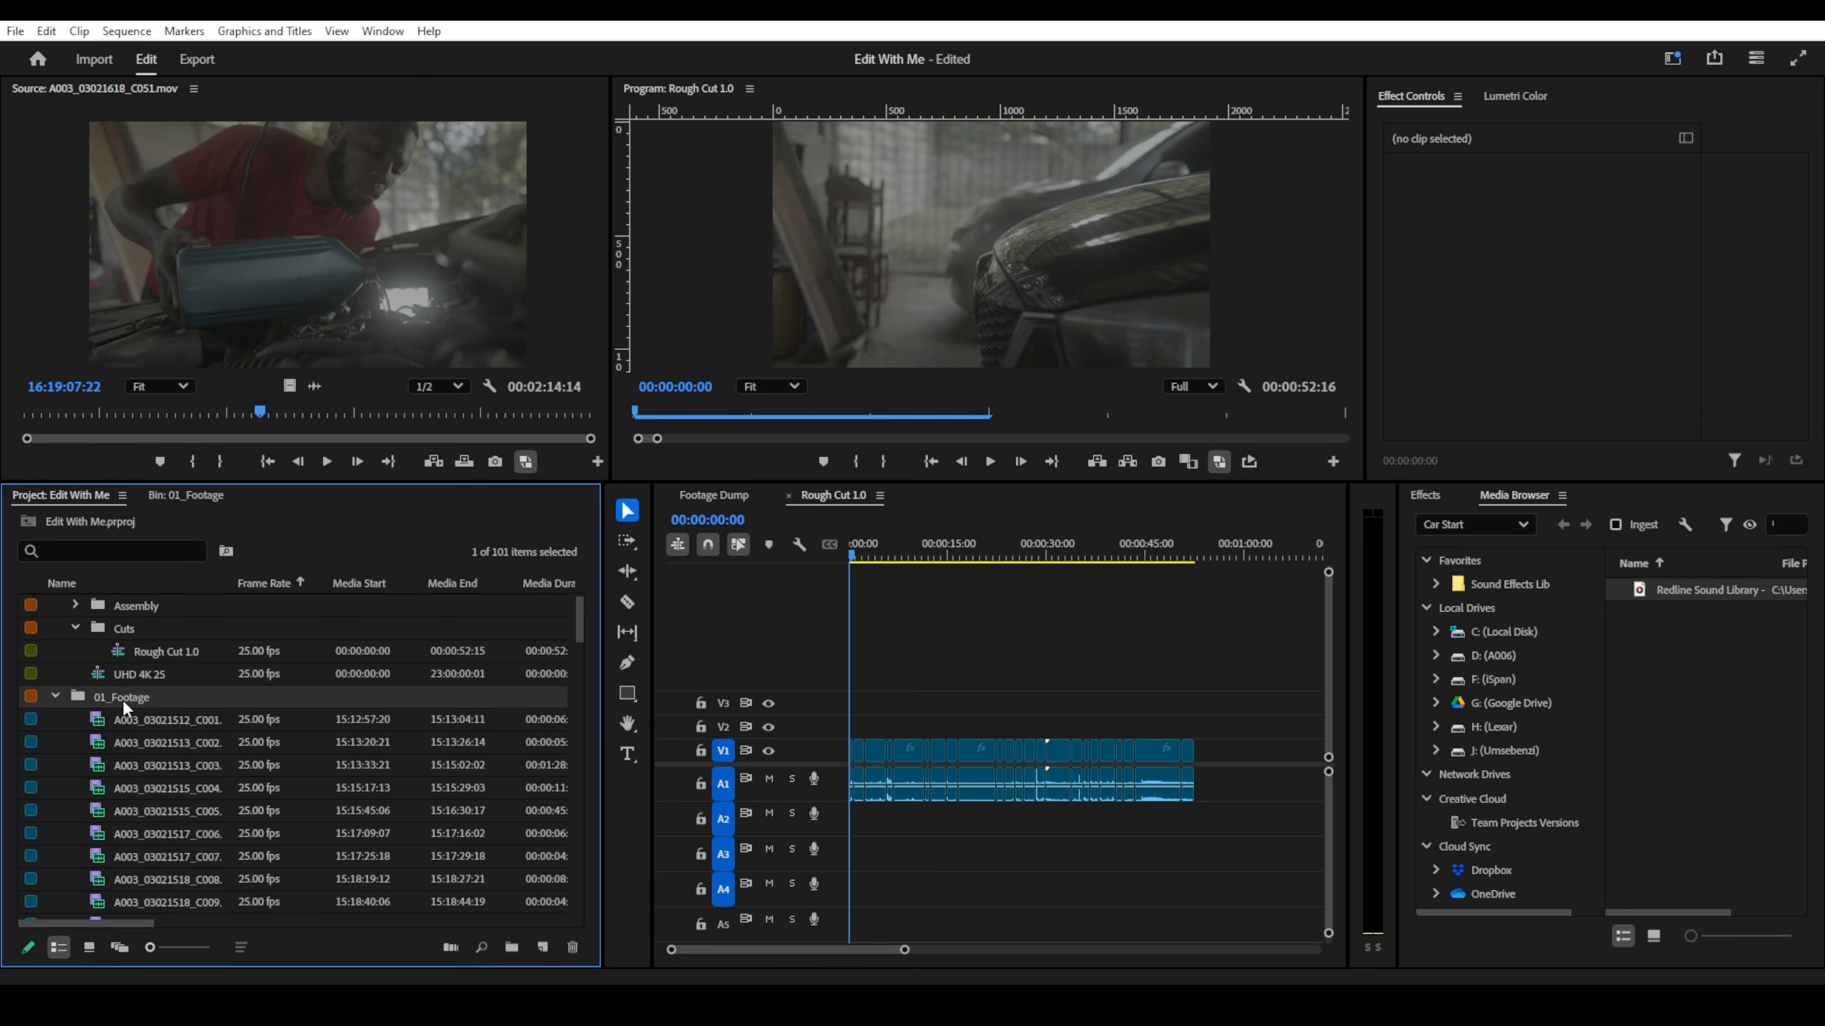
pyautogui.click(124, 696)
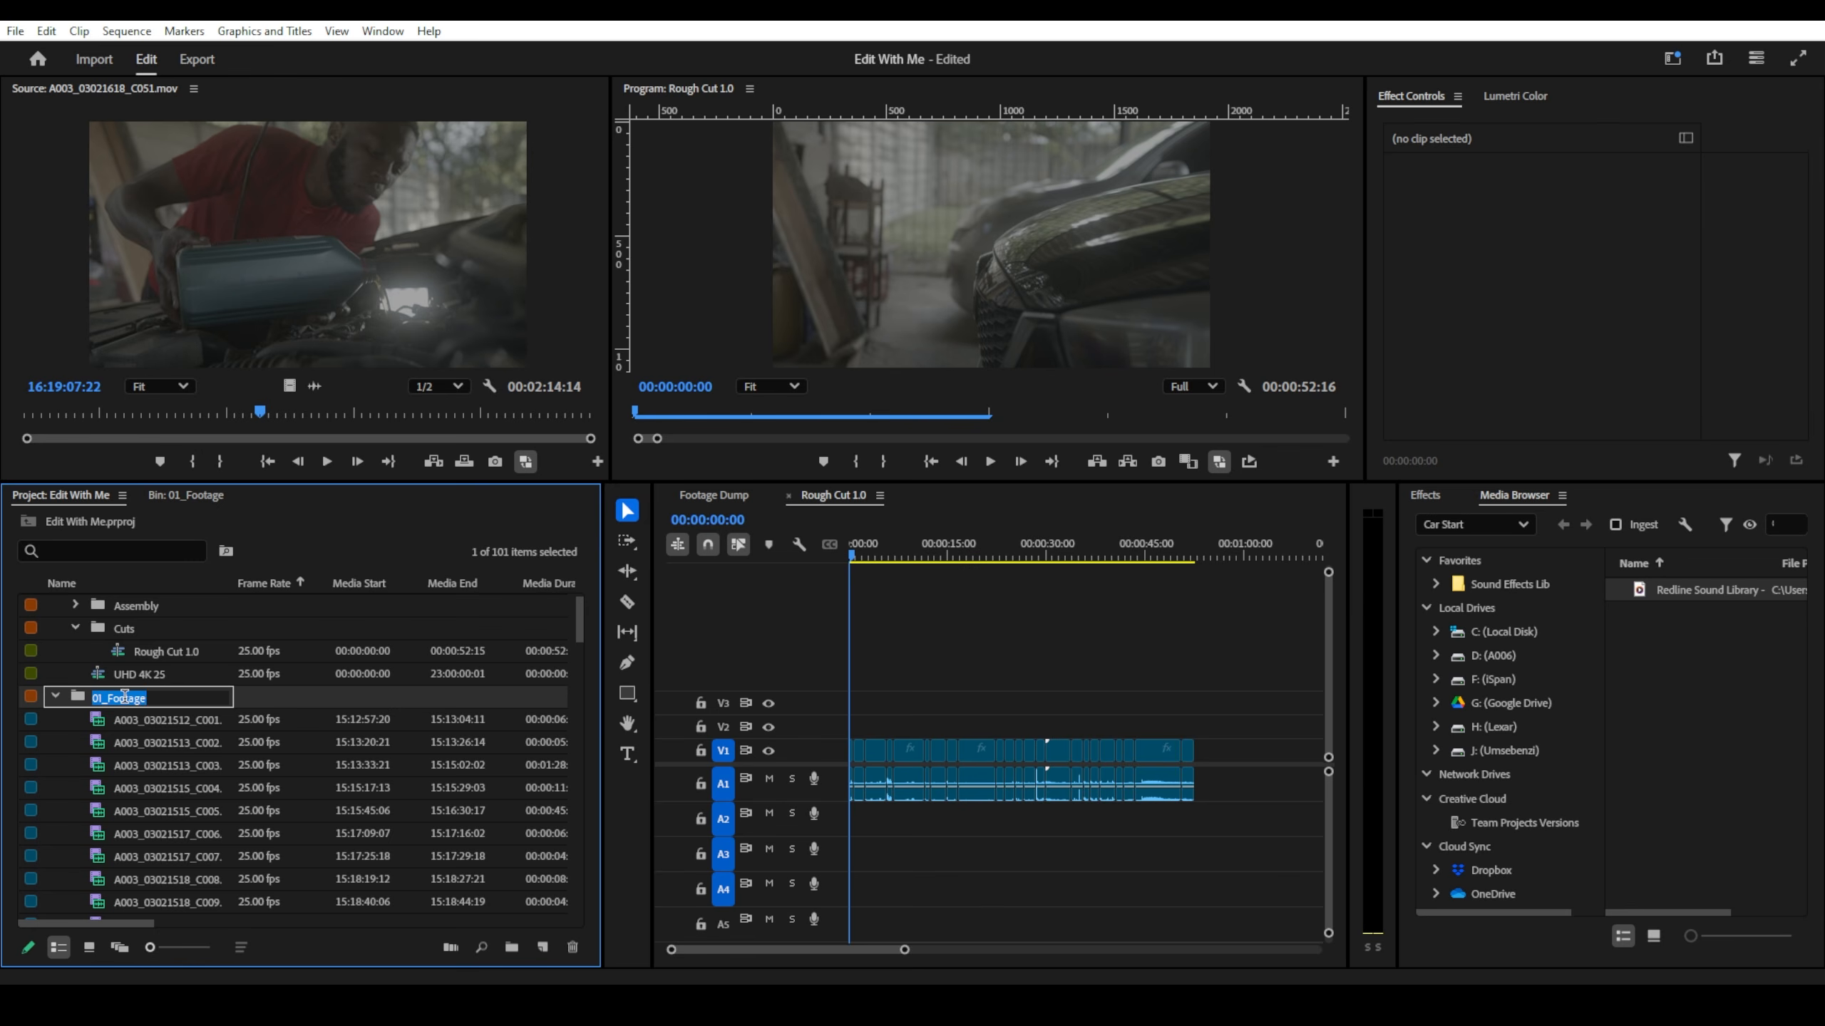
pyautogui.click(124, 697)
pyautogui.write('s')
pyautogui.press('Return')
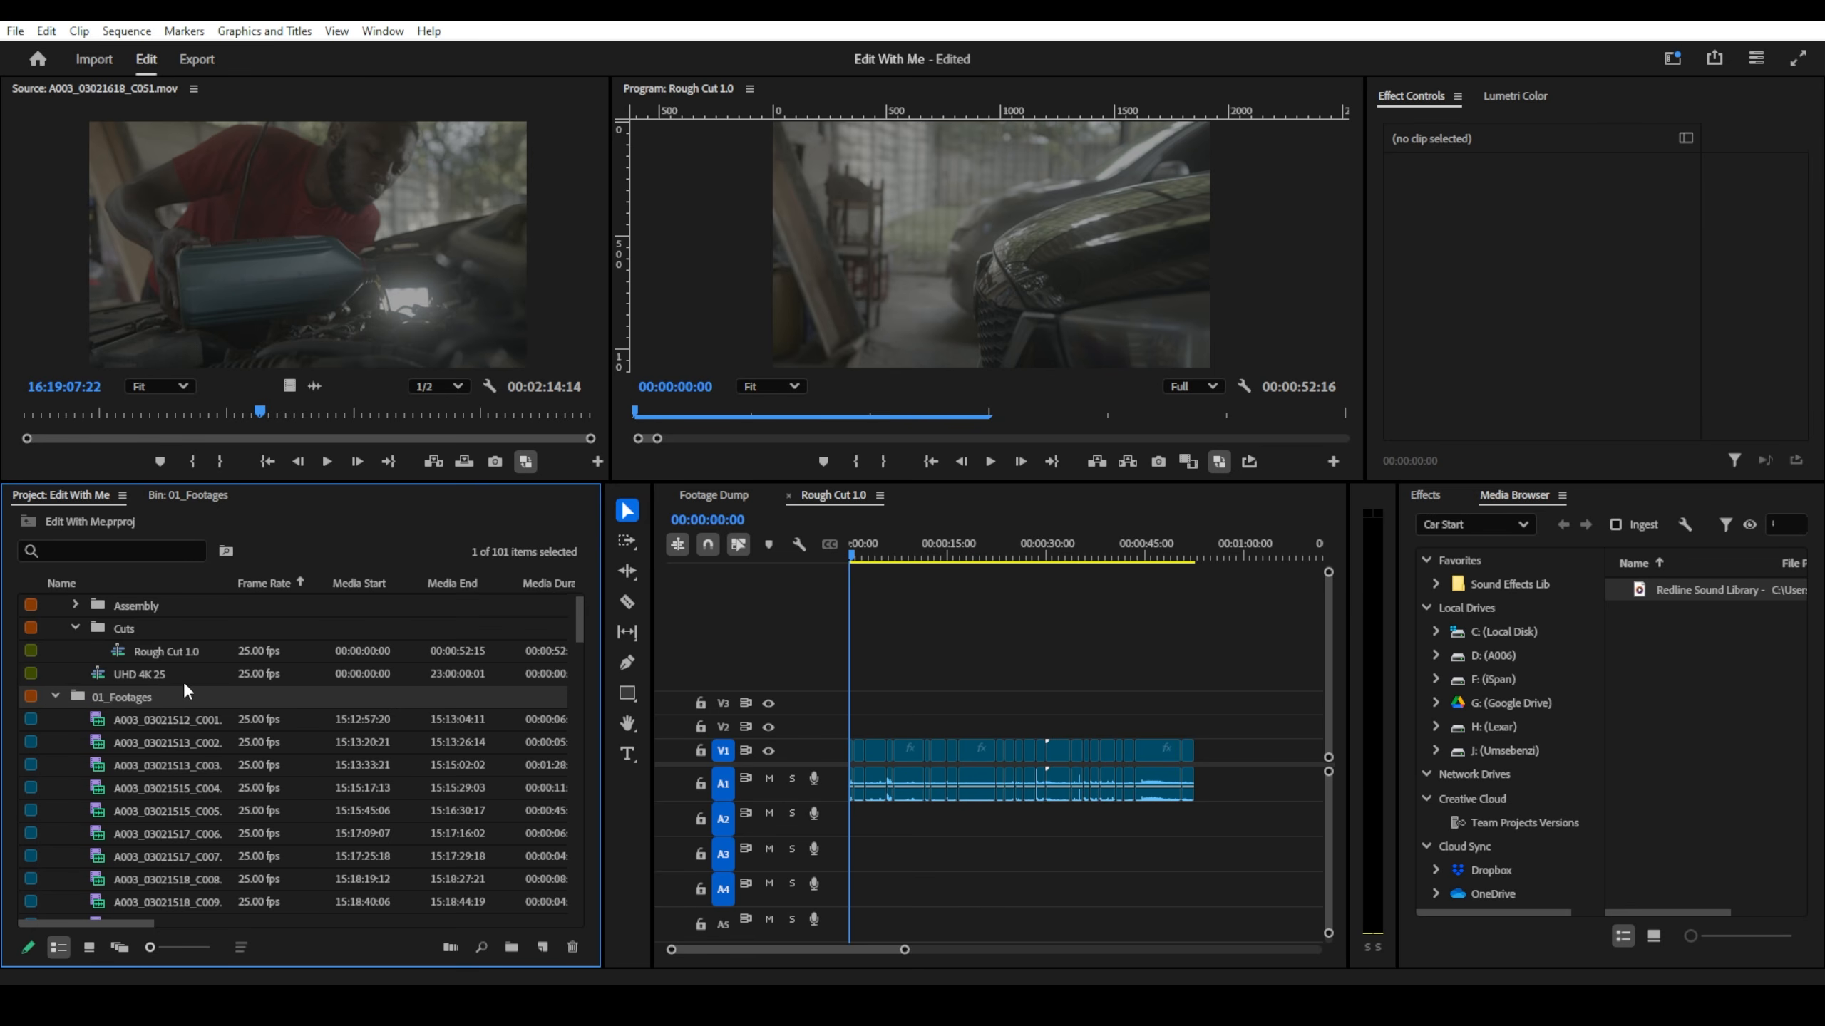
# - Rename the 01_Footages bin to 01_Footage
pyautogui.click(166, 694)
pyautogui.click(158, 694)
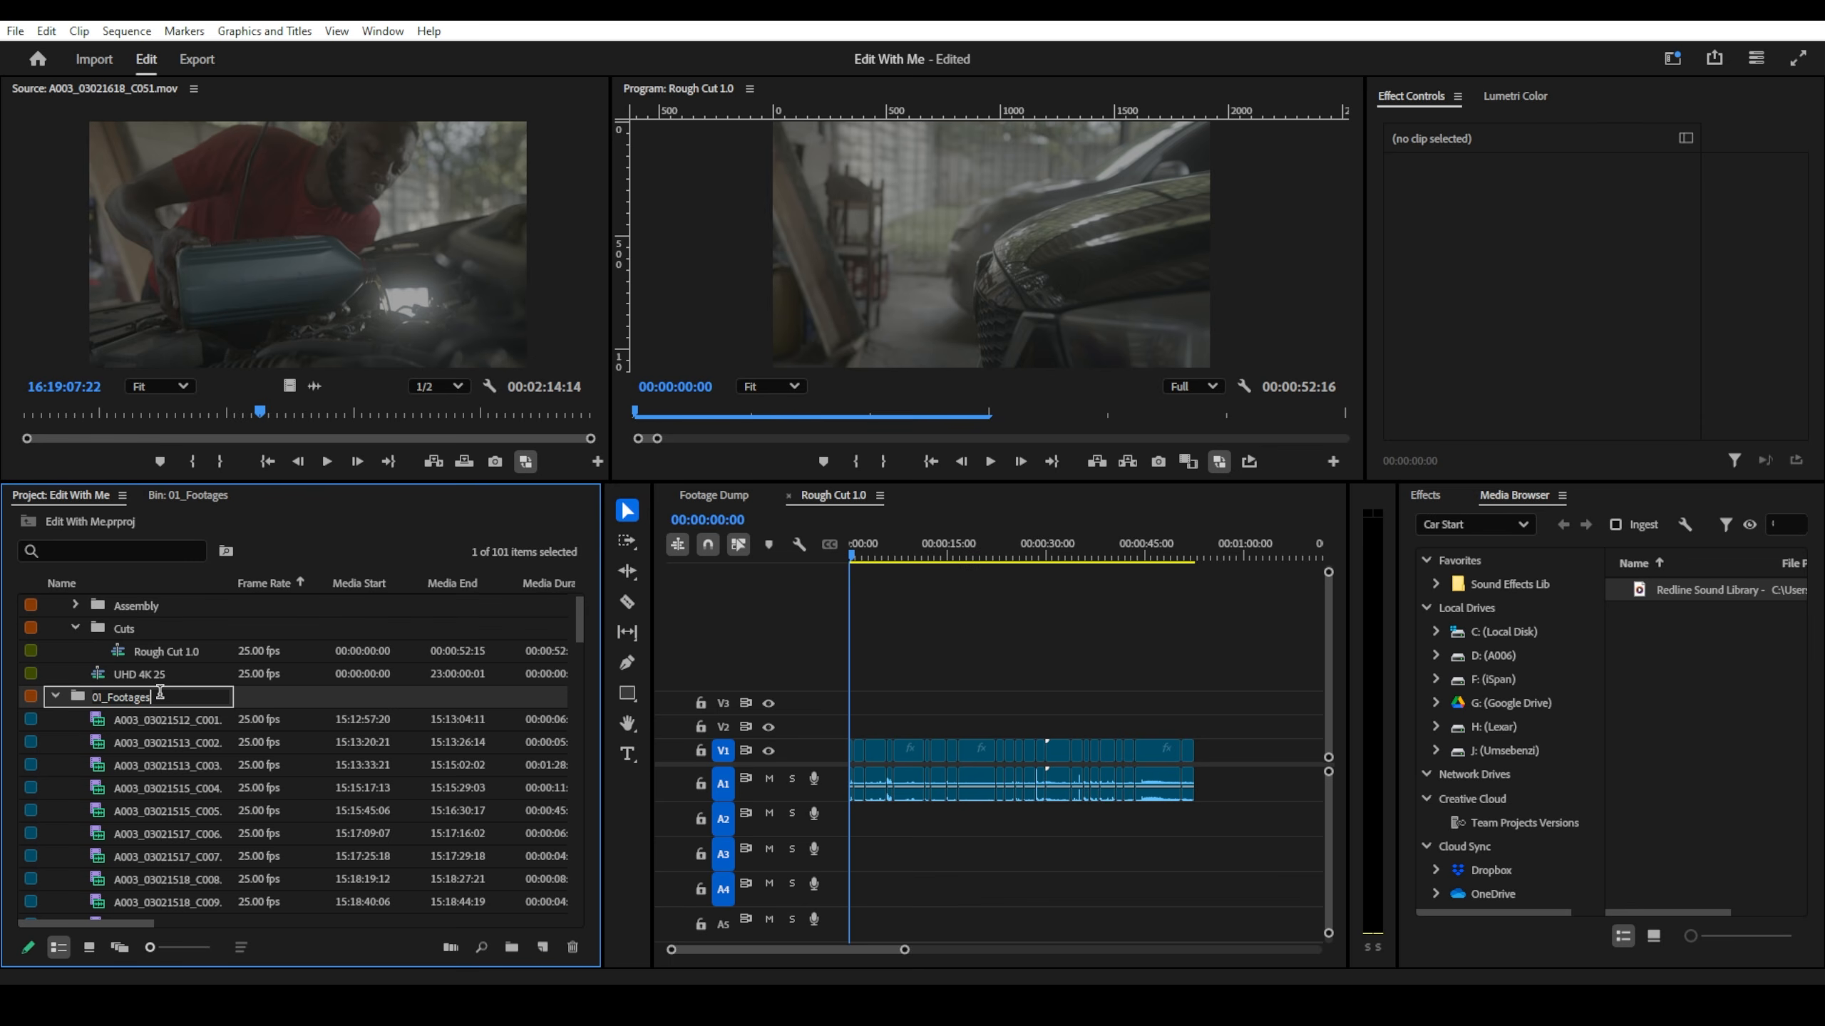
pyautogui.click(170, 725)
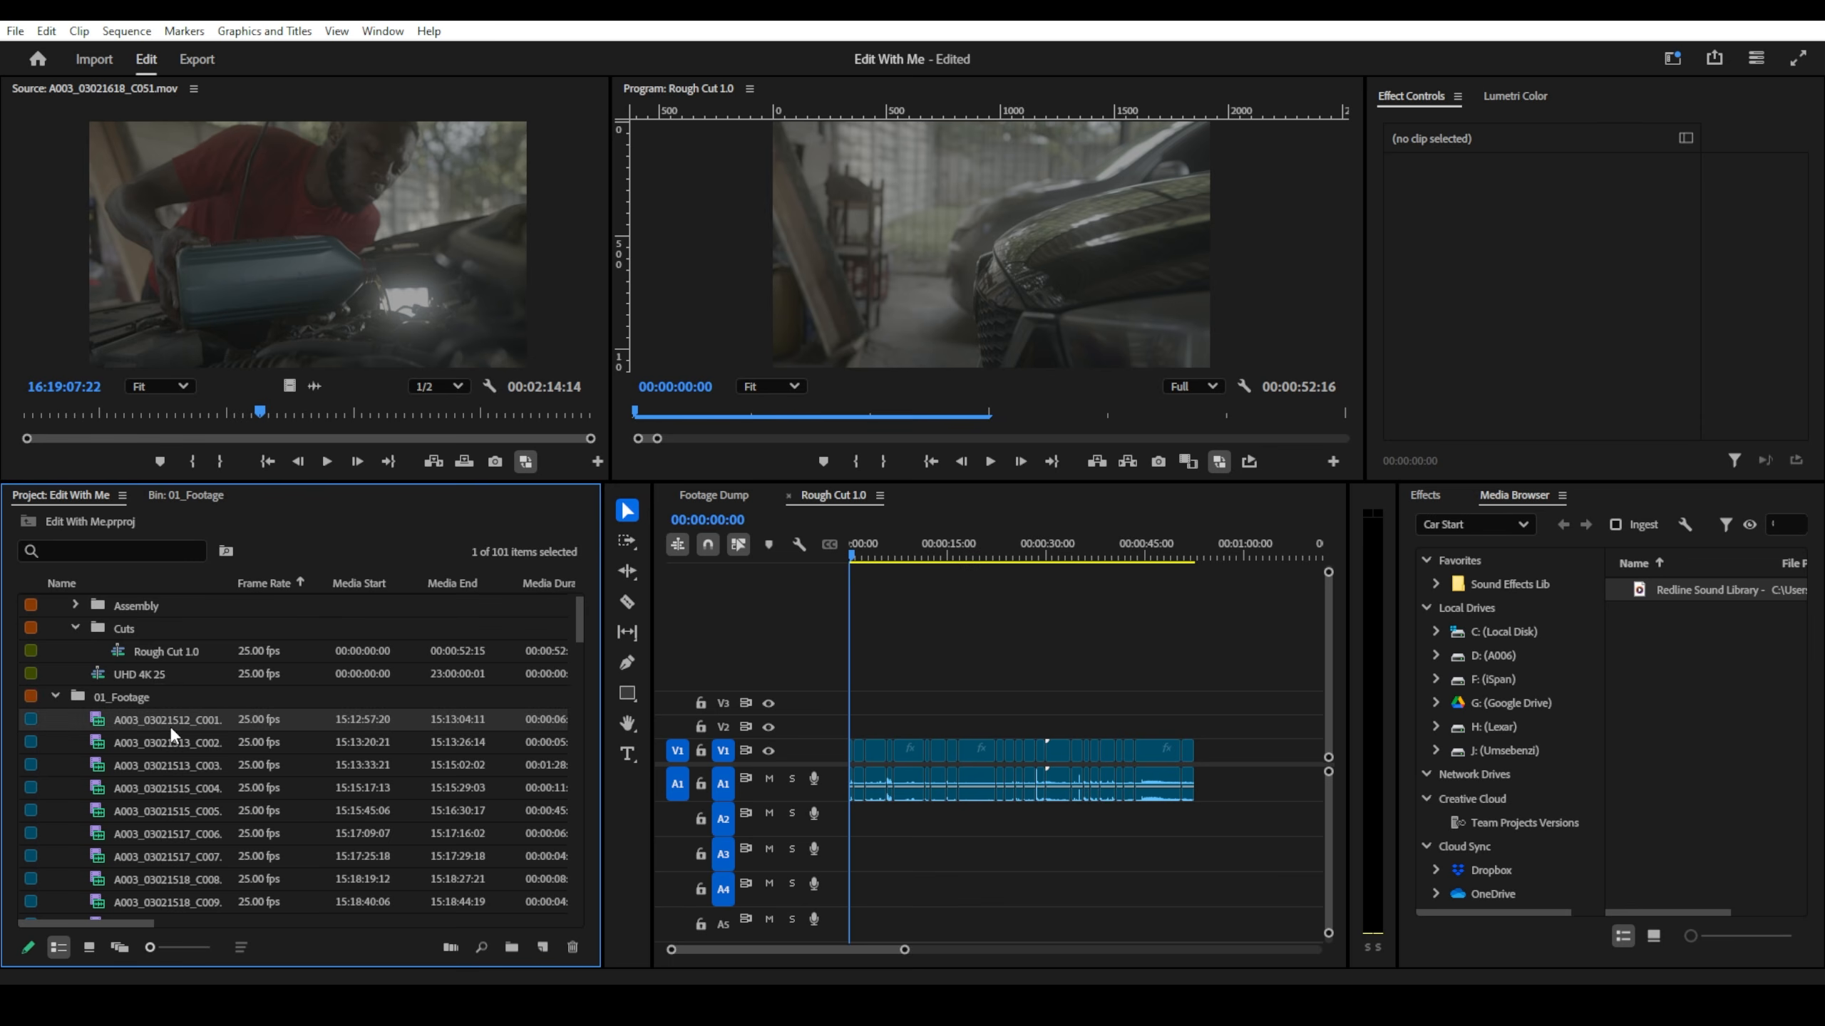
# - Try renaming the first clip in the 01_Footage bin to AD, and undo the rename
pyautogui.scroll(-1, 169, 726)
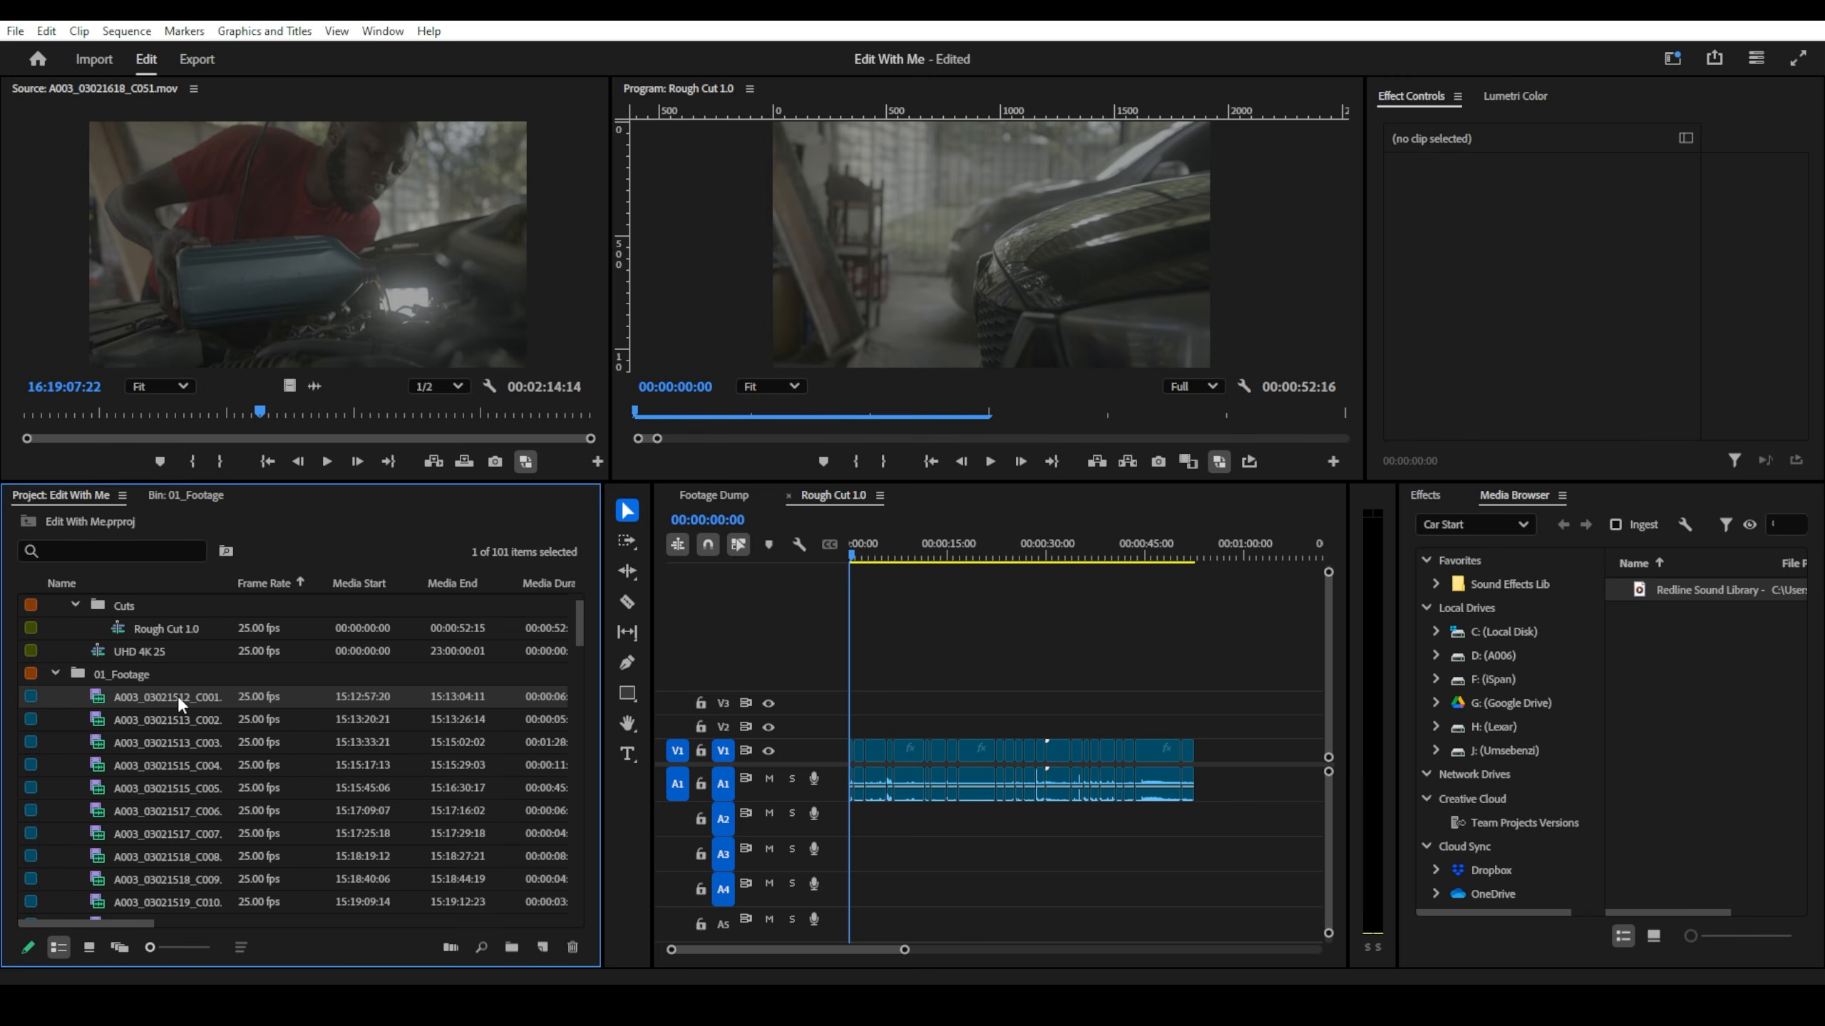
pyautogui.click(176, 696)
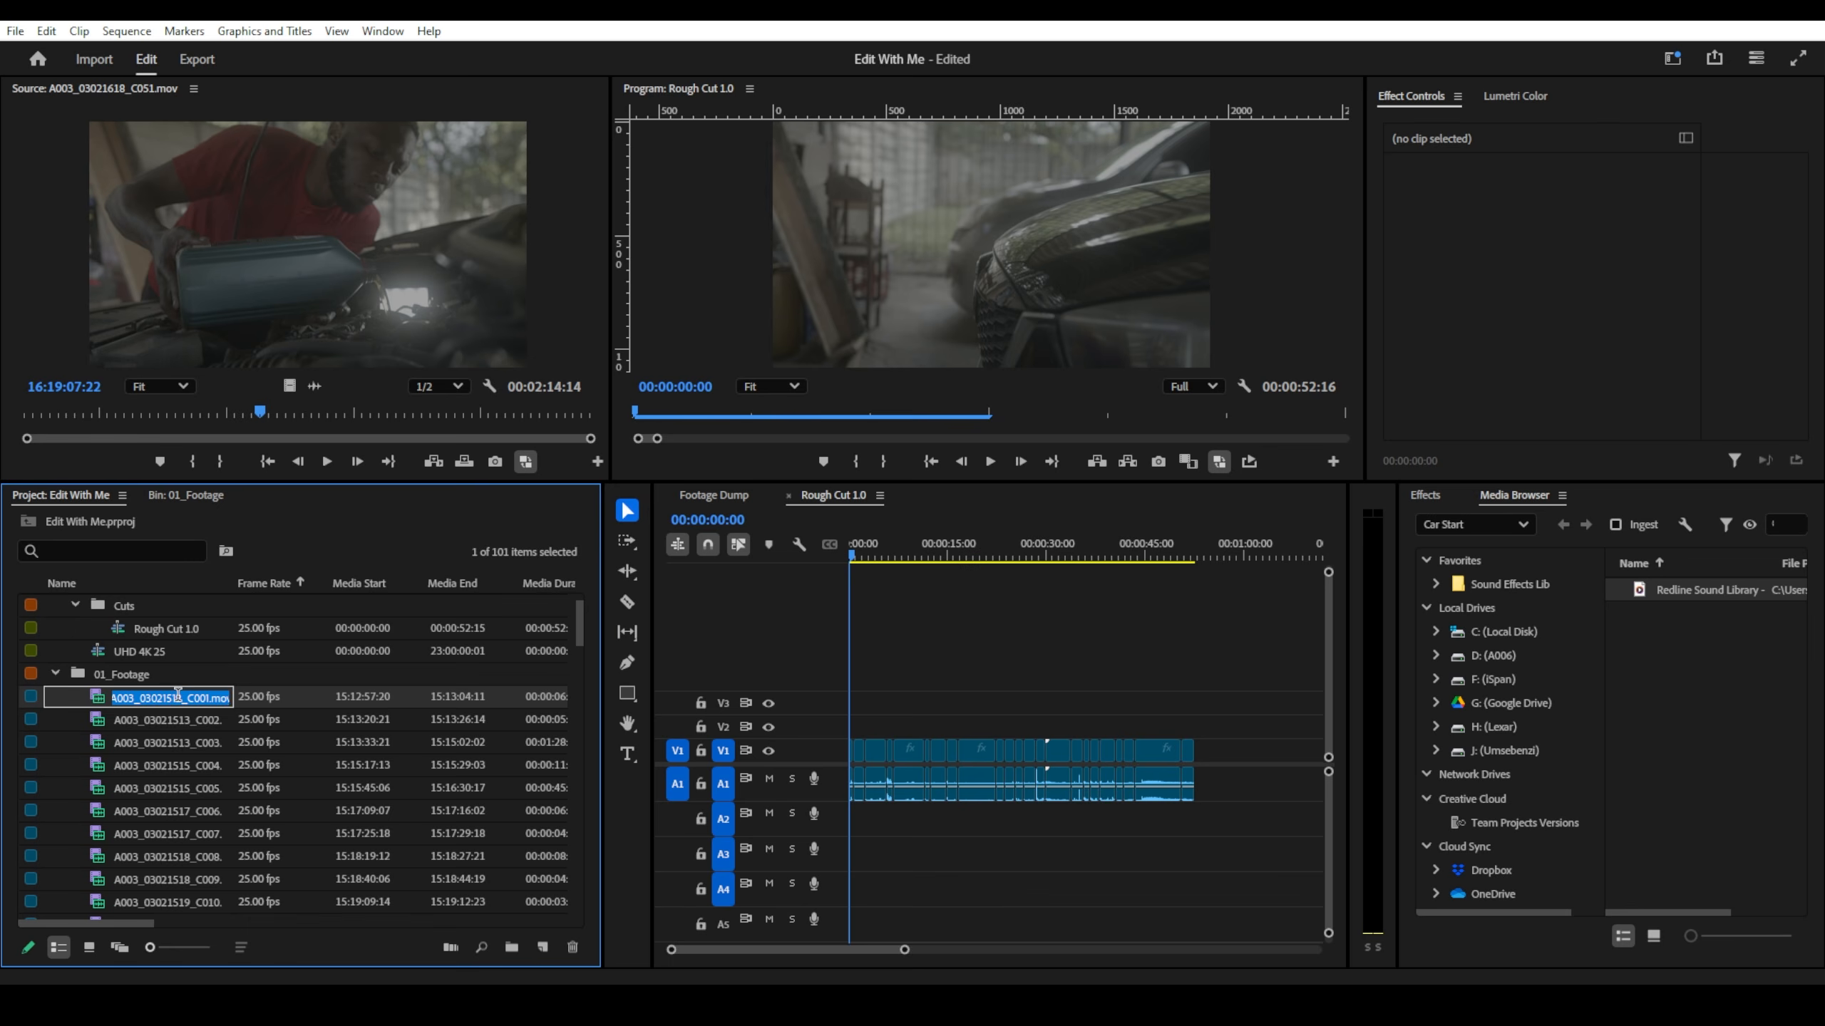
pyautogui.write('AD')
pyautogui.click(233, 724)
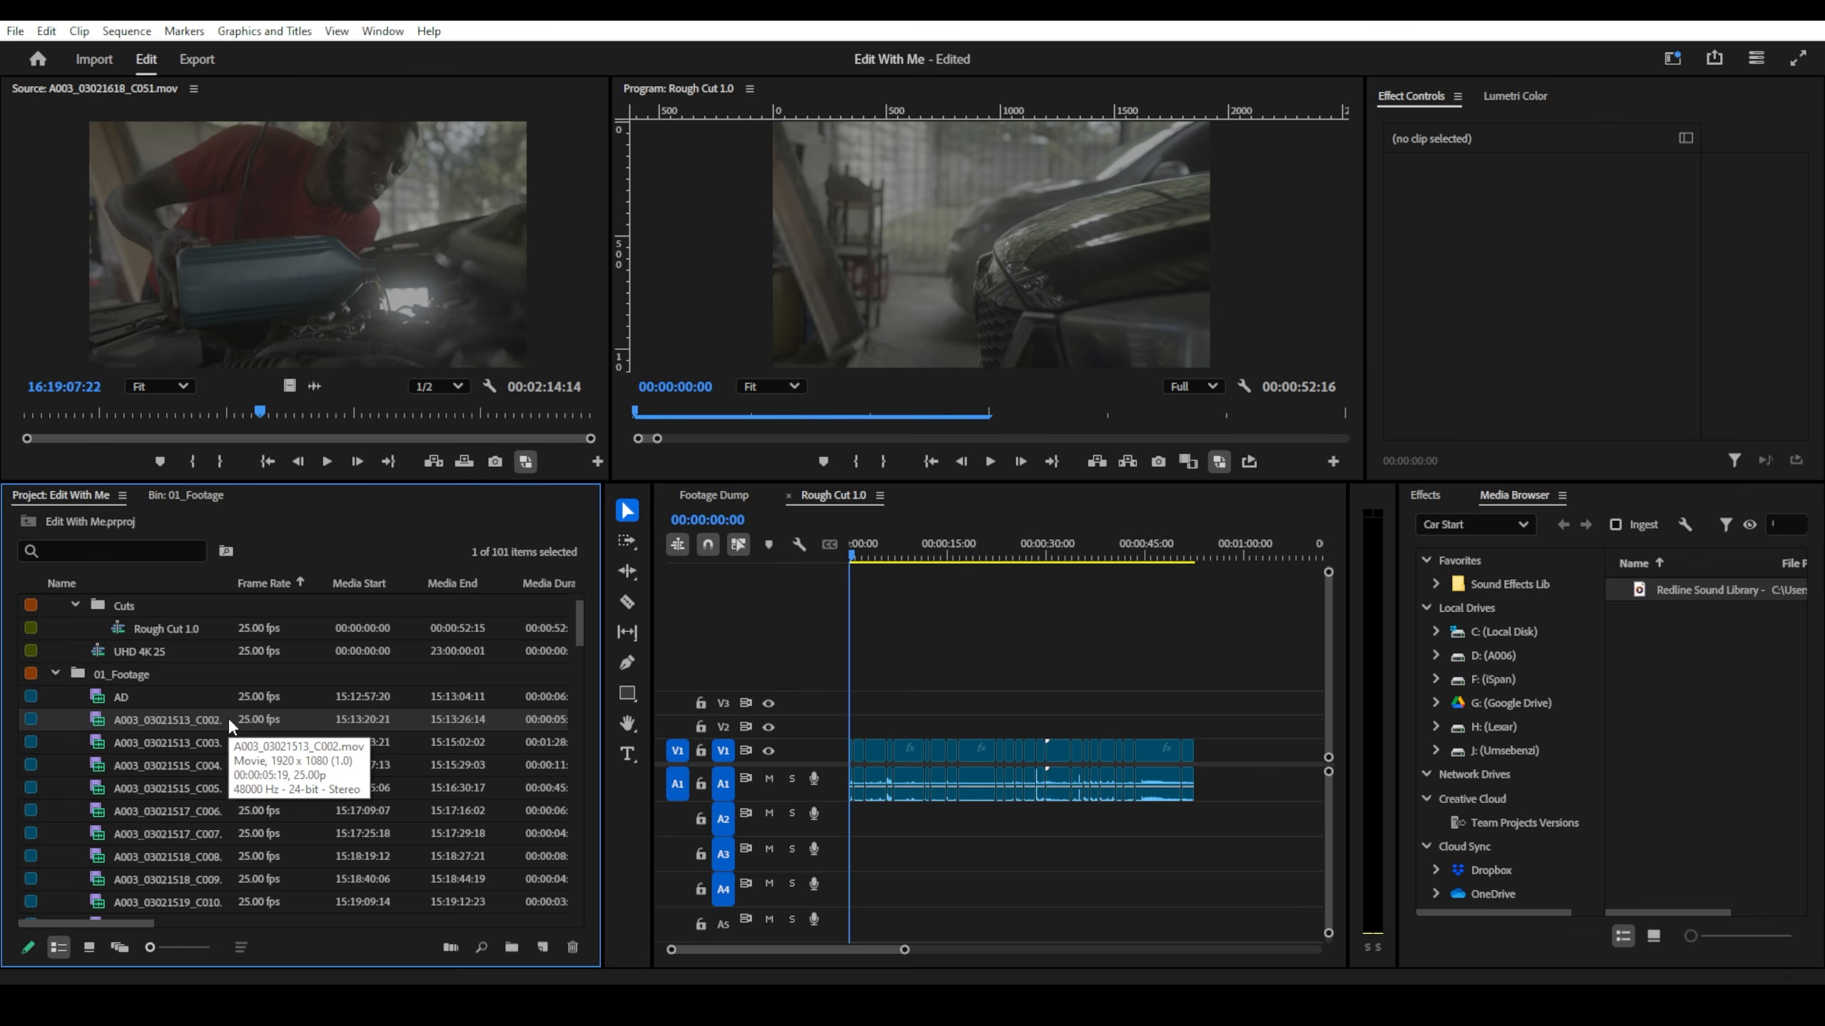
pyautogui.hotkey('ctrl', 'z')
pyautogui.scroll(-1, 274, 728)
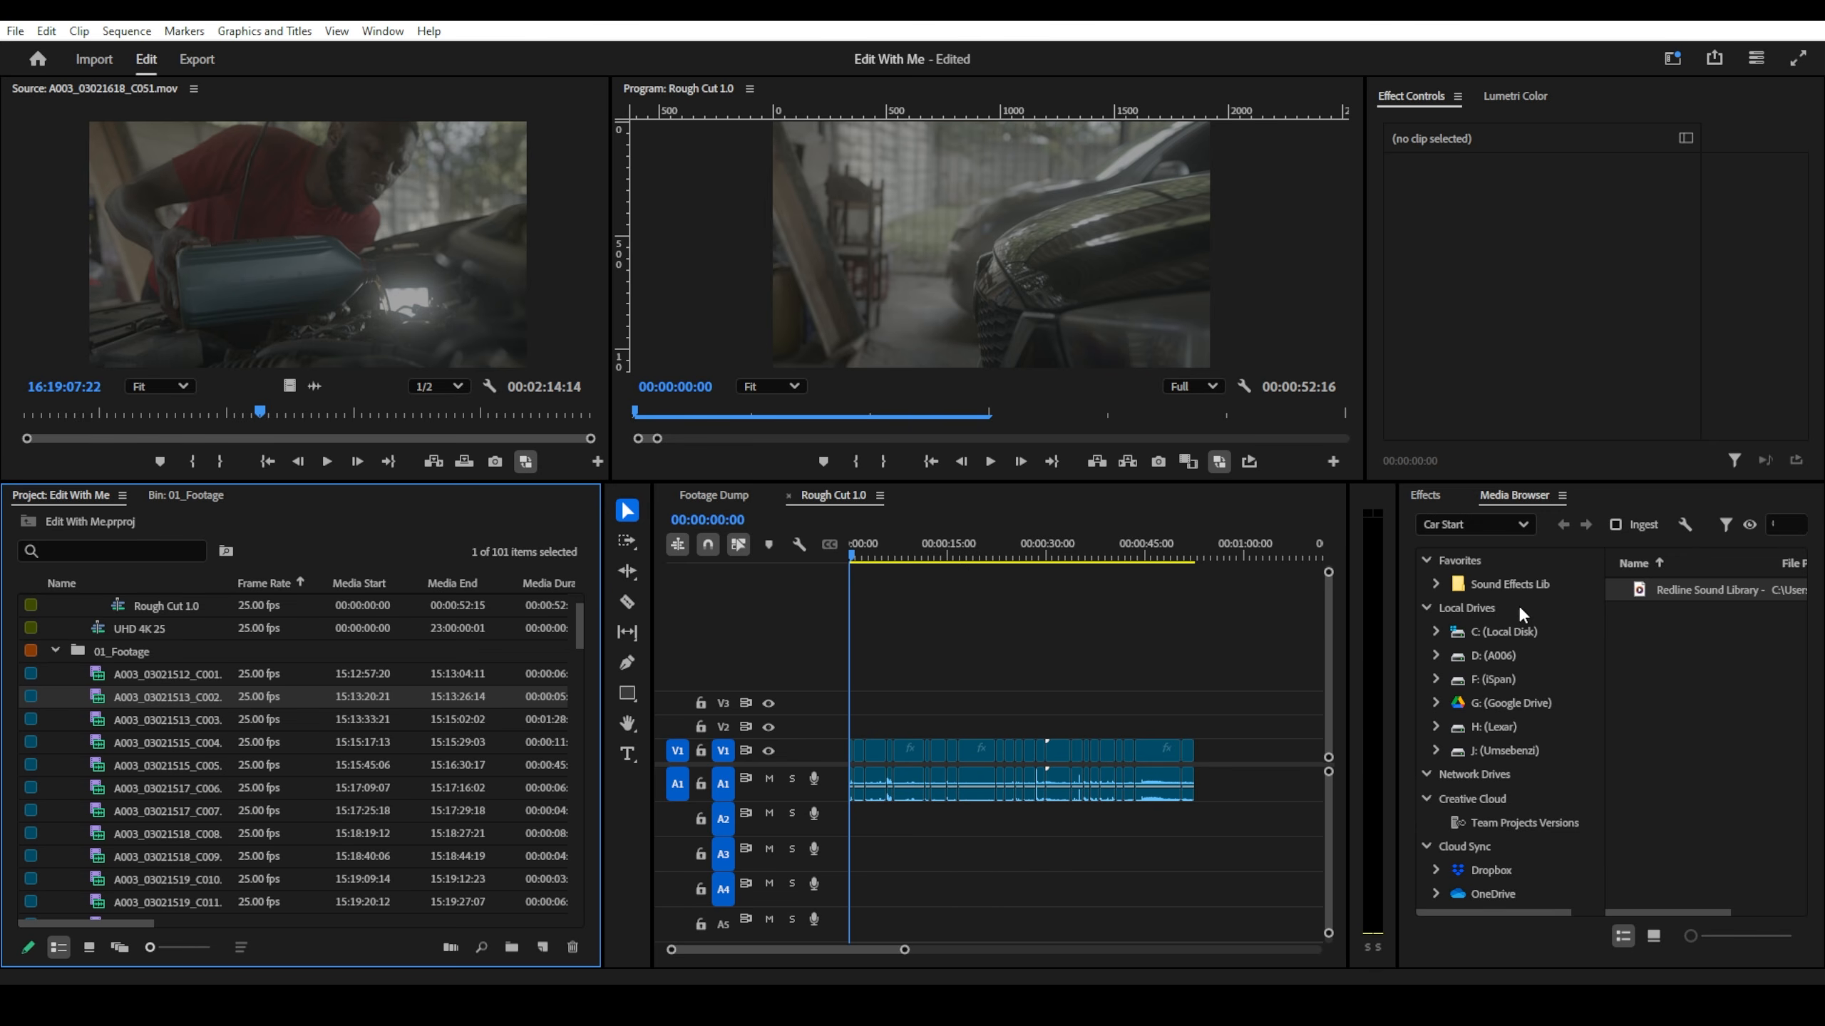
# - Show the contents of the Sound Effects Lib favourite in the Media Browser and widen the browser for readable file paths
pyautogui.click(1520, 580)
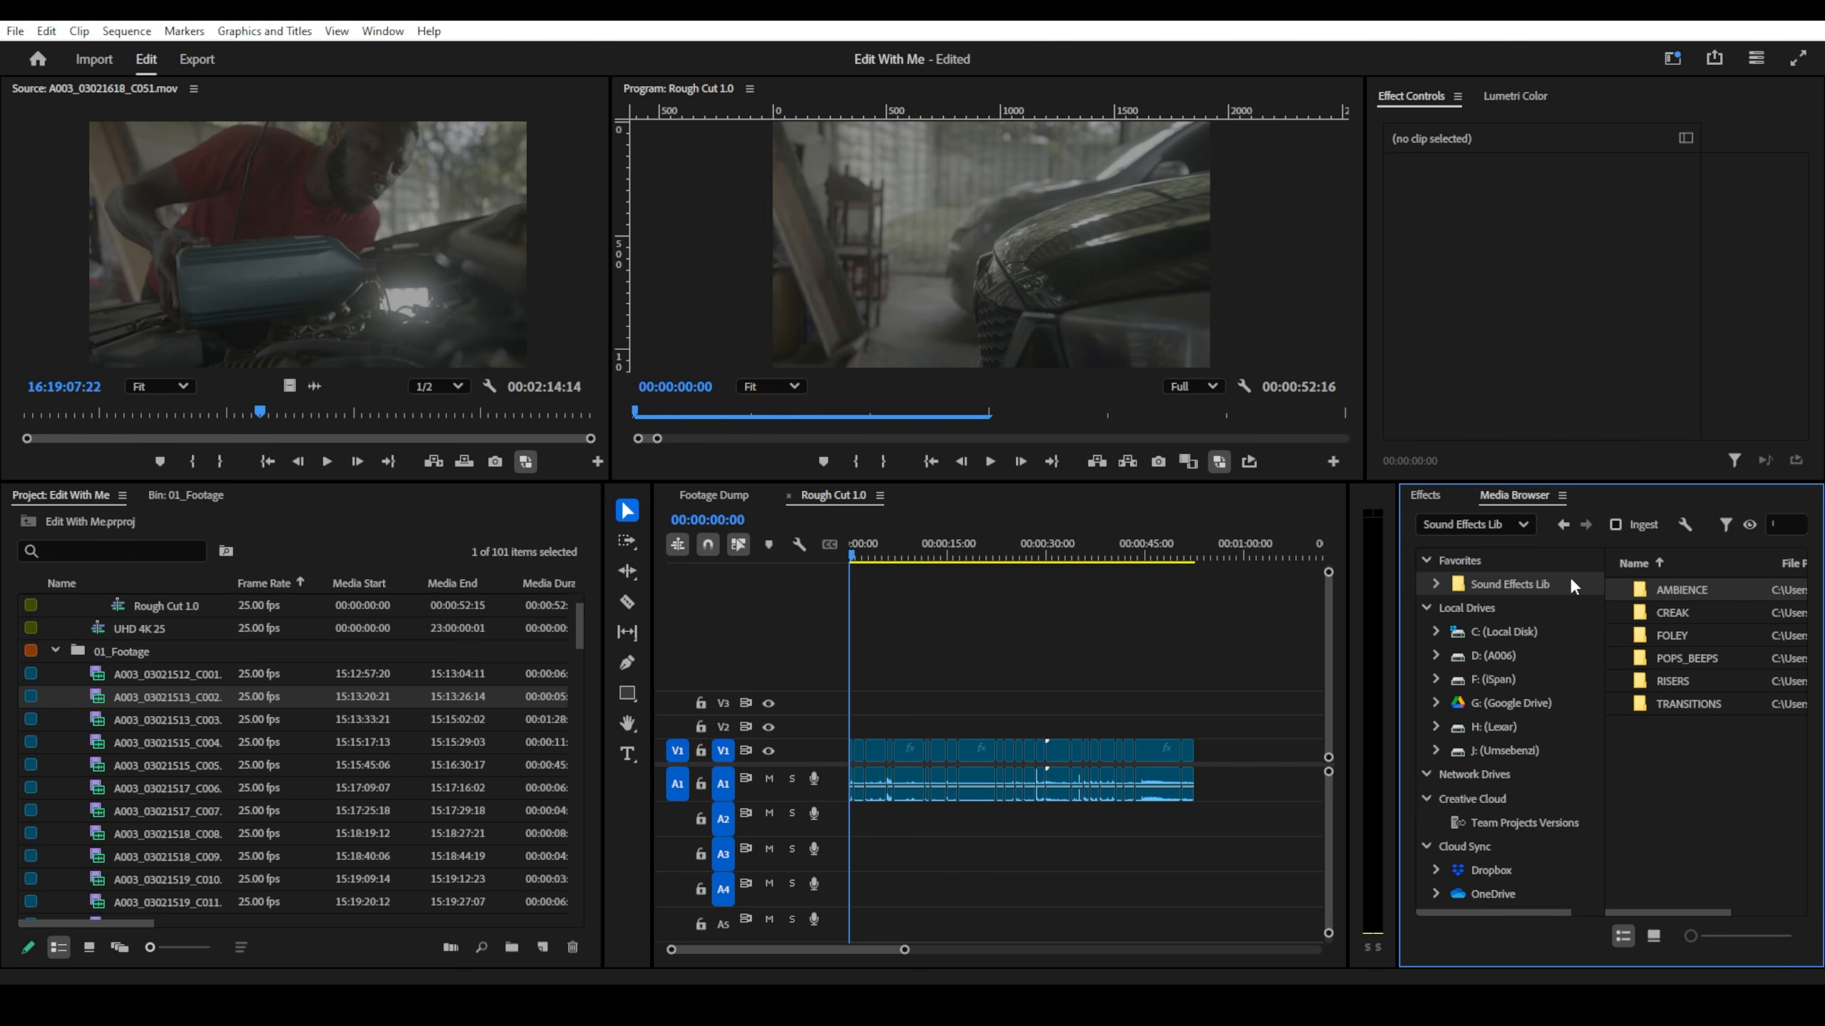
pyautogui.moveTo(1394, 593); pyautogui.dragTo(1287, 594)
pyautogui.click(382, 31)
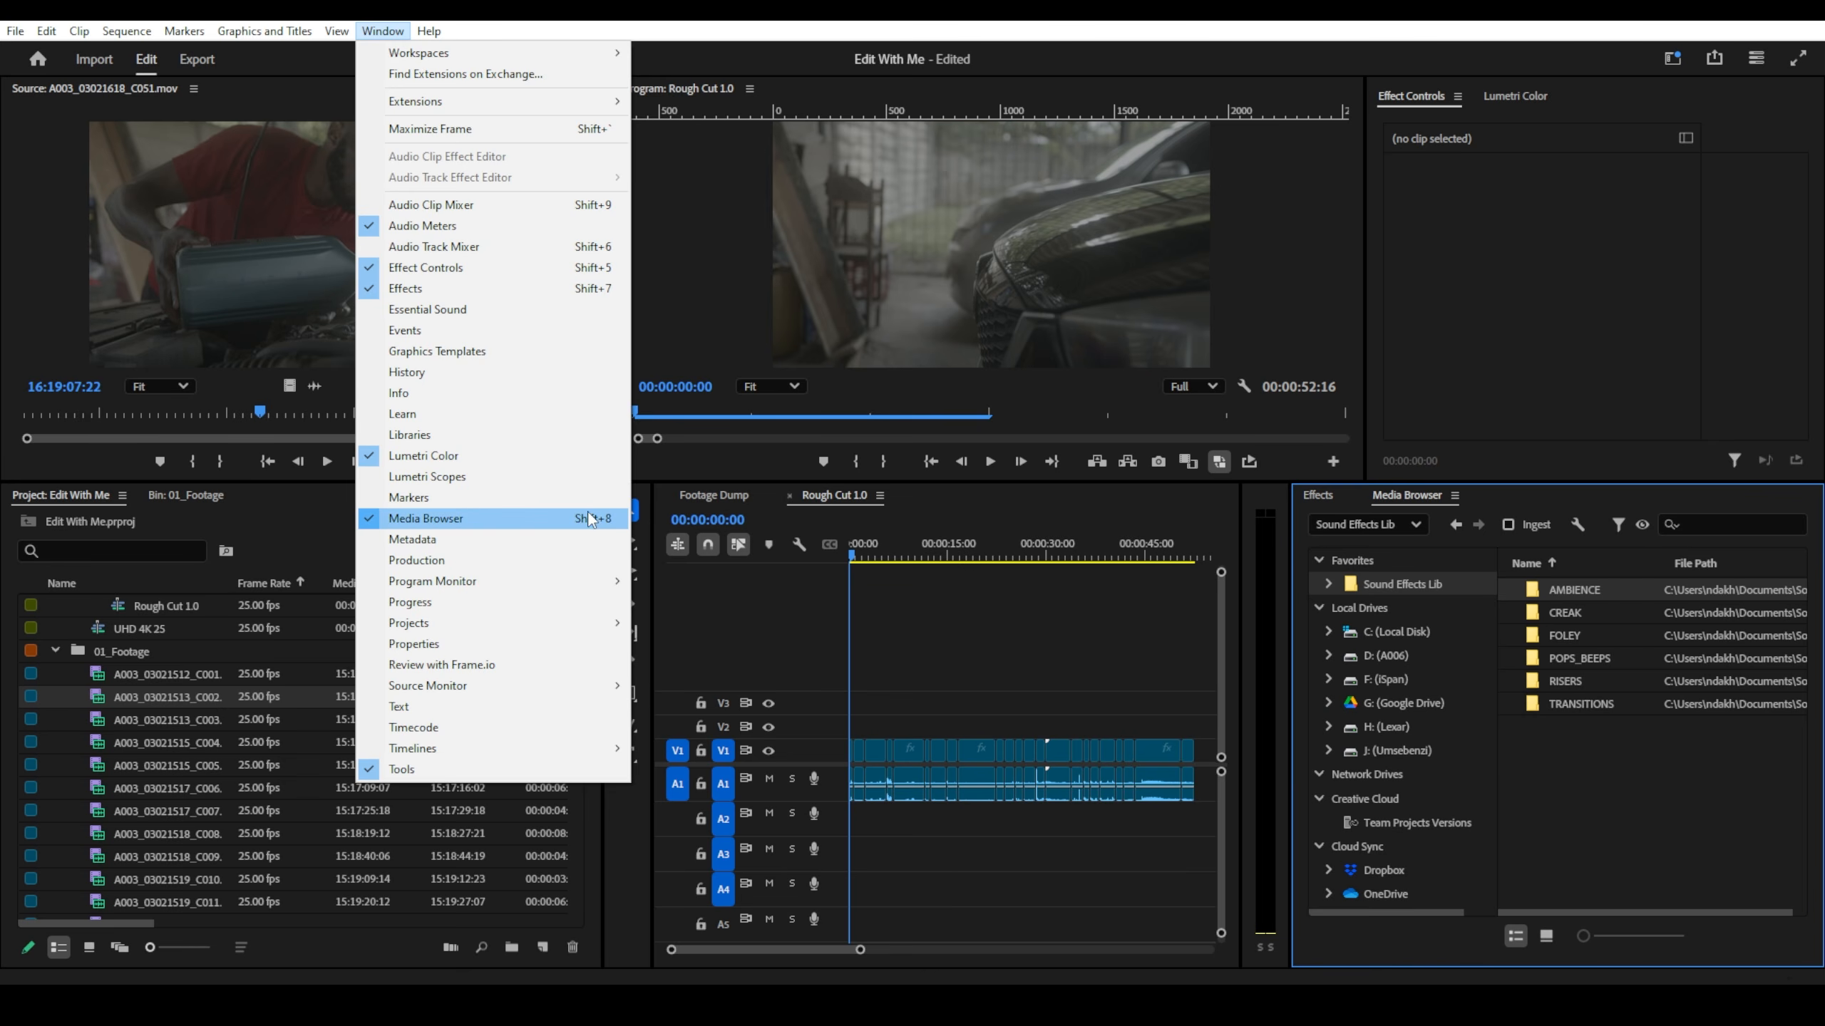
pyautogui.click(1552, 750)
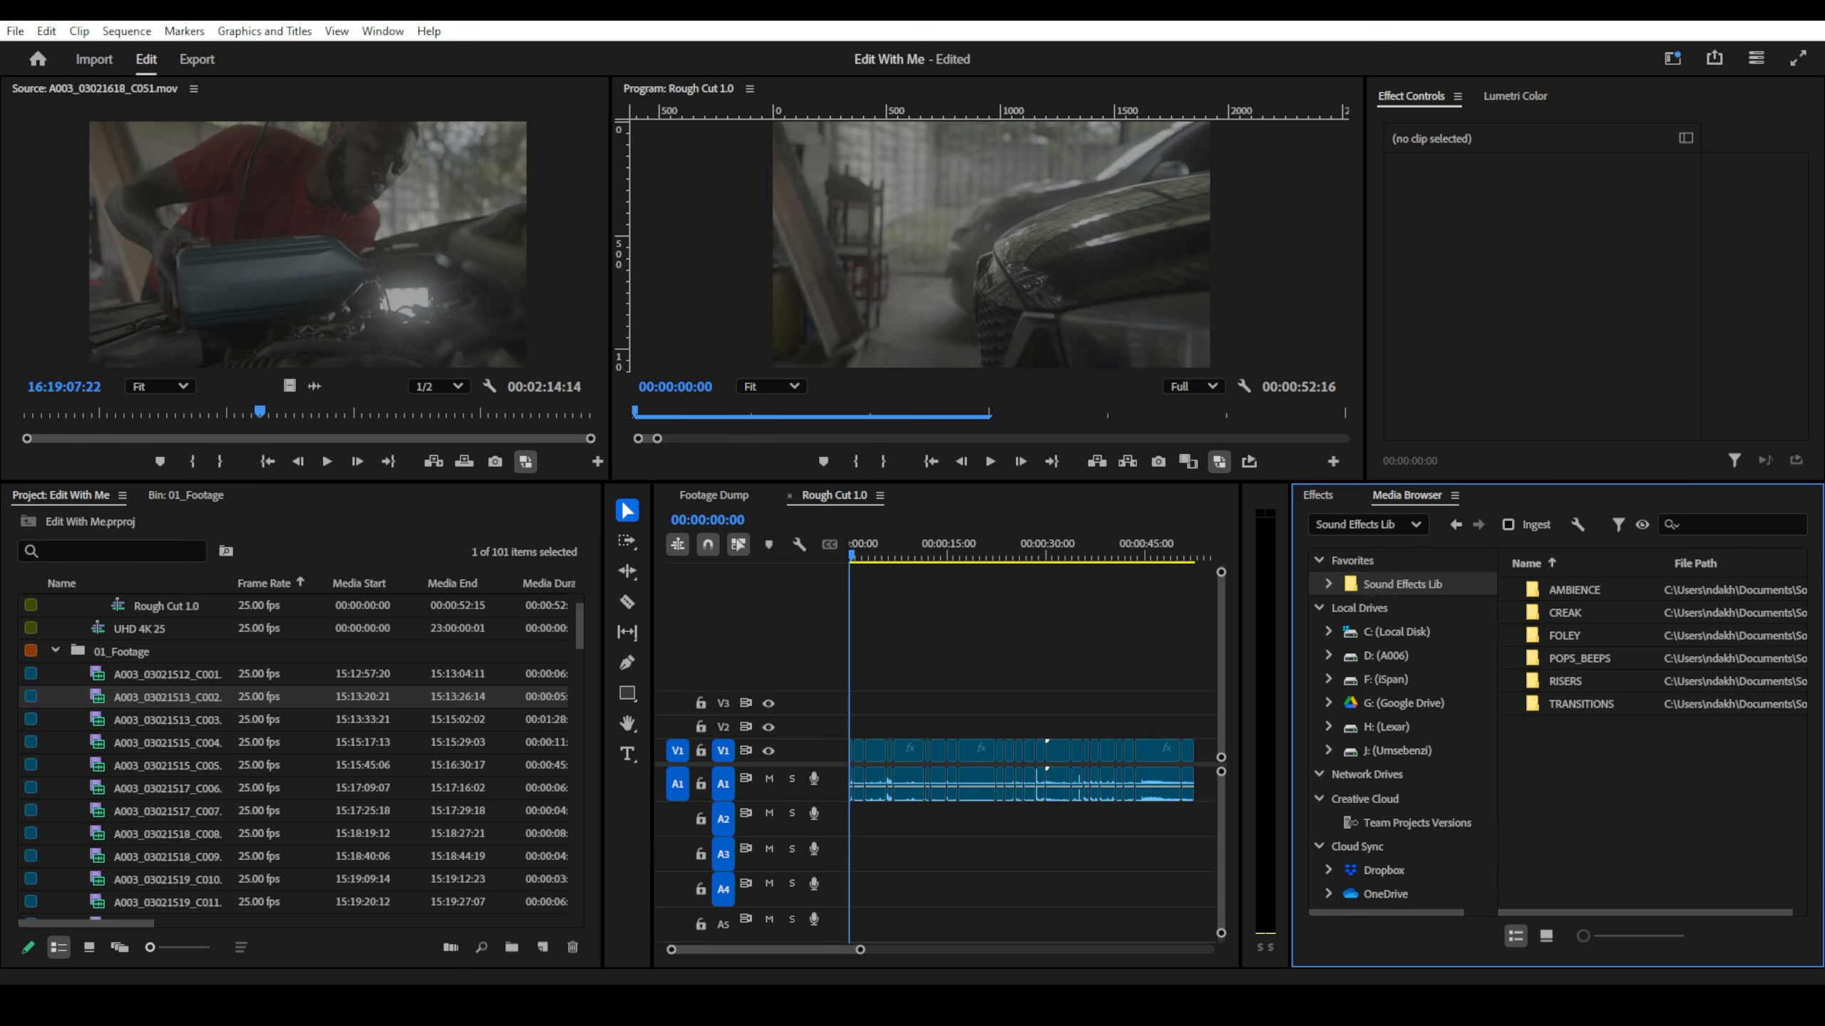
# - Switch to File Explorer and view the Empty Room folder inside AMBIENCE in the Sound Effects Lib
pyautogui.moveTo(759, 1024); pyautogui.dragTo(829, 202)
pyautogui.moveTo(1352, 828); pyautogui.dragTo(998, 868)
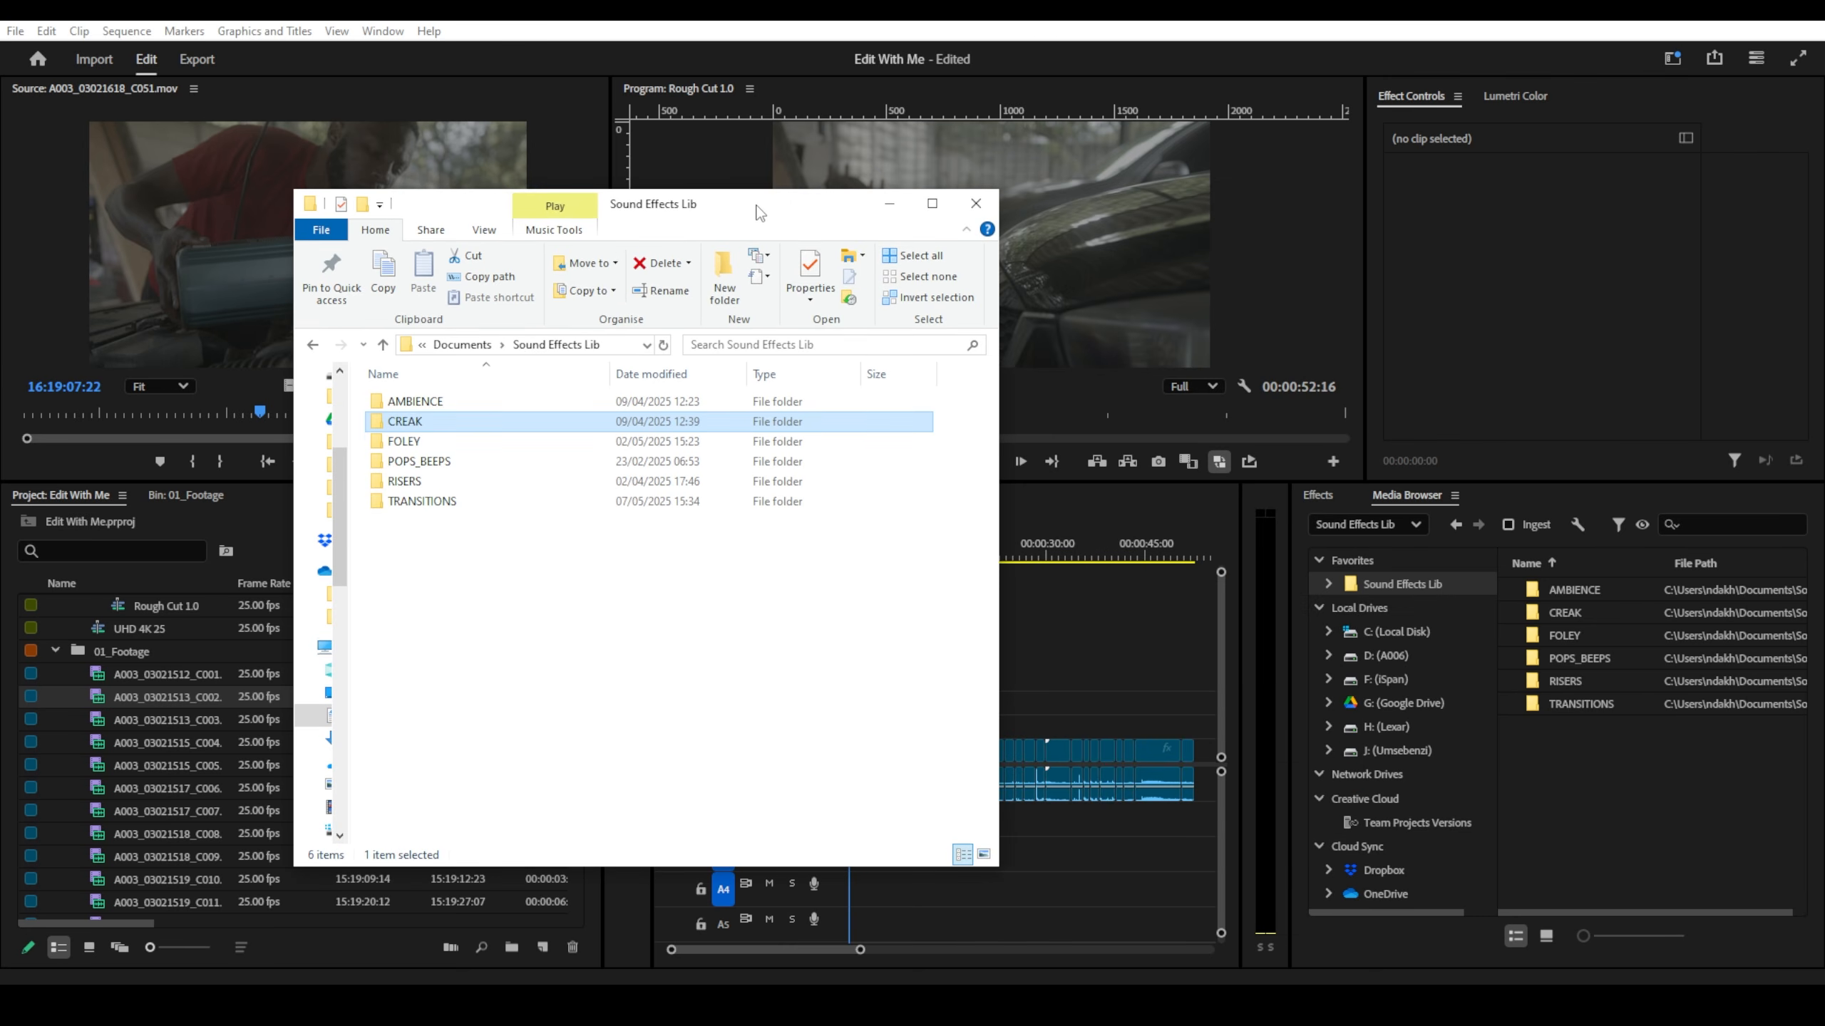
pyautogui.moveTo(760, 212); pyautogui.dragTo(1045, 233)
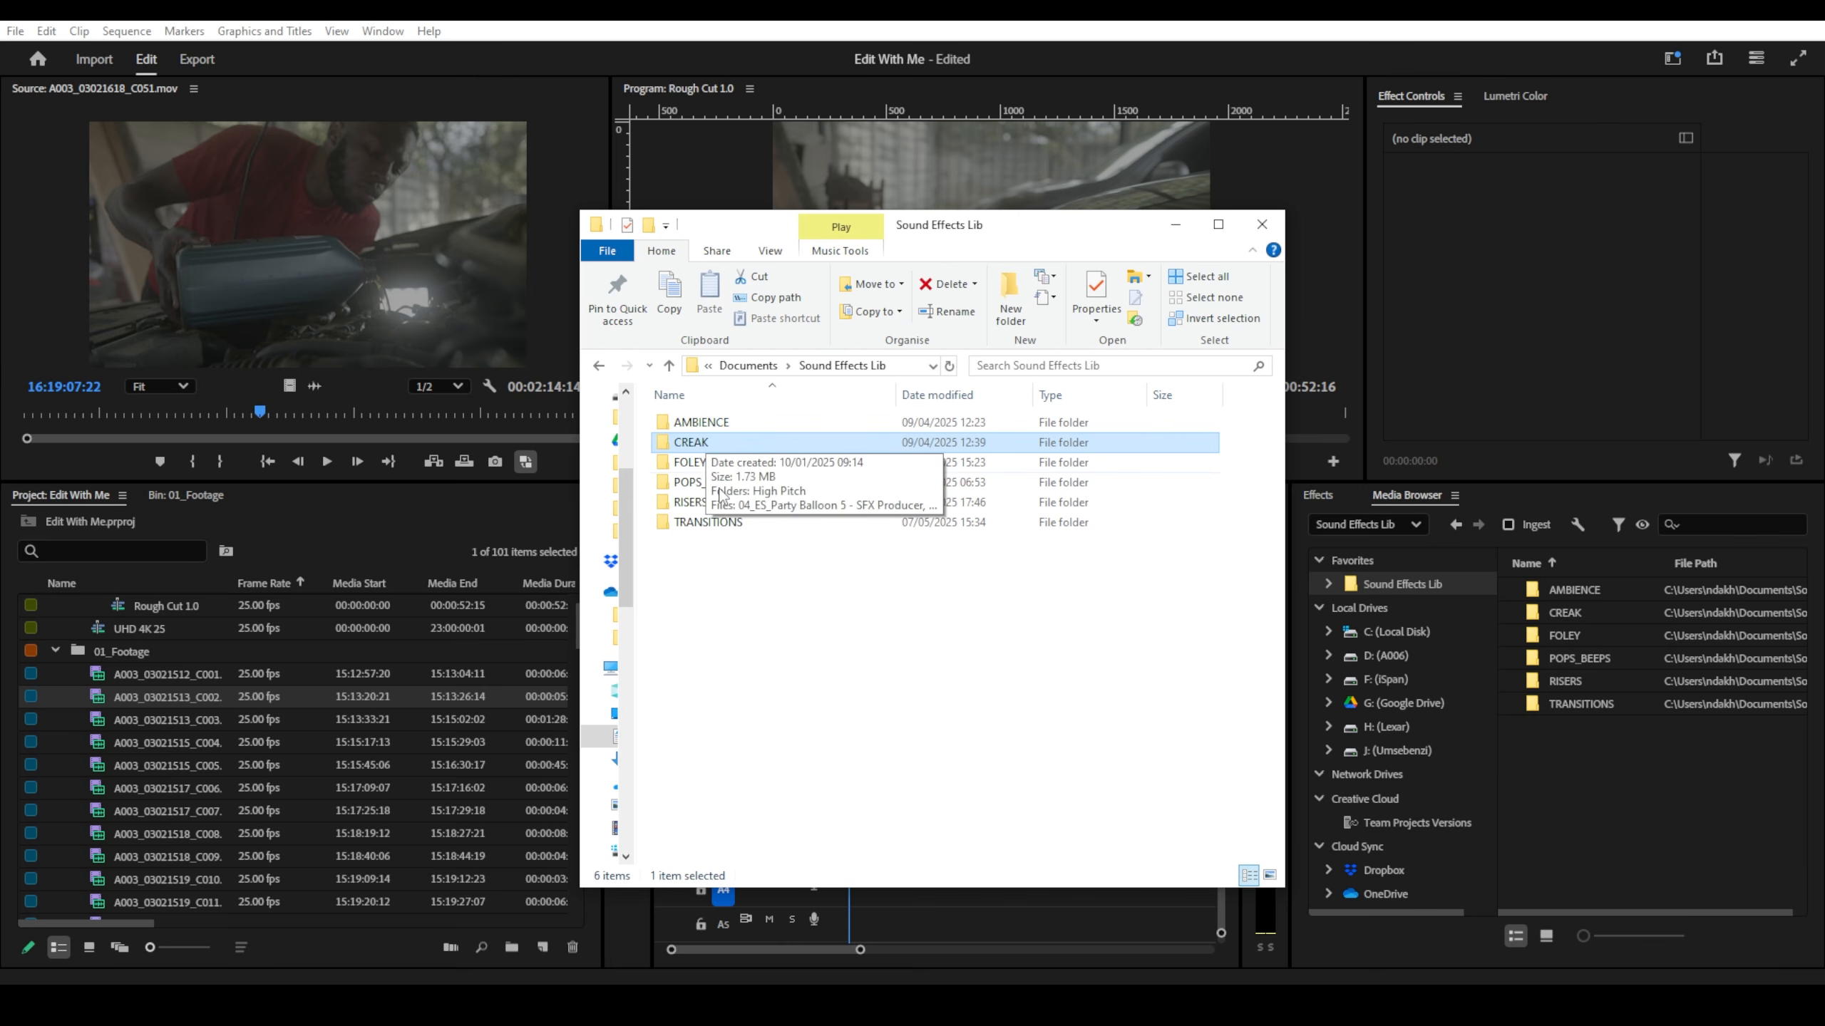
pyautogui.doubleClick(718, 424)
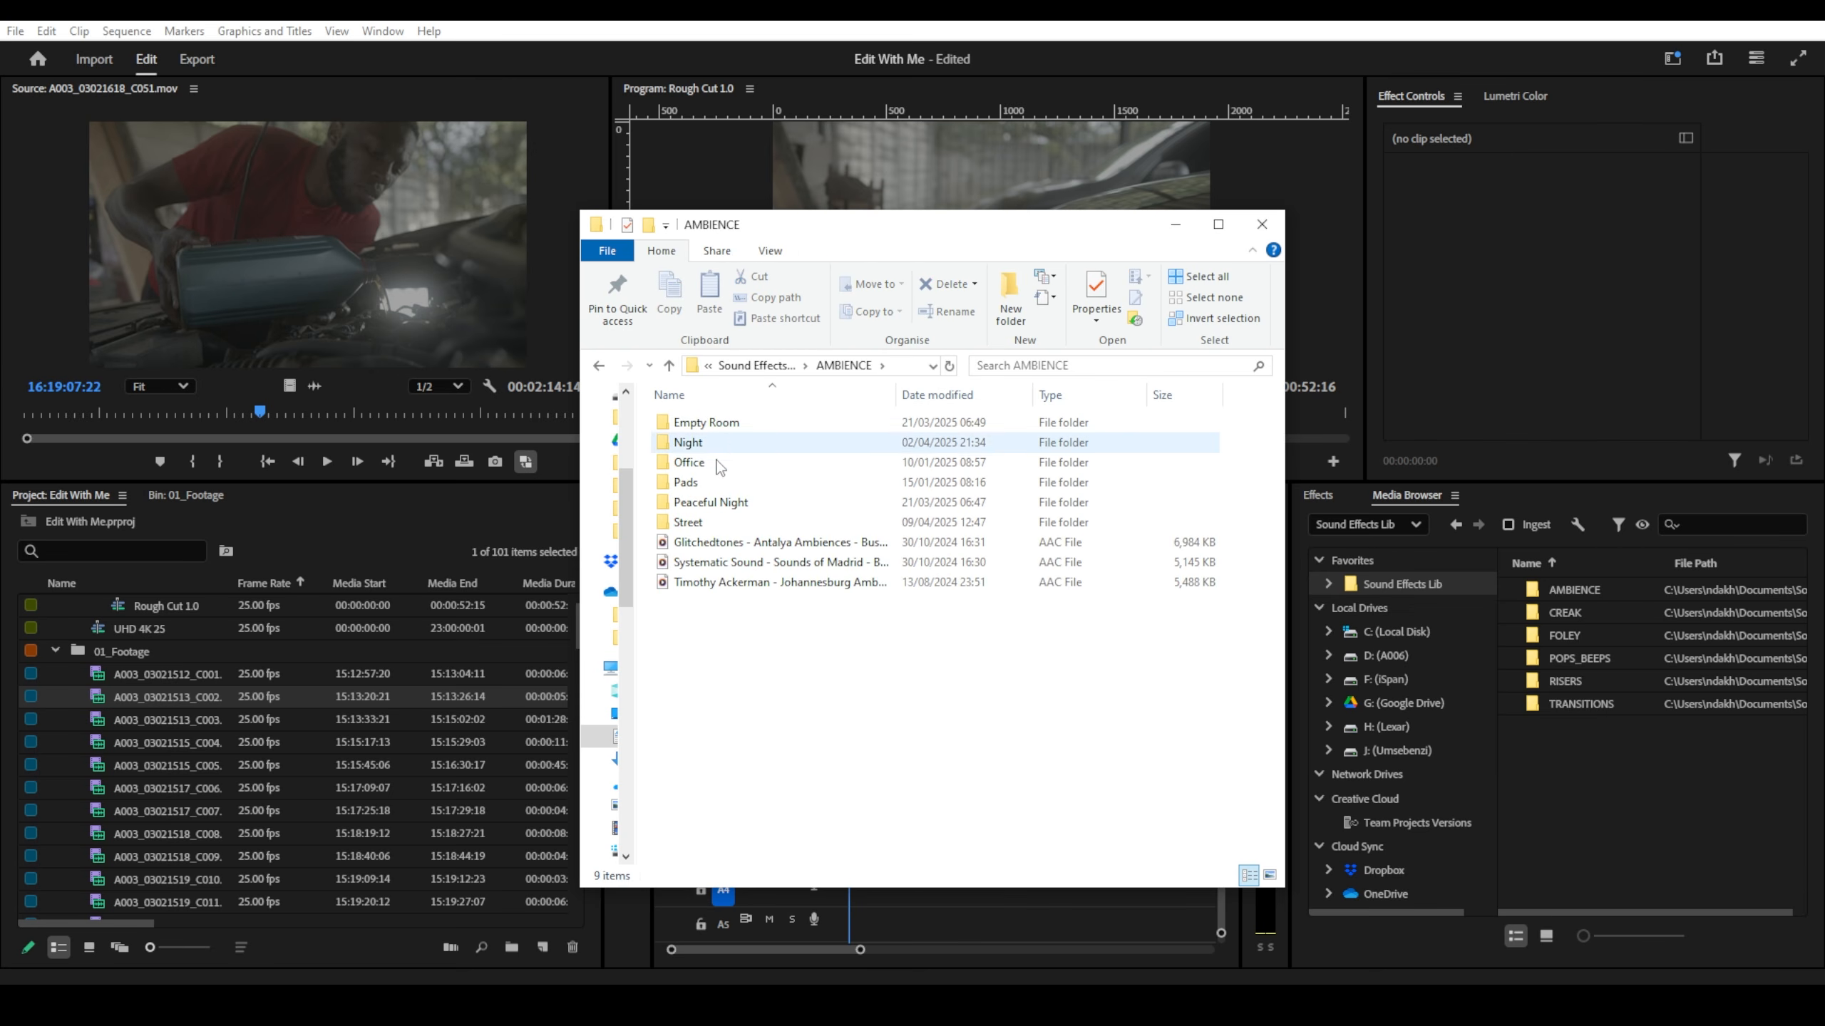
pyautogui.doubleClick(728, 426)
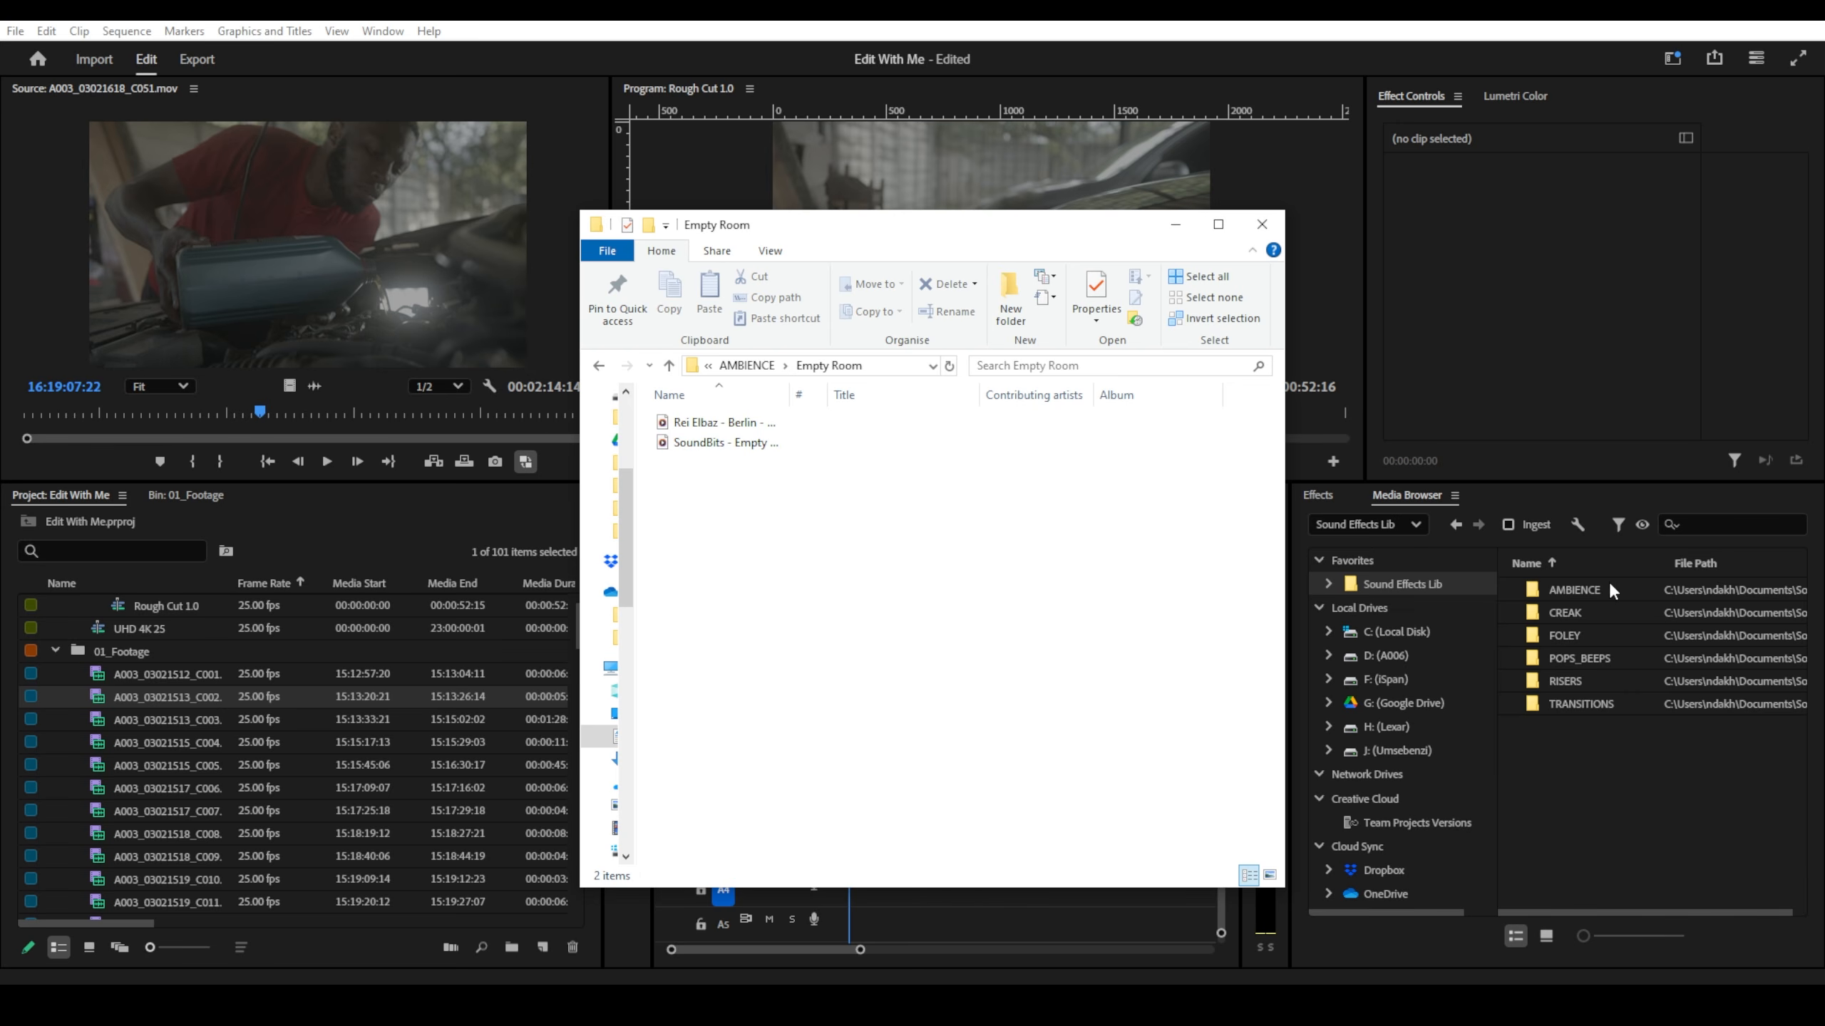
# - Return to Premiere Pro and browse to the Empty Room folder within AMBIENCE in the Media Browser
pyautogui.click(1574, 589)
pyautogui.doubleClick(1557, 593)
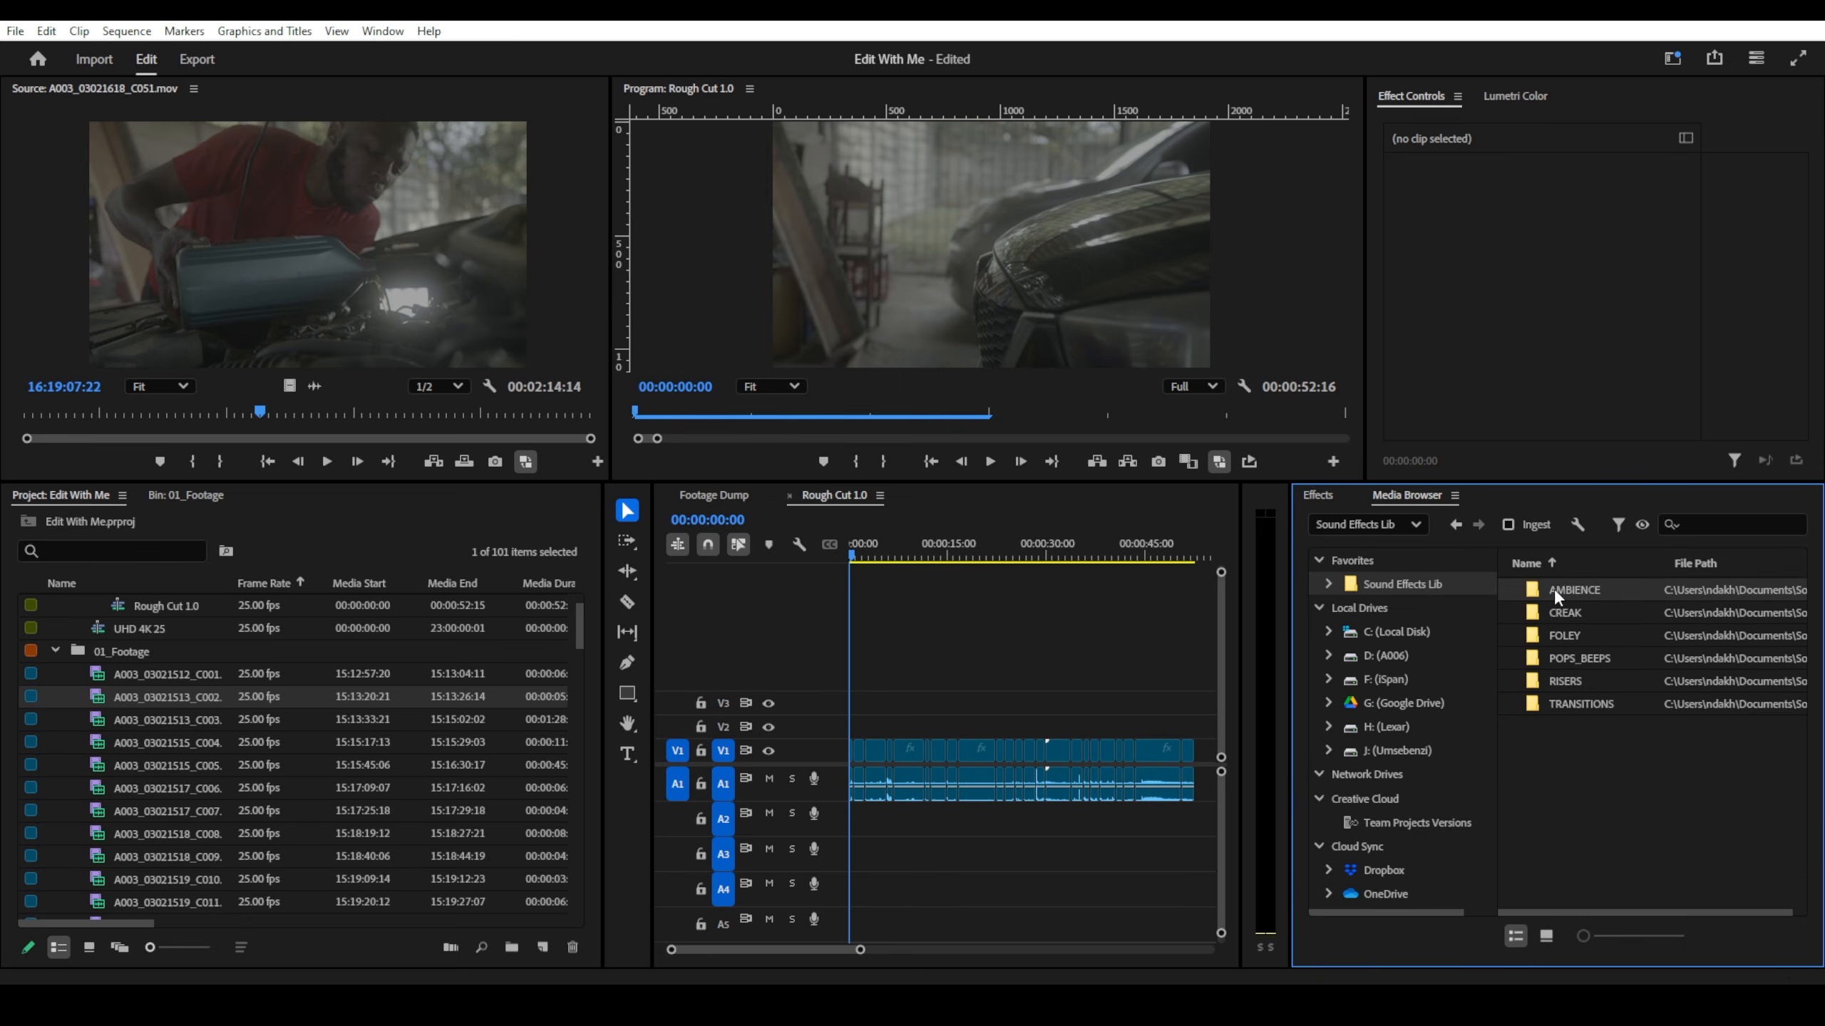
pyautogui.doubleClick(1547, 591)
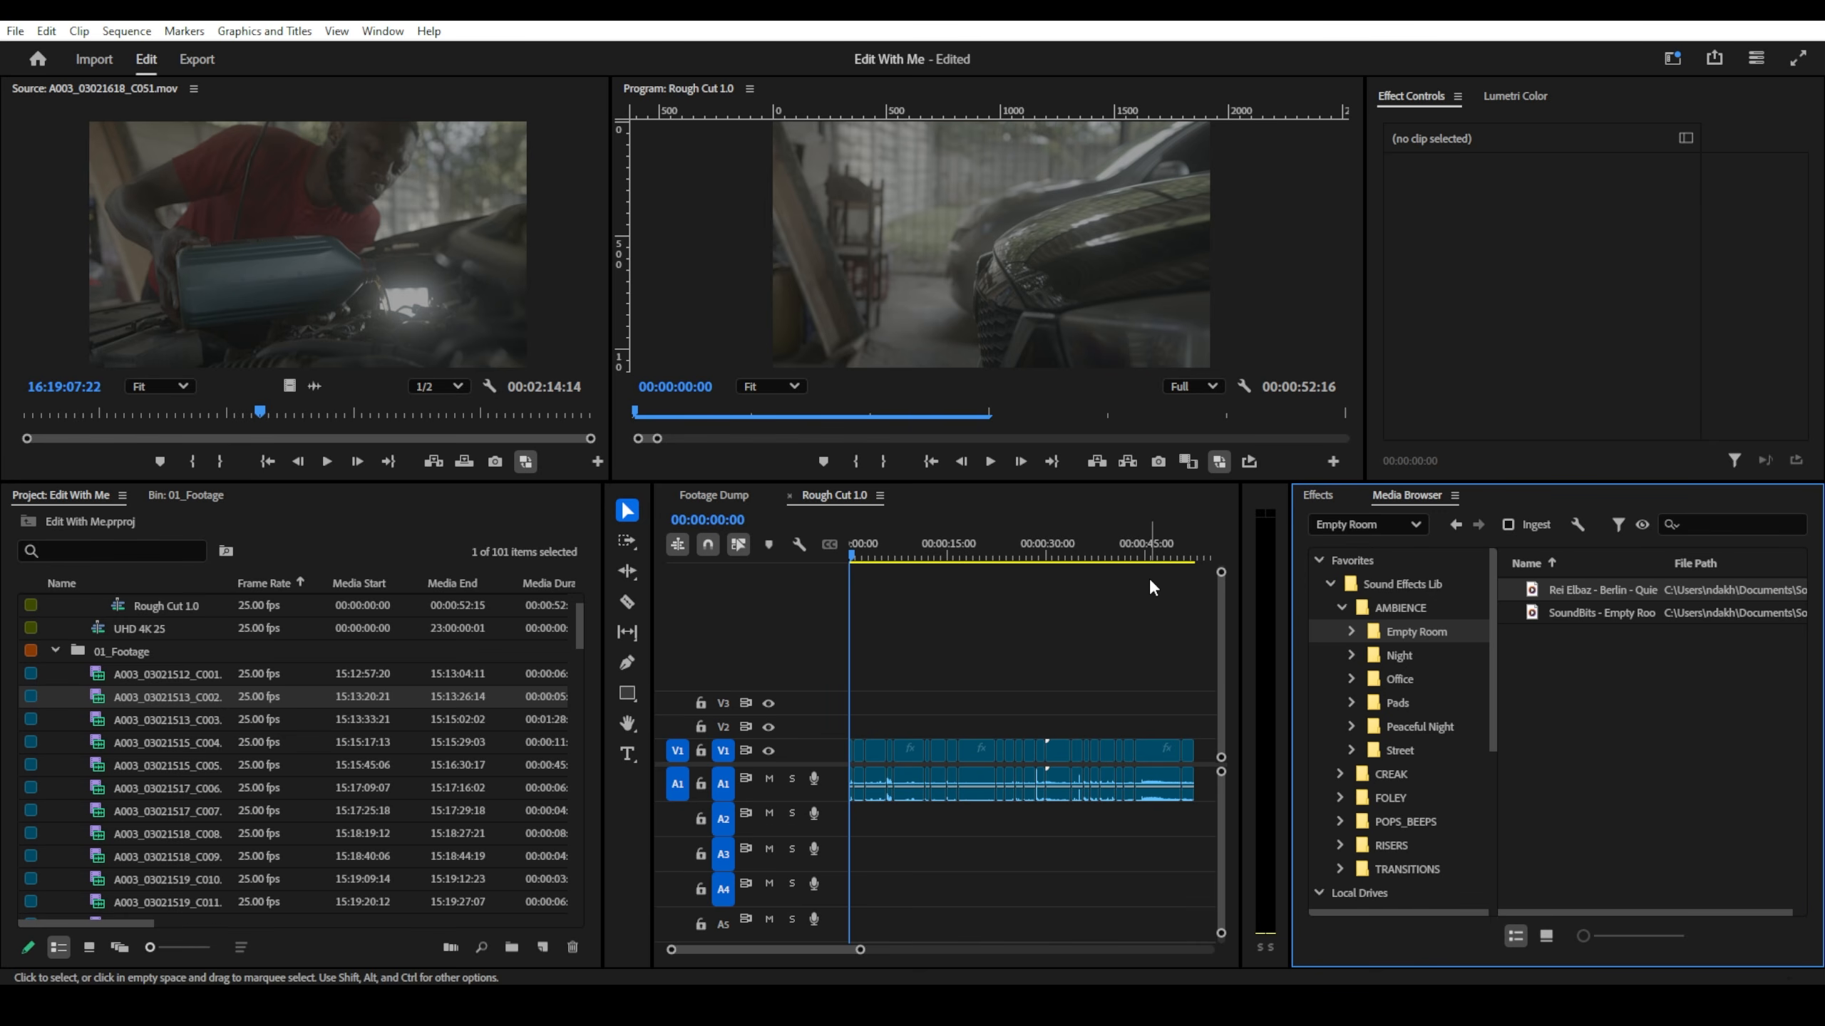
pyautogui.click(111, 501)
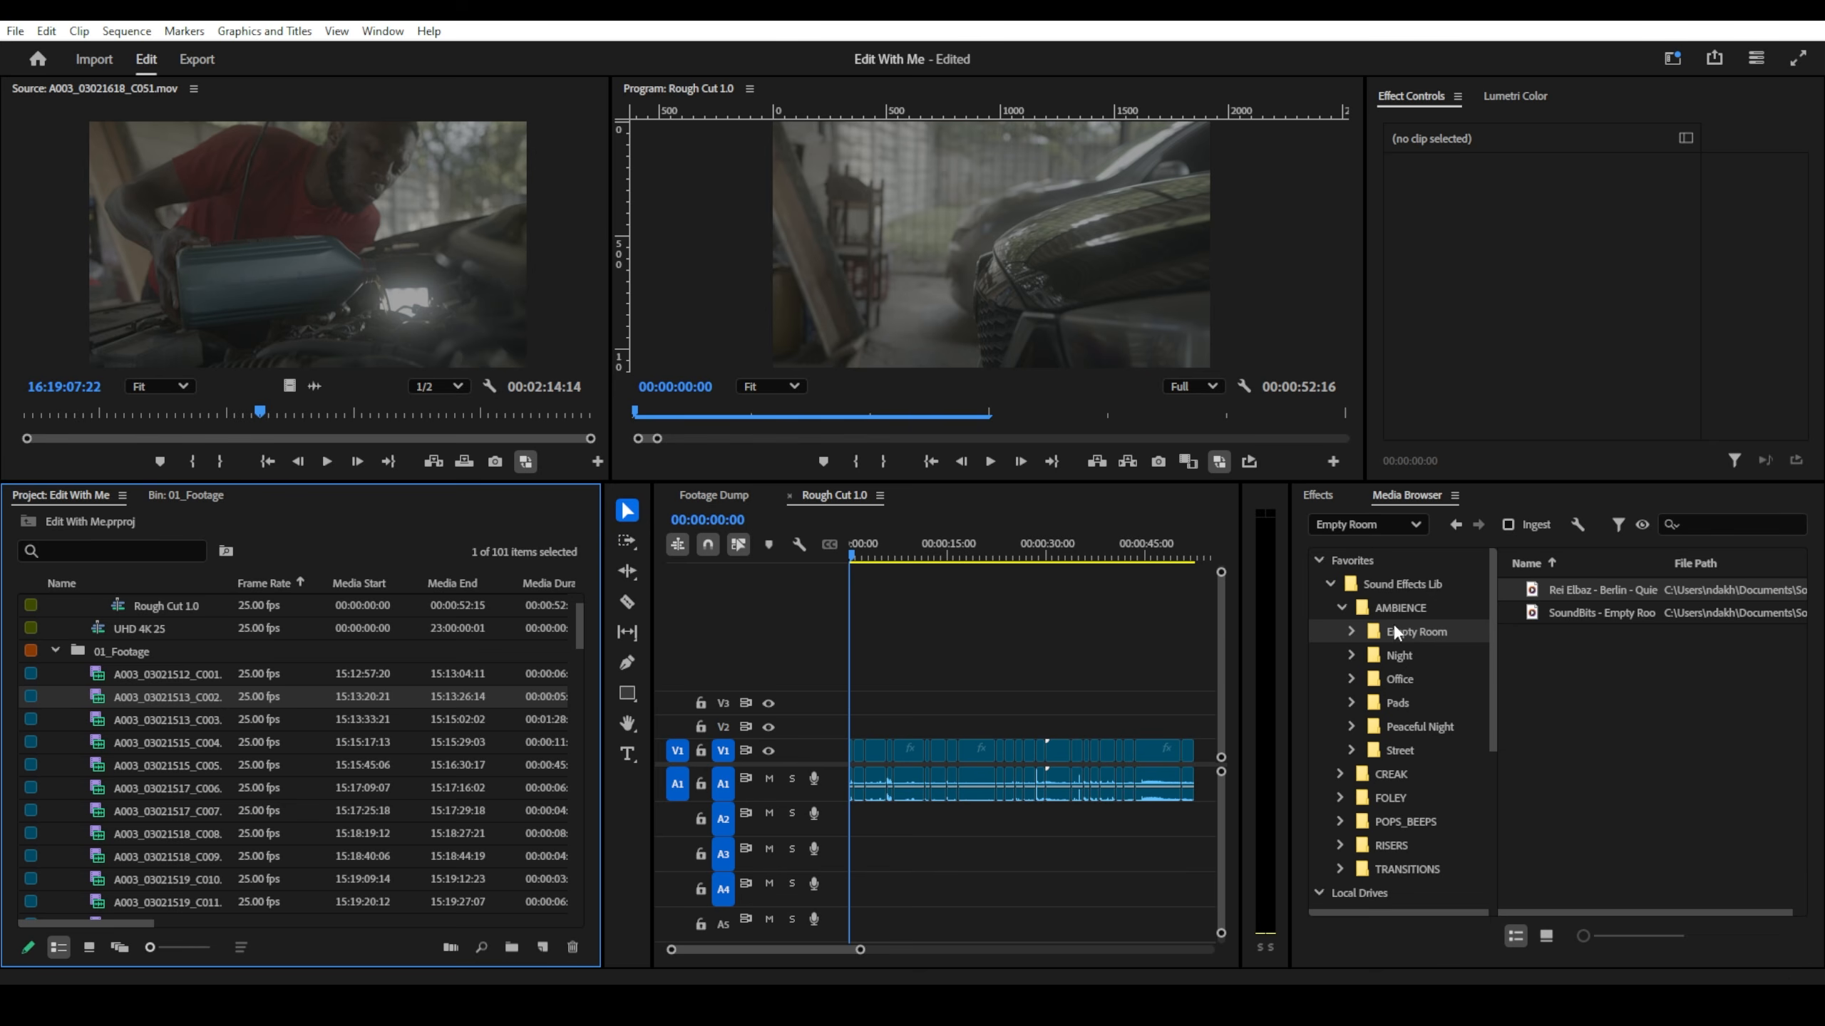
# - Collapse the AMBIENCE folder and browse the Clock Tick, Camera Snap and Brush Teeth folders inside FOLEY
pyautogui.click(1340, 607)
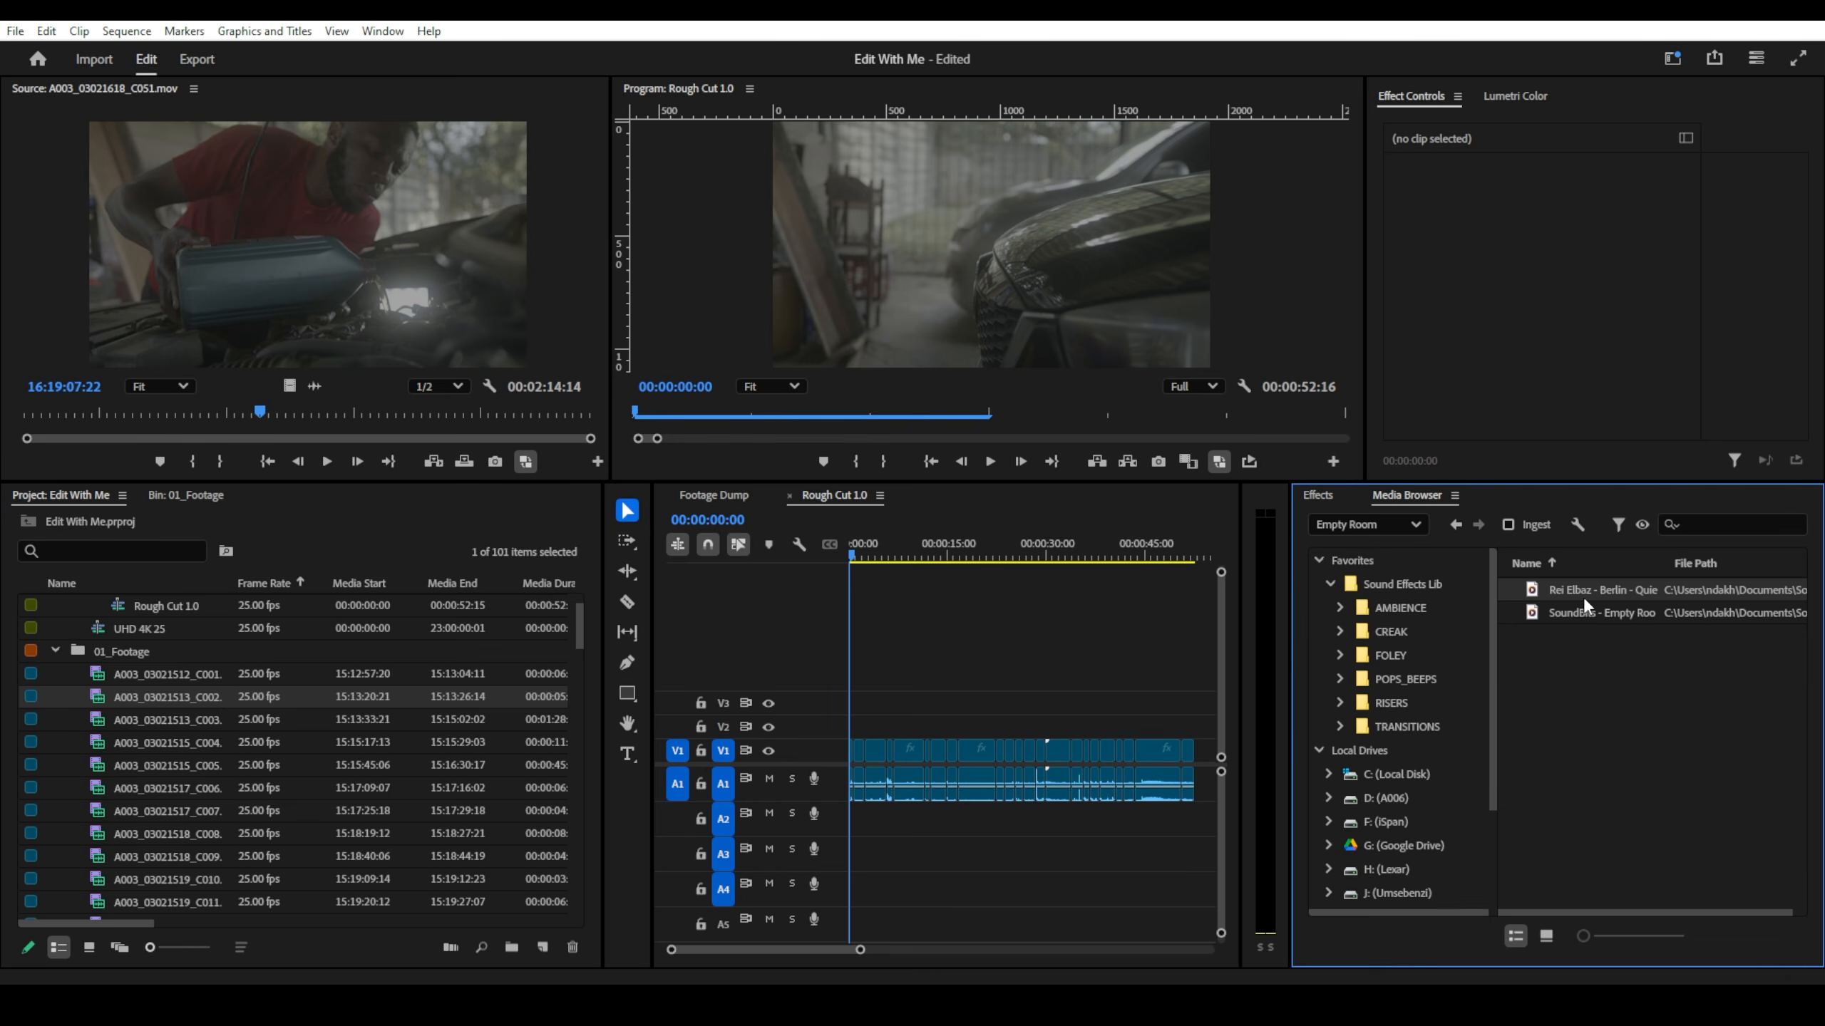
pyautogui.click(1376, 658)
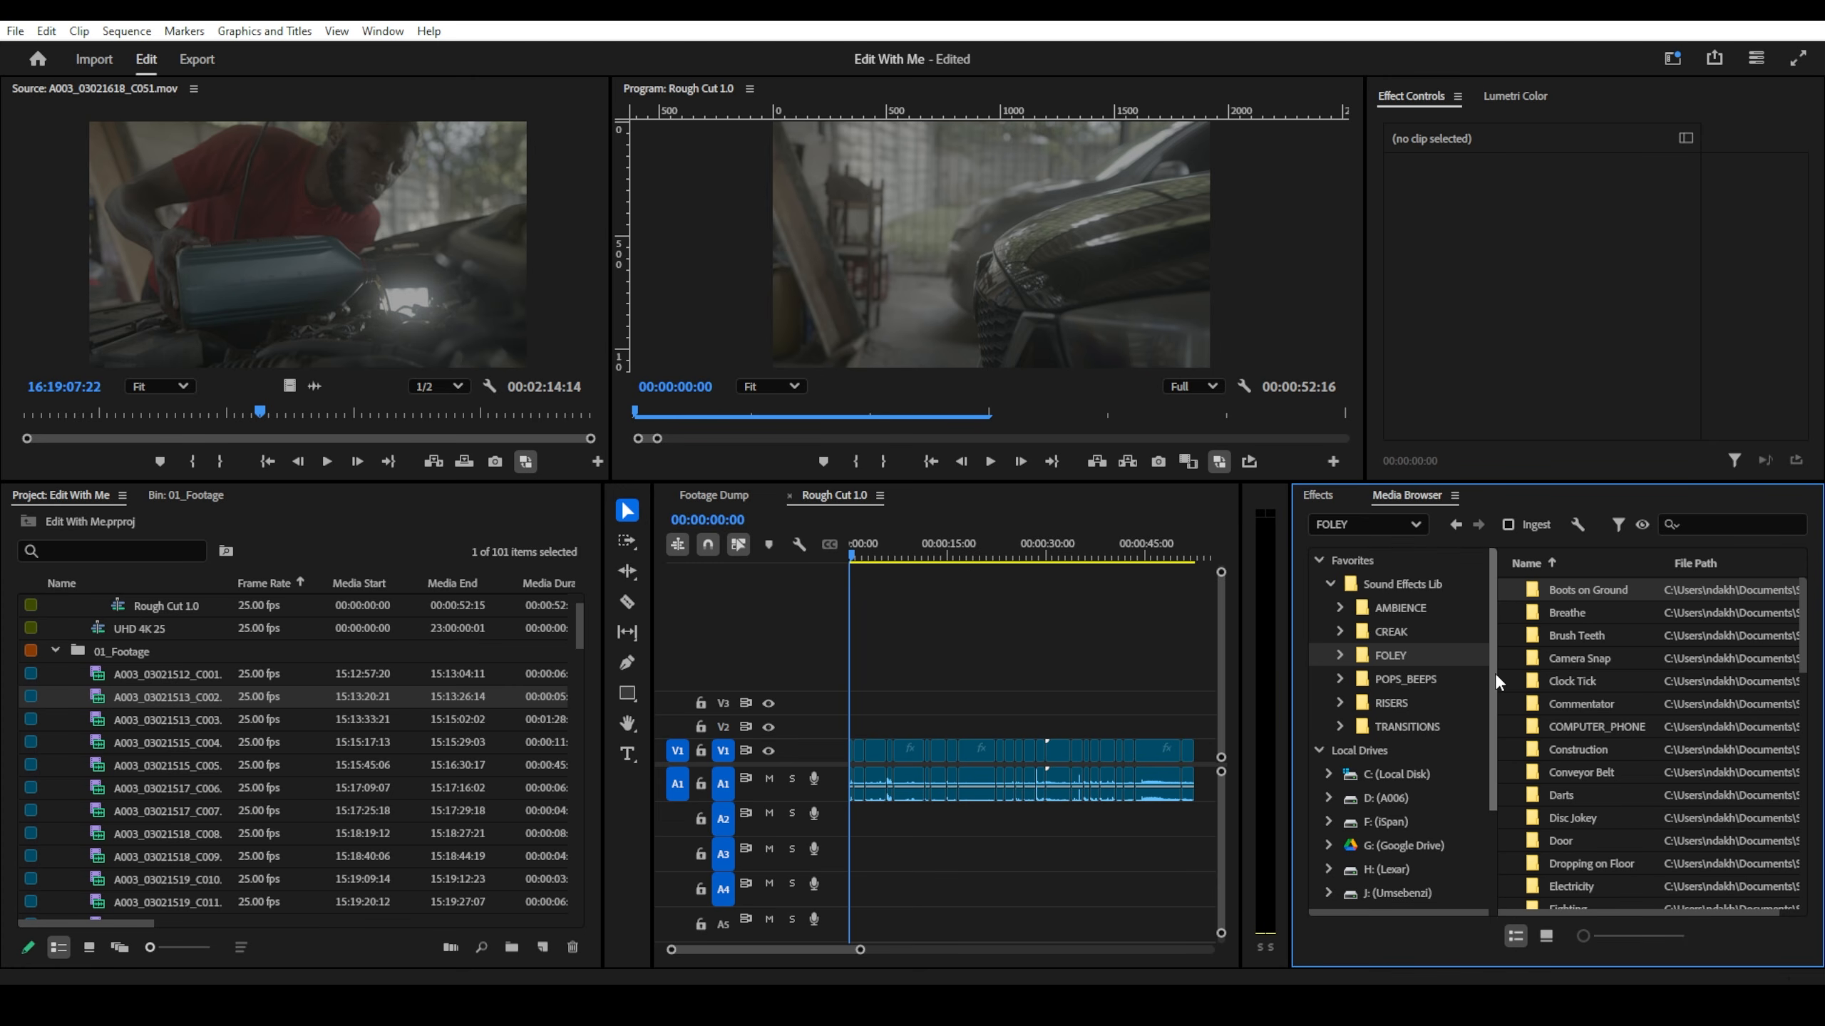
pyautogui.scroll(-1, 1628, 705)
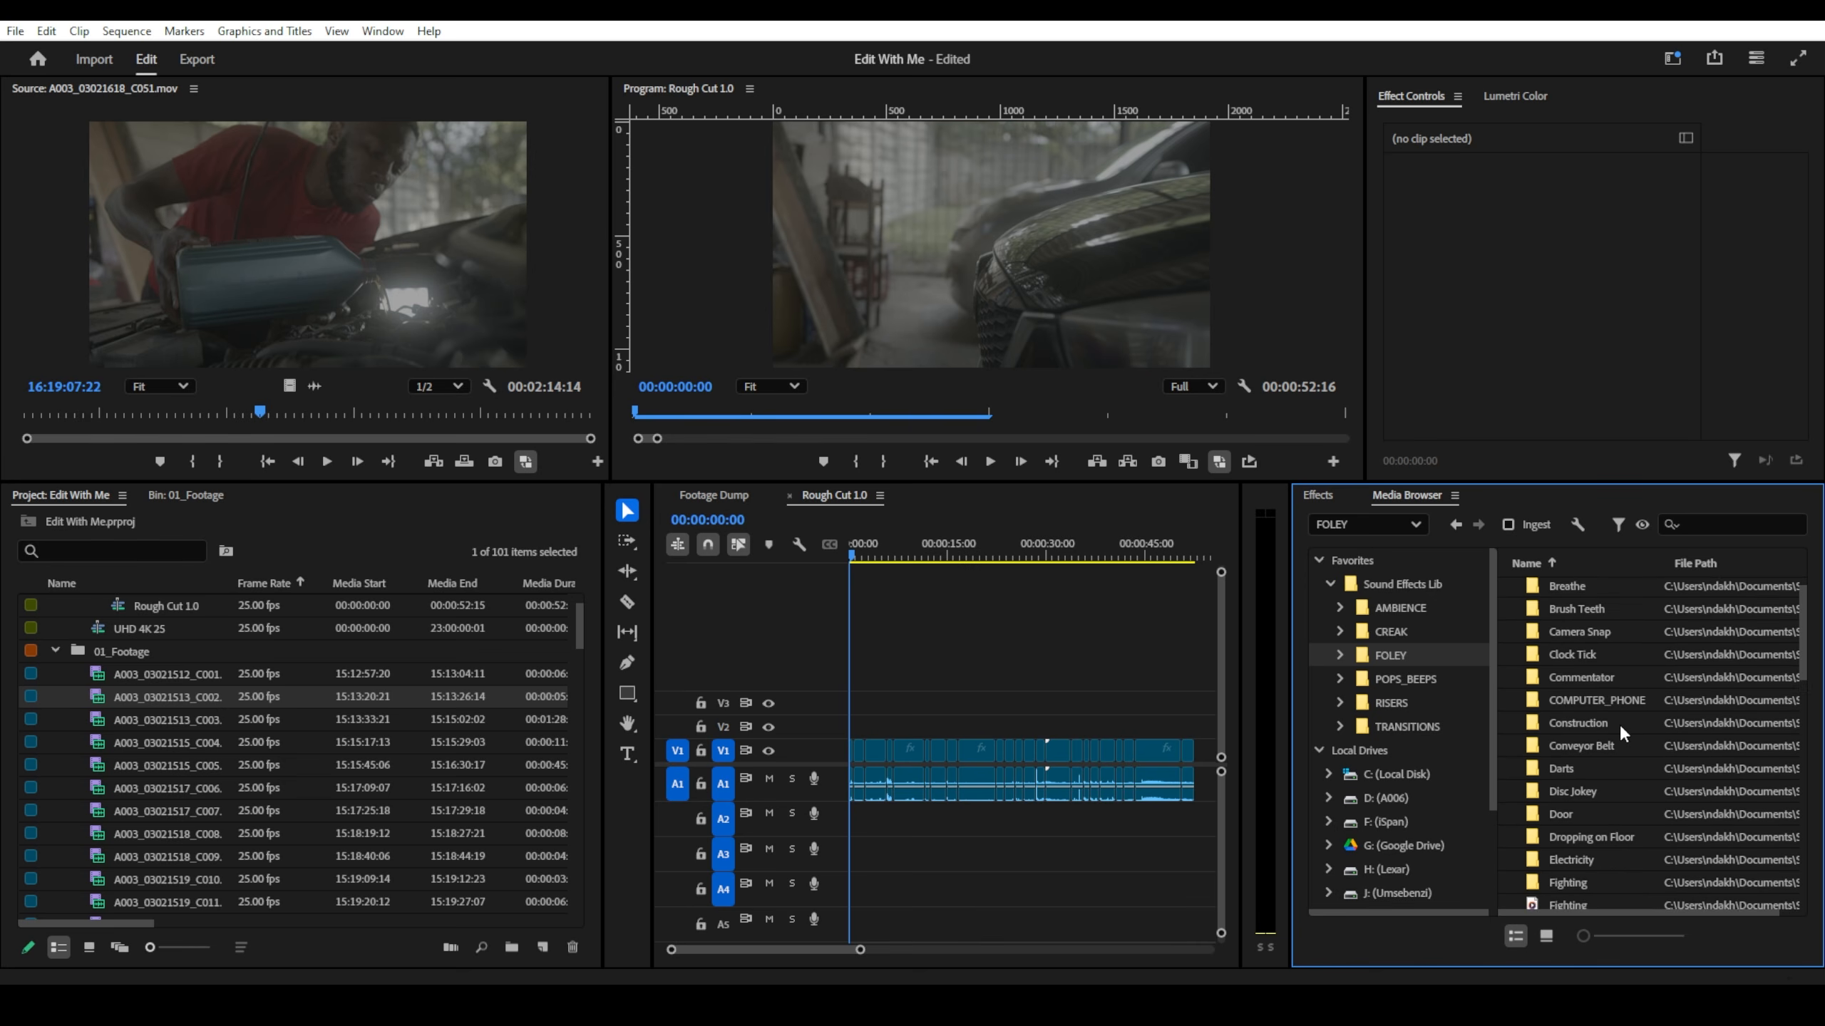
pyautogui.scroll(1, 1594, 661)
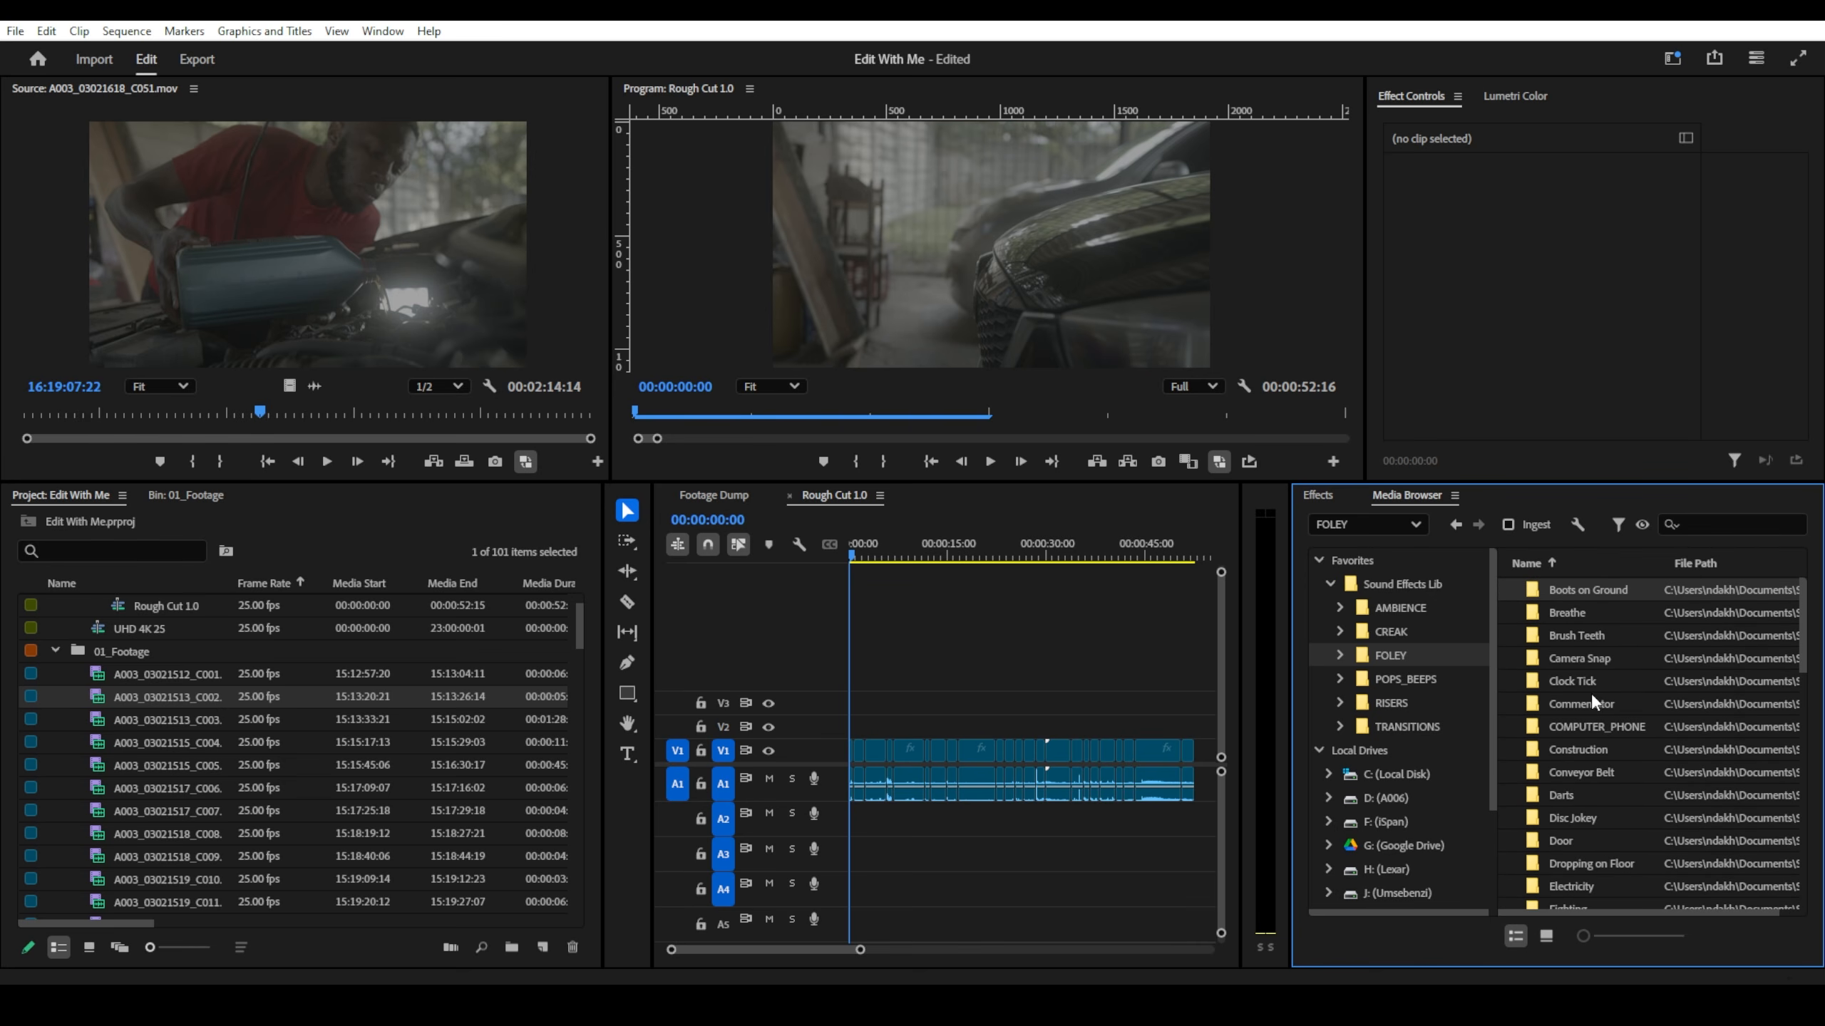
pyautogui.doubleClick(1576, 683)
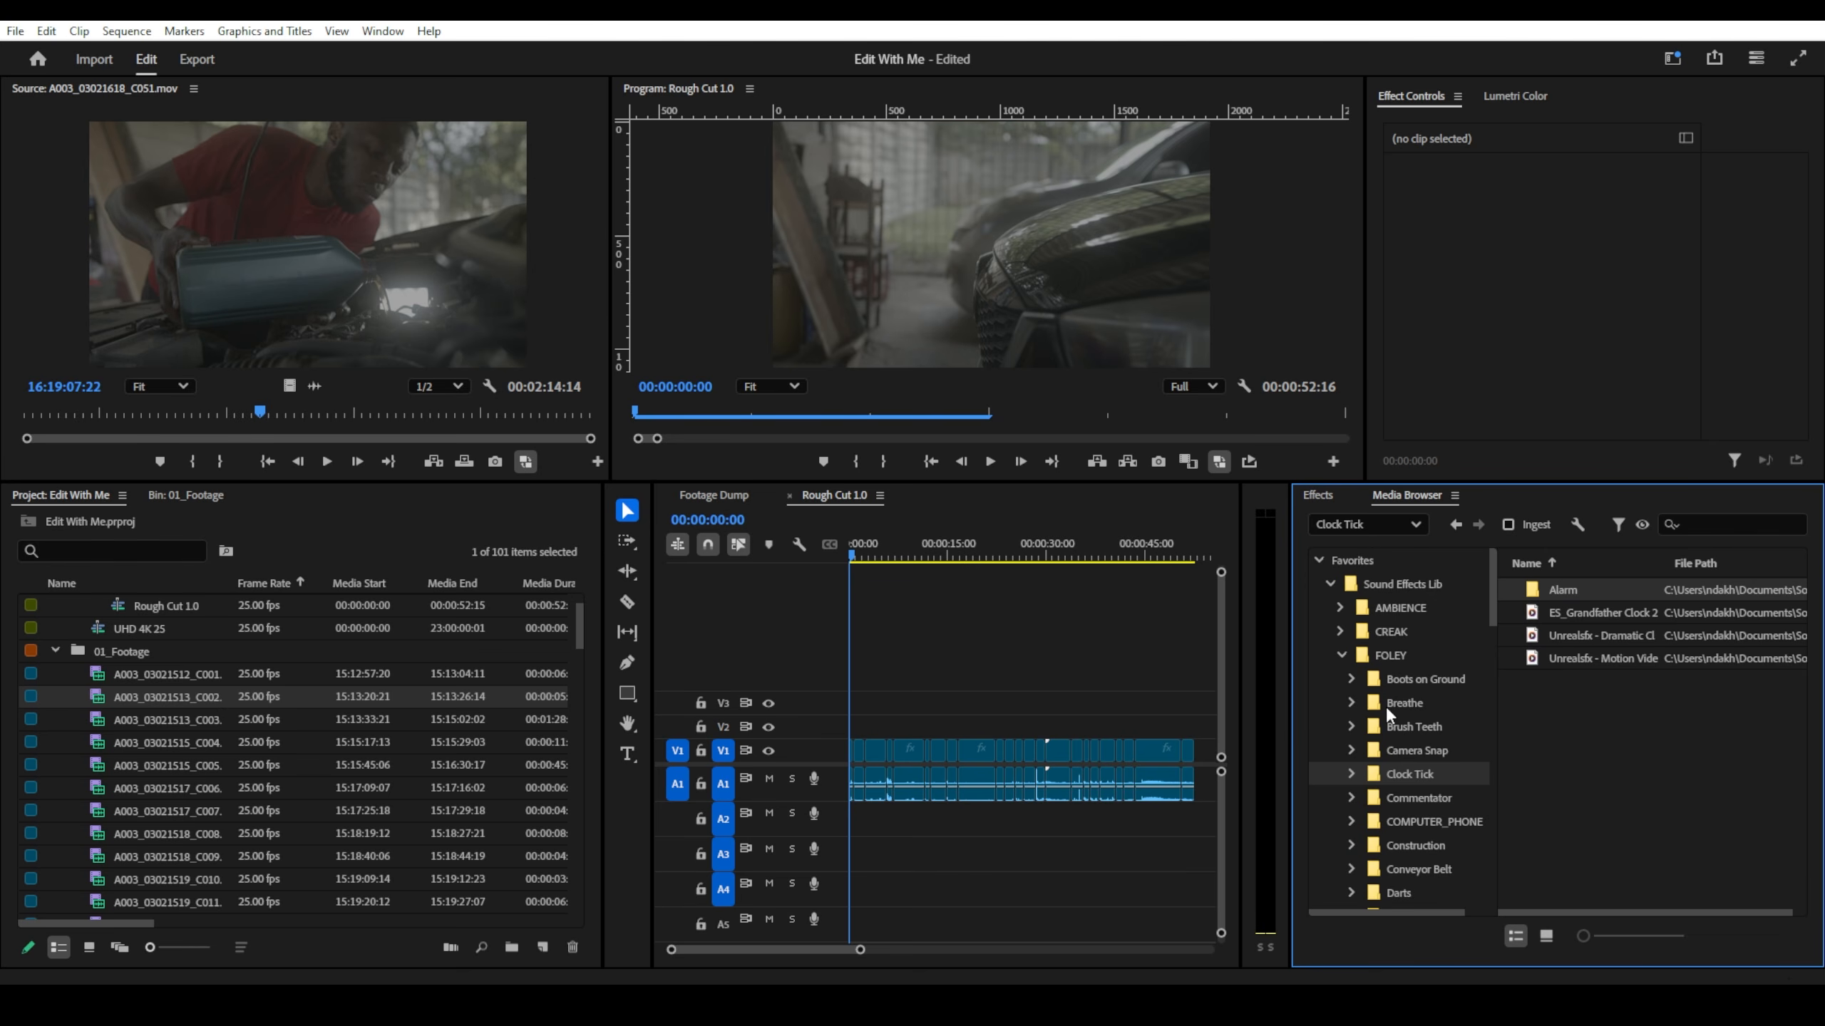
pyautogui.click(1411, 751)
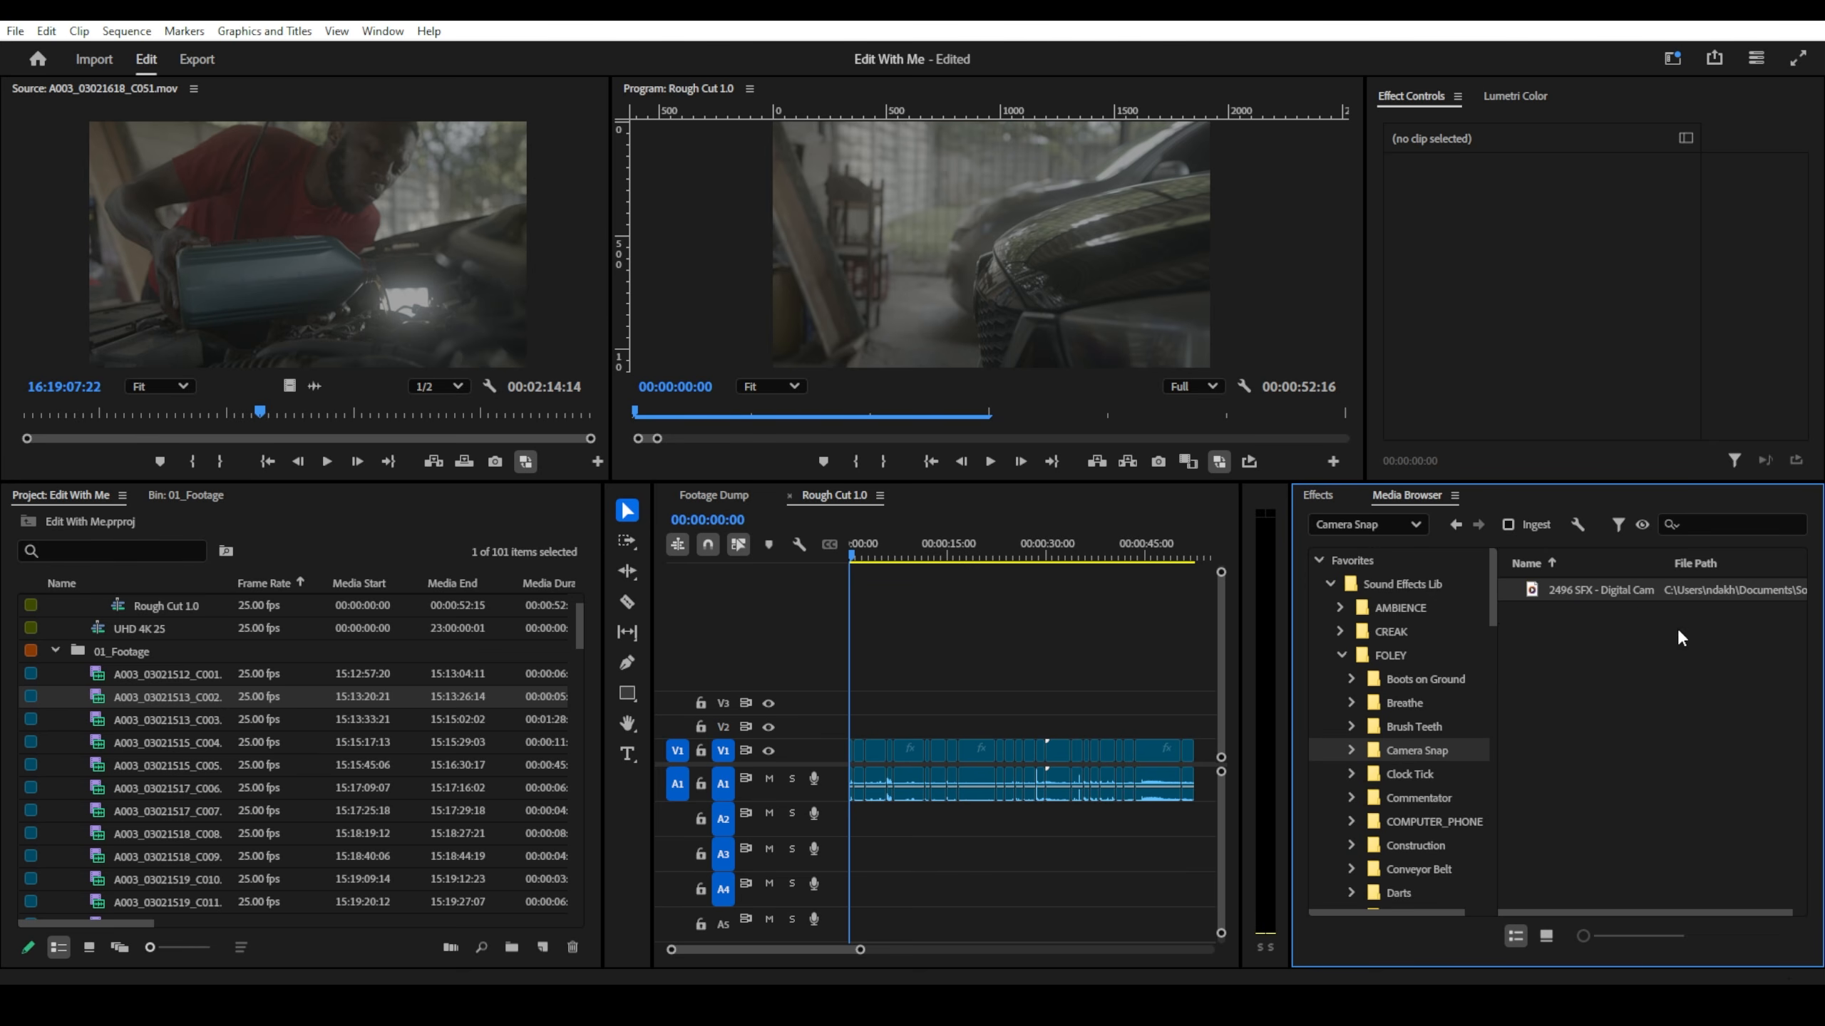
pyautogui.click(1414, 722)
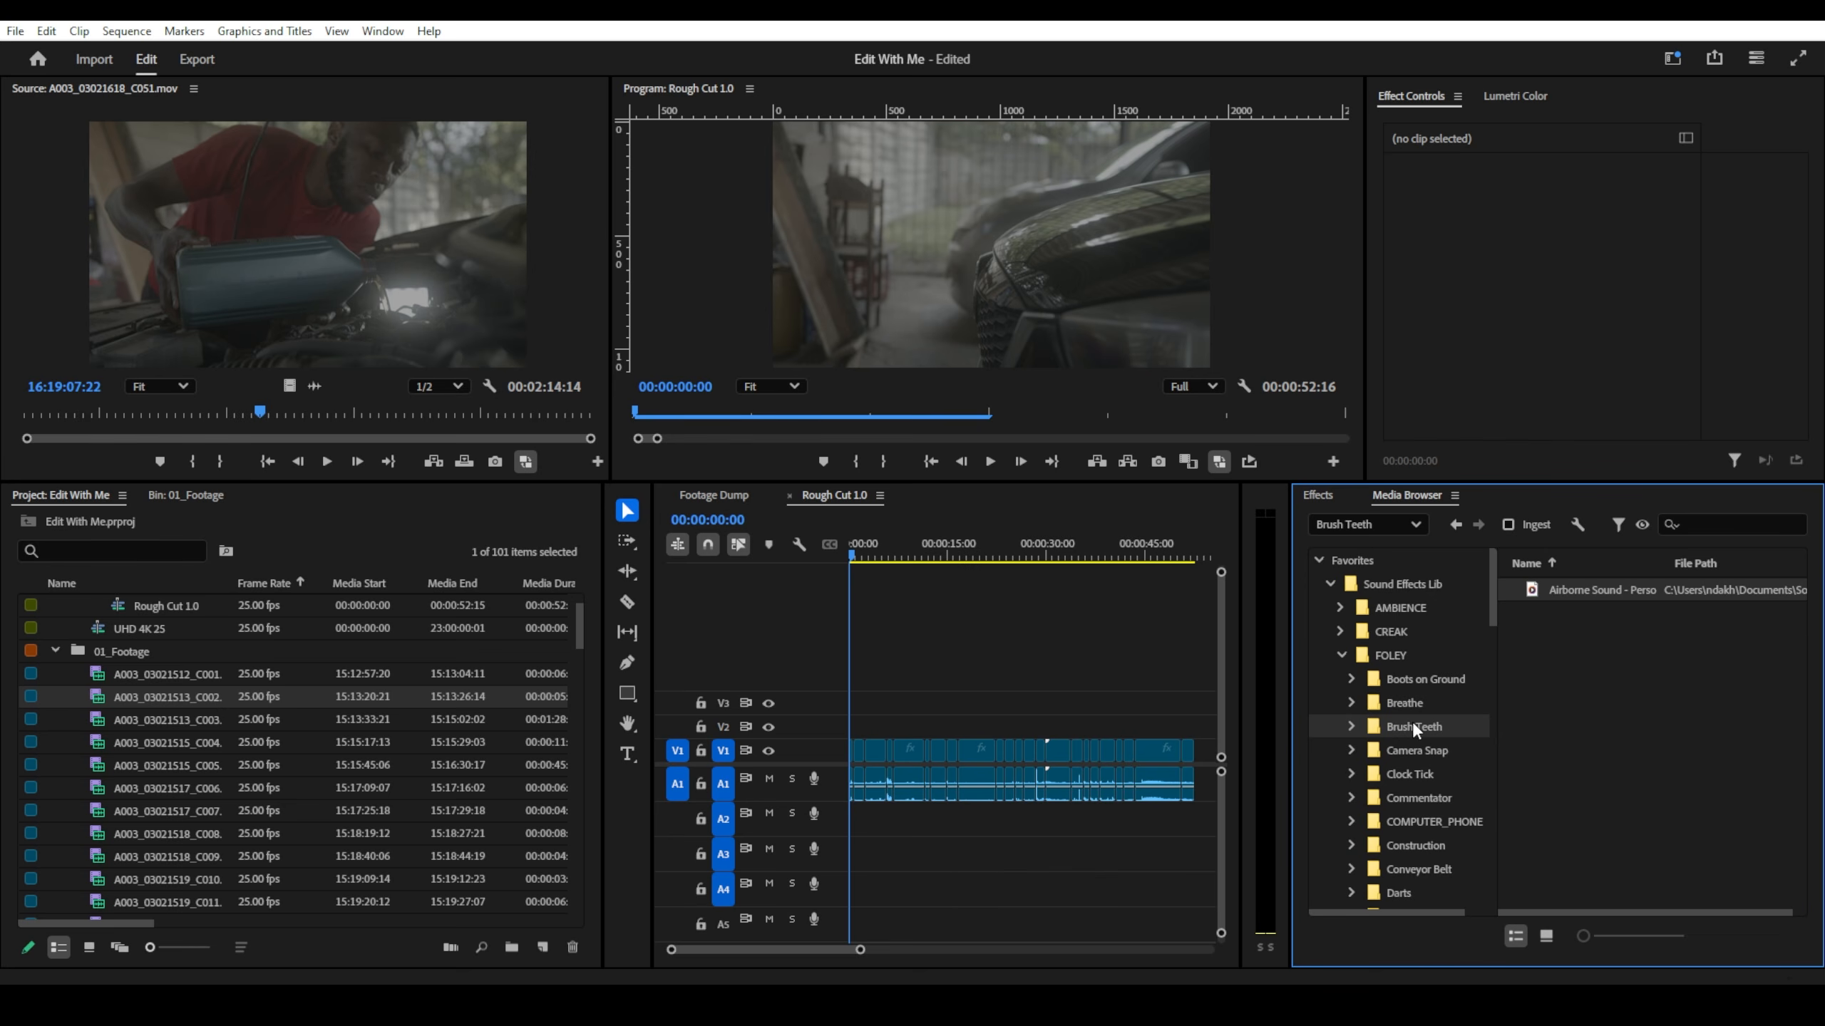
# - Find the Metronome folder within FOLEY and preview the Book Shop Clock 60 BPM sound in the Source Monitor
pyautogui.scroll(-5, 1403, 735)
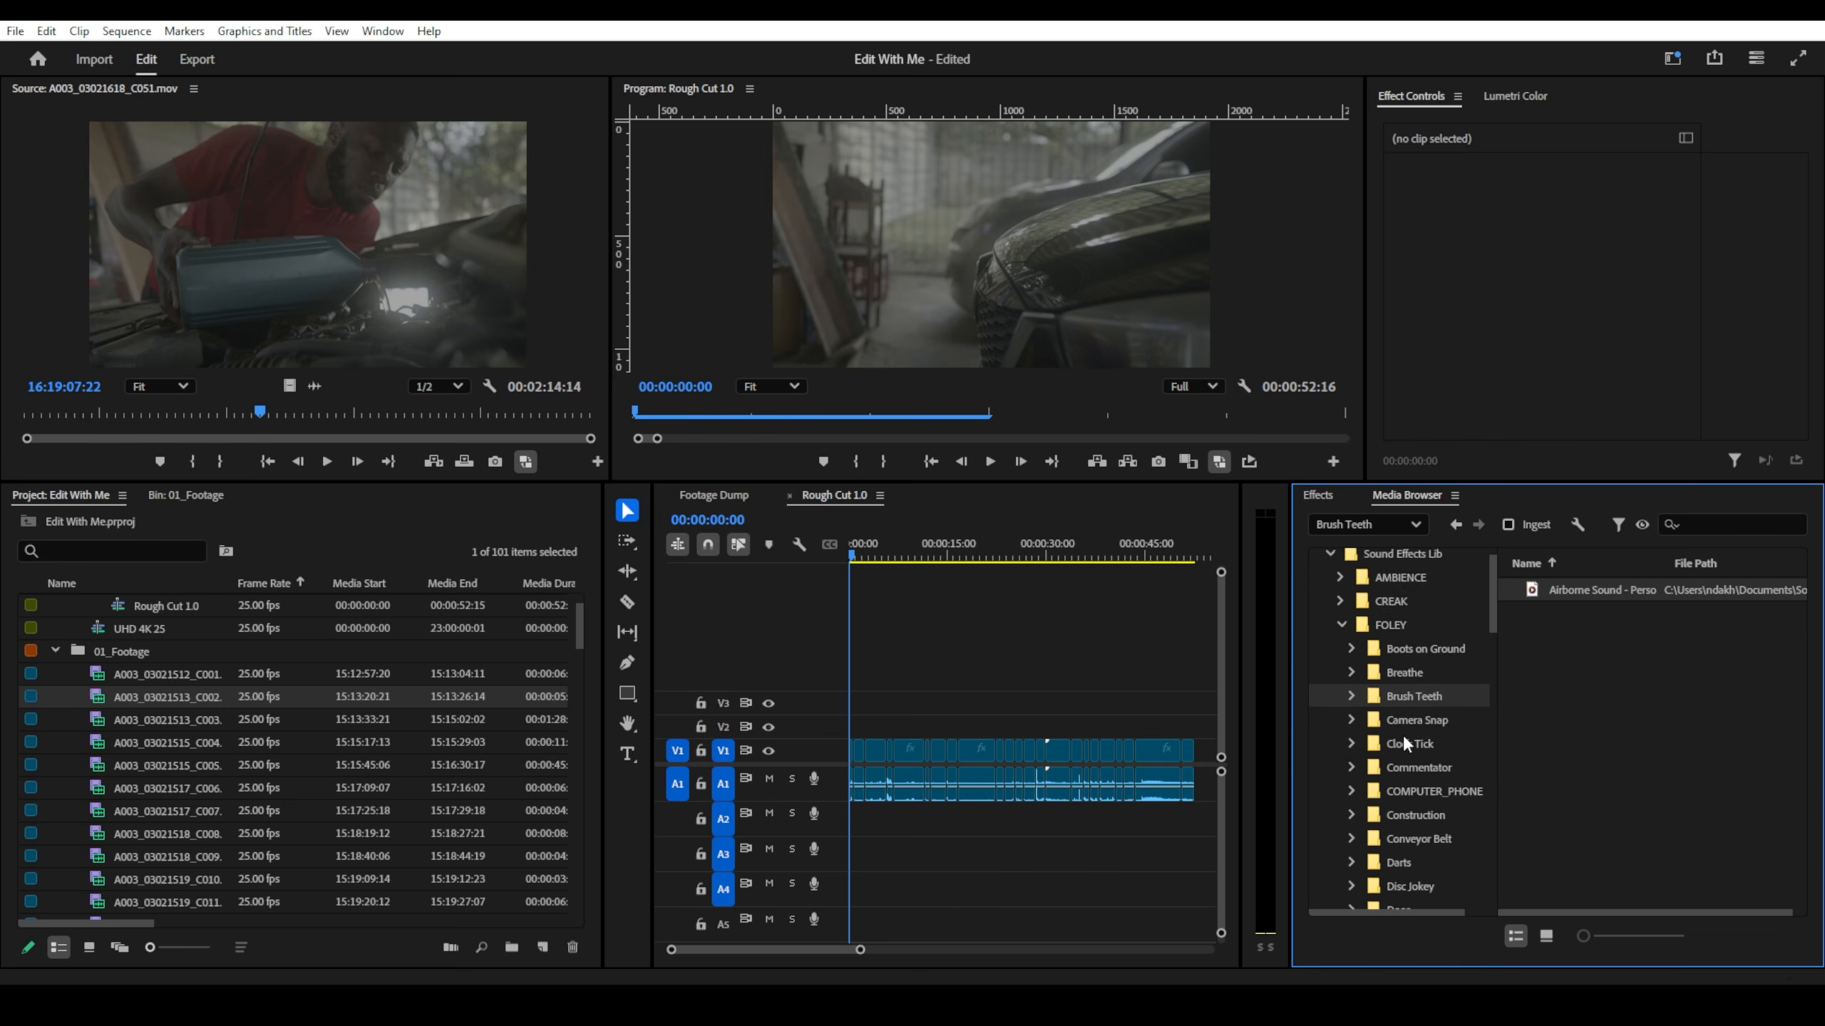
pyautogui.scroll(-3, 1419, 779)
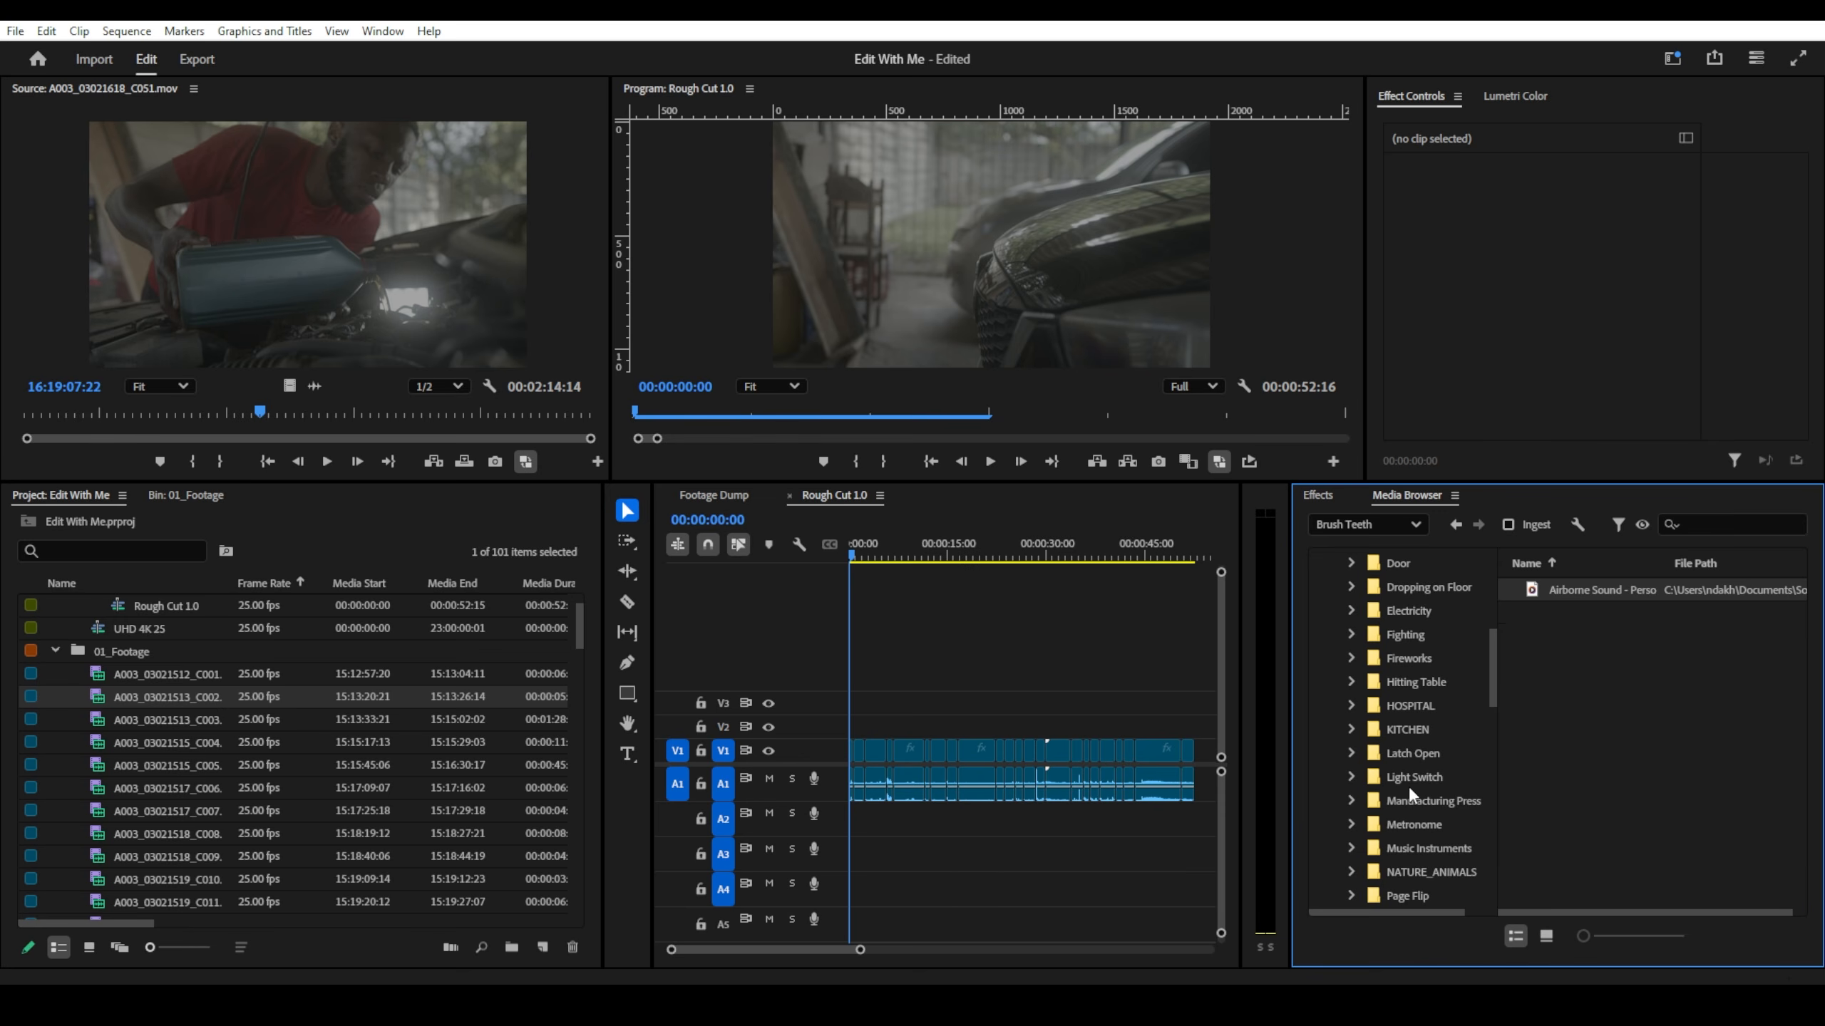
pyautogui.click(1408, 825)
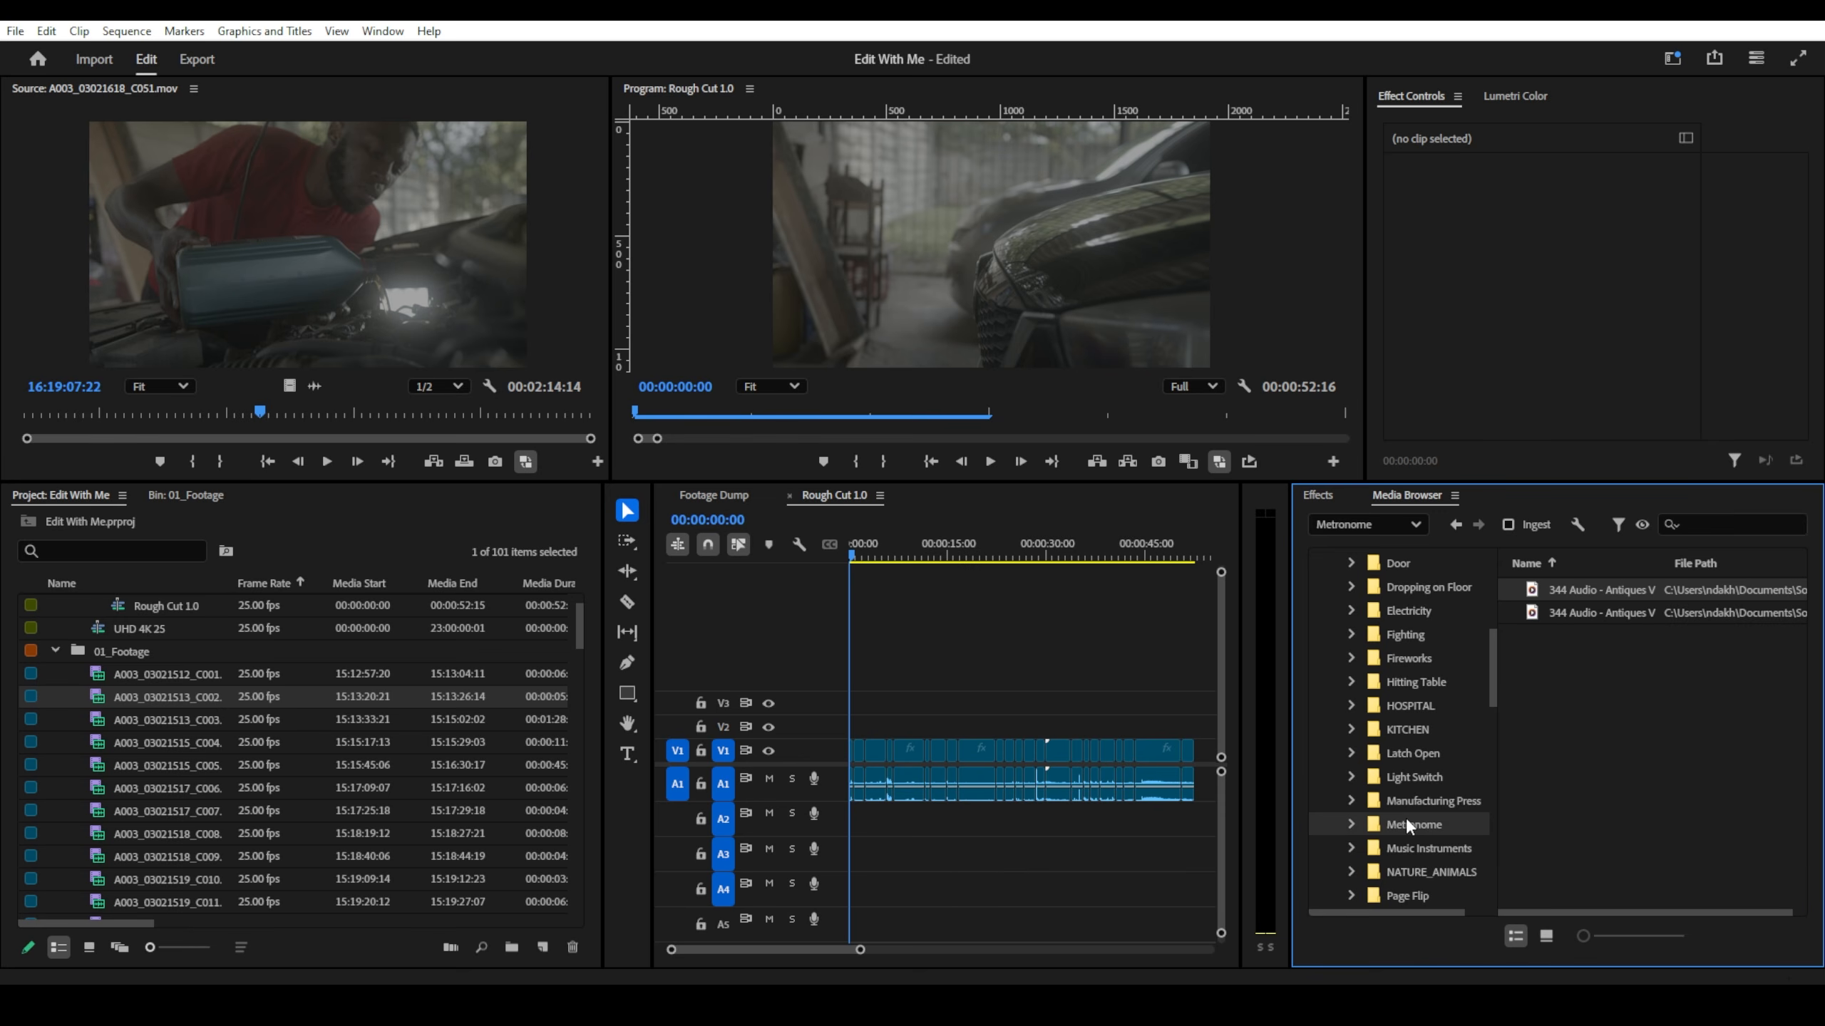
pyautogui.doubleClick(1531, 593)
pyautogui.press('space')
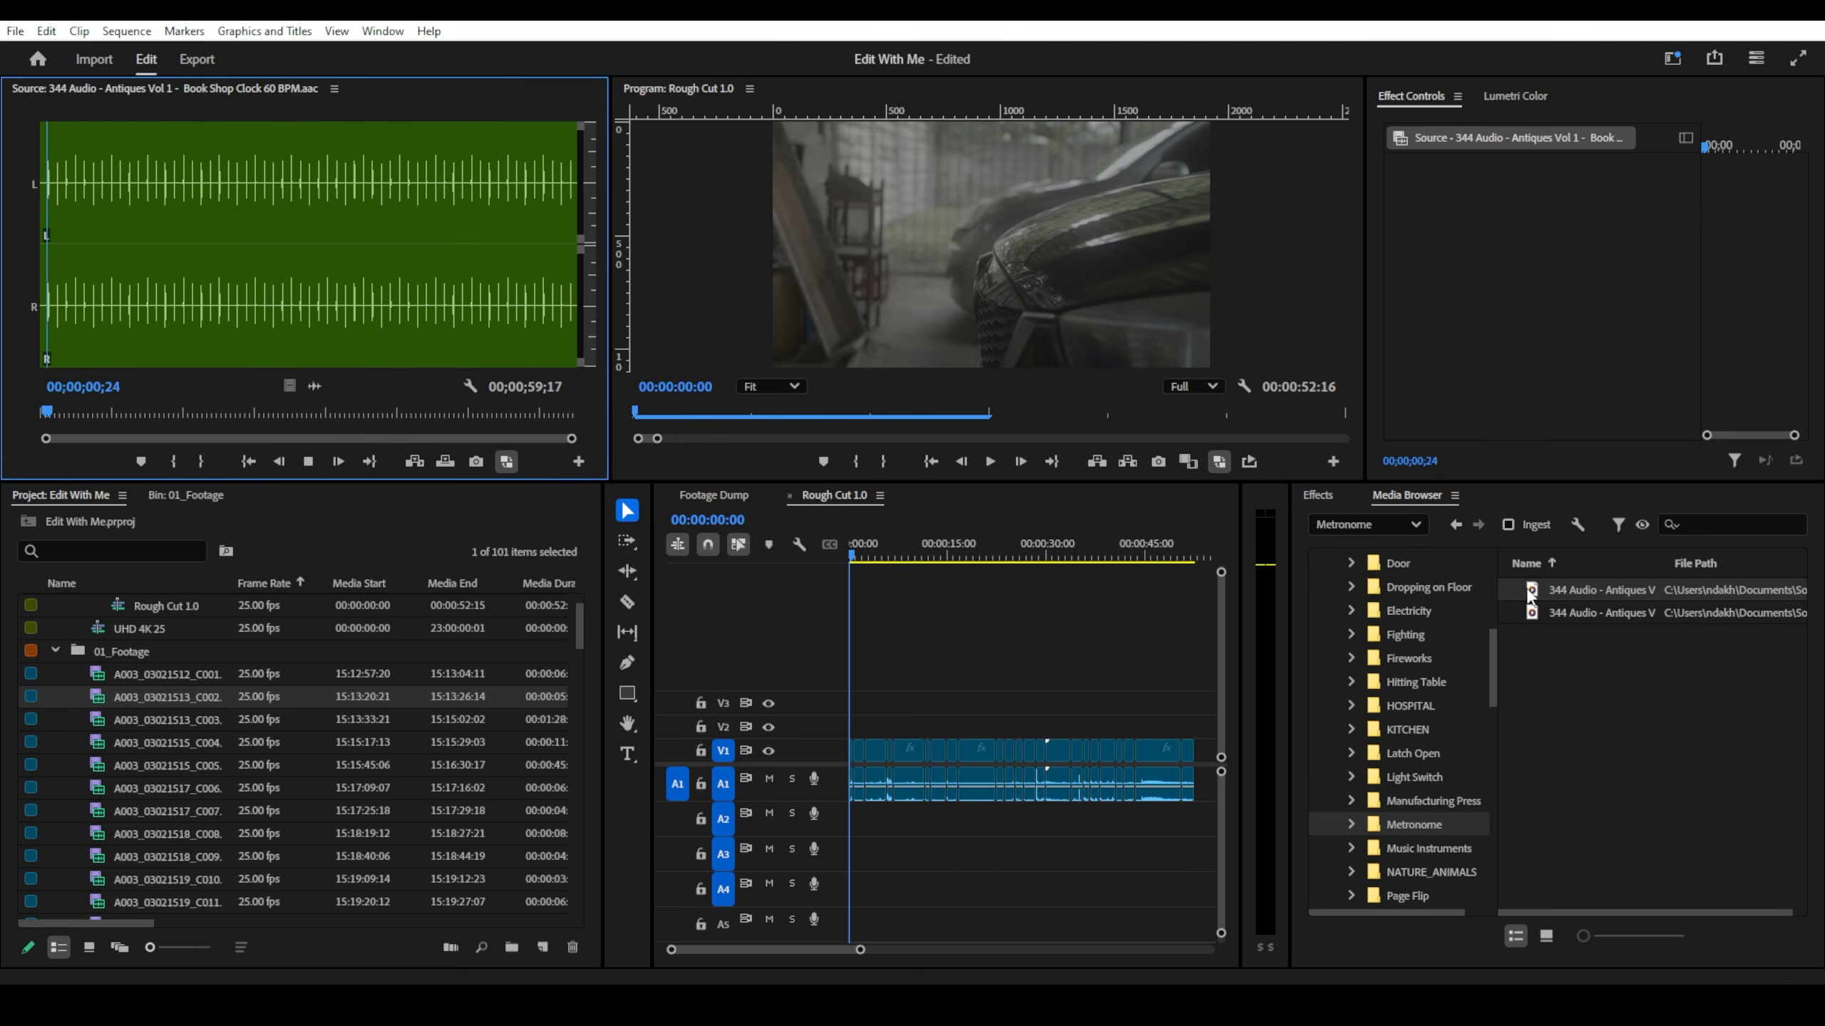
pyautogui.press('space')
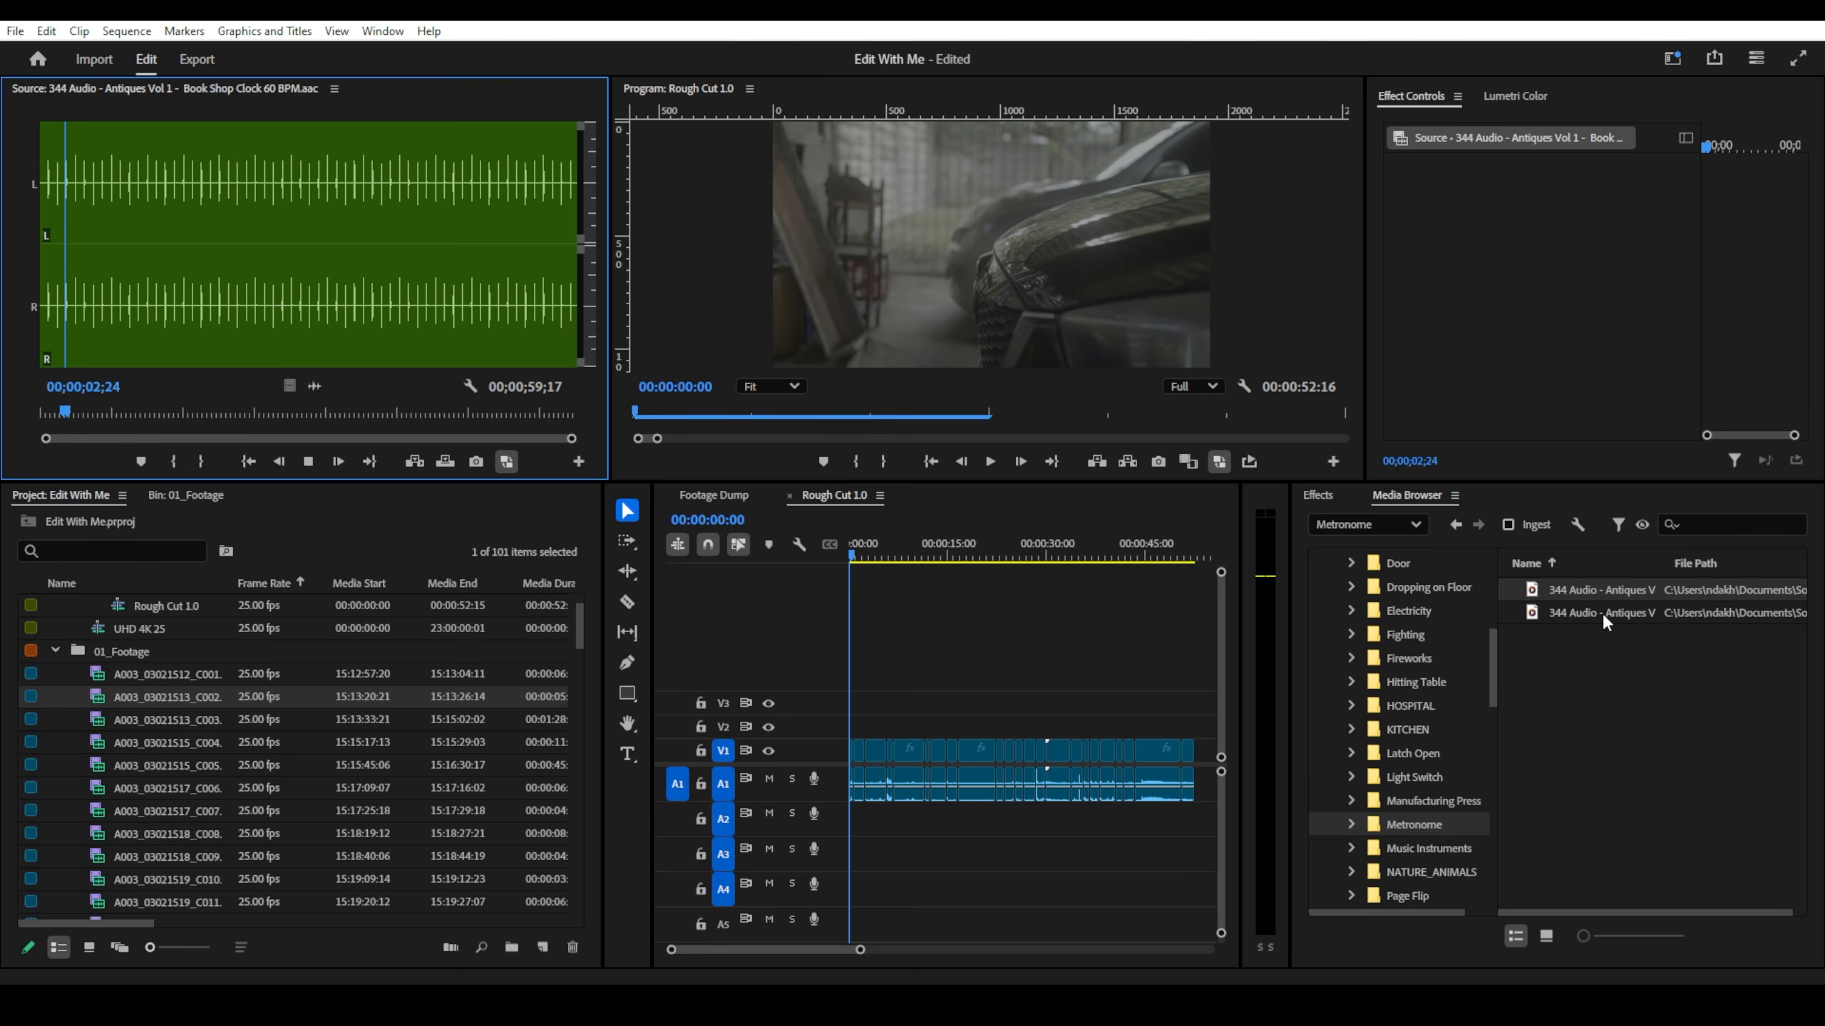
# - Load the Metronome Clicking 120 BPM sound into the Source Monitor and play it until about 00;00;02;05
pyautogui.click(1532, 617)
pyautogui.doubleClick(1533, 615)
pyautogui.press('space')
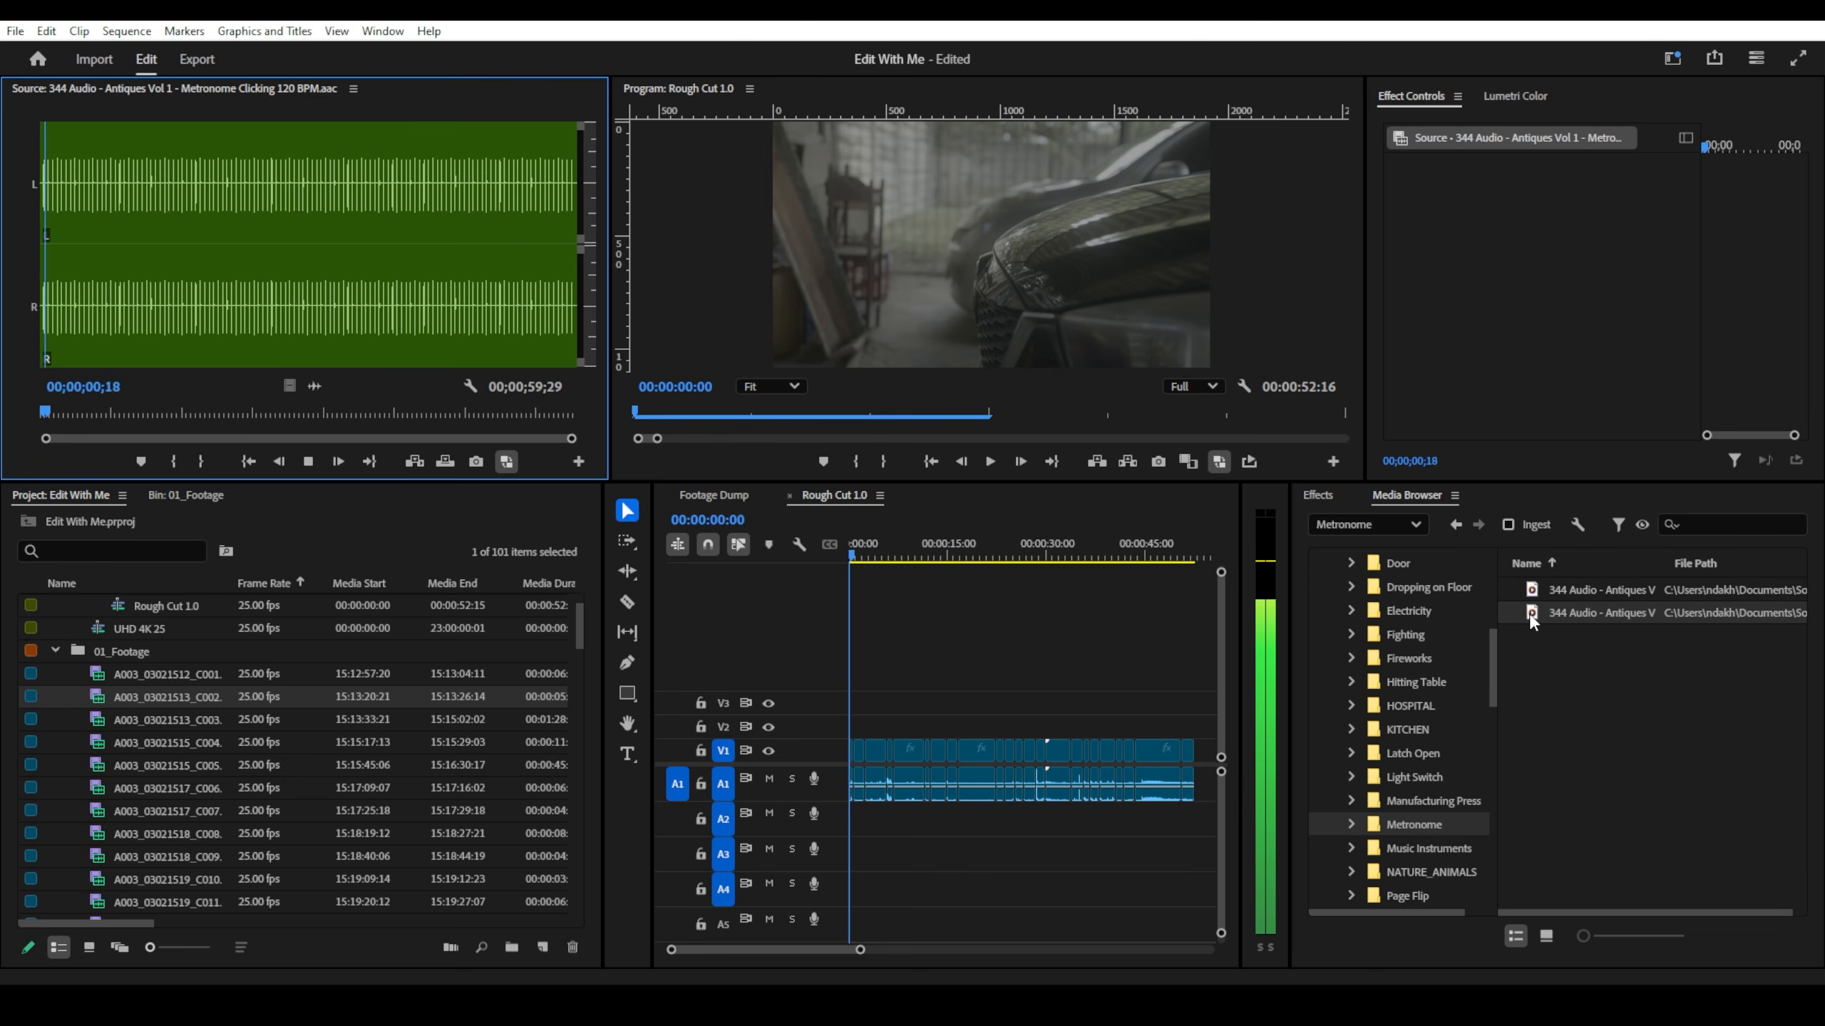
pyautogui.press('space')
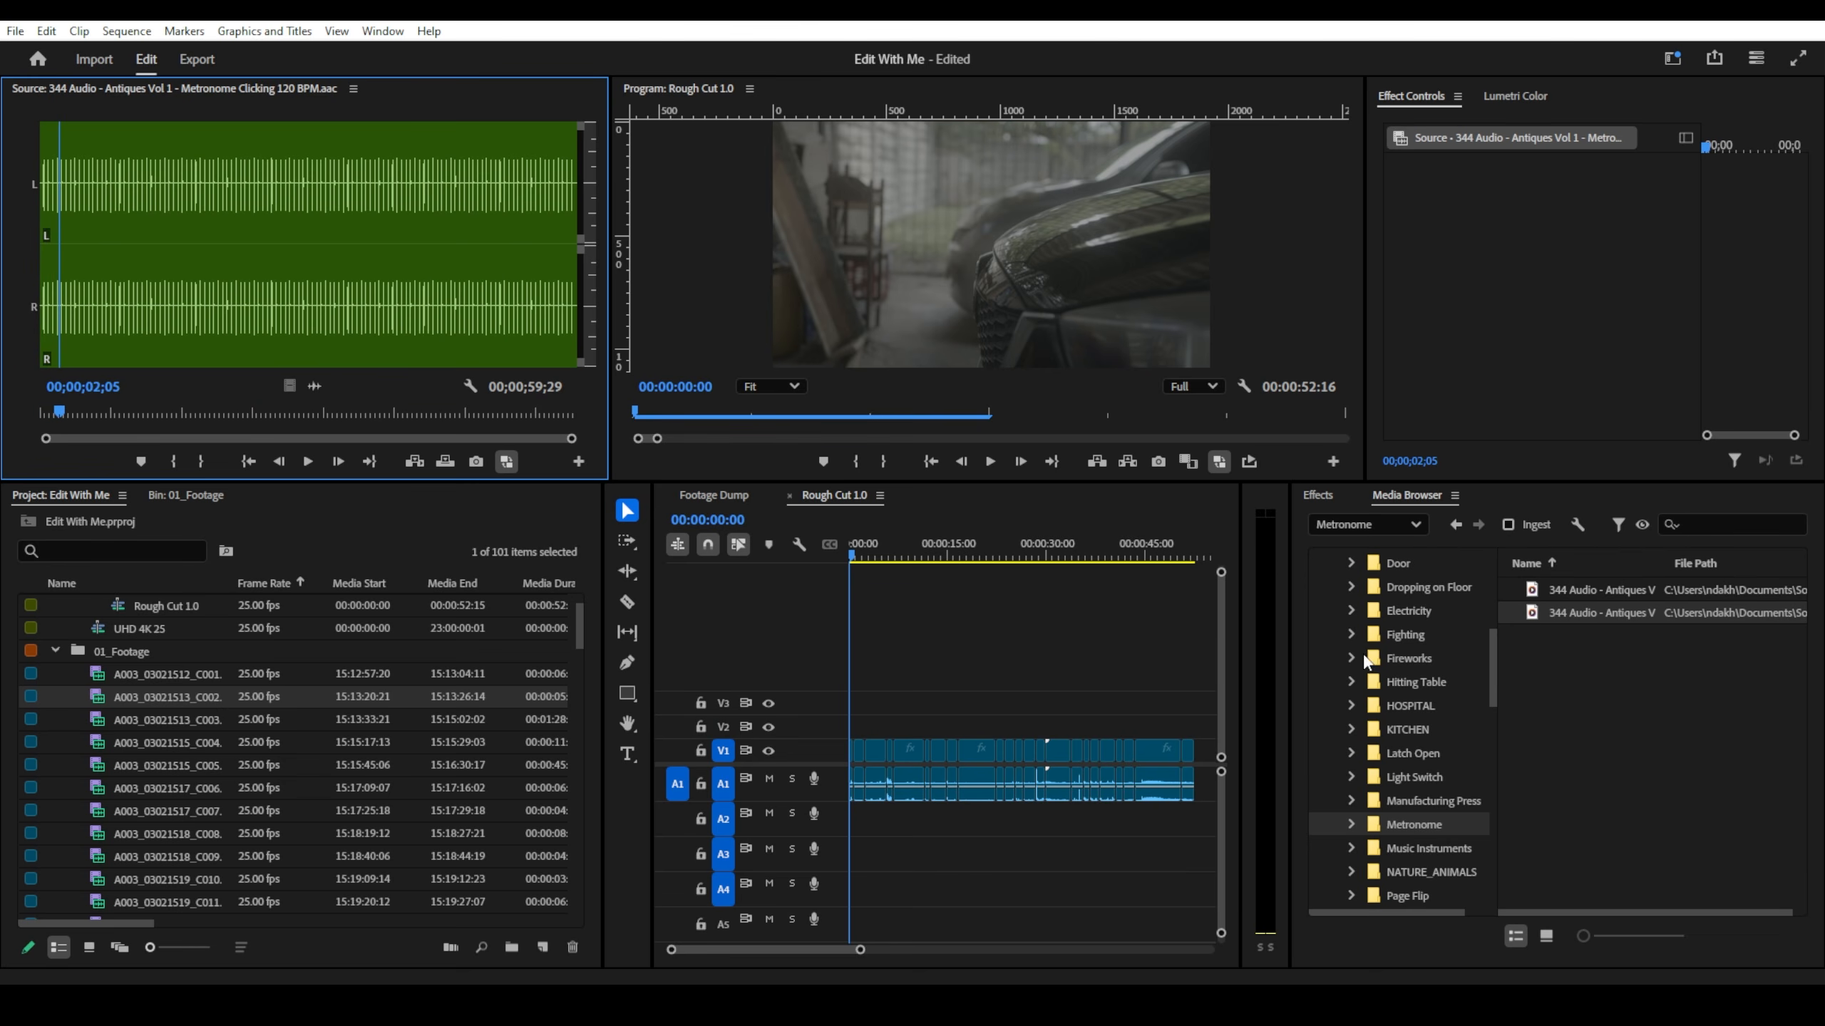
# - Mark an Out point at 00;00;02;05 and place the trimmed metronome audio on track A2 near the start of Rough Cut 1.0
pyautogui.press('o')
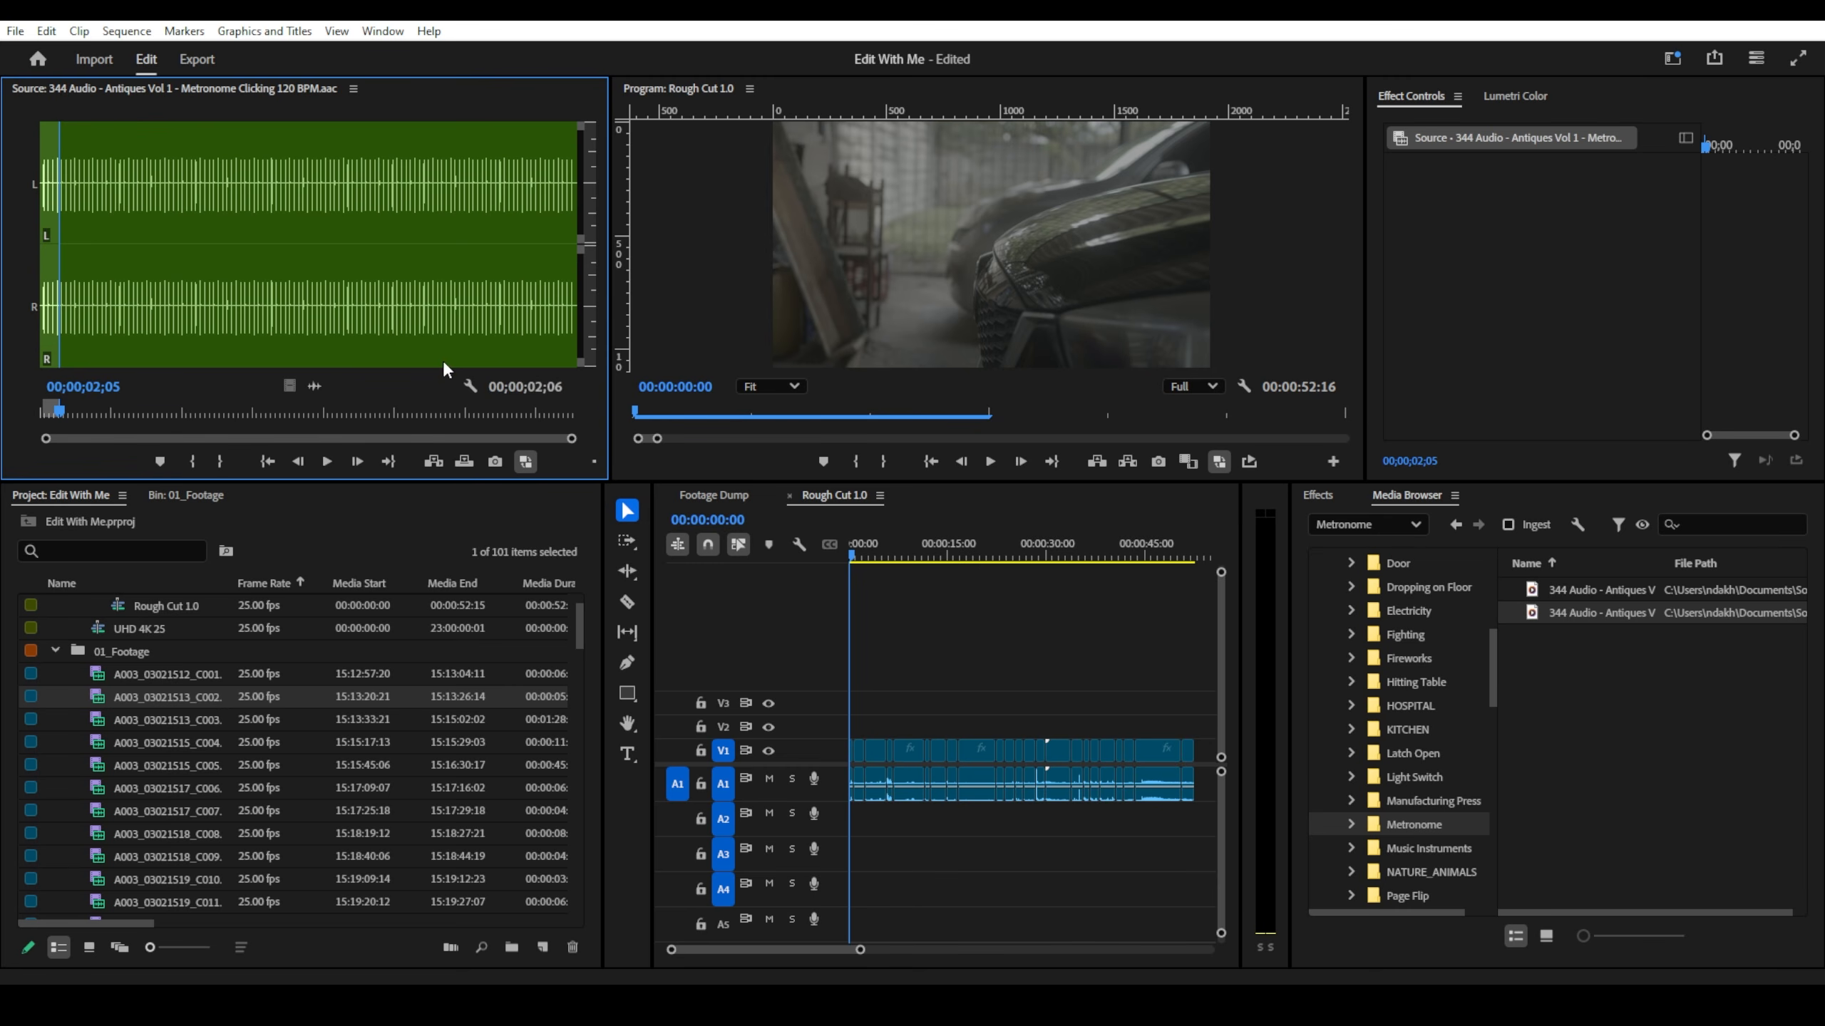
pyautogui.click(54, 651)
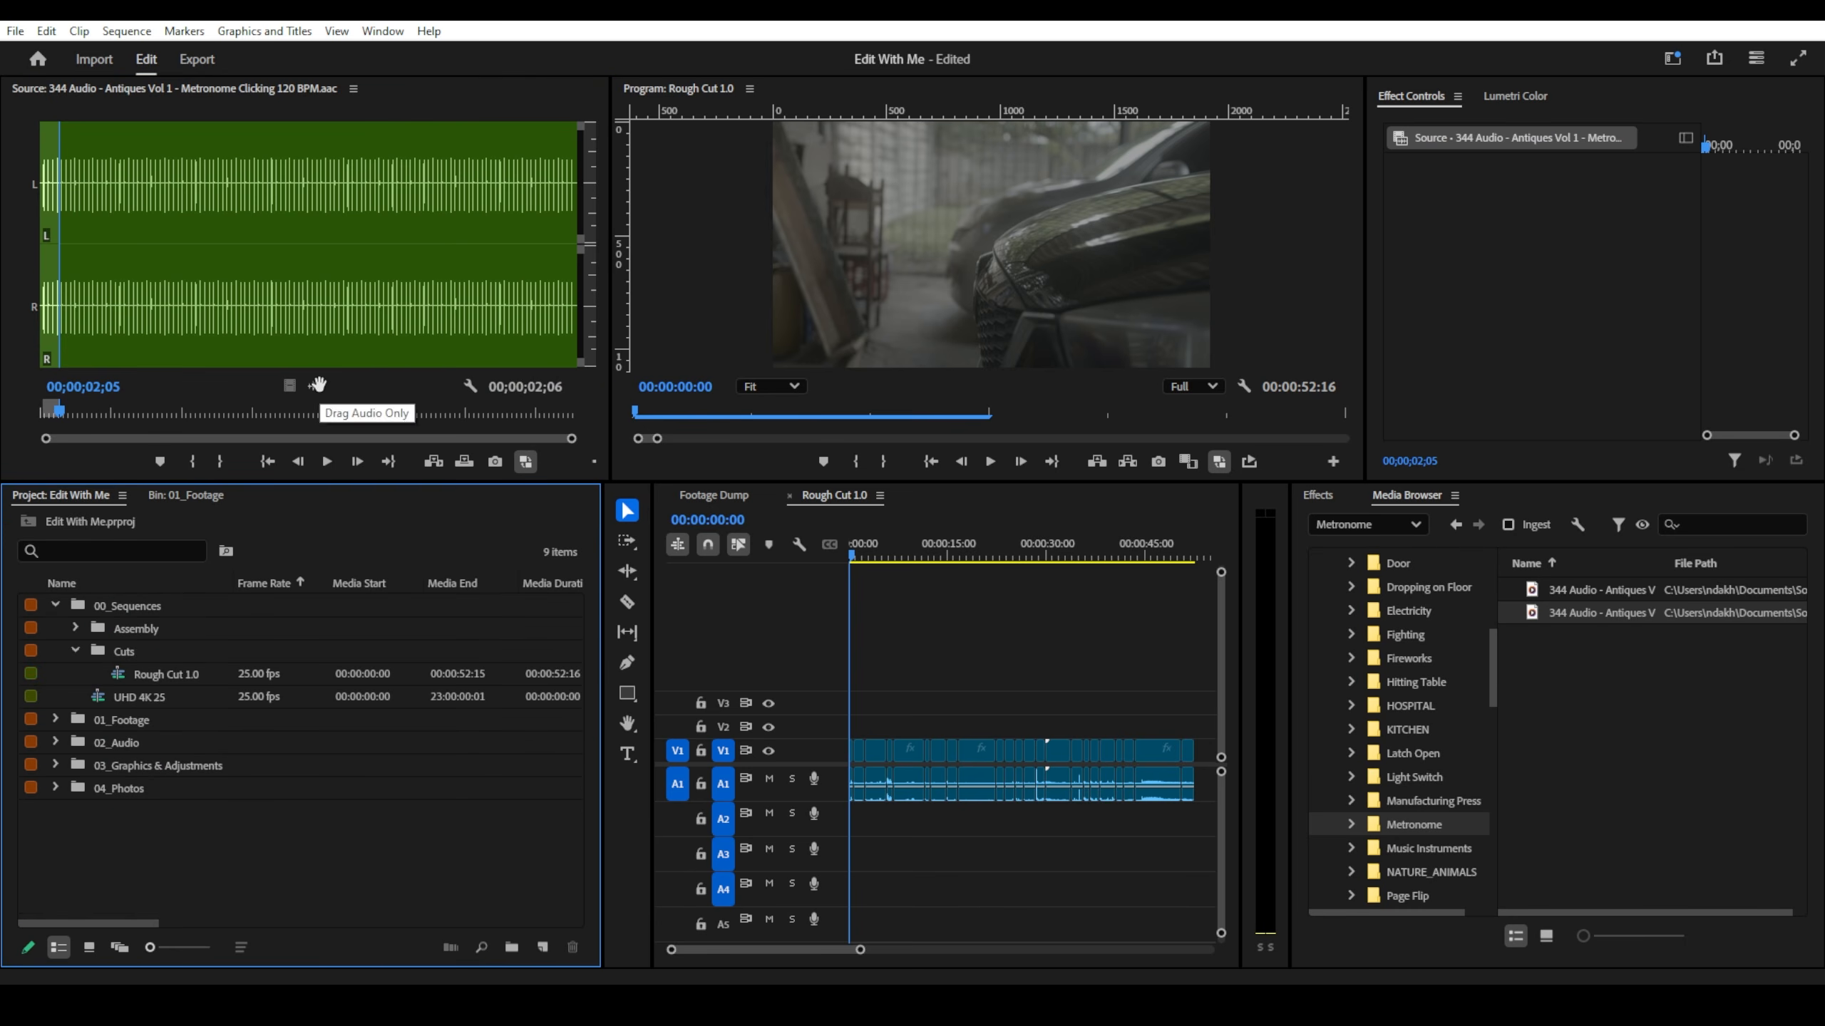
pyautogui.moveTo(318, 383); pyautogui.dragTo(878, 825)
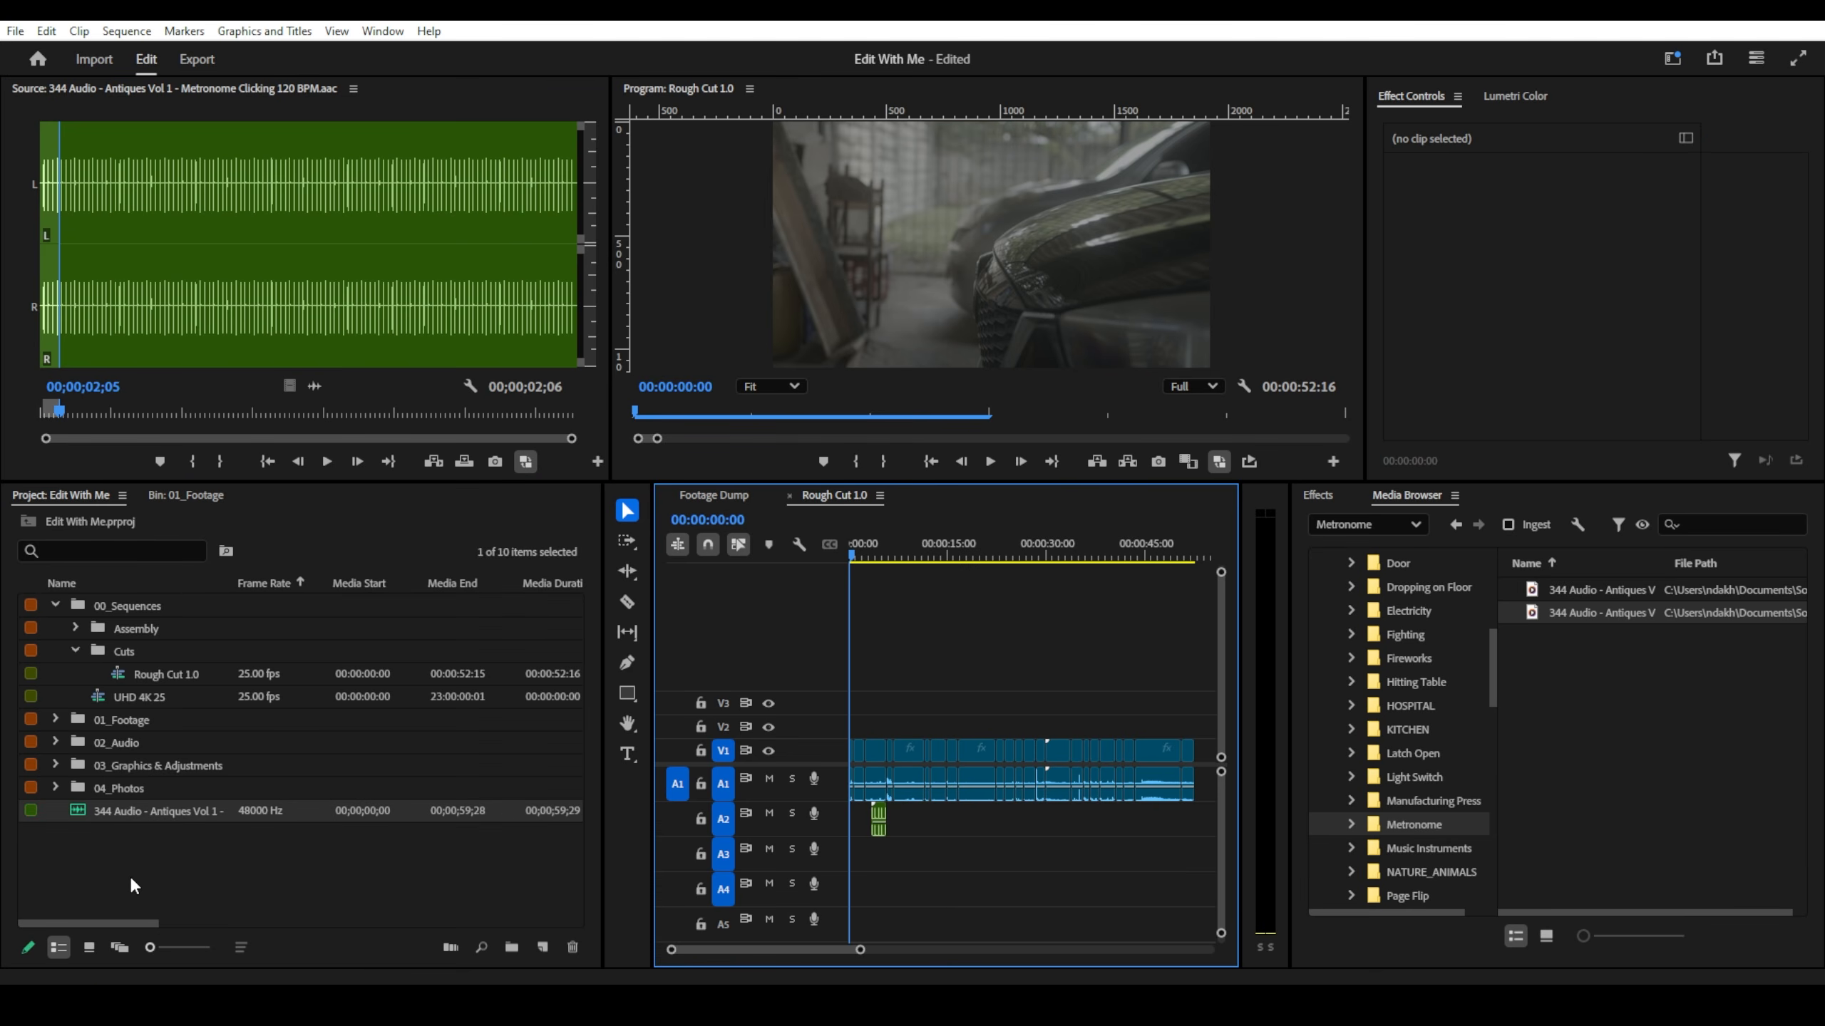
# - Move the imported 344 Audio metronome file into the 02_Audio bin and select it there
pyautogui.click(91, 814)
pyautogui.press('Delete')
pyautogui.click(55, 742)
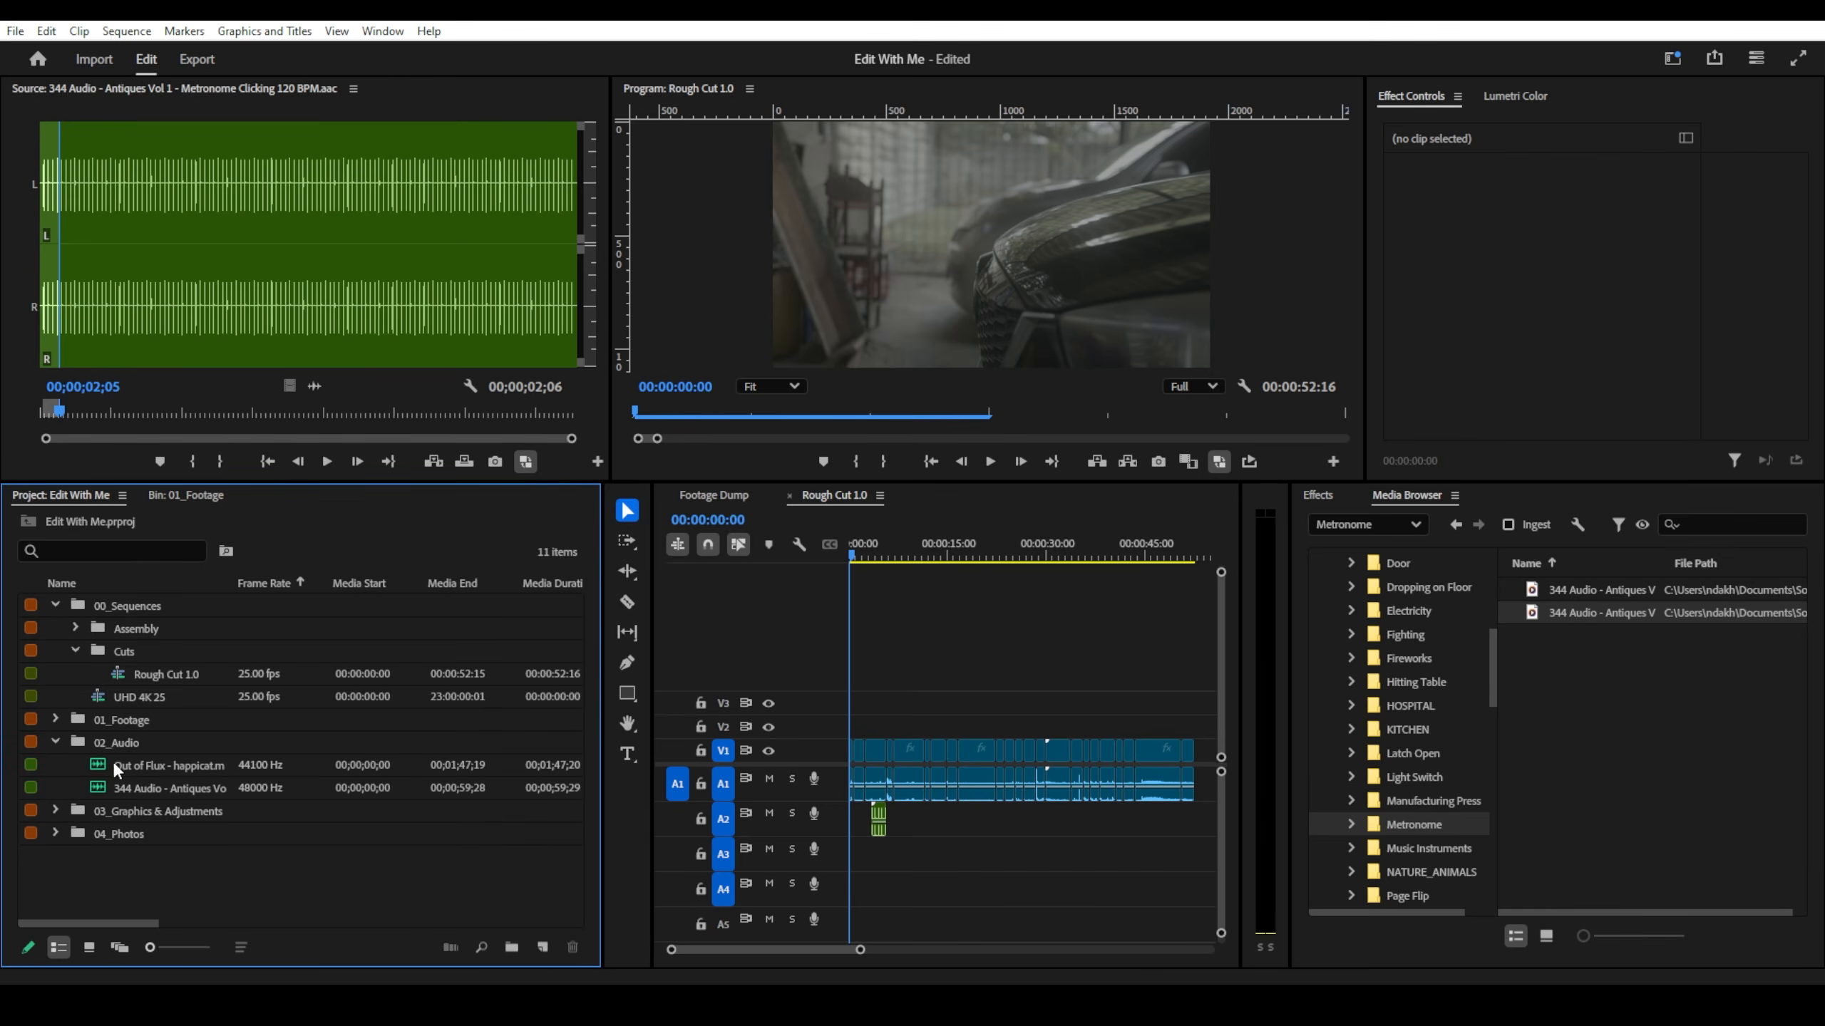
pyautogui.click(123, 785)
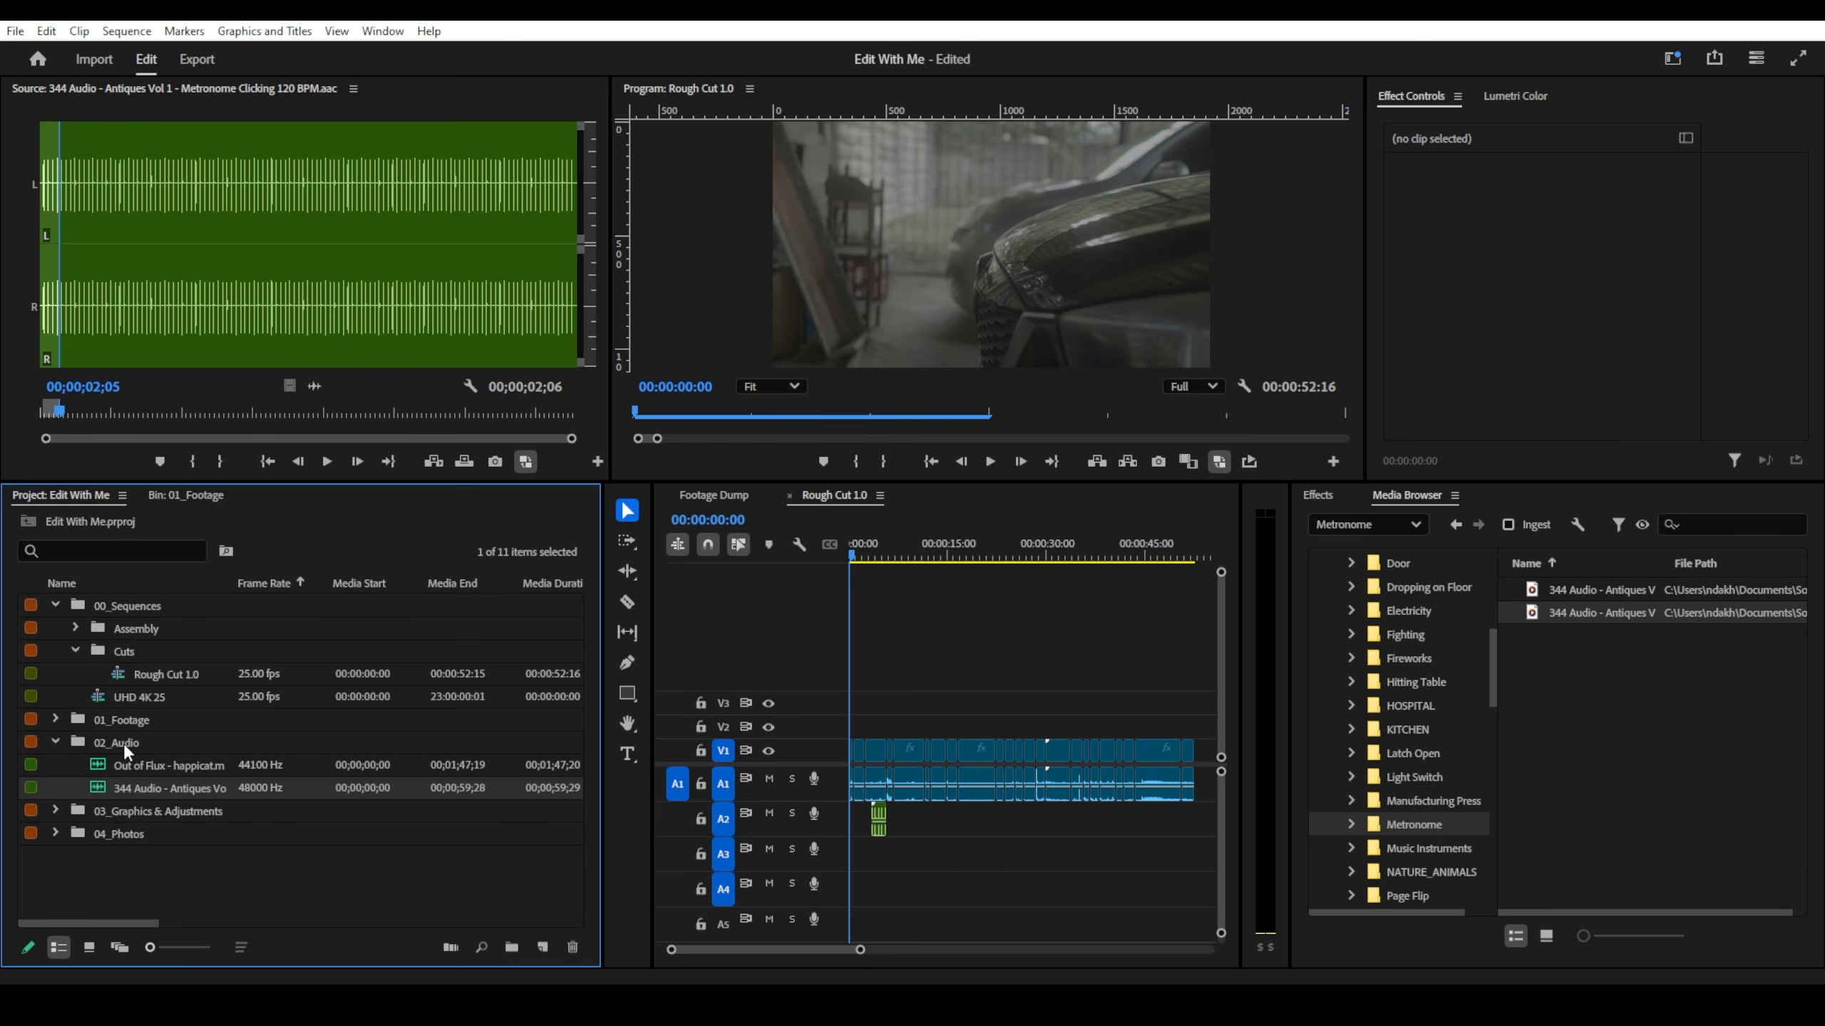
# - Create an SFX bin inside 02_Audio and move the 344 Audio metronome file into it
pyautogui.click(123, 743)
pyautogui.click(513, 946)
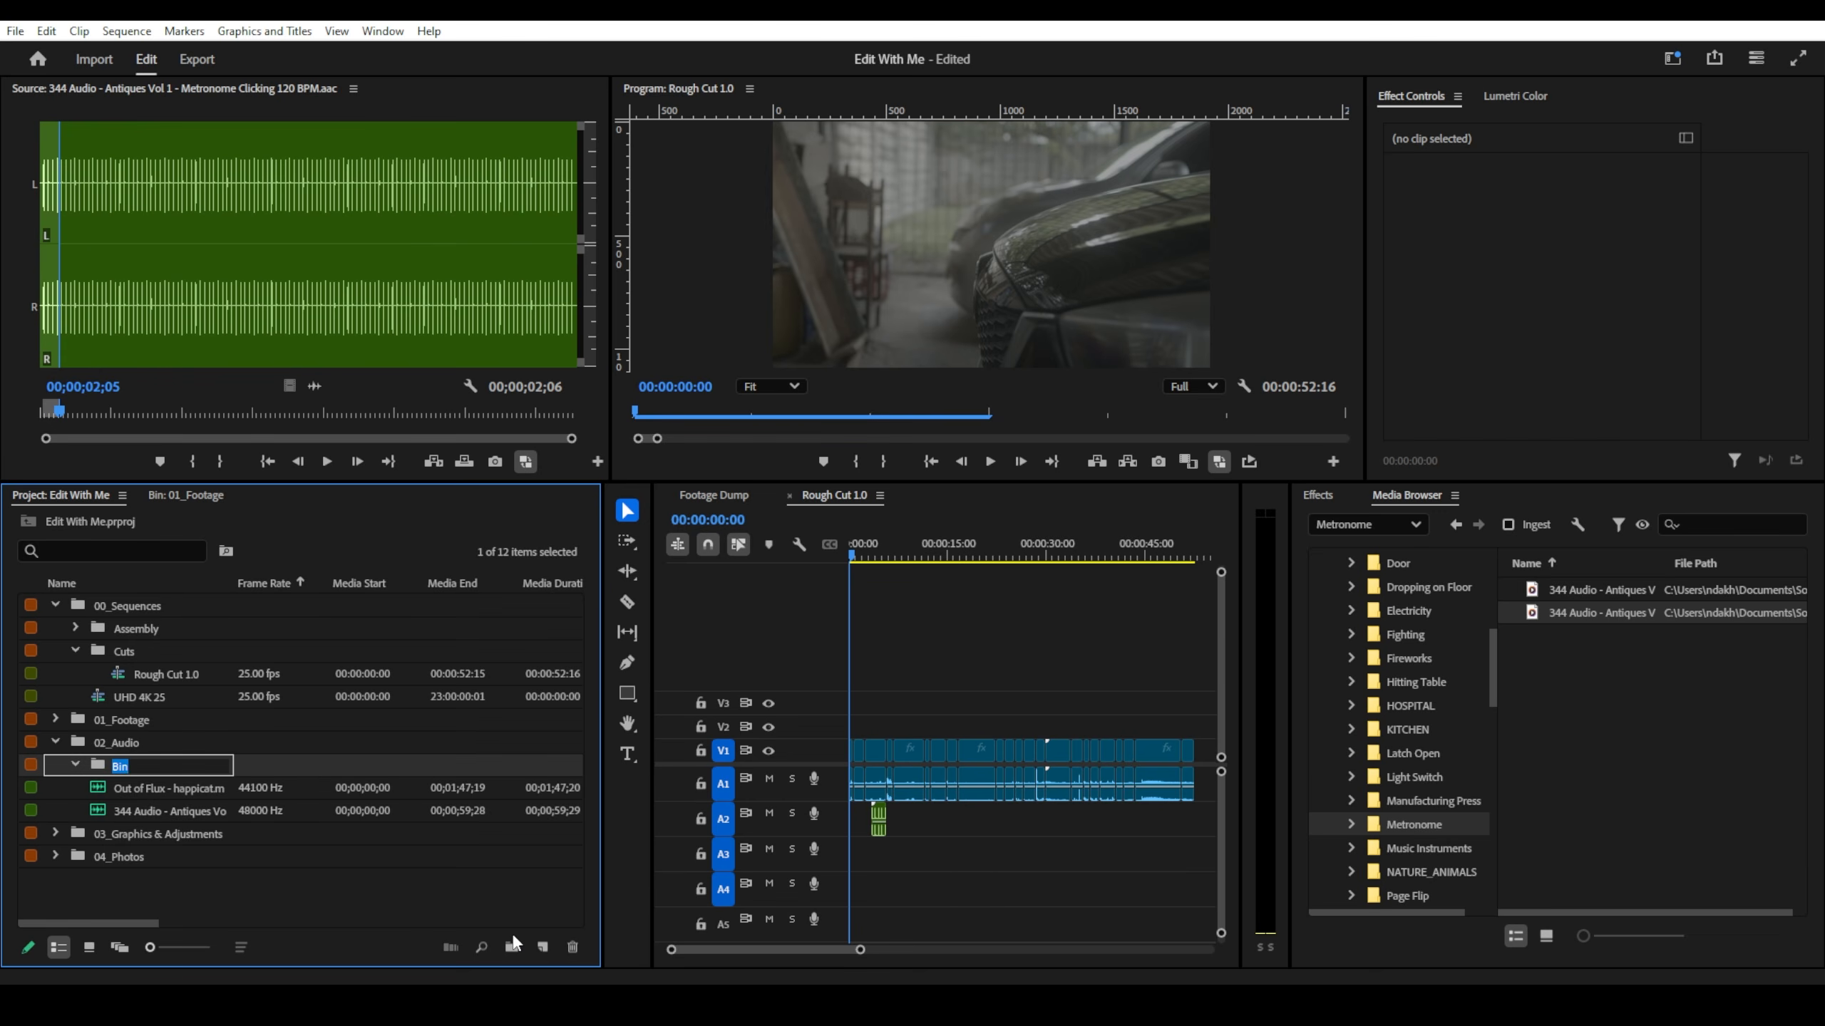
pyautogui.write('SFX')
pyautogui.press('Return')
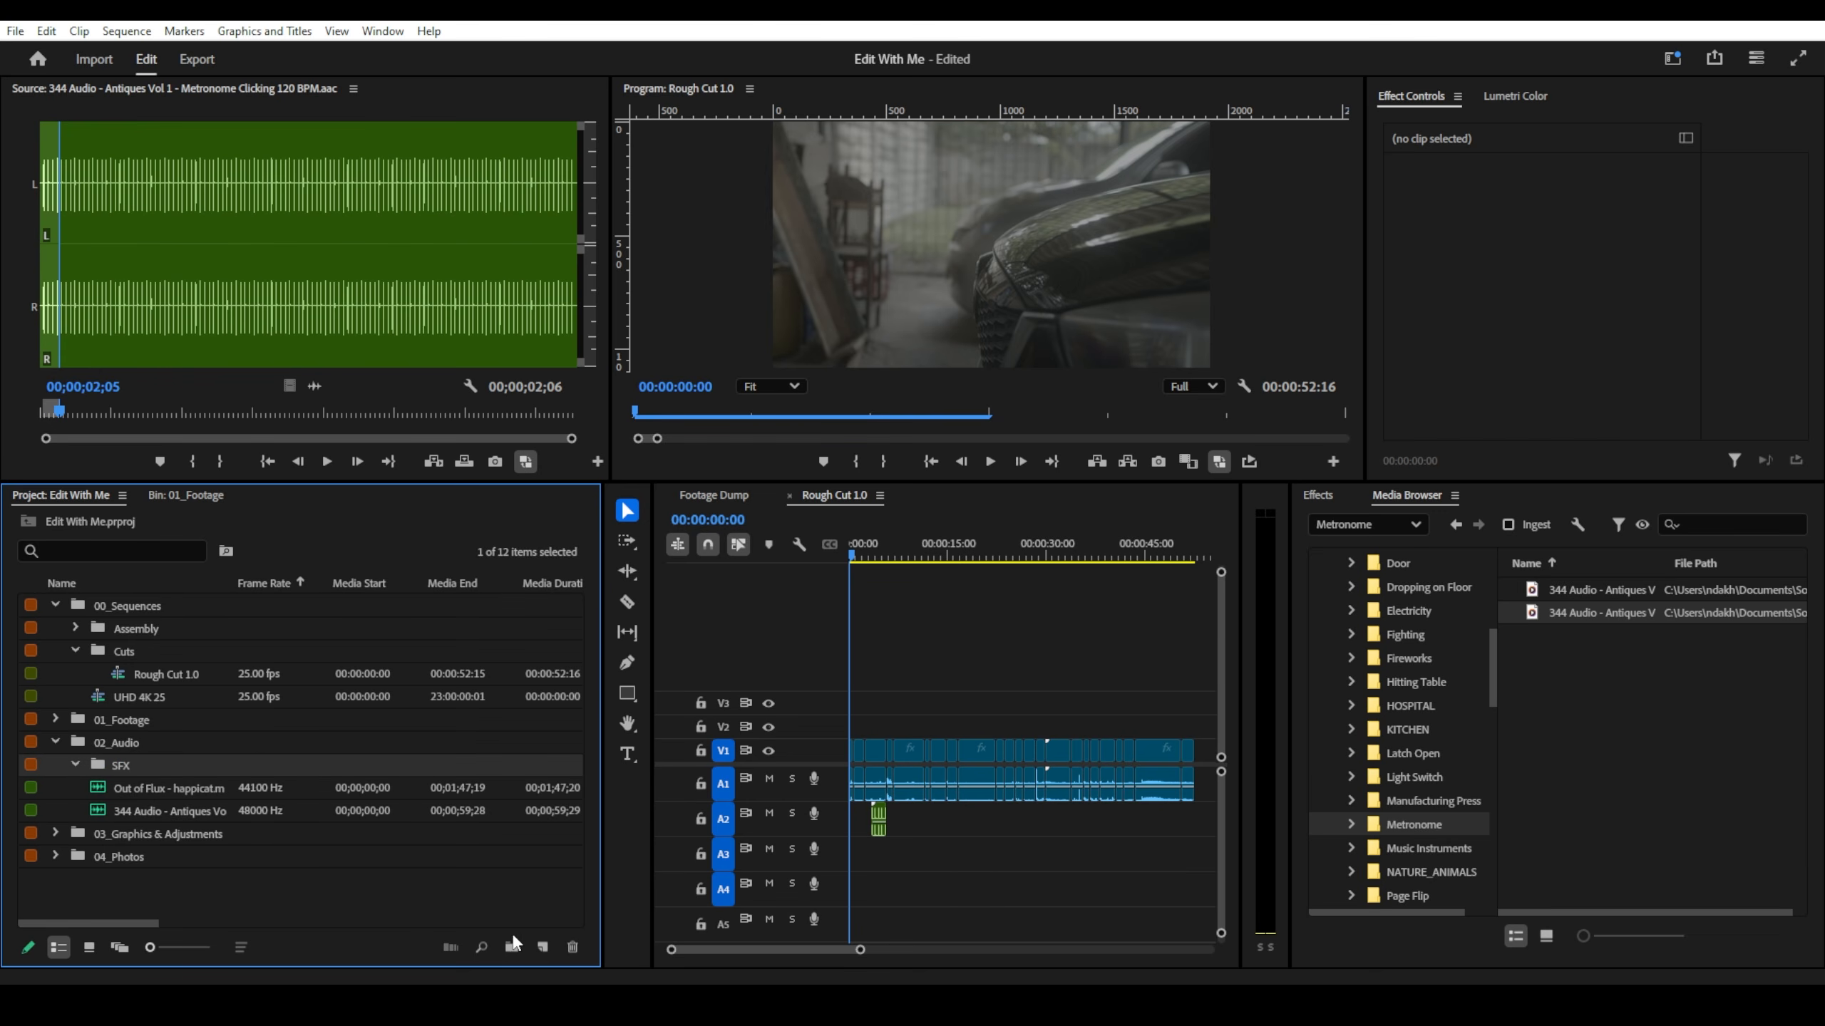
pyautogui.moveTo(192, 809); pyautogui.dragTo(121, 763)
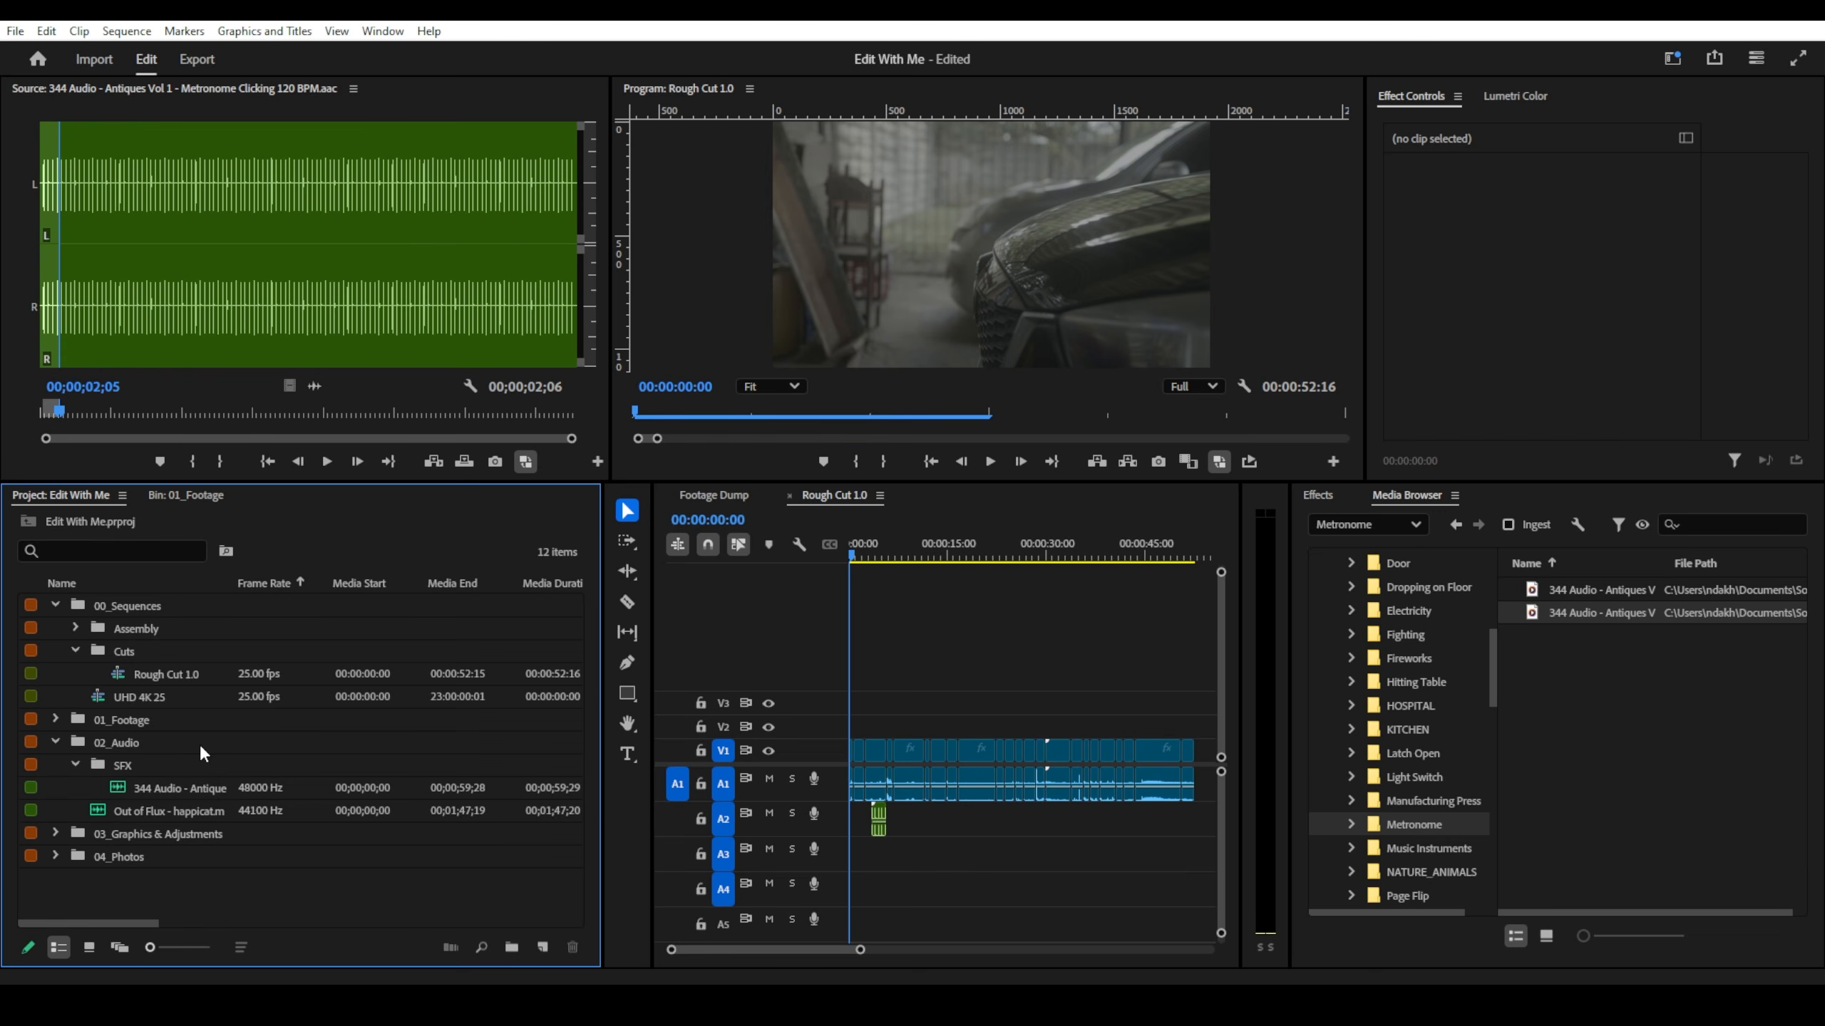
# - Place the Out of Flux music on track A3 at the start of Rough Cut 1.0 and play through to about 00:00:18:01
pyautogui.click(878, 810)
pyautogui.press('=')
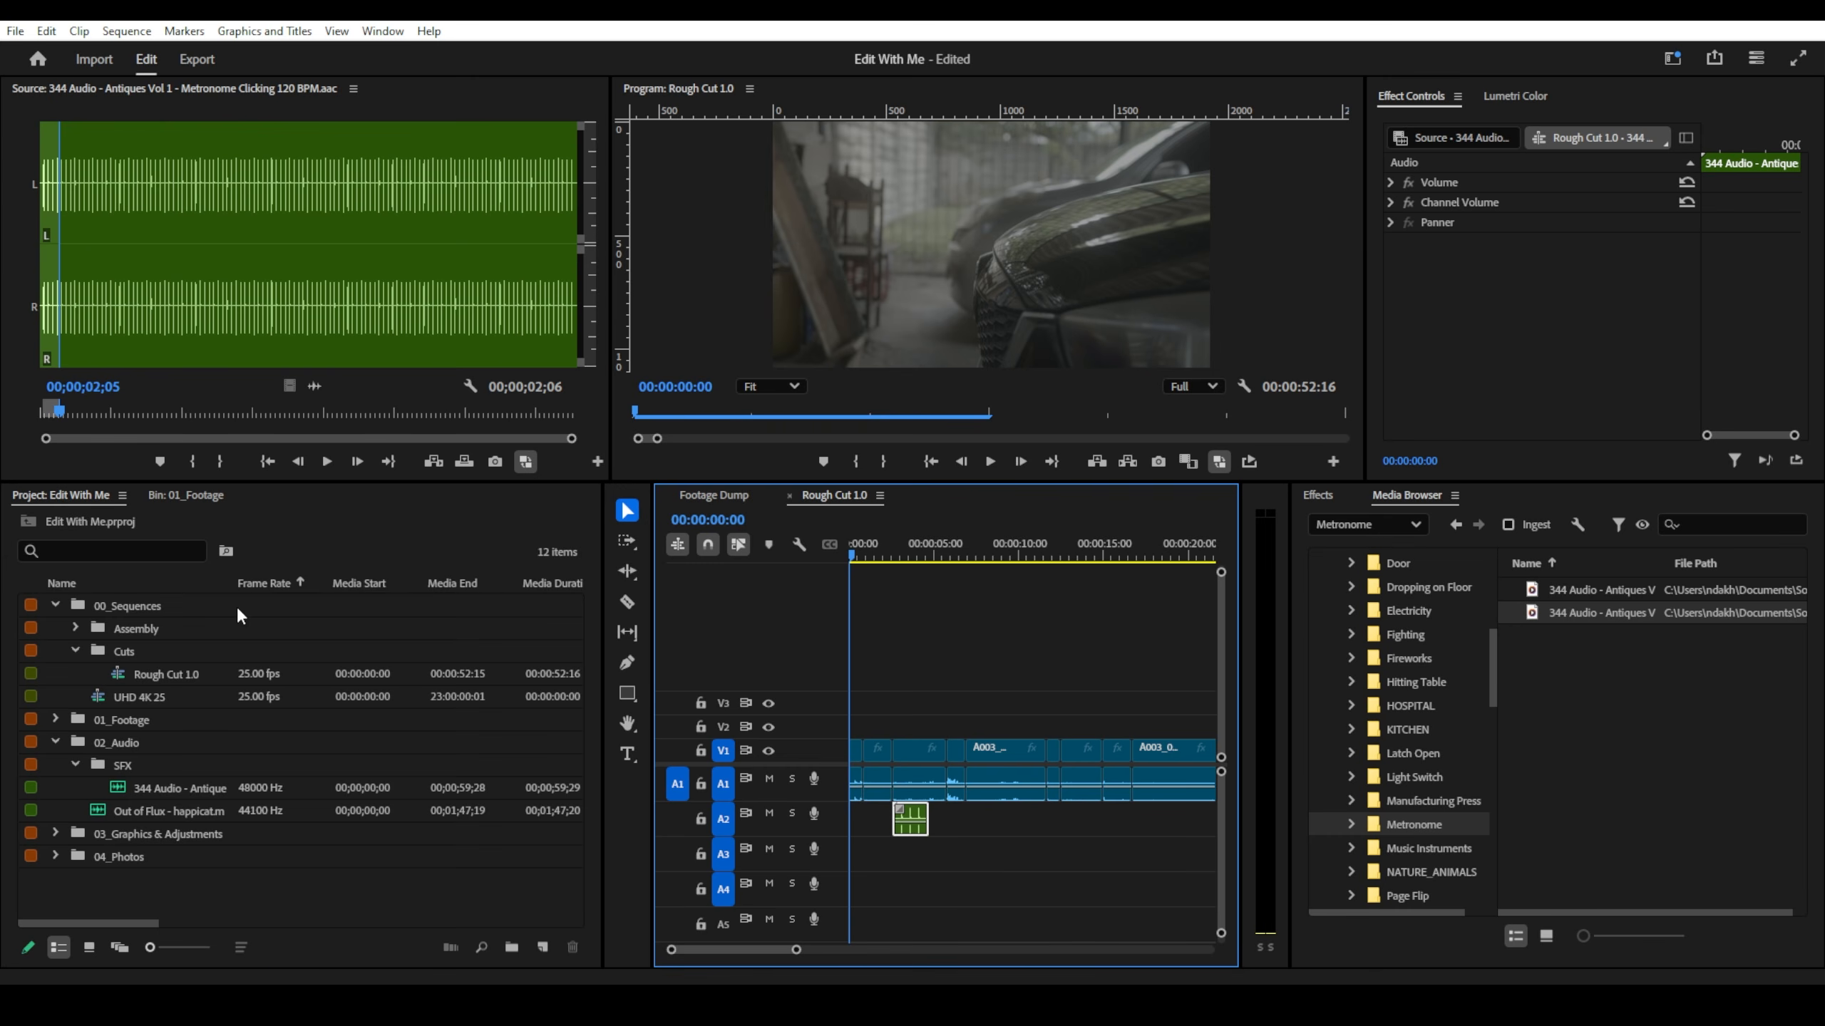
pyautogui.moveTo(148, 811); pyautogui.dragTo(844, 868)
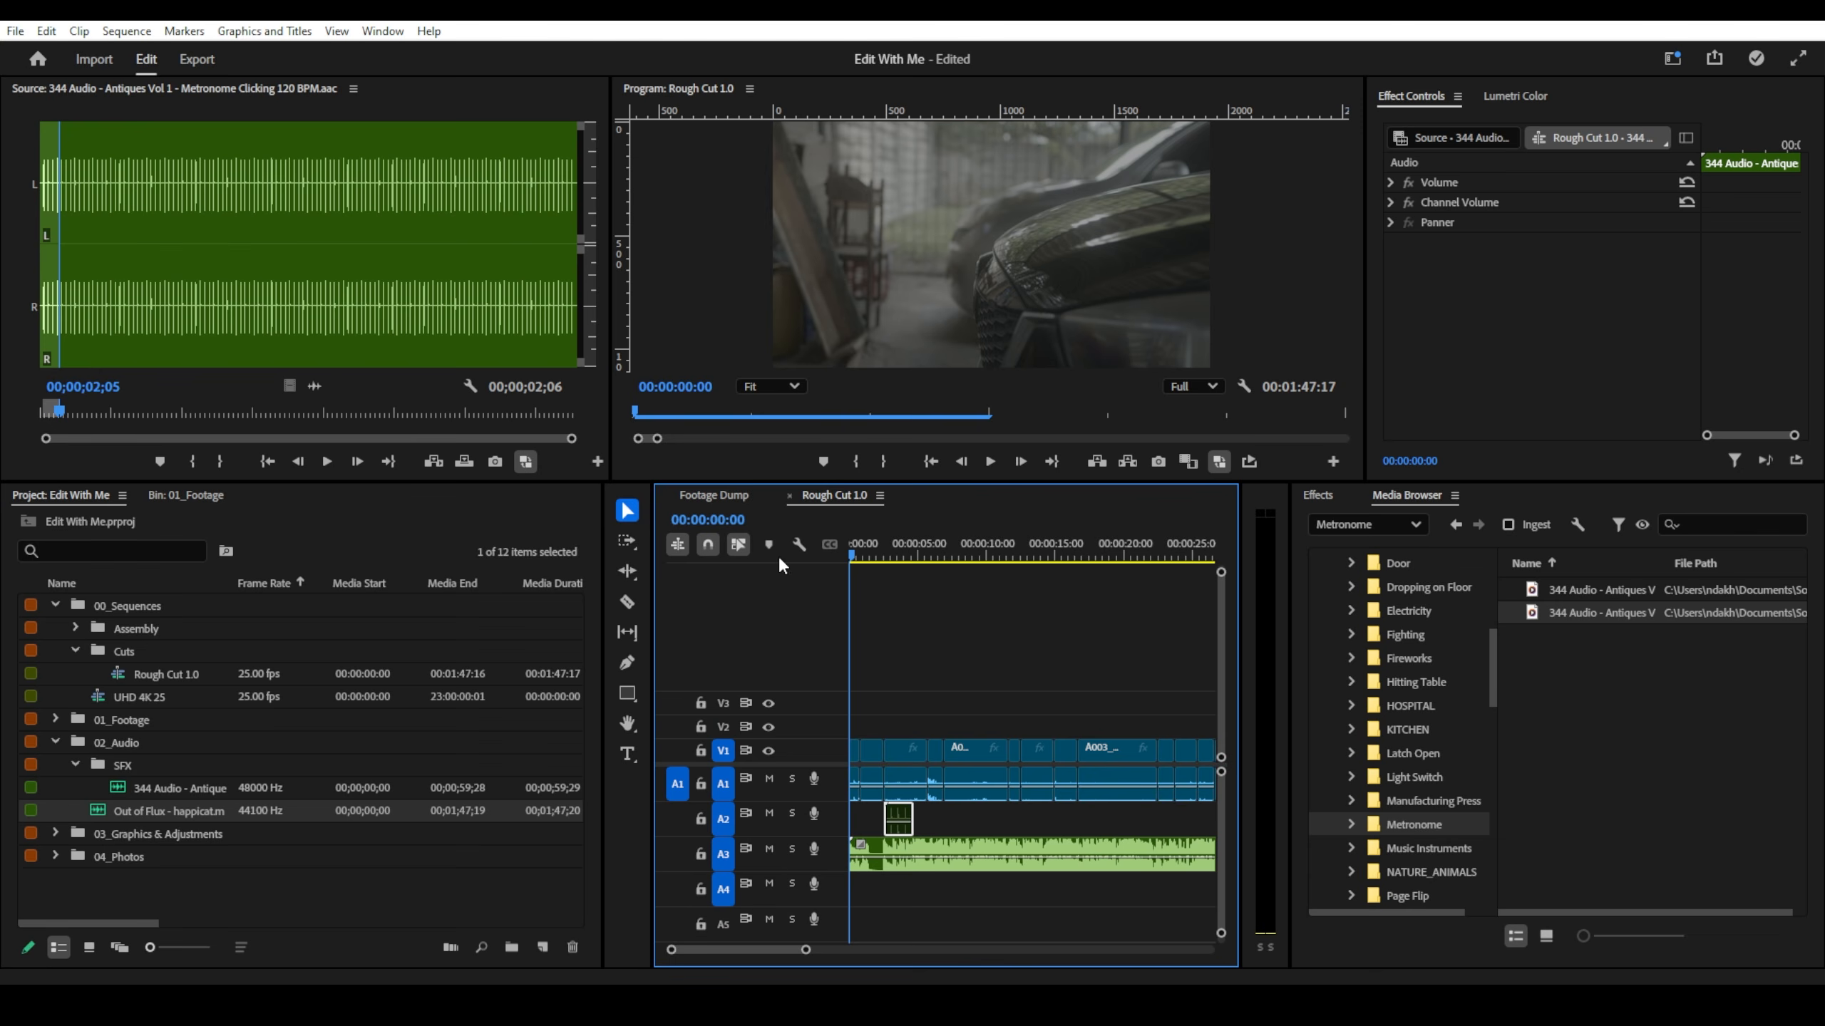
pyautogui.press('space')
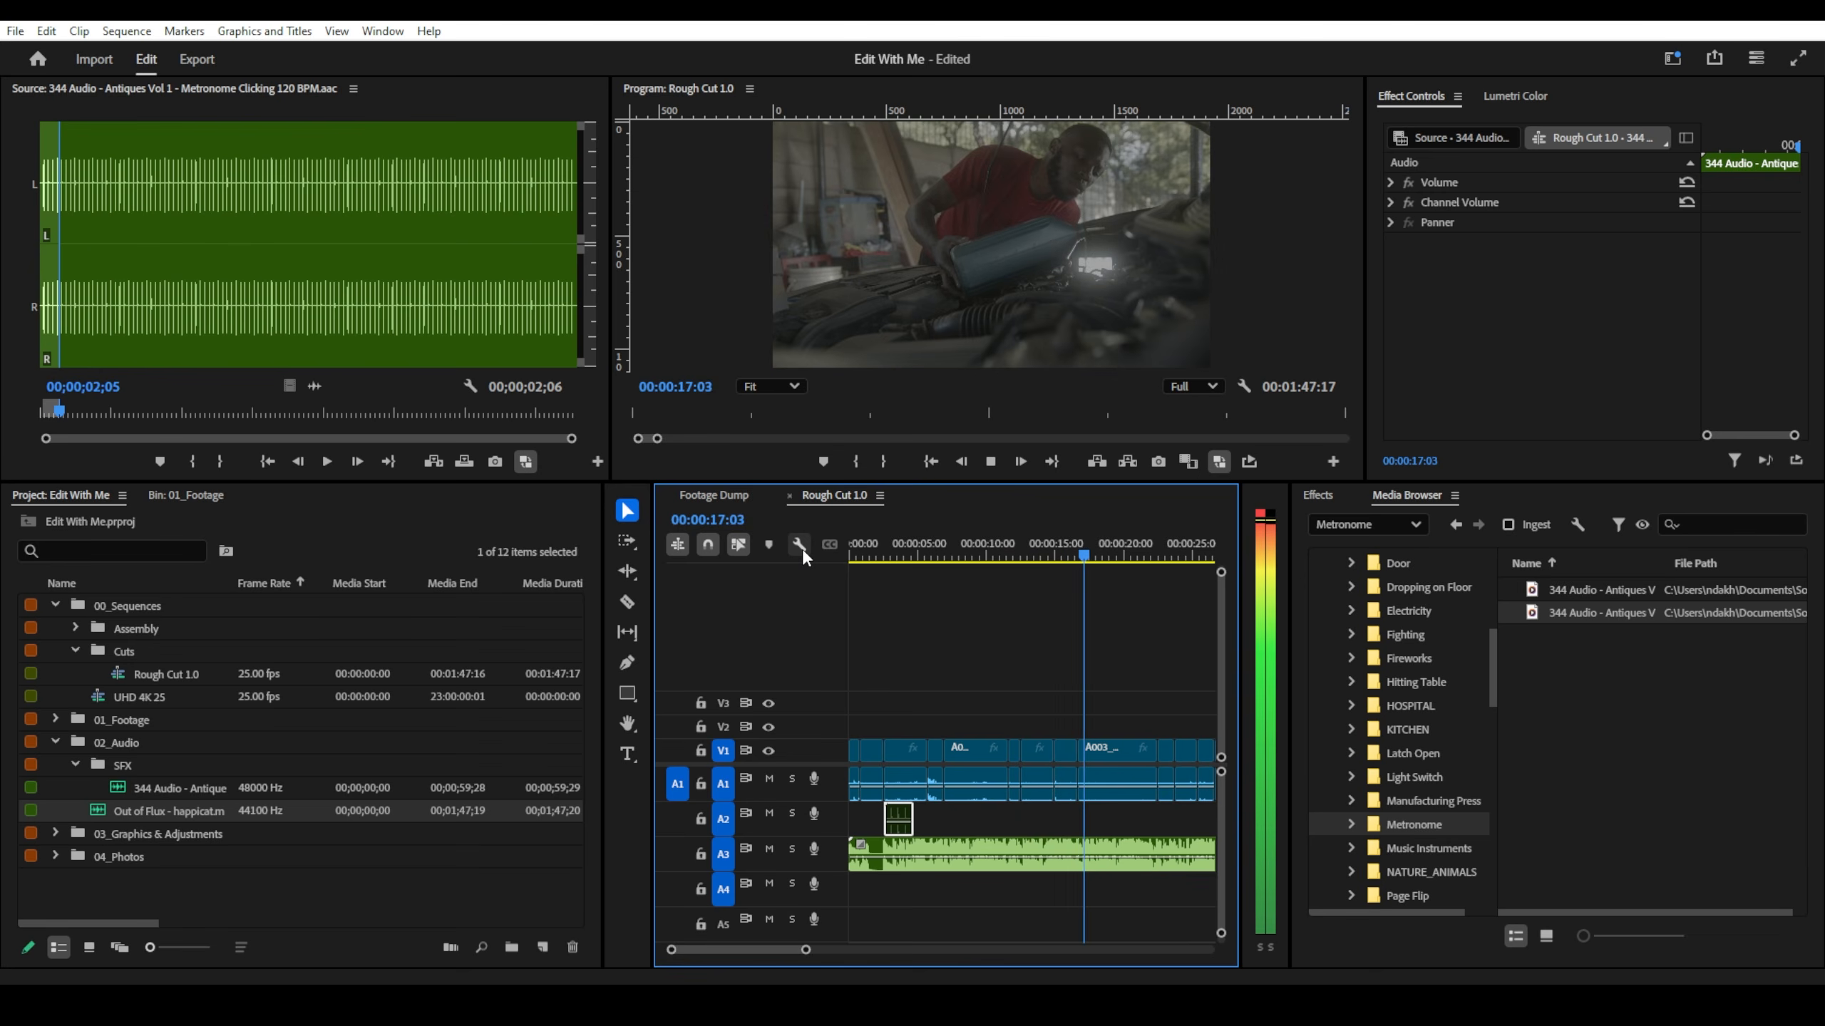
pyautogui.press('space')
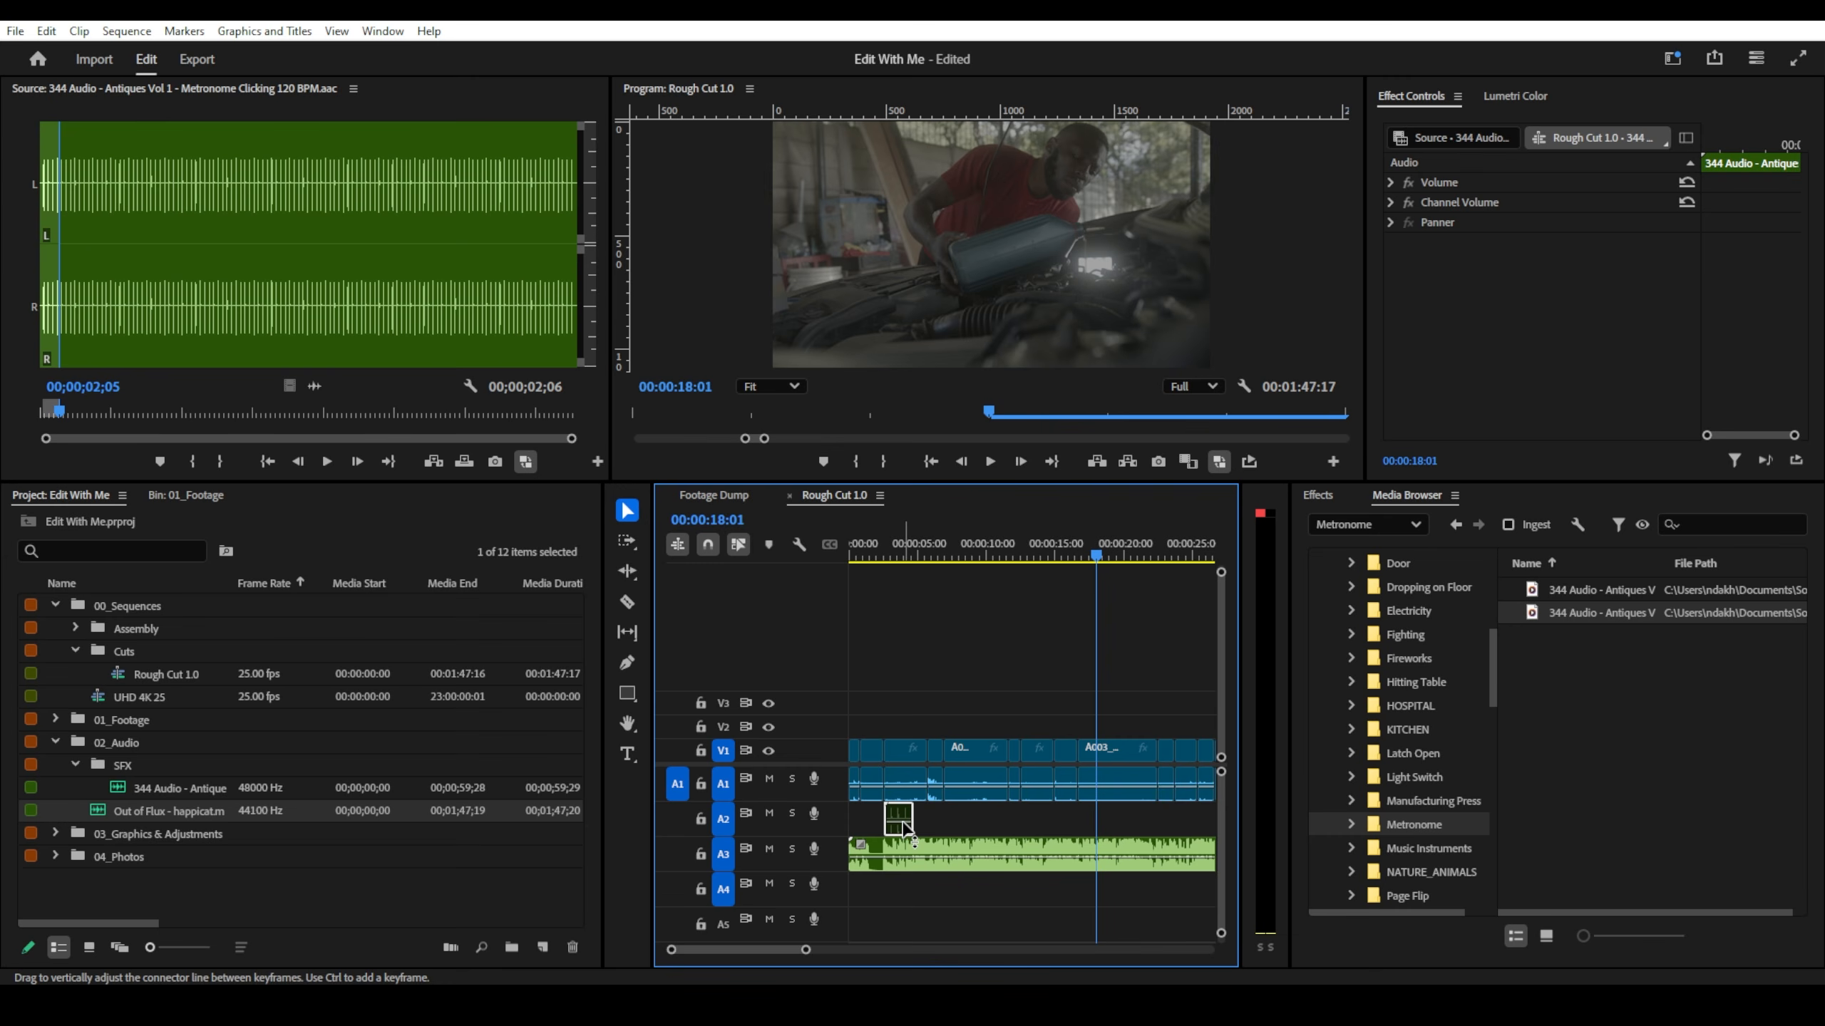
# - Return the playhead to 00:00:00:00 and remove the Out of Flux music from track A3
pyautogui.click(927, 555)
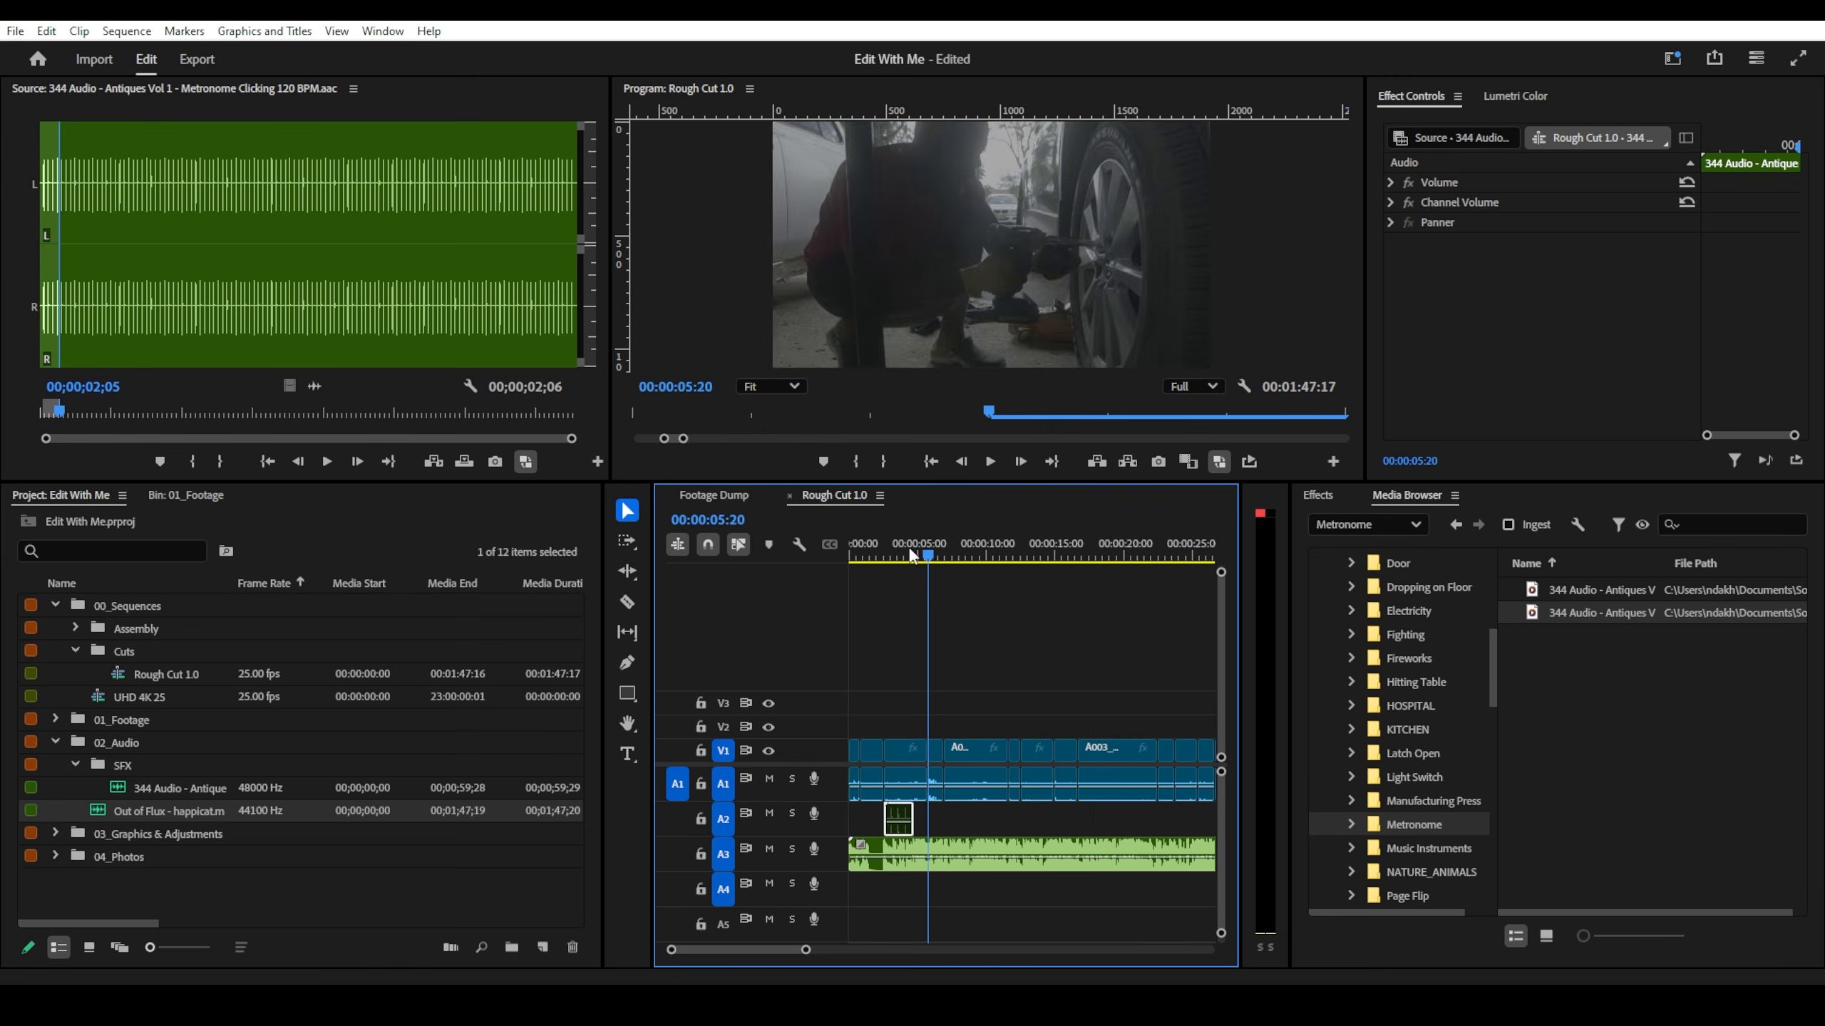
pyautogui.moveTo(908, 546); pyautogui.dragTo(836, 558)
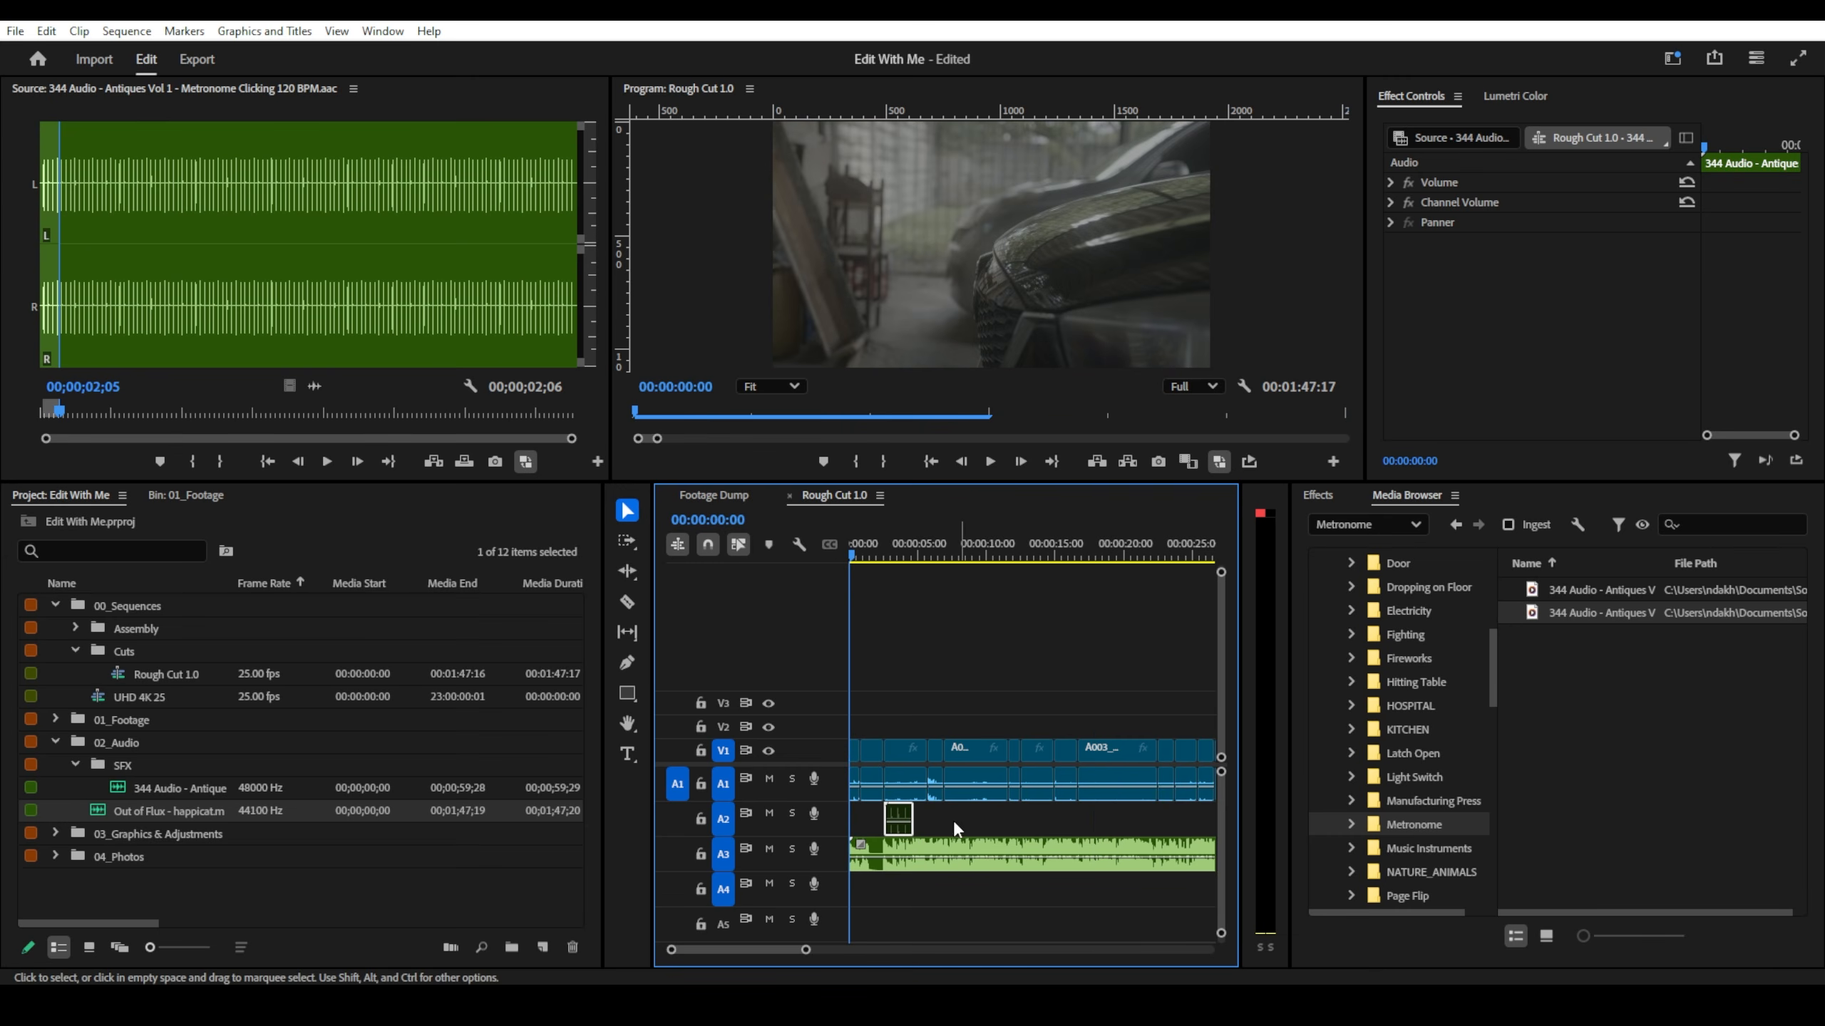
pyautogui.moveTo(912, 820); pyautogui.dragTo(866, 827)
pyautogui.click(929, 848)
pyautogui.press('Delete')
pyautogui.hotkey('shift', 'e')
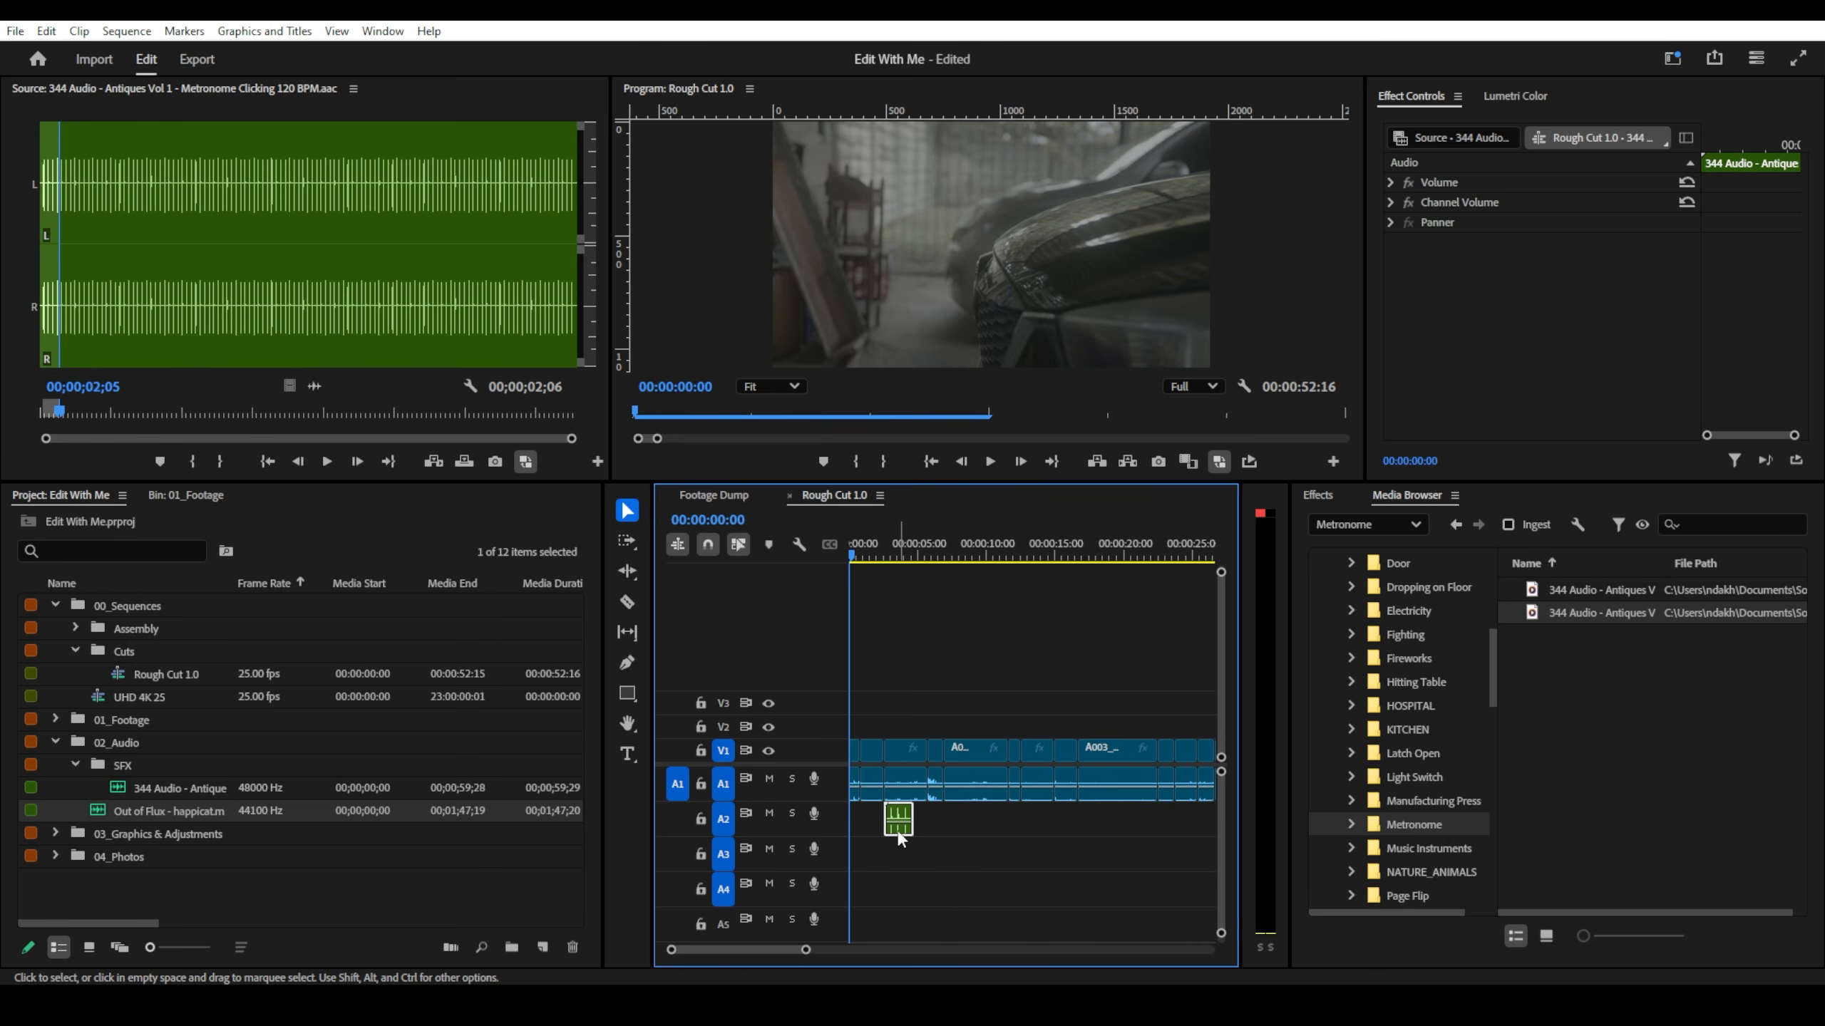
# - Scrub the playhead around the start of the metronome clip on A2, between about 00:00:02:14 and 00:00:01:23
pyautogui.scroll(2, 890, 827)
pyautogui.scroll(2, 889, 827)
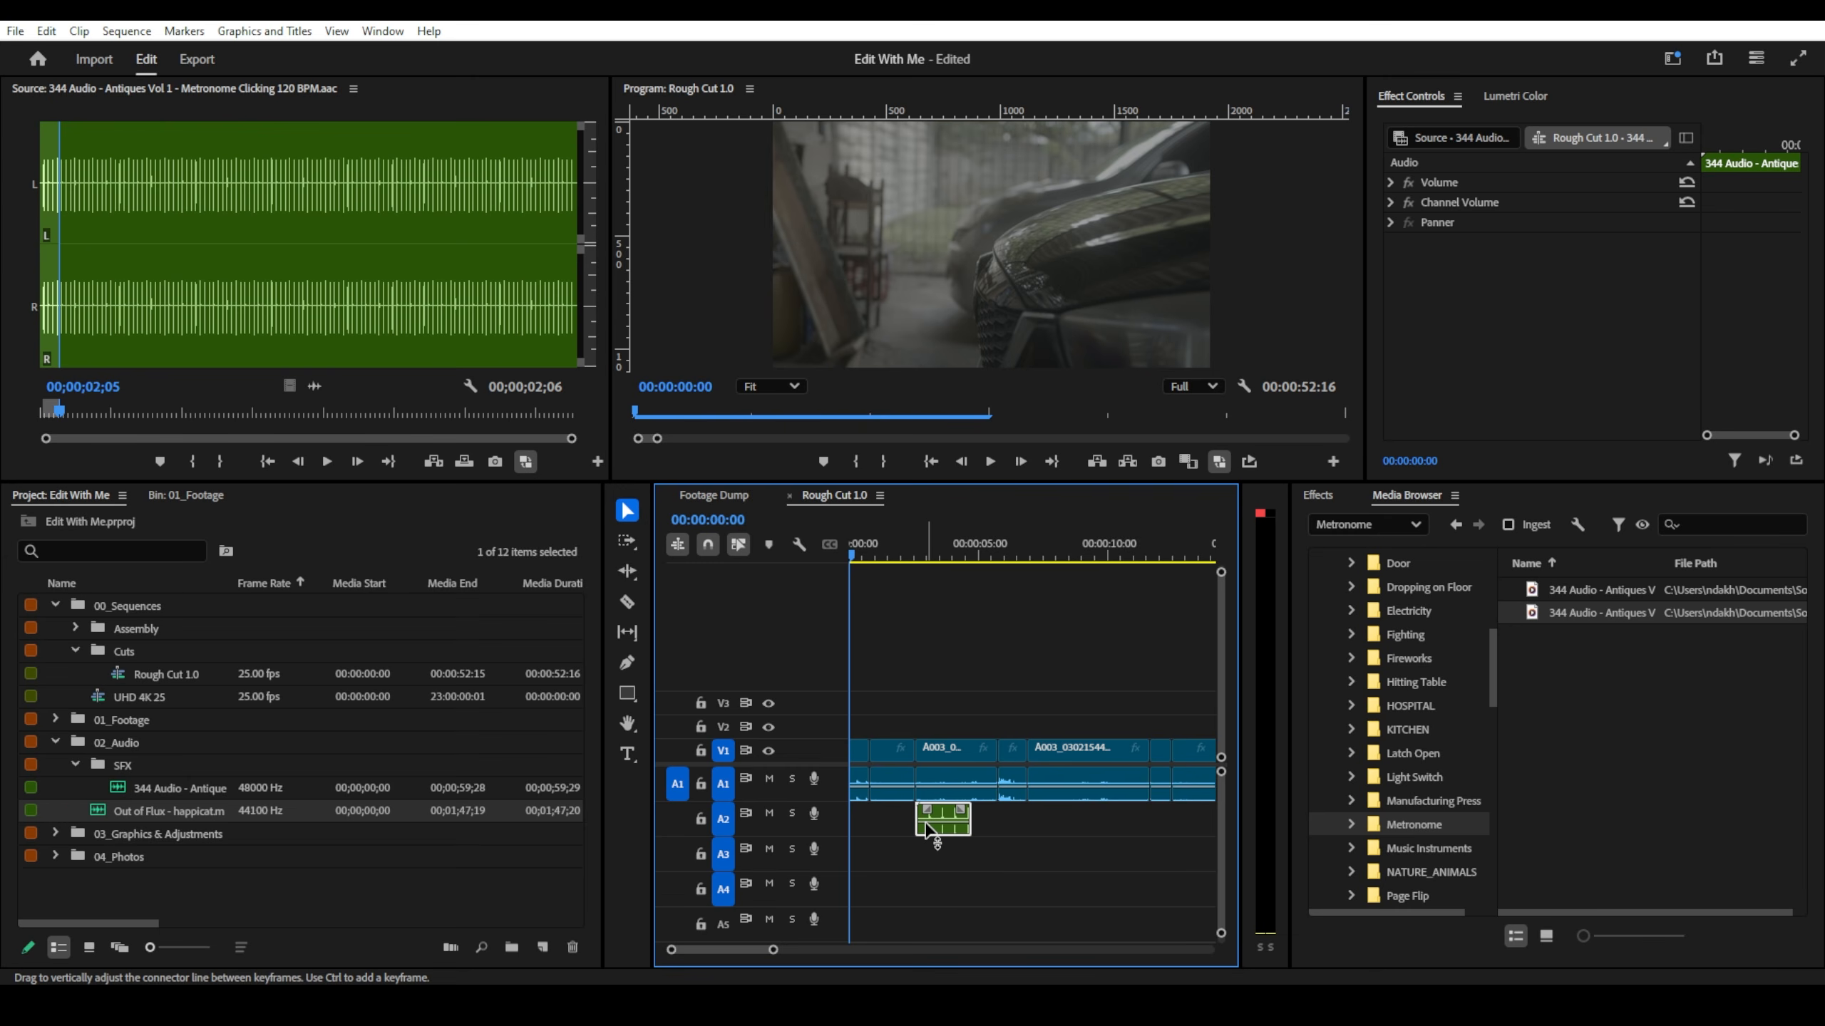
pyautogui.scroll(4, 926, 824)
pyautogui.scroll(1, 974, 818)
pyautogui.scroll(-3, 1005, 675)
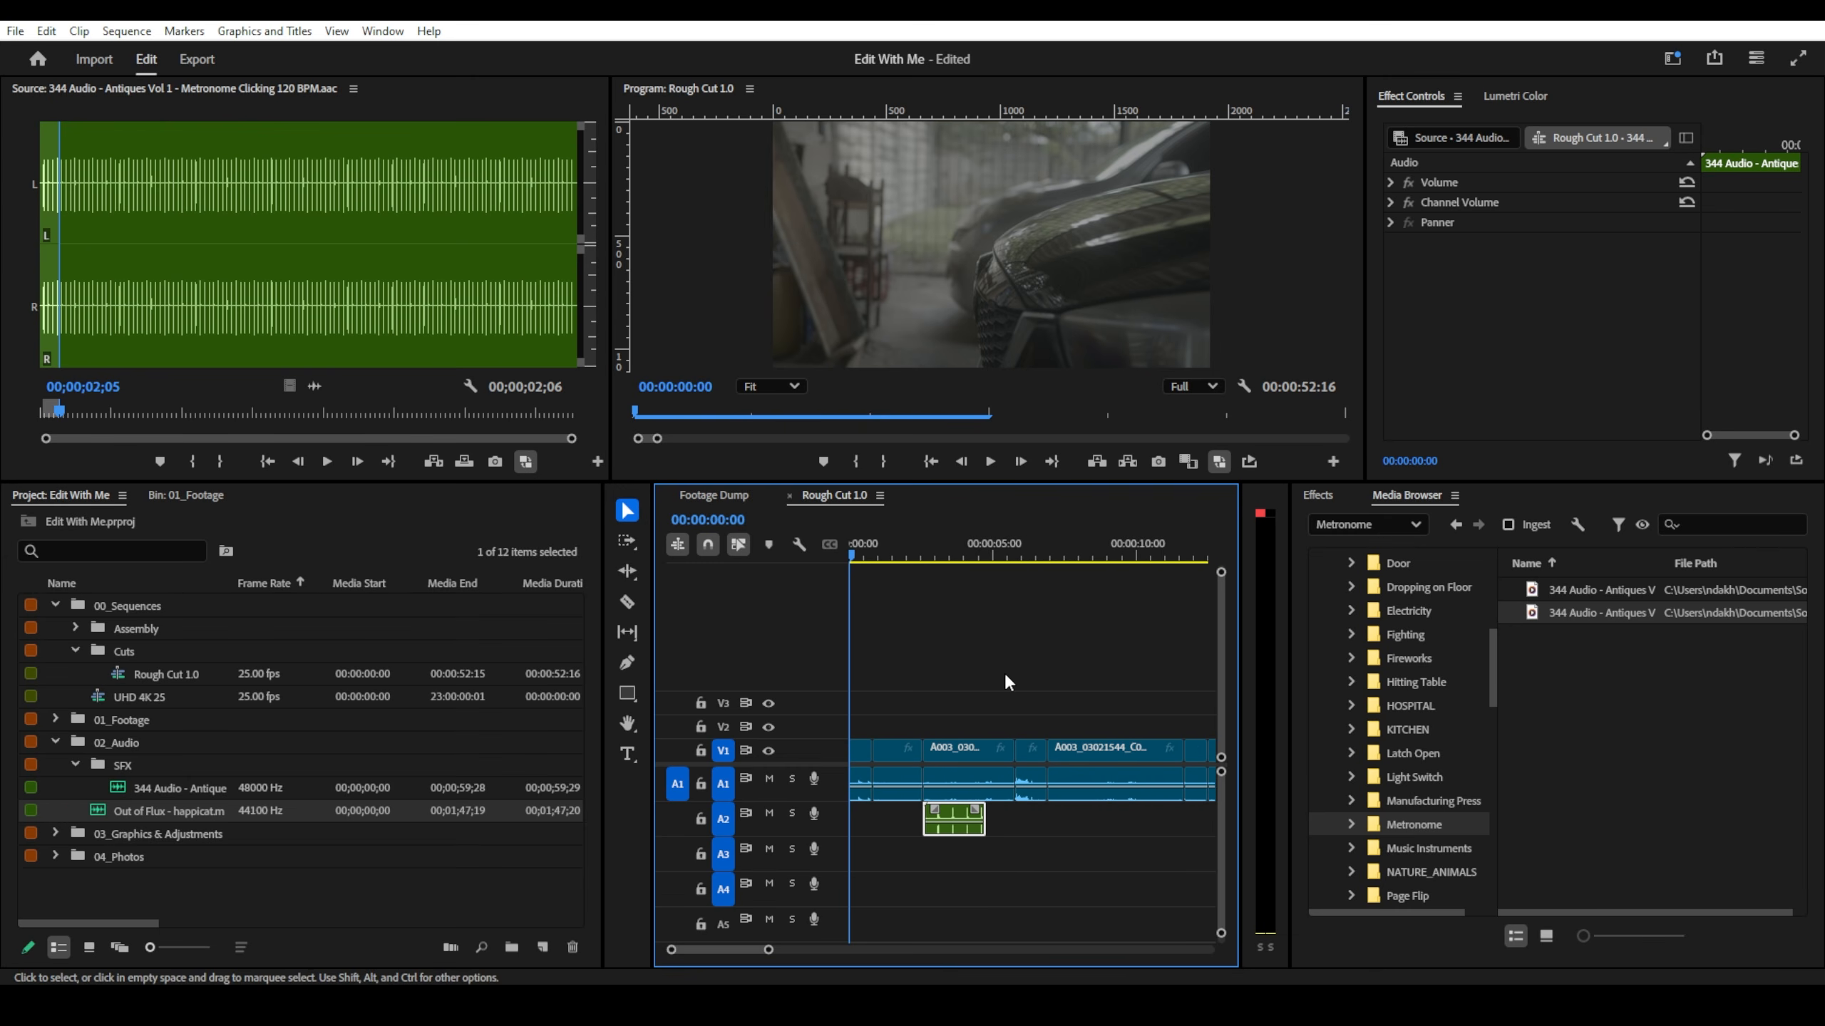
pyautogui.scroll(2, 907, 568)
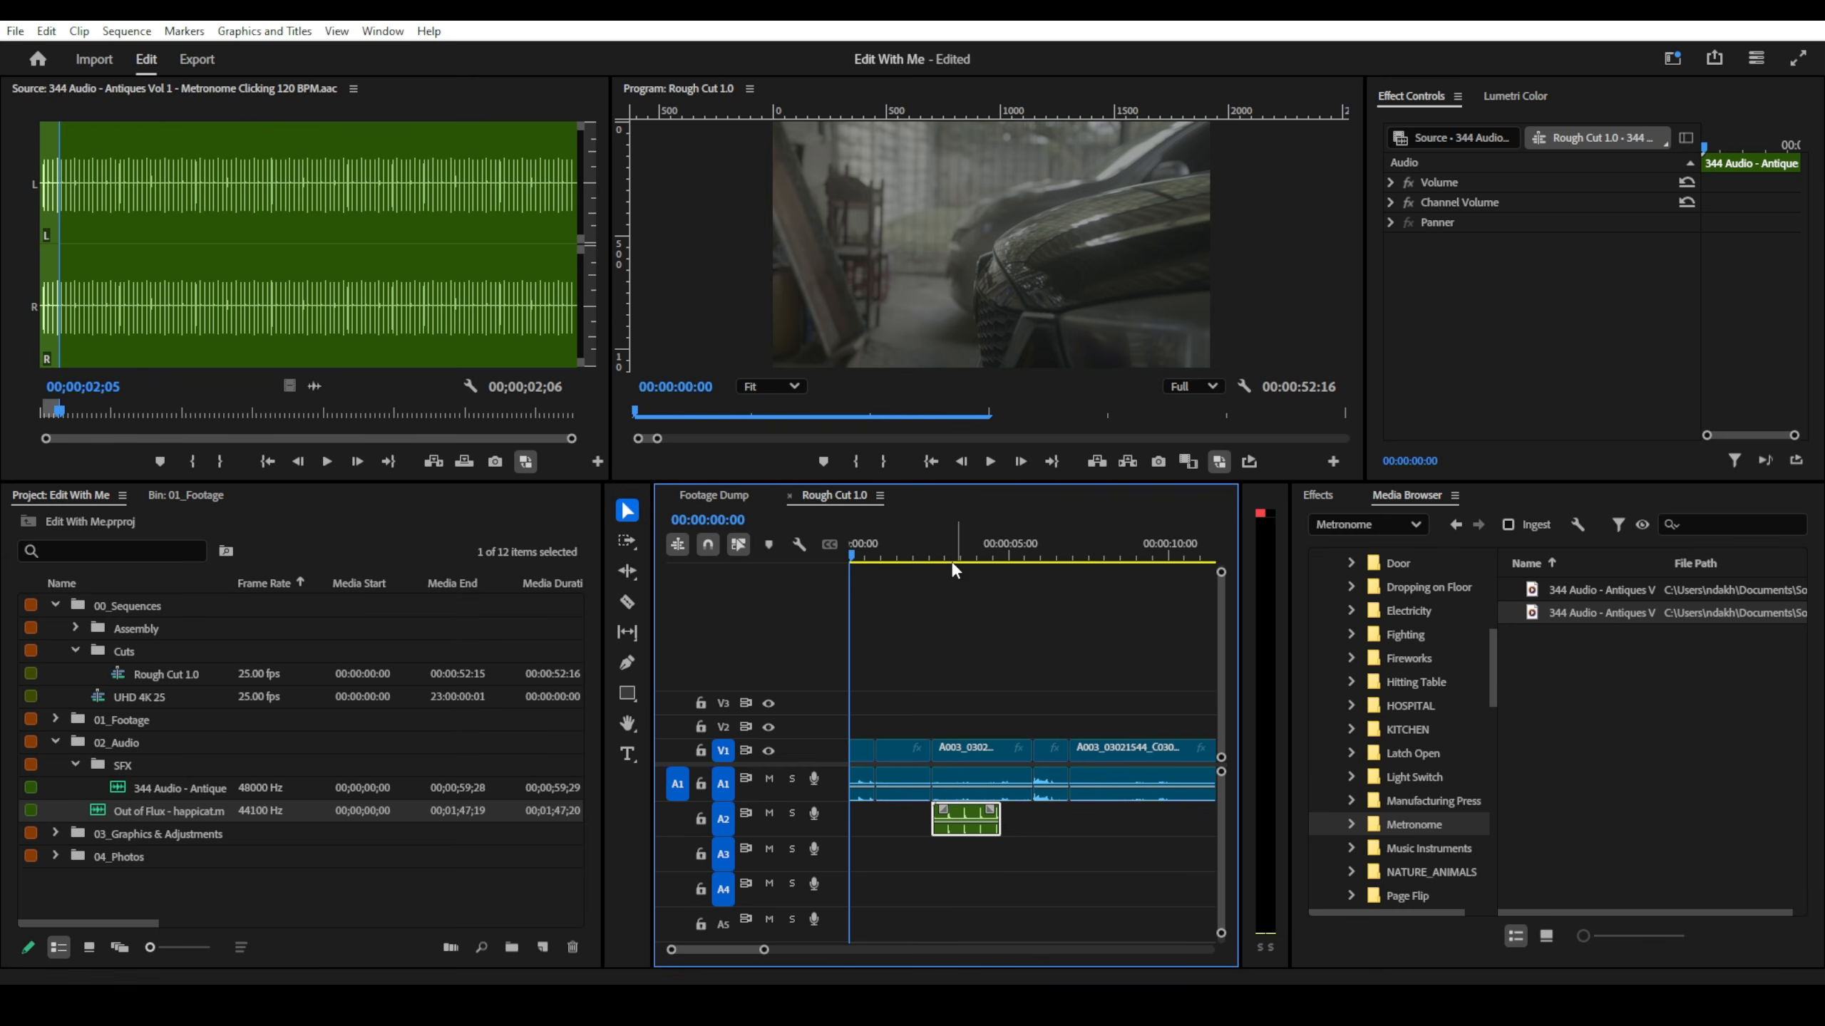
pyautogui.click(932, 555)
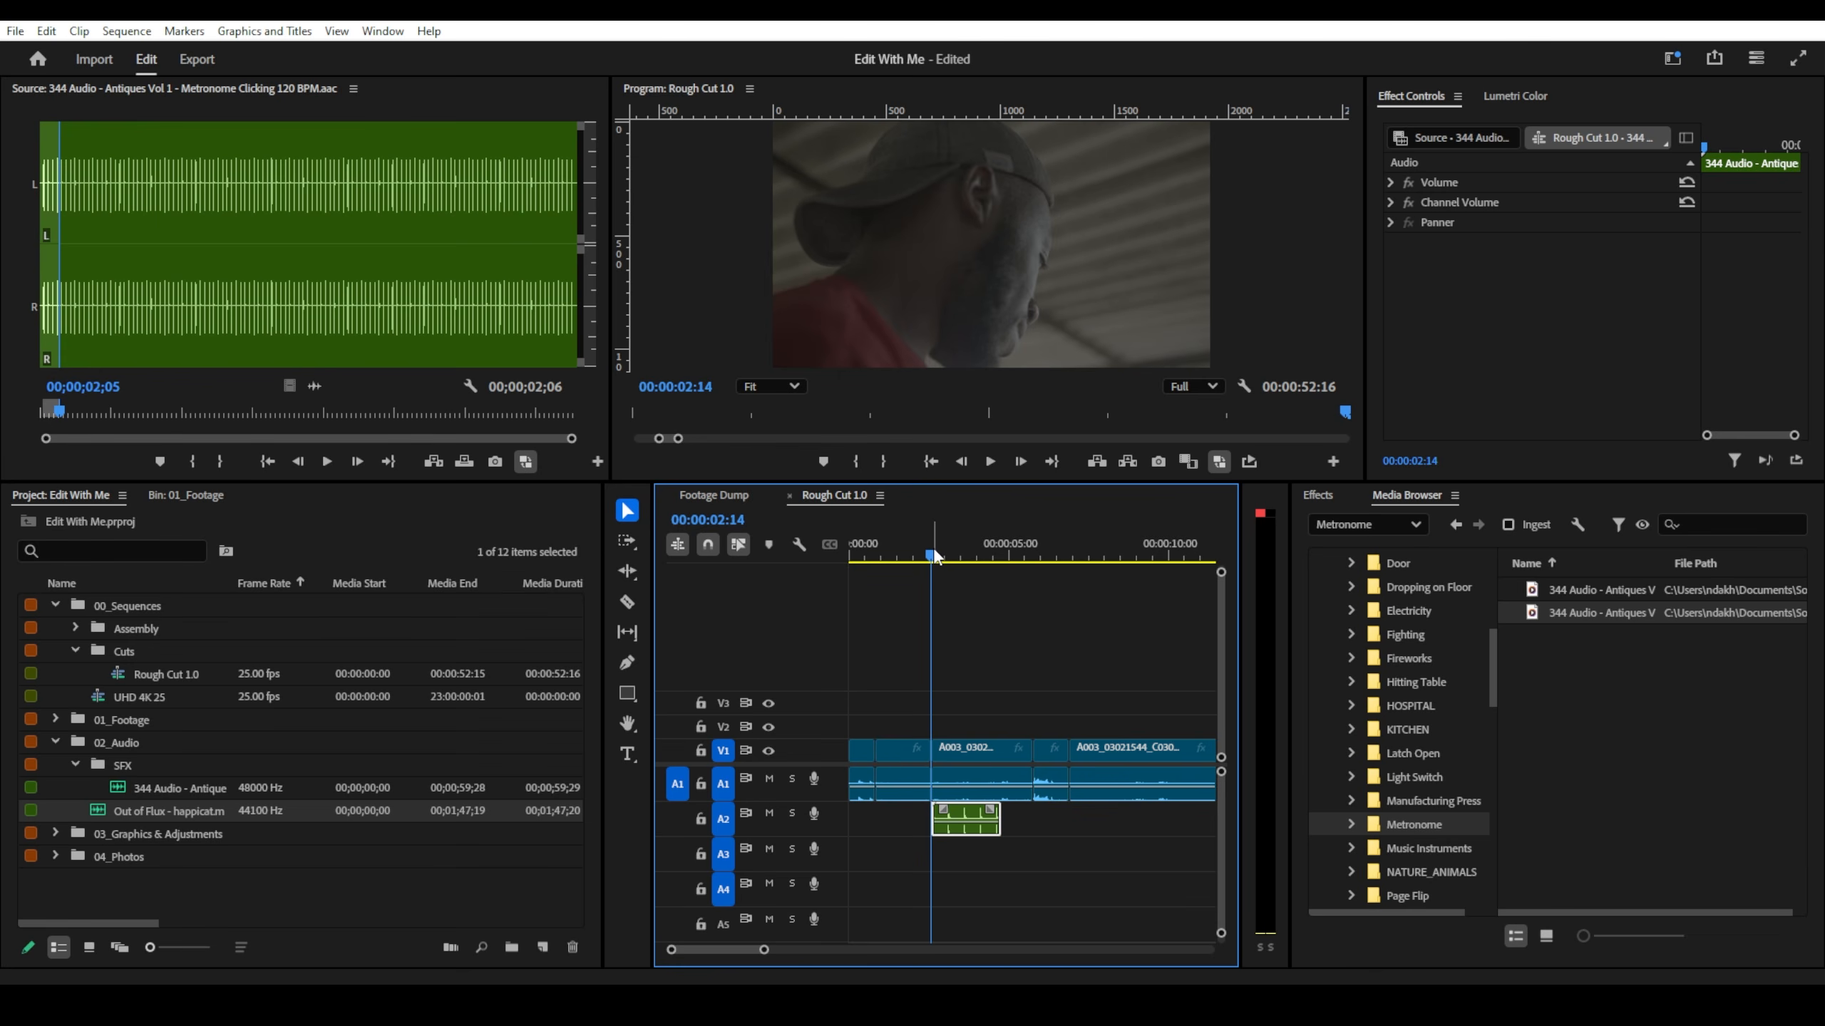
pyautogui.moveTo(932, 556); pyautogui.dragTo(909, 555)
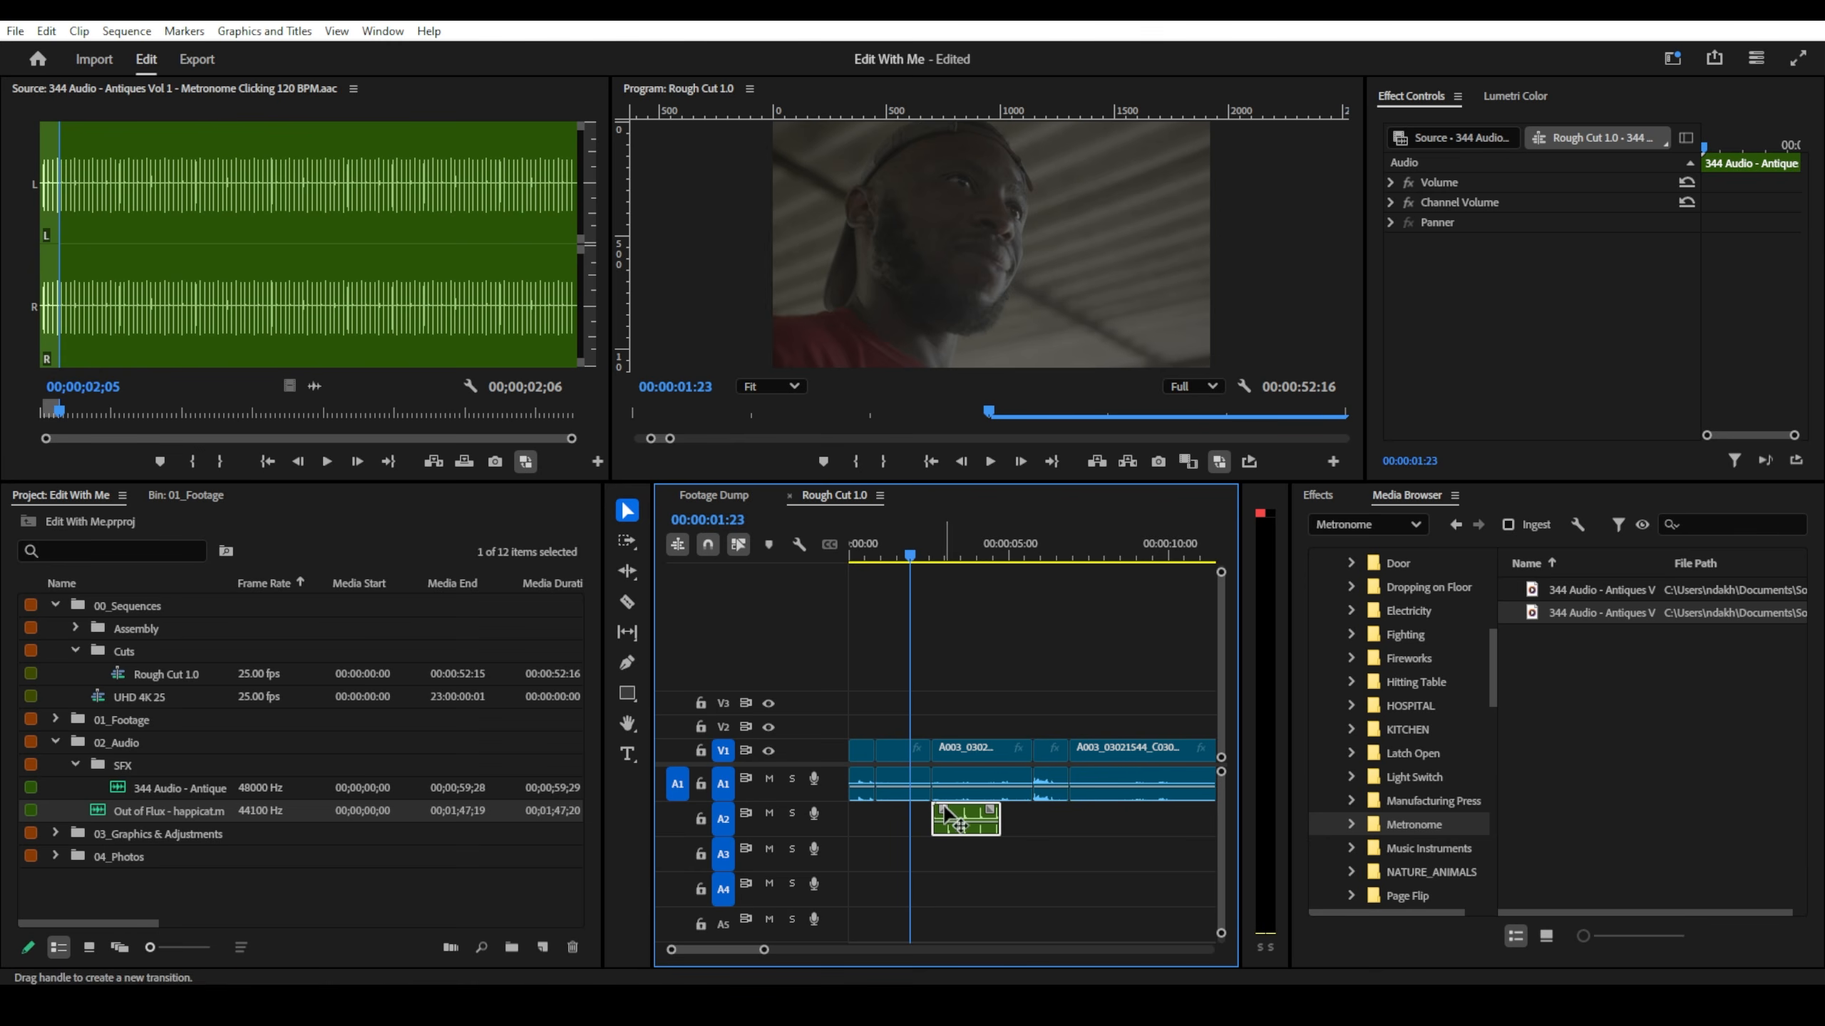
# - Play the metronome section twice from just before the clip on A2, stopping the second pass at about 00:00:06:18
pyautogui.click(898, 558)
pyautogui.press('space')
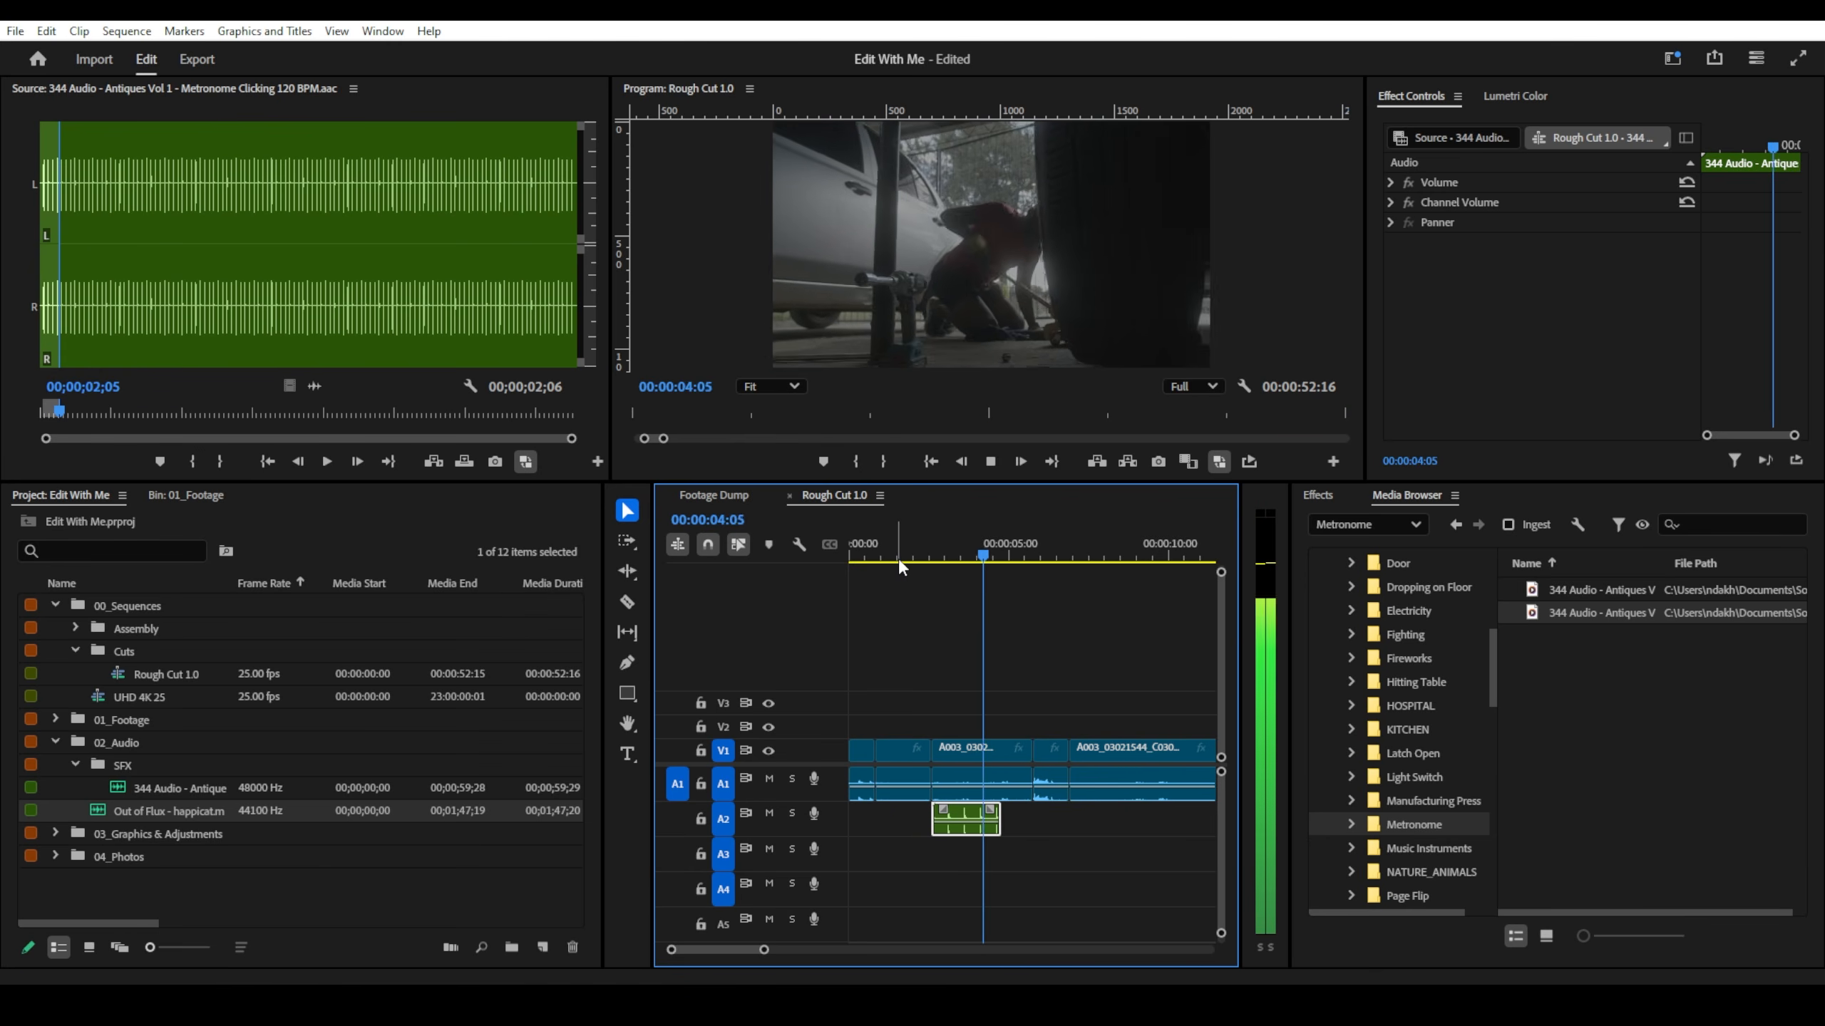
pyautogui.press('space')
pyautogui.moveTo(924, 560); pyautogui.dragTo(910, 560)
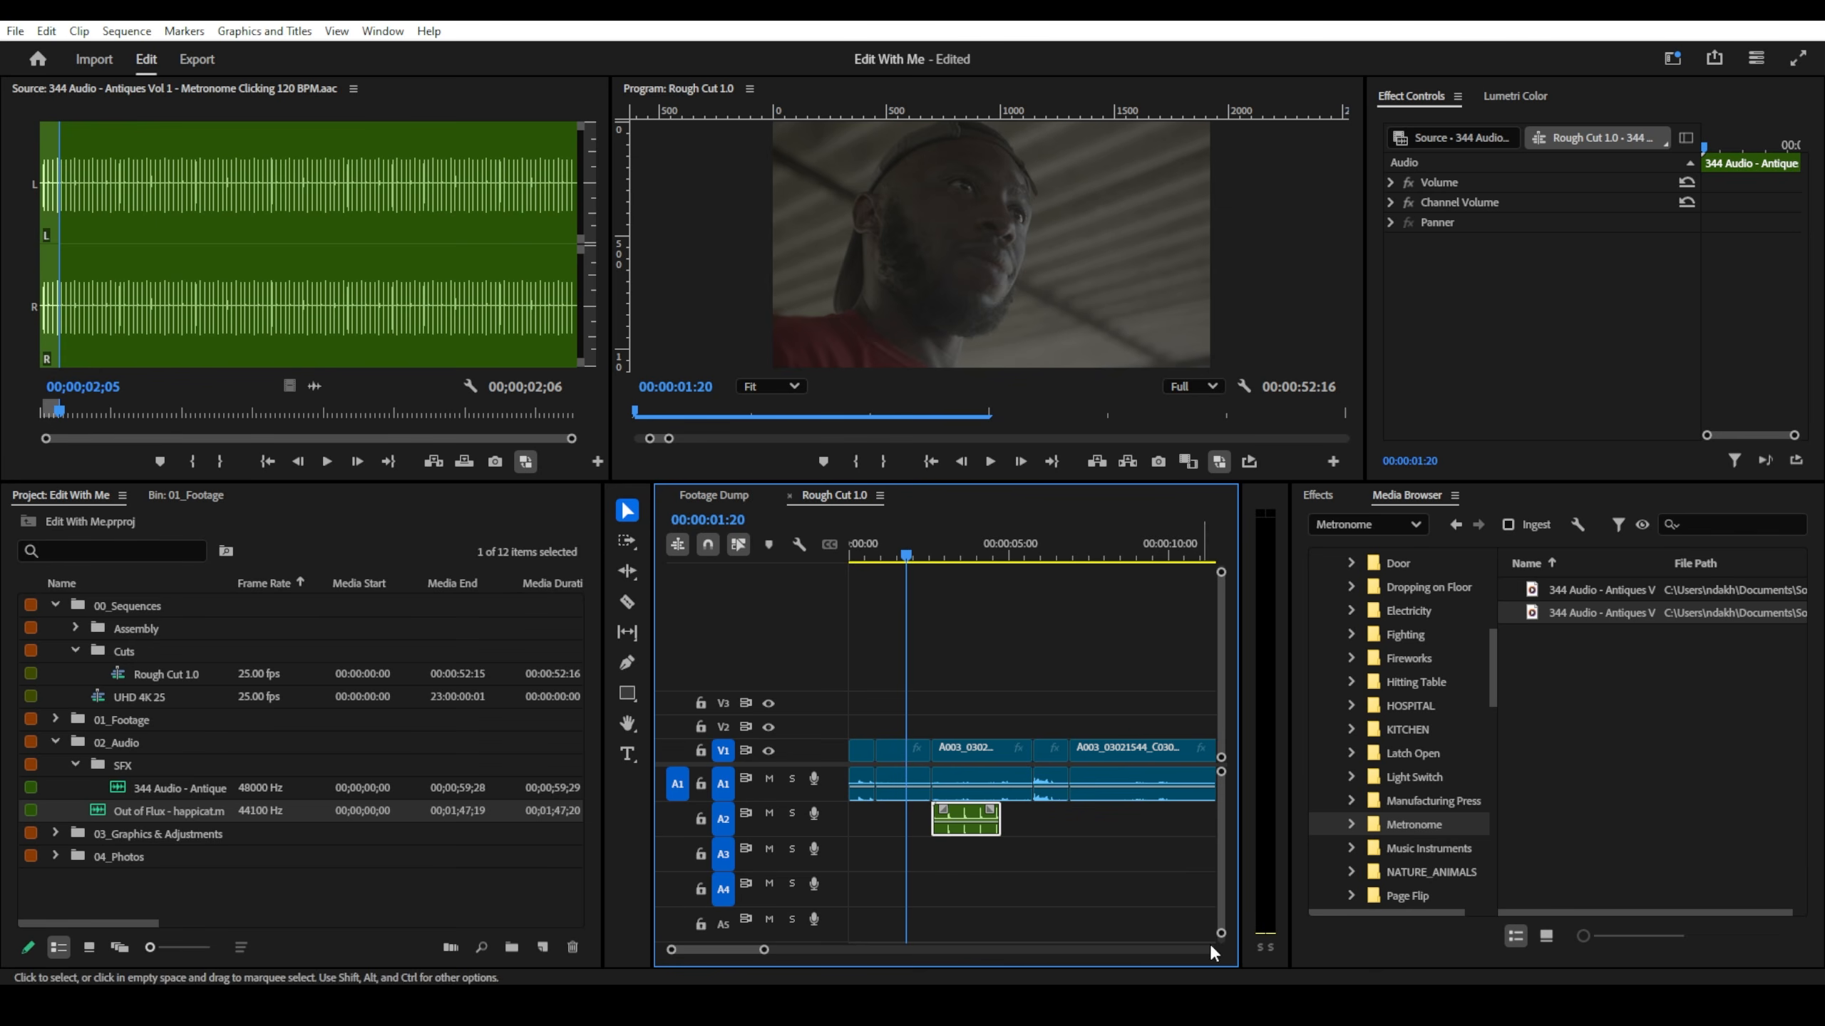
pyautogui.press('space')
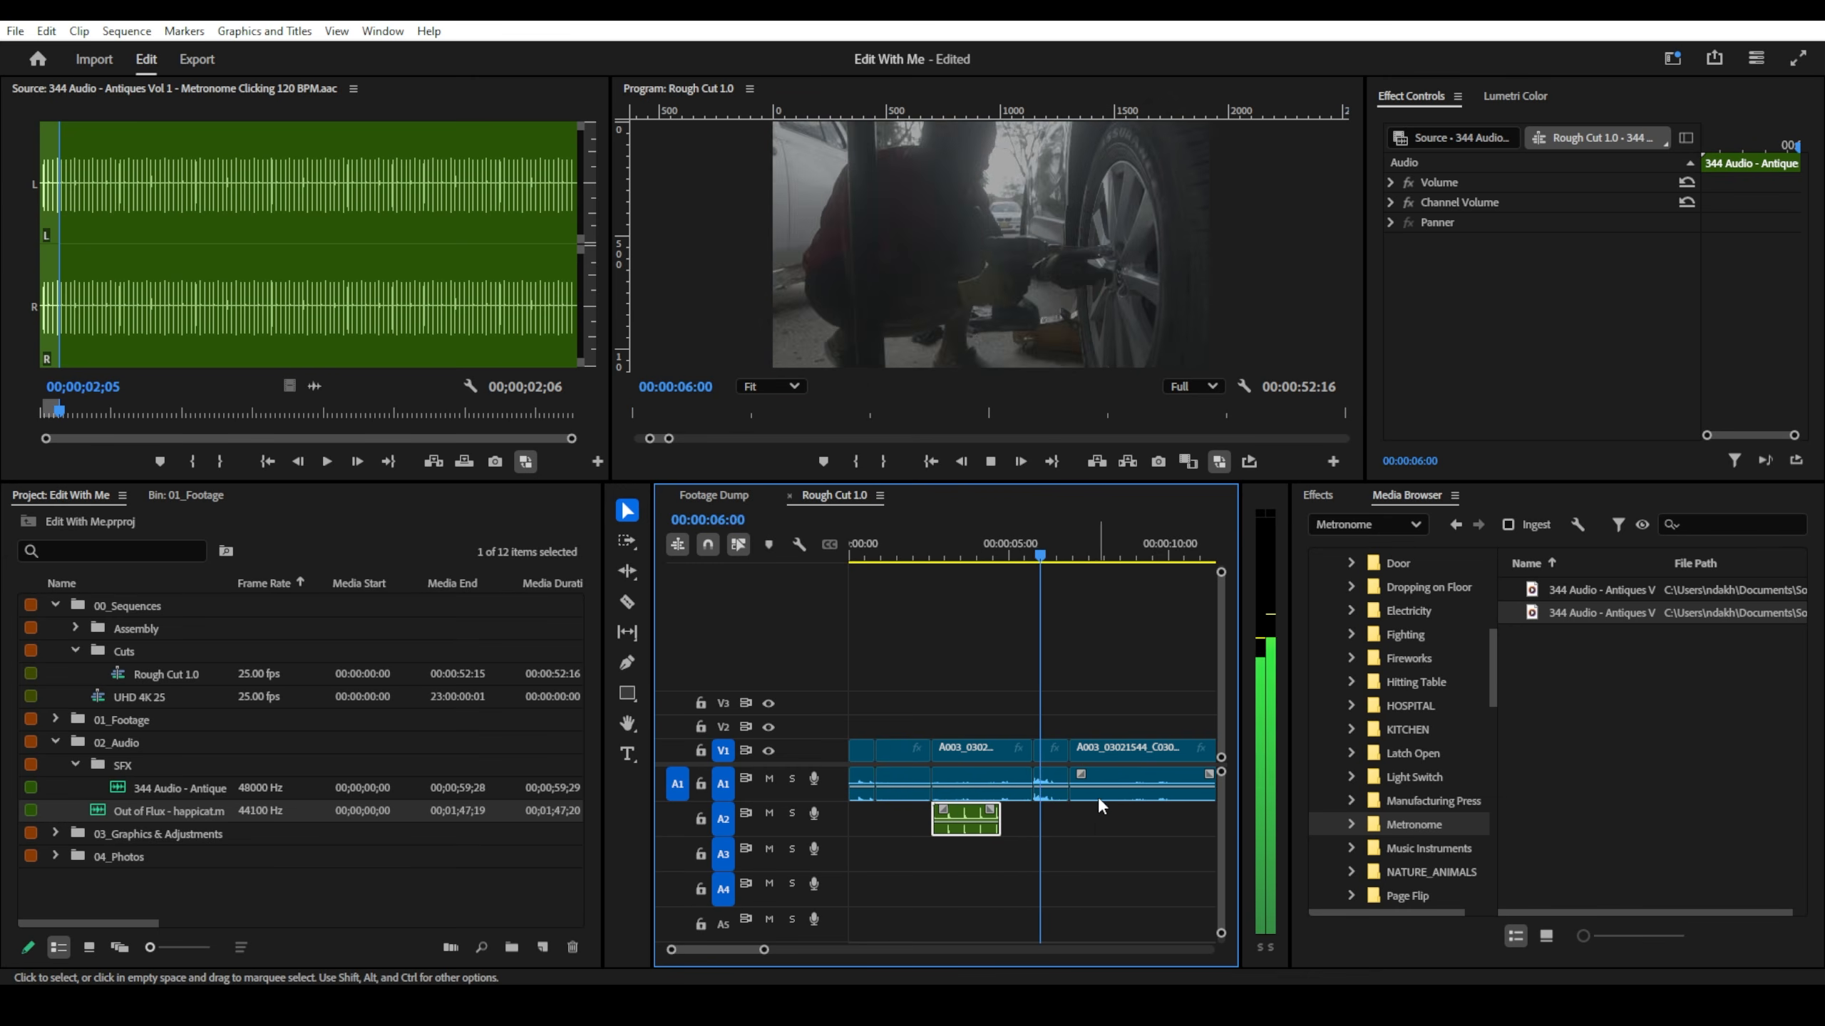
pyautogui.press('space')
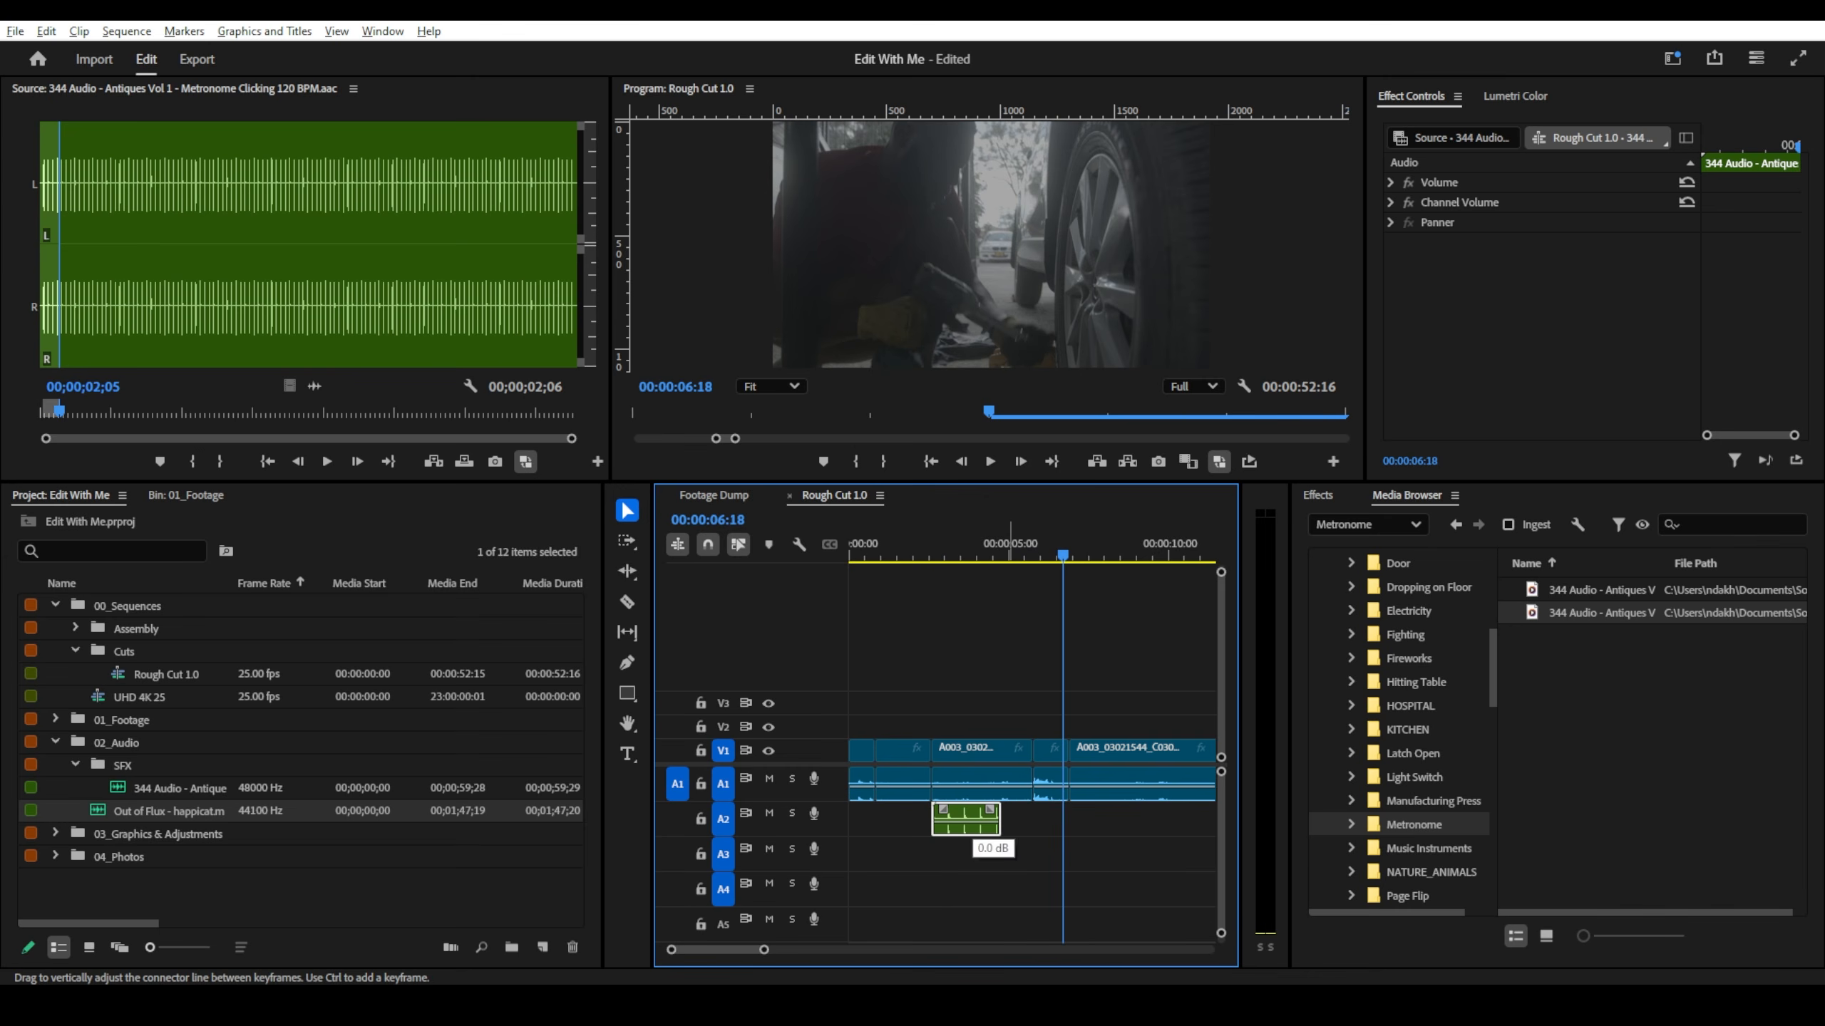
# - Duplicate the metronome clip on track A2 so the copy starts at 00:00:06:18, and enlarge track A2 to show its waveforms
pyautogui.moveTo(960, 829); pyautogui.dragTo(1088, 824)
pyautogui.scroll(4, 819, 816)
pyautogui.scroll(2, 997, 848)
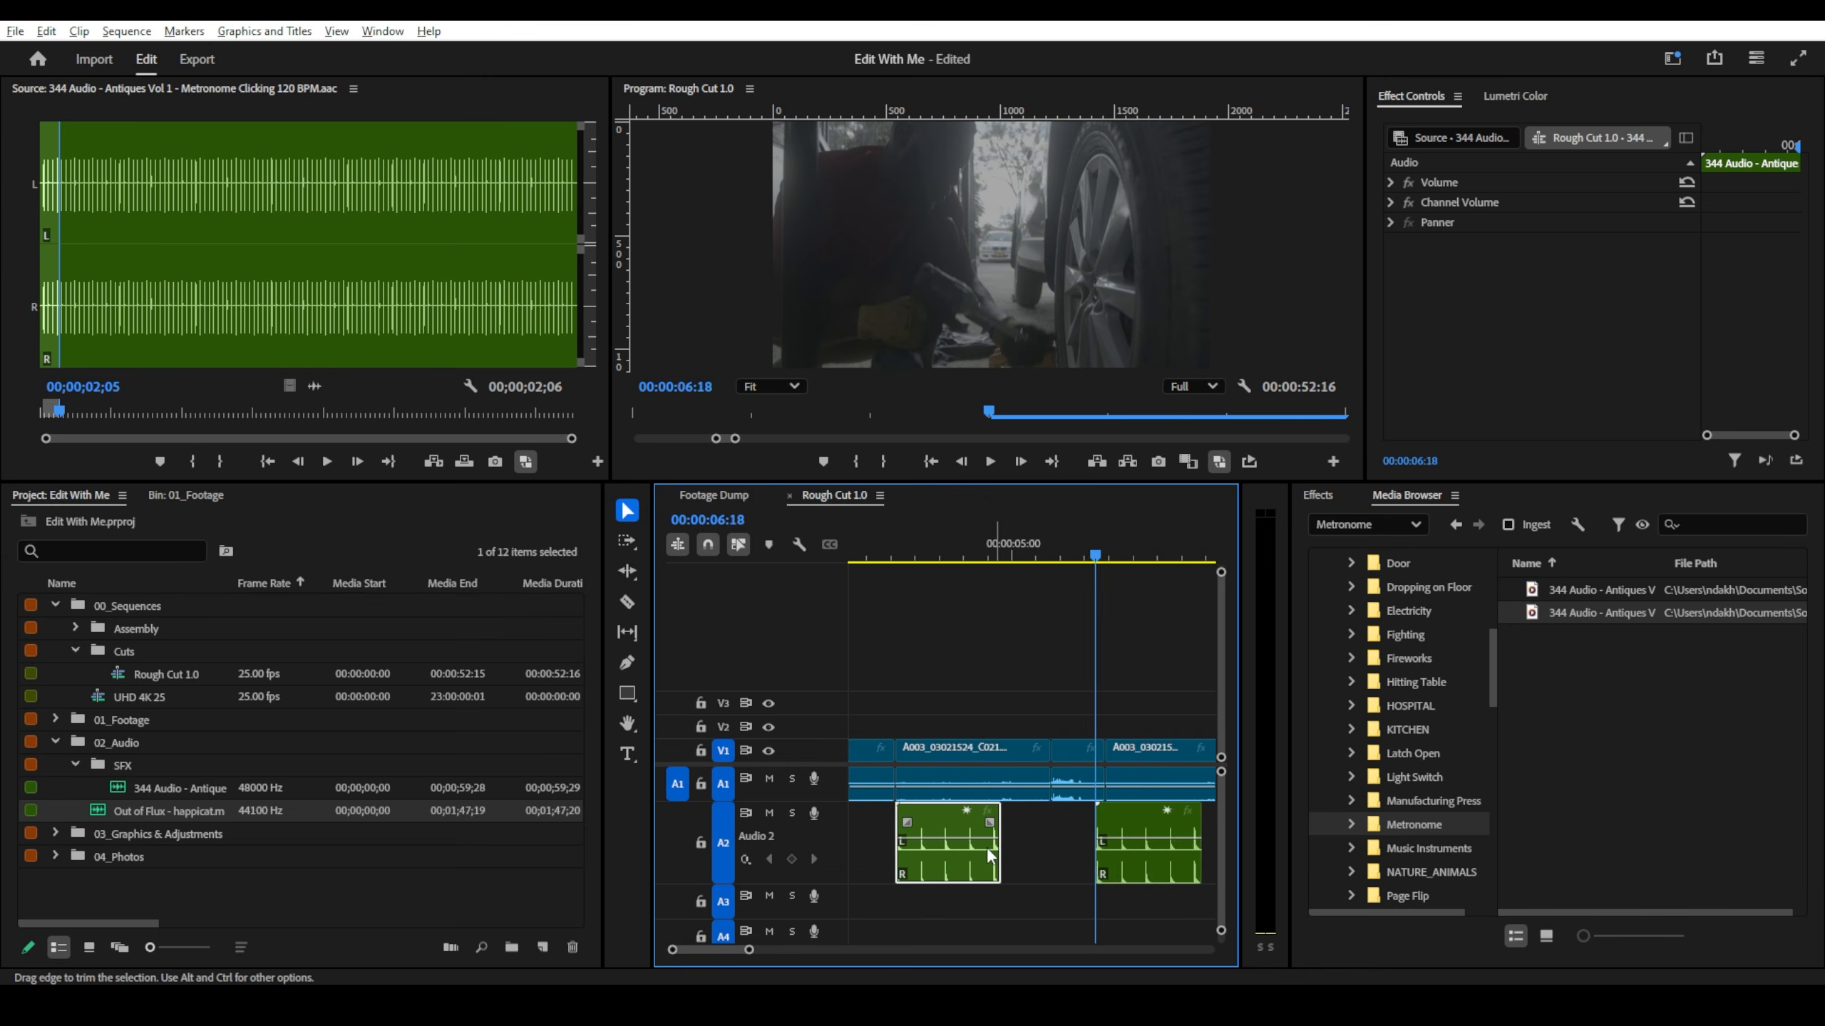
# - Inspect the first metronome clip's opening click against the video cut, and play that section through to about 00:00:04:22
pyautogui.scroll(3, 995, 846)
pyautogui.hscroll(-2, 1034, 836)
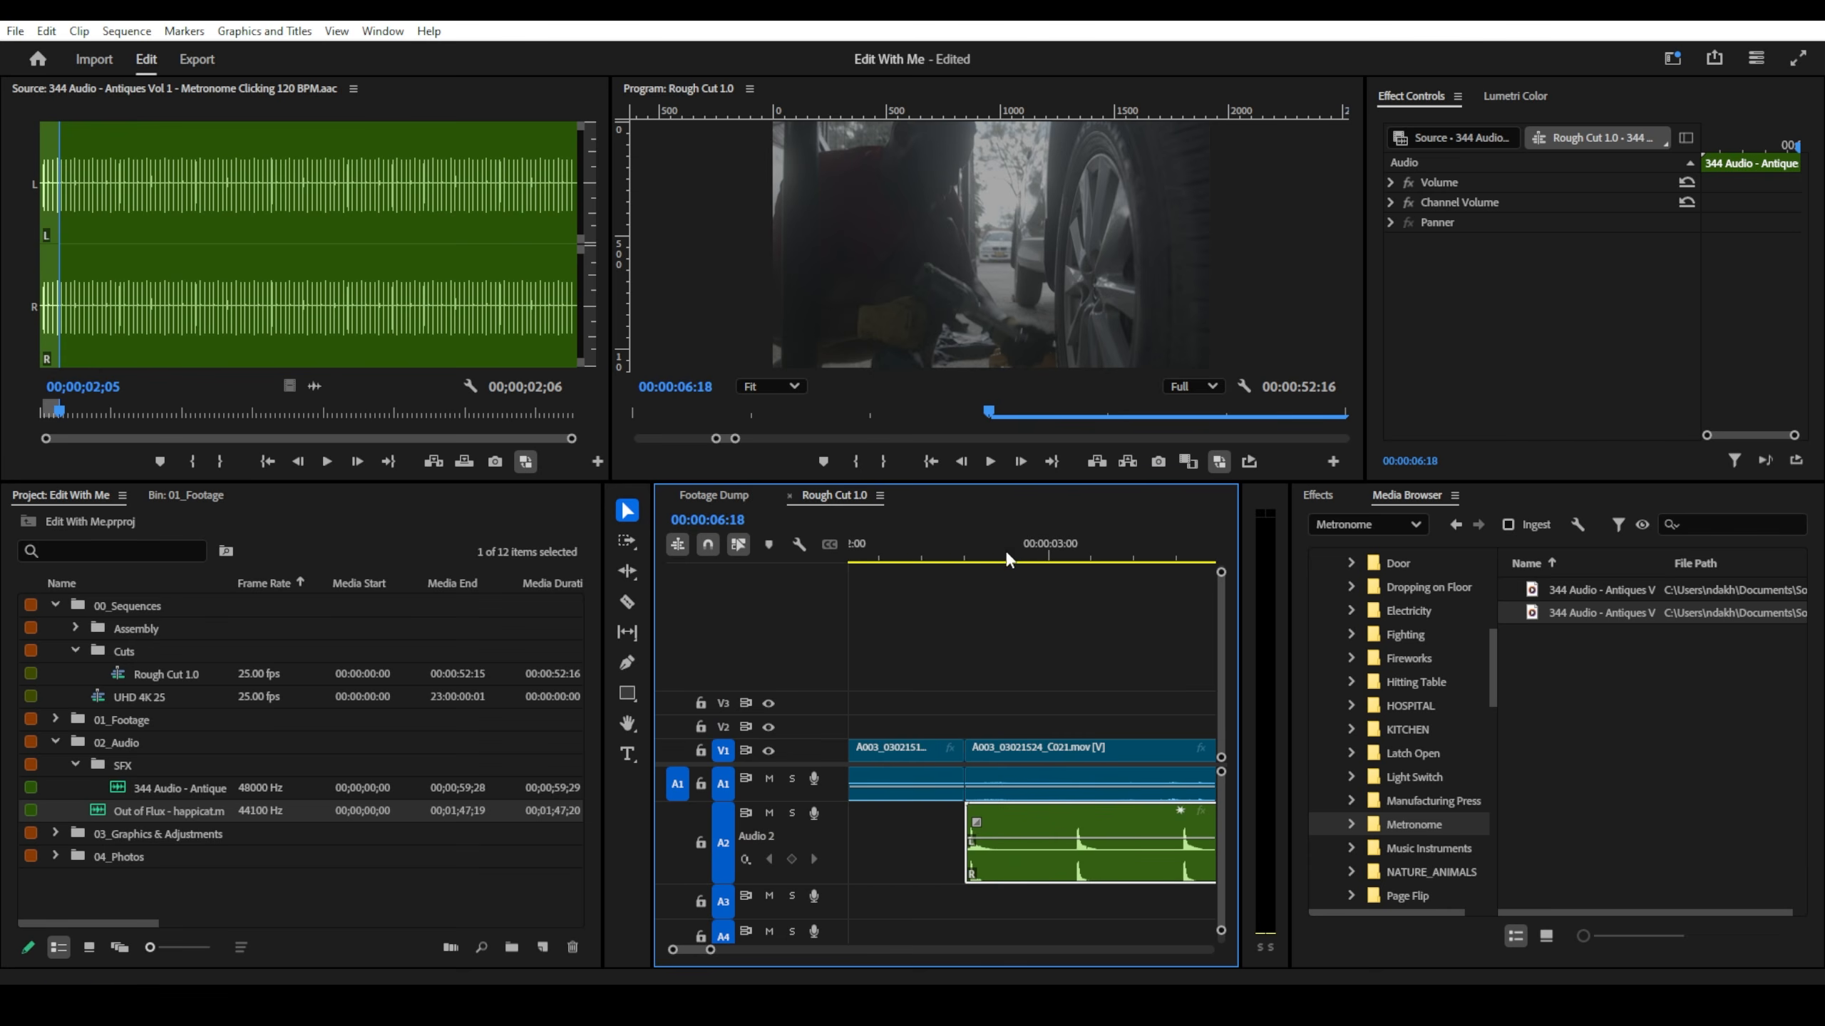
pyautogui.moveTo(1004, 560); pyautogui.dragTo(974, 563)
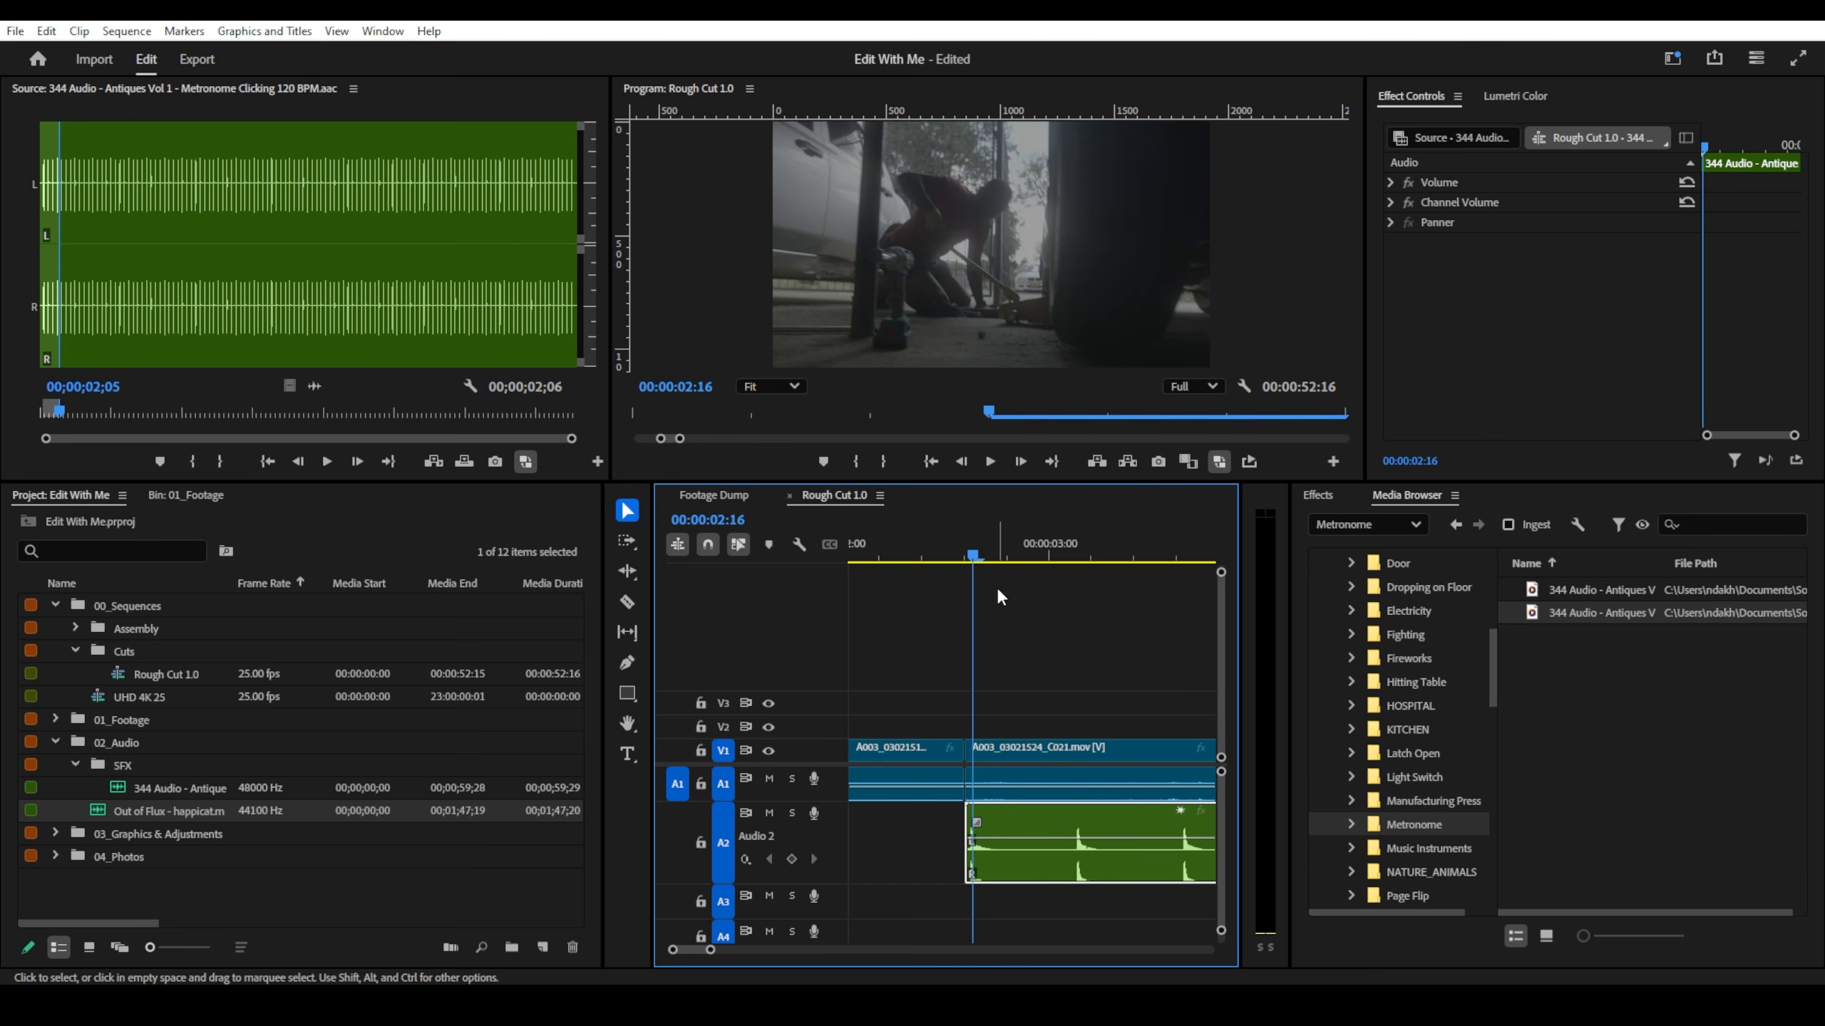
pyautogui.scroll(-3, 1015, 817)
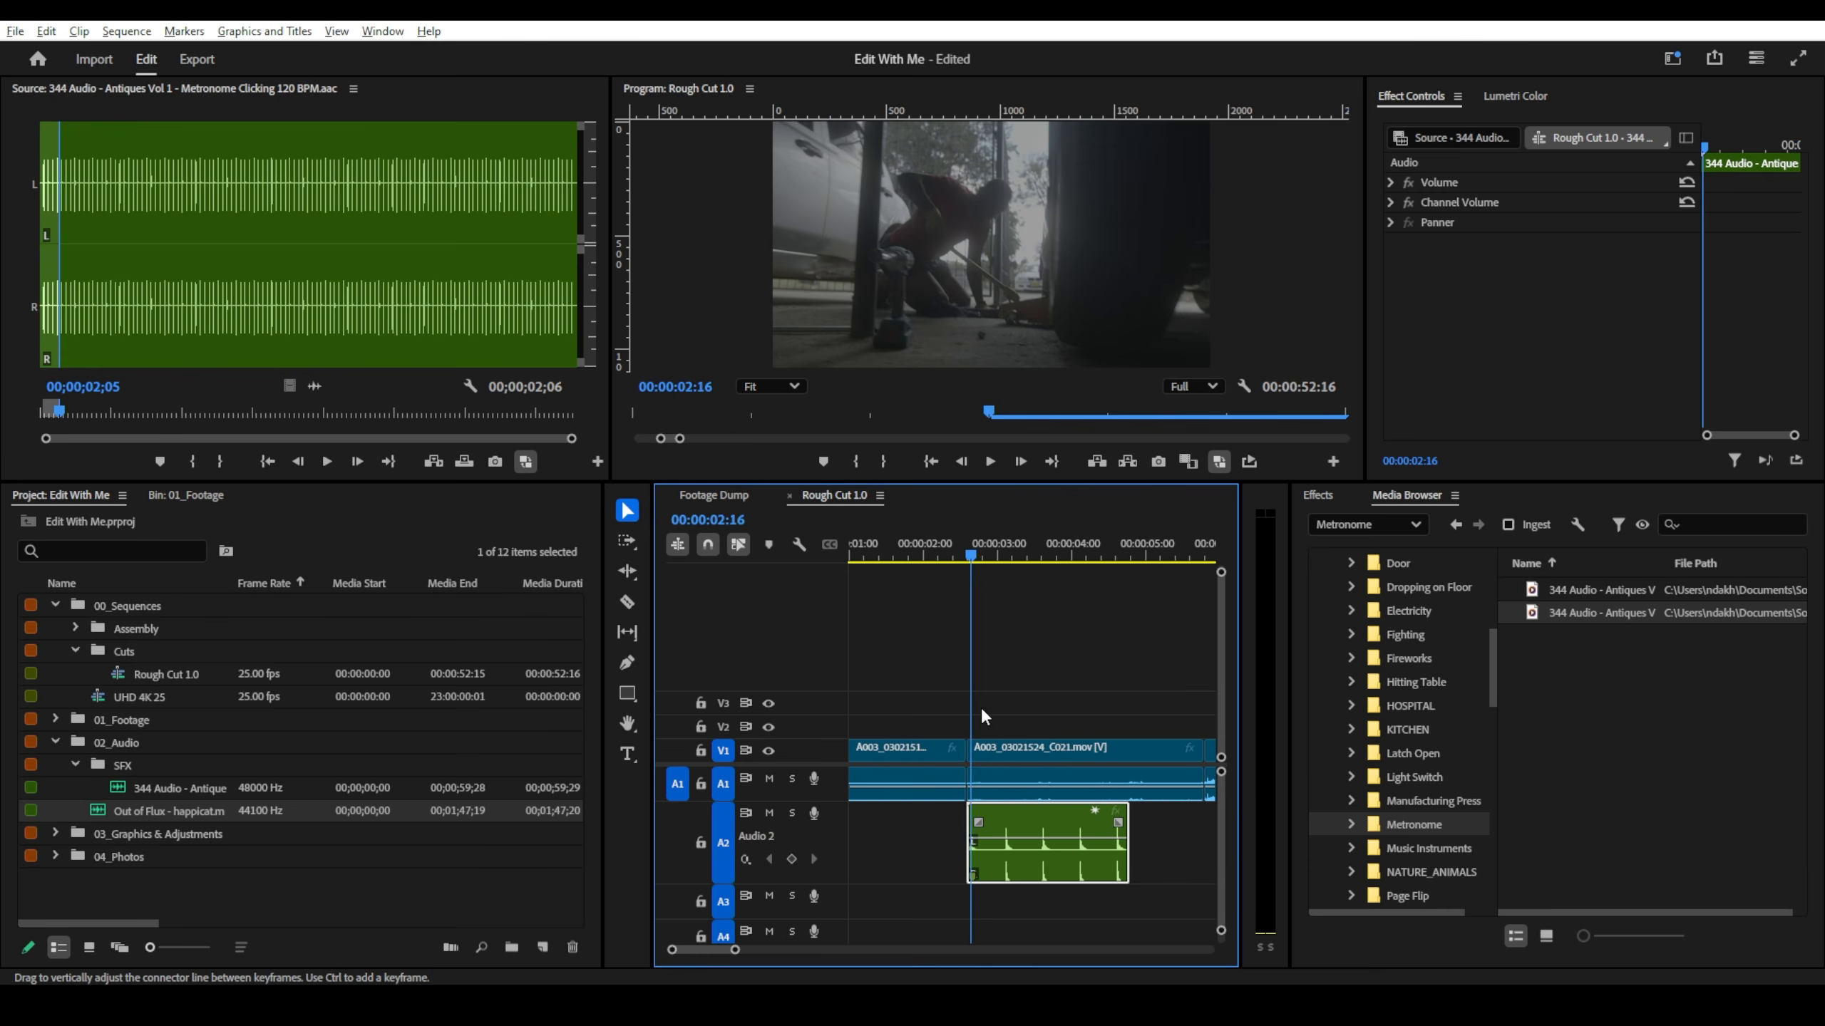
pyautogui.click(961, 555)
pyautogui.moveTo(961, 554); pyautogui.dragTo(933, 553)
pyautogui.press('space')
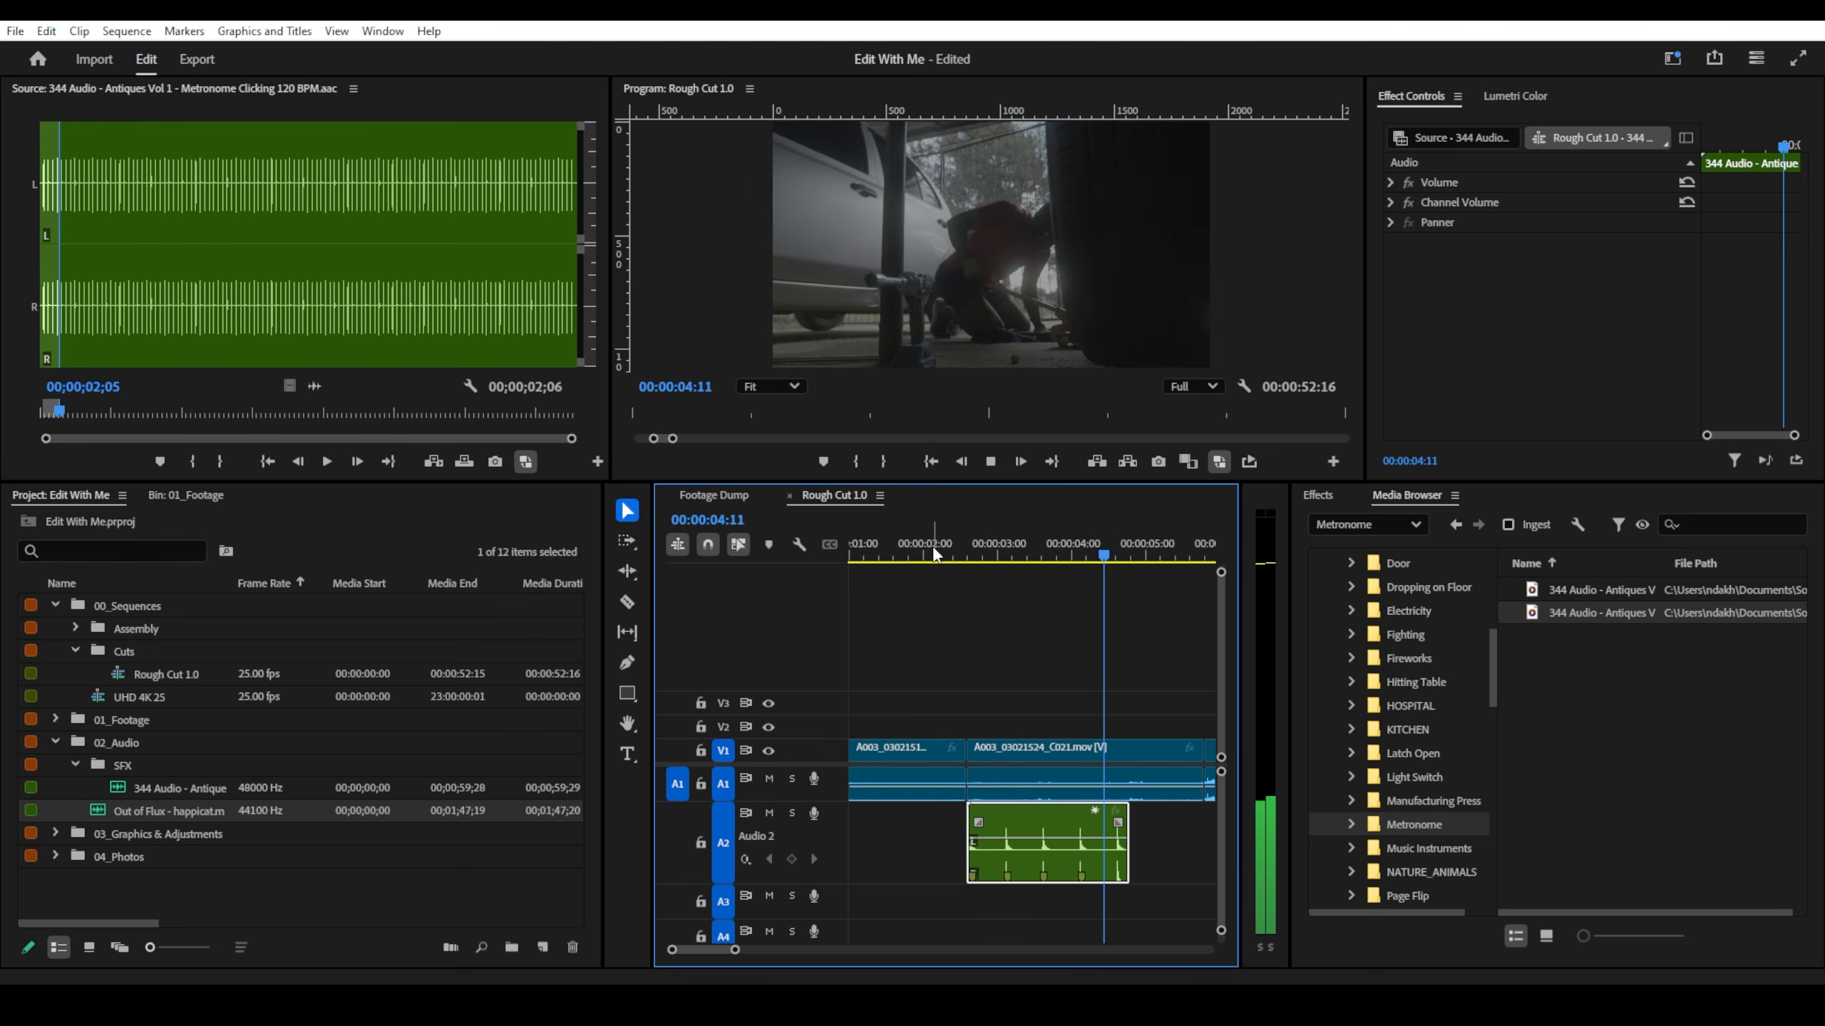
pyautogui.press('space')
# - Add a marker on the Rough Cut 1.0 time ruler at the playhead, 00:00:04:22
pyautogui.scroll(-3, 919, 588)
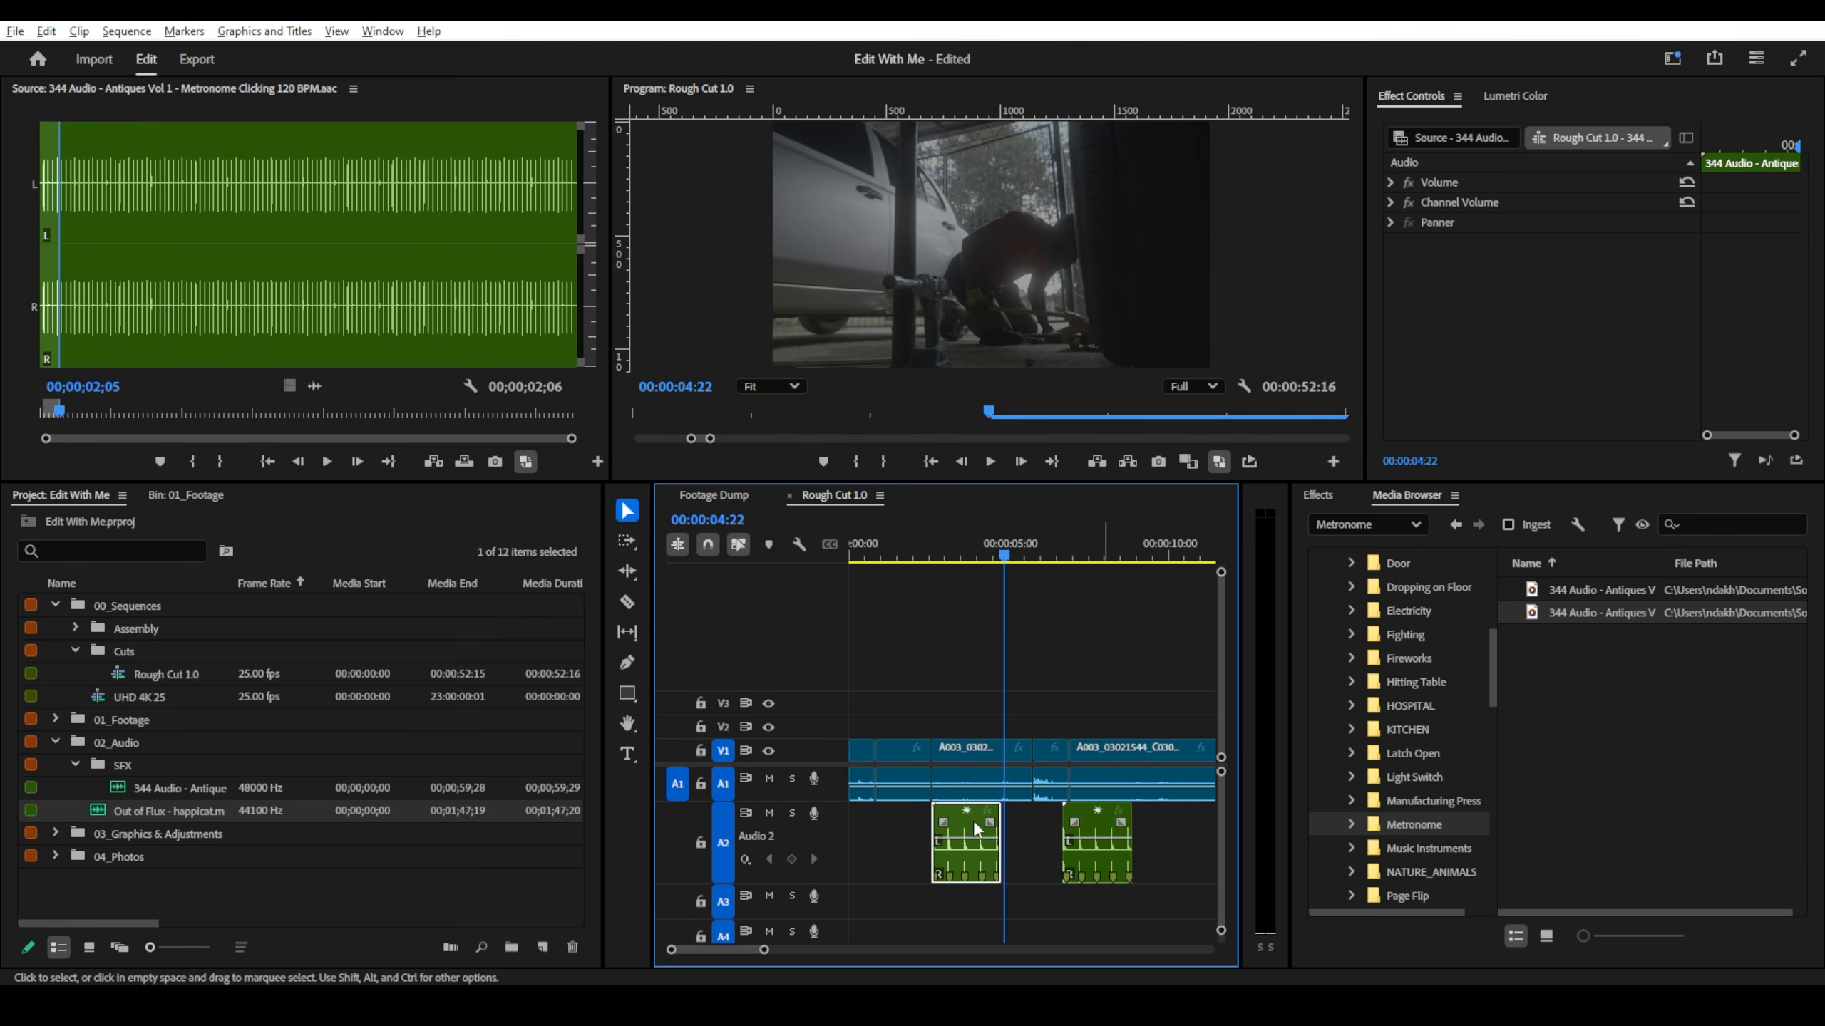
pyautogui.scroll(4, 1027, 844)
pyautogui.scroll(-4, 1099, 839)
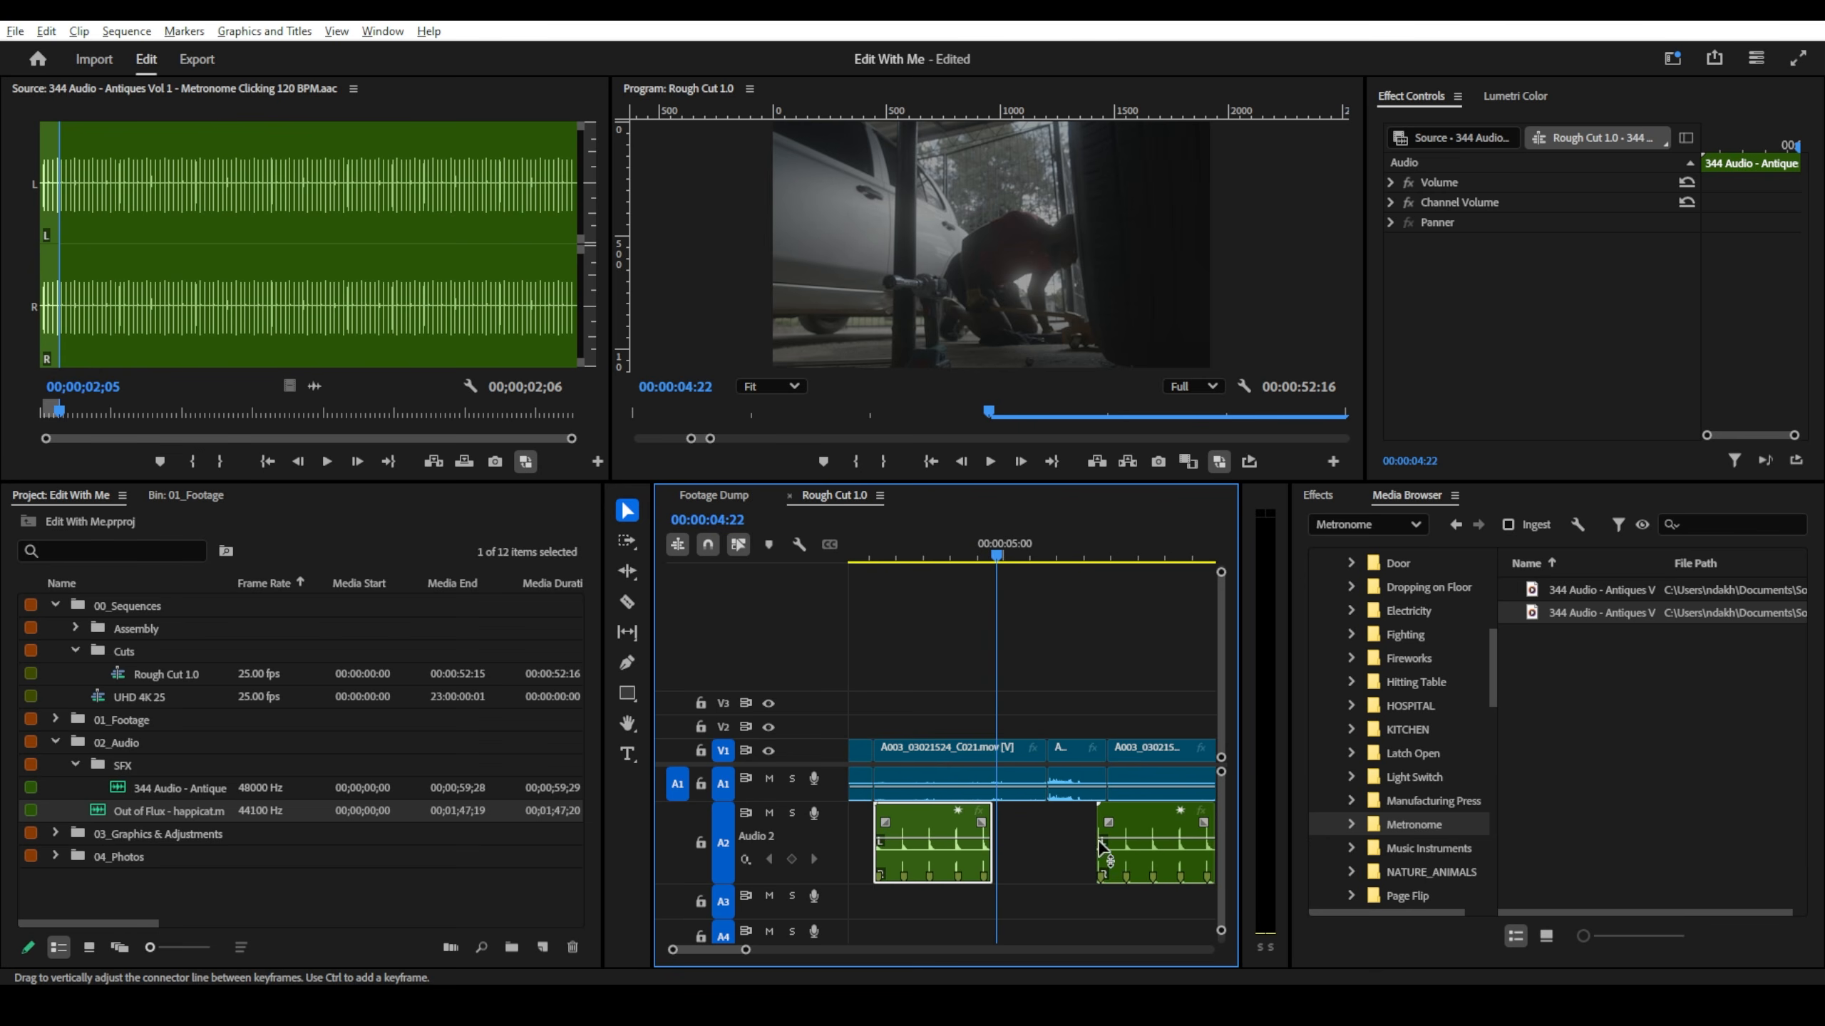
pyautogui.scroll(5, 1080, 850)
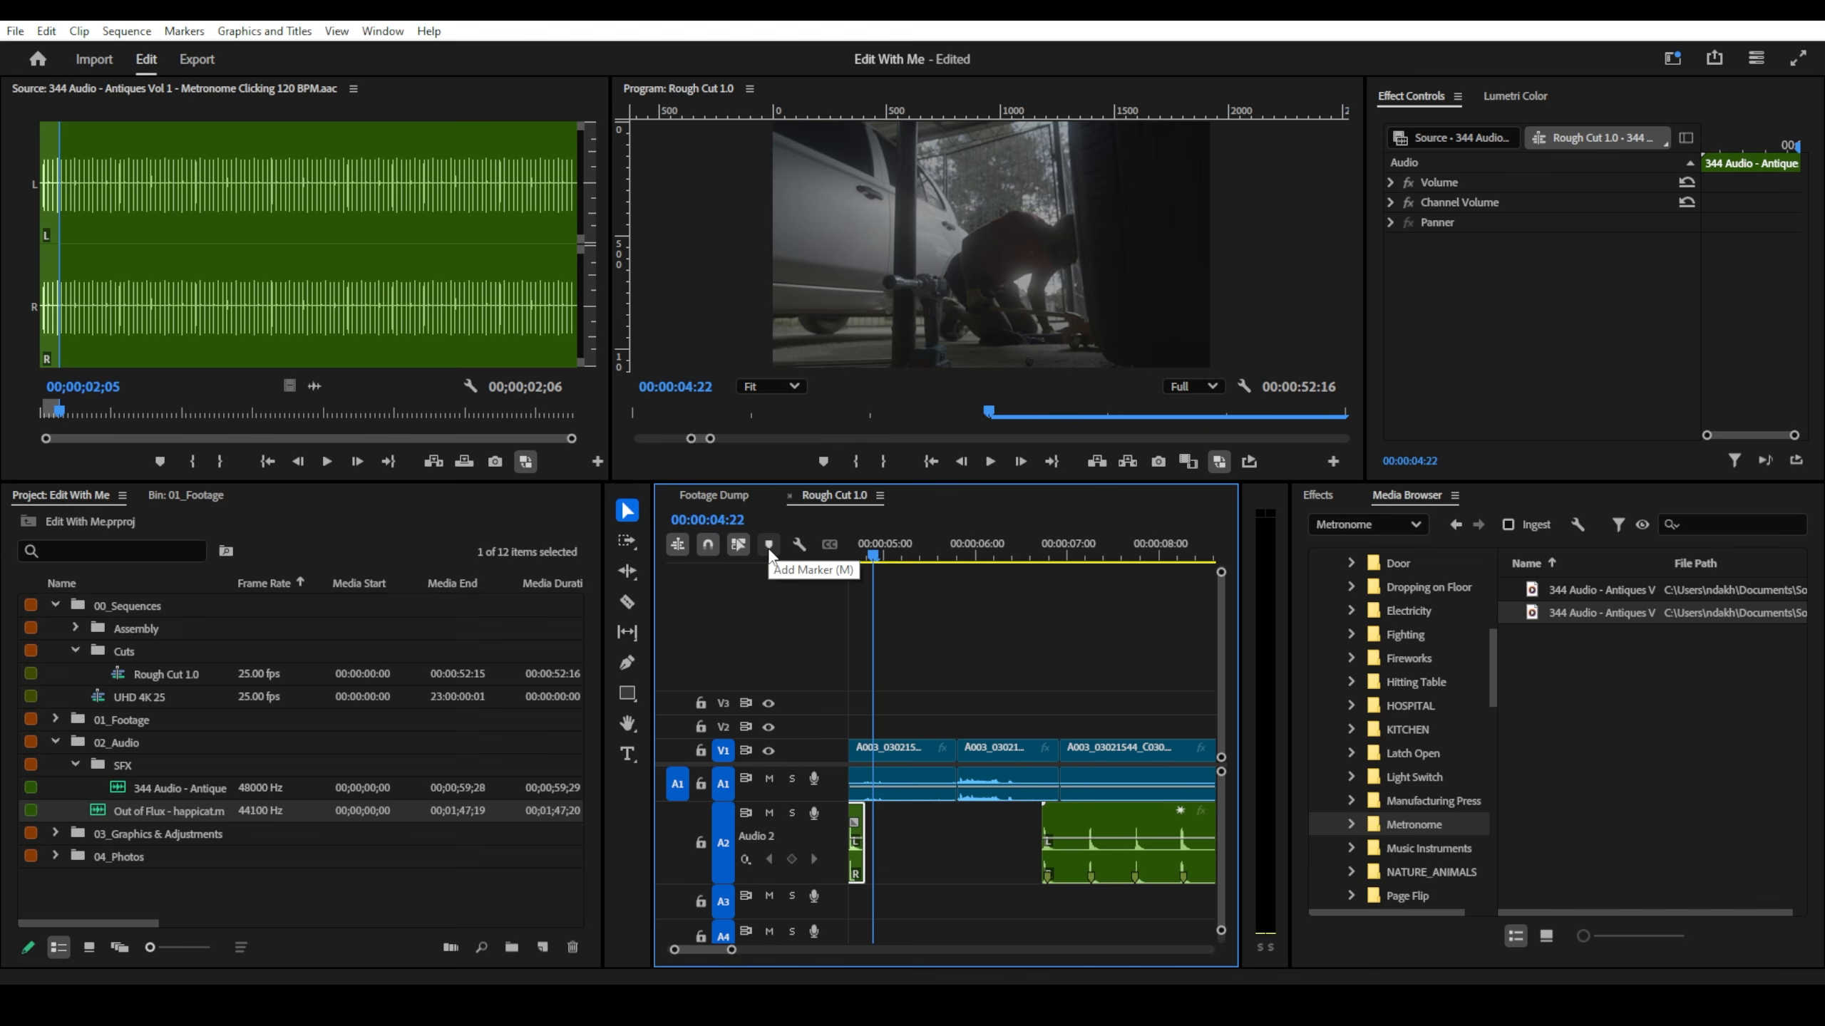
pyautogui.rightClick(1061, 819)
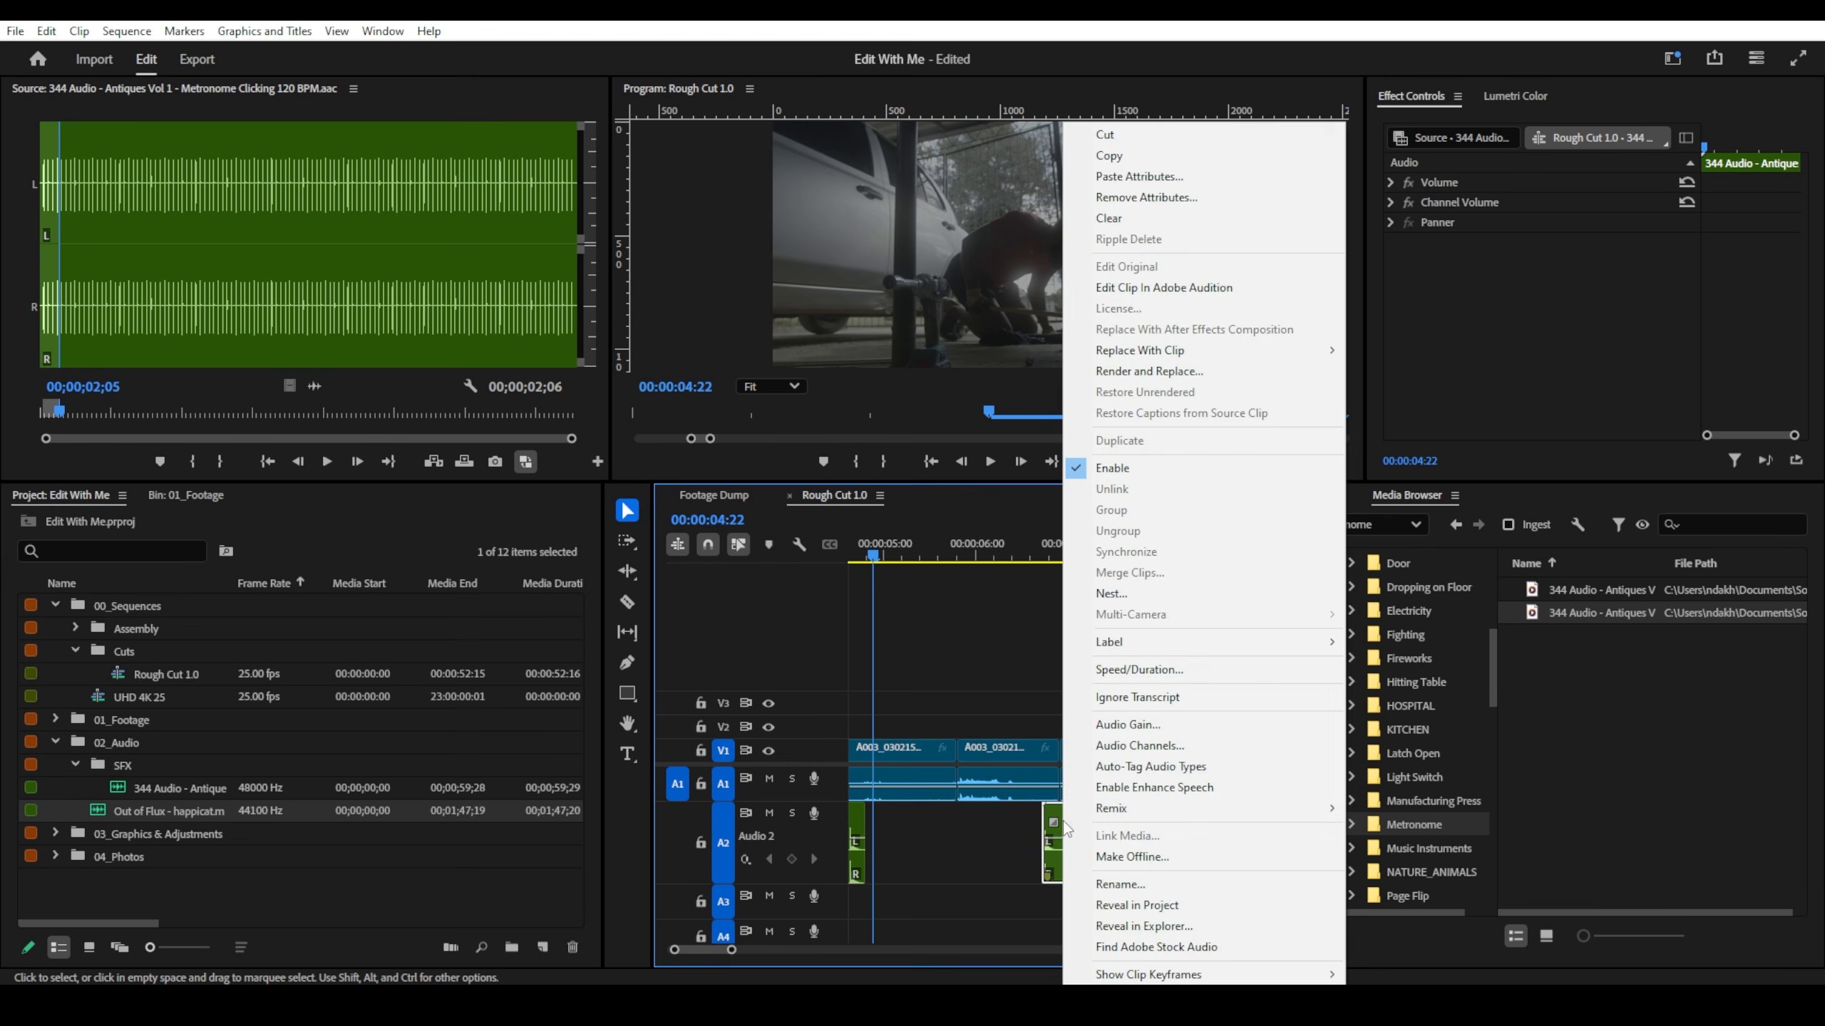
pyautogui.click(950, 613)
pyautogui.rightClick(886, 557)
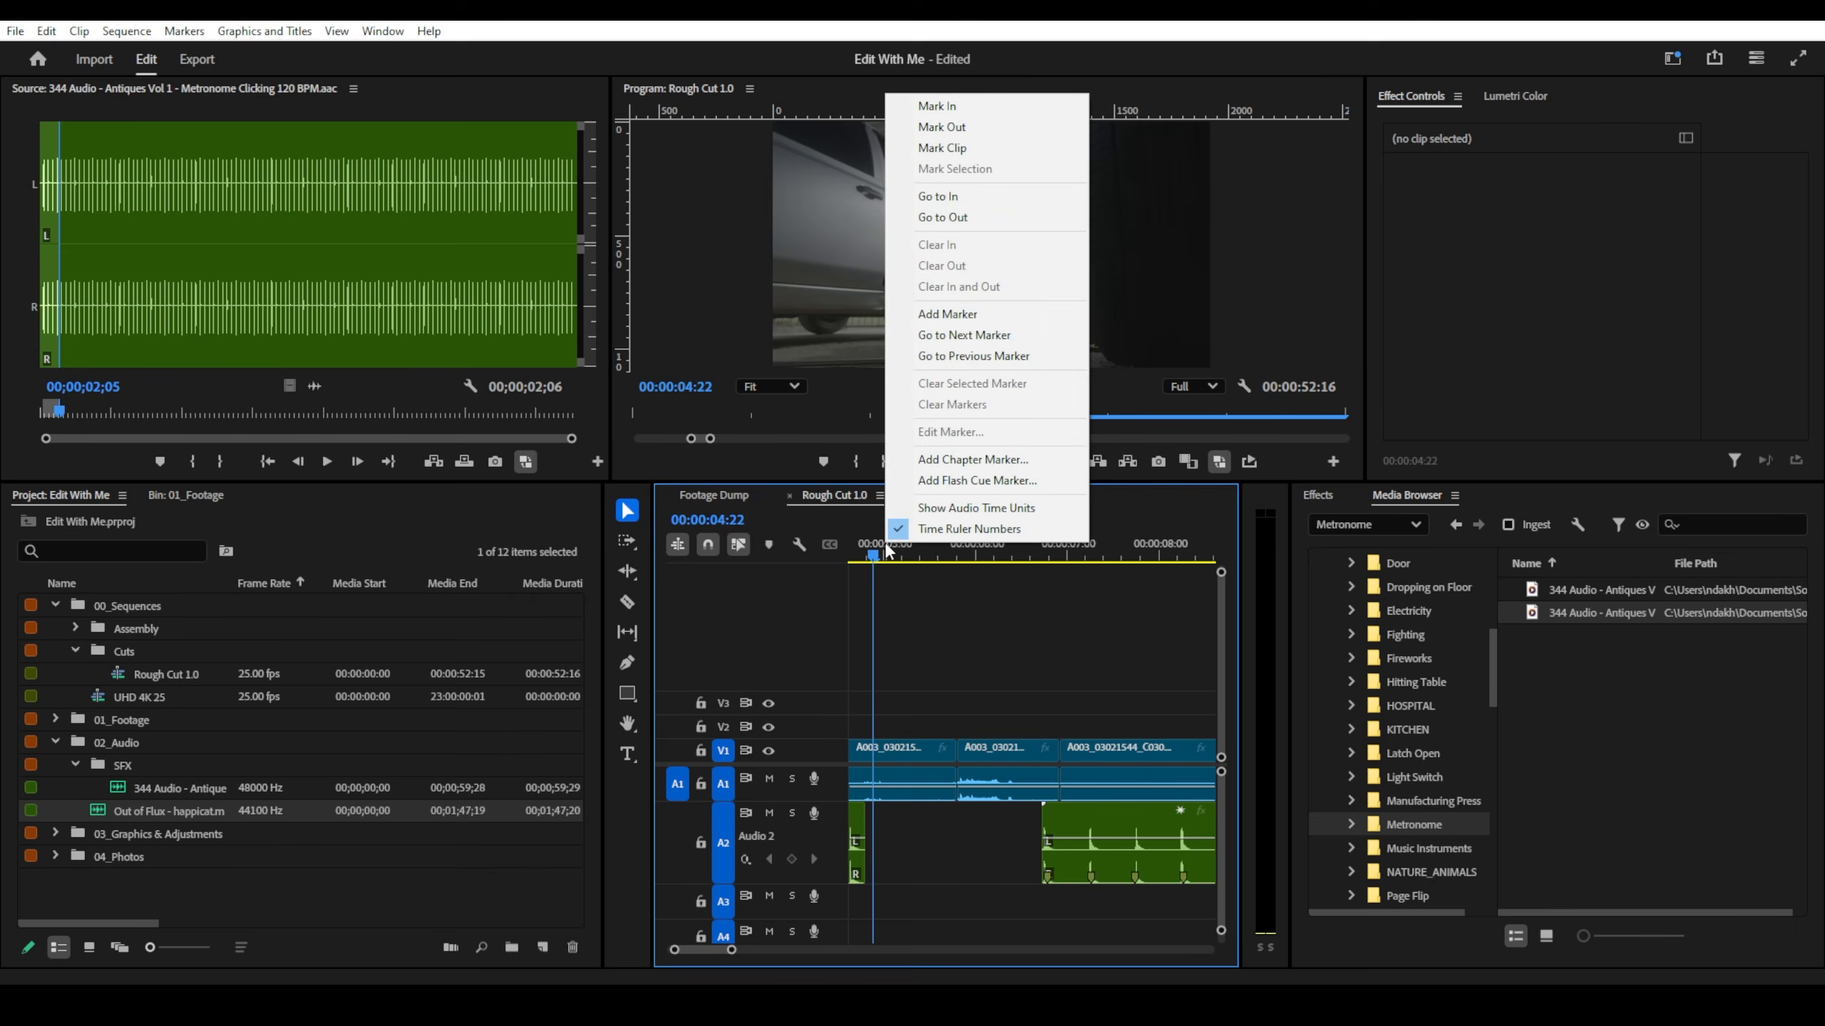
pyautogui.click(941, 319)
pyautogui.scroll(-4, 964, 759)
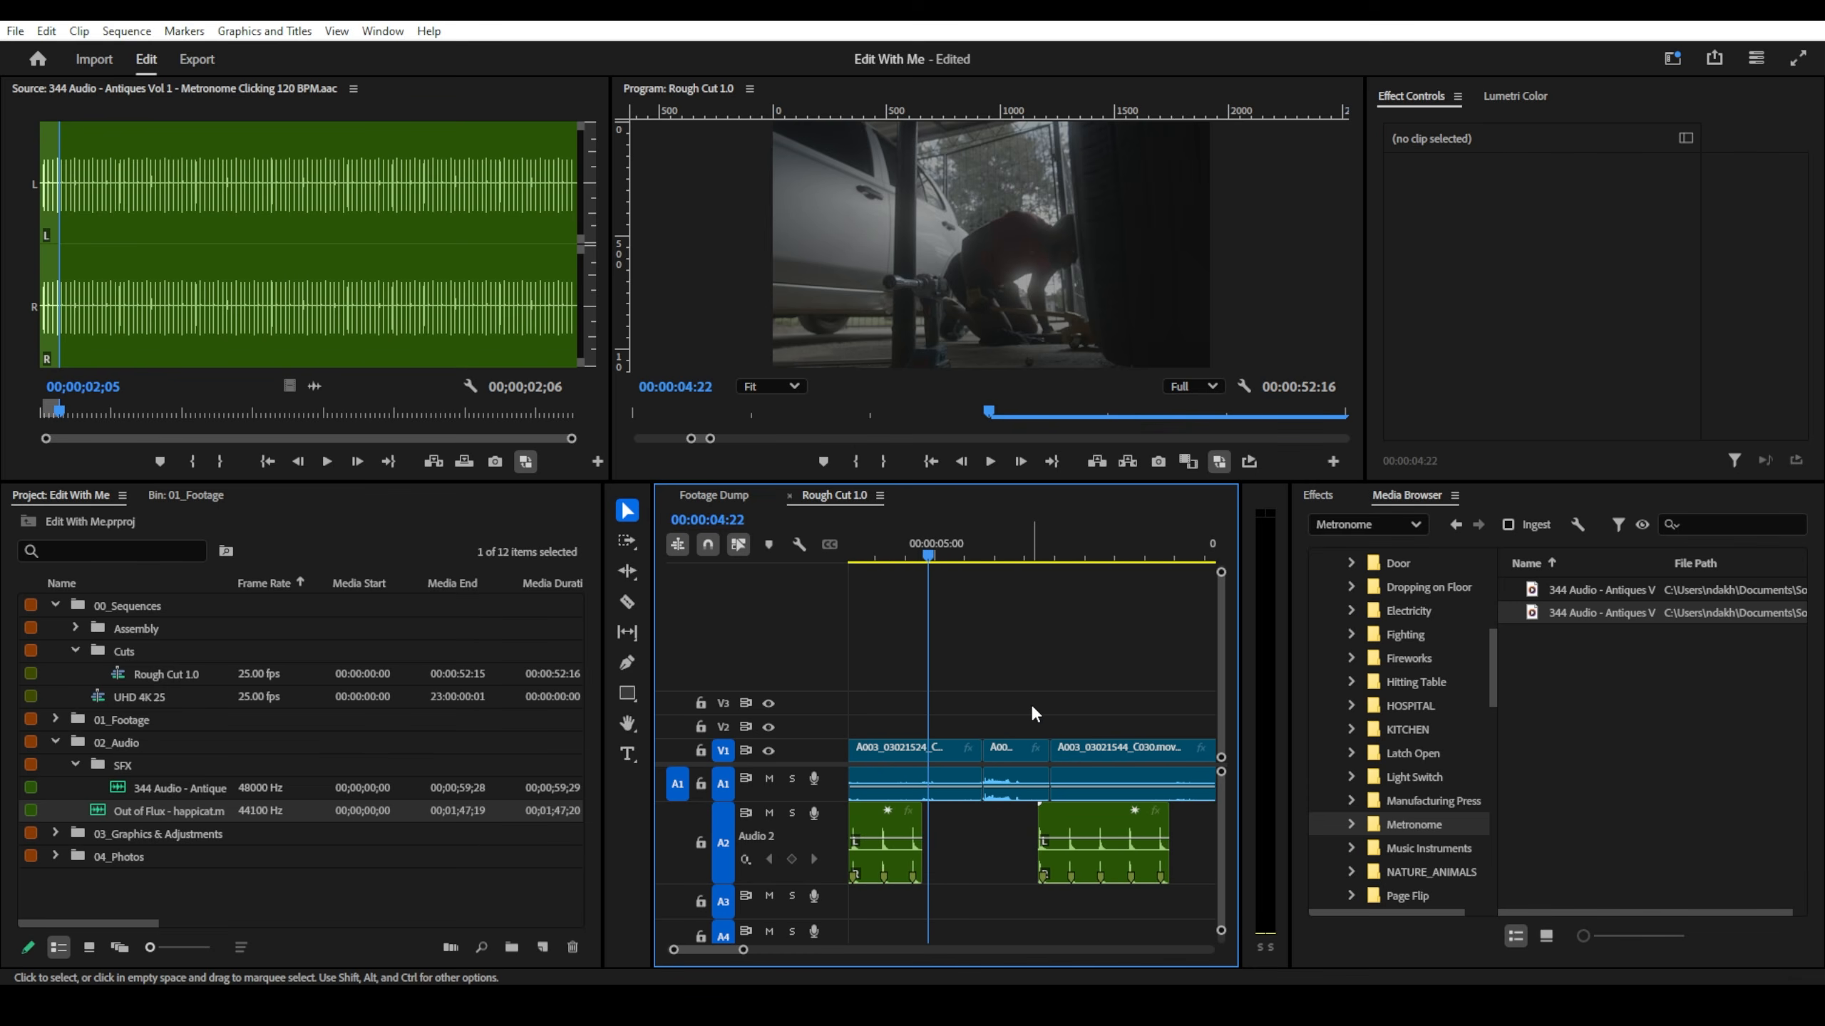
pyautogui.hscroll(-4, 1072, 725)
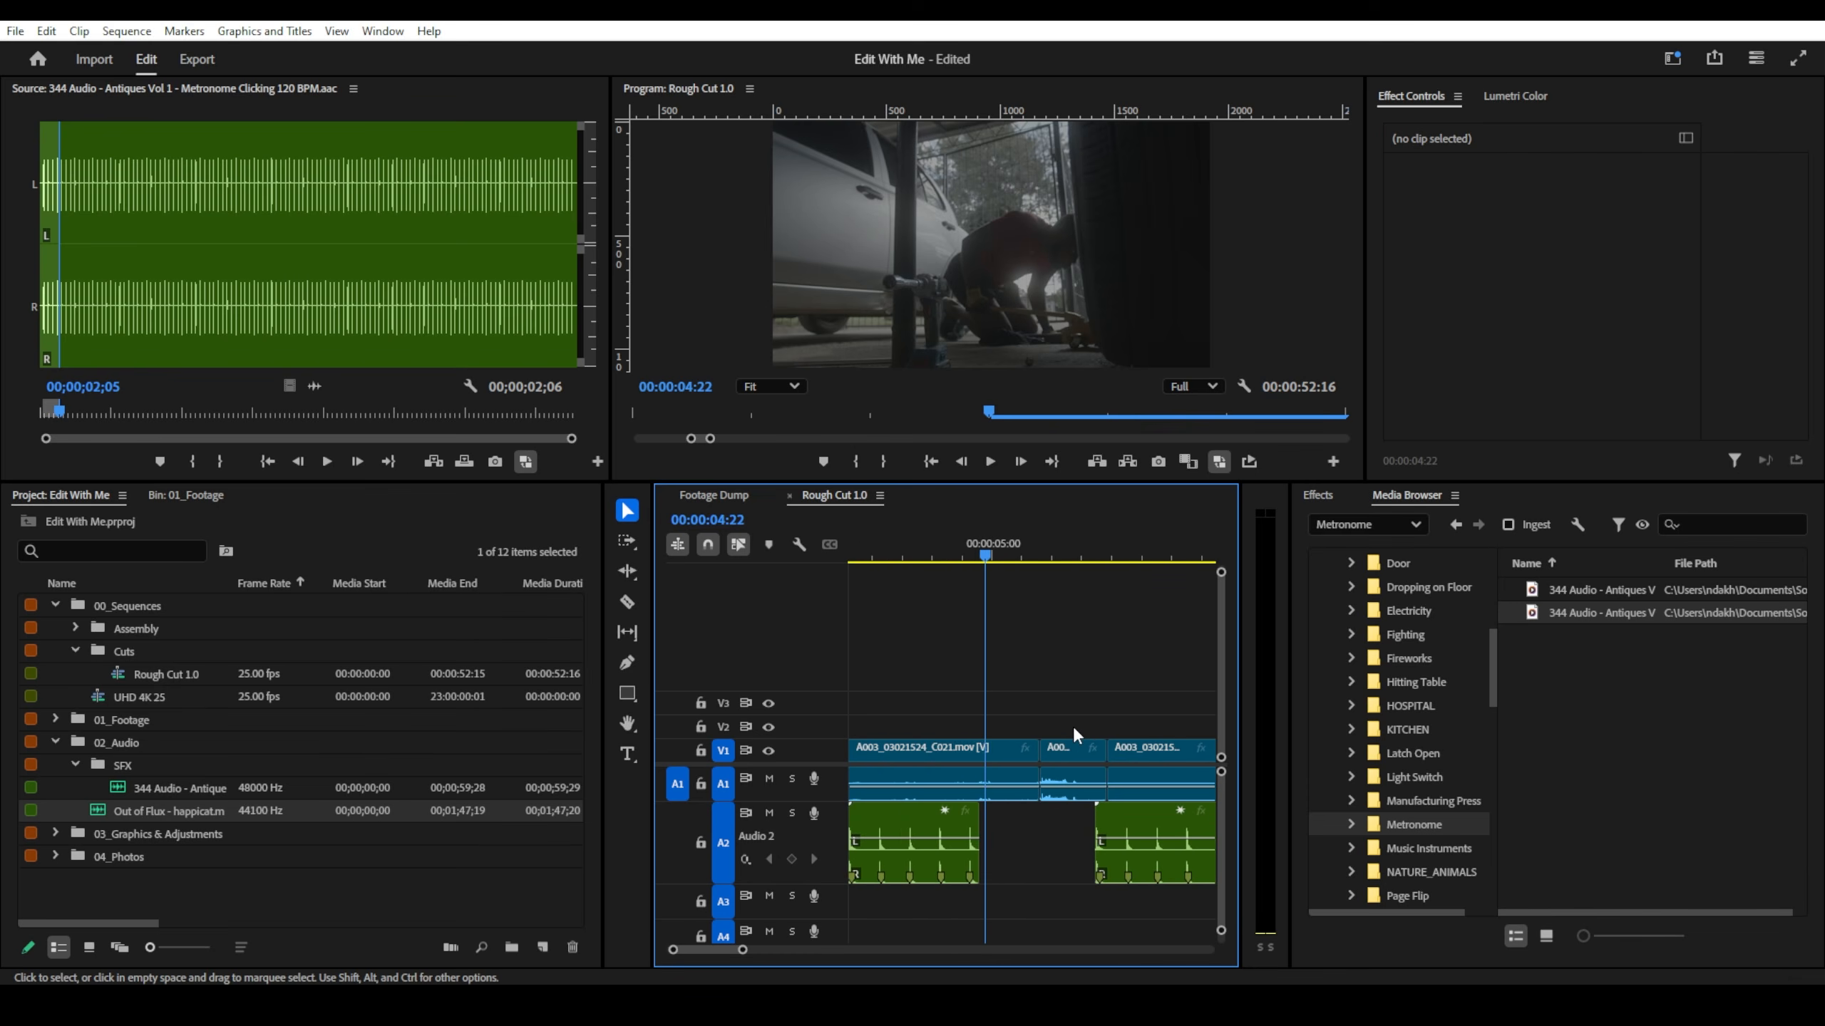
pyautogui.scroll(-3, 1072, 726)
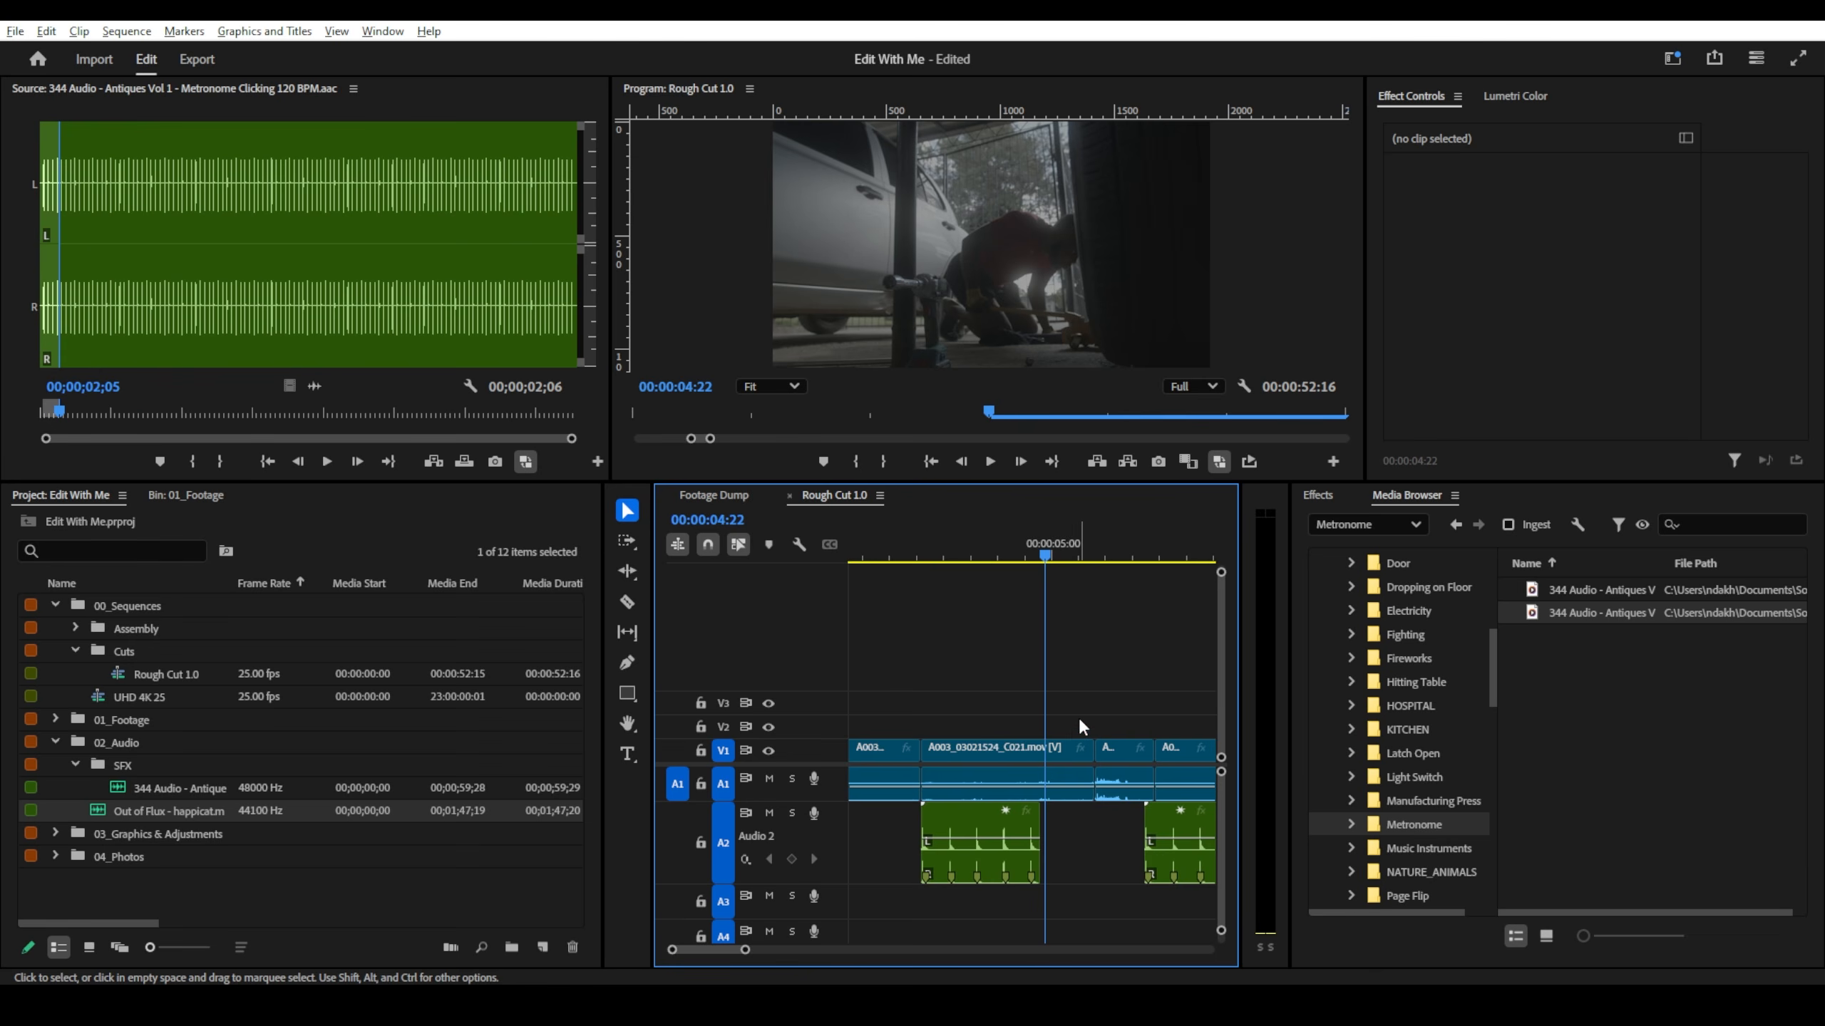
pyautogui.scroll(4, 1004, 692)
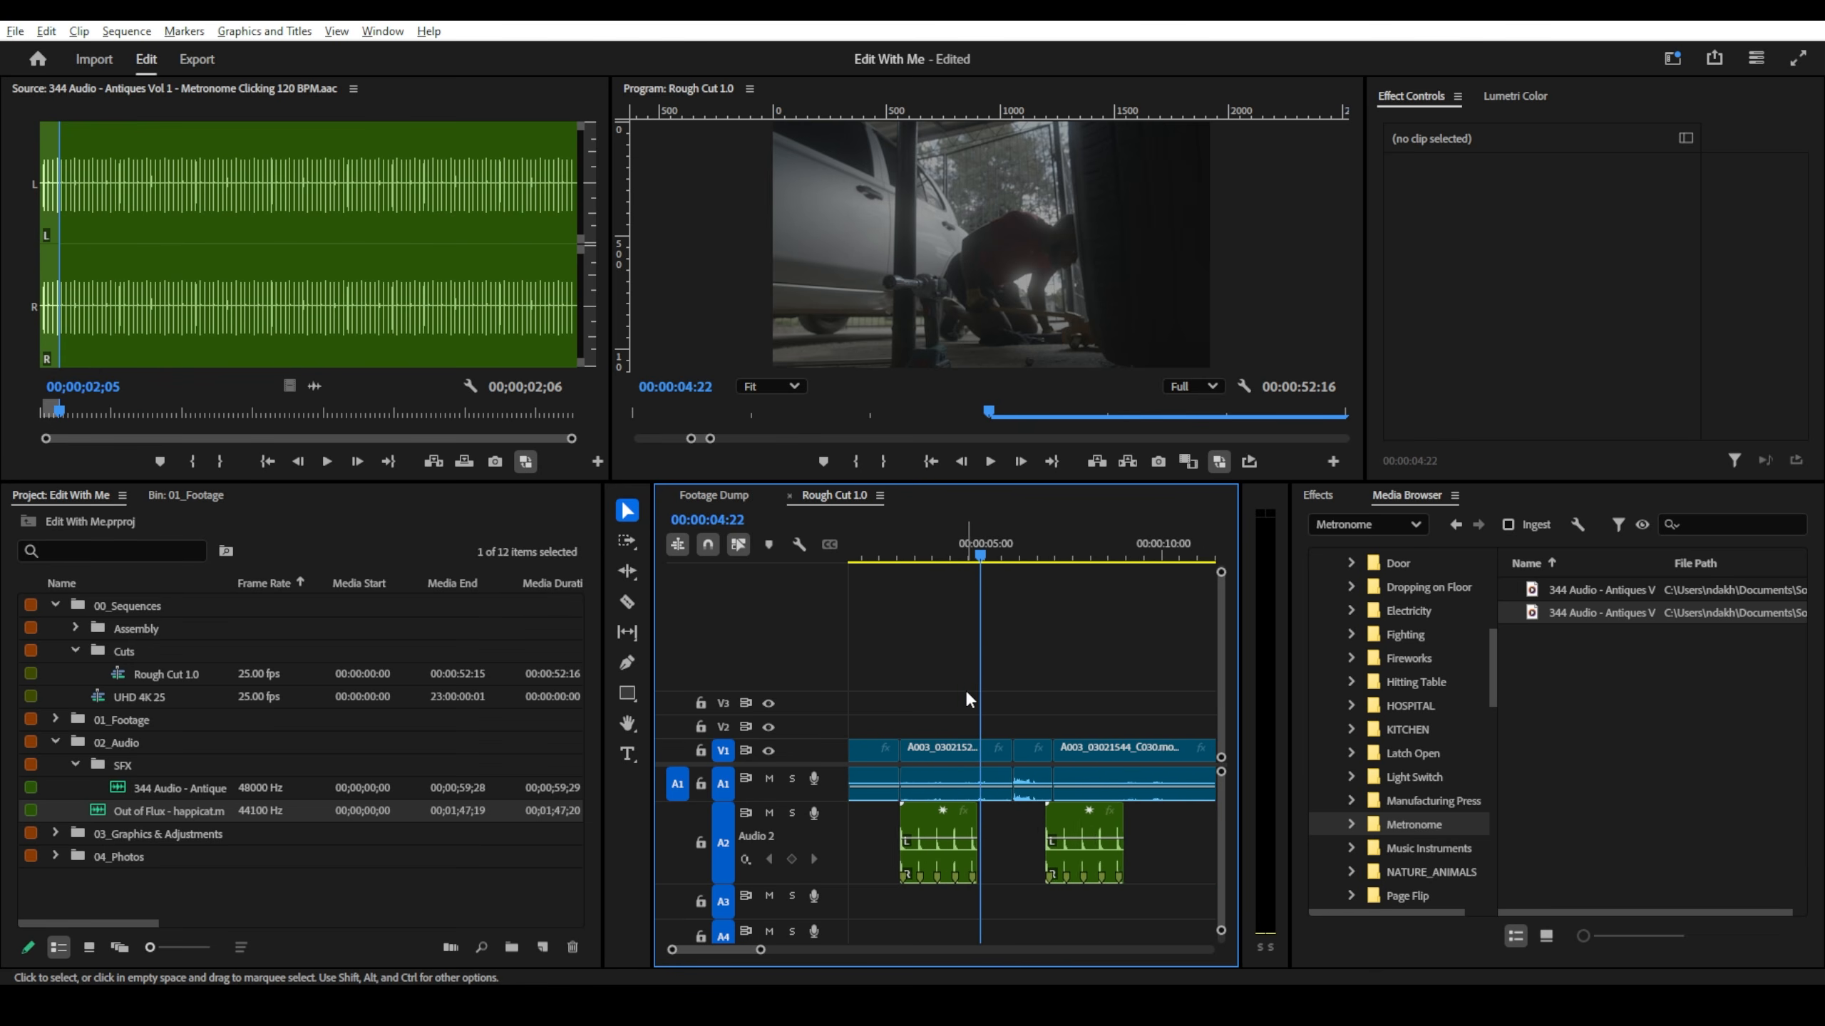
pyautogui.scroll(-1, 1035, 686)
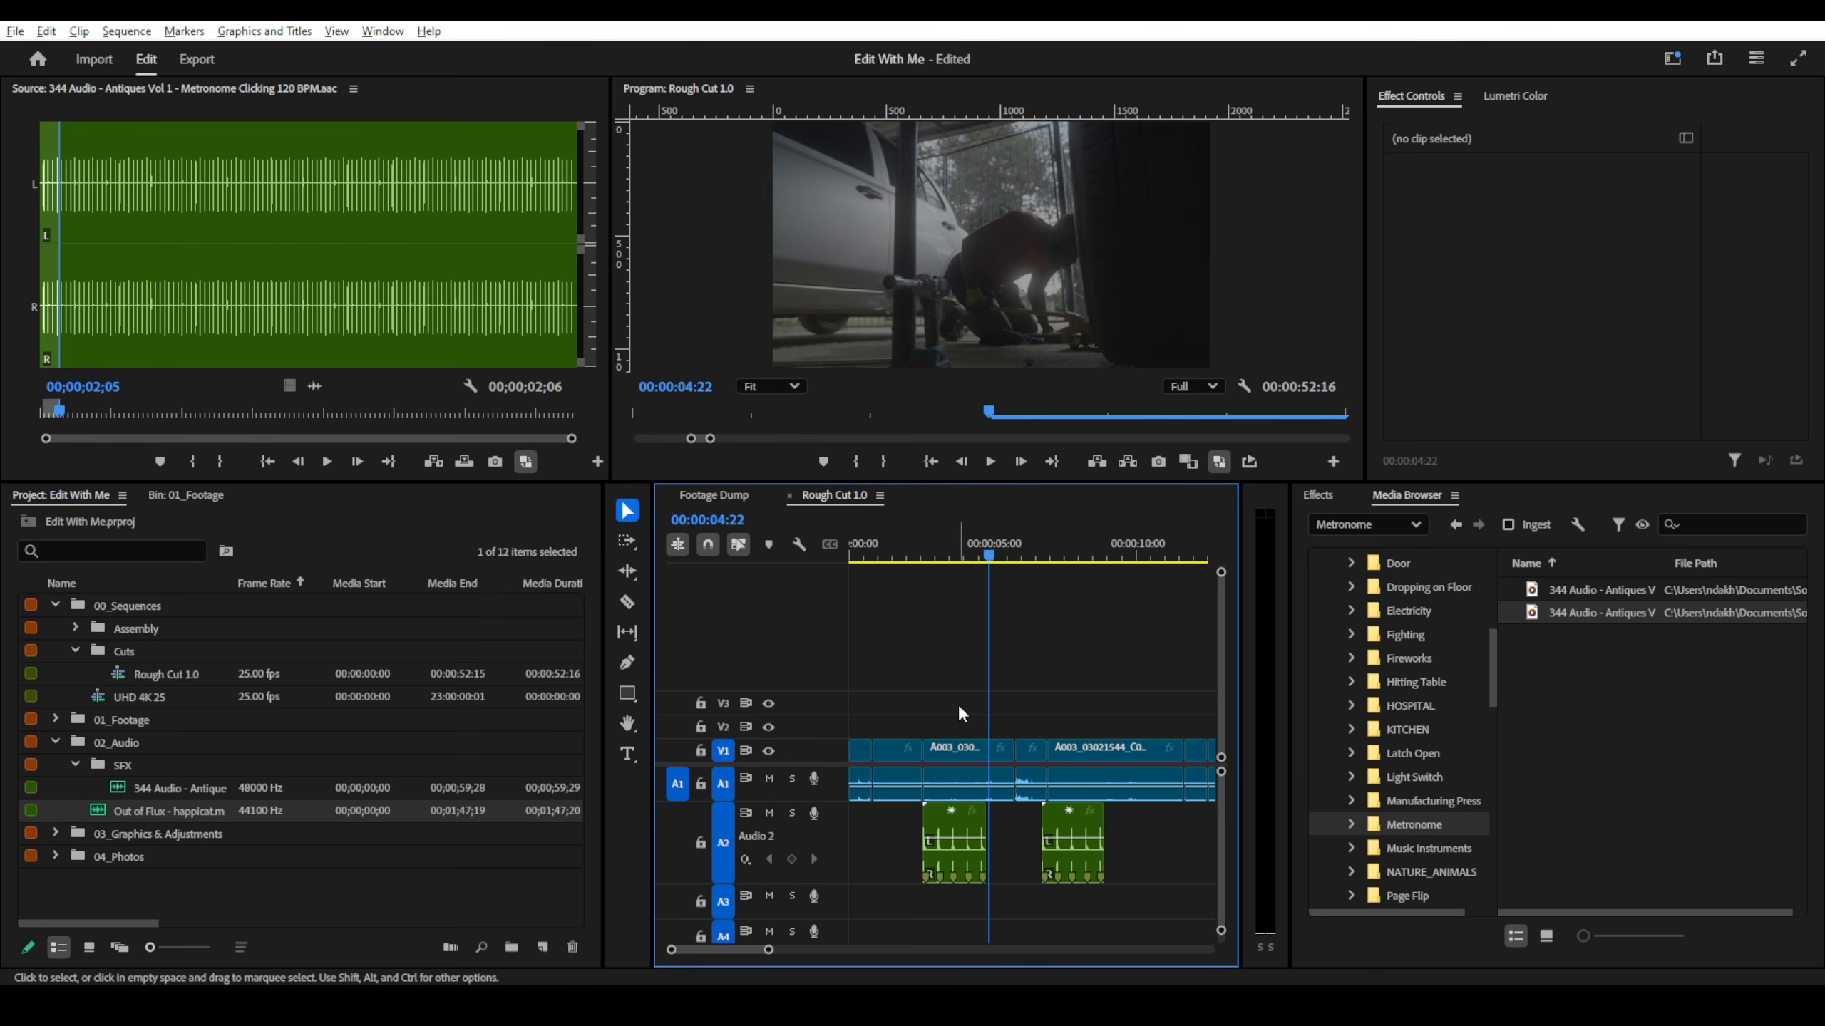
pyautogui.scroll(1, 962, 706)
pyautogui.scroll(-1, 972, 711)
pyautogui.scroll(2, 972, 711)
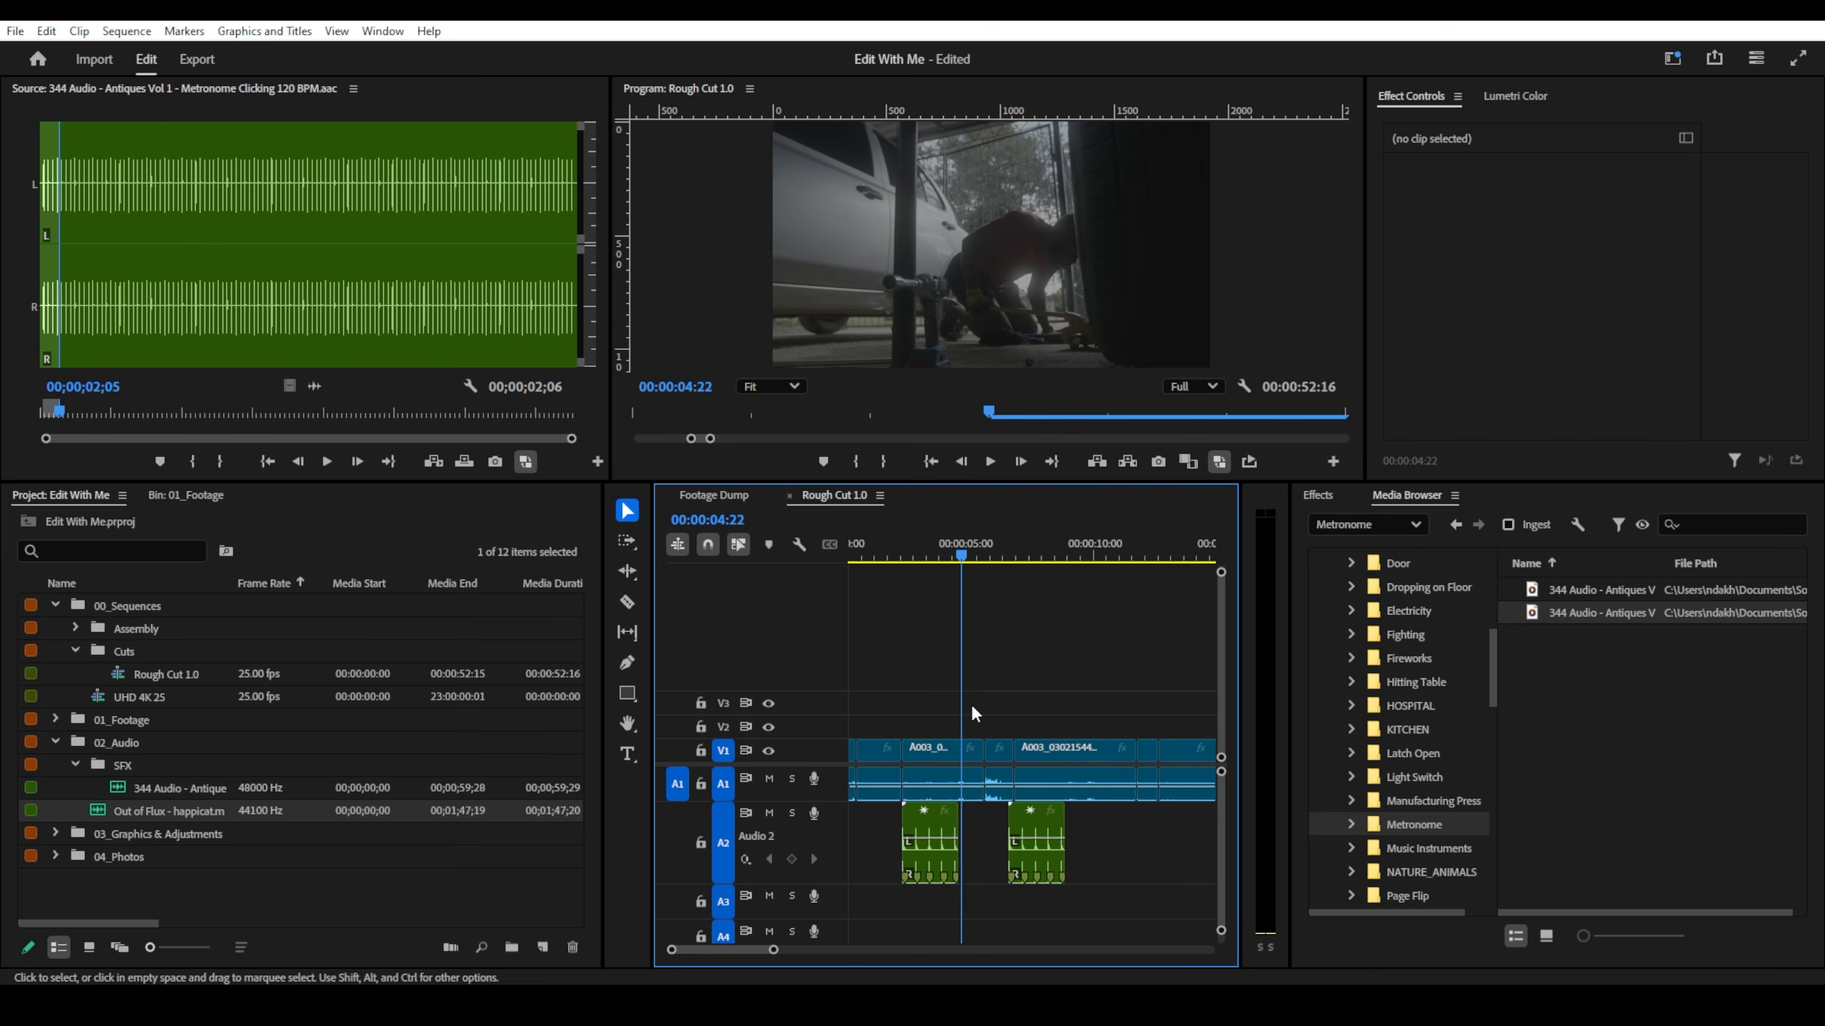
# - Play the sequence from 00:00:00:21 past both metronome clips, soloing track A2 during playback
pyautogui.scroll(-2, 1048, 706)
pyautogui.moveTo(954, 540); pyautogui.dragTo(875, 553)
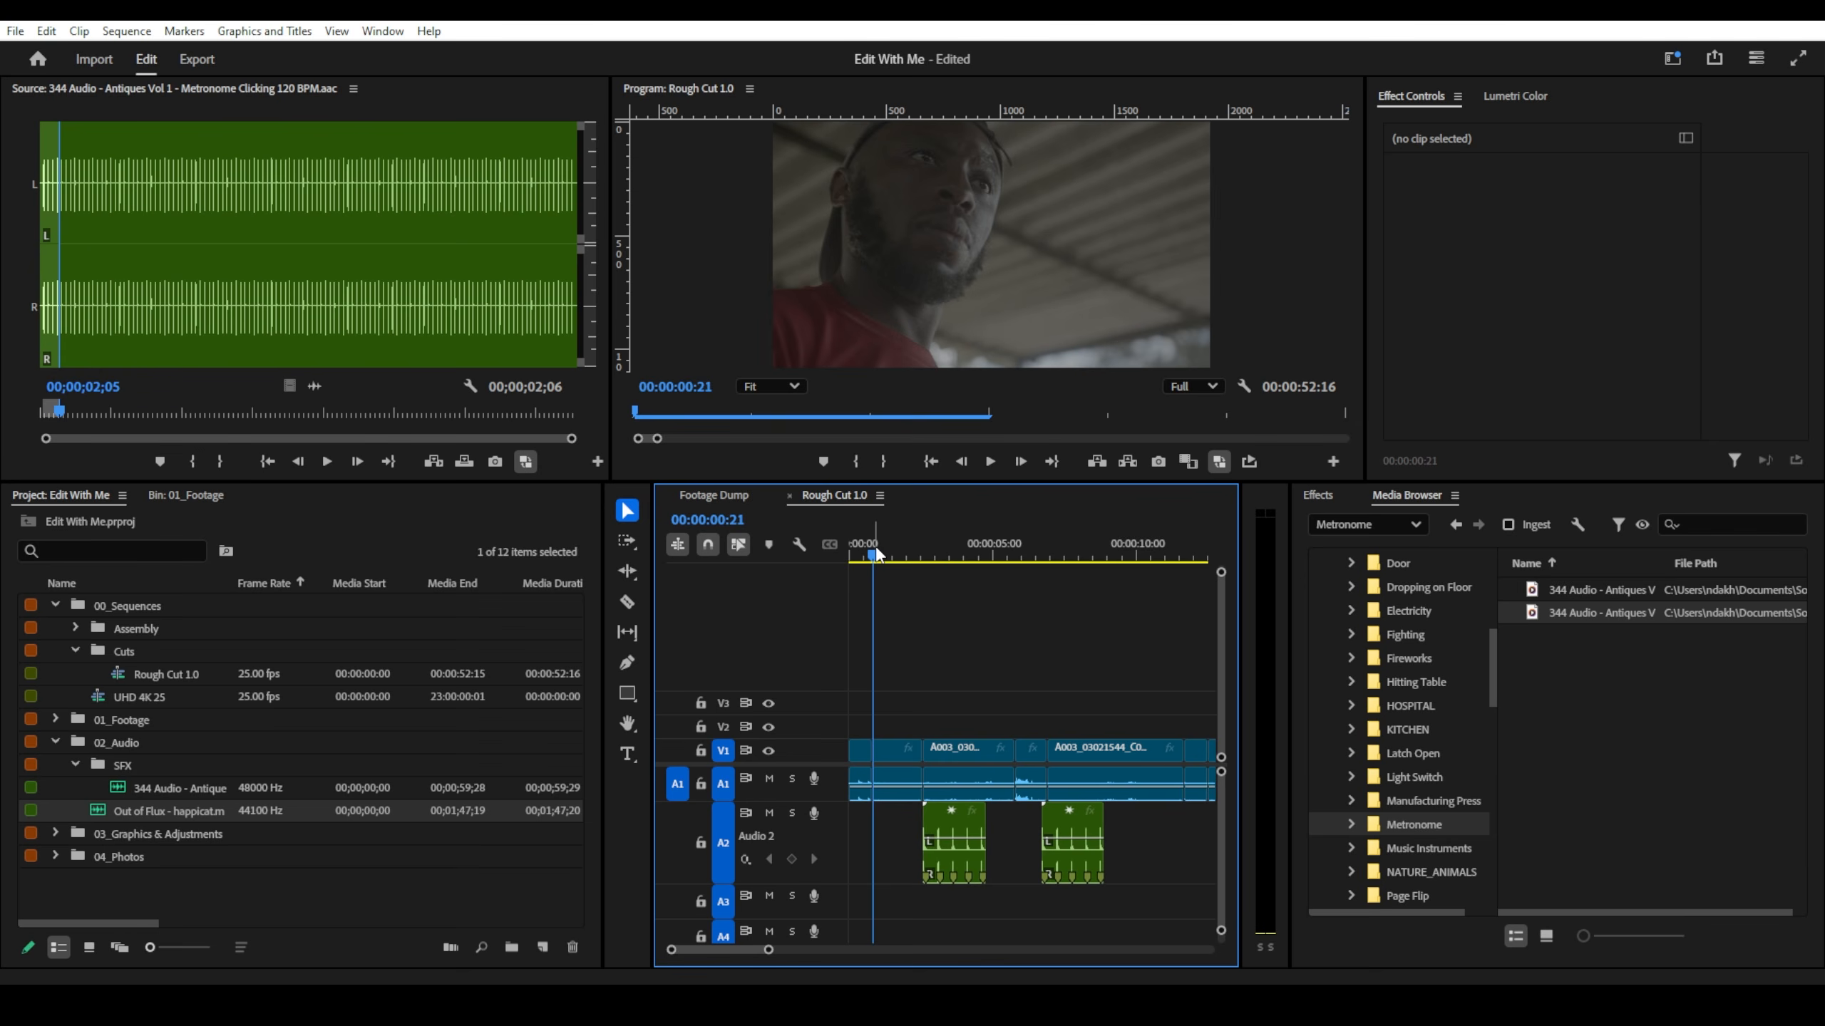
pyautogui.press('space')
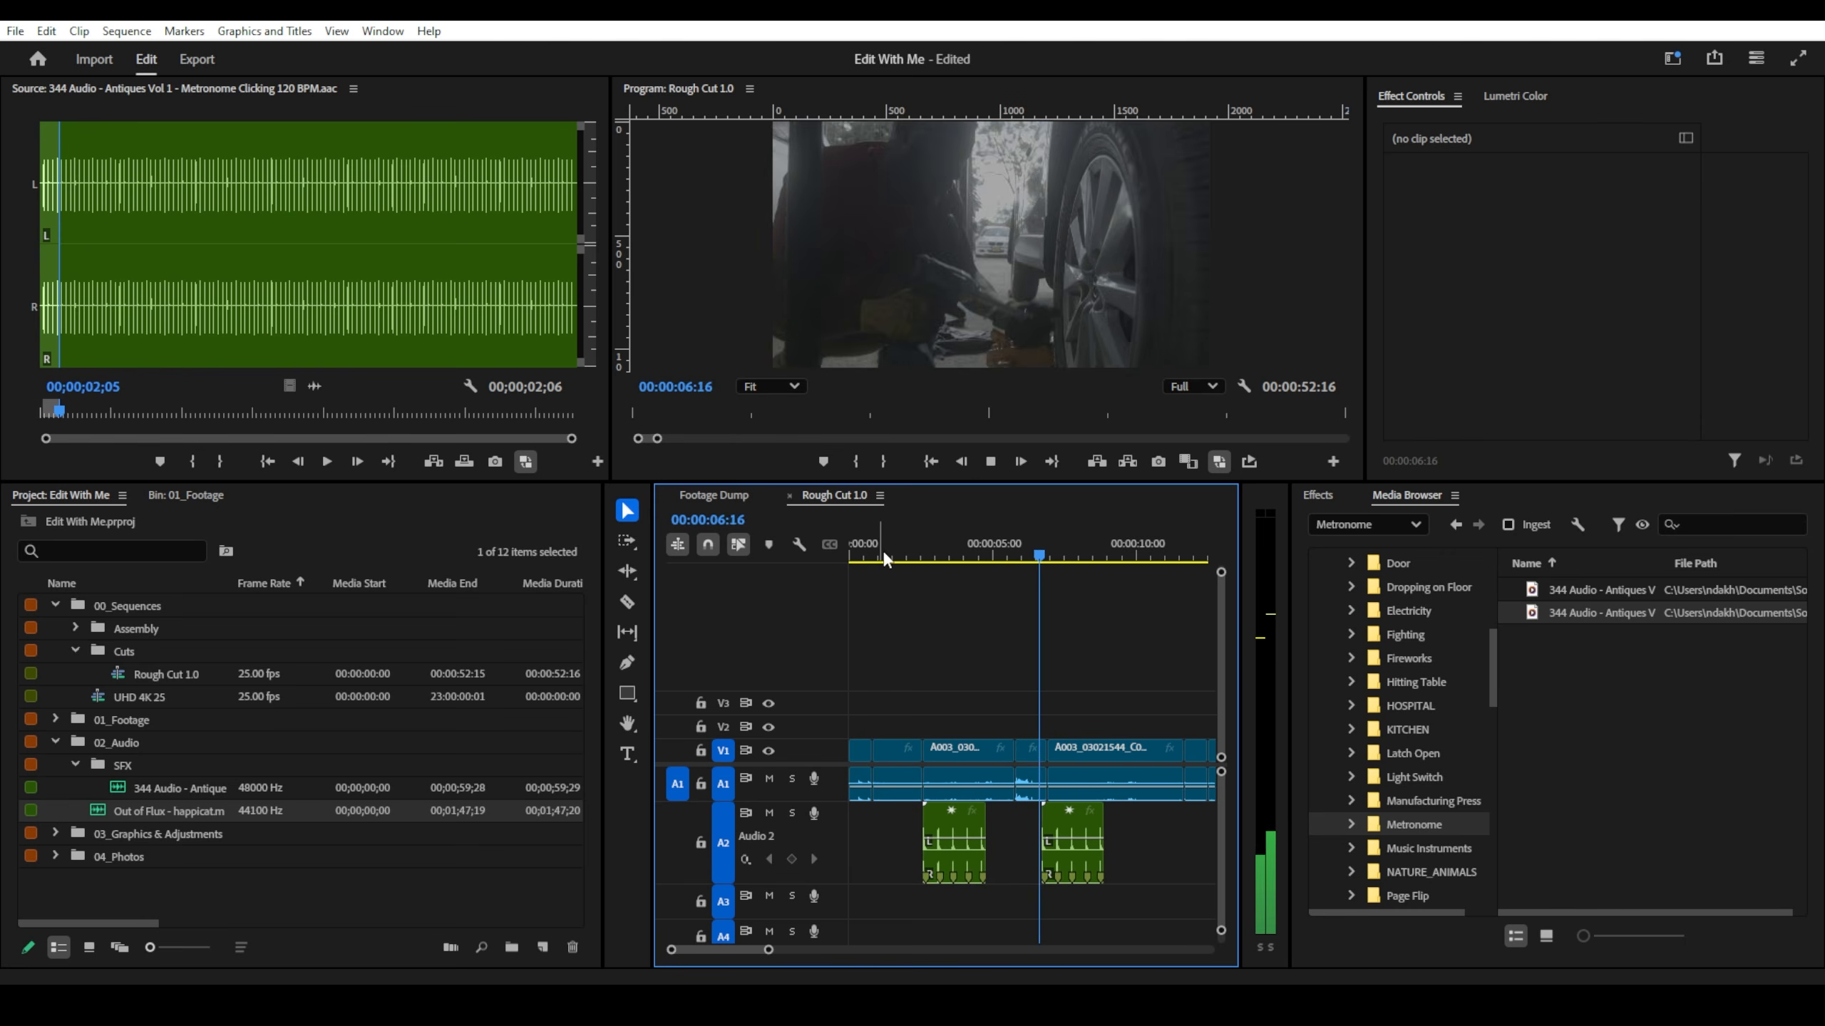
pyautogui.click(791, 813)
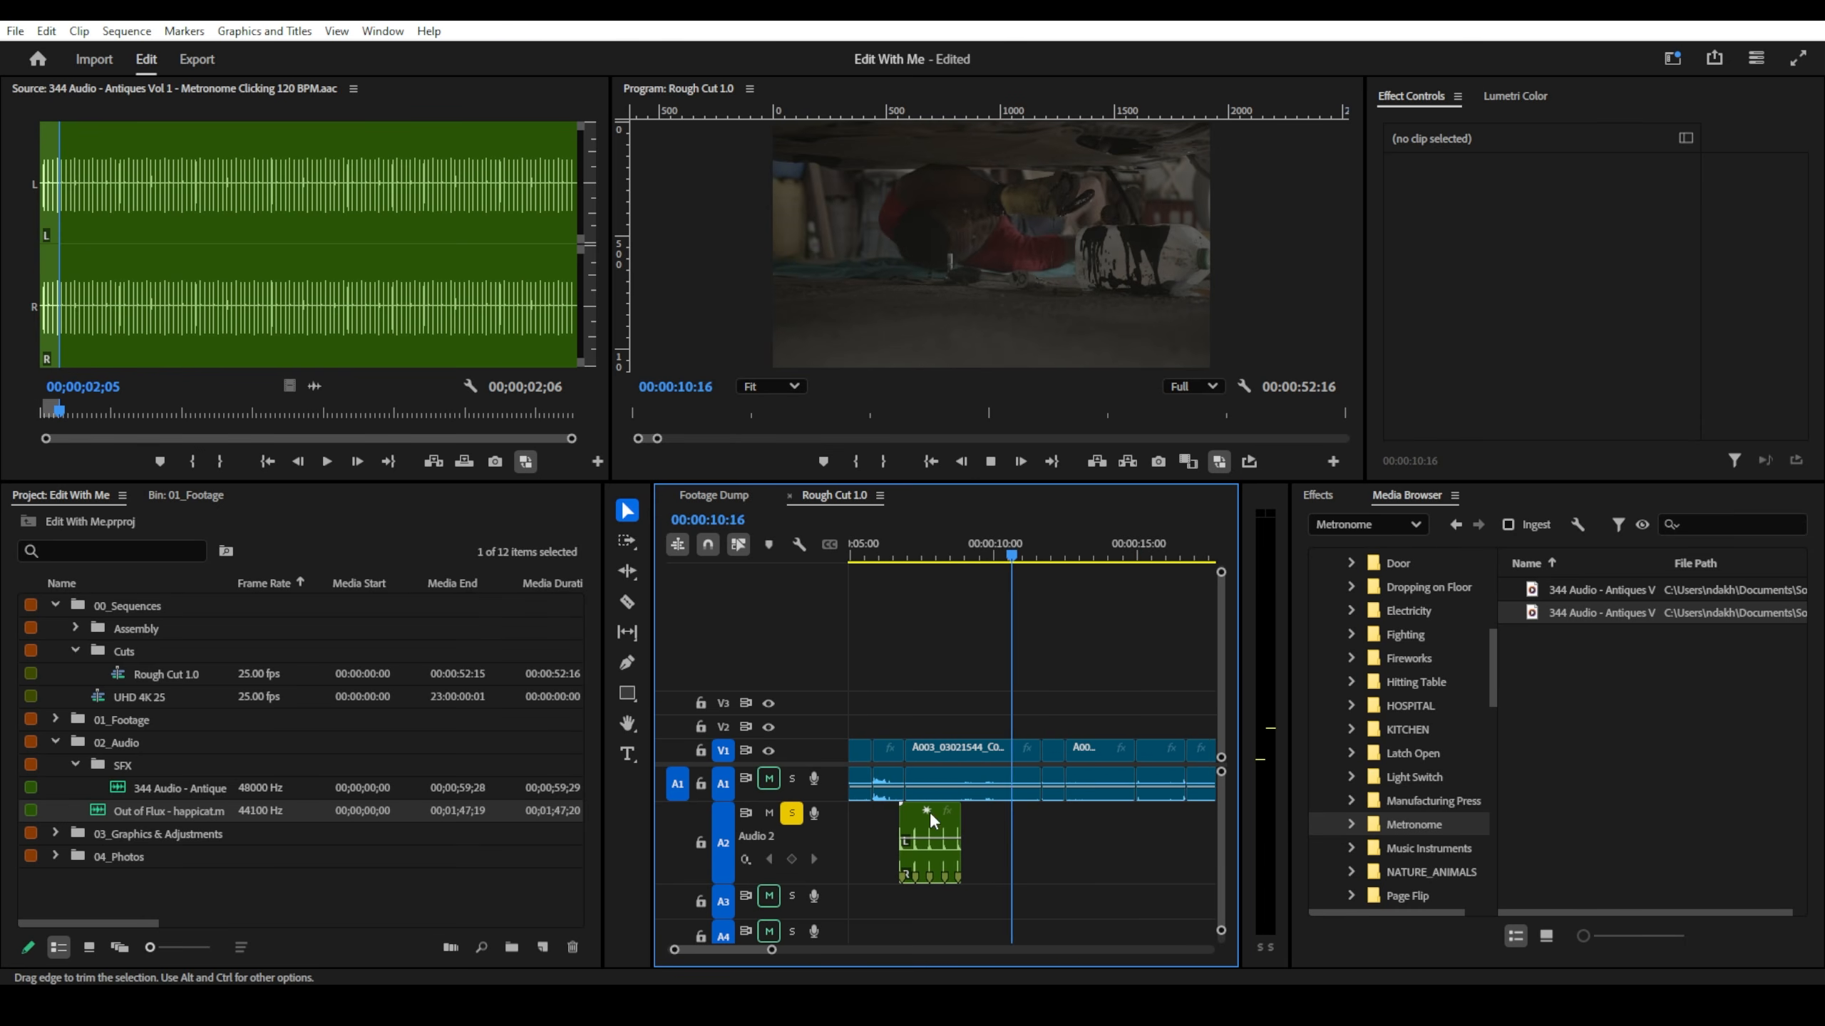
pyautogui.press('space')
# - Duplicate the second metronome clip on track A2 so the copy starts at about 00:00:11:00
pyautogui.scroll(-4, 1070, 799)
pyautogui.moveTo(949, 546); pyautogui.dragTo(929, 551)
pyautogui.scroll(3, 941, 847)
pyautogui.scroll(-2, 963, 847)
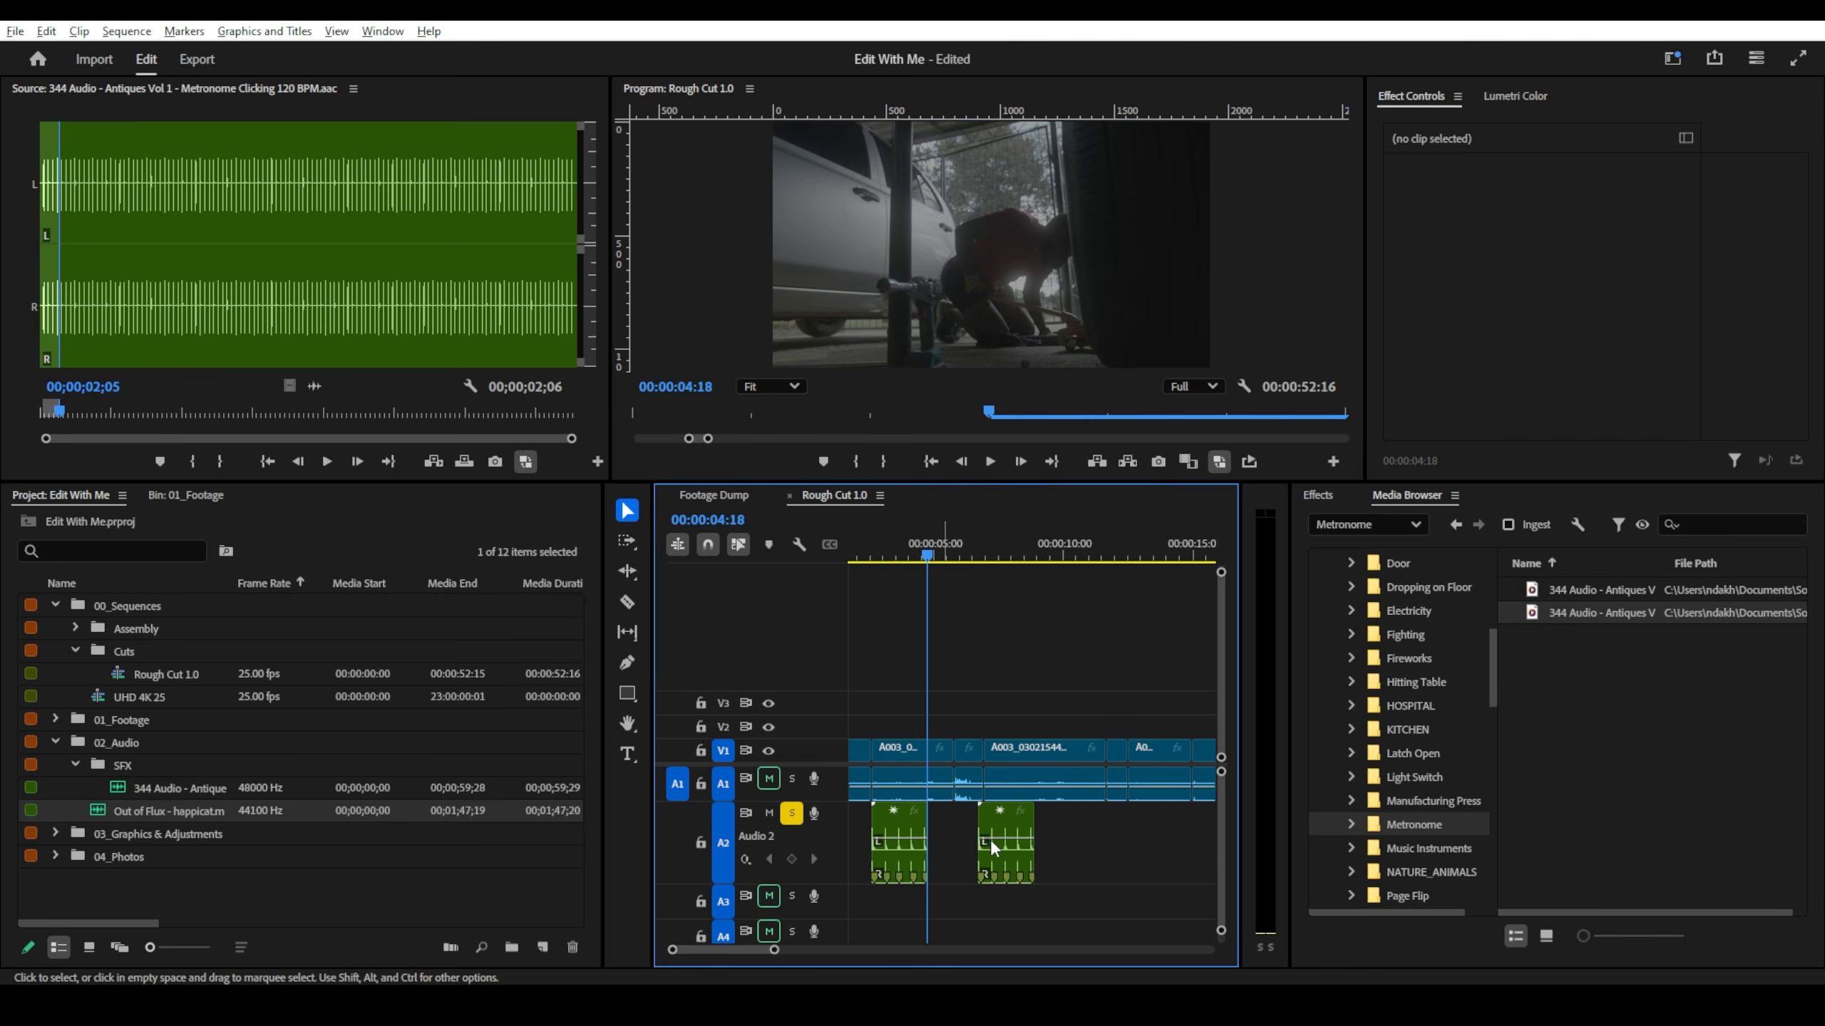
pyautogui.scroll(-2, 995, 834)
pyautogui.moveTo(1003, 810); pyautogui.dragTo(1093, 827)
# - Play the soloed metronome track from 00:00:02:12 into the second clip, stopping at 00:00:07:07
pyautogui.click(894, 559)
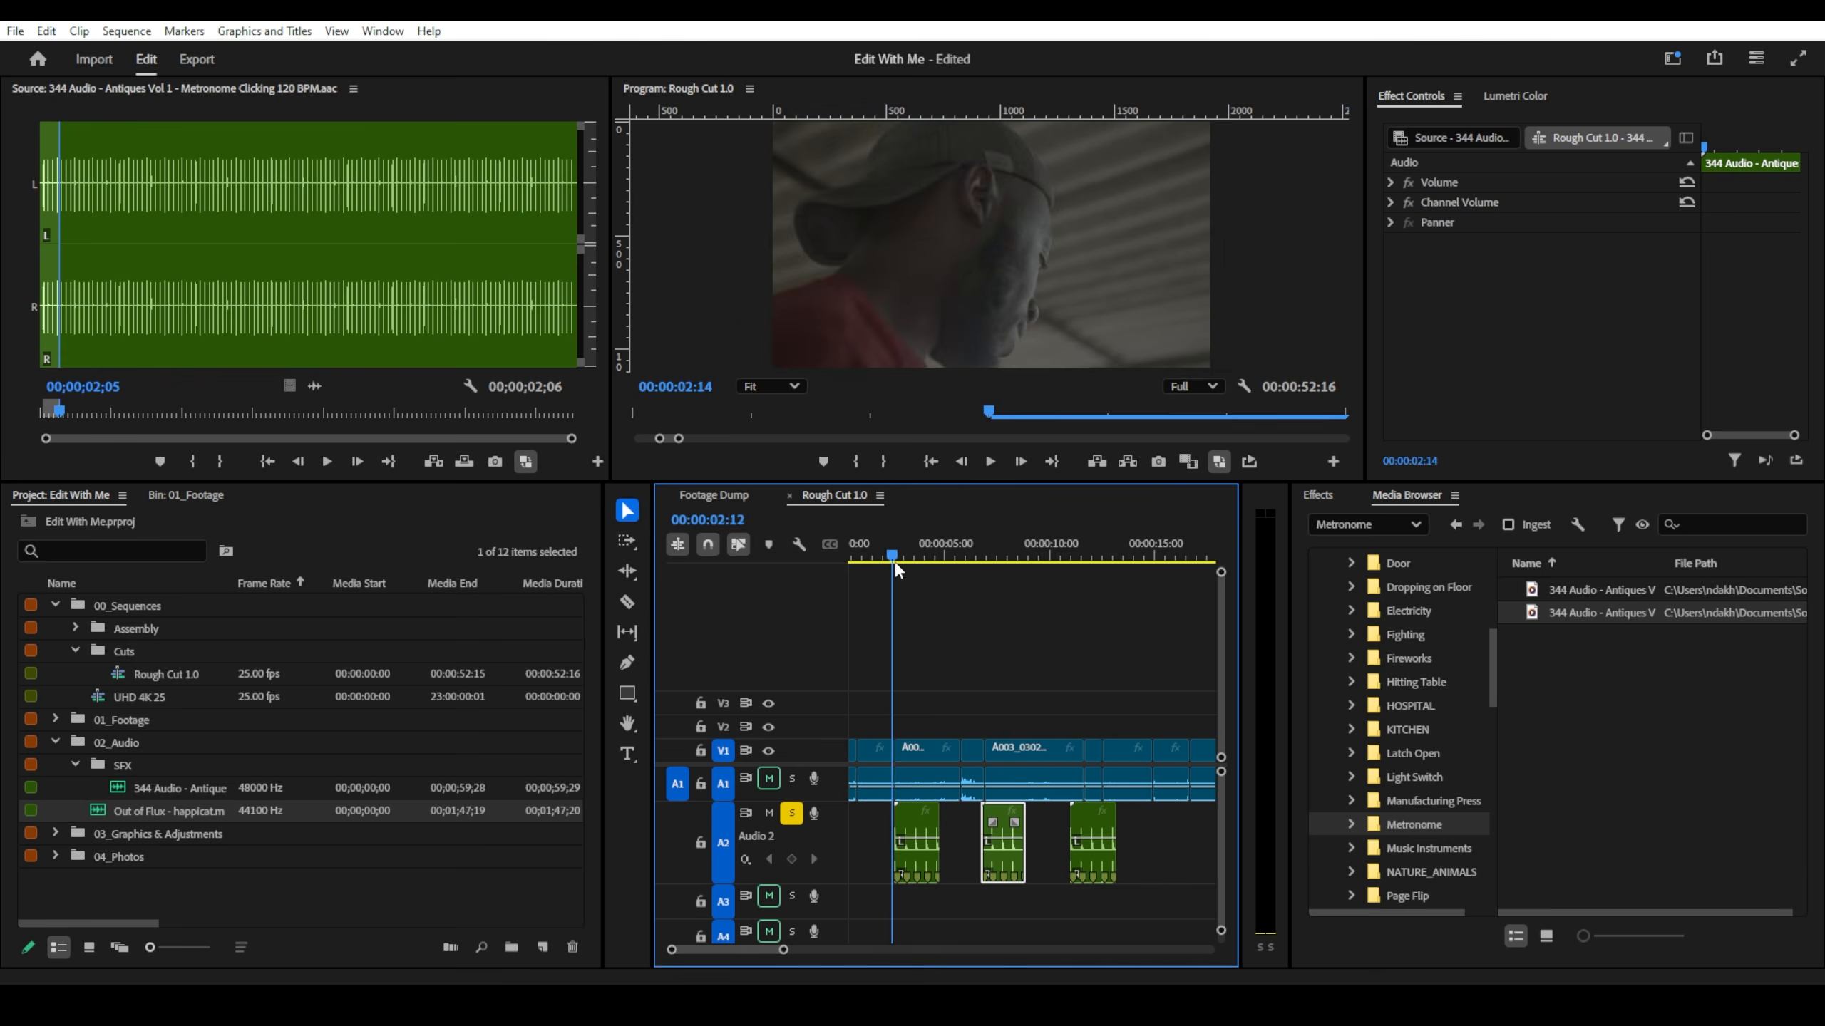
pyautogui.press('space')
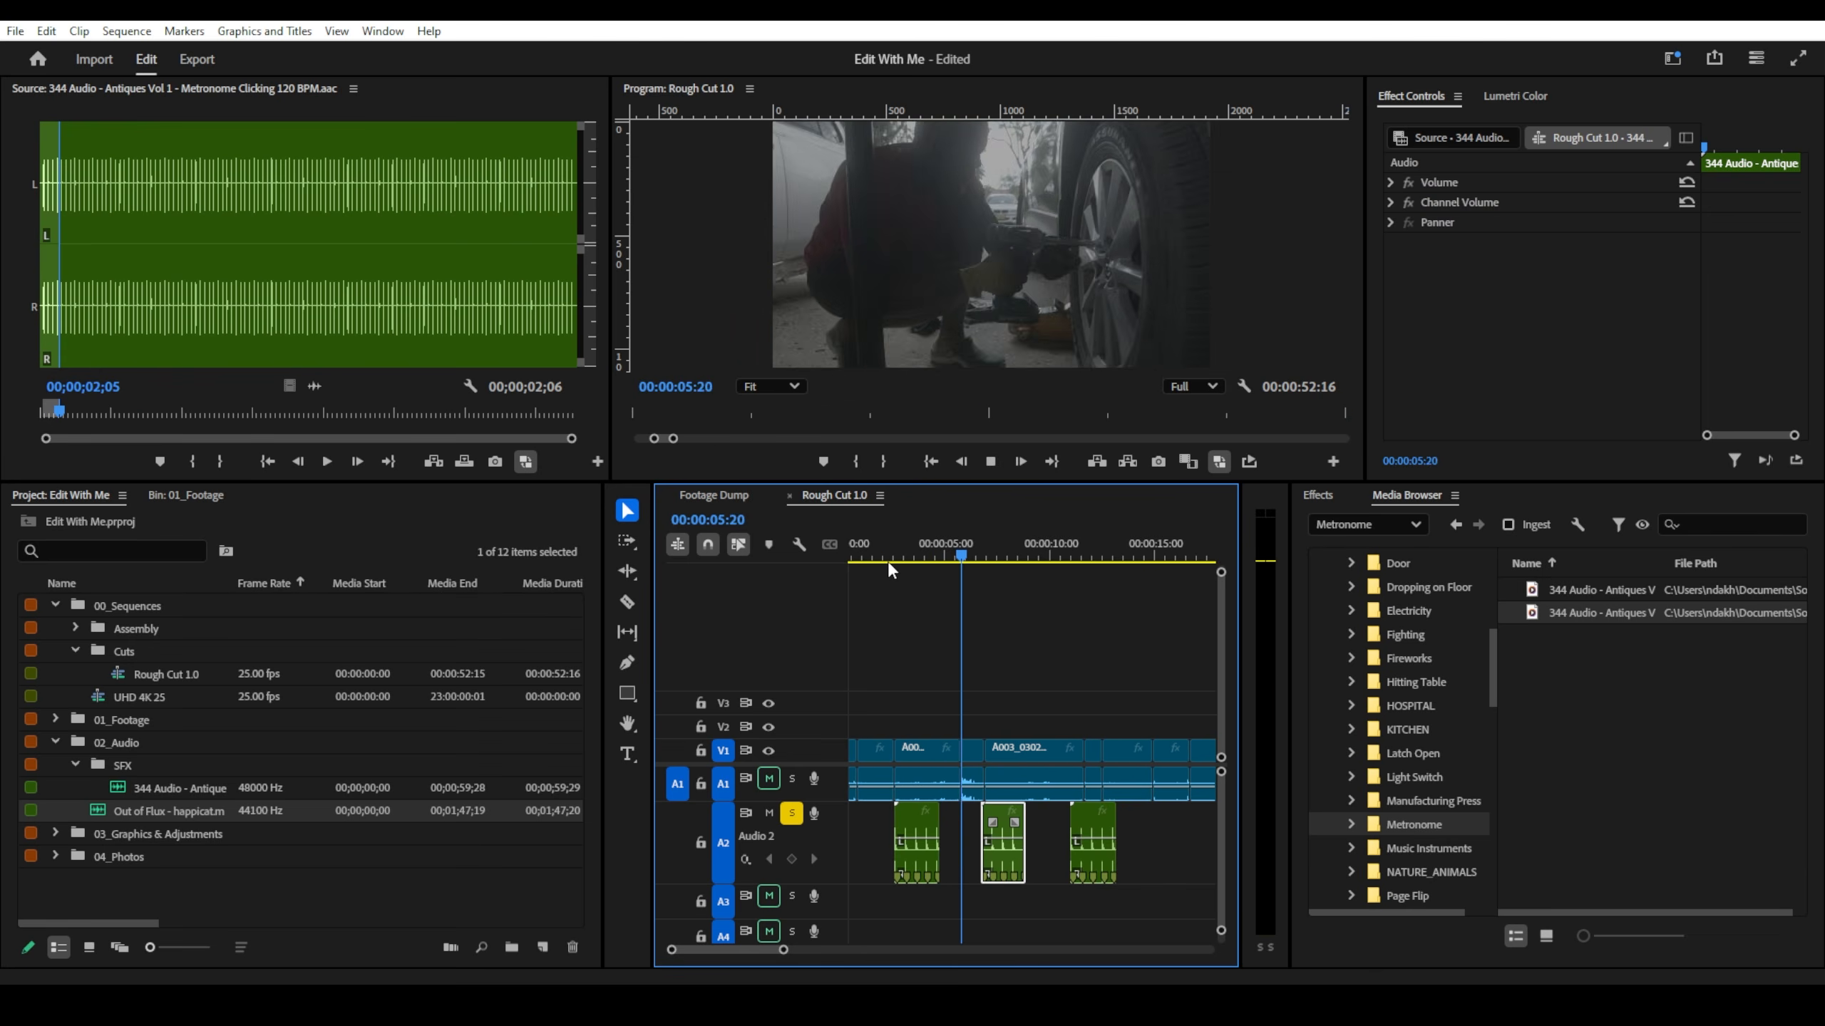
pyautogui.press('space')
pyautogui.scroll(2, 954, 598)
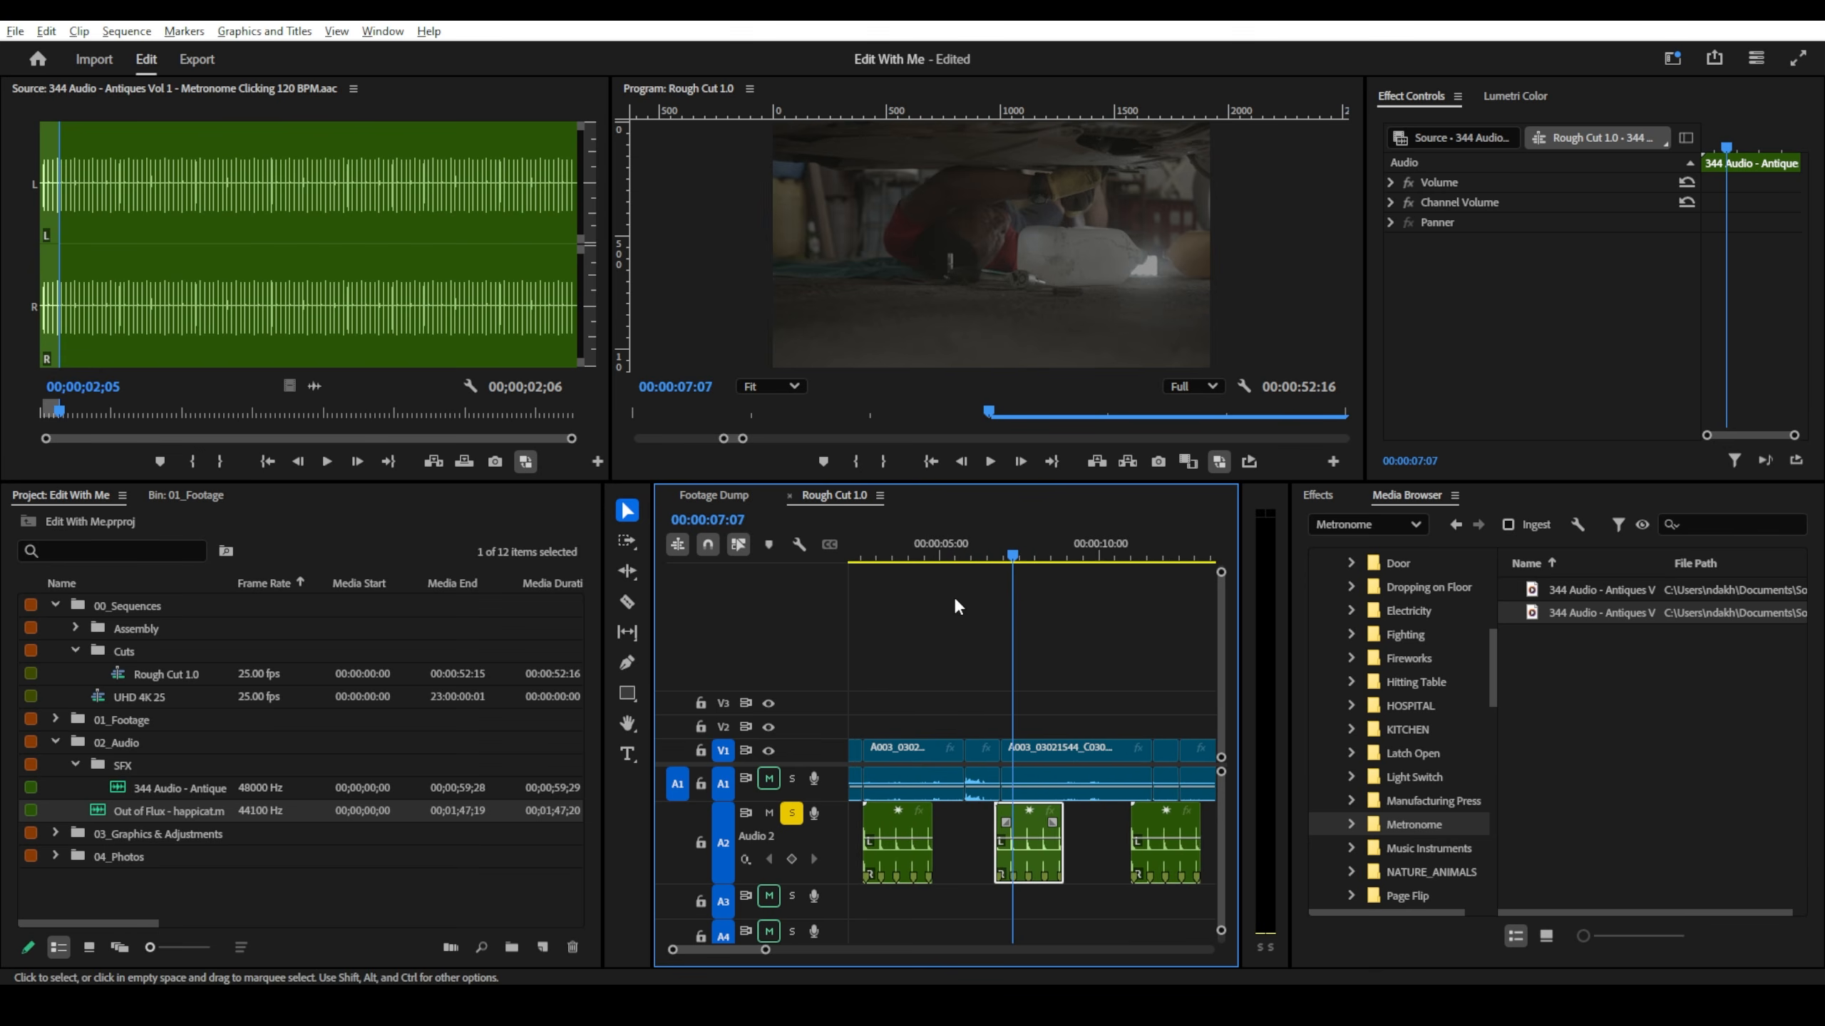
# - Replay the first metronome clip and shift the second one earlier to start at about 00:00:06:10
pyautogui.scroll(1, 954, 598)
pyautogui.moveTo(934, 547); pyautogui.dragTo(860, 533)
pyautogui.scroll(1, 934, 561)
pyautogui.press('space')
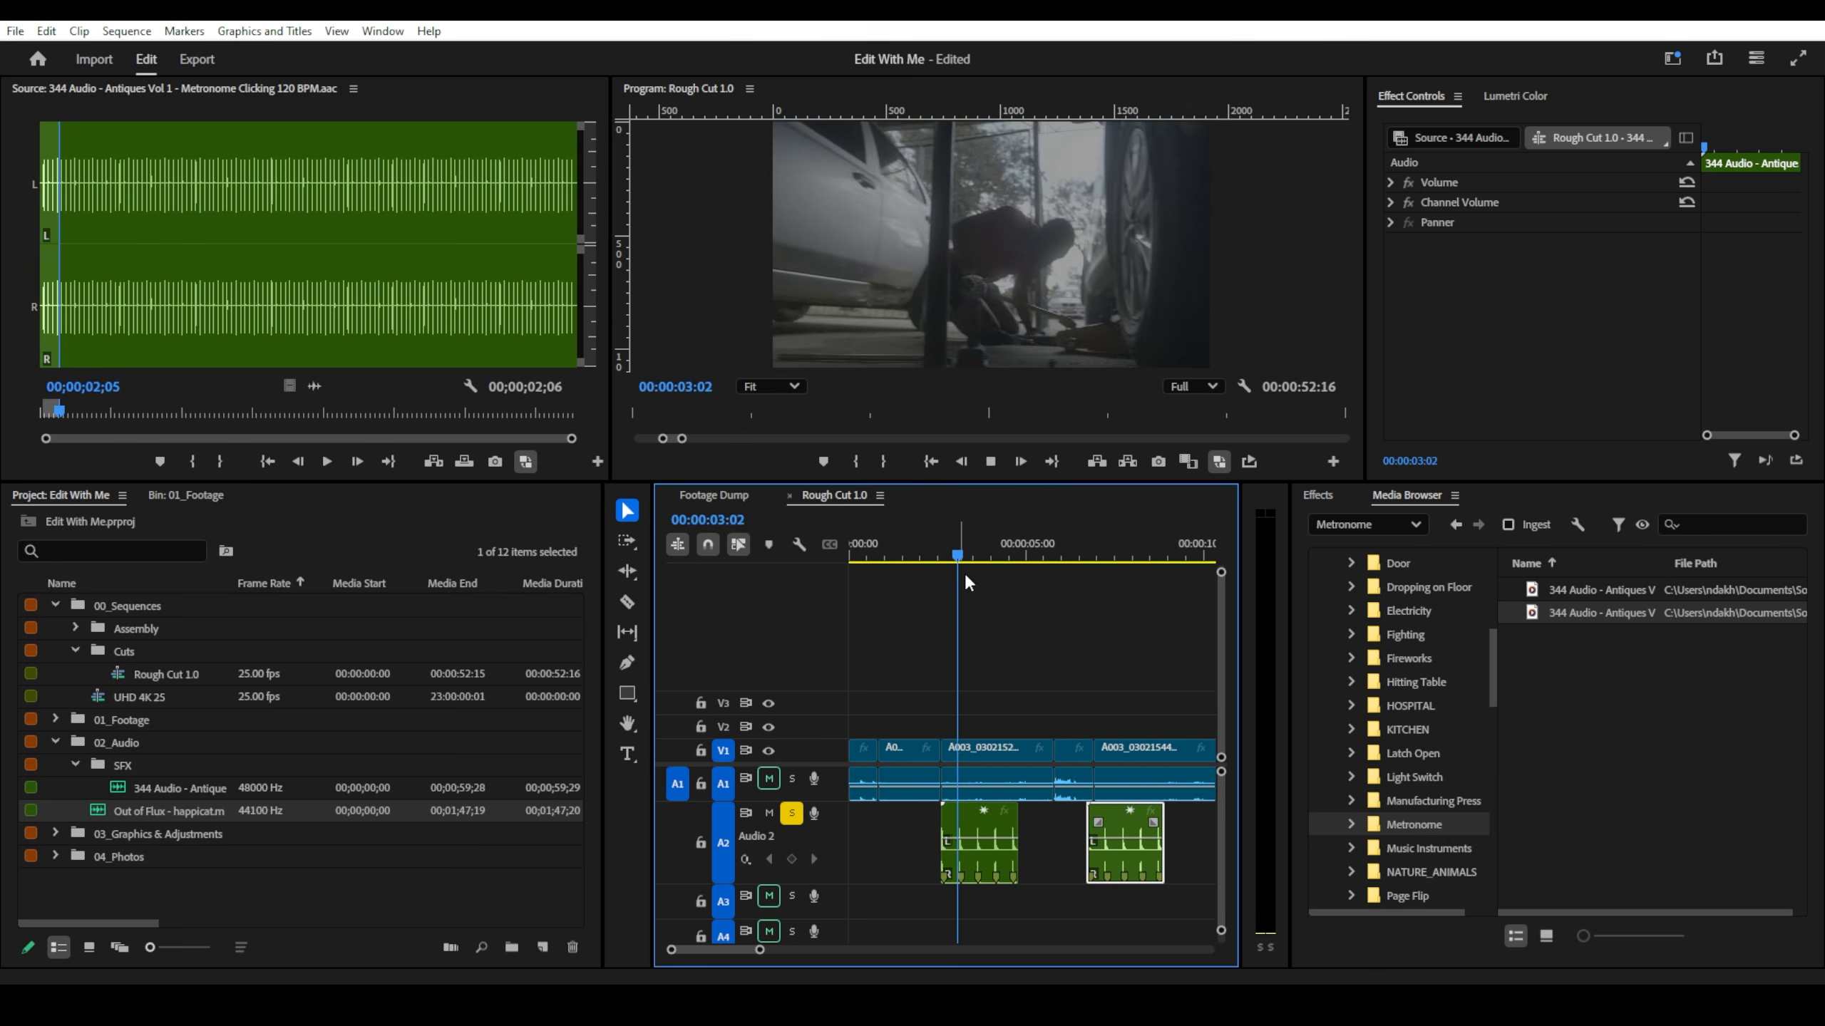
pyautogui.scroll(2, 1100, 845)
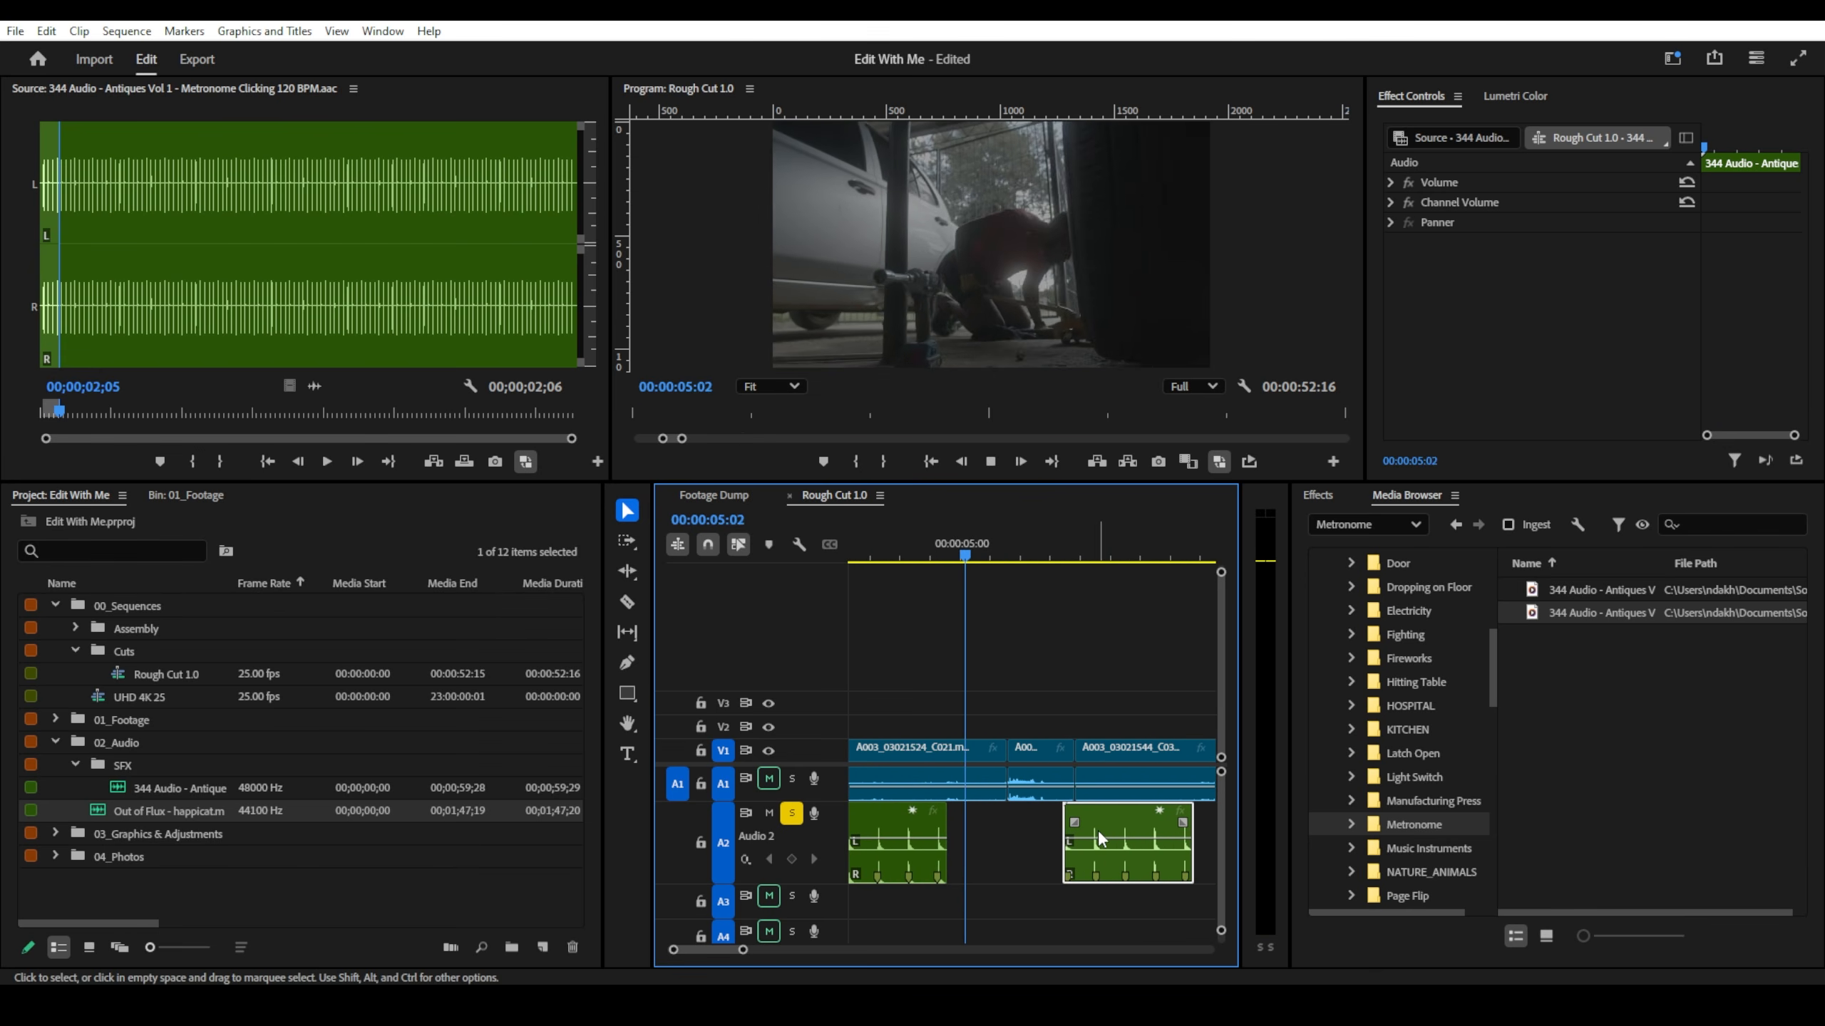
pyautogui.moveTo(1097, 834); pyautogui.dragTo(1076, 819)
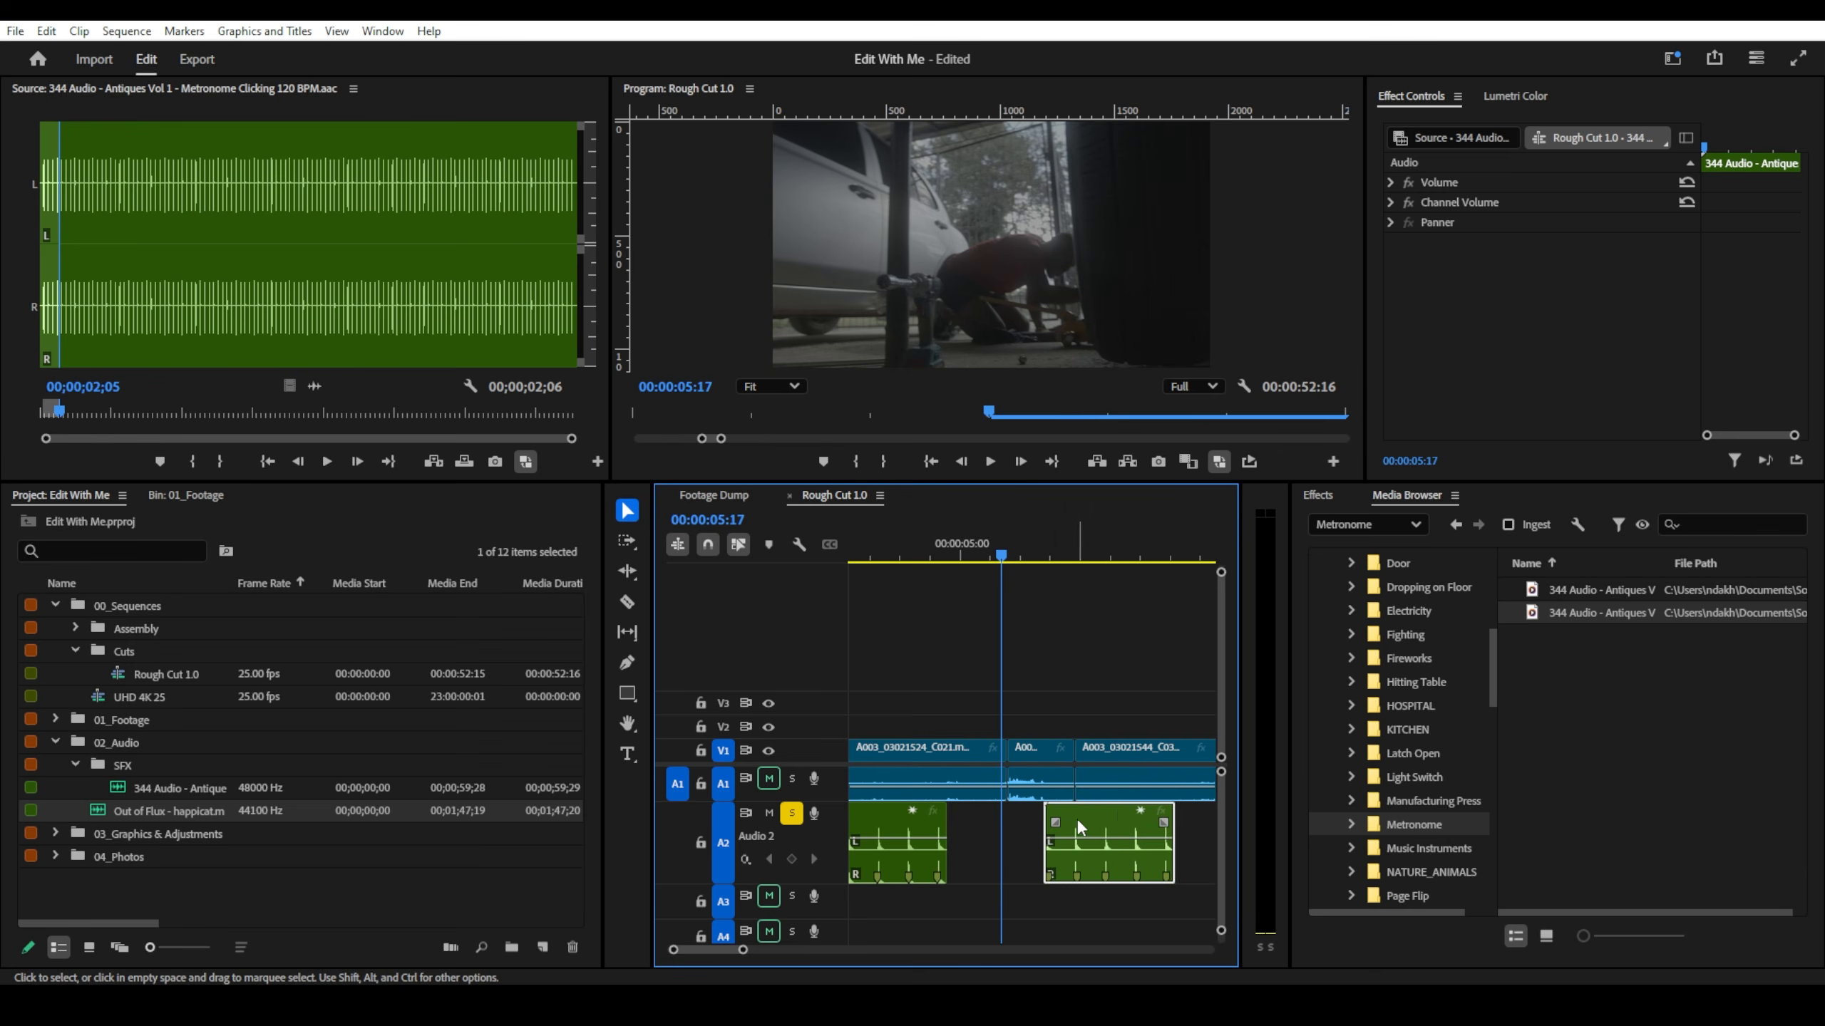
# - Play from the start of the first metronome clip up to the second one, stopping at 00:00:06:12
pyautogui.scroll(-3, 1085, 816)
pyautogui.click(938, 543)
pyautogui.press('space')
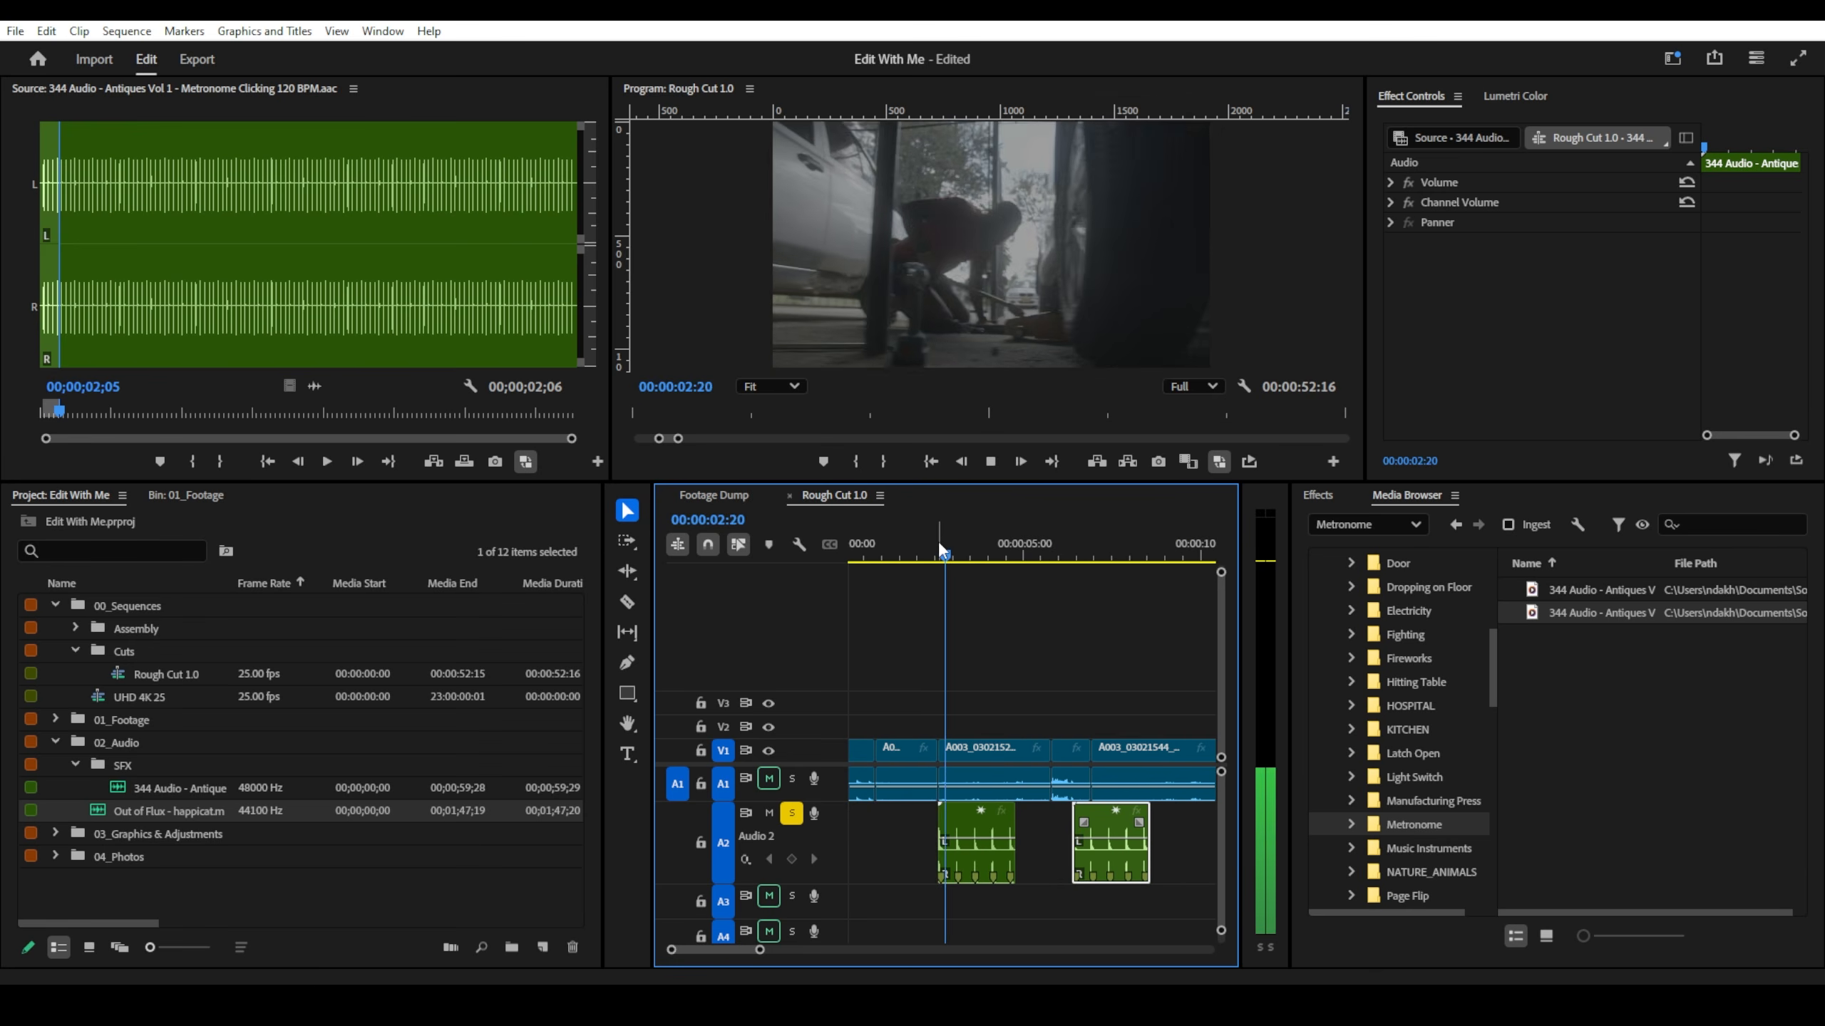
pyautogui.scroll(1, 946, 687)
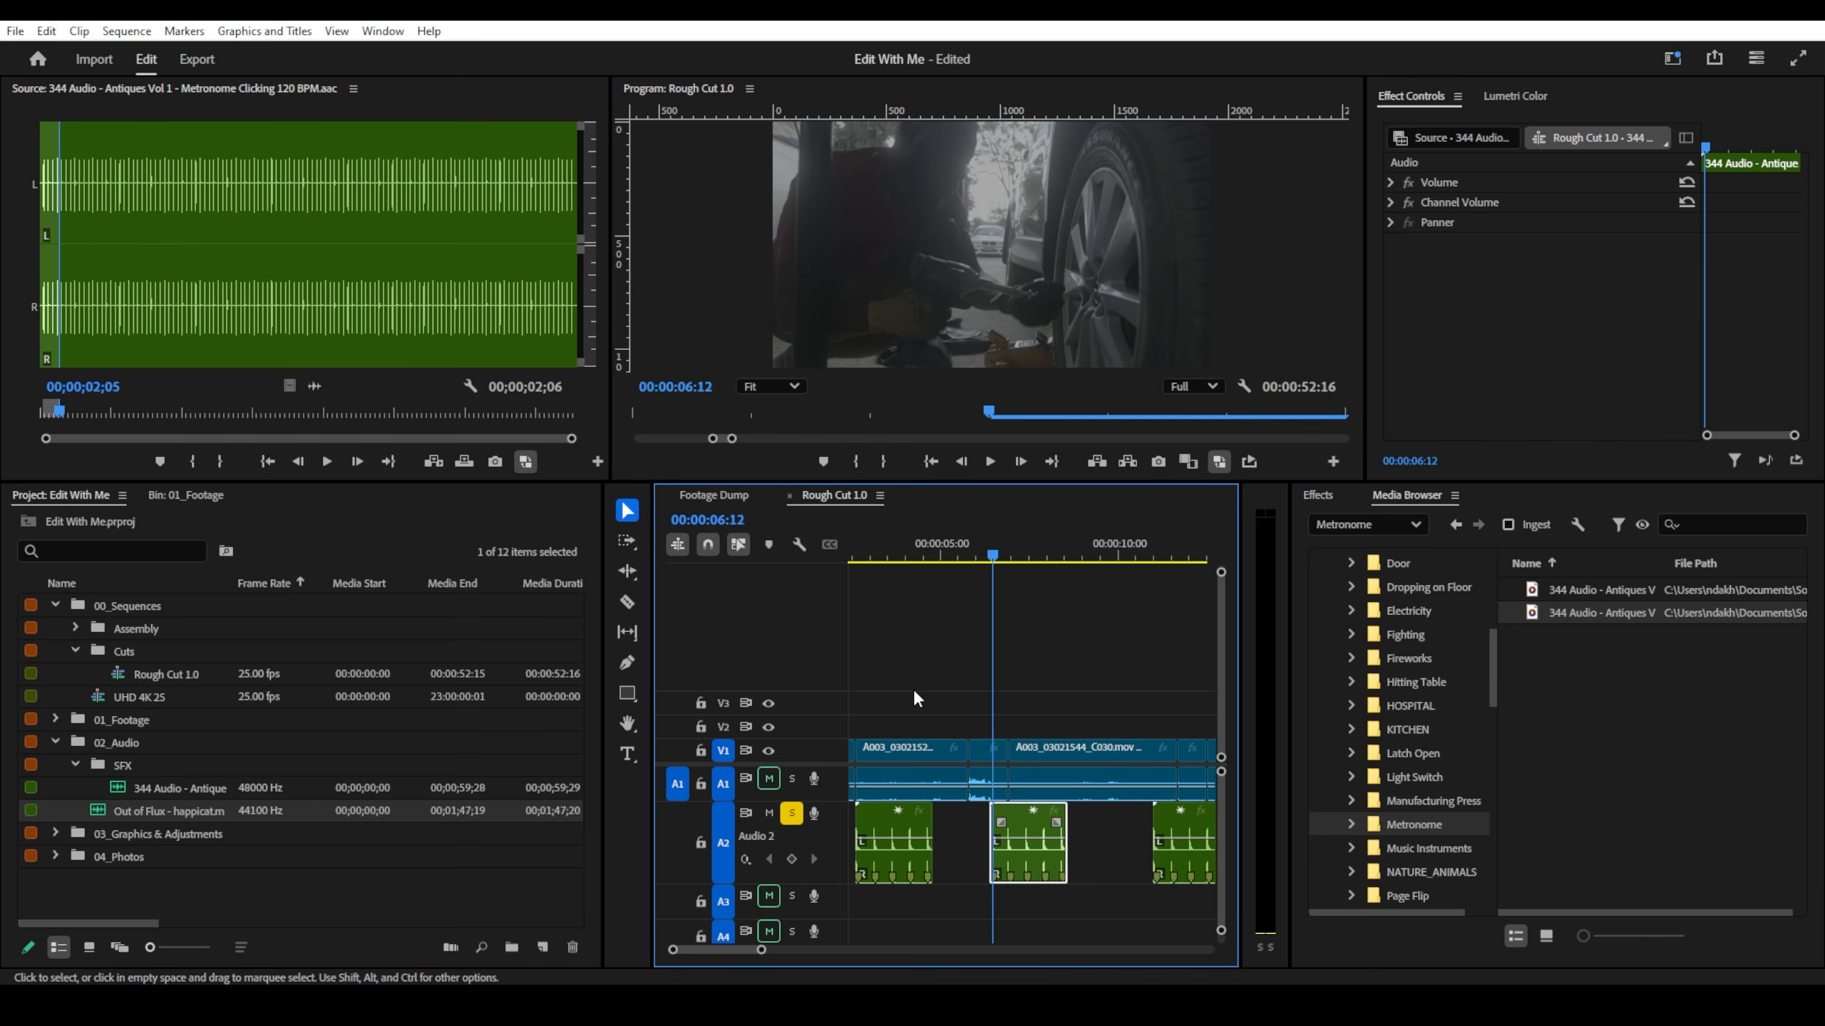
# - Move the second metronome clip on A2 later to start at about 00:00:08:04, leaving a clear gap after the first
pyautogui.moveTo(1027, 821); pyautogui.dragTo(1089, 827)
pyautogui.scroll(-2, 1044, 591)
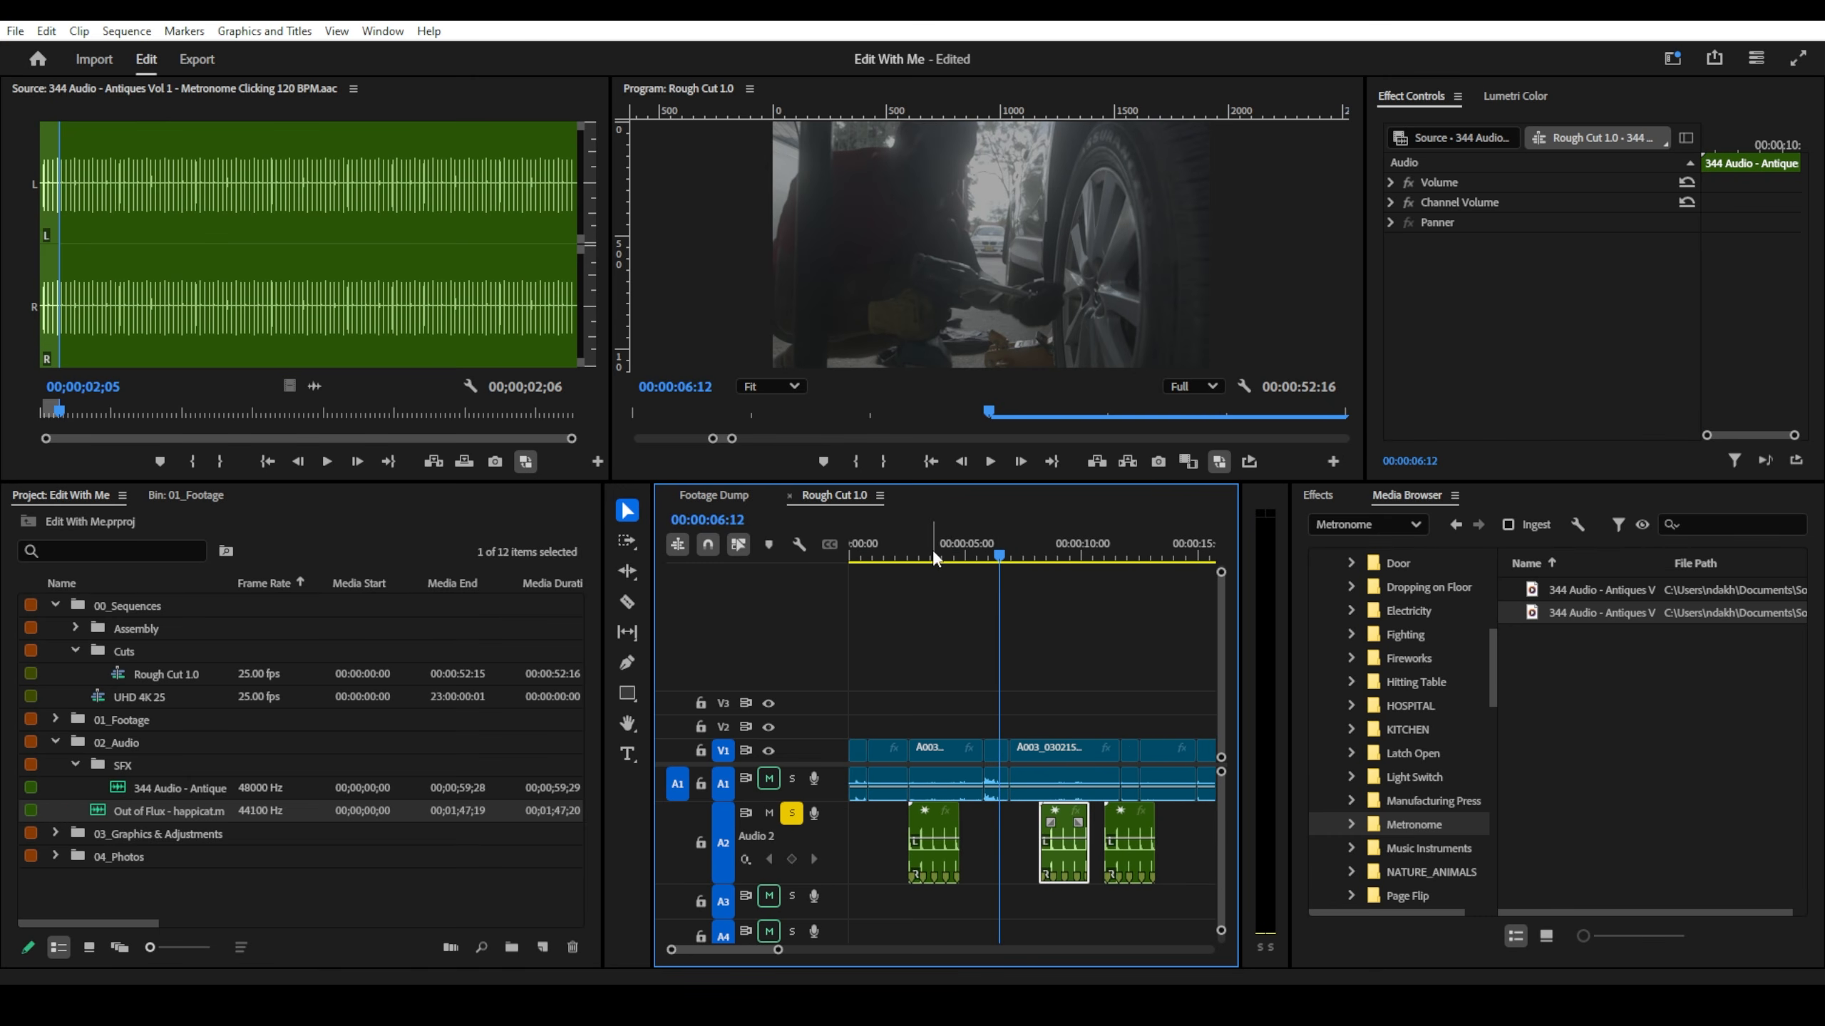
pyautogui.click(903, 555)
pyautogui.click(950, 642)
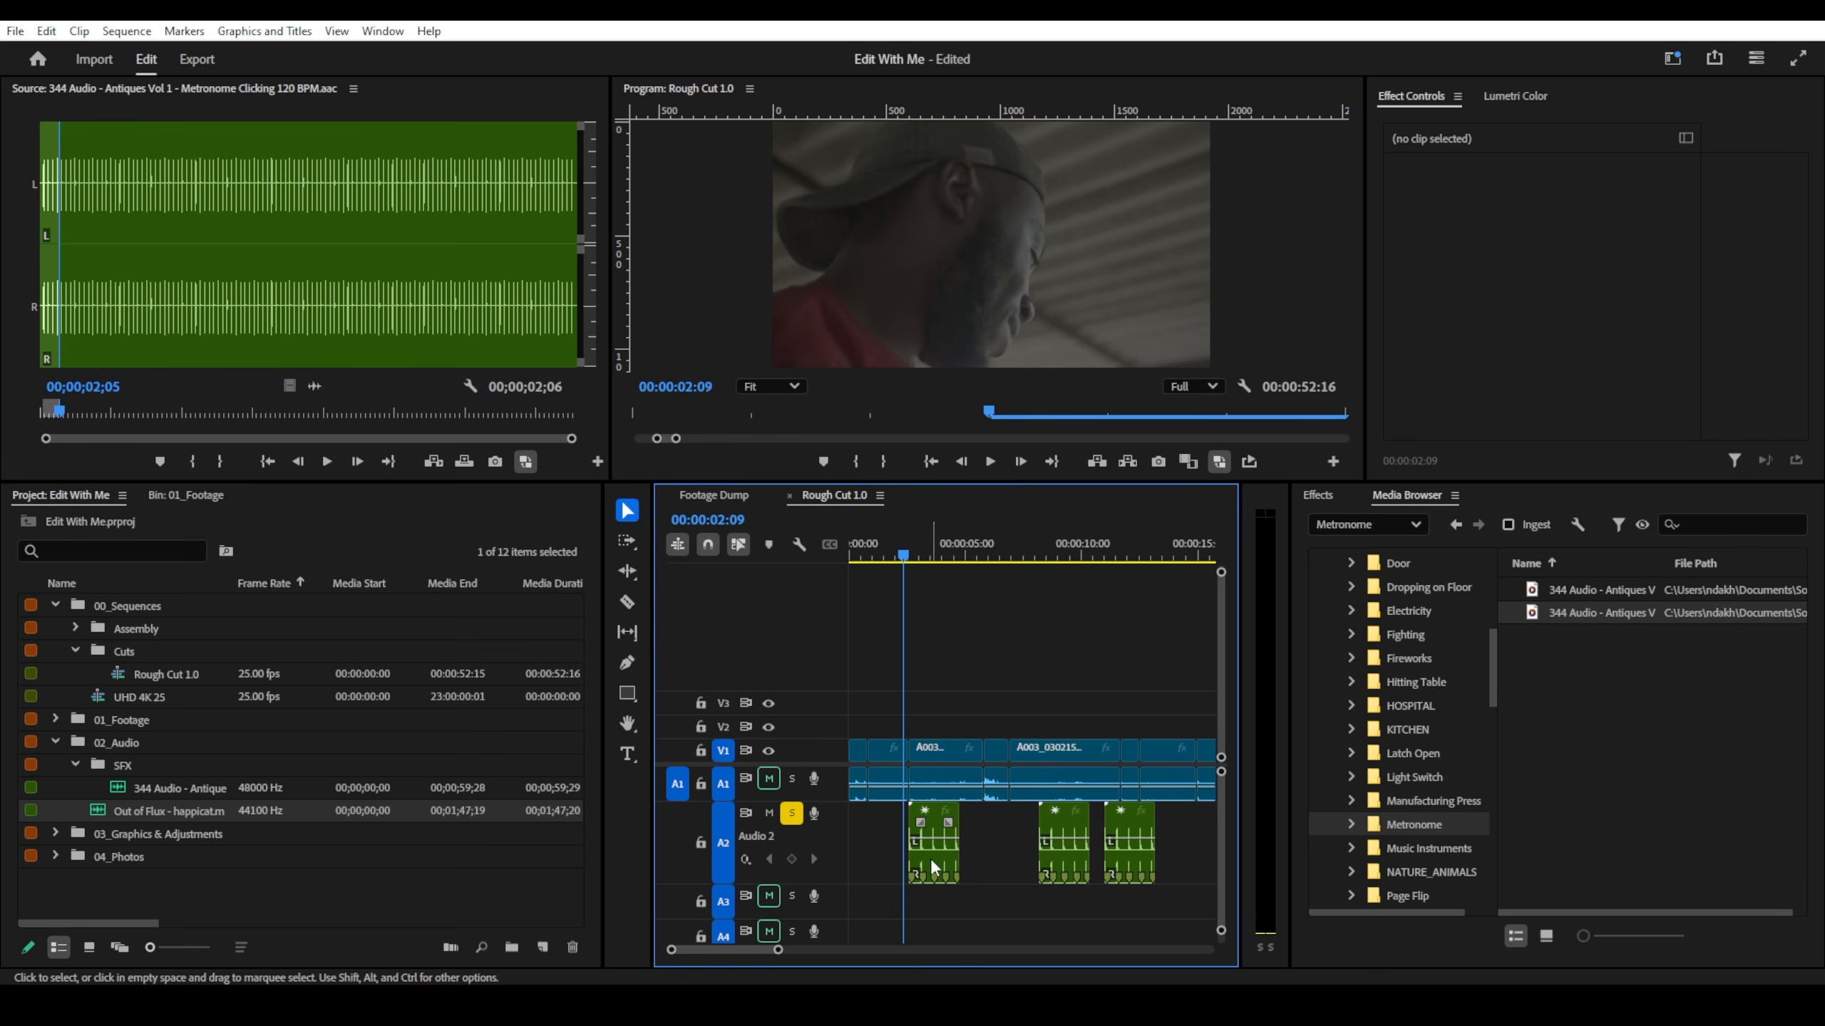
pyautogui.scroll(2, 930, 858)
pyautogui.click(922, 815)
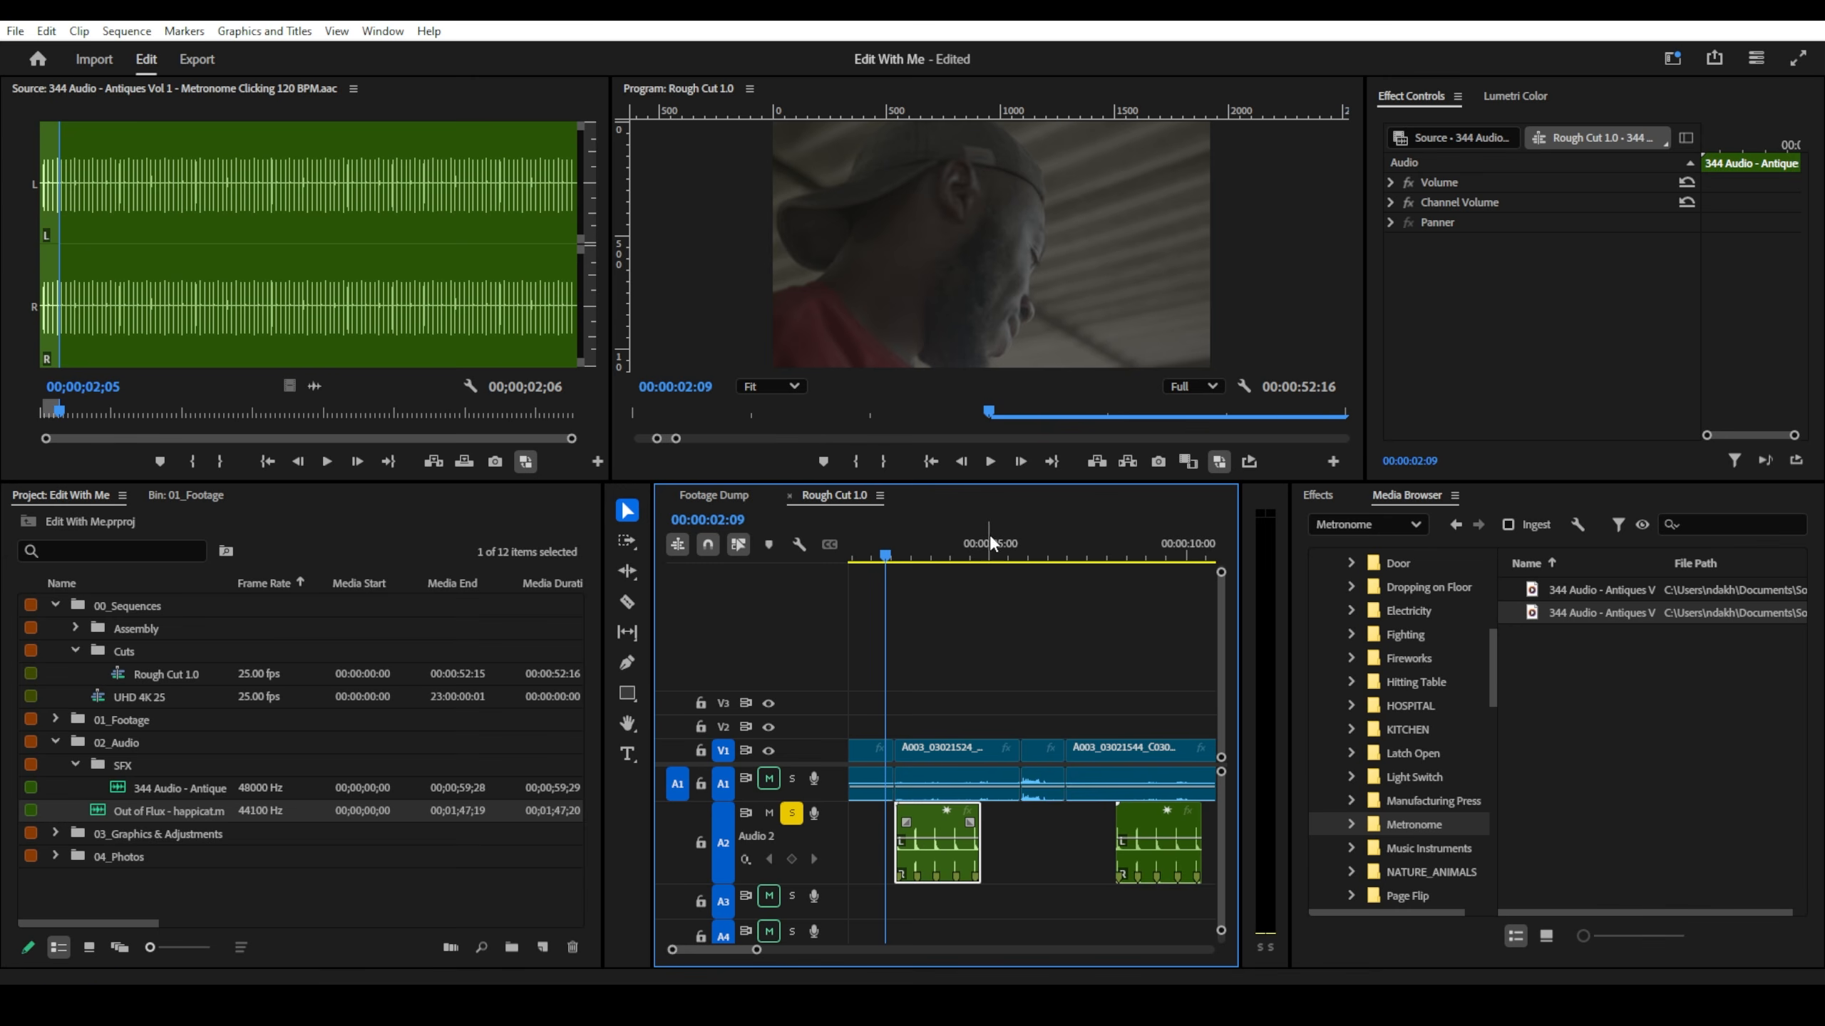
# - Play from 00:00:01:16 past the first metronome clip and add a sequence marker on the beat at 00:00:06:17
pyautogui.click(1001, 651)
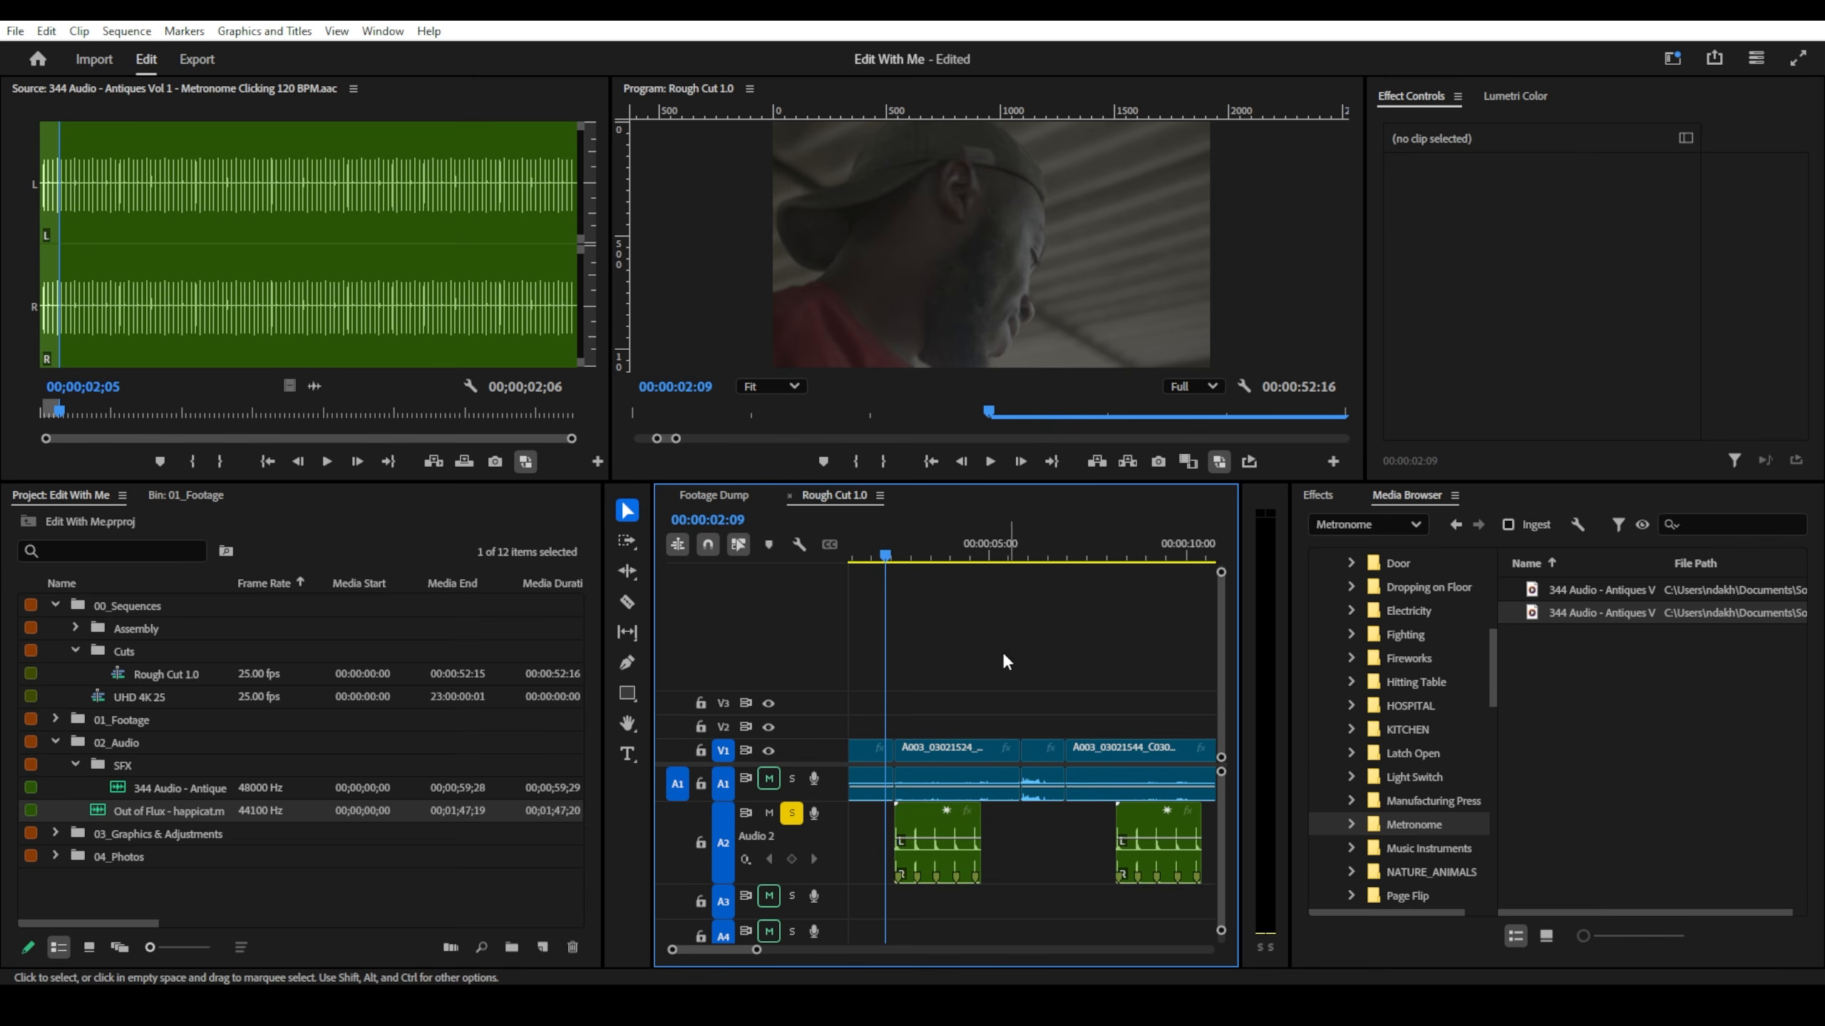
pyautogui.click(885, 554)
pyautogui.moveTo(885, 555); pyautogui.dragTo(893, 555)
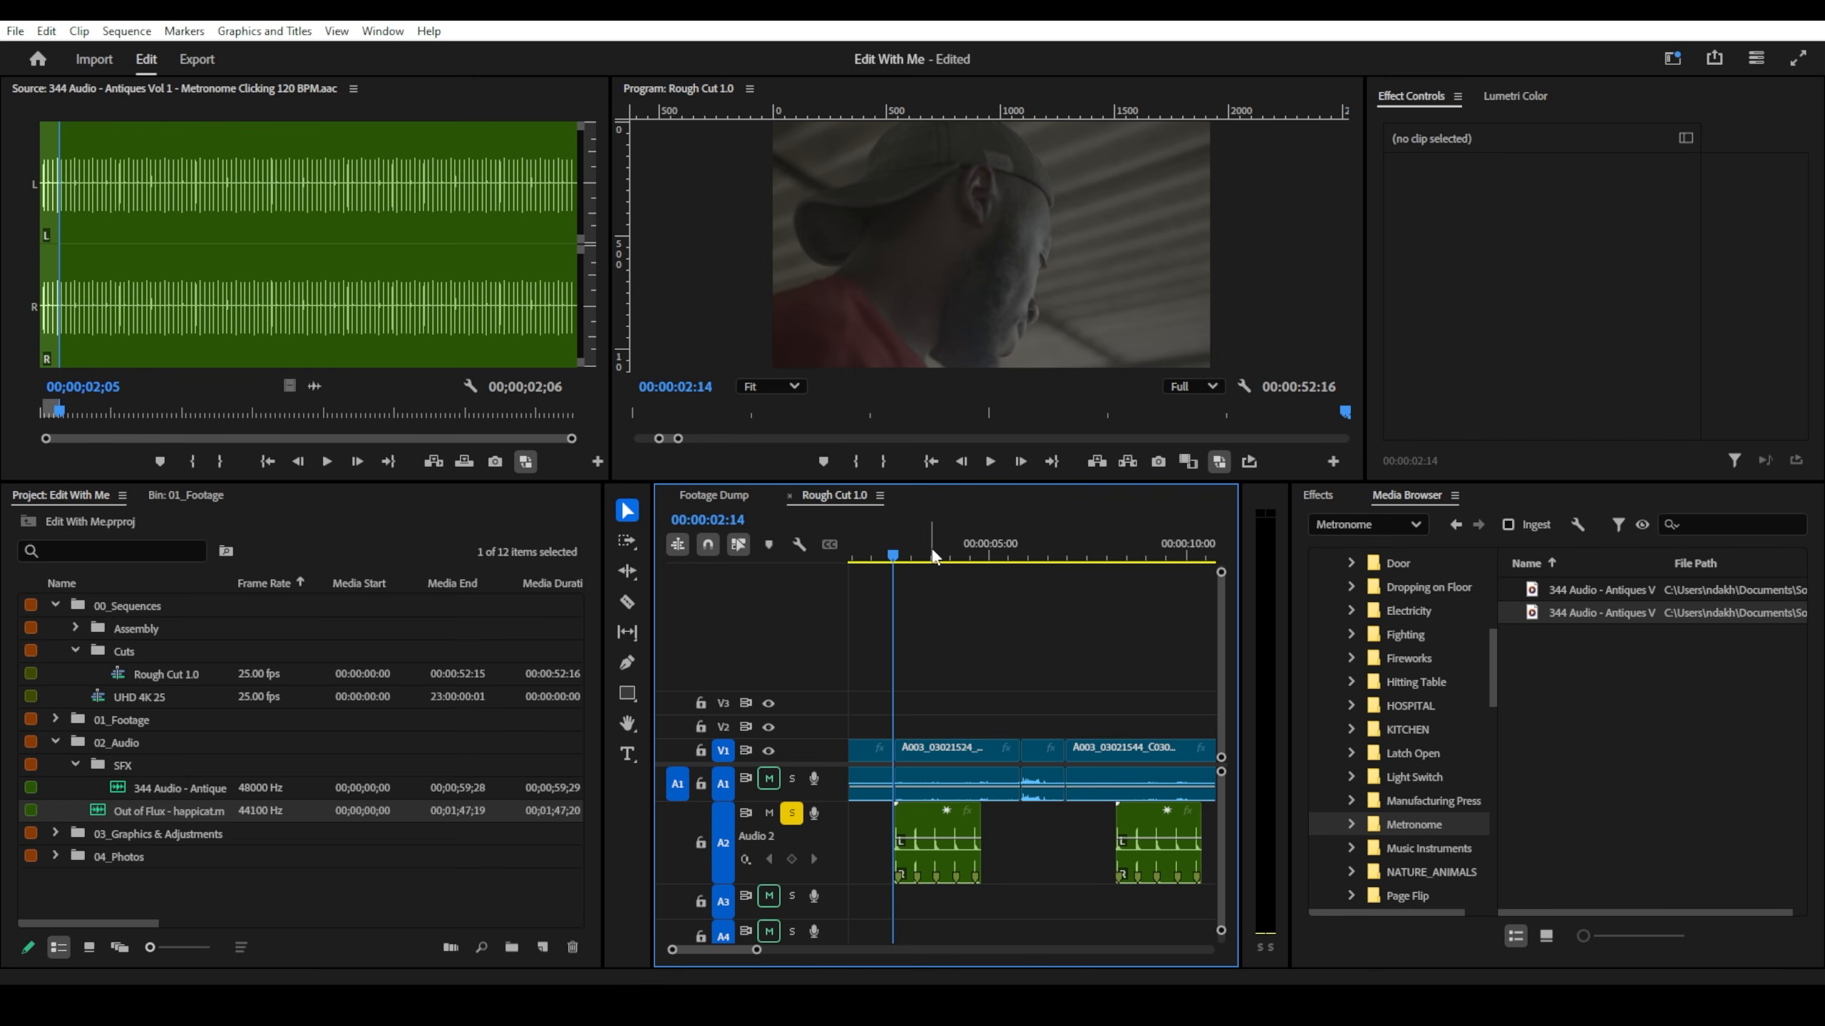
pyautogui.moveTo(893, 555); pyautogui.dragTo(856, 555)
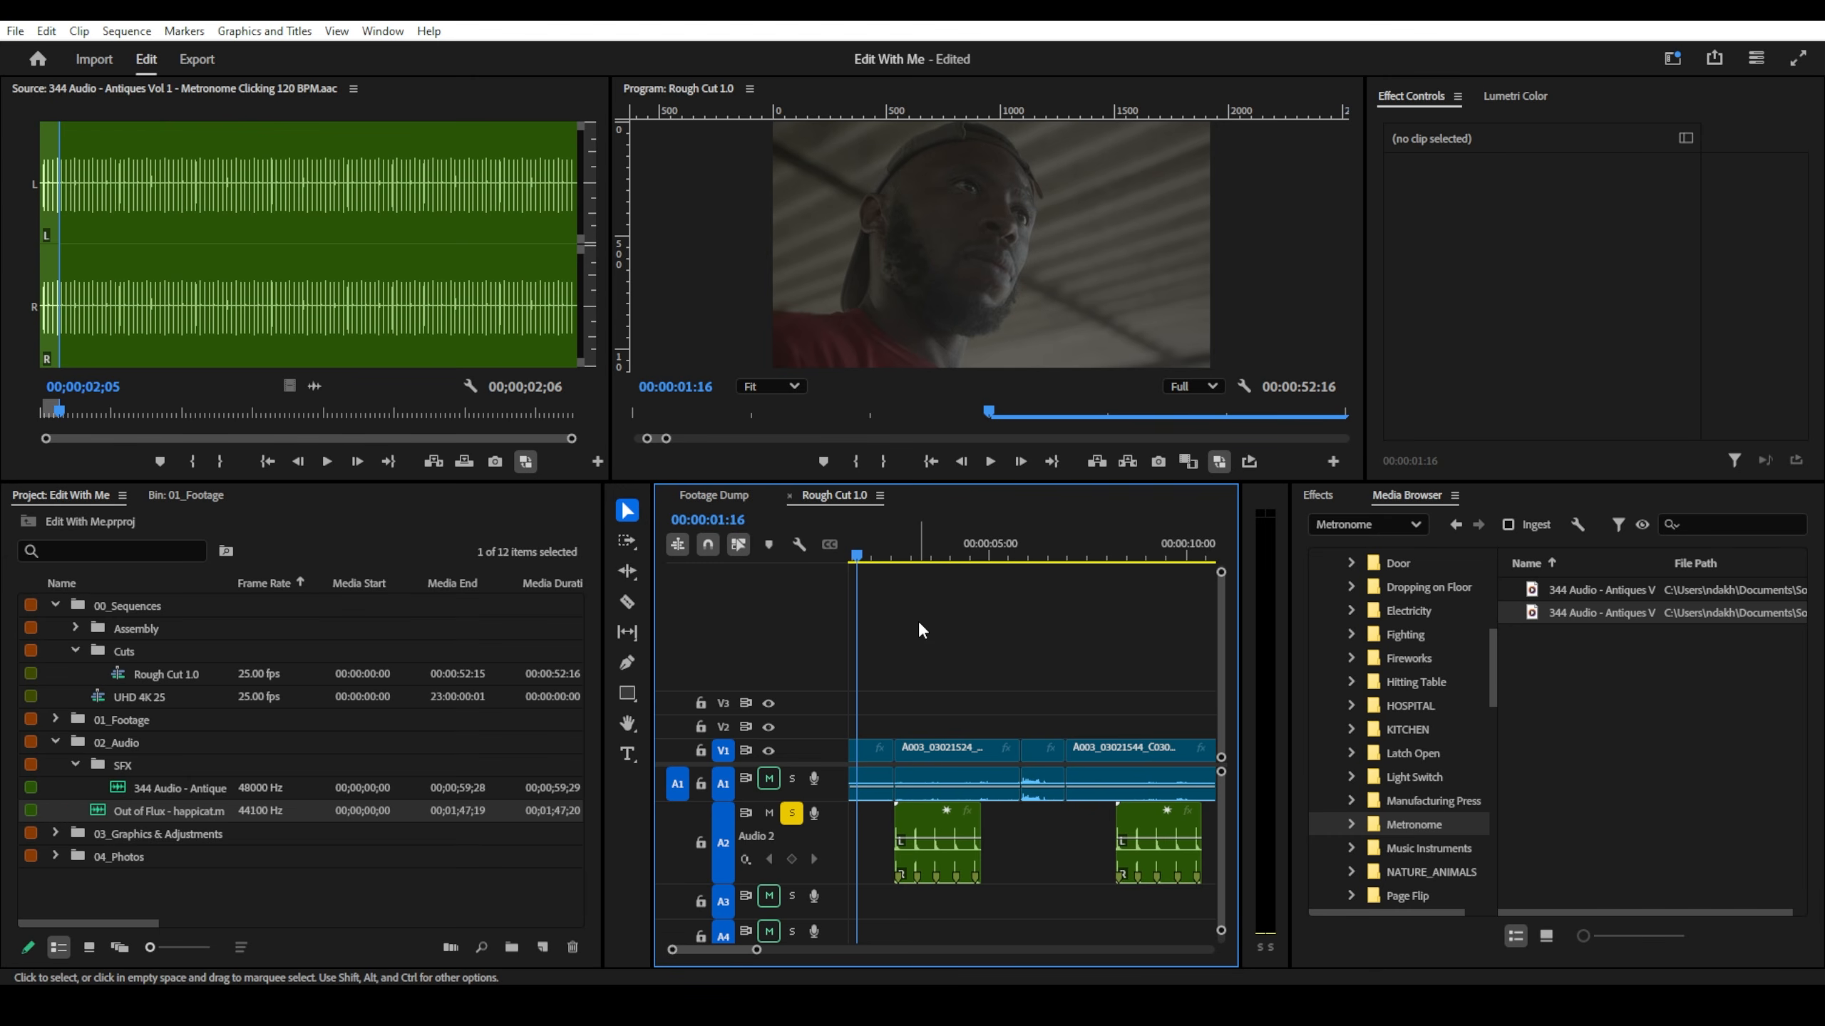
pyautogui.press('space')
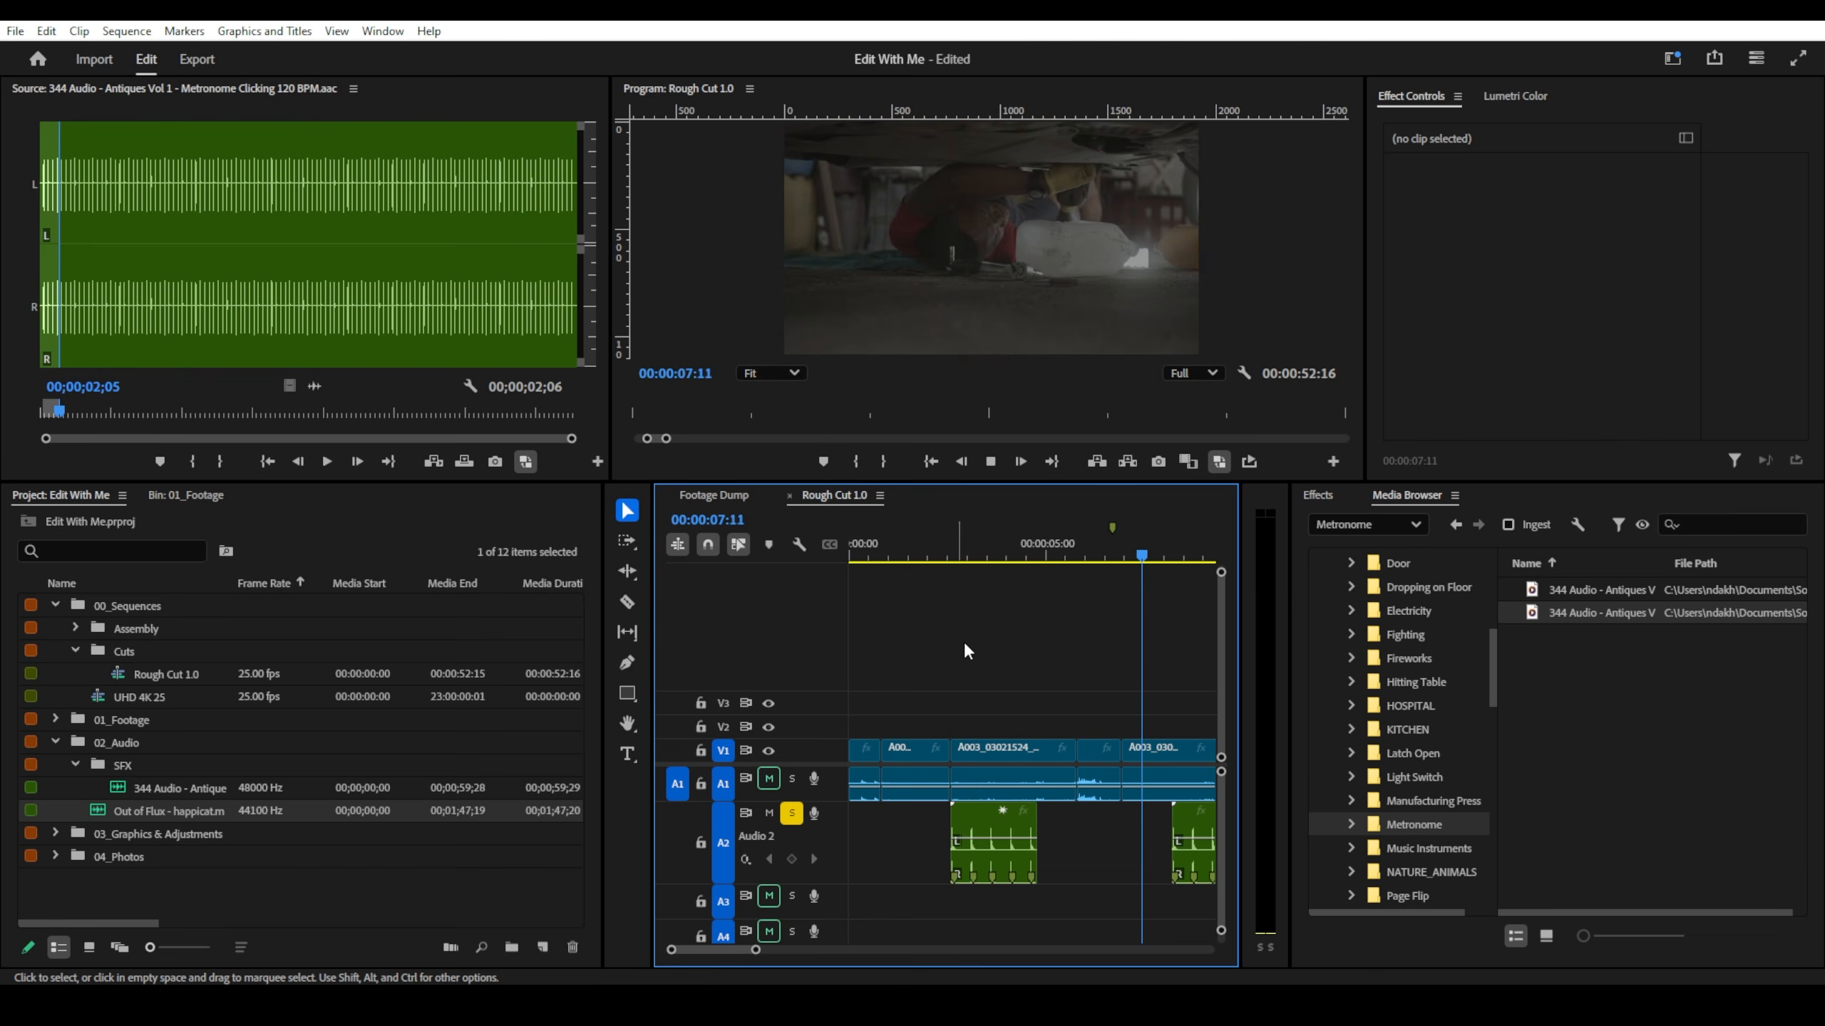
pyautogui.press('space')
# - Move the second metronome clip on A2 so its first click lines up with the marker at 00:00:06:17
pyautogui.press('=')
pyautogui.press('=')
pyautogui.press('=')
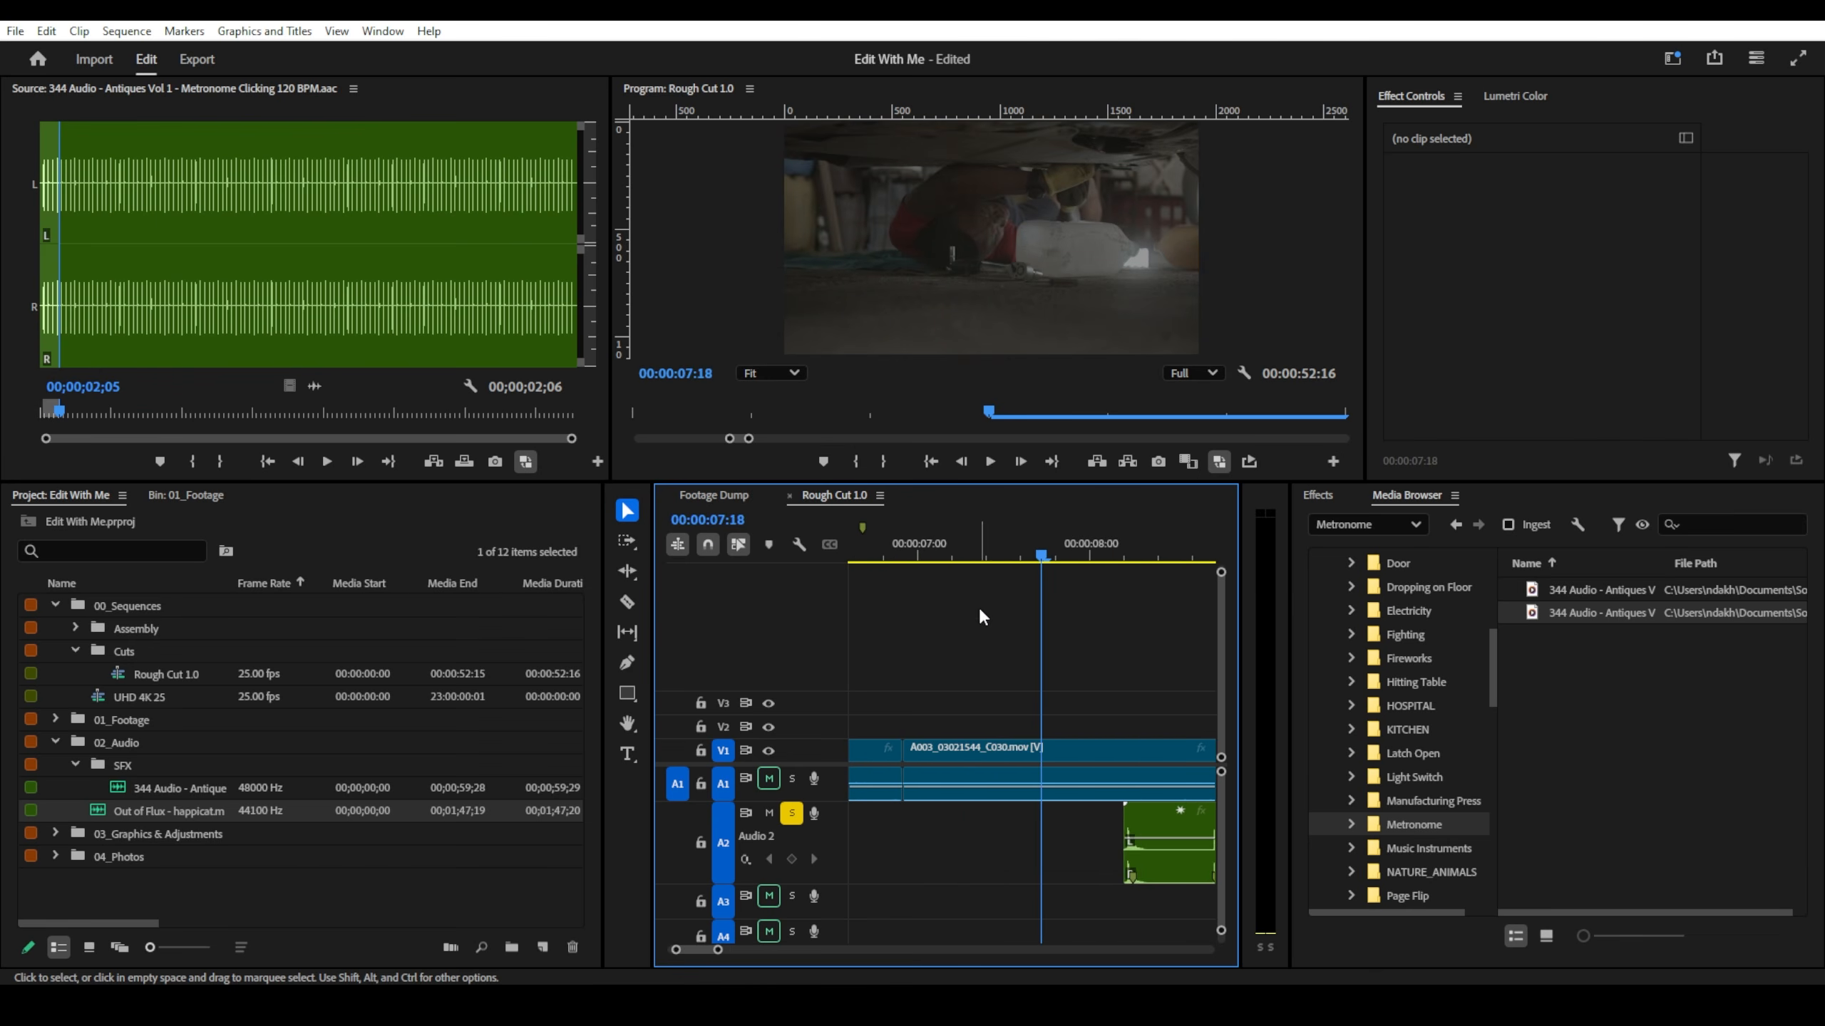
pyautogui.scroll(2, 919, 549)
pyautogui.scroll(-3, 954, 557)
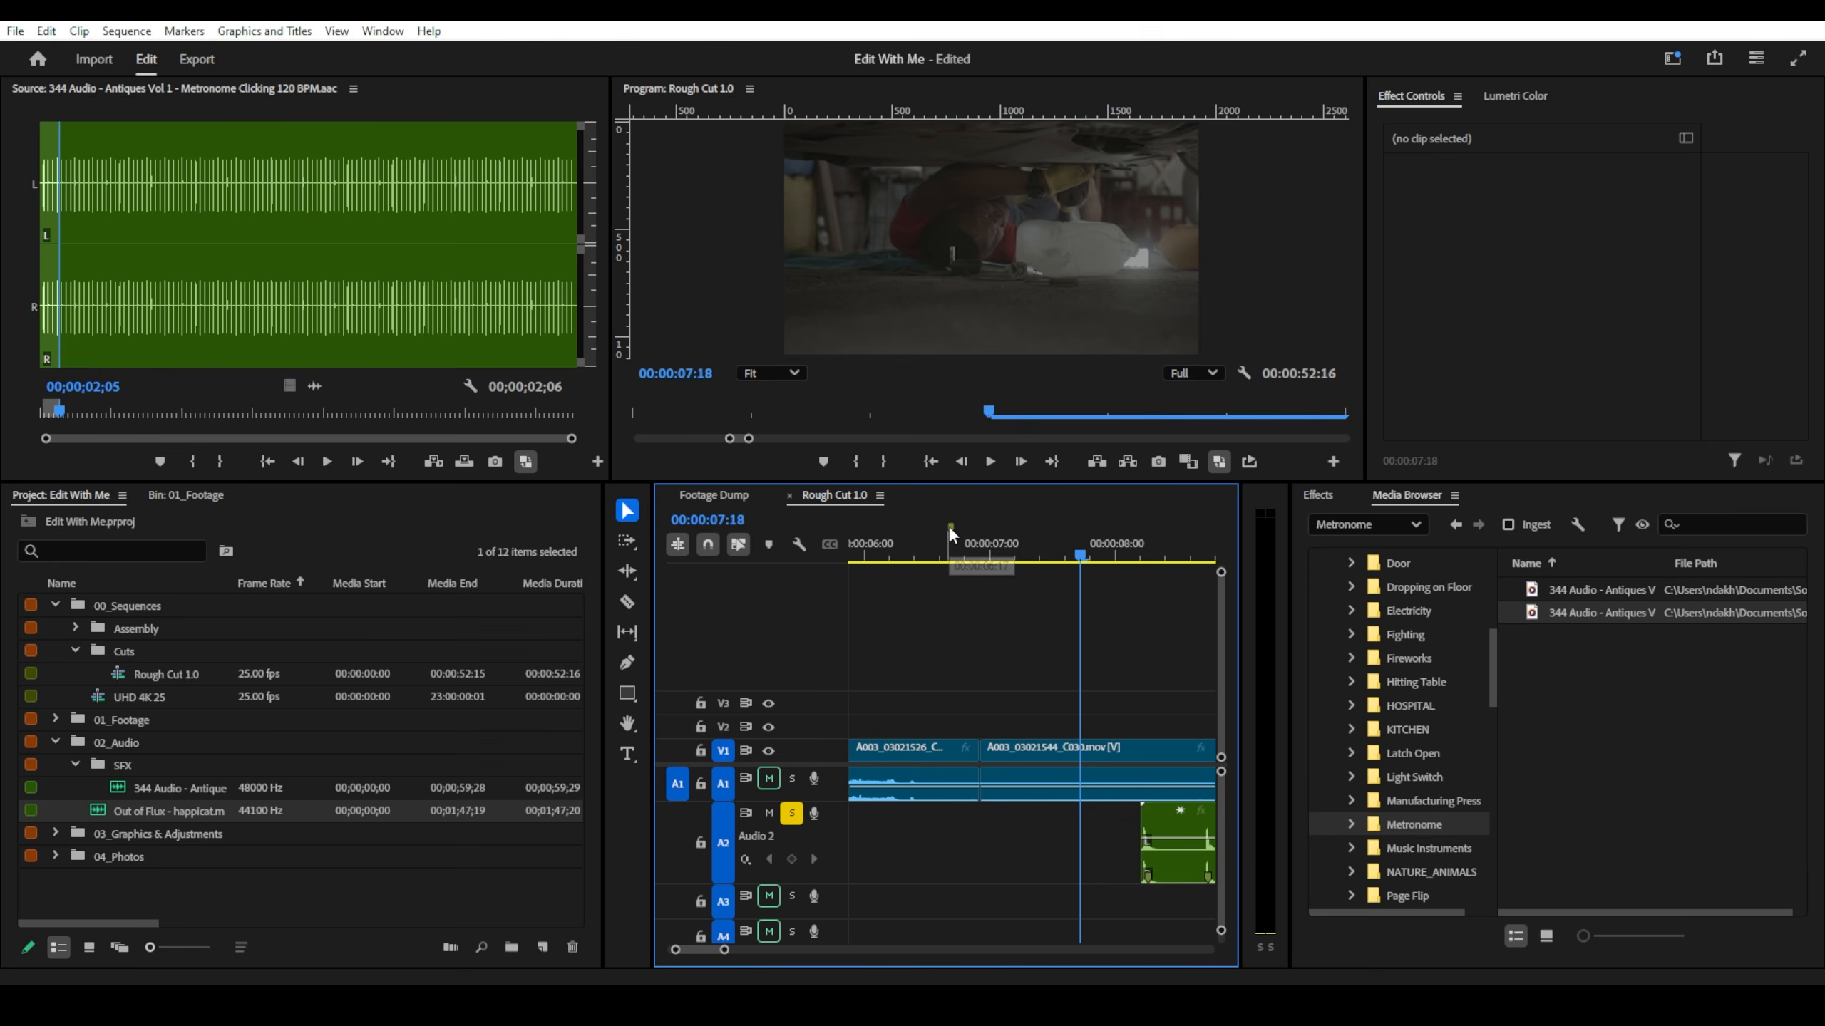
pyautogui.moveTo(1192, 841); pyautogui.dragTo(1002, 827)
pyautogui.scroll(3, 1000, 801)
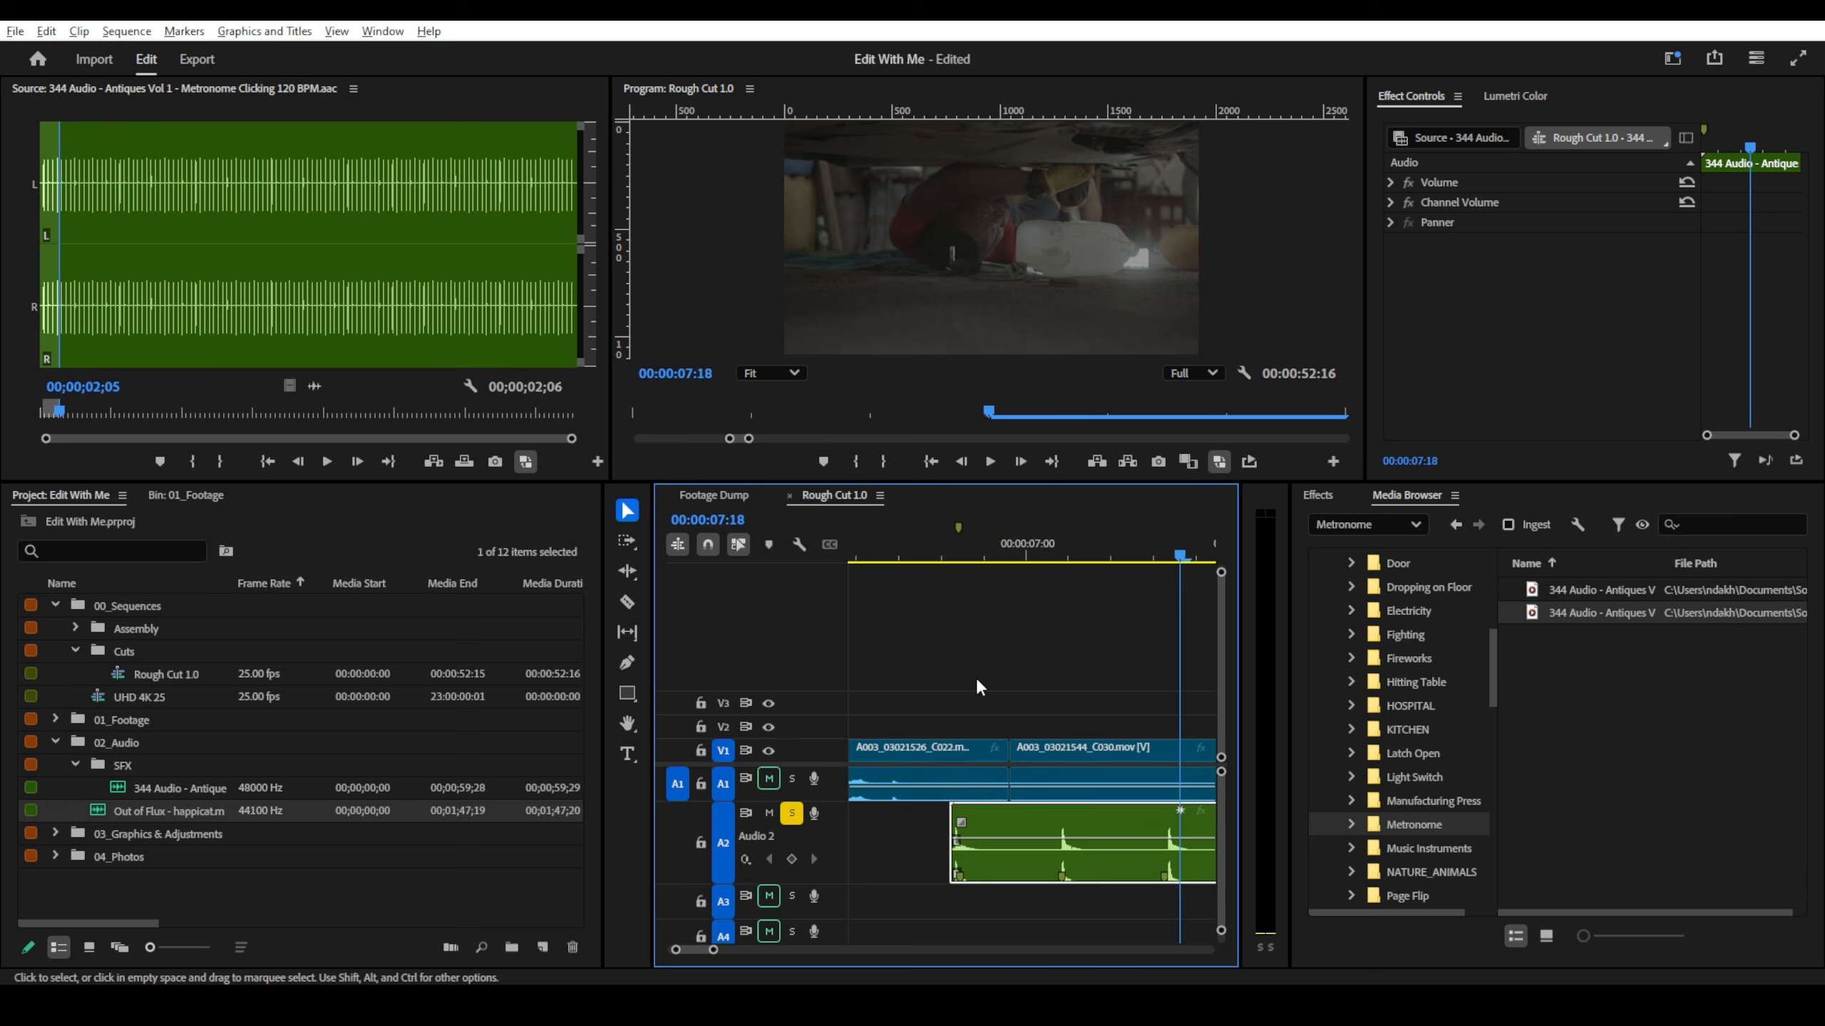
pyautogui.click(943, 558)
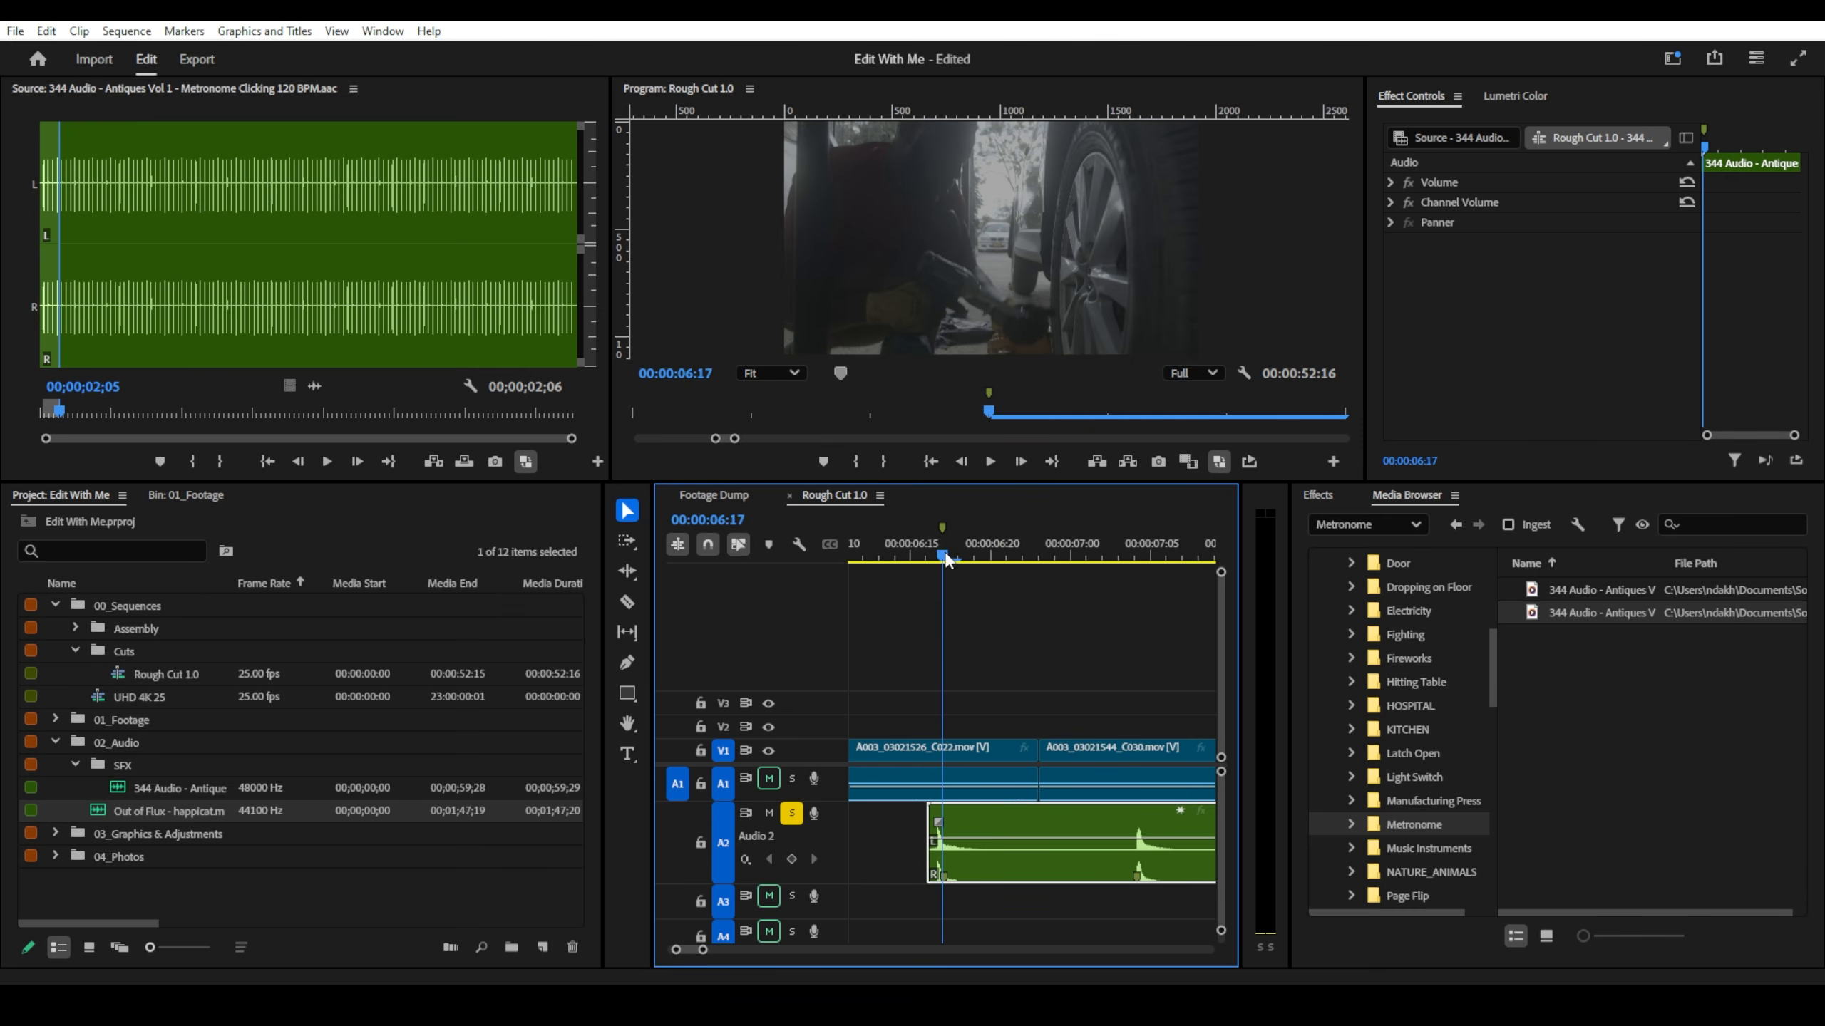
# - Play from 00:00:02:15 through the first two metronome clips, stopping on the next beat at 00:00:10:18
pyautogui.scroll(-8, 972, 671)
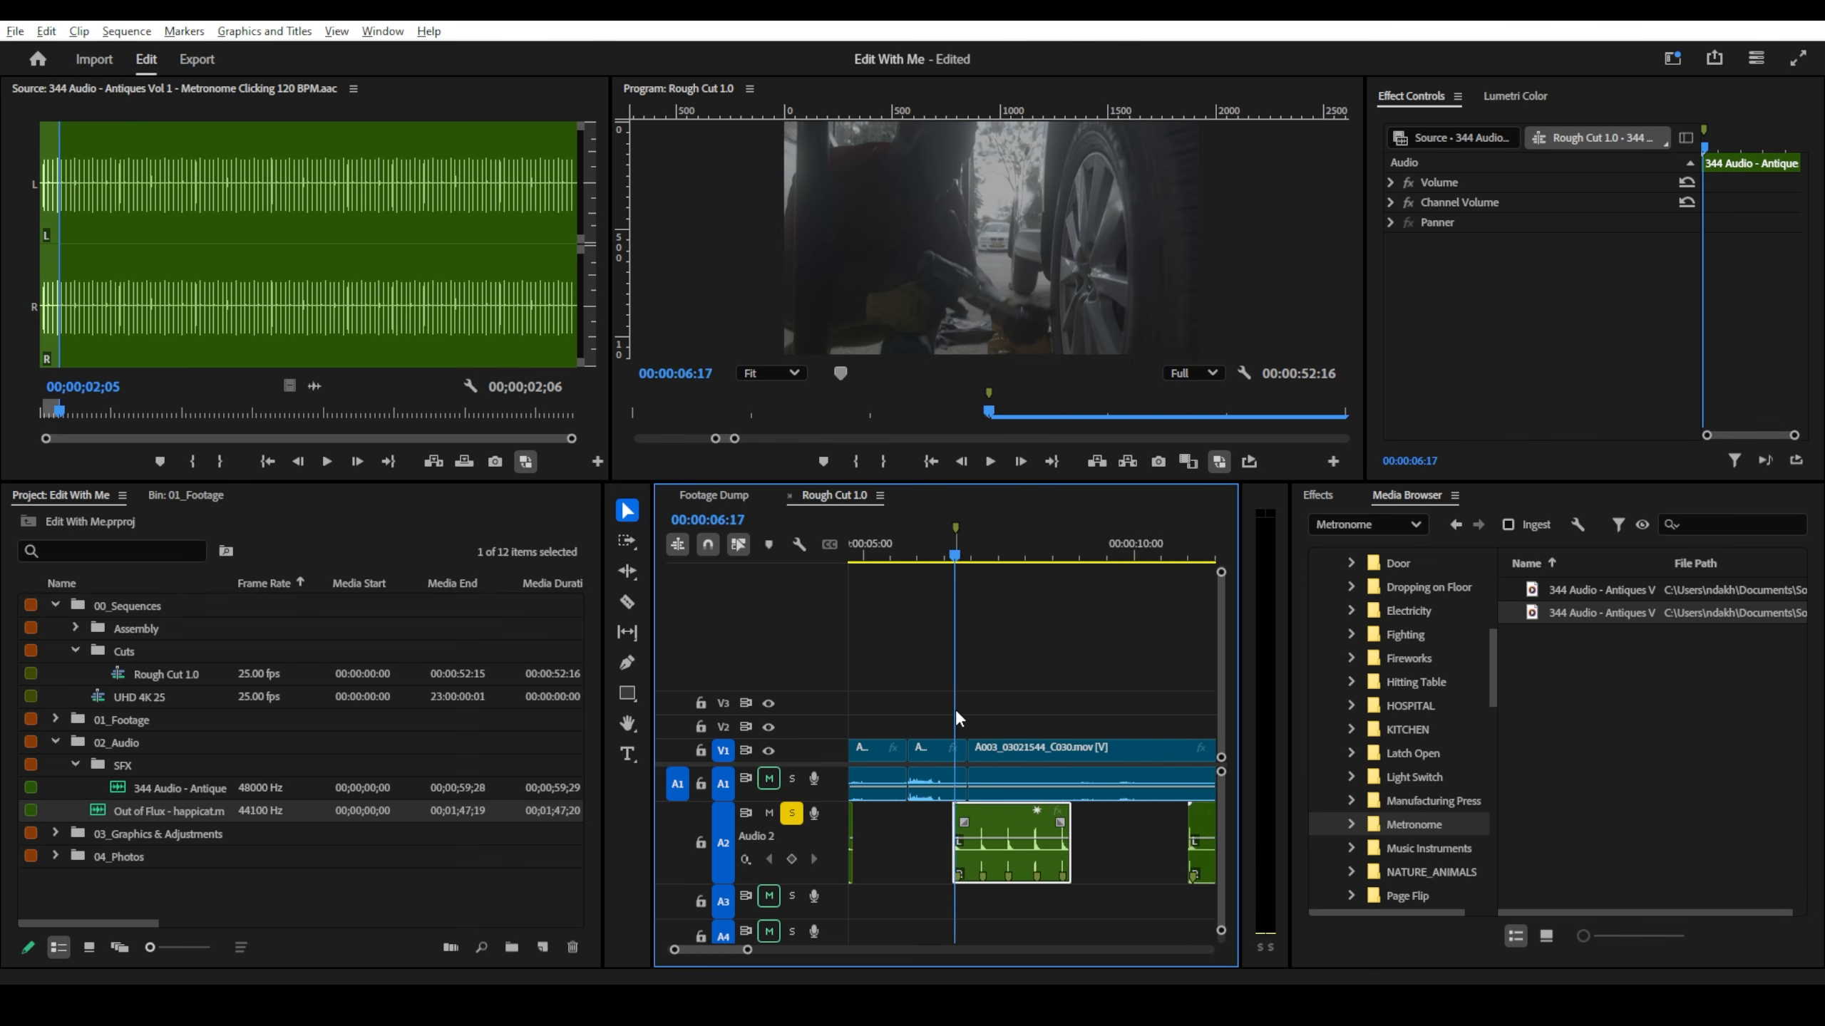
pyautogui.moveTo(1058, 555); pyautogui.dragTo(931, 554)
pyautogui.scroll(-2, 945, 613)
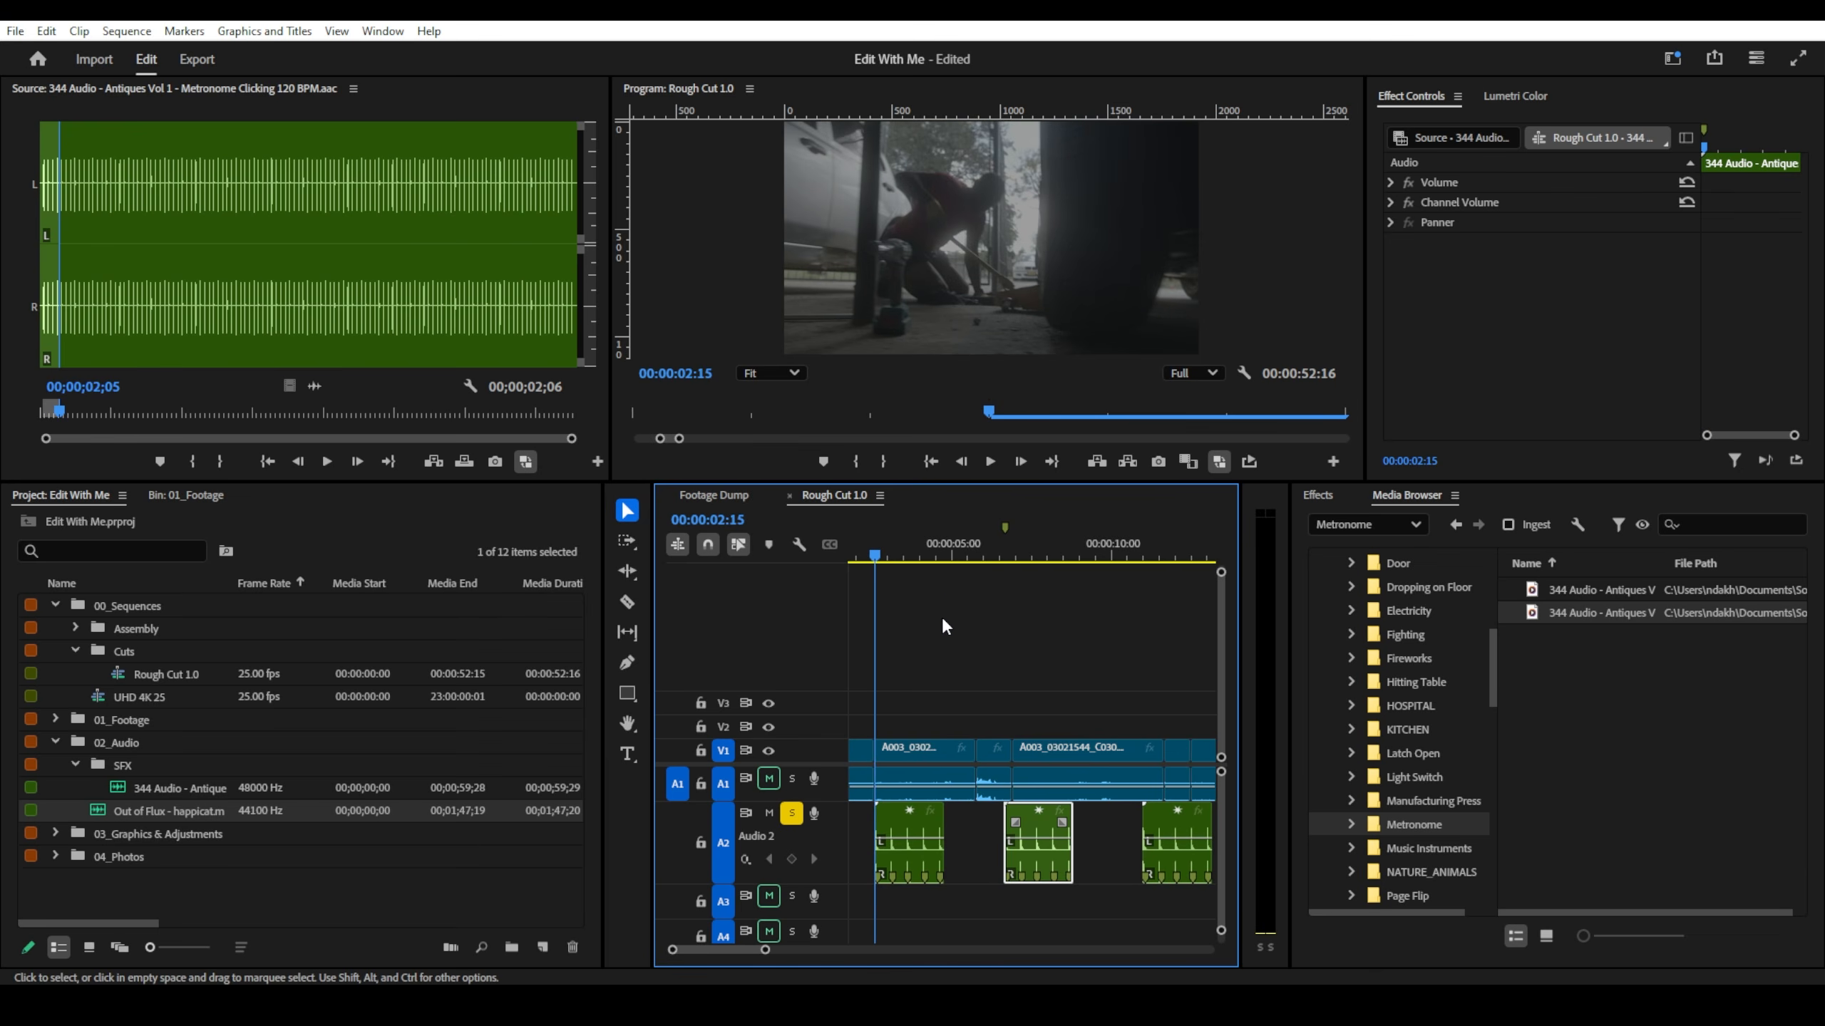
pyautogui.press('space')
pyautogui.scroll(-2, 945, 648)
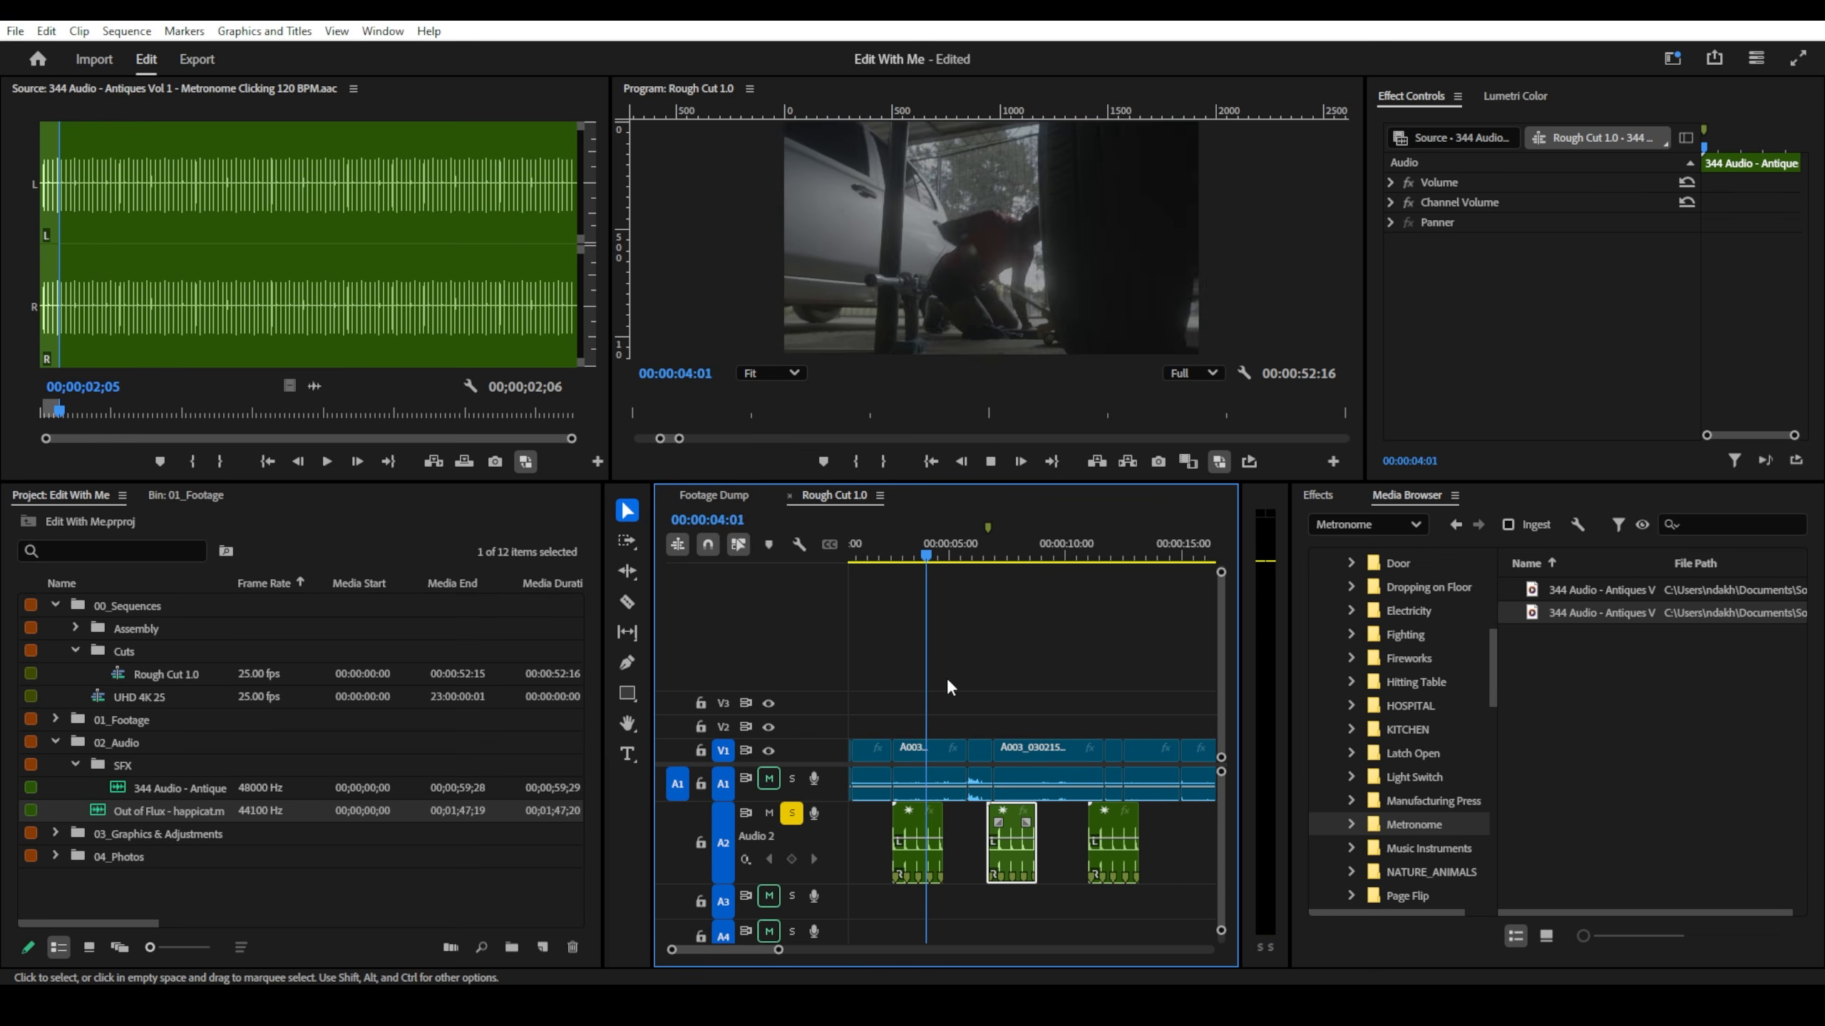
pyautogui.scroll(-1, 978, 722)
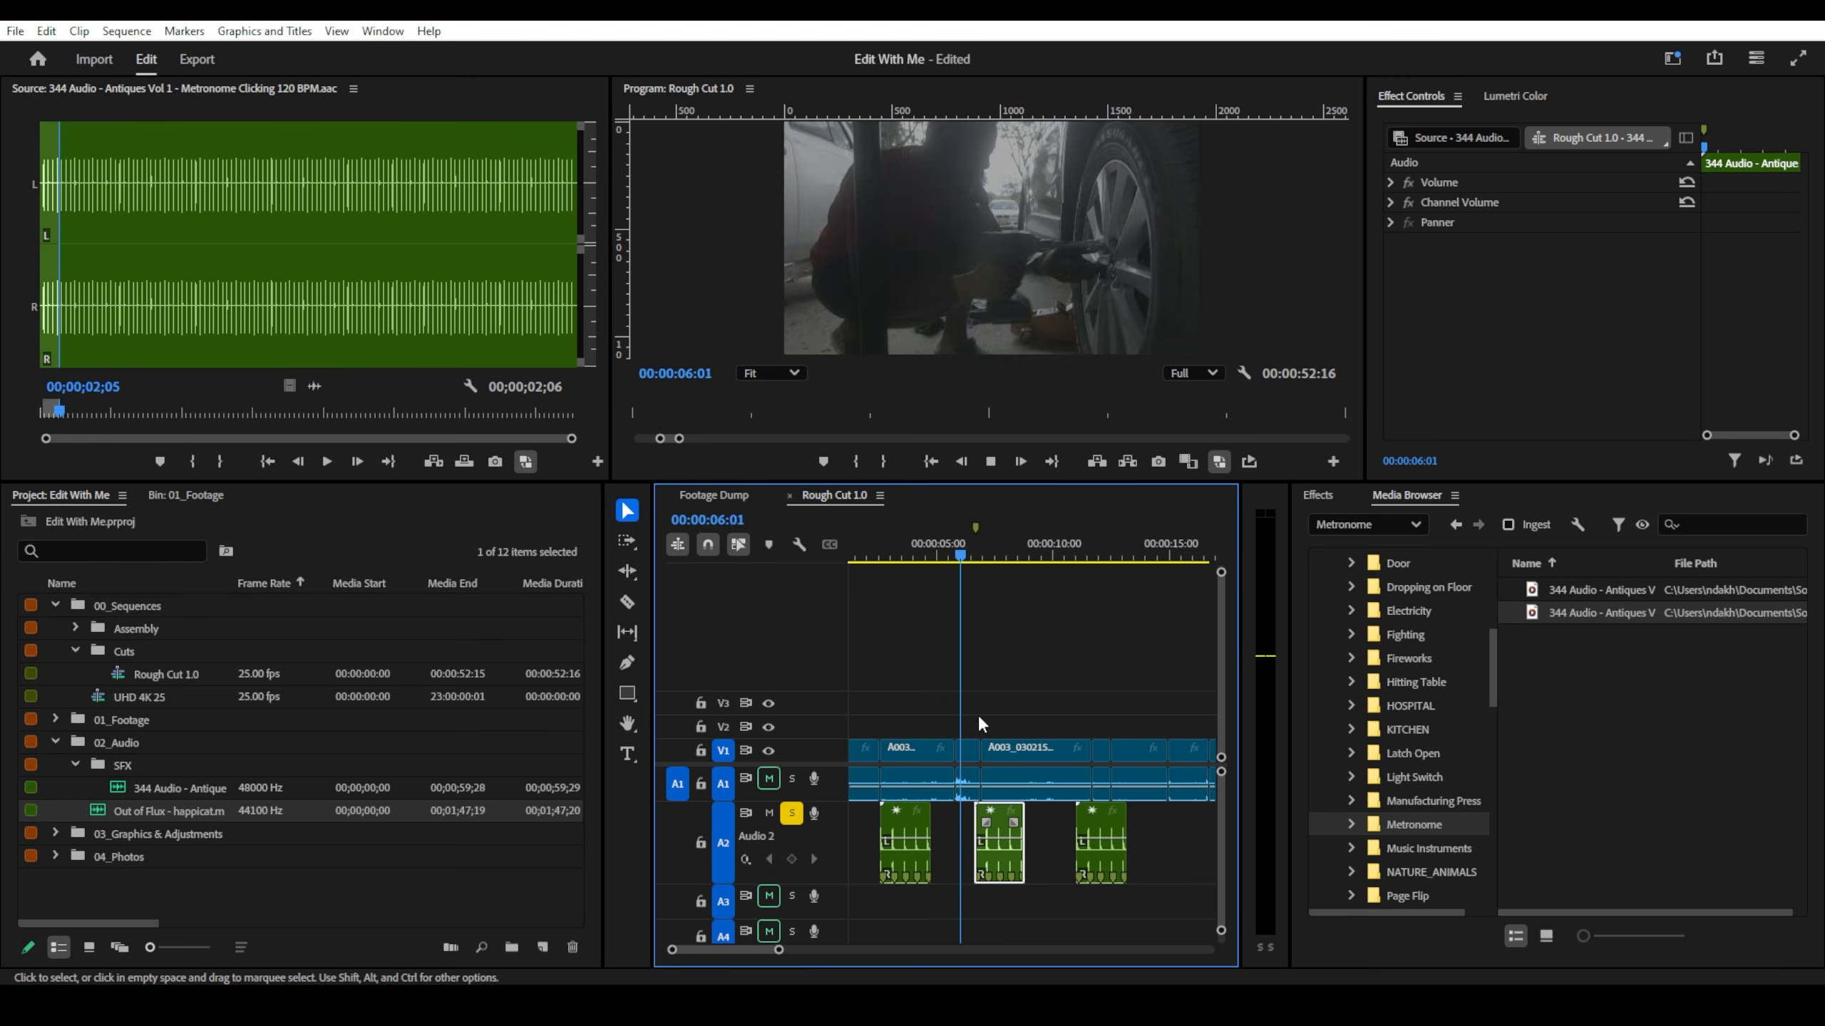
pyautogui.scroll(-3, 979, 733)
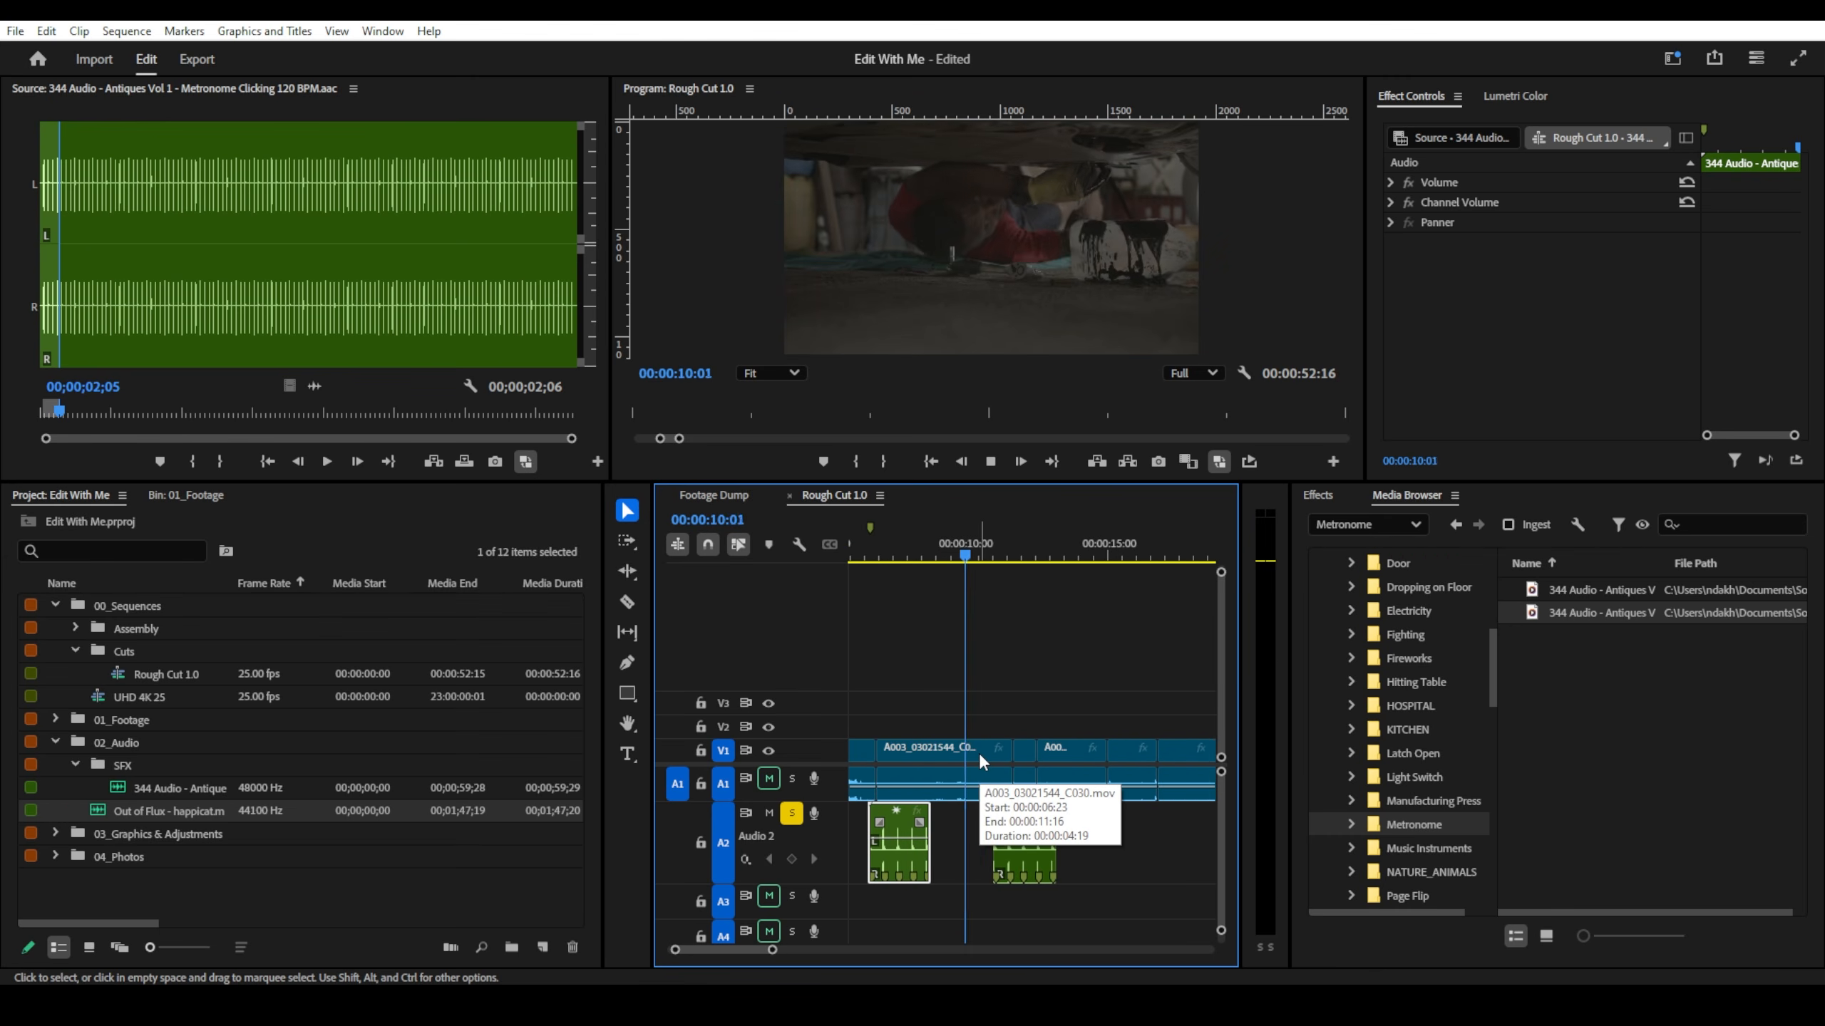
# - Move the third metronome clip on A2 earlier so its first click lines up with the playhead at 00:00:10:18
pyautogui.scroll(3, 978, 753)
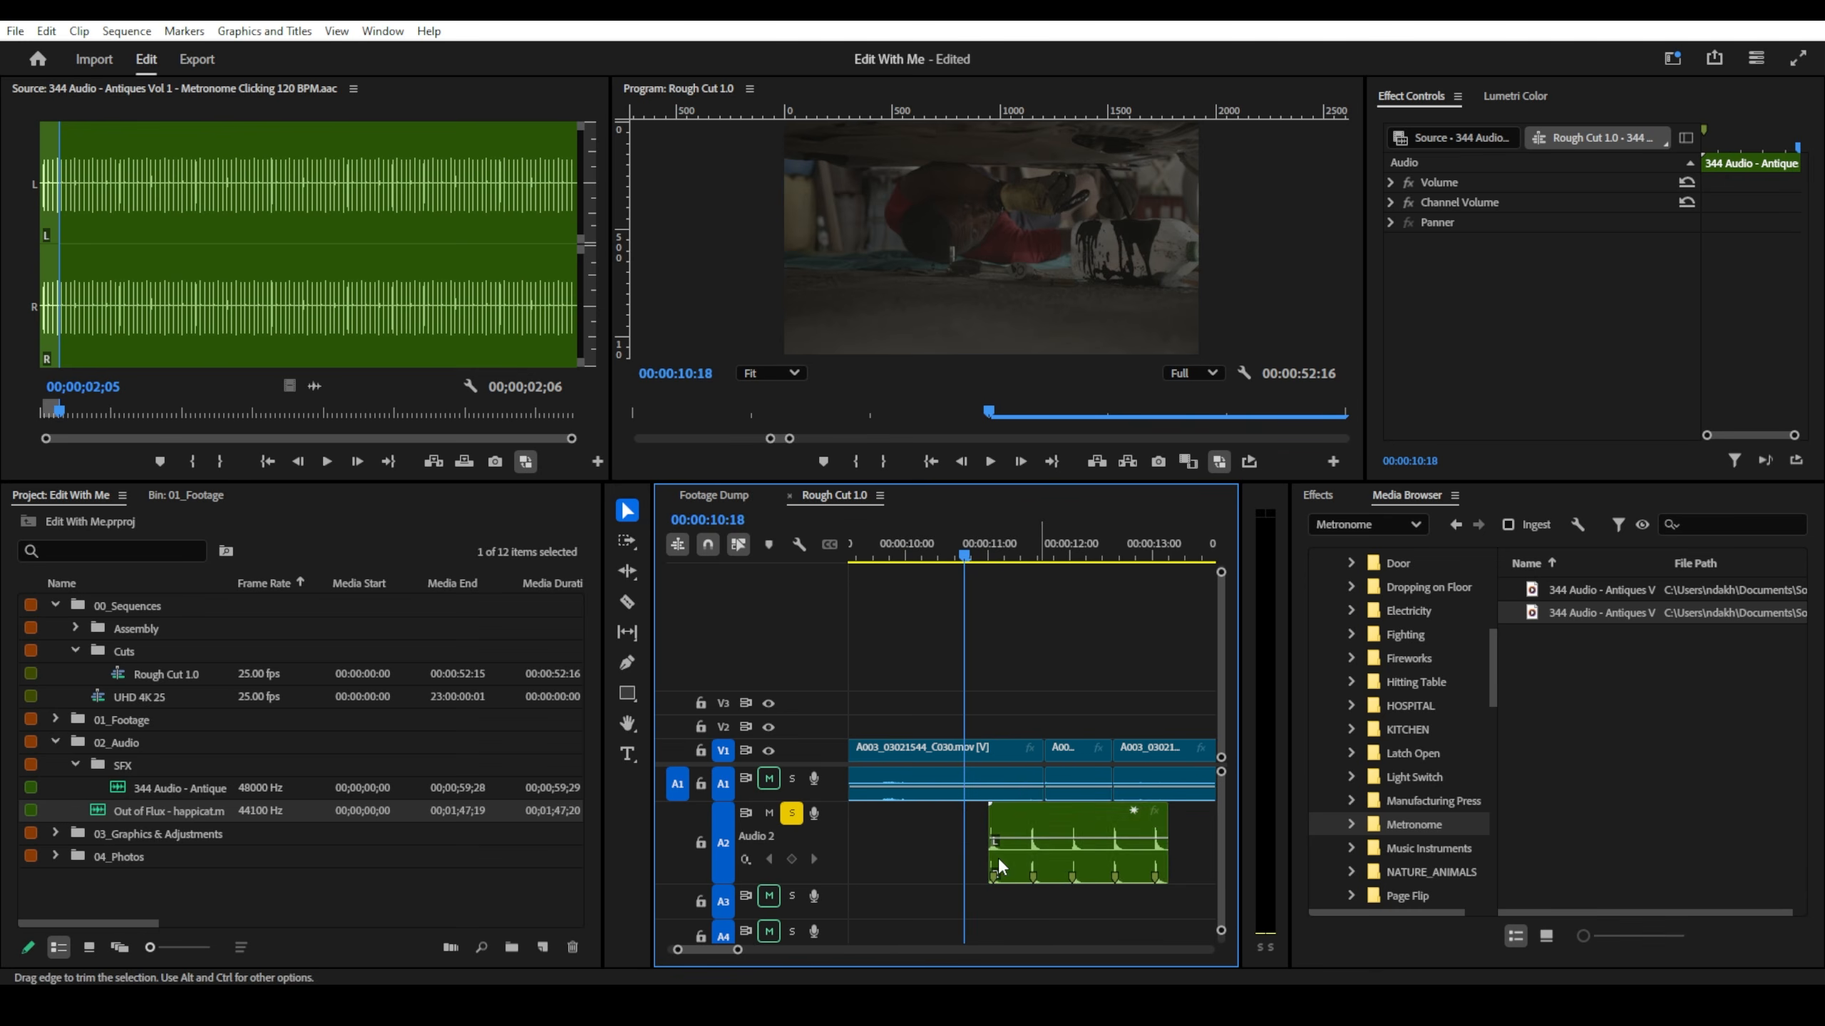
pyautogui.moveTo(1033, 823); pyautogui.dragTo(1010, 824)
pyautogui.scroll(1, 1055, 815)
pyautogui.scroll(-5, 955, 823)
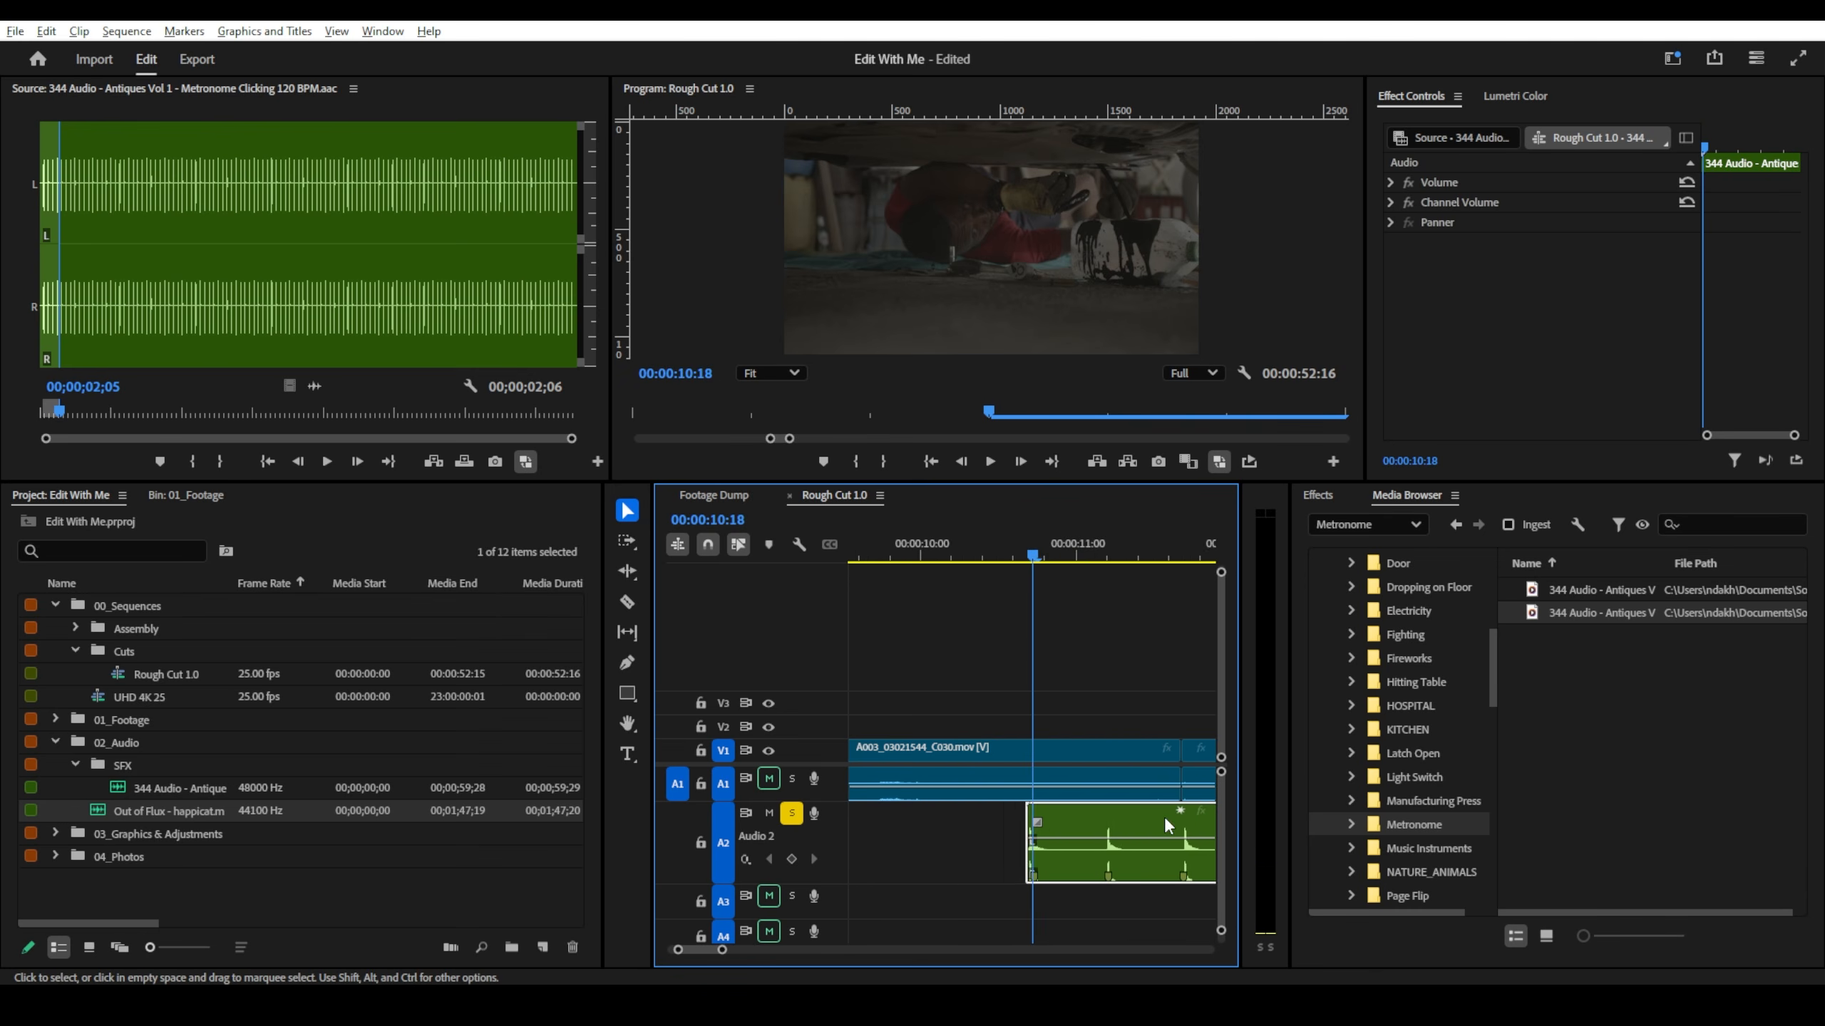
pyautogui.scroll(2, 1031, 720)
# - Play all three metronome clips from just before the first one, stopping at 00:00:13:01
pyautogui.scroll(-1, 1030, 719)
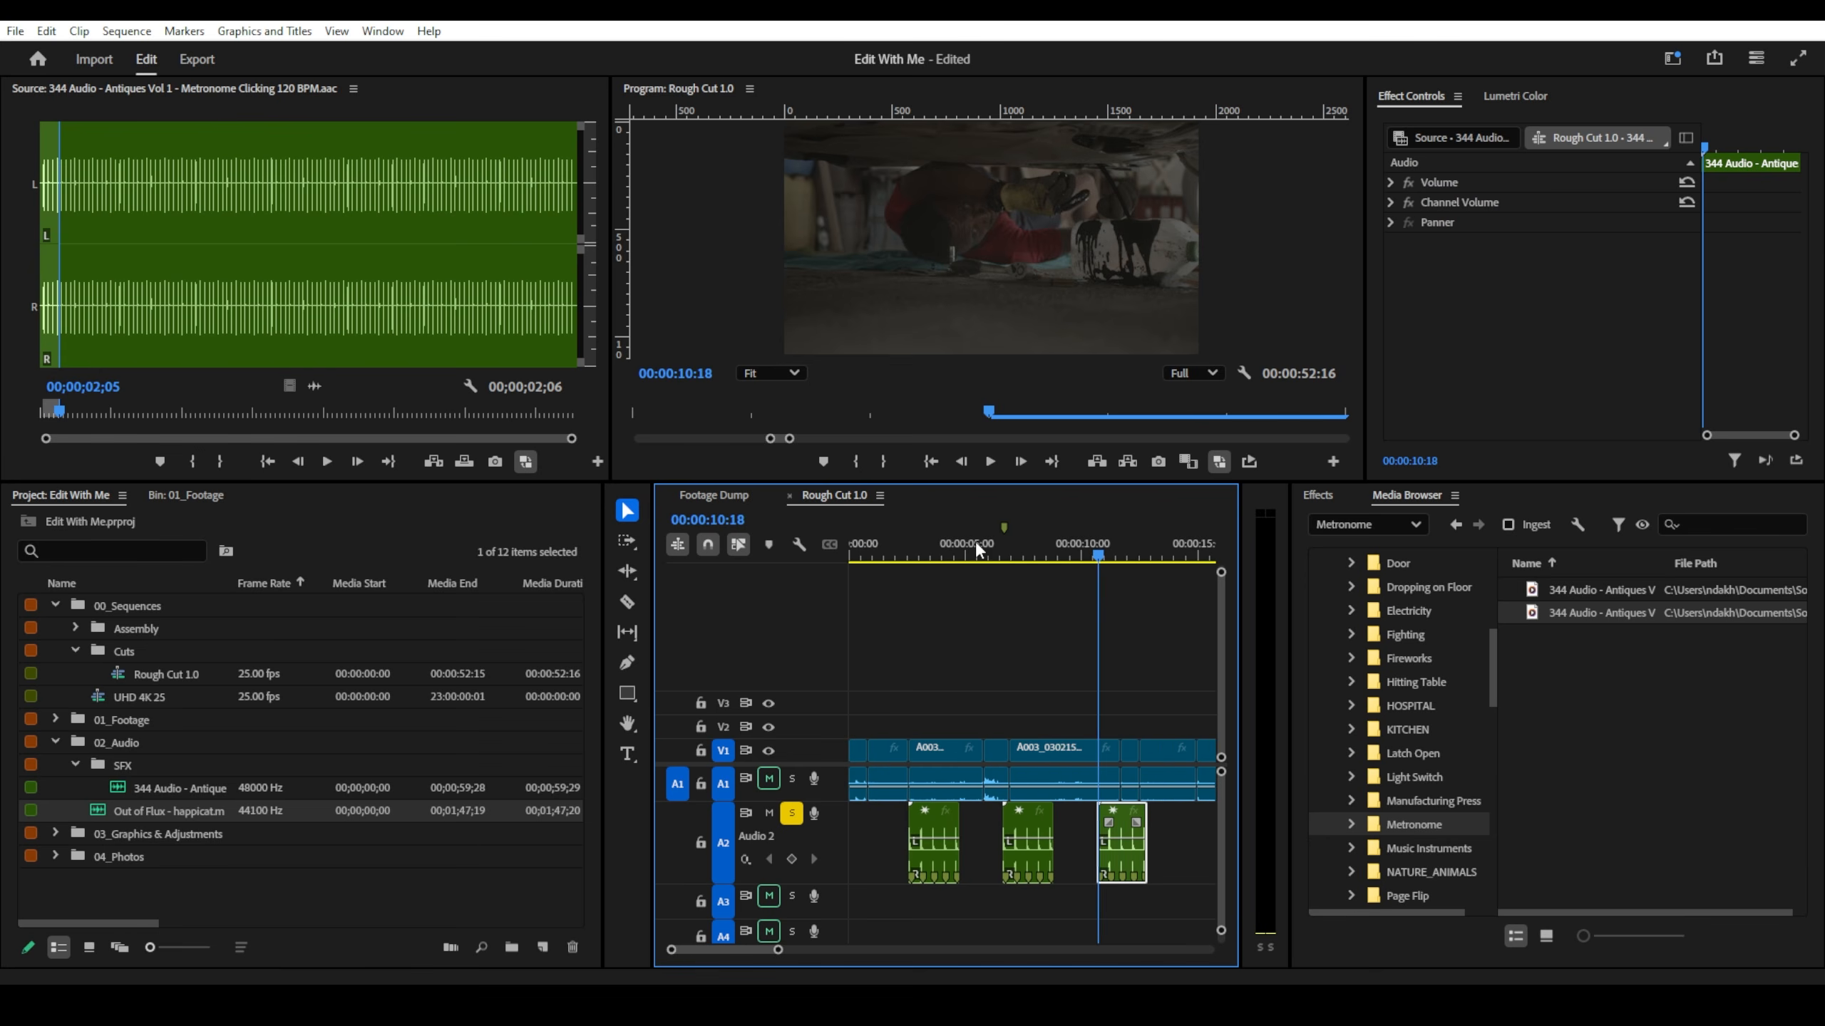
pyautogui.moveTo(868, 555); pyautogui.dragTo(905, 557)
pyautogui.press('space')
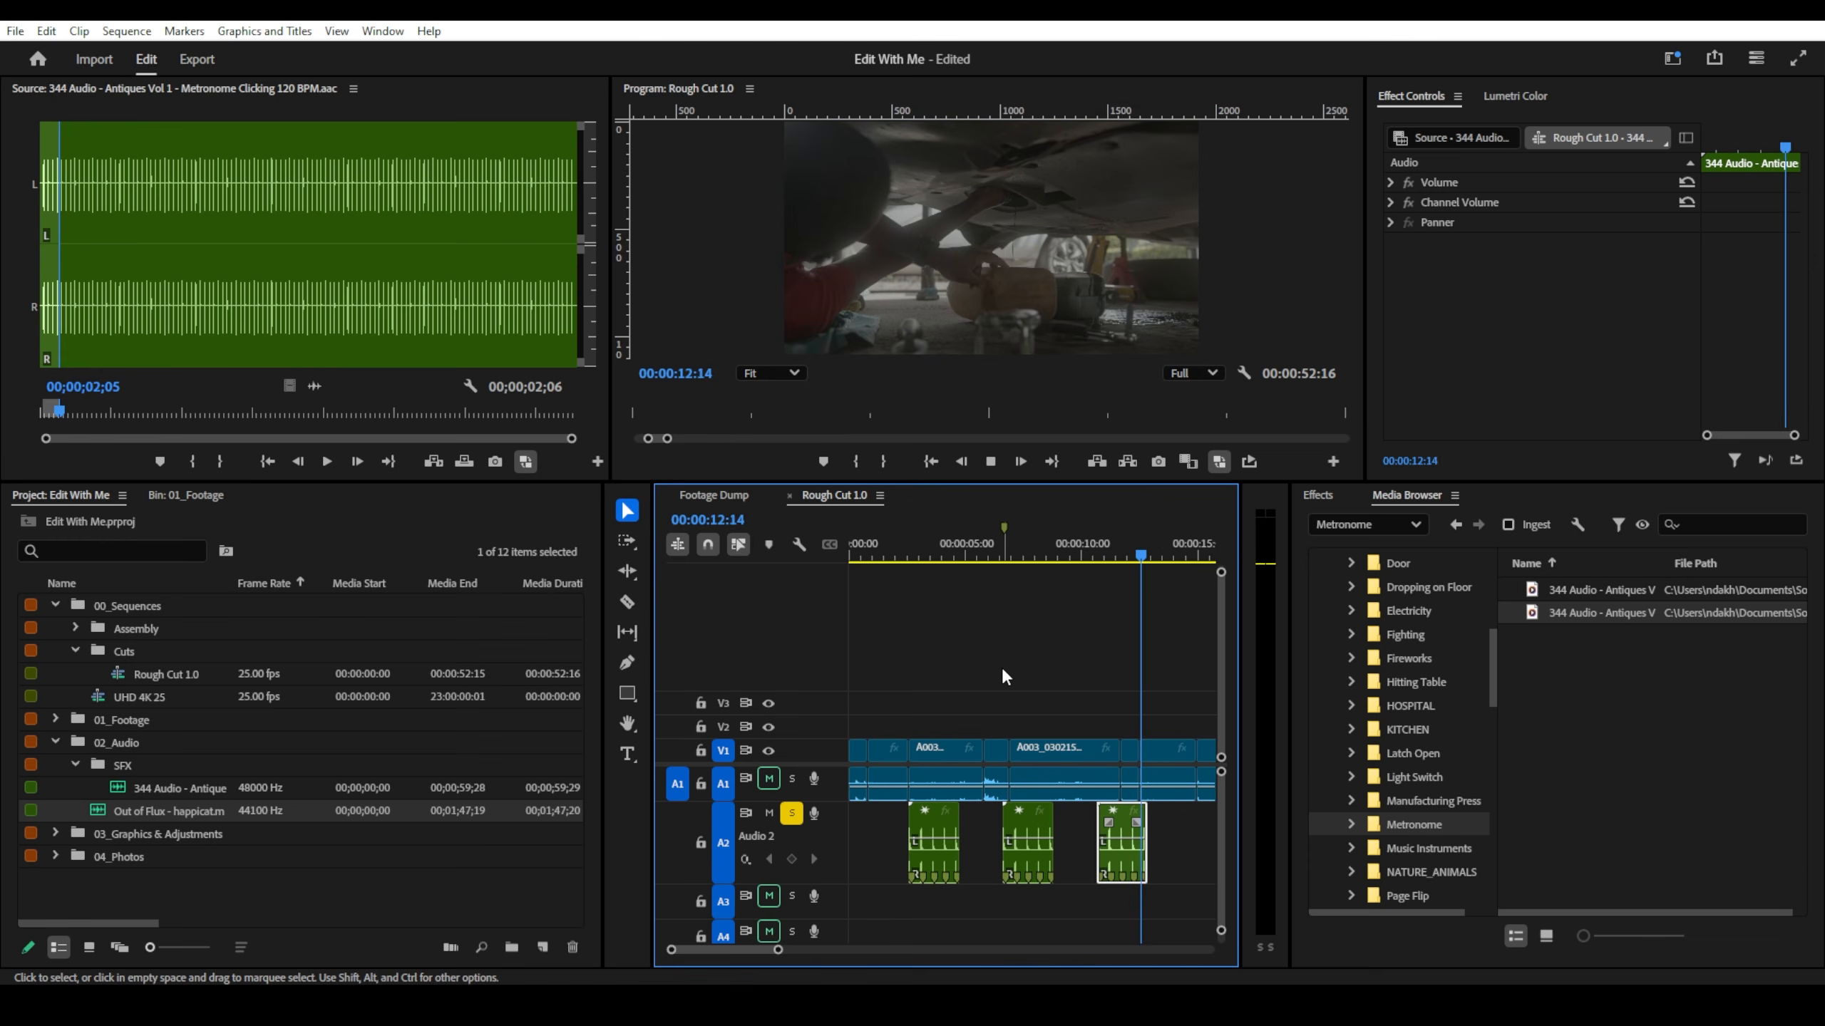
pyautogui.press('space')
# - Reduce the height of audio track A2 and enlarge track A3 in the Rough Cut 1.0 timeline
pyautogui.scroll(-2, 1101, 784)
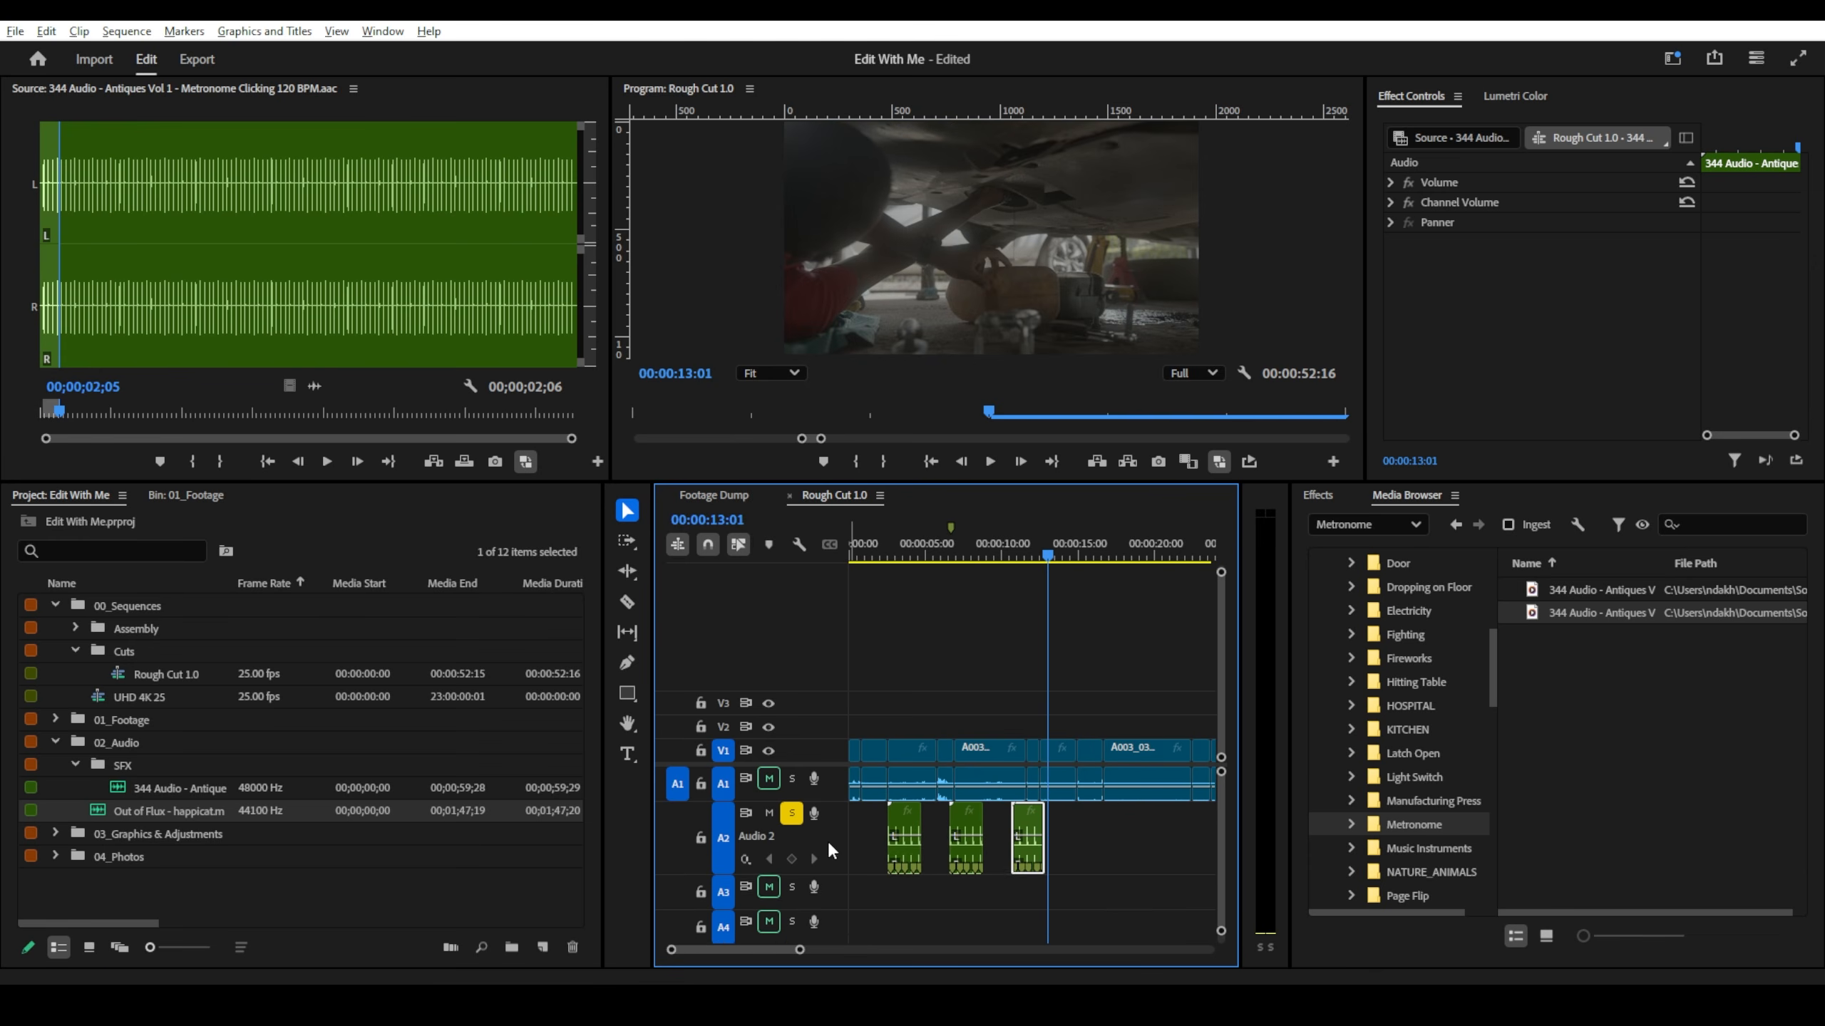
pyautogui.scroll(-3, 827, 839)
pyautogui.scroll(3, 662, 866)
pyautogui.scroll(-4, 683, 840)
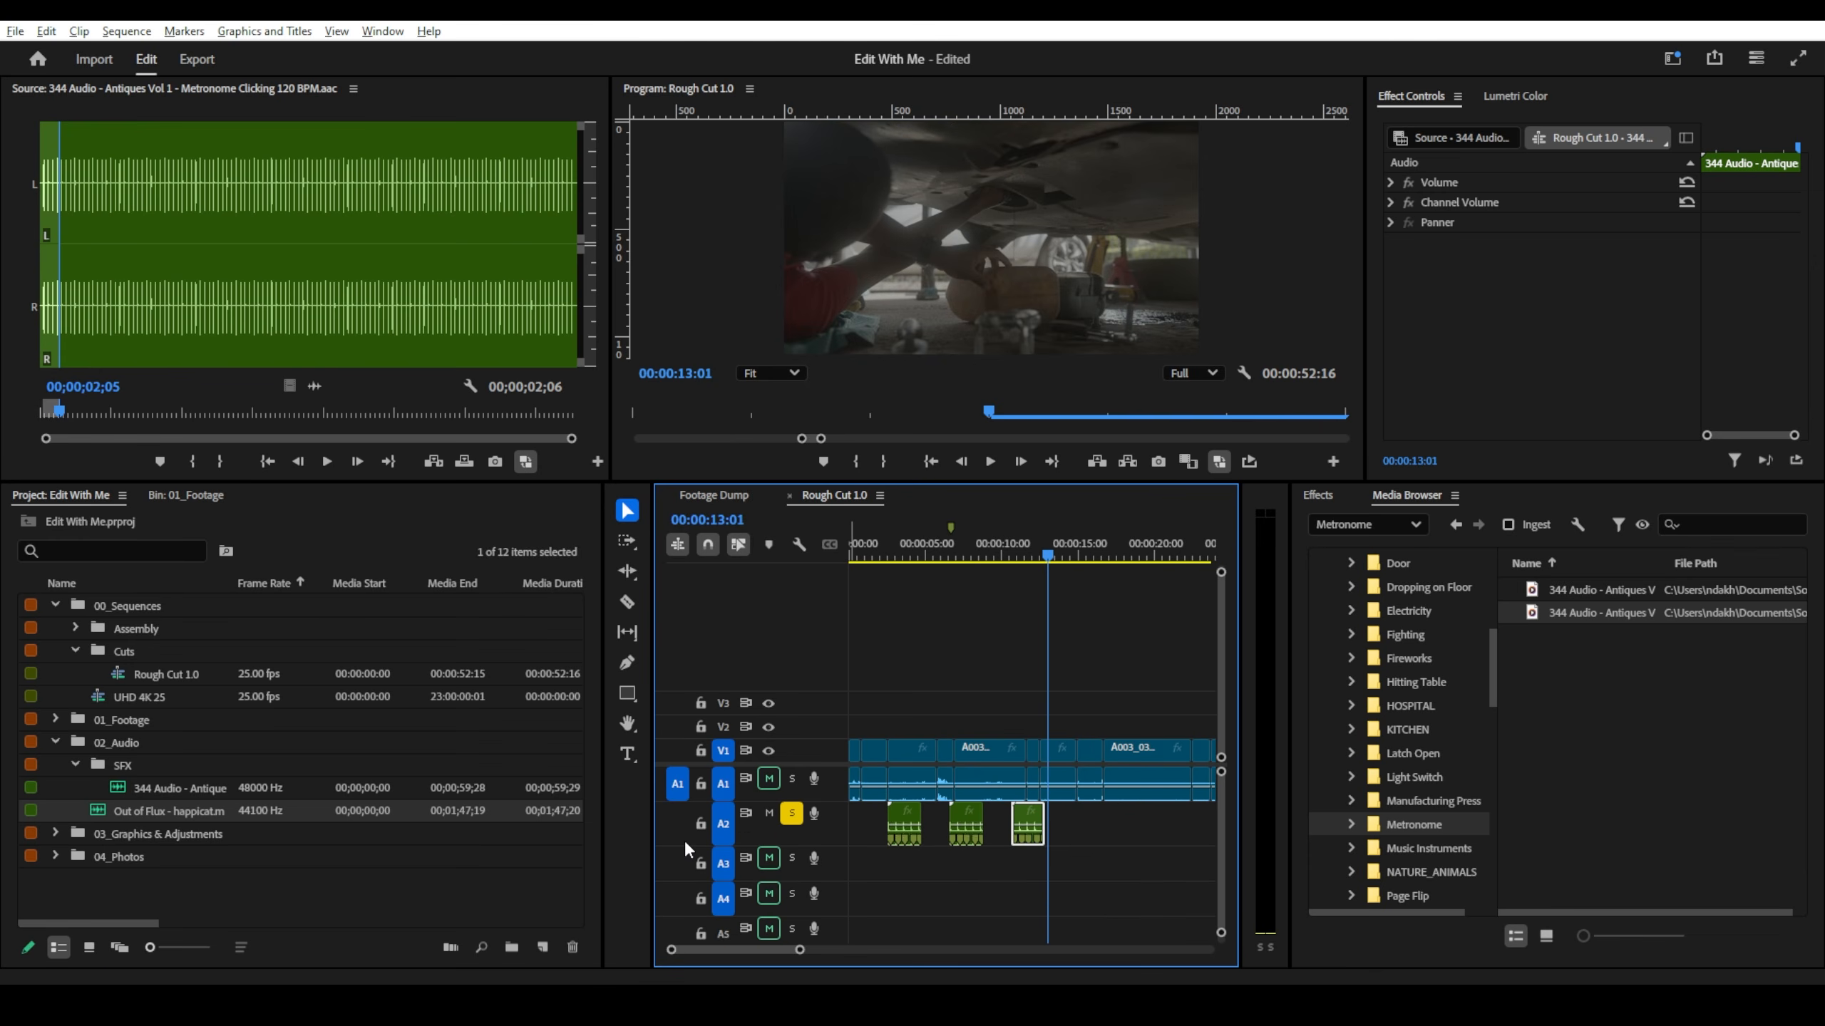
pyautogui.scroll(2, 661, 856)
pyautogui.scroll(-2, 661, 856)
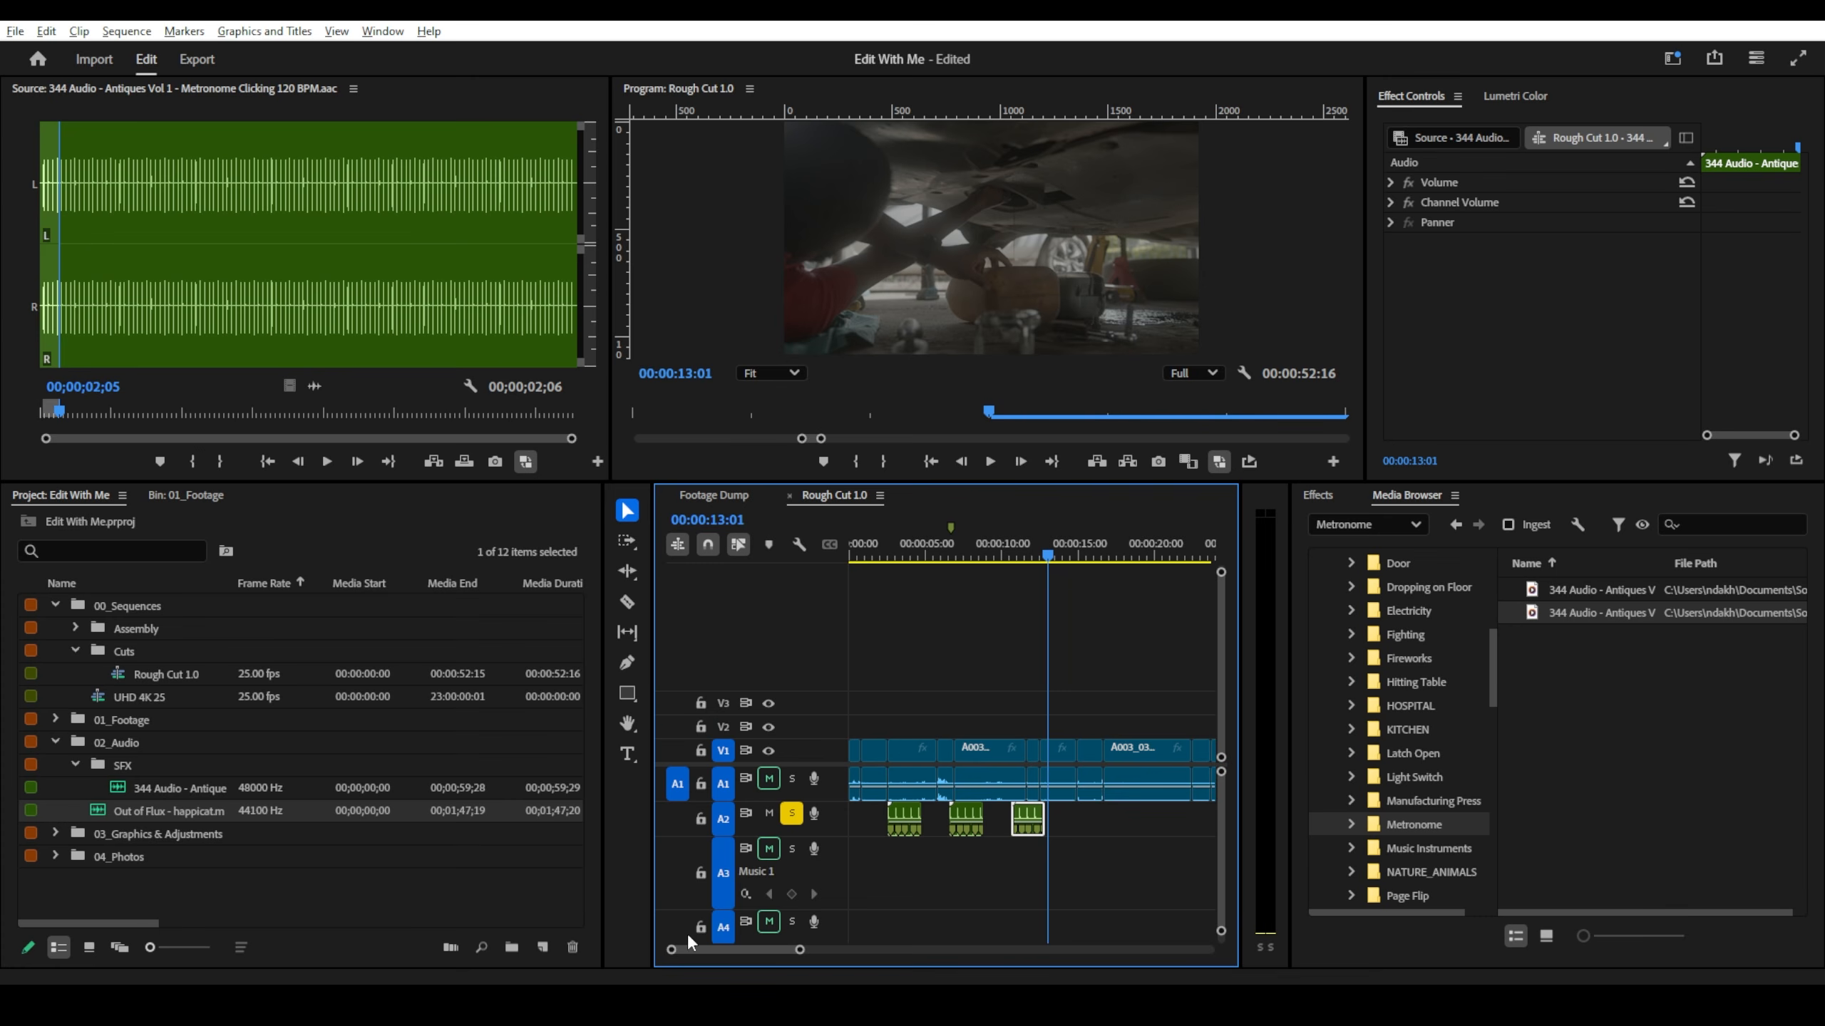
# - Give the audio area of the Rough Cut 1.0 timeline more height and expand the audio tracks to show their names
pyautogui.scroll(2, 689, 879)
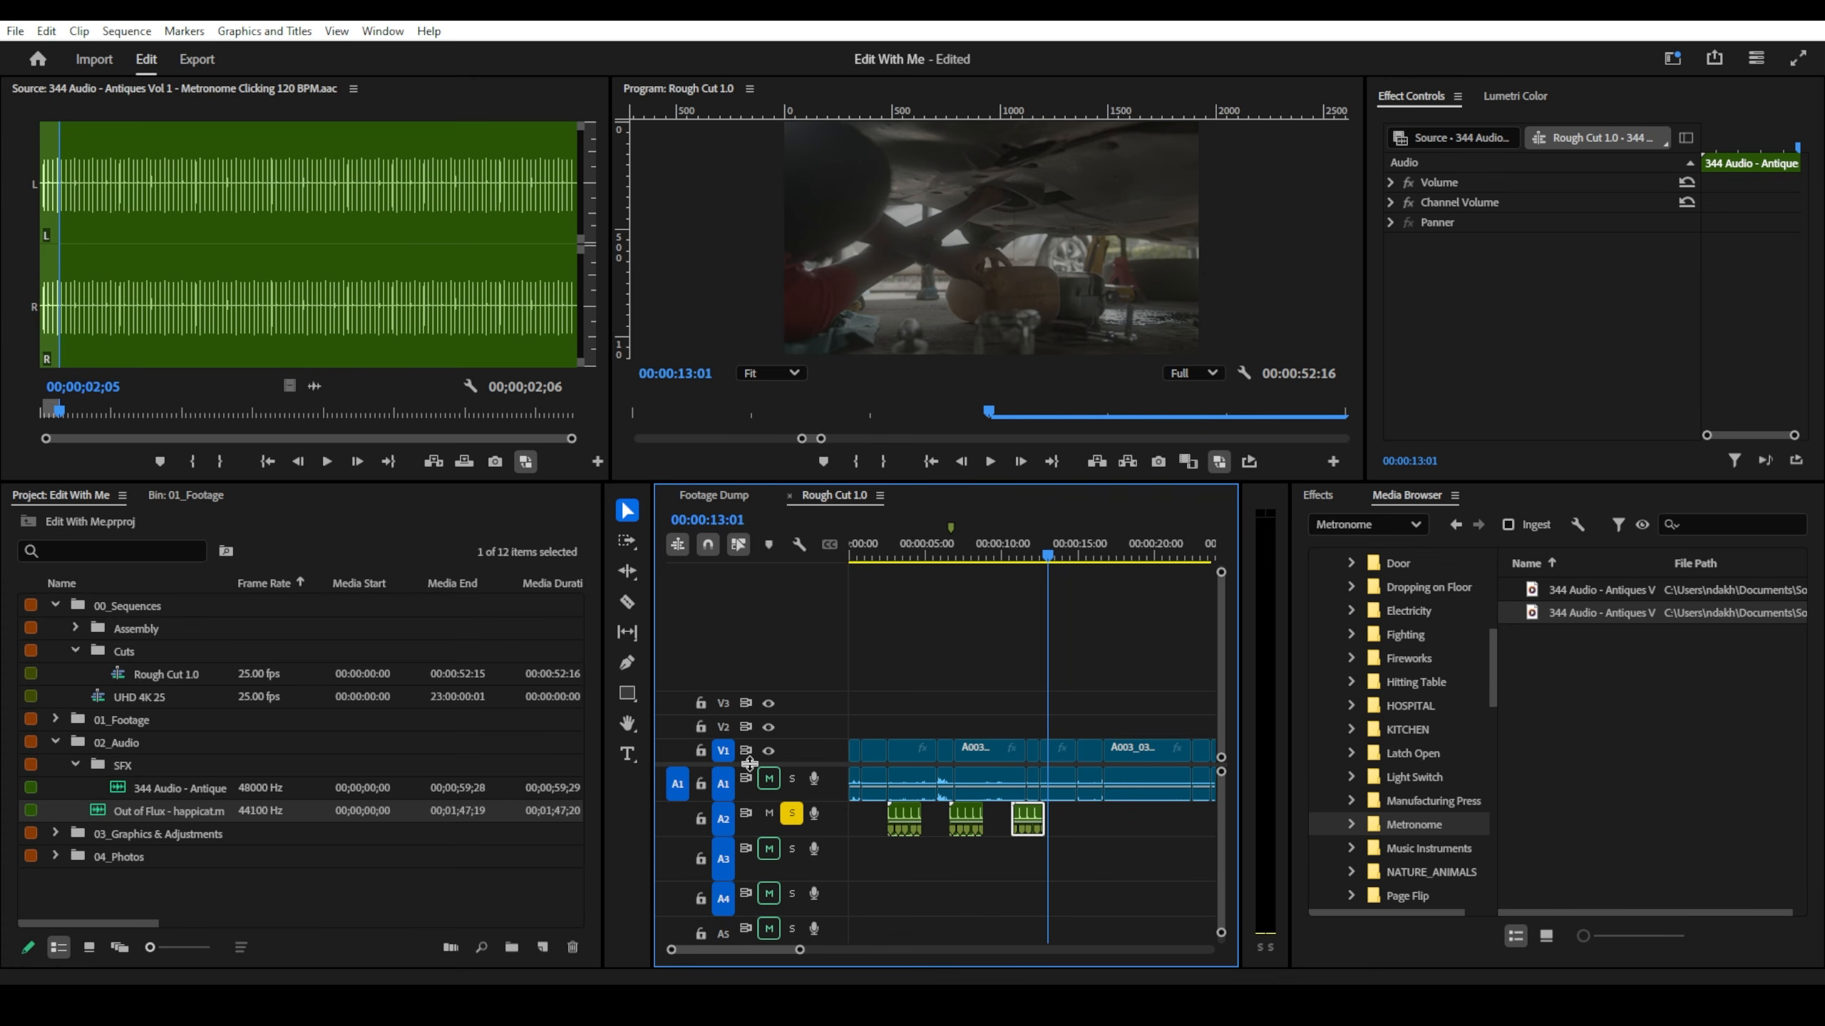
pyautogui.moveTo(749, 764); pyautogui.dragTo(751, 684)
pyautogui.scroll(1, 728, 712)
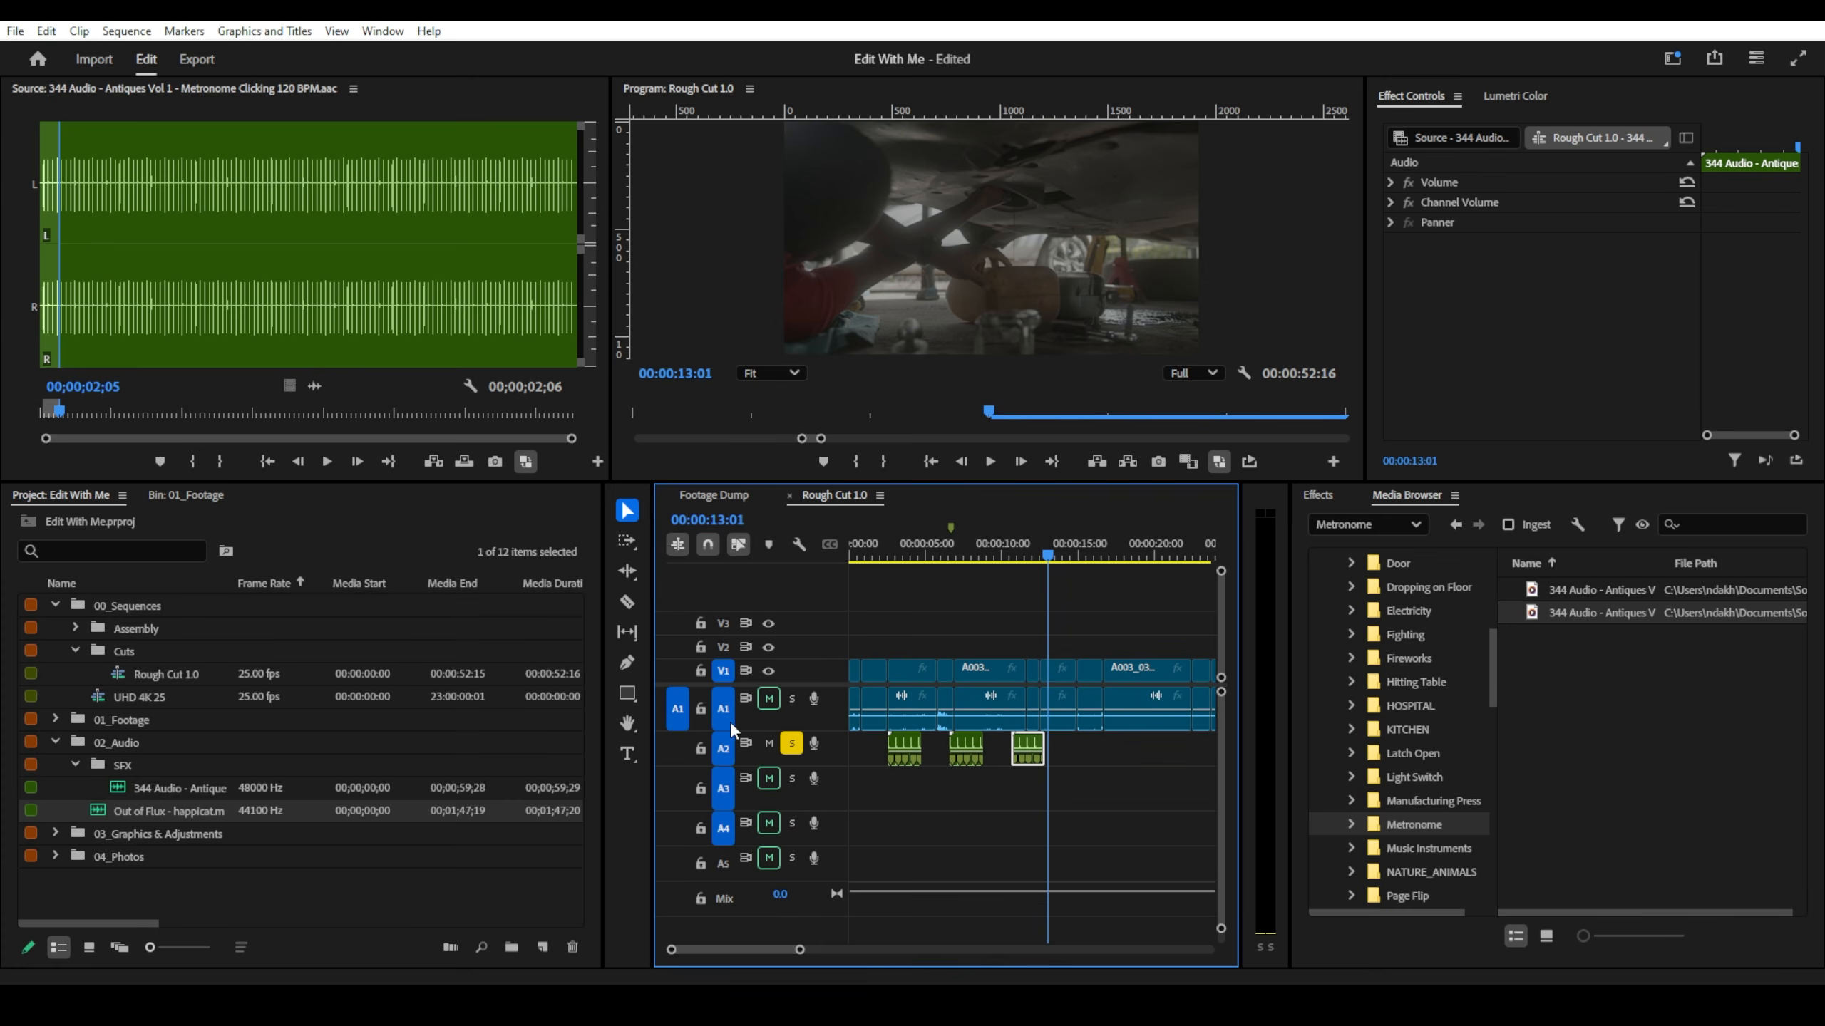
pyautogui.hotkey('alt', '=')
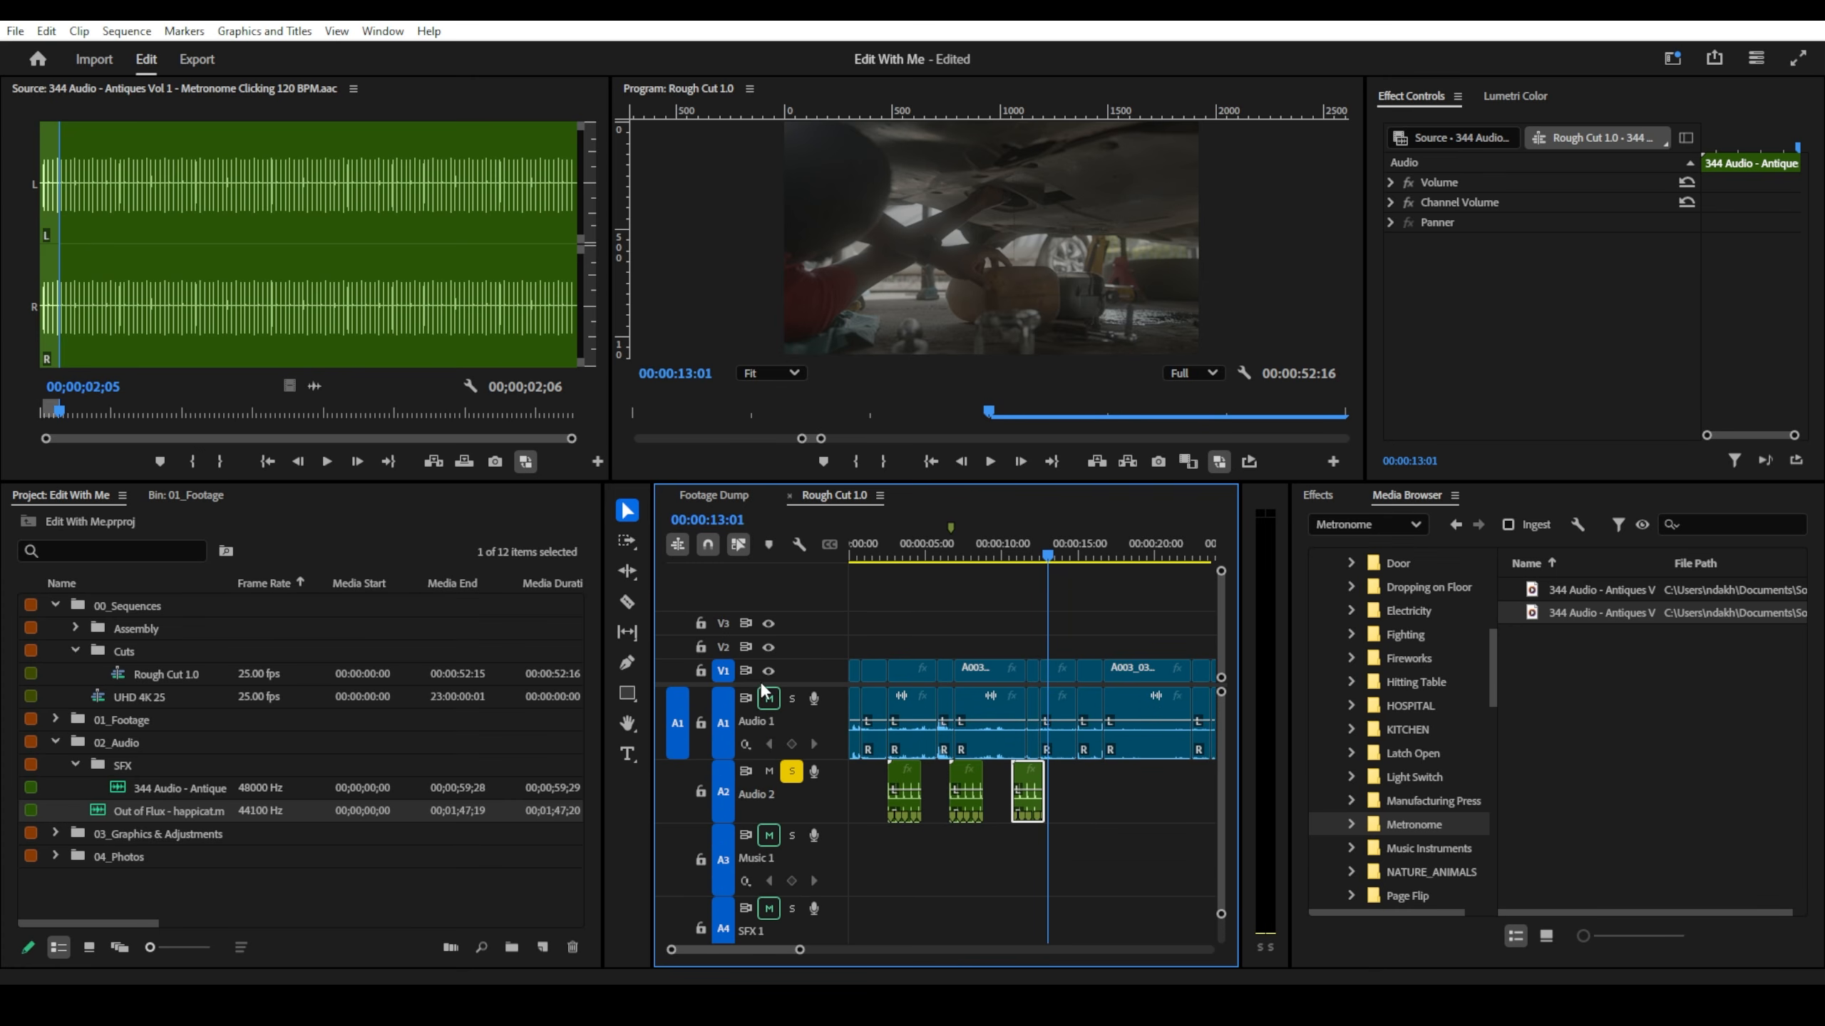
pyautogui.moveTo(745, 684); pyautogui.dragTo(747, 657)
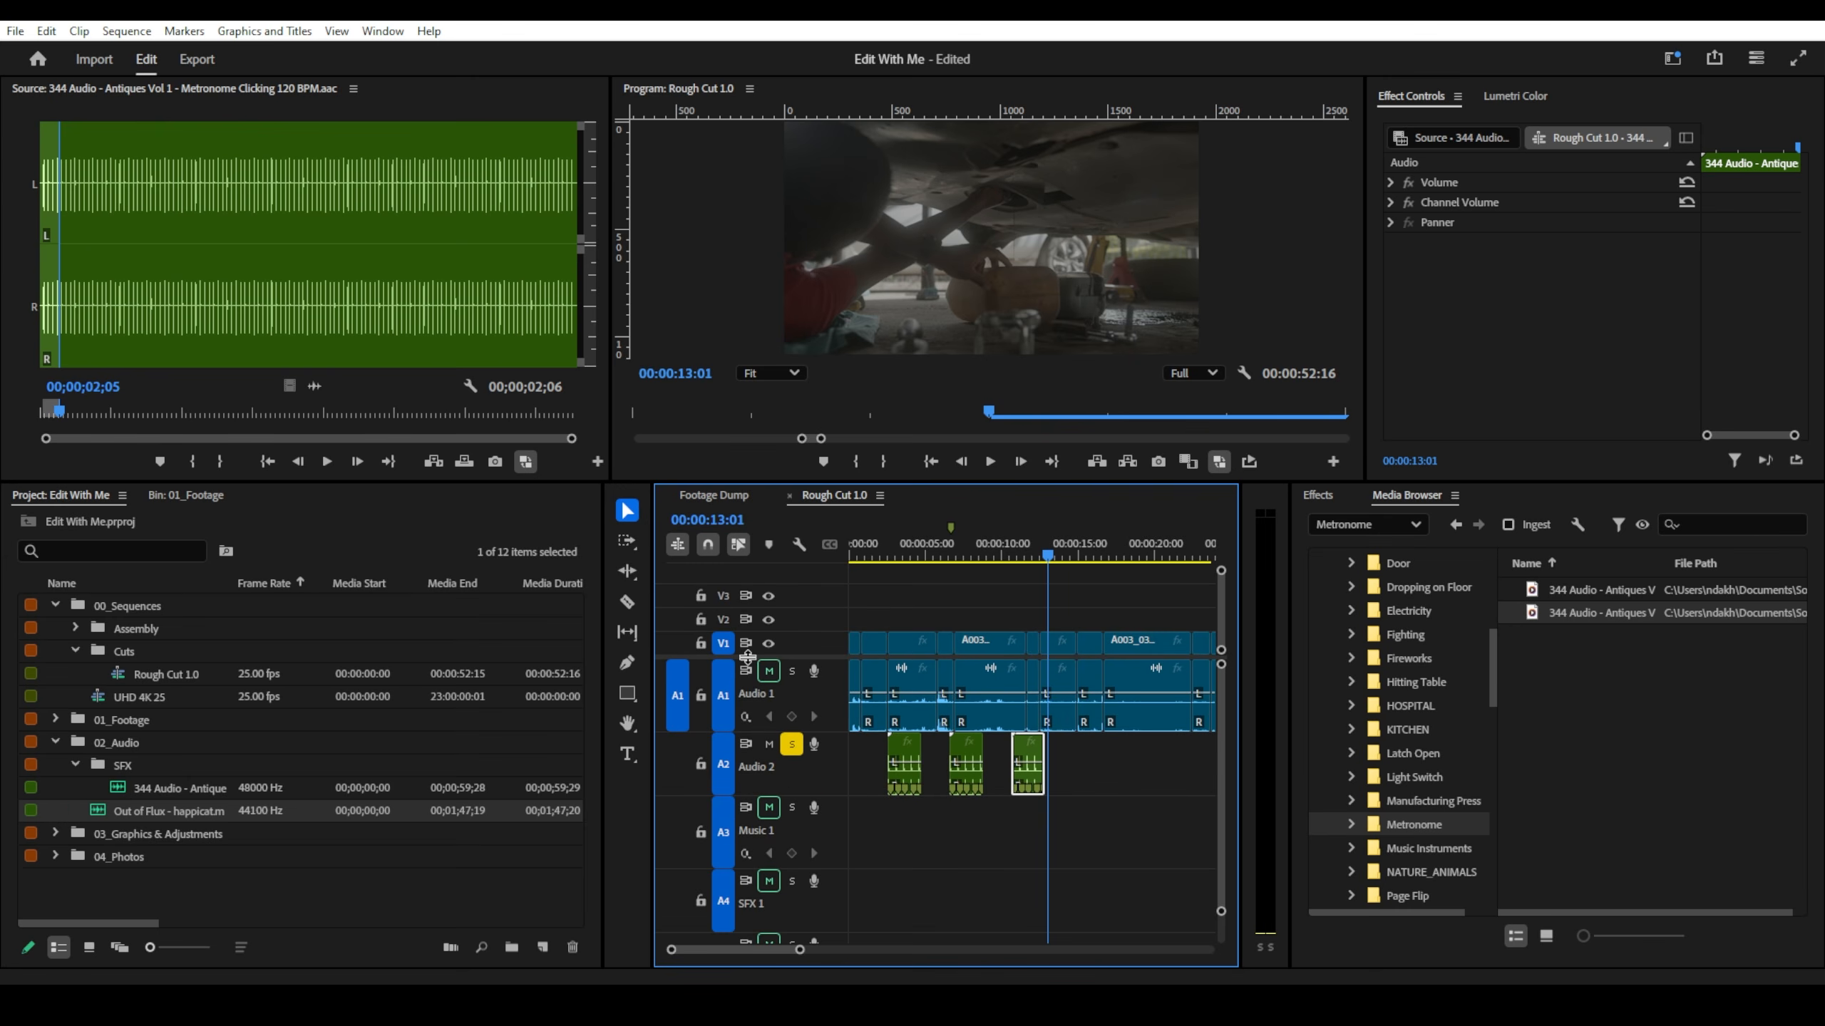
# - Move all three metronome clips from track A2 down to track A4 (SFX 1), keeping their timing
pyautogui.moveTo(1092, 811); pyautogui.dragTo(876, 768)
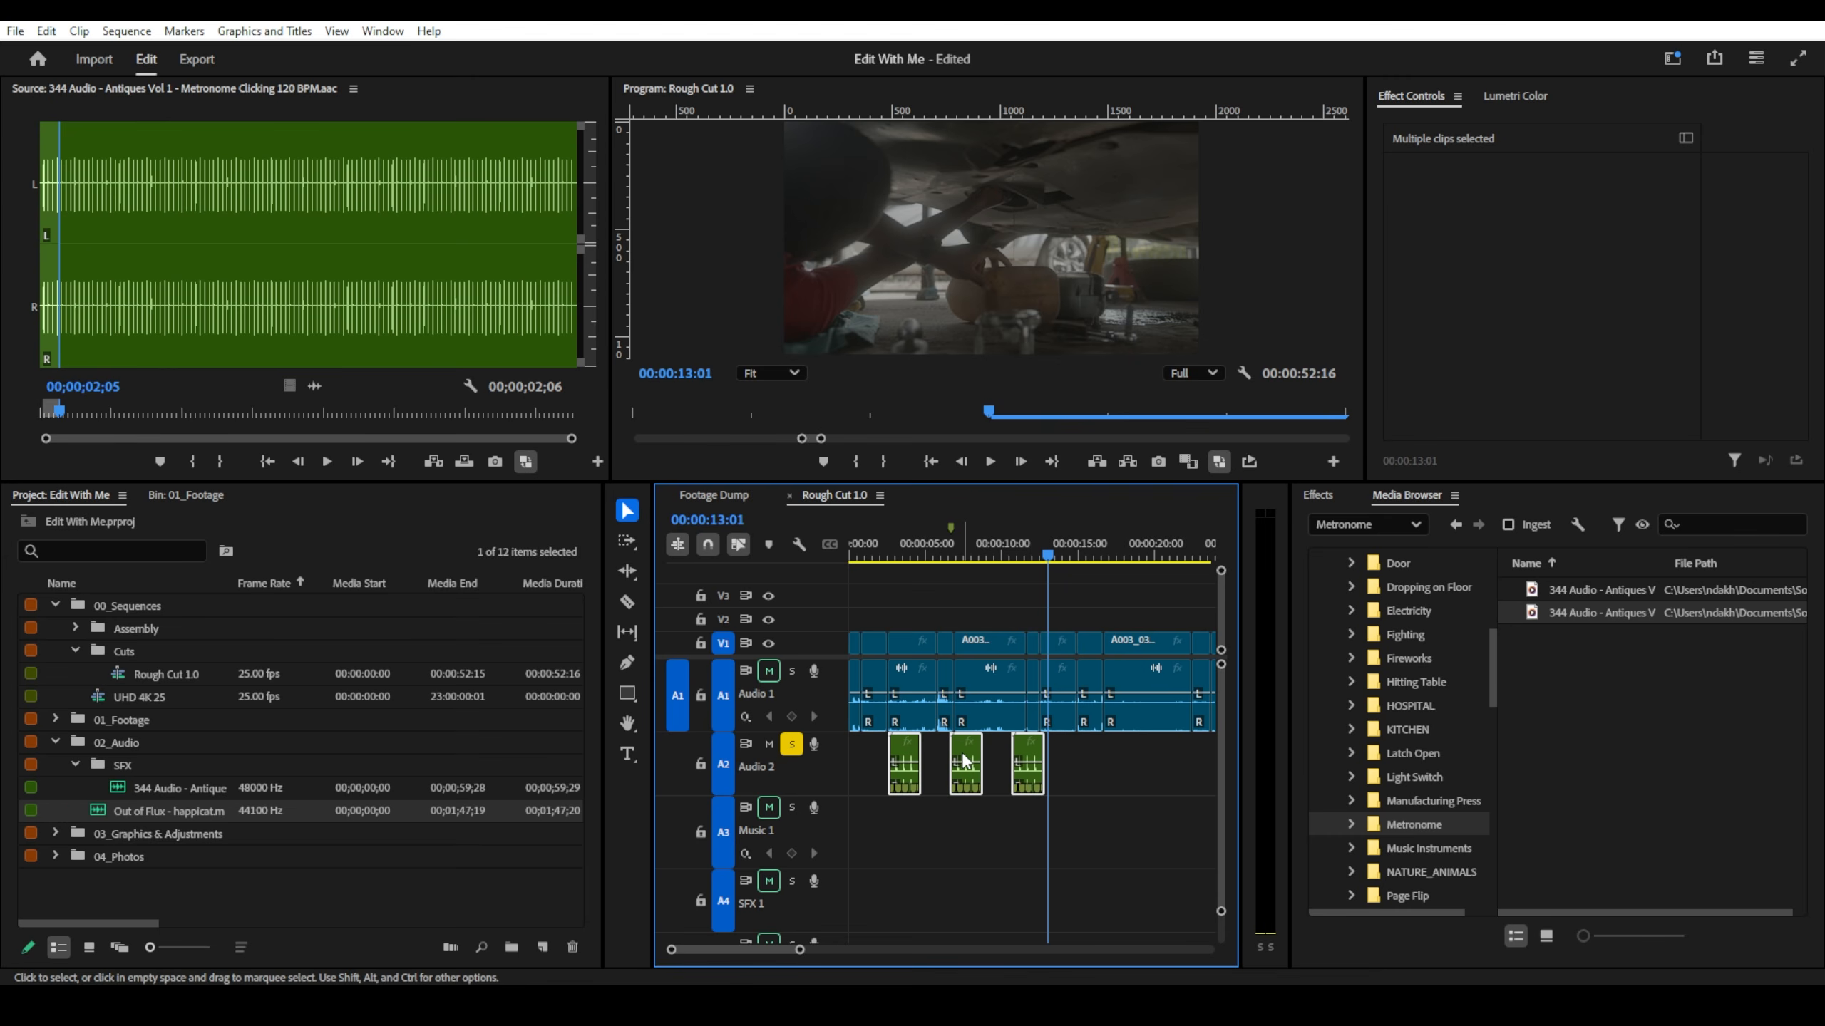
pyautogui.moveTo(965, 762); pyautogui.dragTo(963, 900)
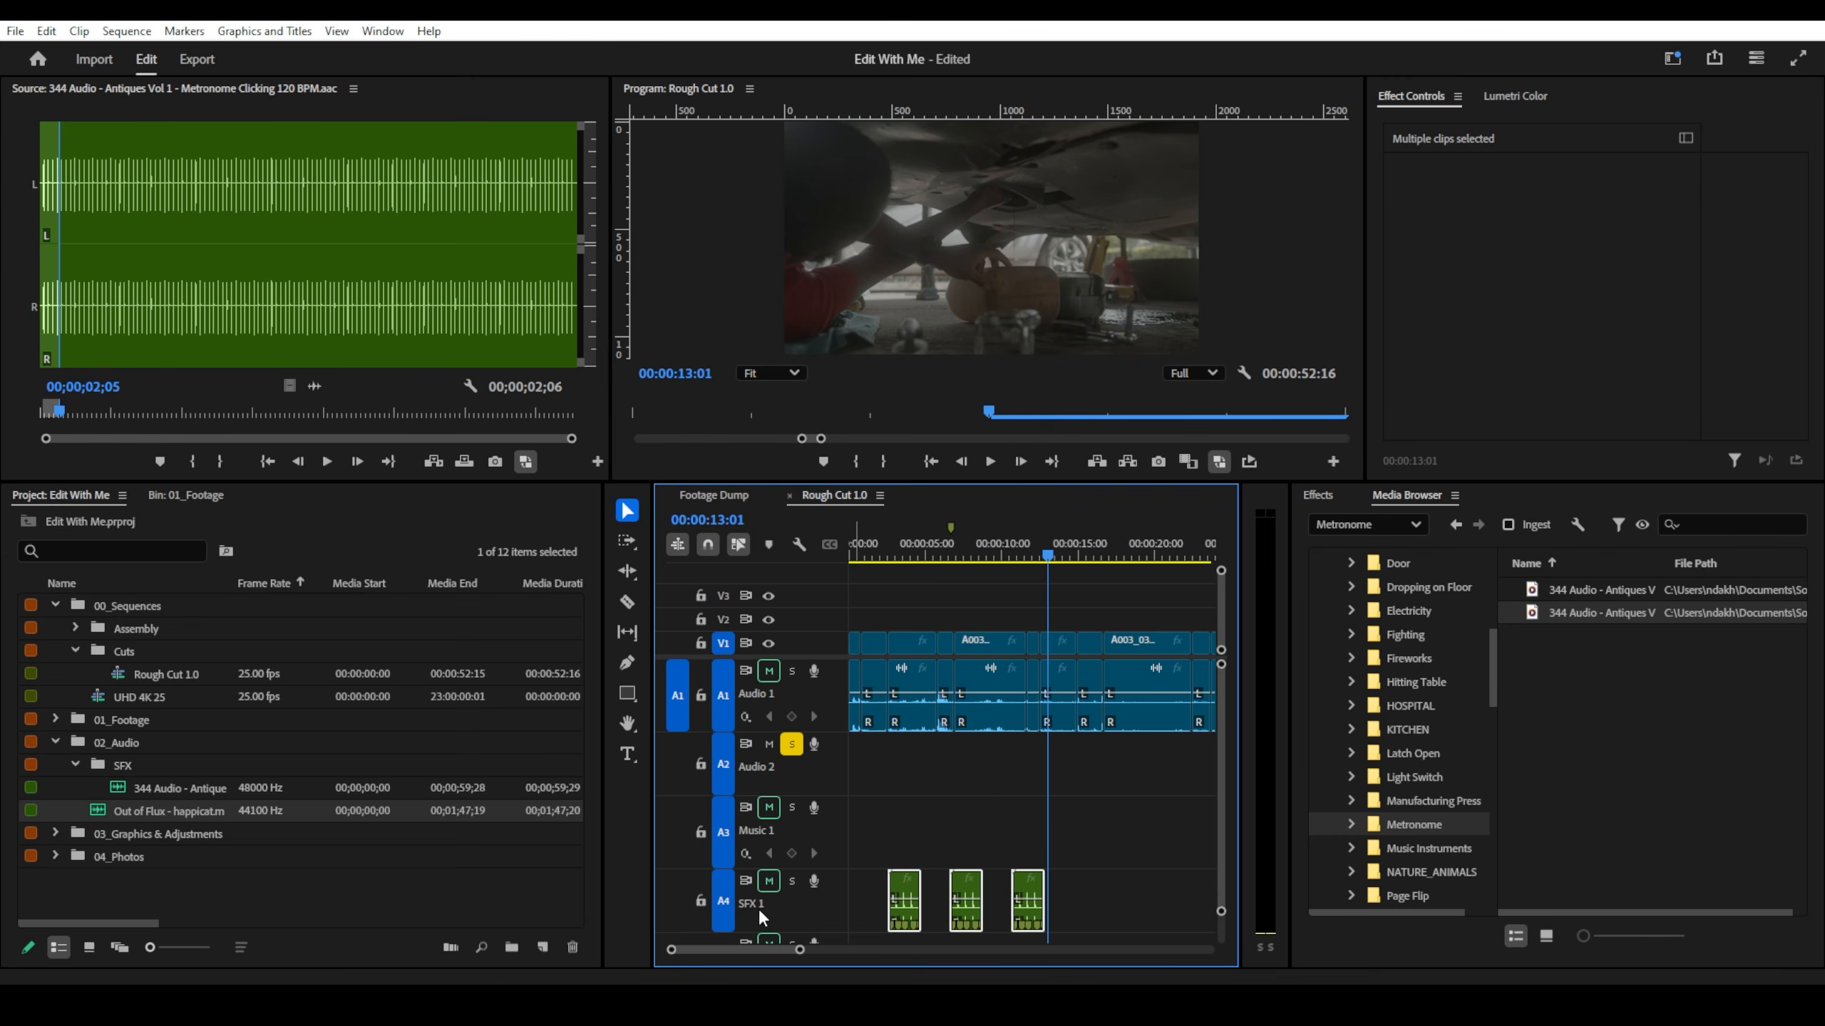
pyautogui.scroll(2, 889, 898)
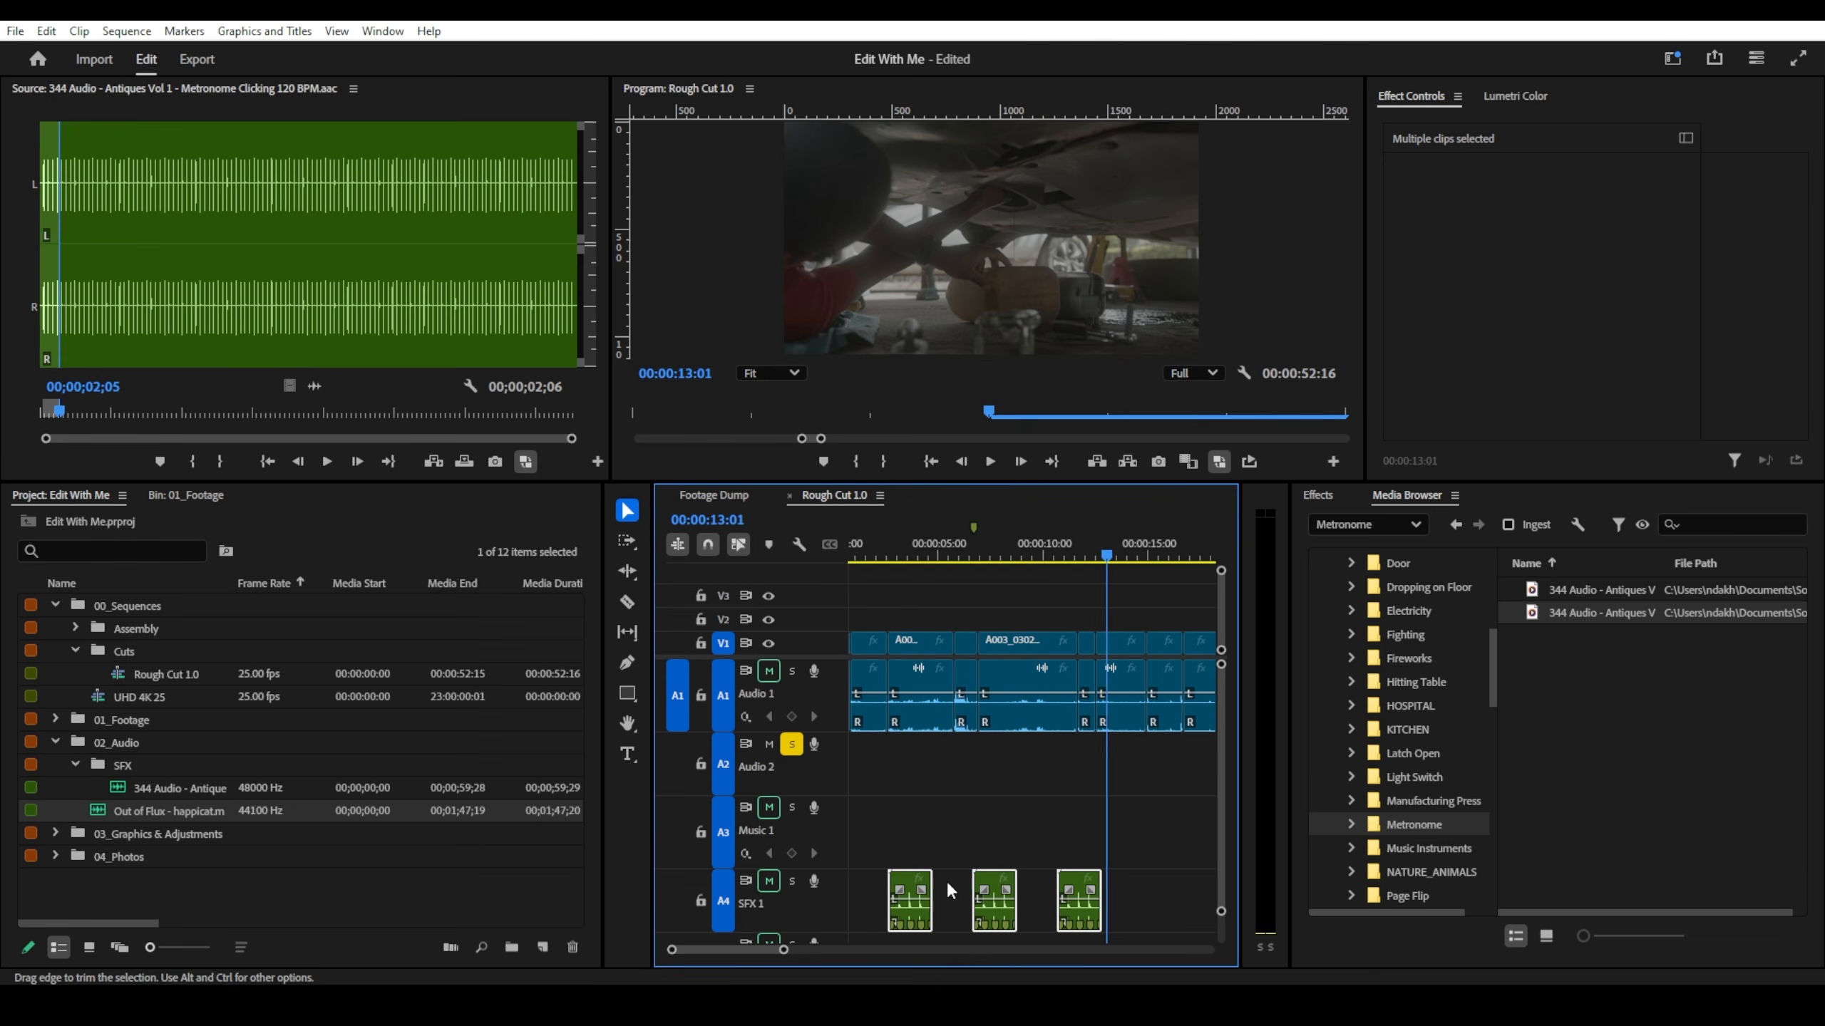
# - Minimise the height of the audio tracks and enlarge only A4 (SFX 1) and A5 (SFX REV 1)
pyautogui.hotkey('shift', '-')
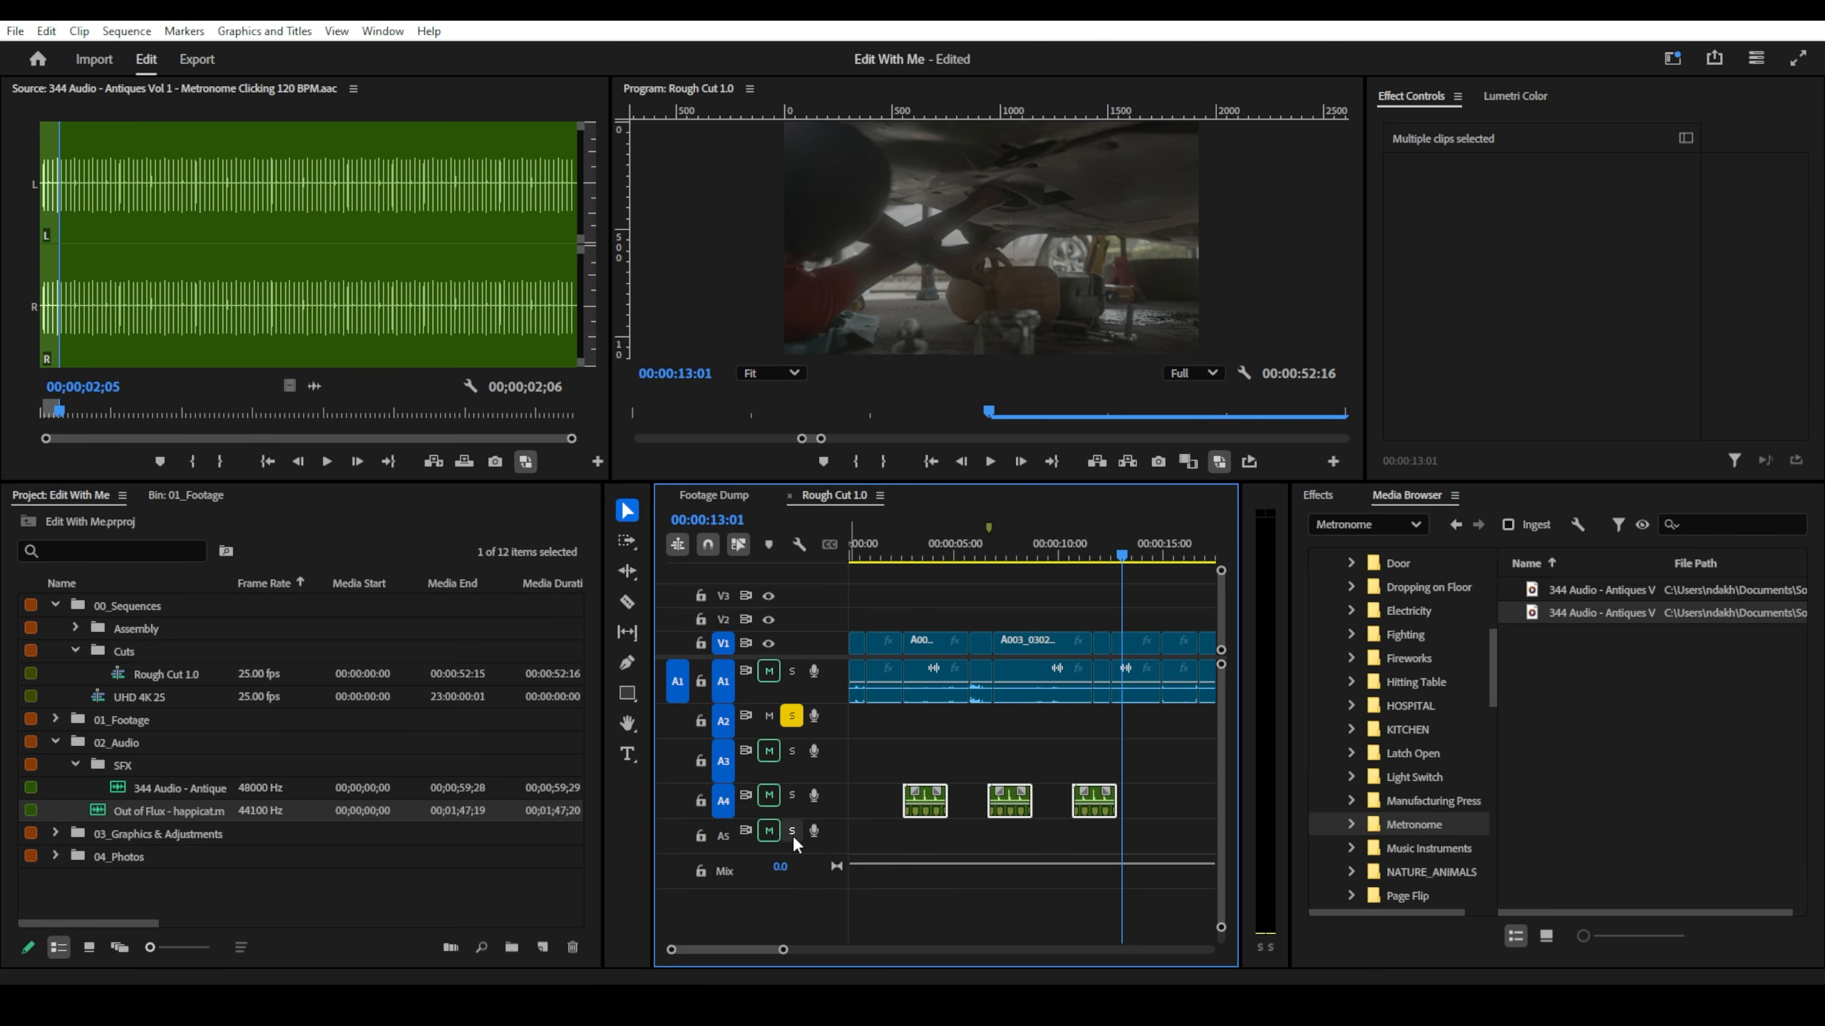
pyautogui.scroll(3, 818, 839)
pyautogui.scroll(2, 824, 804)
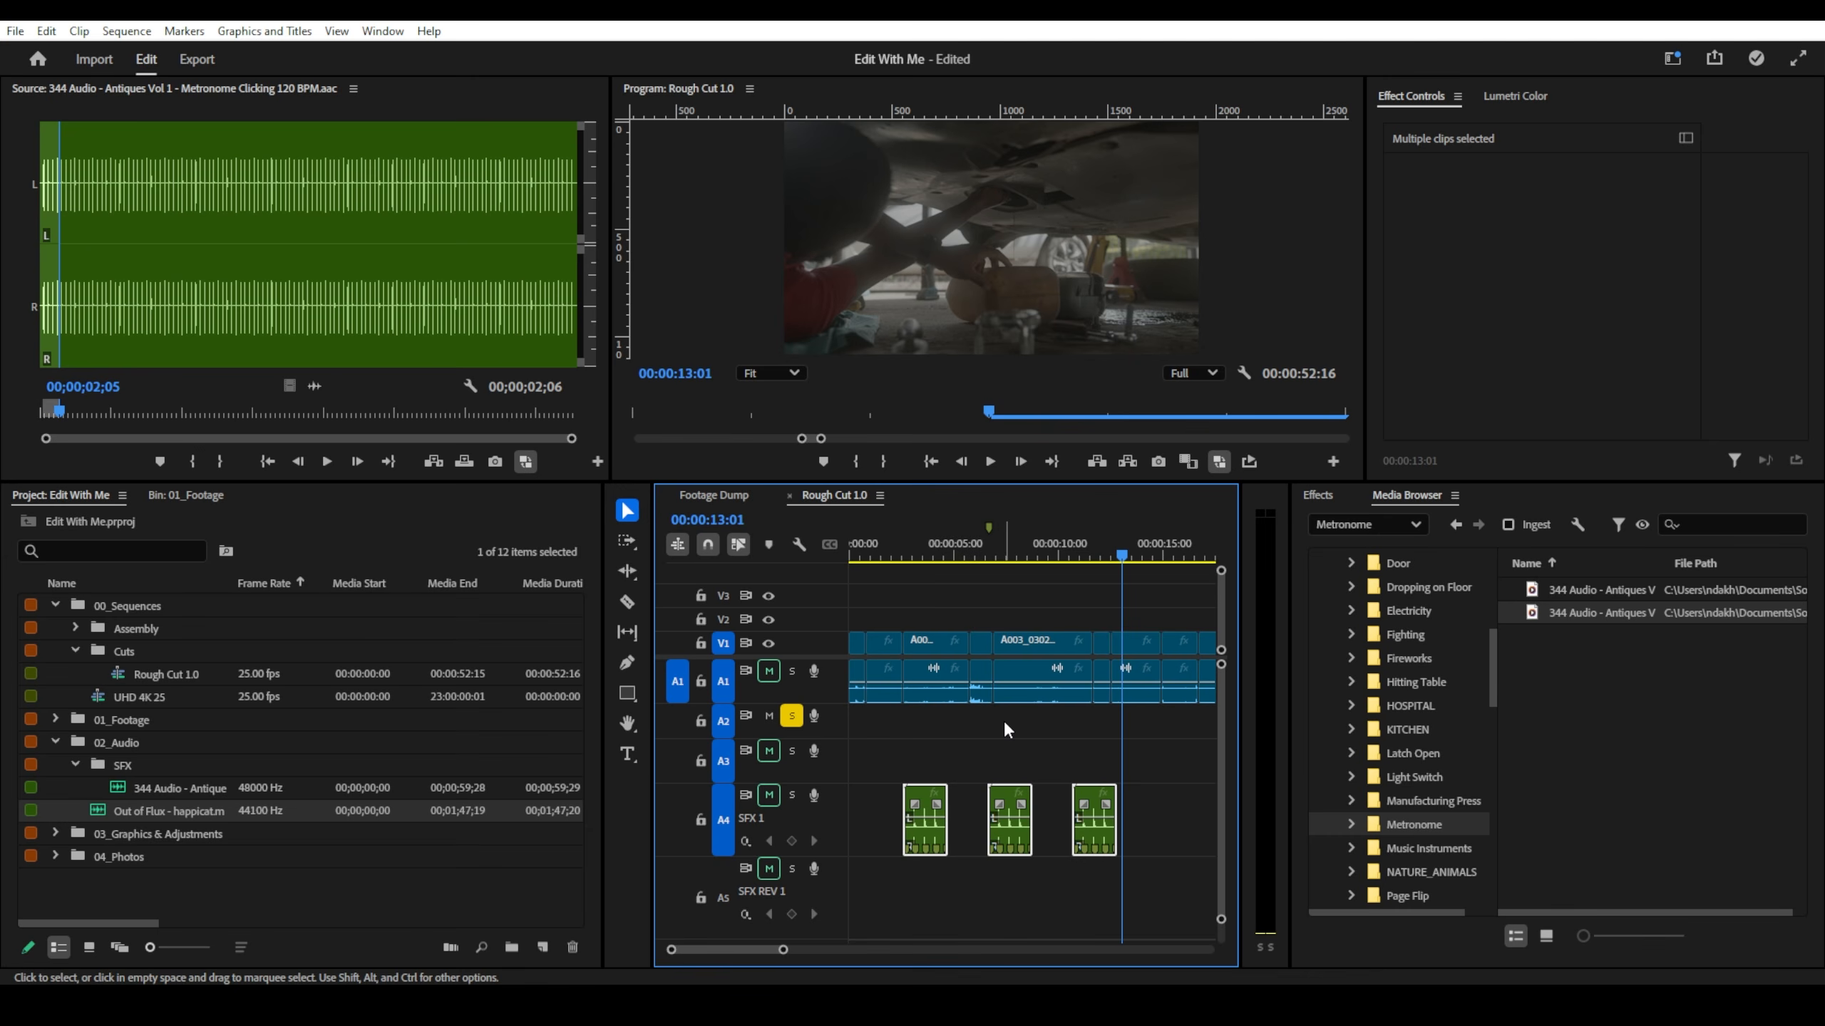
# - Play the sequence from its beginning into the first metronome clip, stopping at 00:00:03:05
pyautogui.moveTo(935, 553); pyautogui.dragTo(809, 559)
pyautogui.press('space')
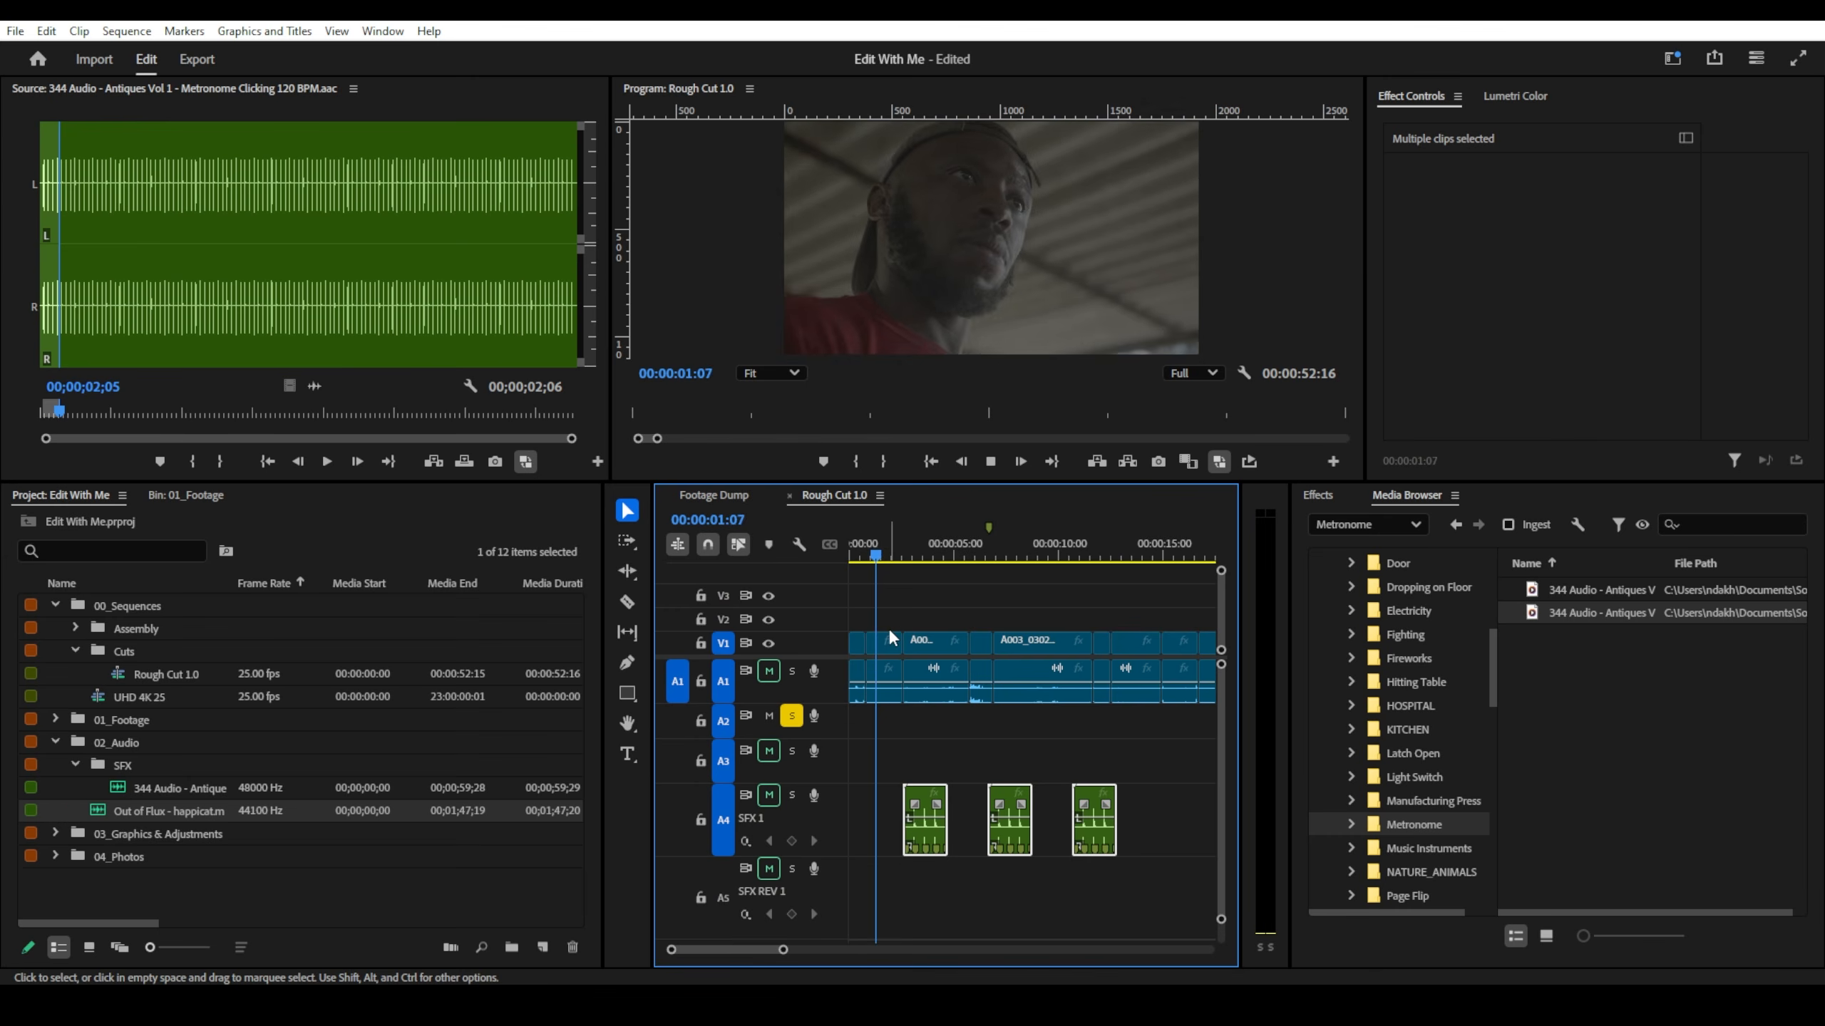
pyautogui.press('space')
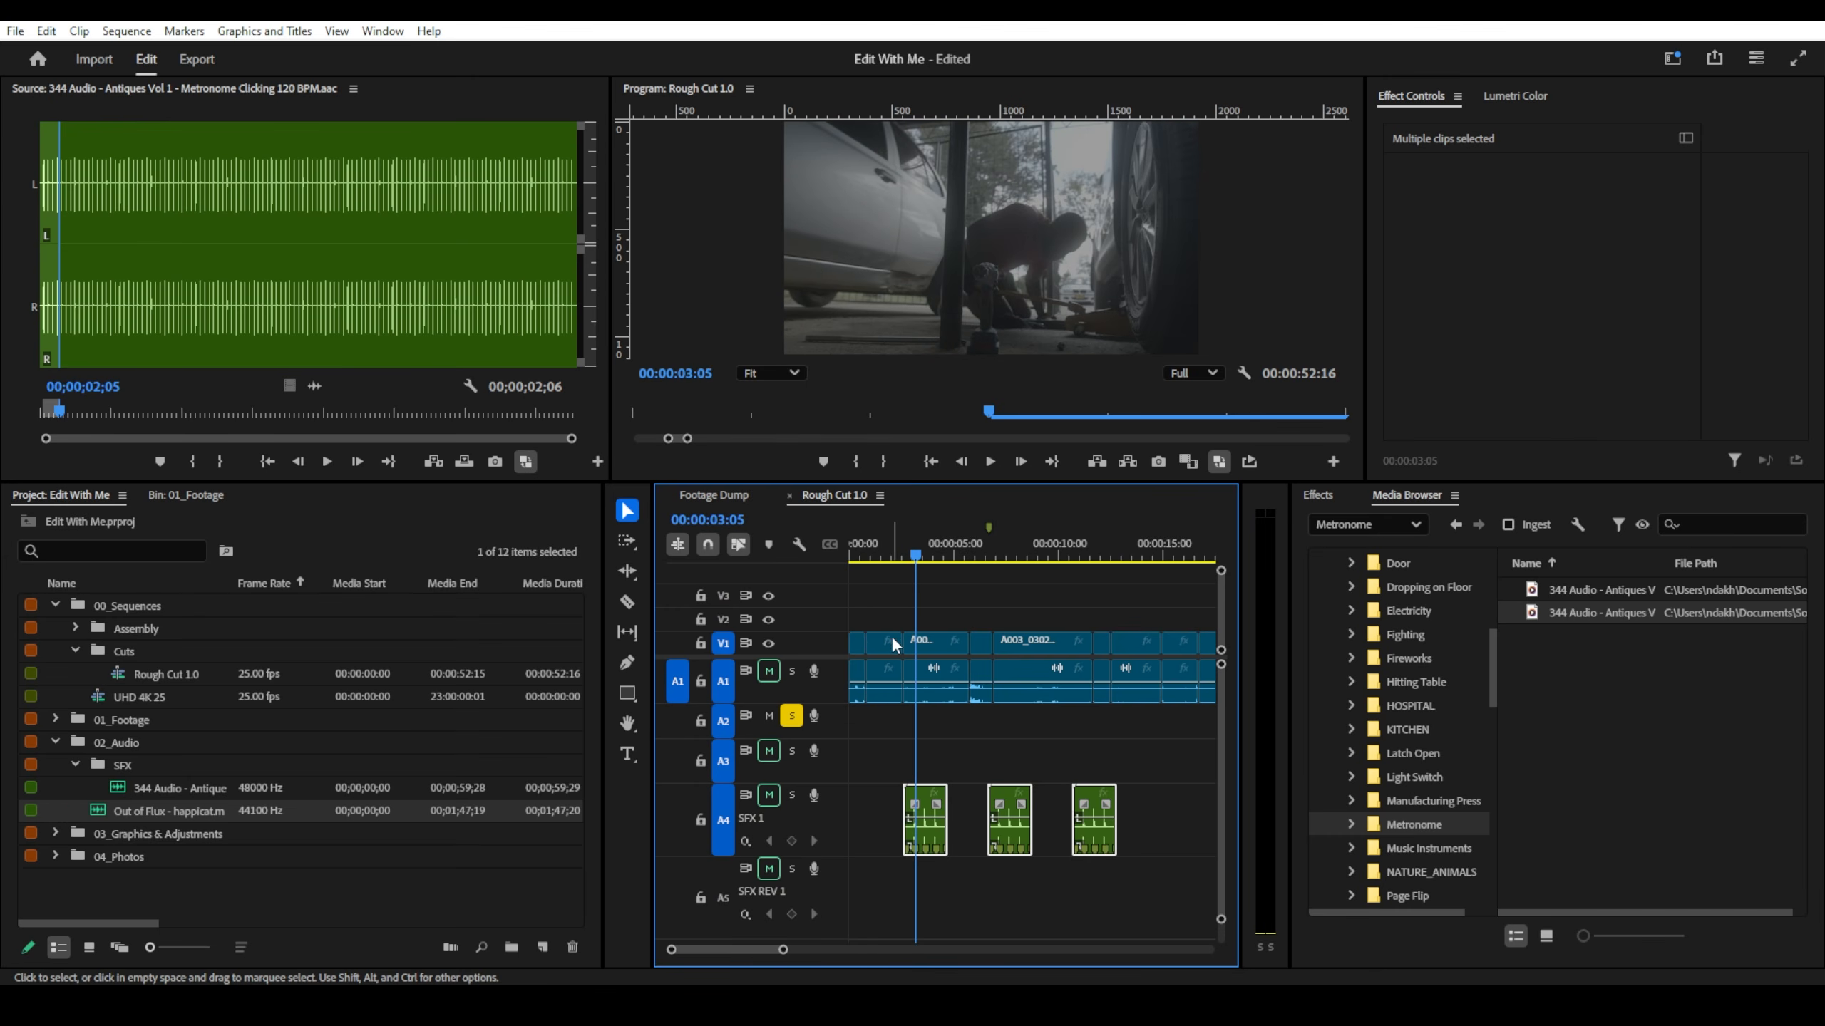
# - Turn off solo on track A2 and play through the first metronome clip, stopping at 00:00:04:22
pyautogui.click(793, 716)
pyautogui.click(887, 551)
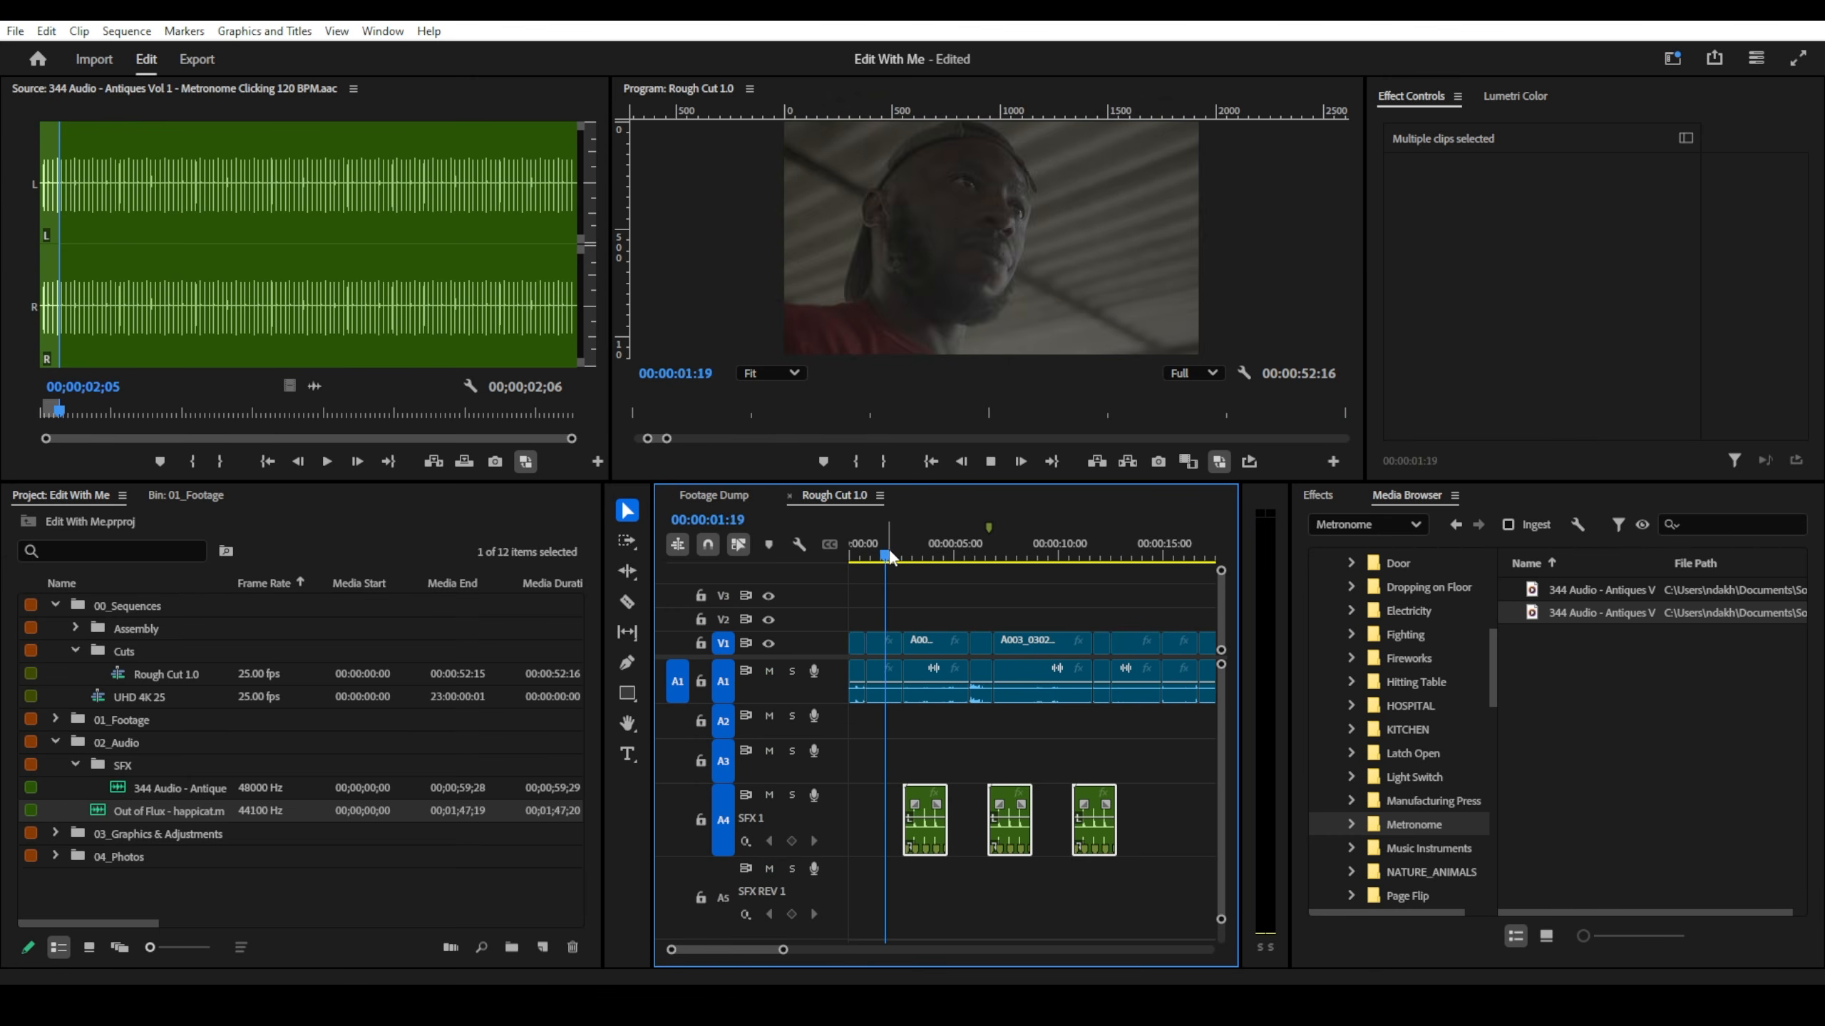
pyautogui.press('space')
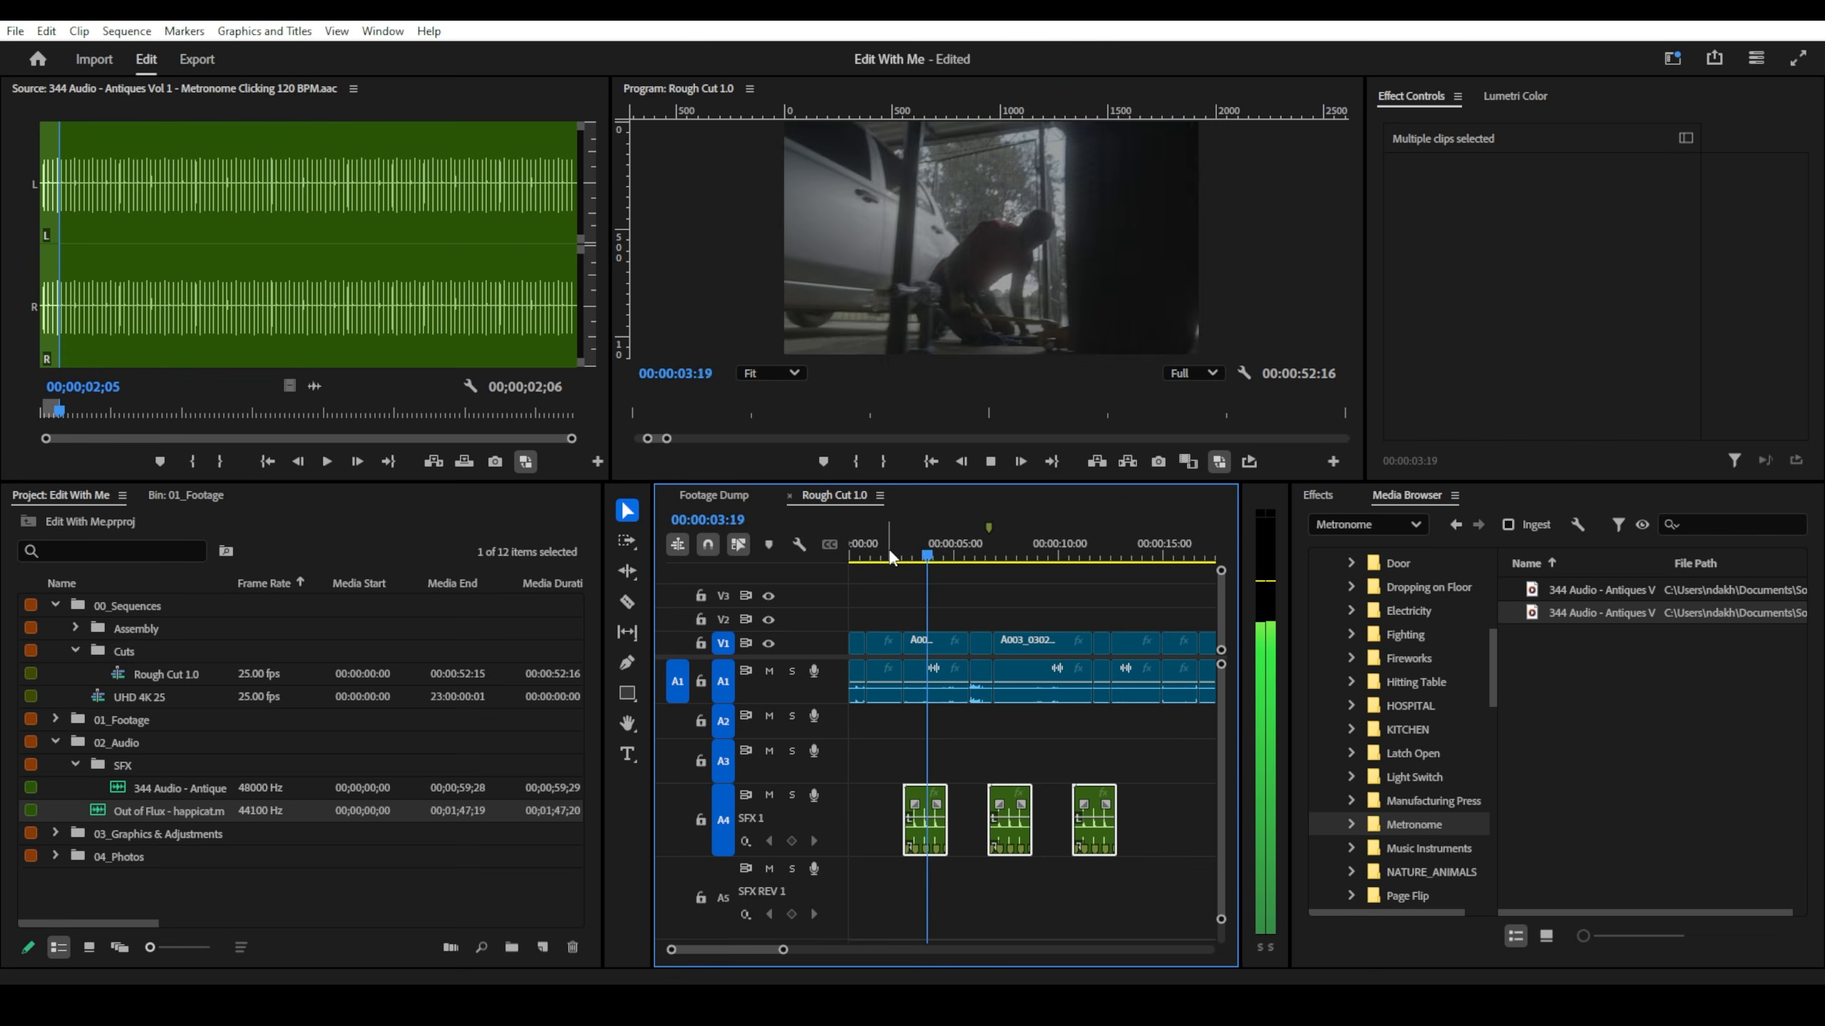
pyautogui.press('space')
# - Examine how the clicks in the metronome clips on A4 line up with the cuts of the video clips above
pyautogui.scroll(3, 975, 748)
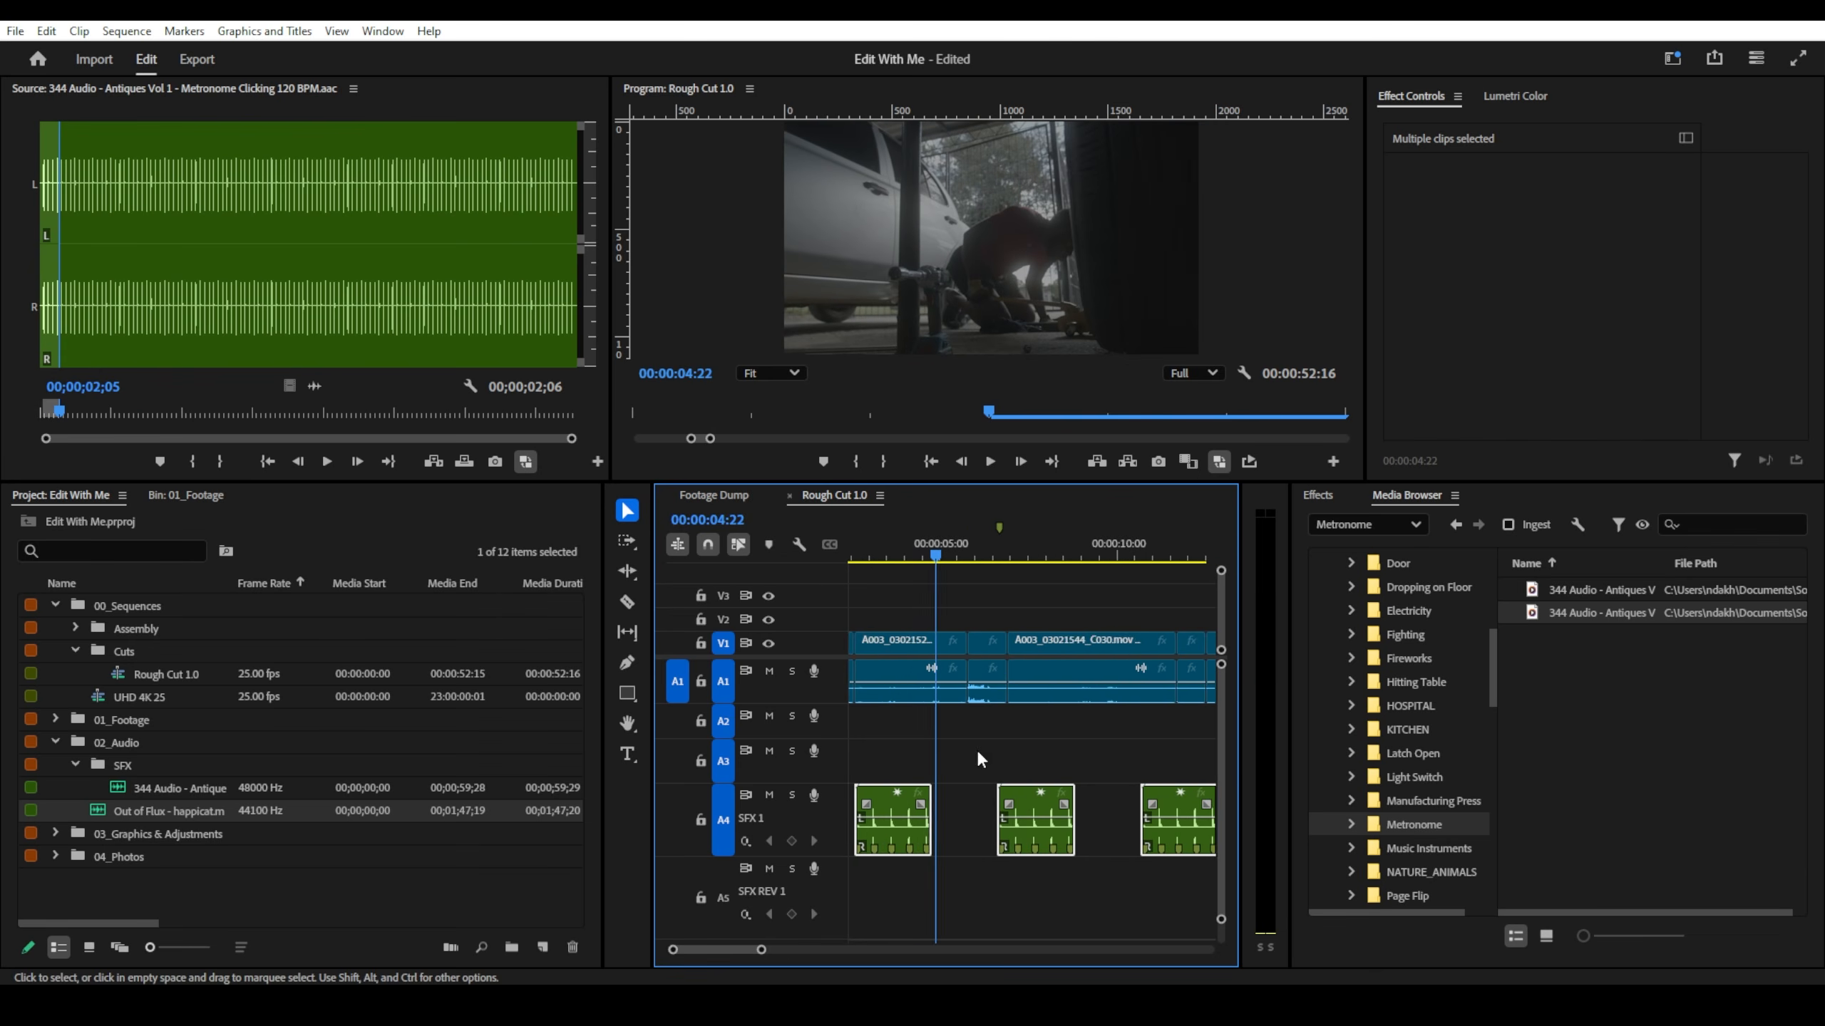
pyautogui.scroll(2, 975, 747)
pyautogui.scroll(-2, 918, 733)
pyautogui.scroll(5, 913, 754)
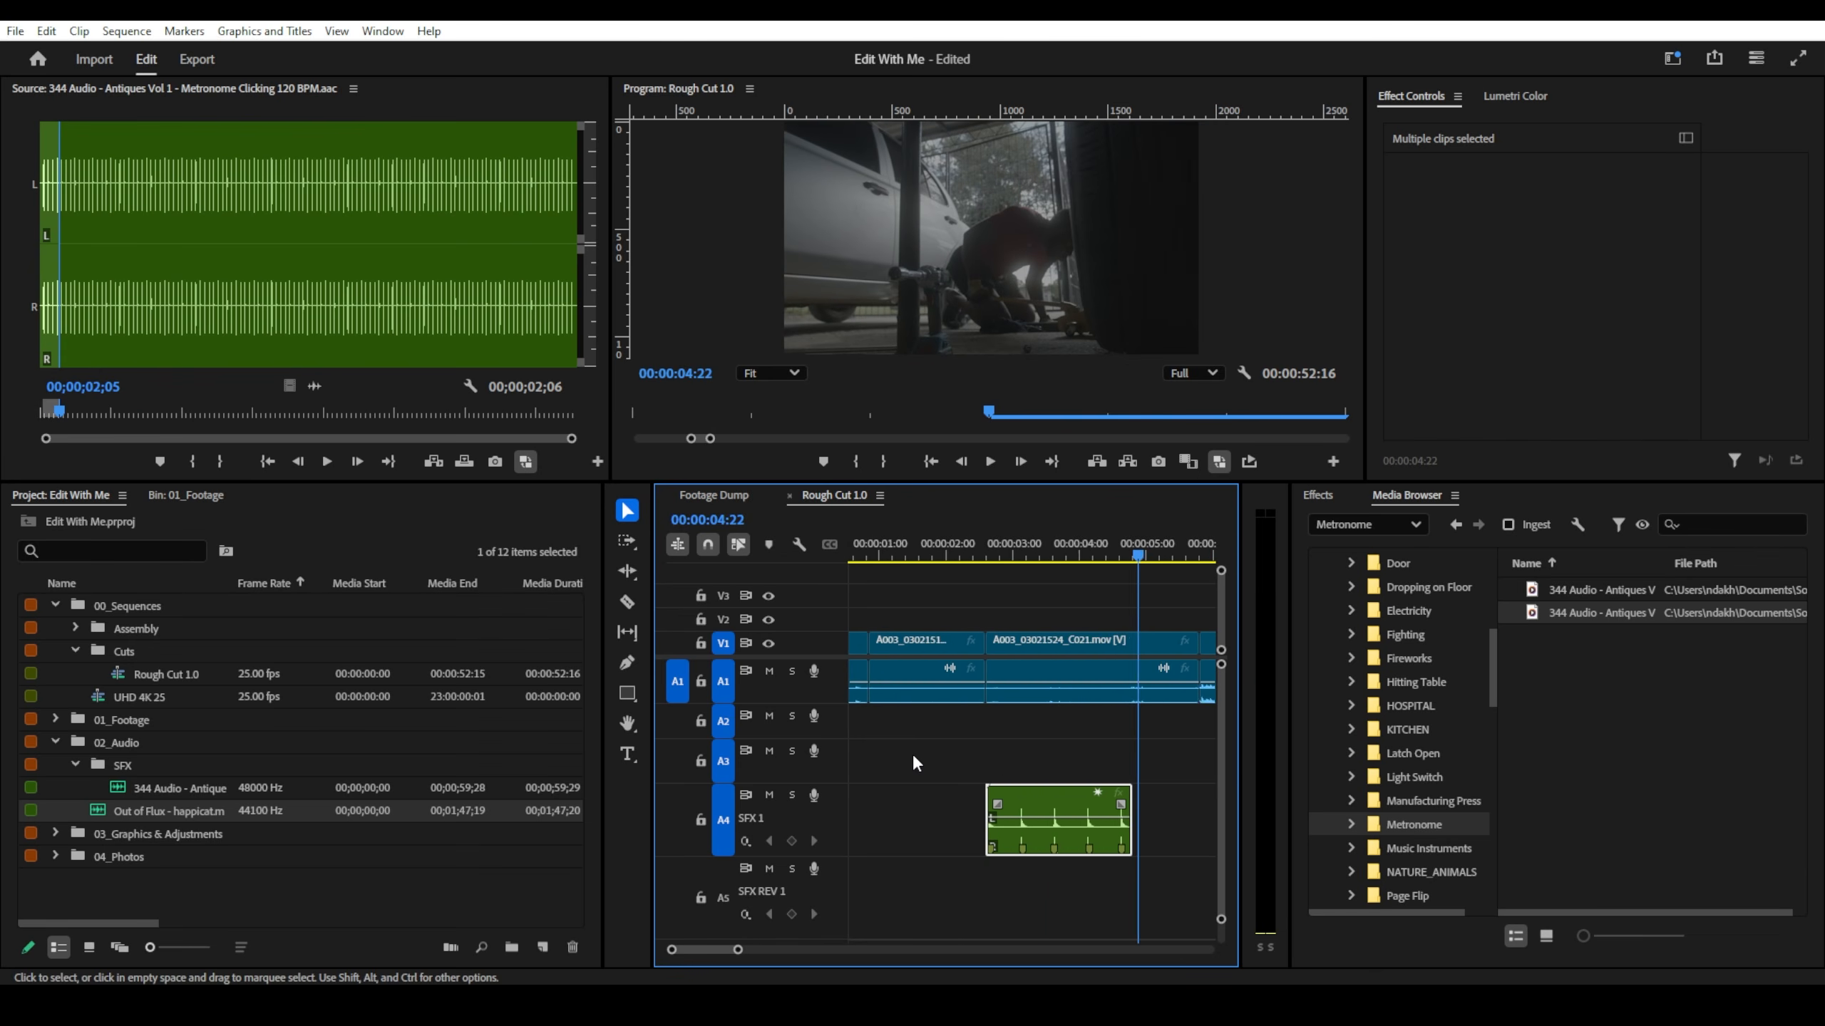
pyautogui.scroll(-1, 975, 830)
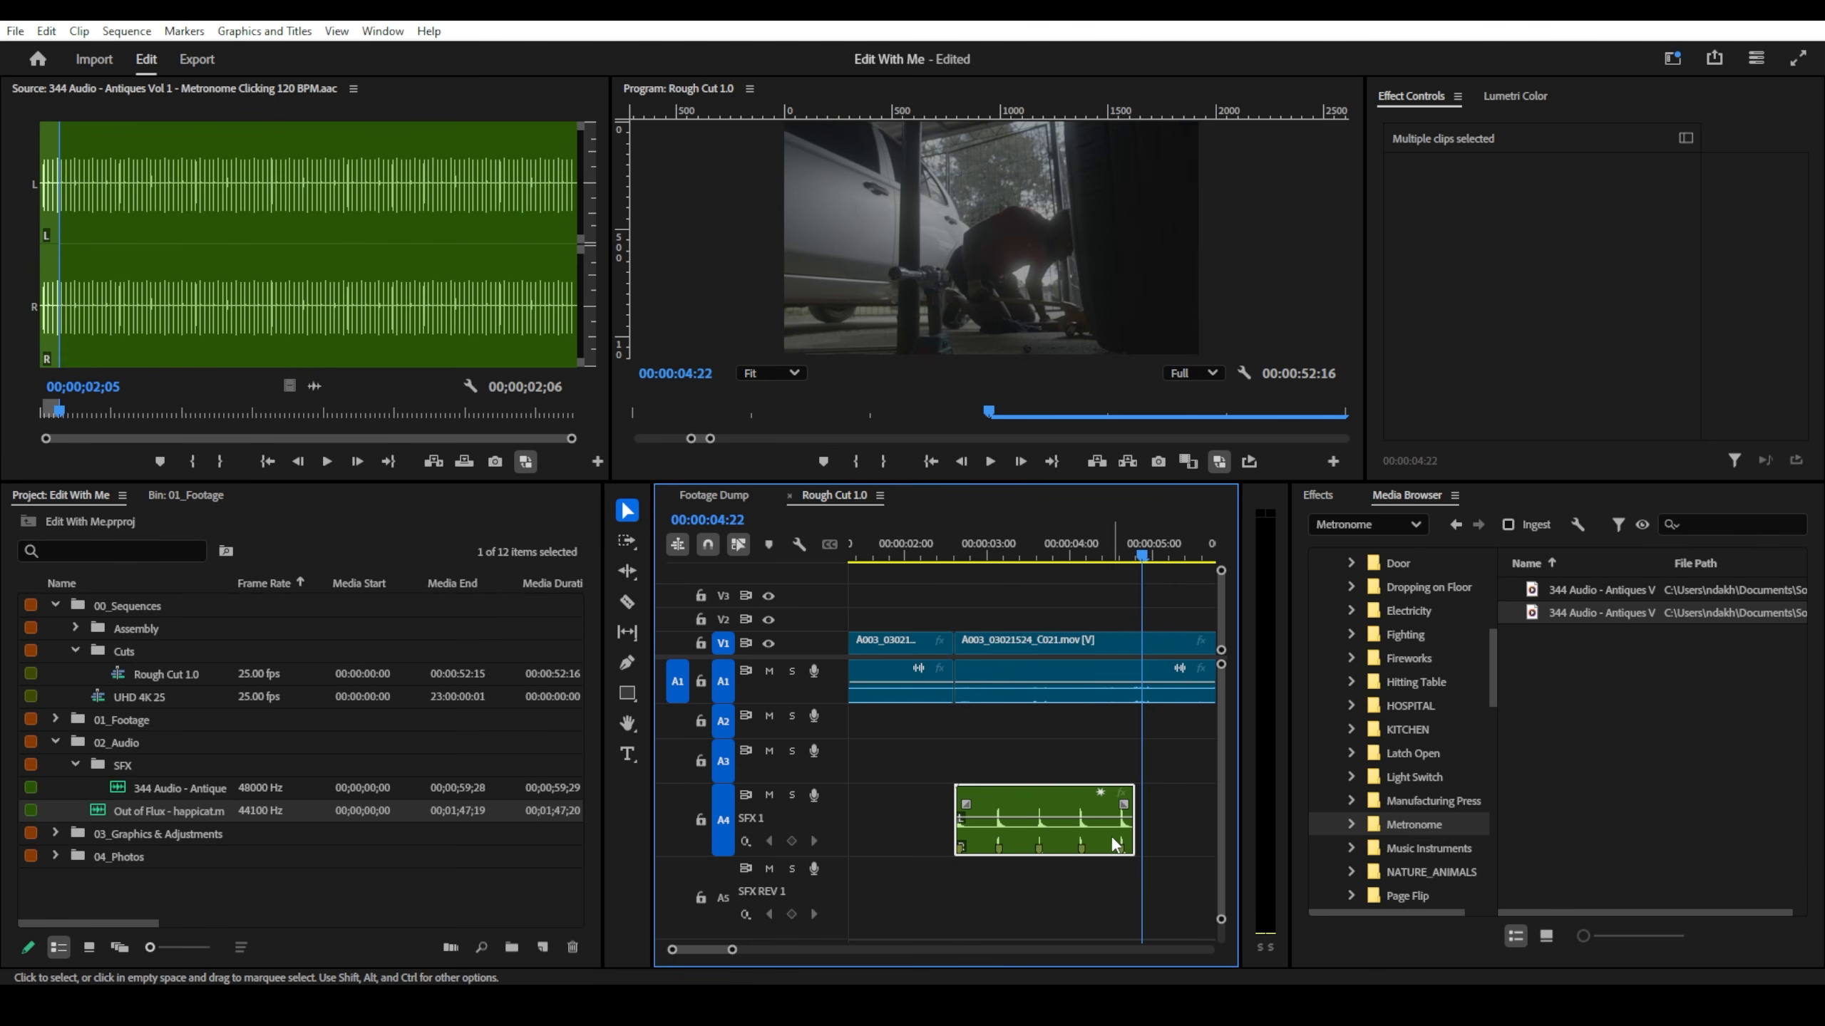
pyautogui.scroll(-4, 902, 836)
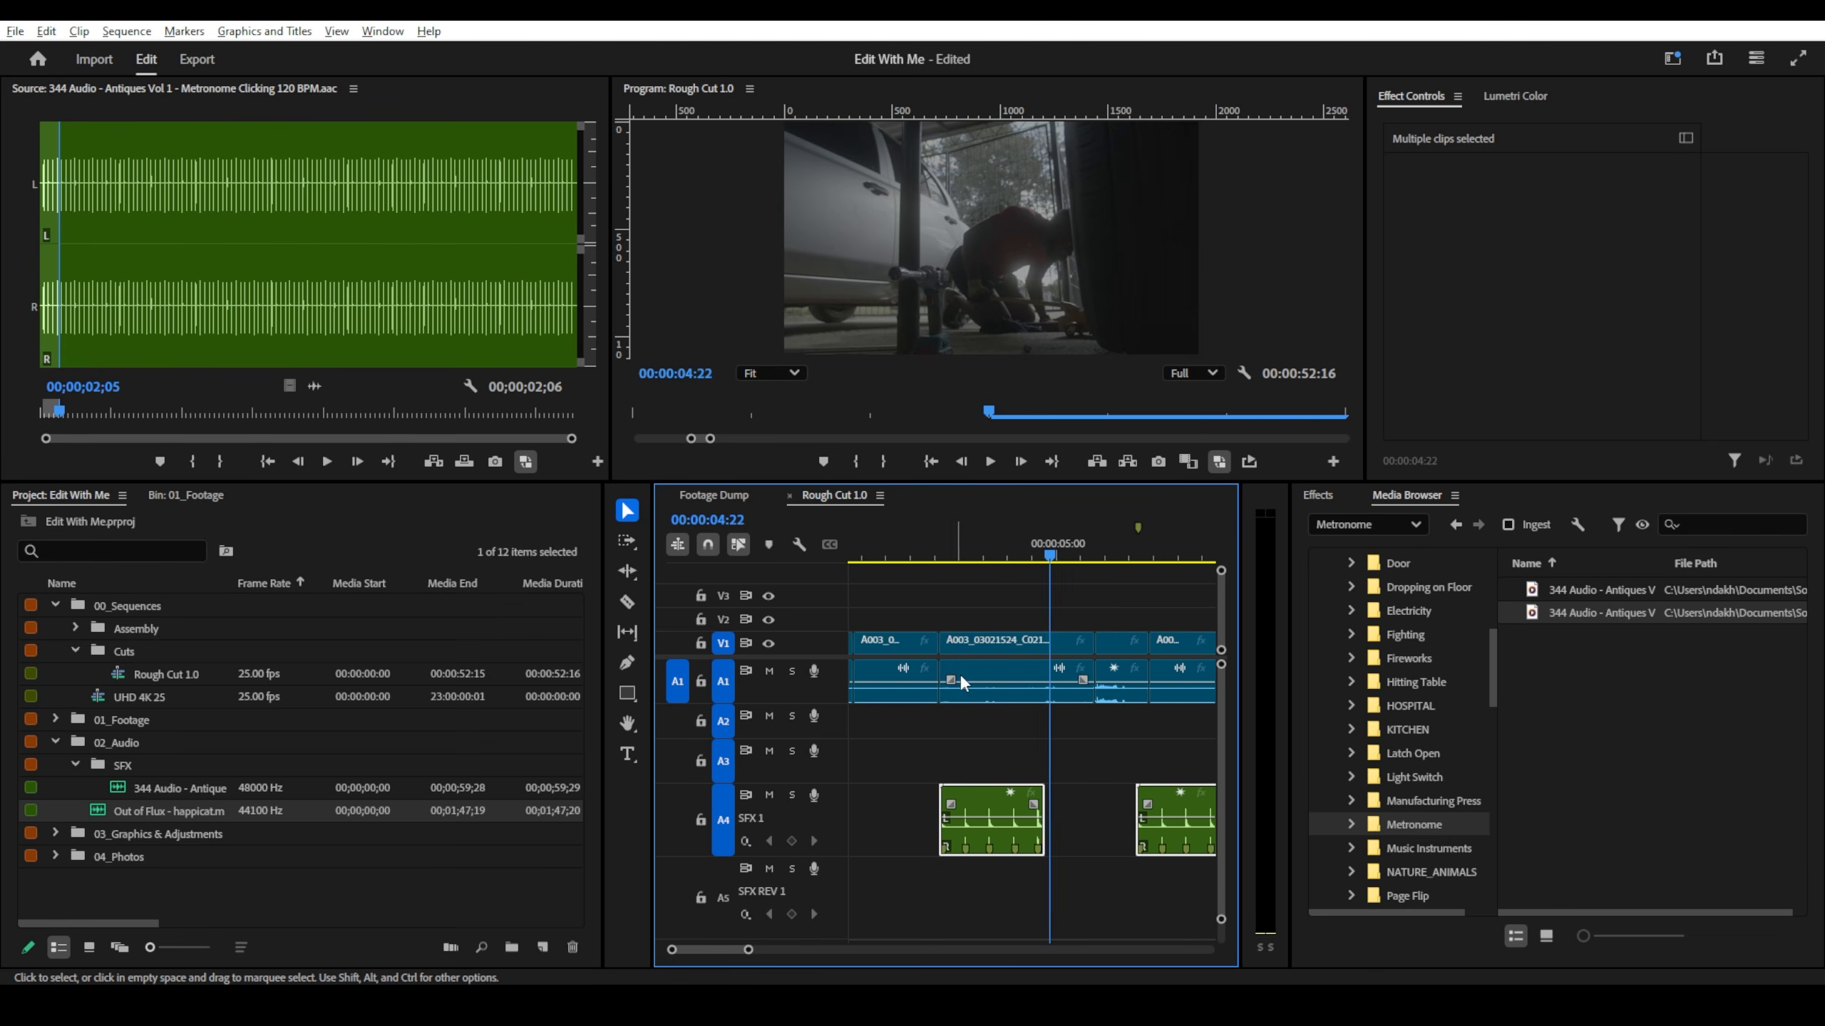
pyautogui.scroll(-2, 966, 702)
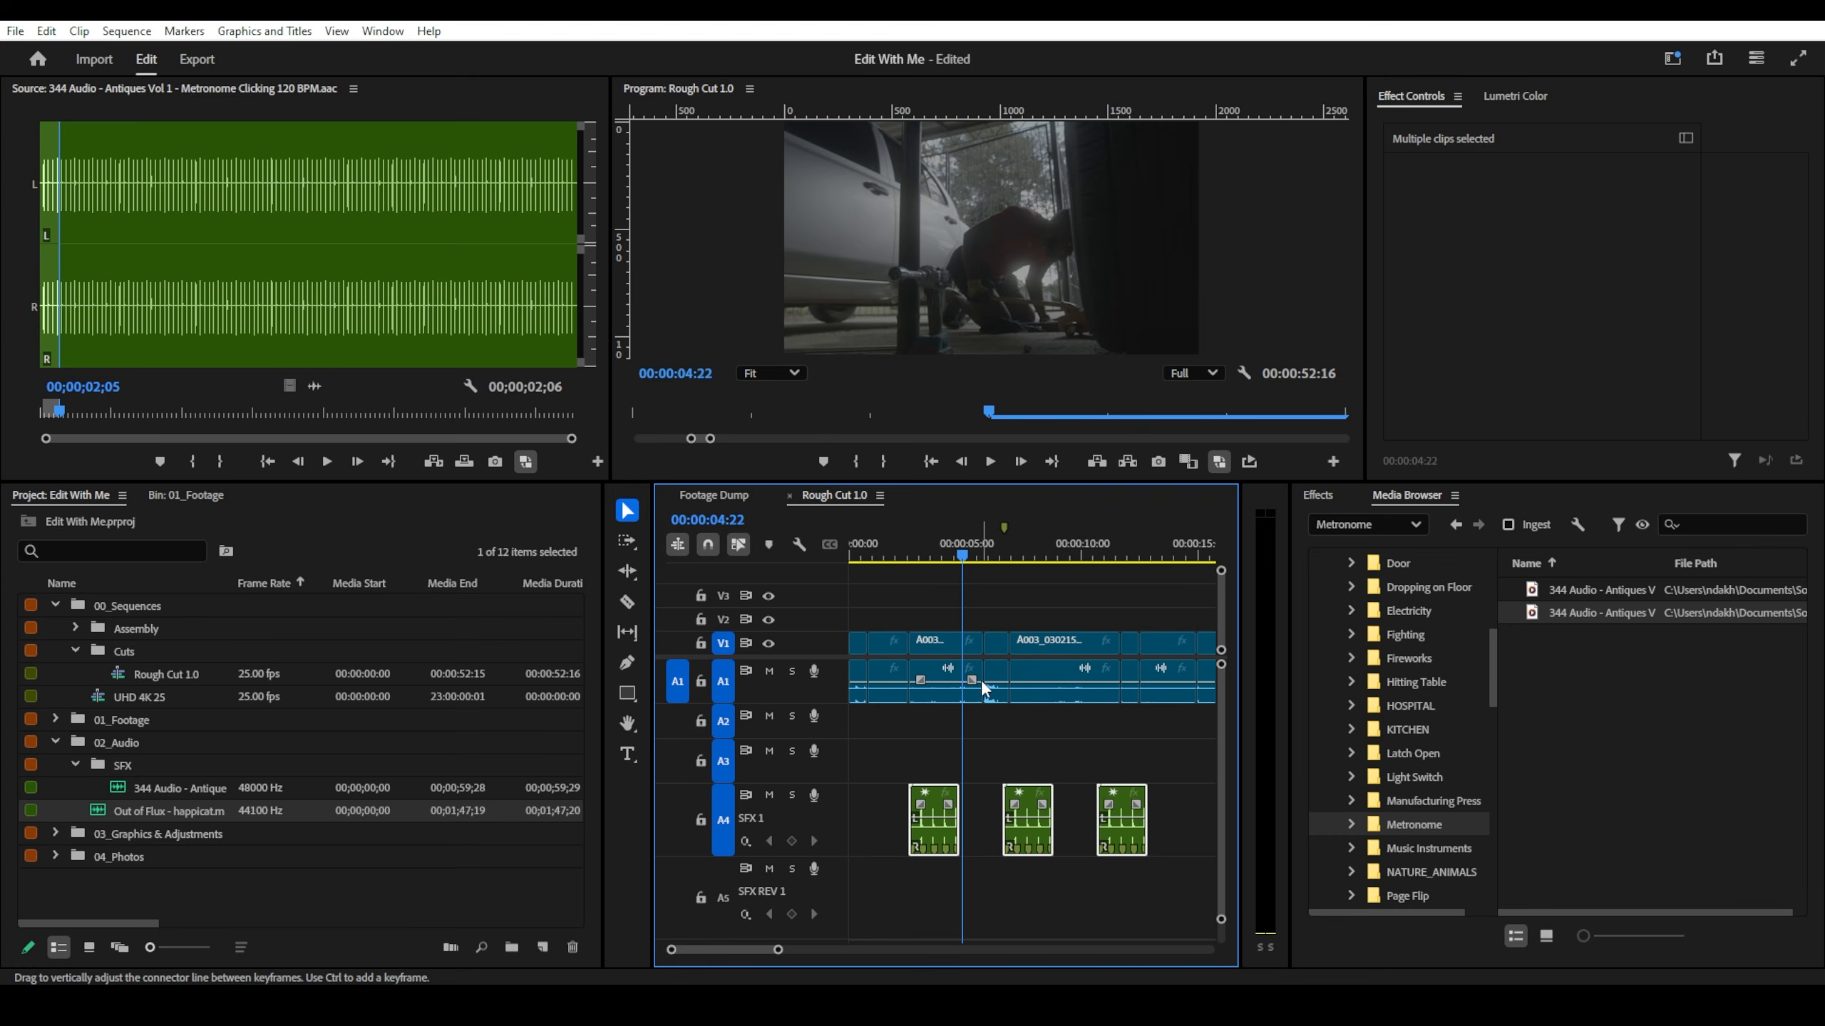
pyautogui.press('alt')
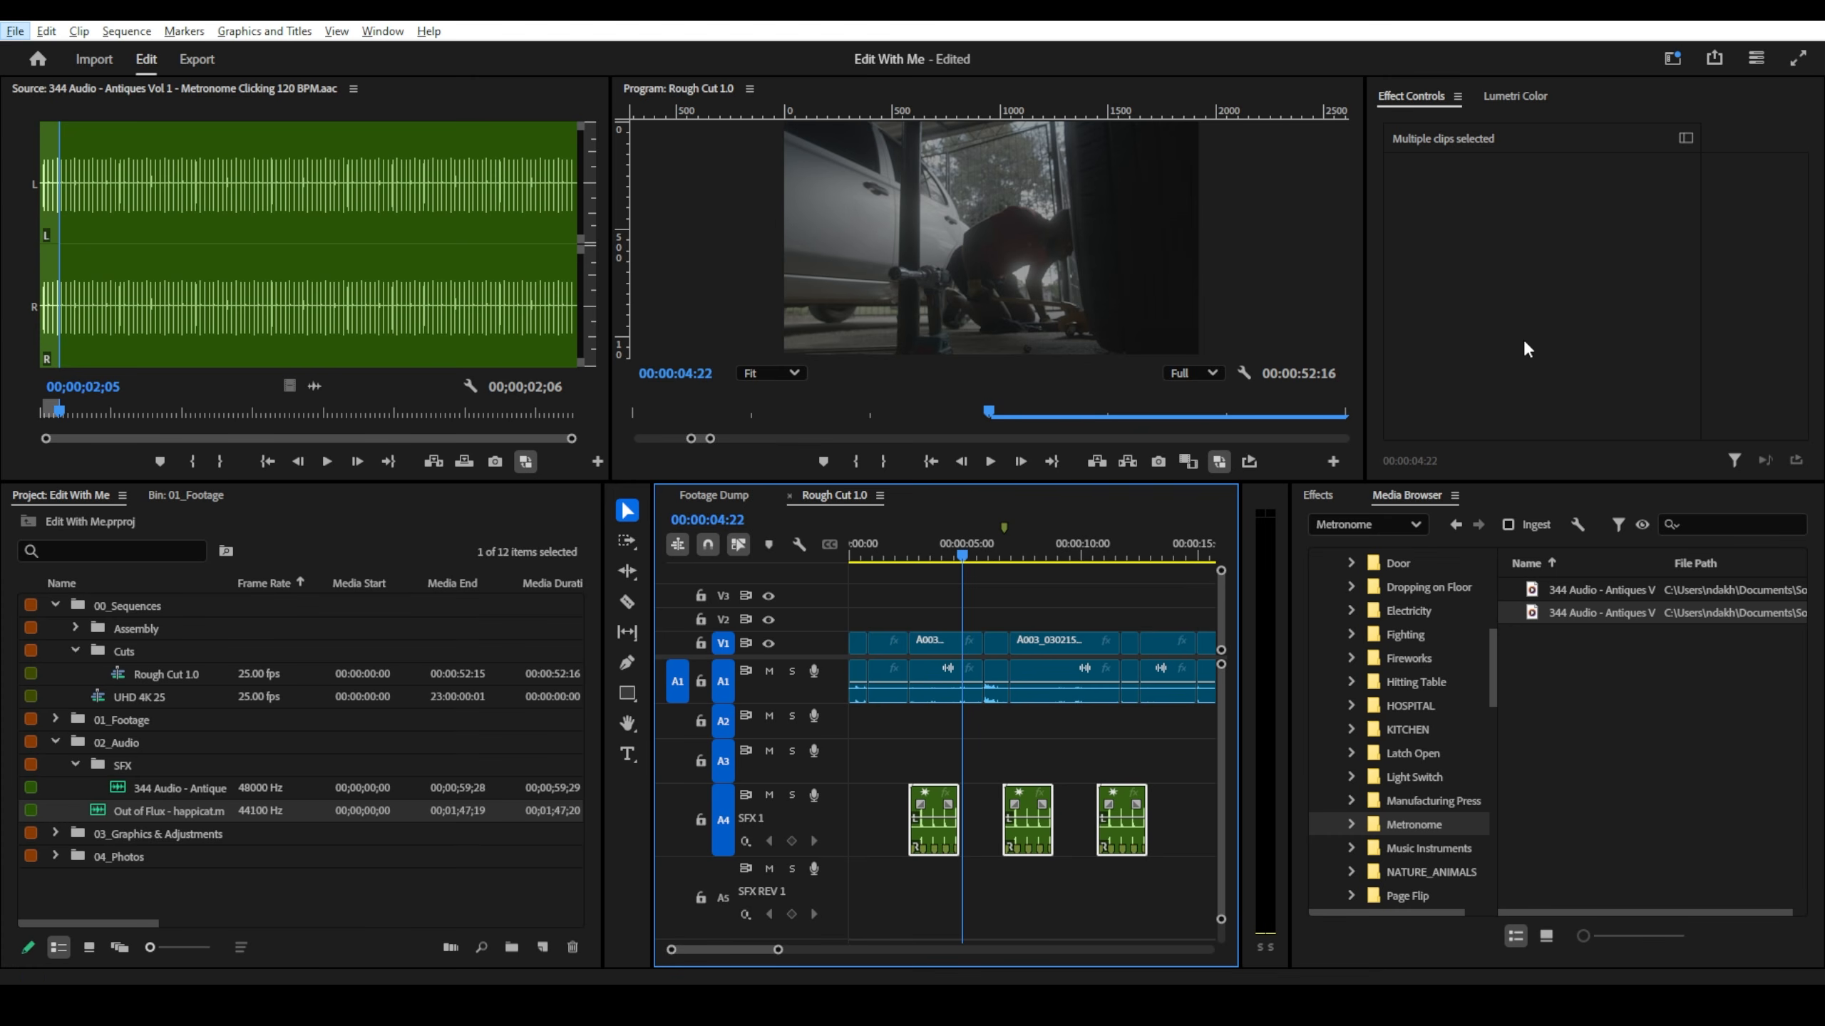
pyautogui.scroll(3, 938, 600)
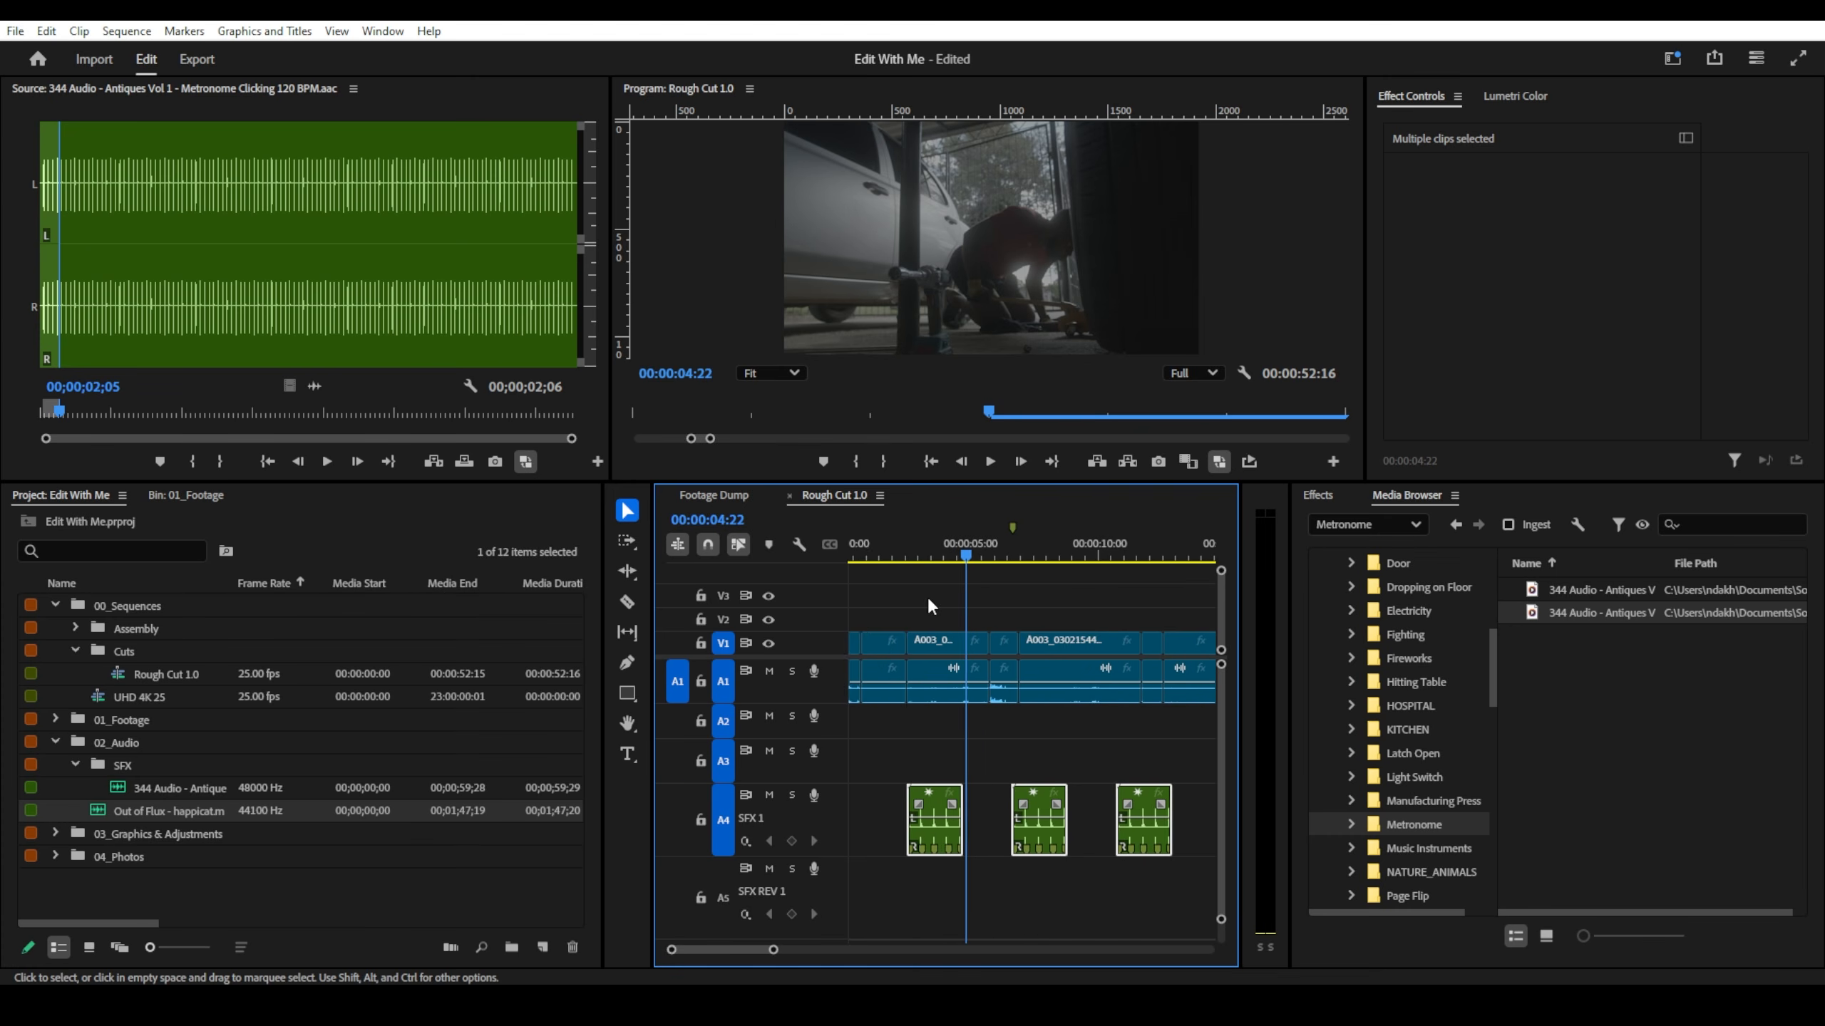
# - Scrub the opening shots, leaving the playhead at 00:00:00:19, and inspect the video clips ahead of the first metronome clip
pyautogui.moveTo(915, 555); pyautogui.dragTo(1002, 585)
pyautogui.scroll(-3, 1002, 593)
pyautogui.moveTo(891, 555); pyautogui.dragTo(868, 557)
pyautogui.scroll(2, 872, 587)
pyautogui.scroll(1, 884, 615)
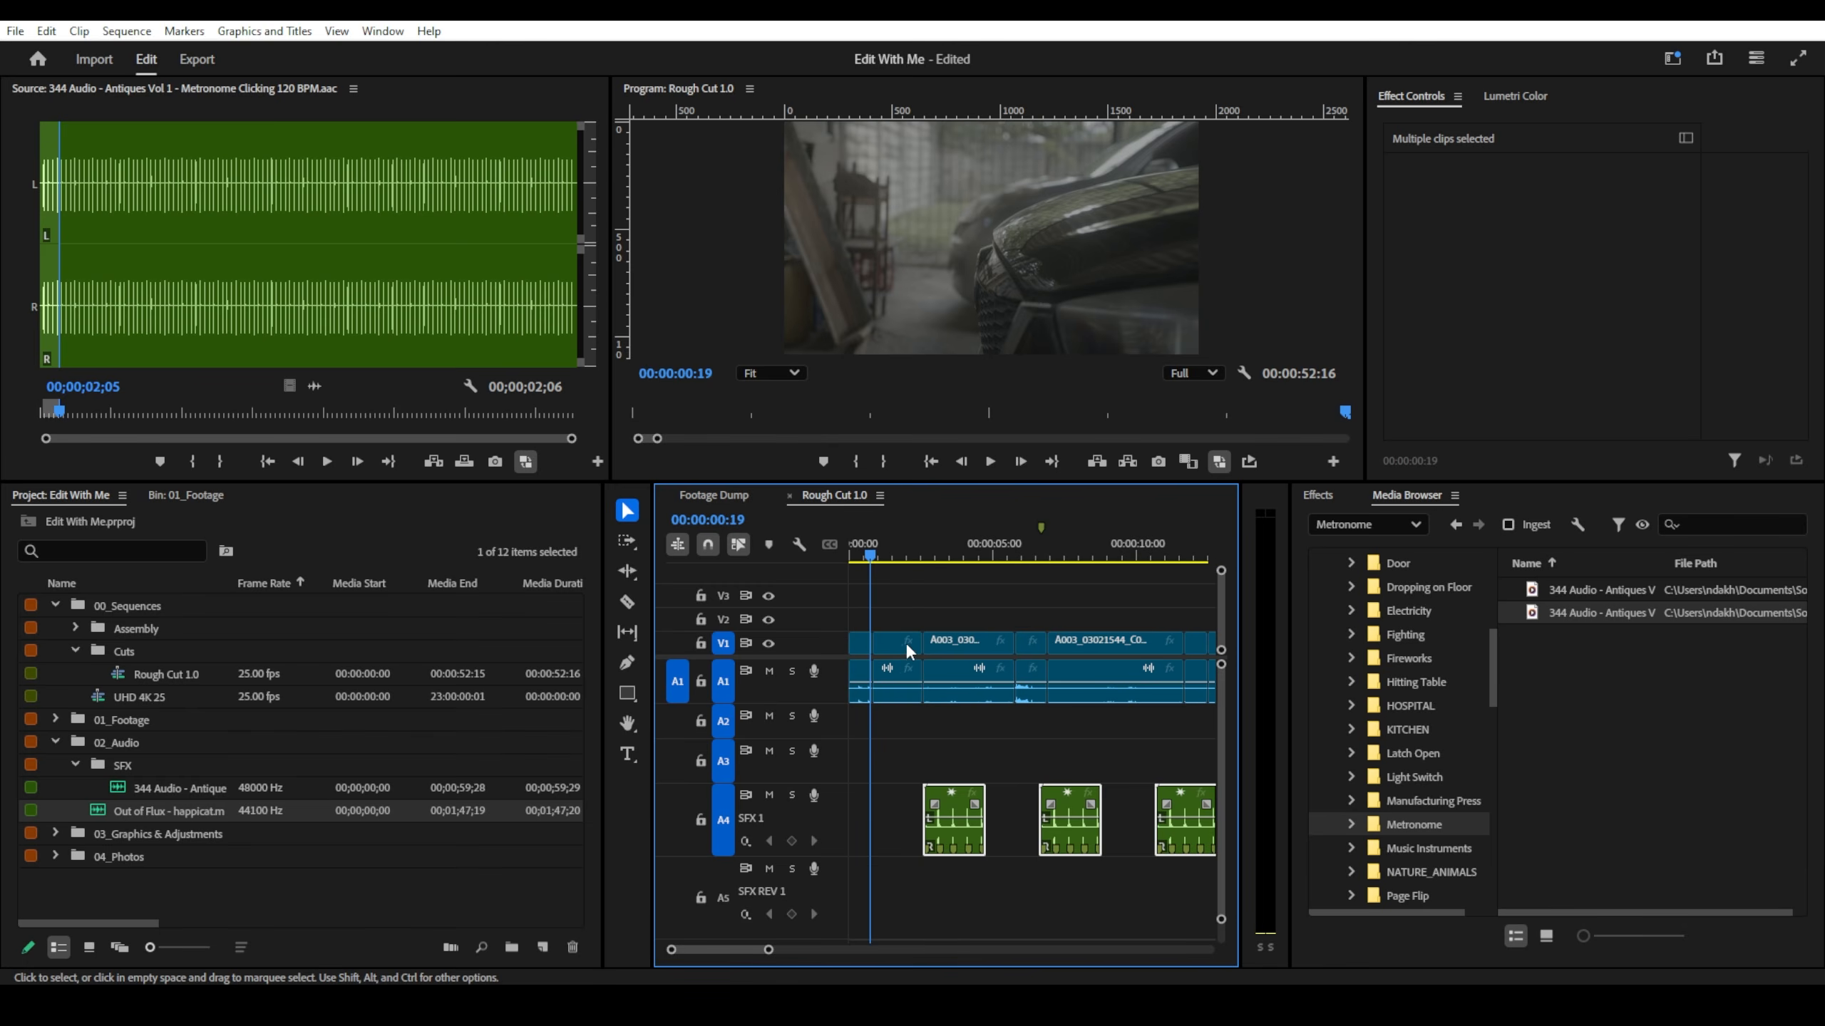
pyautogui.moveTo(905, 643); pyautogui.dragTo(864, 654)
pyautogui.press('ctrl')
pyautogui.scroll(2, 912, 652)
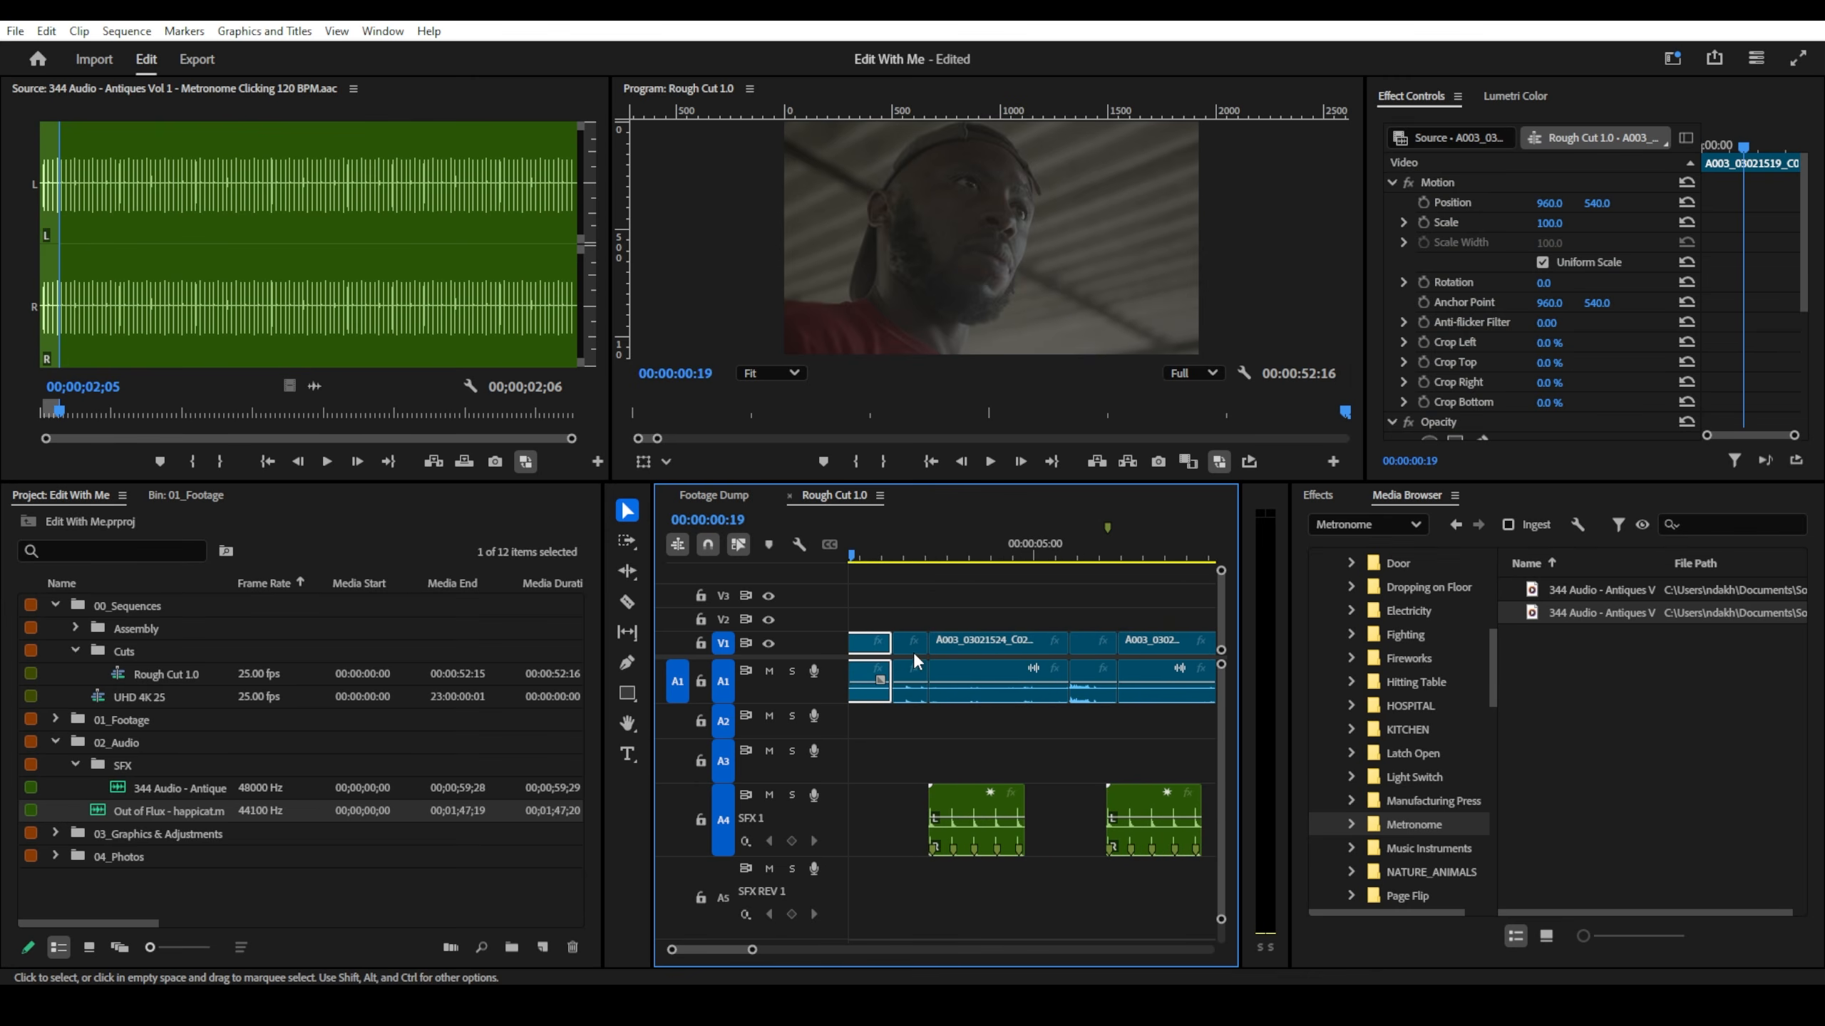
pyautogui.scroll(1, 913, 652)
pyautogui.click(942, 643)
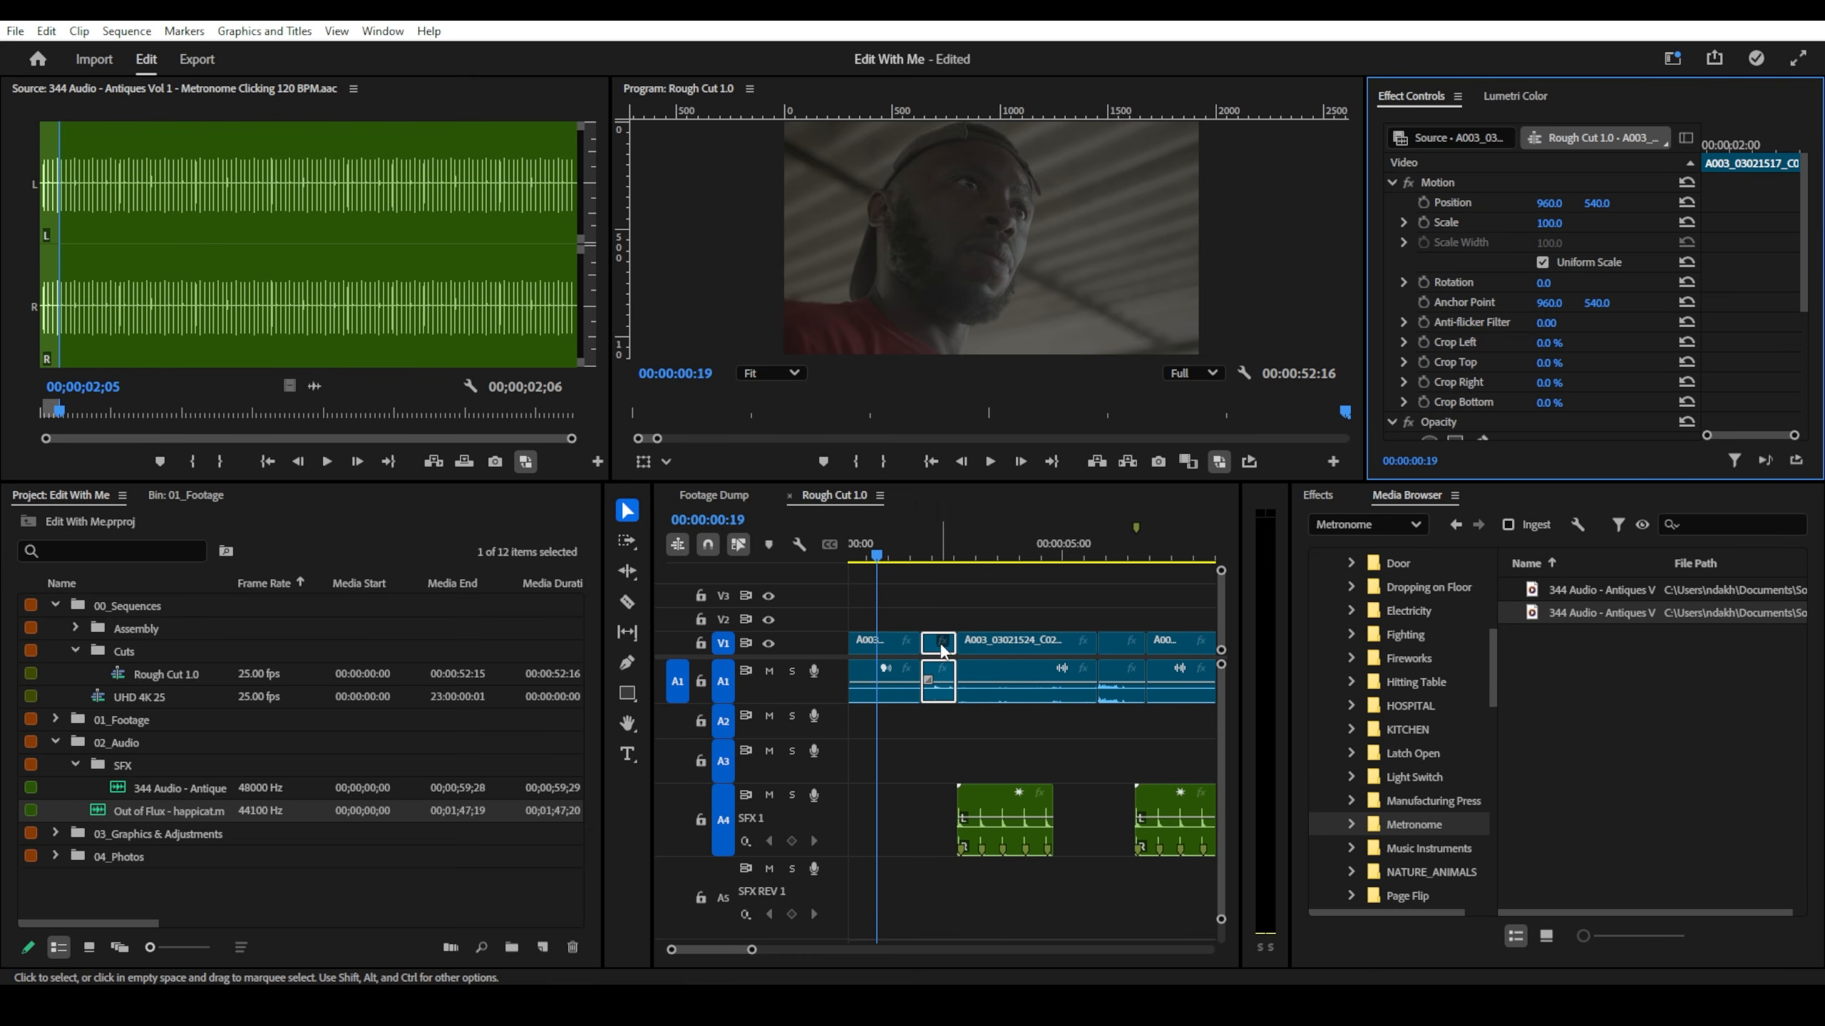
pyautogui.scroll(-3, 937, 652)
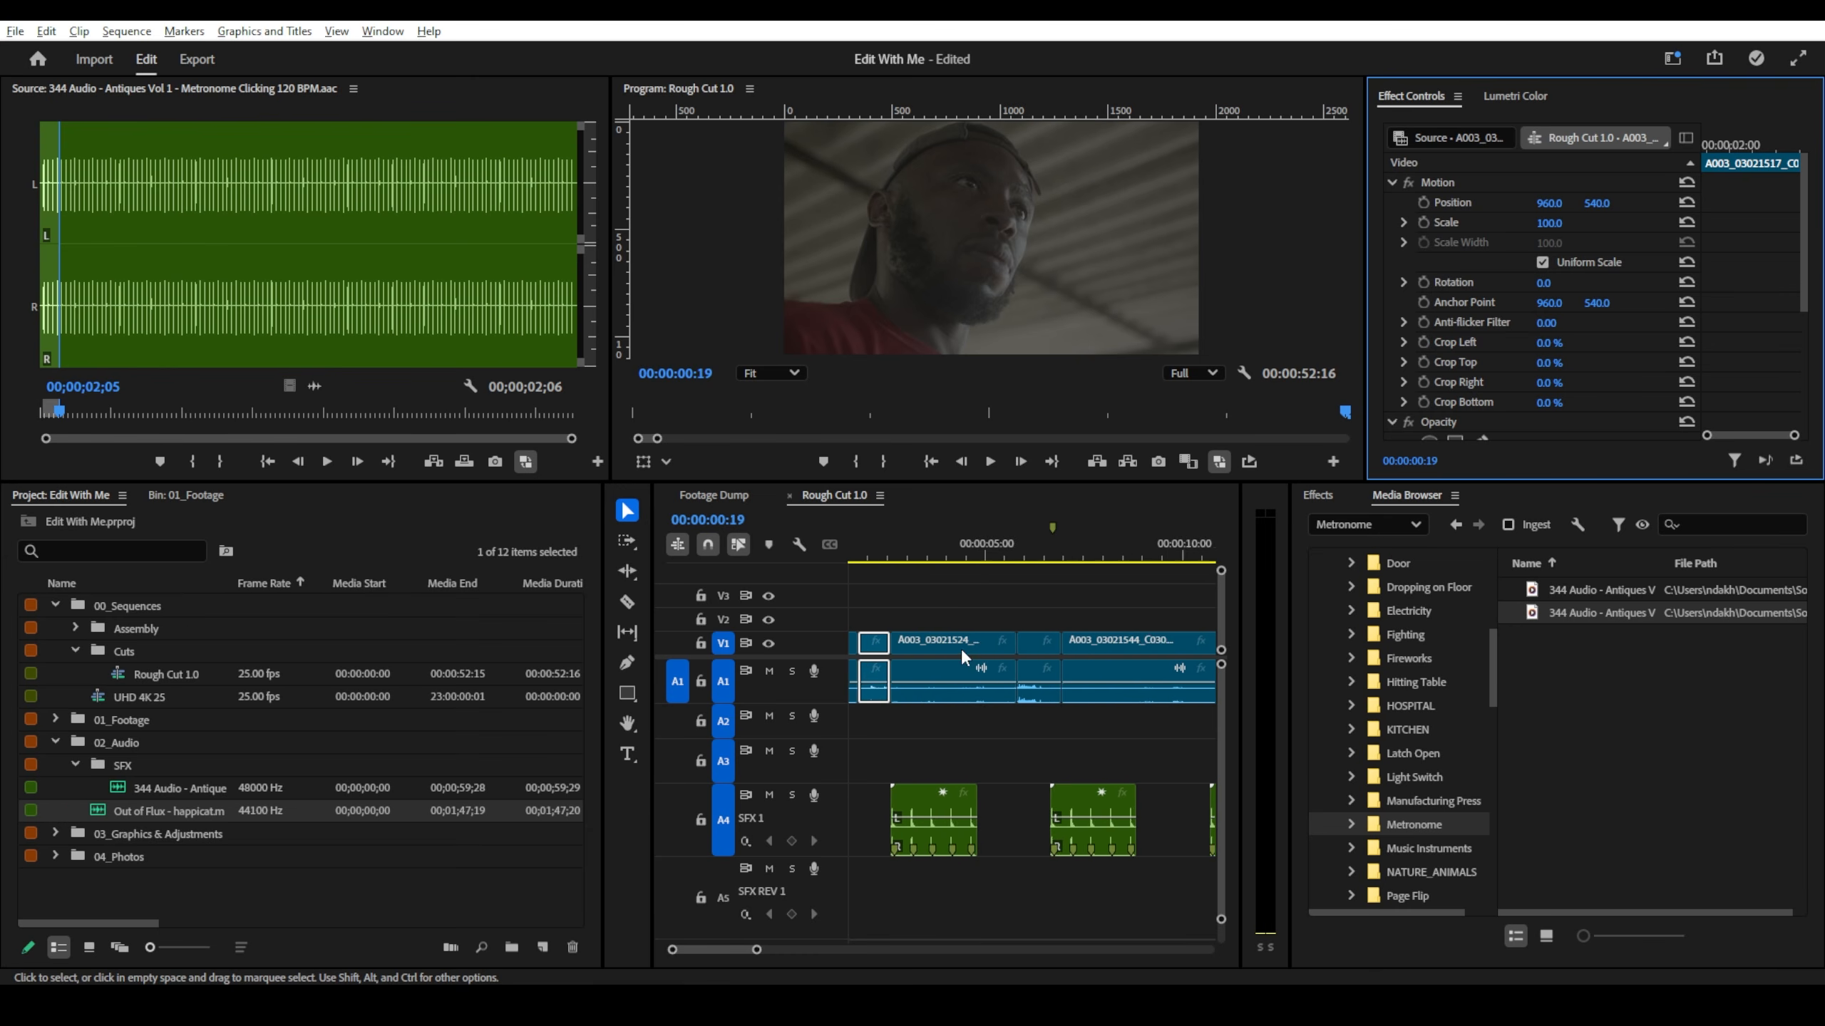
# - Lock track A4 (SFX 1) and clear the clip selection in the timeline
pyautogui.click(702, 819)
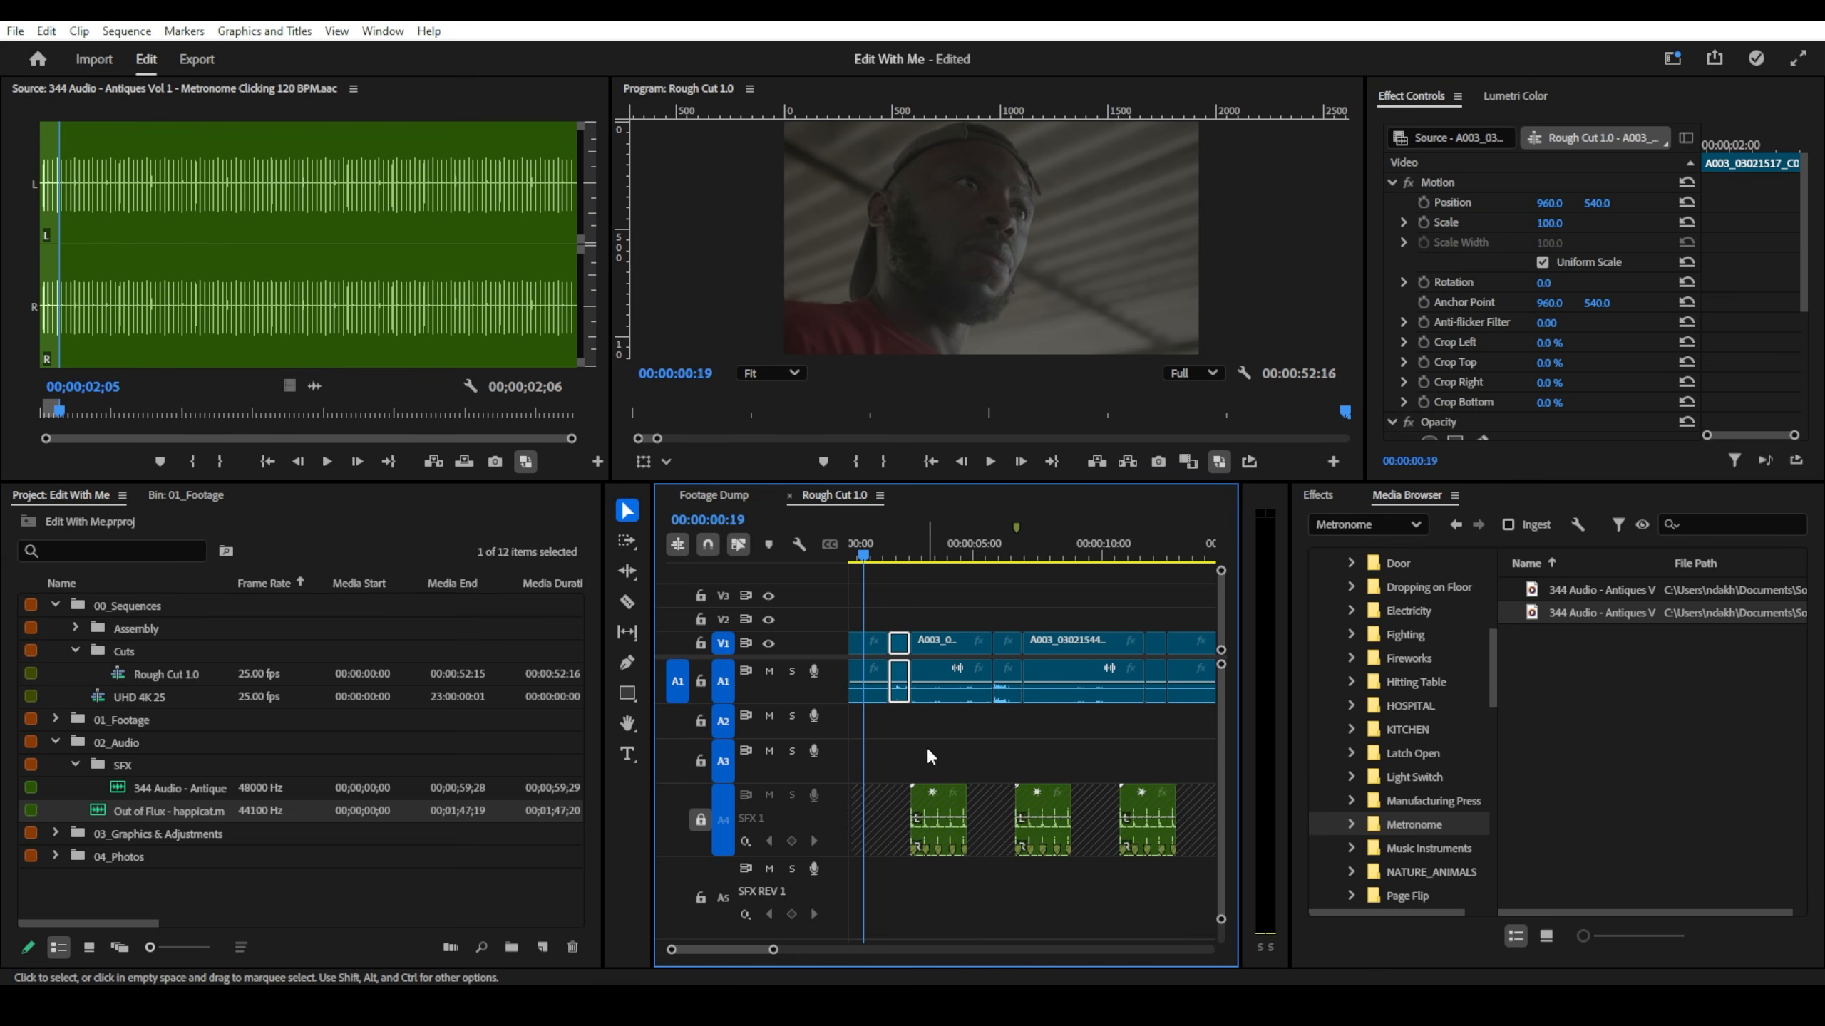
pyautogui.scroll(1, 926, 745)
pyautogui.click(1062, 828)
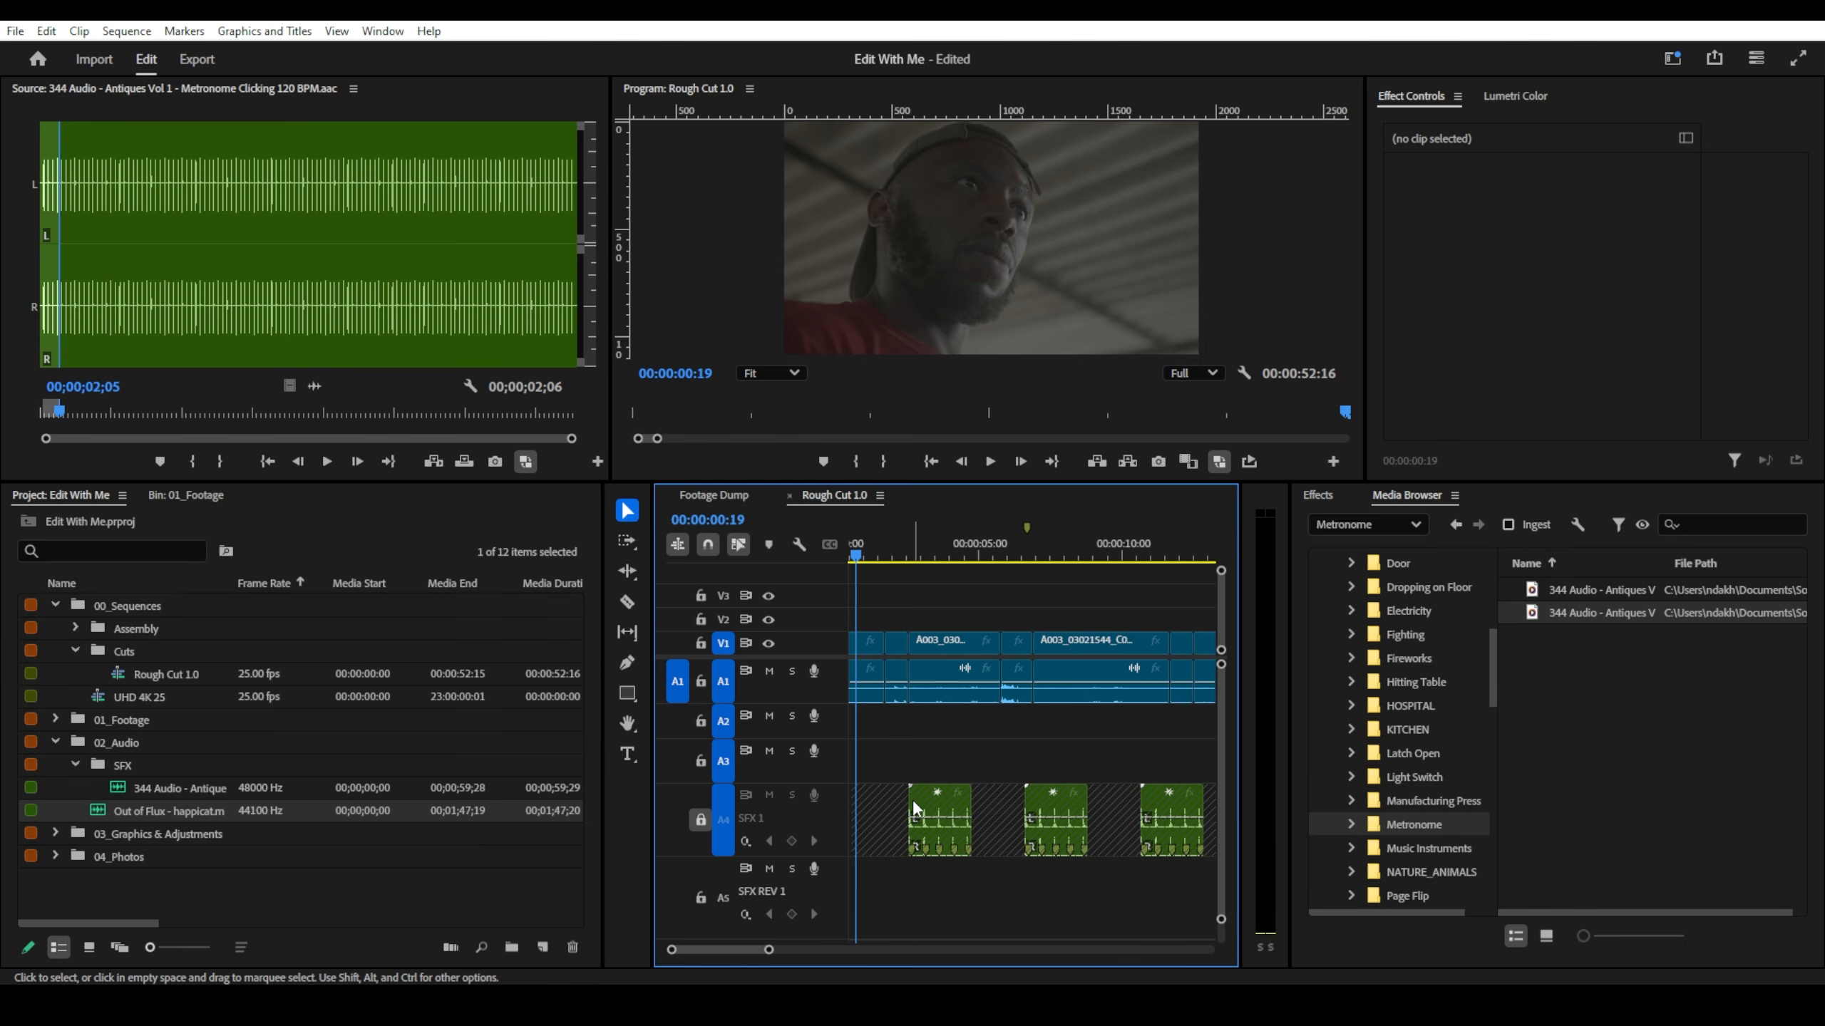
# - With Track Select Forward, move the A003_03021517 clip and all following clips later until it starts with the first metronome clip
pyautogui.press('a')
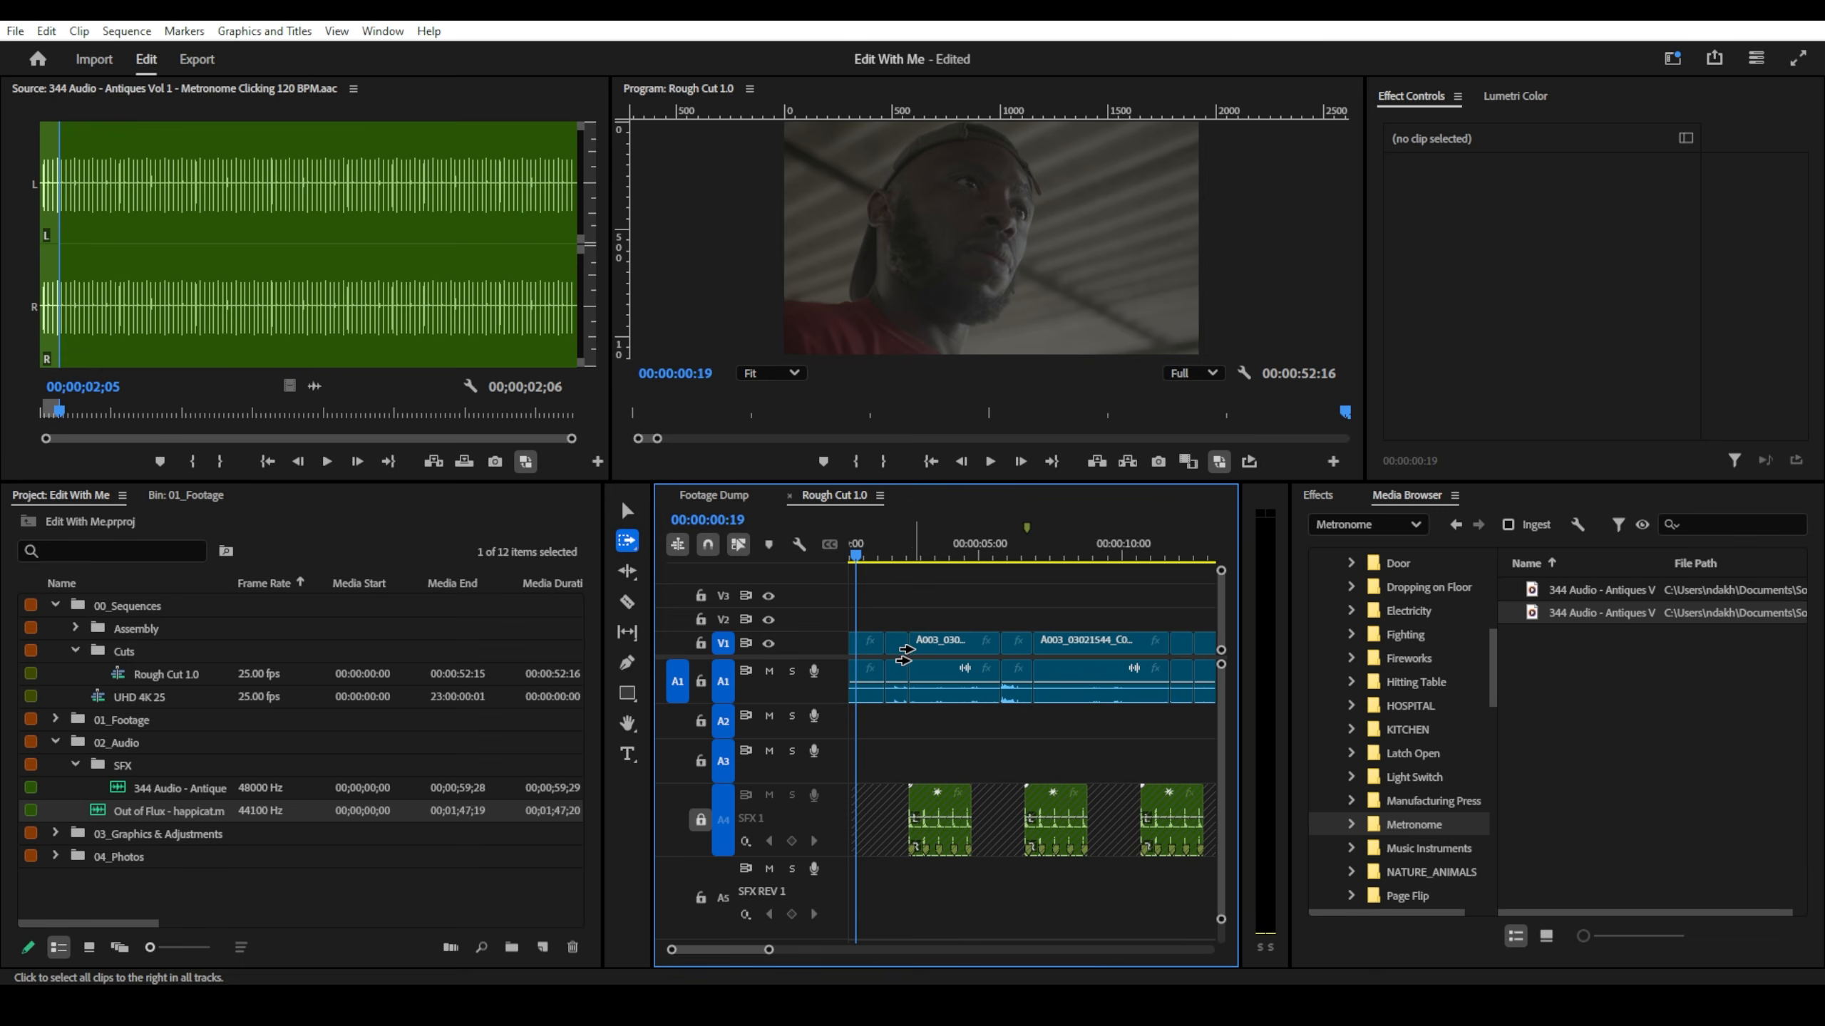
pyautogui.press('a')
pyautogui.moveTo(894, 653); pyautogui.dragTo(908, 652)
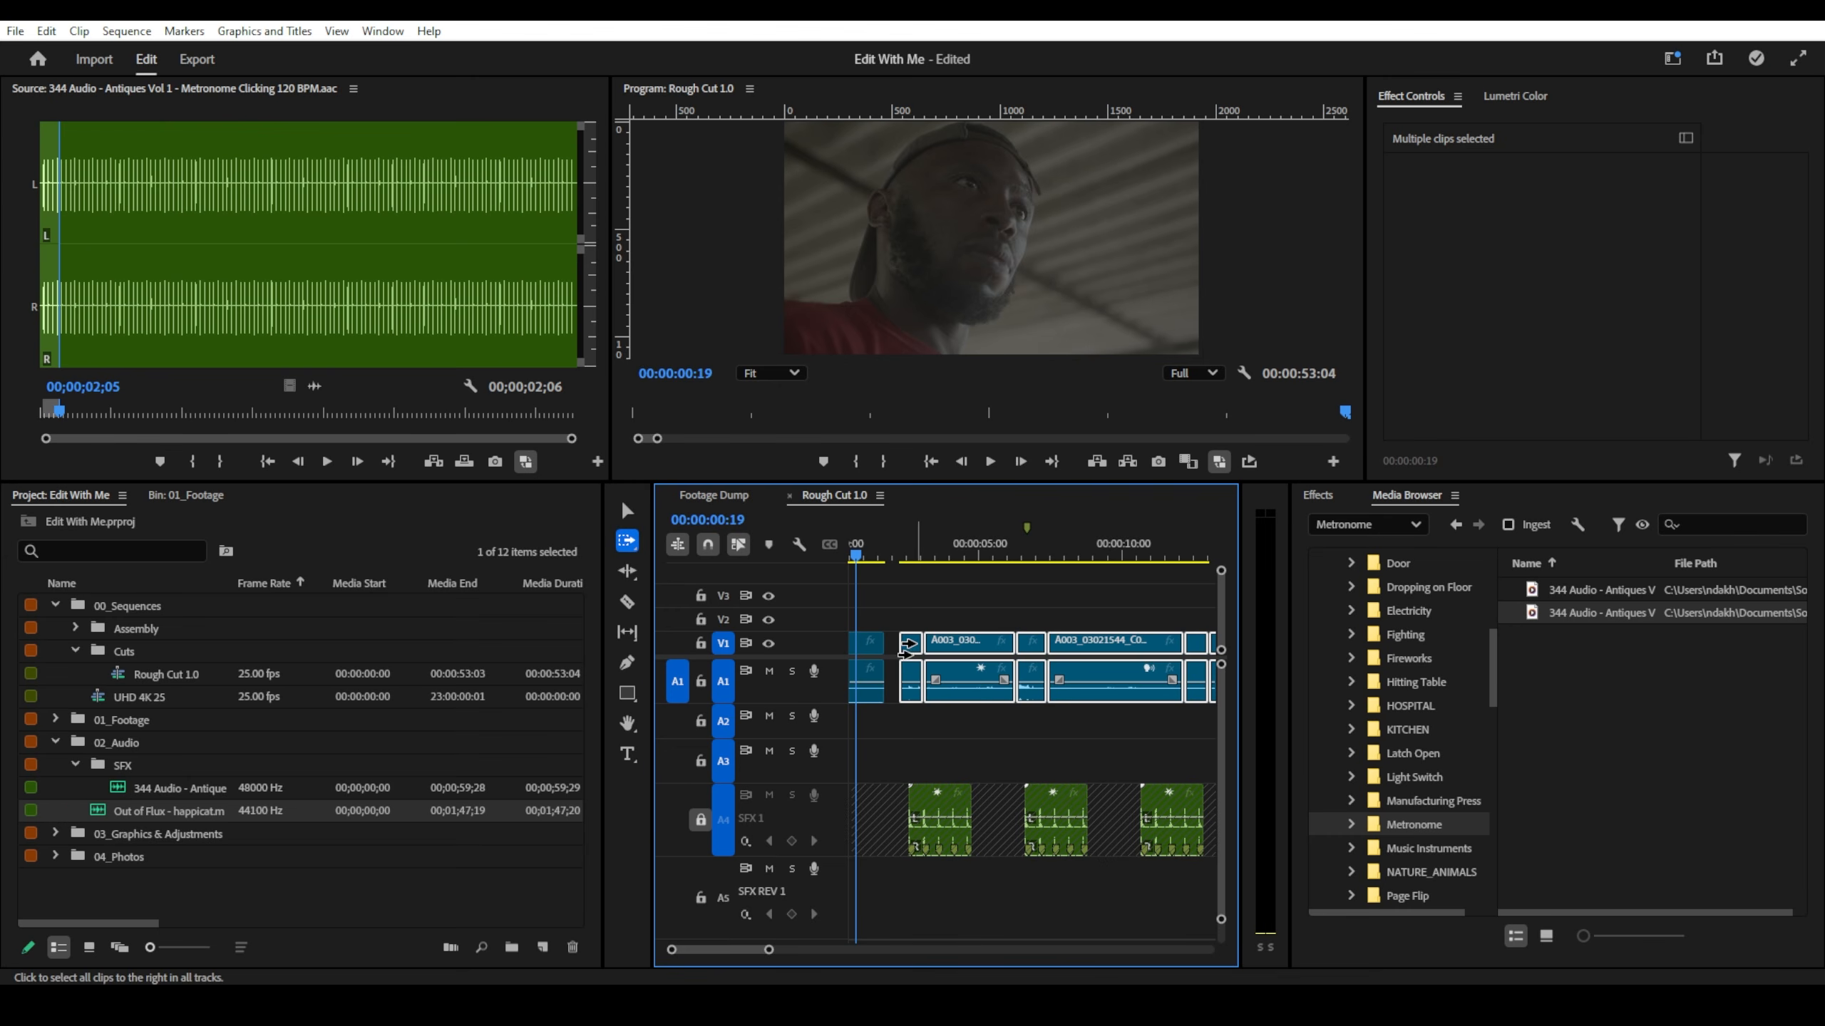
pyautogui.moveTo(907, 651); pyautogui.dragTo(922, 656)
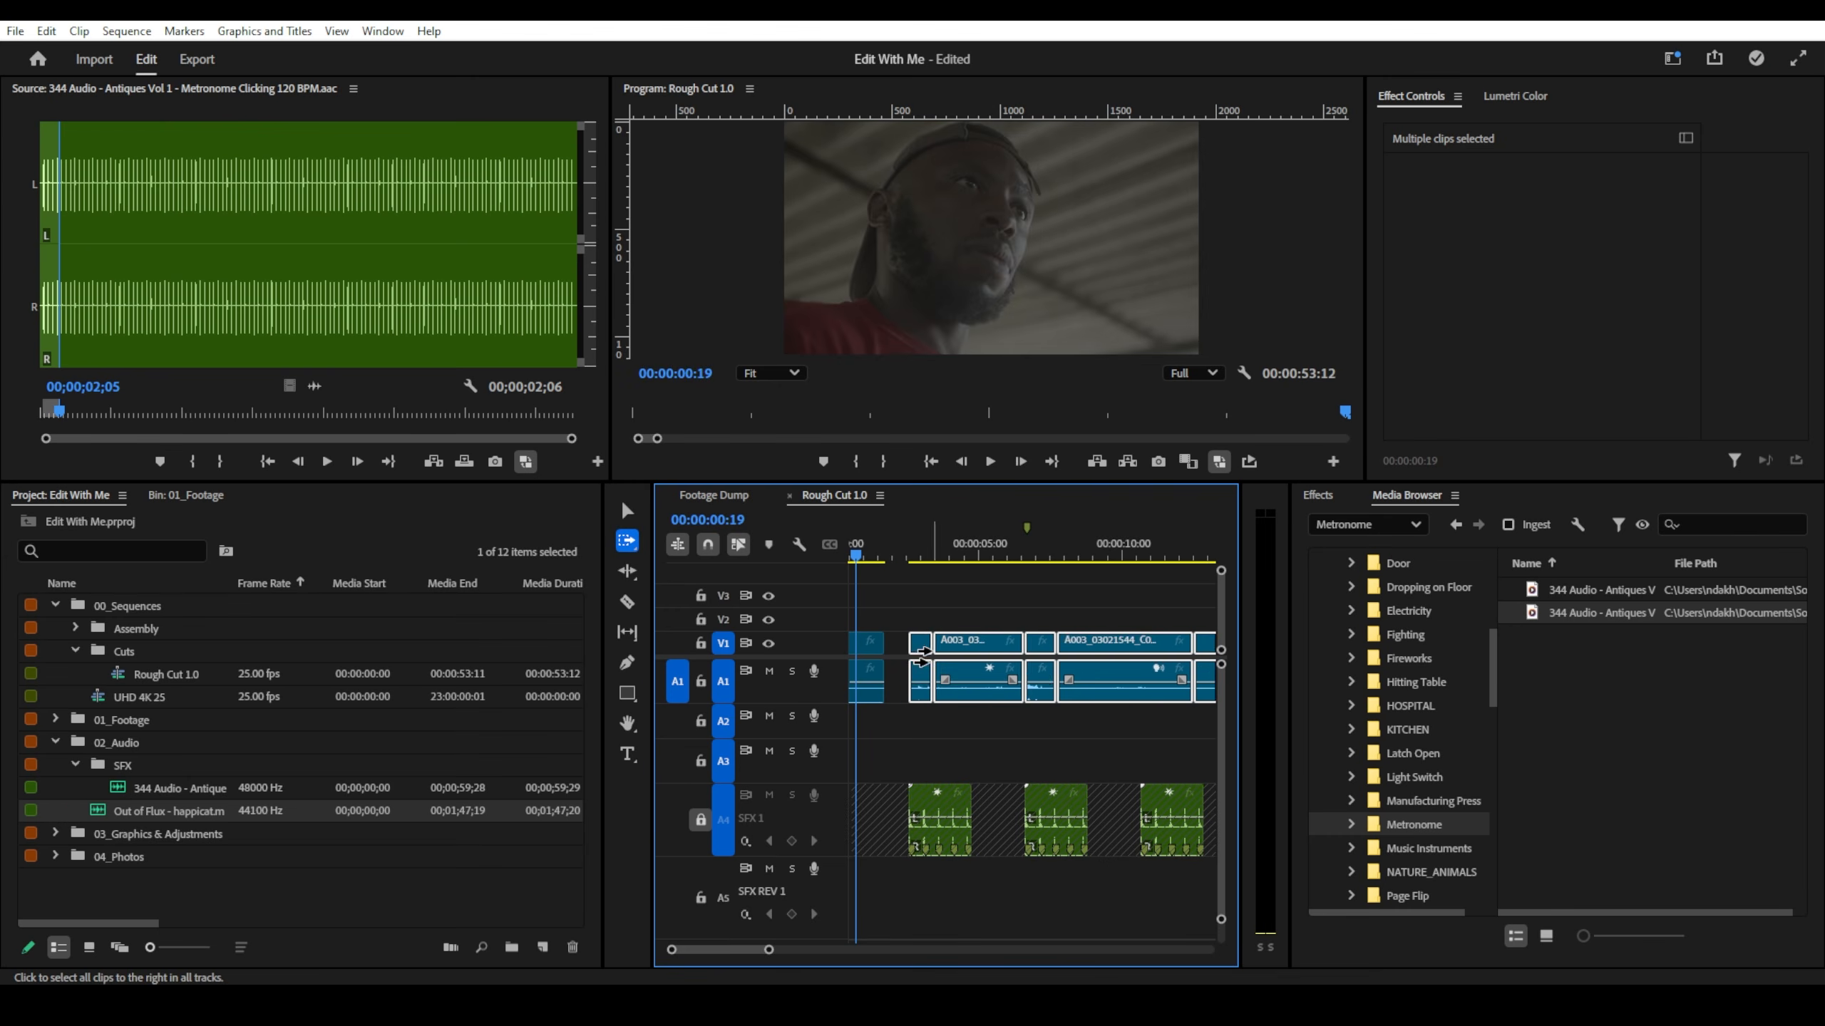
pyautogui.scroll(2, 922, 655)
pyautogui.press('v')
# - Open A003_03021517_C006.mov at 00:00:02:18 as the source, clear the timeline selection and add a clip marker at 15:17:13:10
pyautogui.click(925, 556)
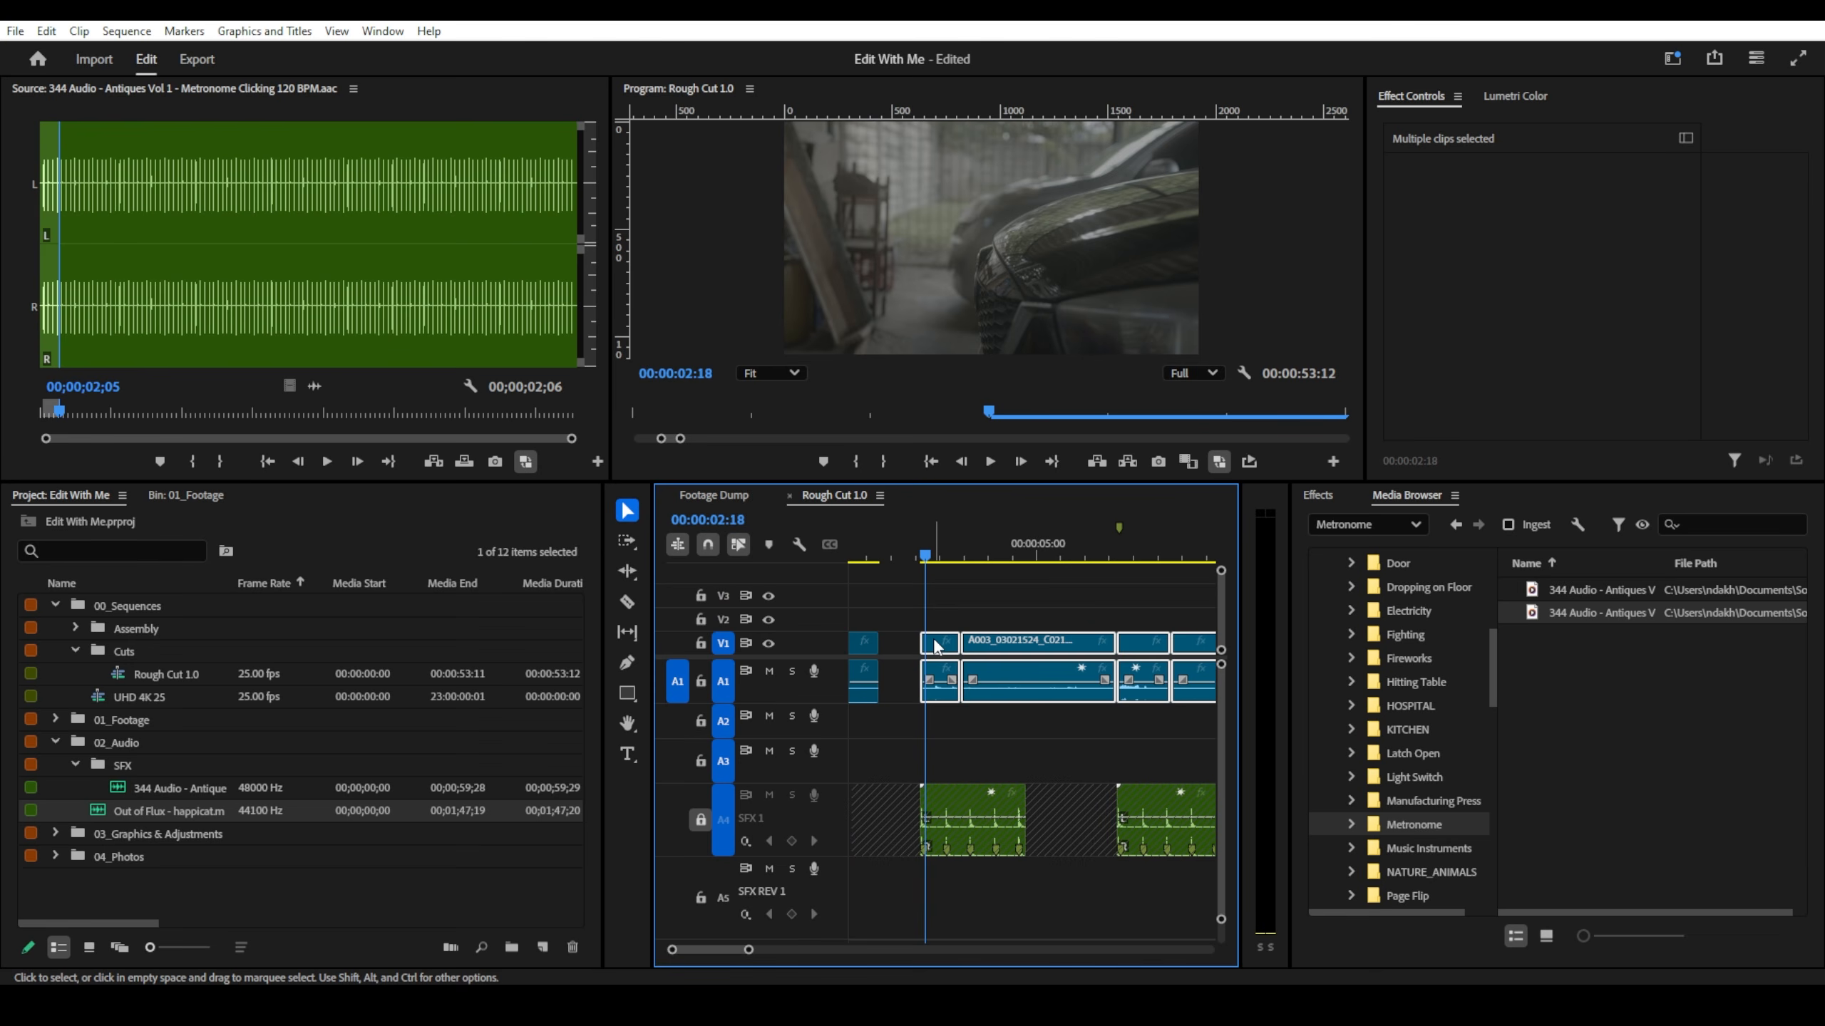
pyautogui.doubleClick(936, 647)
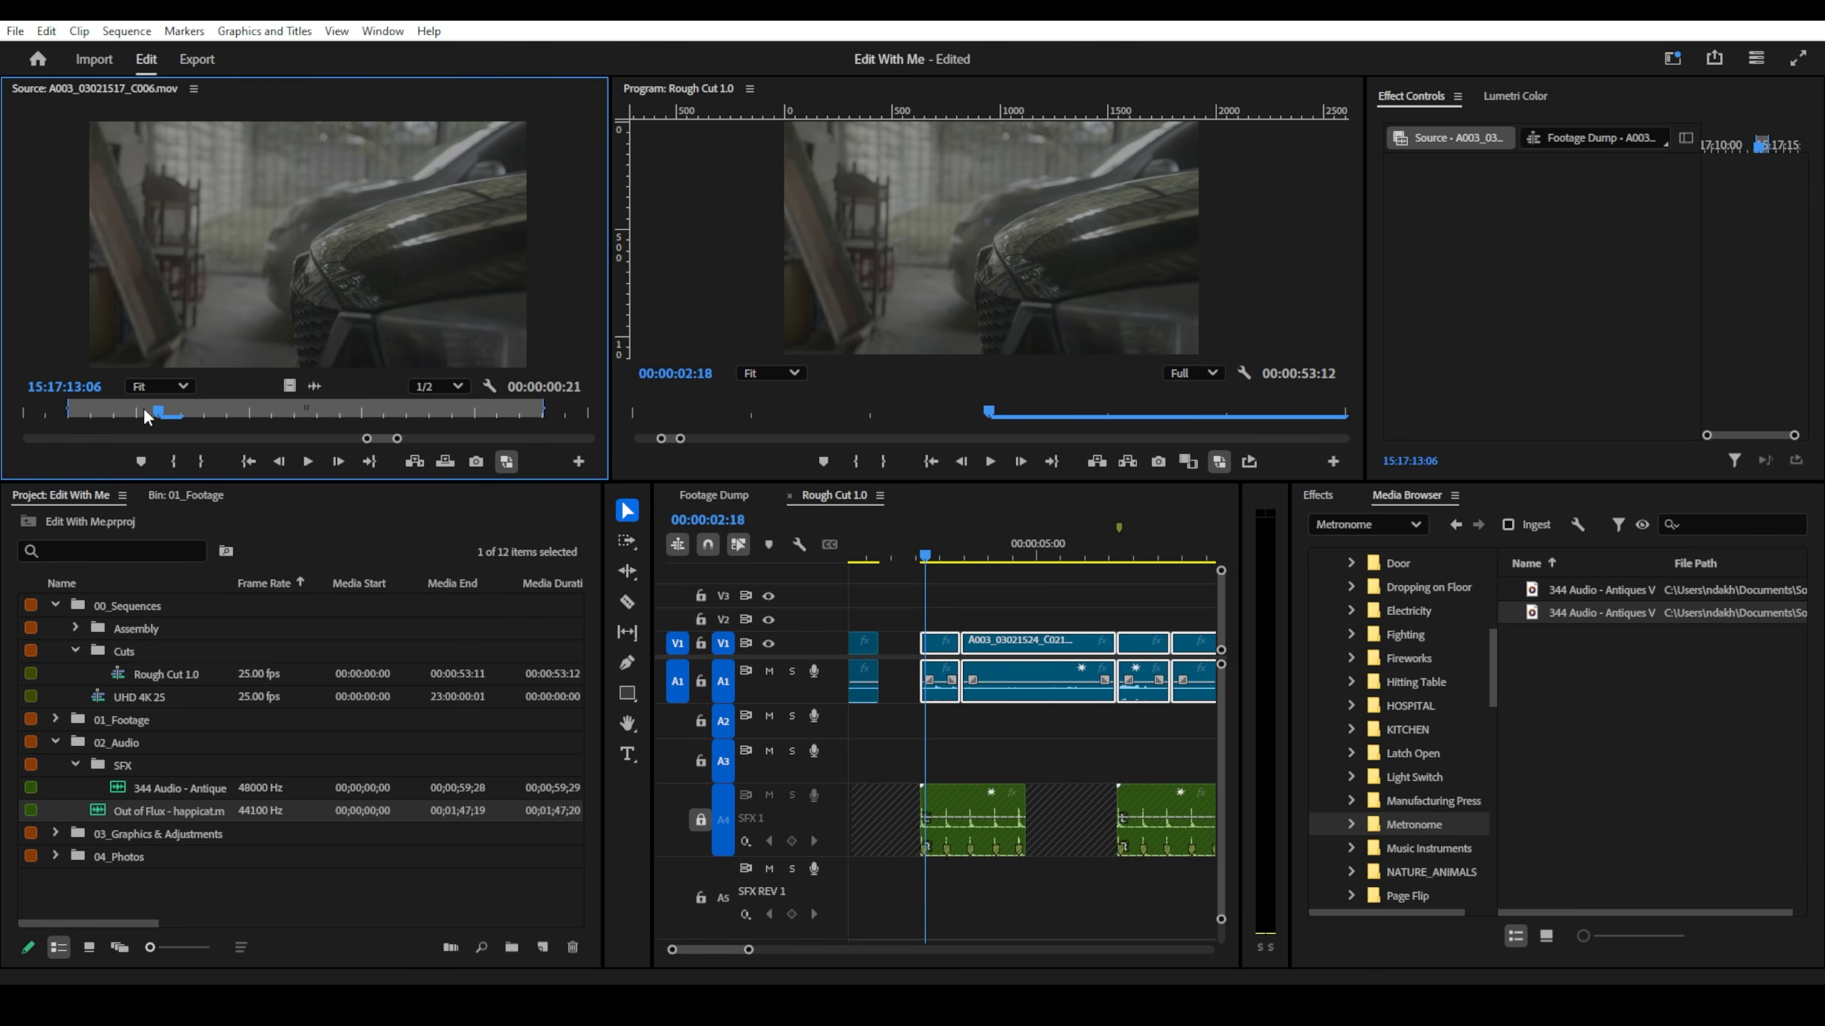
pyautogui.moveTo(230, 410); pyautogui.dragTo(247, 413)
pyautogui.press('b')
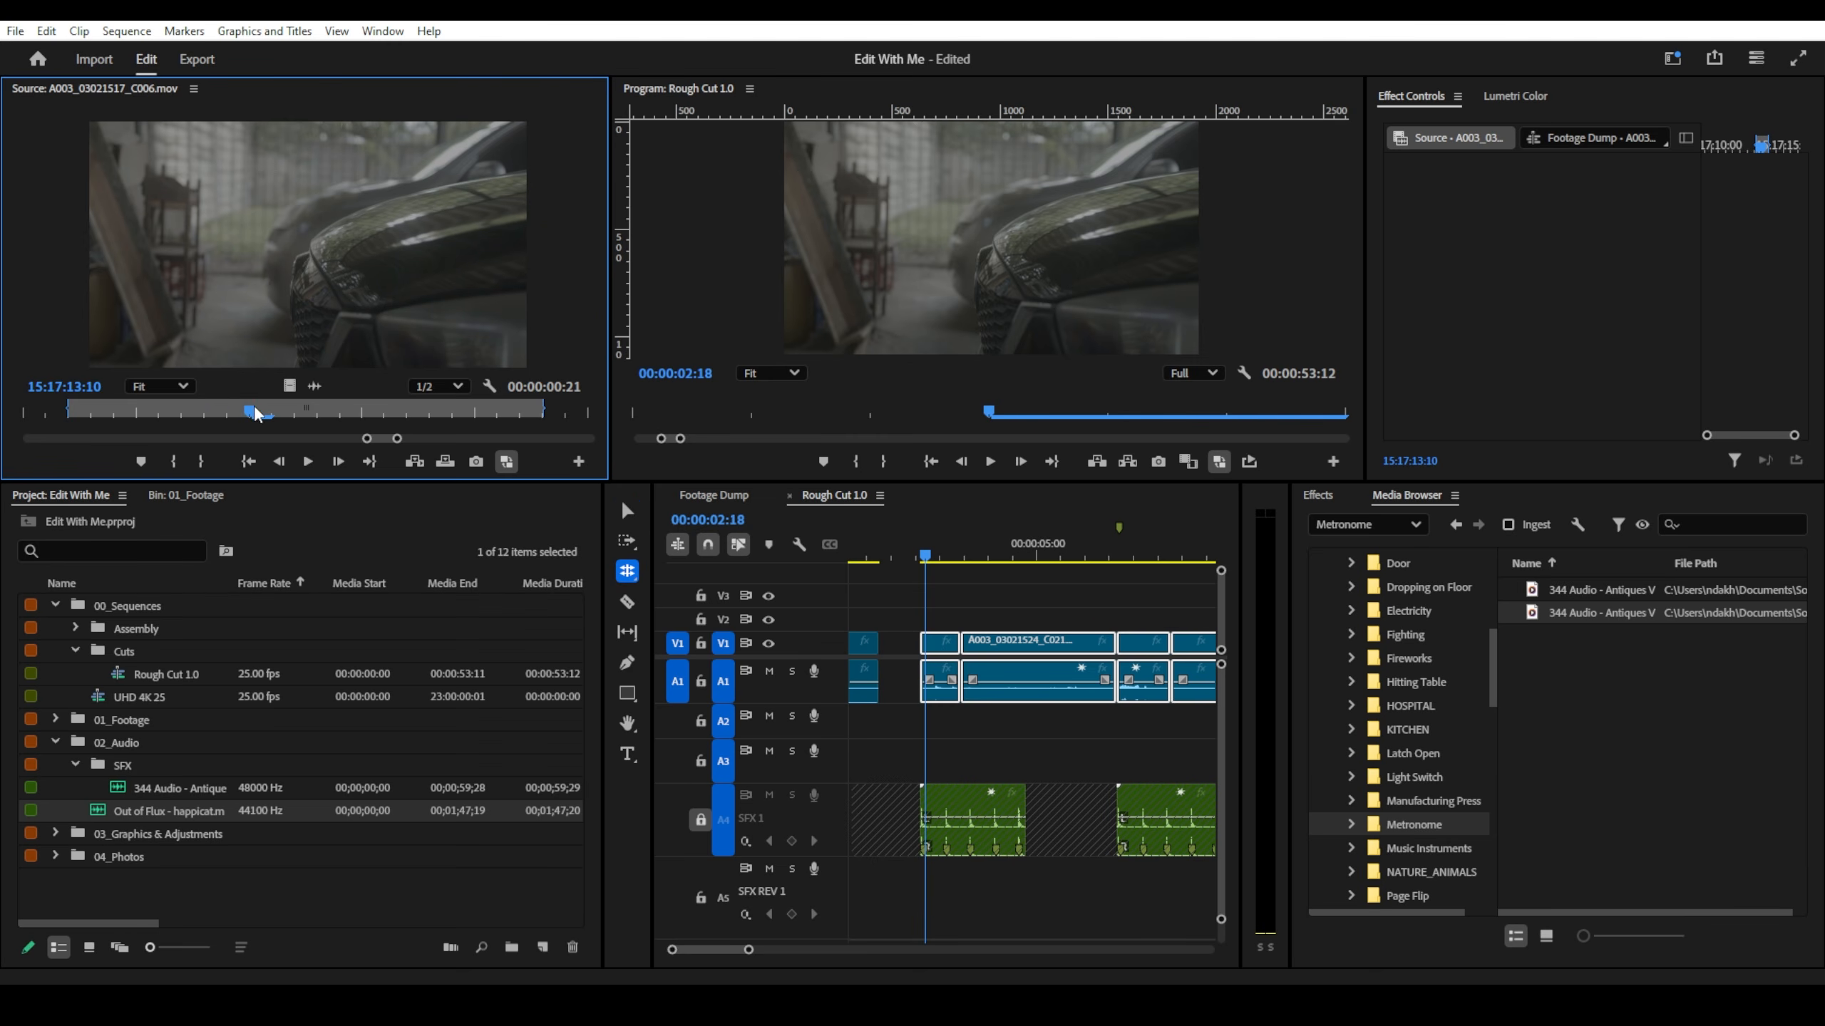
pyautogui.hotkey('ctrl', 'shift', 'a')
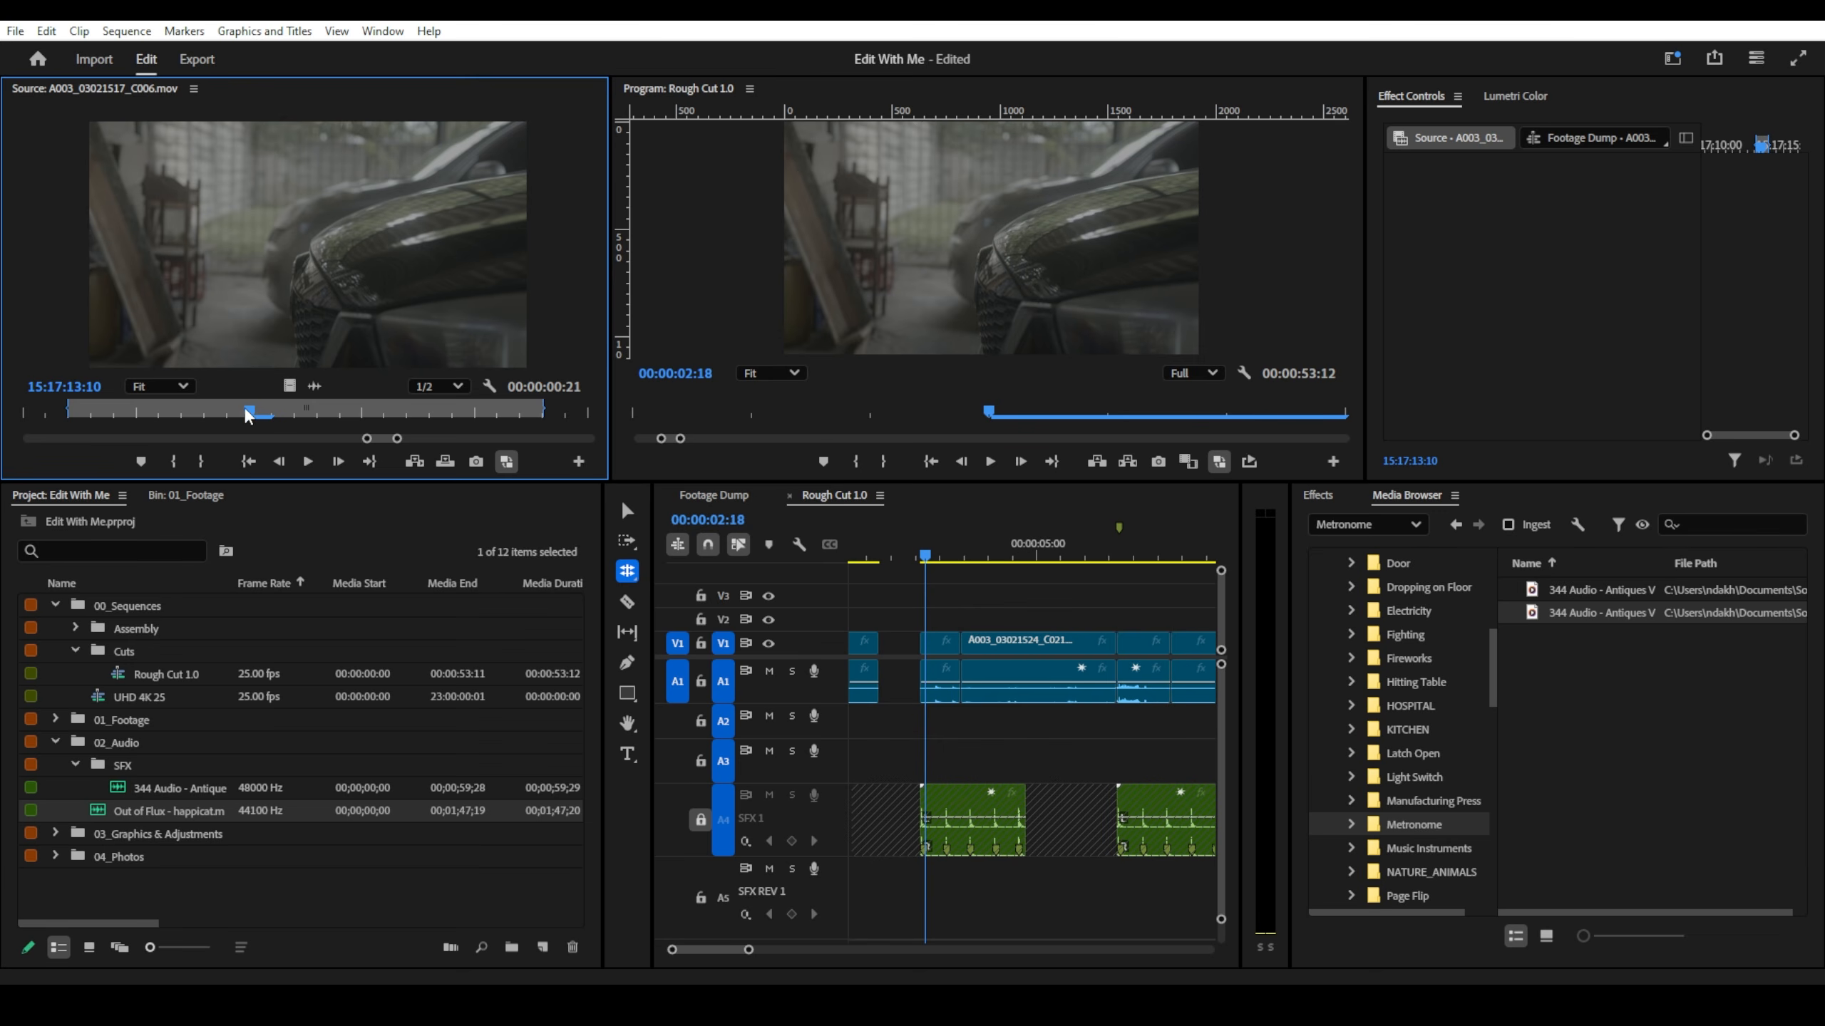
pyautogui.moveTo(245, 409); pyautogui.dragTo(258, 410)
pyautogui.press('m')
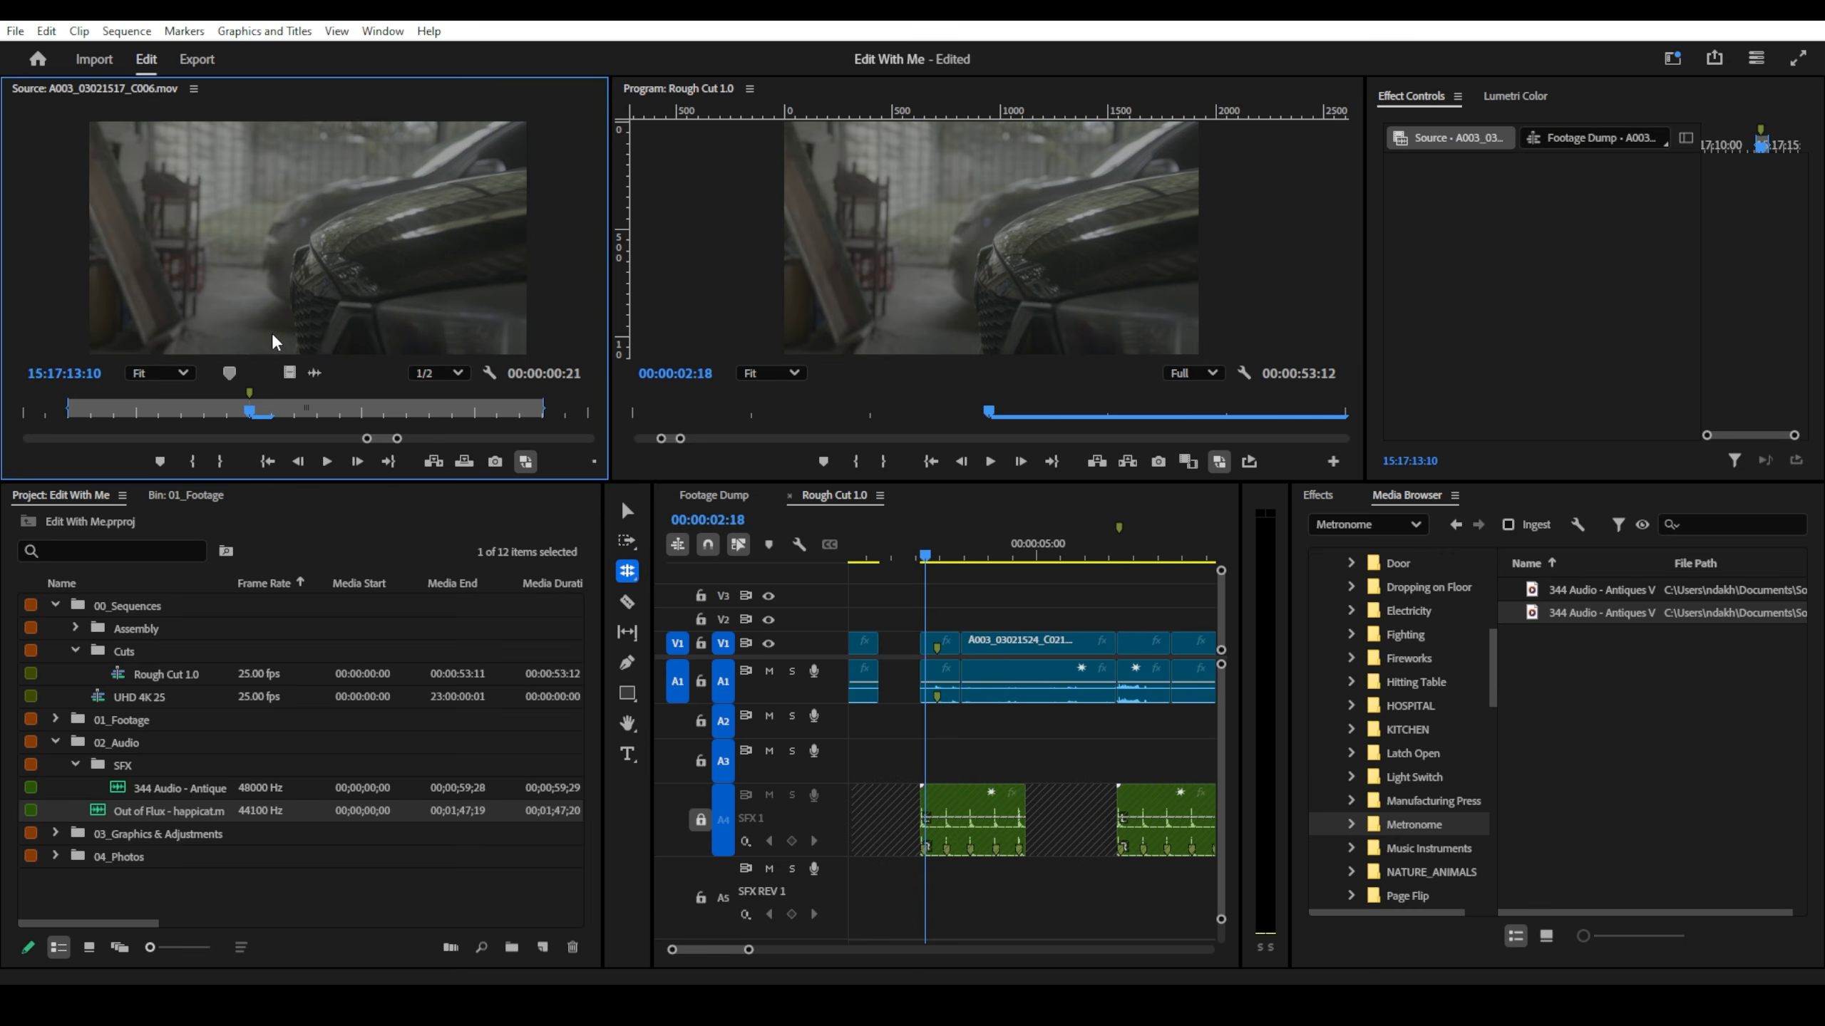
pyautogui.press('v')
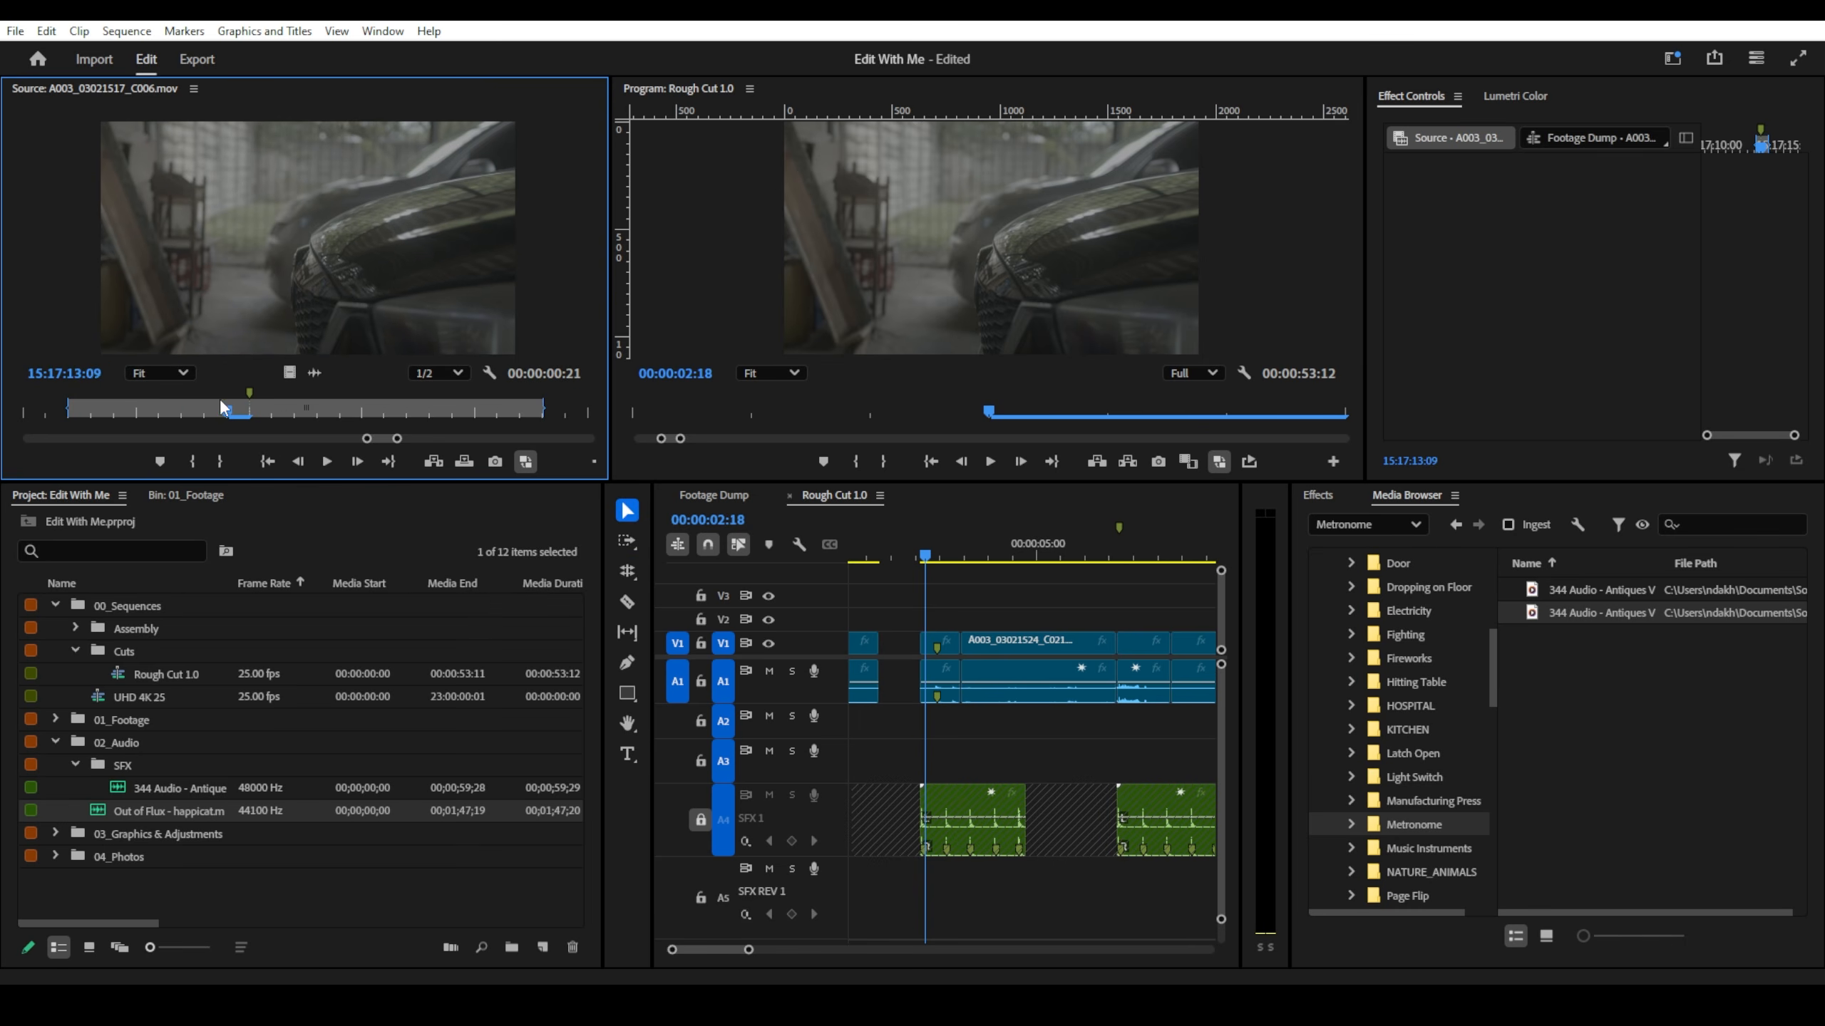
# - Play the marked source shot and move the A003_03021517_C006 clip earlier so its marker aligns with the first metronome beat
pyautogui.press('space')
pyautogui.press('space')
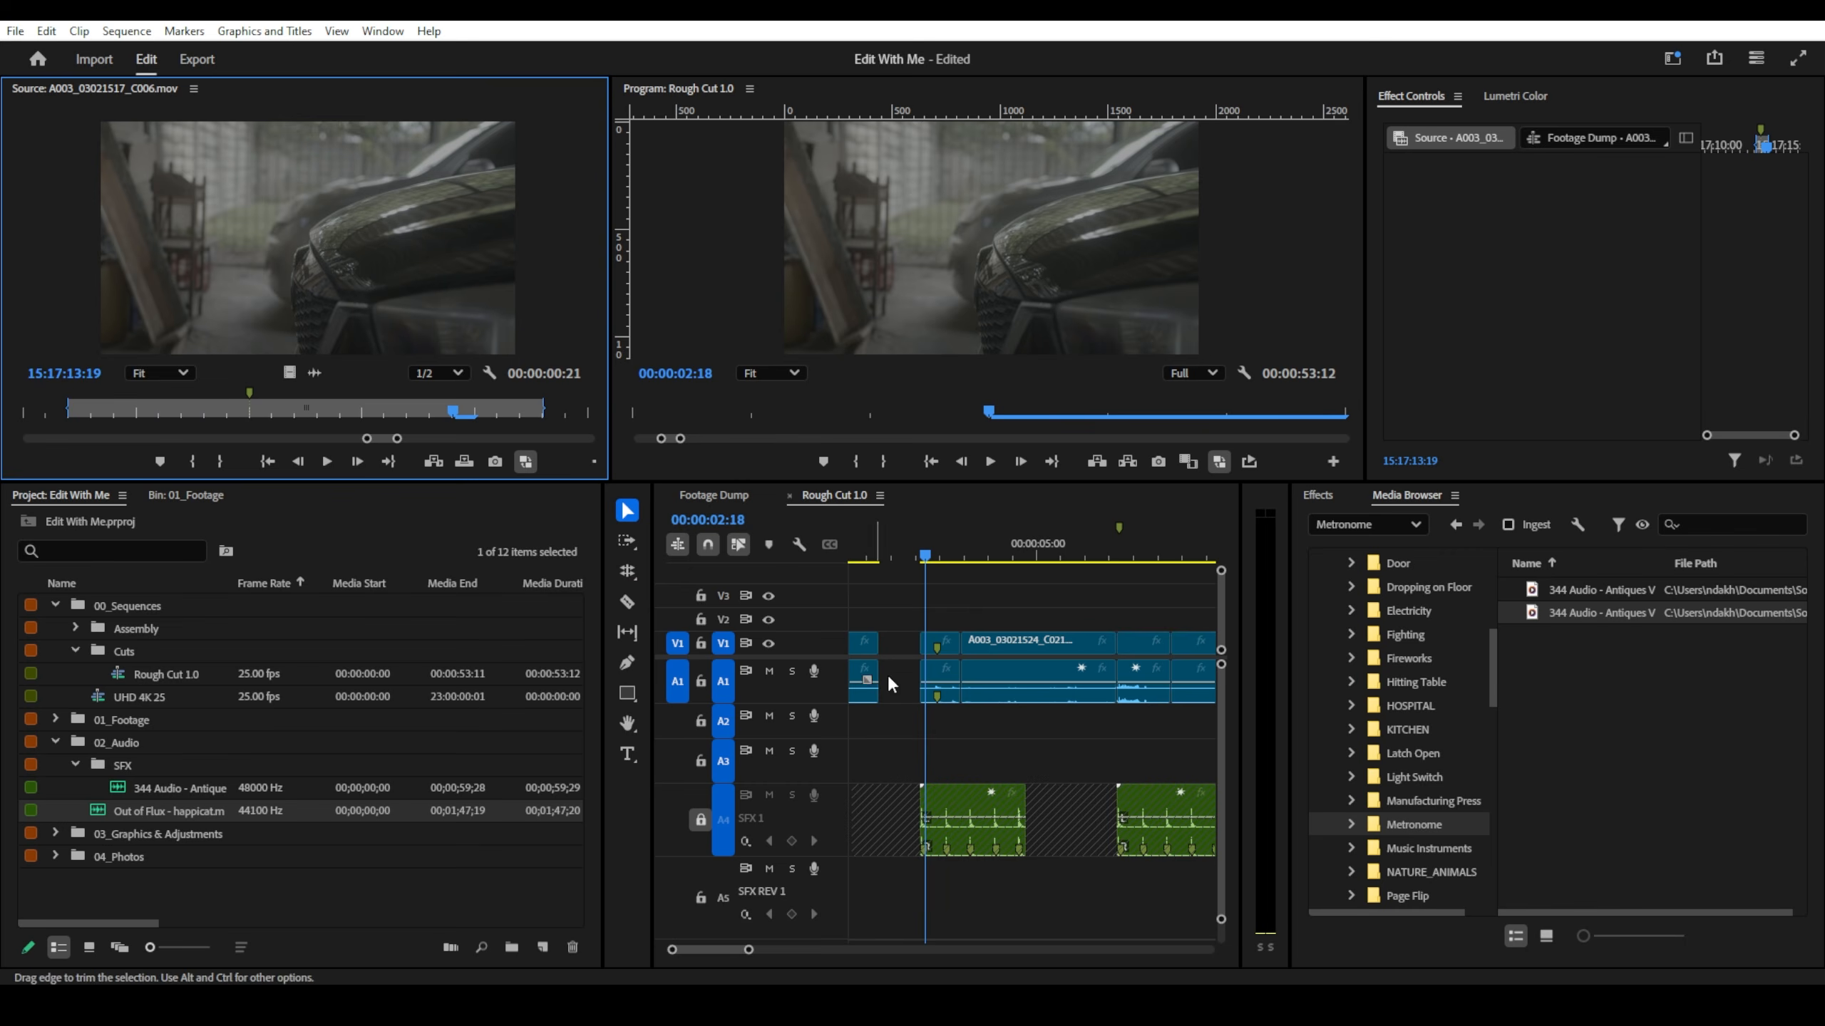
pyautogui.scroll(3, 928, 644)
pyautogui.scroll(3, 931, 654)
pyautogui.scroll(1, 991, 650)
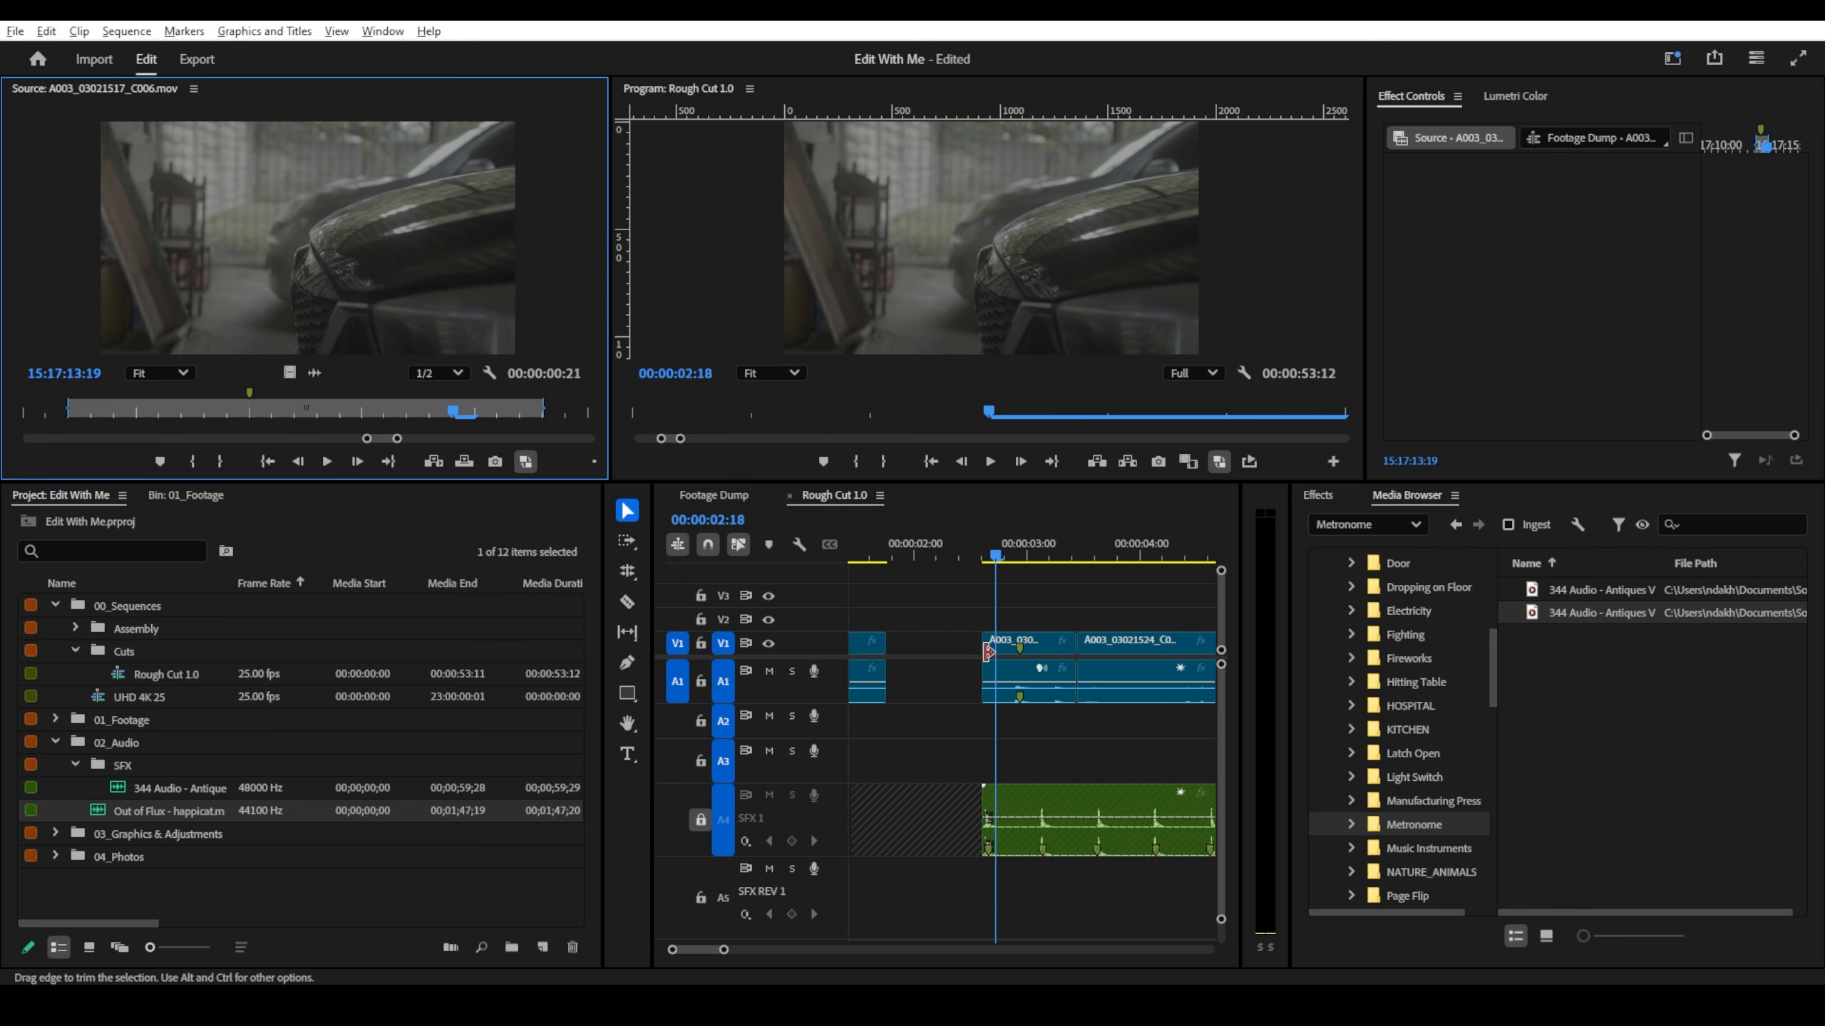
pyautogui.click(1032, 644)
pyautogui.moveTo(1029, 642); pyautogui.dragTo(992, 643)
pyautogui.scroll(4, 982, 644)
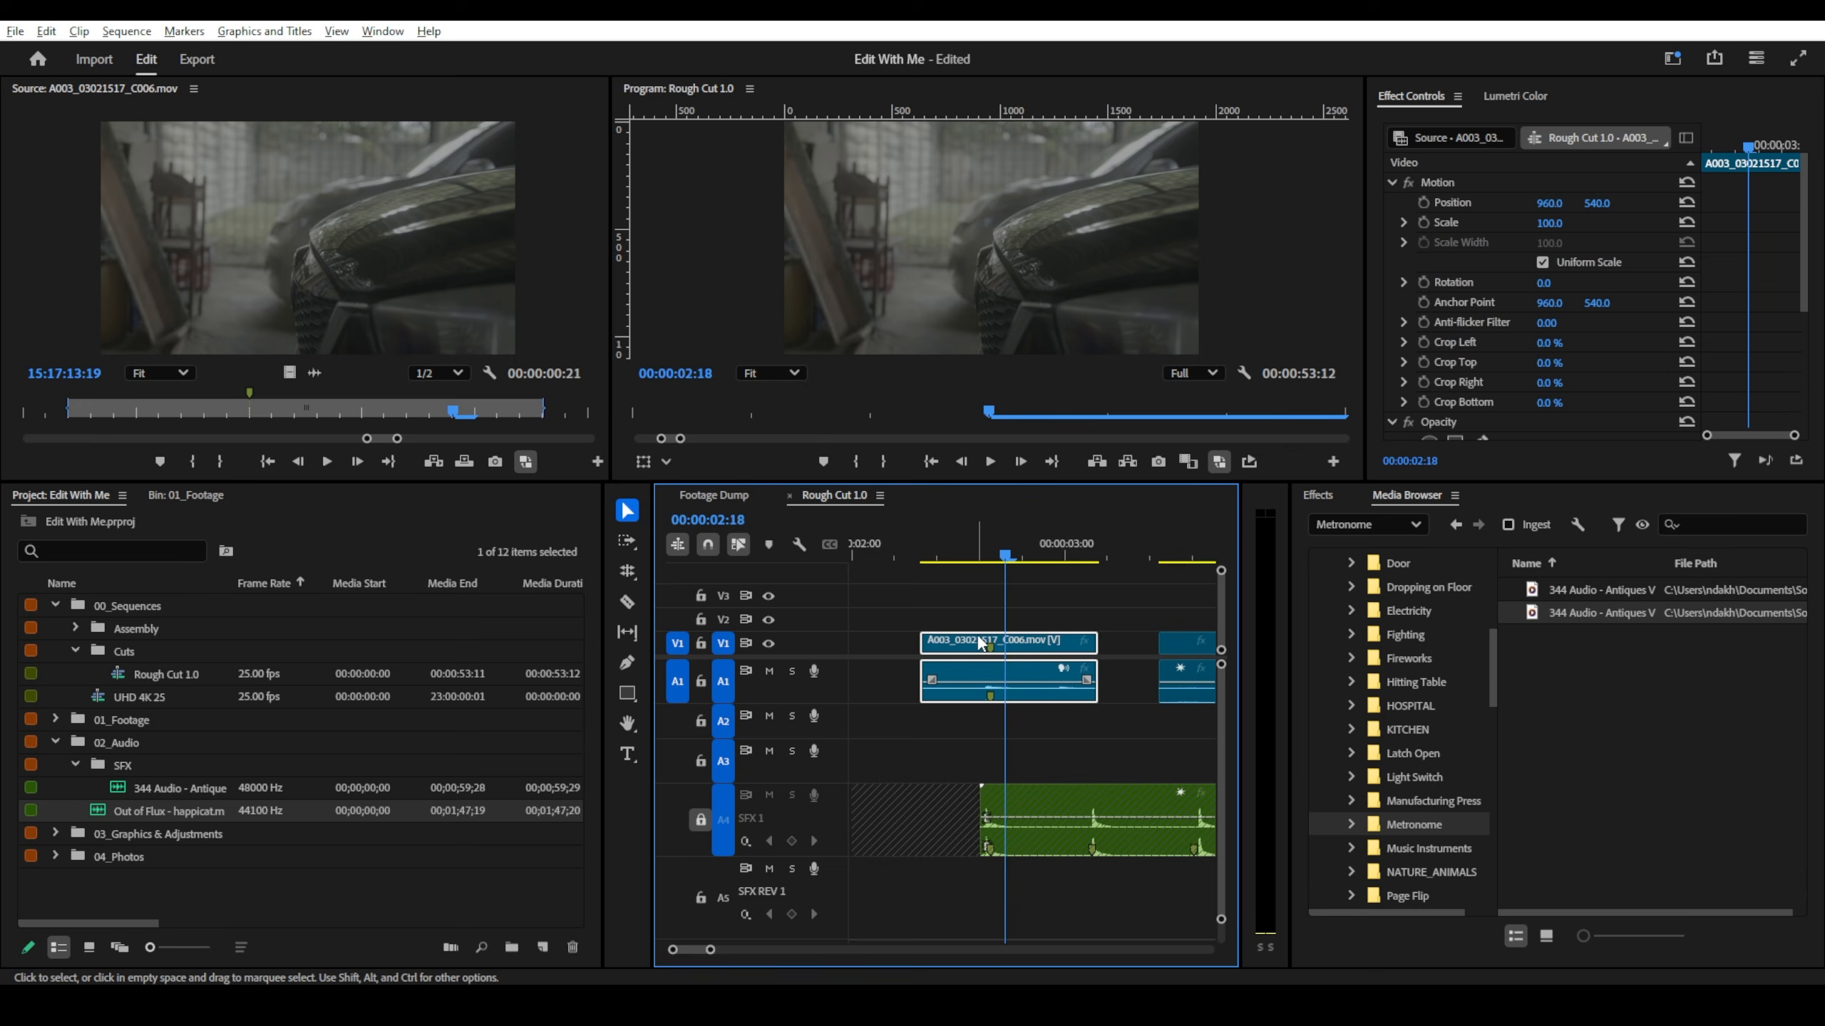
# - Move the opening A003_03021519 clip up to V2 and extend the start of A003_03021517_C006 to the beginning of the sequence
pyautogui.click(989, 546)
pyautogui.press('Left')
pyautogui.press('Left')
pyautogui.press('Left')
pyautogui.scroll(-4, 990, 572)
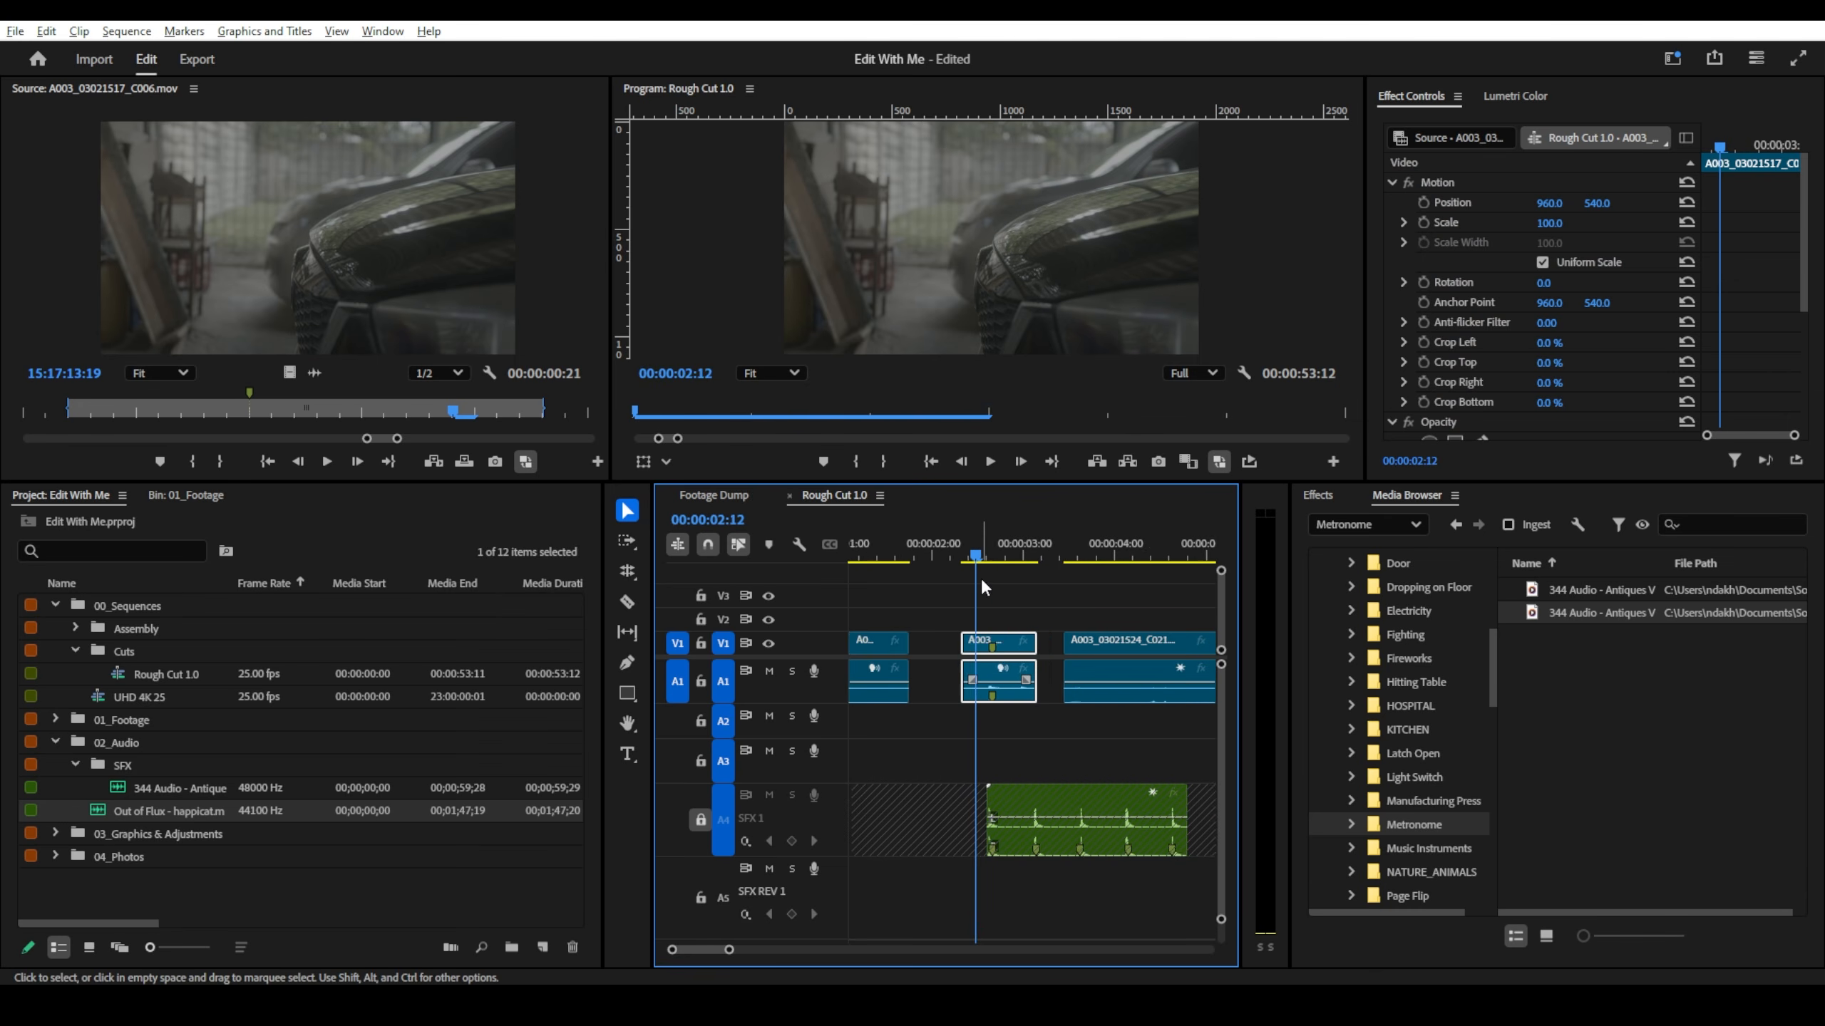
pyautogui.scroll(1, 988, 640)
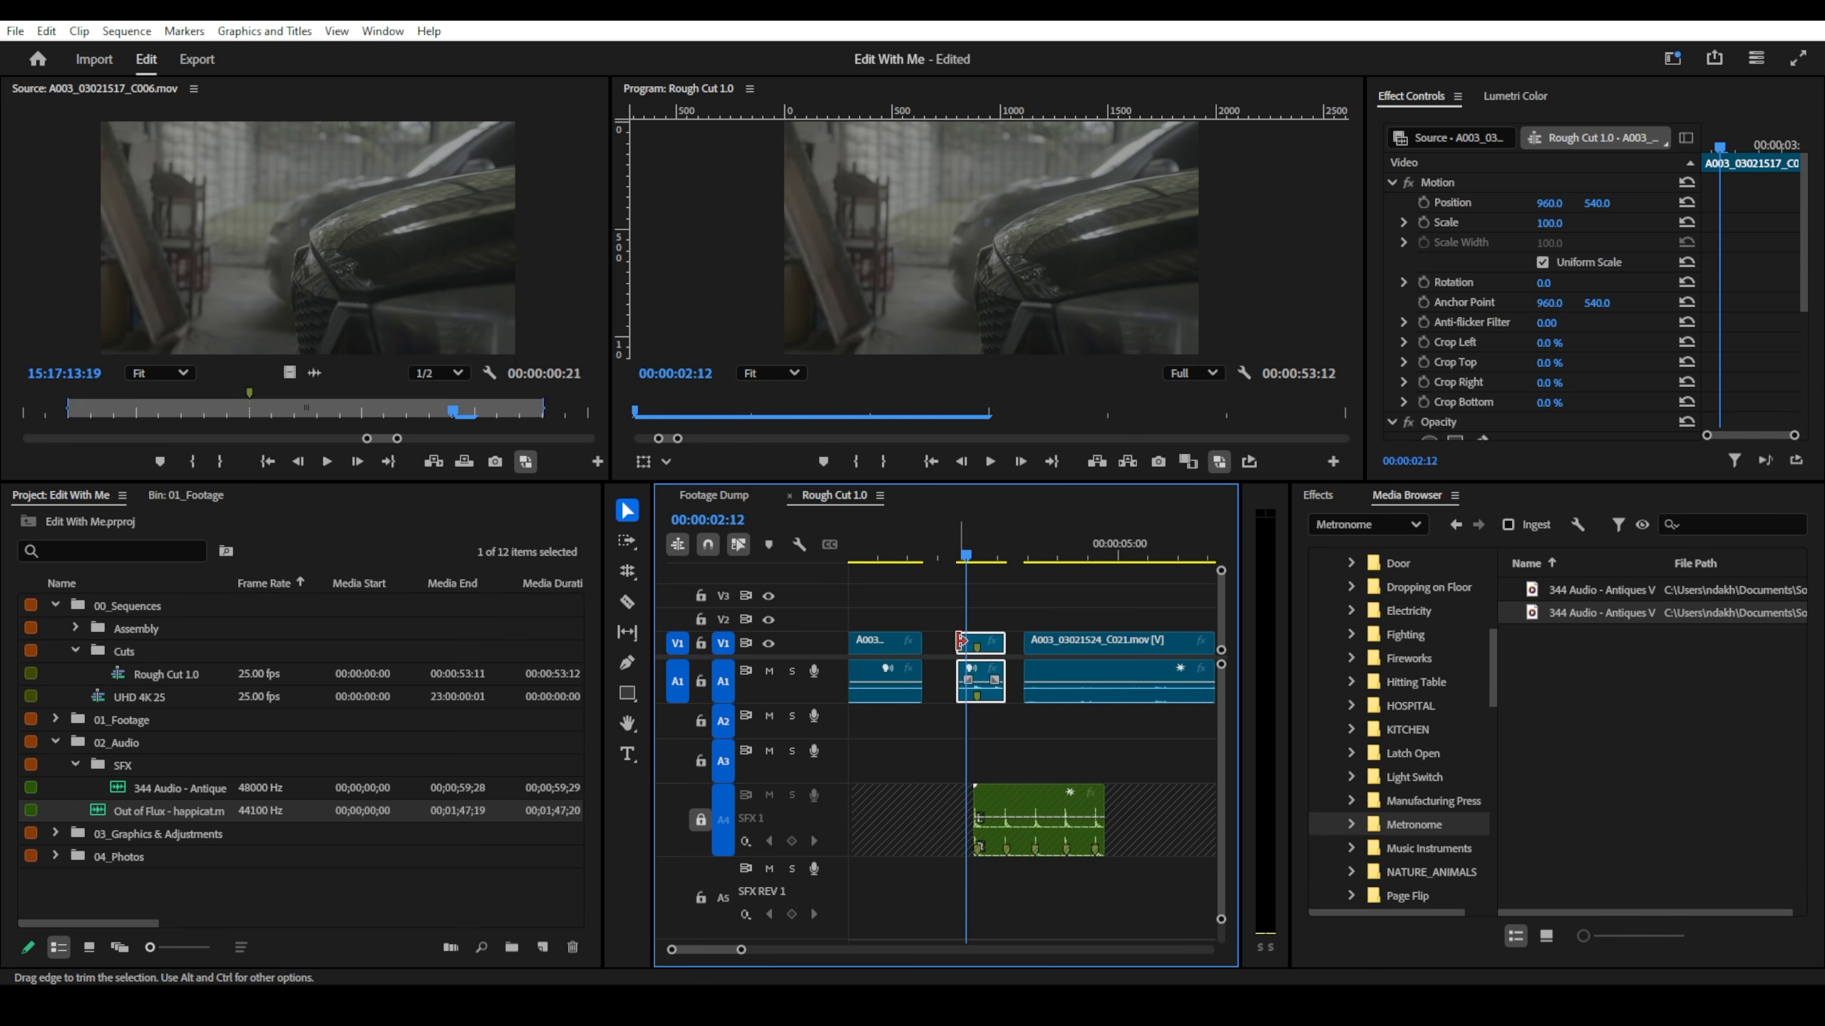
pyautogui.moveTo(959, 645); pyautogui.dragTo(866, 623)
pyautogui.click(928, 645)
pyautogui.scroll(-2, 872, 656)
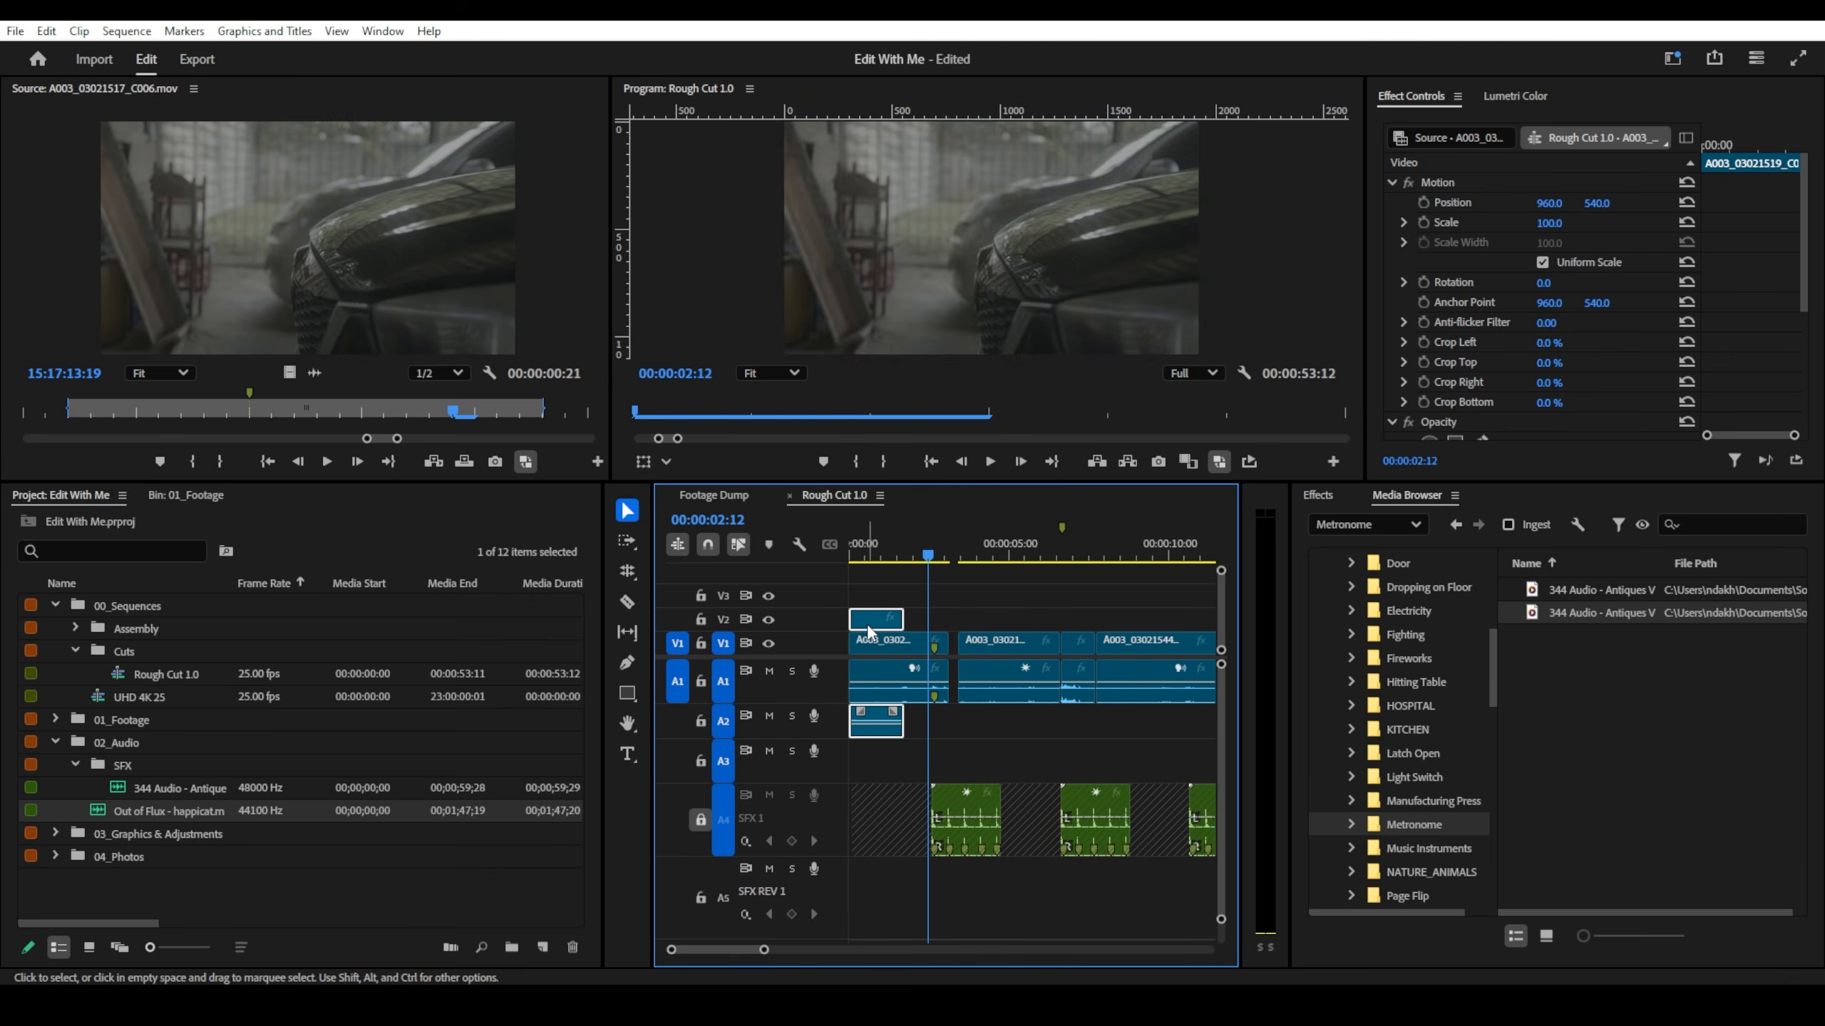
# - Park the A003_03021519 clip on V2 after the last clip of the sequence, starting at 00:00:53:12
pyautogui.moveTo(868, 548); pyautogui.dragTo(858, 550)
pyautogui.scroll(-2, 869, 571)
pyautogui.scroll(-3, 869, 568)
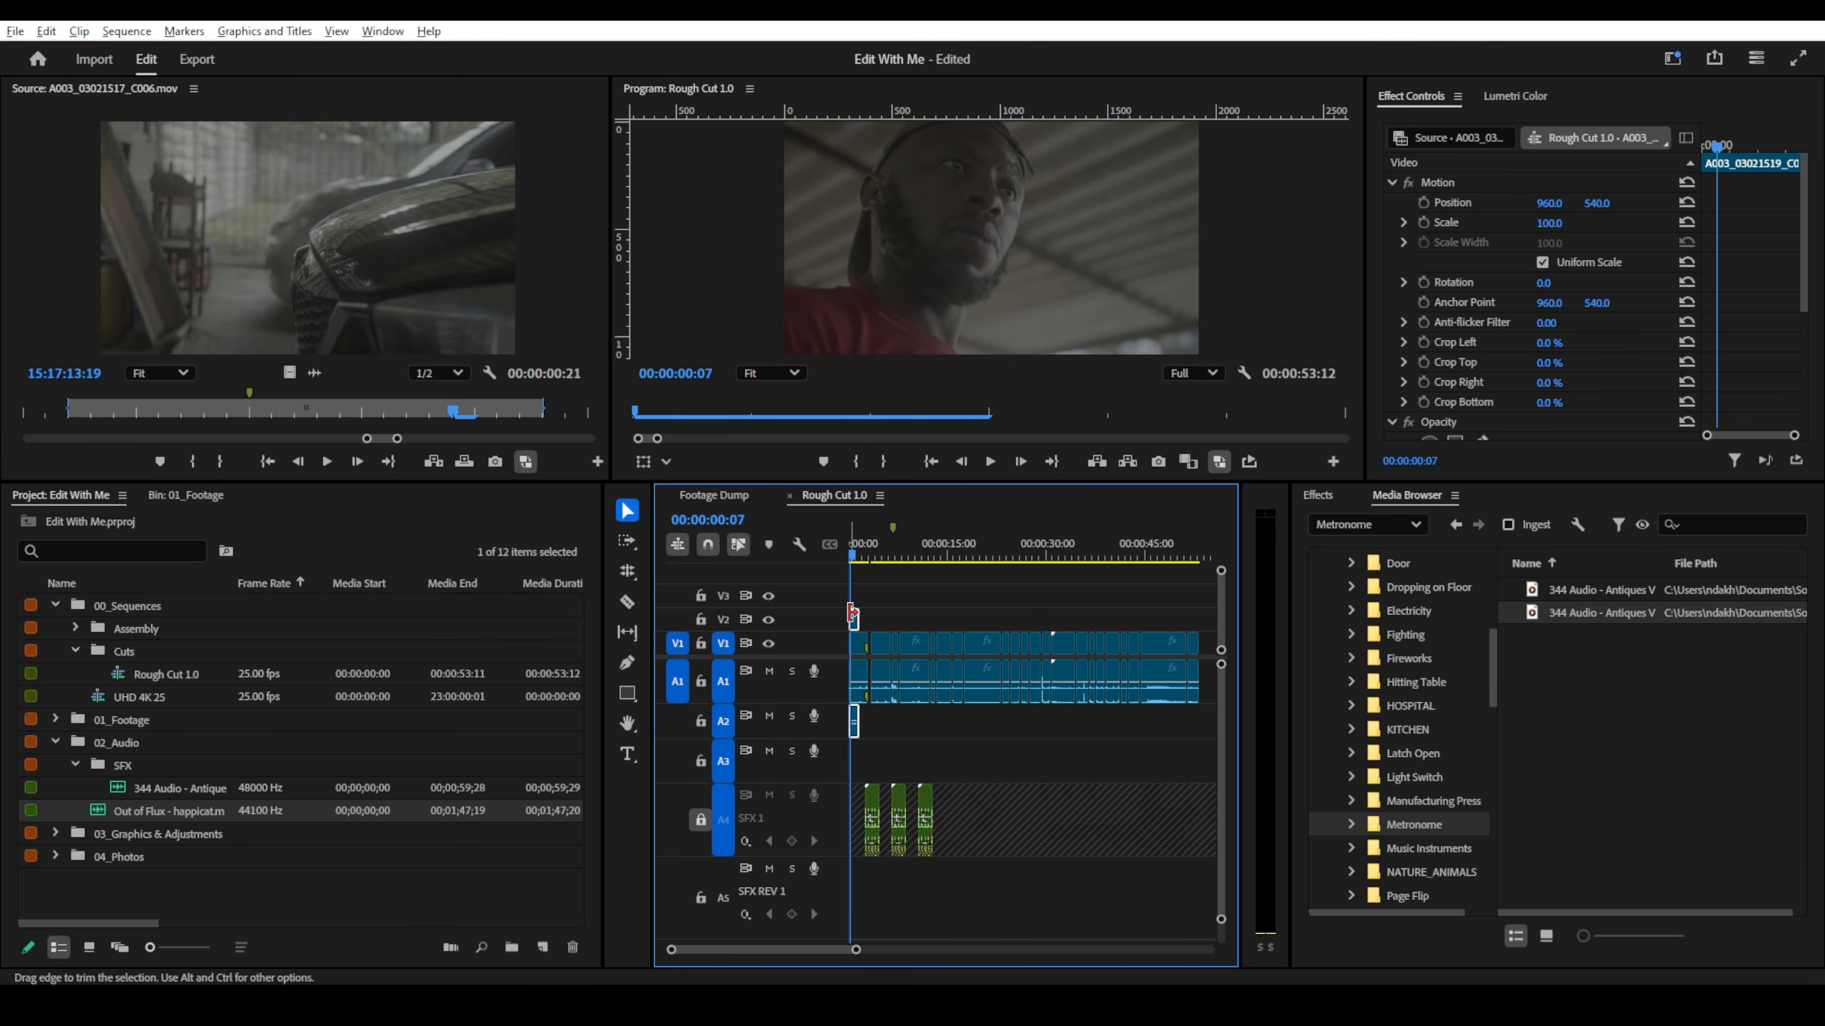
pyautogui.moveTo(853, 619); pyautogui.dragTo(902, 612)
pyautogui.scroll(-3, 1081, 619)
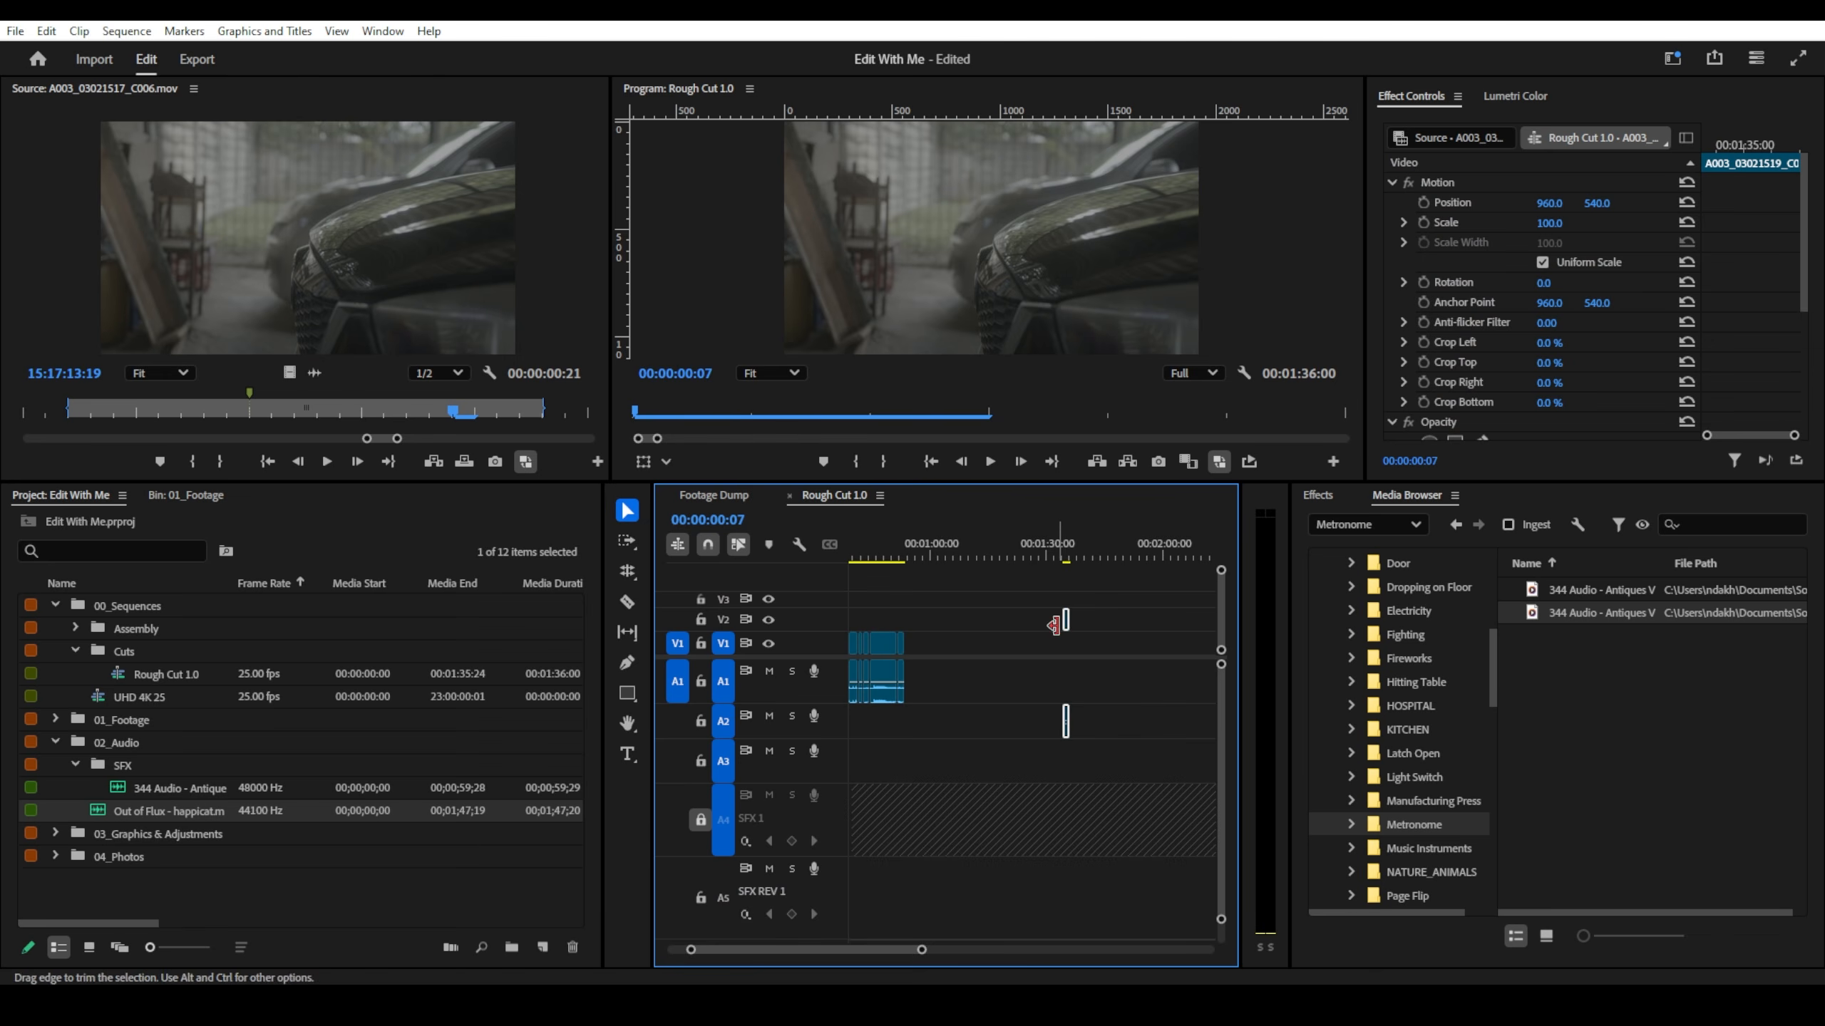
pyautogui.moveTo(1066, 620); pyautogui.dragTo(1049, 630)
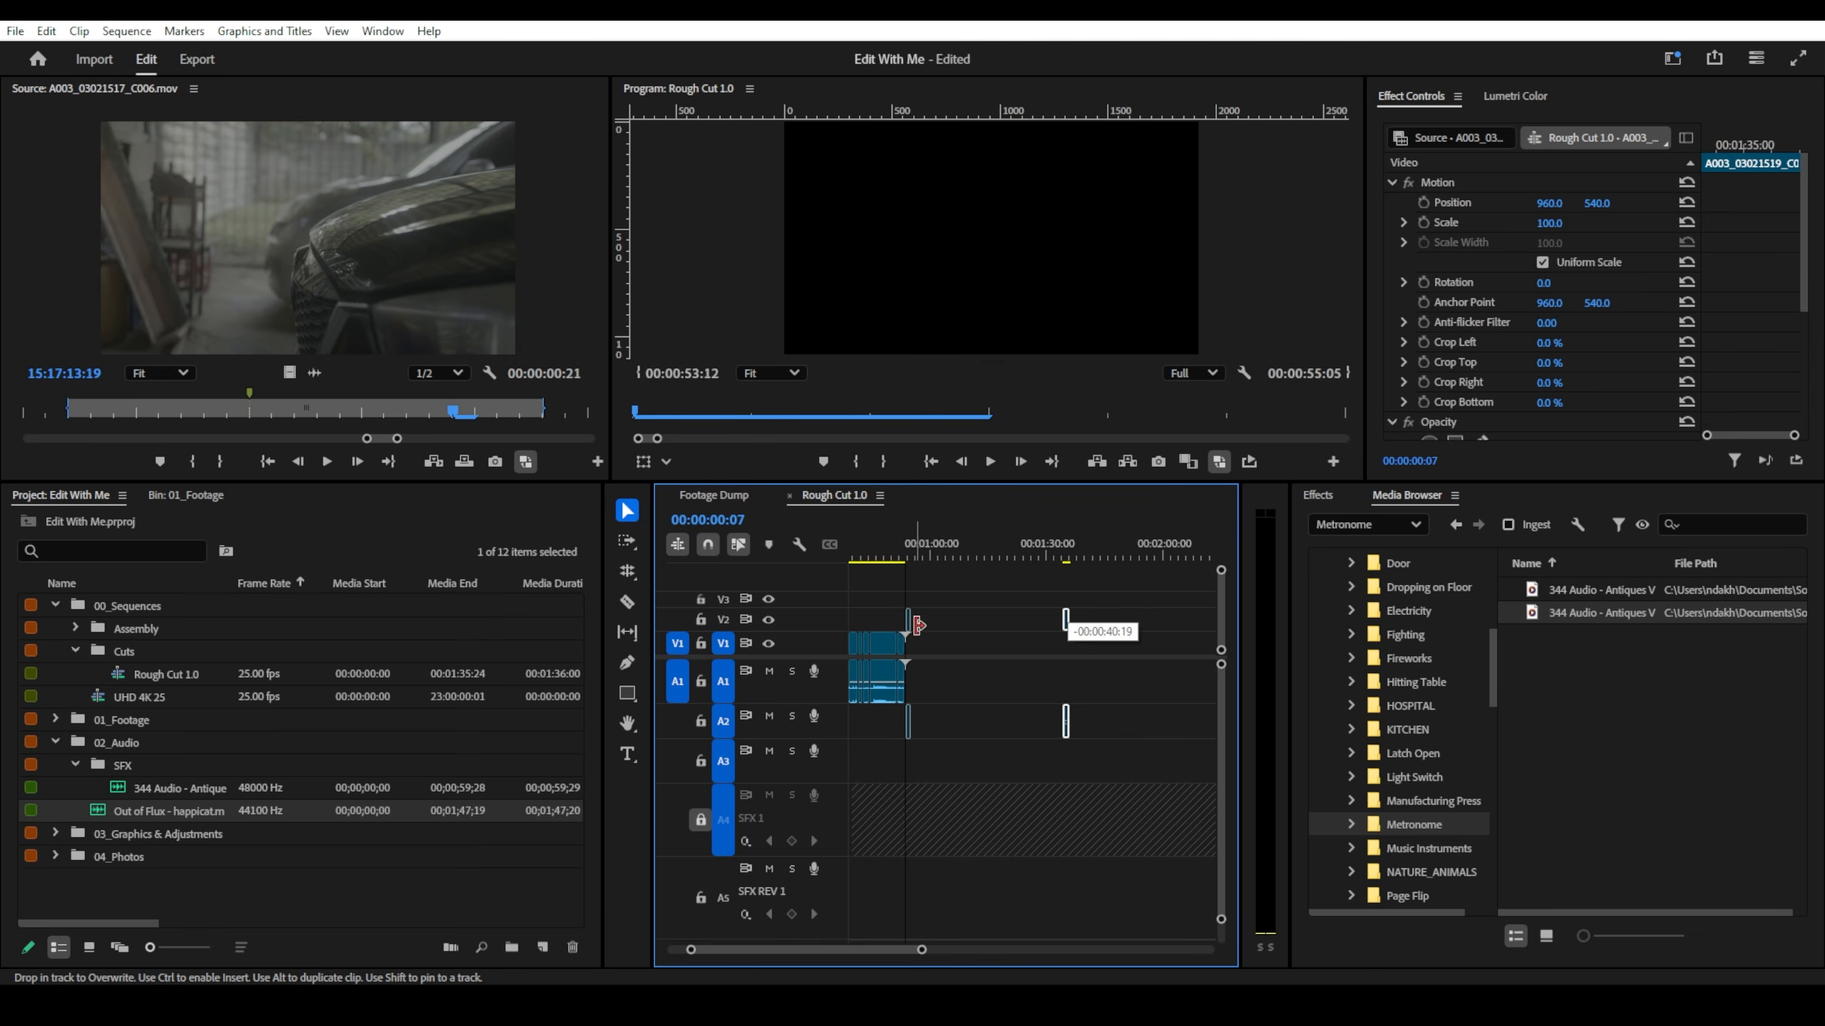
pyautogui.moveTo(918, 624); pyautogui.dragTo(921, 619)
# - Play the opening cut and trim the end of A003_03021517_C006 to the second metronome beat
pyautogui.scroll(5, 921, 619)
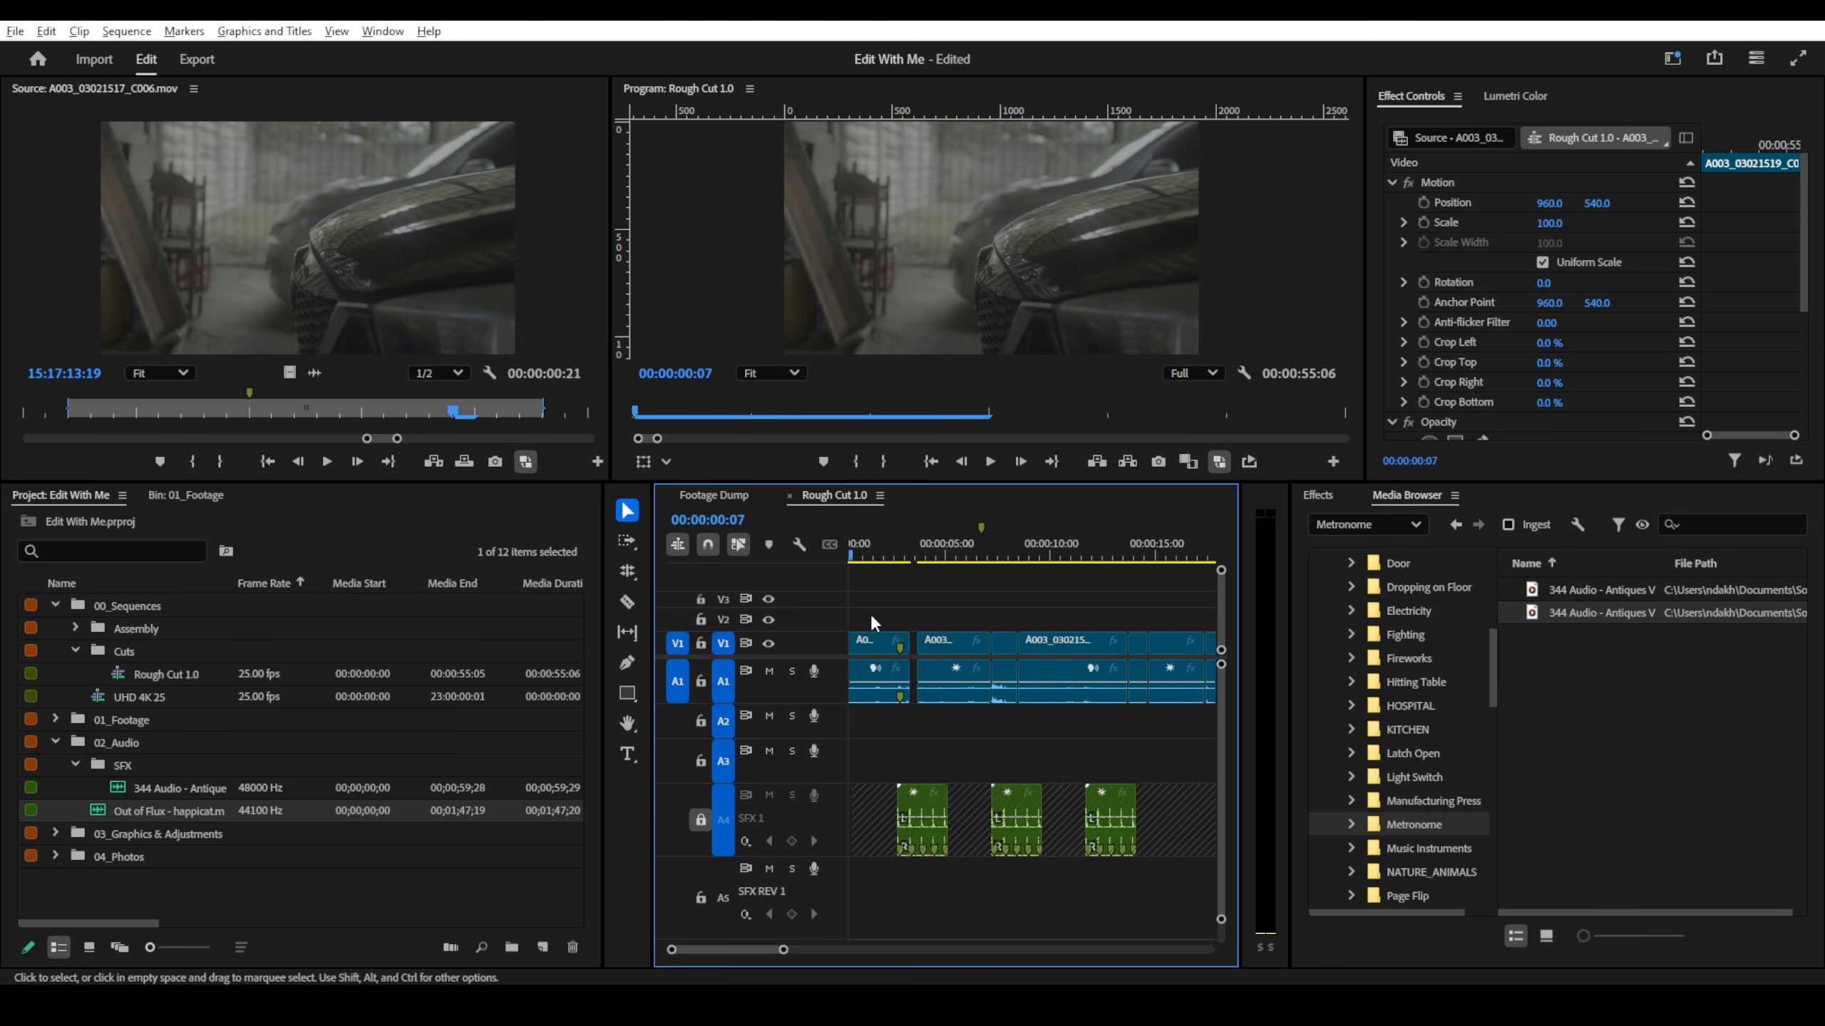
pyautogui.scroll(2, 870, 613)
pyautogui.press('space')
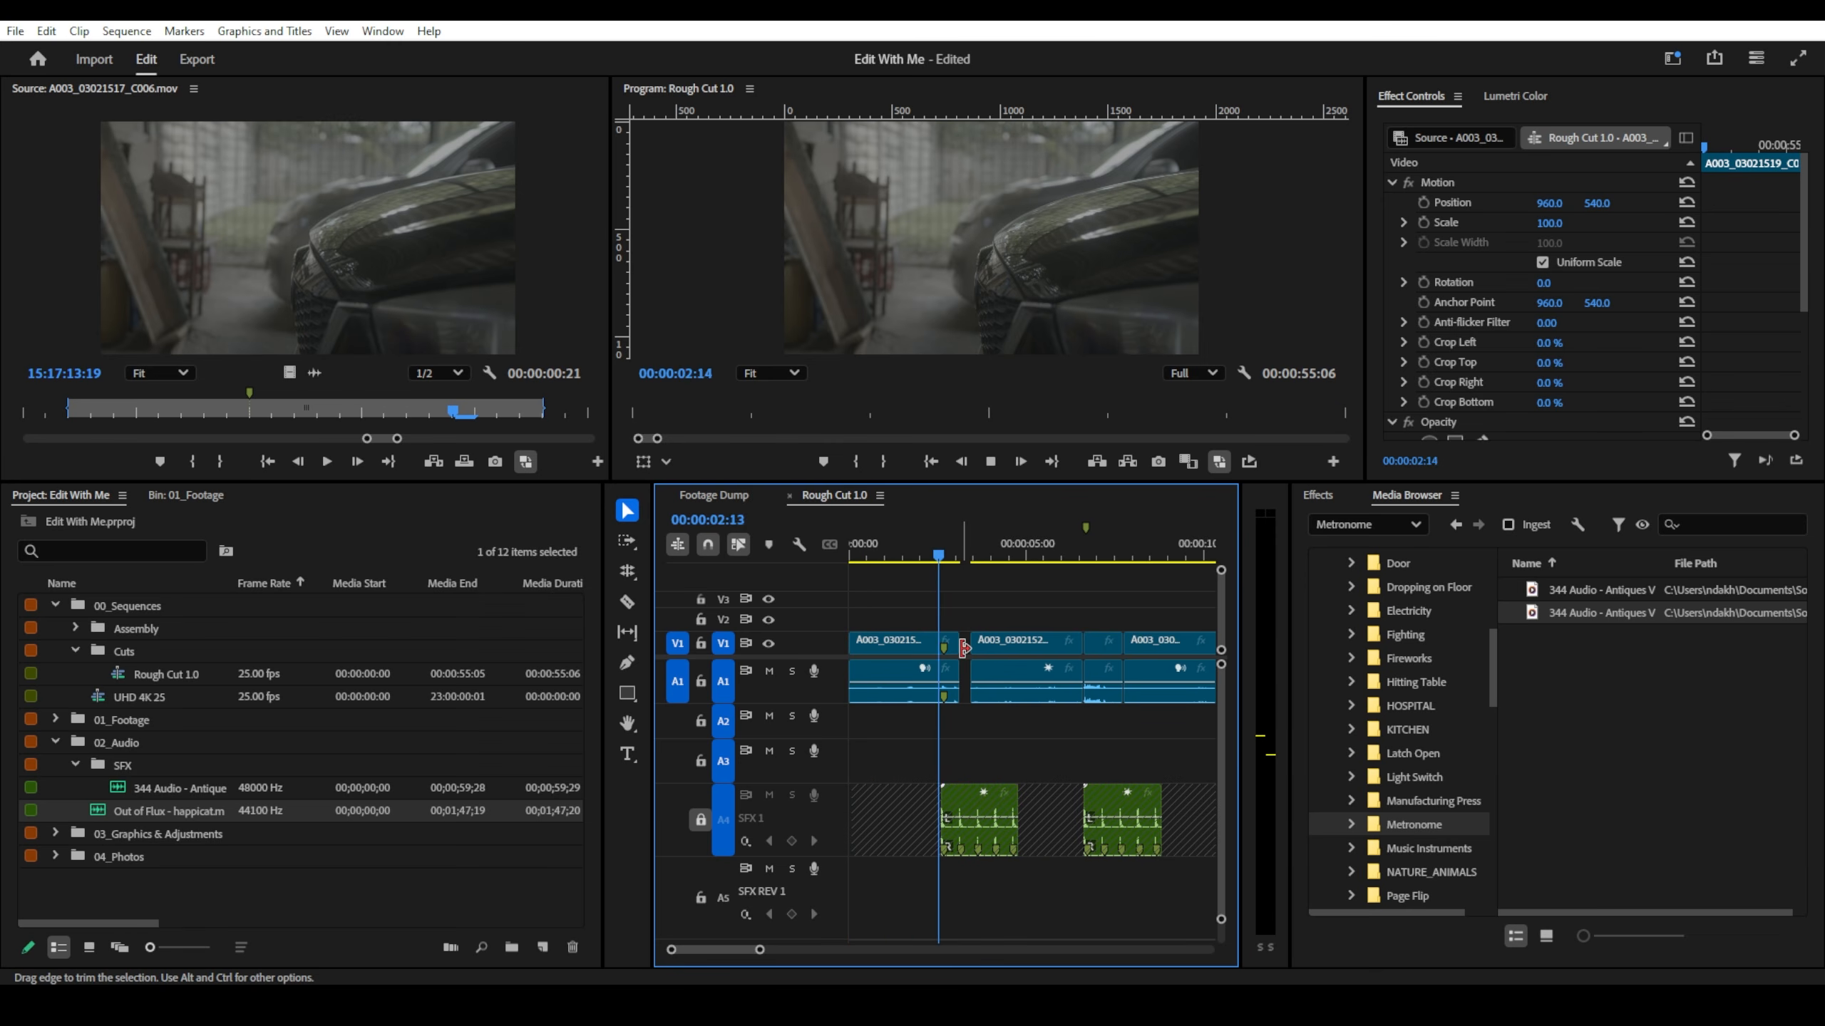
pyautogui.press('space')
pyautogui.scroll(3, 964, 655)
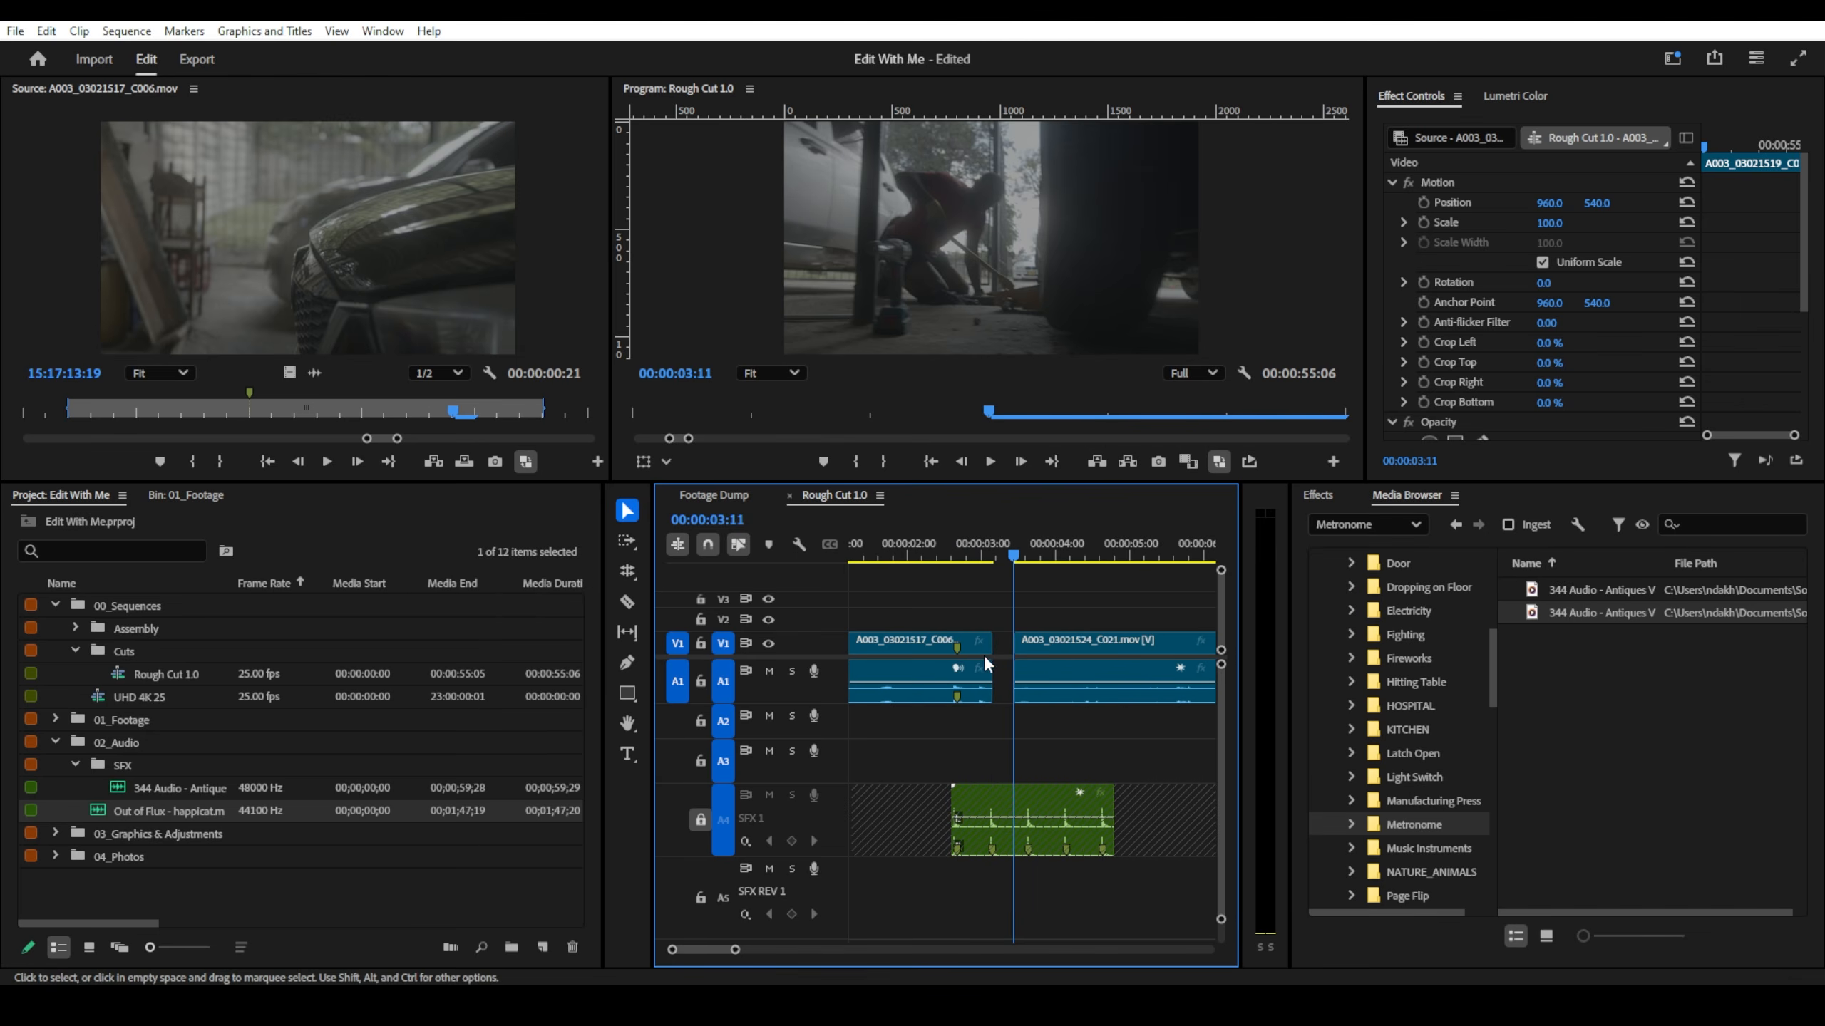
pyautogui.moveTo(992, 655); pyautogui.dragTo(989, 655)
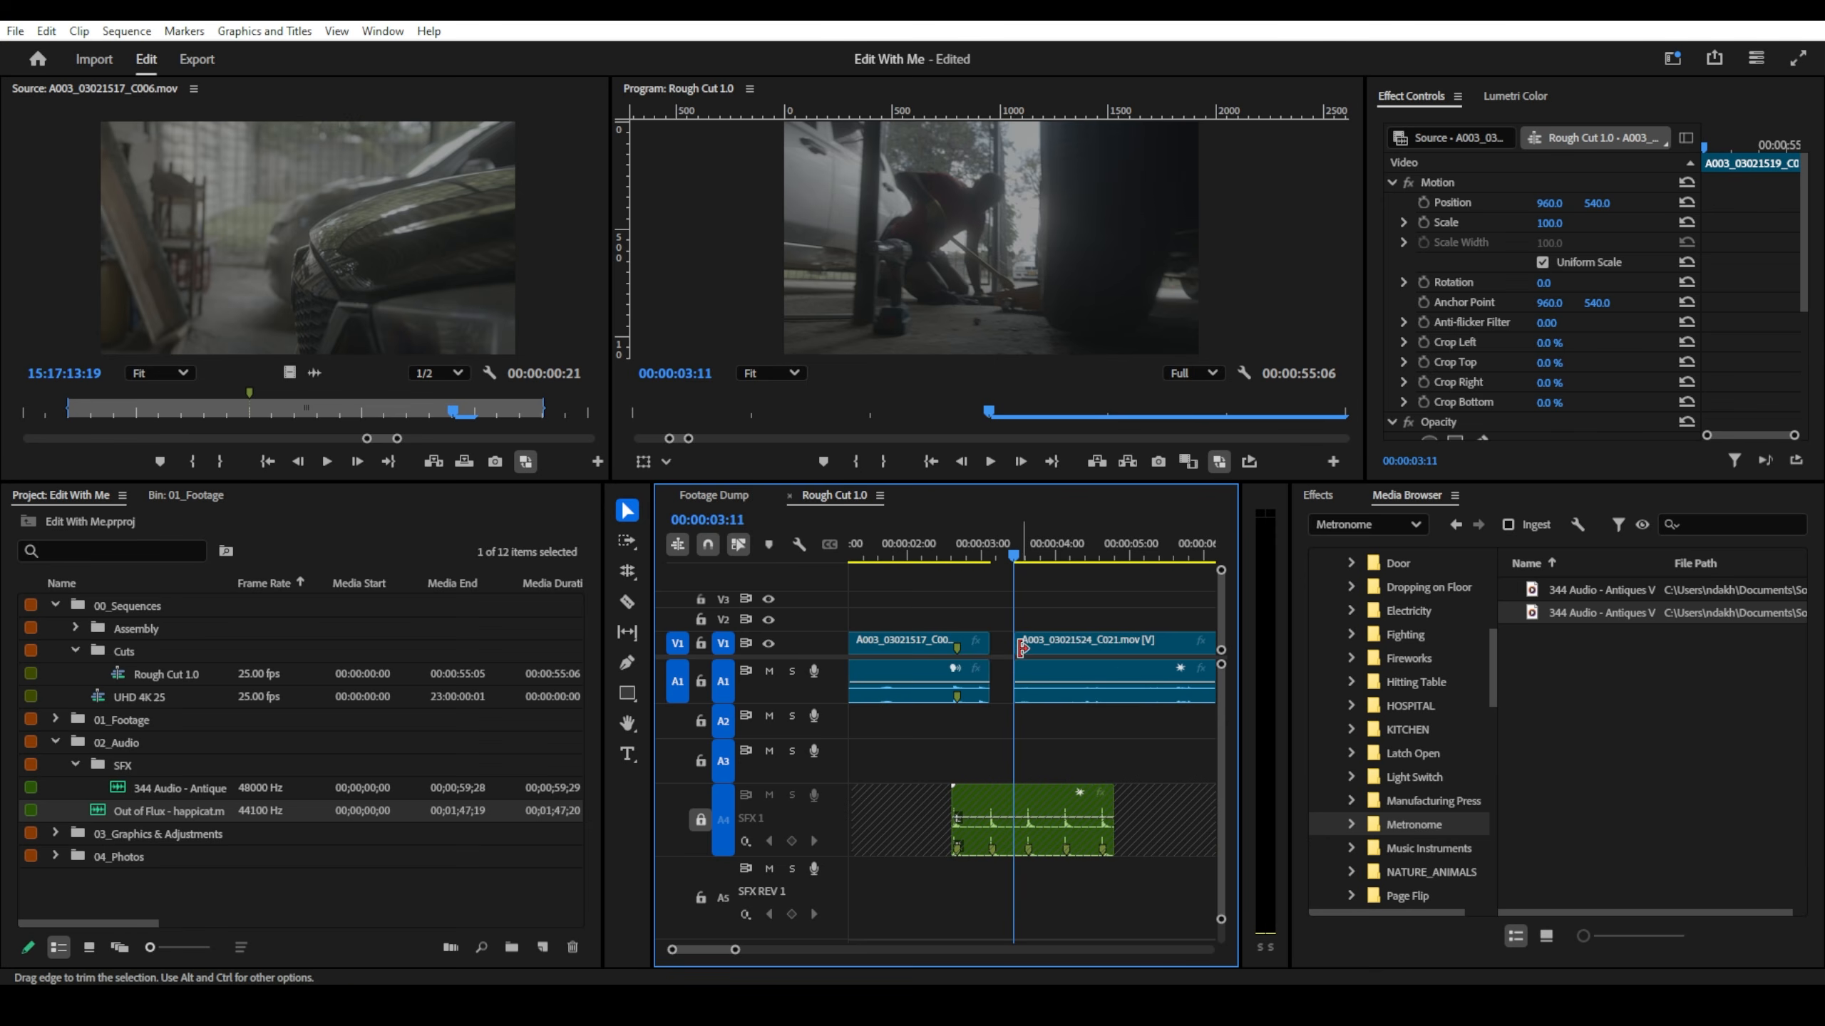
# - Trim the start of the A003_03021524_C021 clip to about 00:00:05:11
pyautogui.scroll(-2, 970, 646)
pyautogui.scroll(2, 953, 644)
pyautogui.scroll(-3, 953, 621)
pyautogui.moveTo(910, 560); pyautogui.dragTo(1043, 564)
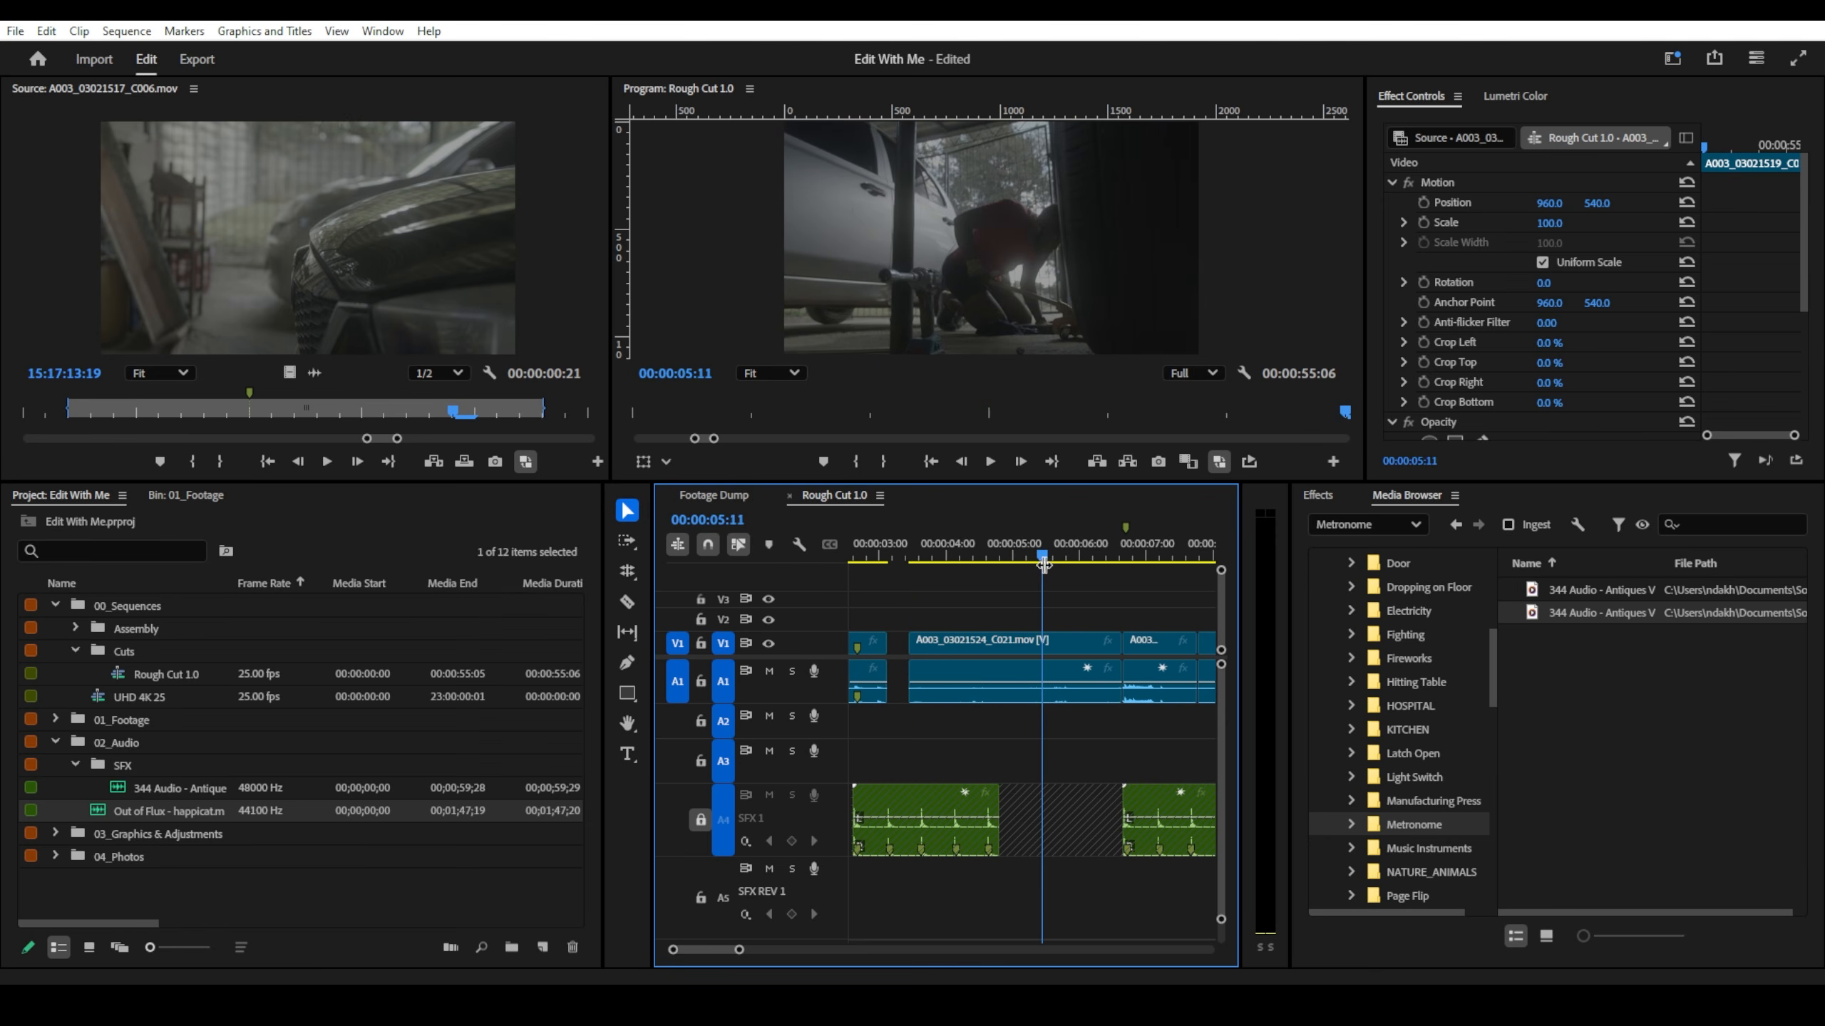
pyautogui.click(1042, 645)
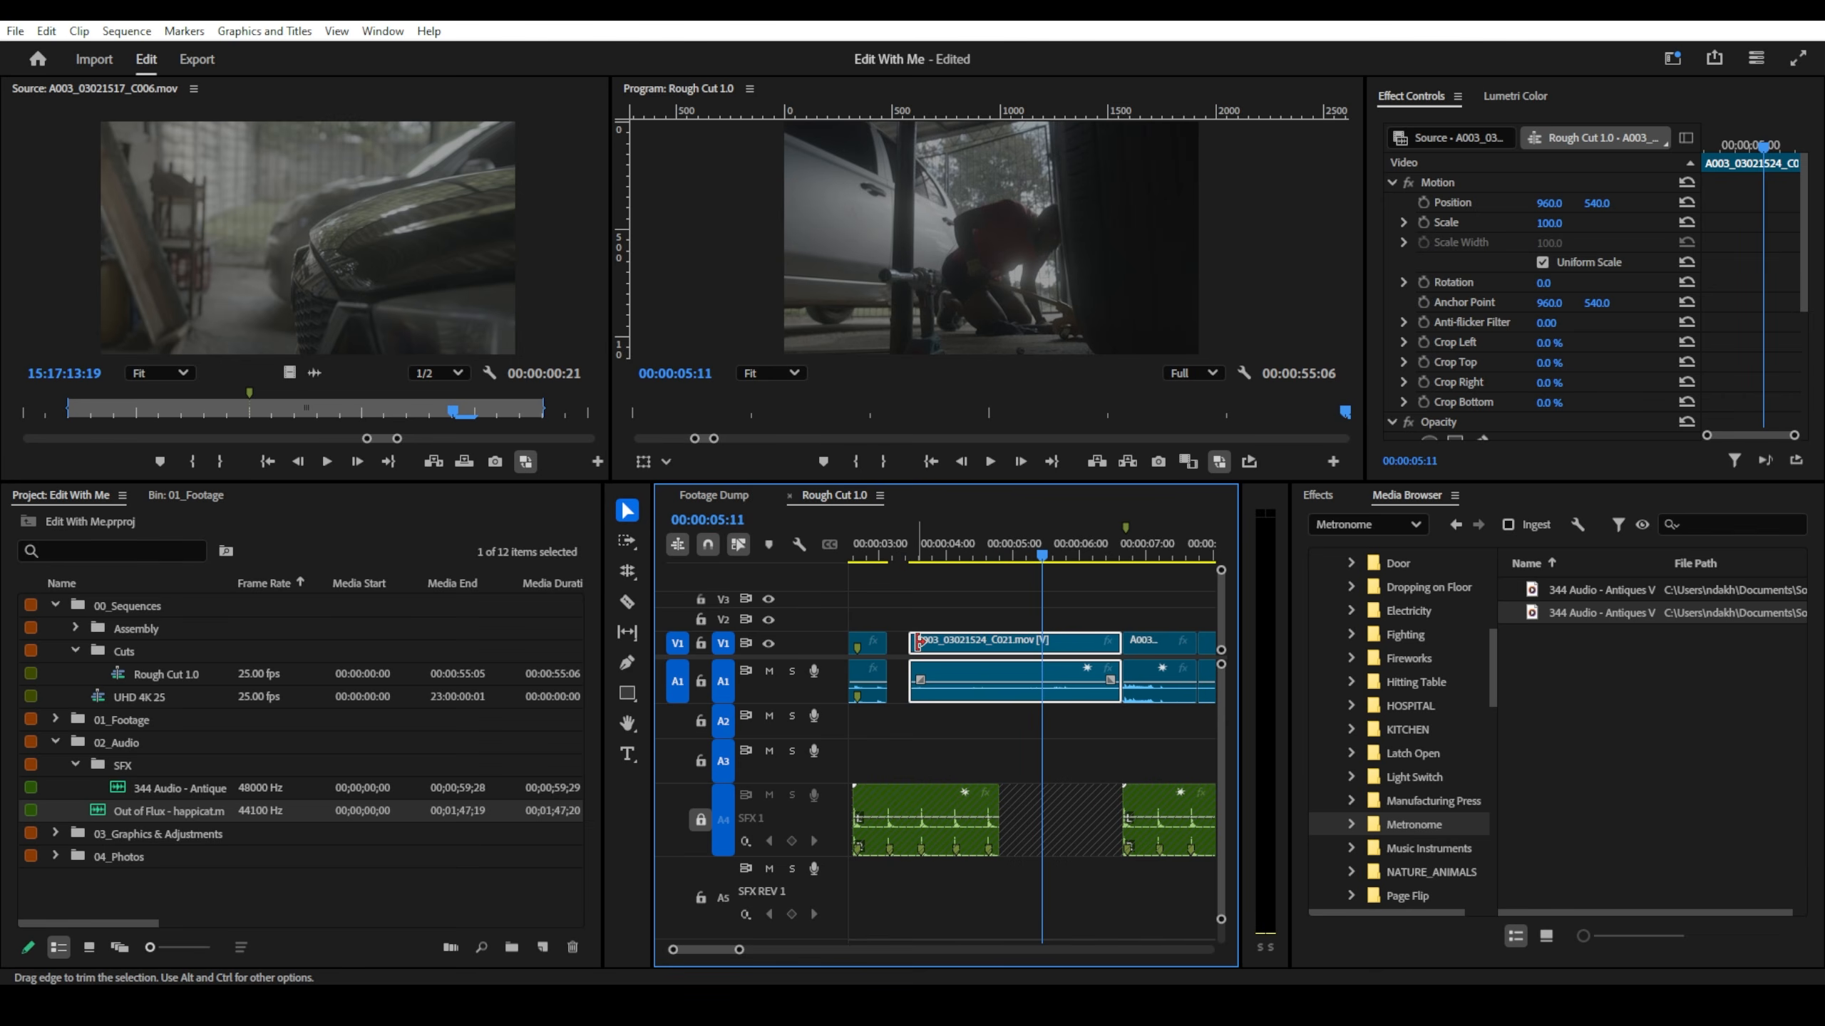
pyautogui.moveTo(933, 643); pyautogui.dragTo(1063, 644)
# - Move the trimmed A003_03021524_C021 clip directly after A003_03021517_C006 on the second metronome beat and play back the cut
pyautogui.moveTo(1087, 651); pyautogui.dragTo(926, 658)
pyautogui.scroll(1, 927, 657)
pyautogui.scroll(1, 955, 654)
pyautogui.click(944, 549)
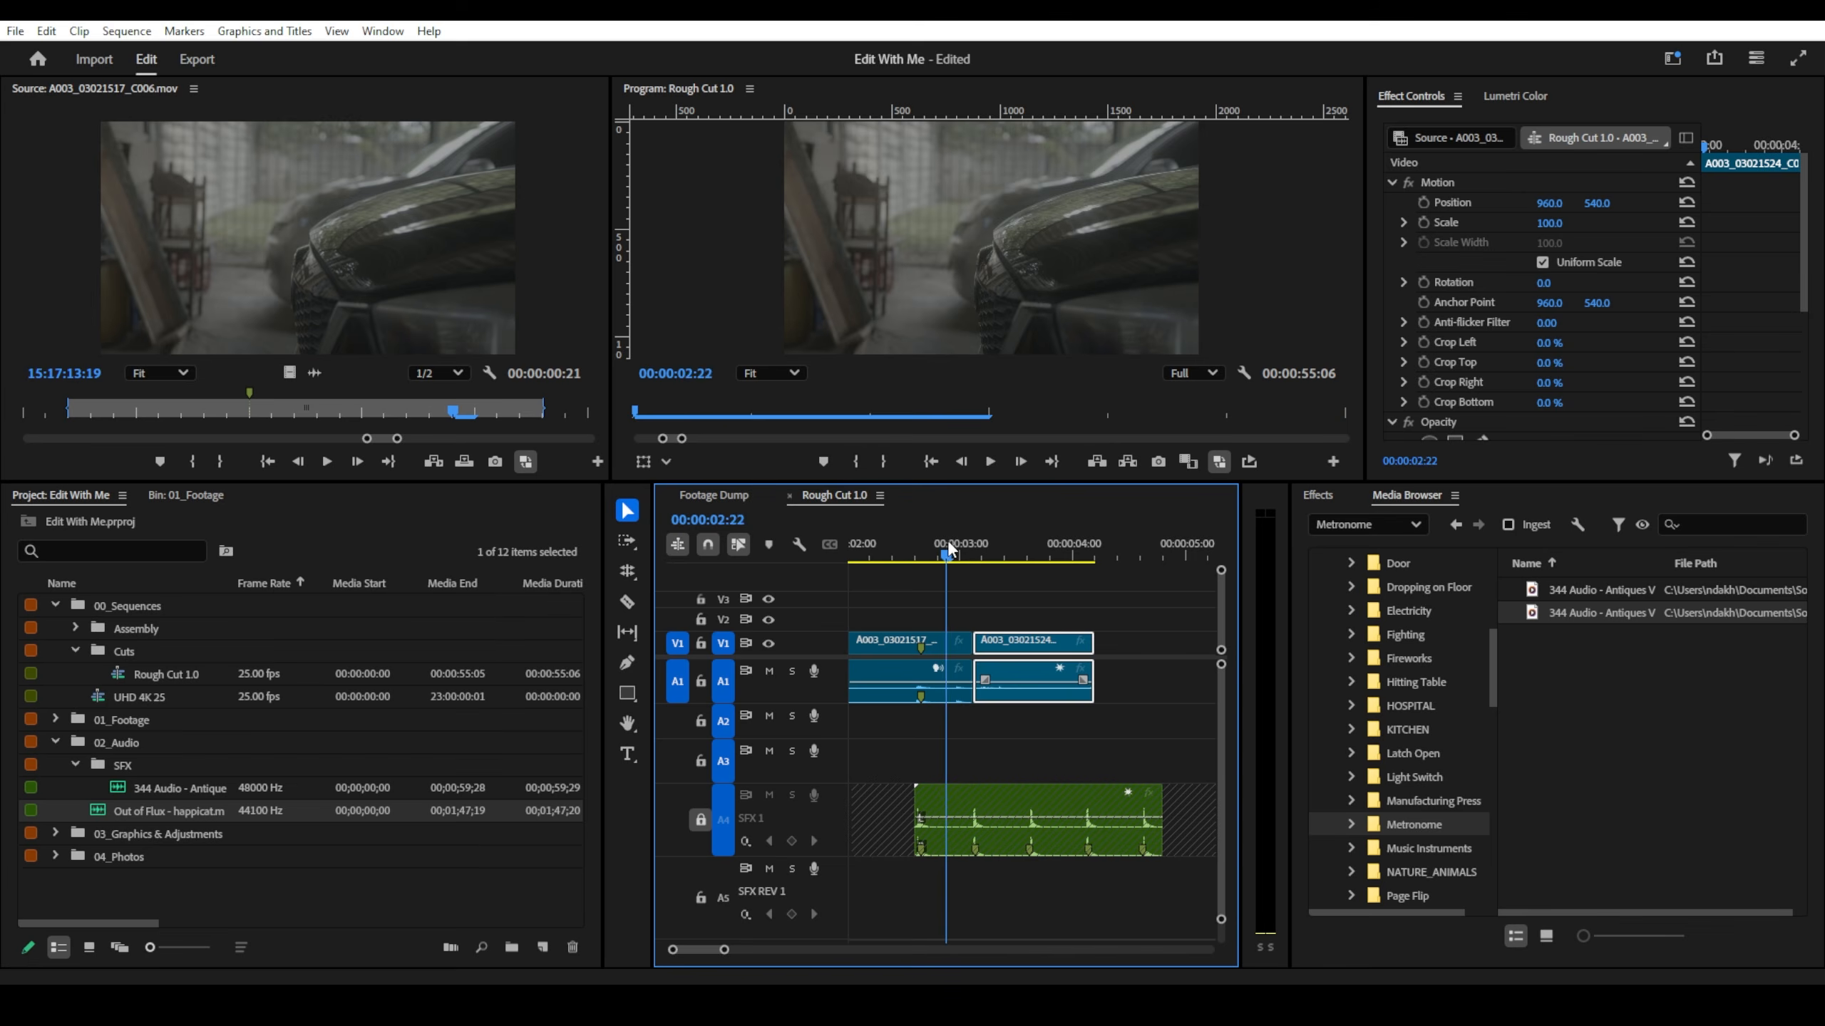
pyautogui.press('space')
pyautogui.scroll(-1, 1004, 634)
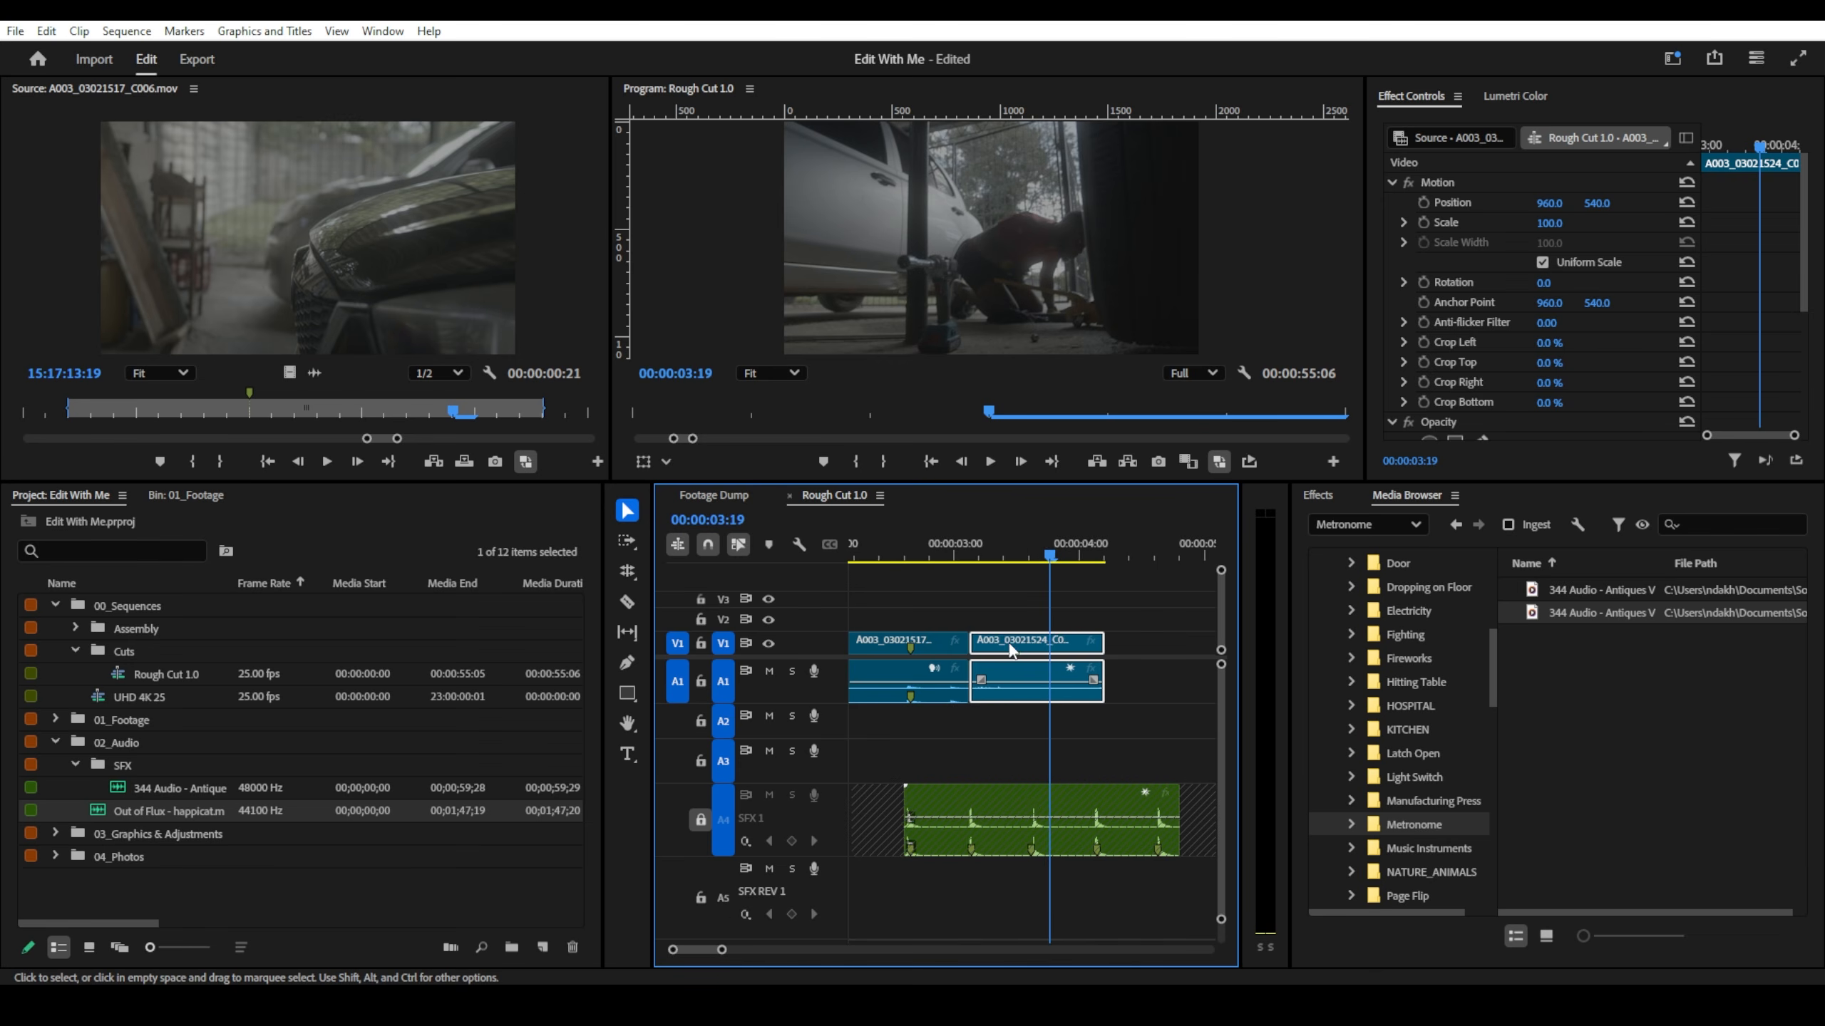
# - Review the wheel and jack stand shots in the Footage Dump sequence, leaving the playhead at 00:03:34:01 in A003_03021519_C012
pyautogui.click(722, 495)
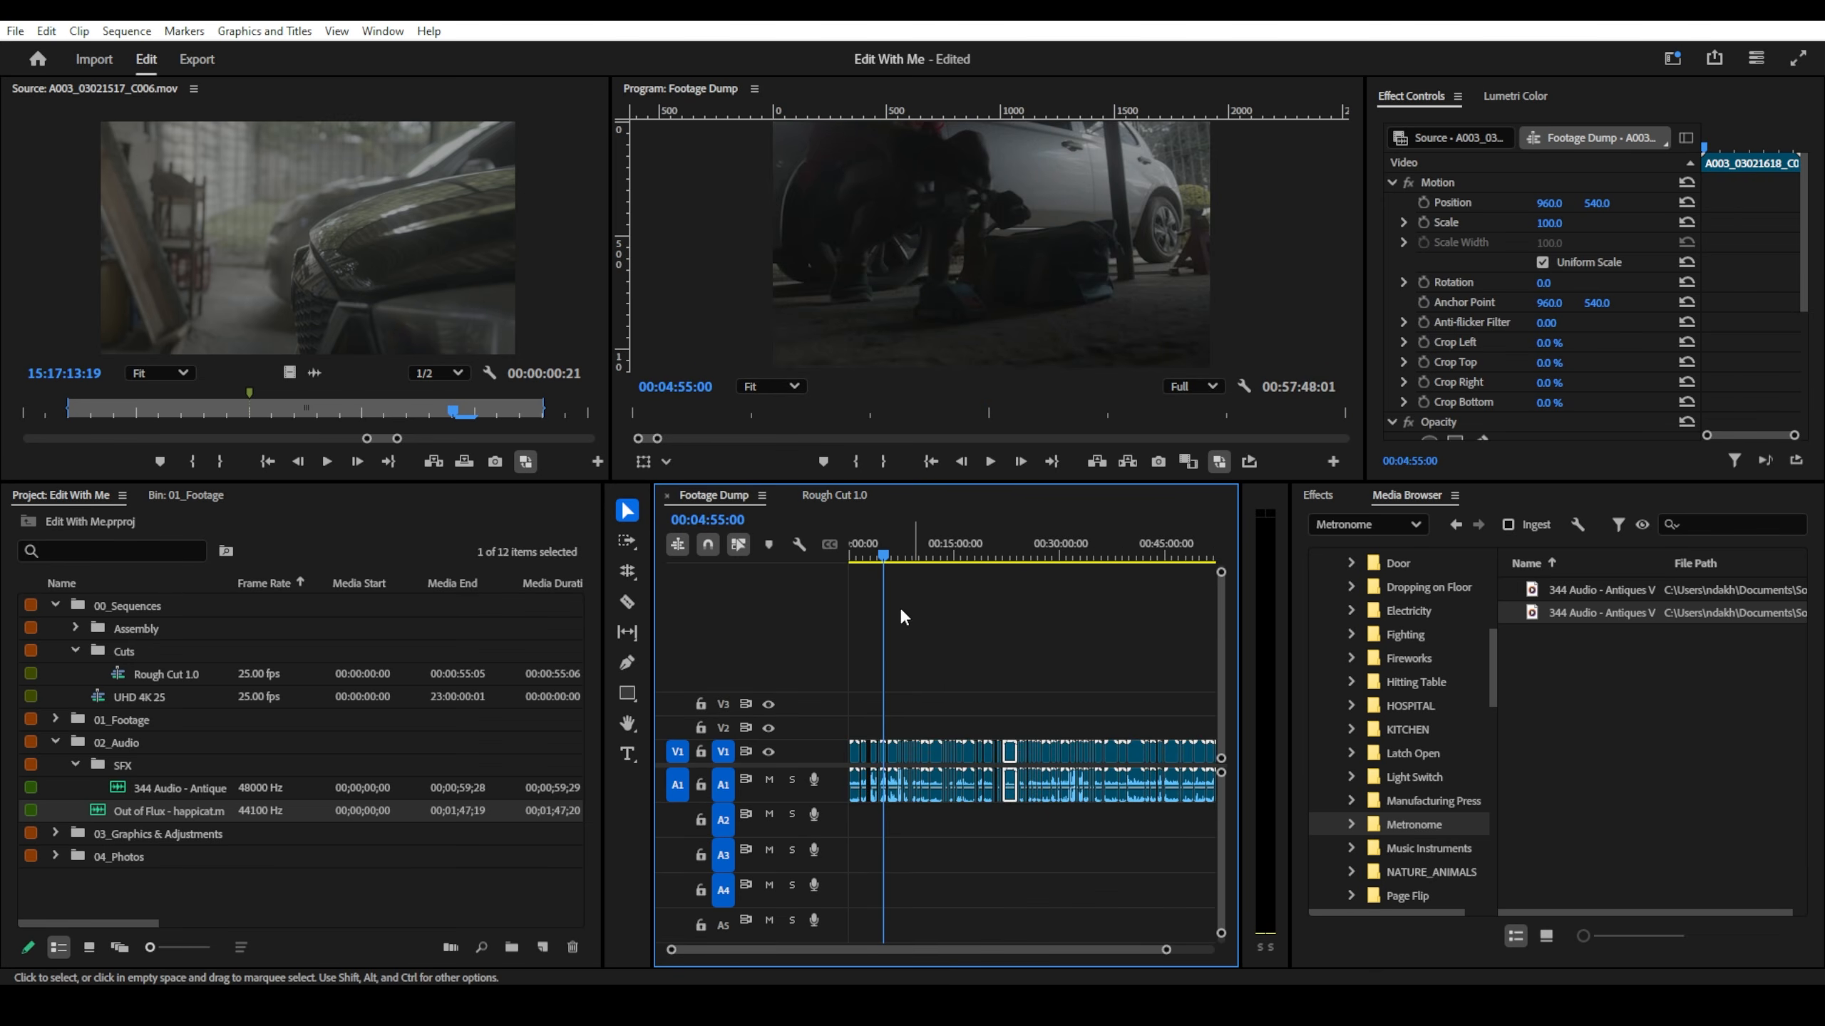
pyautogui.scroll(5, 930, 637)
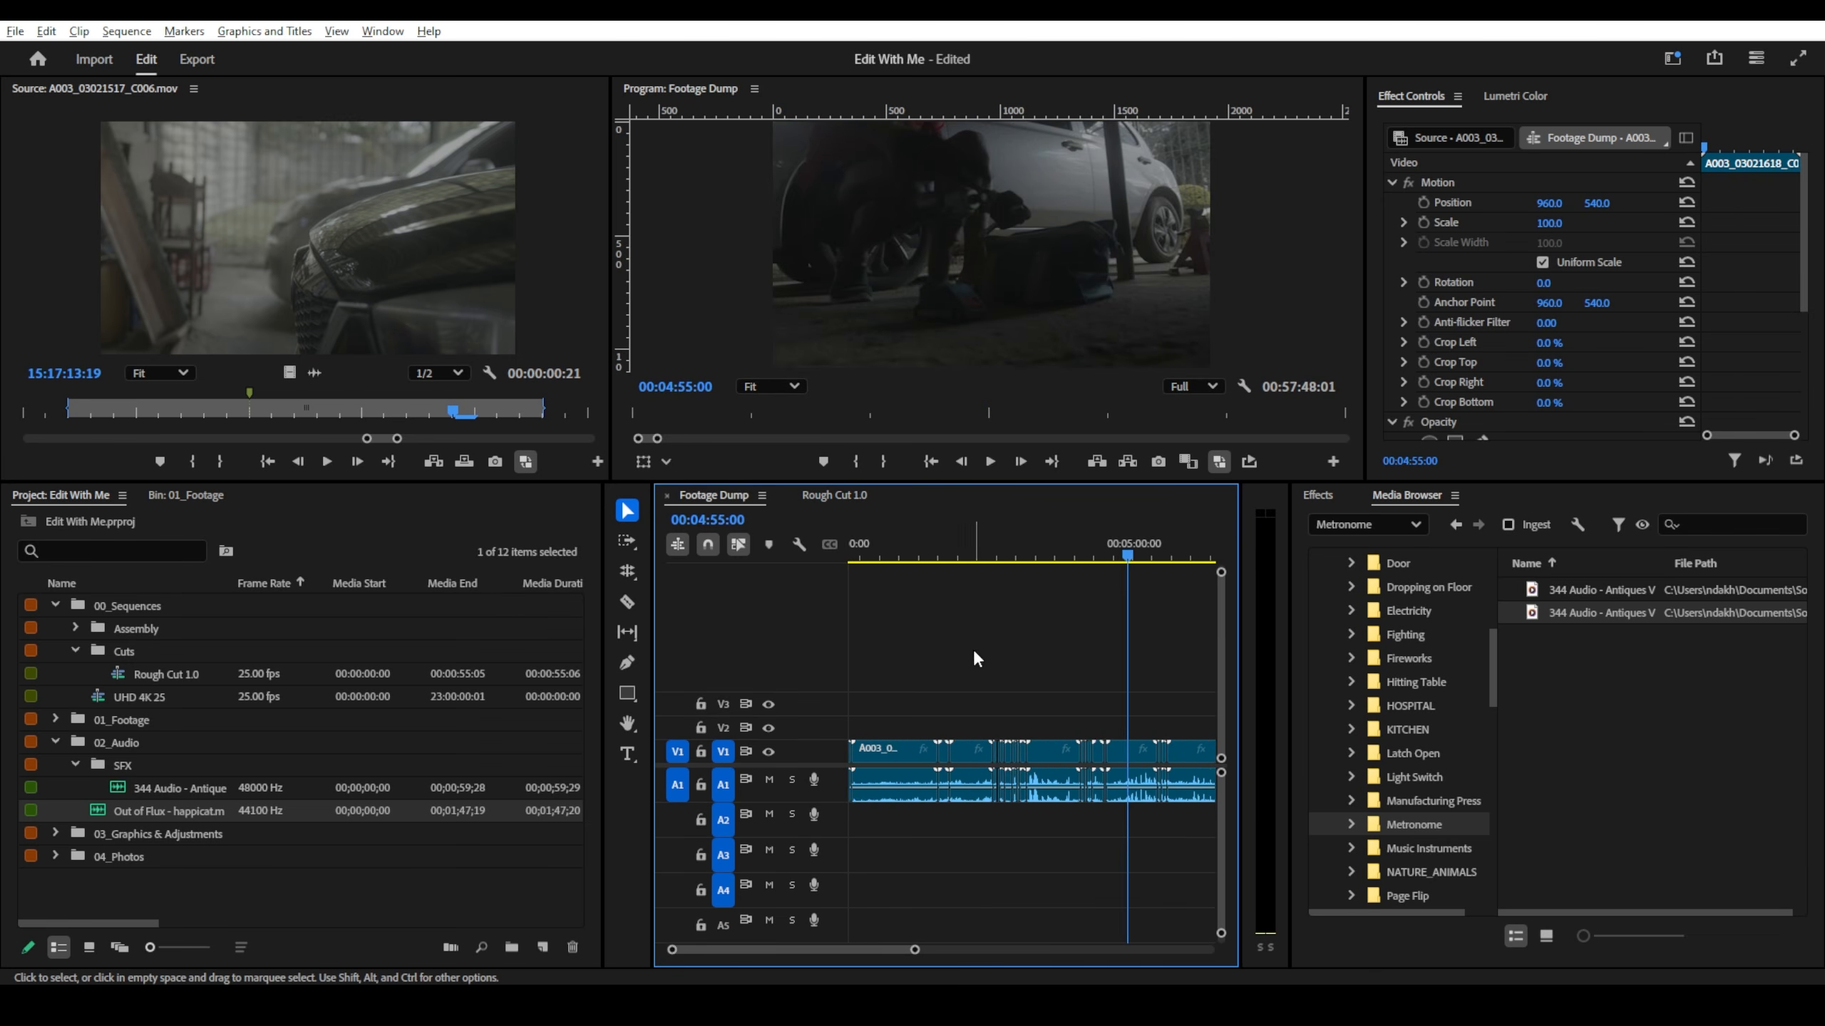
pyautogui.moveTo(1001, 550); pyautogui.dragTo(1092, 566)
pyautogui.press('Home')
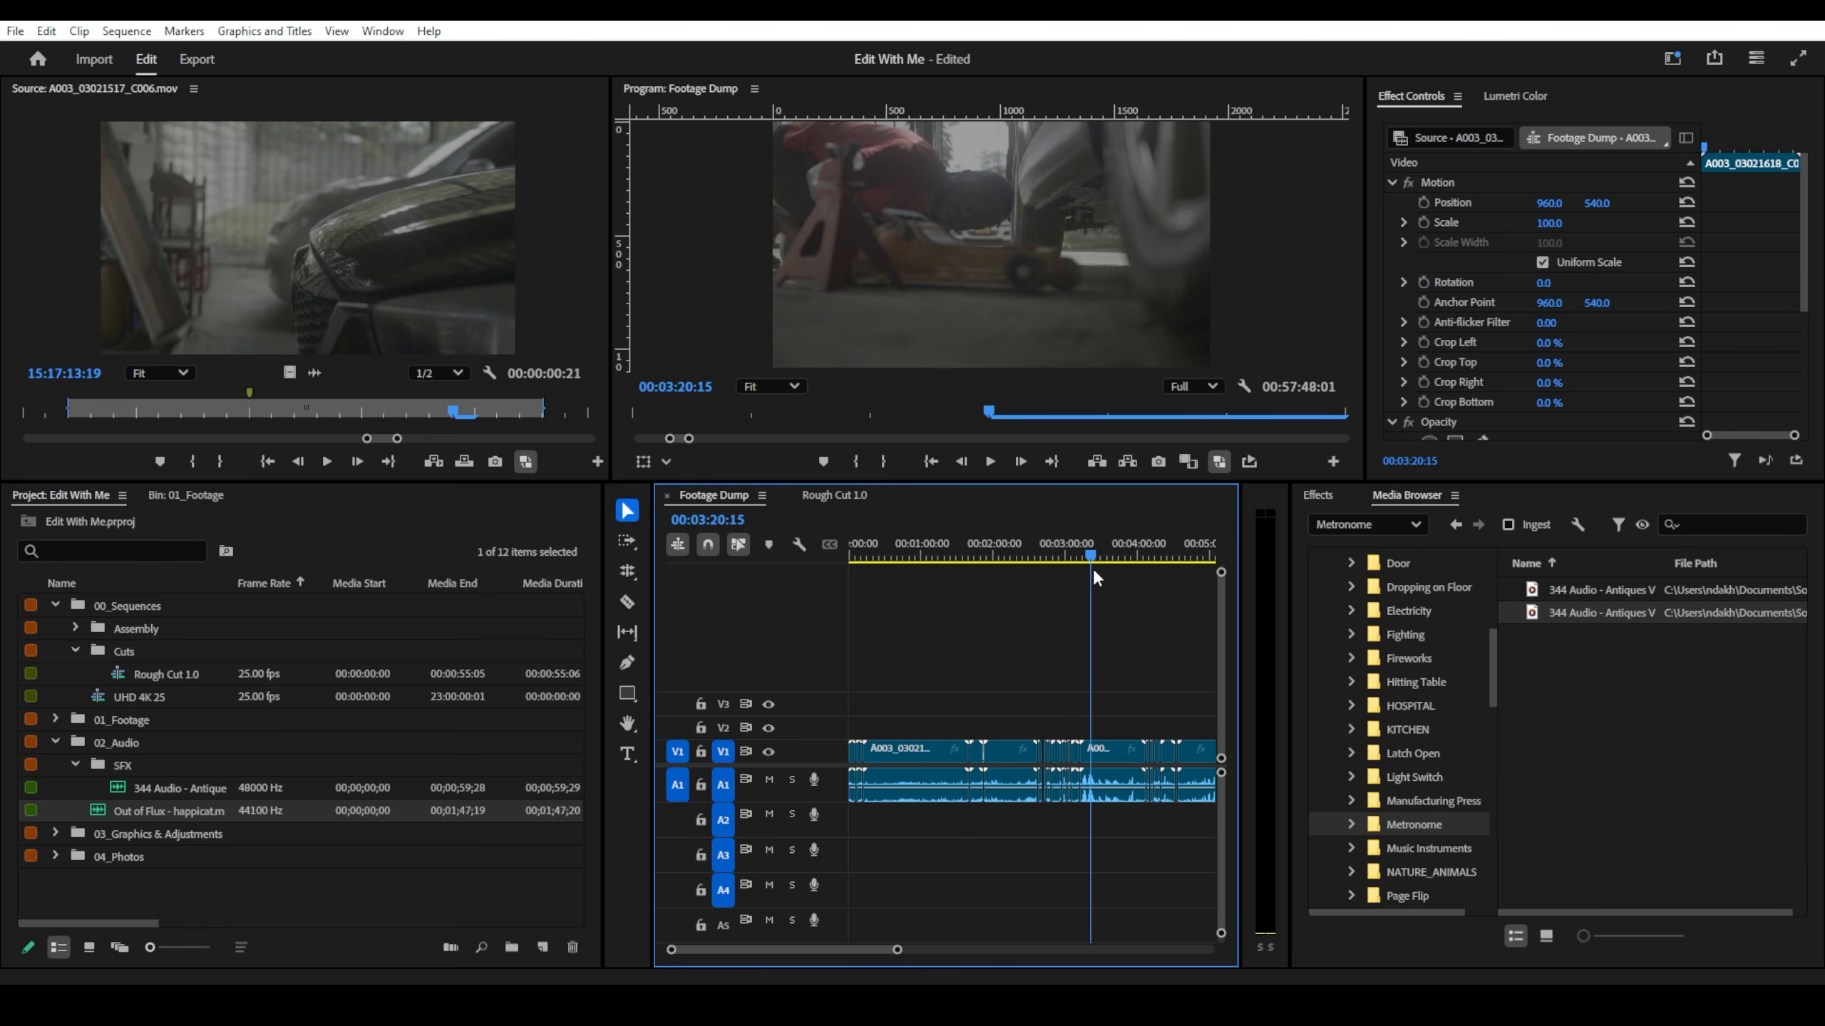
pyautogui.press('=')
pyautogui.press('=')
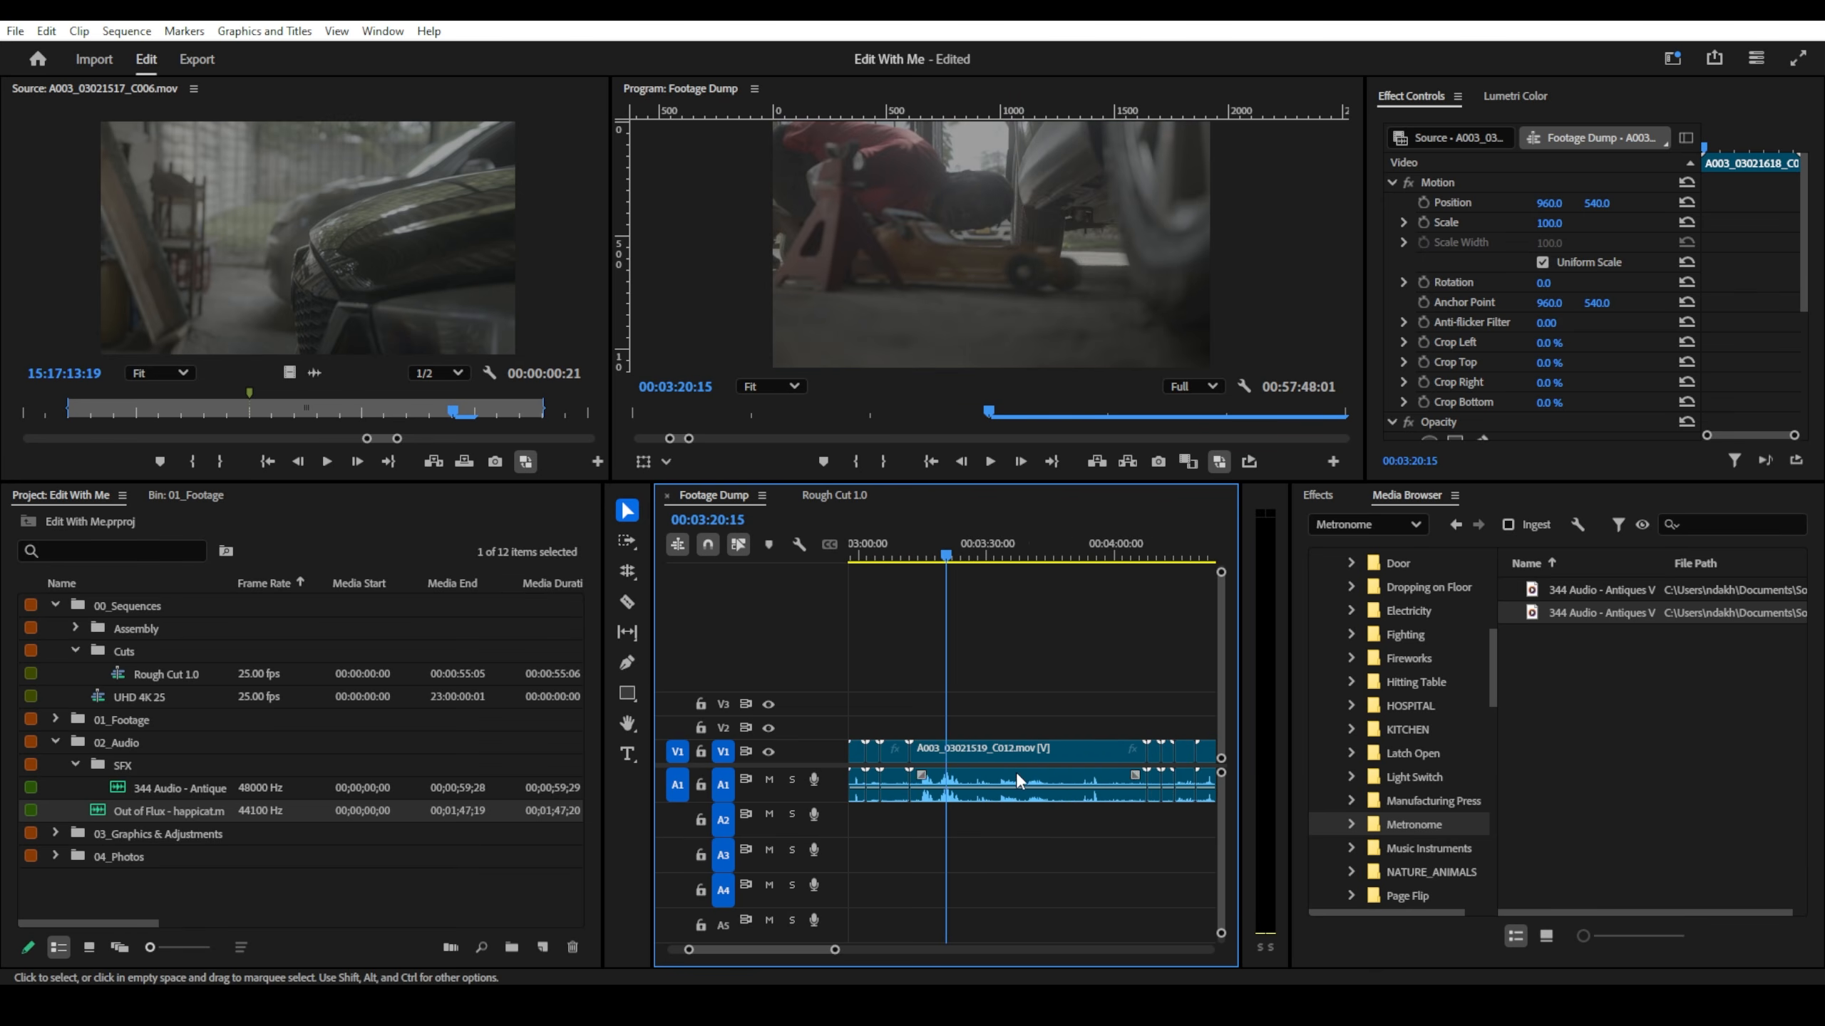
pyautogui.press('space')
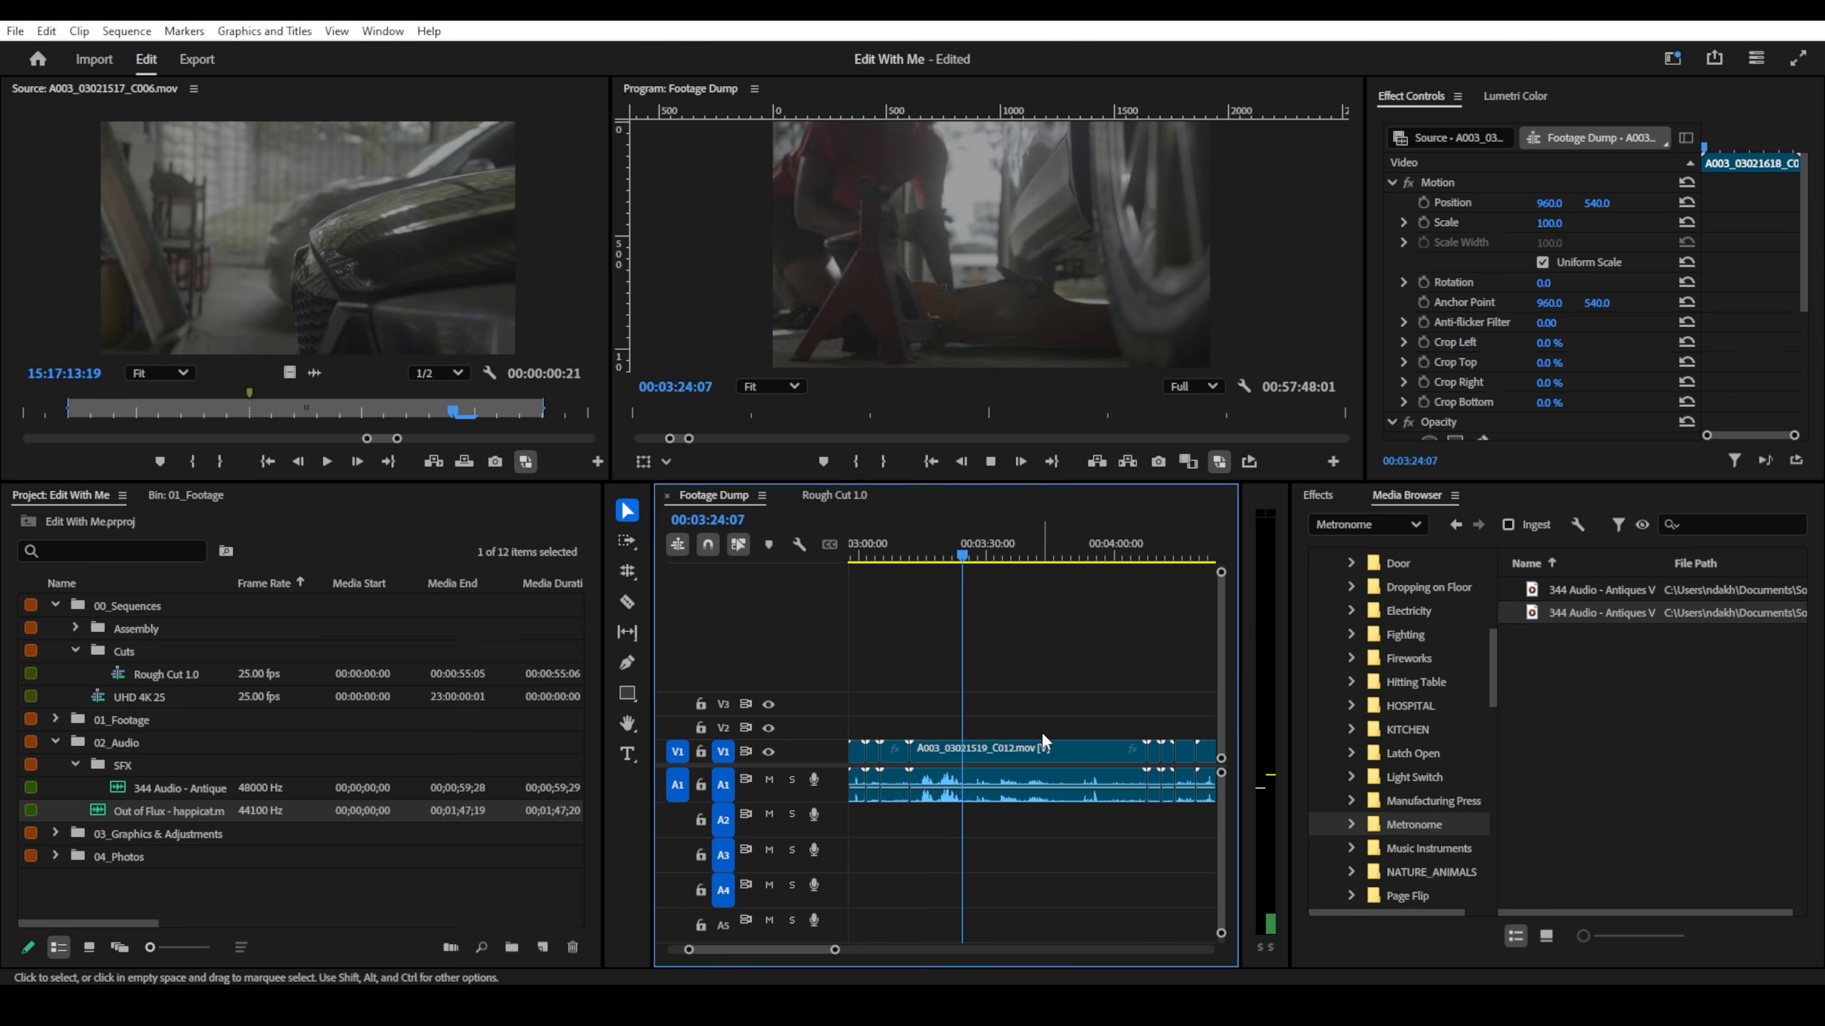
pyautogui.click(996, 540)
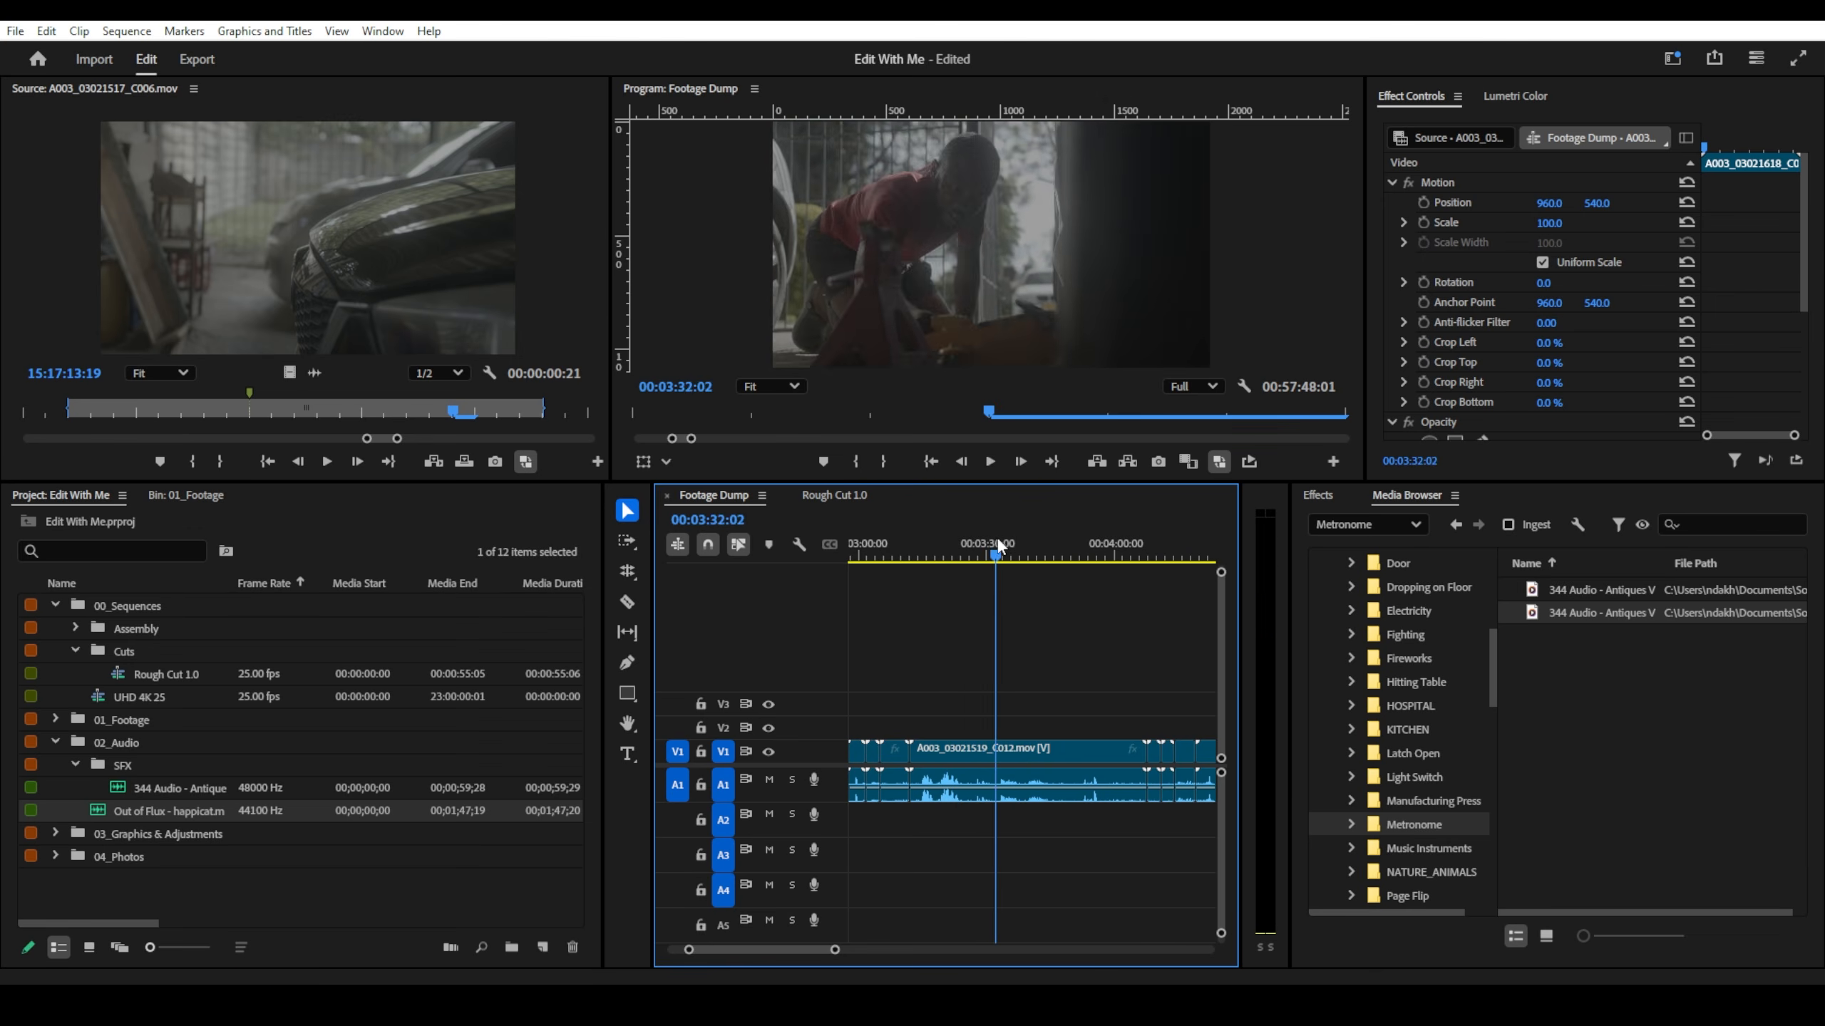
pyautogui.press('space')
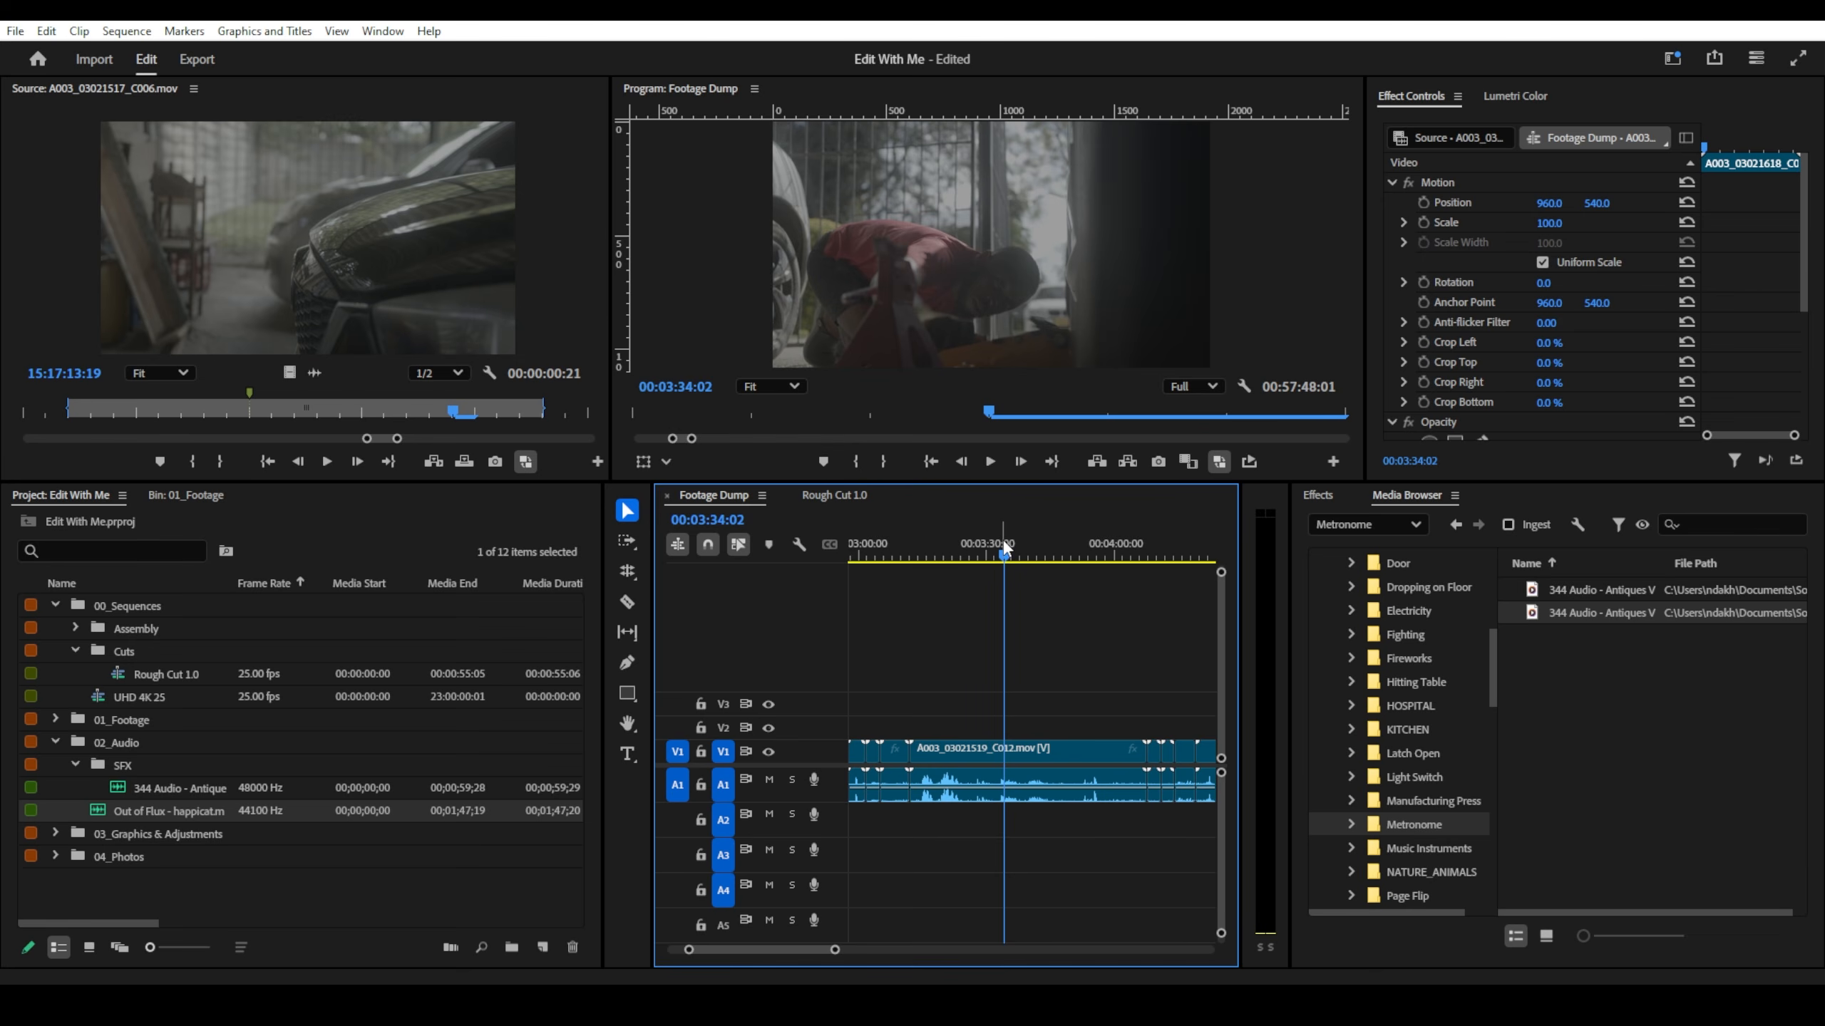
pyautogui.press('=')
pyautogui.moveTo(1023, 559); pyautogui.dragTo(1047, 563)
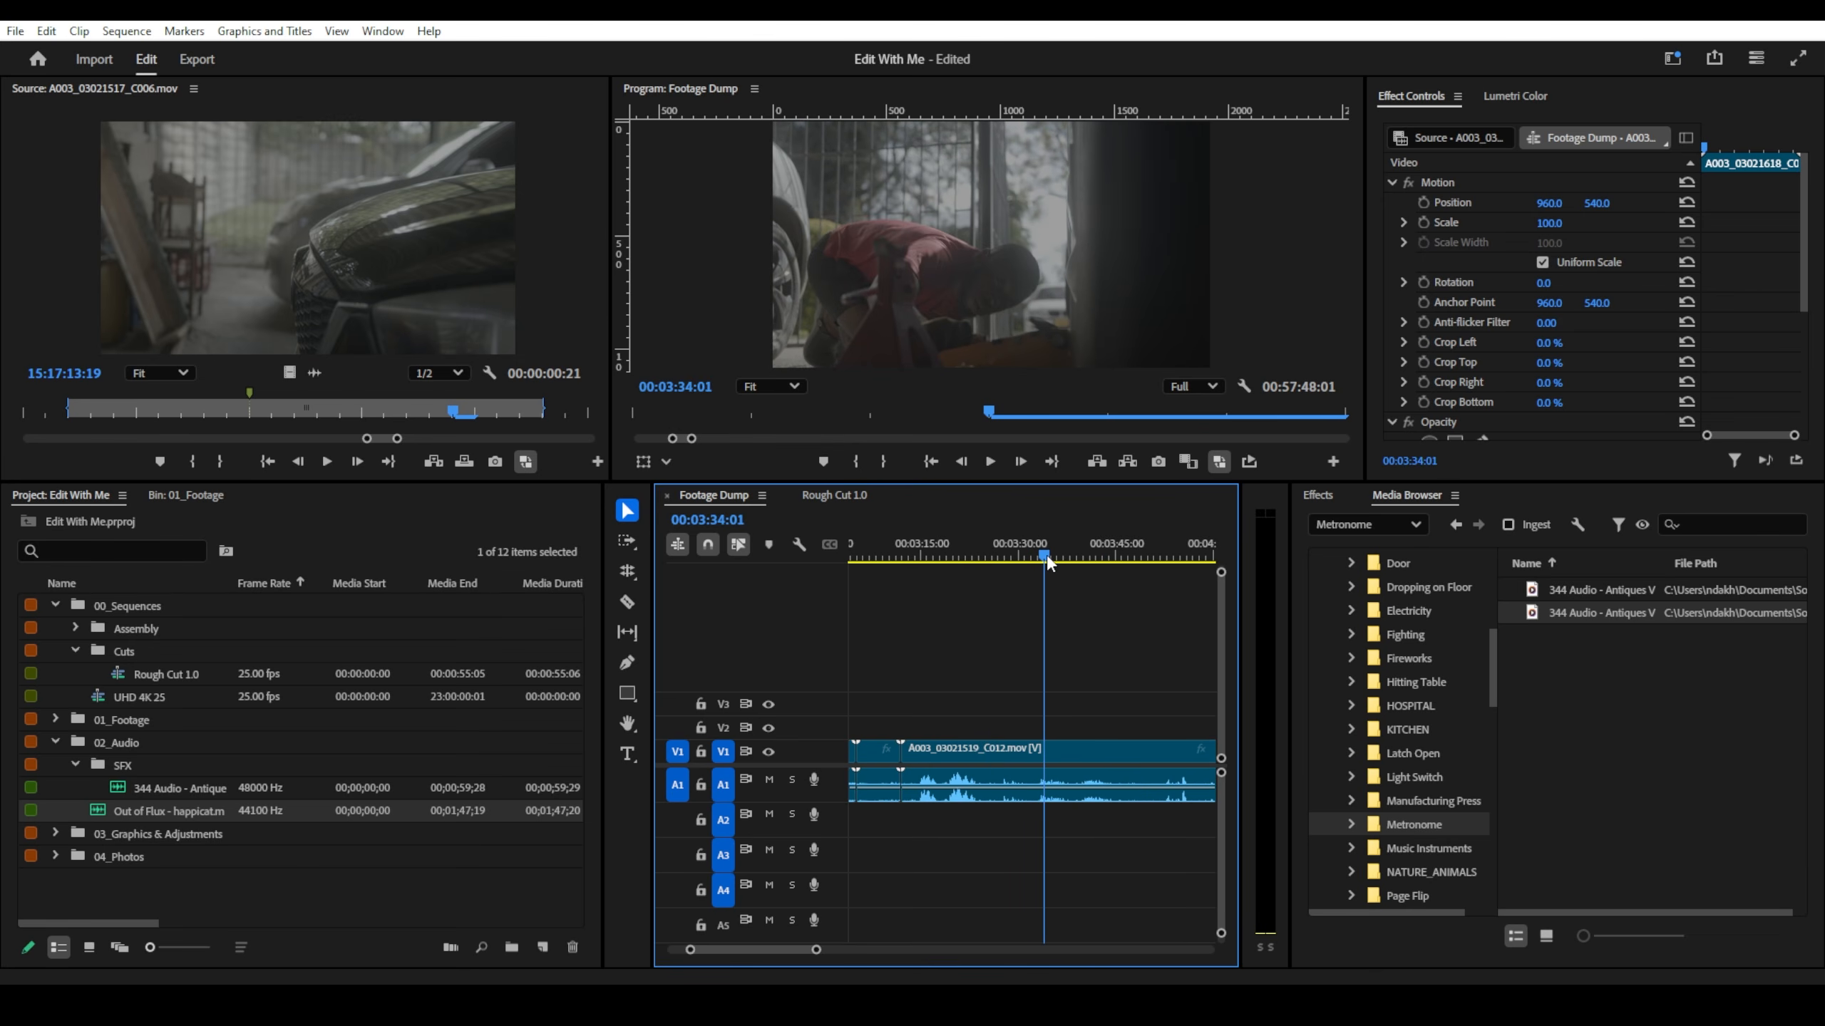
# - Open A003_03021519_C012.mov as the source and mark In at 15:19:55:19 and Out at 15:19:59:22
pyautogui.doubleClick(1047, 750)
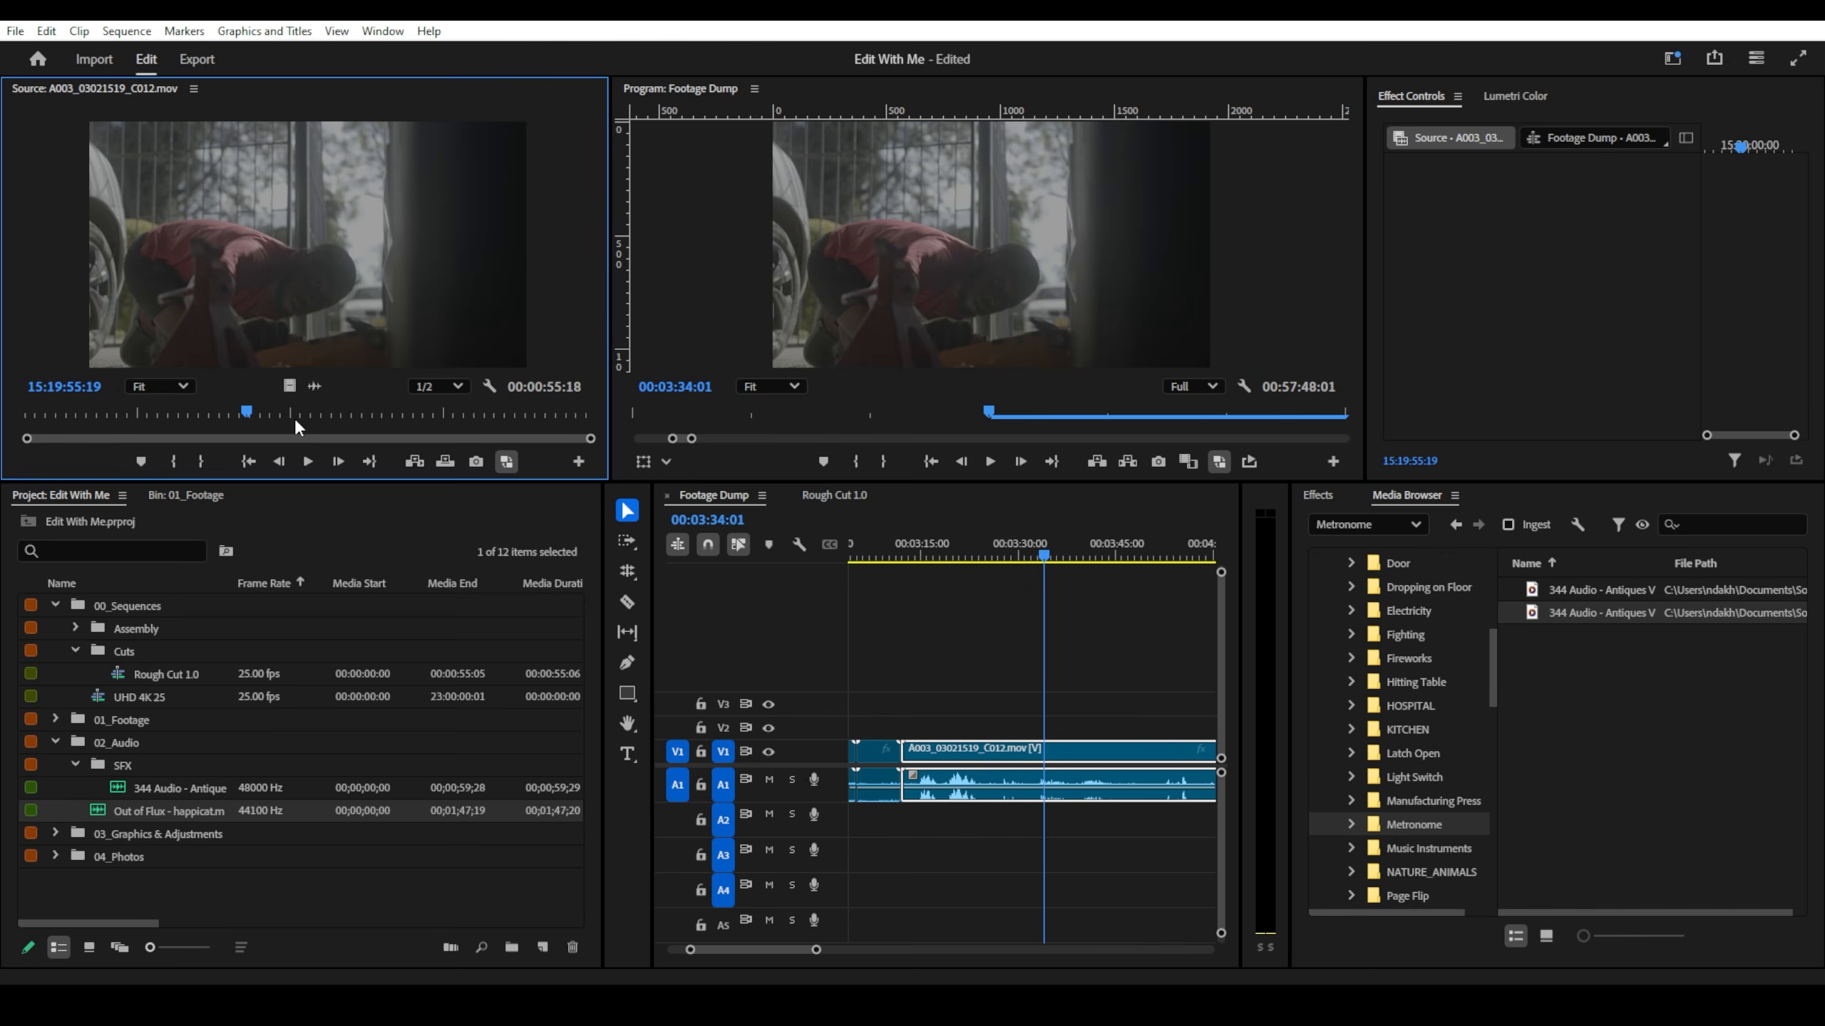
pyautogui.press('i')
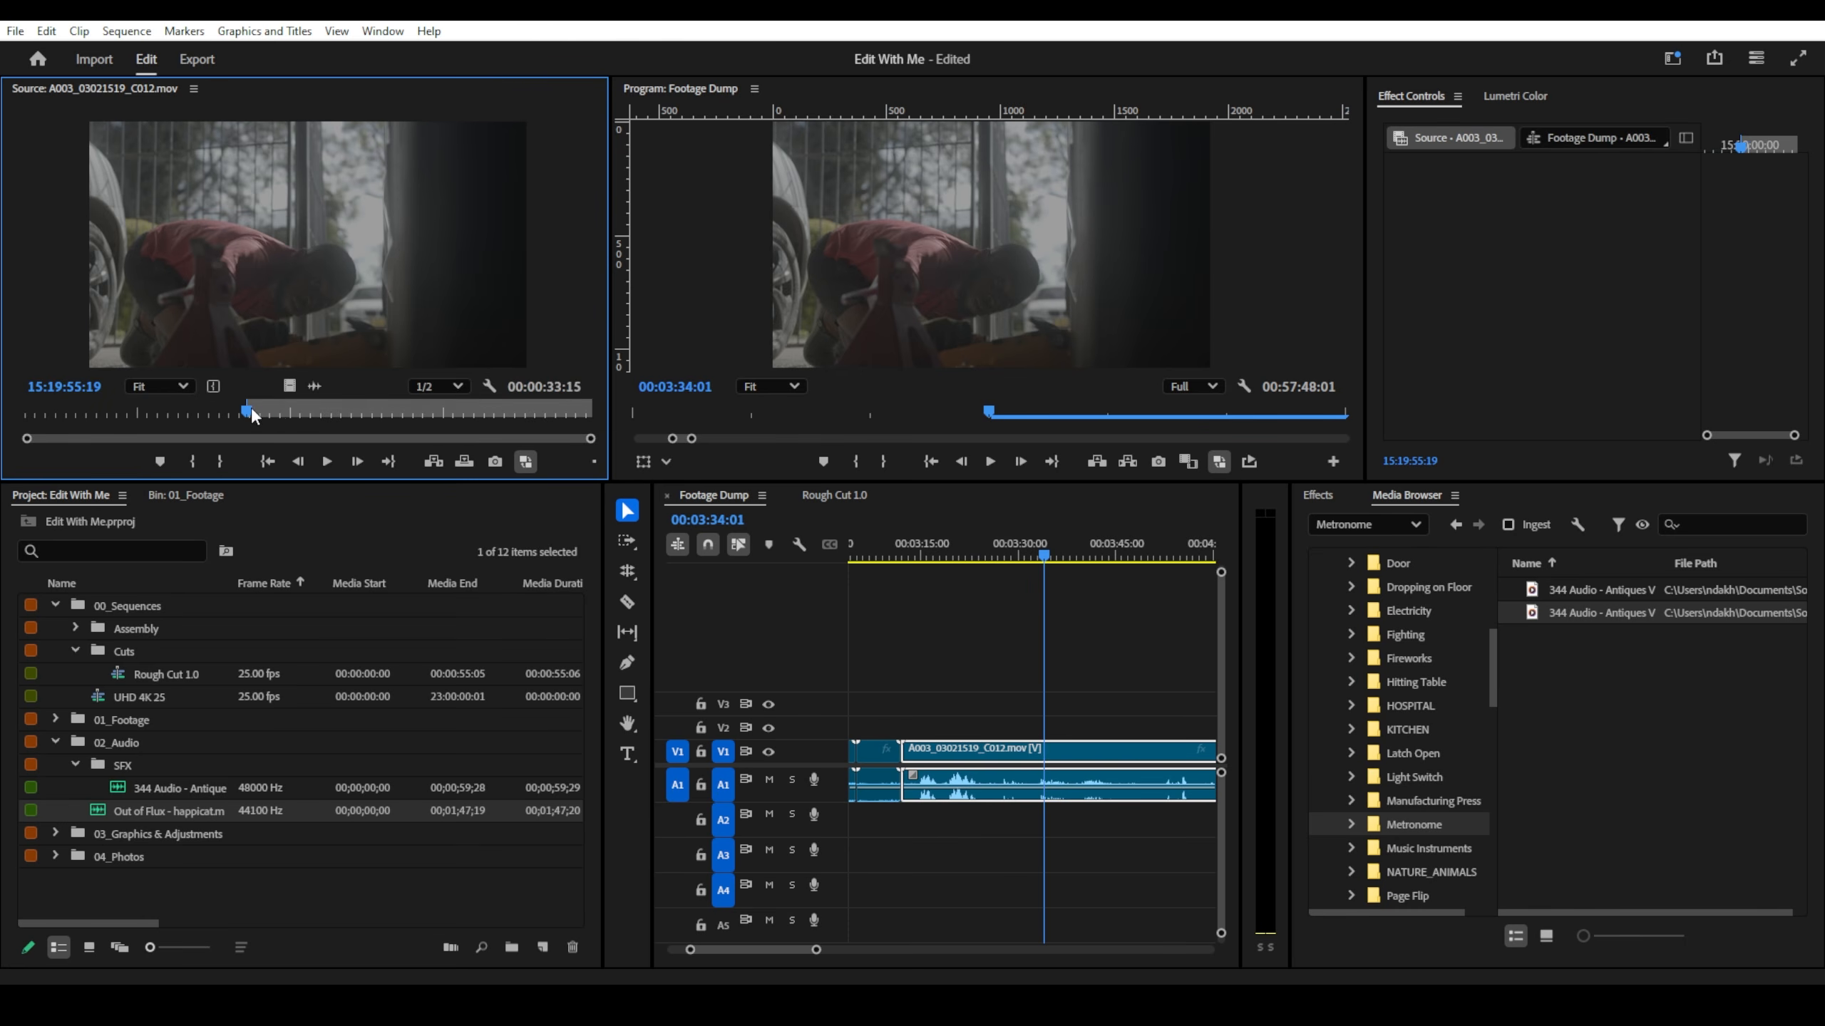
pyautogui.moveTo(255, 412); pyautogui.dragTo(292, 416)
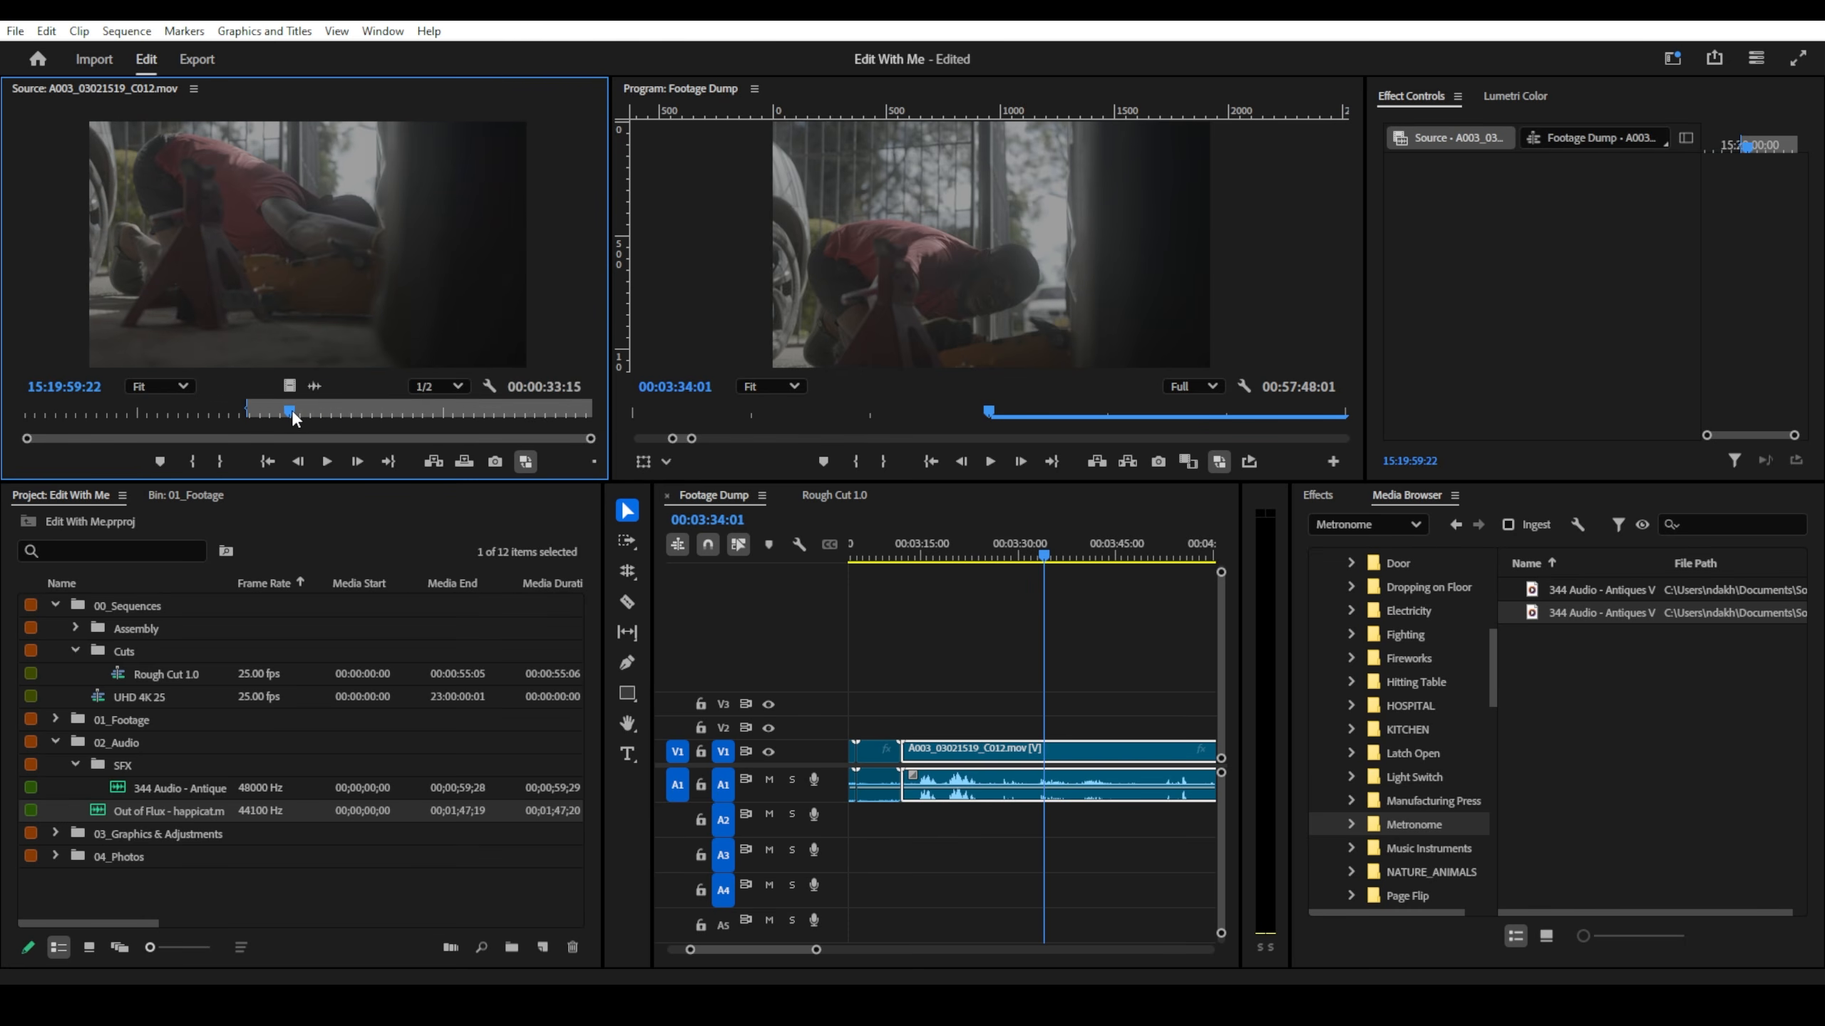
pyautogui.press('o')
# - Return to the Rough Cut 1.0 sequence and reorder it ahead of Footage Dump
pyautogui.click(837, 496)
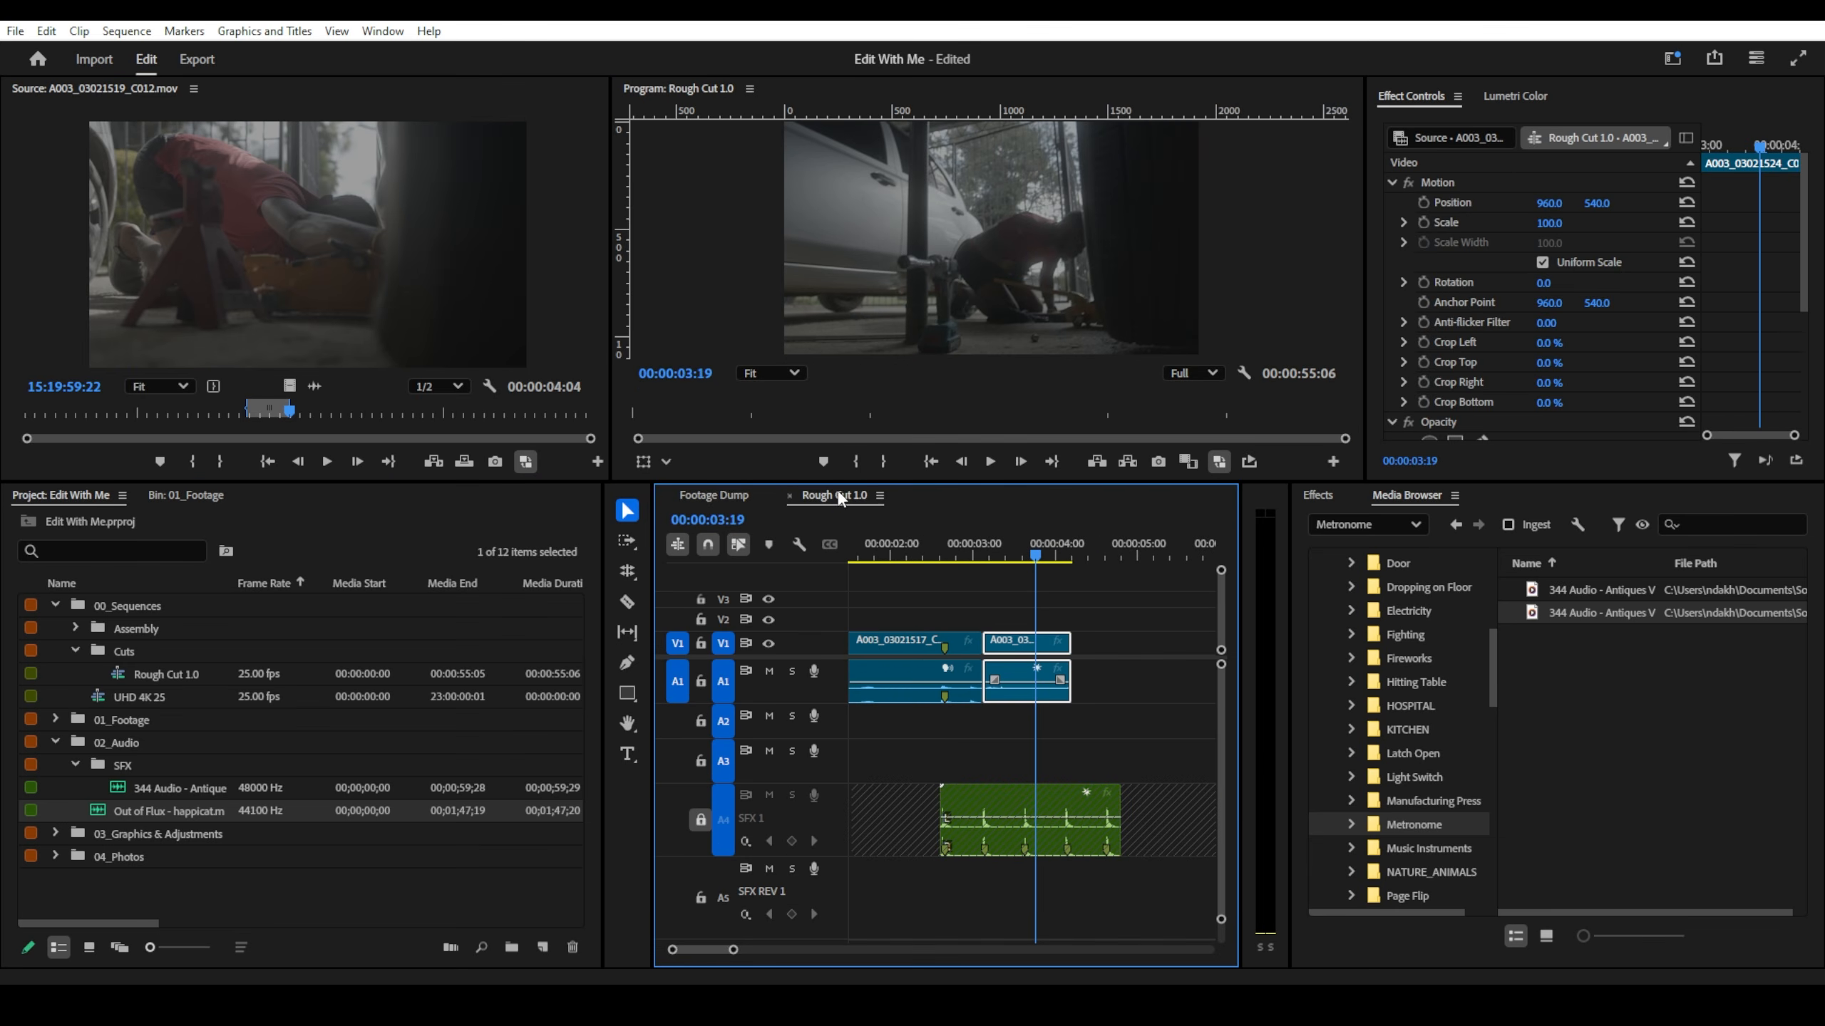
pyautogui.moveTo(750, 497); pyautogui.dragTo(723, 496)
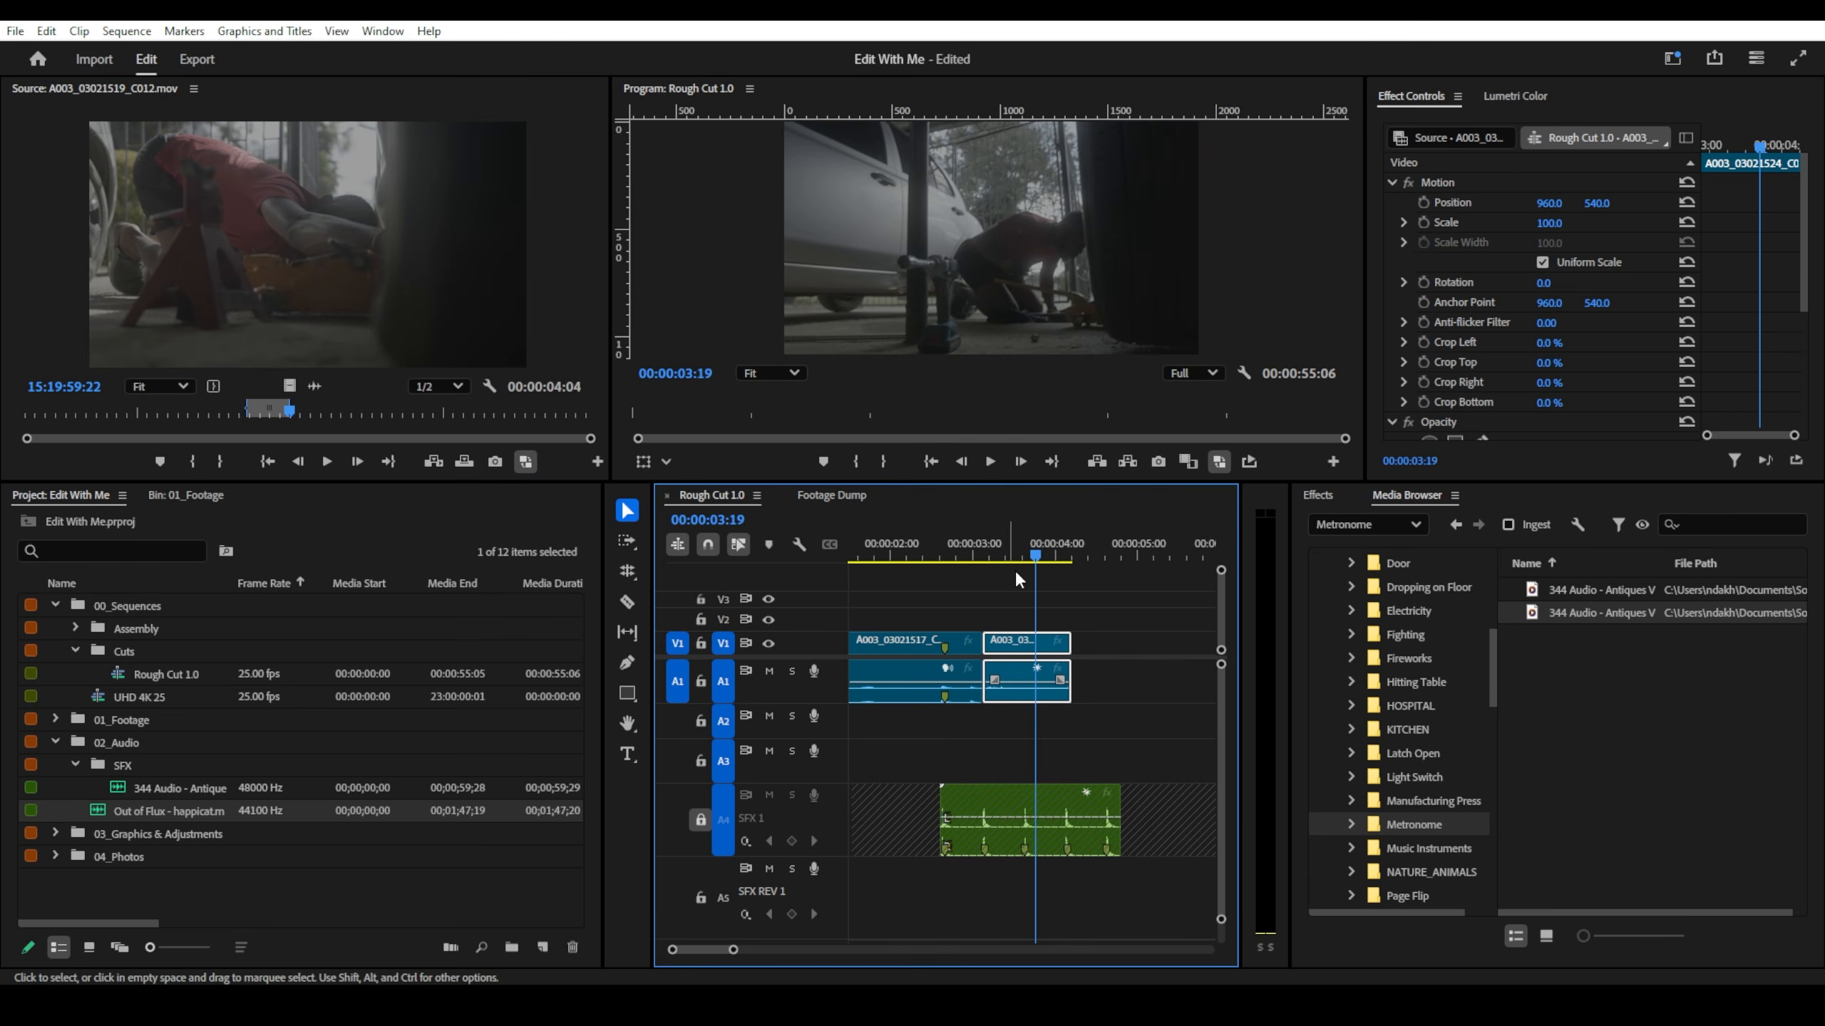
# - Try placing the marked A003_03021519_C012 range right after A003_03021517_C006 in the timeline, and undo the placement
pyautogui.moveTo(1068, 651); pyautogui.dragTo(987, 654)
pyautogui.scroll(-3, 1002, 658)
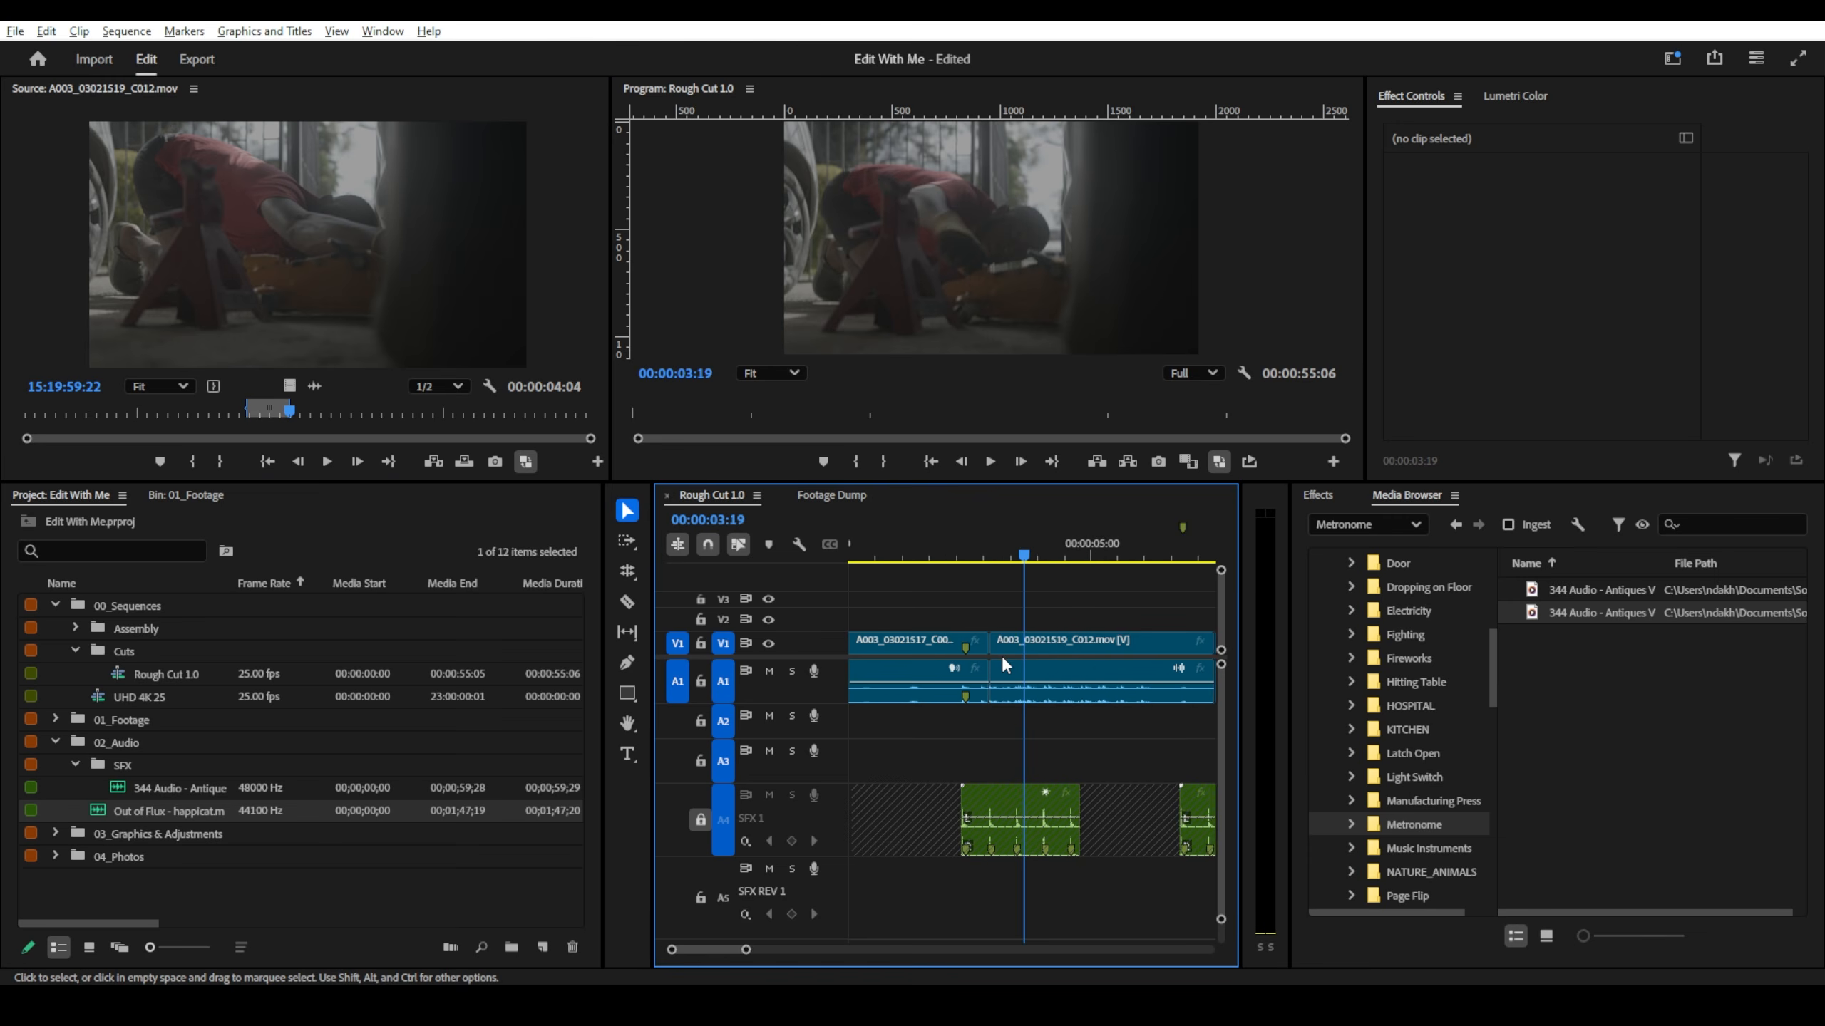
pyautogui.hotkey('ctrl', 'z')
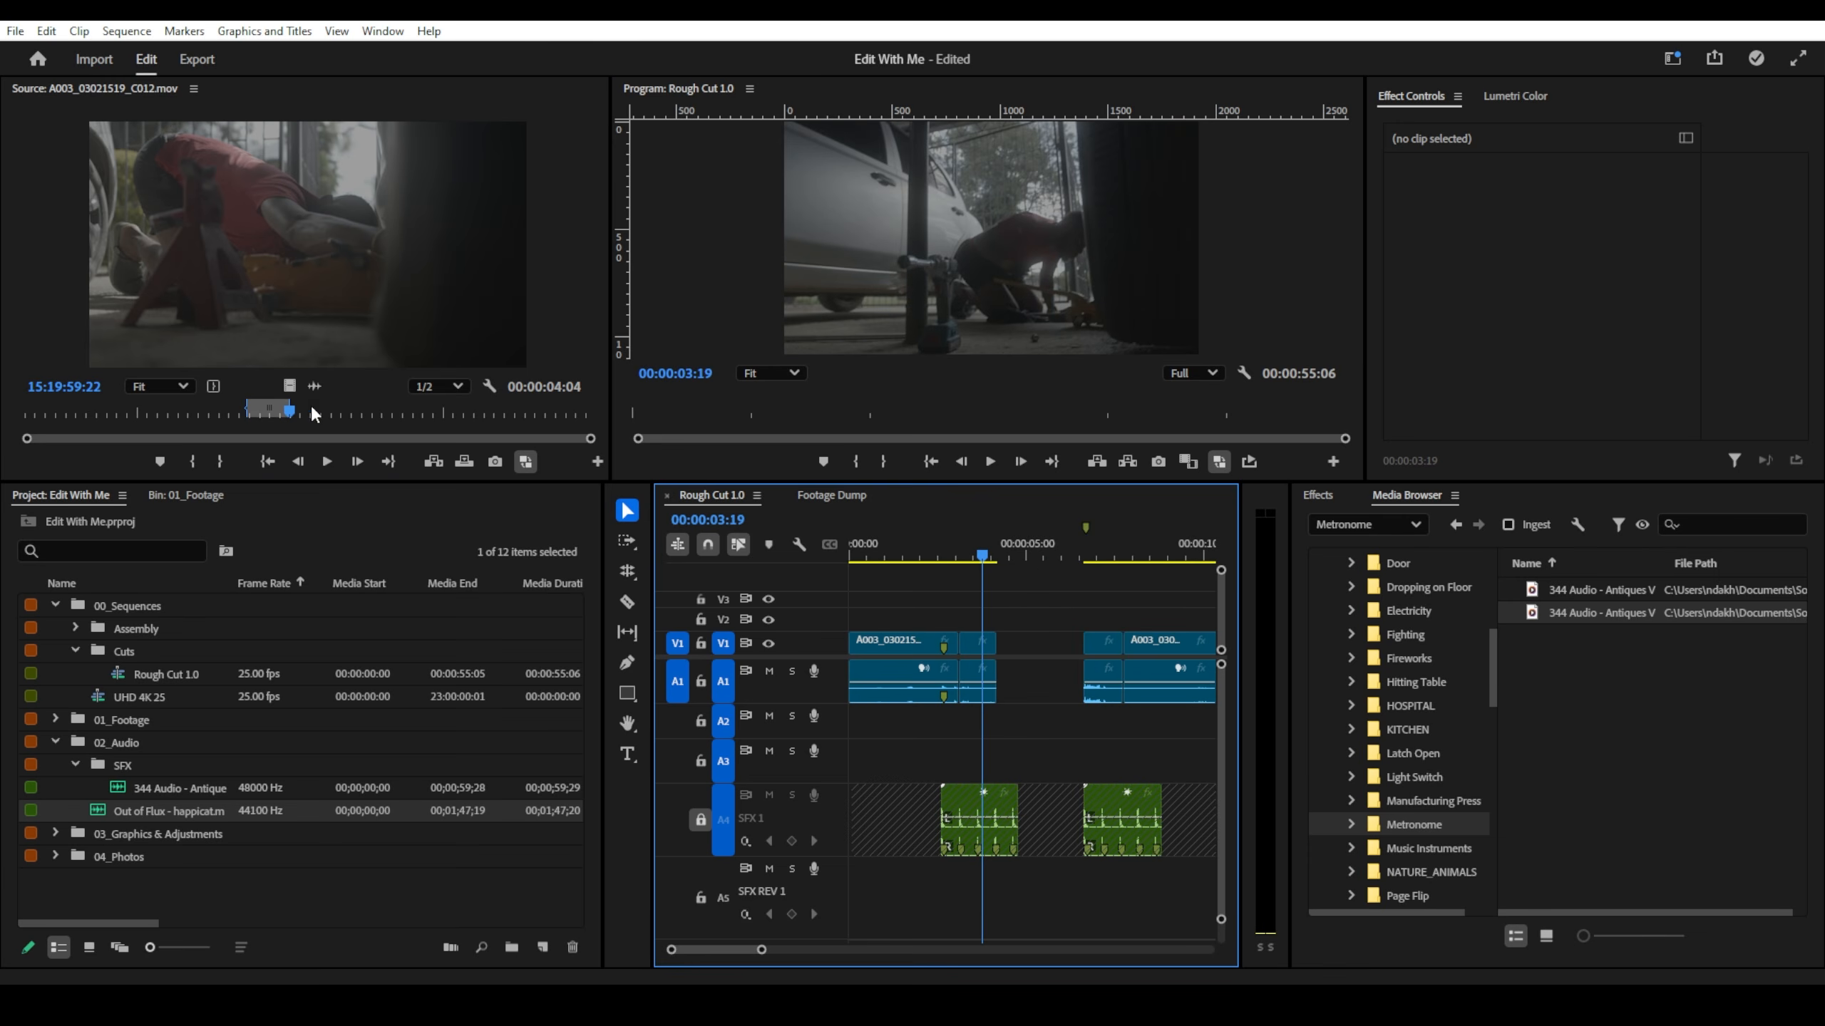
# - Set the source Out to 15:19:57:21 and place A003_03021519_C012 on V1 after A003_03021517_C006, ending at the third metronome beat
pyautogui.moveTo(291, 413); pyautogui.dragTo(273, 411)
pyautogui.moveTo(290, 273); pyautogui.dragTo(963, 679)
pyautogui.press('=')
pyautogui.moveTo(1093, 660); pyautogui.dragTo(997, 649)
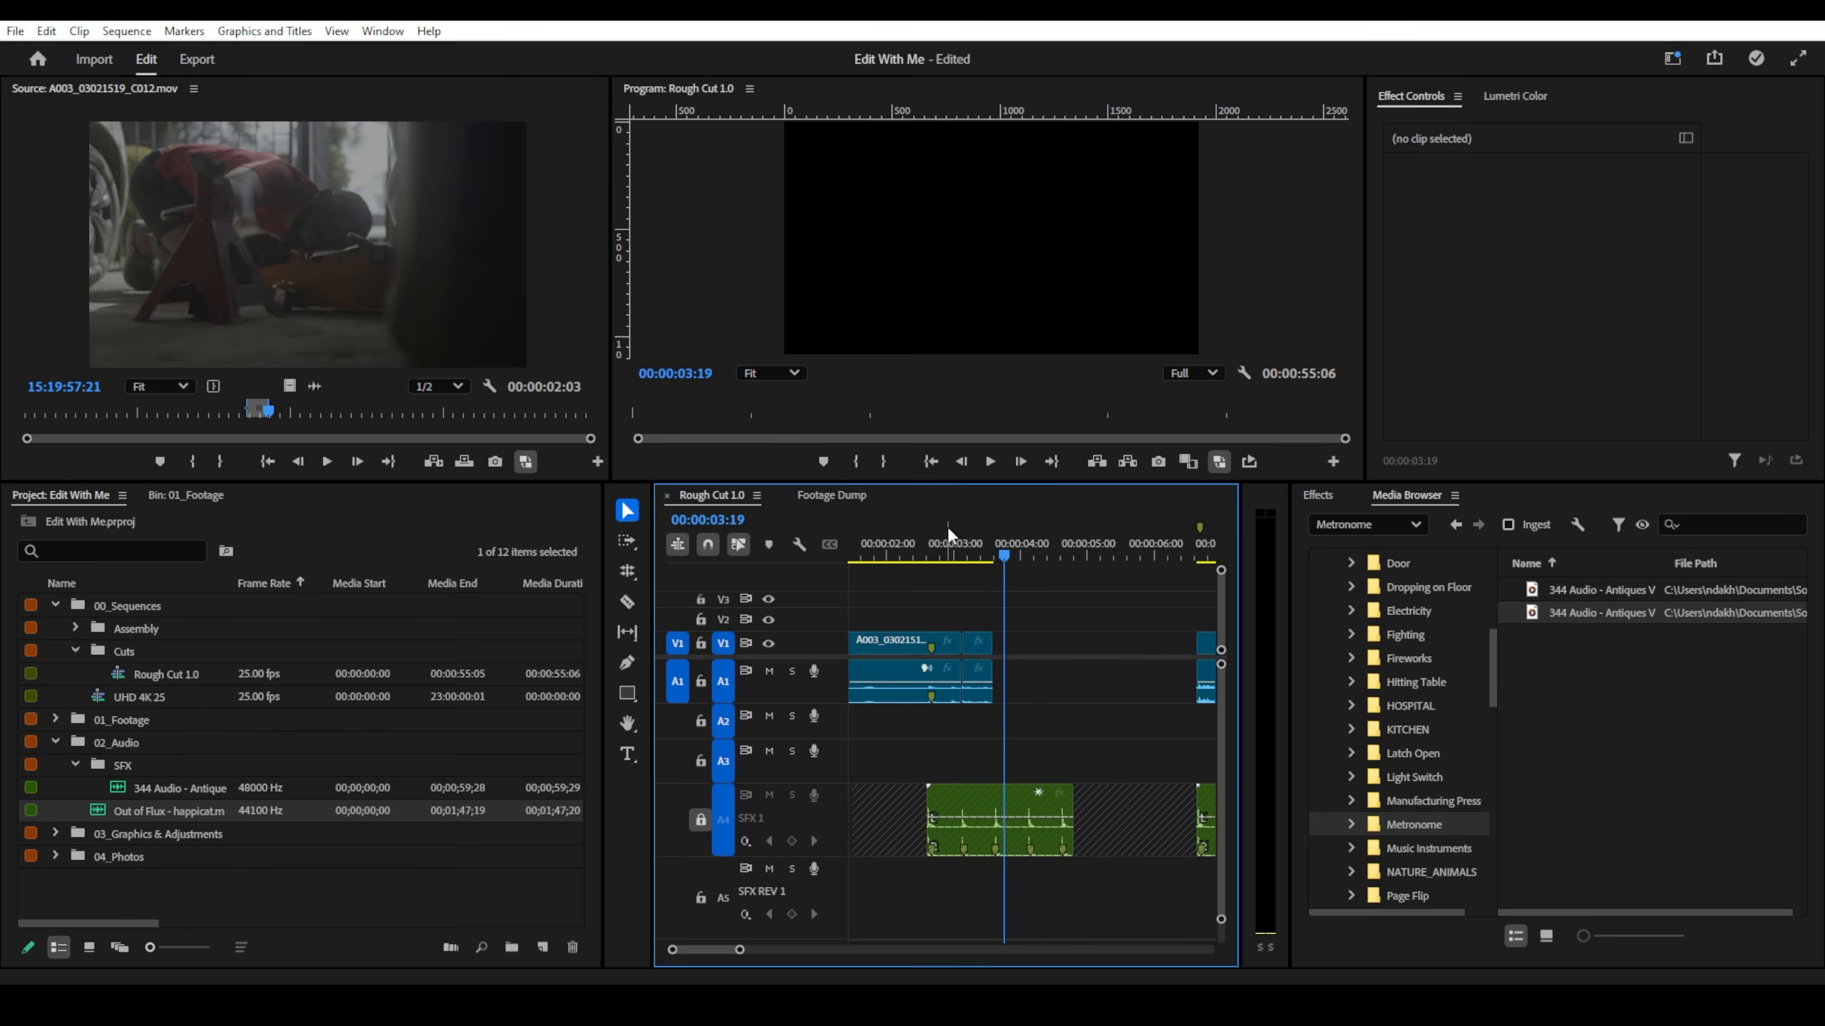
# - Play back the shots over the first metronome clip and move the playhead to 00:00:06:18 at the second metronome clip
pyautogui.click(909, 553)
pyautogui.press('space')
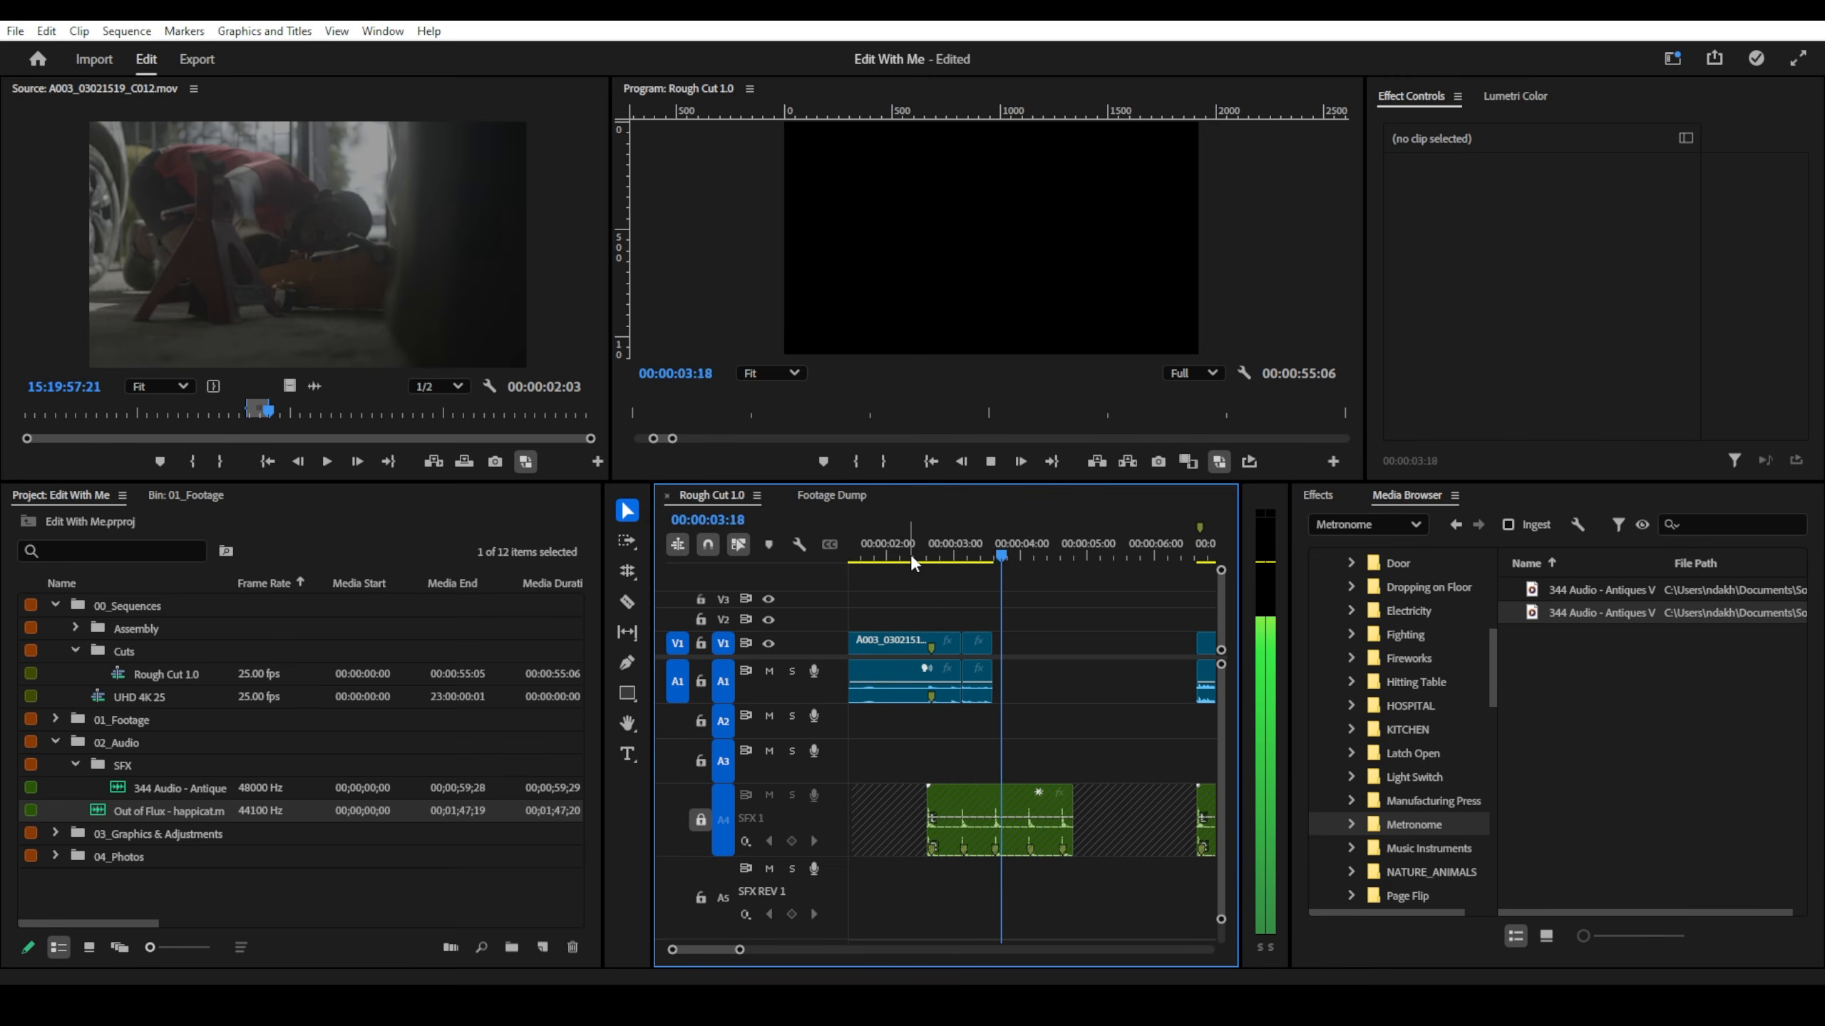
pyautogui.press('space')
pyautogui.press('-')
pyautogui.scroll(1, 1162, 655)
pyautogui.click(1132, 560)
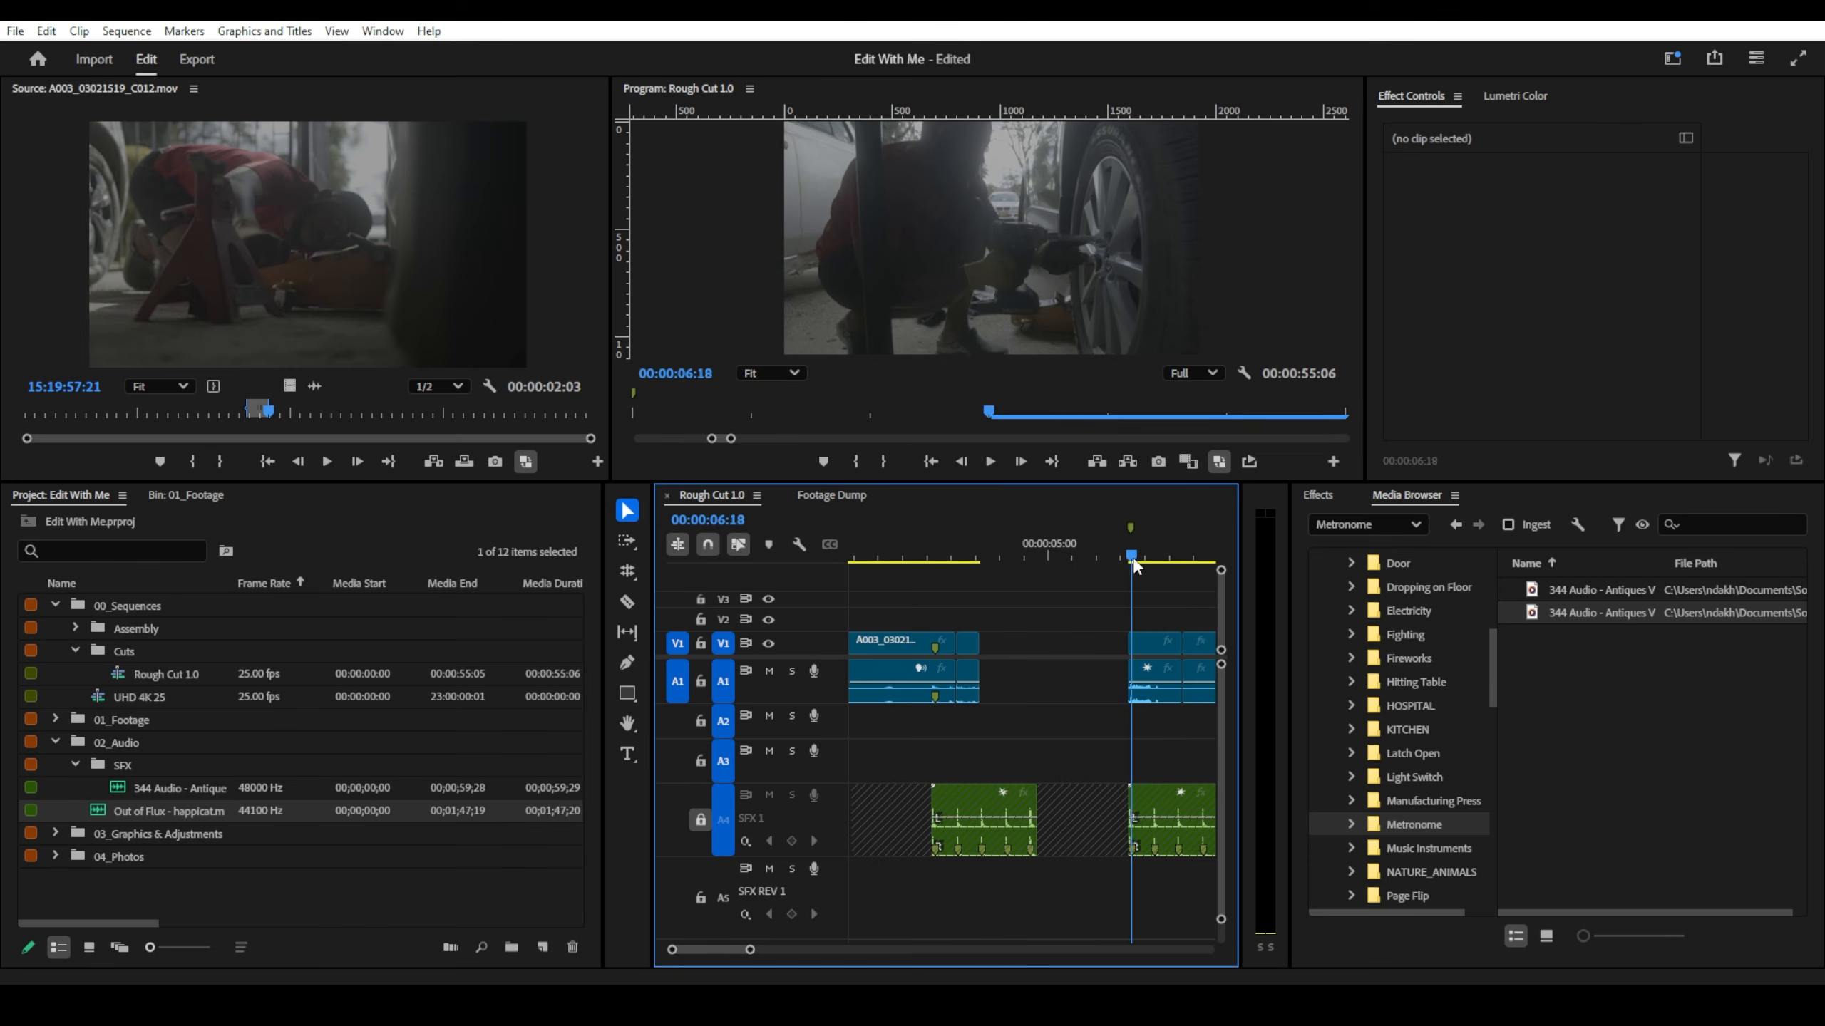
# - Move A003_03021526_C022 on V1 right after A003_03021519_C012, ending at the fourth metronome beat, and scrub through the cut to 00:00:04:00
pyautogui.moveTo(1155, 654); pyautogui.dragTo(1004, 654)
pyautogui.scroll(3, 1007, 662)
pyautogui.scroll(2, 1034, 672)
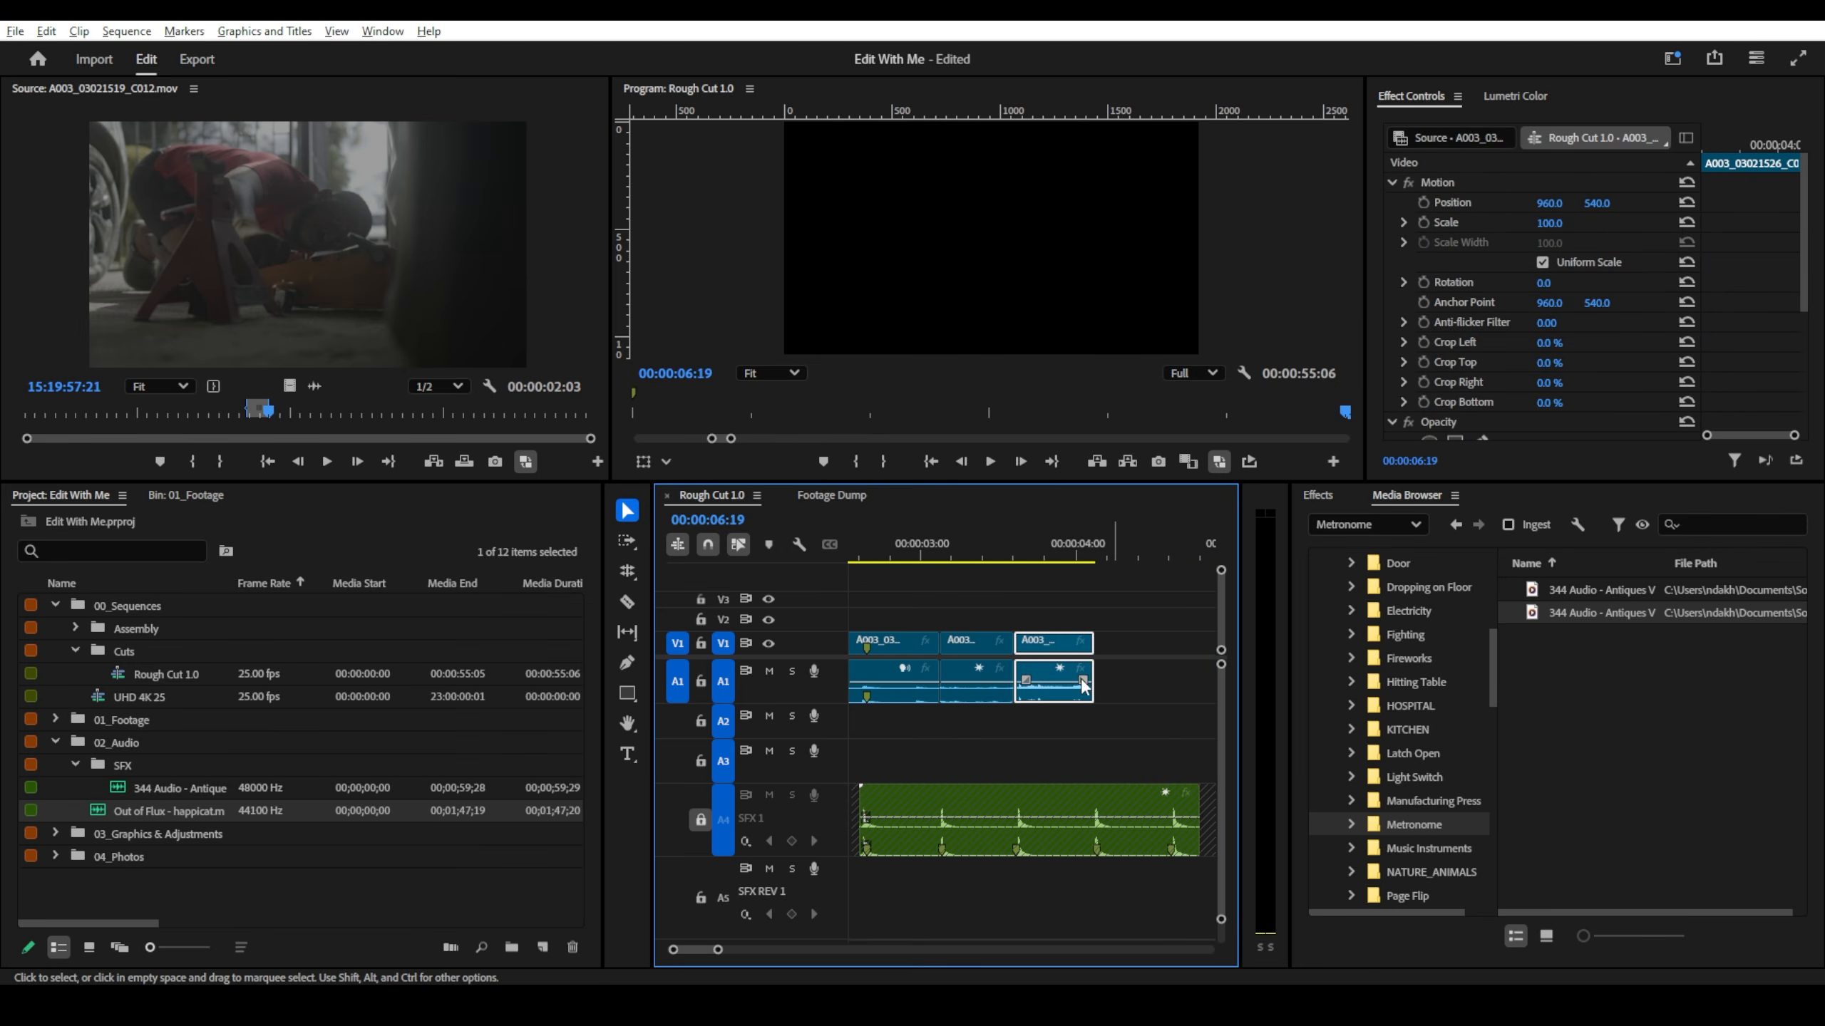
pyautogui.scroll(2, 1050, 666)
pyautogui.click(908, 558)
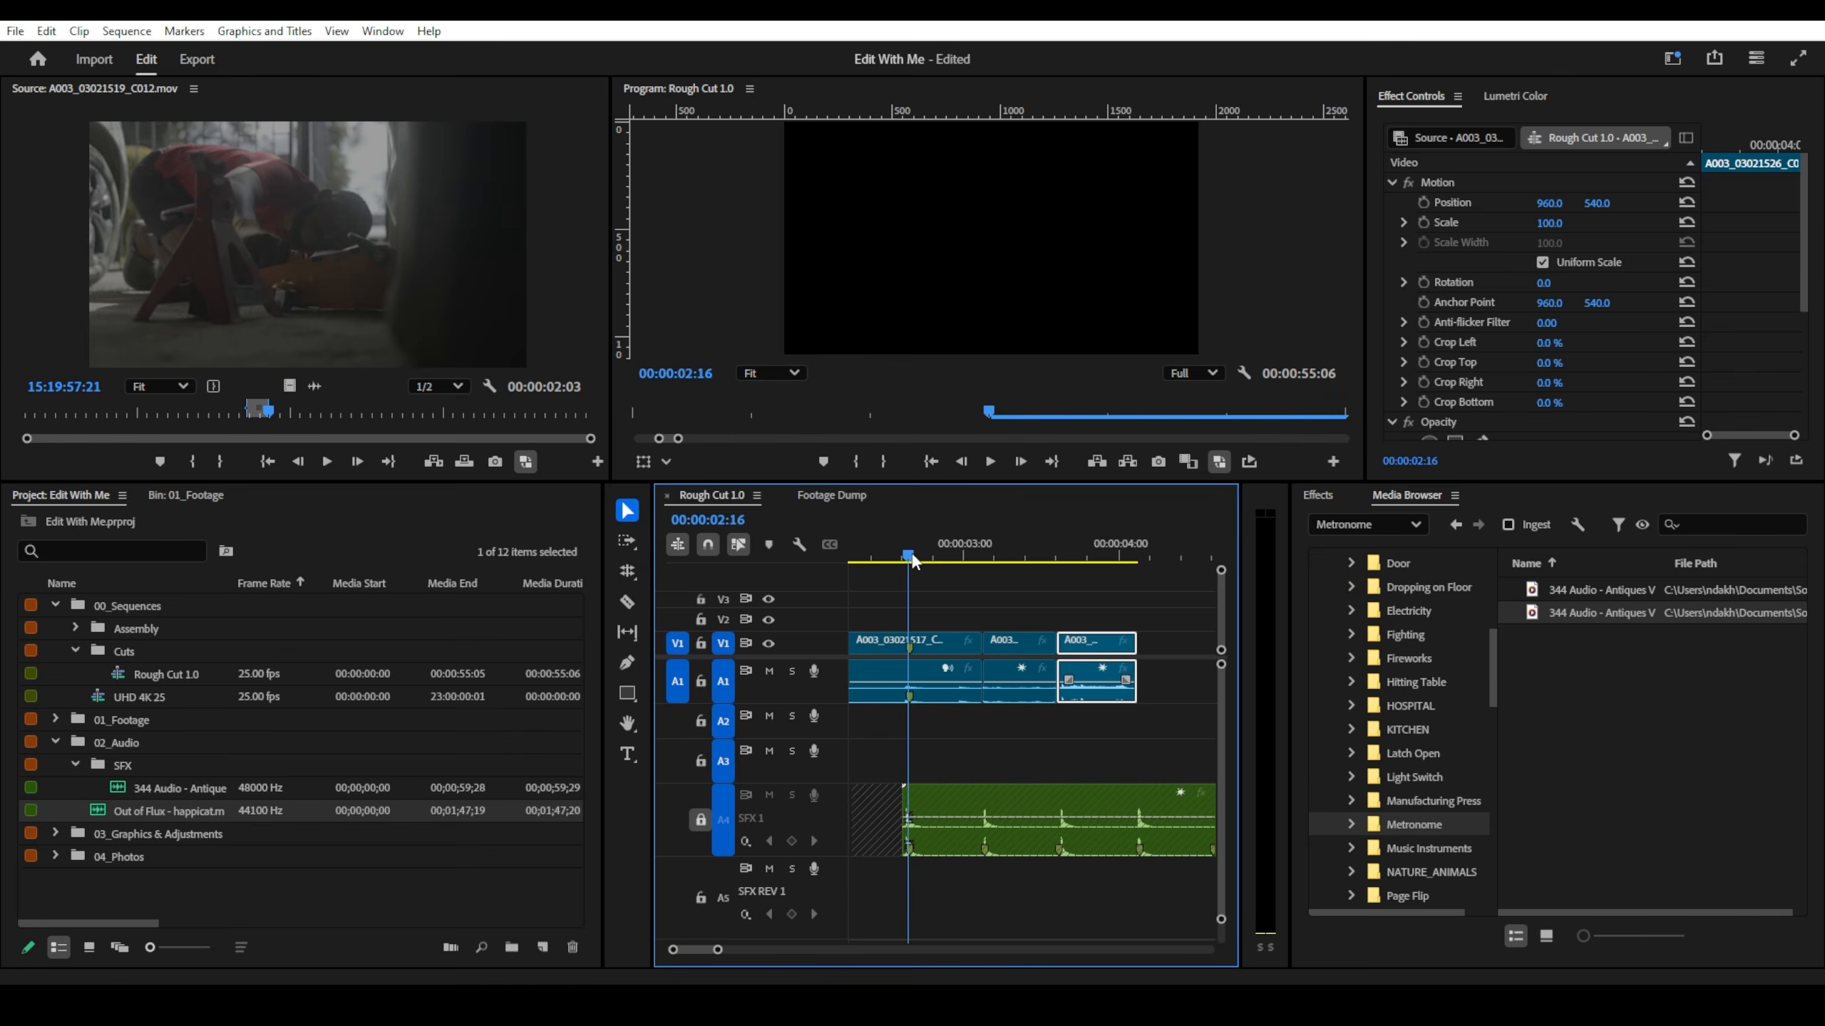
pyautogui.moveTo(911, 561); pyautogui.dragTo(1122, 610)
pyautogui.press('-')
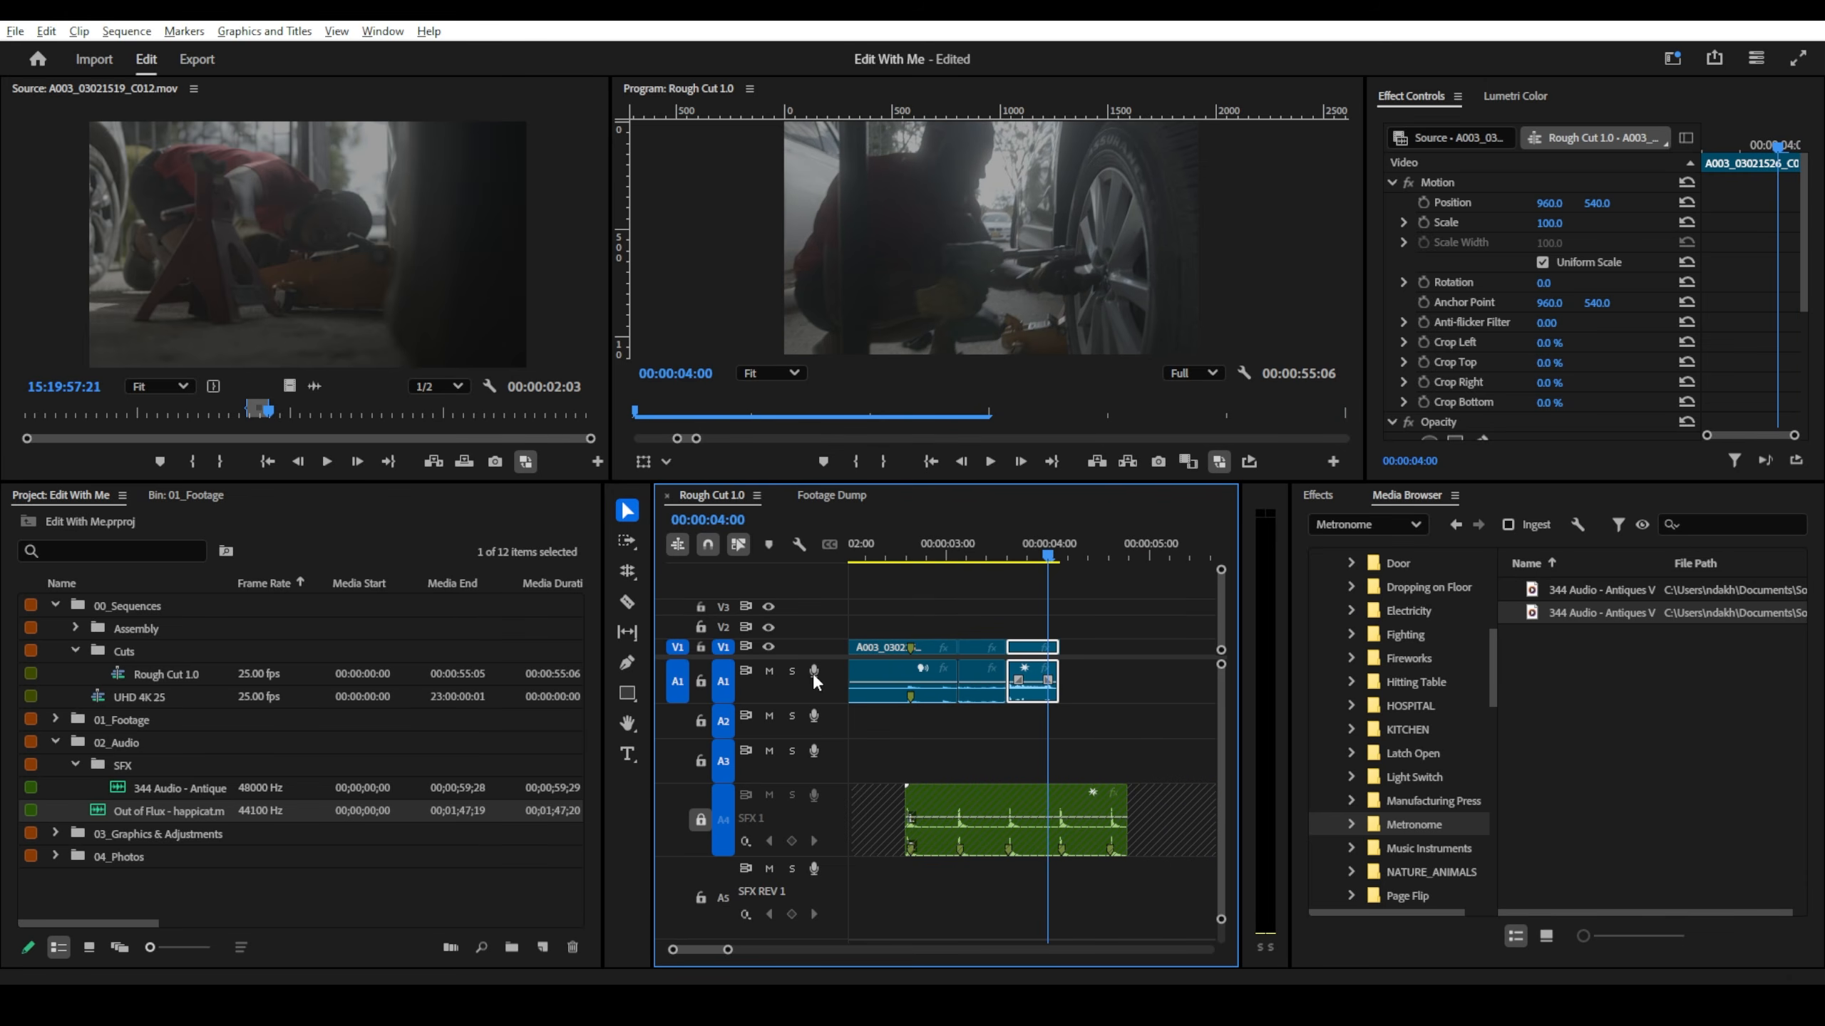
# - Scrub ahead through the shots over the second and third metronome clips to 00:00:12:18
pyautogui.scroll(3, 805, 642)
pyautogui.scroll(-2, 1038, 659)
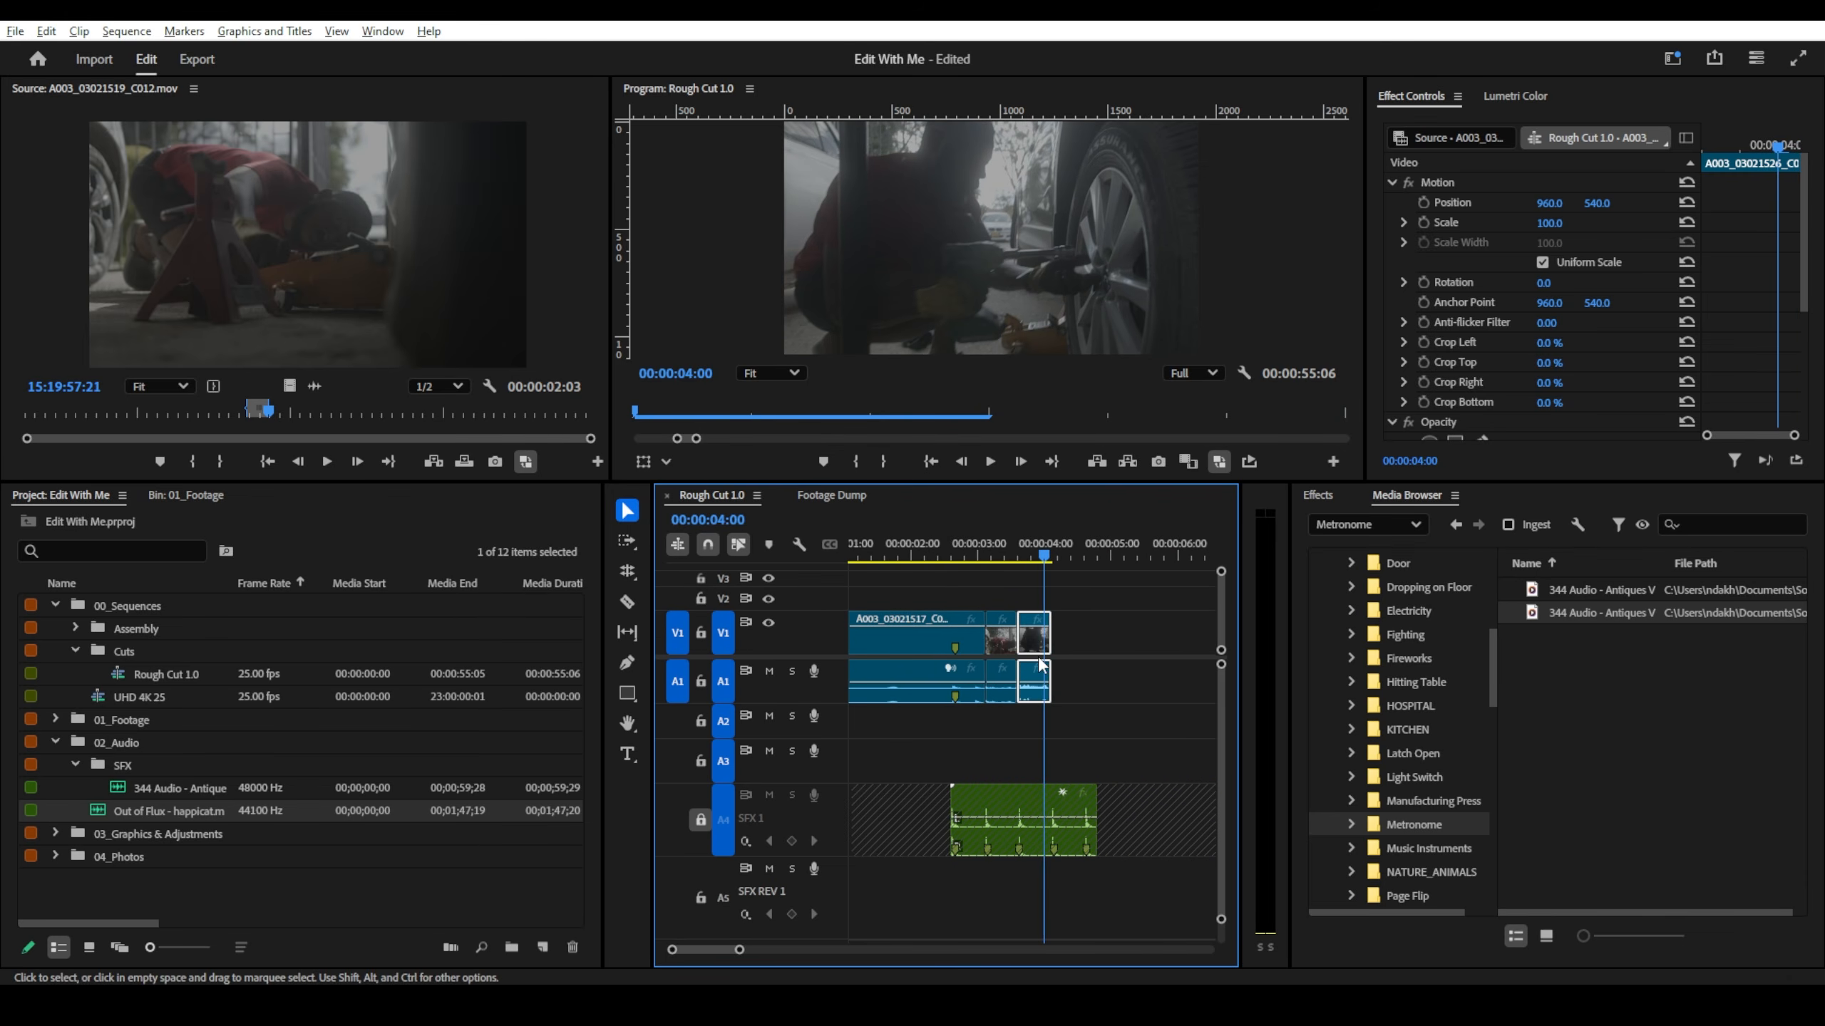
pyautogui.scroll(-3, 1041, 665)
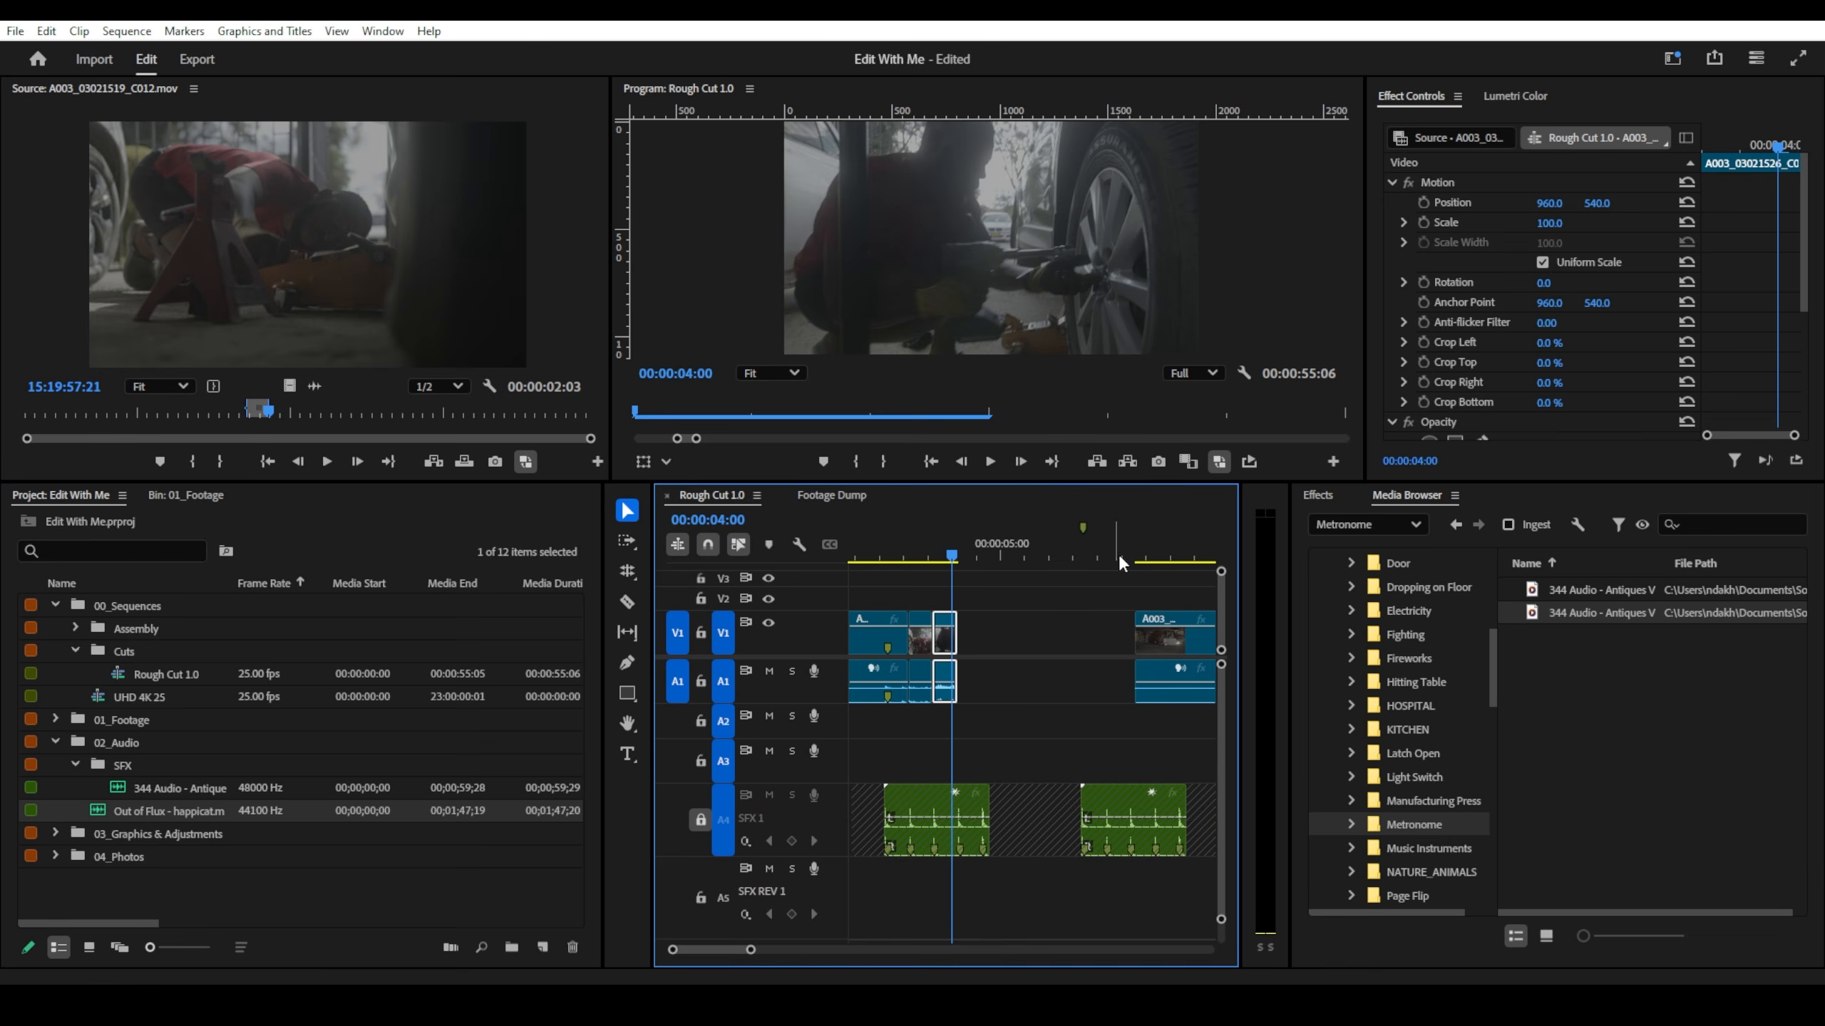
pyautogui.click(1142, 558)
pyautogui.scroll(-4, 1005, 576)
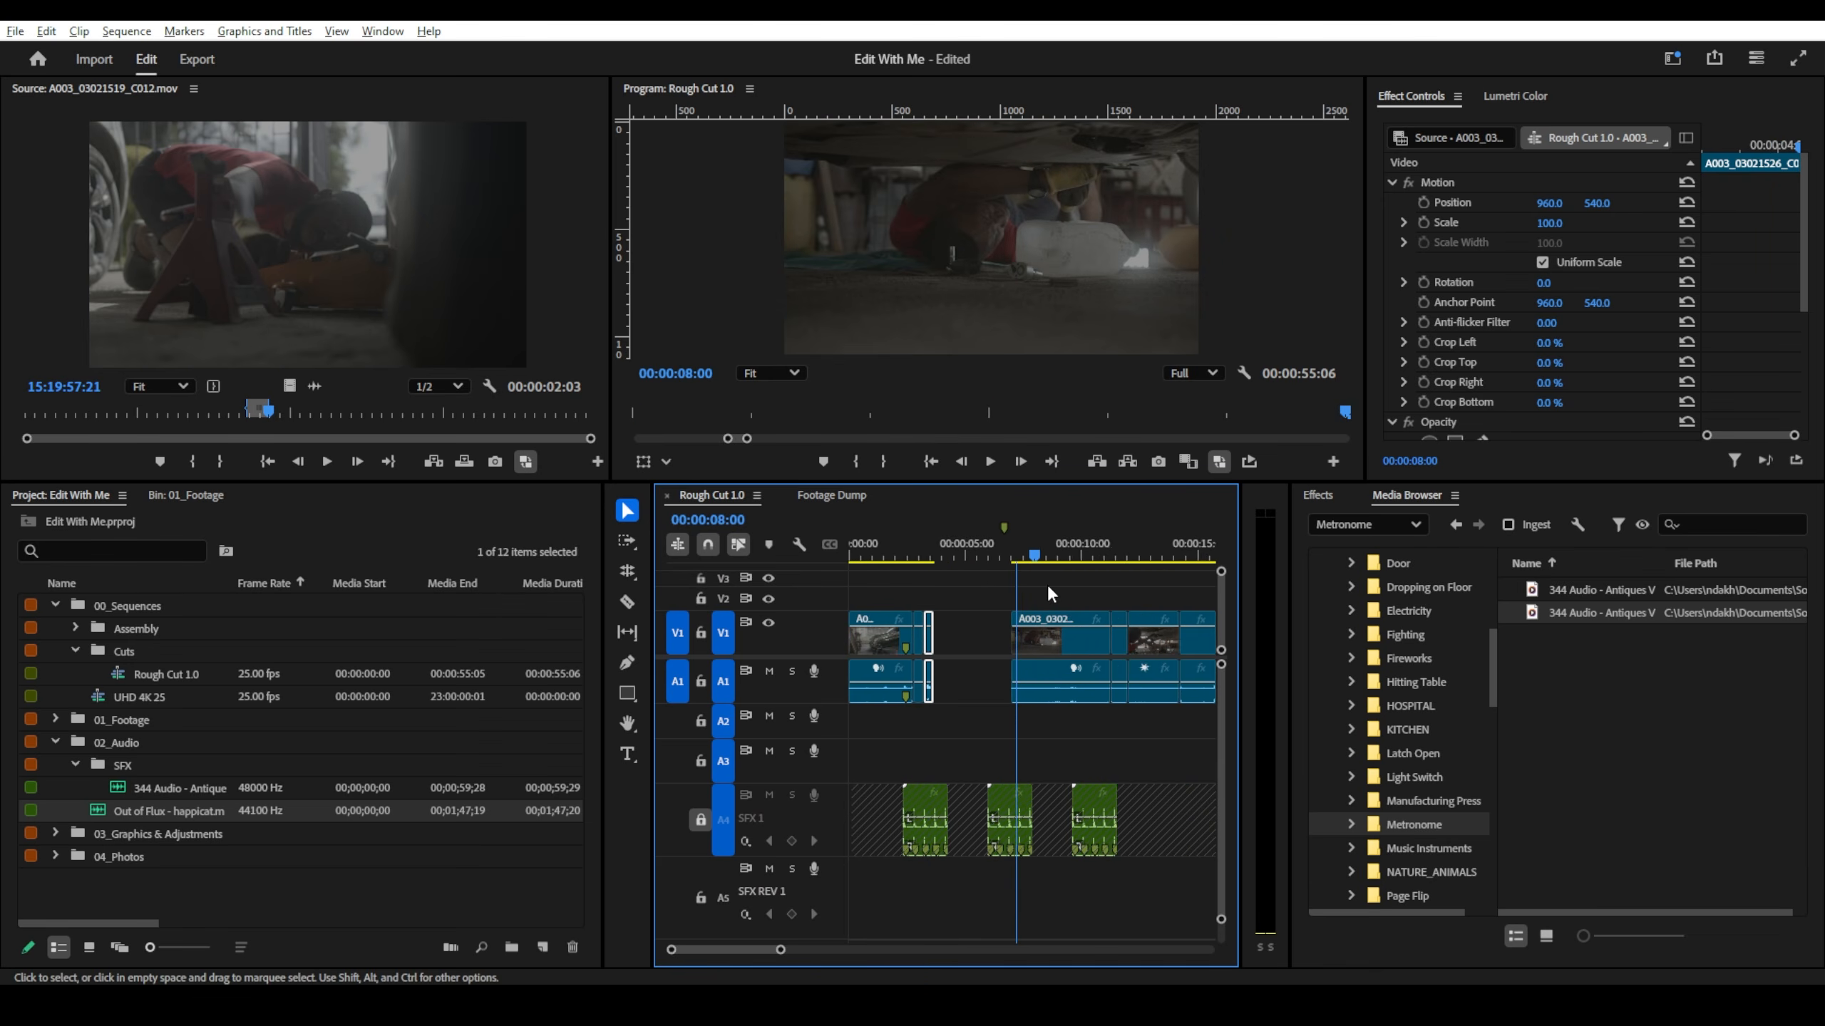
pyautogui.click(1091, 555)
pyautogui.moveTo(1092, 555)
pyautogui.mouseDown()
pyautogui.moveTo(1190, 561)
pyautogui.moveTo(1092, 552)
pyautogui.mouseUp()
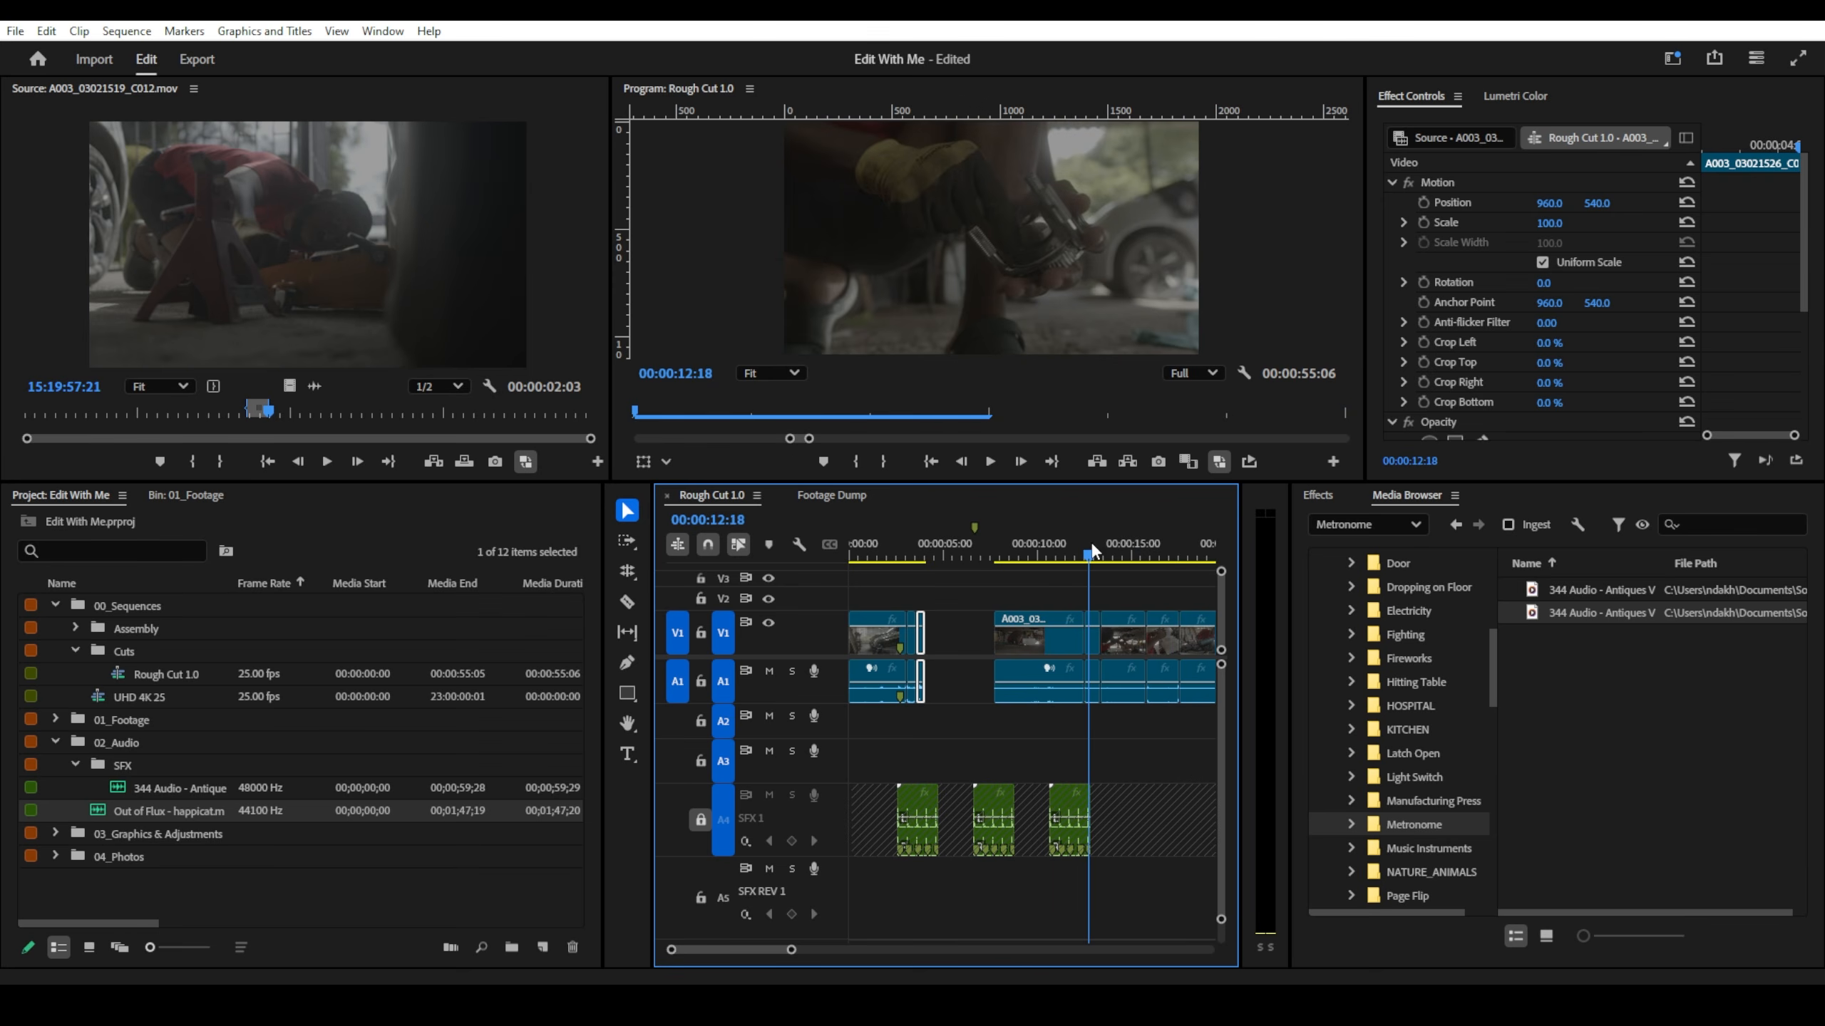
pyautogui.hotkey('alt', 'Tab')
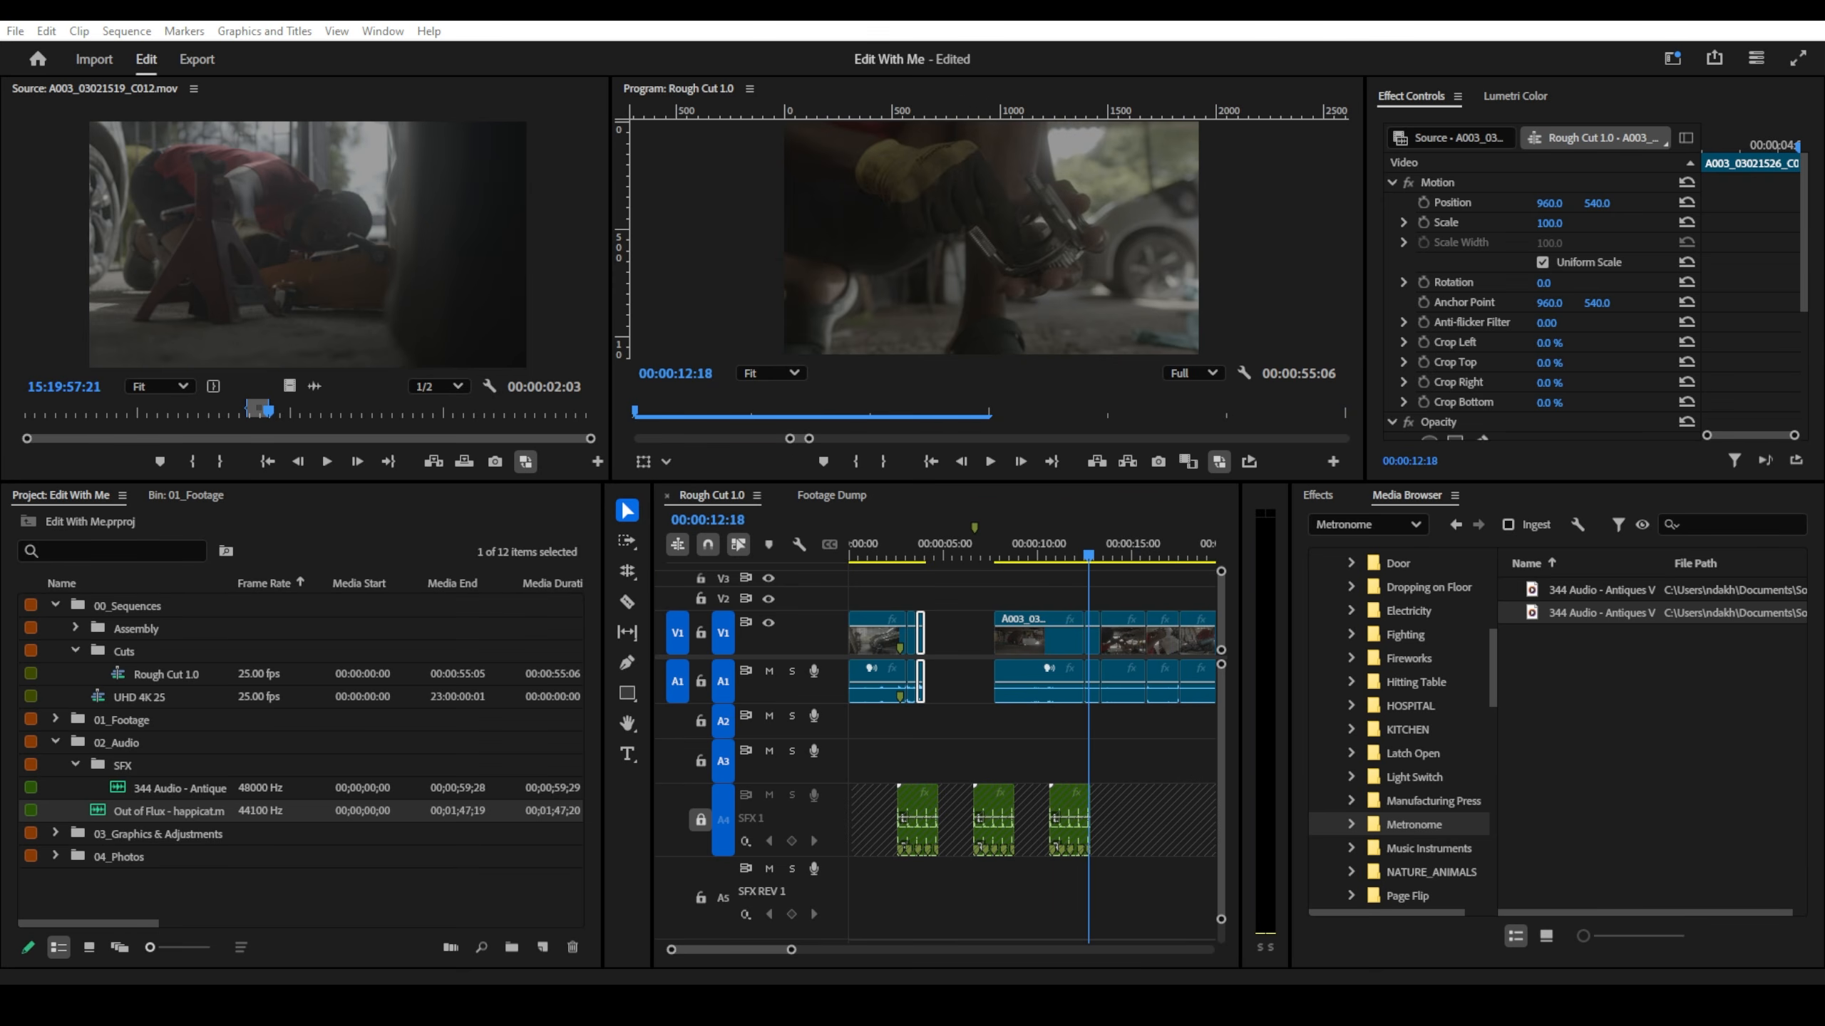
pyautogui.click(1032, 737)
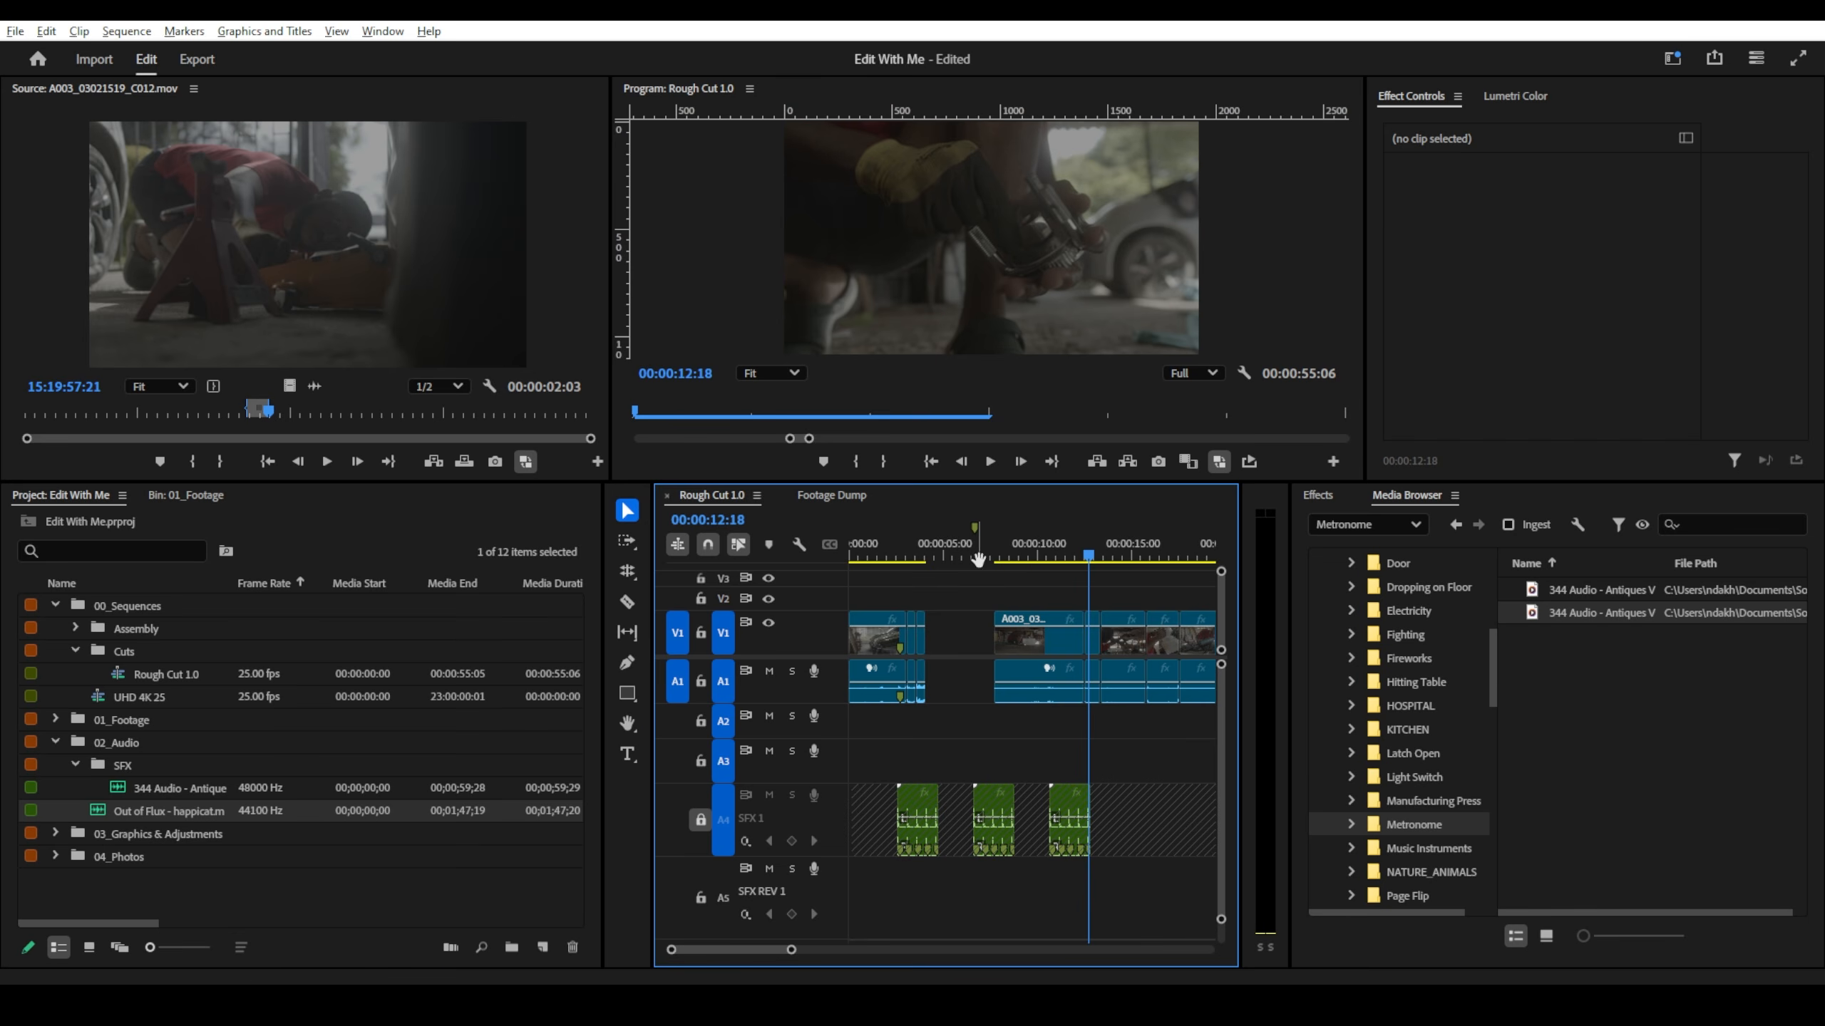
# - Open A003_03021526_C022 in the Source Monitor and mark In at 15:27:01:15 and Out at 15:27:03:02
pyautogui.scroll(2, 926, 563)
pyautogui.click(918, 563)
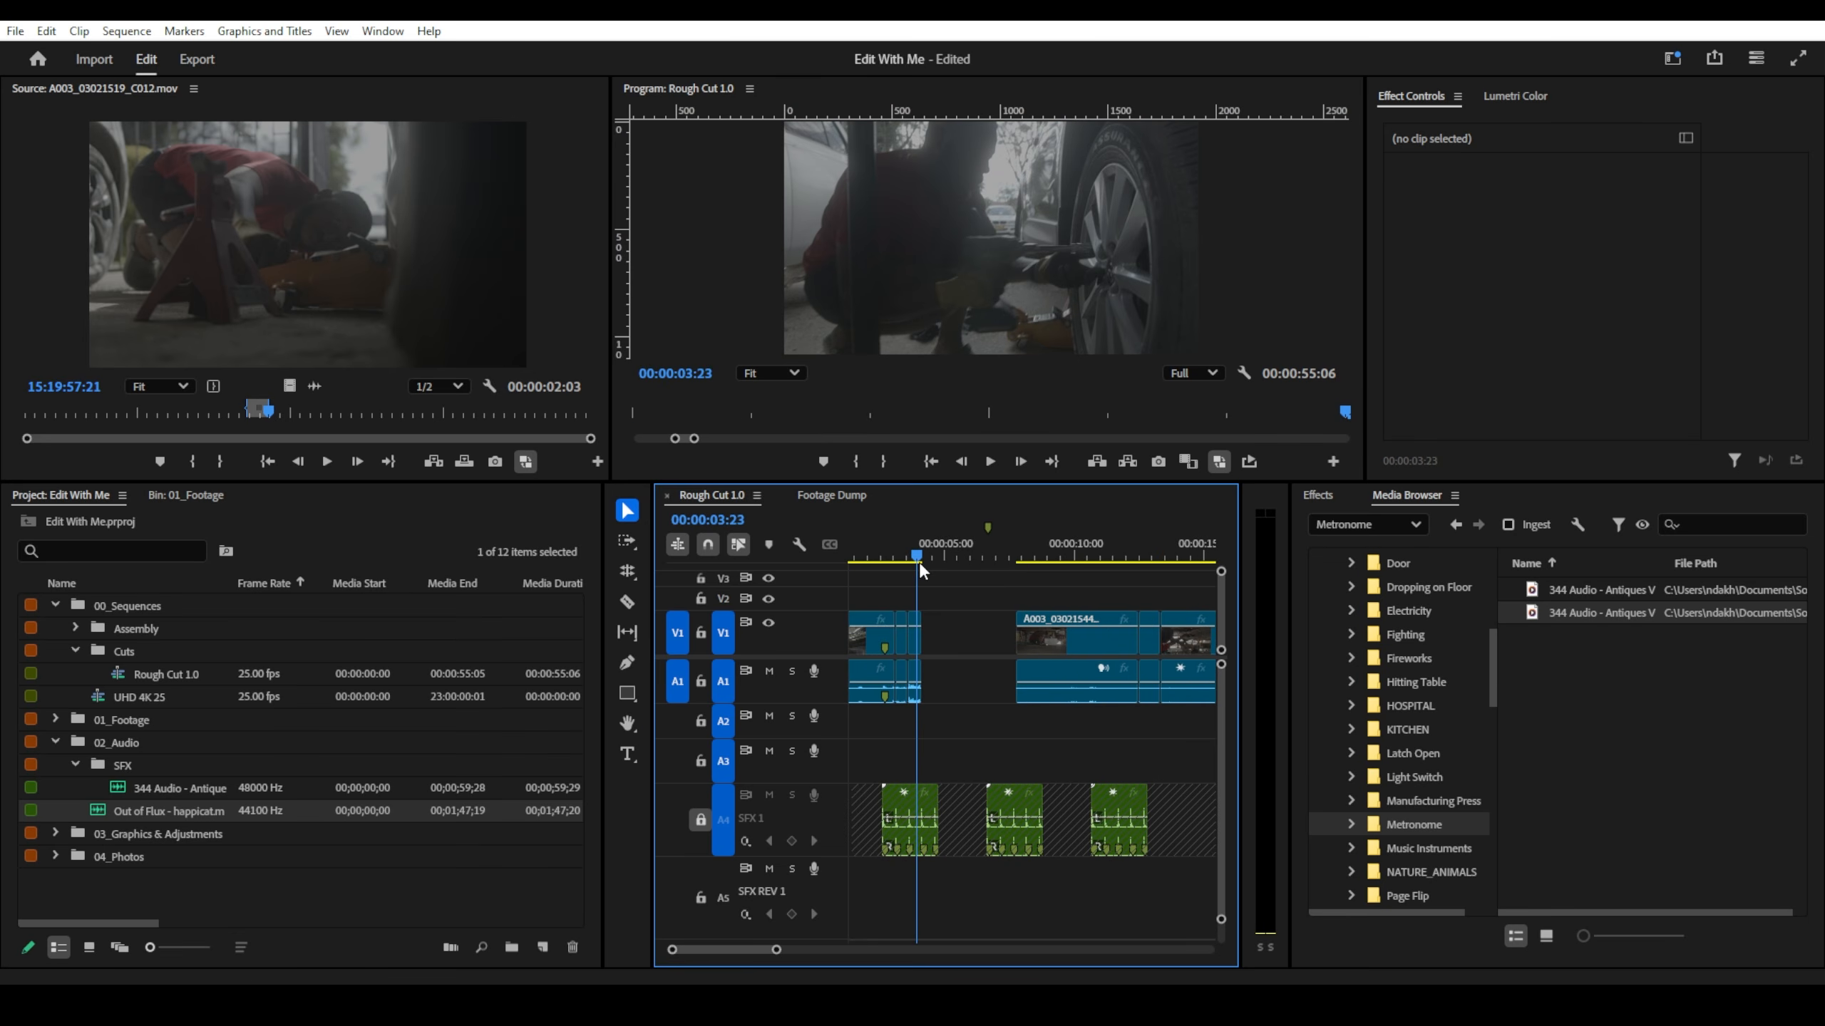
pyautogui.doubleClick(914, 636)
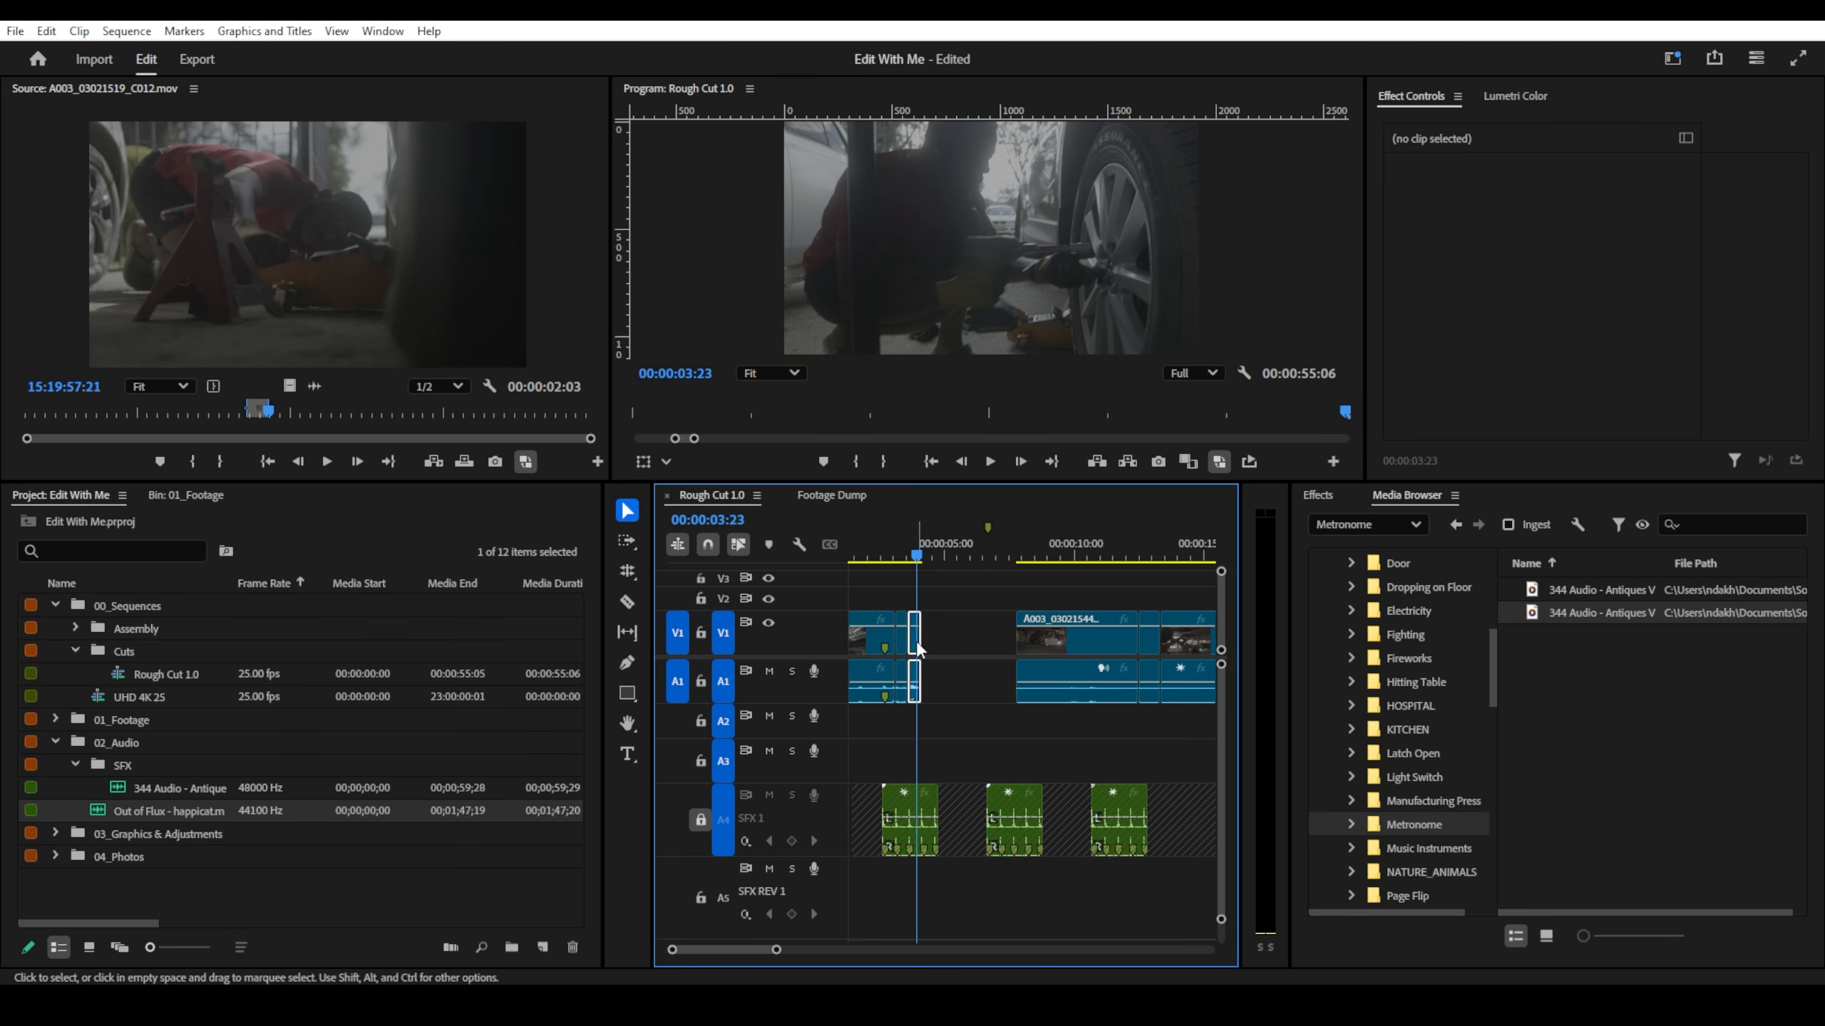
pyautogui.moveTo(306, 420); pyautogui.dragTo(470, 370)
pyautogui.press('i')
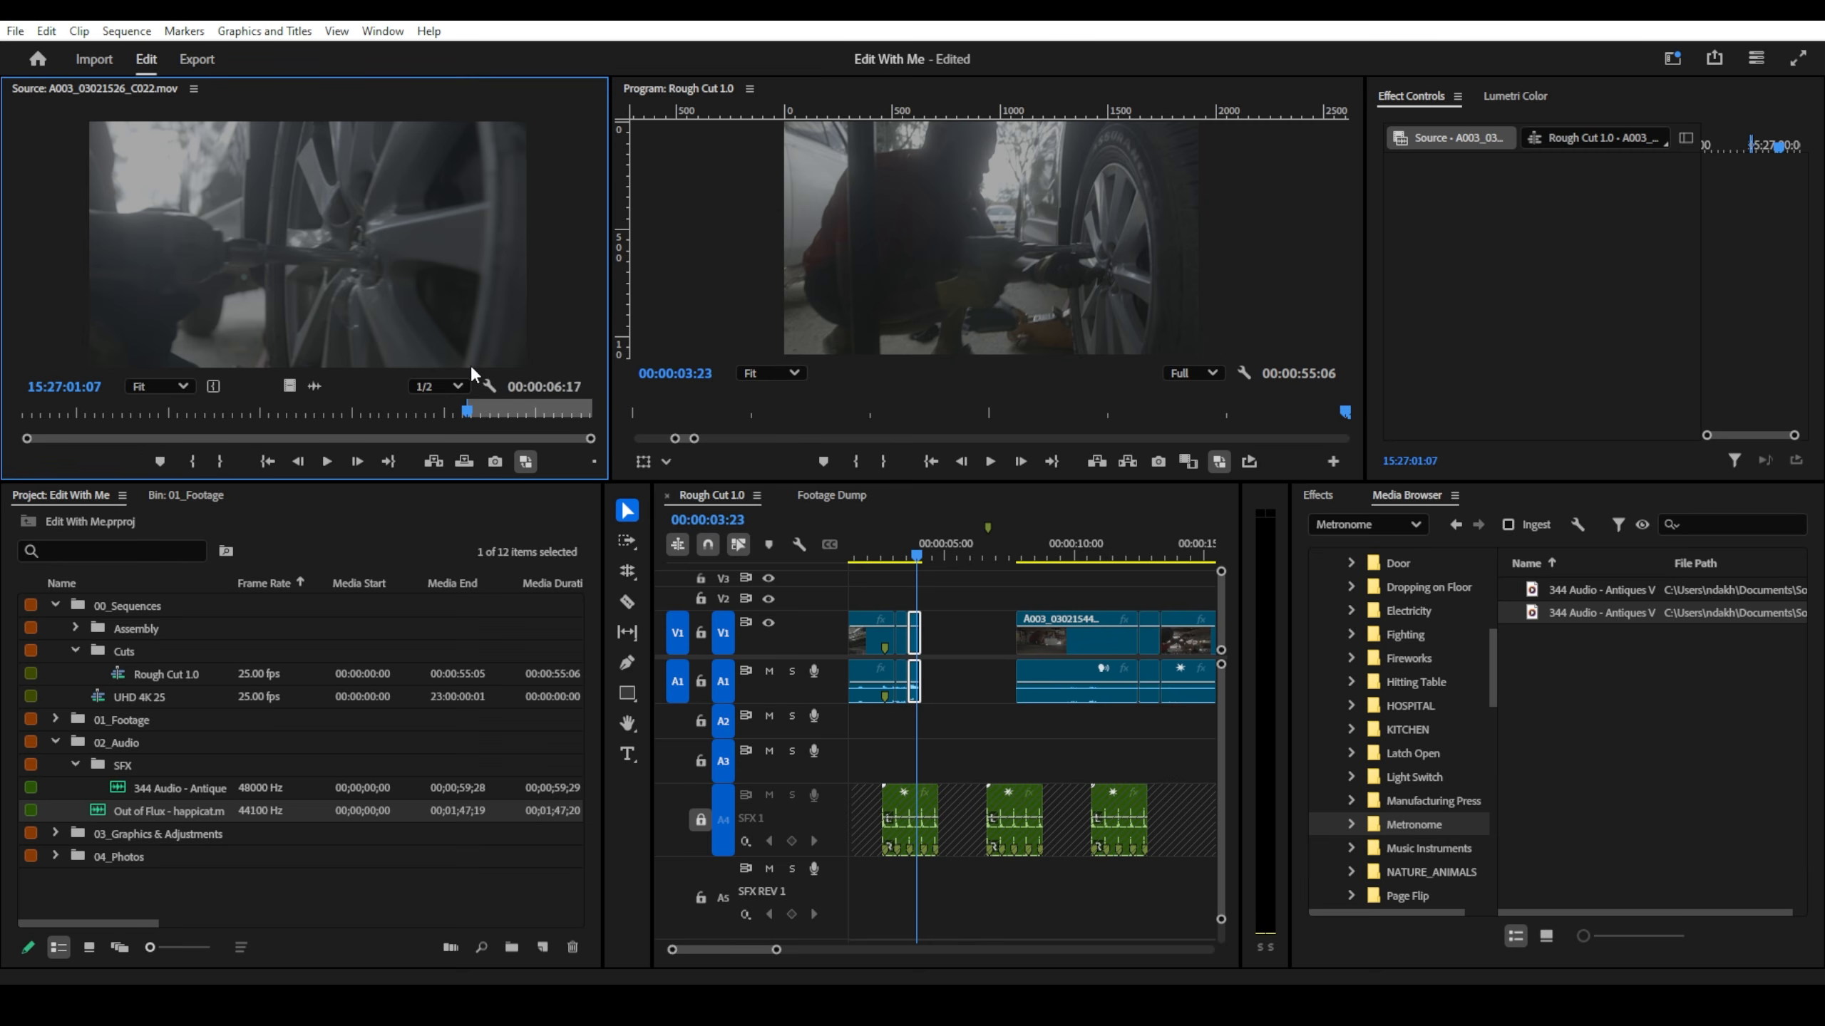
pyautogui.press('space')
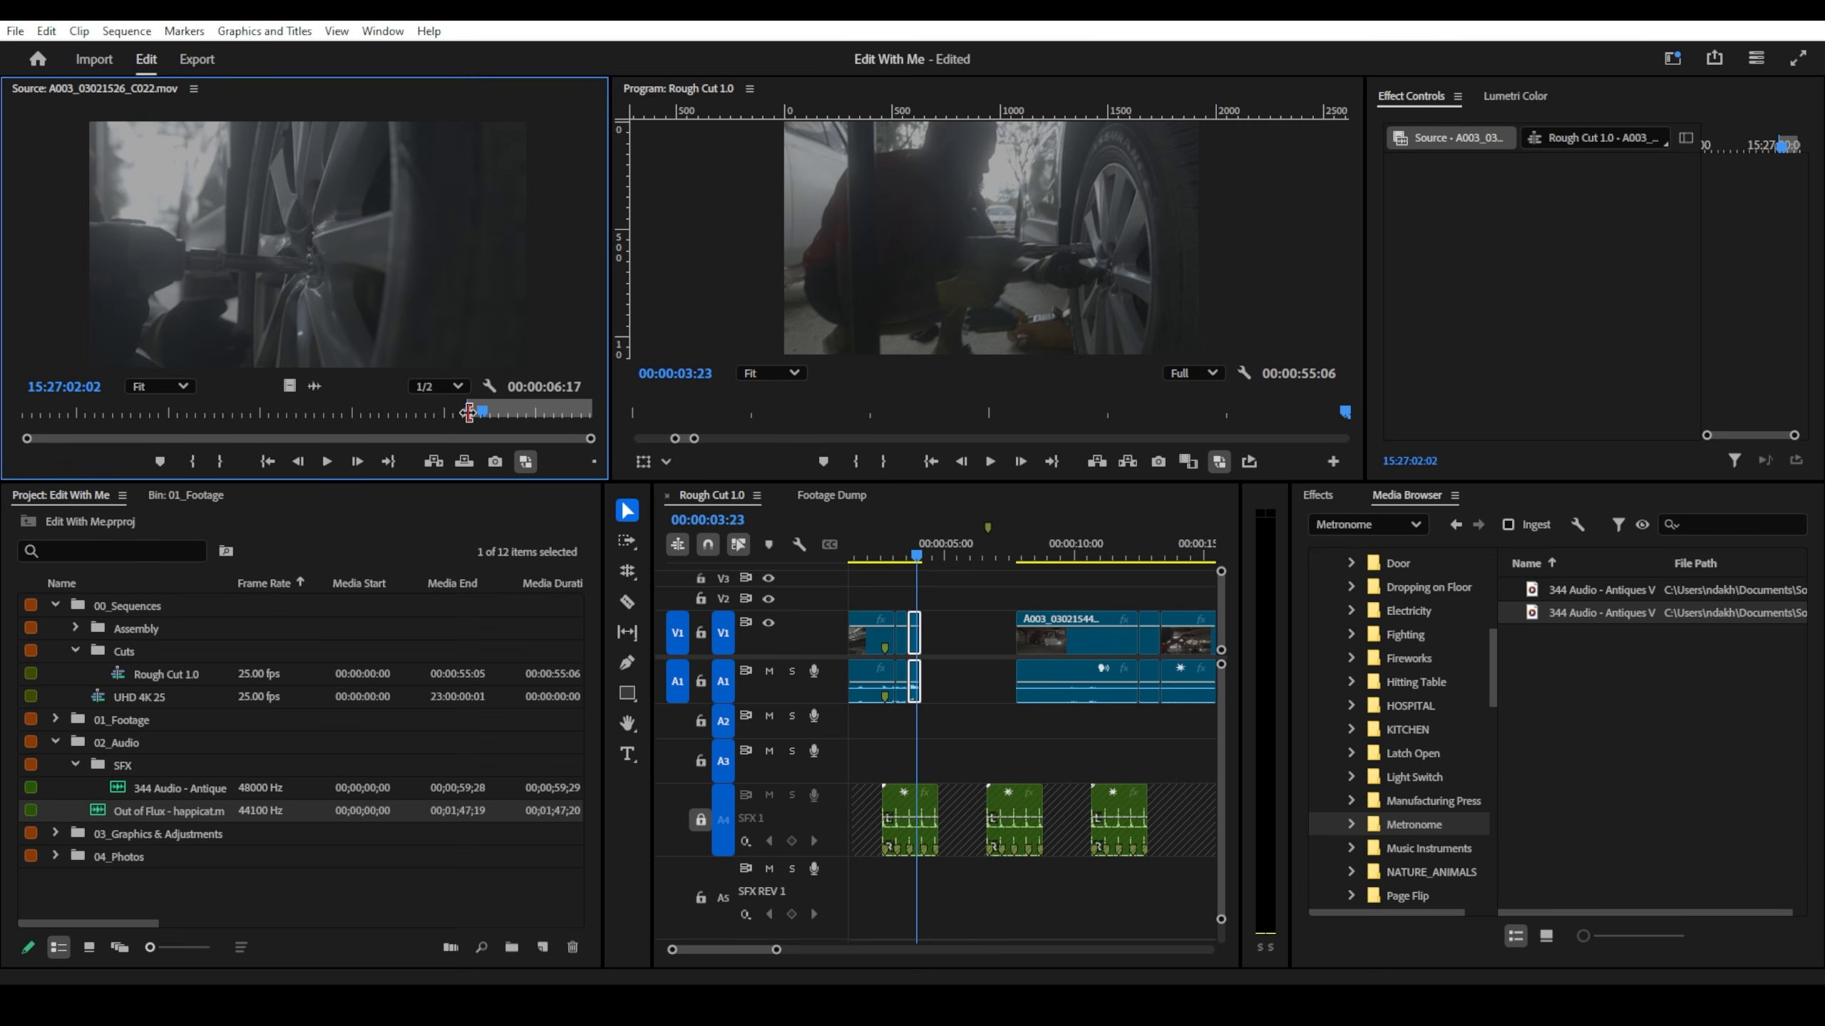
pyautogui.click(472, 413)
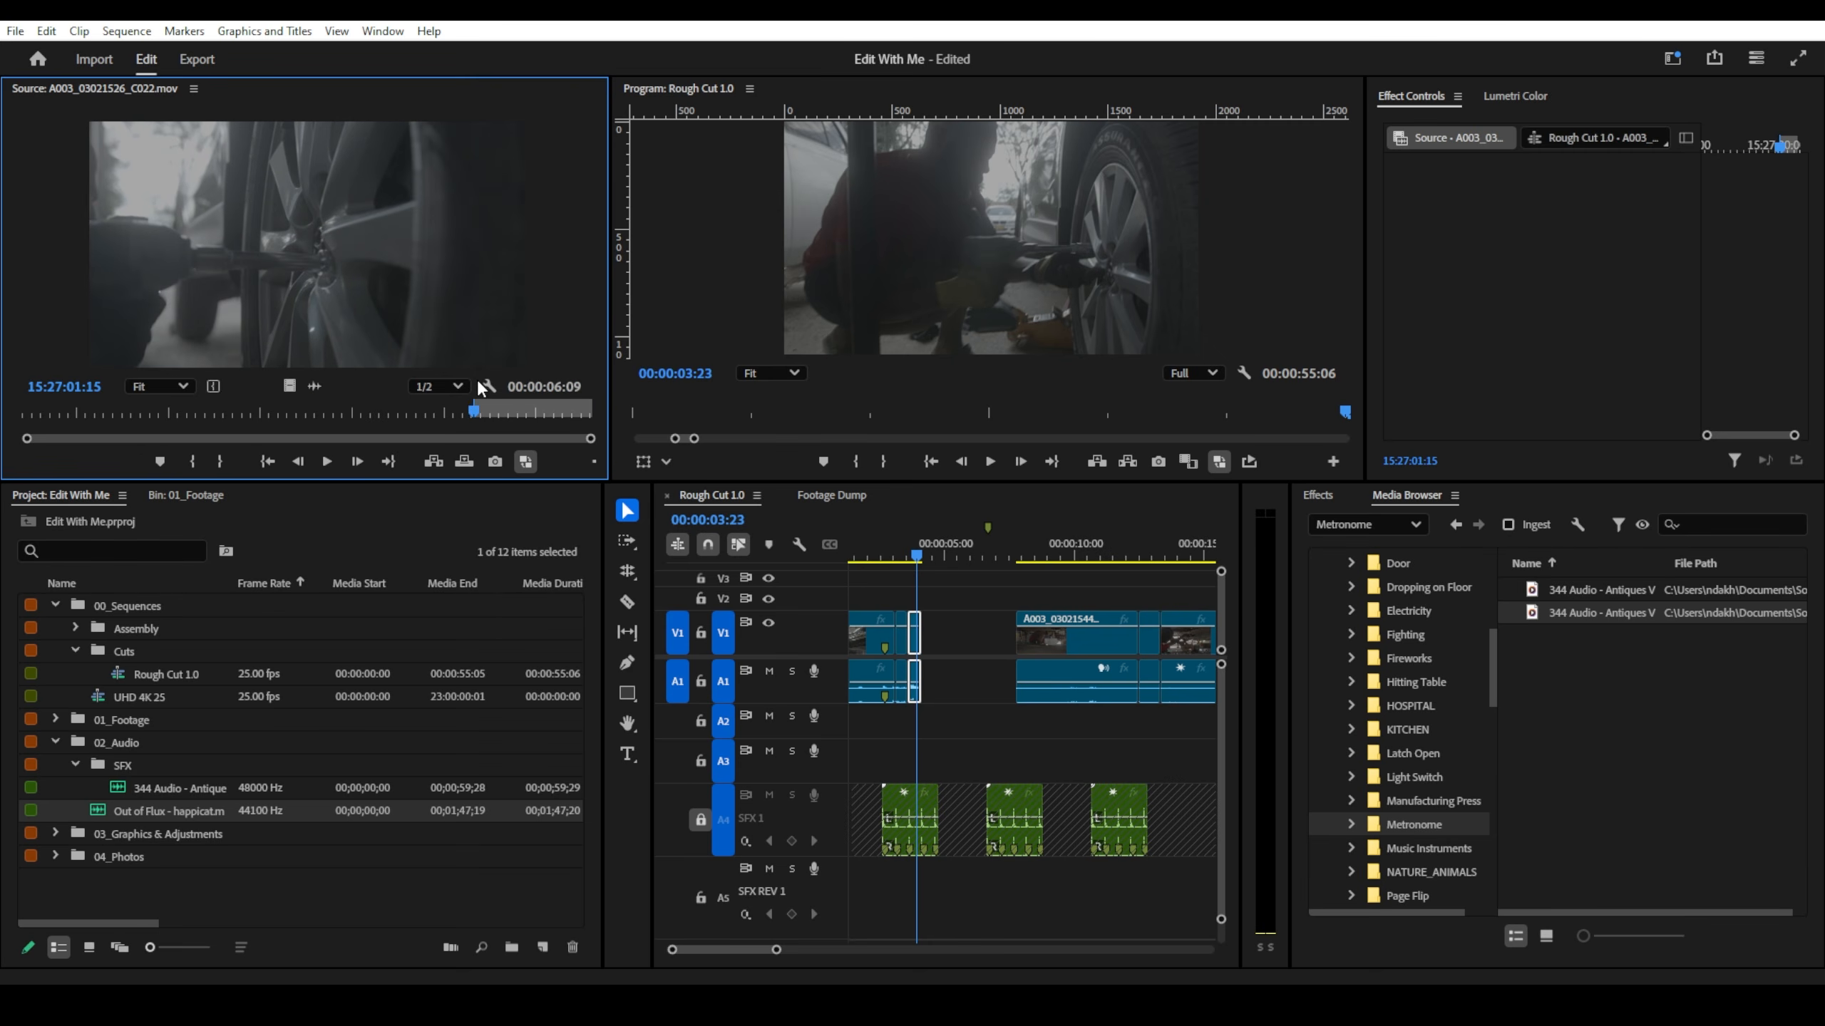
pyautogui.press('space')
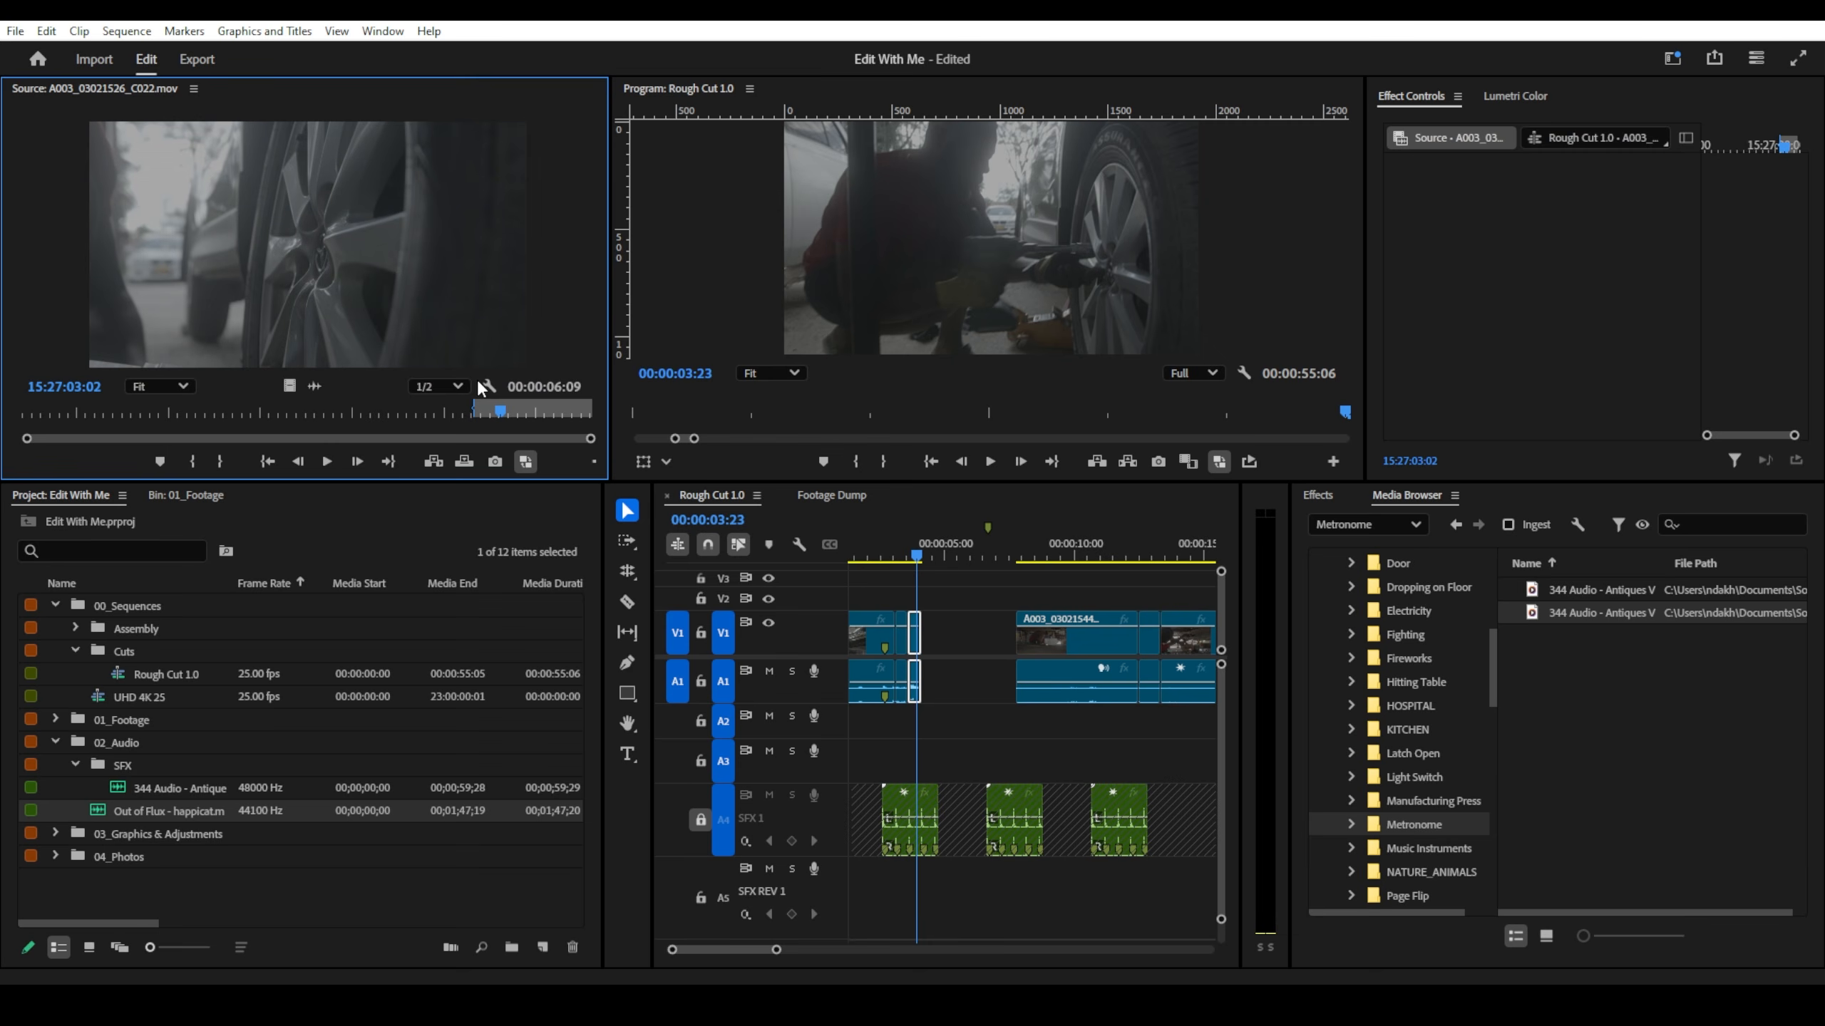
pyautogui.press('o')
# - Replace the A003_03021526_C022 clip on V1 with the marked source range and play back the cut
pyautogui.moveTo(405, 273); pyautogui.dragTo(918, 640)
pyautogui.press('=')
pyautogui.press('=')
pyautogui.press('=')
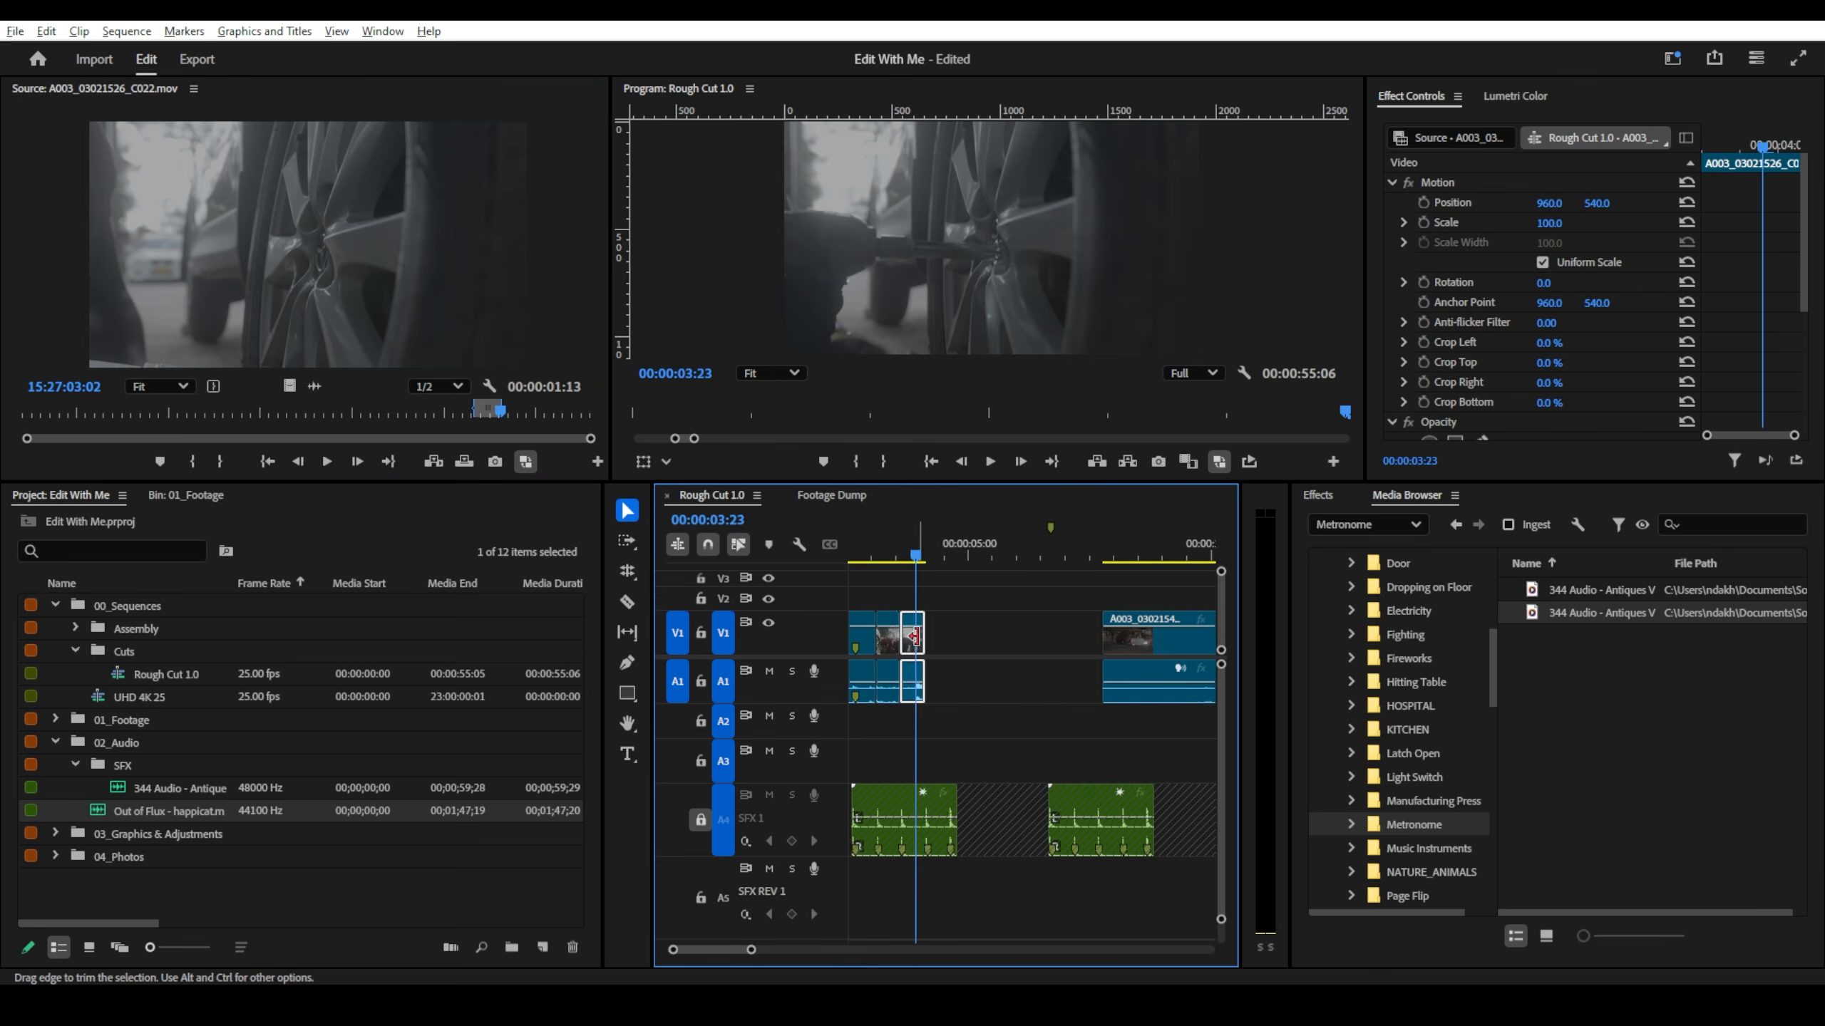
pyautogui.press('space')
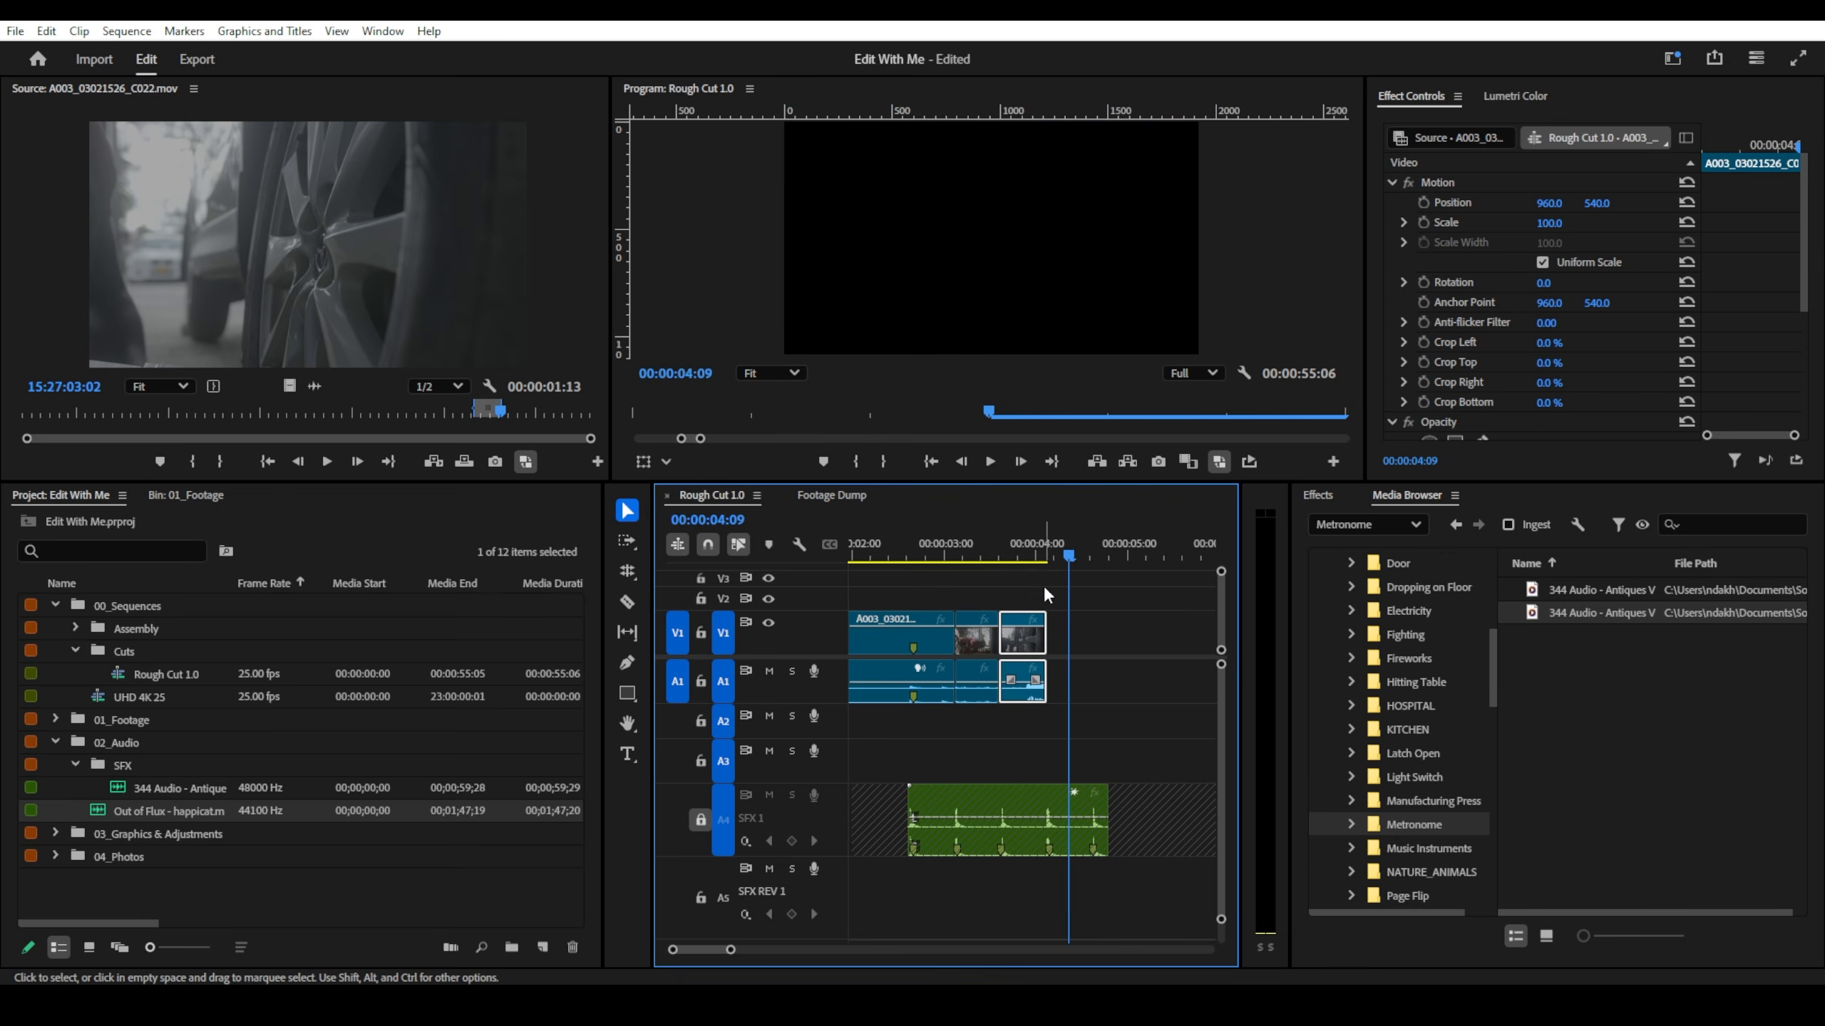
# - Slip the A003_03021526_C022 clip on V1 toward later source frames and play back the result from 00:00:02:17
pyautogui.click(1019, 564)
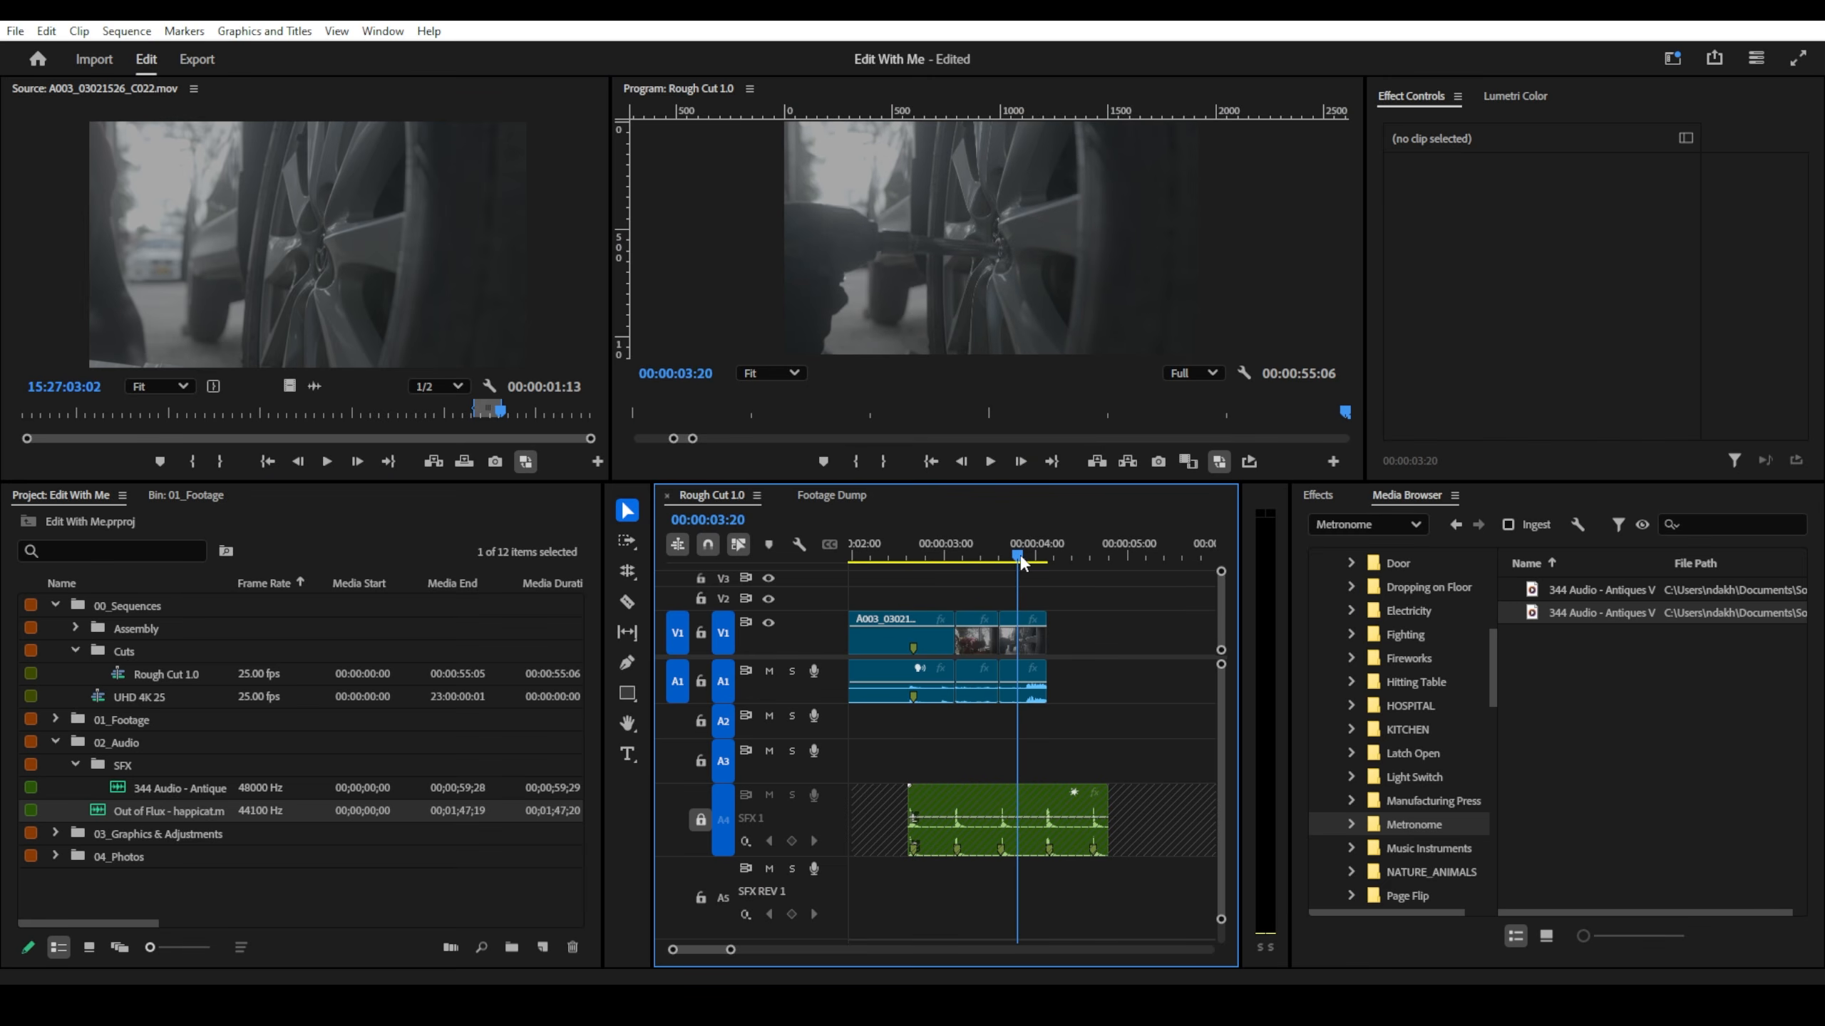
pyautogui.click(1018, 651)
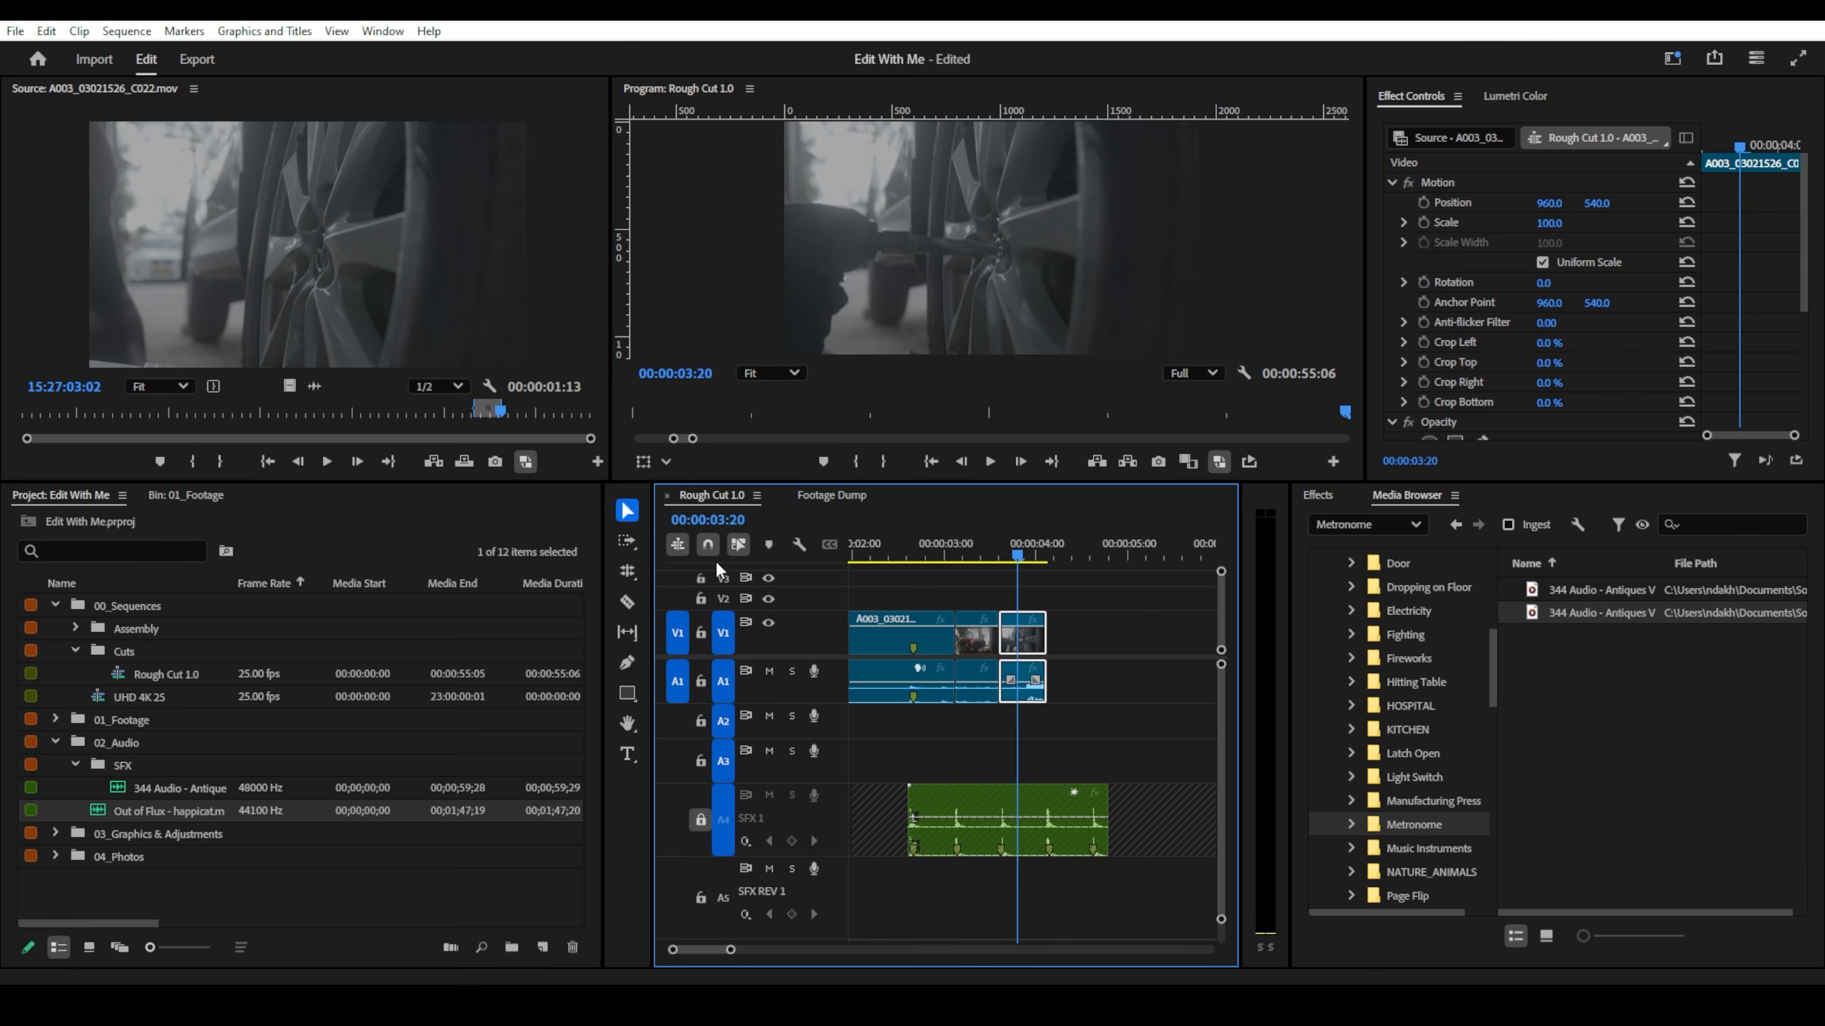
pyautogui.press('y')
pyautogui.click(630, 634)
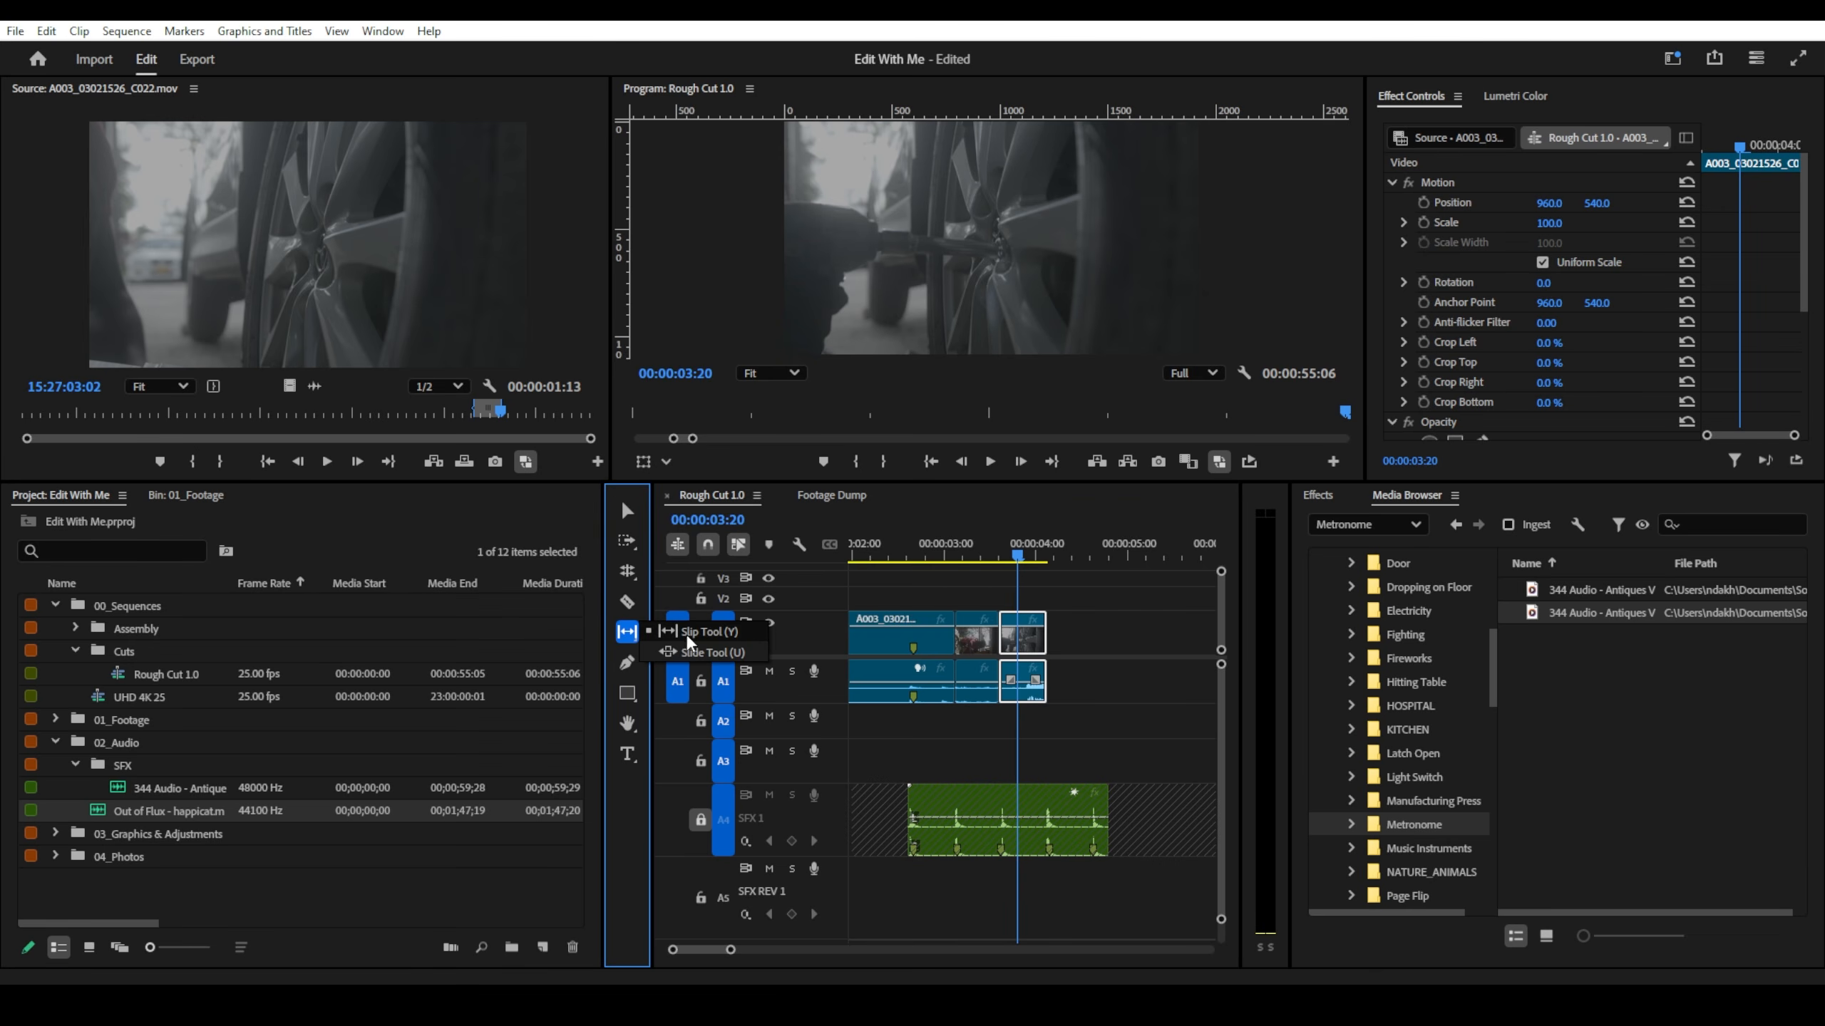
pyautogui.moveTo(1021, 642)
pyautogui.mouseDown()
pyautogui.moveTo(971, 648)
pyautogui.moveTo(1030, 651)
pyautogui.moveTo(1014, 658)
pyautogui.mouseUp()
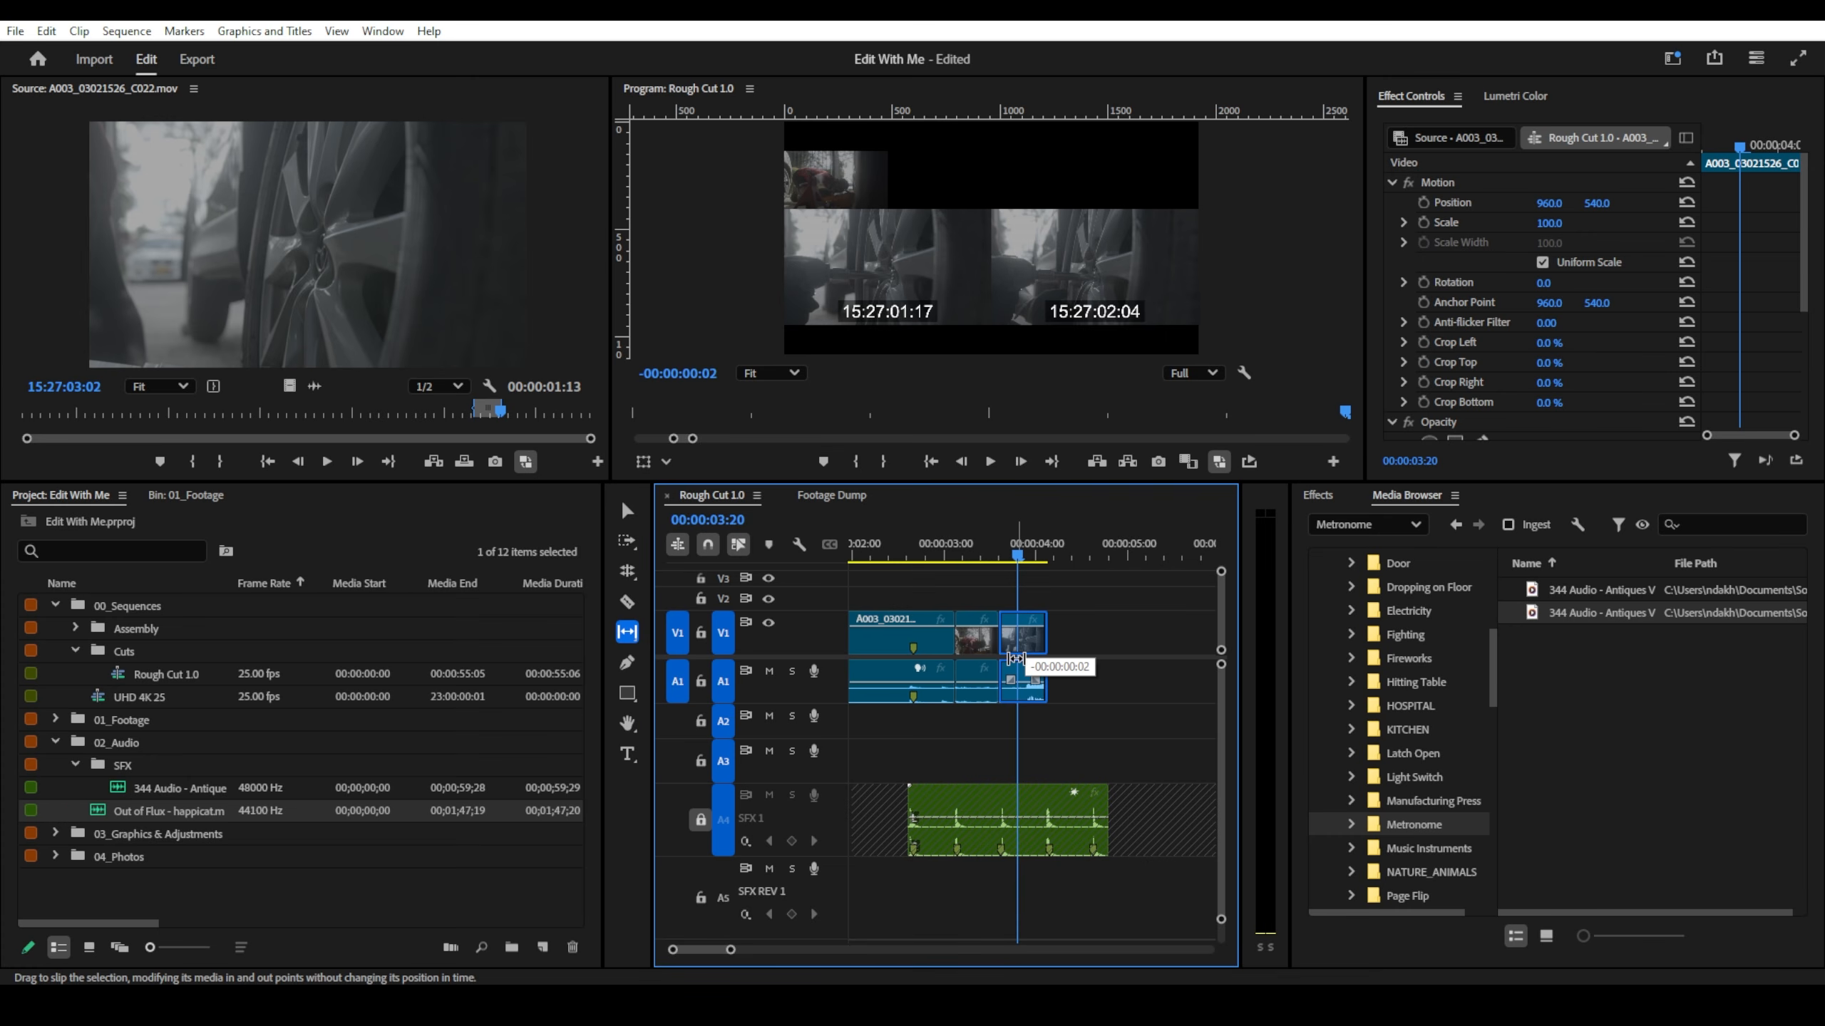
pyautogui.moveTo(1014, 659); pyautogui.dragTo(1012, 698)
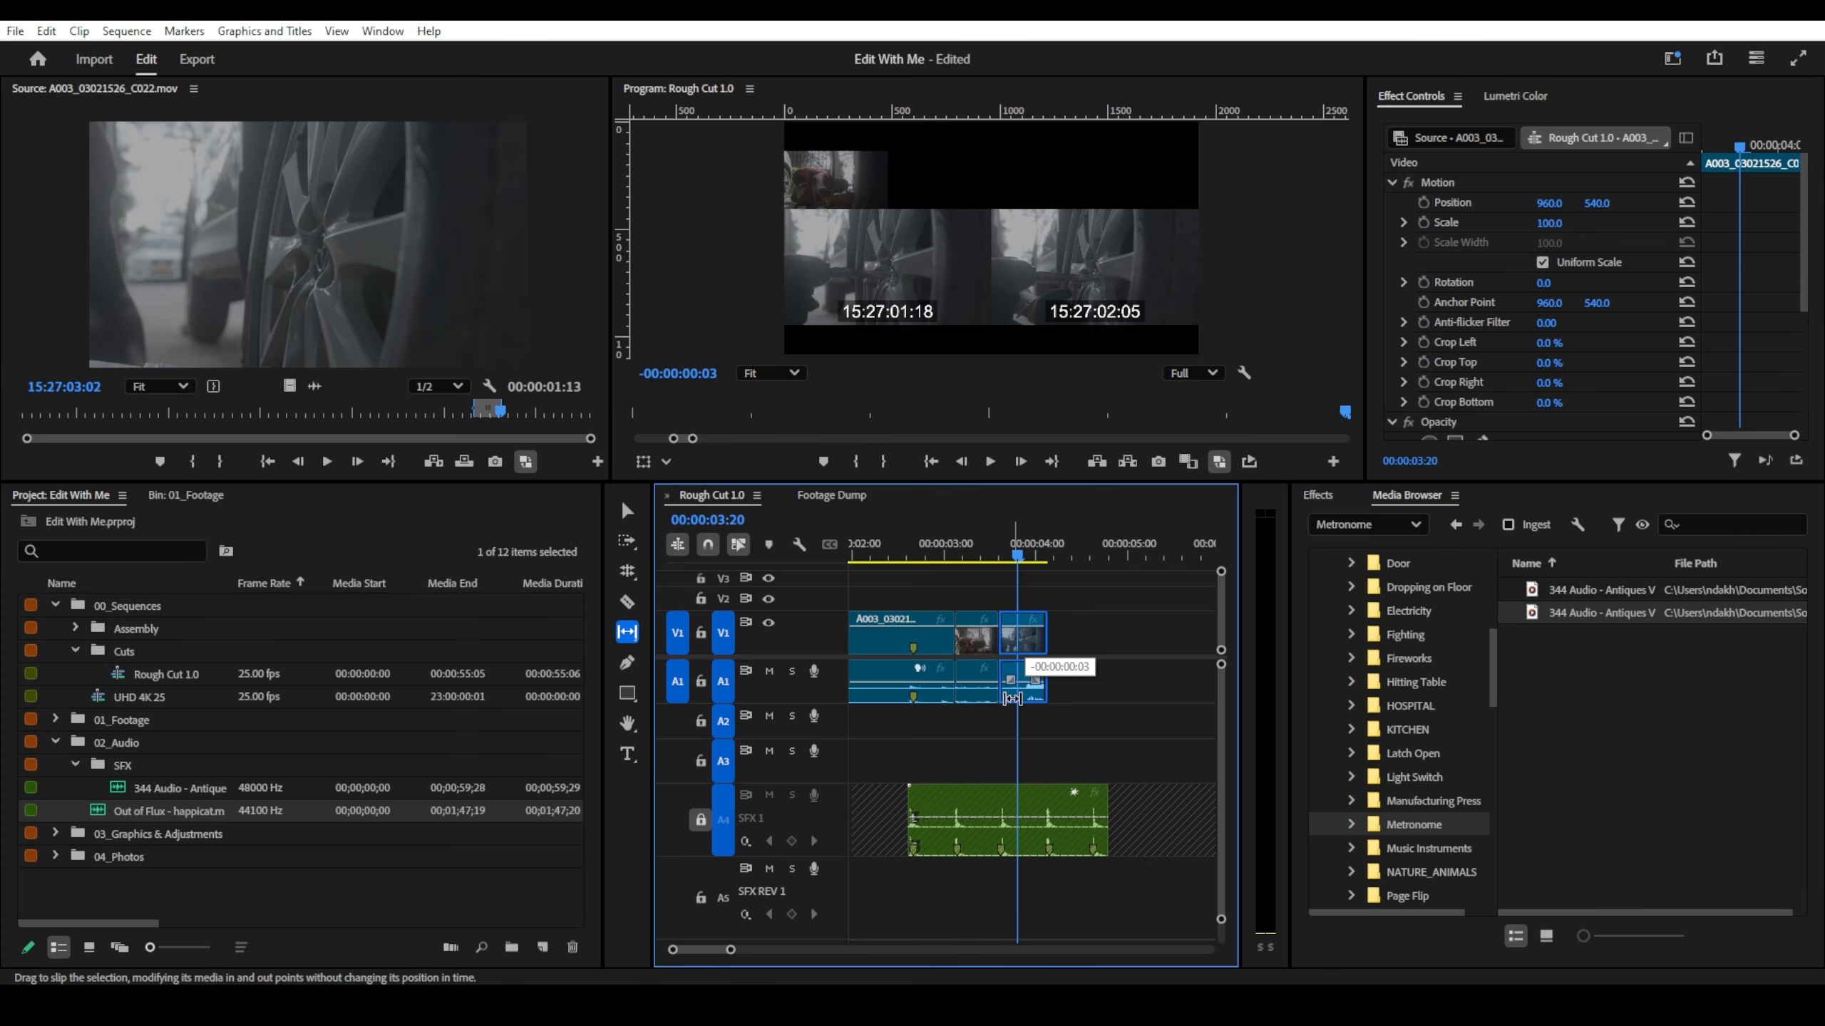
pyautogui.moveTo(1012, 698); pyautogui.dragTo(981, 698)
pyautogui.moveTo(1023, 560); pyautogui.dragTo(918, 558)
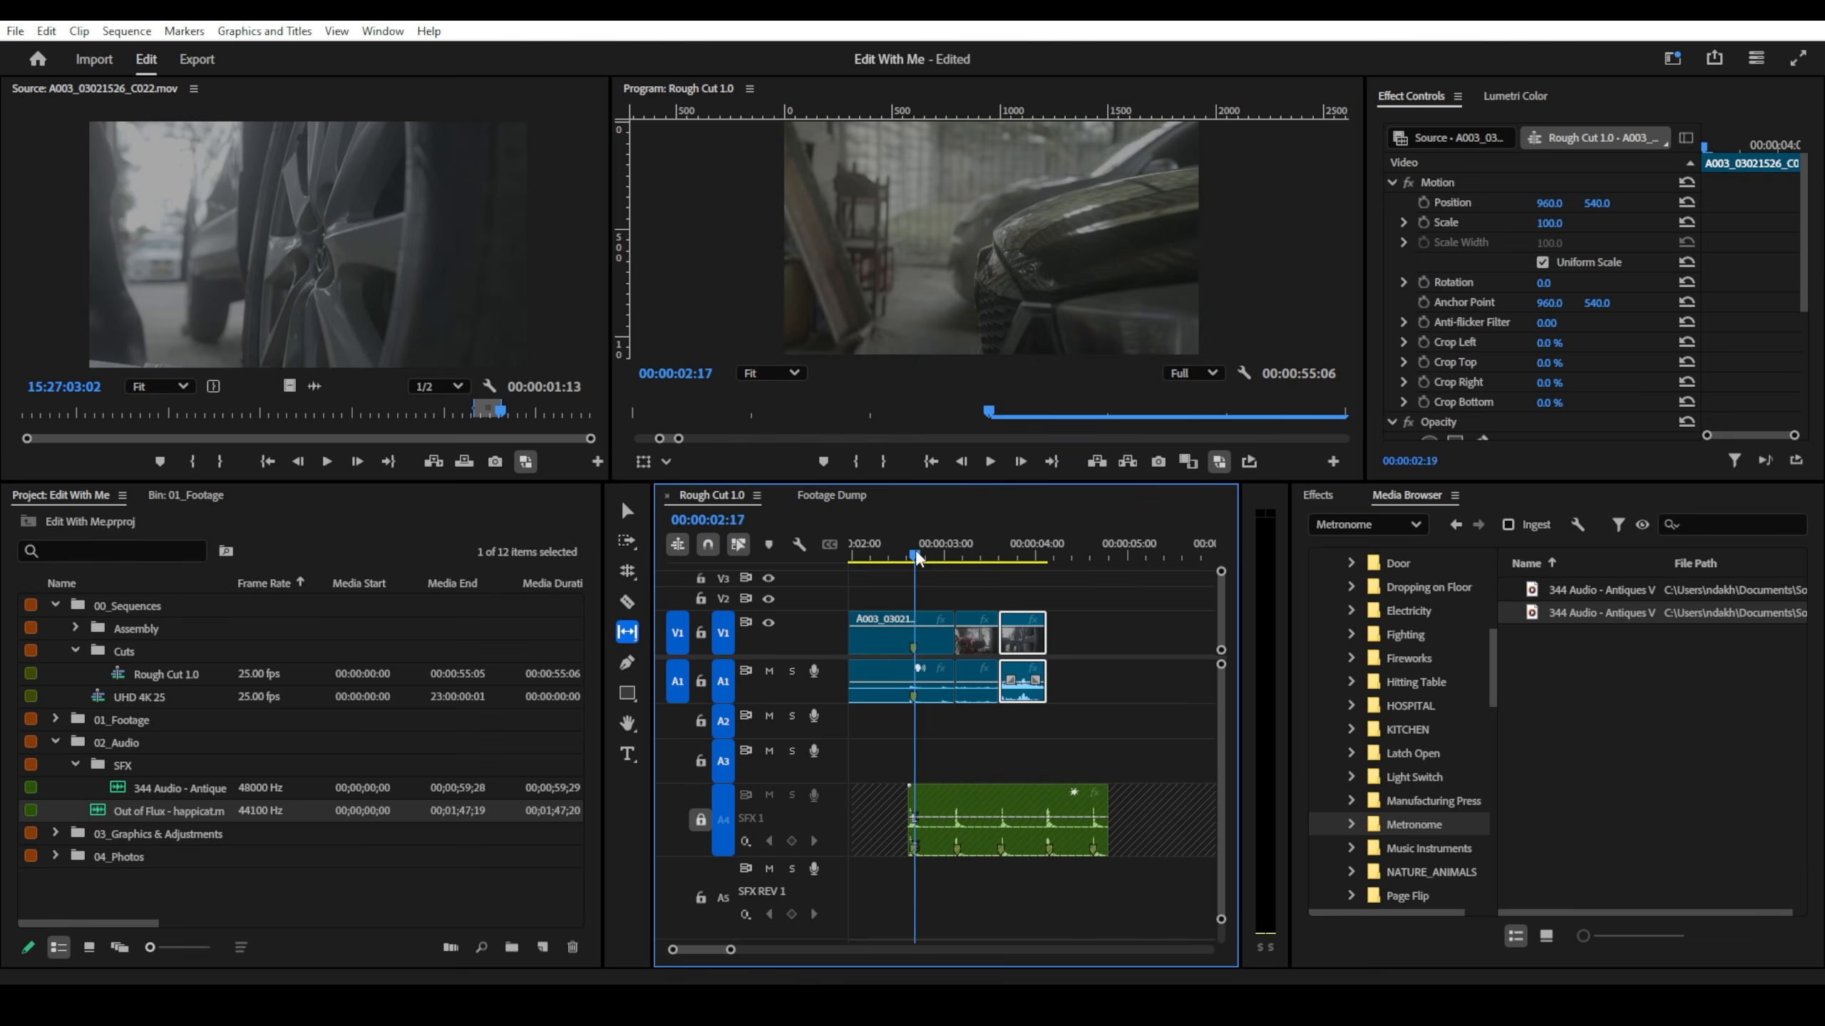
pyautogui.press('space')
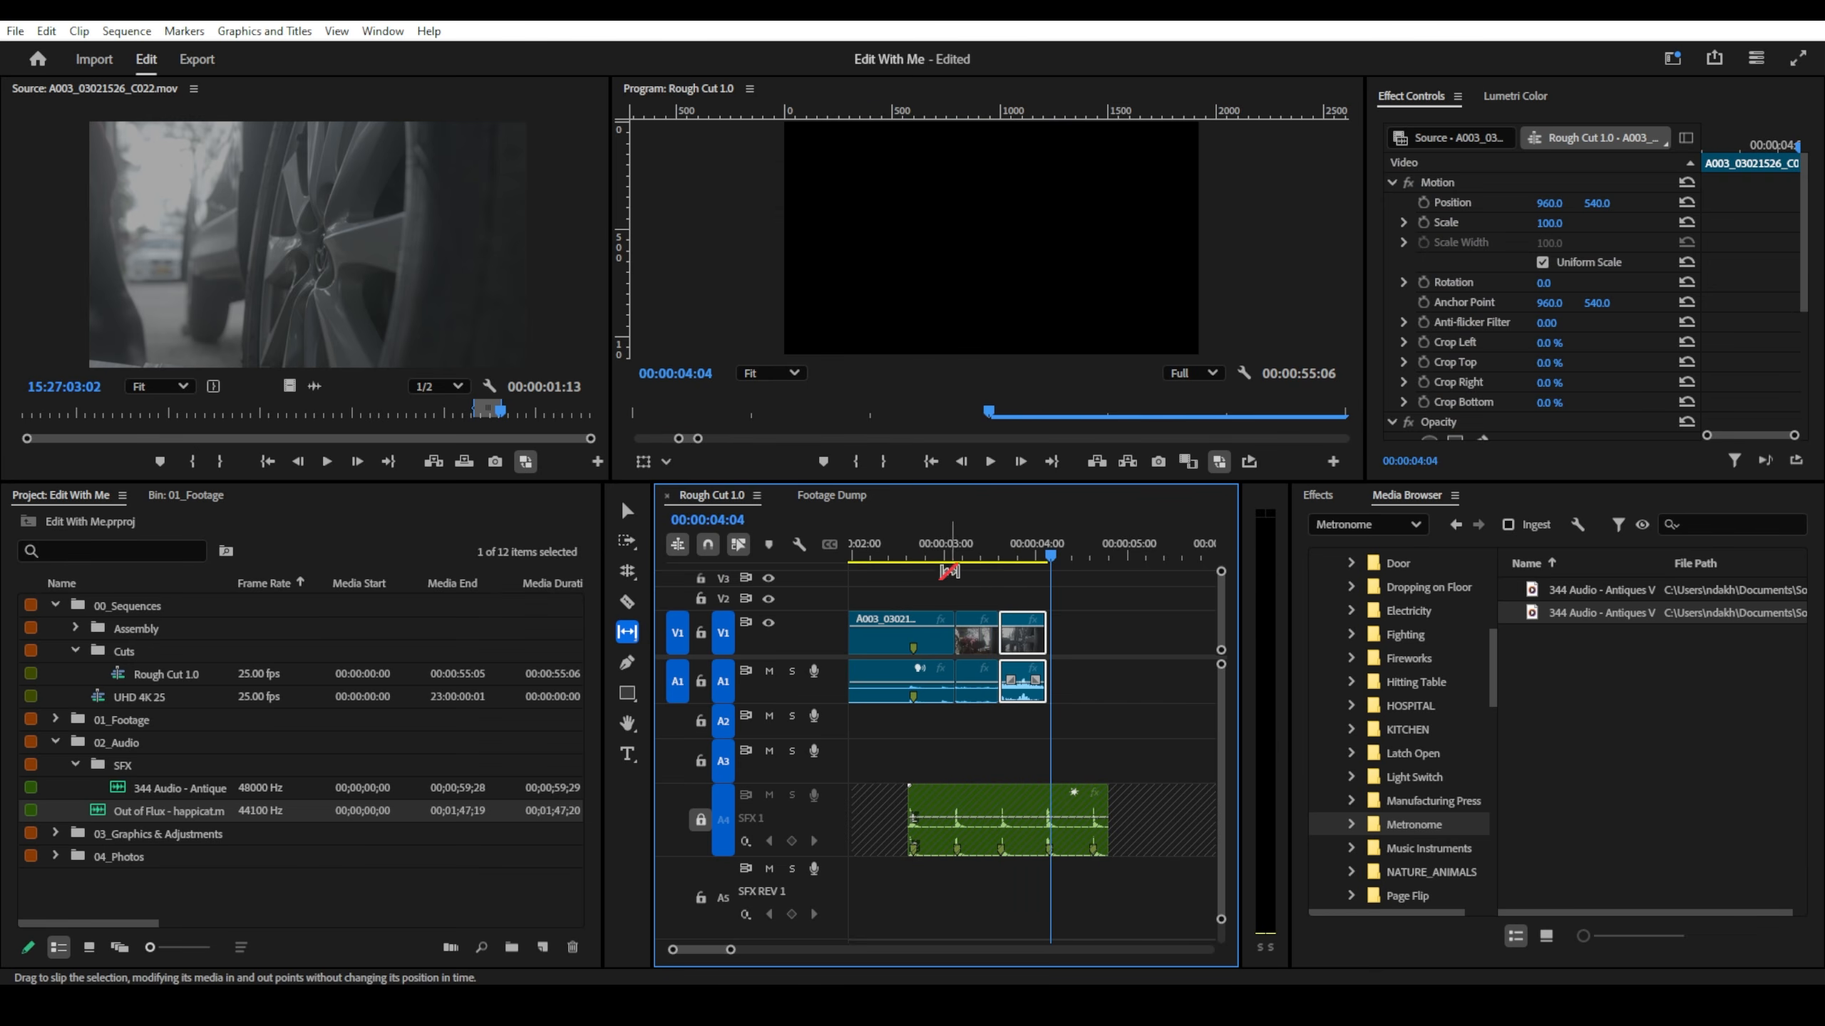
pyautogui.press('v')
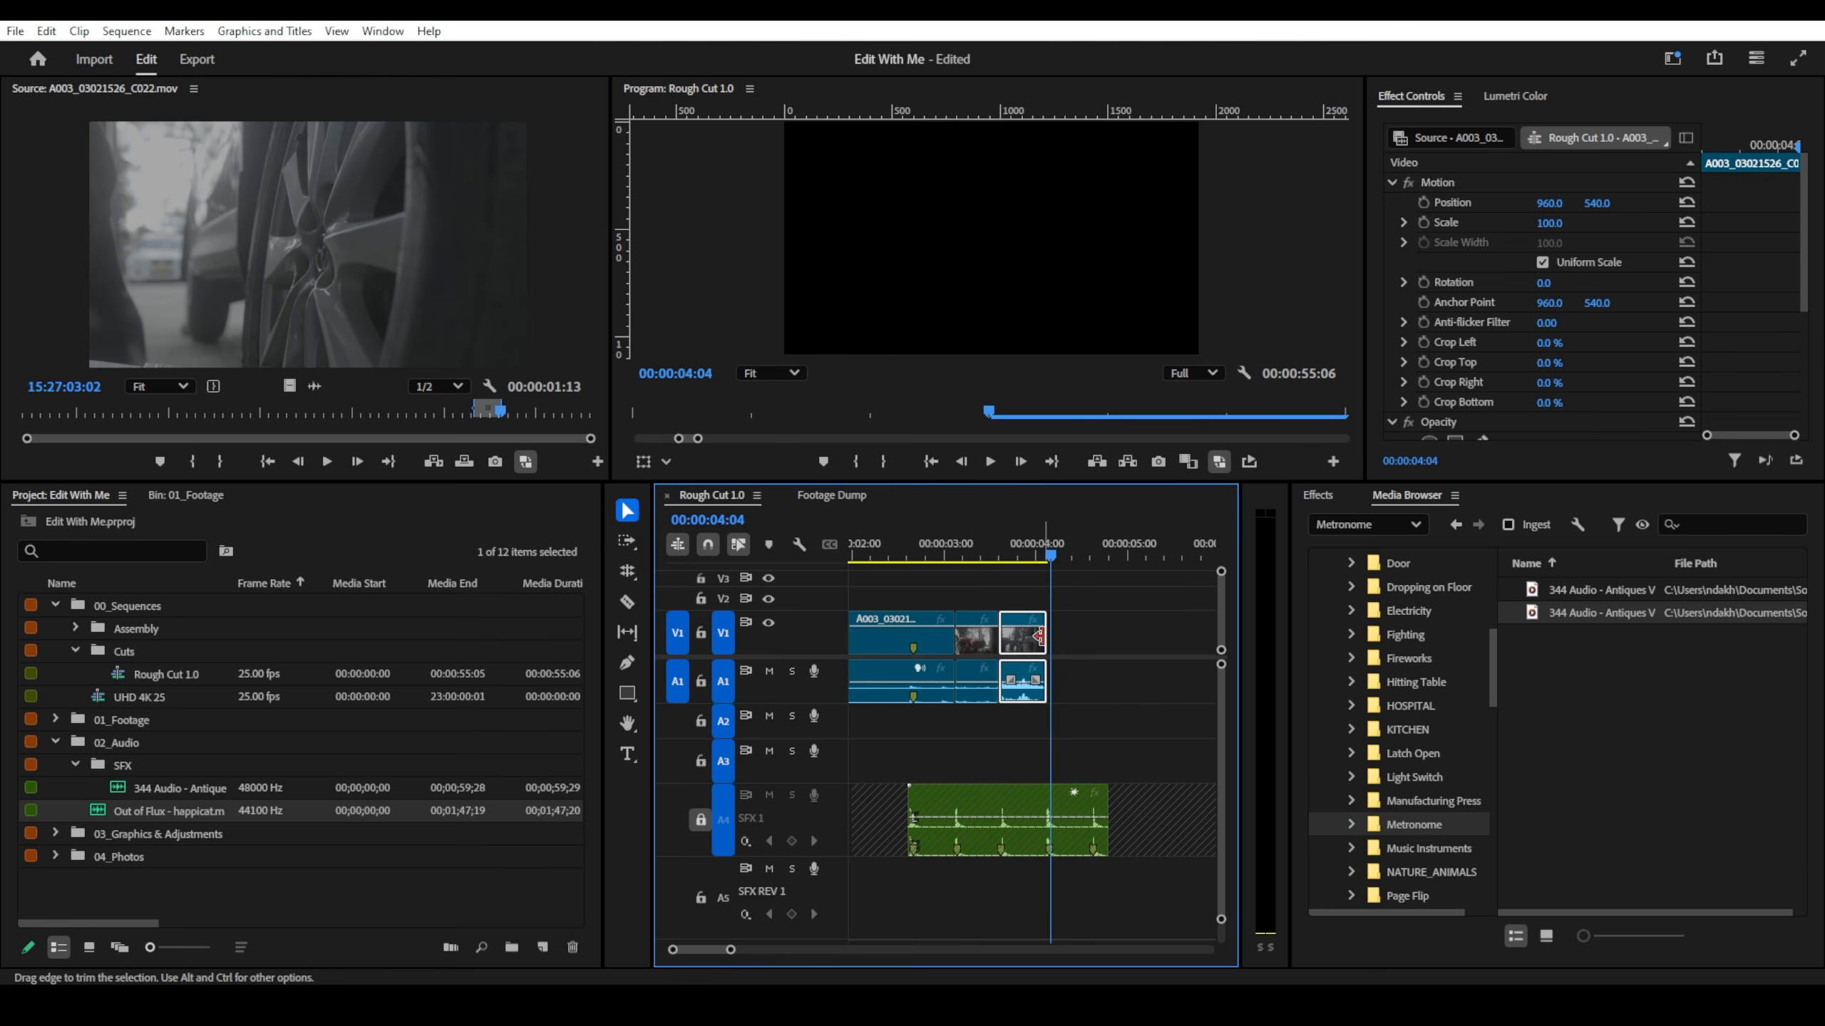
# - Find the A003_03021648_C071 shot around 00:00:35:21 in the sequence and load it in the Source Monitor
pyautogui.scroll(3, 1061, 649)
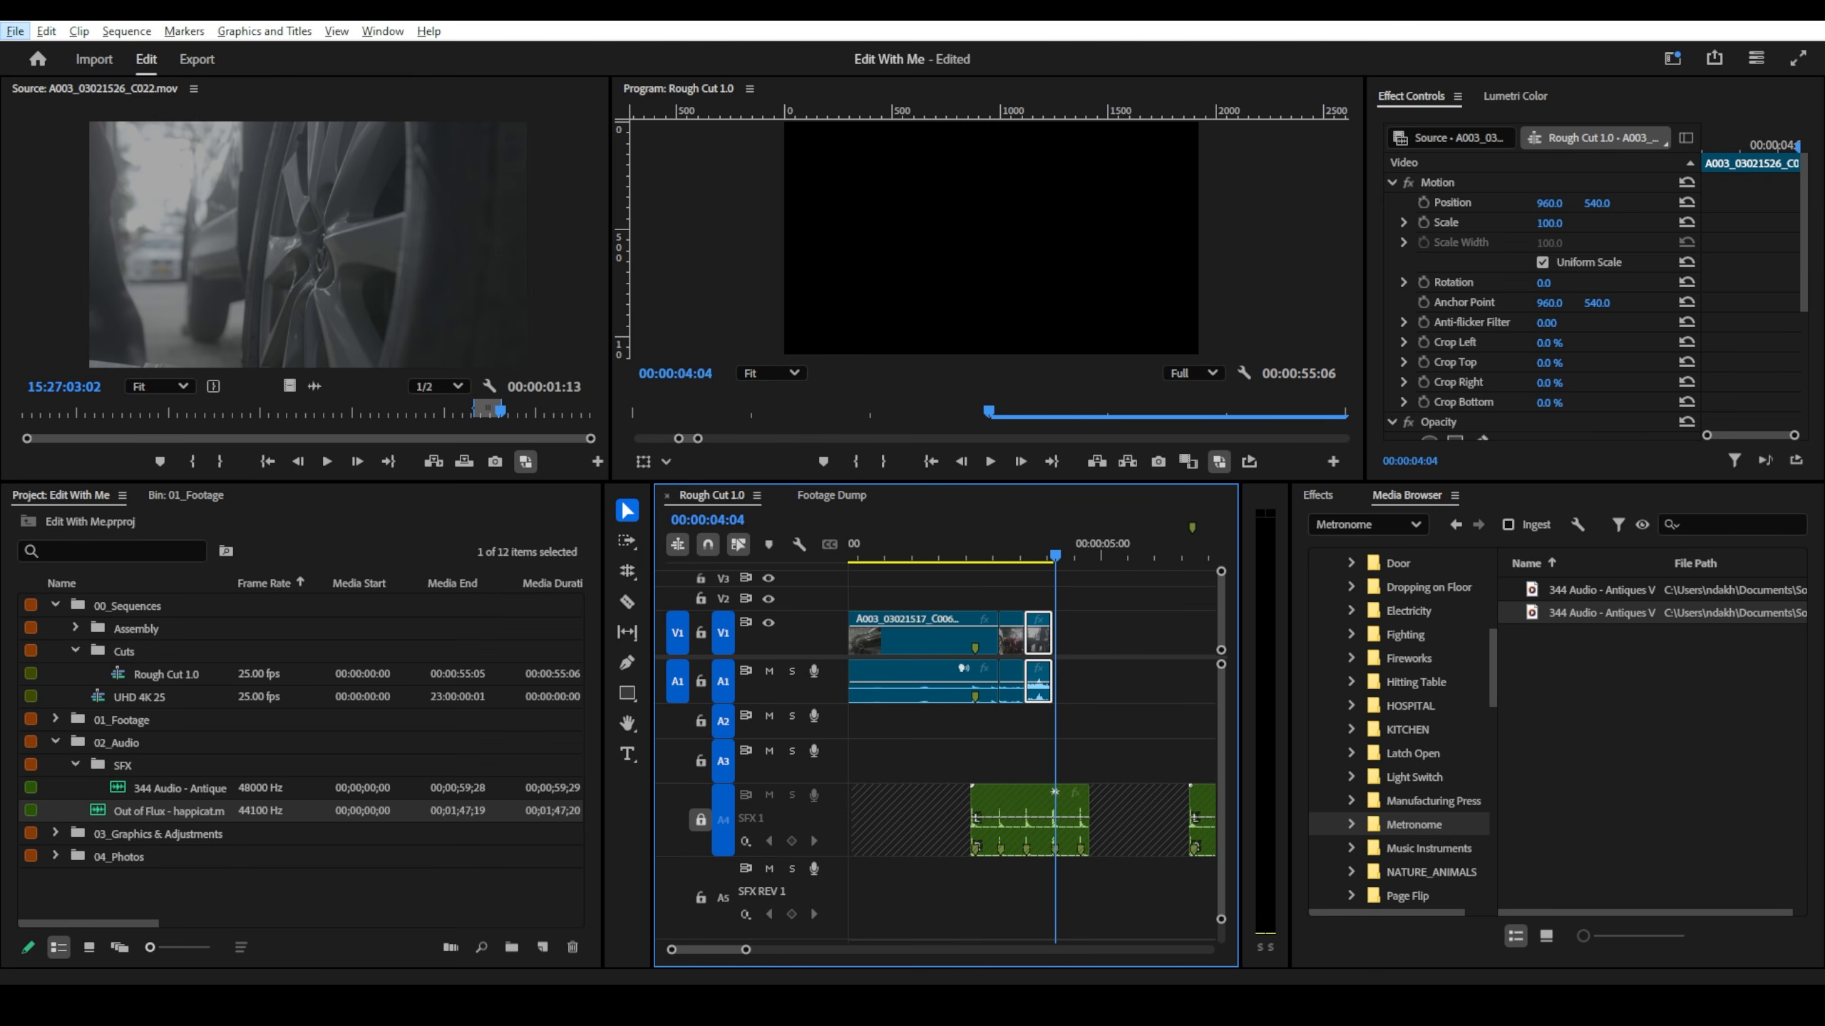
pyautogui.hotkey('alt', 'Tab')
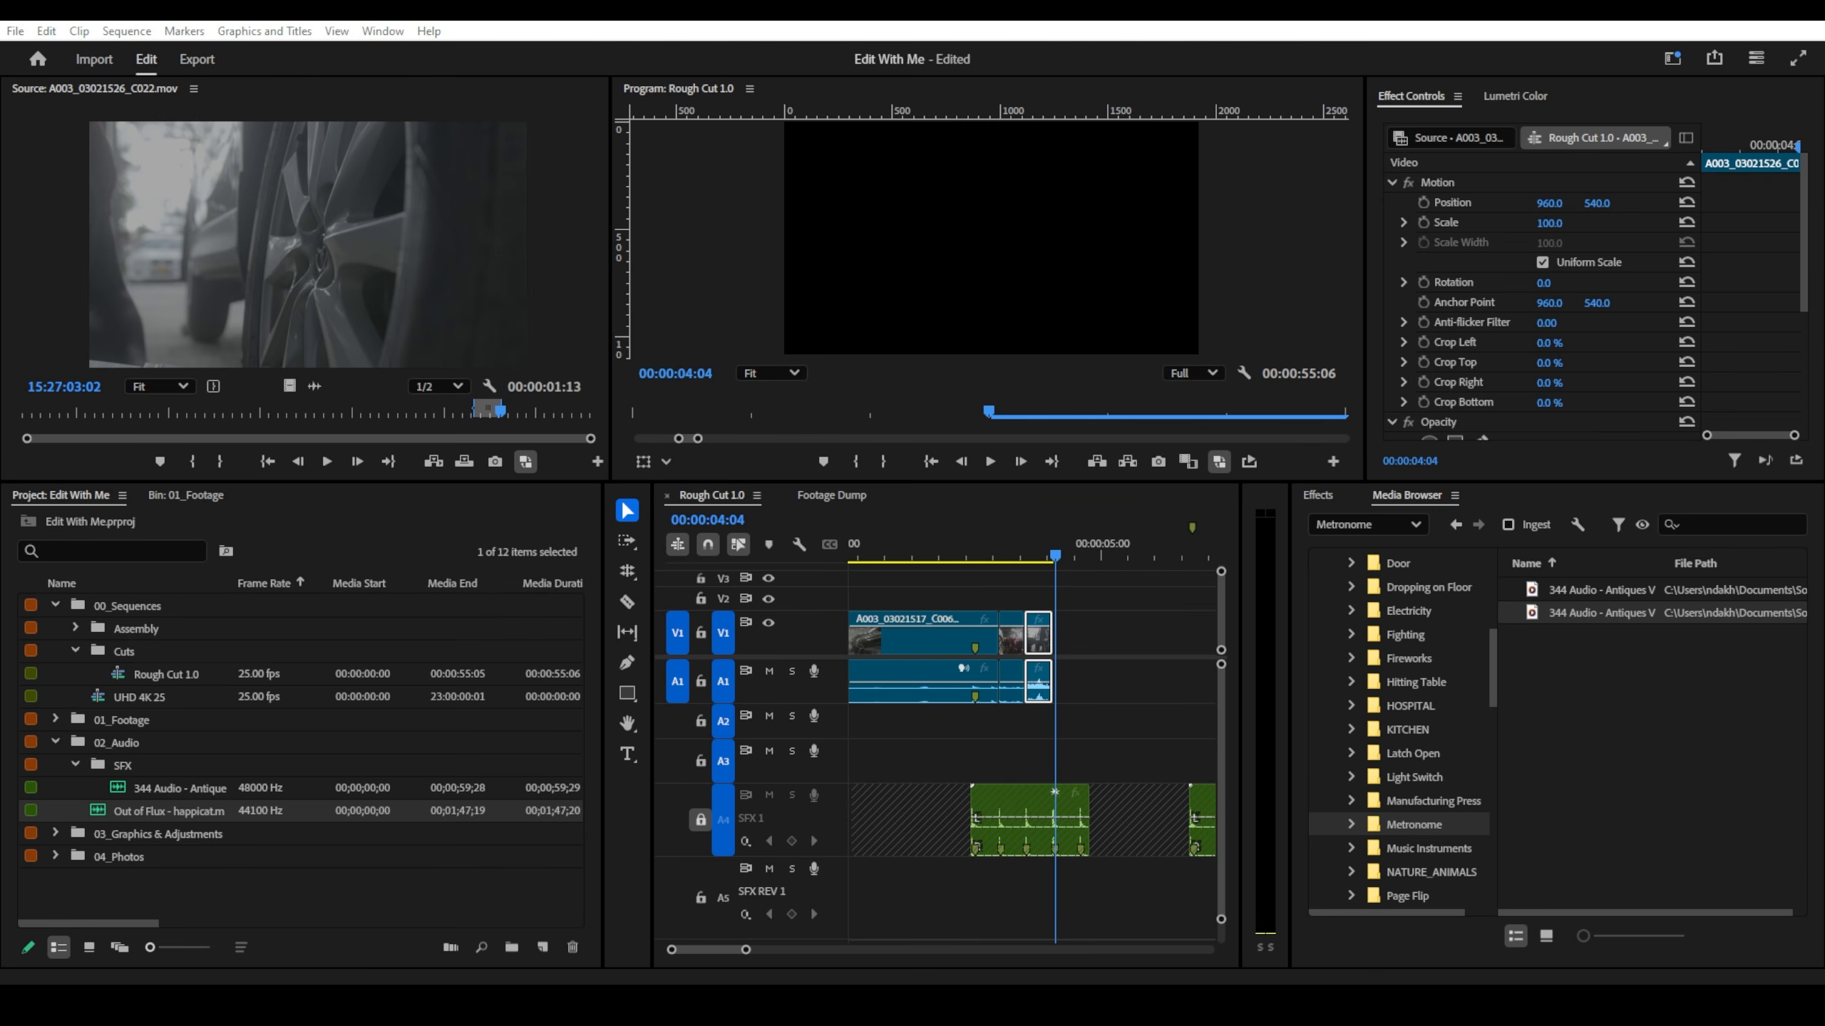
pyautogui.scroll(-3, 748, 624)
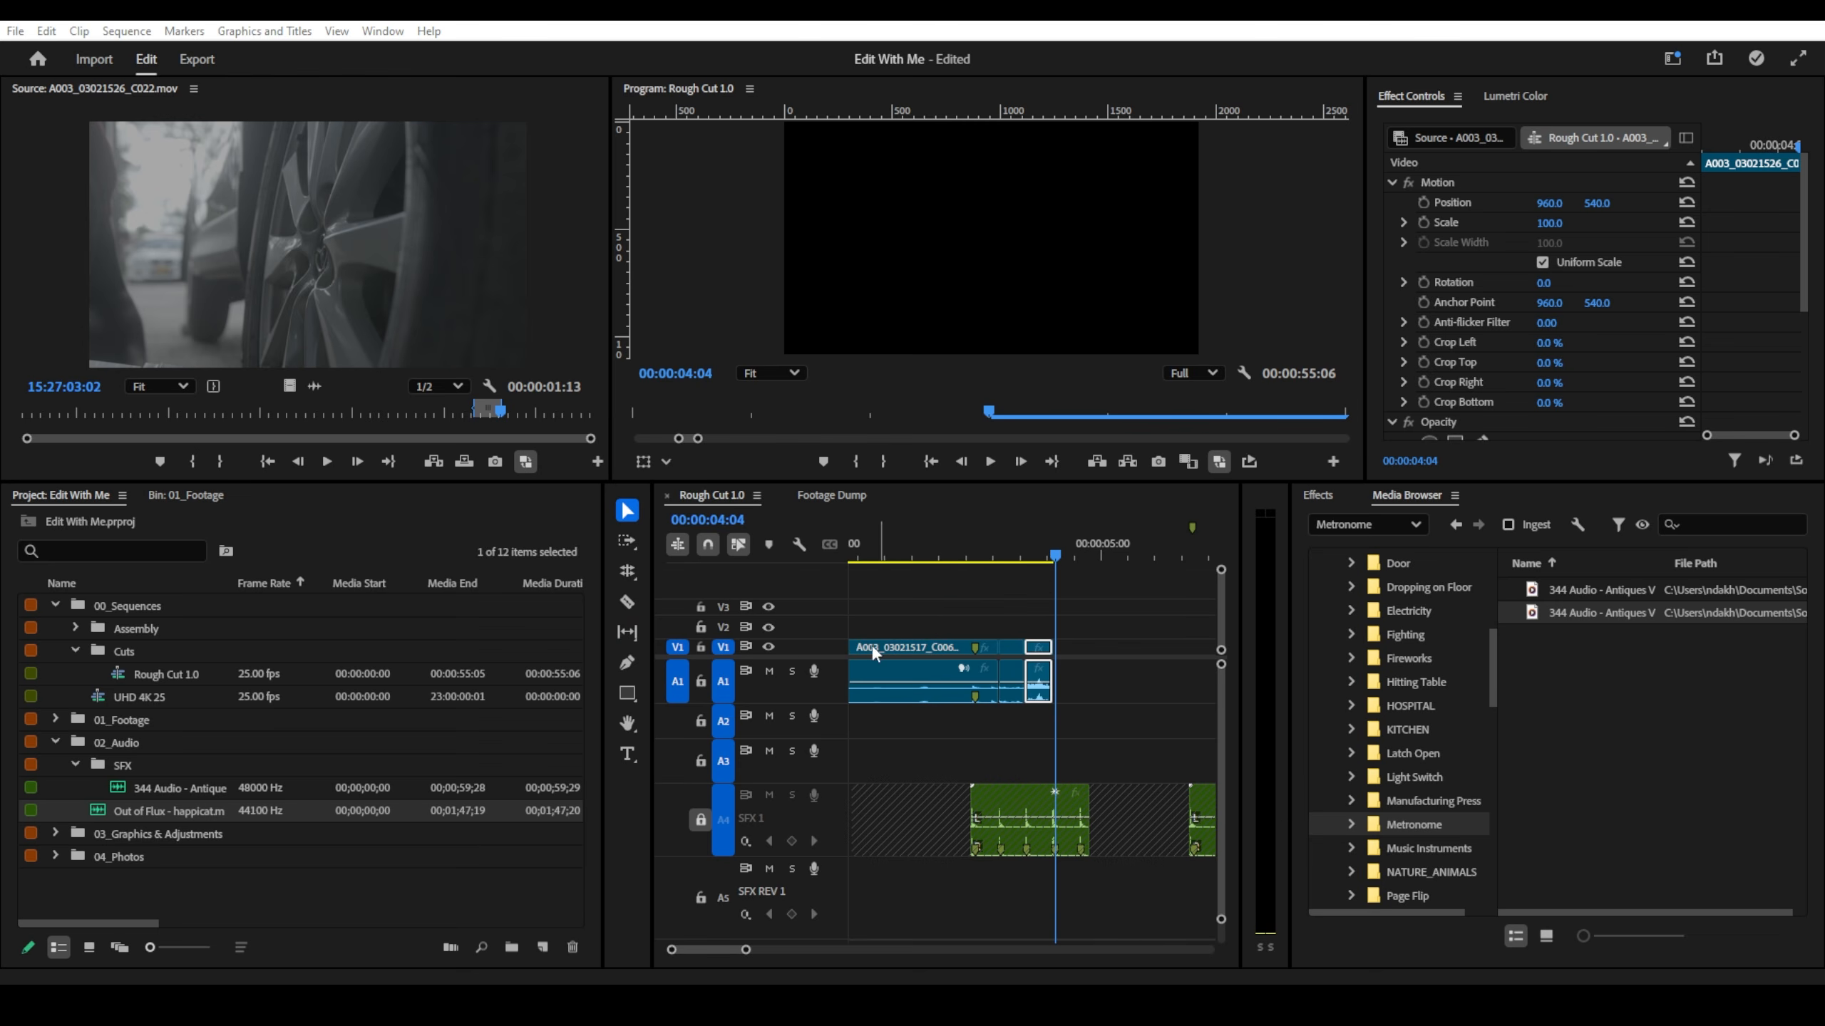
pyautogui.scroll(3, 804, 646)
pyautogui.scroll(-6, 1016, 540)
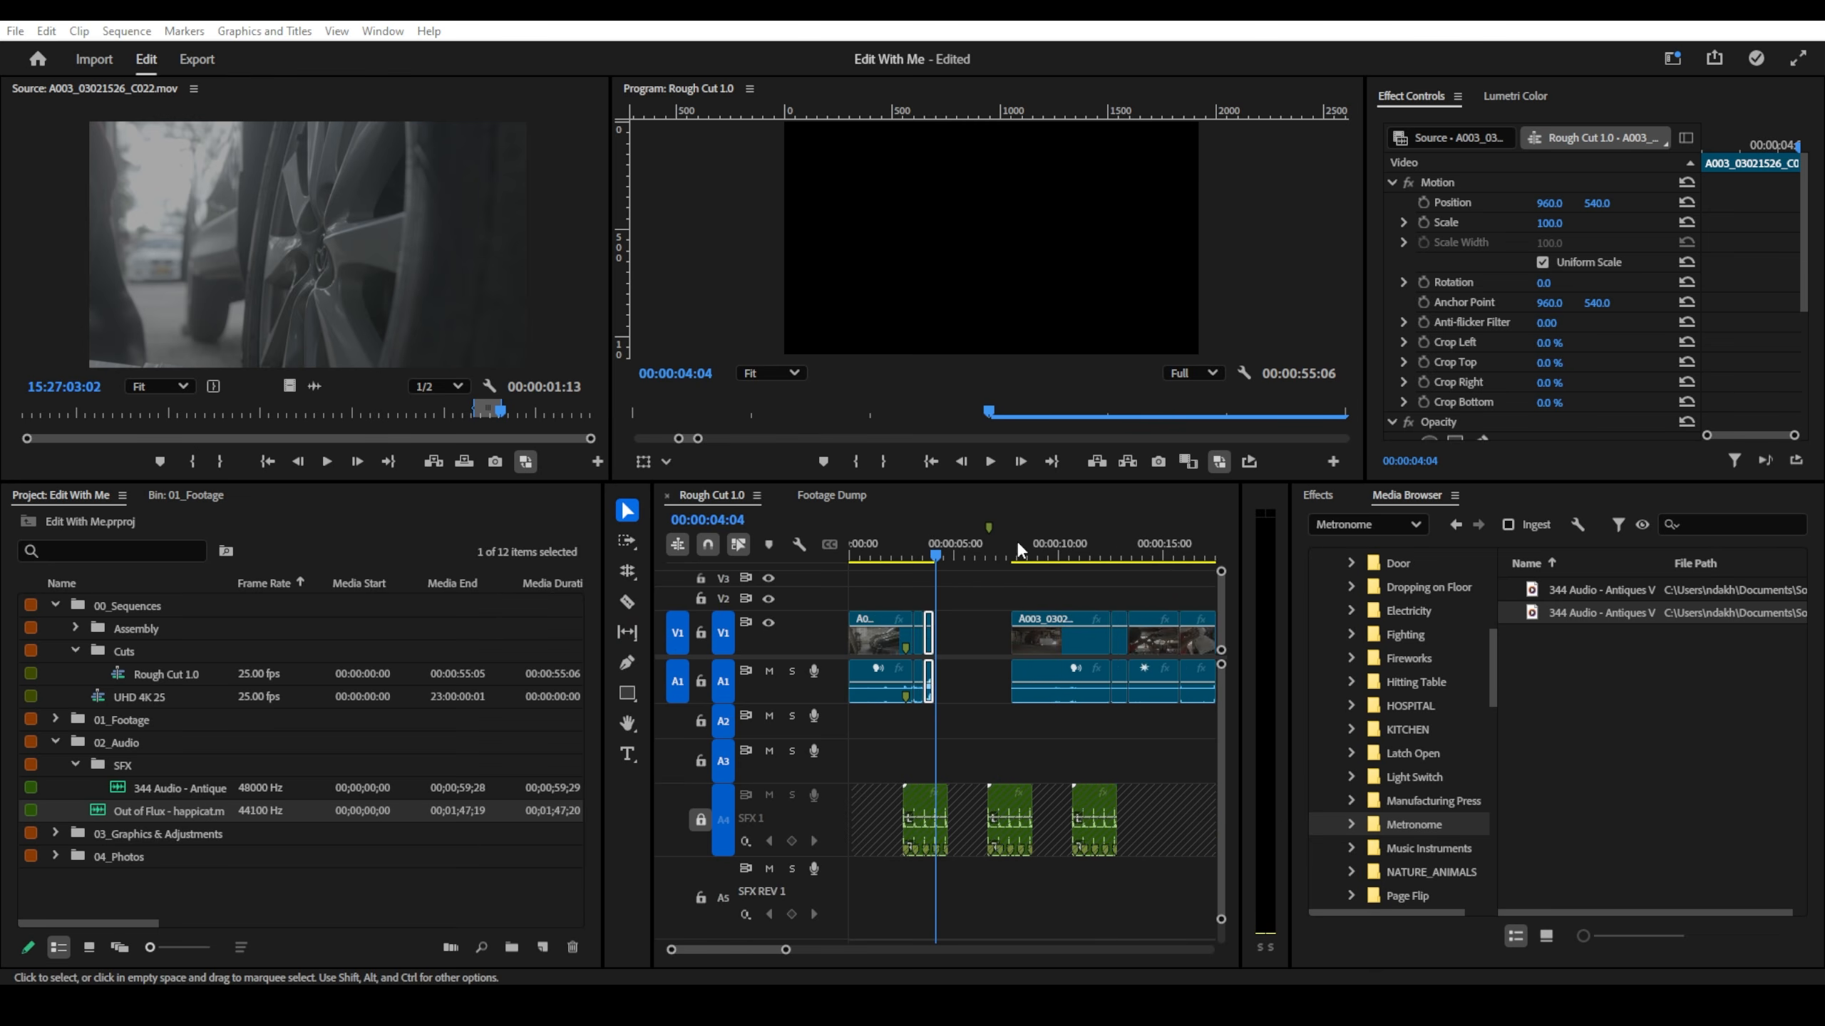
pyautogui.scroll(-2, 976, 568)
pyautogui.click(1004, 558)
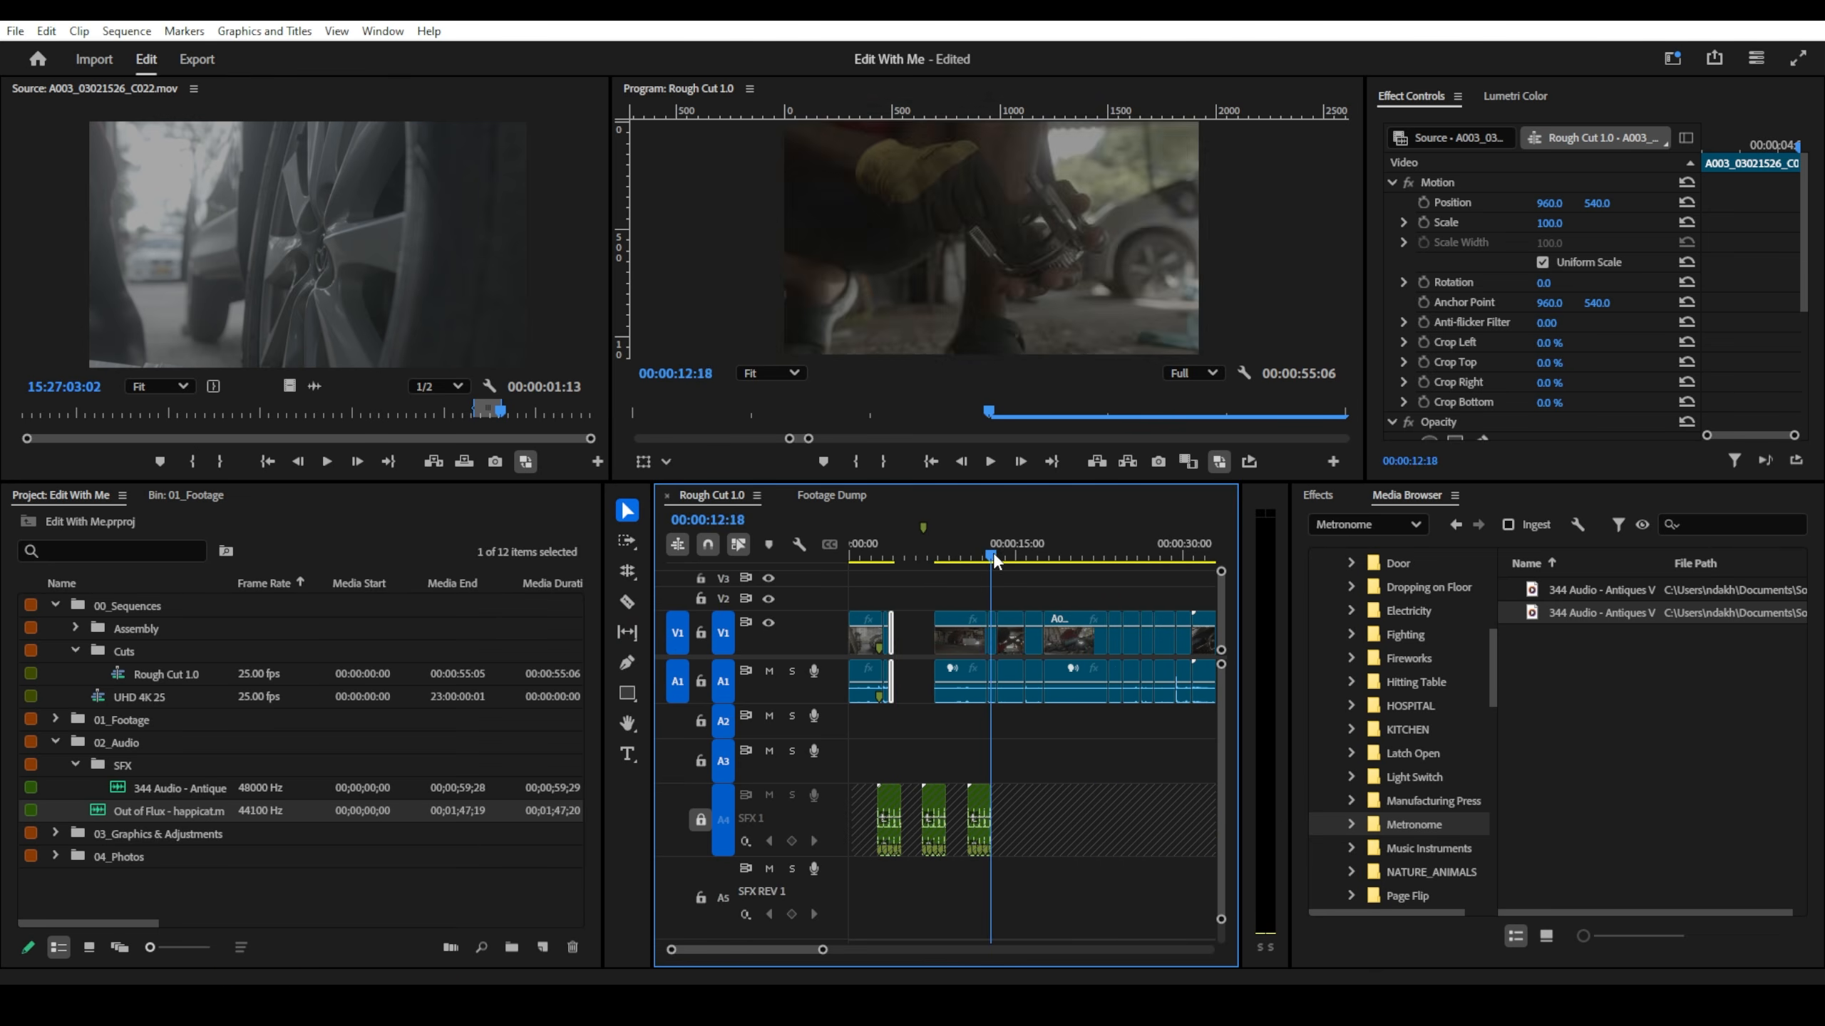
pyautogui.moveTo(1008, 563); pyautogui.dragTo(1192, 565)
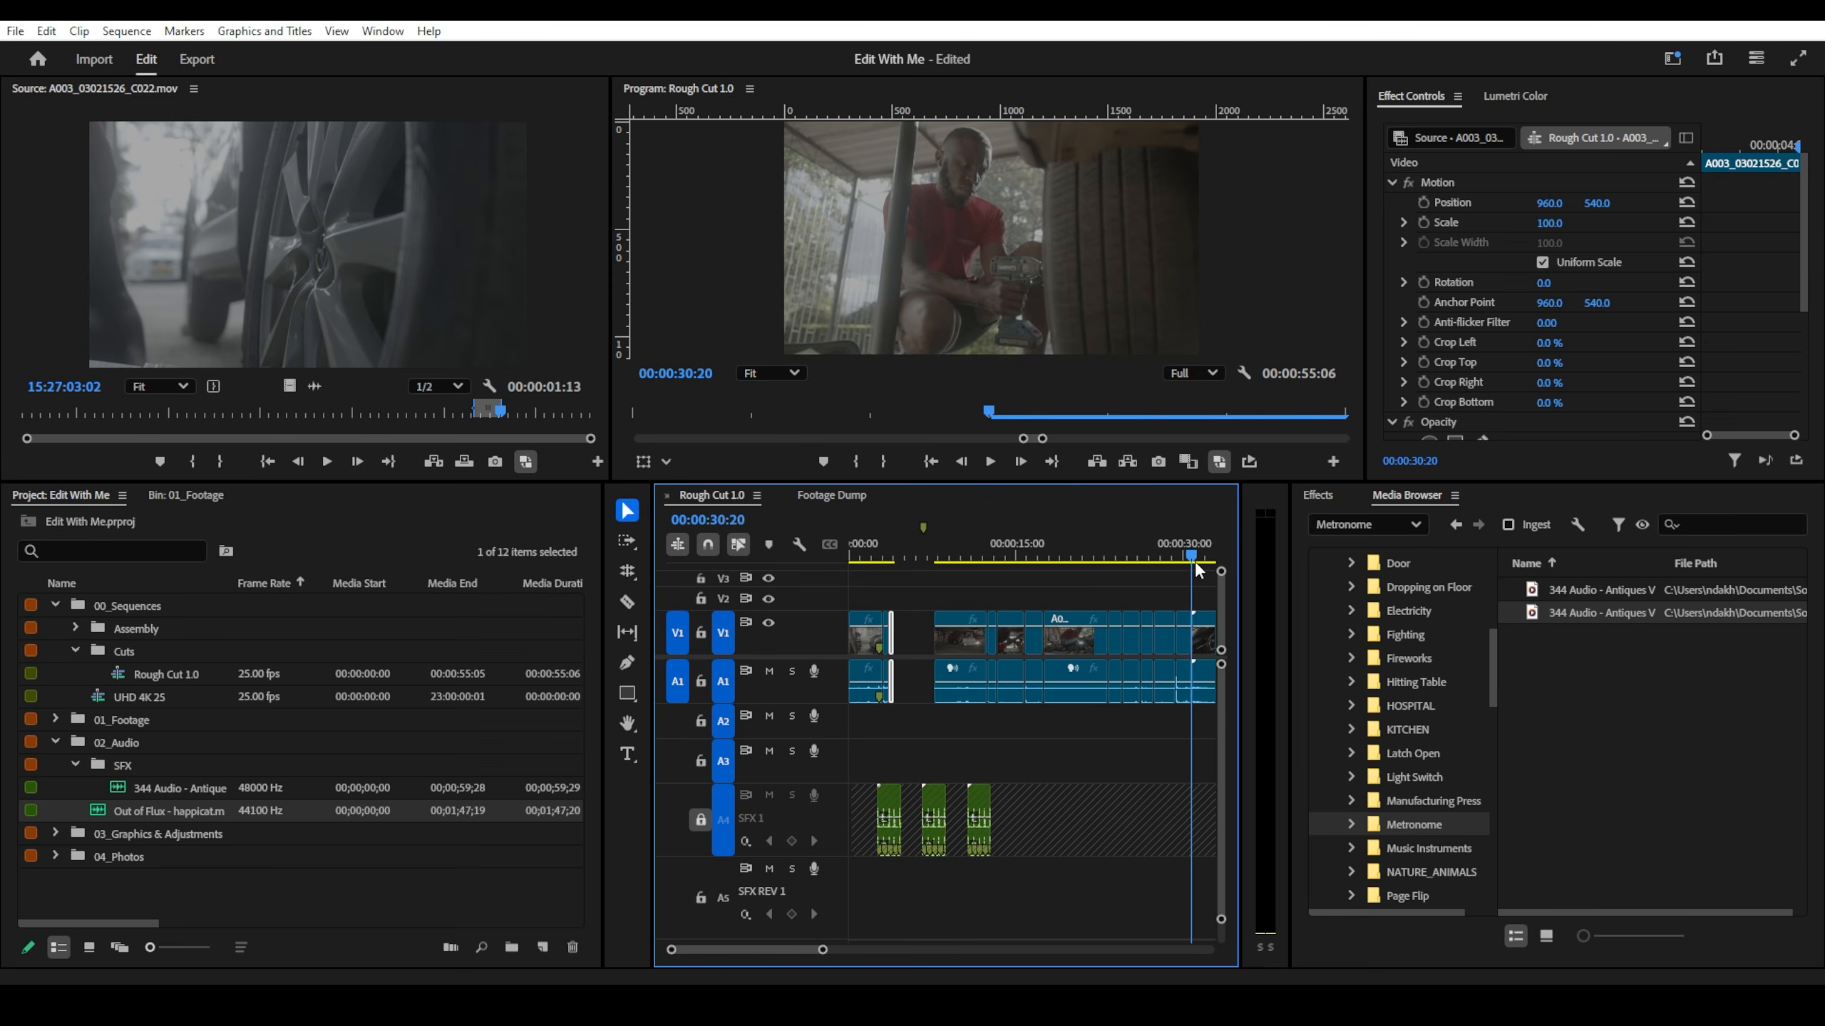
pyautogui.scroll(-2, 1112, 578)
pyautogui.scroll(2, 1112, 572)
pyautogui.click(1094, 557)
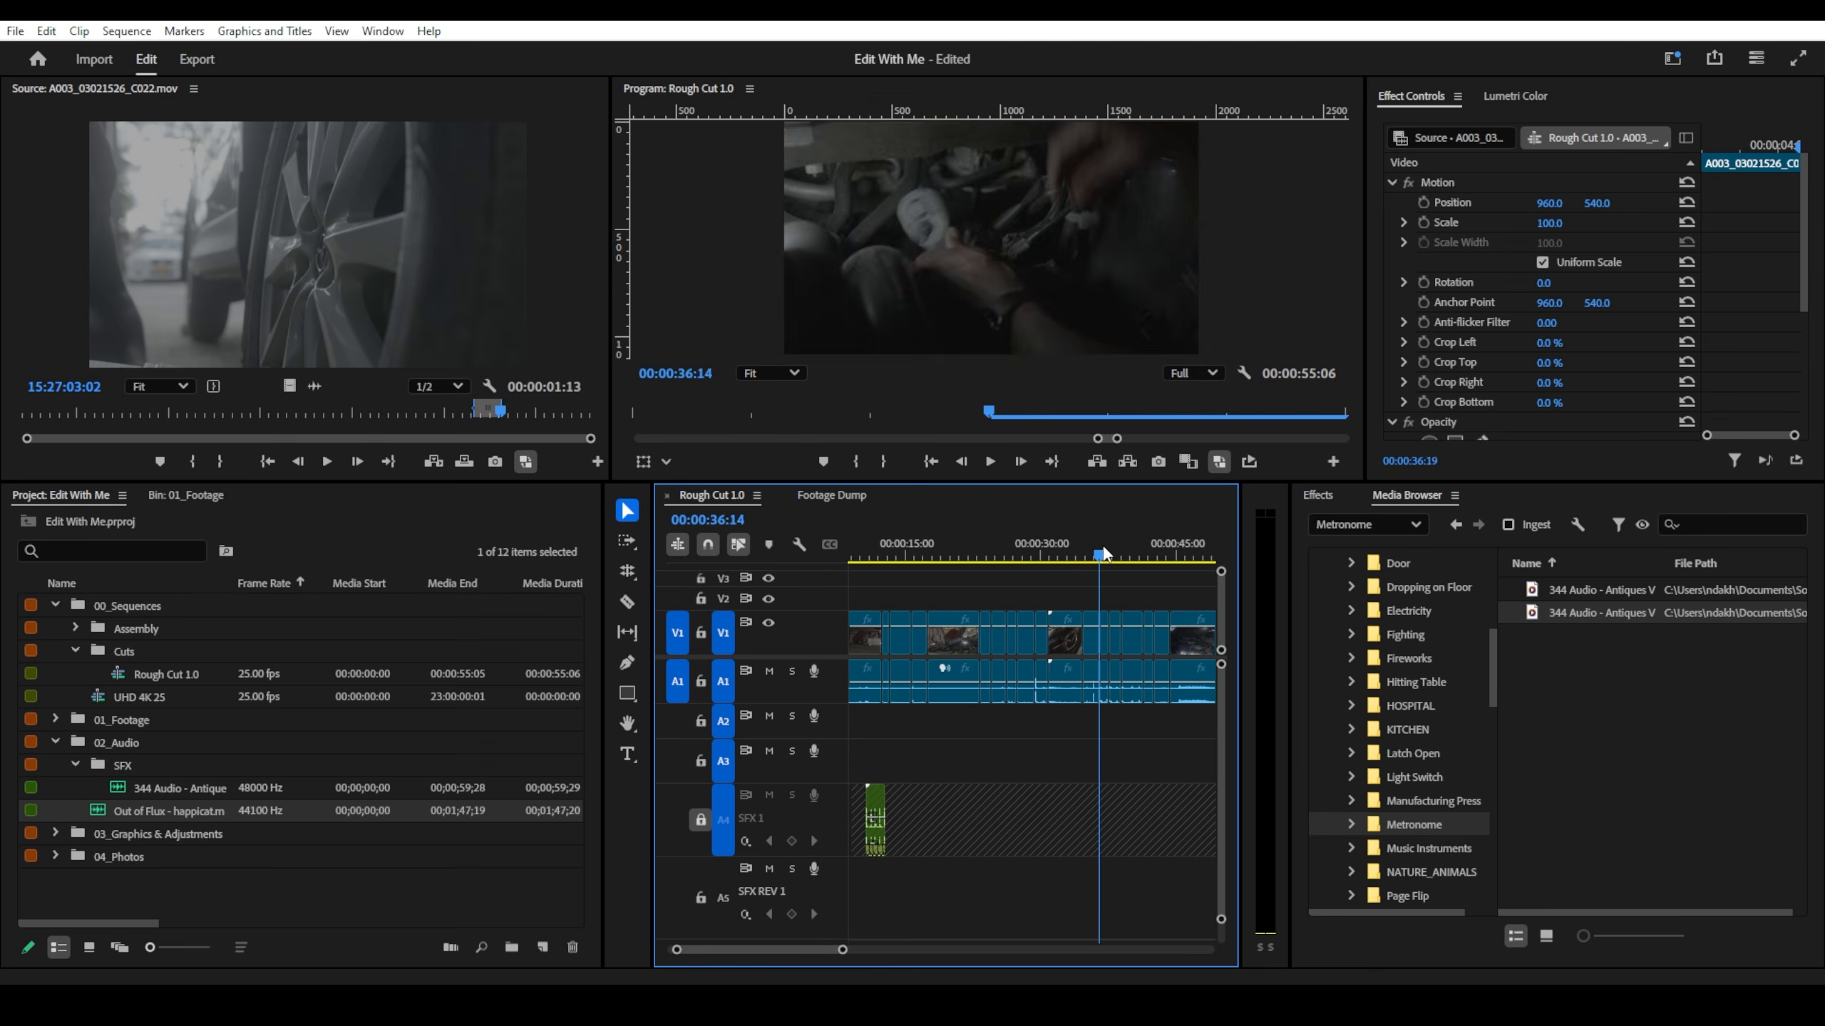
pyautogui.click(1094, 554)
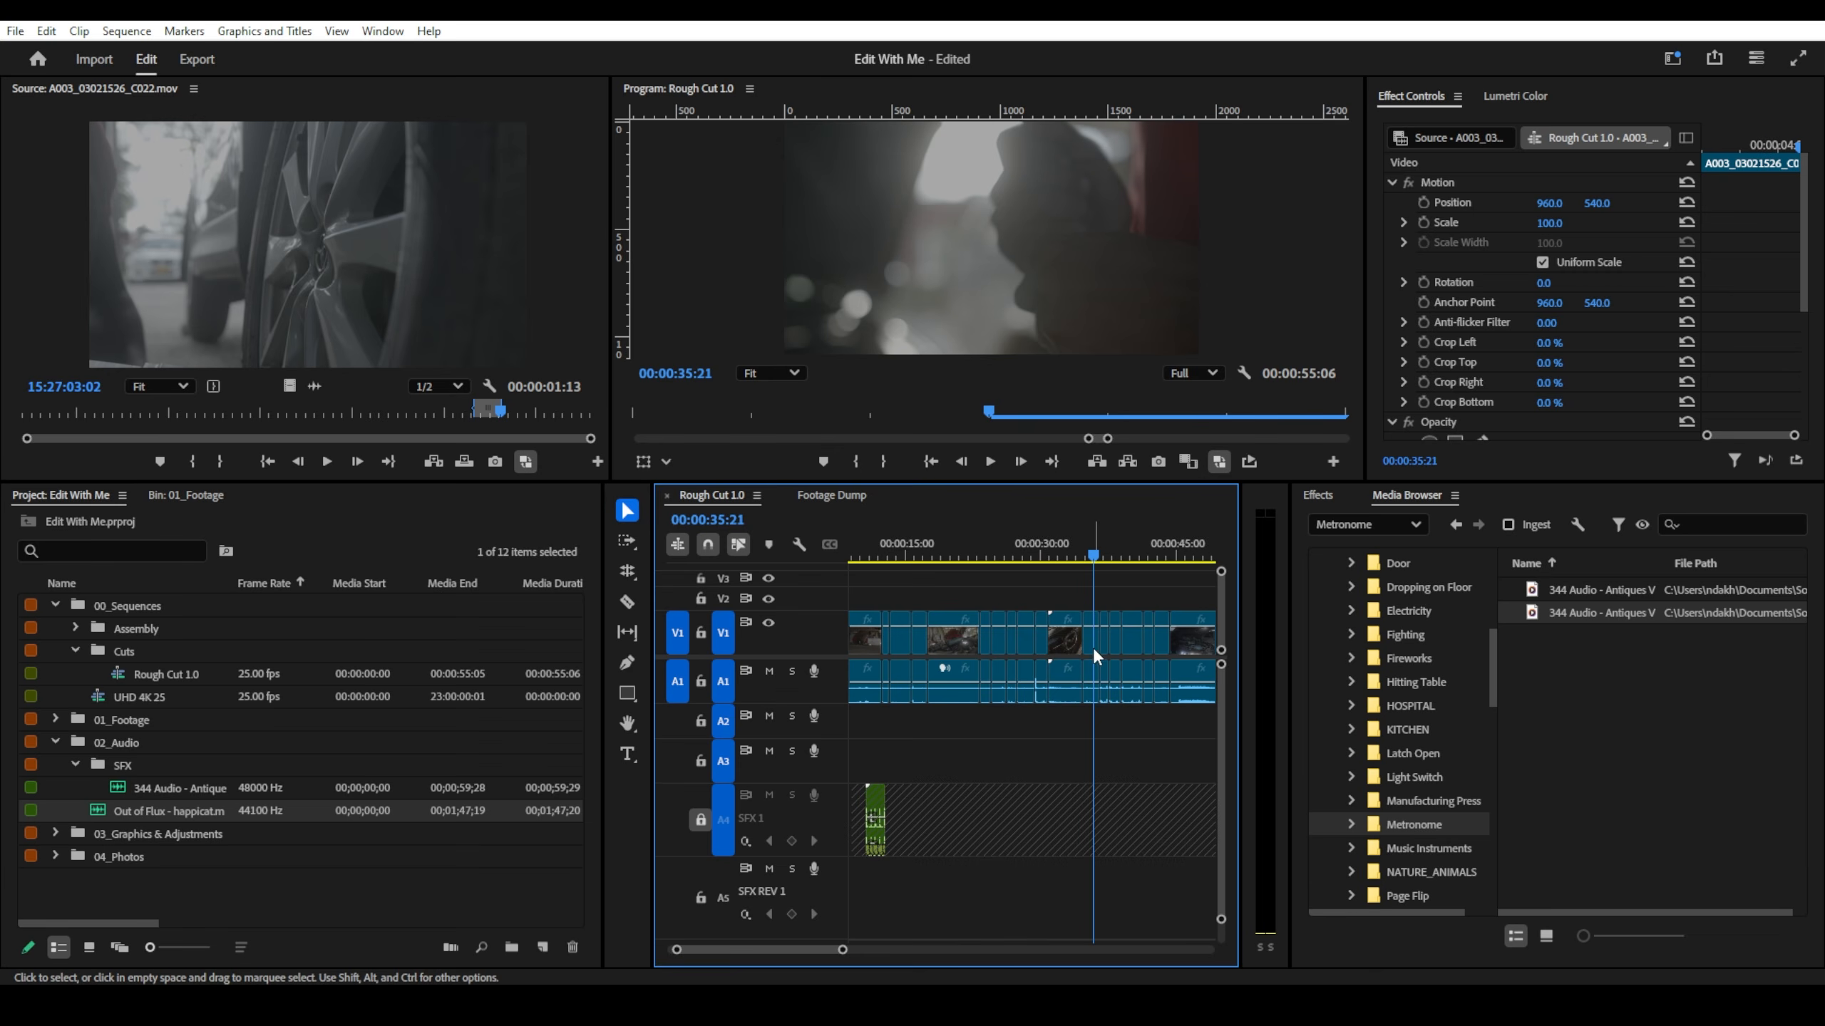
pyautogui.press('f')
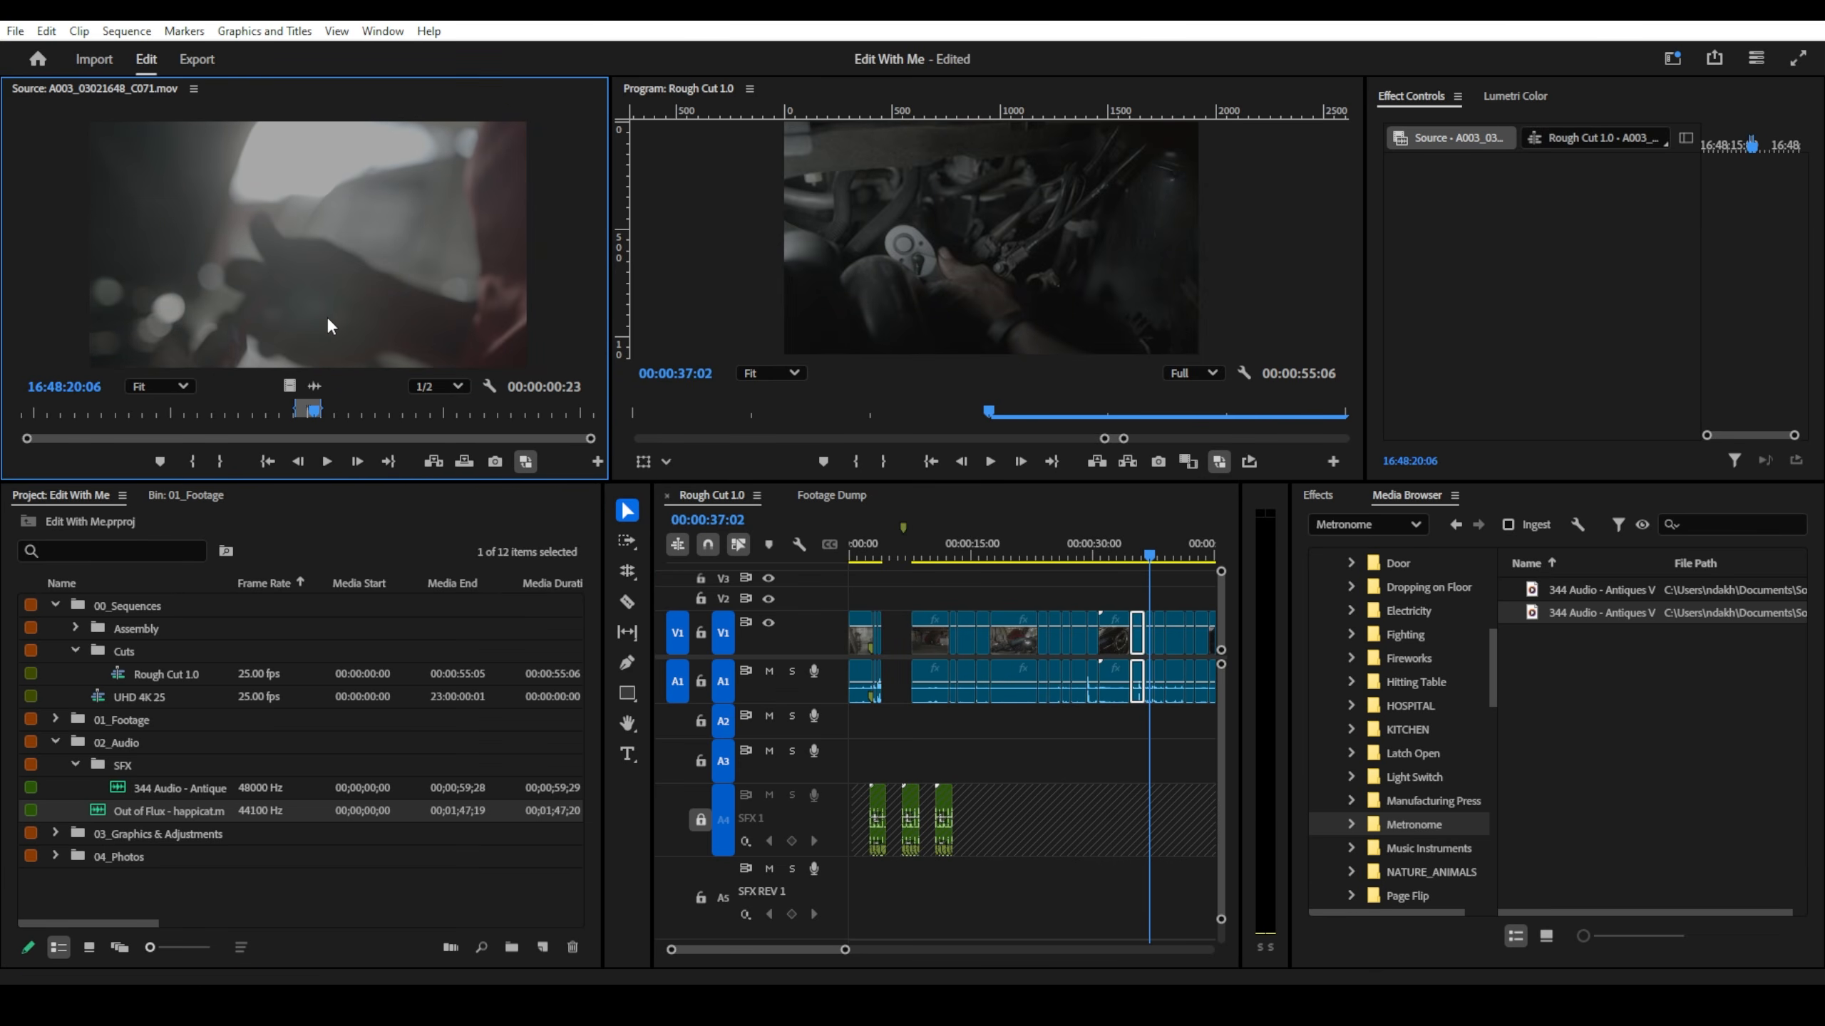
# - Place the marked A003_03021648_C071 range on V1 directly after the A003_03021526_C022 clip and play back from 00:00:02:11
pyautogui.moveTo(326, 324); pyautogui.dragTo(885, 675)
pyautogui.scroll(4, 884, 673)
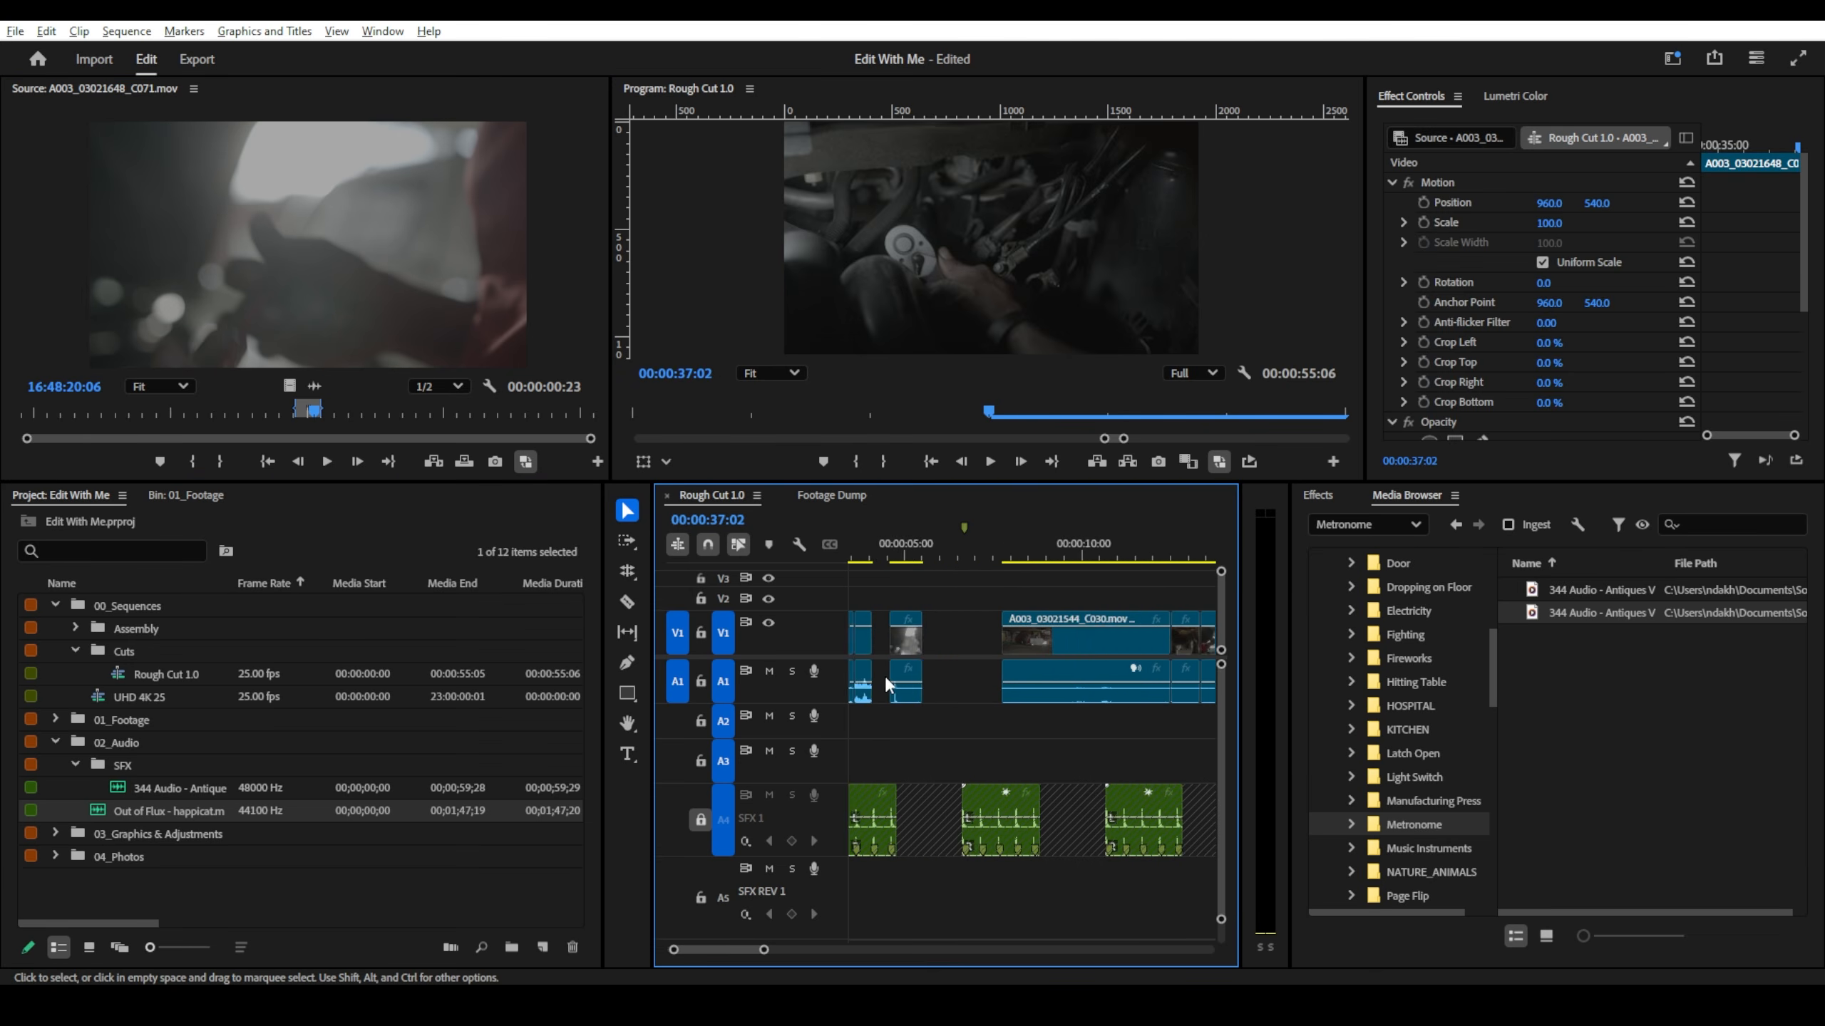
pyautogui.scroll(4, 891, 679)
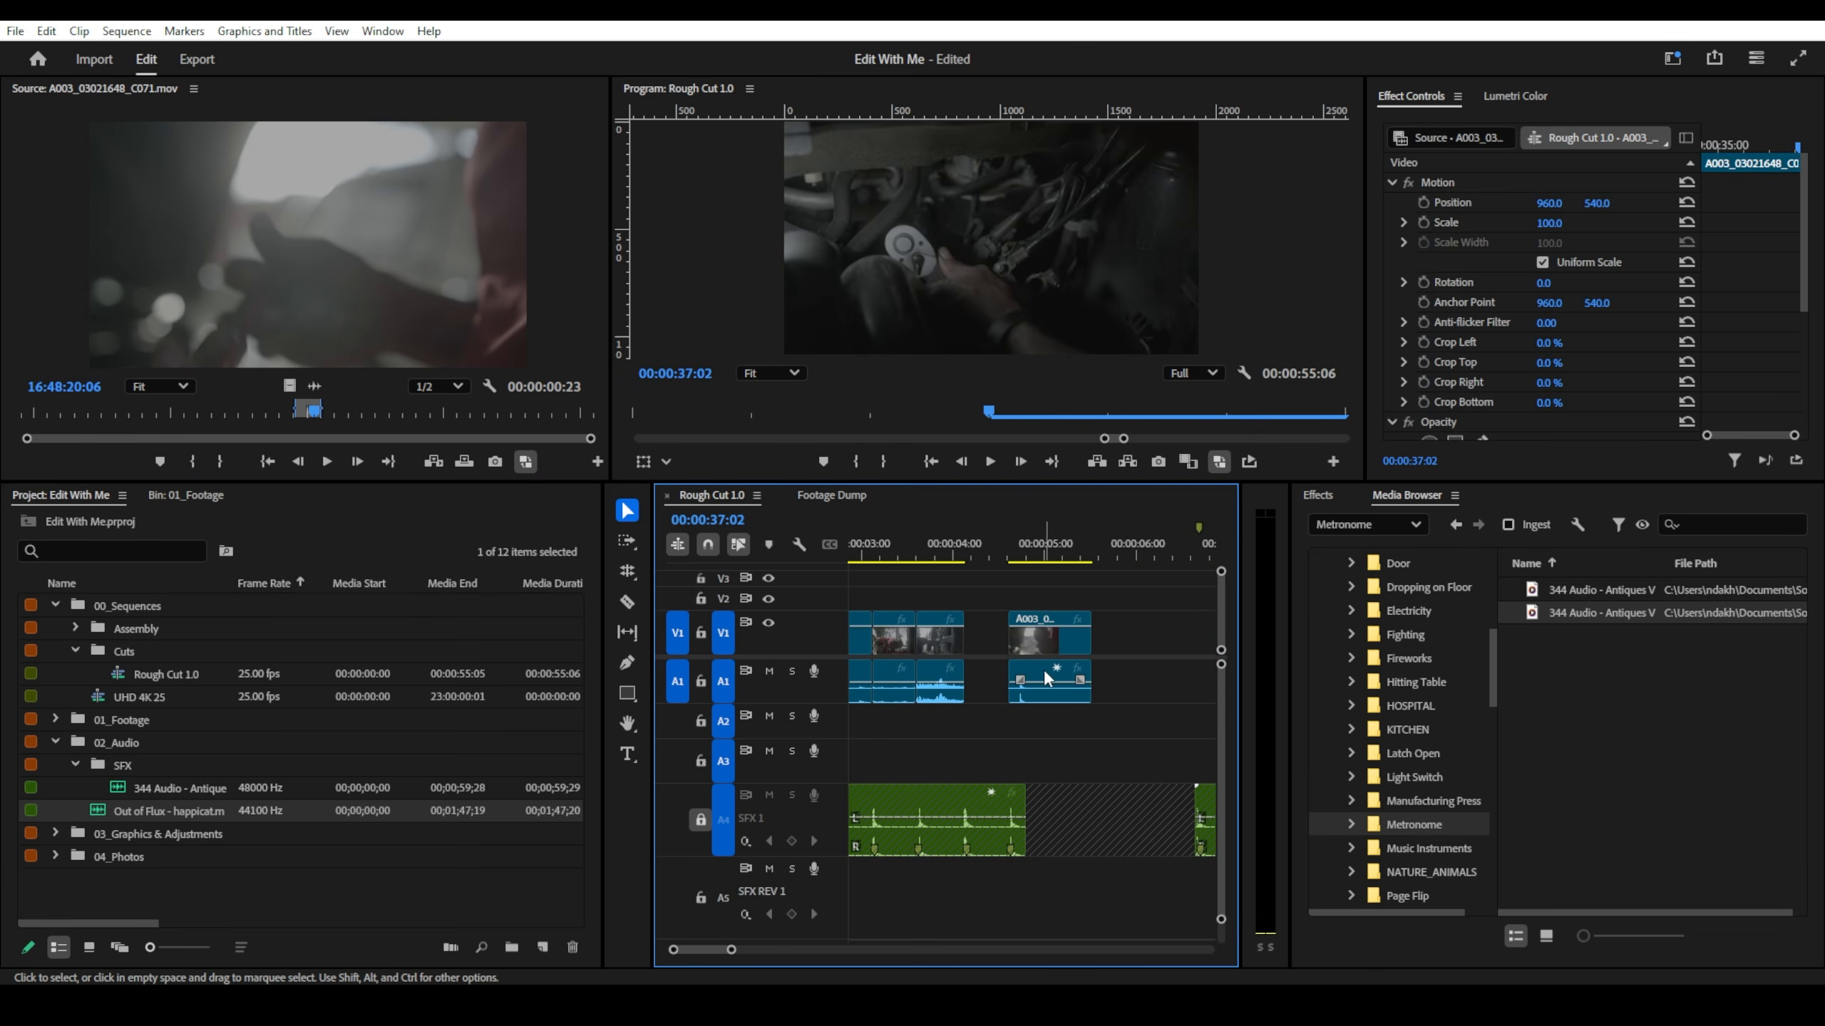
pyautogui.moveTo(1045, 678); pyautogui.dragTo(1014, 665)
pyautogui.scroll(-4, 875, 597)
pyautogui.click(896, 553)
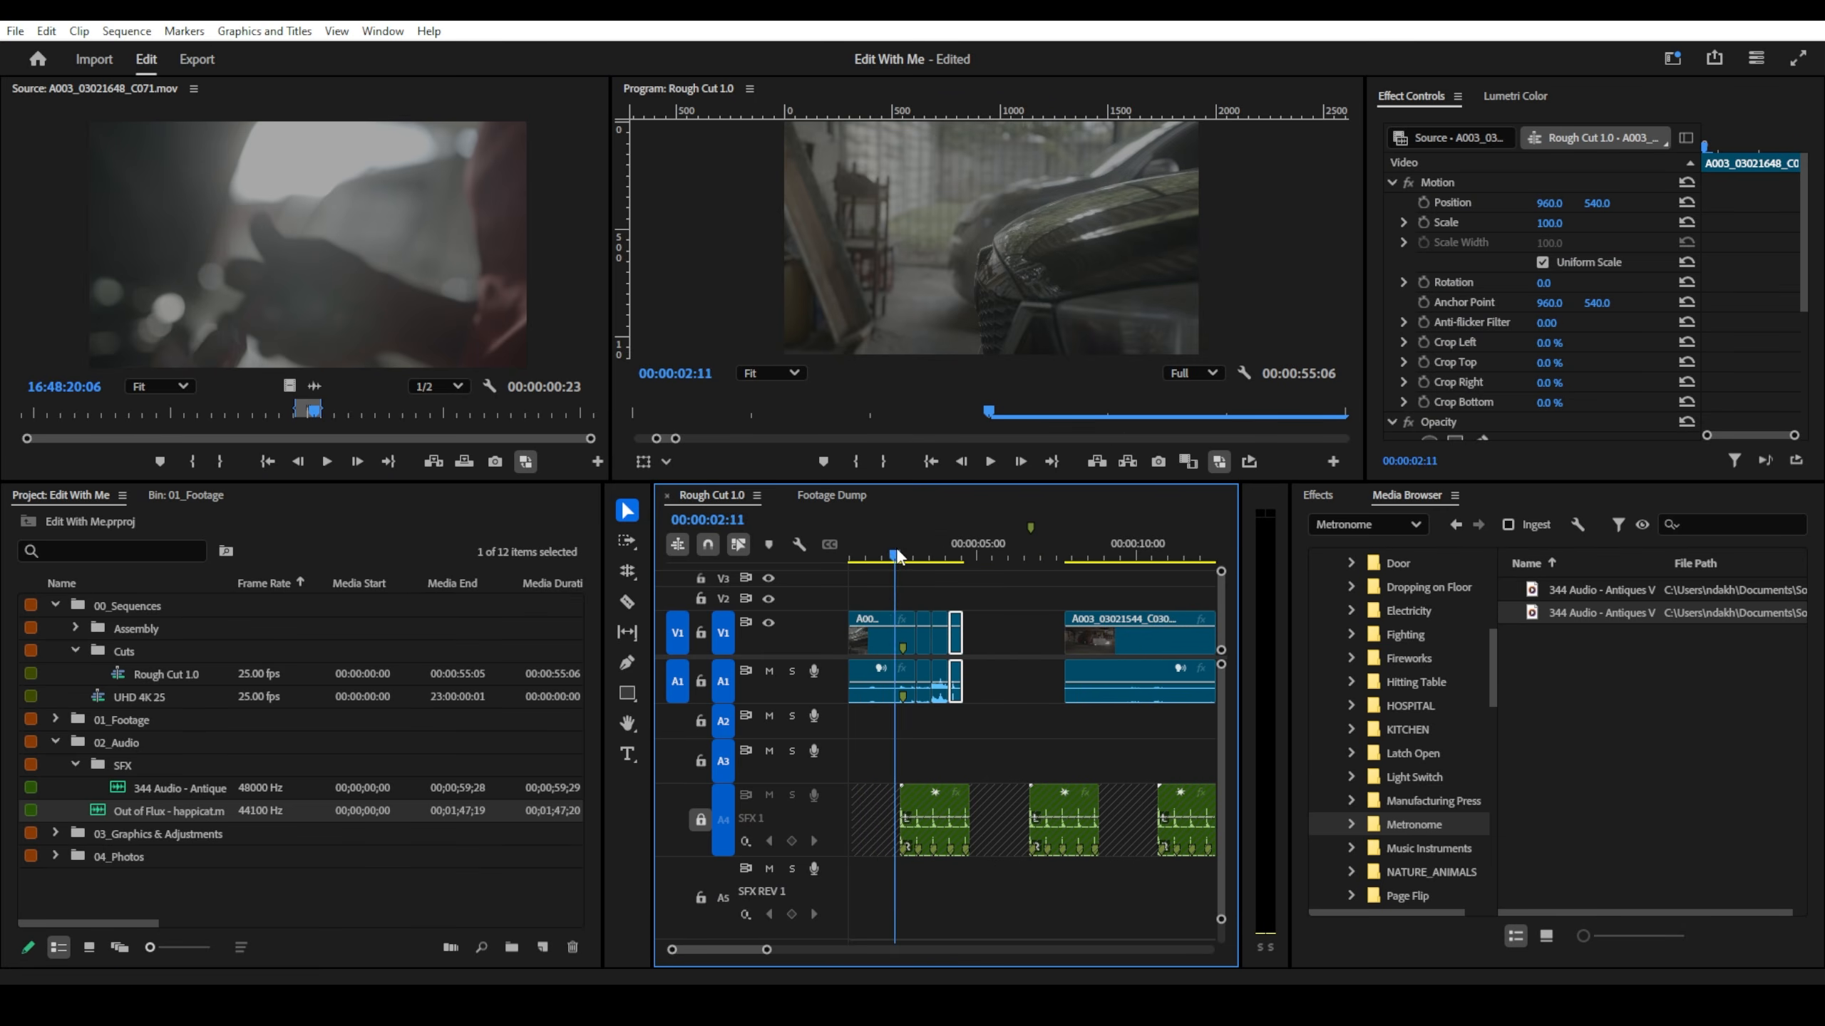
pyautogui.press('space')
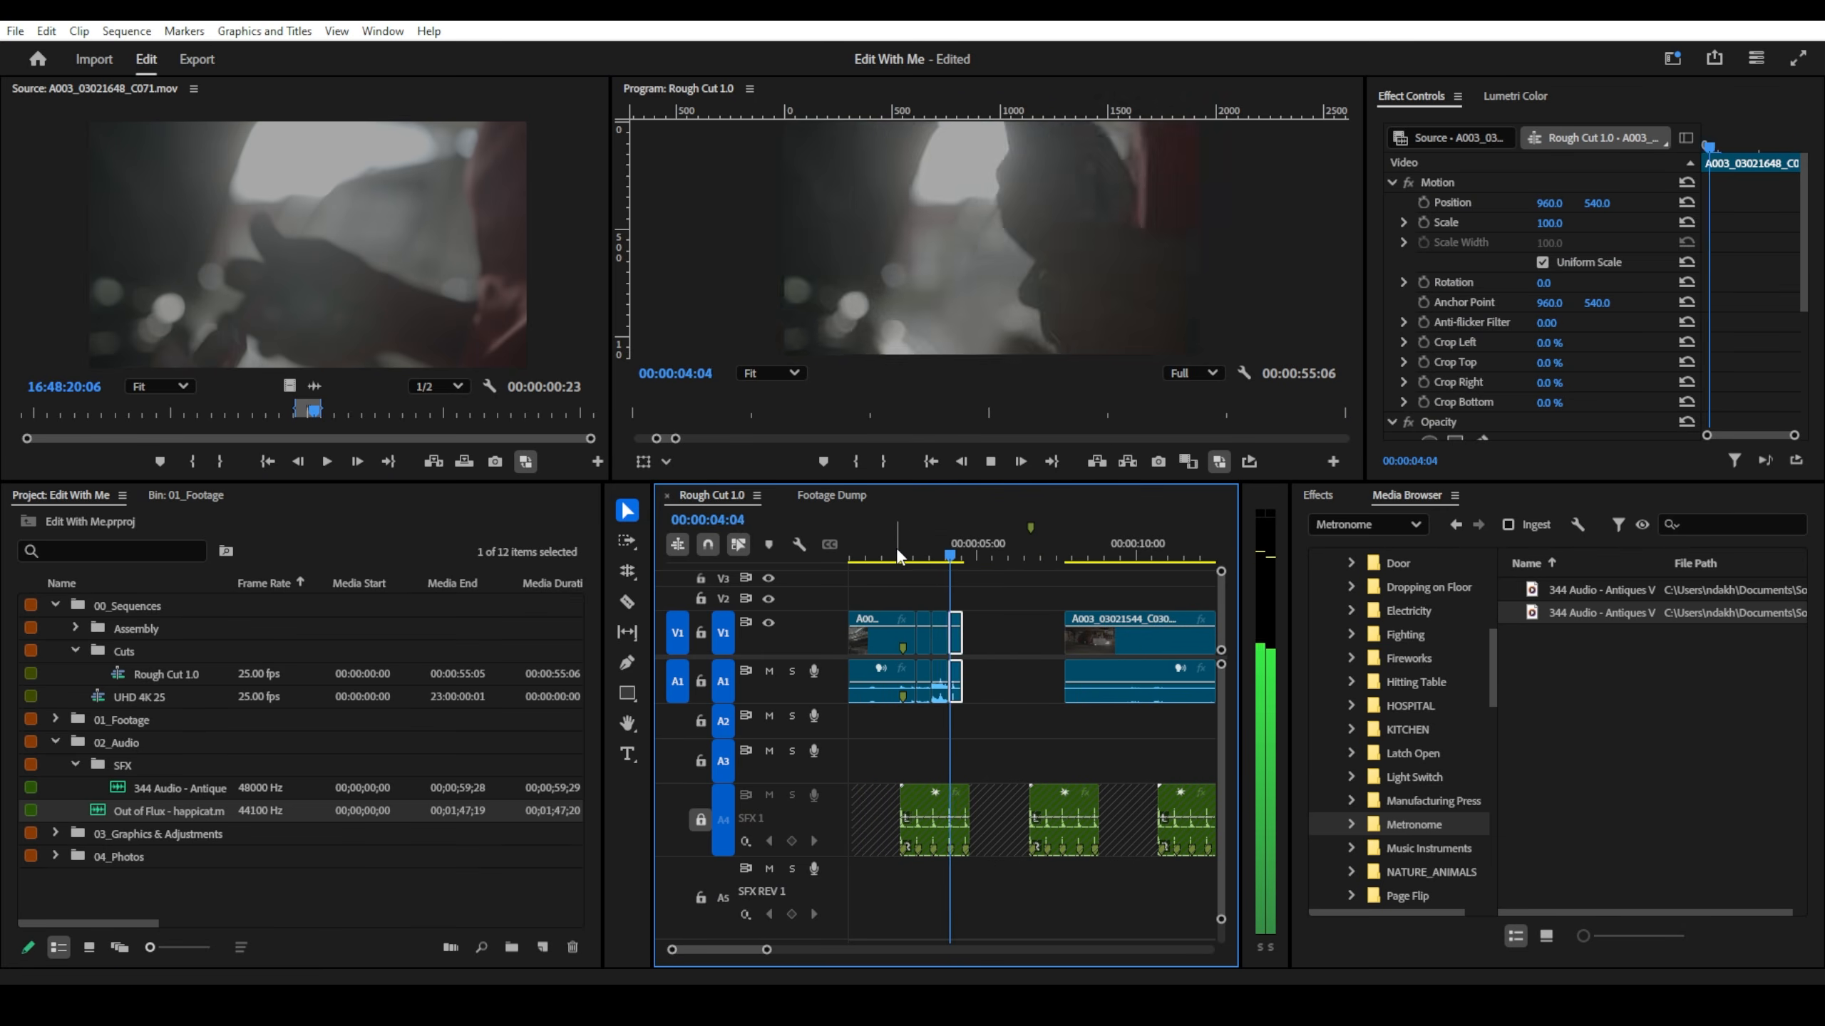
pyautogui.press('space')
# - Copy the A003_03021635_C063 shot from around 00:00:28:17 to V1, directly after the opening A003_03021648_C071 clip
pyautogui.scroll(2, 942, 647)
pyautogui.scroll(-4, 940, 639)
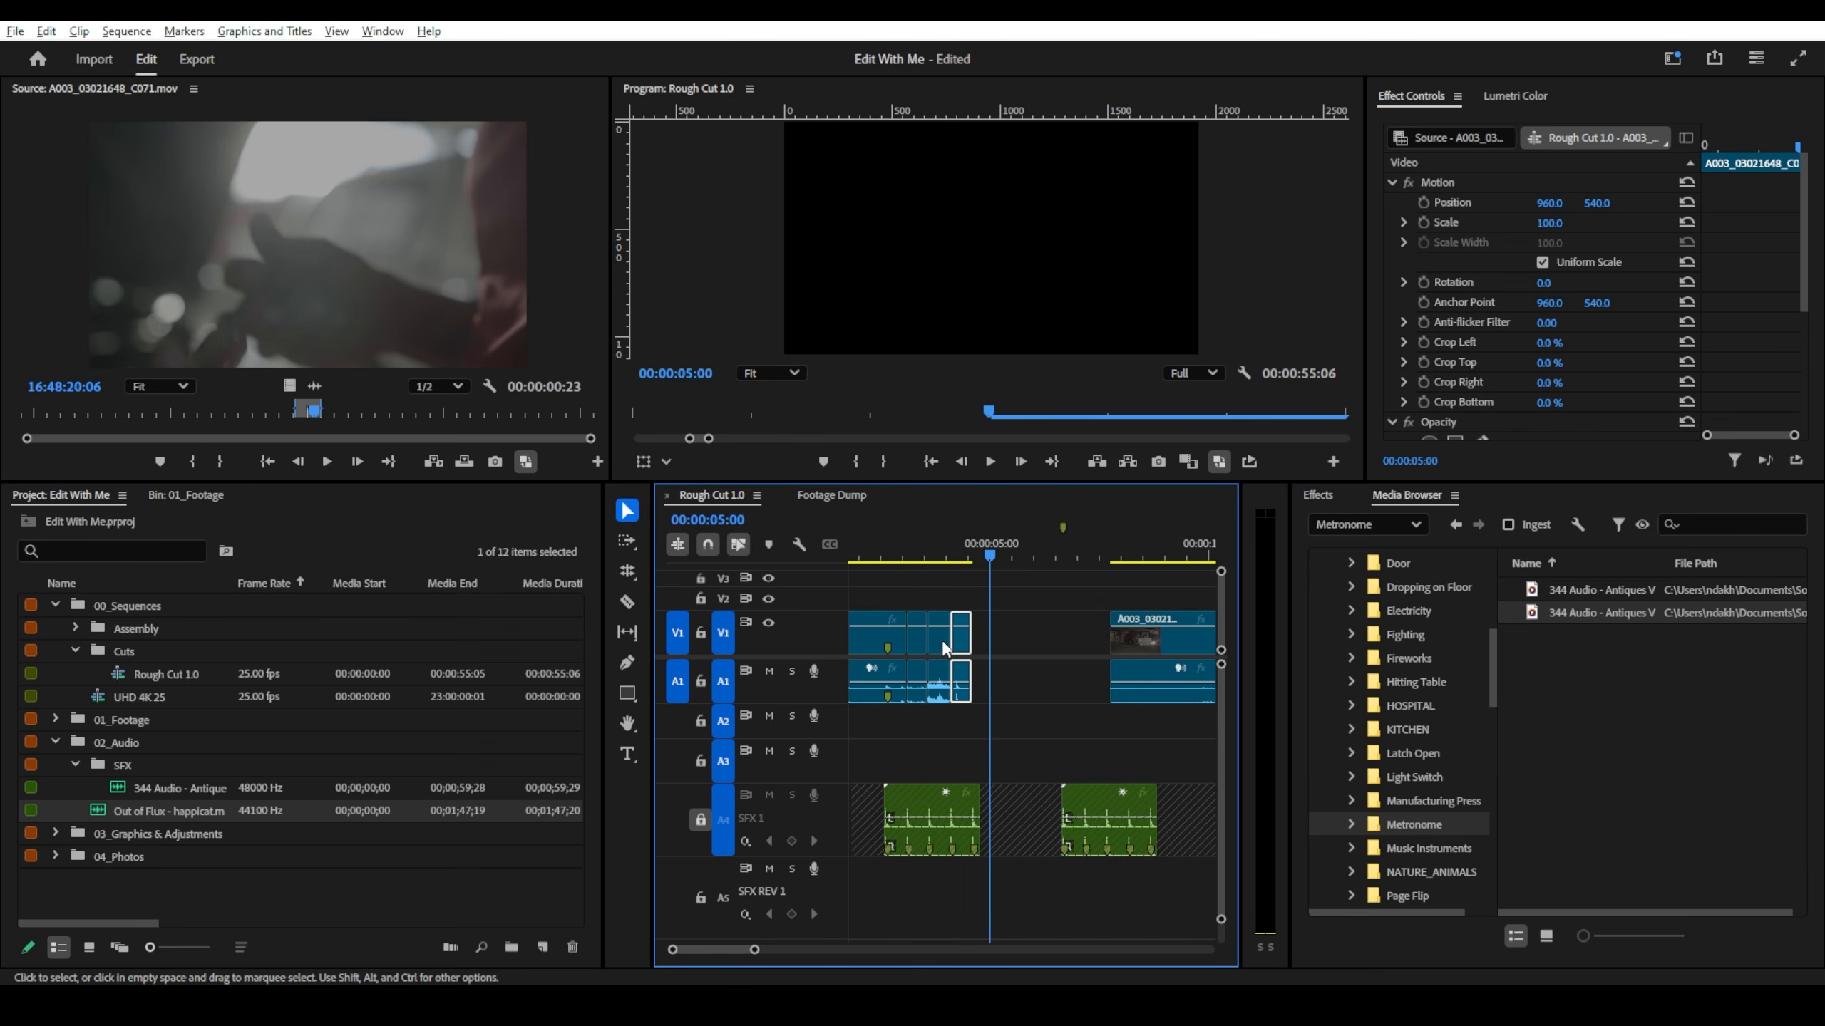
pyautogui.scroll(-2, 1049, 636)
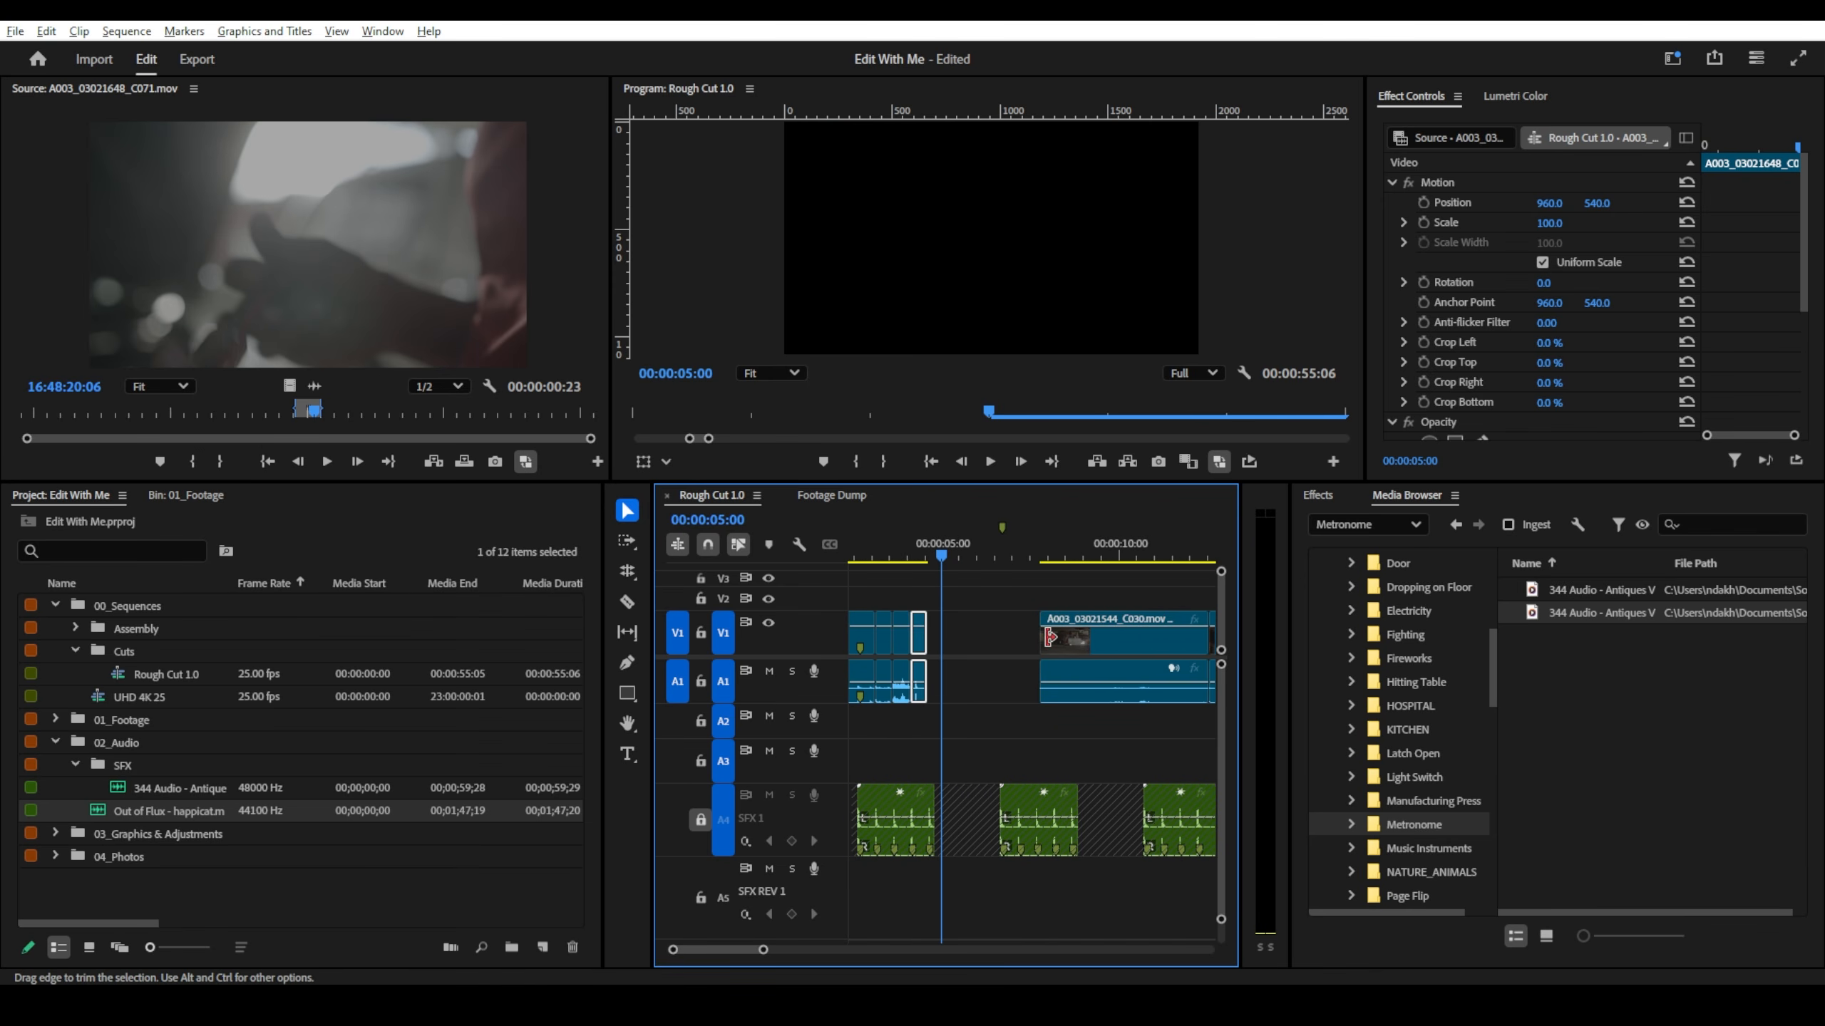
pyautogui.scroll(3, 978, 594)
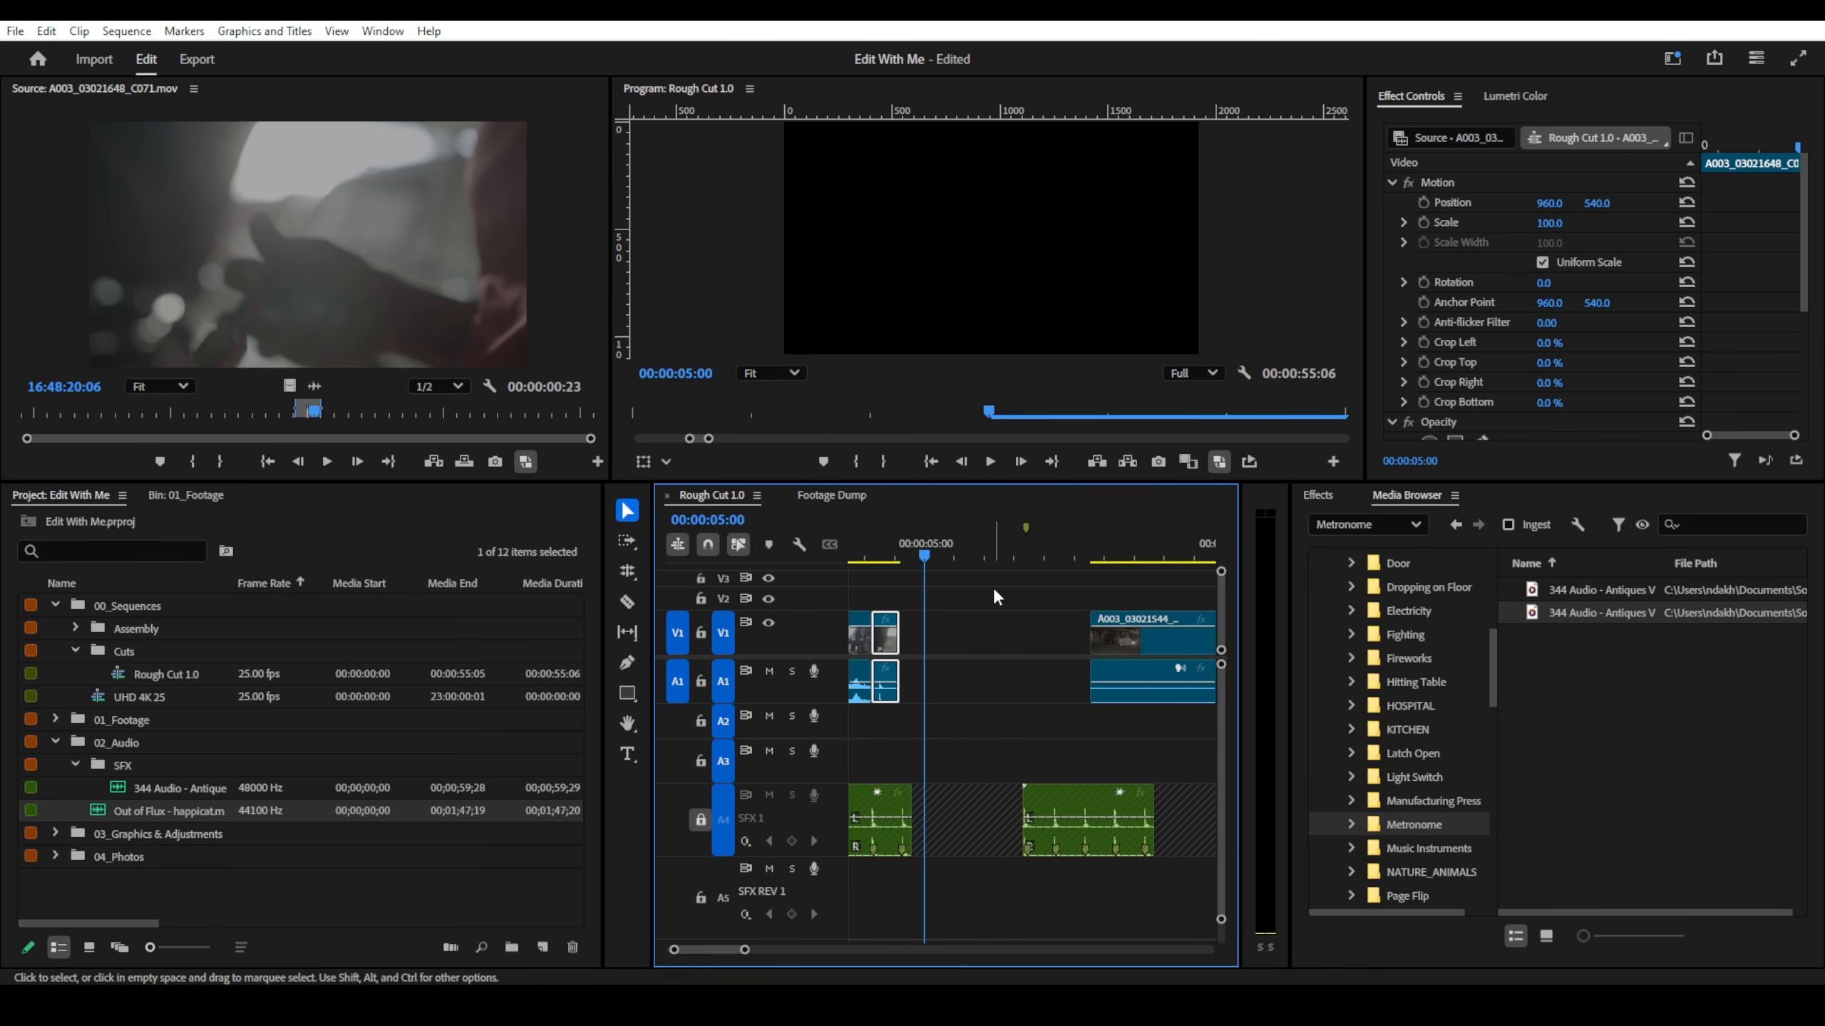
pyautogui.scroll(-3, 1076, 588)
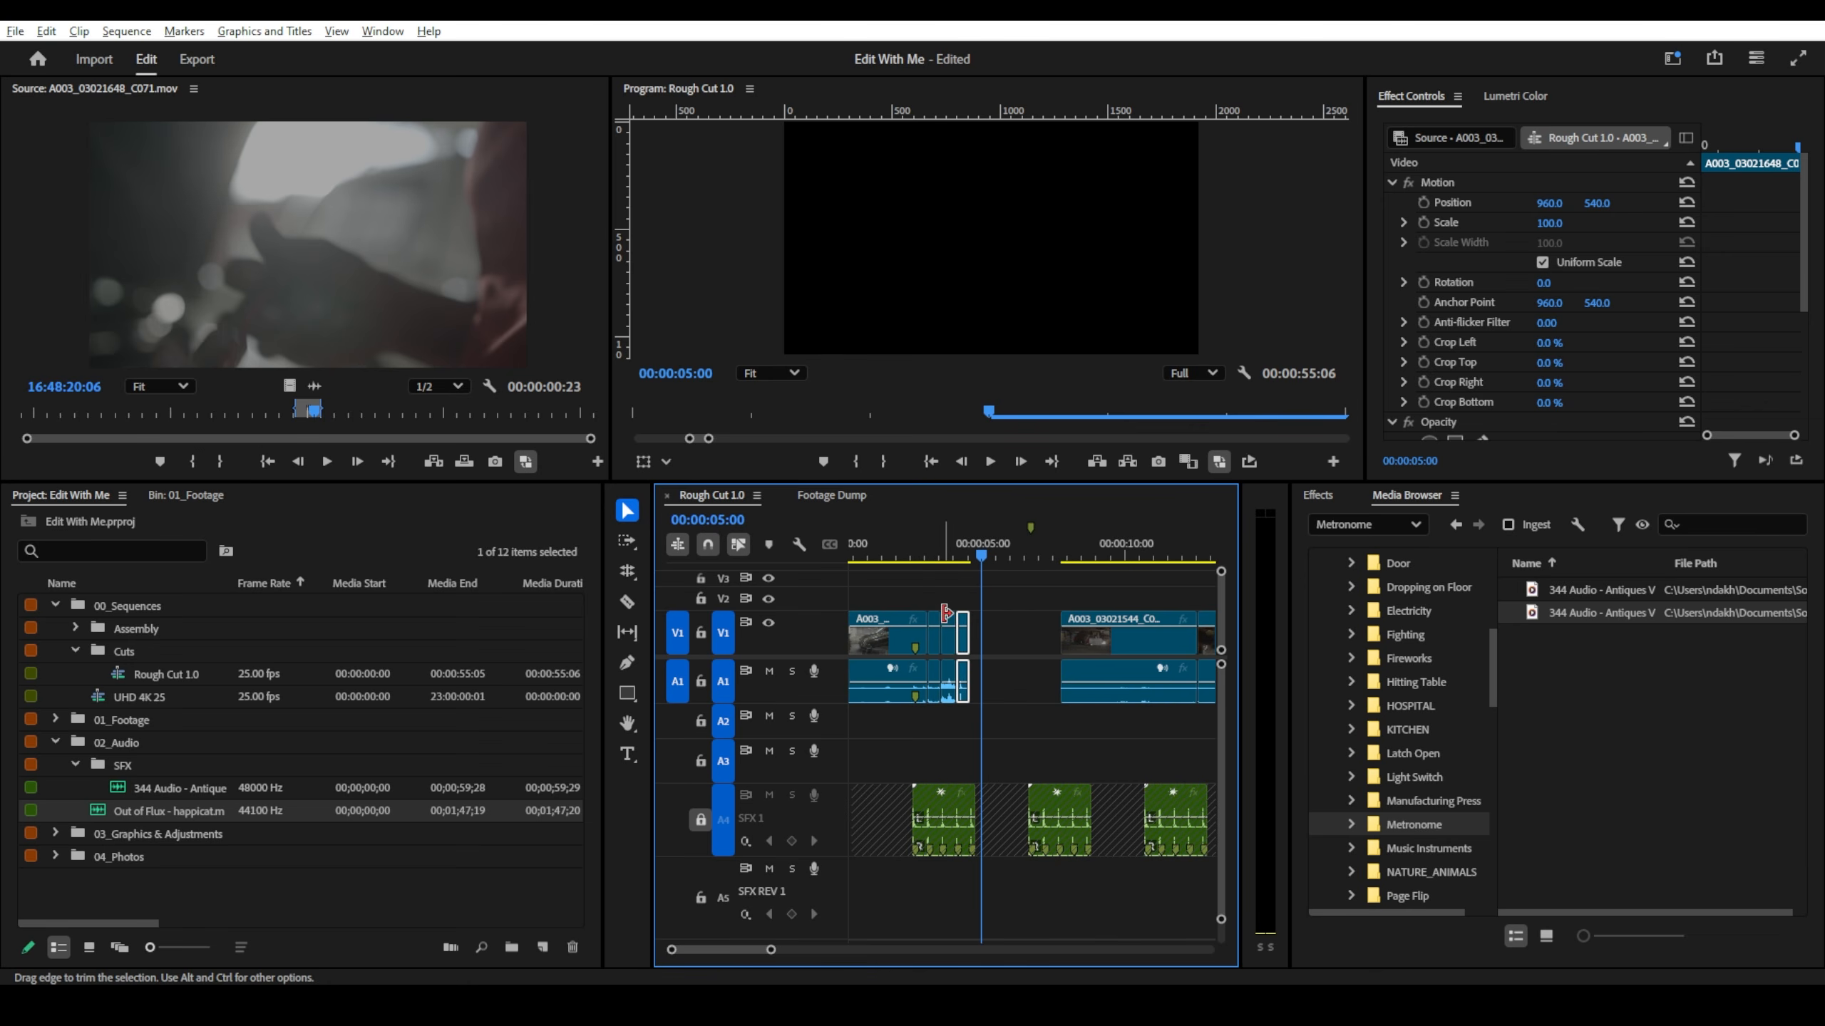
pyautogui.scroll(-4, 983, 625)
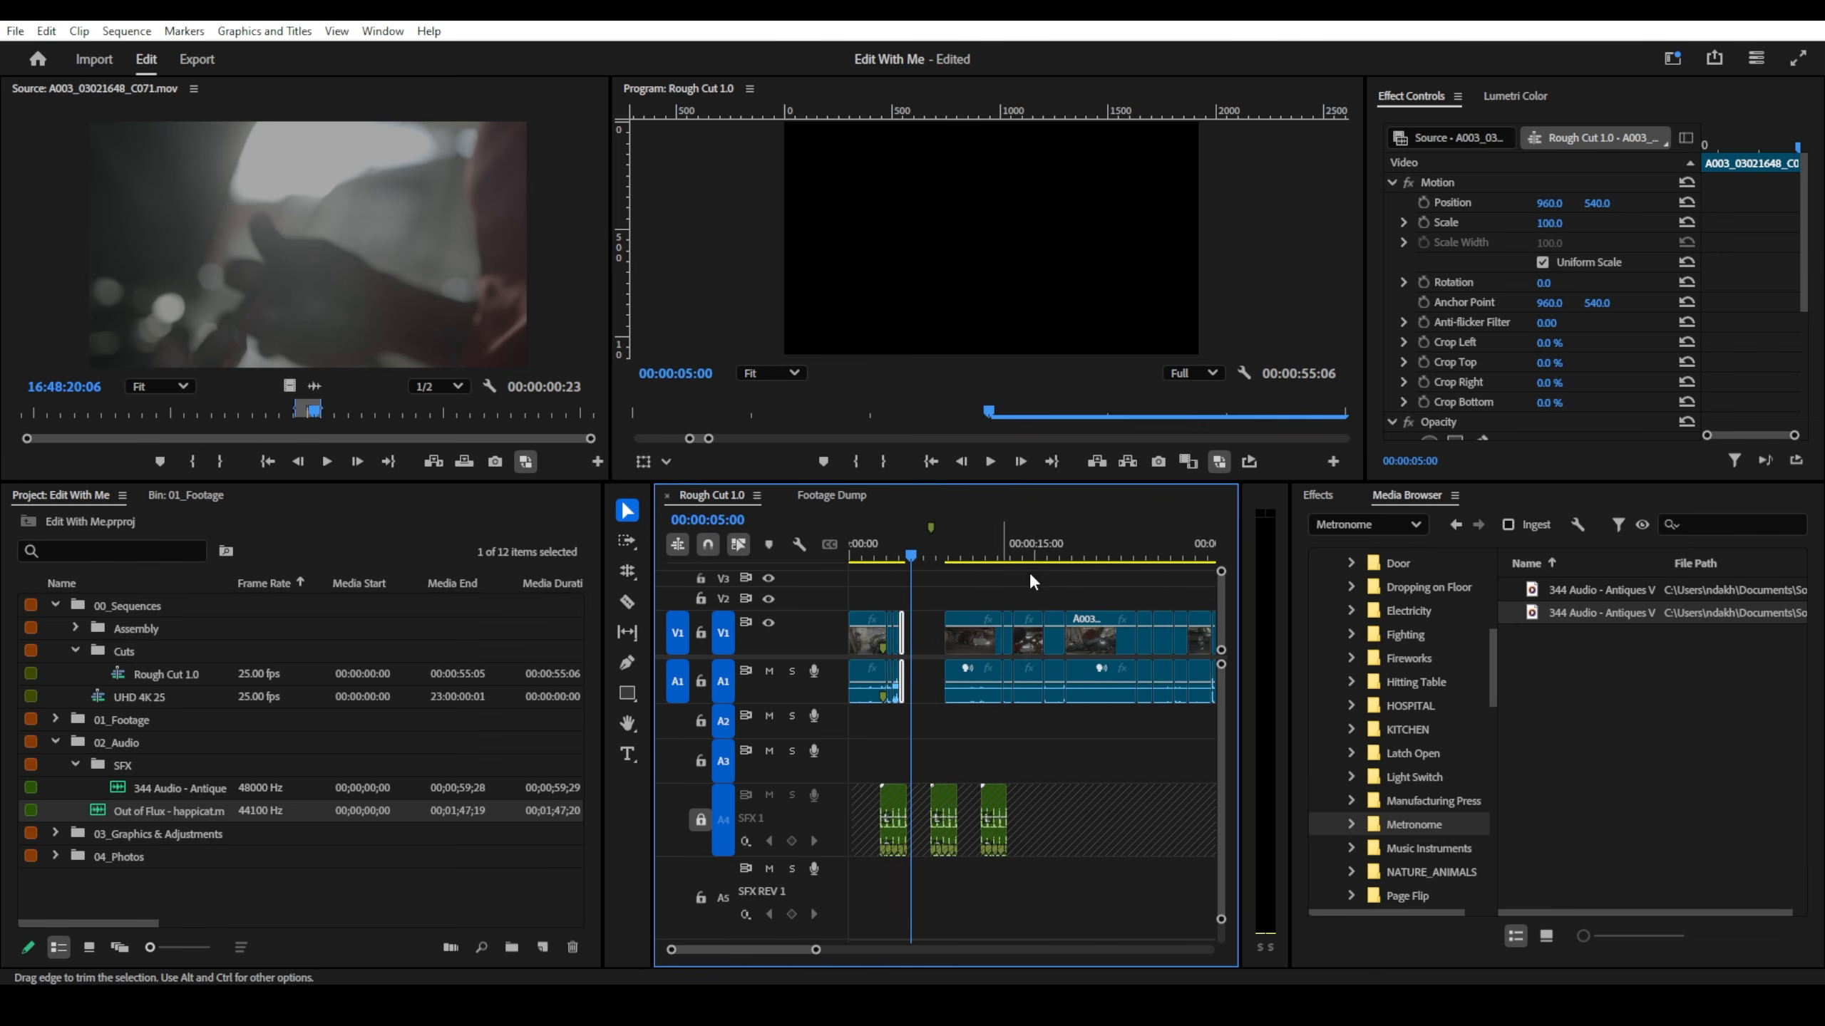
pyautogui.click(1070, 551)
pyautogui.moveTo(1084, 543)
pyautogui.mouseDown()
pyautogui.moveTo(1111, 544)
pyautogui.moveTo(949, 553)
pyautogui.moveTo(1174, 558)
pyautogui.moveTo(1083, 556)
pyautogui.mouseUp()
pyautogui.scroll(-2, 1028, 544)
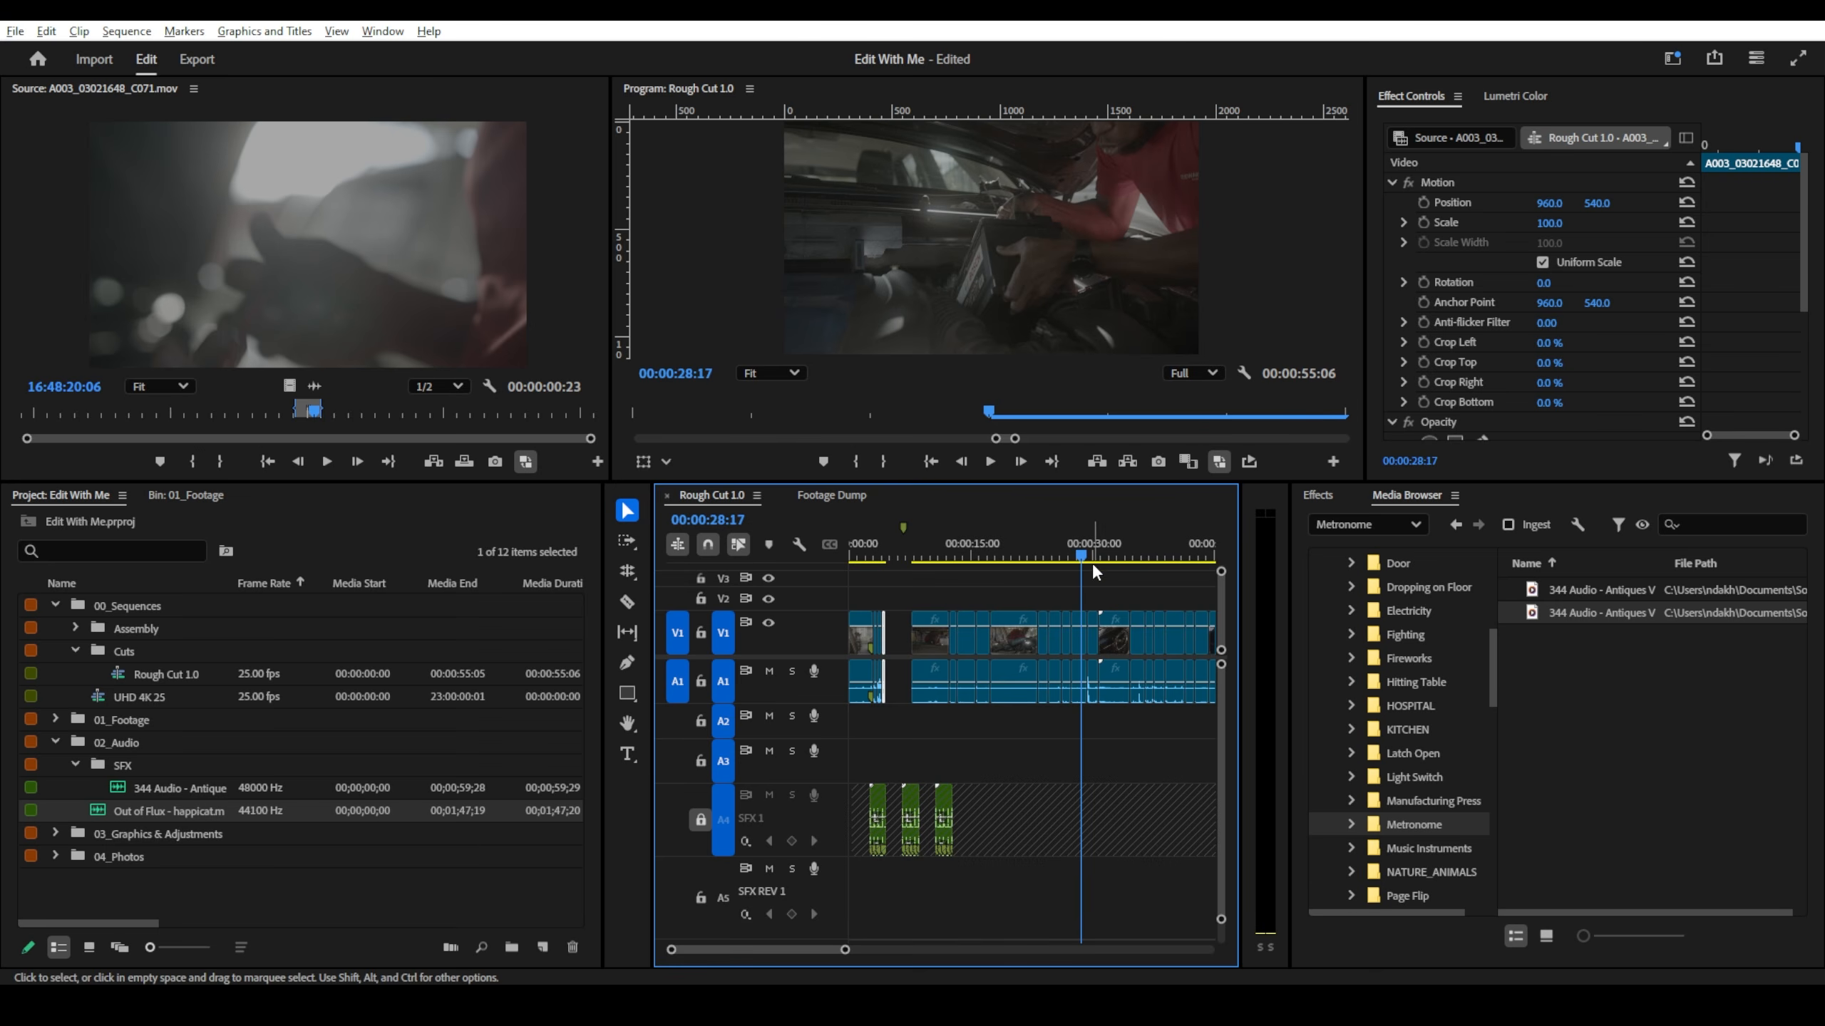
pyautogui.press('alt')
pyautogui.moveTo(1075, 645); pyautogui.dragTo(895, 654)
pyautogui.scroll(10, 896, 651)
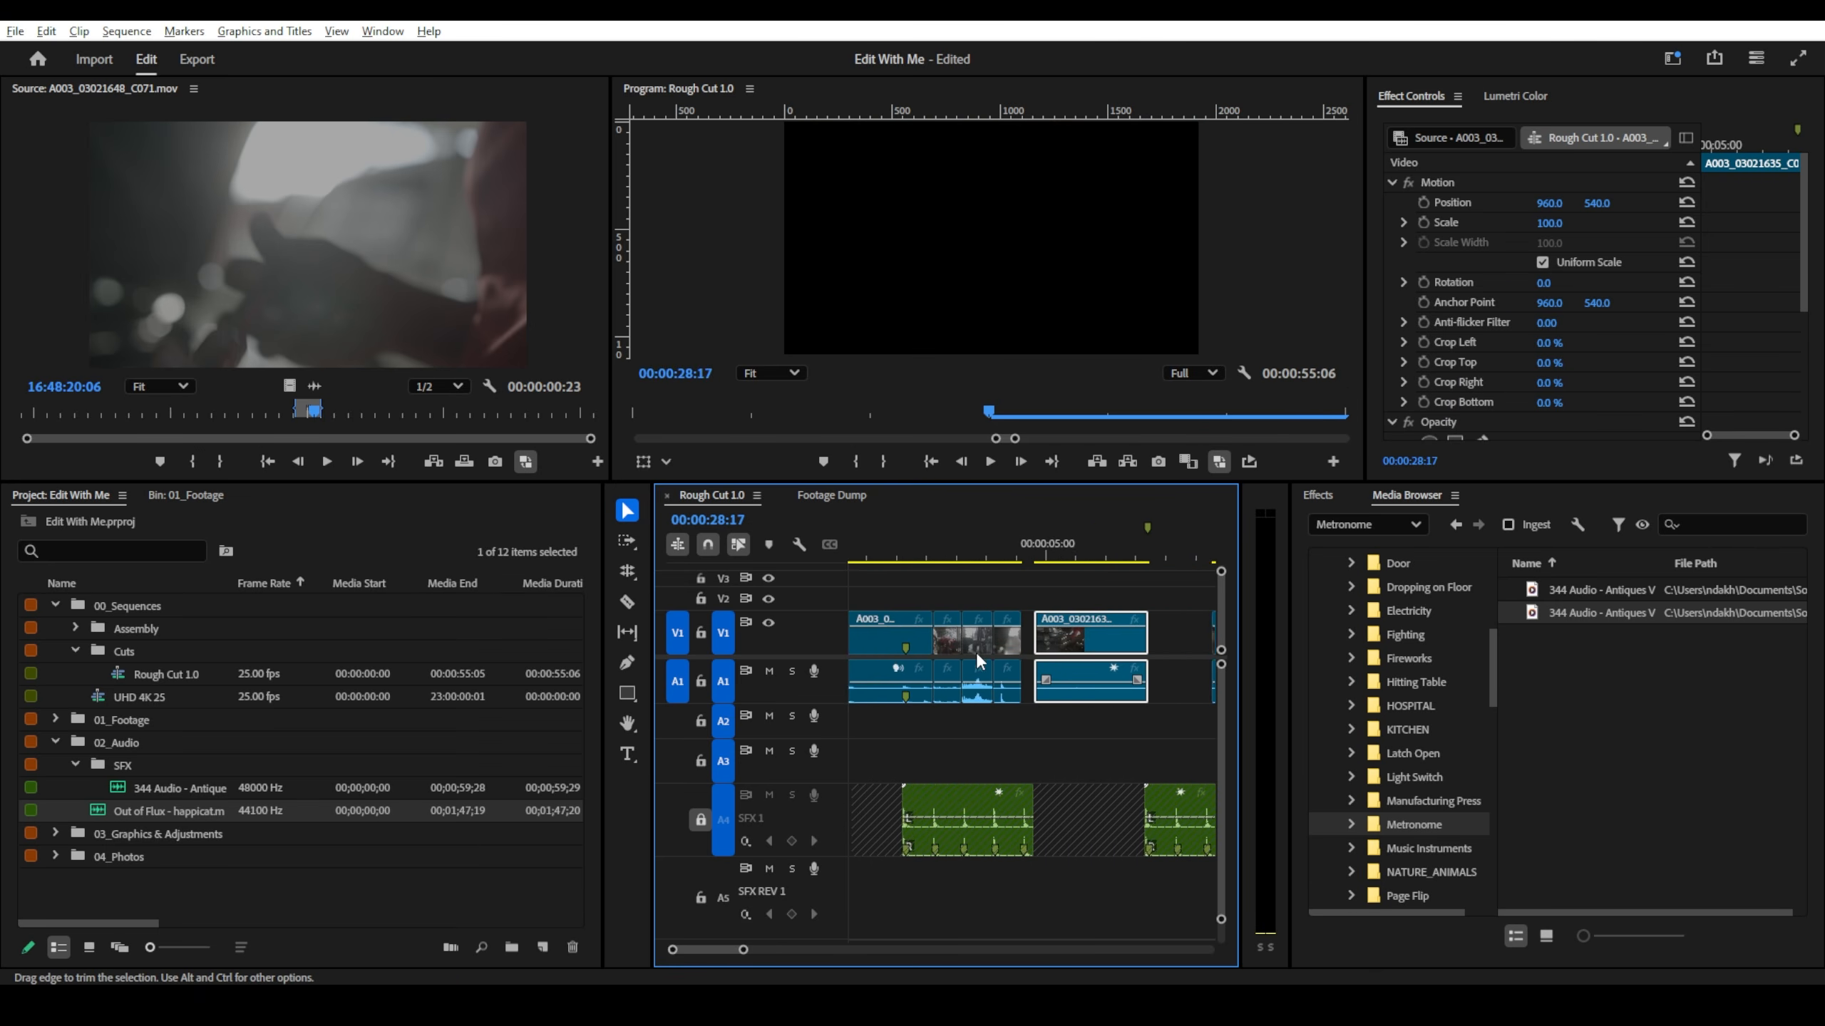
pyautogui.moveTo(1074, 653); pyautogui.dragTo(1056, 657)
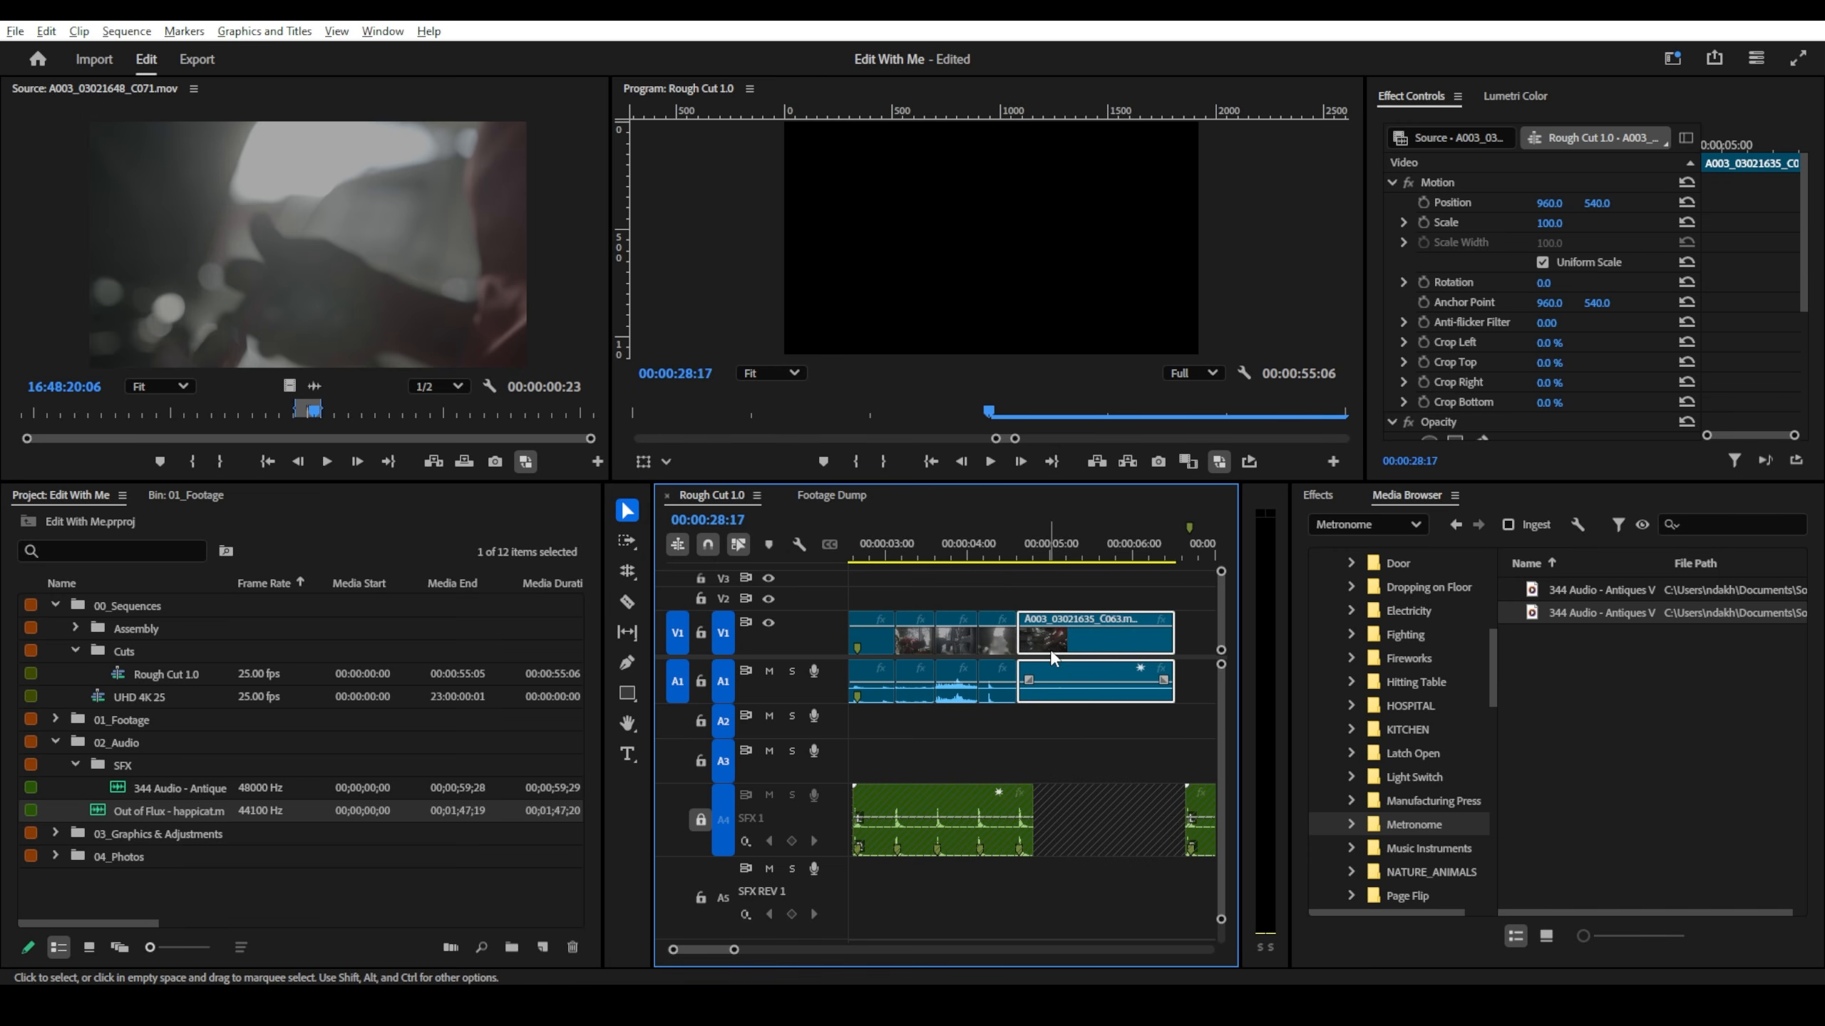
# - Slip the A003_03021648_C071 clip on V1 toward later source frames and expand audio track A1 to enlarge its waveform
pyautogui.scroll(3, 1056, 660)
pyautogui.scroll(3, 1060, 650)
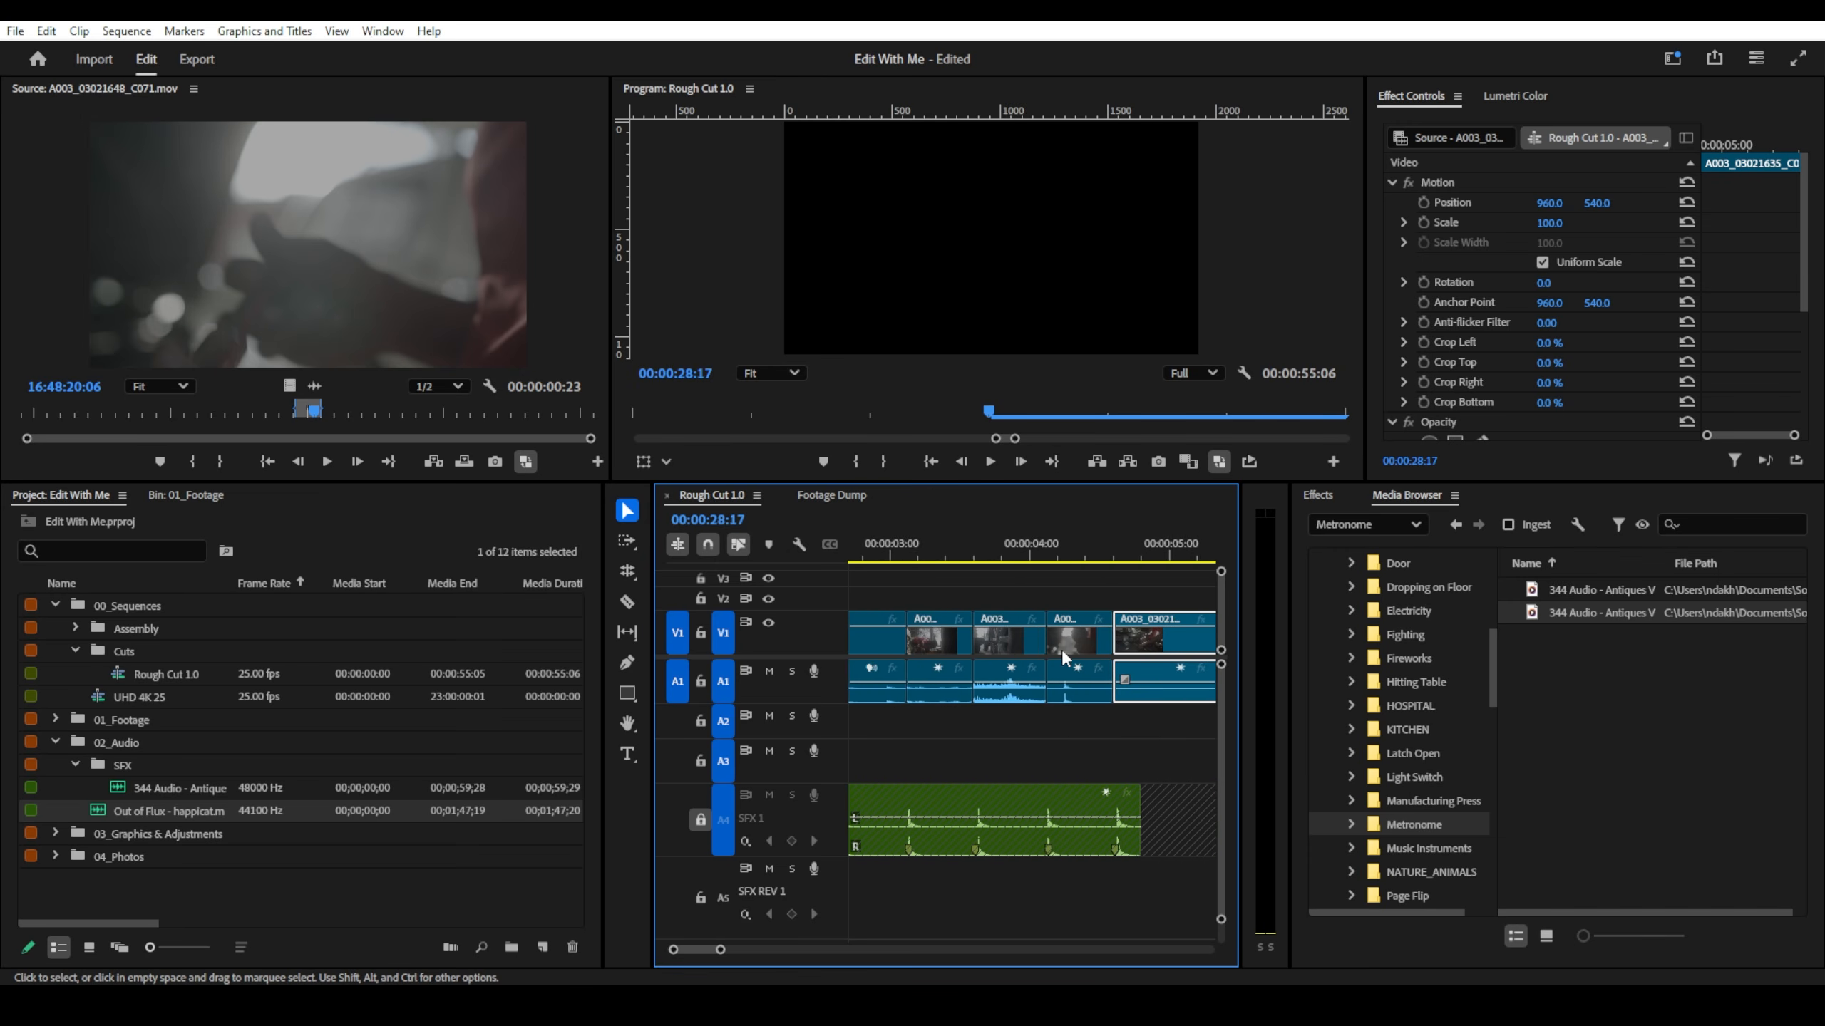
pyautogui.click(1068, 636)
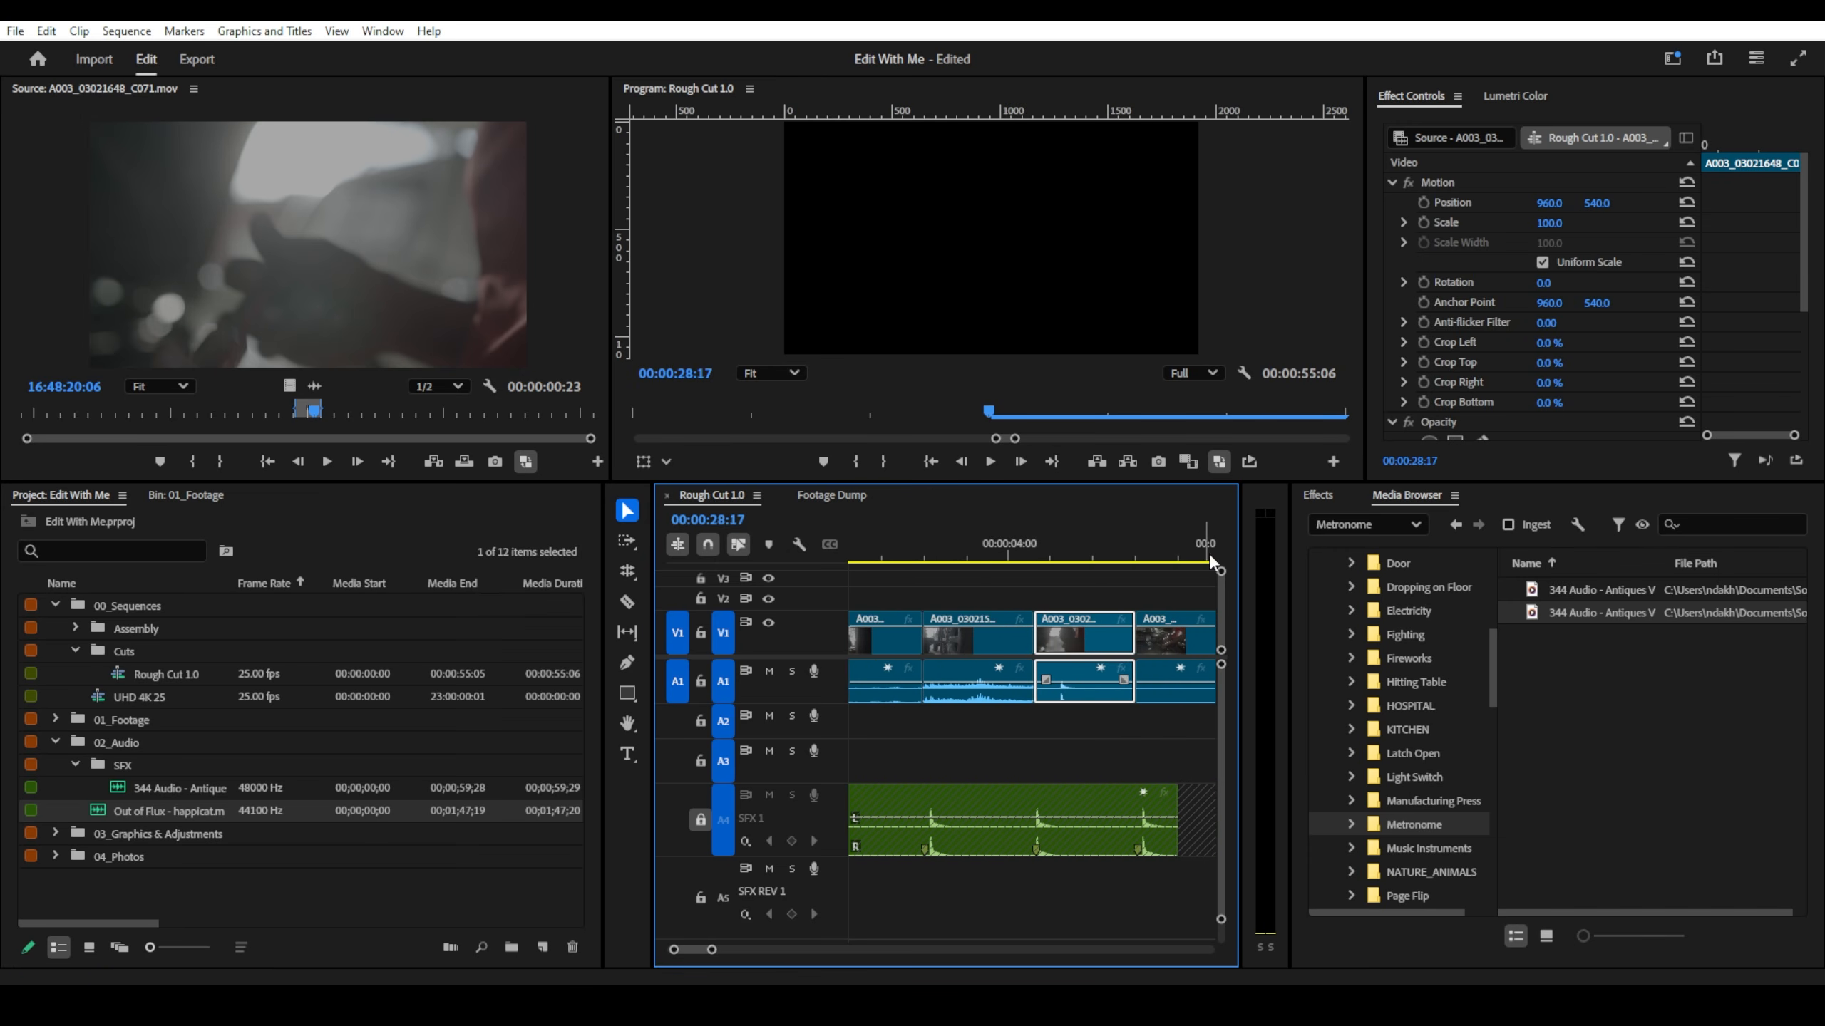
pyautogui.press('y')
pyautogui.moveTo(1096, 648); pyautogui.dragTo(1086, 648)
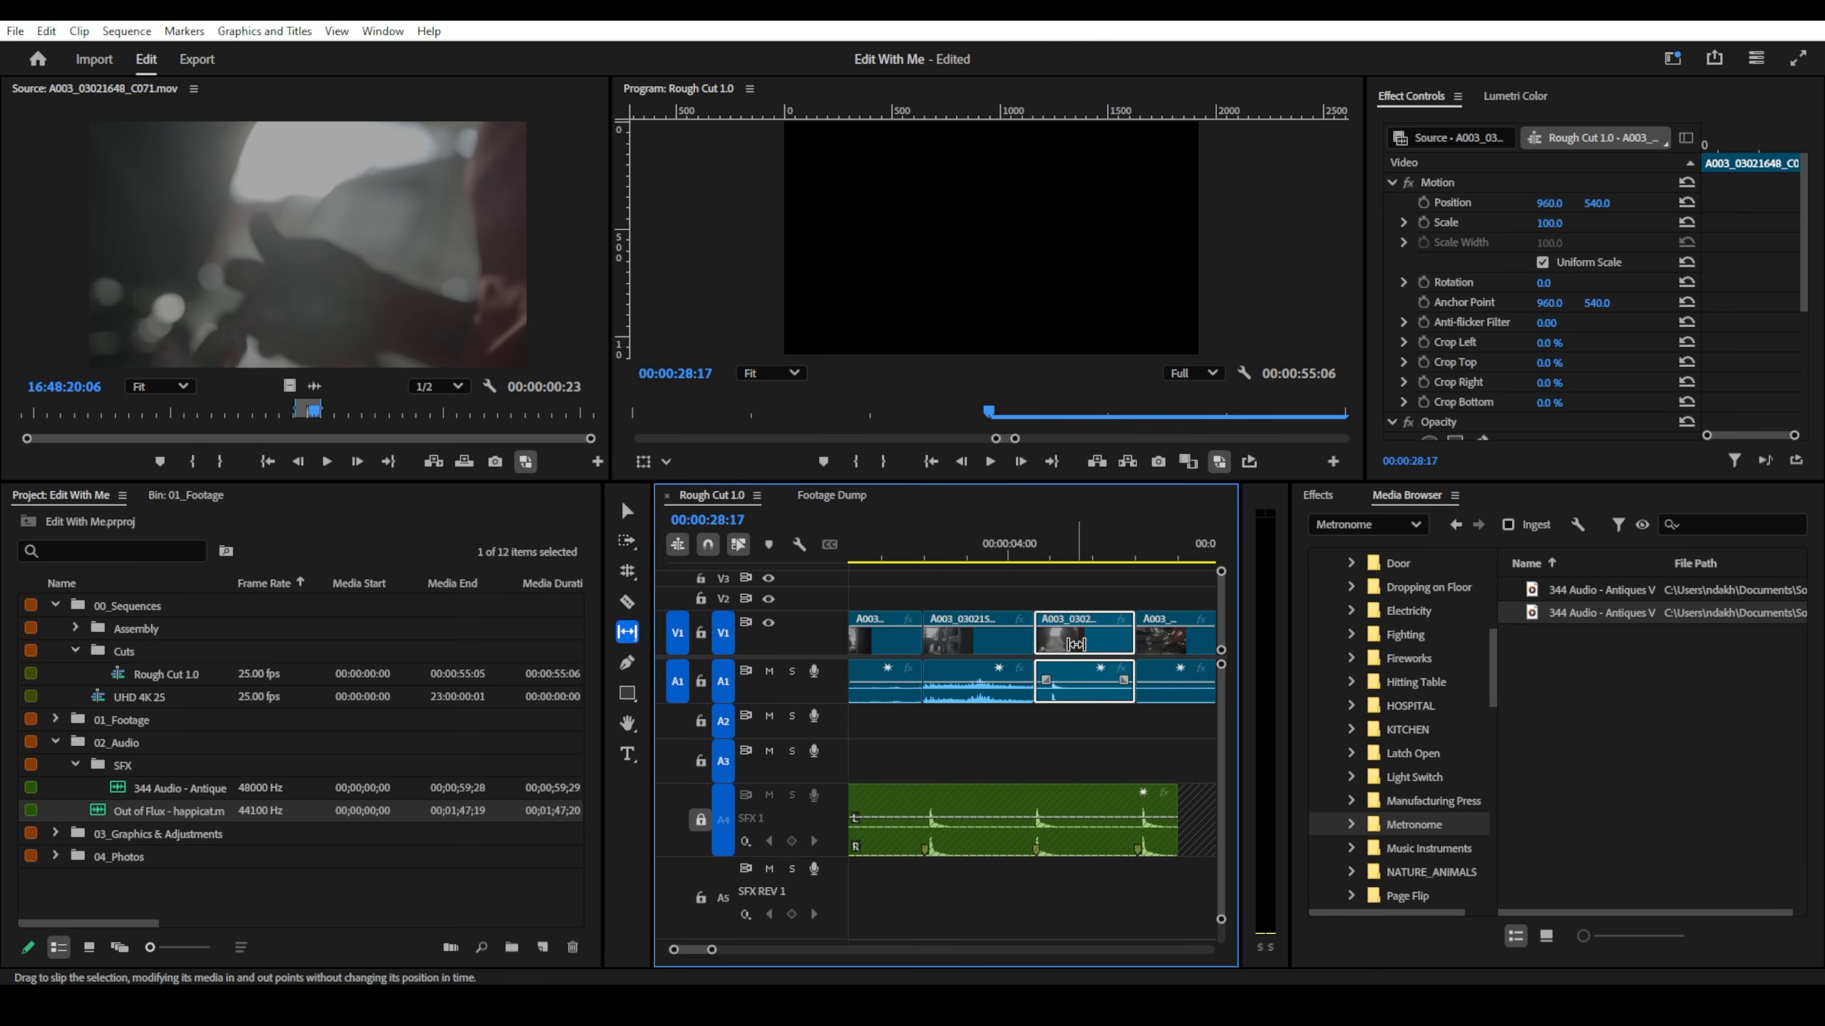
pyautogui.scroll(3, 1054, 653)
pyautogui.scroll(2, 1052, 654)
pyautogui.doubleClick(824, 696)
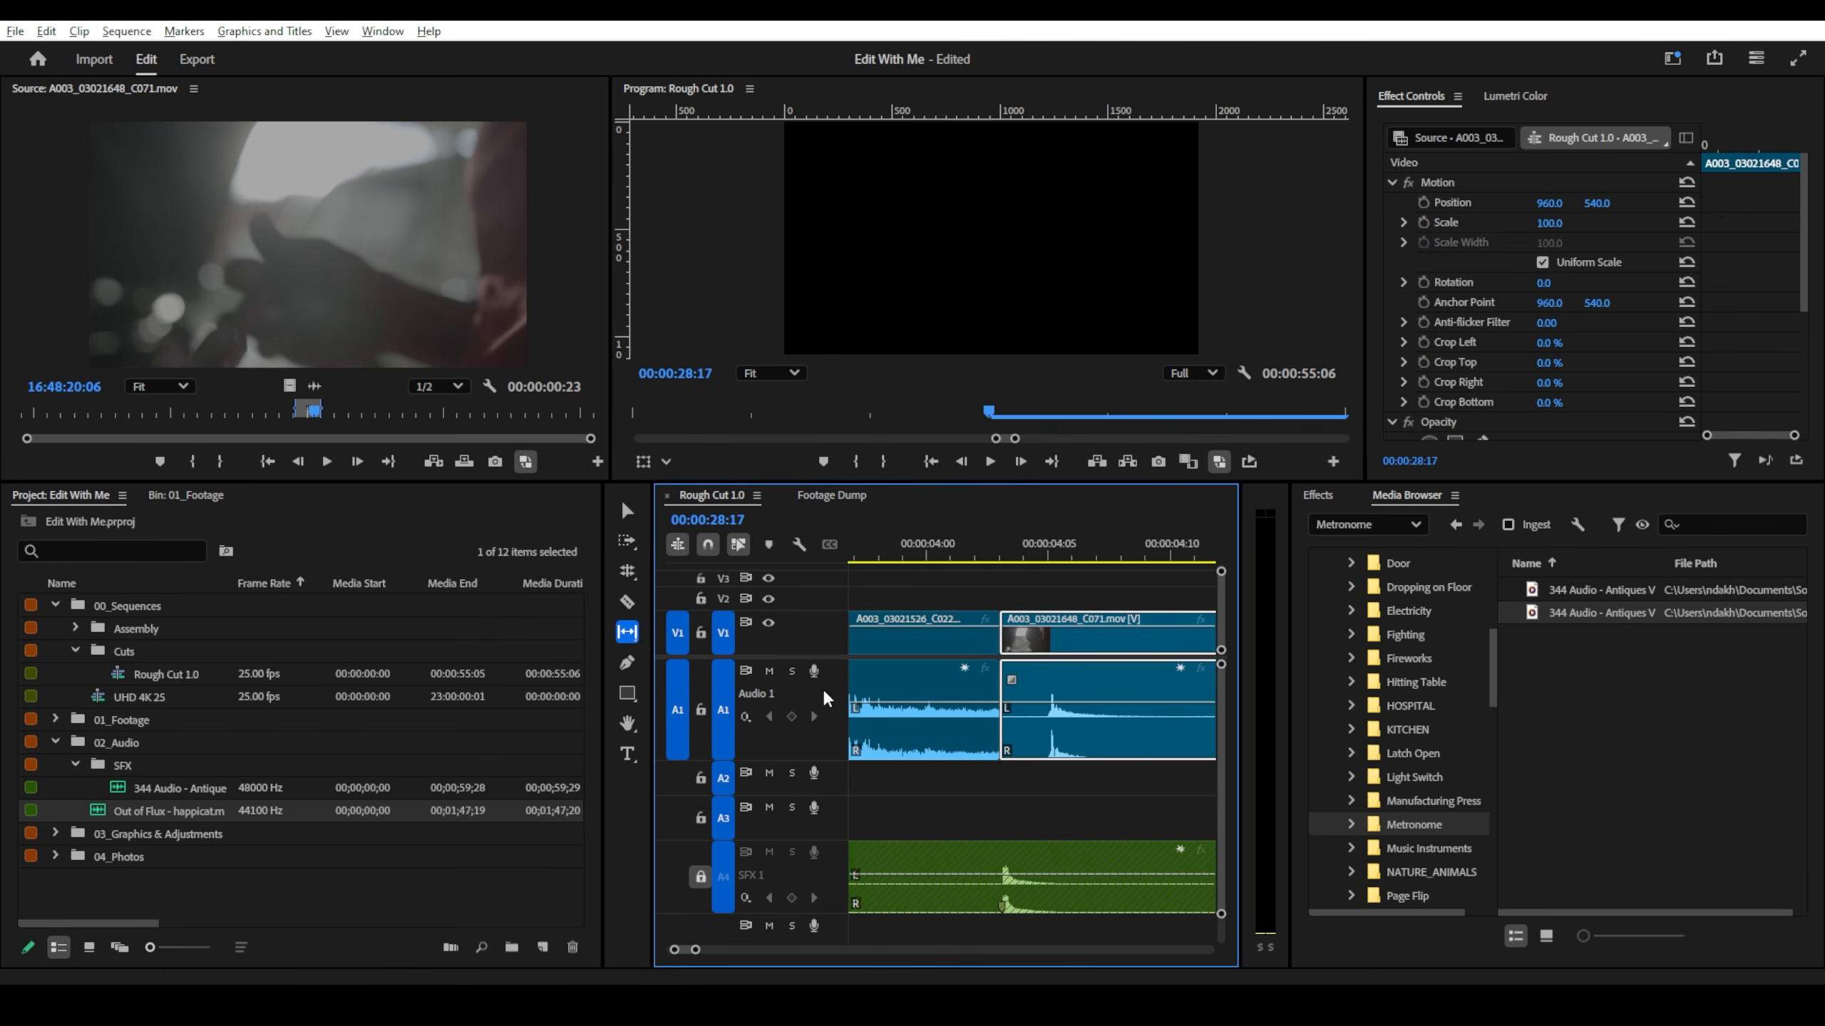
# - Play back the A003_03021648_C071 cut and slip the clip further so its audio peak meets the metronome beat at the clip's start
pyautogui.click(1057, 555)
pyautogui.moveTo(1057, 551); pyautogui.dragTo(985, 555)
pyautogui.press('space')
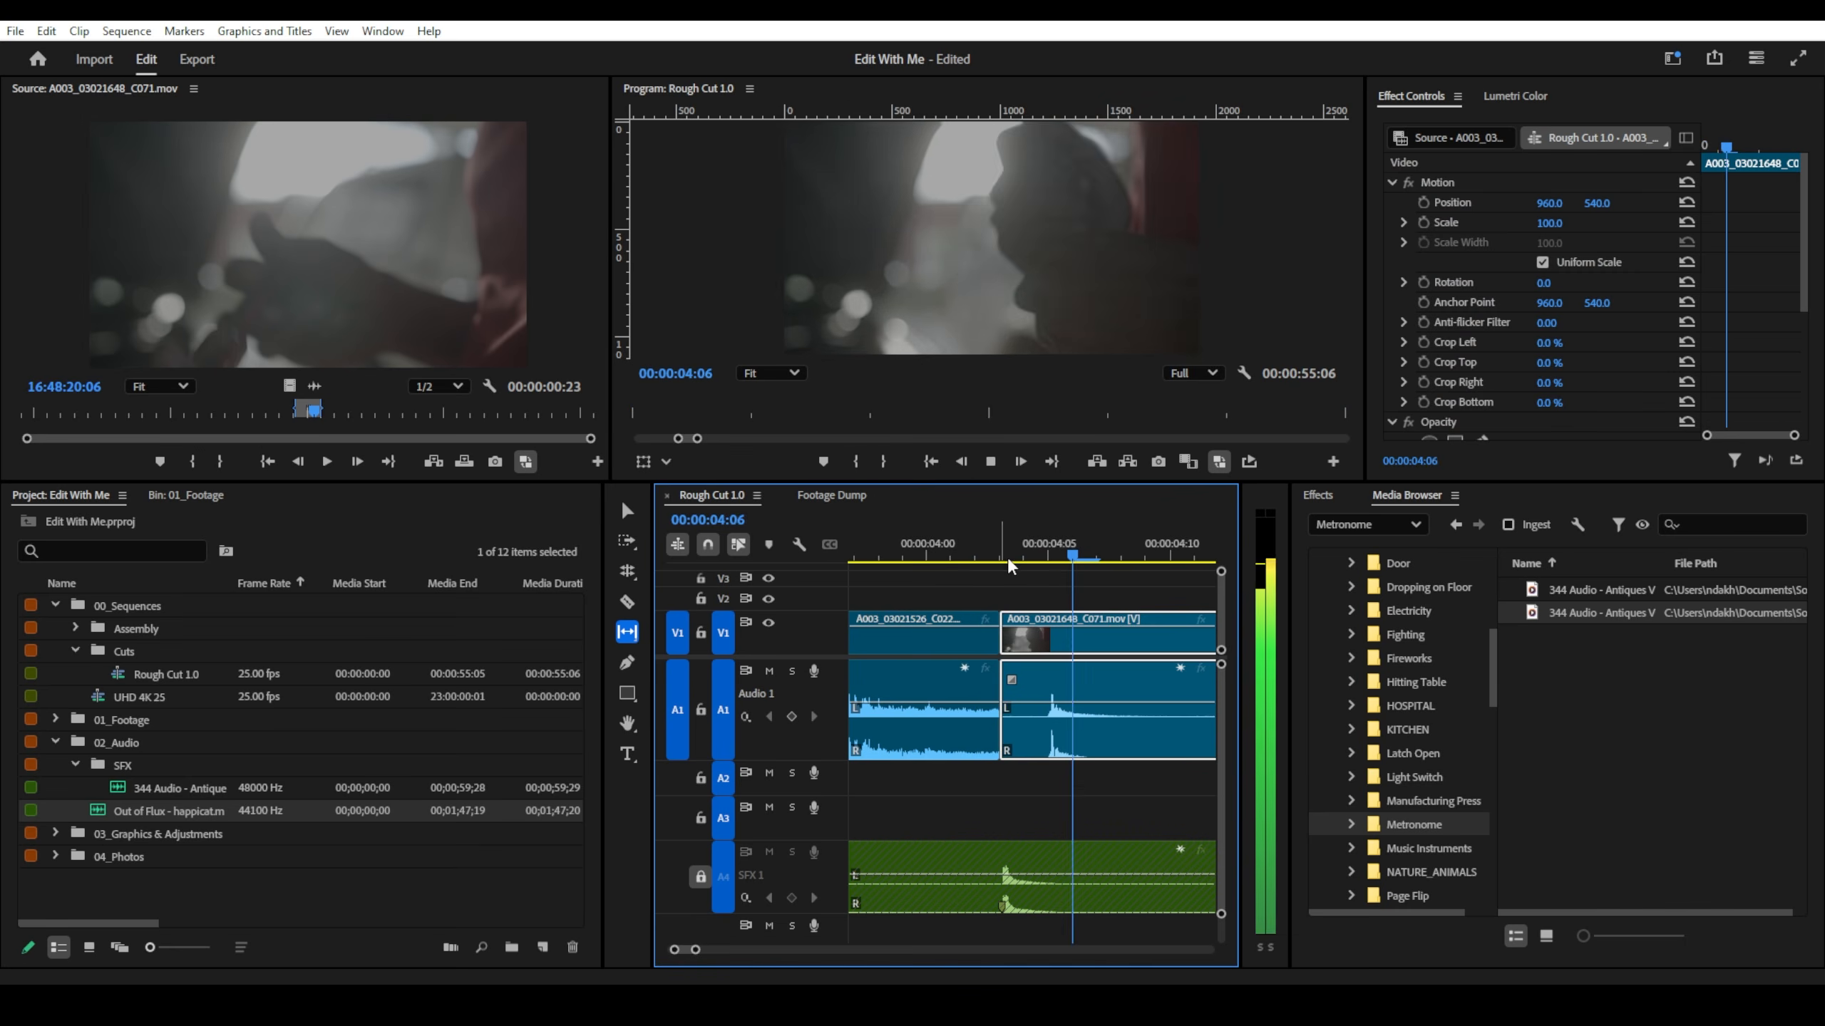
pyautogui.press('space')
pyautogui.moveTo(1080, 657)
pyautogui.mouseDown()
pyautogui.moveTo(1019, 639)
pyautogui.moveTo(1046, 642)
pyautogui.mouseUp()
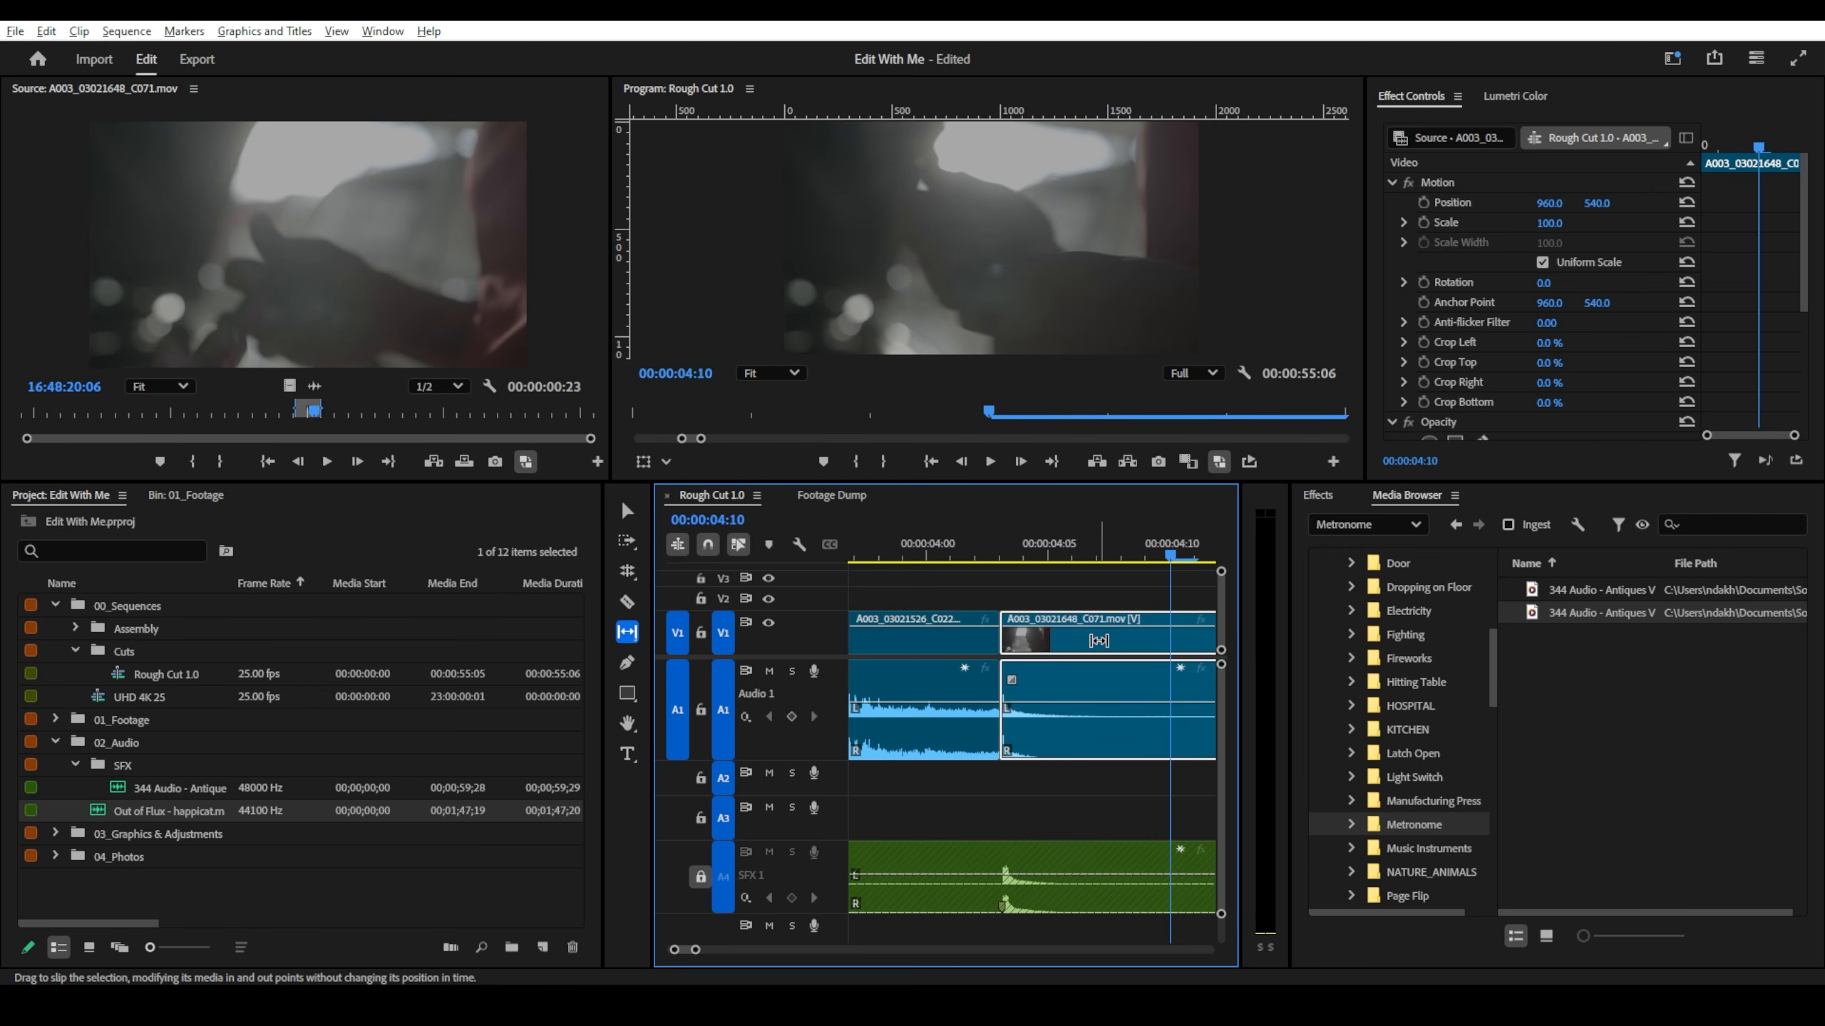
pyautogui.press('alt')
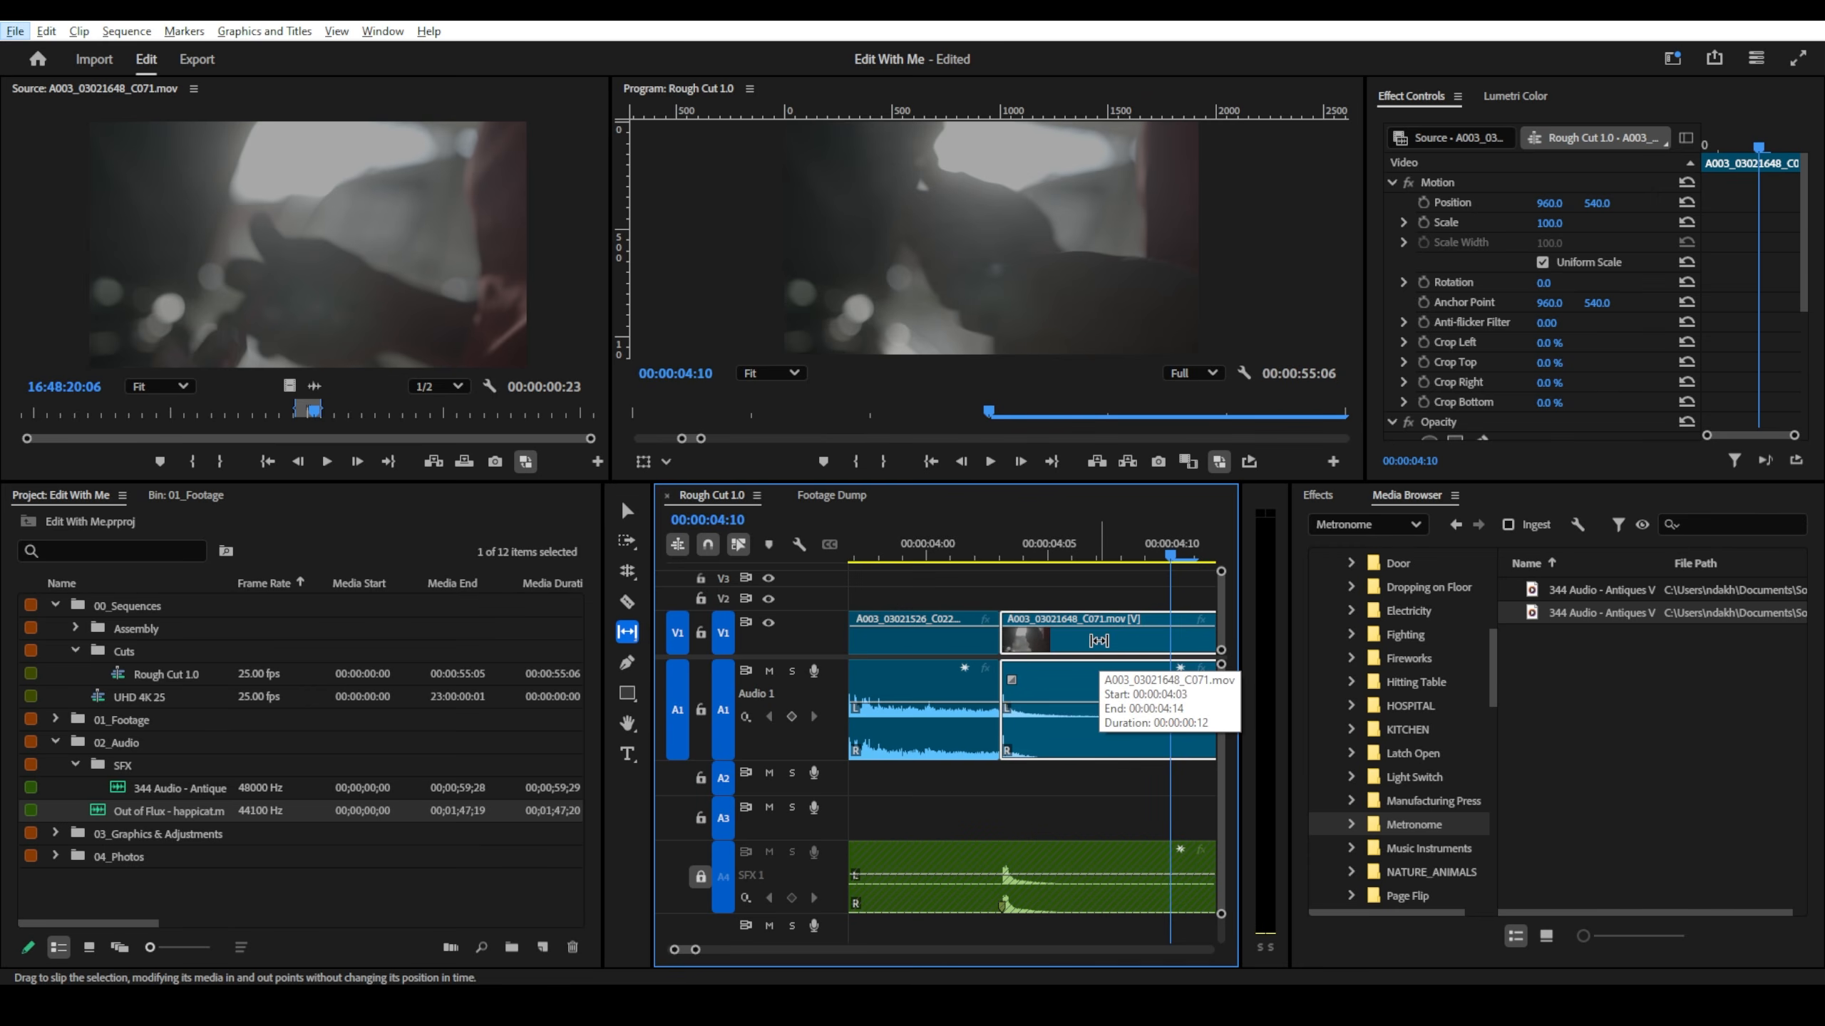
pyautogui.press('alt')
# - Scrub through the A003_03021648_C071 clip and slip it slightly back toward earlier source frames
pyautogui.scroll(-3, 1091, 668)
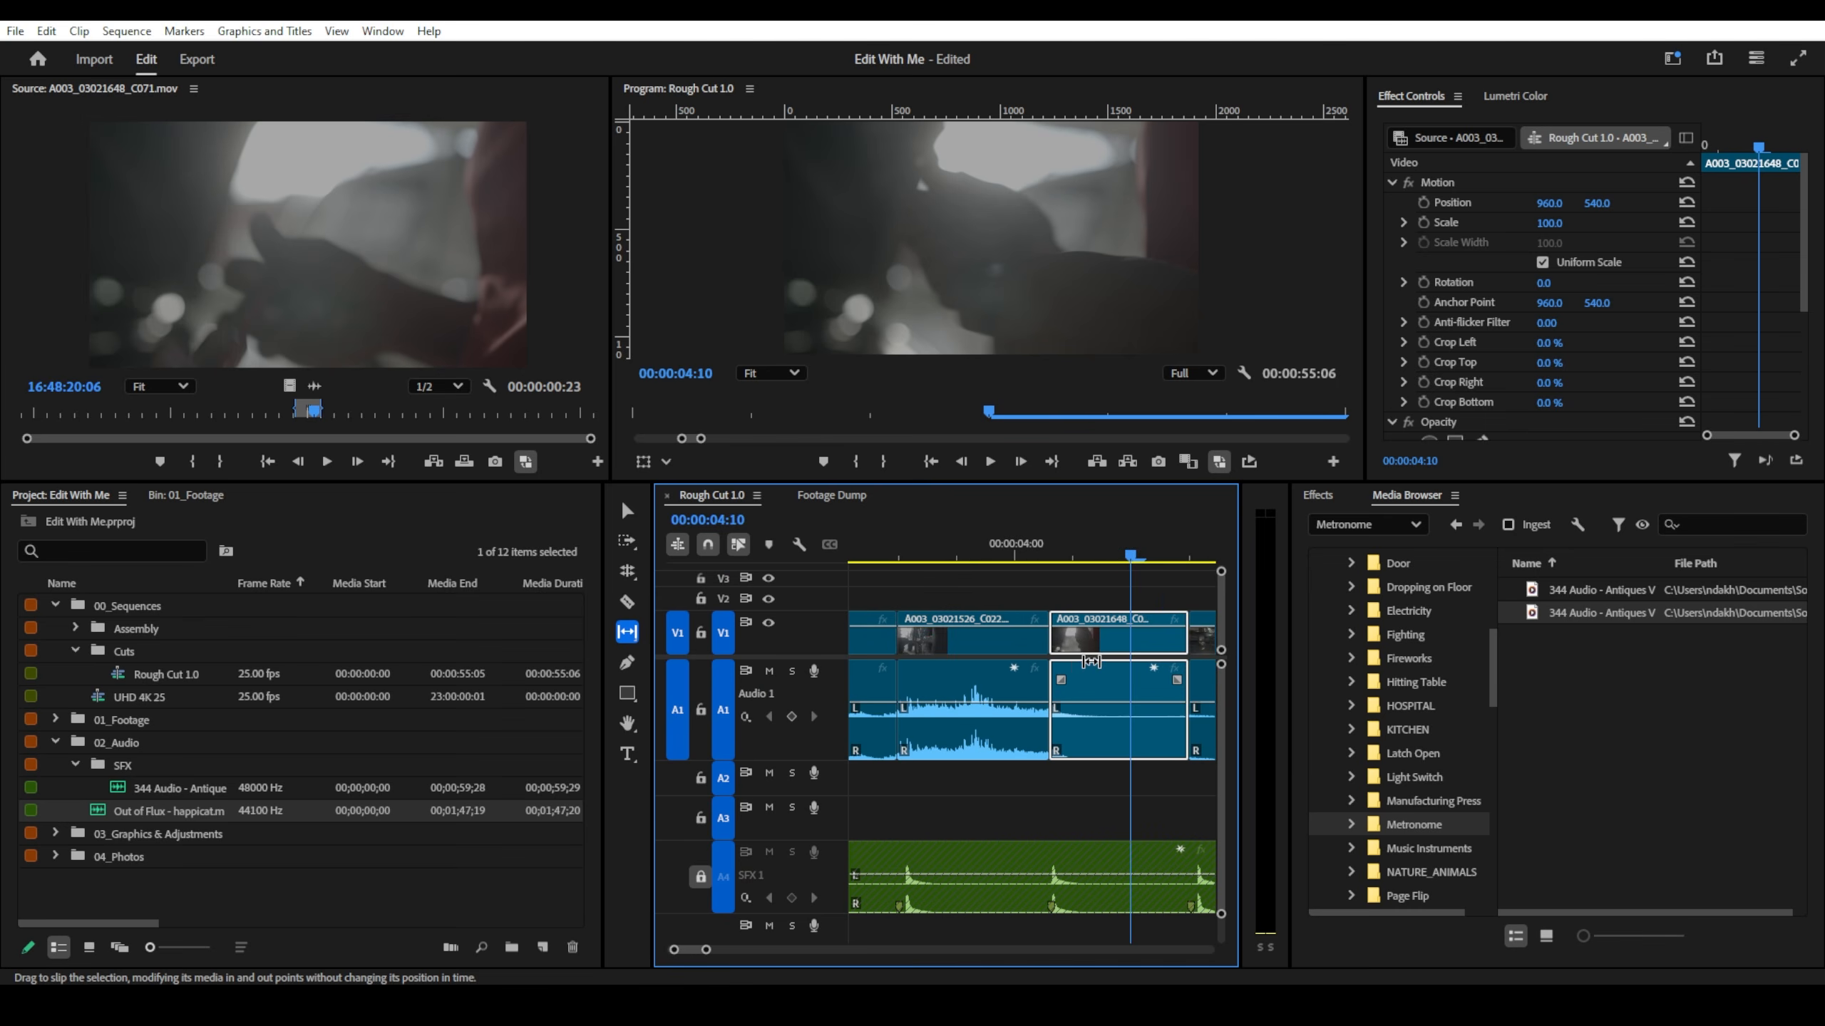
pyautogui.scroll(4, 1082, 661)
pyautogui.scroll(-4, 1064, 647)
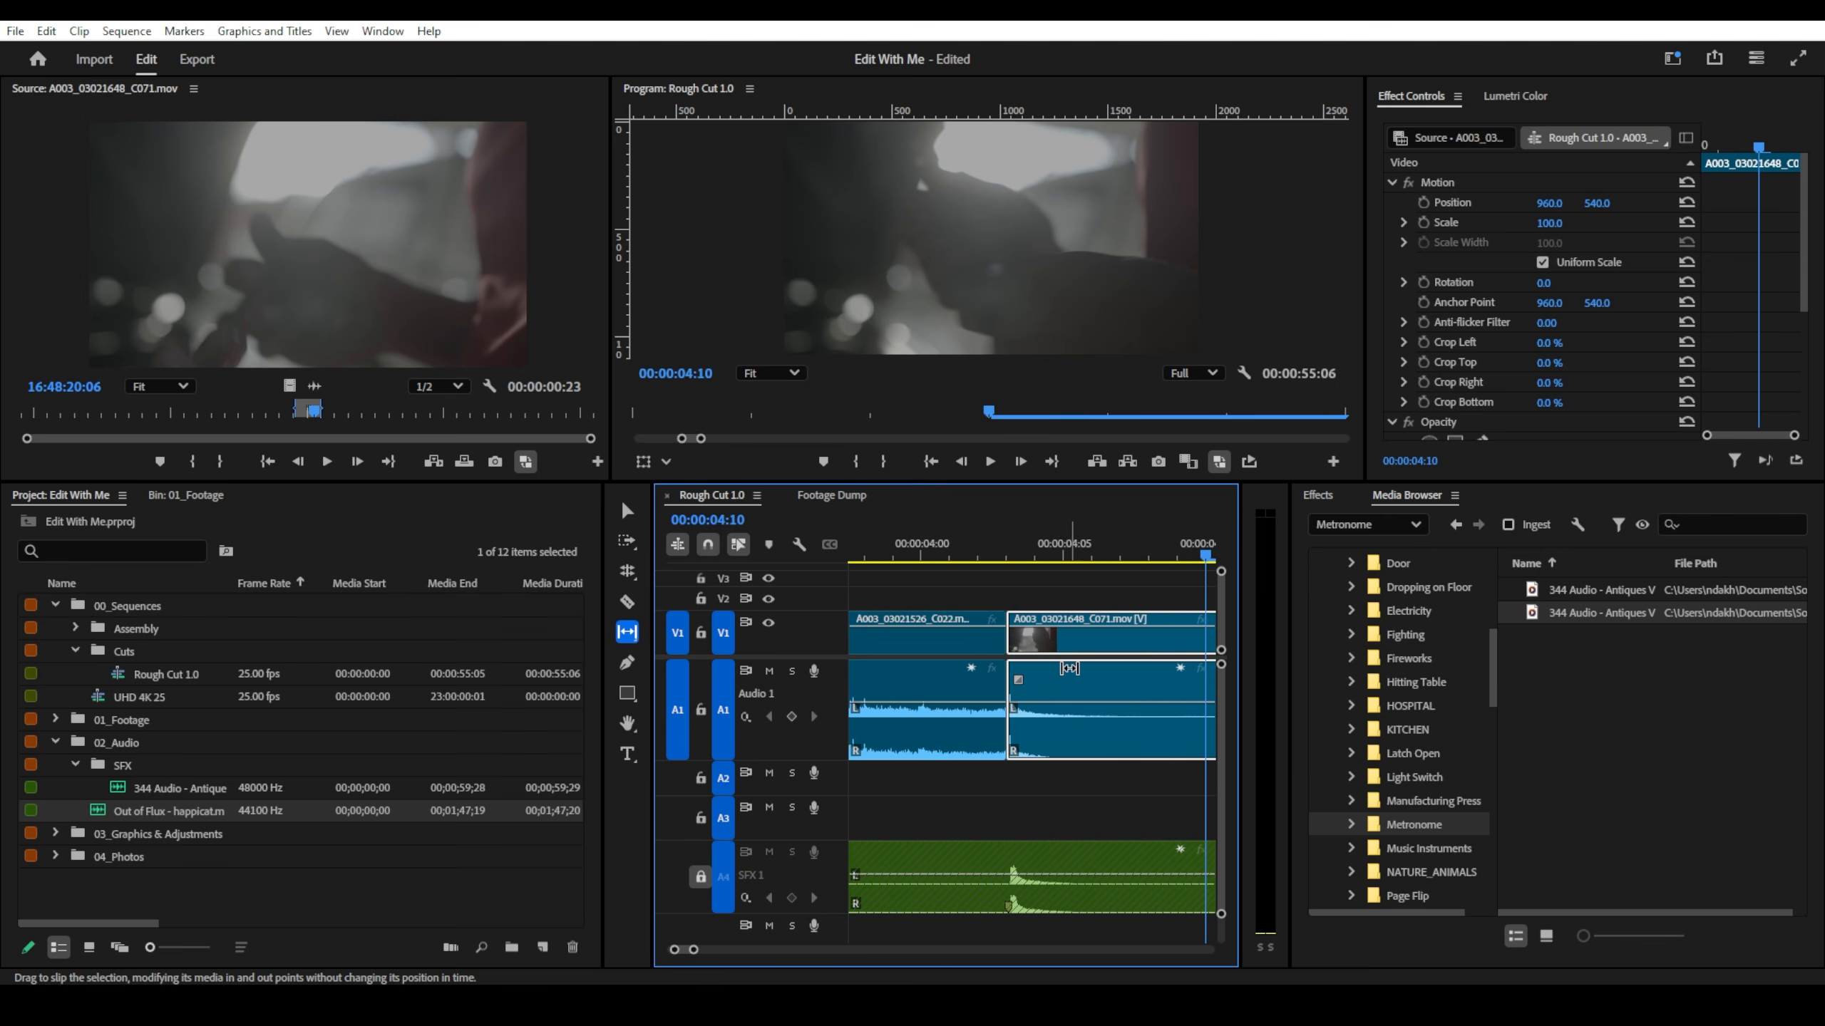
pyautogui.moveTo(1002, 558); pyautogui.dragTo(1117, 558)
pyautogui.scroll(3, 1032, 630)
pyautogui.scroll(3, 1032, 631)
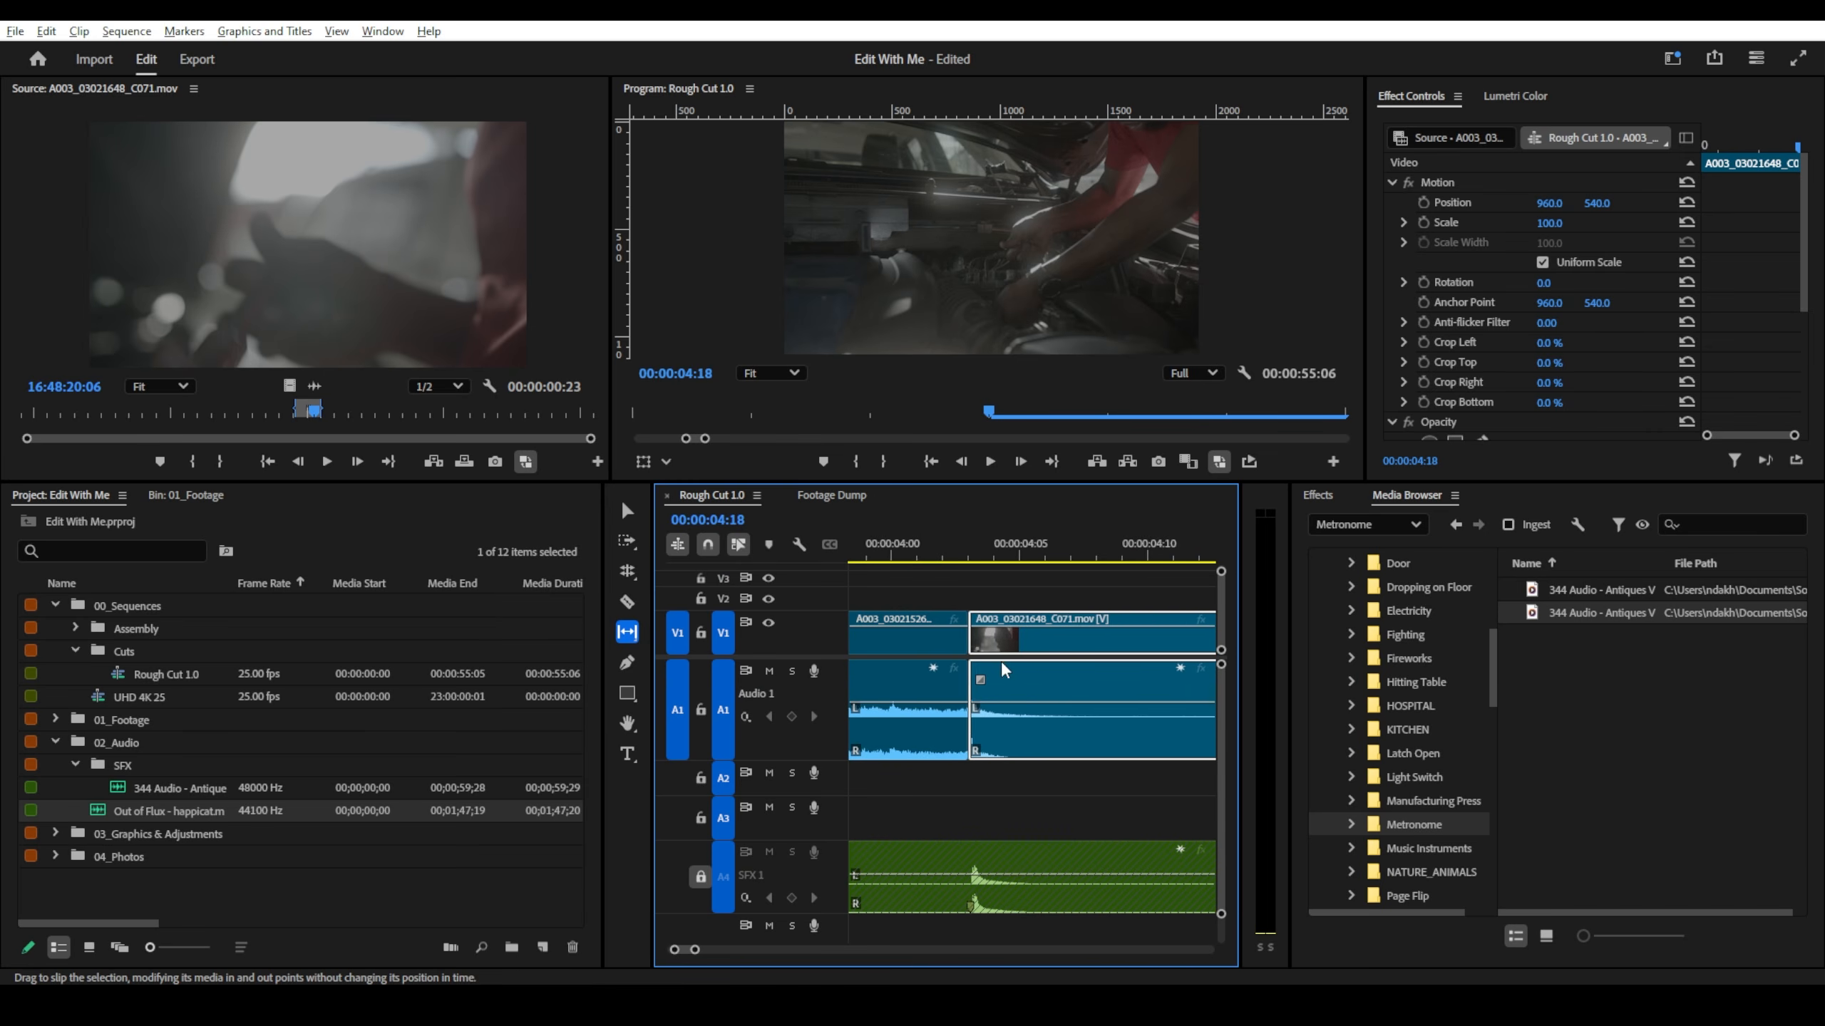
pyautogui.moveTo(993, 678); pyautogui.dragTo(1046, 678)
# - Play back the opening repeatedly, including from 00:00:03:22, to check the C071 and C063 cuts against the metronome
pyautogui.scroll(-3, 1026, 659)
pyautogui.scroll(-2, 1023, 658)
pyautogui.click(977, 546)
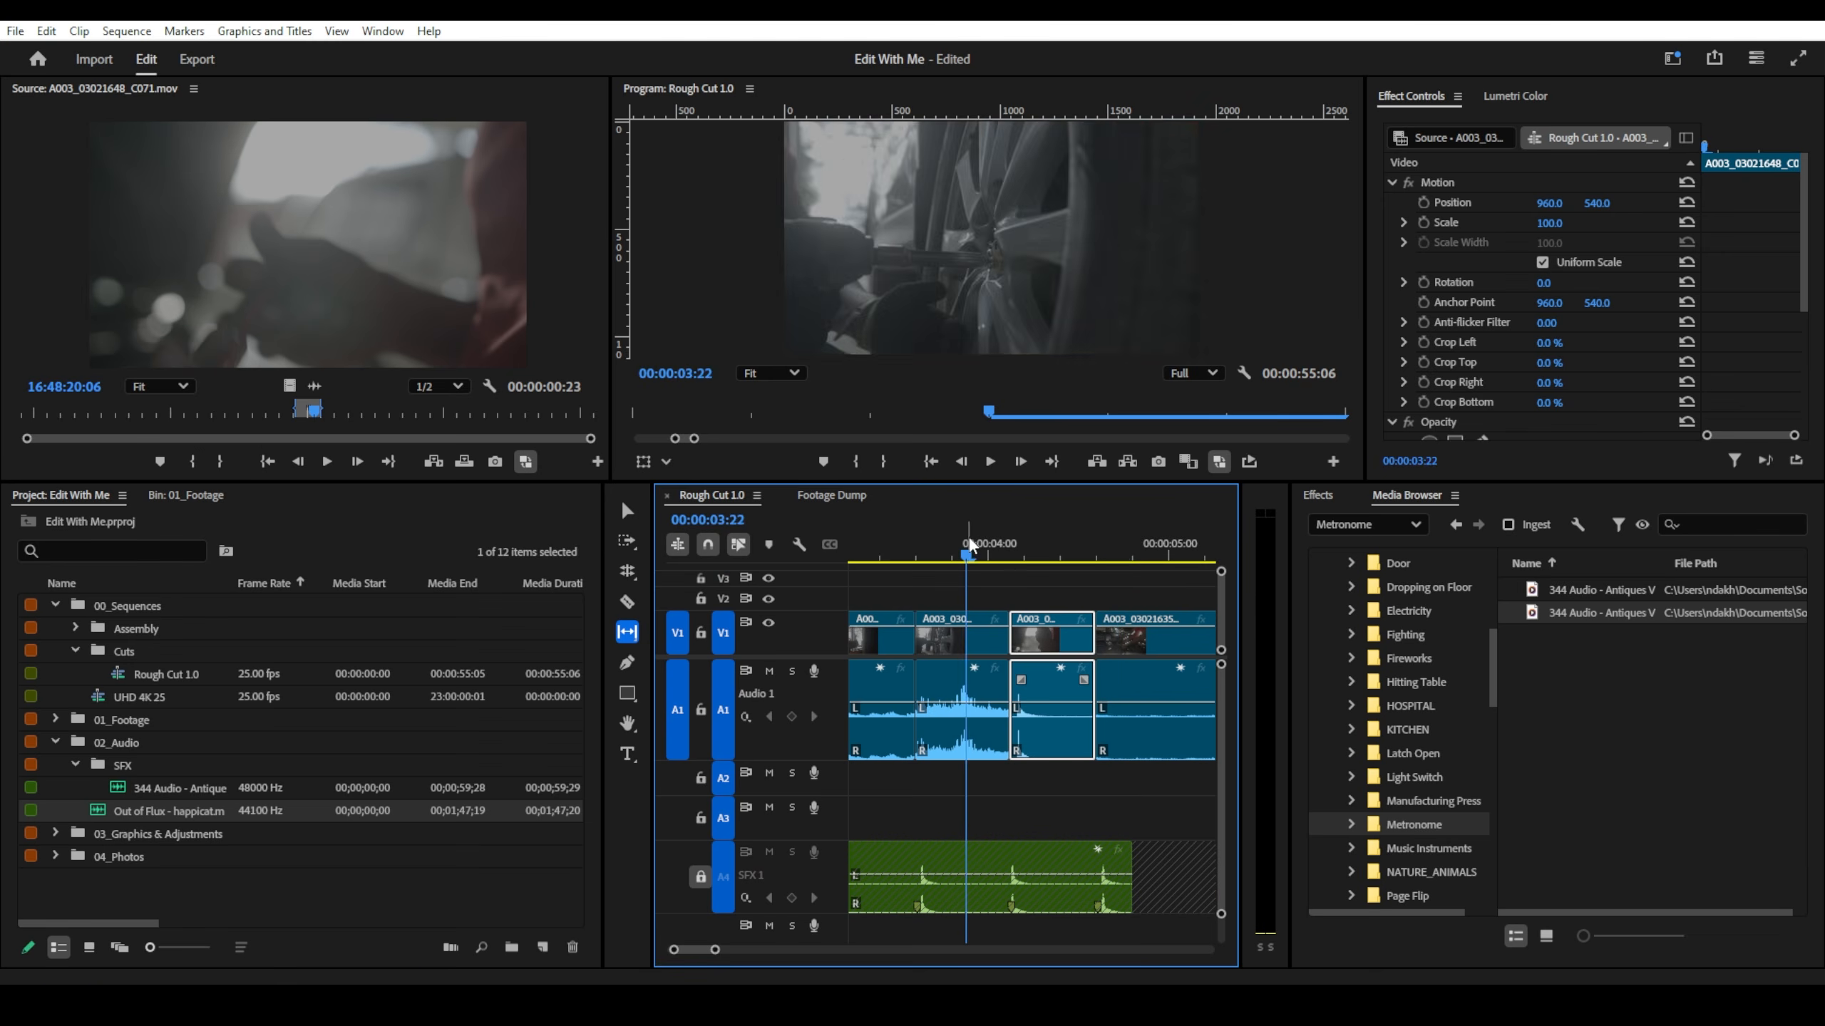
pyautogui.press('space')
pyautogui.scroll(-2, 979, 545)
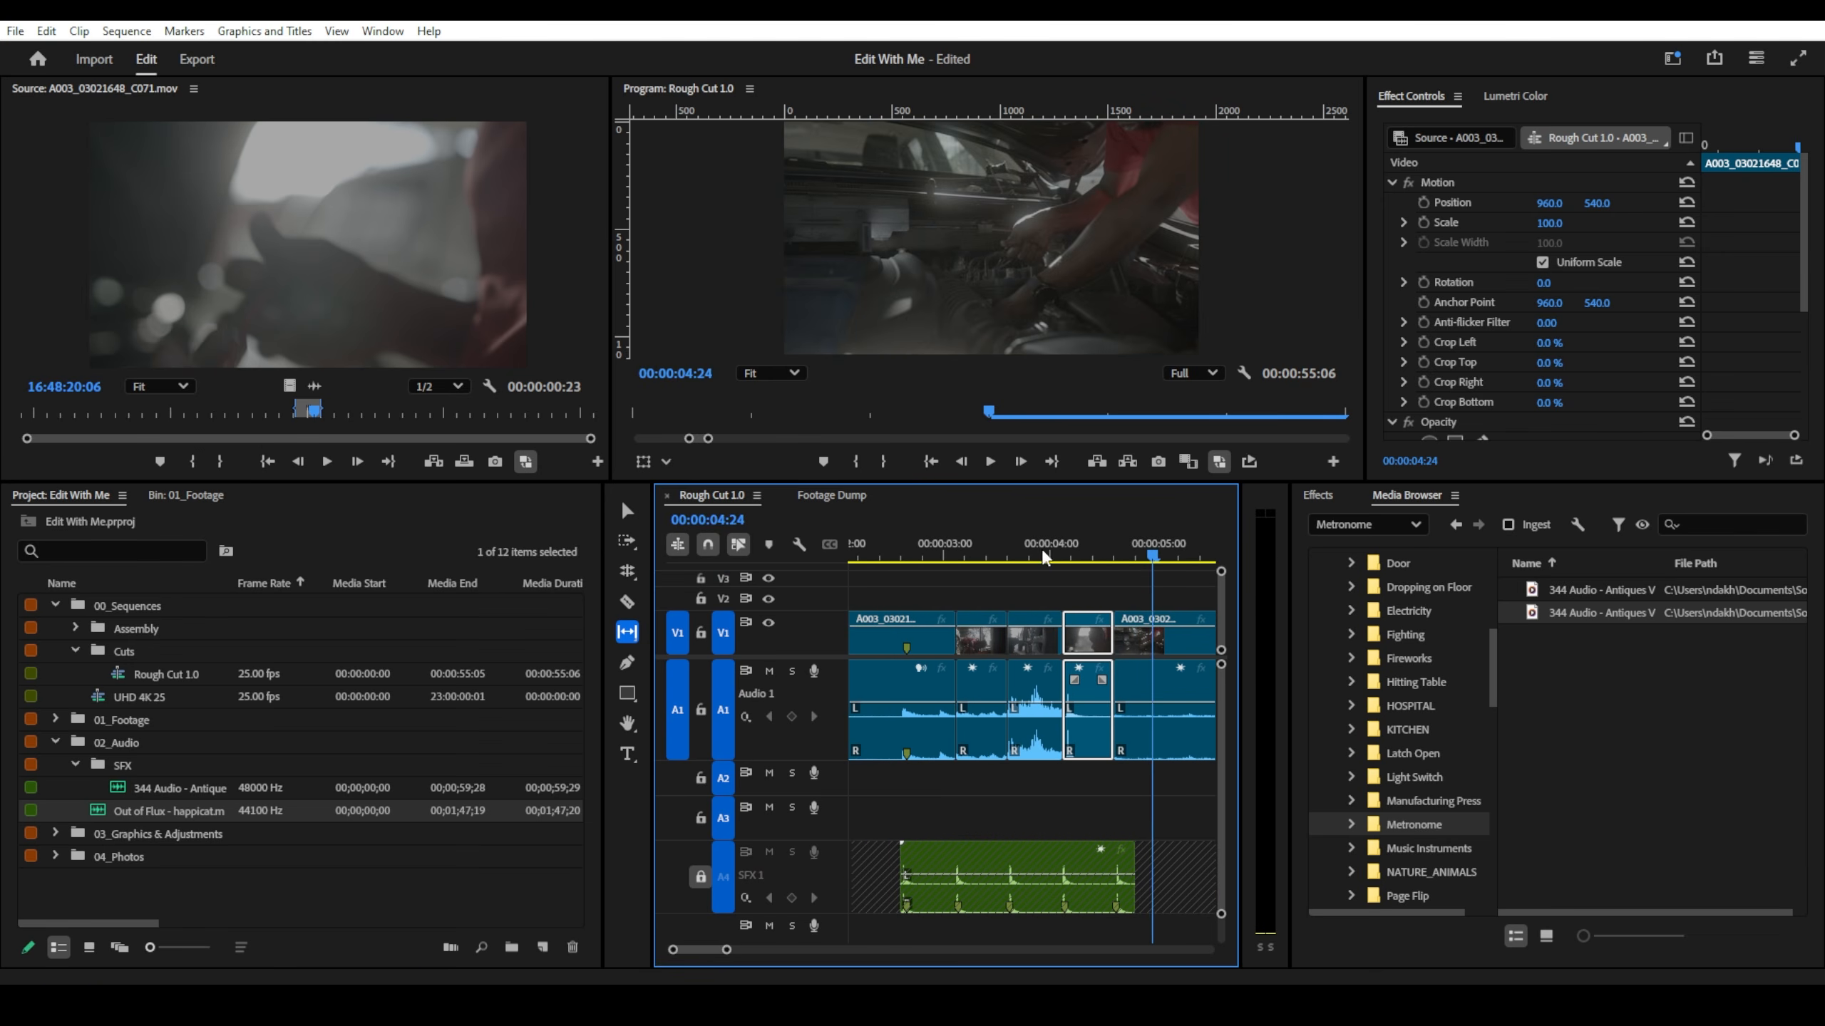
pyautogui.click(994, 544)
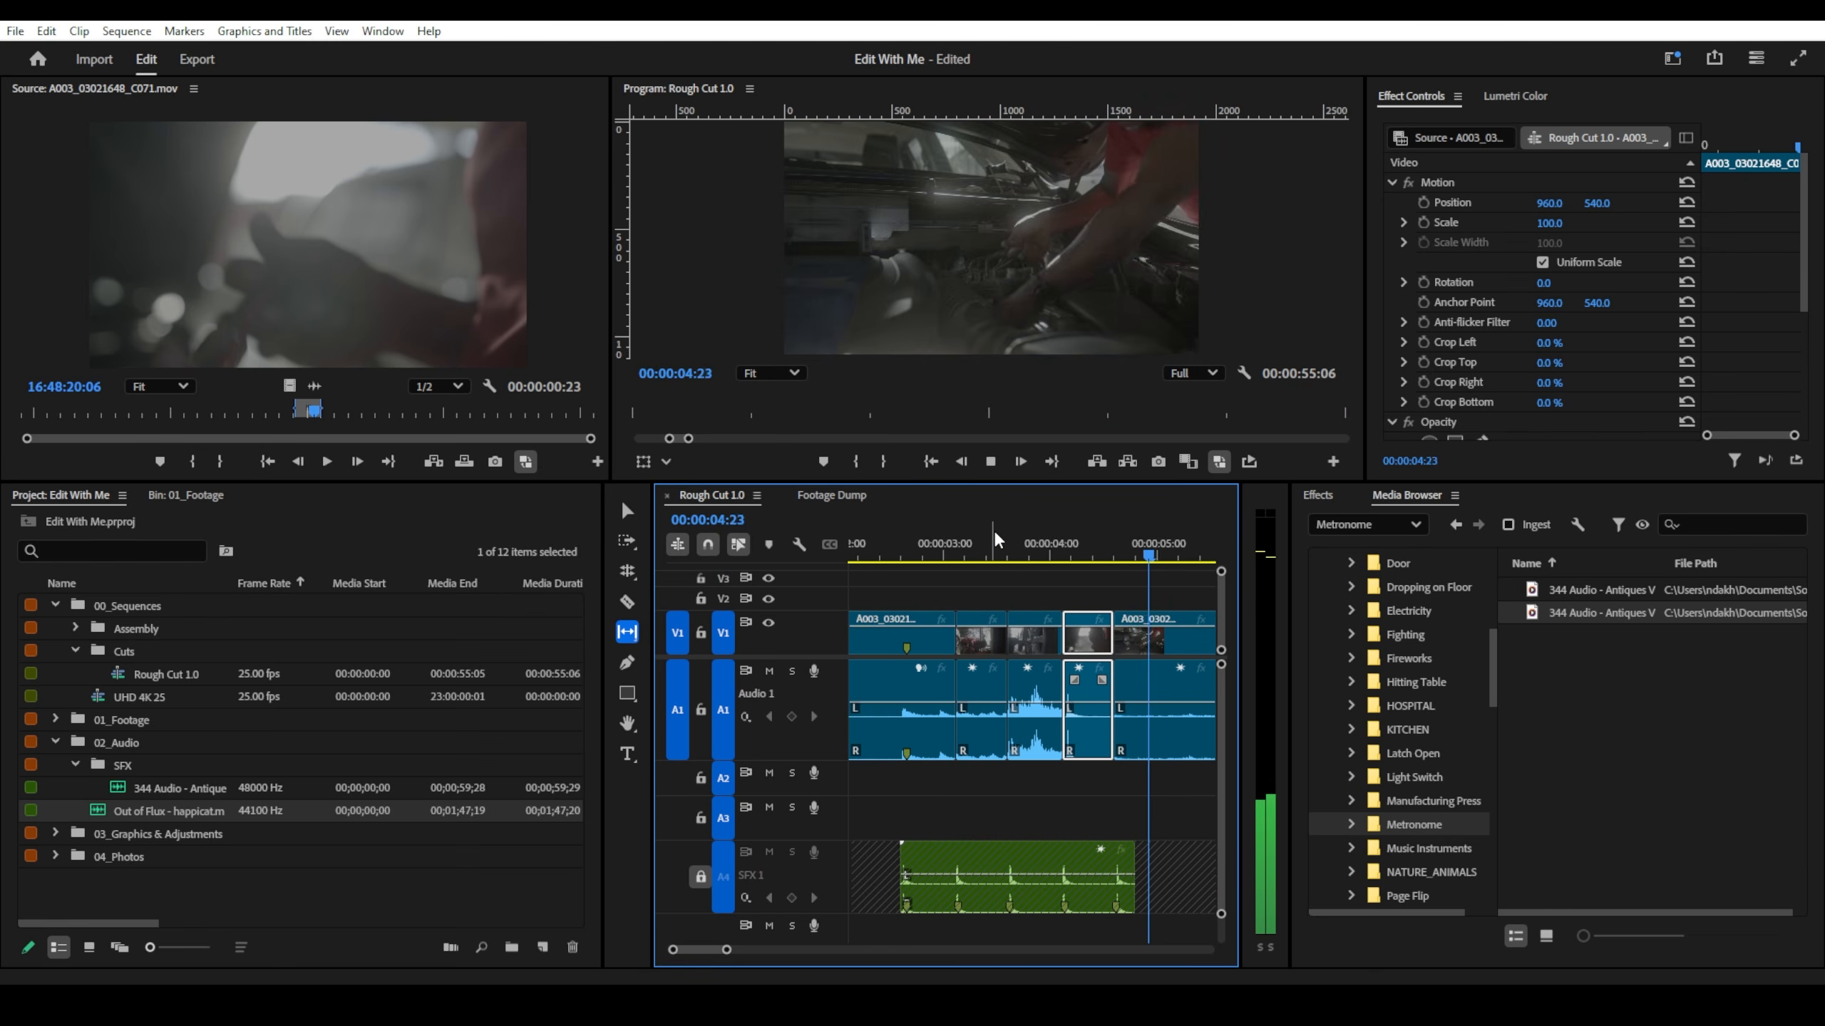
pyautogui.scroll(-2, 1027, 561)
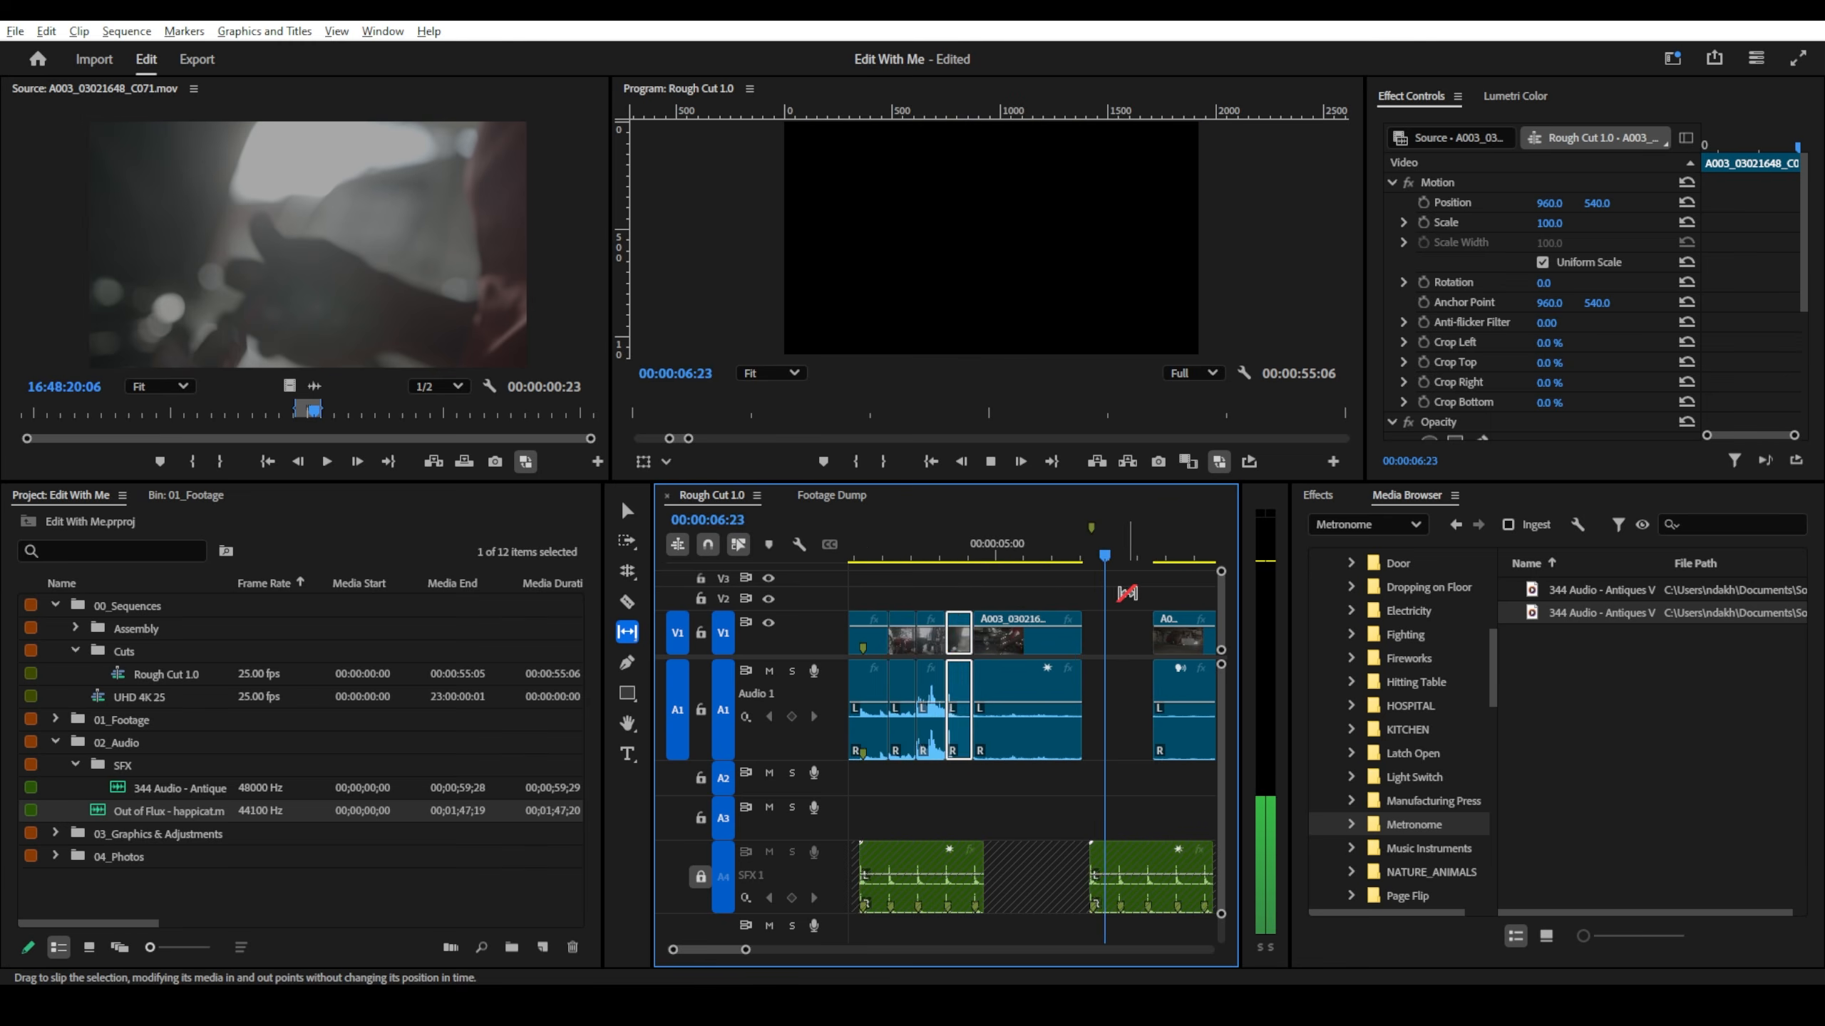
pyautogui.press('space')
pyautogui.click(908, 548)
pyautogui.press('space')
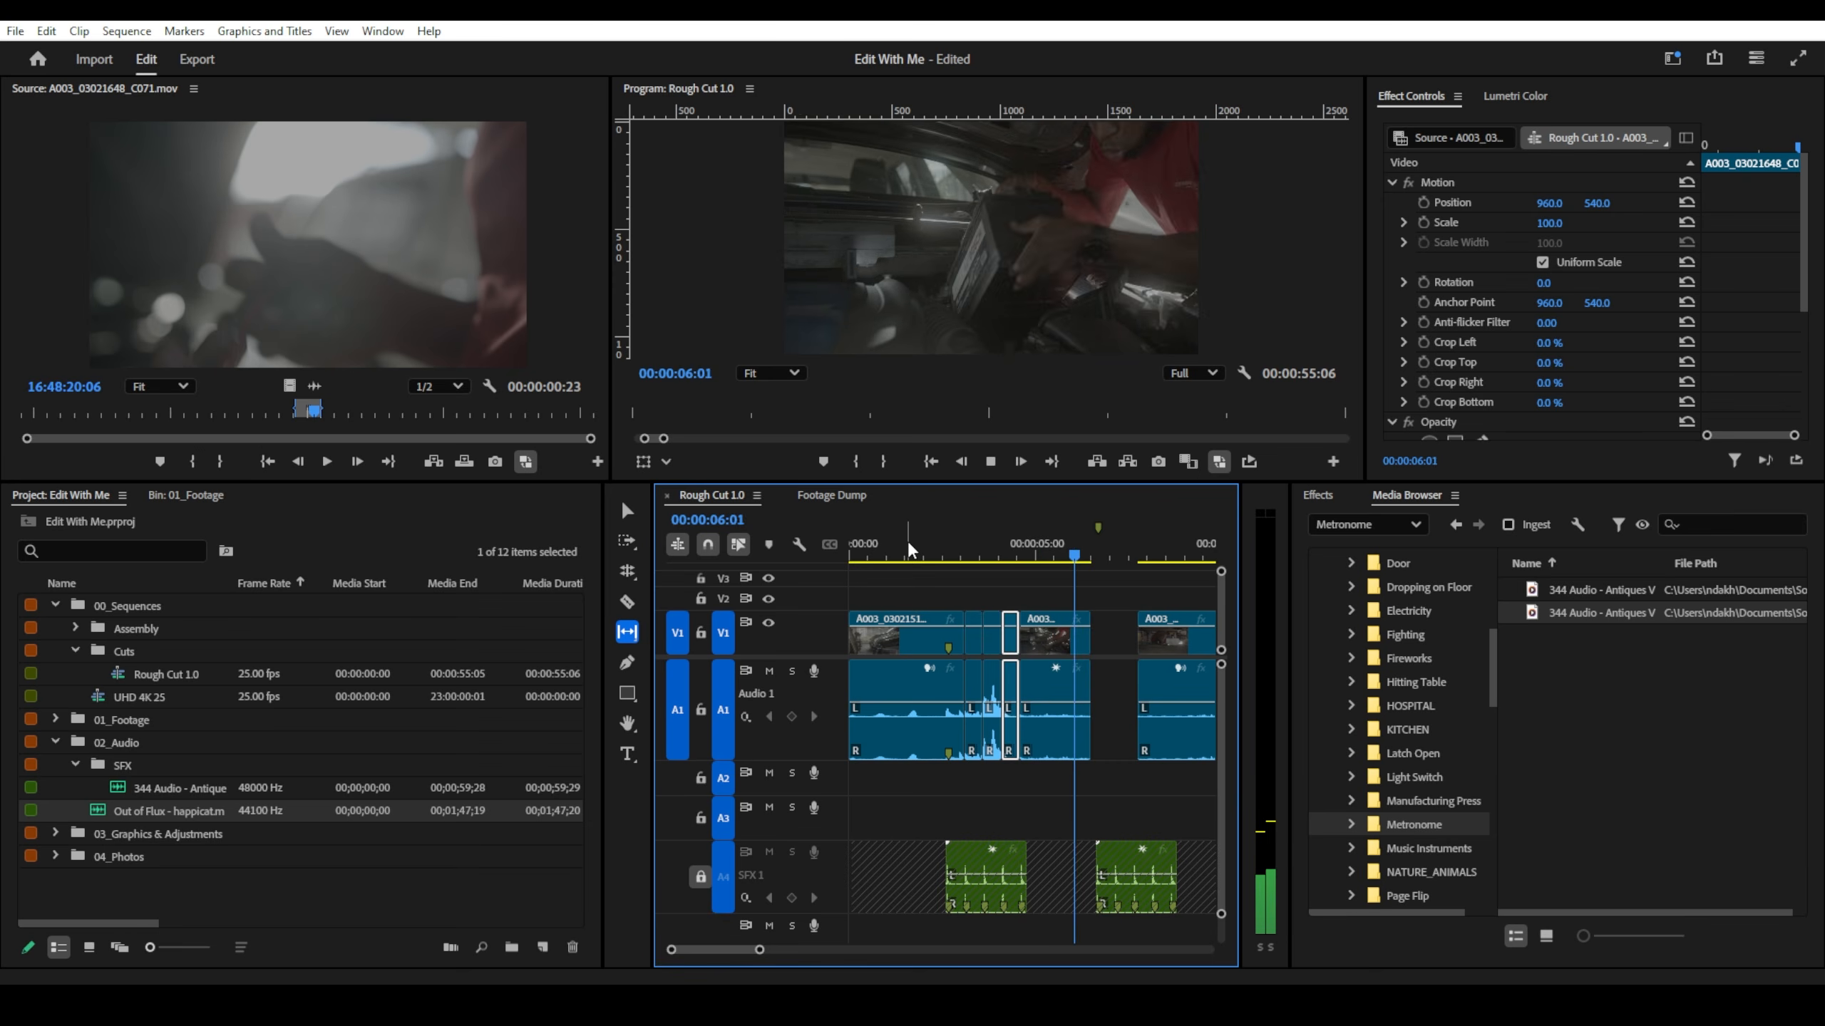
pyautogui.press('space')
# - Move the A003_03021544_C030 clip and everything after it about two and a half seconds later with Track Select Forward
pyautogui.scroll(-4, 955, 617)
pyautogui.press('v')
pyautogui.click(967, 600)
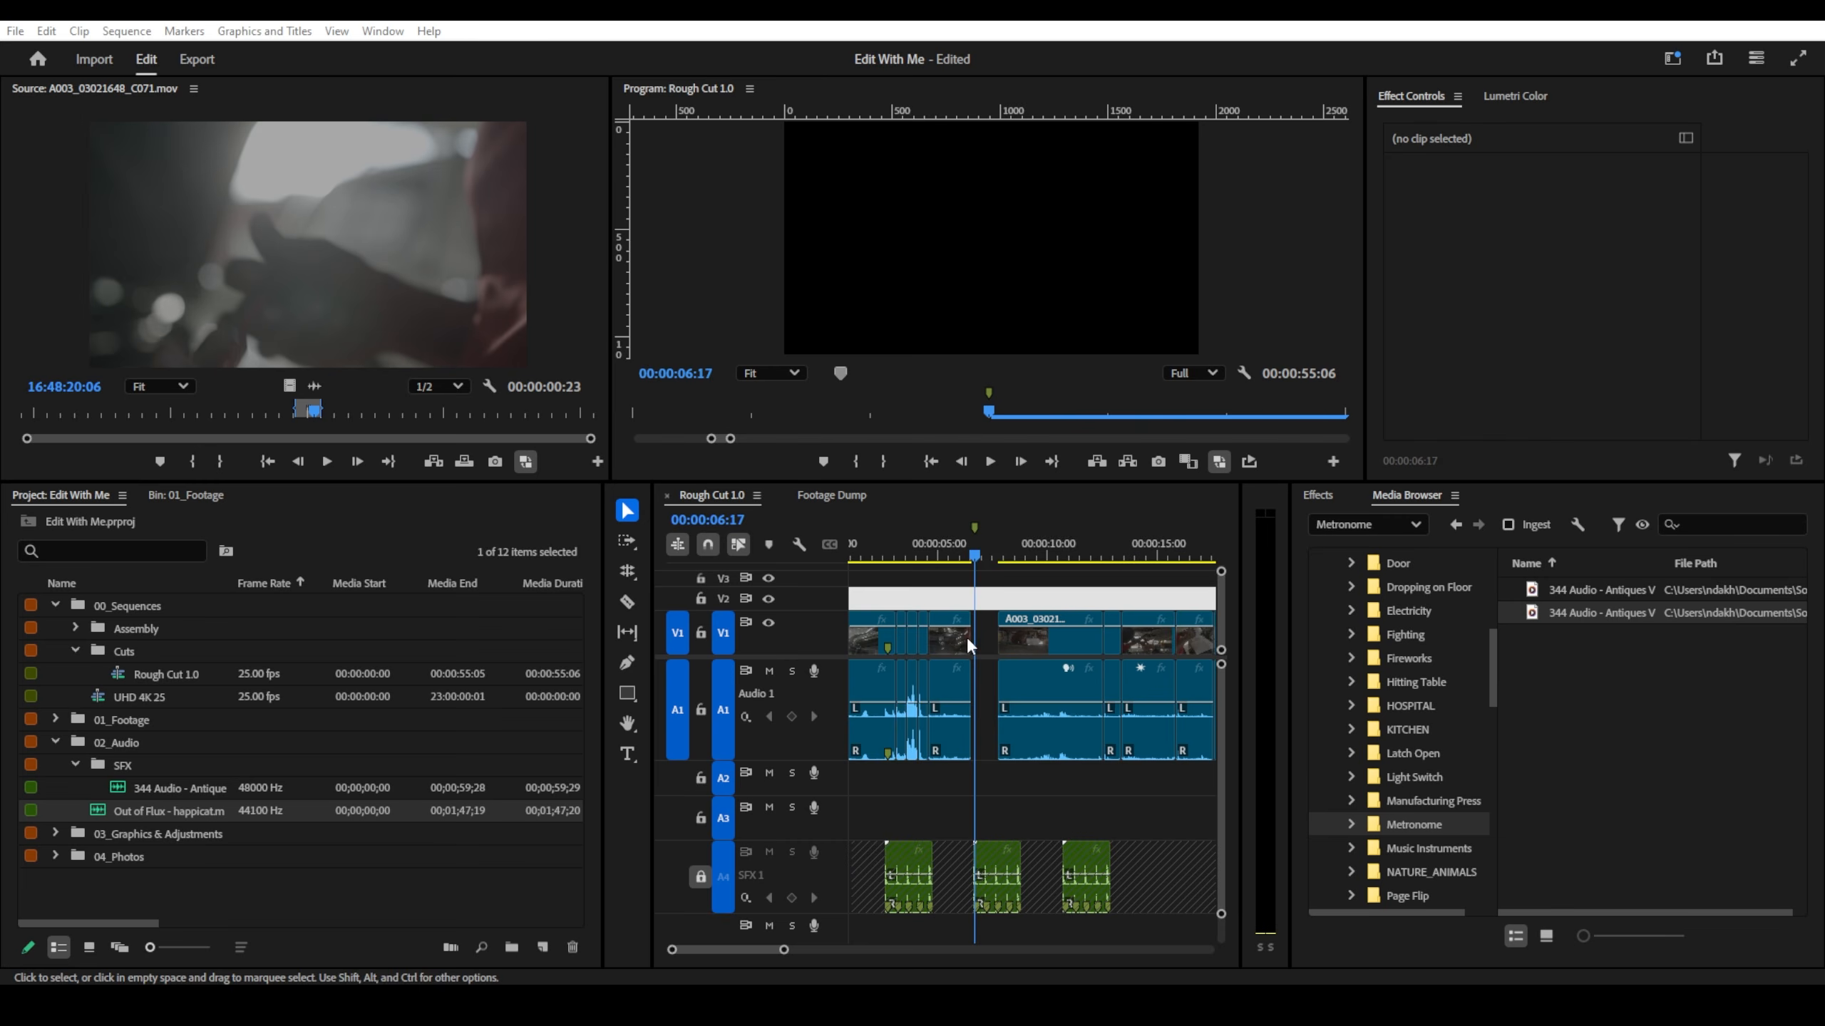
pyautogui.scroll(2, 969, 639)
pyautogui.scroll(-2, 968, 639)
pyautogui.click(966, 638)
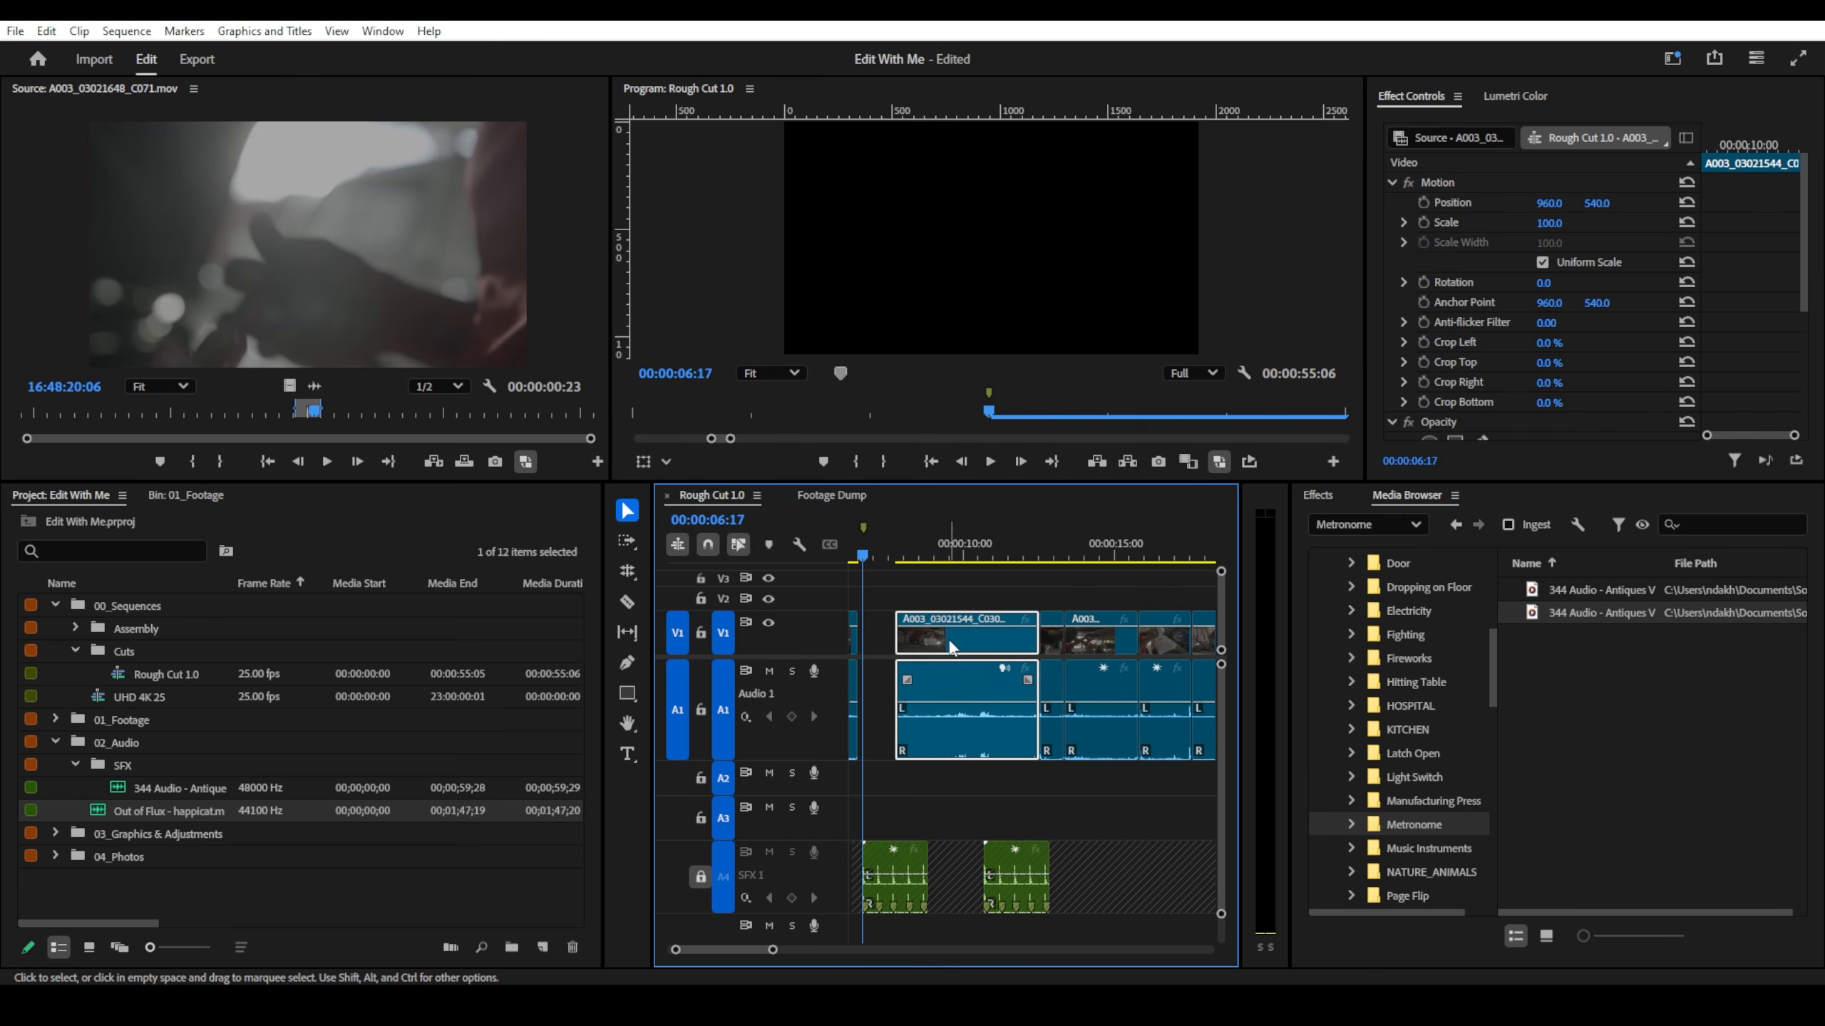
pyautogui.press('a')
pyautogui.moveTo(934, 640); pyautogui.dragTo(1006, 647)
# - Insert the A003_03021618_C051 shot from around 00:00:21:01 directly after the A003_03021635_C063 clip and trim its end to about half a second
pyautogui.scroll(-3, 1003, 645)
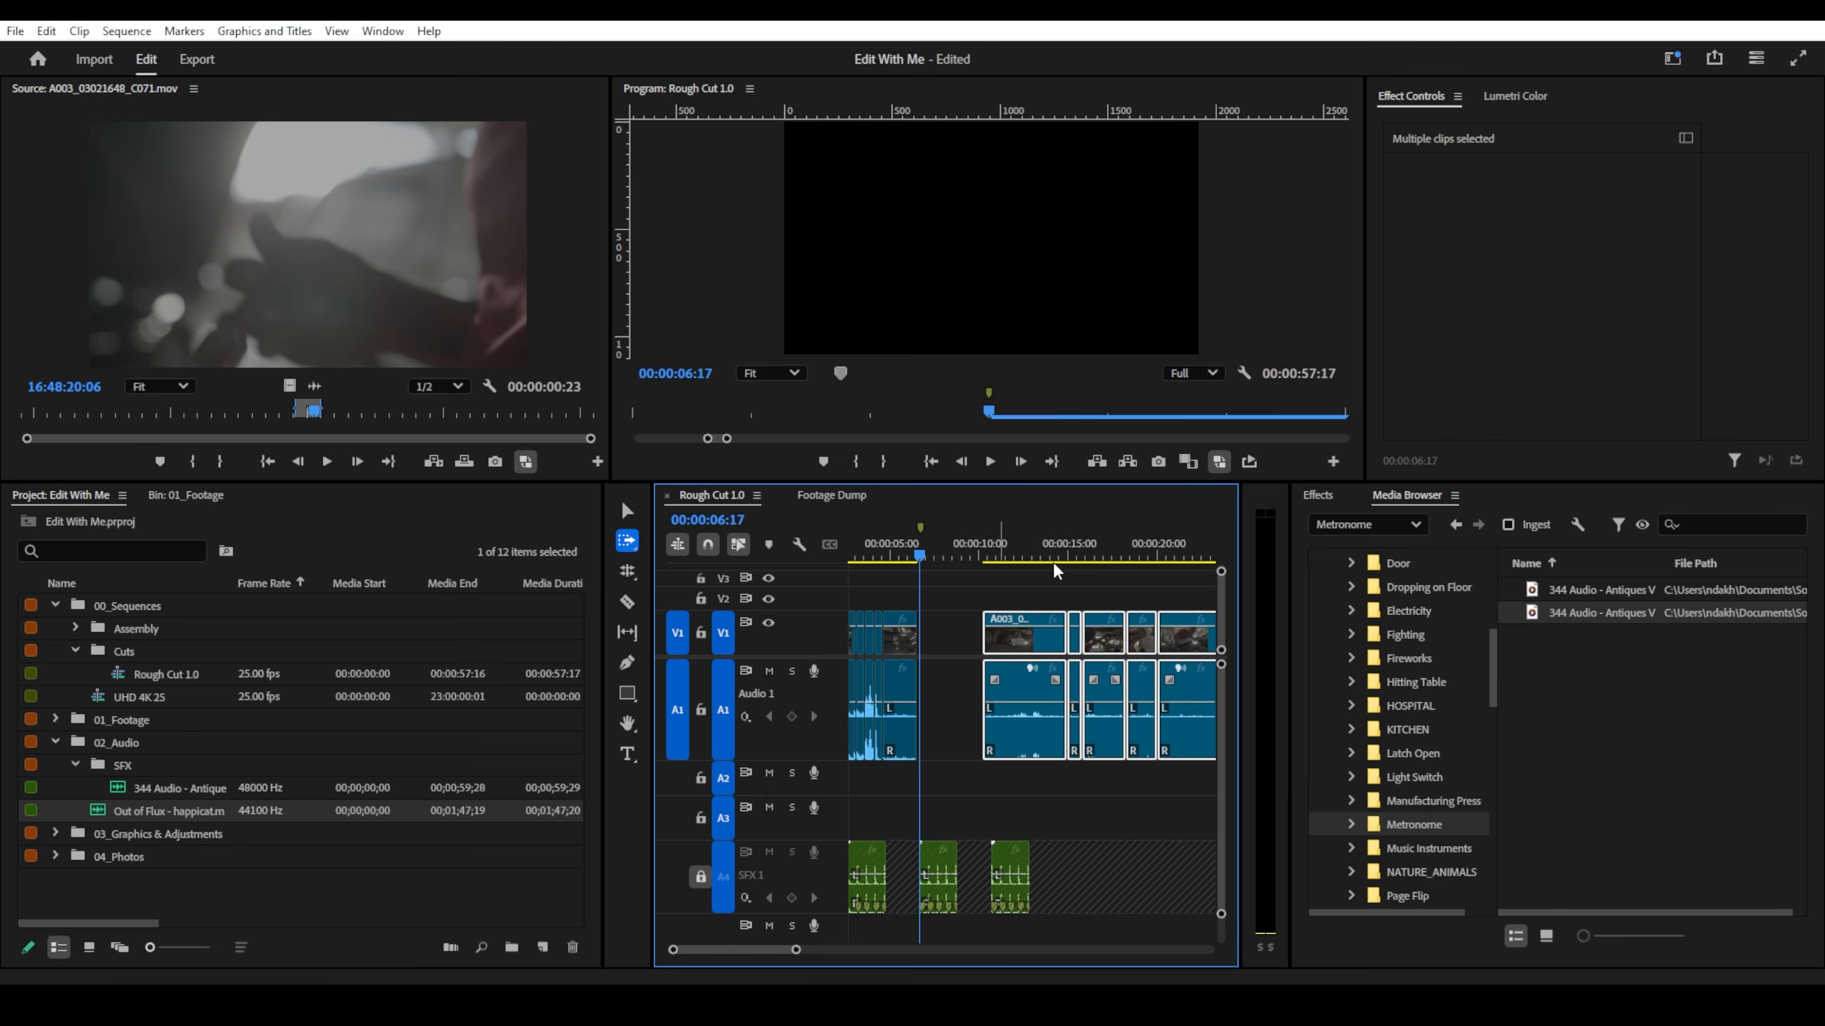
pyautogui.moveTo(1086, 547); pyautogui.dragTo(1175, 560)
pyautogui.press('v')
pyautogui.click(1183, 634)
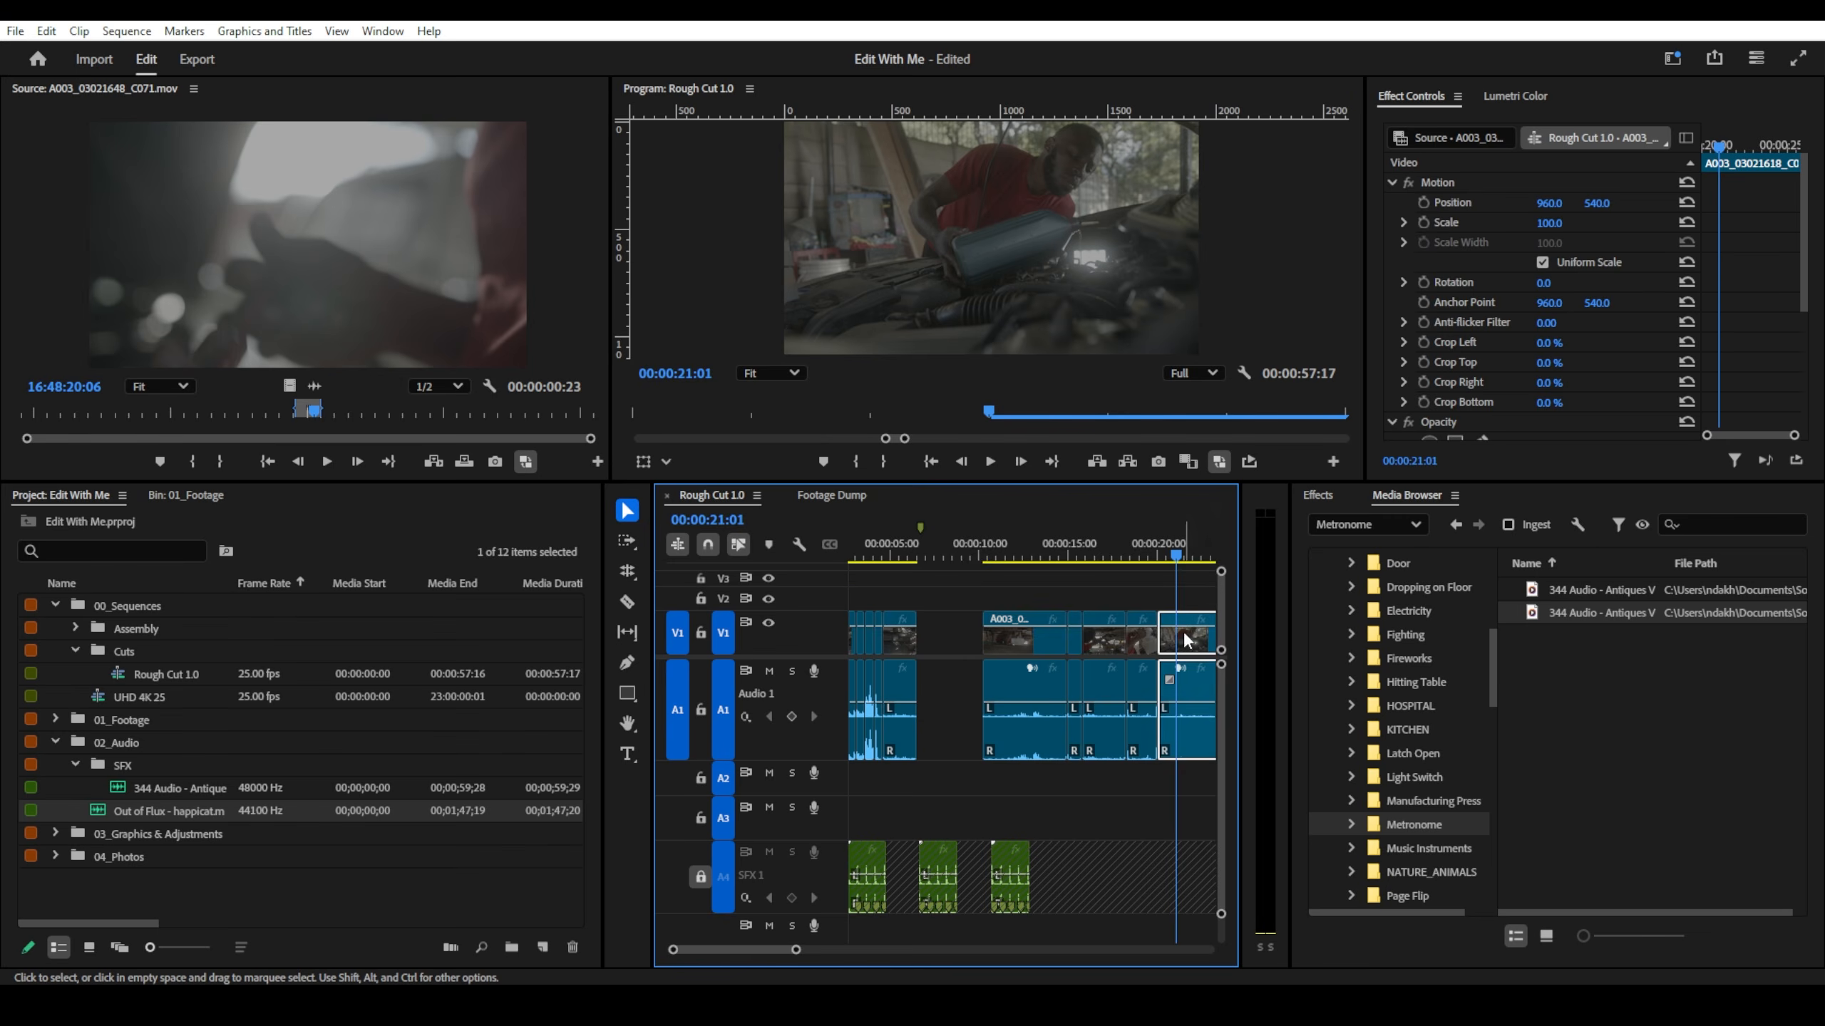
pyautogui.scroll(-3, 1113, 618)
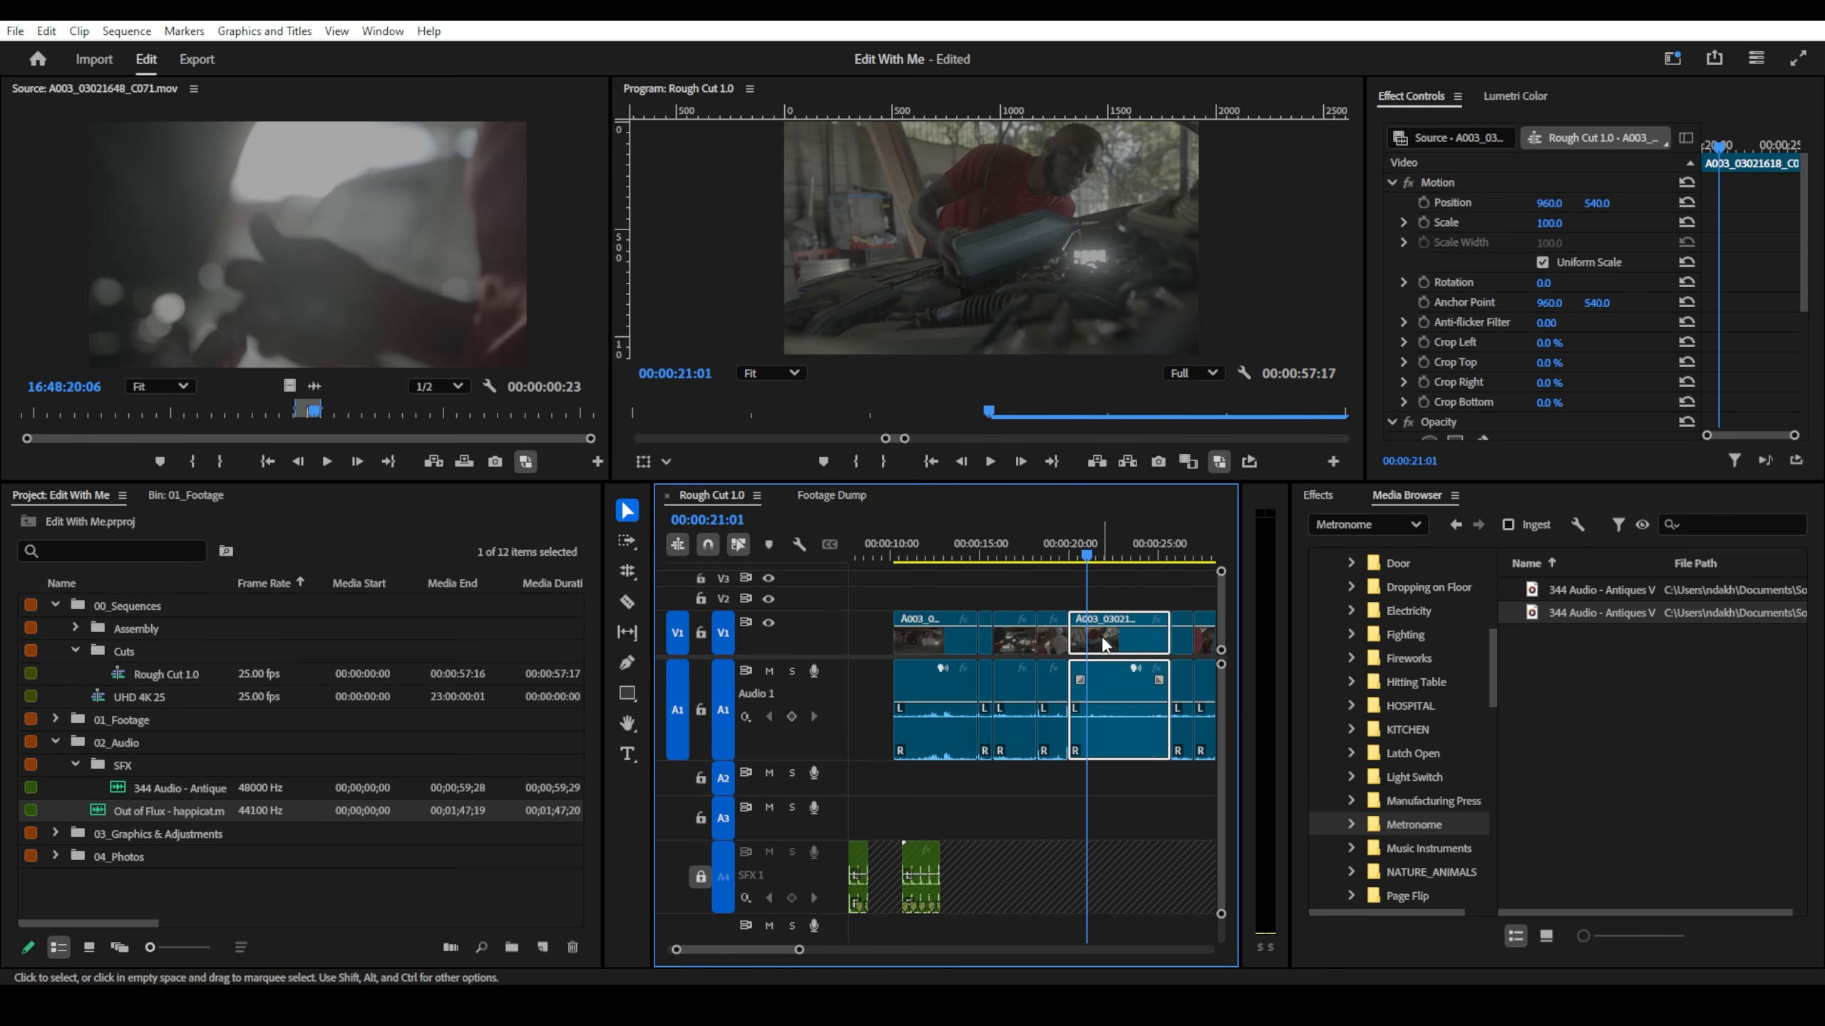
pyautogui.scroll(5, 1207, 647)
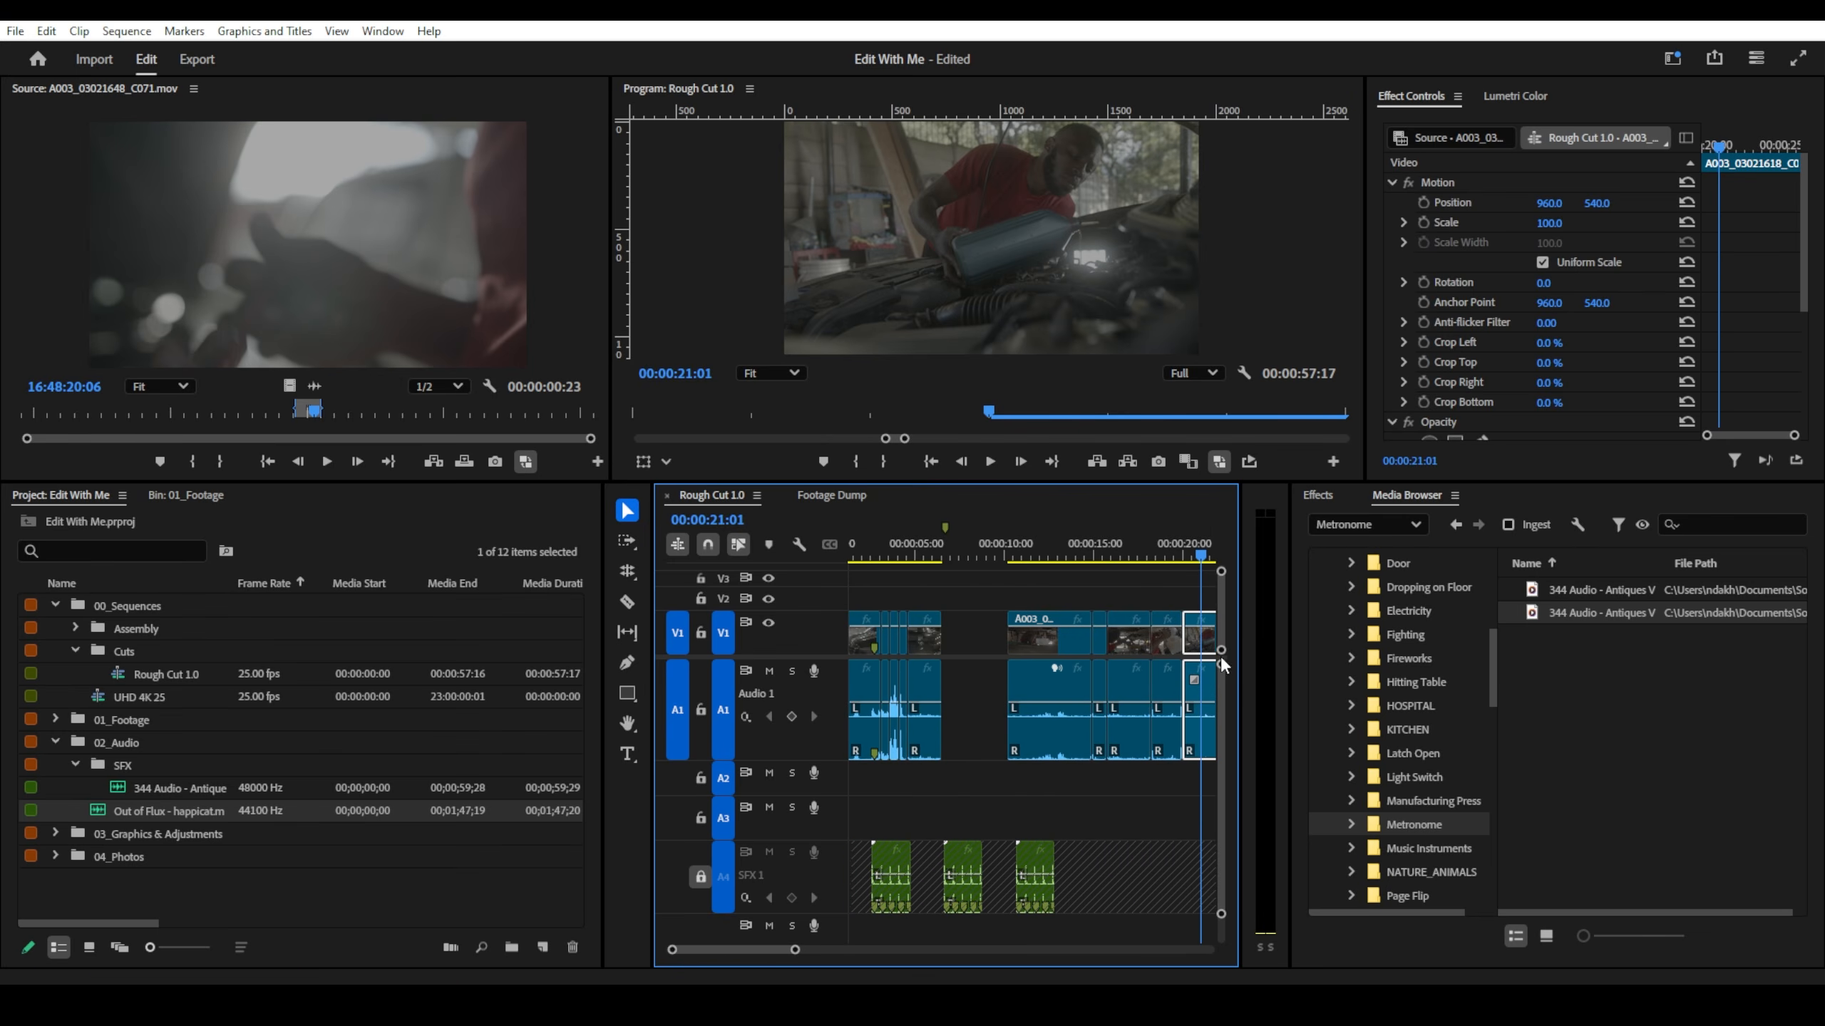
pyautogui.moveTo(1052, 643); pyautogui.dragTo(964, 647)
pyautogui.press('ctrl')
pyautogui.scroll(2, 975, 638)
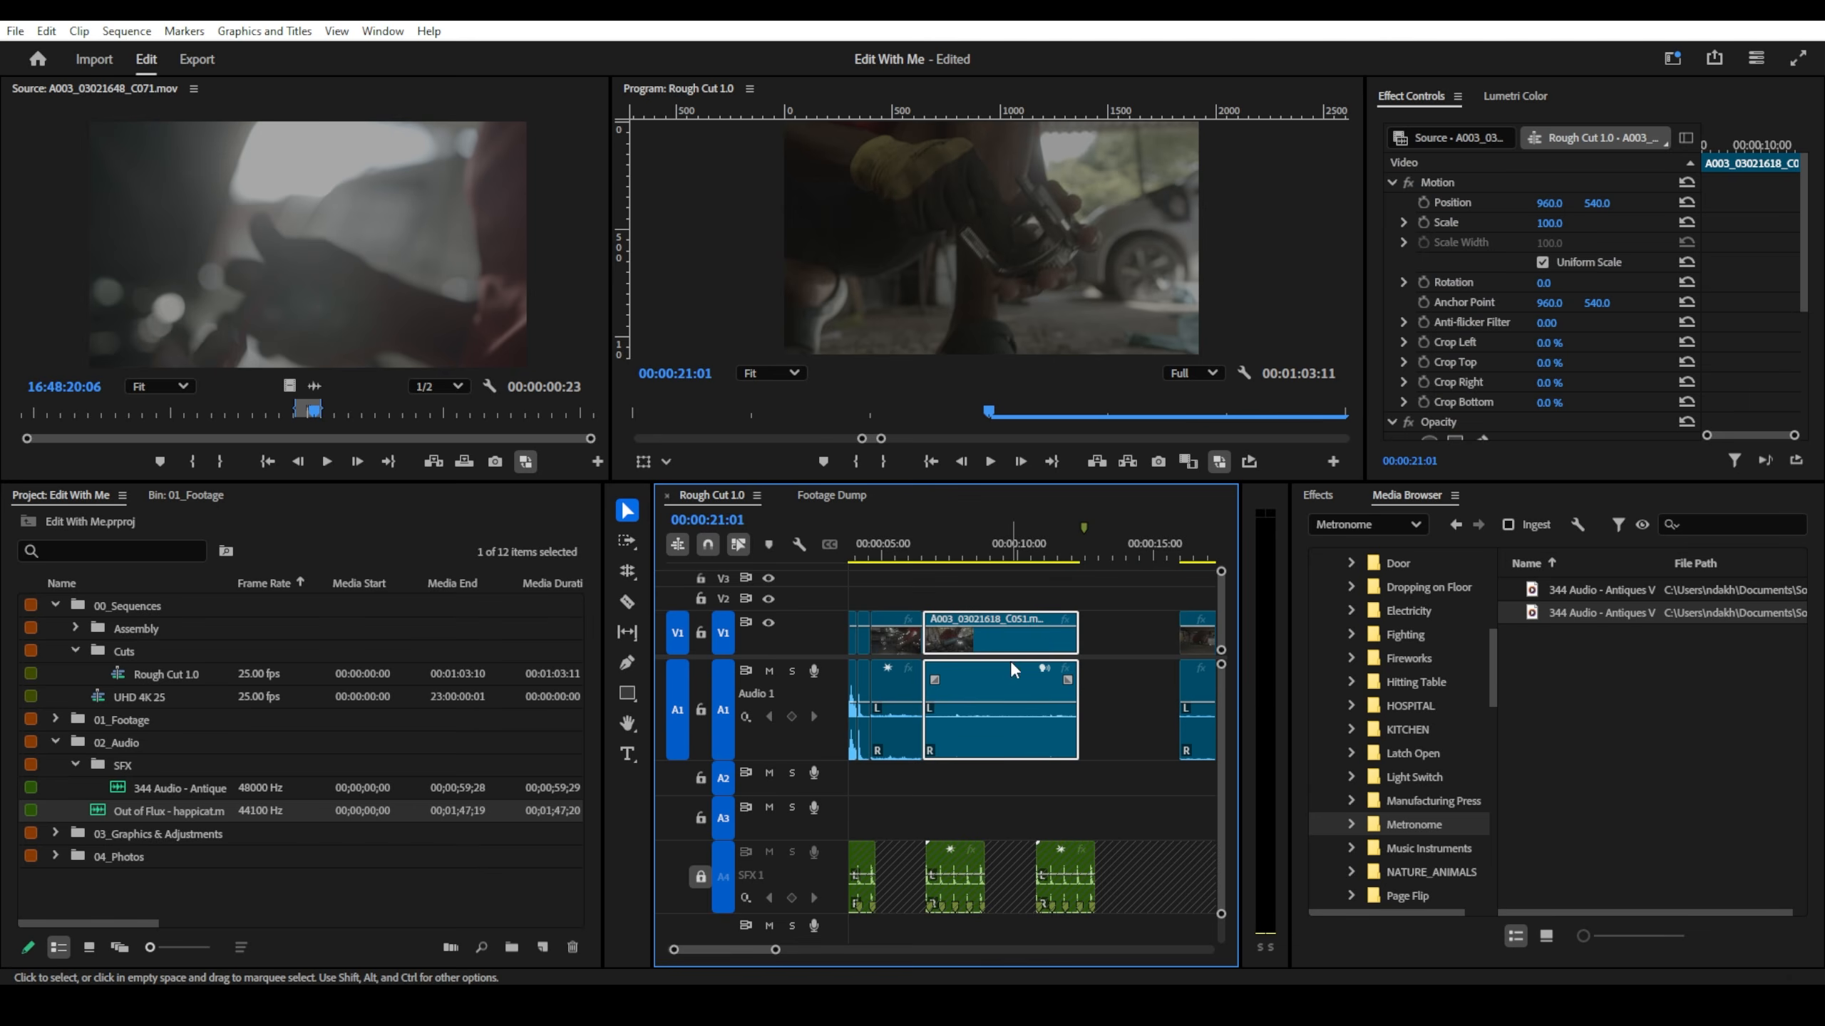
pyautogui.moveTo(1076, 644); pyautogui.dragTo(934, 647)
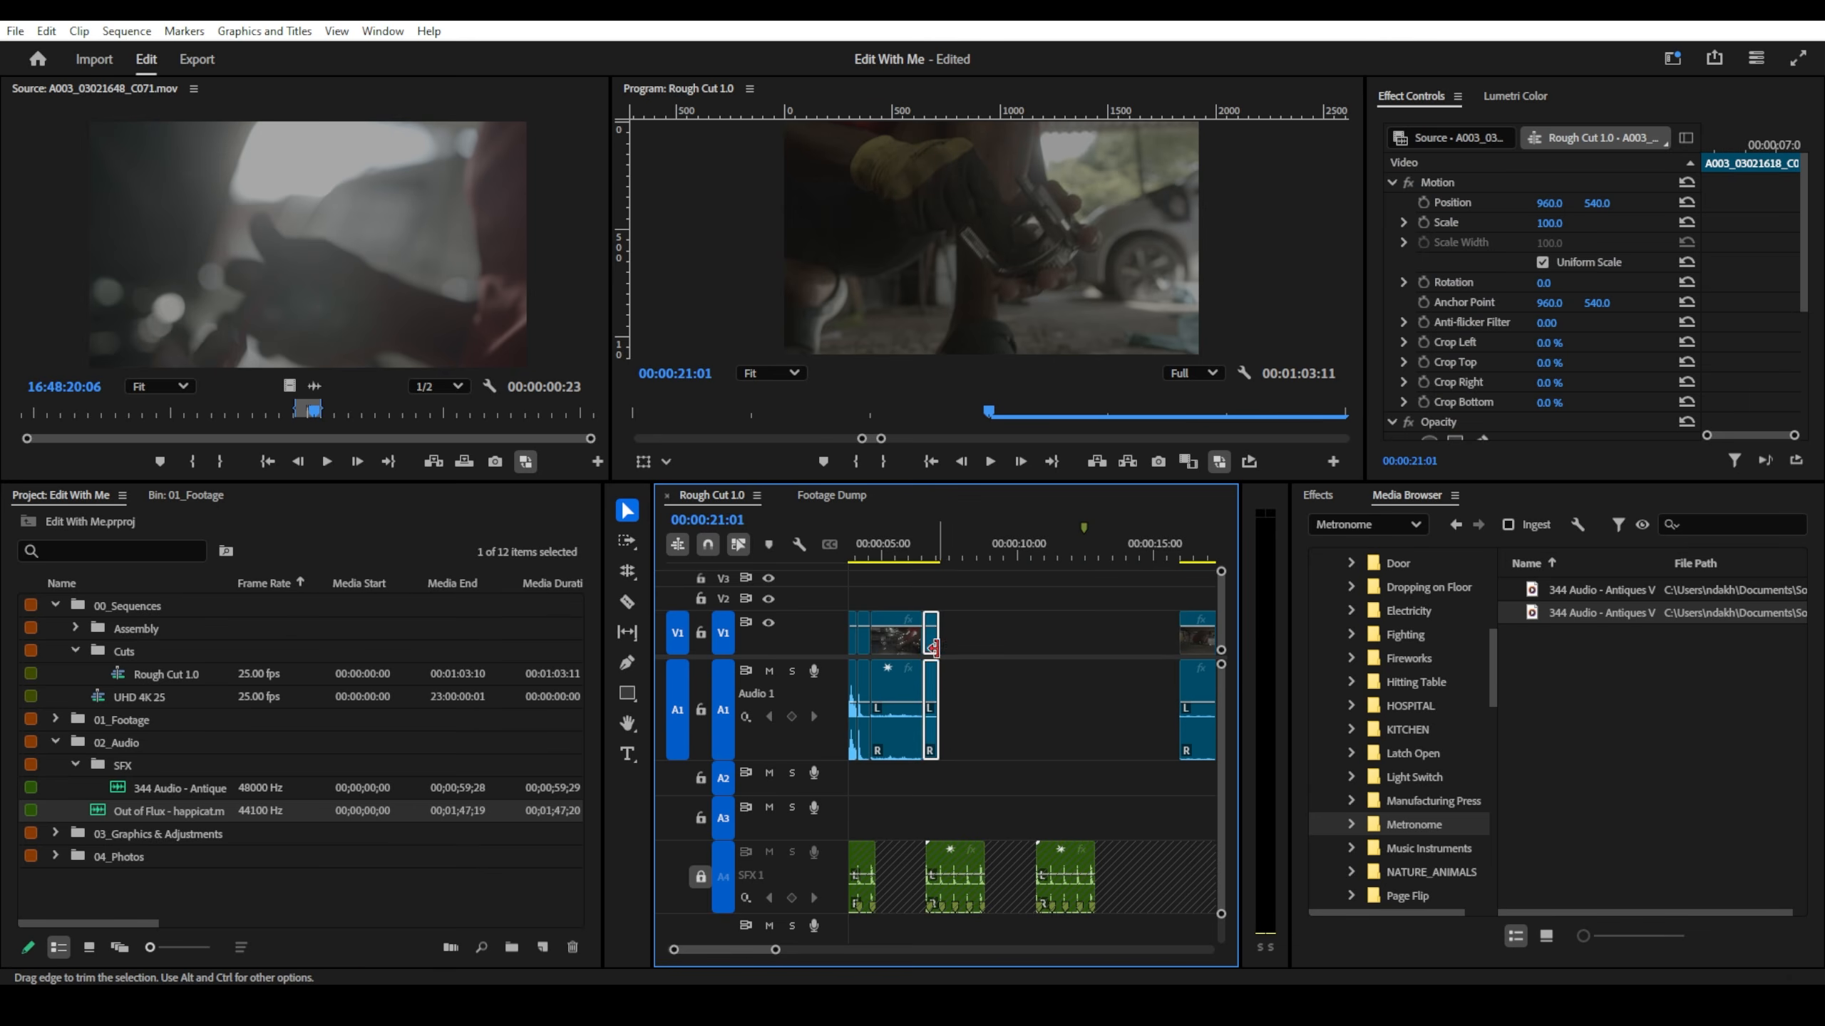
# - Slip the A003_03021618_C051 clip toward later source frames
pyautogui.scroll(4, 941, 648)
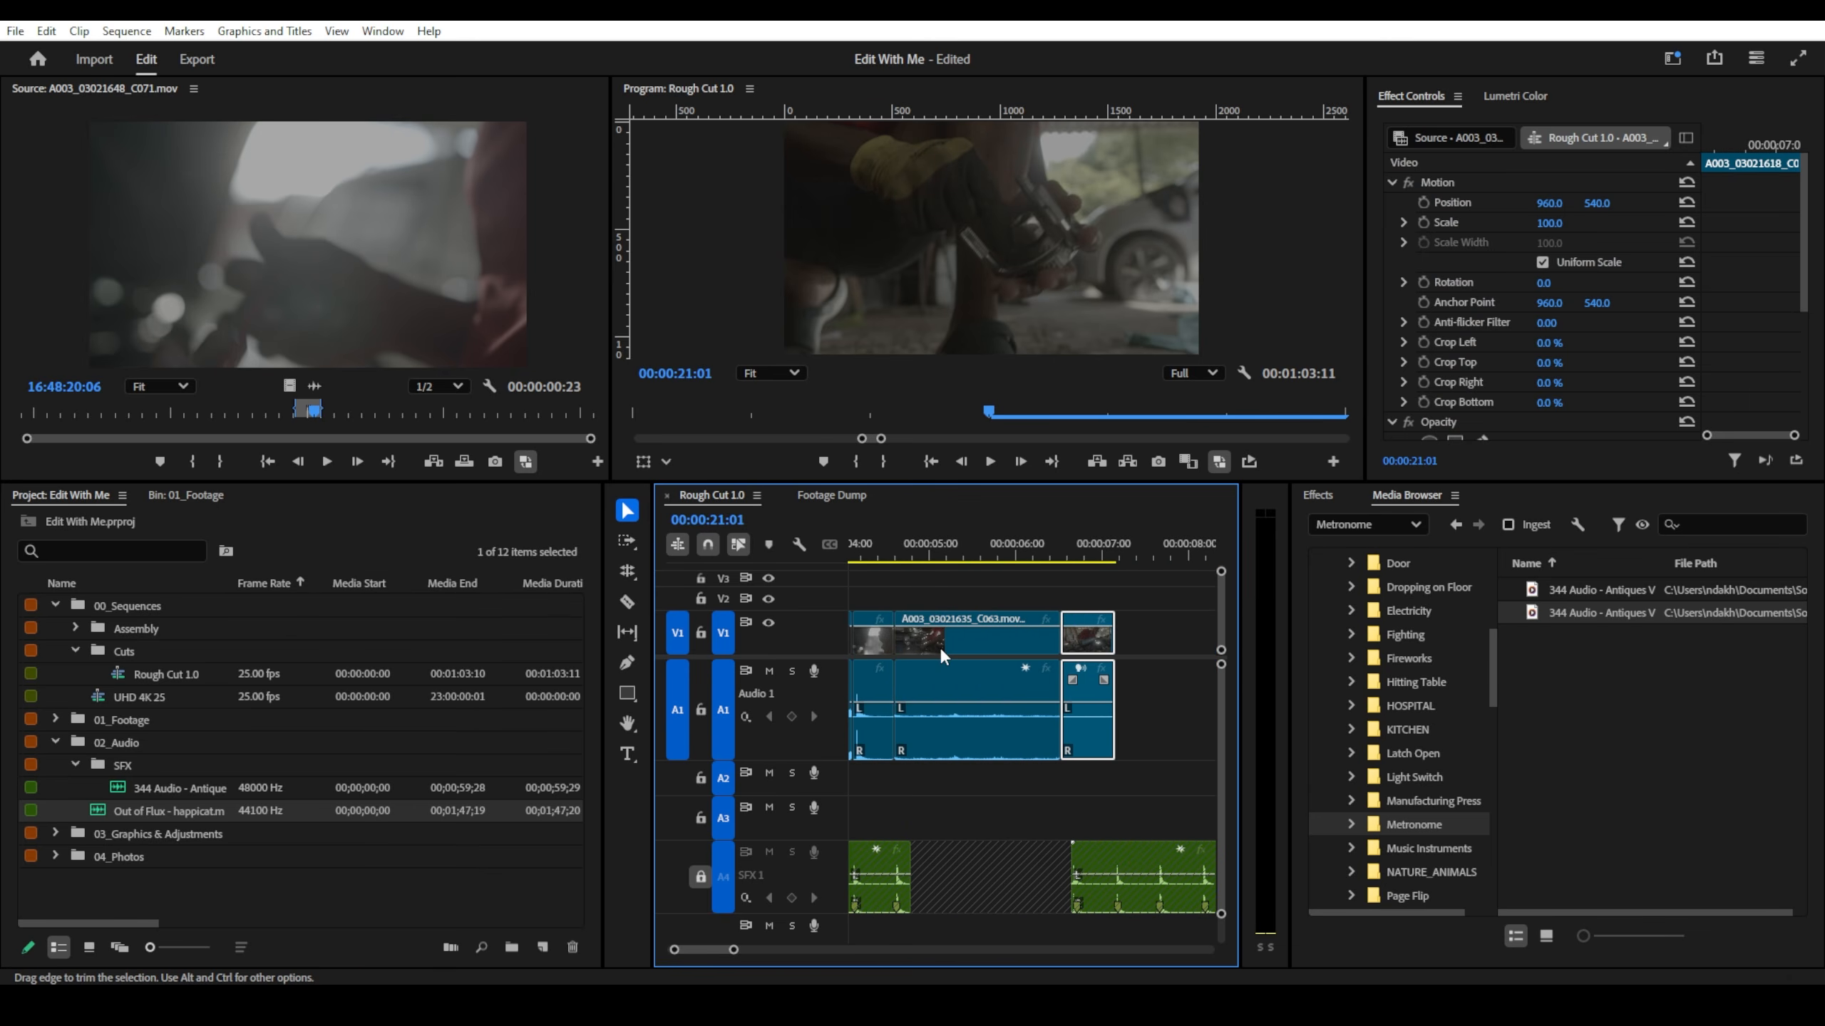
pyautogui.press('y')
pyautogui.moveTo(1079, 647); pyautogui.dragTo(820, 645)
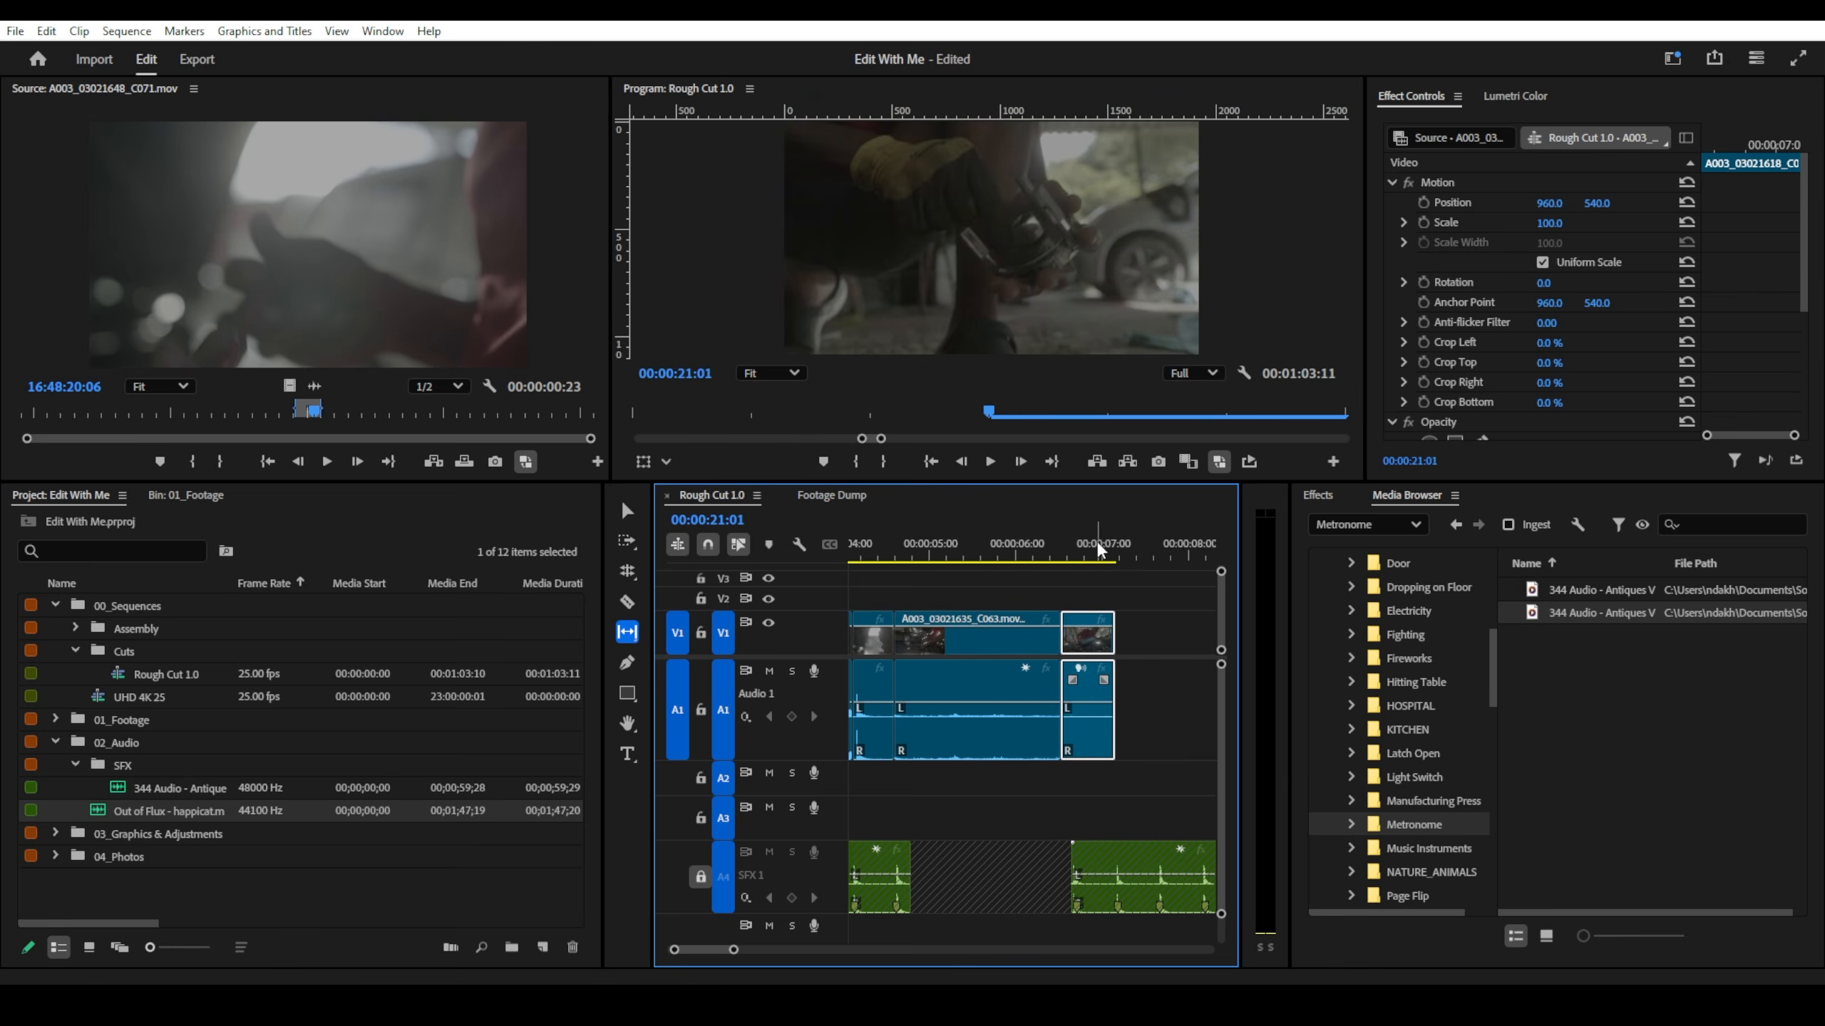
# - Mark the A003_03021618_C051 source from 16:19:08:22 to 16:19:10:15 and replace its clip at 00:00:06:19 with that range
pyautogui.press('v')
pyautogui.click(1082, 551)
pyautogui.doubleClick(1092, 653)
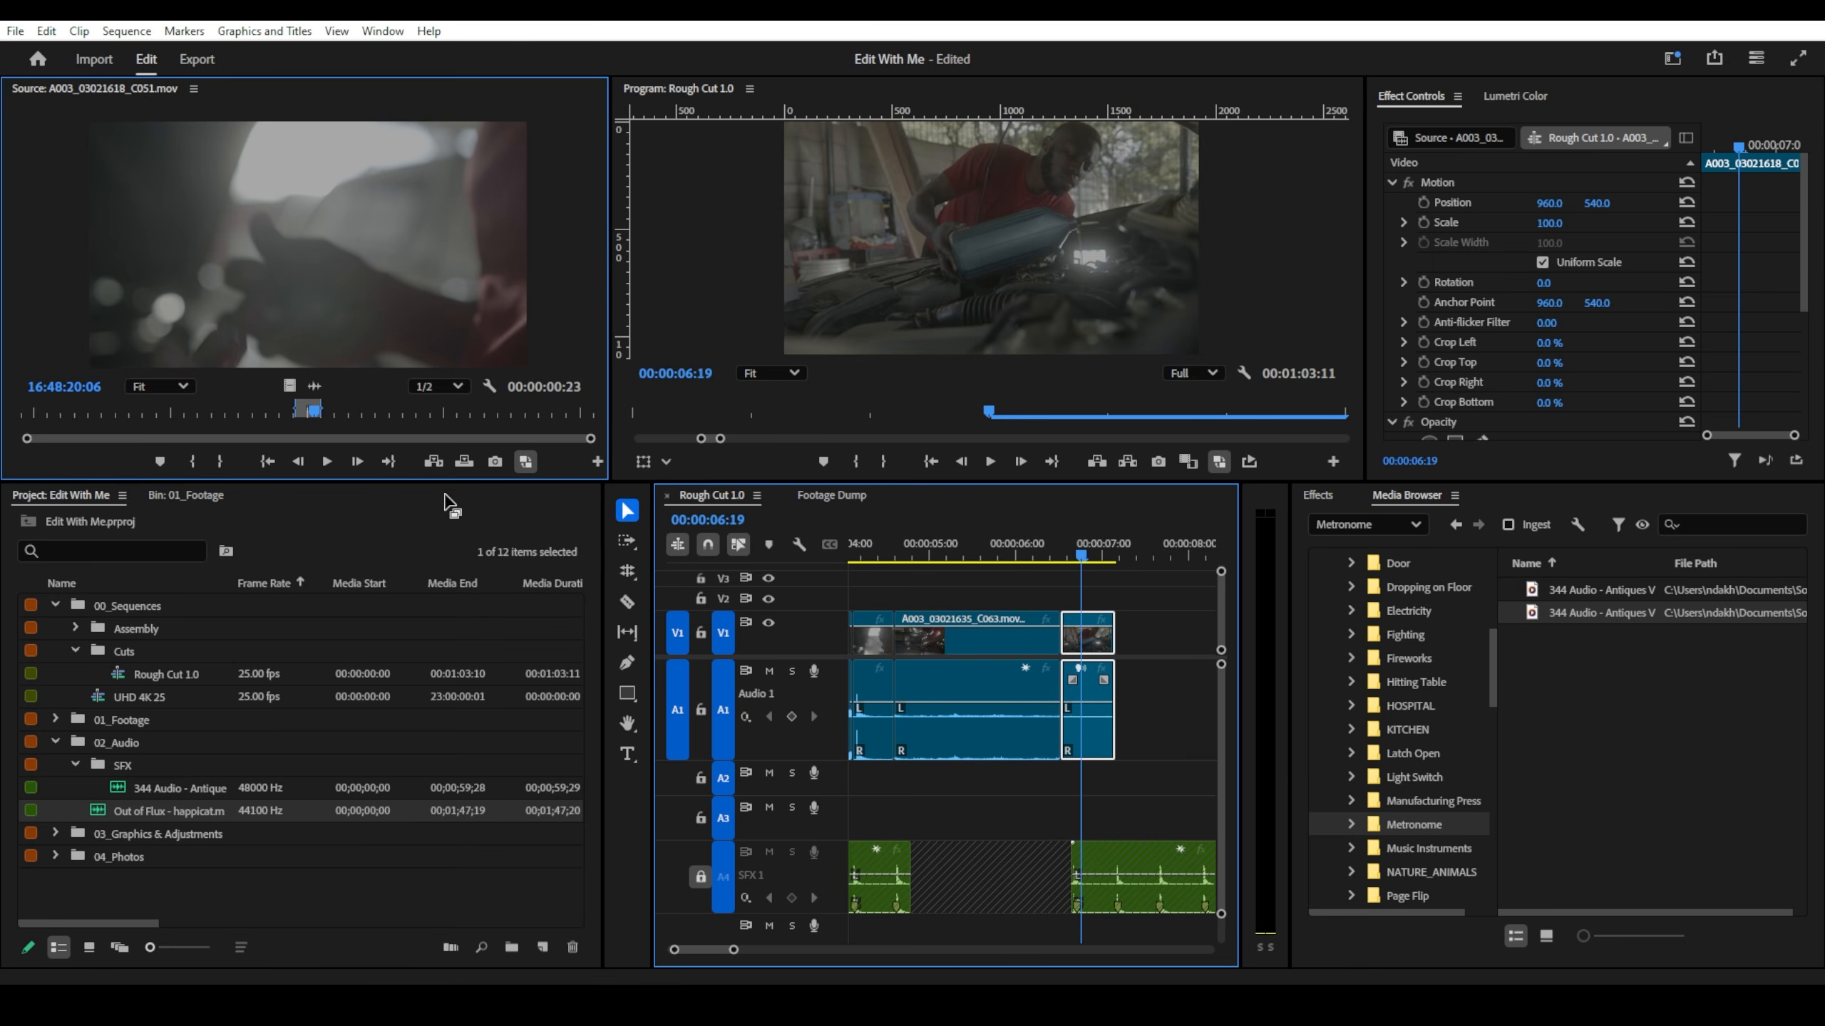
pyautogui.moveTo(259, 421)
pyautogui.mouseDown()
pyautogui.moveTo(390, 408)
pyautogui.moveTo(179, 408)
pyautogui.moveTo(267, 411)
pyautogui.mouseUp()
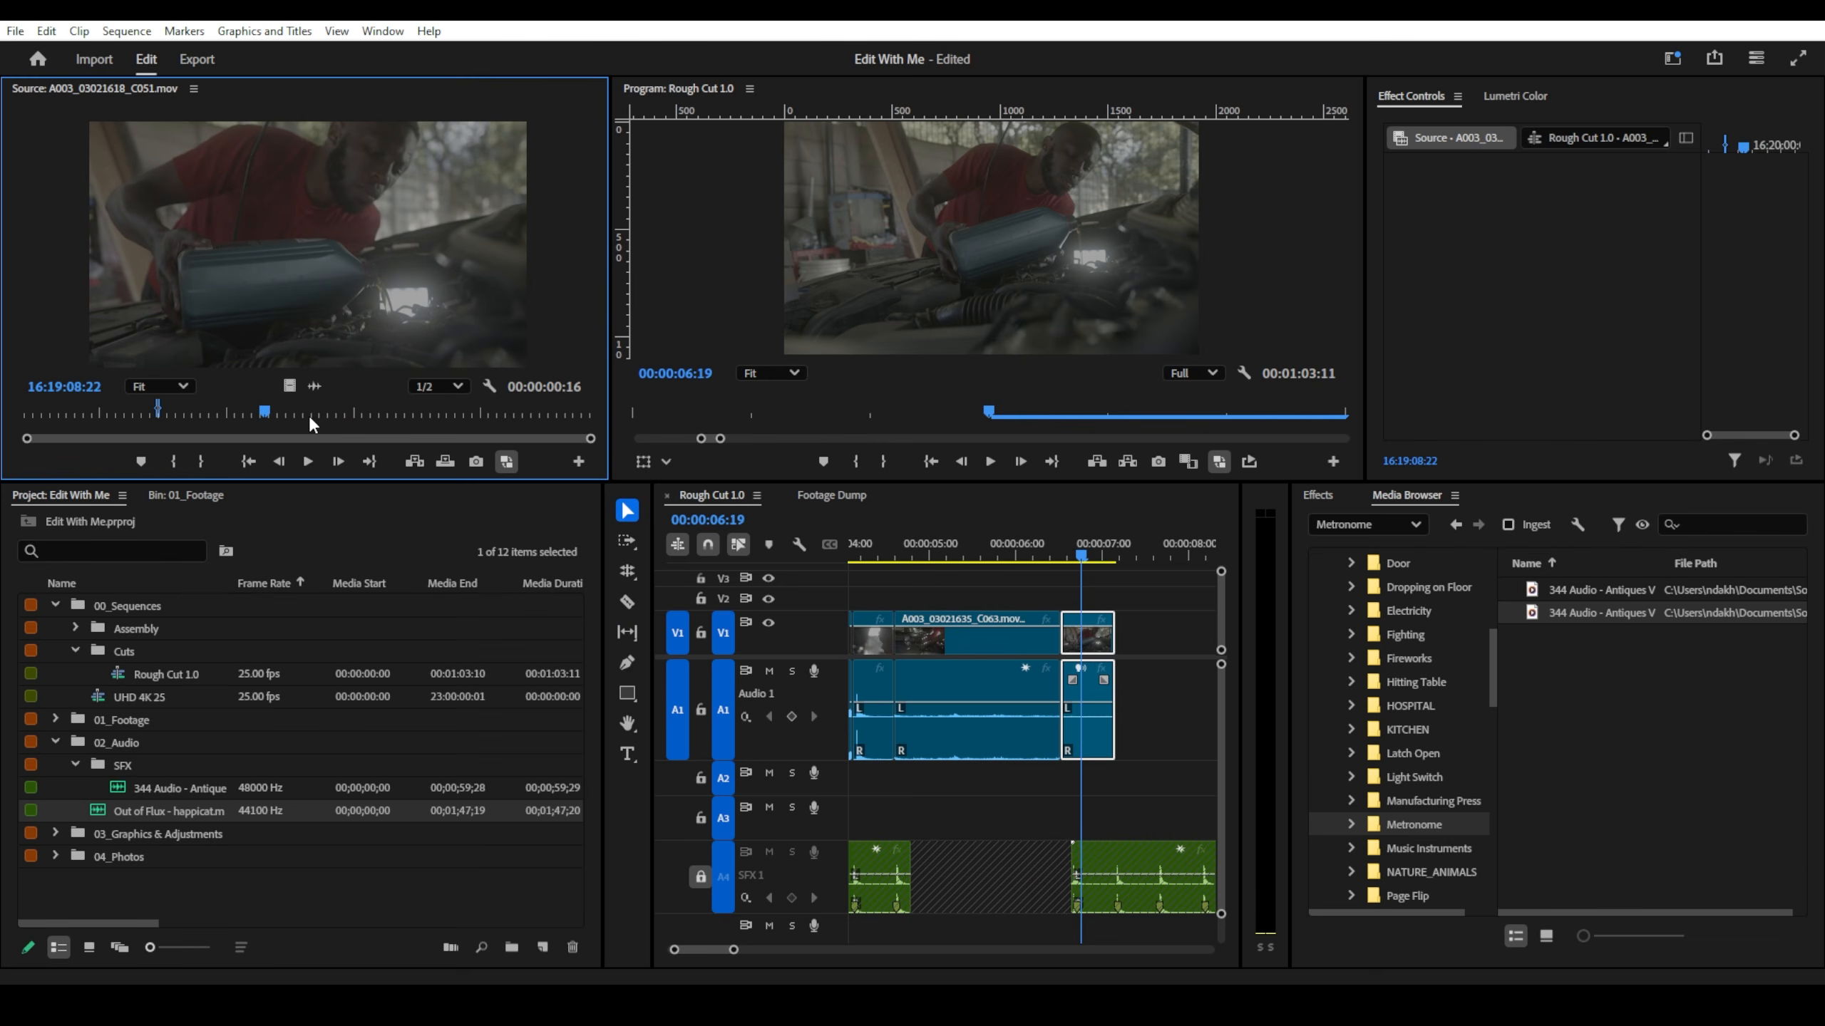
pyautogui.press('i')
pyautogui.press('space')
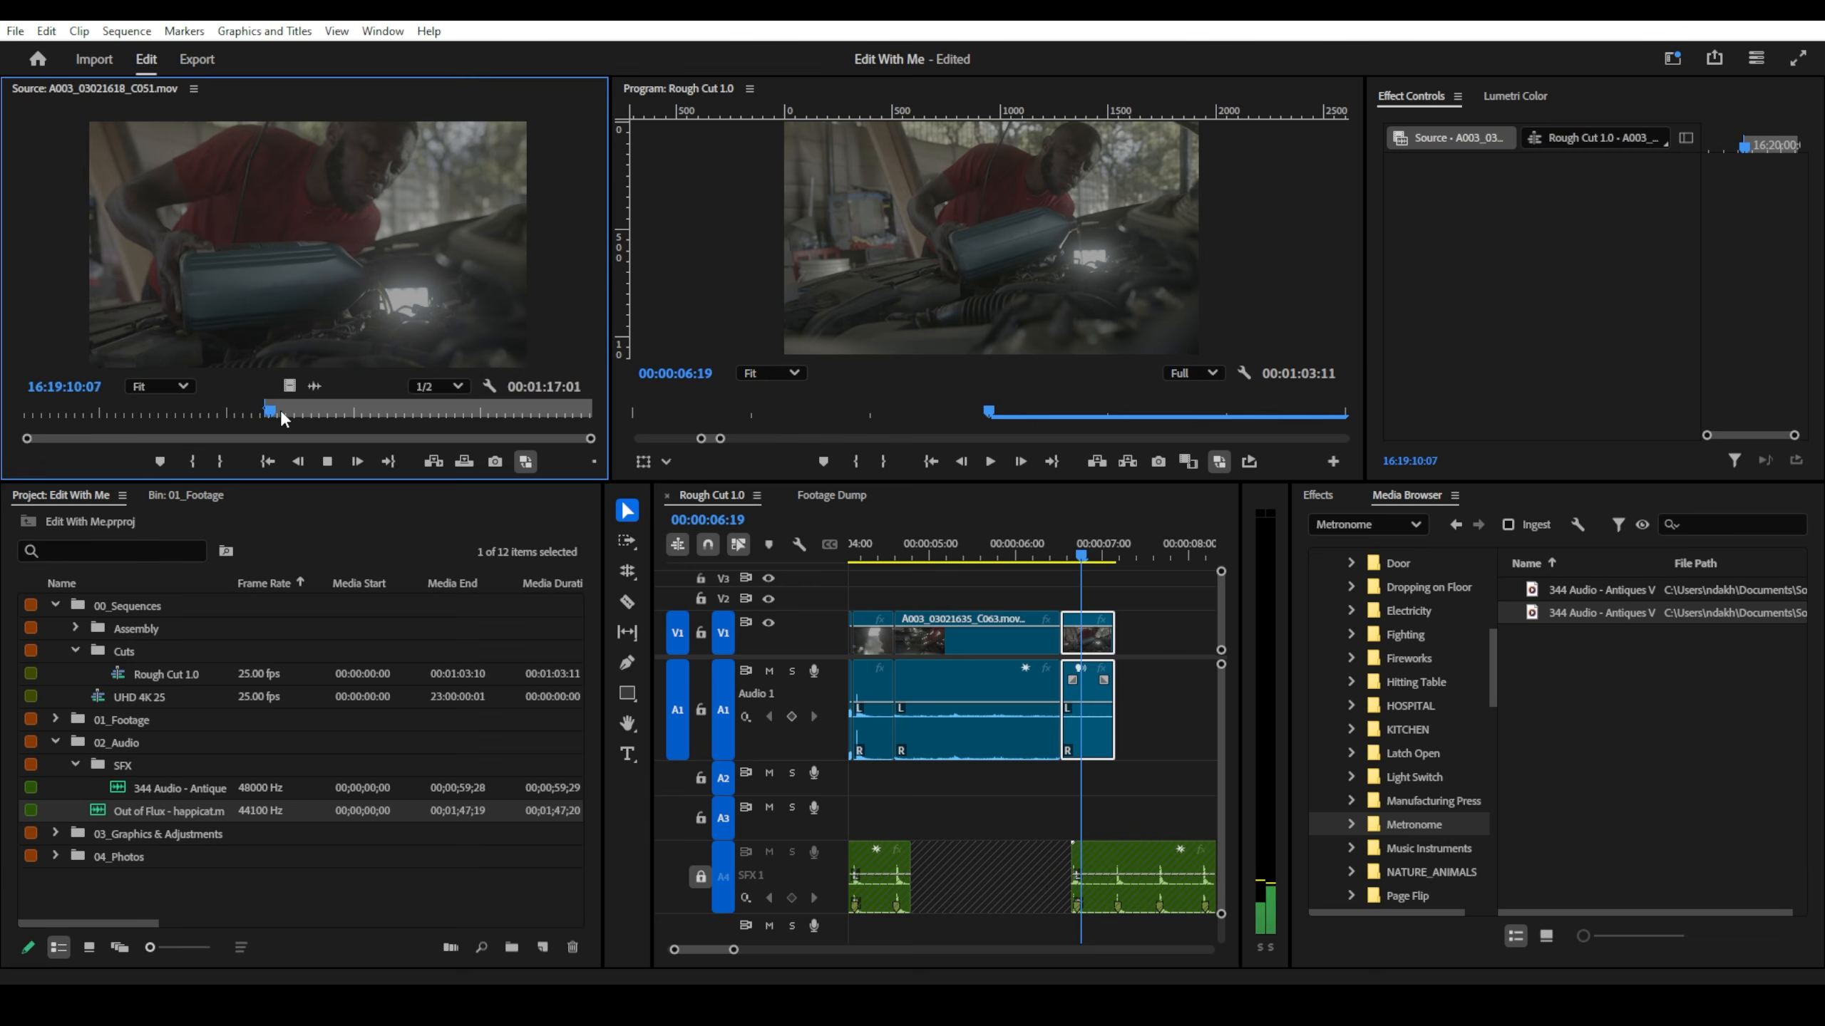
pyautogui.press('space')
pyautogui.press('o')
pyautogui.moveTo(323, 335); pyautogui.dragTo(993, 674)
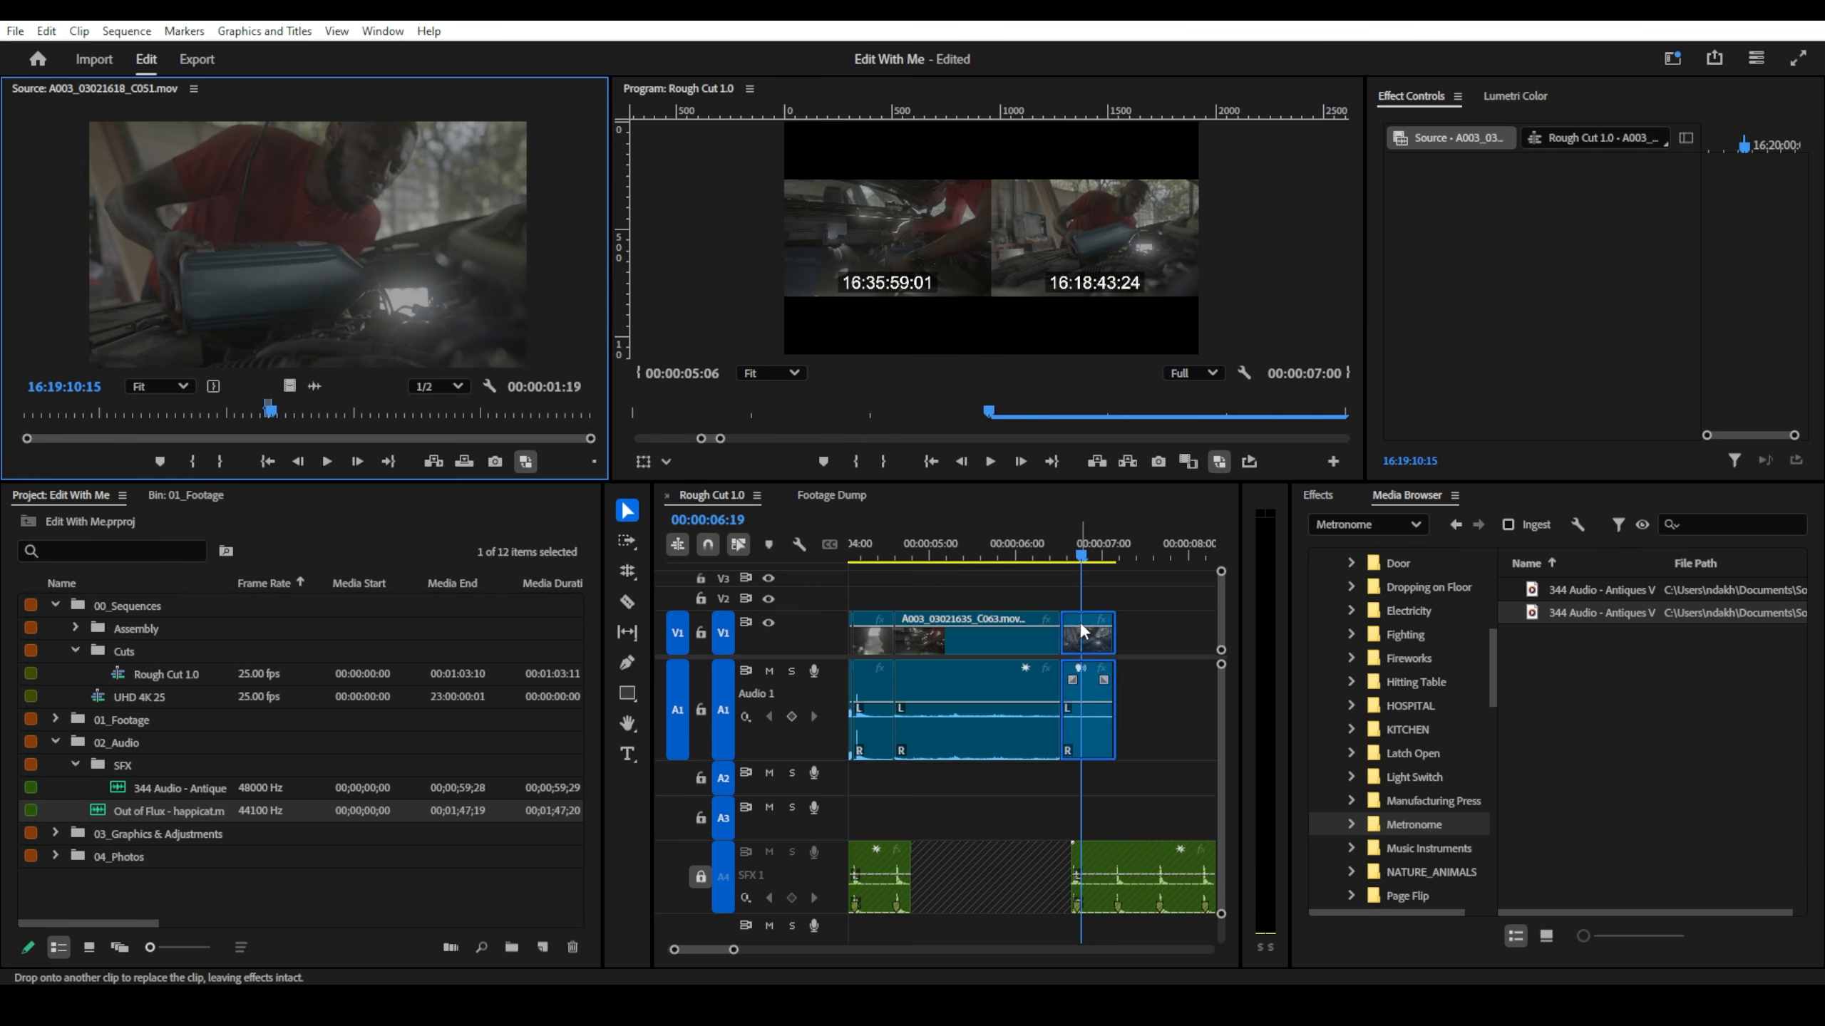
pyautogui.moveTo(1081, 631); pyautogui.dragTo(1081, 631)
# - Try placing the A003_03021544_C030 clip just after the A003_03021618_C051 clip, and undo the move
pyautogui.scroll(2, 928, 649)
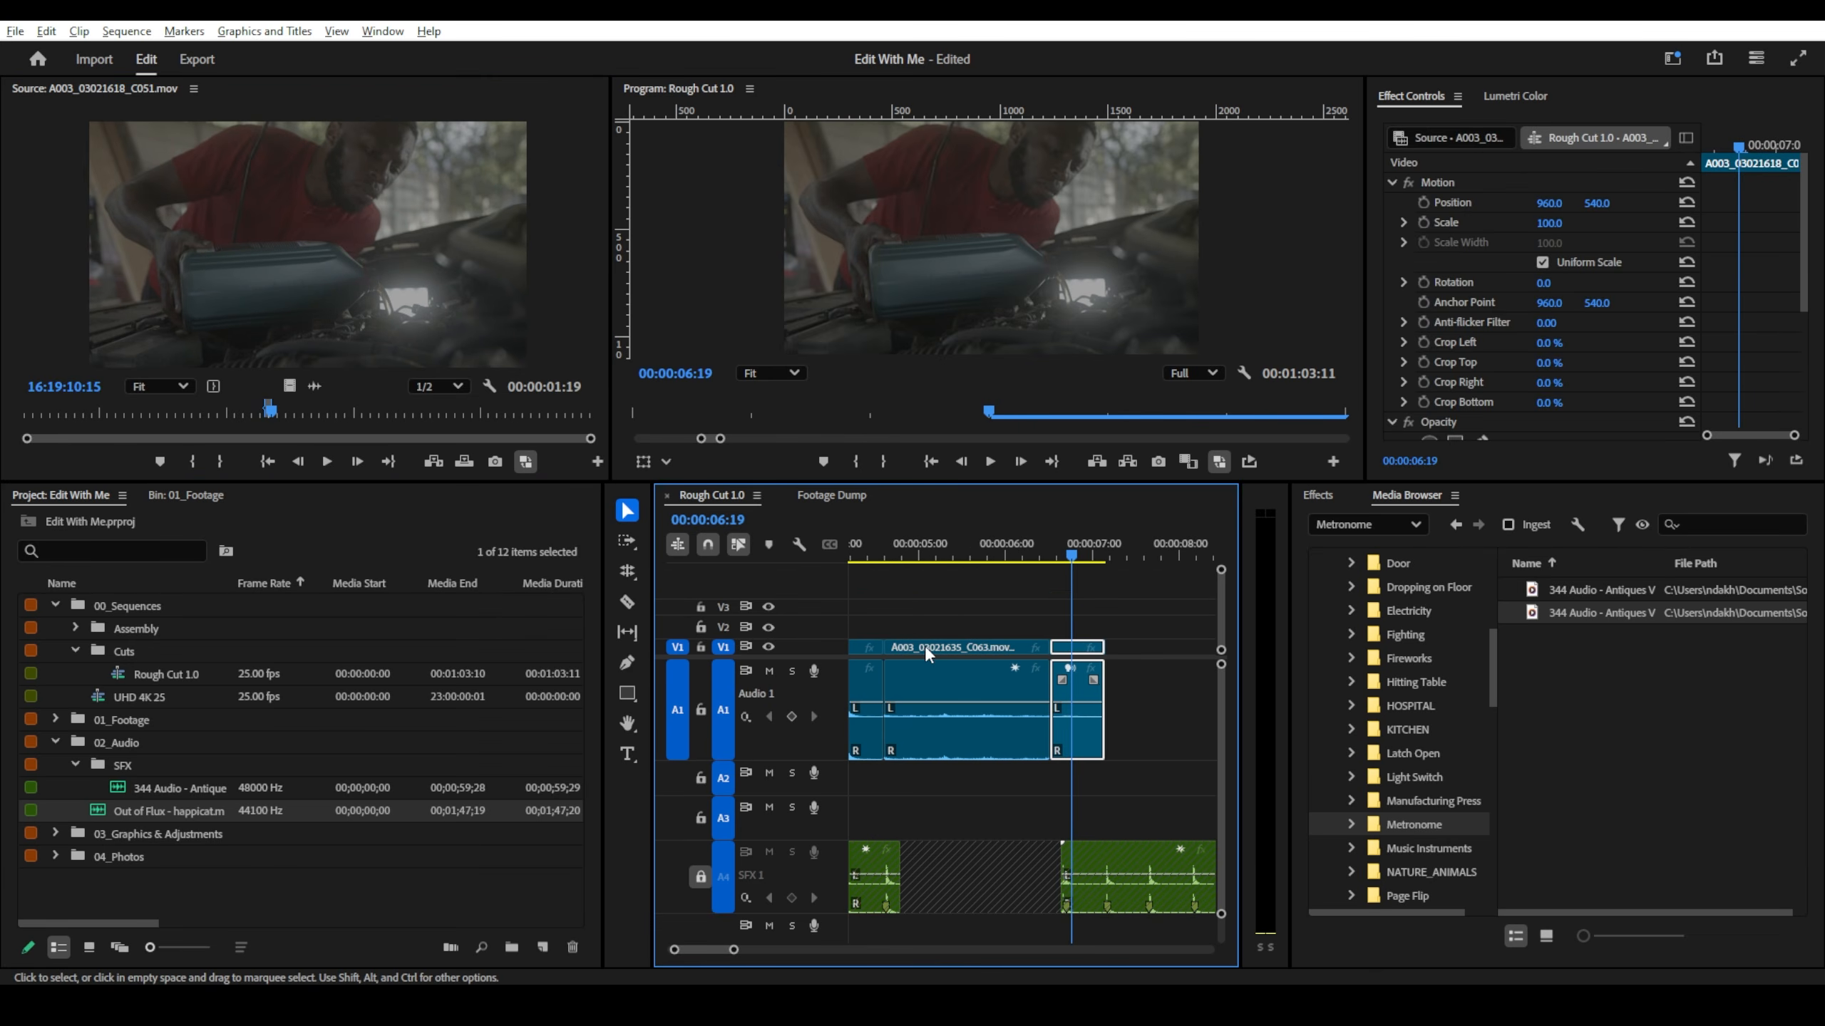
pyautogui.scroll(3, 790, 647)
pyautogui.scroll(-6, 918, 640)
pyautogui.scroll(-3, 955, 639)
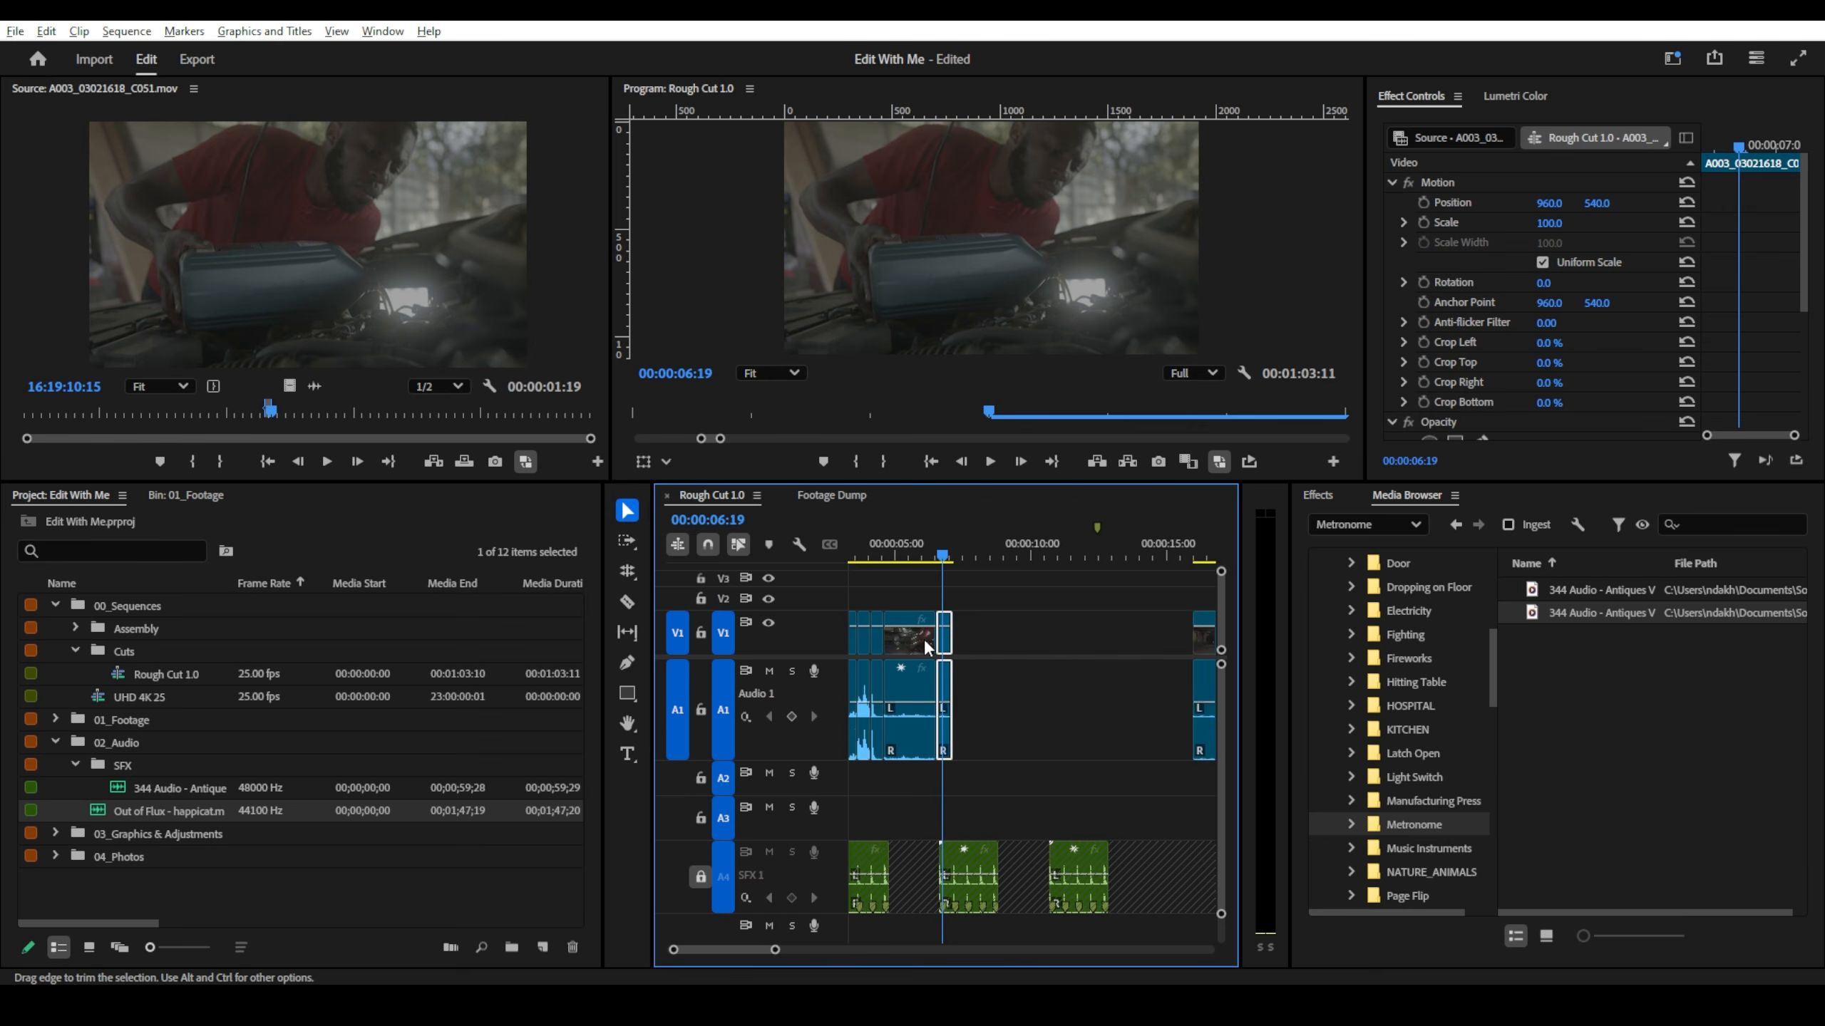
pyautogui.scroll(-2, 1015, 636)
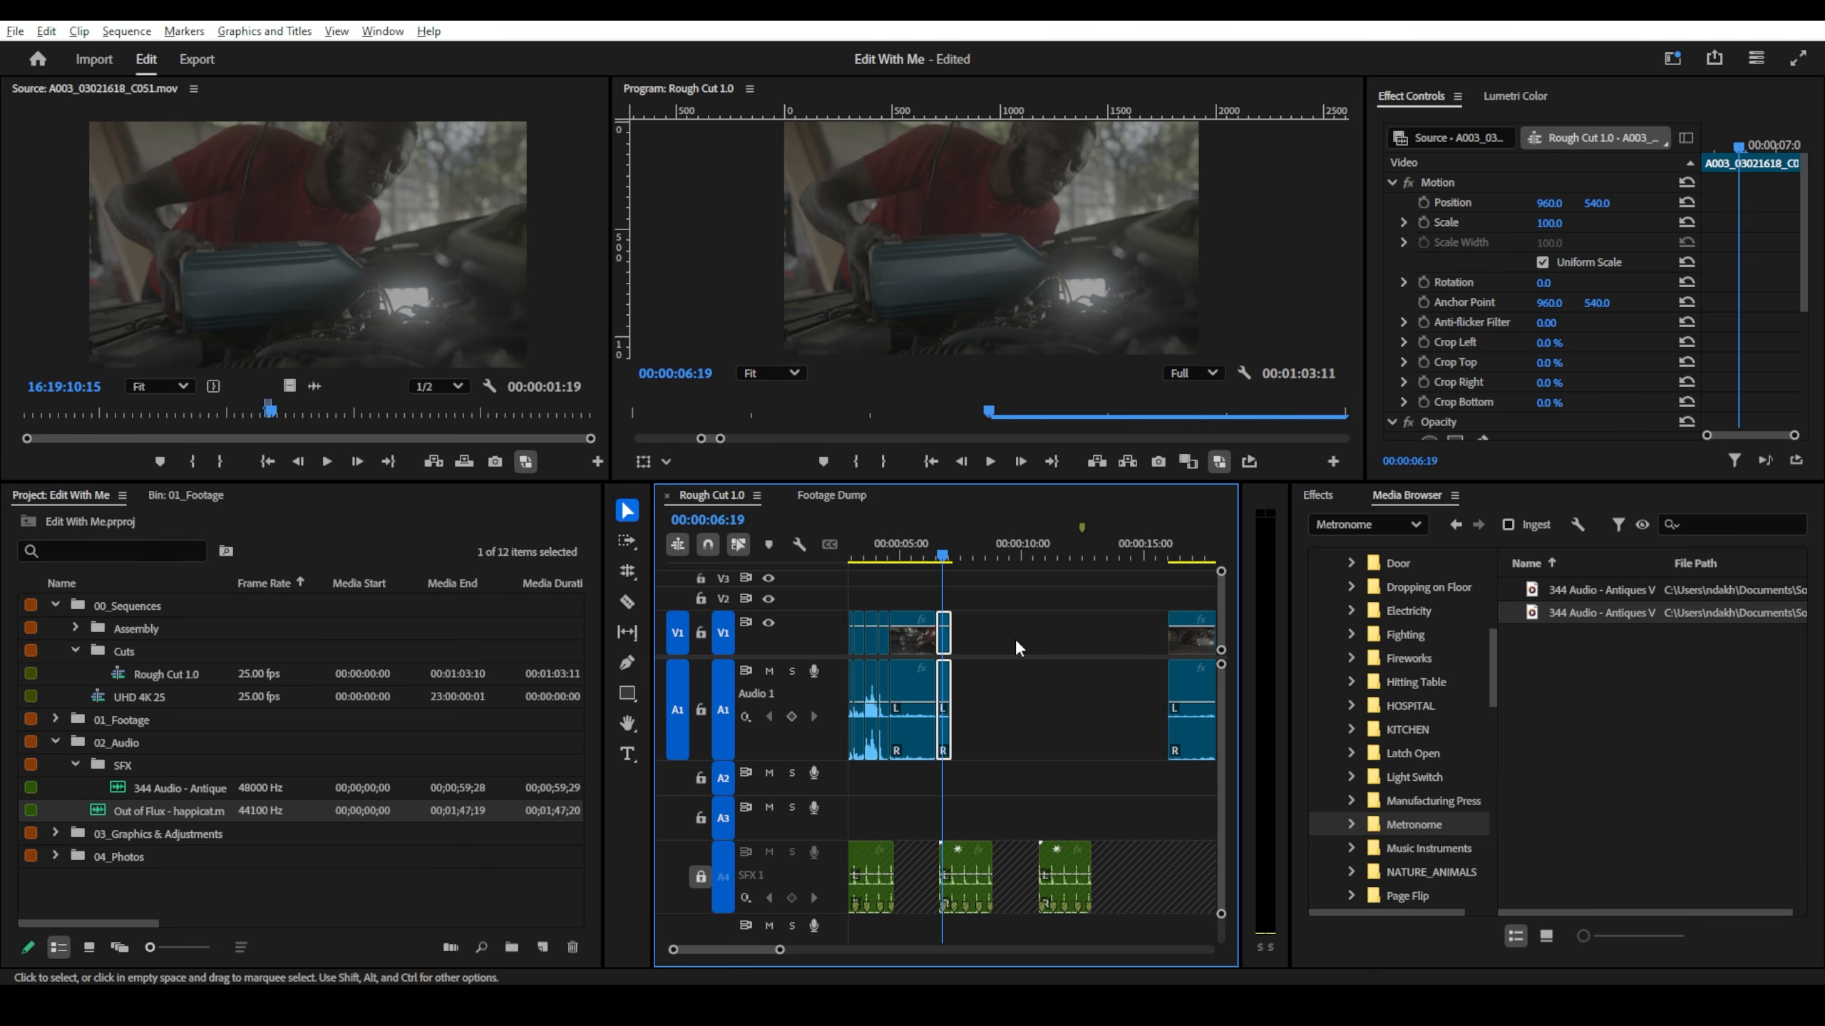
pyautogui.hotkey('alt', 'Tab')
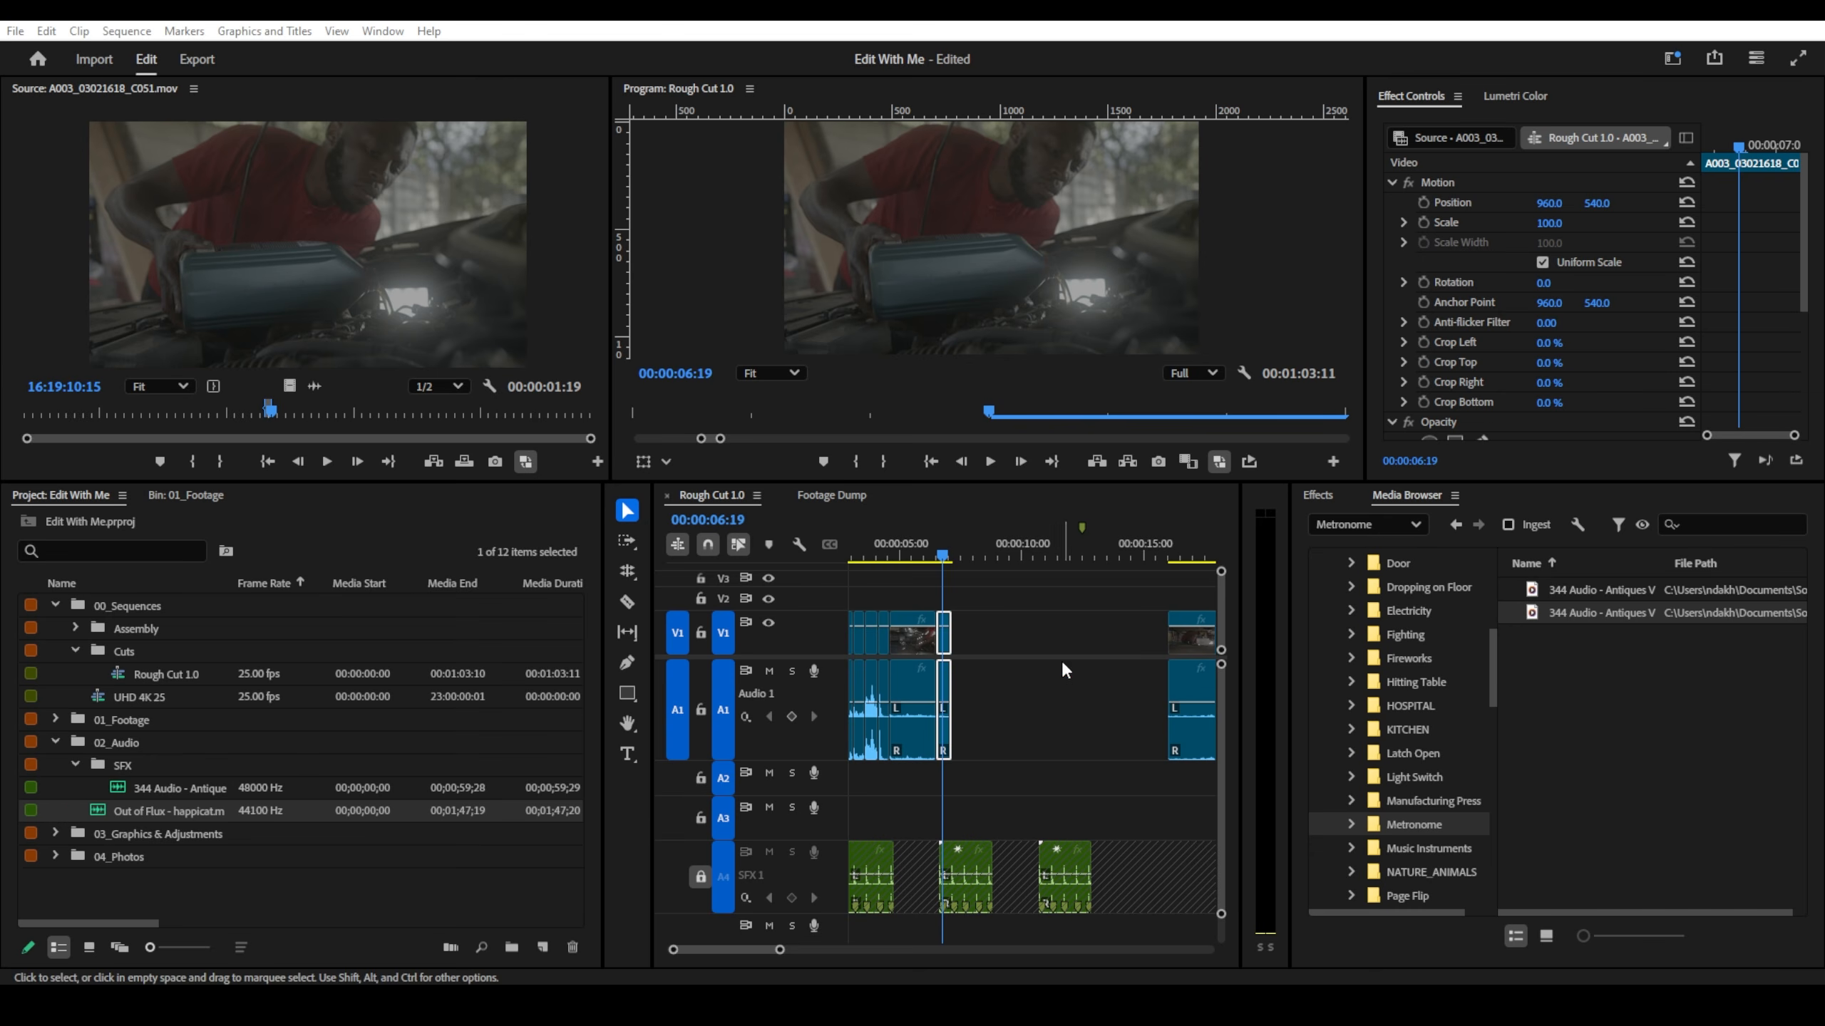
pyautogui.scroll(-1, 1062, 659)
pyautogui.moveTo(1148, 646); pyautogui.dragTo(982, 645)
pyautogui.scroll(2, 981, 645)
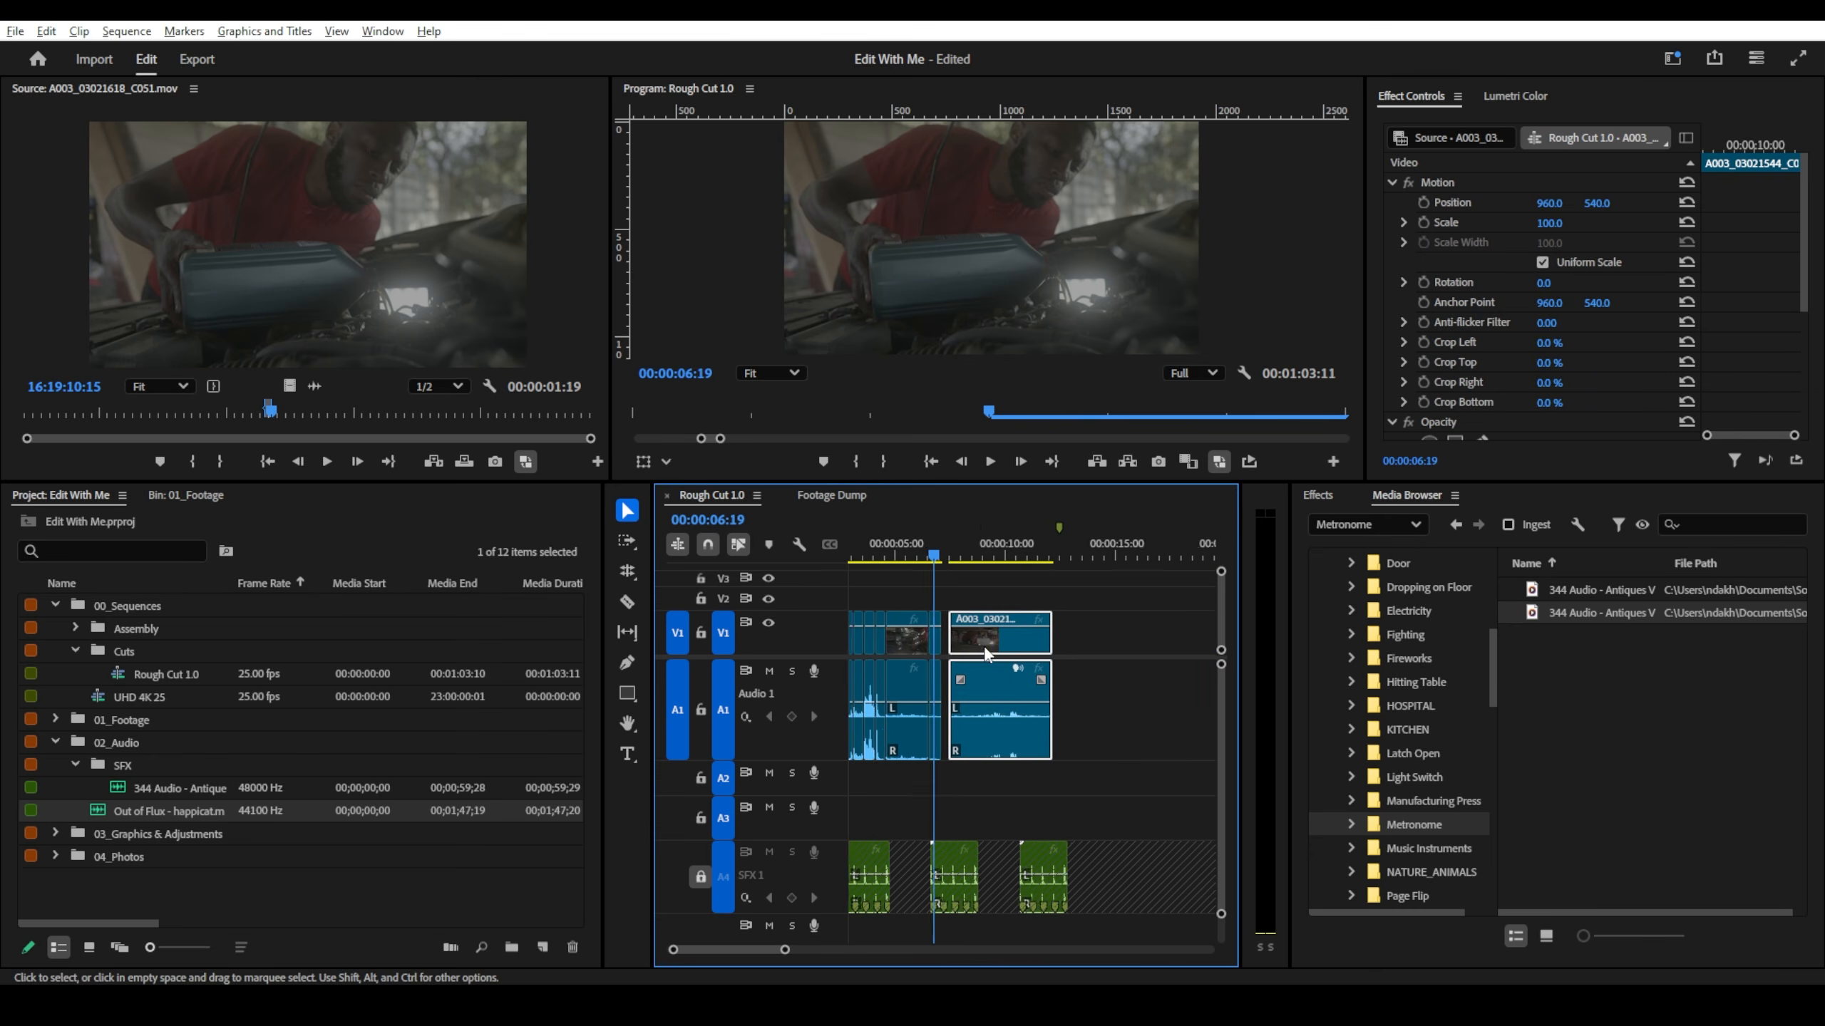
pyautogui.scroll(-2, 927, 644)
pyautogui.scroll(-3, 1004, 656)
pyautogui.hotkey('ctrl', 'z')
# - Move the A003_03021558 shot from around 00:00:24:24 into the gap after the A003_03021618_C051 clip
pyautogui.moveTo(1053, 560); pyautogui.dragTo(1150, 554)
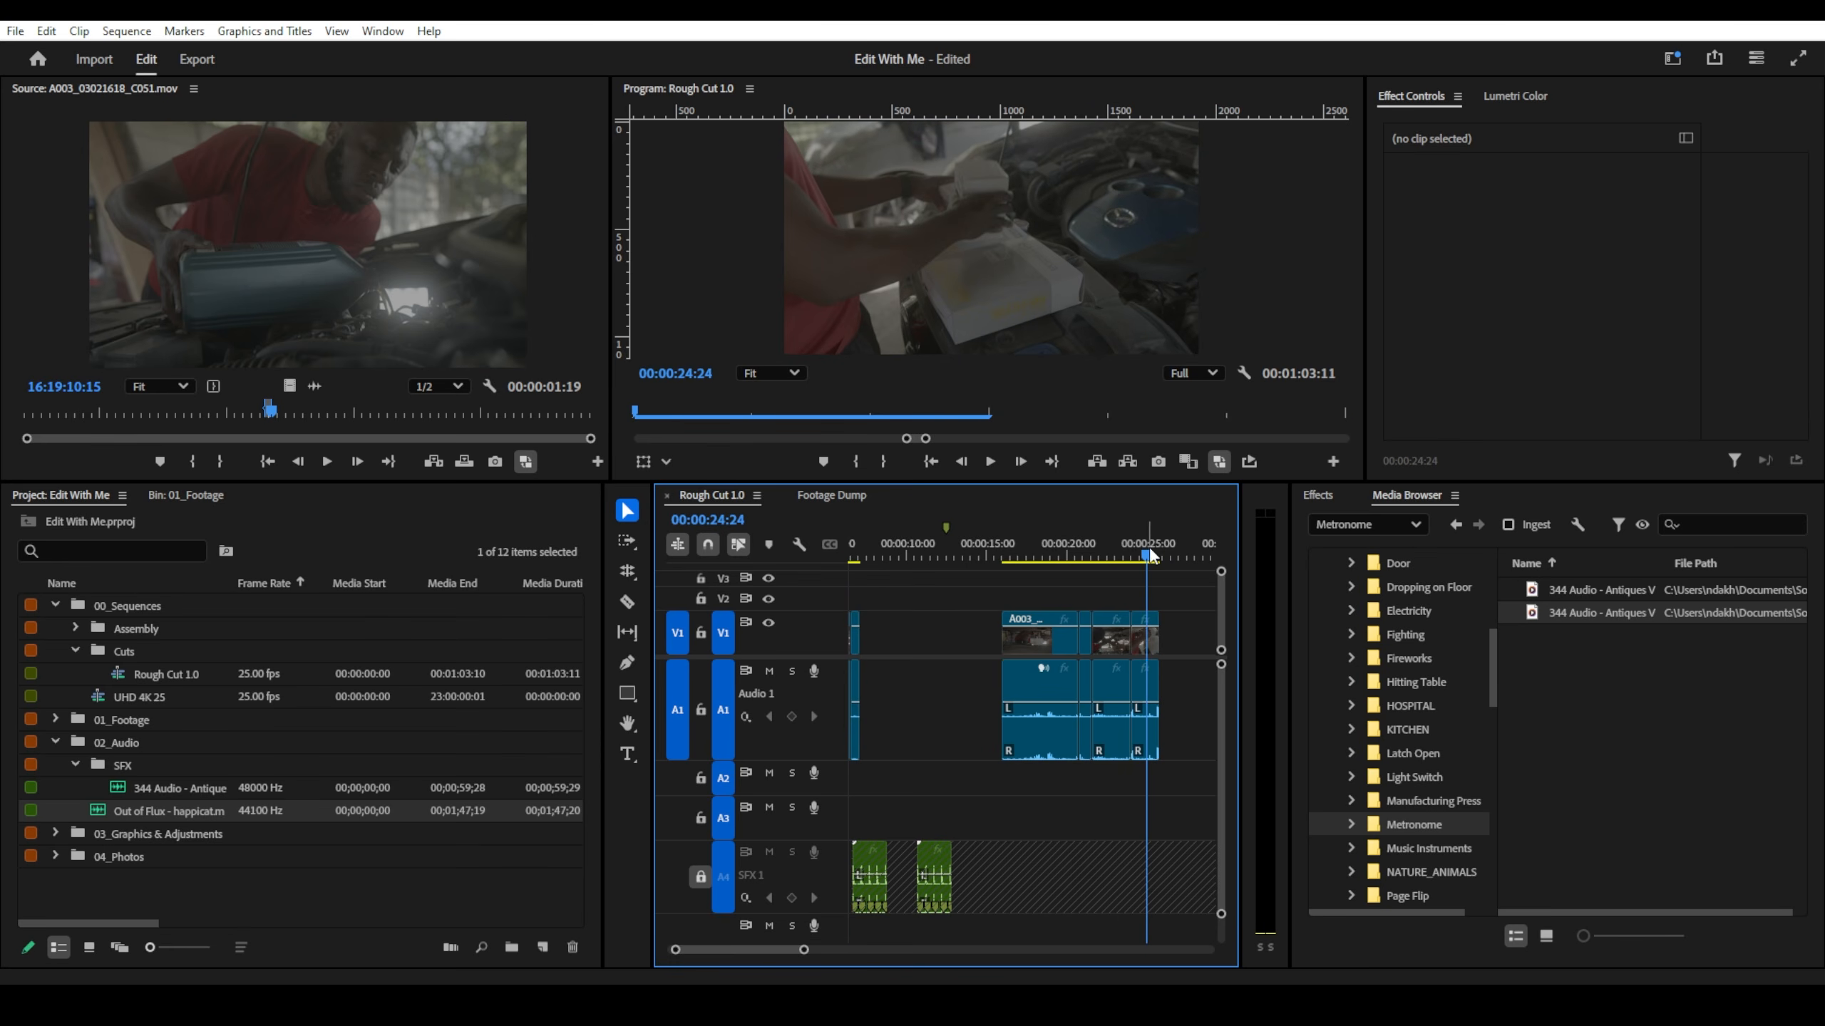
pyautogui.moveTo(1090, 663); pyautogui.dragTo(958, 657)
pyautogui.scroll(2, 951, 653)
pyautogui.scroll(2, 951, 652)
# - Play the A003_03021558 clip, trim it to about half a second and butt it against the end of the A003_03021618_C051 clip
pyautogui.moveTo(964, 528); pyautogui.dragTo(984, 548)
pyautogui.moveTo(920, 686); pyautogui.dragTo(1050, 685)
pyautogui.press('space')
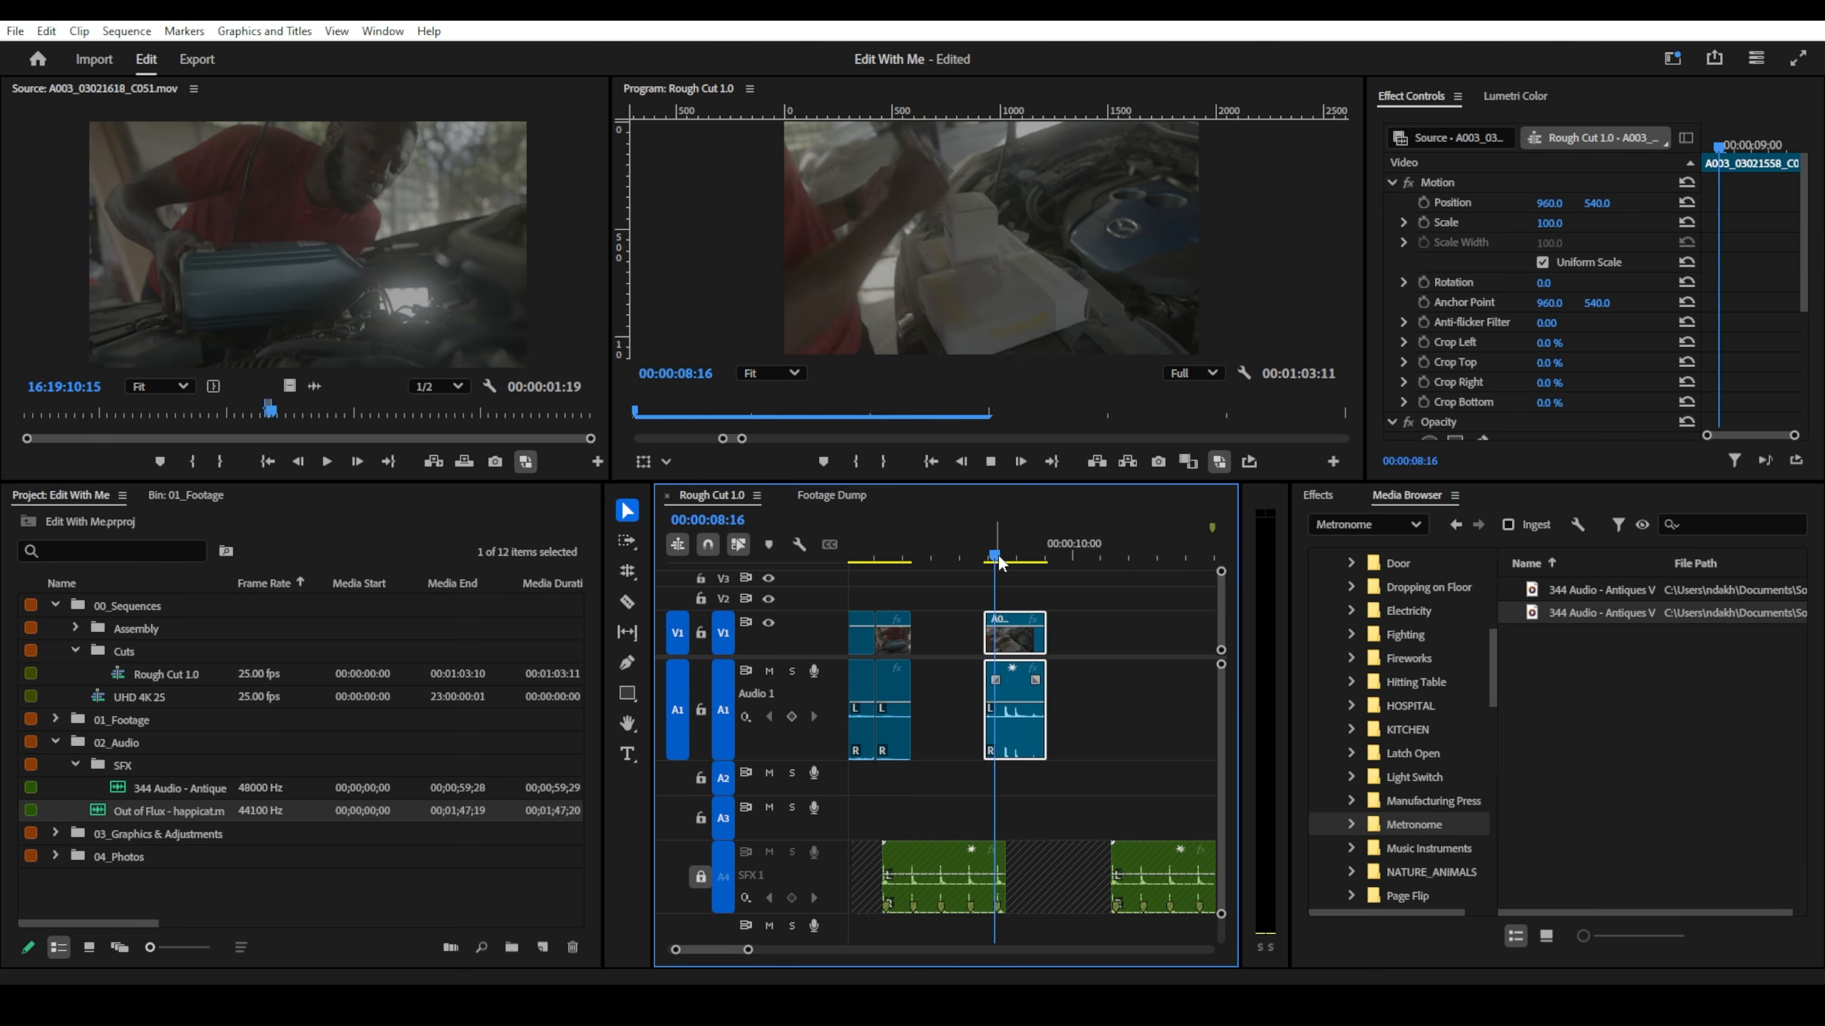
pyautogui.keyDown('alt'); pyautogui.scroll(2, 995, 616); pyautogui.keyUp('alt')
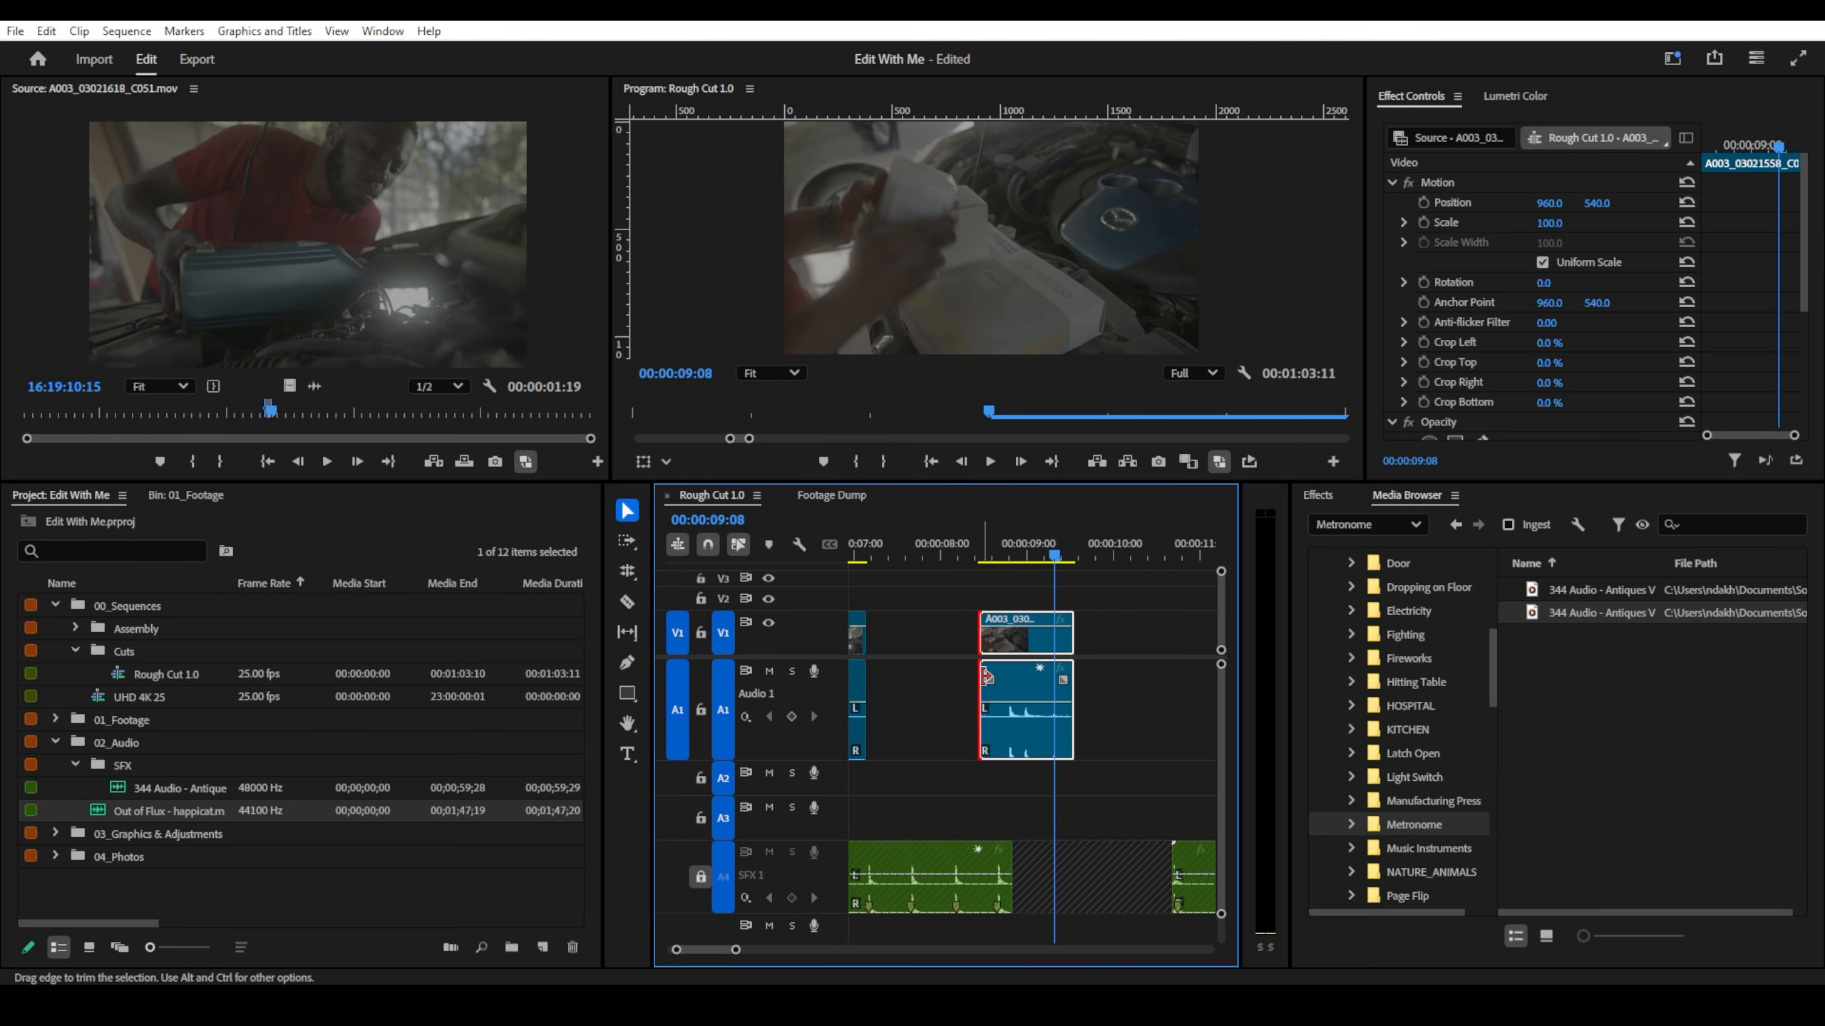
pyautogui.moveTo(986, 676); pyautogui.dragTo(1002, 678)
pyautogui.scroll(2, 1064, 694)
pyautogui.moveTo(1204, 694); pyautogui.dragTo(1052, 688)
pyautogui.keyDown('alt'); pyautogui.scroll(-3, 961, 641); pyautogui.keyUp('alt')
pyautogui.keyDown('alt'); pyautogui.scroll(1, 985, 722); pyautogui.keyUp('alt')
pyautogui.keyDown('alt'); pyautogui.scroll(2, 991, 904); pyautogui.keyUp('alt')
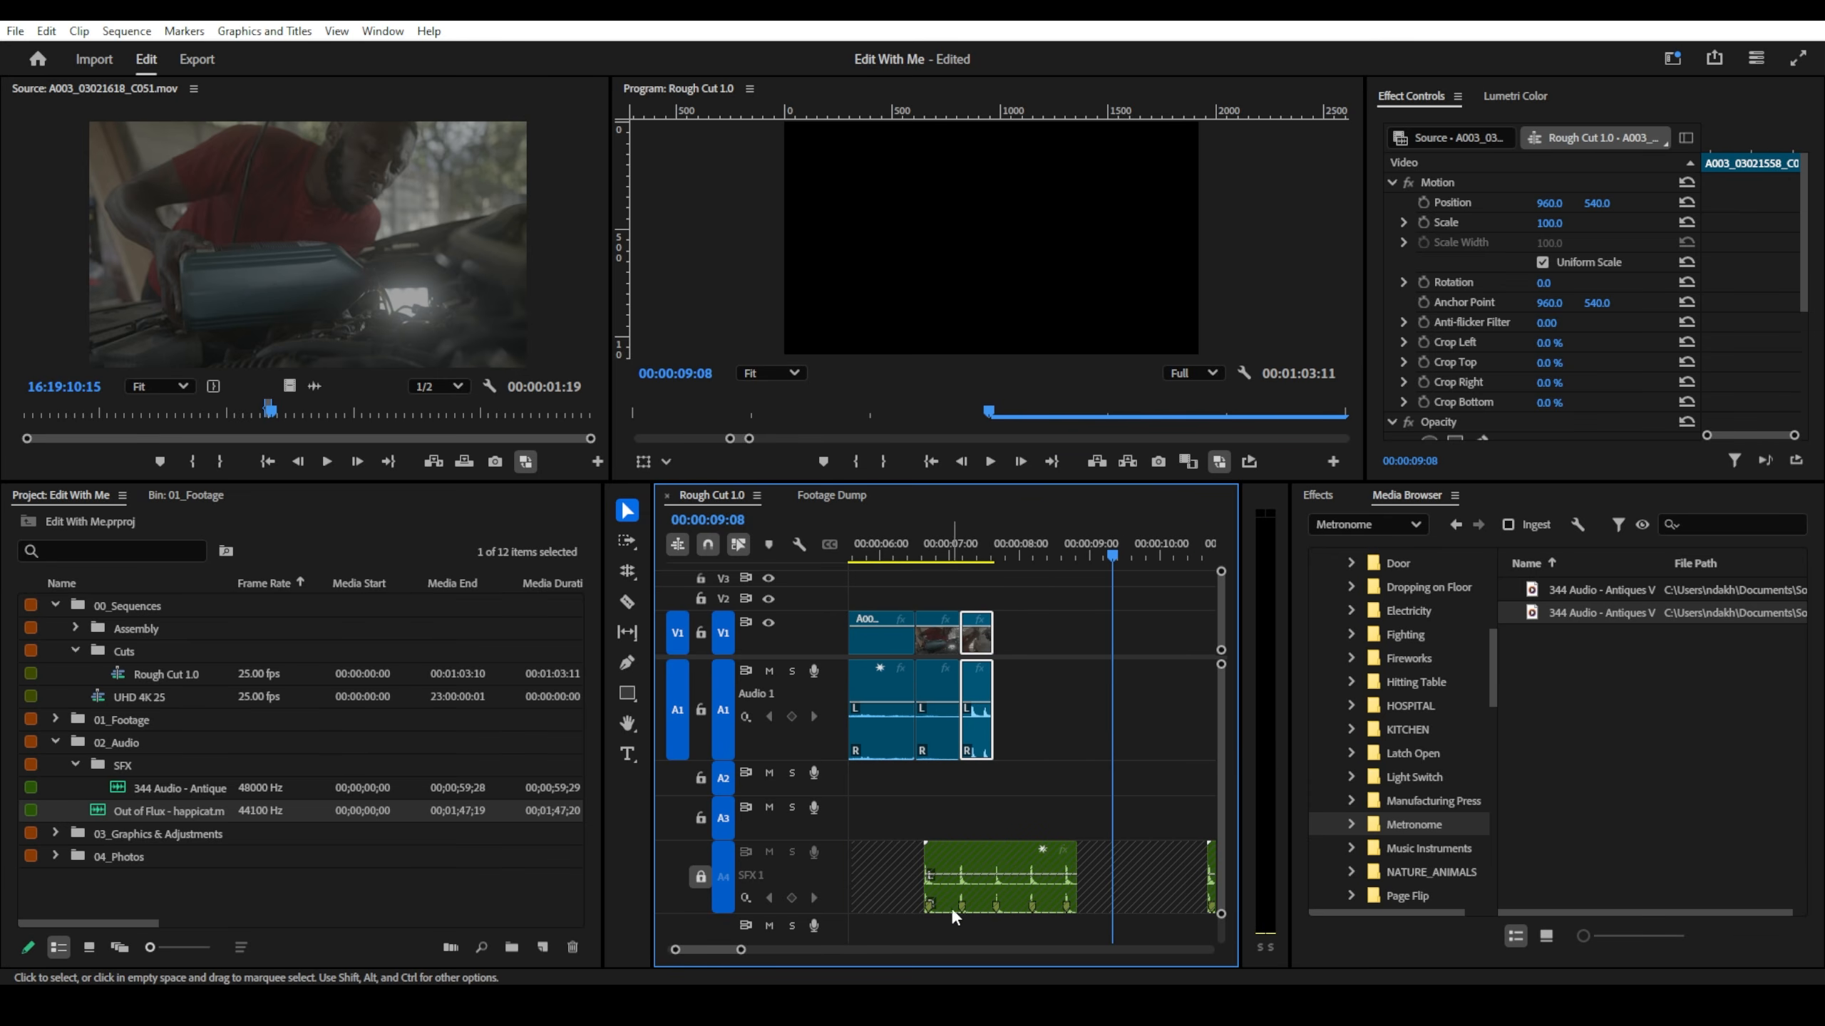
# - Find the A003_03021638 shot around 00:00:38:02, place it directly after the A003_03021558 clip and shorten it to about half a second
pyautogui.keyDown('alt'); pyautogui.scroll(-4, 972, 757); pyautogui.keyUp('alt')
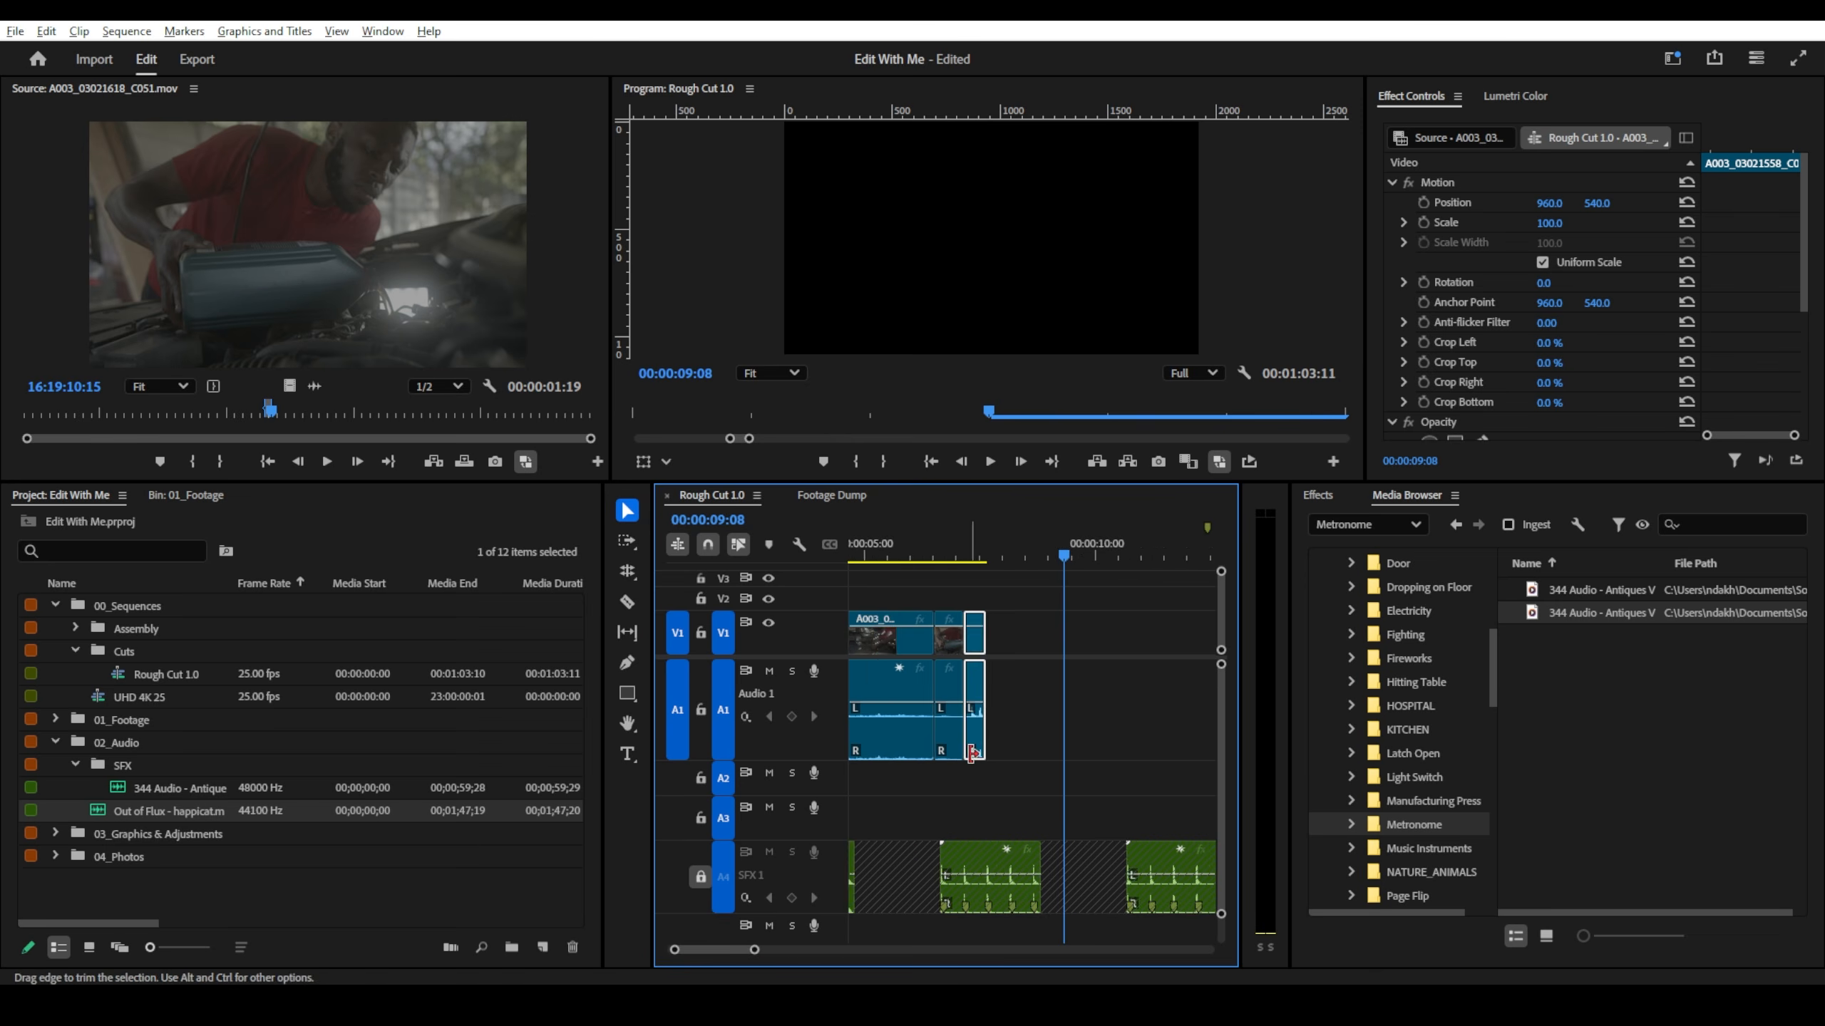
pyautogui.keyDown('alt'); pyautogui.scroll(-3, 1052, 575); pyautogui.keyUp('alt')
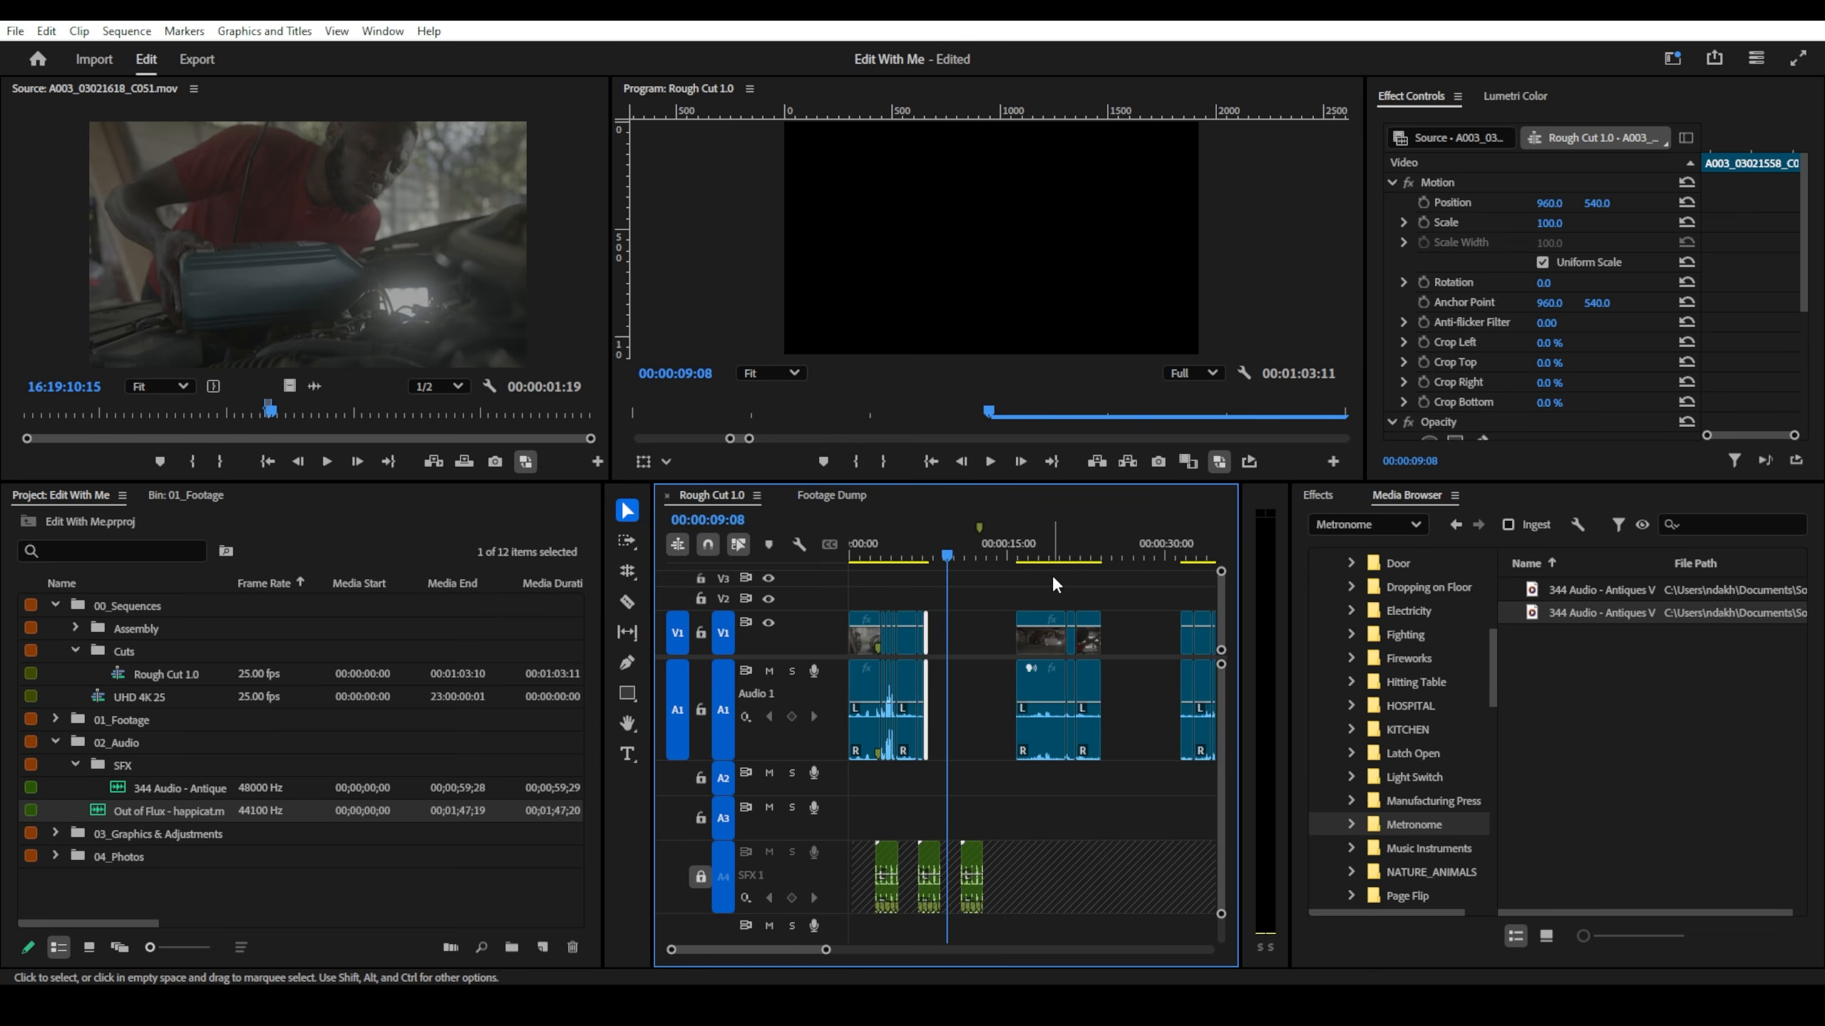
pyautogui.moveTo(1117, 557); pyautogui.dragTo(977, 554)
pyautogui.scroll(-3, 1086, 572)
pyautogui.click(1080, 558)
pyautogui.scroll(-3, 1121, 571)
pyautogui.scroll(5, 1046, 638)
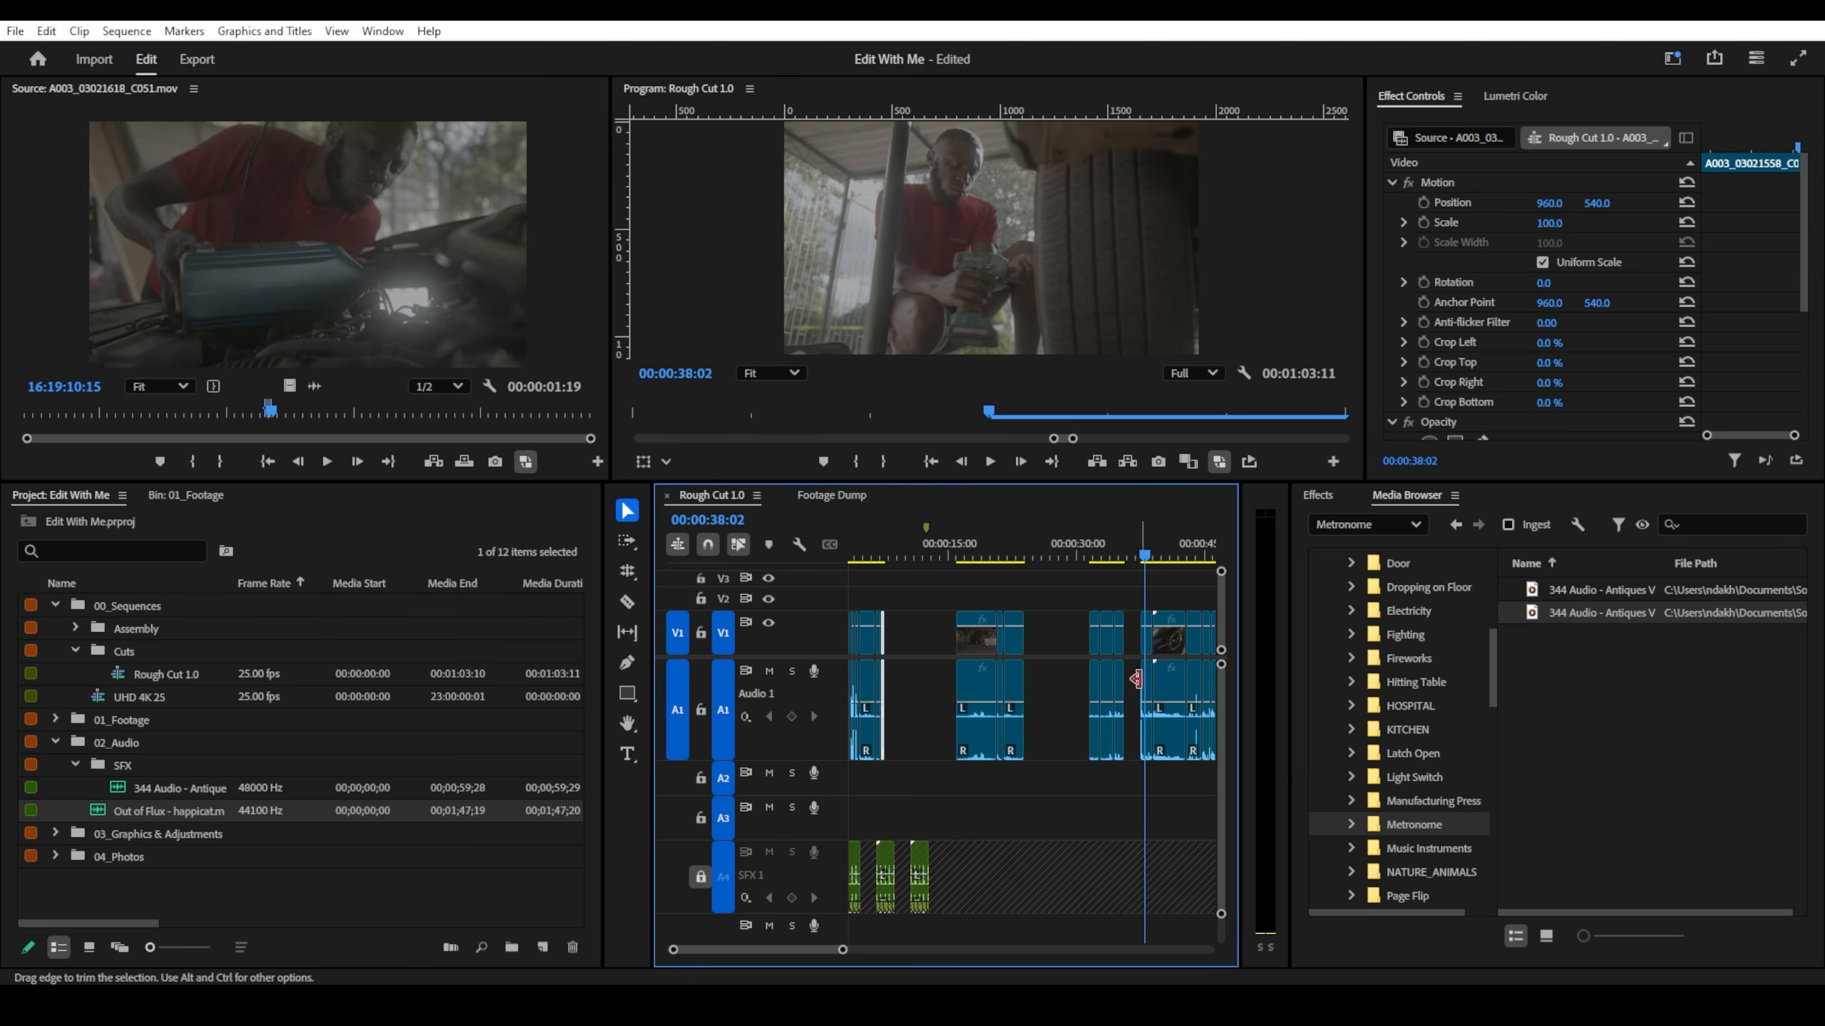
pyautogui.moveTo(1146, 688); pyautogui.dragTo(907, 691)
pyautogui.scroll(6, 927, 684)
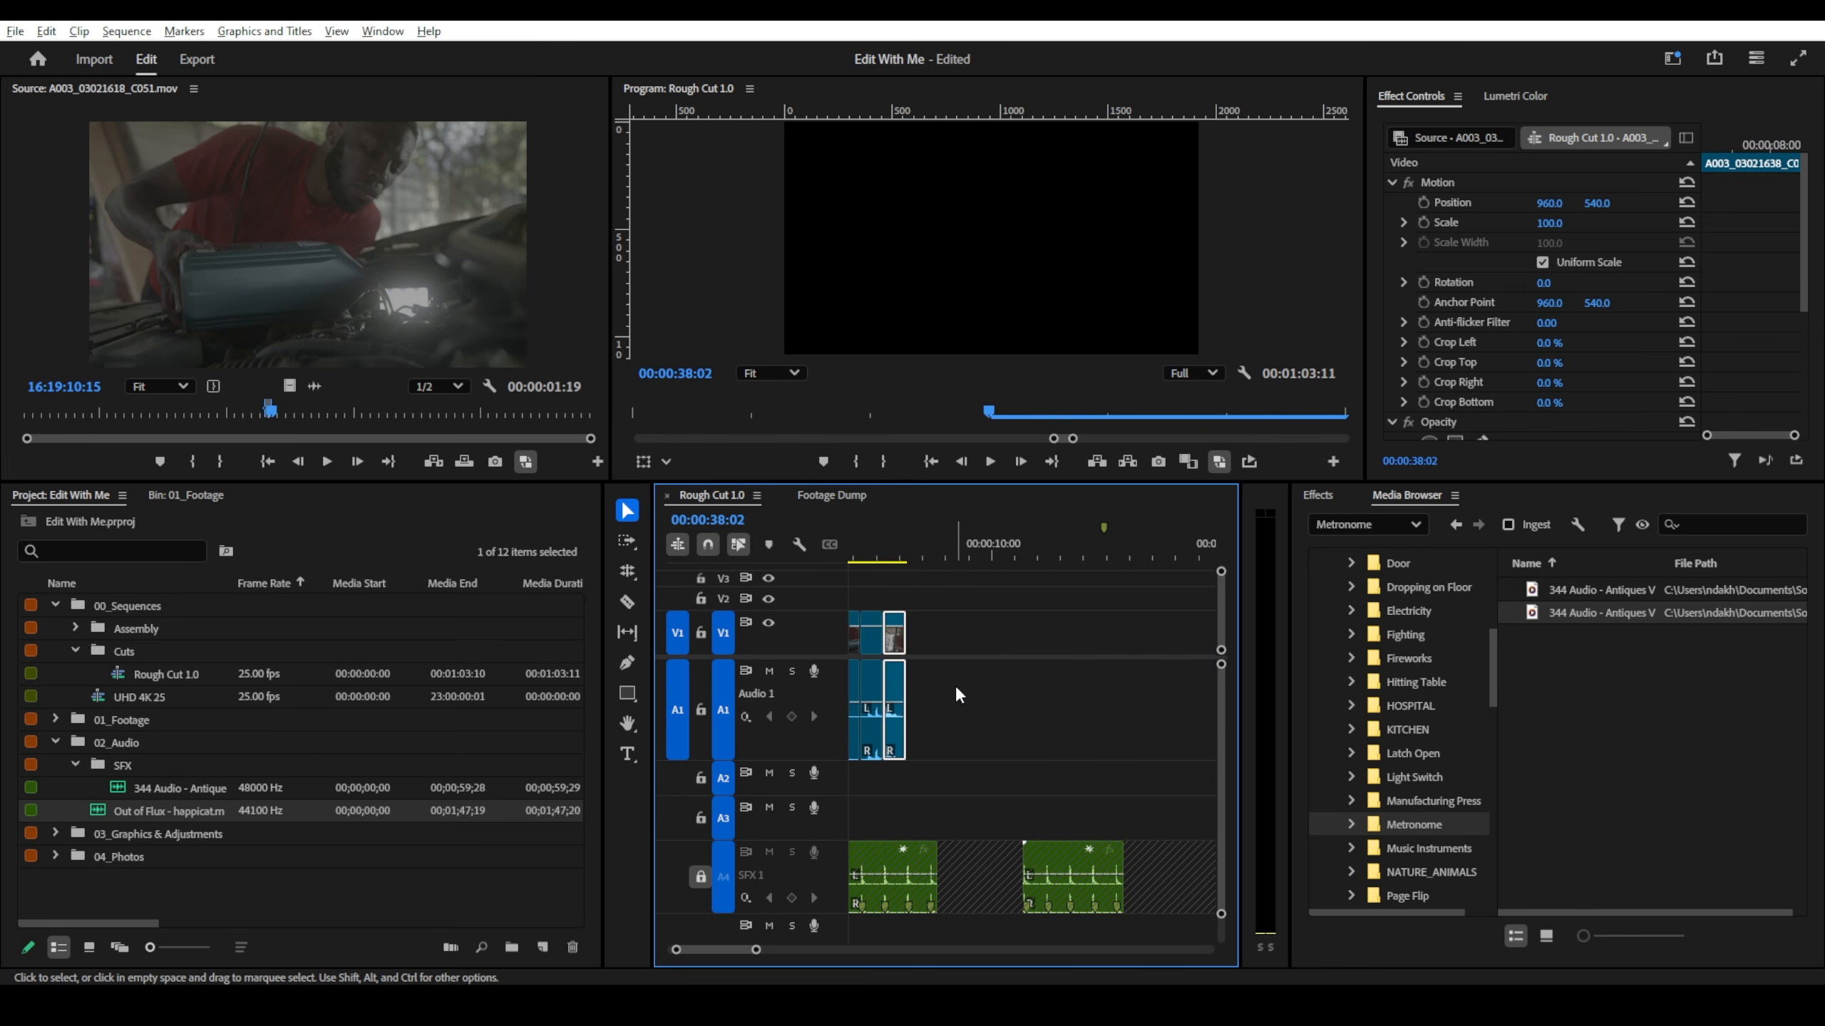
# - Move the A003_03021556 shot from around 00:00:22:13 directly after the A003_03021638 clip and shorten it to about half a second
pyautogui.scroll(-4, 959, 689)
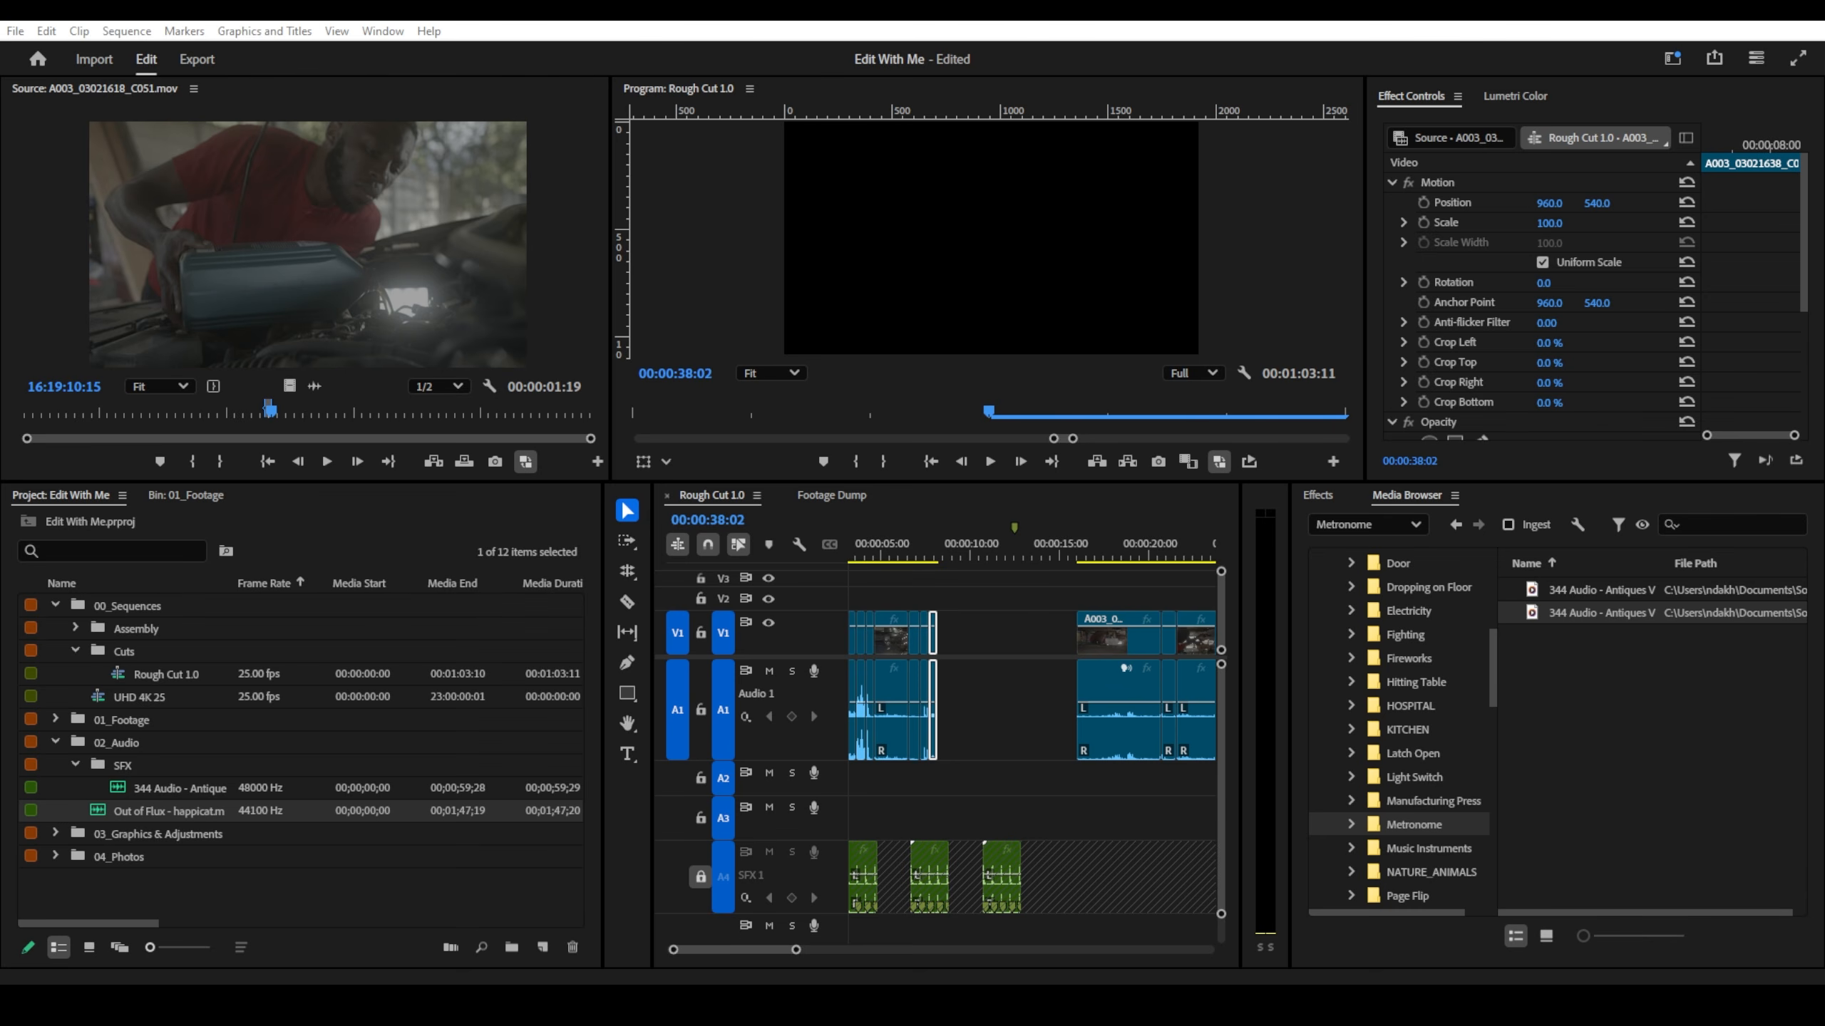
pyautogui.scroll(-2, 978, 621)
pyautogui.scroll(-1, 1048, 553)
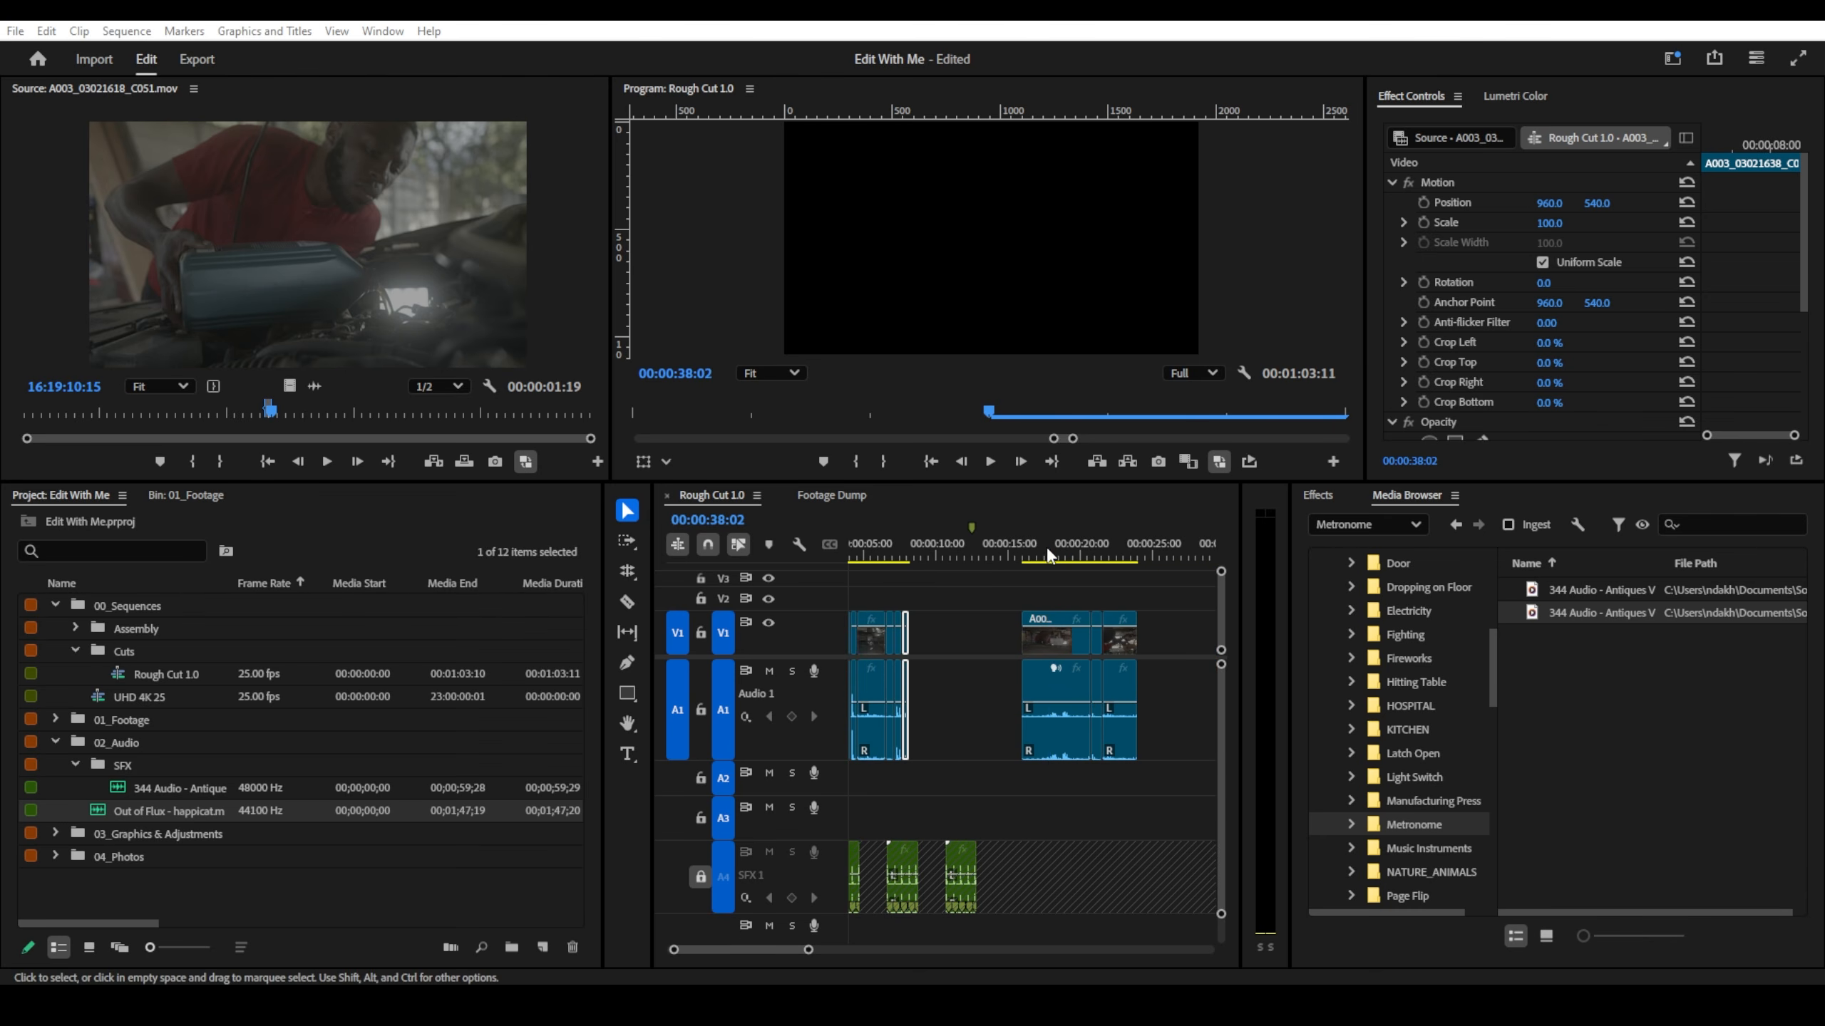
pyautogui.moveTo(1048, 553); pyautogui.dragTo(1119, 564)
pyautogui.click(1107, 651)
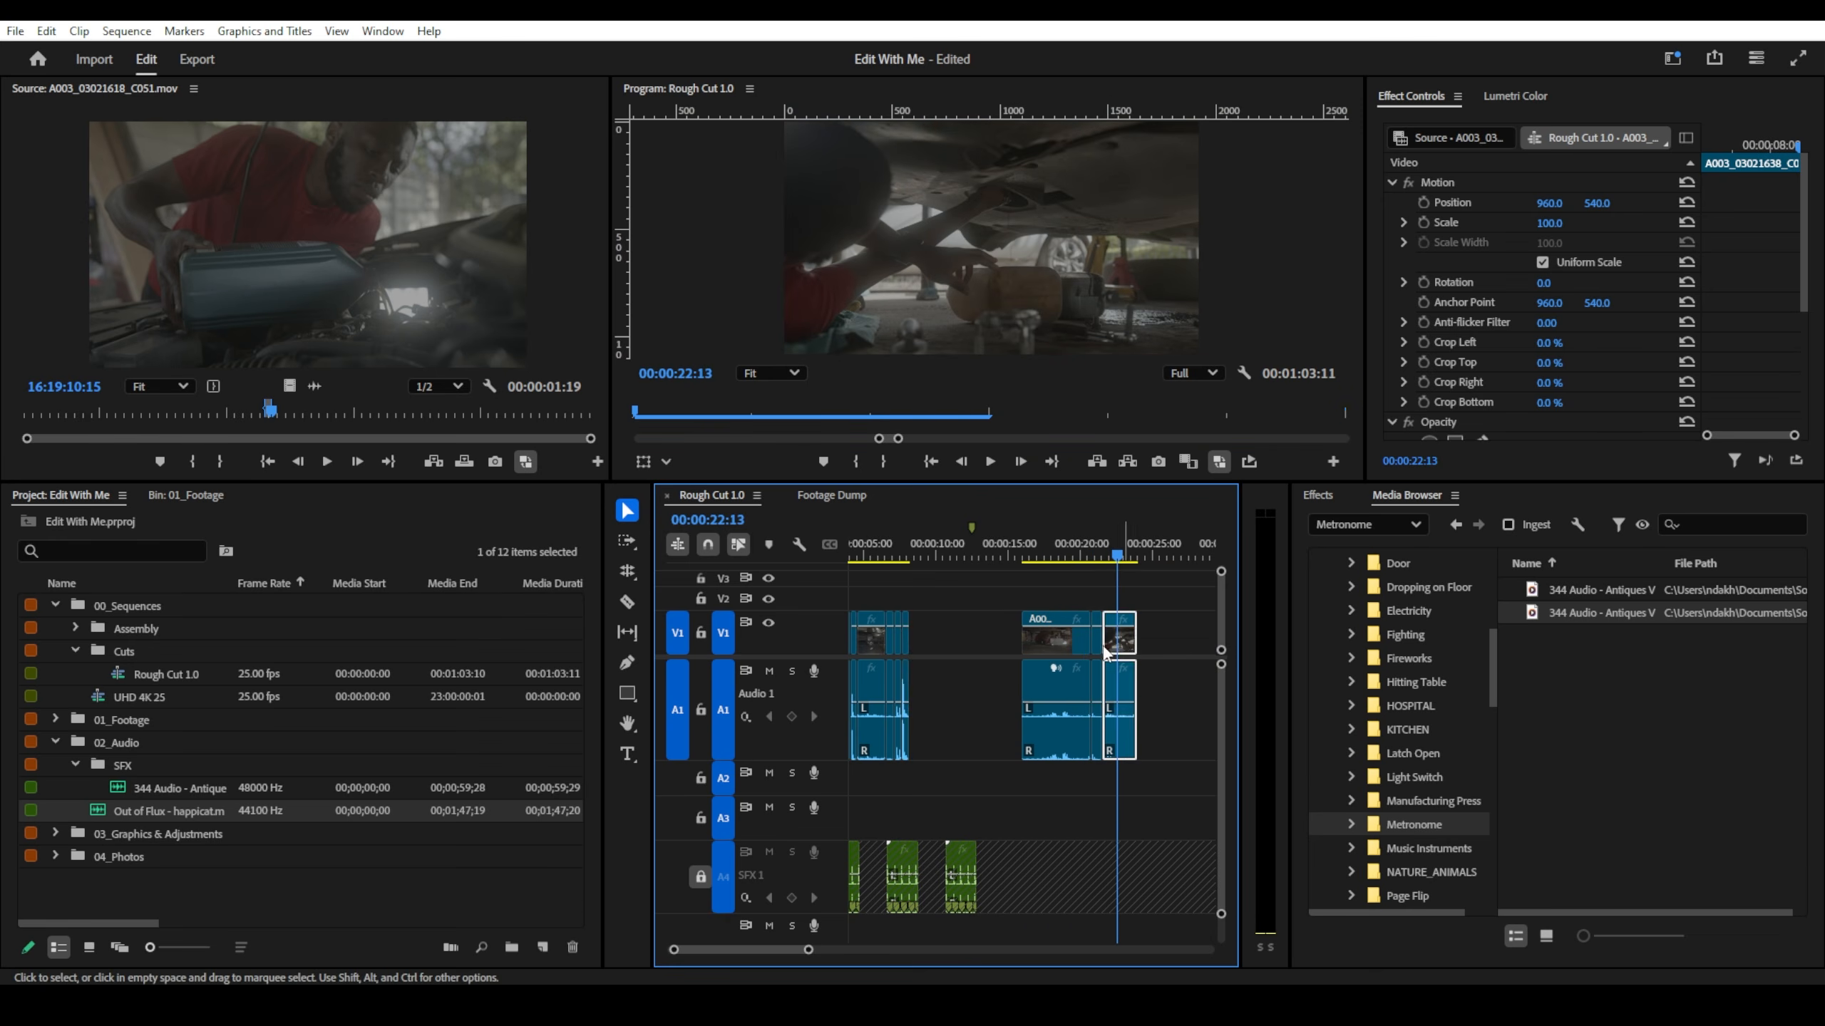
pyautogui.moveTo(1106, 652); pyautogui.dragTo(918, 652)
pyautogui.scroll(2, 917, 652)
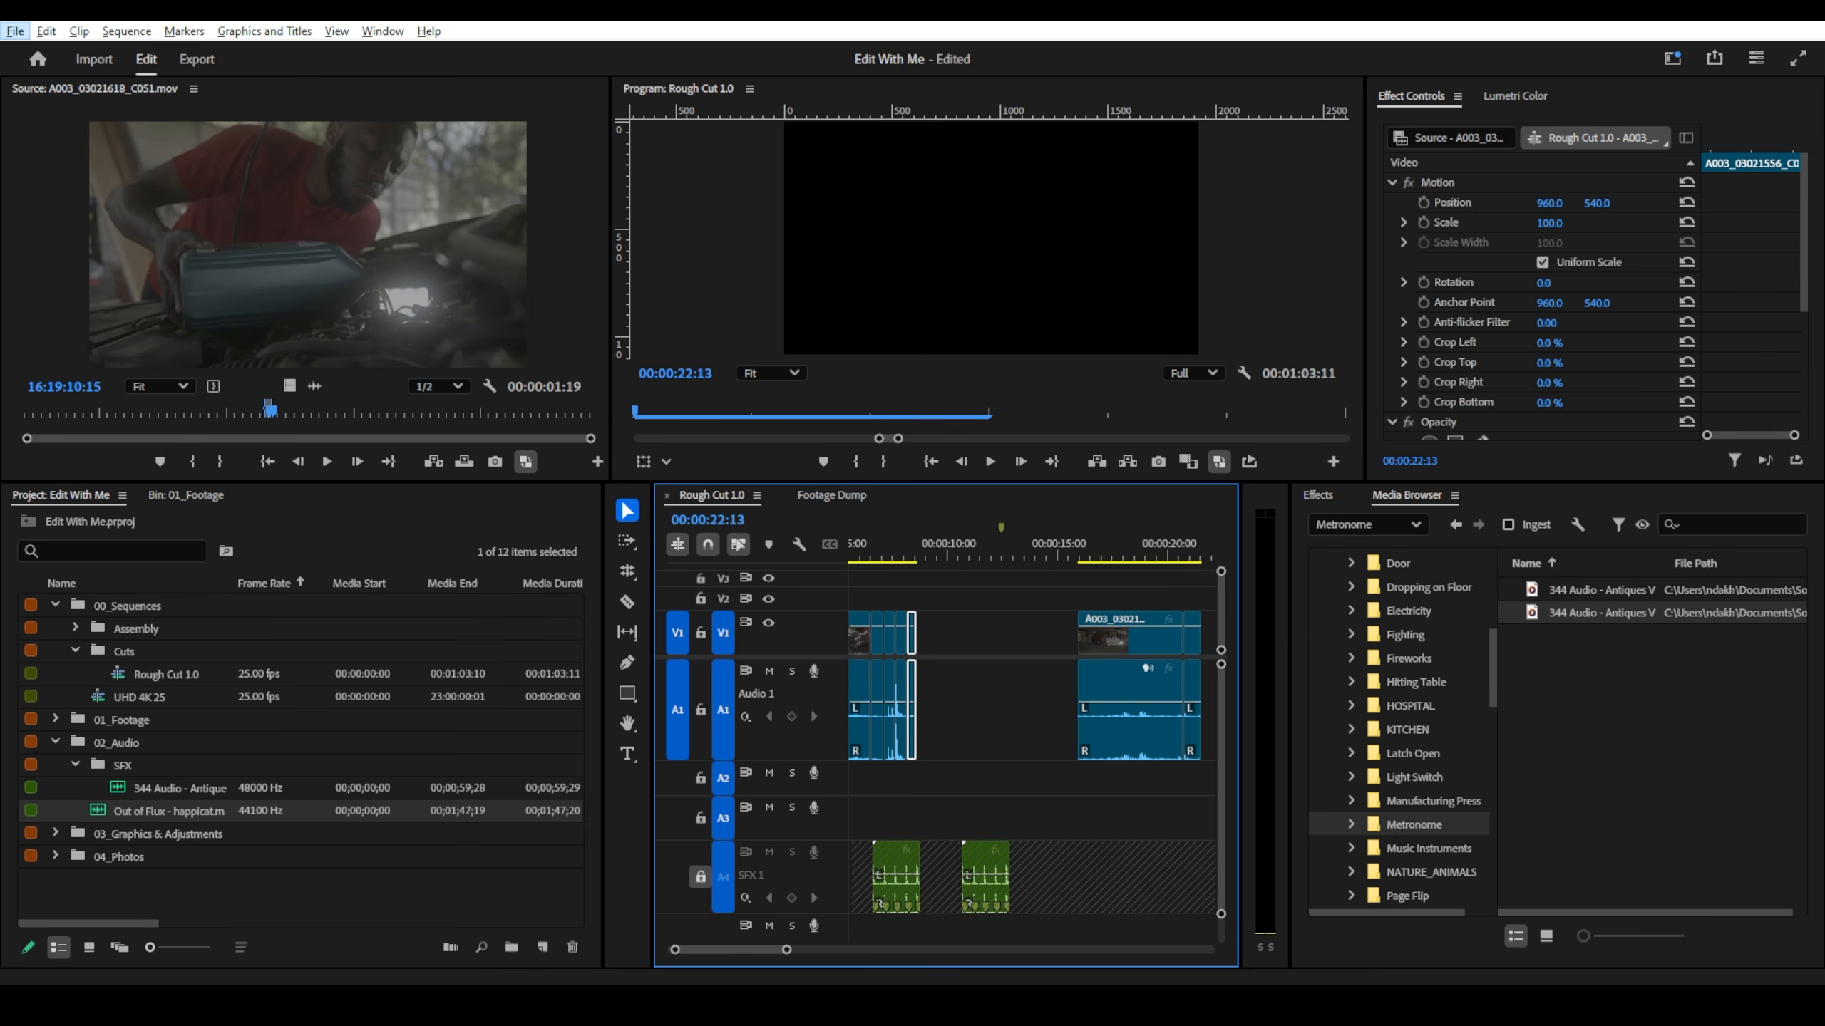
# - Move the A003_03021629 shot from around 00:00:33:10 directly after the A003_03021556 clip and extend its end to the next metronome clip's start
pyautogui.hotkey('alt', 'Tab')
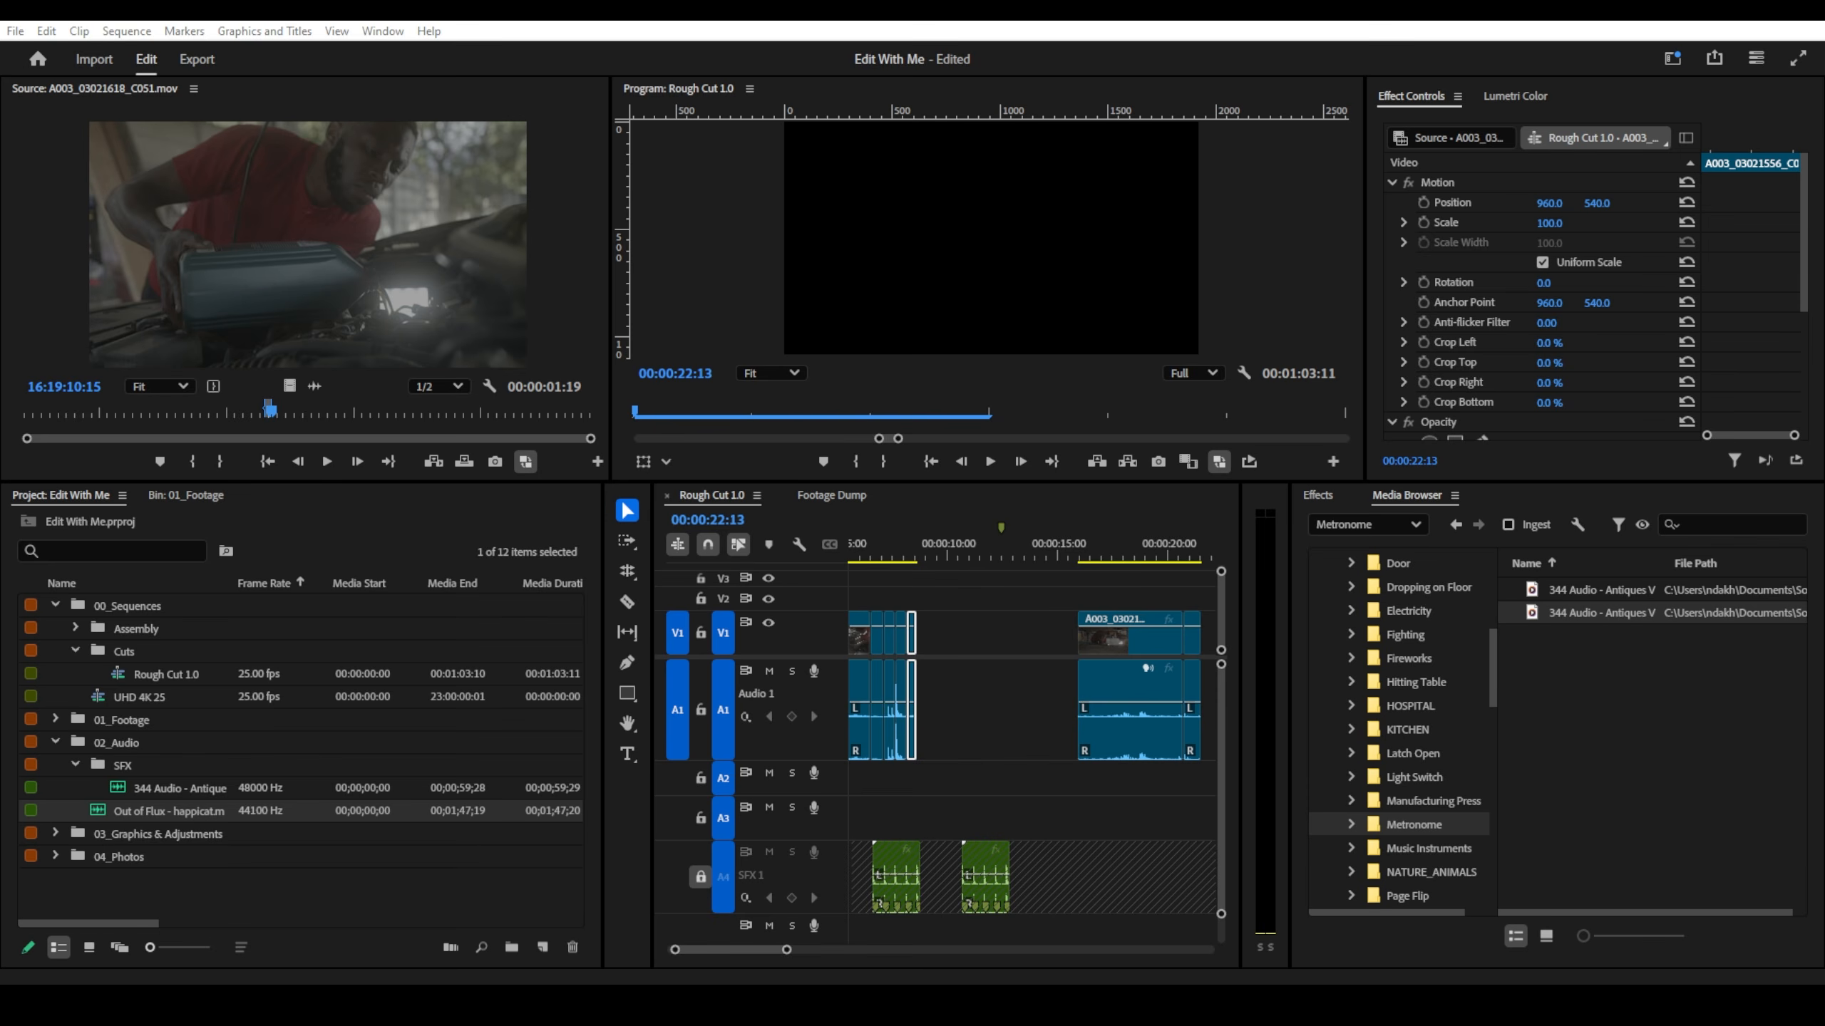
pyautogui.scroll(-5, 966, 630)
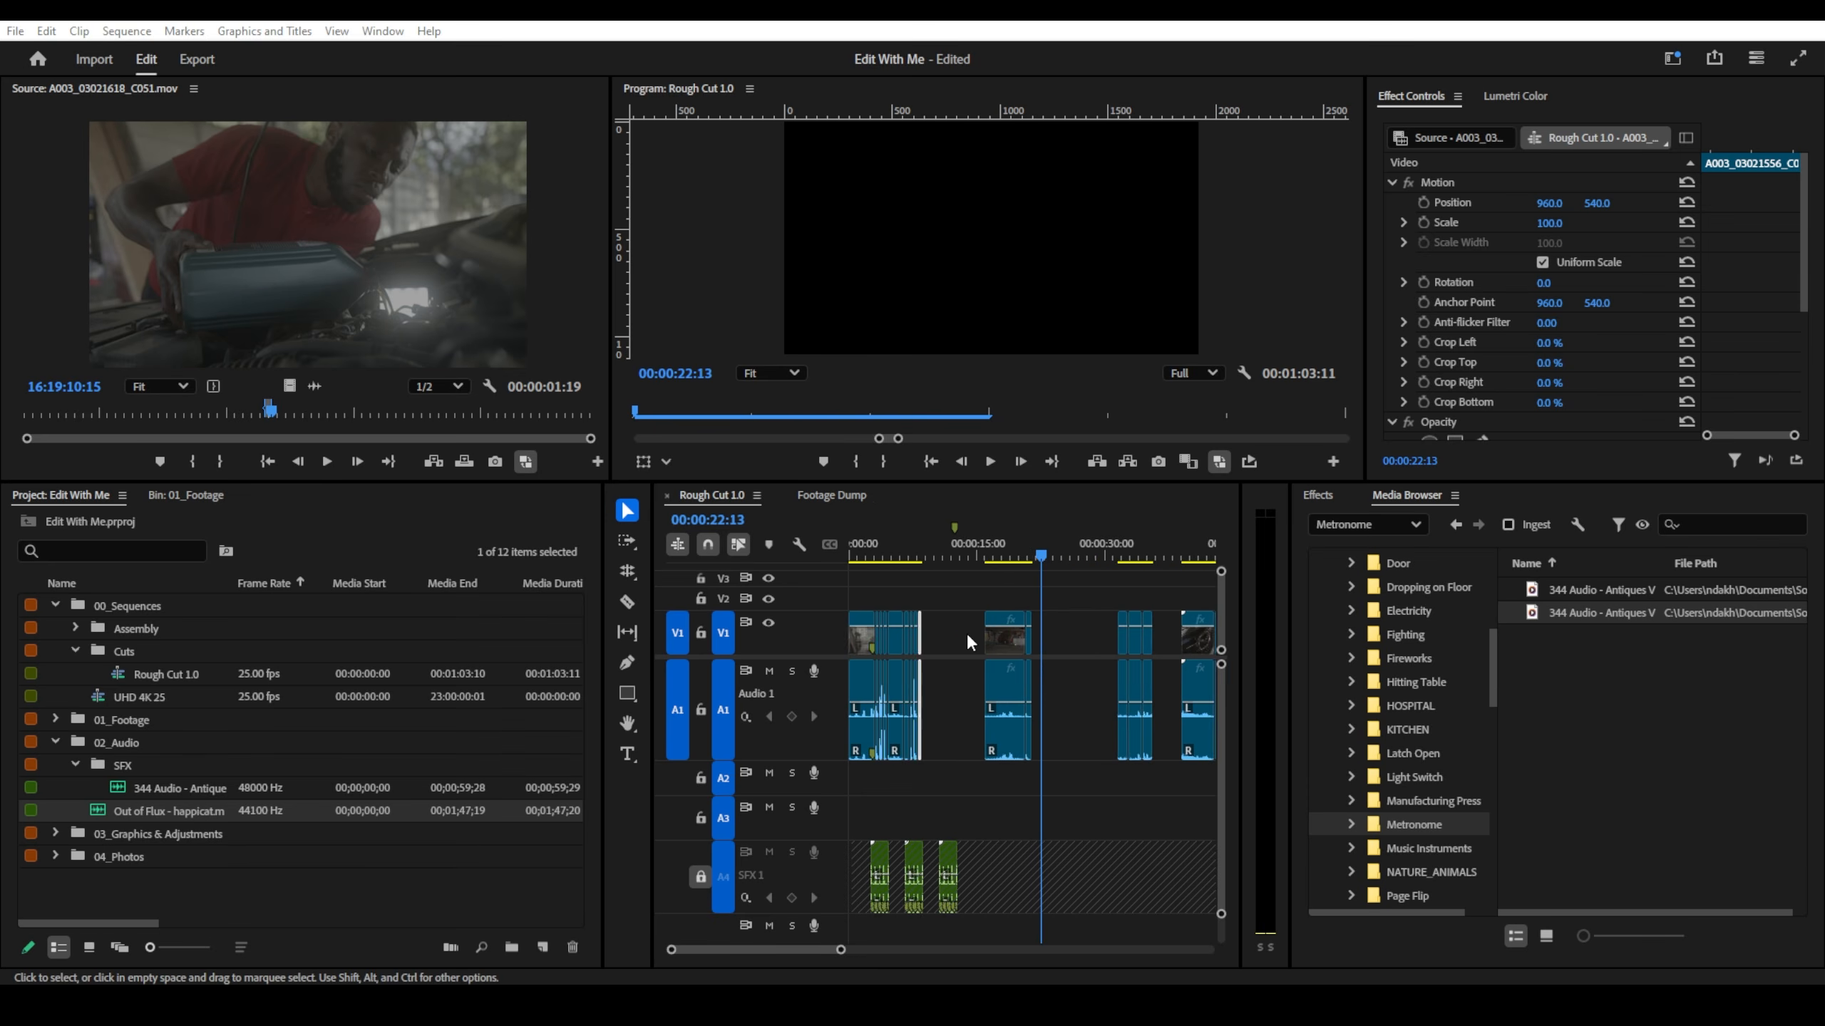
pyautogui.click(991, 557)
pyautogui.moveTo(995, 557); pyautogui.dragTo(1080, 572)
pyautogui.scroll(2, 1076, 623)
pyautogui.scroll(2, 1139, 655)
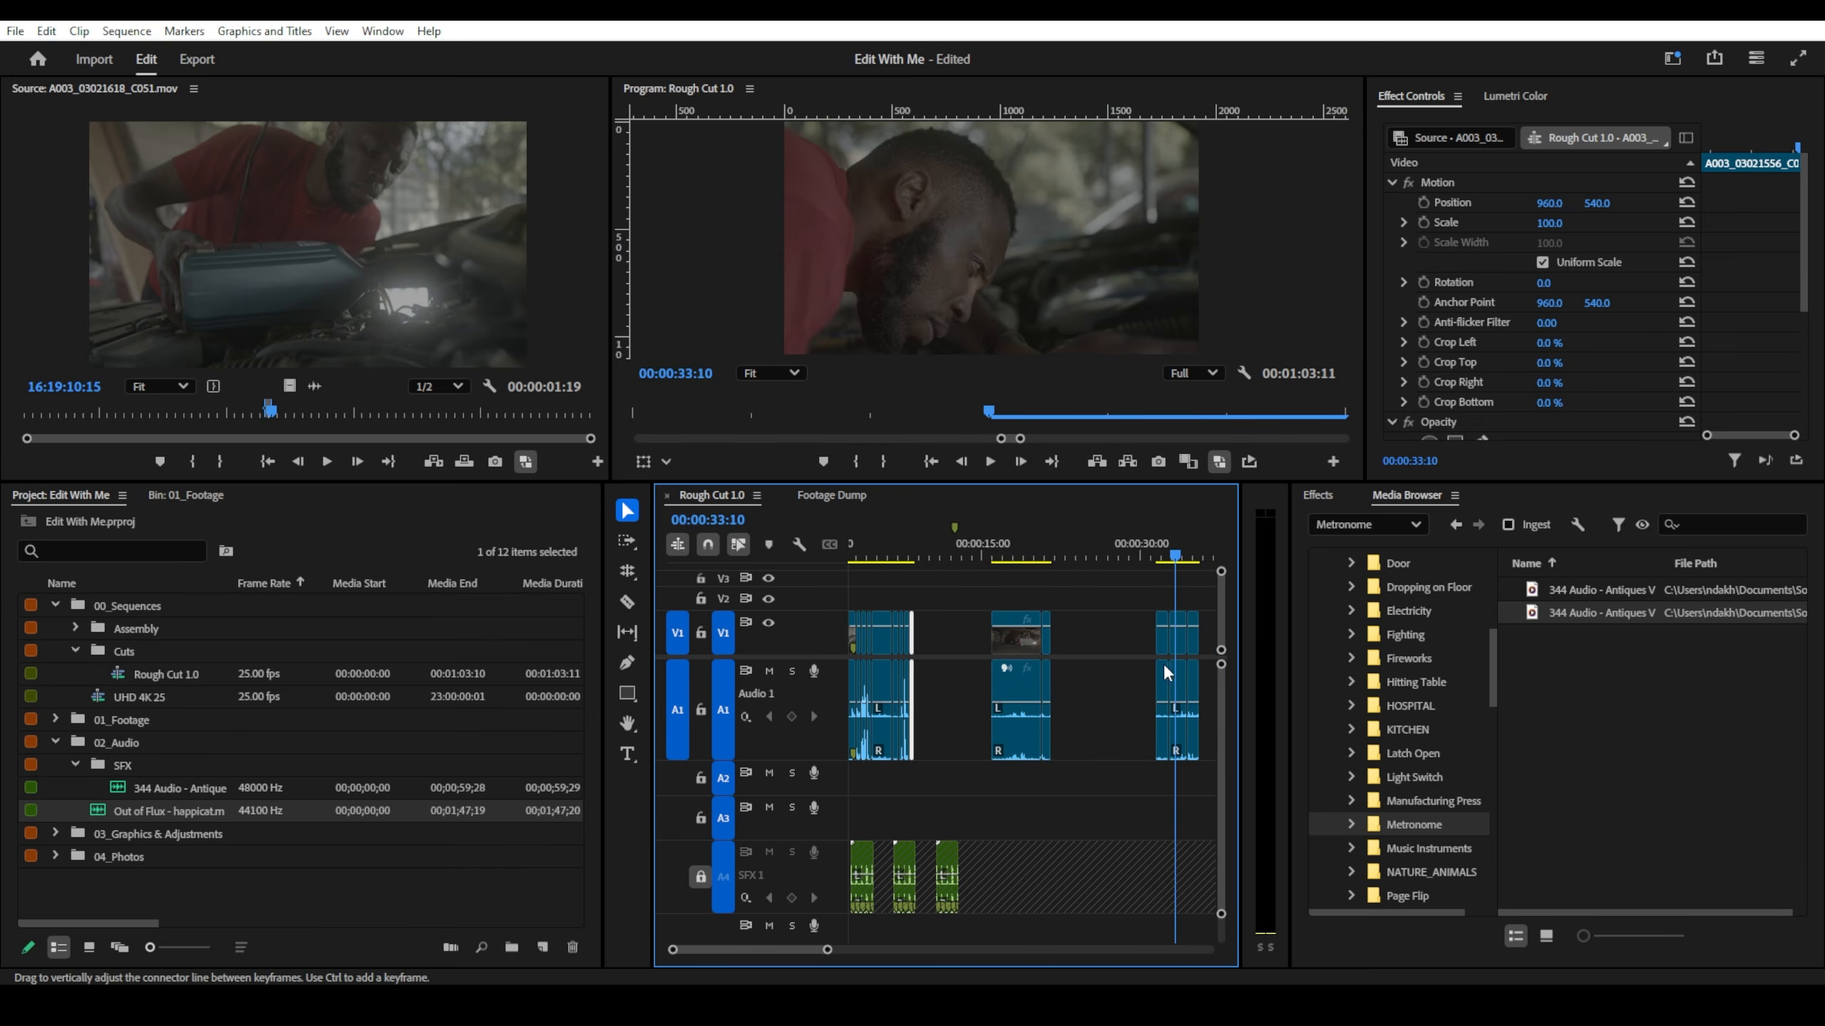
pyautogui.moveTo(1123, 647); pyautogui.dragTo(927, 652)
pyautogui.scroll(4, 935, 651)
pyautogui.scroll(2, 963, 660)
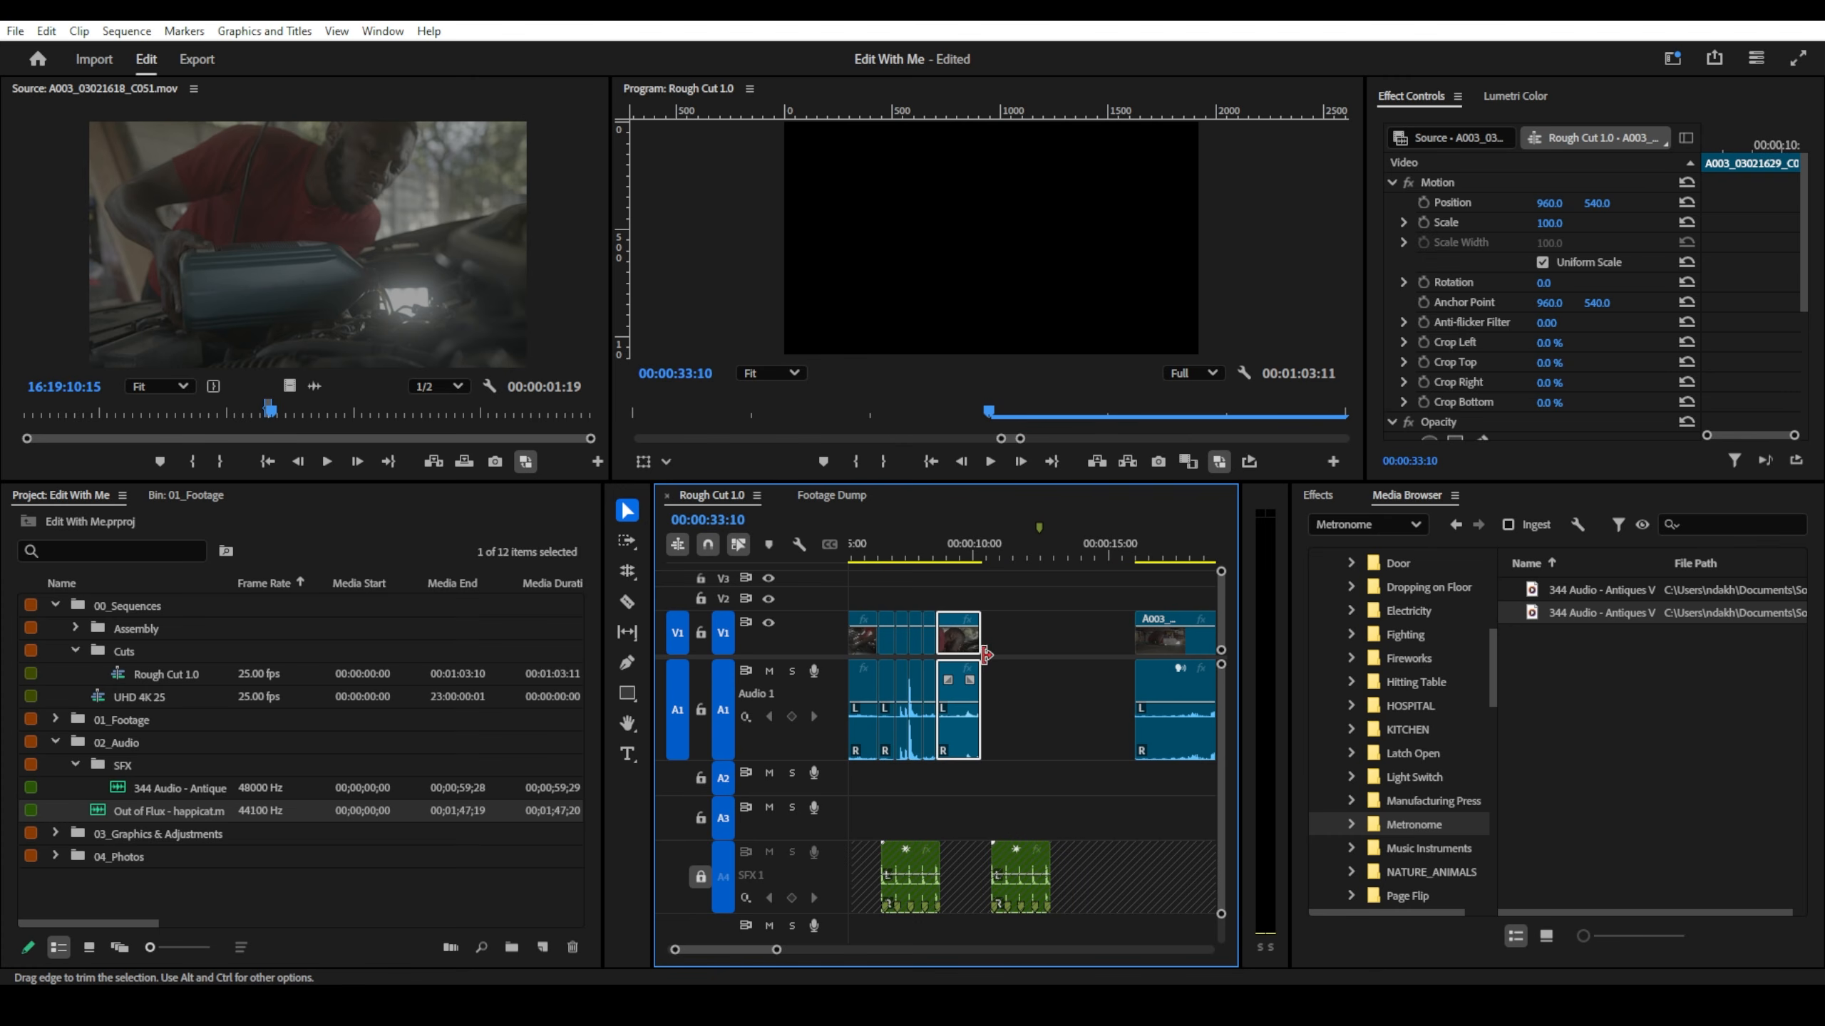
pyautogui.moveTo(974, 638); pyautogui.dragTo(989, 636)
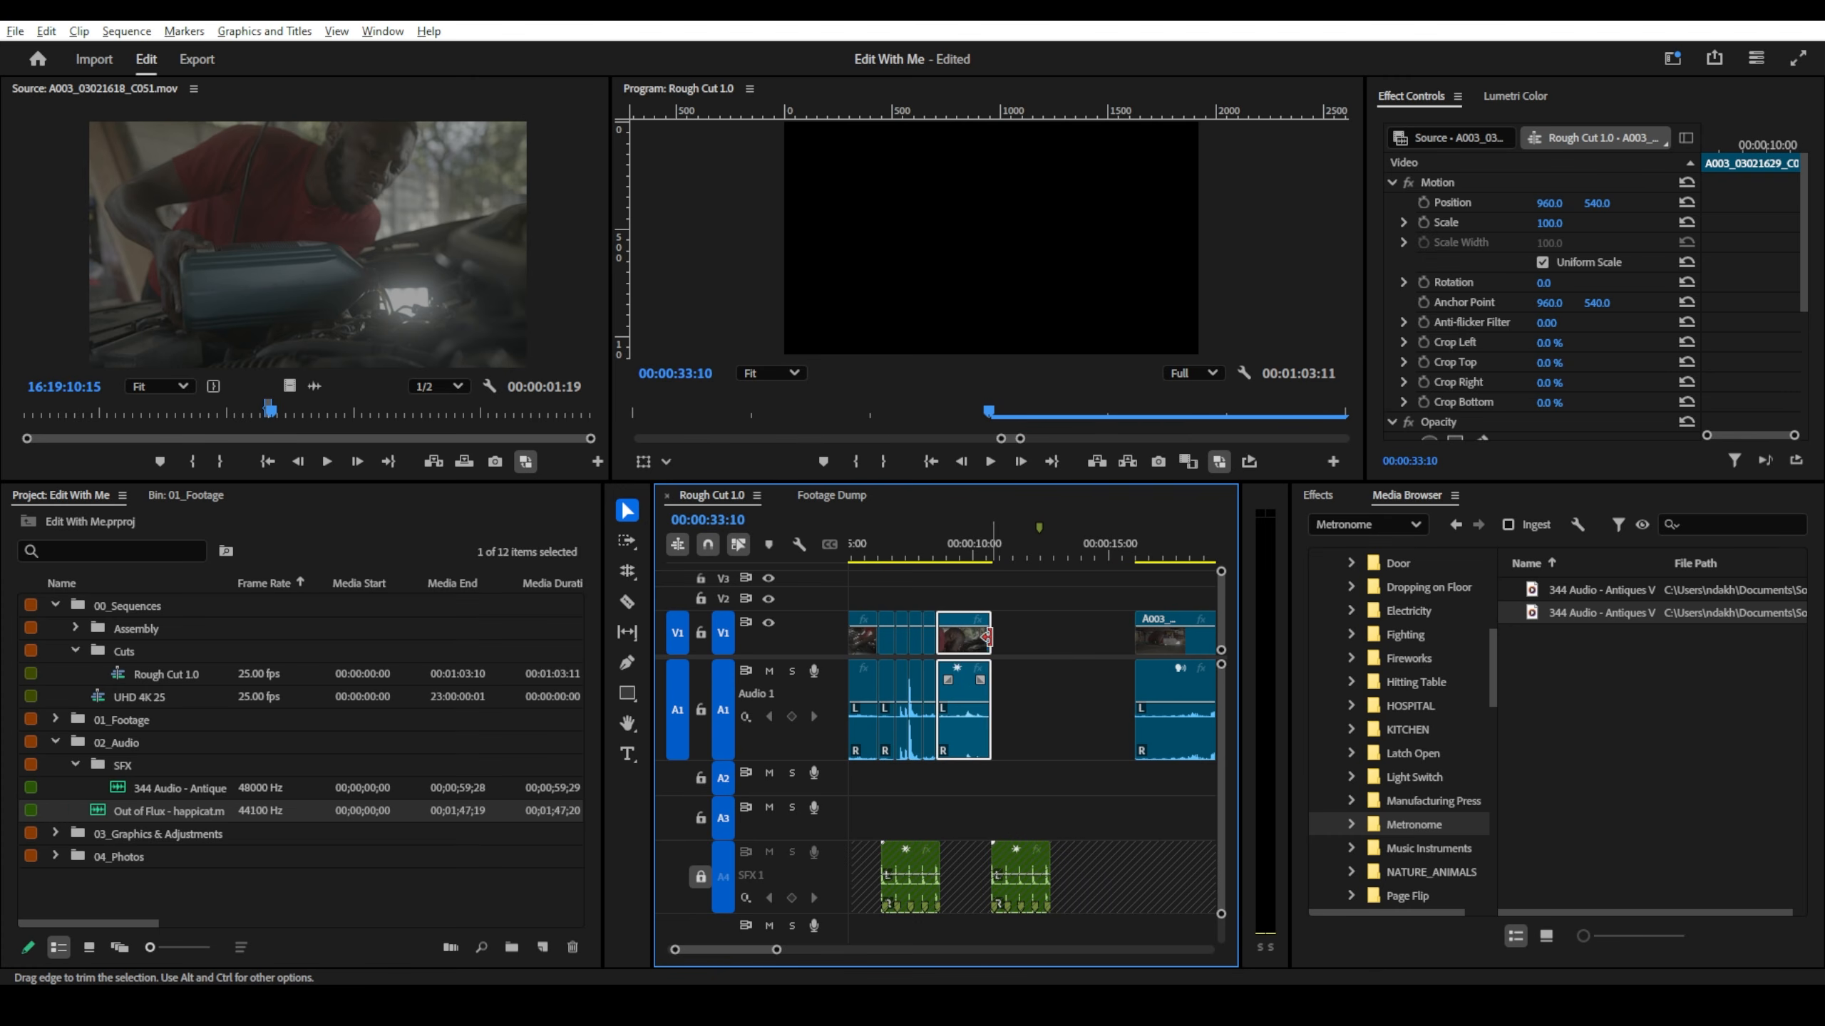
# - Review the remaining shots and move the A003_03021631 clip from around 00:00:35:01 directly after the A003_03021629 clip
pyautogui.scroll(-4, 989, 635)
pyautogui.click(1027, 558)
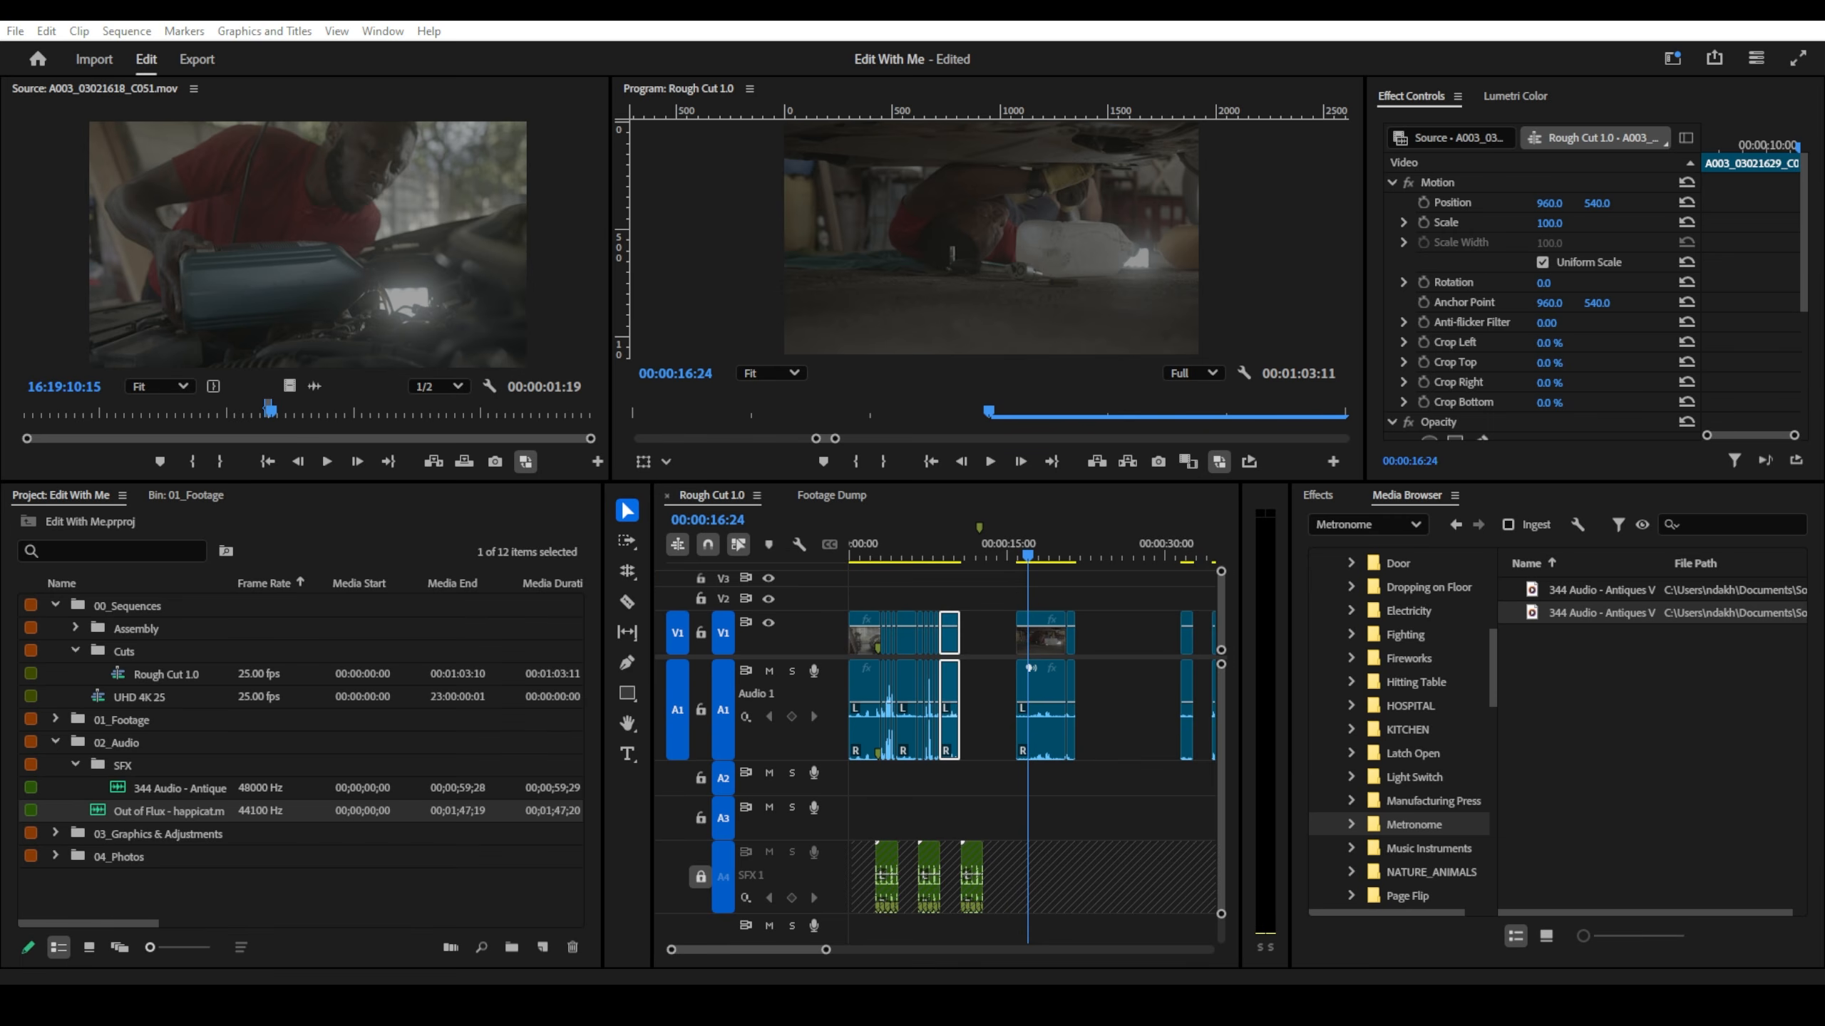
pyautogui.scroll(-3, 976, 596)
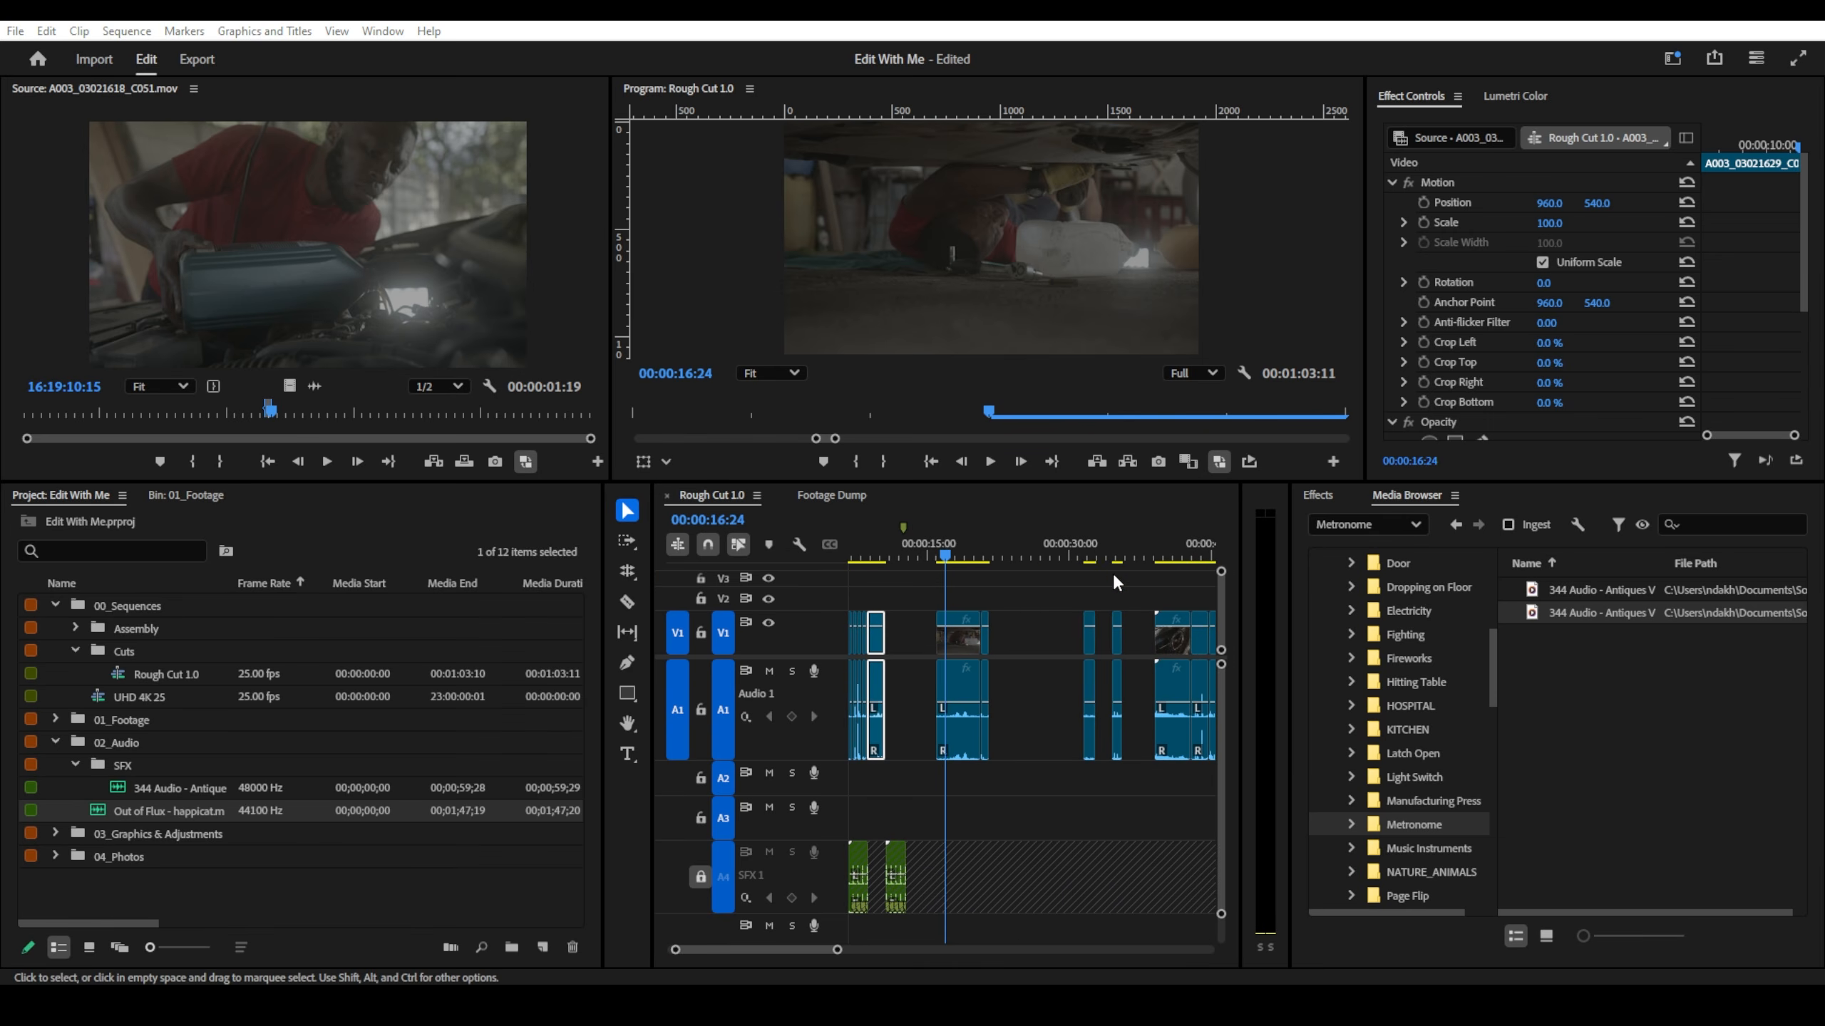
pyautogui.click(1092, 558)
pyautogui.moveTo(1098, 566); pyautogui.dragTo(1121, 573)
pyautogui.scroll(2, 1106, 591)
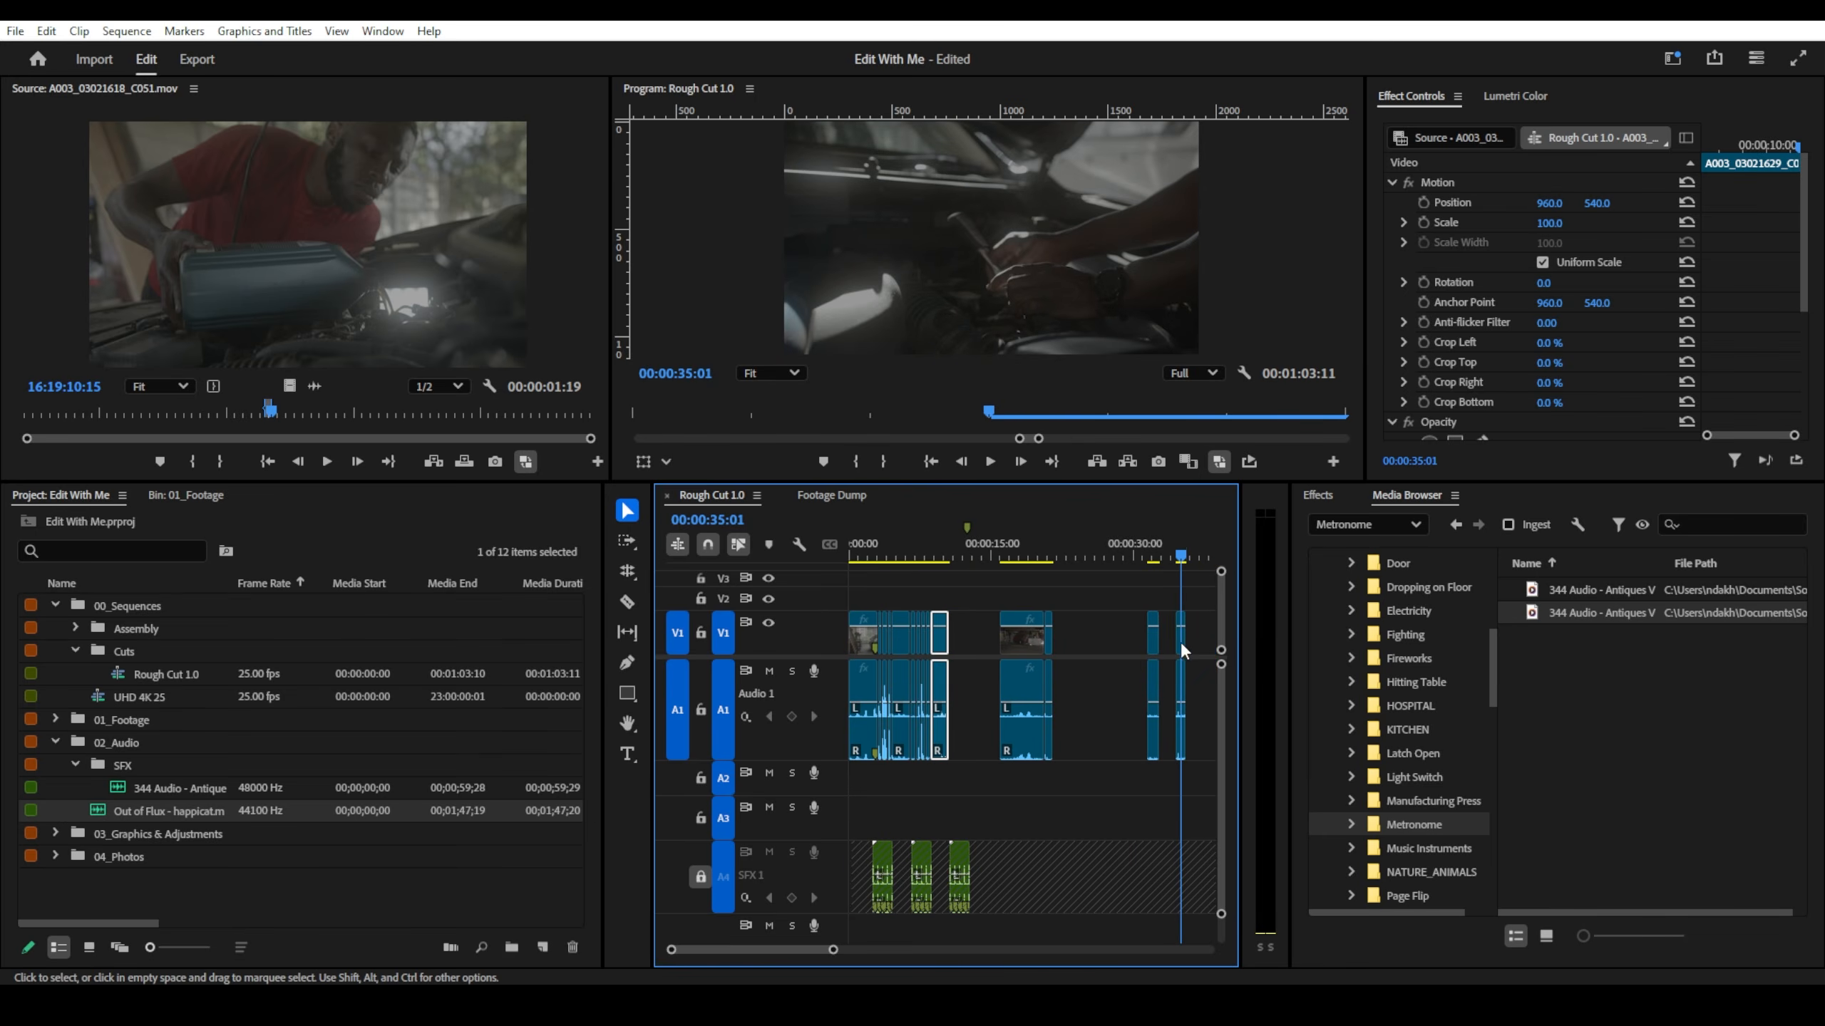
pyautogui.moveTo(1181, 642); pyautogui.dragTo(938, 643)
pyautogui.scroll(3, 966, 654)
pyautogui.scroll(-3, 832, 801)
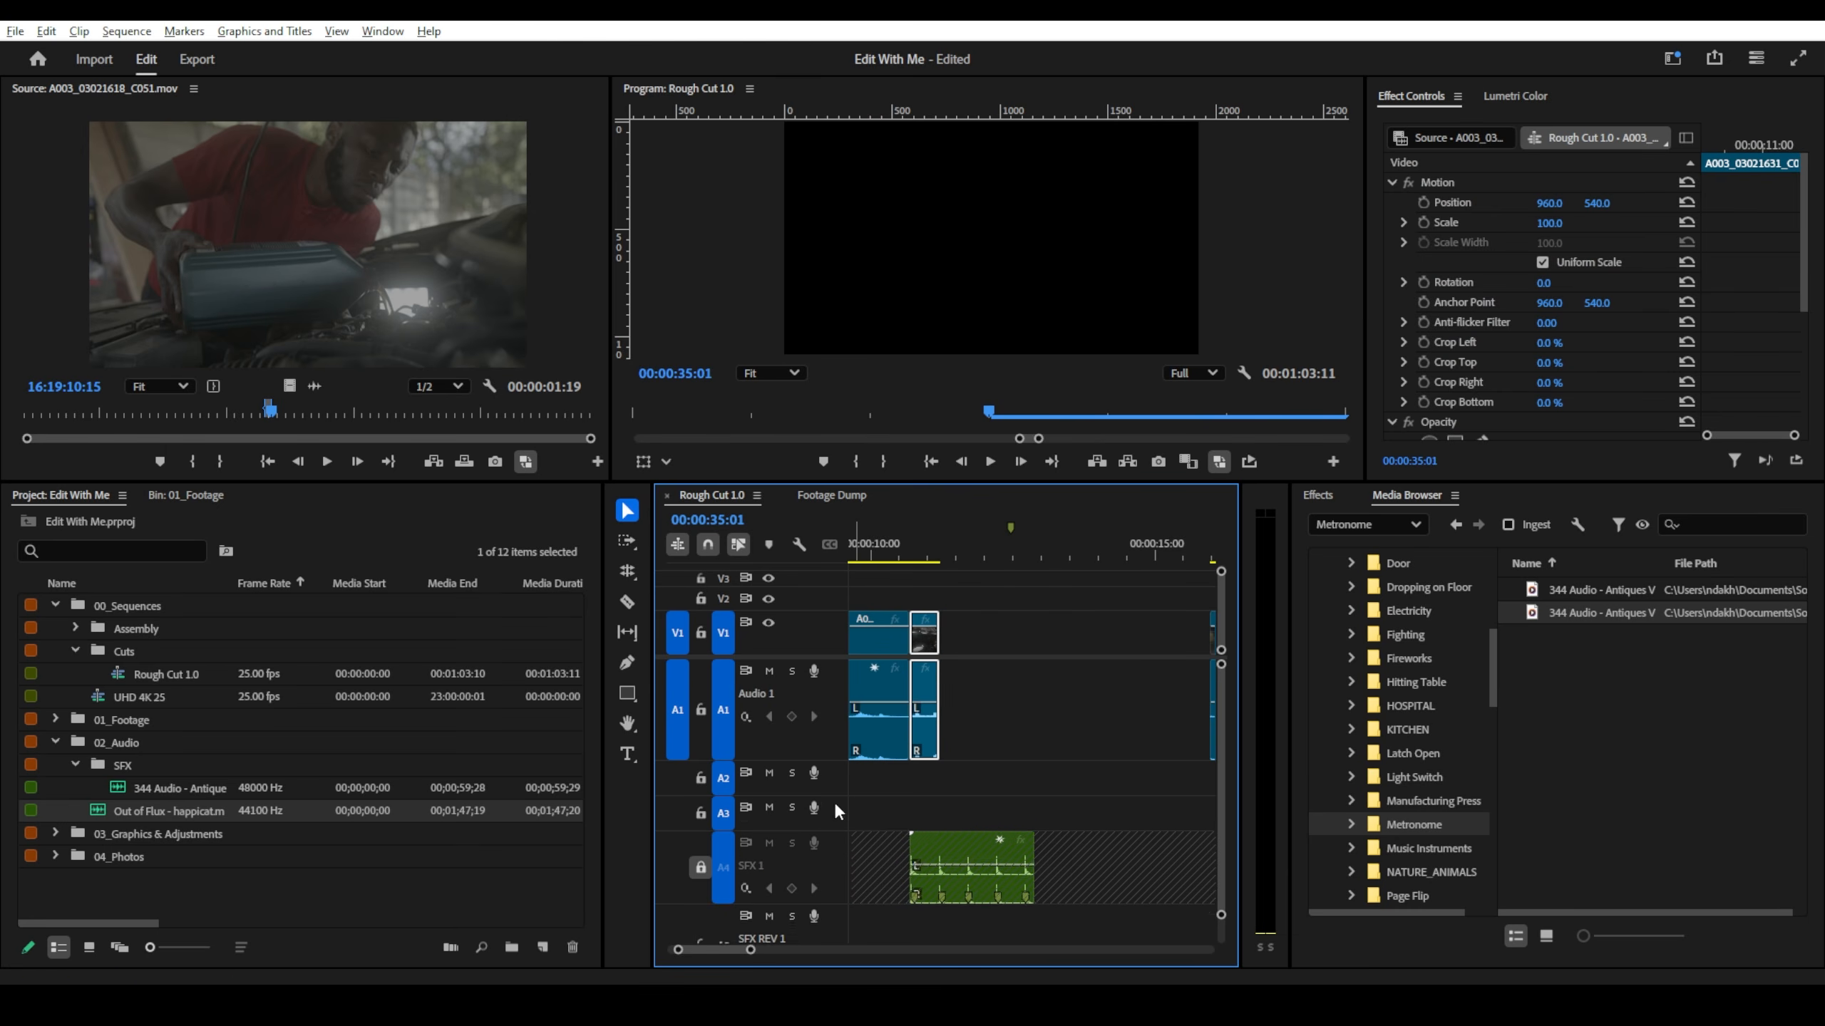
# - Play the A003_03021631 clip against the metronome and fine-tune its end on the second beat
pyautogui.click(893, 553)
pyautogui.press('space')
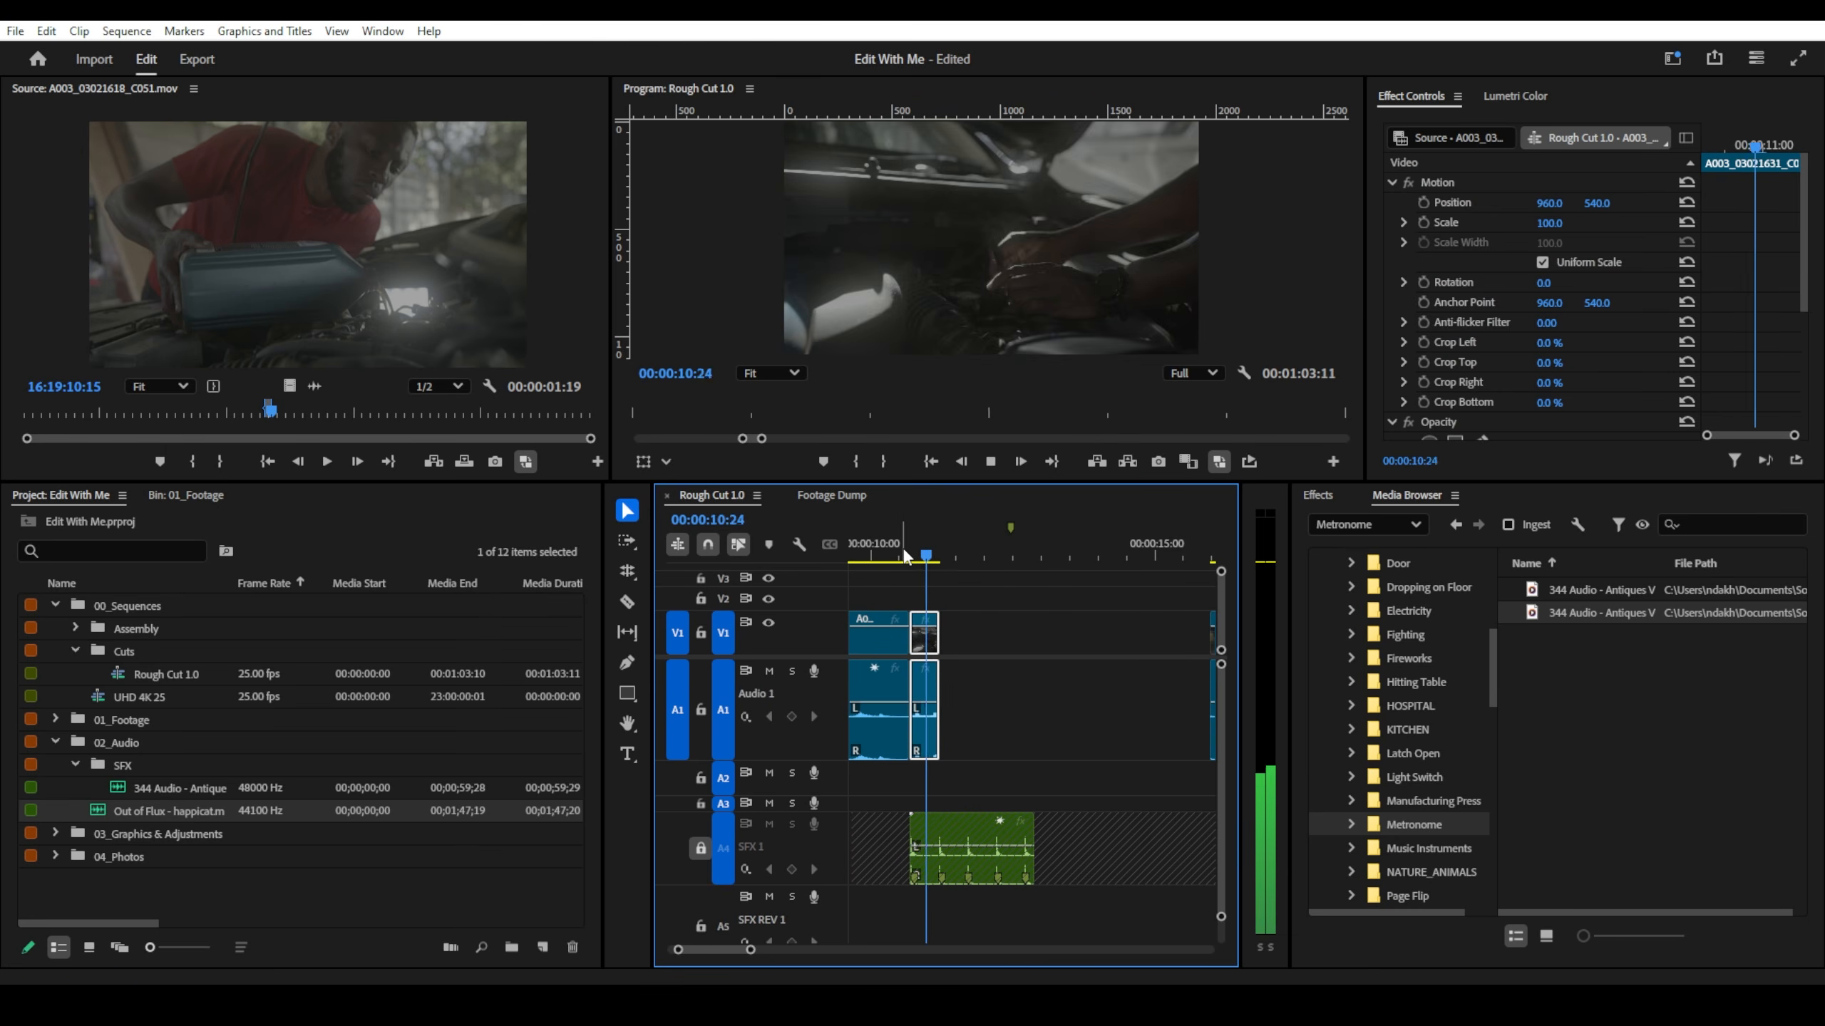
pyautogui.click(935, 680)
pyautogui.moveTo(935, 679); pyautogui.dragTo(945, 680)
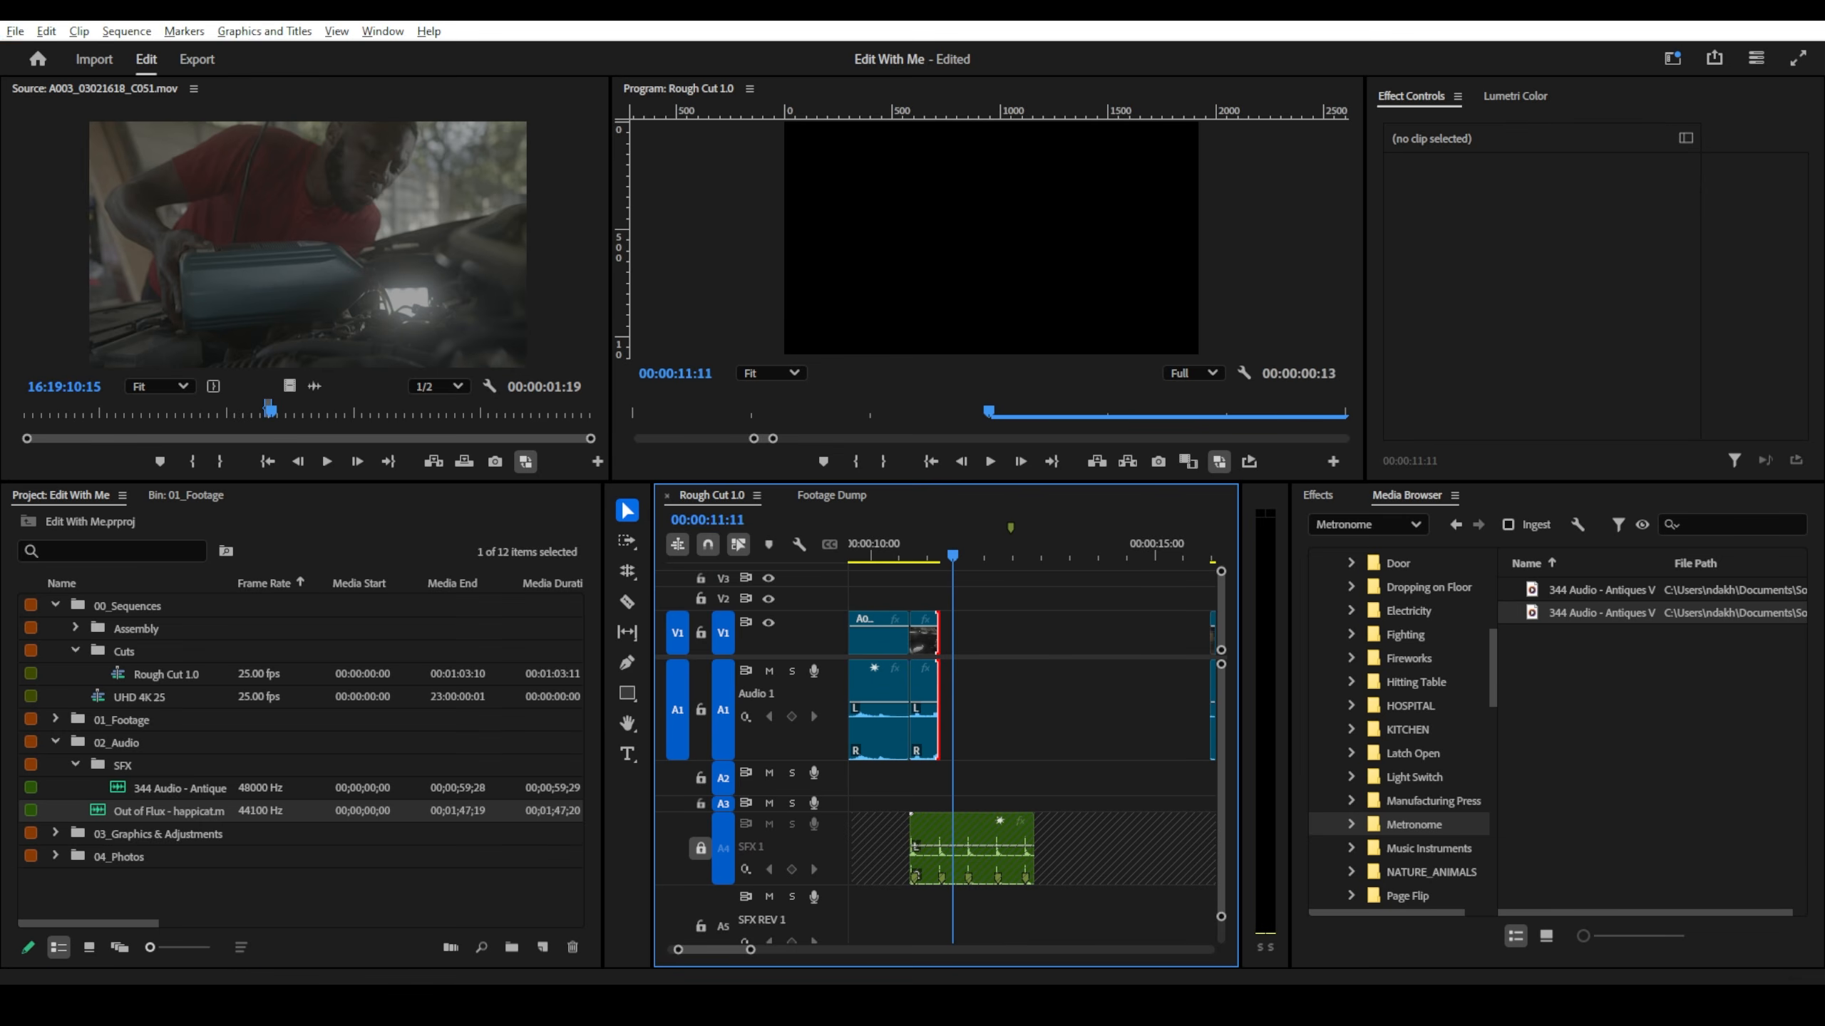
pyautogui.hotkey('alt', 'Tab')
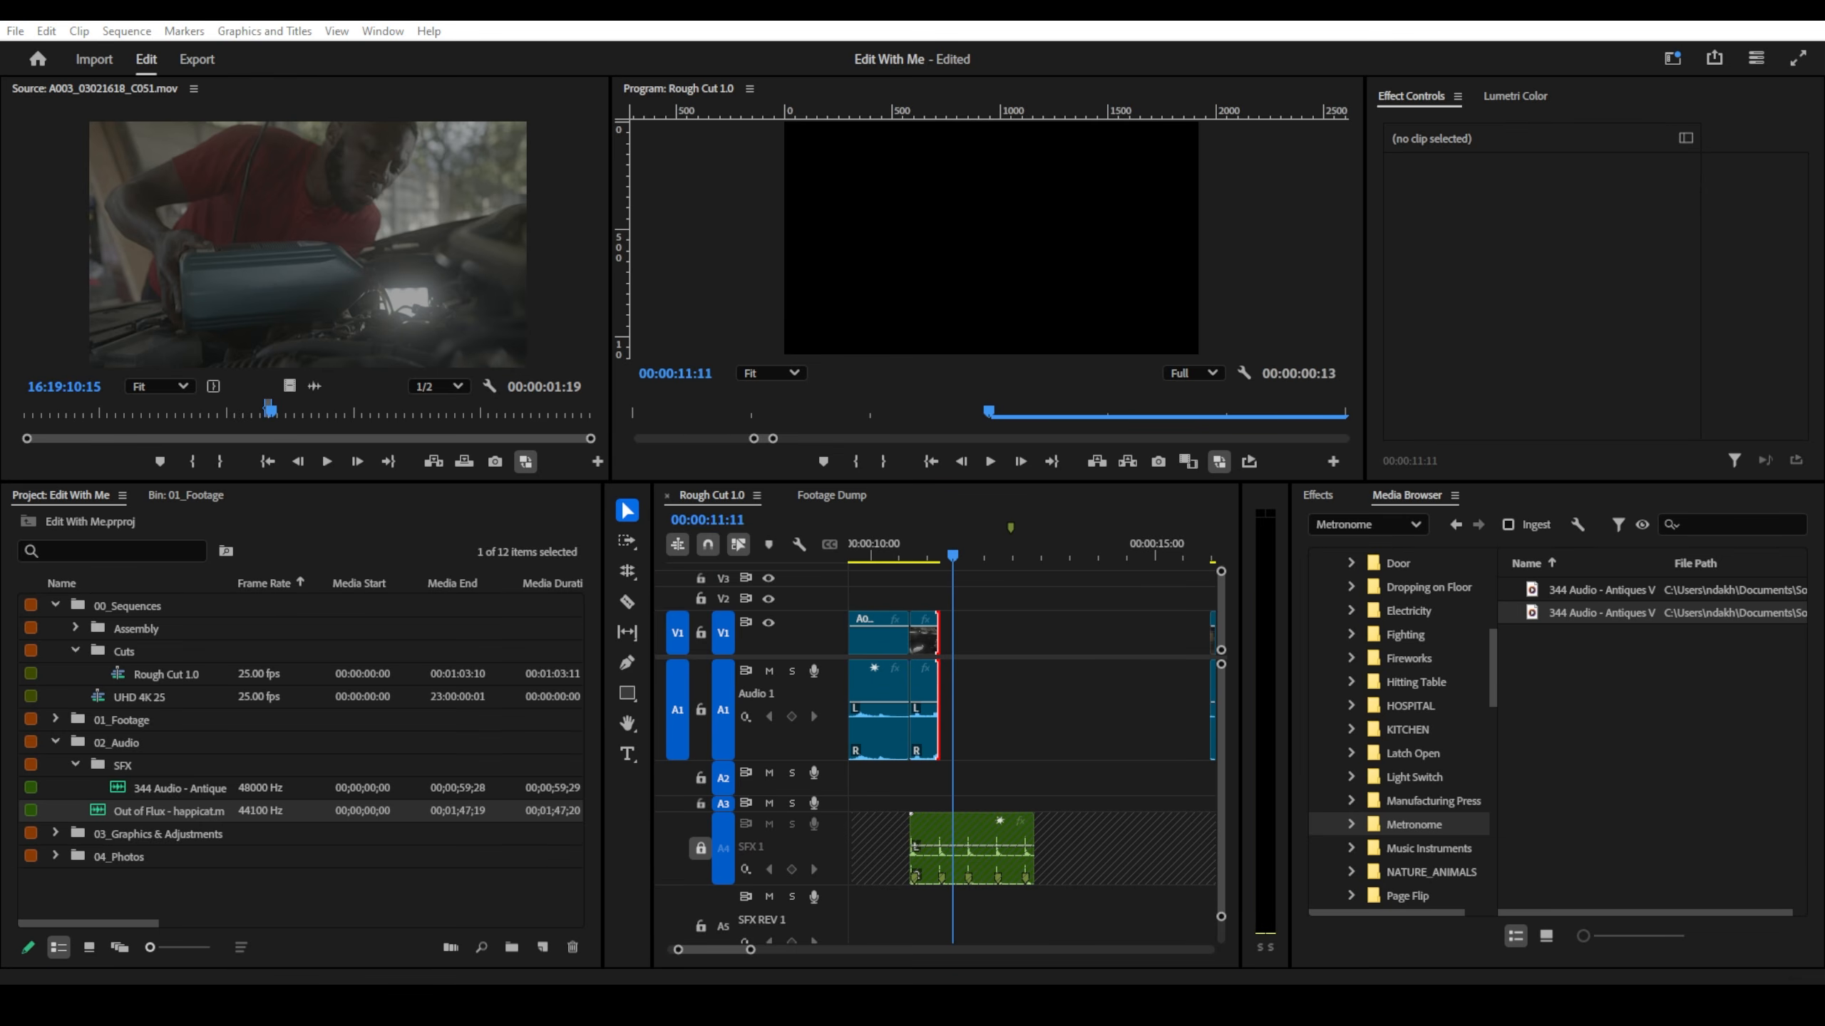
# - Move the A003_03021620 shot from around 00:00:32:02 directly after the A003_03021631 clip
pyautogui.scroll(-5, 958, 627)
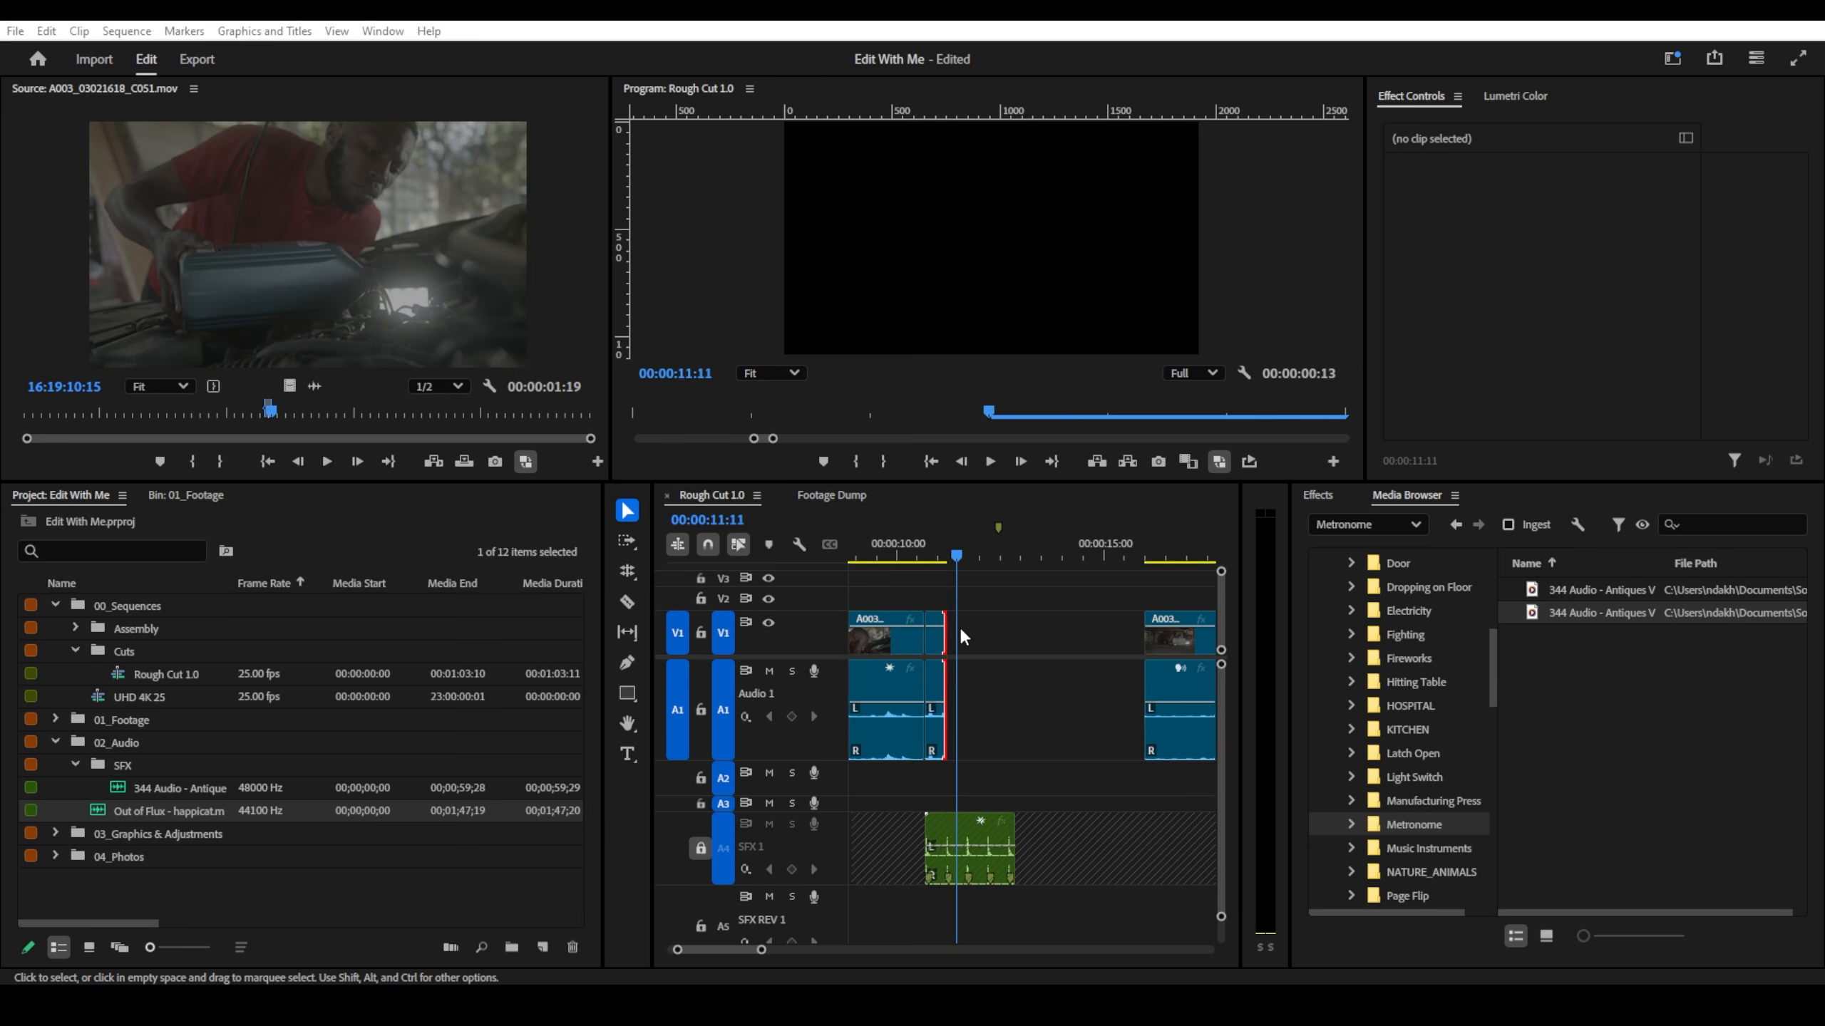
pyautogui.moveTo(1016, 559); pyautogui.dragTo(1125, 573)
pyautogui.scroll(-2, 1020, 561)
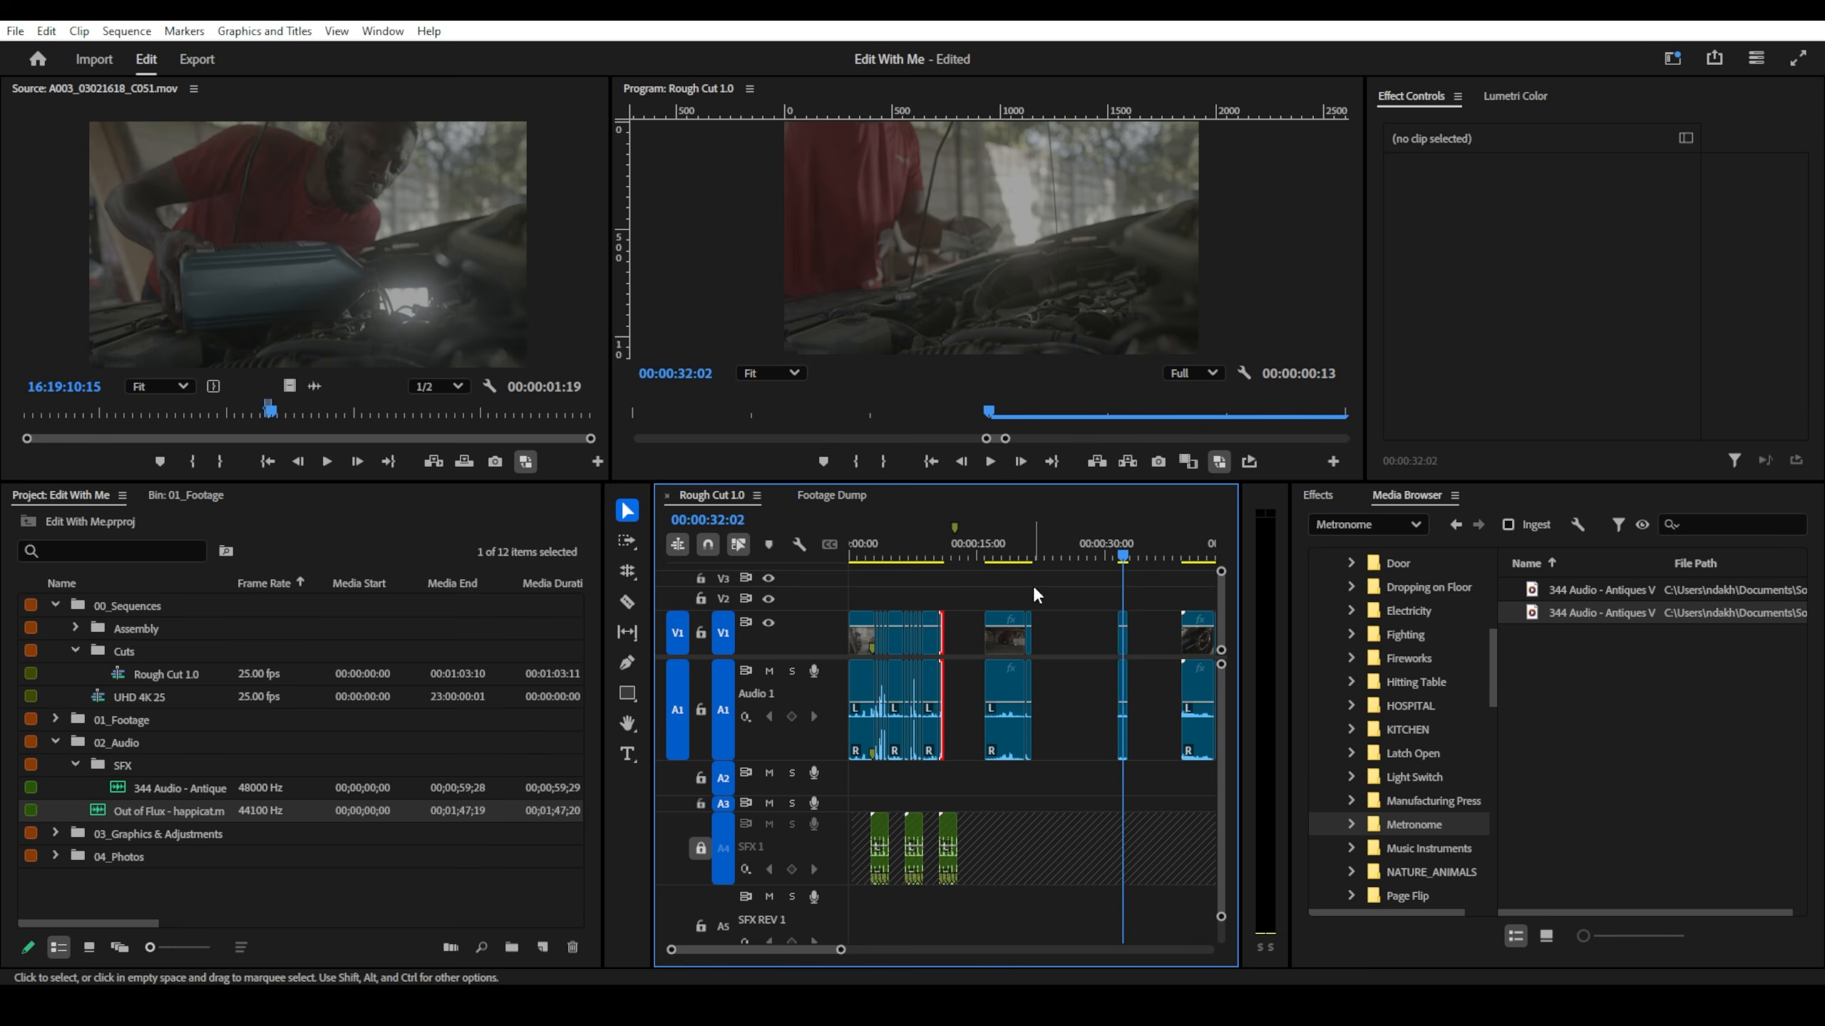
pyautogui.scroll(-2, 1020, 589)
pyautogui.press('=')
pyautogui.press('=')
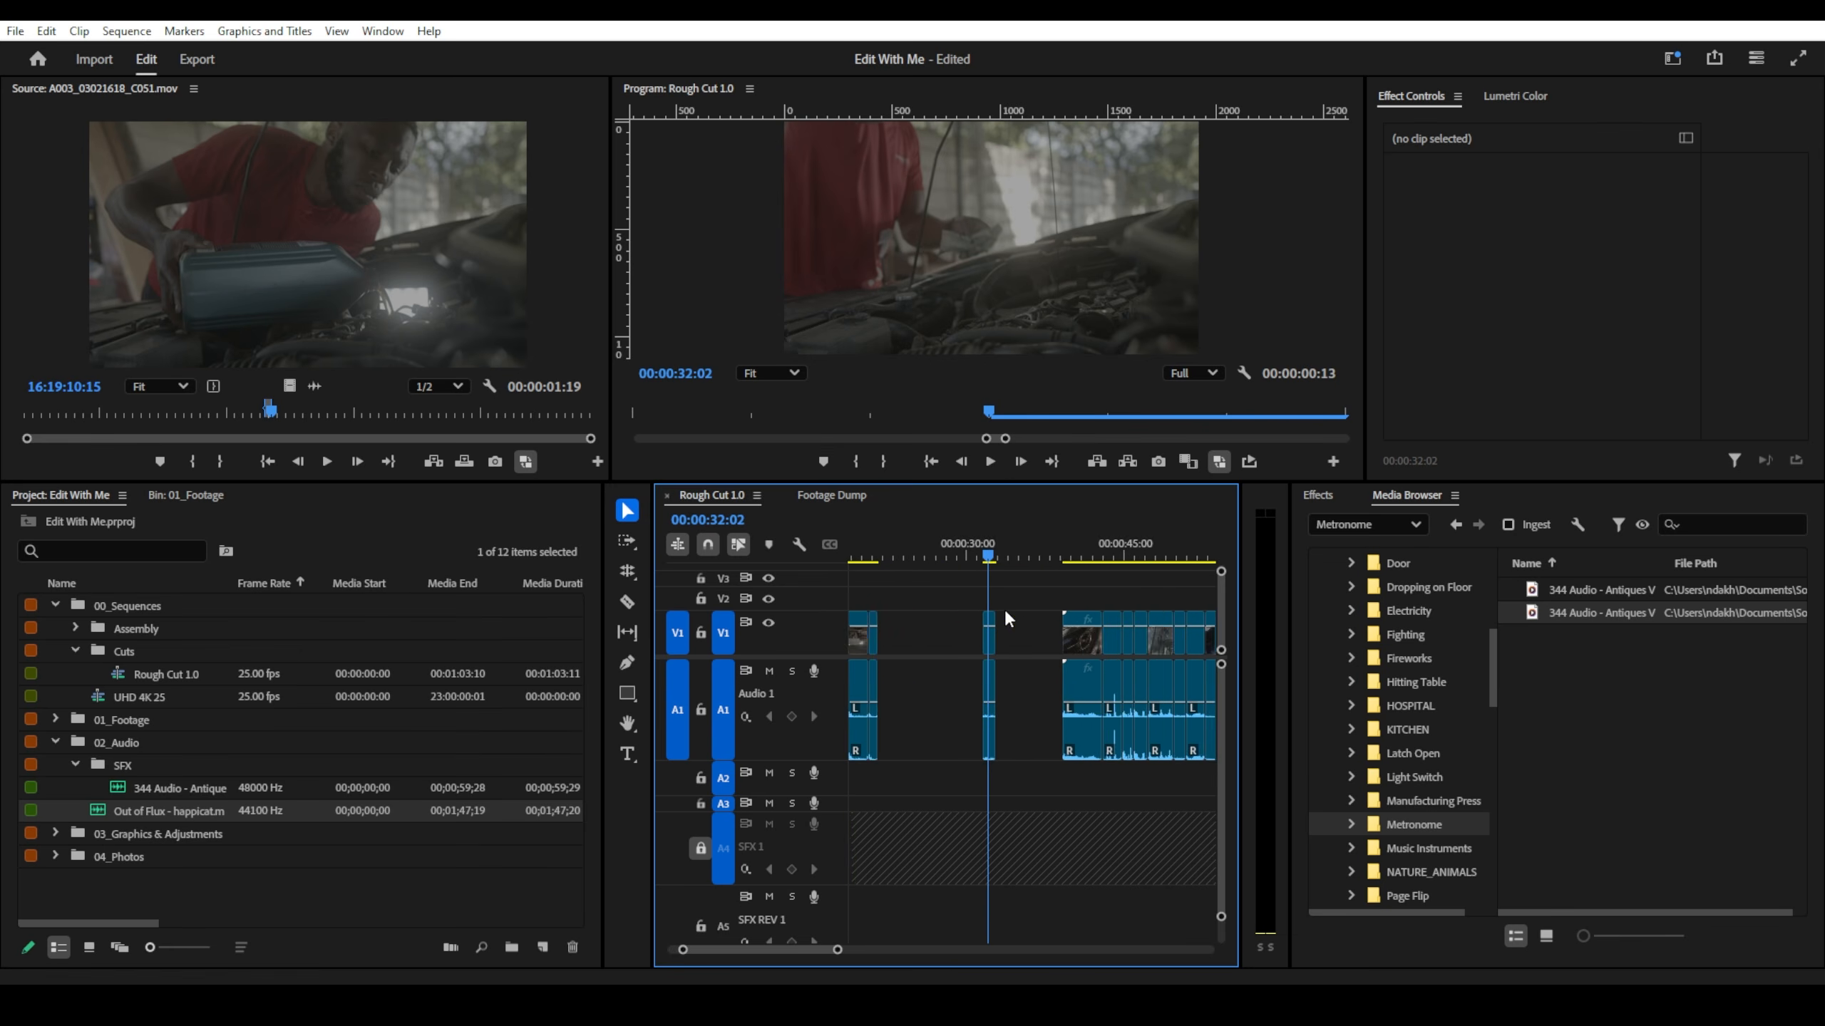
pyautogui.click(1138, 651)
pyautogui.moveTo(1137, 652); pyautogui.dragTo(902, 646)
# - Move the A003_03021701 shot from around 00:00:46:13 directly after the A003_03021620 clip
pyautogui.scroll(-2, 923, 646)
pyautogui.scroll(-1, 925, 647)
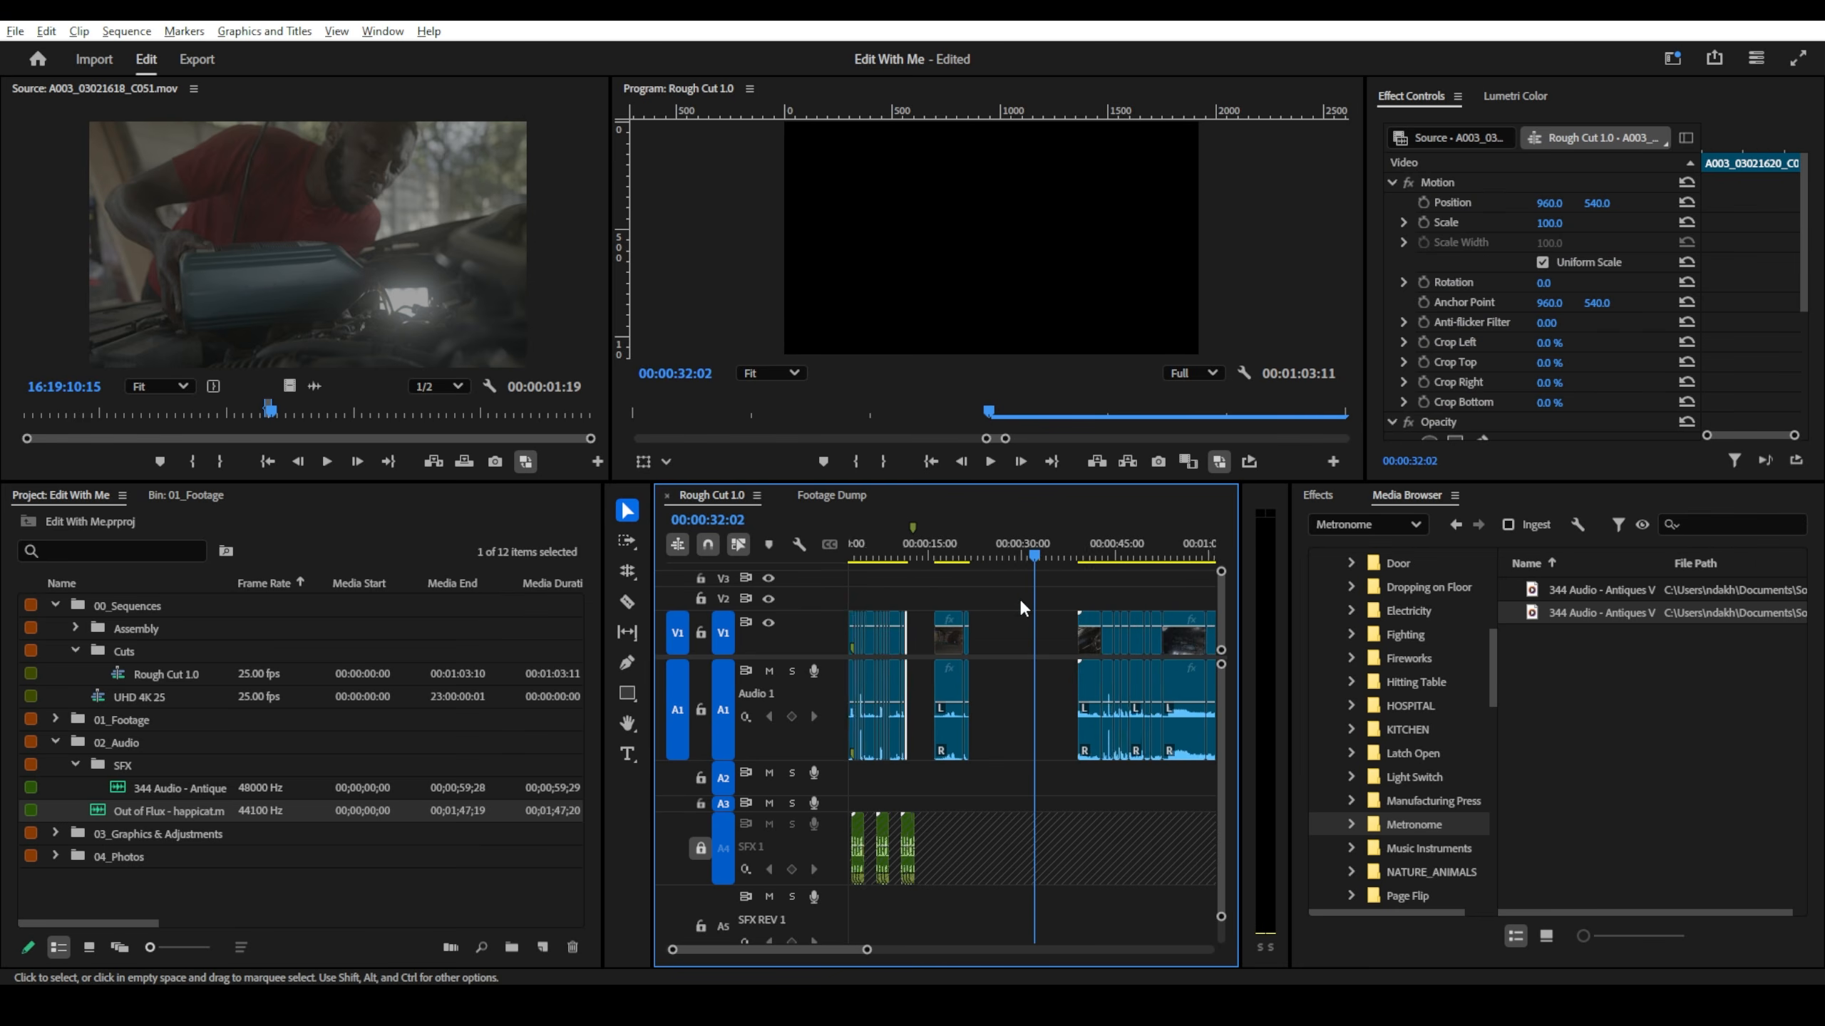
pyautogui.click(1106, 552)
pyautogui.moveTo(1108, 549); pyautogui.dragTo(1111, 552)
pyautogui.moveTo(1107, 642); pyautogui.dragTo(919, 650)
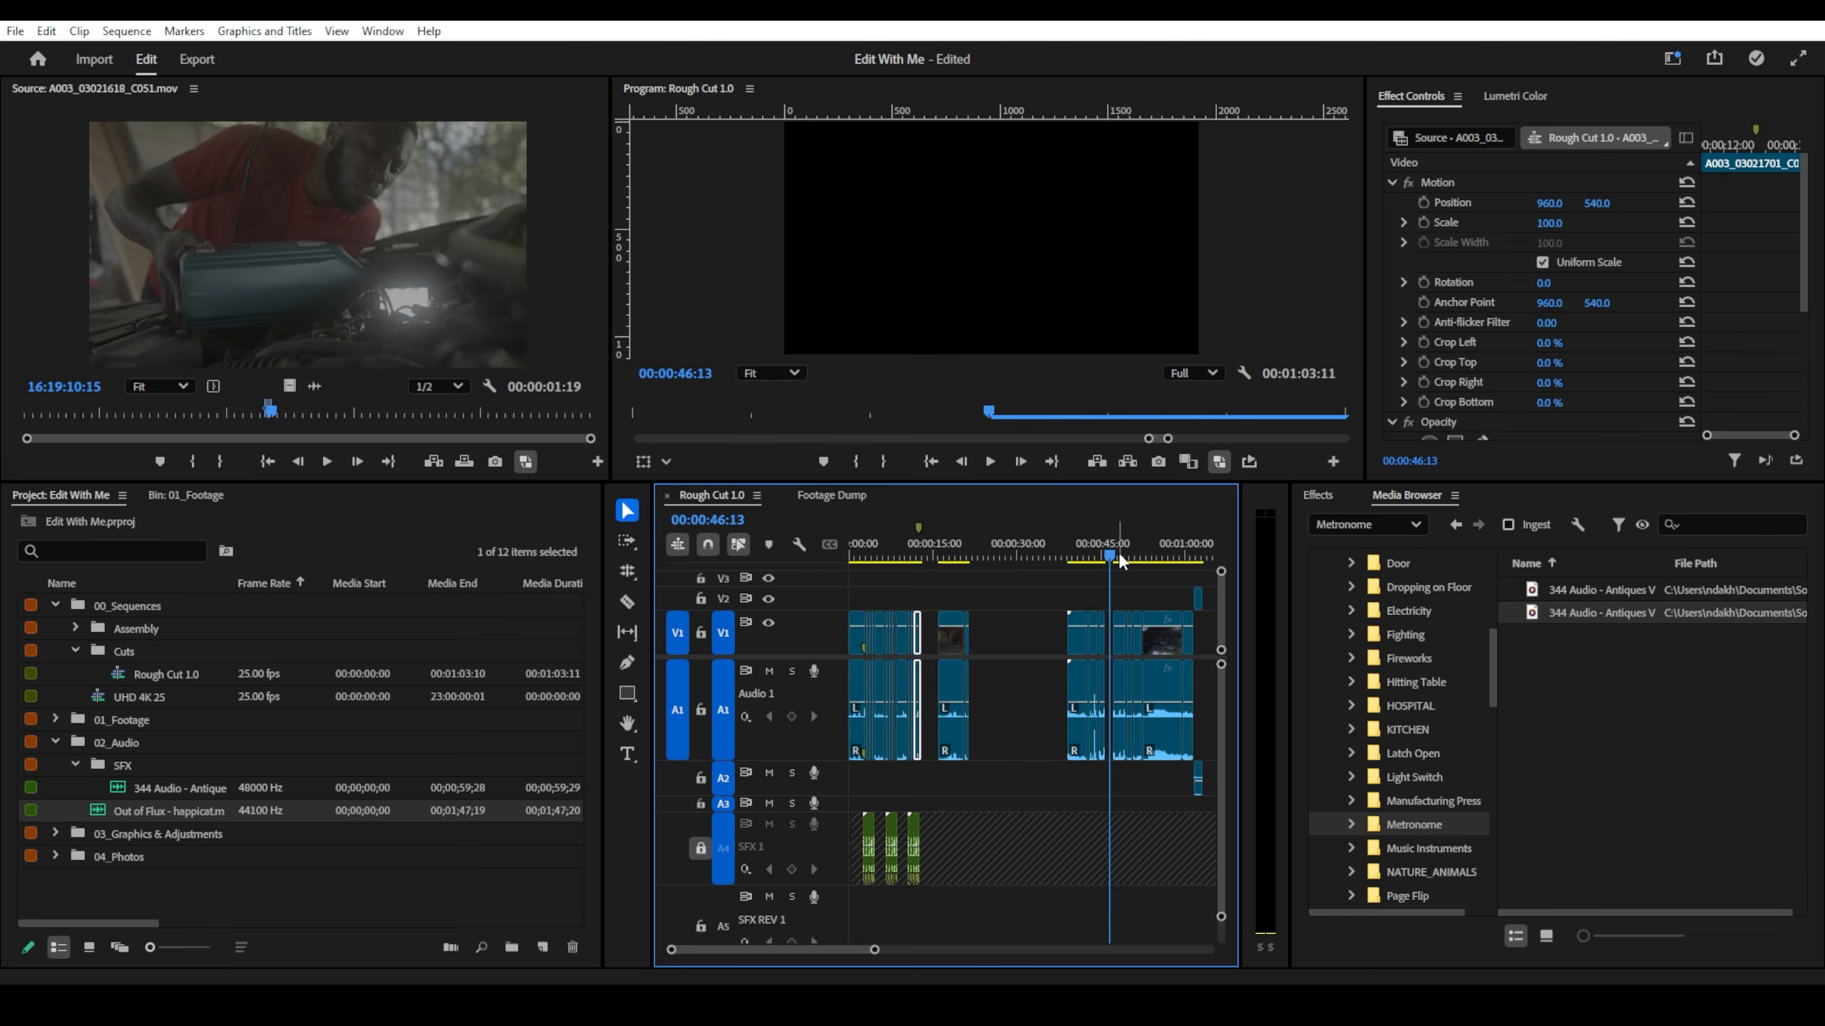
# - Move the A003_03021741 shot from around 00:00:50:02 directly after the A003_03021701 clip
pyautogui.moveTo(1118, 551); pyautogui.dragTo(1132, 569)
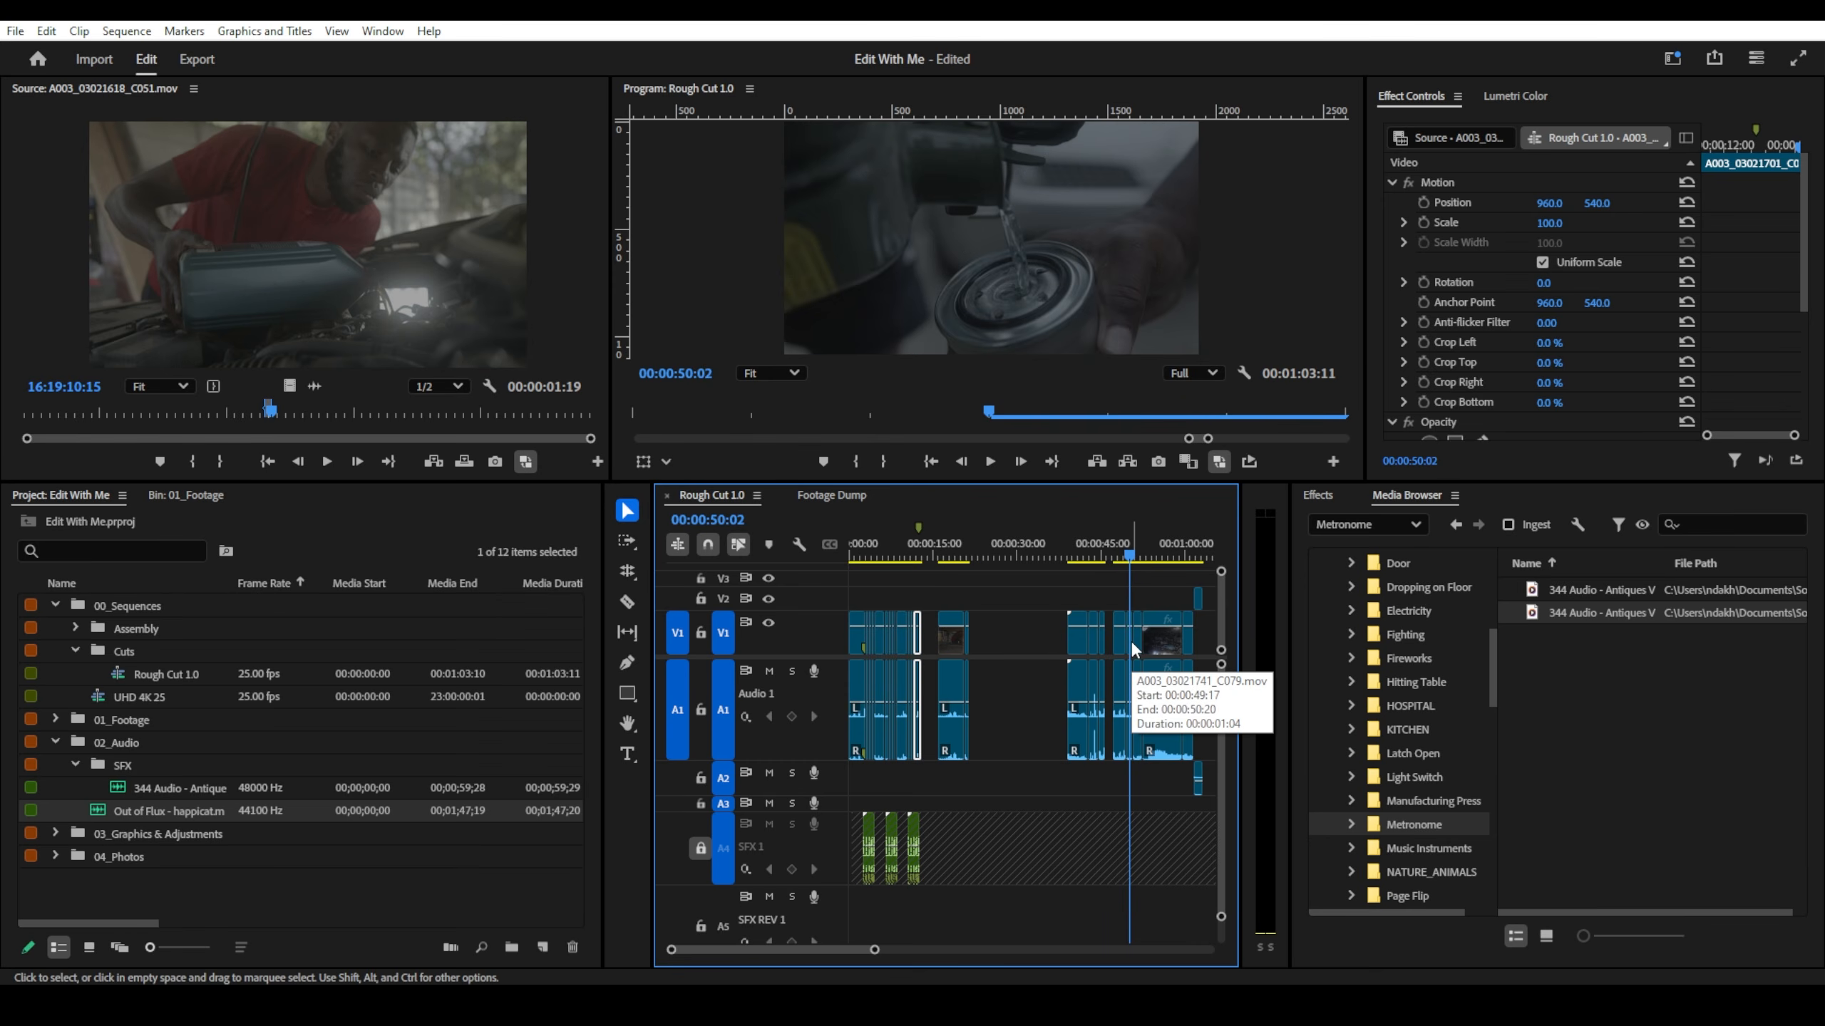
pyautogui.moveTo(1131, 640); pyautogui.dragTo(928, 654)
# - Trim the A003_03021701 clip to the beat near 00:00:12:07 and shorten the adjoining A003_03021741 clip to about half a second
pyautogui.moveTo(1144, 541); pyautogui.dragTo(1056, 557)
pyautogui.scroll(2, 907, 633)
pyautogui.scroll(3, 907, 633)
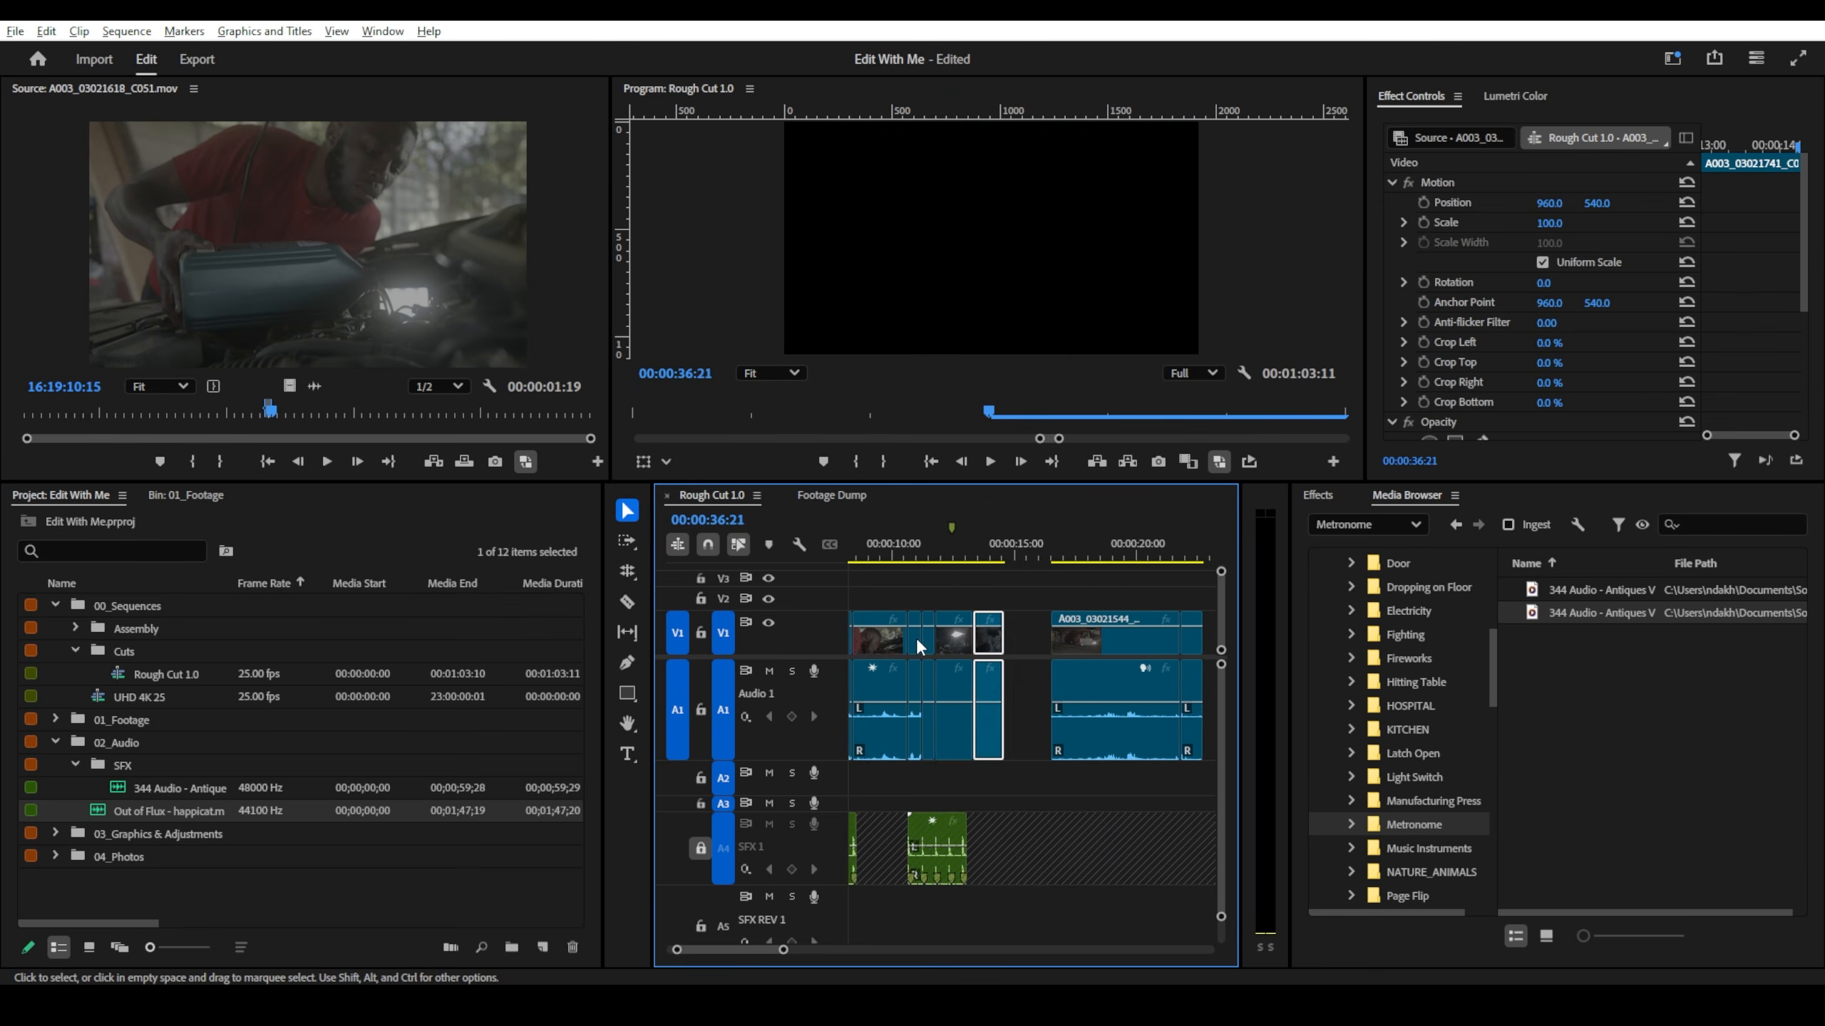
pyautogui.click(966, 560)
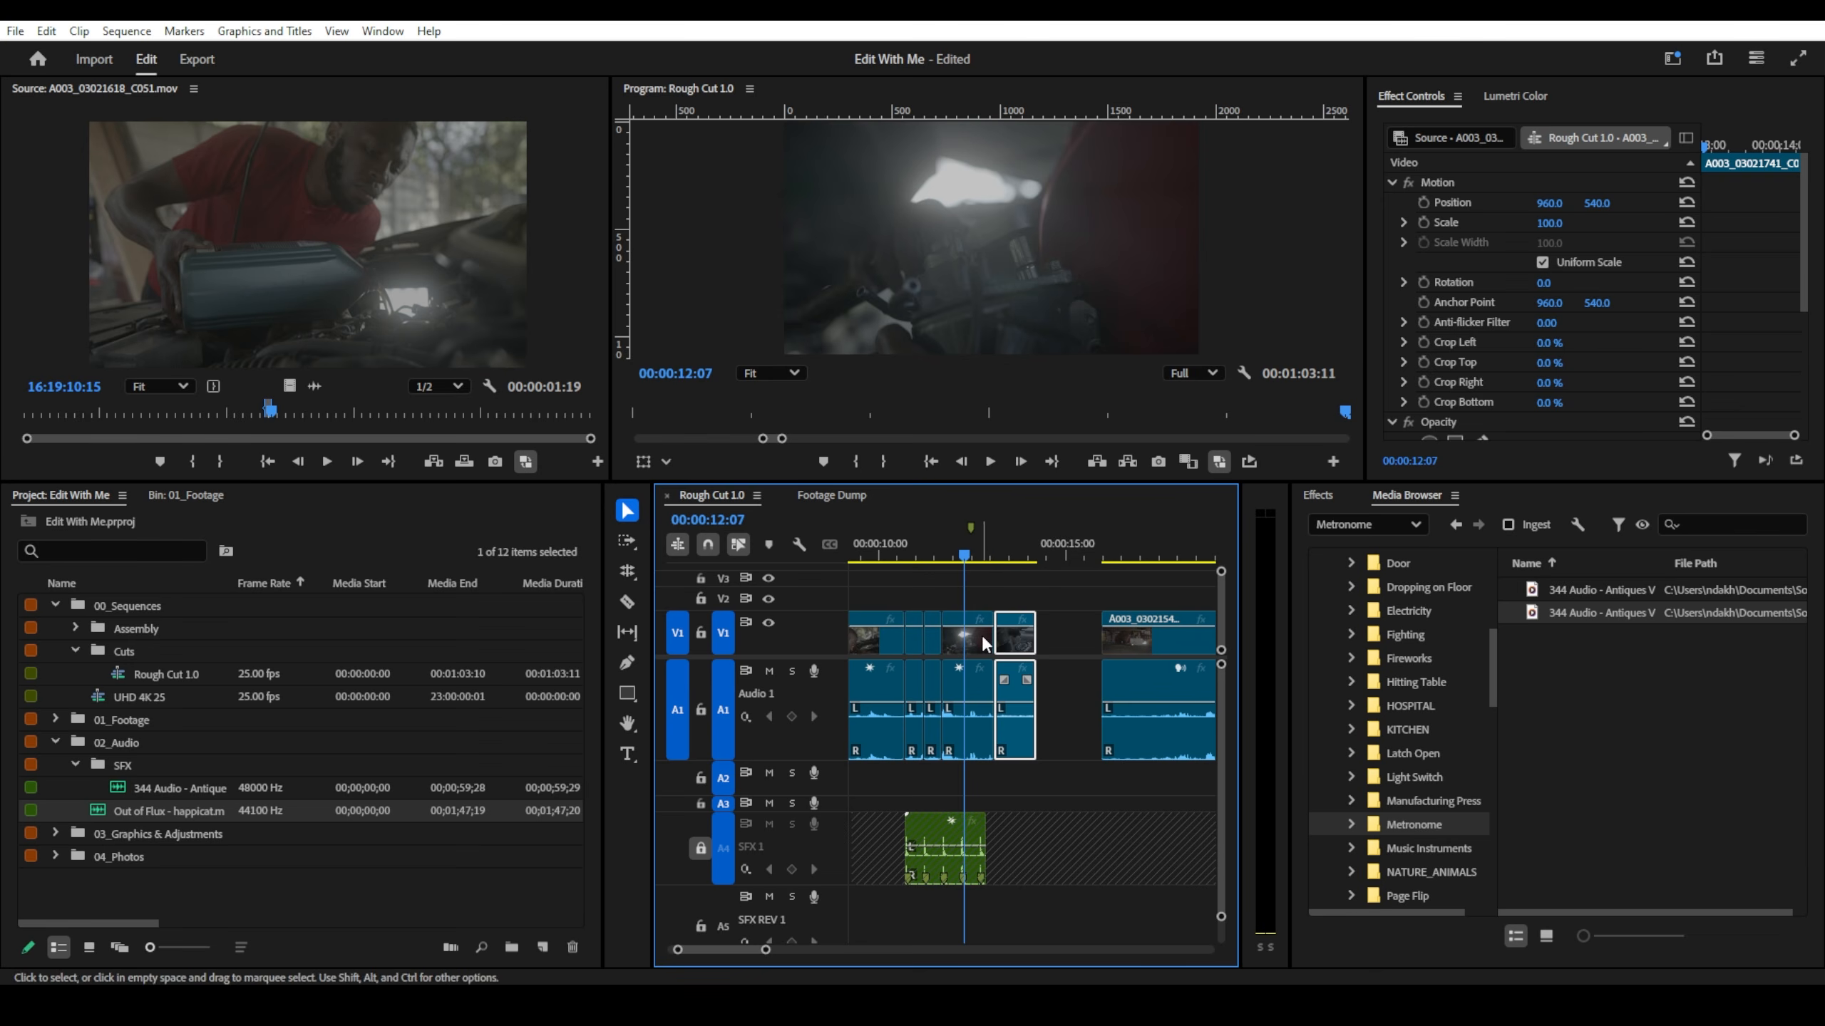
pyautogui.moveTo(993, 638)
pyautogui.mouseDown()
pyautogui.moveTo(952, 639)
pyautogui.moveTo(1004, 639)
pyautogui.mouseUp()
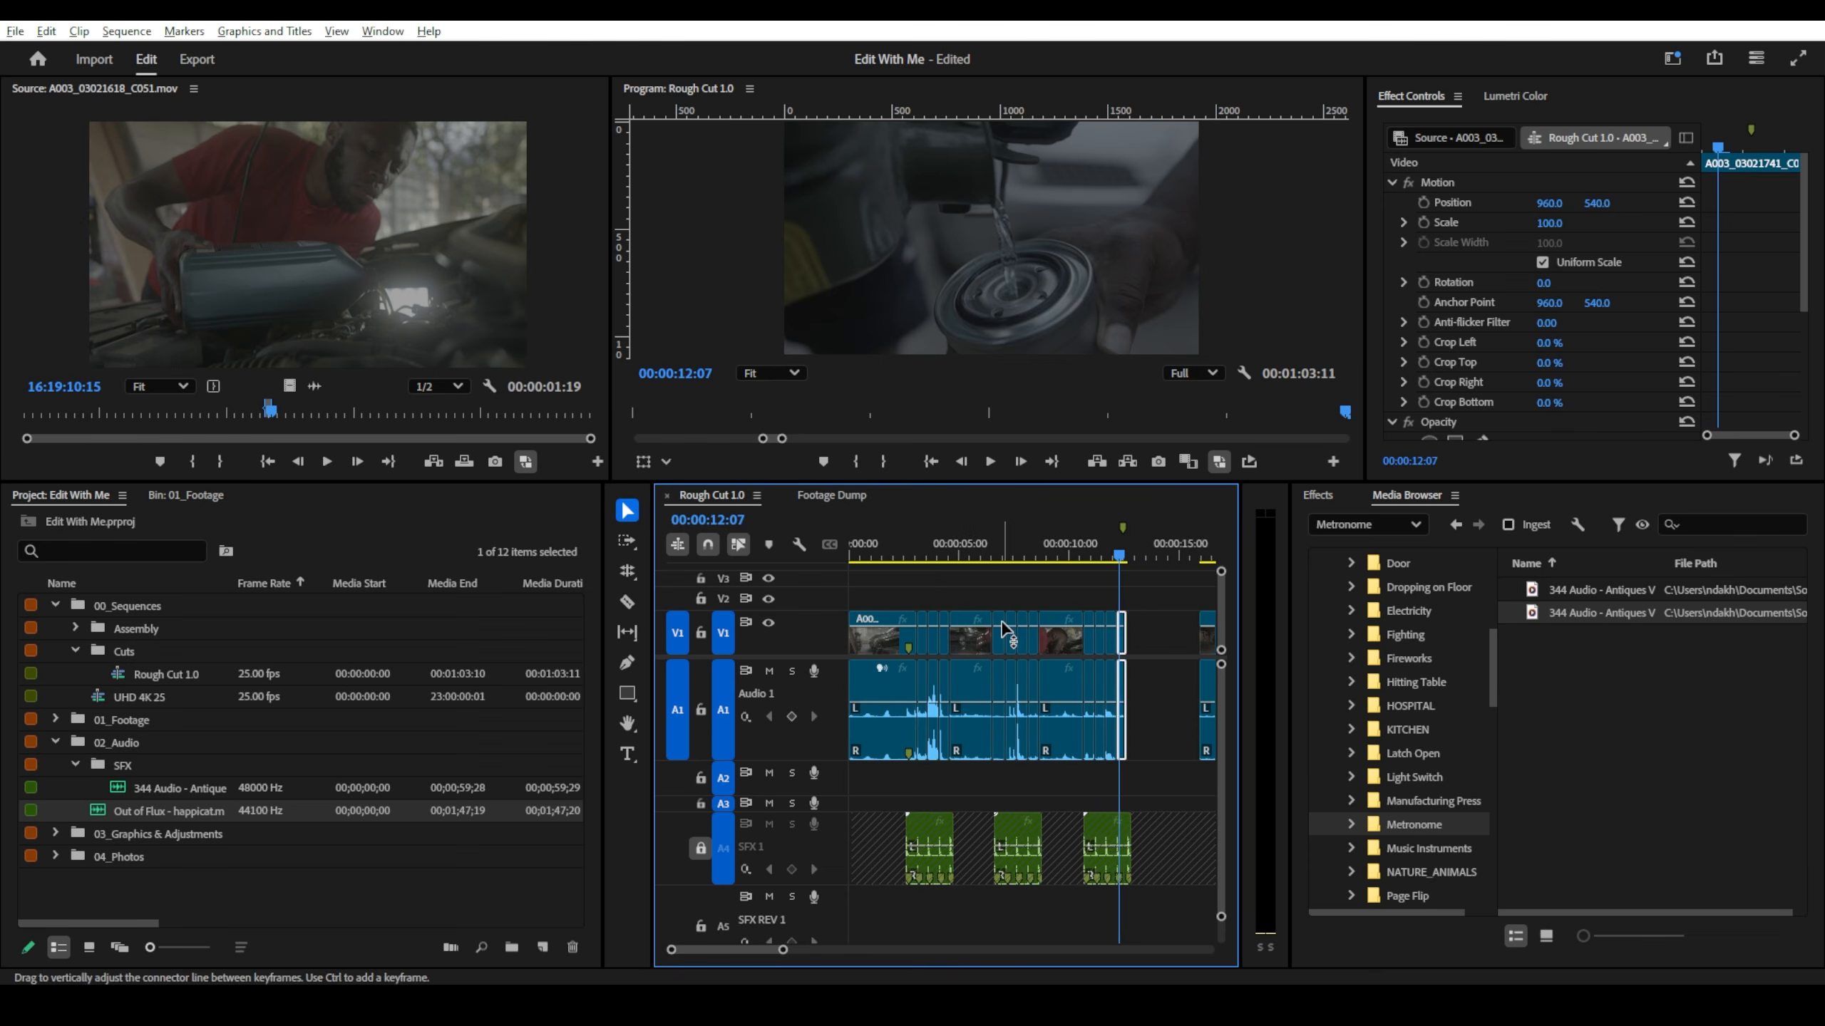
# - Play the montage from the first metronome clip through the last shot to check the cuts against the beats
pyautogui.click(898, 546)
pyautogui.press('space')
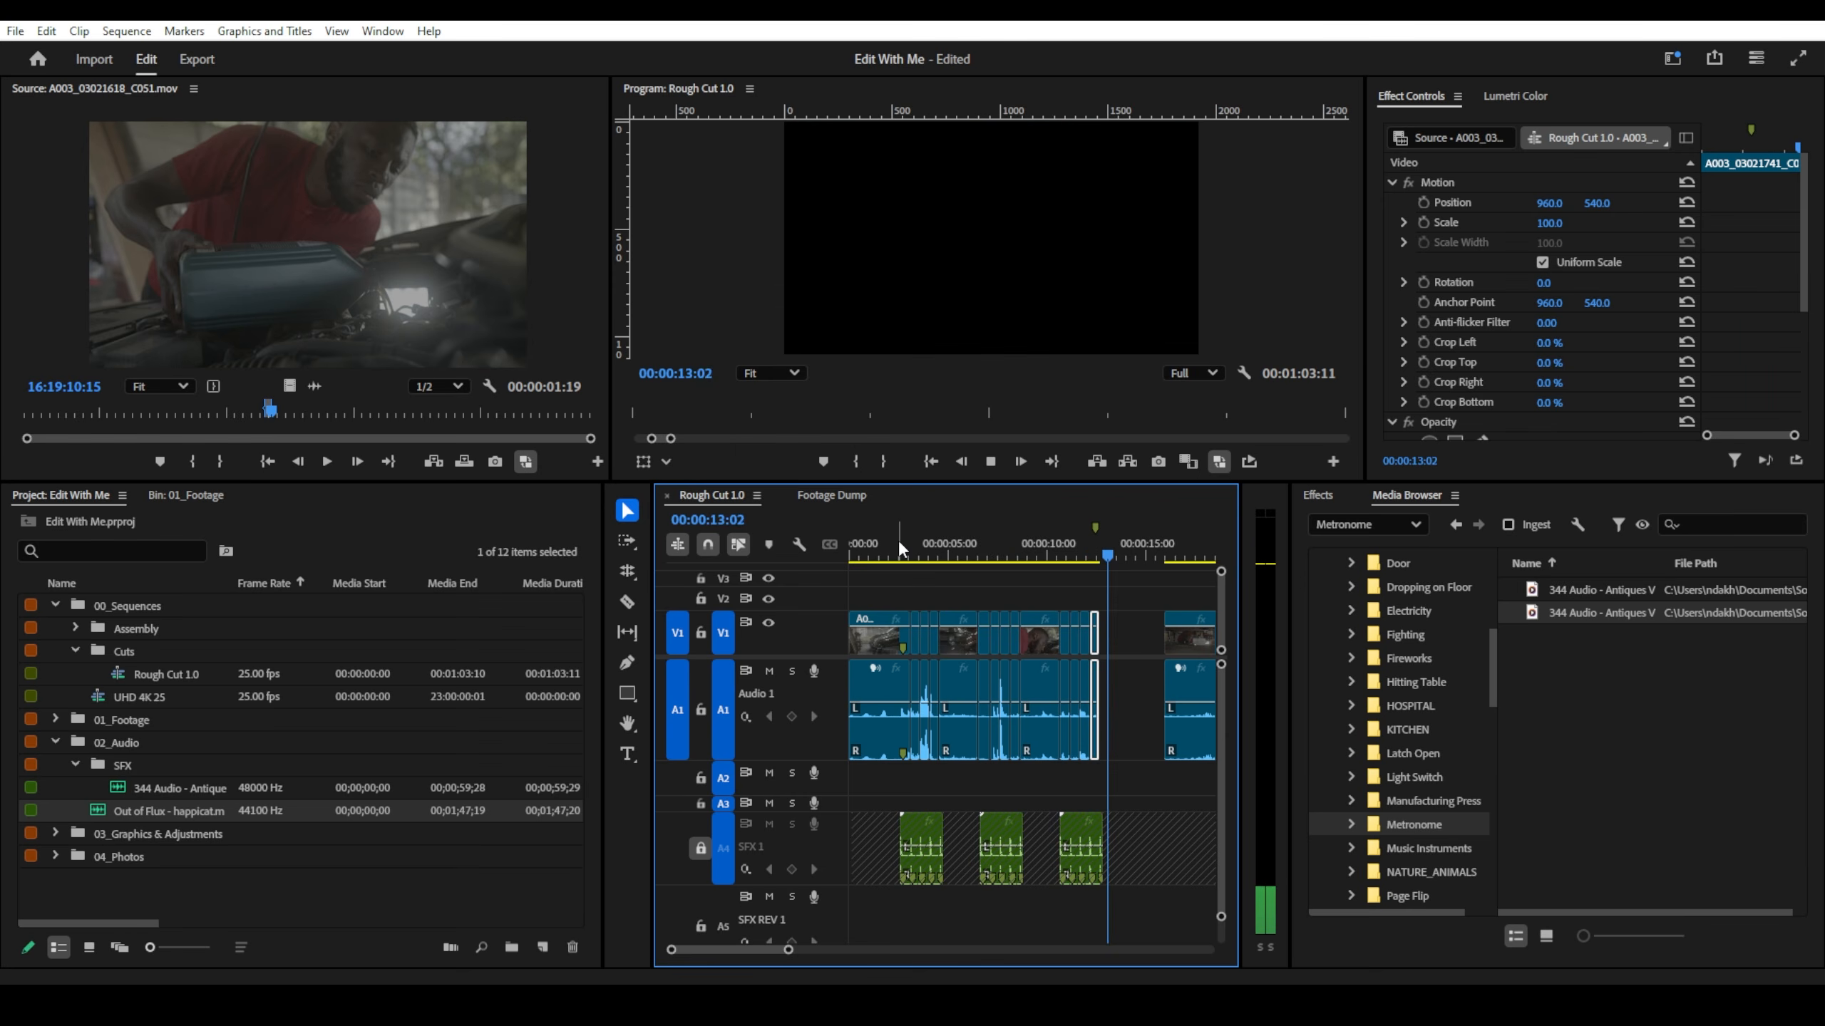
pyautogui.press('space')
# - Use the Rate Stretch tool to stretch the end of the A003_03021620 clip slightly to the start of the A003_03021701 clip
pyautogui.scroll(2, 1088, 620)
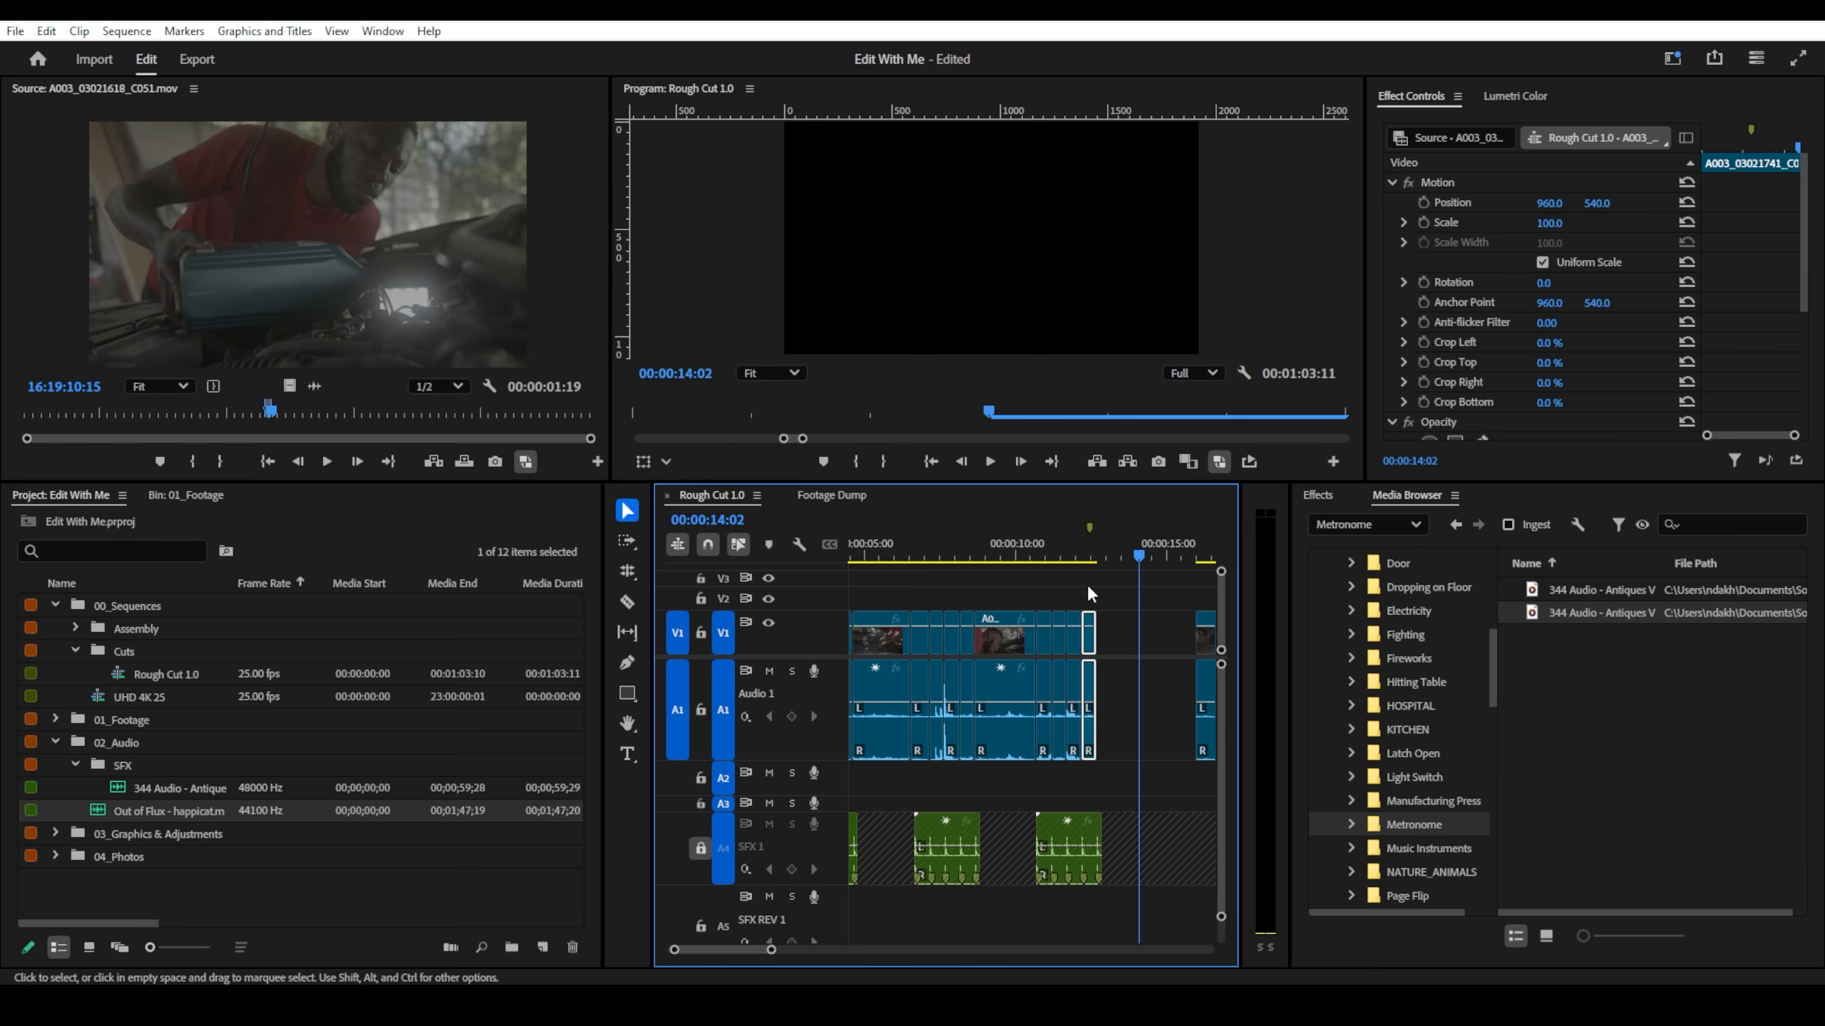
pyautogui.moveTo(1063, 560)
pyautogui.mouseDown()
pyautogui.moveTo(1043, 561)
pyautogui.moveTo(1059, 561)
pyautogui.mouseUp()
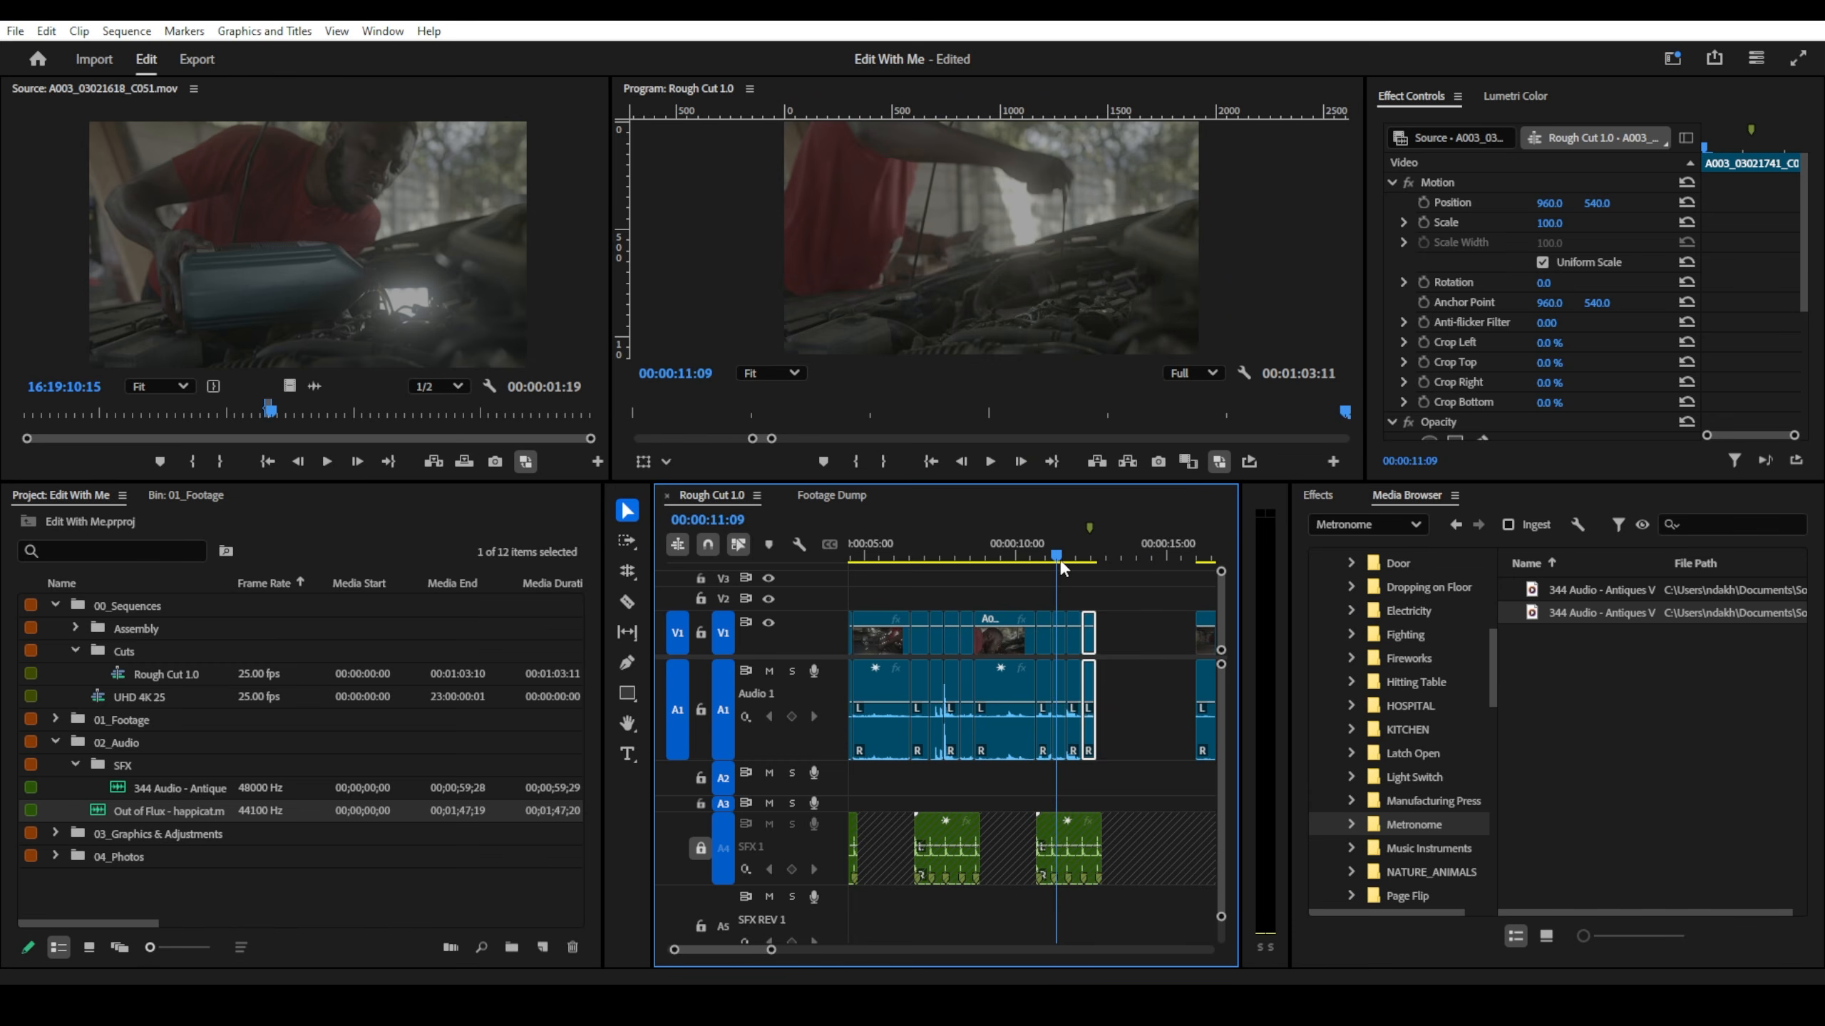
pyautogui.click(1060, 644)
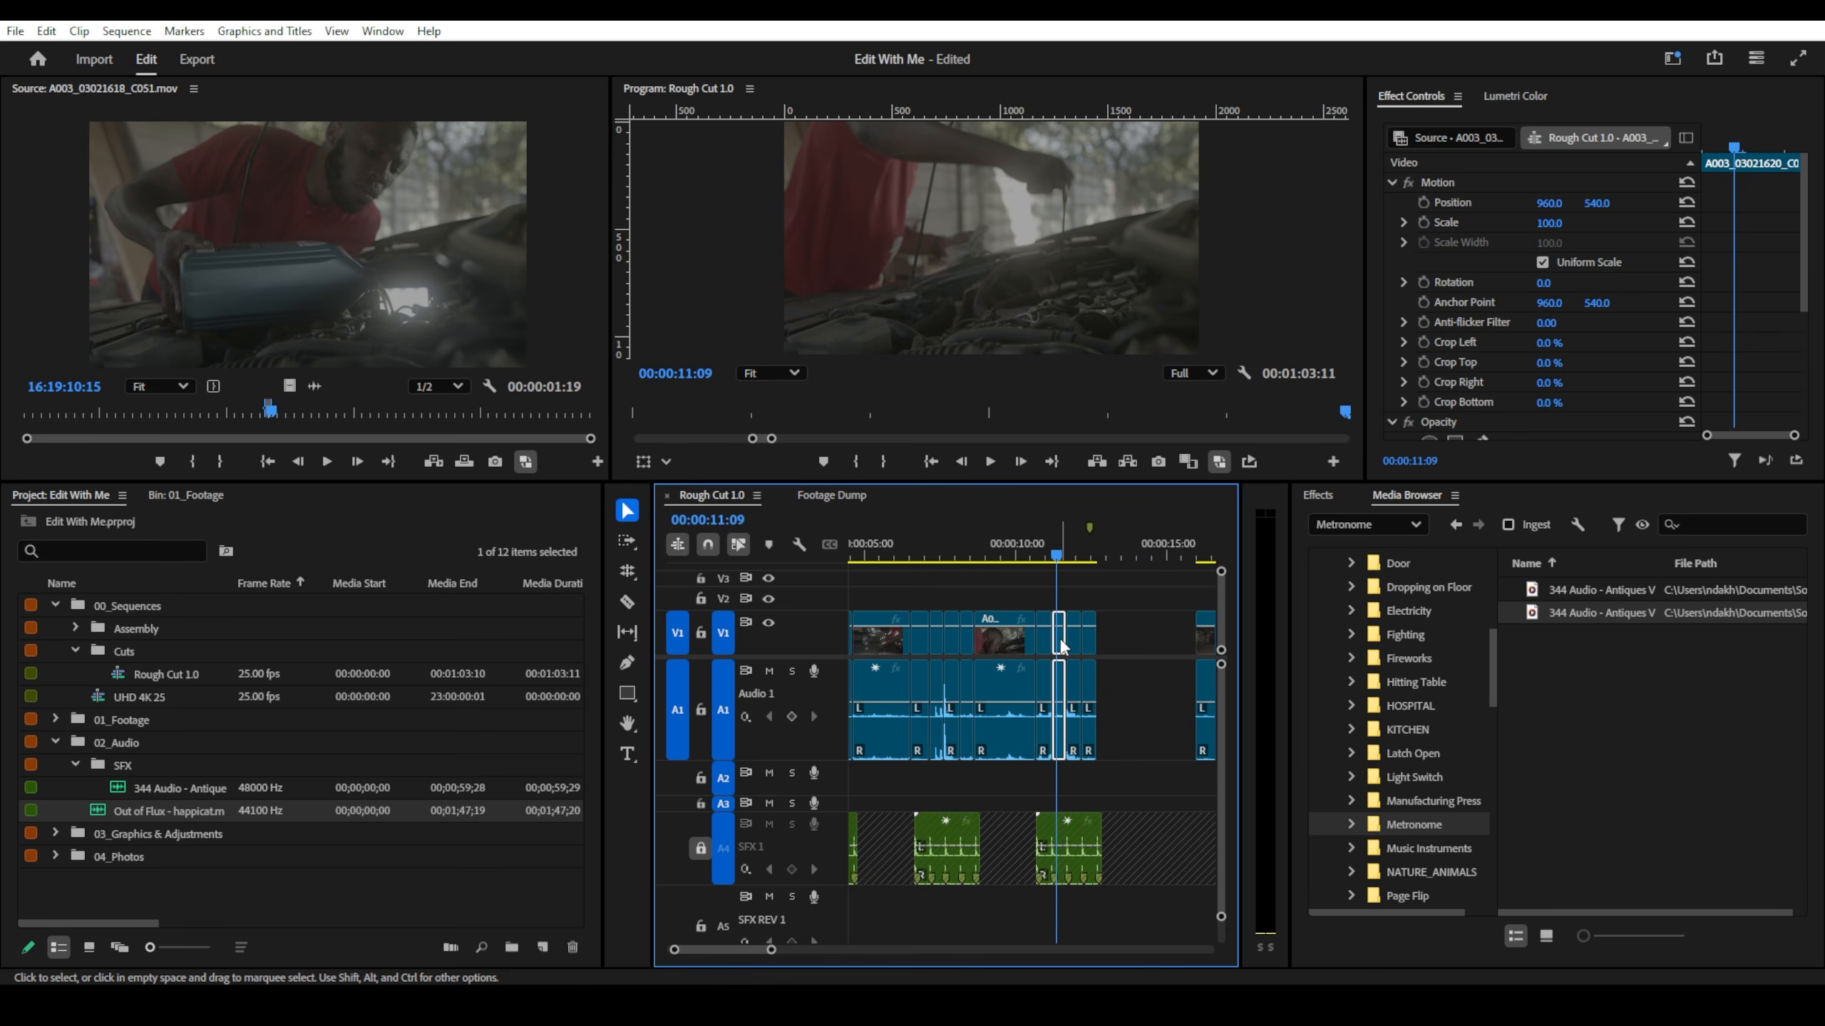
pyautogui.scroll(4, 1122, 651)
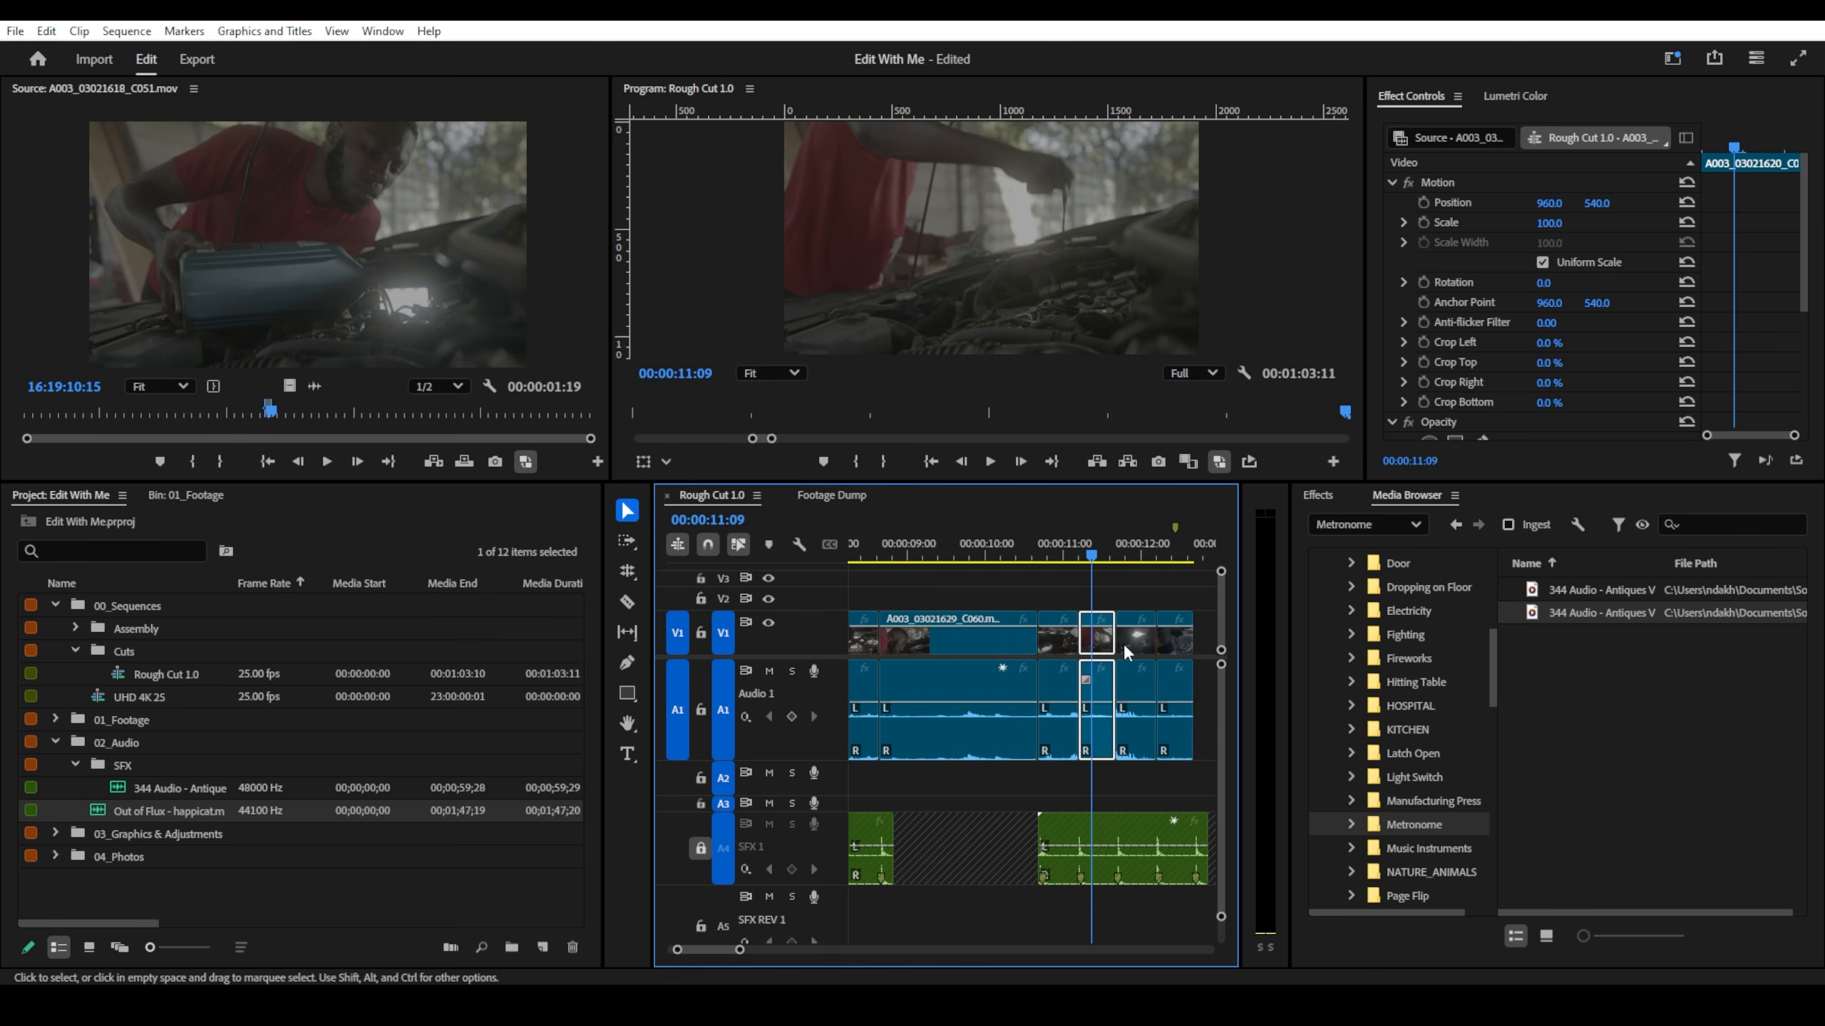
pyautogui.press('b')
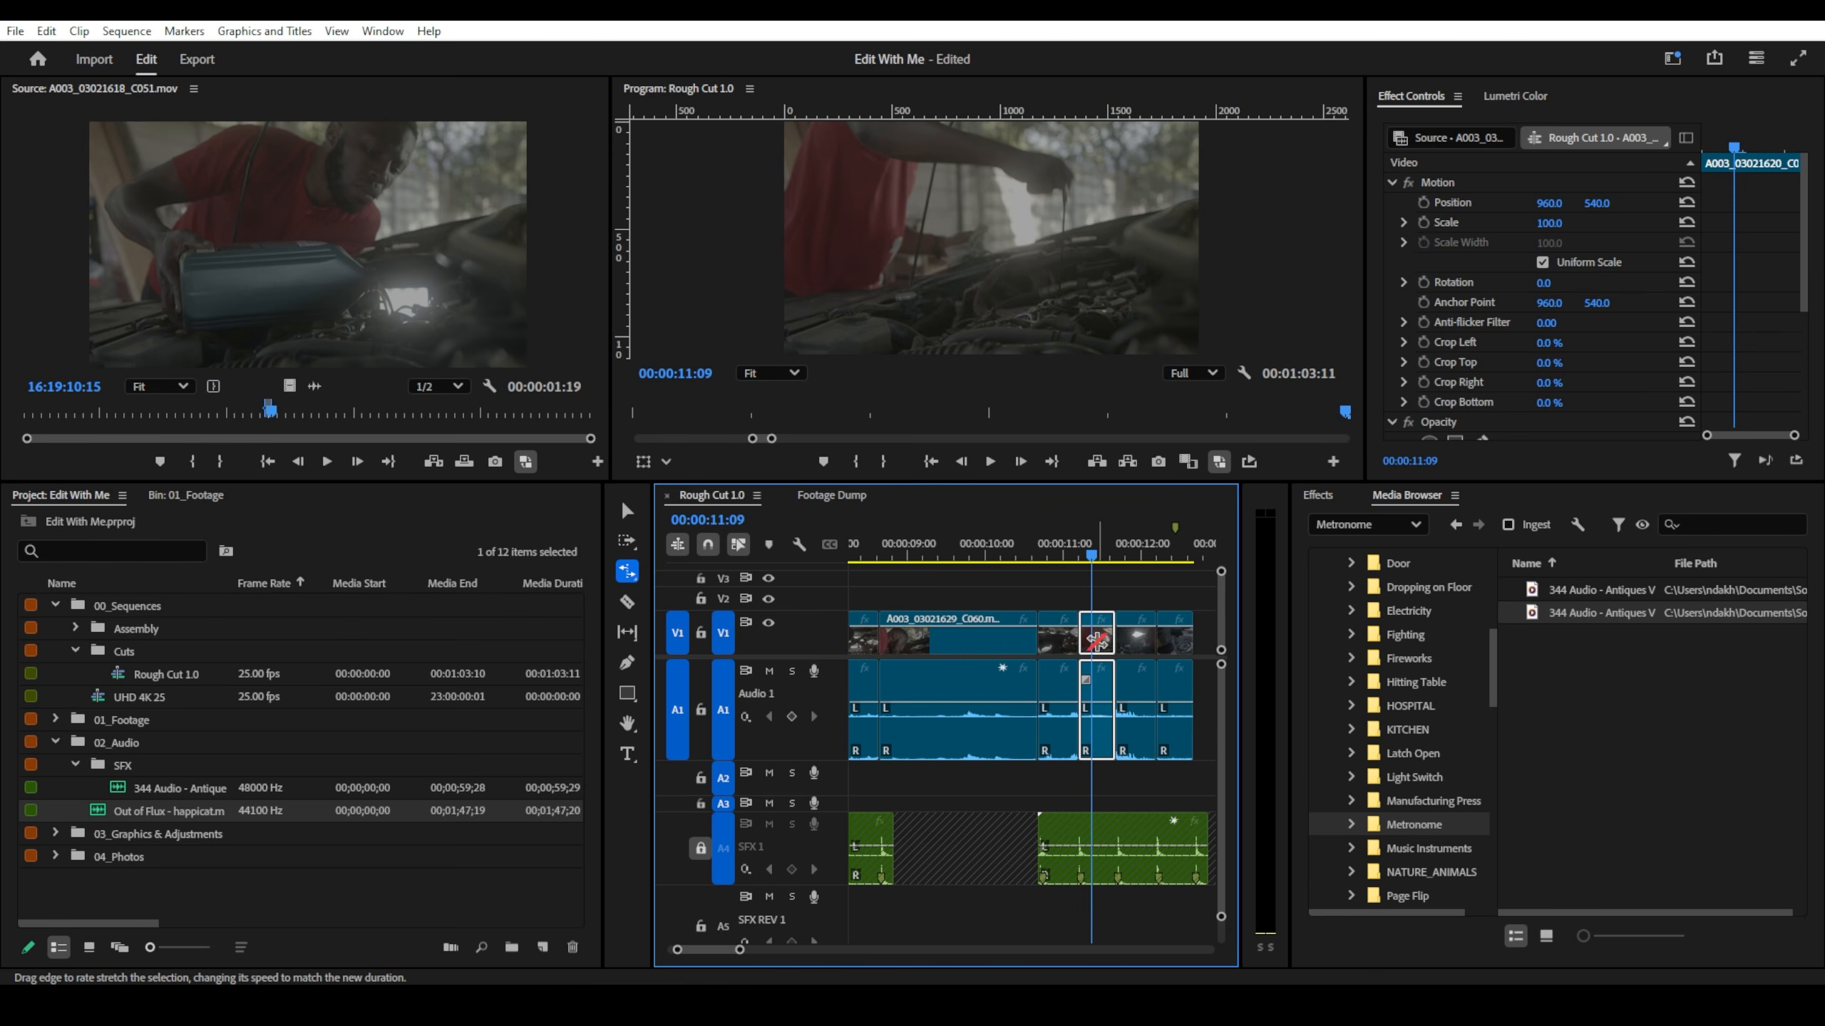
pyautogui.click(635, 573)
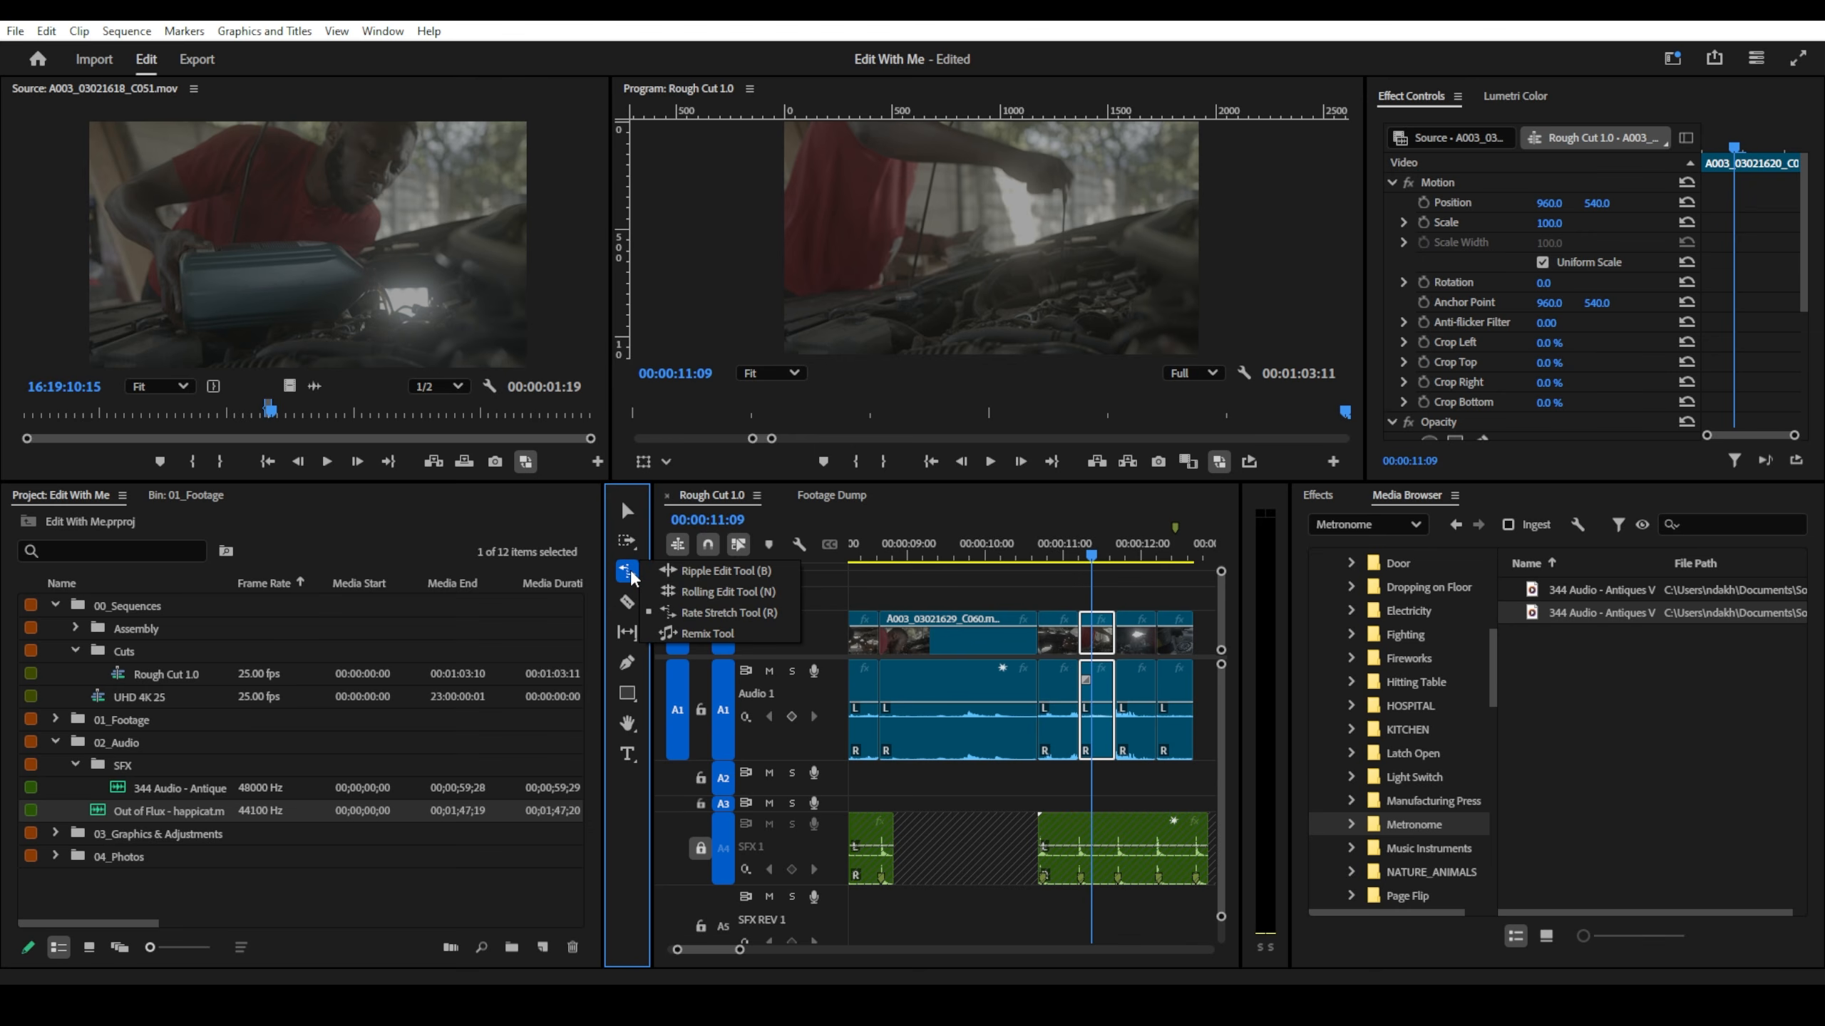
pyautogui.click(728, 613)
pyautogui.scroll(3, 1103, 643)
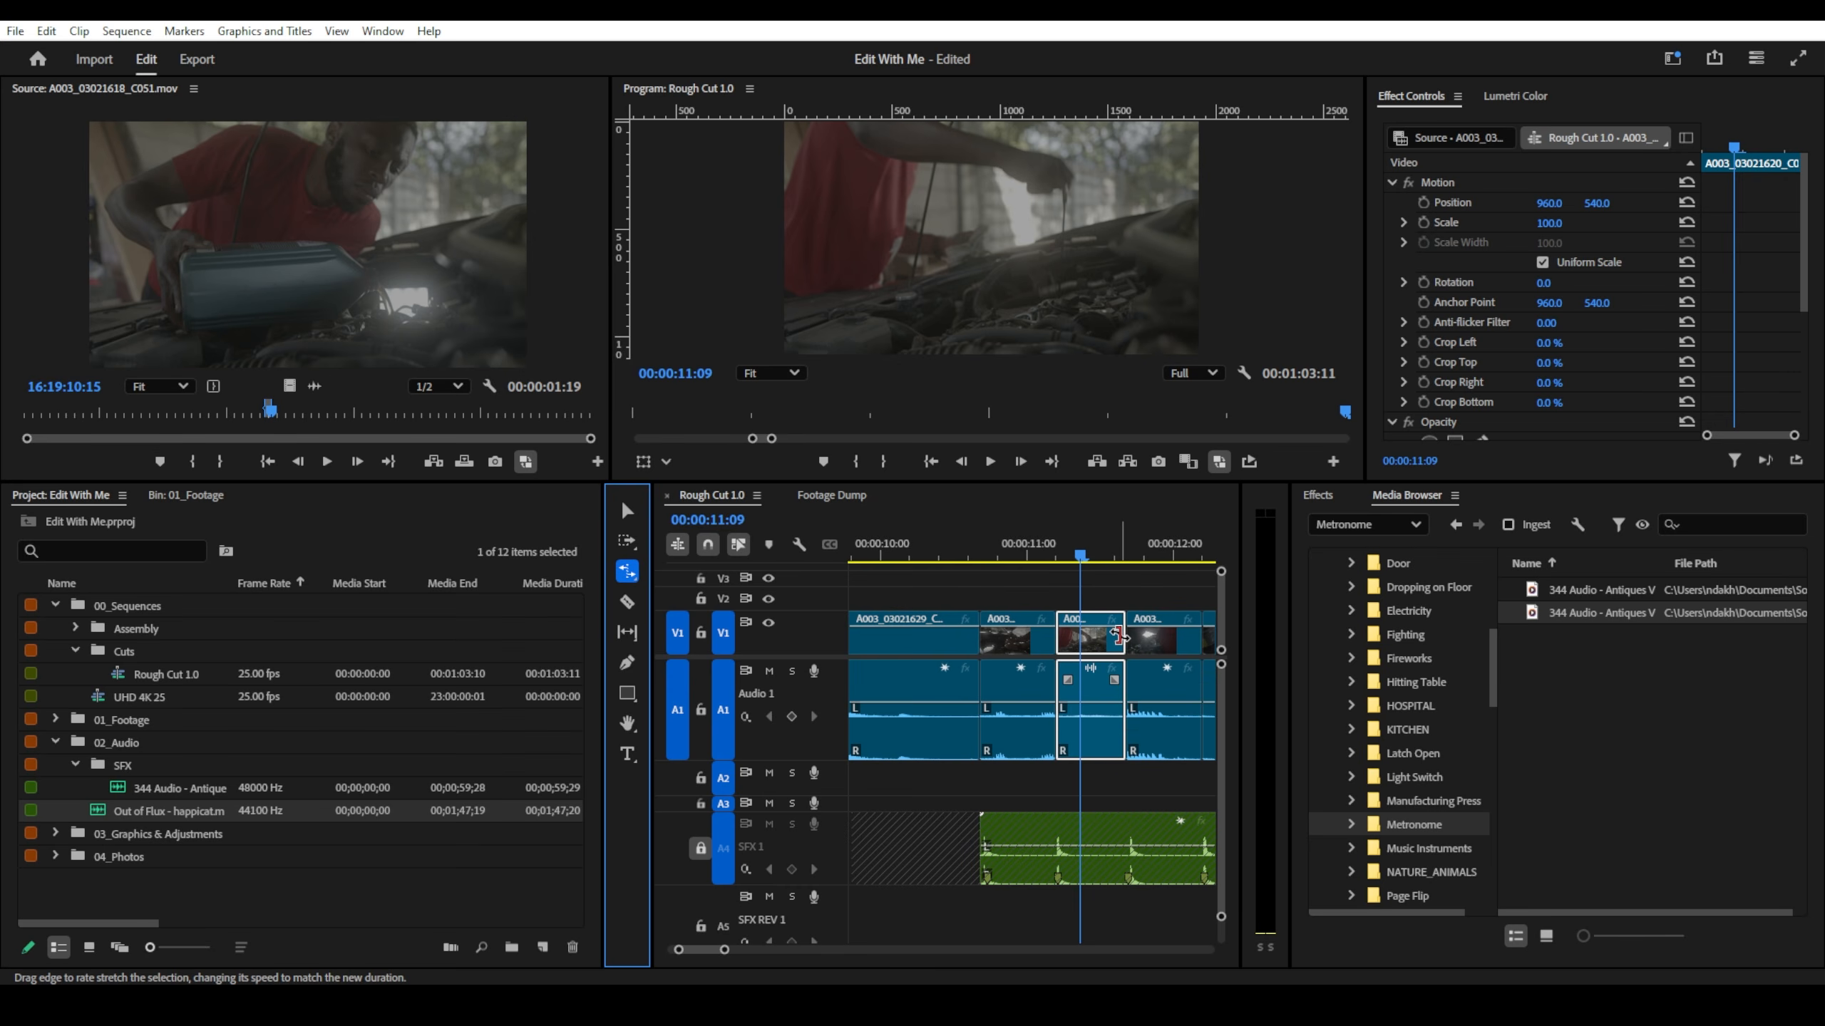
pyautogui.click(1121, 636)
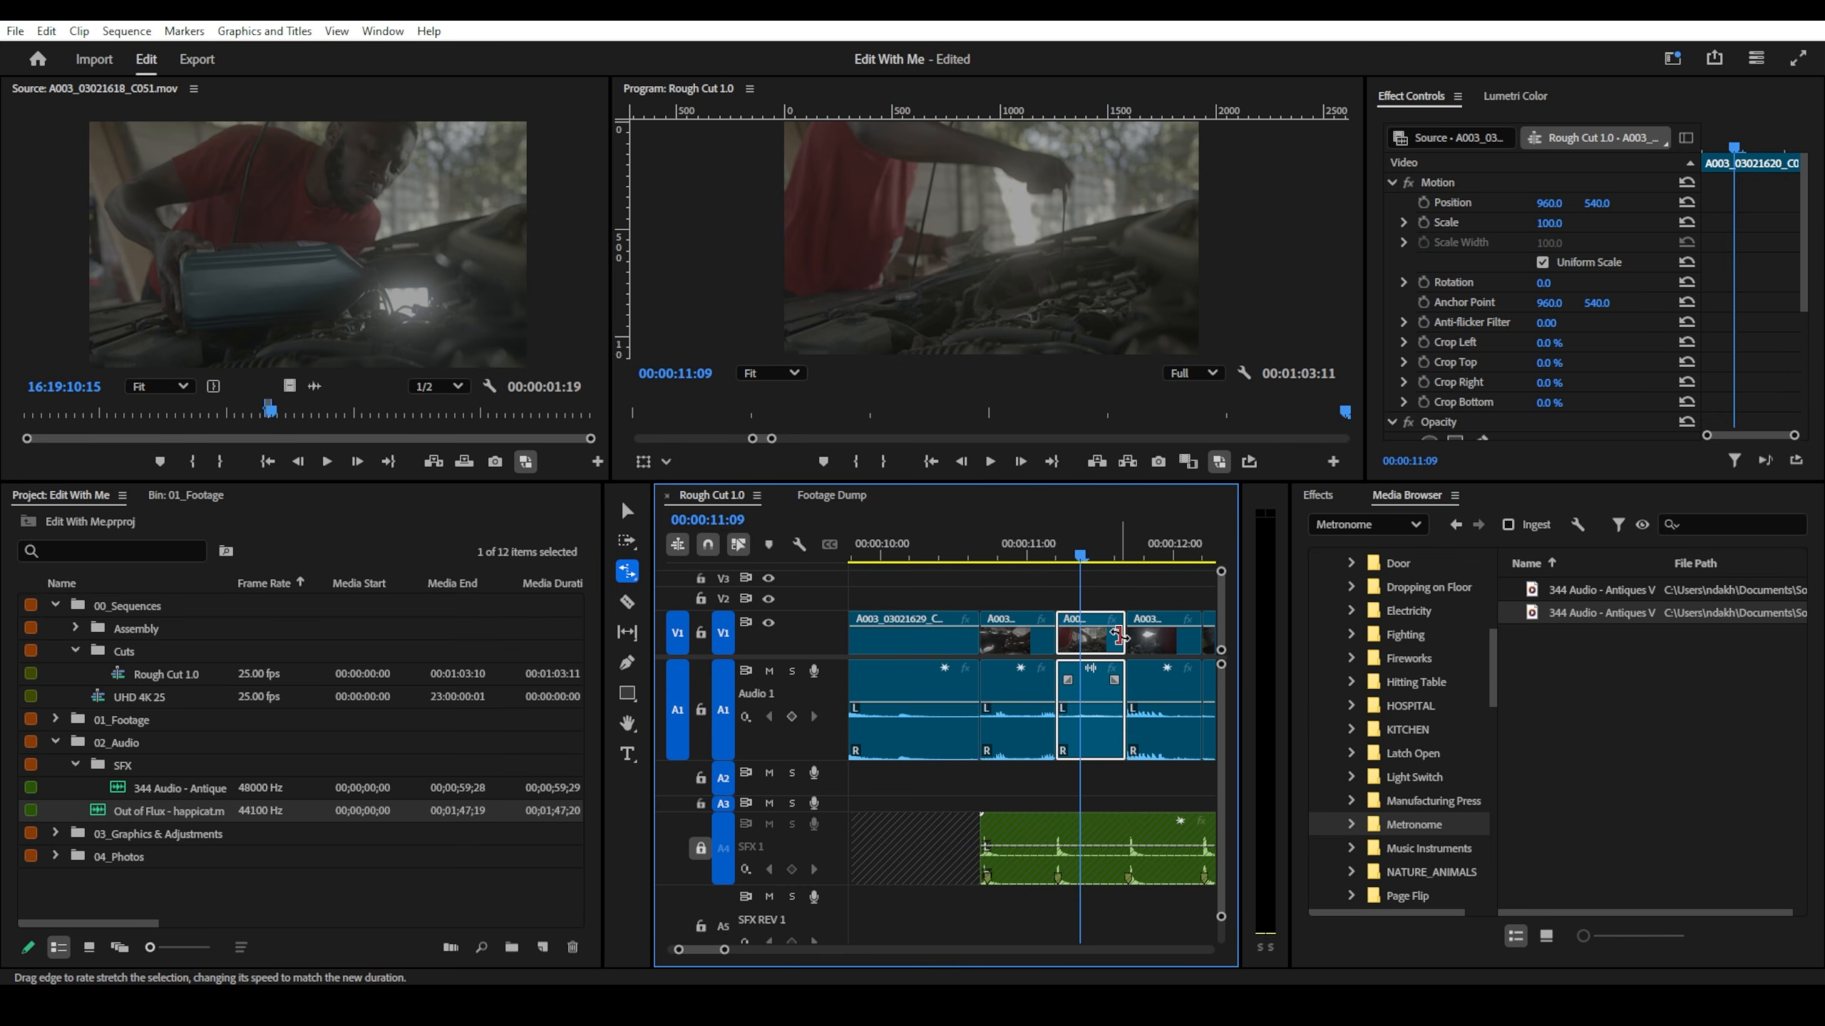
pyautogui.moveTo(1120, 636)
pyautogui.mouseDown()
pyautogui.moveTo(1084, 639)
pyautogui.moveTo(1124, 637)
pyautogui.mouseUp()
pyautogui.press('v')
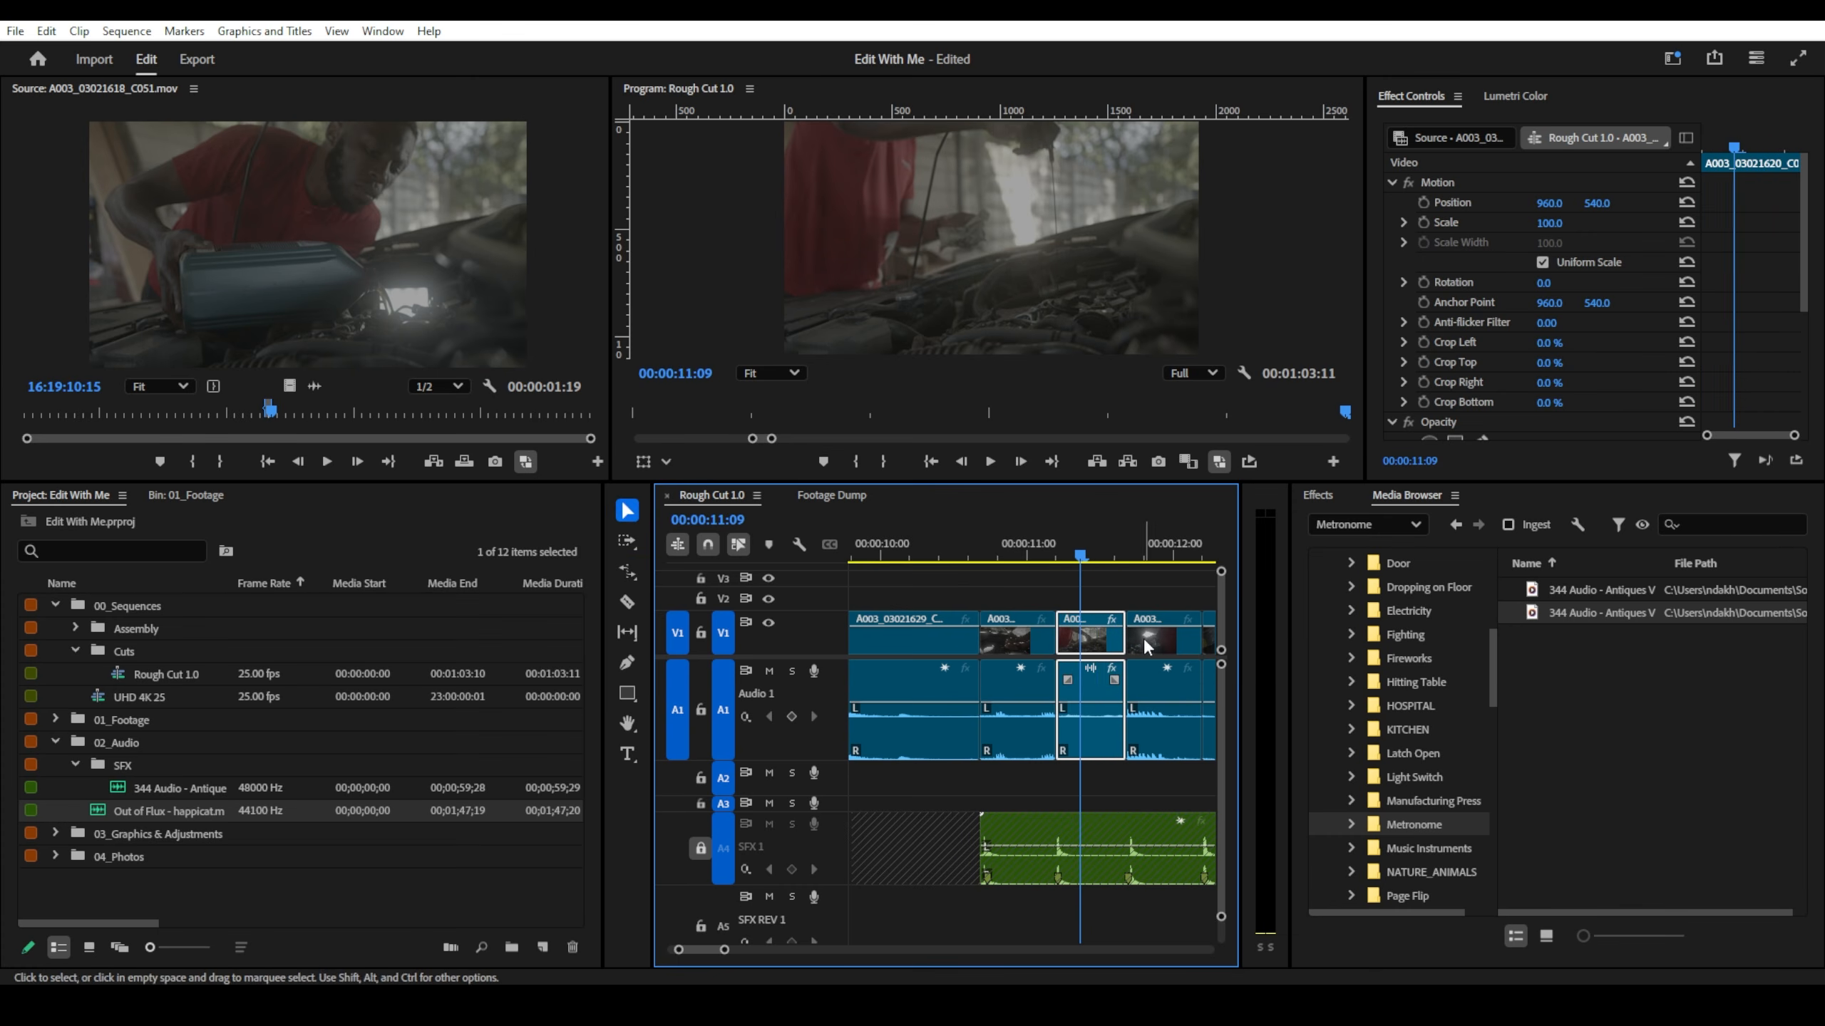
# - Replay the cuts around the A003_03021631 and A003_03021620 clips to check their timing against the metronome
pyautogui.click(1023, 564)
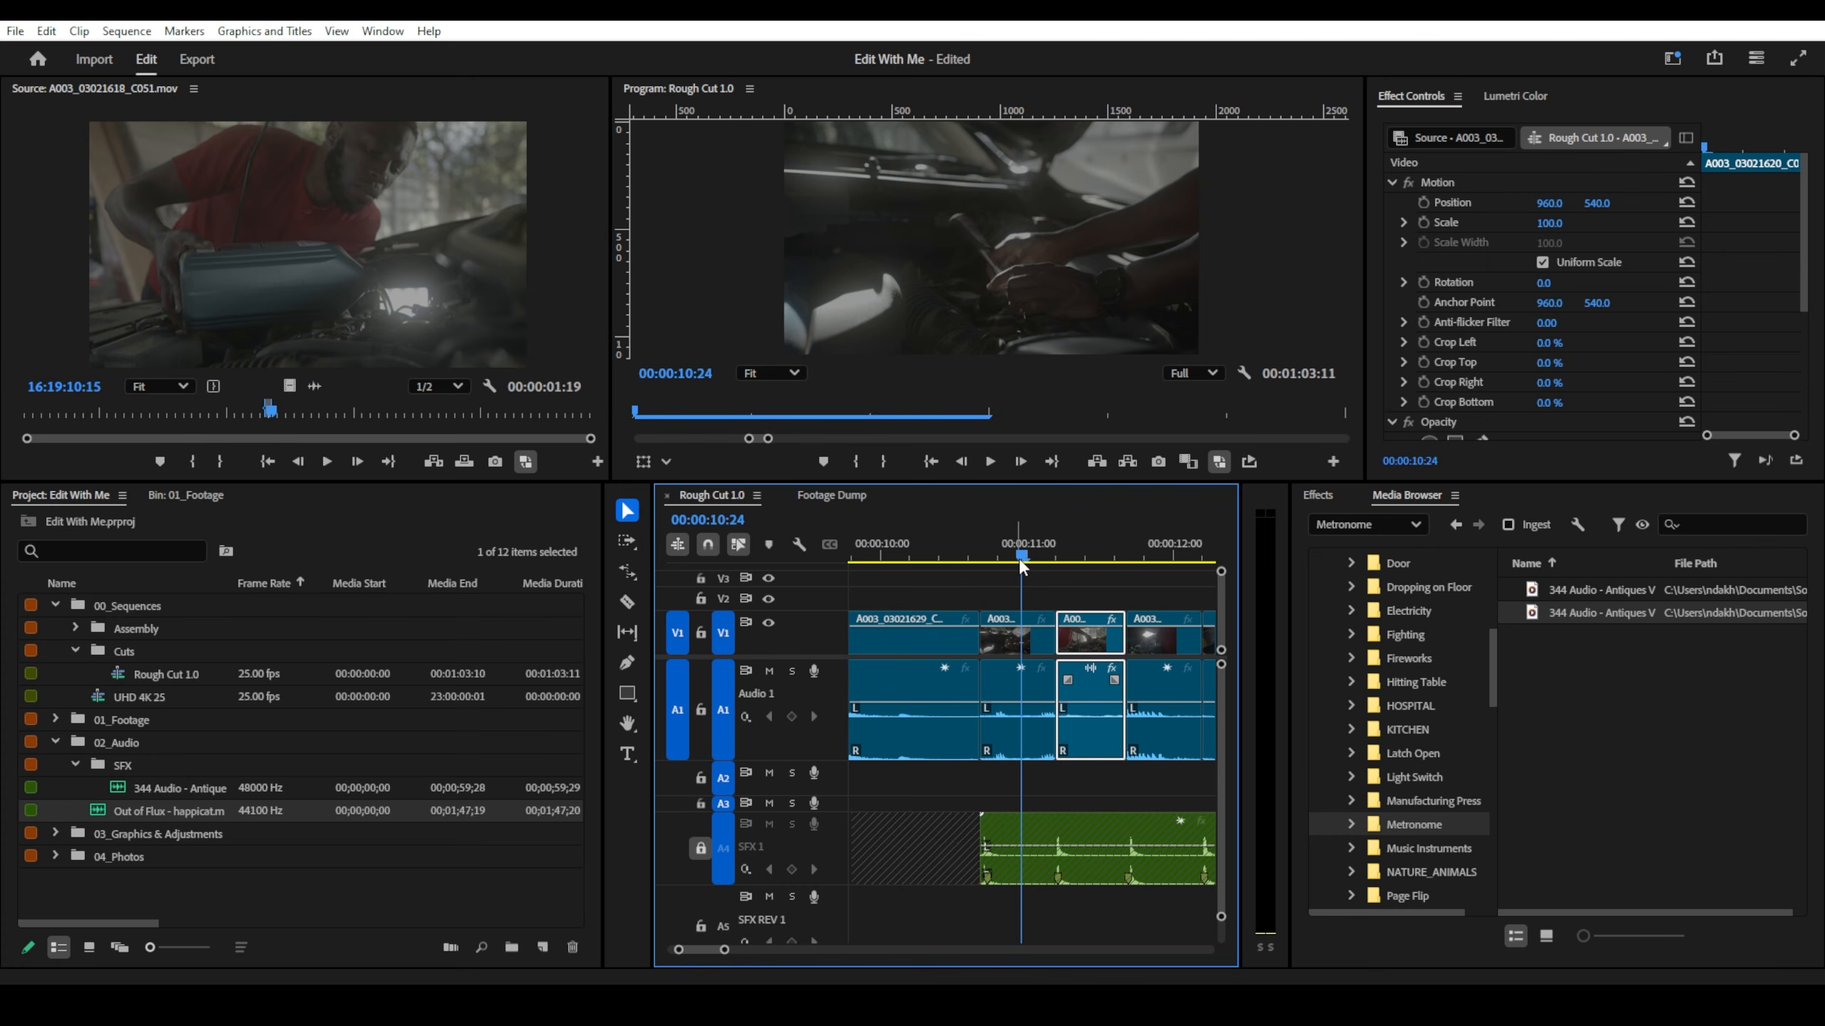
pyautogui.press('space')
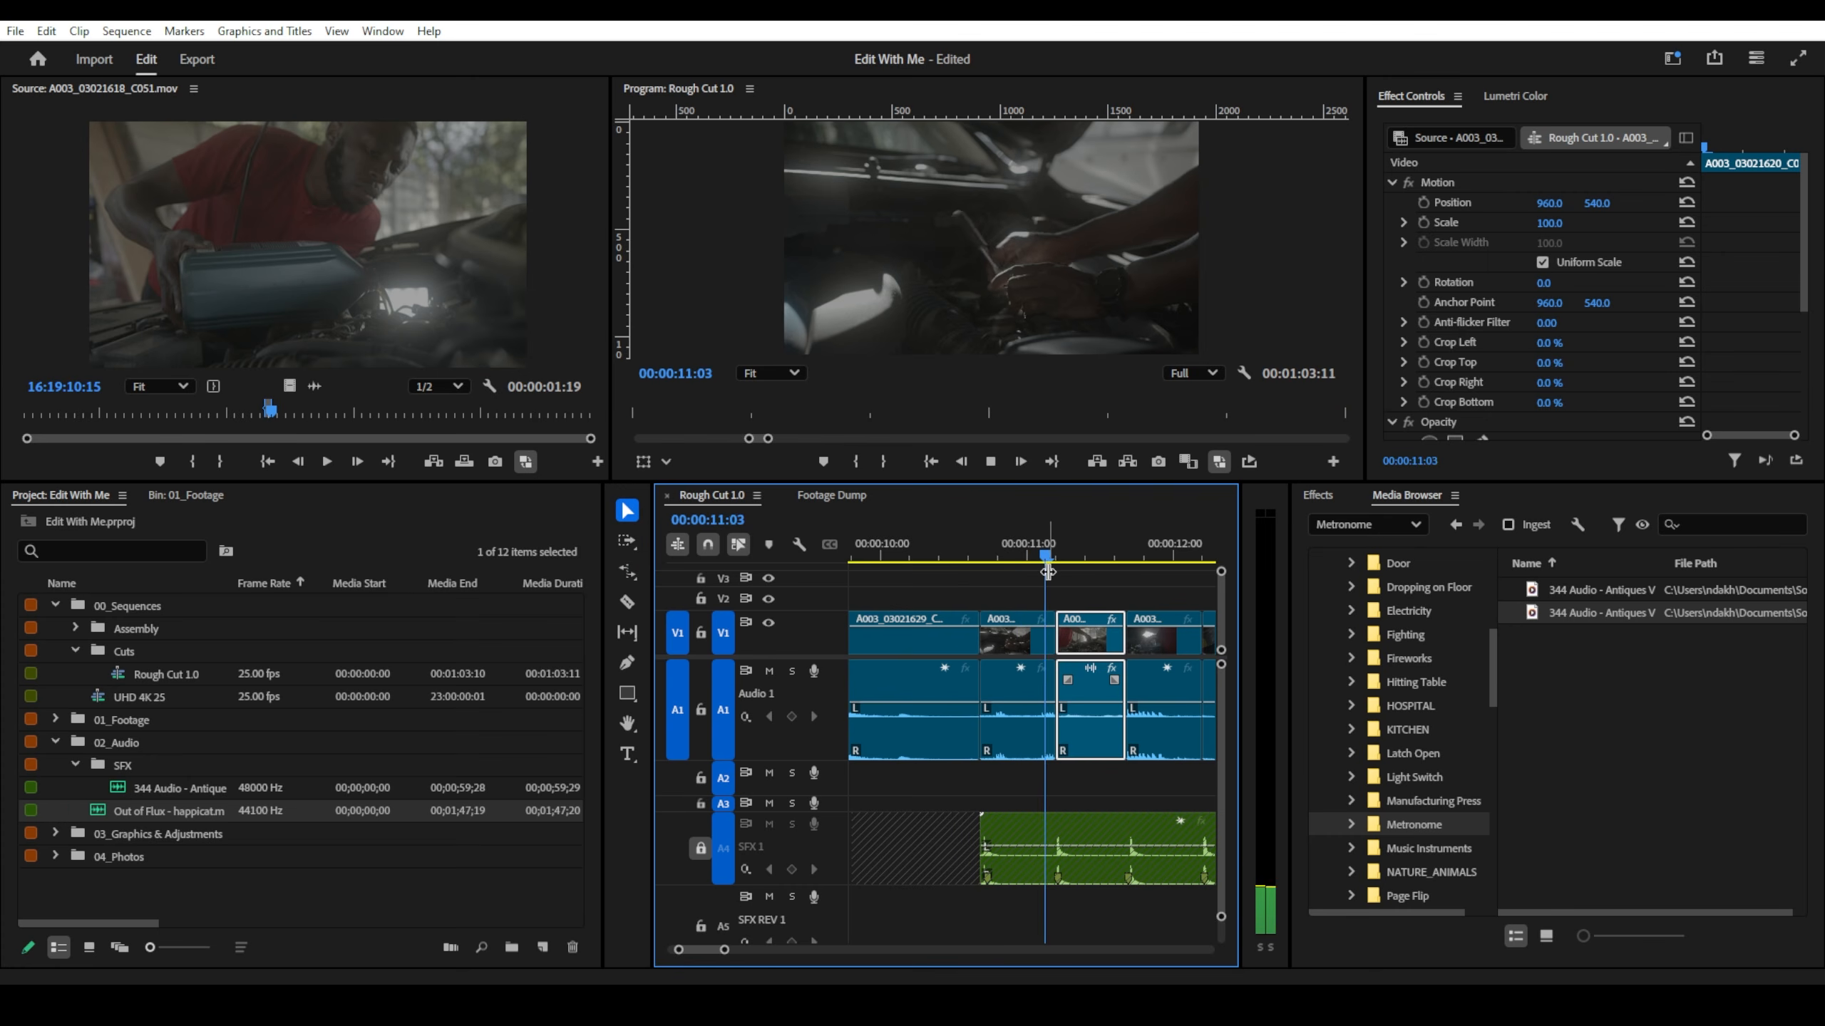
pyautogui.press('space')
pyautogui.moveTo(1074, 561); pyautogui.dragTo(1016, 554)
pyautogui.press('space')
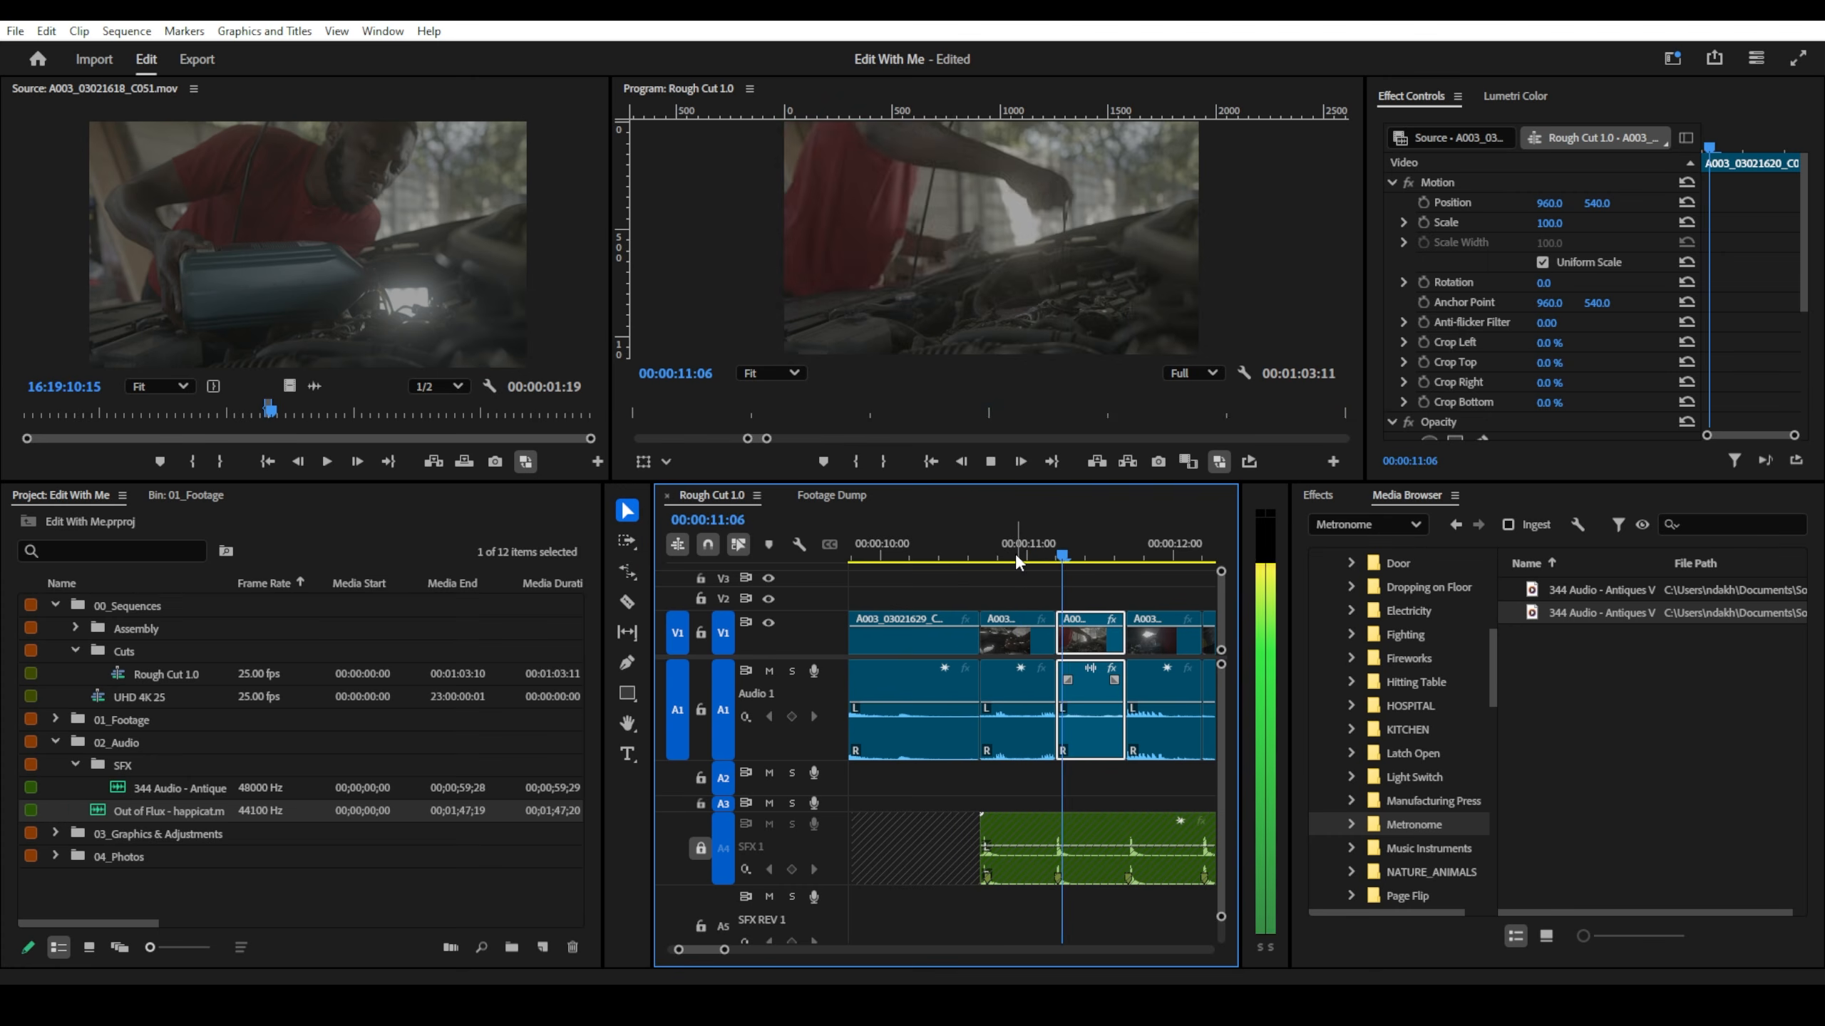
pyautogui.press('space')
pyautogui.click(1019, 556)
pyautogui.press('space')
pyautogui.press('space')
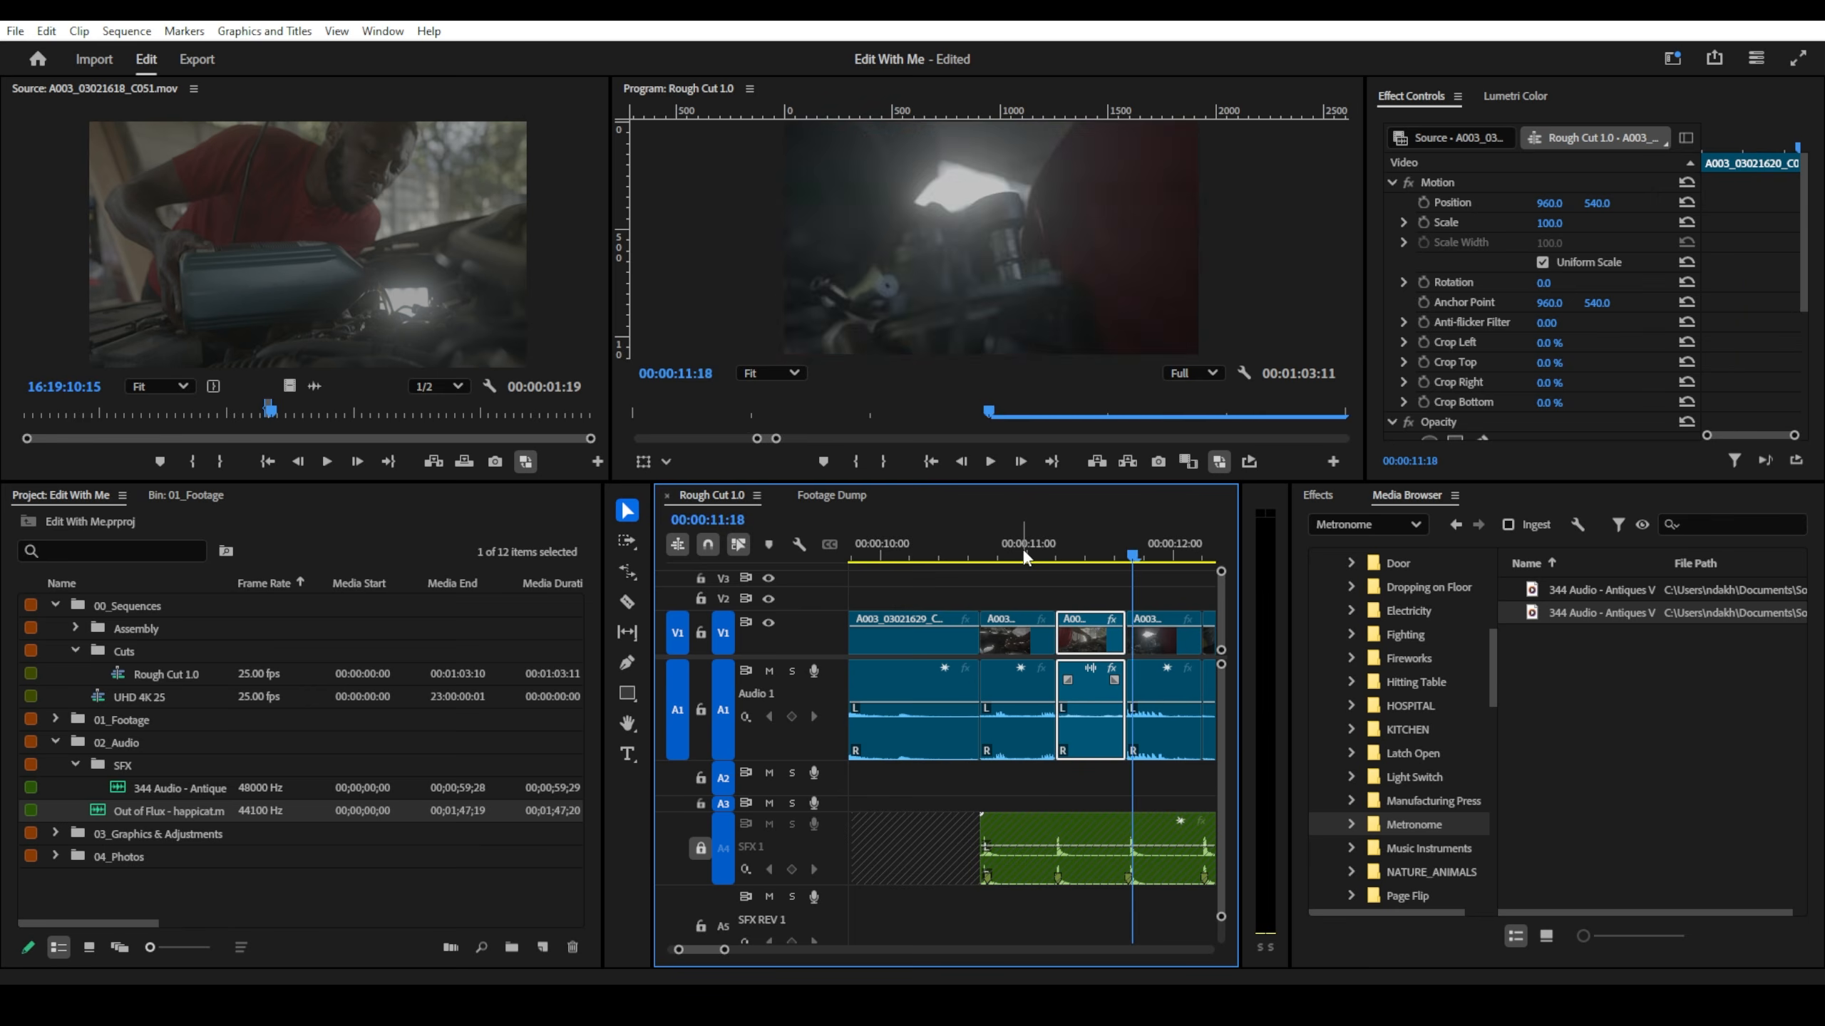
pyautogui.click(957, 552)
pyautogui.press('space')
pyautogui.press('space')
# - Slip the footage inside the A003_03021631 clip slightly at 00:00:10:17 and play the cut back
pyautogui.moveTo(970, 550); pyautogui.dragTo(962, 550)
pyautogui.press('Down')
pyautogui.click(1012, 677)
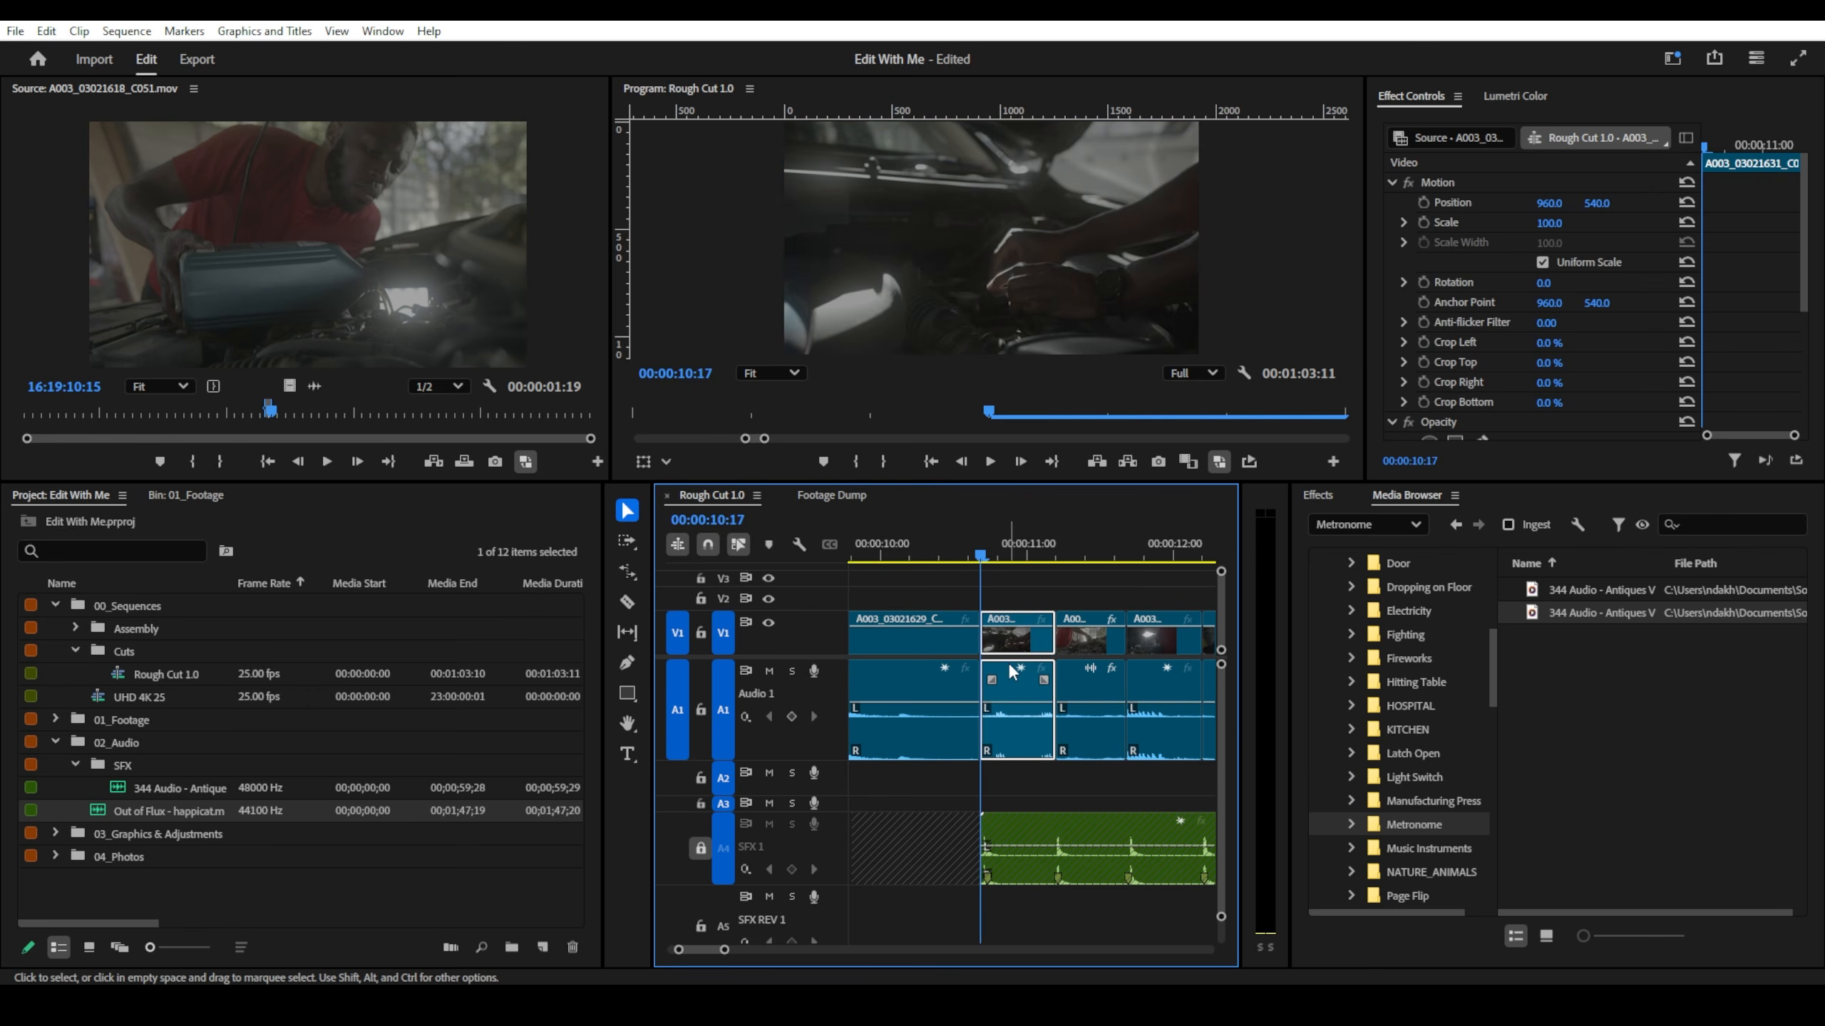
pyautogui.press('y')
pyautogui.moveTo(1007, 639); pyautogui.dragTo(999, 644)
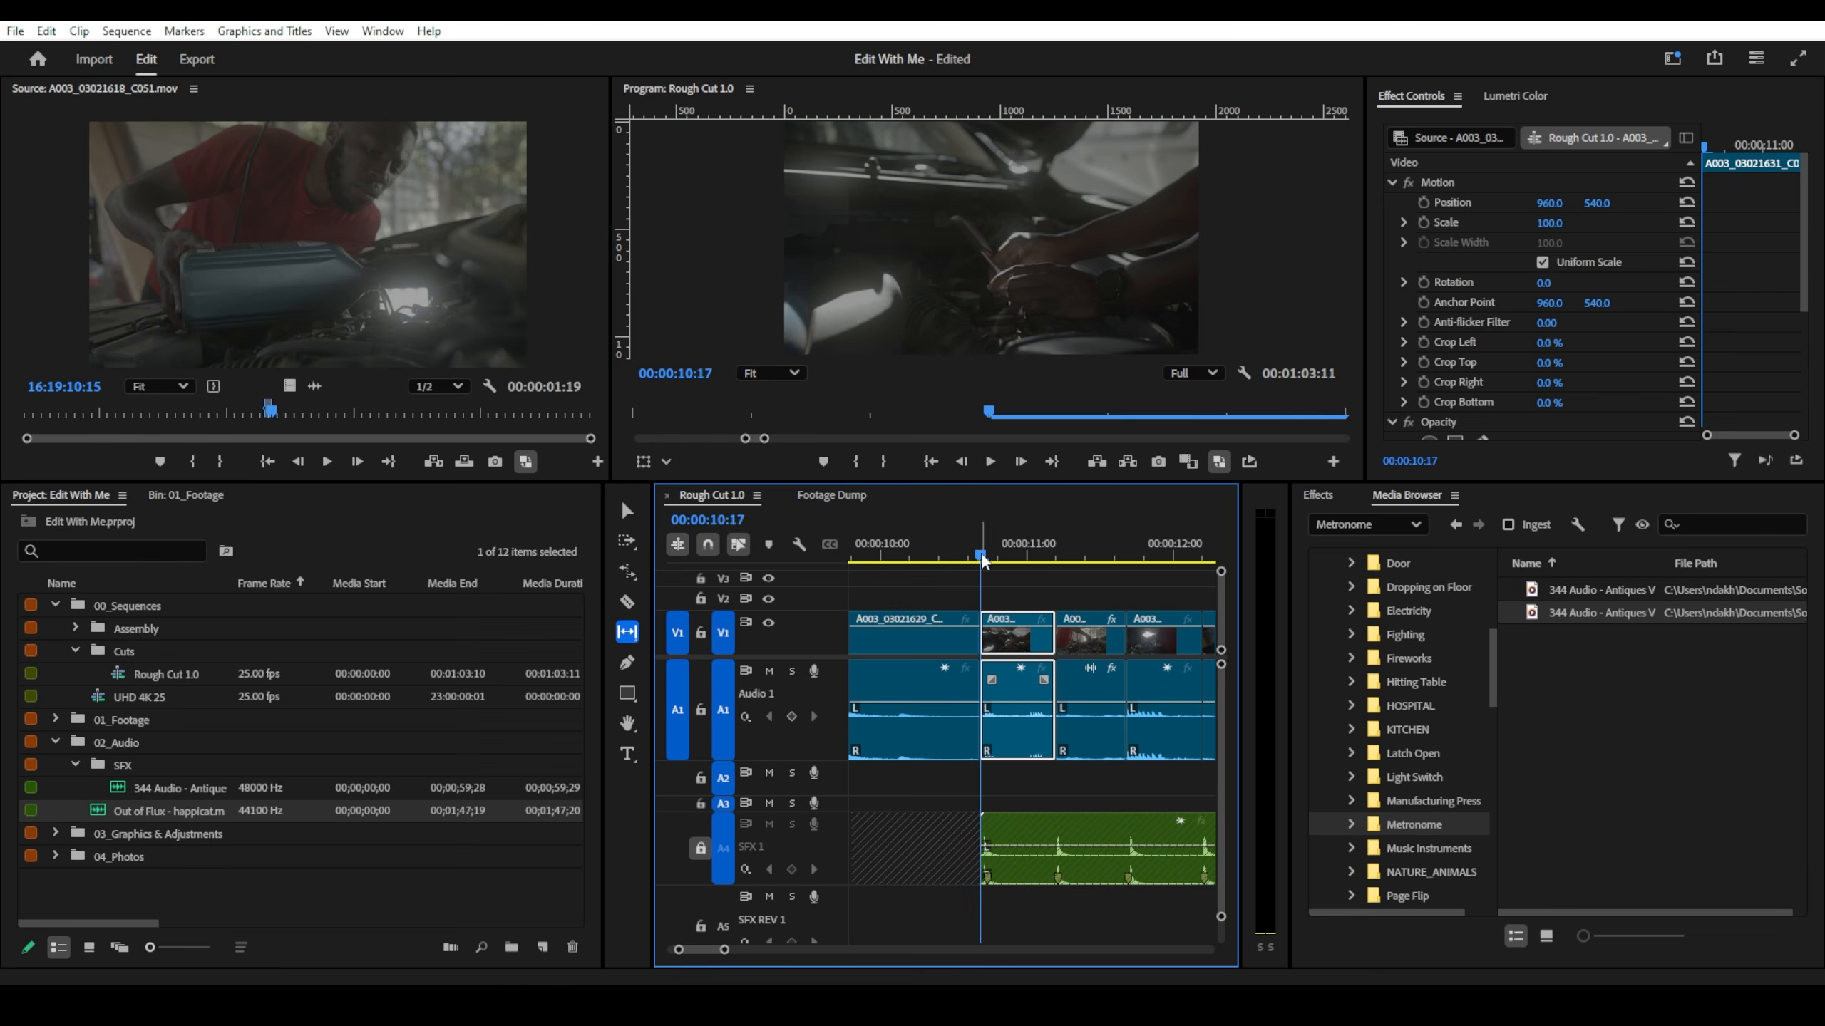
pyautogui.click(959, 557)
pyautogui.press('space')
pyautogui.press('space')
# - Select all the montage clips on V1 and A1 from the sequence start up to the gap
pyautogui.scroll(-9, 1053, 583)
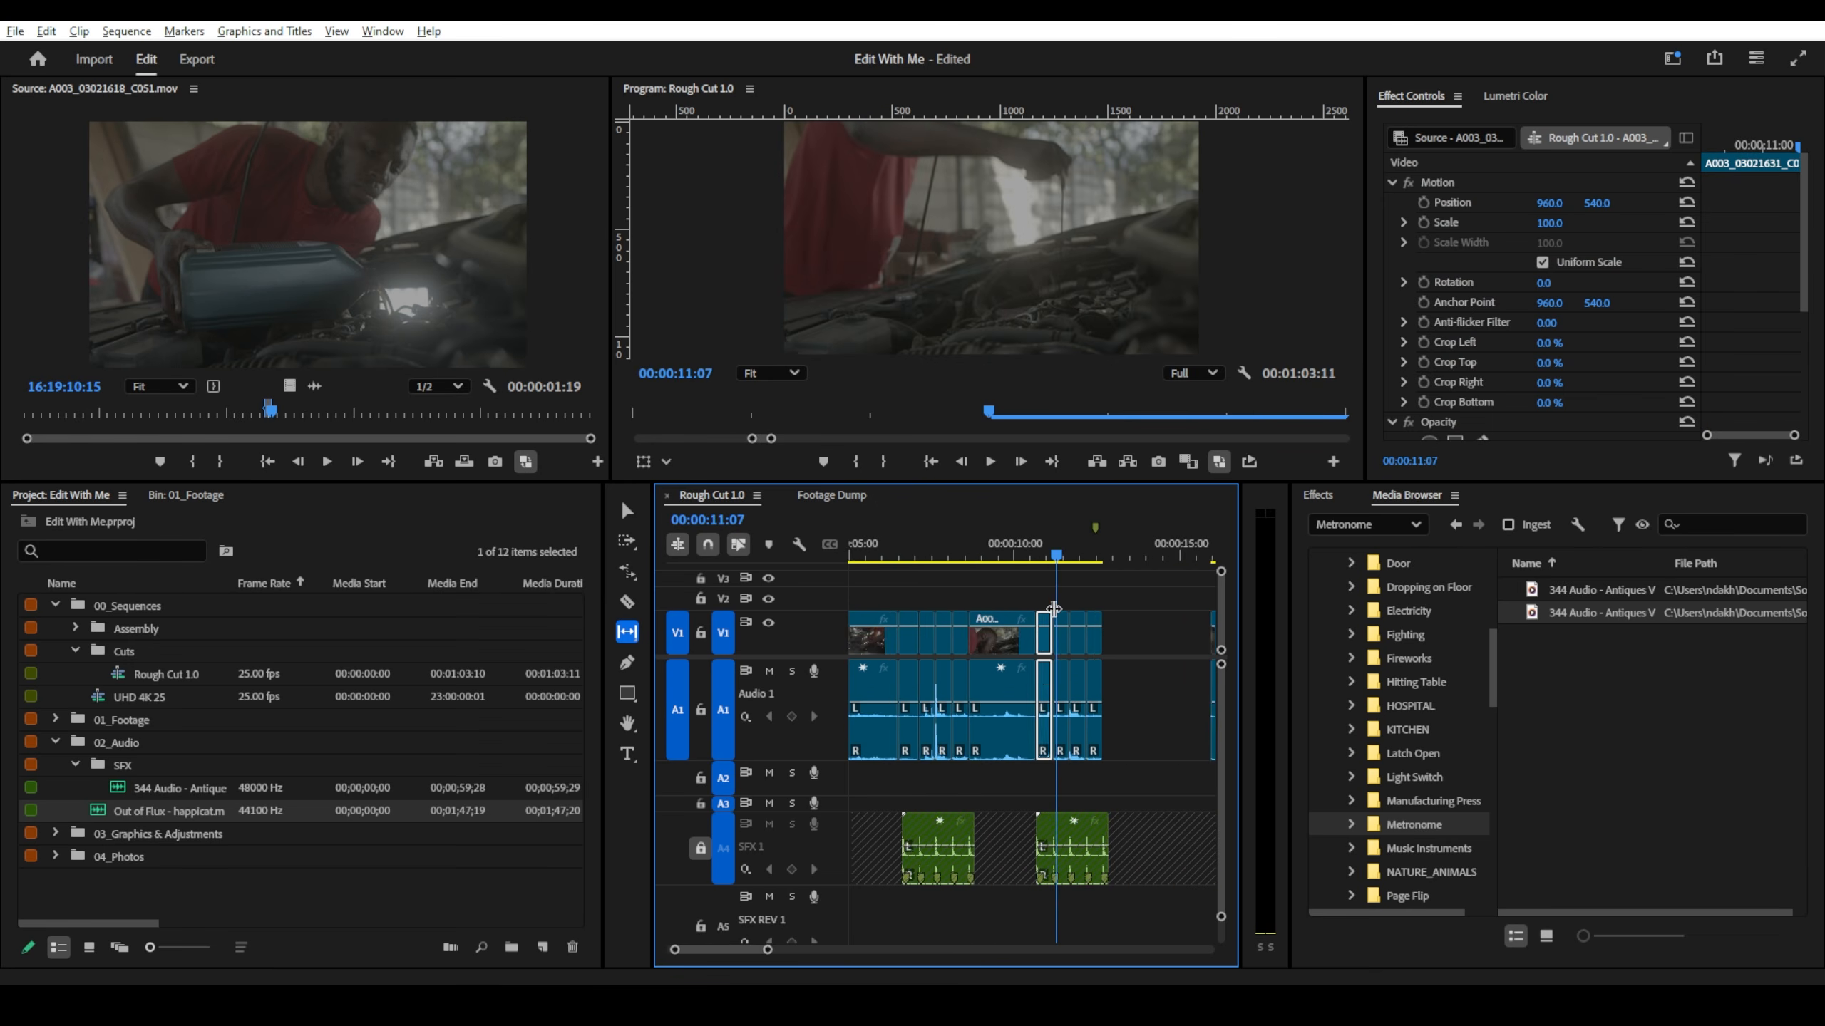
pyautogui.scroll(-3, 1033, 657)
pyautogui.scroll(-2, 952, 683)
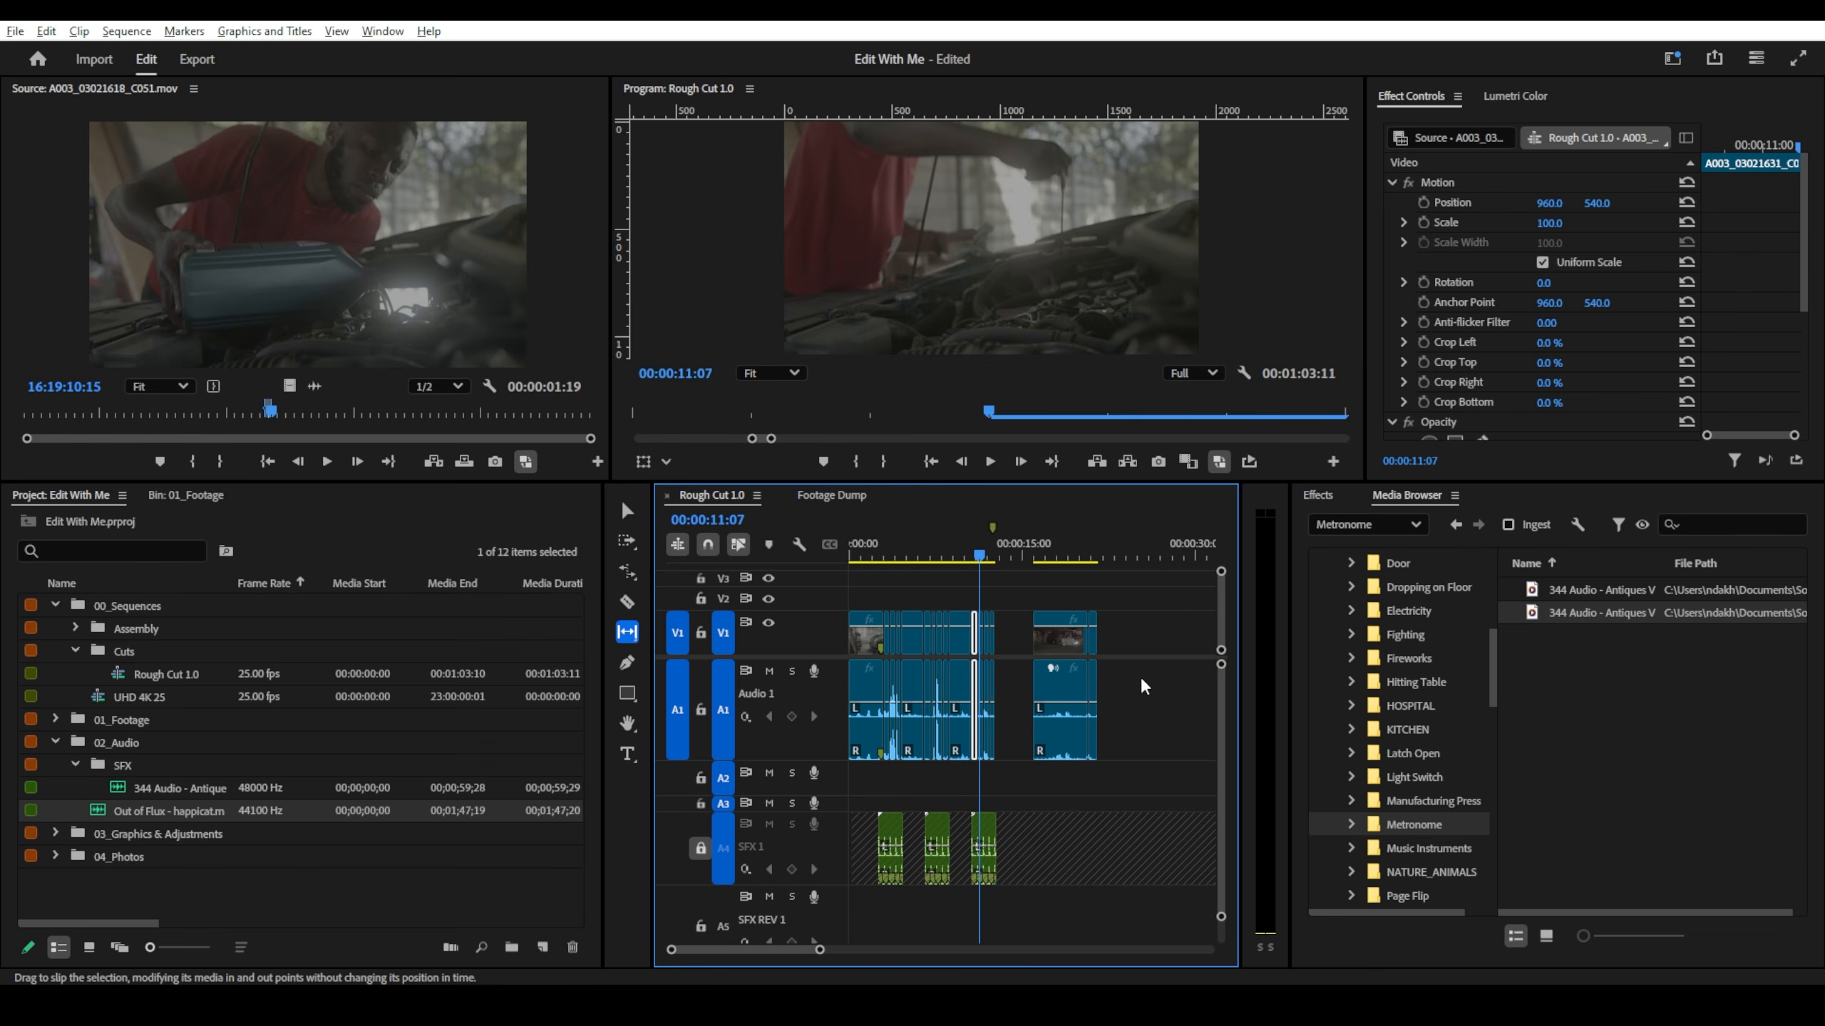
pyautogui.press('v')
pyautogui.scroll(-2, 1013, 700)
pyautogui.scroll(1, 1015, 699)
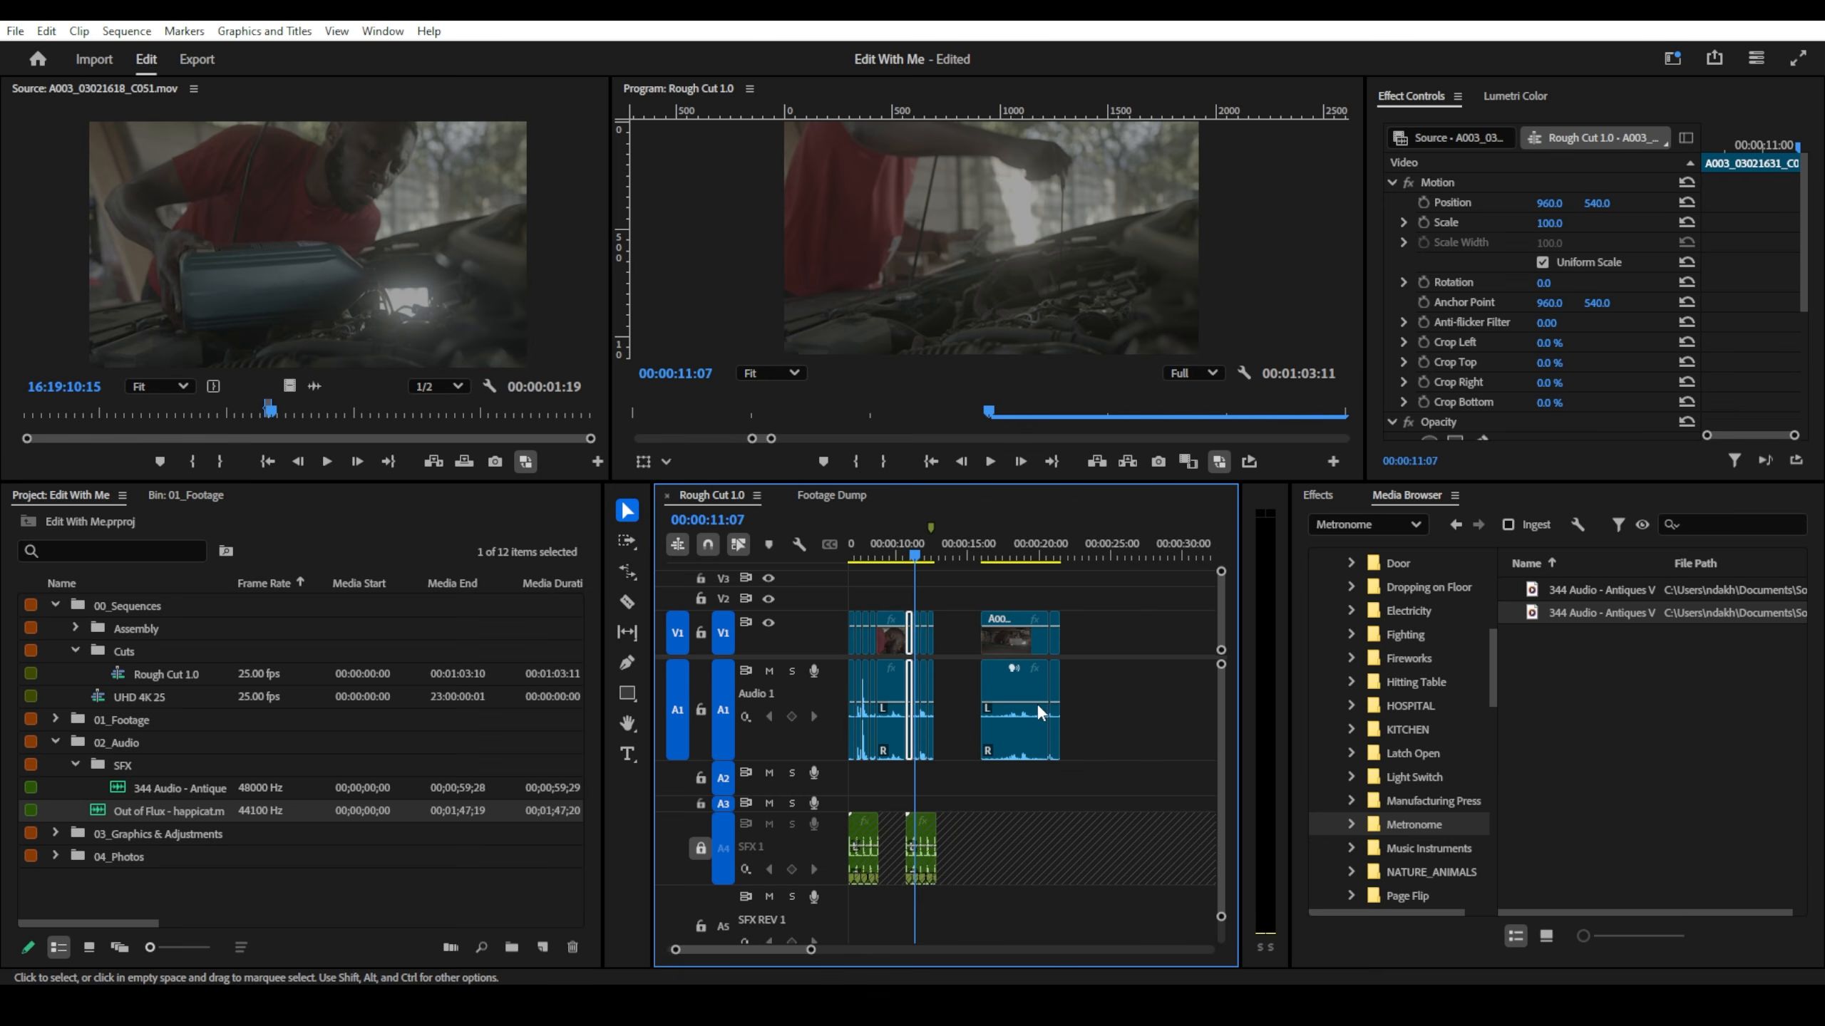
pyautogui.moveTo(1052, 696); pyautogui.dragTo(840, 706)
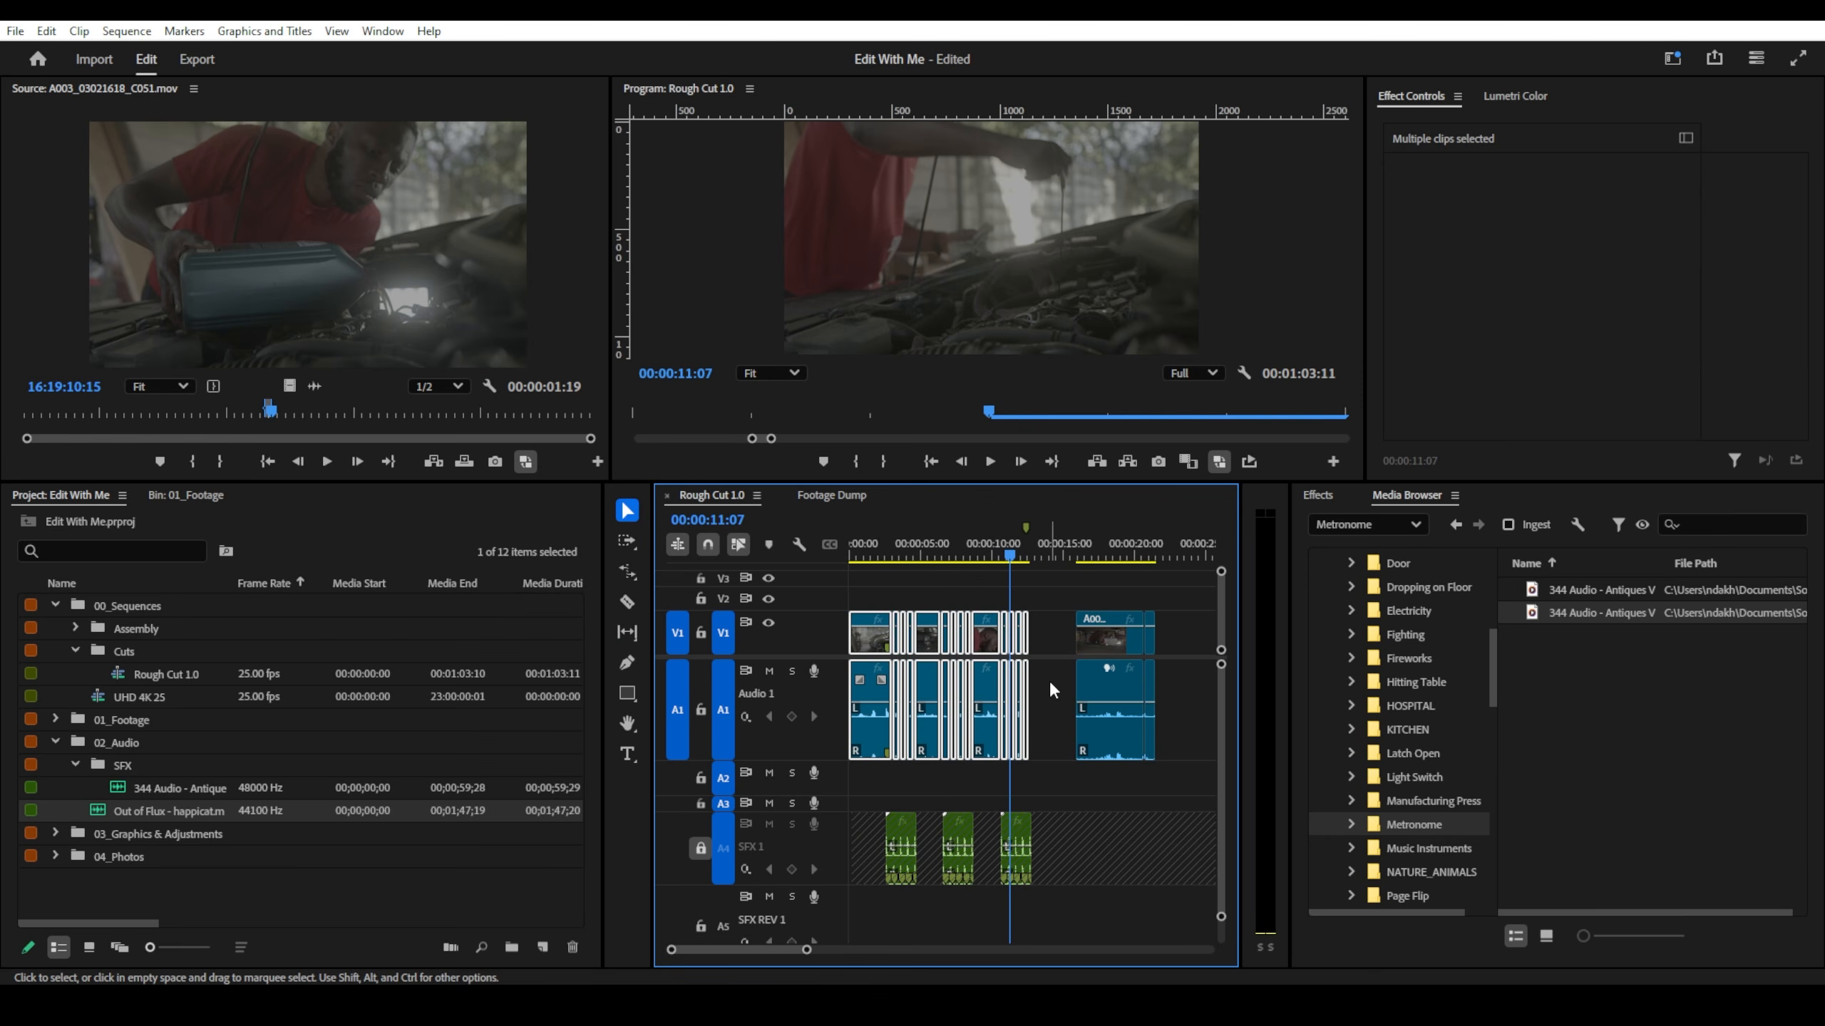
pyautogui.press('g')
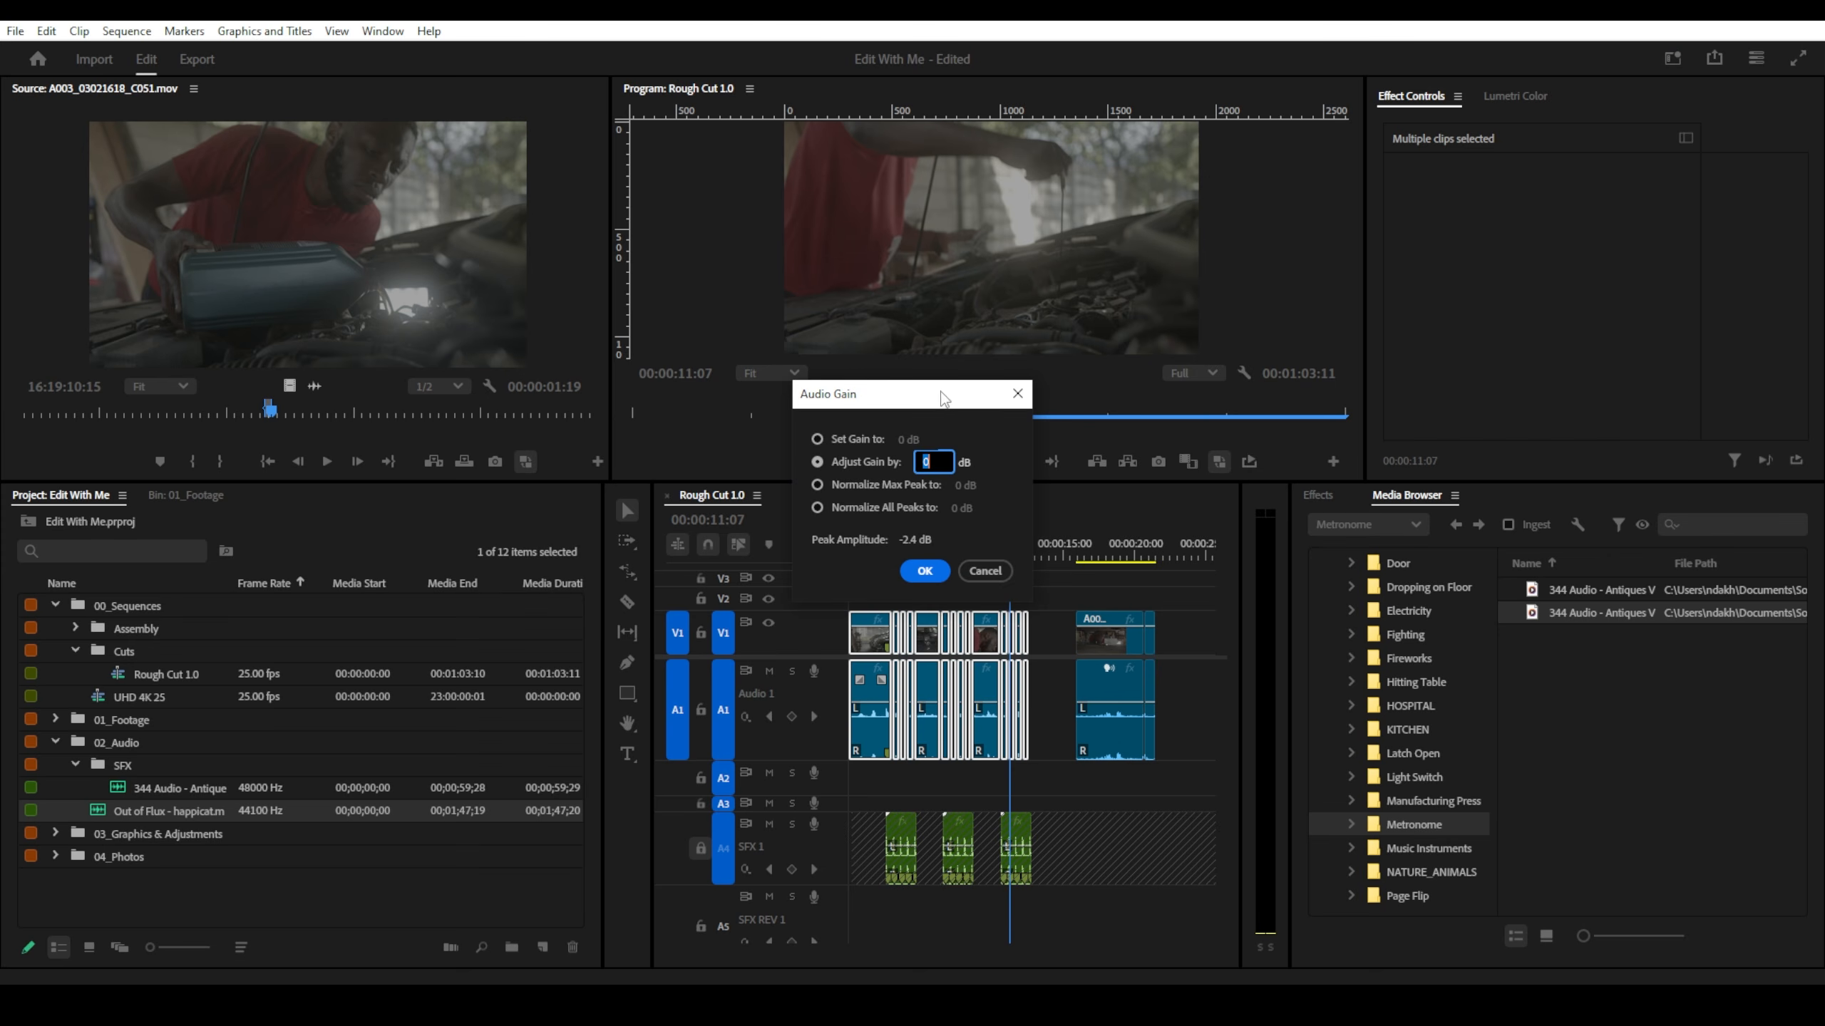
pyautogui.moveTo(946, 399); pyautogui.dragTo(914, 425)
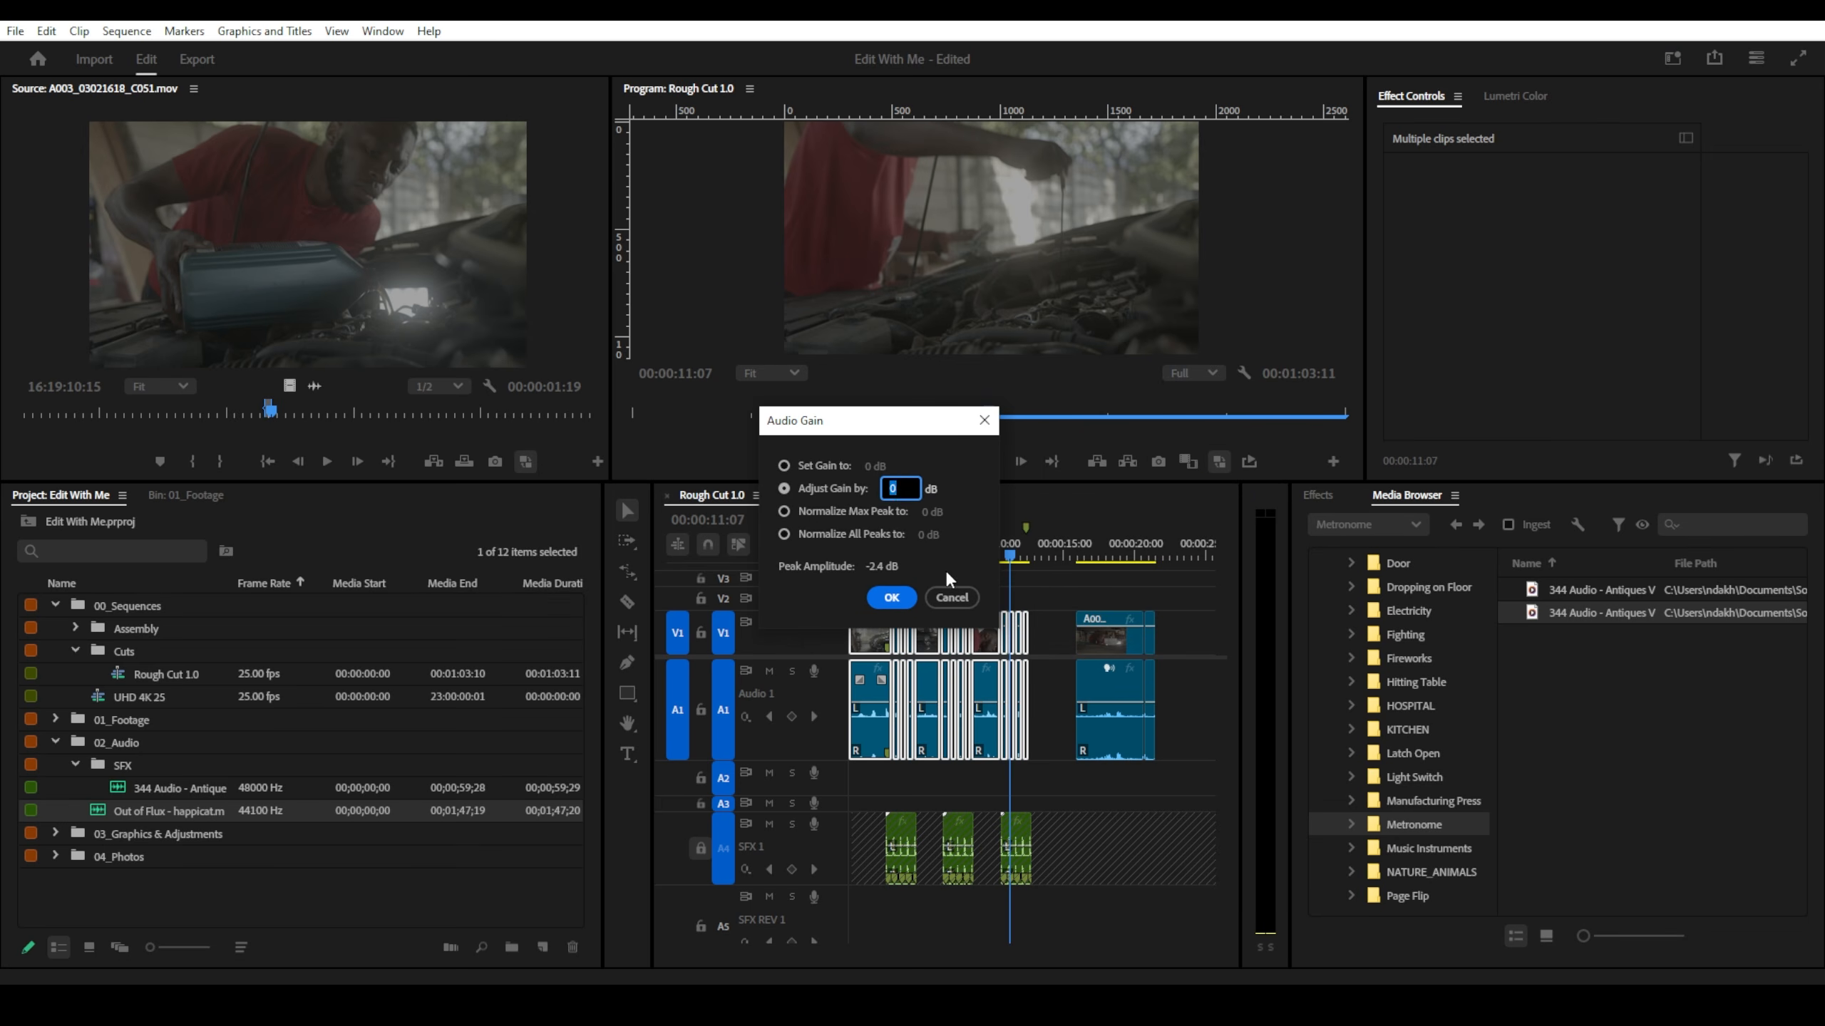
pyautogui.click(950, 598)
# - Normalize the maximum audio peak of the selected montage clips to -3 dB
pyautogui.rightClick(937, 690)
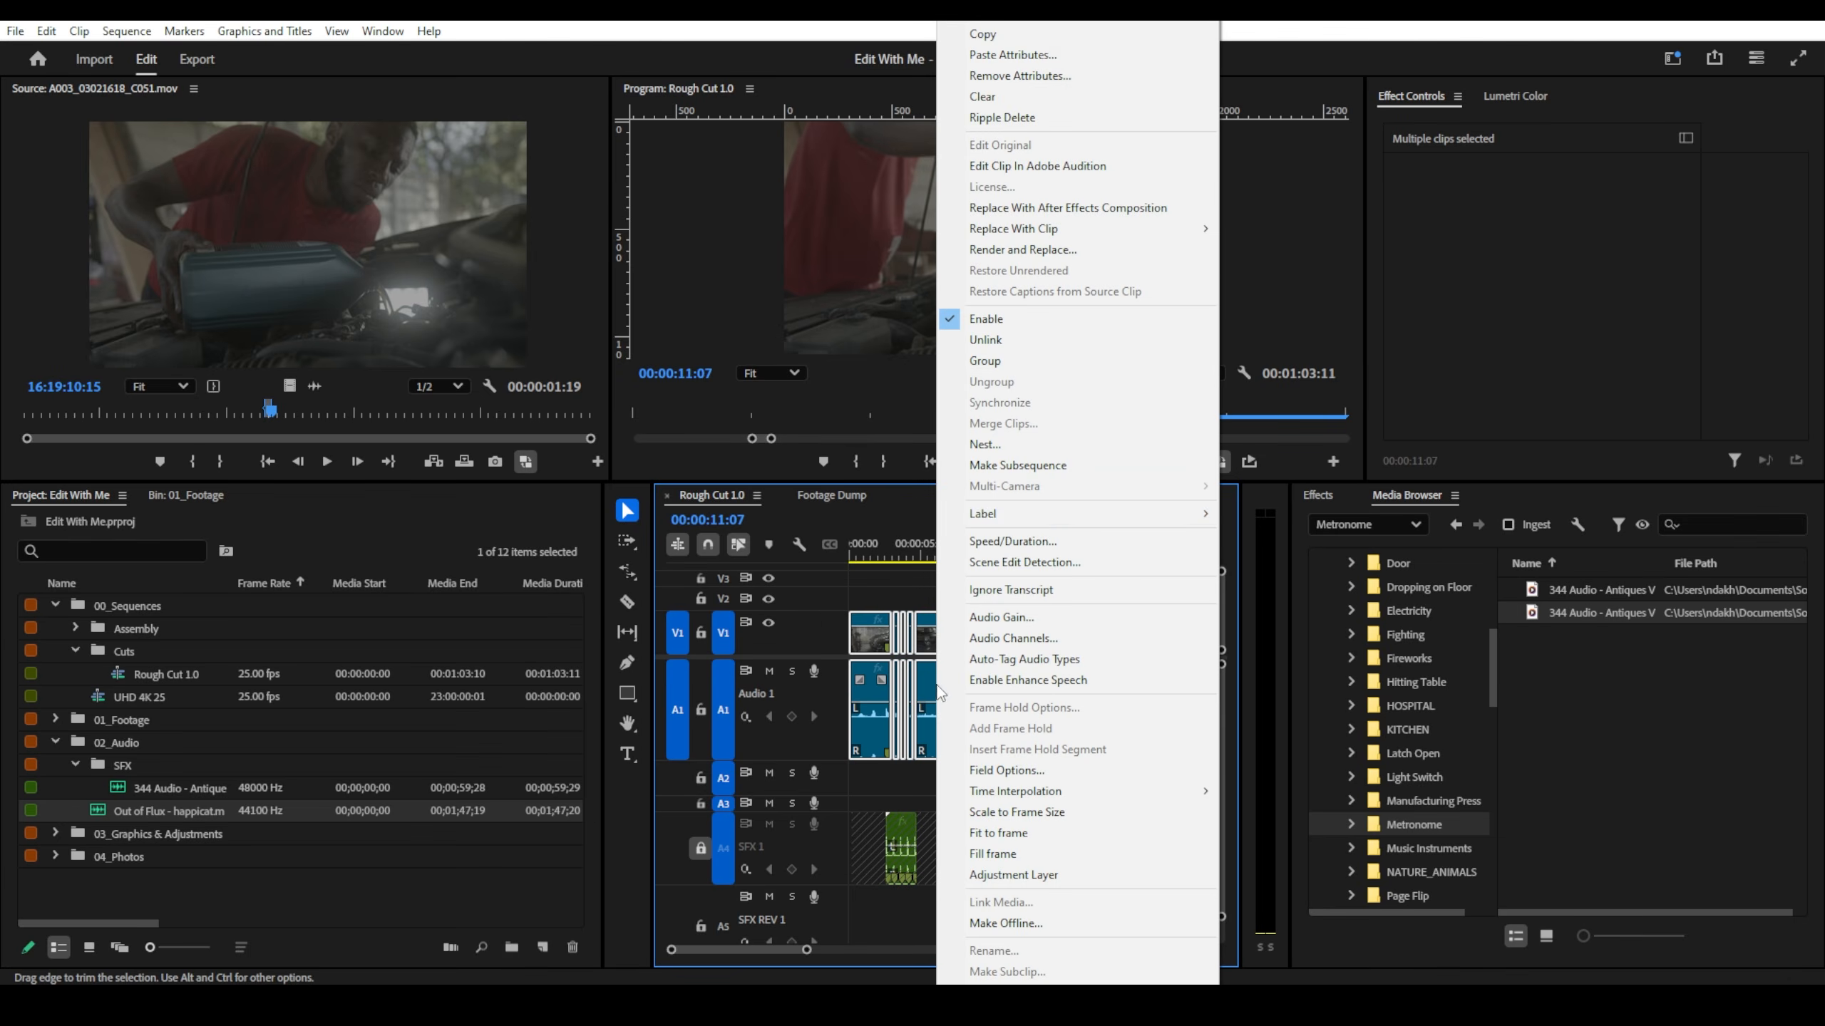
pyautogui.click(1002, 617)
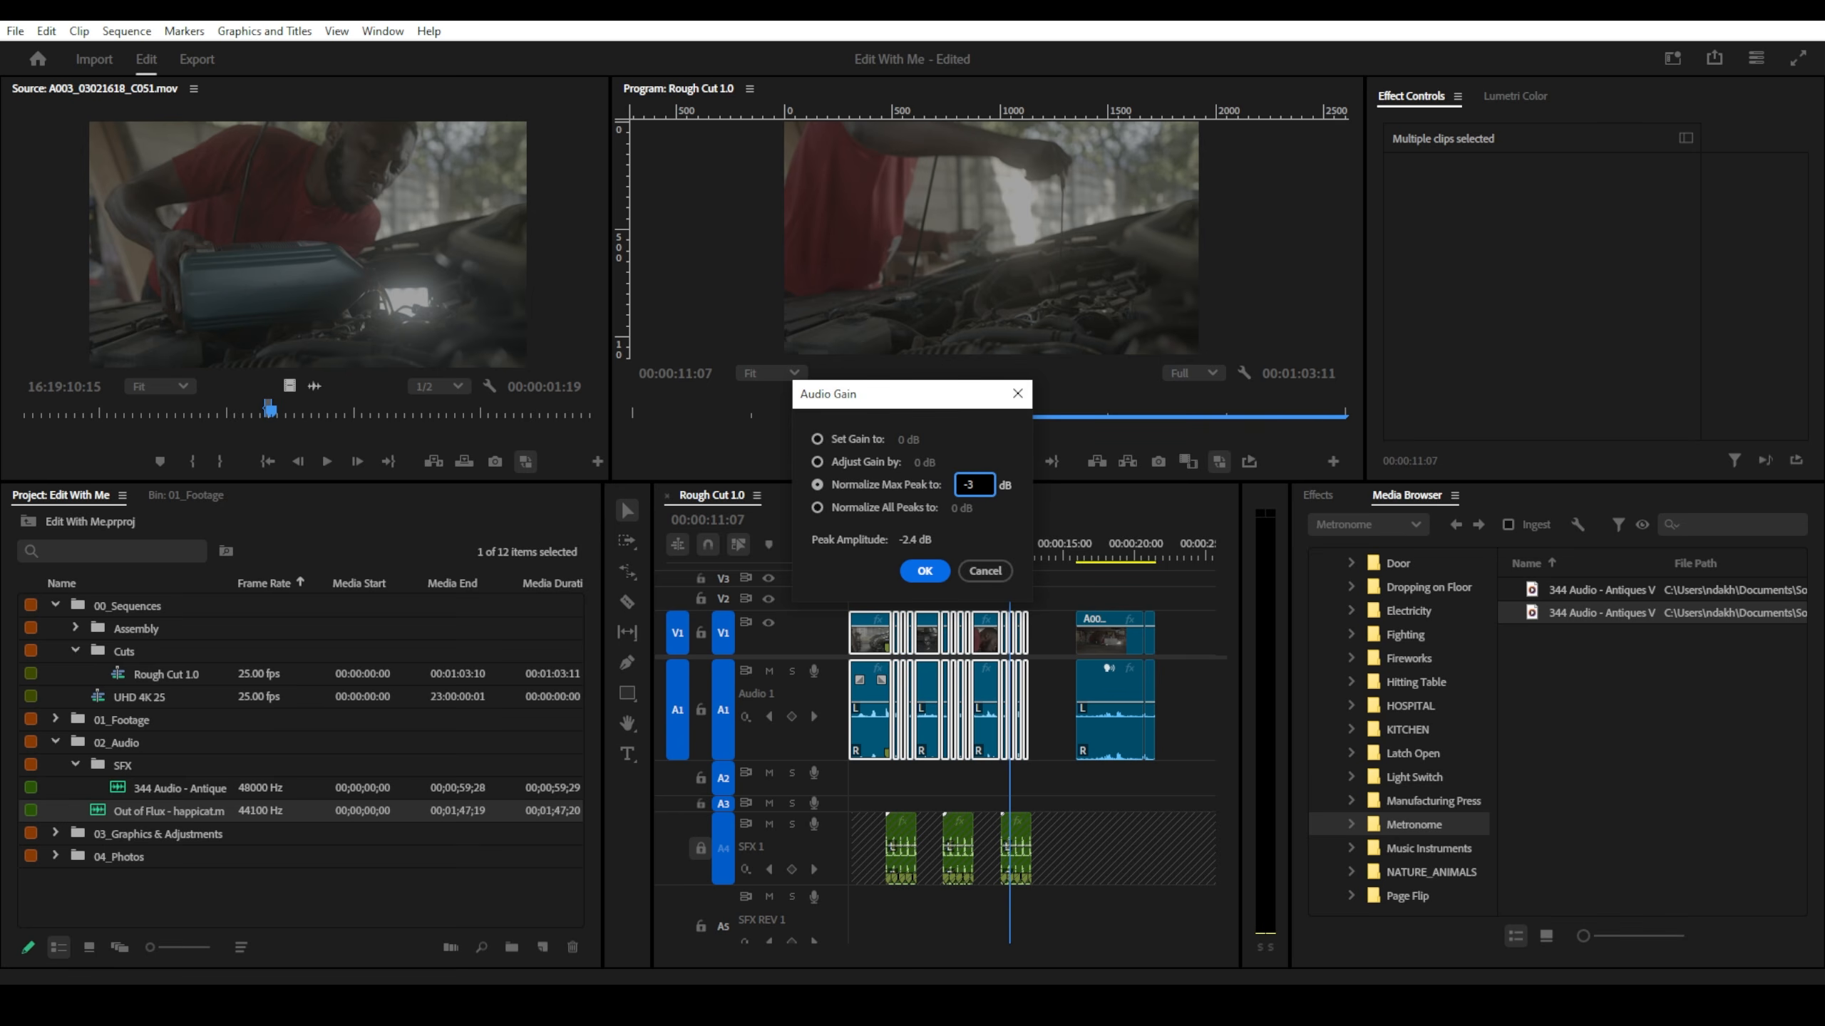
pyautogui.write('-3')
pyautogui.press('Return')
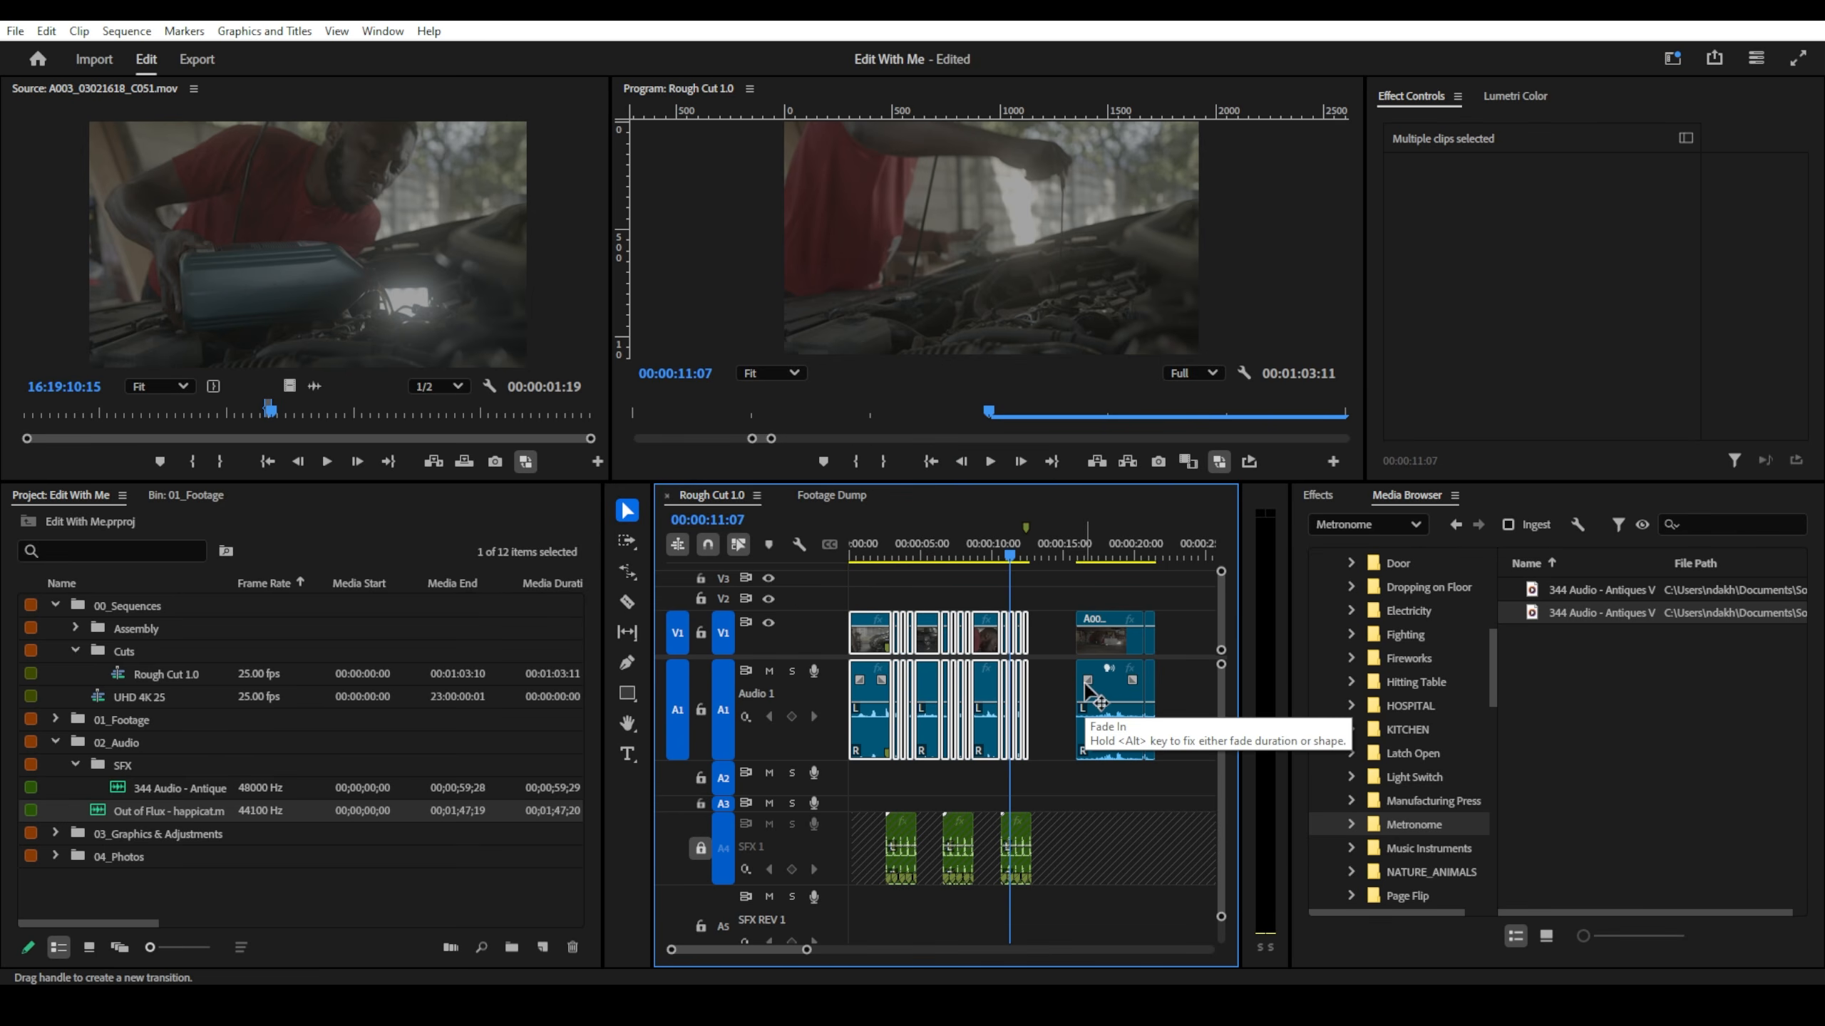
# - Raise the audio gain of the selected montage clips by 5 dB and apply a further gain adjustment to them
pyautogui.rightClick(986, 707)
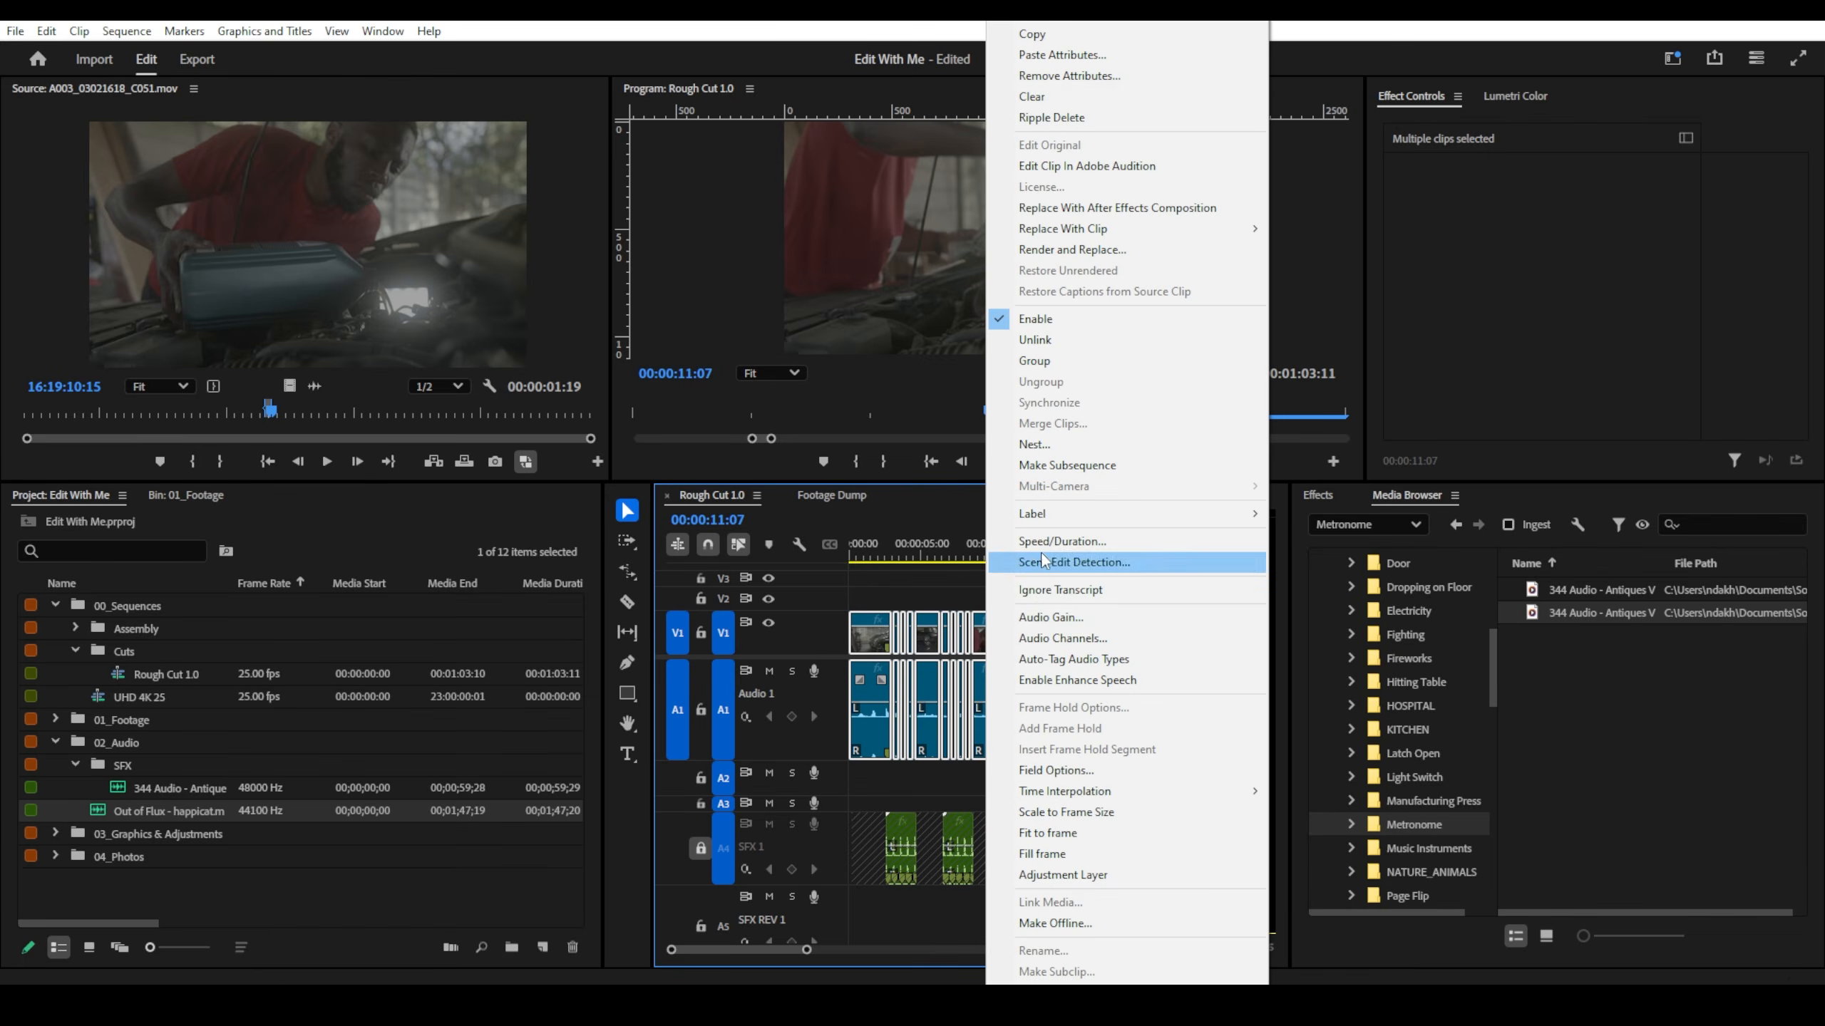
pyautogui.click(1051, 617)
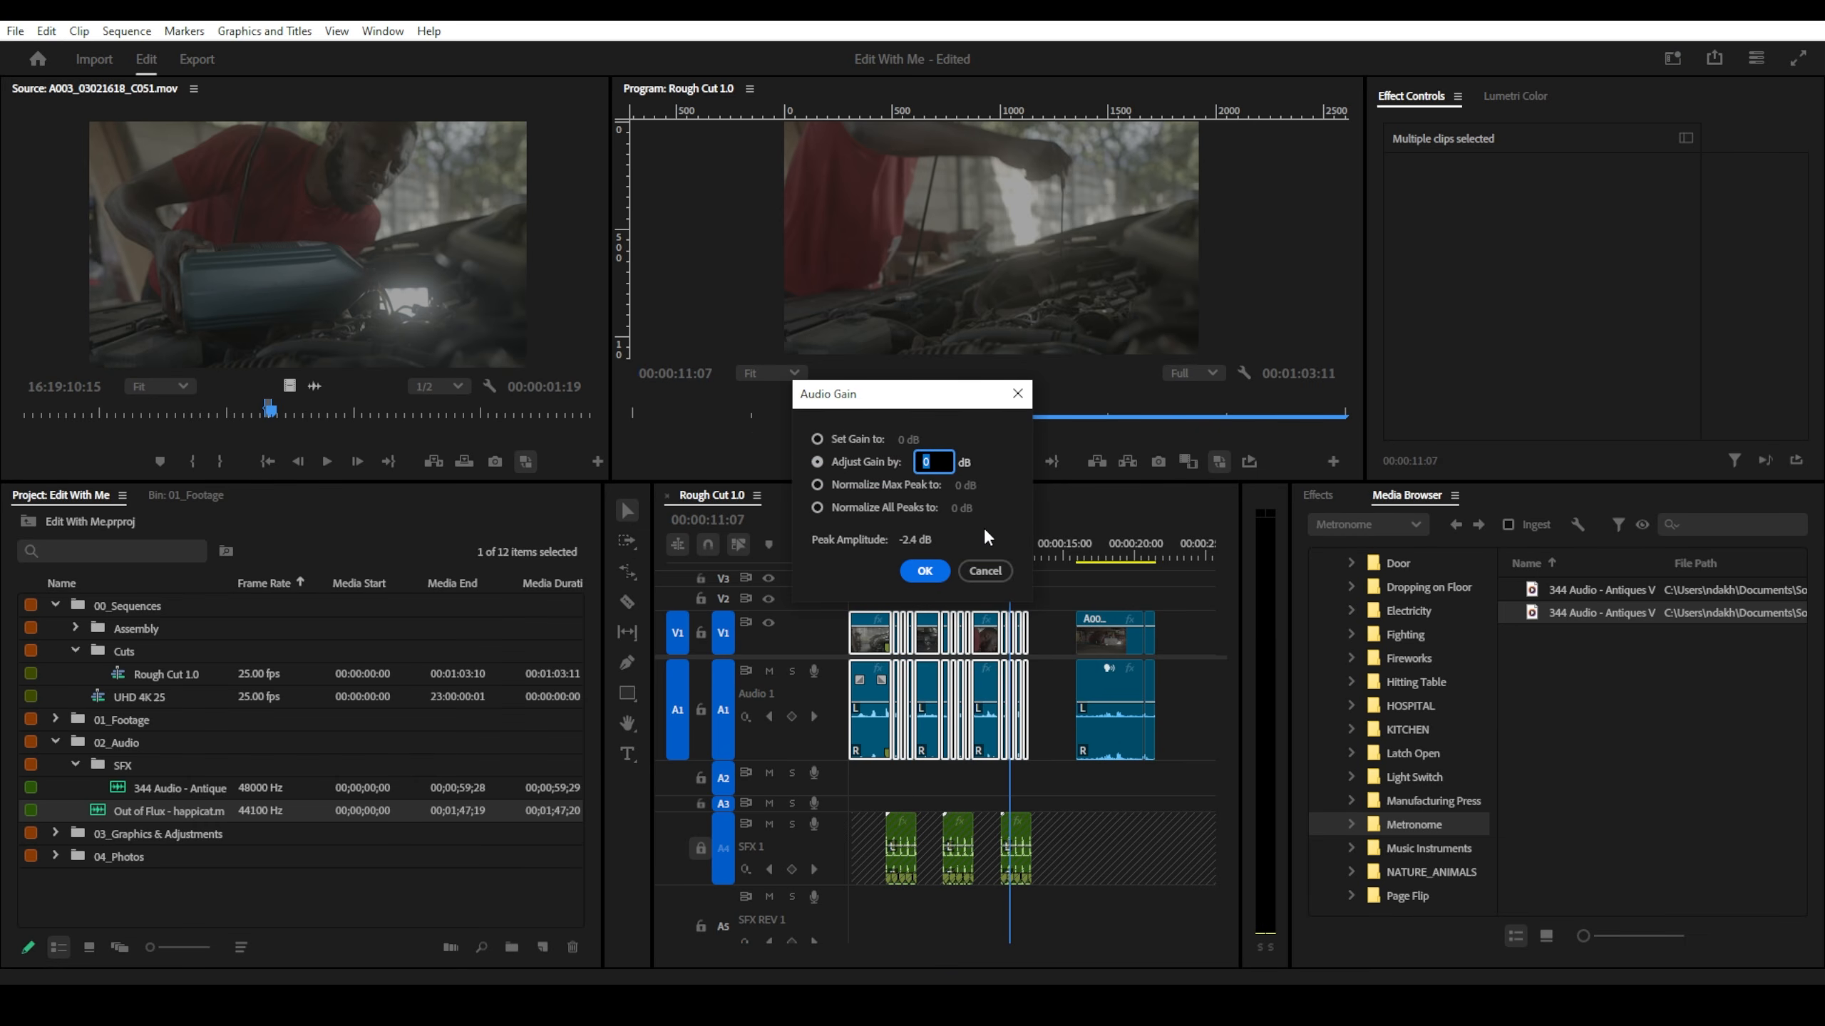
pyautogui.press('Return')
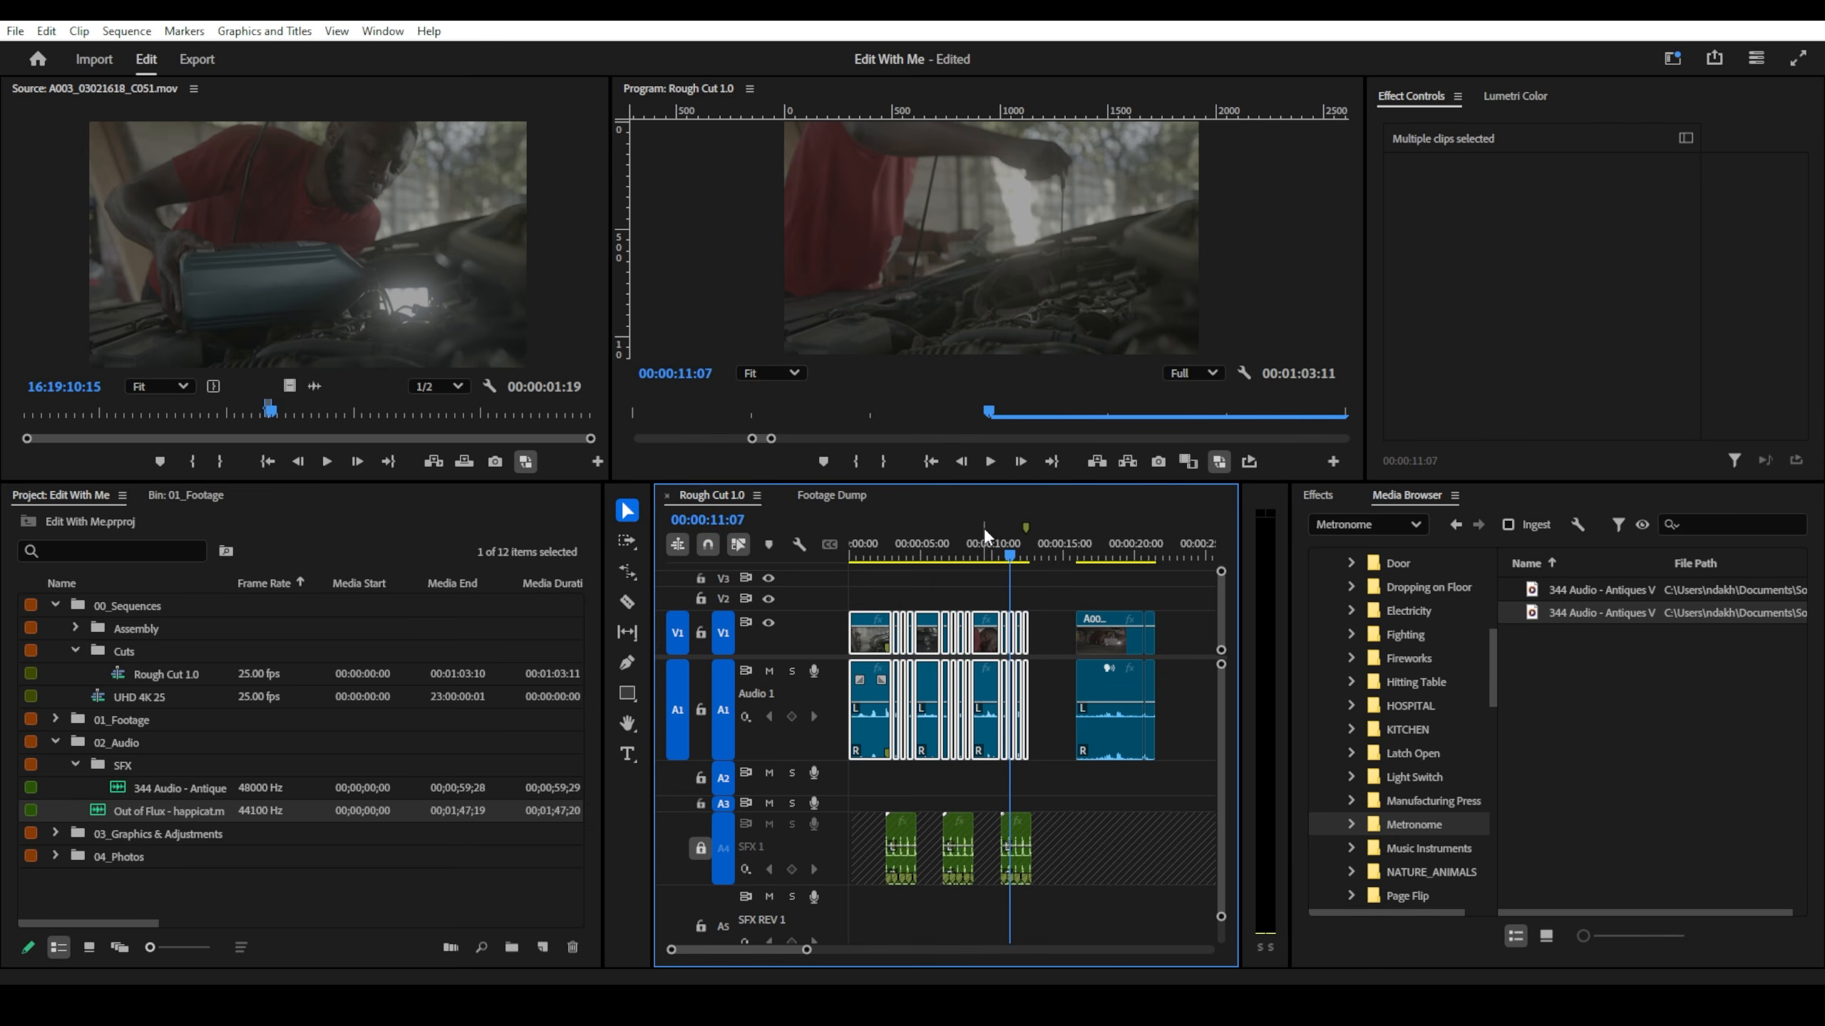
pyautogui.press('g')
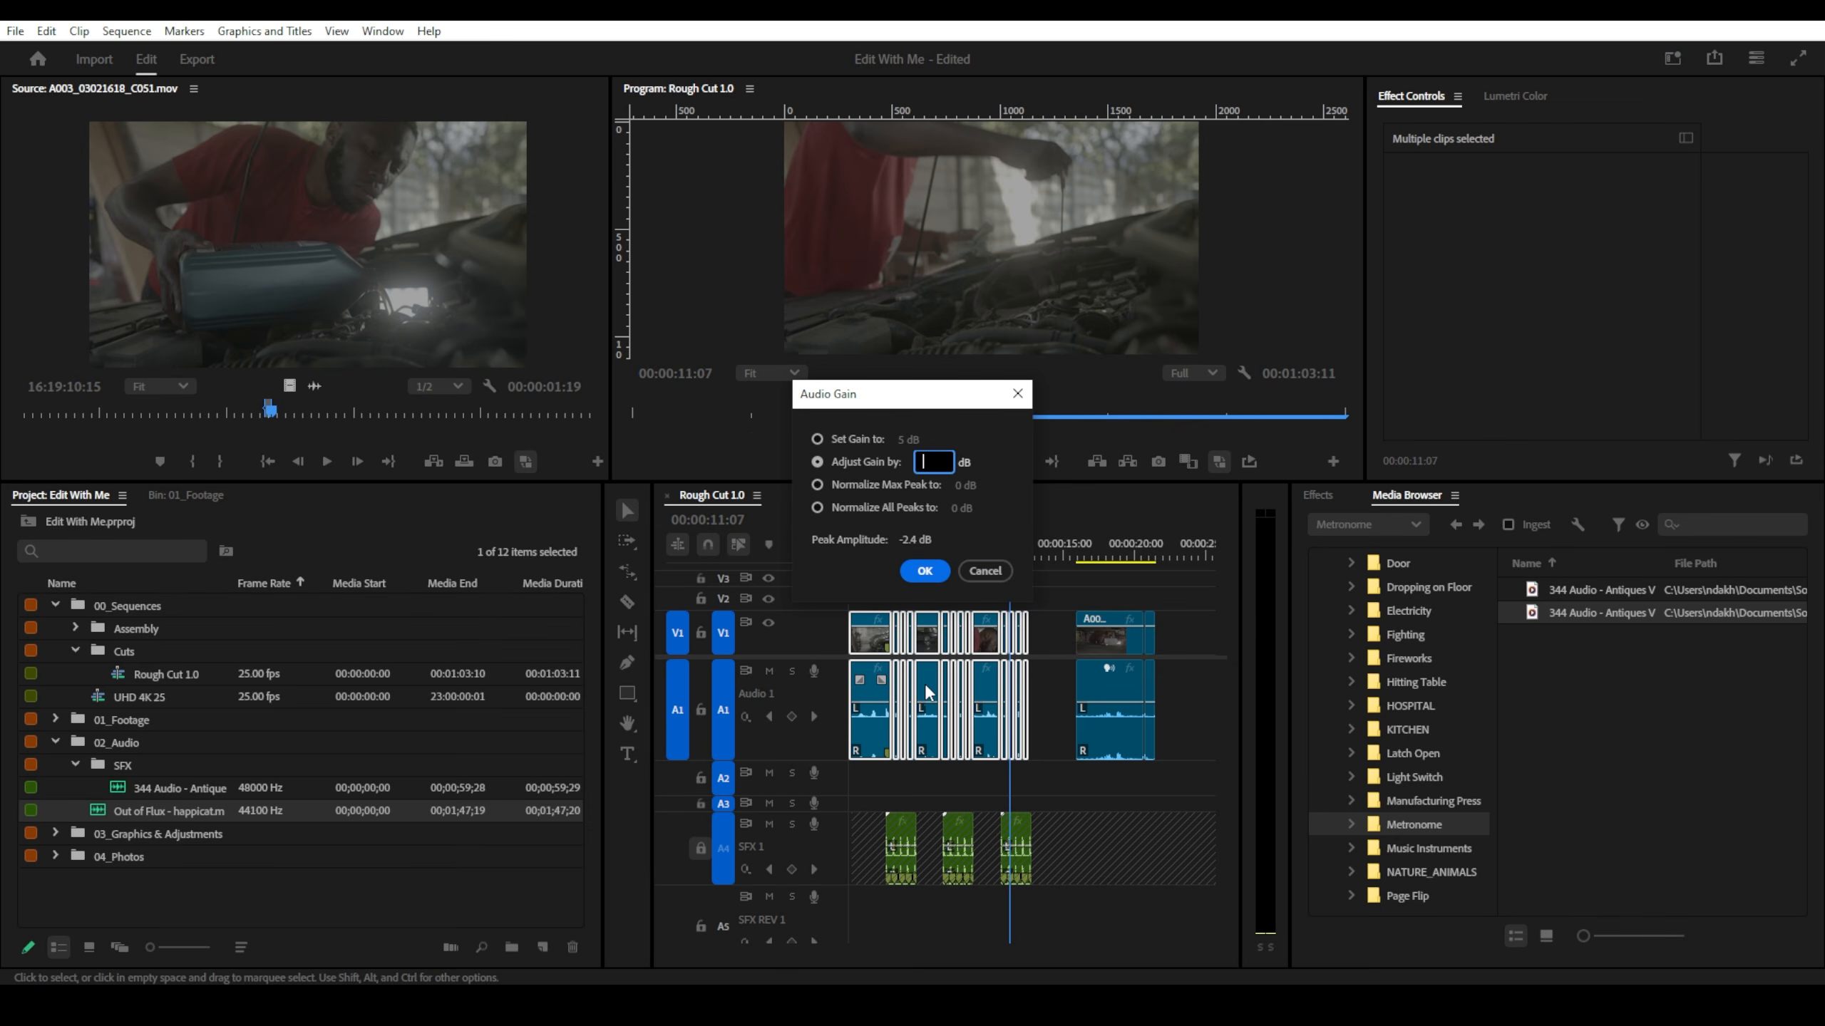
pyautogui.press('Return')
# - Play back the end of the montage from 00:00:10:13 to check the clips' adjusted audio level
pyautogui.scroll(5, 925, 685)
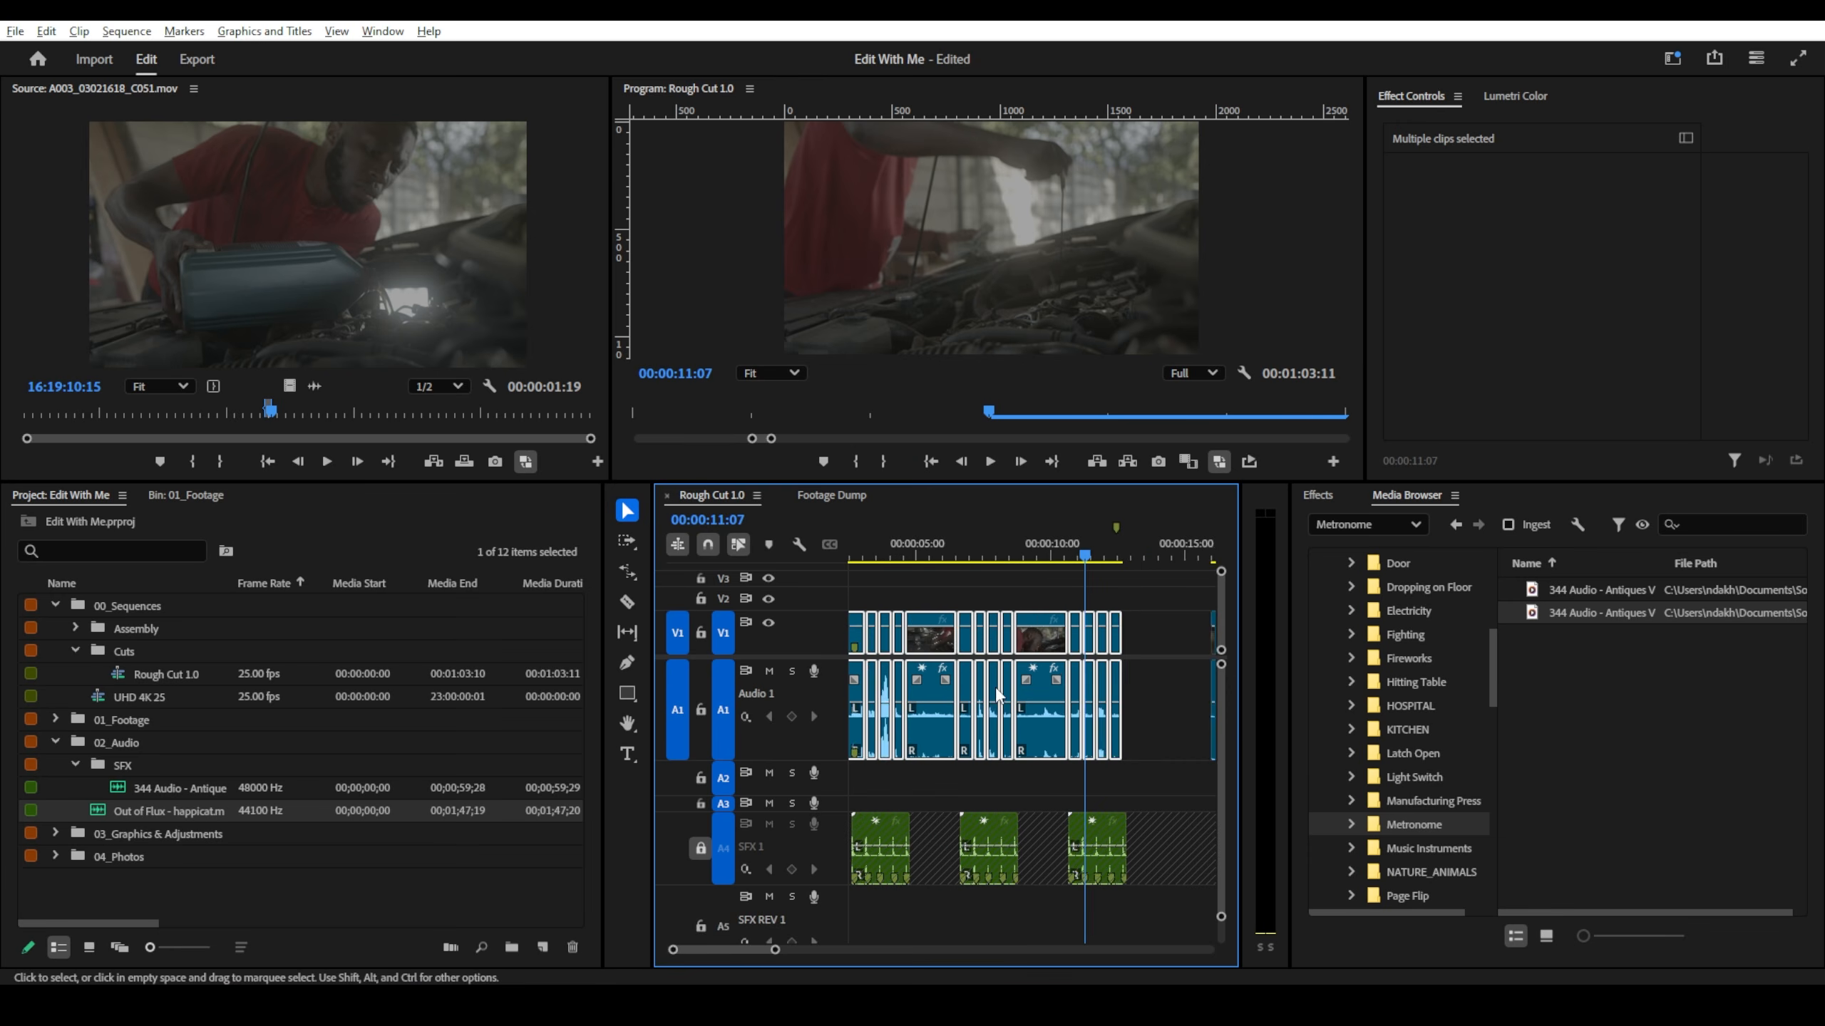
pyautogui.scroll(-2, 1090, 663)
pyautogui.scroll(-3, 1108, 667)
pyautogui.scroll(2, 840, 682)
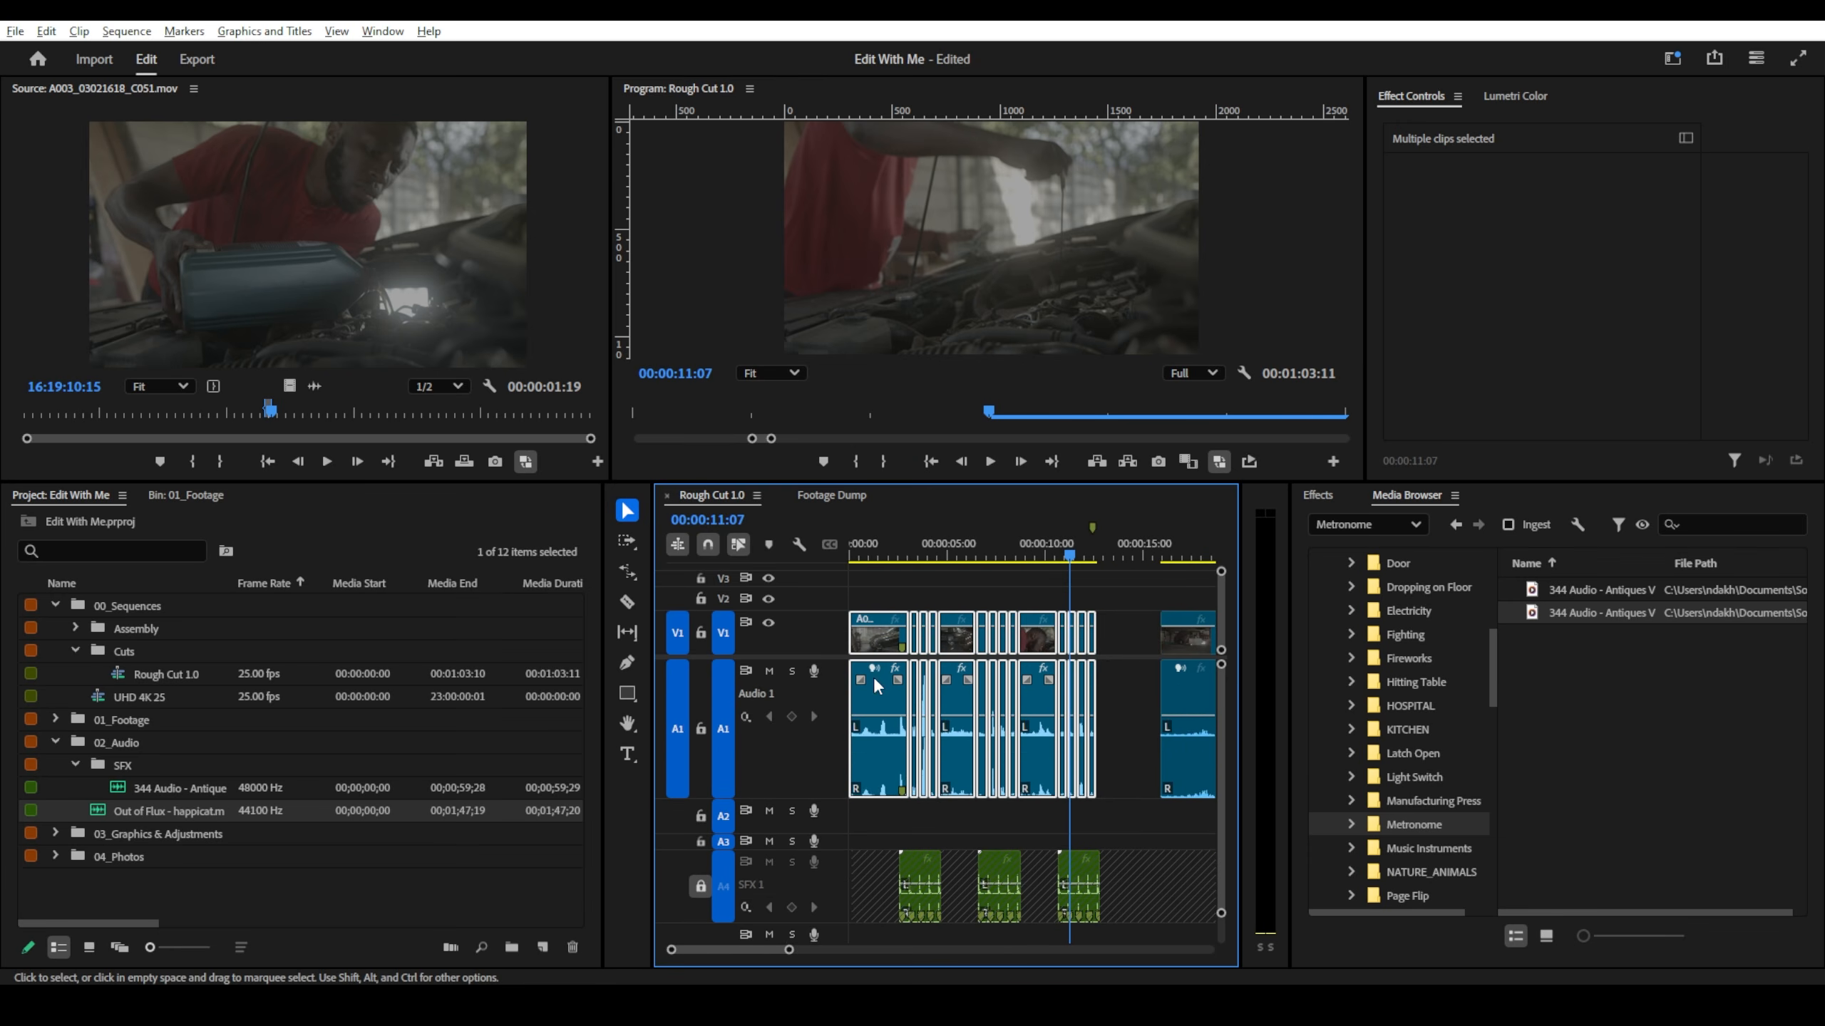
pyautogui.scroll(1, 924, 675)
pyautogui.moveTo(875, 555); pyautogui.dragTo(1081, 564)
pyautogui.scroll(3, 1085, 592)
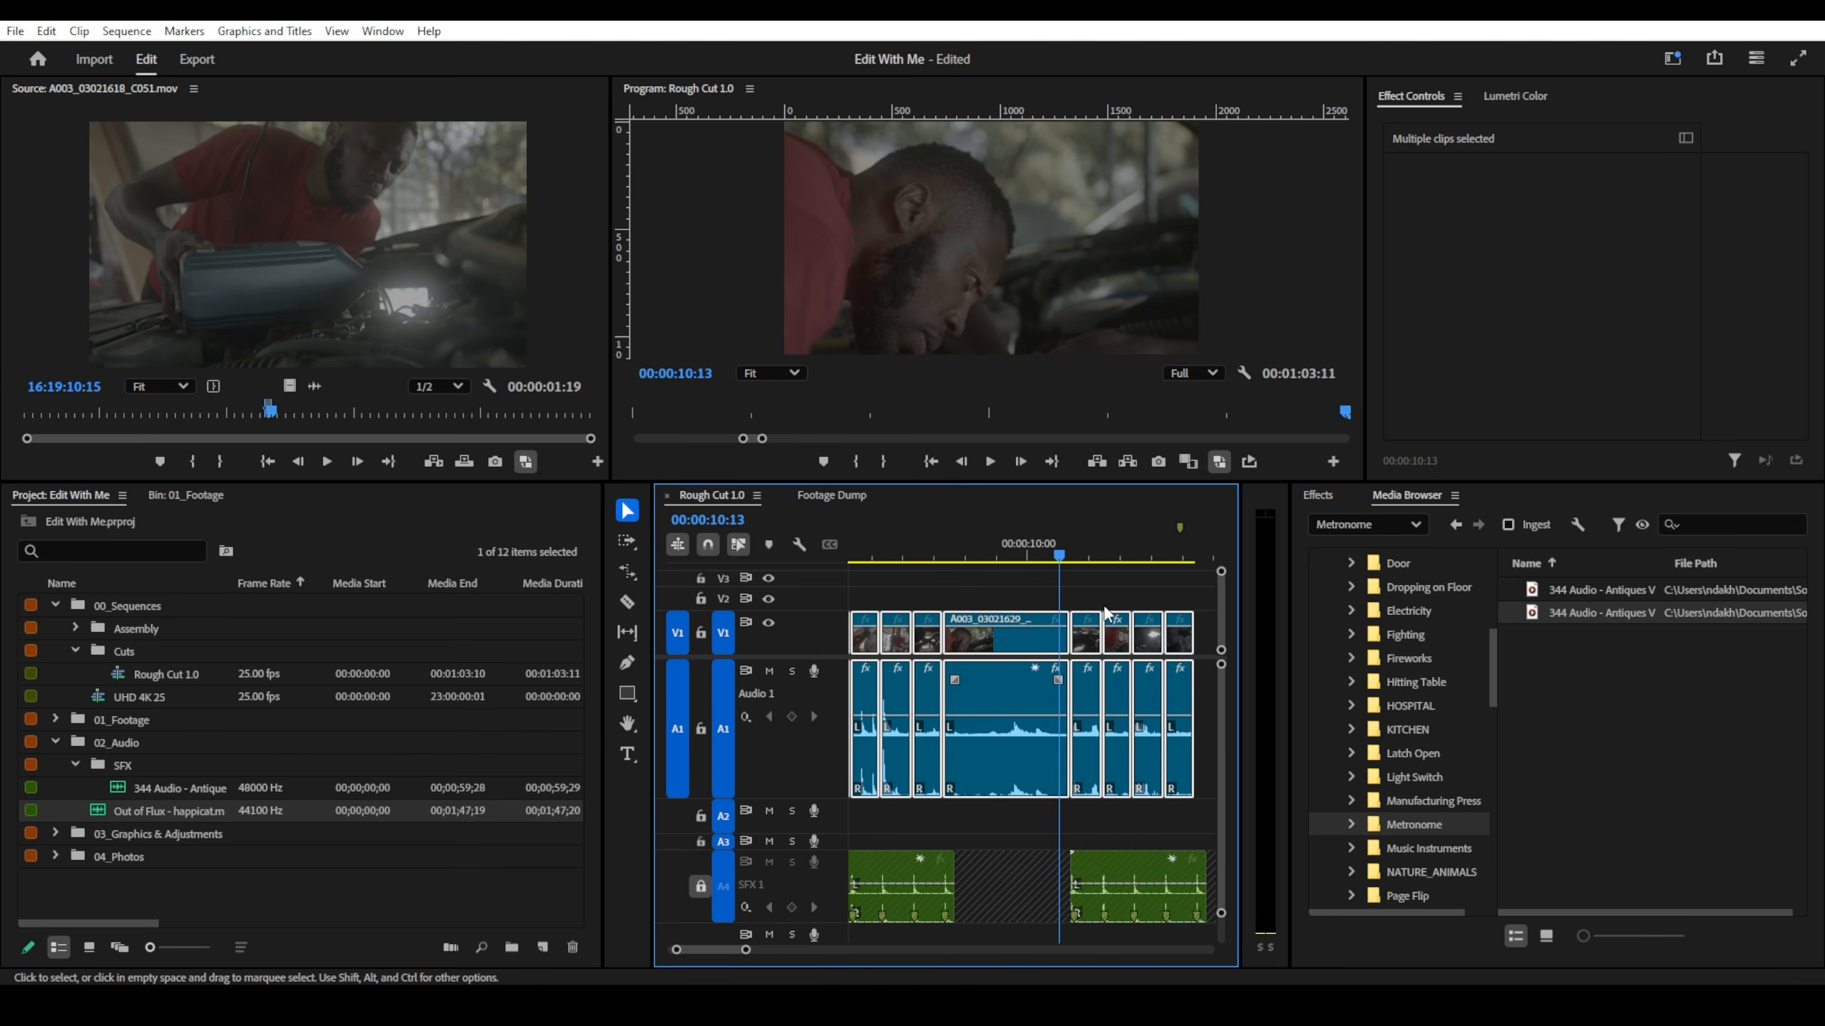
pyautogui.press('space')
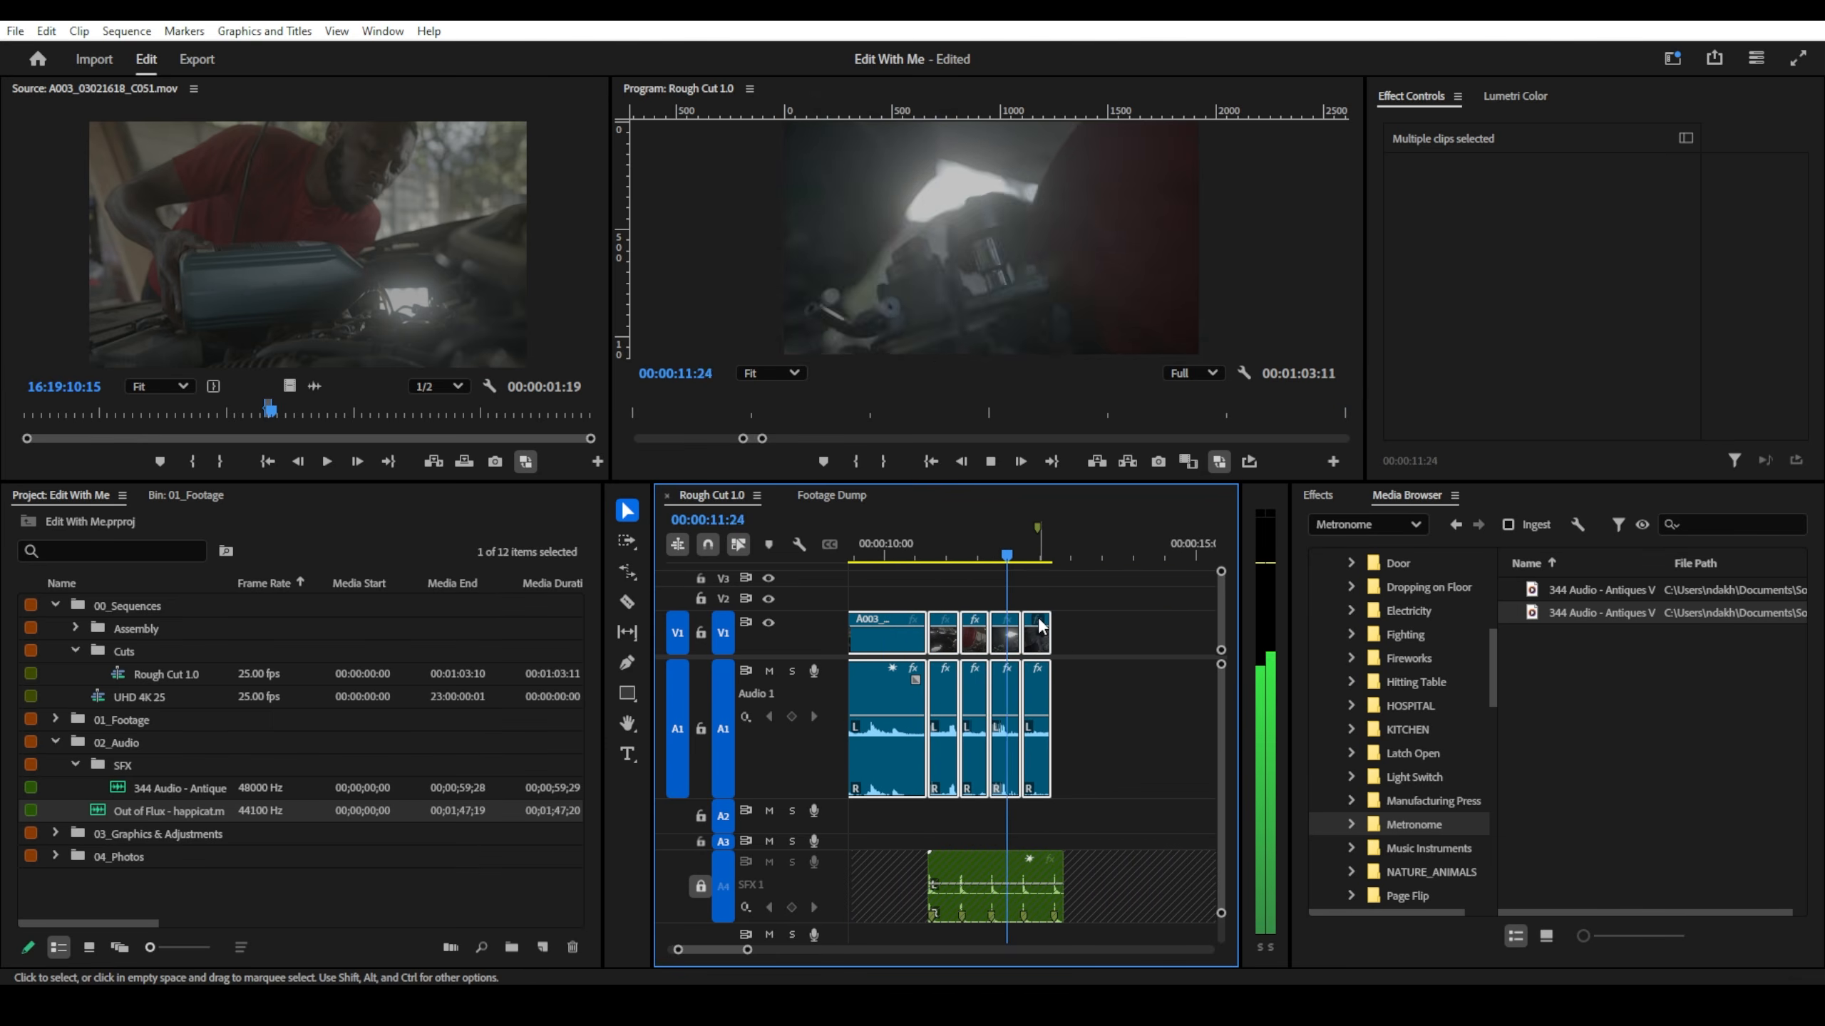
pyautogui.press('space')
# - Deselect the clips and play the montage's middle shots up to 00:00:08:04 to check their audio levels
pyautogui.scroll(-5, 1039, 625)
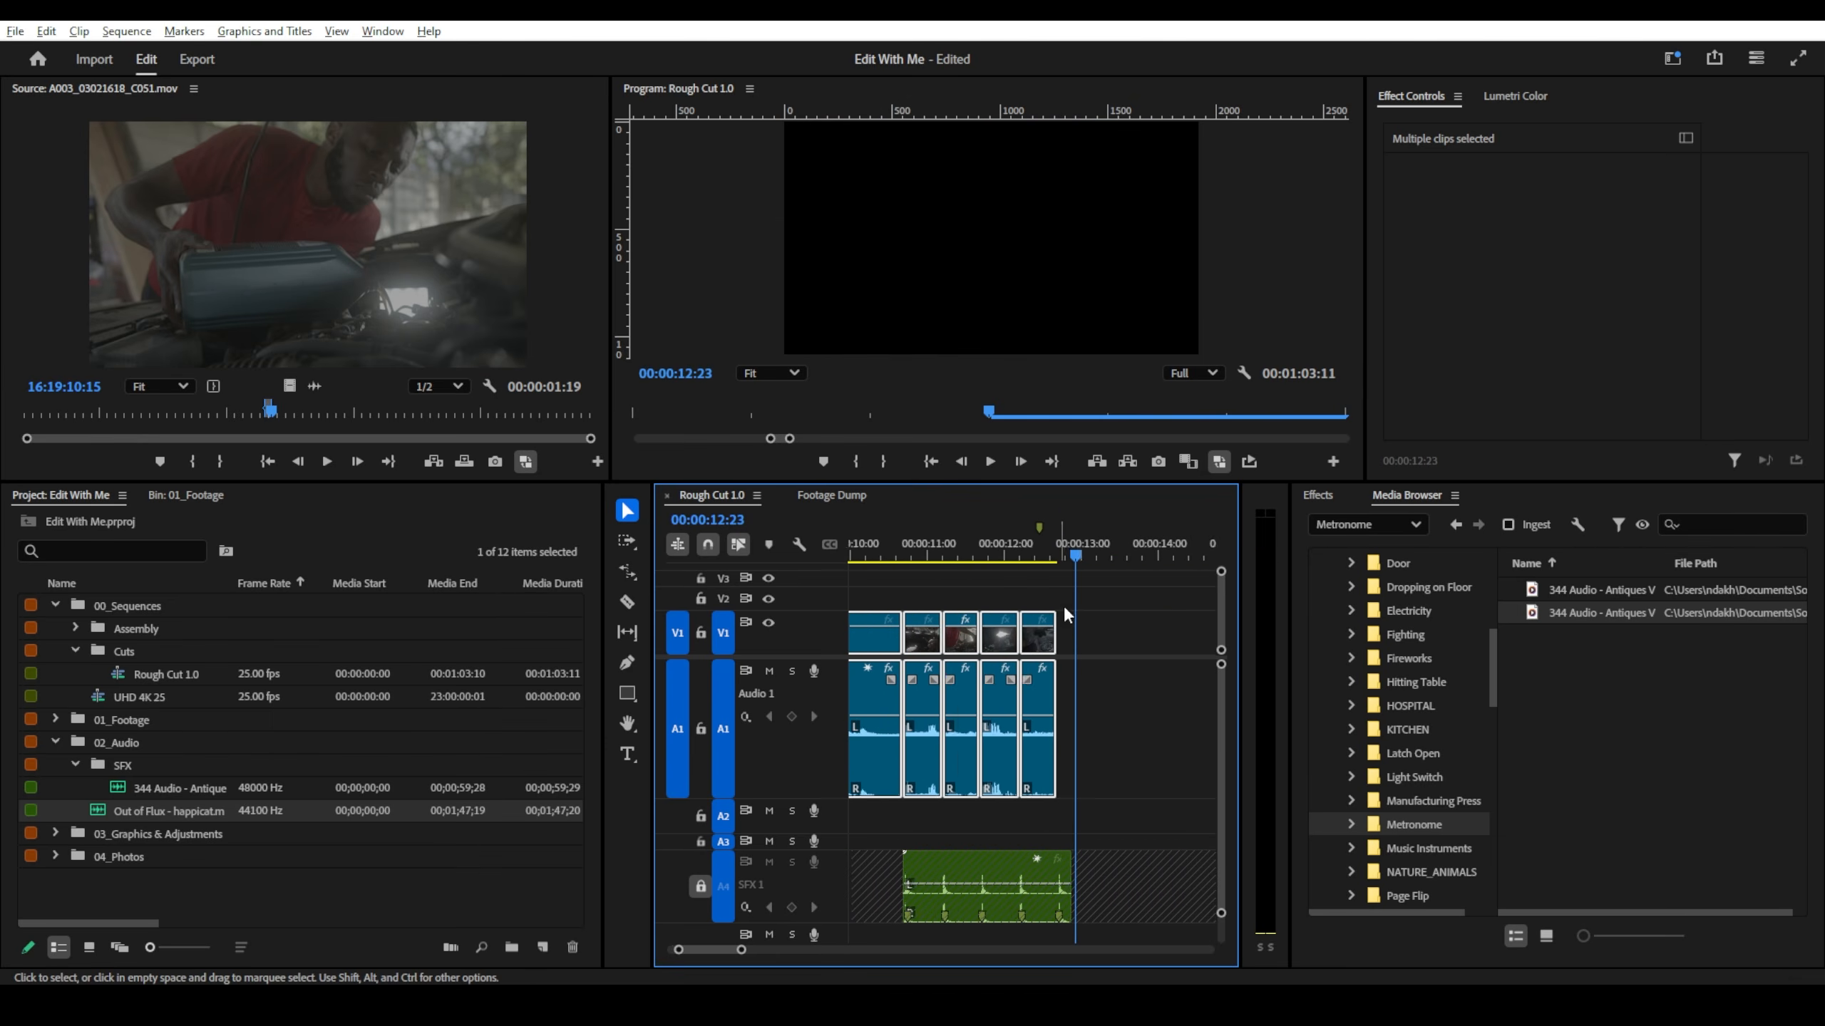
pyautogui.scroll(2, 1027, 612)
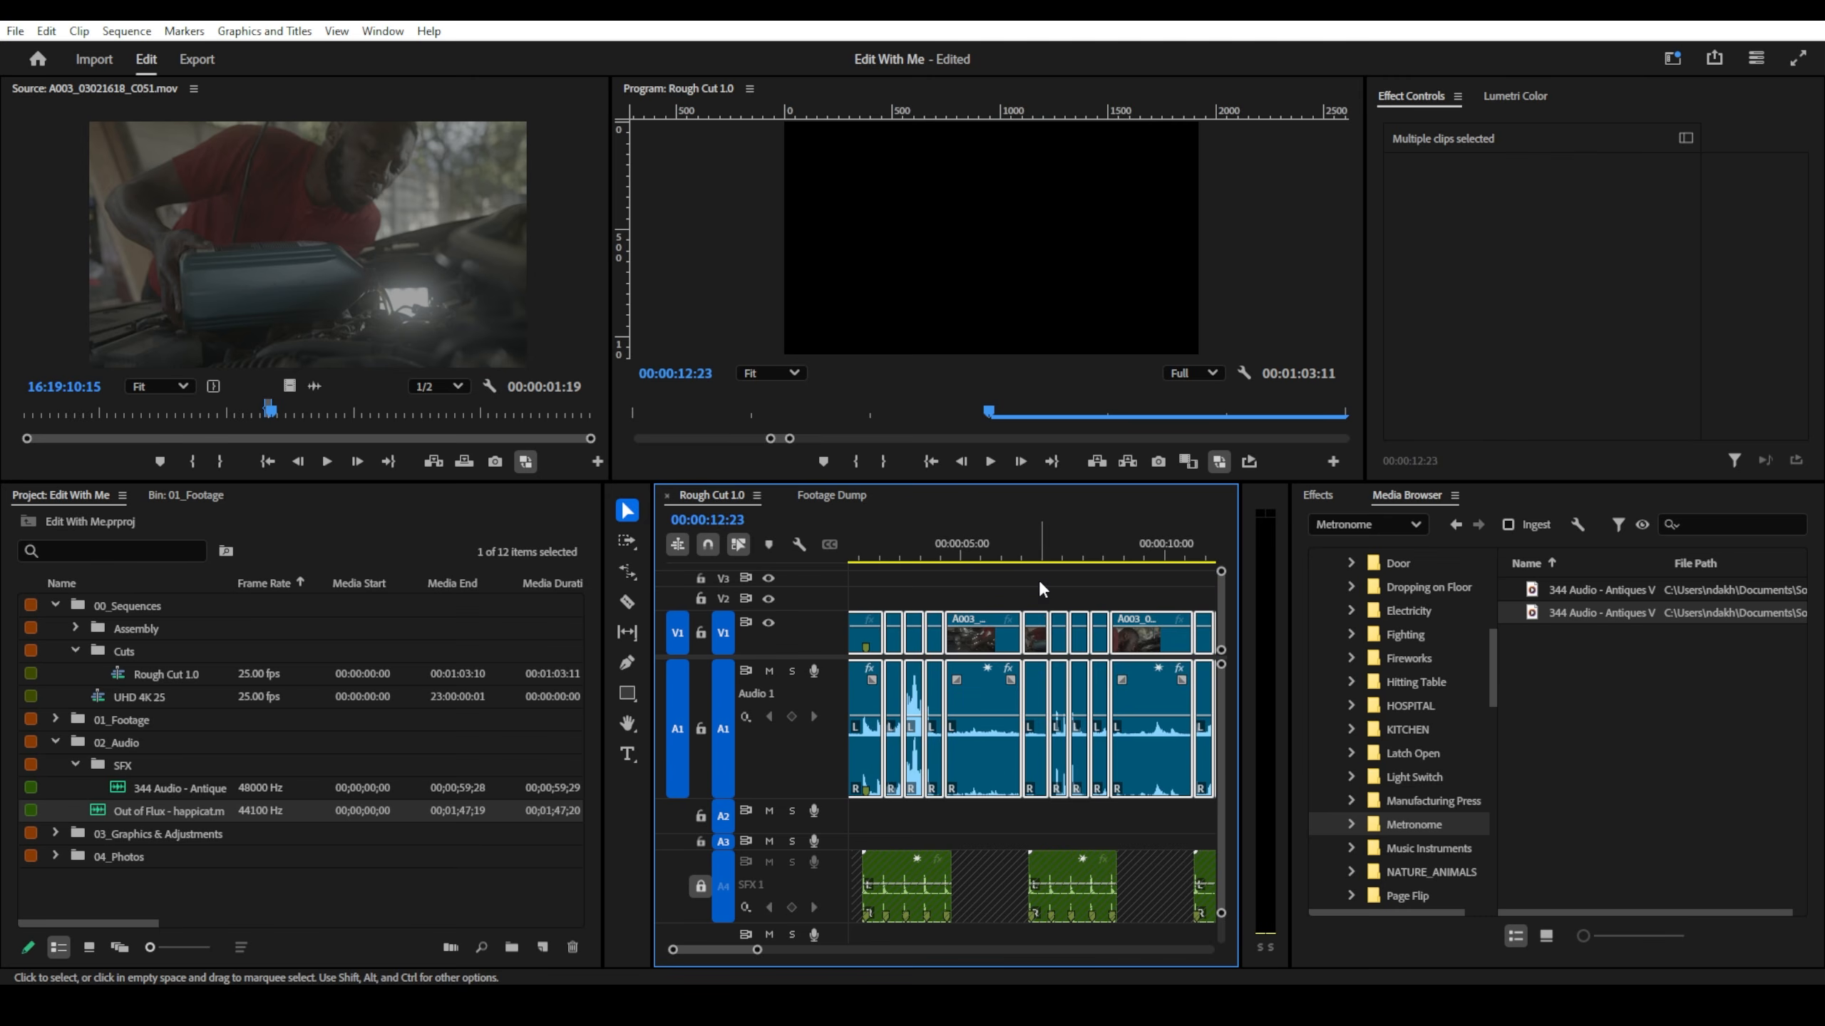
pyautogui.click(1041, 585)
pyautogui.click(1011, 544)
pyautogui.press('space')
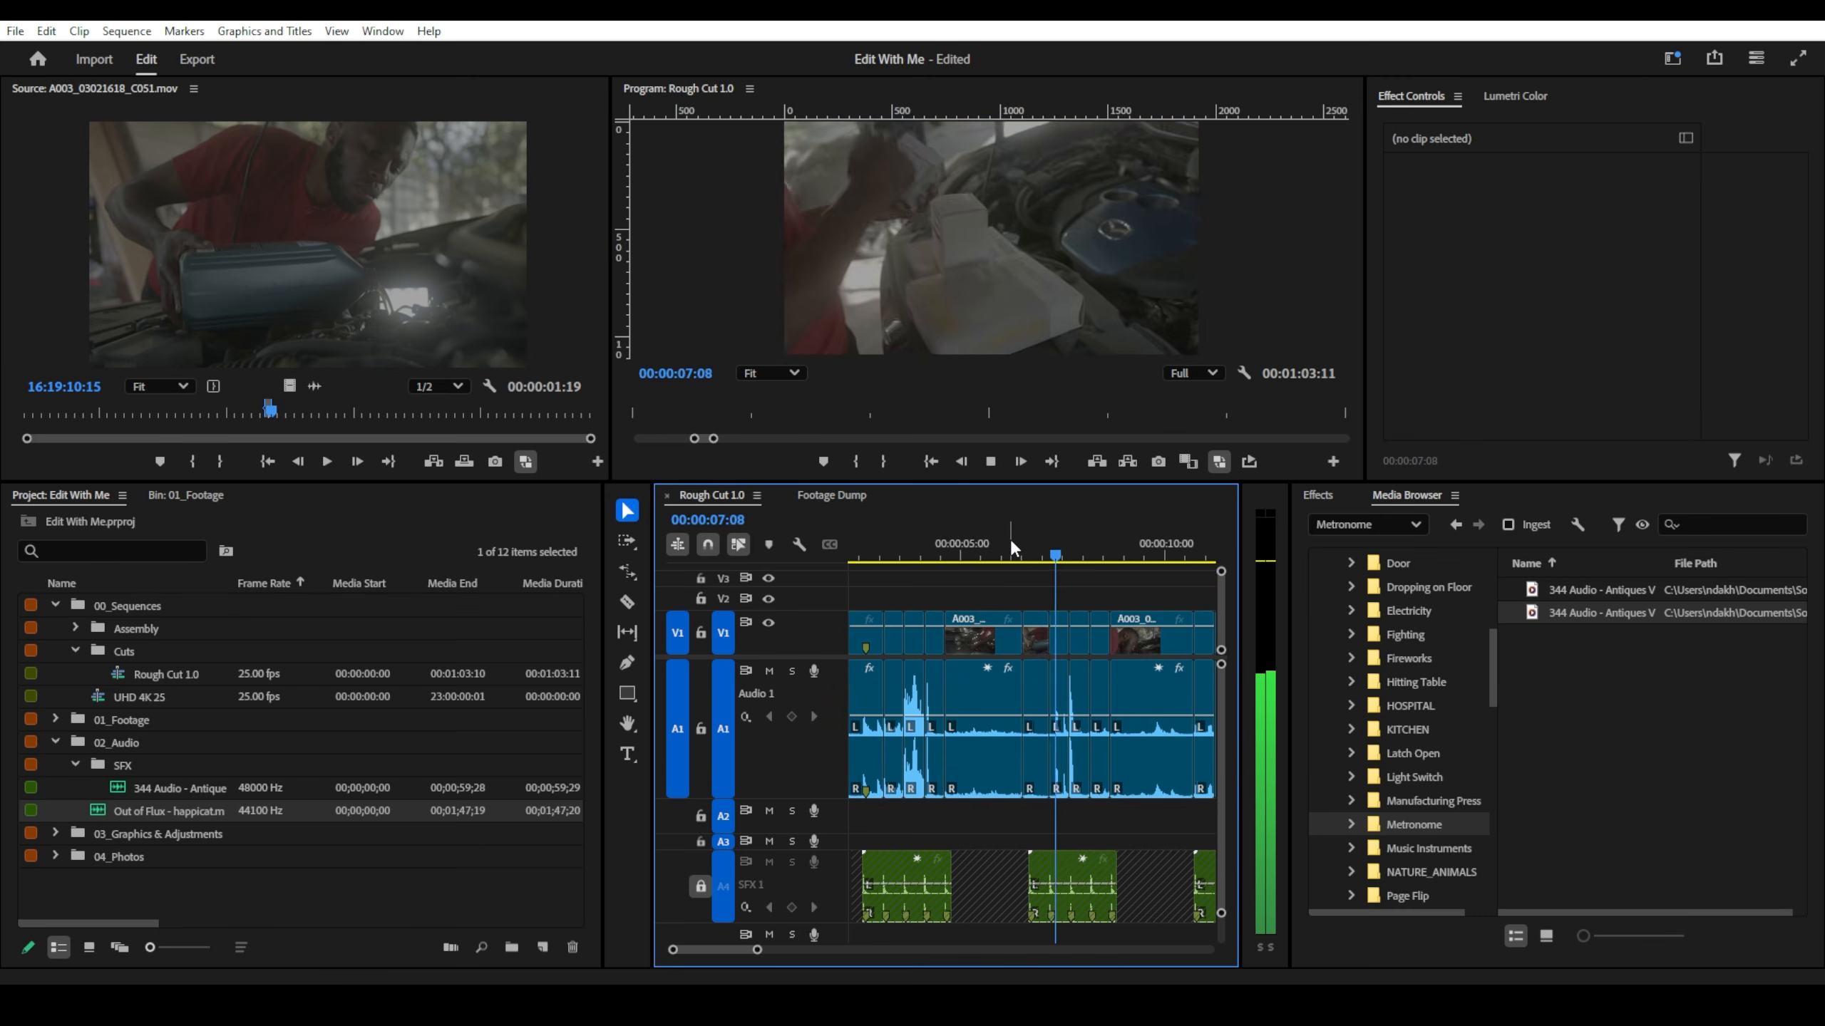
pyautogui.press('space')
pyautogui.scroll(4, 1078, 618)
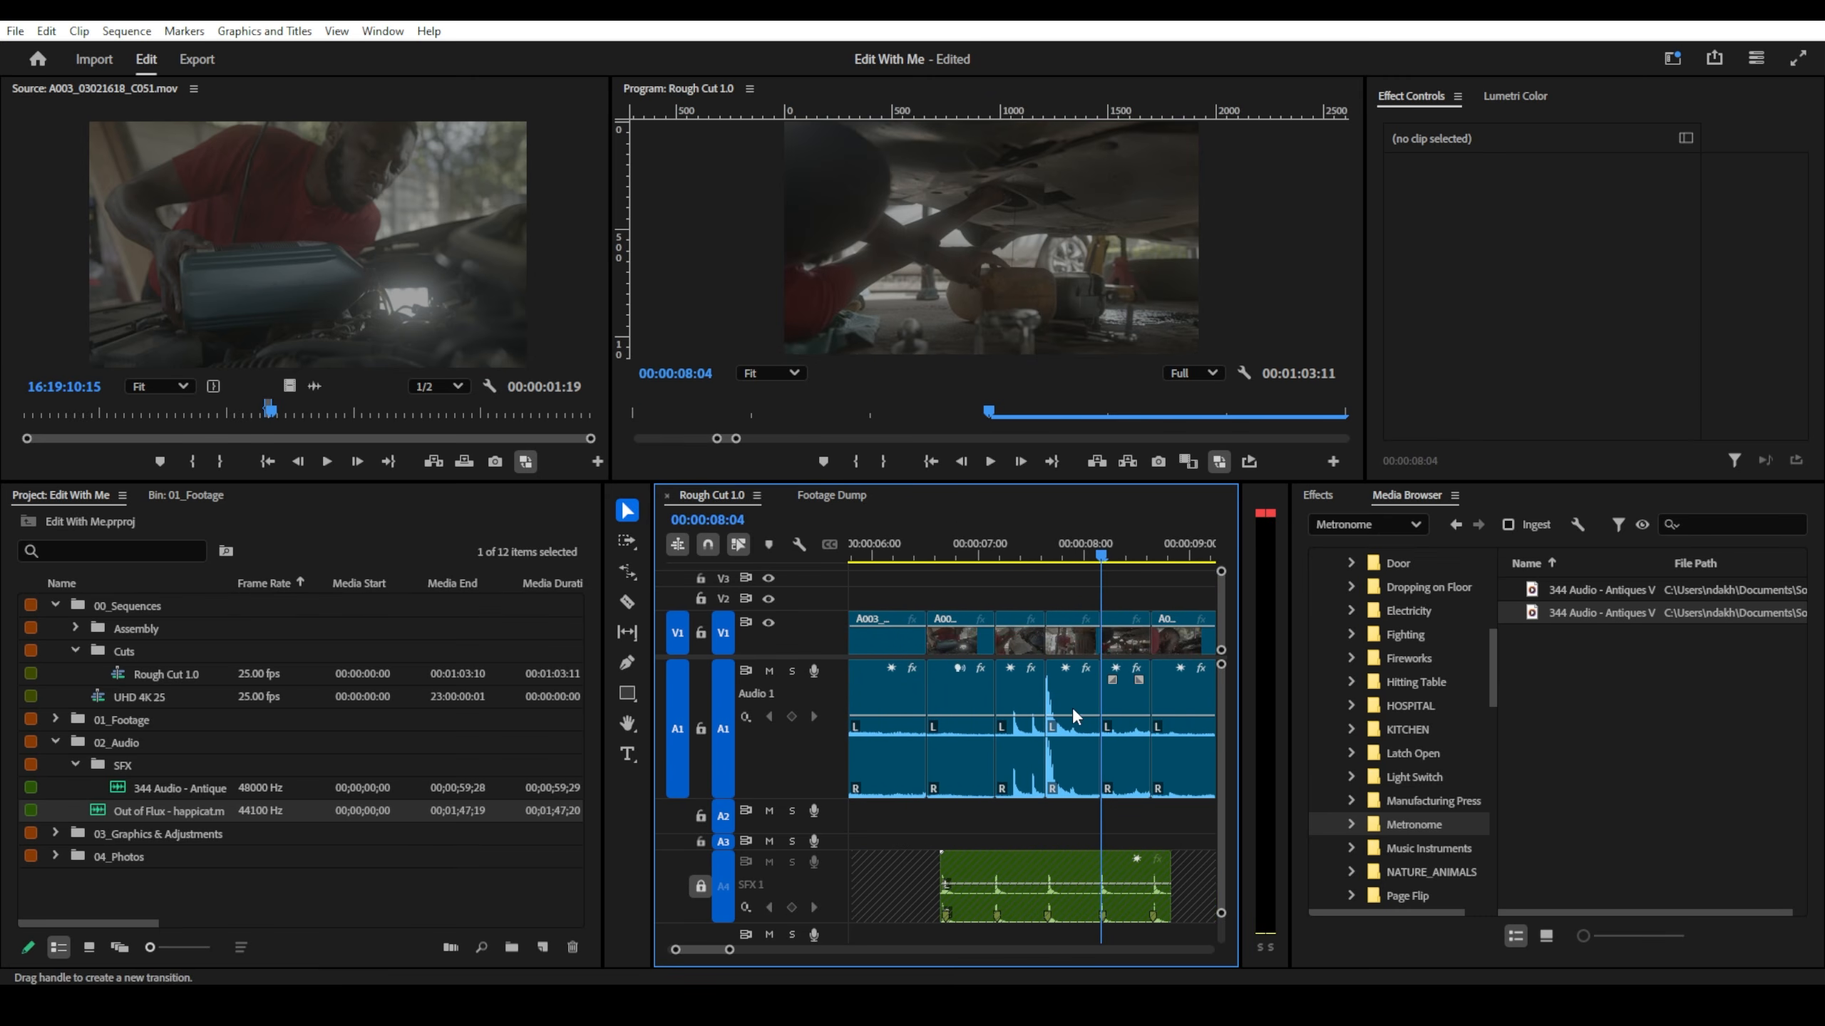
# - Slip the source footage of clip A003_03021638_C065, which starts at 00:00:07:16, so a different portion with louder audio fills the same slot
pyautogui.click(1072, 687)
pyautogui.press('y')
pyautogui.moveTo(1068, 690); pyautogui.dragTo(1085, 690)
pyautogui.press('v')
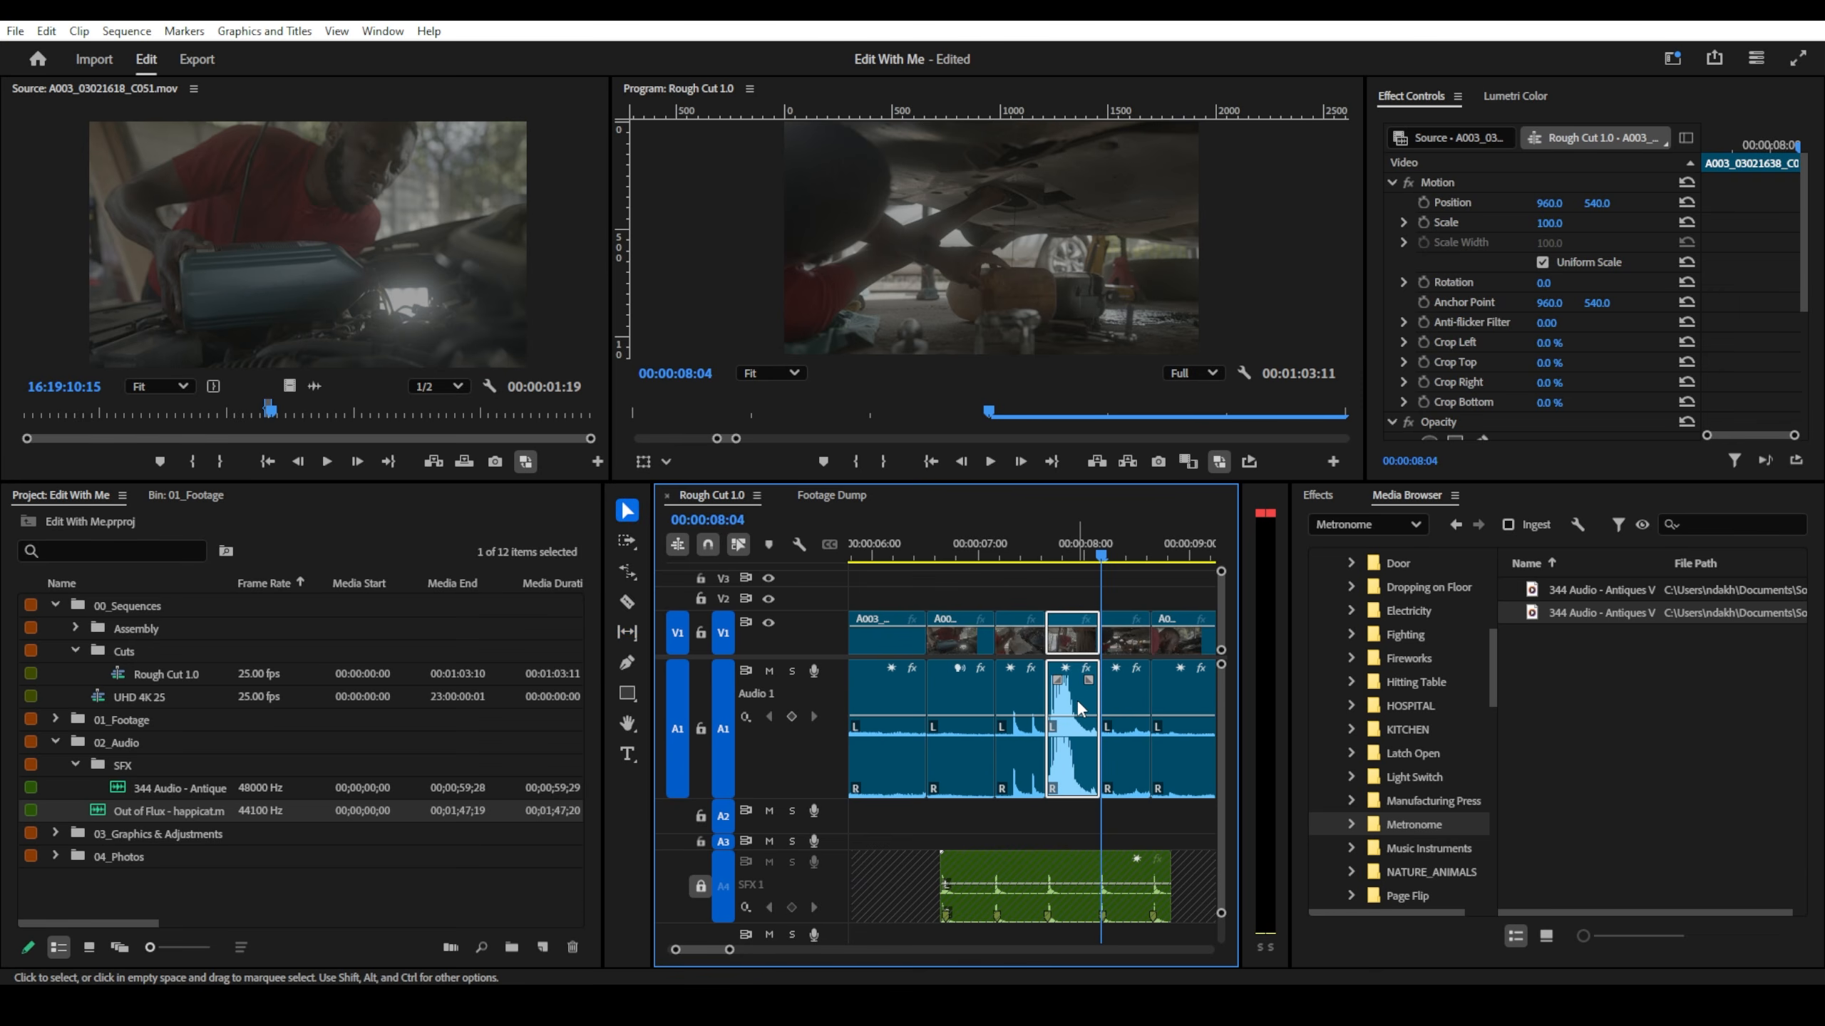
# - Adjust the slipped clip's audio gain by -16 dB and play back the surrounding passage to check it
pyautogui.press('g')
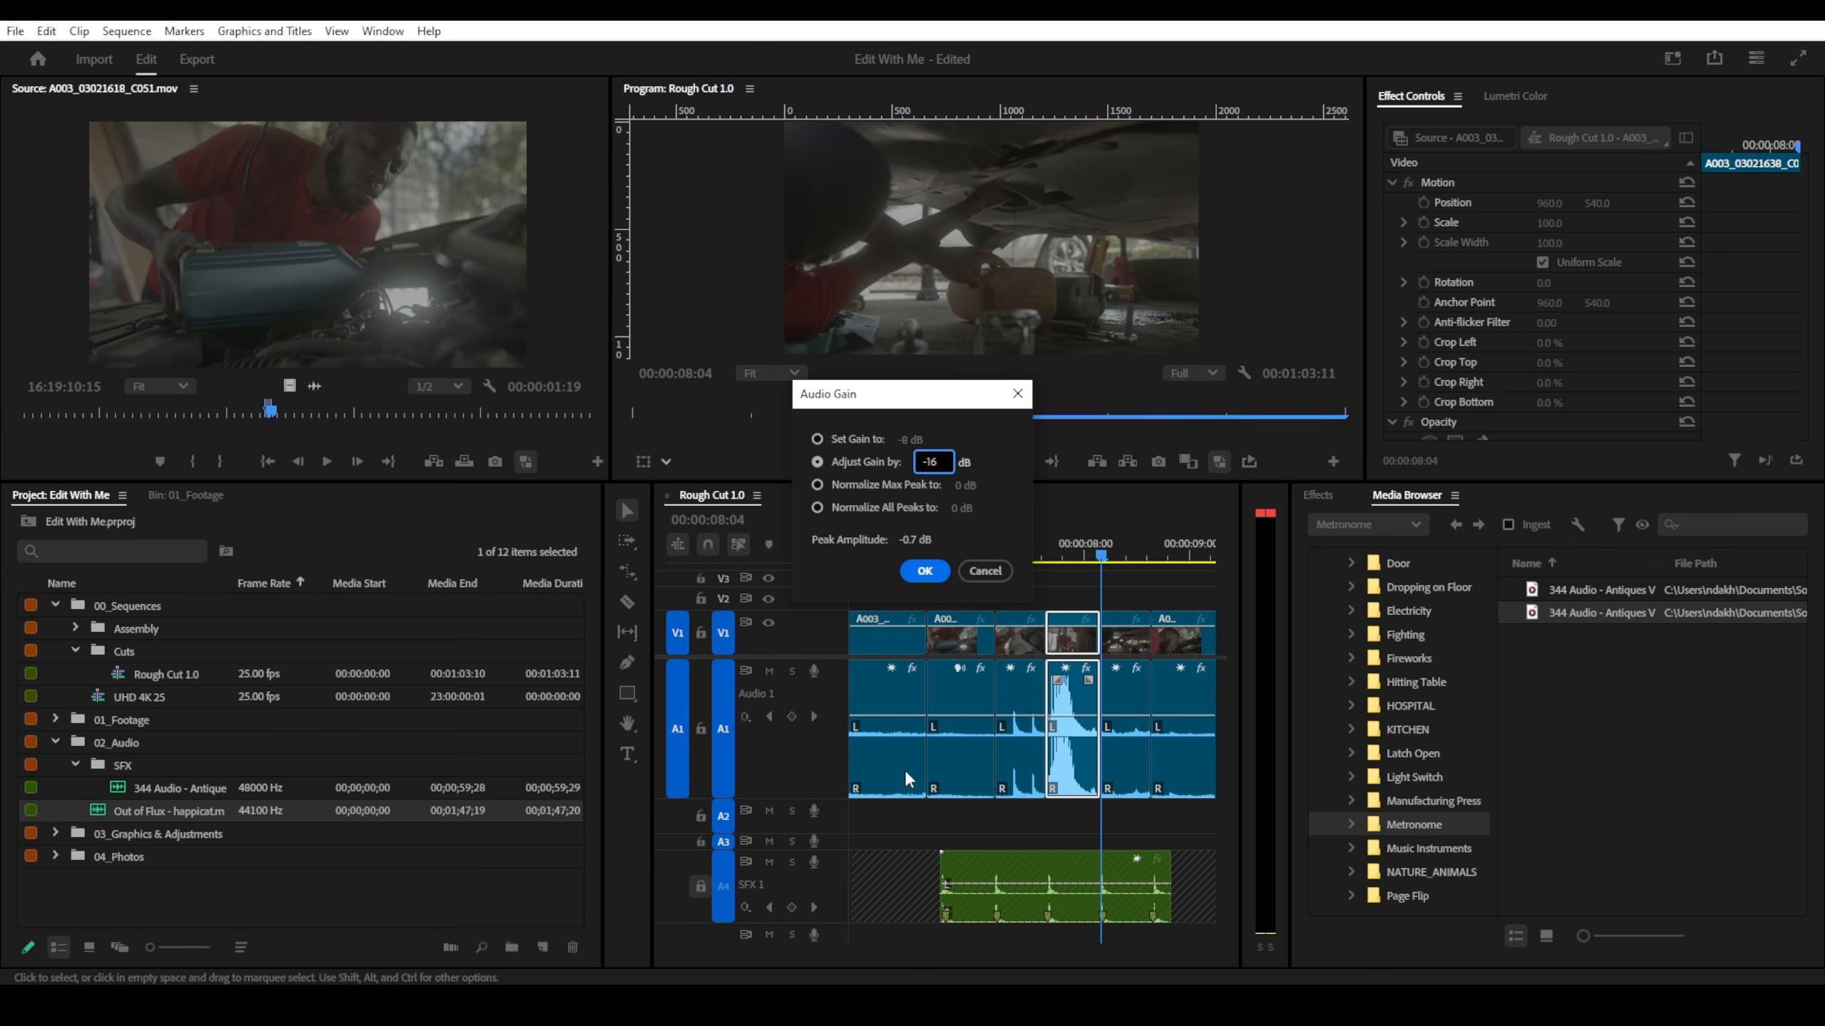
pyautogui.click(911, 579)
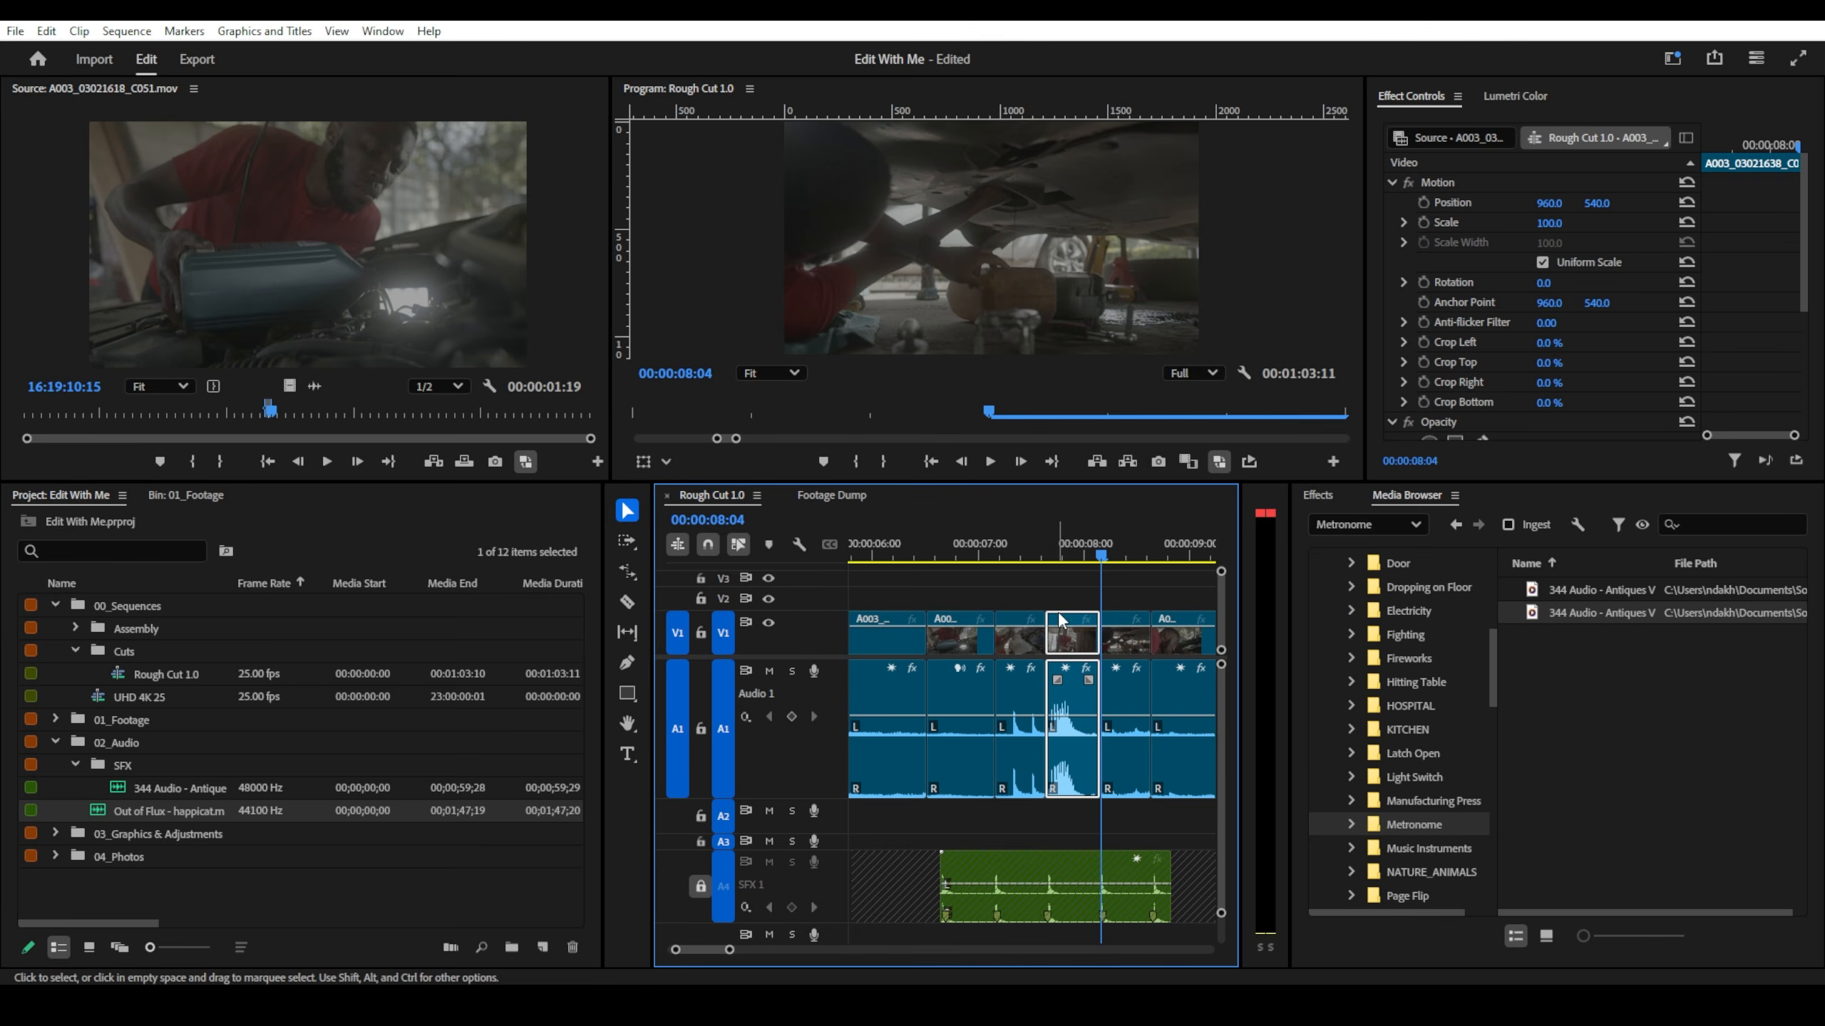
pyautogui.click(1004, 561)
pyautogui.press('space')
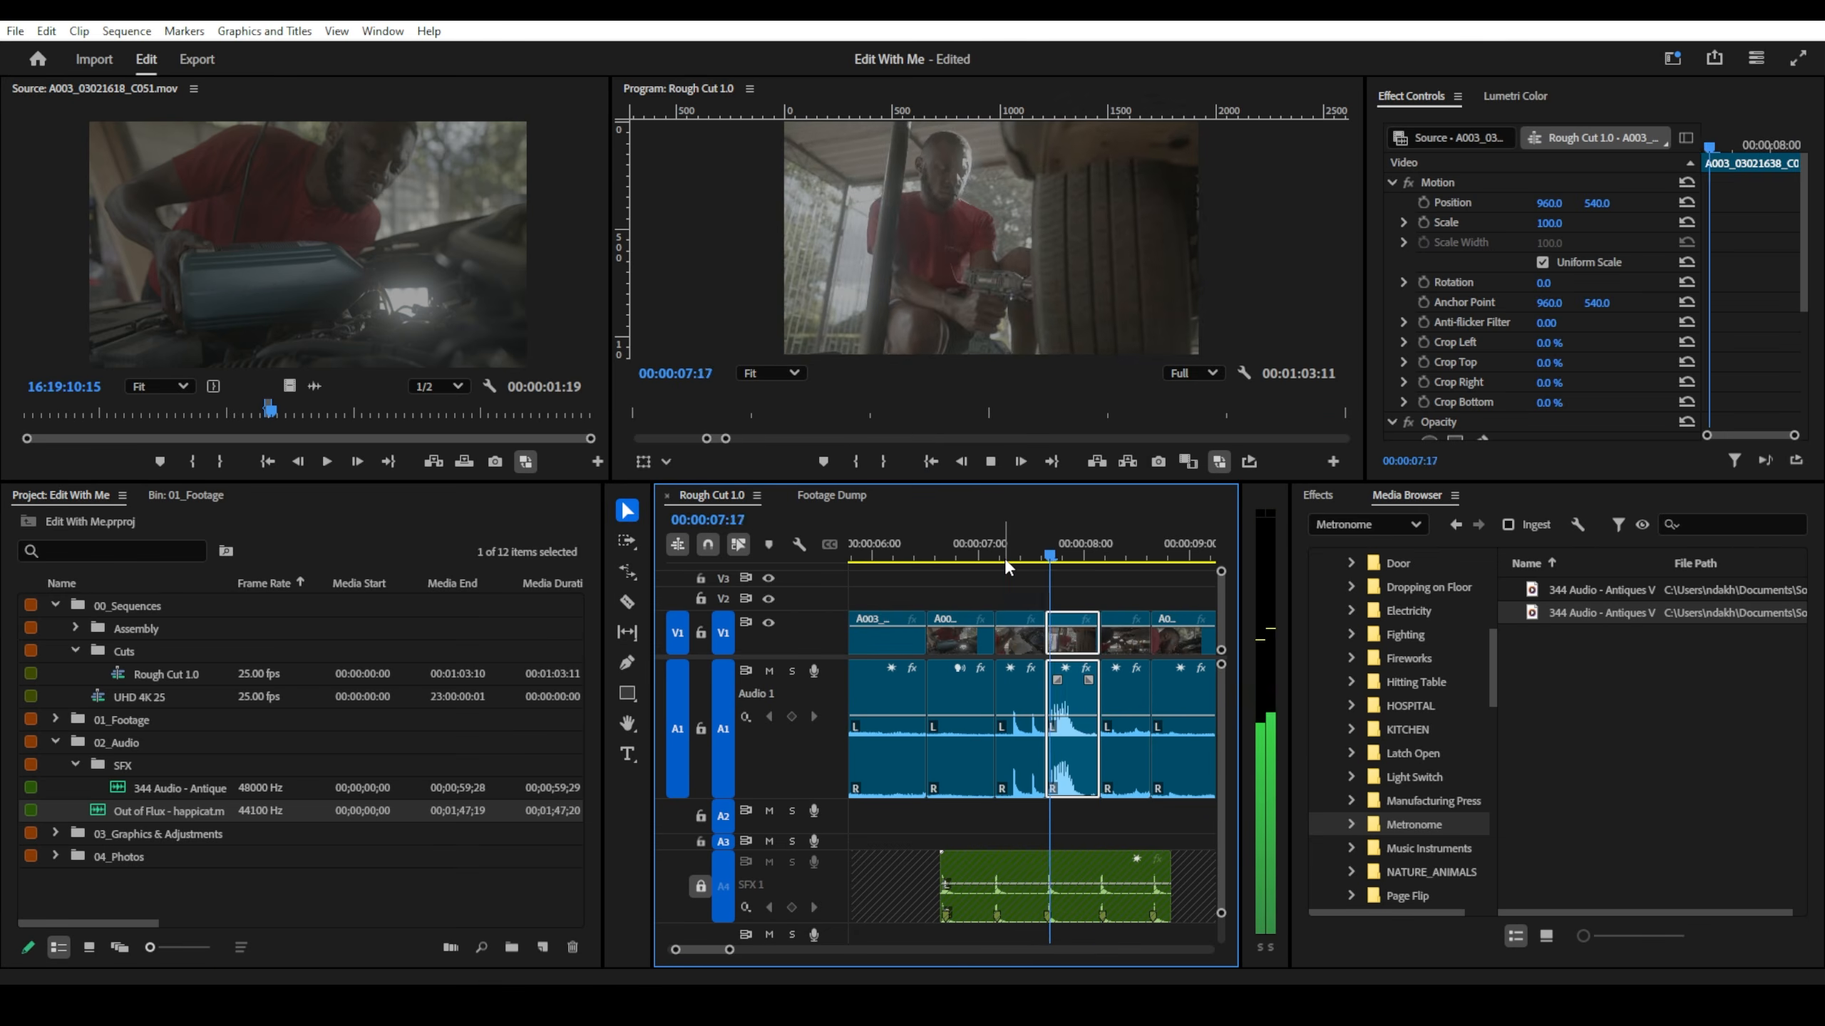
pyautogui.press('space')
pyautogui.click(970, 558)
pyautogui.press('space')
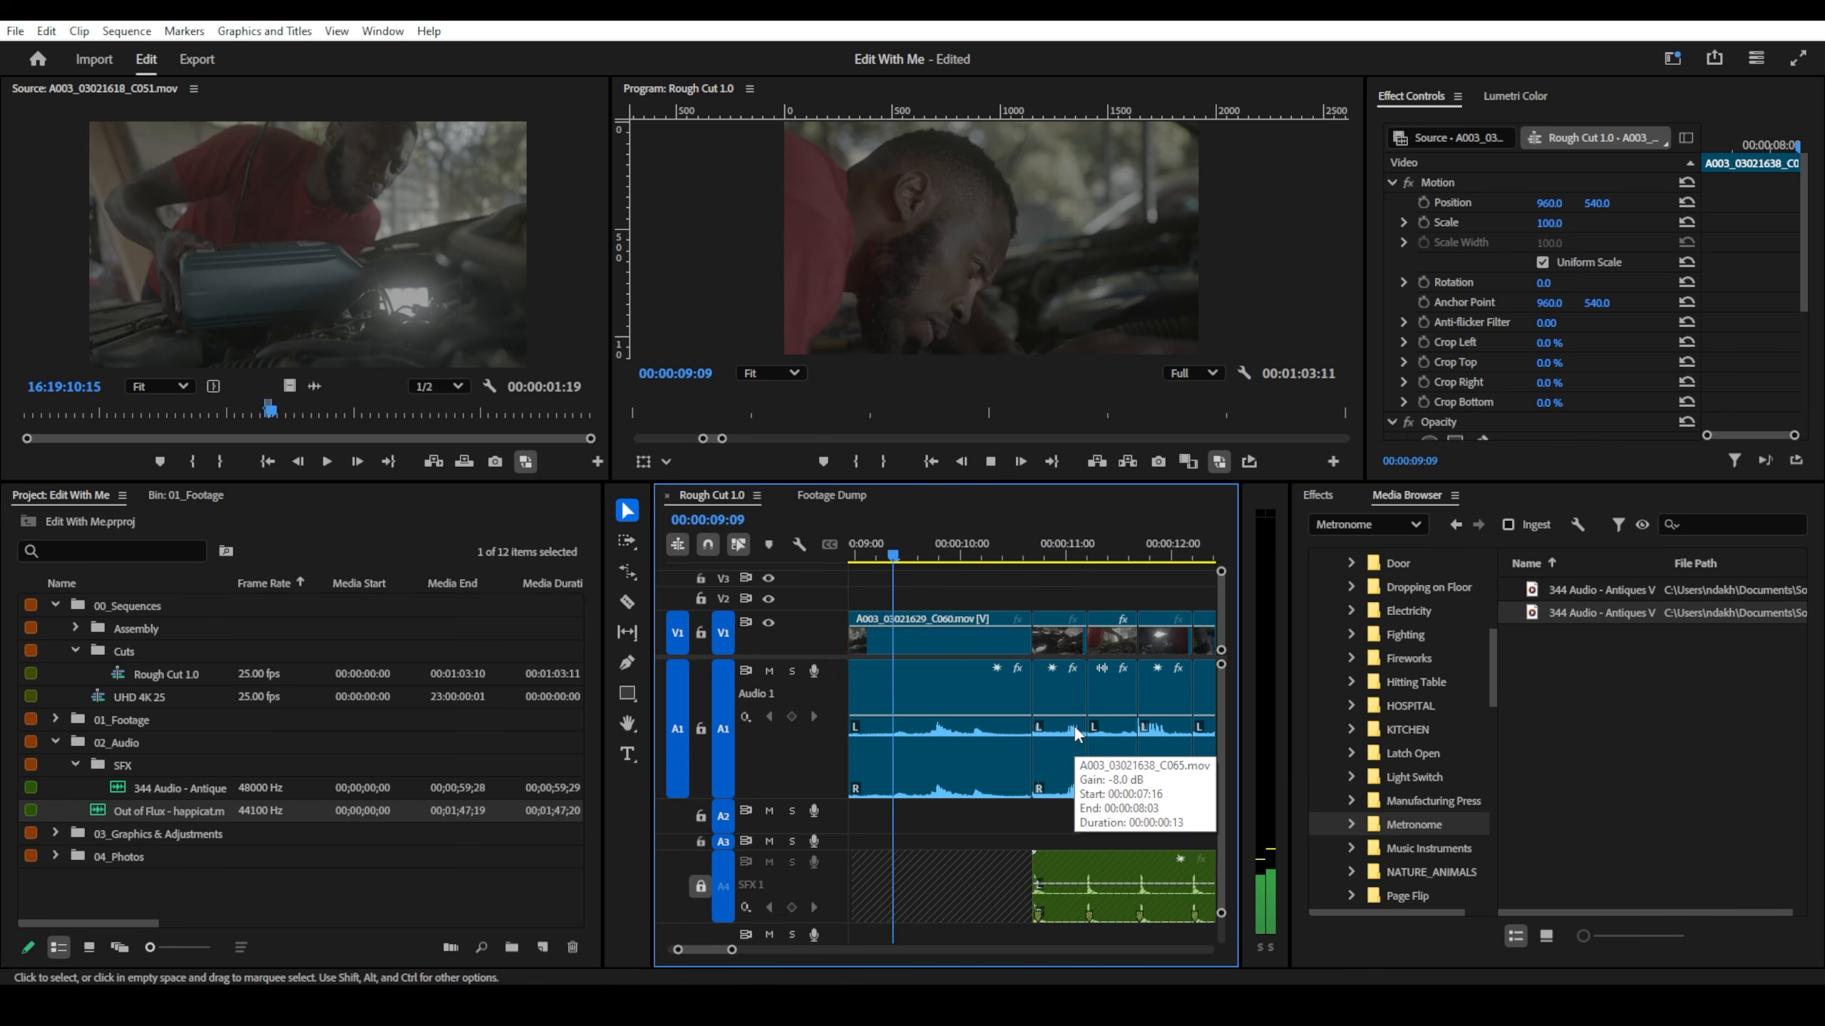
pyautogui.press('space')
# - Replay the cuts from about 00:00:06:13 and lower the volume of the A1 clip around 00:00:06:20 all the way down
pyautogui.scroll(-3, 1086, 730)
pyautogui.scroll(3, 1026, 721)
pyautogui.scroll(2, 1067, 708)
pyautogui.click(986, 591)
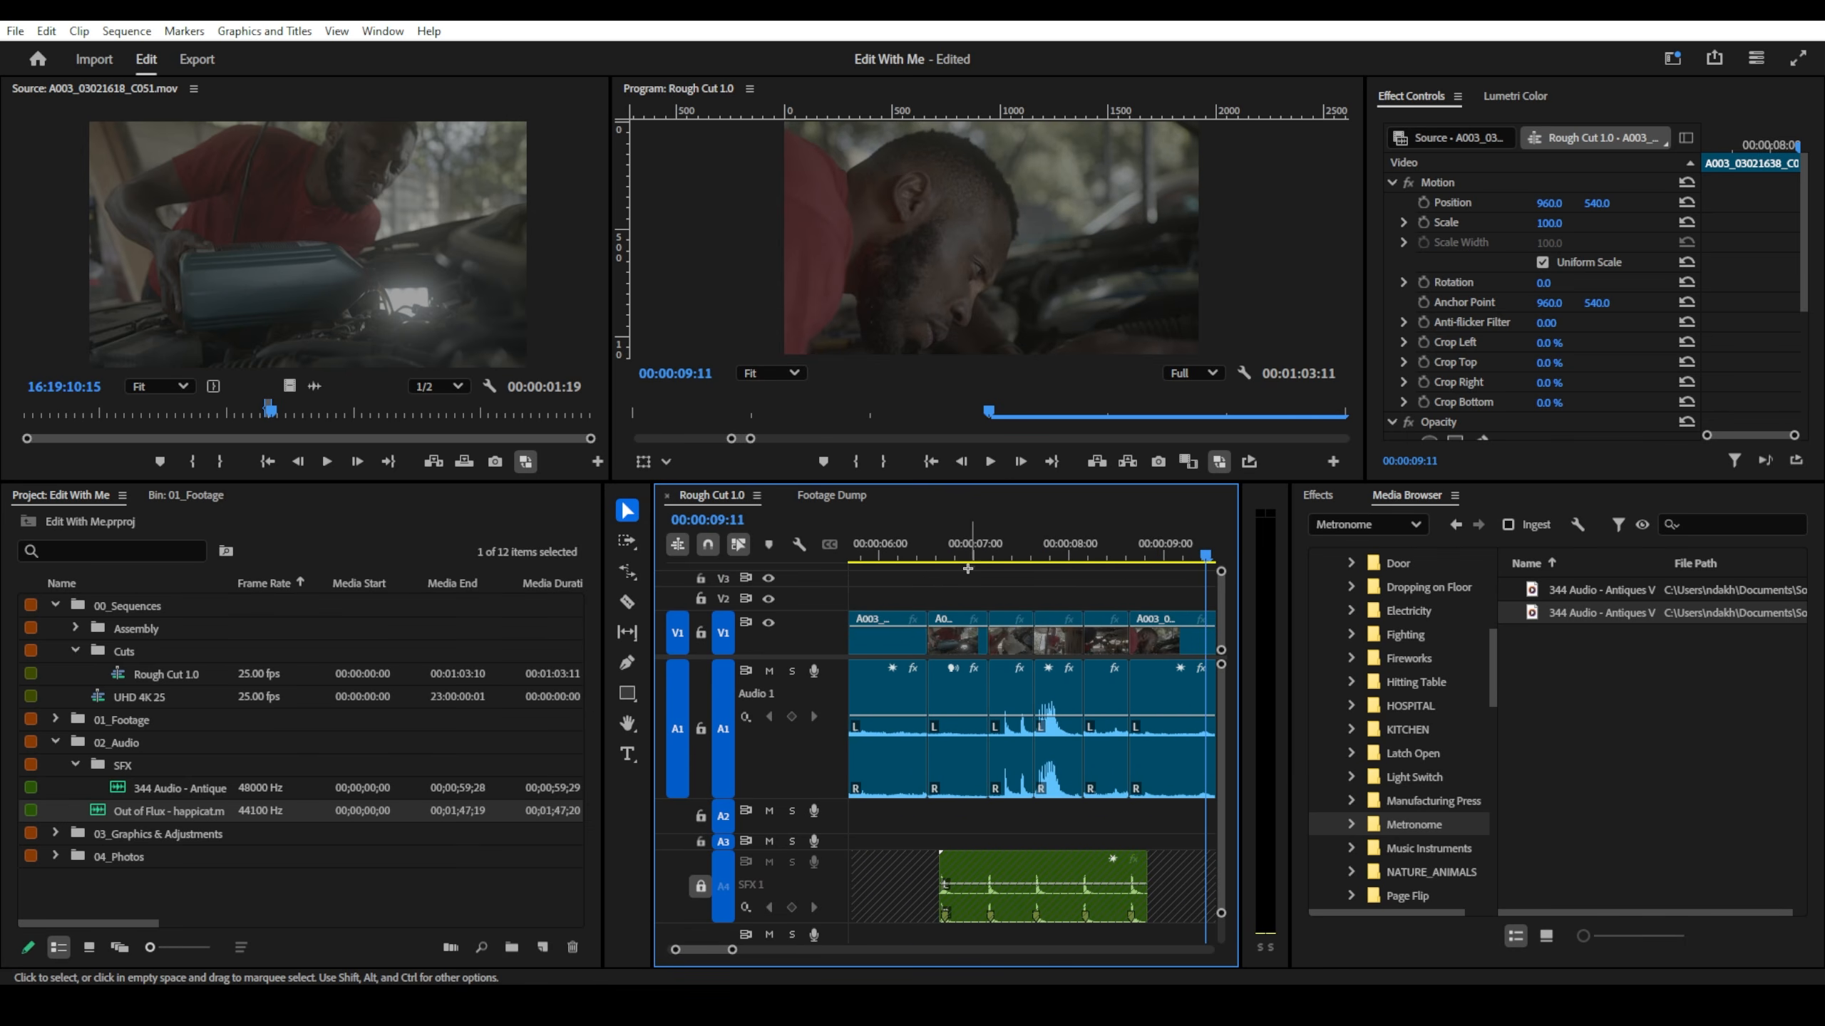
pyautogui.click(928, 558)
pyautogui.press('space')
pyautogui.press('space')
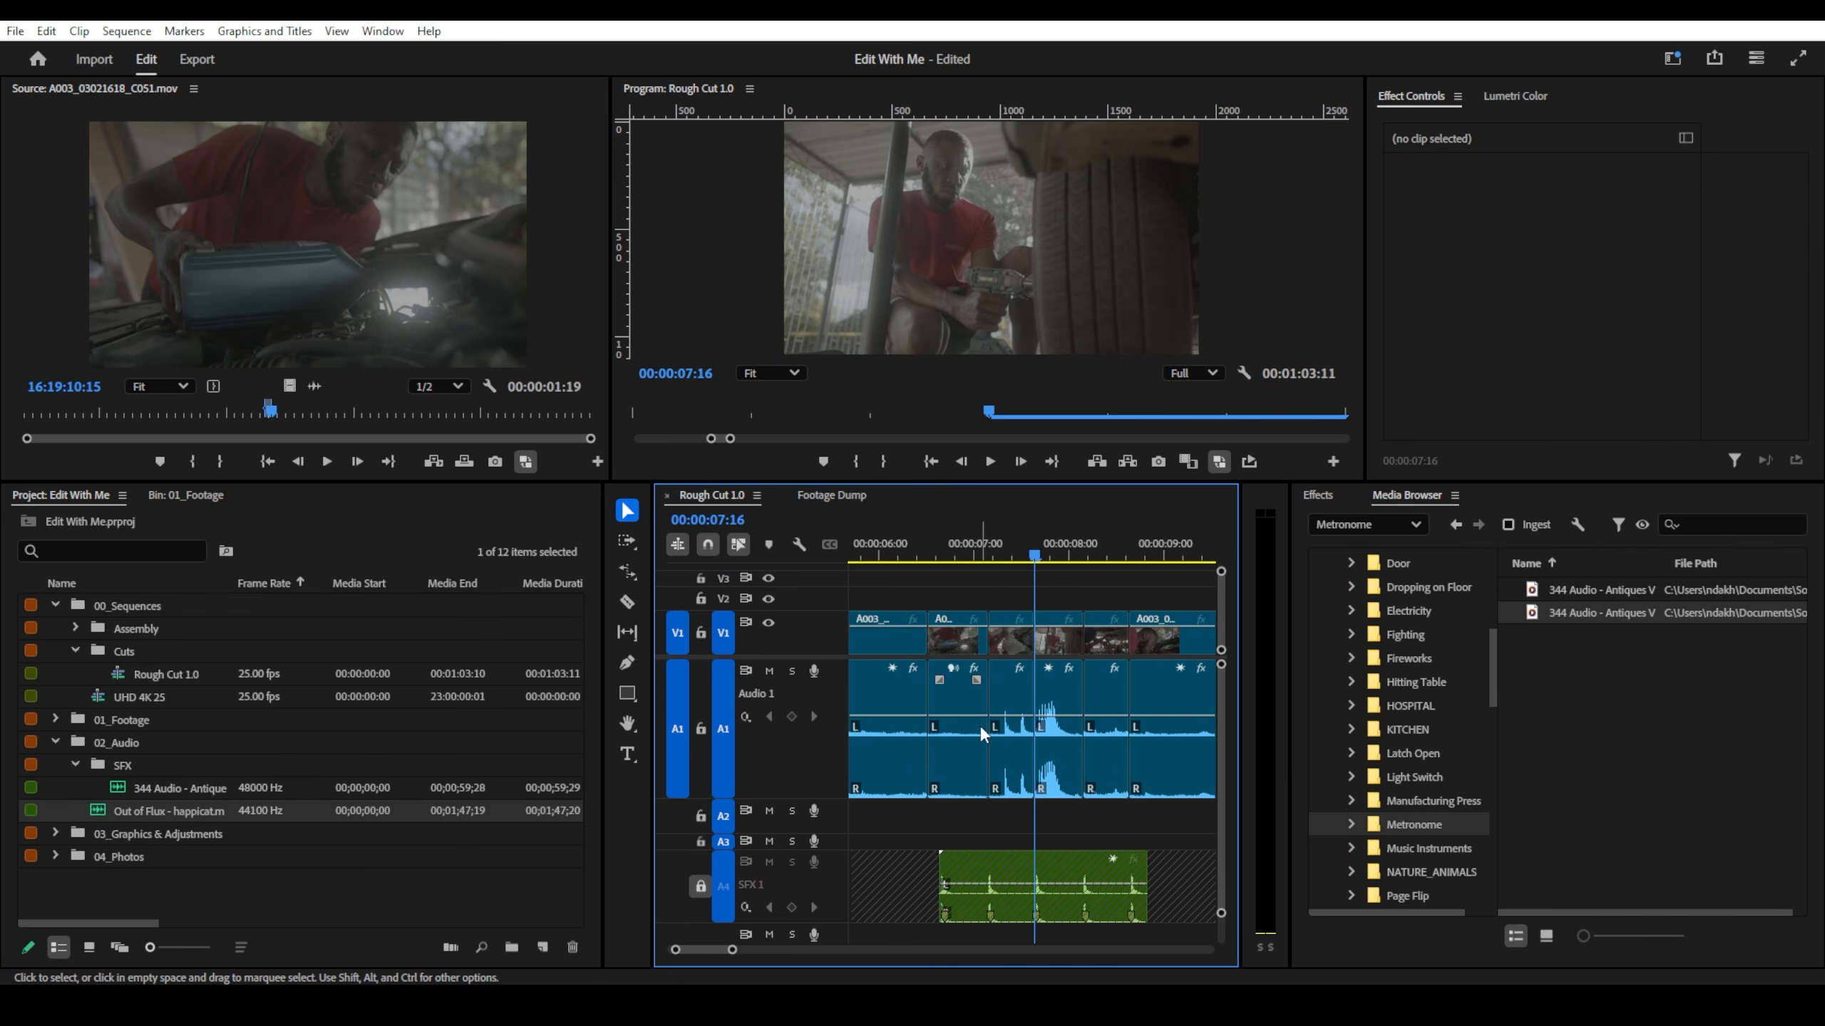
pyautogui.click(980, 724)
pyautogui.click(1089, 578)
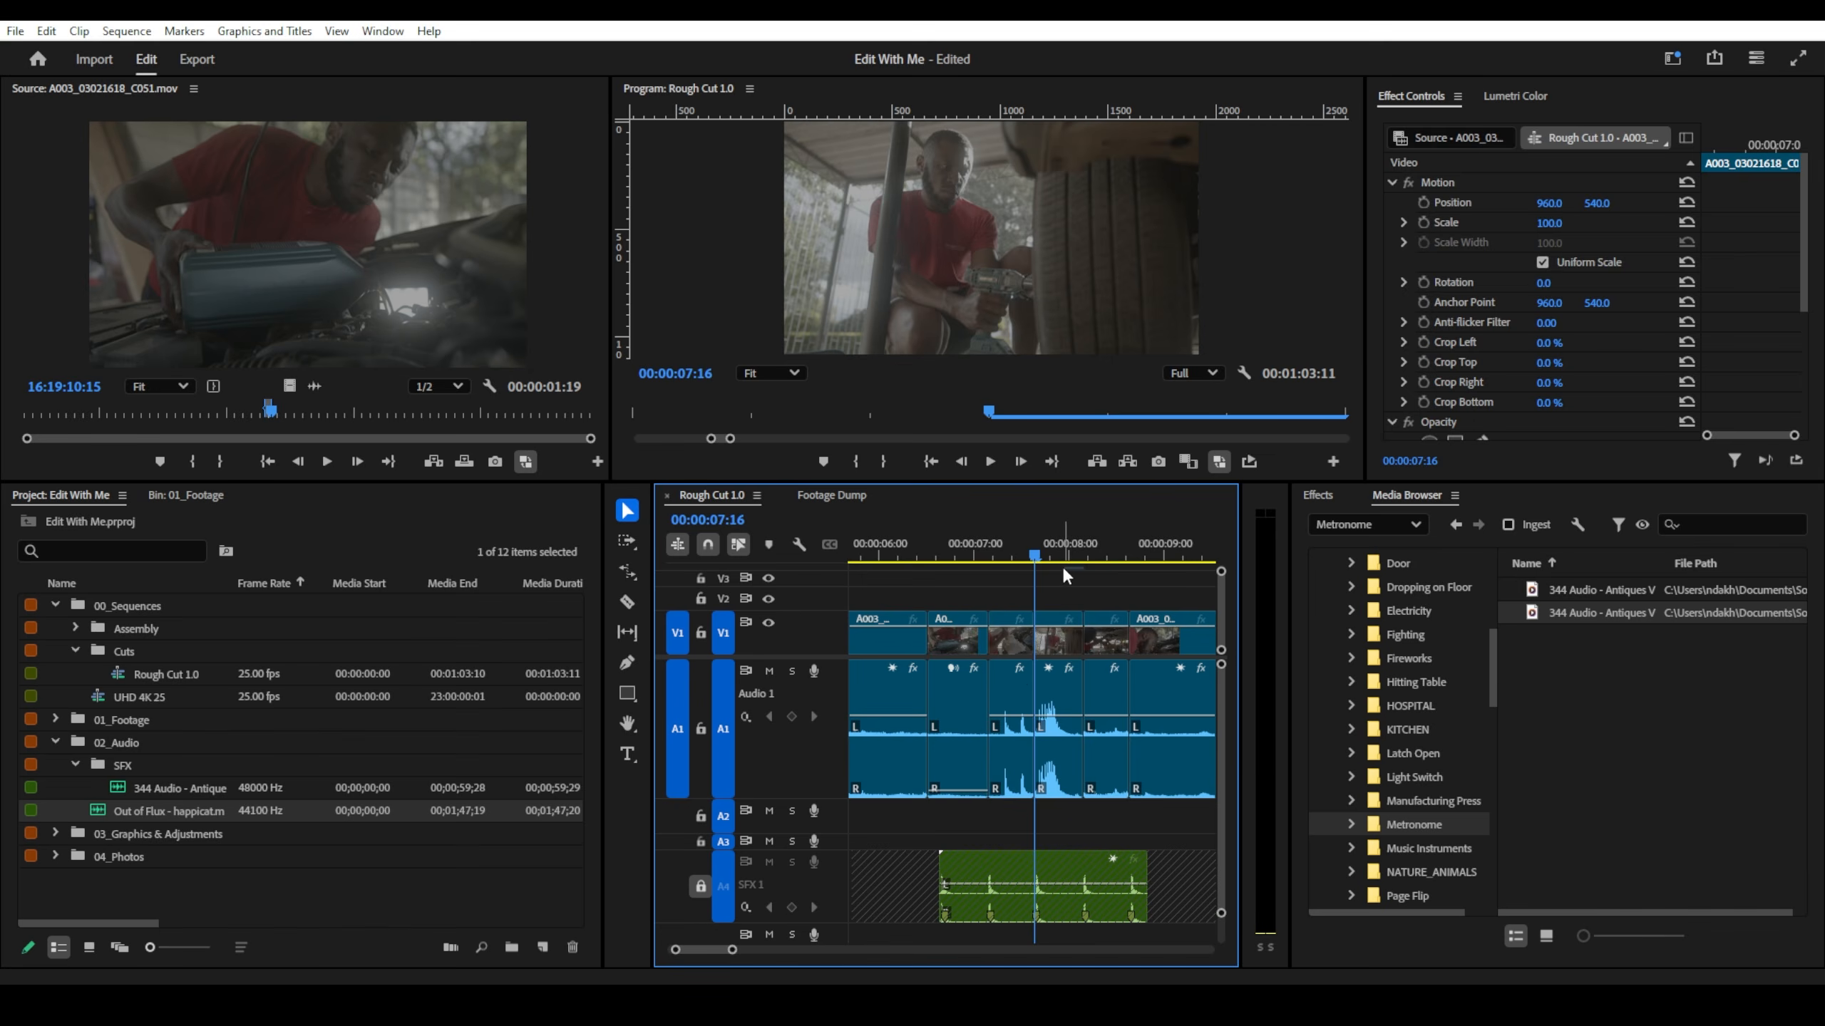
# - Lower the volume of the A1 clip at 00:00:08:05 all the way down and play back from 00:00:06:20
pyautogui.moveTo(1060, 558); pyautogui.dragTo(1088, 558)
pyautogui.click(1092, 722)
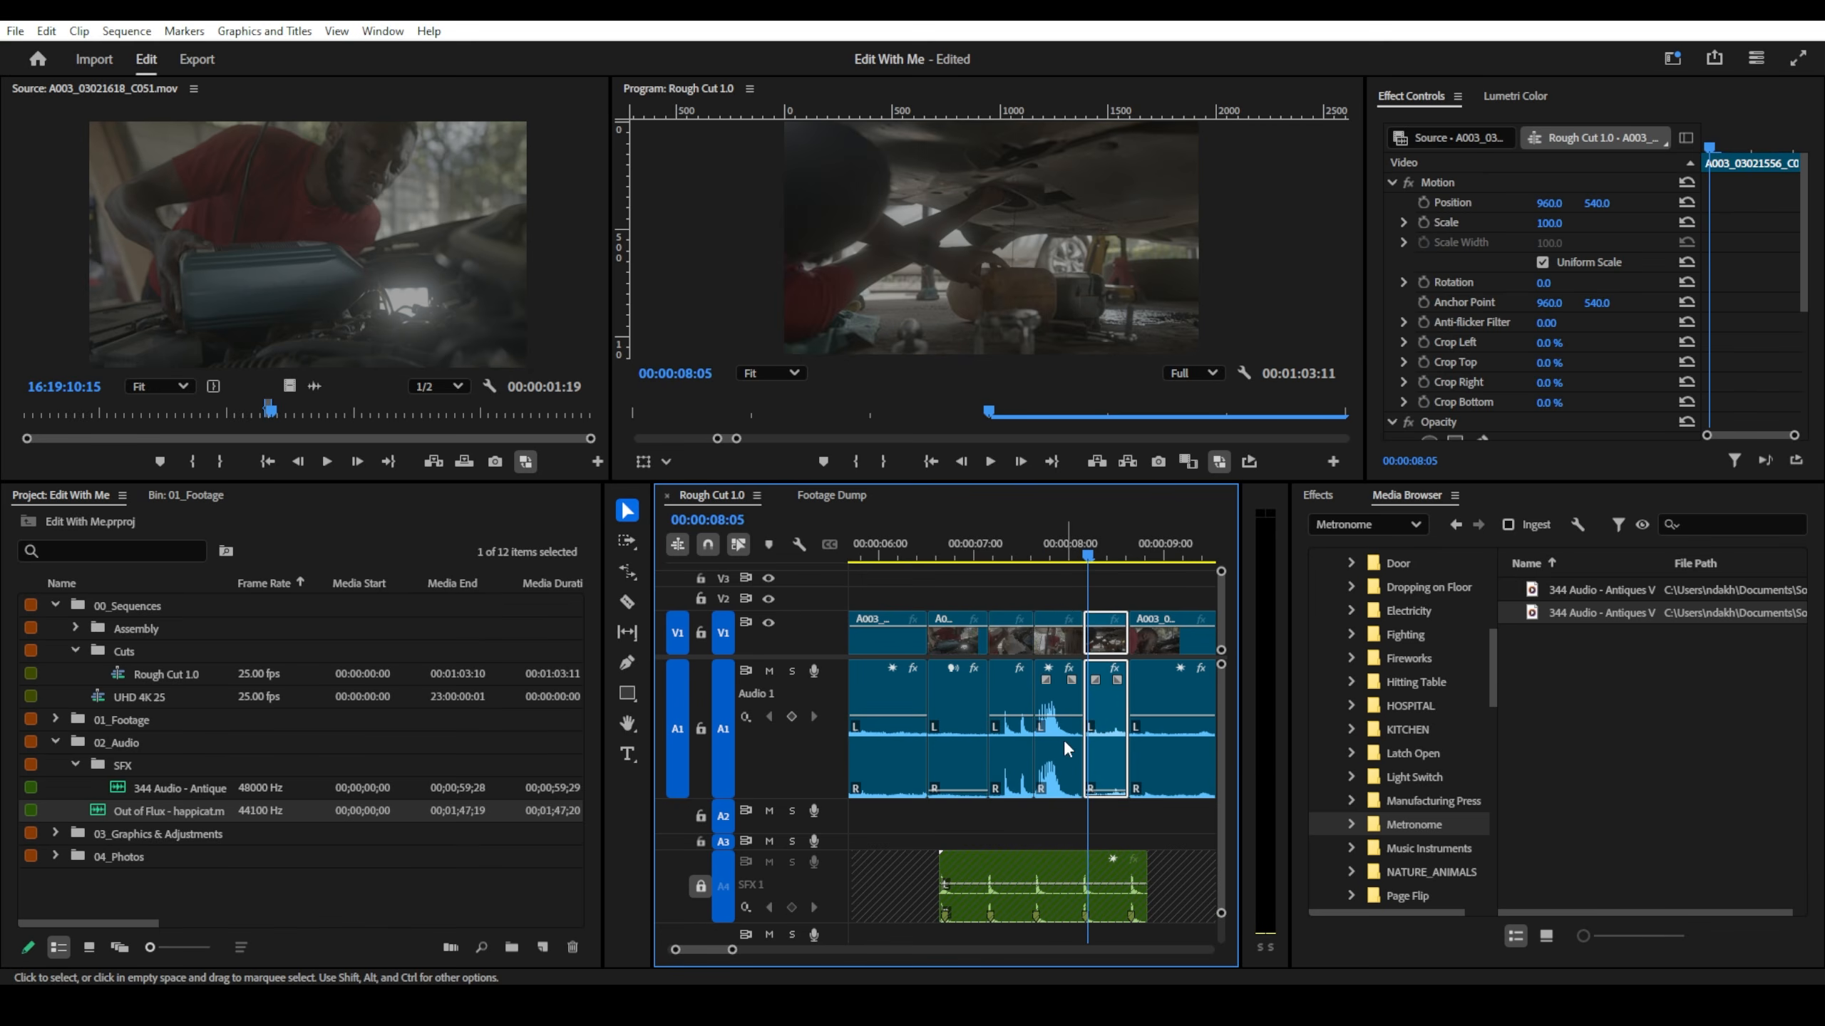
pyautogui.click(957, 557)
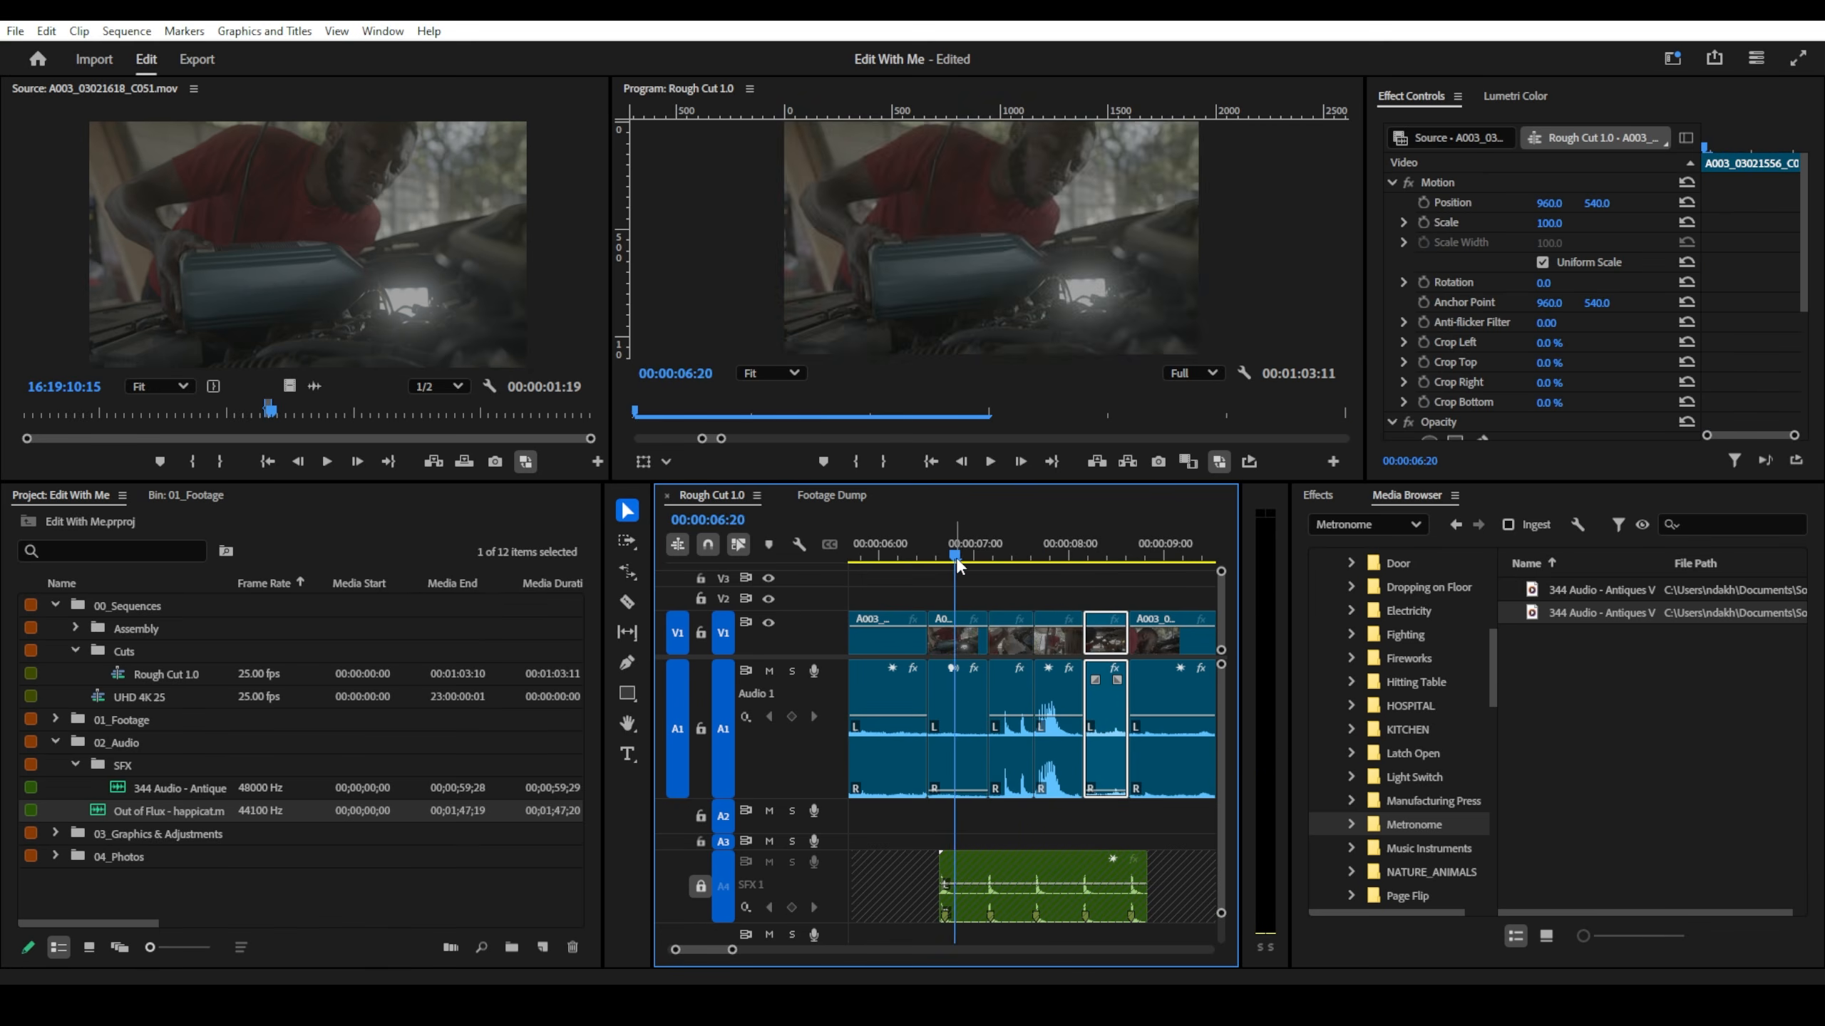
pyautogui.press('space')
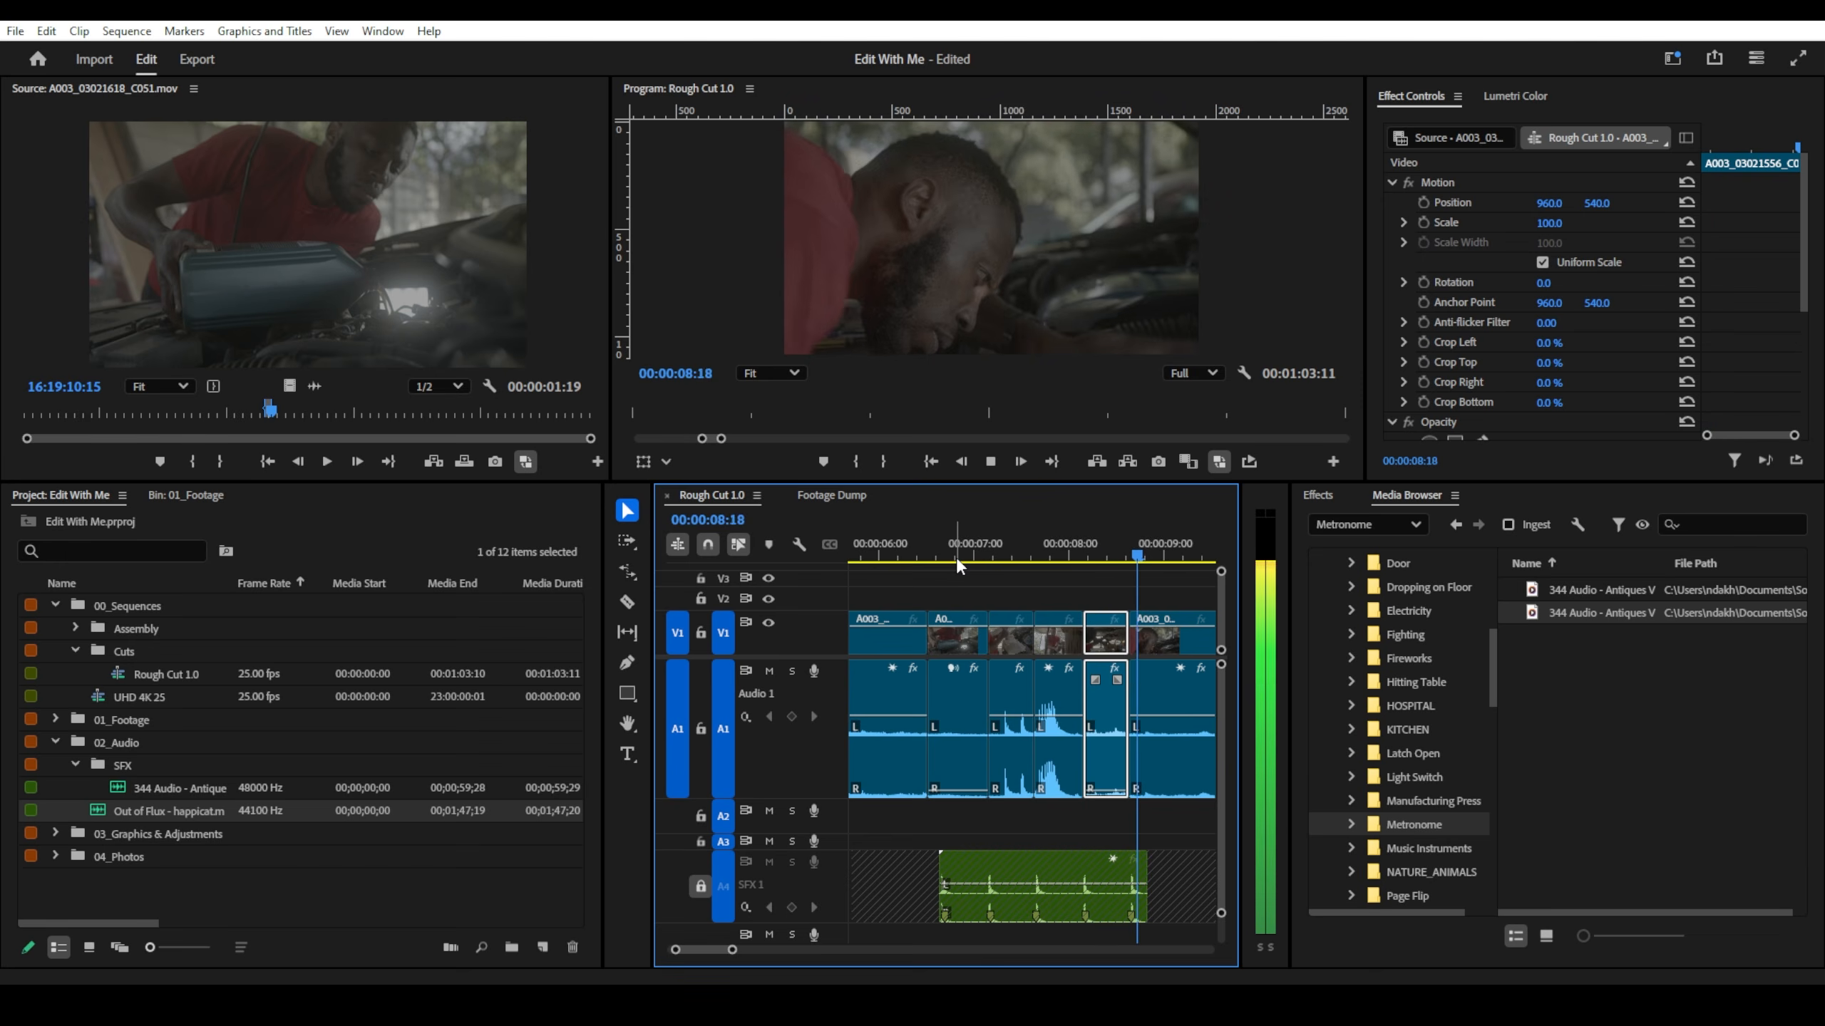
pyautogui.press('space')
# - Lower the audio volume of the long clip A003_03021629_C060 all the way down and play through the following cuts
pyautogui.scroll(-3, 1155, 667)
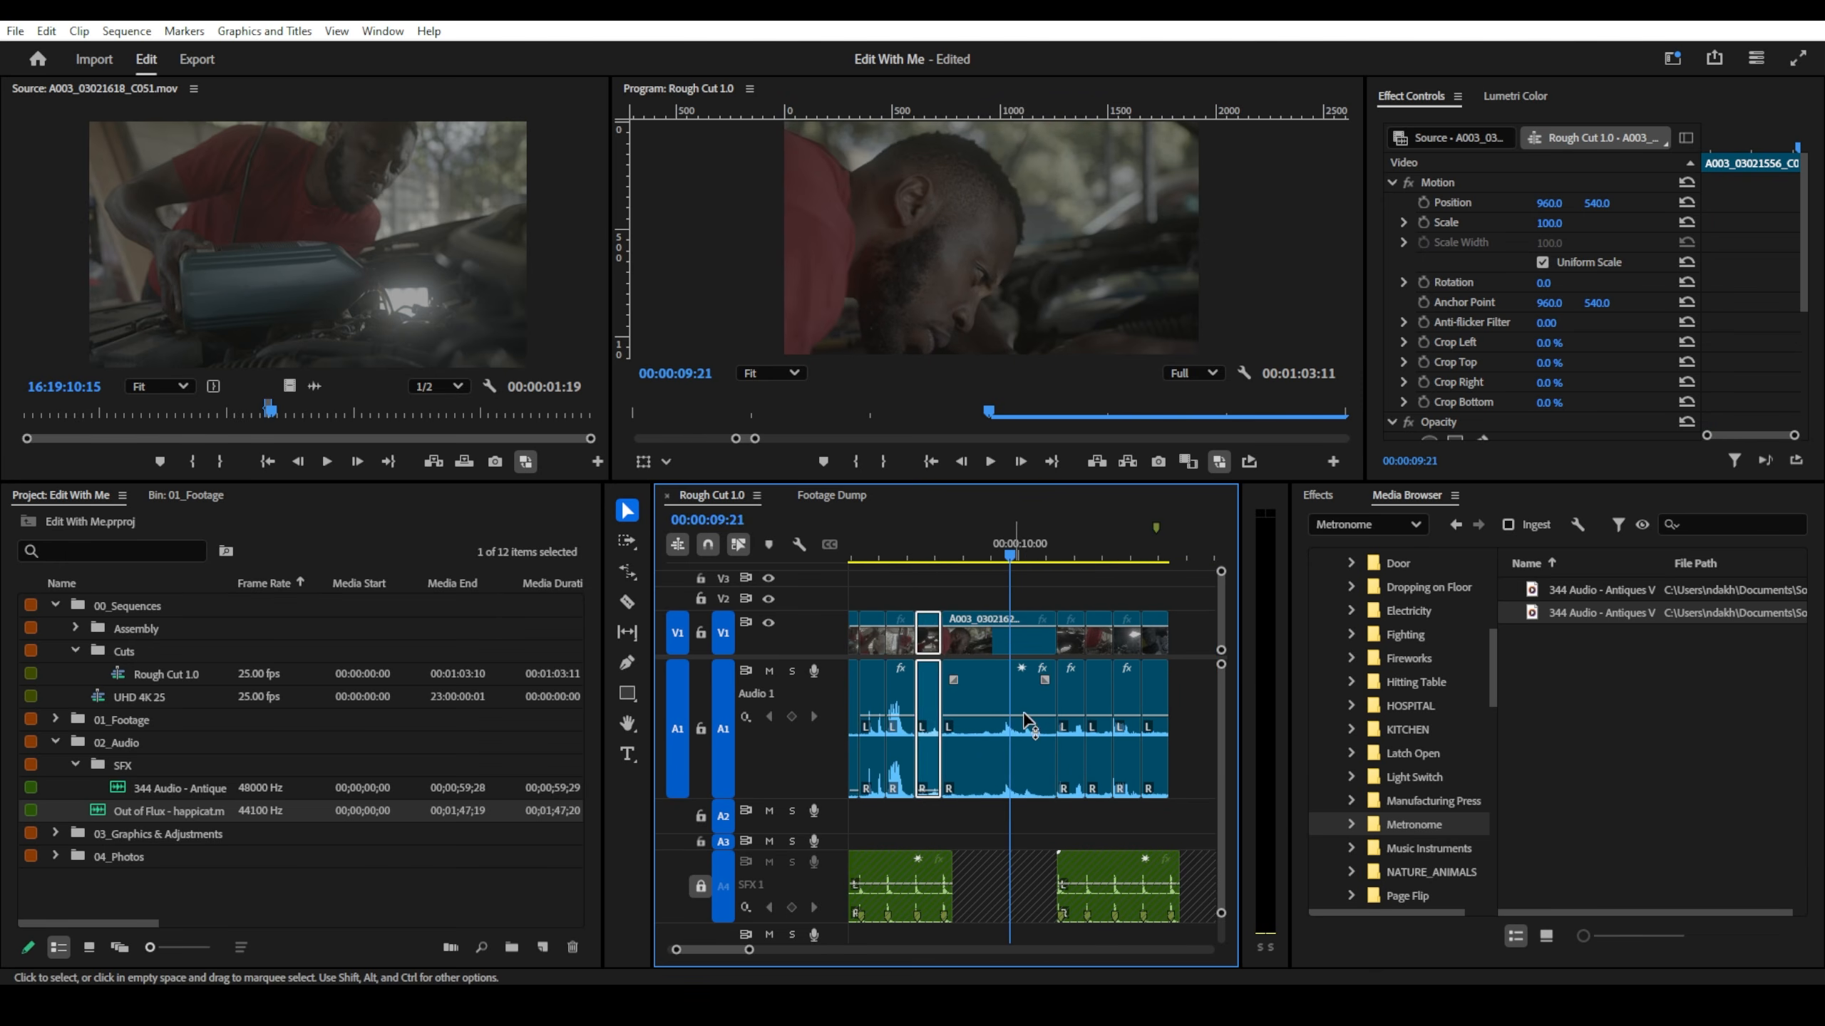
pyautogui.moveTo(1025, 716); pyautogui.dragTo(1026, 791)
pyautogui.click(1035, 554)
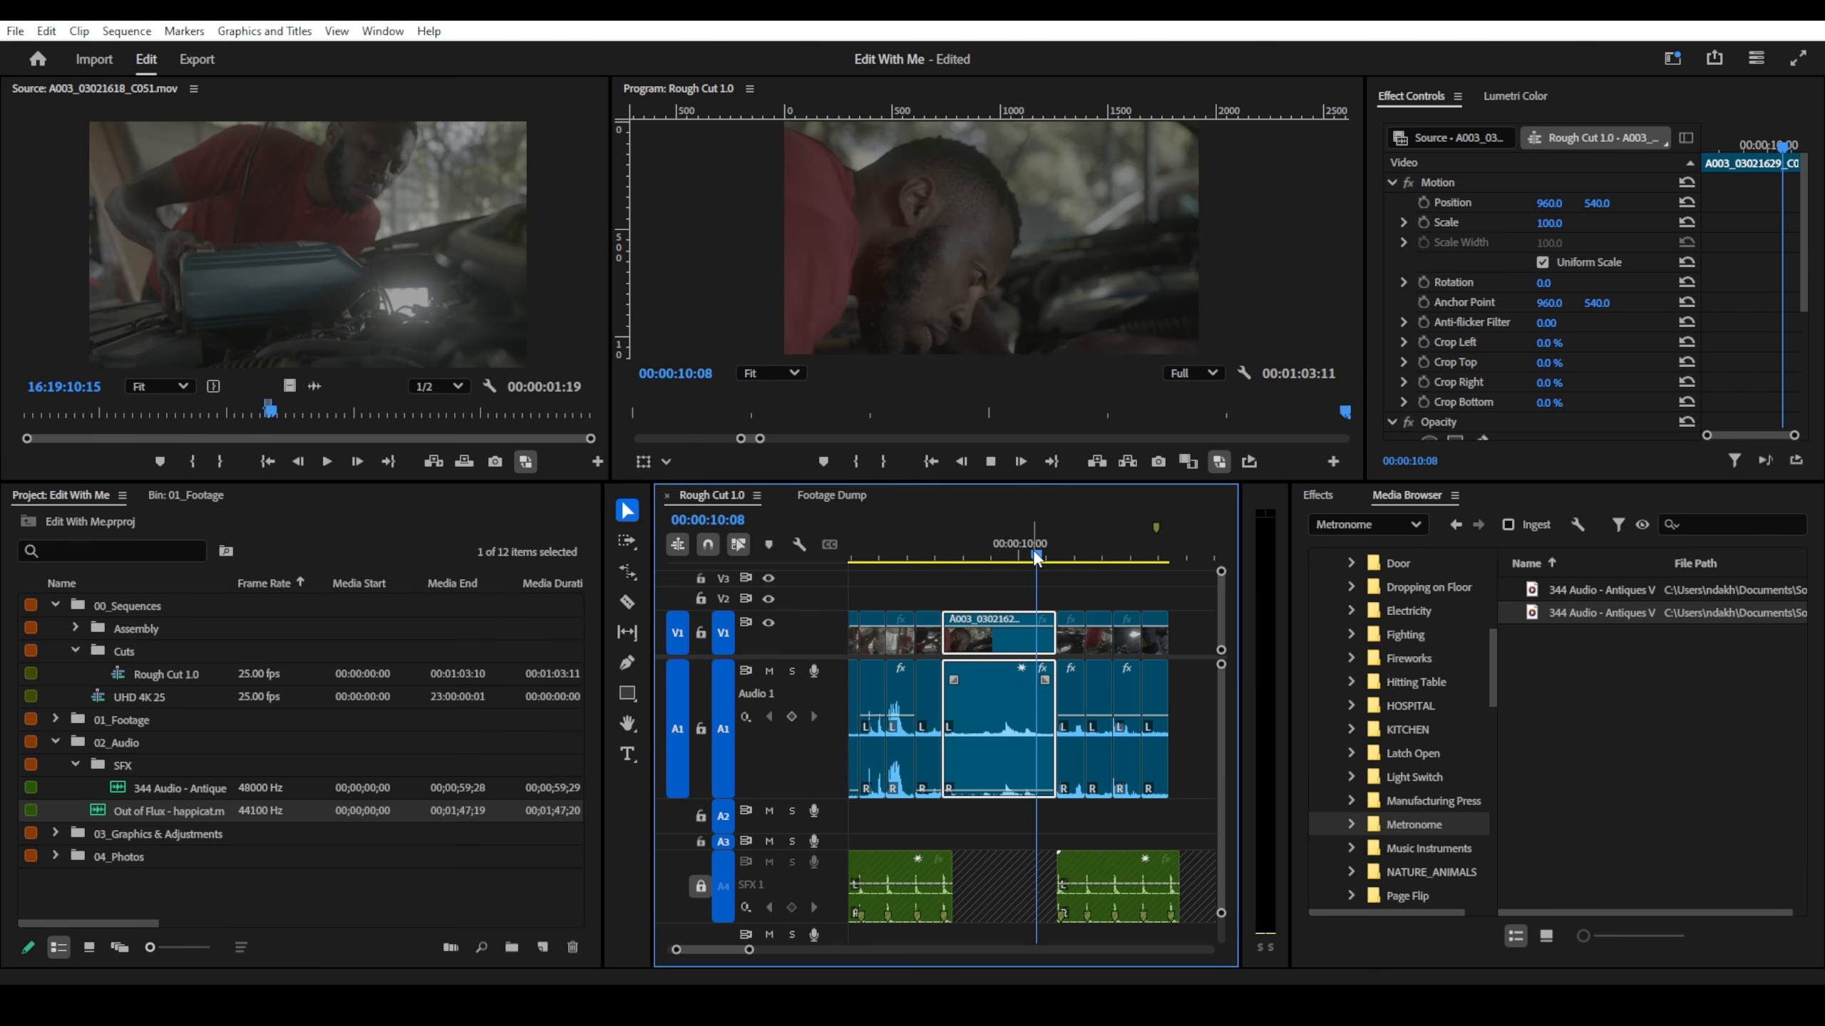
pyautogui.press('space')
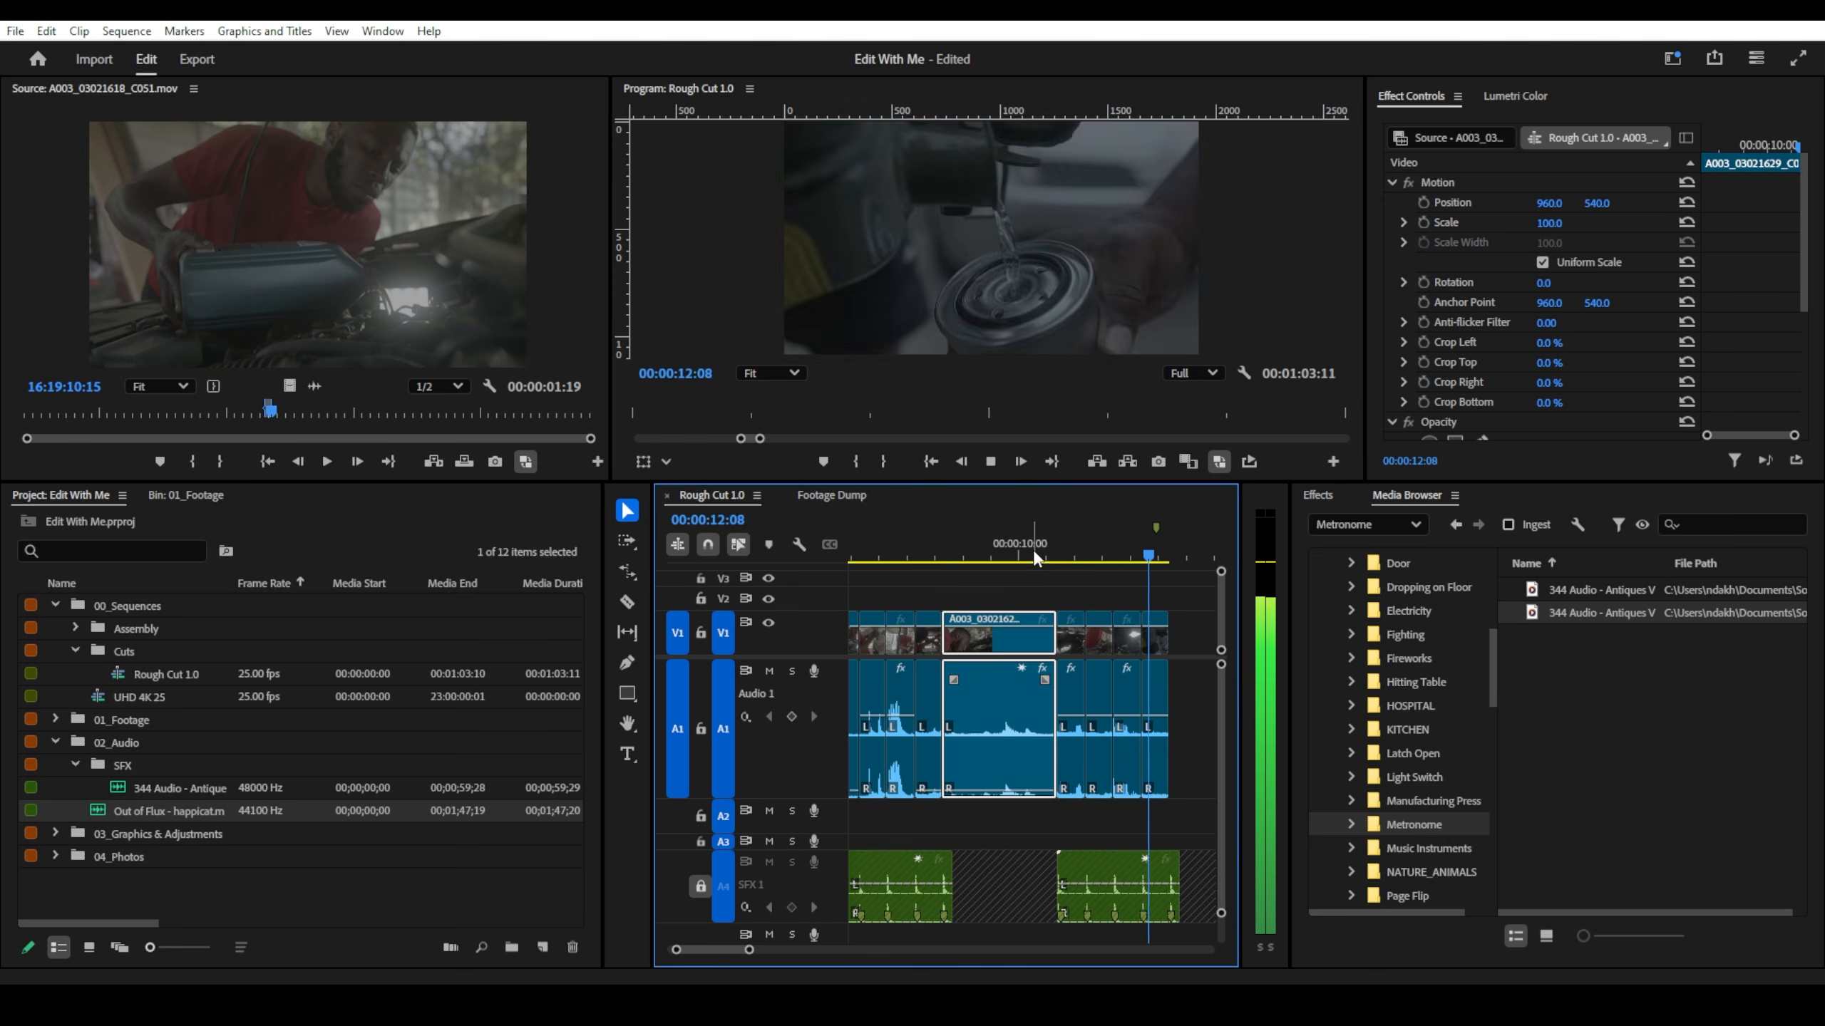
pyautogui.press('space')
# - Play the sequence from its beginning to review the opening clip's audio up to about 00:00:03:04
pyautogui.scroll(-2, 1111, 630)
pyautogui.scroll(3, 1023, 634)
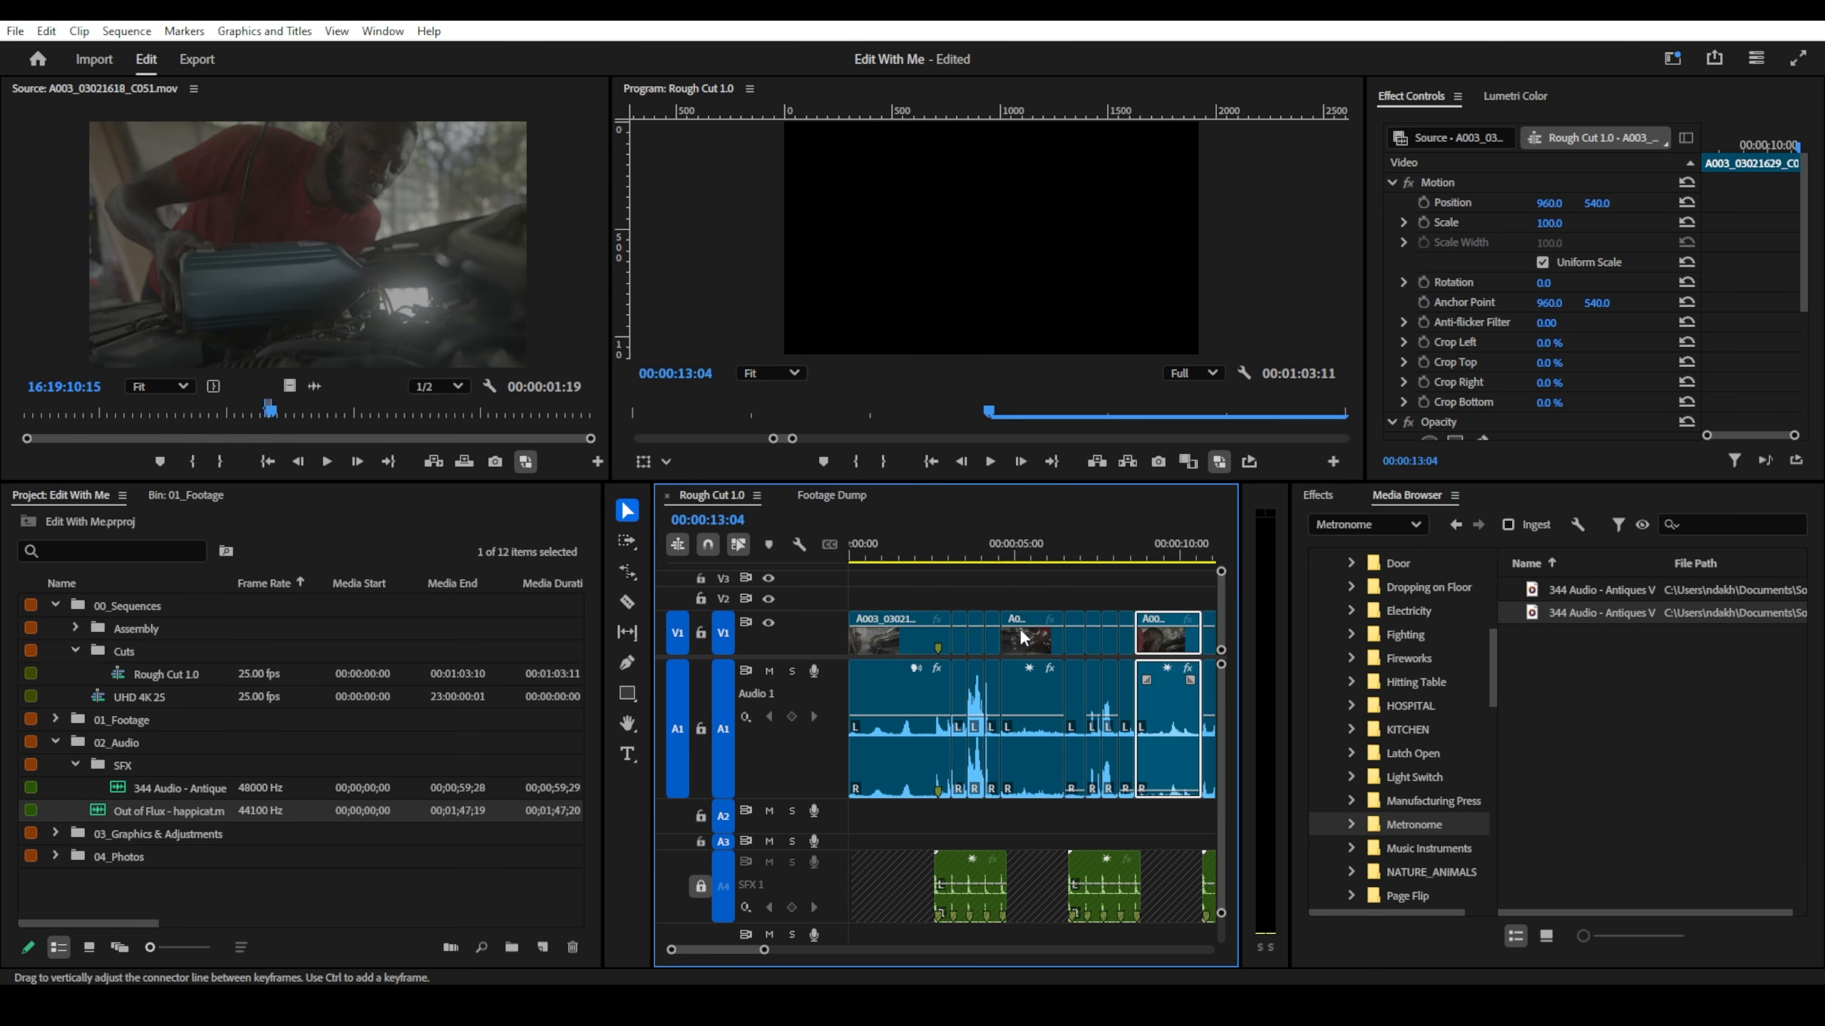
pyautogui.moveTo(893, 551); pyautogui.dragTo(857, 551)
pyautogui.press('space')
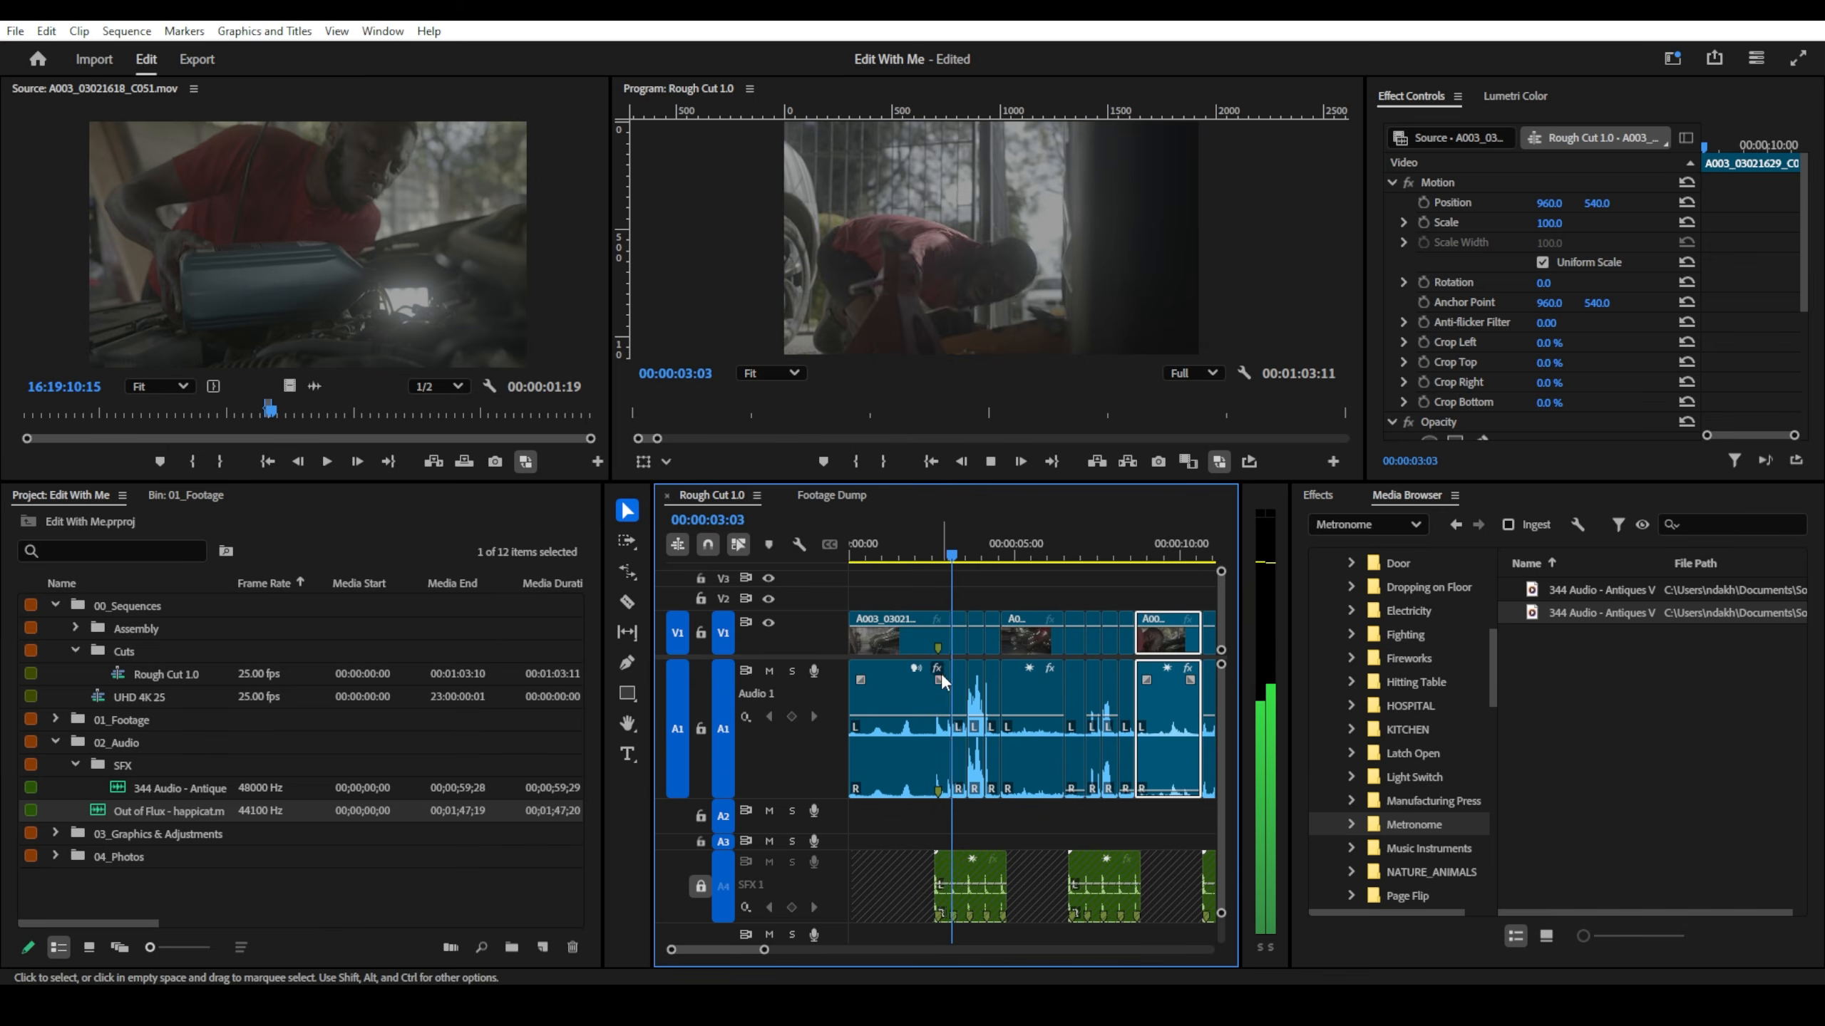
pyautogui.press('space')
# - Try trimming only the video start of opening clip A003_03021517_C006 by about 00:00:01:21, and undo the trim
pyautogui.press('=')
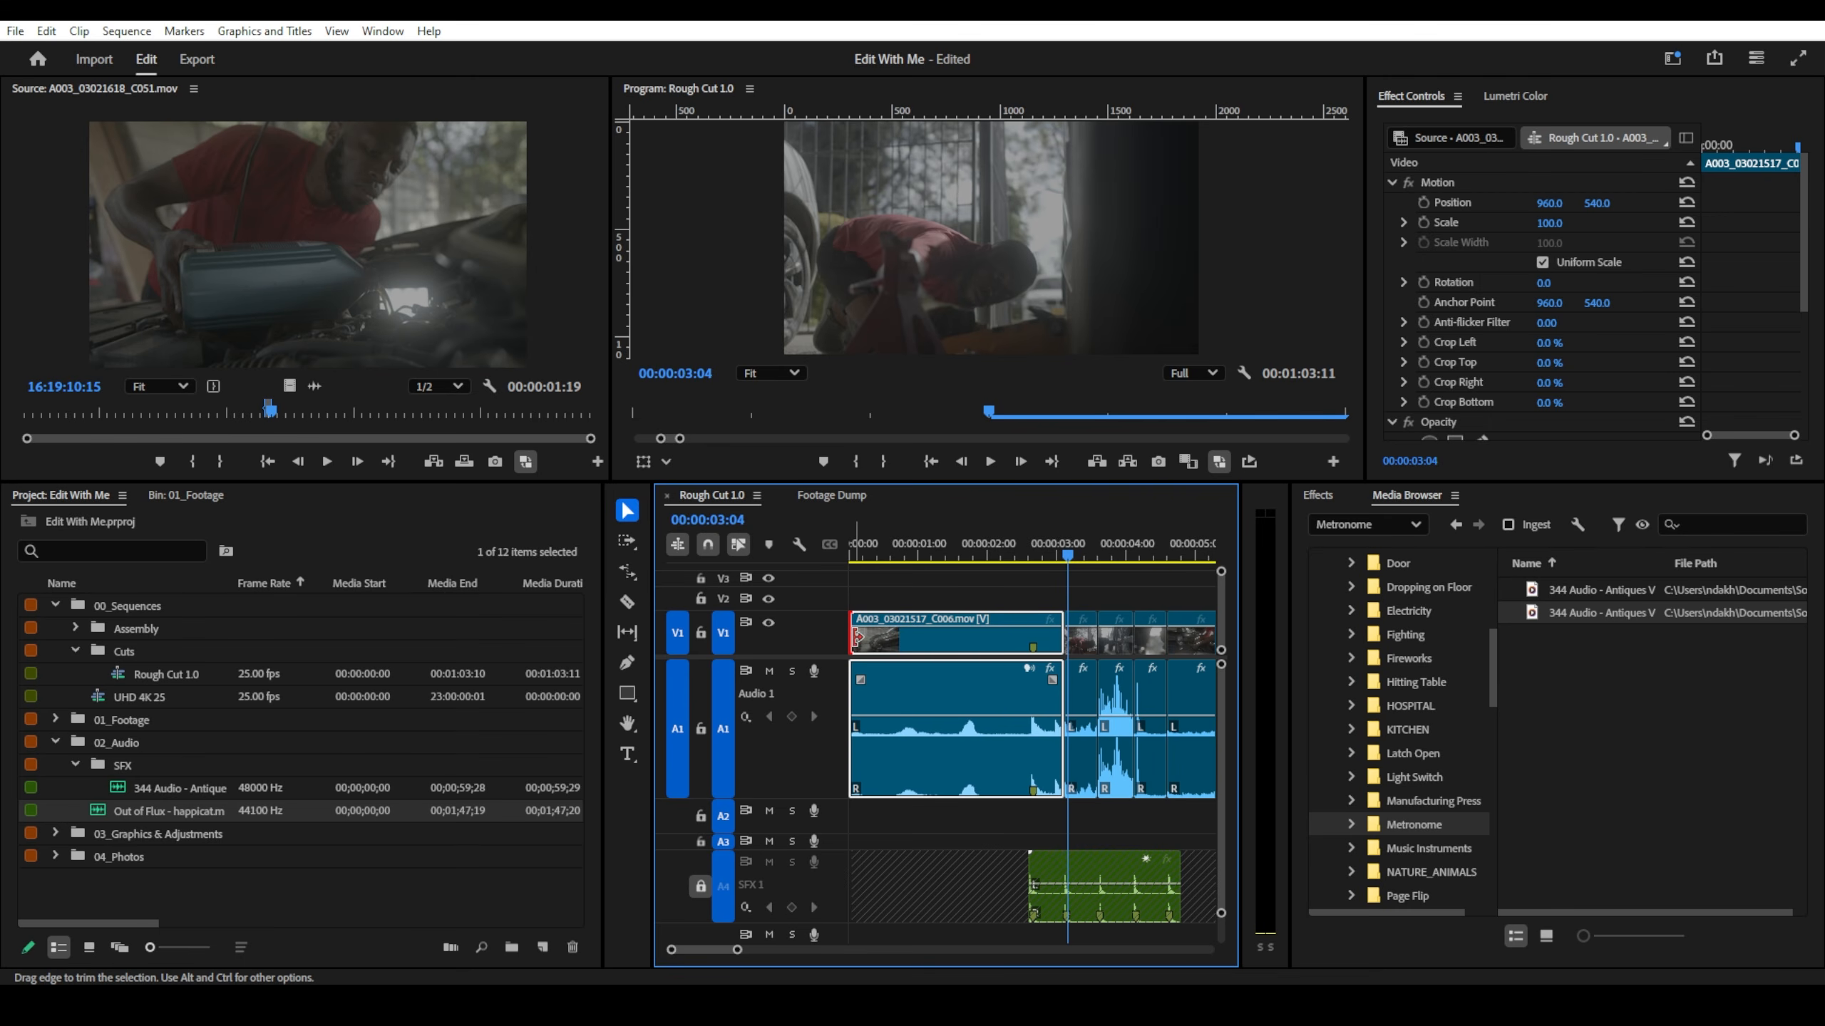
pyautogui.moveTo(856, 635); pyautogui.dragTo(911, 636)
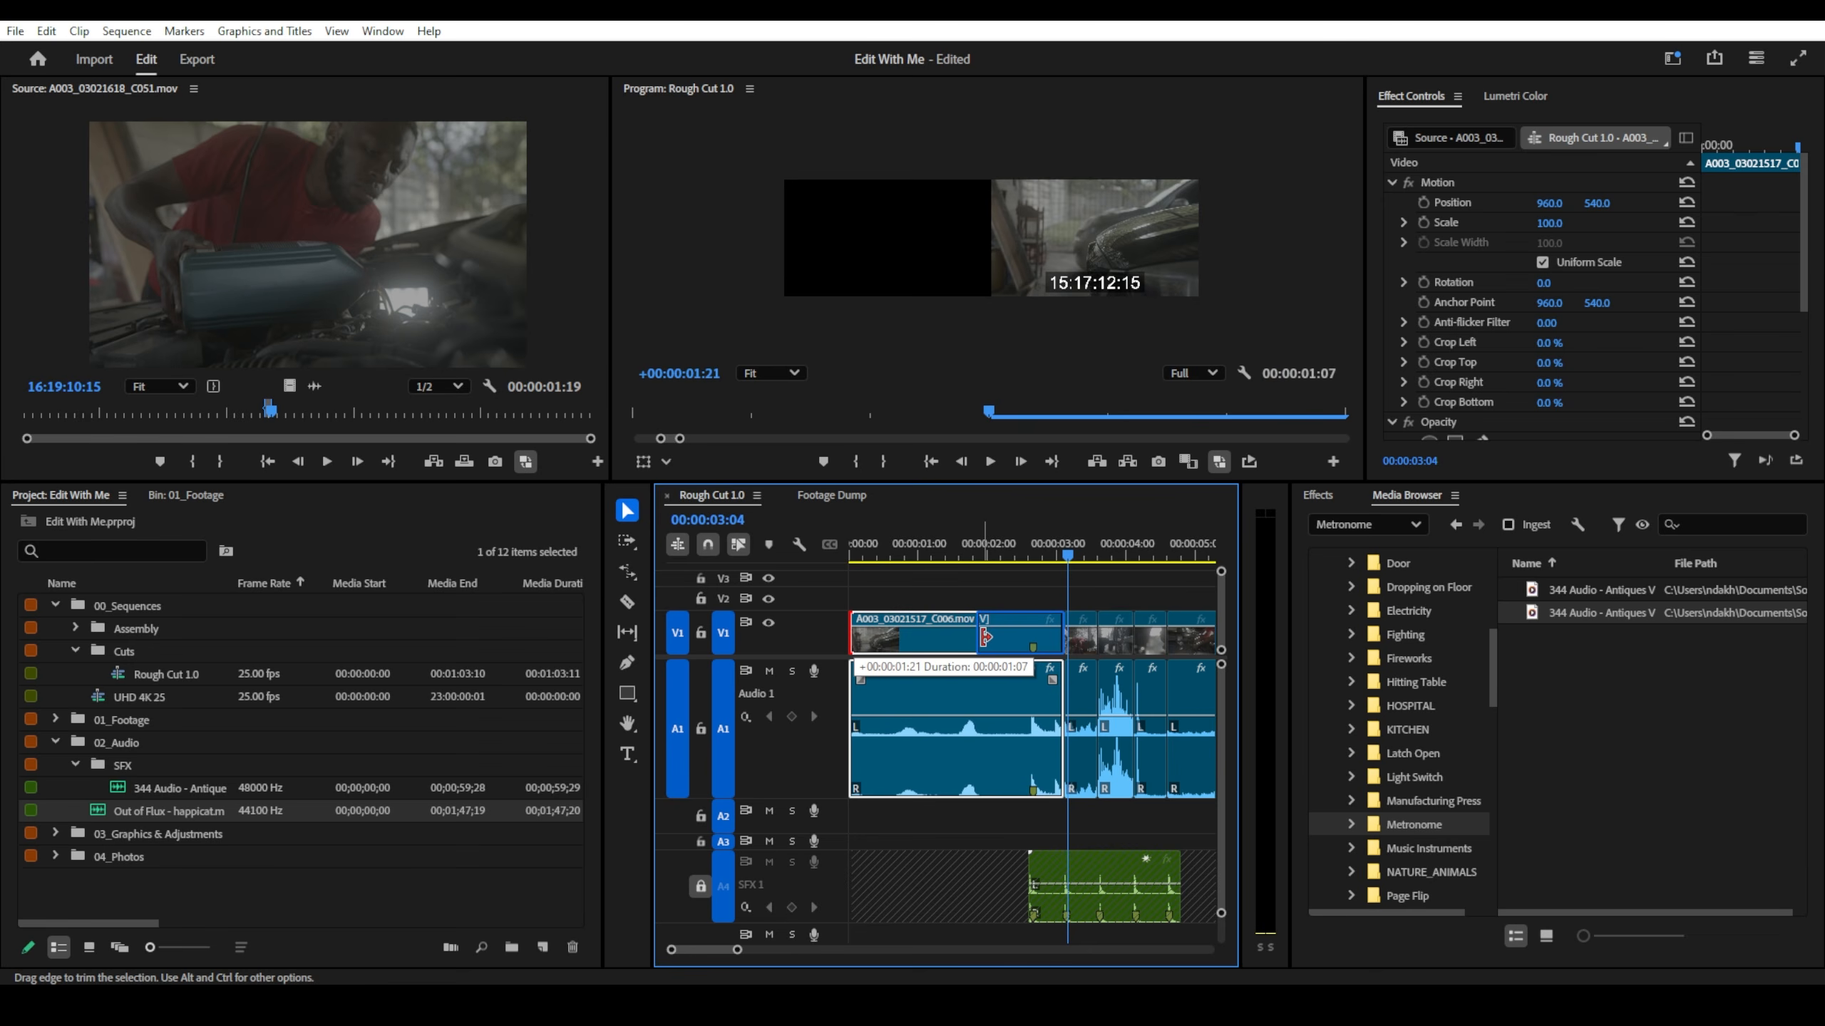
pyautogui.moveTo(988, 636); pyautogui.dragTo(983, 637)
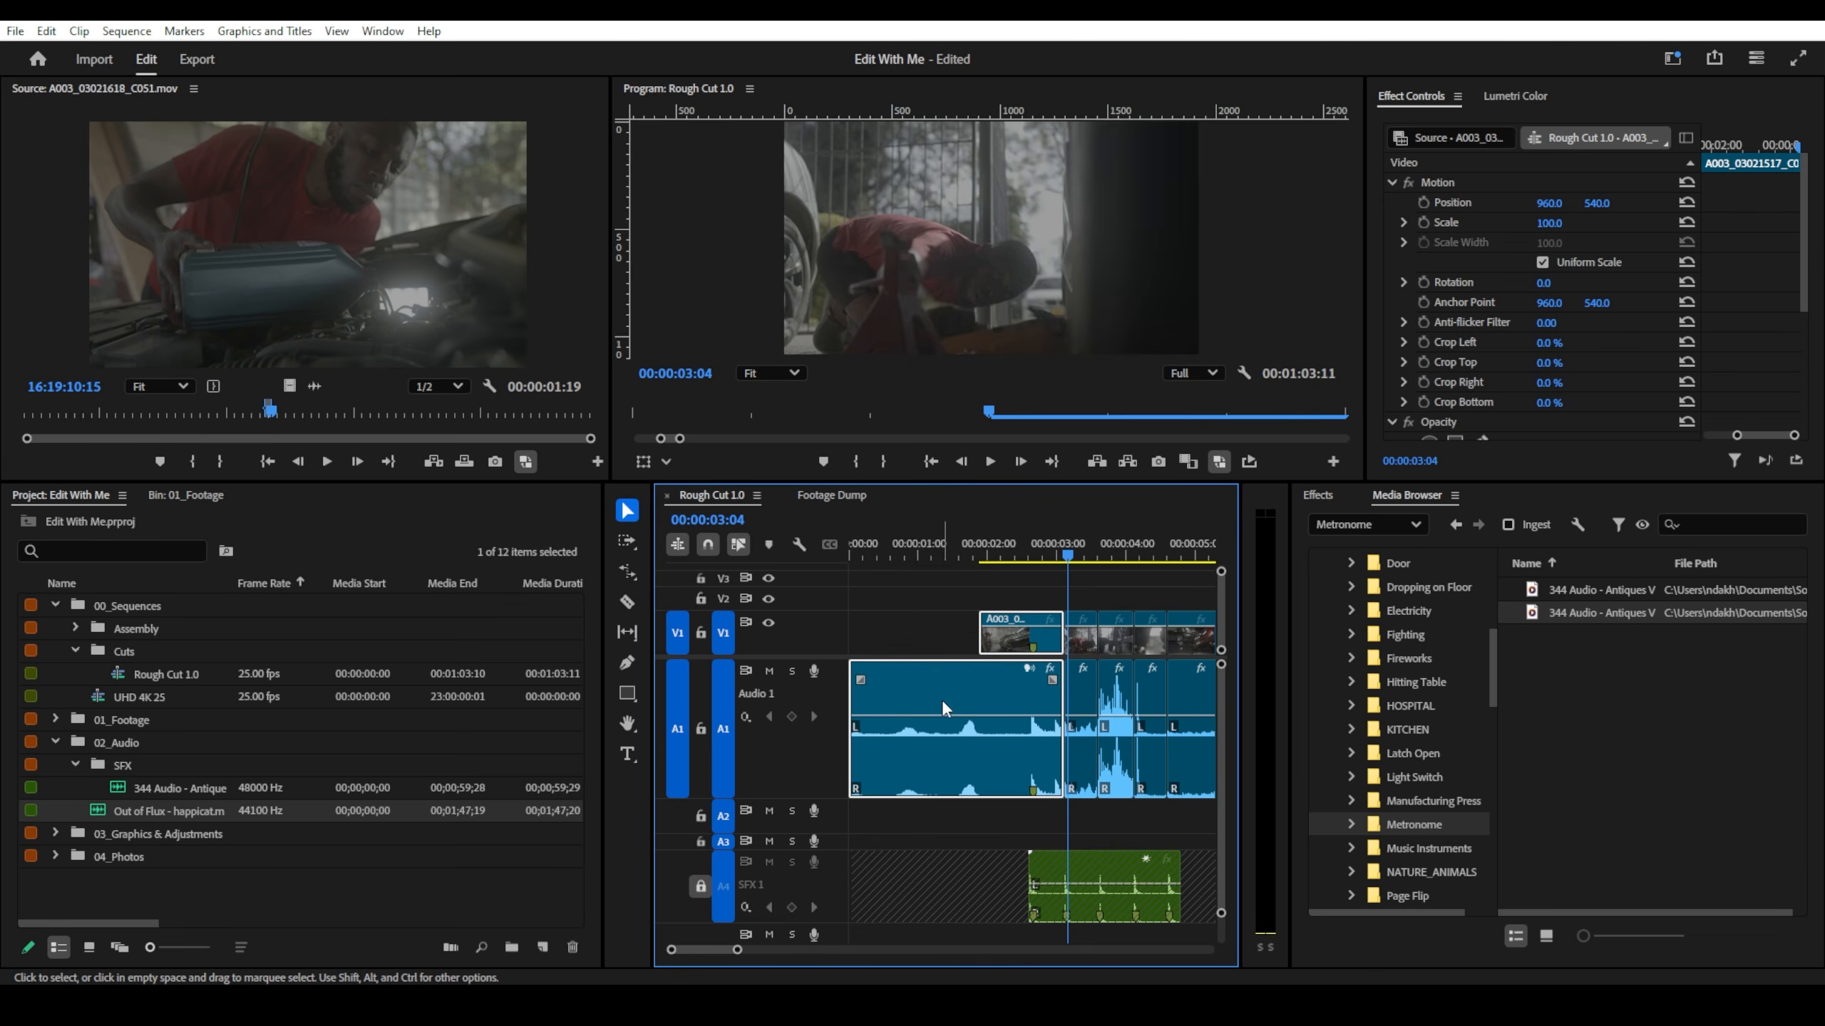
pyautogui.click(928, 637)
pyautogui.click(929, 680)
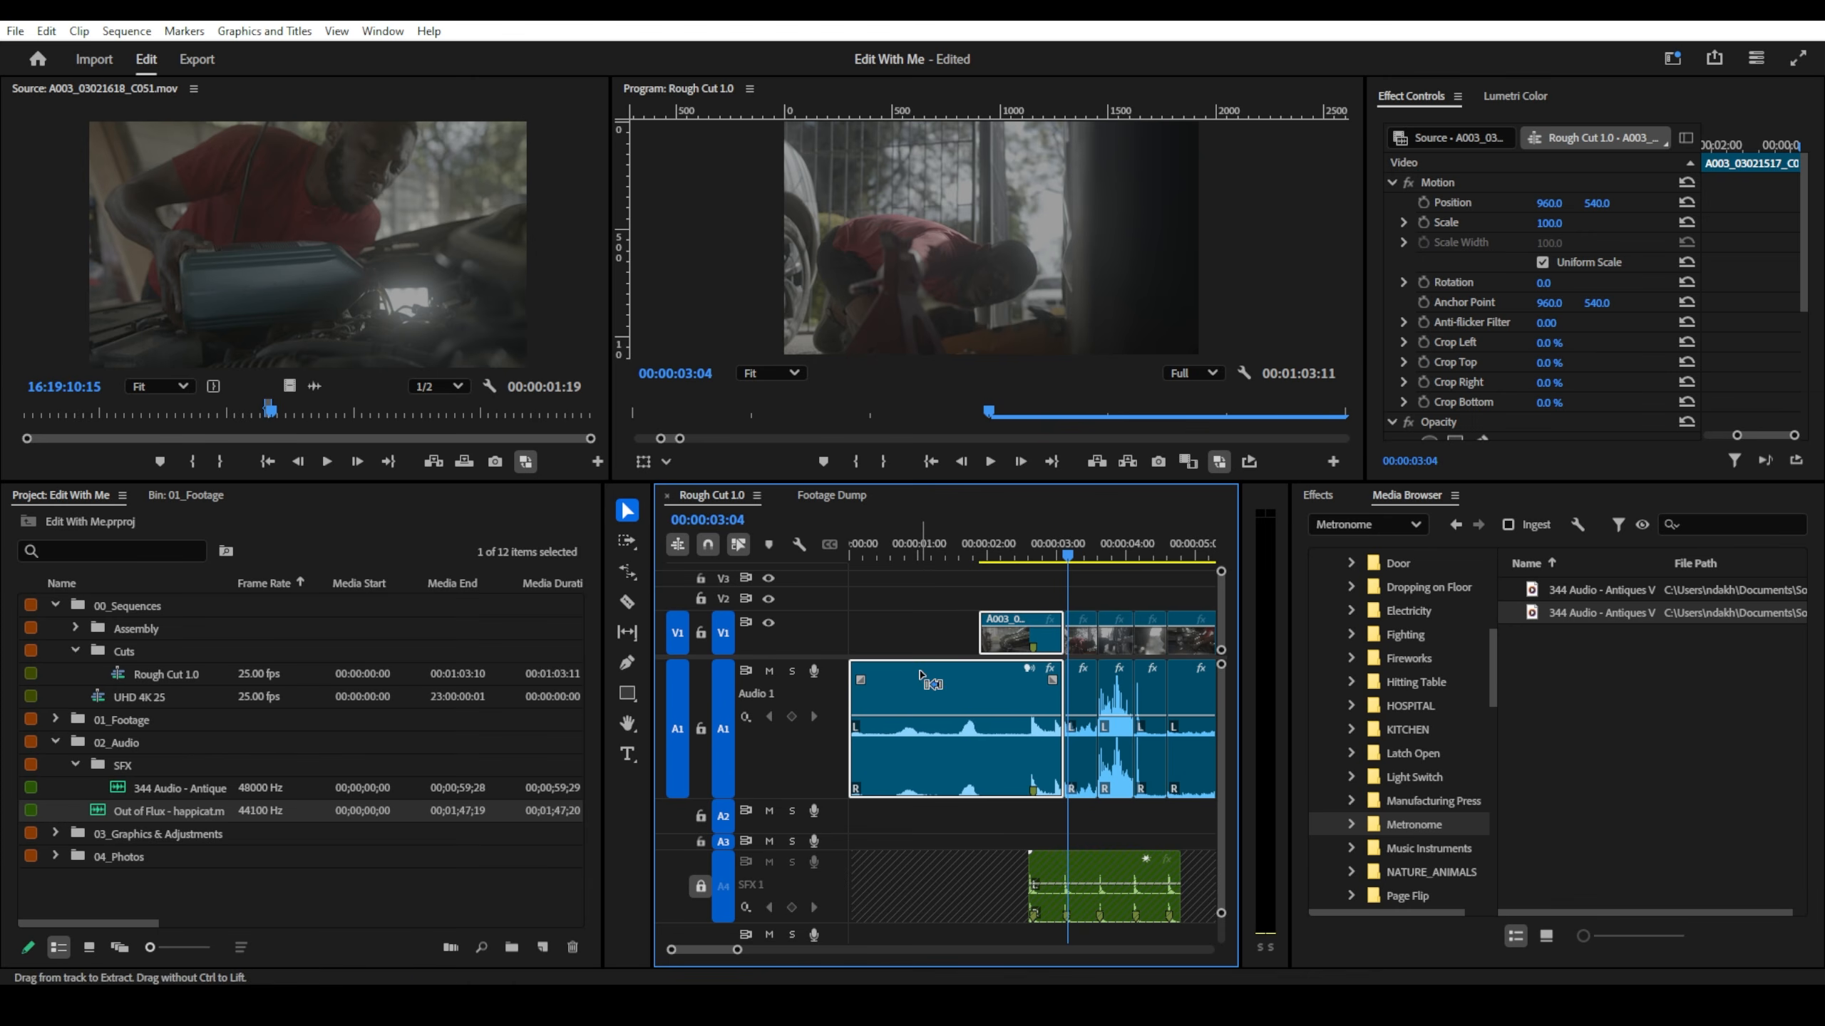
pyautogui.hotkey('ctrl', 'z')
# - Try trimming only the audio start of the opening clip to about 00:00:02:07, and restore its full length
pyautogui.moveTo(856, 683); pyautogui.dragTo(895, 695)
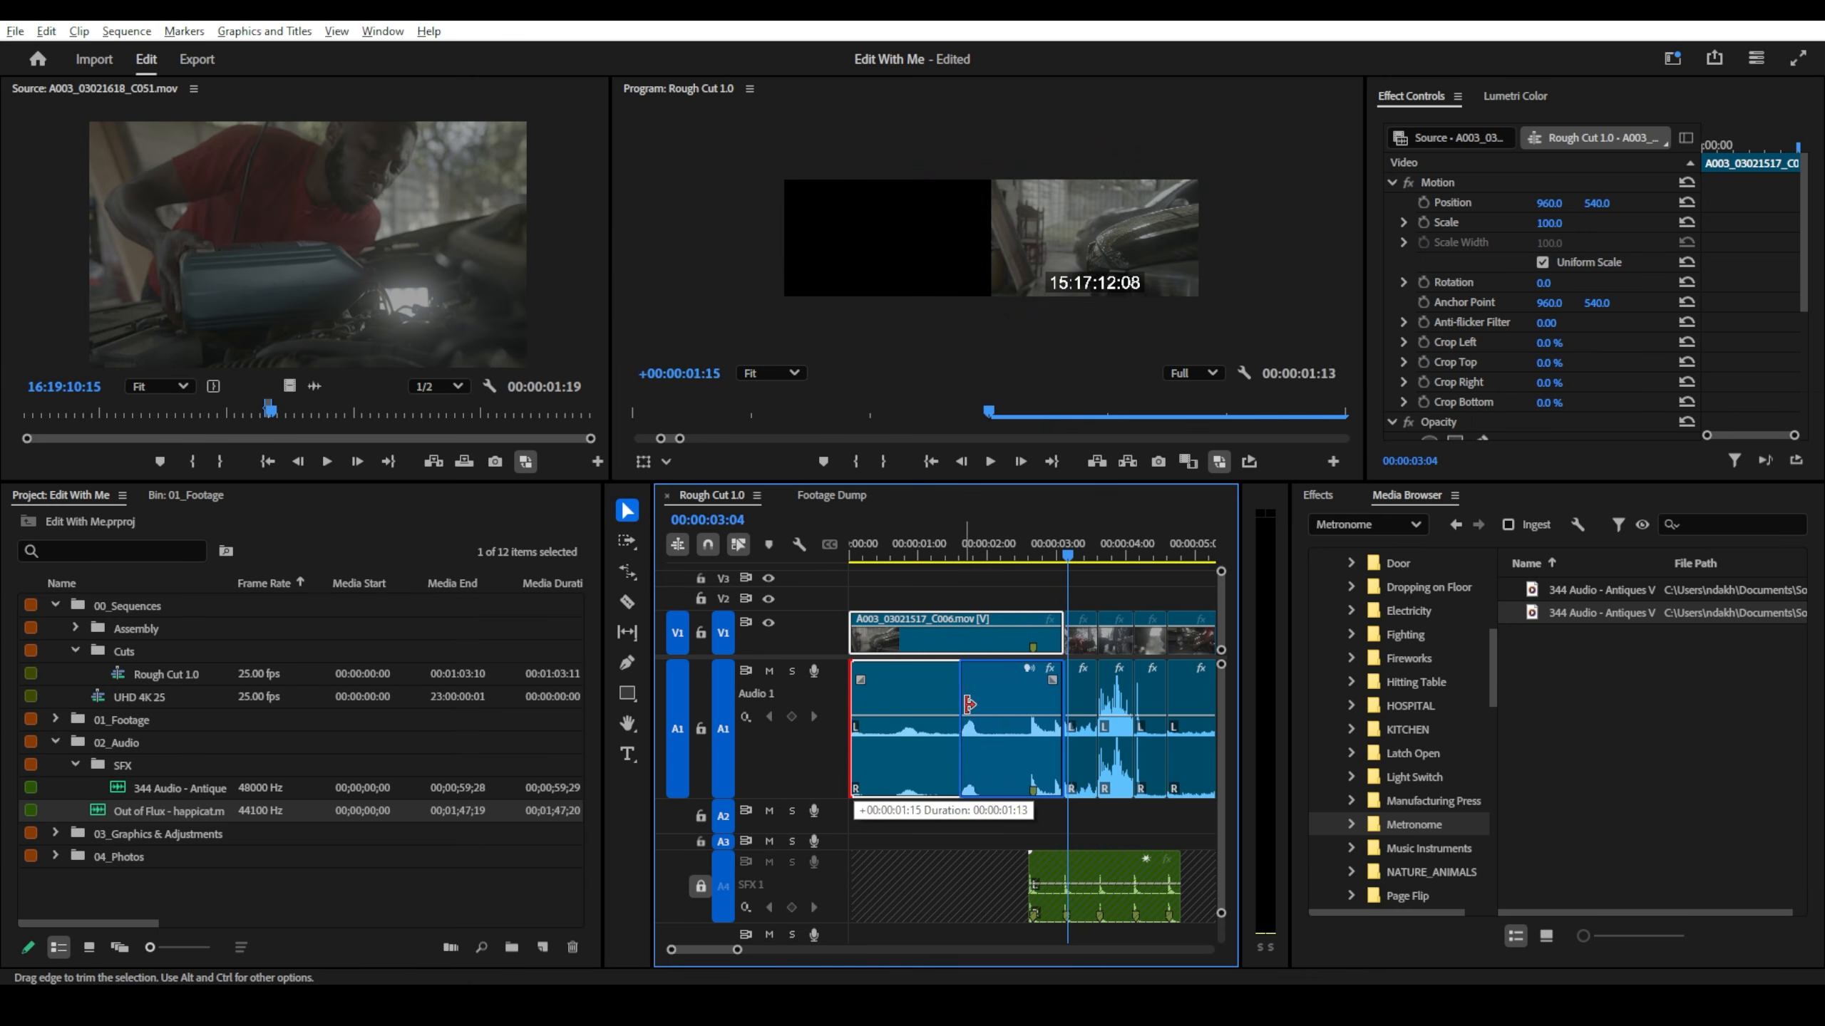
pyautogui.moveTo(1013, 704); pyautogui.dragTo(1015, 704)
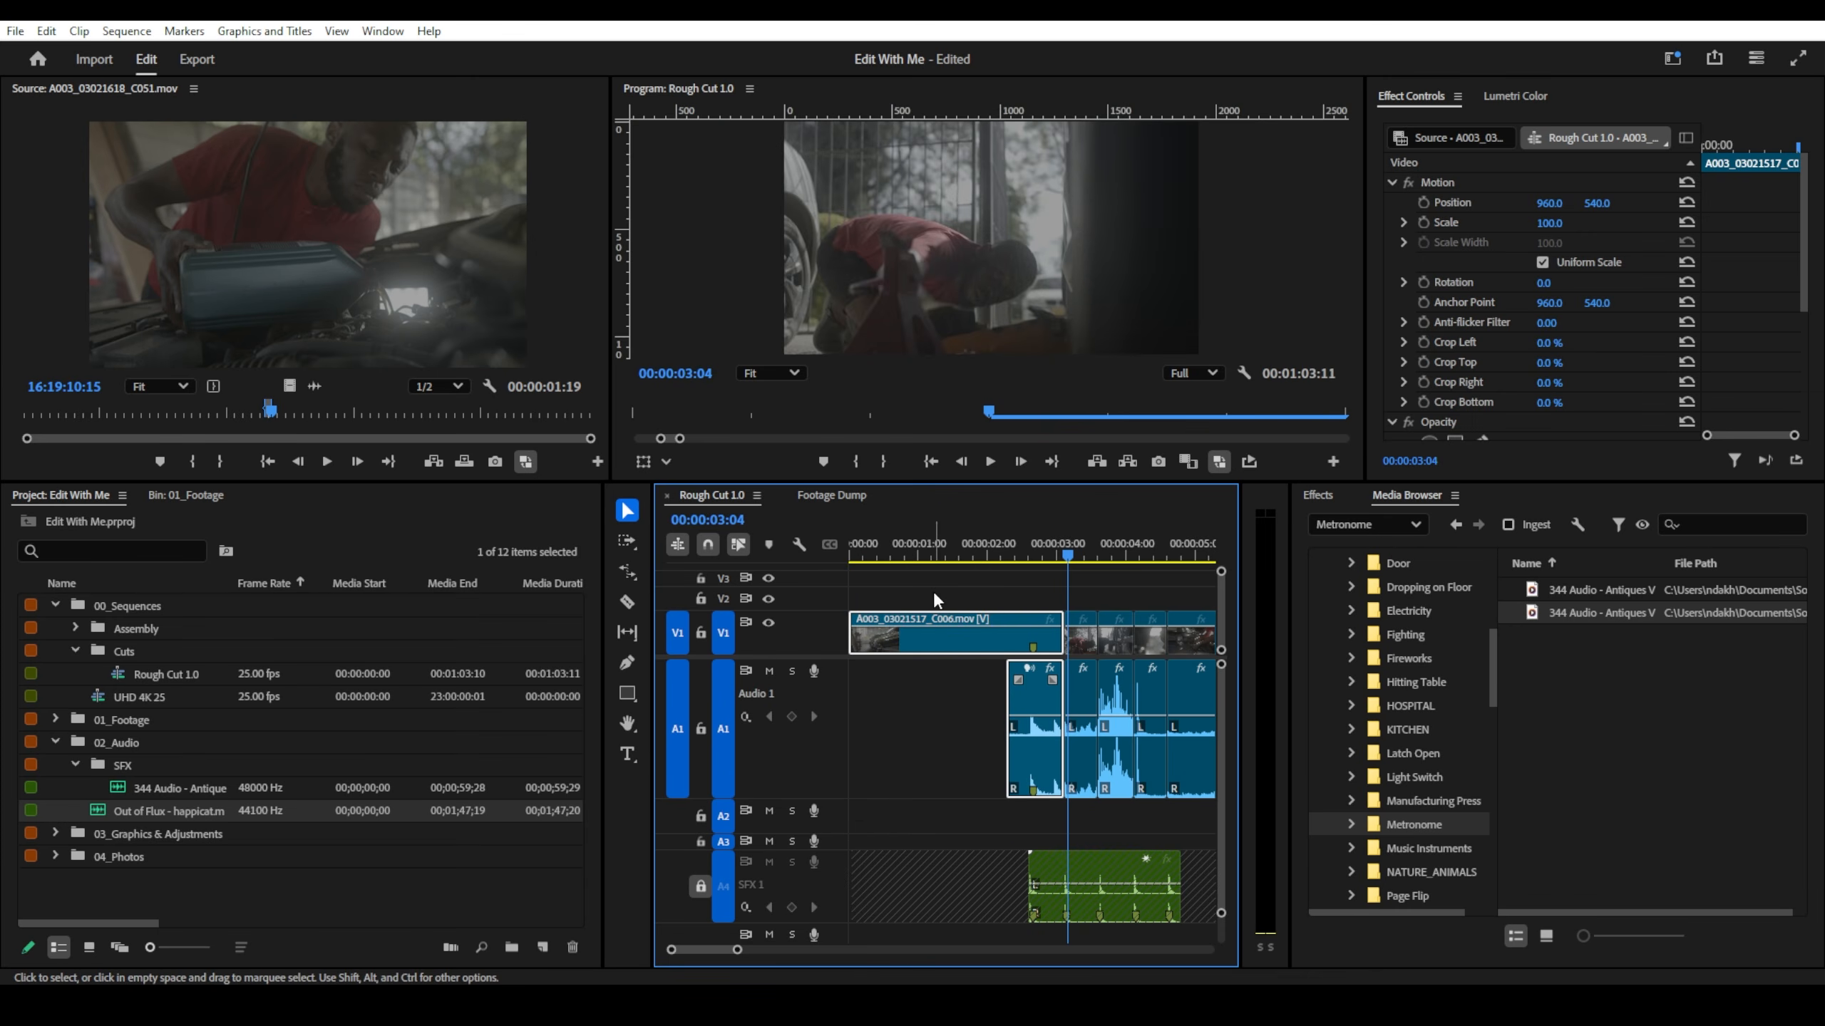
pyautogui.moveTo(935, 642); pyautogui.dragTo(912, 651)
pyautogui.moveTo(985, 560); pyautogui.dragTo(904, 561)
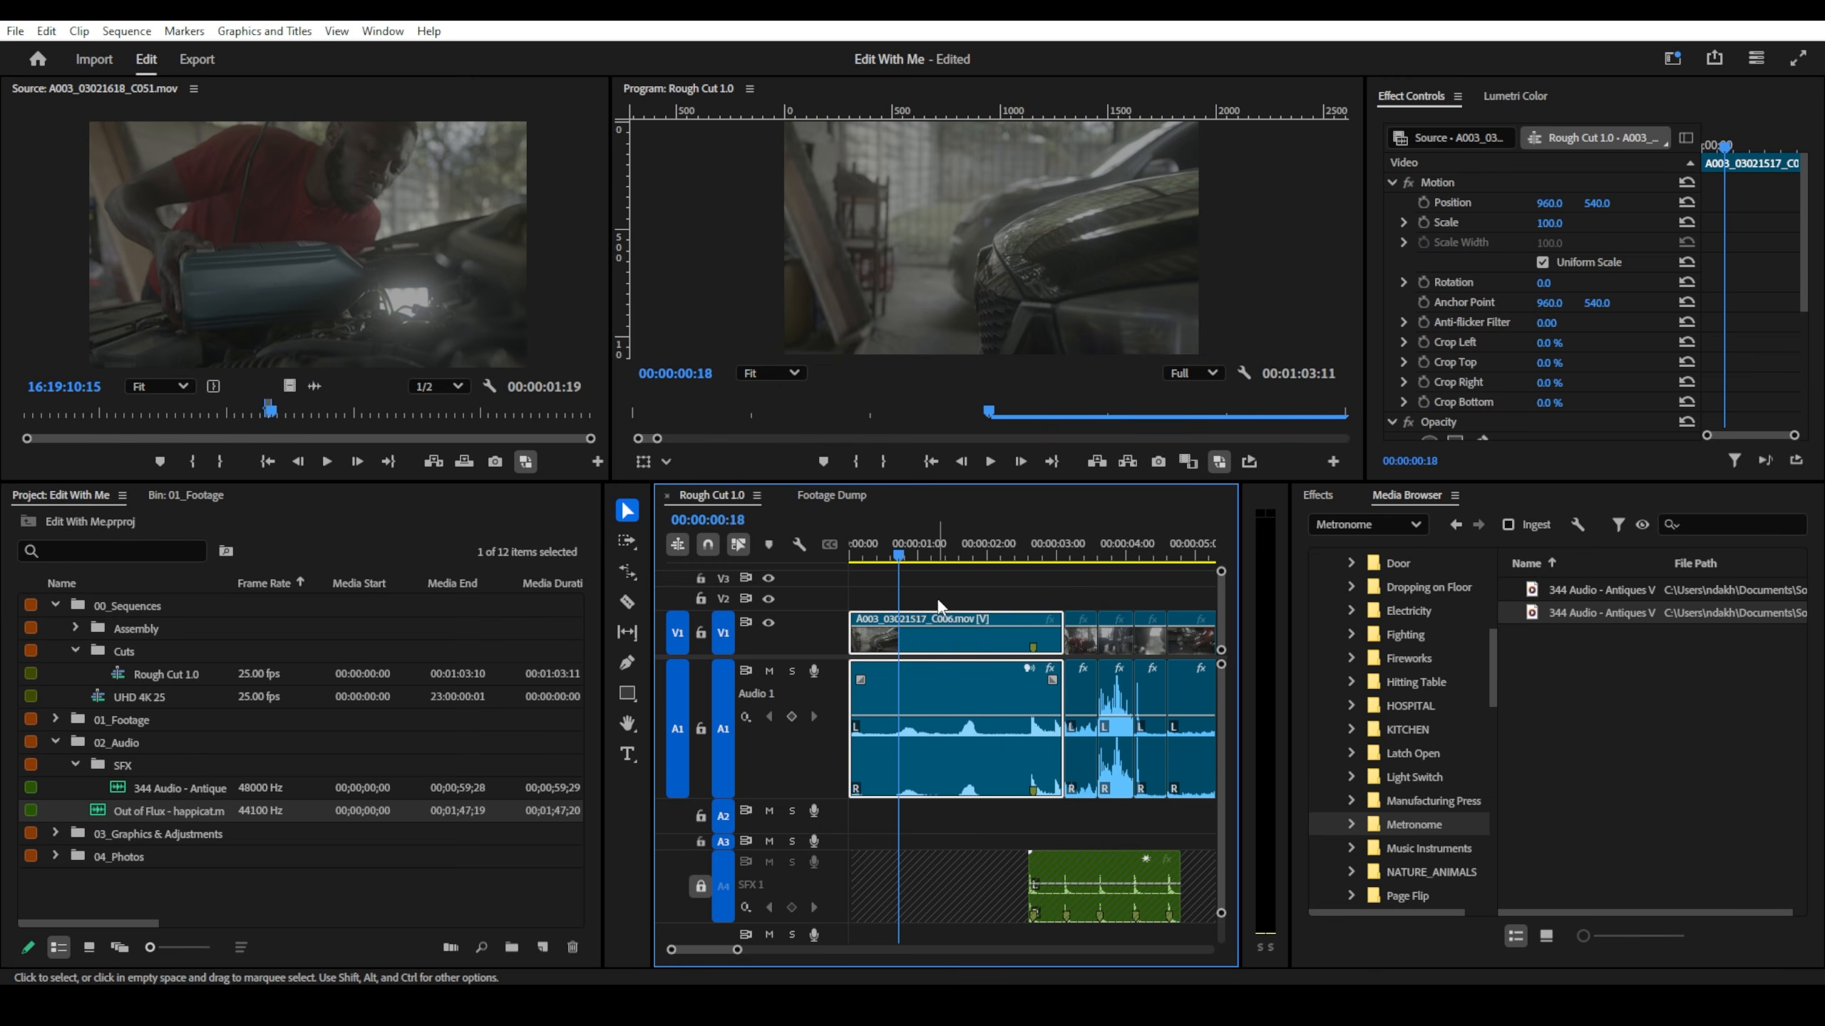
# - Turn off linked selection, try trimming the opening clip's audio separately, undo the trim and turn linked selection back on
pyautogui.click(738, 546)
pyautogui.click(1048, 591)
pyautogui.moveTo(978, 679); pyautogui.dragTo(977, 689)
pyautogui.click(966, 633)
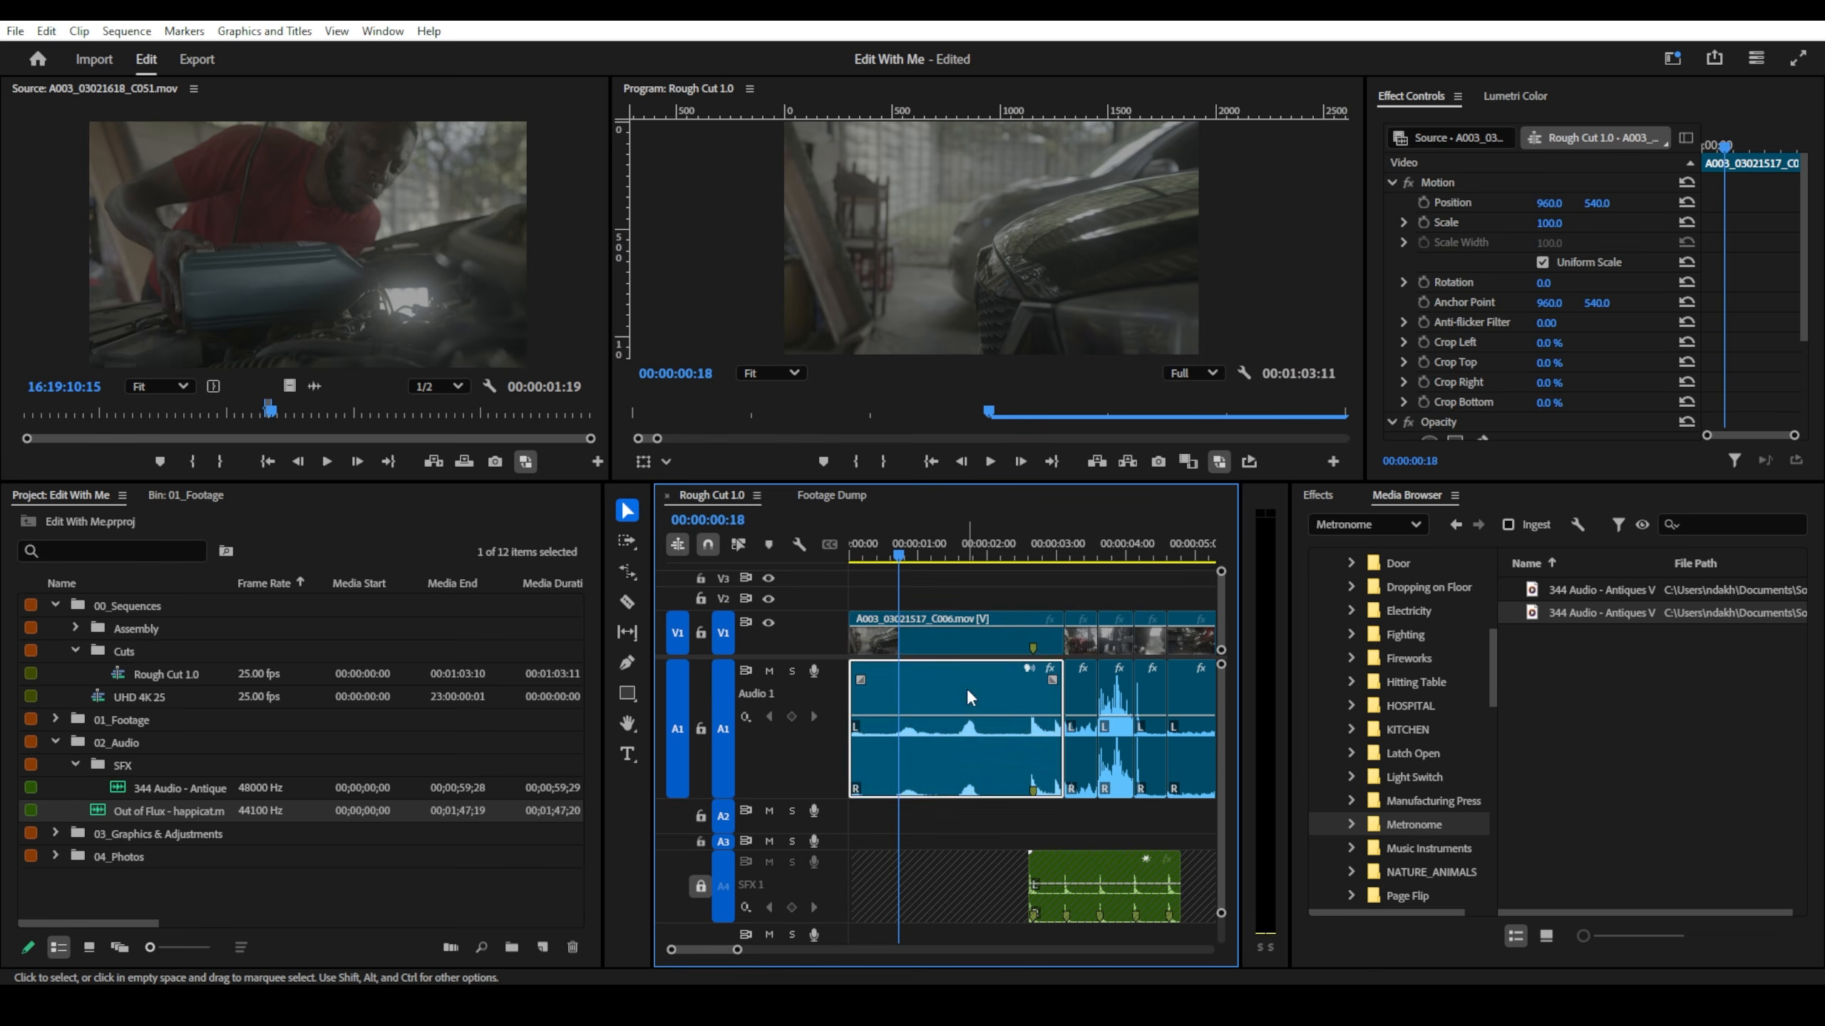
pyautogui.moveTo(866, 698); pyautogui.dragTo(1015, 703)
pyautogui.hotkey('ctrl', 'z')
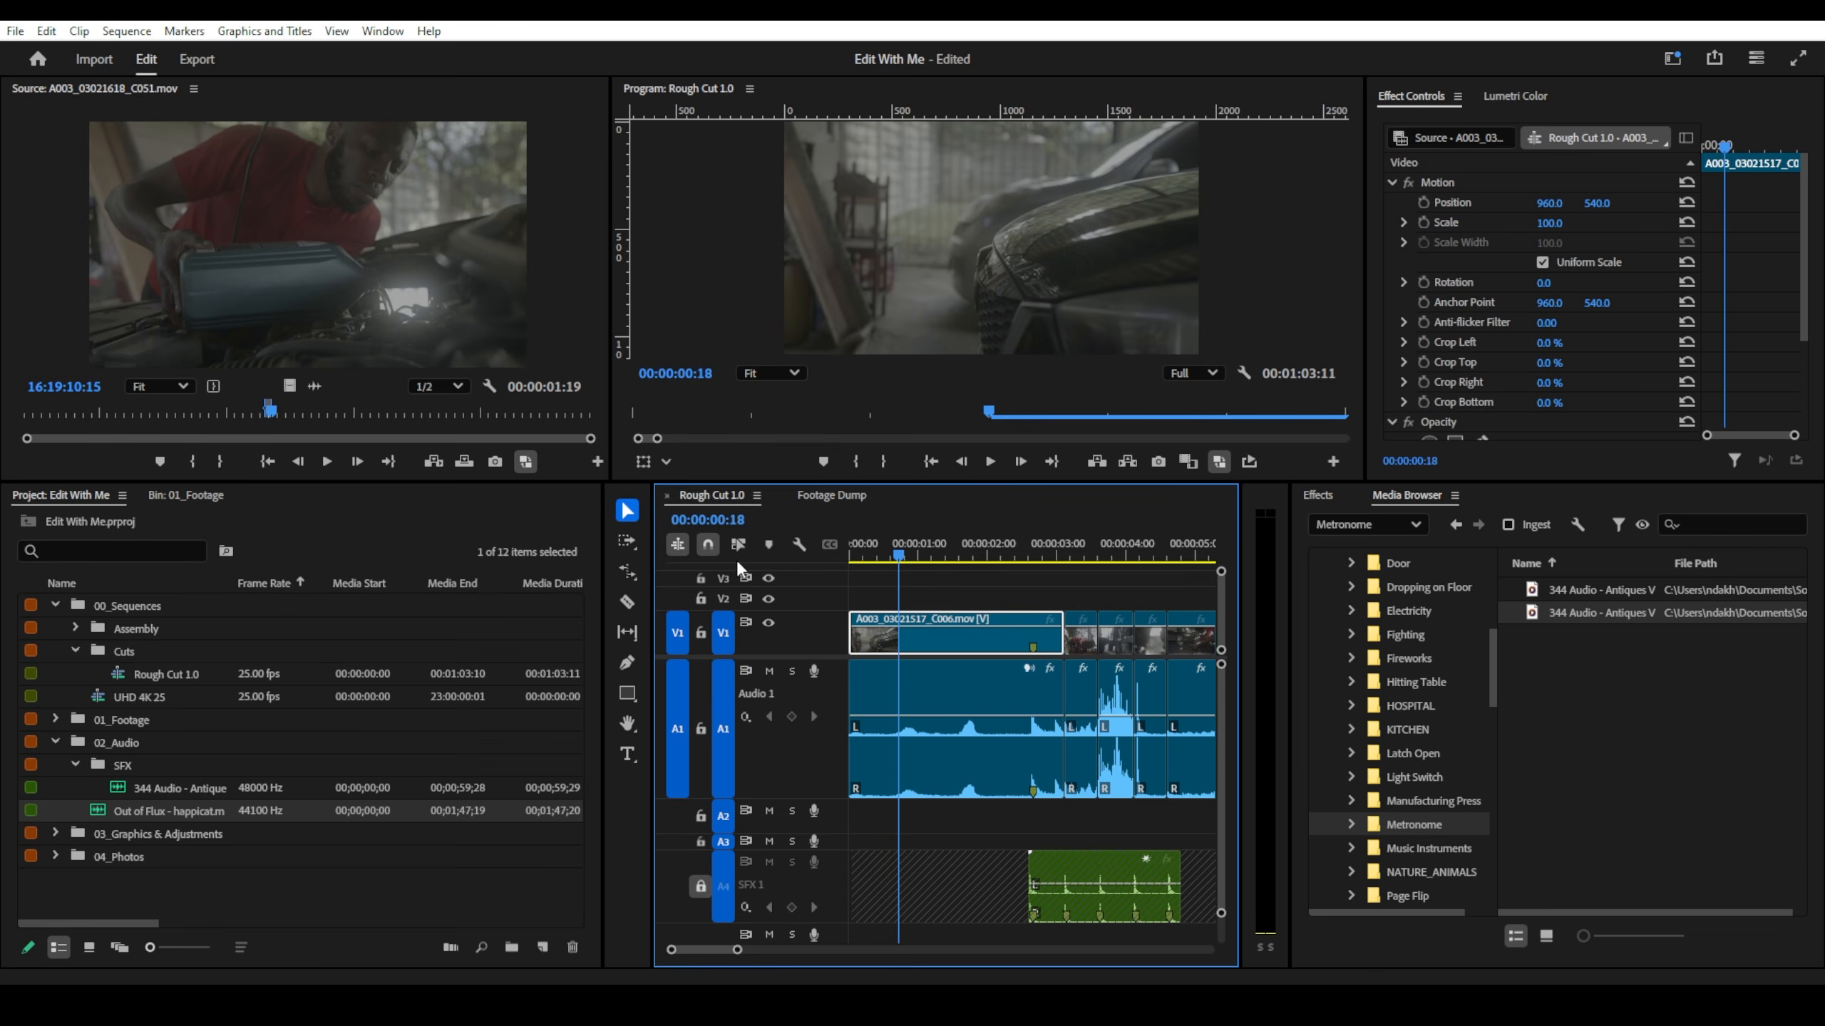
pyautogui.click(955, 576)
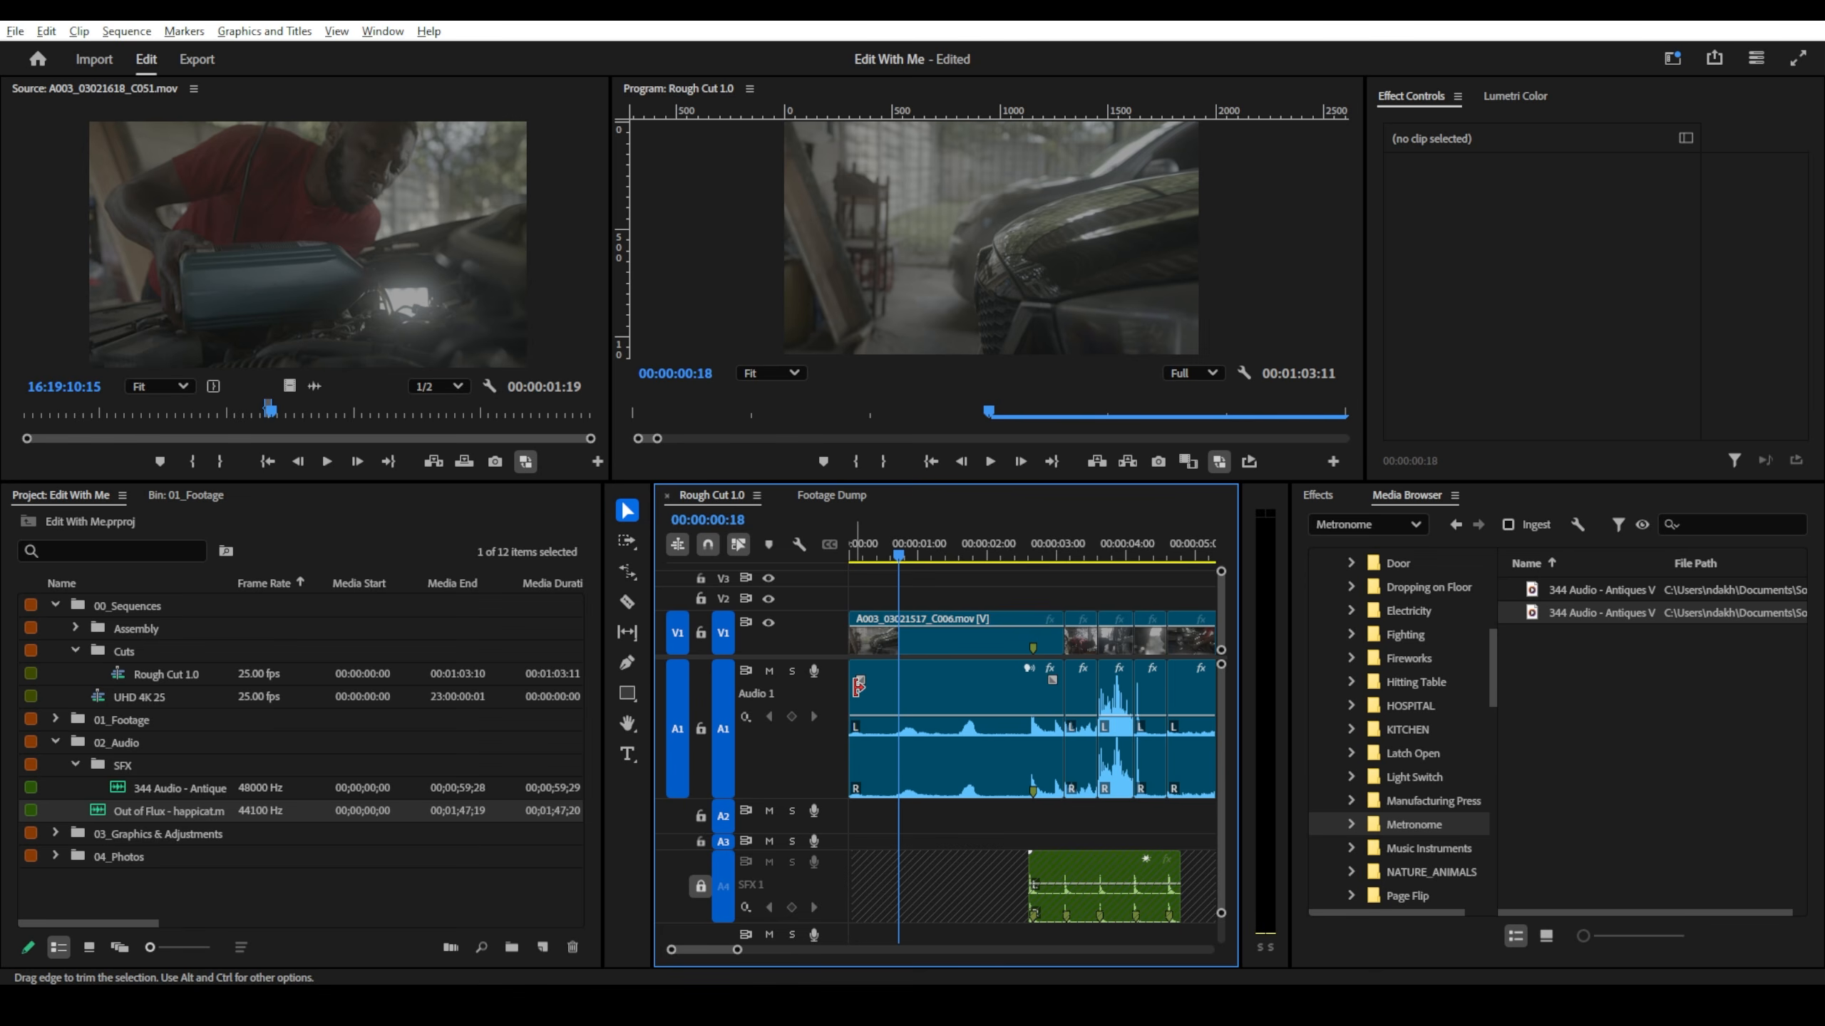
# - Trim only the opening clip's audio start to about 00:00:02:10, leaving the video intact, and play back from the beginning
pyautogui.press('alt')
pyautogui.moveTo(858, 687); pyautogui.dragTo(1023, 698)
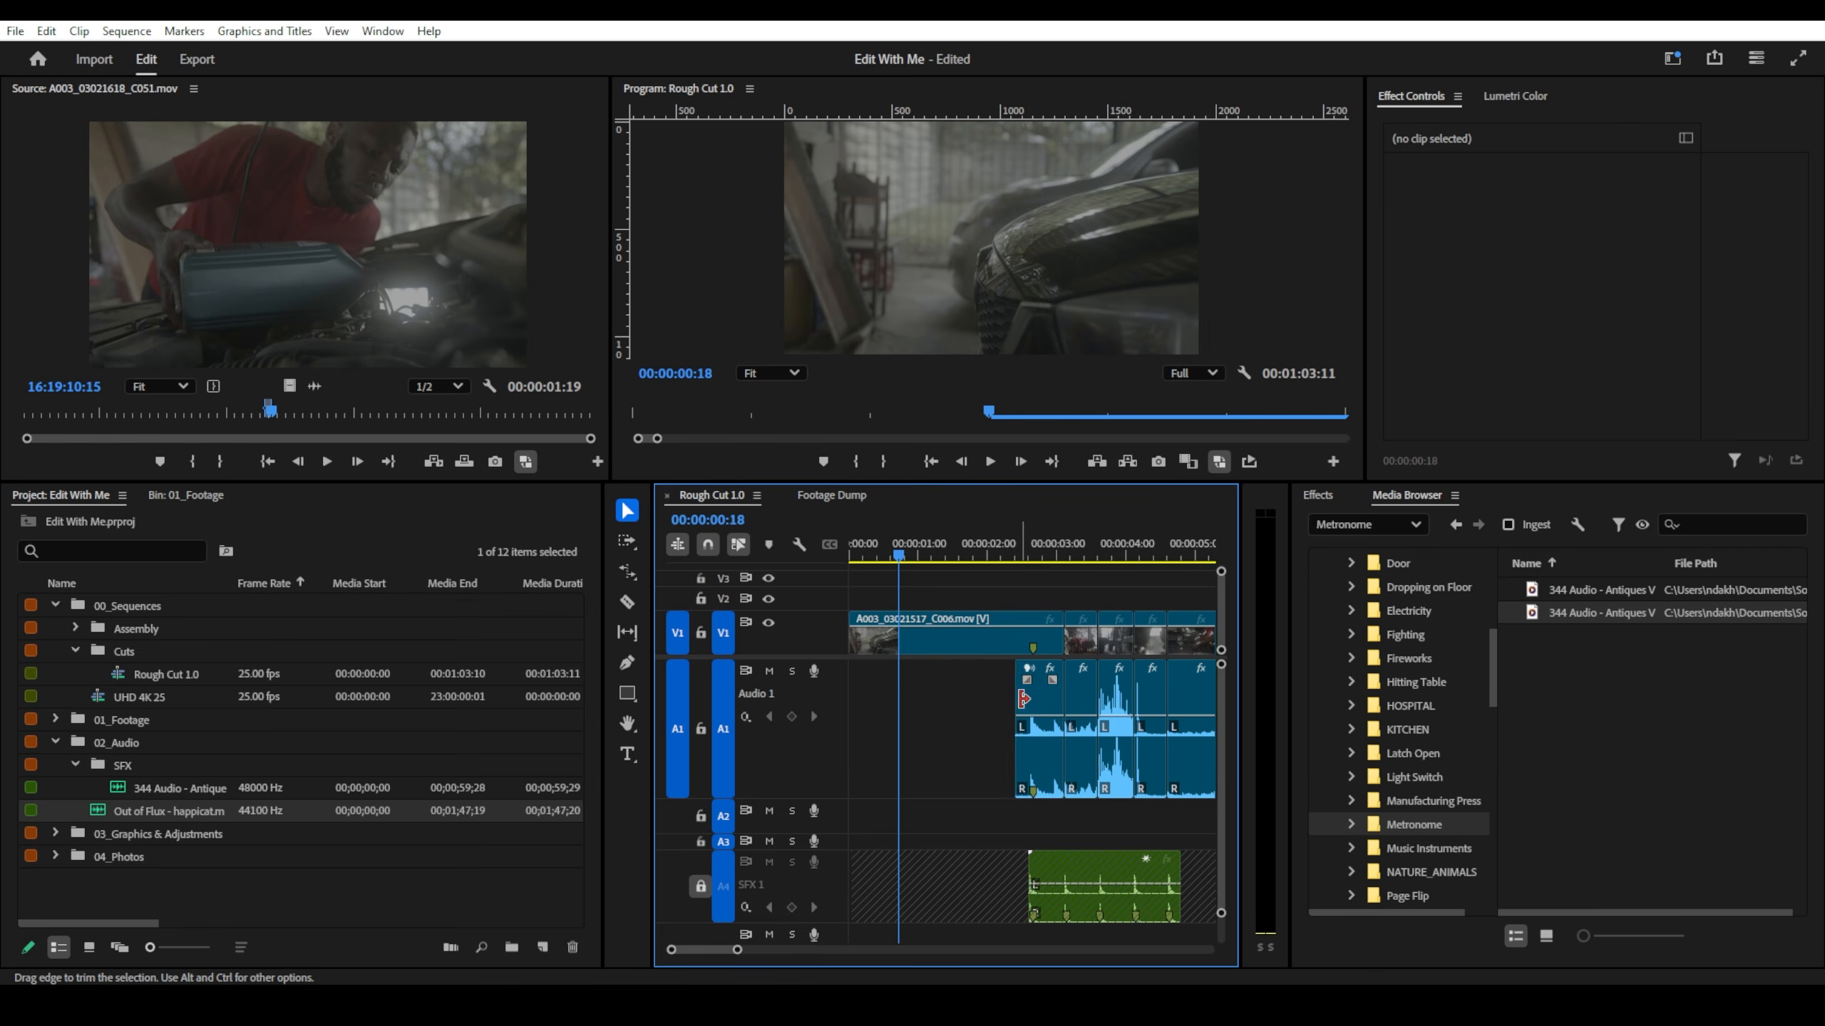
pyautogui.click(983, 644)
pyautogui.moveTo(1001, 546); pyautogui.dragTo(852, 582)
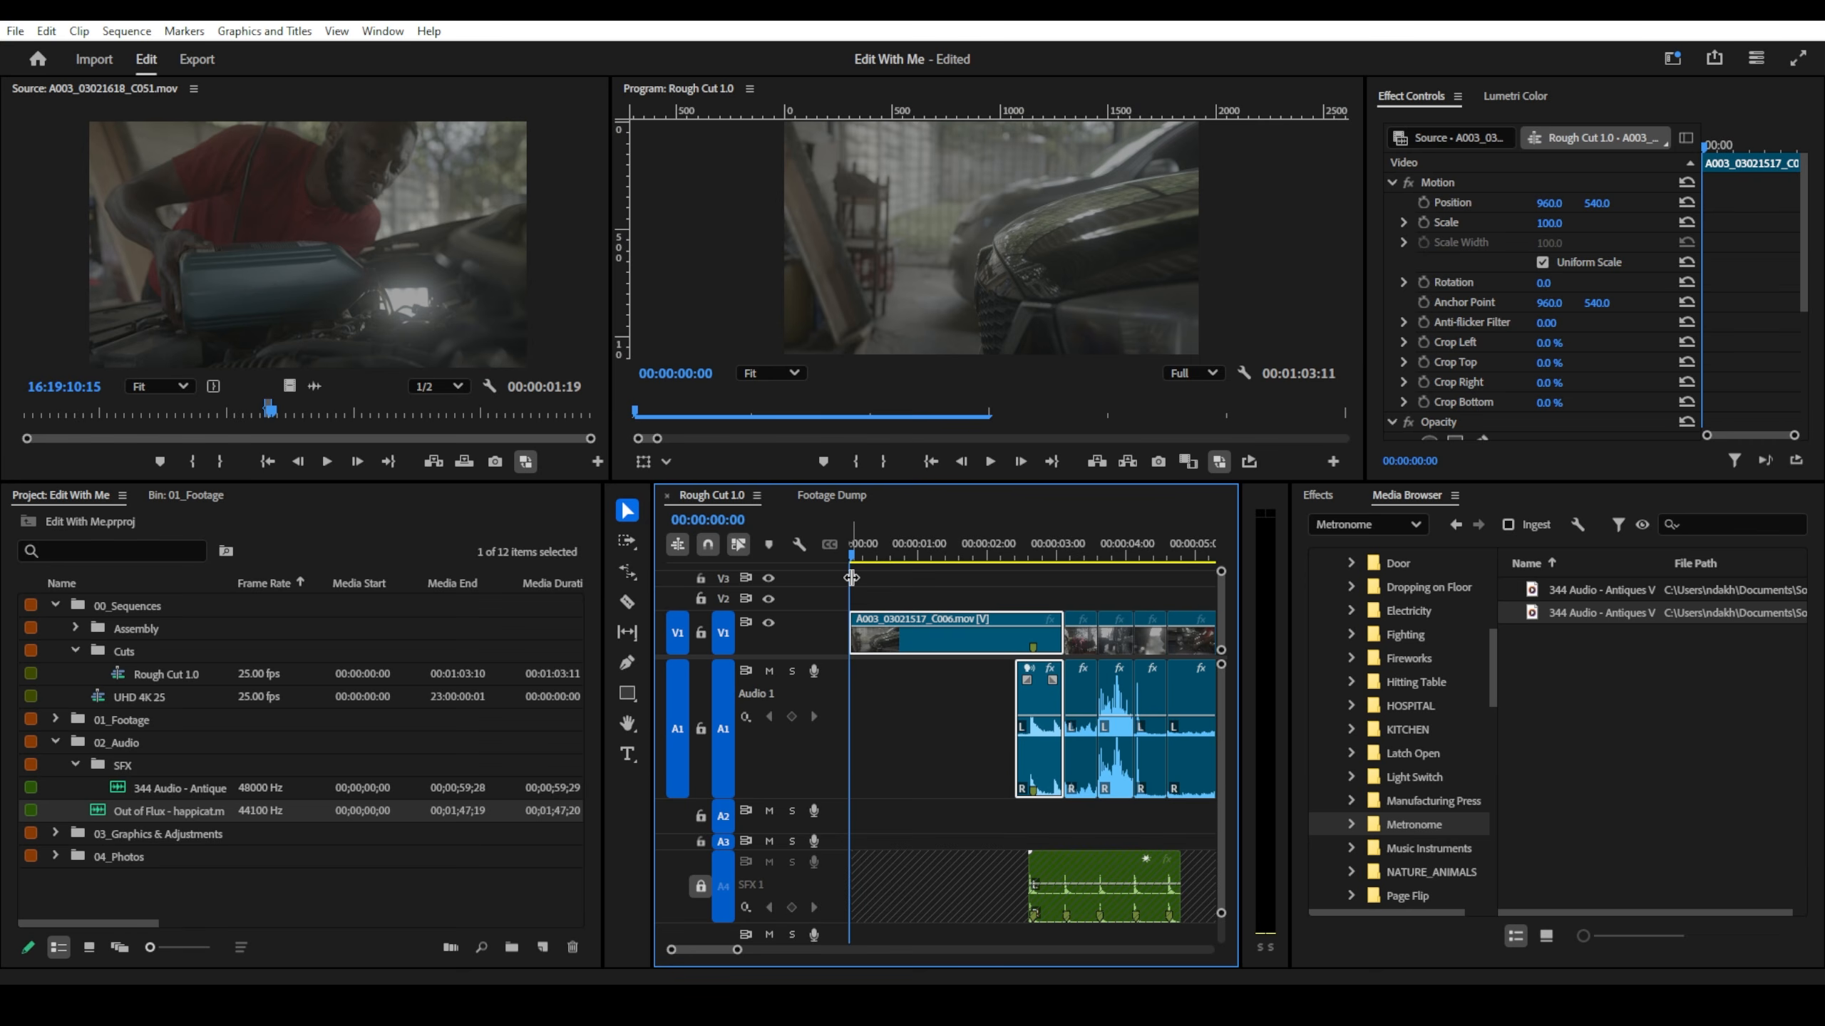
pyautogui.press('space')
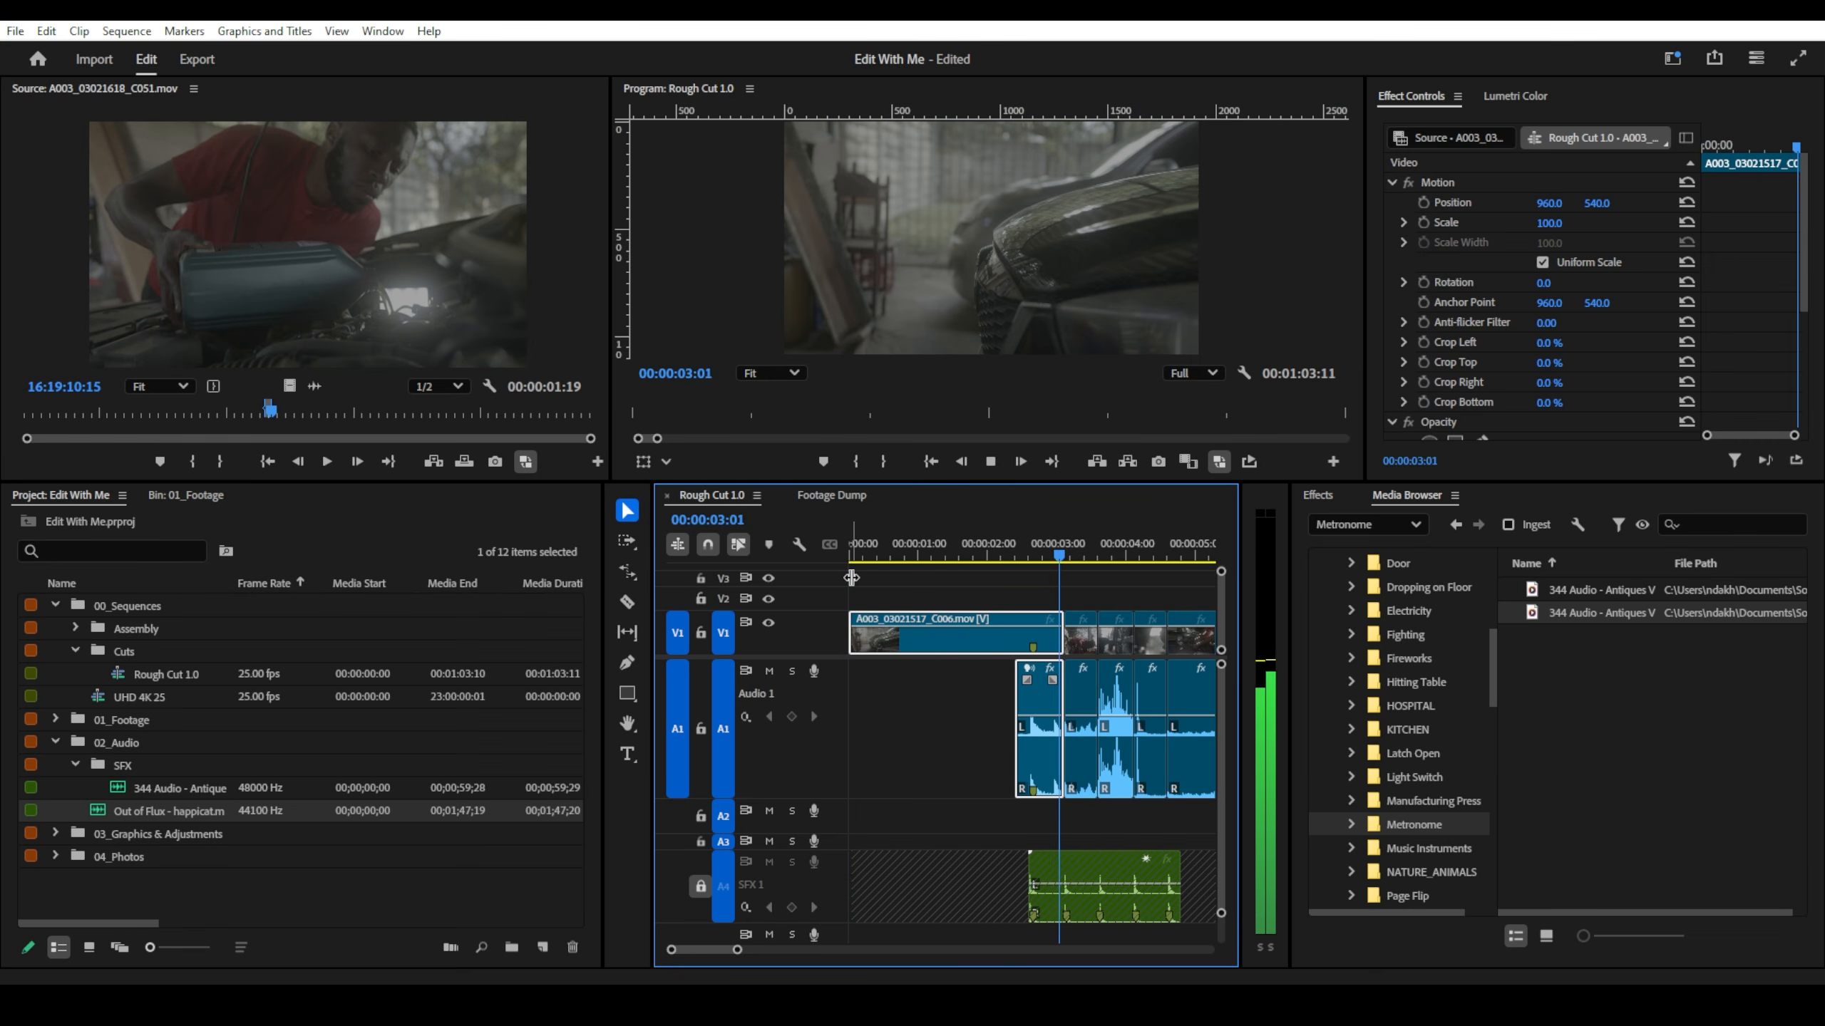
pyautogui.press('space')
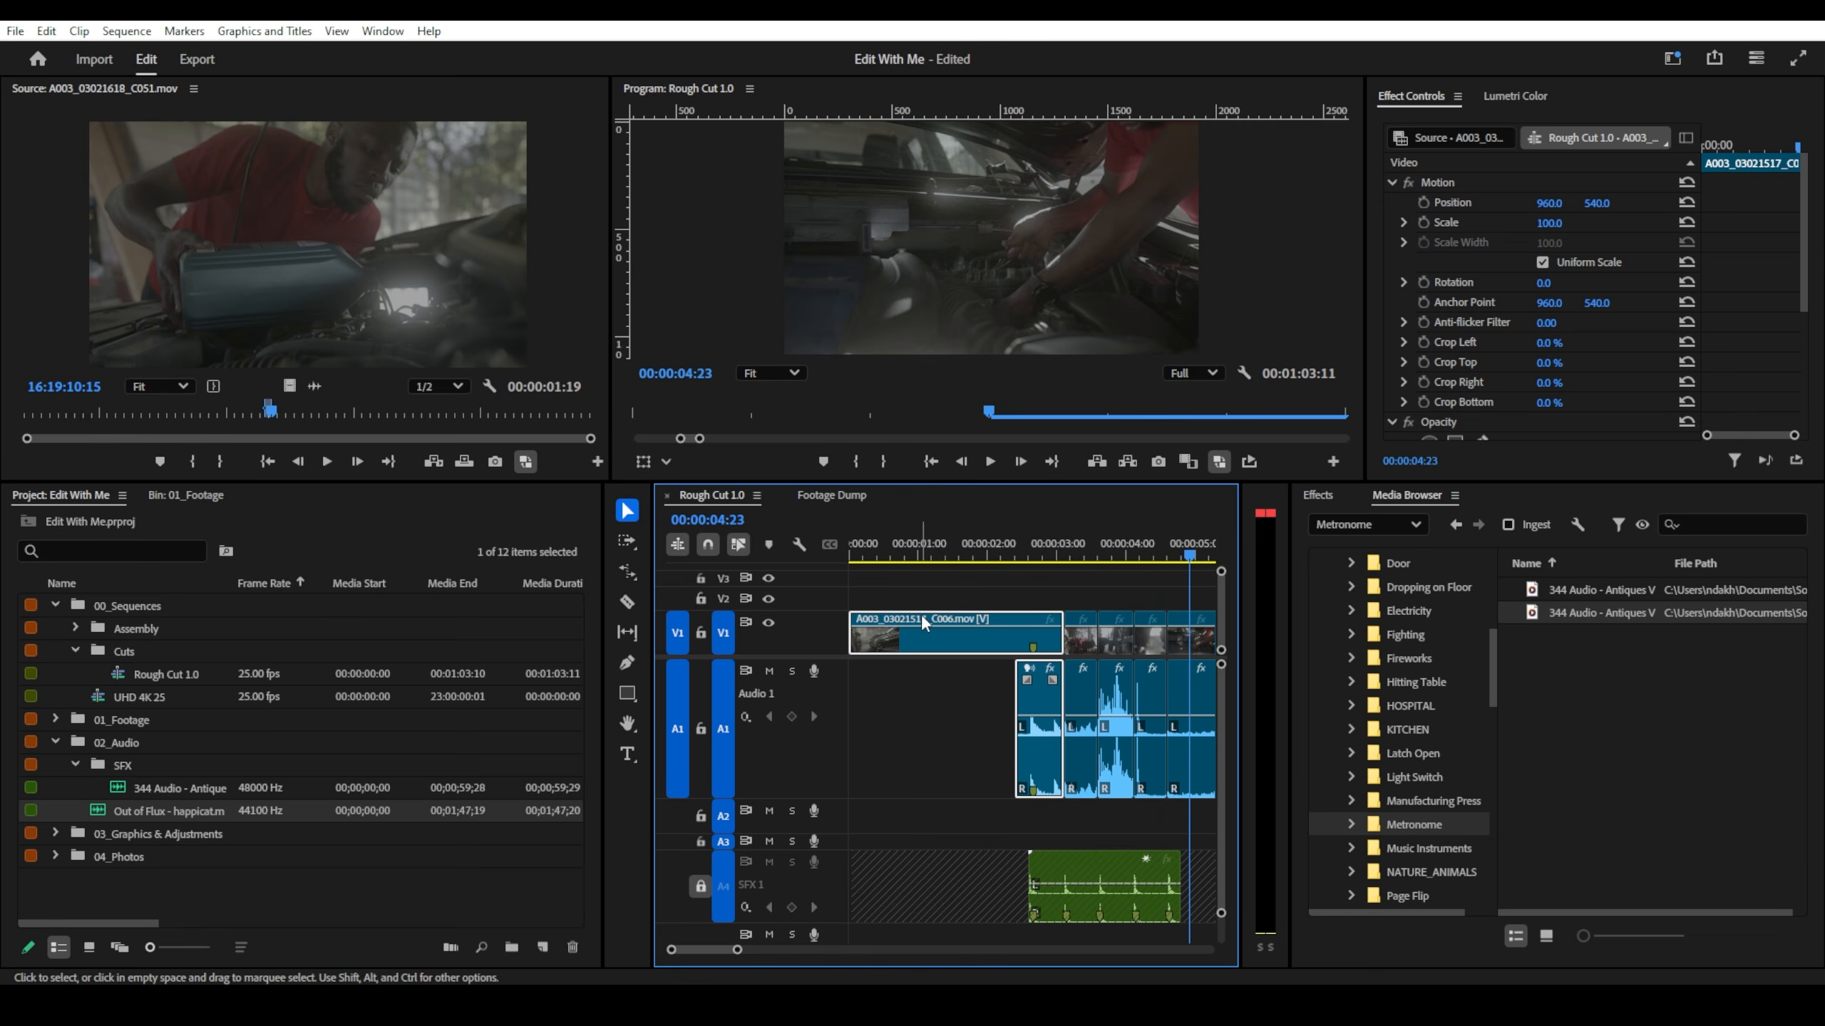
# - Adjust the audio gain of the loud A1 clip A003_03021526 by -12 dB and play back from 00:00:02:16
pyautogui.click(1081, 683)
pyautogui.click(1112, 699)
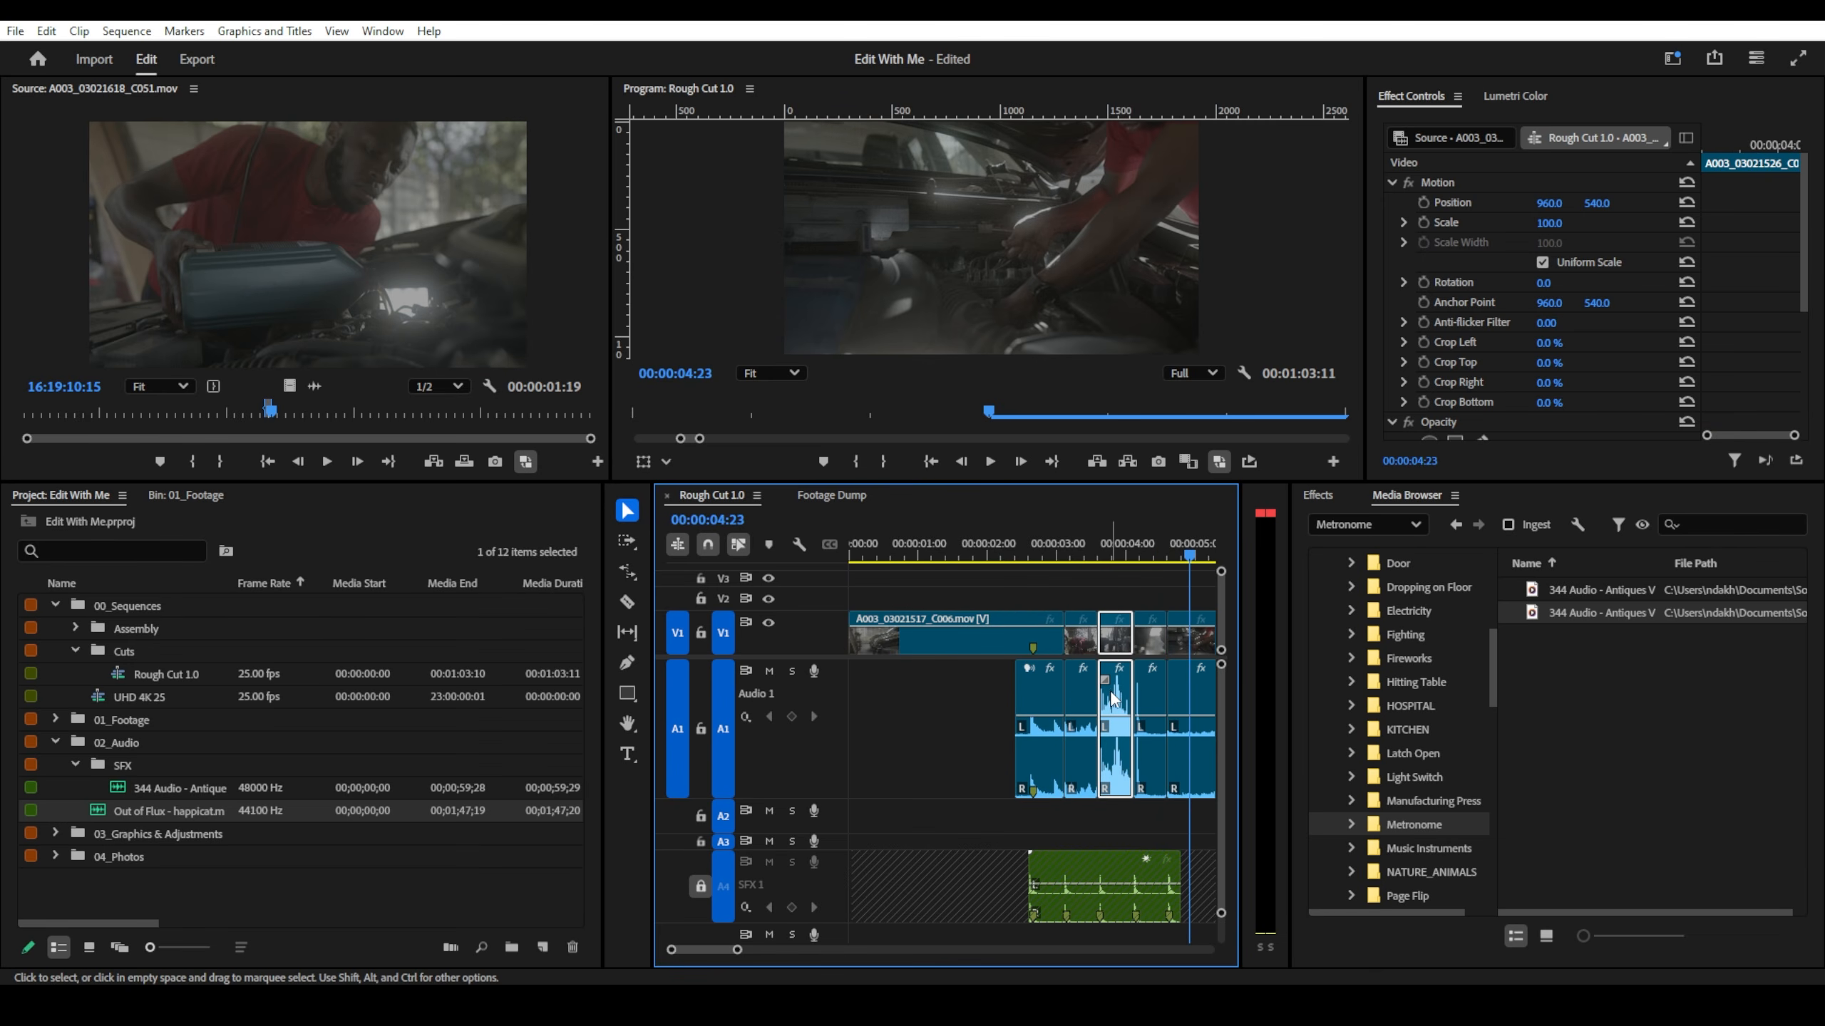
pyautogui.press('g')
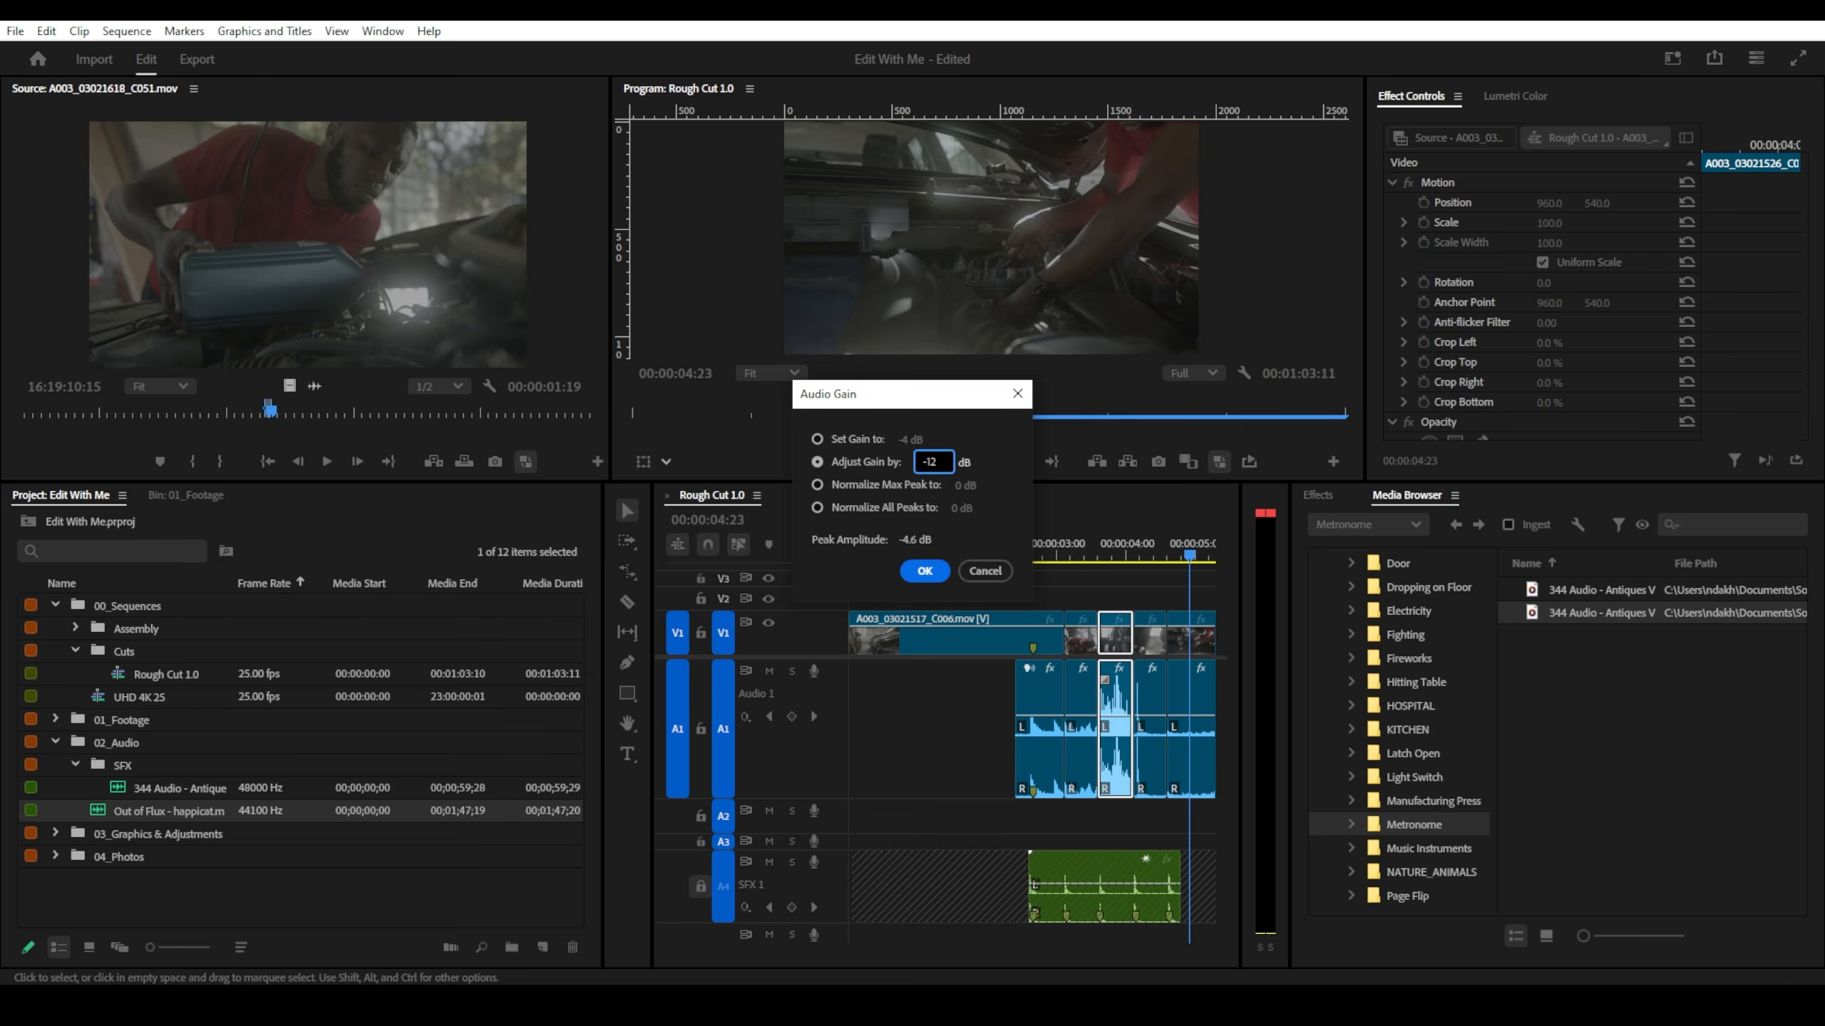
pyautogui.press('Return')
pyautogui.click(1034, 553)
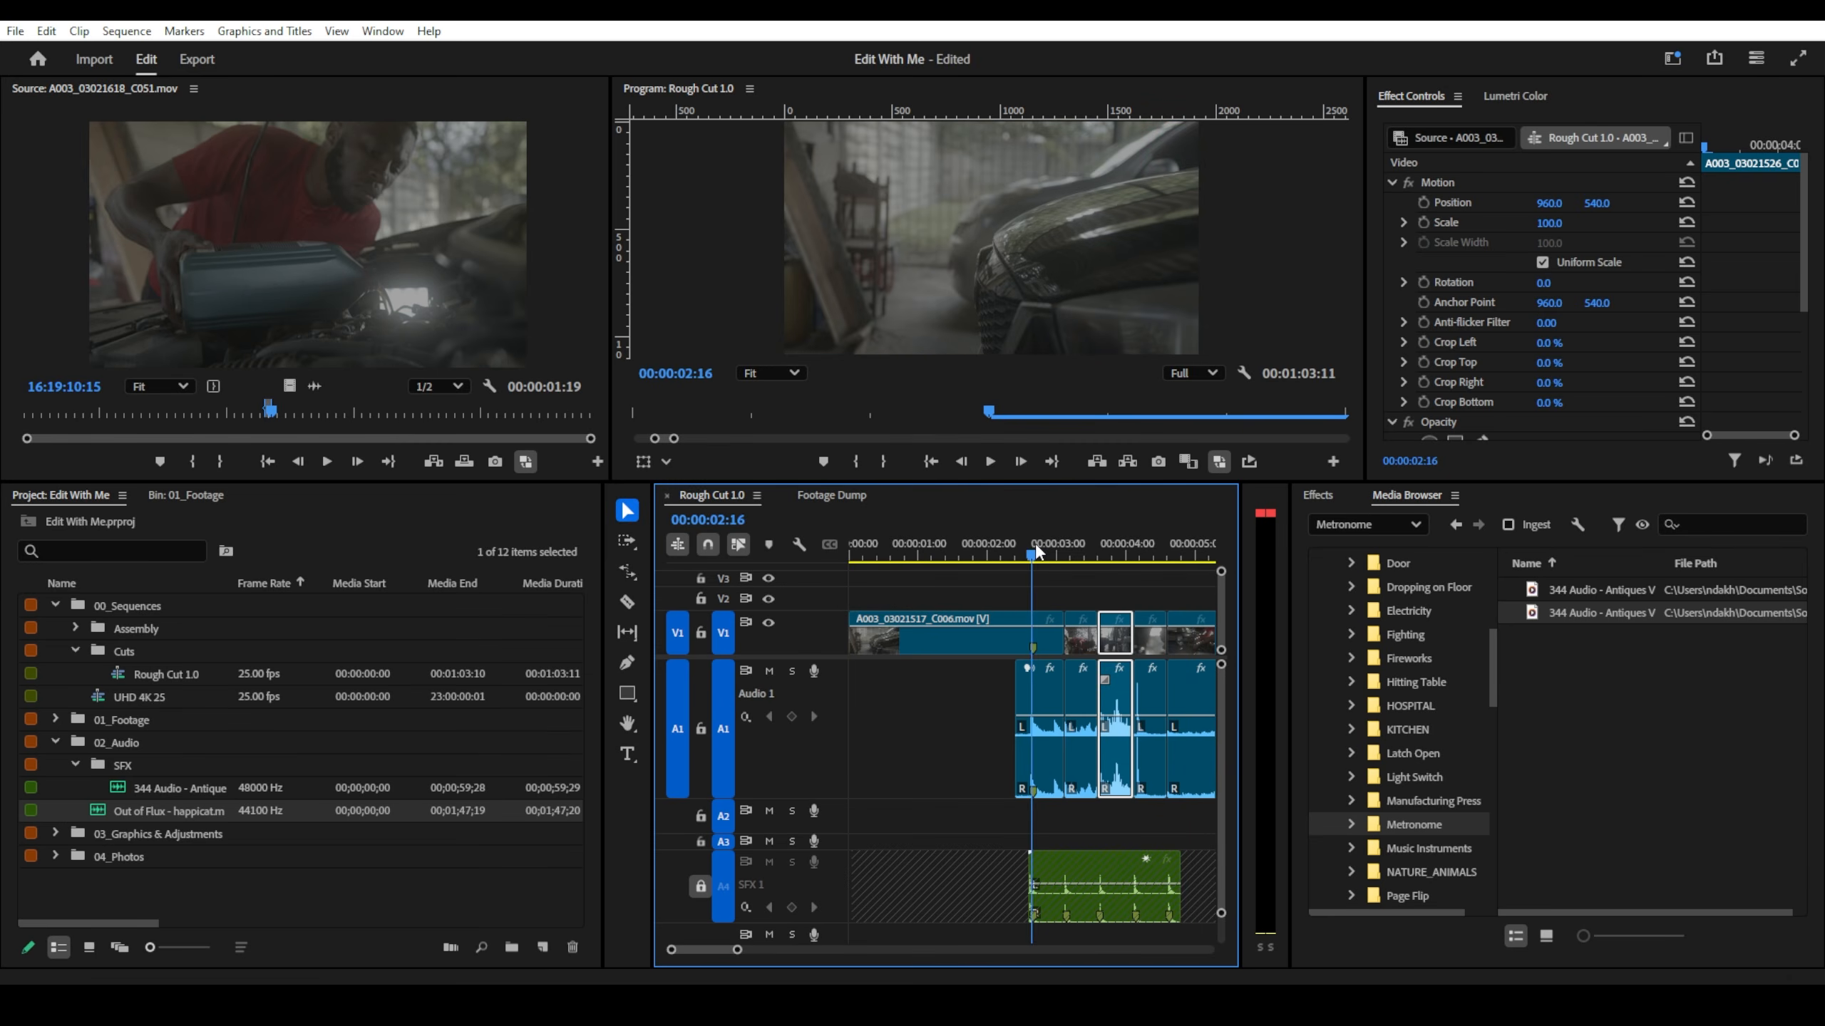
pyautogui.press('space')
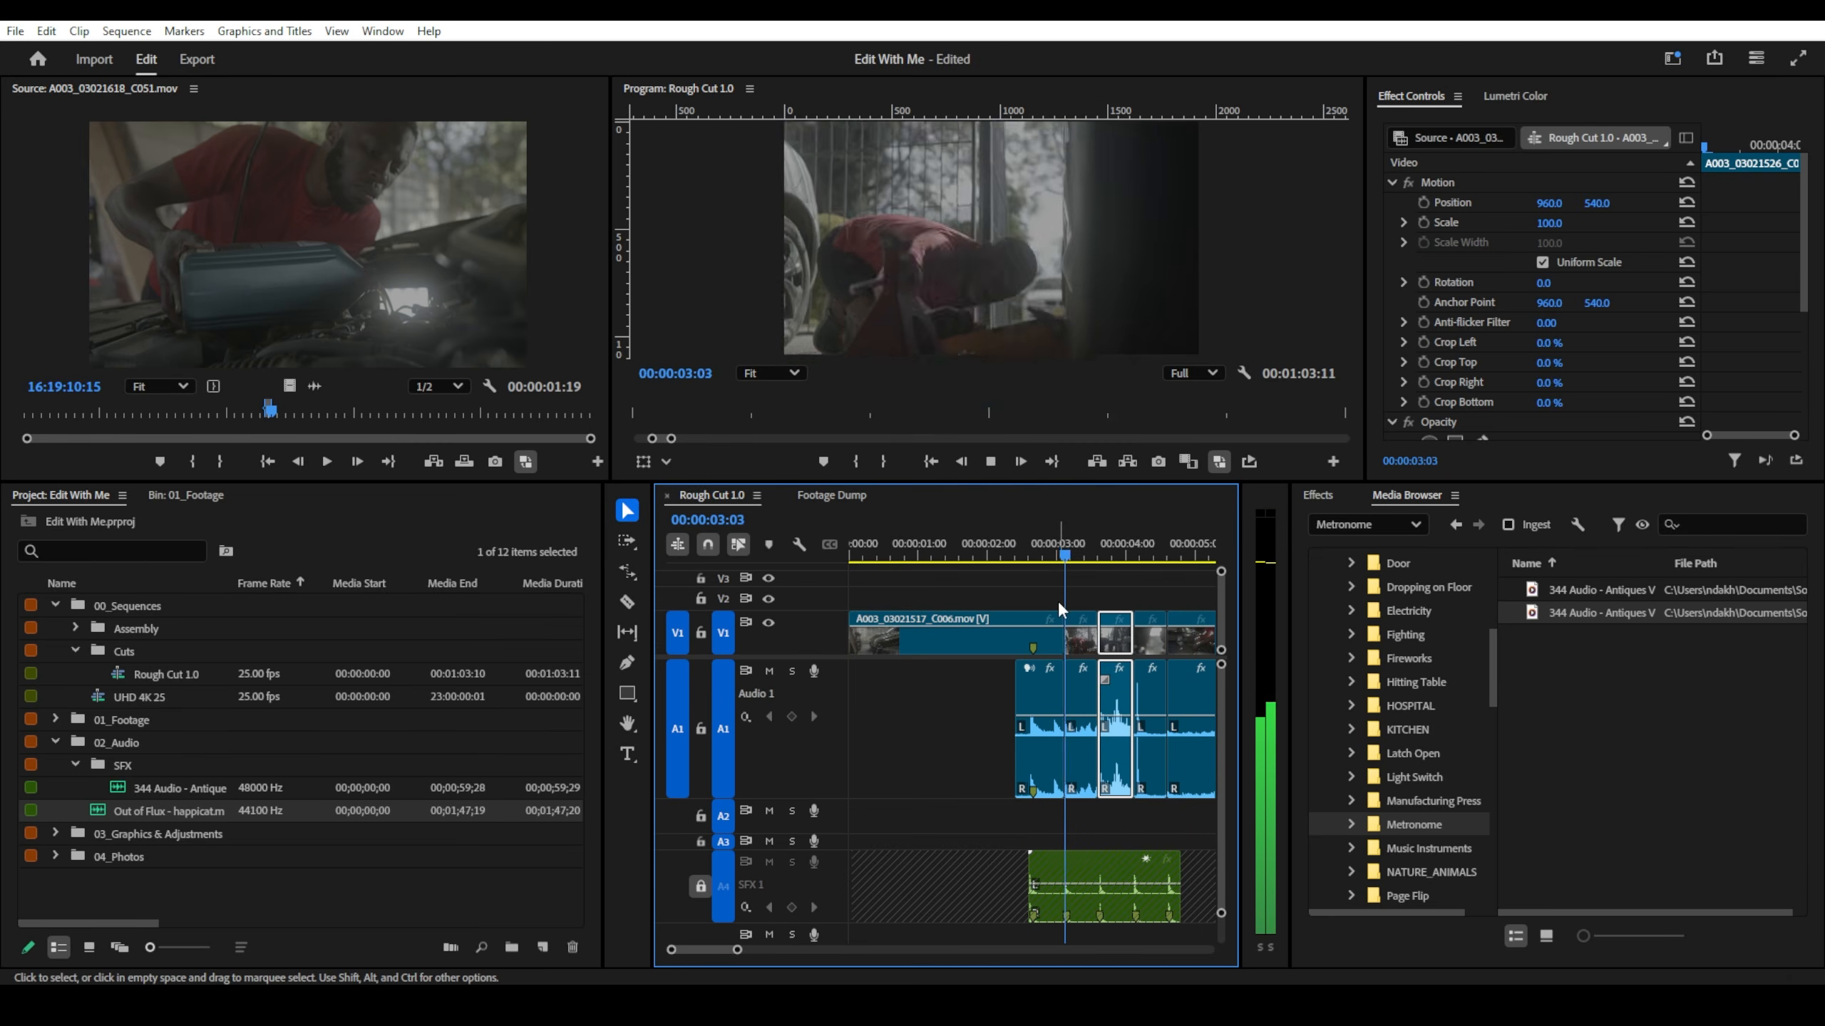
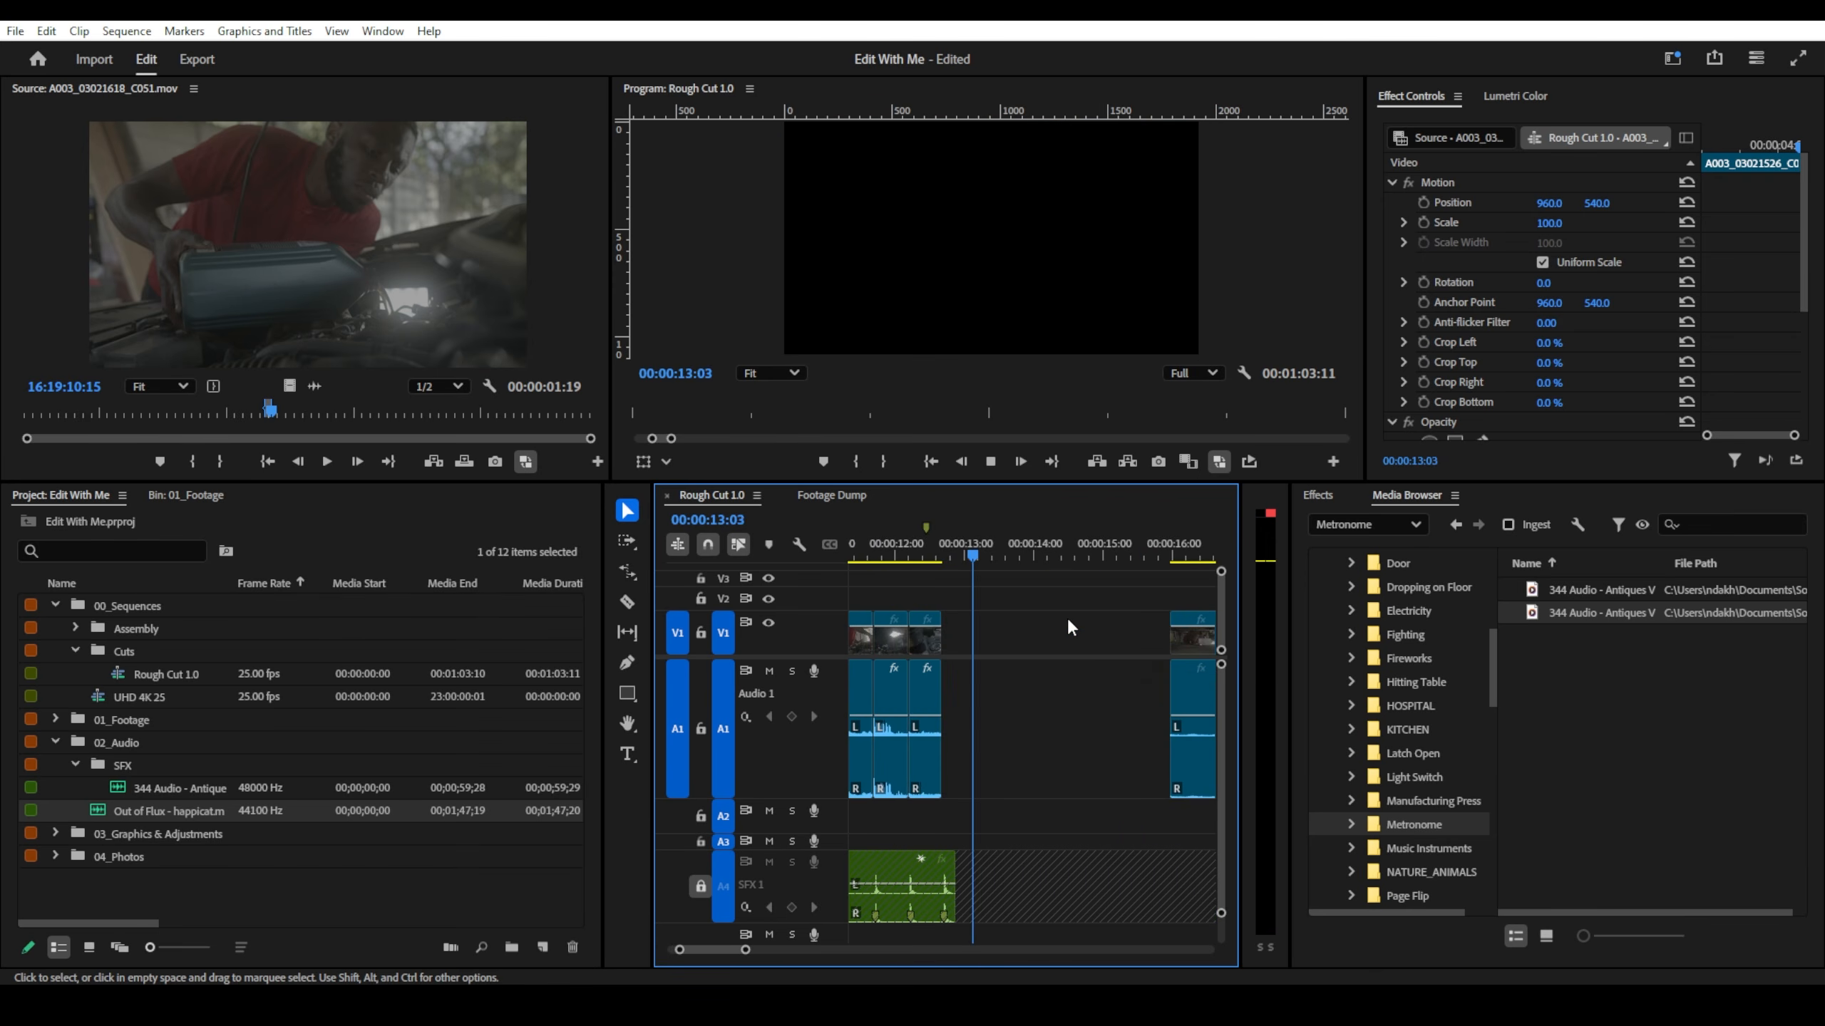
# - Stop playback and move the V1 clip spanning about 00:00:16 to 00:00:21 to the end of the sequence
pyautogui.press('space')
pyautogui.press('-')
pyautogui.press('-')
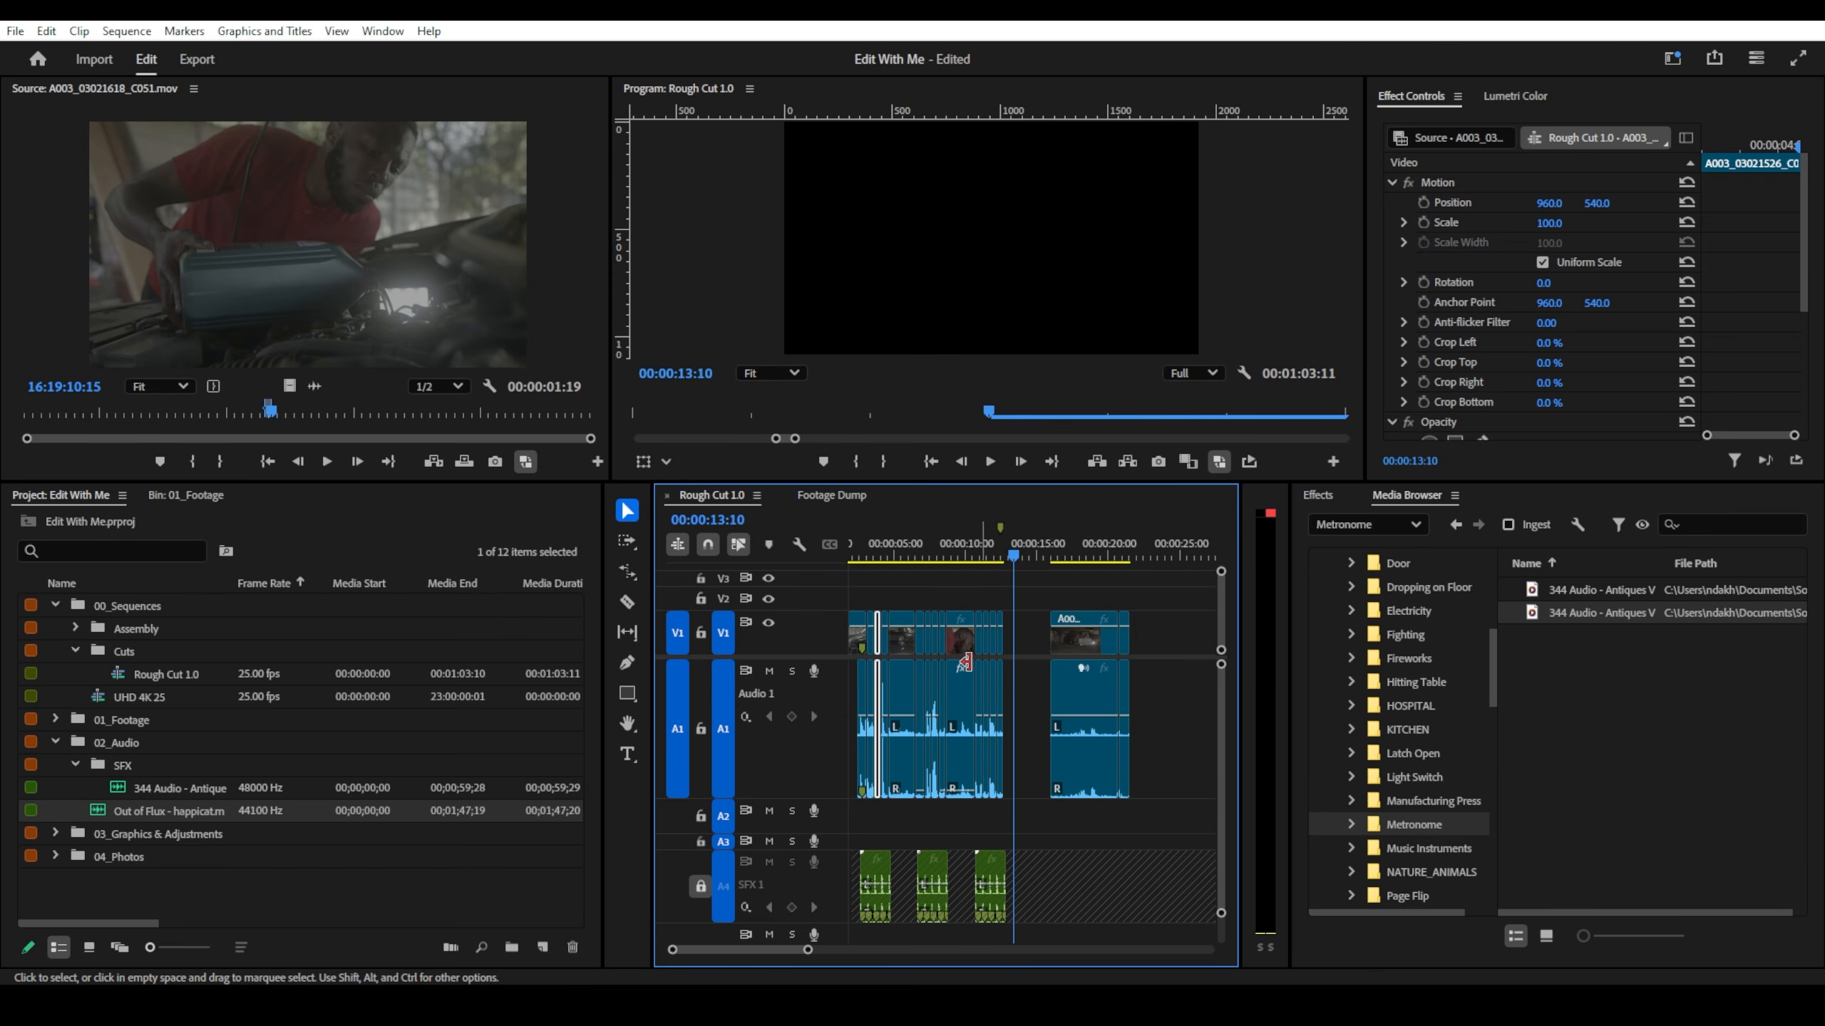
pyautogui.scroll(-3, 985, 673)
pyautogui.click(959, 560)
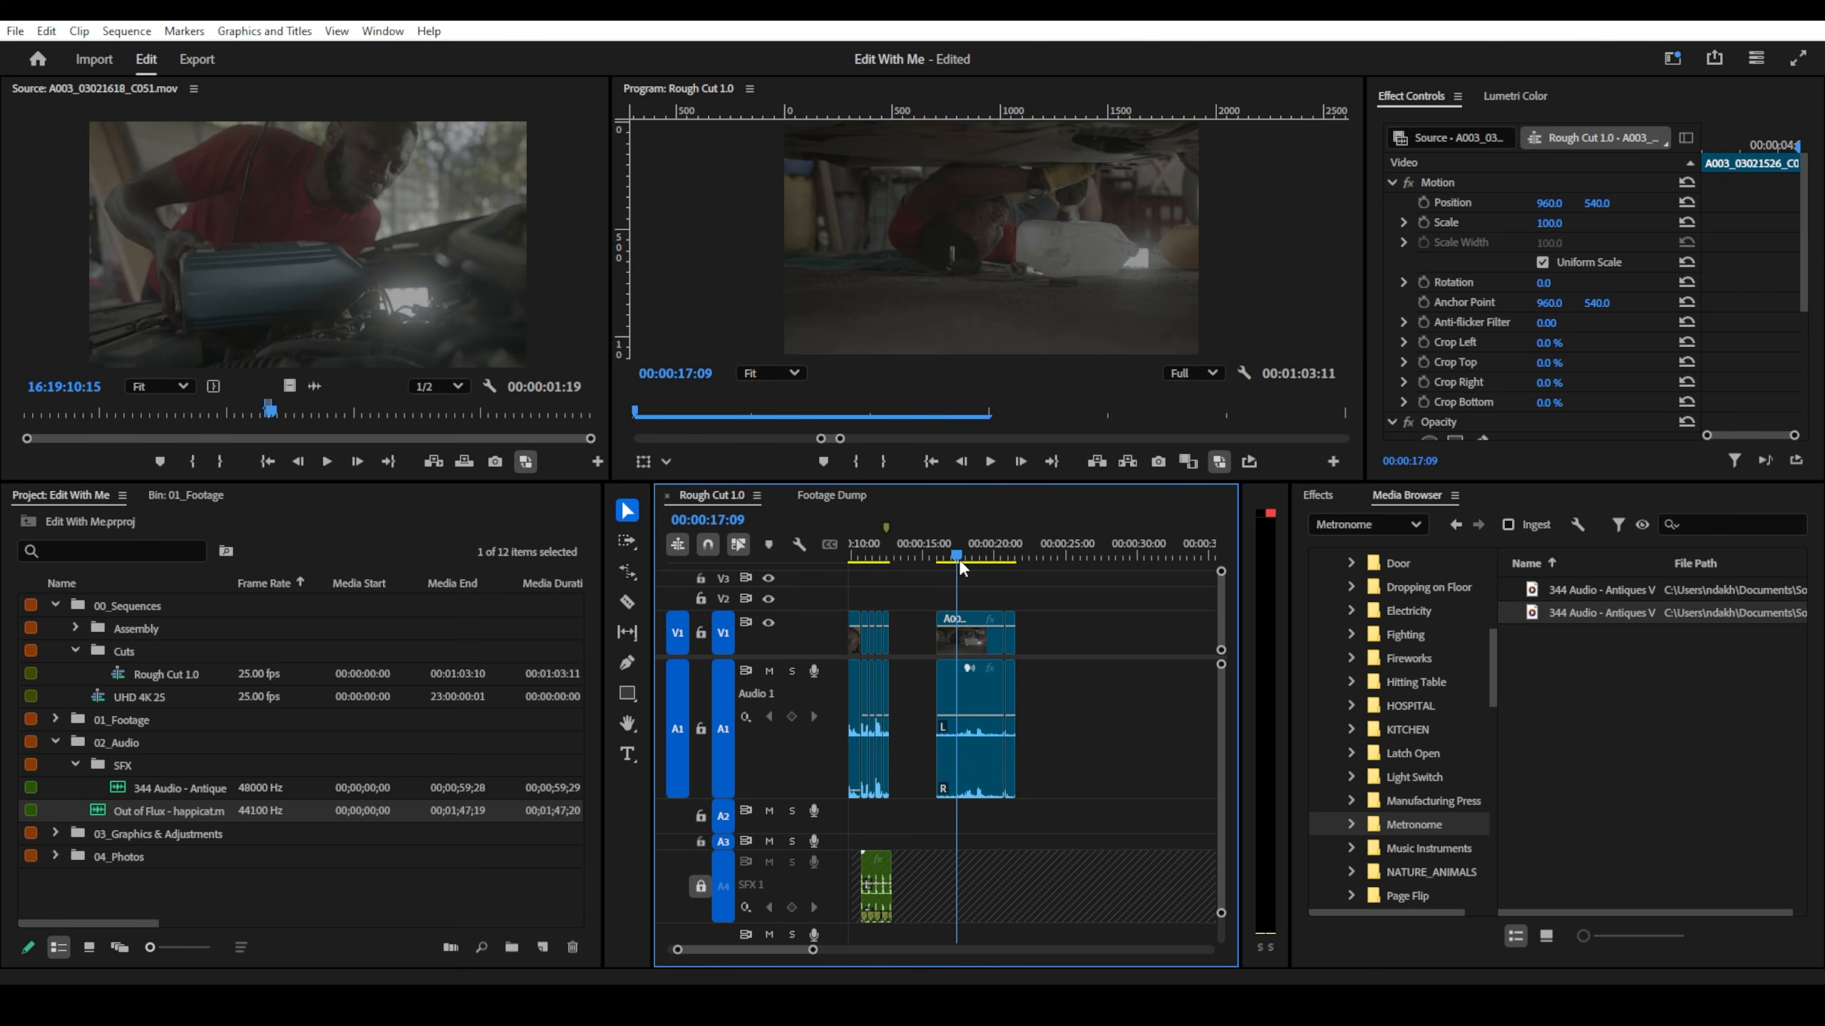
pyautogui.moveTo(958, 559); pyautogui.dragTo(1012, 564)
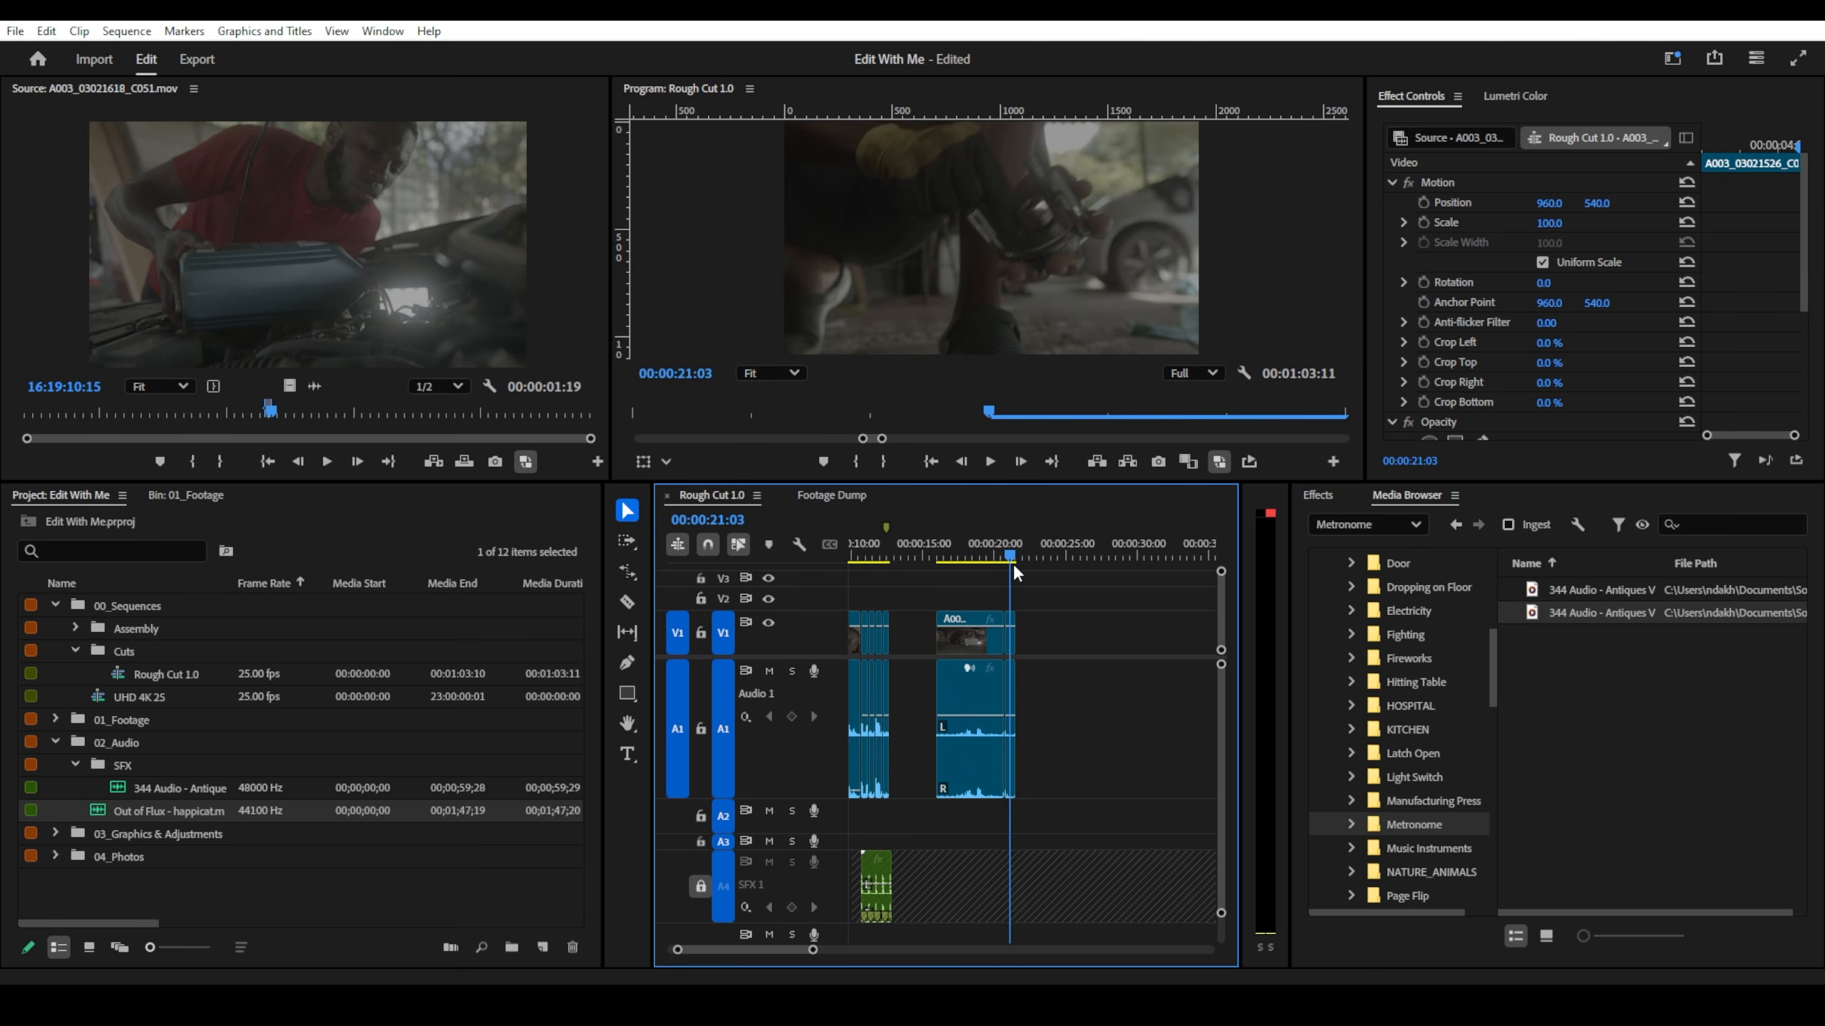
pyautogui.press('-')
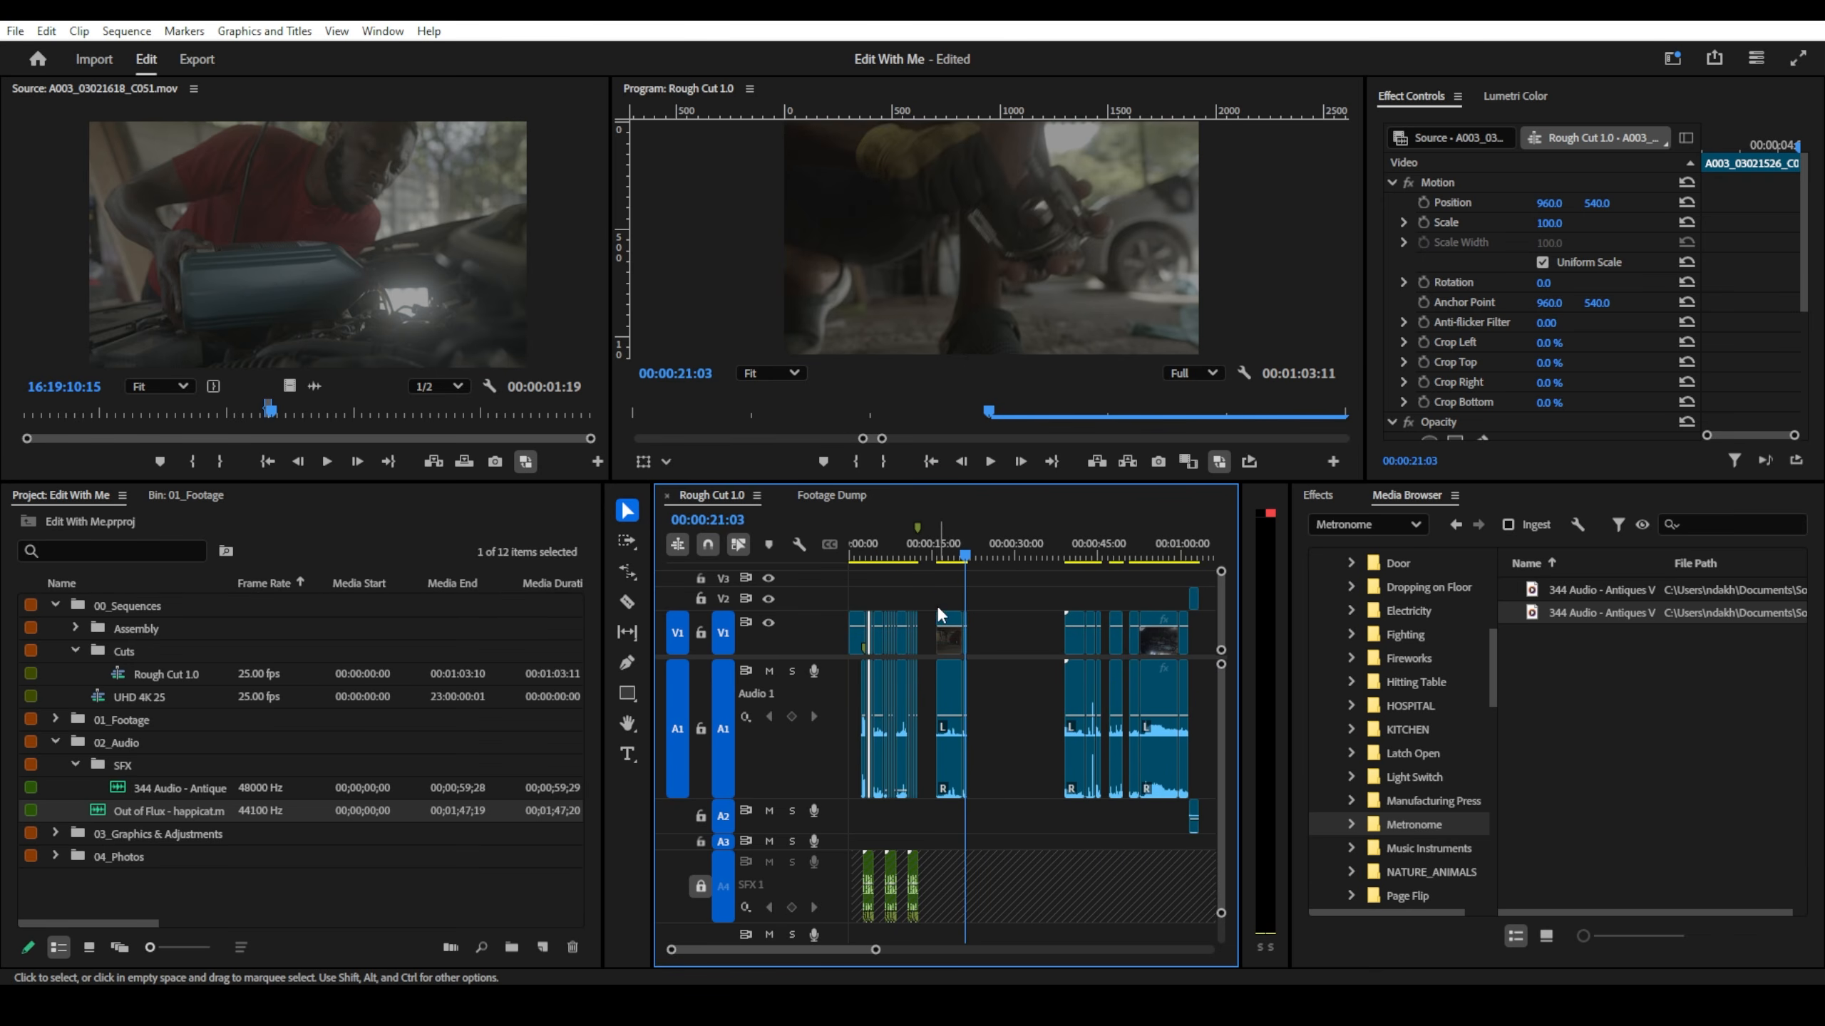
pyautogui.moveTo(939, 610); pyautogui.dragTo(1214, 669)
# - Bring the dark dashboard clip A003_03021804 and the A003_03021519 clip from the sequence's end to just after the metronome section
pyautogui.moveTo(1063, 560); pyautogui.dragTo(1171, 579)
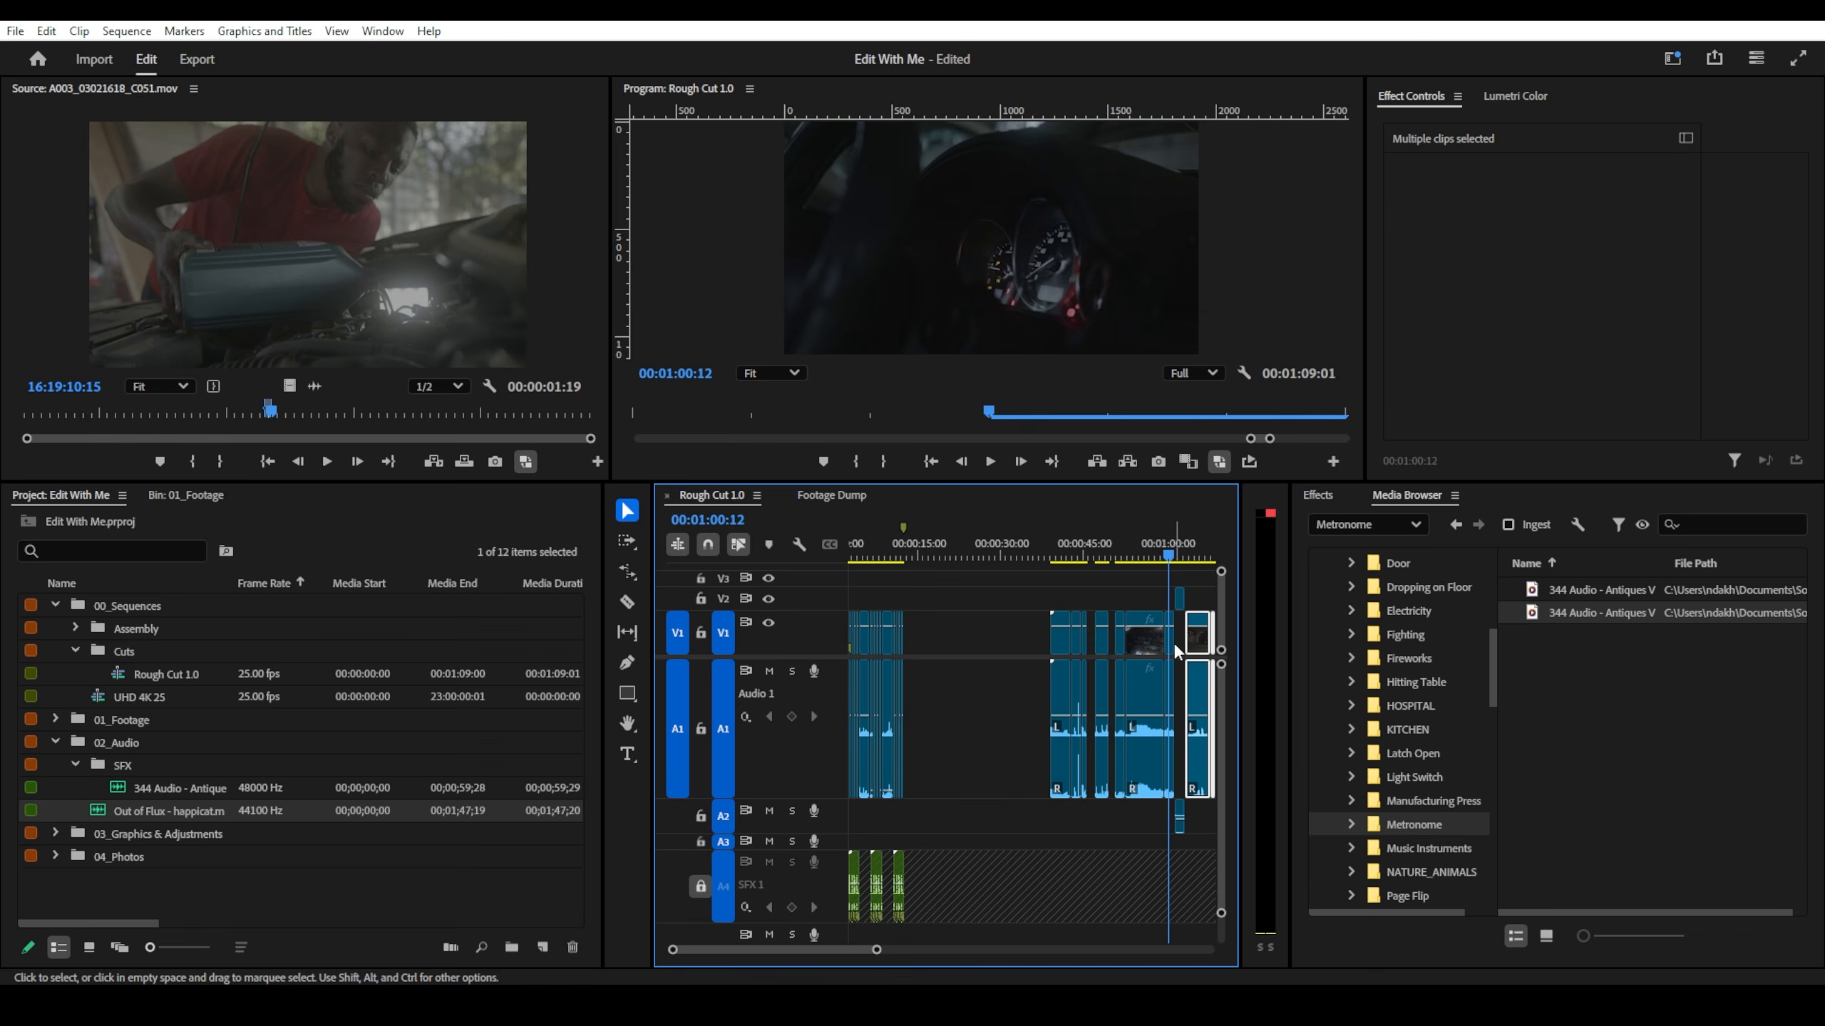
pyautogui.moveTo(1169, 642); pyautogui.dragTo(918, 650)
pyautogui.moveTo(1170, 558); pyautogui.dragTo(920, 638)
pyautogui.scroll(5, 921, 637)
pyautogui.scroll(2, 995, 636)
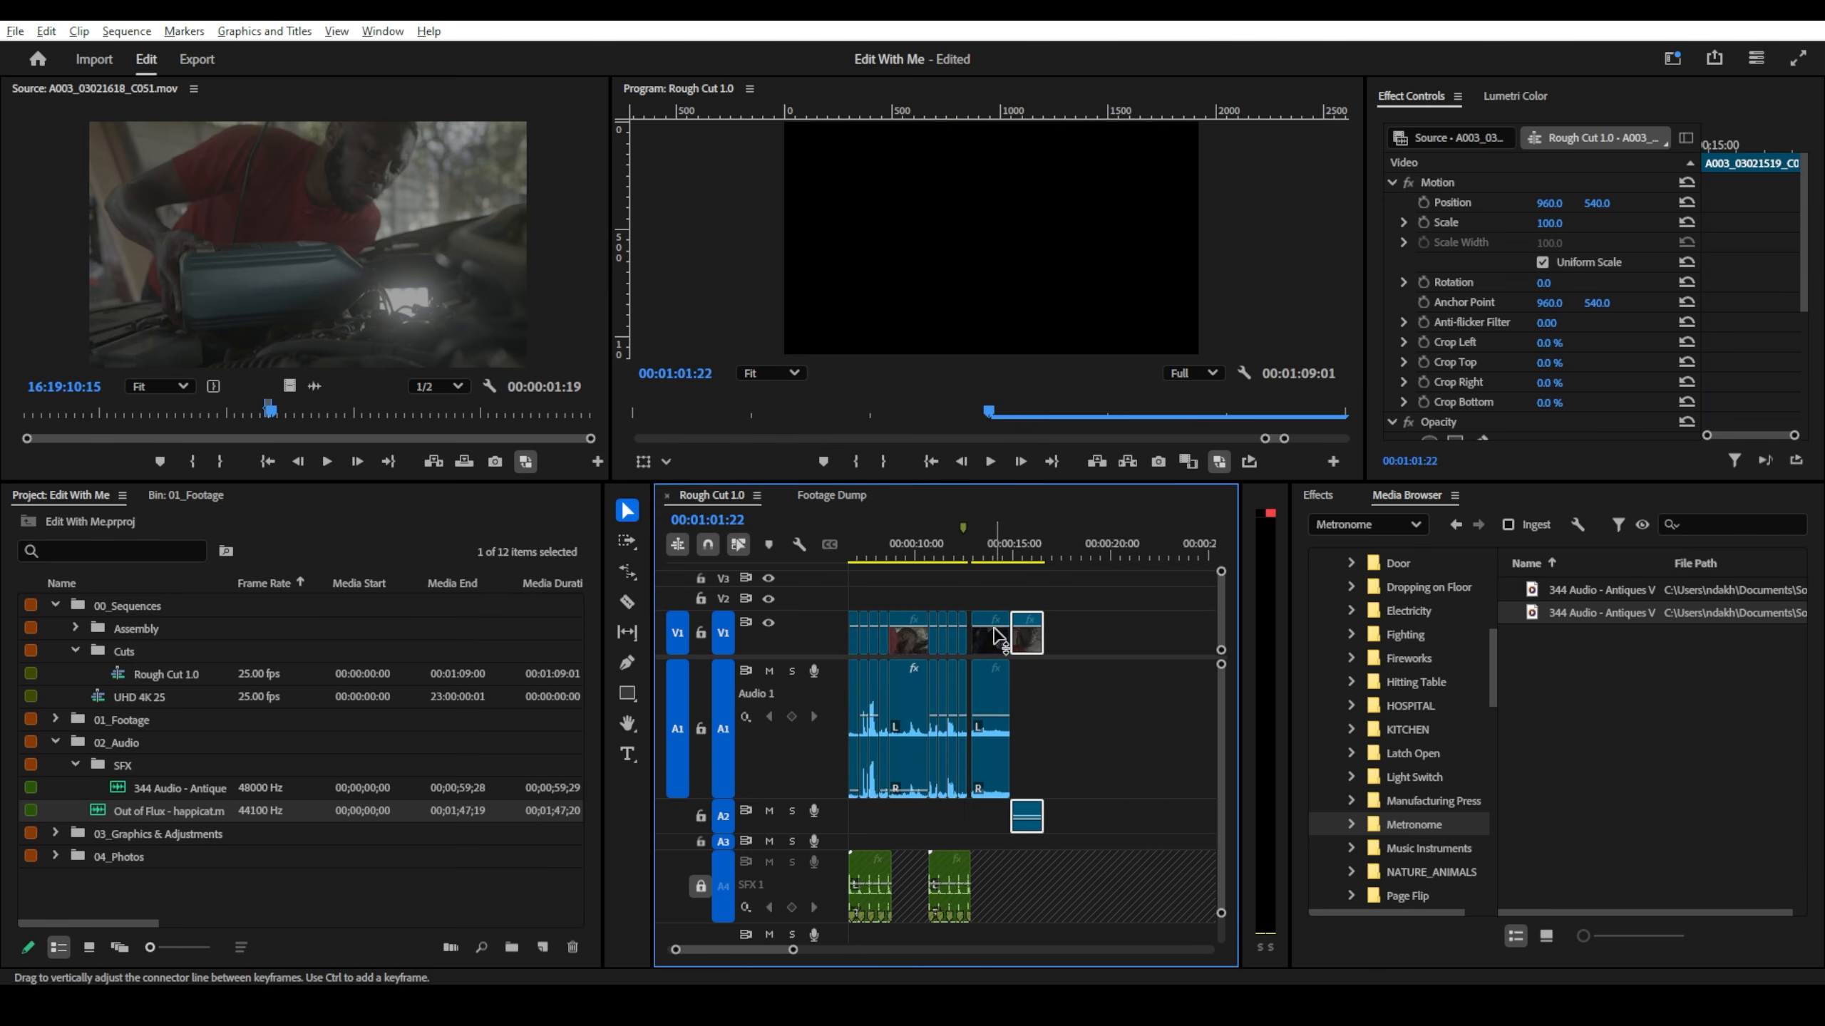
# - Butt the dashboard clip and its following clip against the metronome section's last clip at 00:00:12:17
pyautogui.scroll(3, 994, 627)
pyautogui.moveTo(931, 557); pyautogui.dragTo(1060, 636)
pyautogui.press('Down')
pyautogui.moveTo(994, 643); pyautogui.dragTo(983, 642)
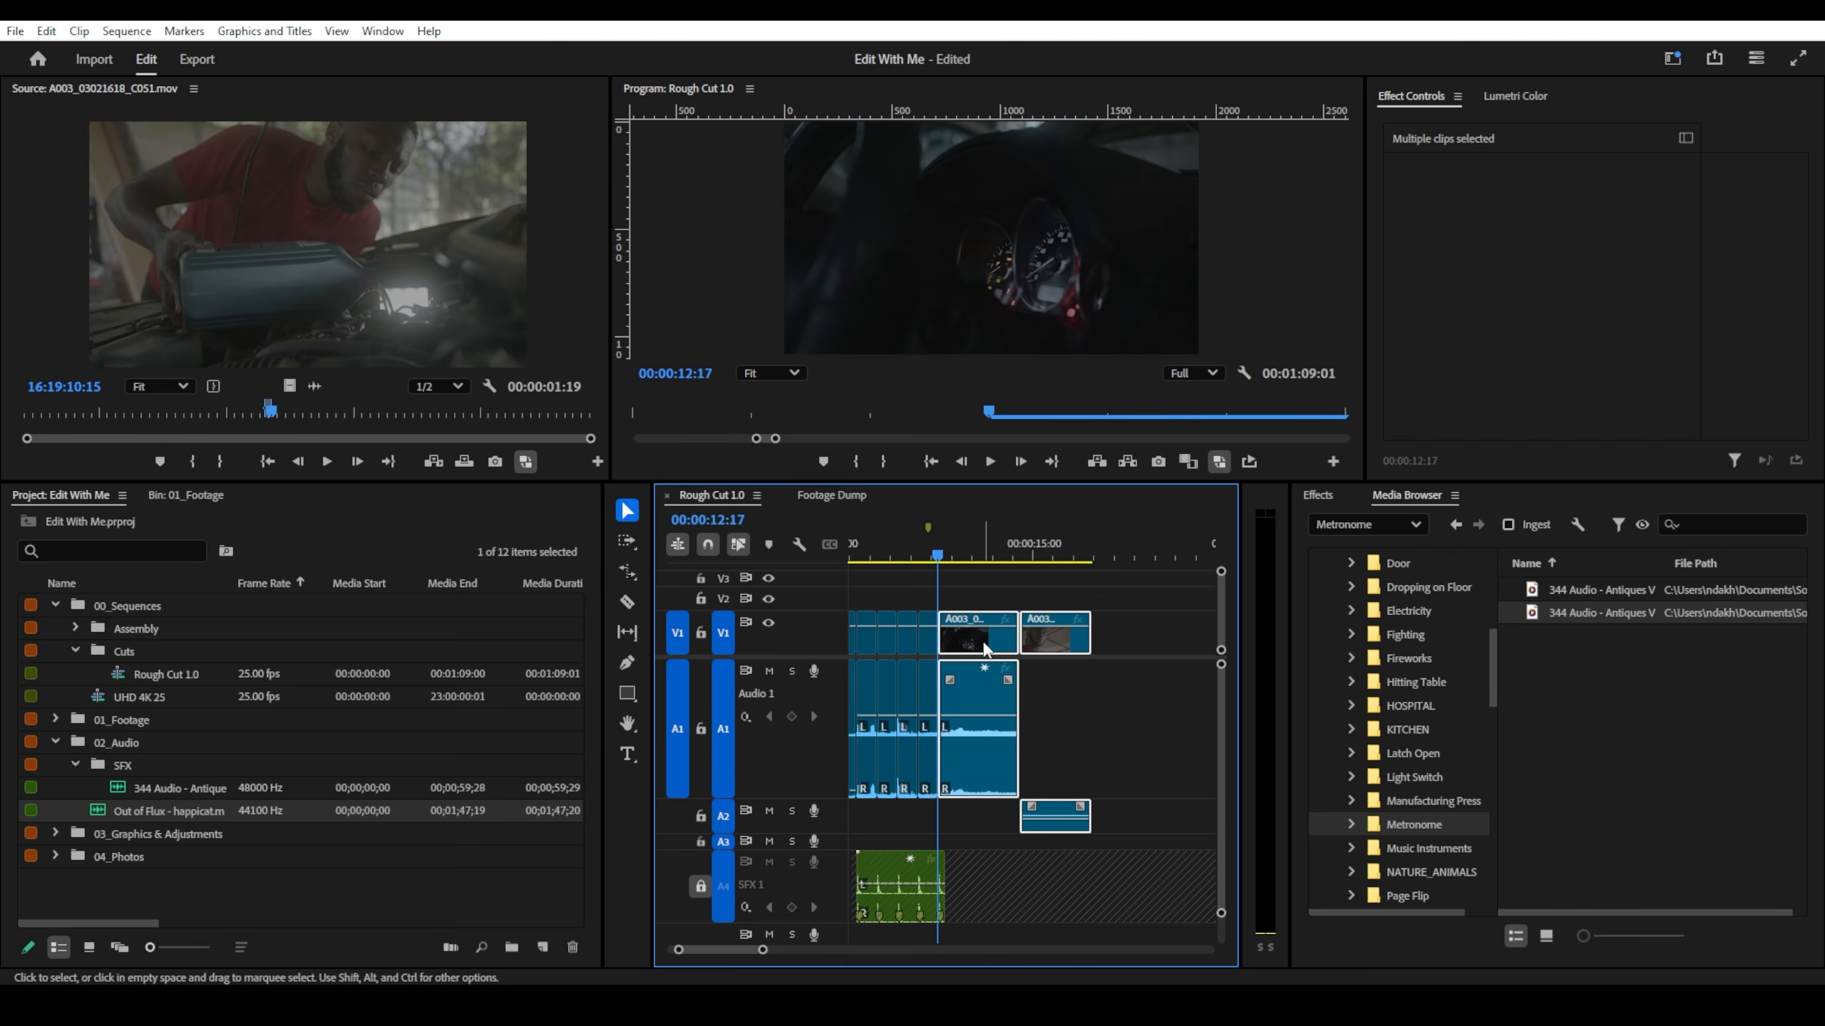
# - Play back the transition into the dashboard clip, starting from about 00:00:11:21
pyautogui.scroll(3, 984, 641)
pyautogui.scroll(3, 988, 638)
pyautogui.scroll(-3, 1006, 618)
pyautogui.scroll(-1, 1066, 608)
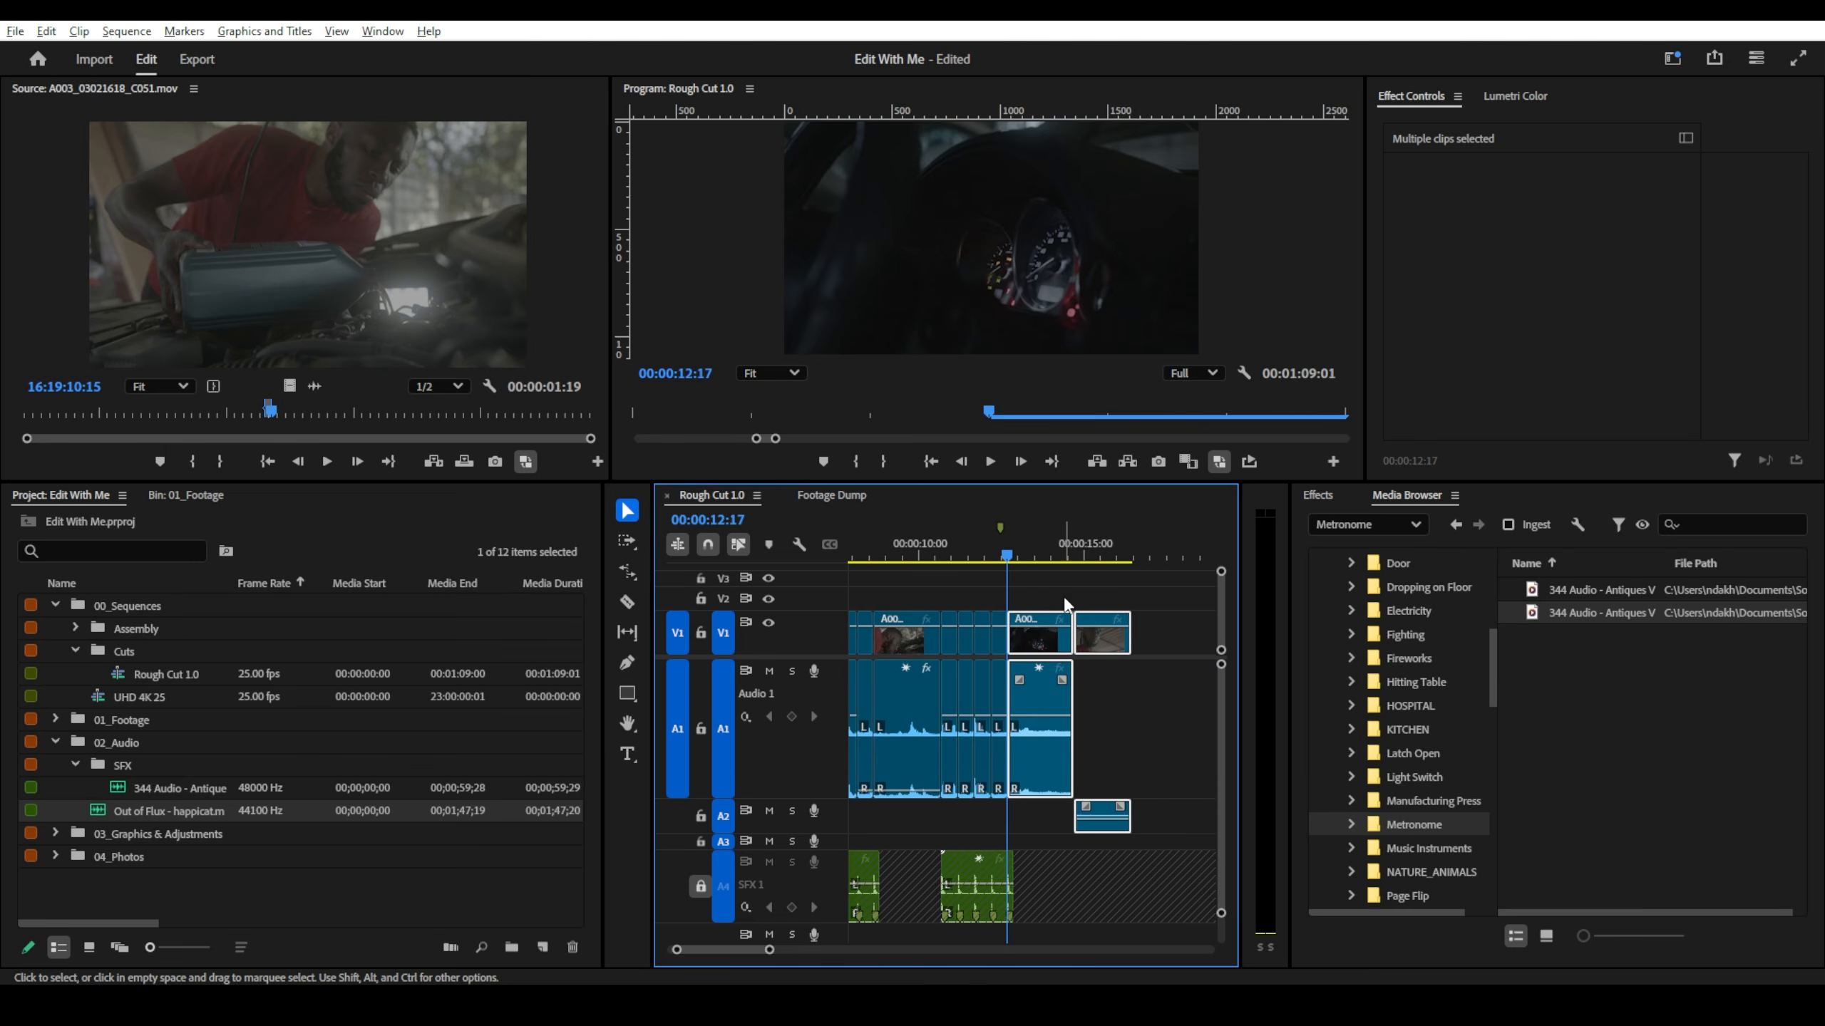
pyautogui.scroll(2, 1063, 602)
pyautogui.click(971, 559)
pyautogui.press('space')
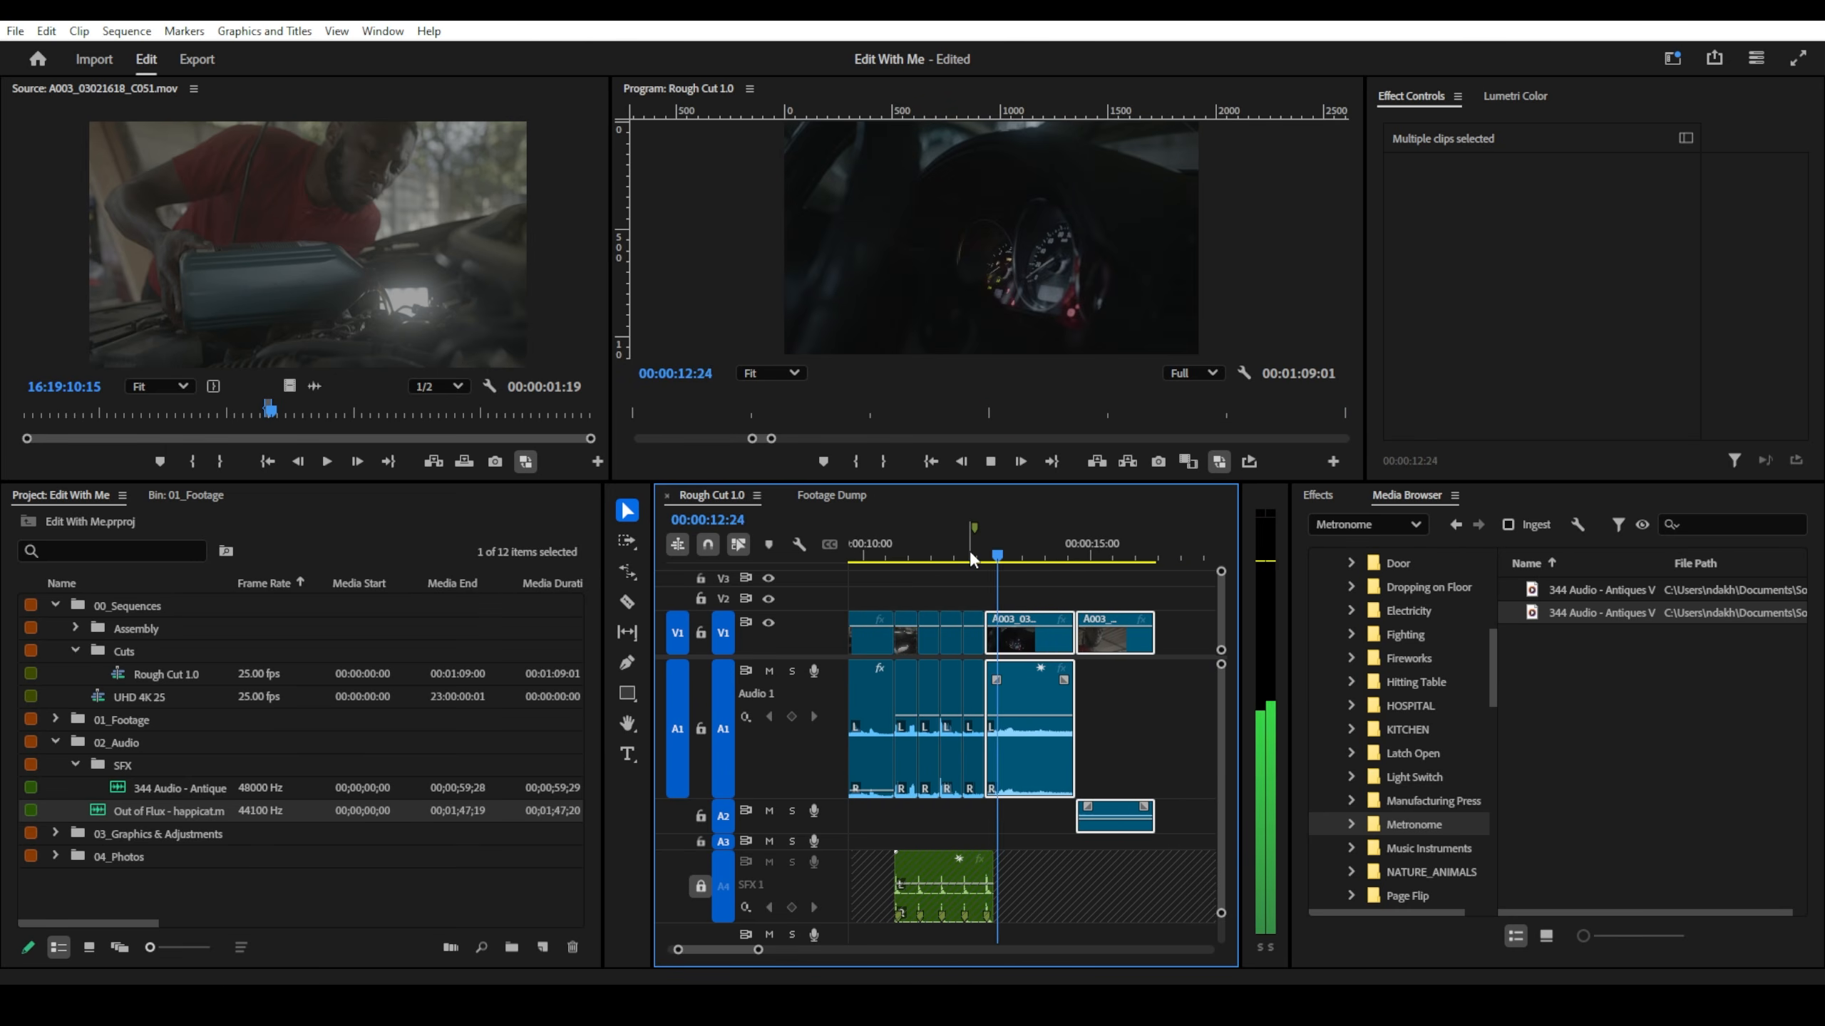
pyautogui.click(952, 559)
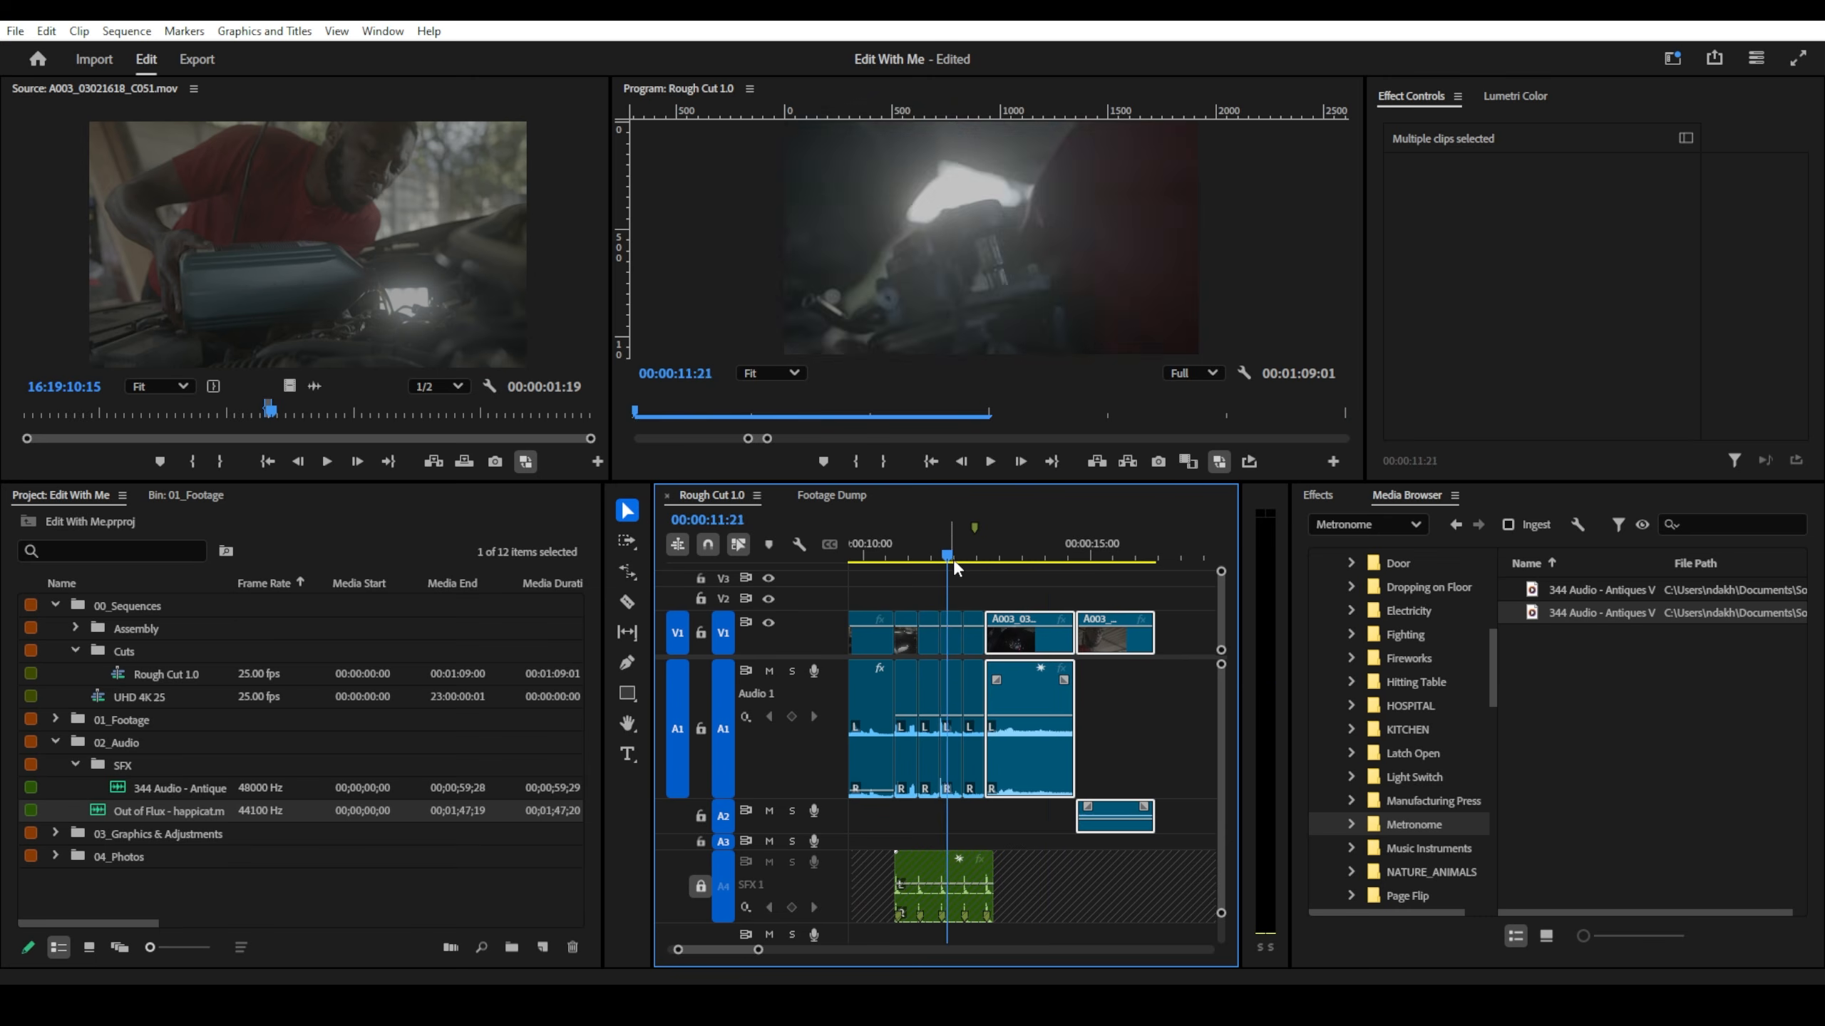
pyautogui.scroll(3, 955, 568)
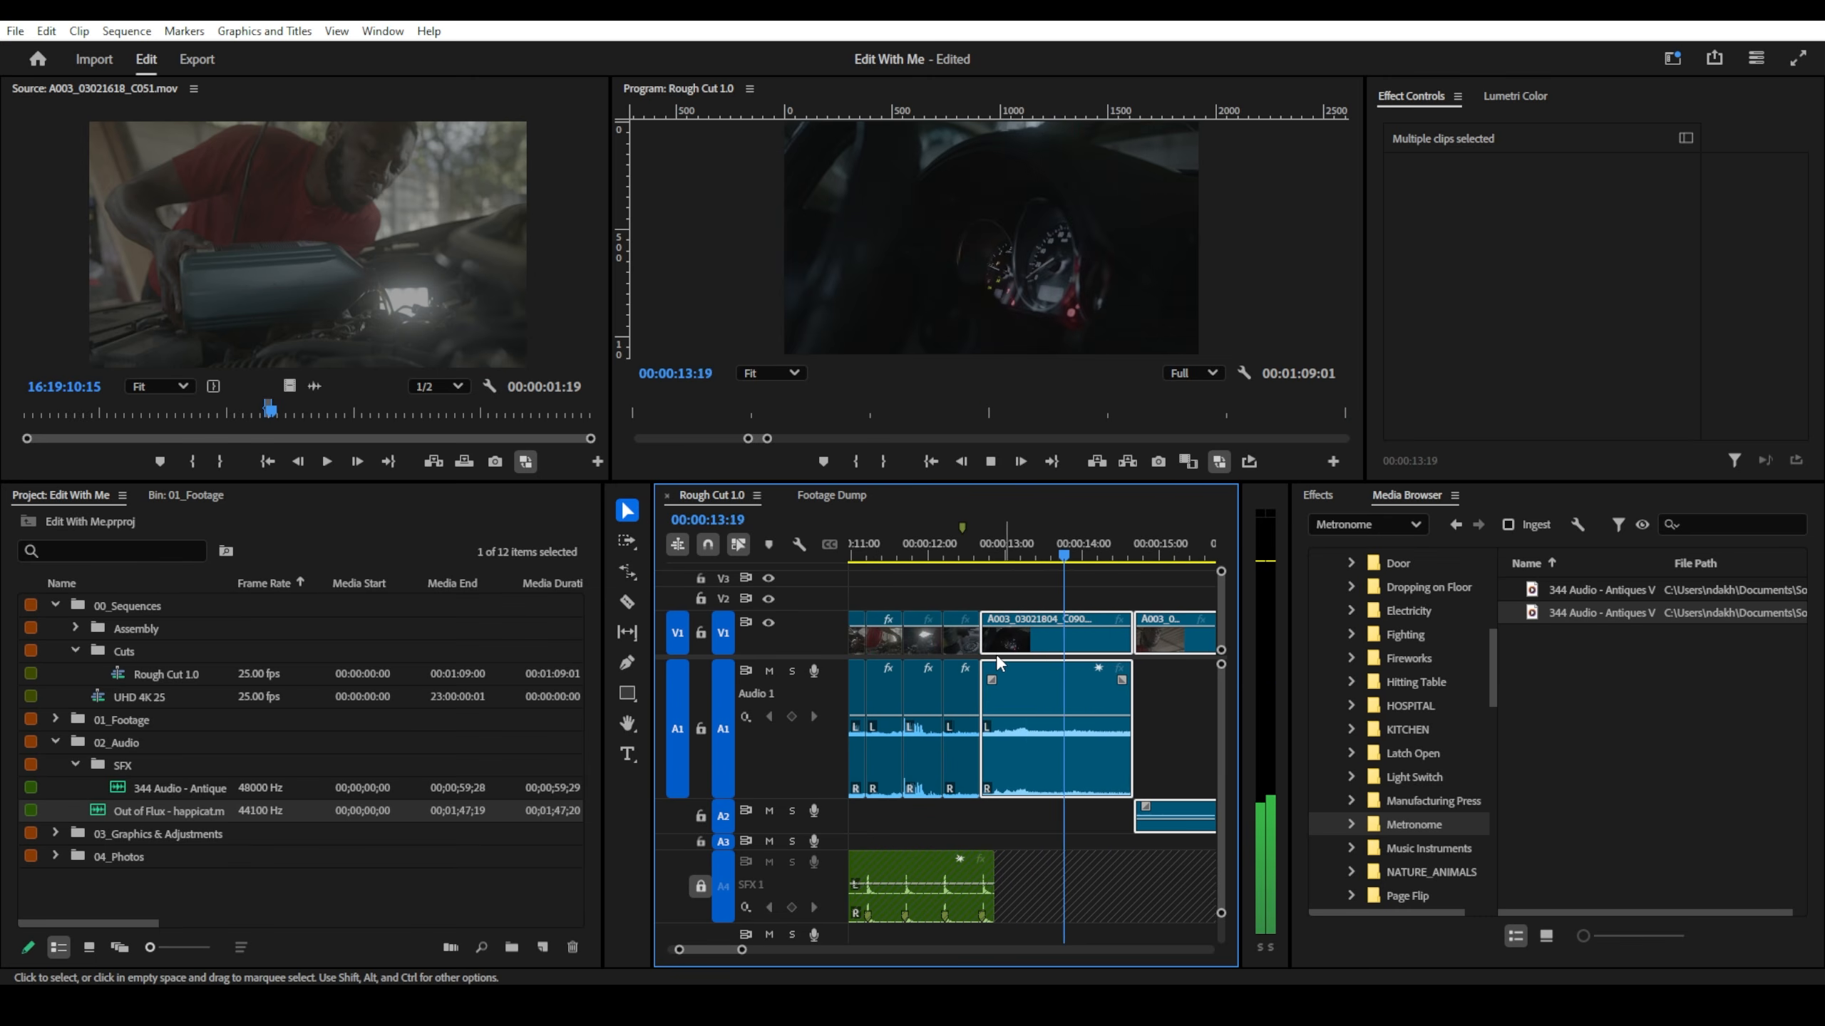
# - Park the playhead at 00:00:12:12 and move the audio of the two selected clips down to A2 and A3
pyautogui.click(984, 557)
pyautogui.press('Left')
pyautogui.press('Left')
pyautogui.press('Left')
pyautogui.press('Left')
pyautogui.press('Left')
pyautogui.press('Left')
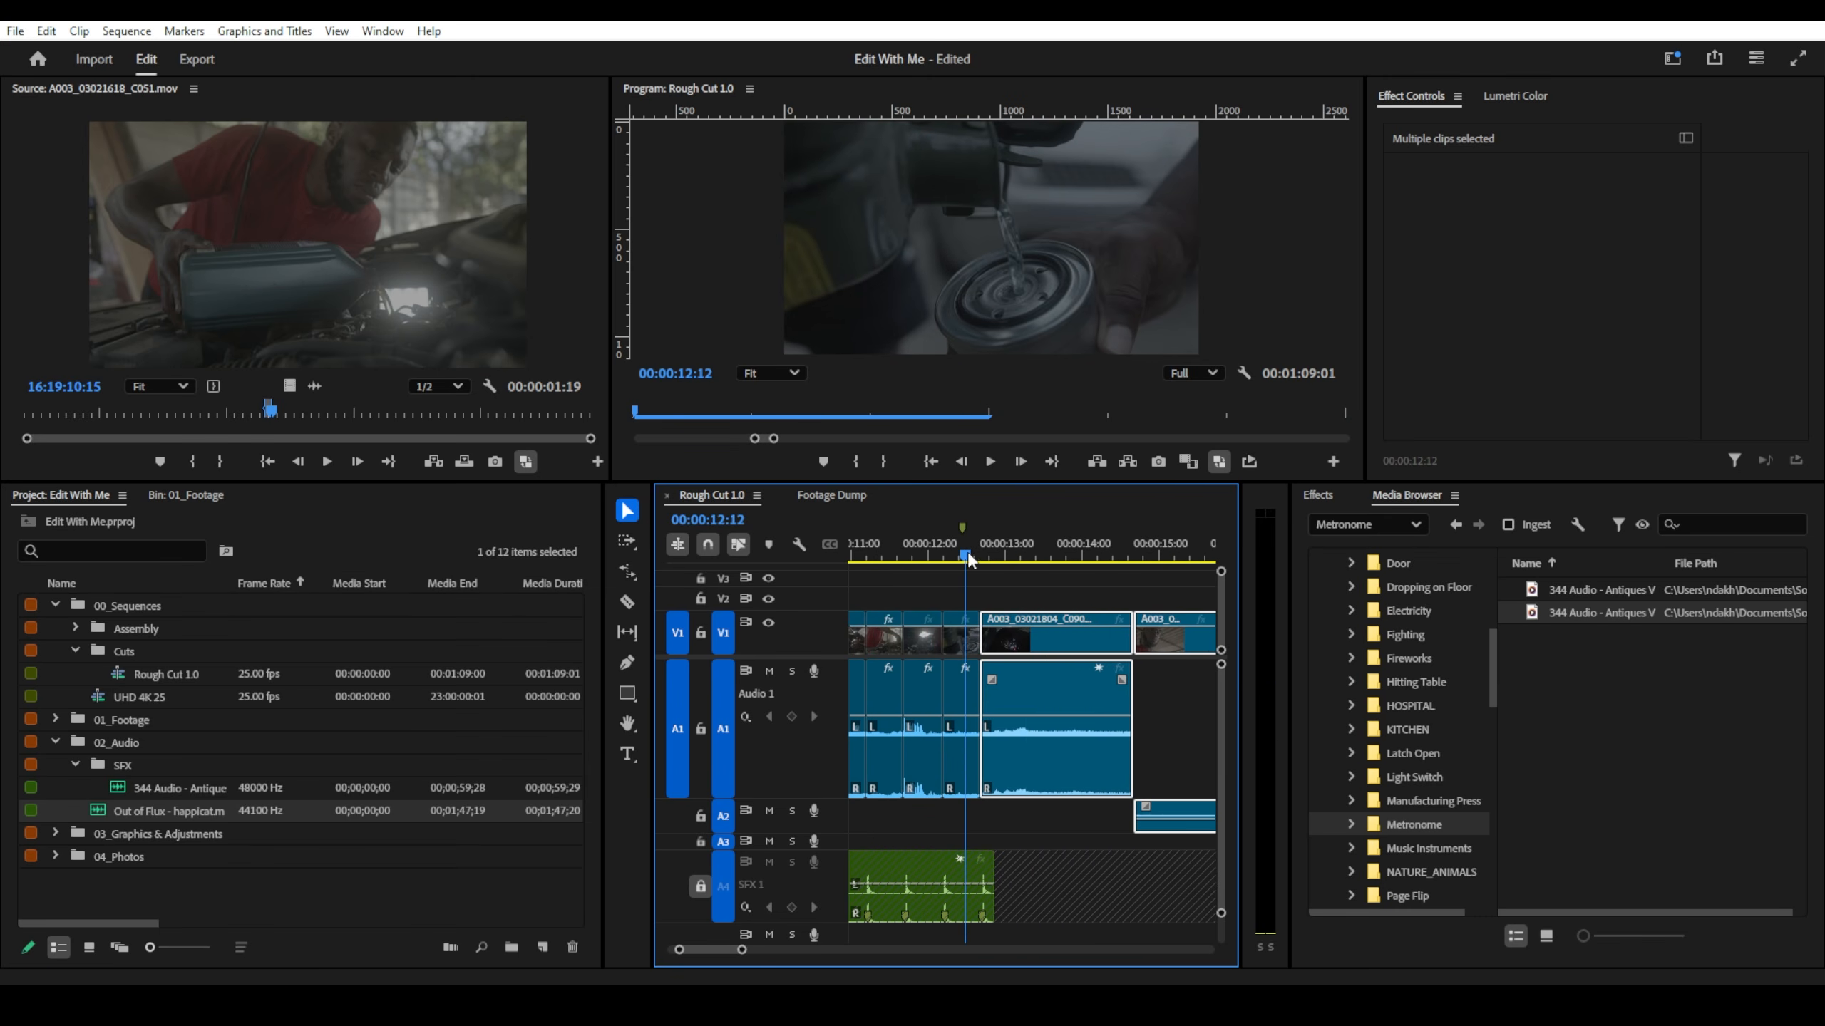
pyautogui.moveTo(1011, 791); pyautogui.dragTo(1011, 826)
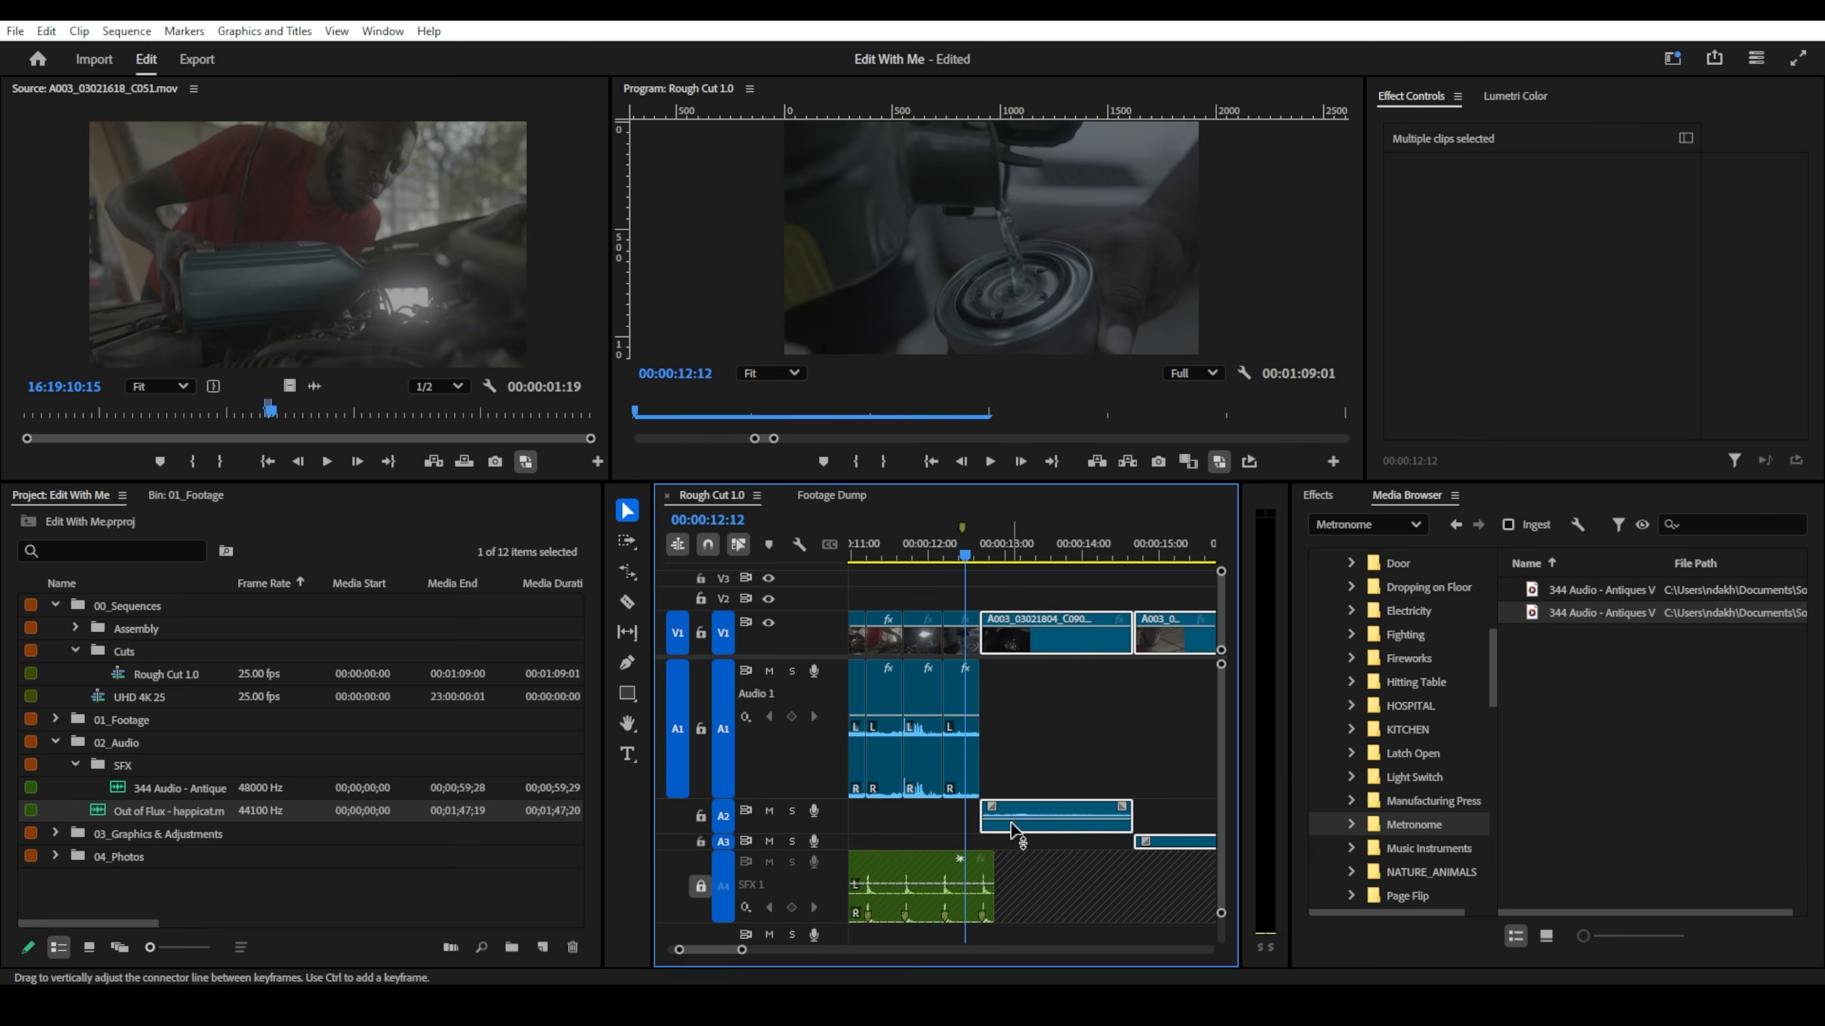
# - Reduce the Audio 1 track's height and enlarge the Audio 2 track to show its waveform
pyautogui.scroll(-7, 809, 723)
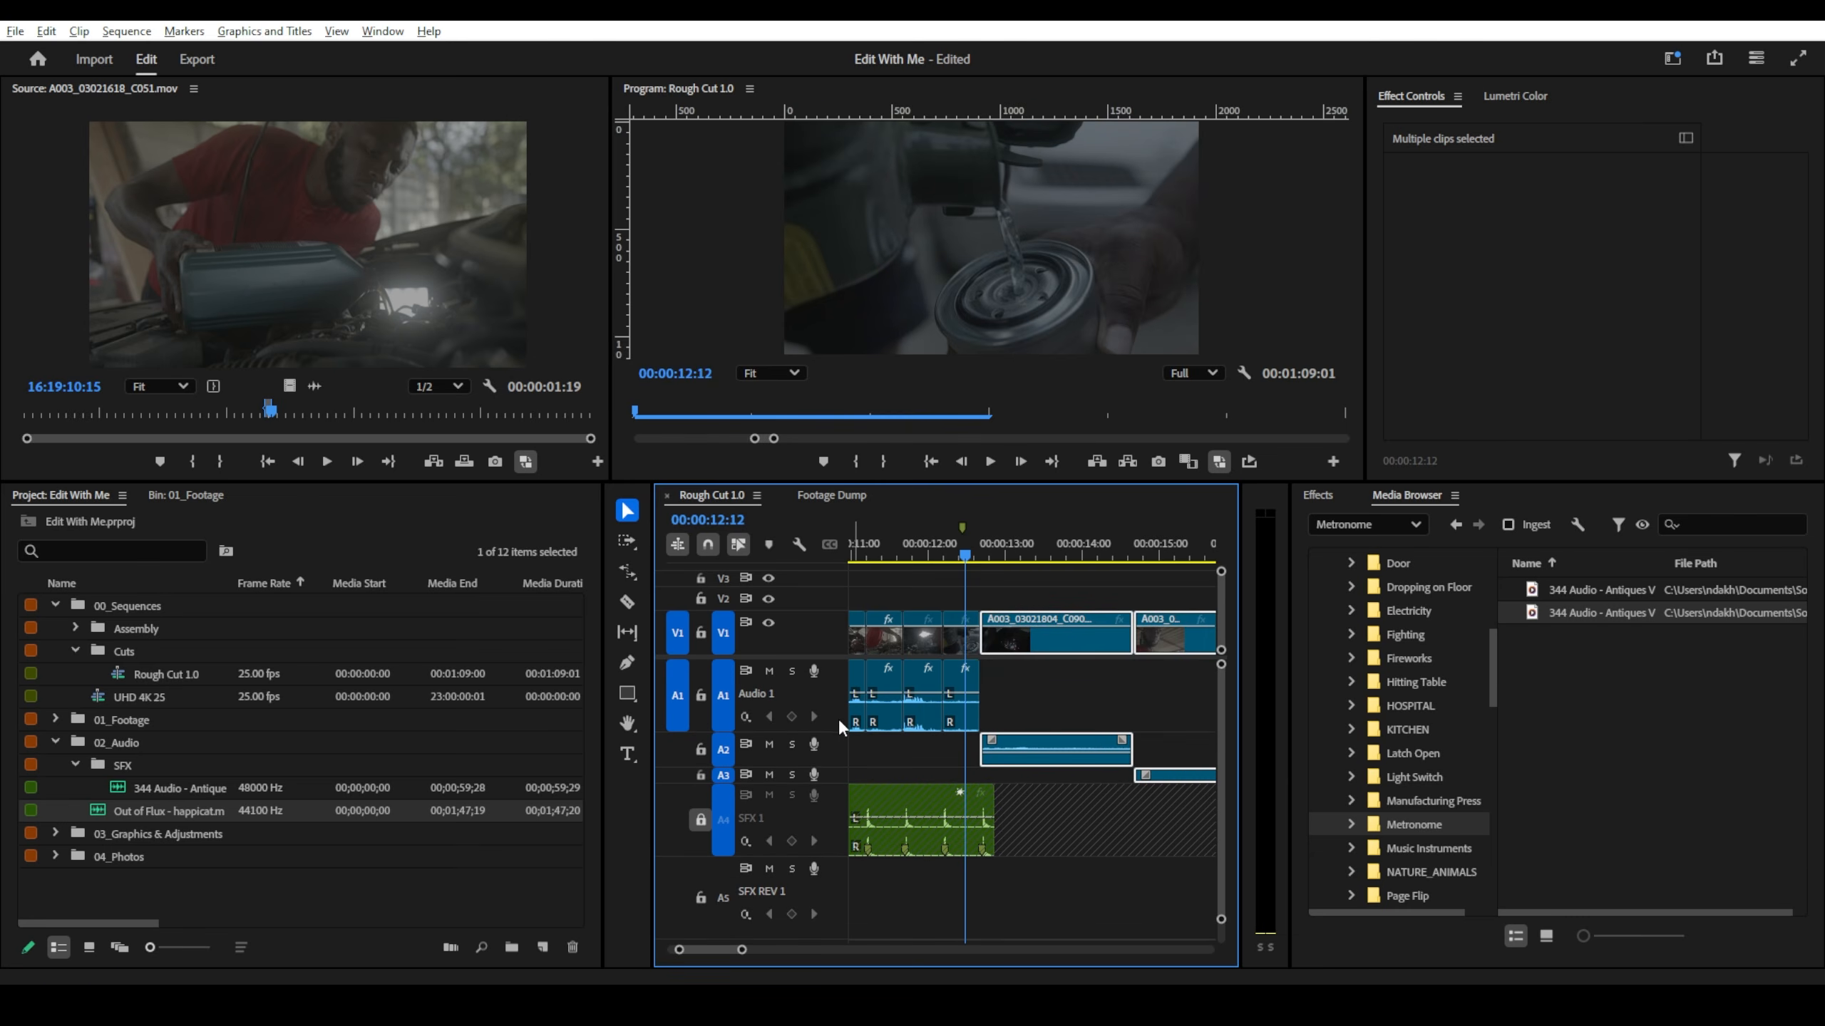
pyautogui.scroll(2, 809, 752)
pyautogui.scroll(5, 819, 790)
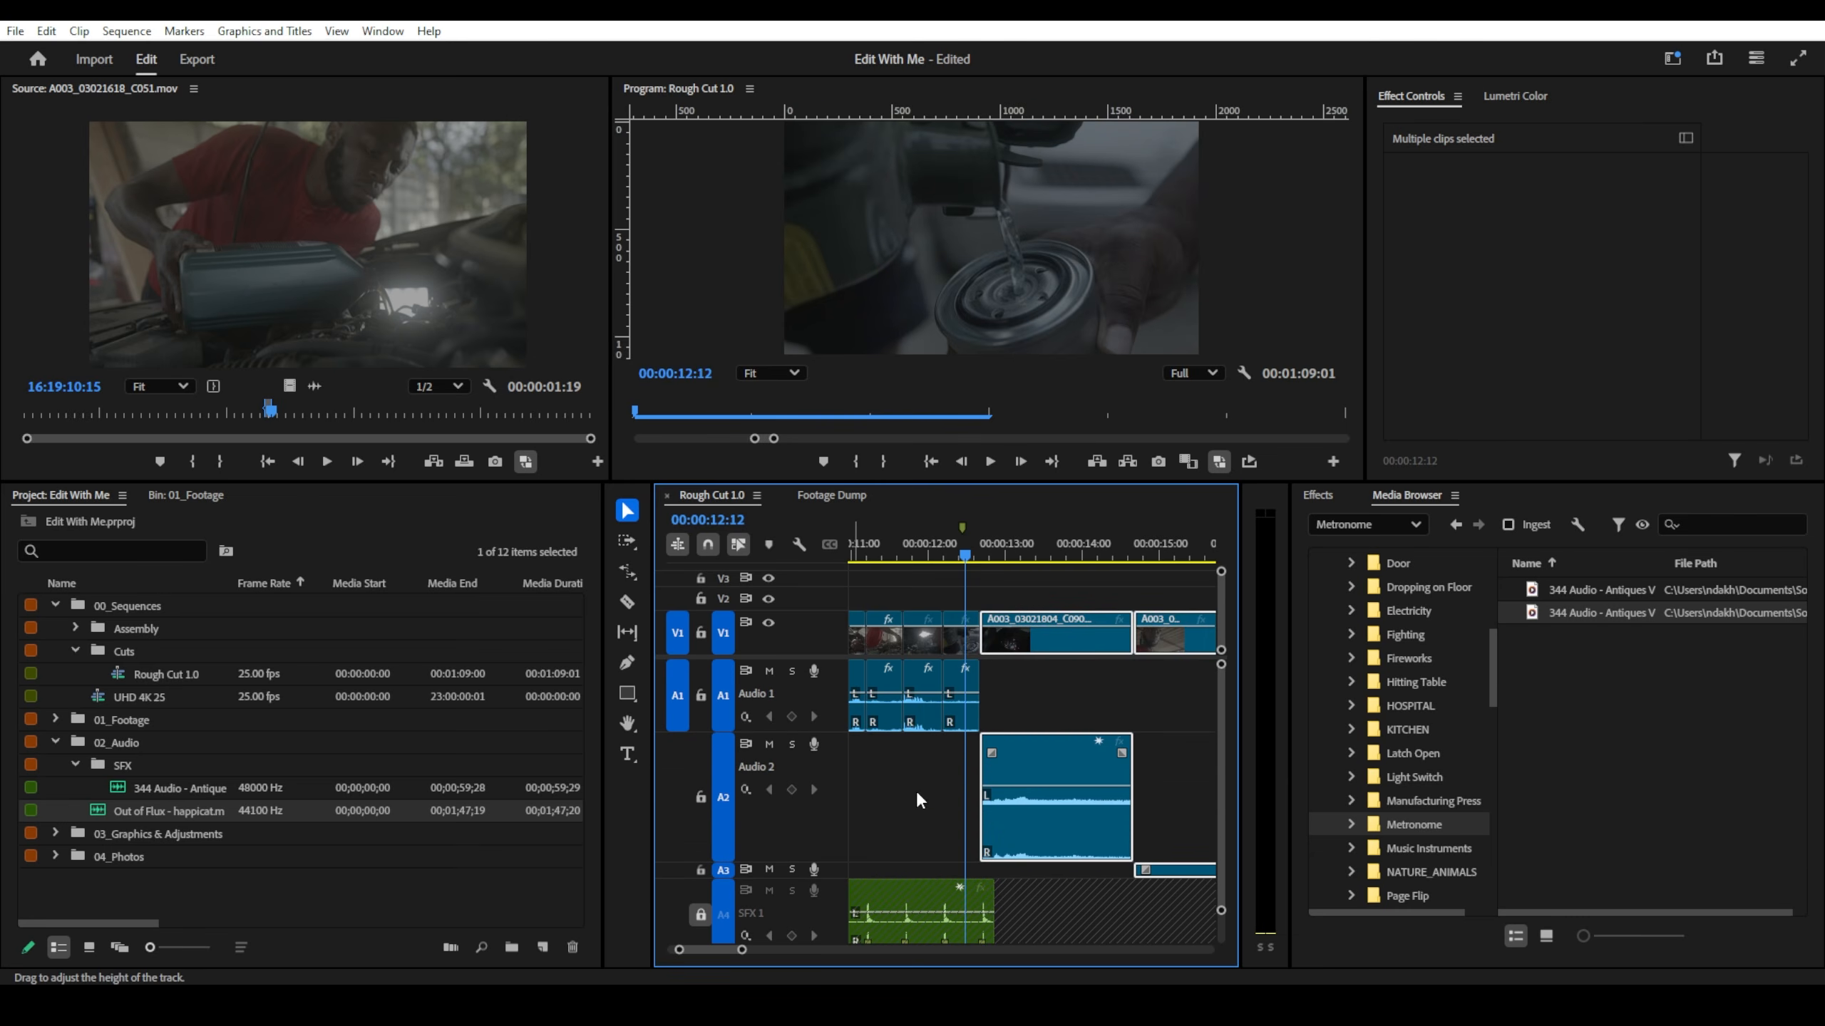
# - Move the video of both selected clips up from V1 to V2 and enlarge the V2 track
pyautogui.scroll(3, 731, 622)
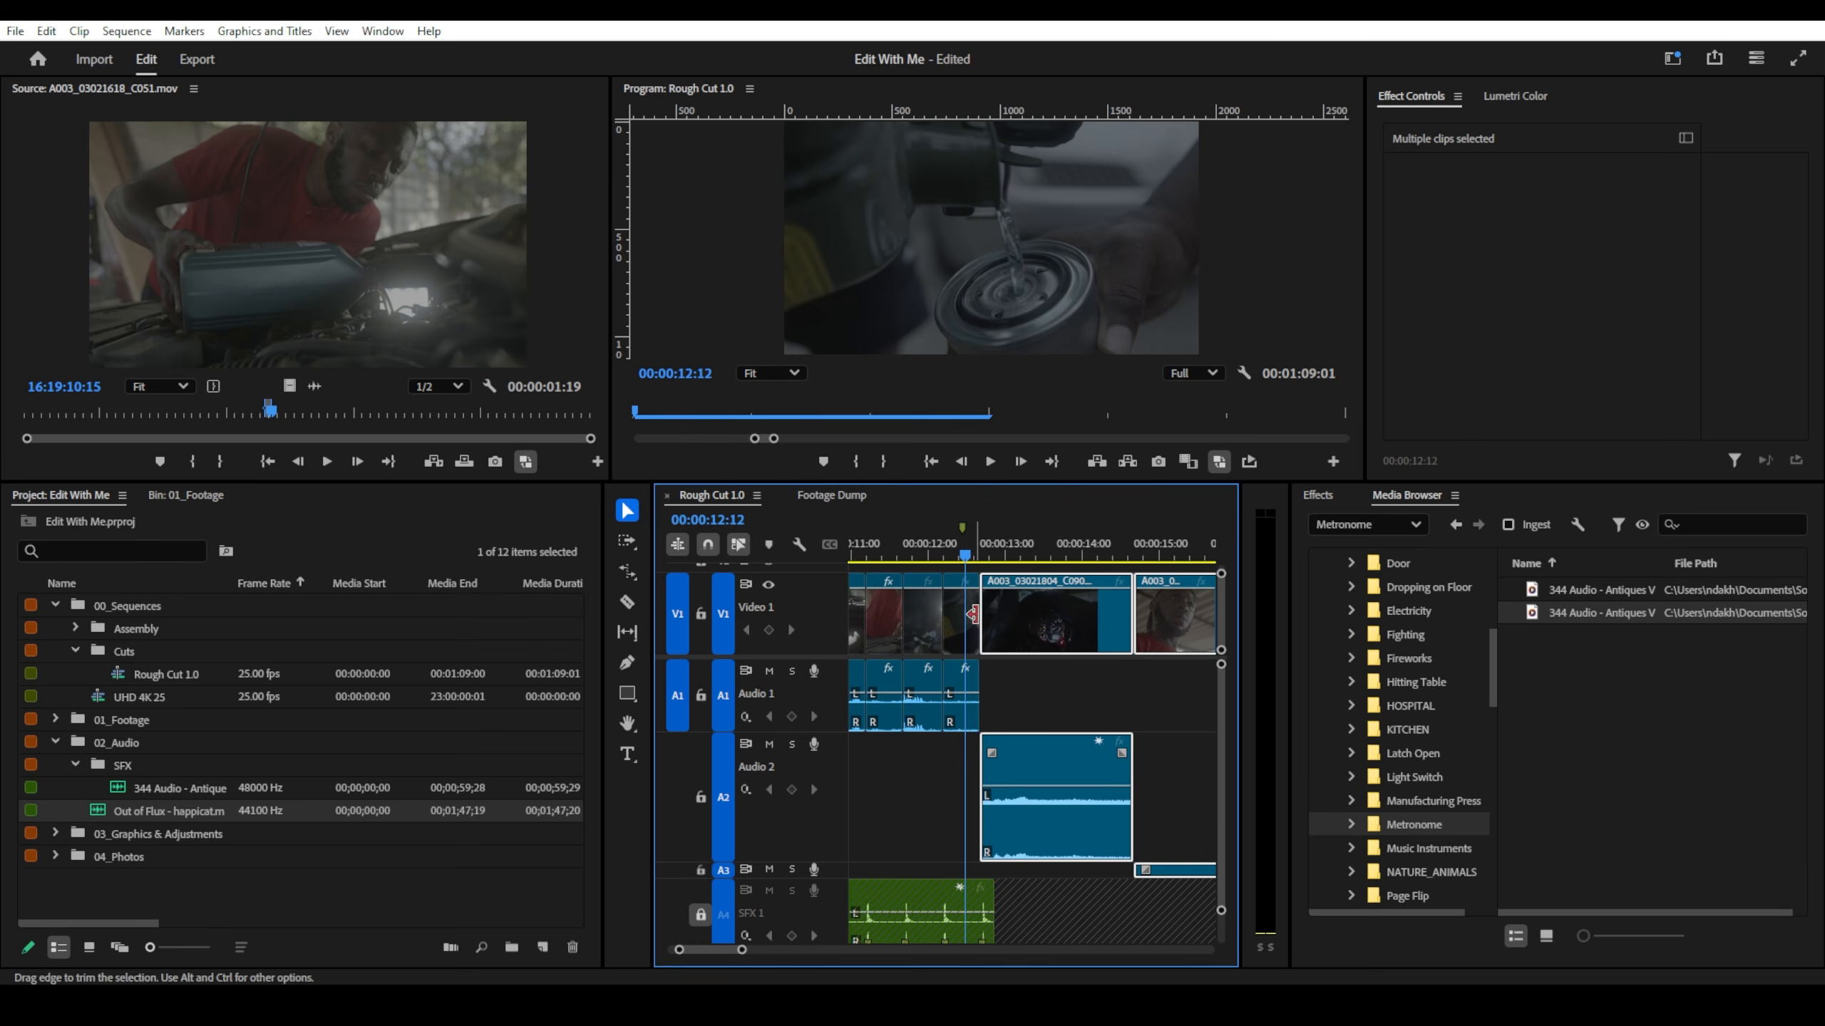
pyautogui.scroll(-4, 731, 622)
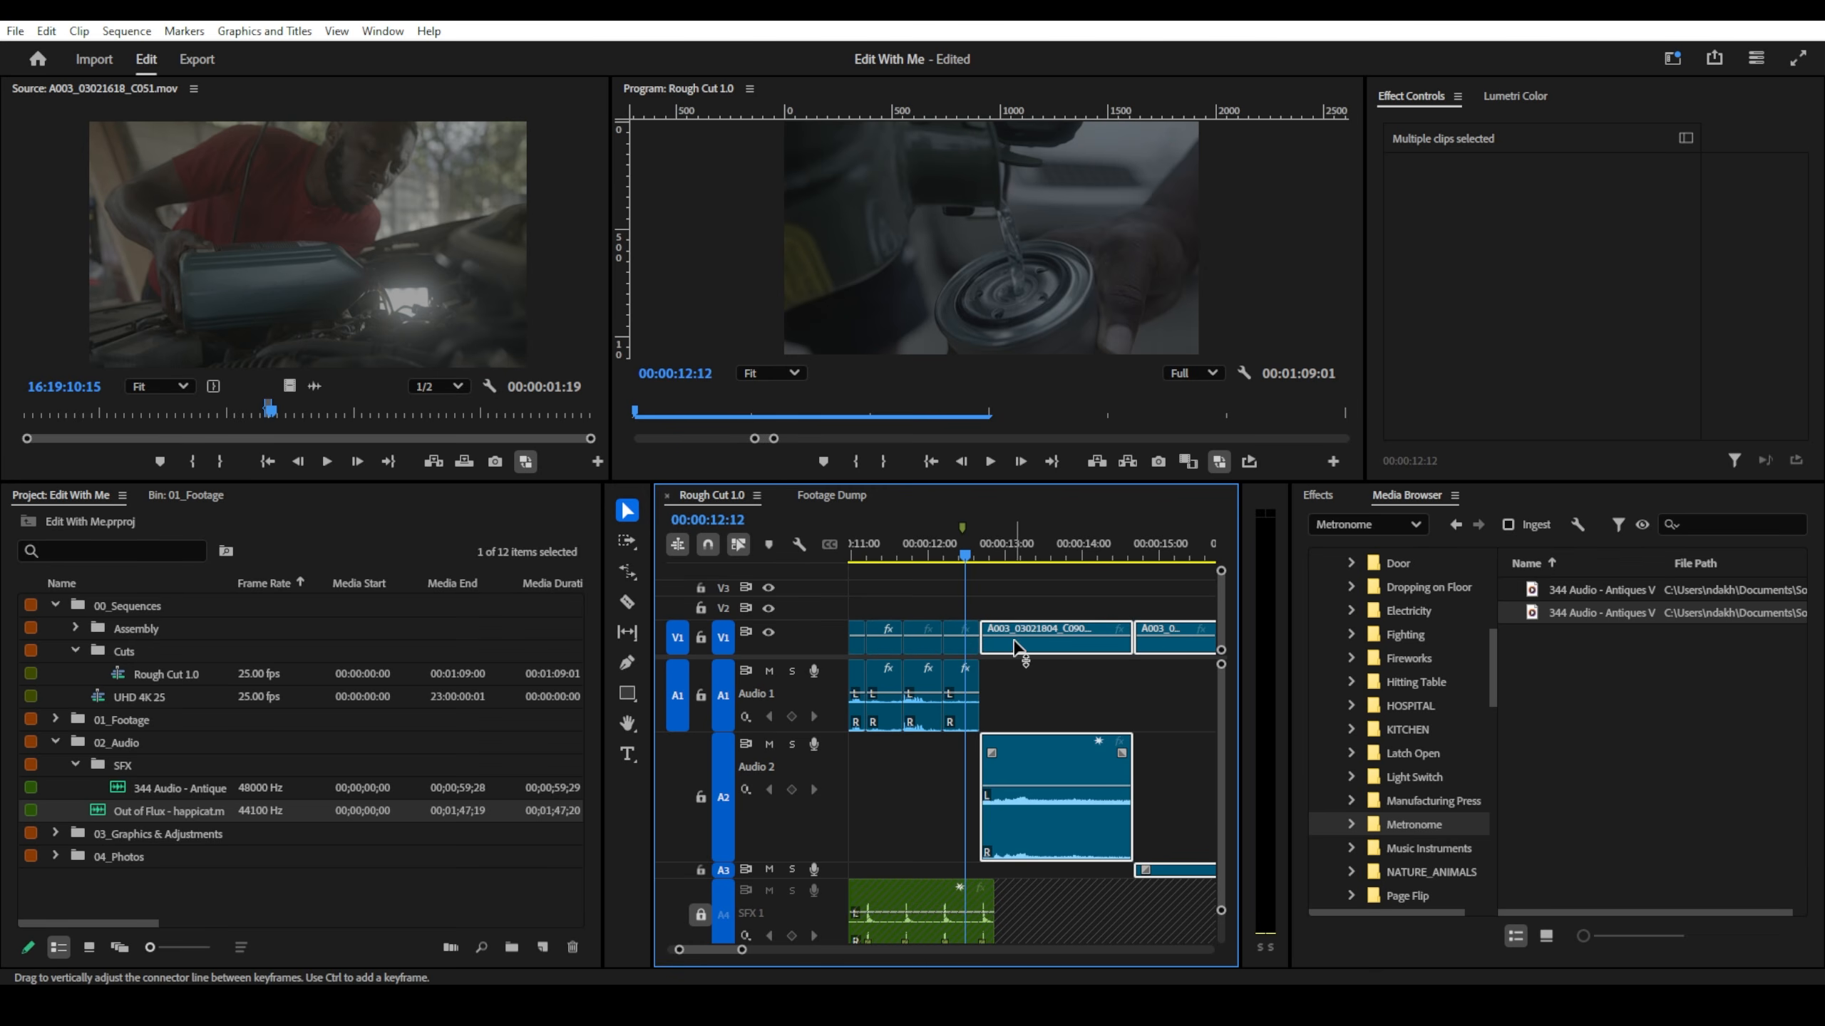
pyautogui.moveTo(1020, 646); pyautogui.dragTo(1022, 611)
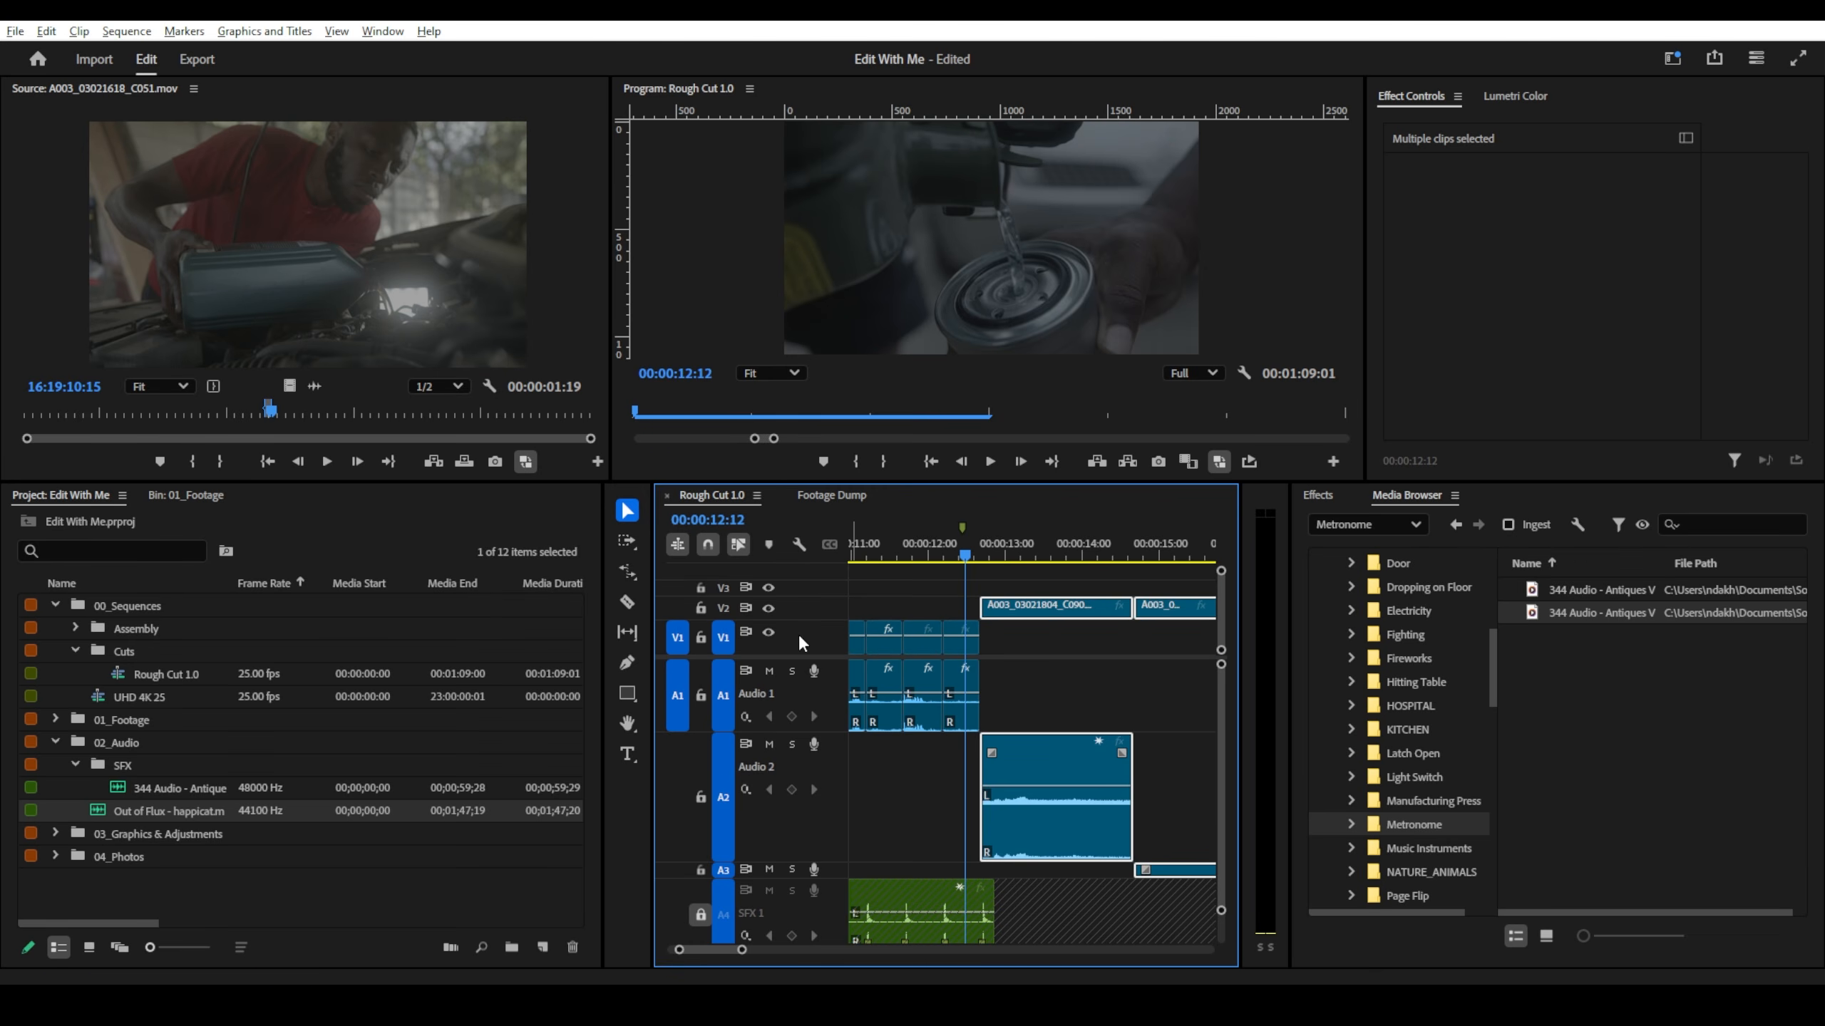
pyautogui.scroll(3, 797, 606)
# - Shift only the dashboard clip A003_03021804 earlier to start at about 00:00:12:05, overlapping the last V1 clip
pyautogui.click(1049, 644)
pyautogui.scroll(1, 1023, 702)
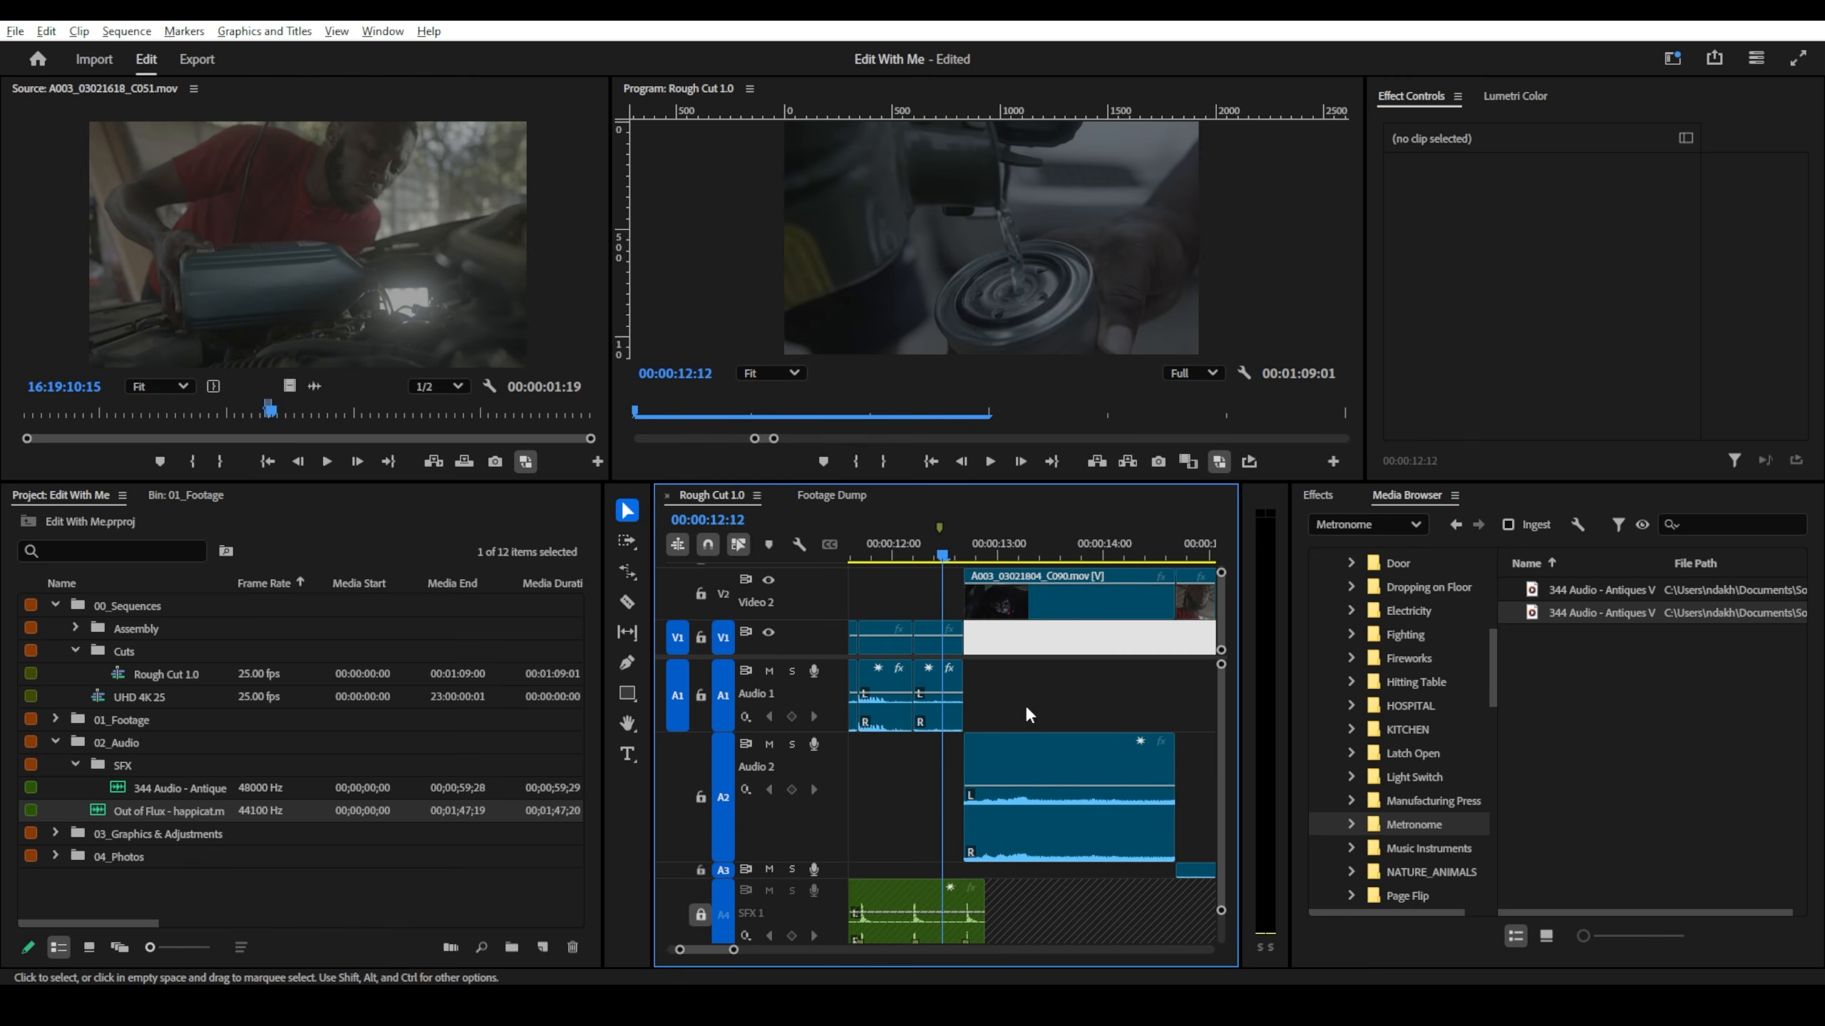
pyautogui.moveTo(995, 536)
pyautogui.mouseDown()
pyautogui.moveTo(1030, 540)
pyautogui.moveTo(977, 561)
pyautogui.mouseUp()
pyautogui.press('space')
pyautogui.click(1027, 767)
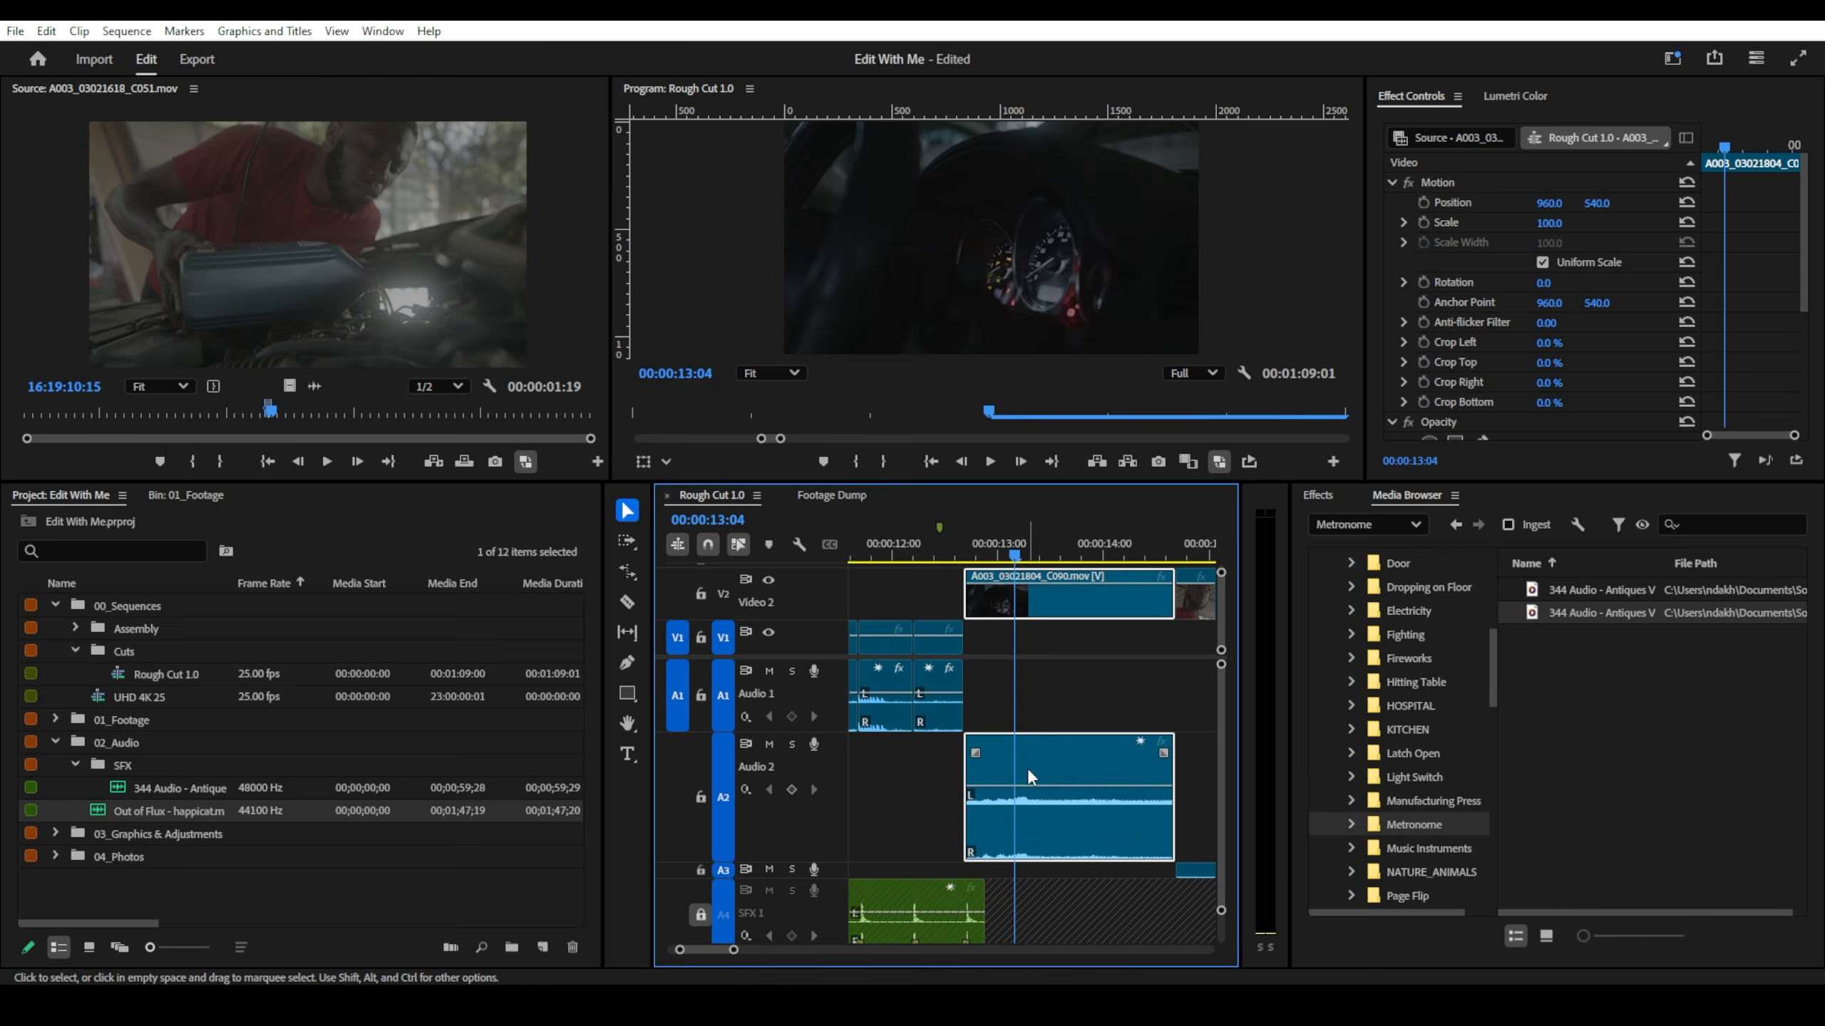
pyautogui.moveTo(1048, 773); pyautogui.dragTo(998, 777)
pyautogui.scroll(3, 981, 797)
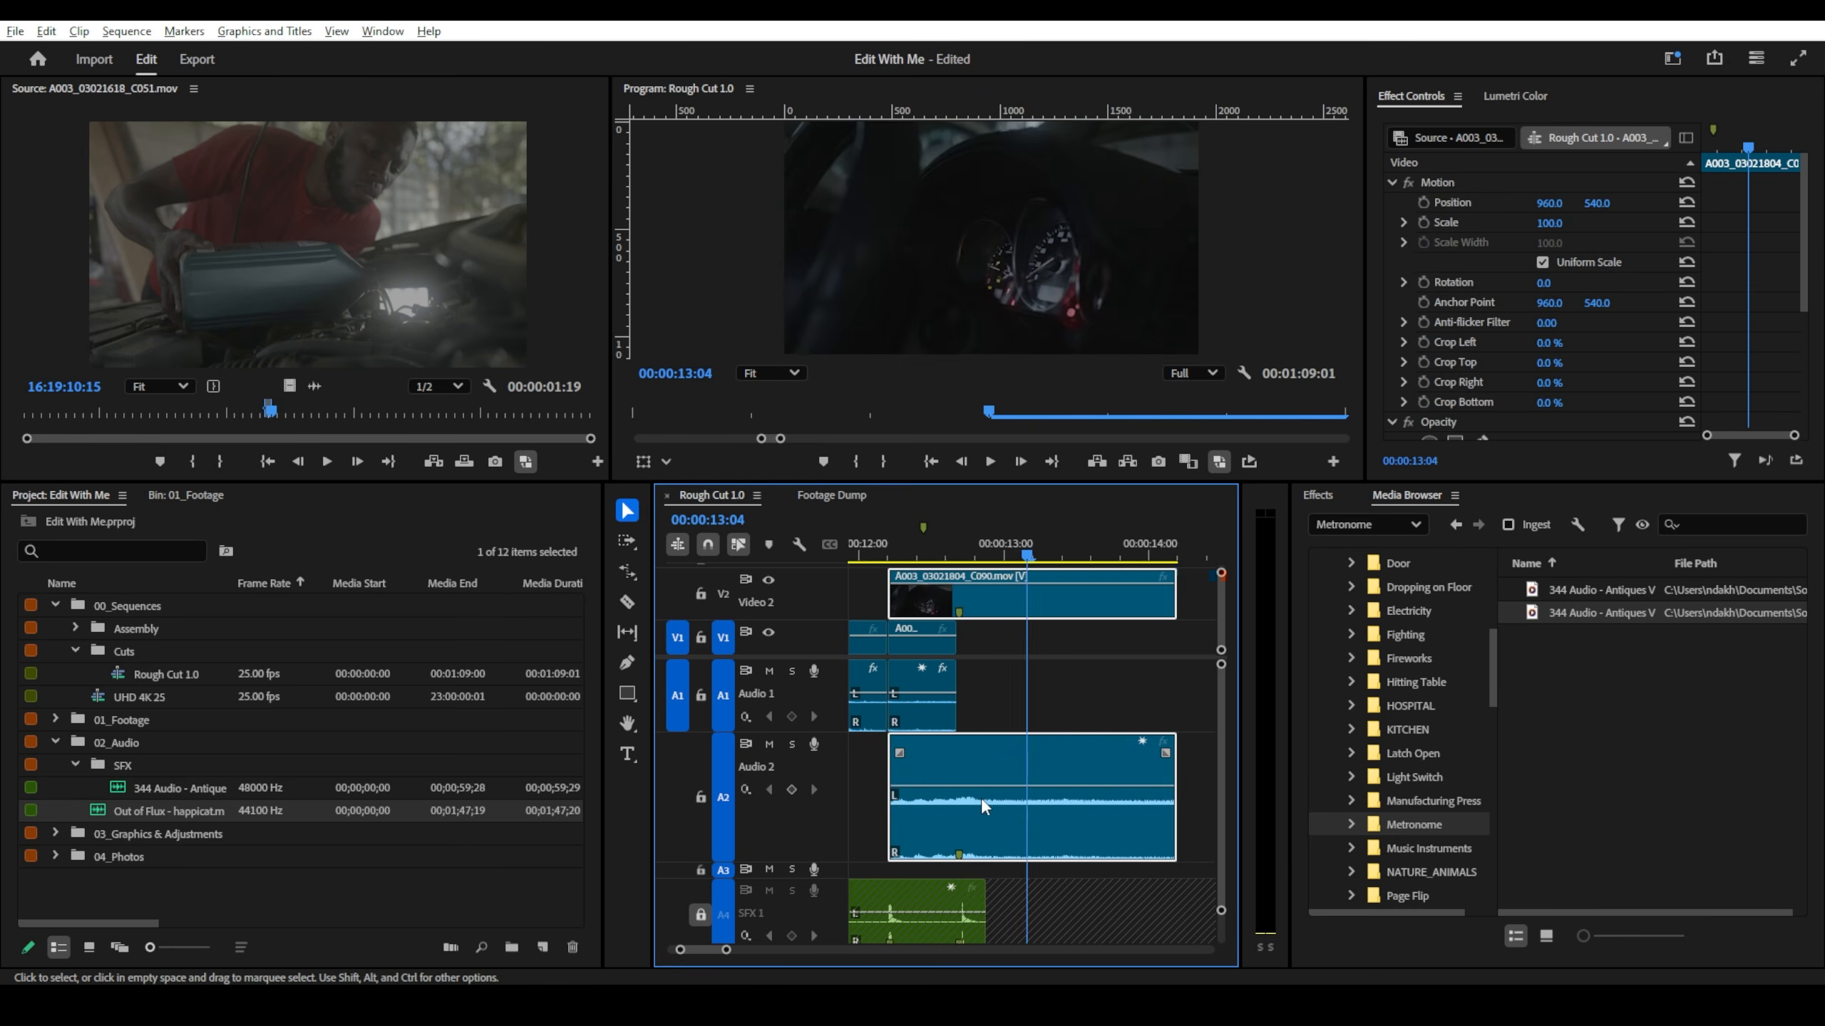
# - Try several heights for the Audio 2 track, enlarging and shrinking its waveform display
pyautogui.scroll(-2, 801, 833)
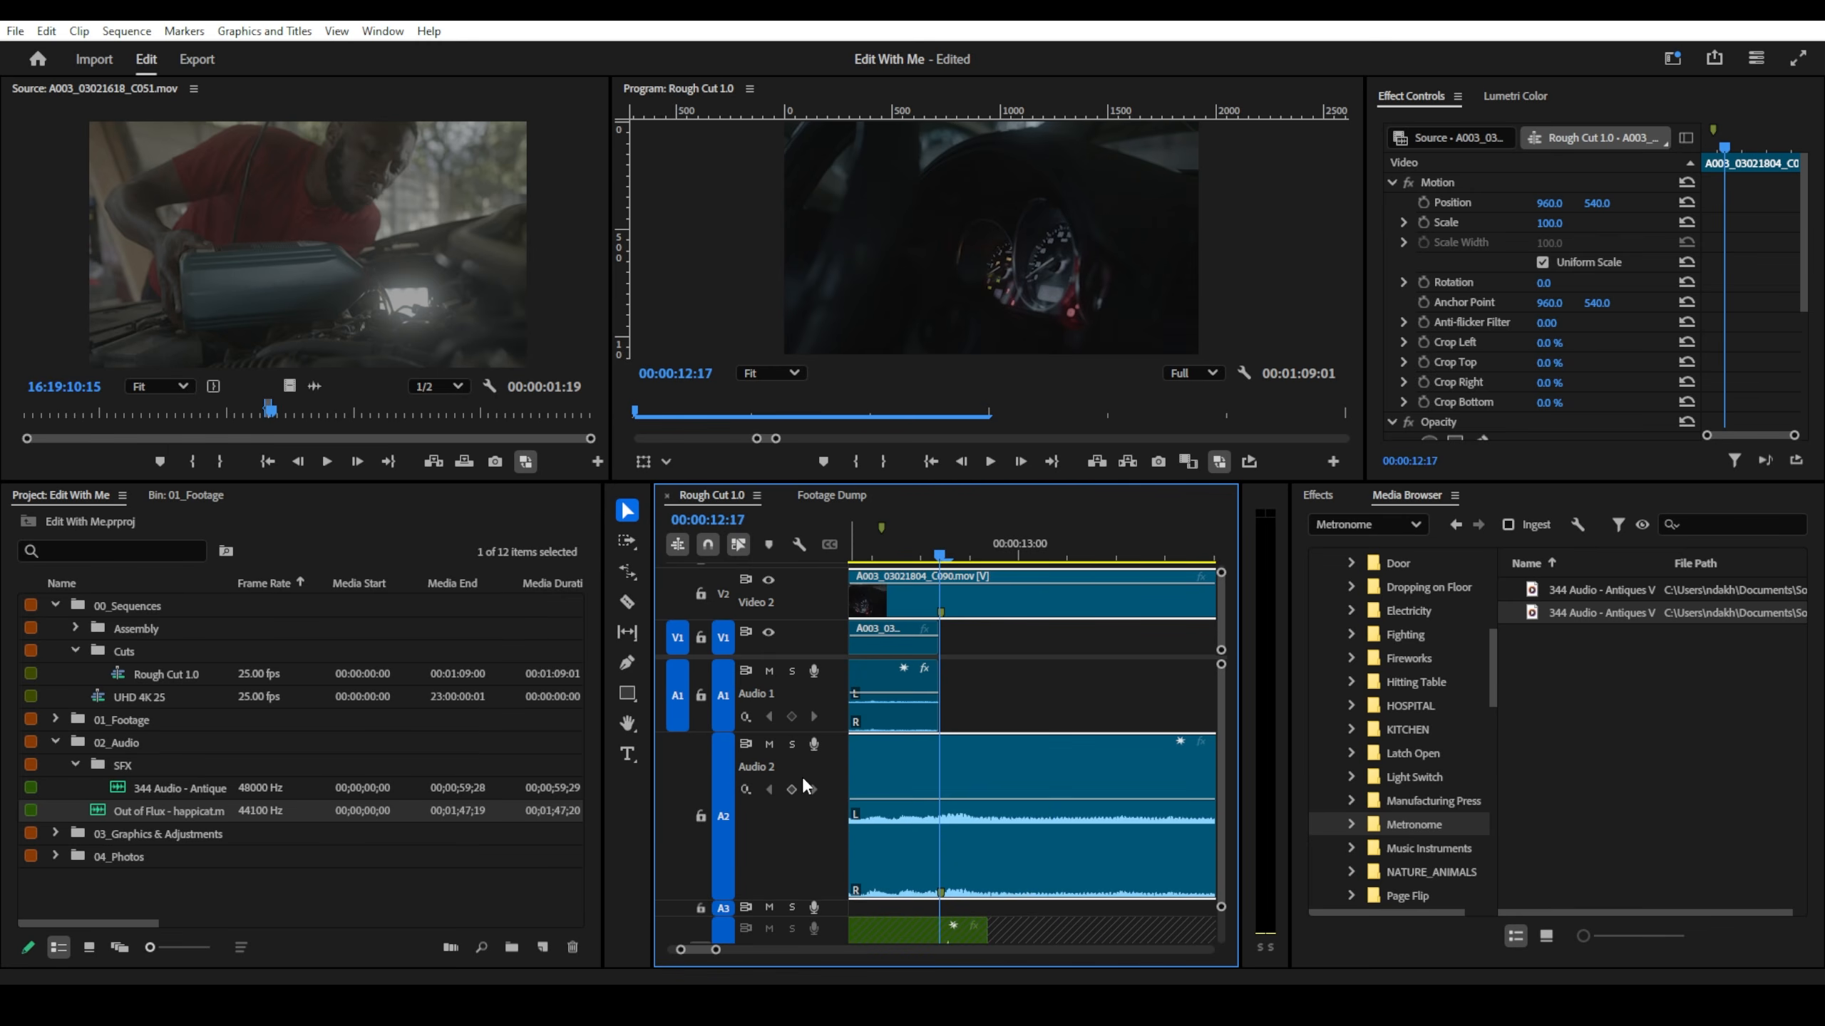
pyautogui.scroll(-6, 802, 778)
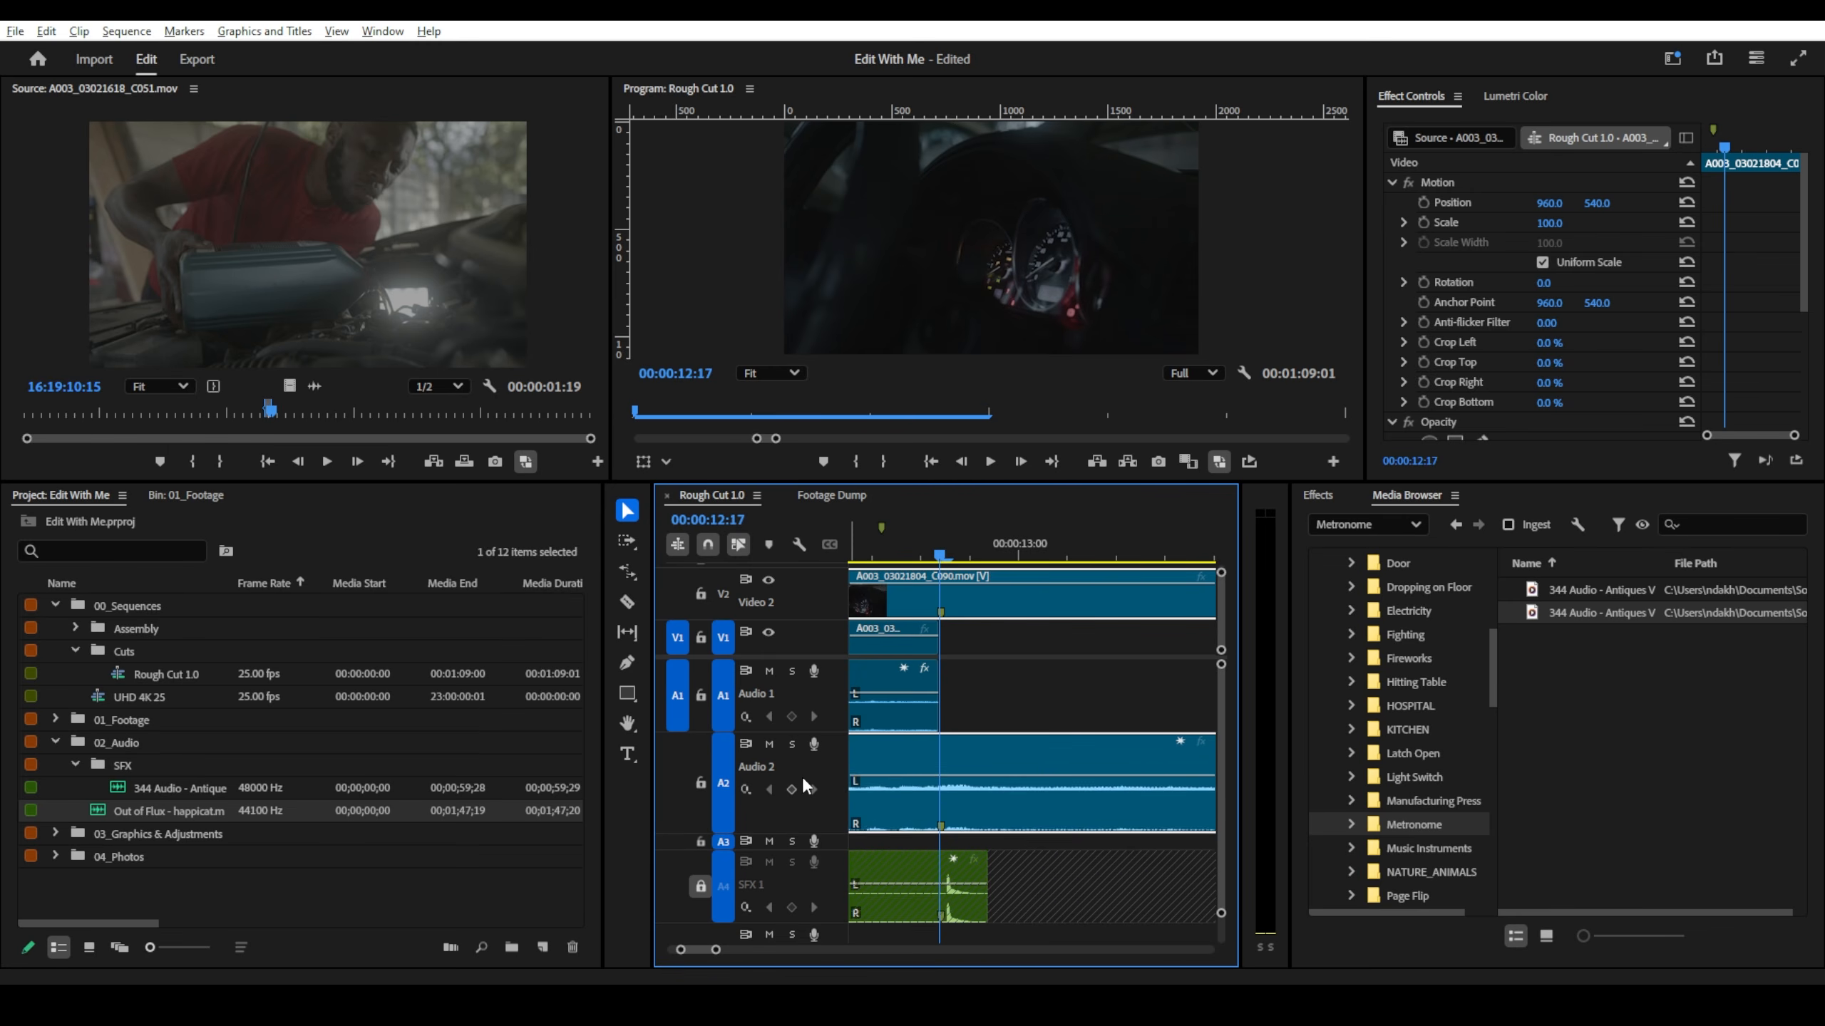
pyautogui.scroll(2, 802, 777)
pyautogui.scroll(4, 803, 785)
pyautogui.scroll(-3, 801, 777)
pyautogui.scroll(2, 801, 777)
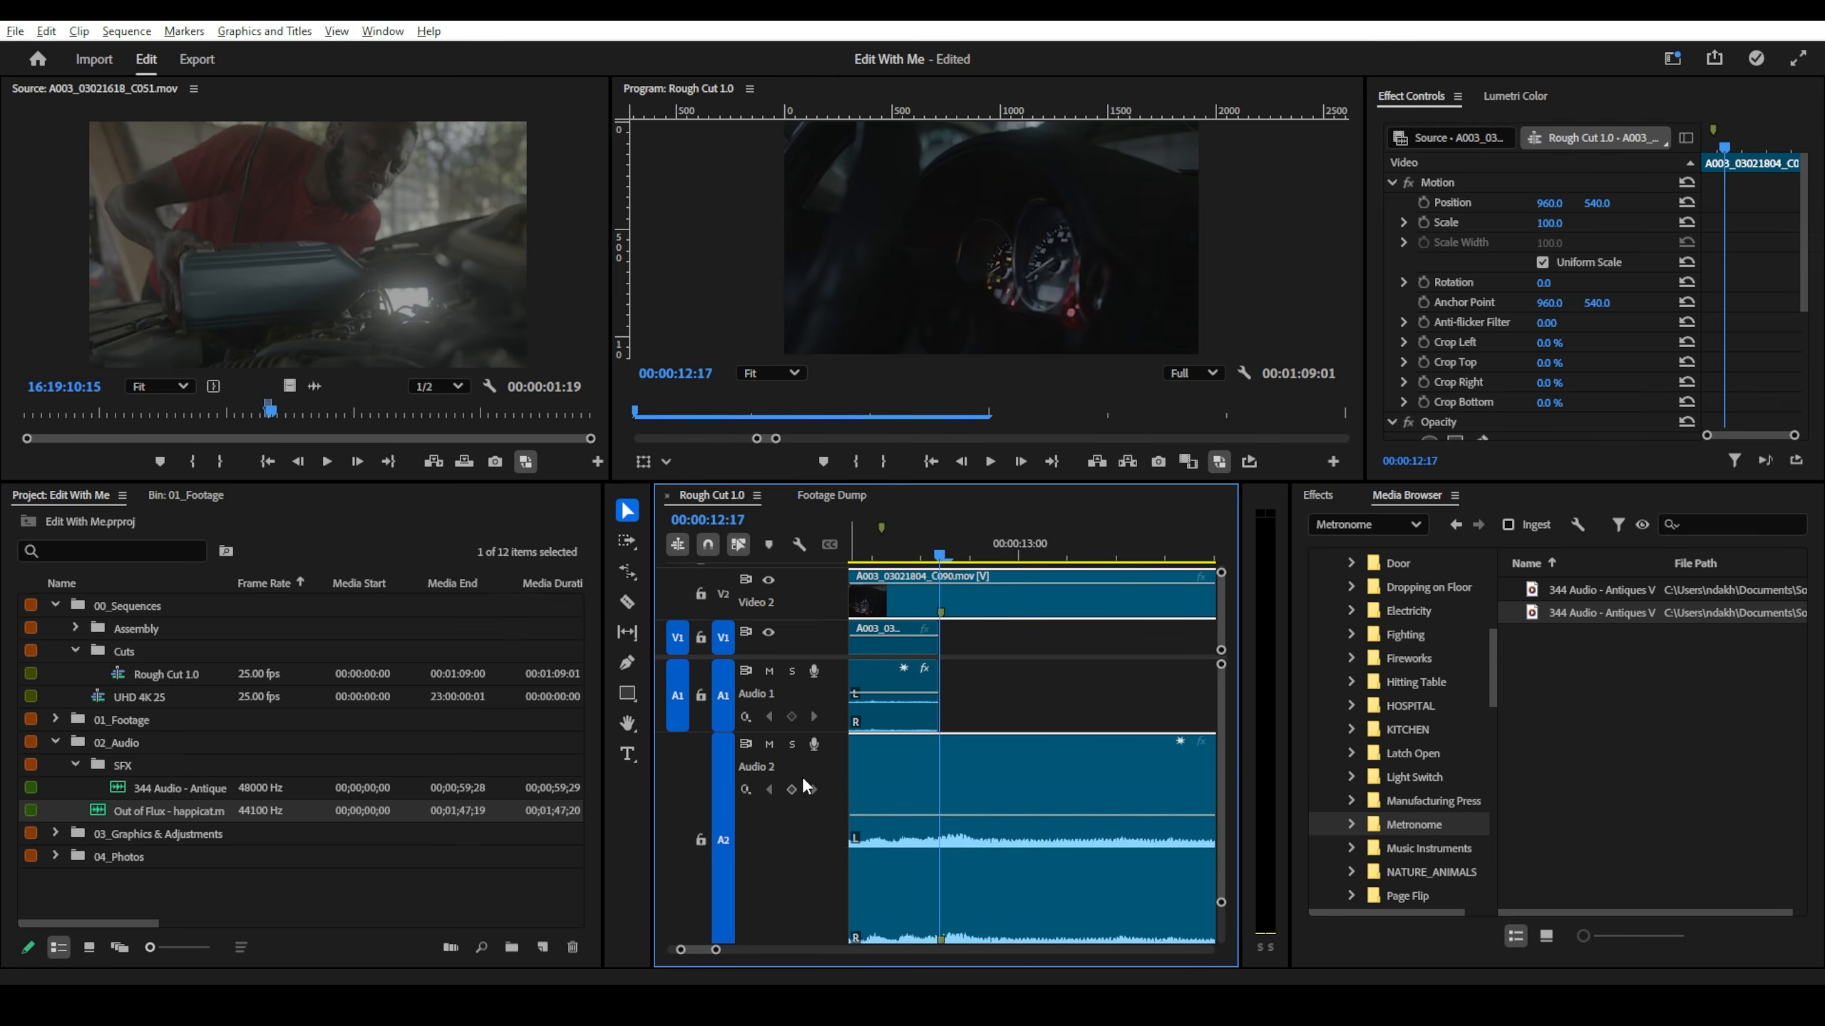
pyautogui.scroll(-3, 801, 776)
pyautogui.scroll(-3, 801, 777)
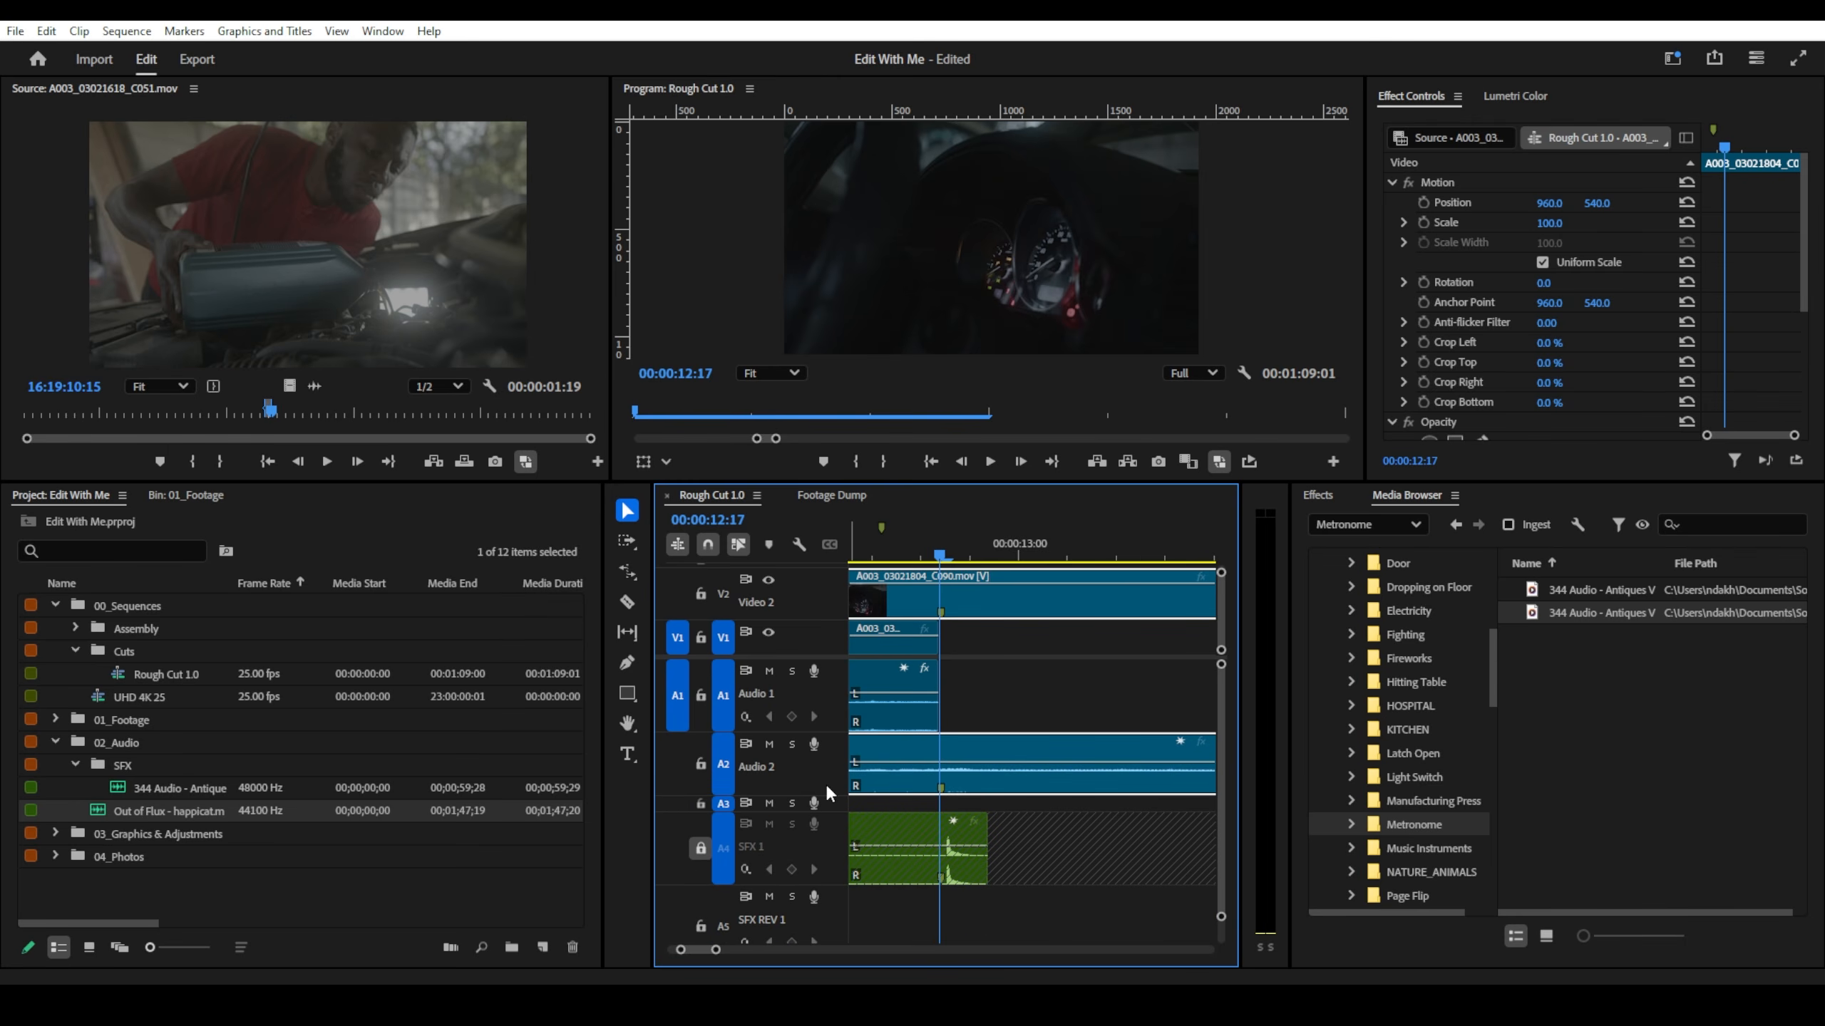
pyautogui.scroll(4, 767, 765)
pyautogui.scroll(-2, 767, 765)
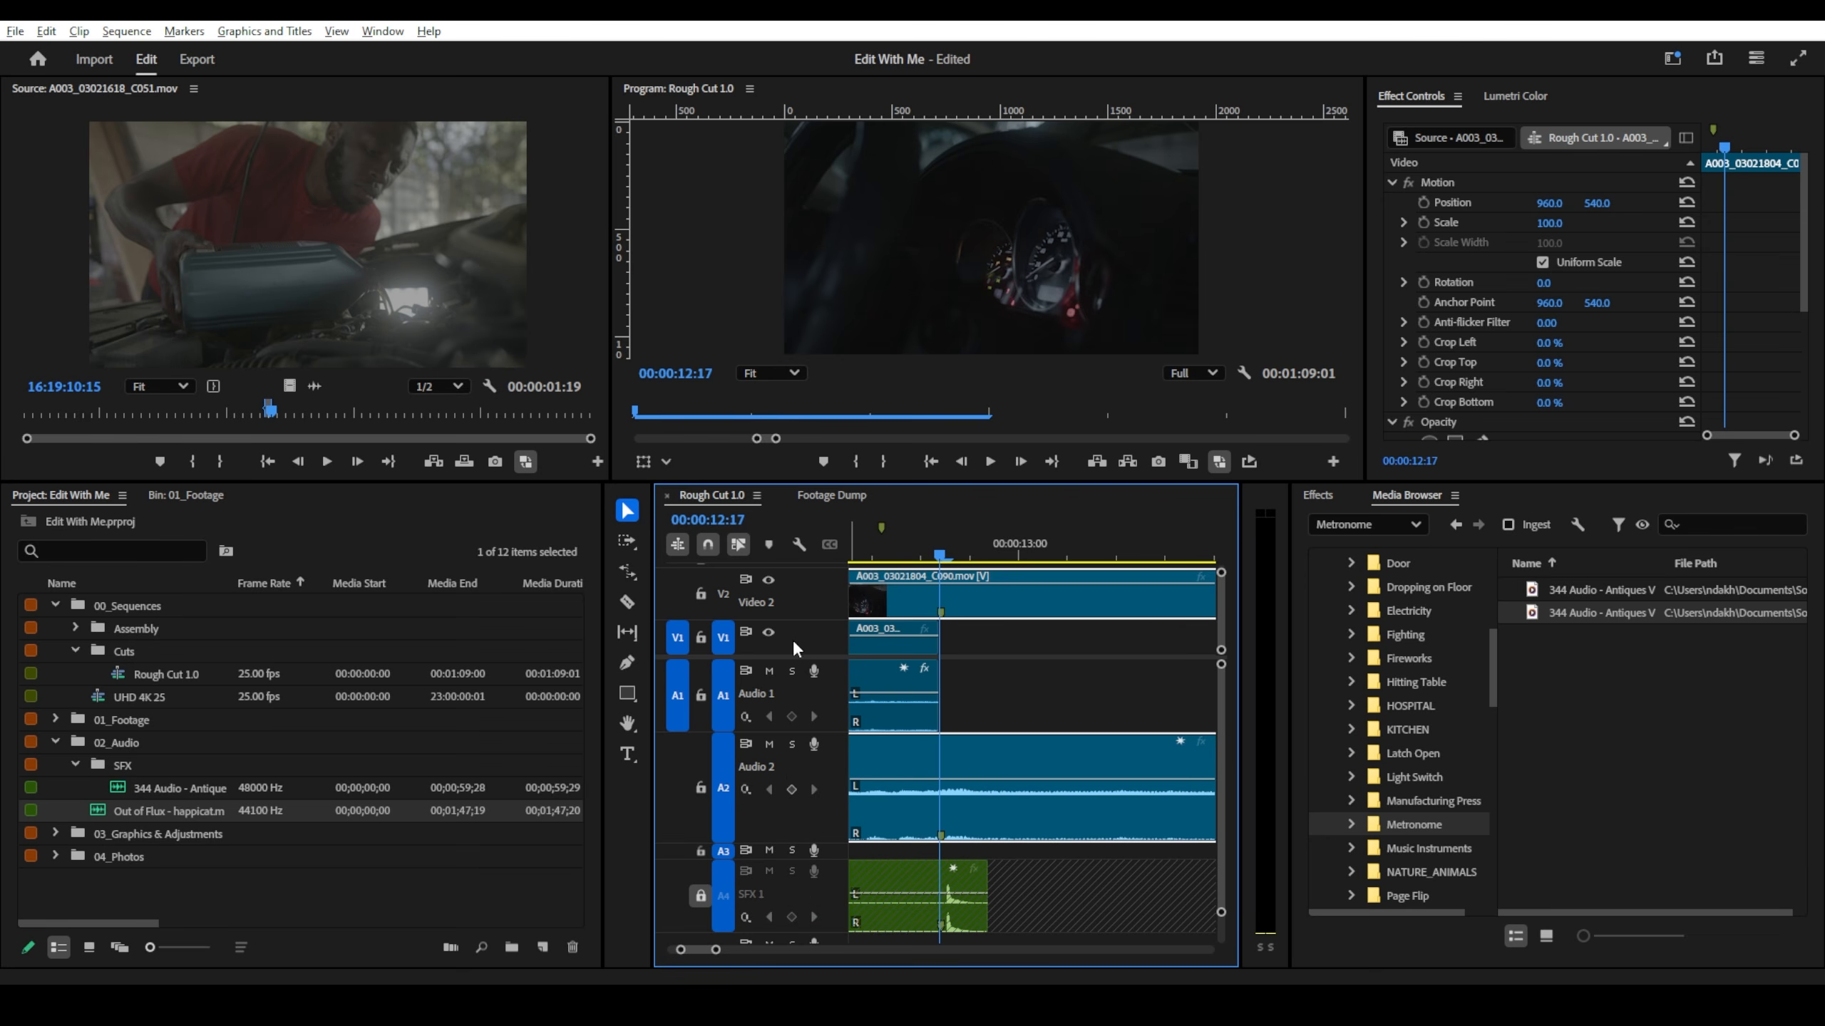
# - Collapse the Audio 1 track to a minimal height while keeping Audio 2 expanded
pyautogui.scroll(3, 750, 682)
pyautogui.scroll(-3, 750, 682)
pyautogui.scroll(-1, 1021, 667)
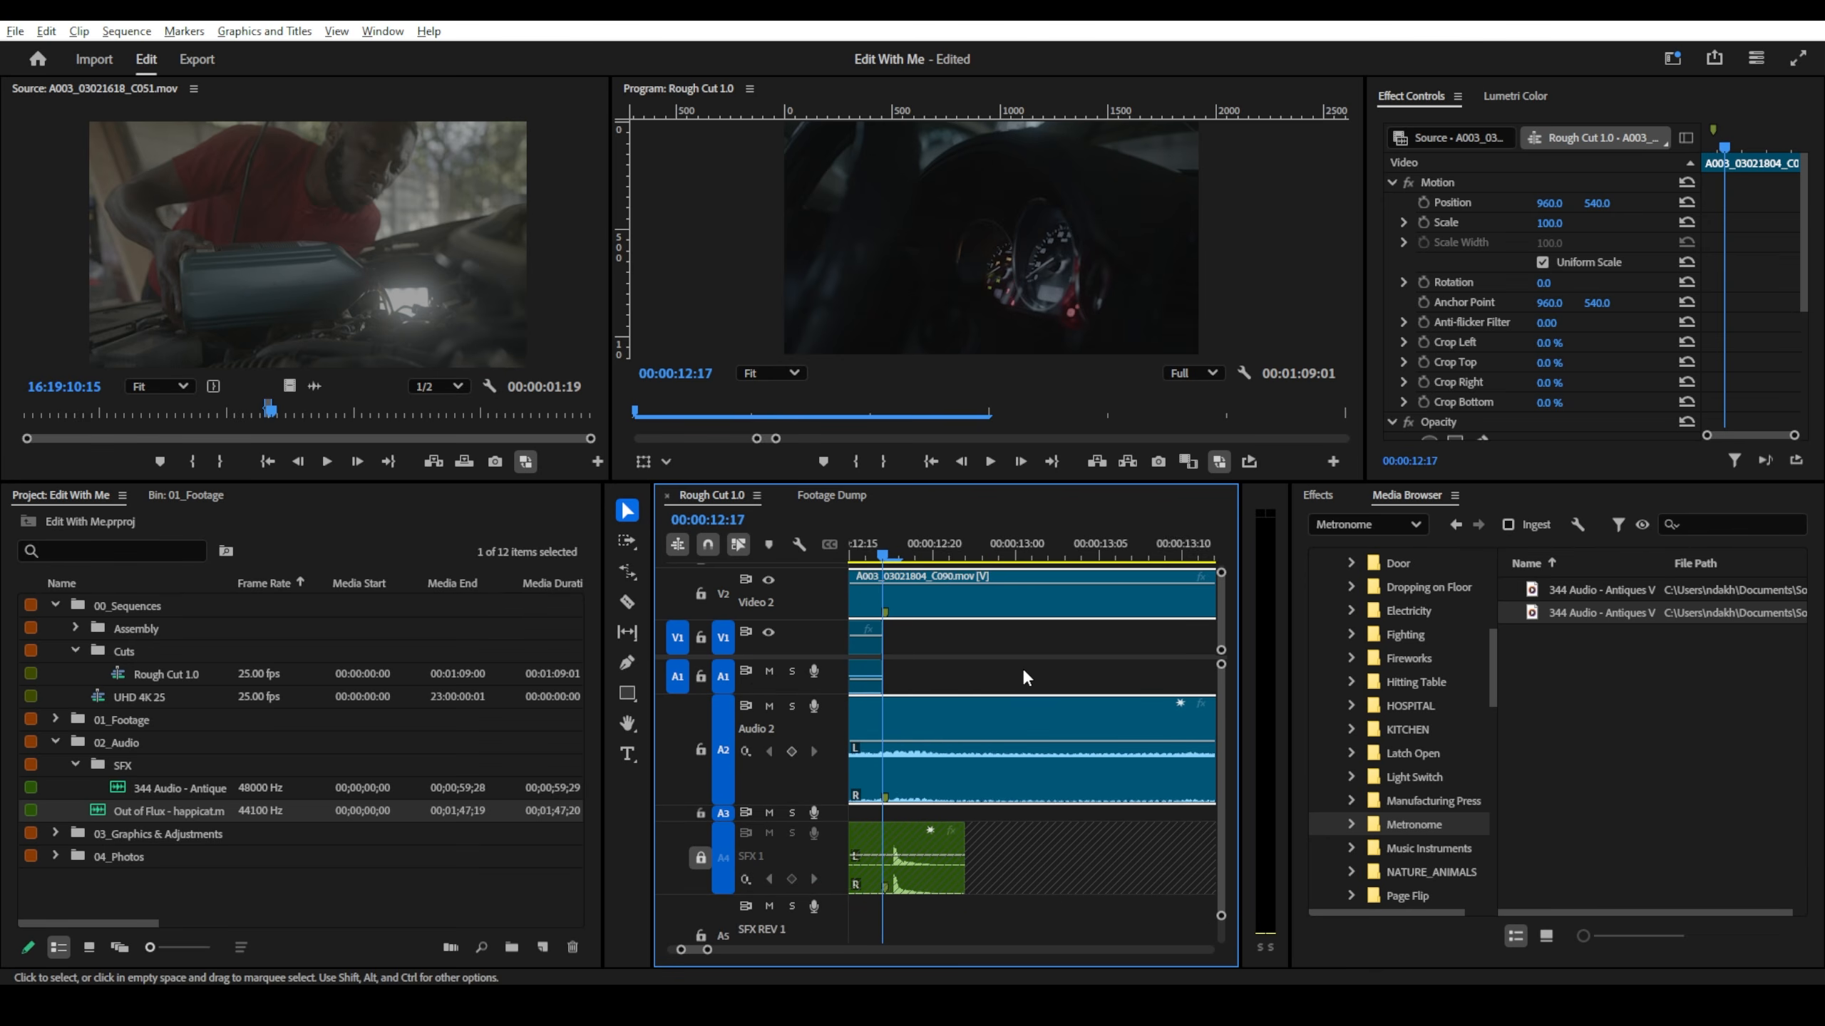
pyautogui.scroll(-2, 1024, 672)
pyautogui.scroll(-5, 1024, 672)
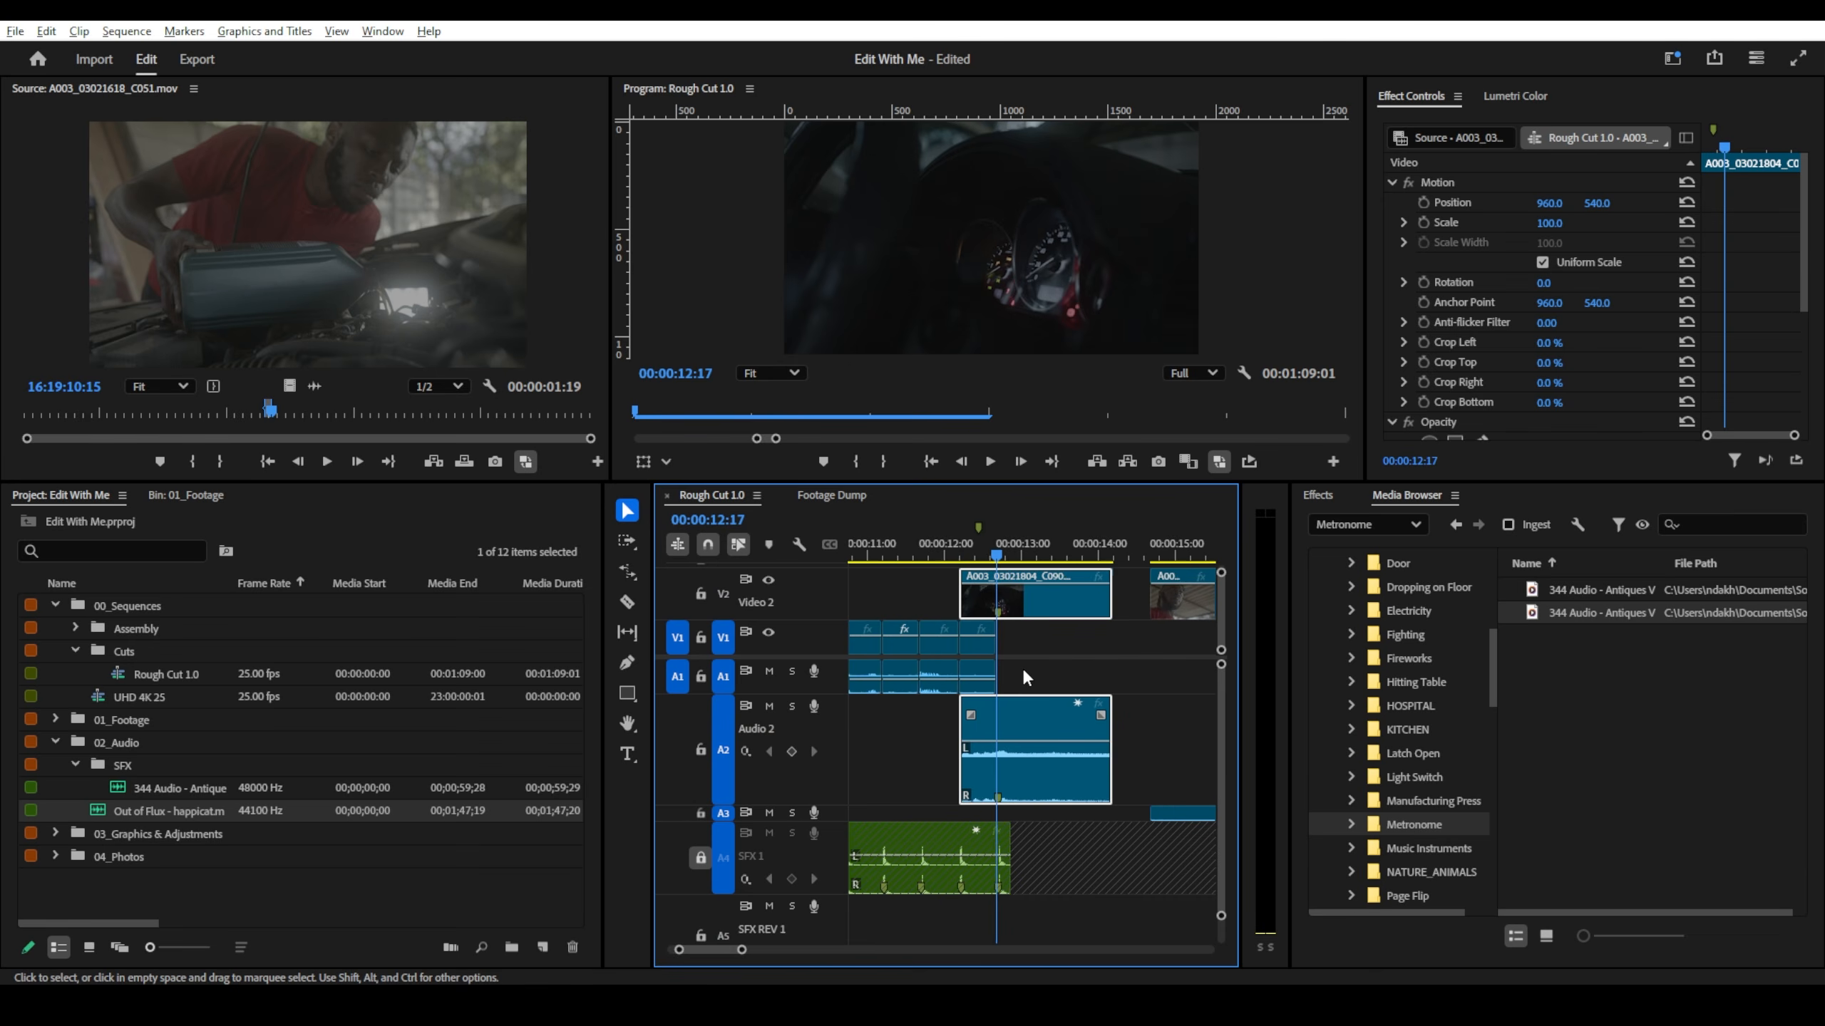
pyautogui.scroll(8, 1024, 672)
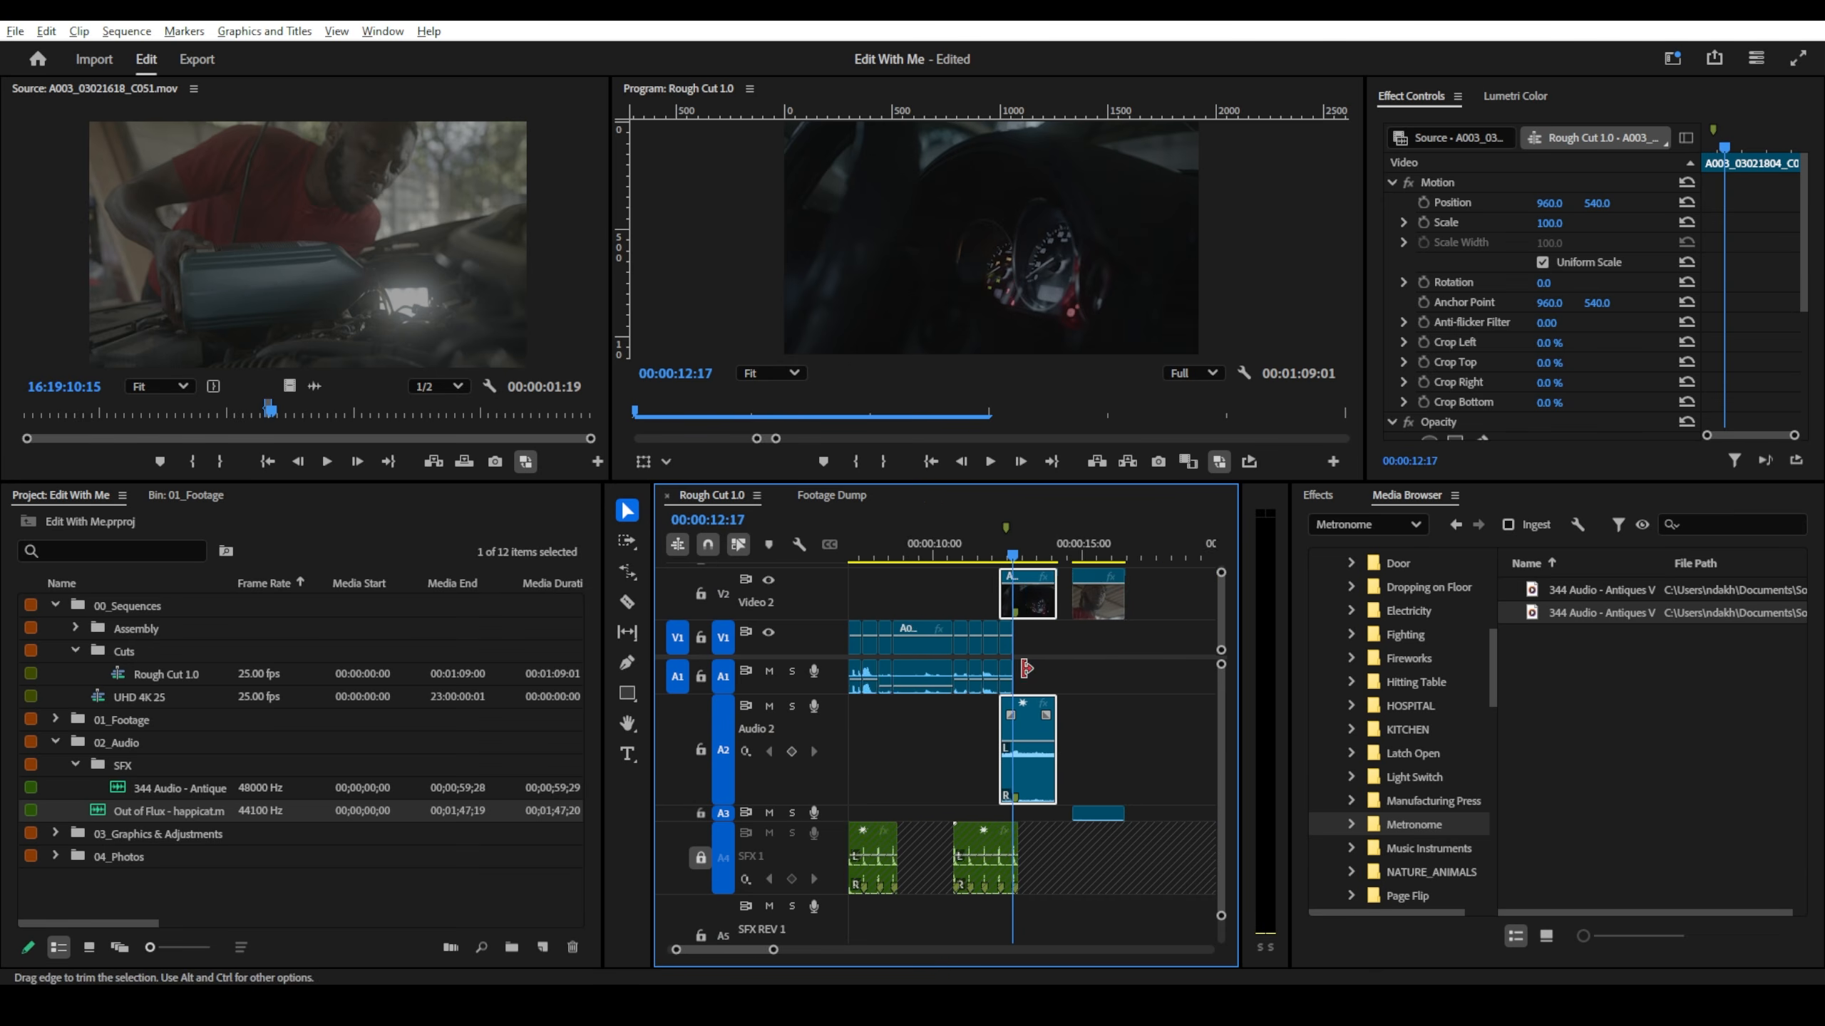
pyautogui.scroll(-10, 1024, 676)
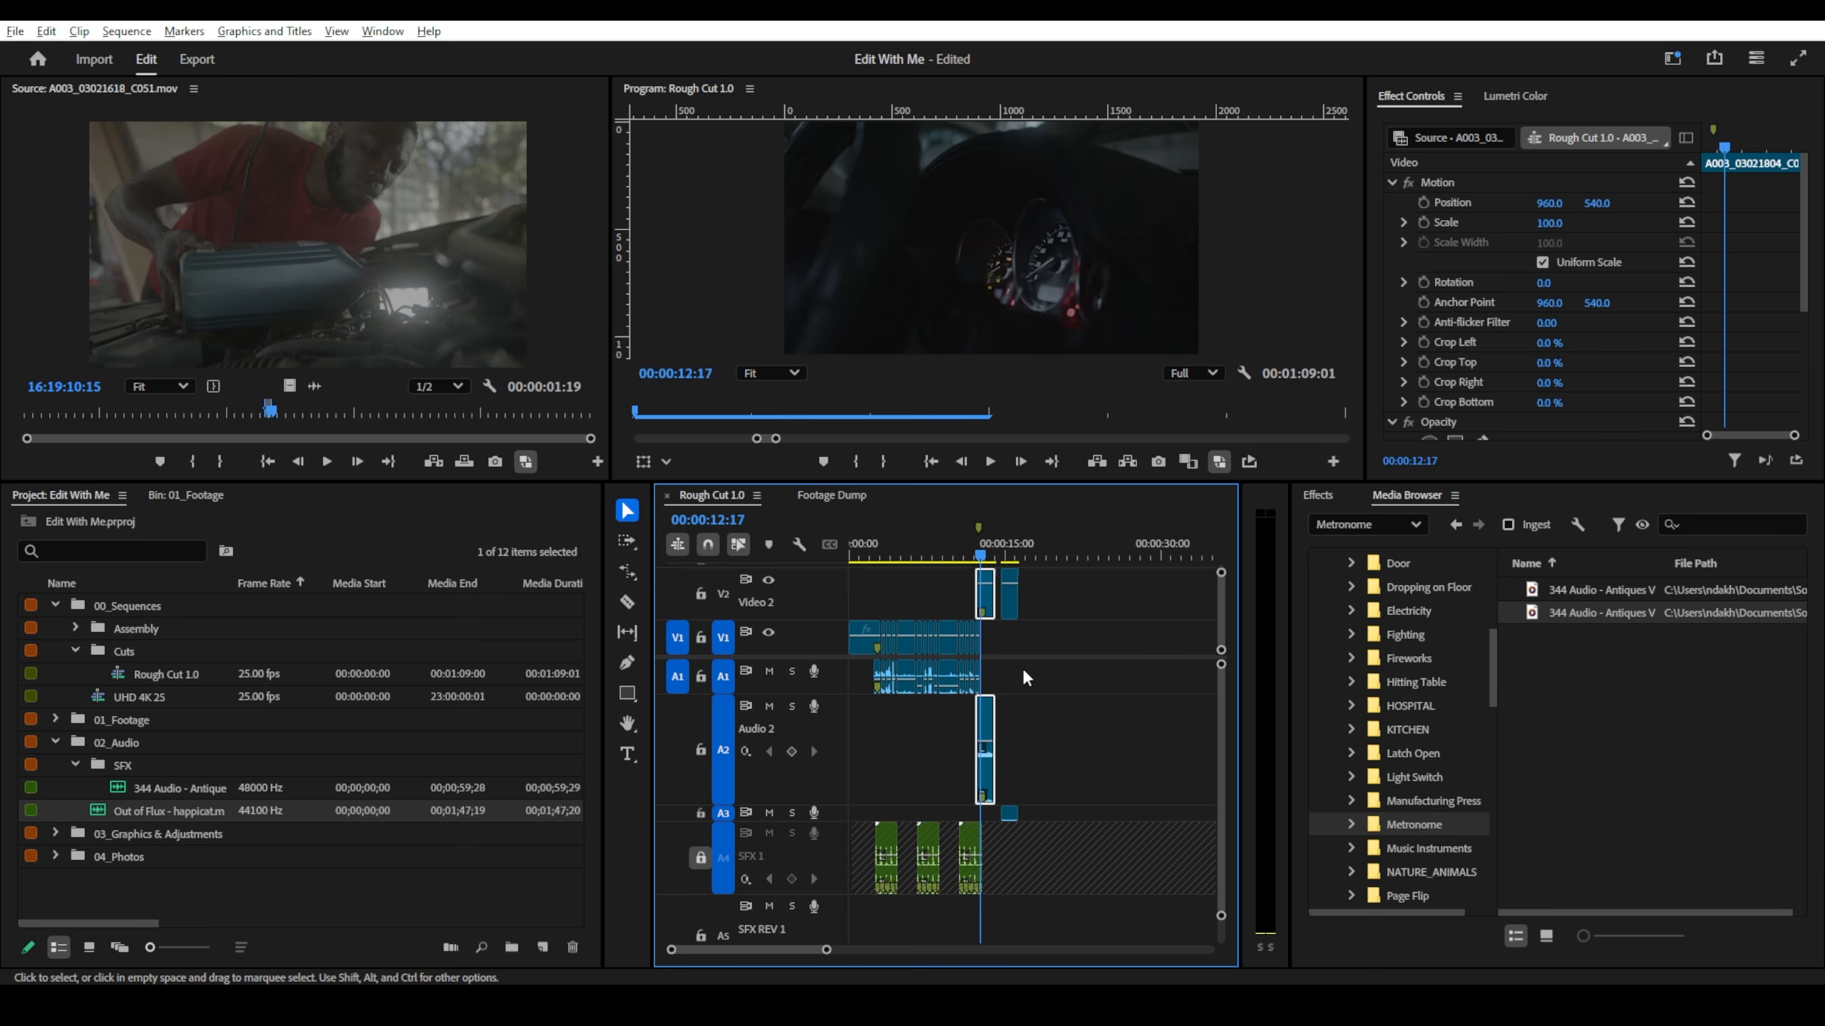
pyautogui.scroll(3, 1024, 675)
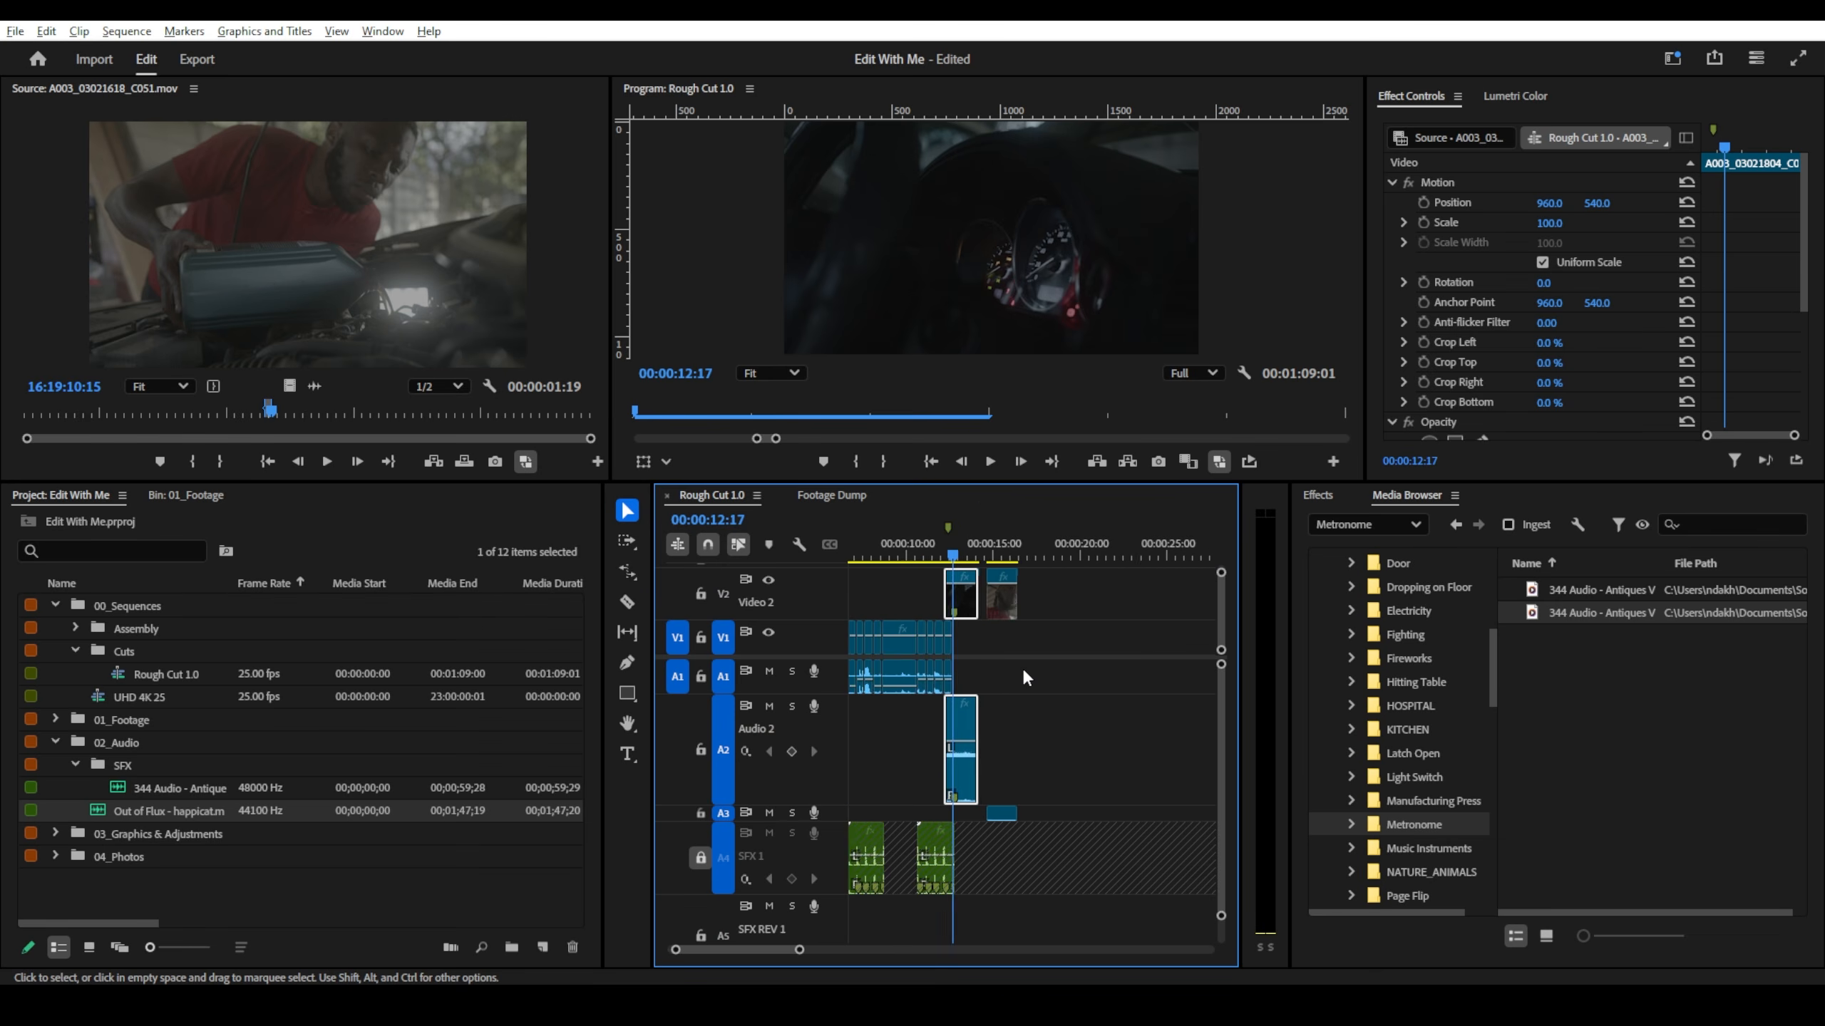
pyautogui.scroll(-1, 1024, 672)
pyautogui.hscroll(-3, 938, 725)
# - Reduce the heights of the A2 and SFX 1 tracks so all audio tracks fit in the timeline
pyautogui.scroll(1, 742, 734)
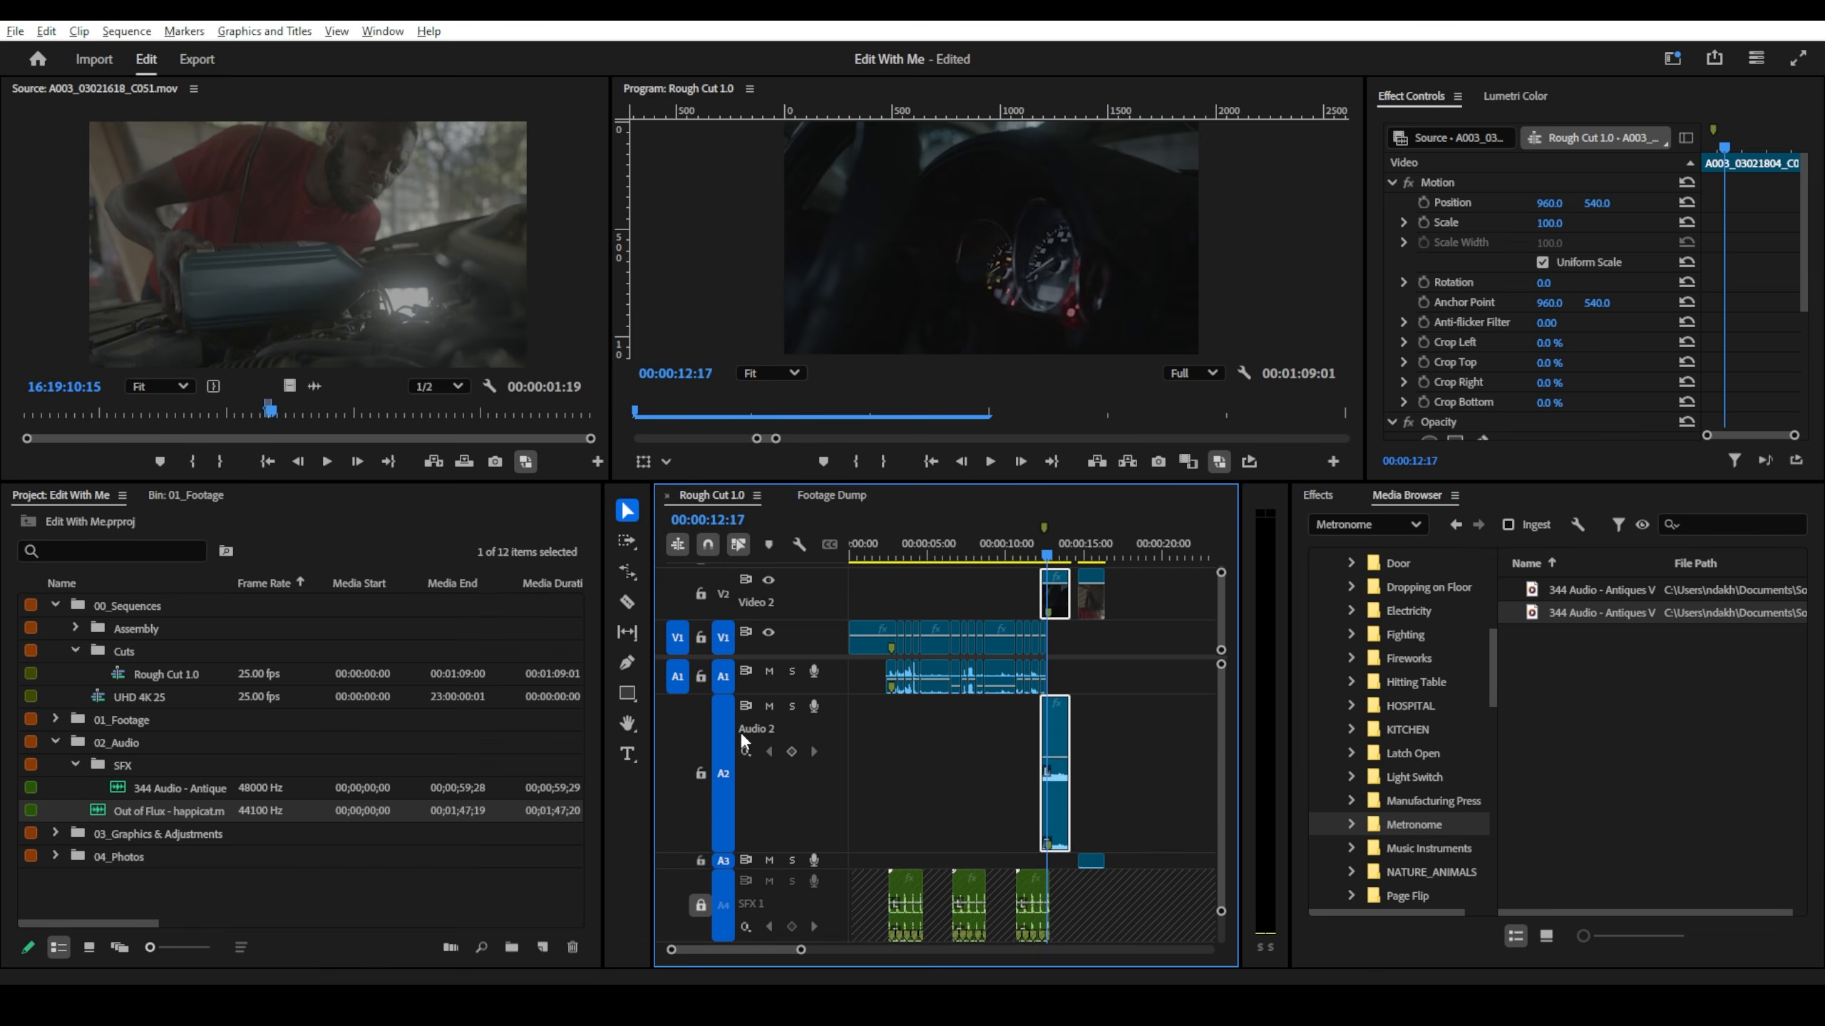
pyautogui.scroll(-3, 741, 733)
pyautogui.scroll(1, 754, 770)
pyautogui.scroll(1, 753, 768)
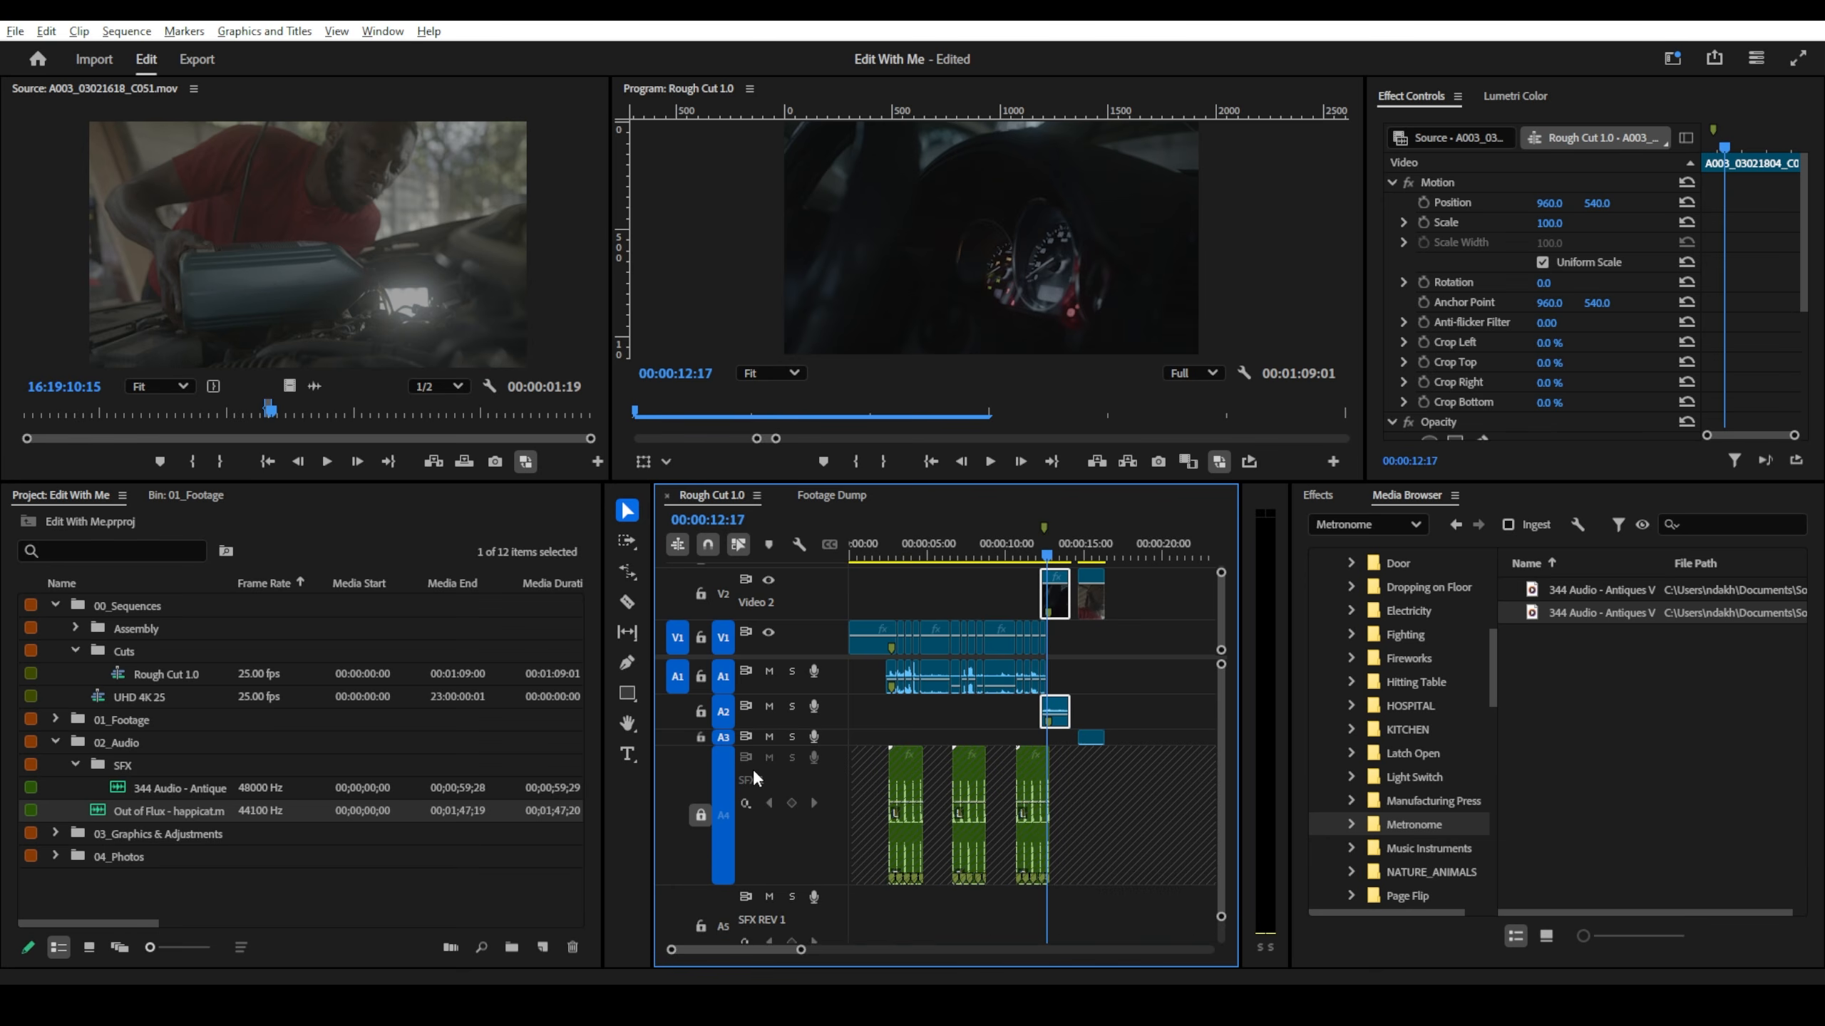
pyautogui.scroll(-4, 753, 768)
pyautogui.scroll(2, 753, 768)
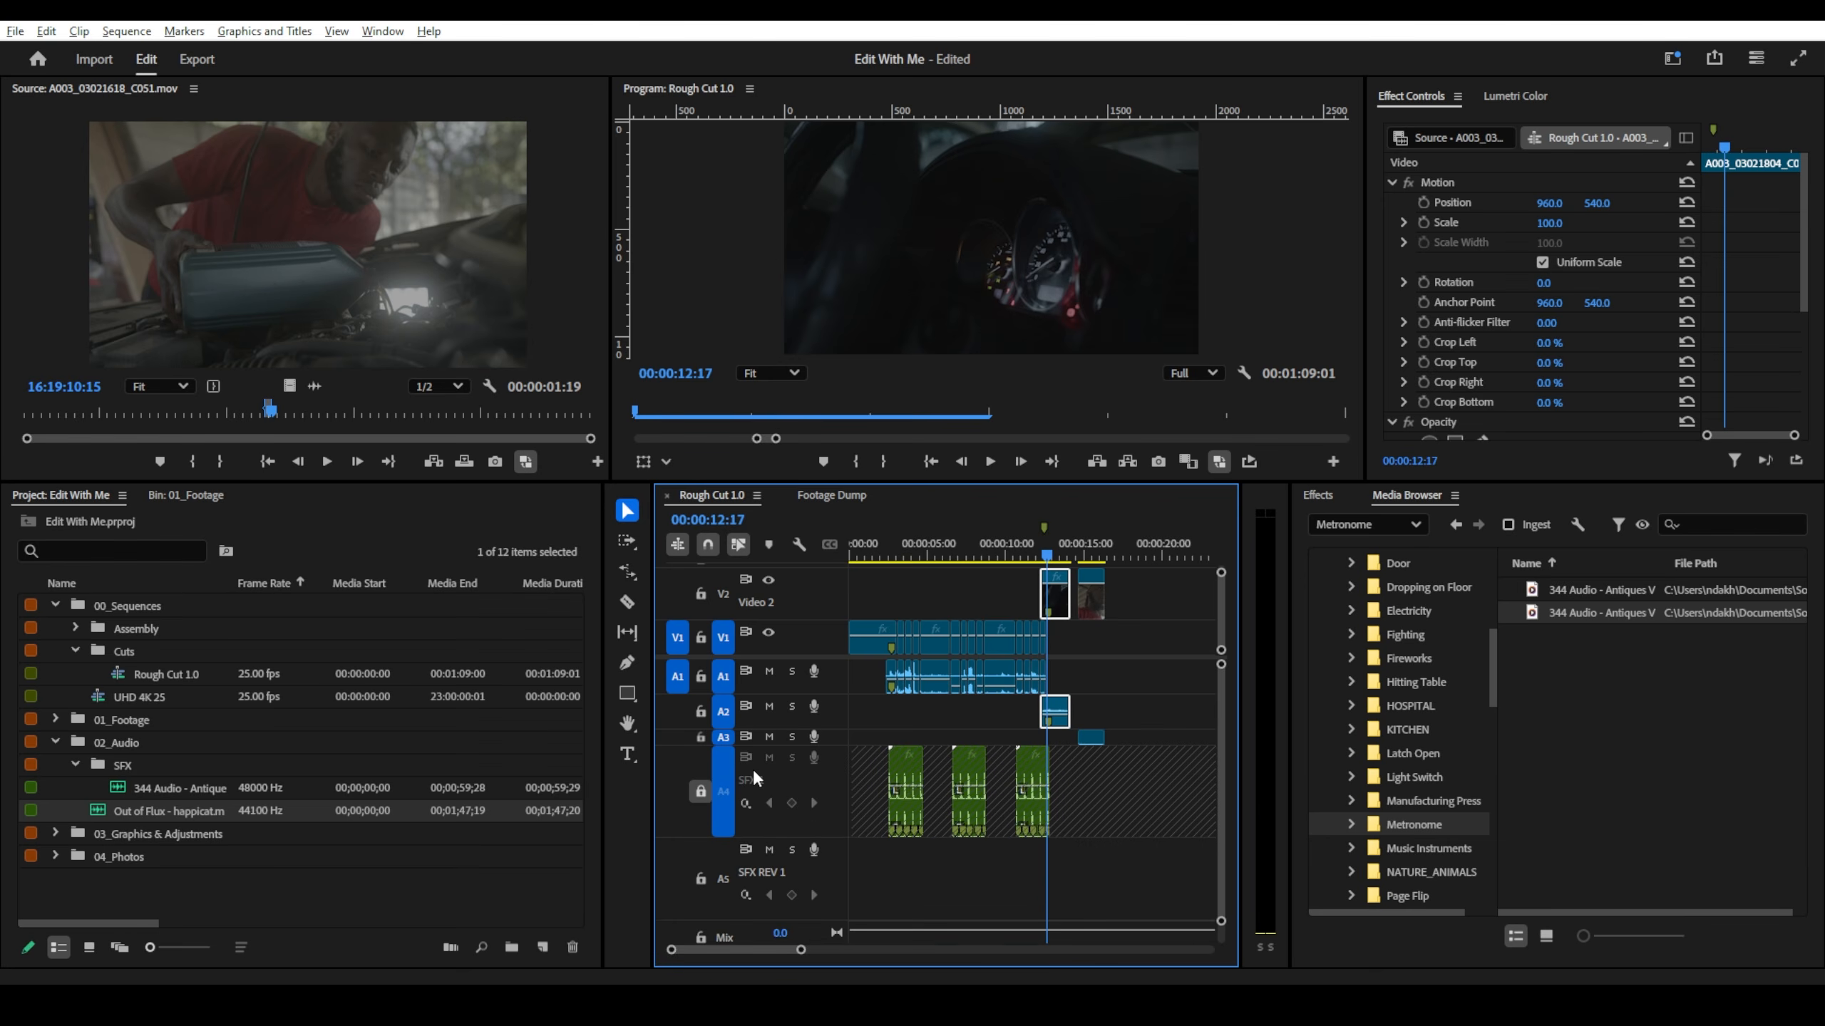
pyautogui.scroll(-2, 752, 768)
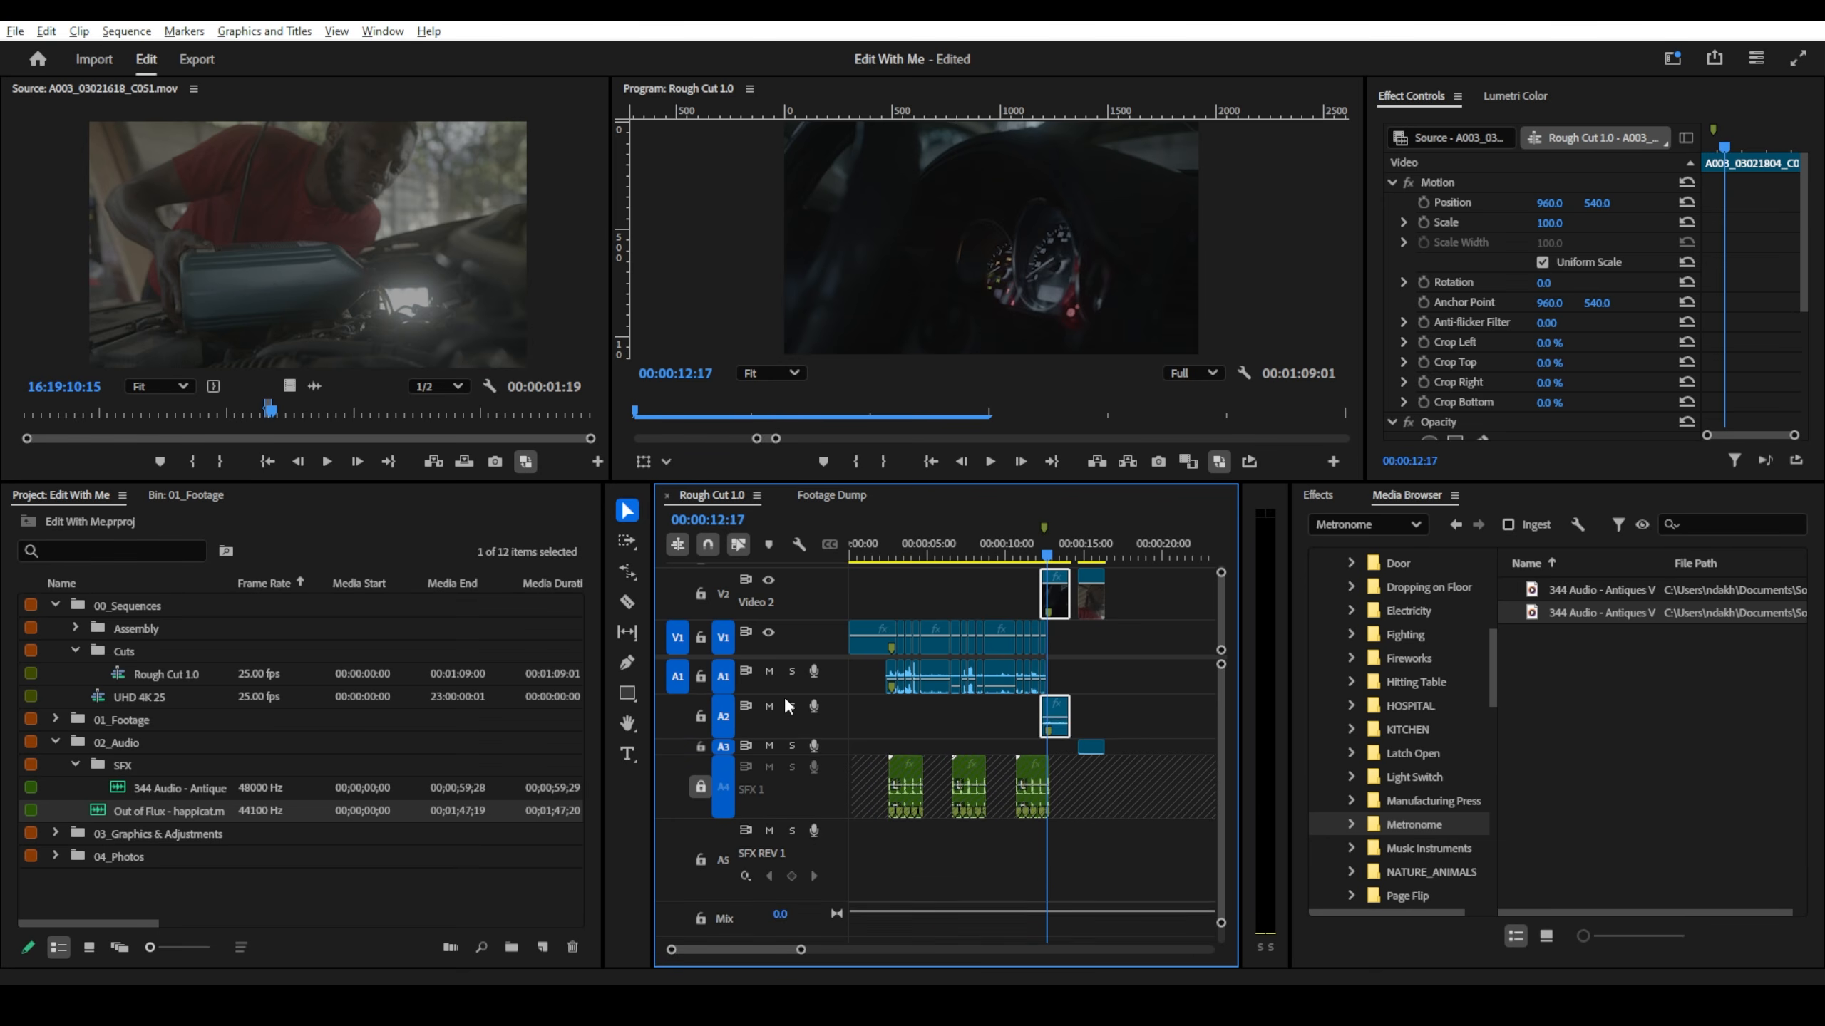
# - Collapse all the audio tracks, including both SFX tracks, to minimal height
pyautogui.scroll(1, 784, 695)
pyautogui.scroll(-2, 784, 707)
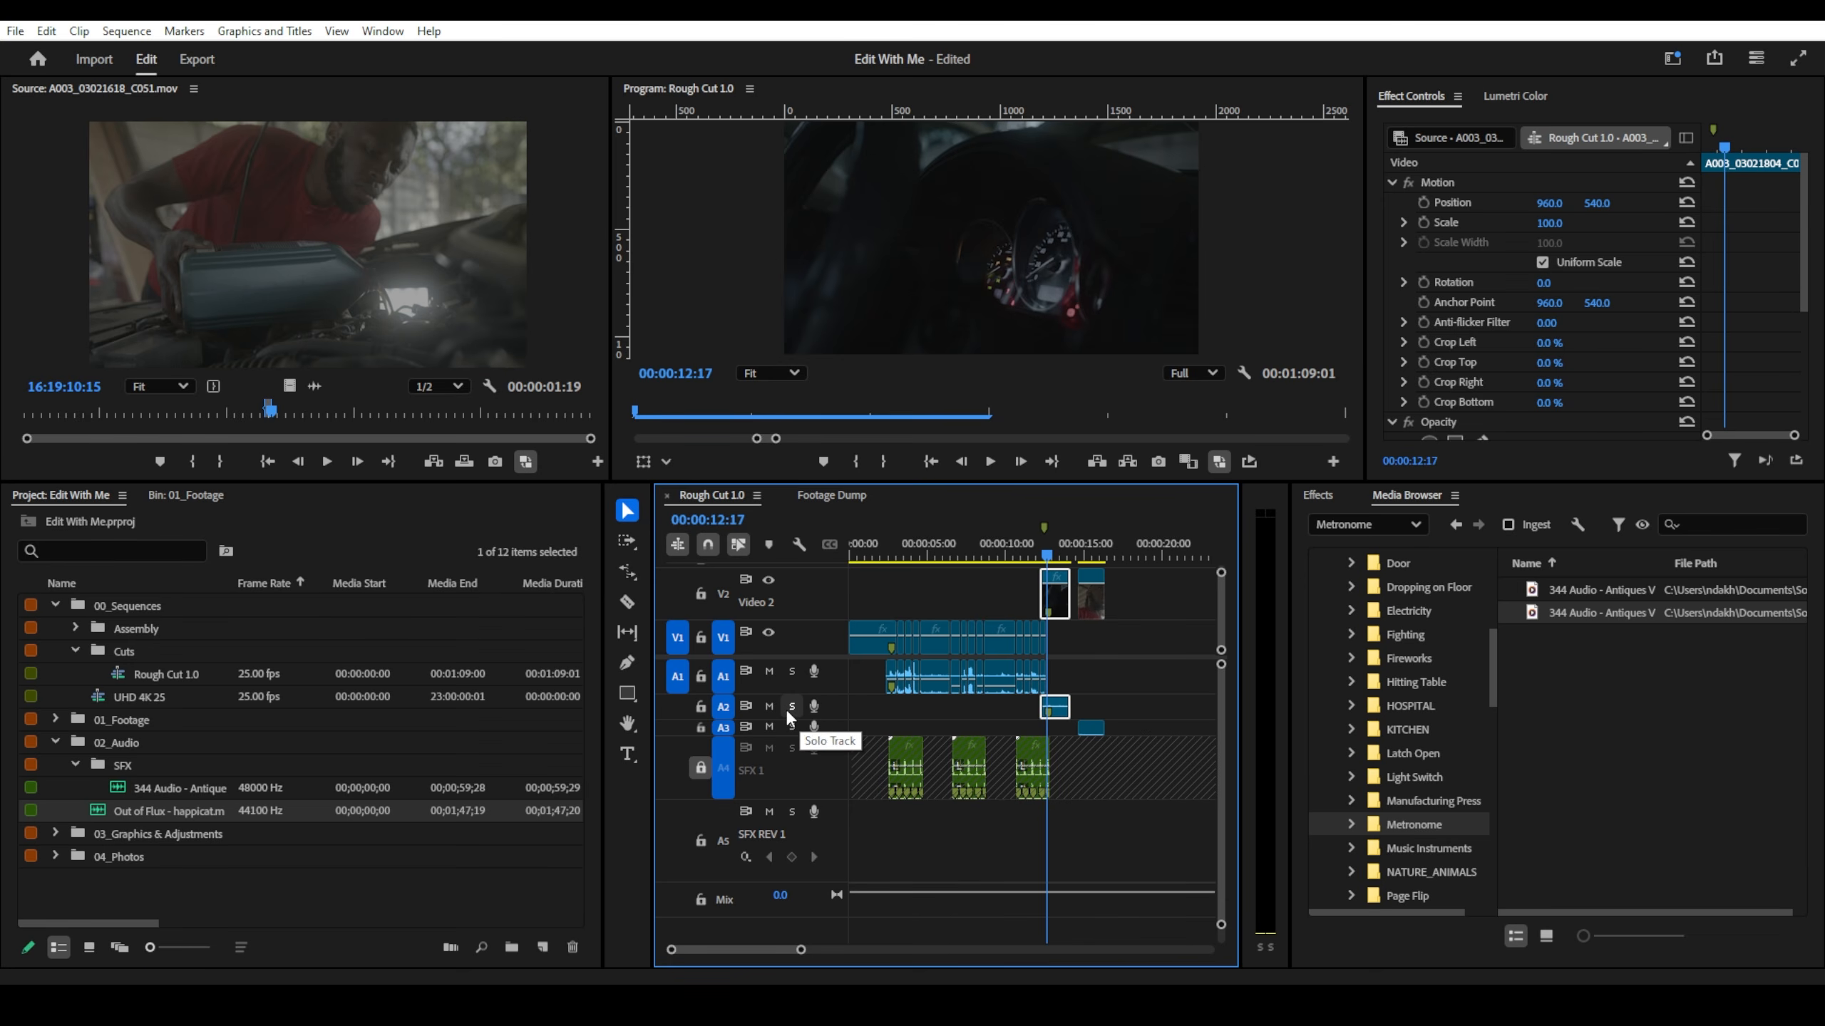
pyautogui.scroll(4, 768, 704)
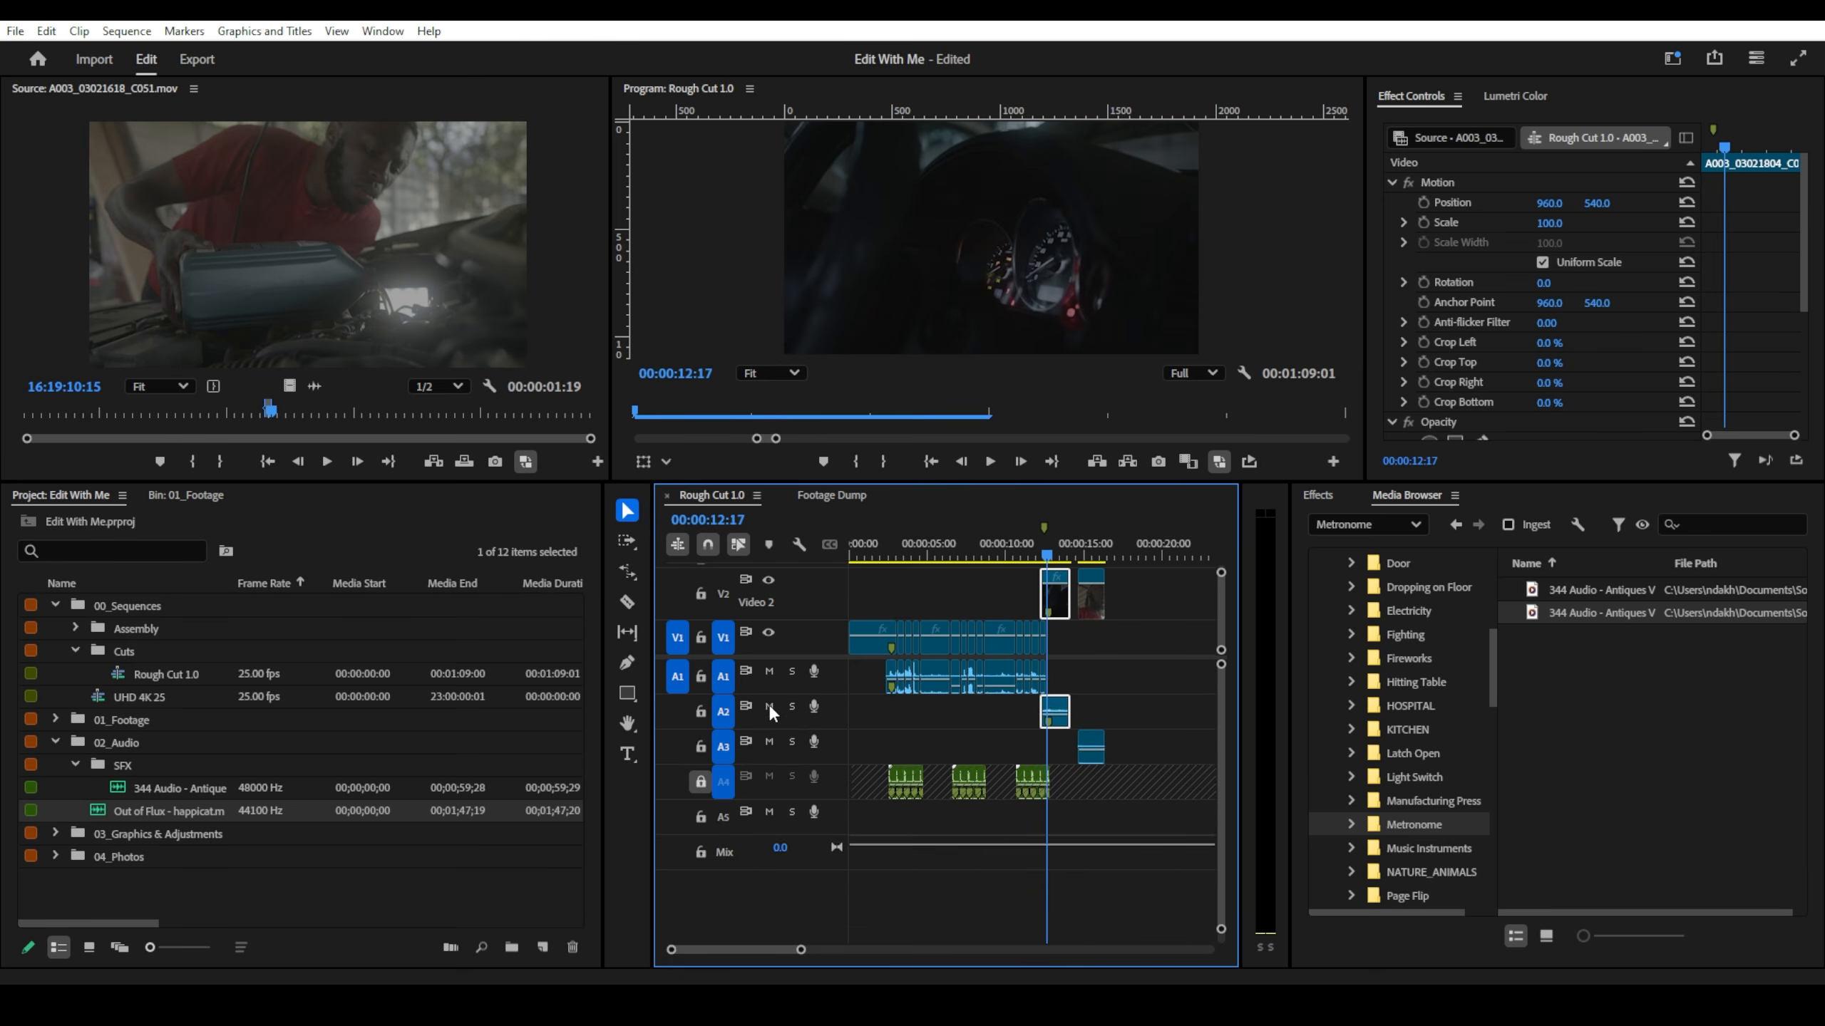
pyautogui.scroll(-4, 769, 704)
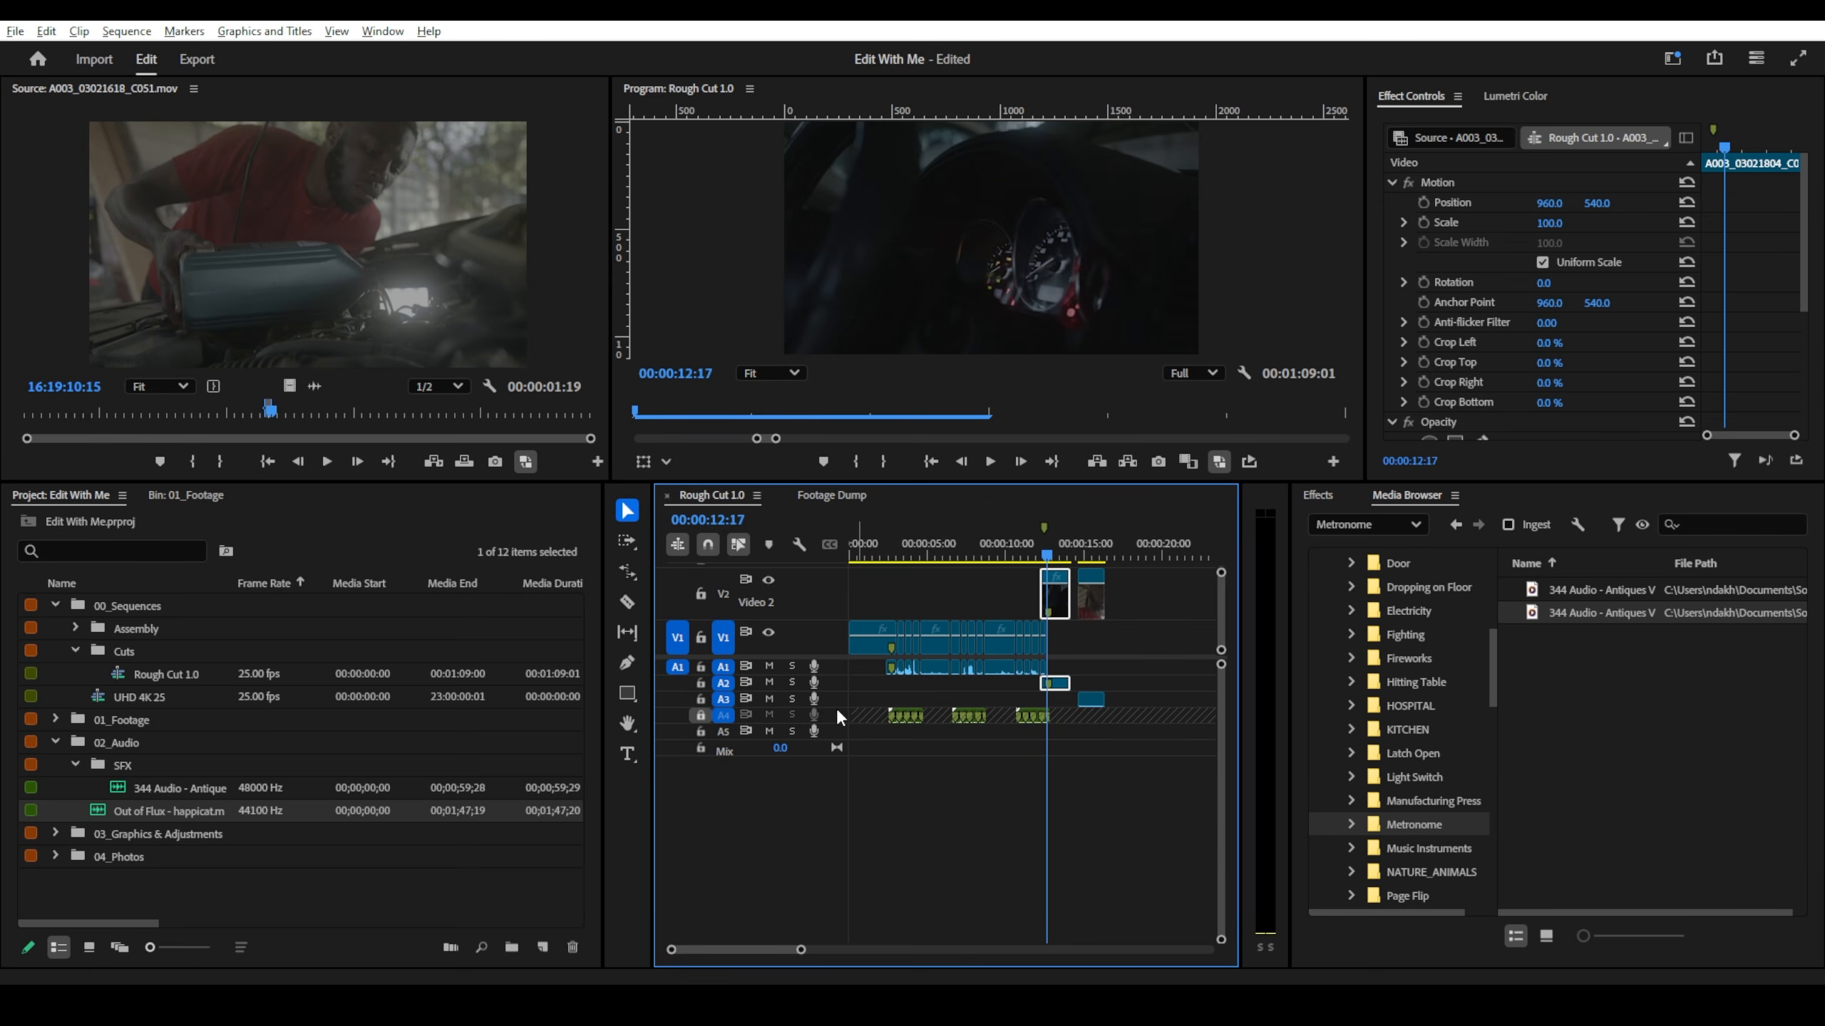
# - Toggle the Audio 2 track's height between expanded and collapsed
pyautogui.doubleClick(834, 687)
pyautogui.press('-')
pyautogui.press('-')
pyautogui.press('=')
pyautogui.press('=')
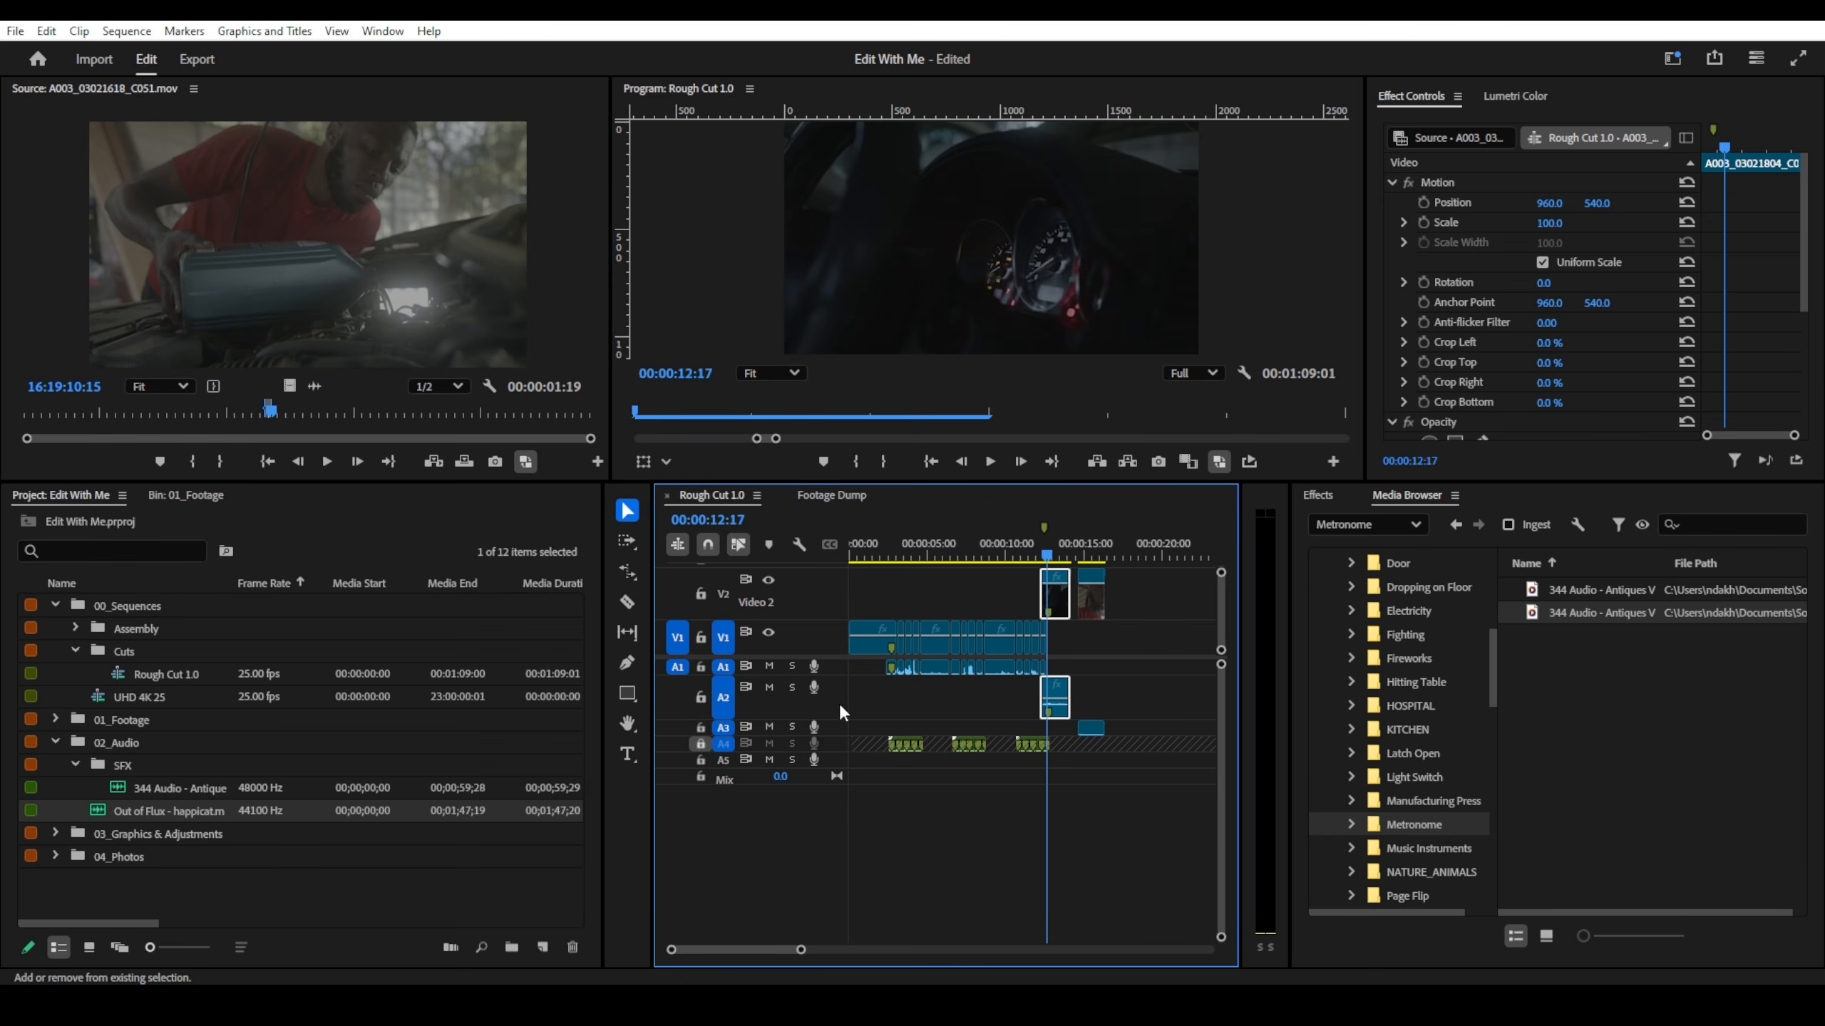
pyautogui.doubleClick(839, 705)
pyautogui.scroll(-7, 919, 686)
pyautogui.scroll(7, 919, 686)
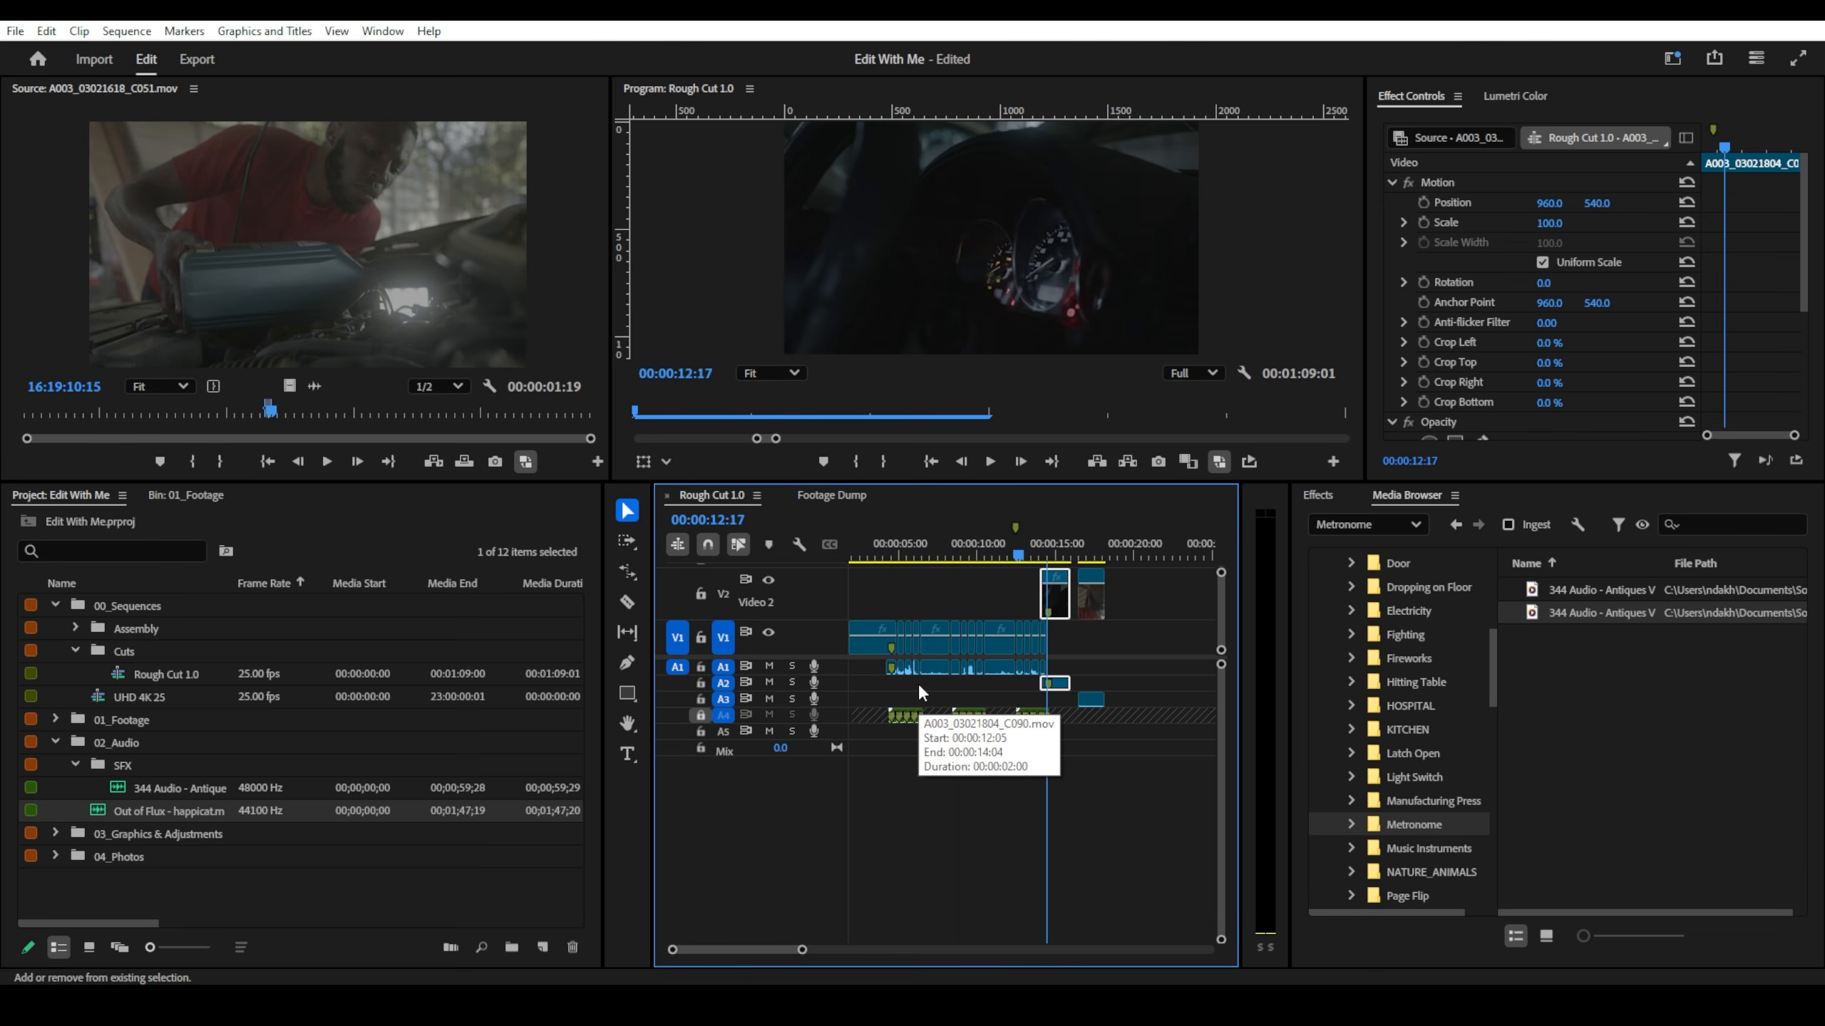
pyautogui.scroll(-5, 919, 685)
pyautogui.scroll(2, 919, 685)
pyautogui.scroll(-17, 919, 685)
pyautogui.scroll(15, 918, 685)
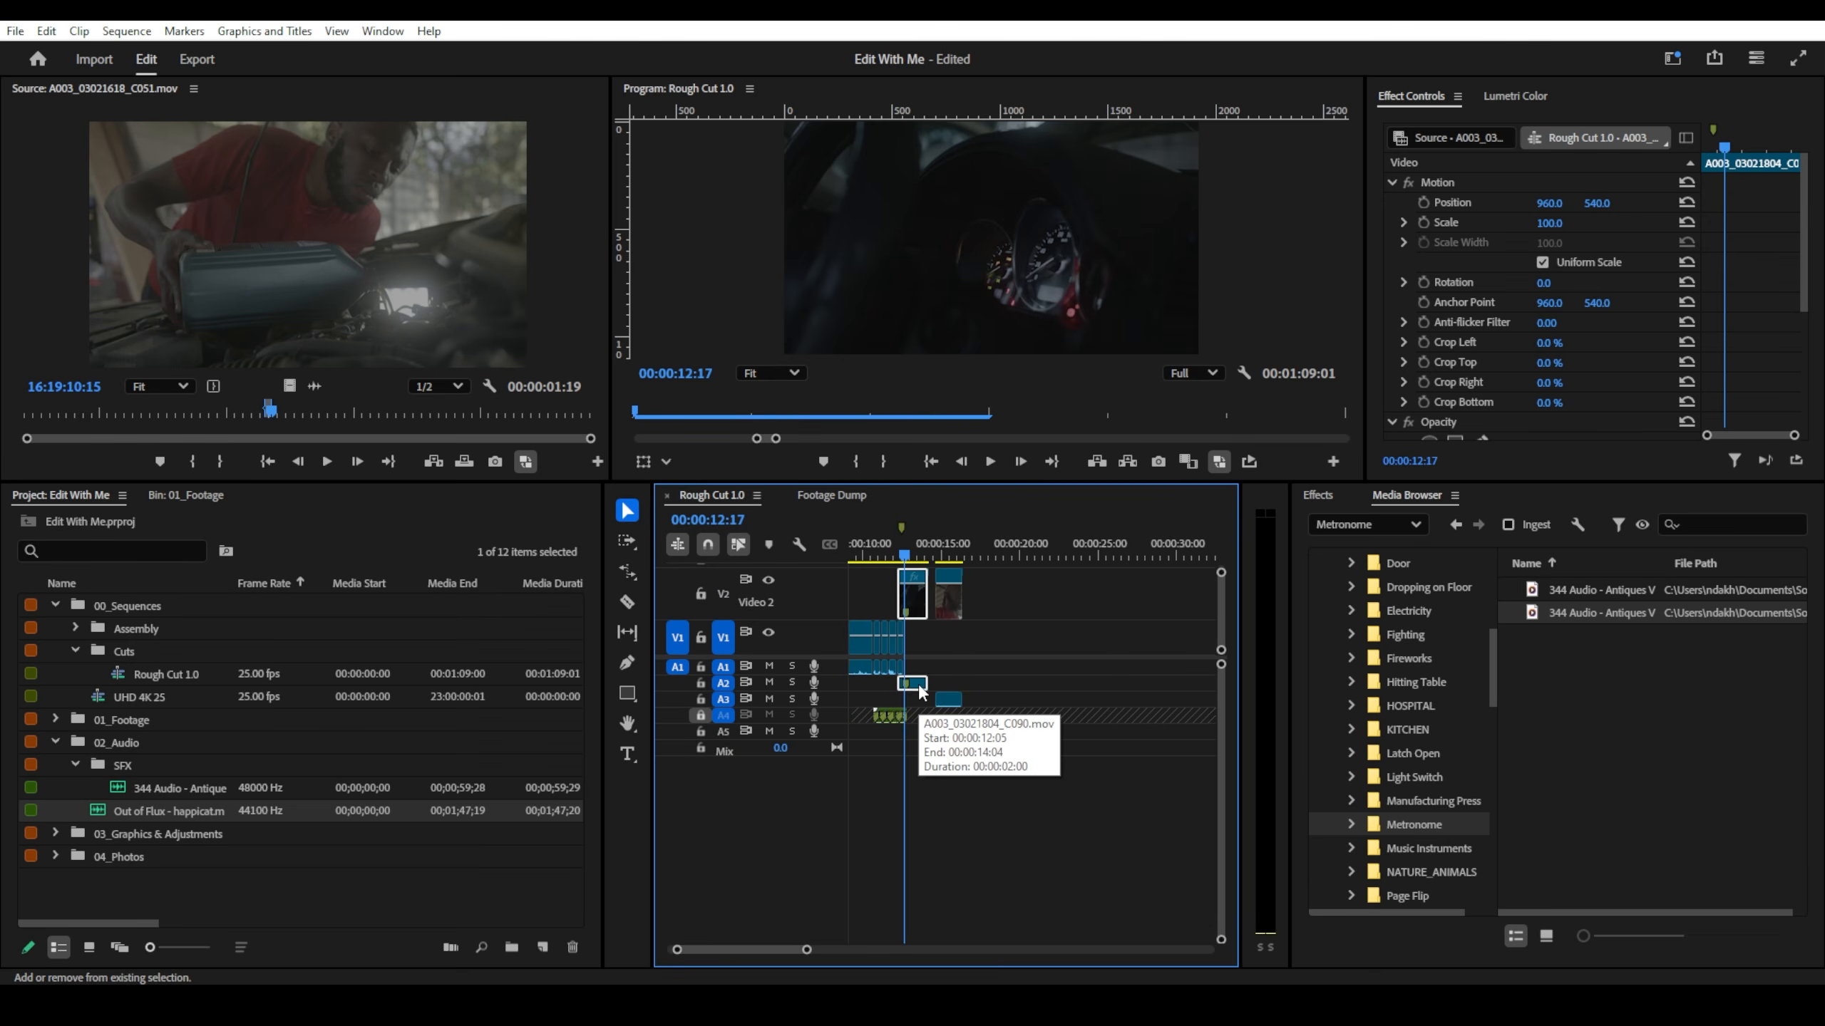
pyautogui.scroll(4, 918, 684)
pyautogui.scroll(-4, 918, 682)
pyautogui.scroll(4, 918, 682)
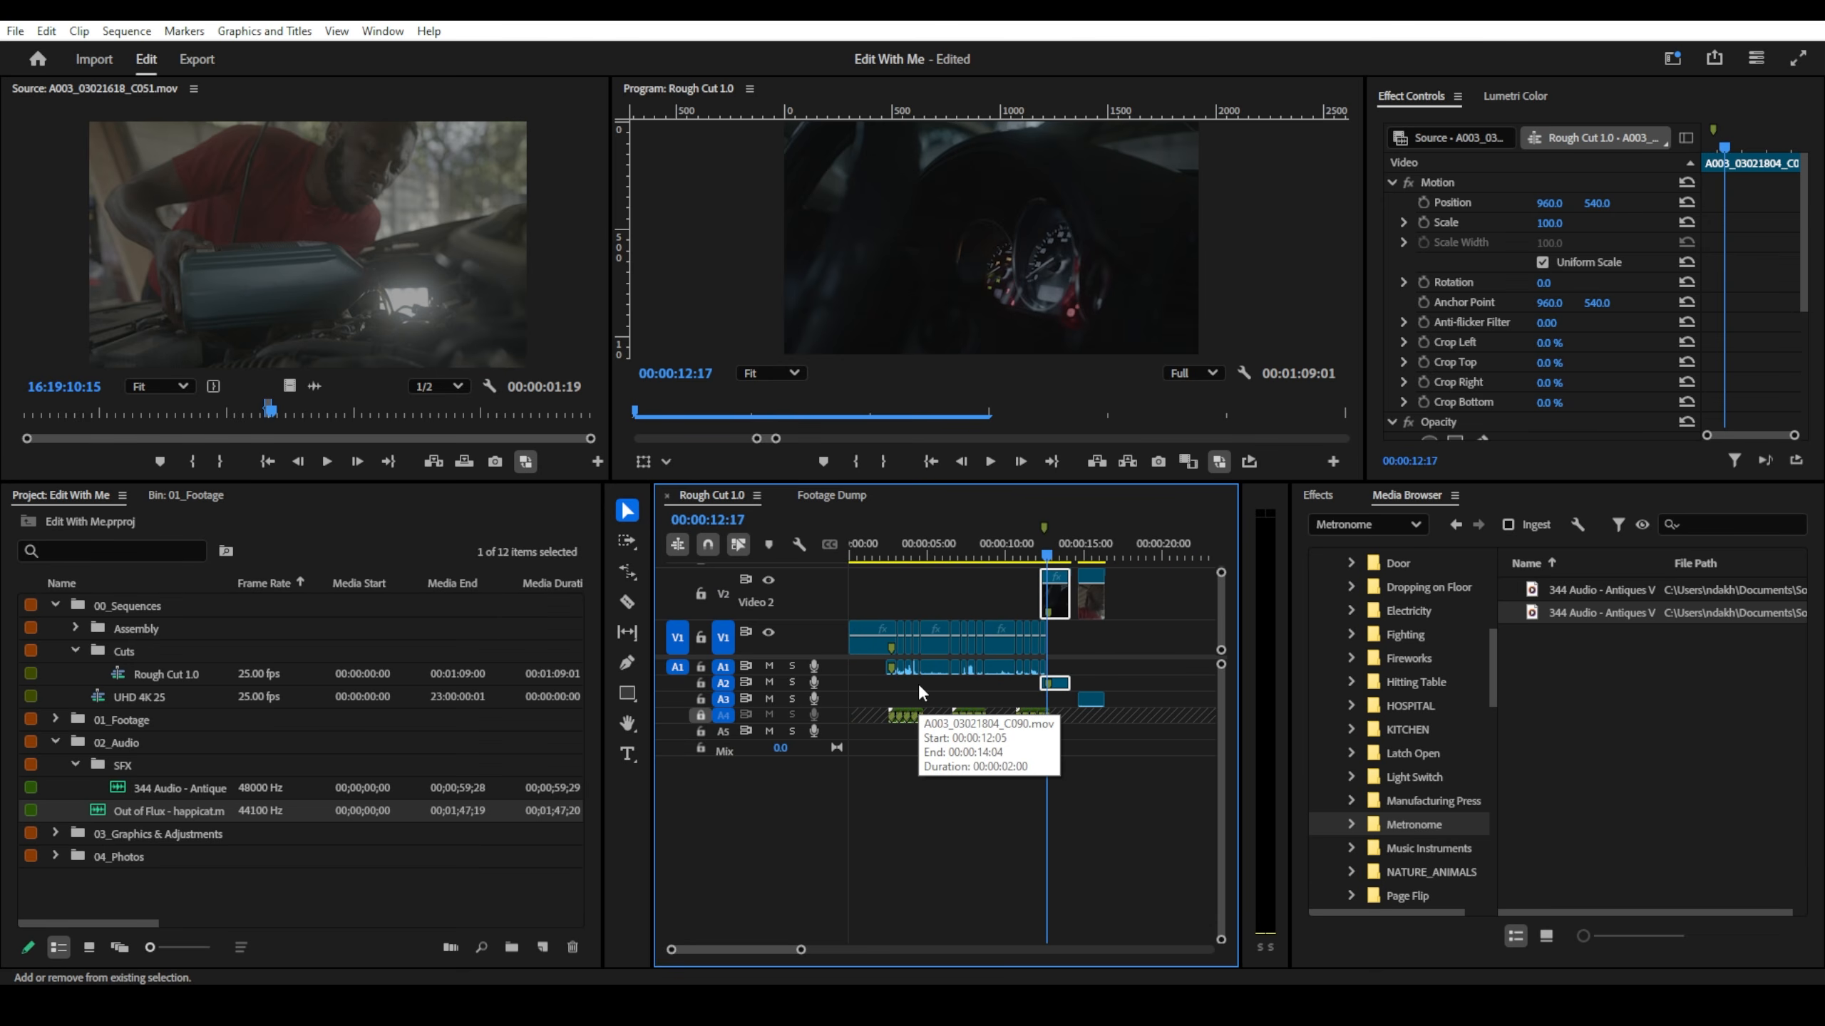
pyautogui.scroll(-3, 918, 683)
pyautogui.scroll(5, 918, 683)
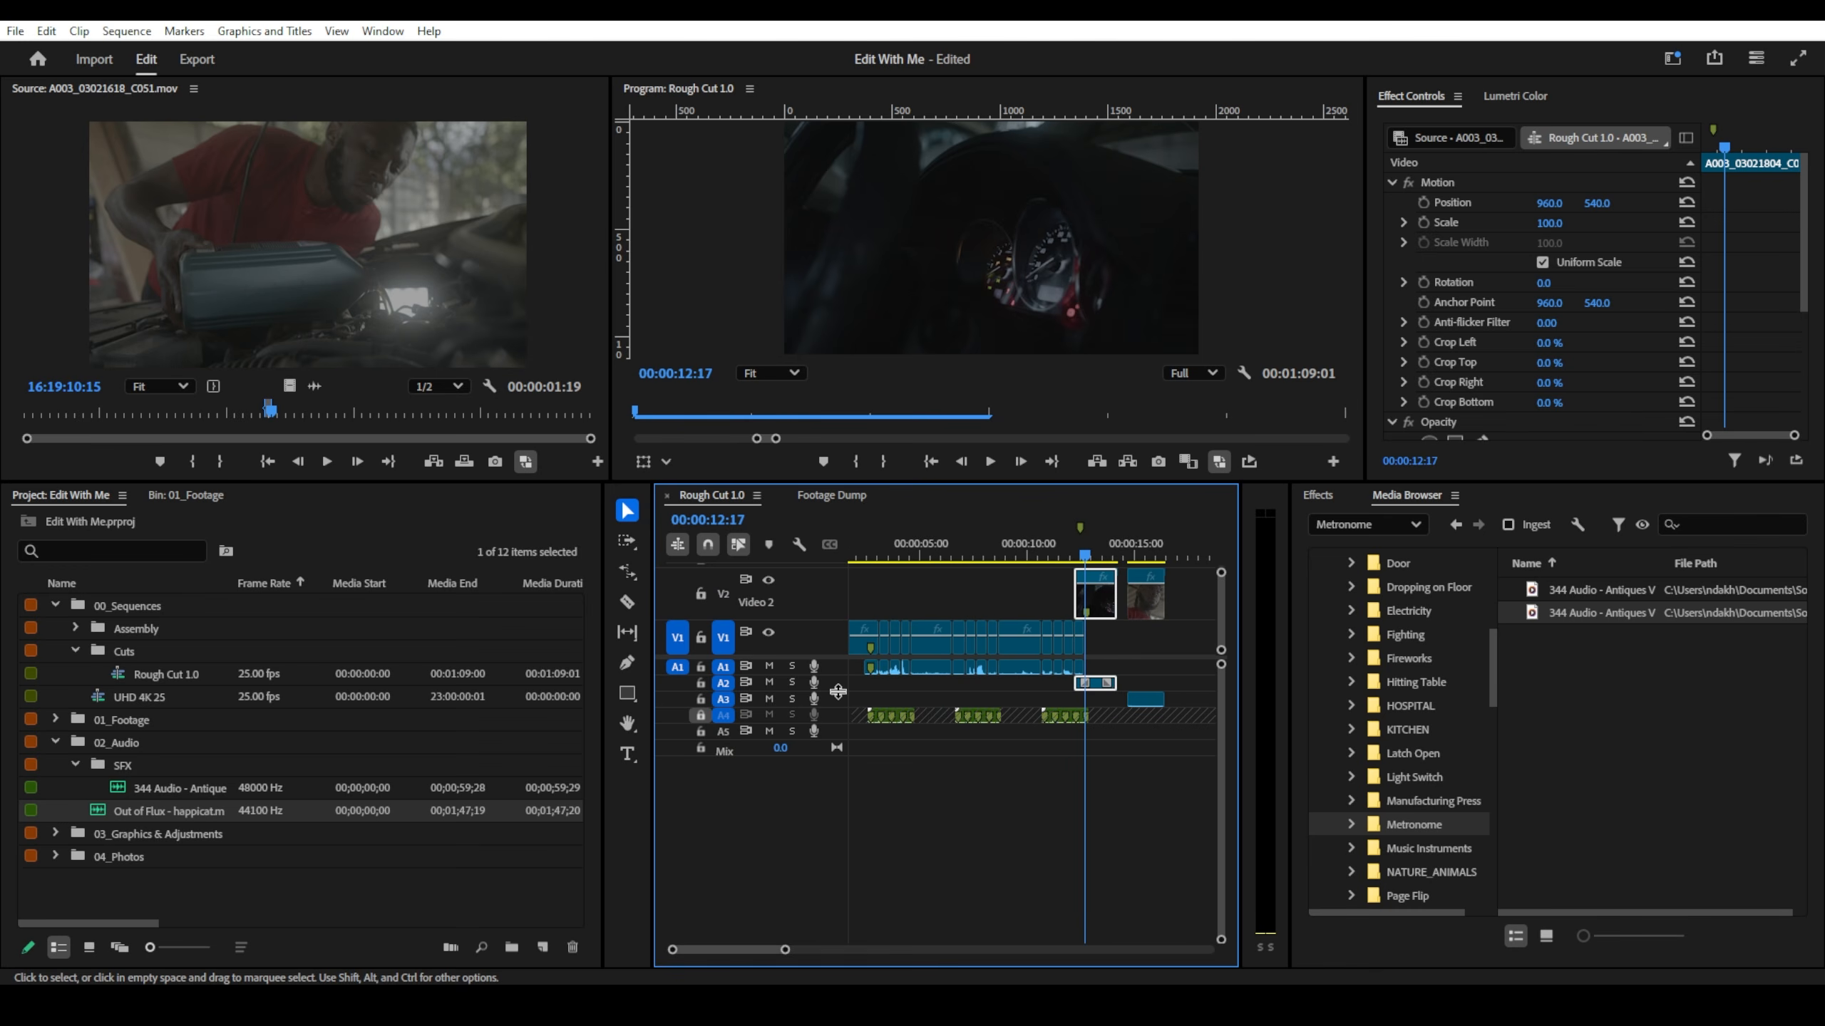
# - Expand the Audio 1, Audio 2 and Music 1 tracks while keeping the SFX tracks collapsed
pyautogui.scroll(1, 1142, 679)
pyautogui.scroll(6, 781, 676)
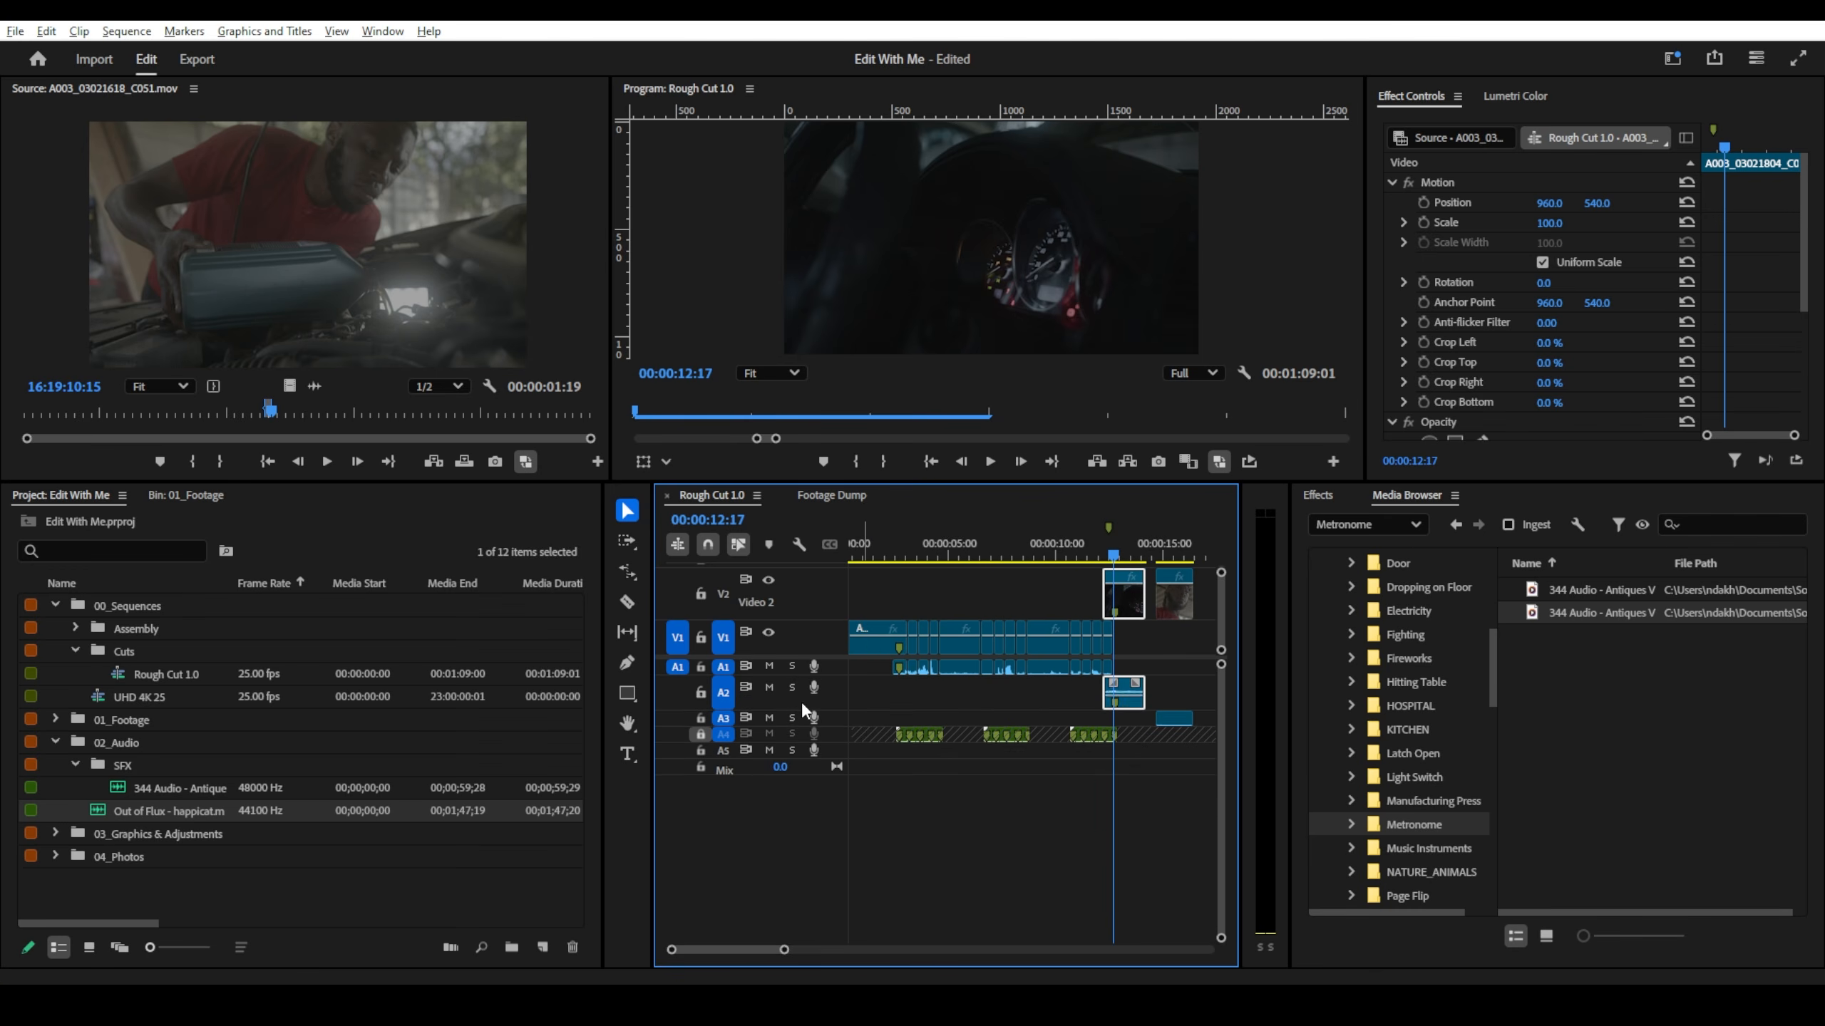
pyautogui.scroll(4, 818, 756)
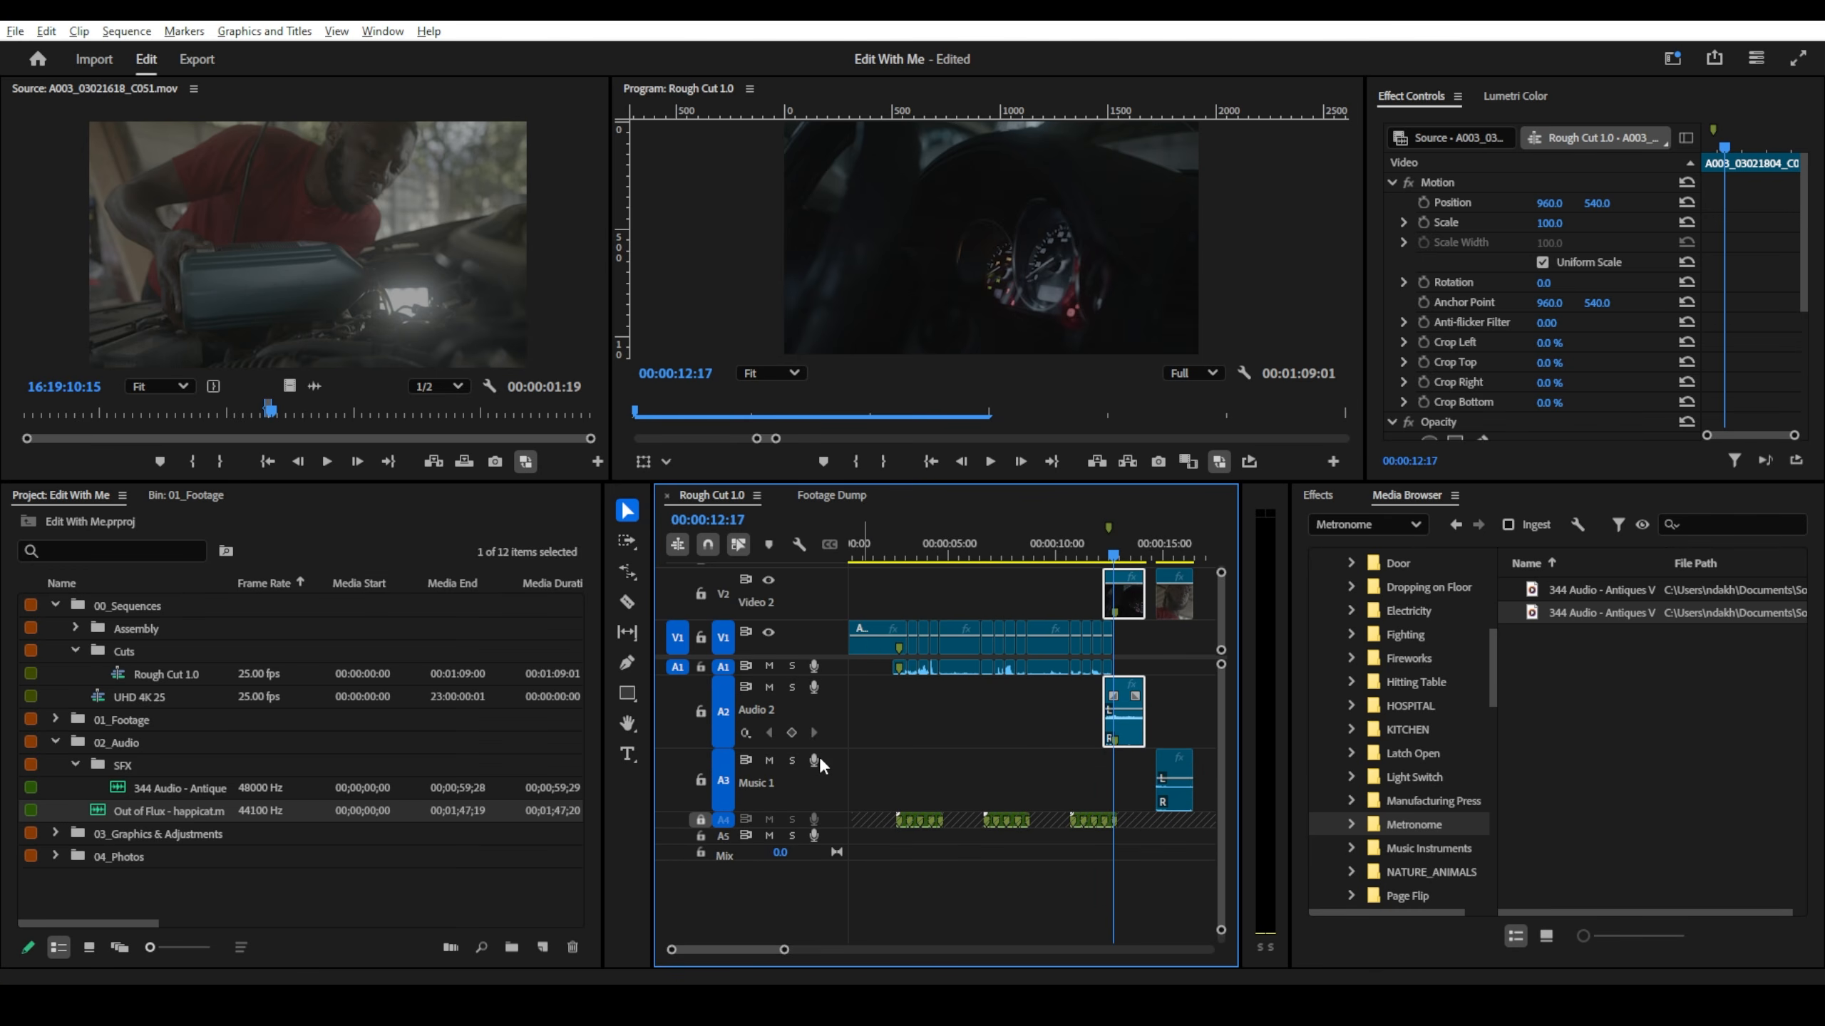
pyautogui.scroll(3, 826, 639)
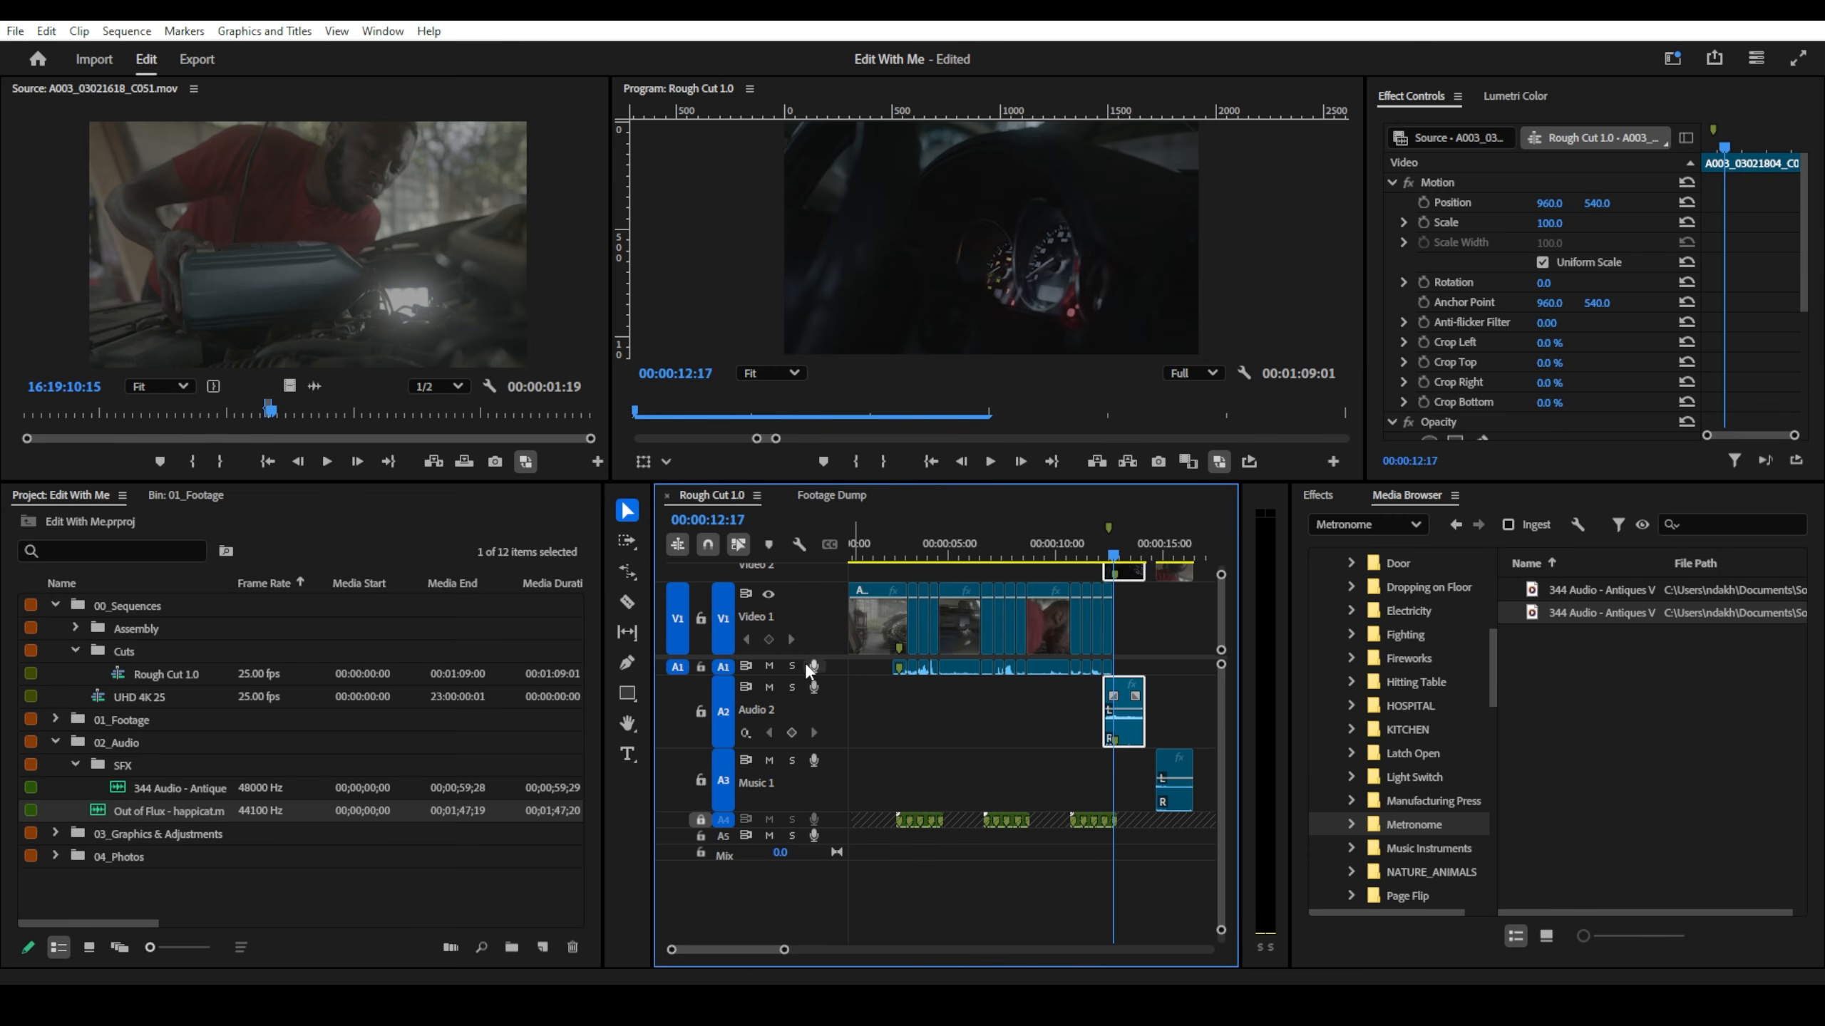
pyautogui.doubleClick(804, 662)
# - Play part of the opening metronome section, then the stretch around the dashboard clip
pyautogui.click(883, 551)
pyautogui.press('space')
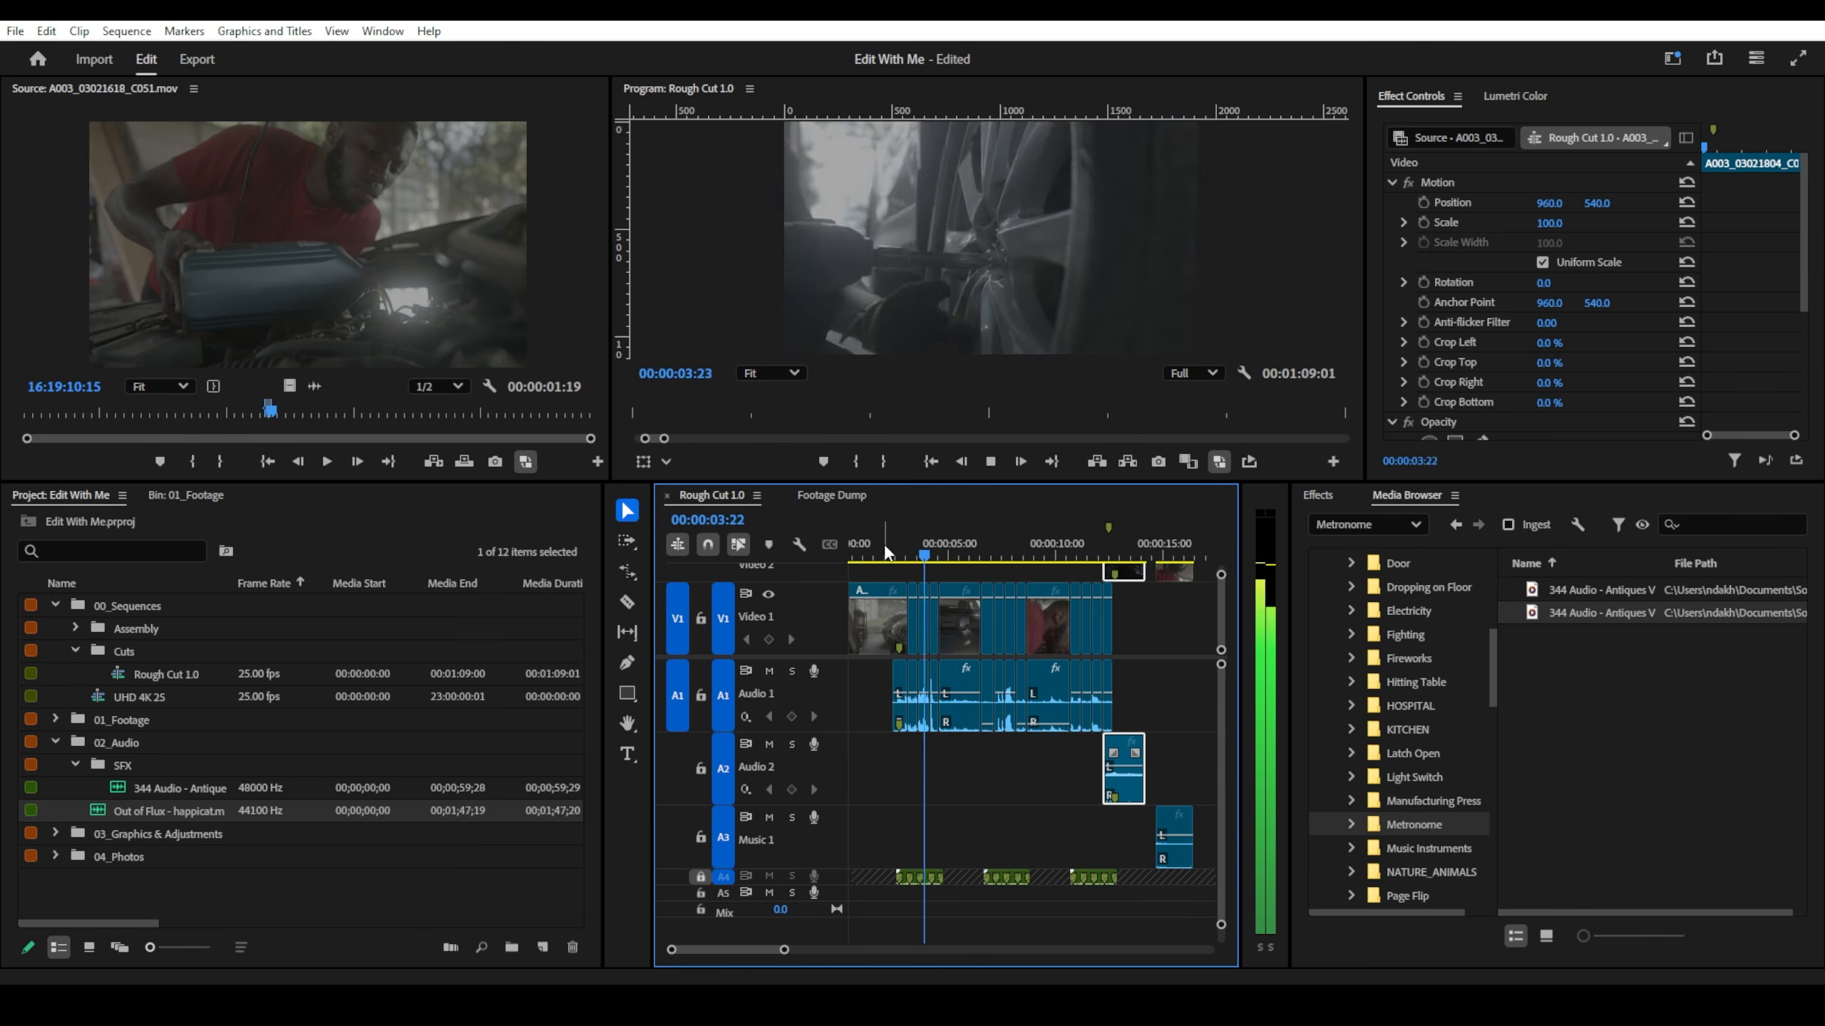
pyautogui.press('space')
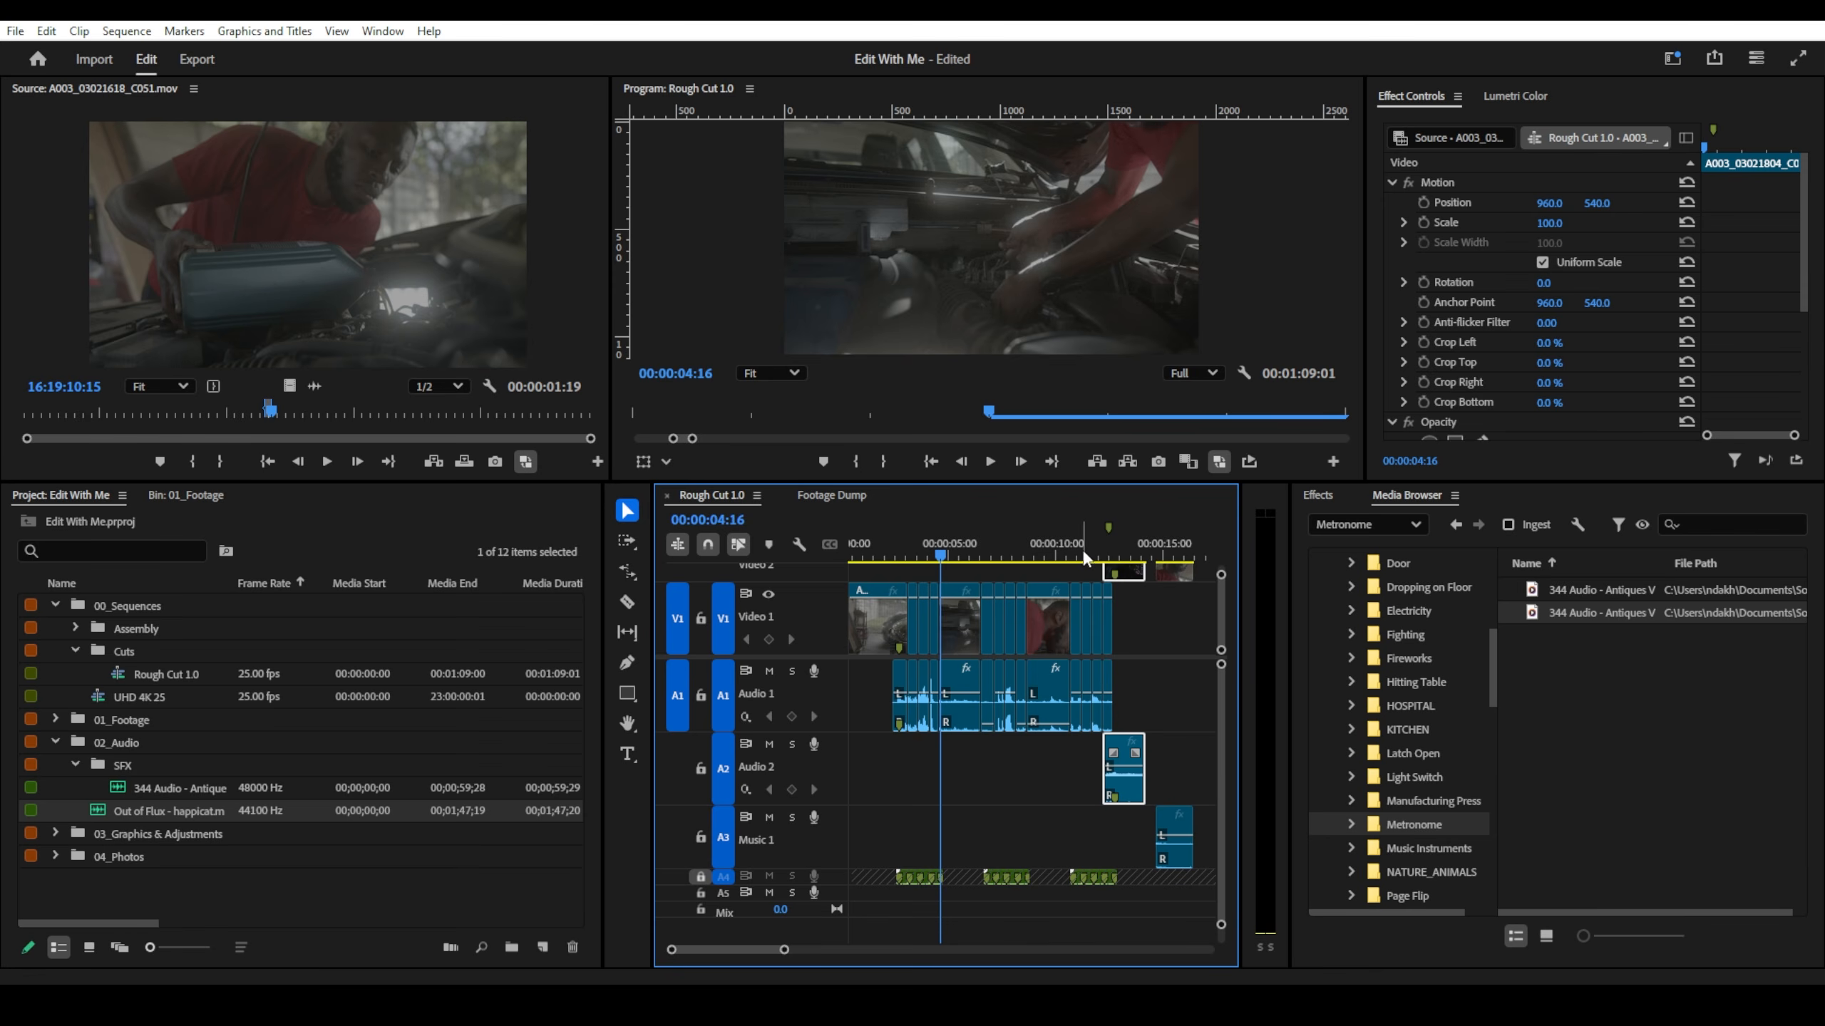
pyautogui.moveTo(1069, 543); pyautogui.dragTo(1082, 539)
pyautogui.press('space')
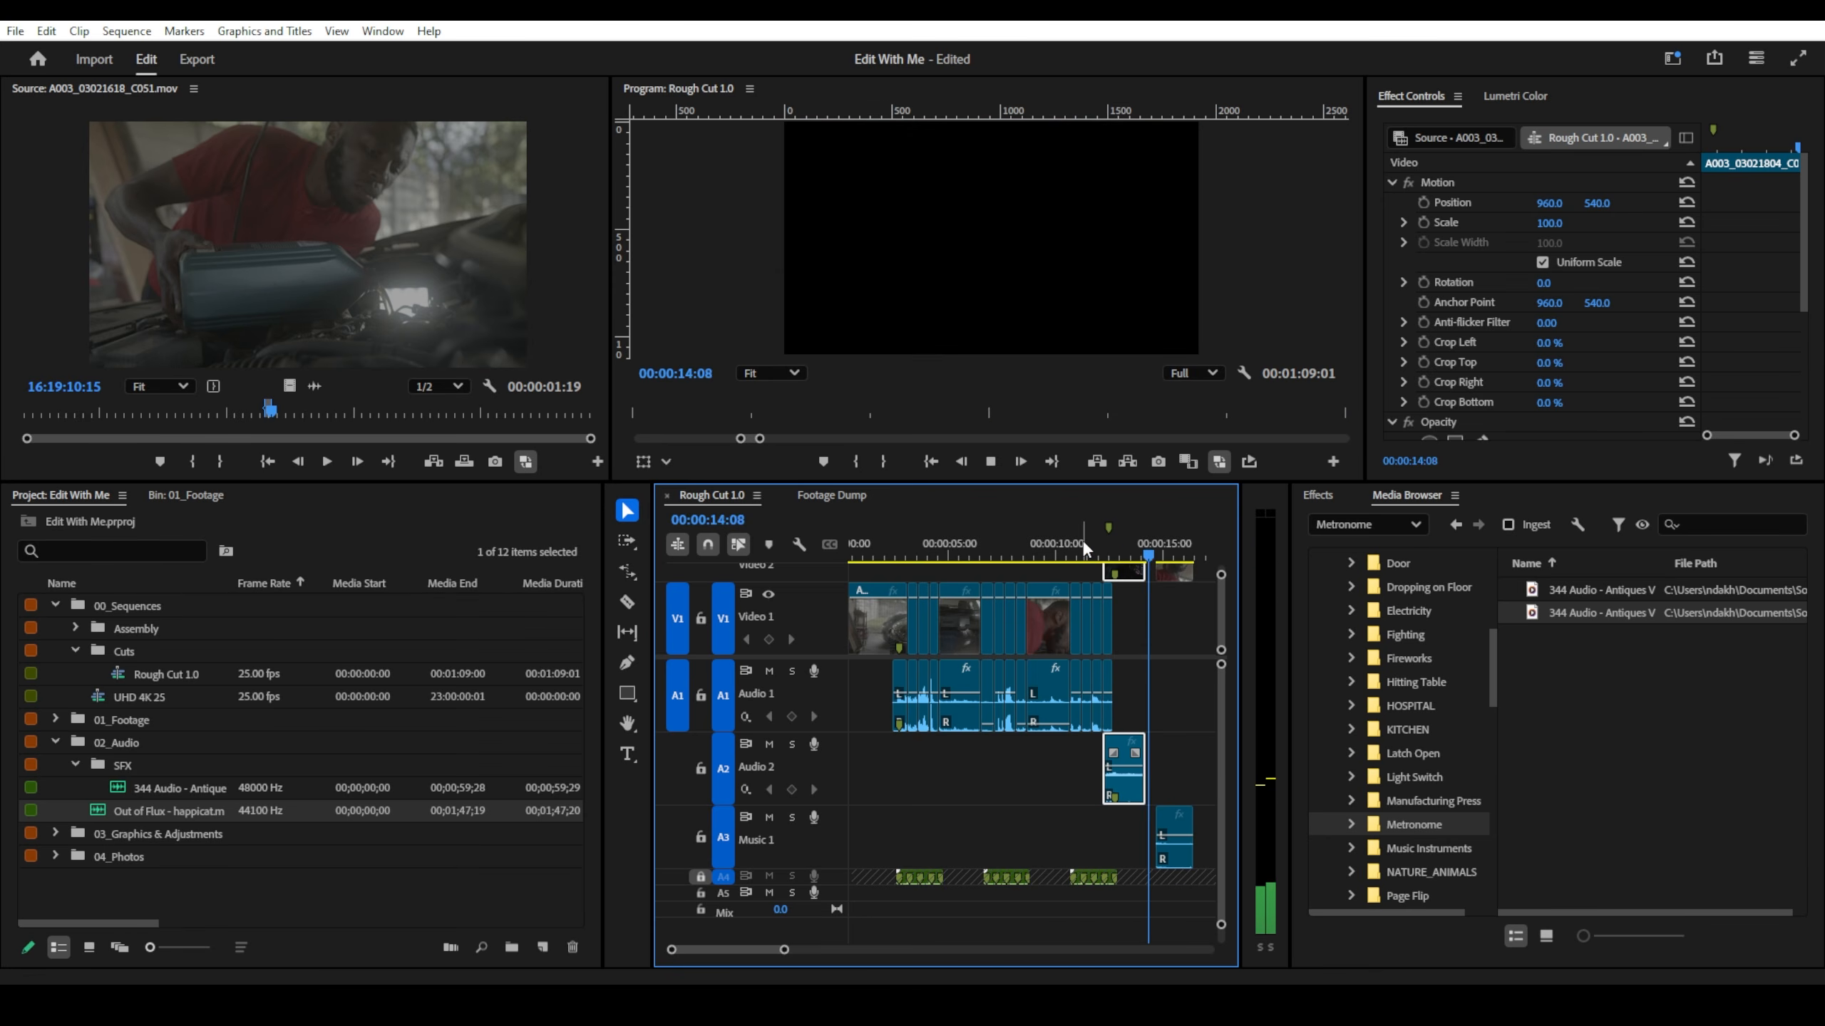
pyautogui.press('space')
# - Lengthen the dashboard clip slightly, butt clip A003_03021519 against its end on Video 2, and undo the extra Audio 2 extension
pyautogui.scroll(3, 1066, 642)
pyautogui.scroll(3, 1041, 588)
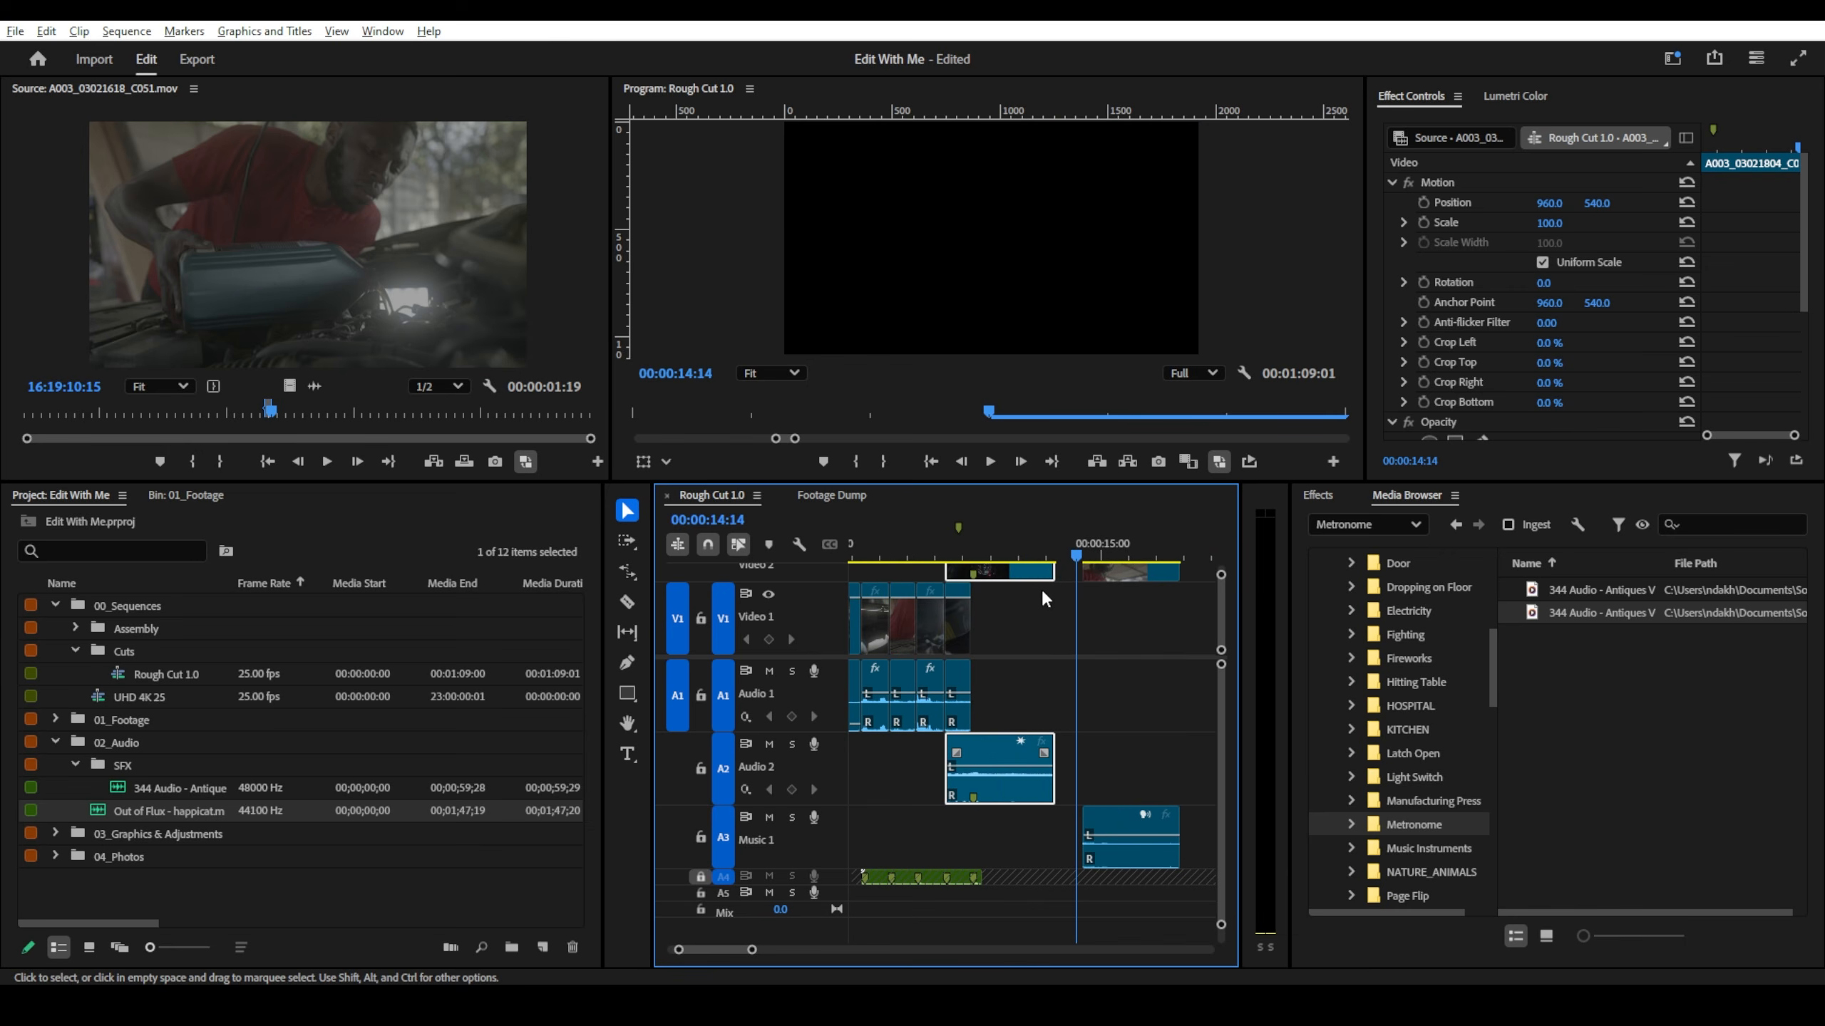
pyautogui.moveTo(1054, 574); pyautogui.dragTo(933, 560)
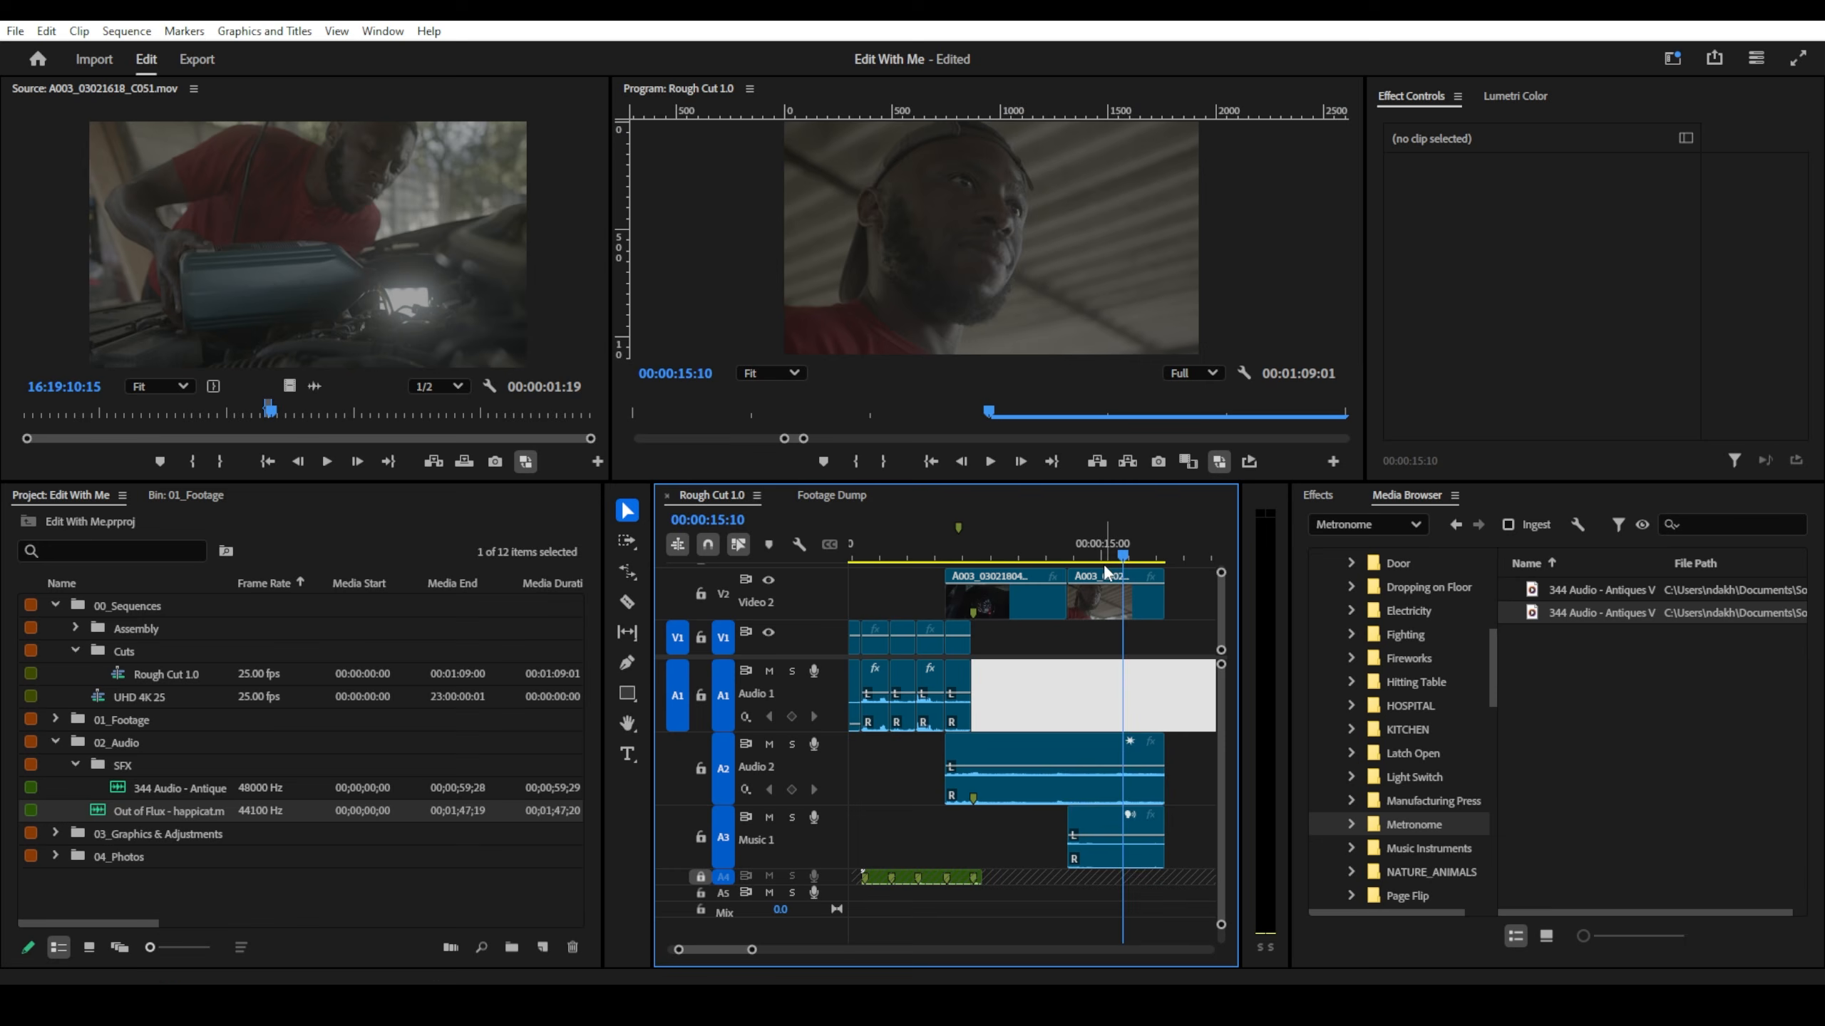
pyautogui.hotkey('ctrl', 'z')
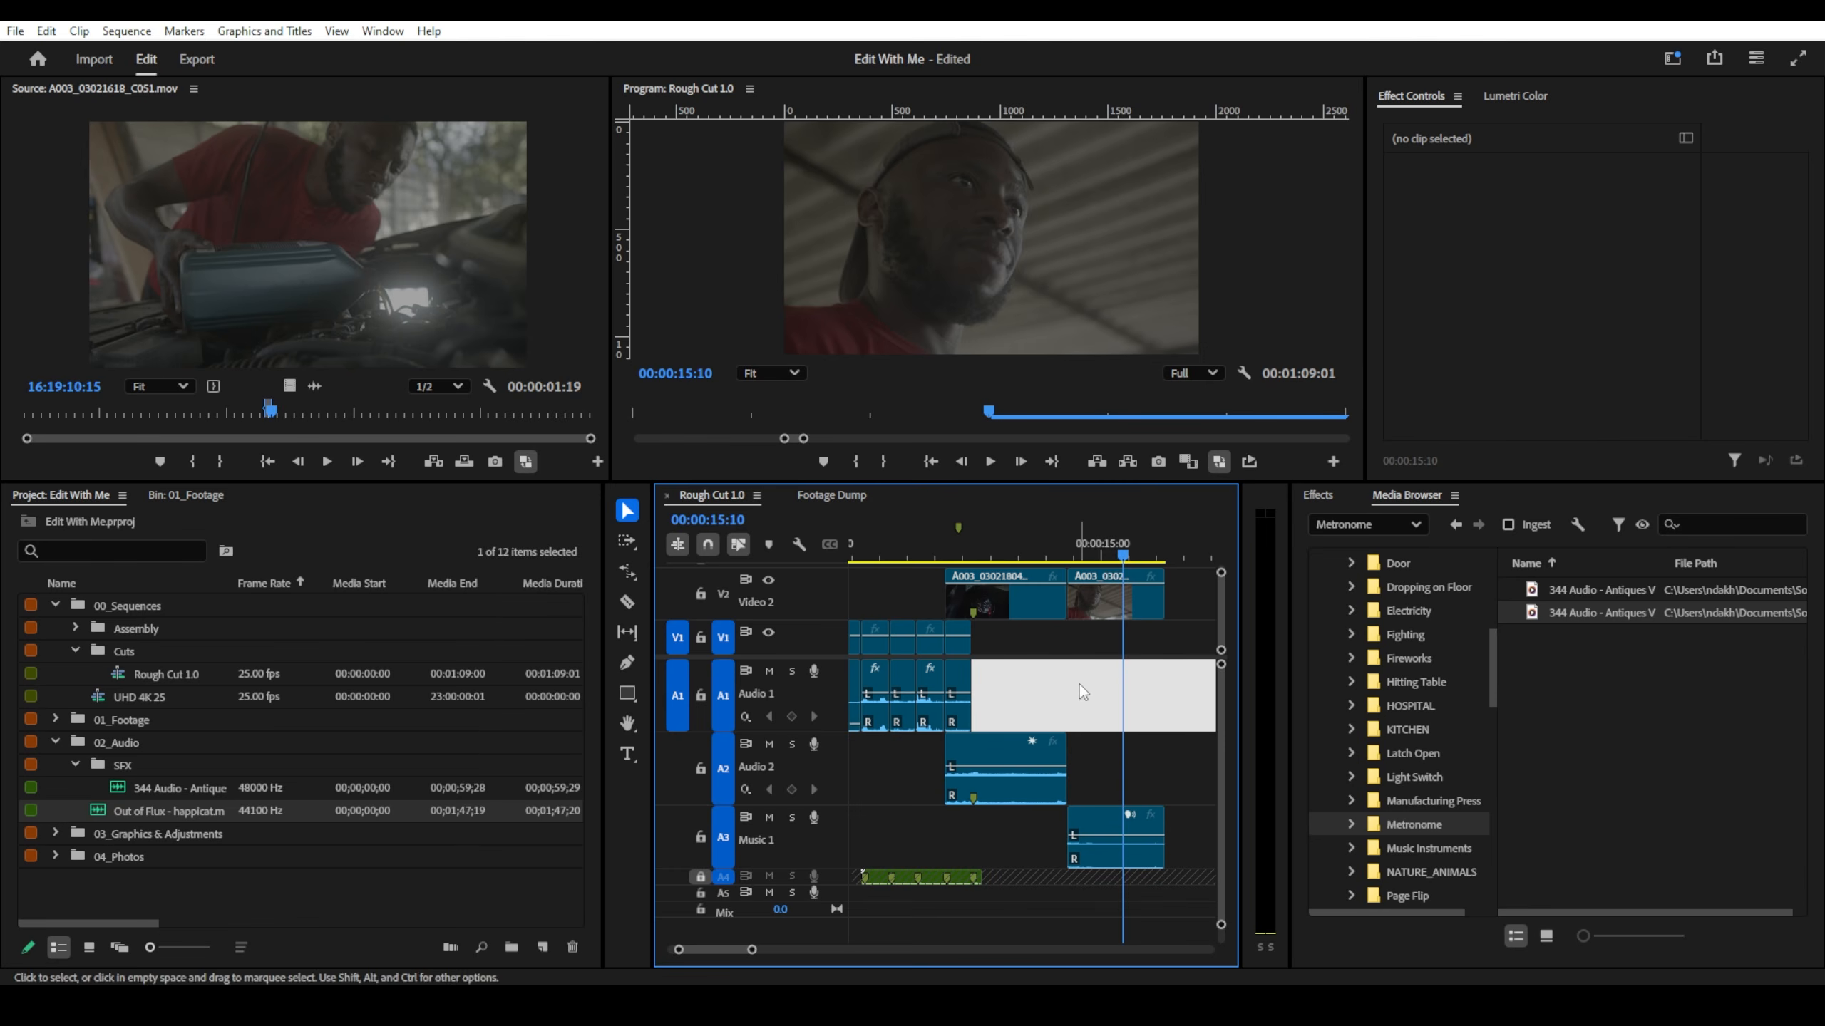
# - Extend only the dashboard clip's Audio 2 sound under clip A003_03021519, ending it where that clip ends
pyautogui.moveTo(1041, 539); pyautogui.dragTo(1009, 552)
pyautogui.click(1024, 595)
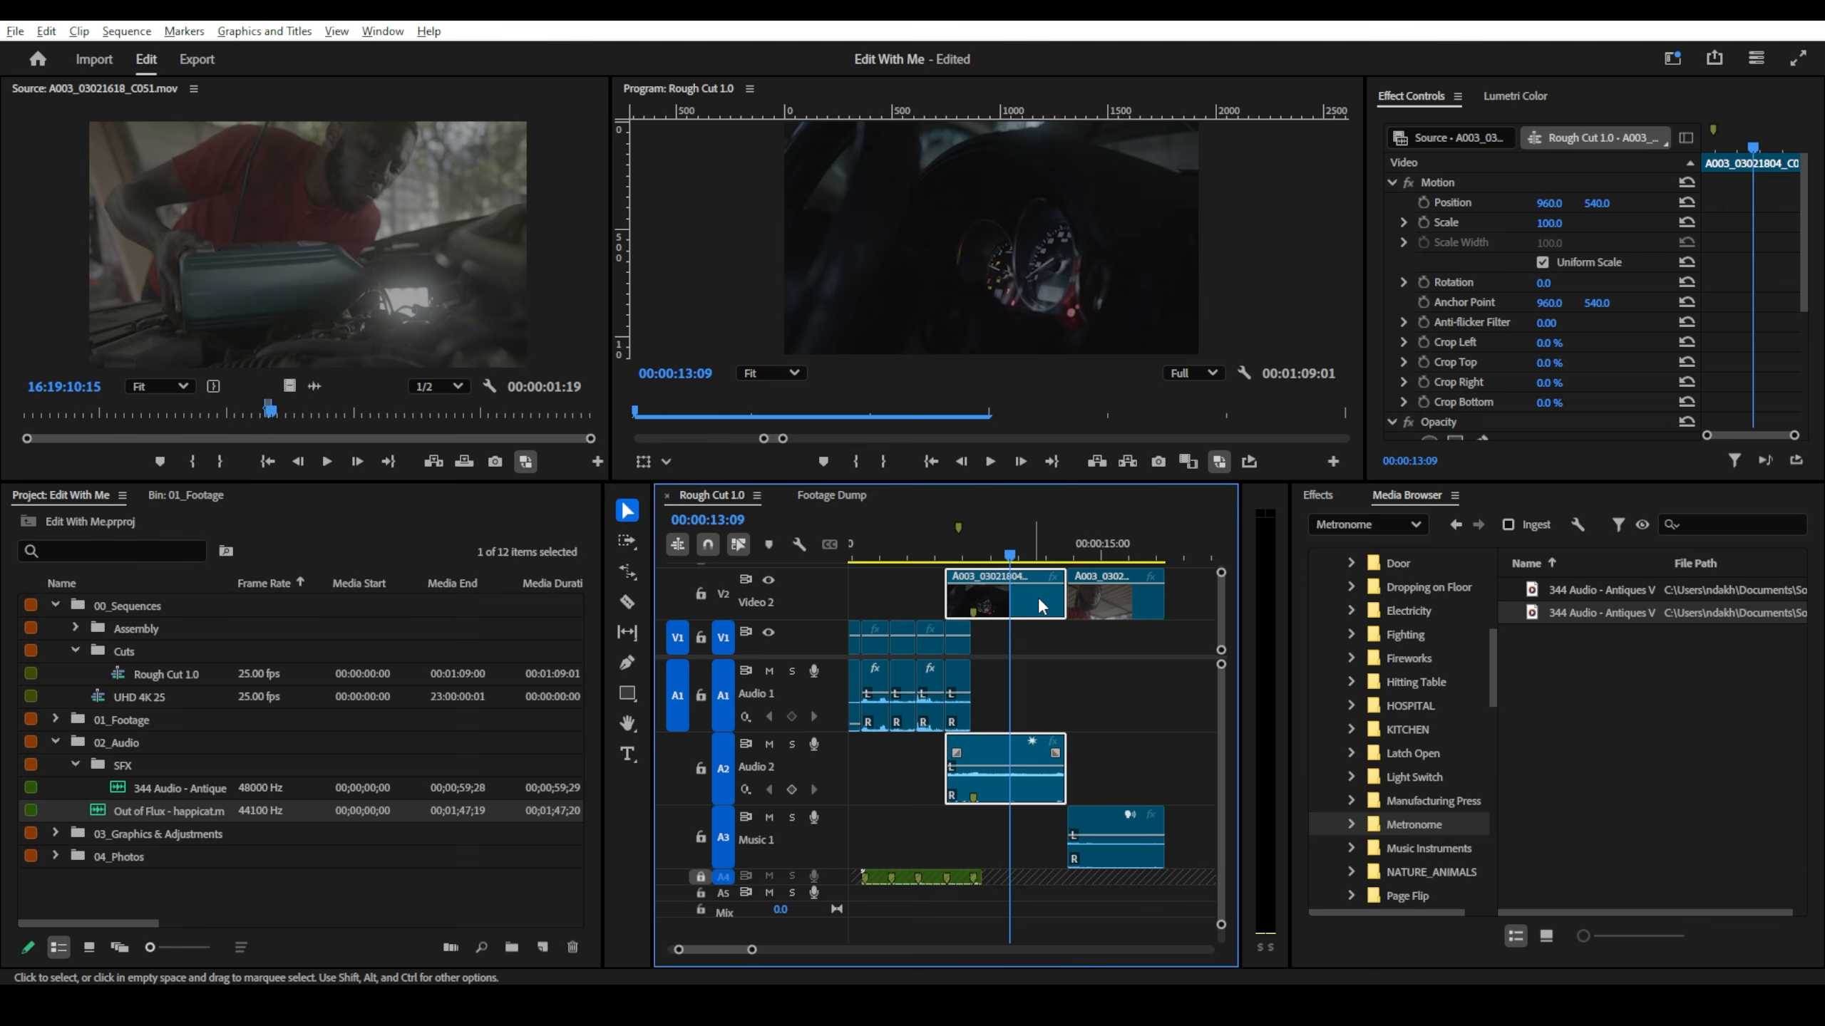
pyautogui.press('alt')
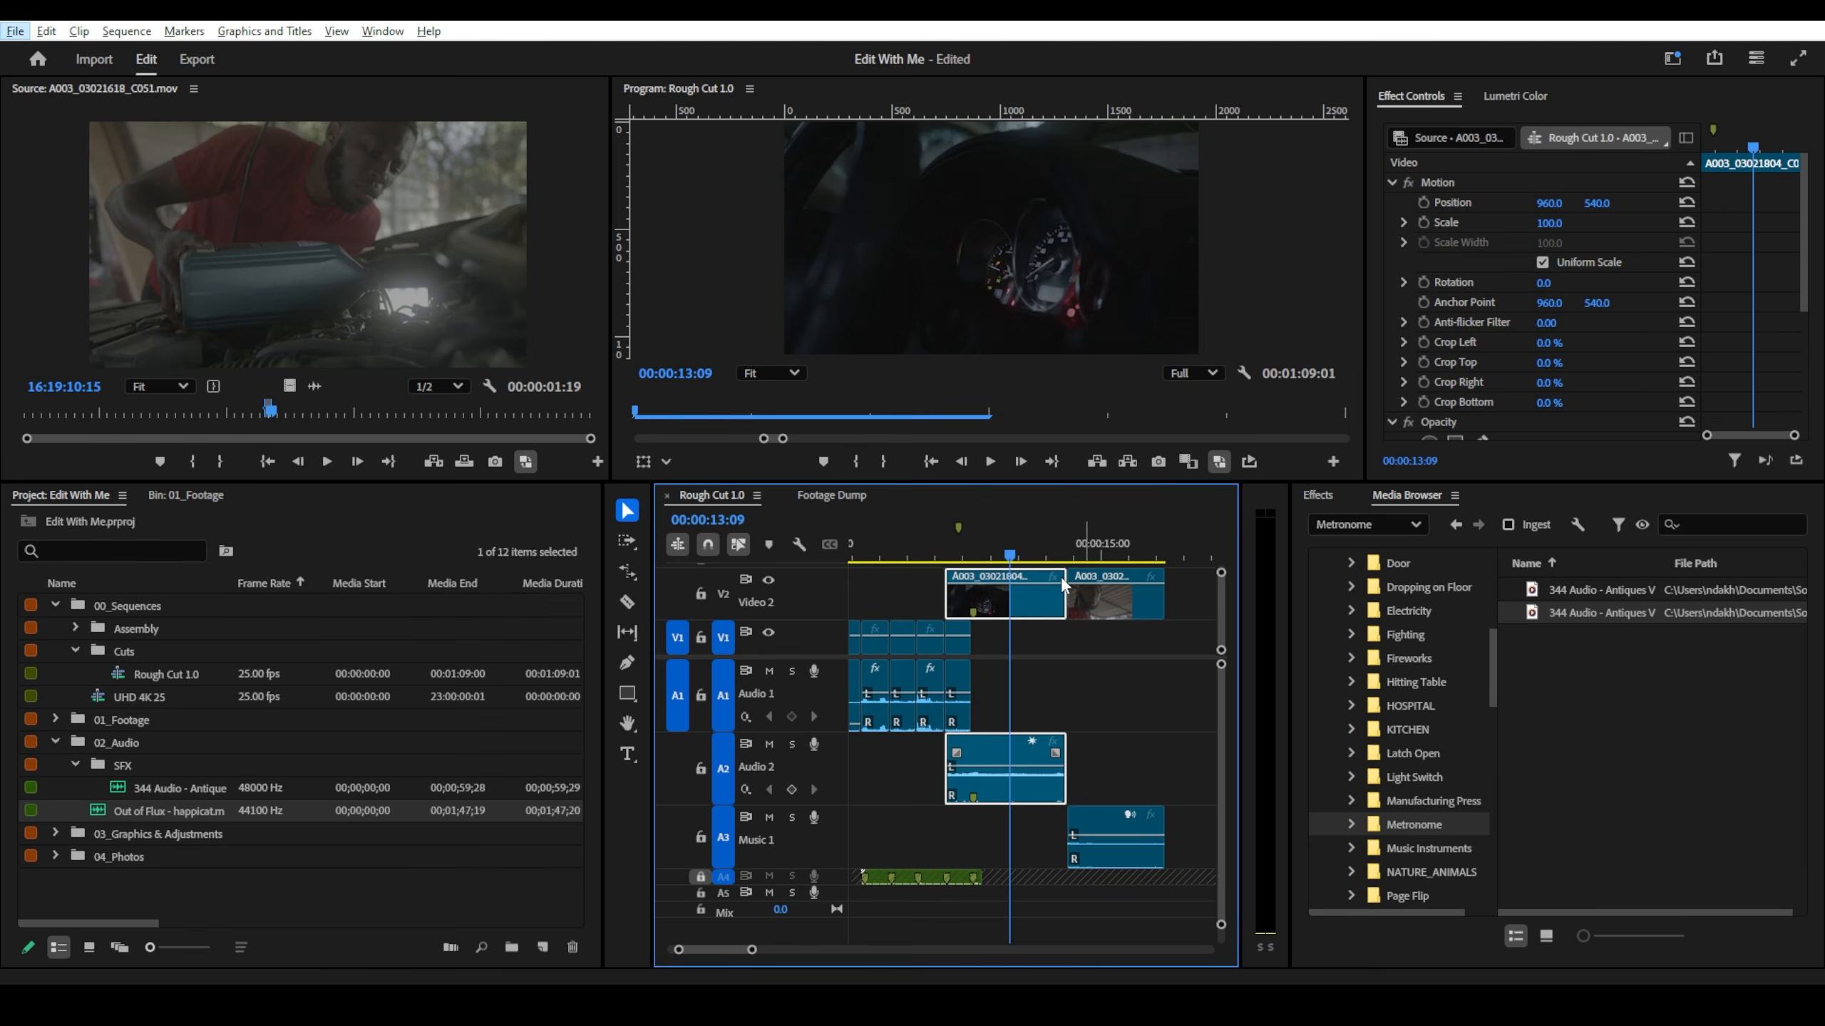
pyautogui.click(1062, 558)
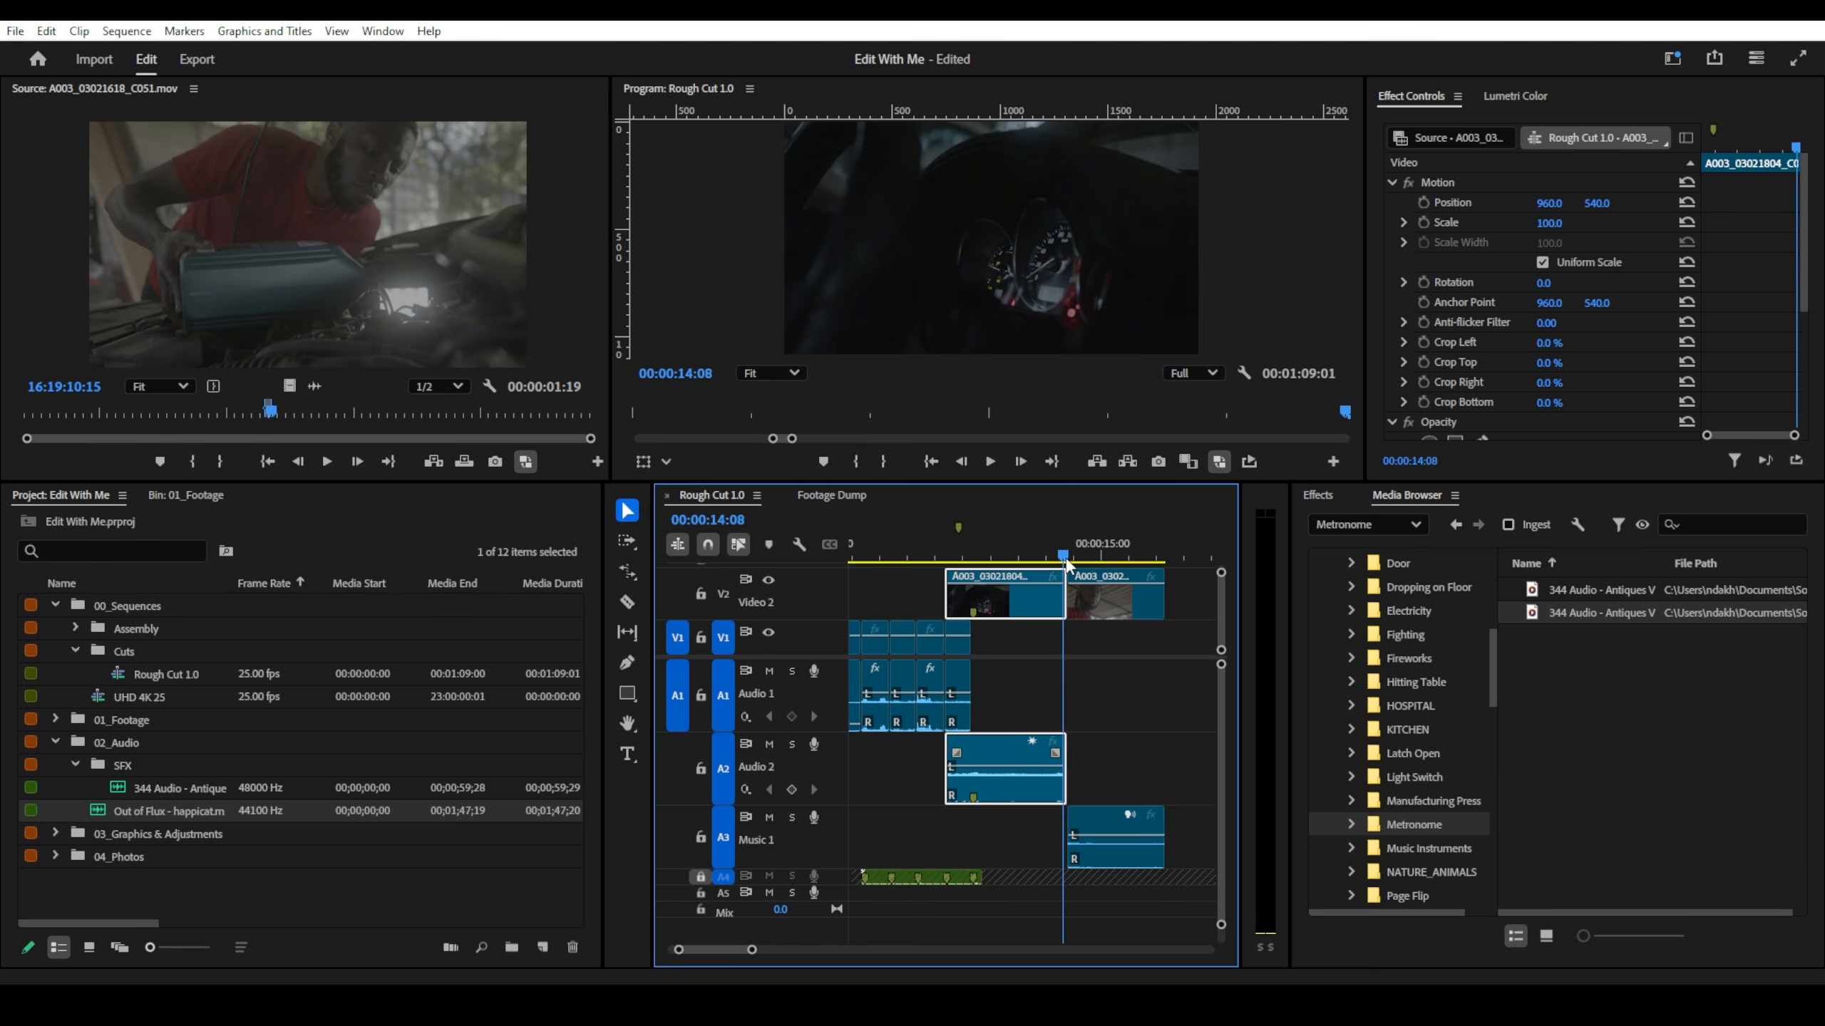
pyautogui.moveTo(1067, 568); pyautogui.dragTo(1089, 580)
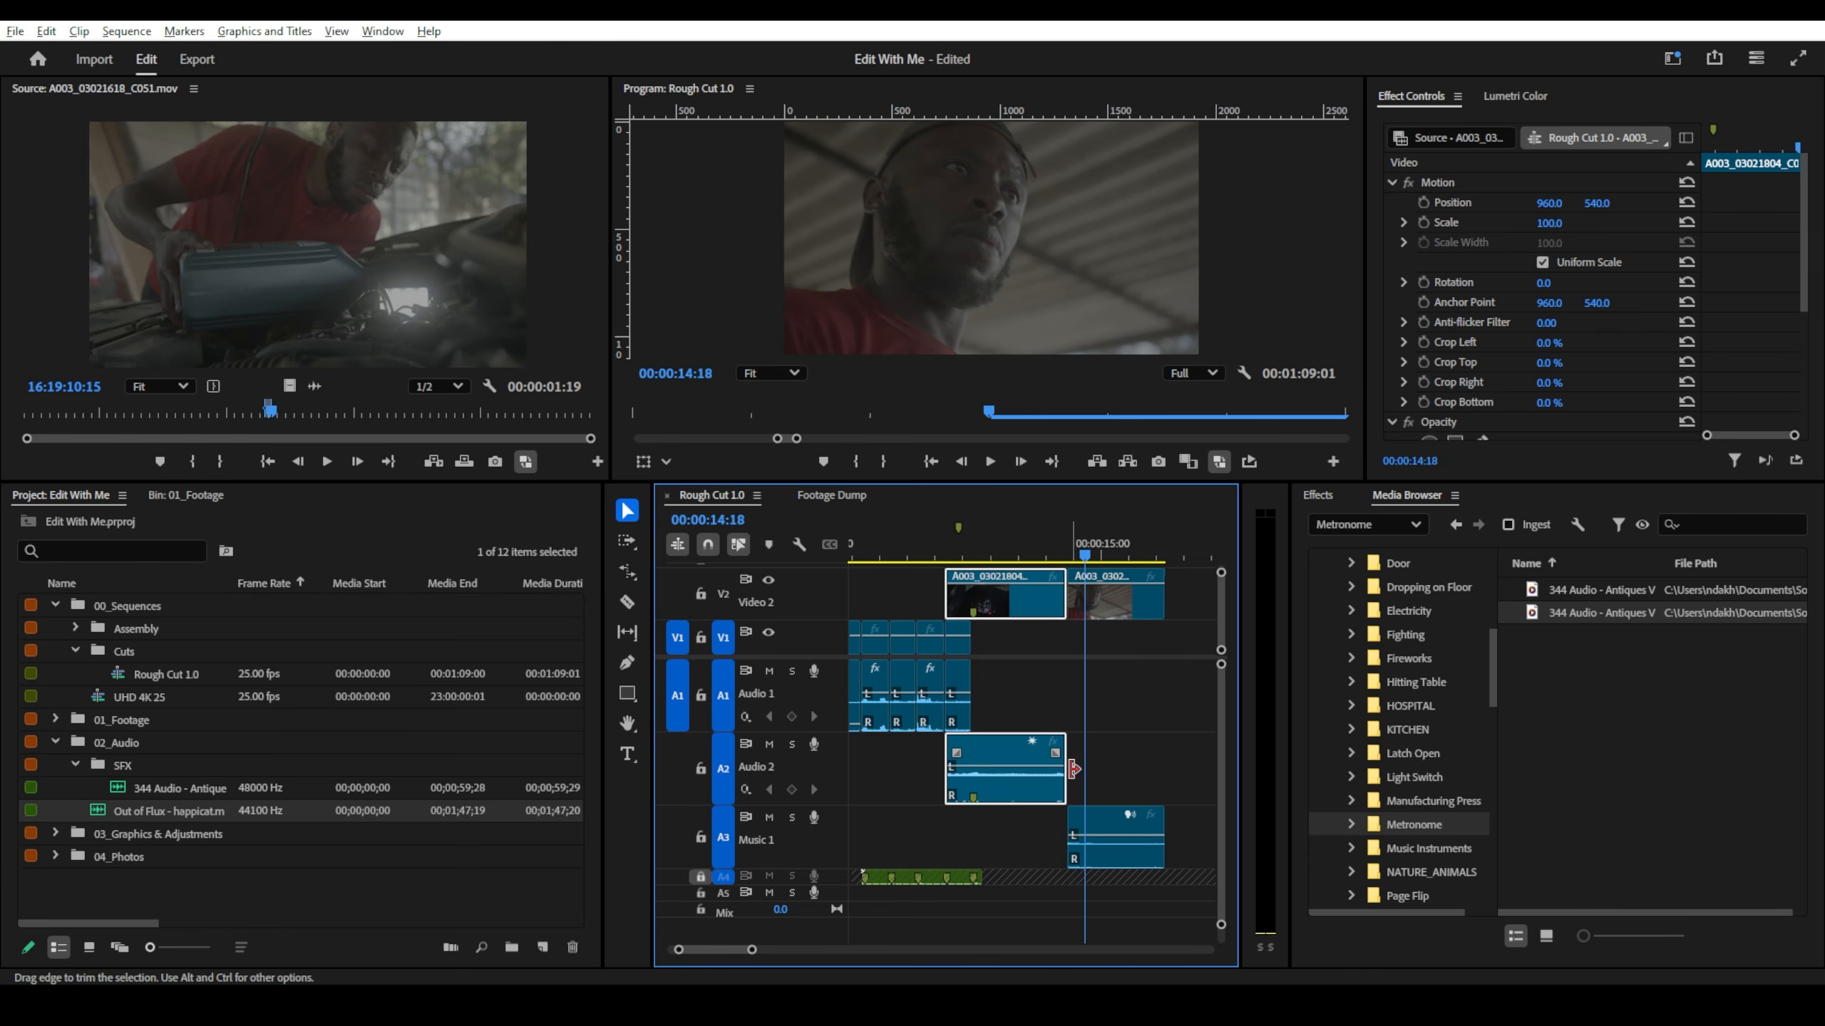
pyautogui.moveTo(1066, 769); pyautogui.dragTo(994, 767)
pyautogui.scroll(-5, 1133, 781)
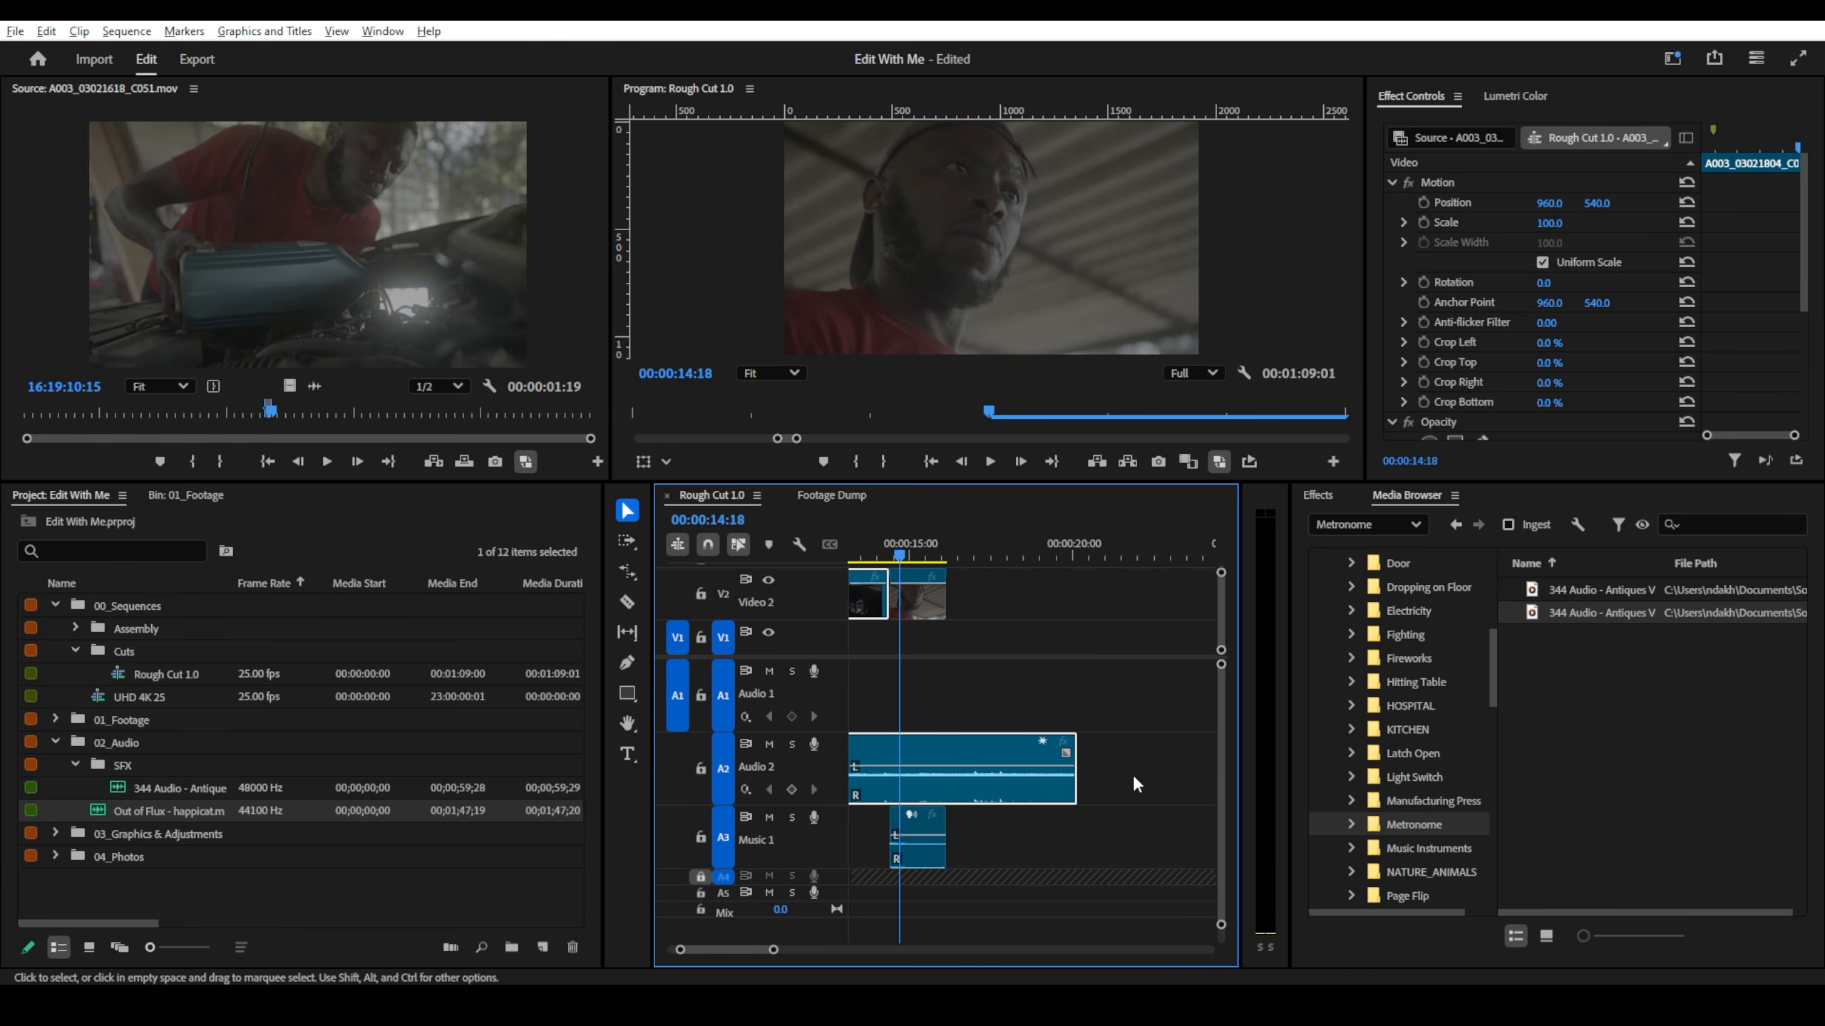
pyautogui.scroll(3, 998, 769)
pyautogui.moveTo(1006, 763); pyautogui.dragTo(1051, 759)
pyautogui.scroll(3, 995, 676)
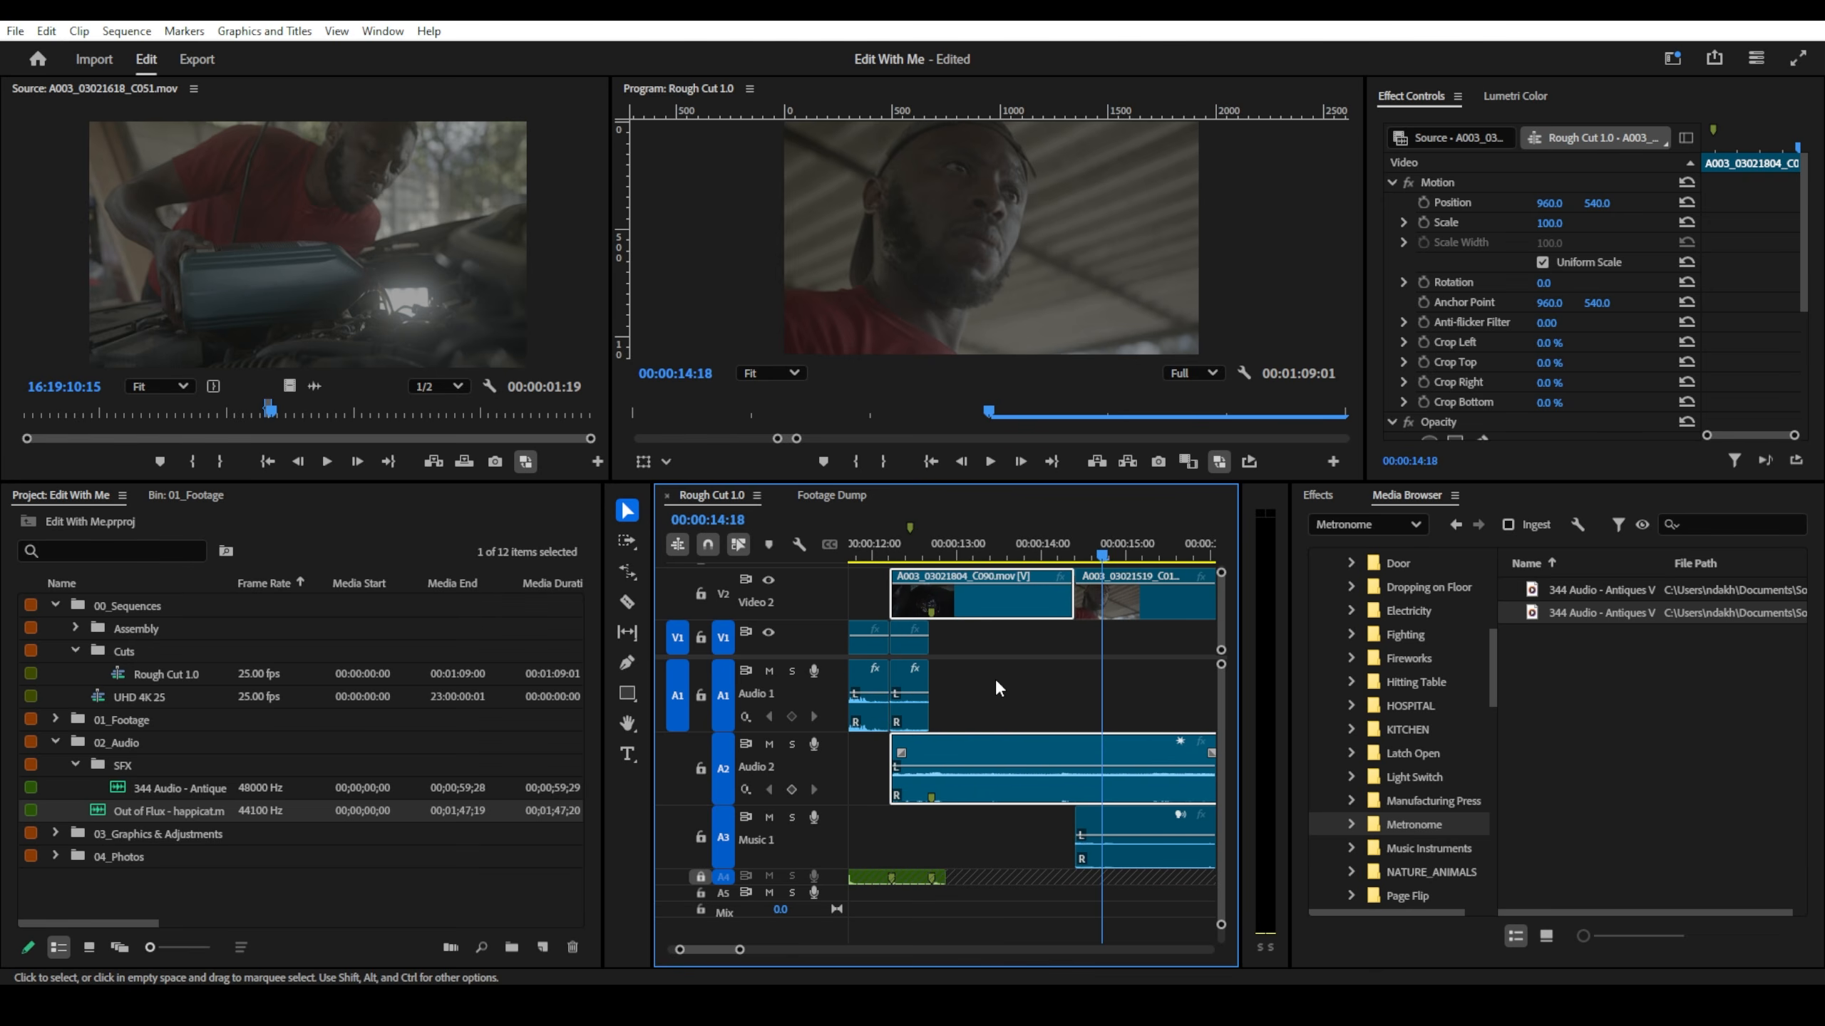
# - Play from about 00:00:12:02 through the dashboard clip and the clip after it to hear the overlapping audio
pyautogui.click(1001, 552)
pyautogui.scroll(-4, 990, 622)
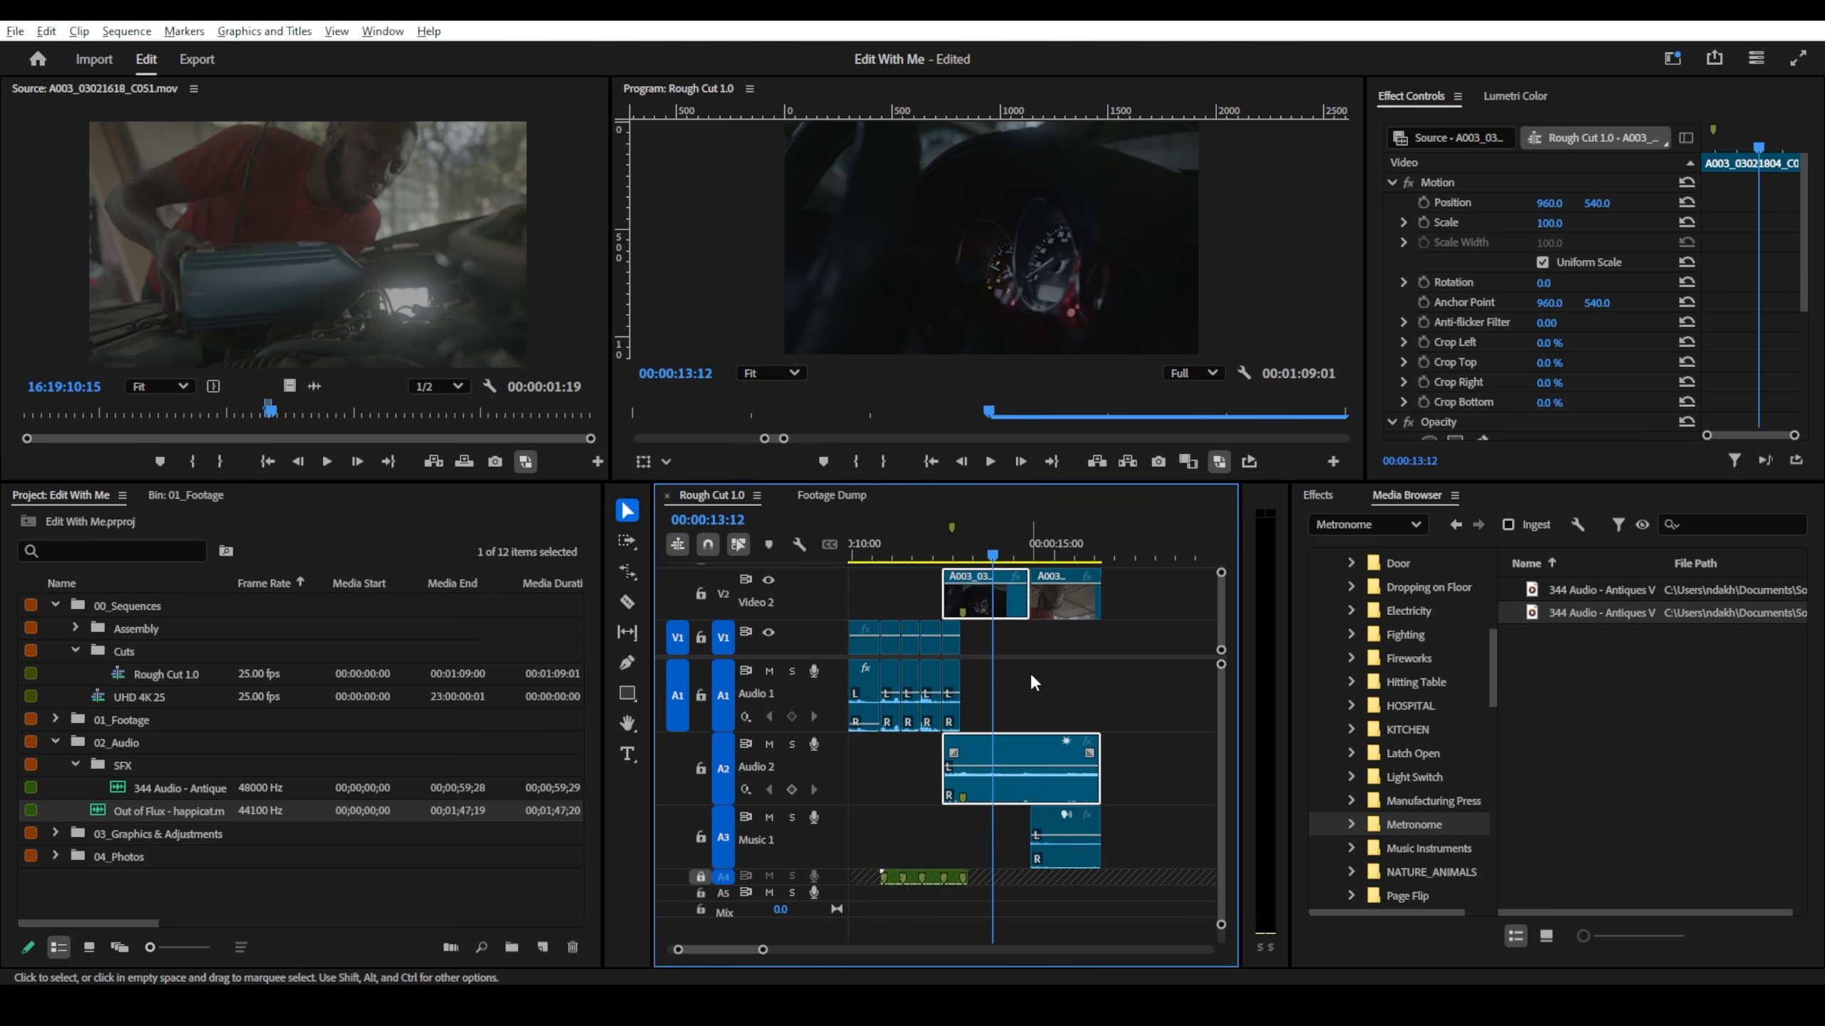
pyautogui.press('alt')
pyautogui.scroll(-1, 1017, 653)
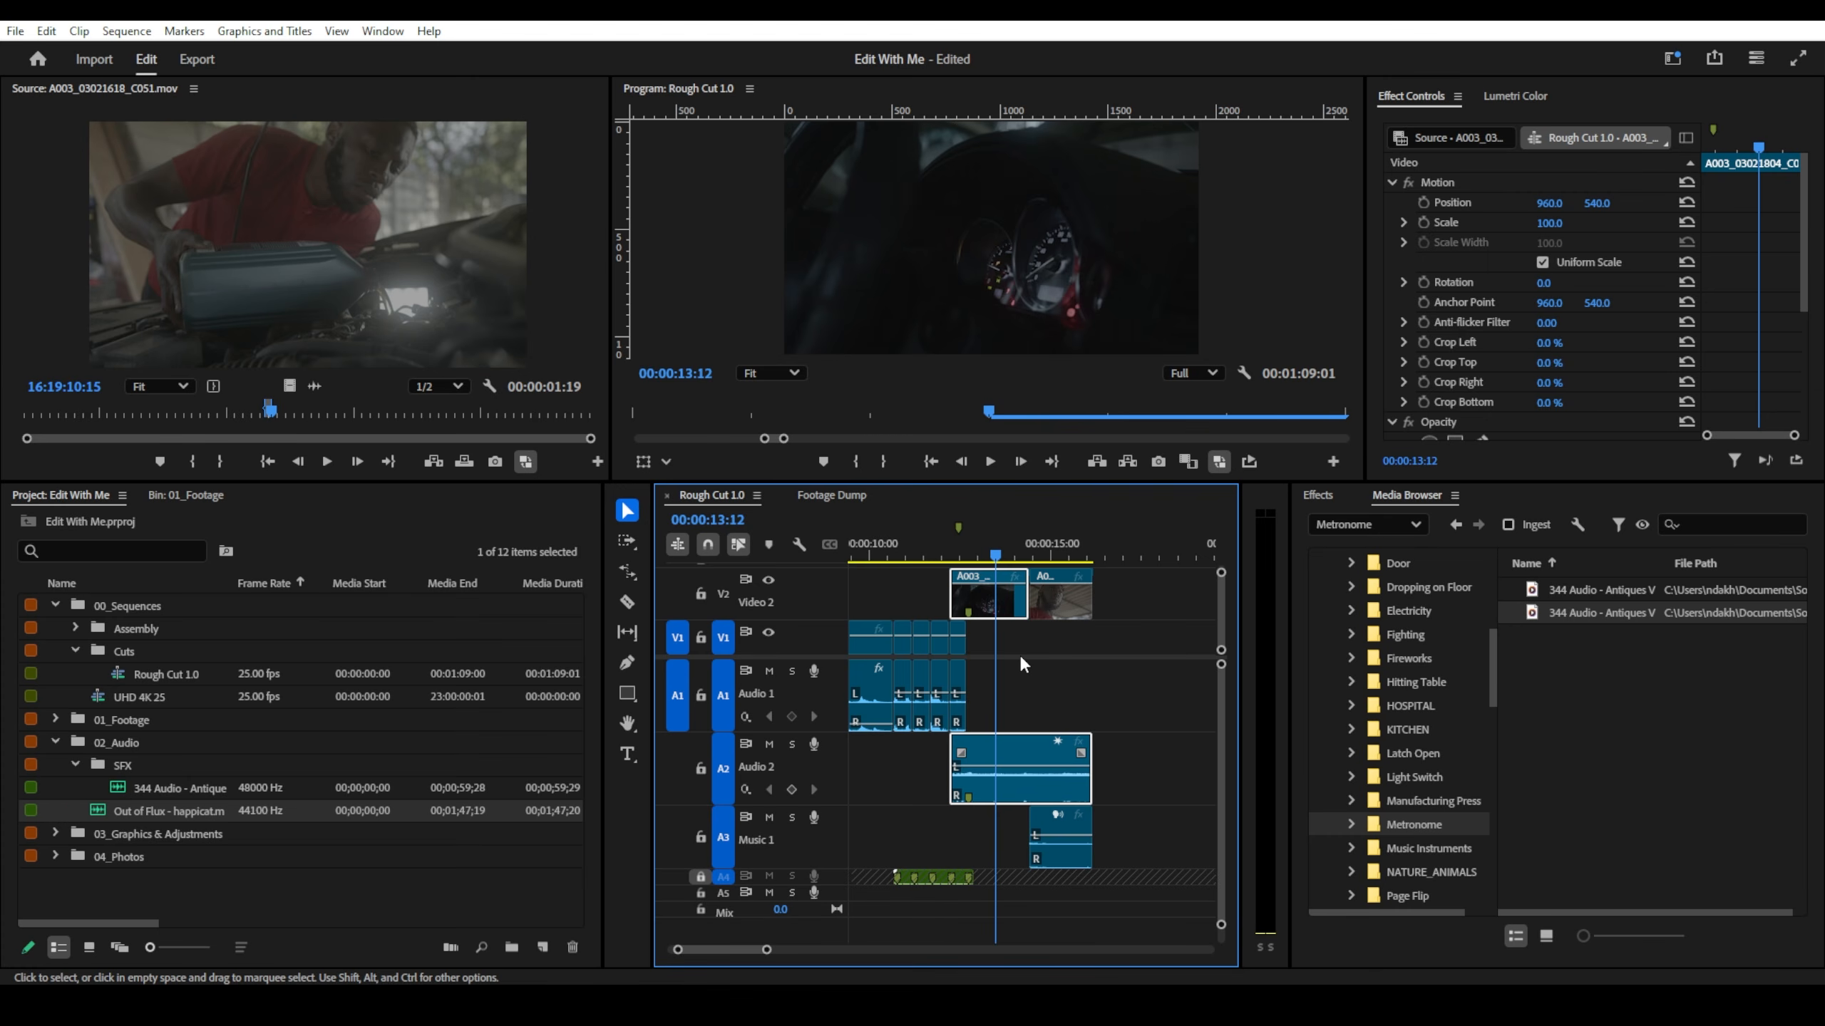
pyautogui.scroll(3, 1020, 658)
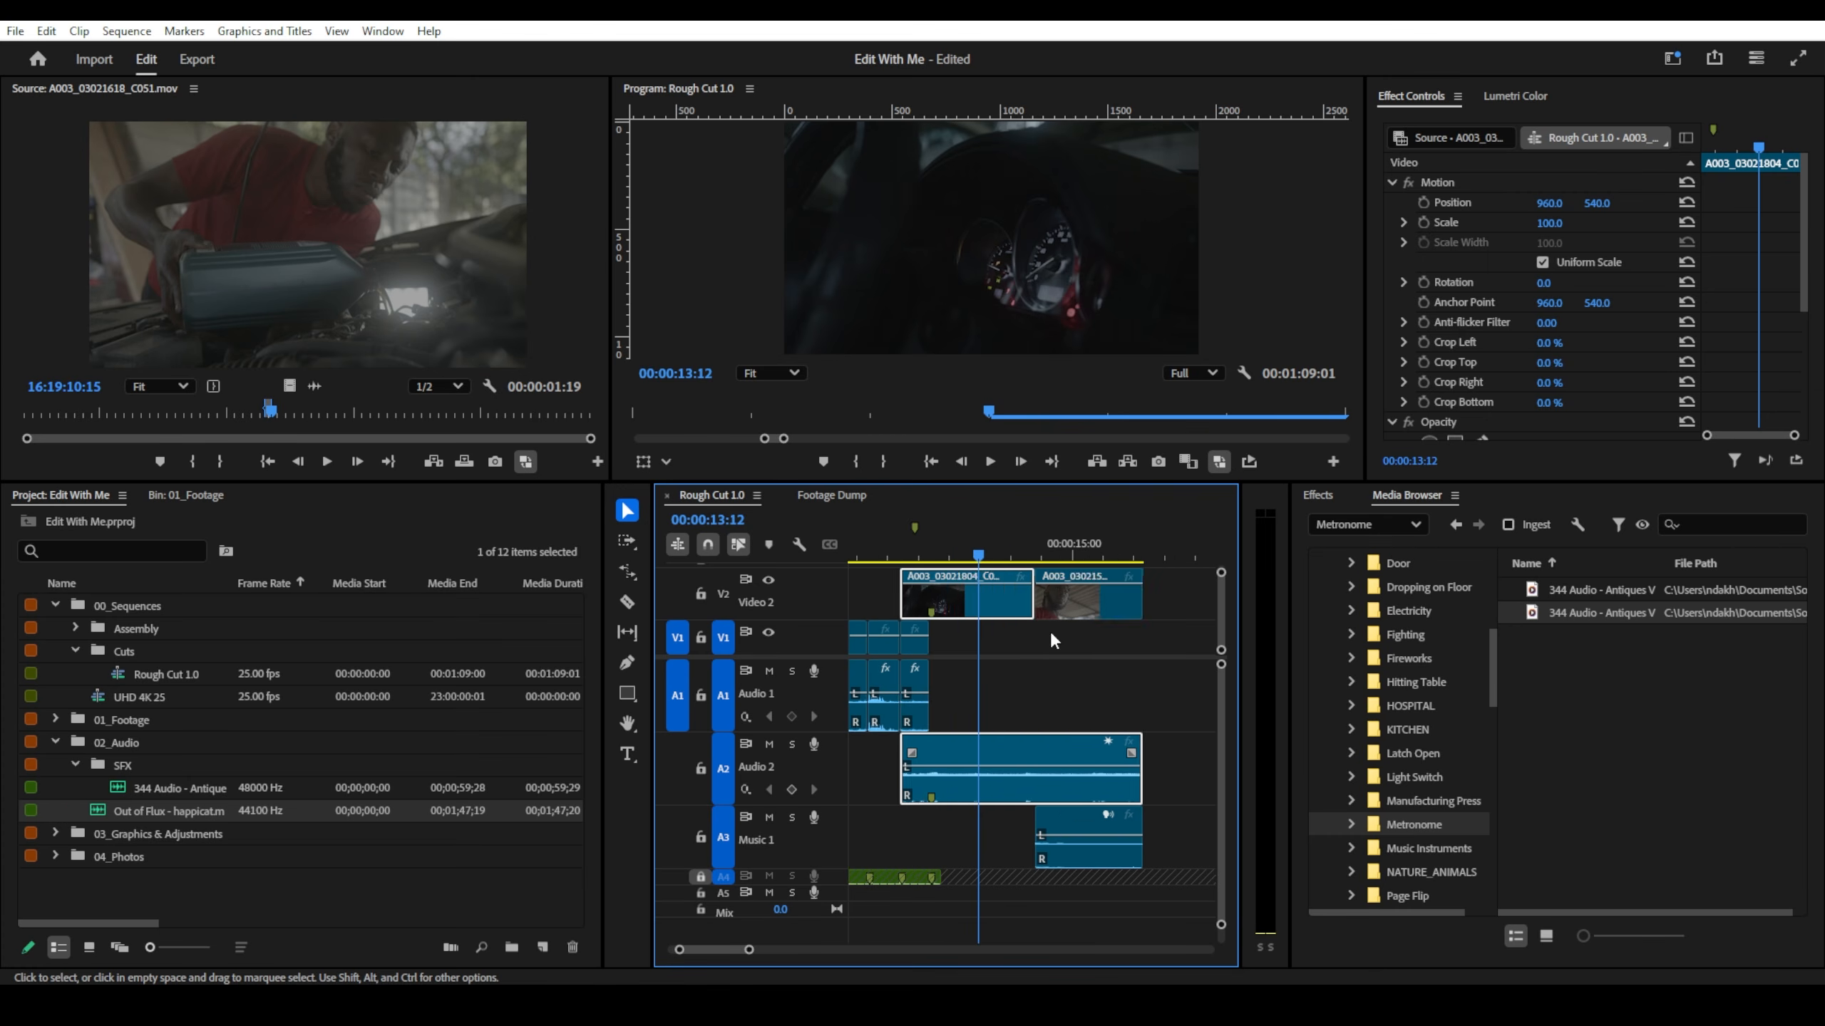
pyautogui.scroll(-3, 1053, 634)
pyautogui.moveTo(1012, 555); pyautogui.dragTo(967, 558)
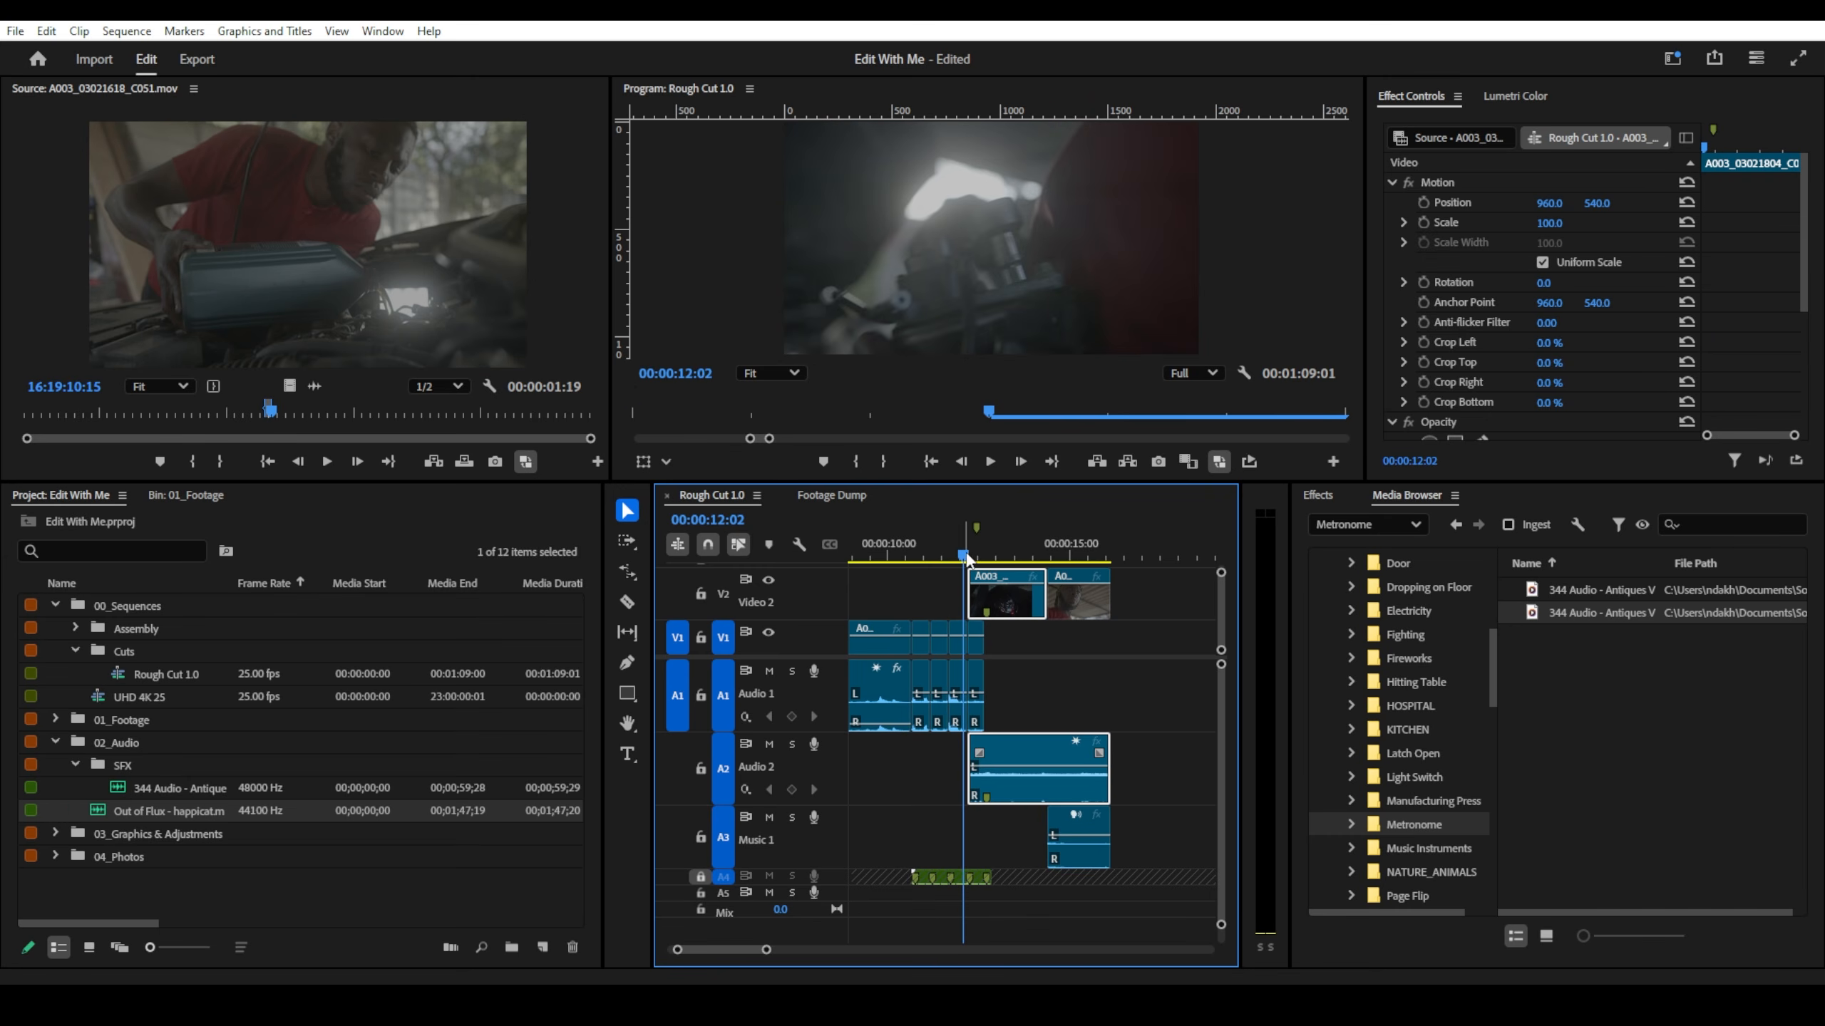
pyautogui.press('space')
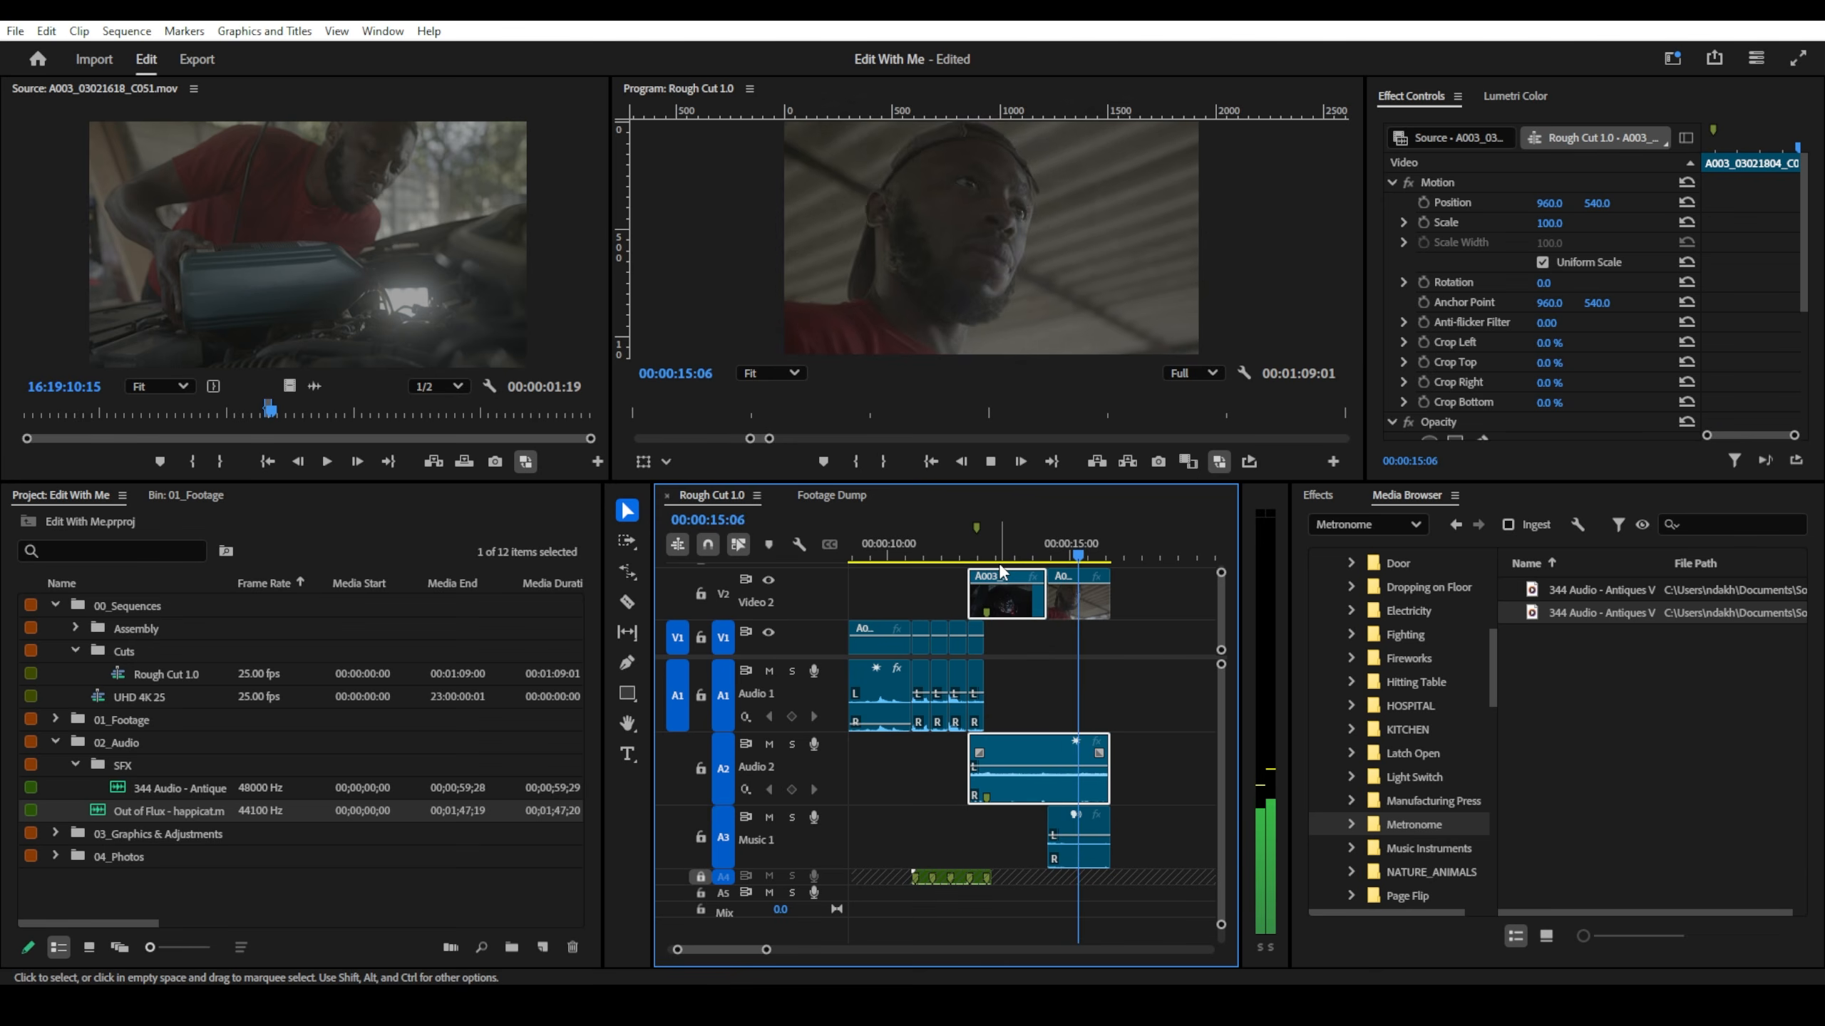
pyautogui.press('space')
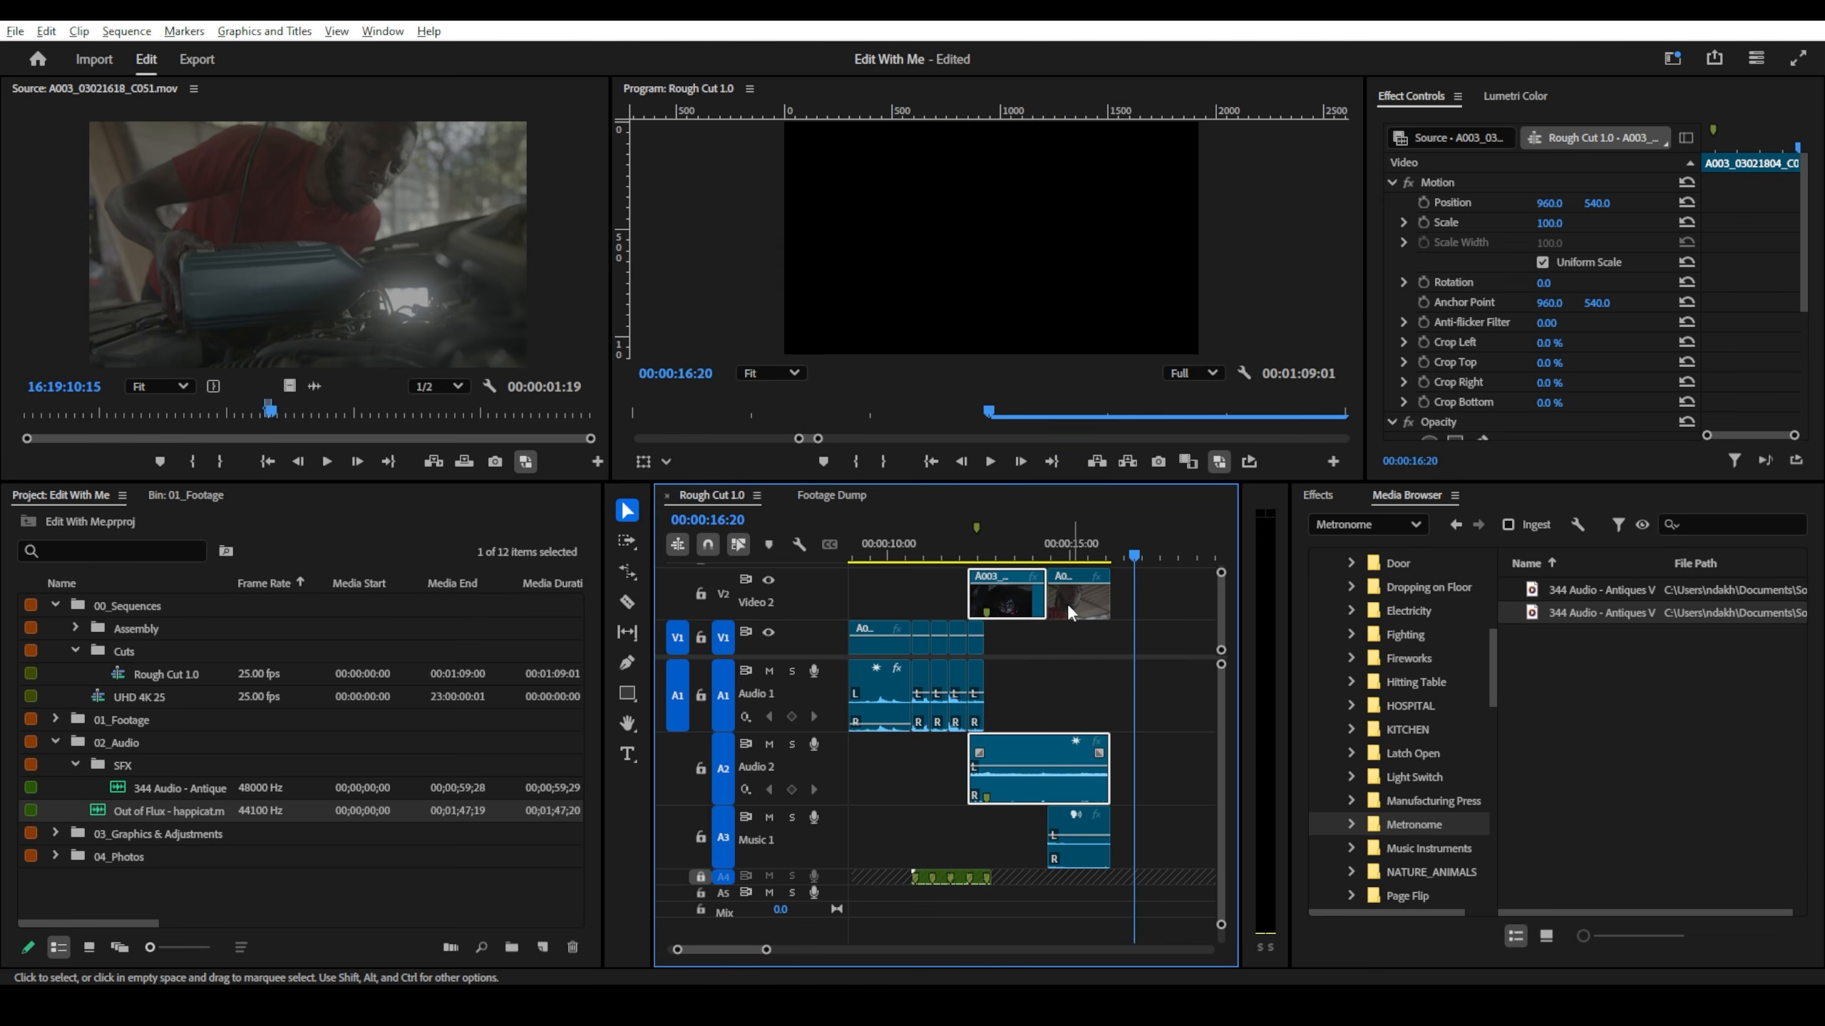
# - Open the Essential Sound settings of clip A003_03021519 and compare them with those of the dashboard clip
pyautogui.click(1085, 820)
pyautogui.click(1084, 816)
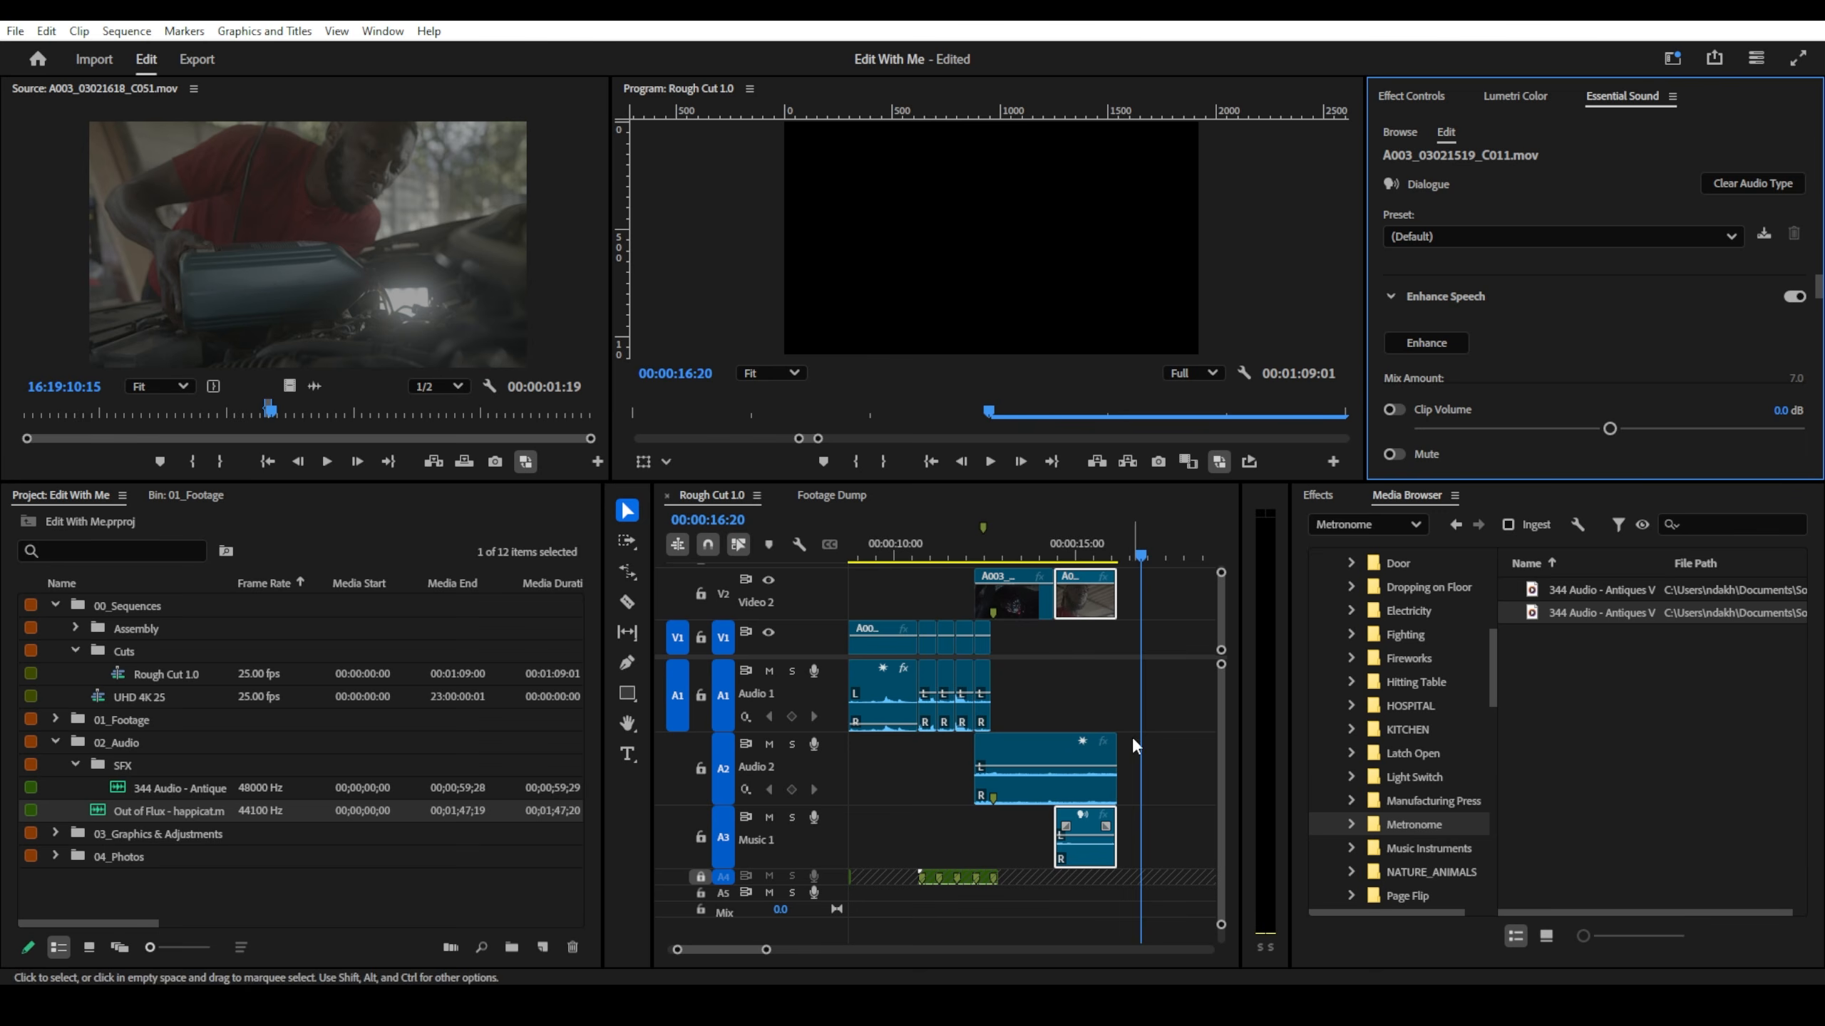
pyautogui.click(1017, 560)
pyautogui.click(1018, 588)
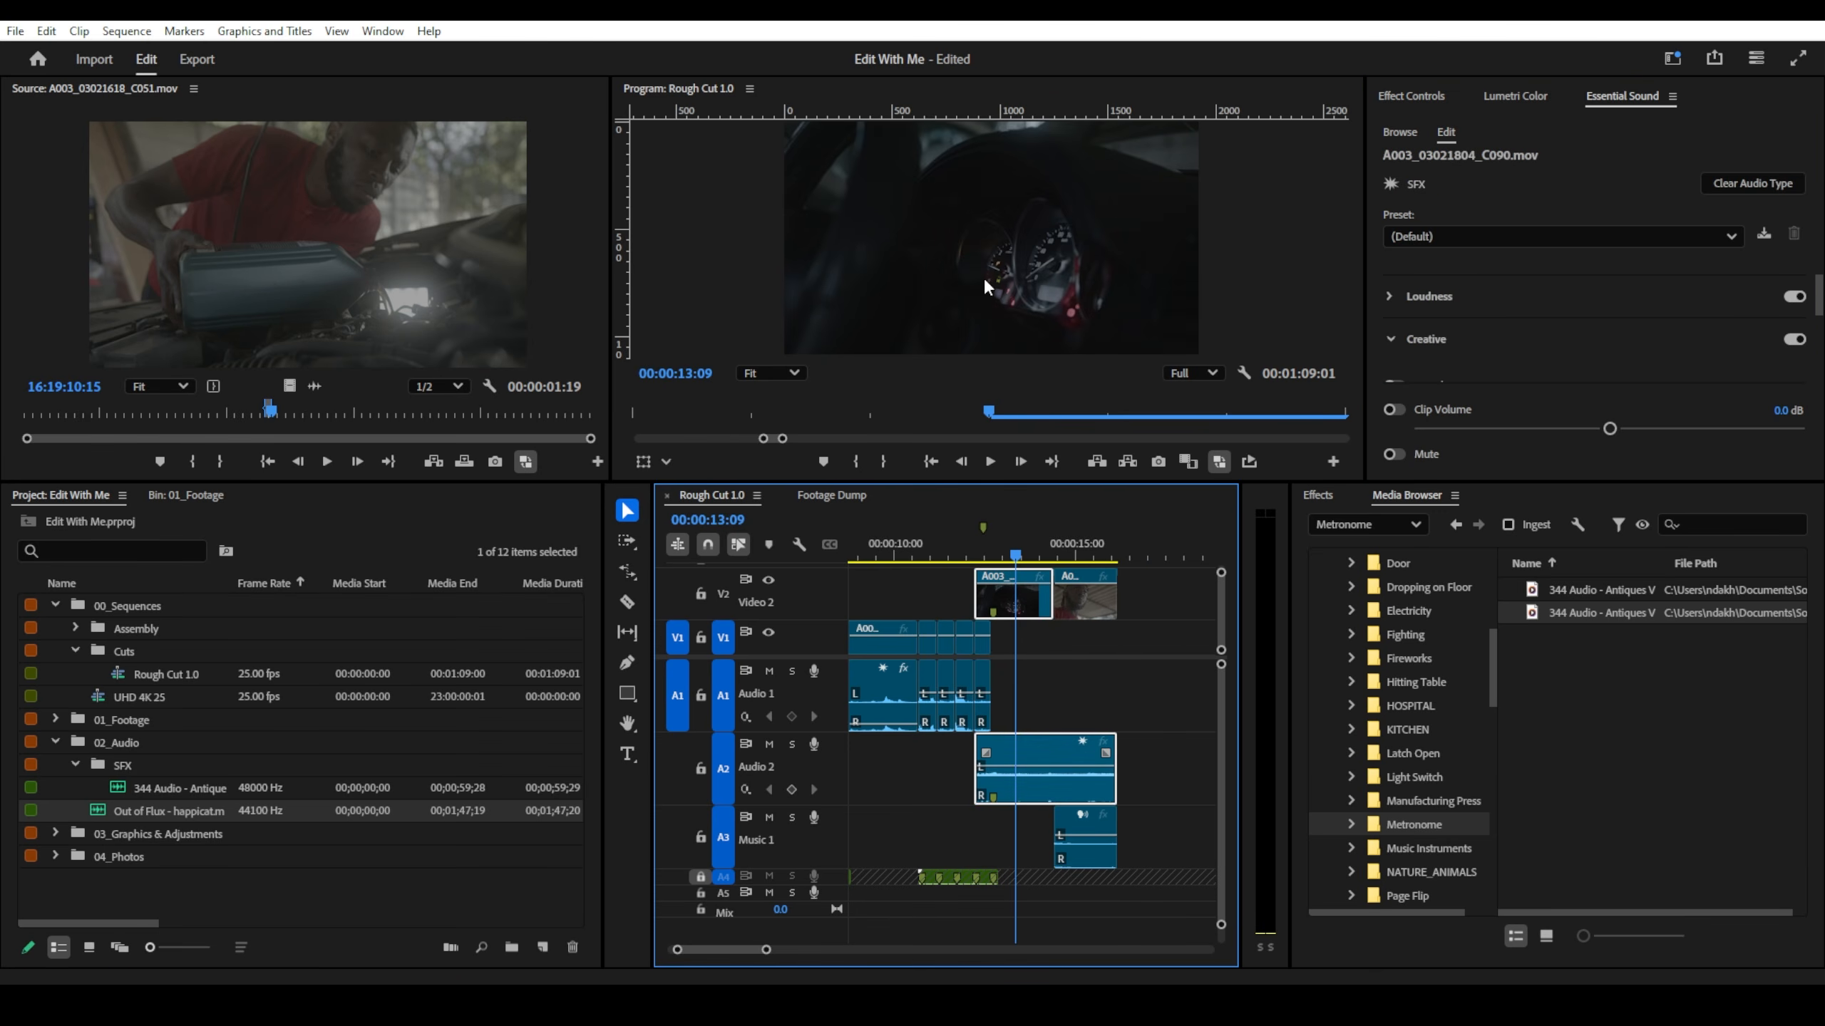
pyautogui.moveTo(1042, 561); pyautogui.dragTo(1074, 560)
pyautogui.click(1077, 586)
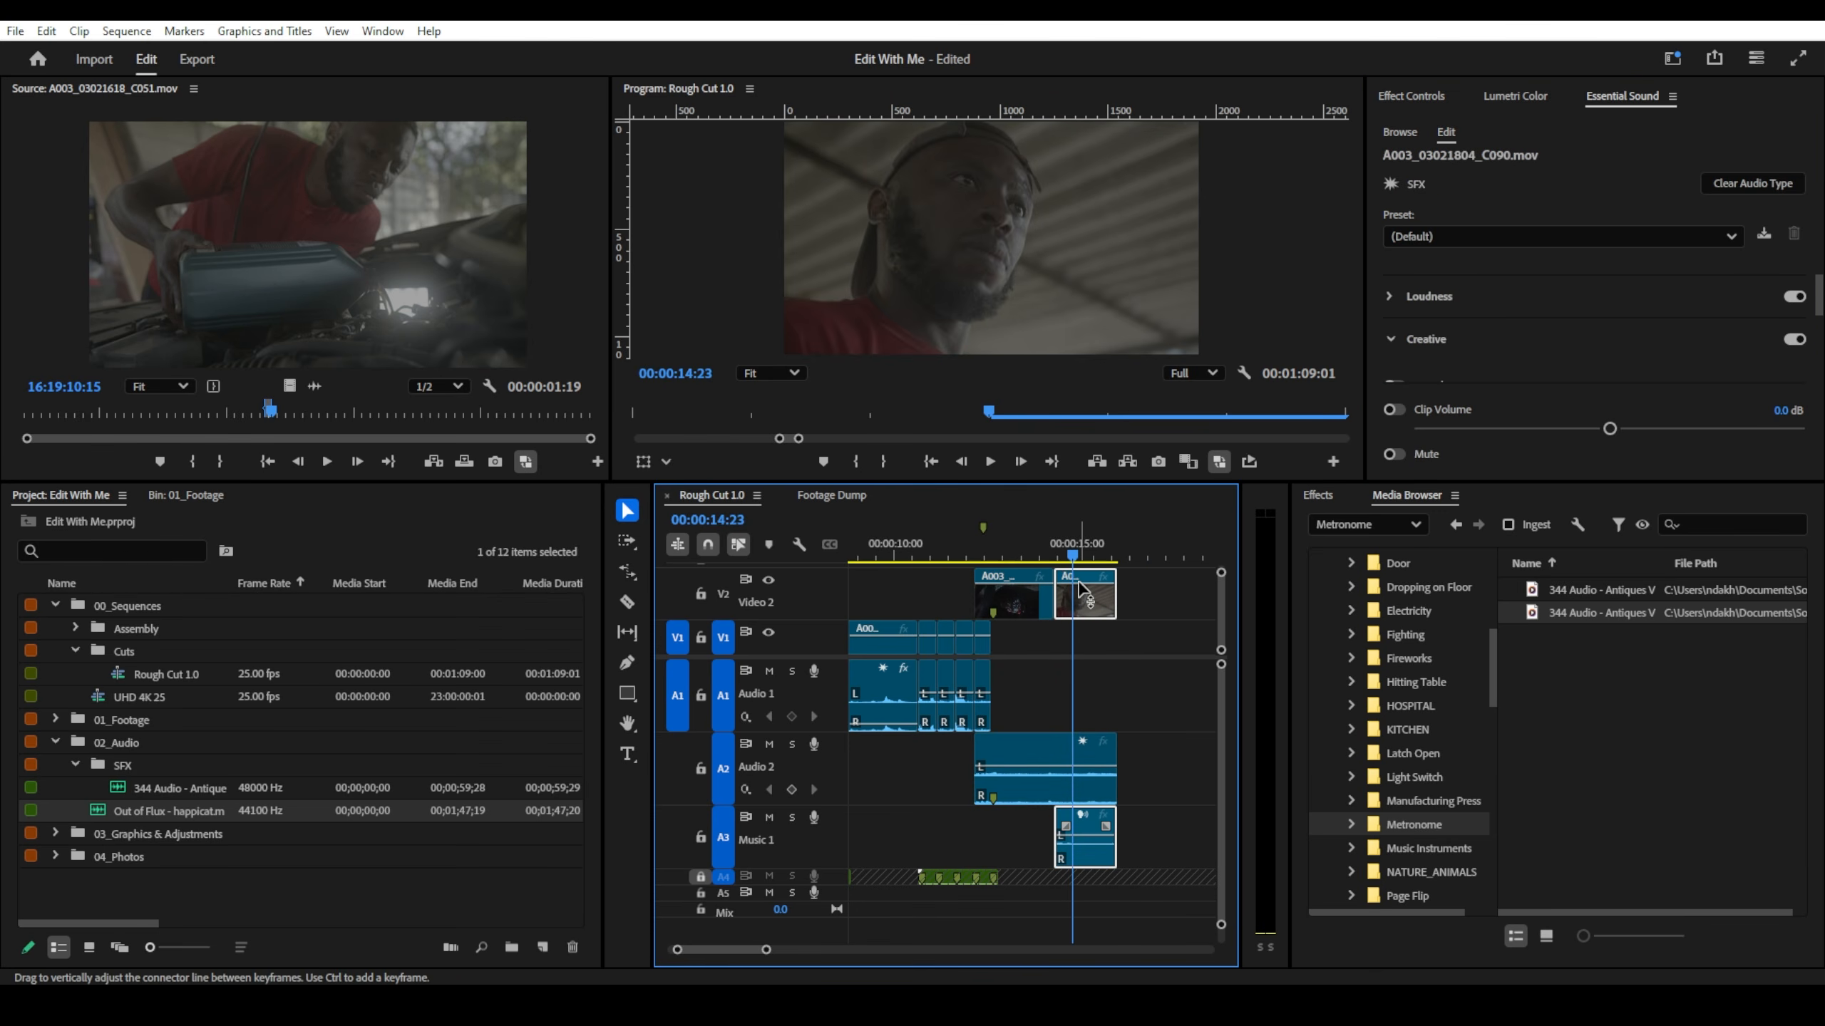
# - Scrub through clip A003_03021519 on Video 2 to about 00:00:15:22 to examine its footage
pyautogui.scroll(-2, 1089, 611)
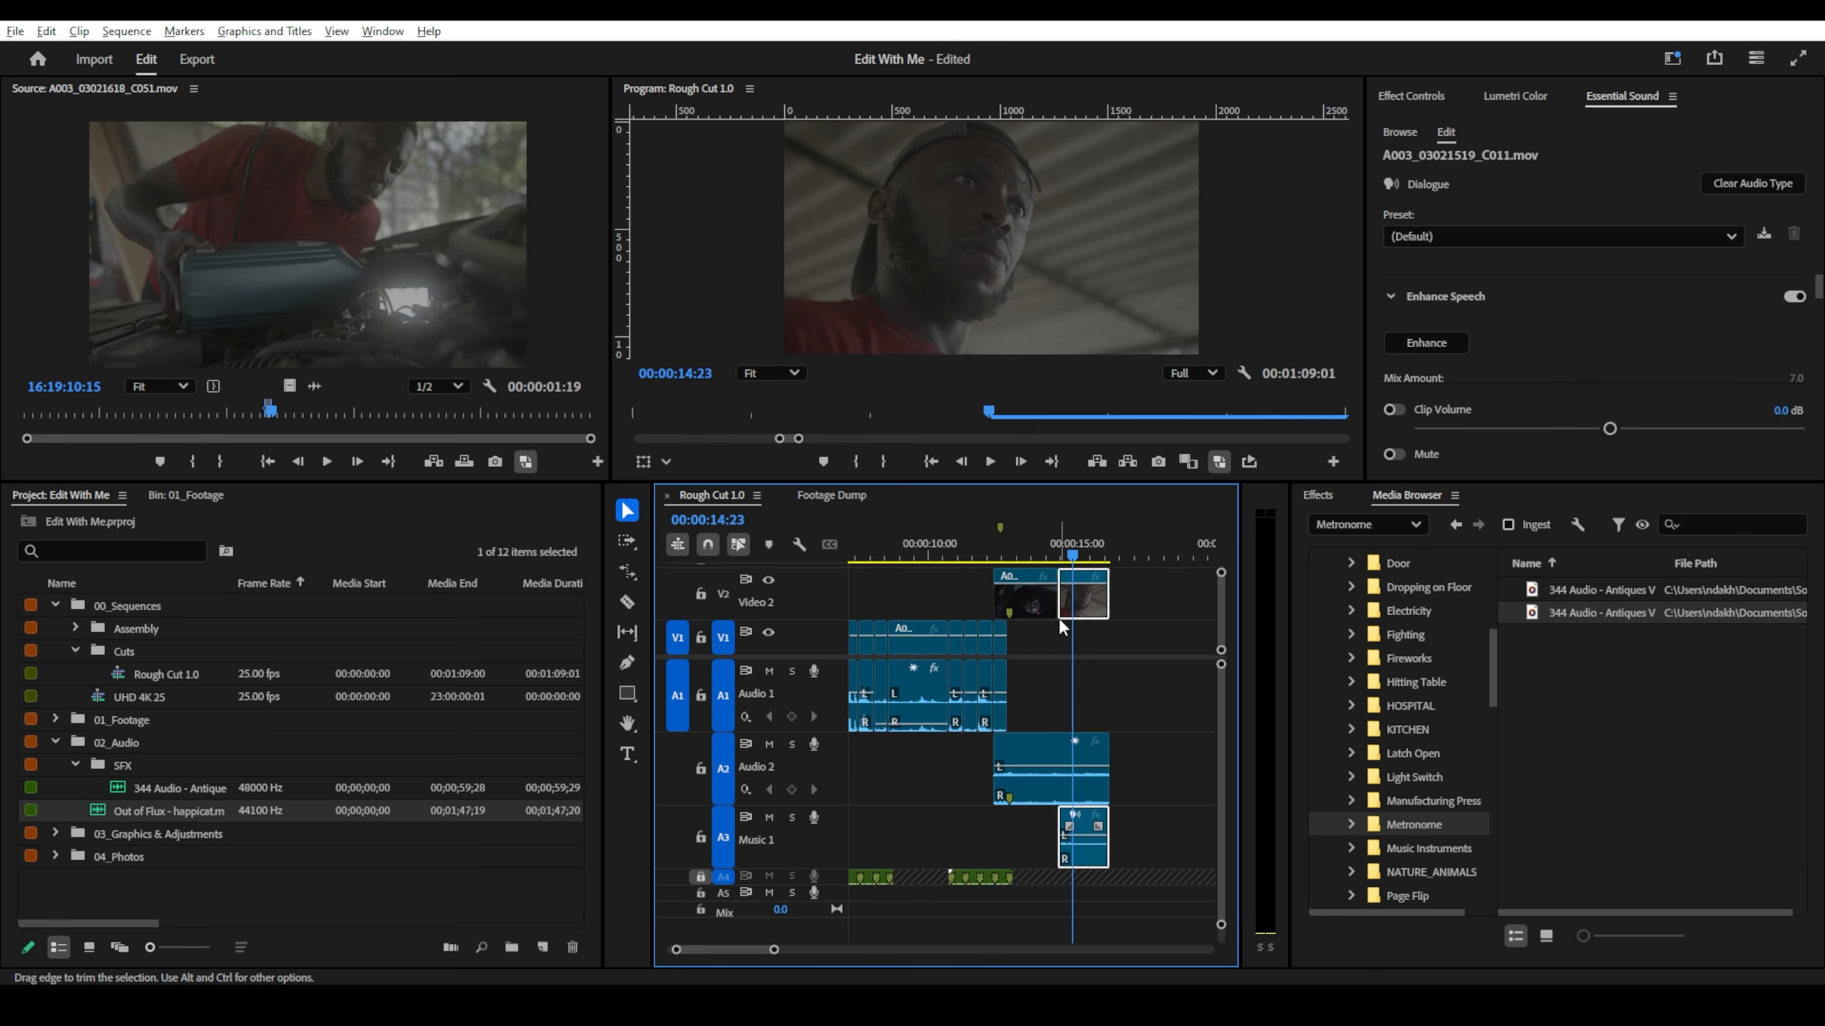
pyautogui.scroll(4, 1057, 617)
pyautogui.scroll(-3, 969, 616)
pyautogui.scroll(3, 1004, 613)
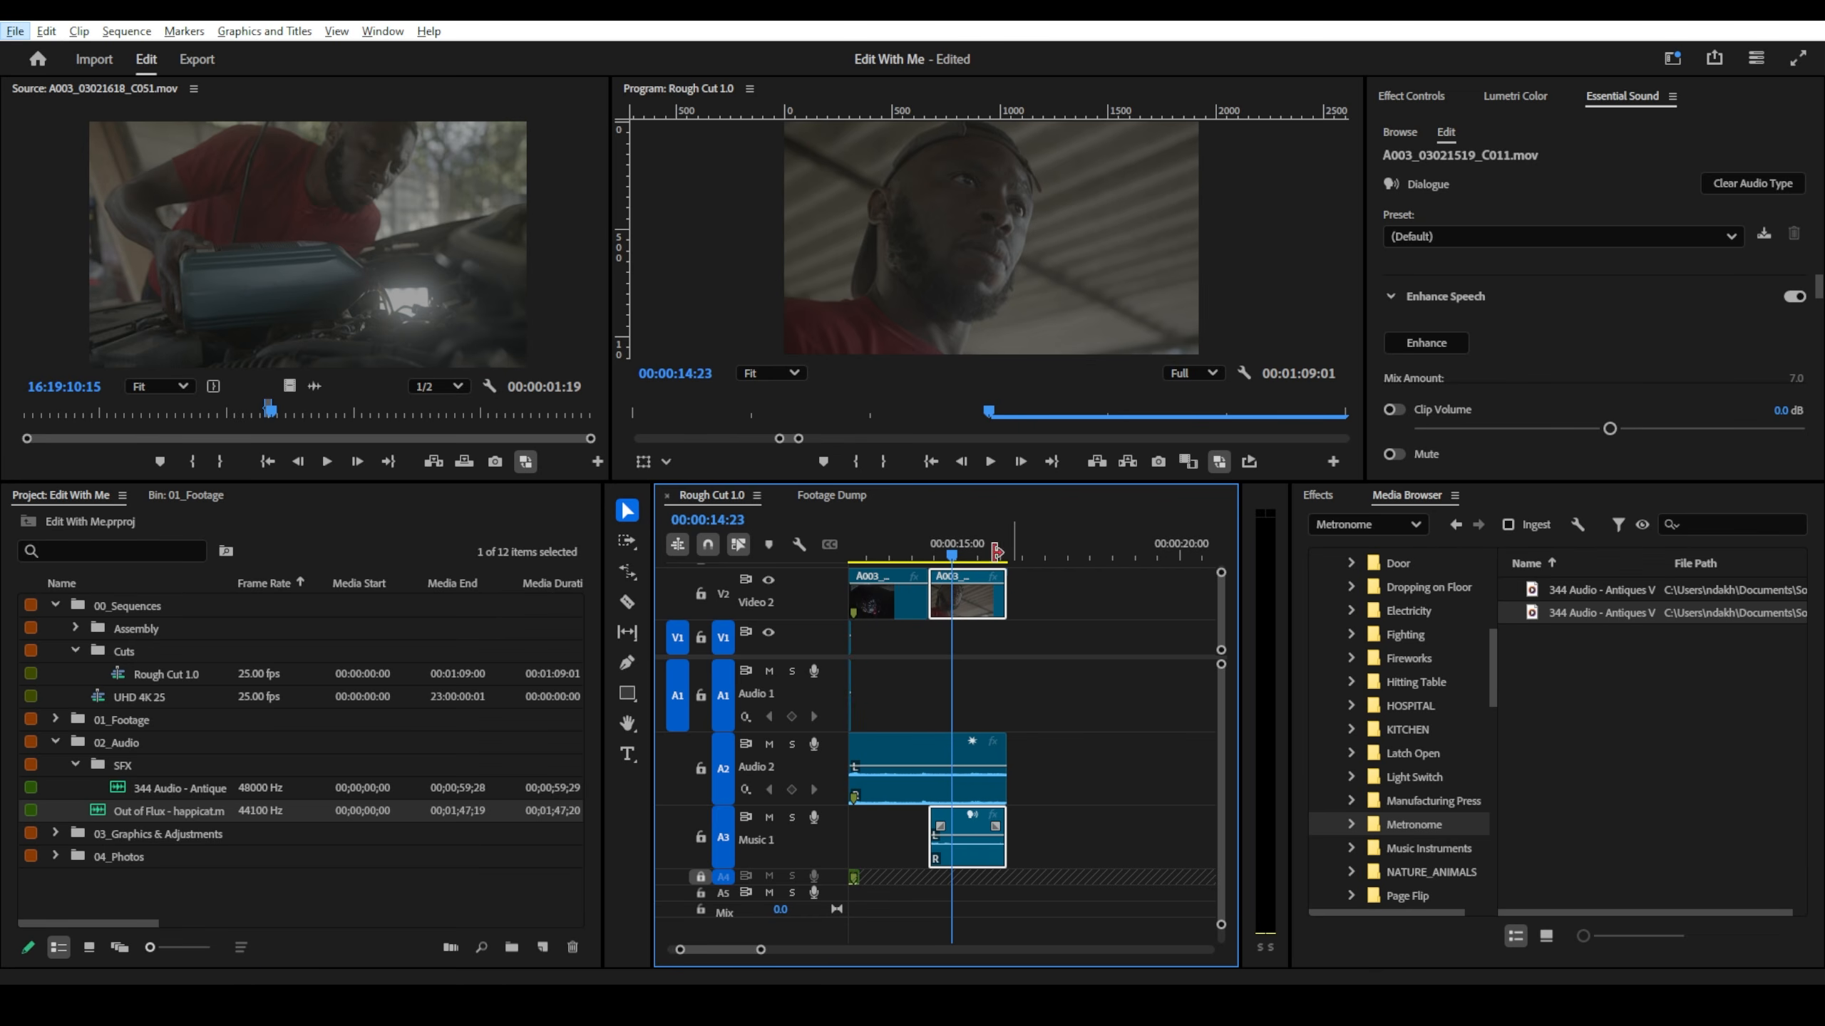
pyautogui.click(937, 555)
pyautogui.moveTo(939, 554); pyautogui.dragTo(998, 563)
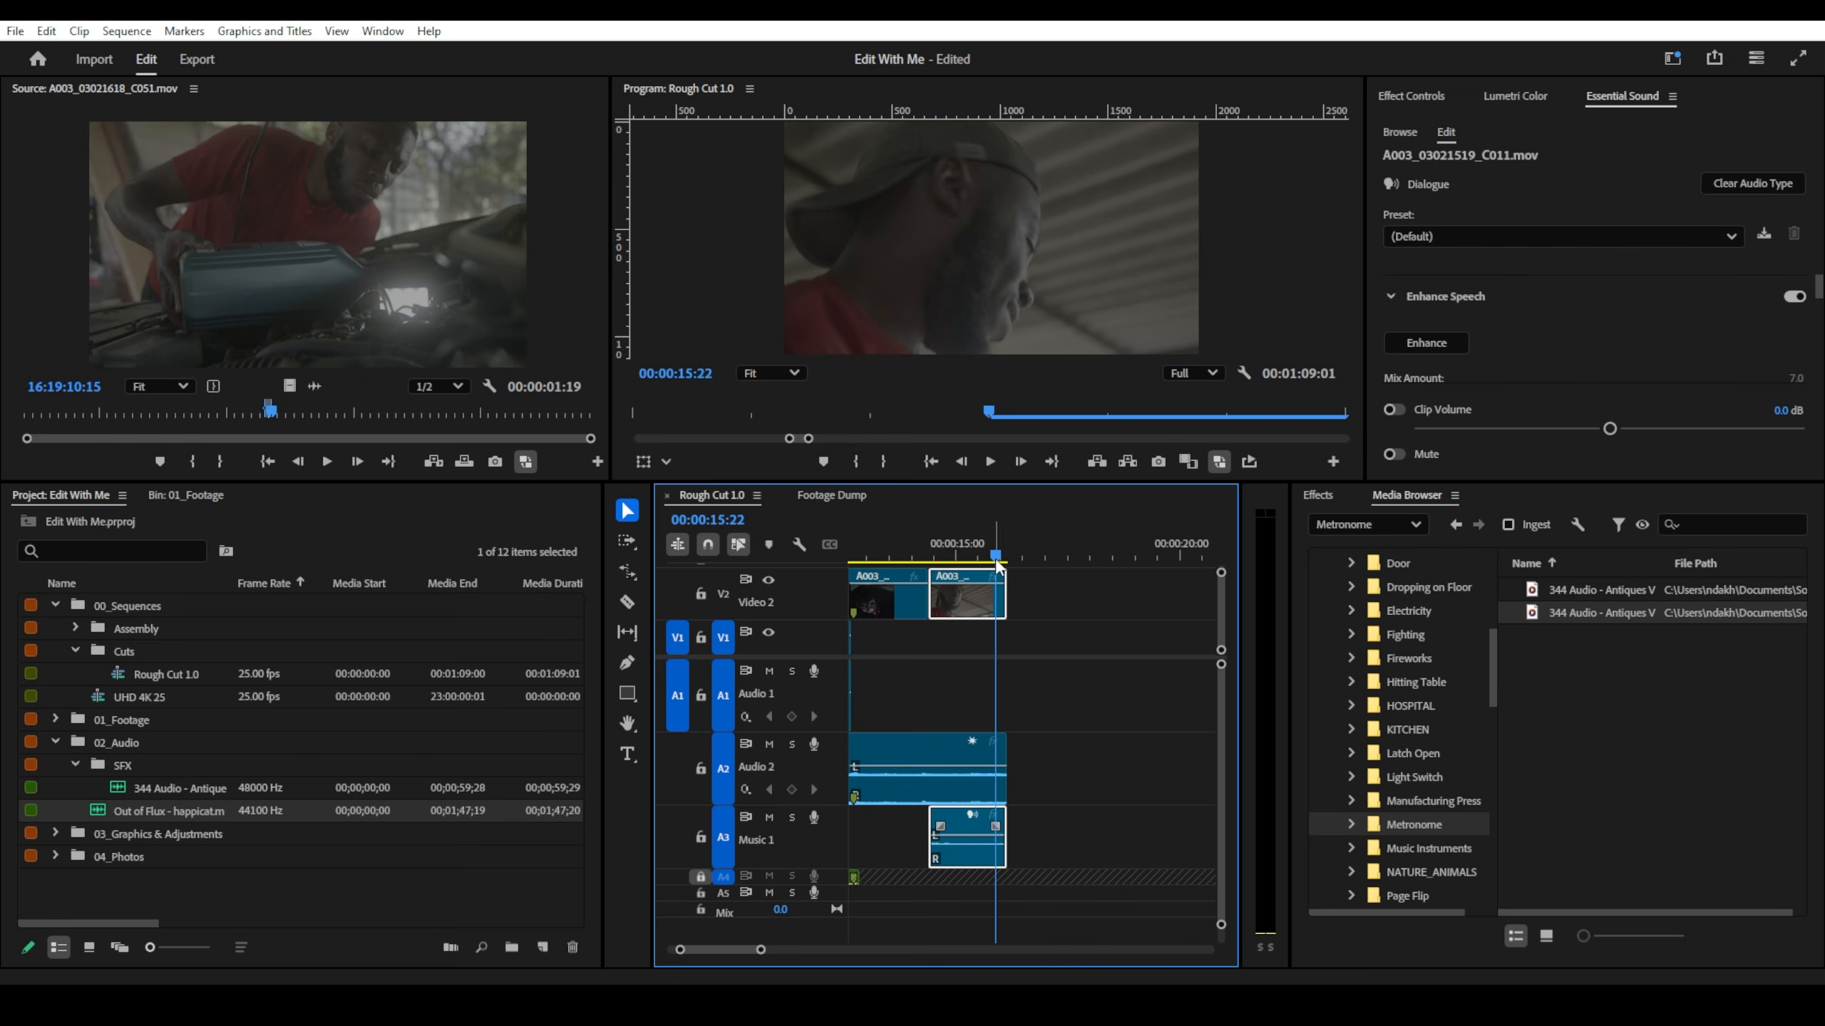
# - Try to rate-stretch clip A003_03021519 on Video 2 to a duration of about 00:00:03:11
pyautogui.click(1044, 604)
pyautogui.press('r')
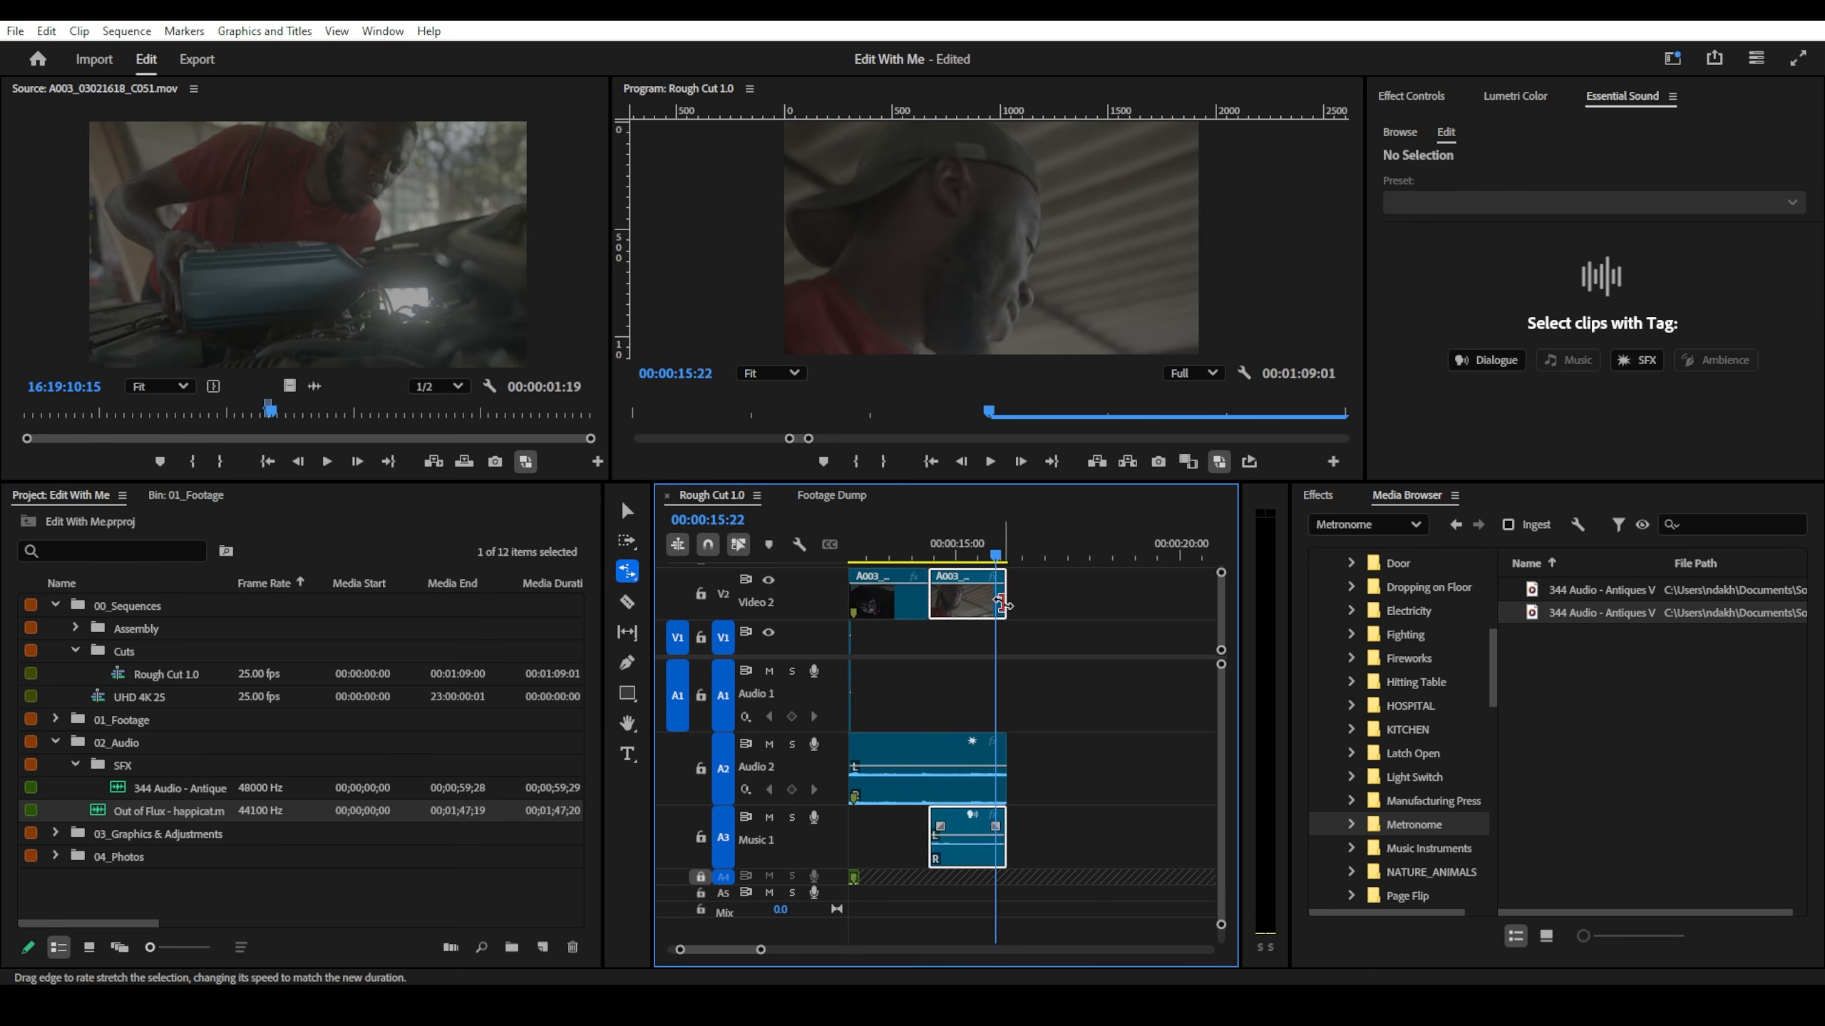
pyautogui.moveTo(1011, 604); pyautogui.dragTo(1077, 604)
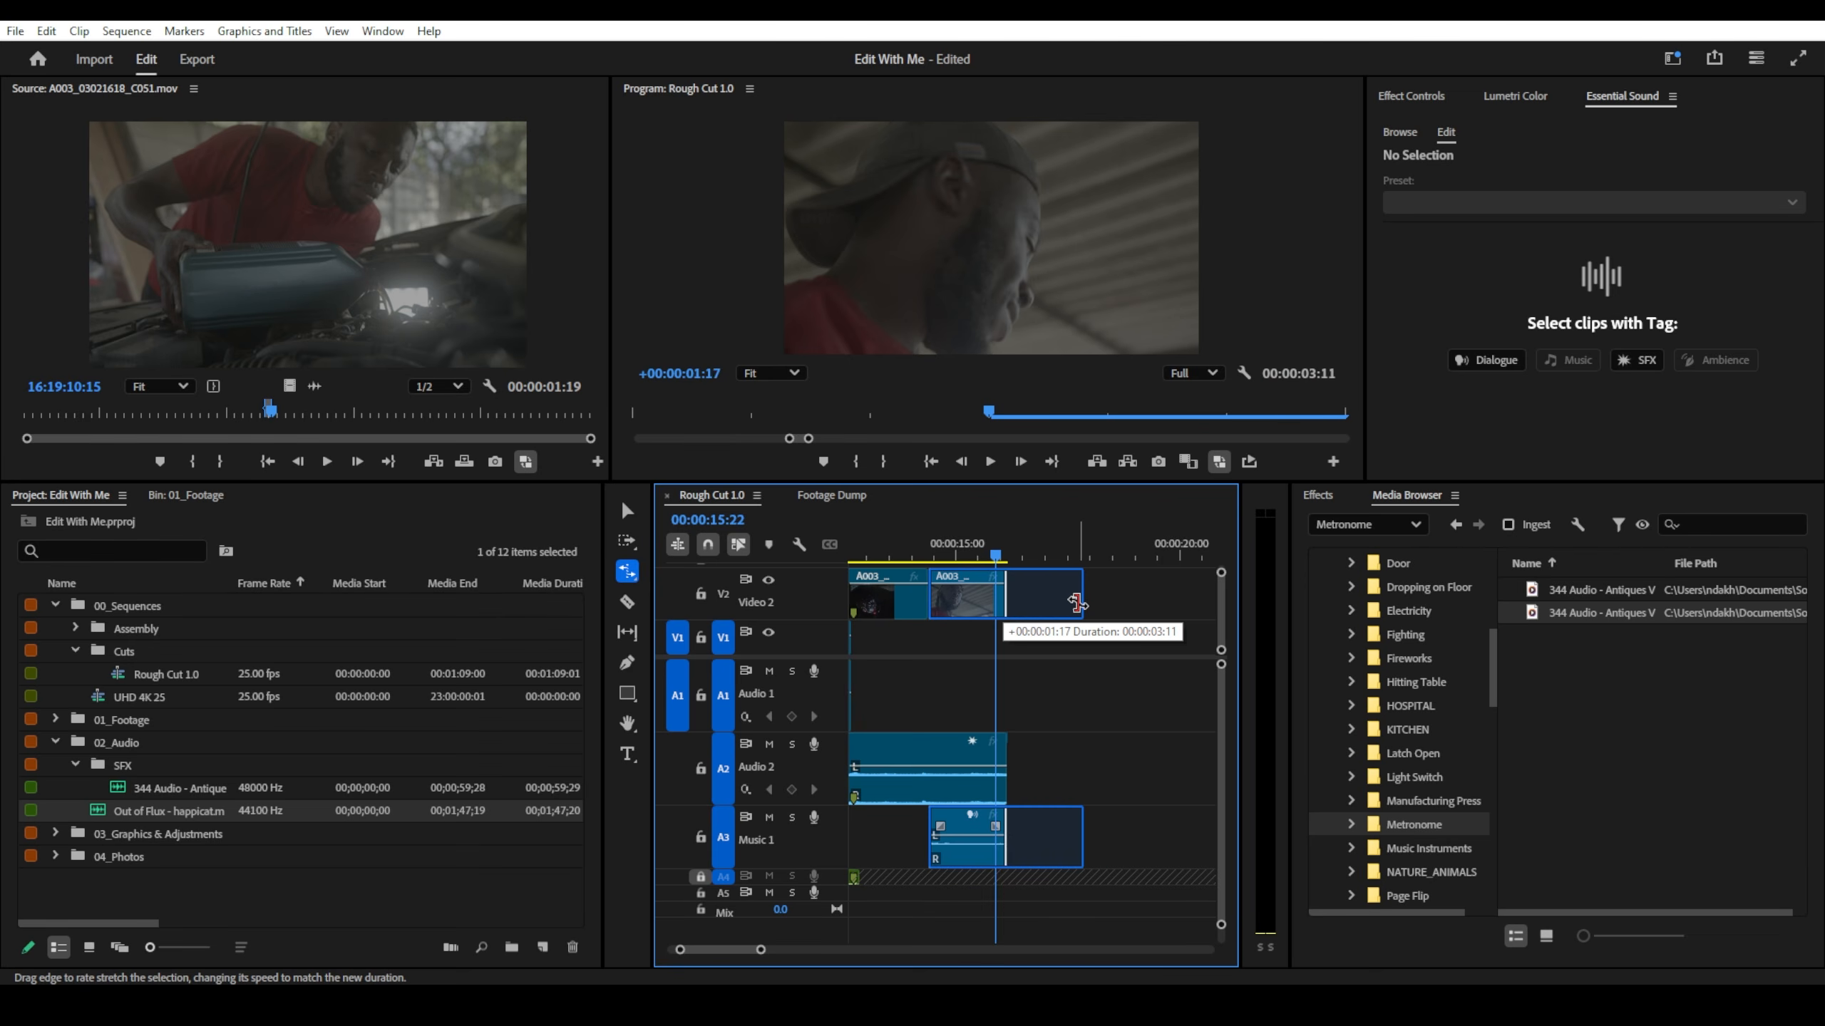
pyautogui.moveTo(1077, 604); pyautogui.dragTo(1077, 604)
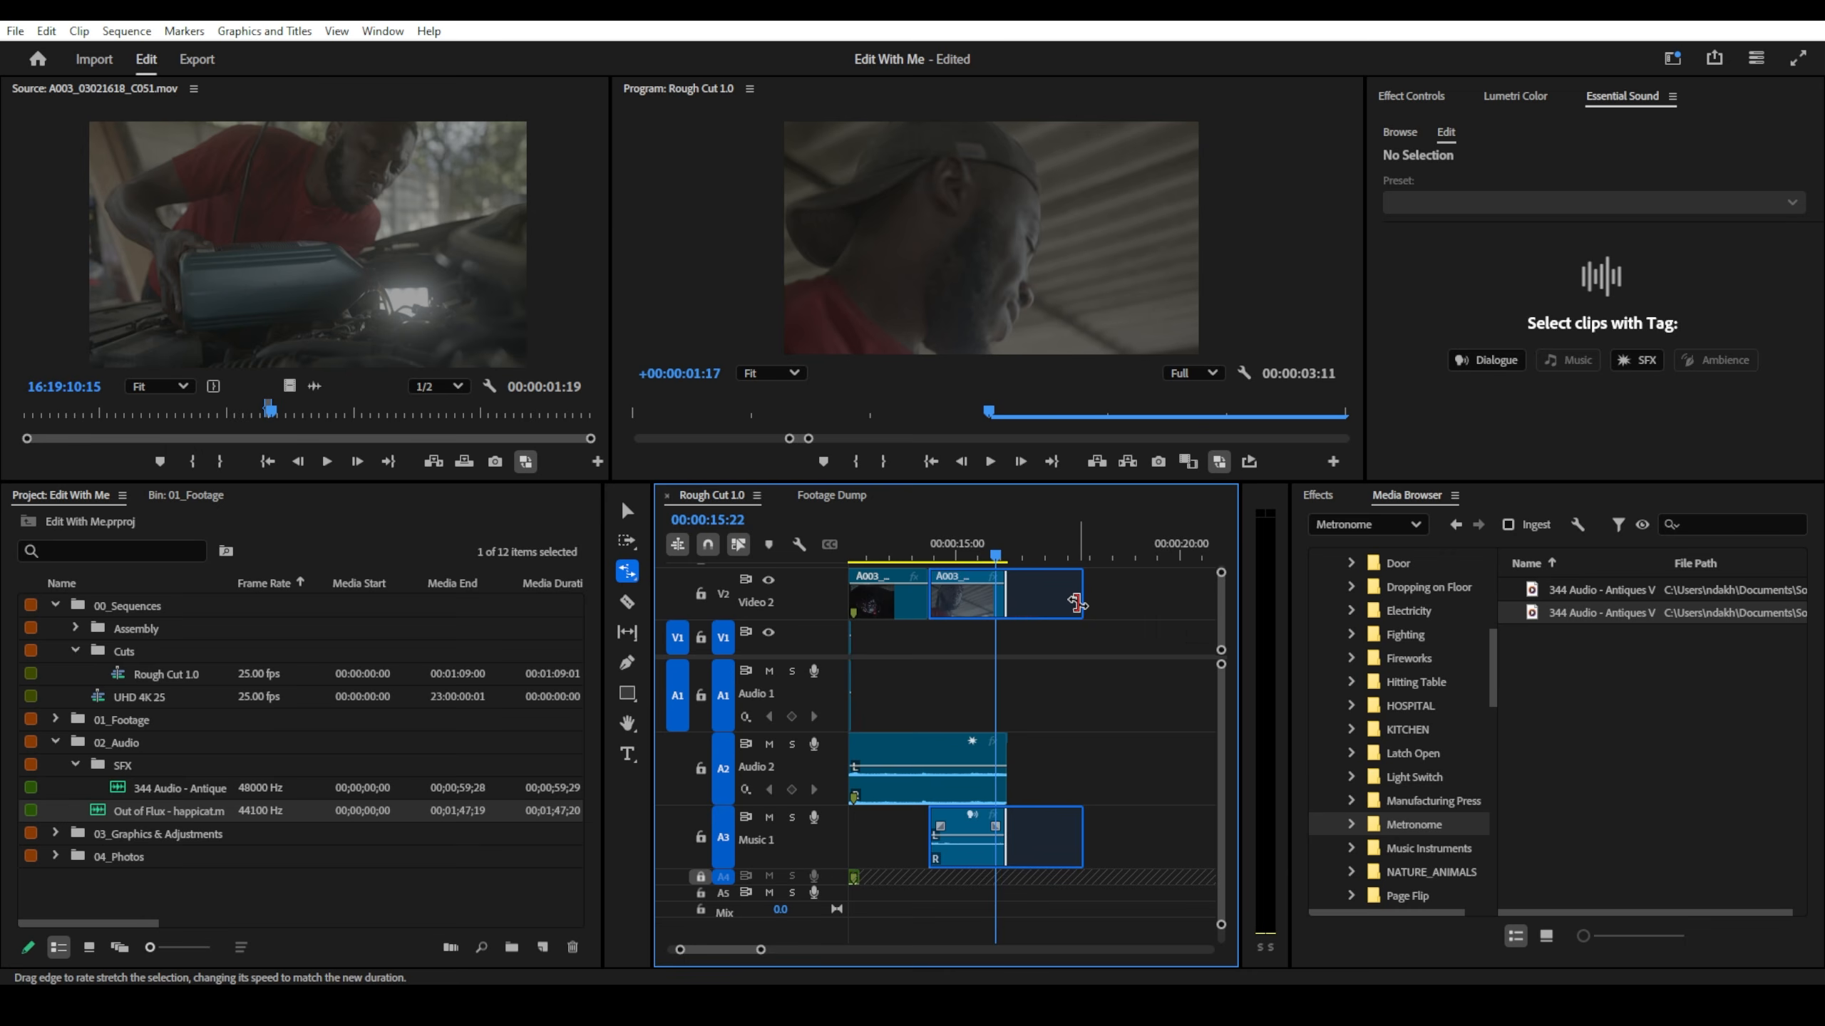
pyautogui.hotkey('ctrl', 'z')
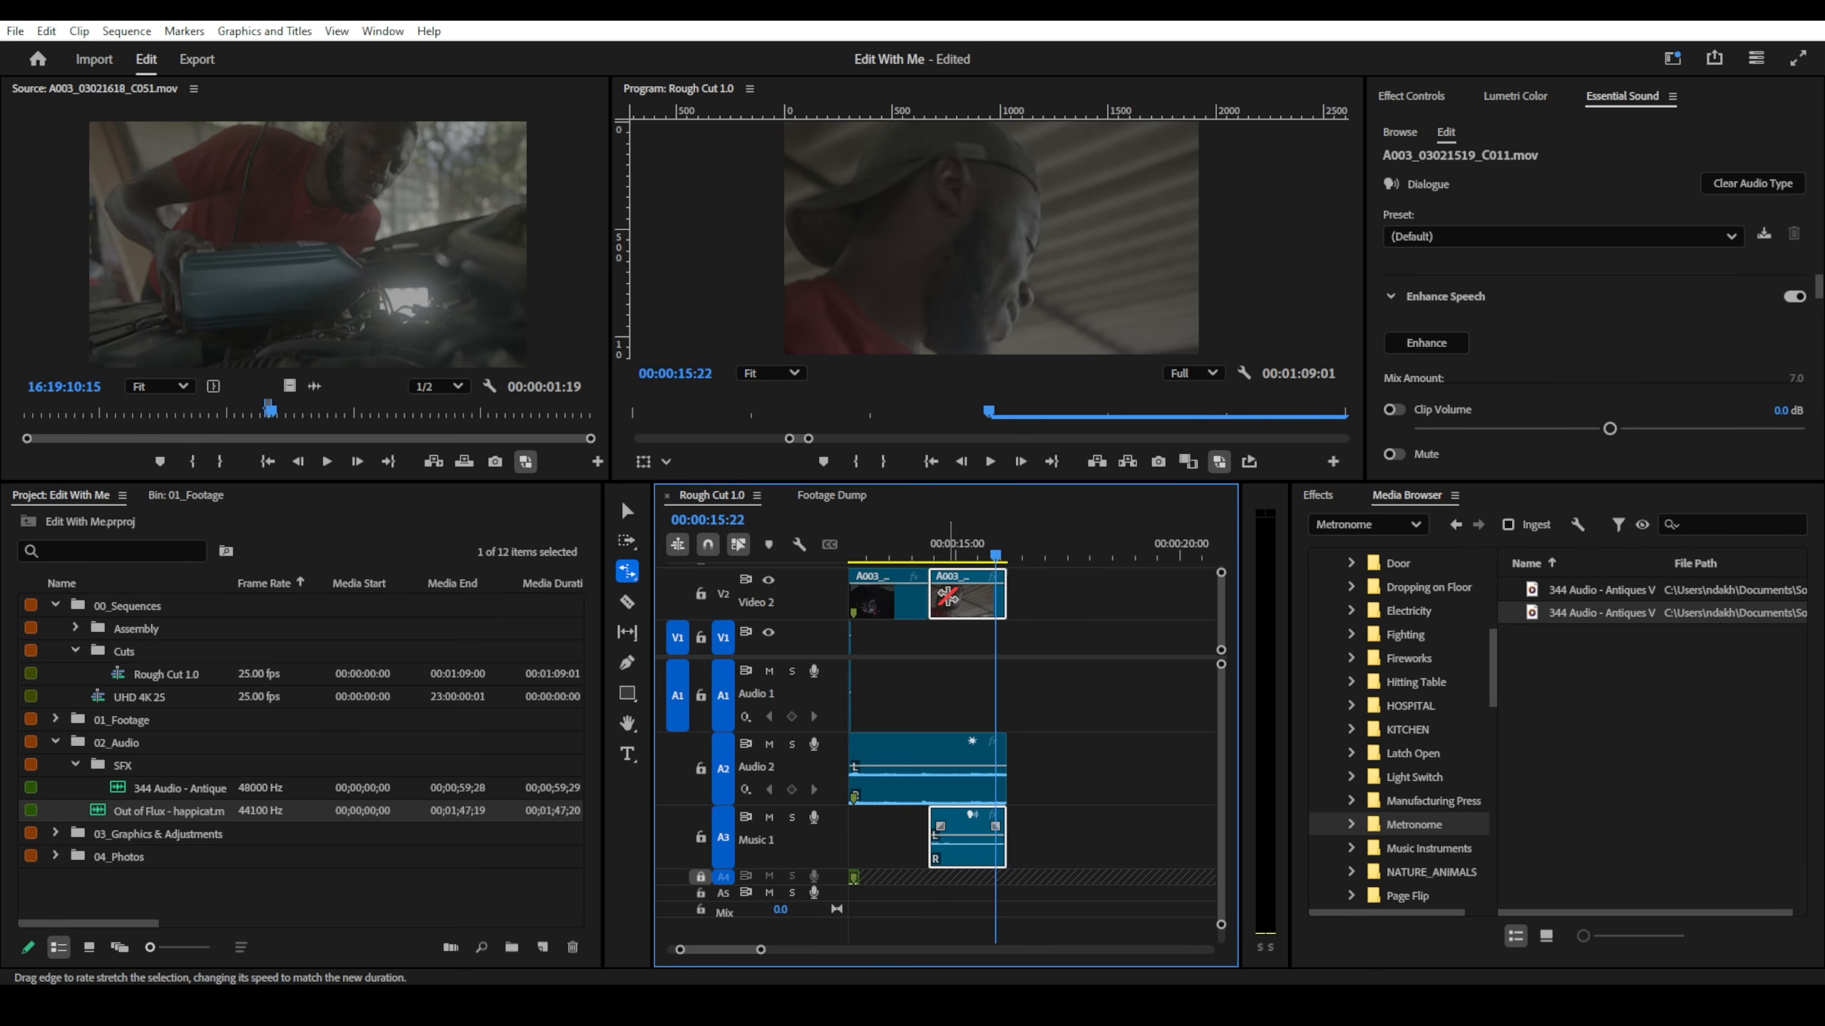
# - Set the speed of clip A003_03021519 on Video 2 to 50%
pyautogui.press('v')
pyautogui.rightClick(958, 596)
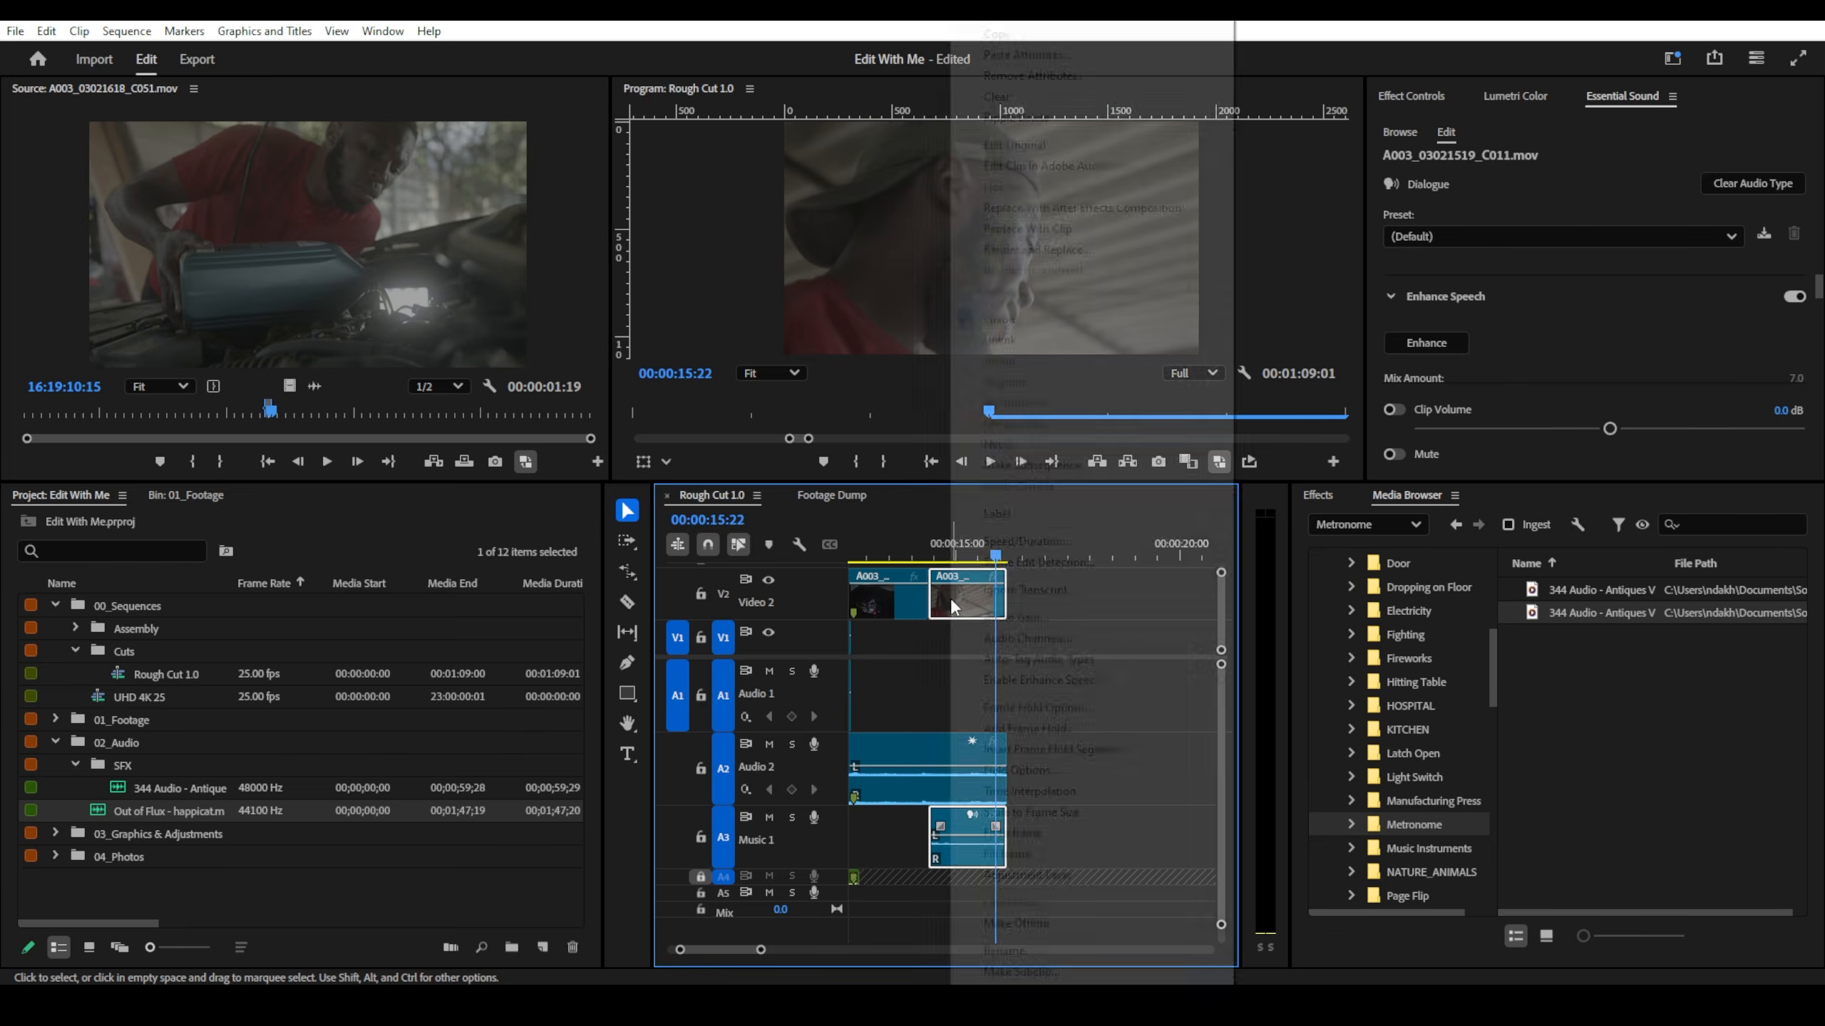
pyautogui.click(1026, 542)
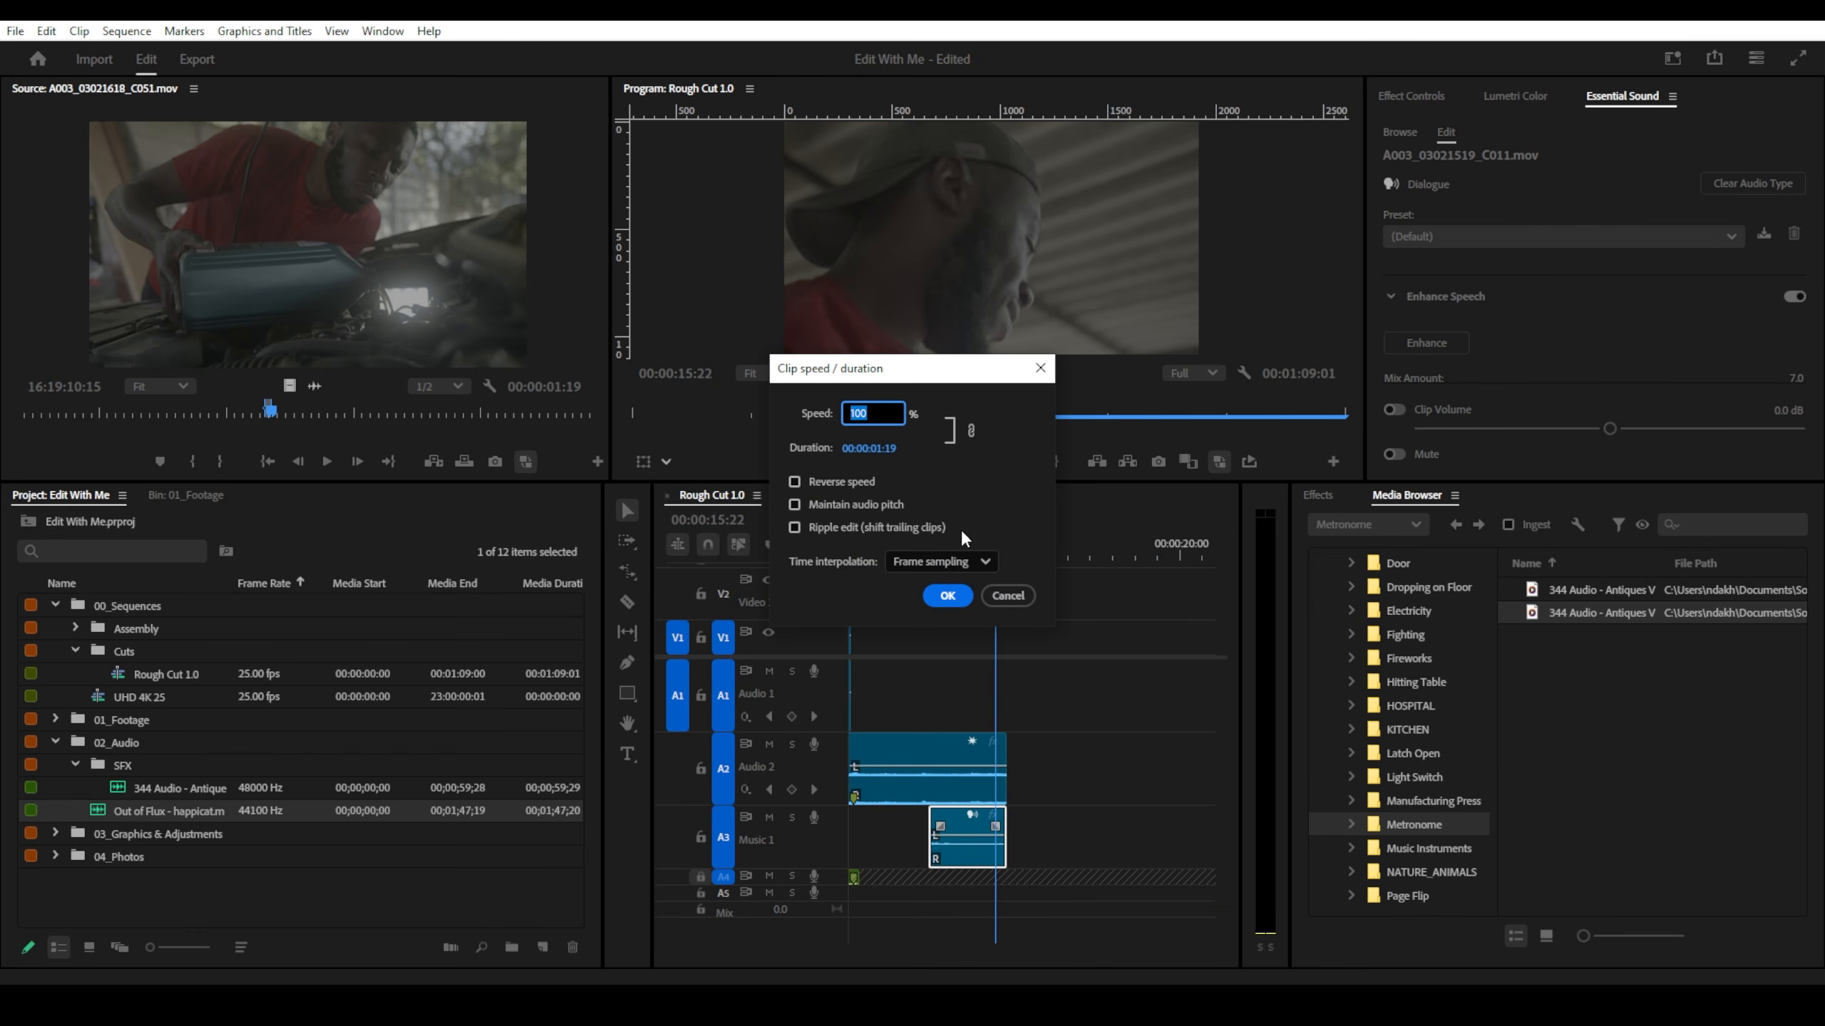
pyautogui.click(1004, 595)
pyautogui.hotkey('ctrl', 'r')
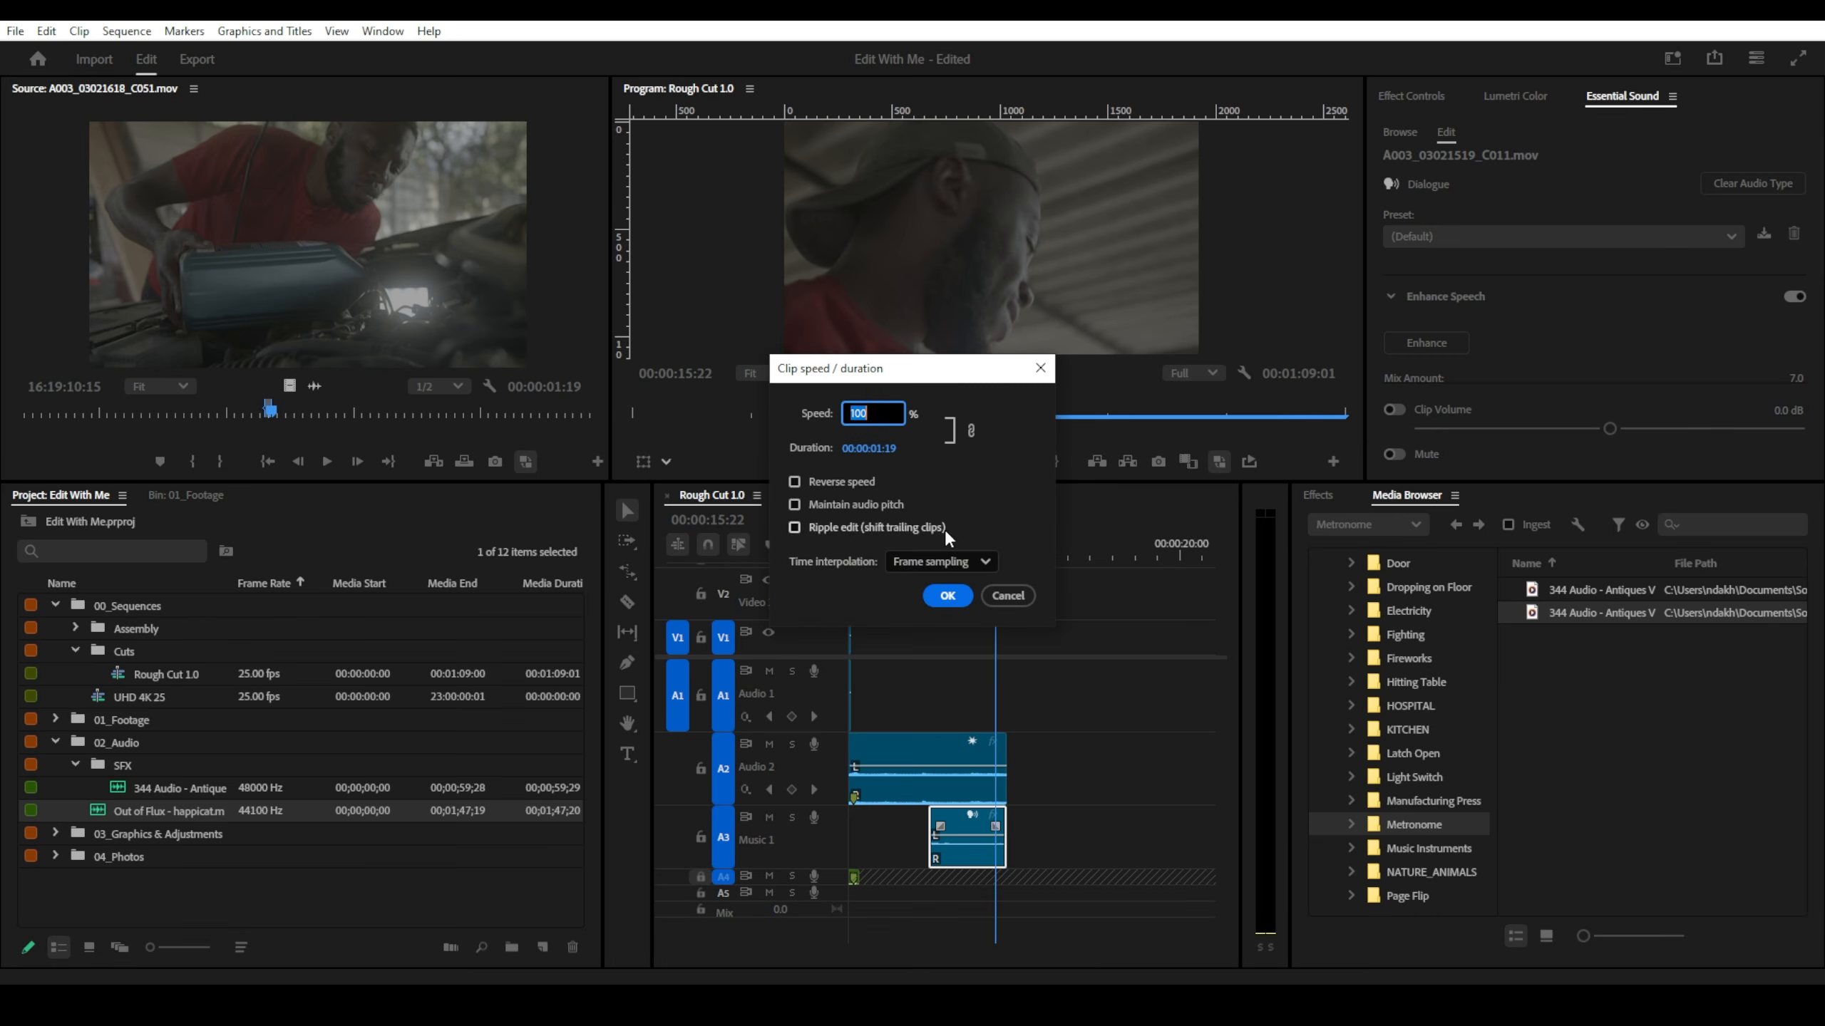
pyautogui.moveTo(938, 367); pyautogui.dragTo(1154, 412)
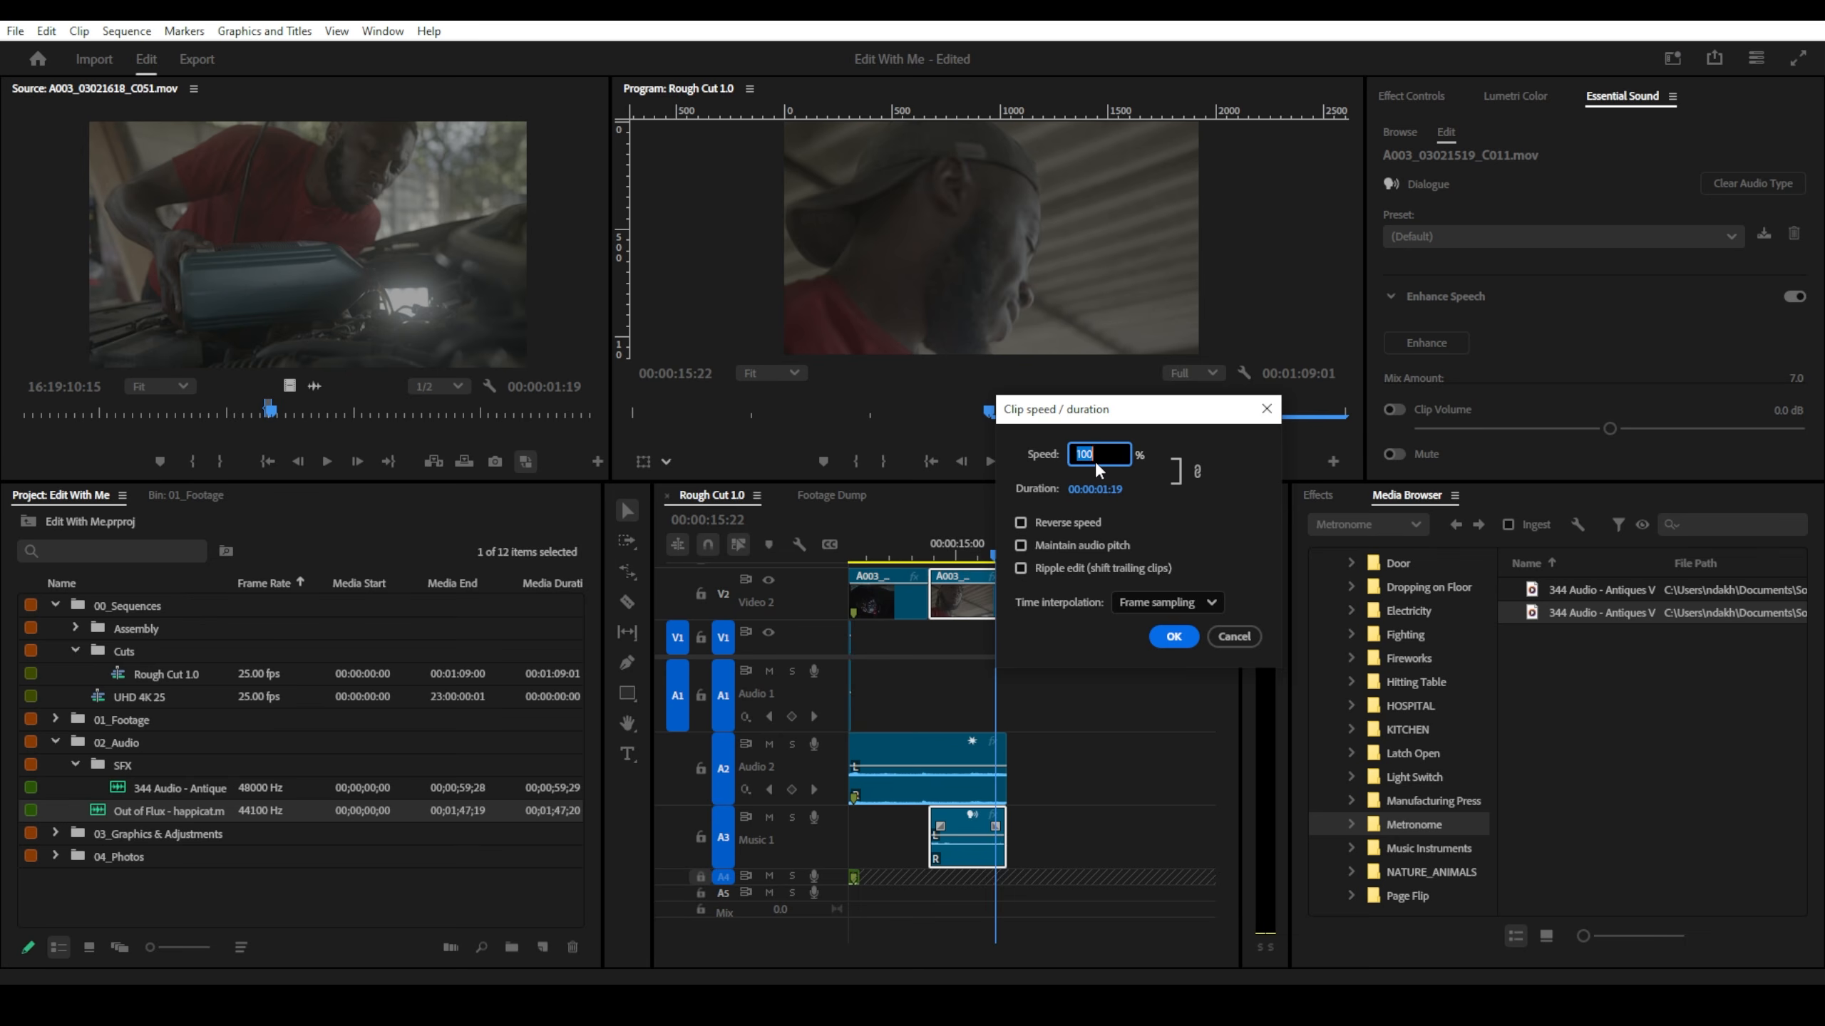
pyautogui.write('50')
pyautogui.click(1173, 636)
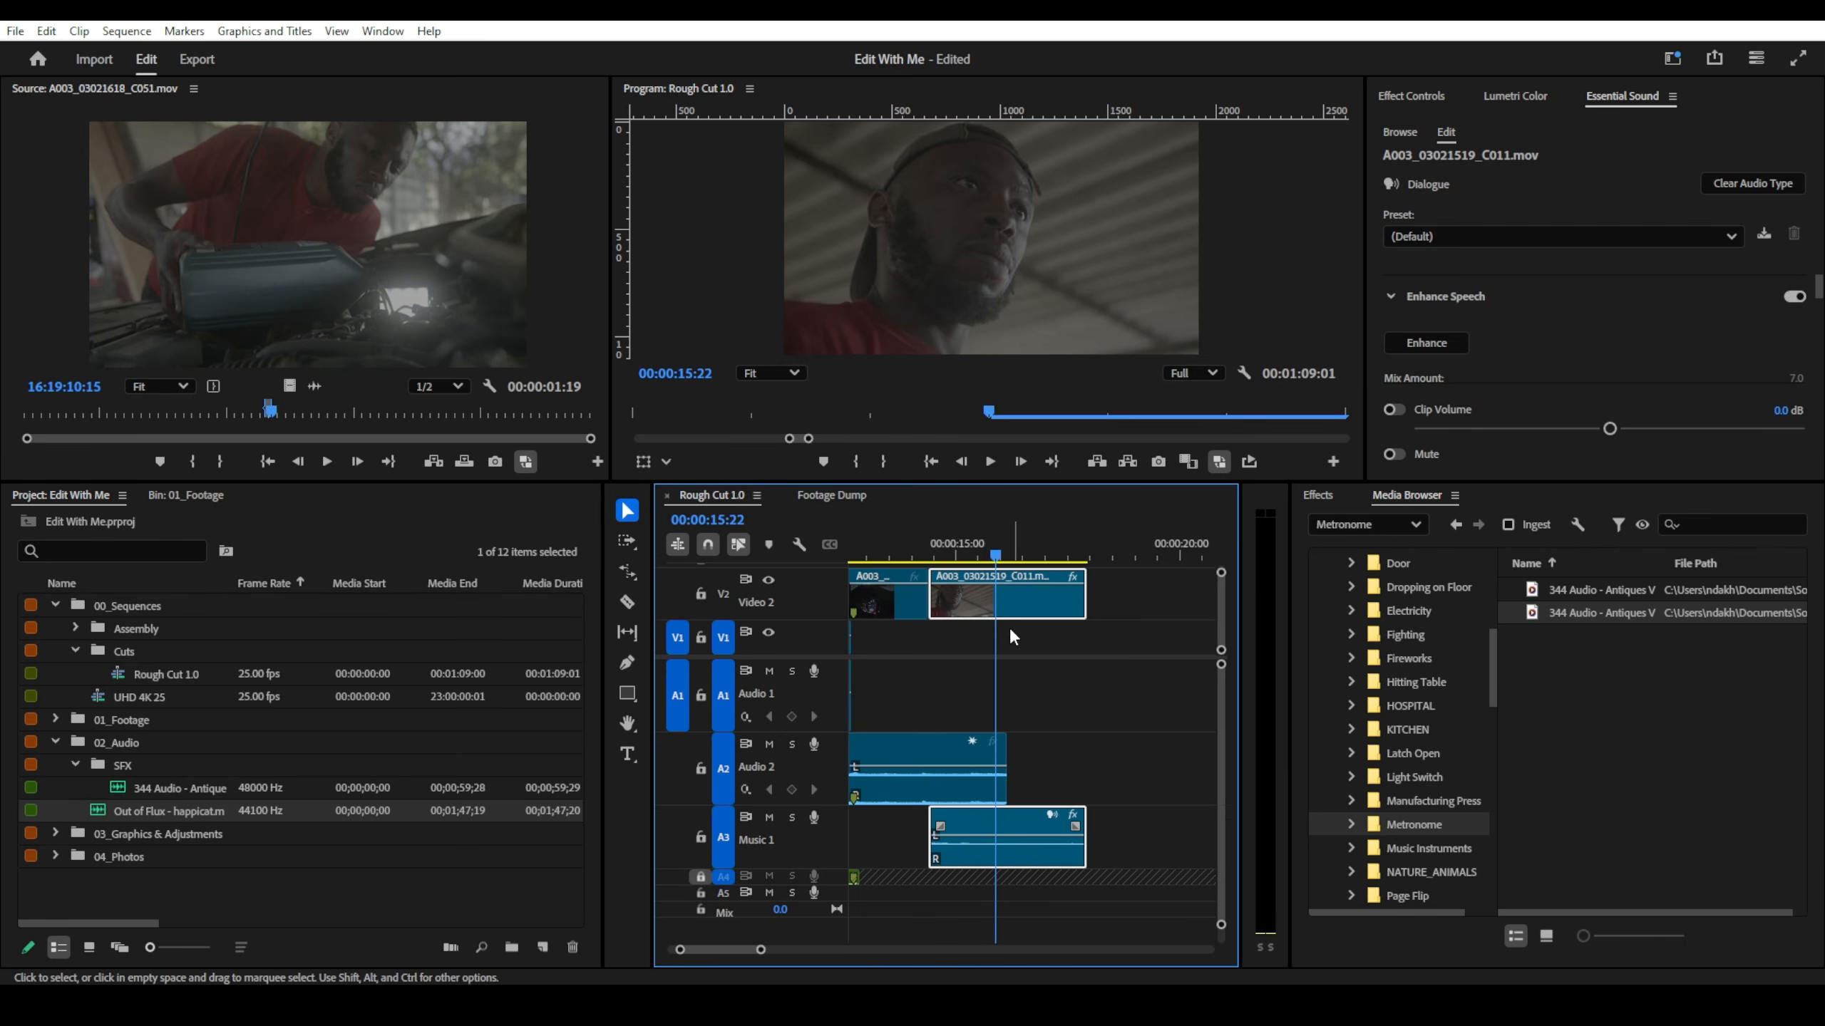
# - Set the time interpolation of clip A003_03021519 to Optical Flow and scrub through it to 00:00:15:01
pyautogui.rightClick(997, 598)
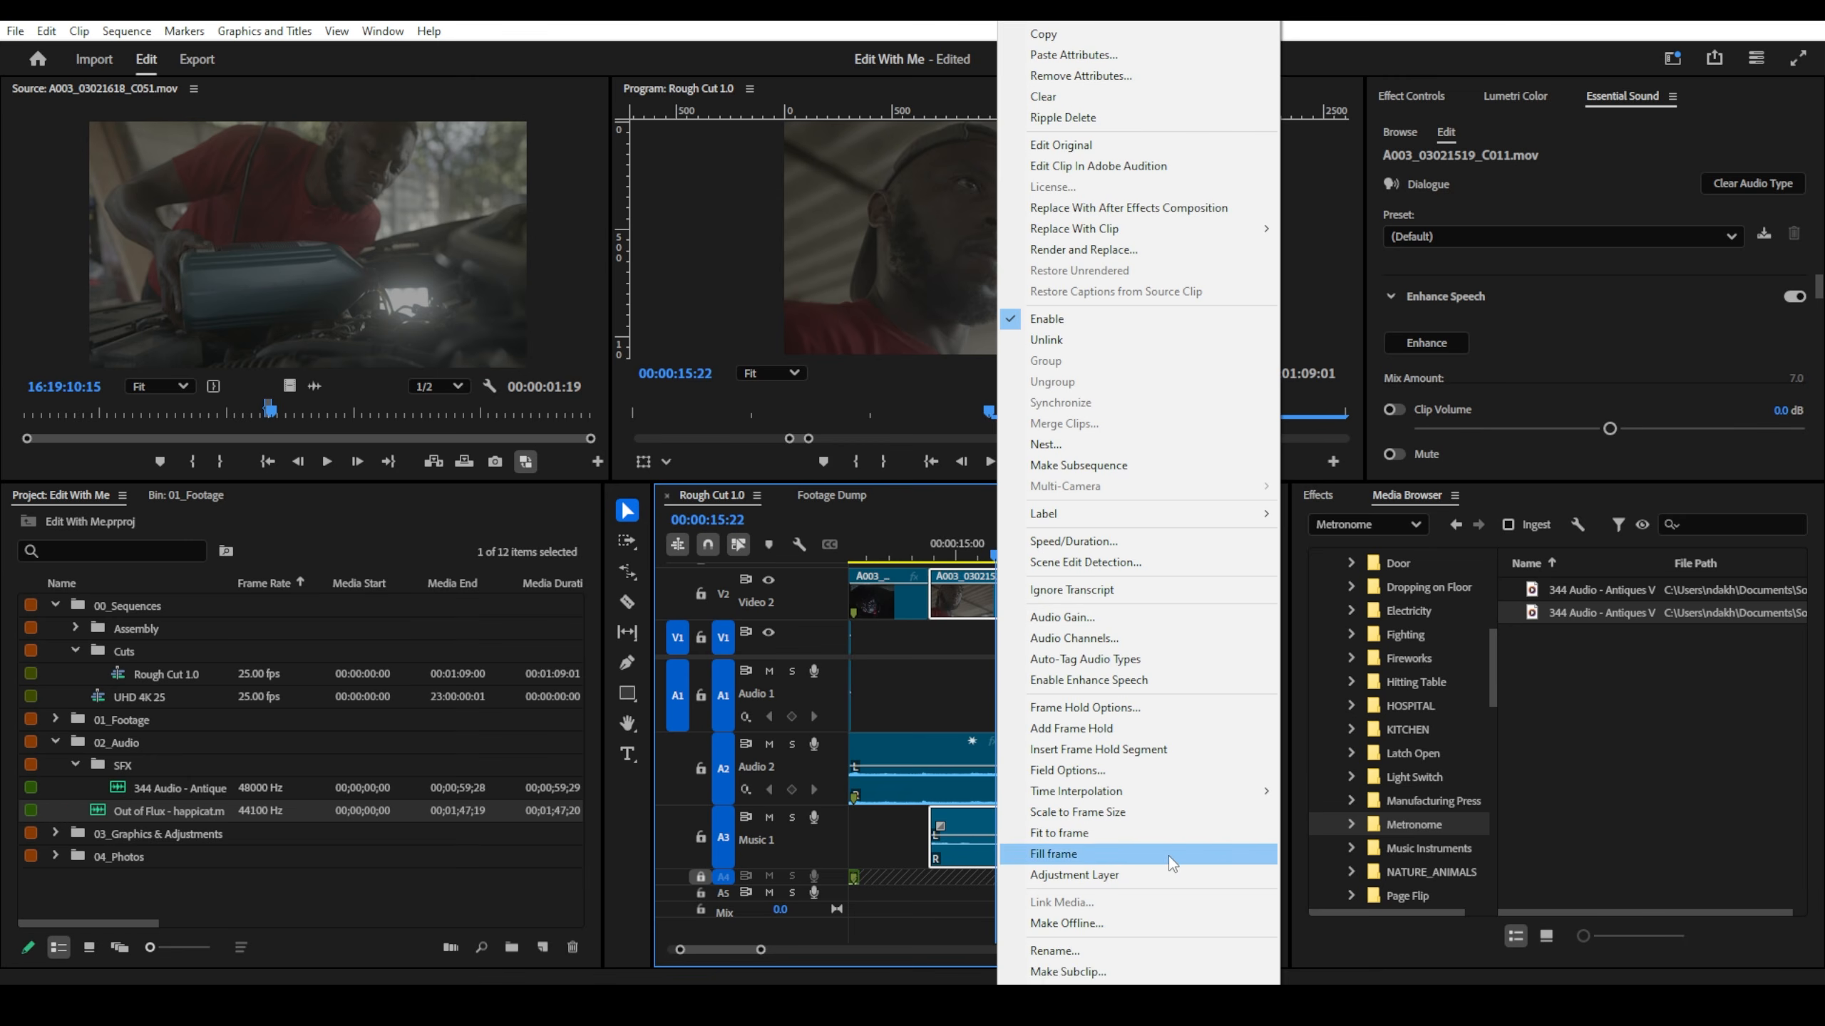
pyautogui.moveTo(1158, 795)
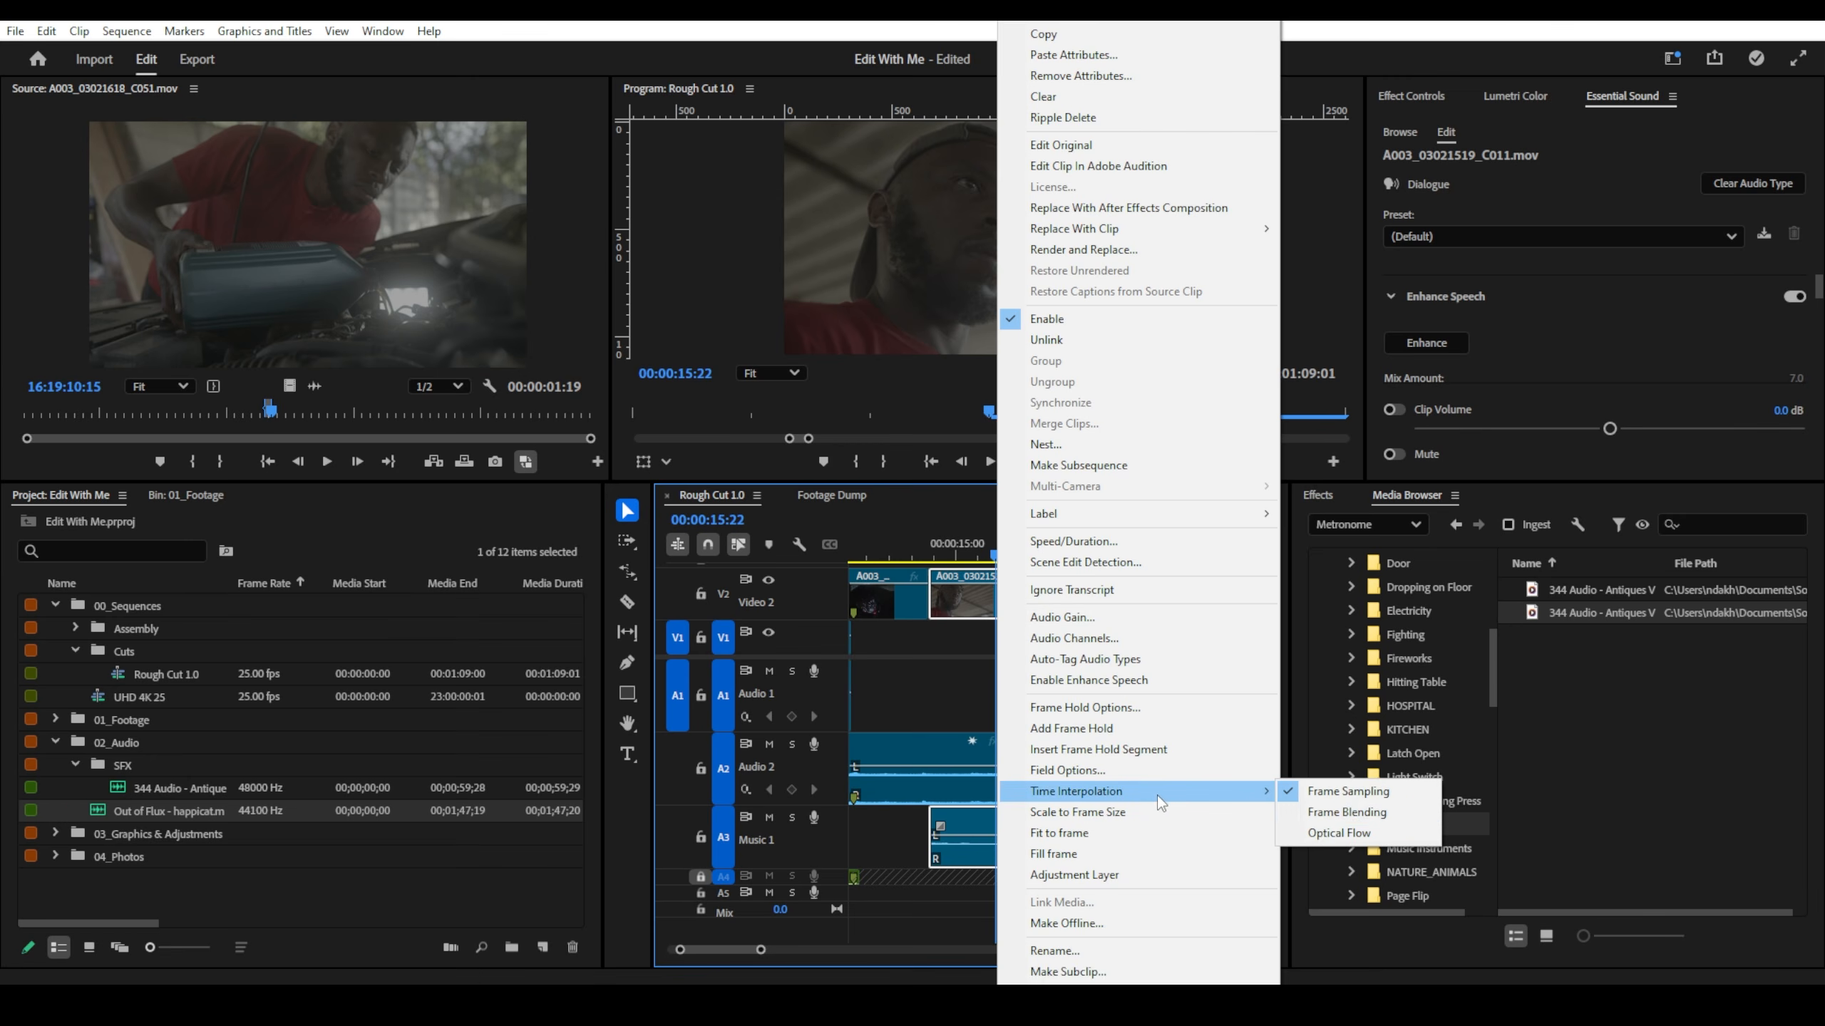
pyautogui.click(1334, 838)
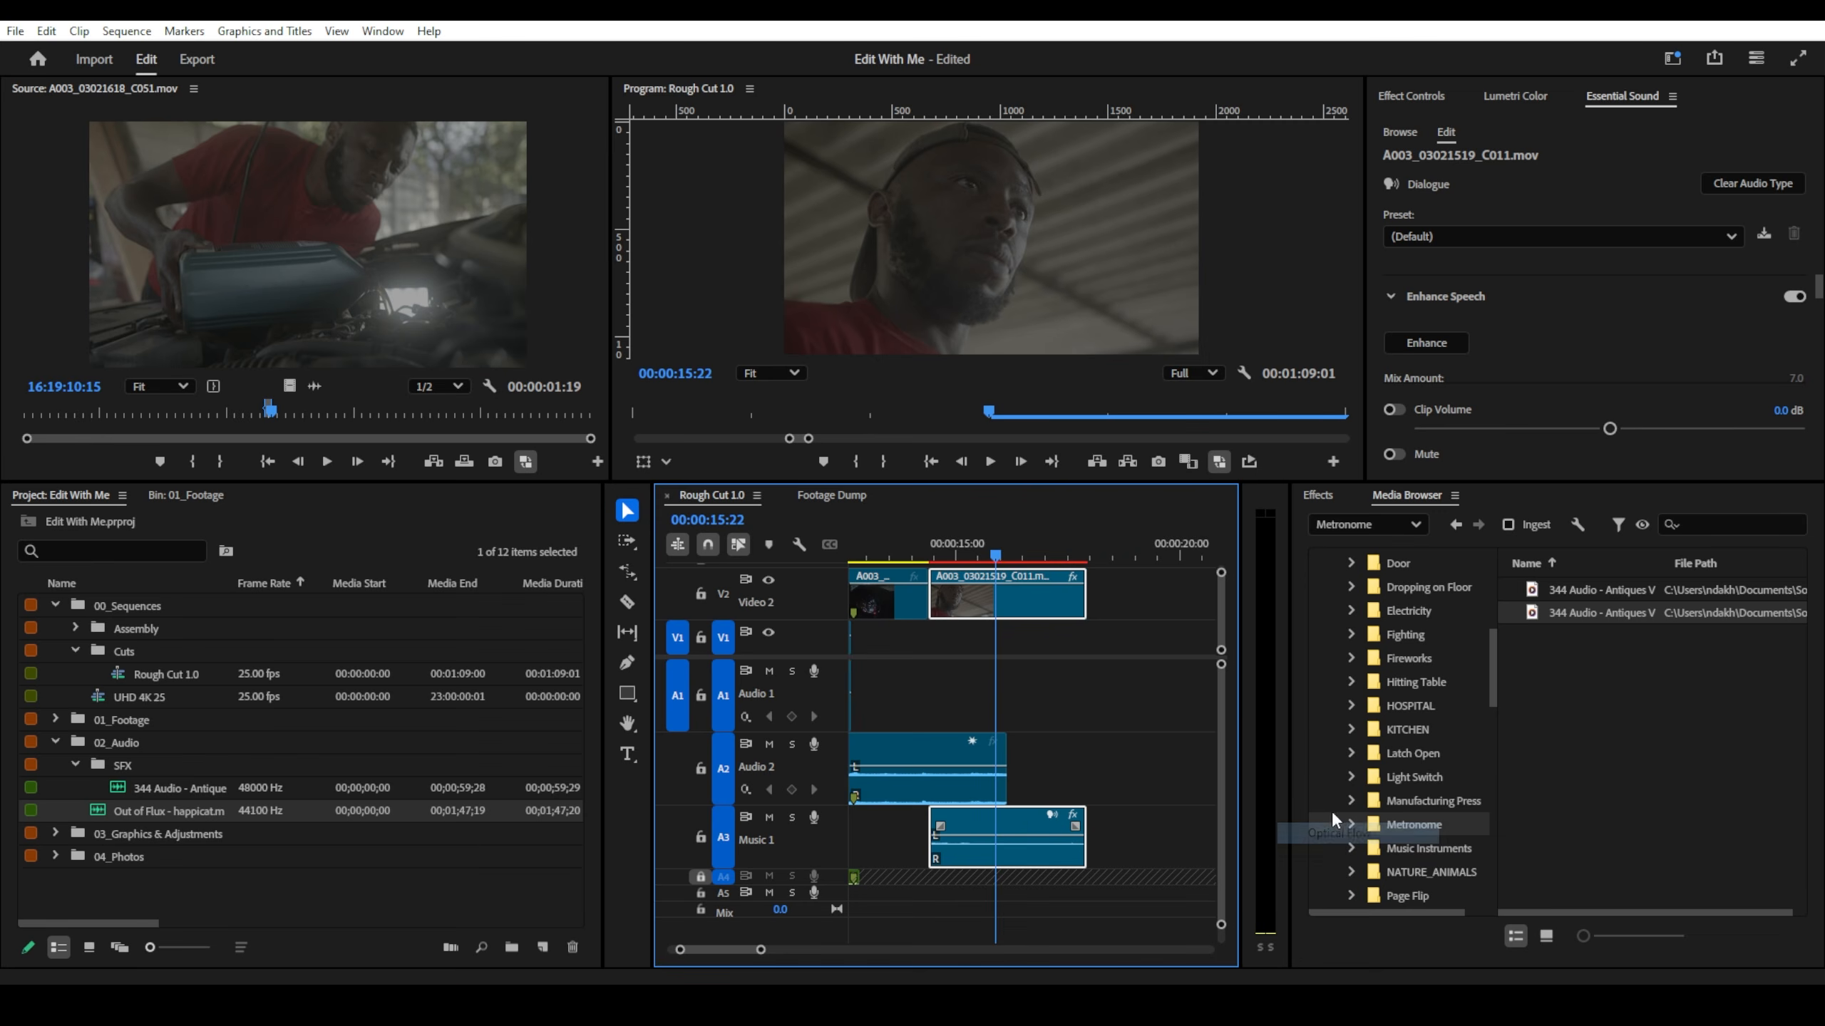
pyautogui.scroll(2, 968, 573)
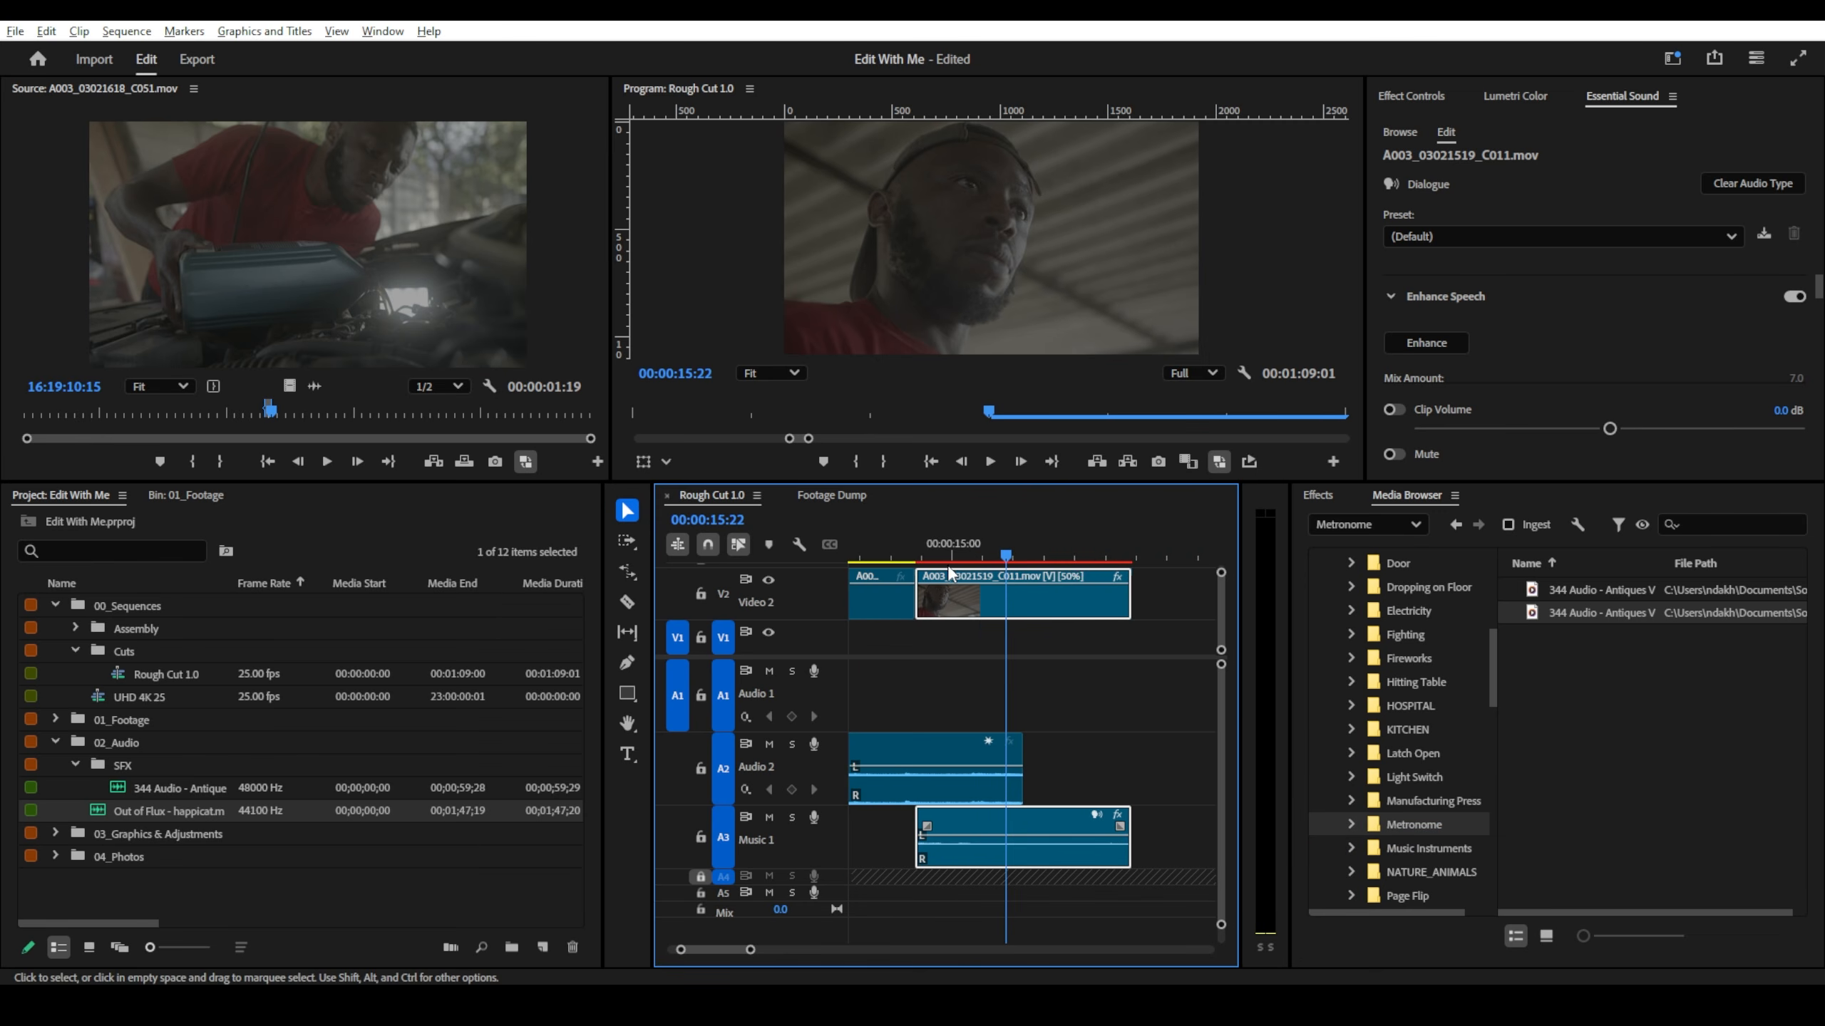
pyautogui.scroll(-1, 1083, 588)
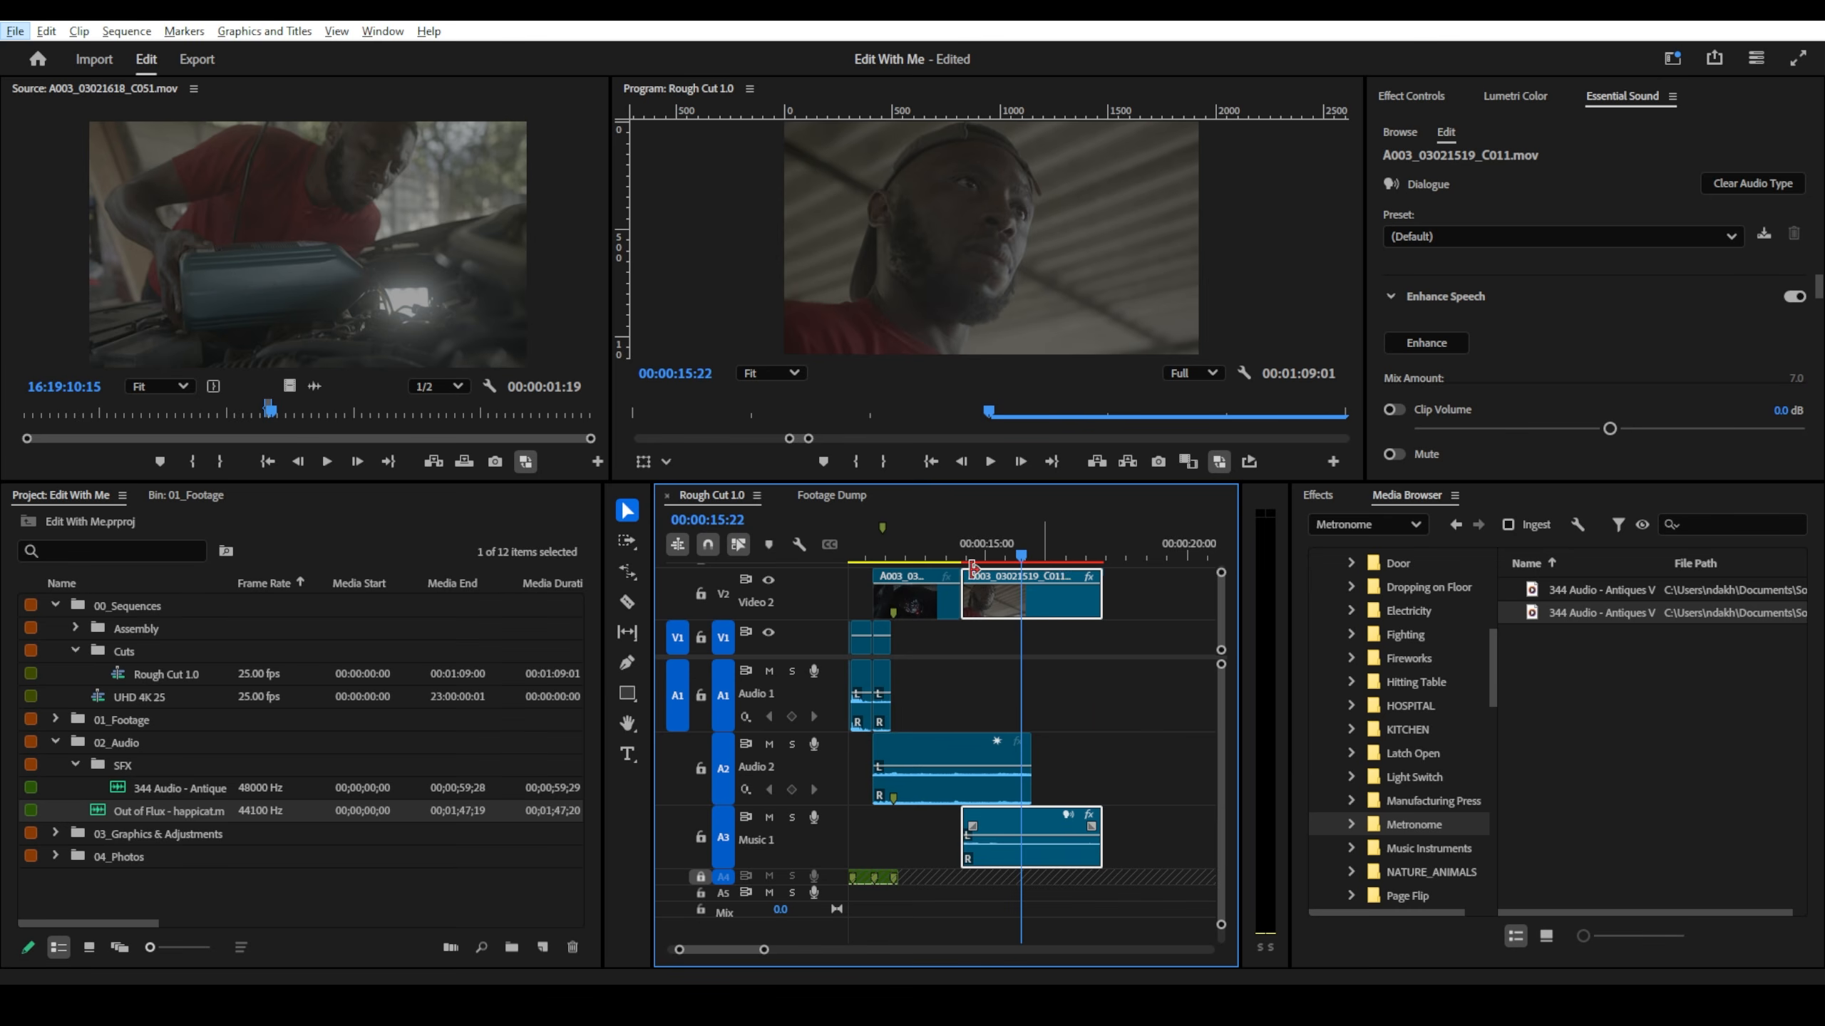
pyautogui.scroll(1, 848, 600)
pyautogui.scroll(2, 991, 596)
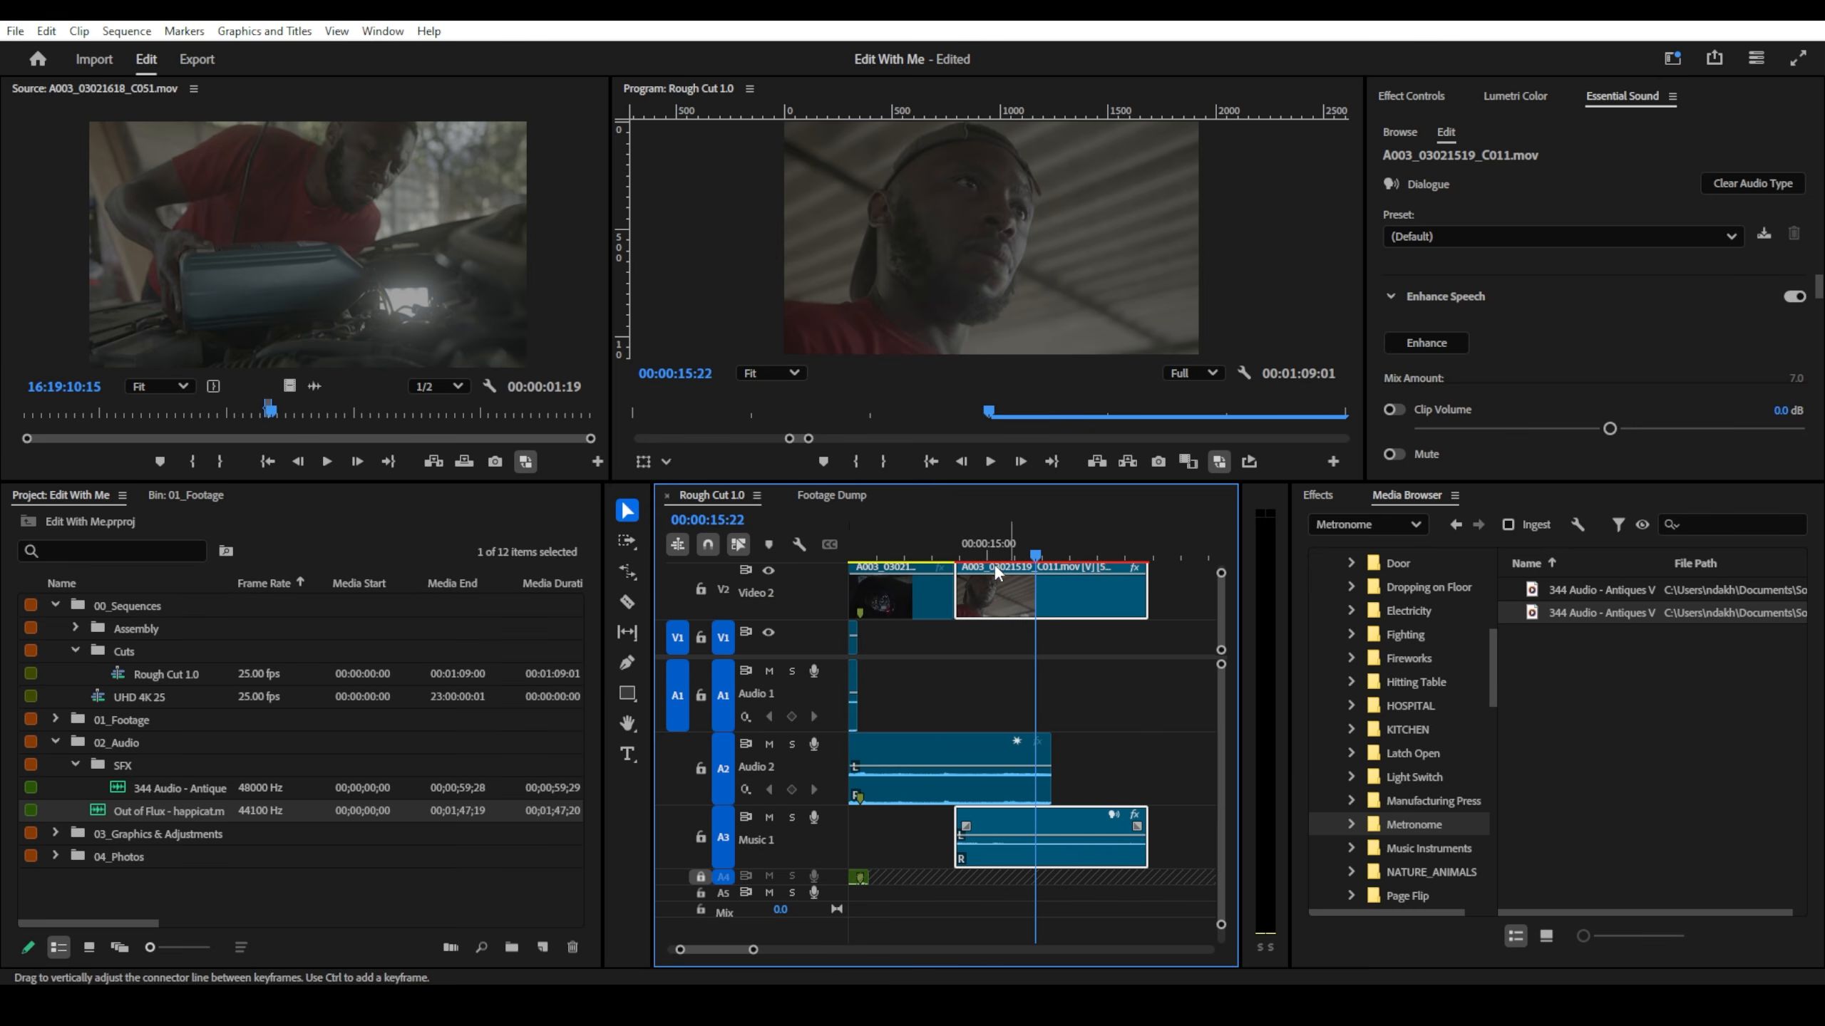
pyautogui.moveTo(955, 551); pyautogui.dragTo(995, 570)
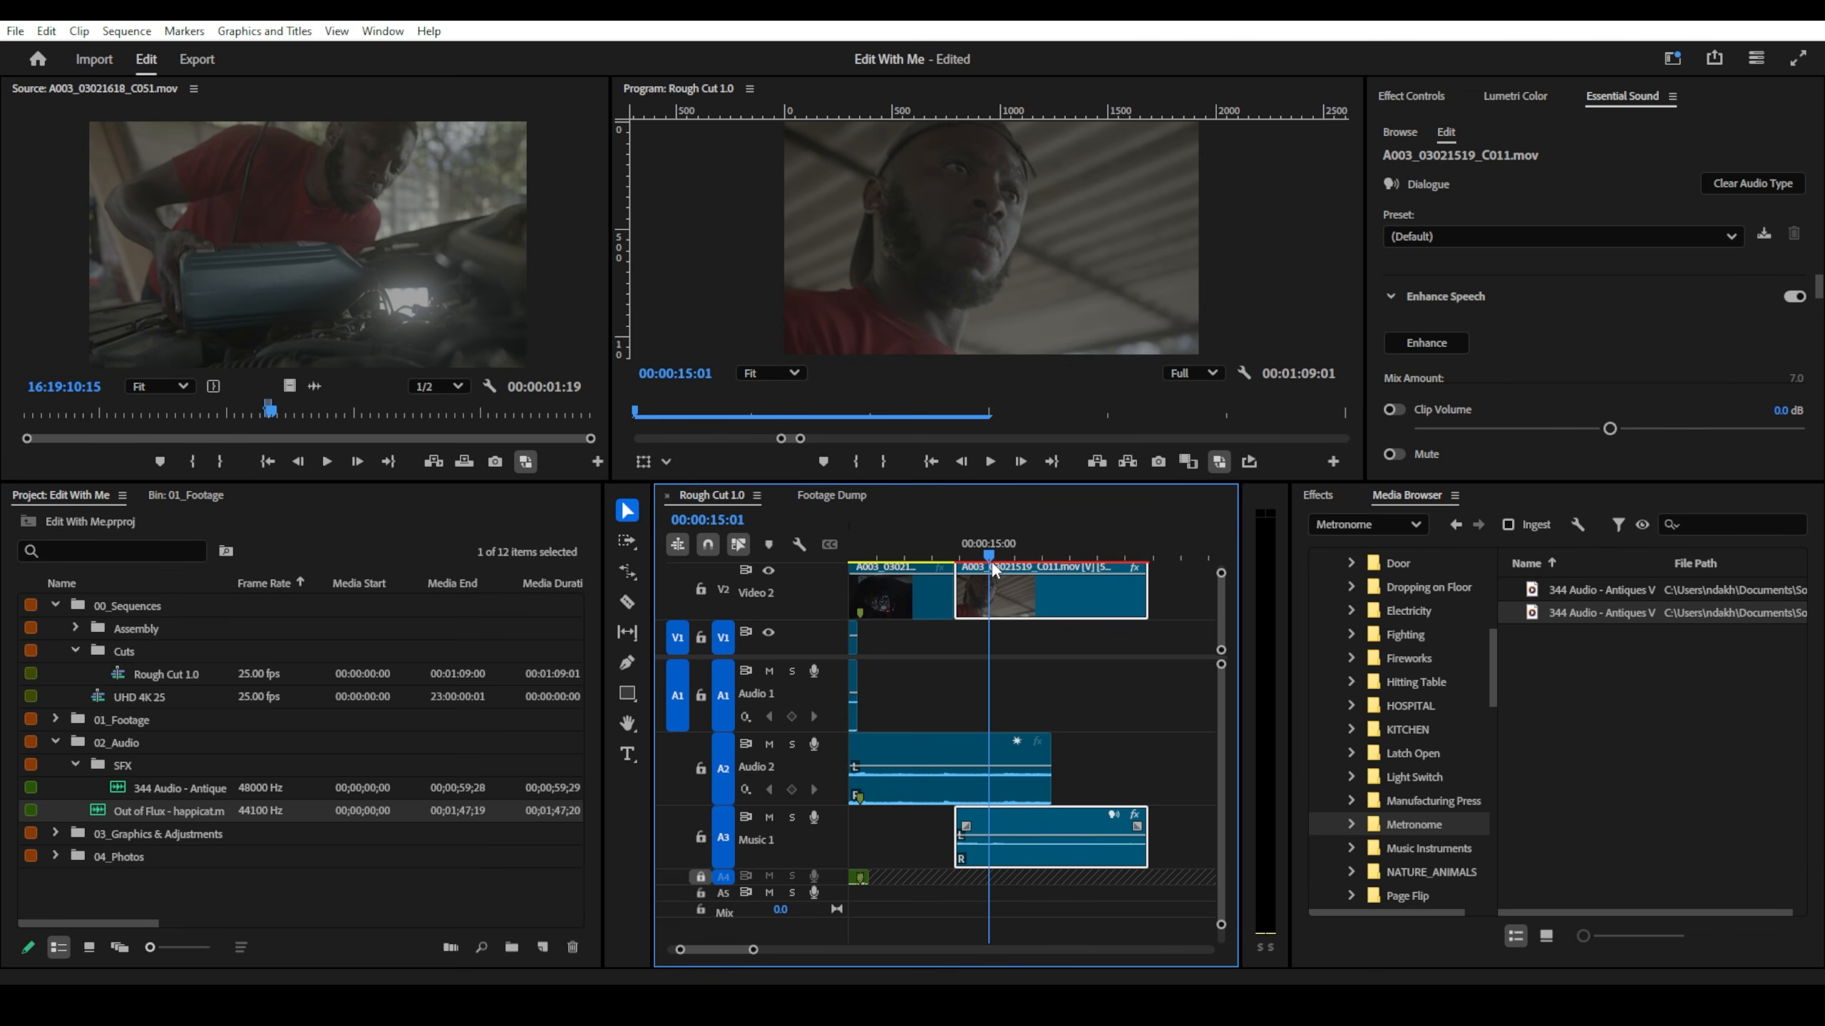
# - Set the slowed clip's time interpolation to Frame Sampling and play it from its beginning to judge the motion
pyautogui.rightClick(1022, 596)
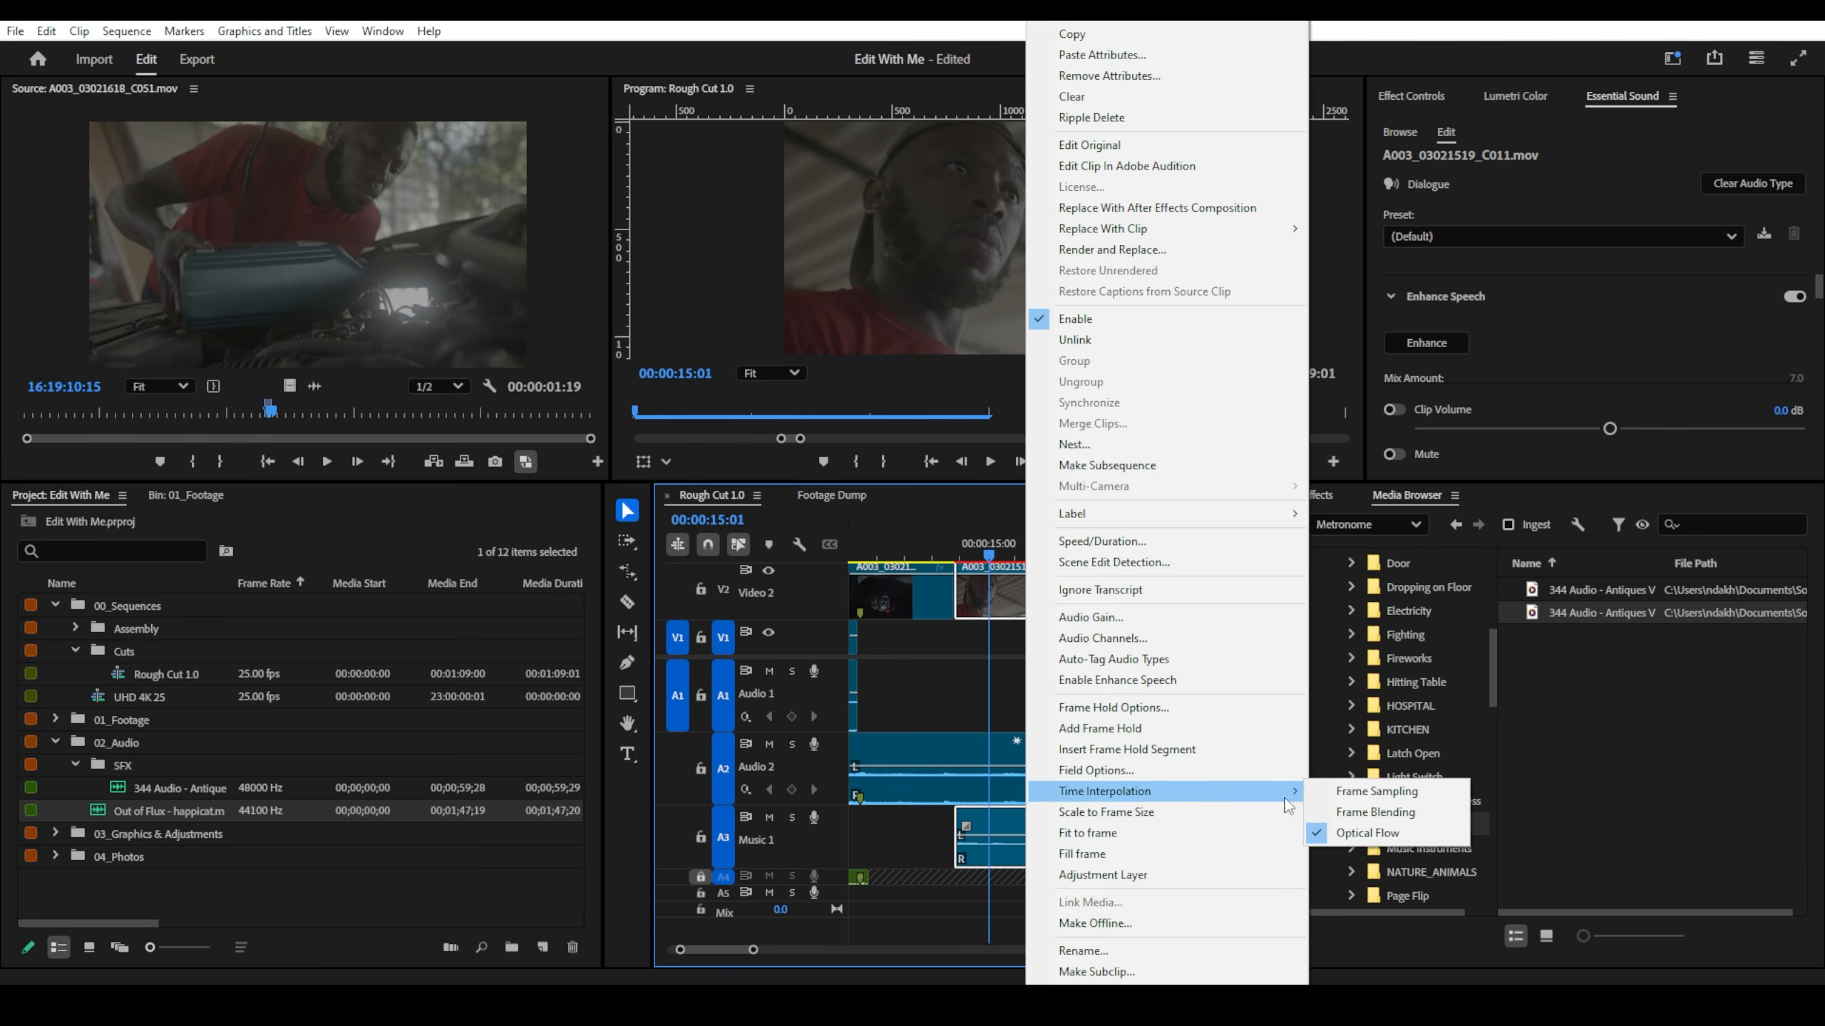
pyautogui.click(1317, 794)
pyautogui.moveTo(1006, 543); pyautogui.dragTo(957, 554)
pyautogui.press('space')
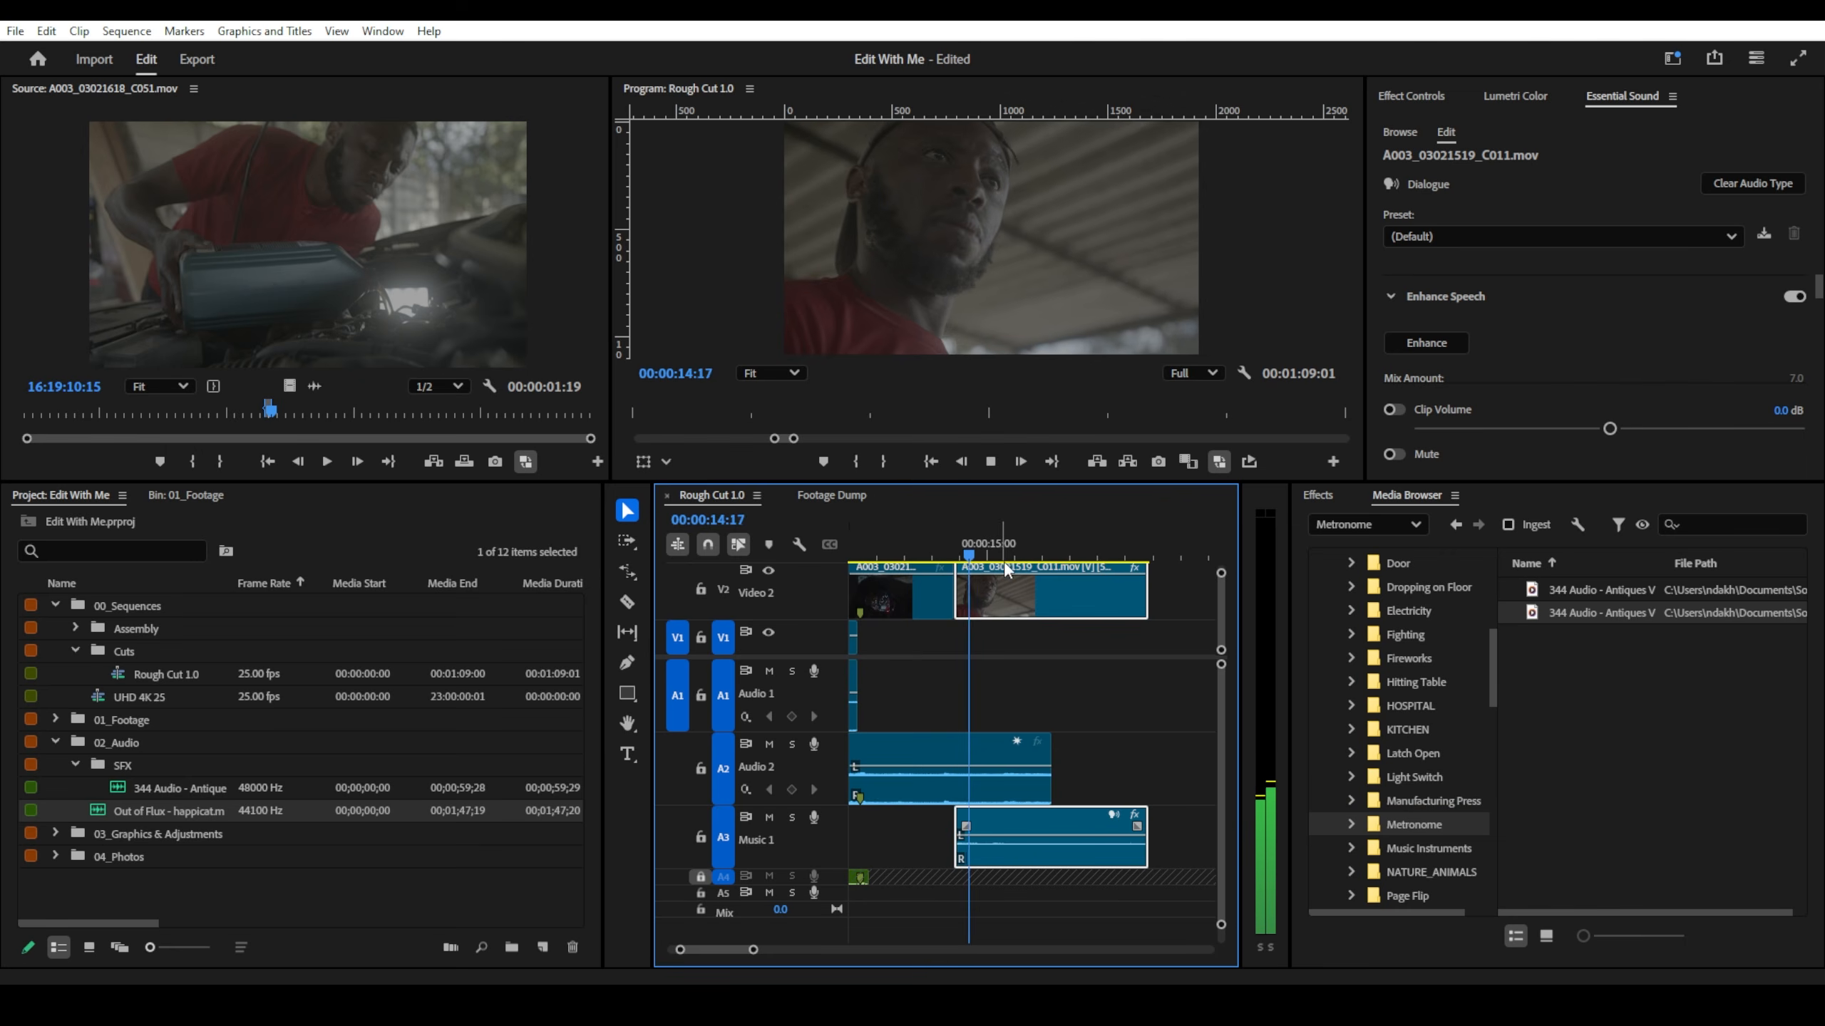
pyautogui.press('space')
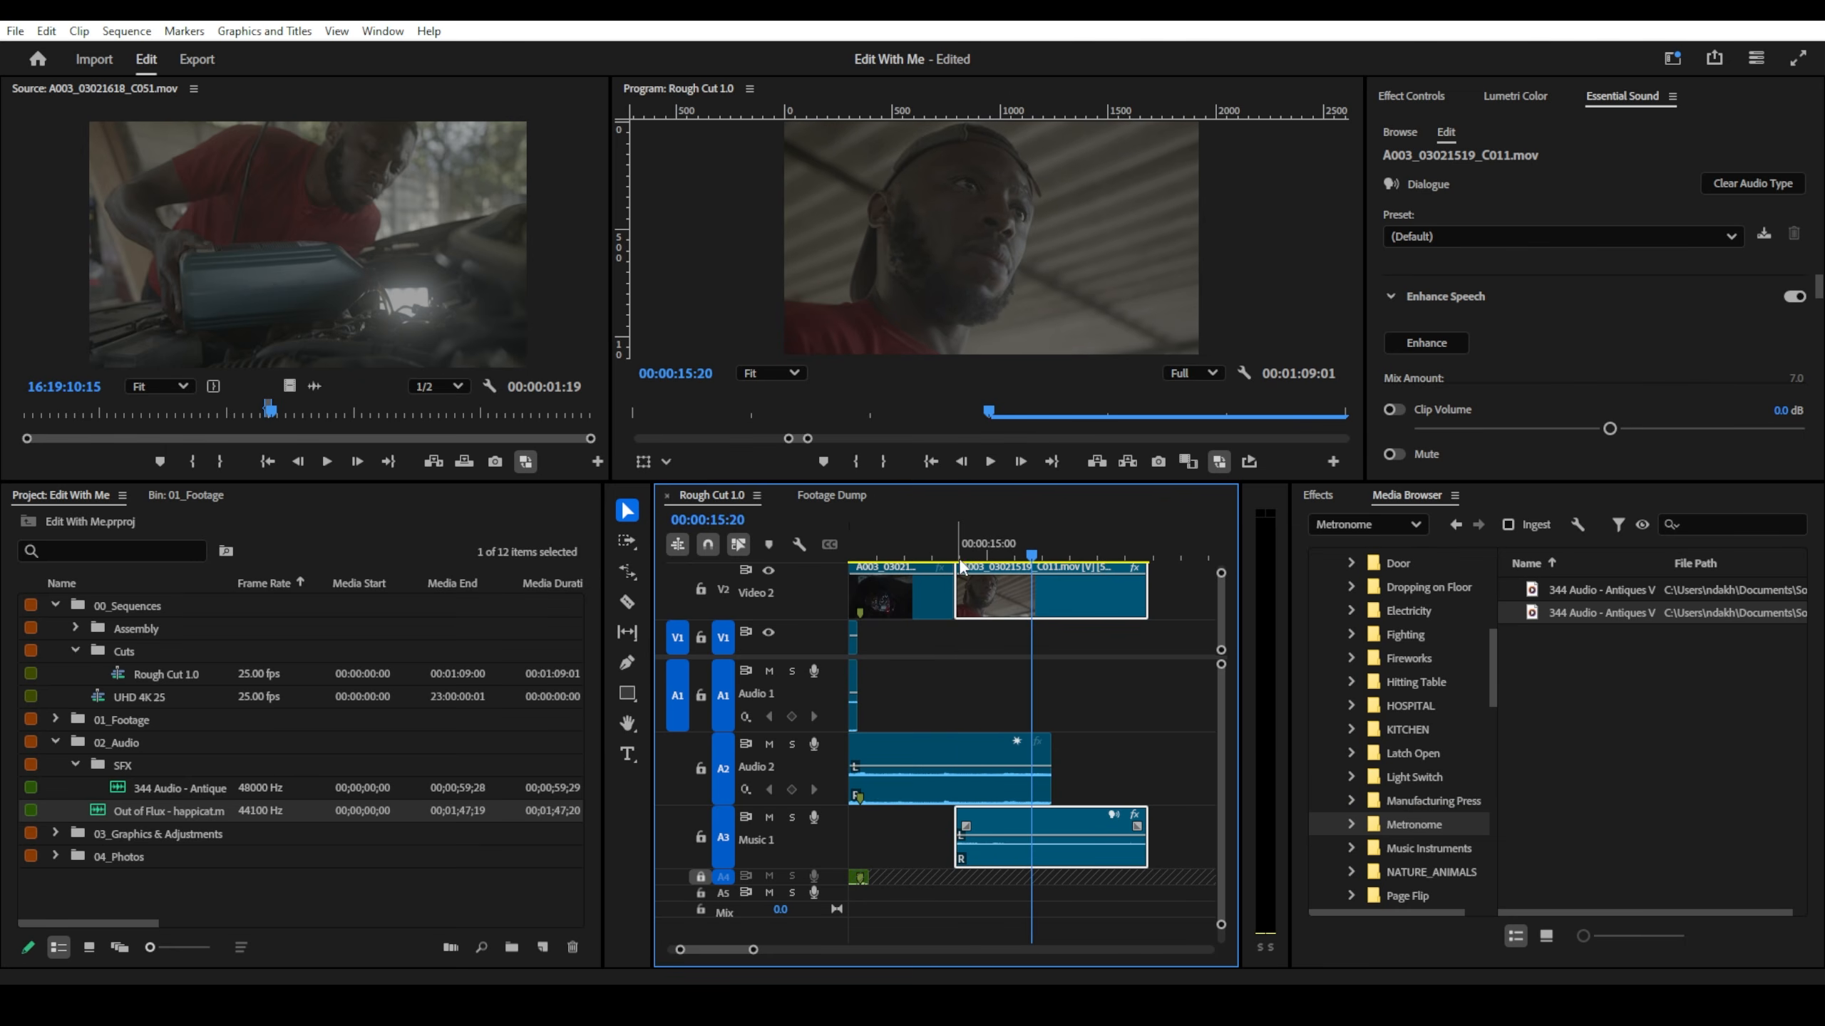
pyautogui.press('space')
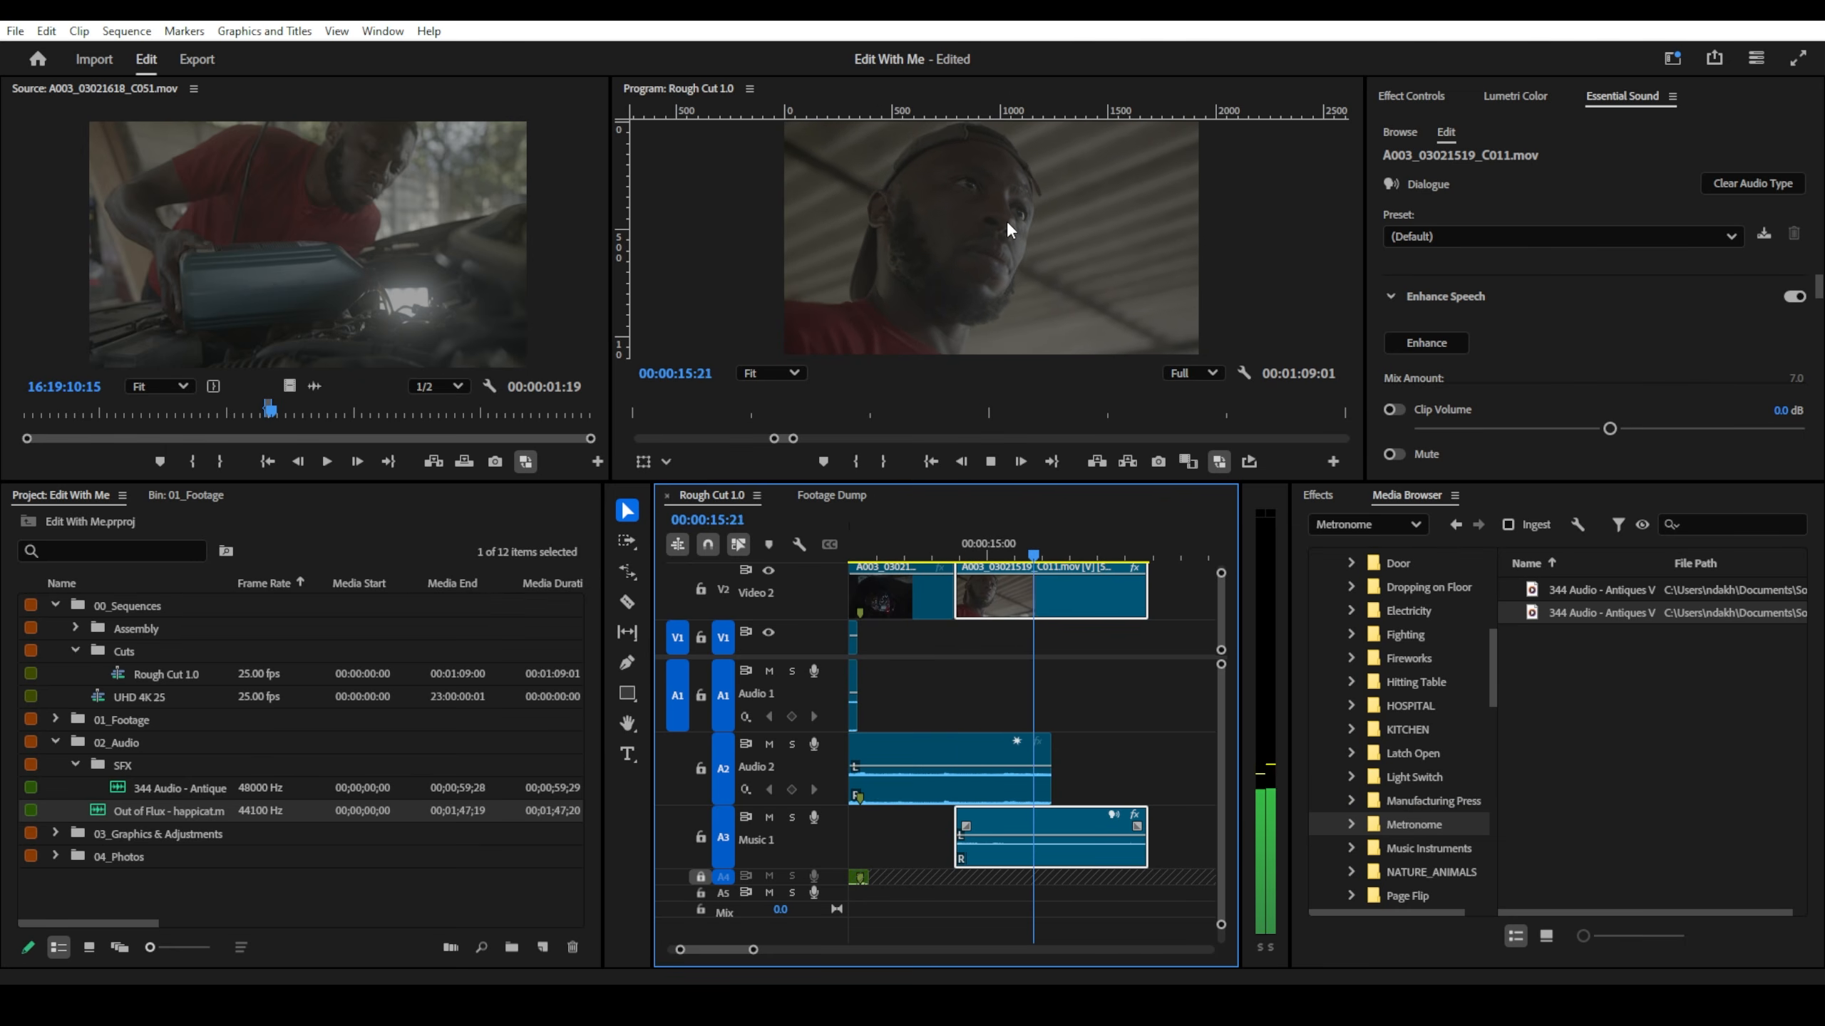
pyautogui.press('space')
pyautogui.press('i')
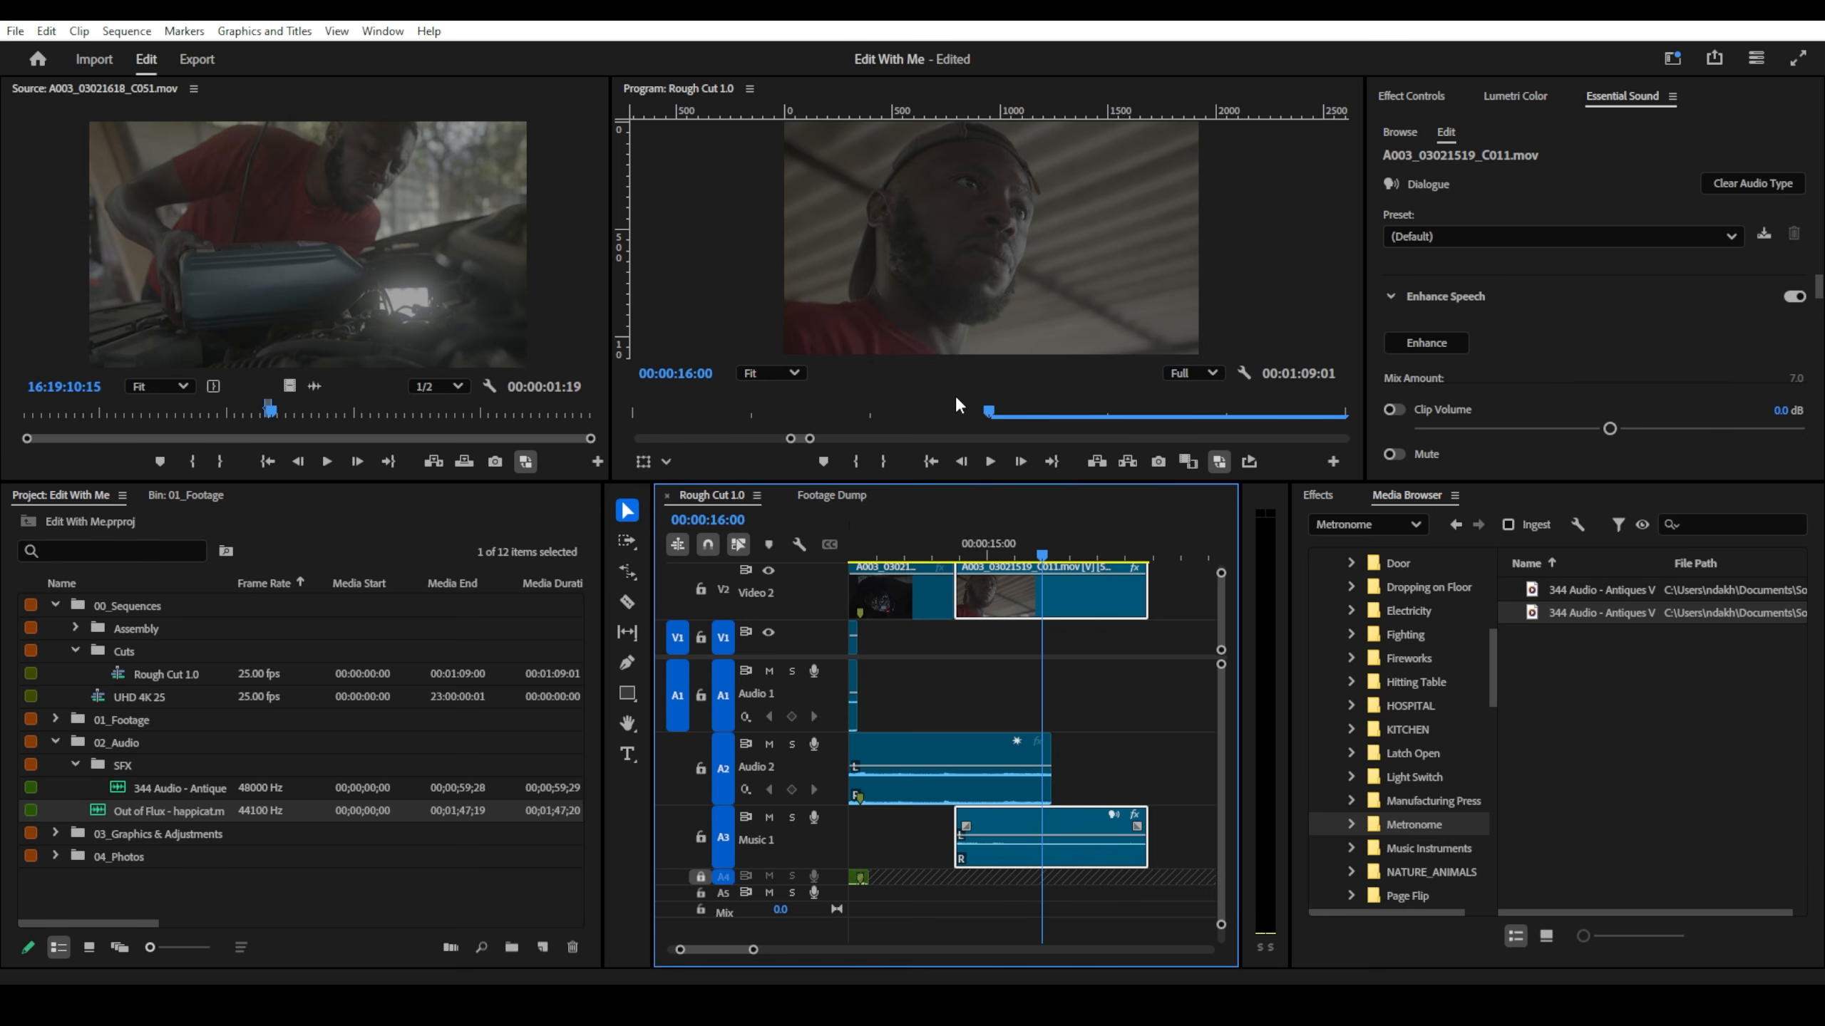
pyautogui.click(964, 555)
pyautogui.press('space')
pyautogui.press('space')
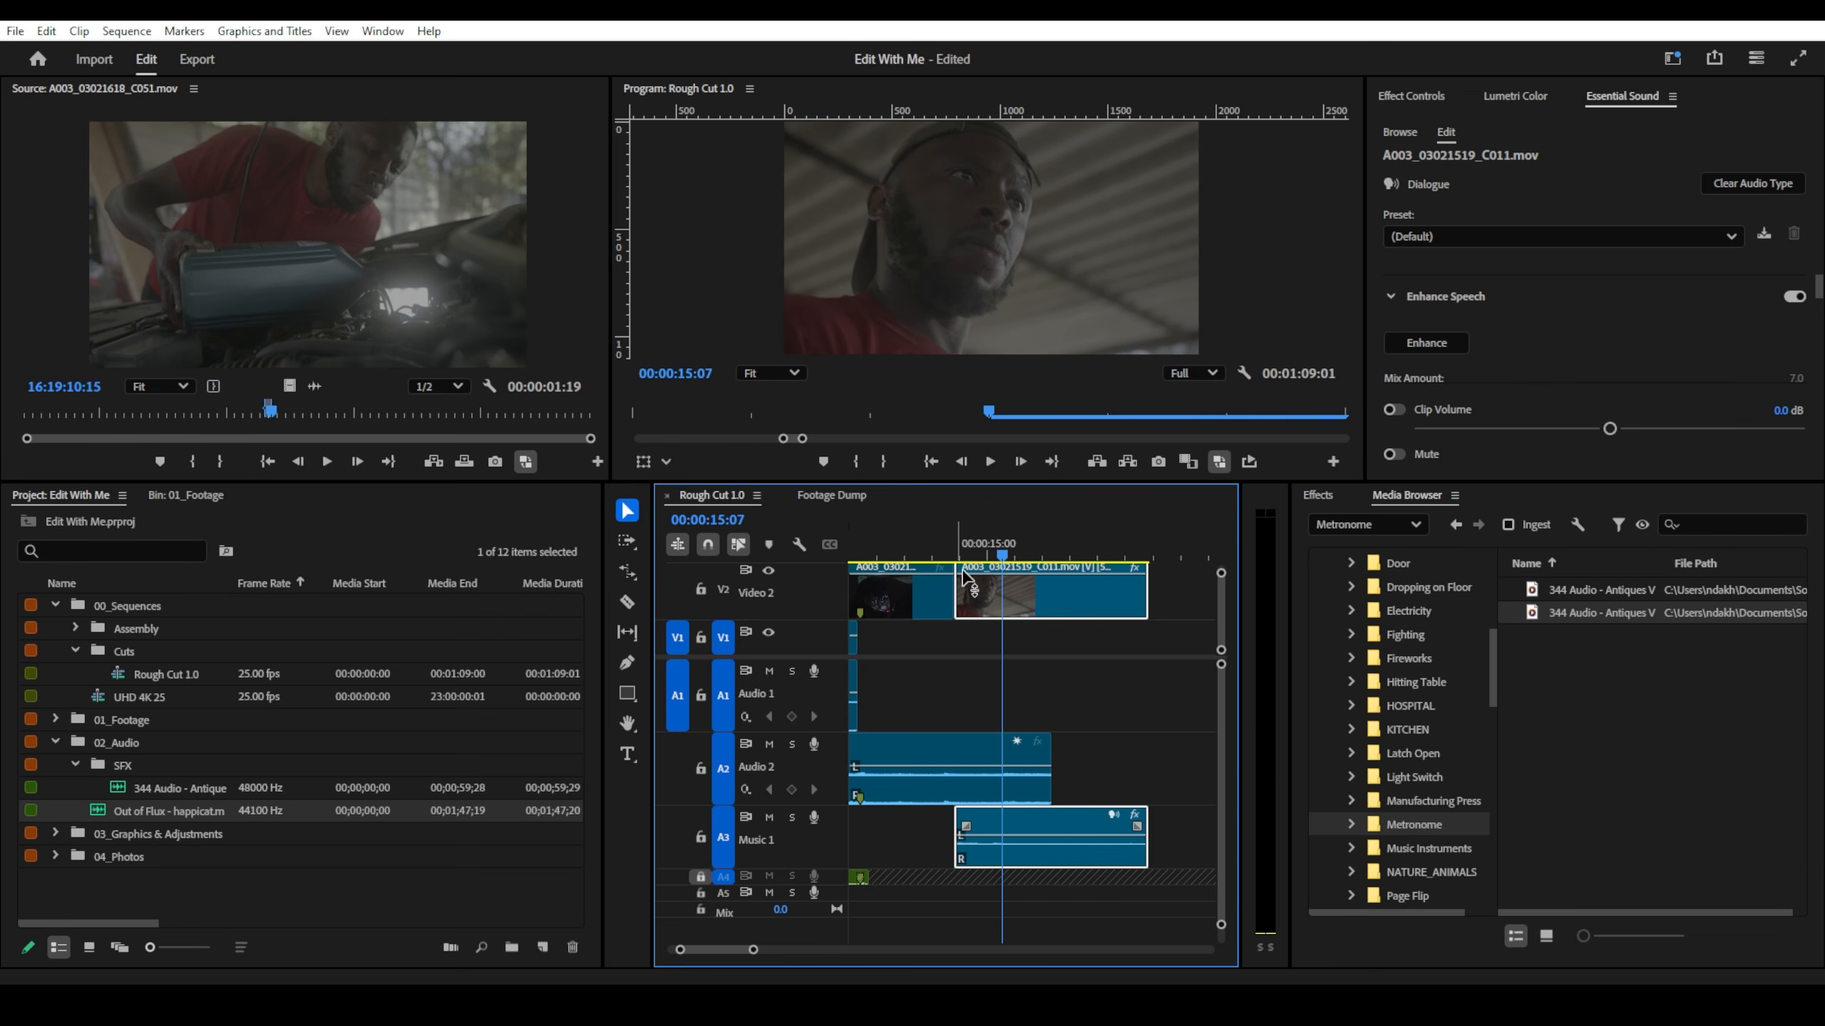
# - Switch clip A003_03021519 to Optical Flow interpolation and return it to Frame Sampling
pyautogui.rightClick(1012, 613)
pyautogui.moveTo(1272, 790)
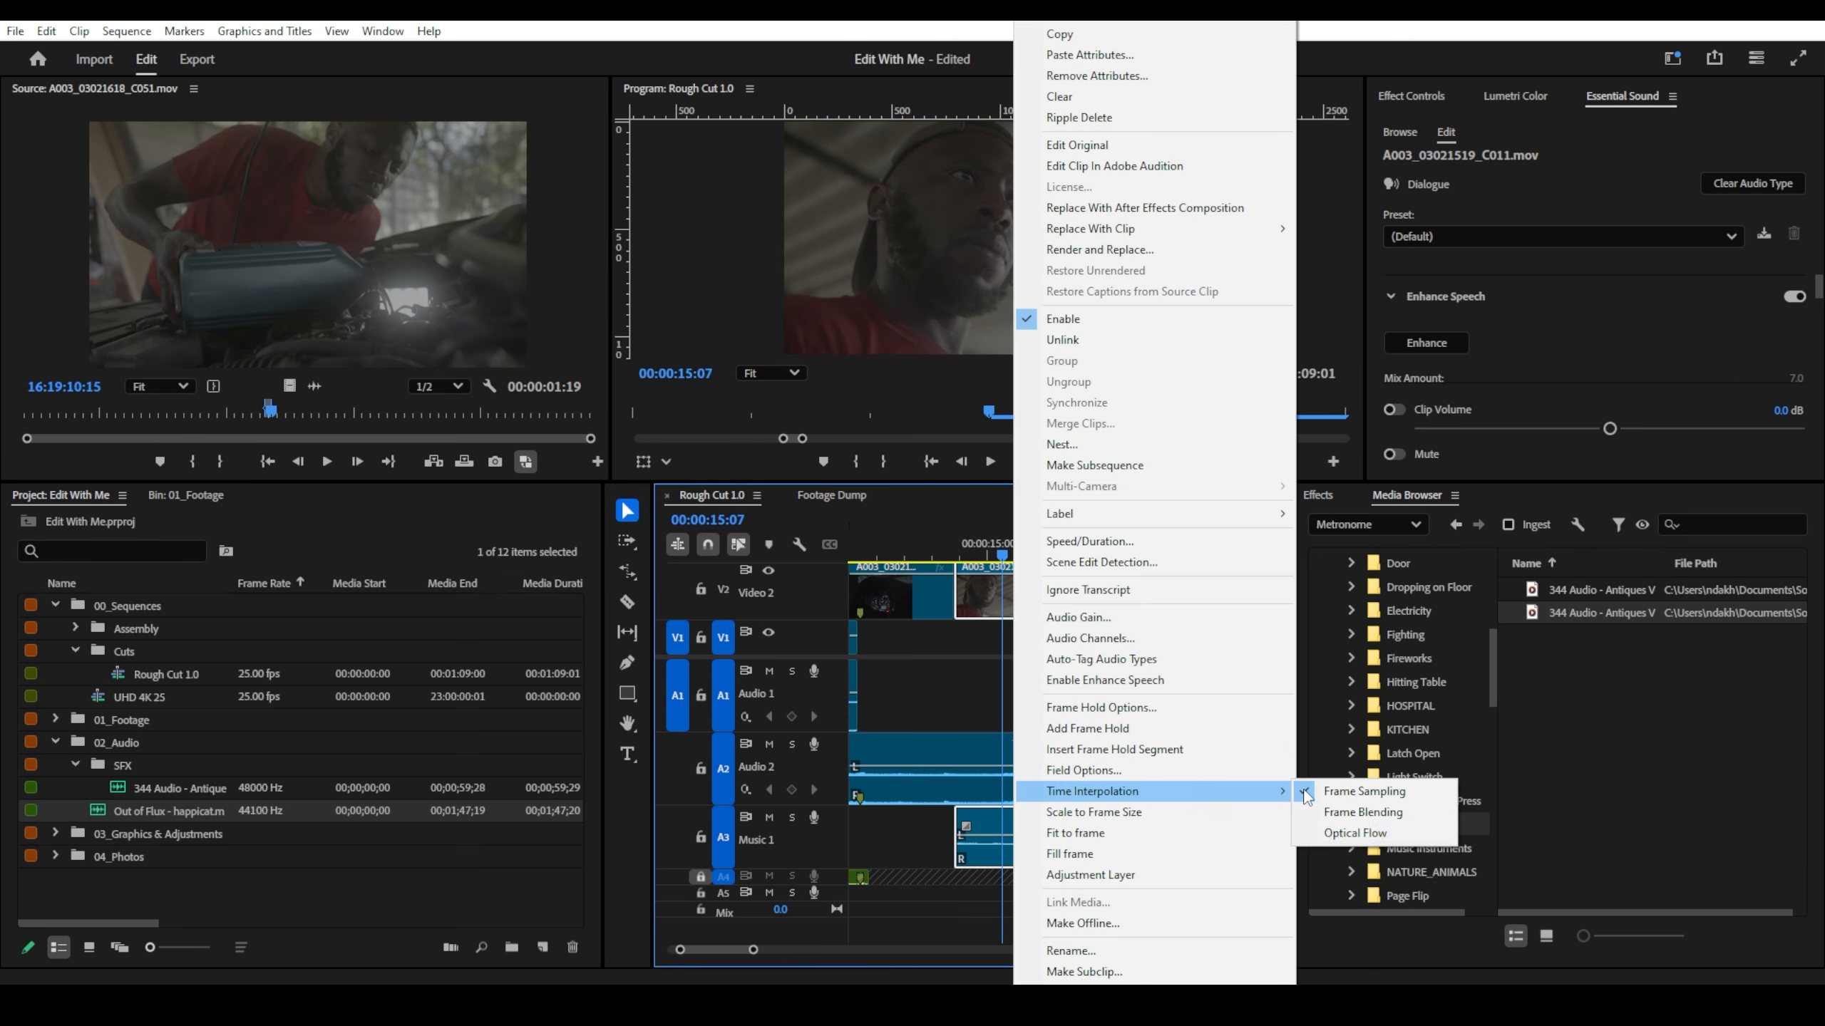
pyautogui.click(1350, 832)
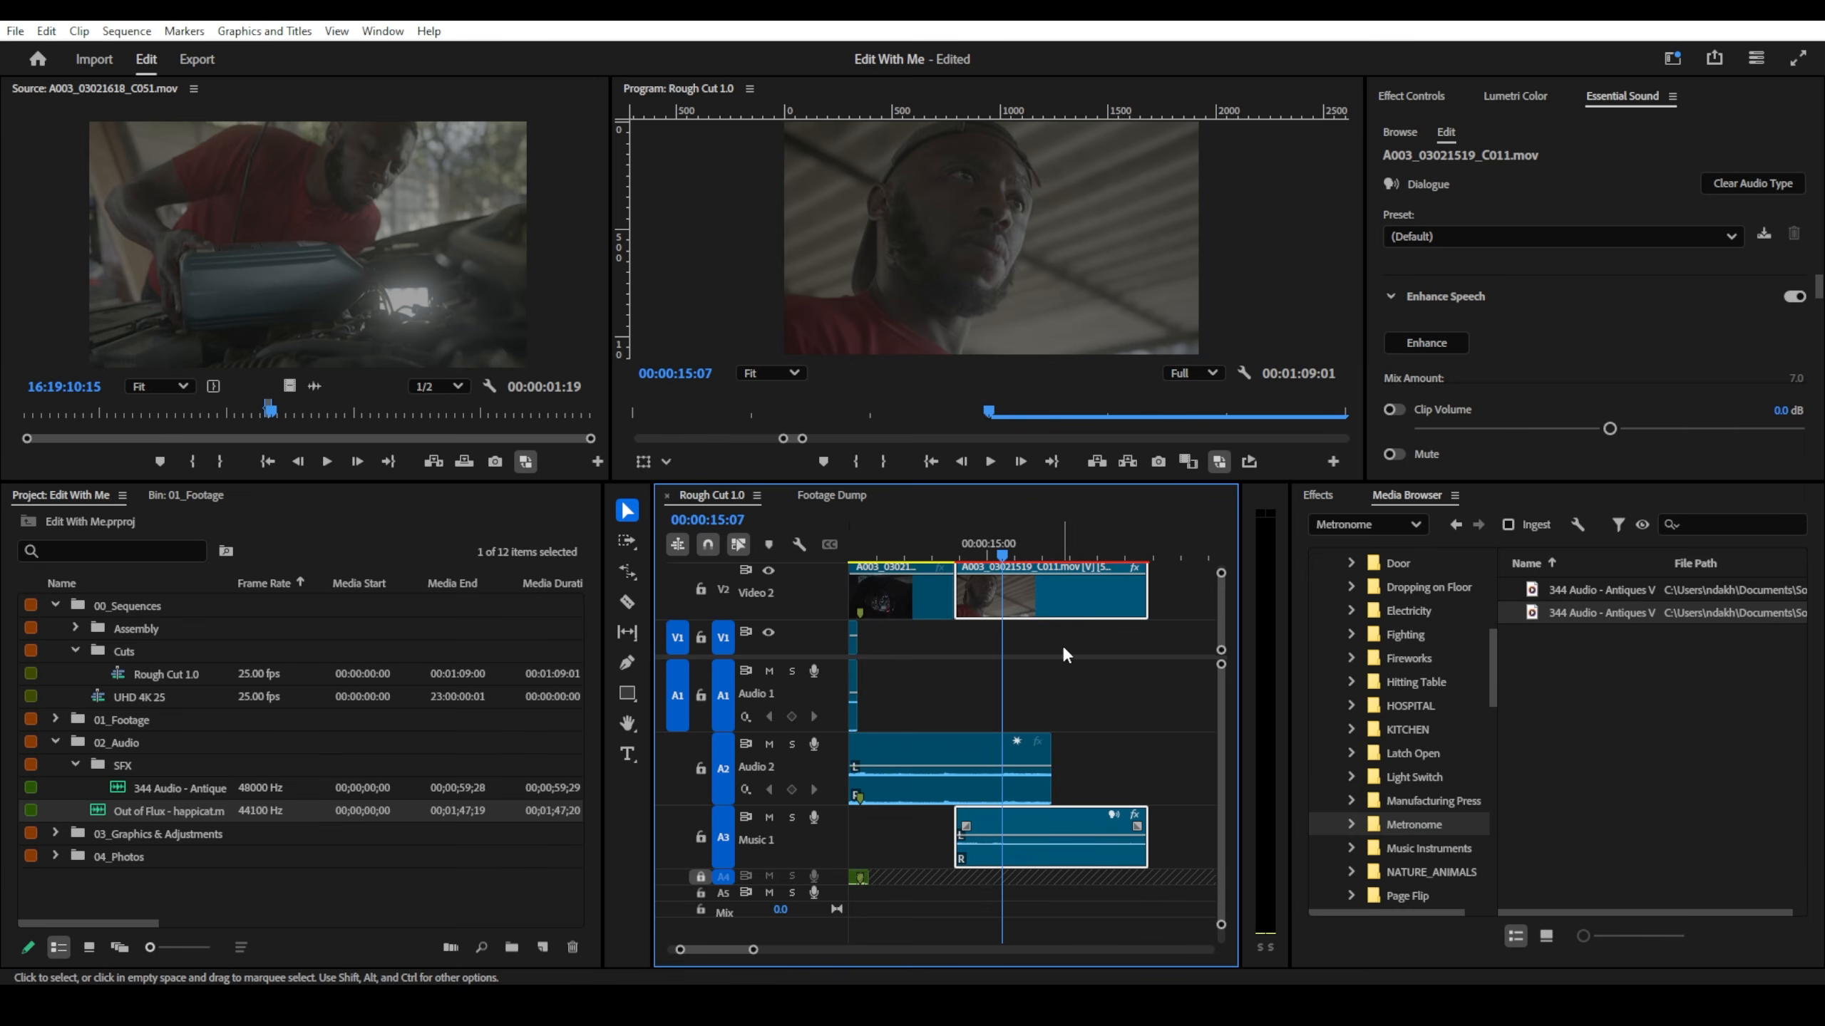
pyautogui.rightClick(998, 579)
pyautogui.moveTo(1168, 791)
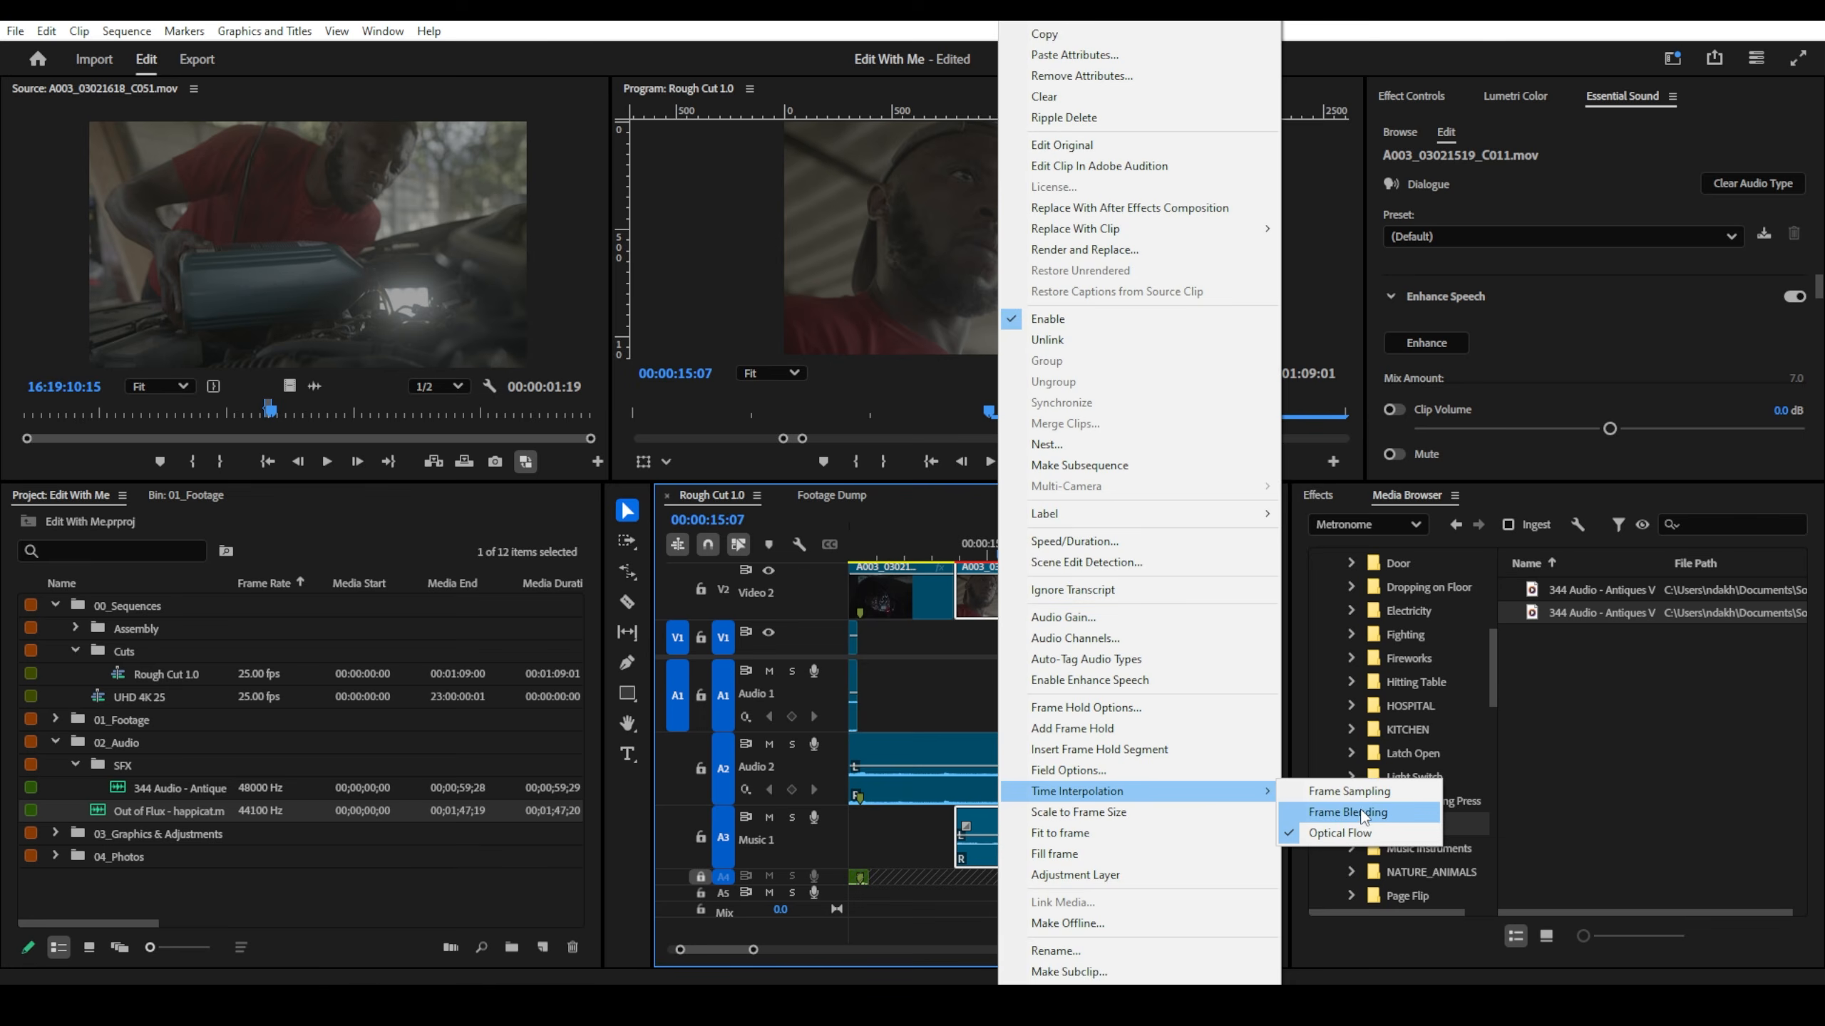
pyautogui.click(1363, 813)
# - Play the slowed clip A003_03021519 in the maximized program view to examine its motion with Frame Sampling
pyautogui.press('`')
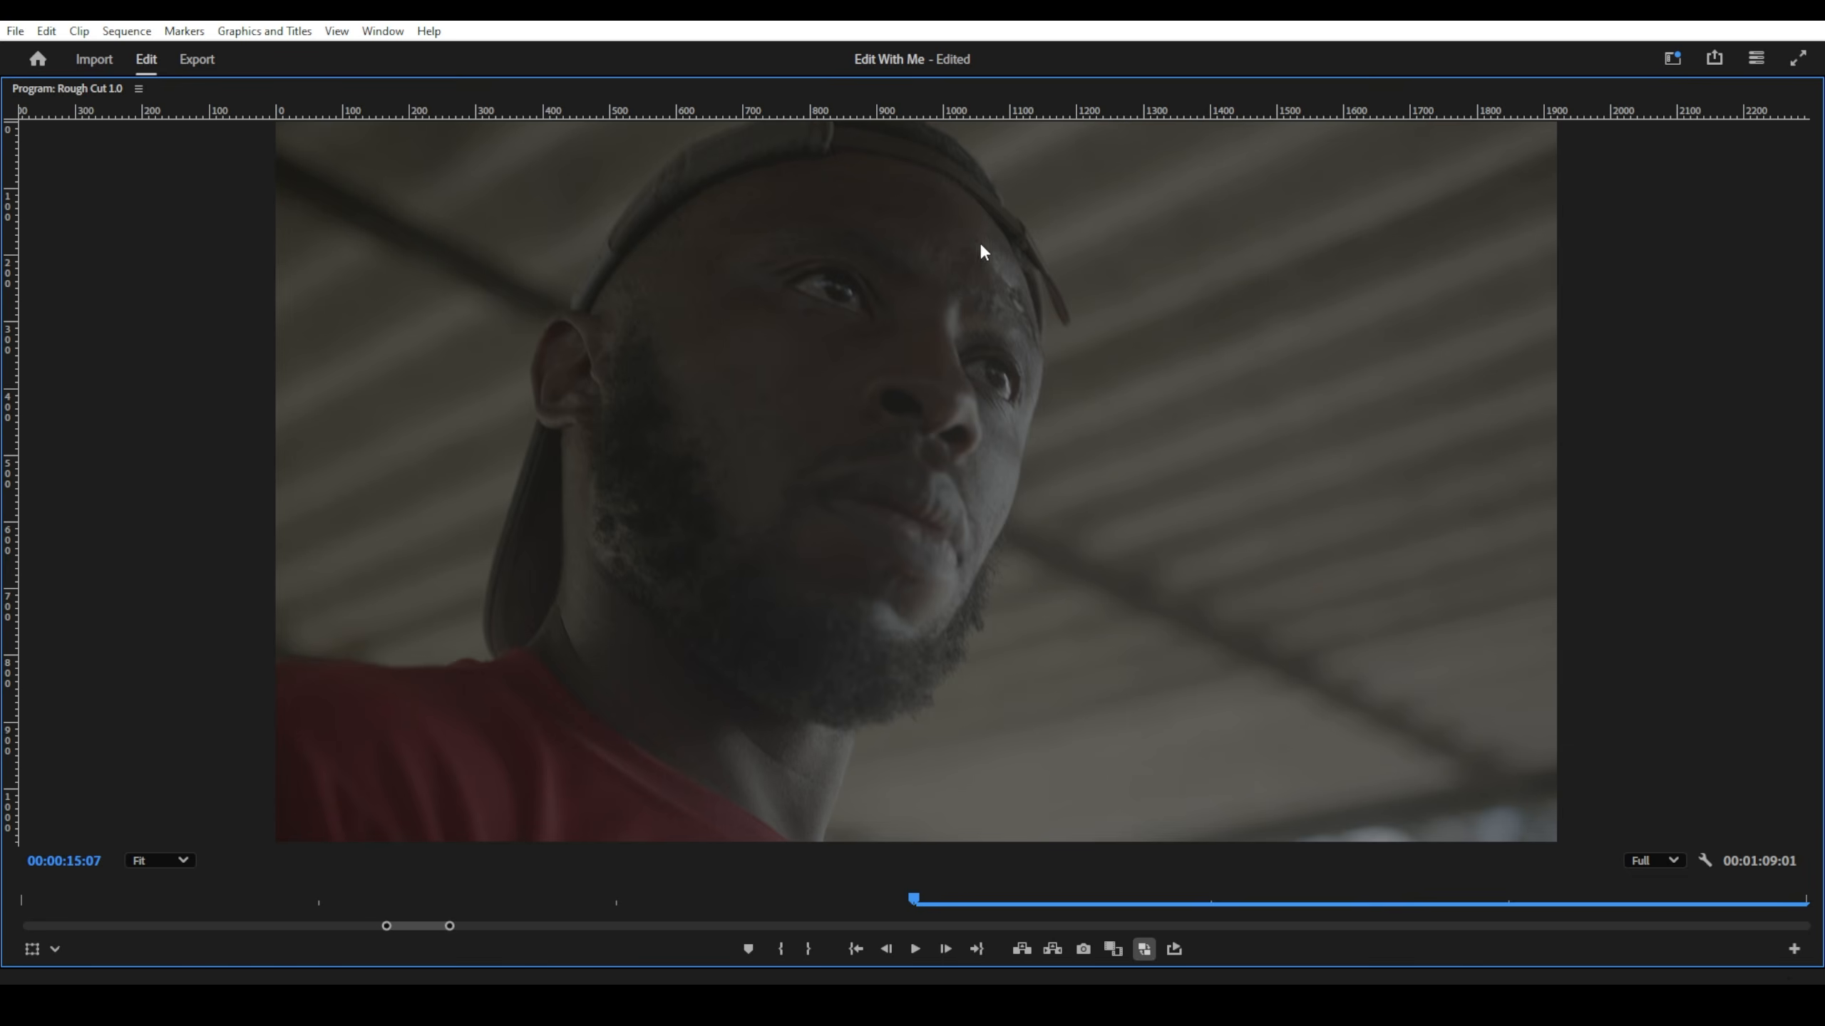
pyautogui.press('space')
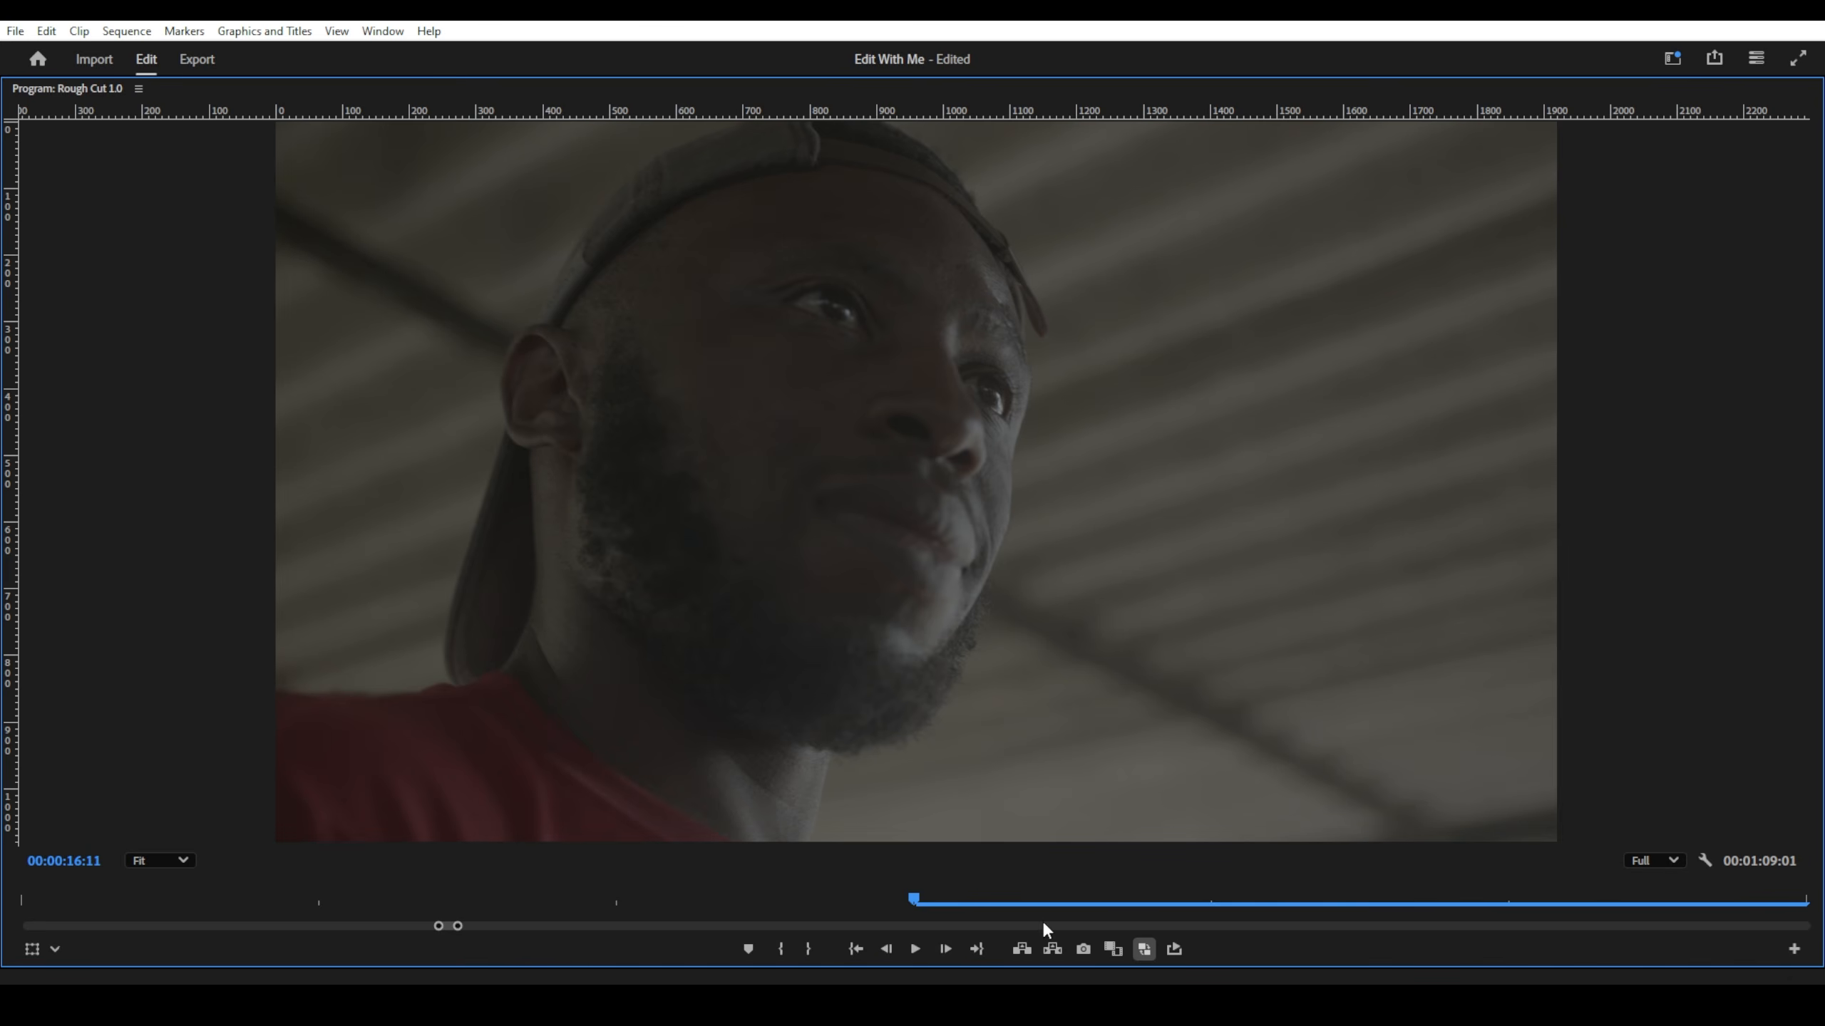
pyautogui.press('`')
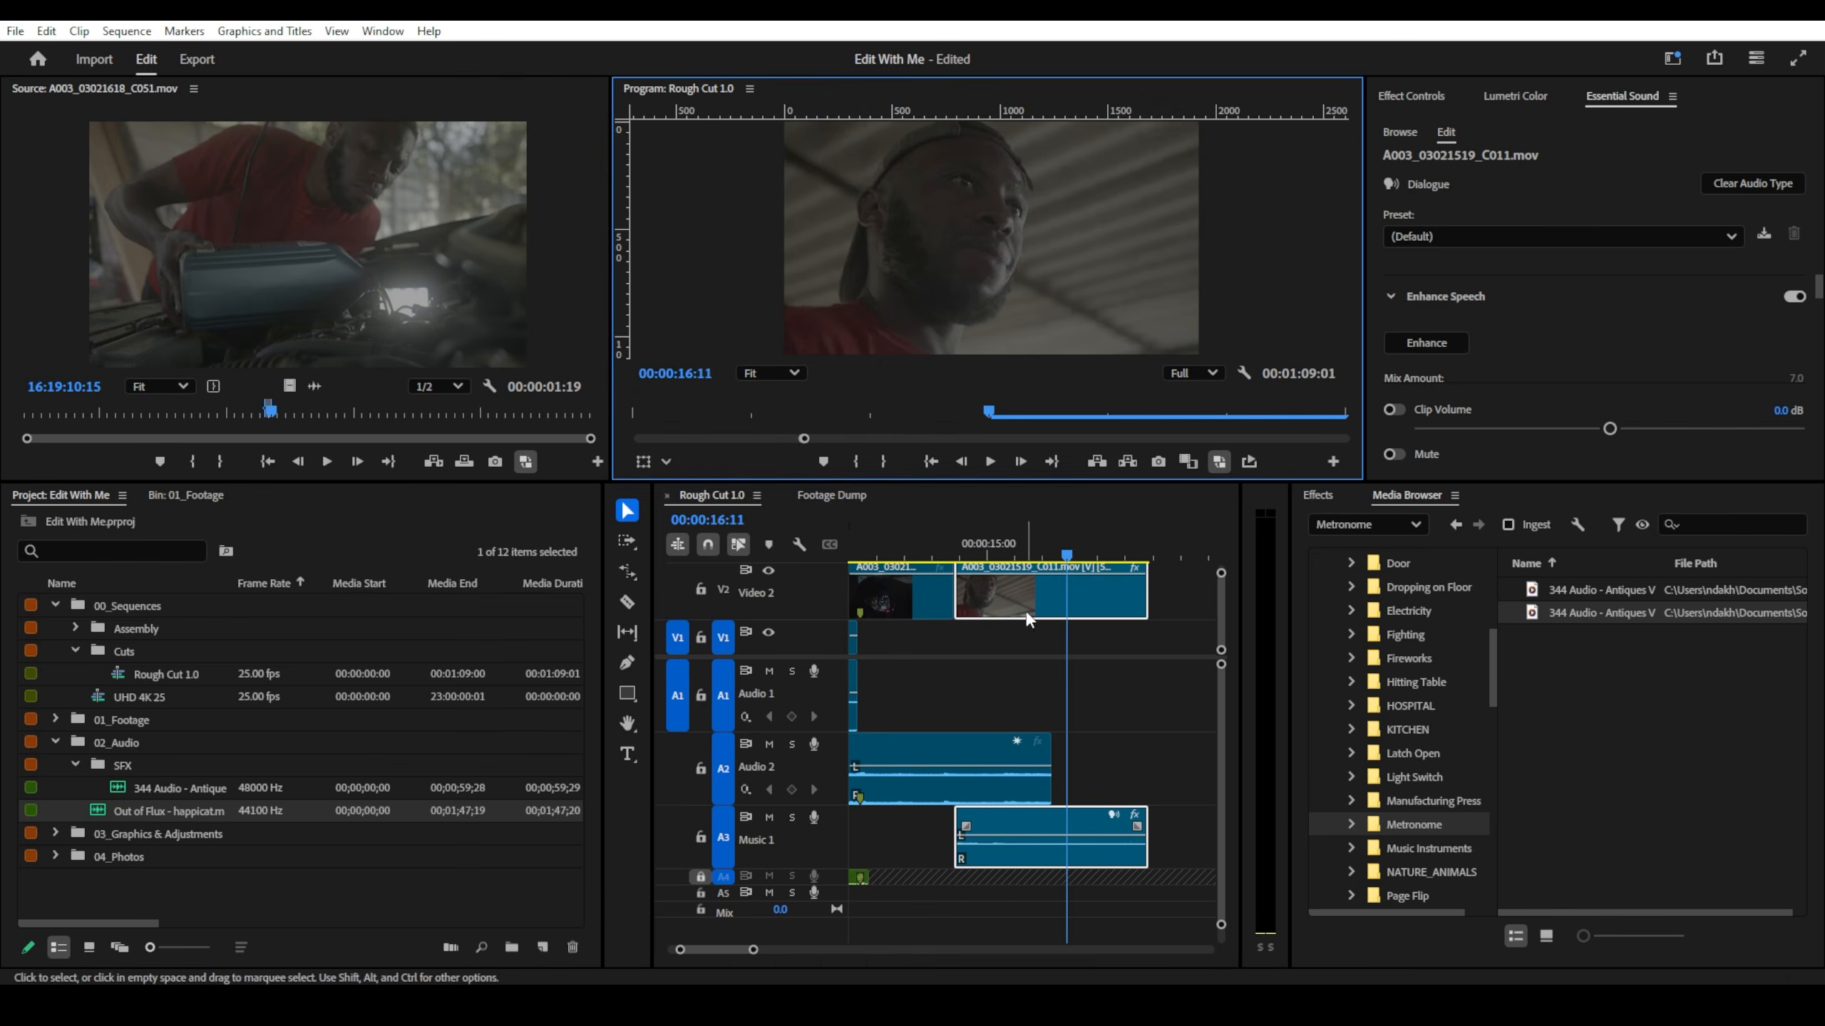
pyautogui.click(967, 558)
pyautogui.press('`')
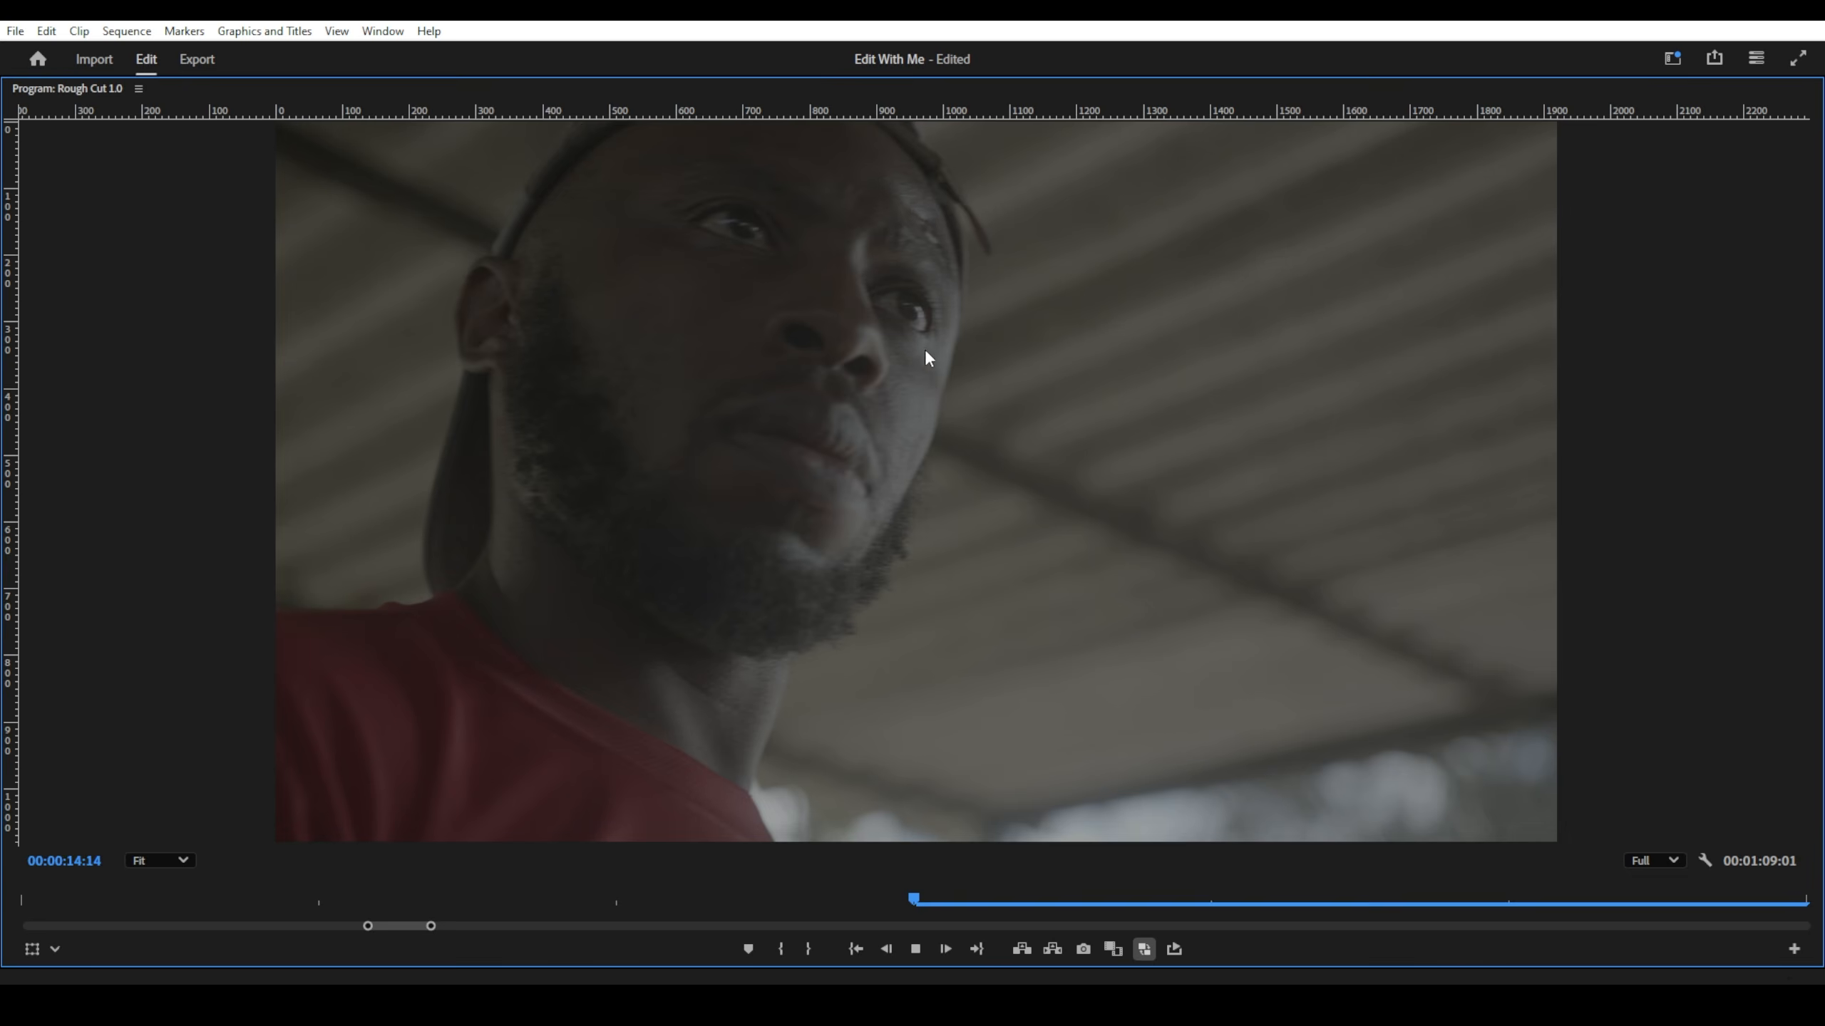
pyautogui.press('space')
pyautogui.press('`')
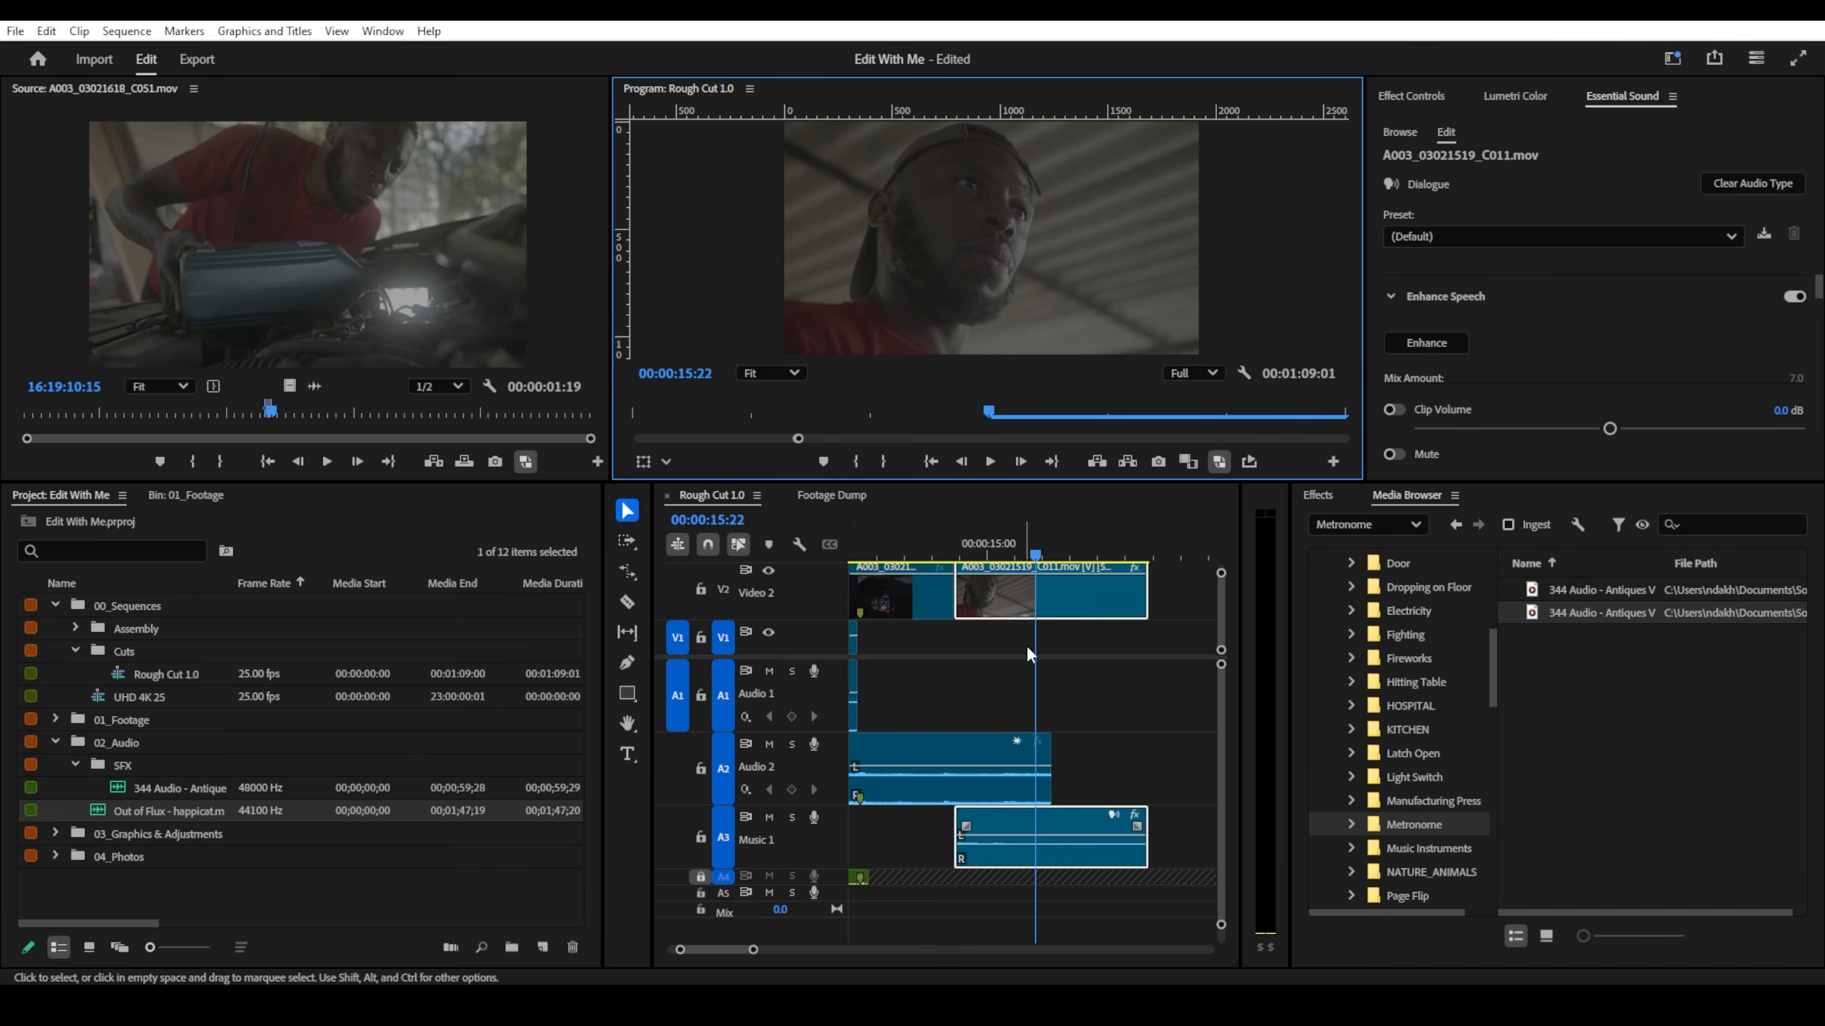
# - Set the time interpolation of clip A003_03021519 to Optical Flow and render the sequence
pyautogui.rightClick(1009, 599)
pyautogui.moveTo(1110, 796)
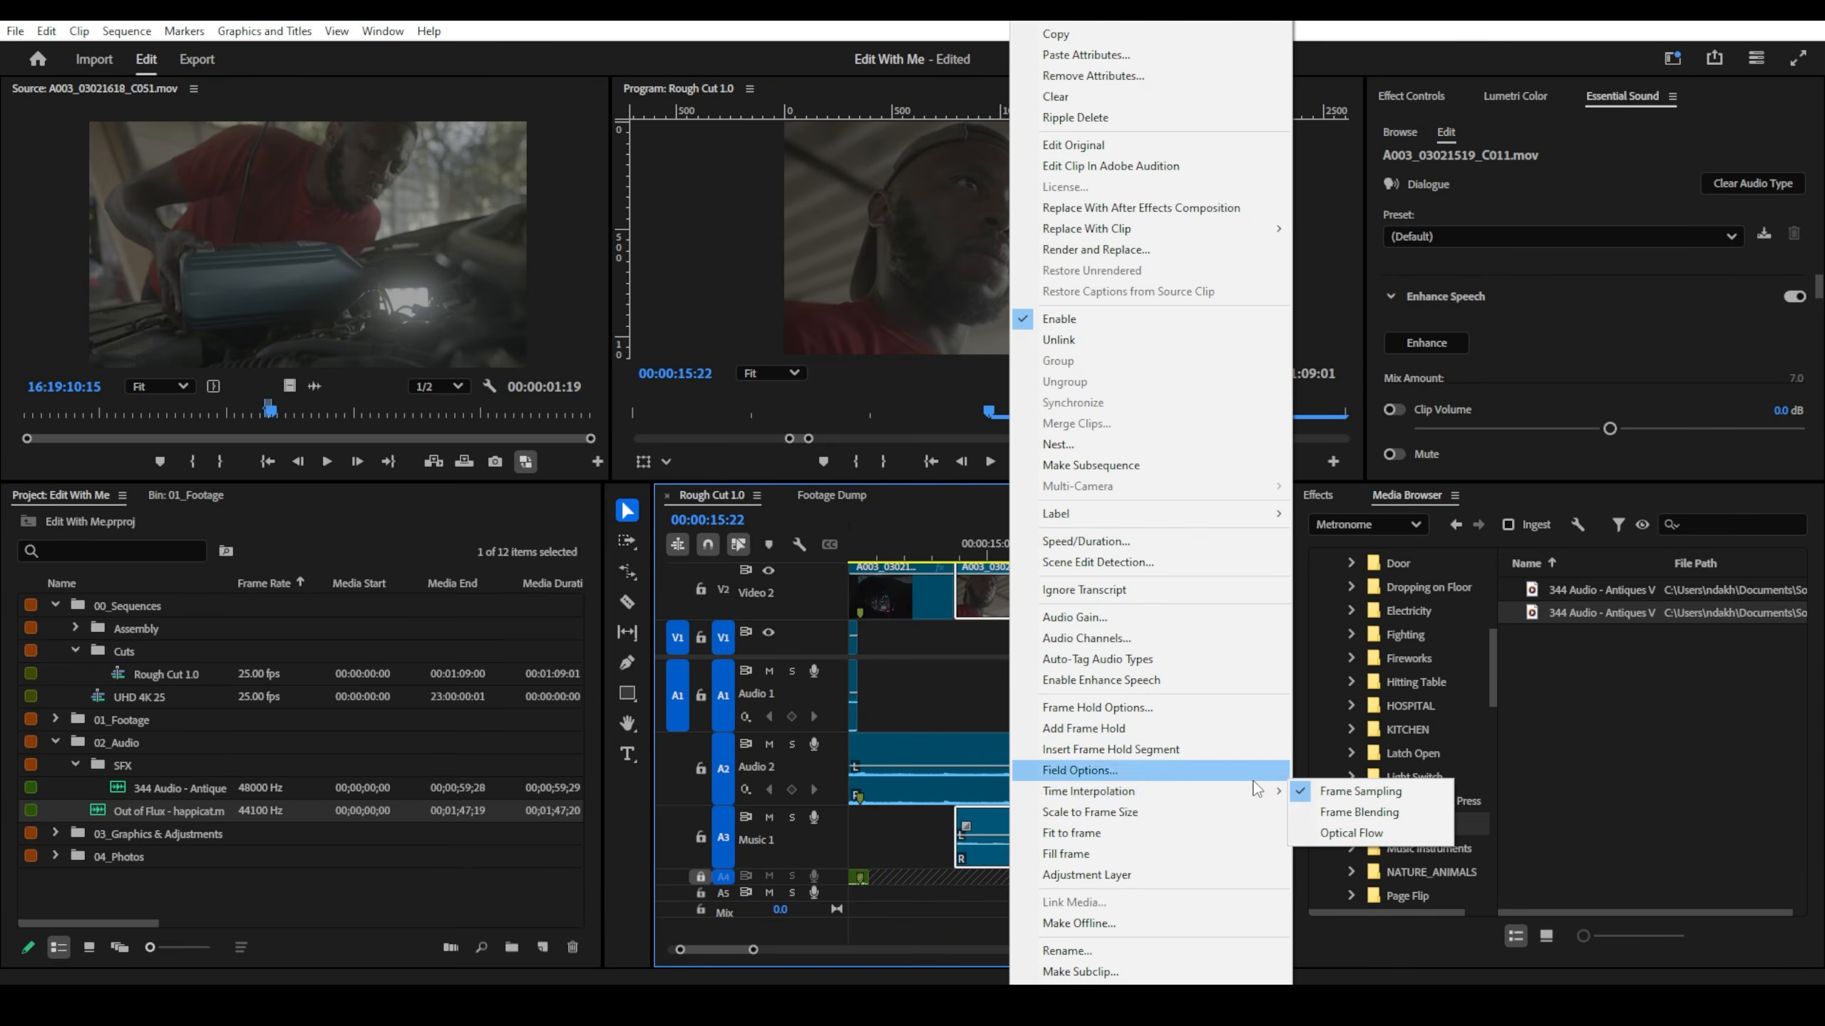
pyautogui.click(1371, 835)
pyautogui.click(982, 552)
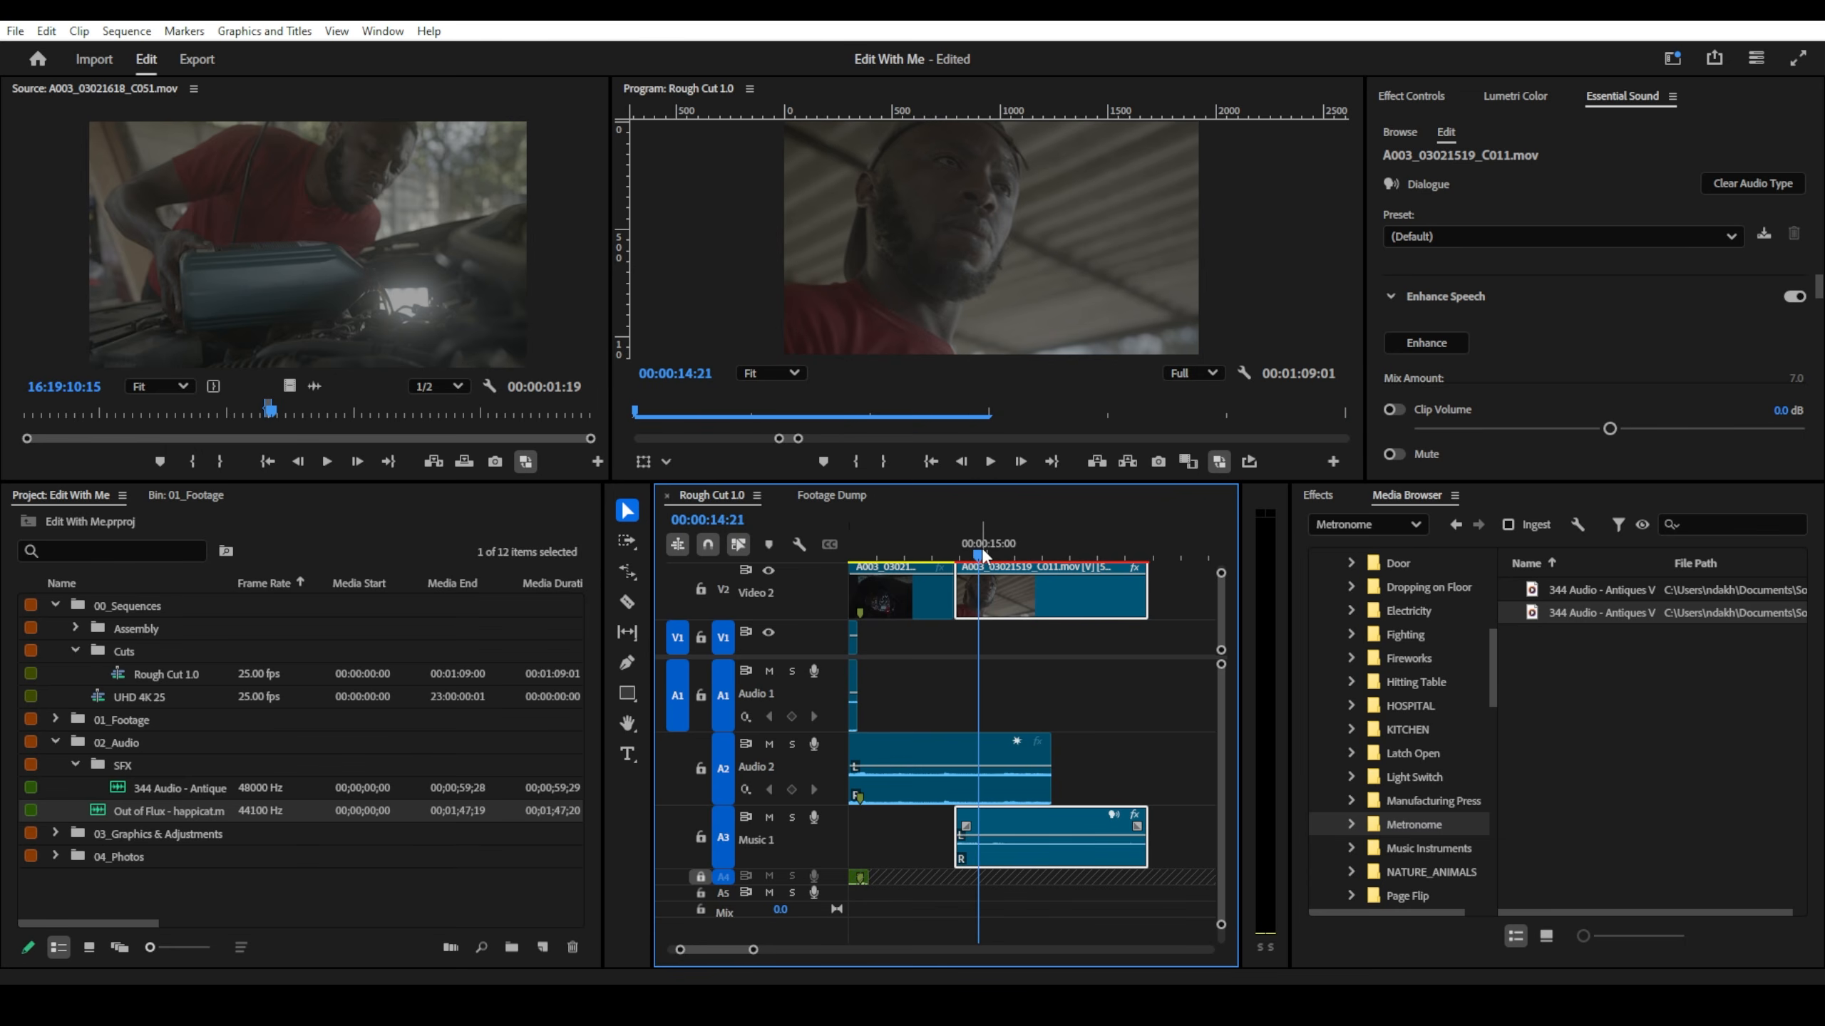
pyautogui.press('Return')
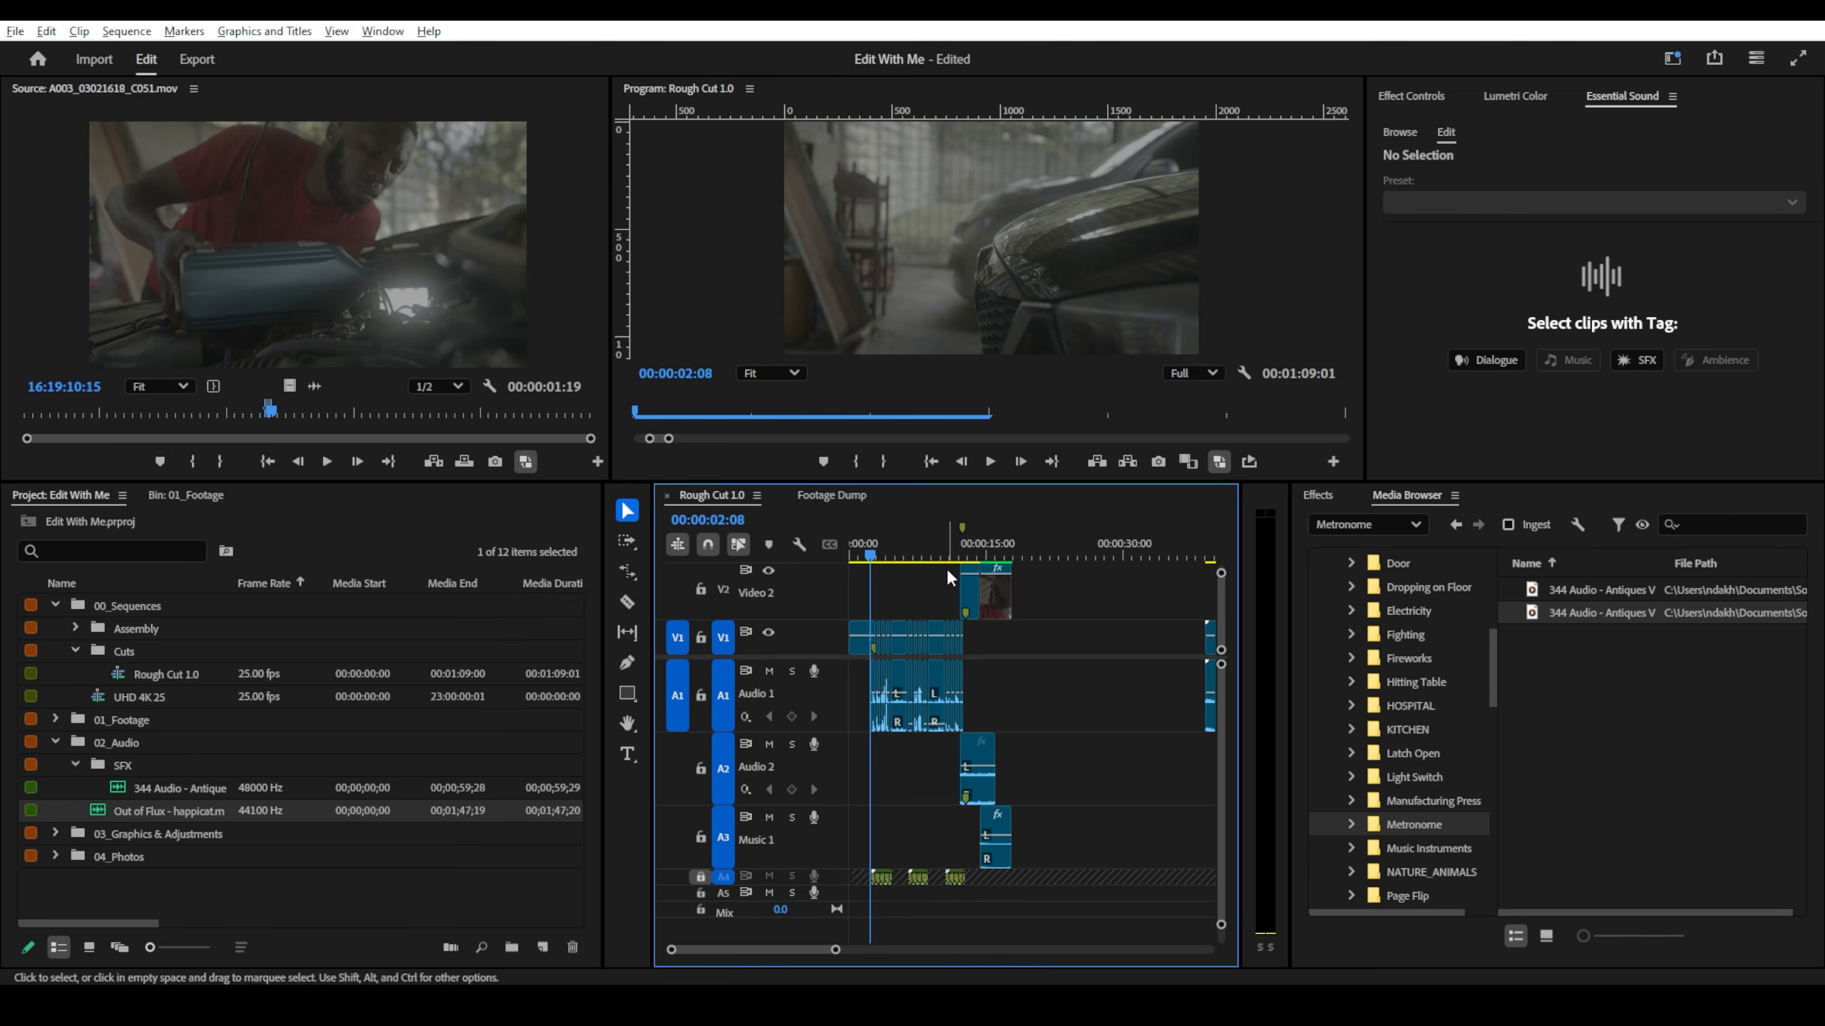
# - Play the rendered slow-motion clip A003_03021519 from its beginning to check the Optical Flow motion
pyautogui.scroll(5, 1026, 562)
pyautogui.click(932, 553)
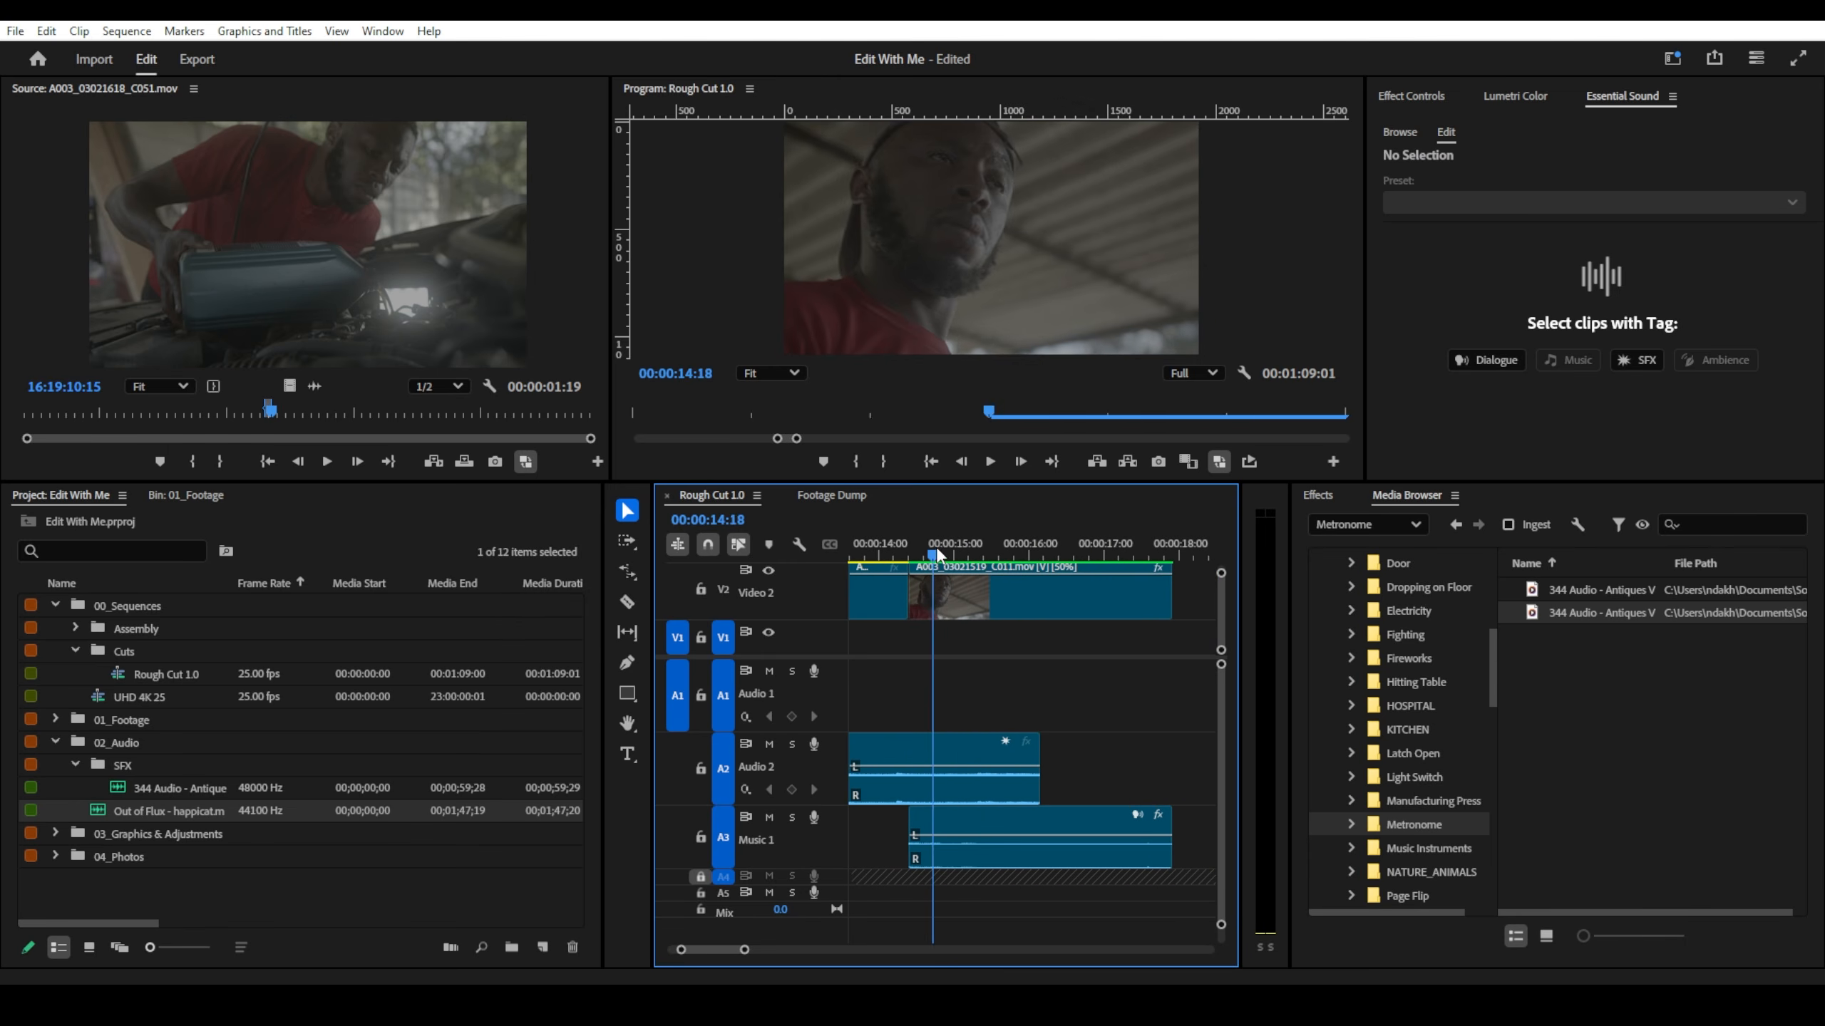
pyautogui.moveTo(937, 553); pyautogui.dragTo(912, 553)
pyautogui.click(973, 599)
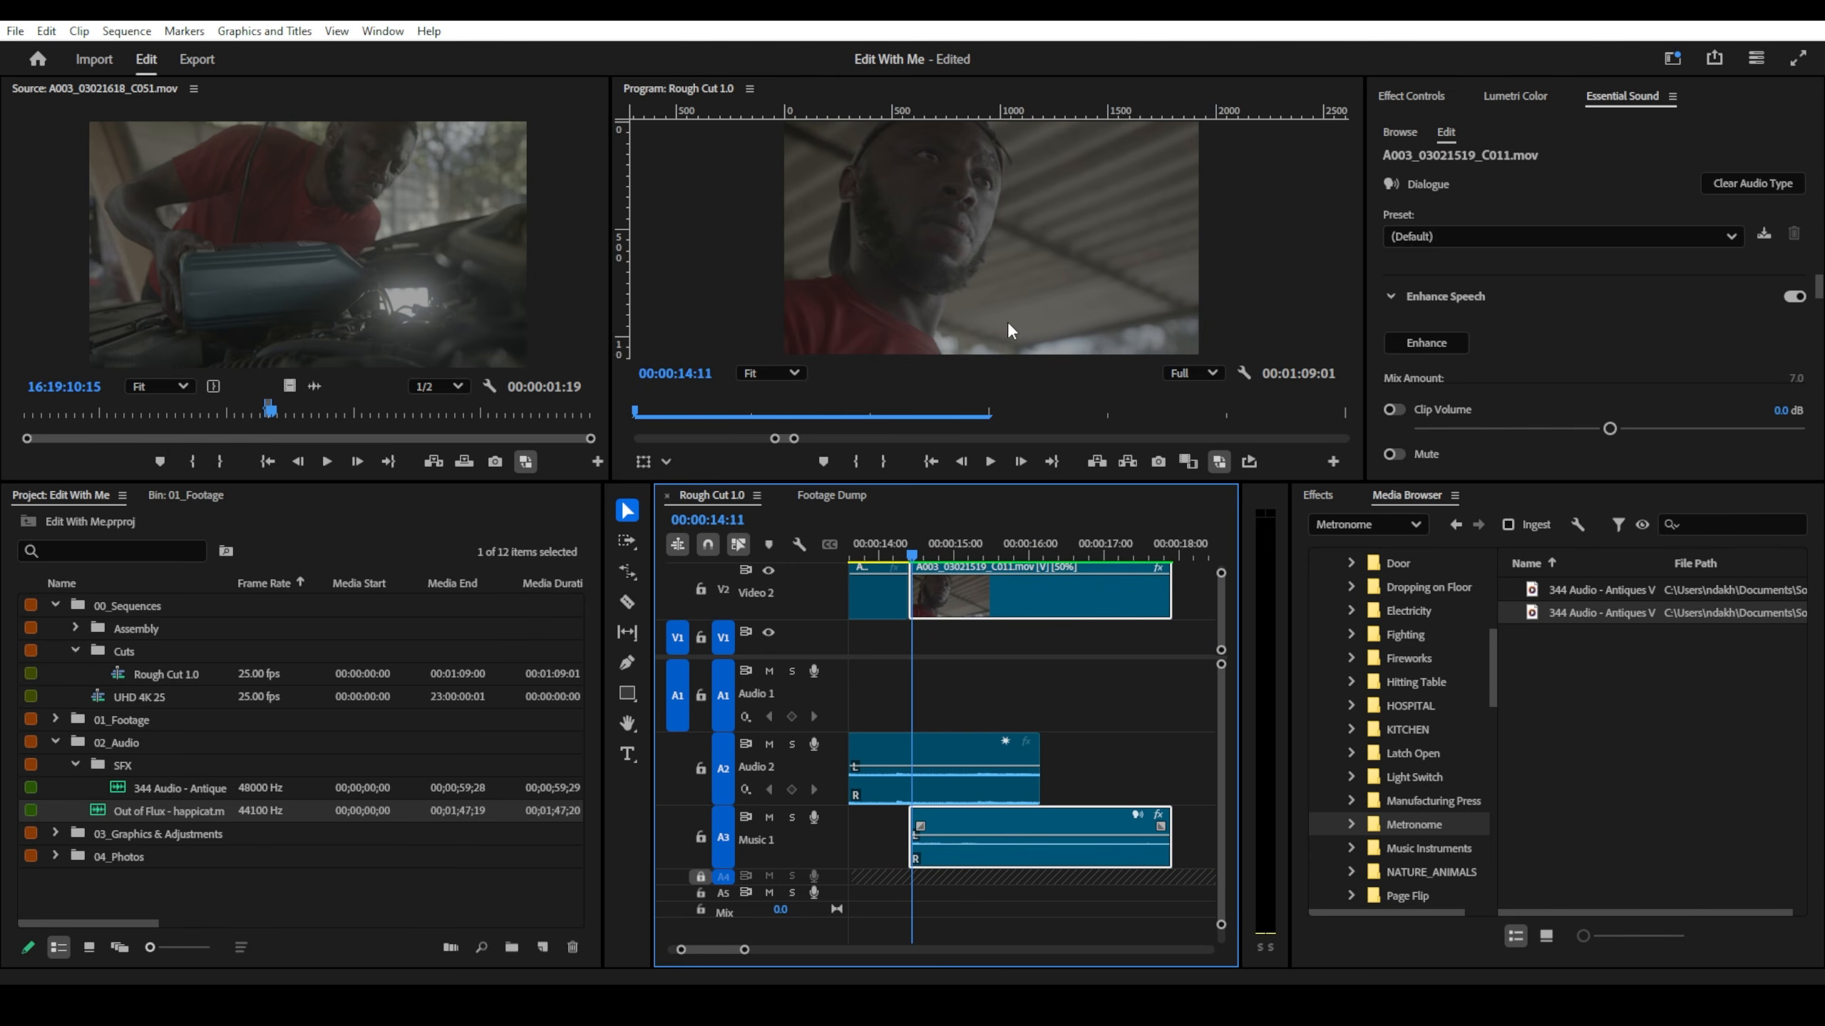
pyautogui.press('space')
pyautogui.press('space')
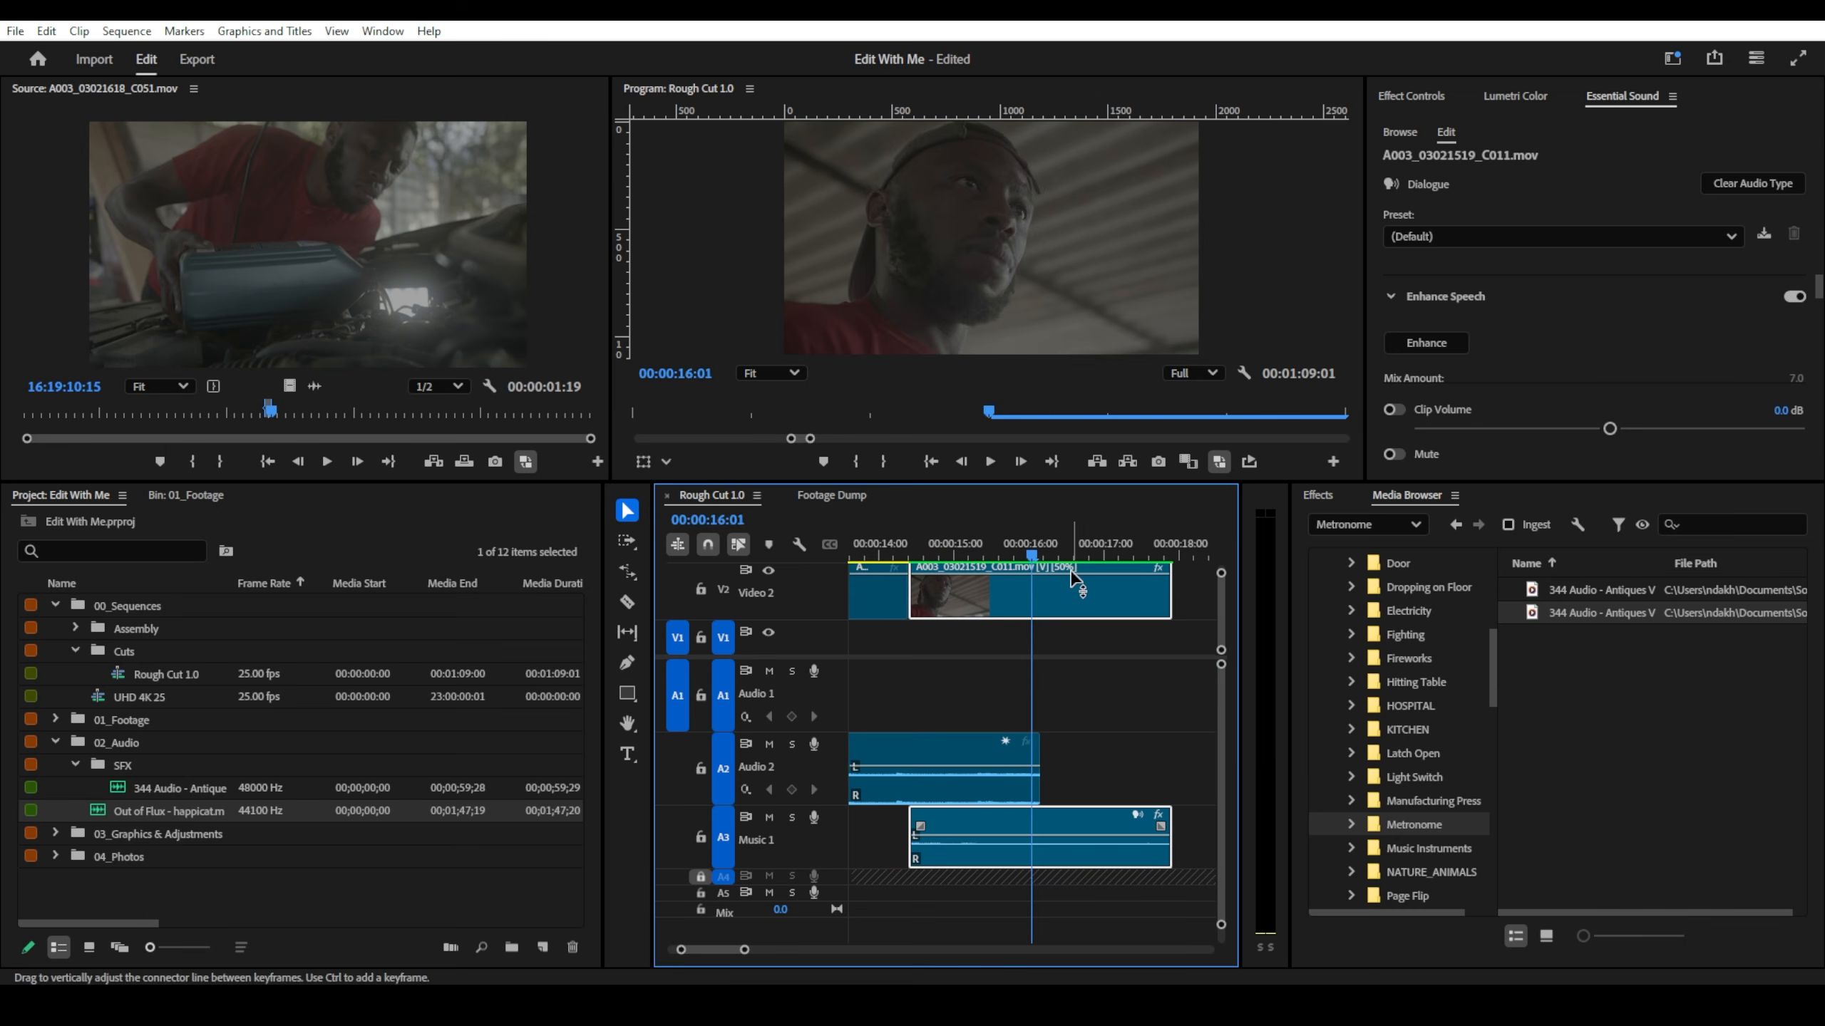
# - Replay clip A003_03021519 in the maximized program view to examine the Optical Flow motion, and restore the normal layout
pyautogui.moveTo(1020, 553); pyautogui.dragTo(930, 553)
pyautogui.click(957, 226)
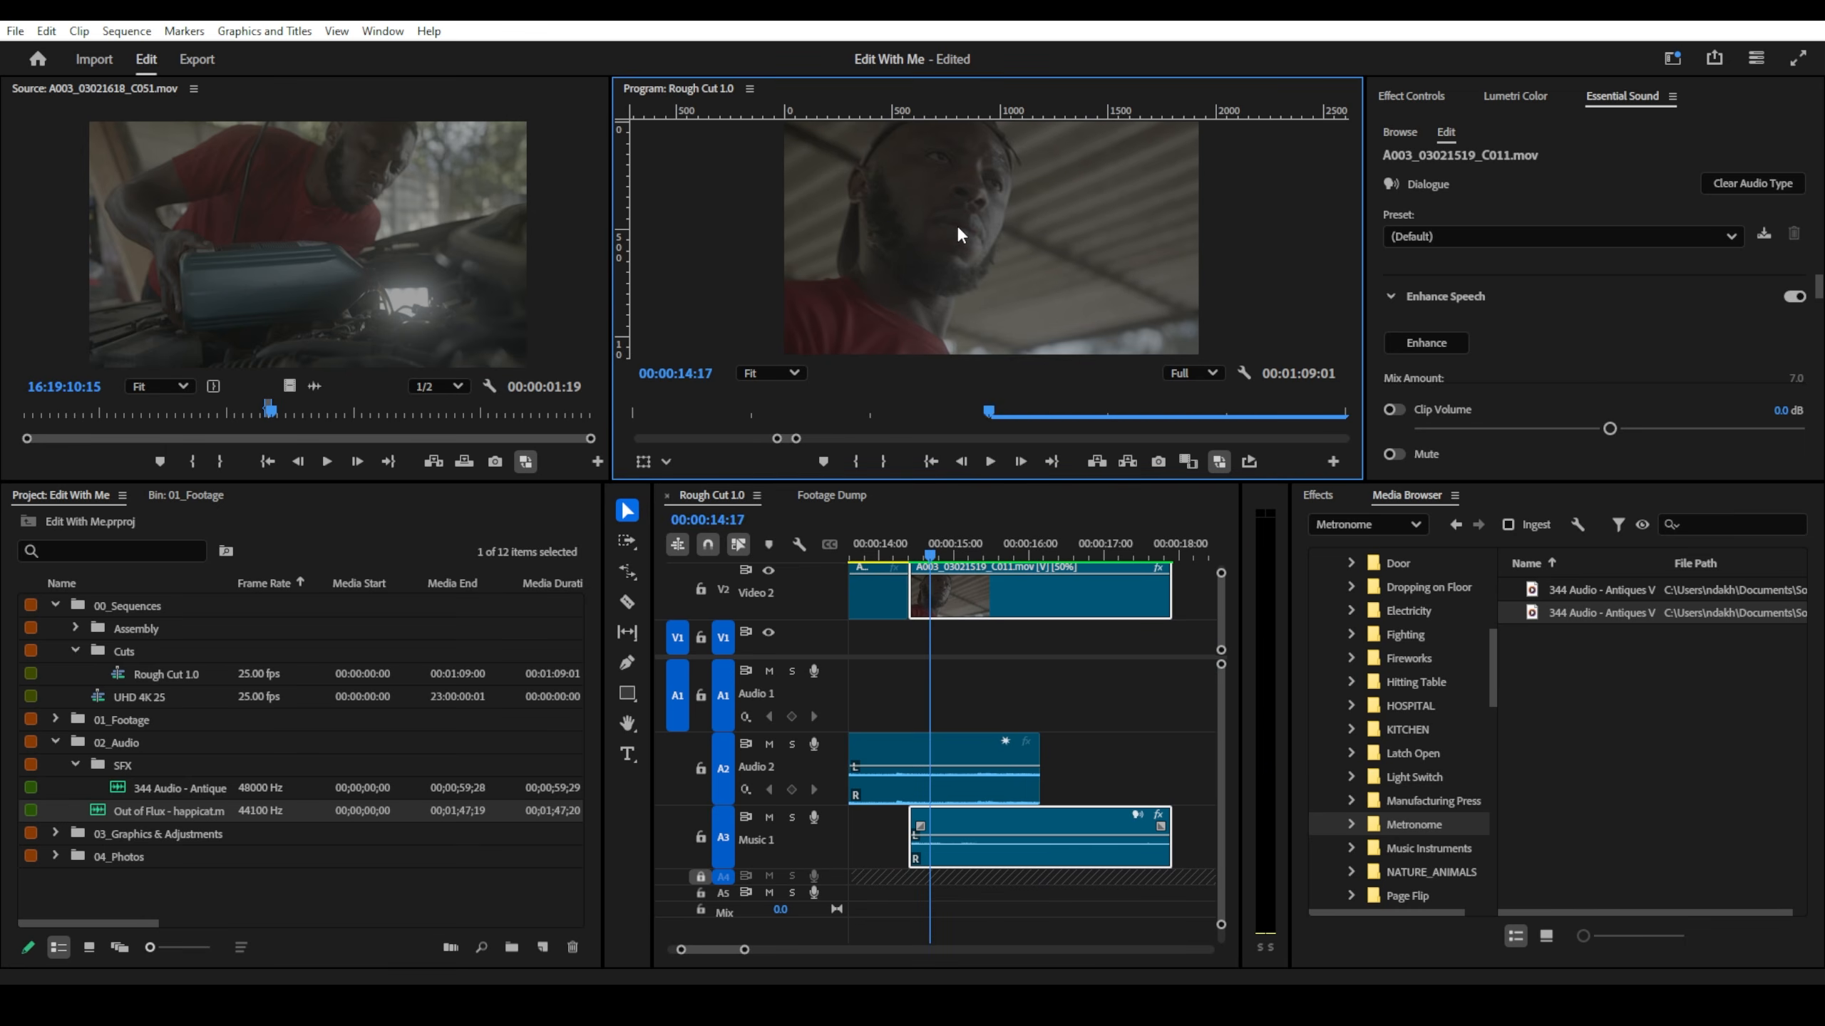
pyautogui.press('`')
pyautogui.press('space')
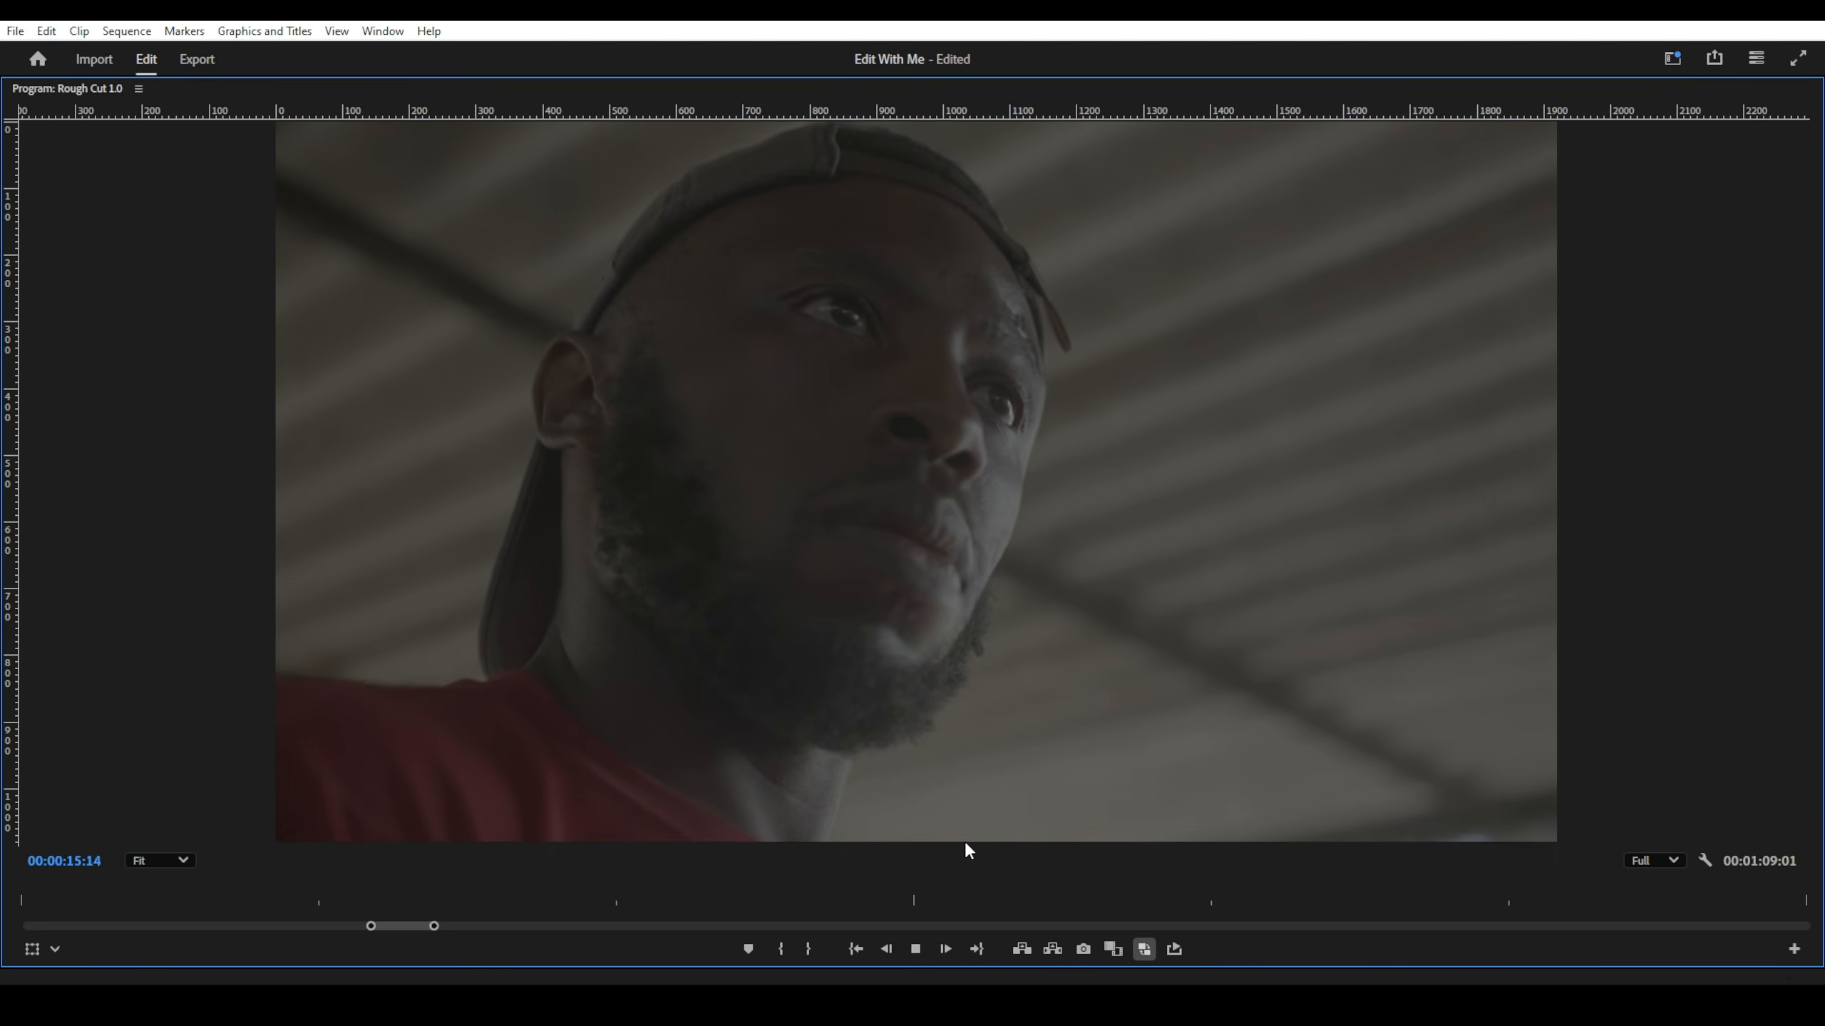
pyautogui.press('`')
# - Replay the slowed face clip twice from near its start, with more of the surrounding sequence in view
pyautogui.click(911, 553)
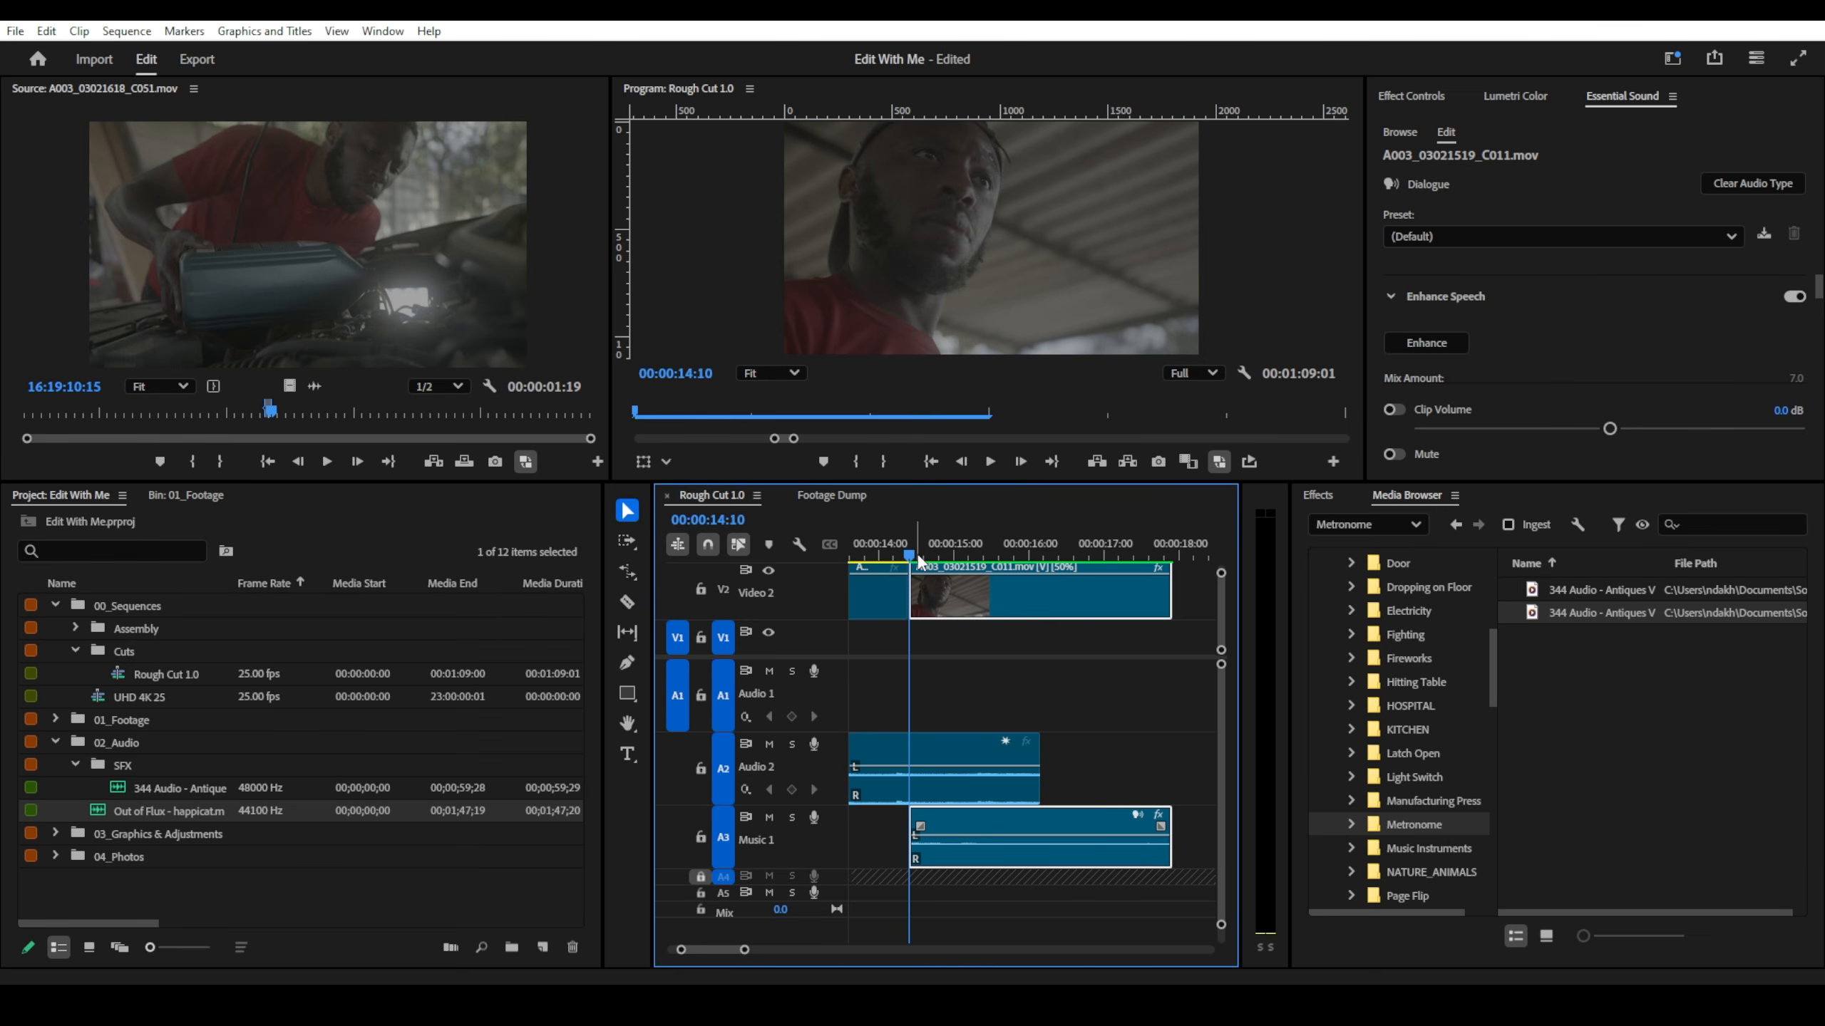
pyautogui.moveTo(918, 554); pyautogui.dragTo(974, 584)
pyautogui.press('-')
pyautogui.press('-')
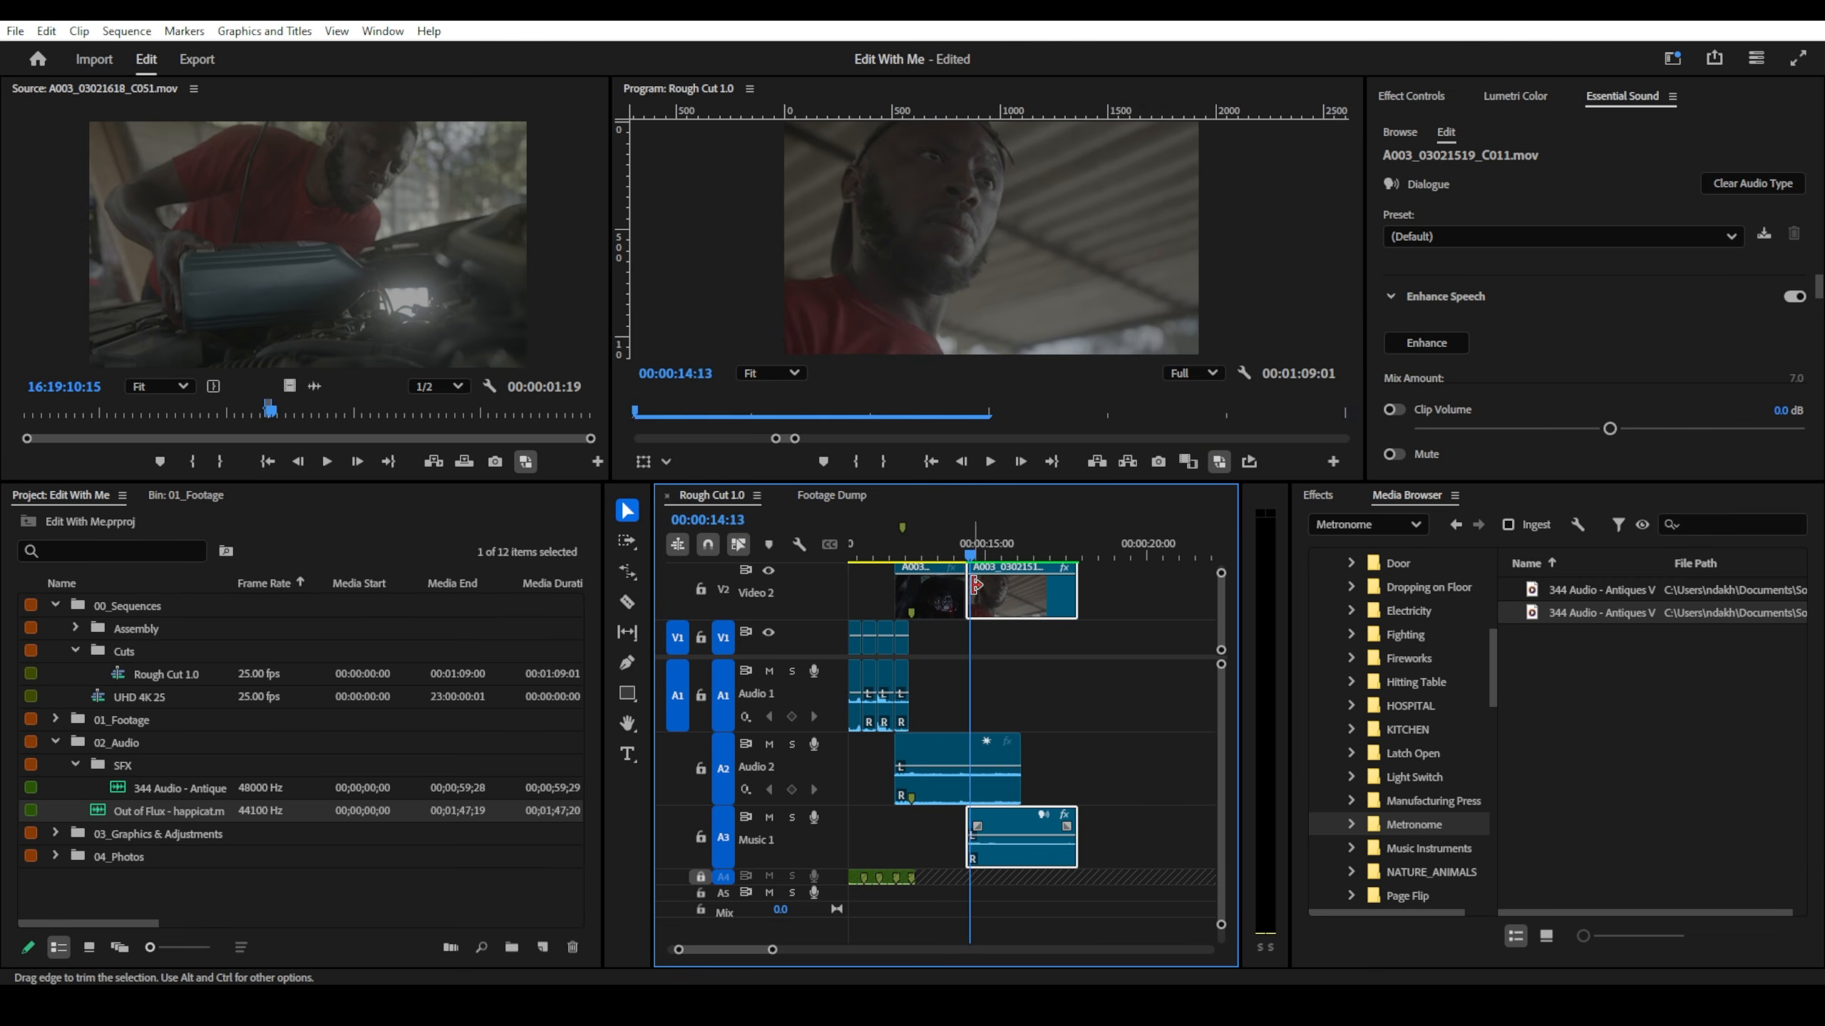
pyautogui.press('space')
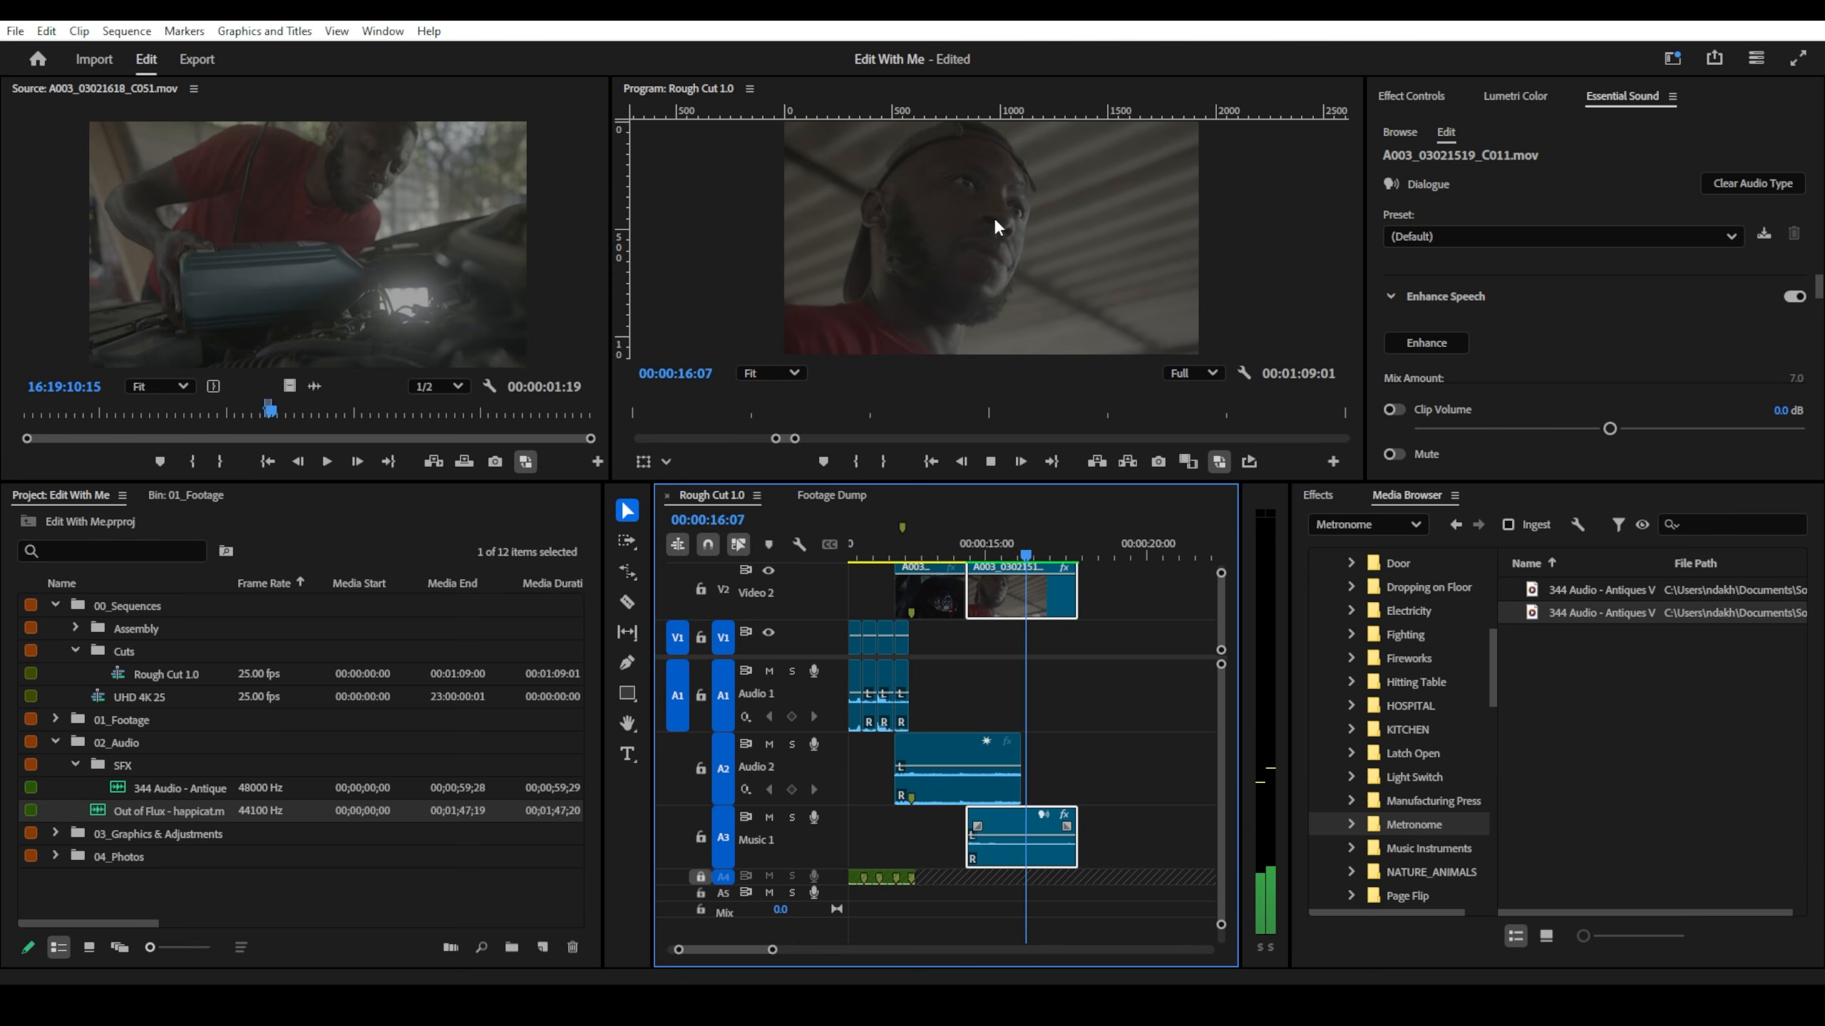
pyautogui.press('space')
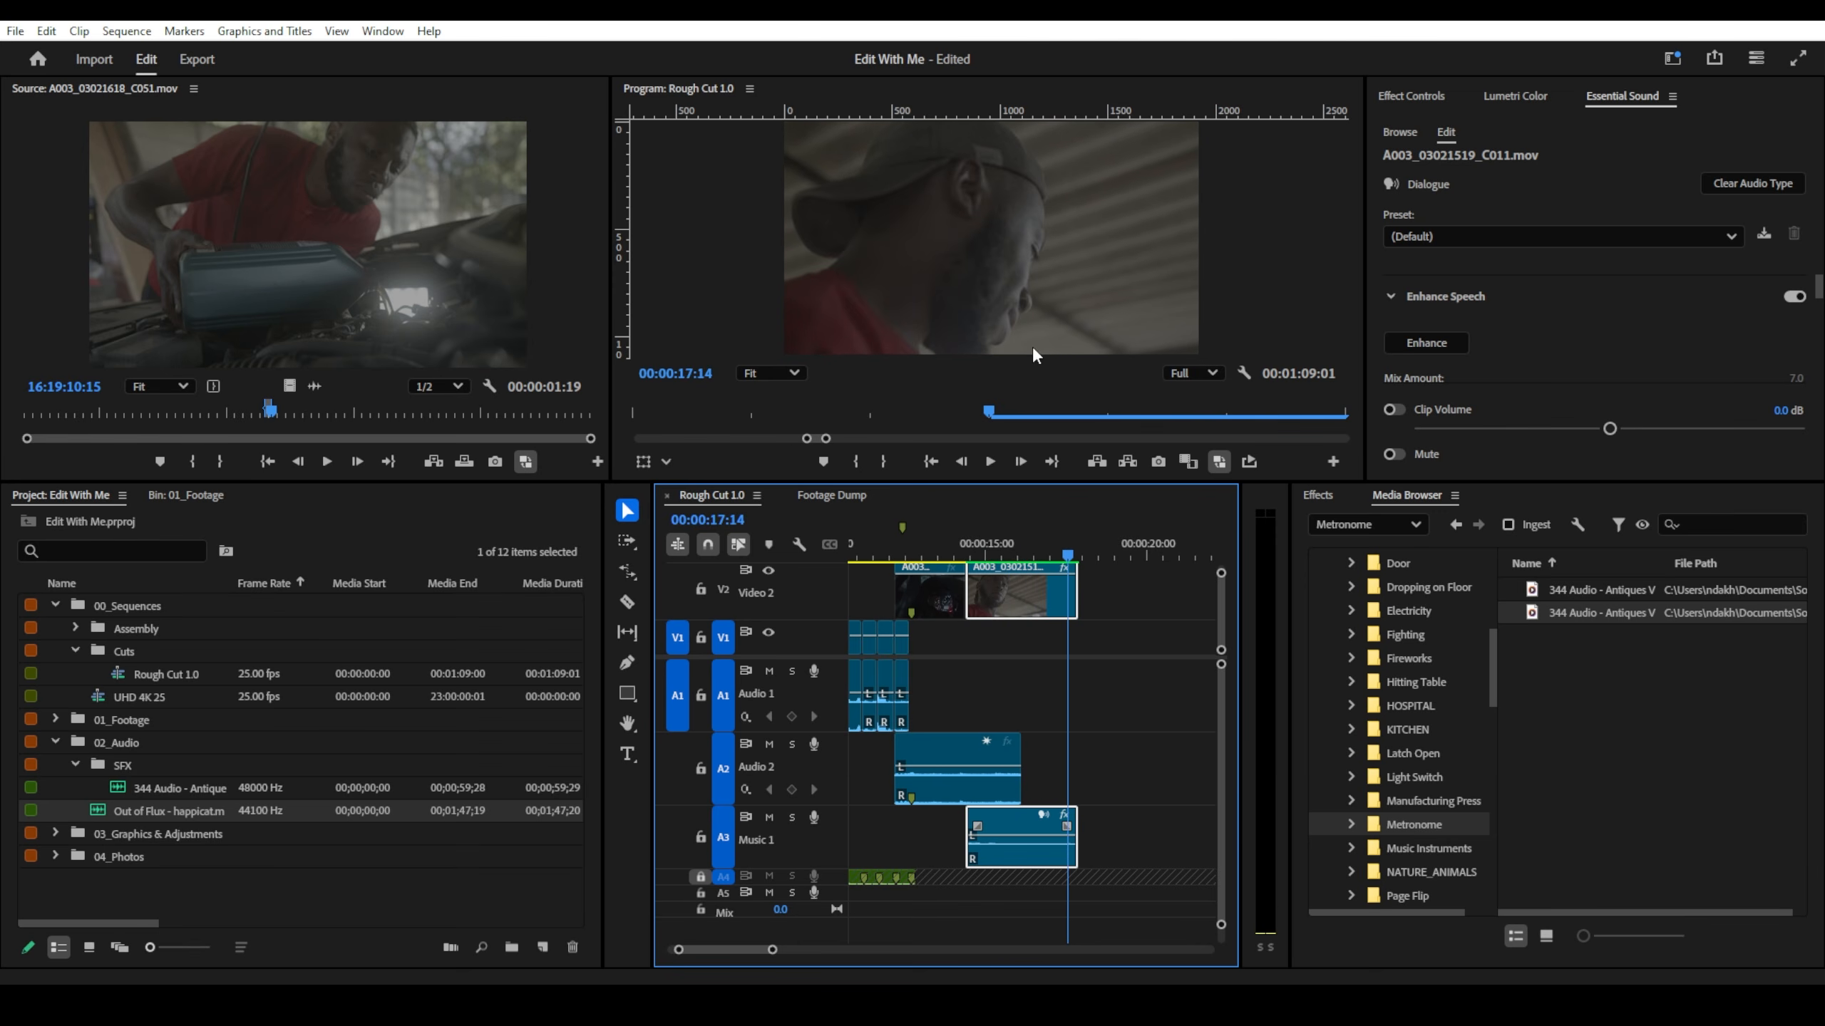
pyautogui.moveTo(991, 552); pyautogui.dragTo(967, 562)
pyautogui.press('space')
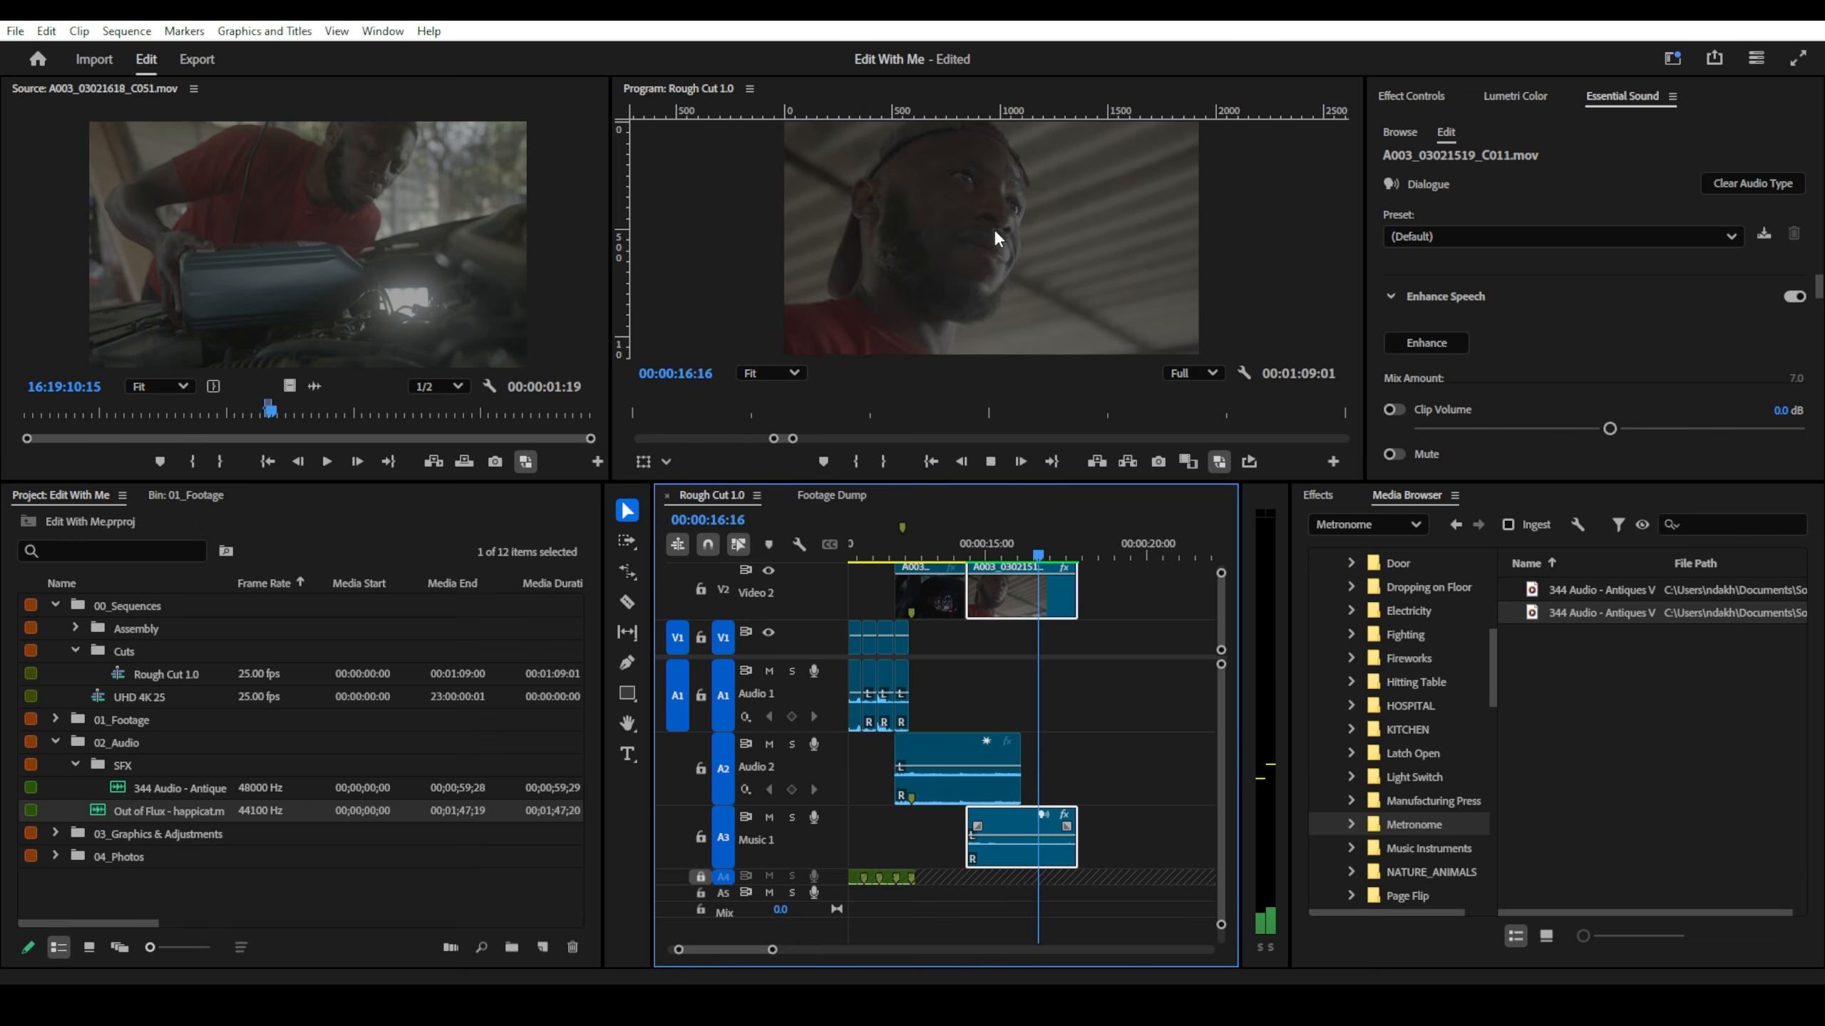
pyautogui.press('space')
# - Extend the end of the Audio 2 clip to line up with the end of slowed clip A003_03021519
pyautogui.scroll(-2, 1073, 568)
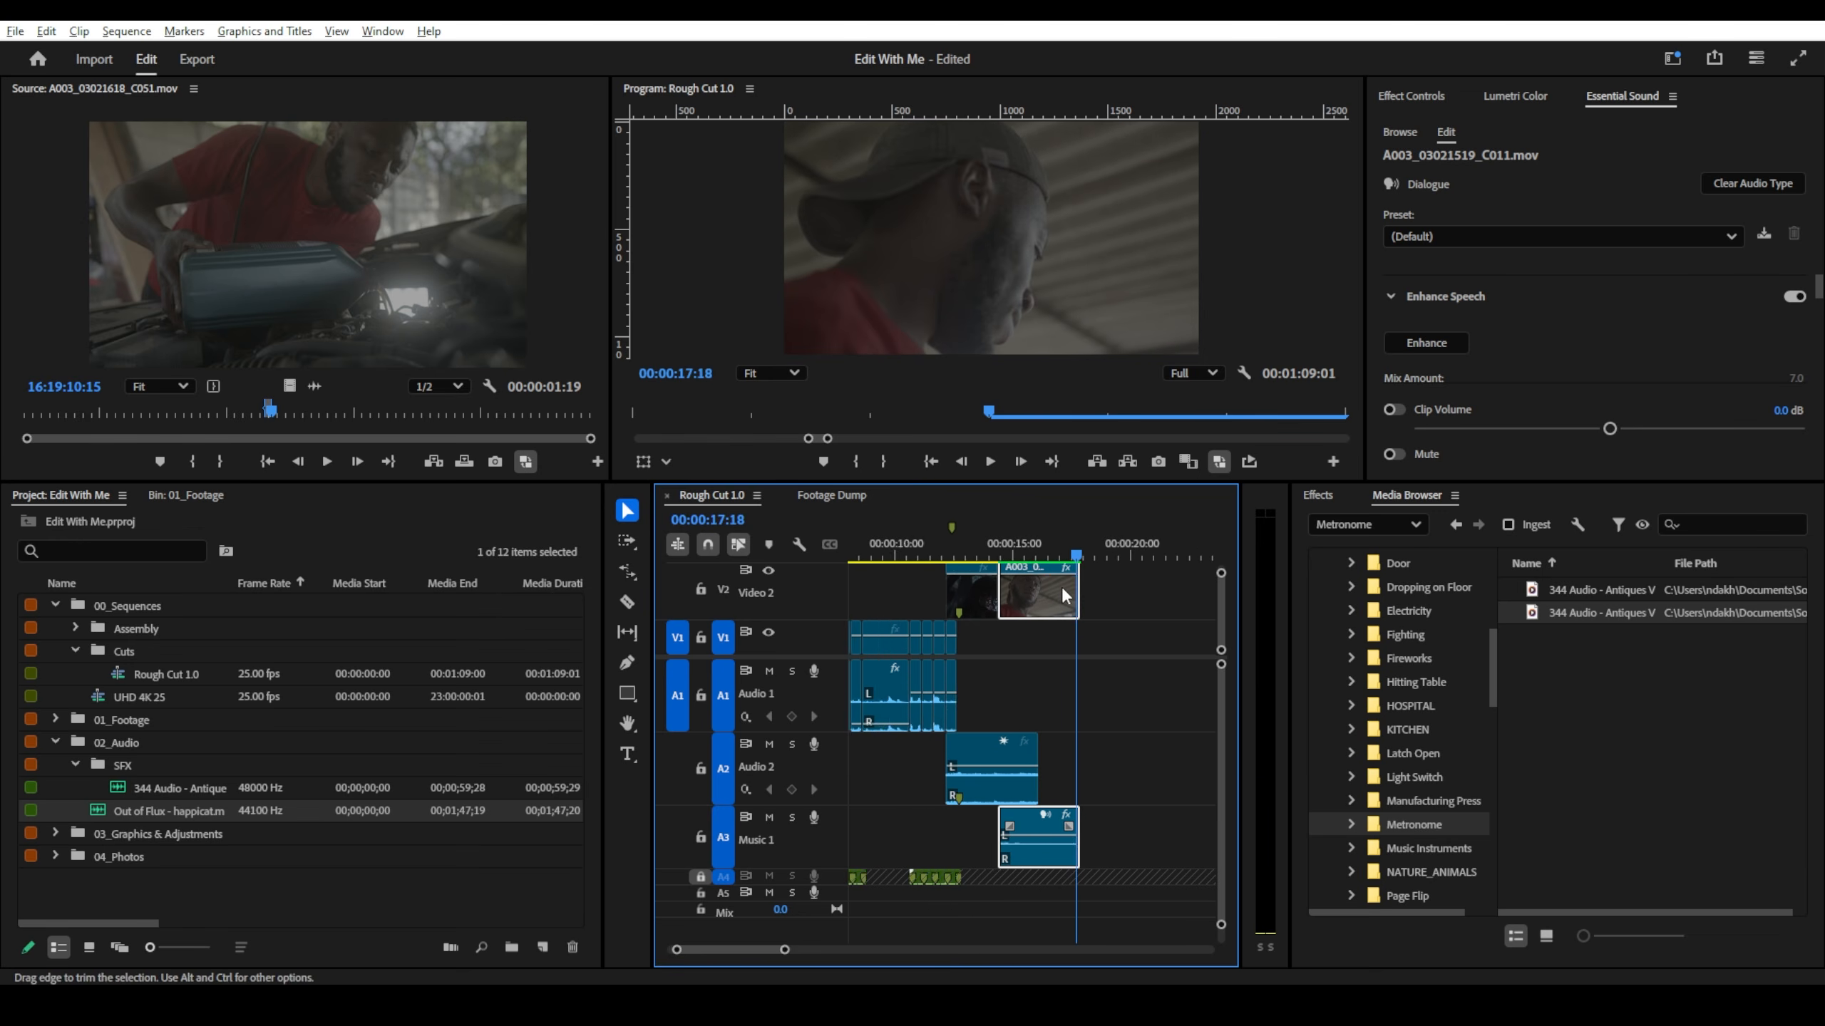
pyautogui.scroll(2, 1046, 591)
pyautogui.scroll(-4, 1048, 594)
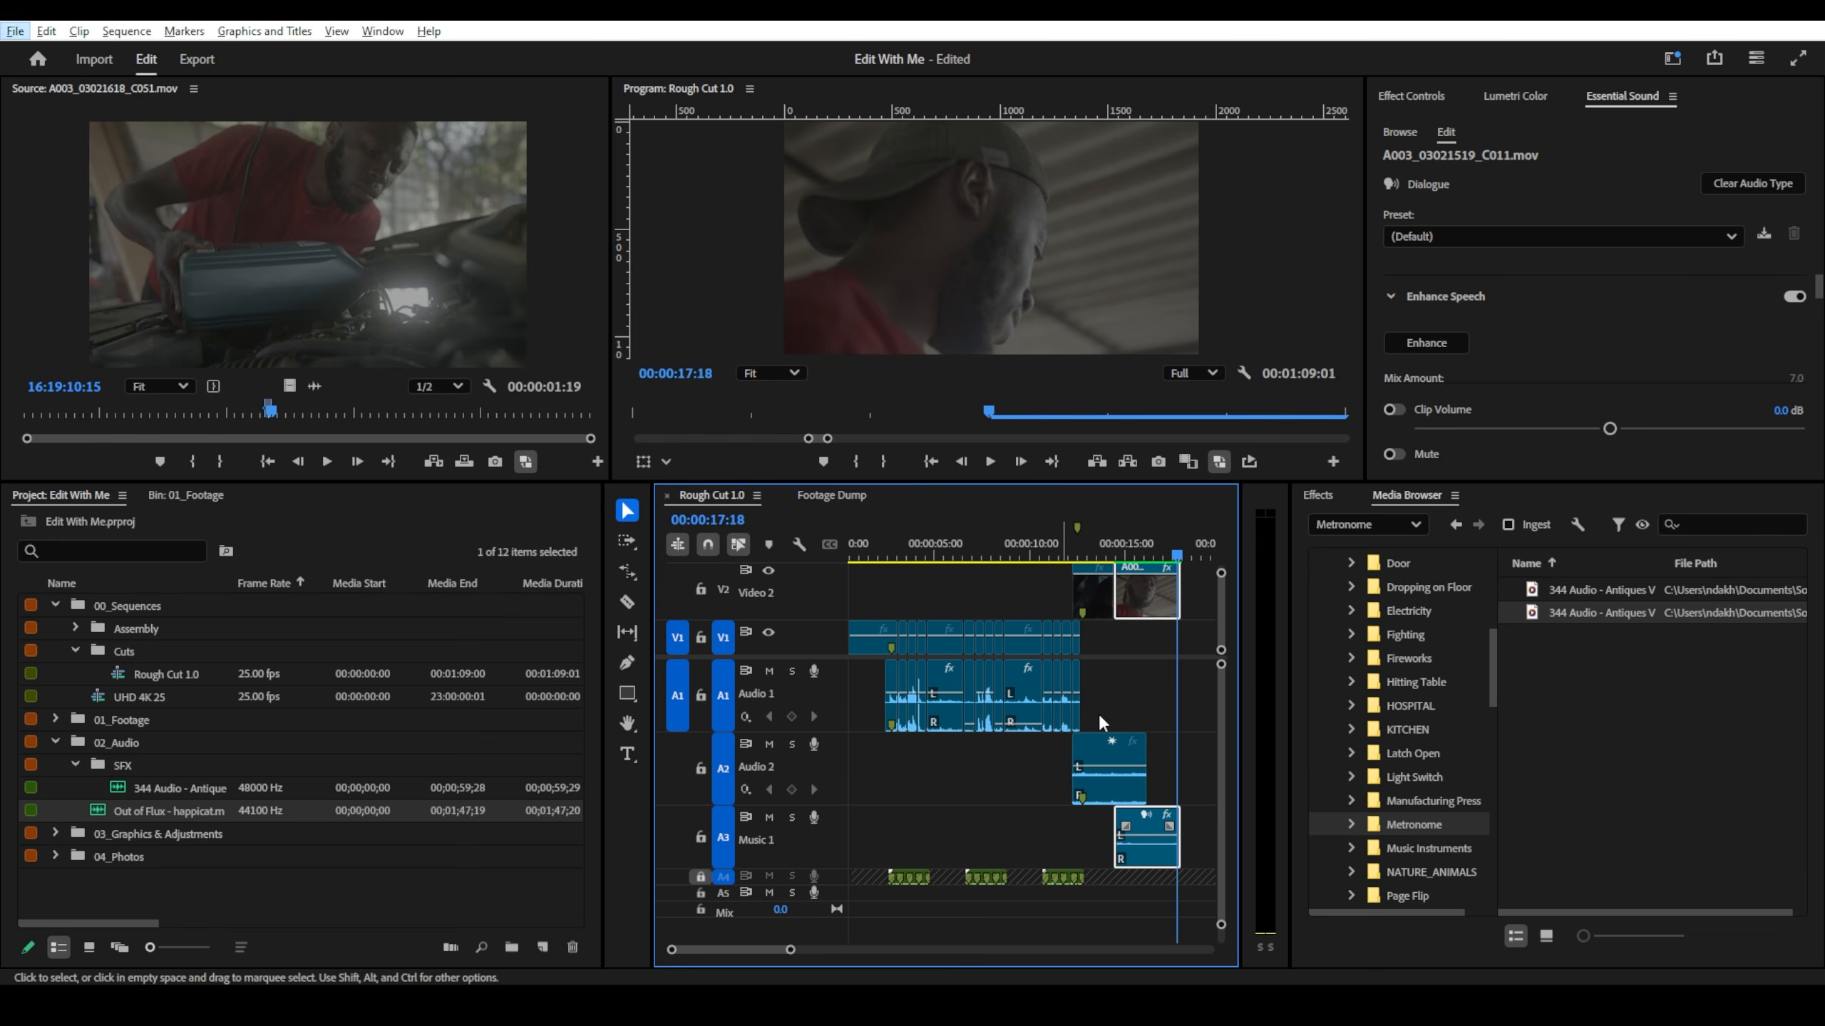
pyautogui.moveTo(1157, 746); pyautogui.dragTo(1174, 752)
# - Reduce the audio track heights and play Rough Cut 1.0 from its beginning through the slowed face clip
pyautogui.scroll(-2, 1124, 732)
pyautogui.click(857, 553)
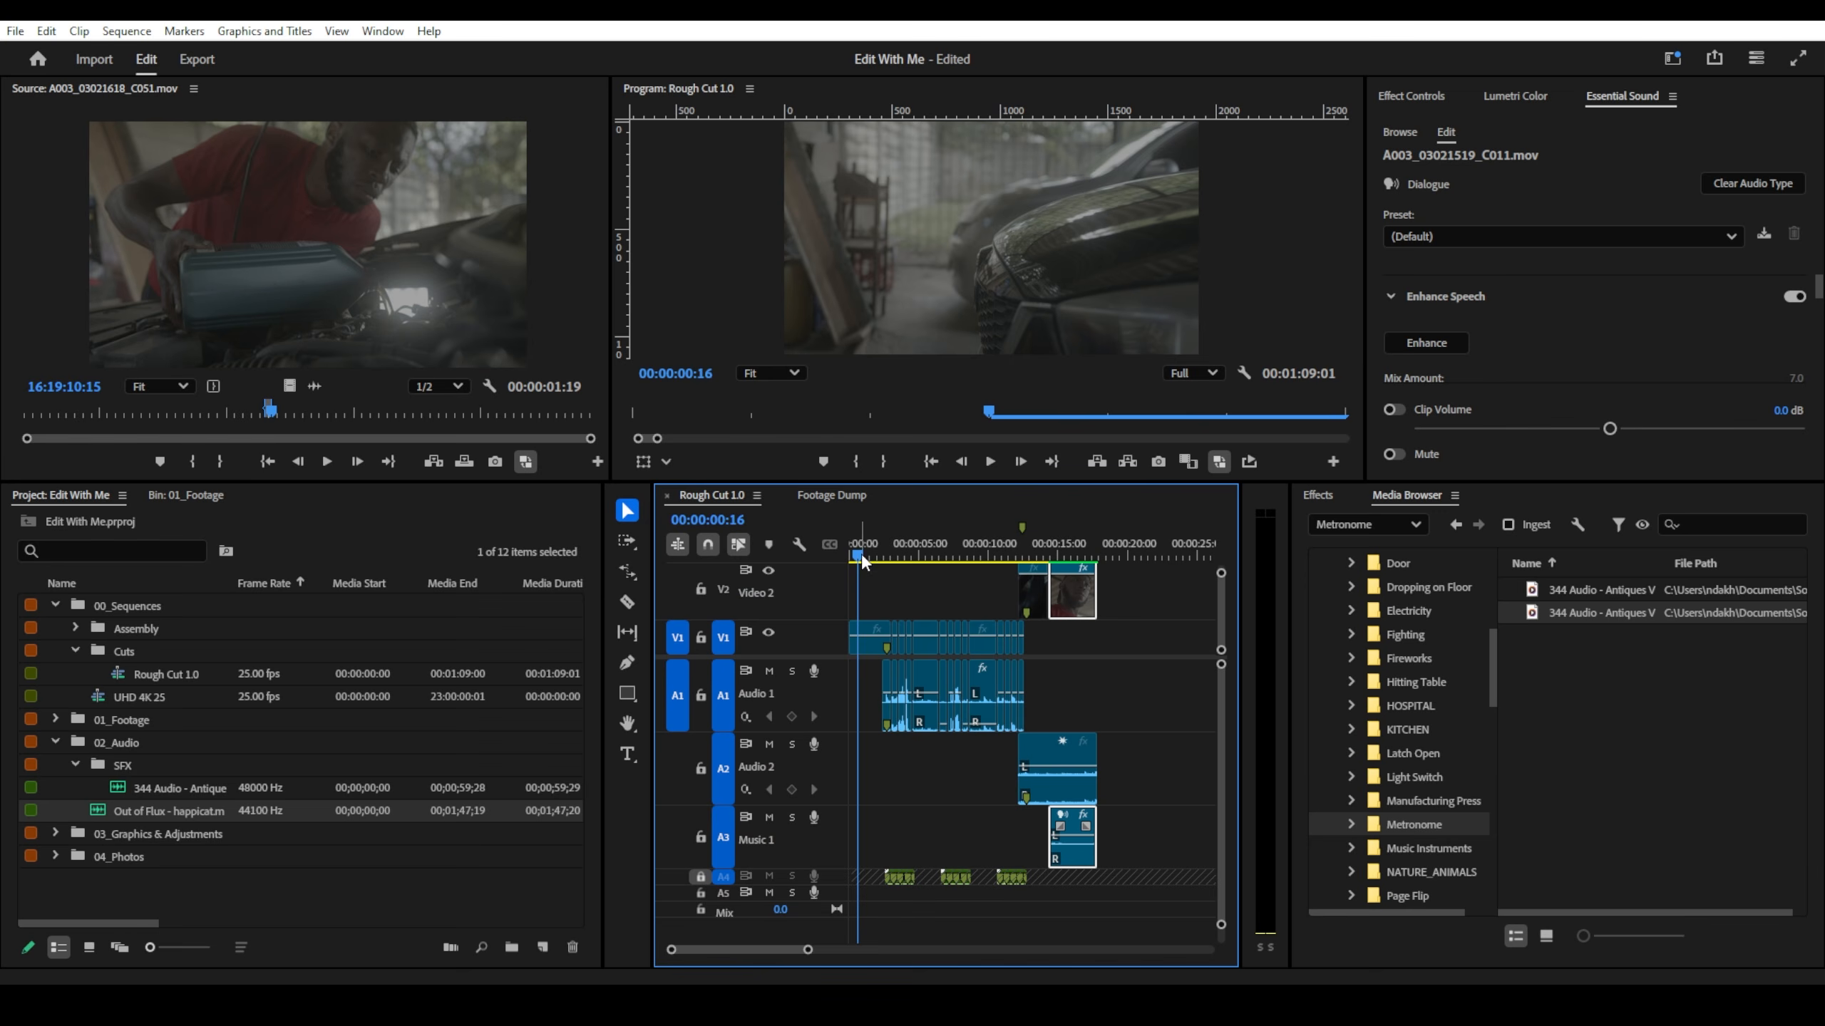
pyautogui.press('Home')
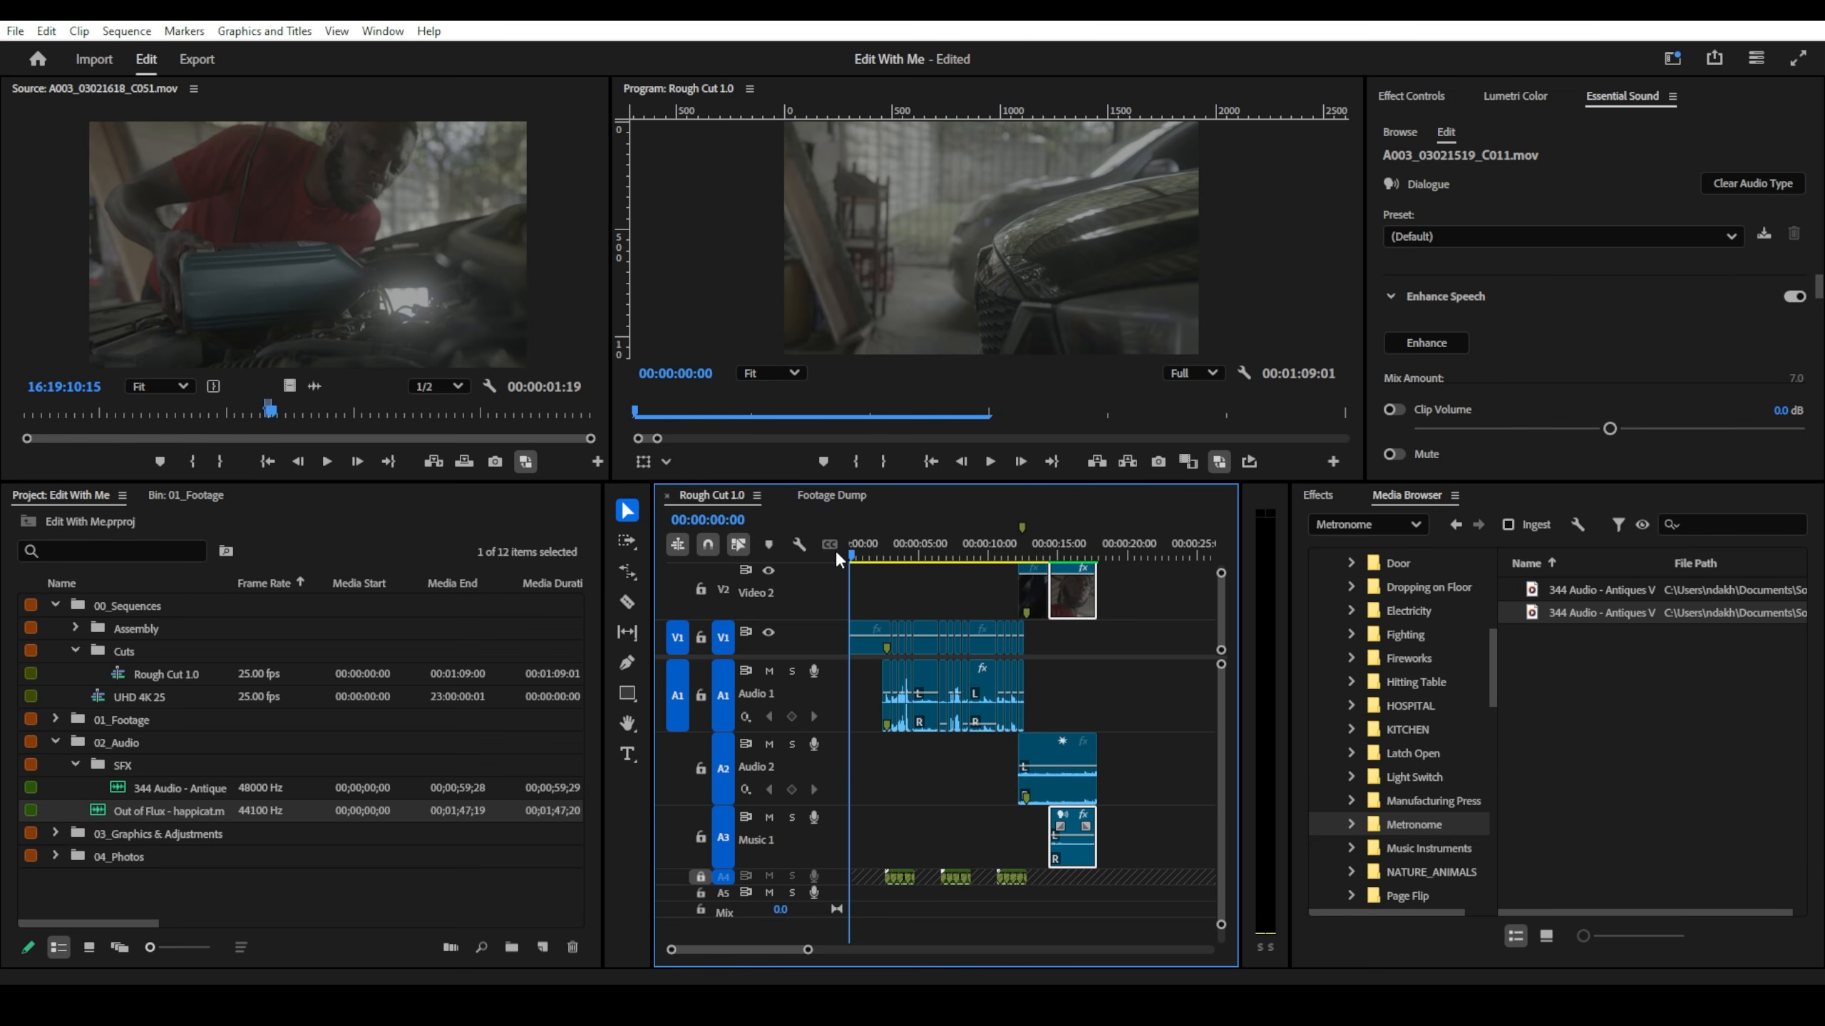
pyautogui.hotkey('alt', '-')
pyautogui.press('space')
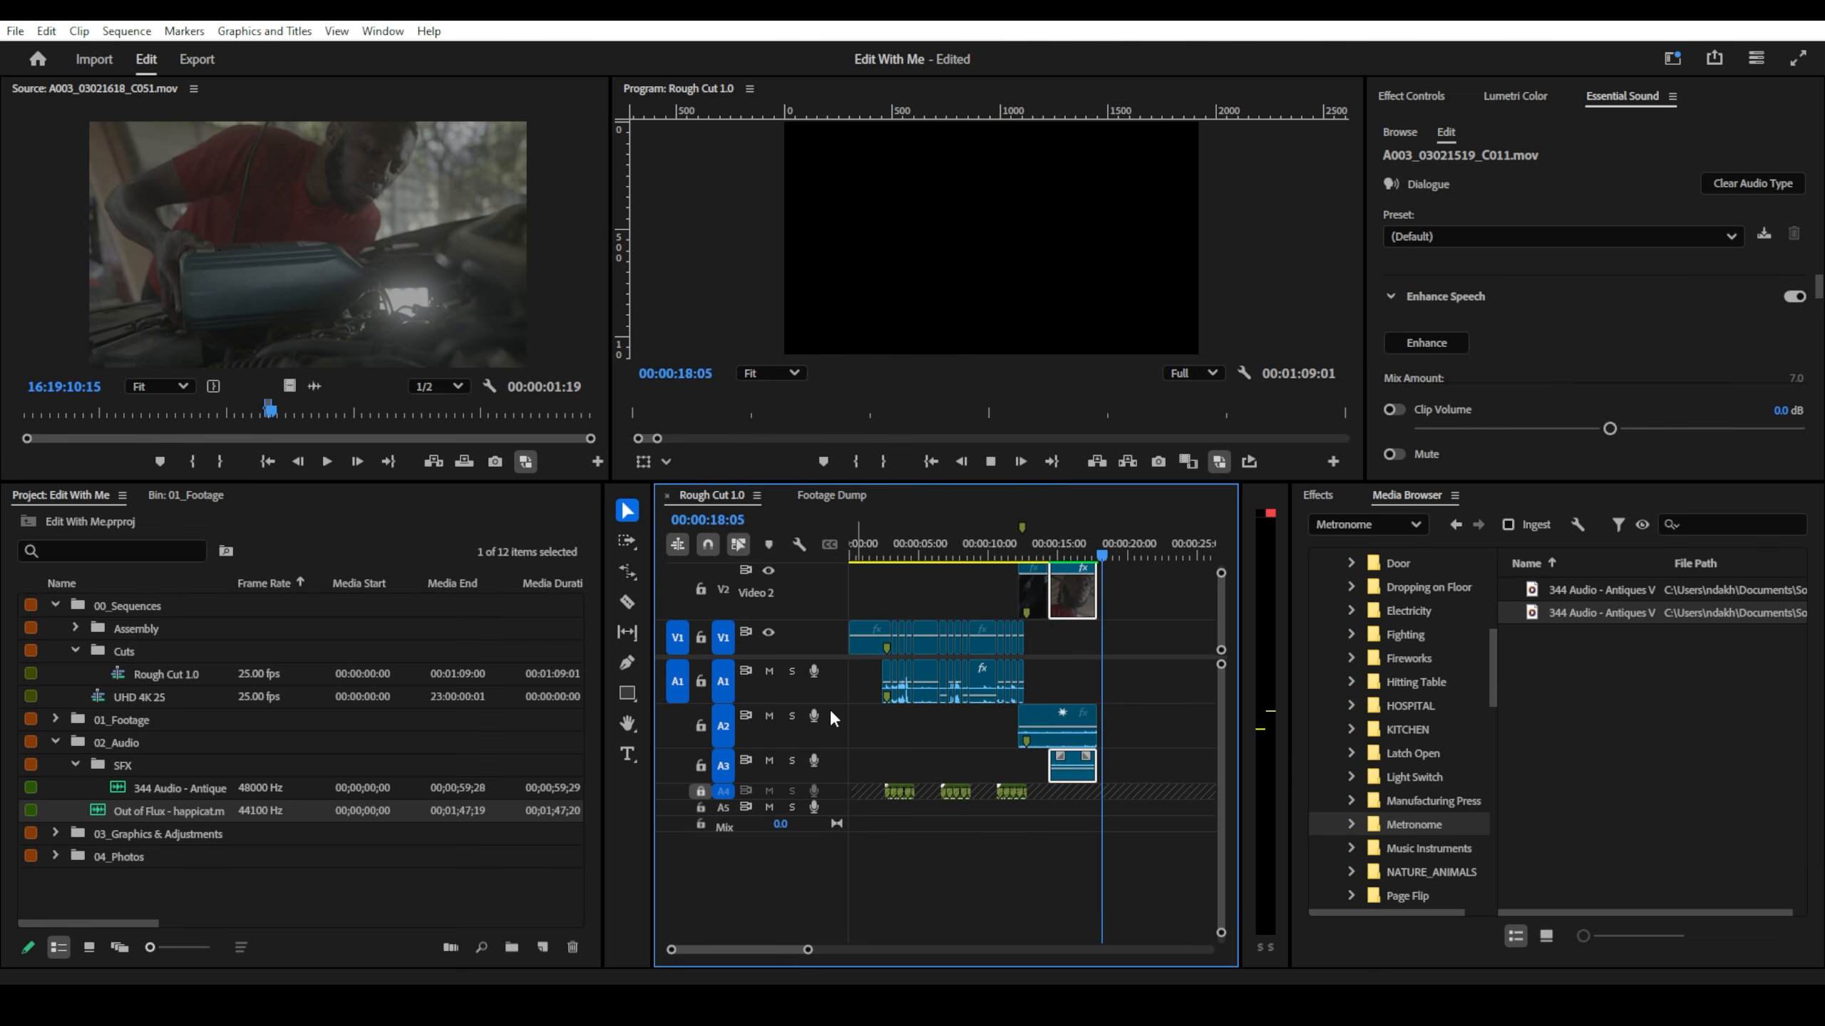
pyautogui.press('space')
# - Try ripple trimming the opening of the slowed face clip and play across the shortened cut
pyautogui.scroll(2, 1052, 568)
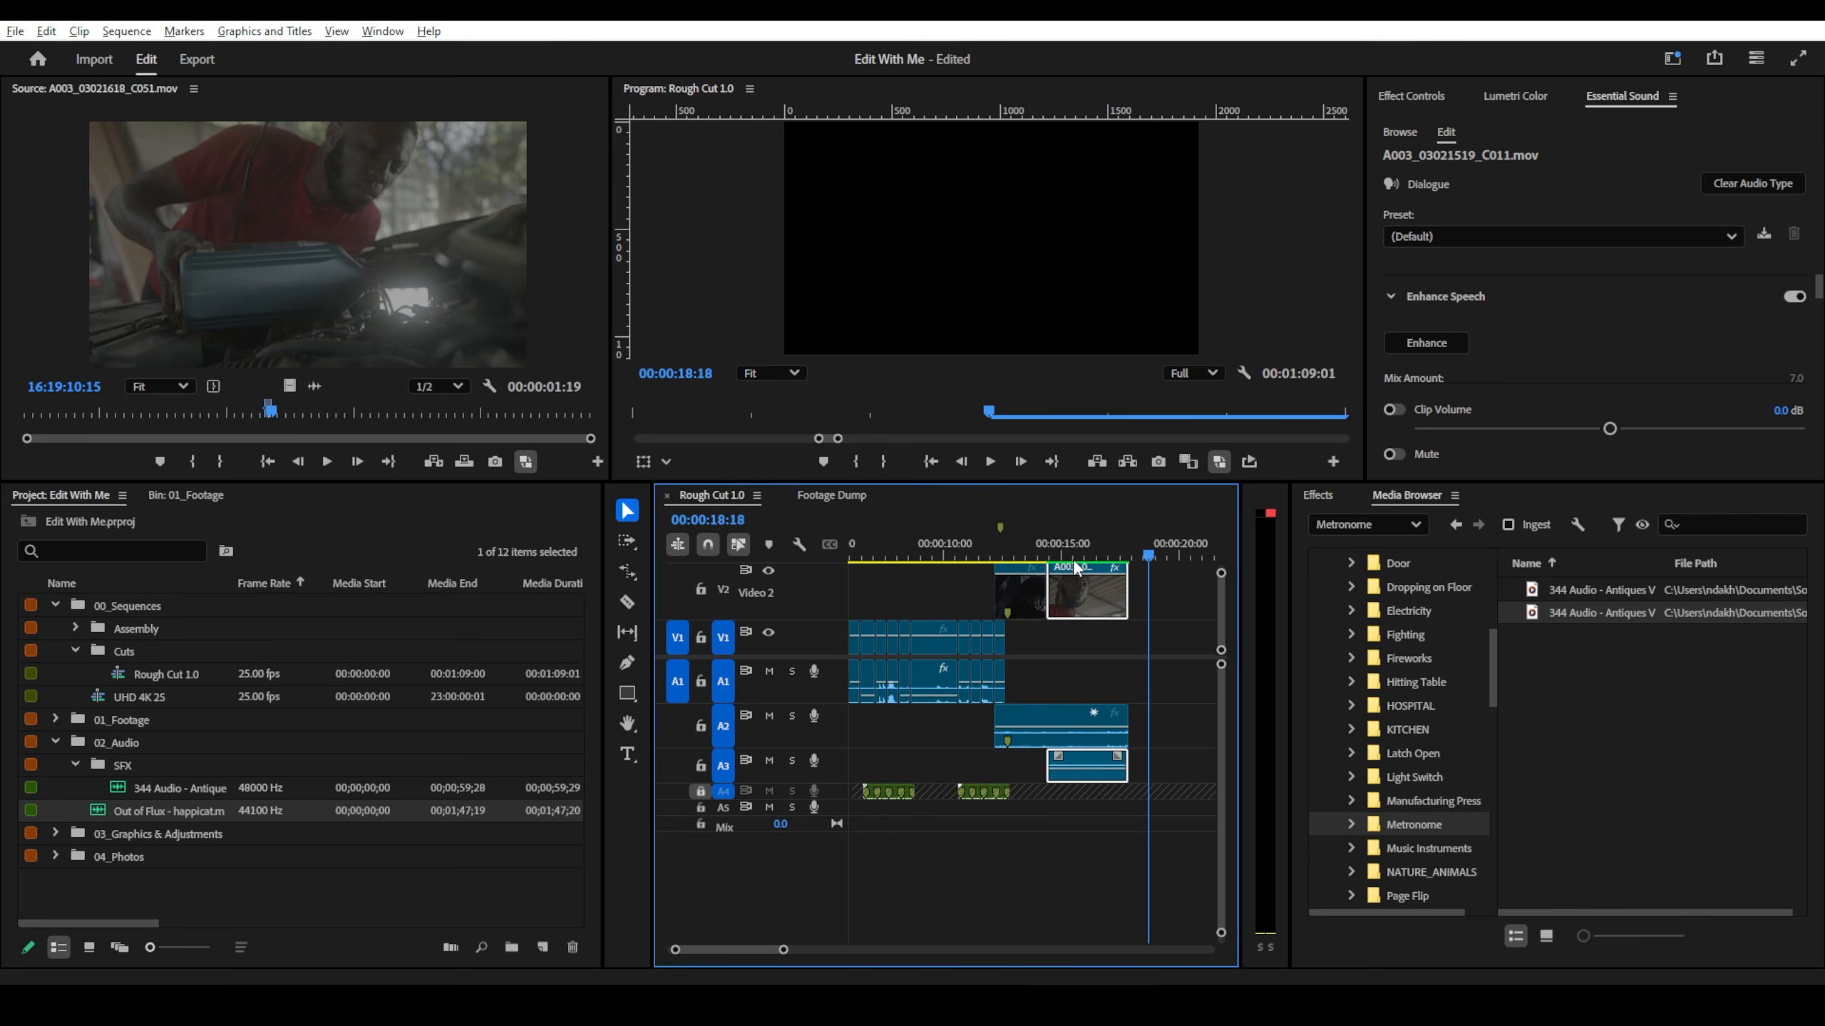
pyautogui.click(1049, 561)
pyautogui.moveTo(1053, 564); pyautogui.dragTo(1015, 560)
pyautogui.press('q')
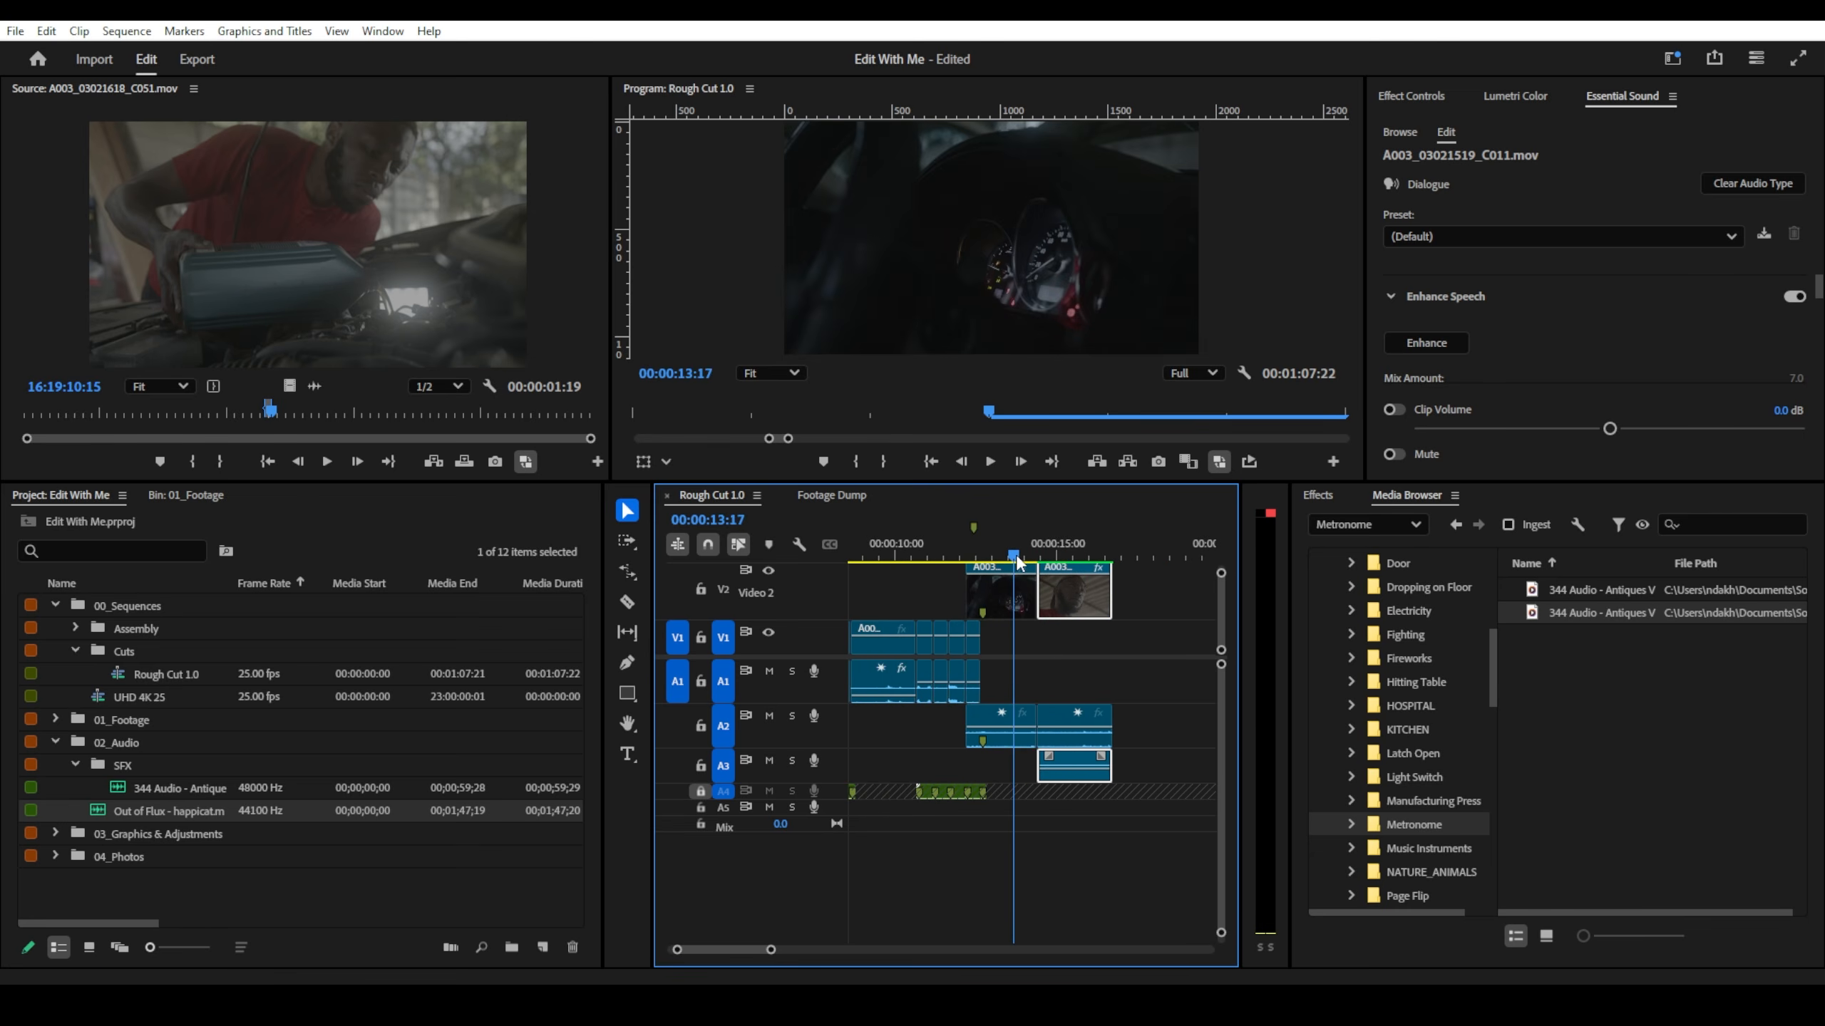
pyautogui.press('space')
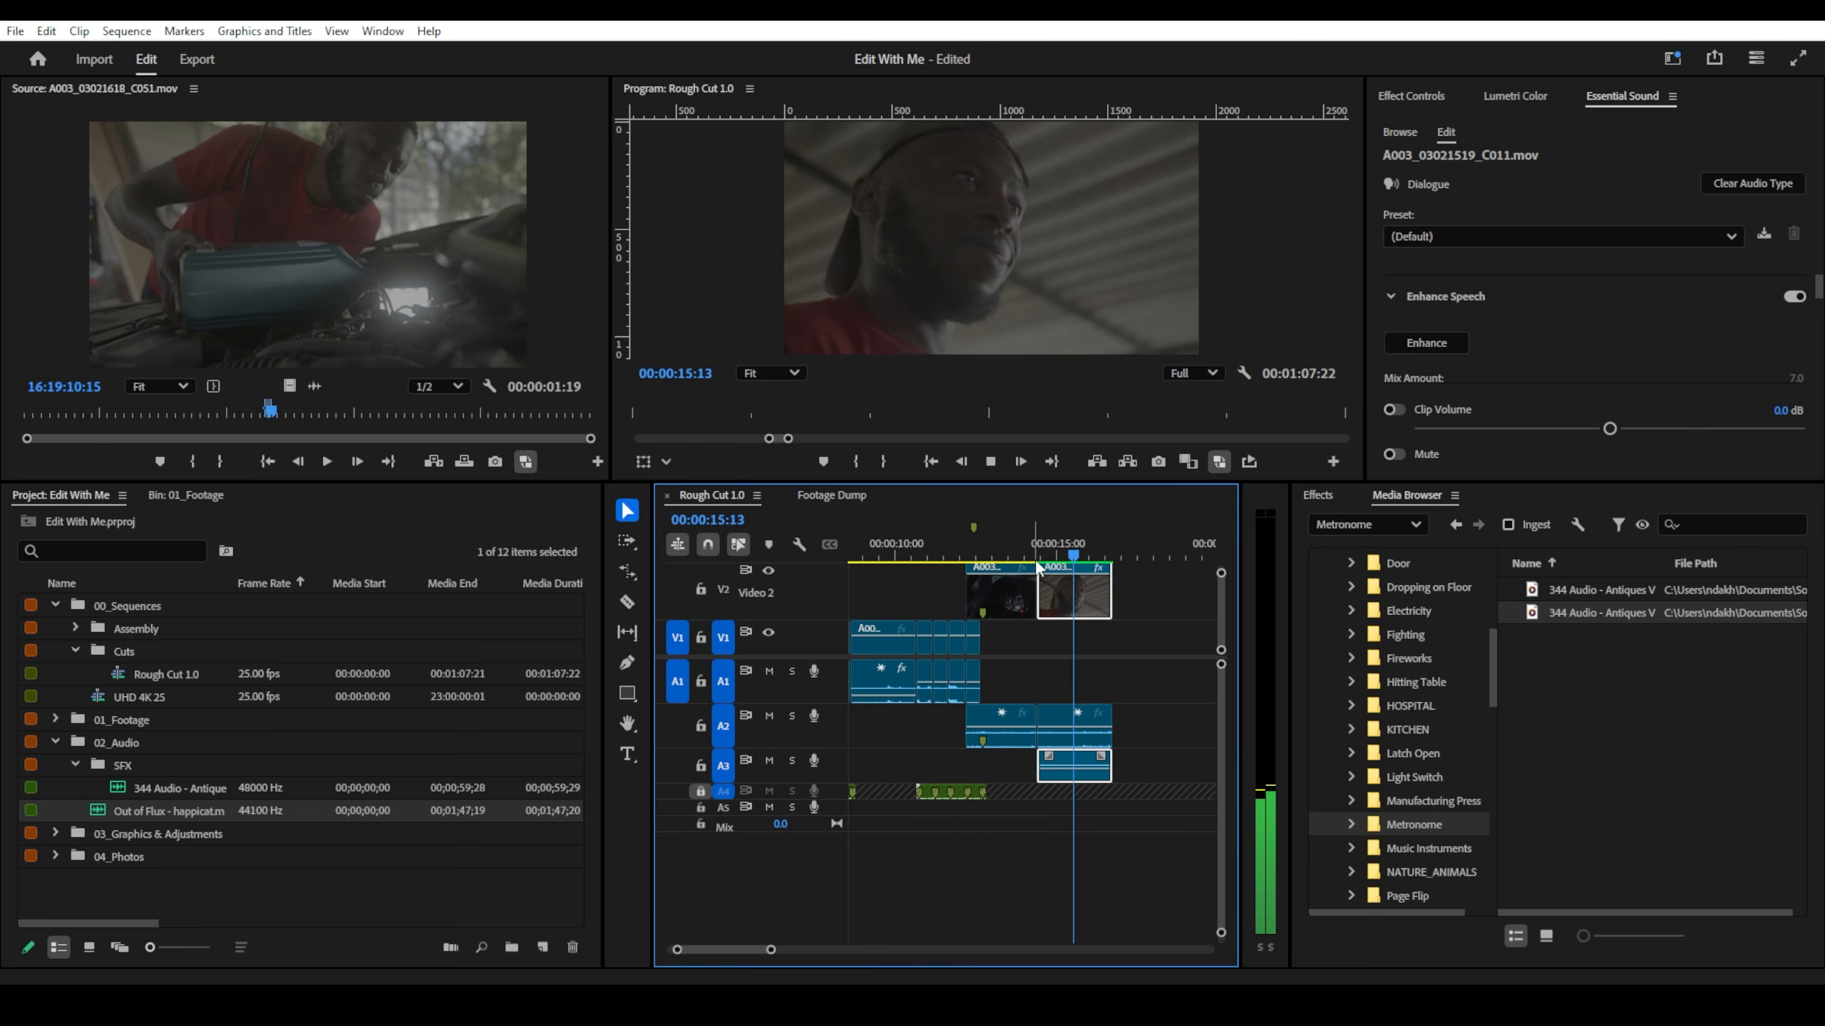
pyautogui.press('space')
pyautogui.hotkey('ctrl', 'z')
# - Place the playhead at 00:00:15:11 in the slowed clip and look up the Q key's assignment in the keyboard shortcuts
pyautogui.moveTo(1073, 553)
pyautogui.mouseDown()
pyautogui.moveTo(1051, 553)
pyautogui.moveTo(1072, 554)
pyautogui.mouseUp()
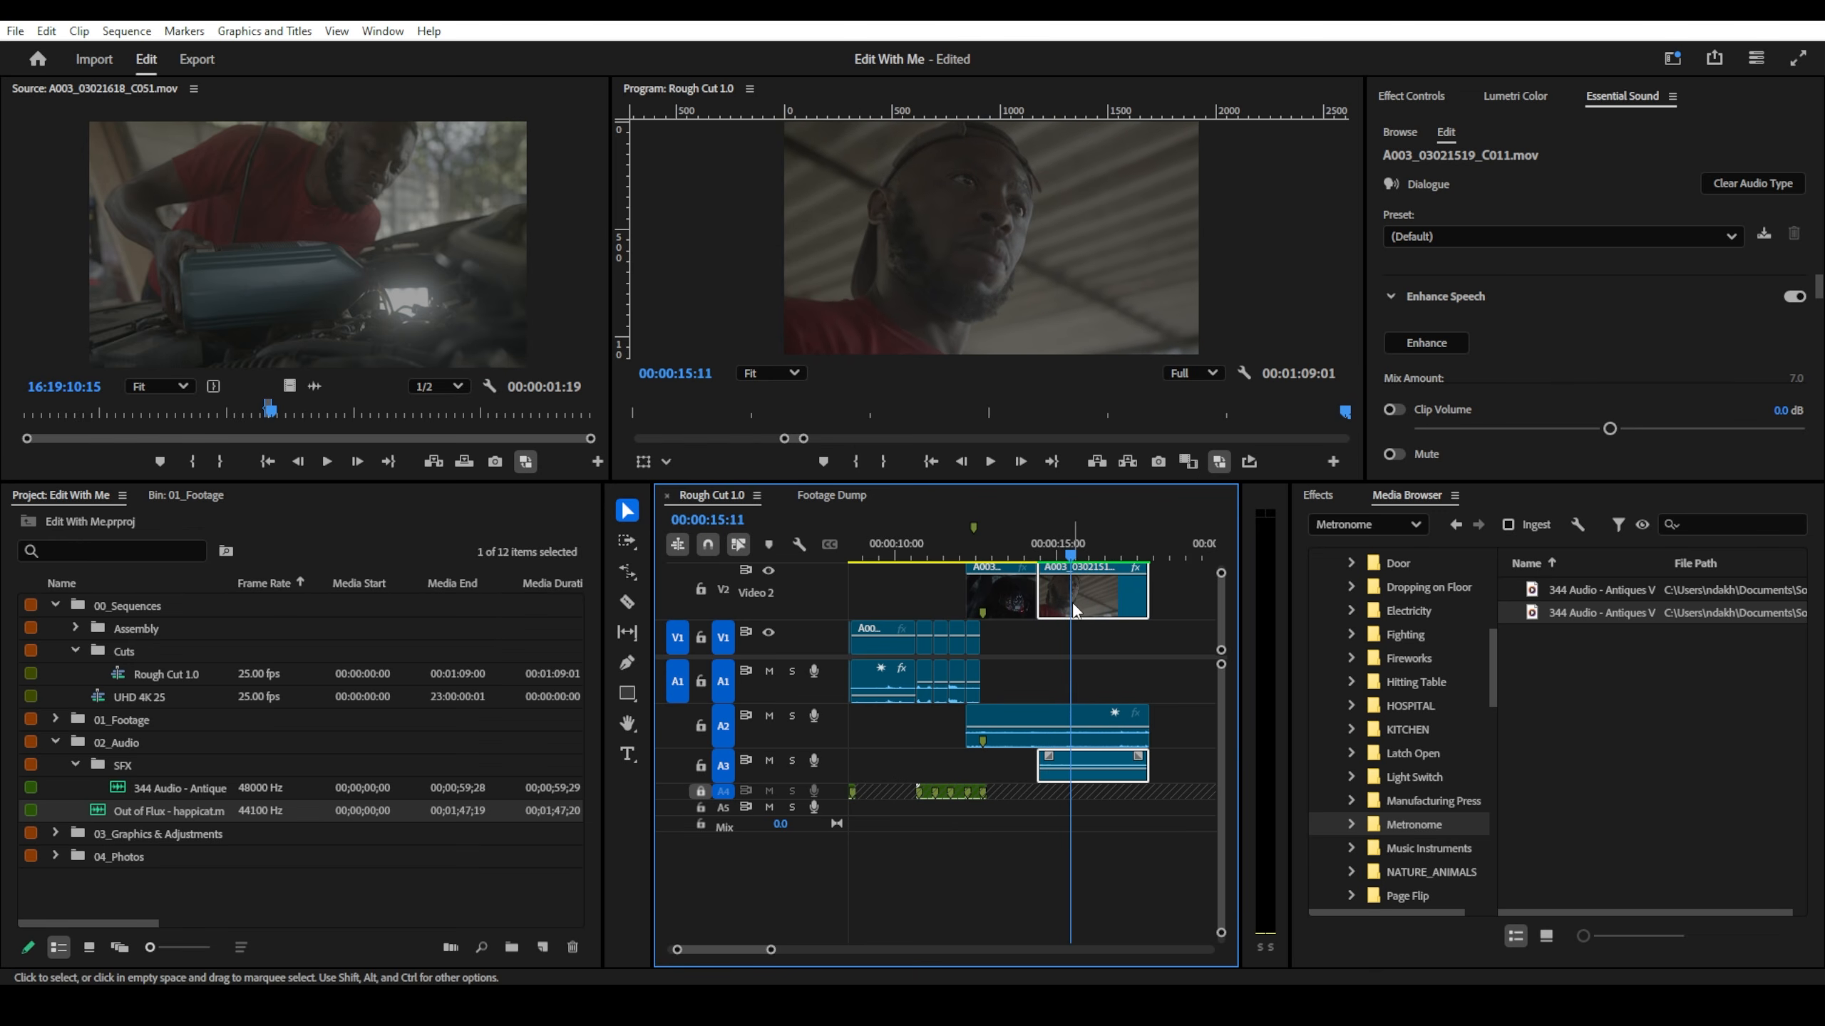
pyautogui.press('=')
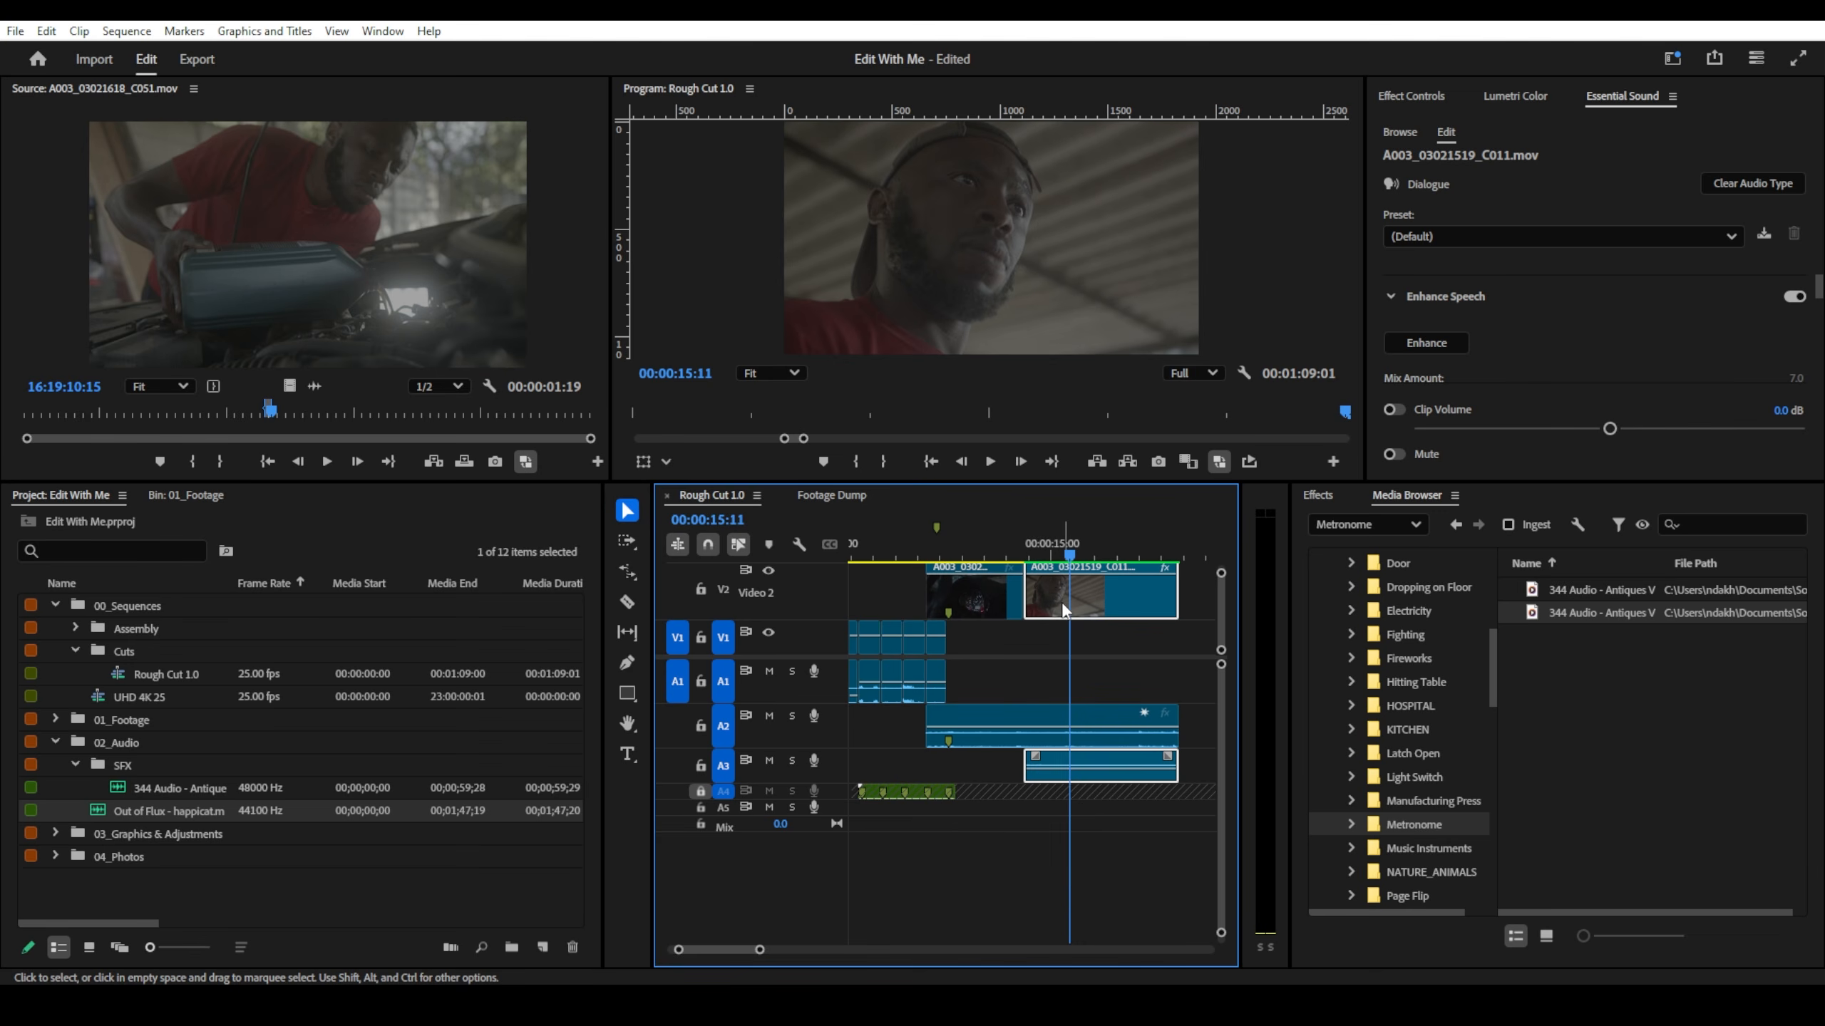
pyautogui.click(15, 30)
pyautogui.moveTo(46, 31)
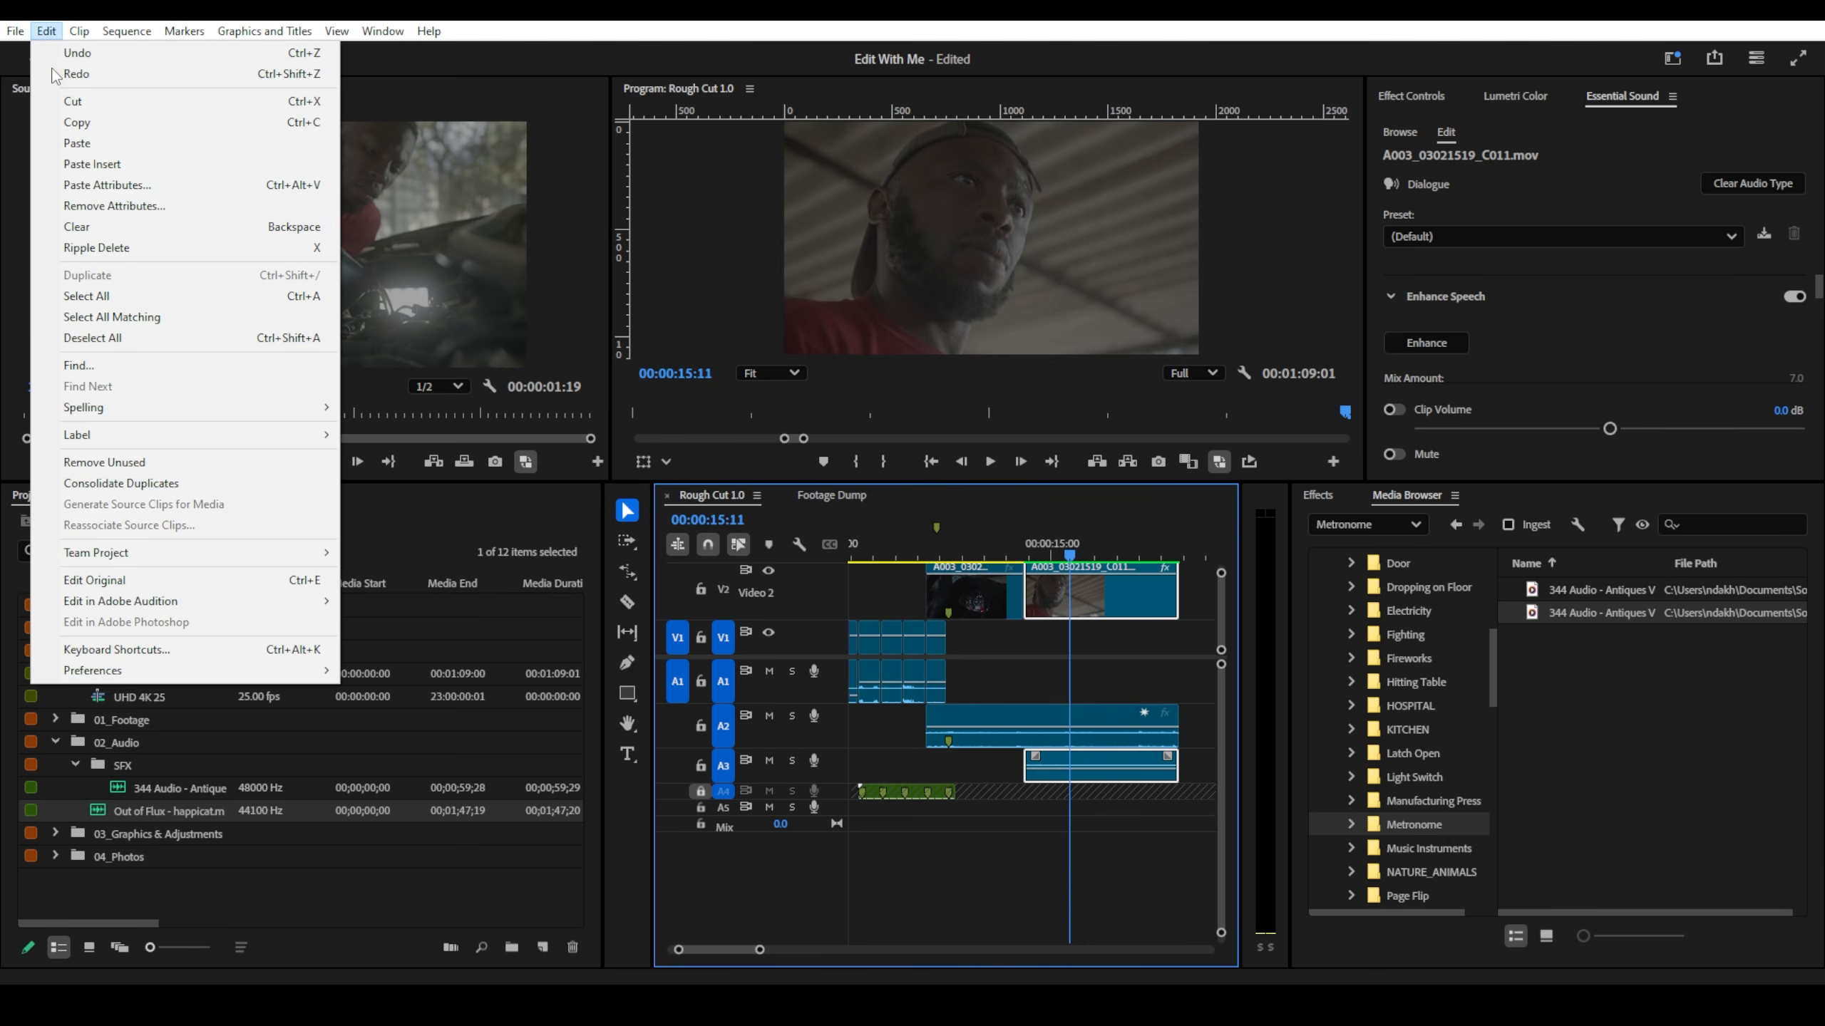
pyautogui.click(188, 651)
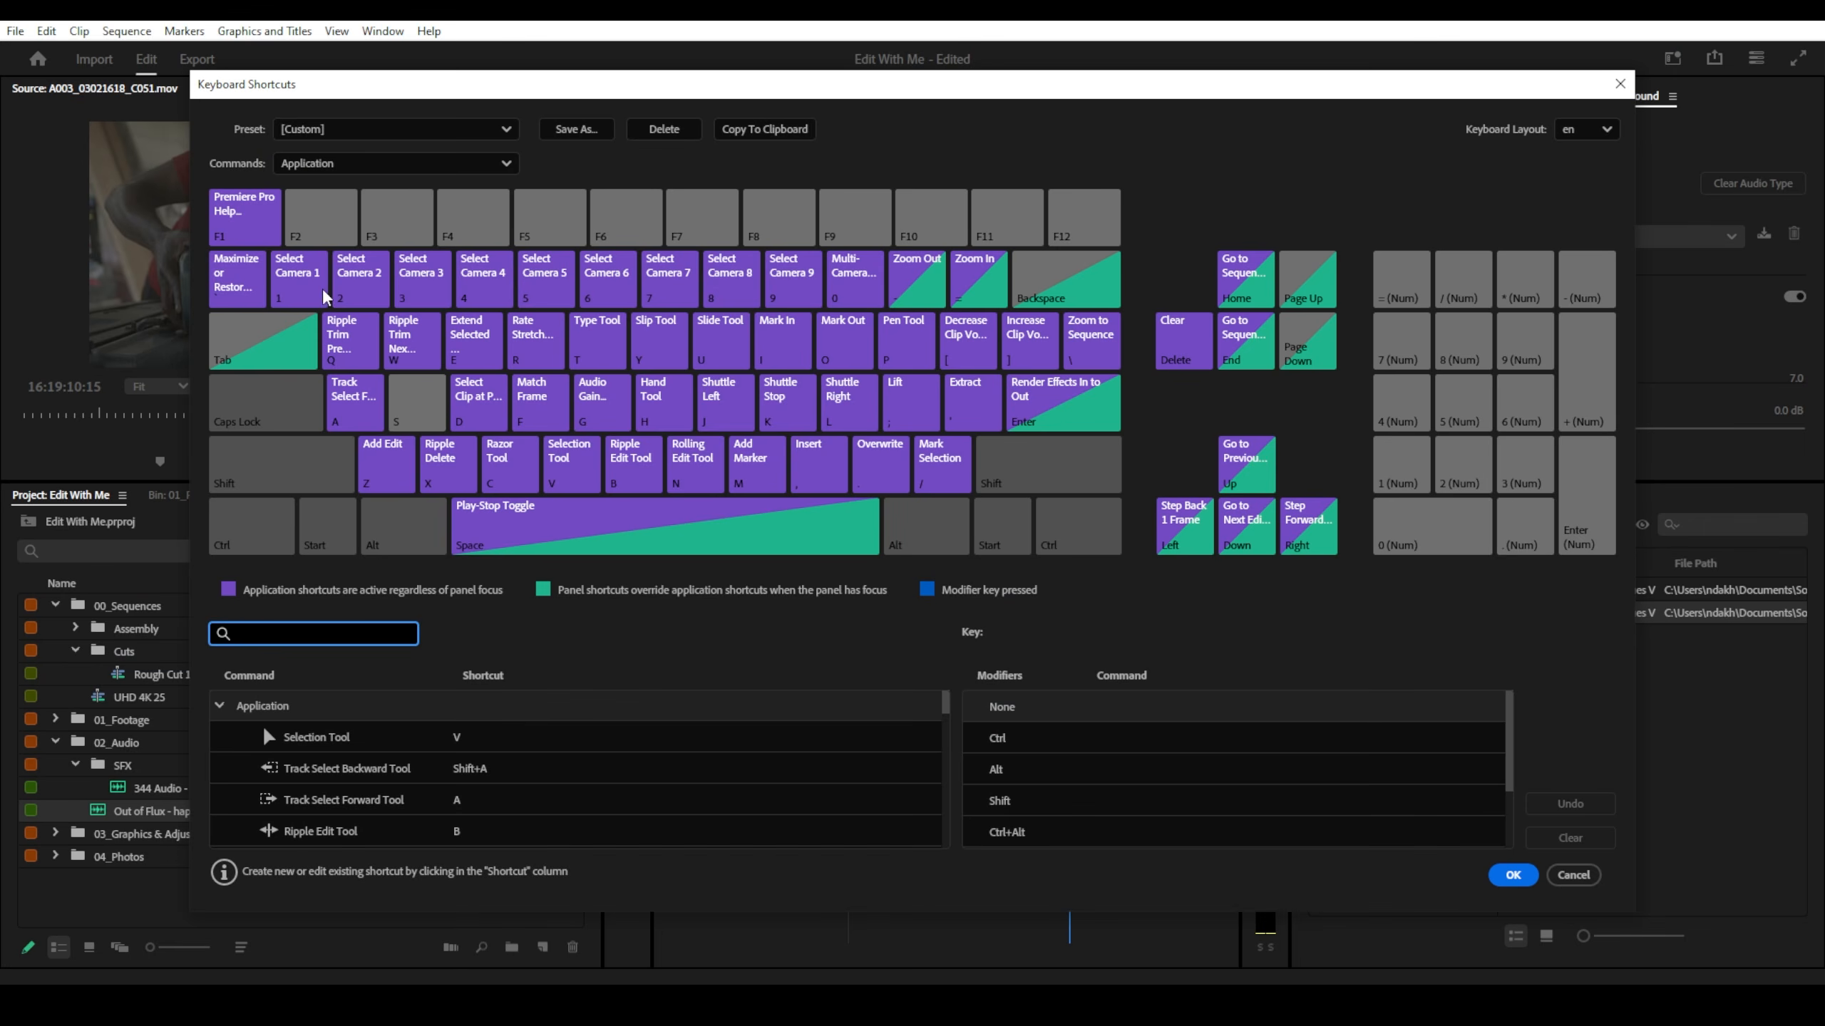
pyautogui.write('q')
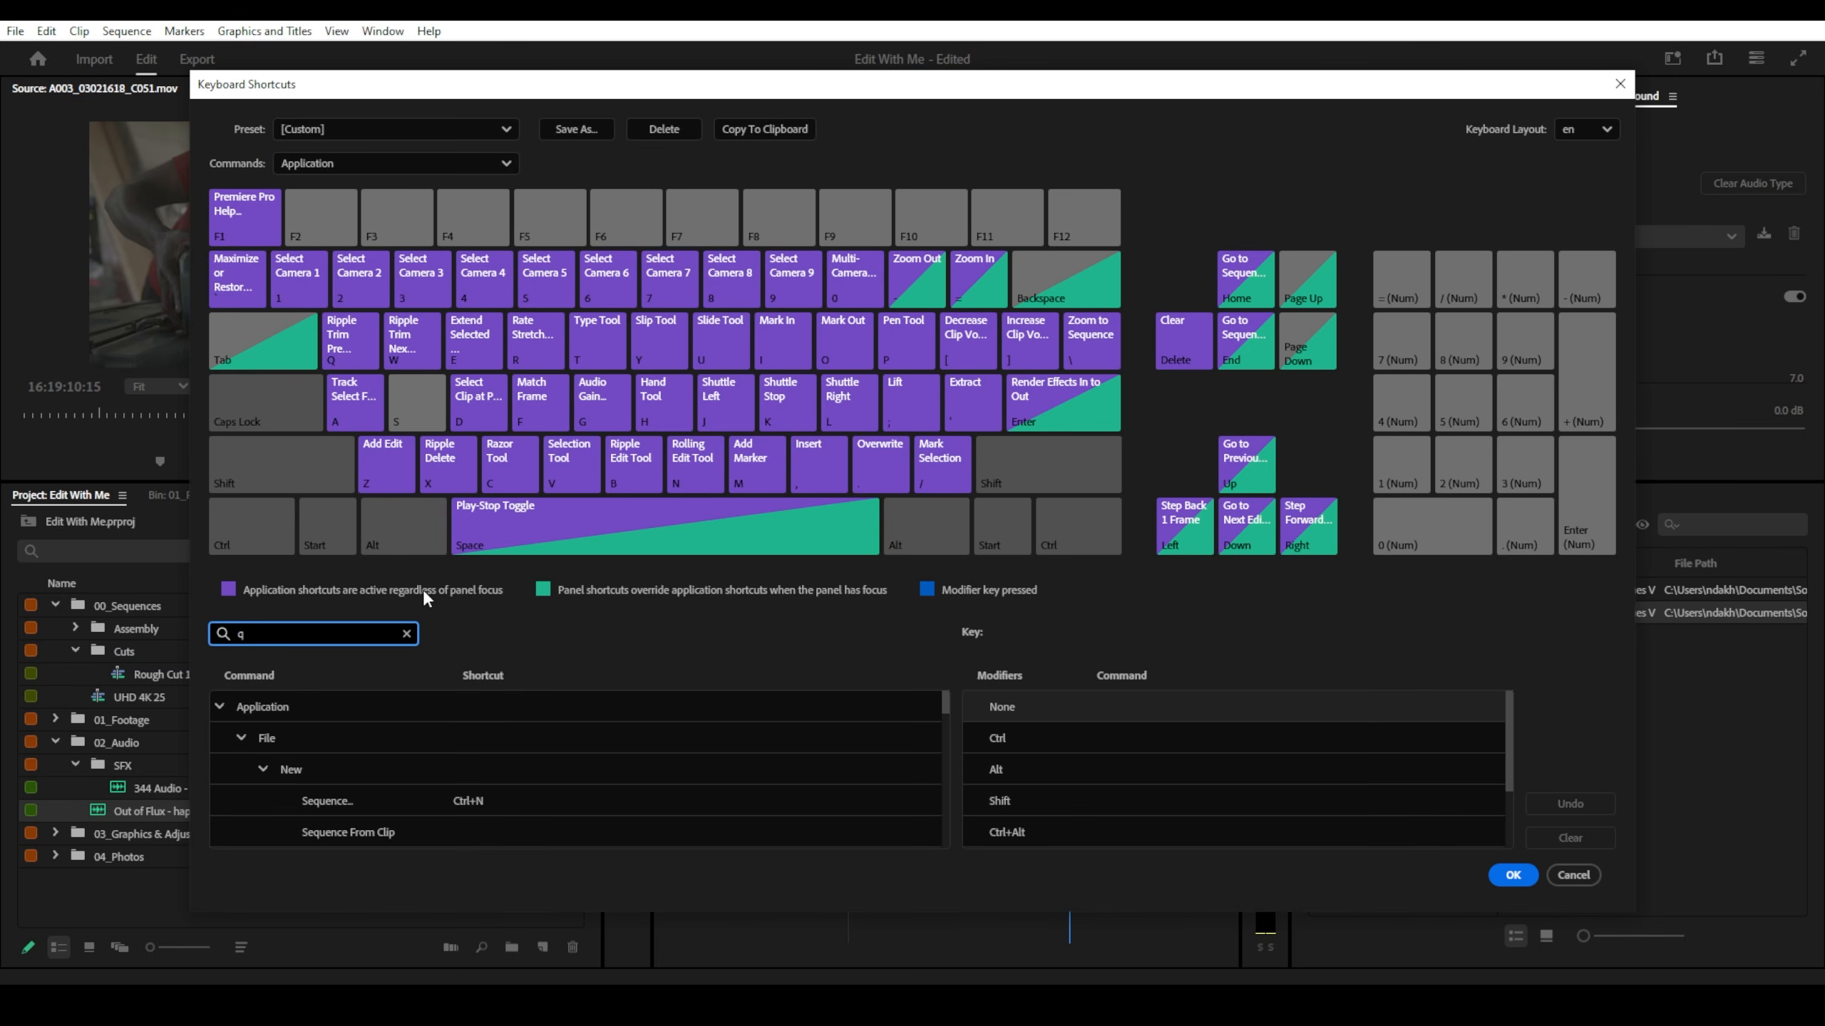
pyautogui.press('BackSpace')
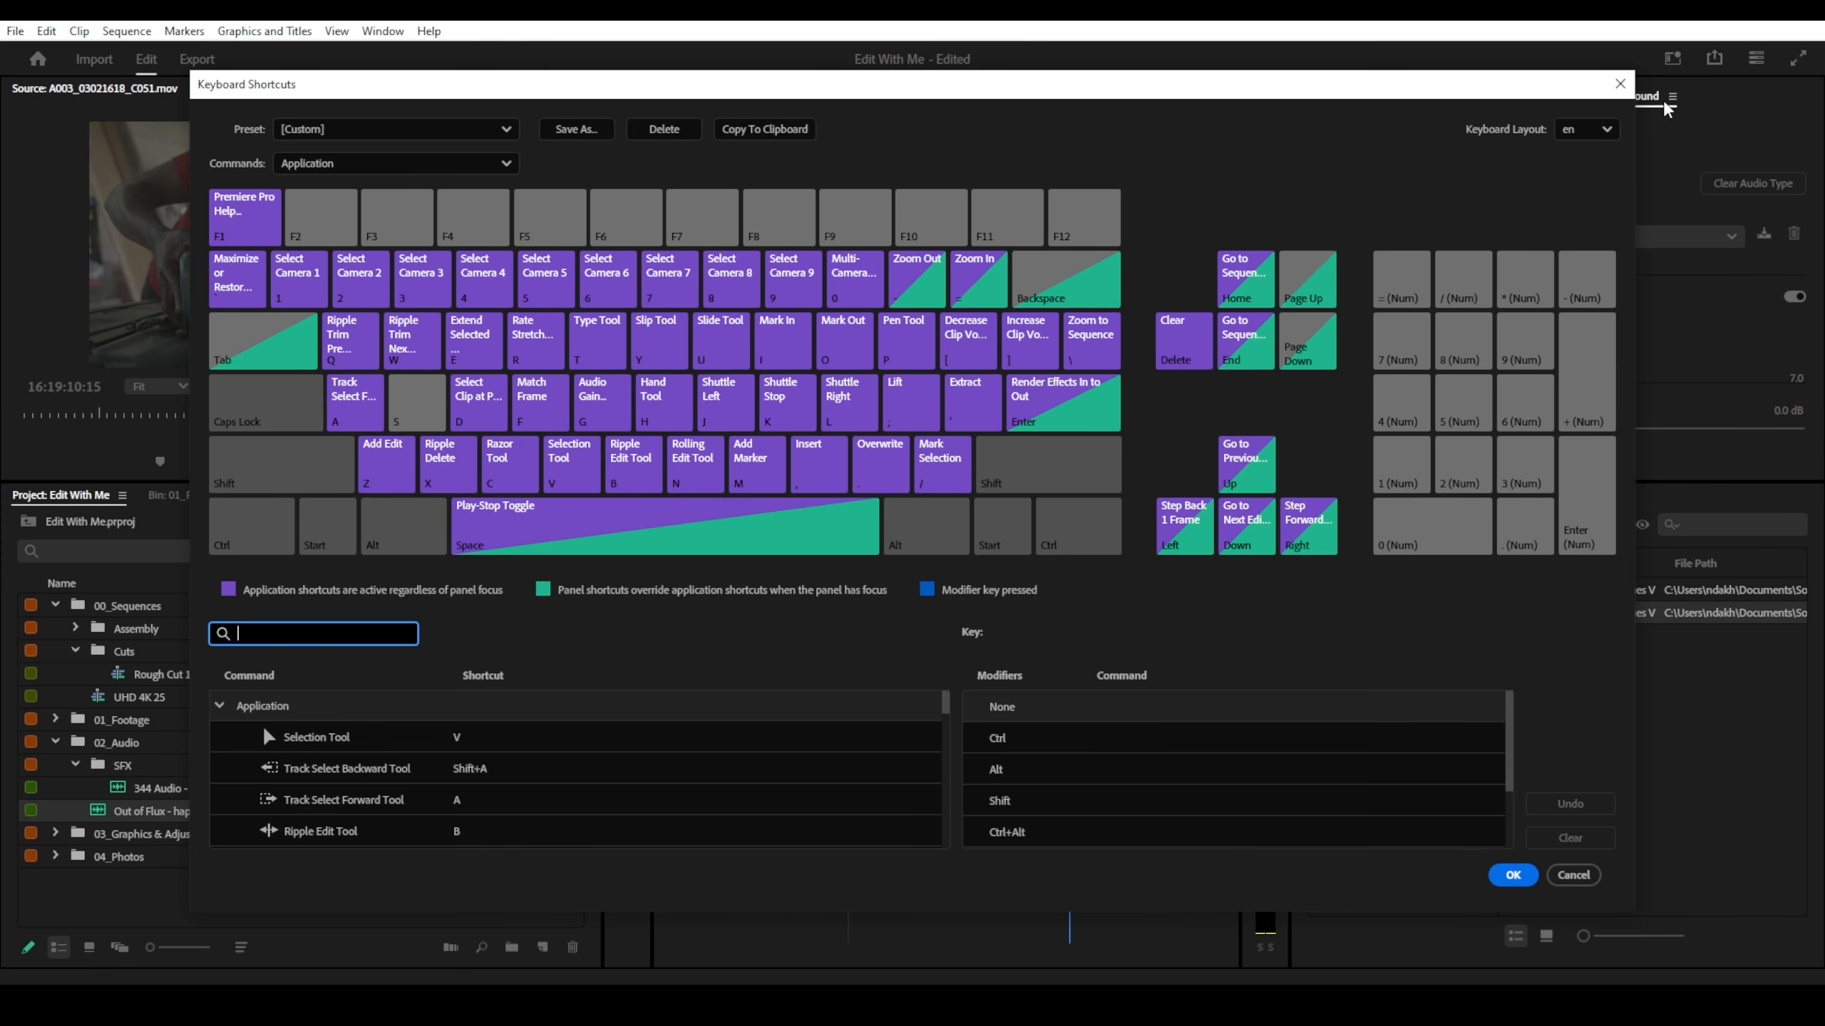
pyautogui.click(1621, 91)
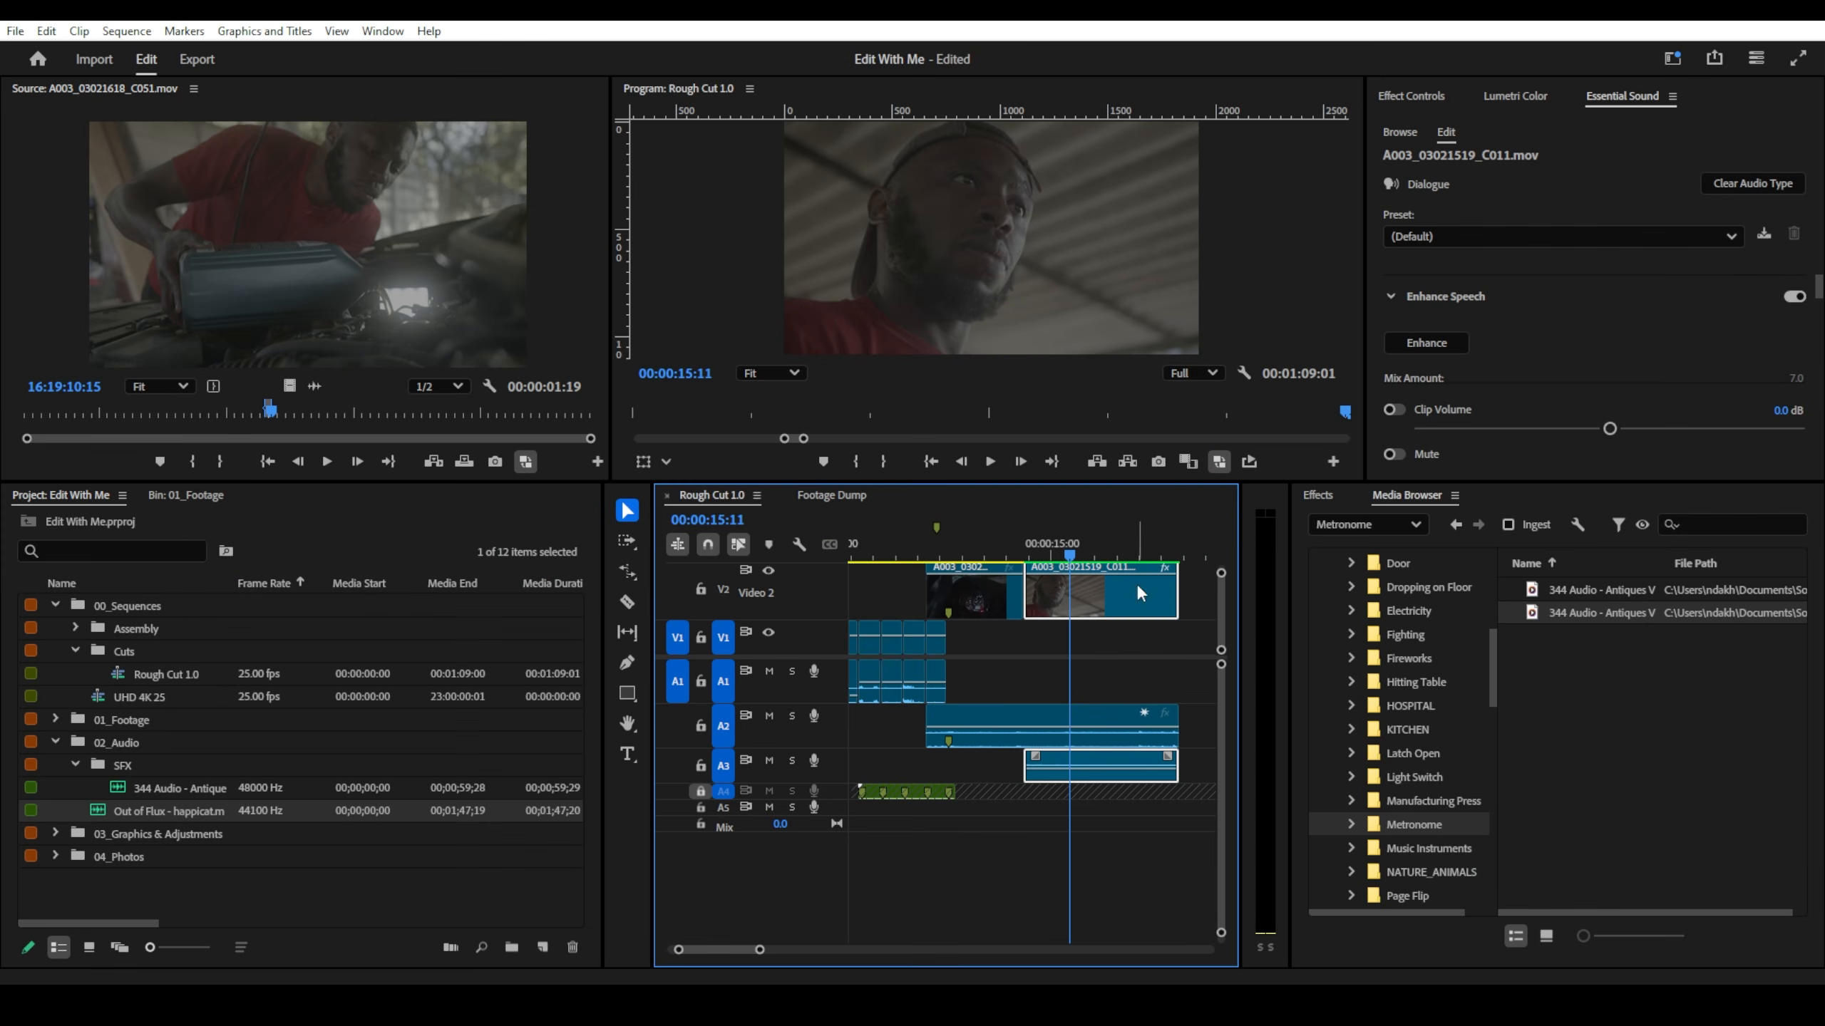
# - Try removing the slowed clip's opening by razor cutting it at 00:00:15:11, deleting the first piece and closing the gap
pyautogui.rightClick(1066, 616)
pyautogui.click(1058, 610)
pyautogui.click(628, 602)
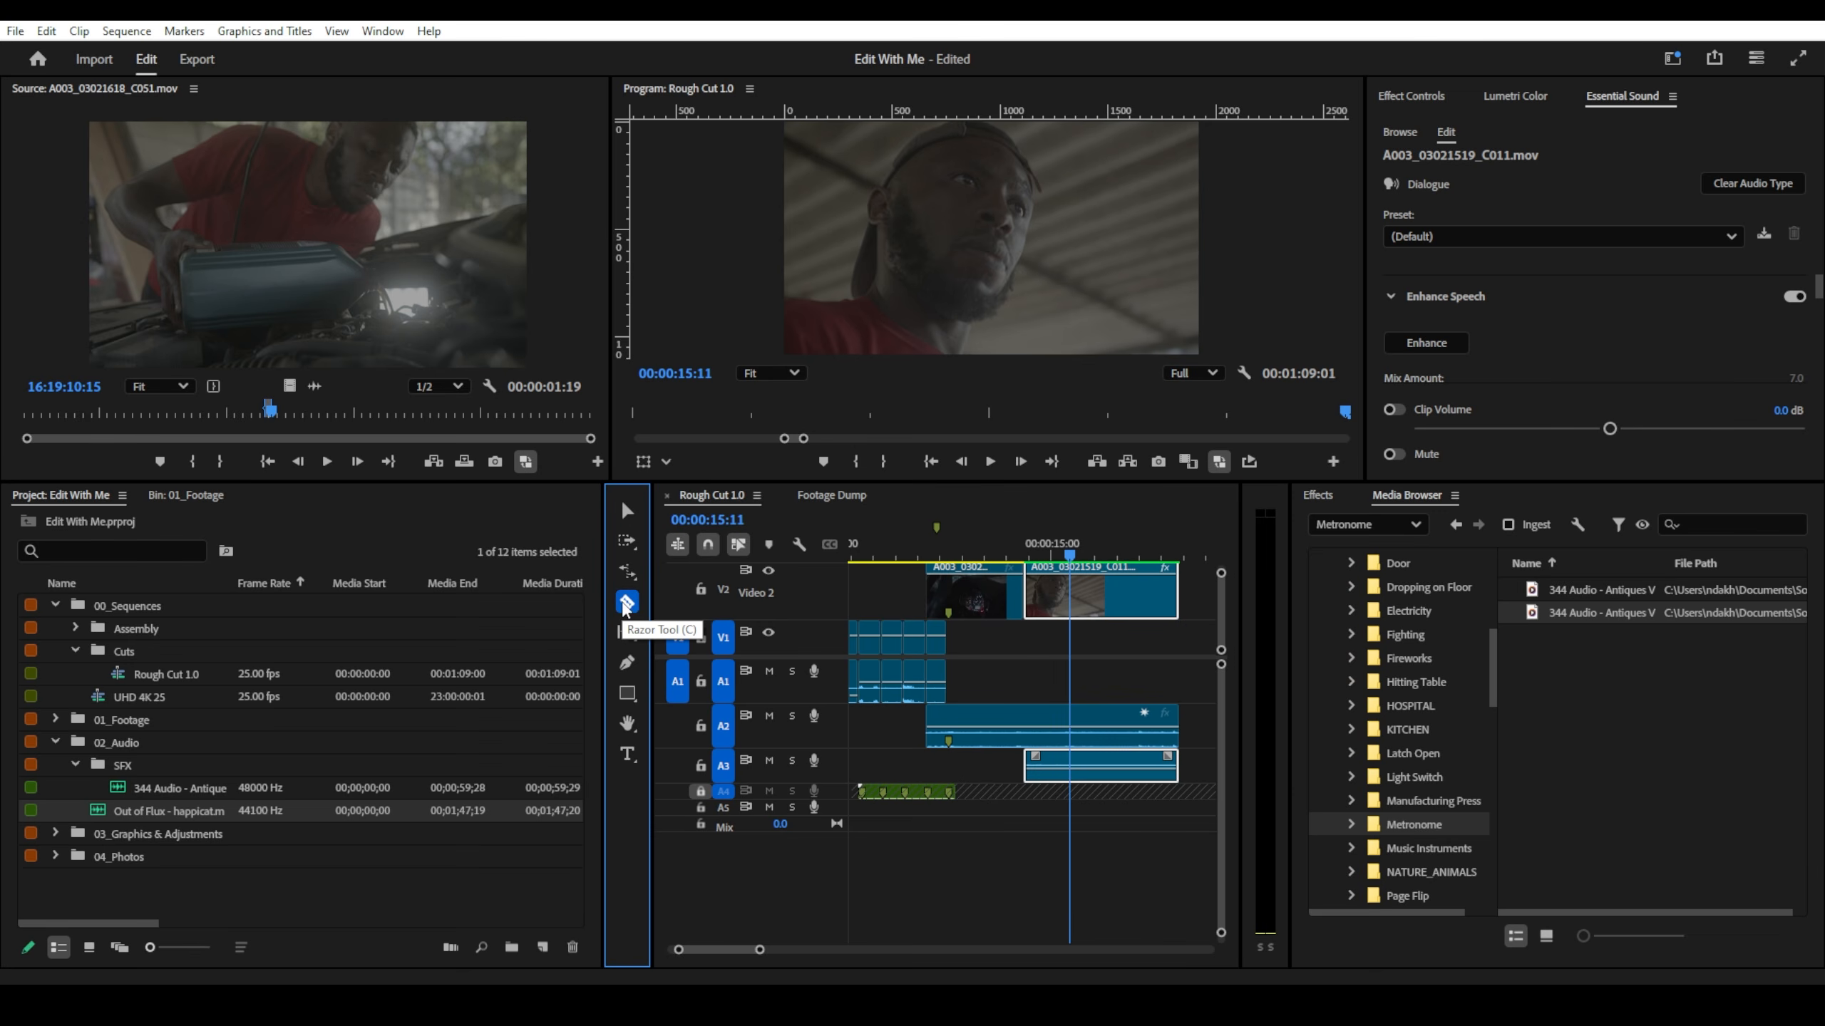
pyautogui.click(1071, 607)
pyautogui.press('v')
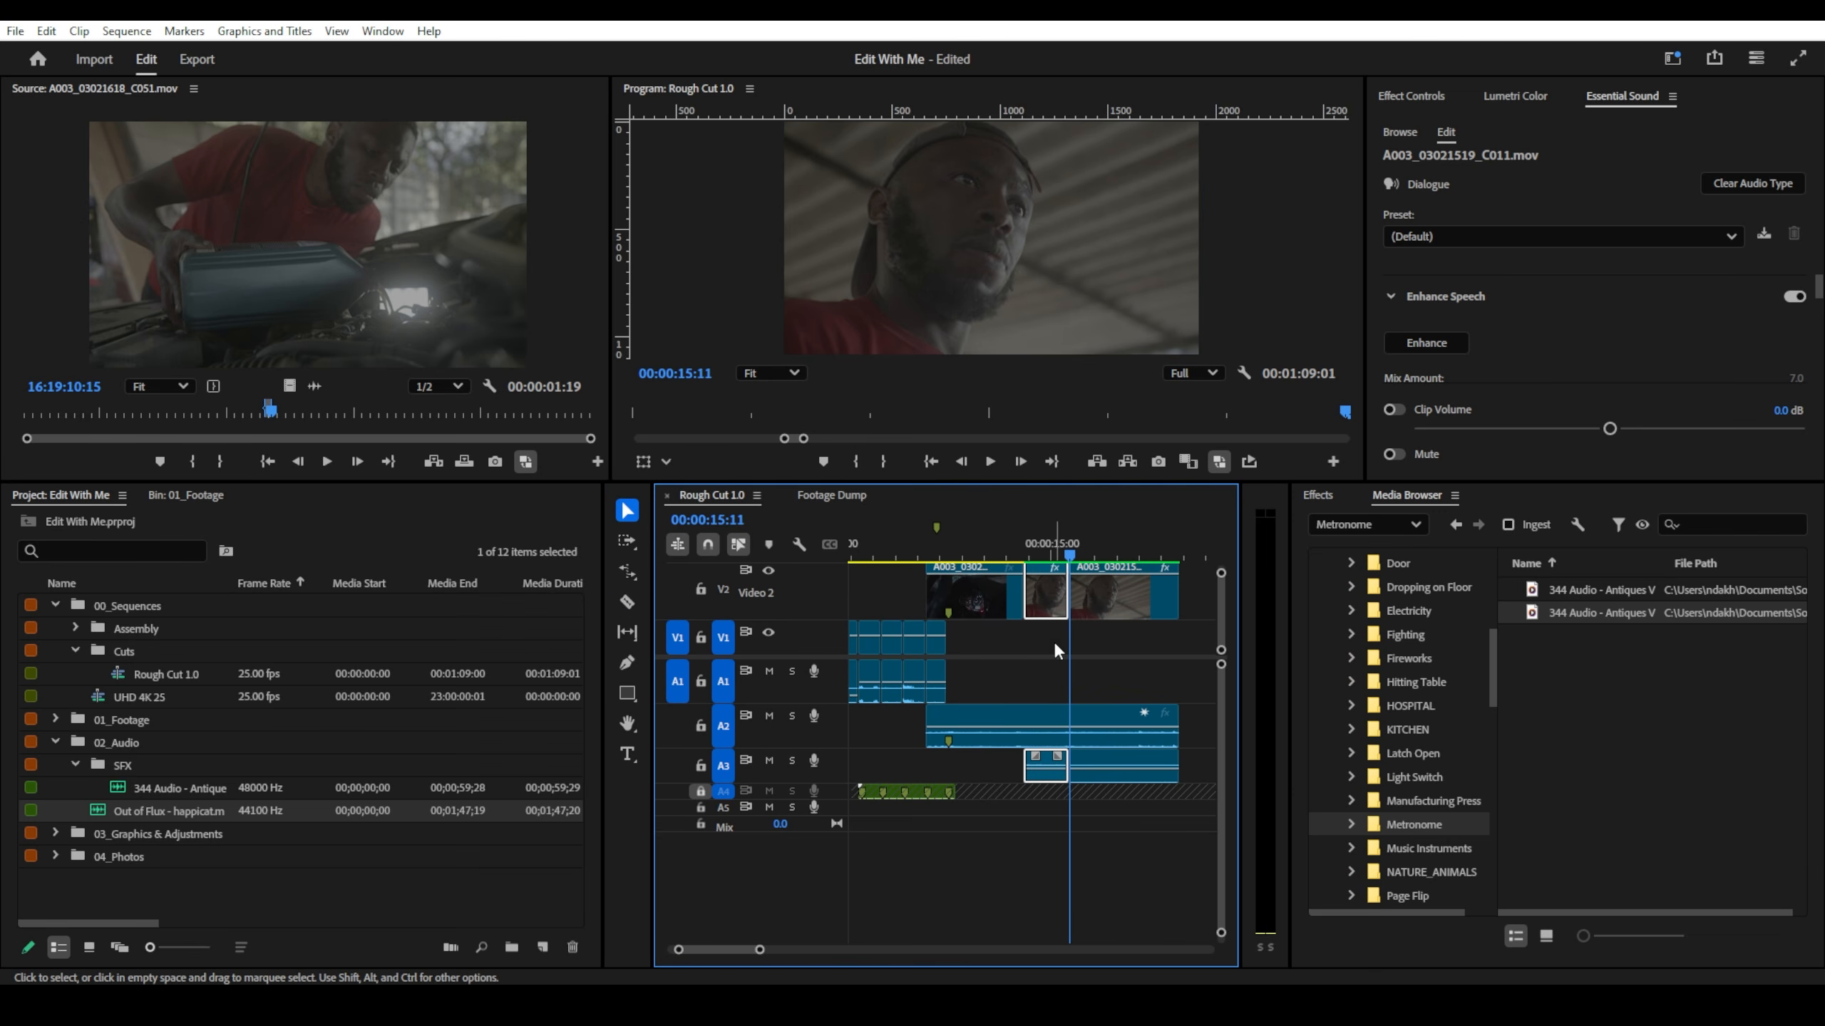
pyautogui.press('Delete')
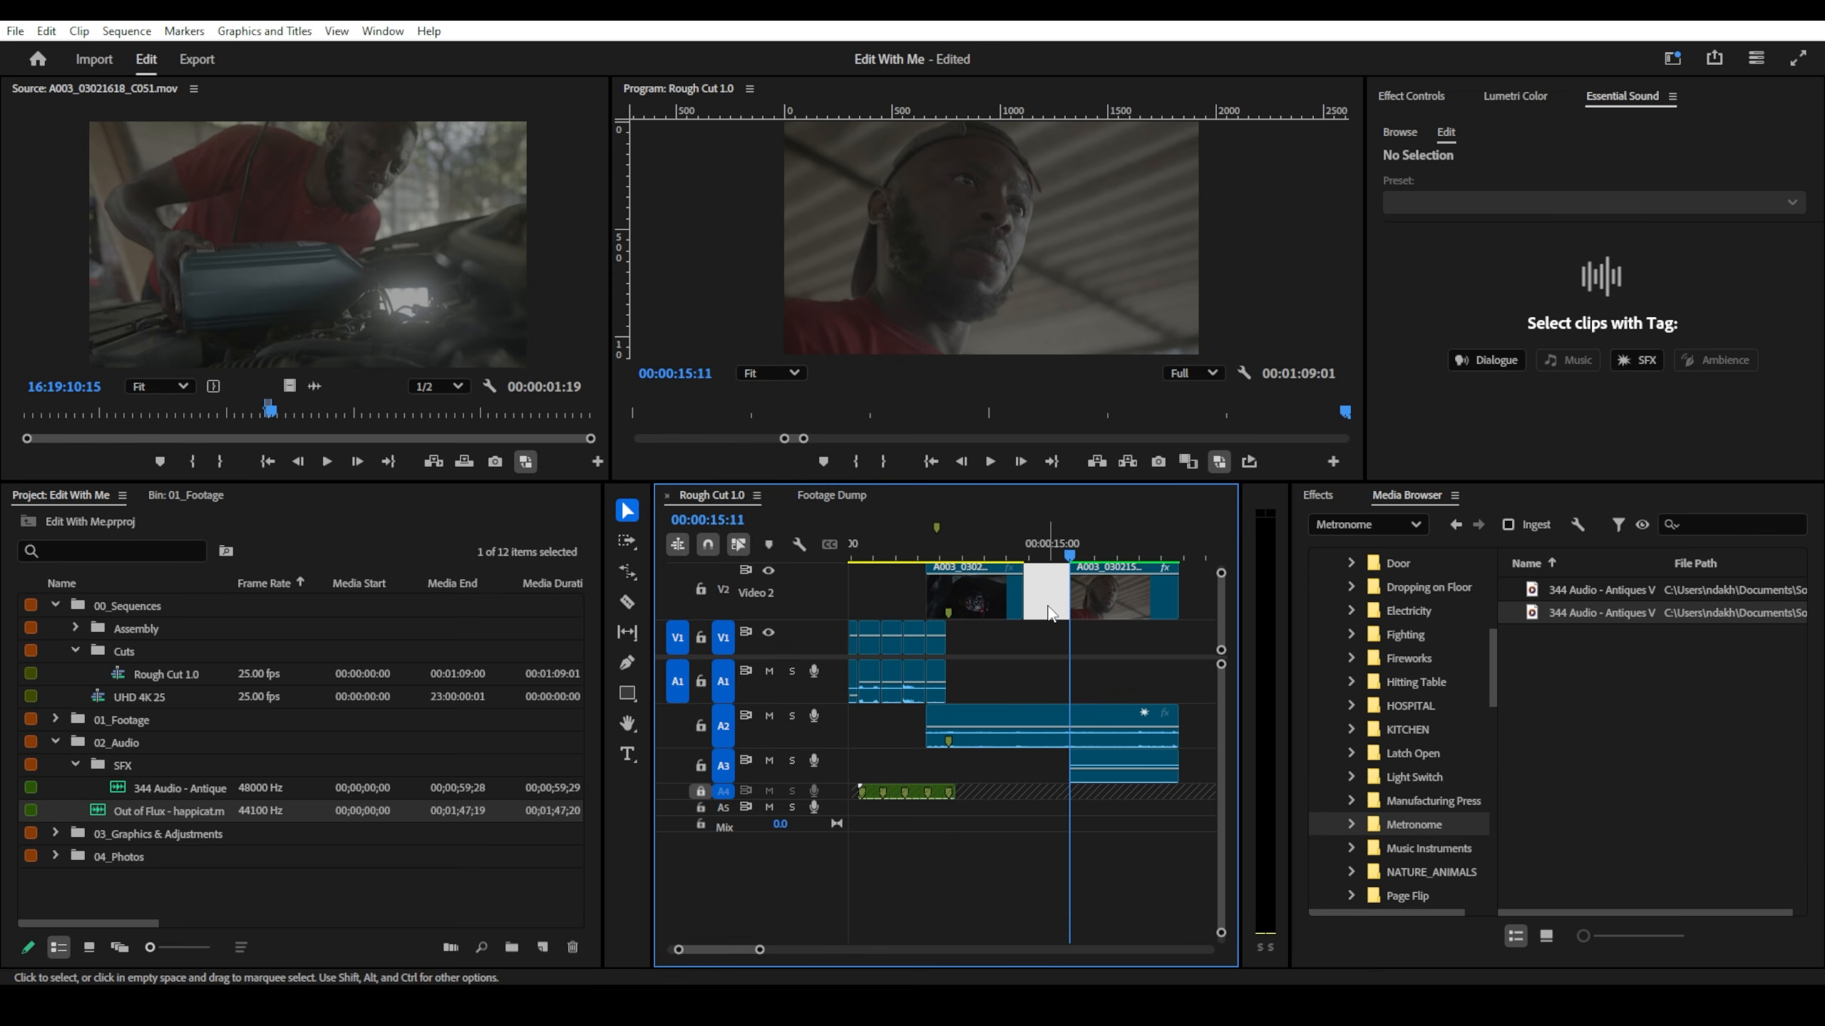
pyautogui.press('Delete')
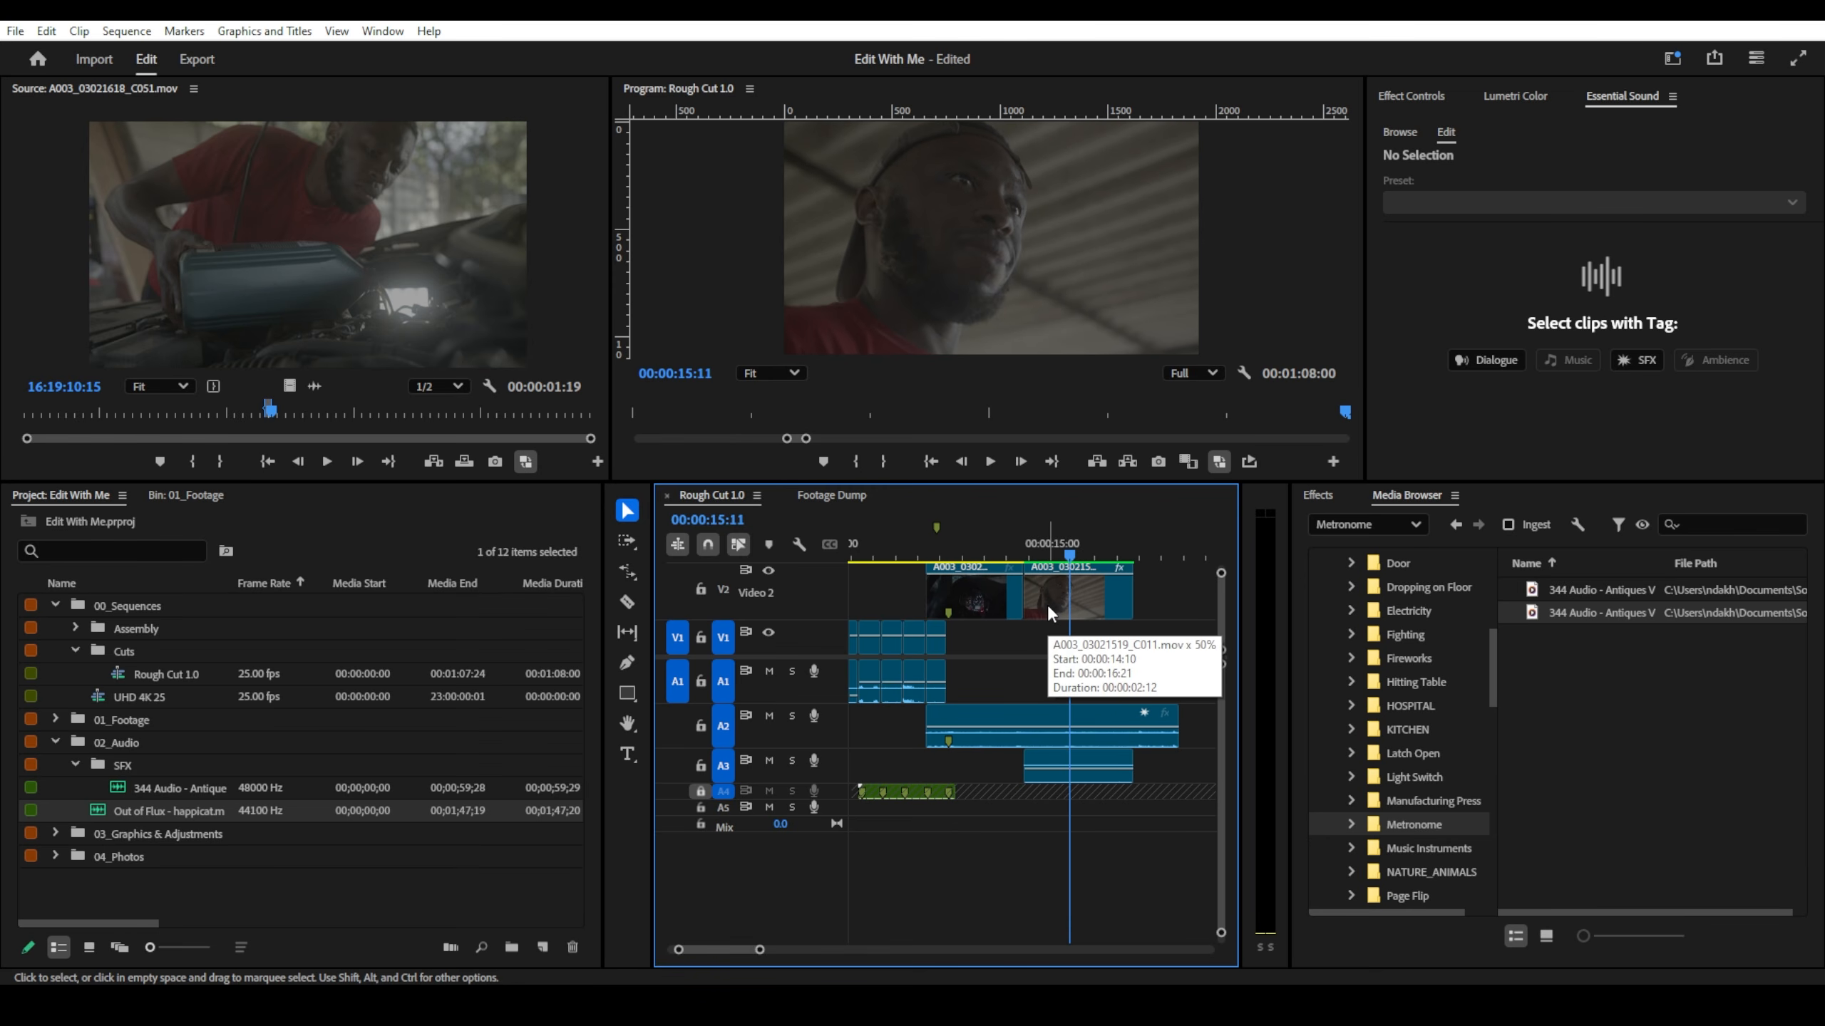
pyautogui.hotkey('ctrl', 'z')
pyautogui.hotkey('ctrl', 'z')
pyautogui.hotkey('ctrl', 'z')
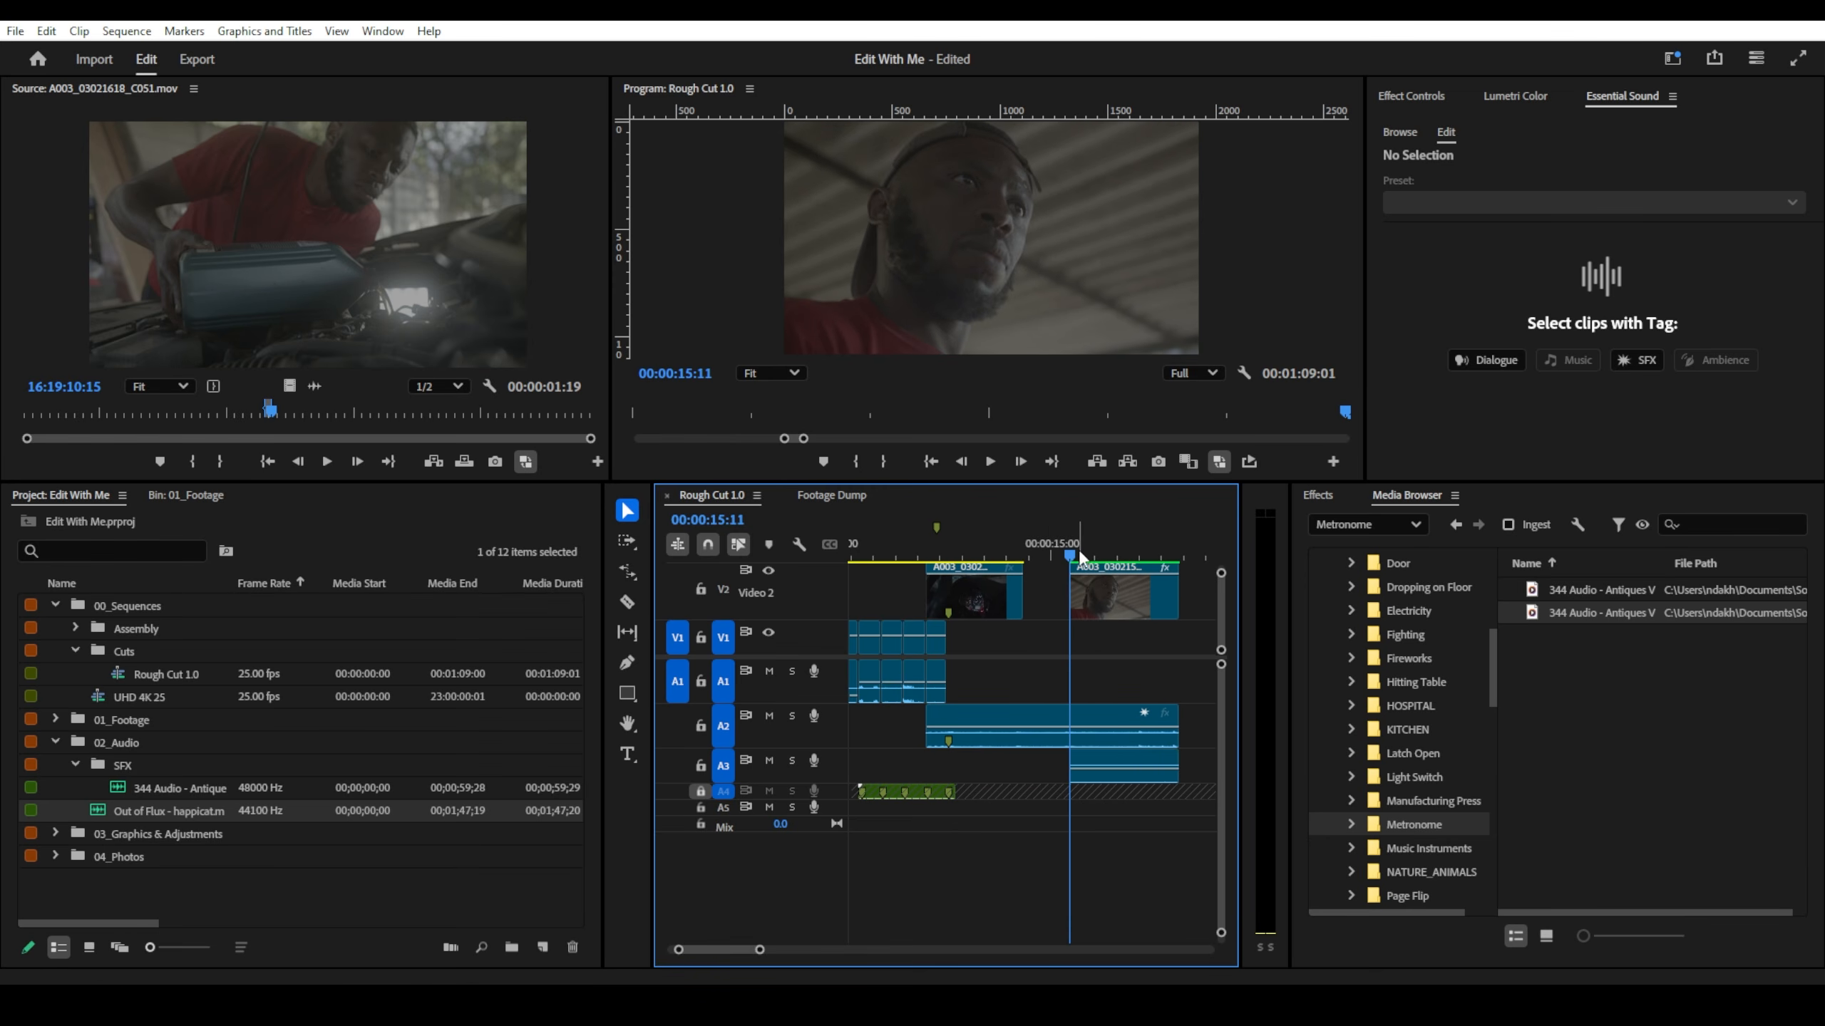
# - Ripple trim the start of clip A003_03021519 to the playhead at 00:00:15:11
pyautogui.click(1078, 596)
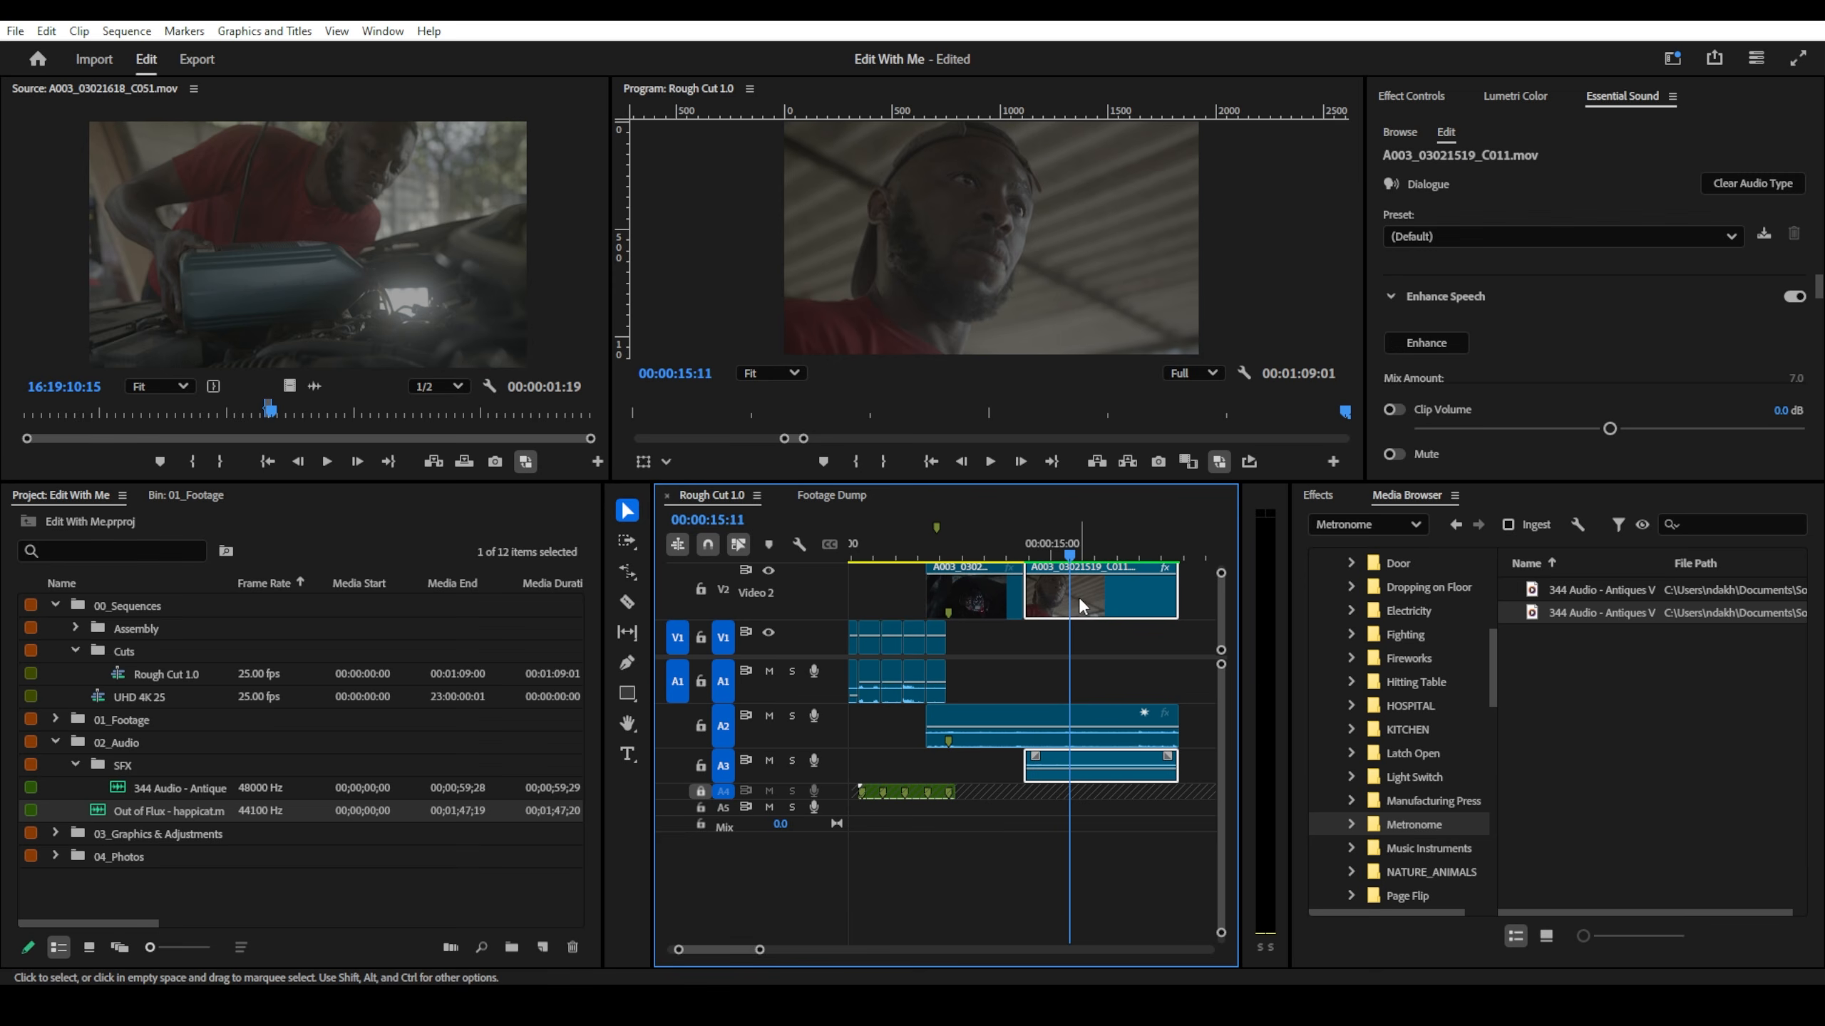
pyautogui.press('q')
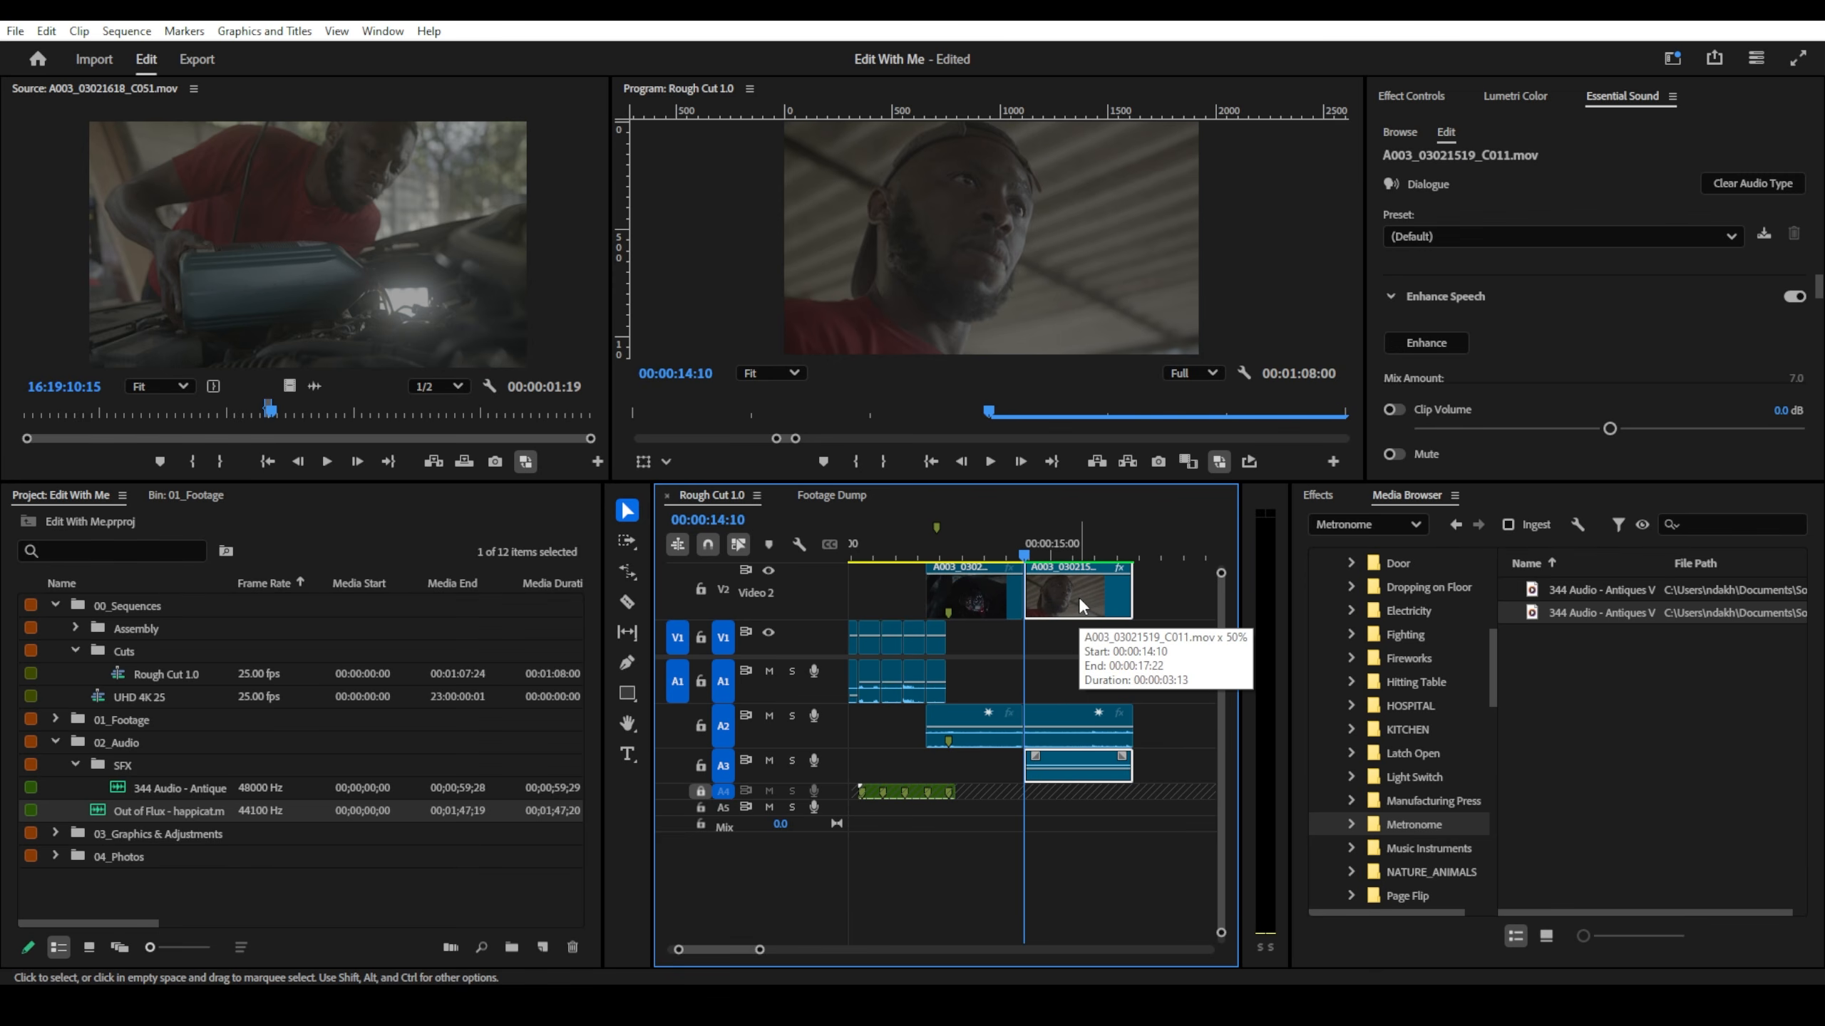
# - Try ripple trimming the end of clip A003_03021519 back to 00:00:16:05
pyautogui.click(1105, 551)
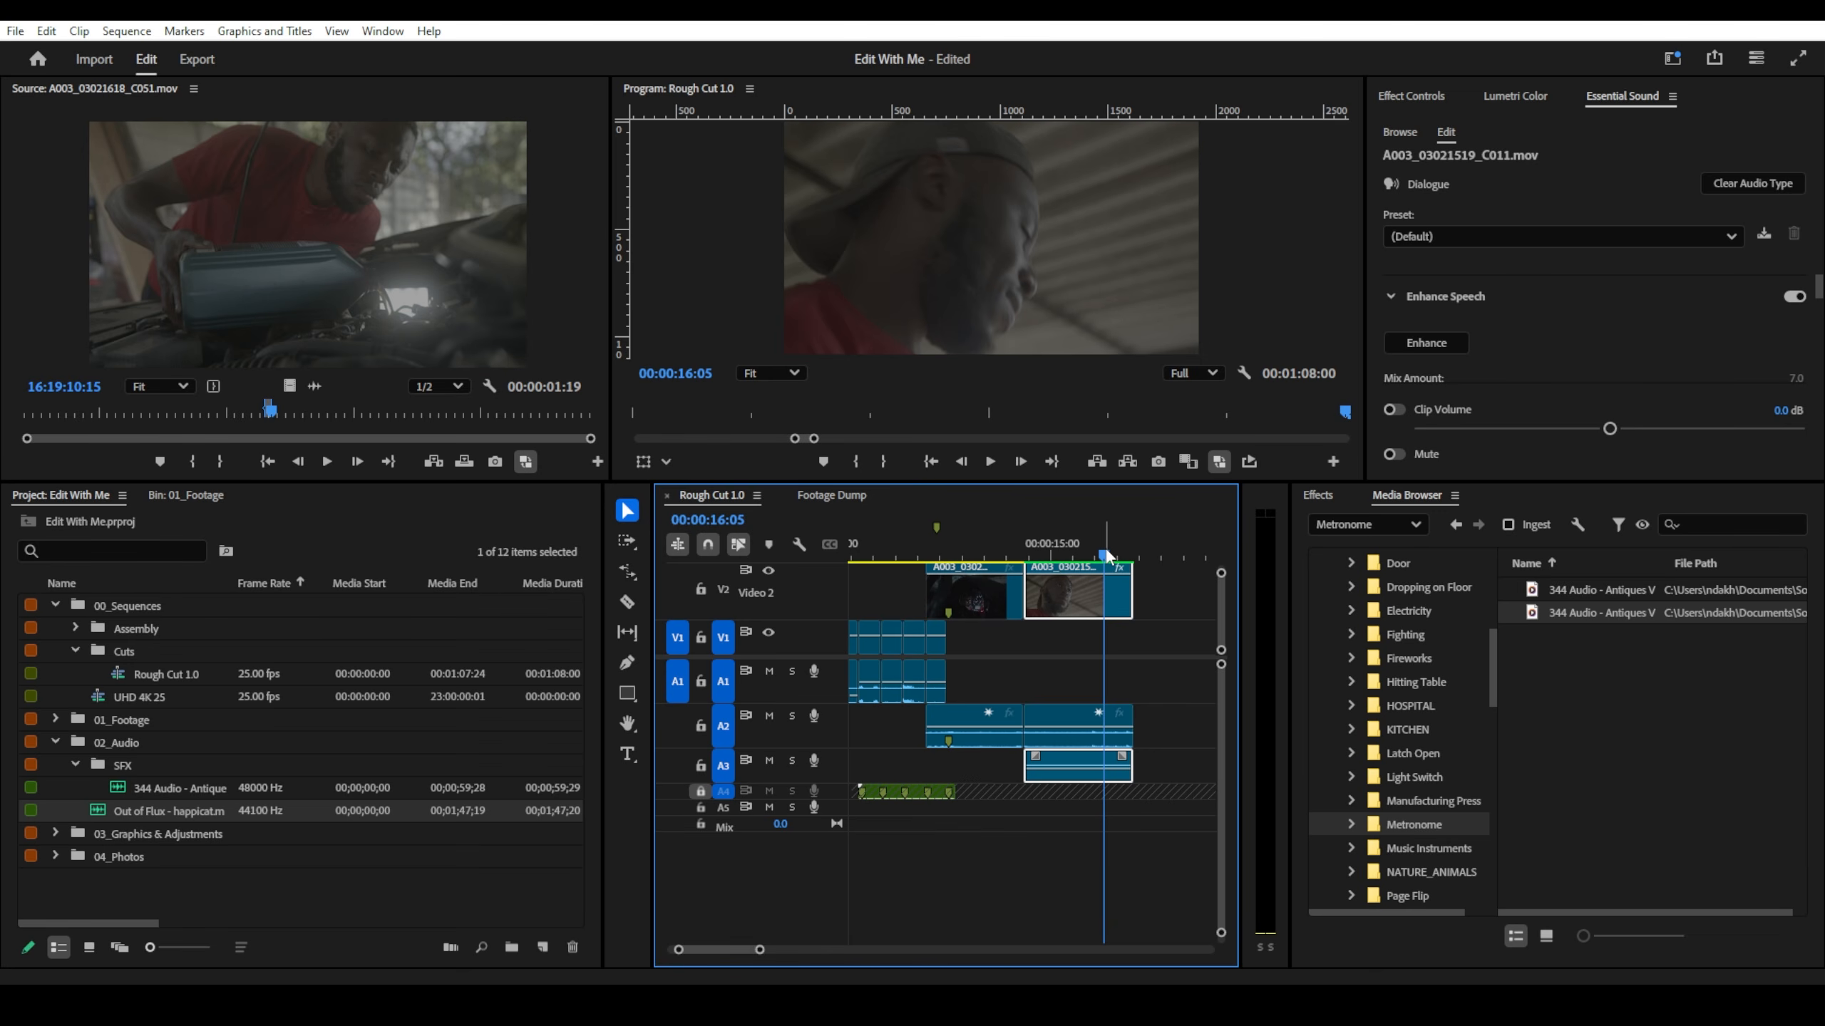
pyautogui.press('w')
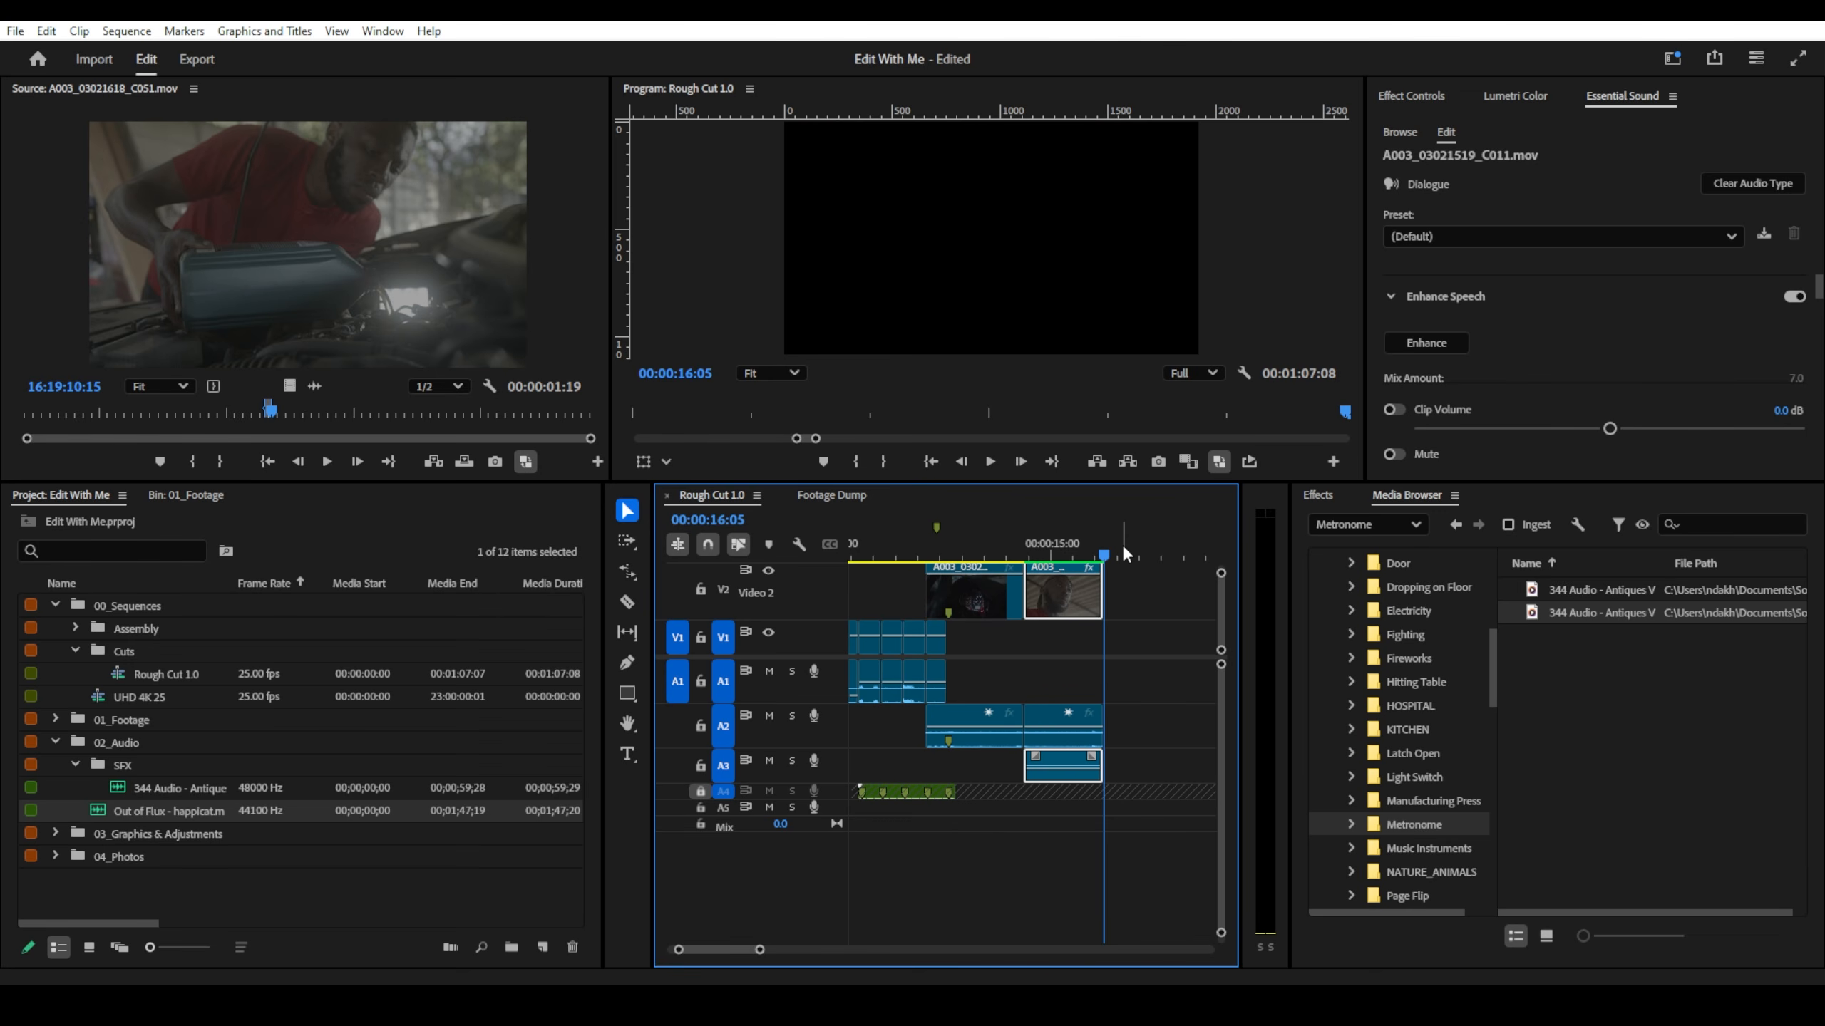
pyautogui.hotkey('ctrl', 'z')
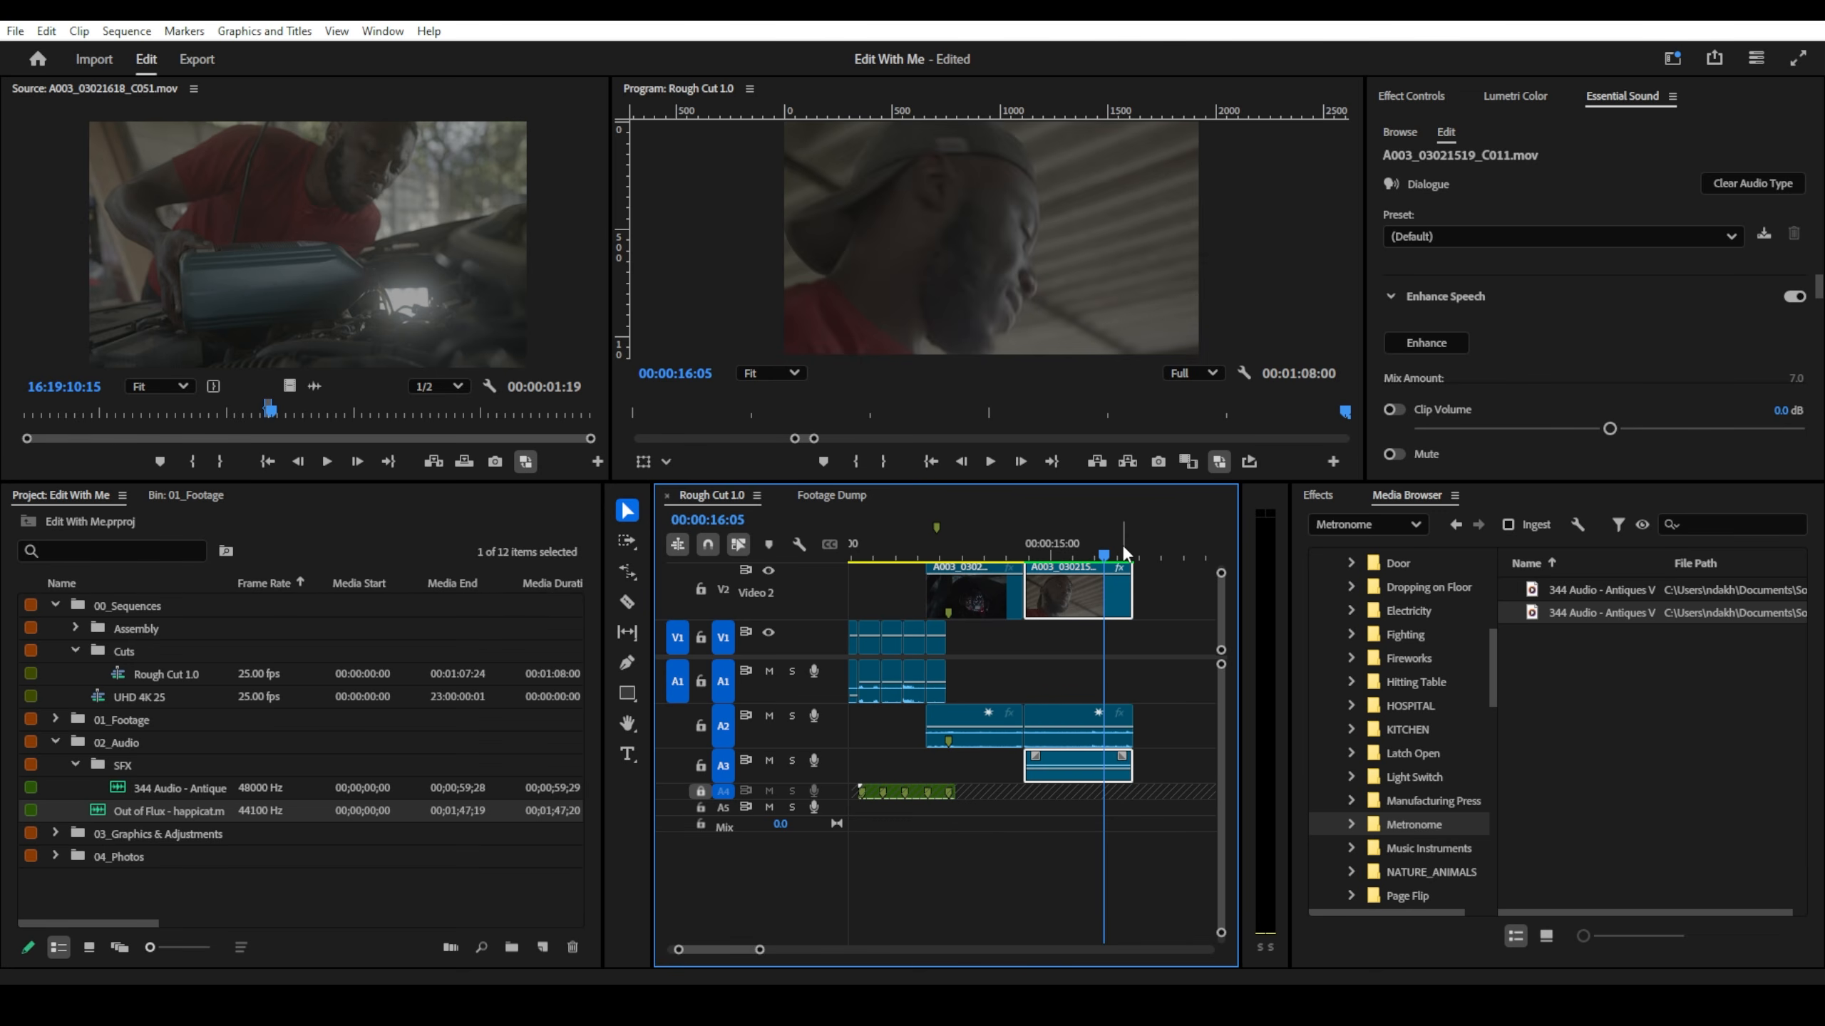
# - Try ripple trimming the end of the dashboard clip back to 00:00:13:12
pyautogui.moveTo(1122, 552); pyautogui.dragTo(982, 553)
pyautogui.click(1000, 609)
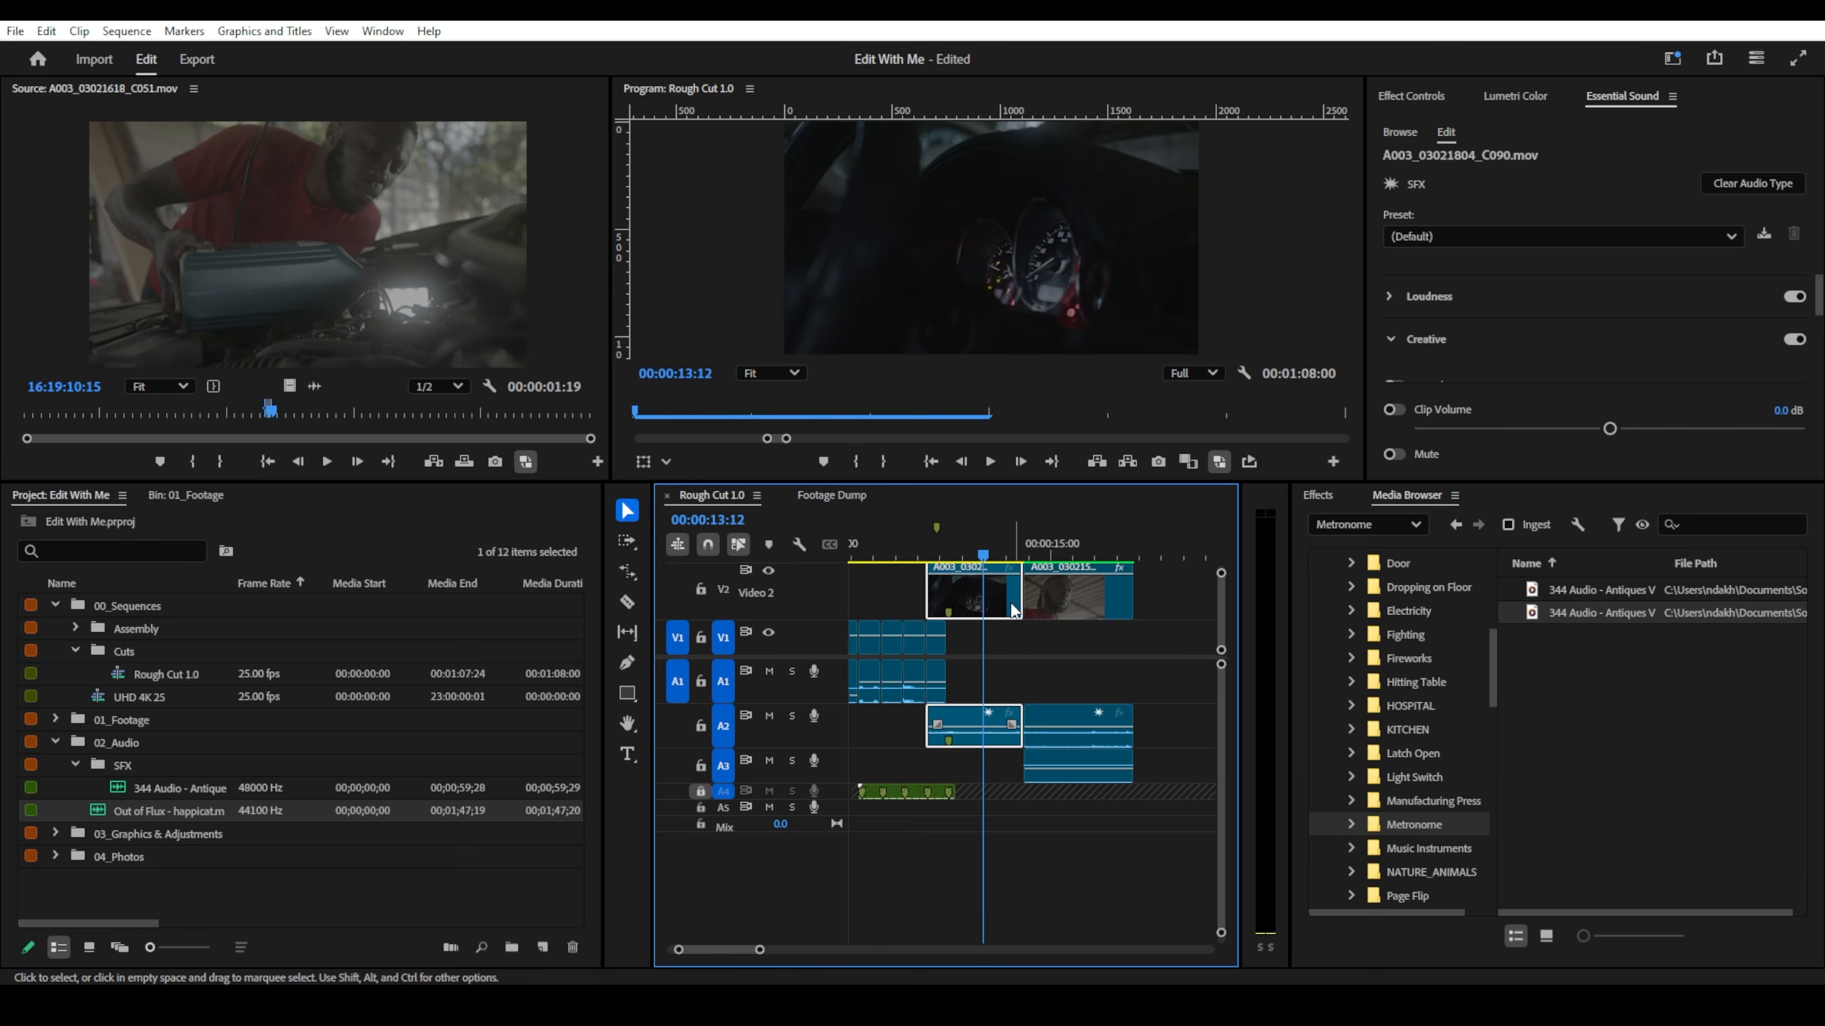
pyautogui.press('w')
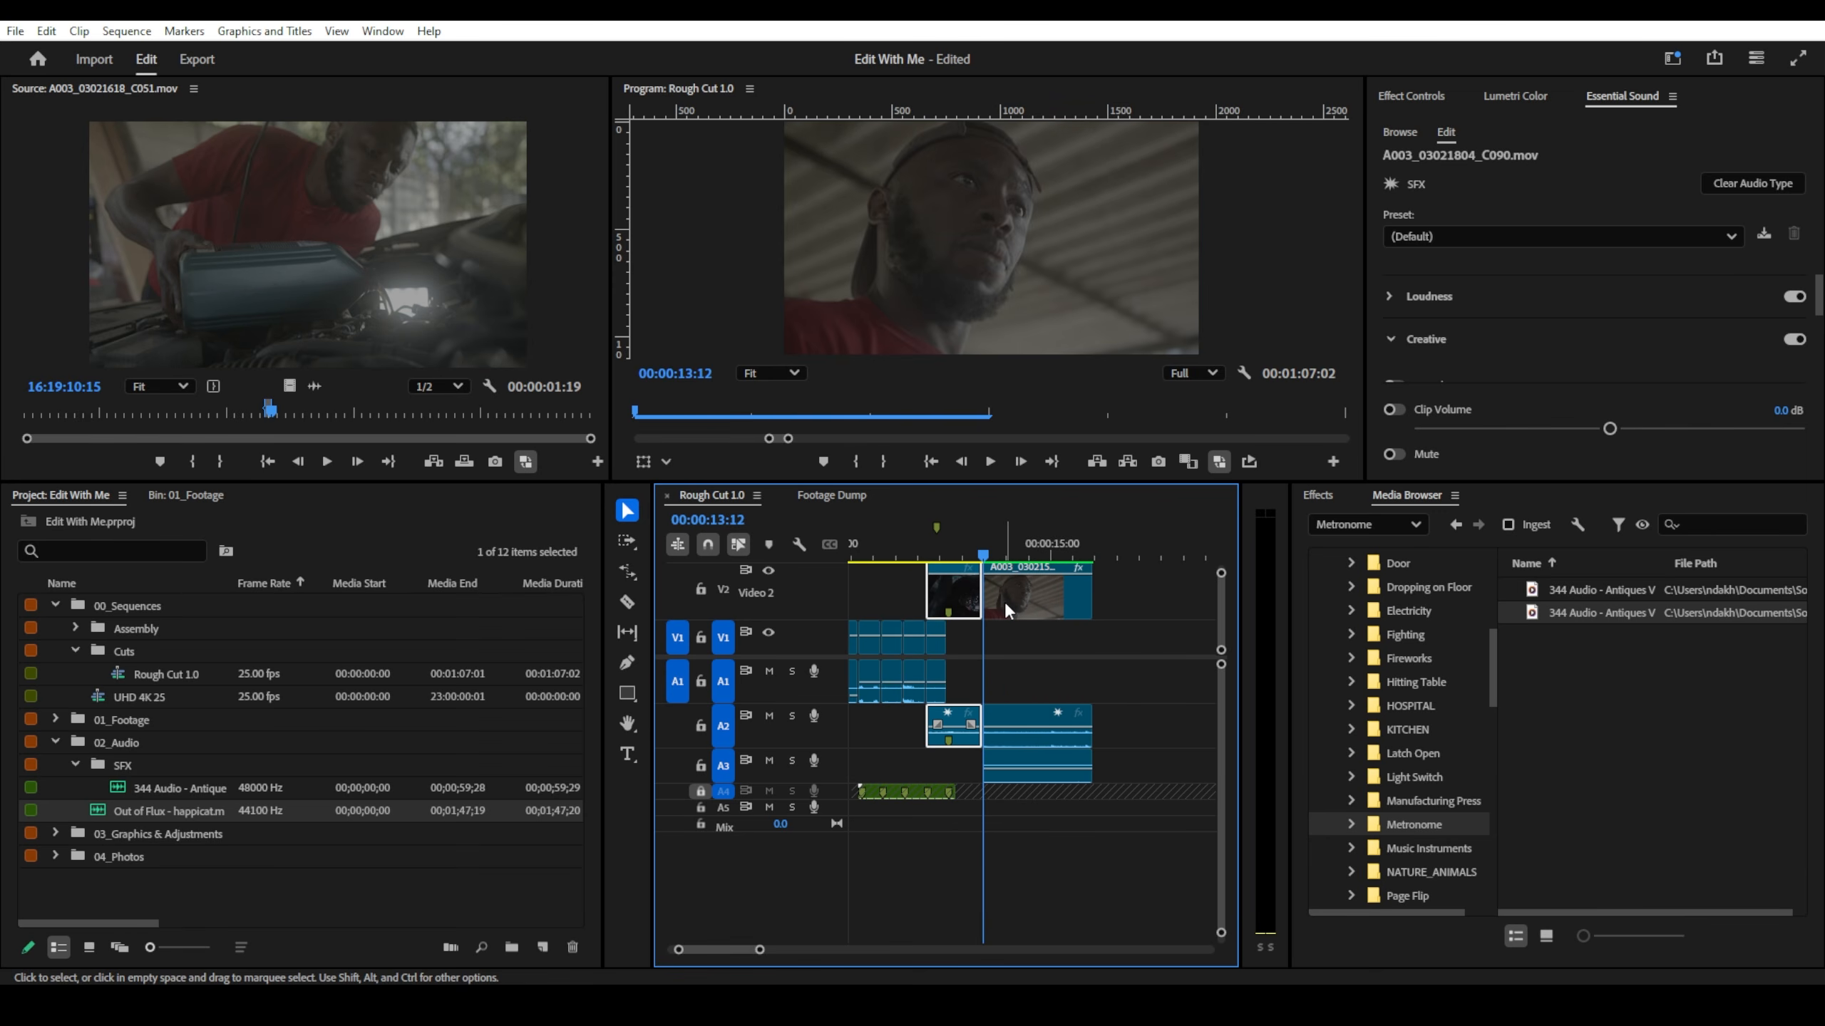
pyautogui.hotkey('ctrl', 'z')
# - Play back the cut from the dashboard clip into the slowed face clip, starting at 00:00:14:02
pyautogui.click(1032, 557)
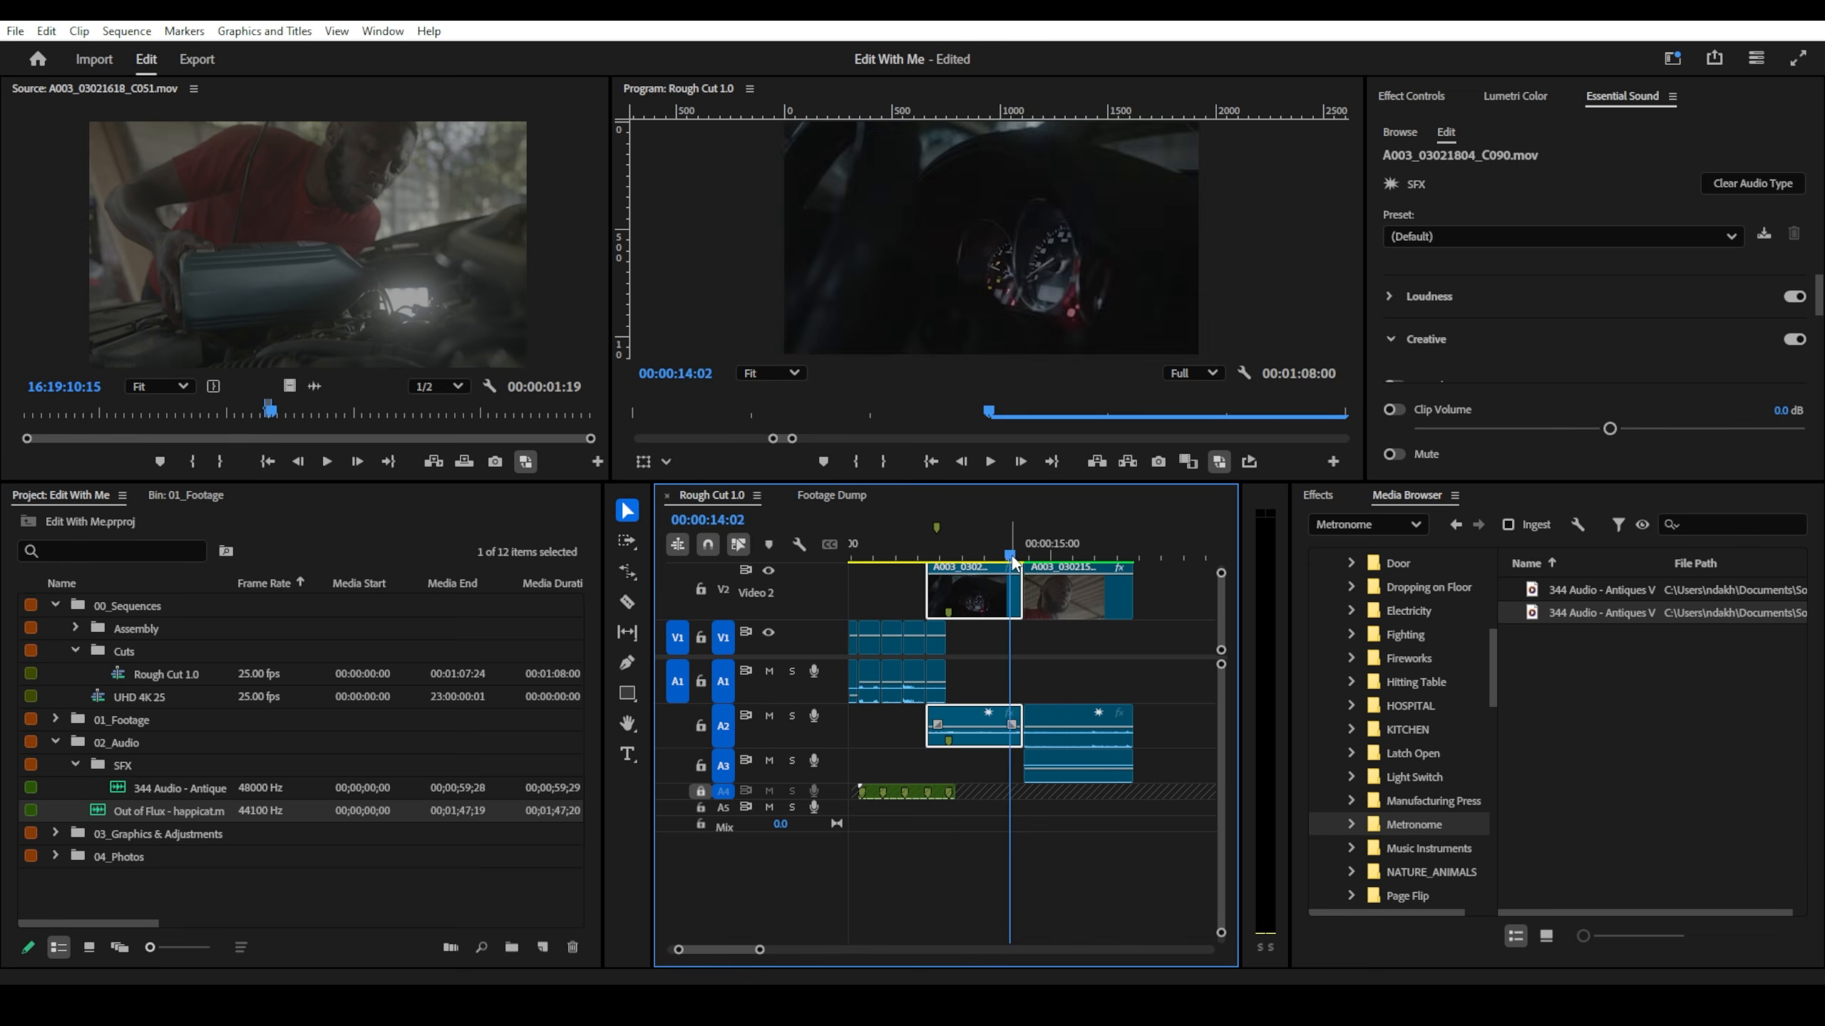
pyautogui.press('space')
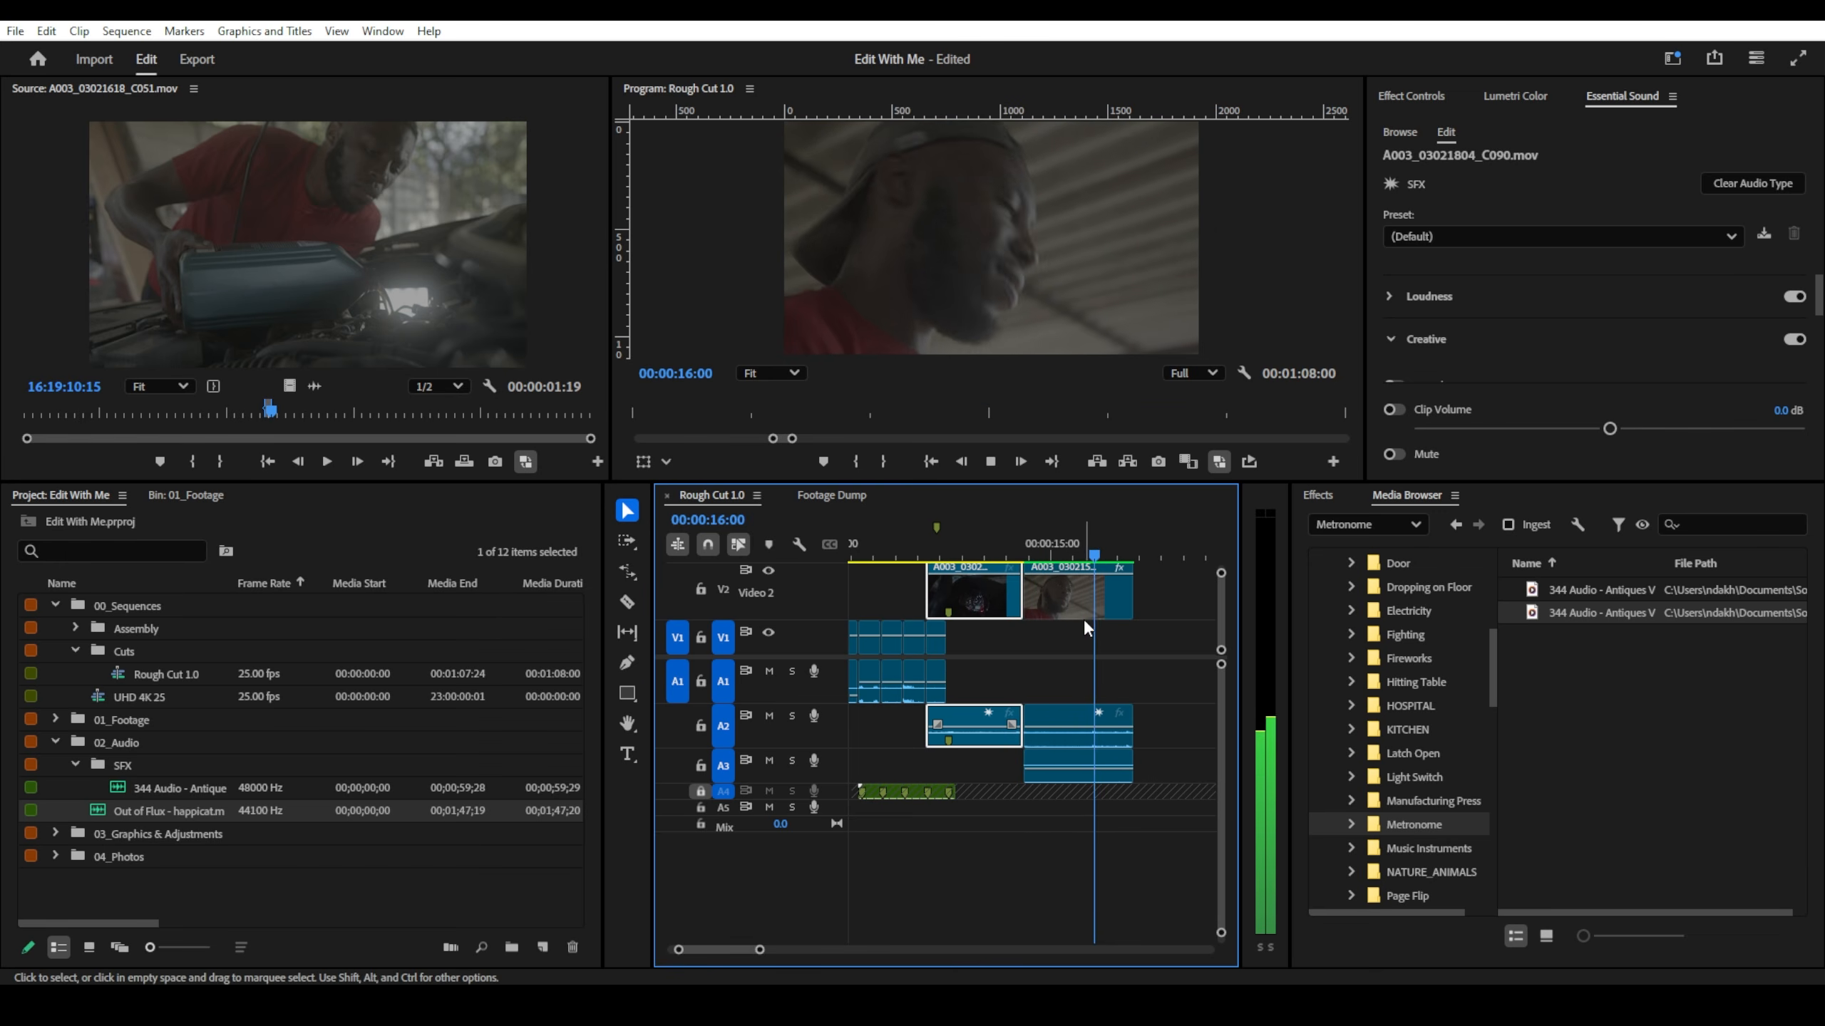
pyautogui.press('space')
pyautogui.scroll(5, 1086, 624)
pyautogui.scroll(-2, 981, 653)
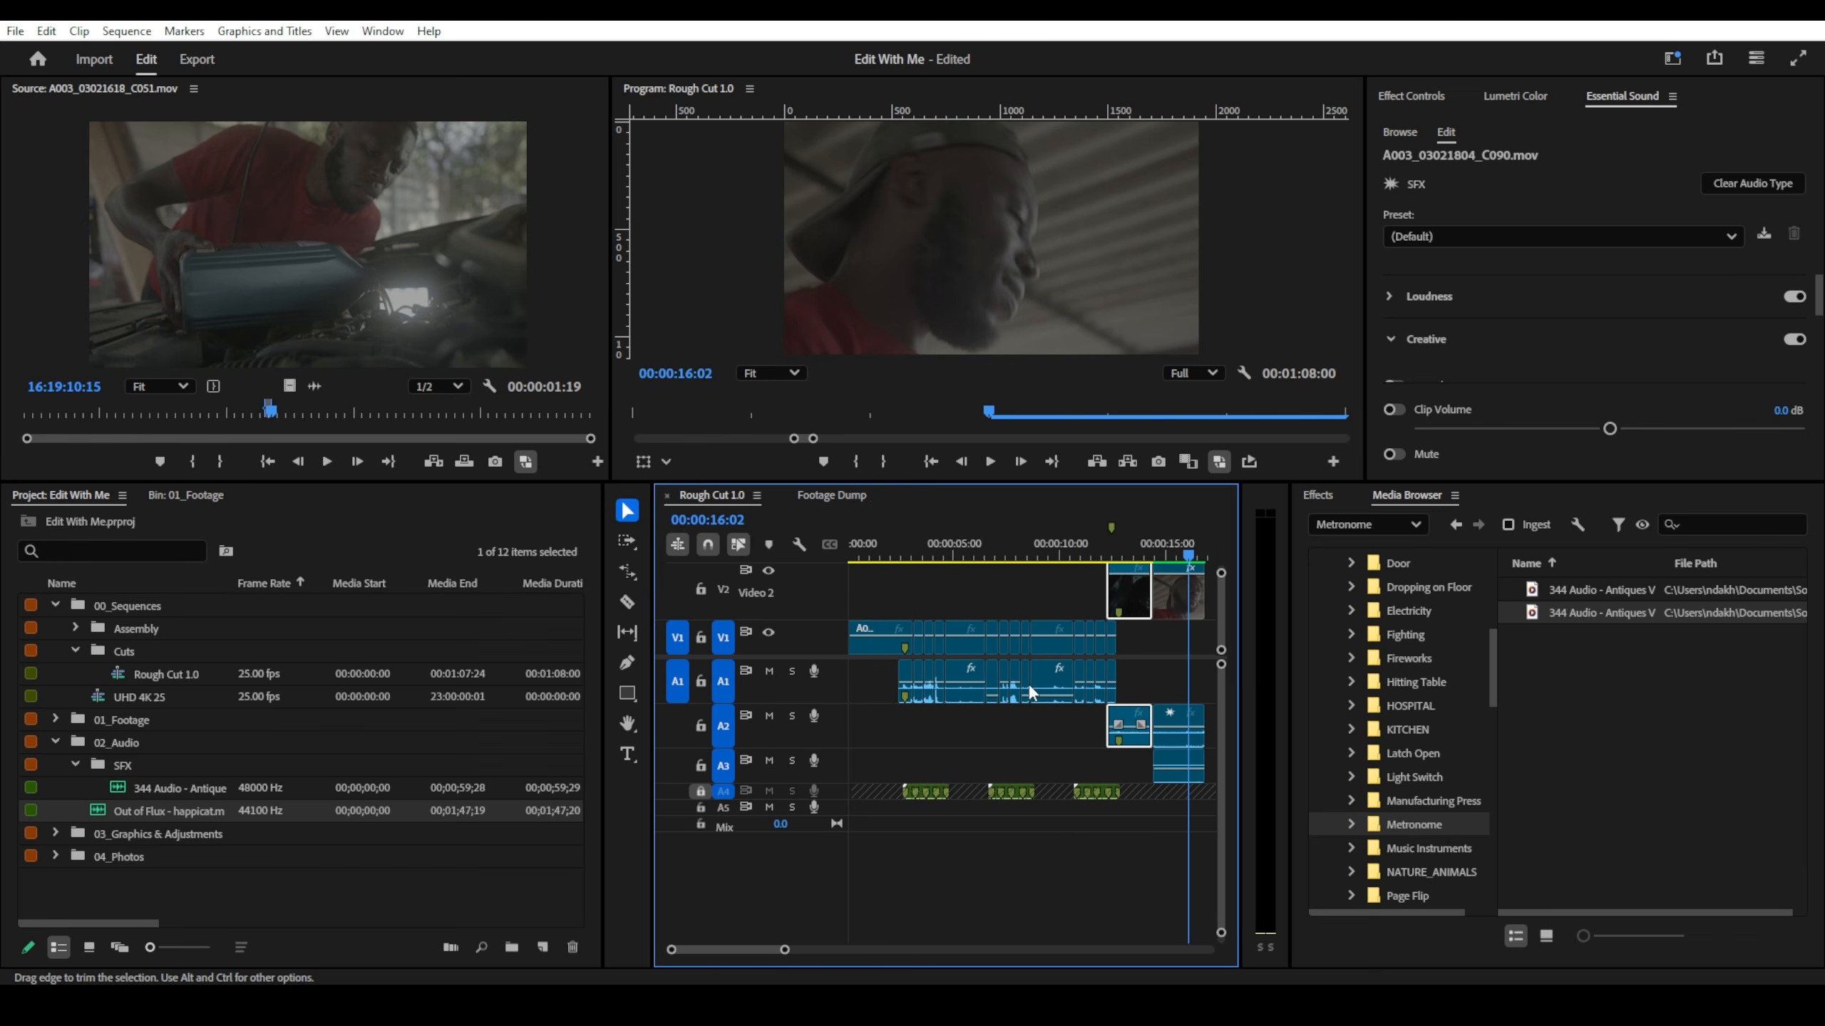
pyautogui.scroll(-3, 1120, 626)
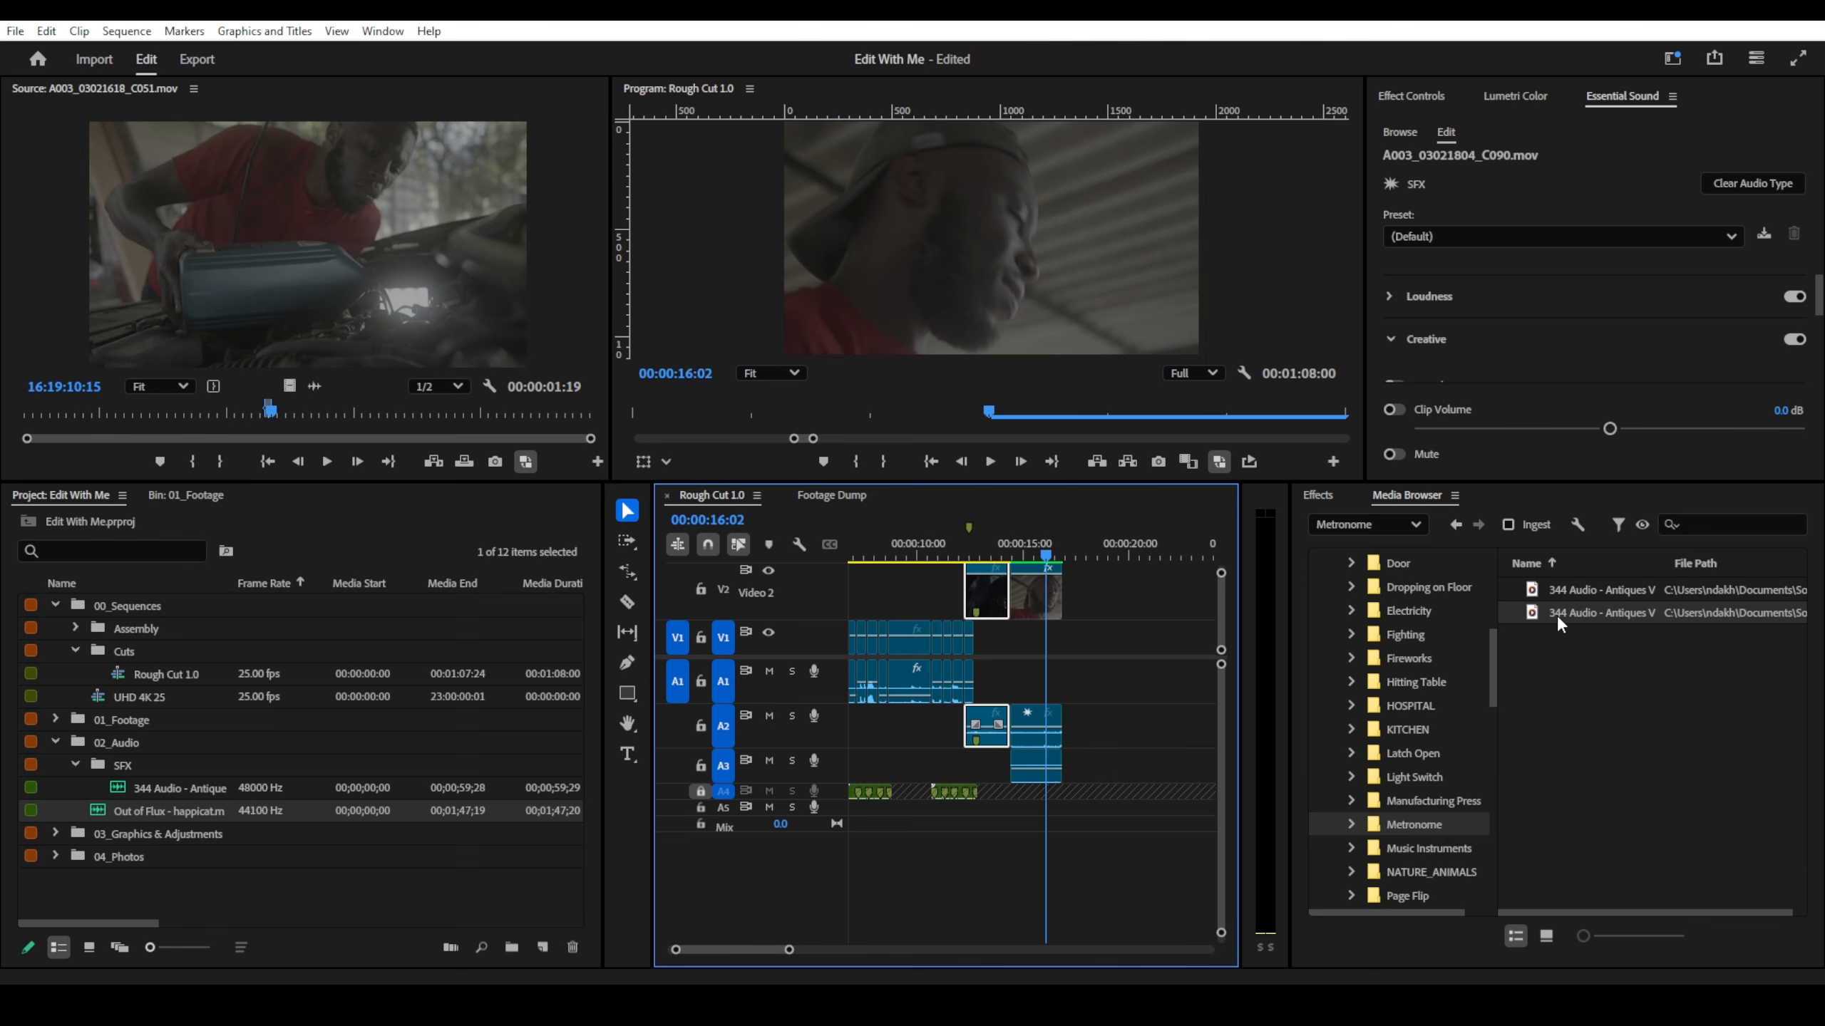
# - Place the opening of Out of Flux - happicat.mp3, with its Out point at 00;00;05;23, on A5 from the face clip's start and audition it
pyautogui.doubleClick(104, 814)
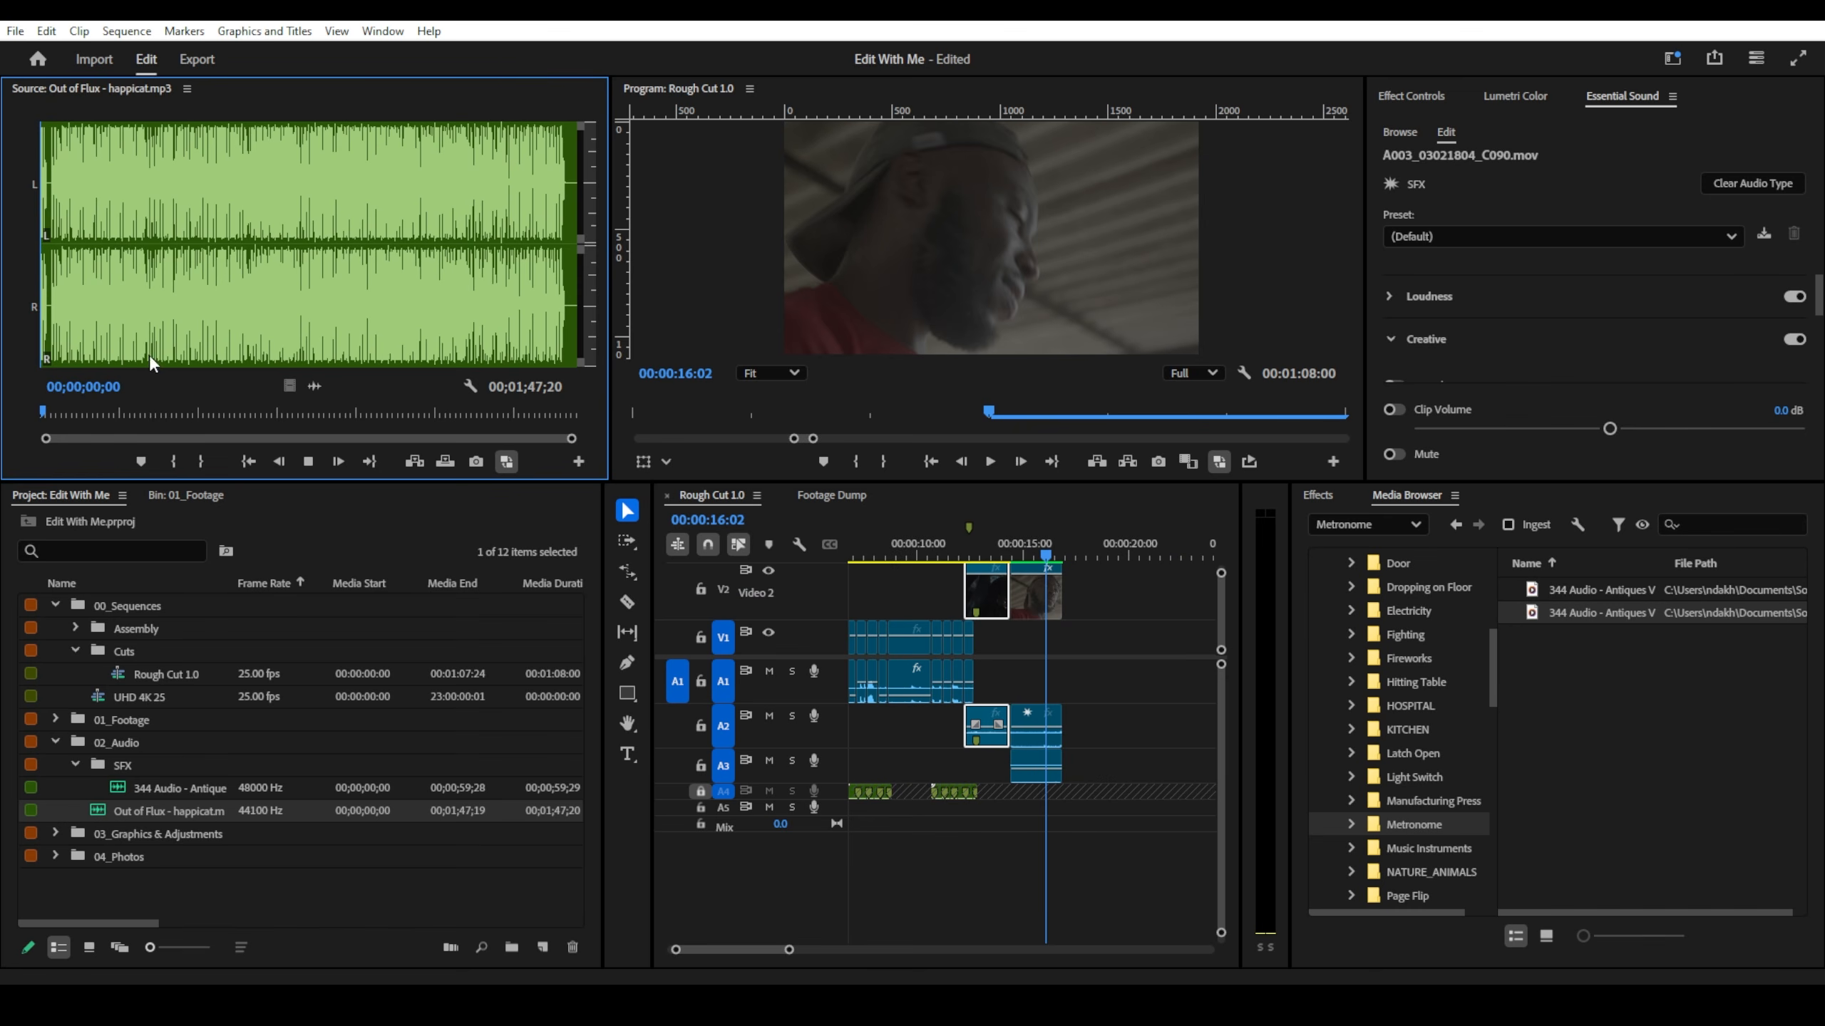
pyautogui.press('space')
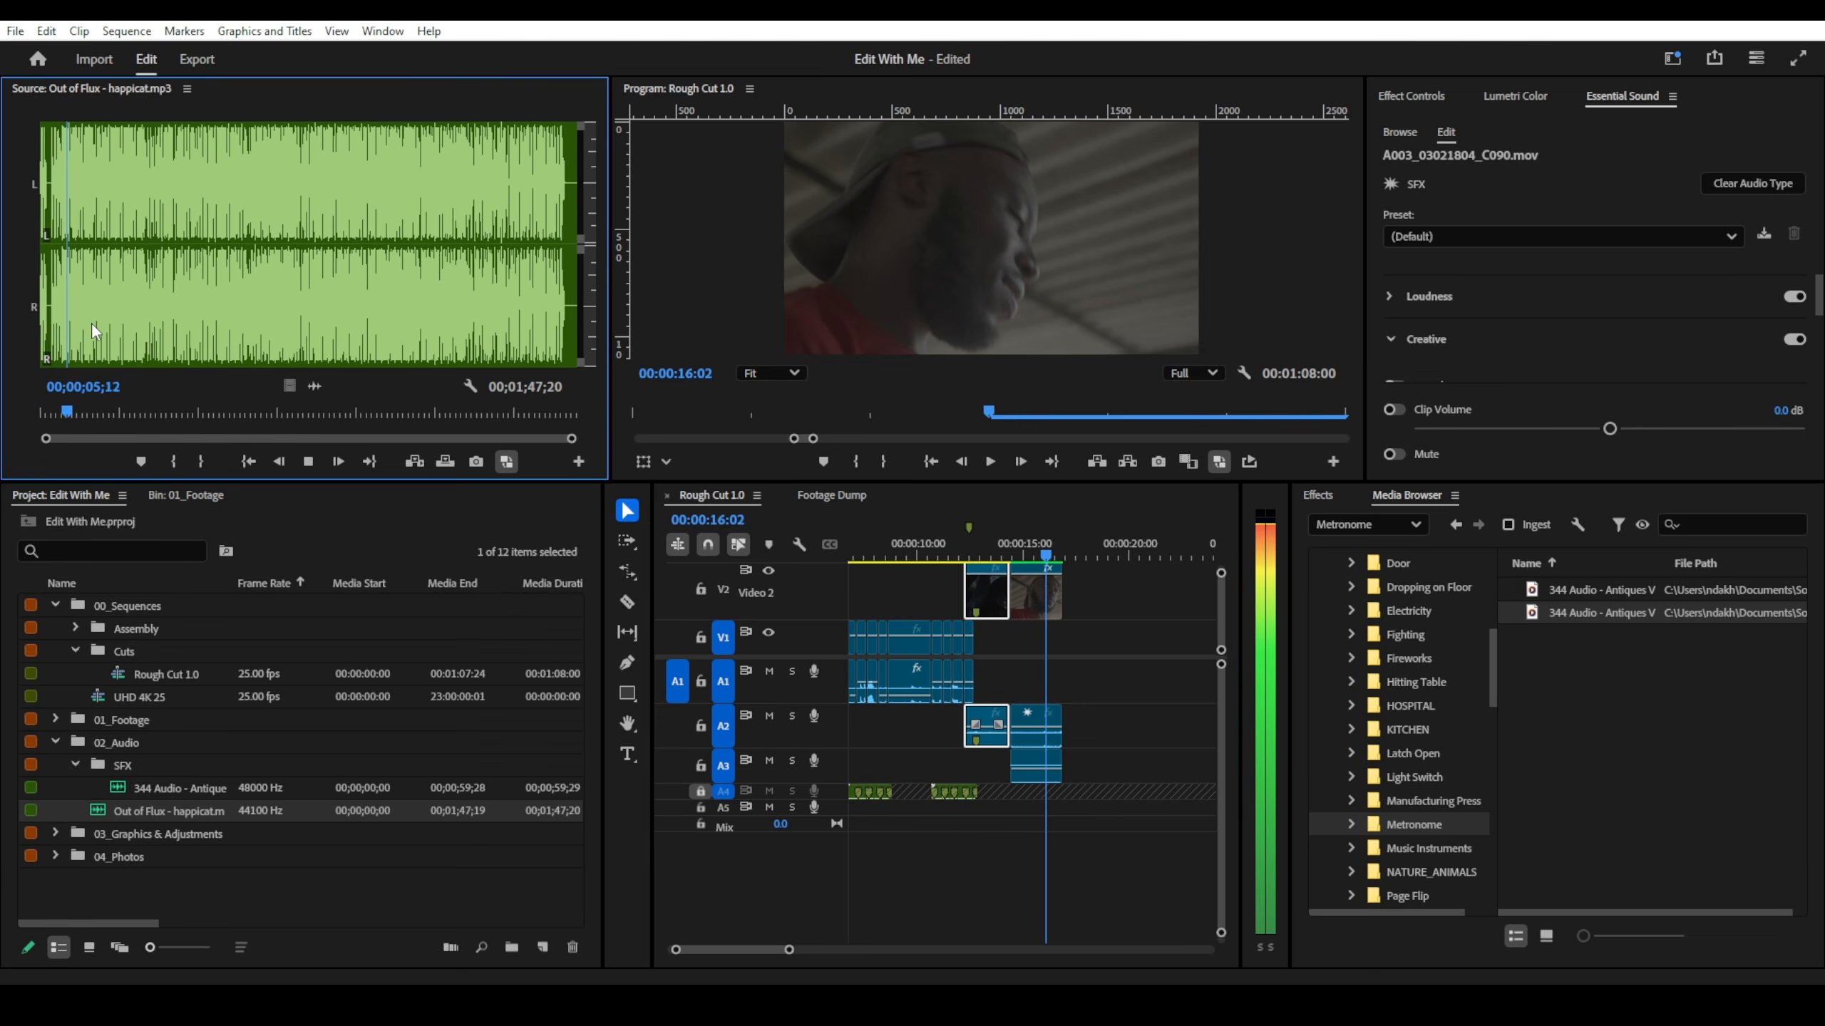
pyautogui.press('space')
pyautogui.press('o')
pyautogui.moveTo(310, 389); pyautogui.dragTo(1012, 814)
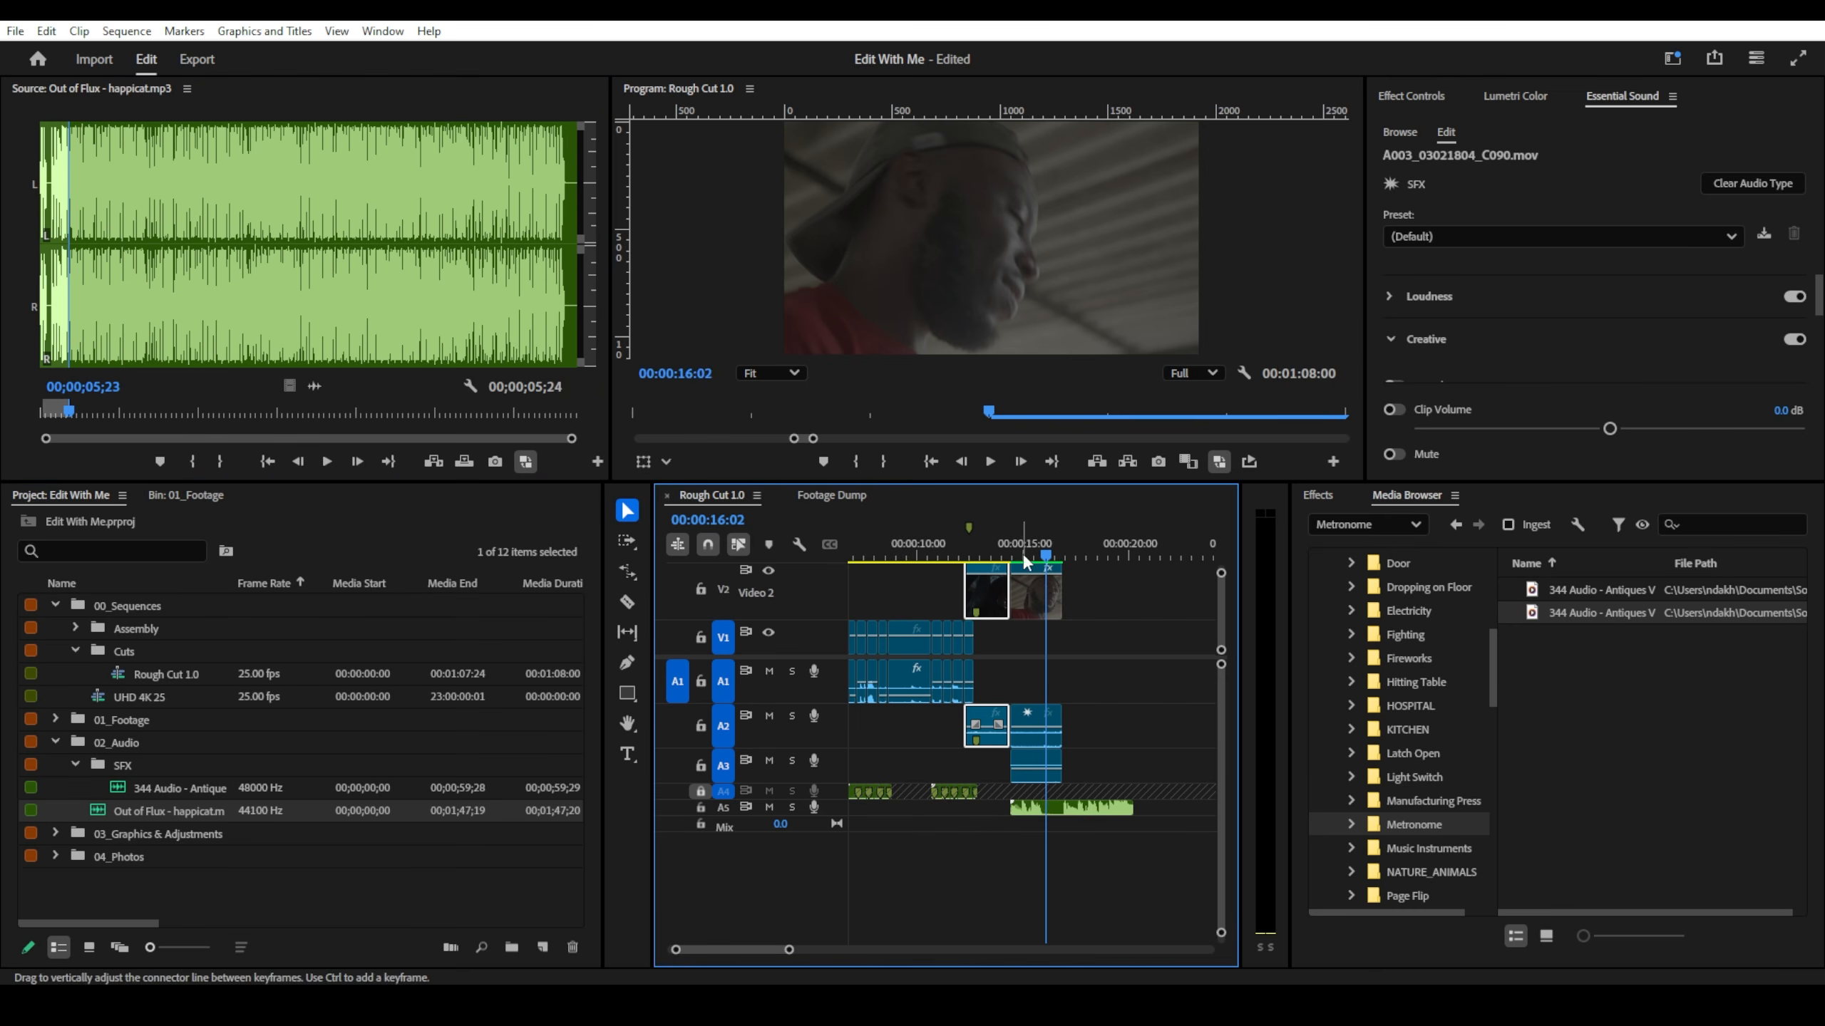
pyautogui.moveTo(995, 556); pyautogui.dragTo(957, 557)
pyautogui.press('space')
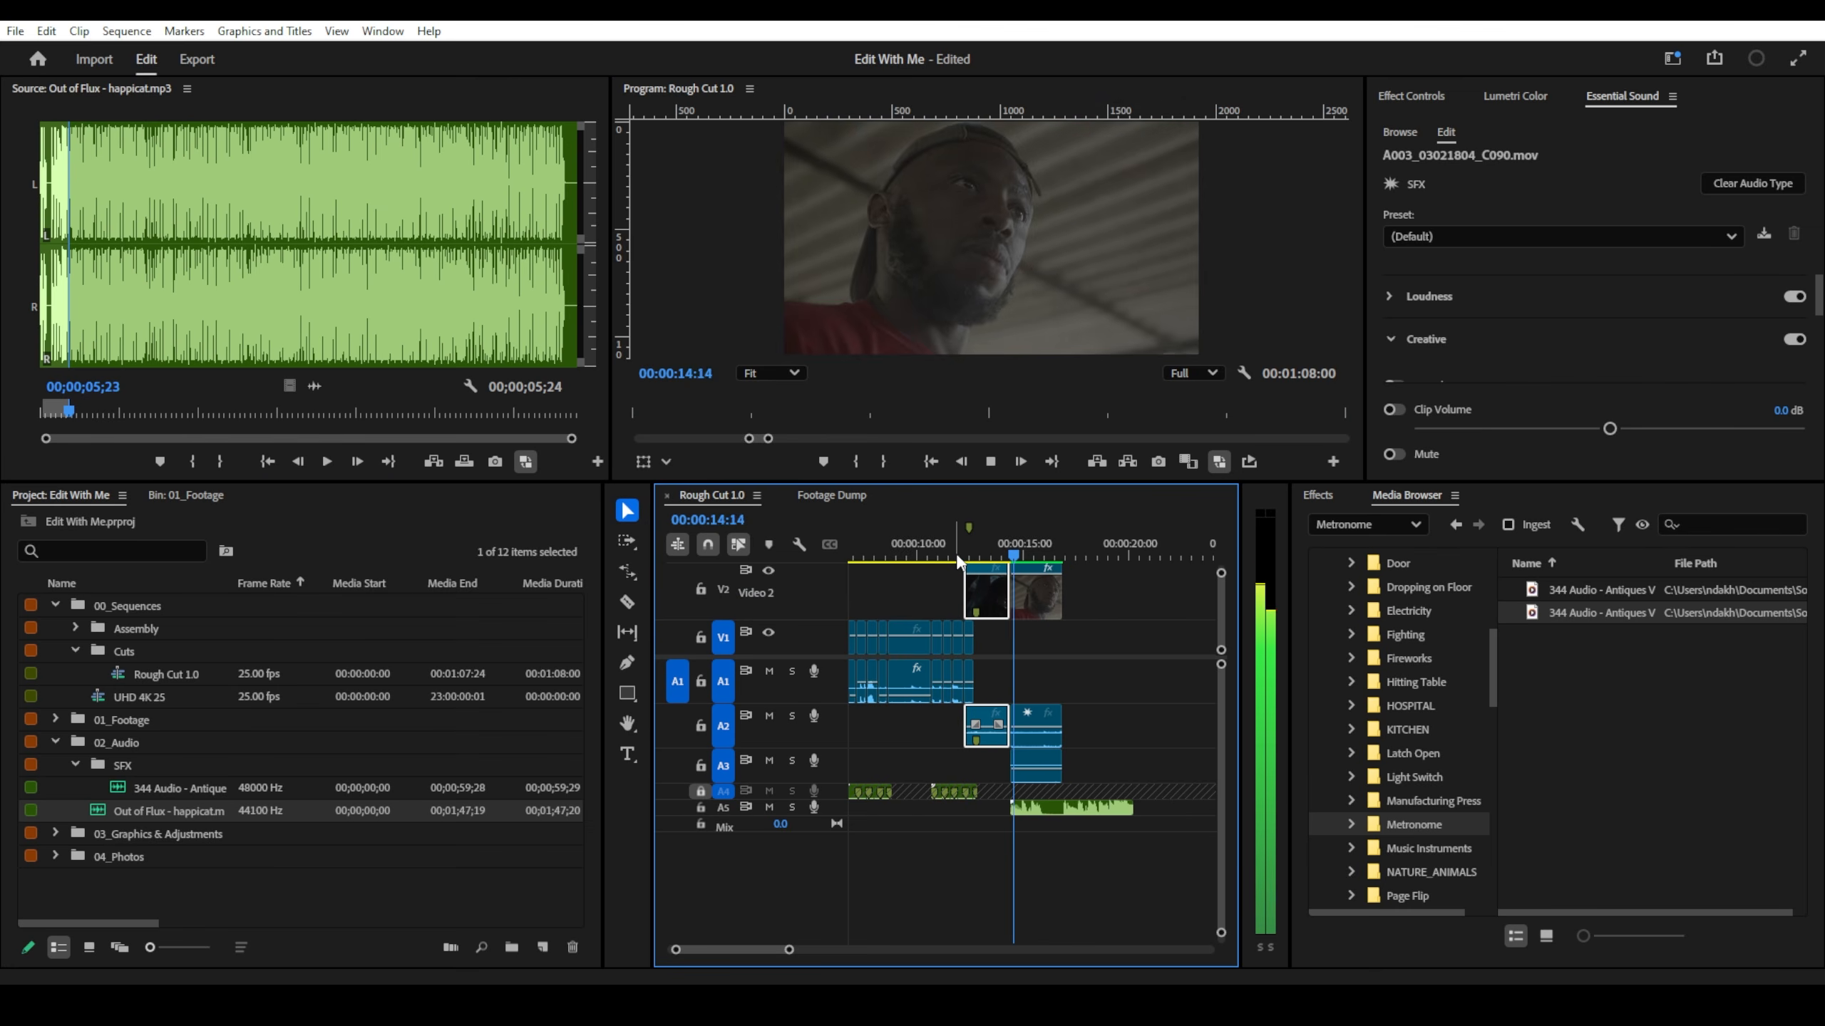
# - Unlock track A4, expand tracks A4 and A5, and move the music clip from A5 up to A4
pyautogui.doubleClick(806, 813)
pyautogui.click(701, 791)
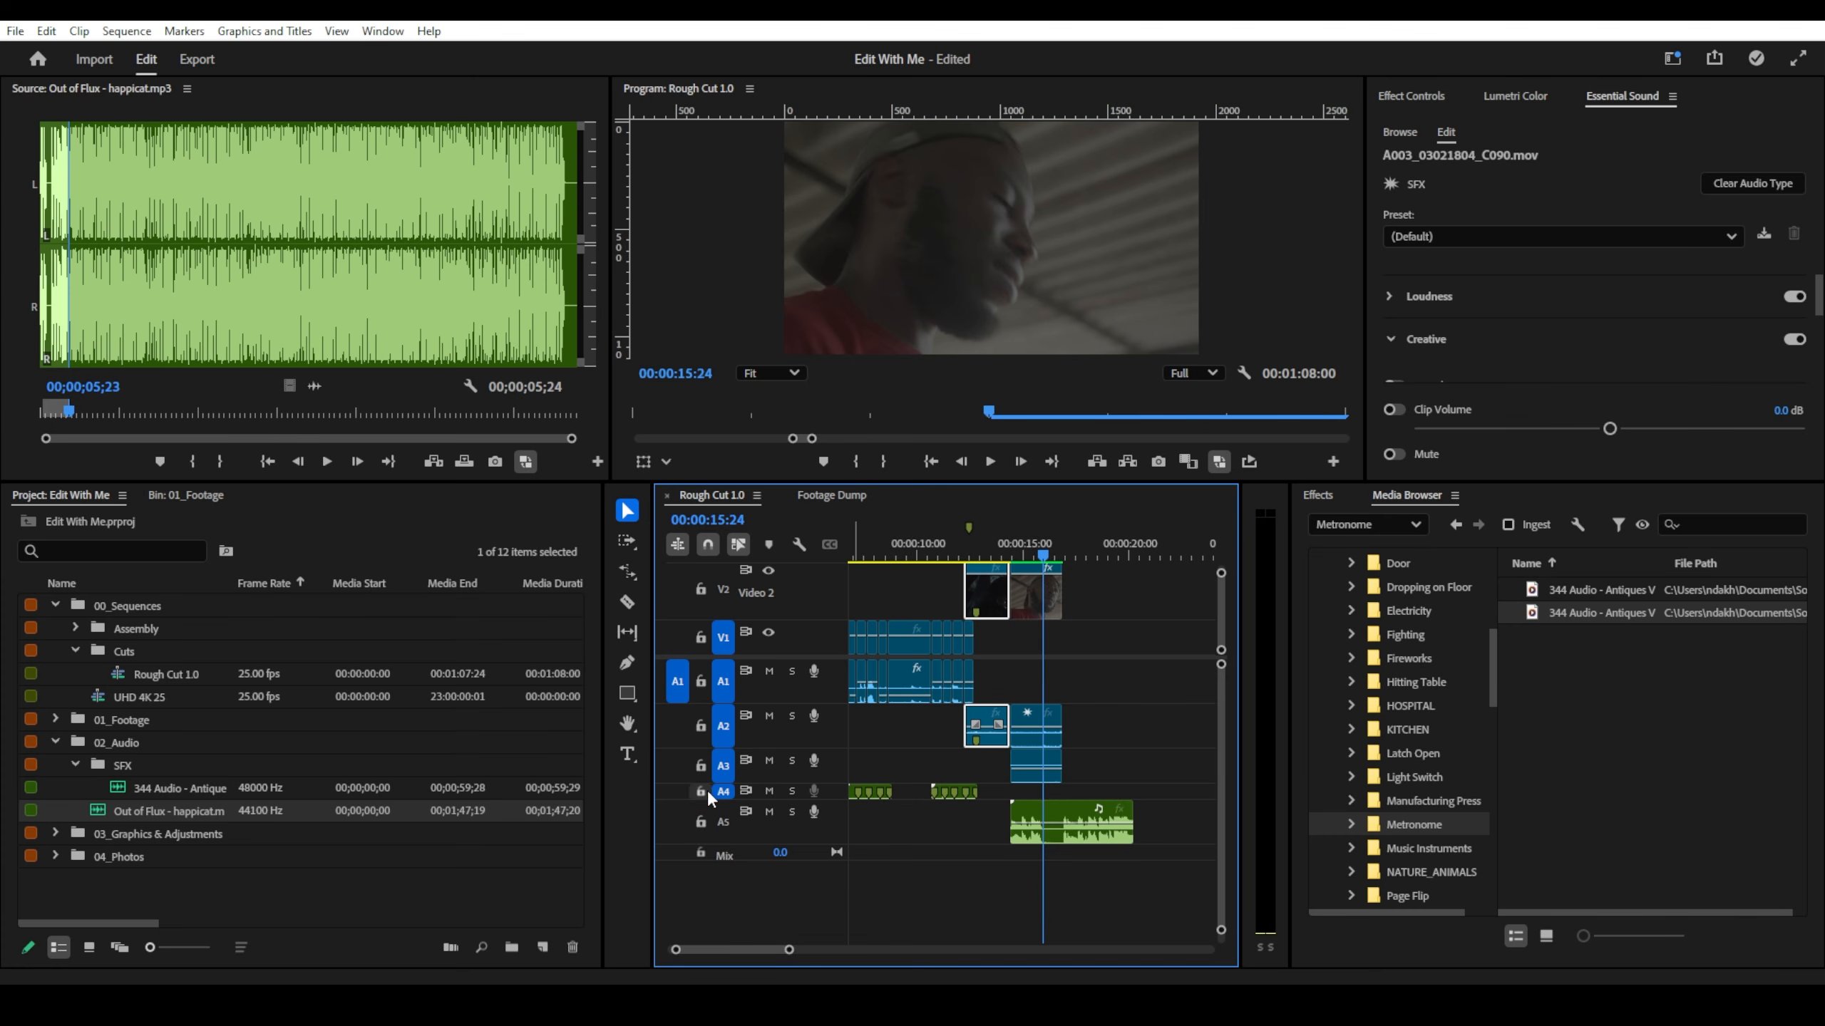
pyautogui.press('=')
pyautogui.doubleClick(784, 792)
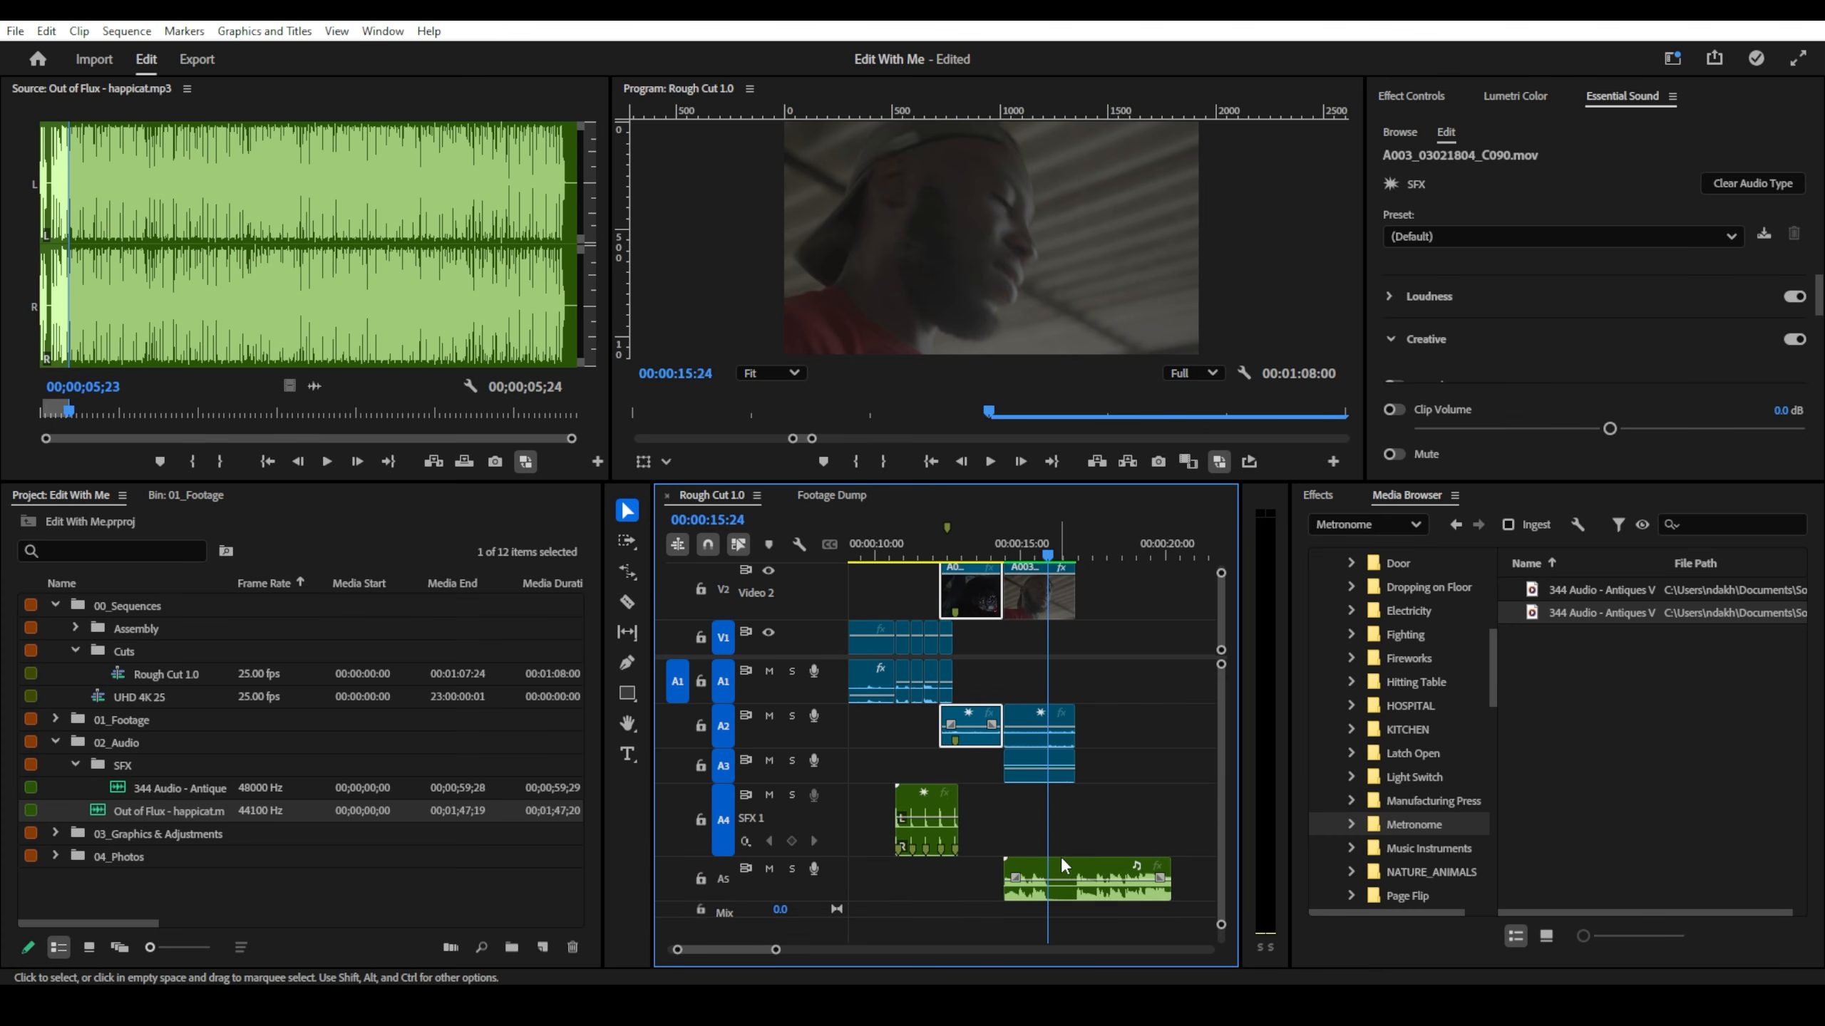
pyautogui.moveTo(1063, 865); pyautogui.dragTo(1062, 825)
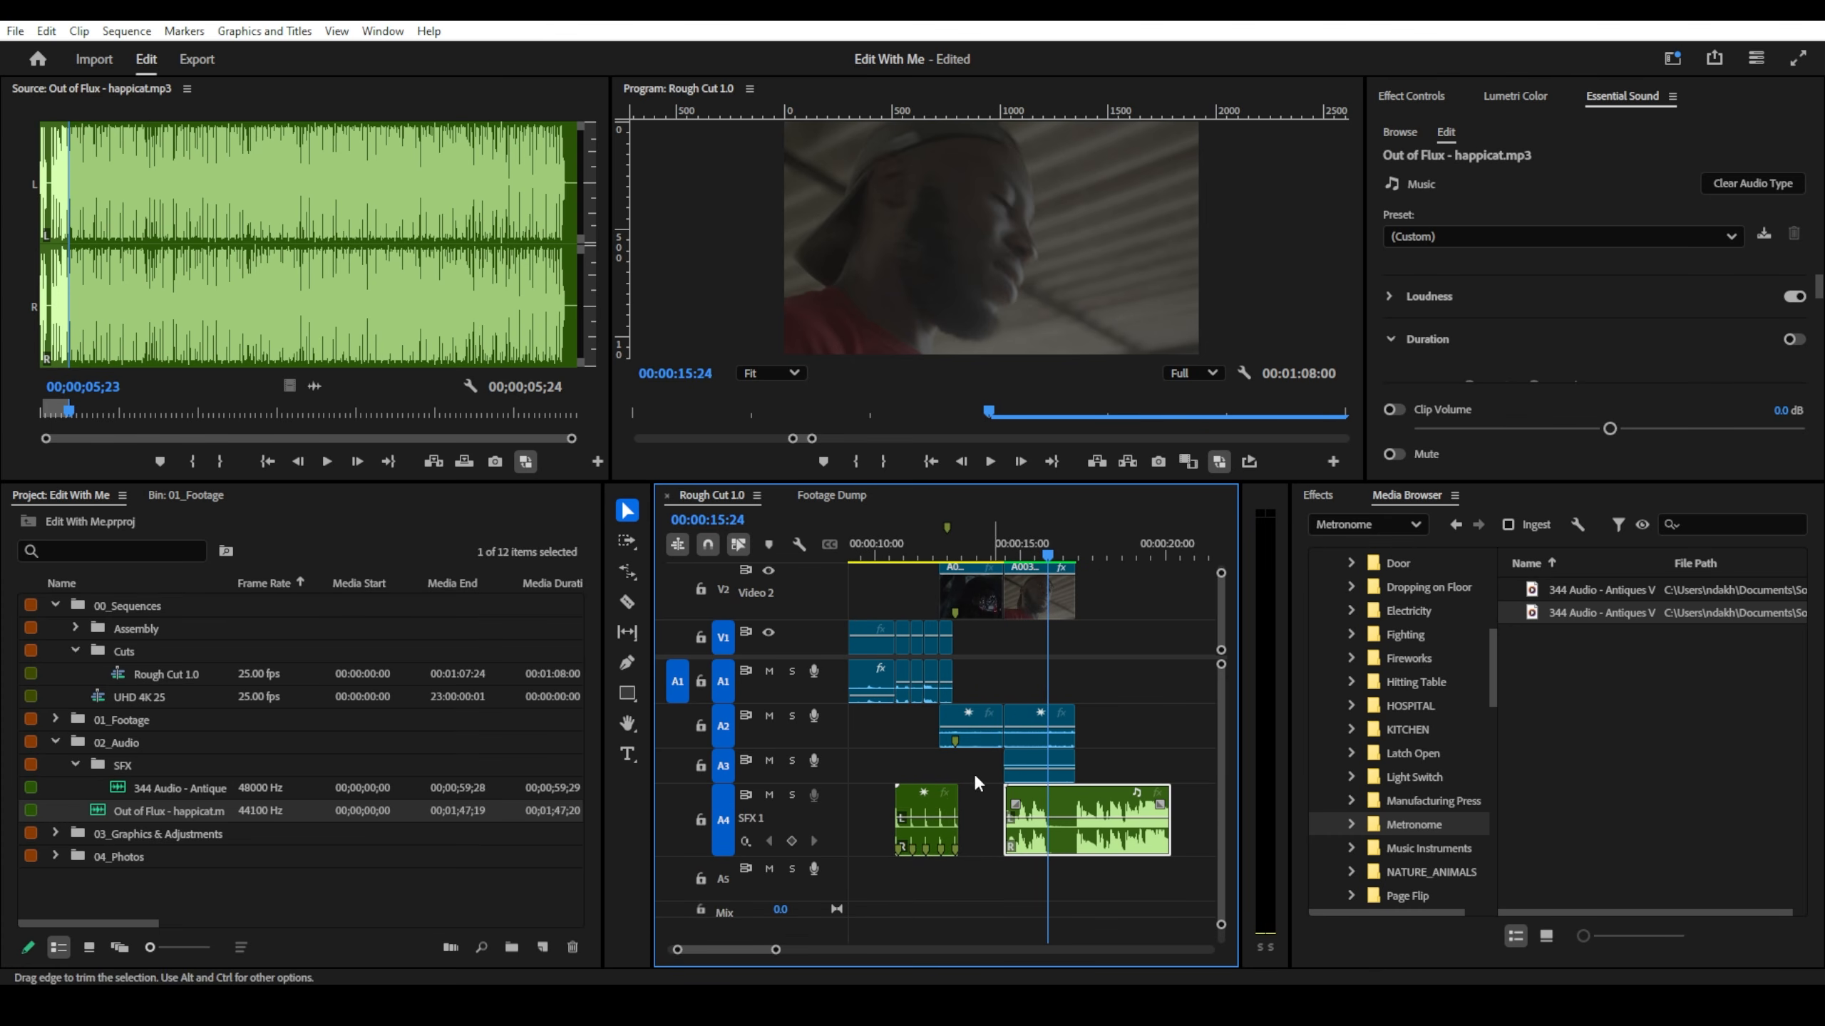
# - Shift the face clip's audio up to tracks A1 and A2 and move the music clip onto A3
pyautogui.scroll(3, 747, 766)
pyautogui.moveTo(1124, 680); pyautogui.dragTo(1046, 698)
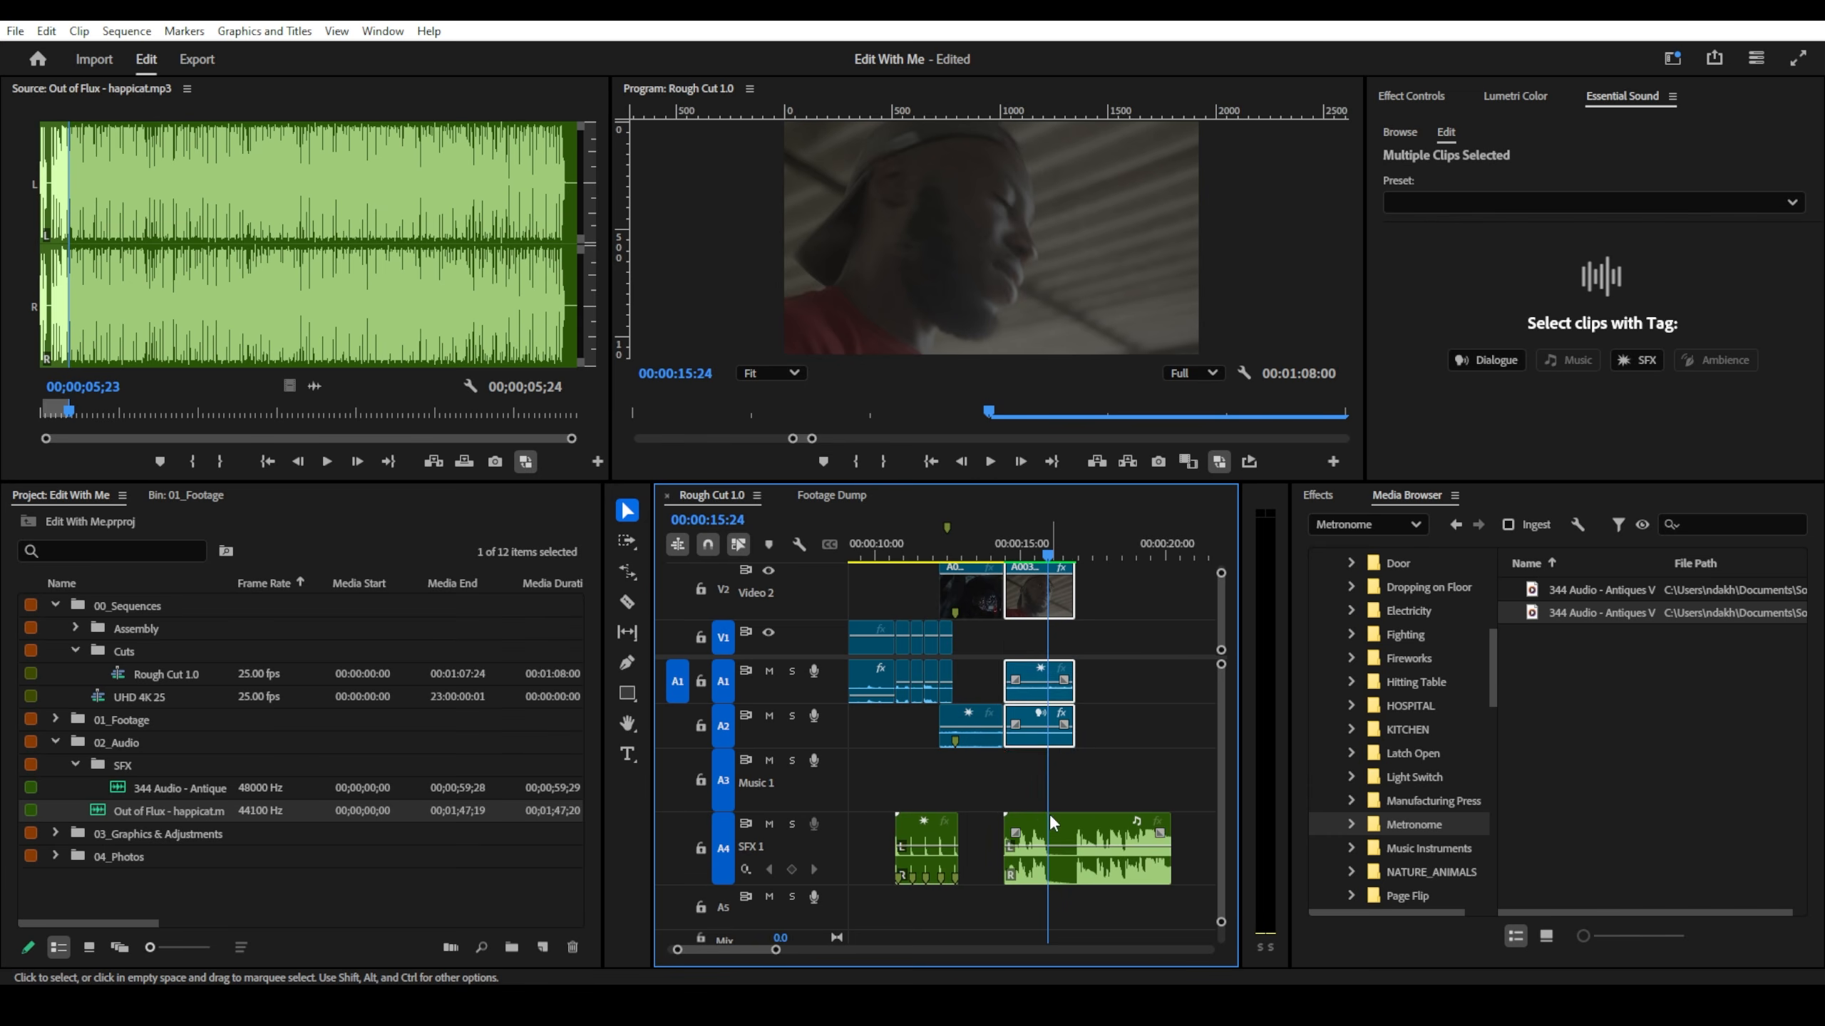
pyautogui.moveTo(1048, 813); pyautogui.dragTo(1047, 782)
# - Move the music clip on A3 earlier to start at 00:00:13:10 under the dashboard clip, and audition its timing
pyautogui.click(981, 560)
pyautogui.press('space')
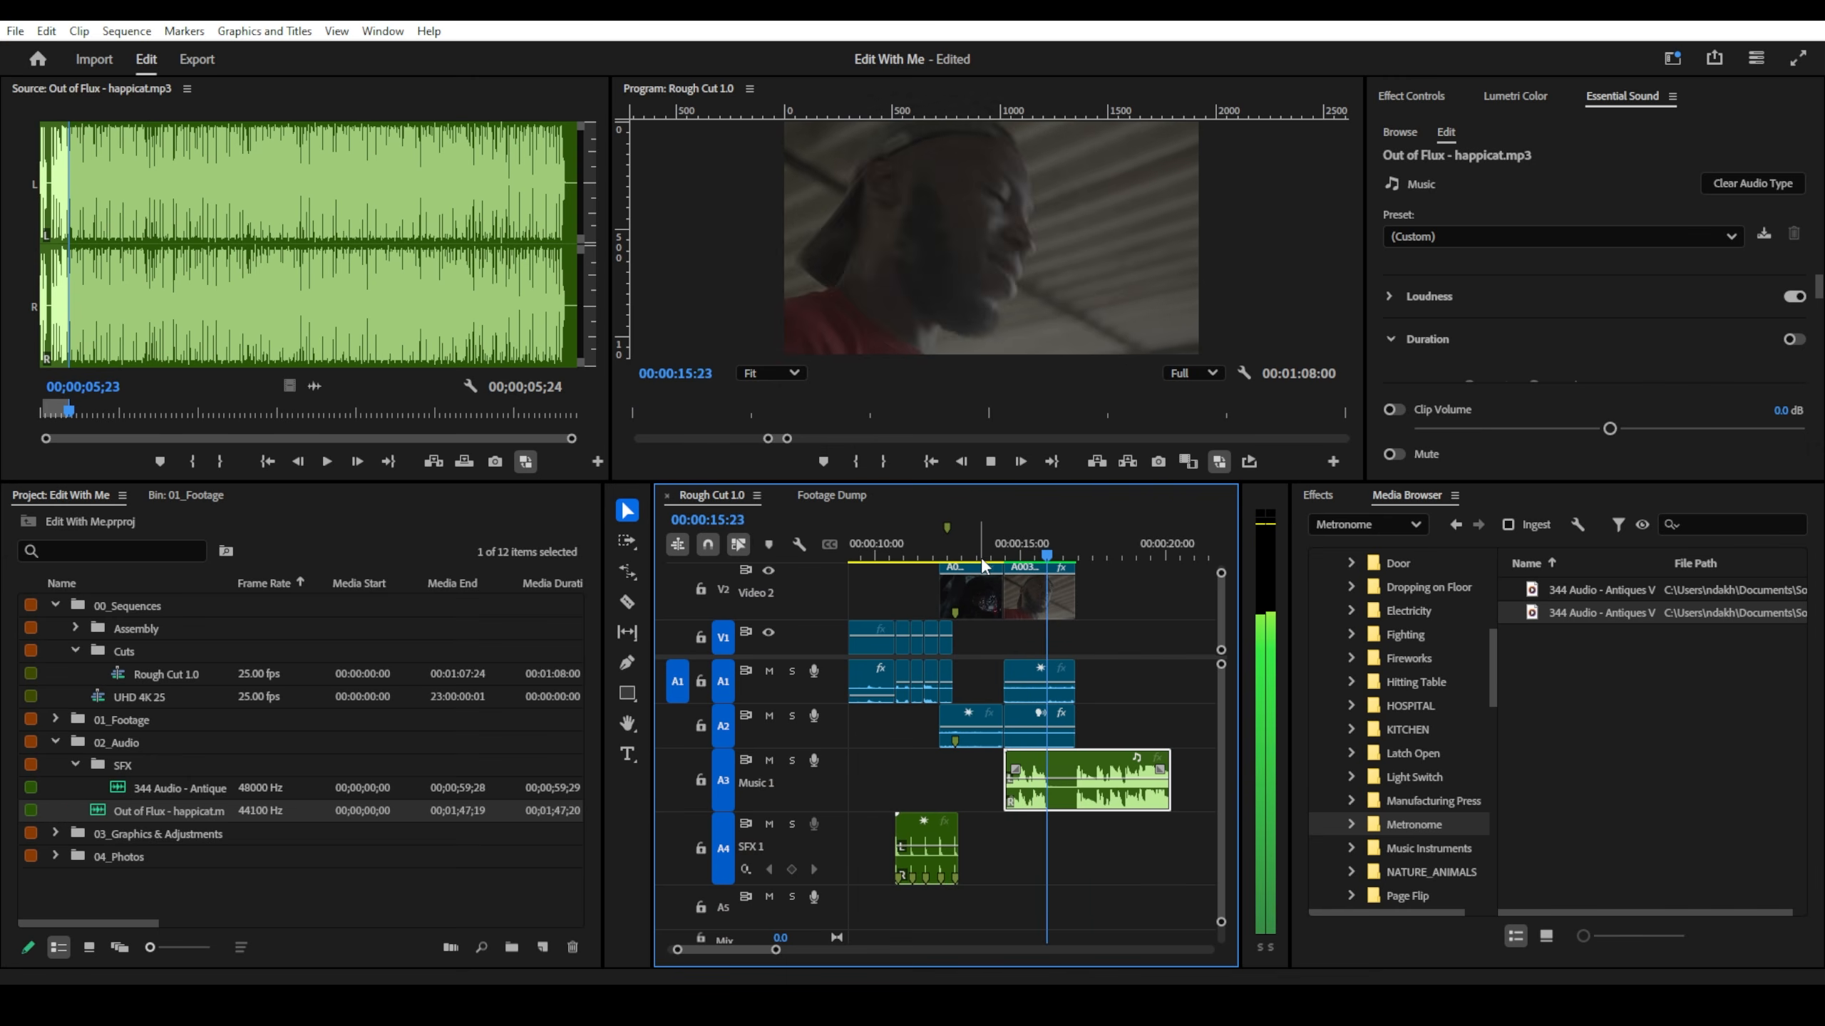
pyautogui.press('space')
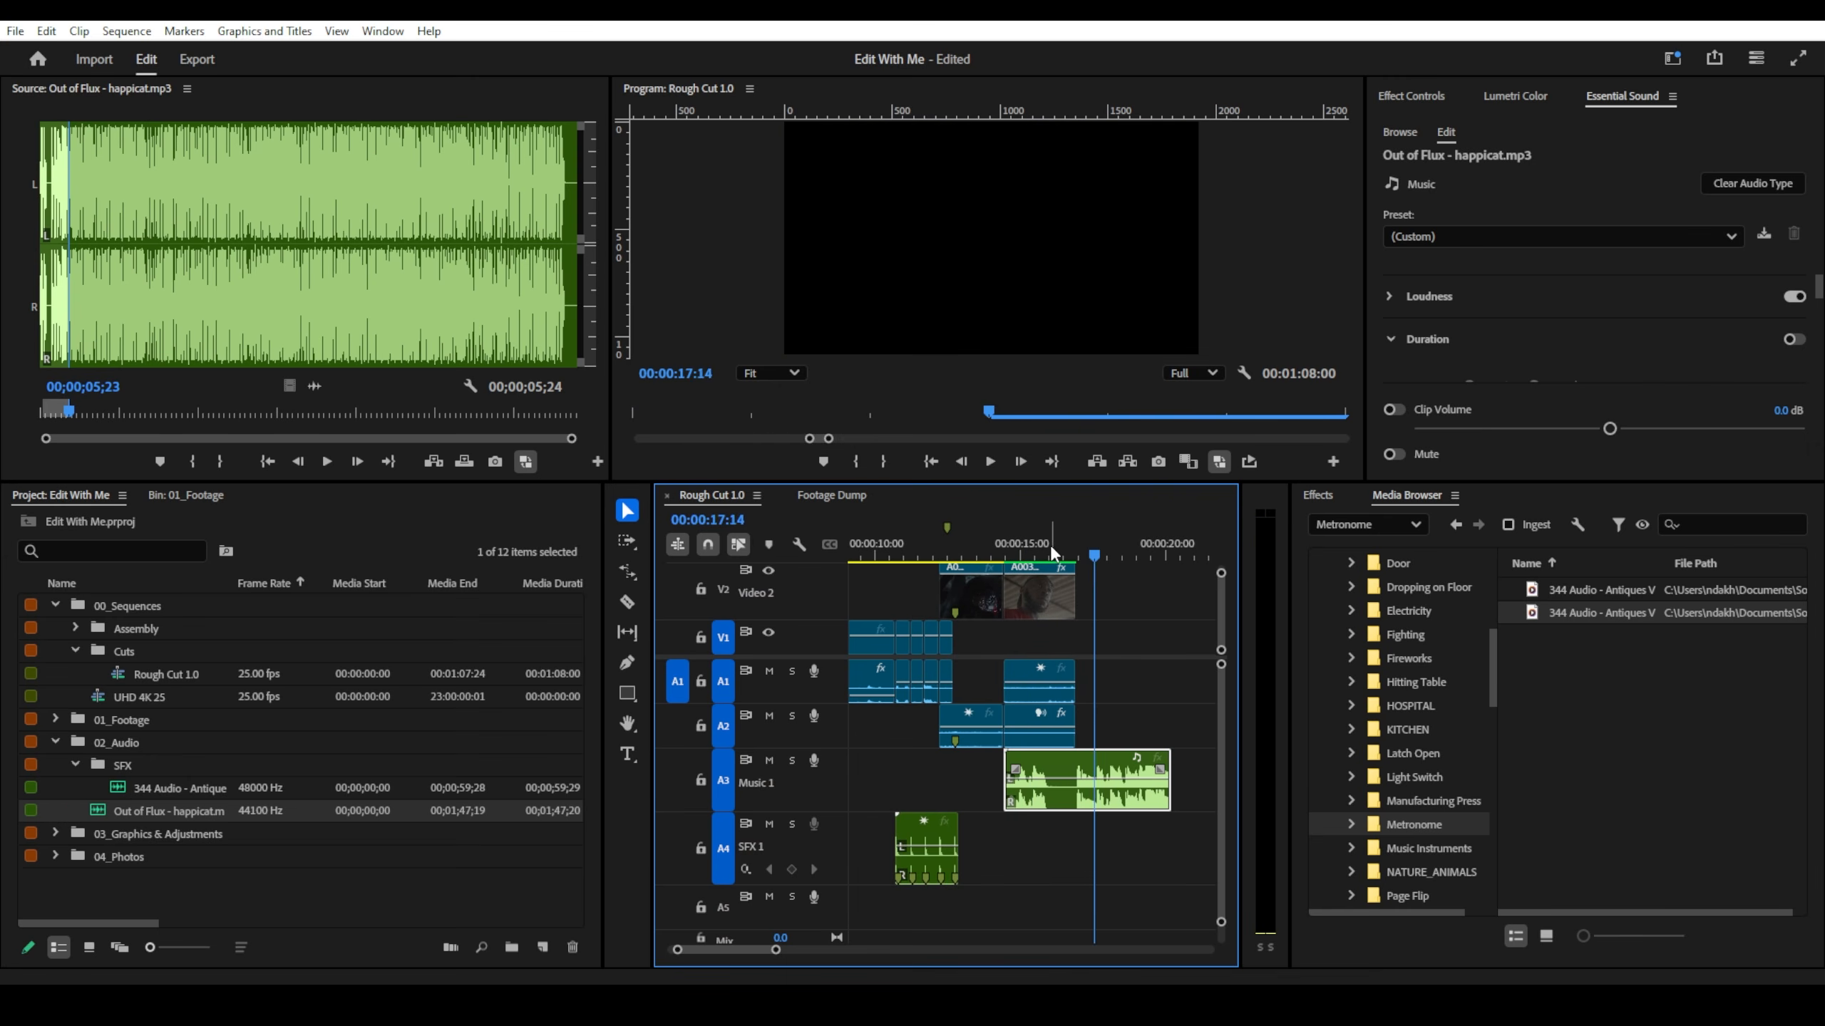
pyautogui.moveTo(1049, 553); pyautogui.dragTo(922, 560)
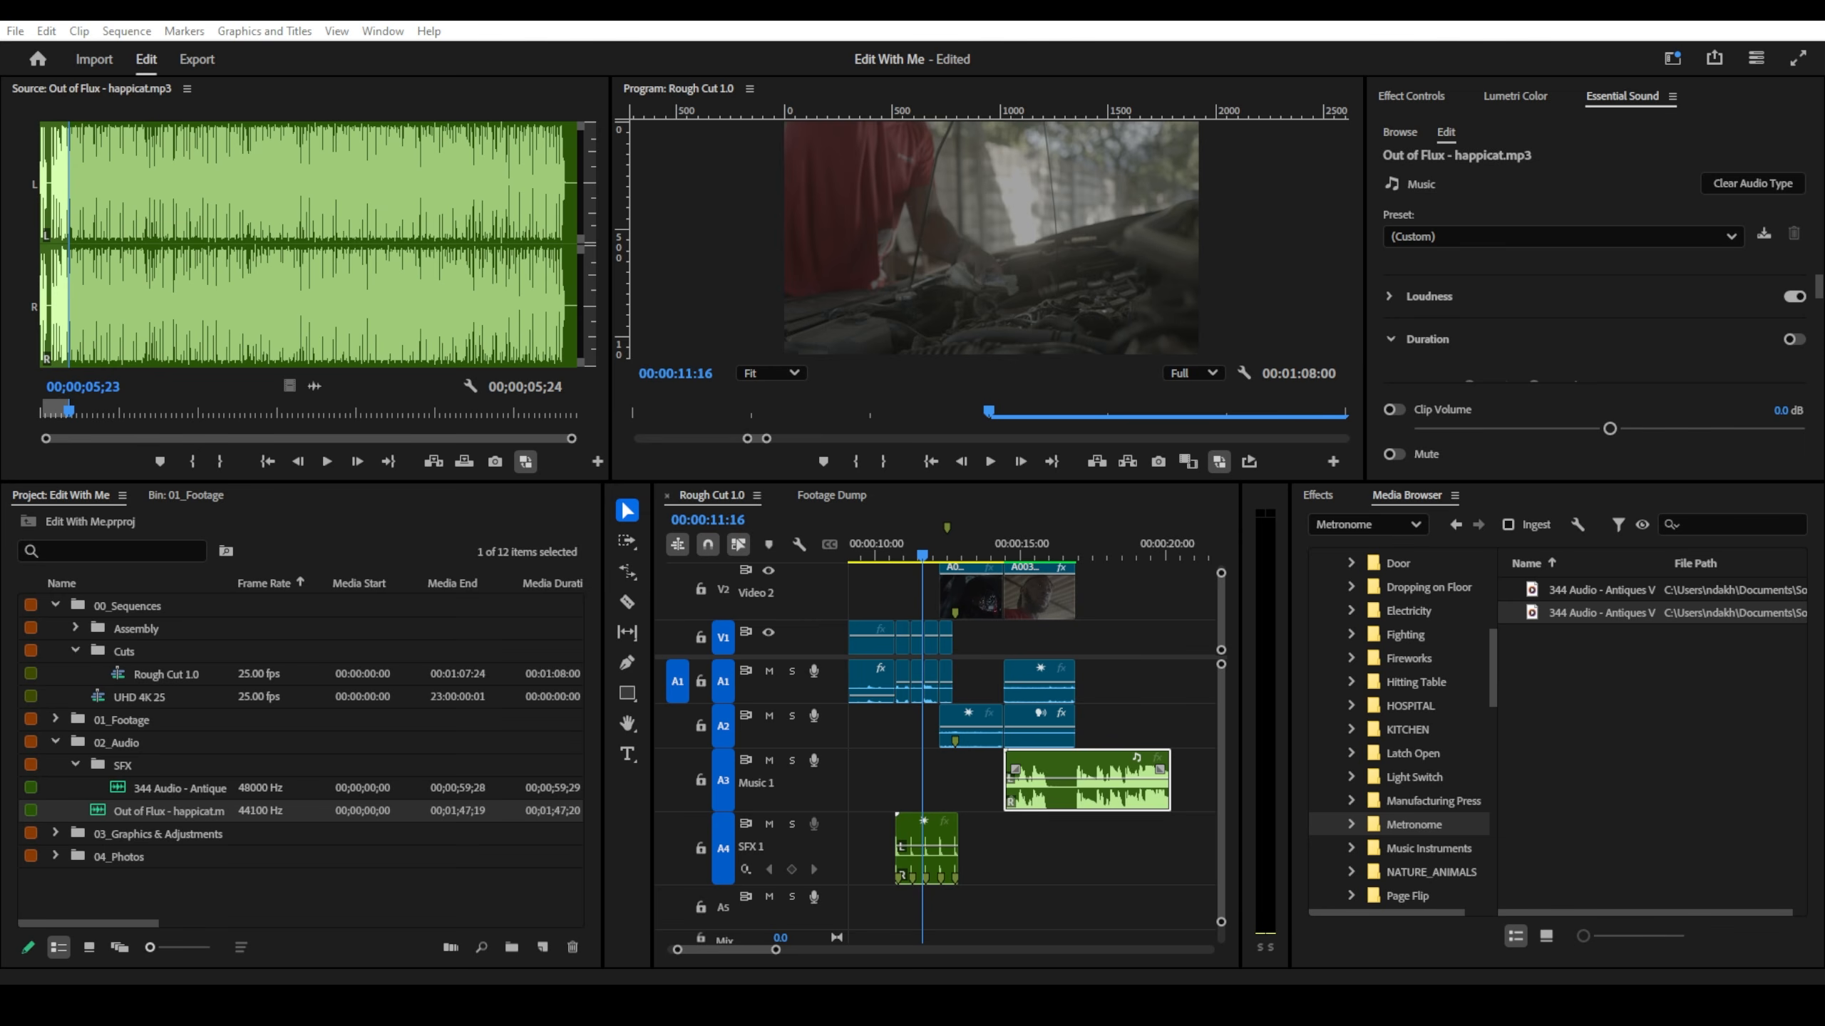
pyautogui.moveTo(1038, 763); pyautogui.dragTo(1007, 767)
pyautogui.press('space')
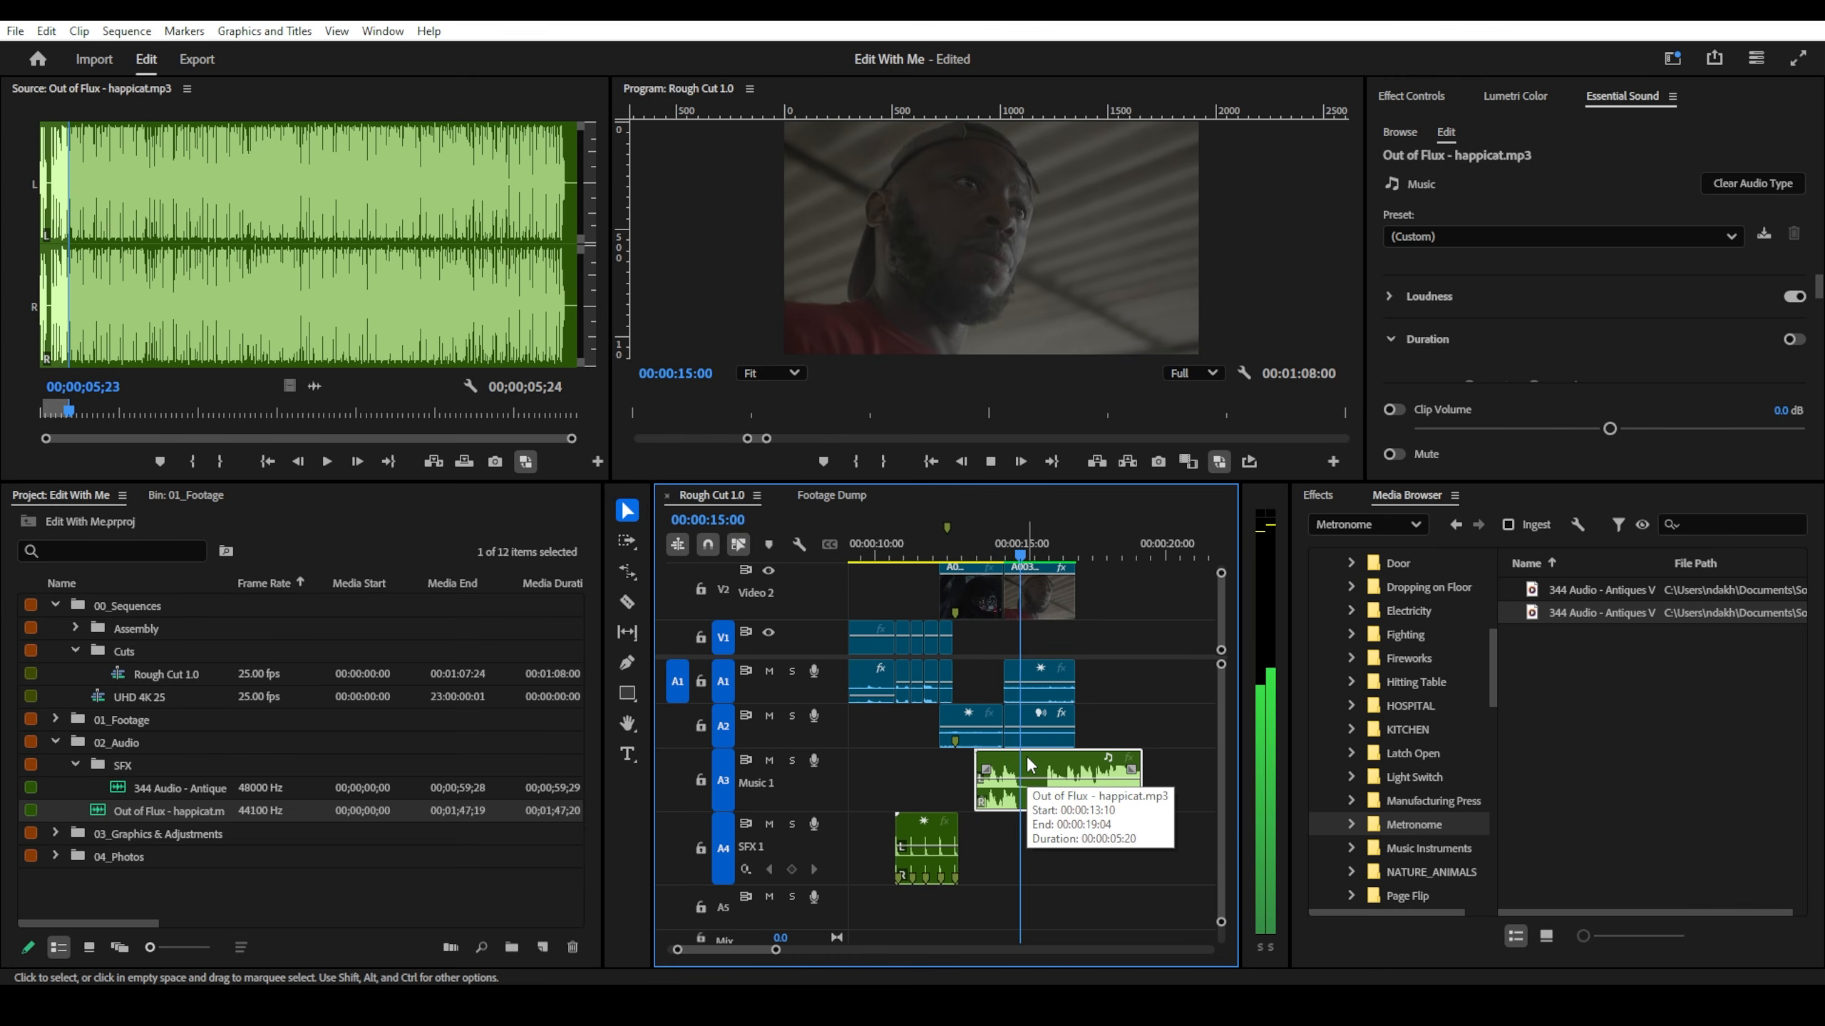
pyautogui.press('space')
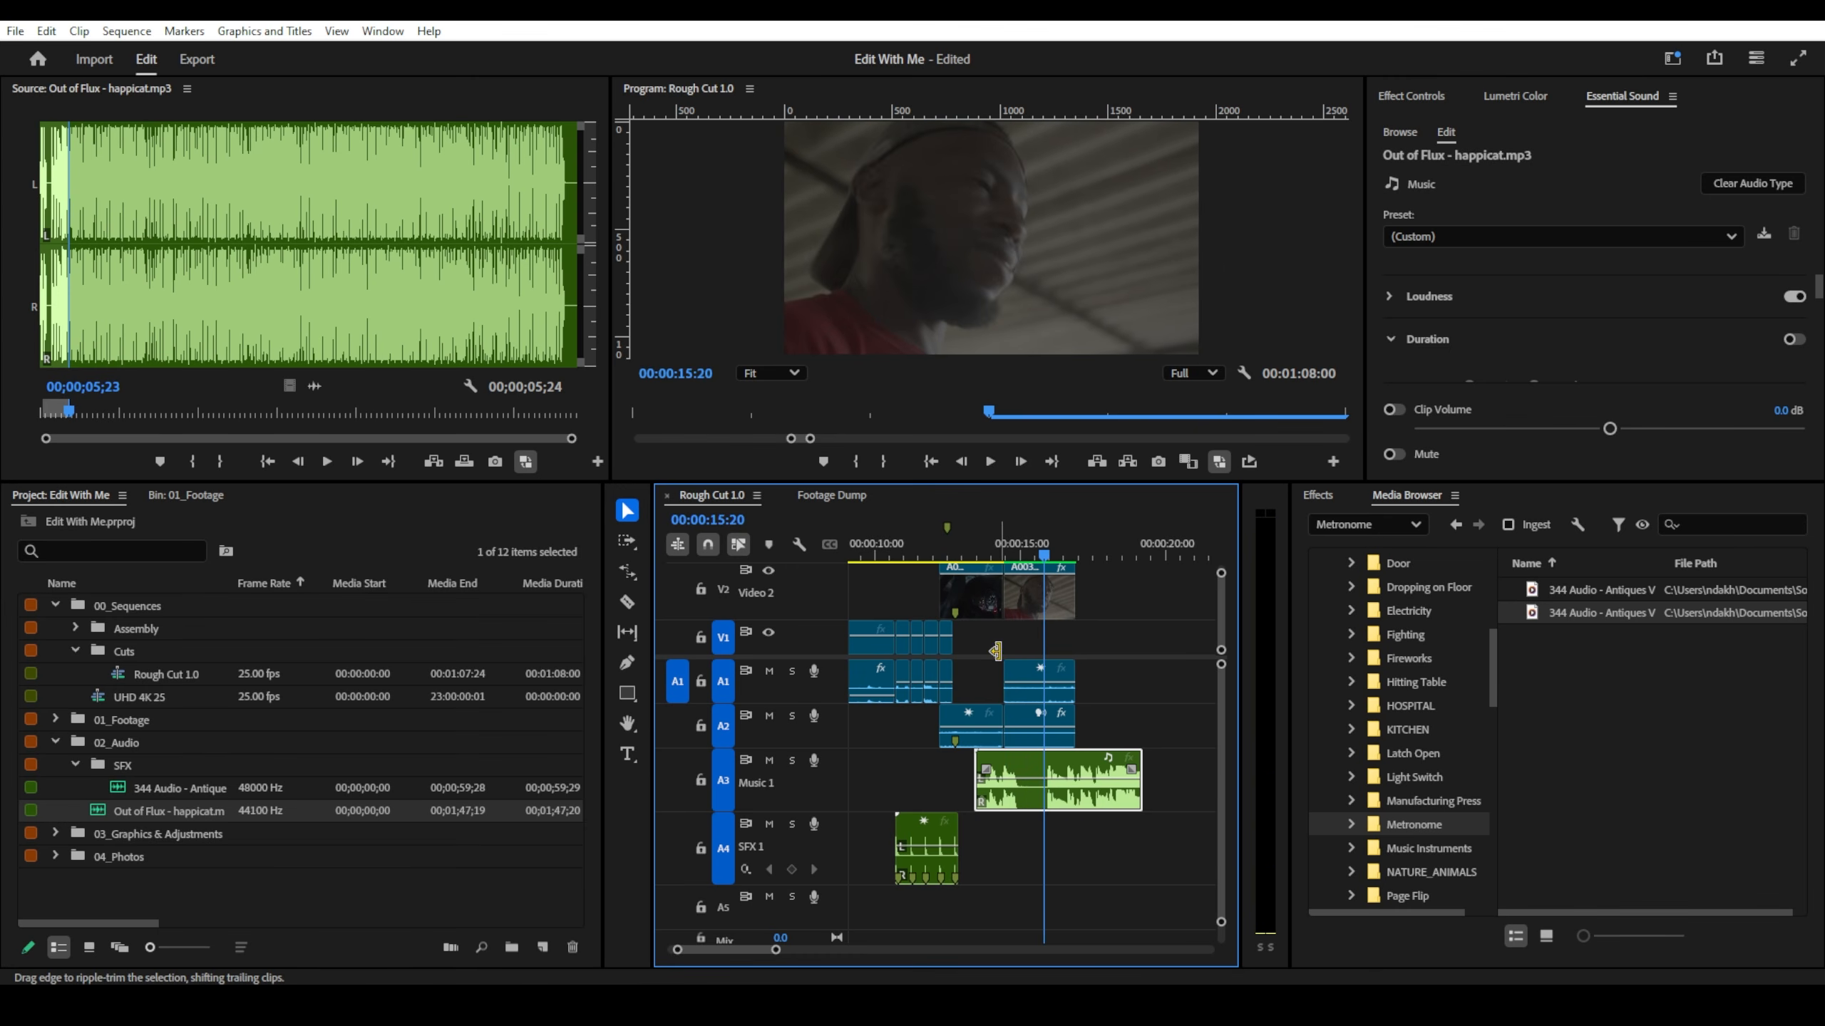
# - Ripple extend the end of the dashboard clip by 00:00:01:20, shifting the face clip along with it
pyautogui.moveTo(996, 598)
pyautogui.mouseDown()
pyautogui.moveTo(1012, 606)
pyautogui.moveTo(994, 606)
pyautogui.mouseUp()
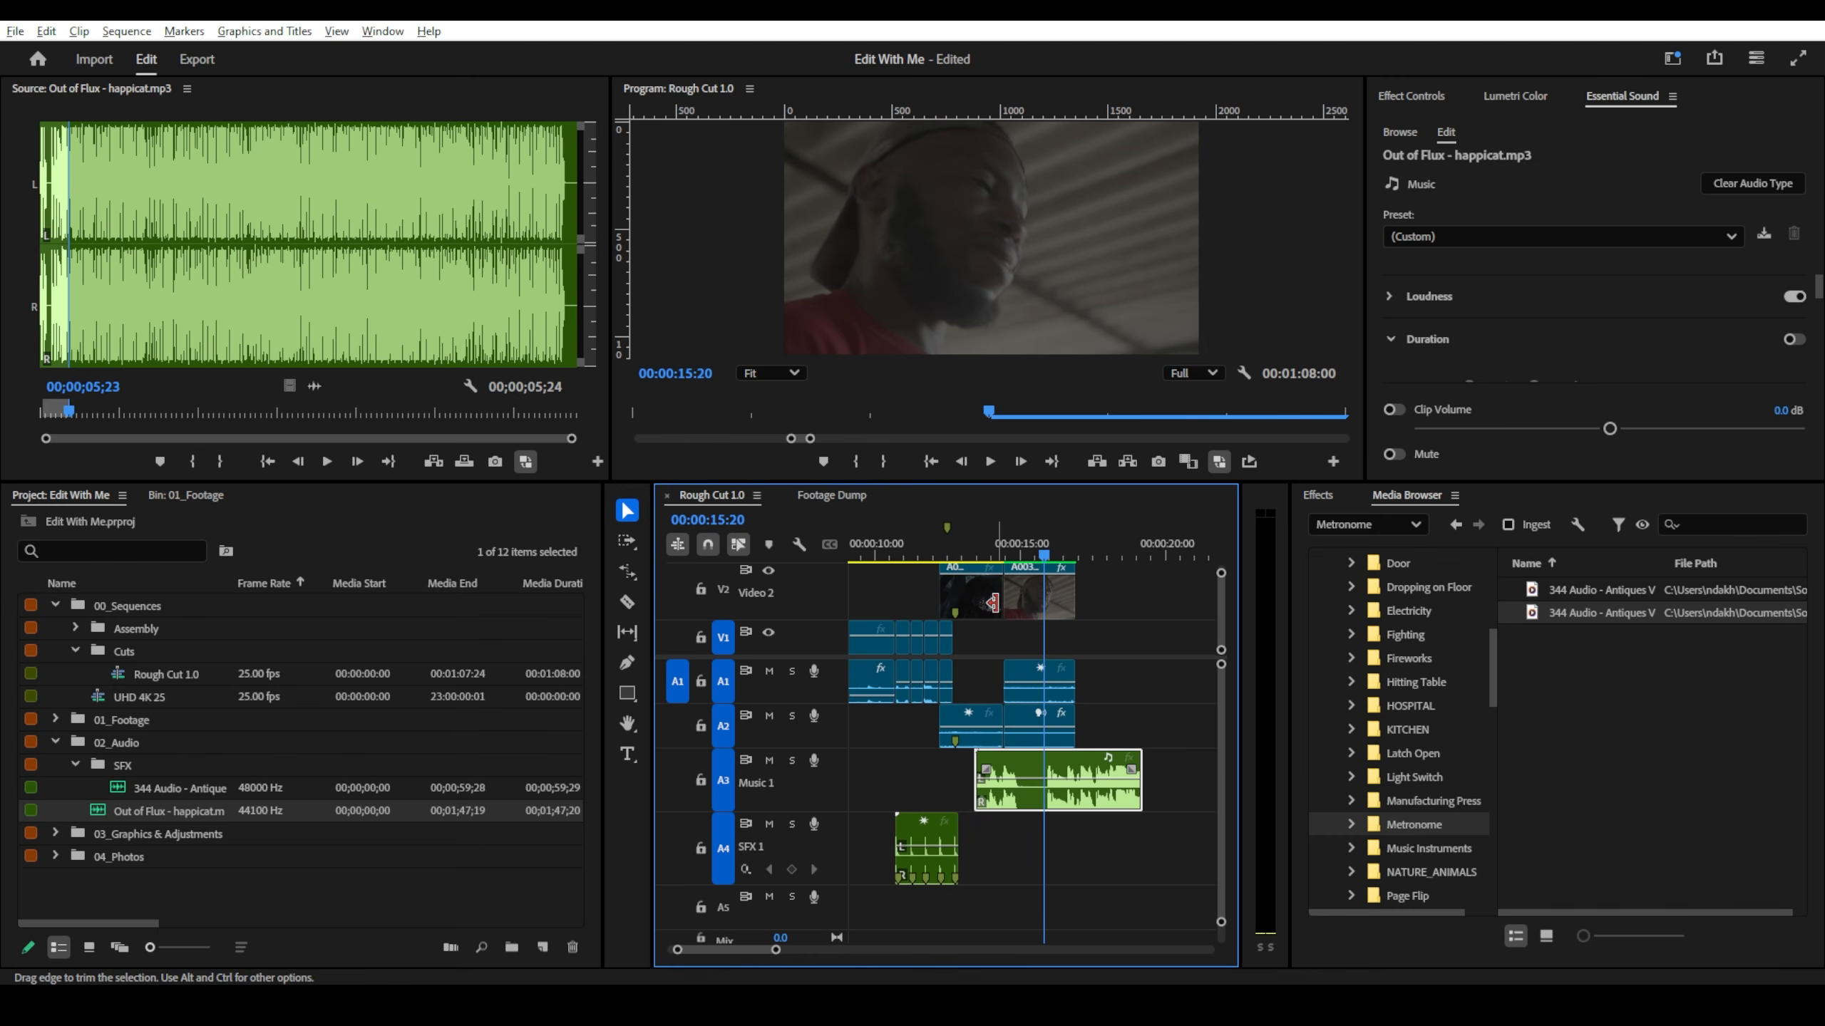
pyautogui.press('alt')
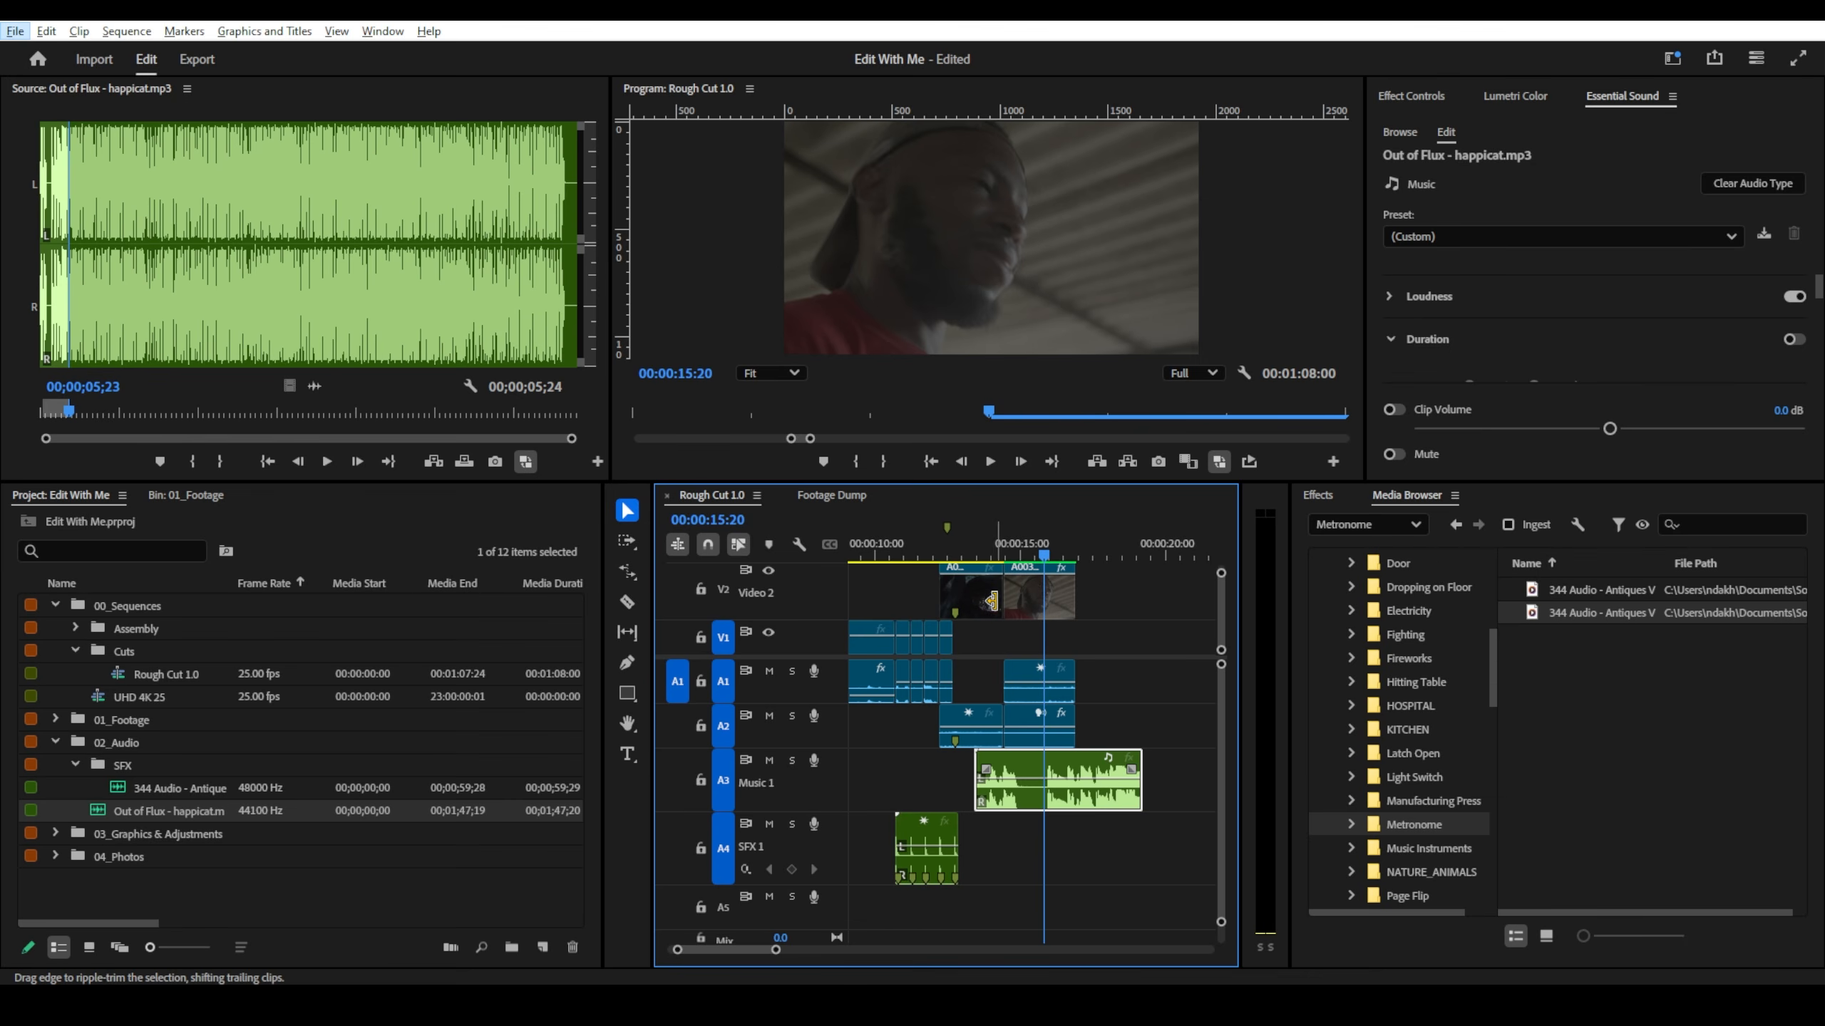
pyautogui.moveTo(994, 600); pyautogui.dragTo(1034, 604)
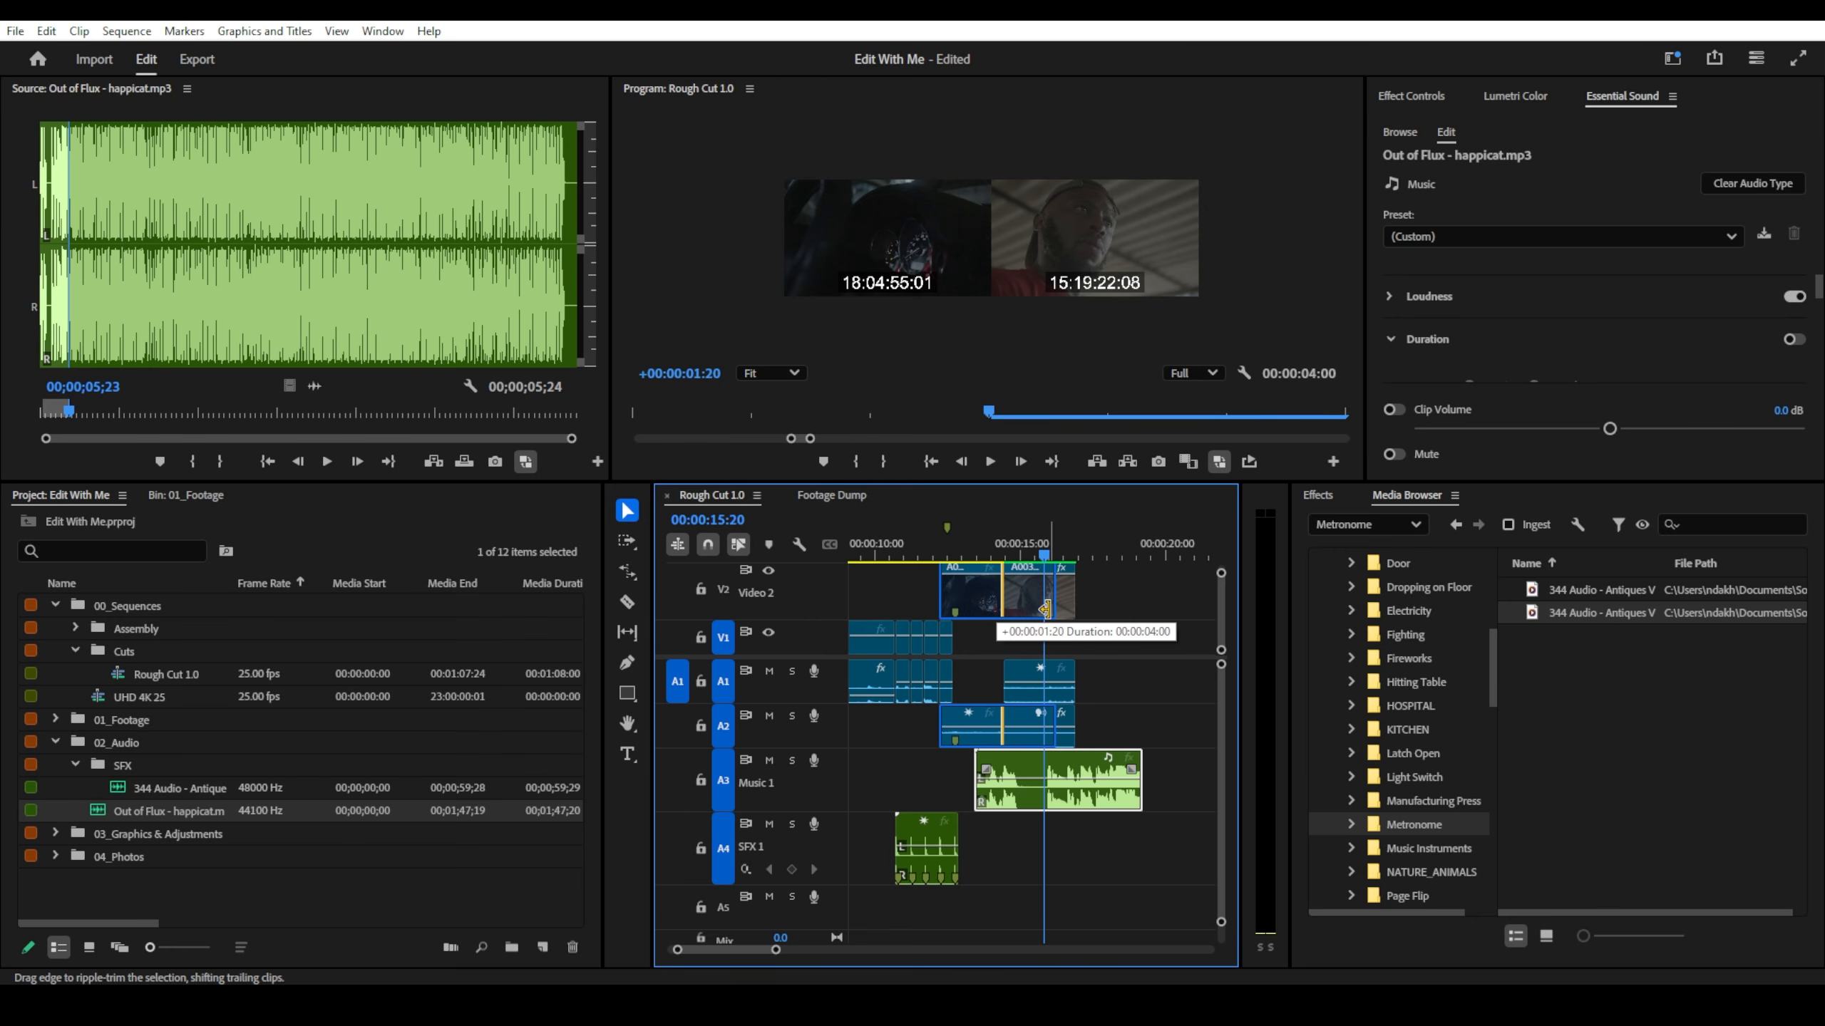
pyautogui.moveTo(1043, 609); pyautogui.dragTo(1044, 610)
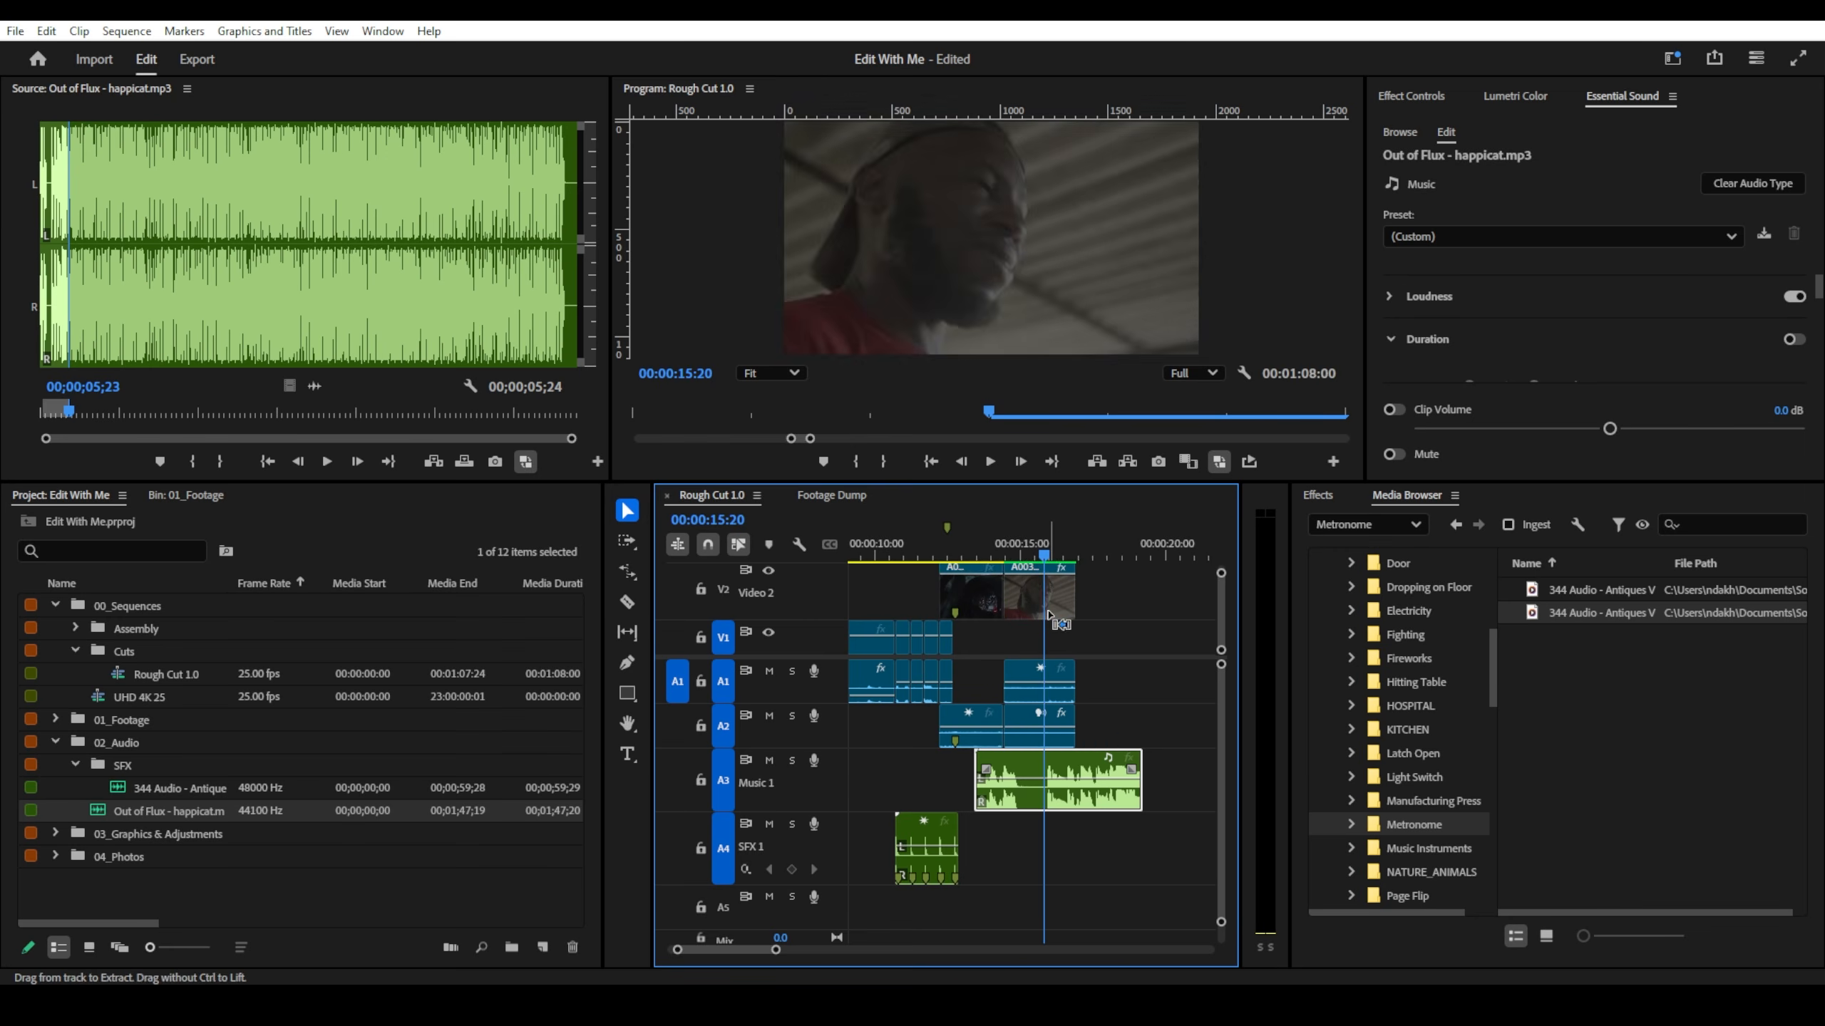
pyautogui.hotkey('ctrl', 'z')
pyautogui.hotkey('ctrl', 'z')
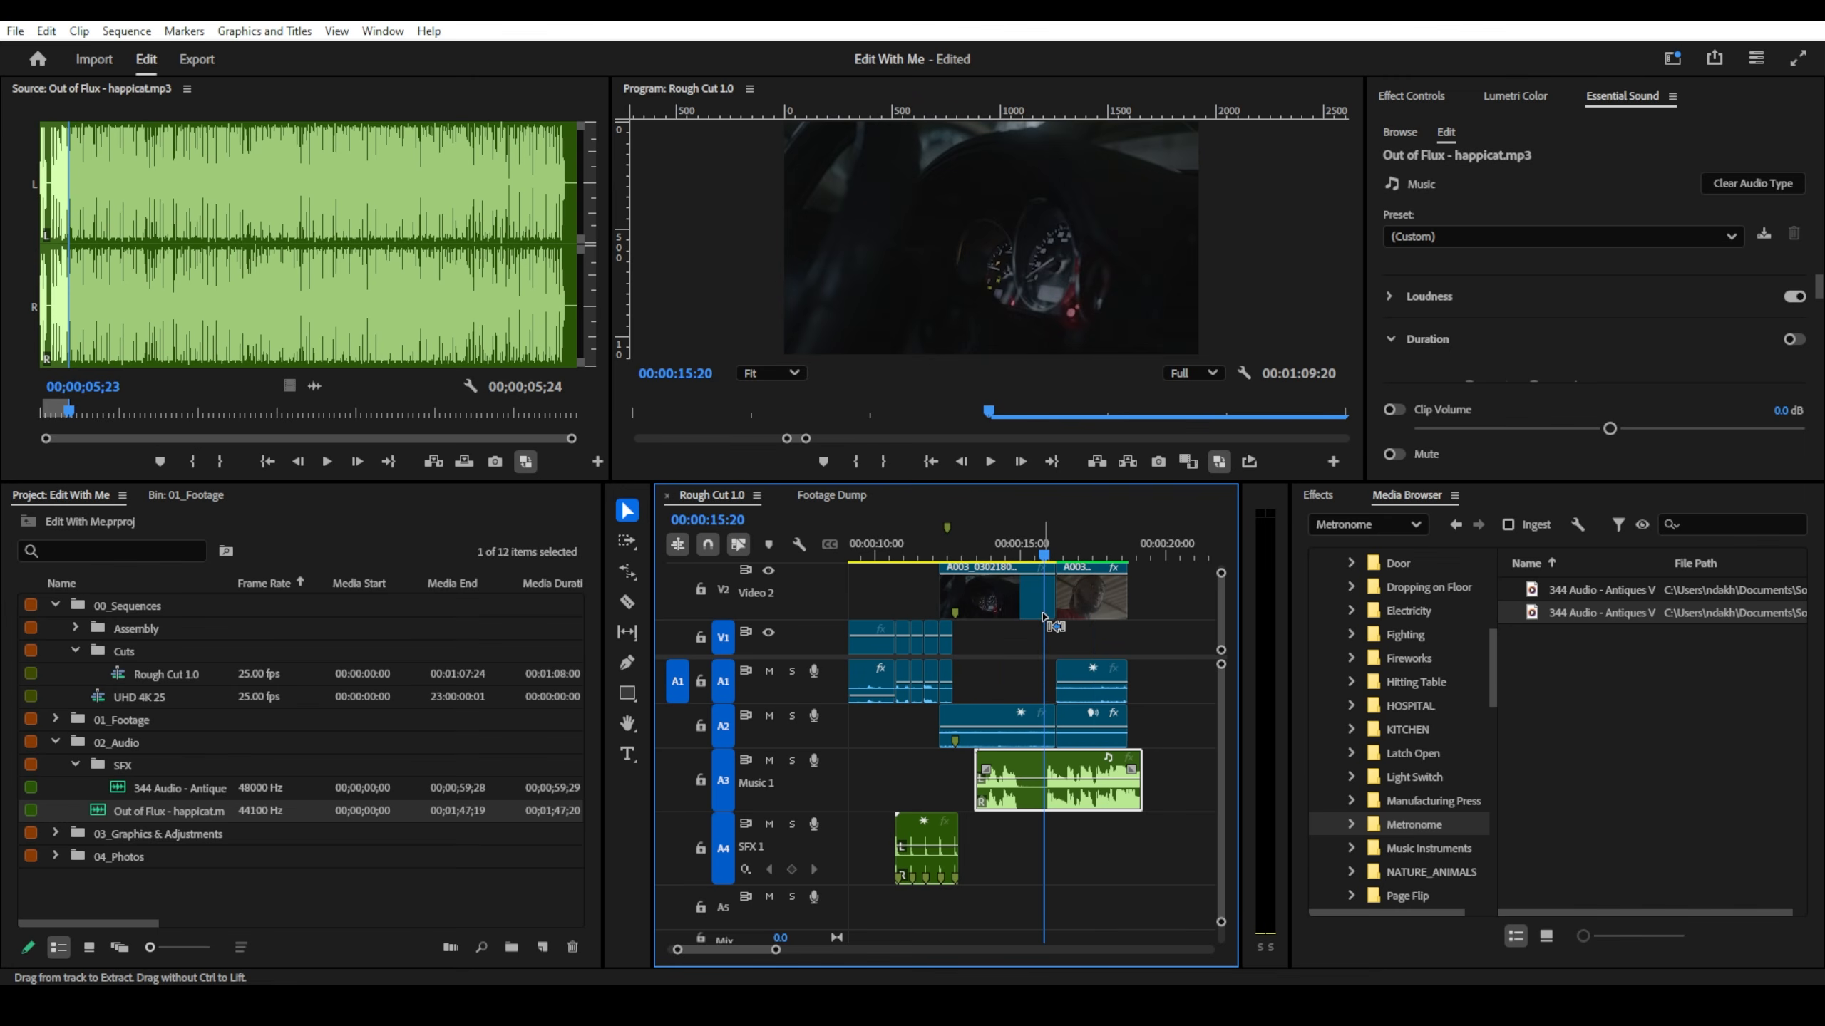
# - Play back the extended dashboard clip and the face clip against the music
pyautogui.moveTo(982, 549); pyautogui.dragTo(955, 551)
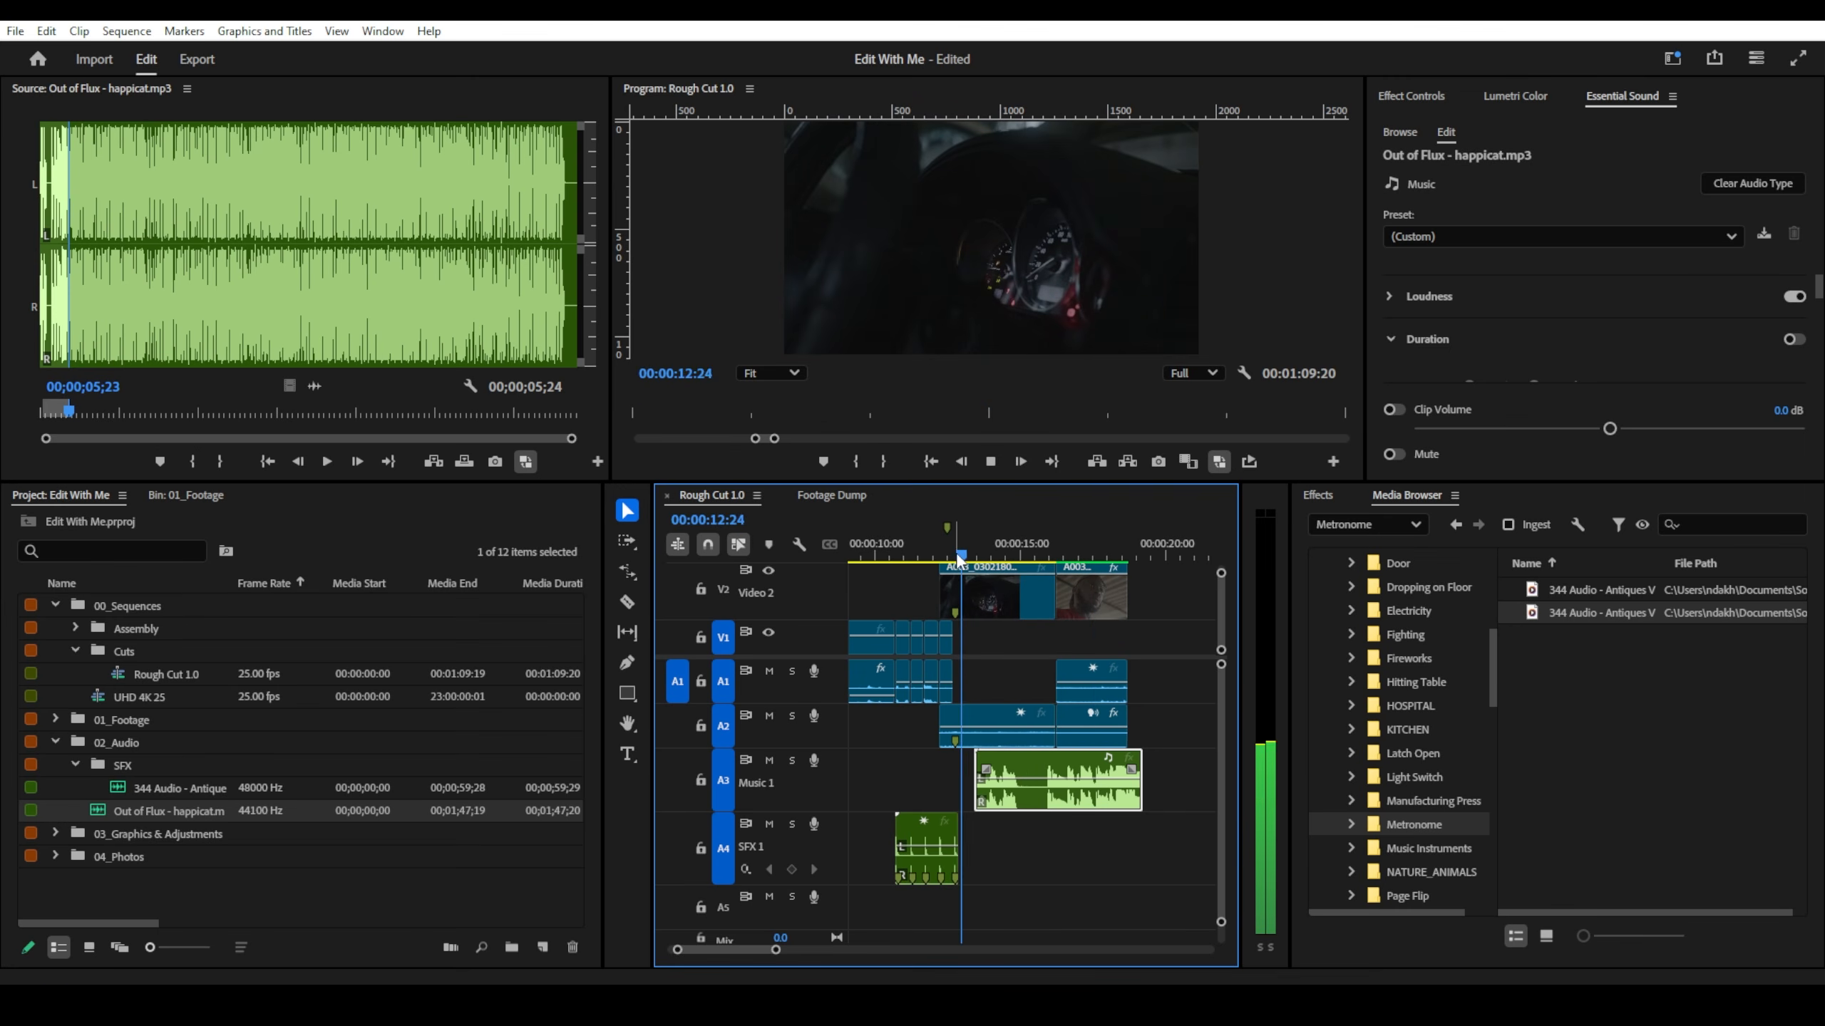
pyautogui.press('space')
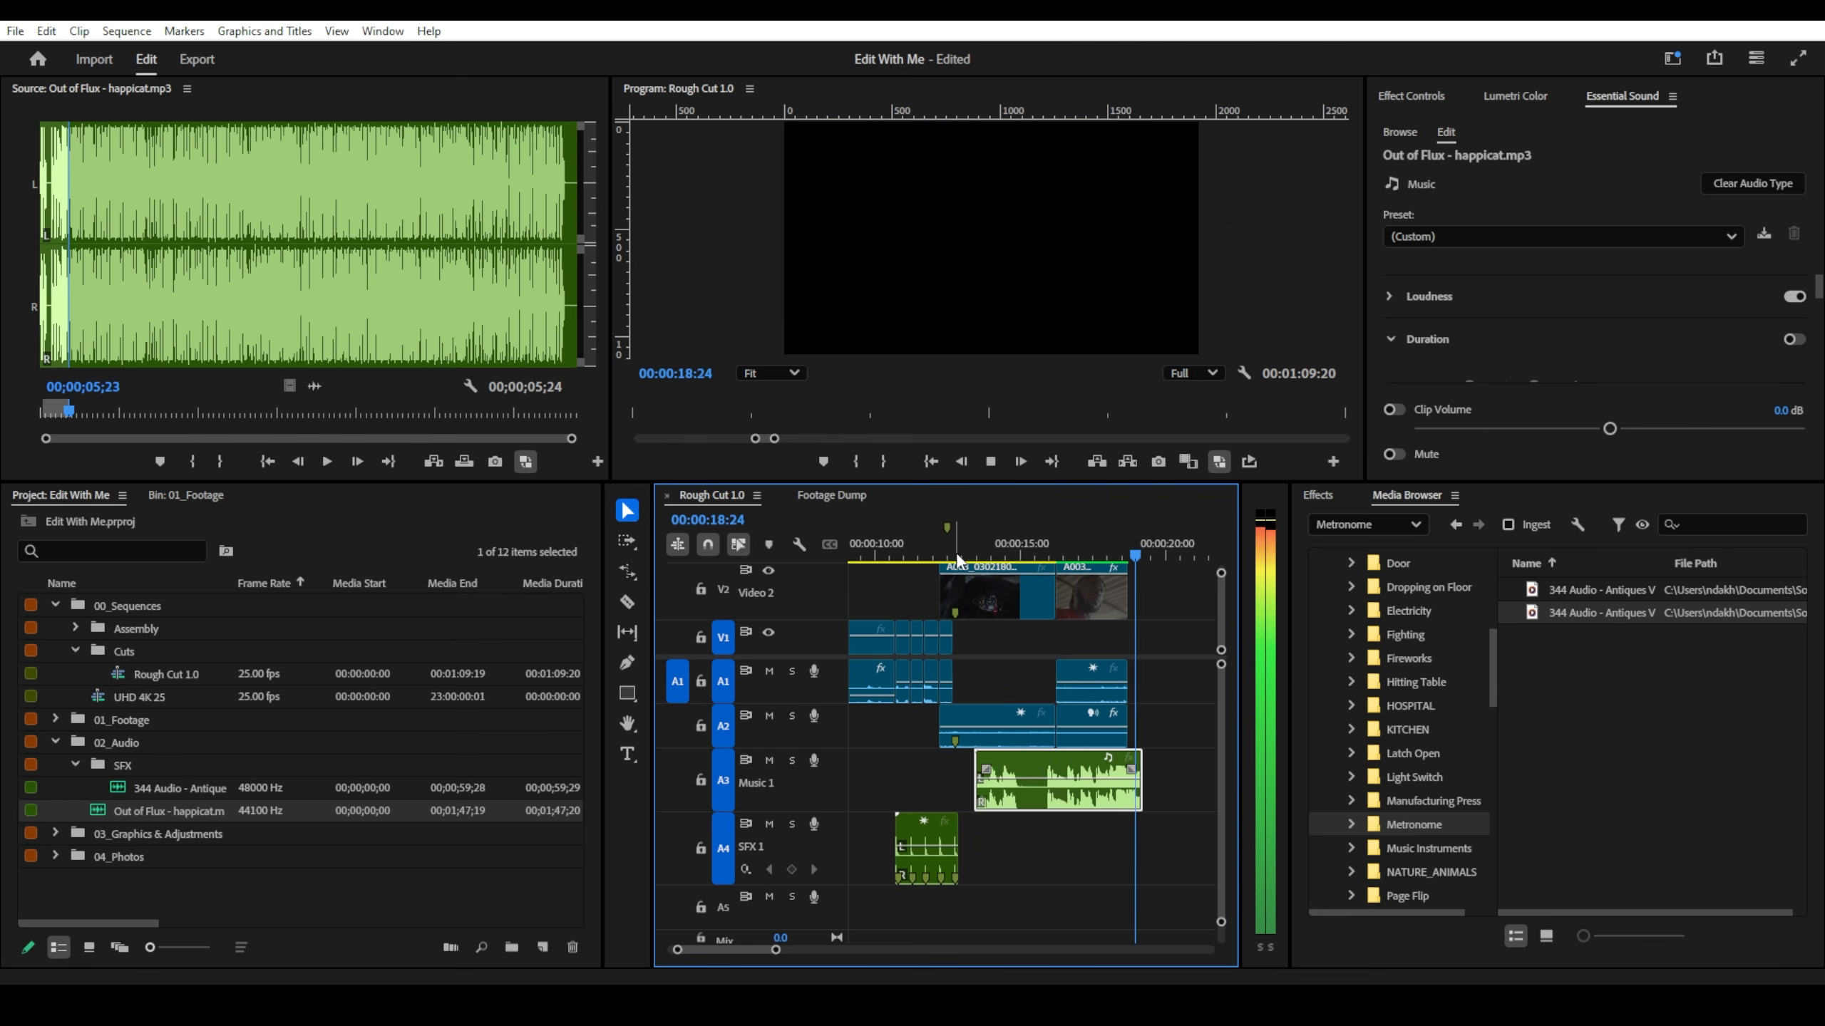
pyautogui.press('space')
# - Find the cut point at 00:00:18:06 in the face clip and trim its end to that frame
pyautogui.moveTo(1110, 552); pyautogui.dragTo(1088, 553)
pyautogui.press('space')
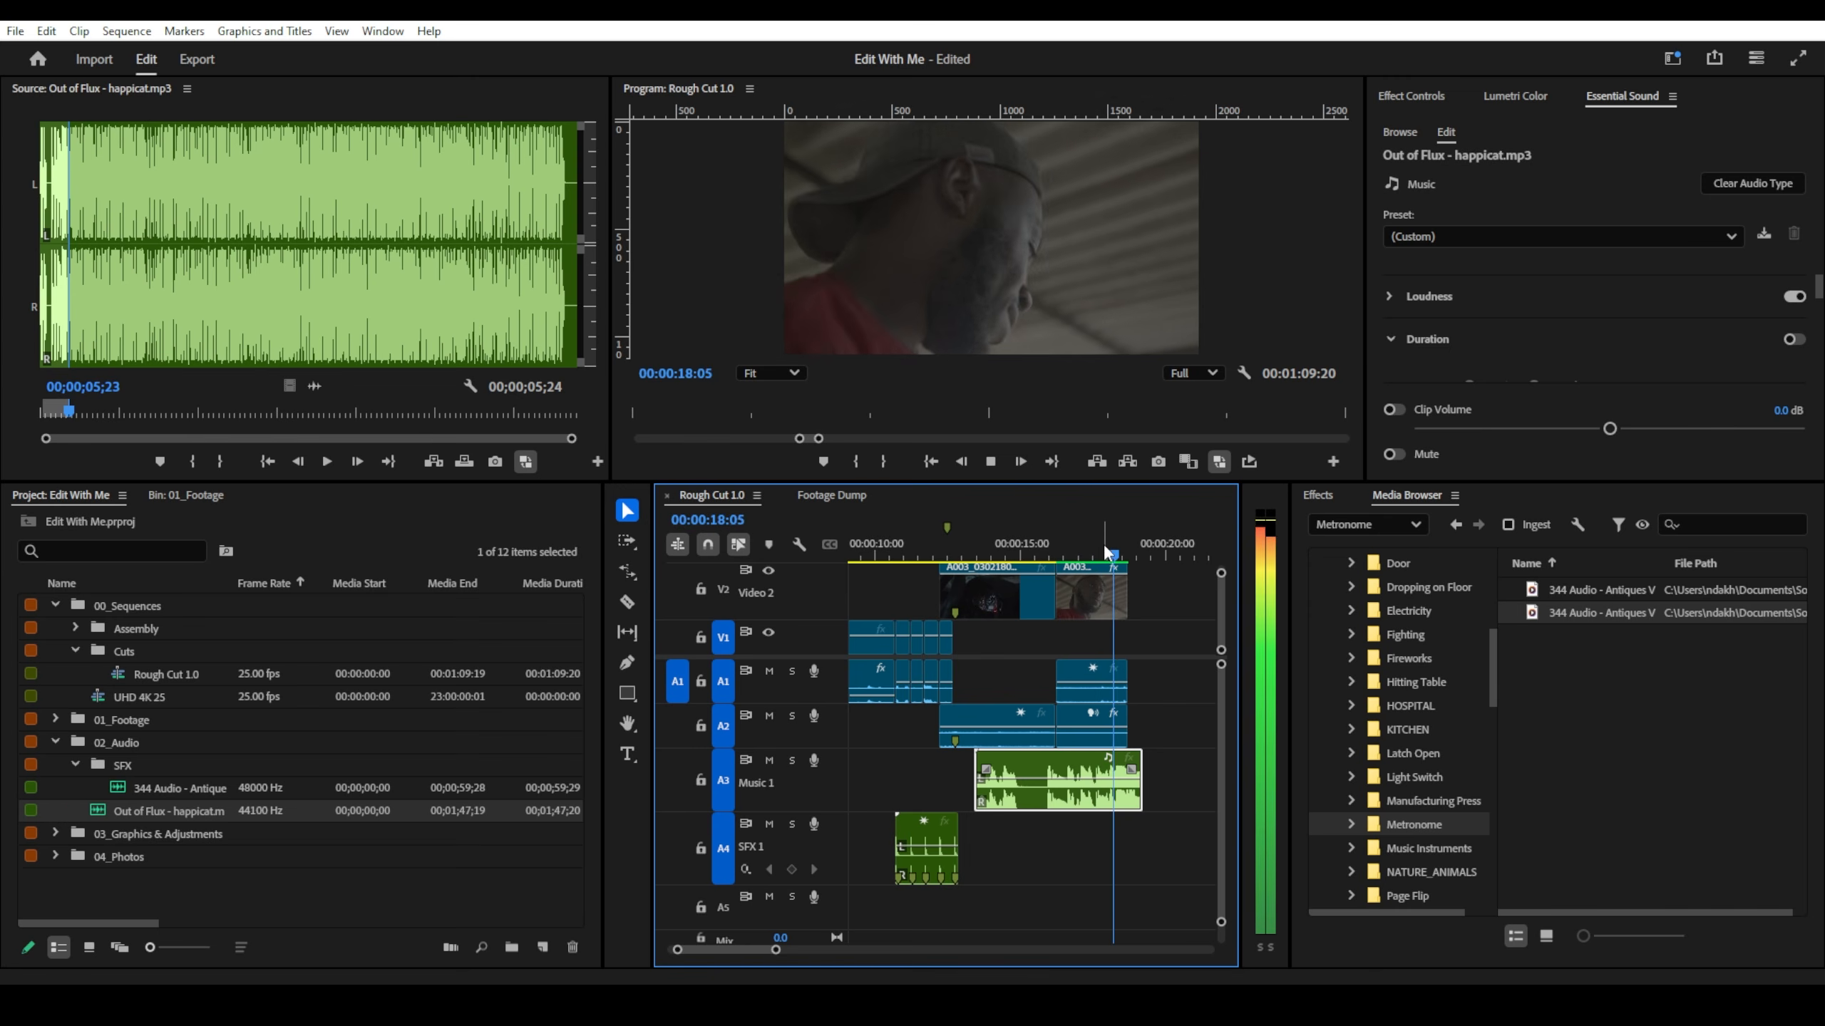
pyautogui.press('space')
pyautogui.press('Left')
pyautogui.press('Left')
pyautogui.press('Left')
pyautogui.press('Left')
pyautogui.press('Left')
pyautogui.press('Left')
pyautogui.press('Left')
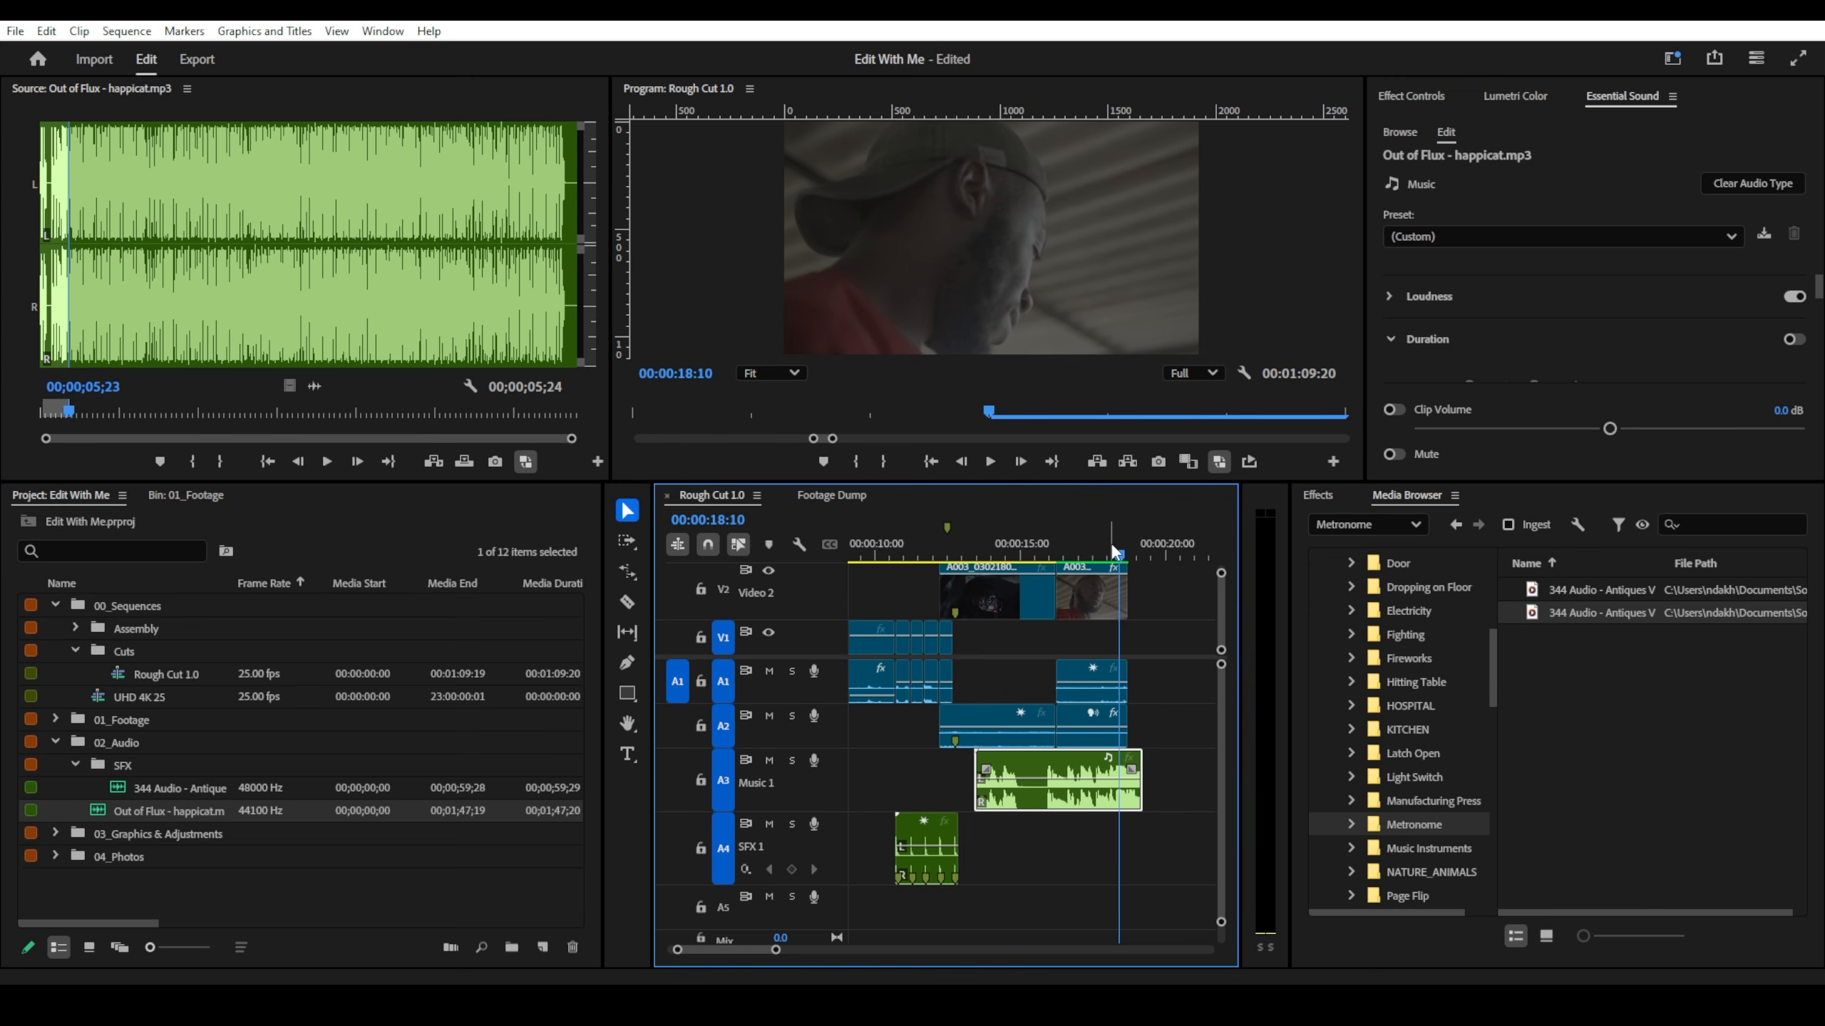
pyautogui.press('Right')
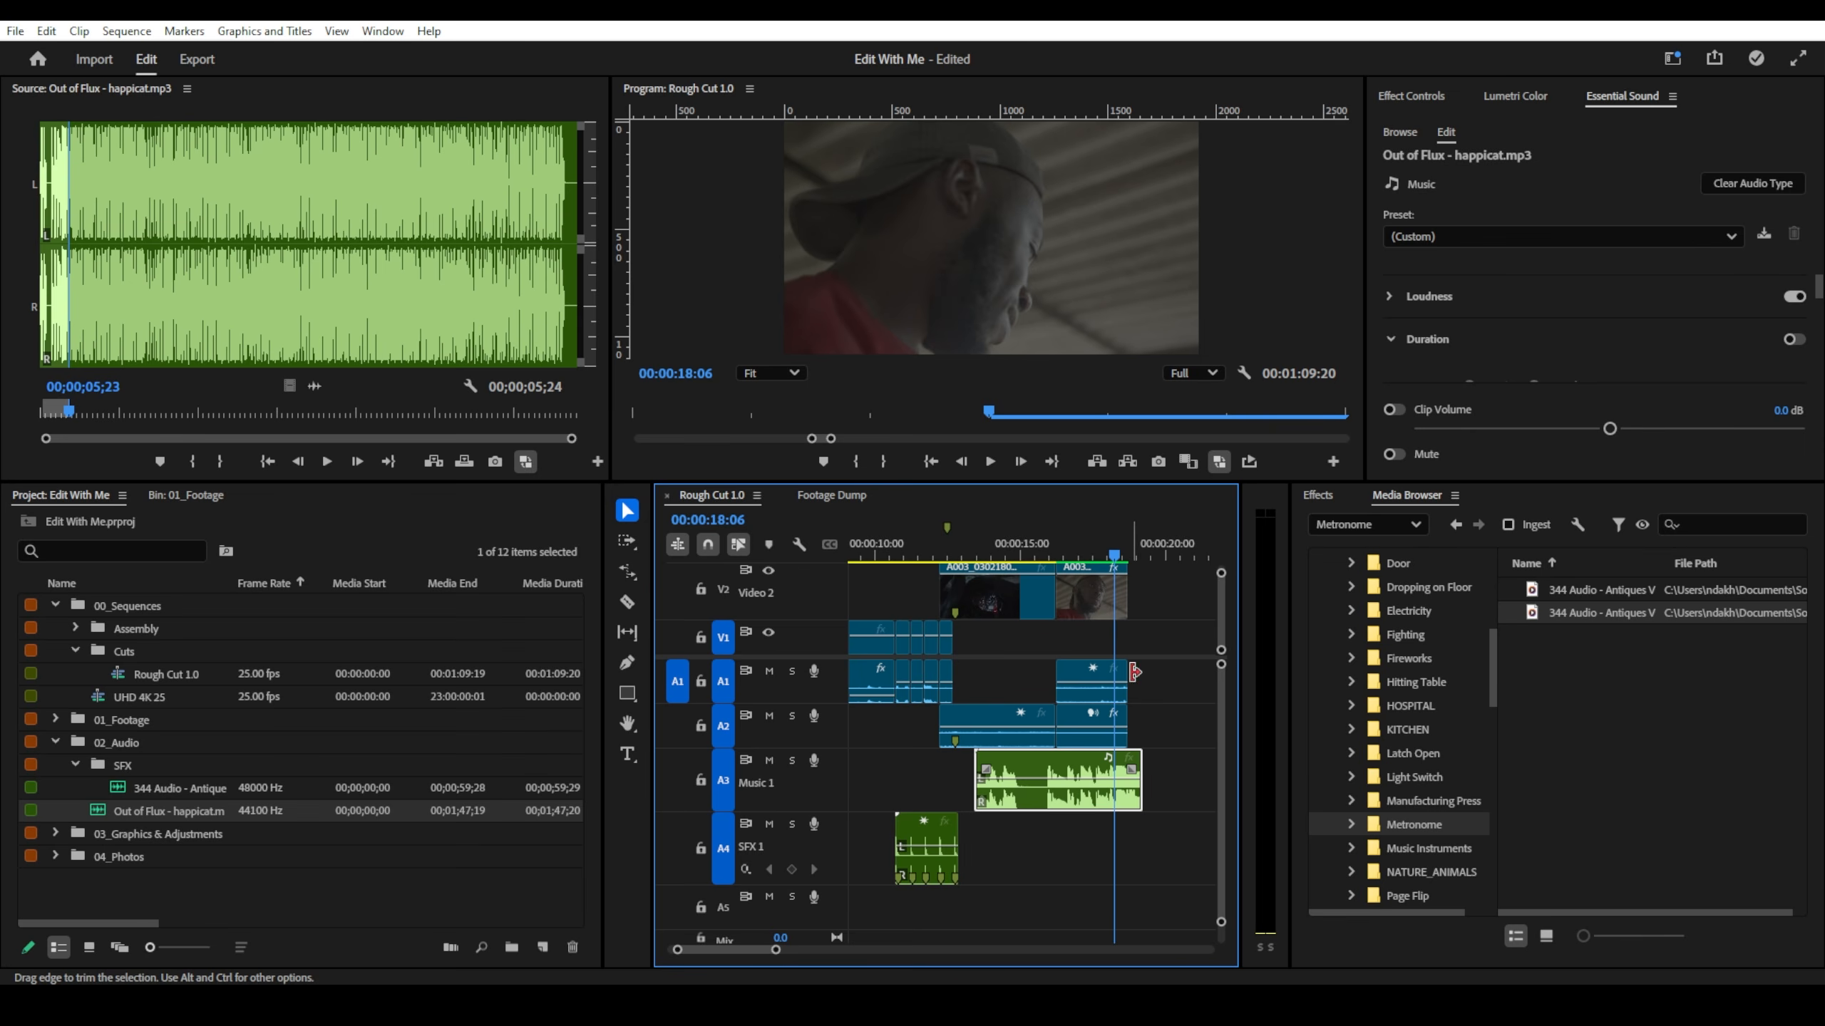
pyautogui.moveTo(1135, 672); pyautogui.dragTo(1113, 672)
# - Adjust the gain of the music clip on A3 by -4 dB
pyautogui.moveTo(1090, 539); pyautogui.dragTo(938, 546)
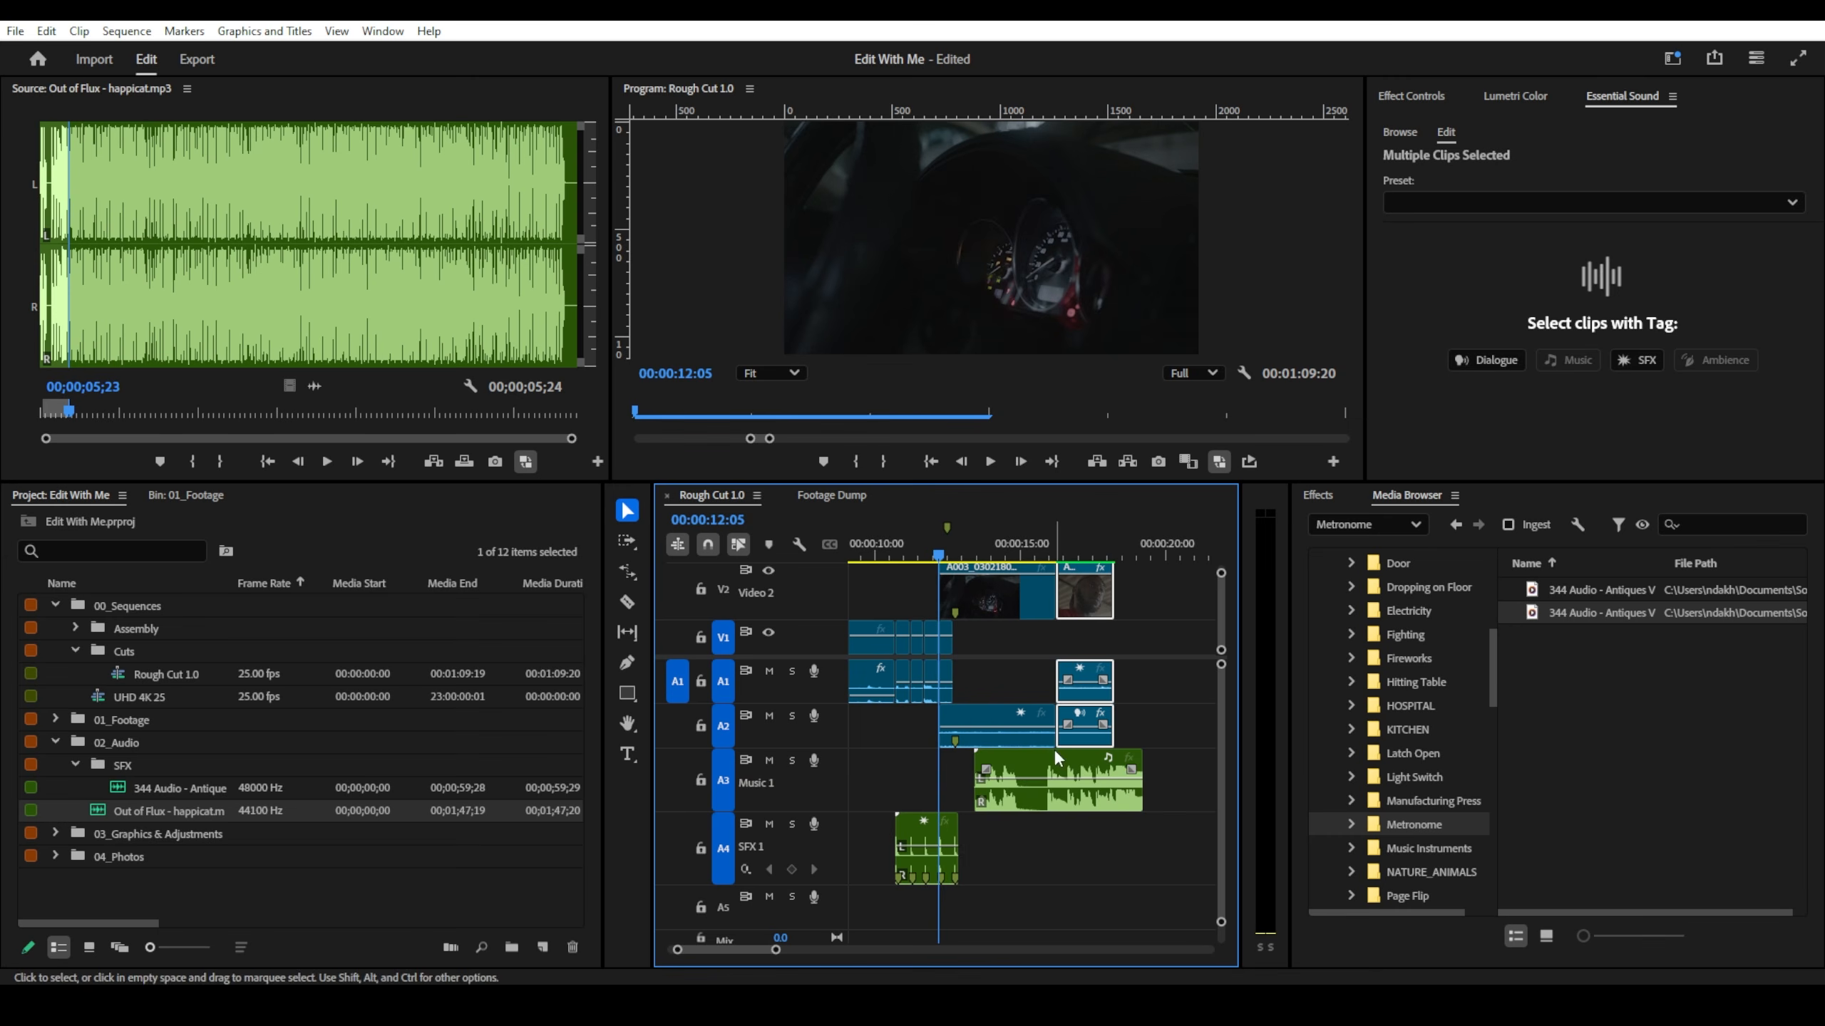
pyautogui.click(1052, 774)
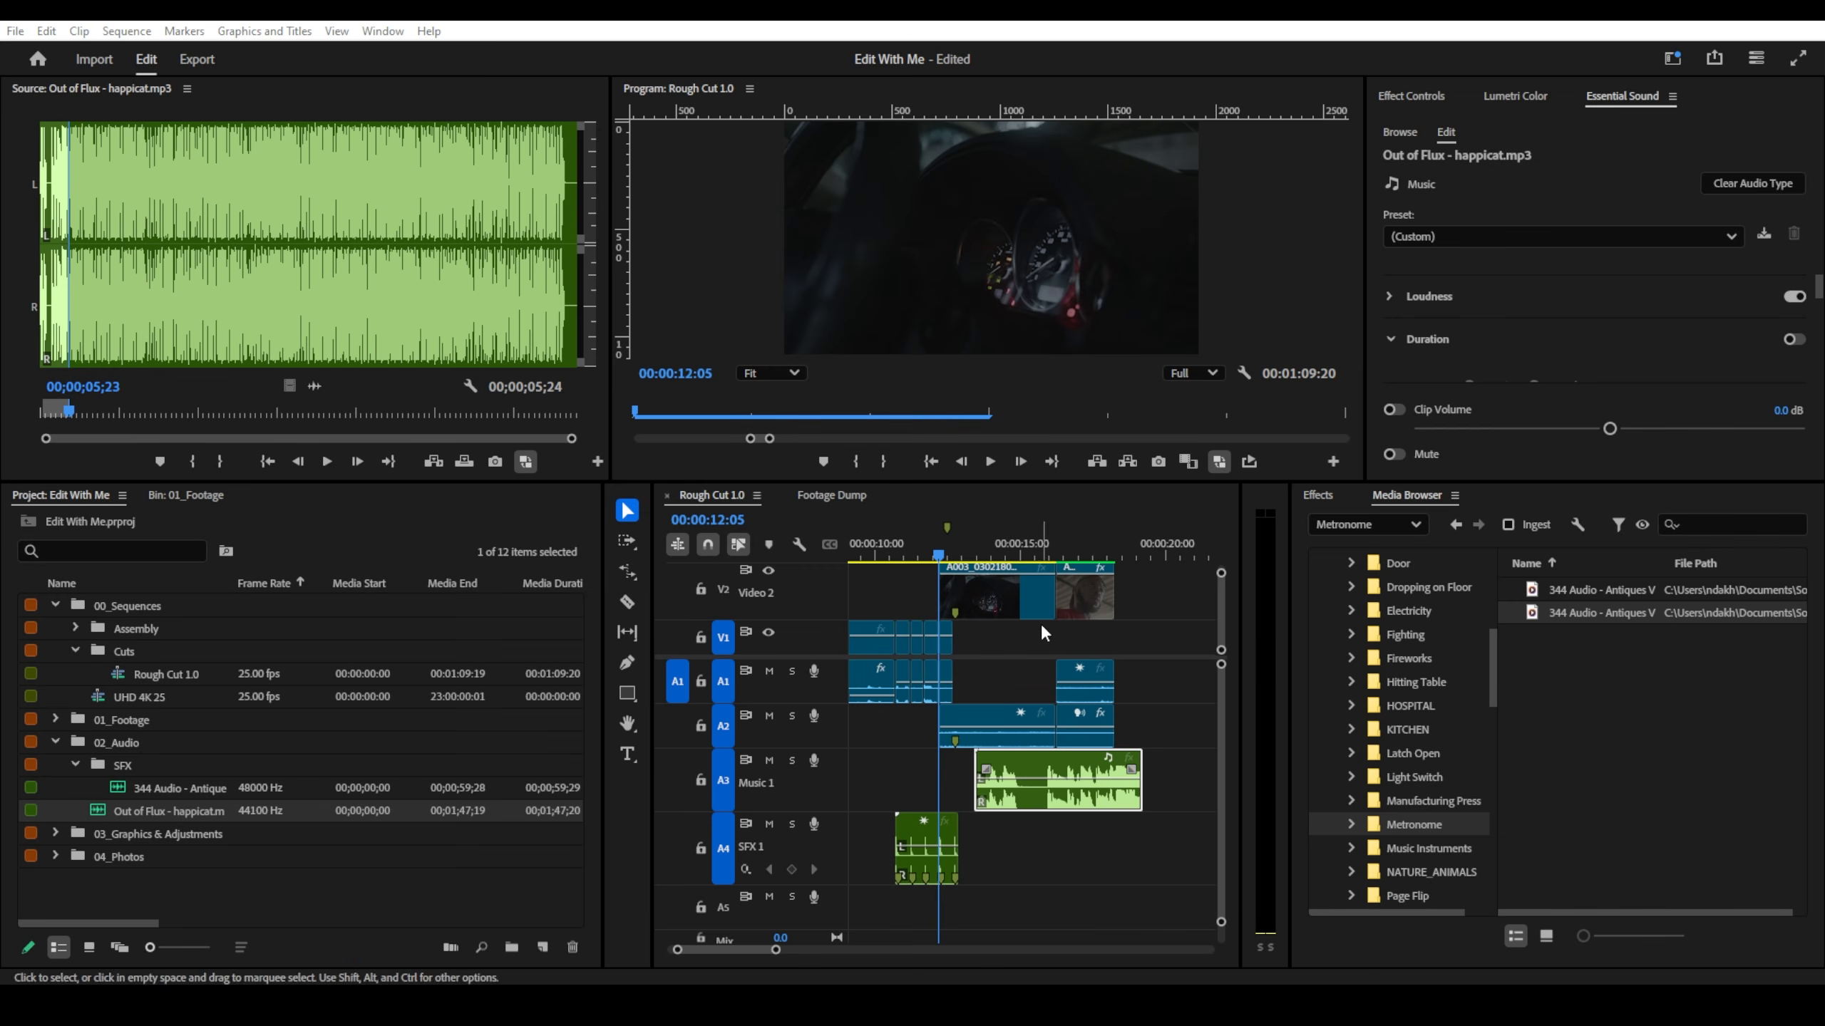
pyautogui.click(1020, 772)
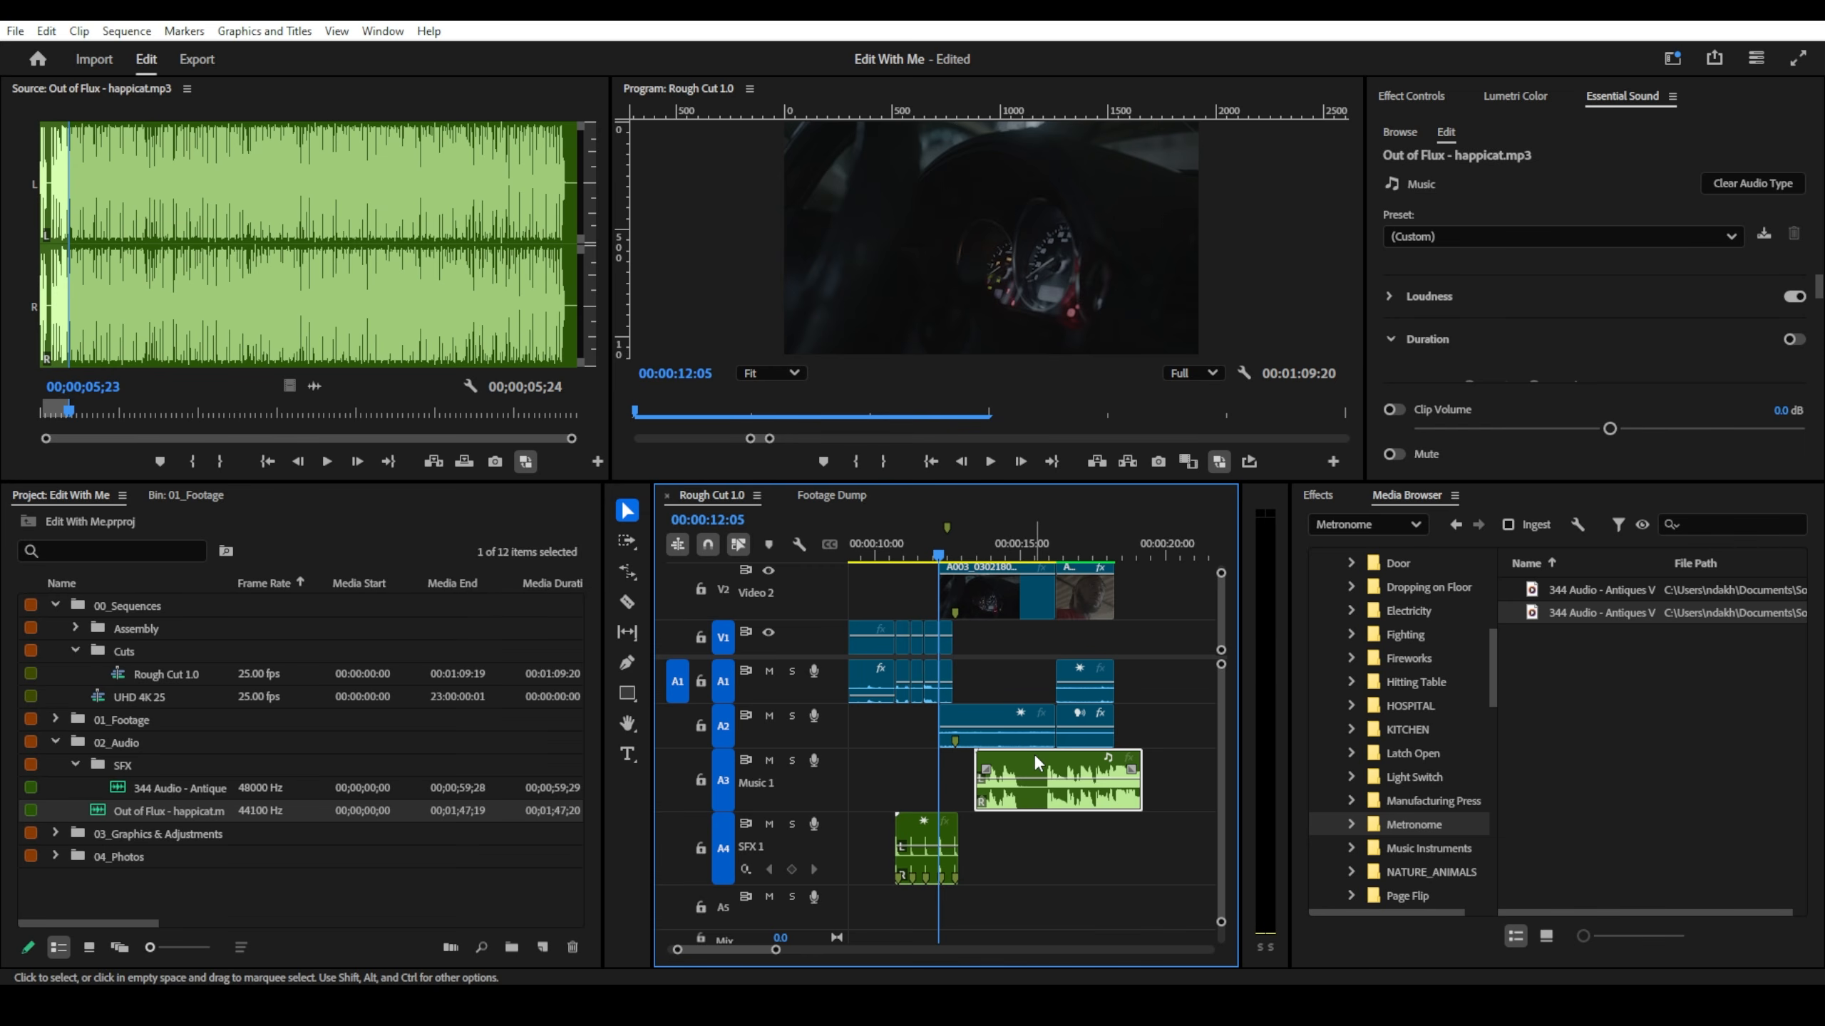
pyautogui.write('g-')
pyautogui.write('2')
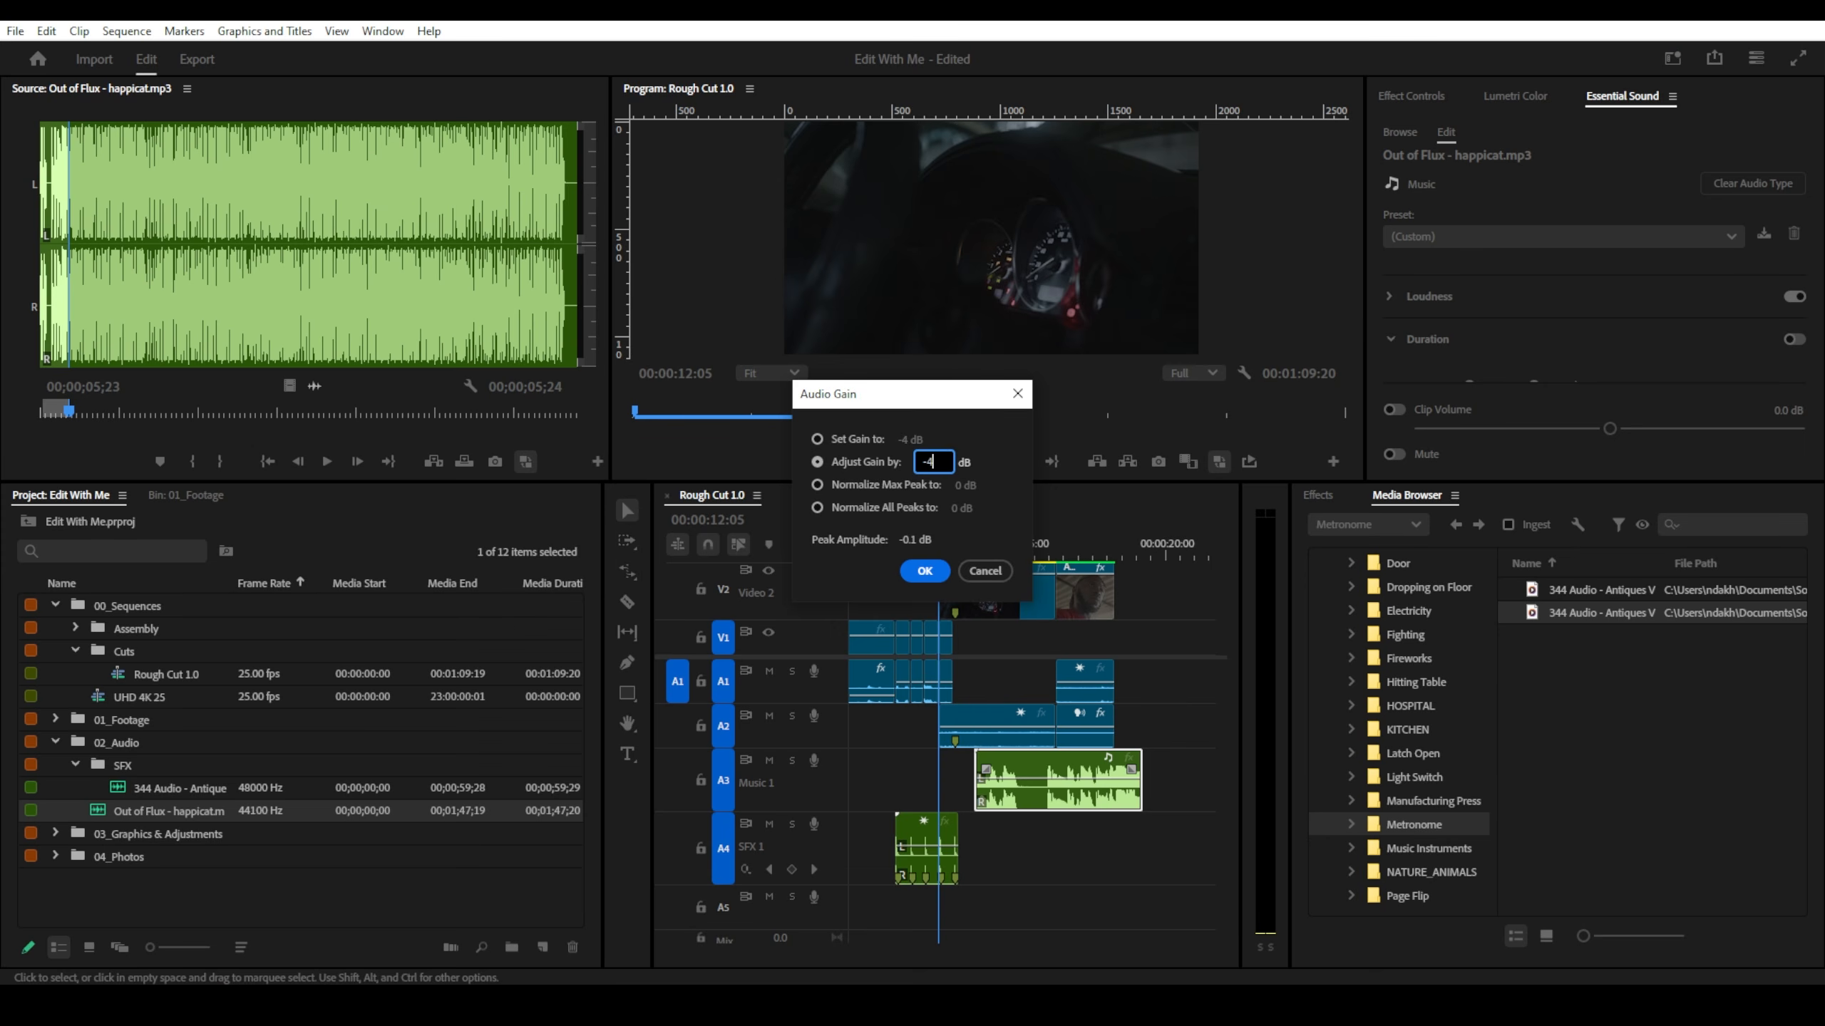
pyautogui.press('Return')
# - Return the playhead to 00:00:00:00 at the beginning of Rough Cut 1.0
pyautogui.press('=')
pyautogui.scroll(-2, 1041, 645)
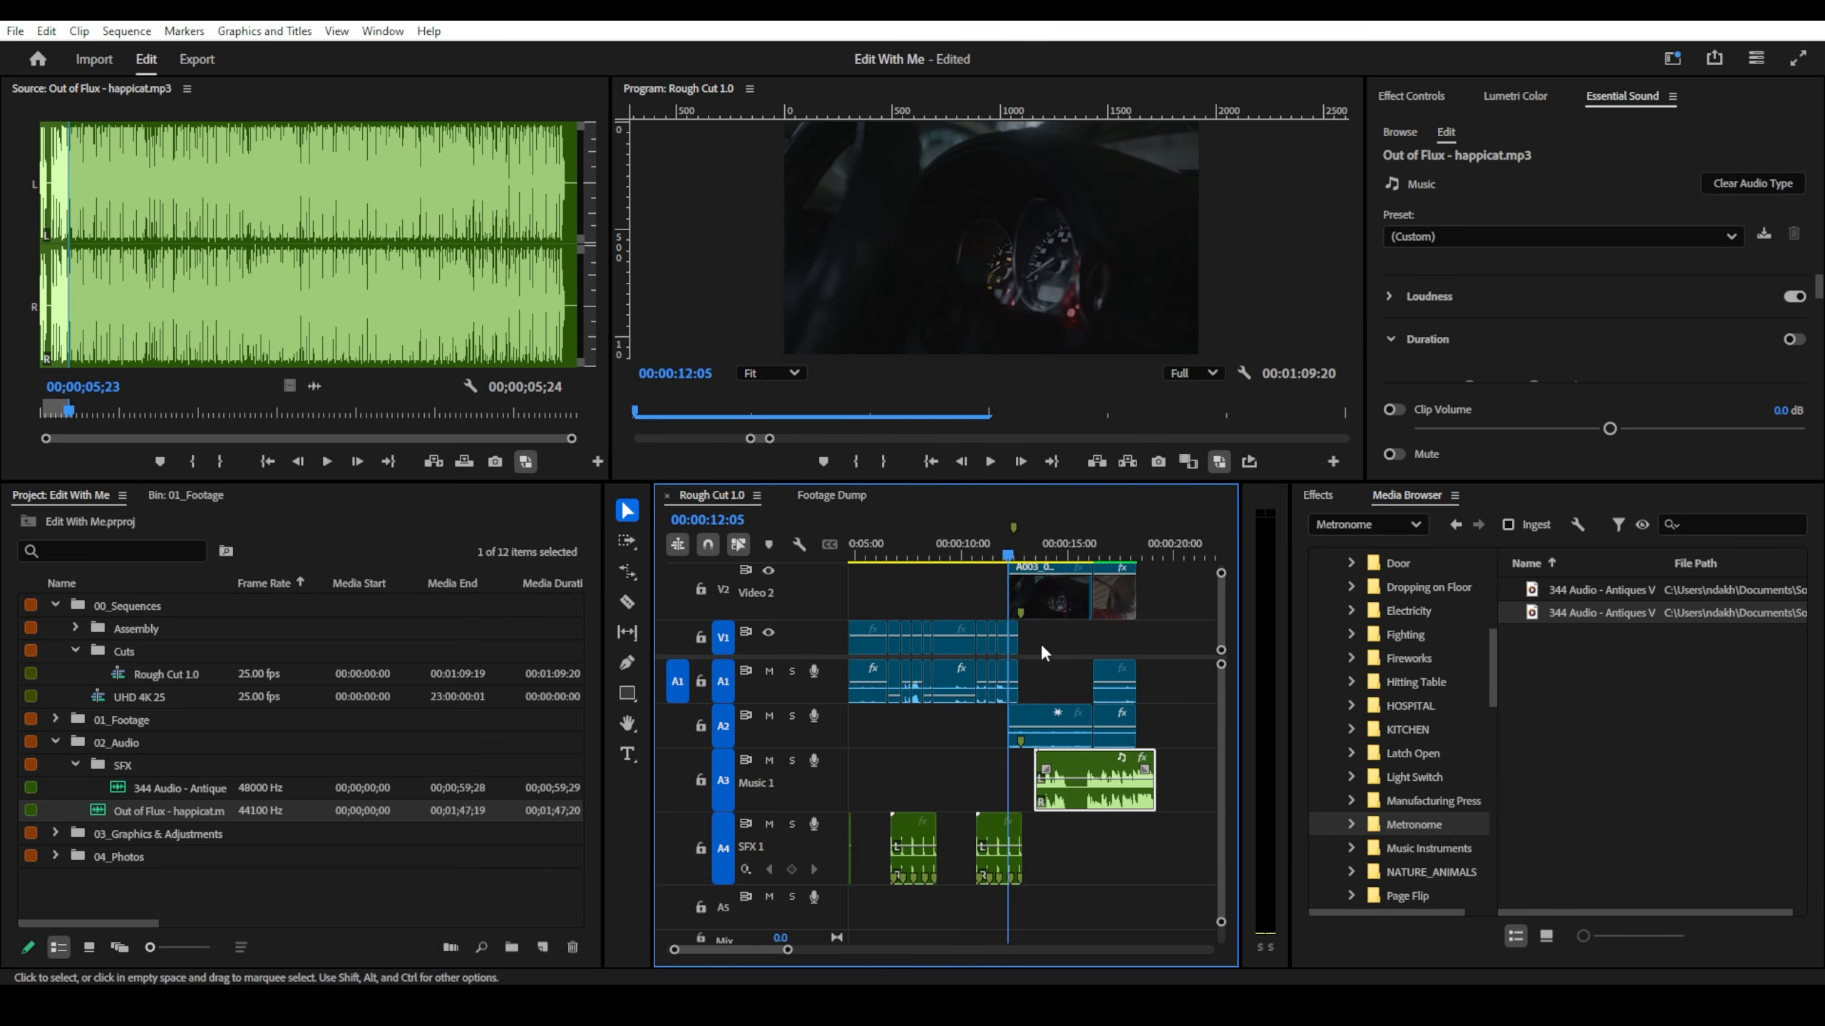
pyautogui.hscroll(-2, 1041, 645)
pyautogui.scroll(-1, 1040, 645)
pyautogui.moveTo(926, 545); pyautogui.dragTo(777, 562)
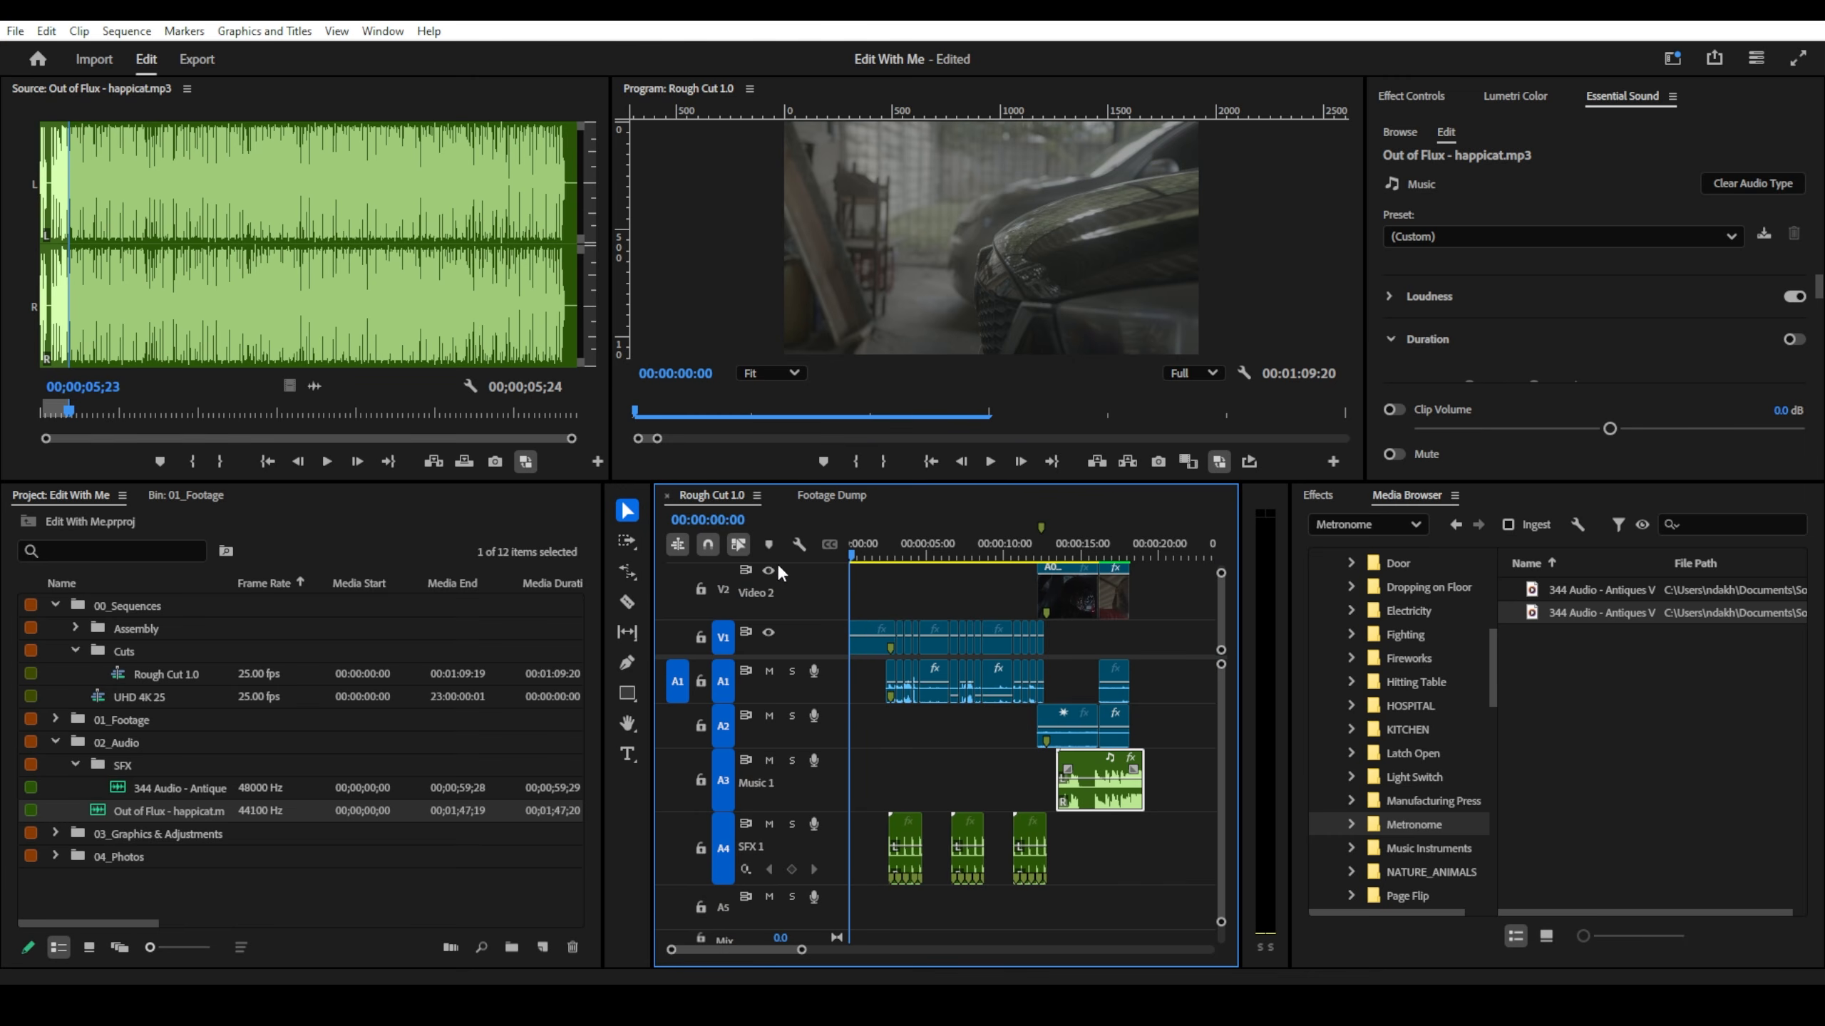
# - Collapse the FOLEY folder in the Sound Effects Lib and open the RISERS folder
pyautogui.scroll(5, 1392, 652)
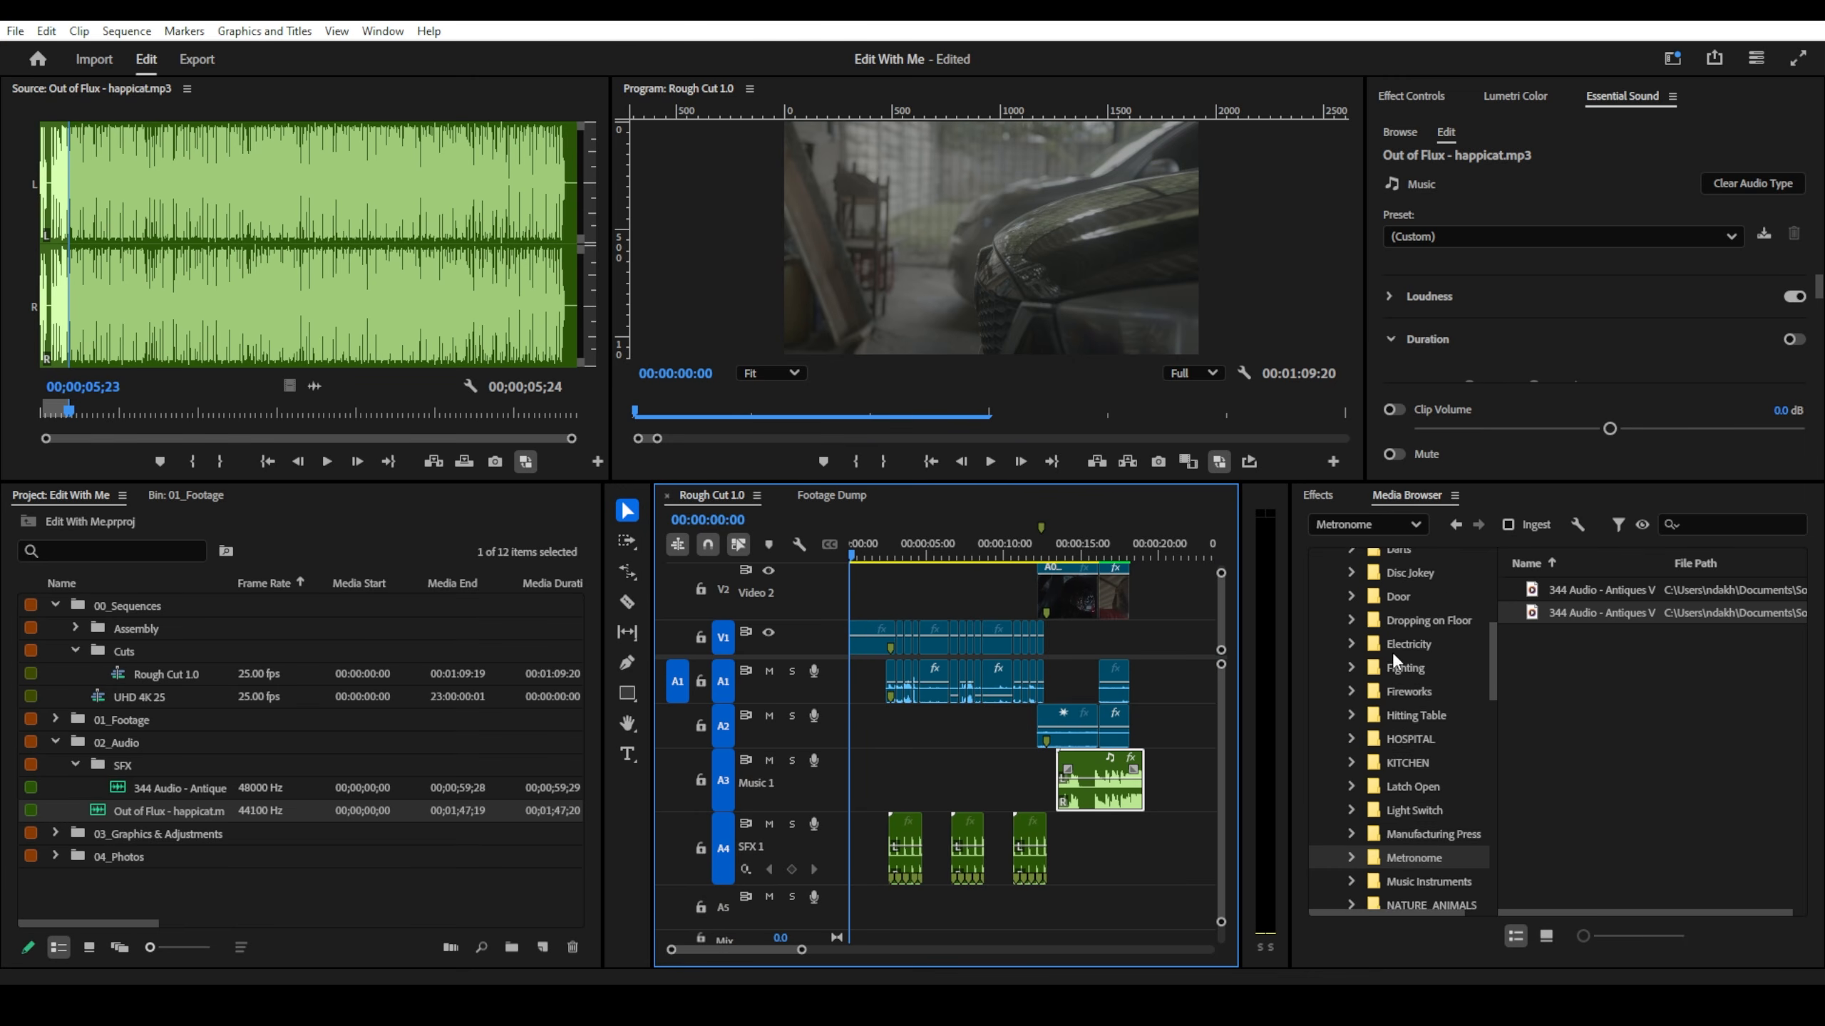
pyautogui.scroll(2, 1391, 652)
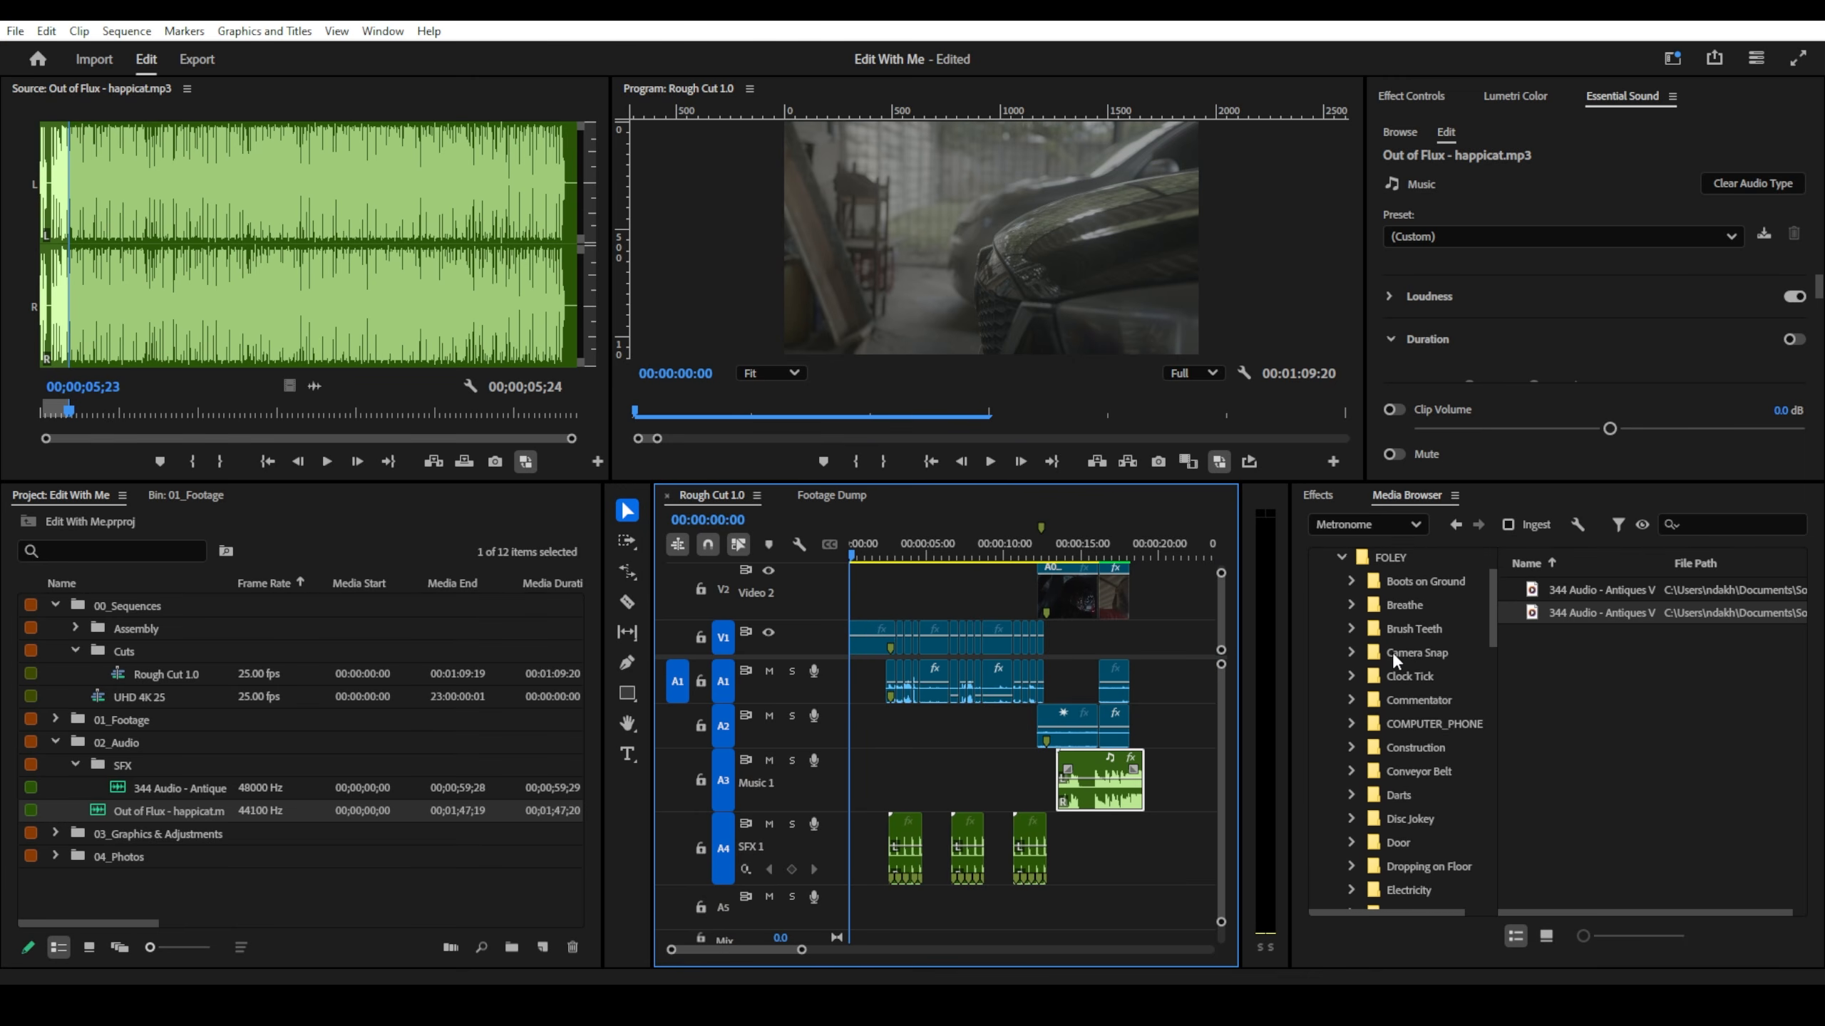
pyautogui.moveTo(1493, 615); pyautogui.dragTo(1485, 591)
pyautogui.click(1350, 645)
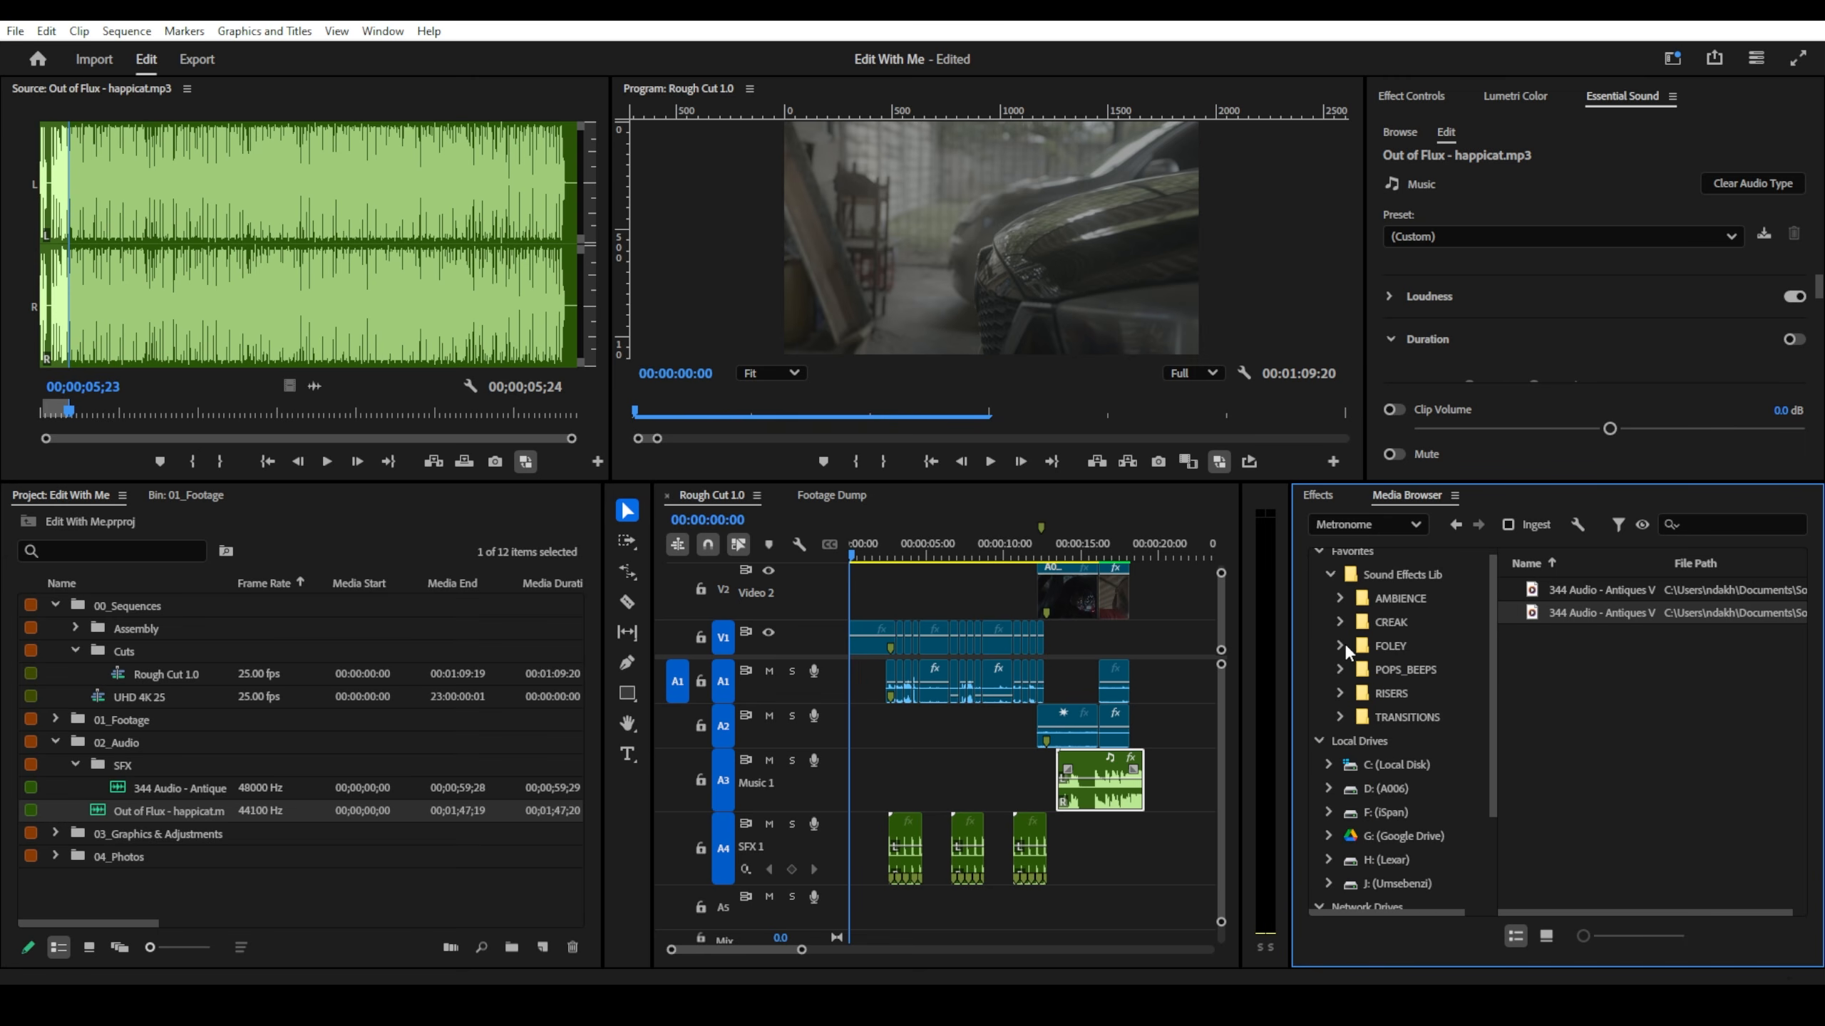
pyautogui.click(1341, 693)
pyautogui.click(1399, 695)
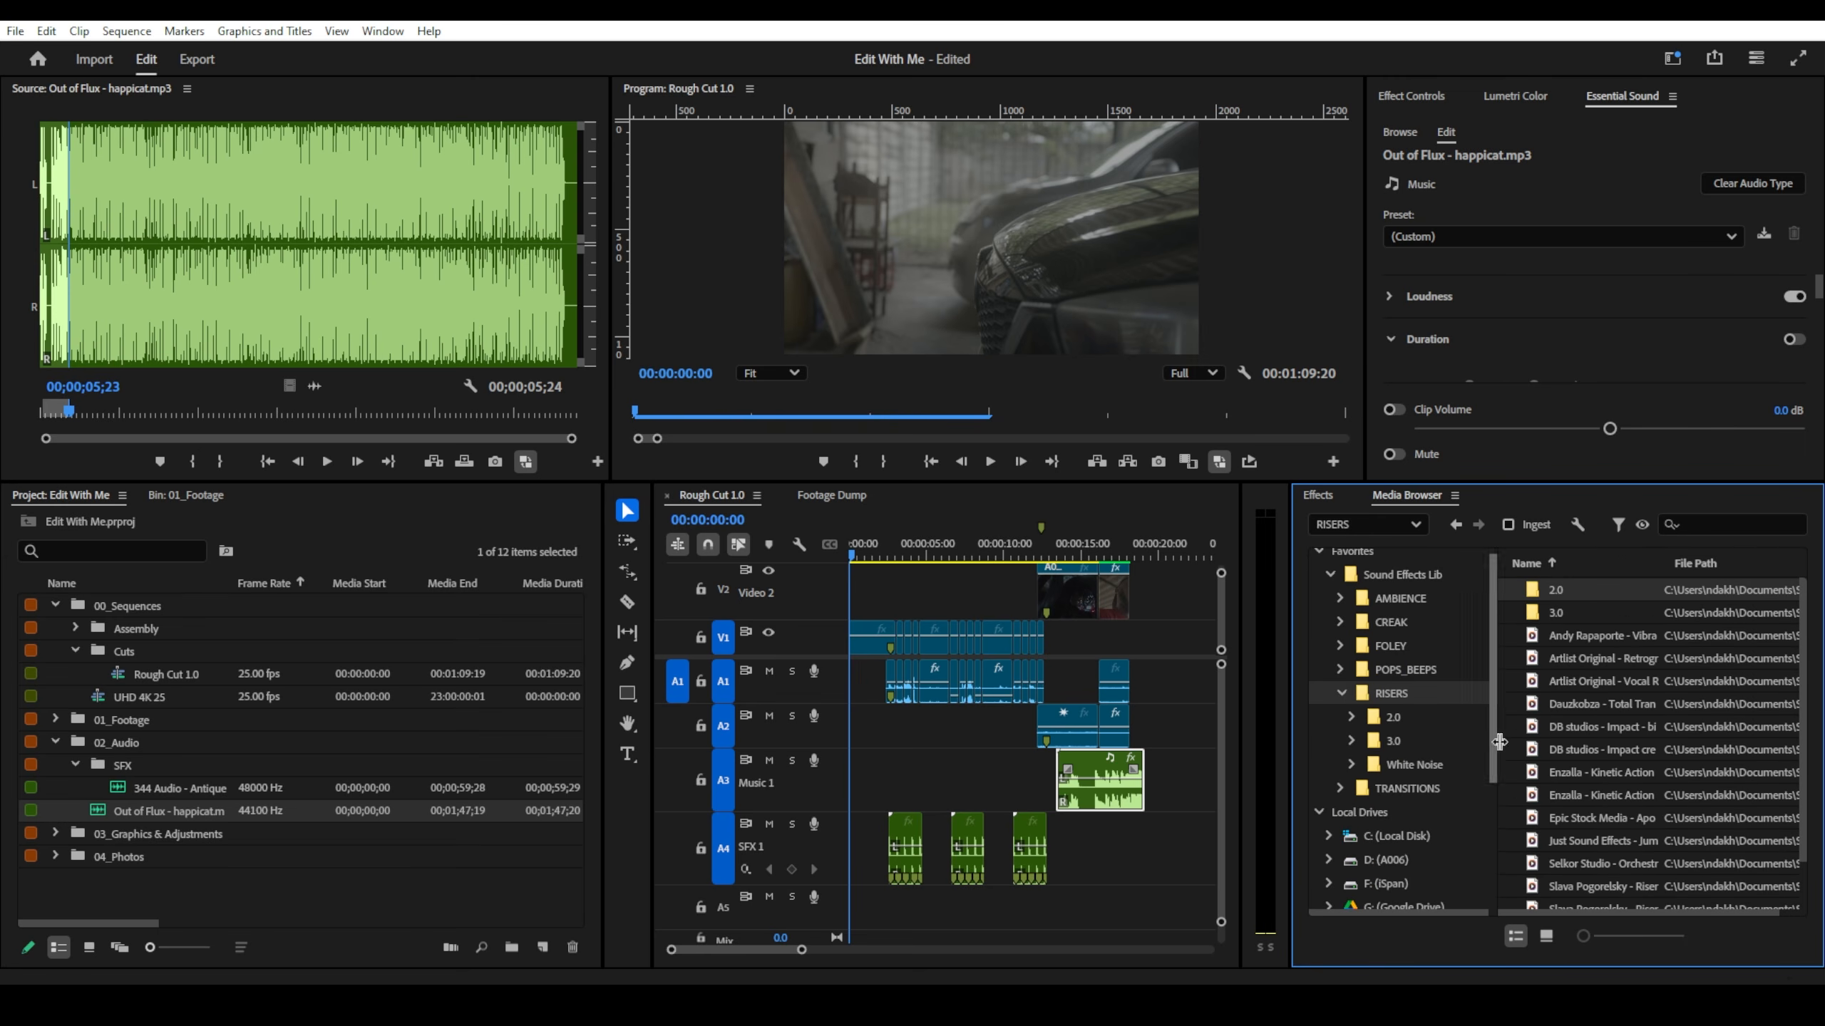
# - Audition several riser sound effects from the RISERS folder, ending with the Whistling Rumble Whoosh Riser
pyautogui.doubleClick(1587, 745)
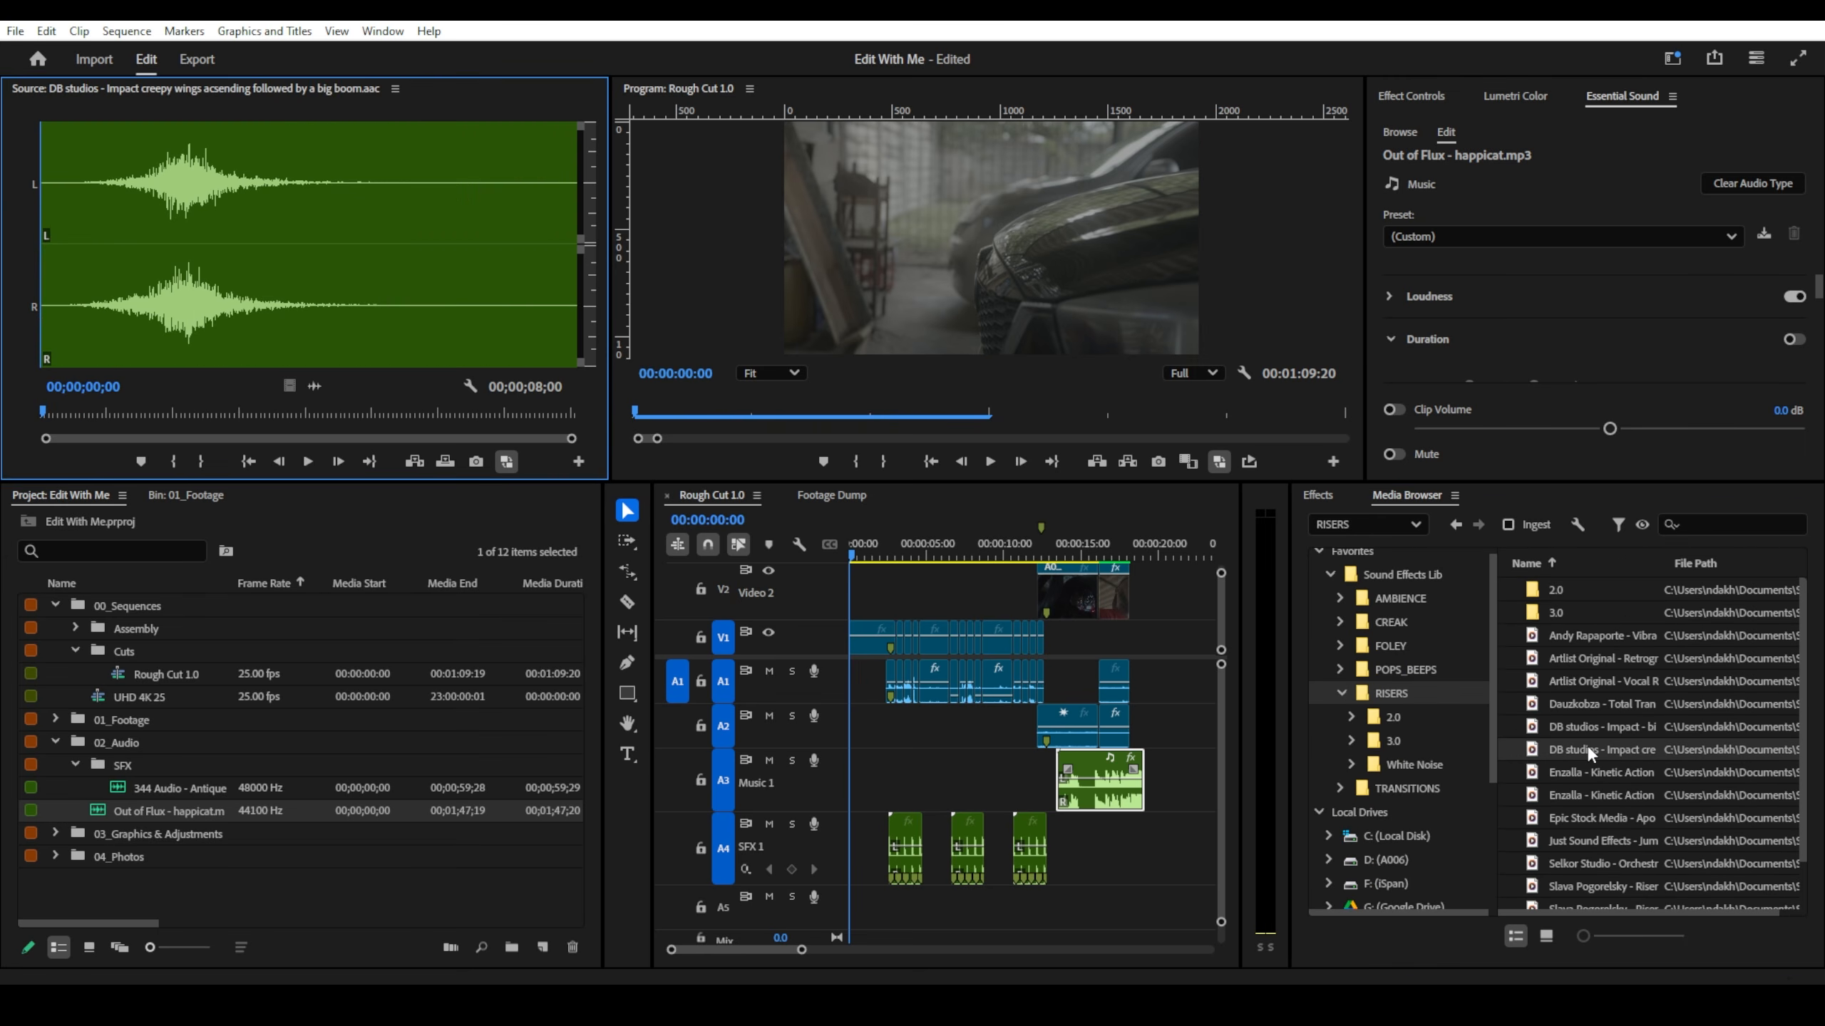
pyautogui.doubleClick(1573, 728)
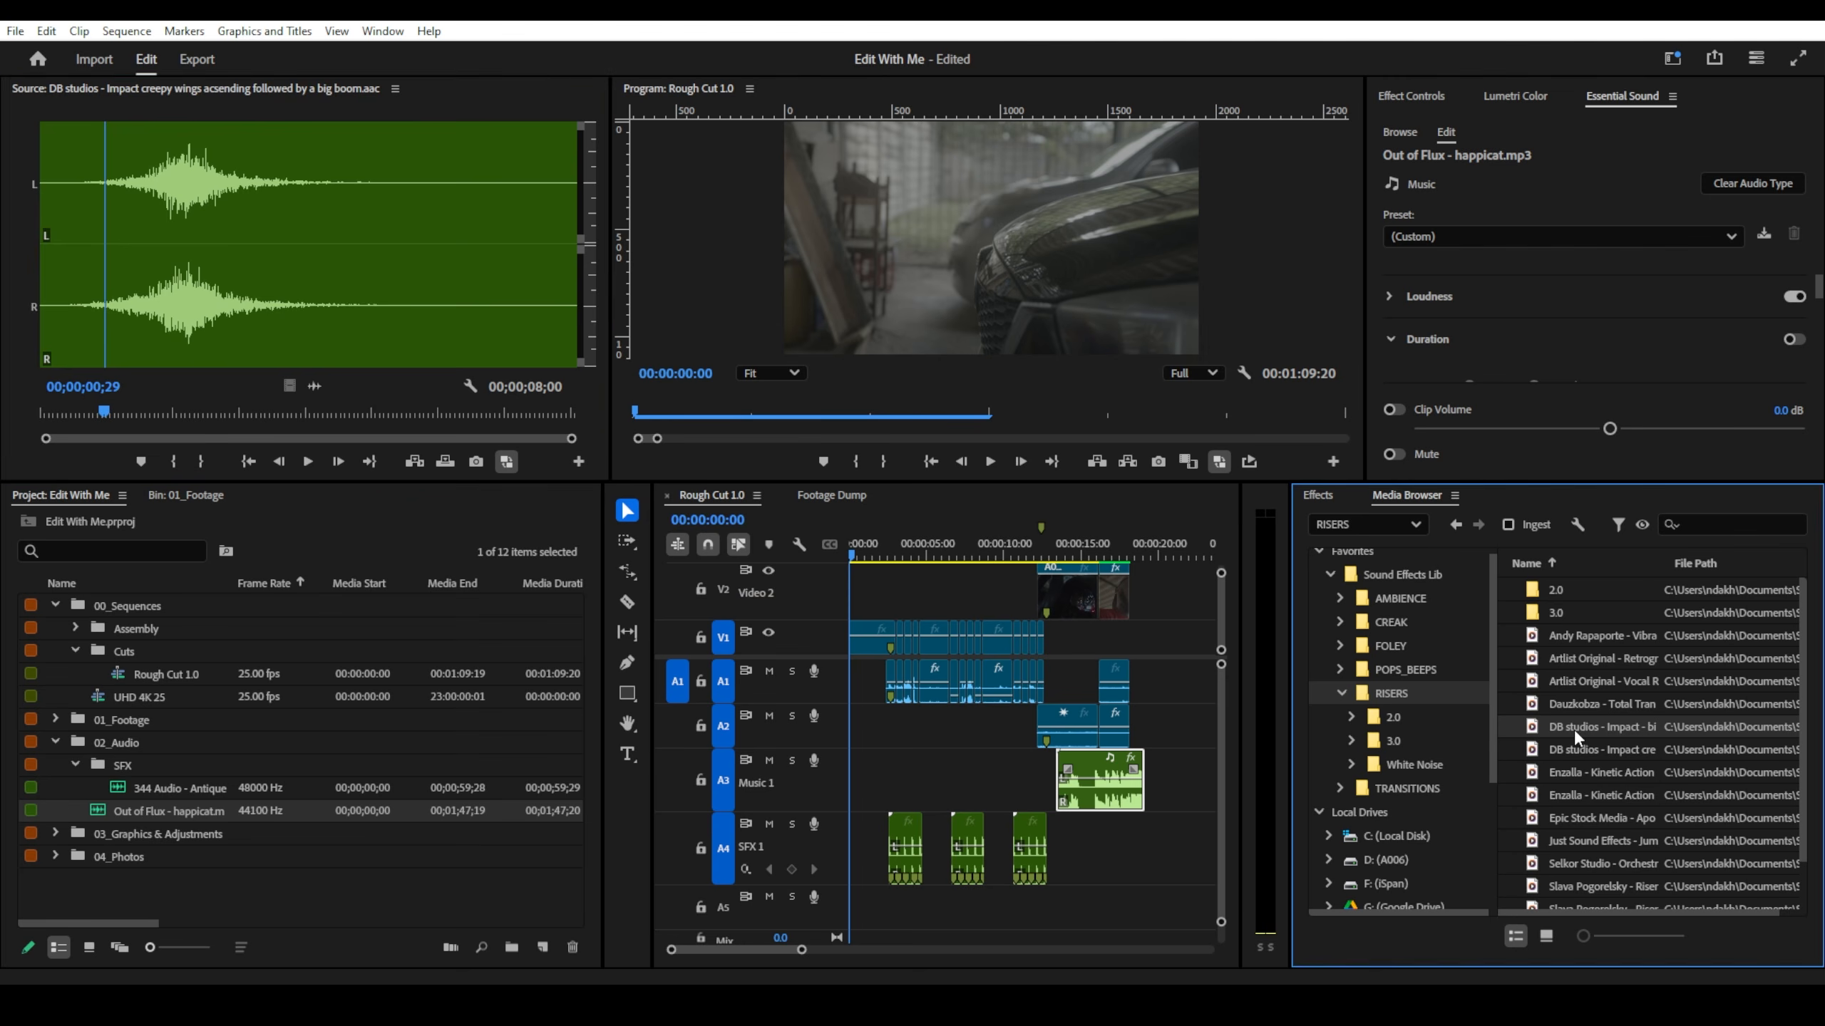
pyautogui.doubleClick(1558, 796)
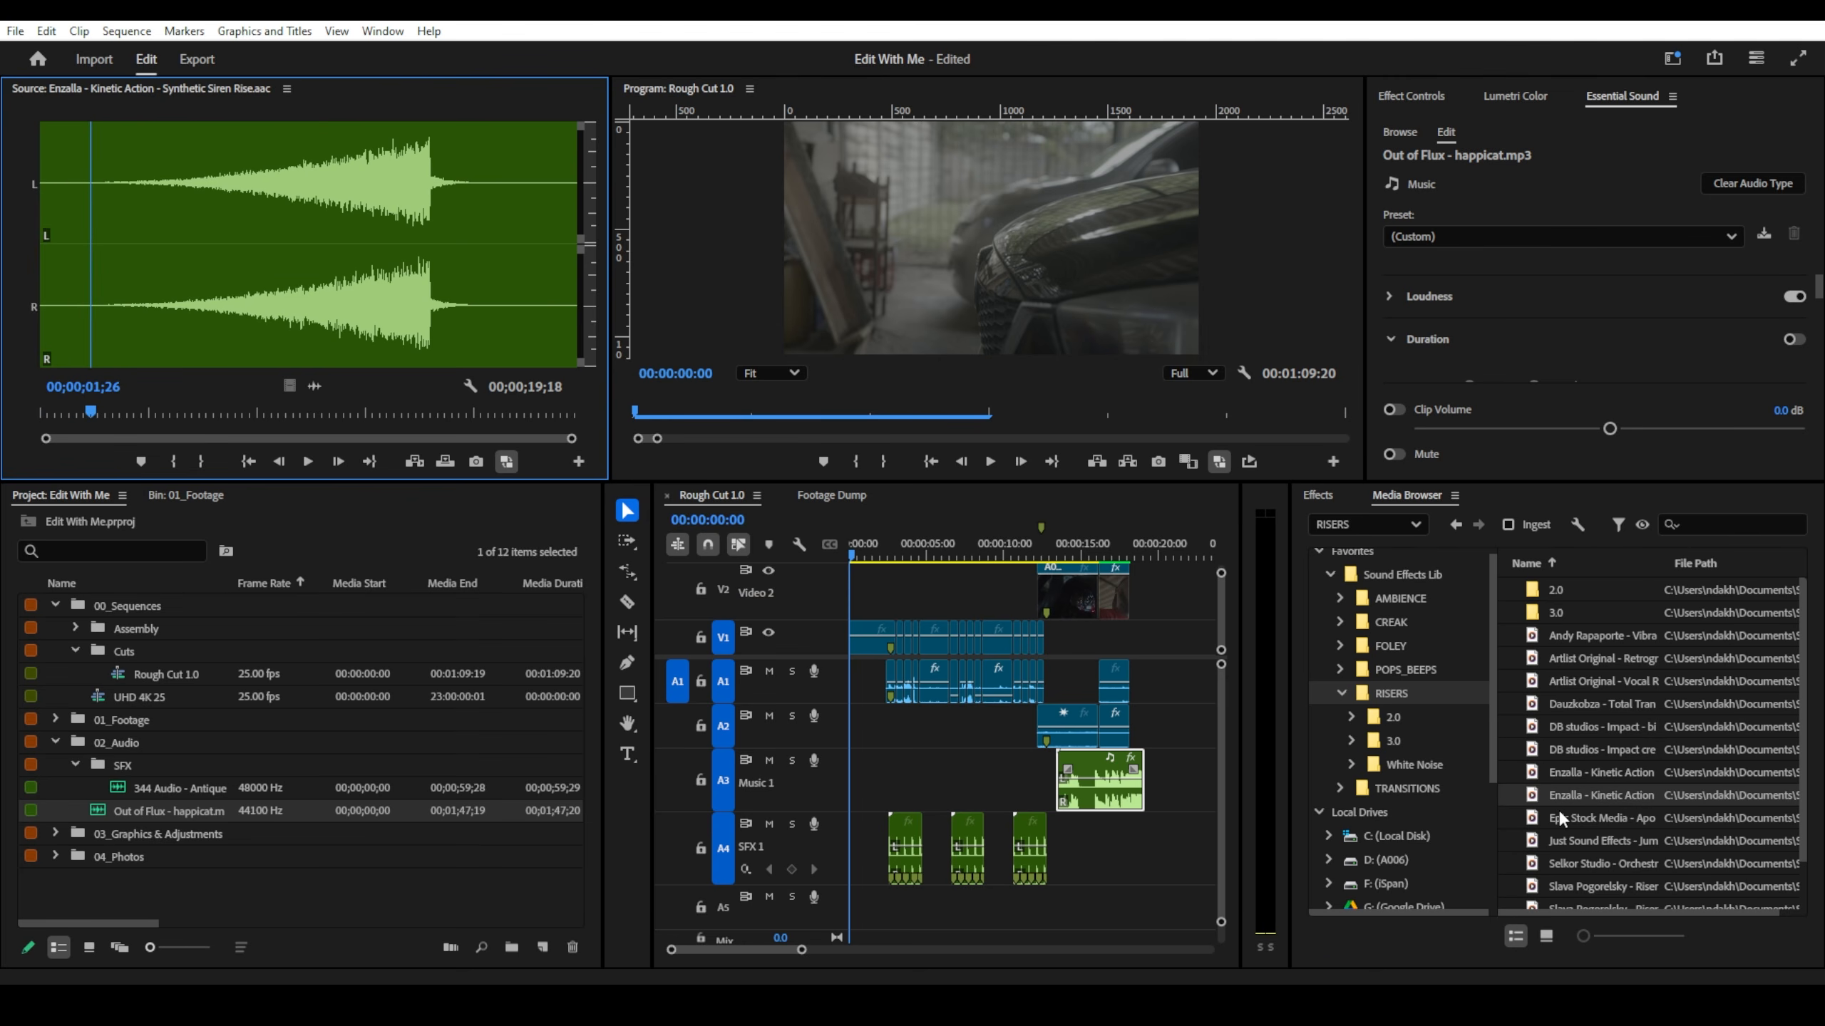
pyautogui.doubleClick(1559, 818)
pyautogui.doubleClick(1565, 771)
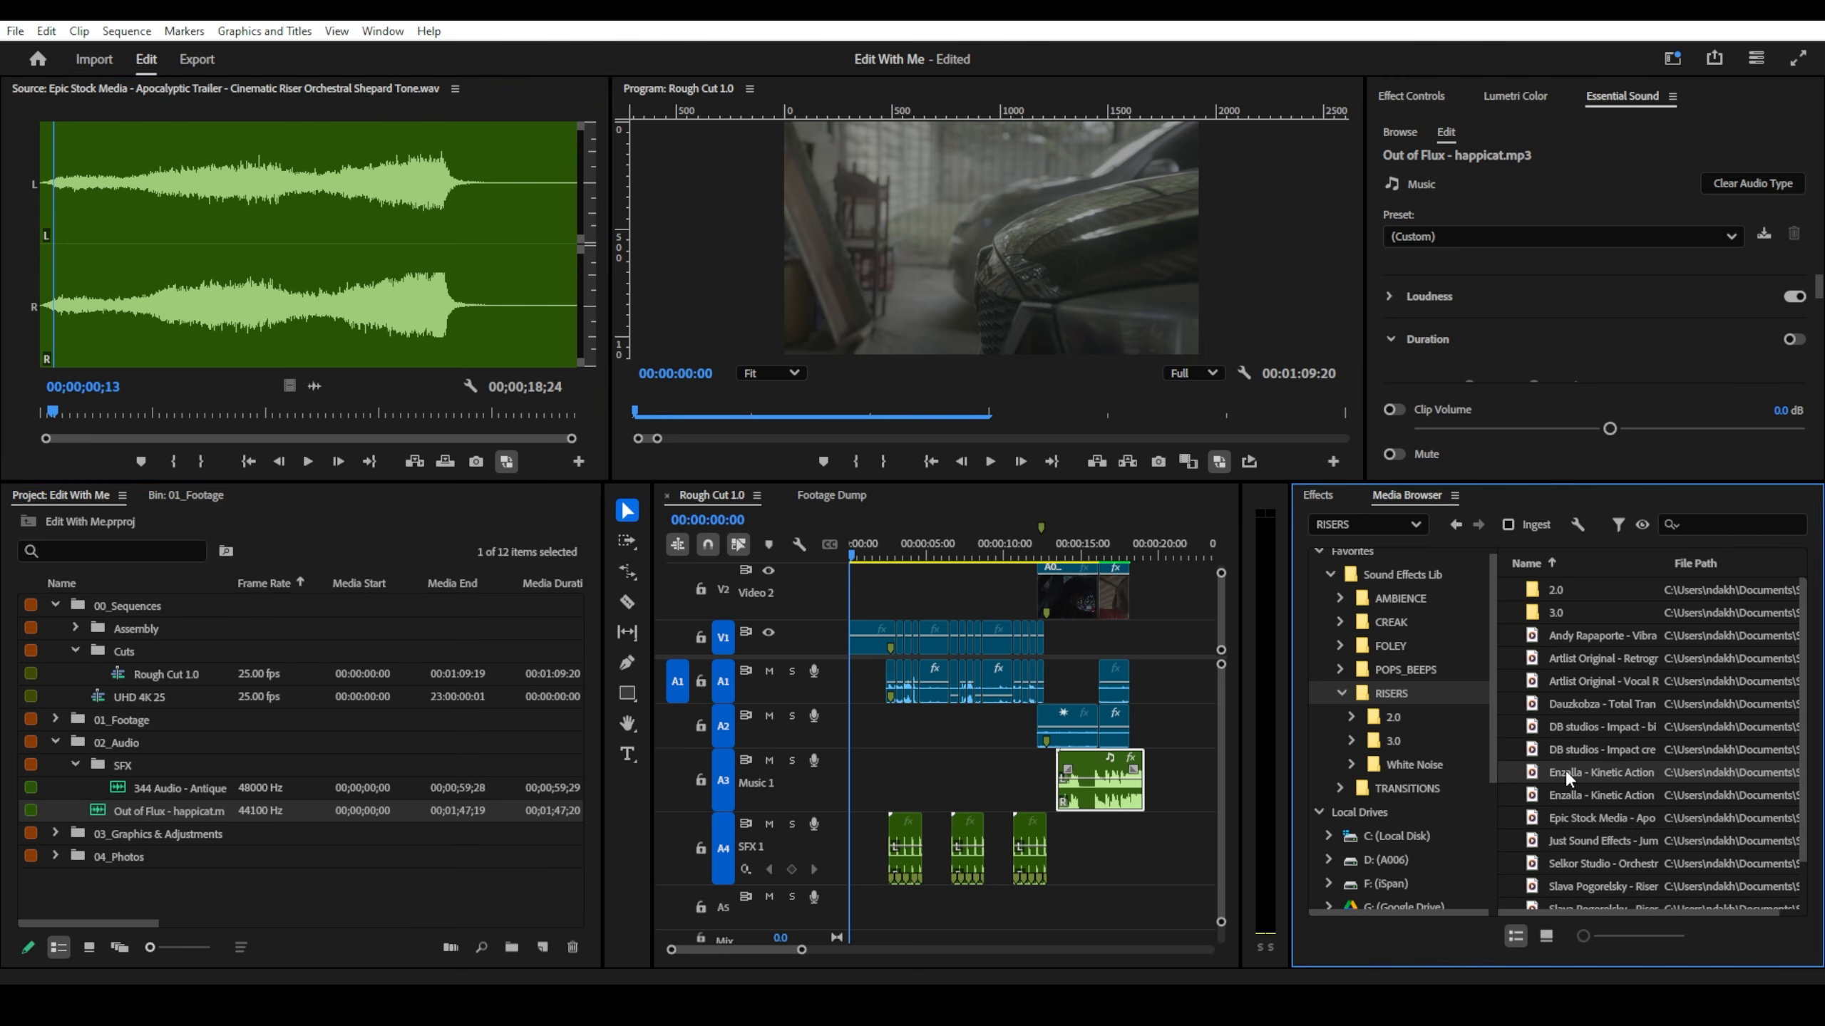
pyautogui.doubleClick(1583, 659)
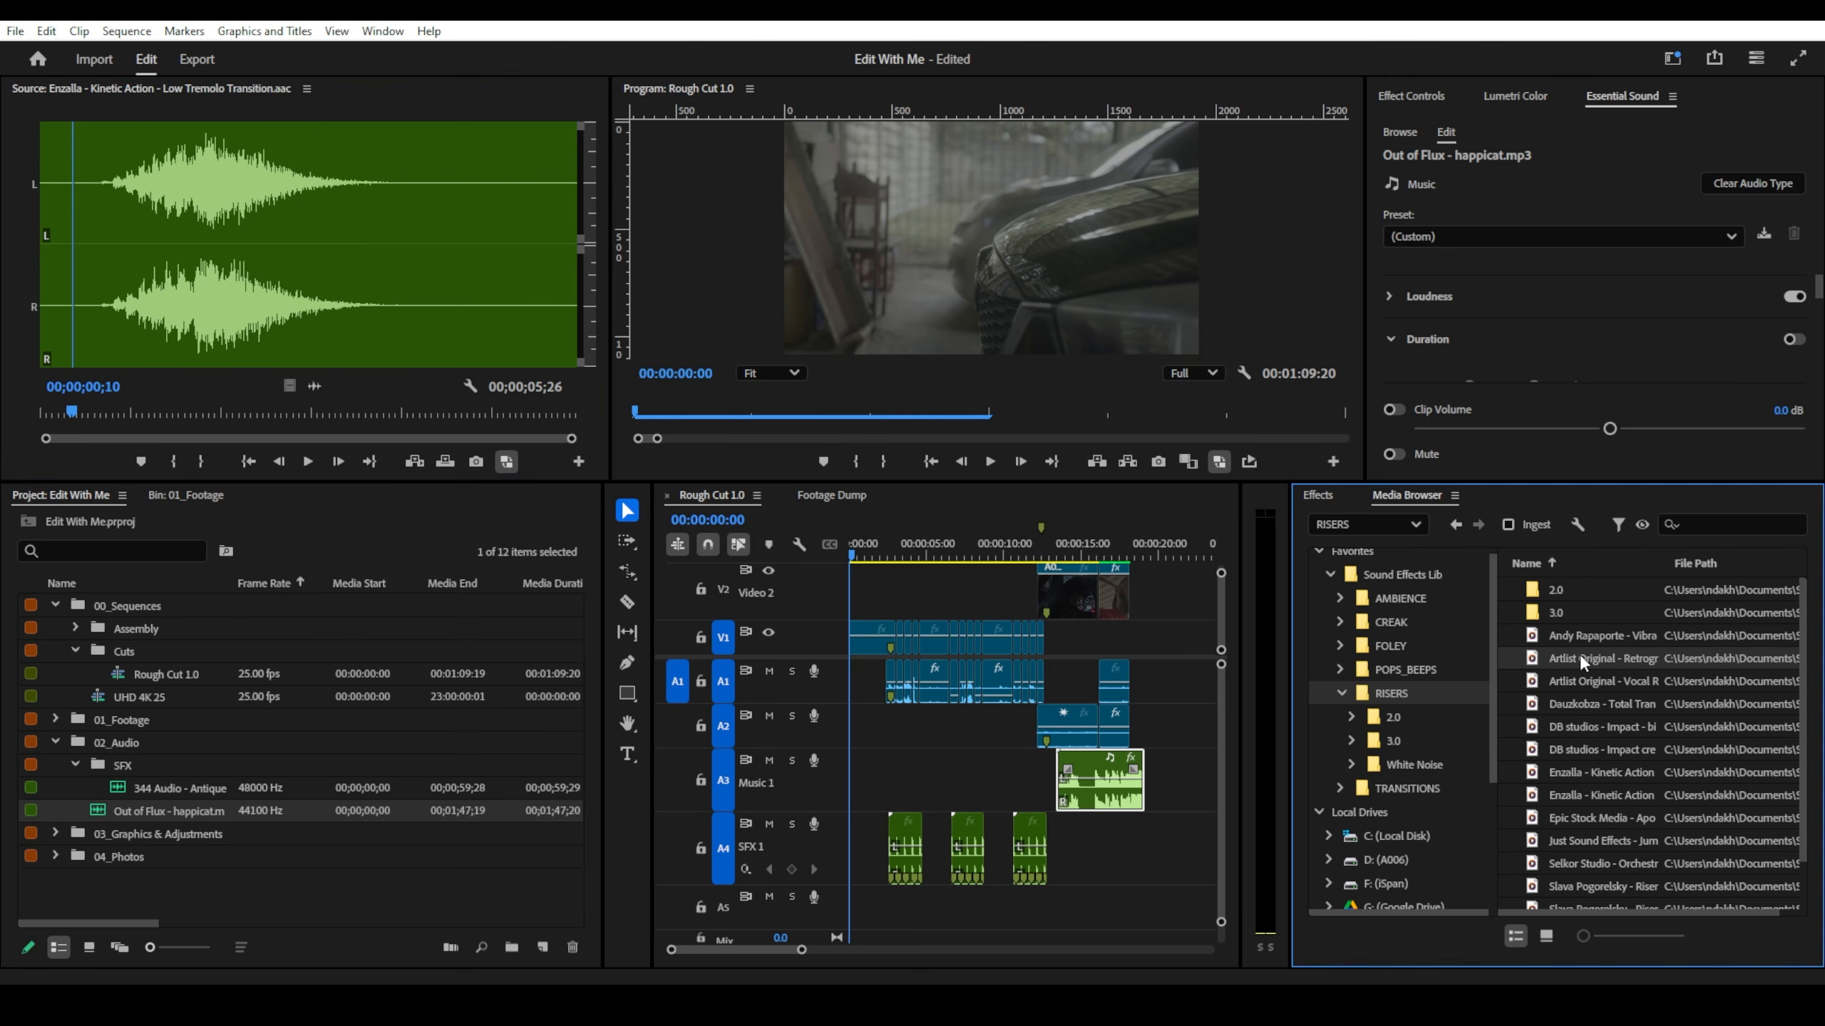
pyautogui.doubleClick(1567, 637)
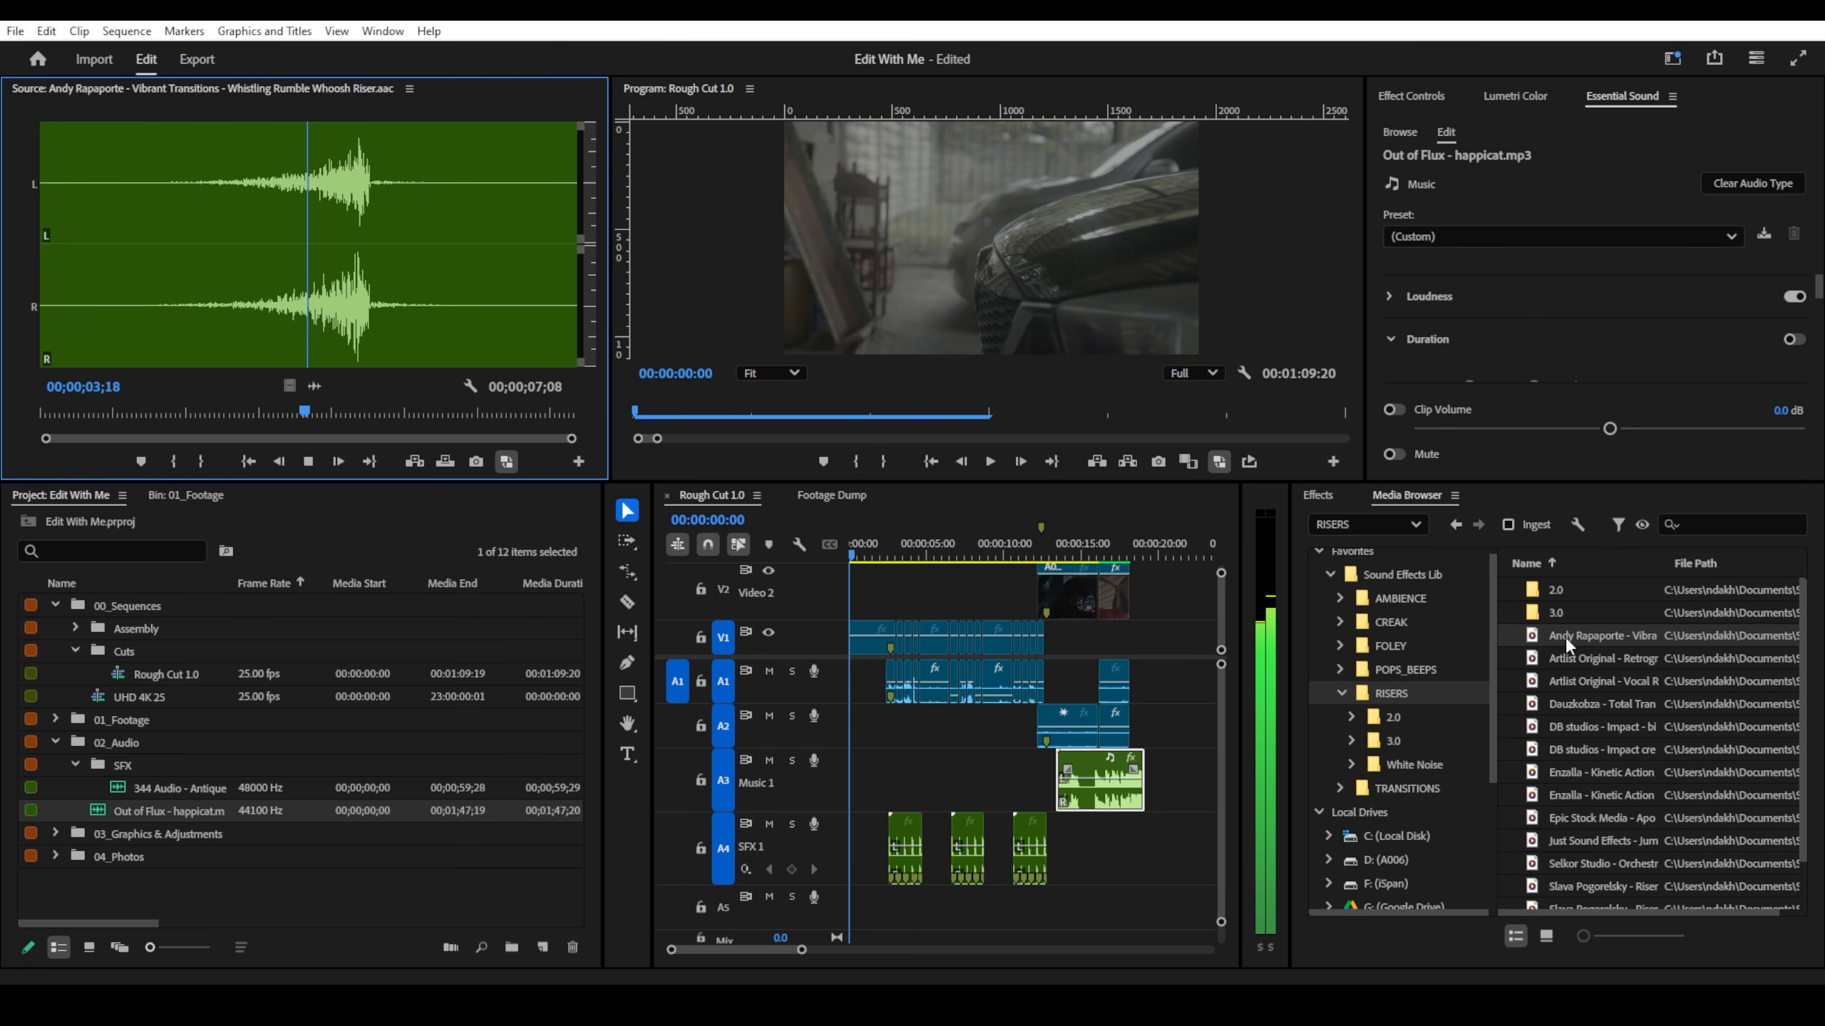
pyautogui.press('space')
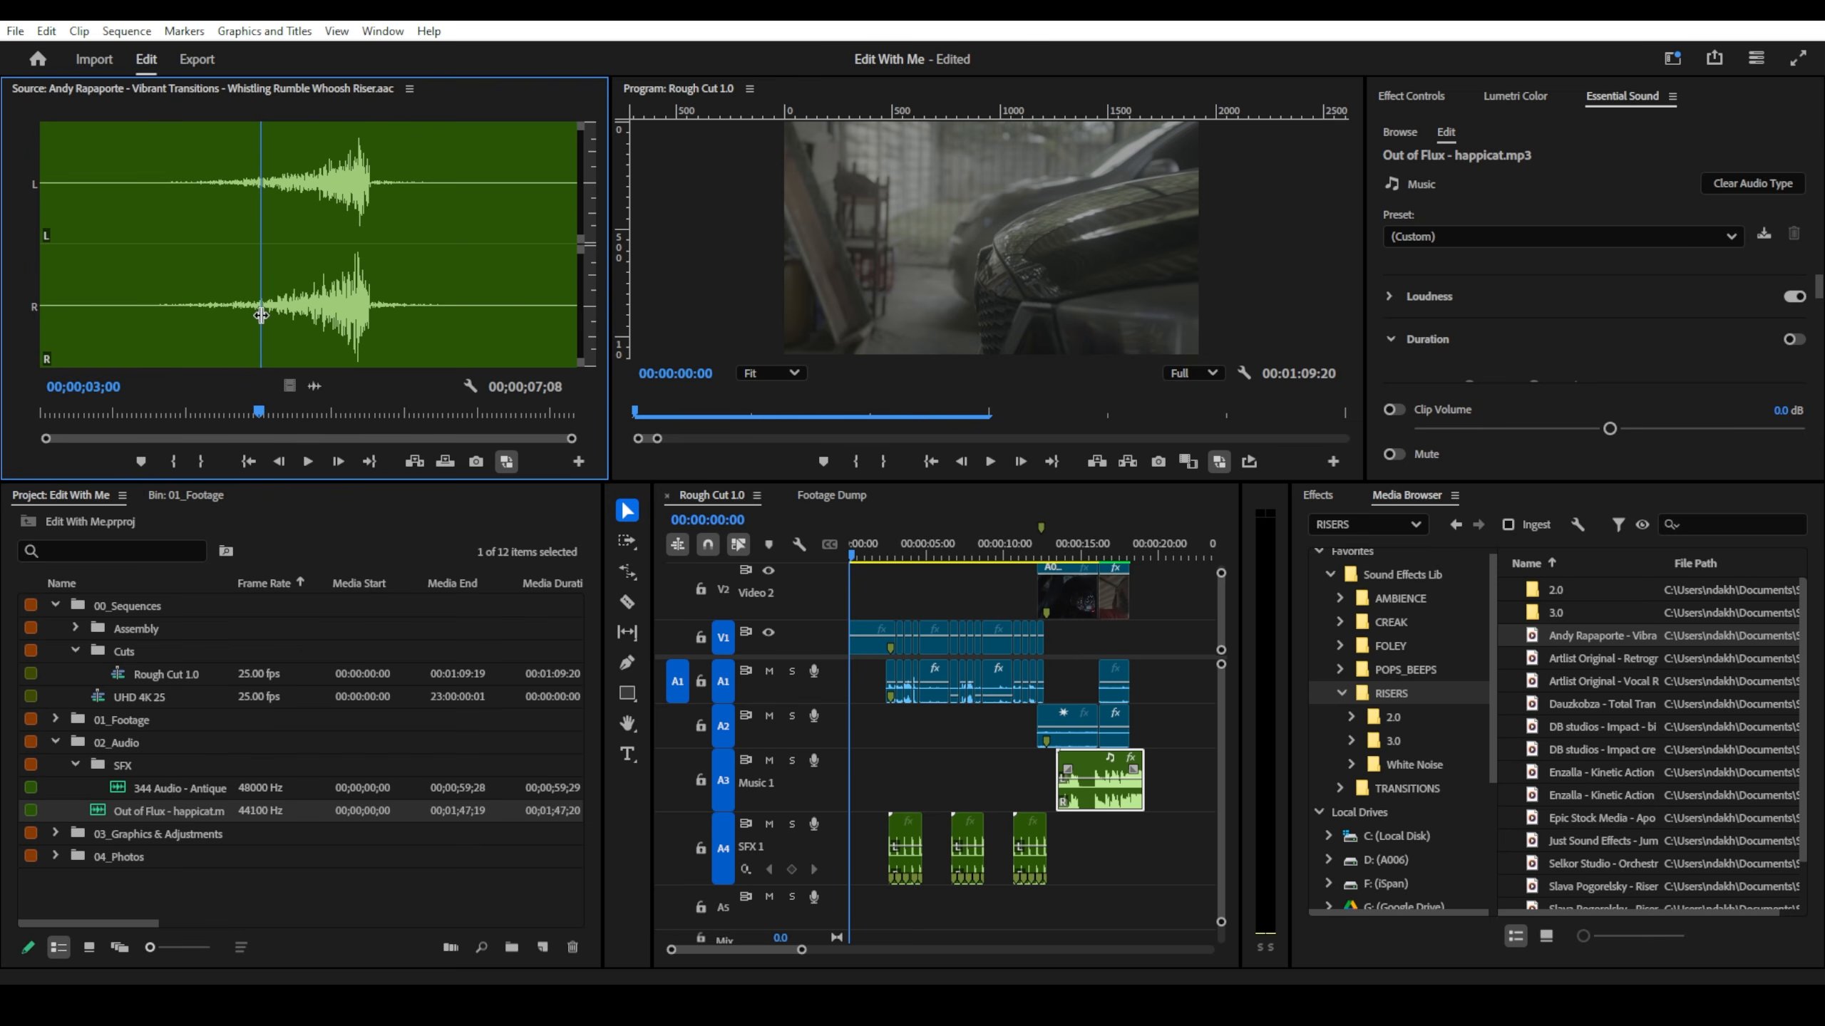
# - Mark the Whistling Rumble Whoosh Riser from 00;00;03;00 to 00;00;05;07 and place it on A3 at the start of Rough Cut 1.0
pyautogui.press('i')
pyautogui.press('o')
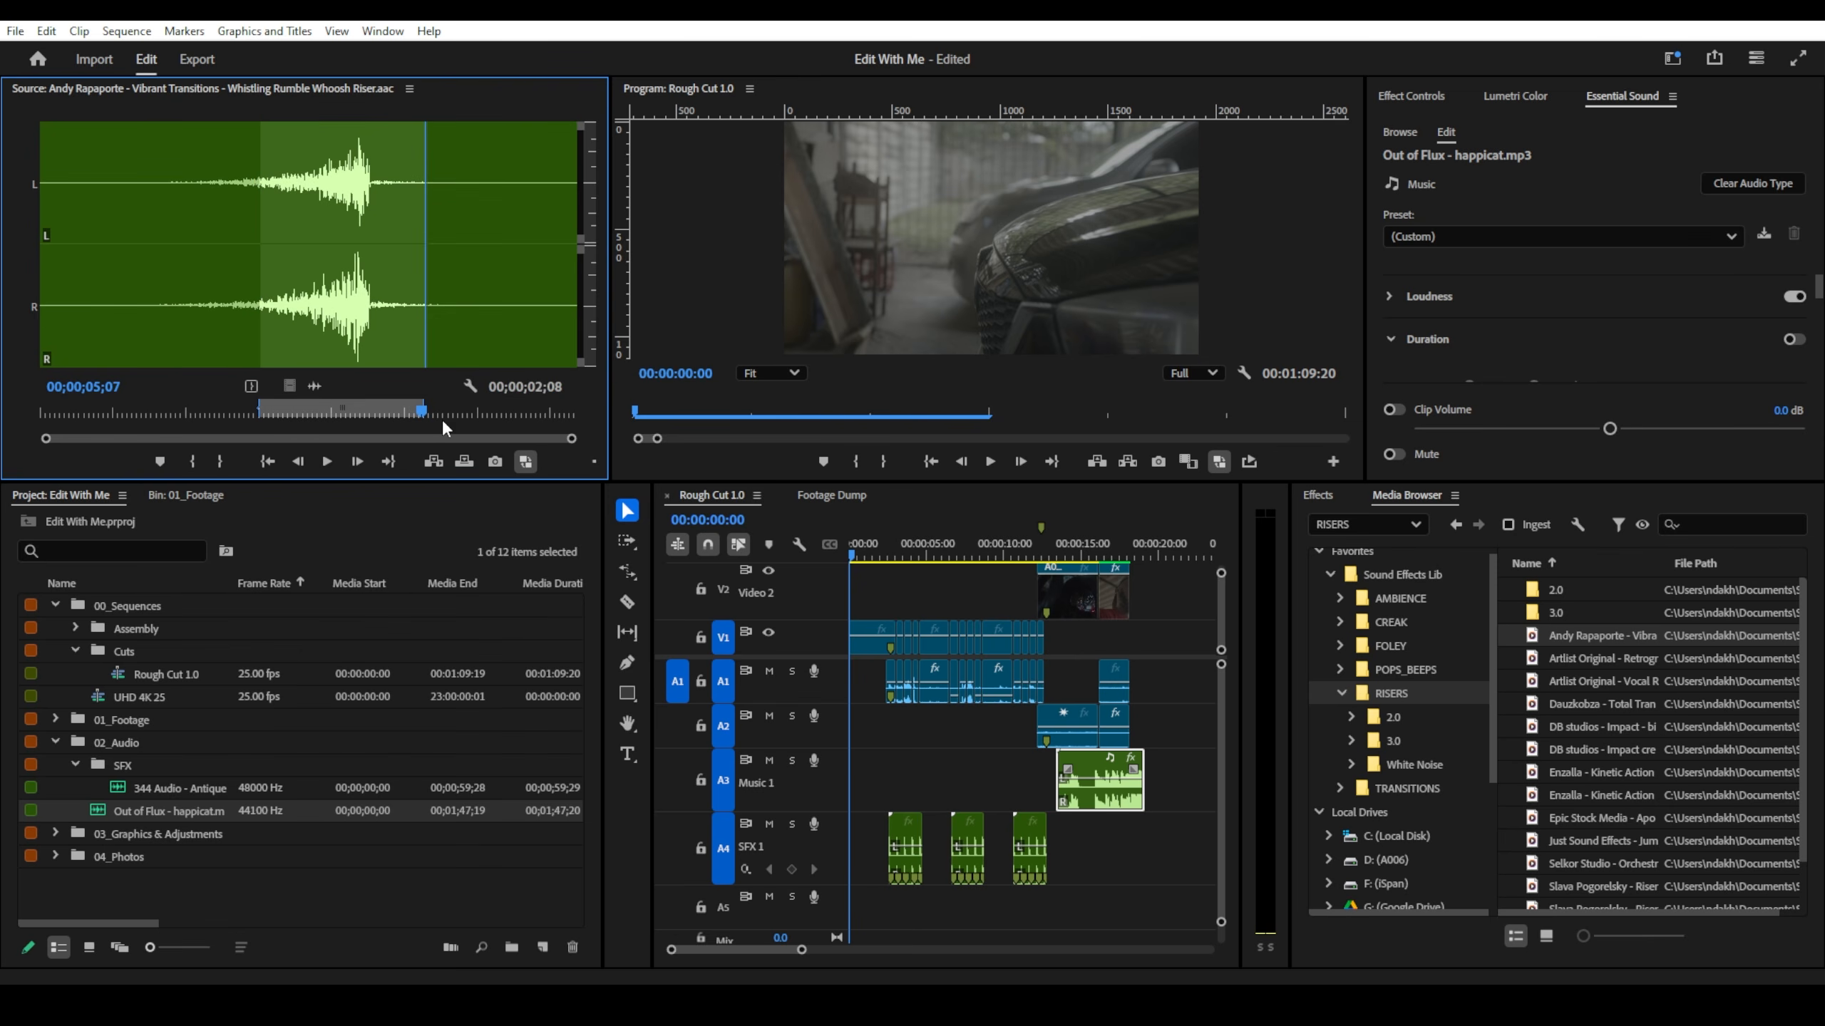
pyautogui.moveTo(314, 390); pyautogui.dragTo(841, 801)
pyautogui.scroll(5, 860, 780)
pyautogui.scroll(3, 884, 769)
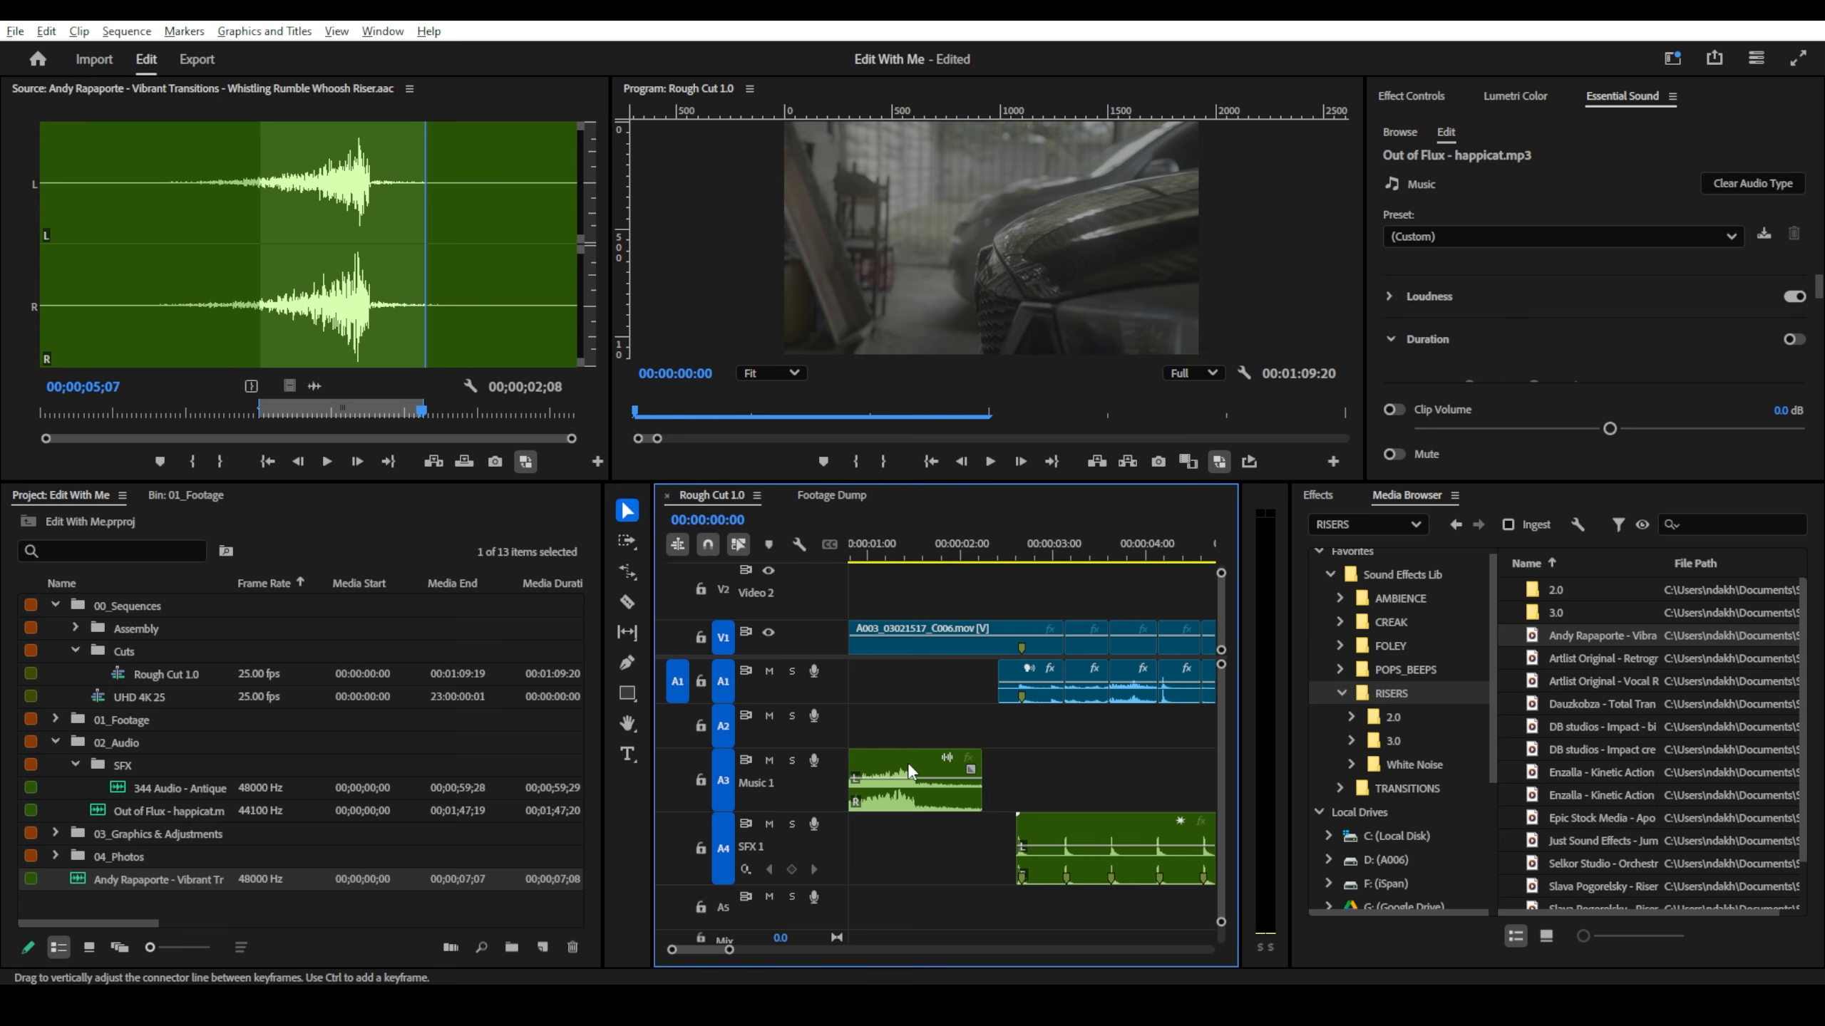
# - Shift the riser on A3 so its peak meets the first metronome clip, and extend its start back to 00:00:00:00
pyautogui.click(911, 554)
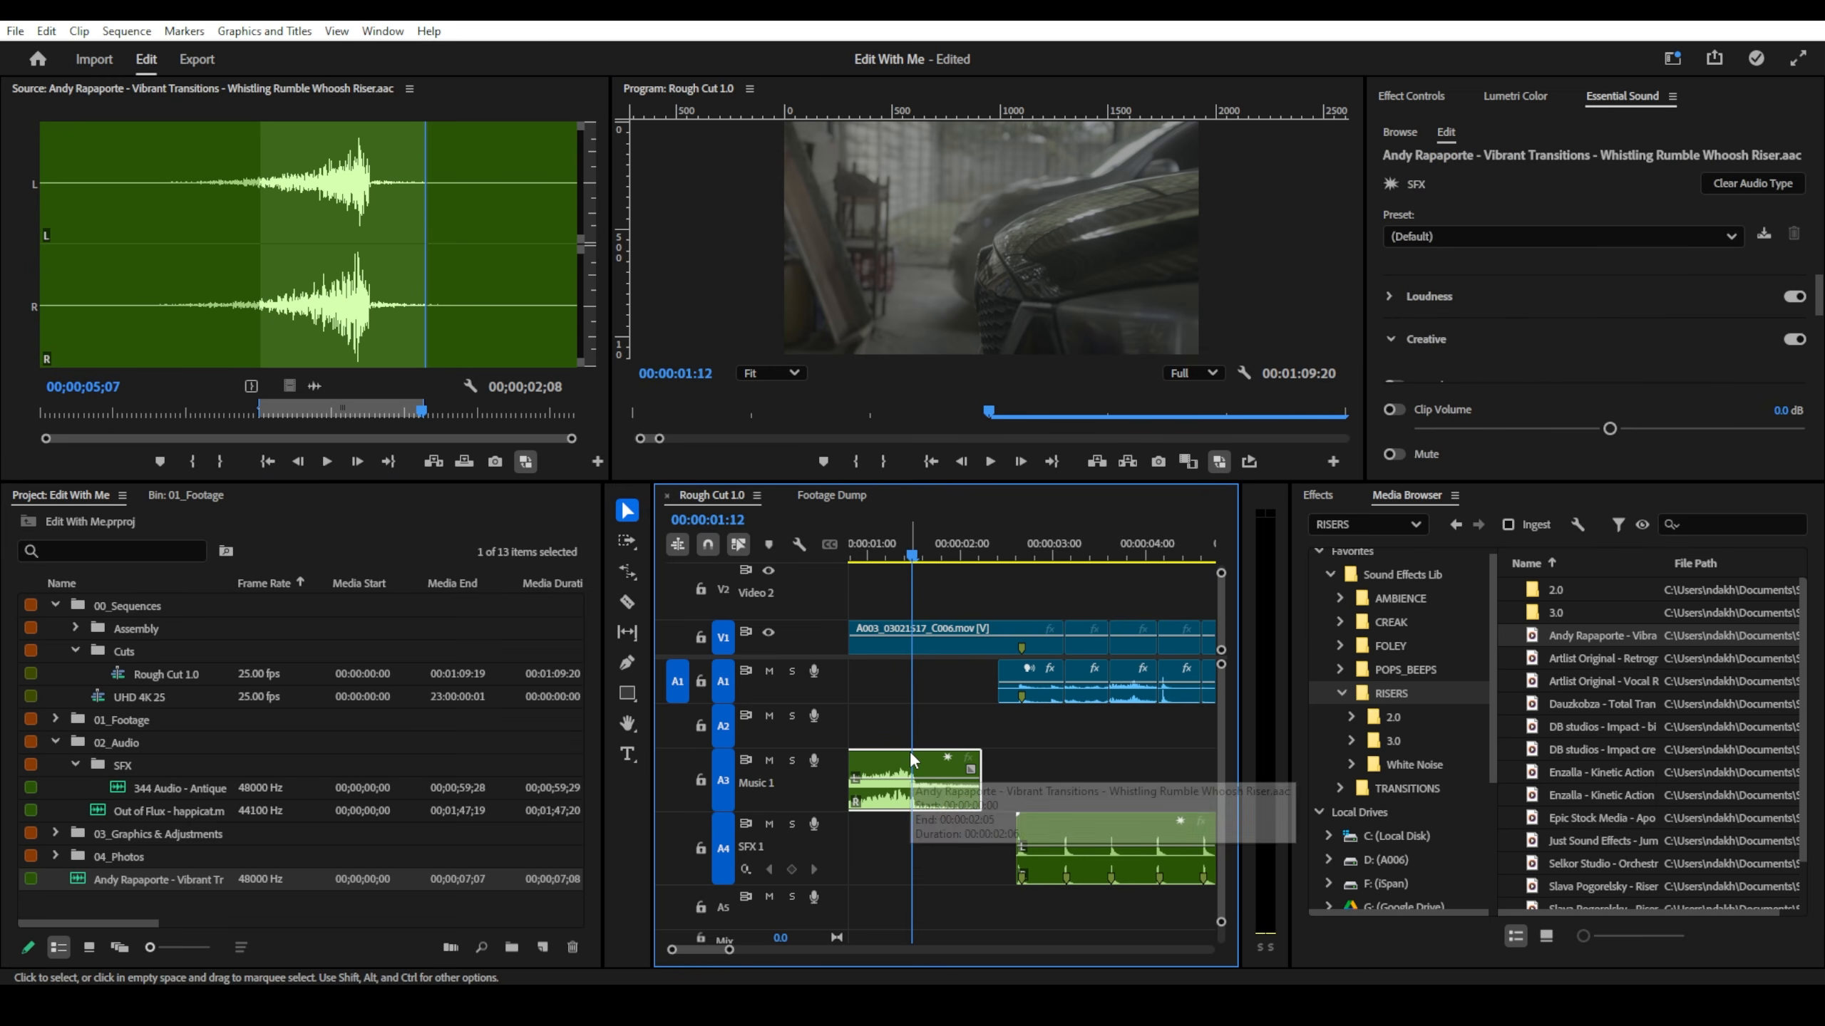
pyautogui.moveTo(927, 761); pyautogui.dragTo(1041, 766)
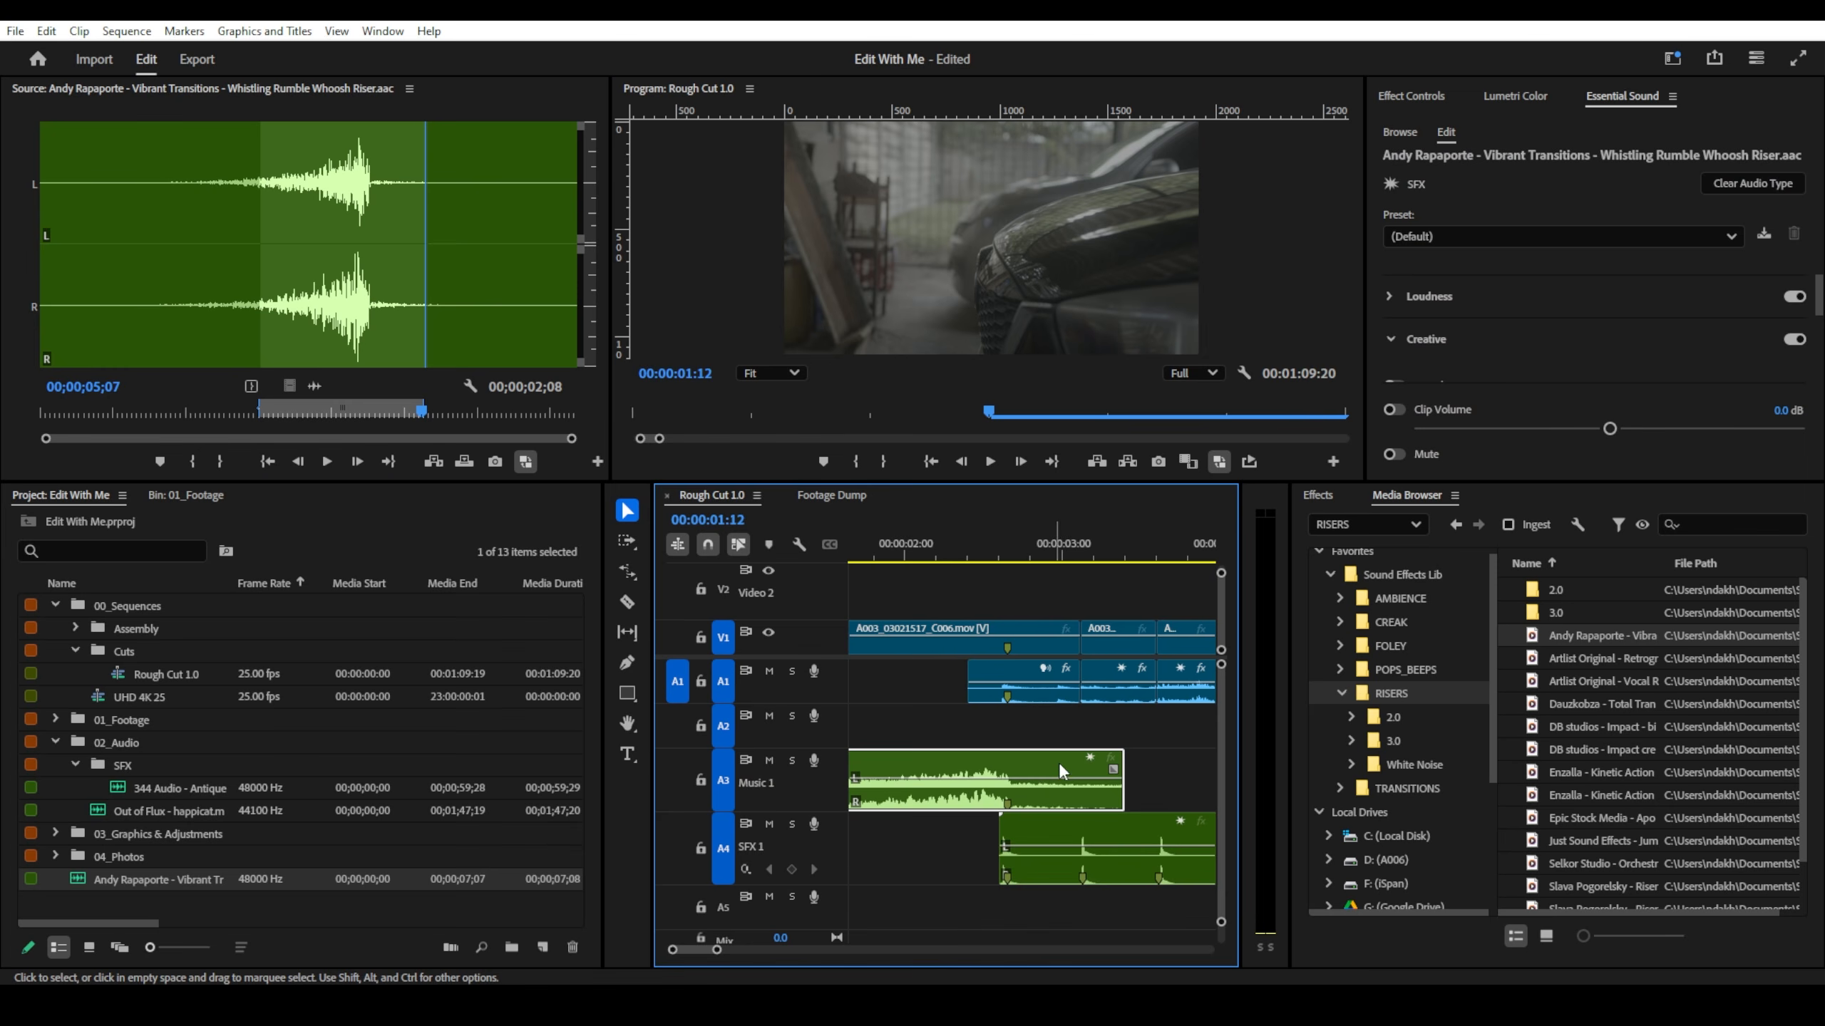
pyautogui.scroll(1, 1073, 764)
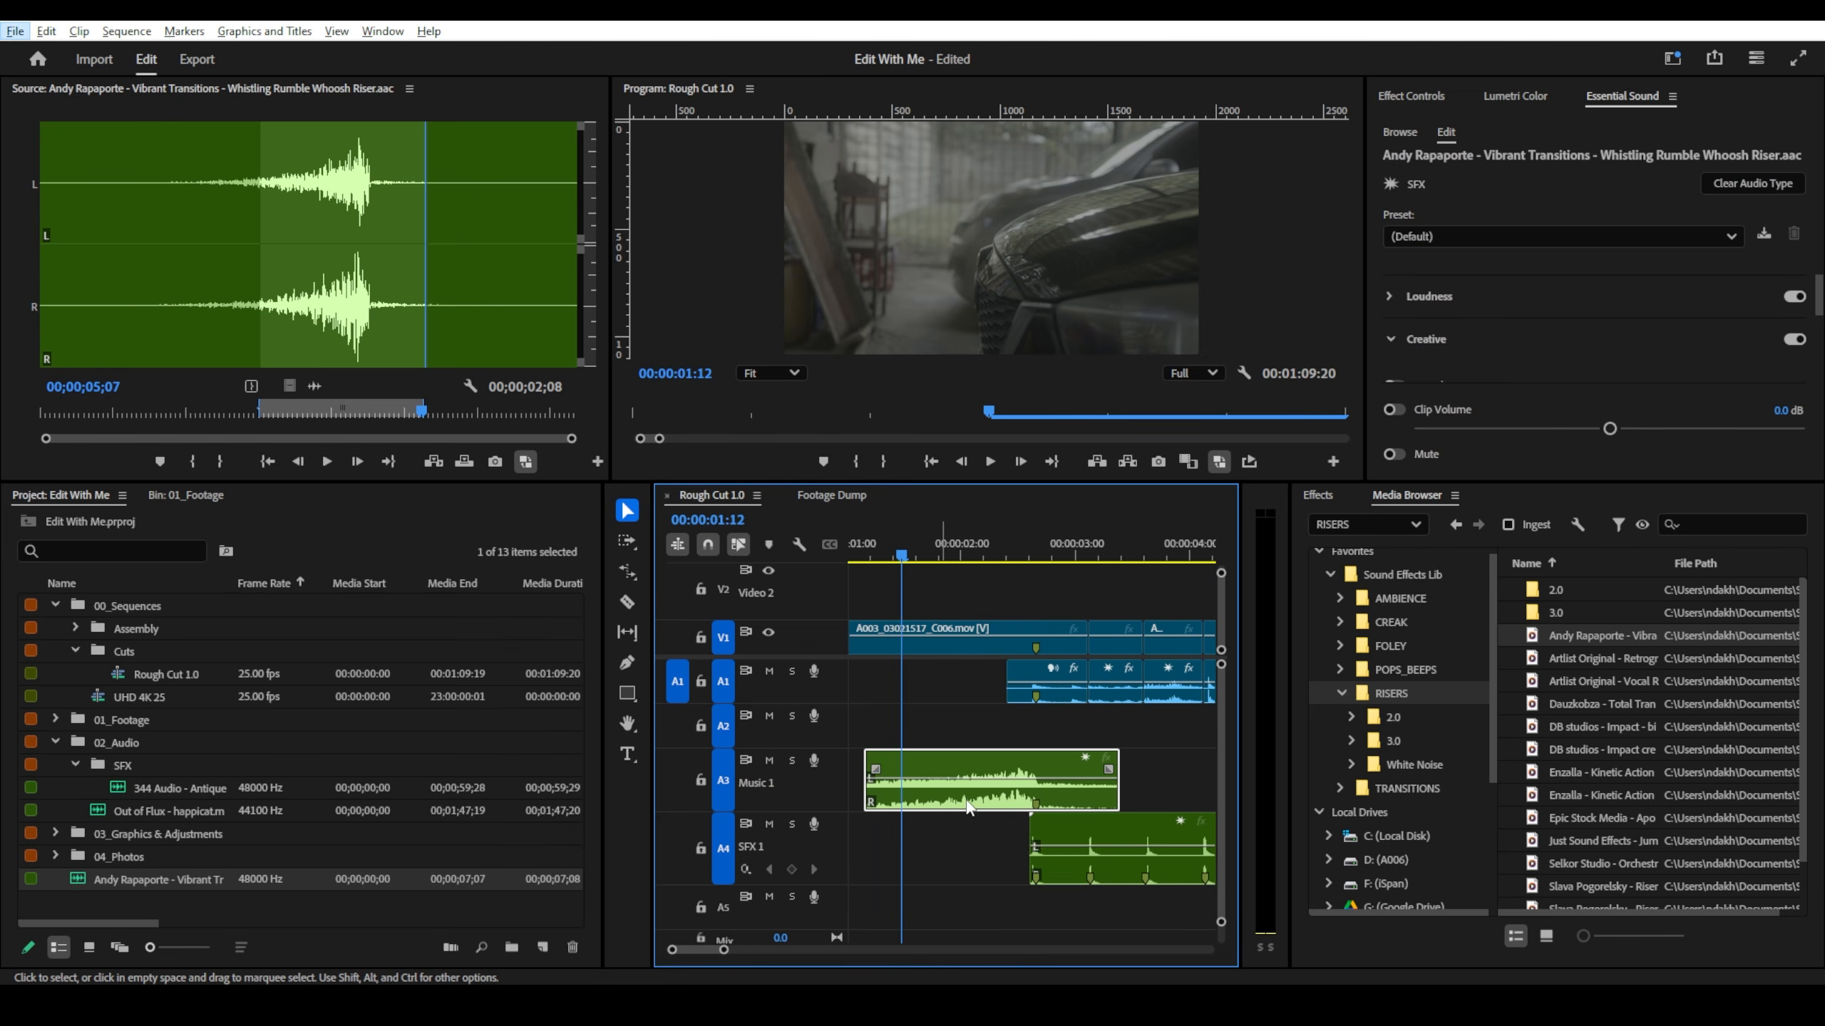
pyautogui.moveTo(864, 787); pyautogui.dragTo(847, 787)
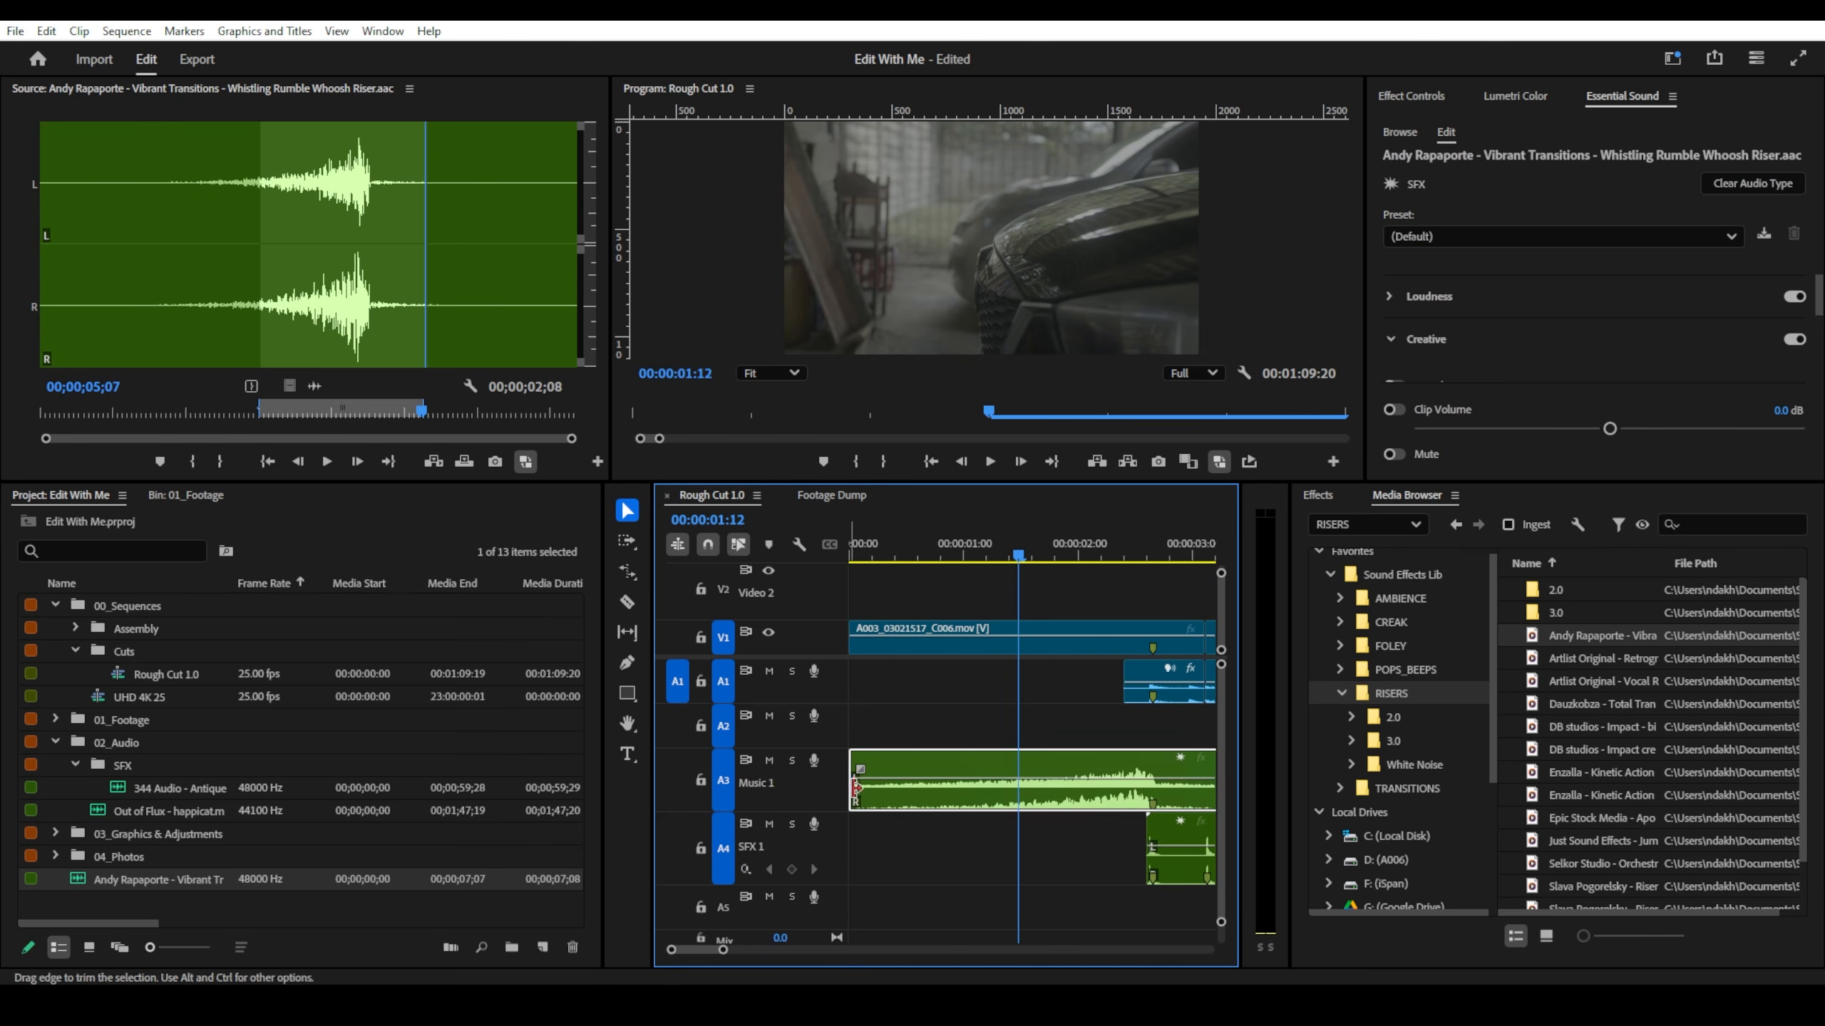
pyautogui.scroll(-2, 881, 775)
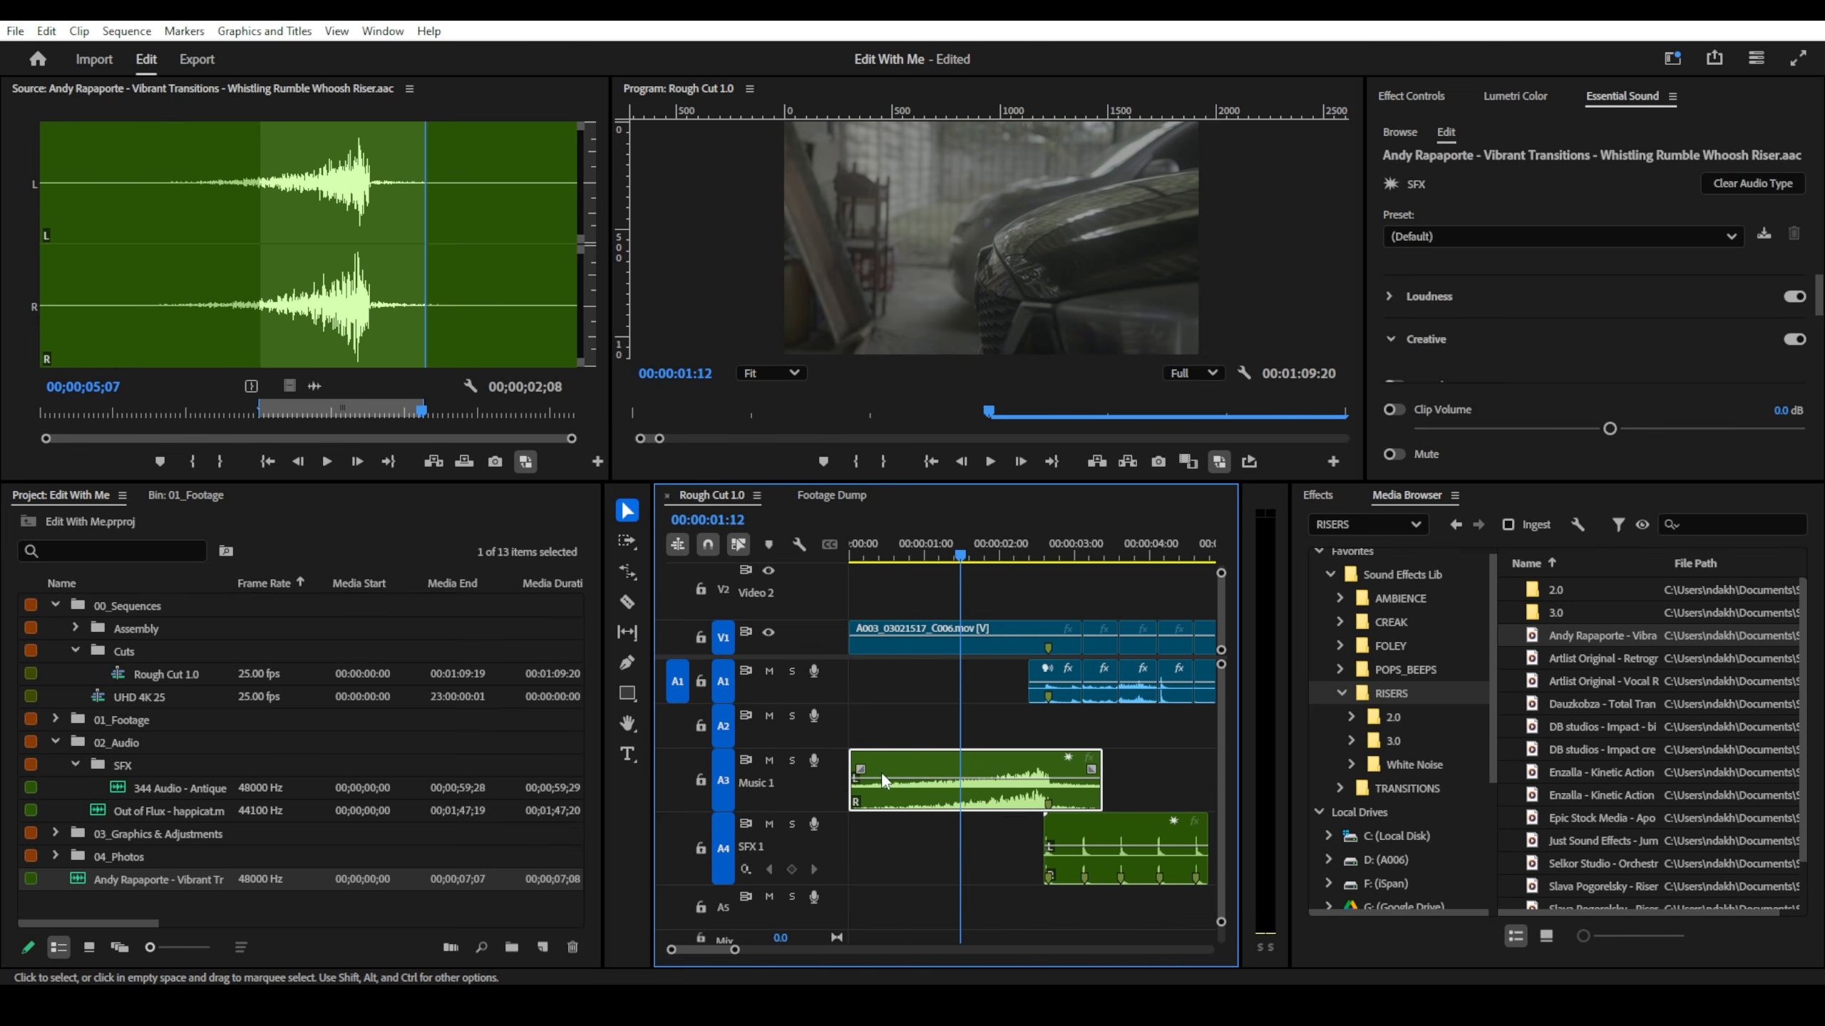
# - Rename audio track A5 as SFX 2
pyautogui.rightClick(821, 858)
pyautogui.click(978, 679)
pyautogui.scroll(3, 832, 902)
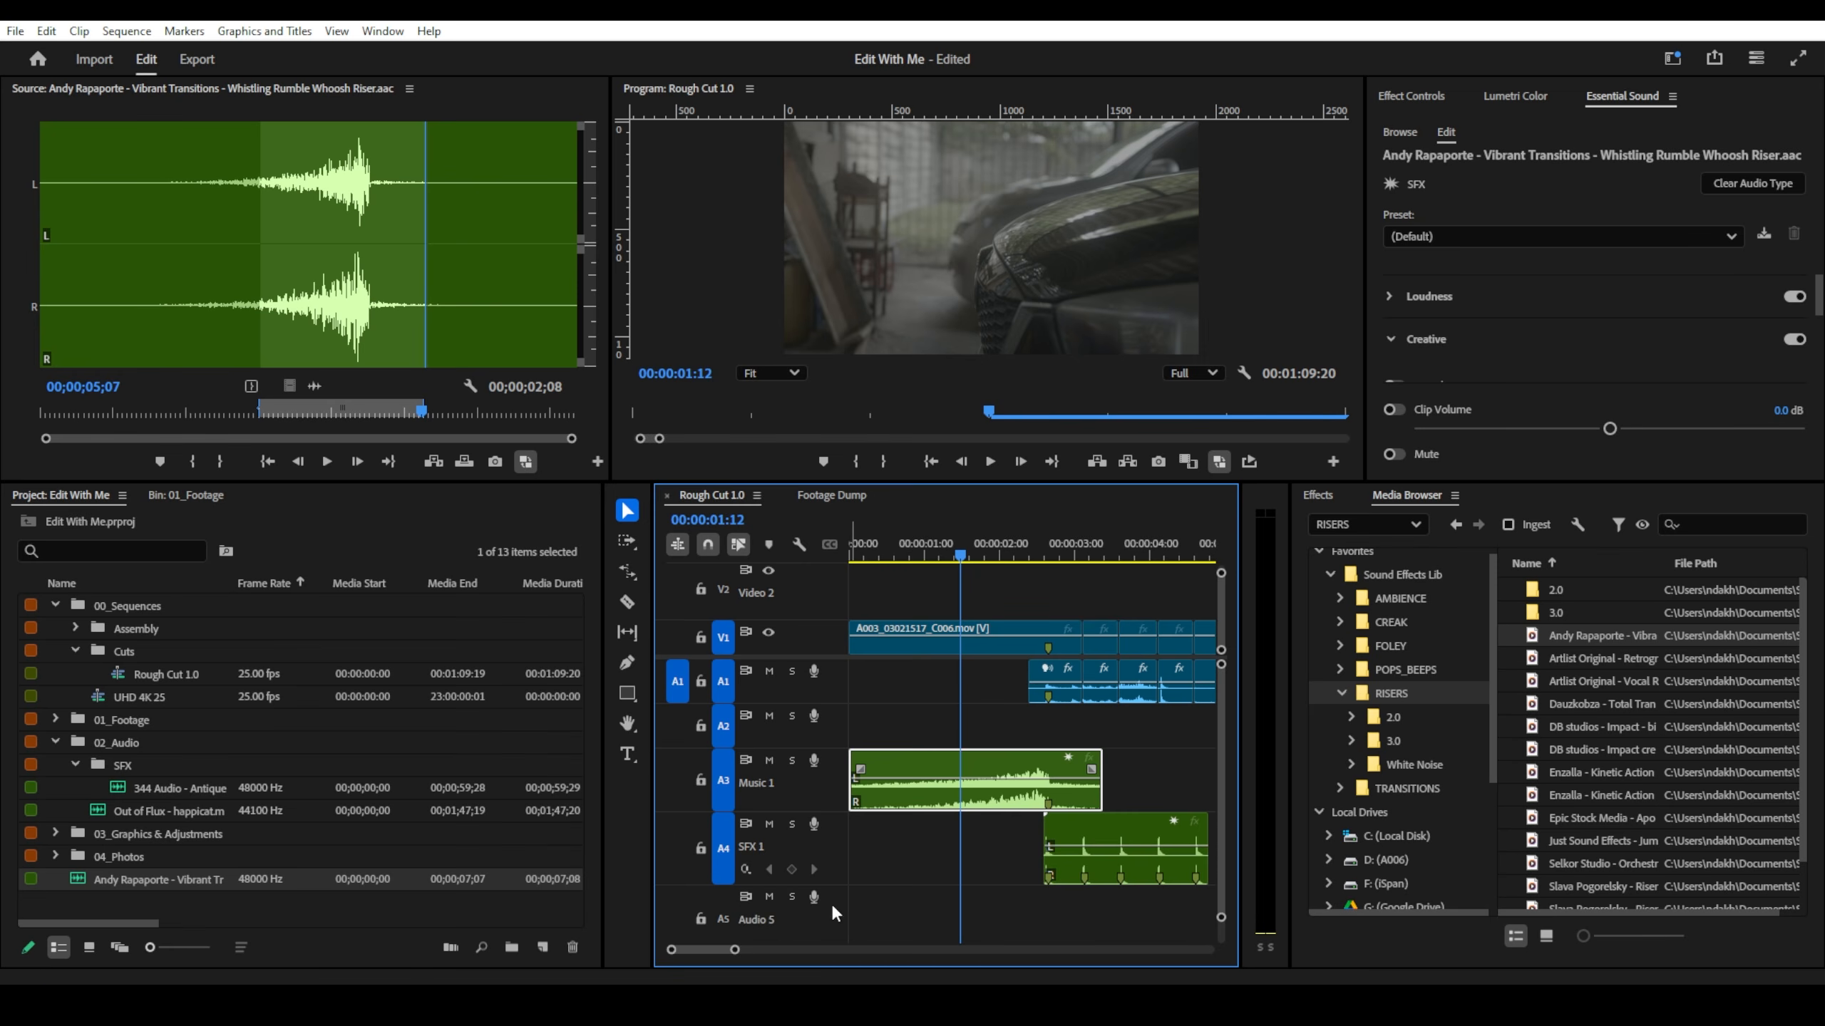
pyautogui.scroll(1, 833, 907)
pyautogui.rightClick(810, 916)
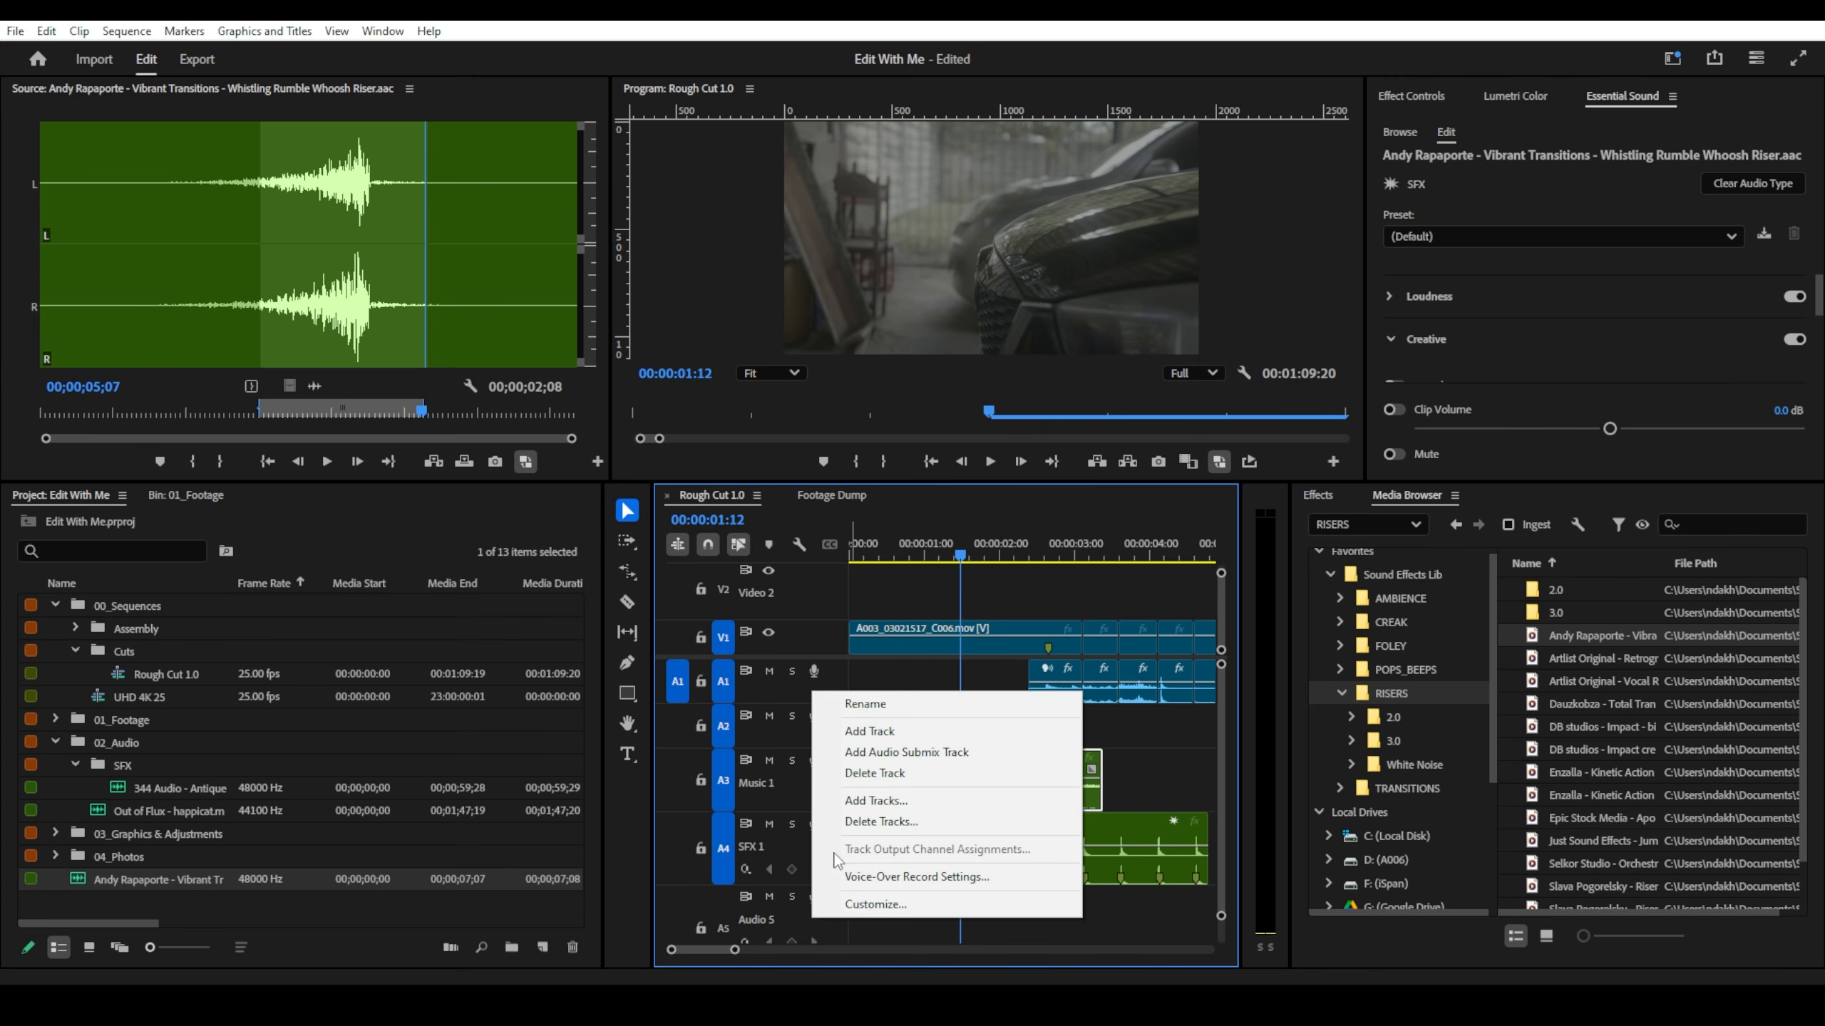
pyautogui.click(858, 704)
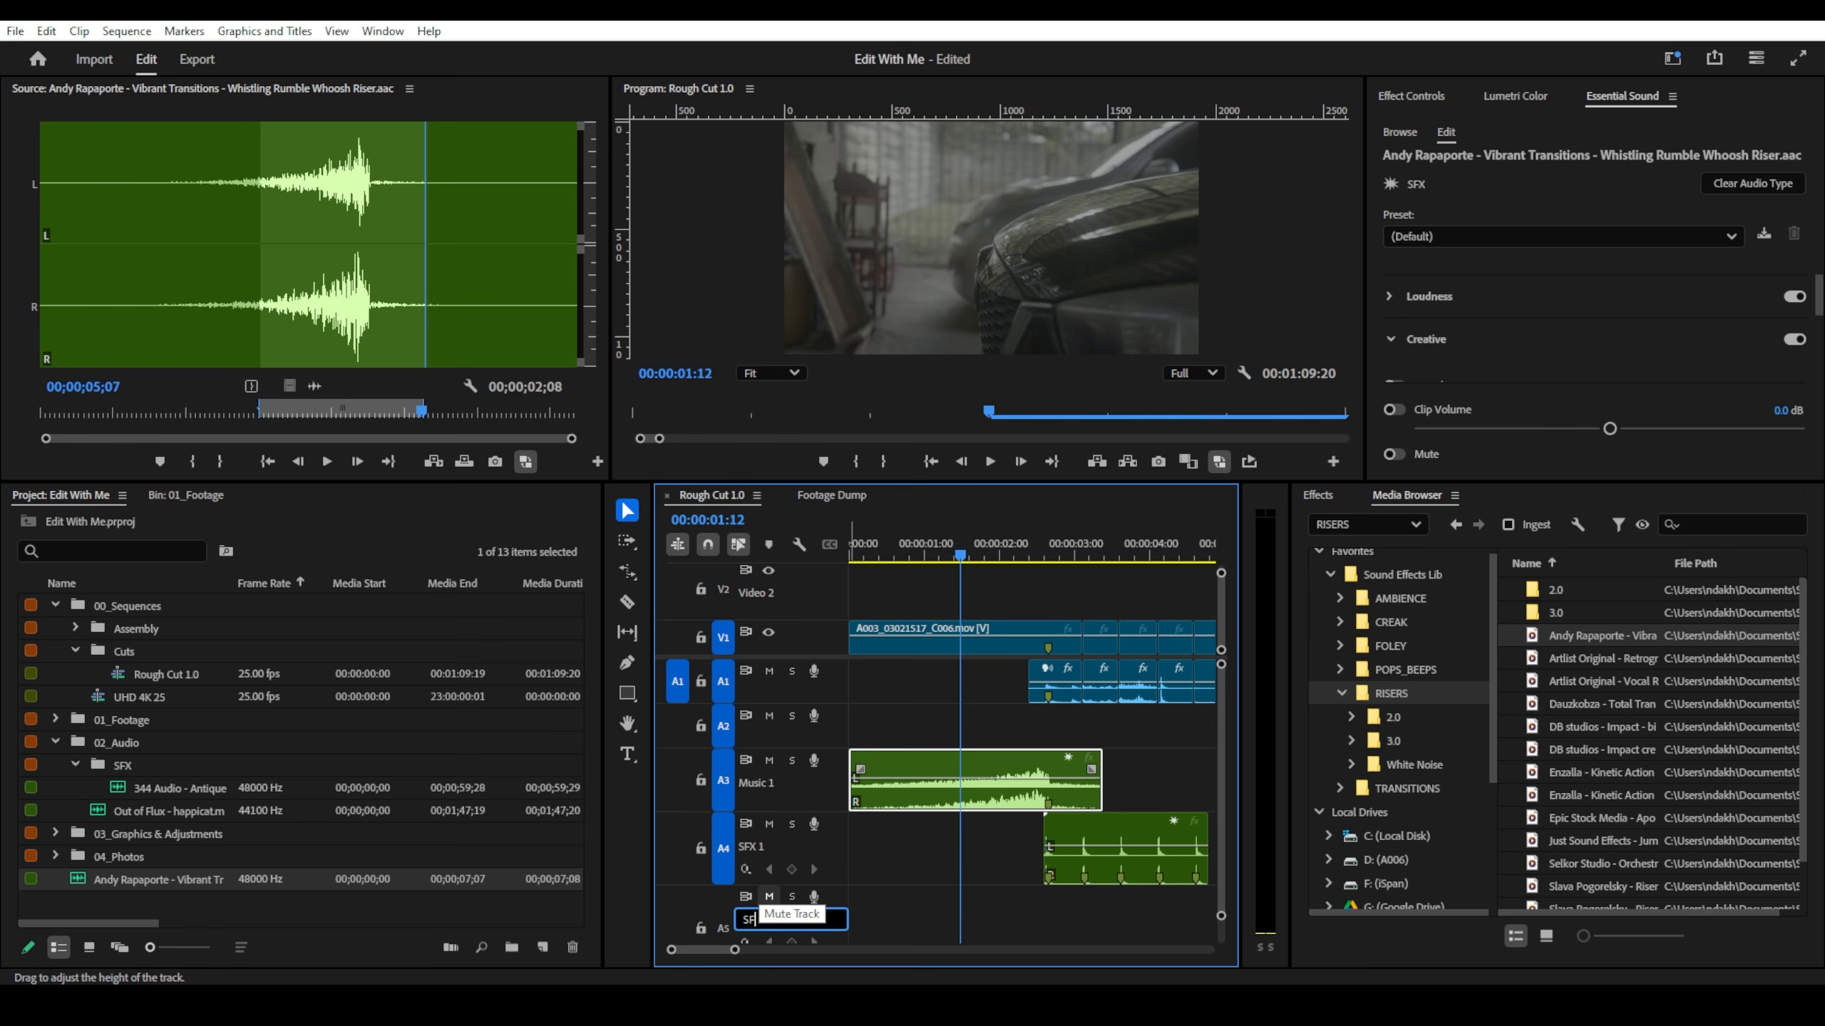
pyautogui.press('Return')
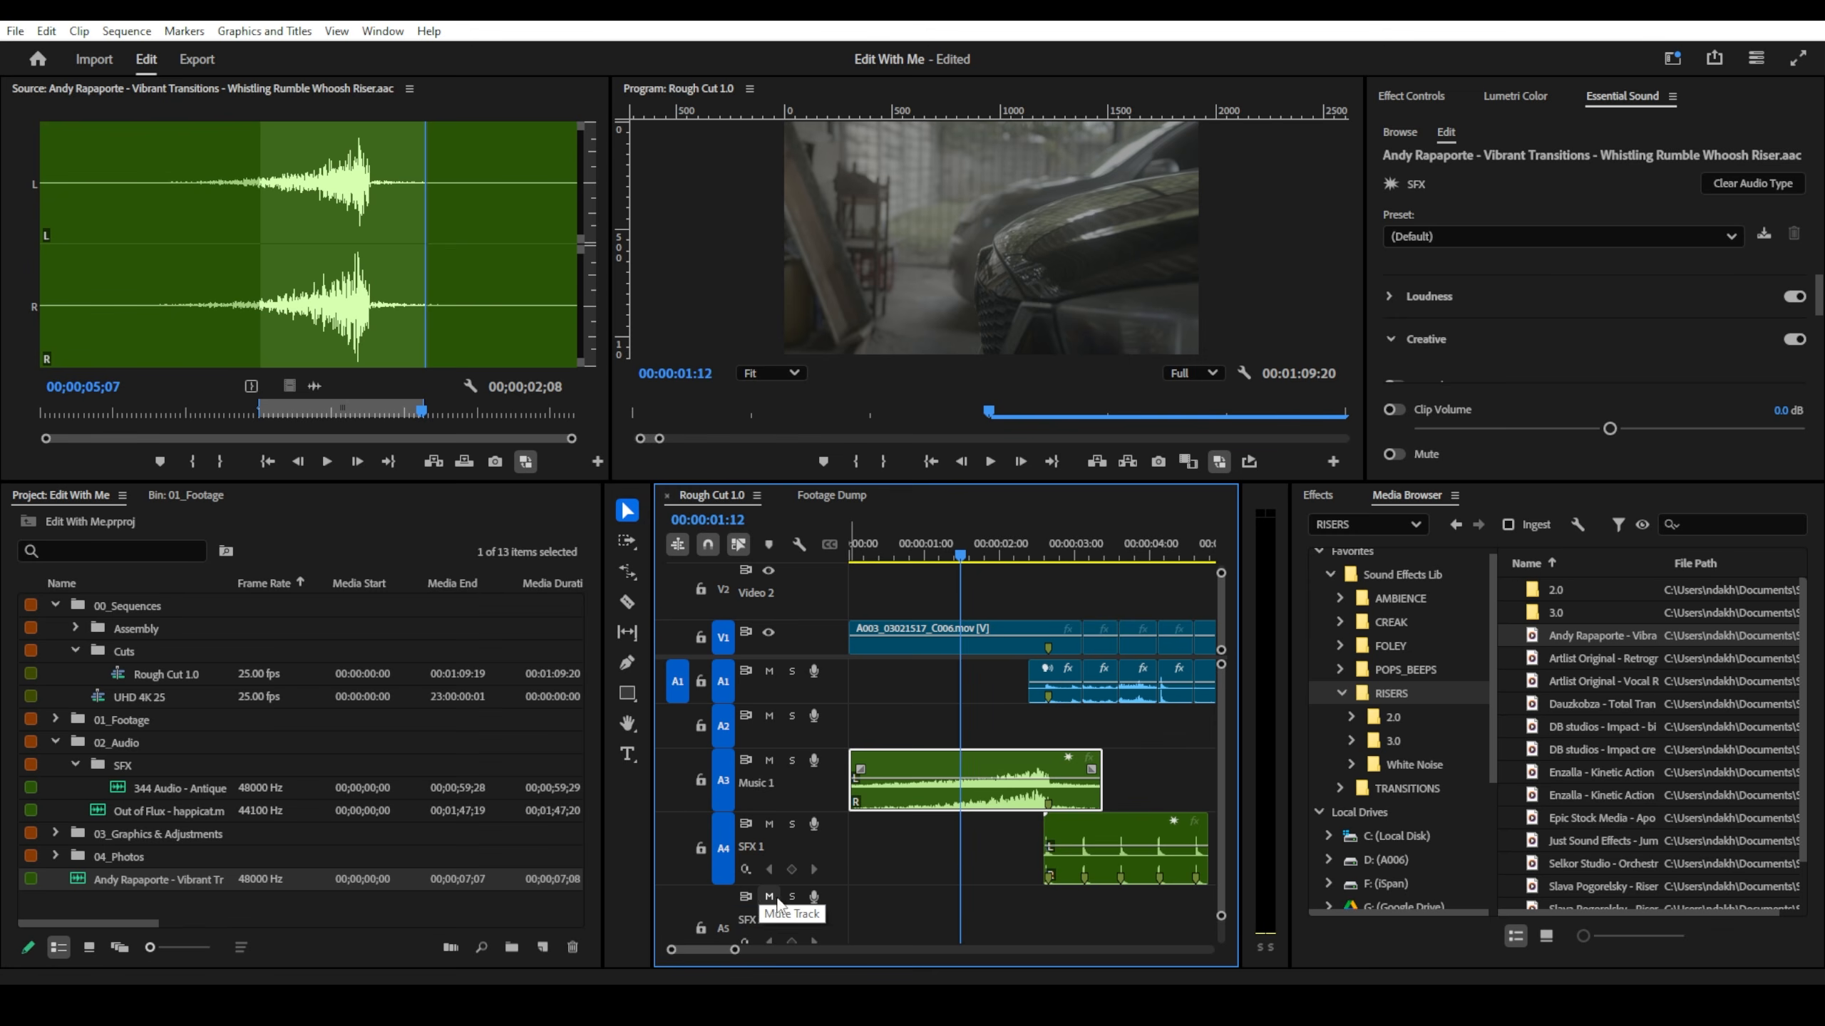
# - Move the riser clip from Music 1 to the SFX 2 track at the same time position, and widen the timeline area
pyautogui.click(862, 835)
pyautogui.moveTo(932, 799); pyautogui.dragTo(938, 905)
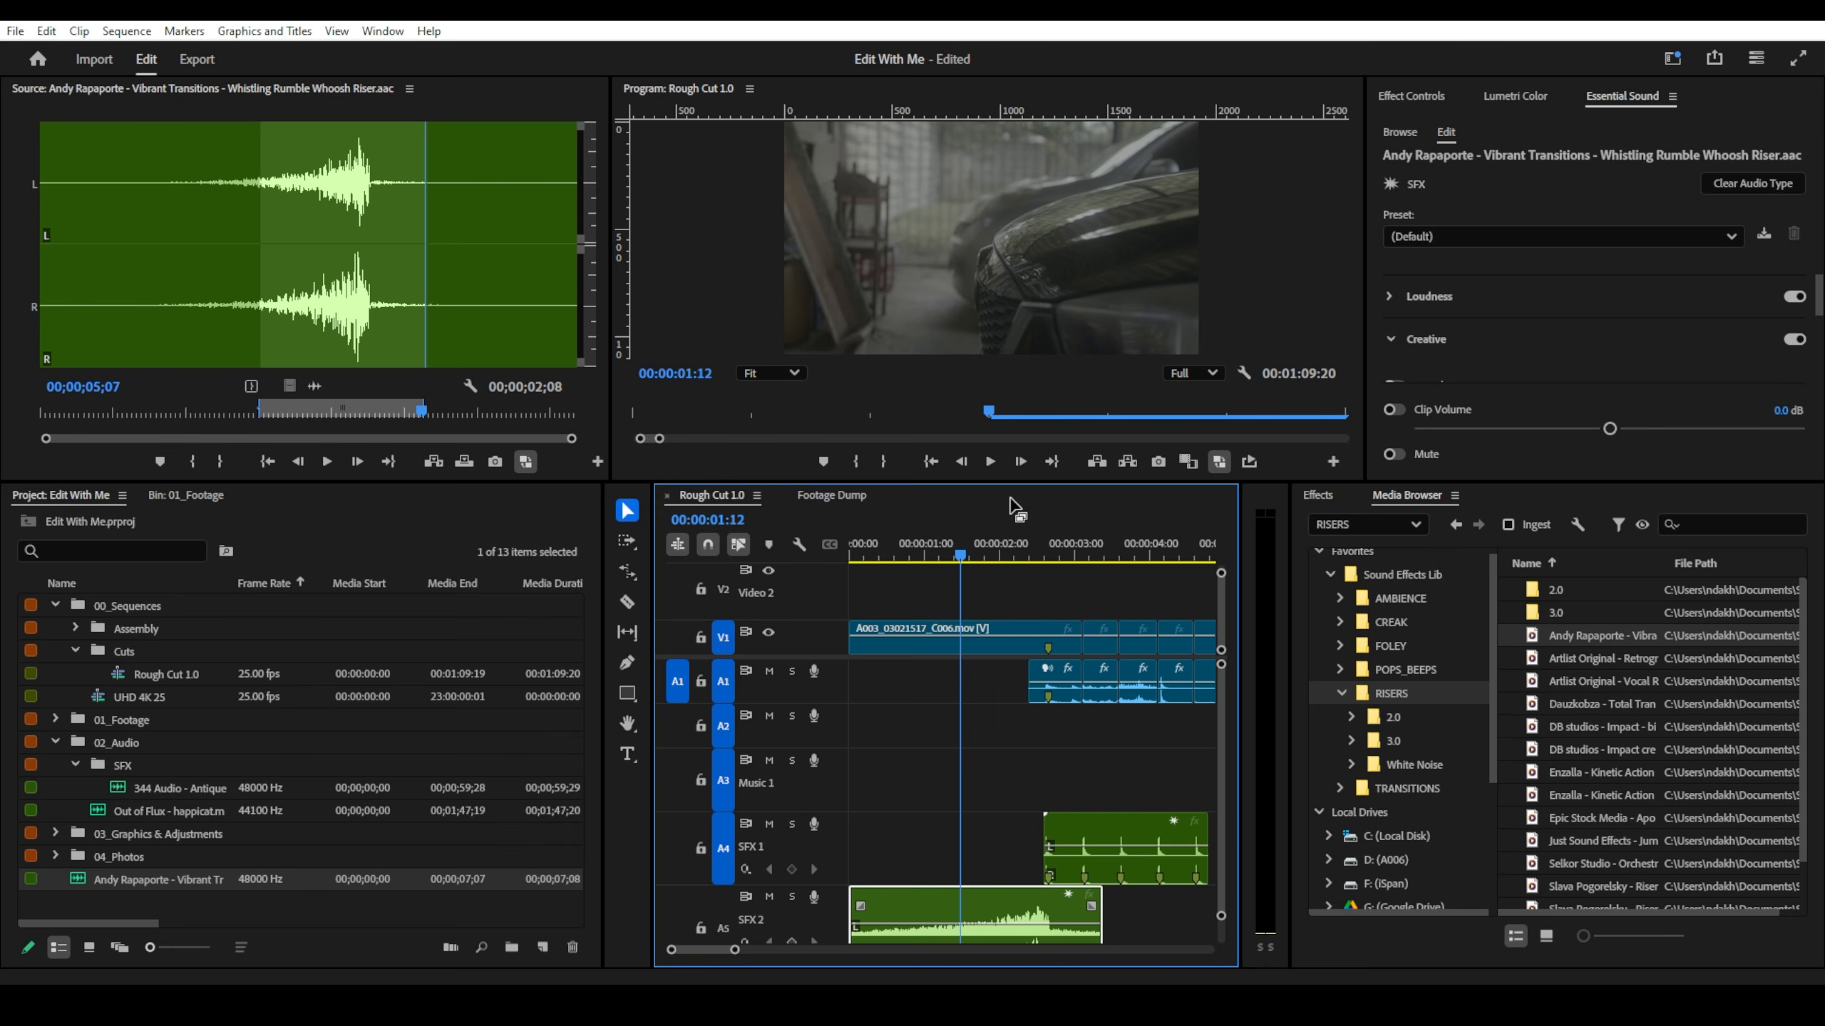
pyautogui.moveTo(1243, 482); pyautogui.dragTo(1362, 486)
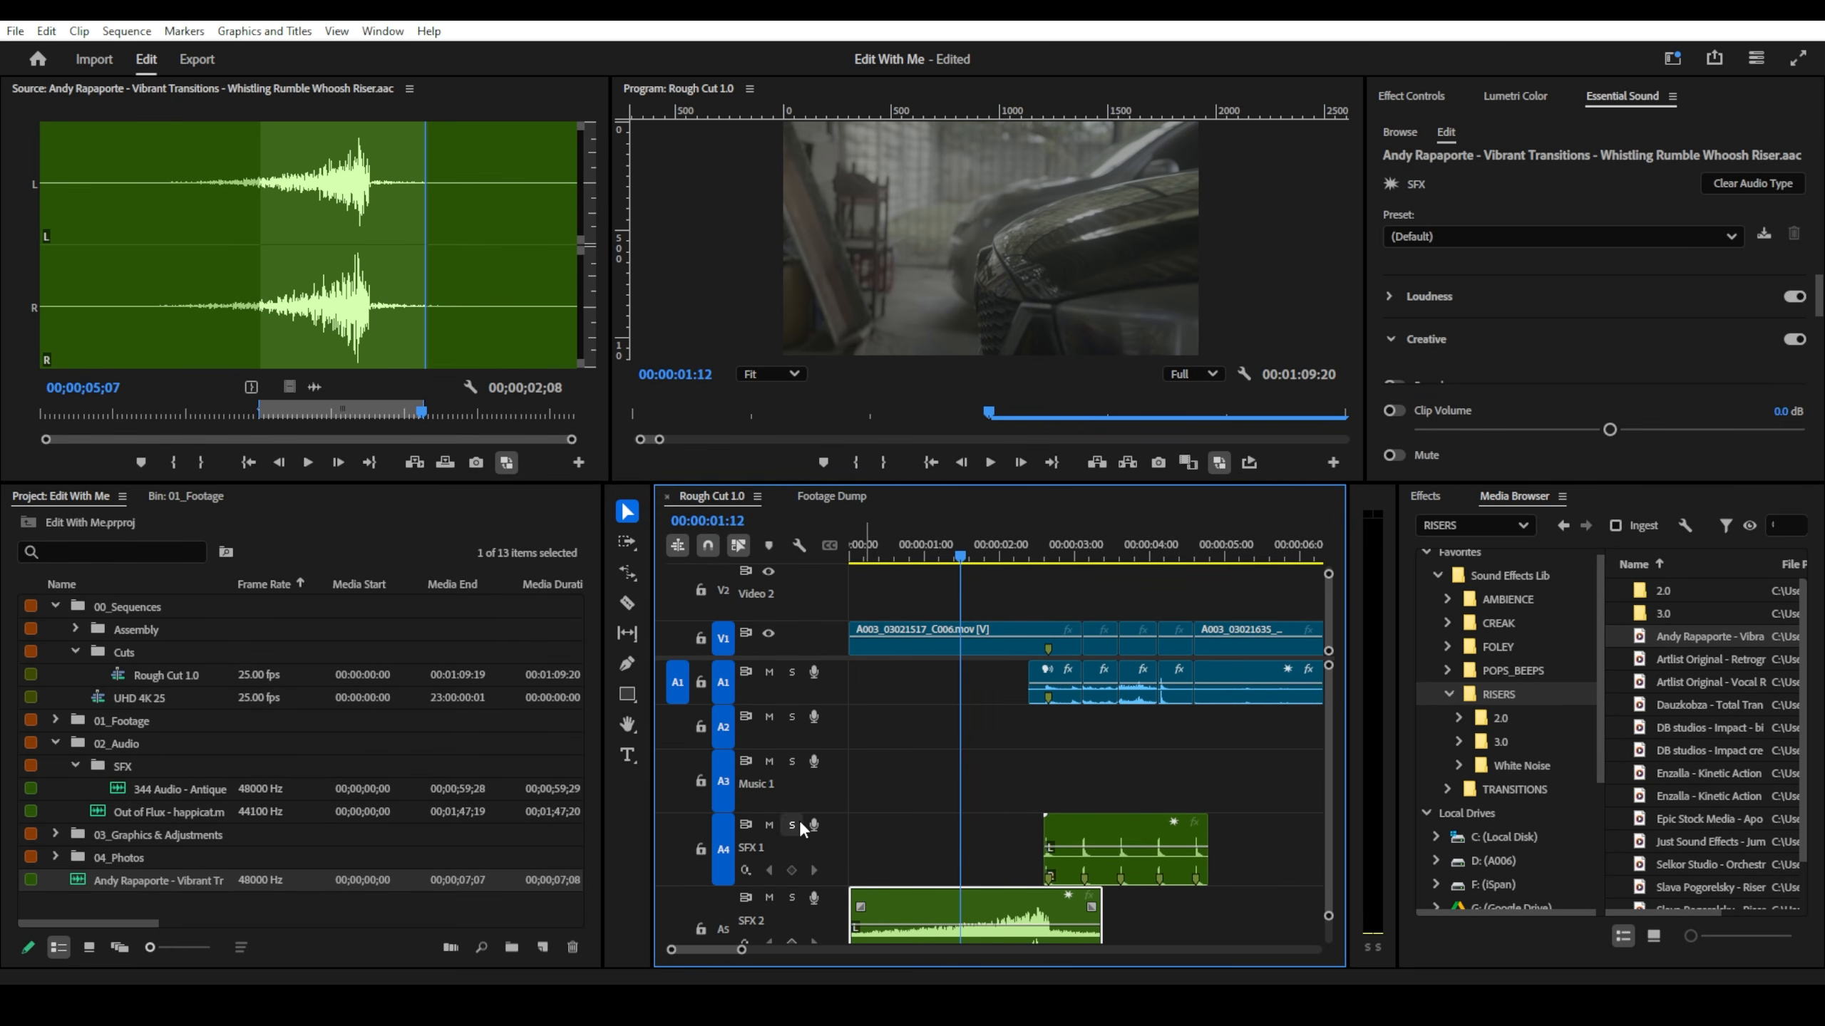
# - Play back the opening with the riser from 00:00:00:00, and return the playhead to the start
pyautogui.scroll(-3, 798, 820)
pyautogui.moveTo(927, 543); pyautogui.dragTo(793, 555)
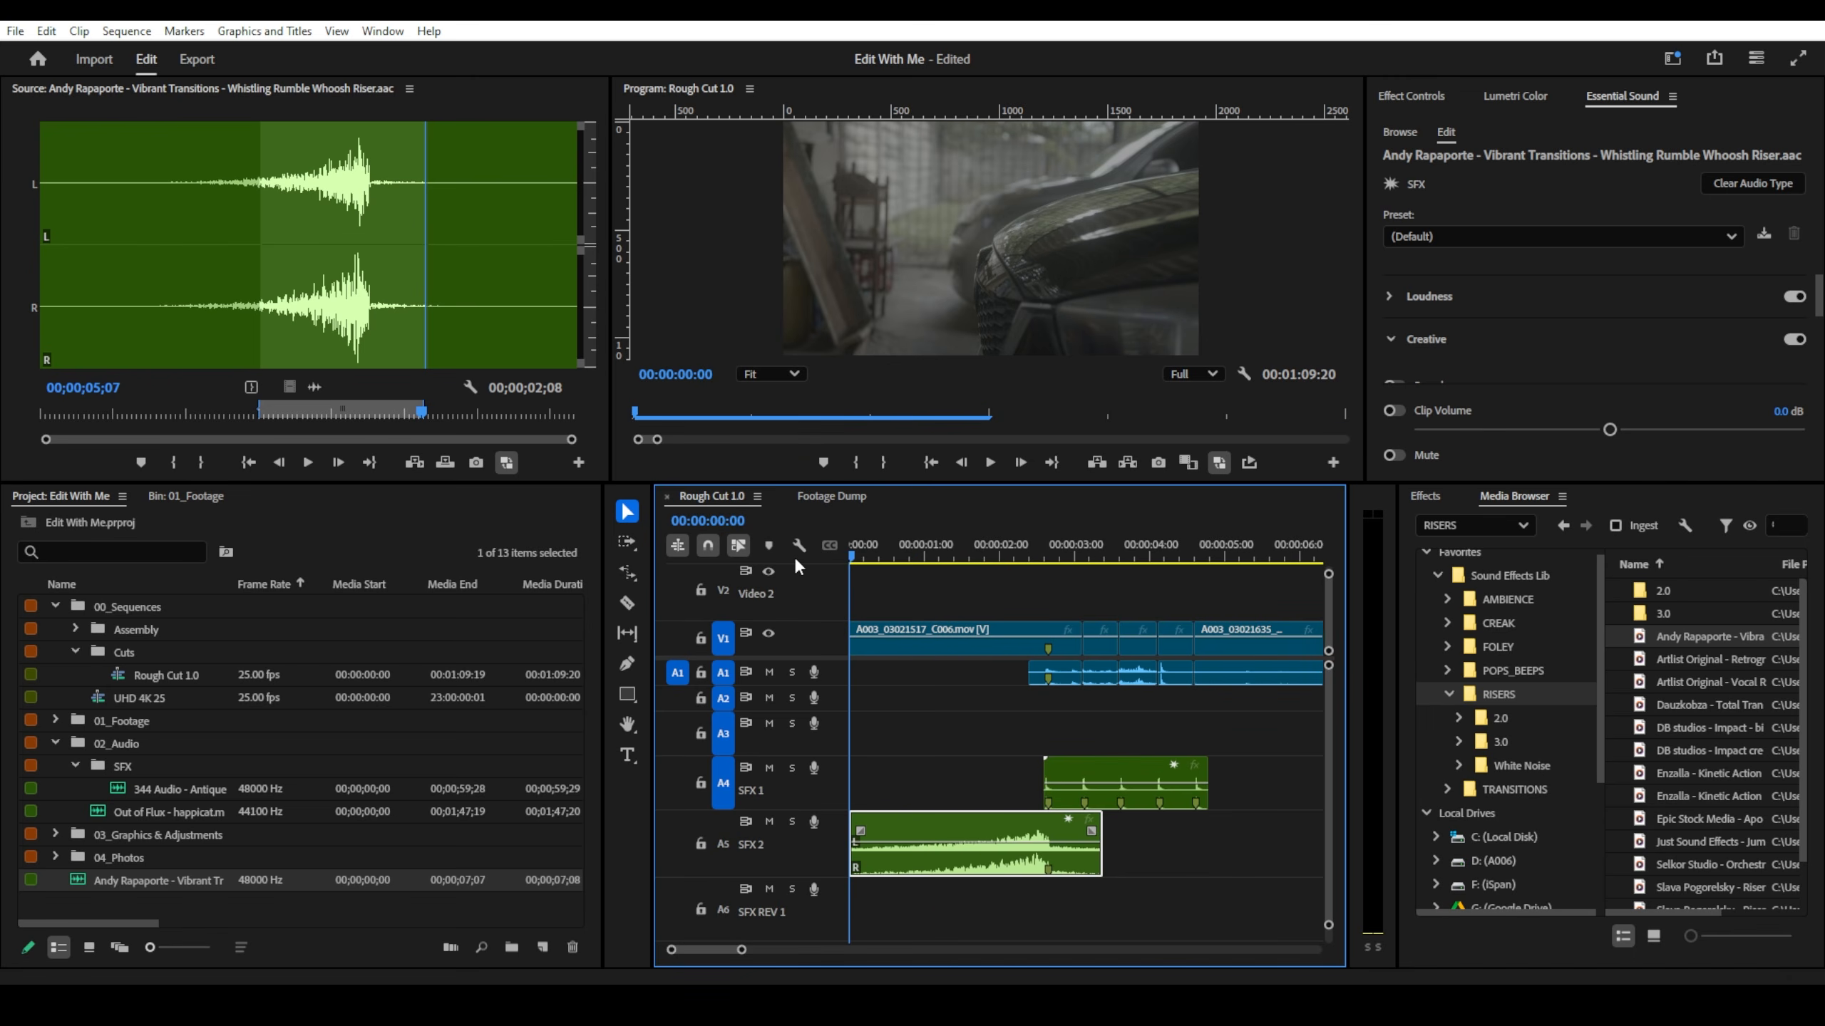
pyautogui.press('space')
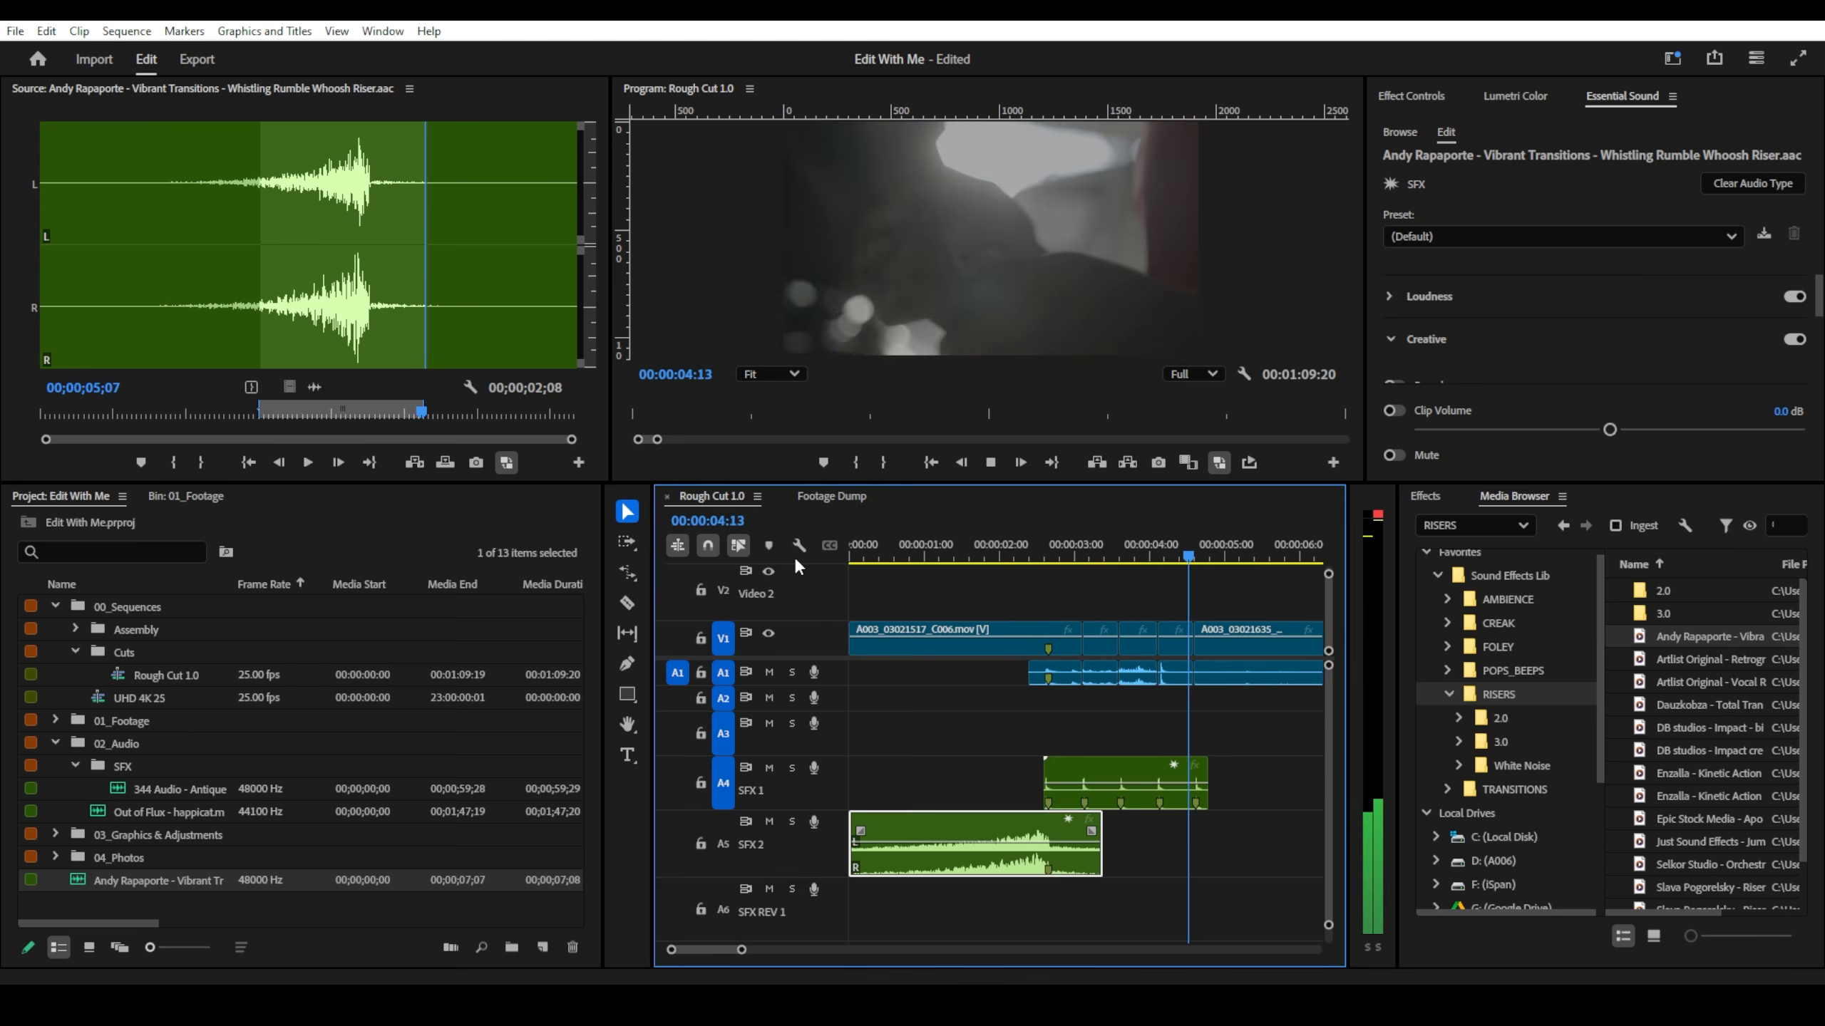
pyautogui.press('space')
pyautogui.press('-')
pyautogui.press('Home')
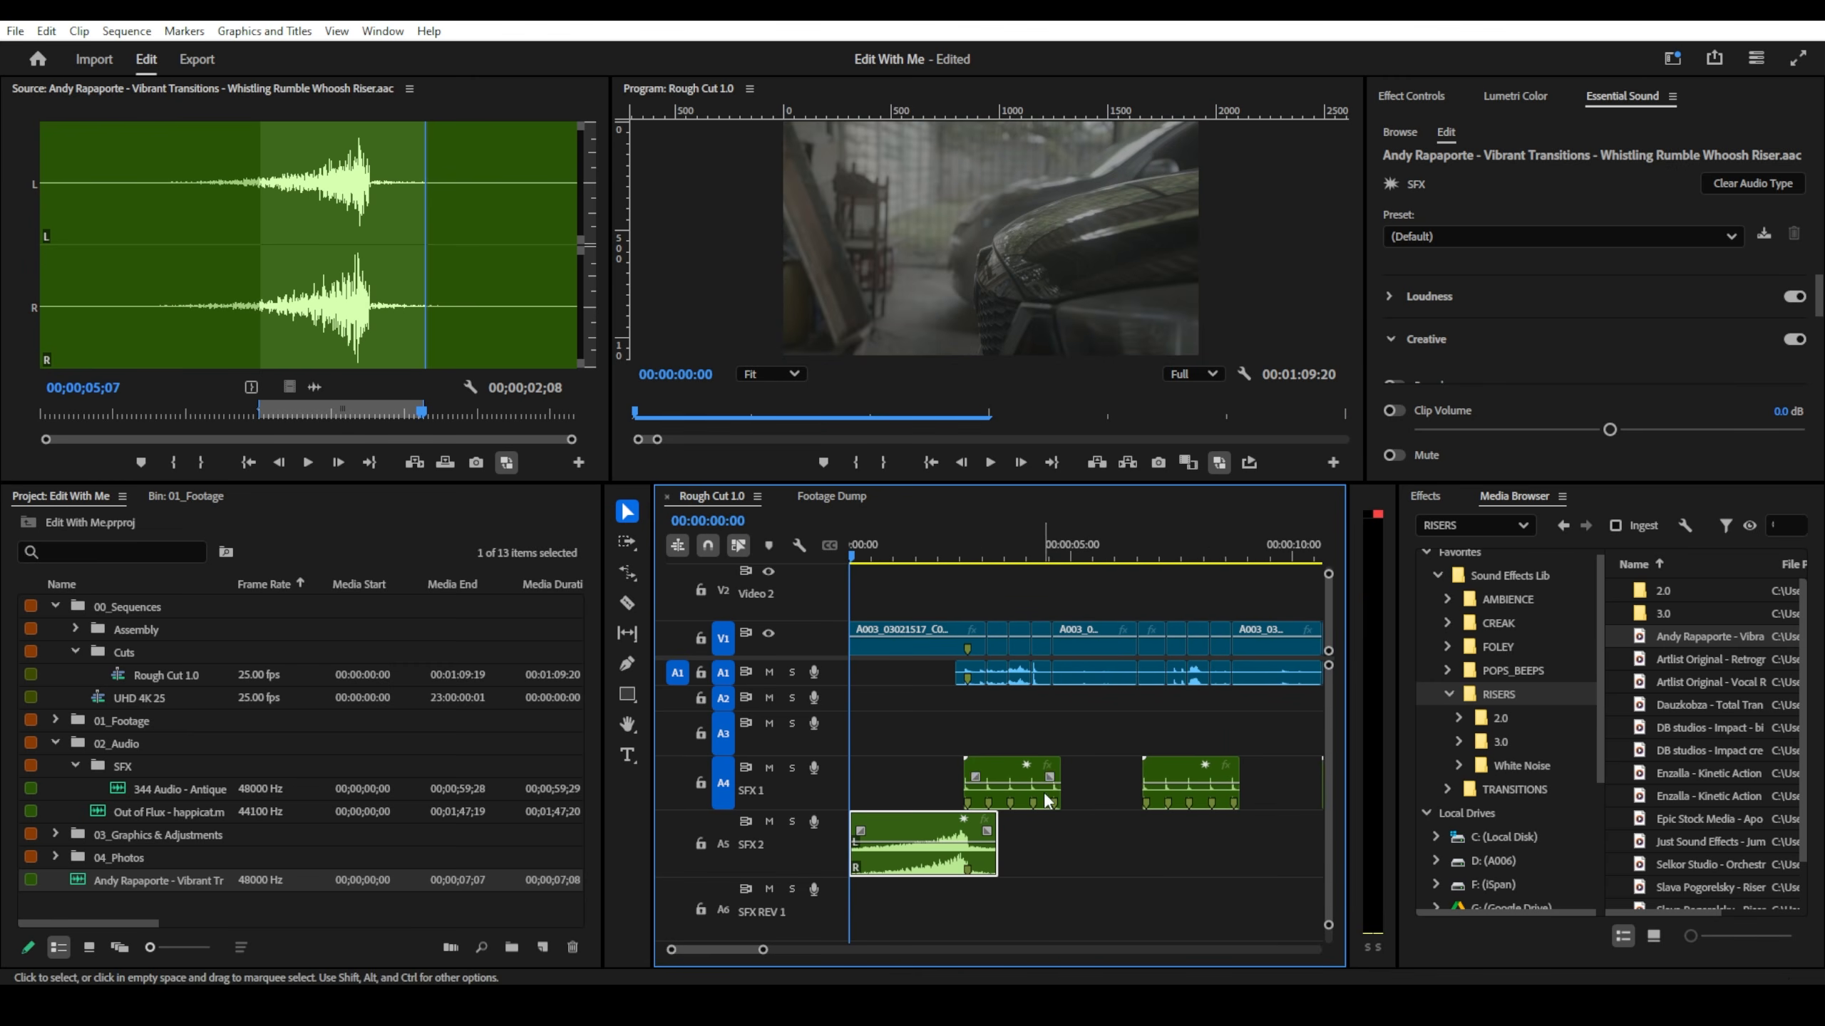
# - Try duplicating the three metronome clips from SFX 1 onto SFX REV 1 slightly earlier, play them back, and undo the copy
pyautogui.press('-')
pyautogui.moveTo(898, 739); pyautogui.dragTo(1221, 922)
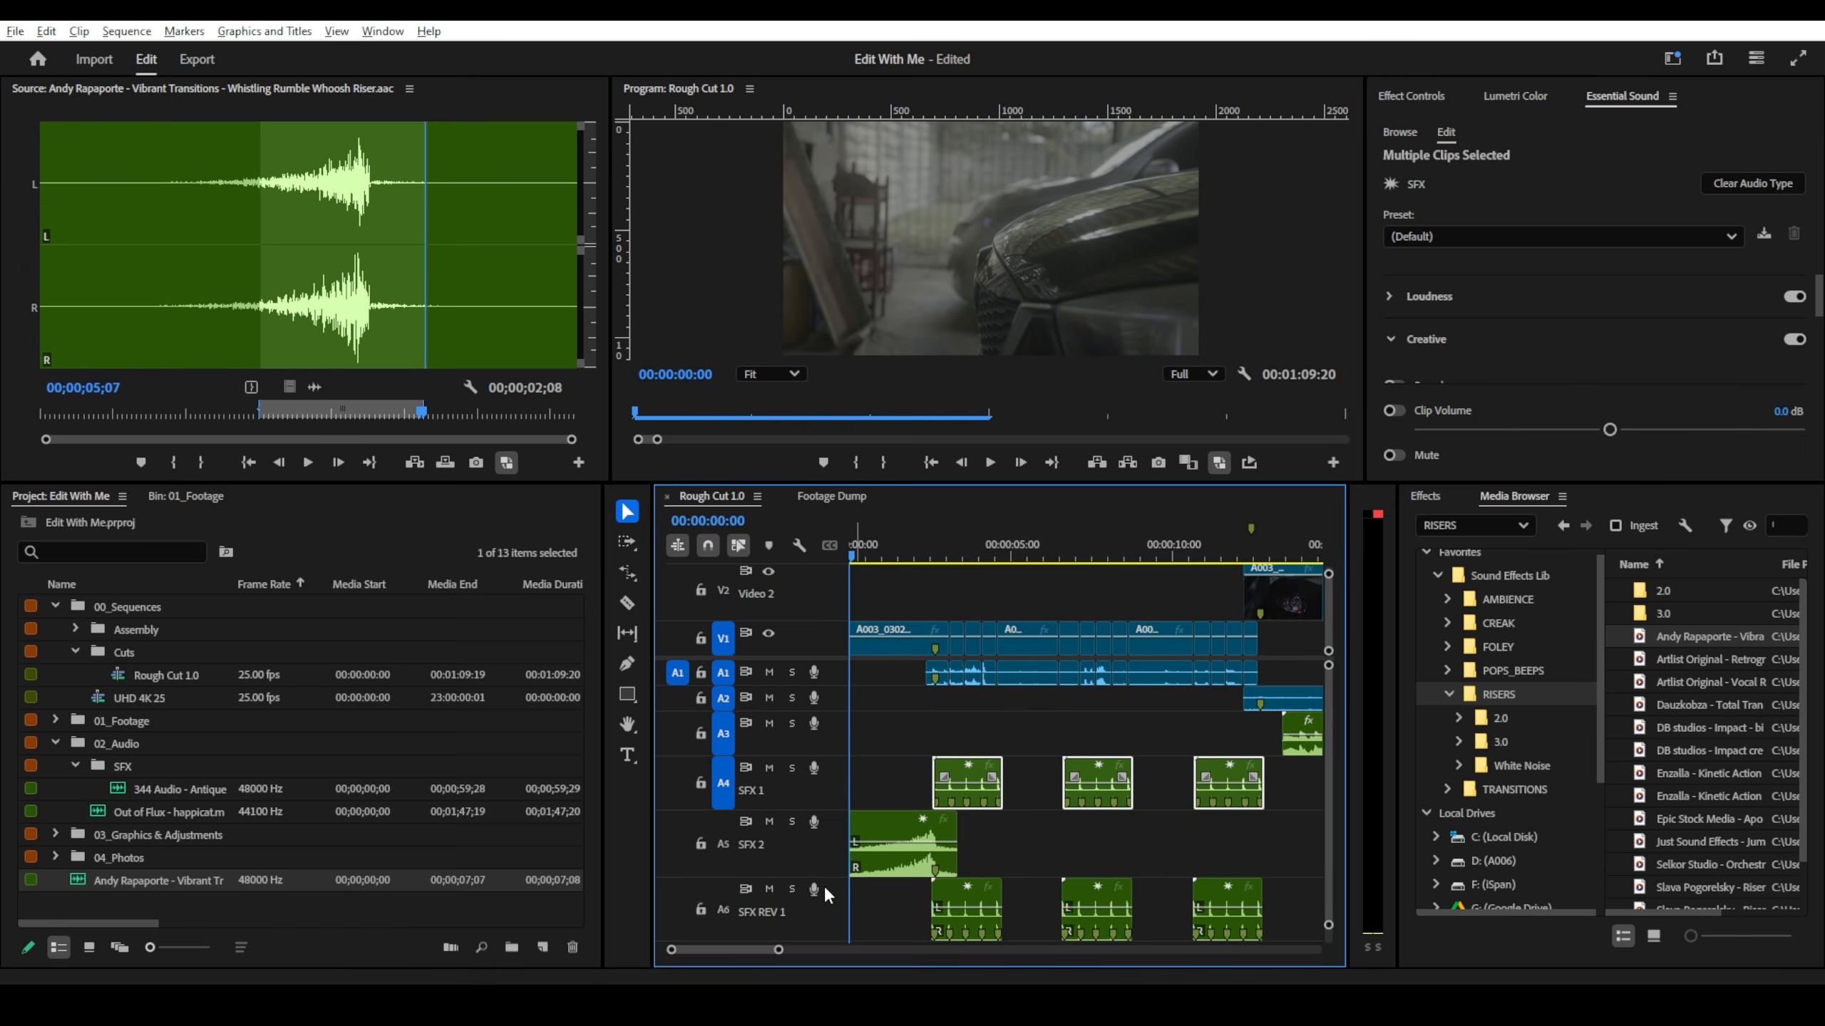
pyautogui.press('=')
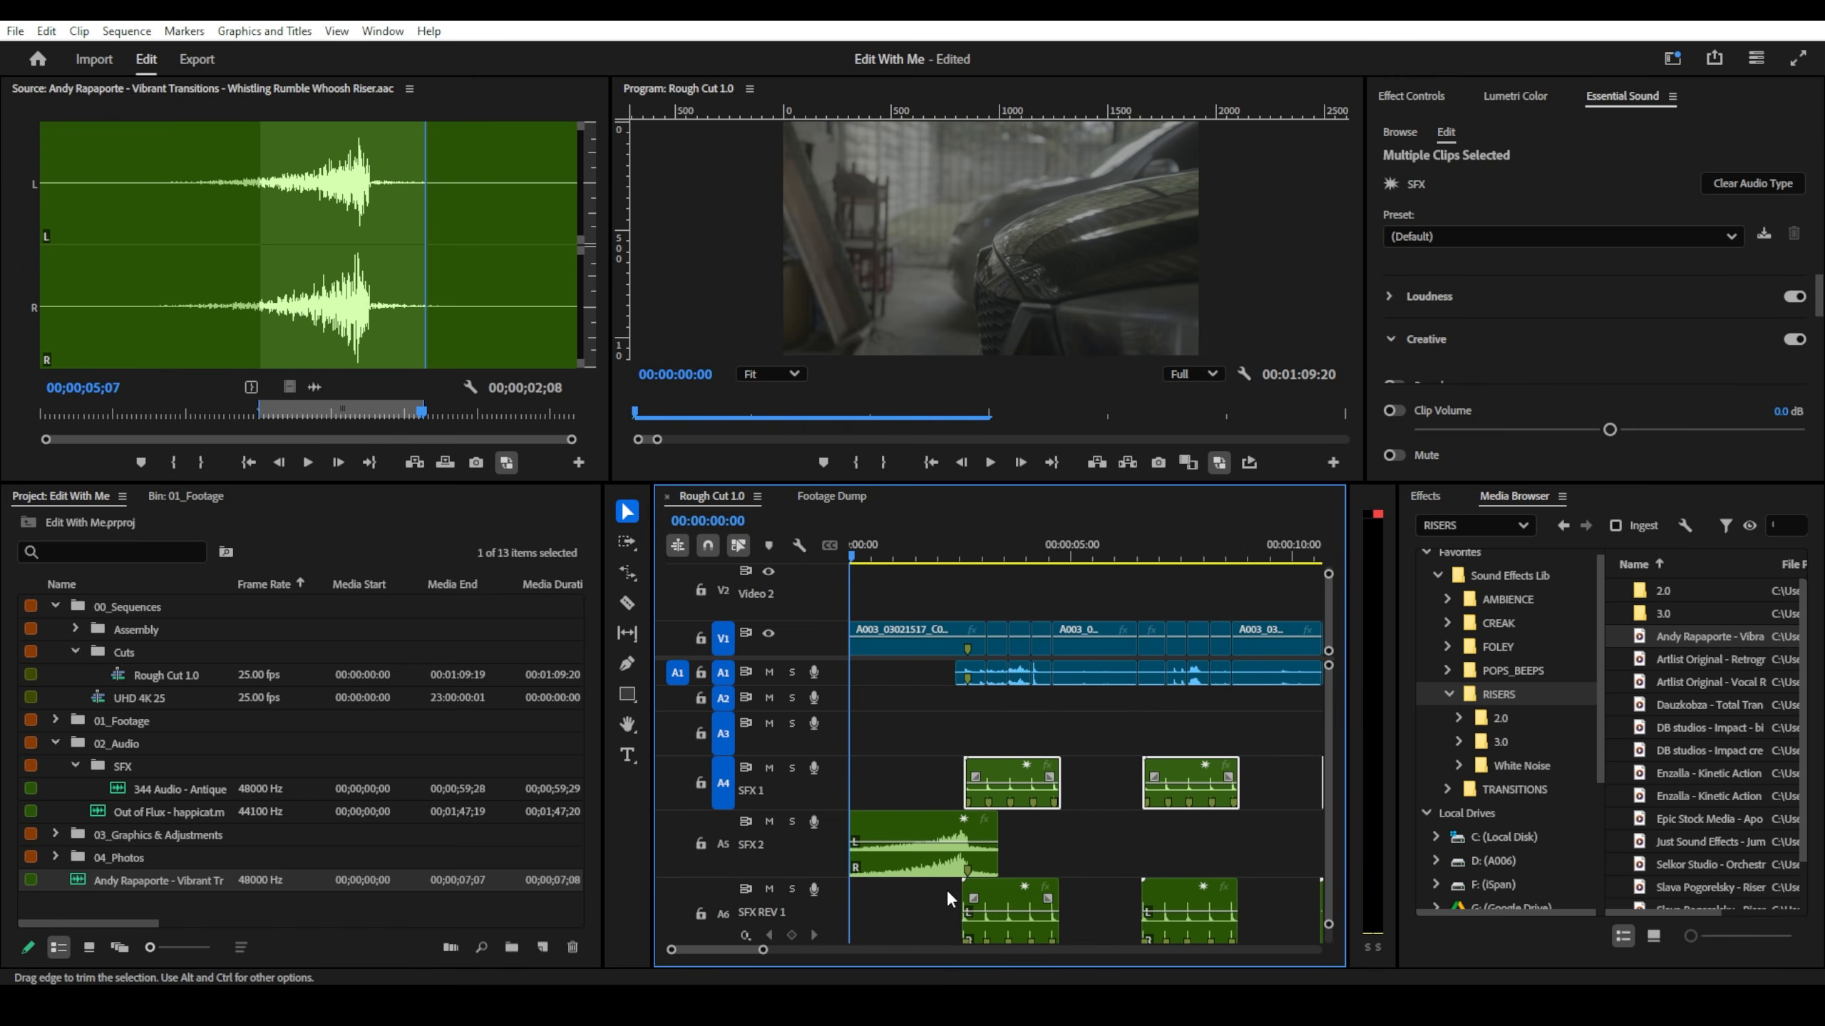
pyautogui.press('space')
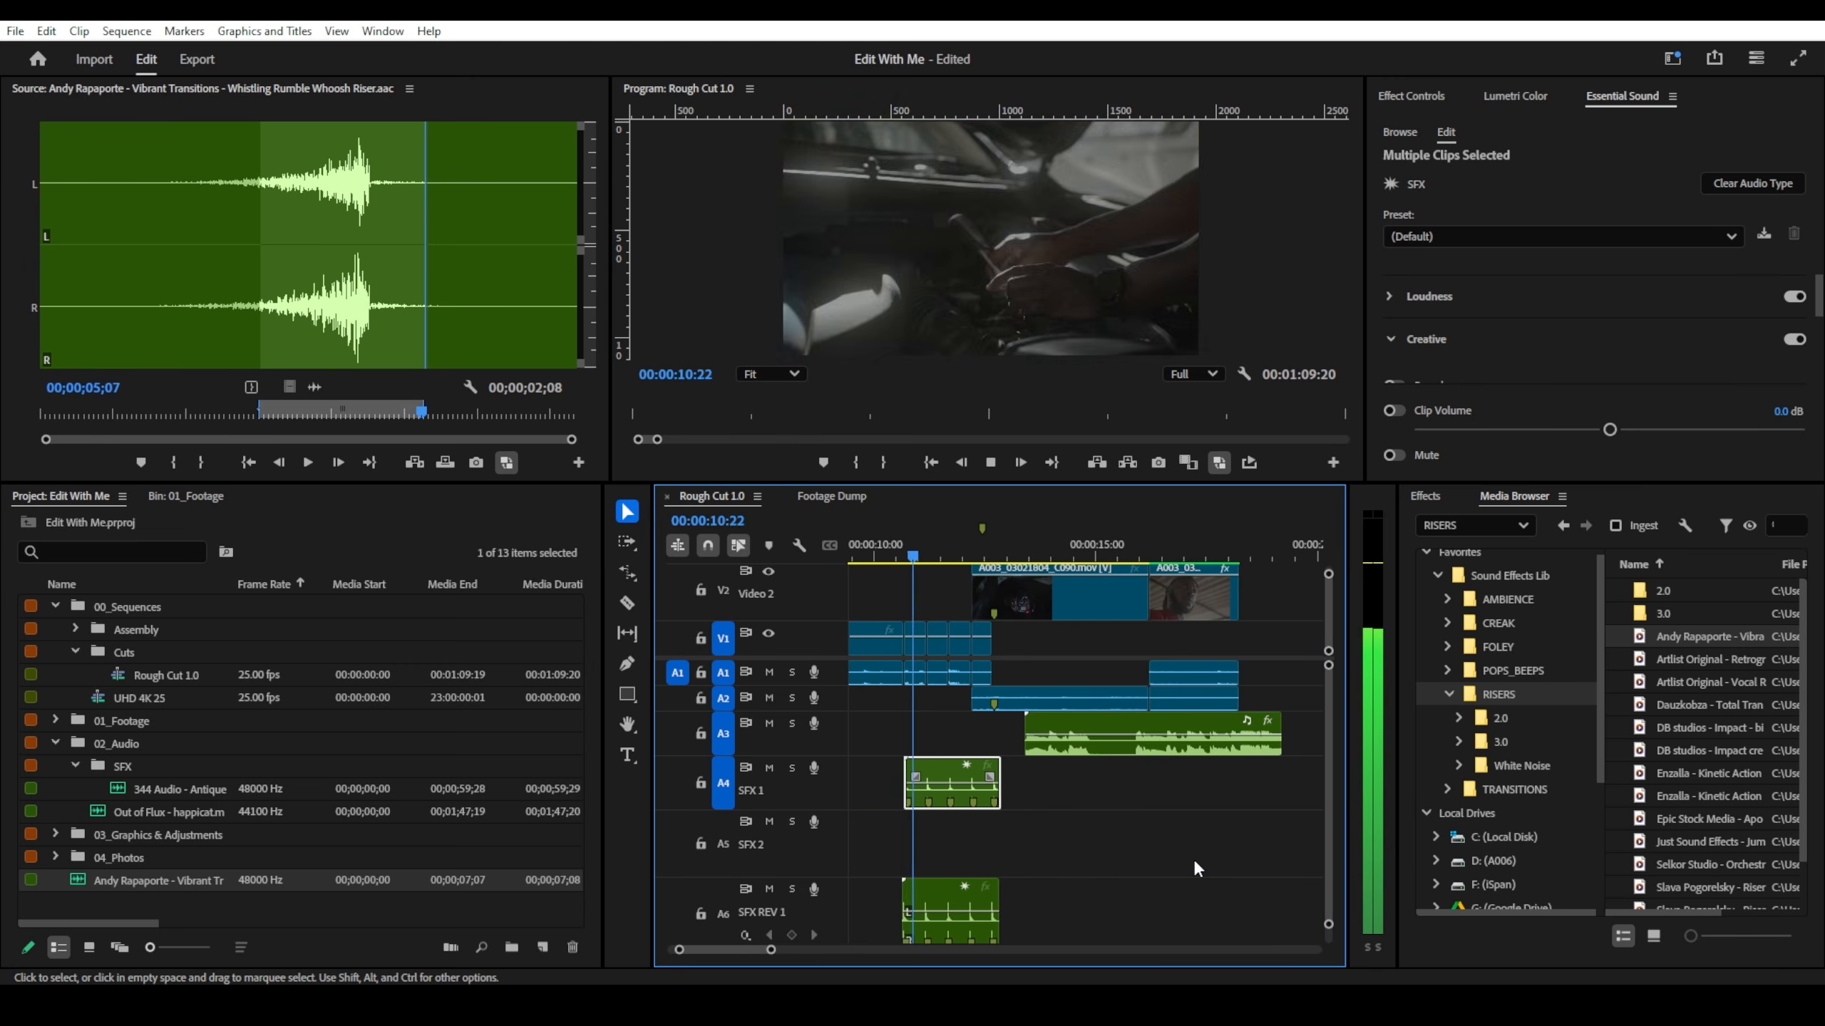
pyautogui.scroll(4, 925, 838)
pyautogui.scroll(3, 925, 836)
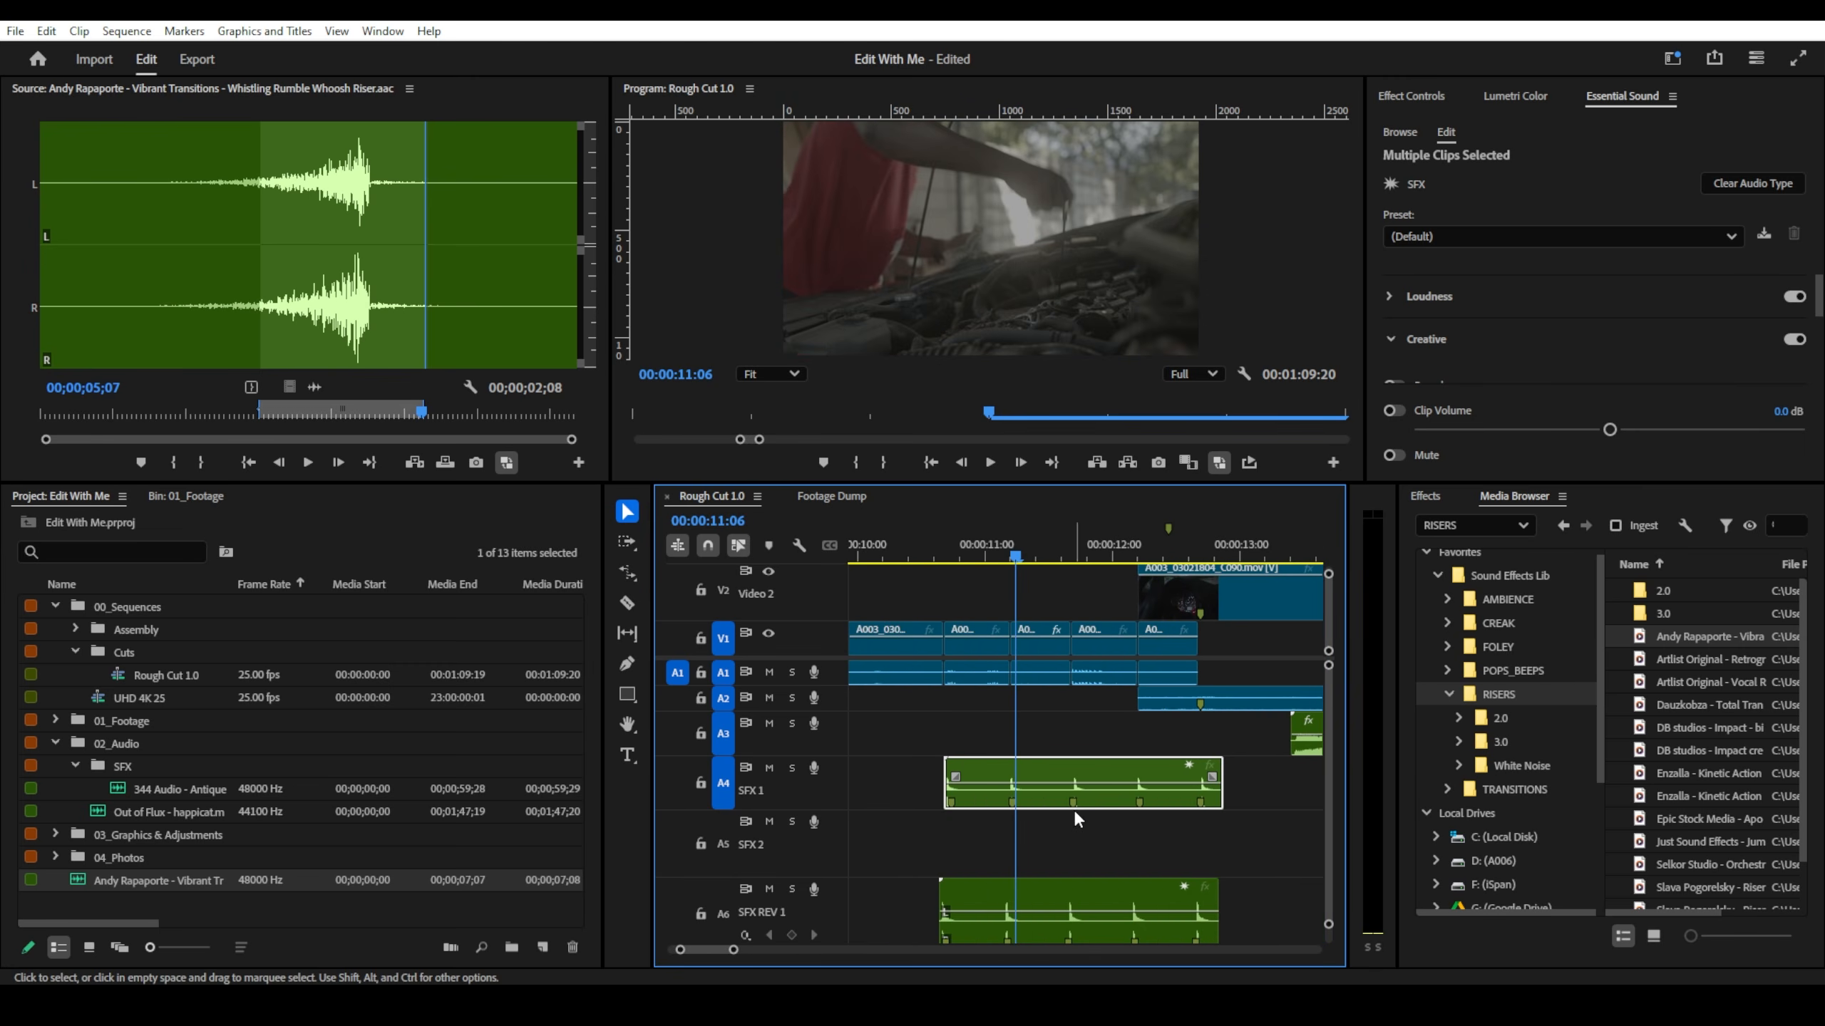
pyautogui.hotkey('ctrl', 'z')
# - Duplicate the three metronome clips from SFX 1 onto SFX REV 1 slightly later in time, and play back the layered sound
pyautogui.scroll(-5, 1083, 807)
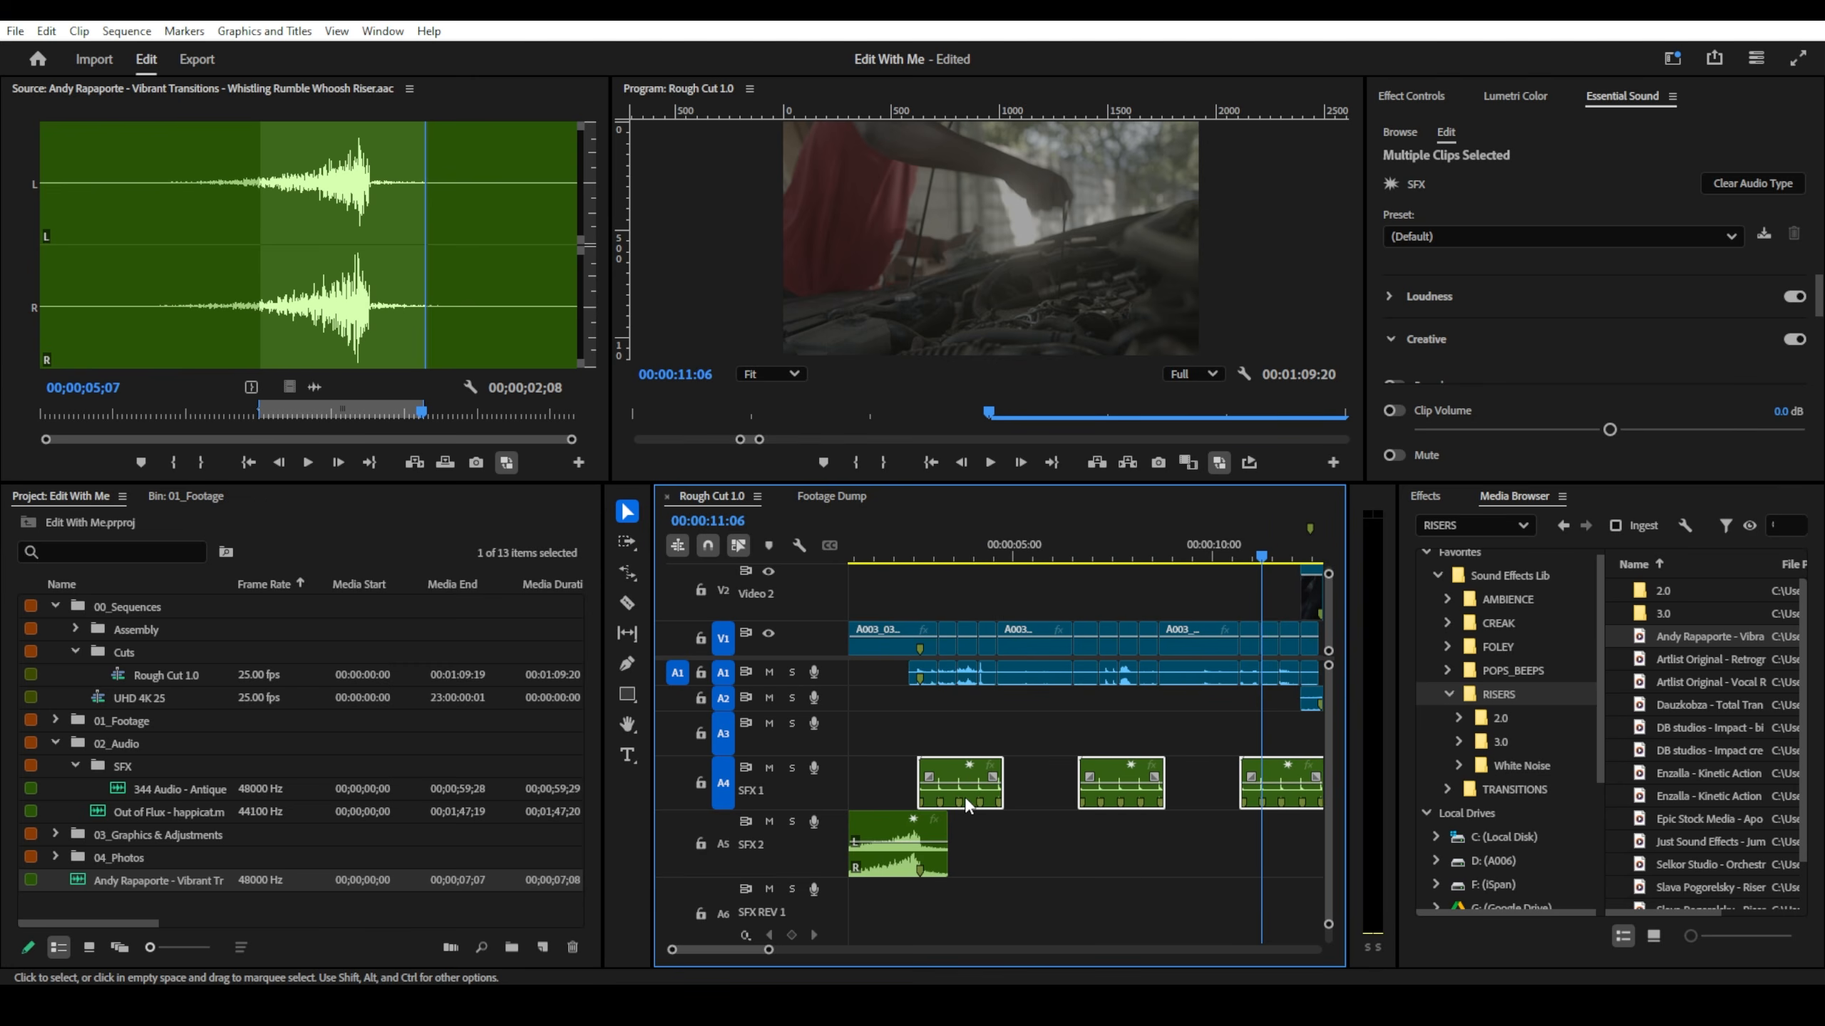
pyautogui.moveTo(952, 777); pyautogui.dragTo(955, 917)
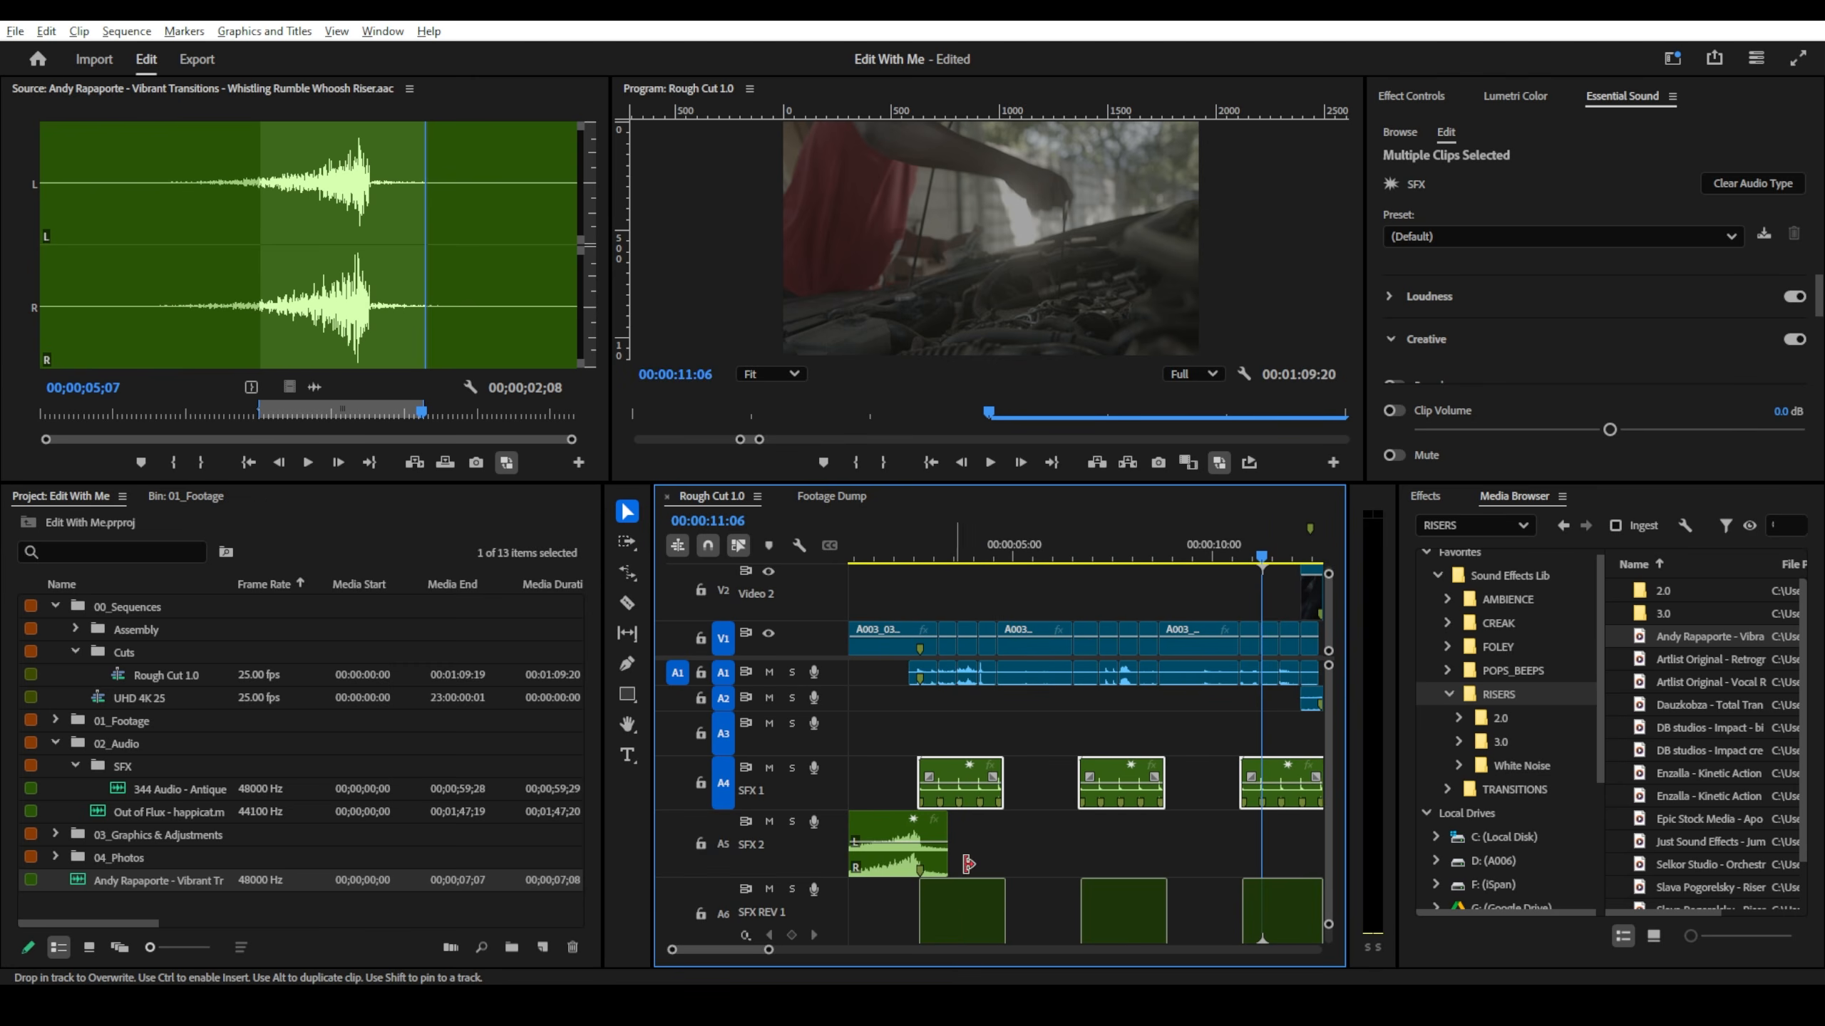
pyautogui.click(907, 546)
pyautogui.press('space')
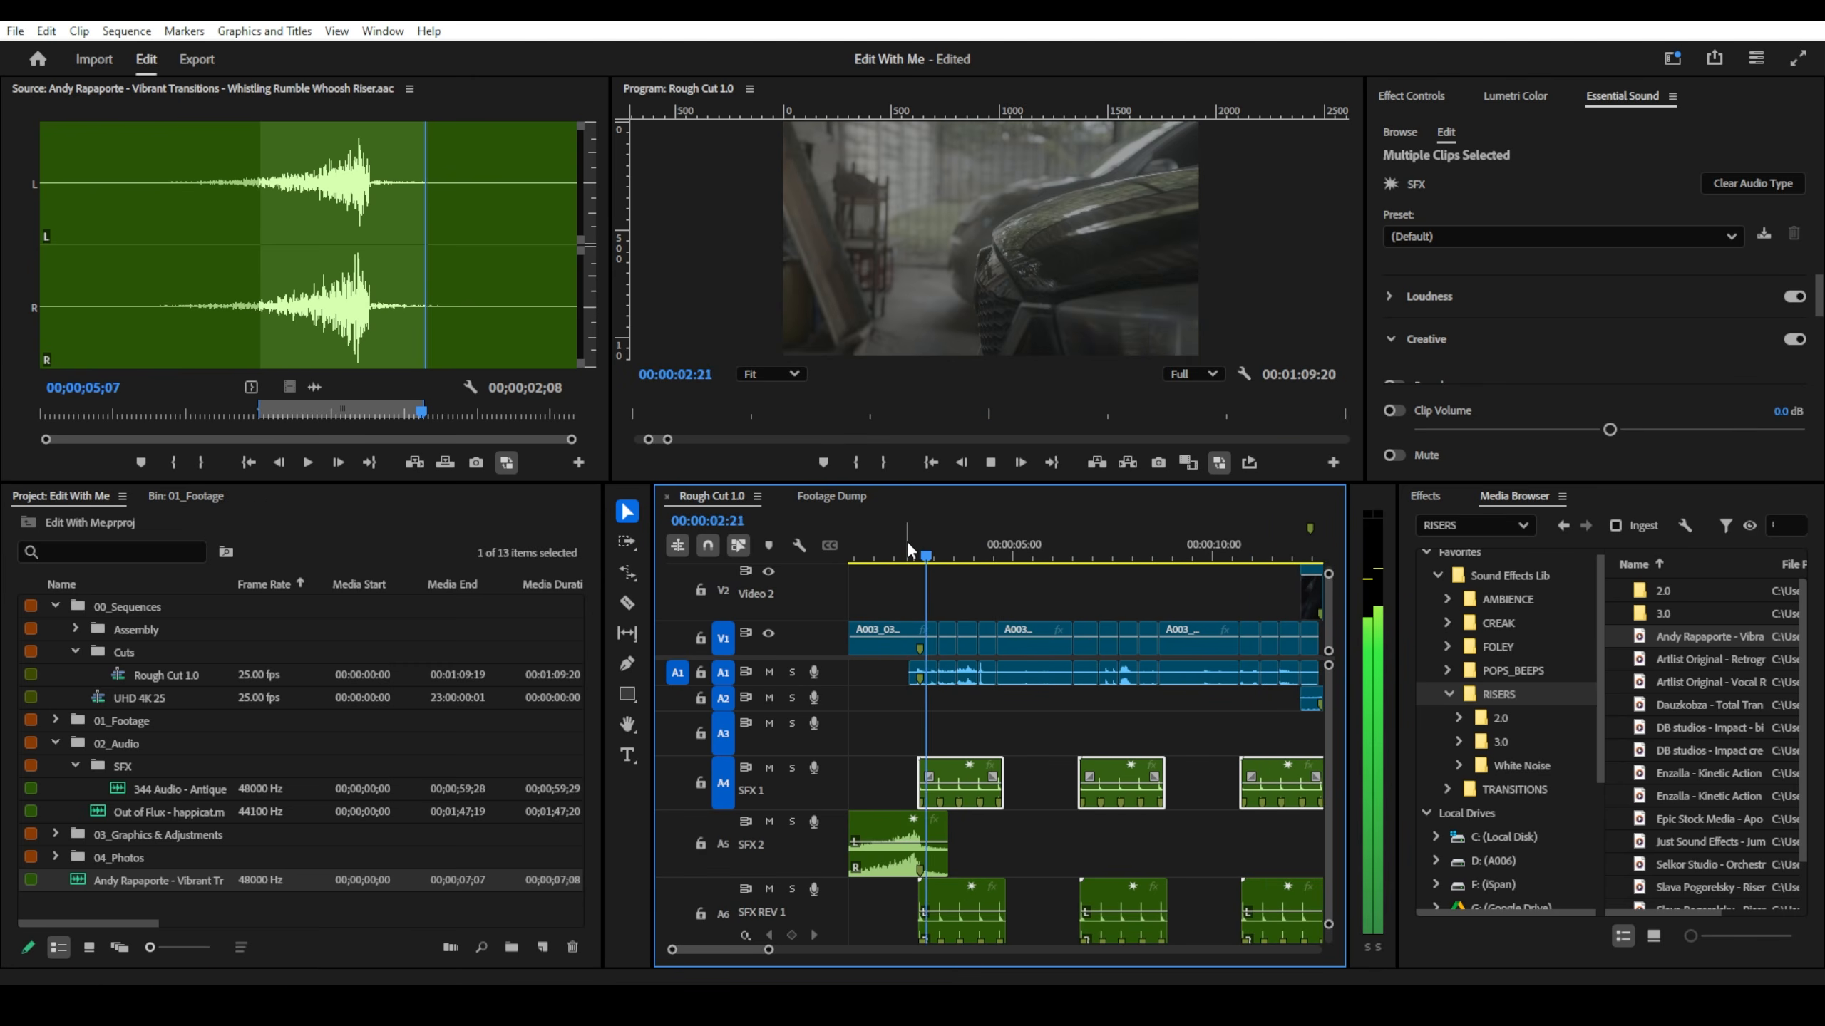
pyautogui.scroll(3, 1189, 873)
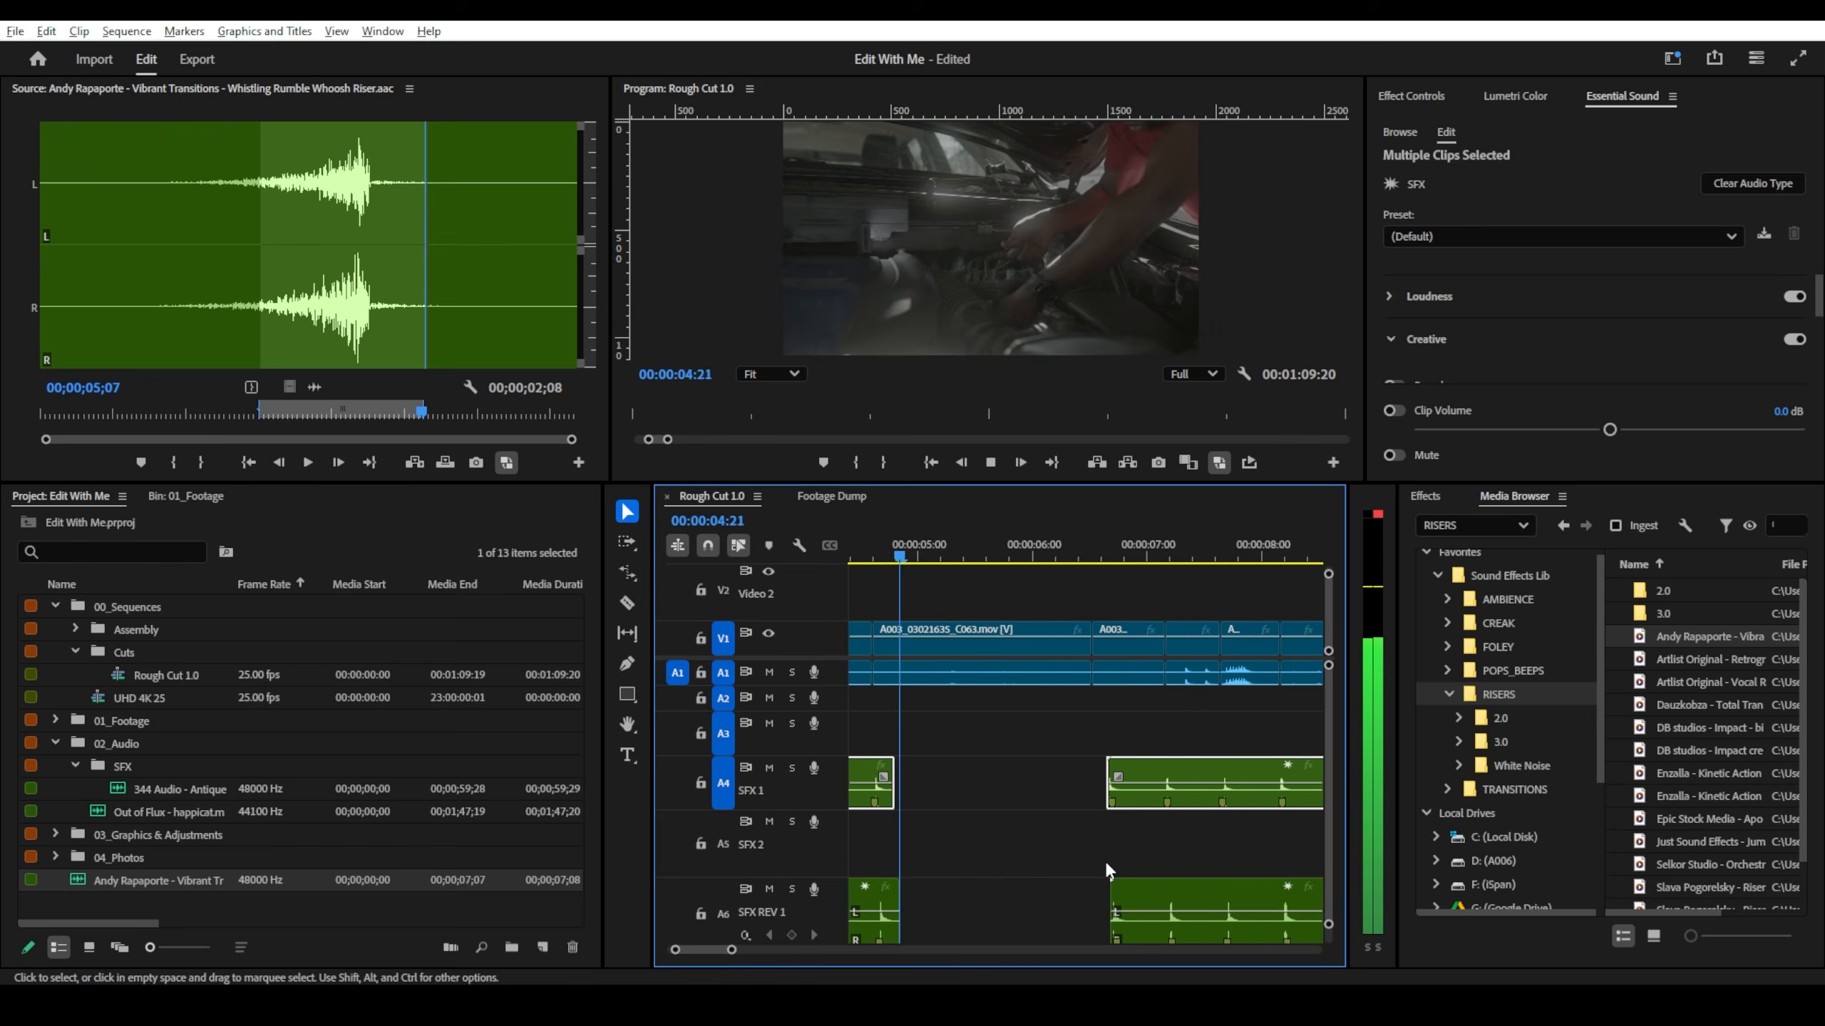
# - Undo the offset metronome copies and duplicate the three clips from SFX 1 onto SFX REV 1 at the same time positions
pyautogui.hotkey('alt', 'space')
pyautogui.press('Escape')
pyautogui.scroll(3, 1142, 861)
pyautogui.press('space')
pyautogui.scroll(2, 1125, 853)
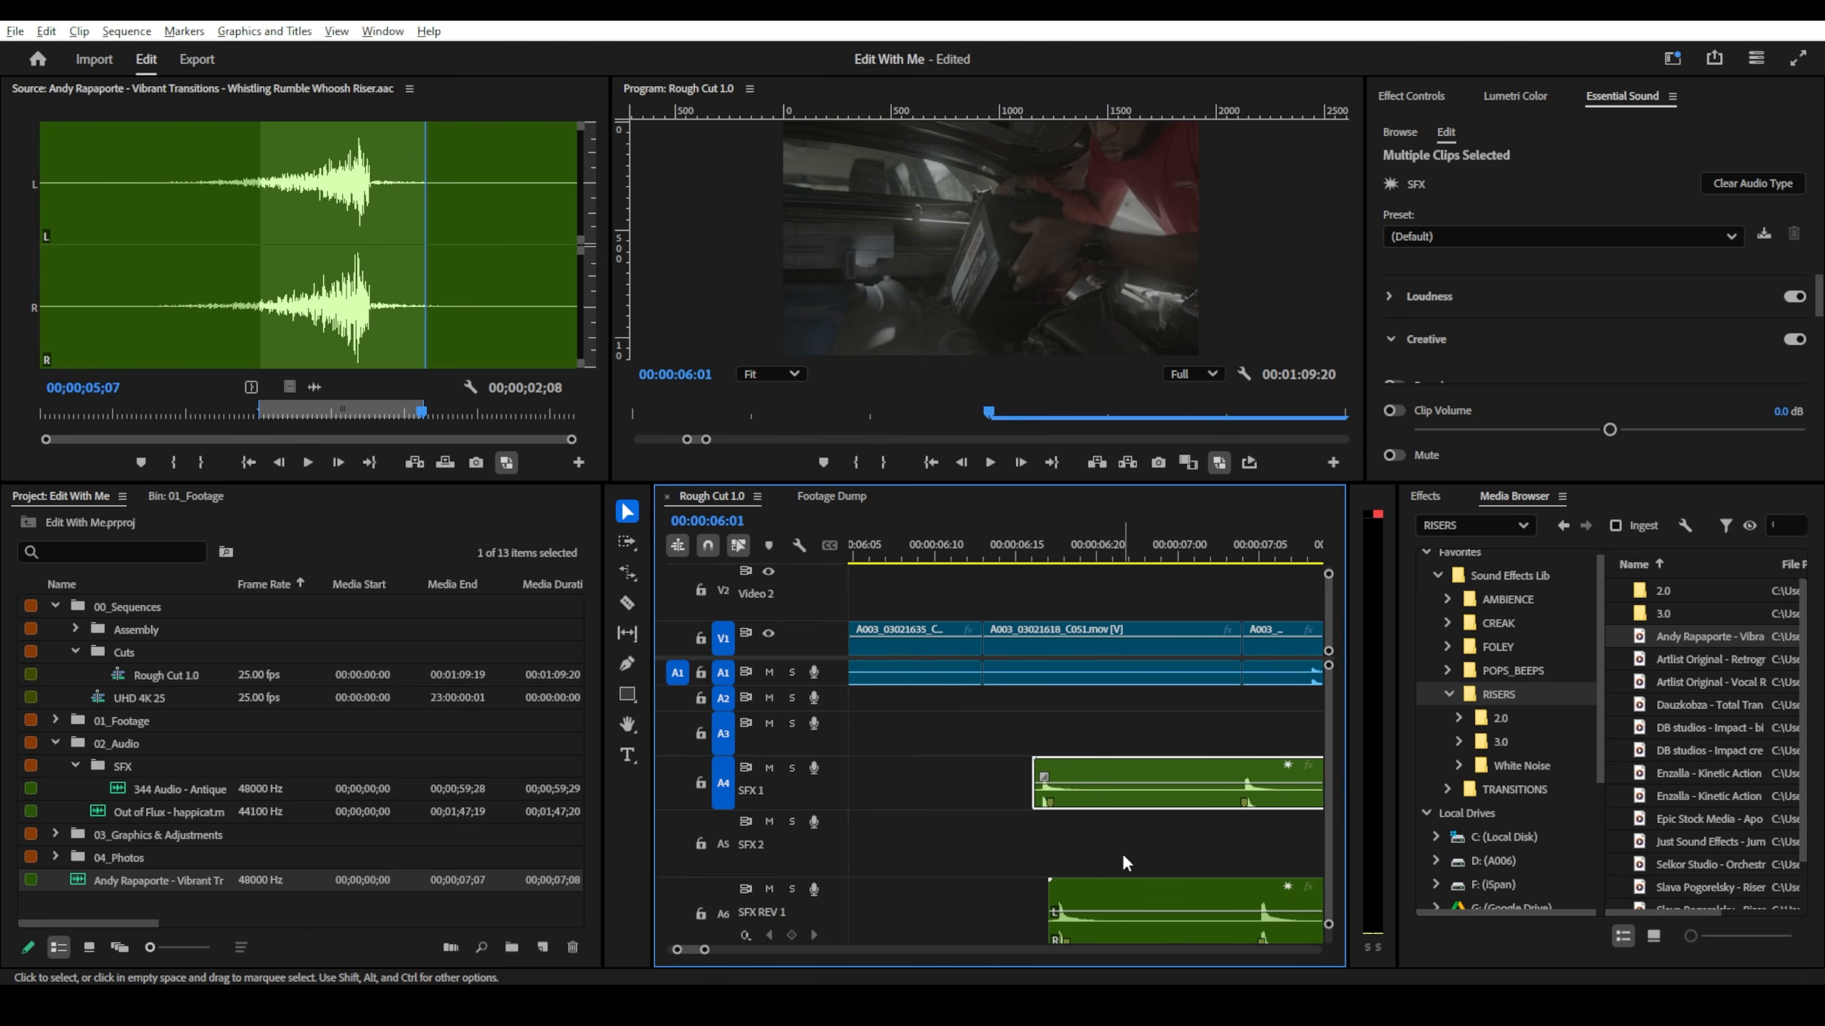
pyautogui.hotkey('ctrl', 'z')
pyautogui.moveTo(1089, 803); pyautogui.dragTo(1086, 891)
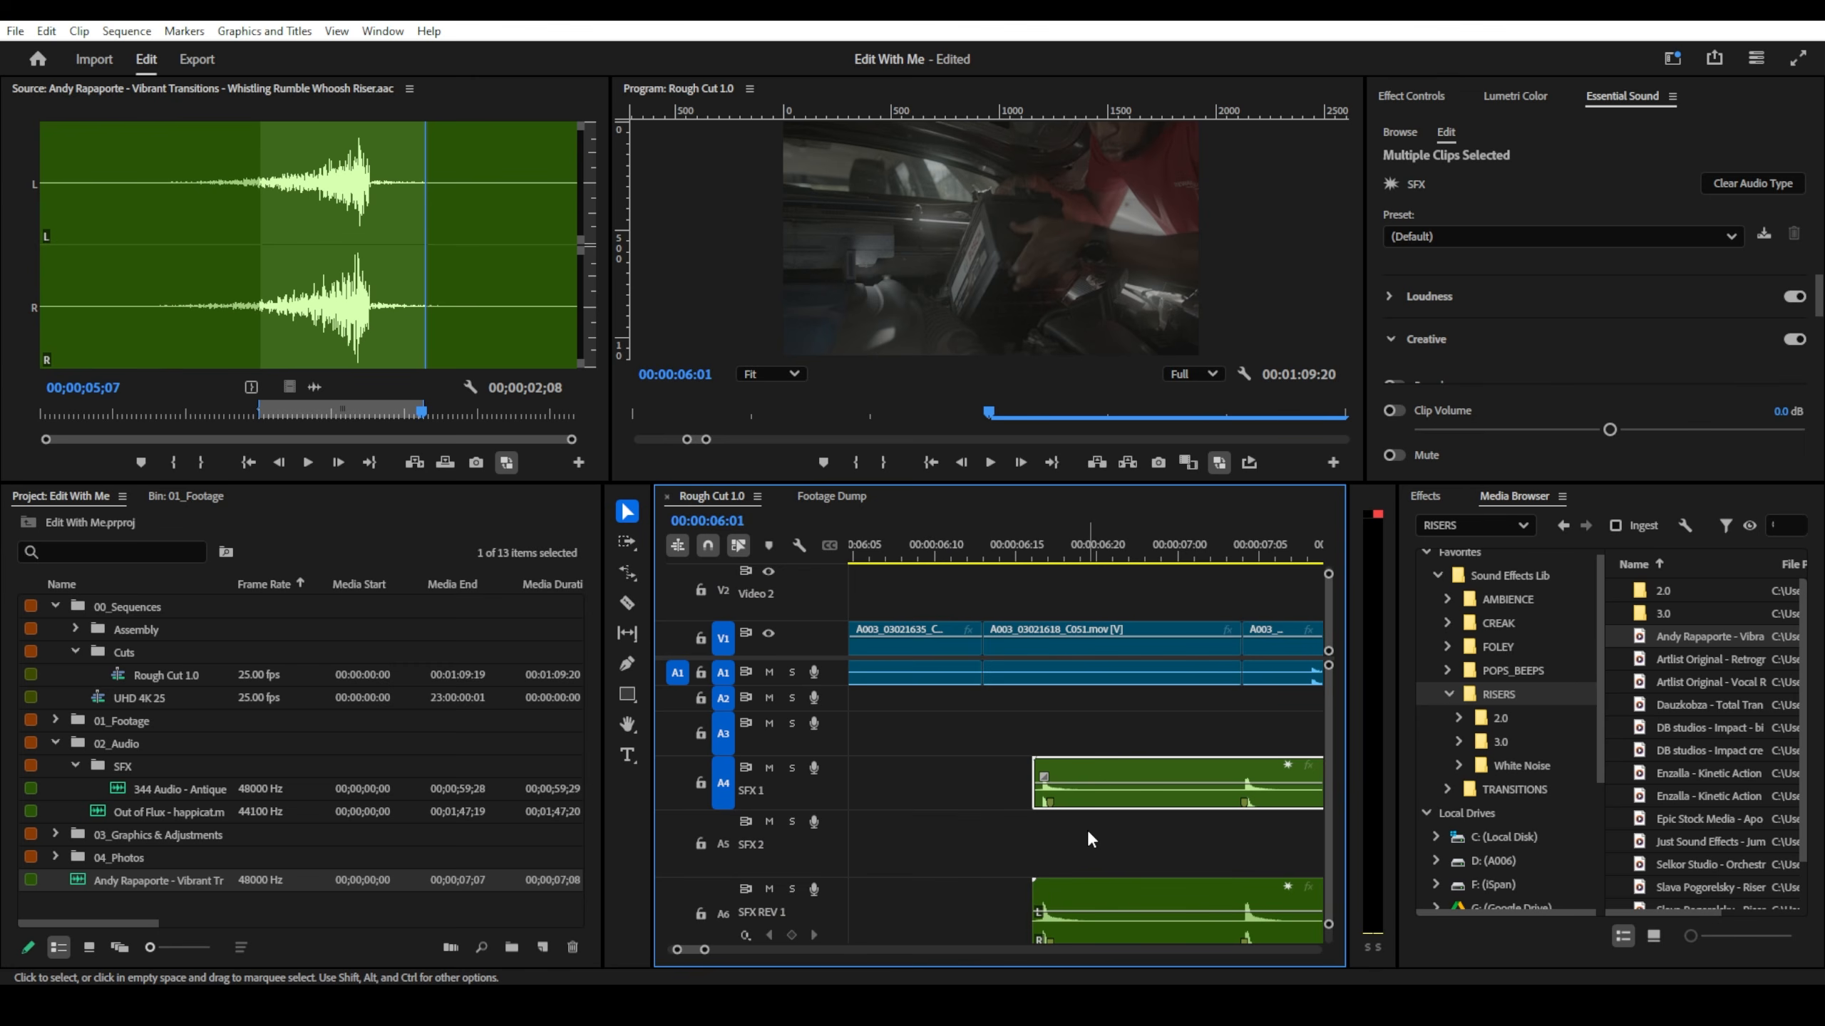
# - Play back the aligned metronome layers from 00:00:02:14 to check how they sound together
pyautogui.scroll(-3, 1109, 795)
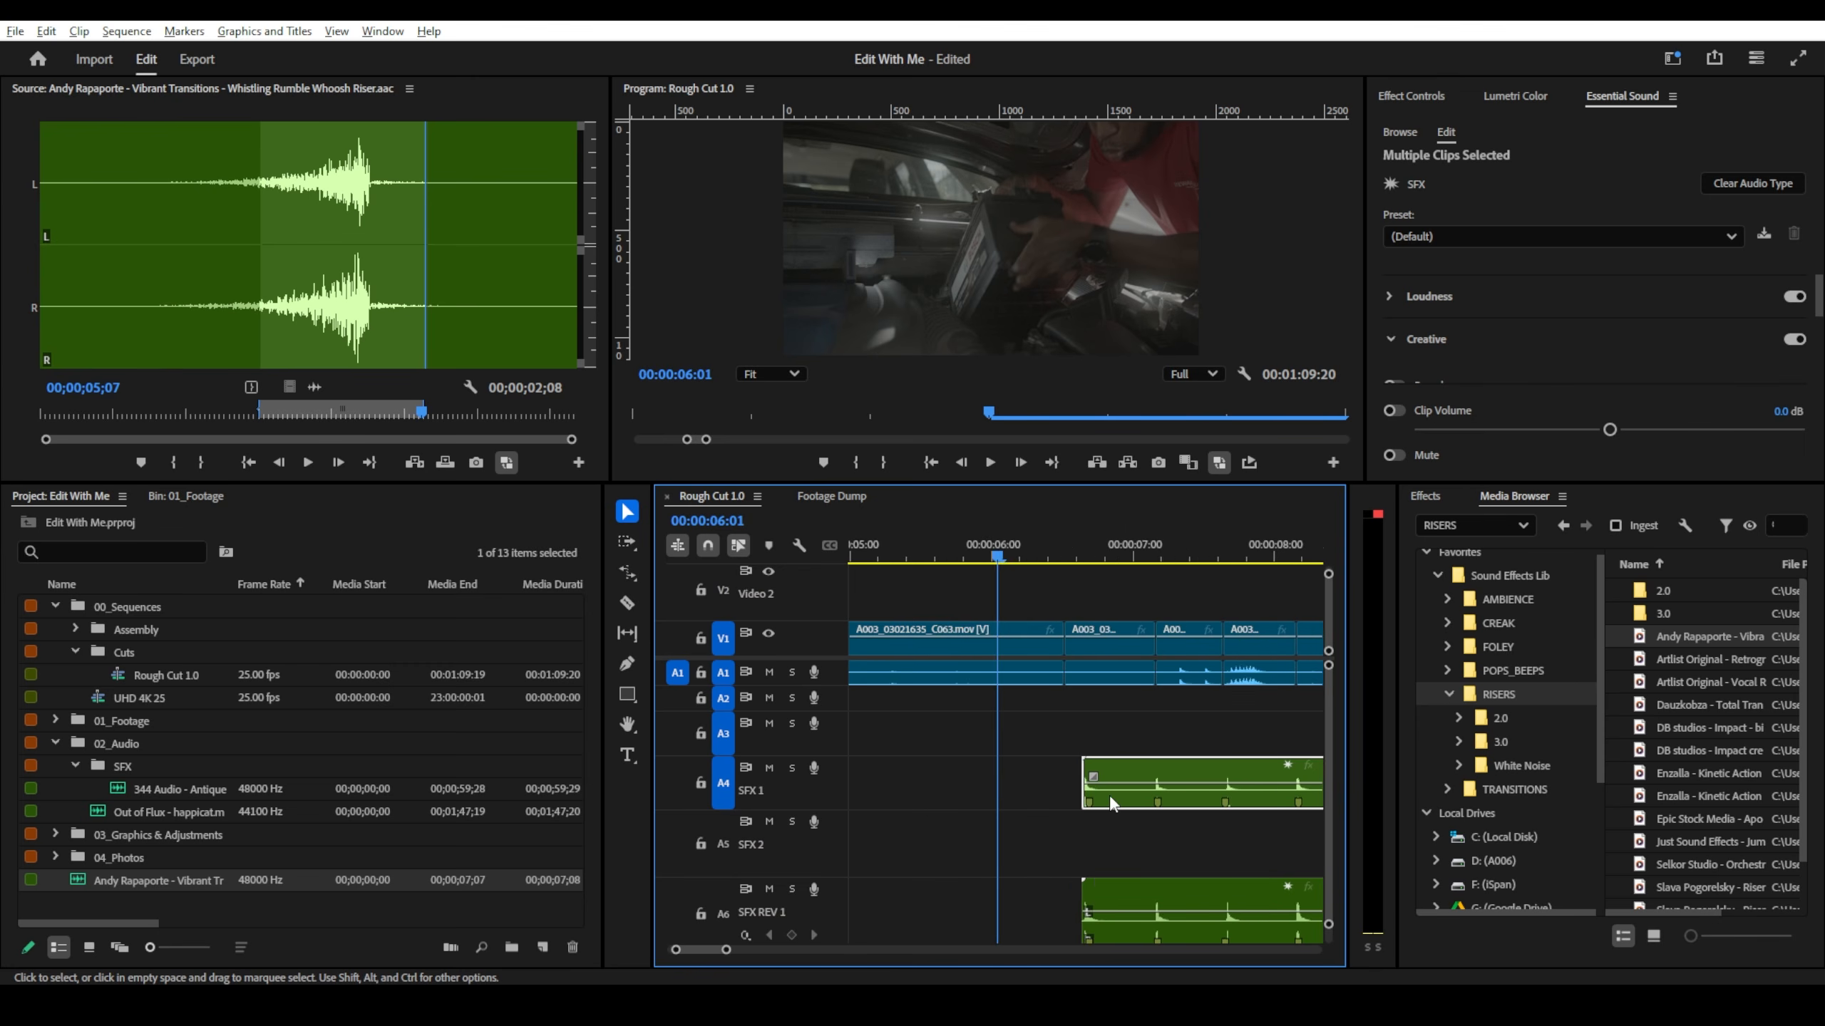
pyautogui.scroll(-3, 1109, 795)
pyautogui.click(900, 557)
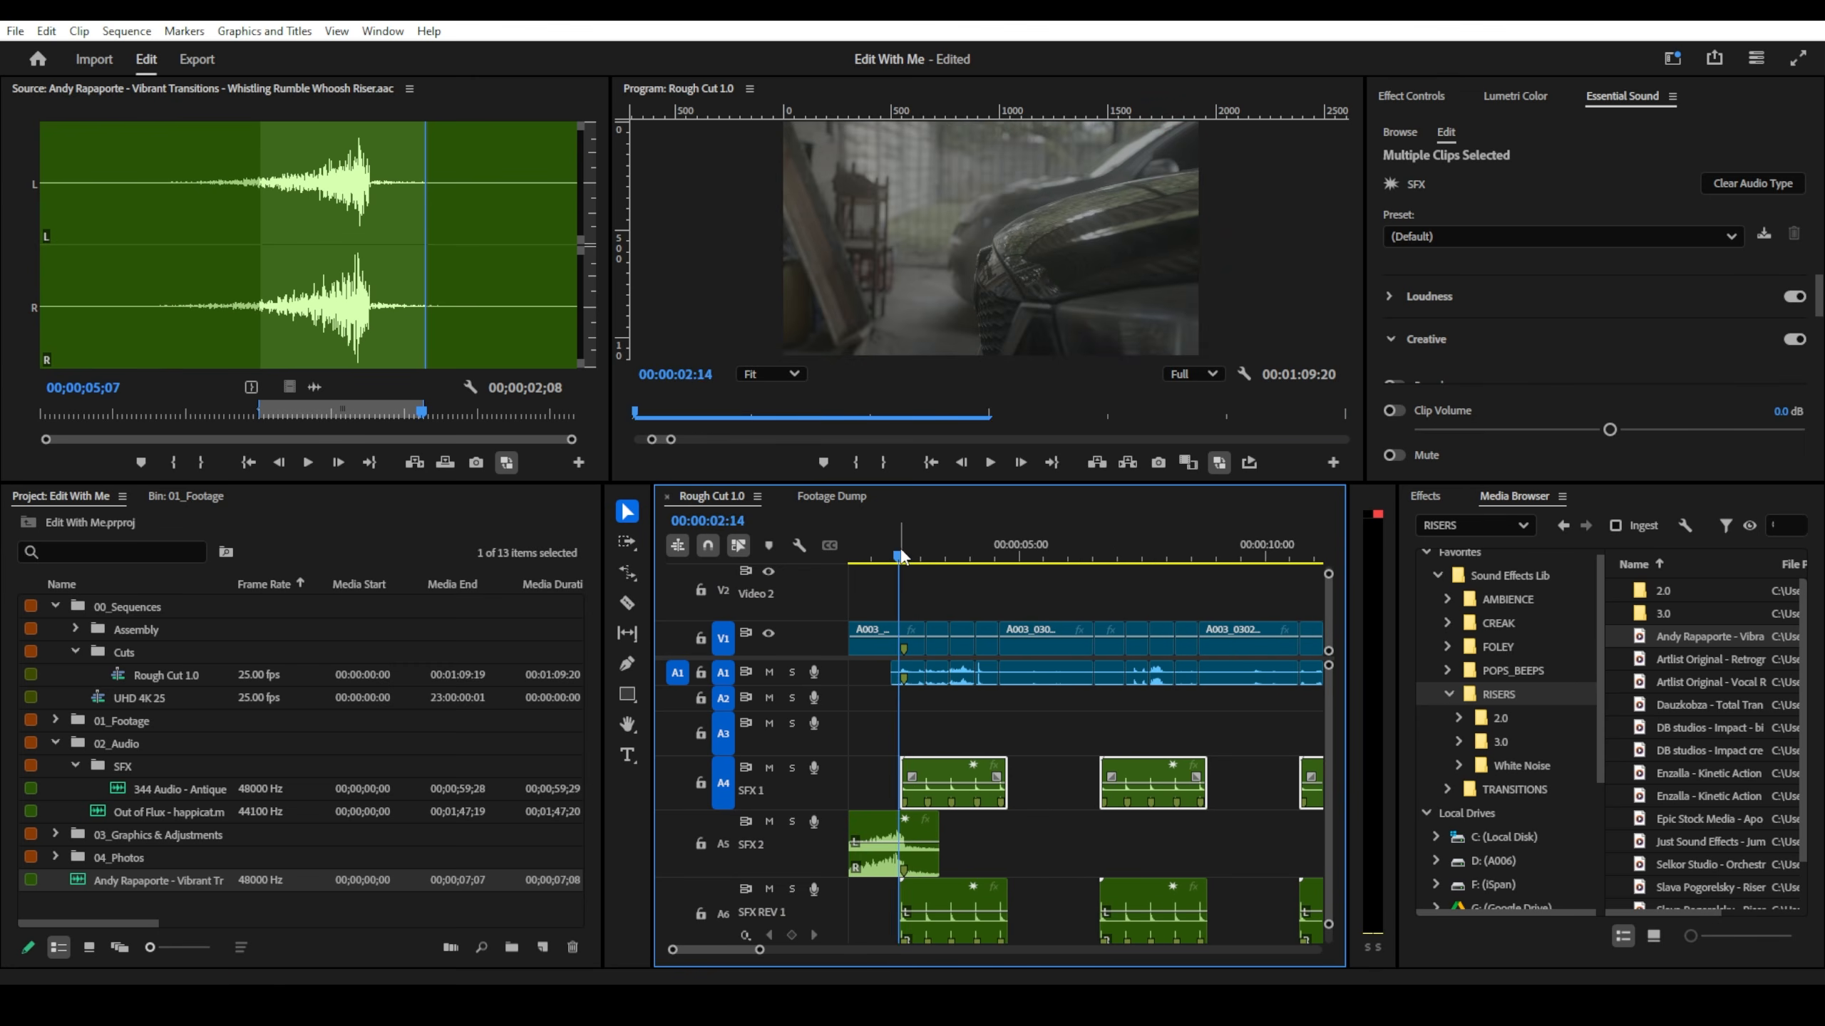
pyautogui.press('space')
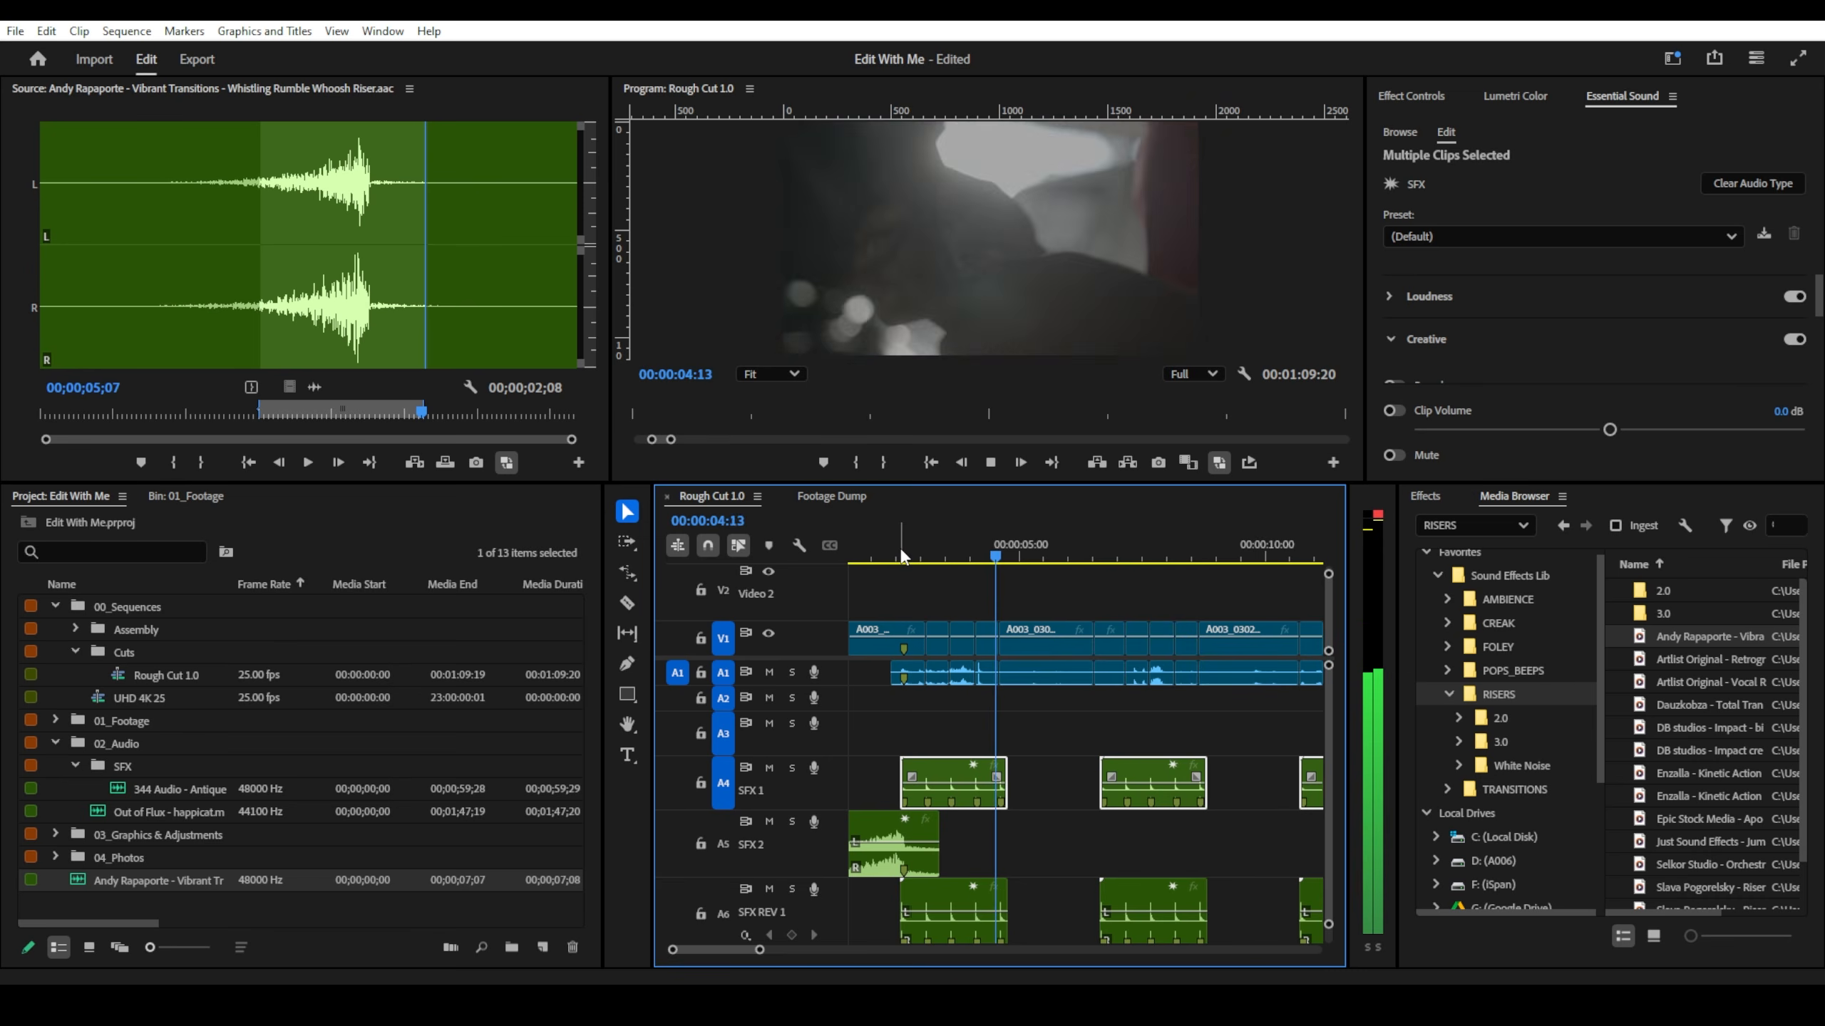
pyautogui.scroll(-3, 1007, 829)
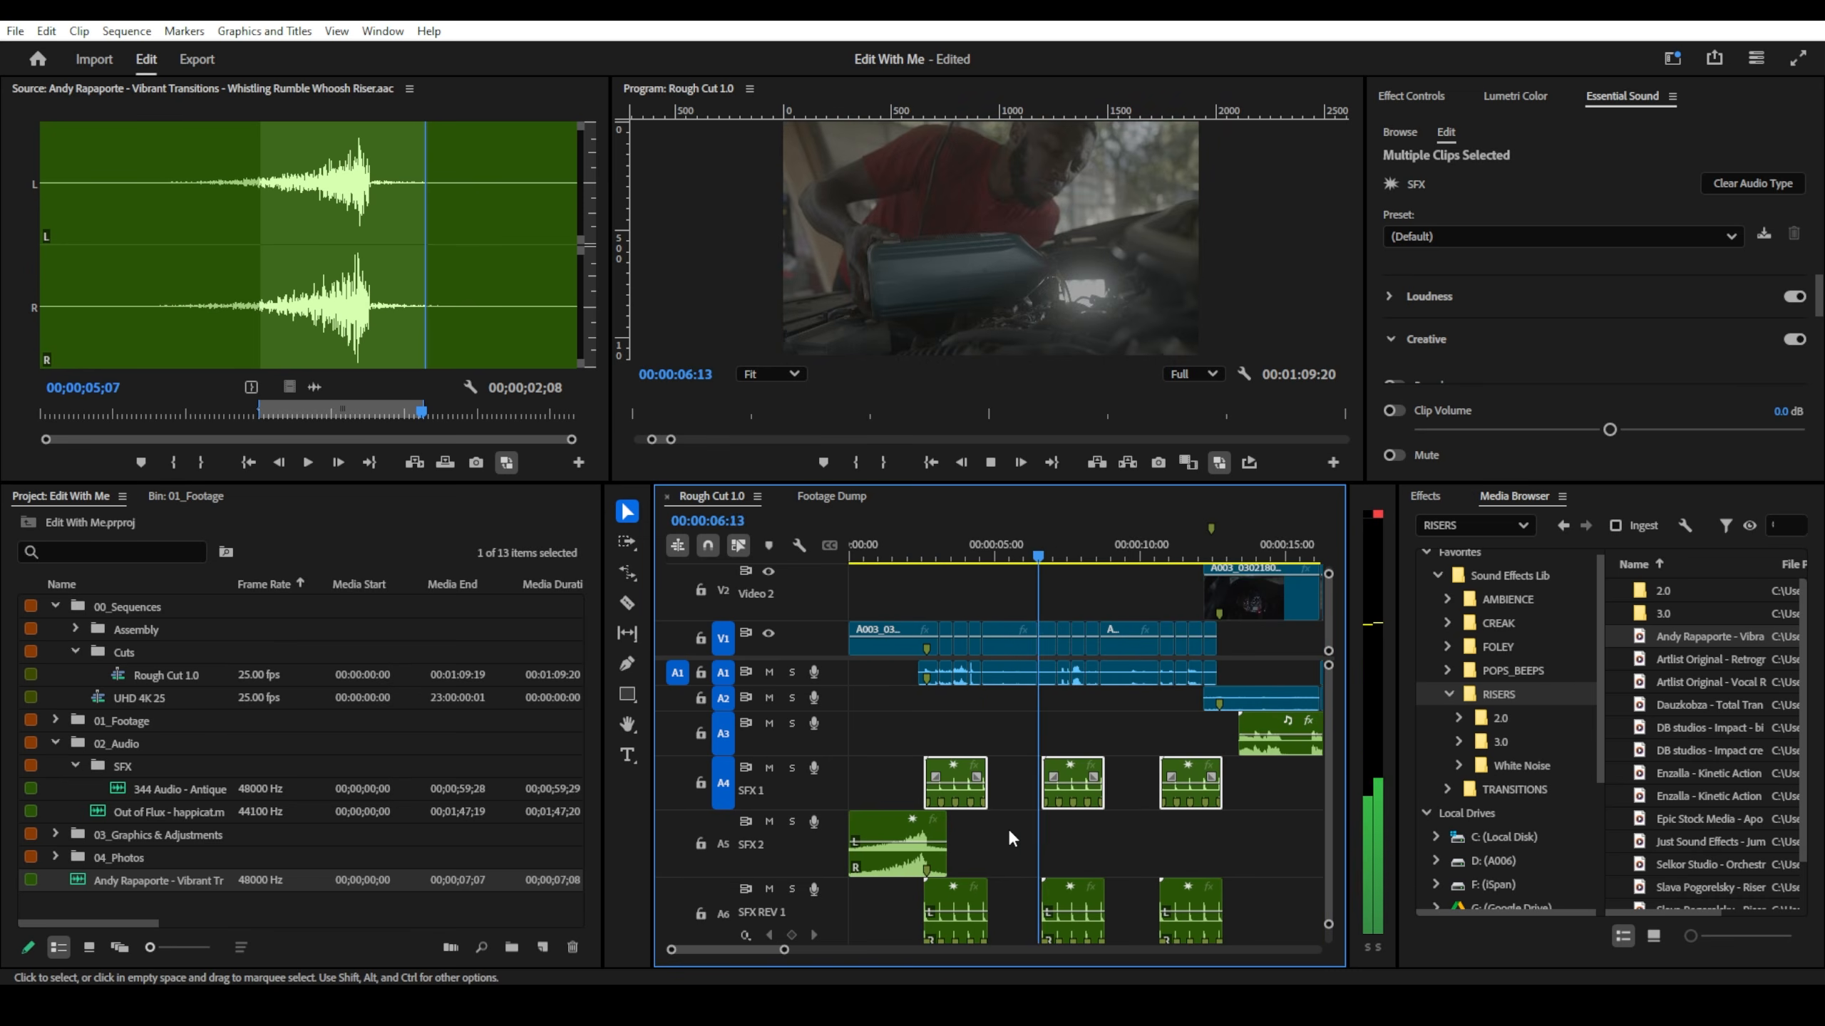
pyautogui.press('space')
# - Select the A003_03021635_C063.mov clip at 00:00:05:05 and adjust the audio track heights so Audio 1 through SFX REV 1 fit in the timeline
pyautogui.doubleClick(818, 670)
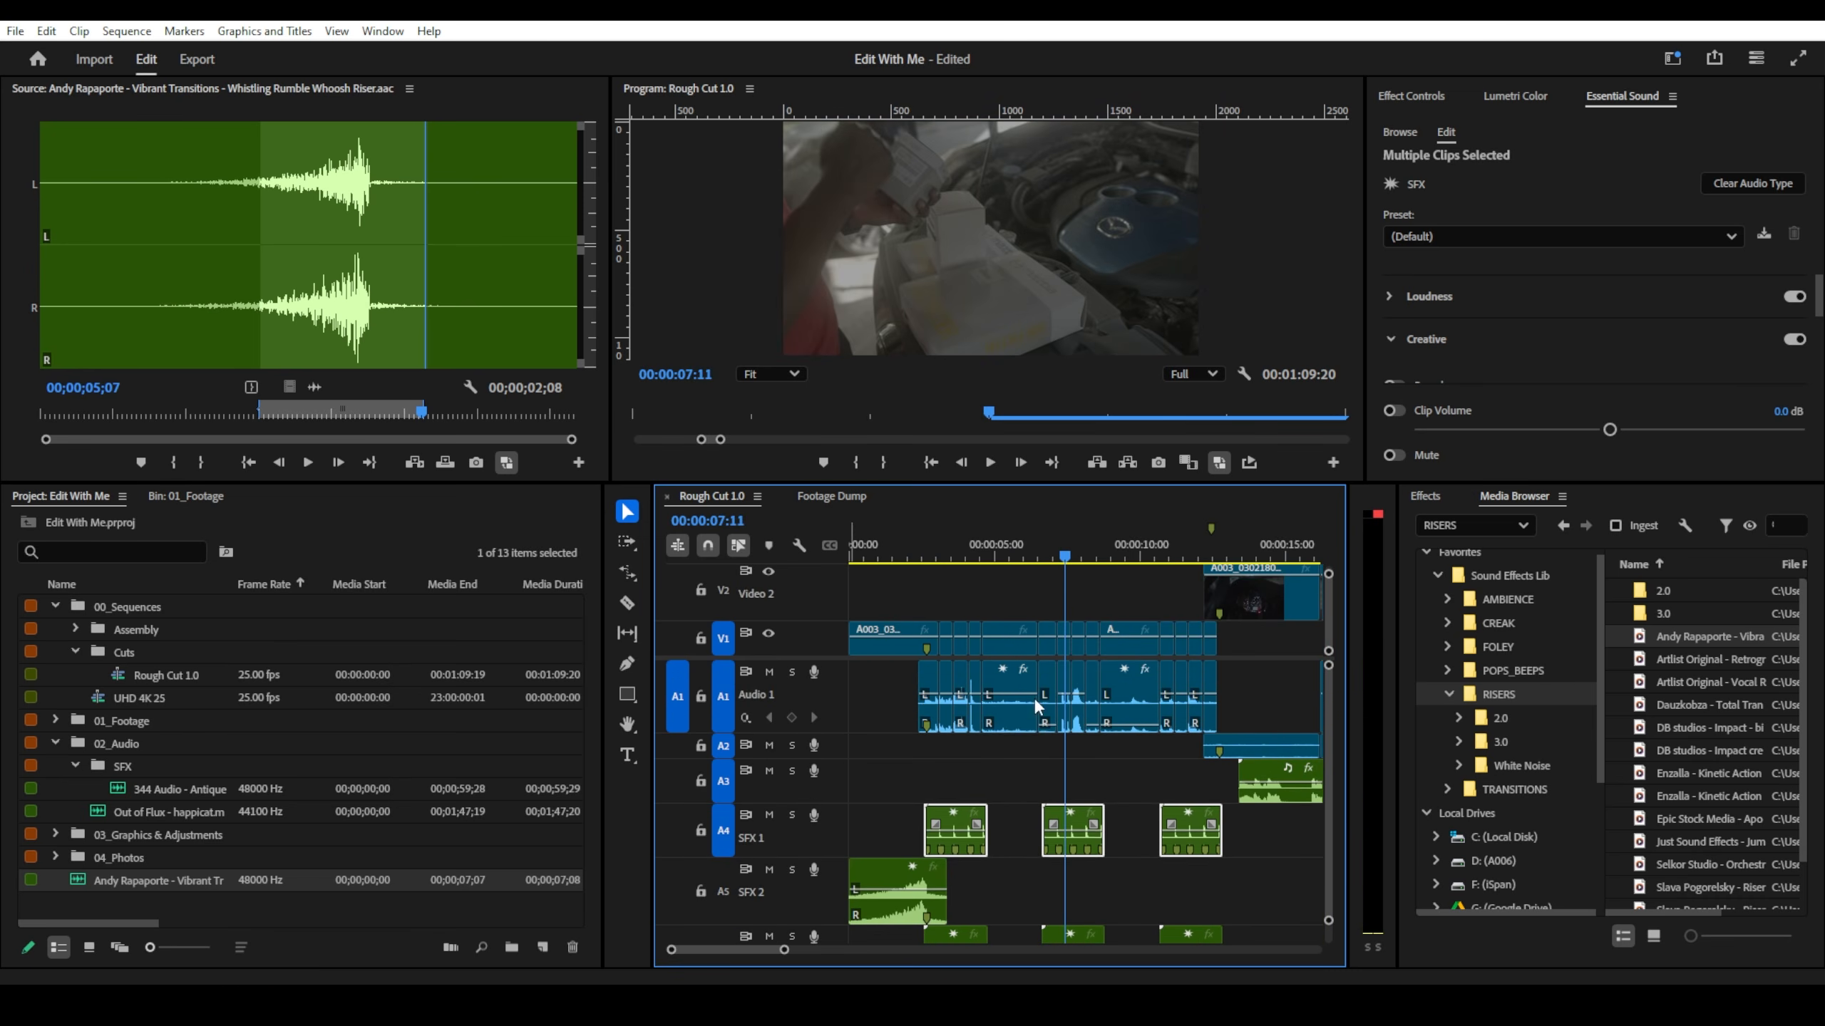
pyautogui.moveTo(1023, 694); pyautogui.dragTo(1021, 725)
pyautogui.moveTo(1020, 544); pyautogui.dragTo(999, 557)
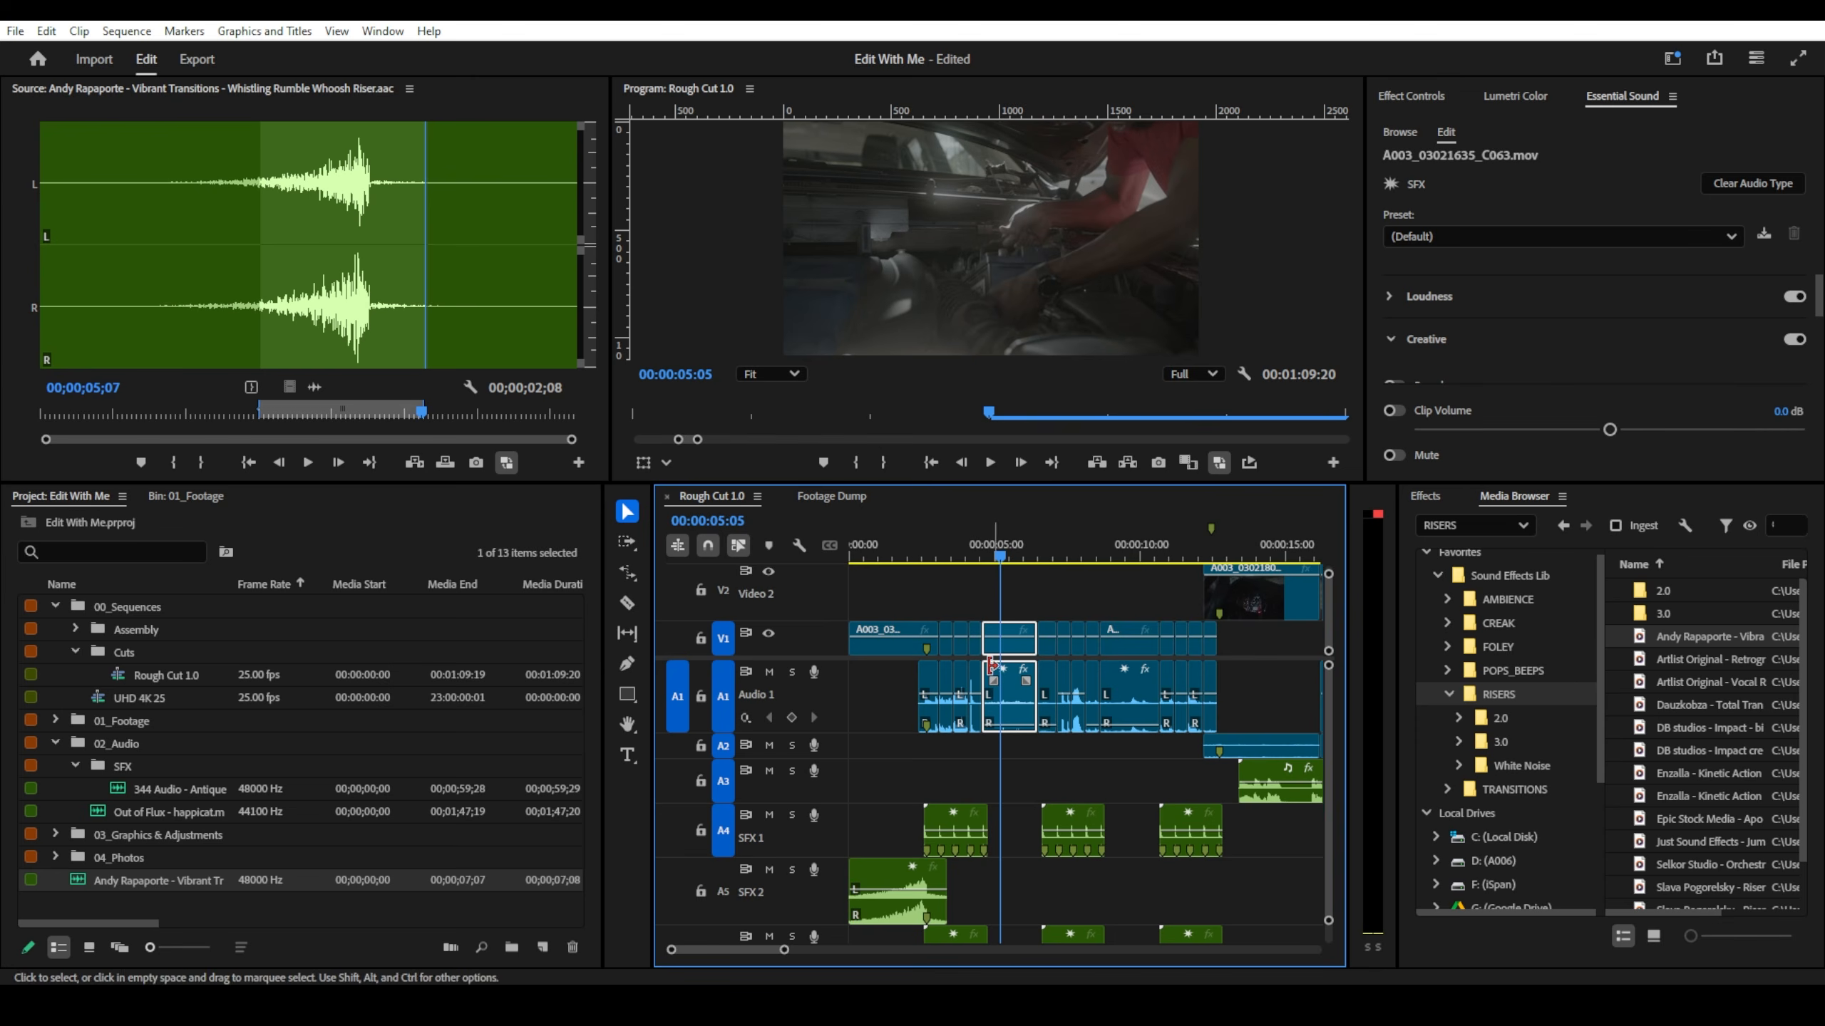
pyautogui.scroll(-2, 1006, 701)
pyautogui.scroll(2, 818, 827)
pyautogui.scroll(-2, 844, 827)
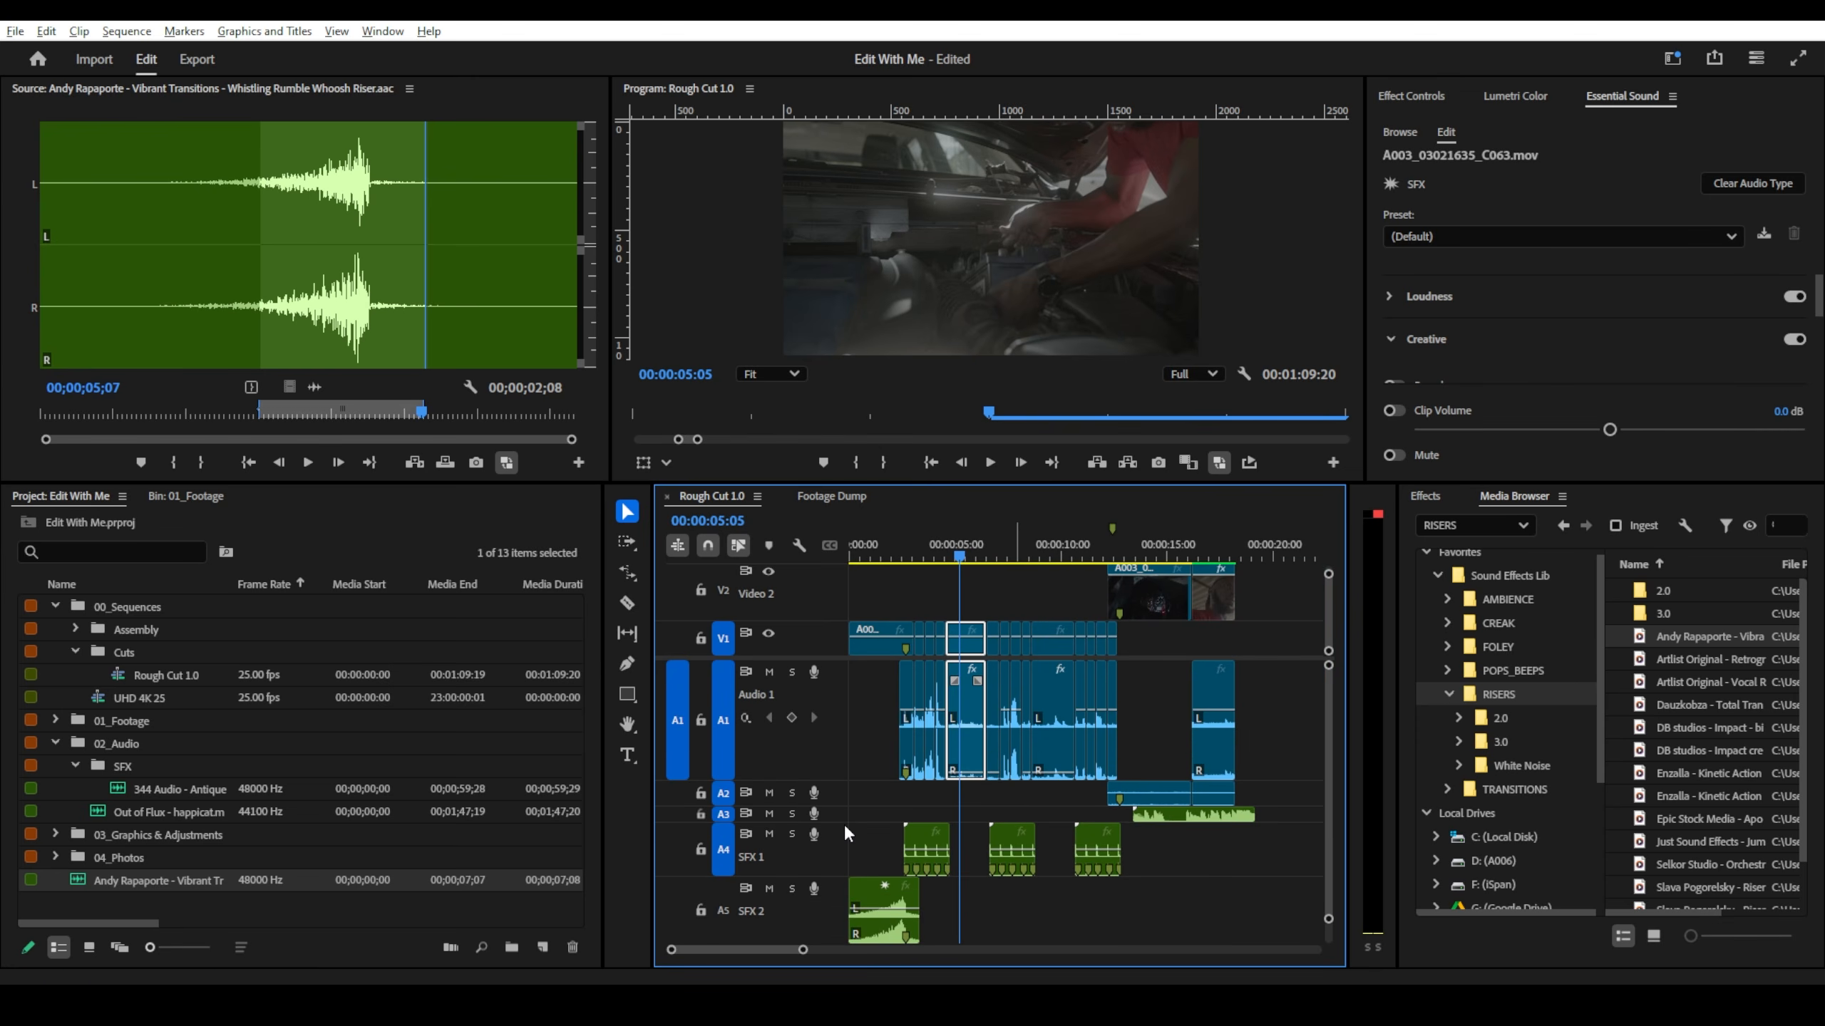
pyautogui.scroll(-3, 810, 720)
pyautogui.scroll(2, 844, 755)
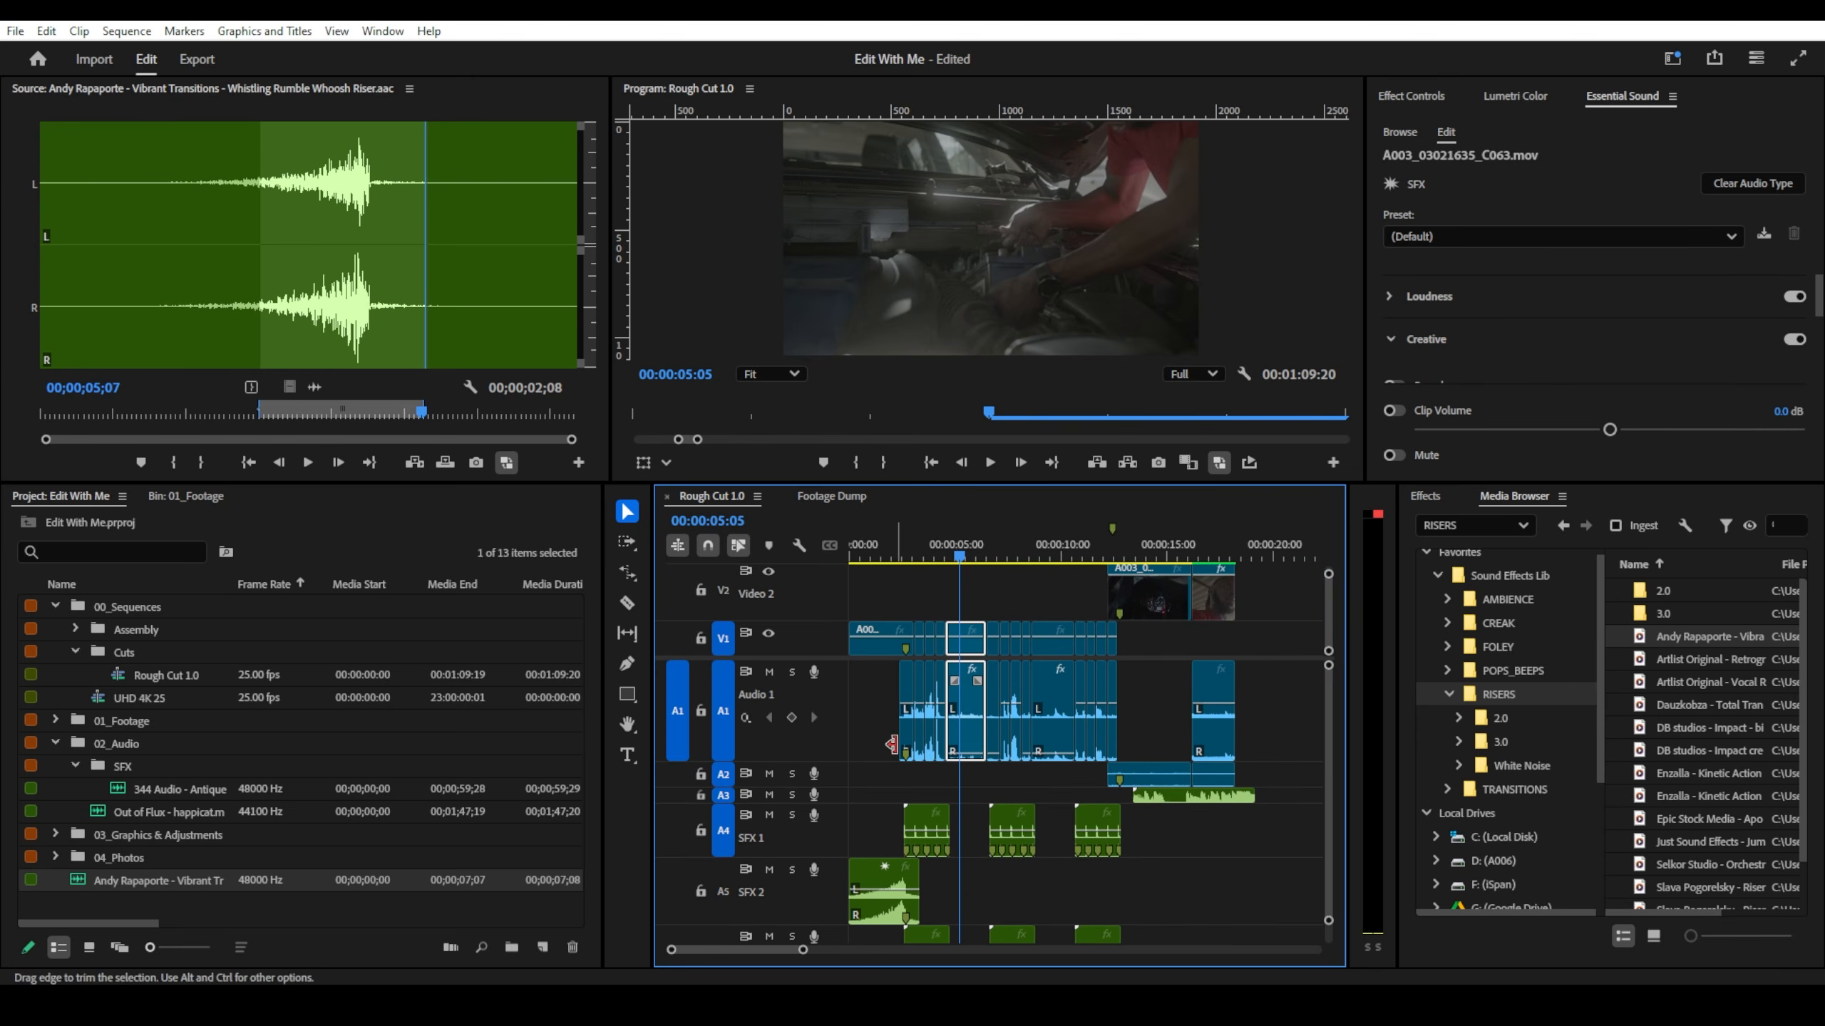
pyautogui.scroll(-3, 829, 716)
pyautogui.scroll(2, 872, 750)
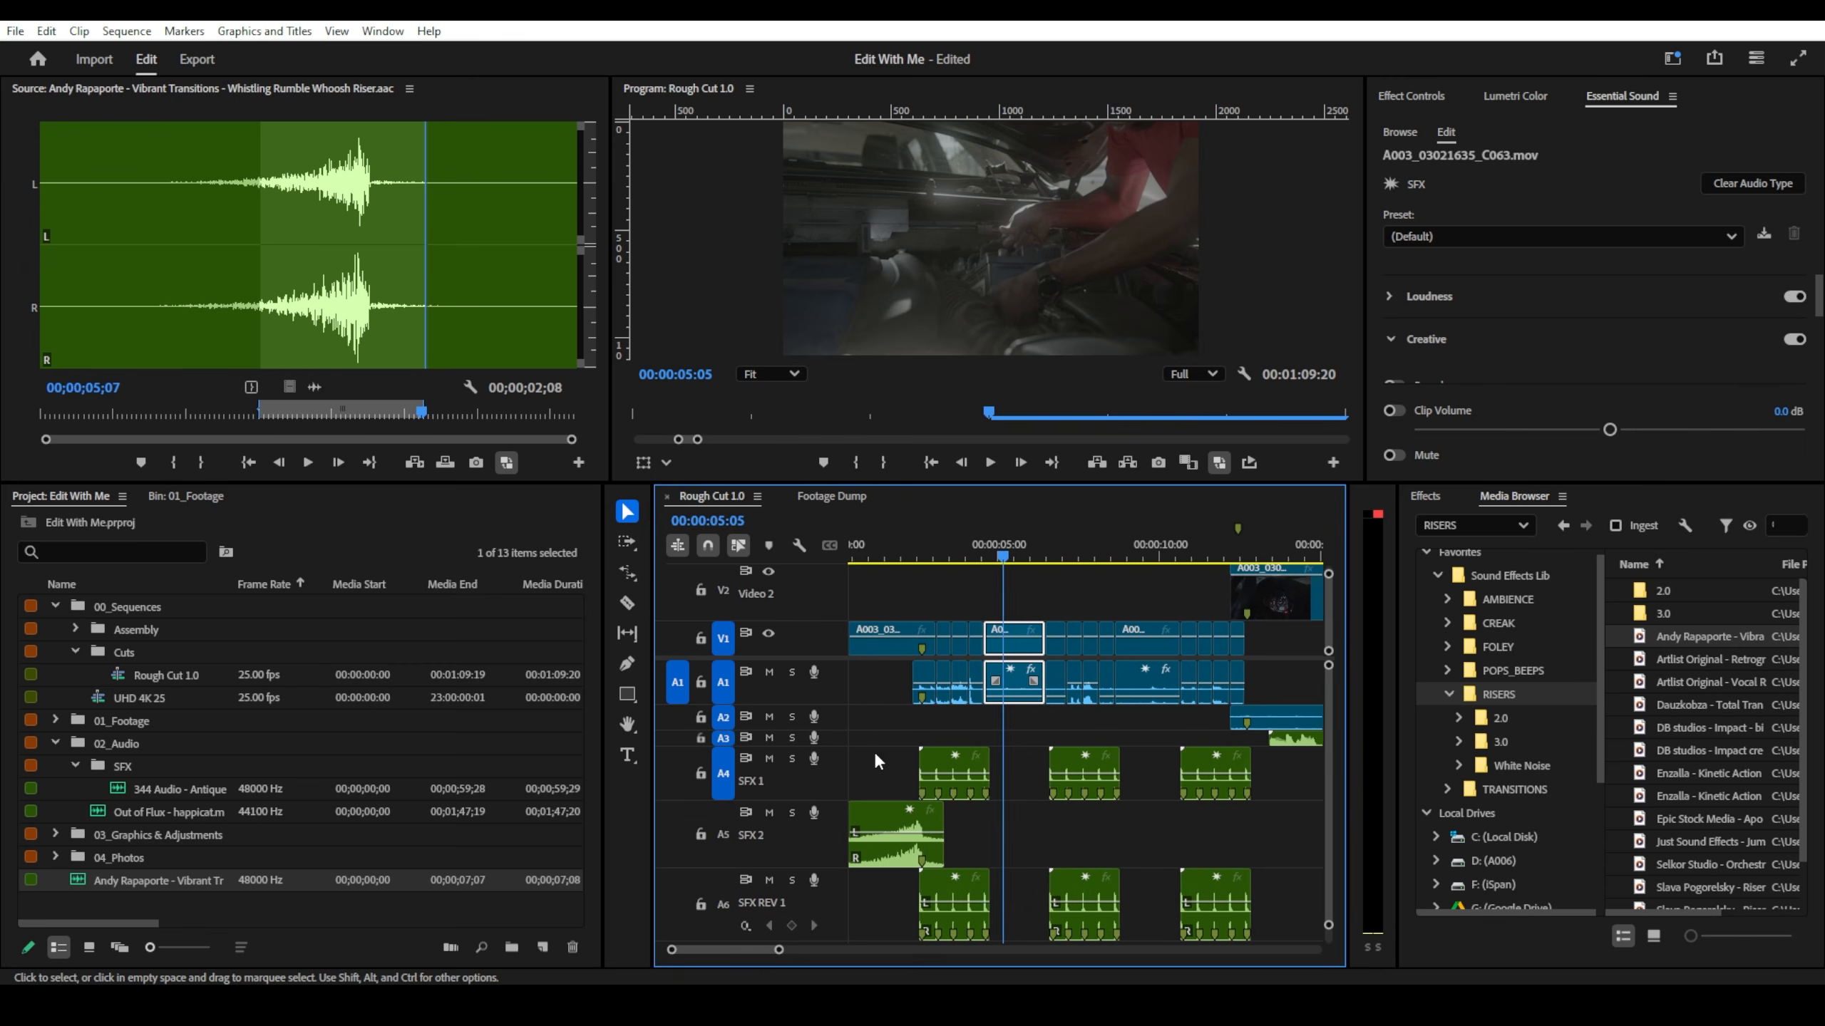
# - Play back the opening from the start of the sequence with the aligned reverb copies
pyautogui.scroll(1, 875, 752)
pyautogui.moveTo(921, 557); pyautogui.dragTo(841, 545)
pyautogui.press('space')
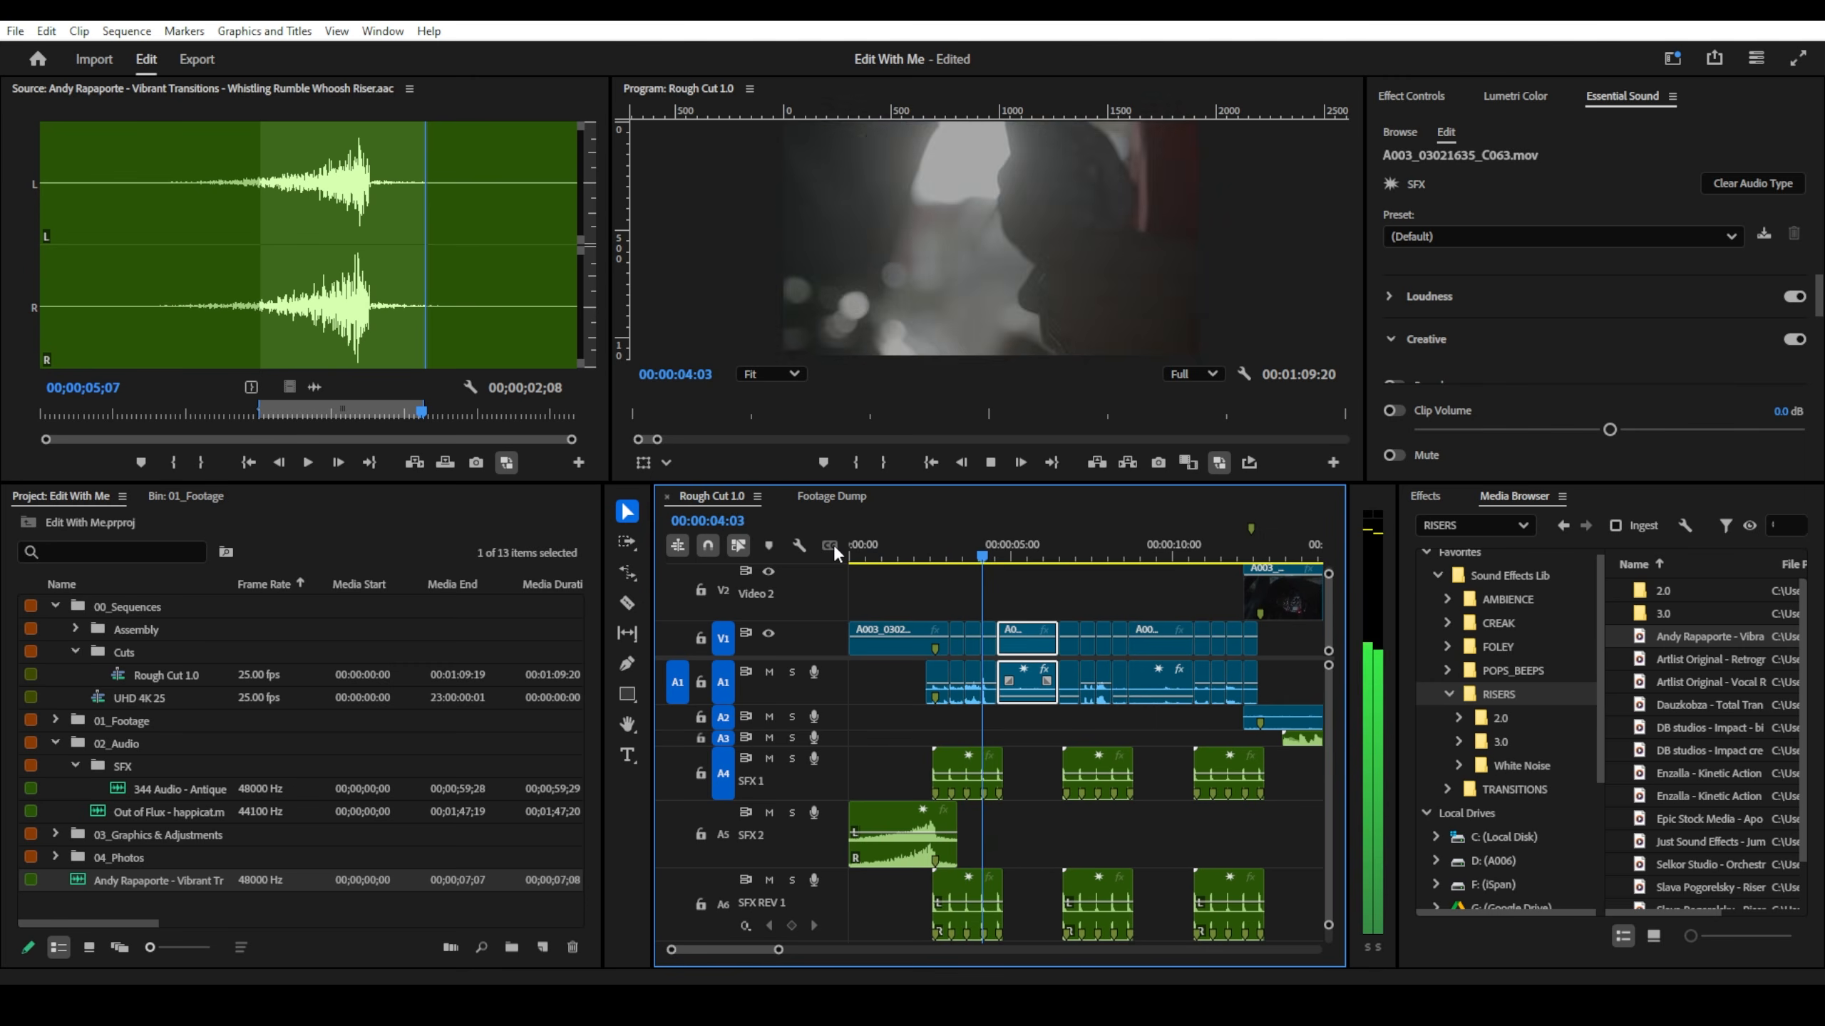
# - Lower the volume of each of the three metronome clips on SFX REV 1, the last one to about -7.3 dB
pyautogui.moveTo(876, 905); pyautogui.dragTo(1293, 910)
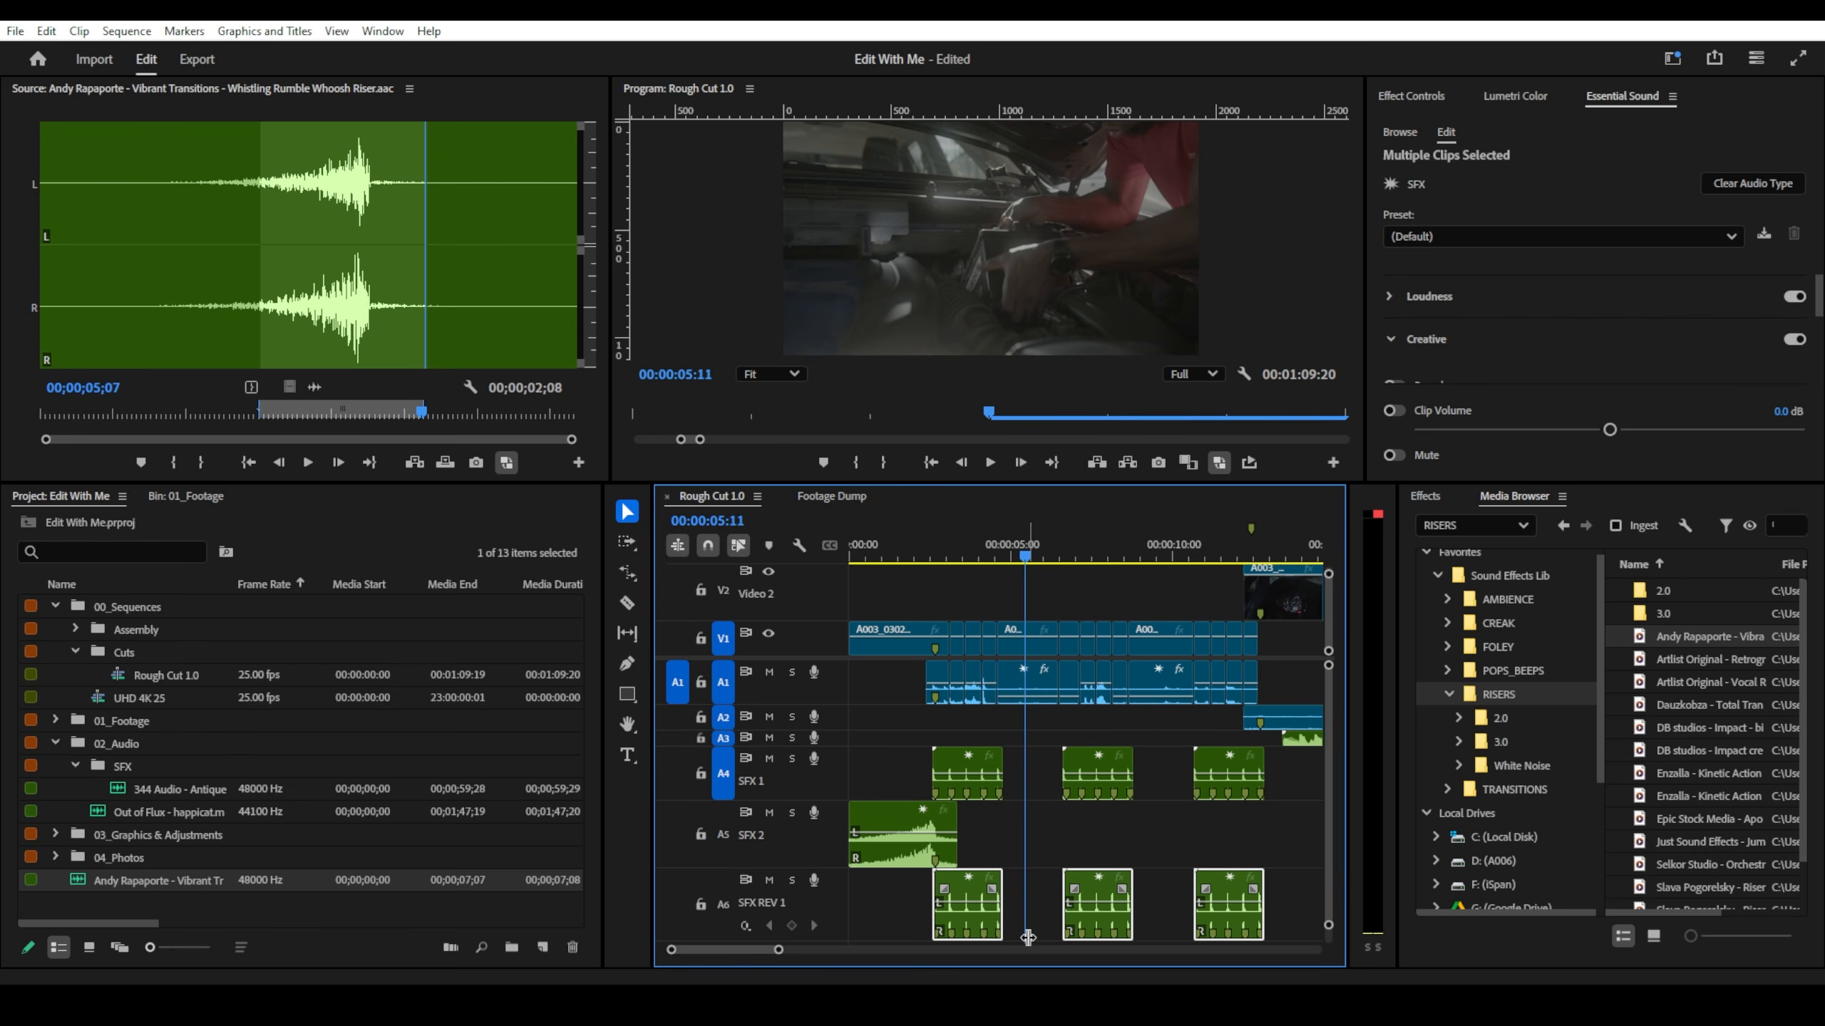
pyautogui.click(885, 918)
pyautogui.moveTo(979, 903); pyautogui.dragTo(980, 911)
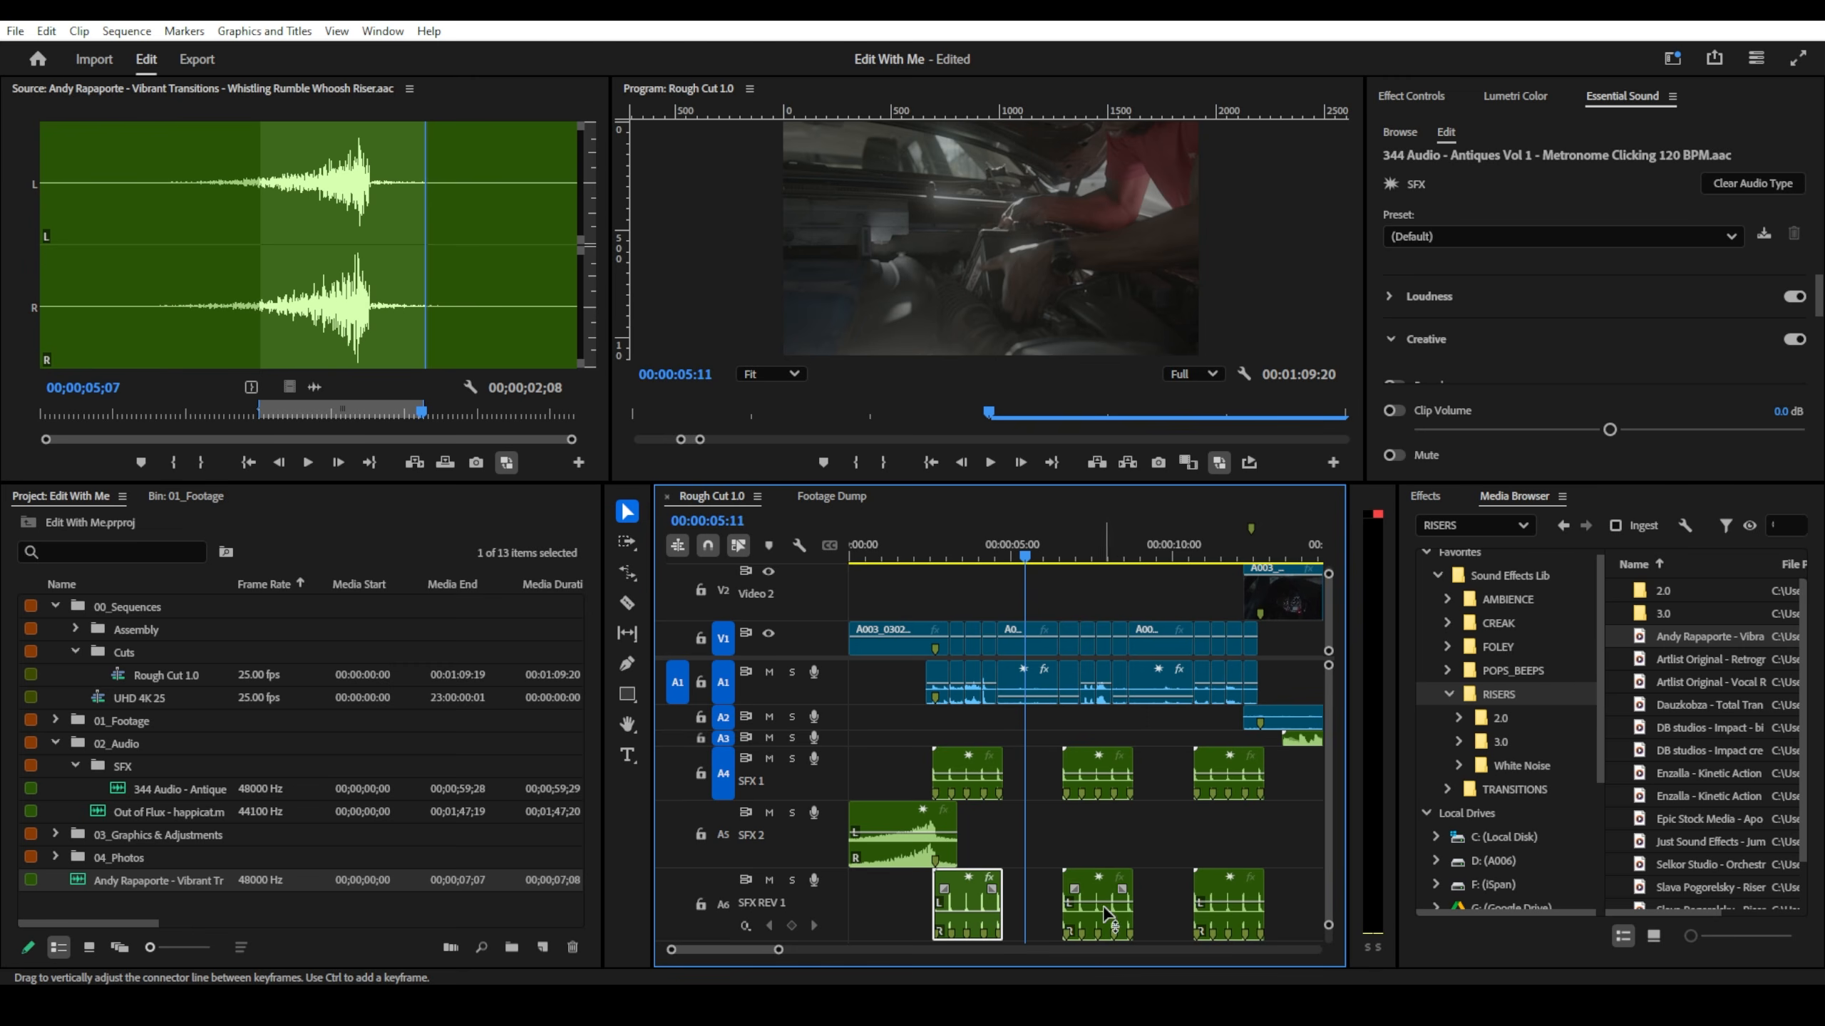
pyautogui.moveTo(1113, 902); pyautogui.dragTo(1218, 913)
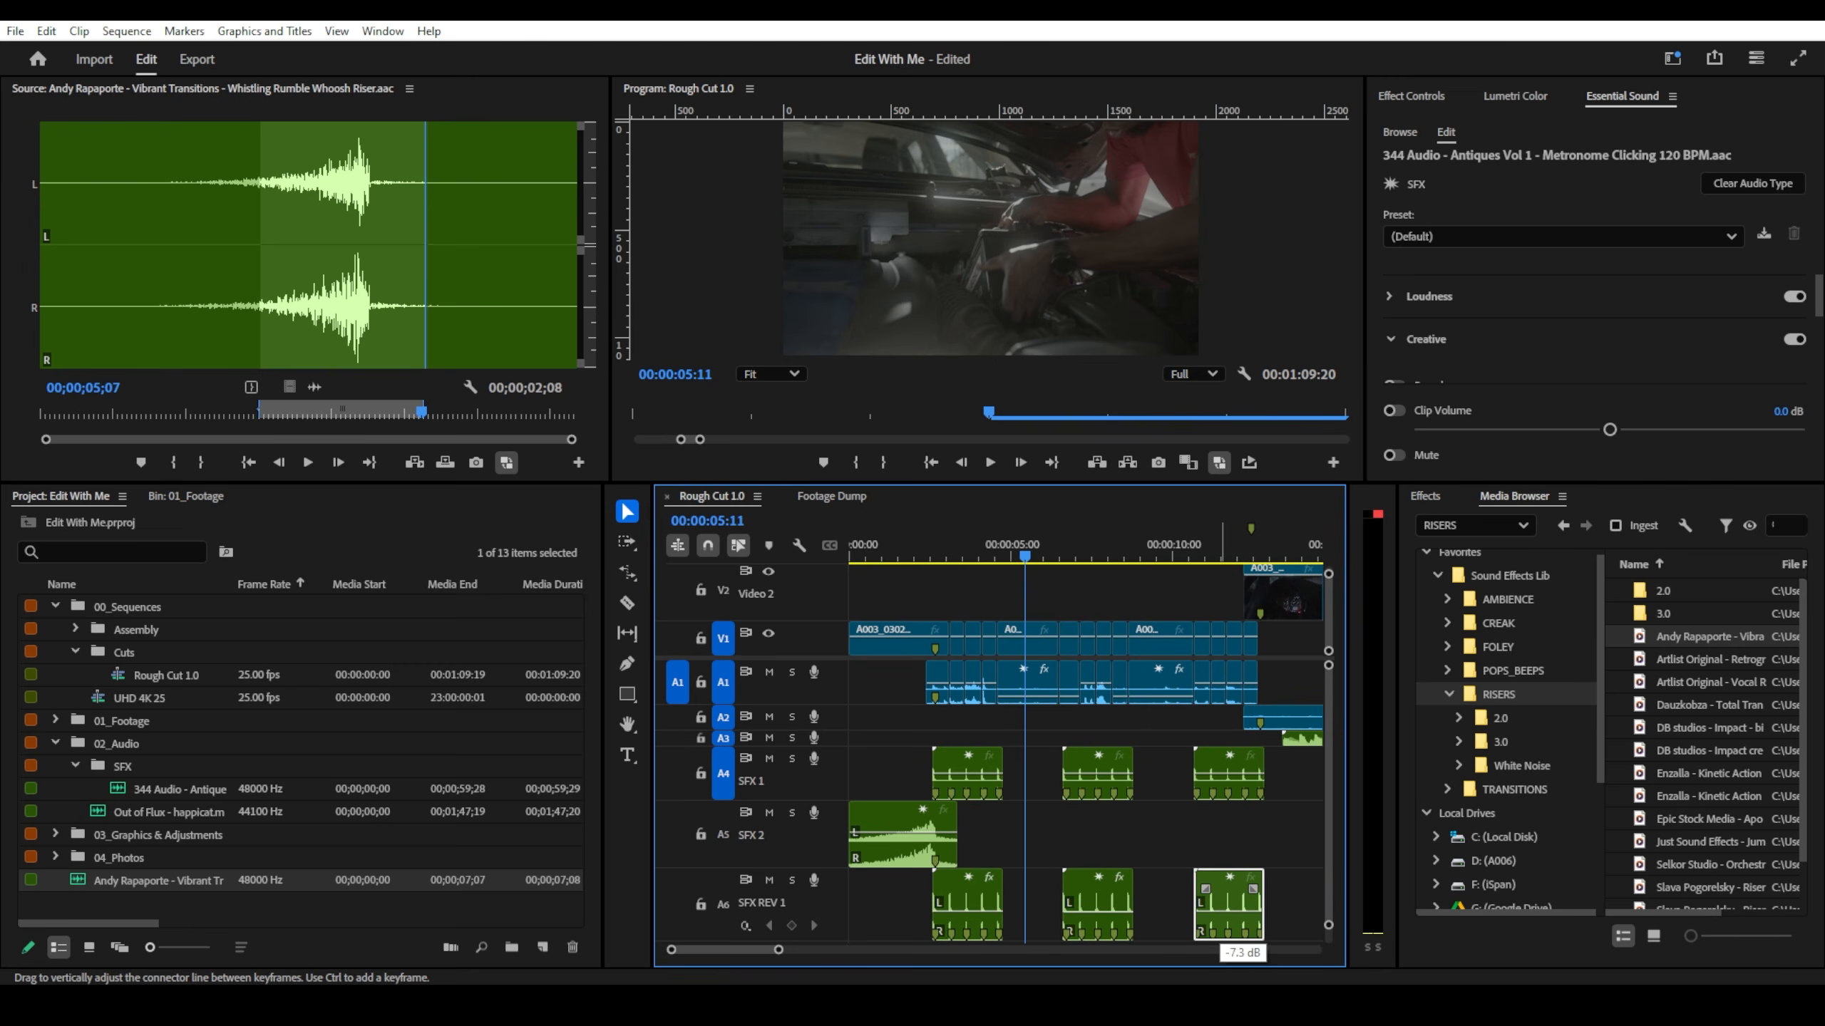
# - Play back the sequence from the opening through the start of the music to check the lowered reverb layer
pyautogui.click(894, 563)
pyautogui.press('space')
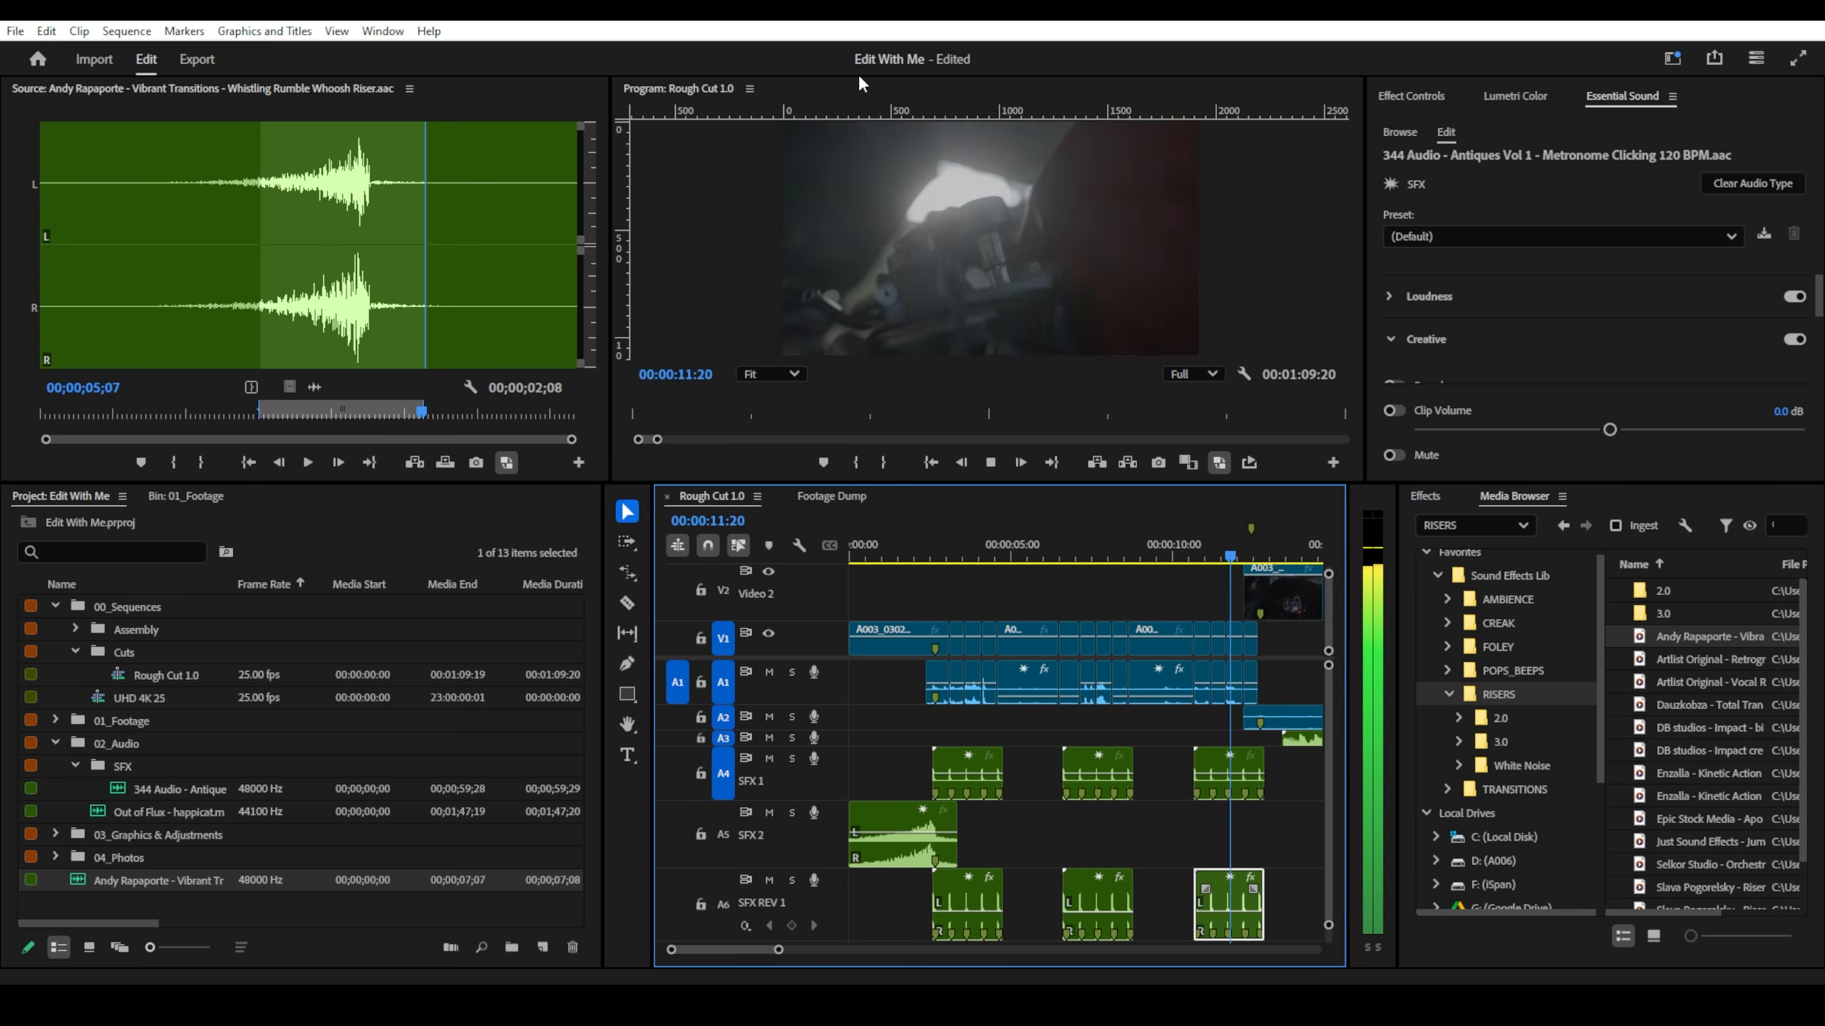
pyautogui.scroll(2, 1256, 760)
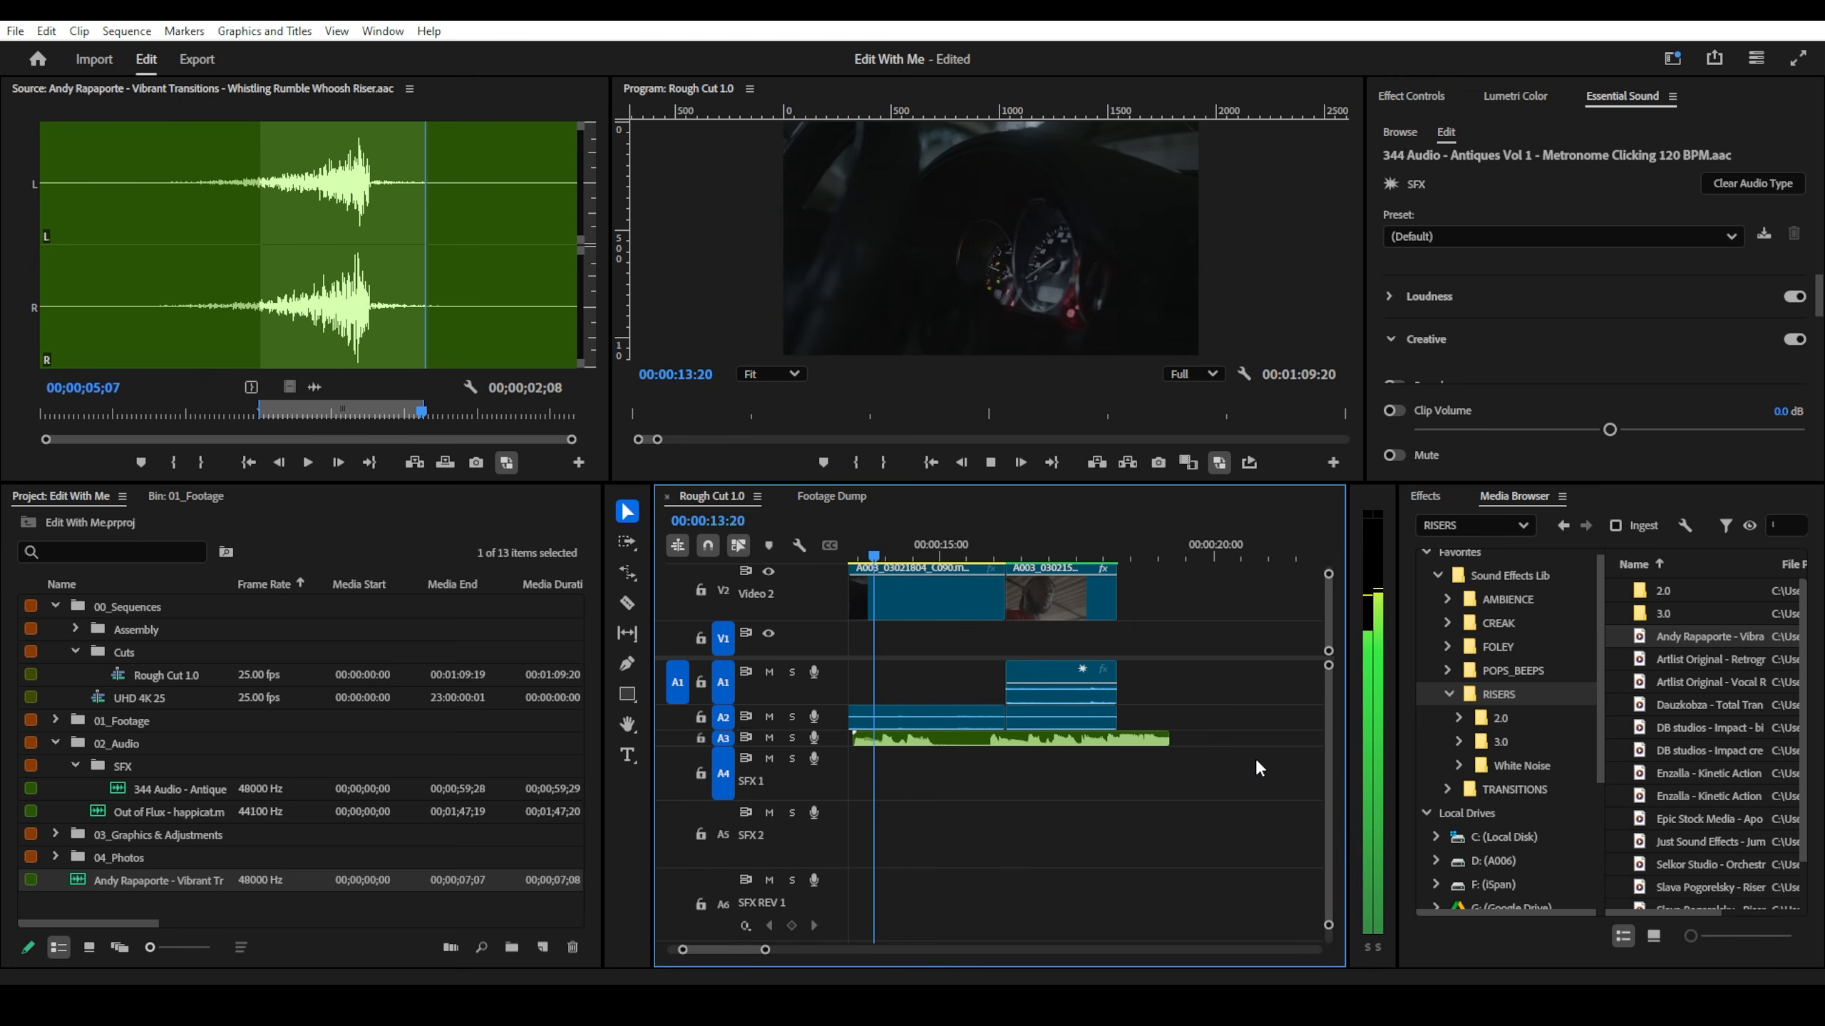
pyautogui.scroll(-4, 1198, 642)
pyautogui.press('space')
# - Replay the third metronome section and place the playhead at 00:00:11:06
pyautogui.scroll(3, 941, 669)
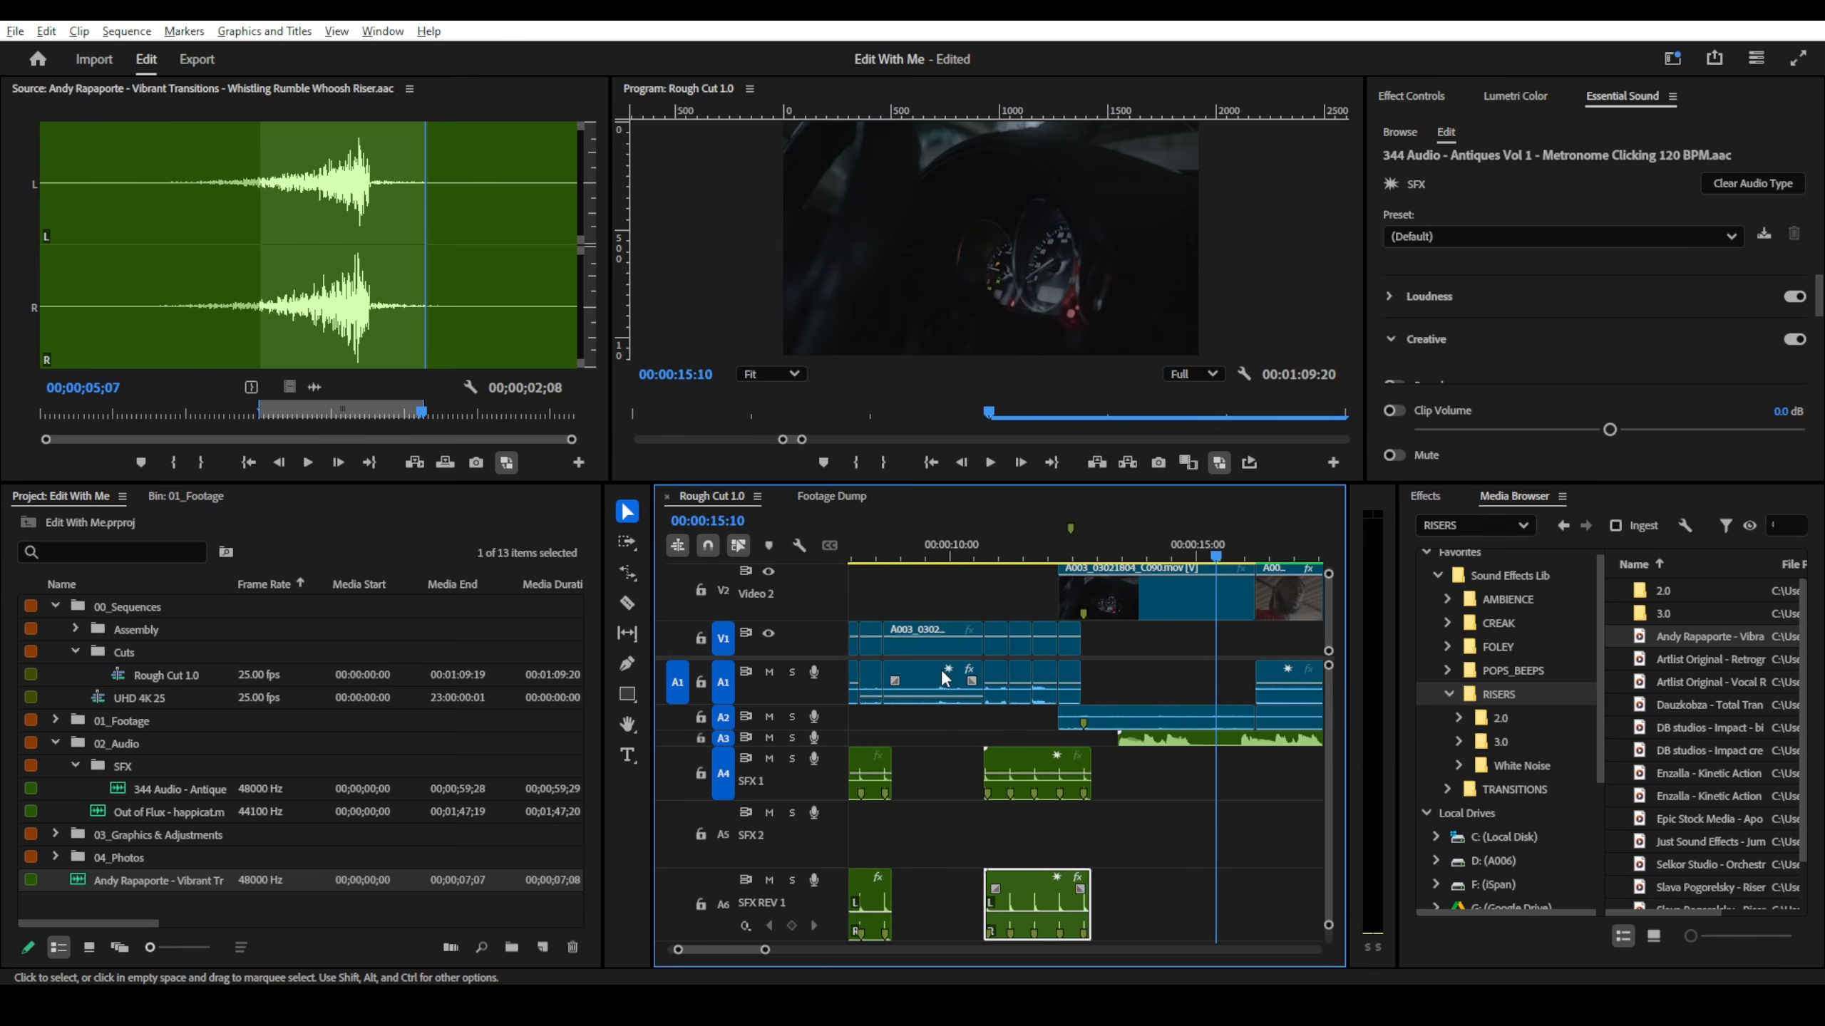
pyautogui.scroll(1, 941, 670)
pyautogui.click(990, 553)
pyautogui.press('space')
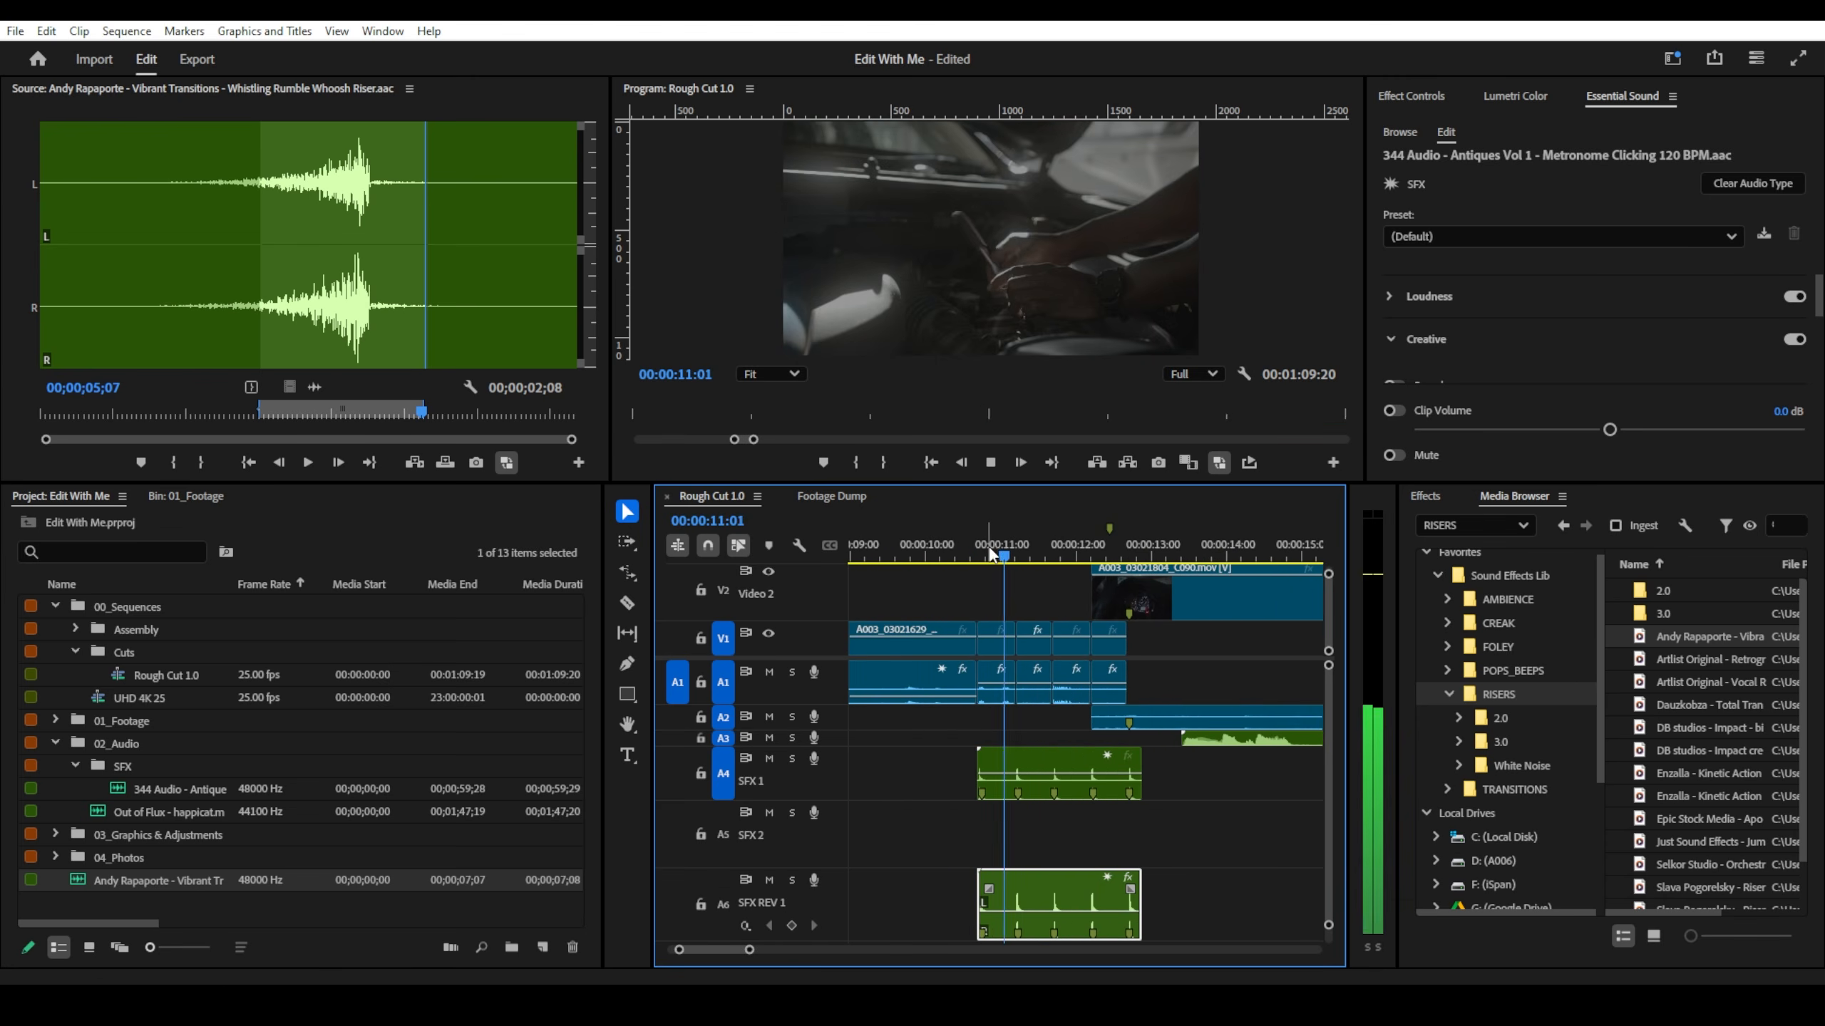
pyautogui.press('space')
pyautogui.moveTo(1032, 559); pyautogui.dragTo(1019, 563)
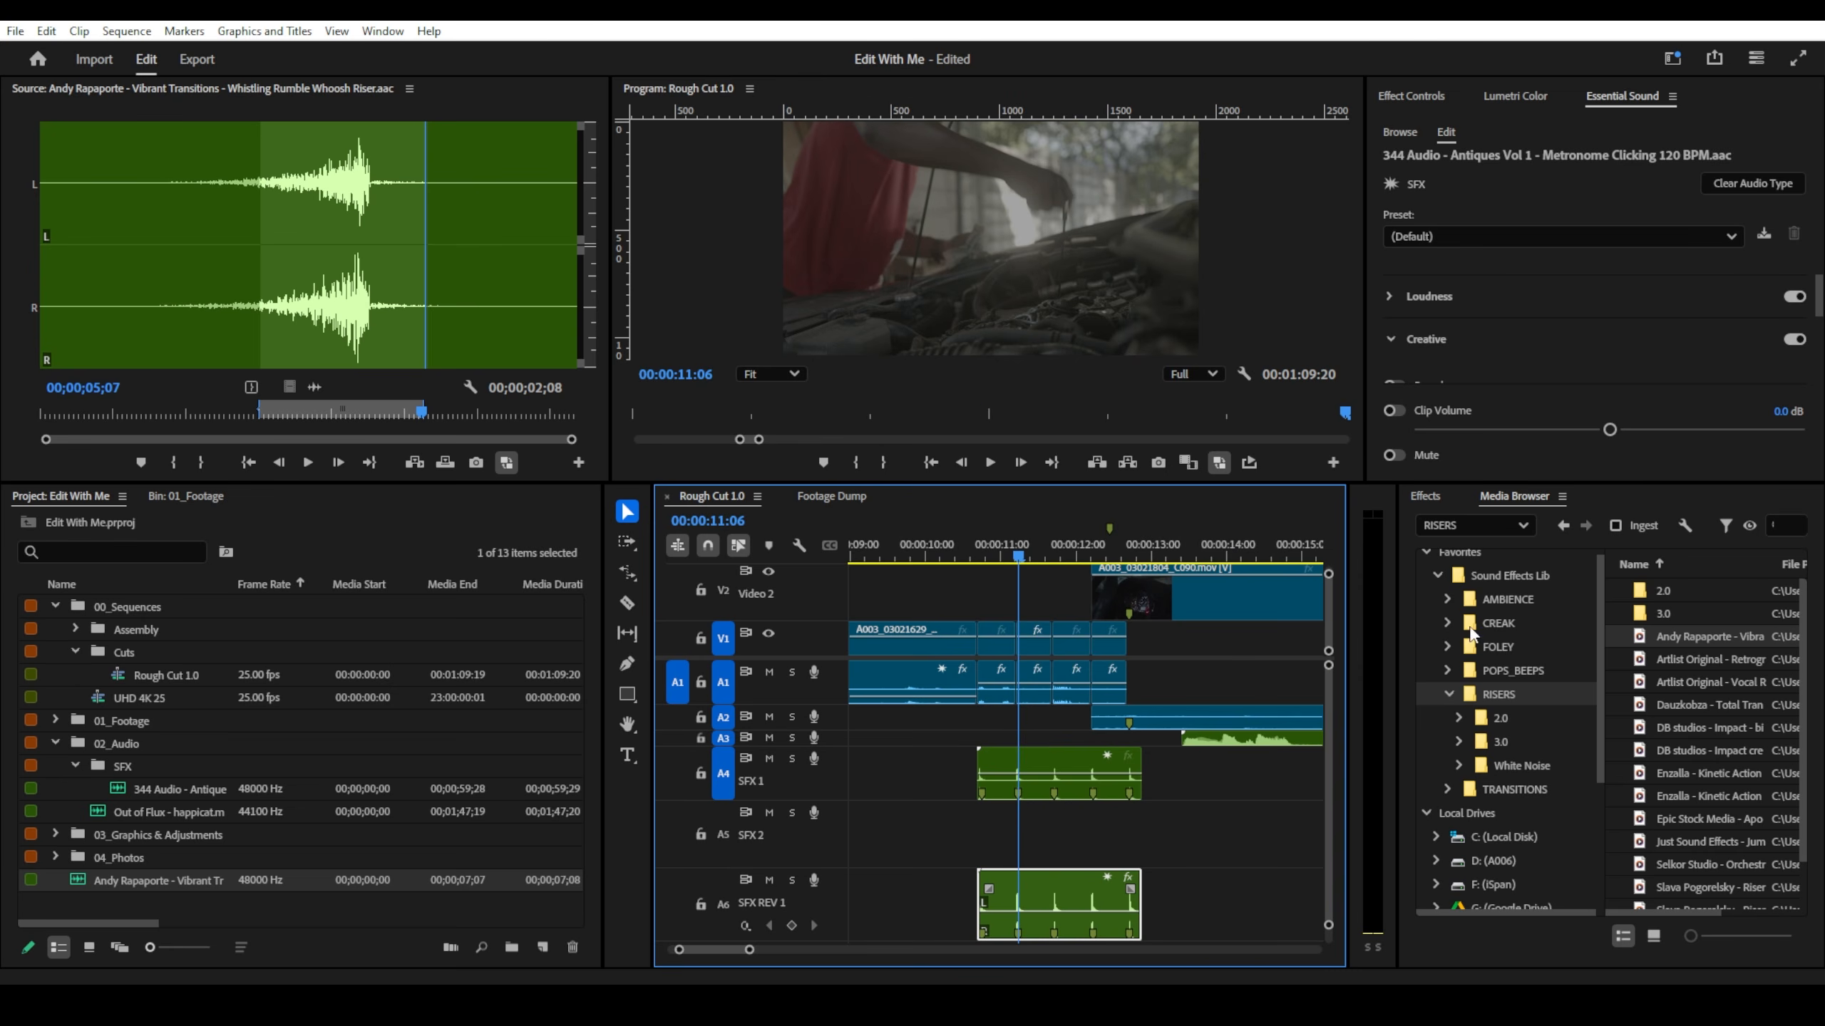
# - Open the TRANSITIONS folder of the sound effects library
pyautogui.click(1485, 788)
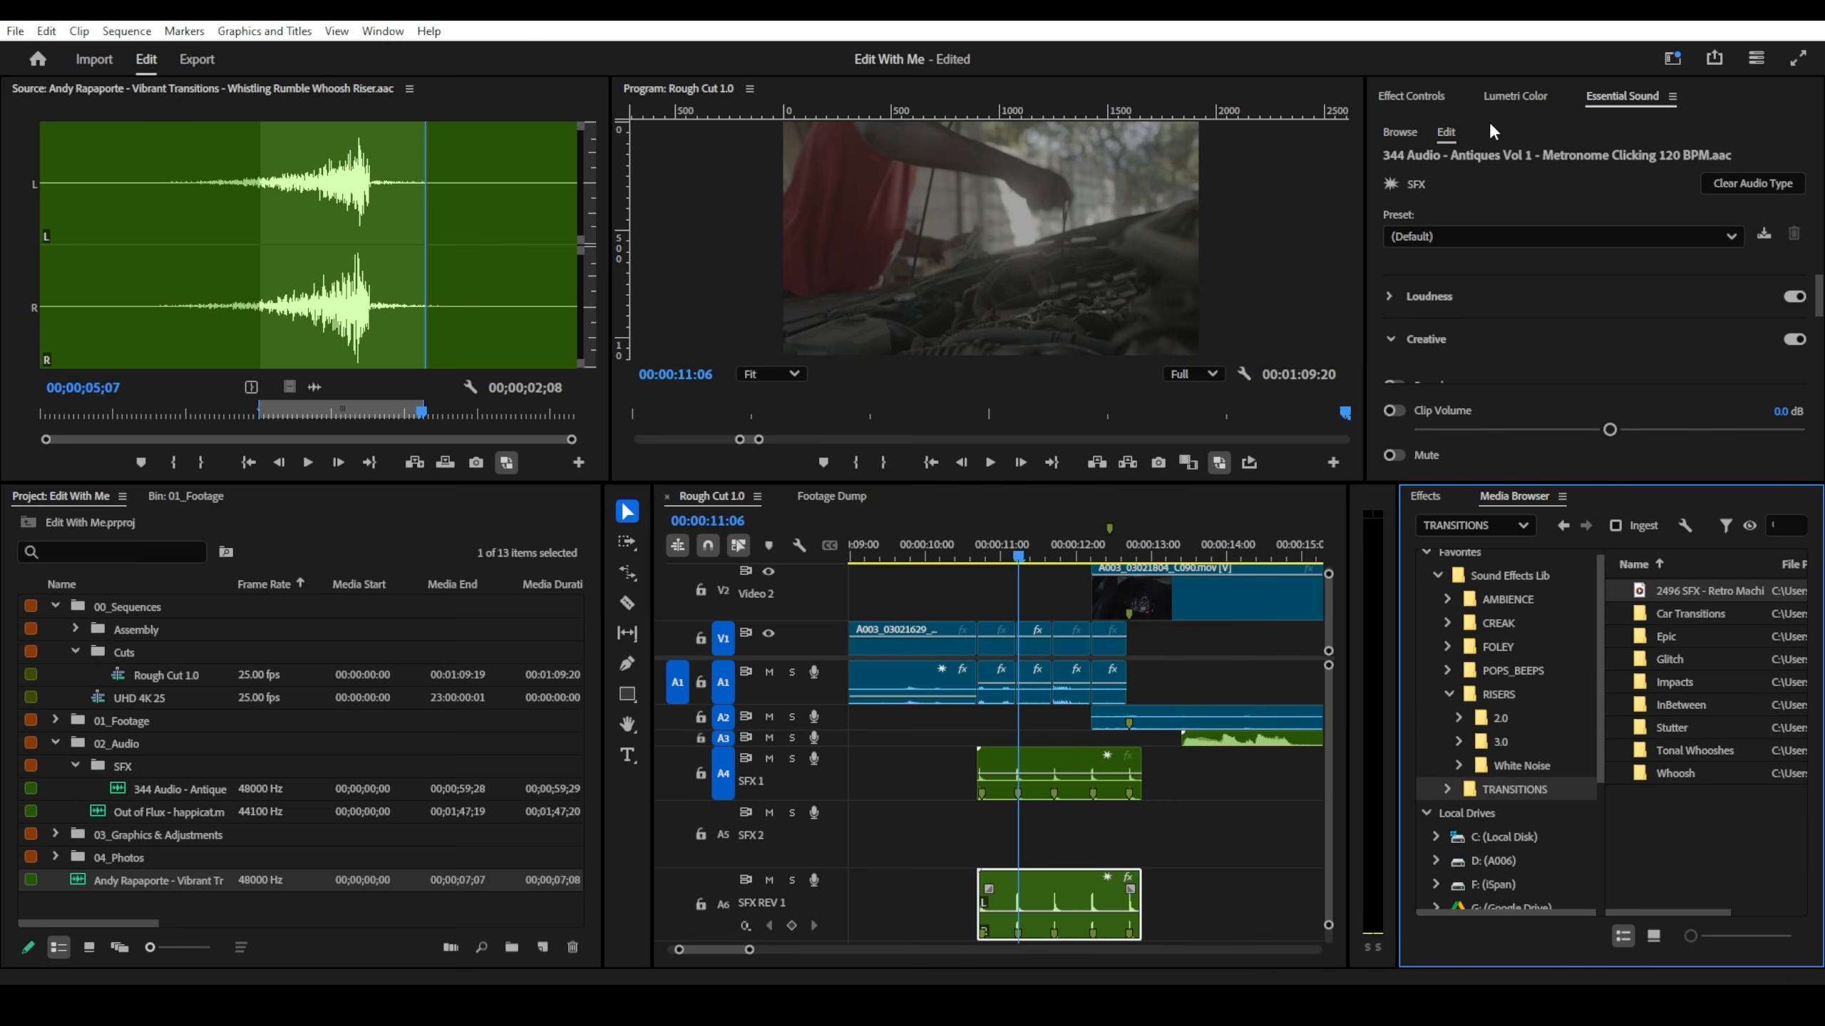
pyautogui.scroll(-2, 1513, 756)
pyautogui.scroll(3, 1497, 746)
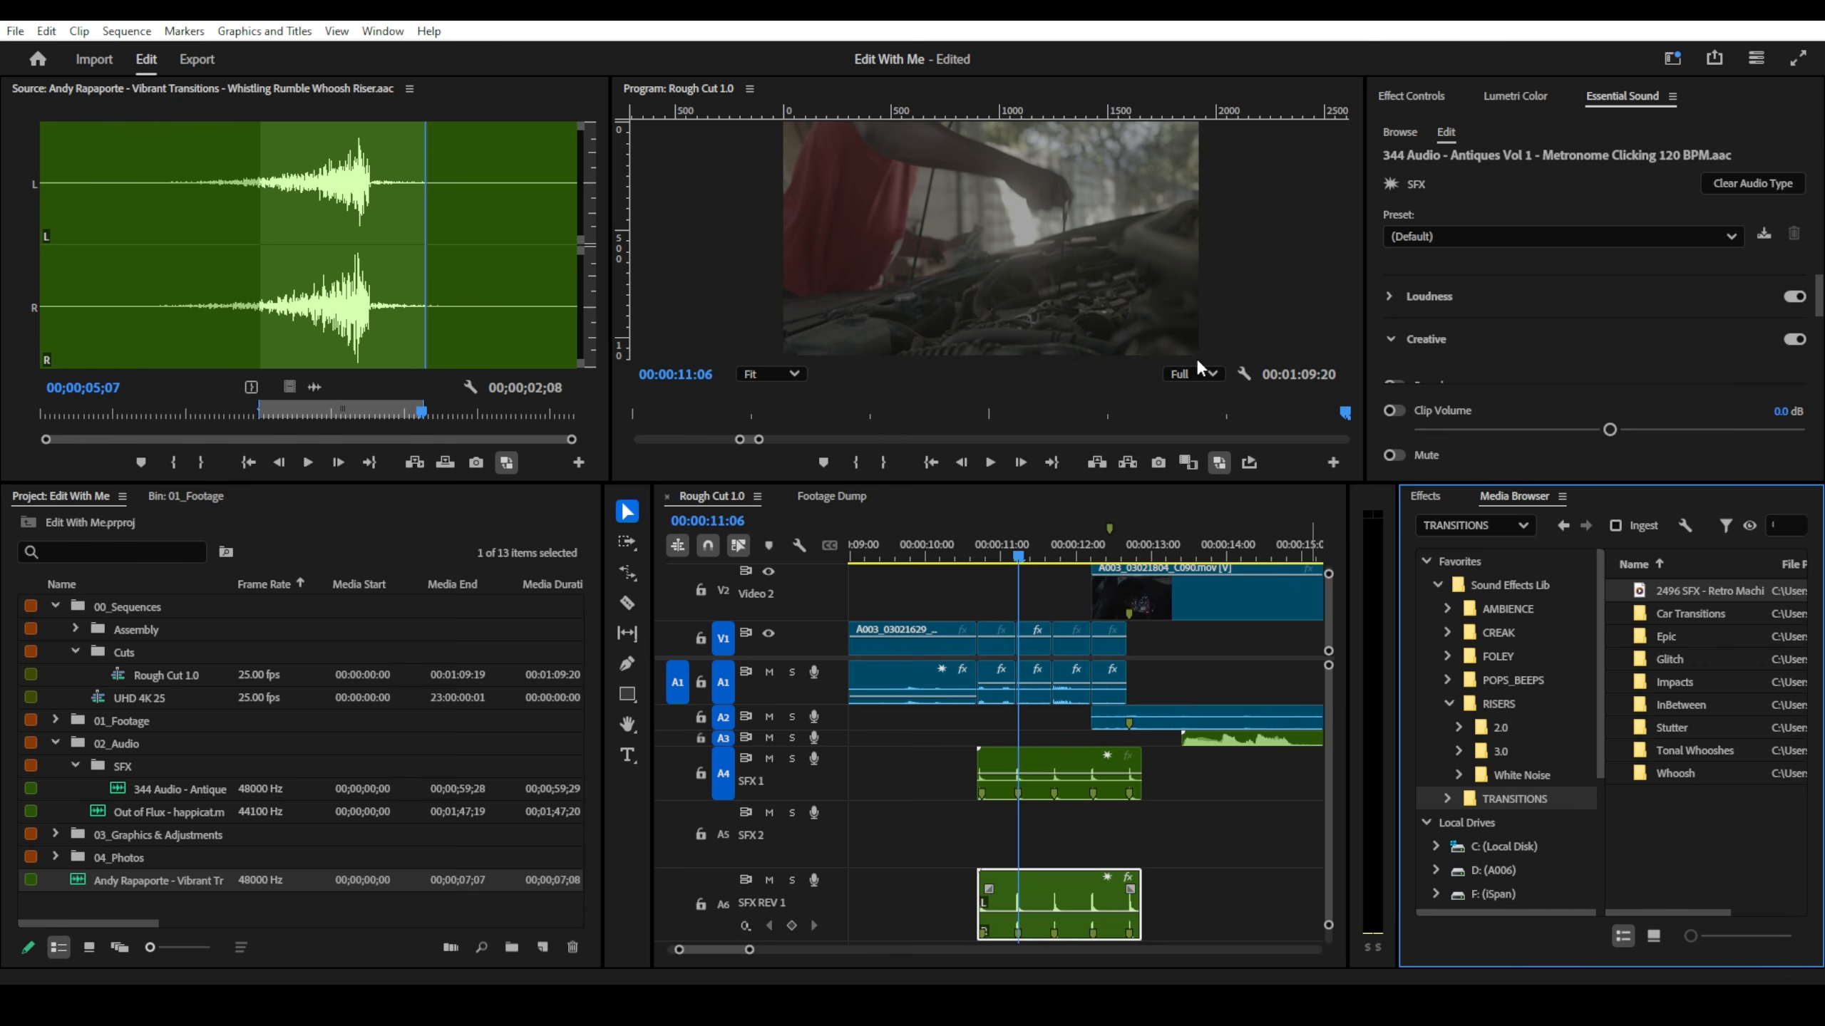
# - Open the Premiere Composer extension
pyautogui.click(382, 30)
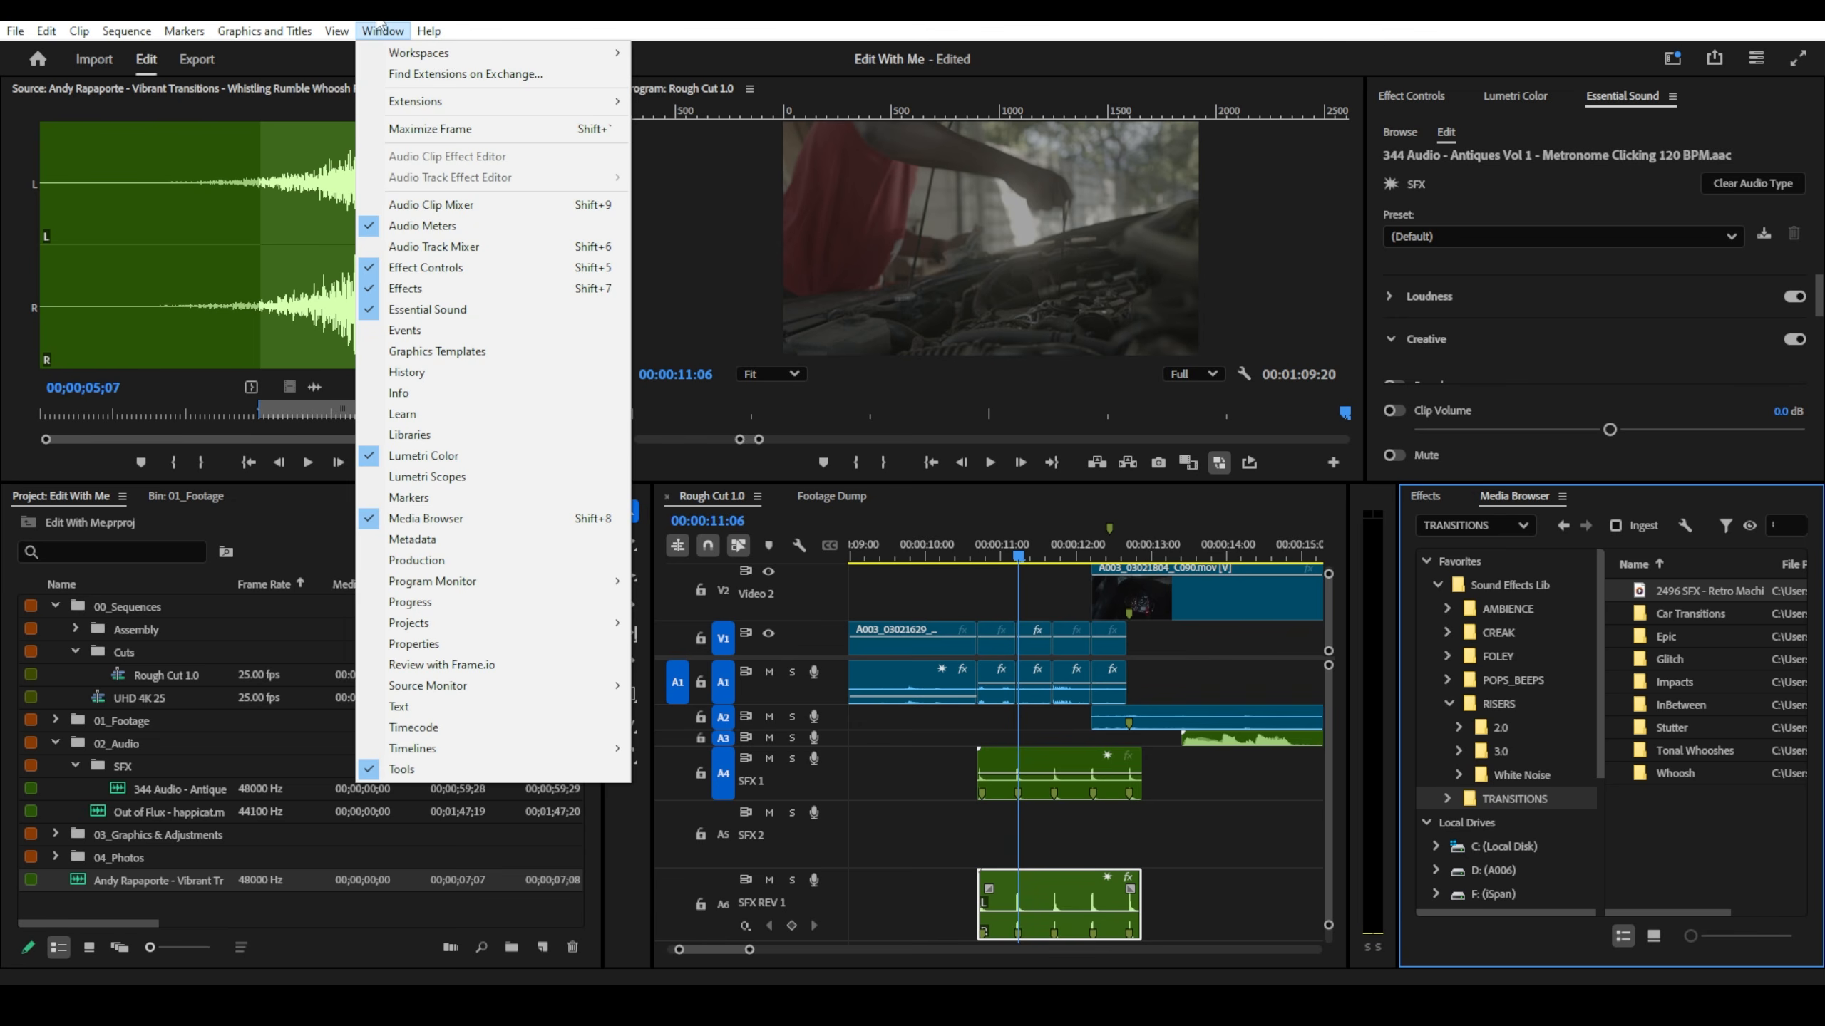
pyautogui.moveTo(475, 101)
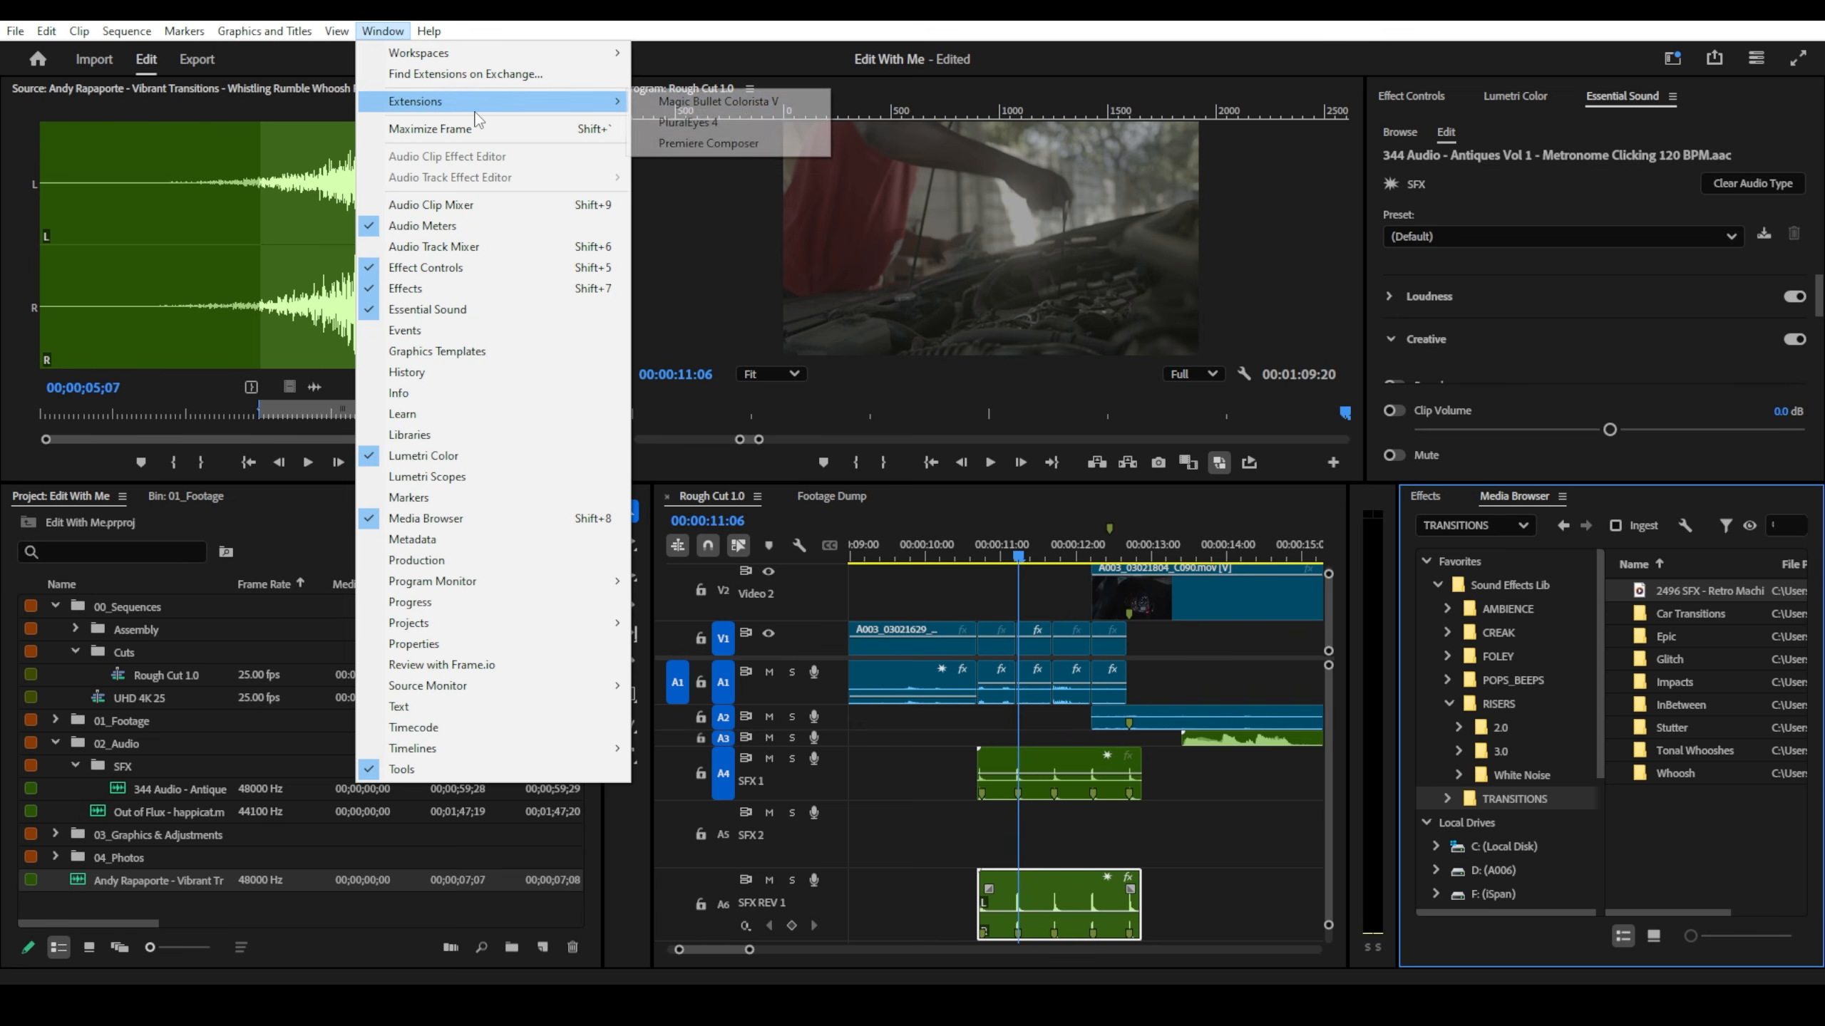
pyautogui.click(731, 148)
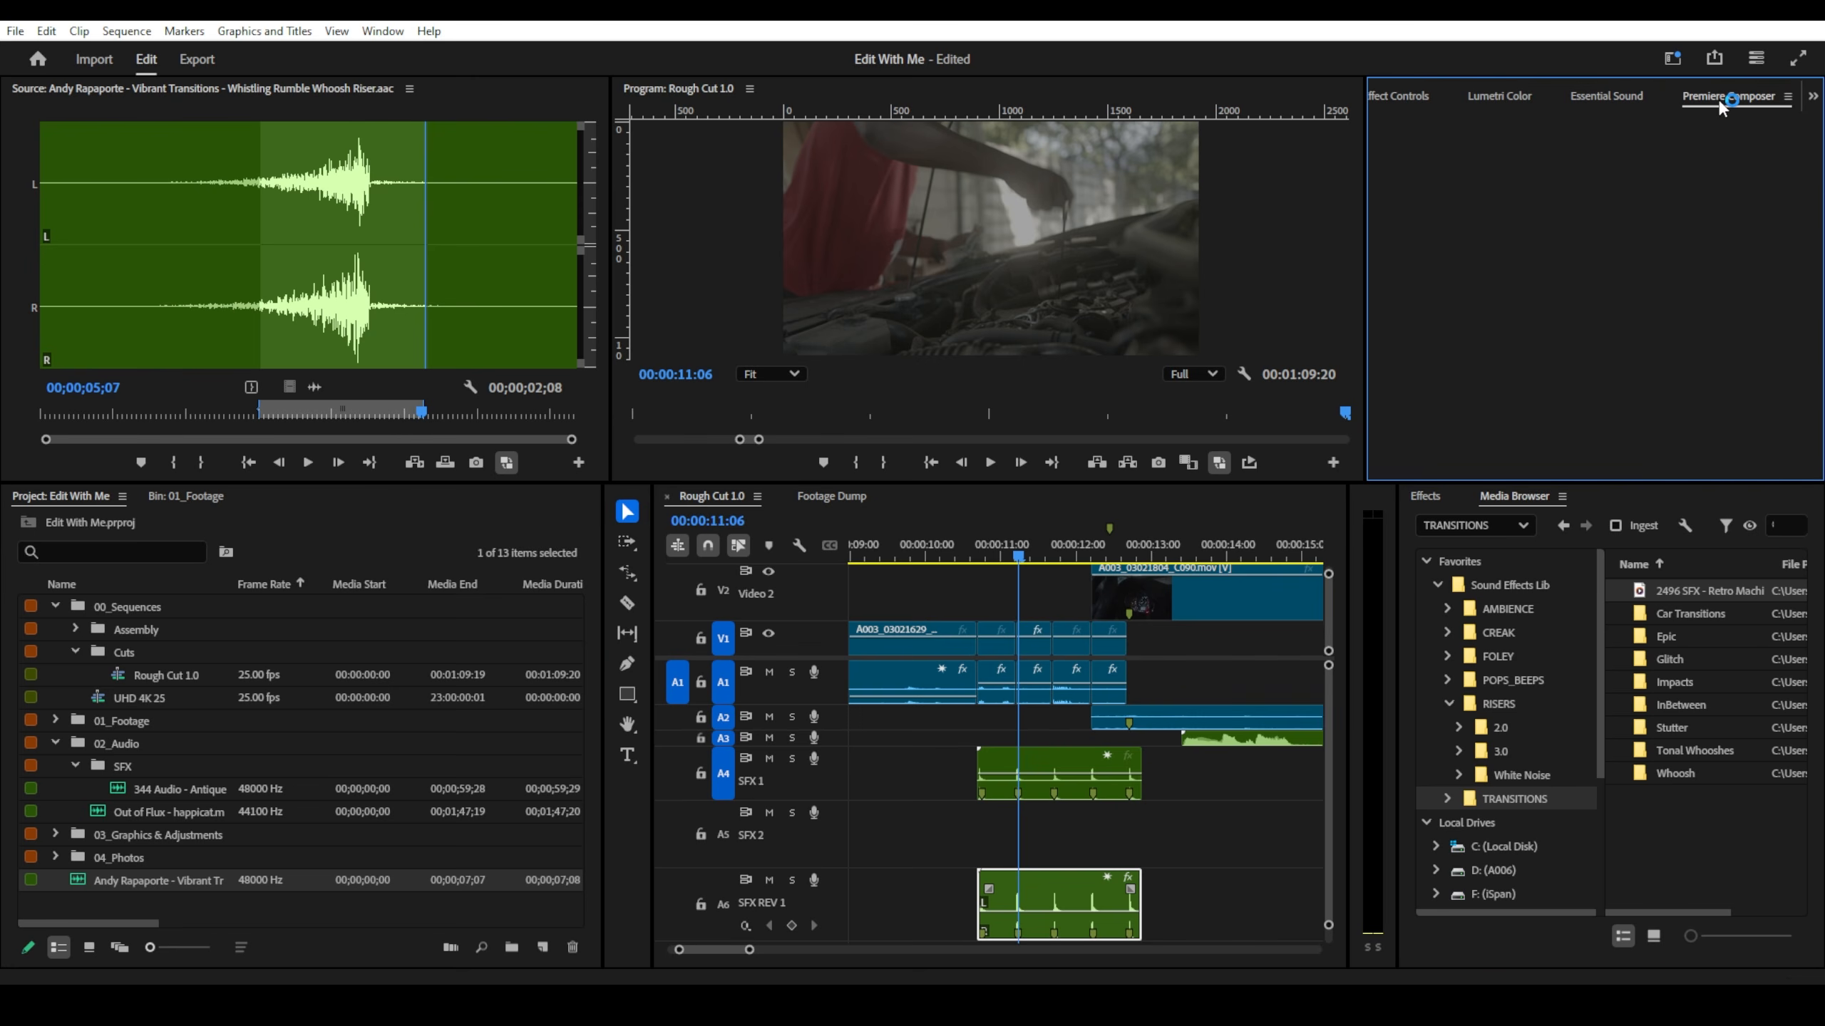
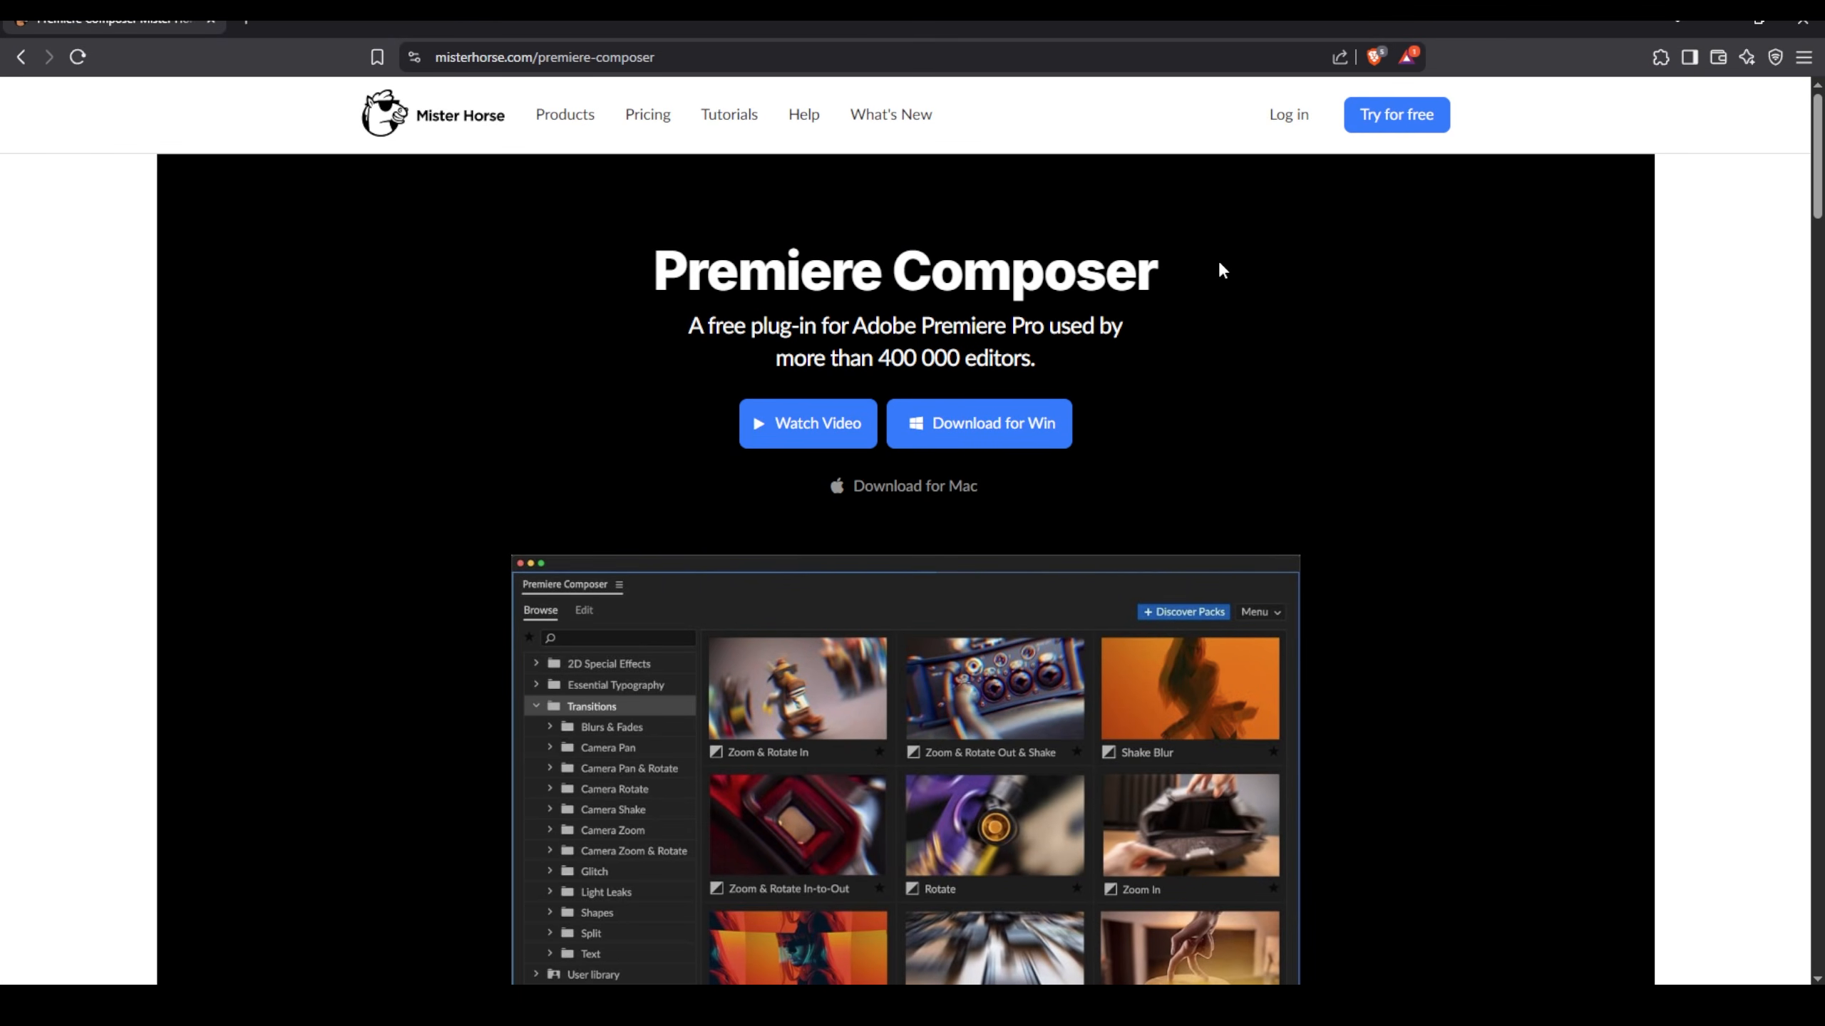
# - Review the Premiere Composer plug-in page on misterhorse.com, including its download options and preview, and return to Premiere Pro
pyautogui.scroll(-4, 747, 341)
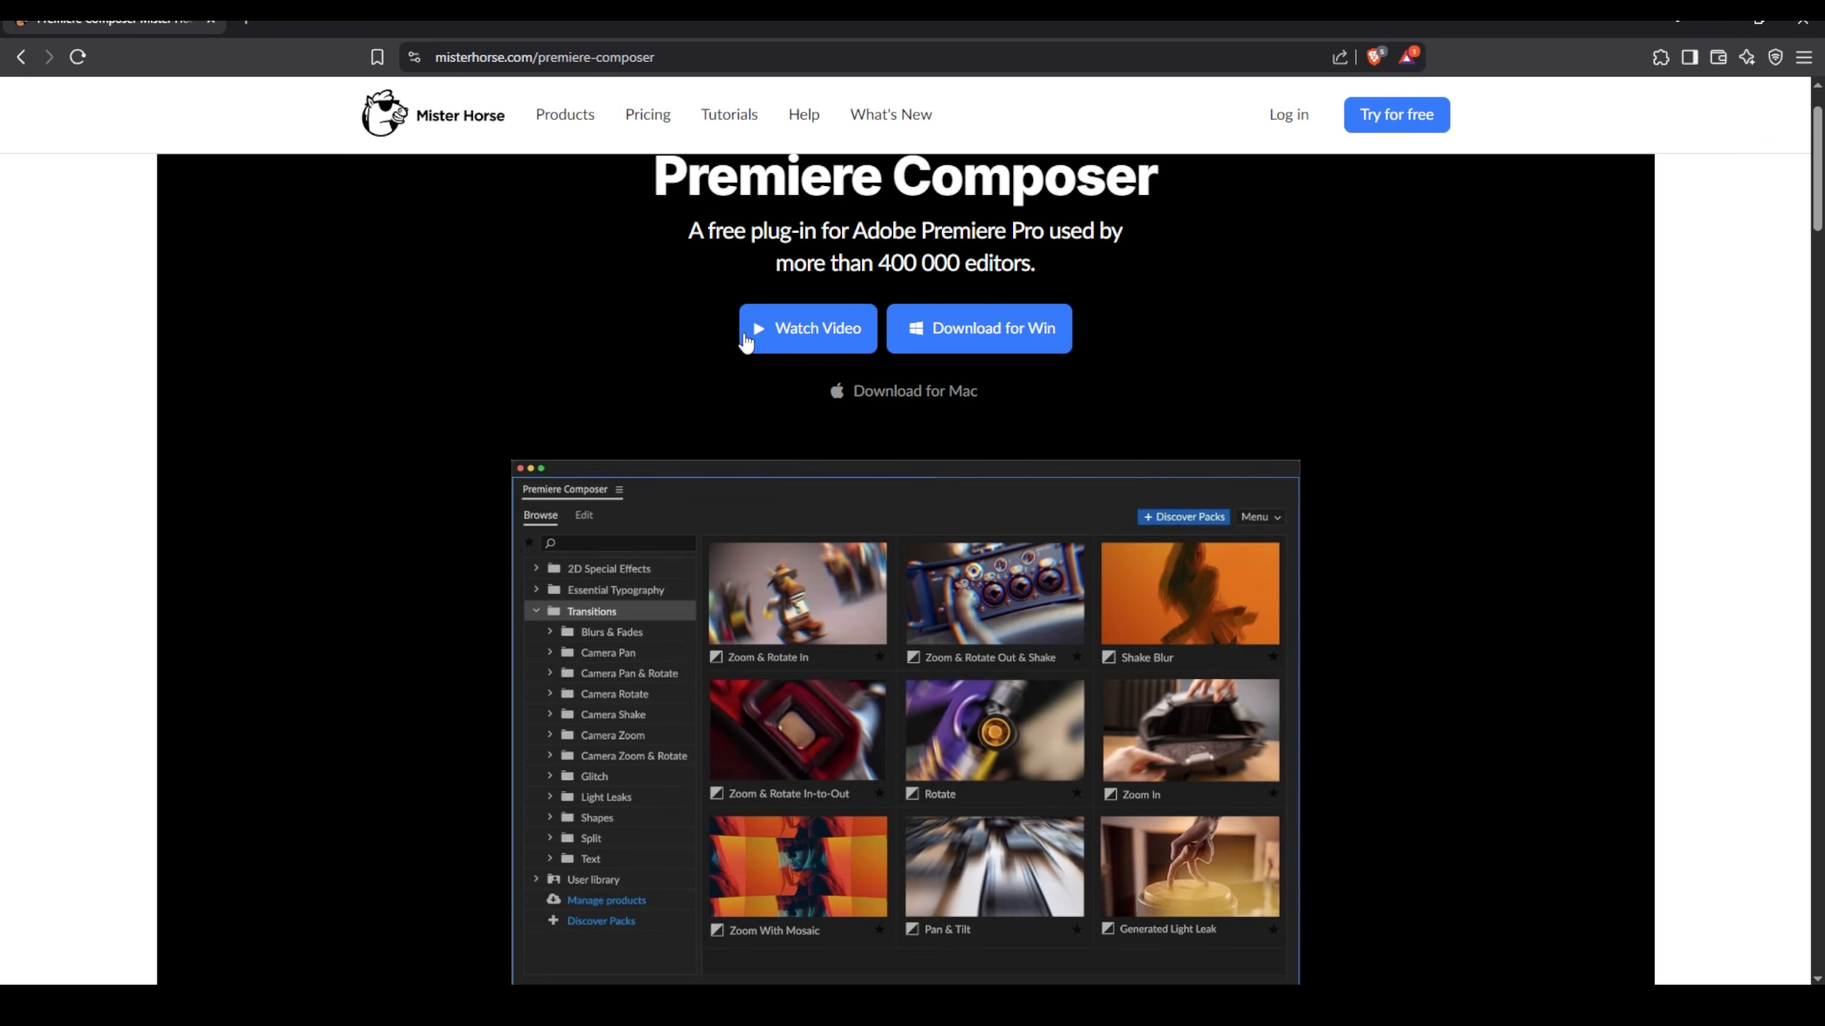
pyautogui.scroll(5, 747, 341)
pyautogui.scroll(-3, 810, 378)
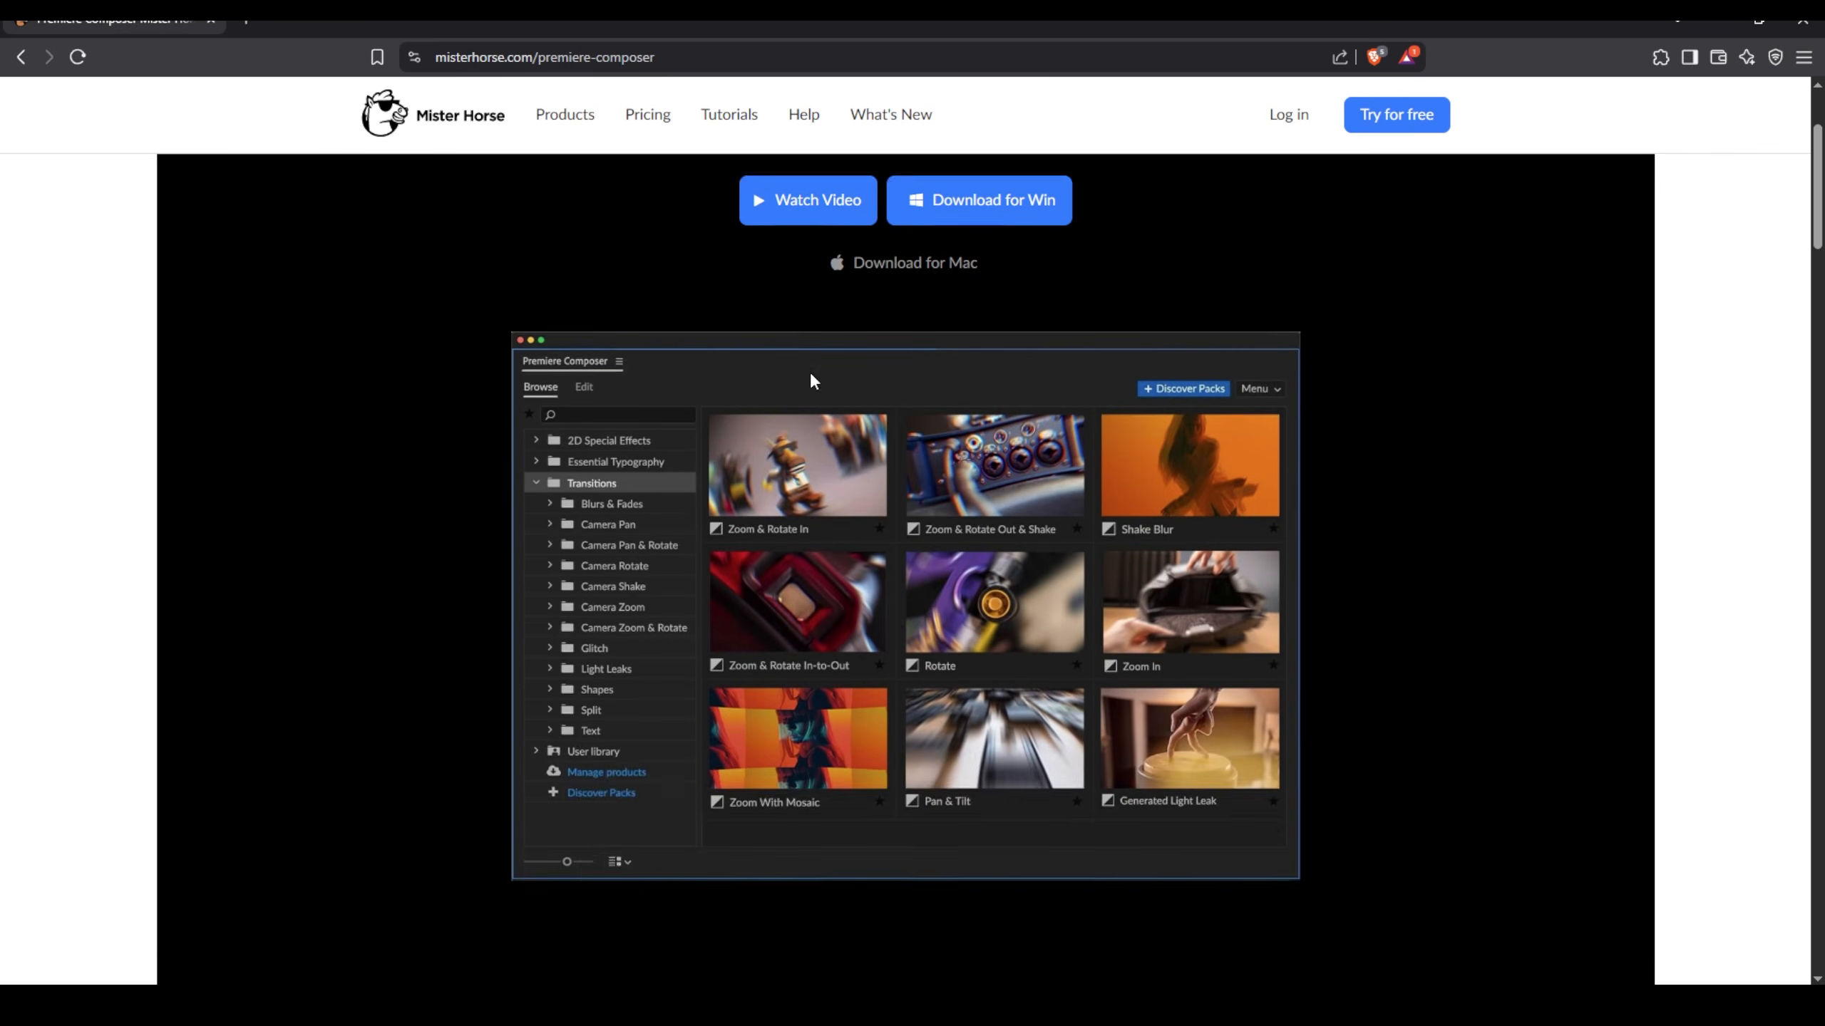
pyautogui.scroll(3, 810, 379)
pyautogui.scroll(-3, 1020, 446)
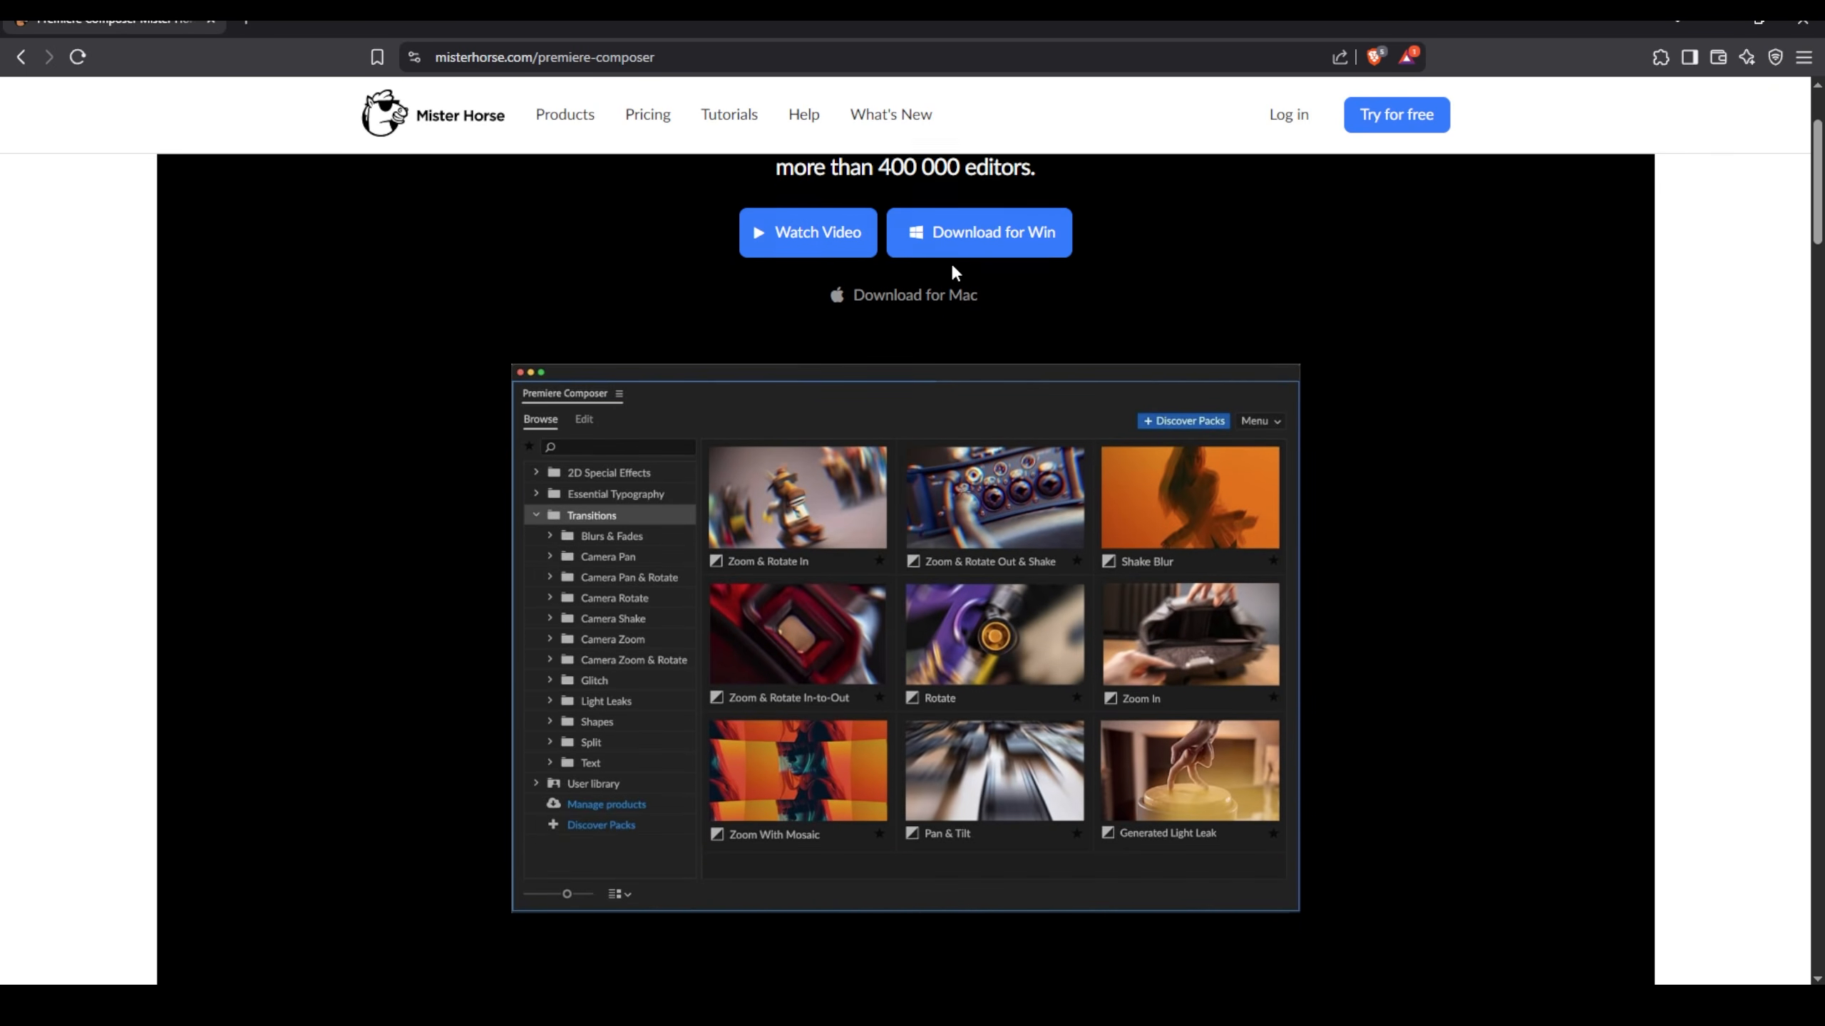
pyautogui.scroll(-4, 875, 319)
pyautogui.scroll(4, 845, 493)
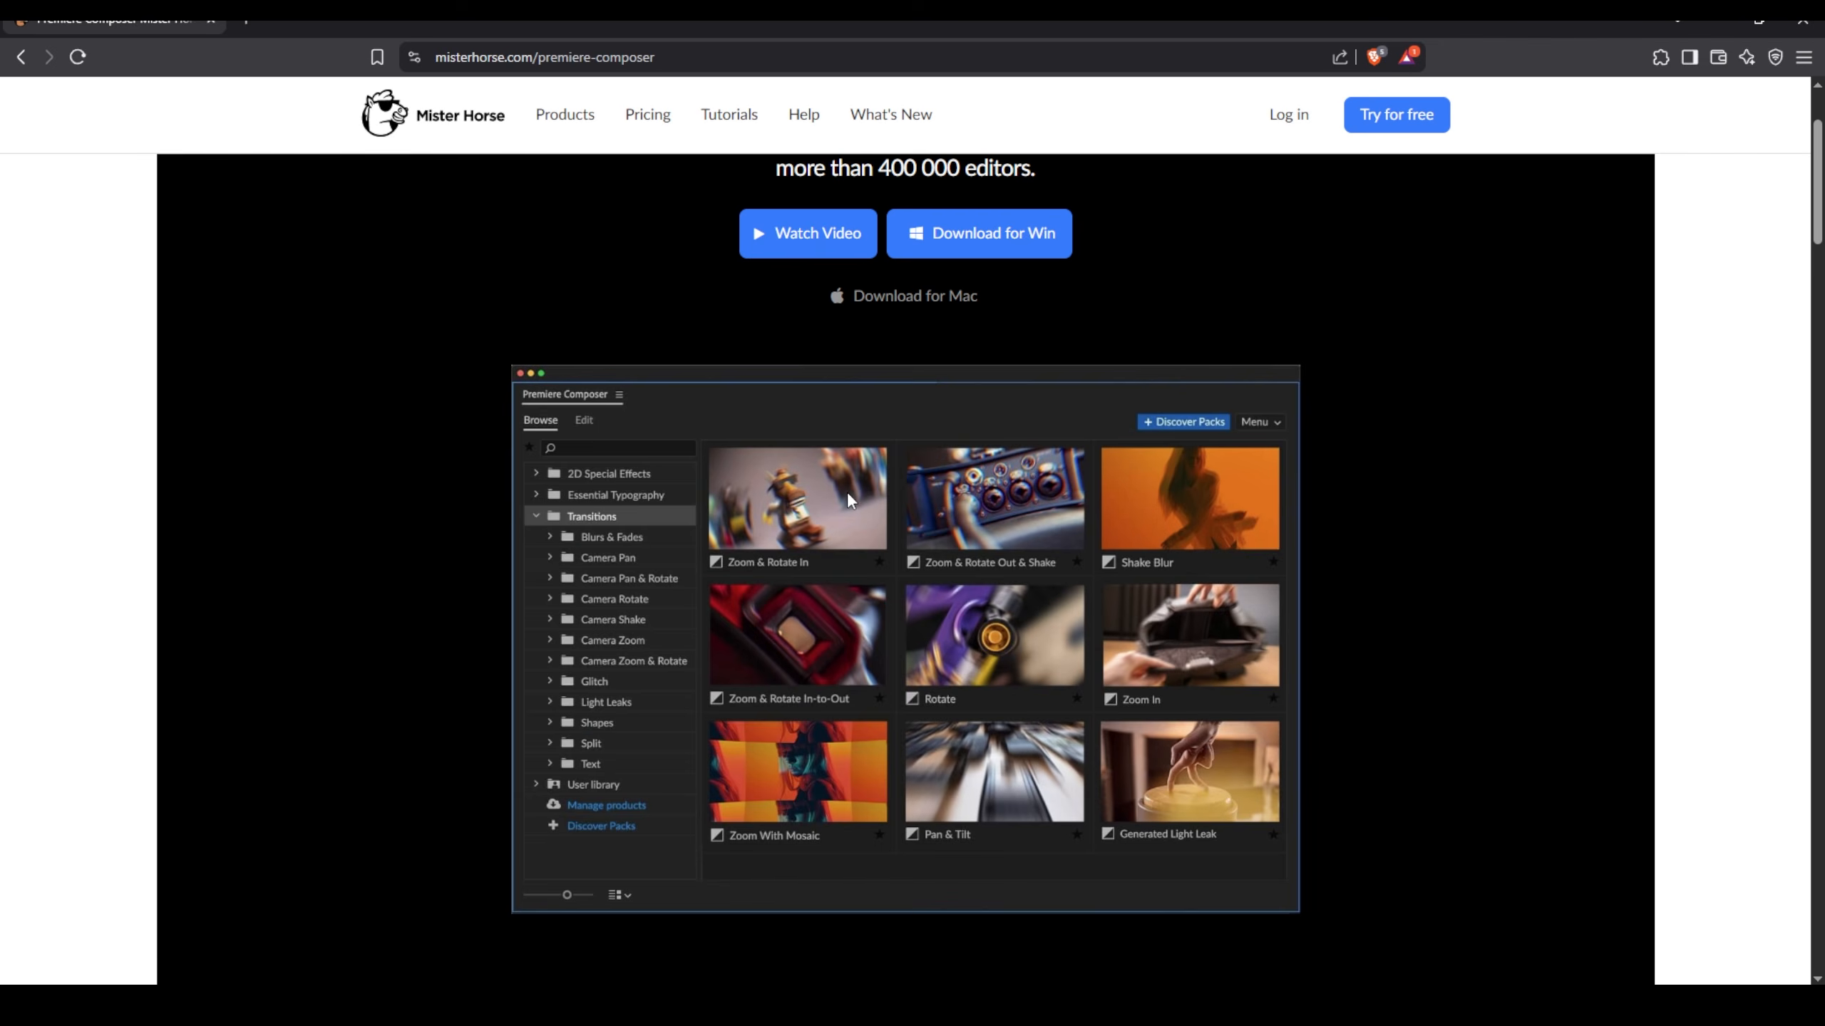
pyautogui.scroll(2, 817, 488)
pyautogui.scroll(-4, 816, 489)
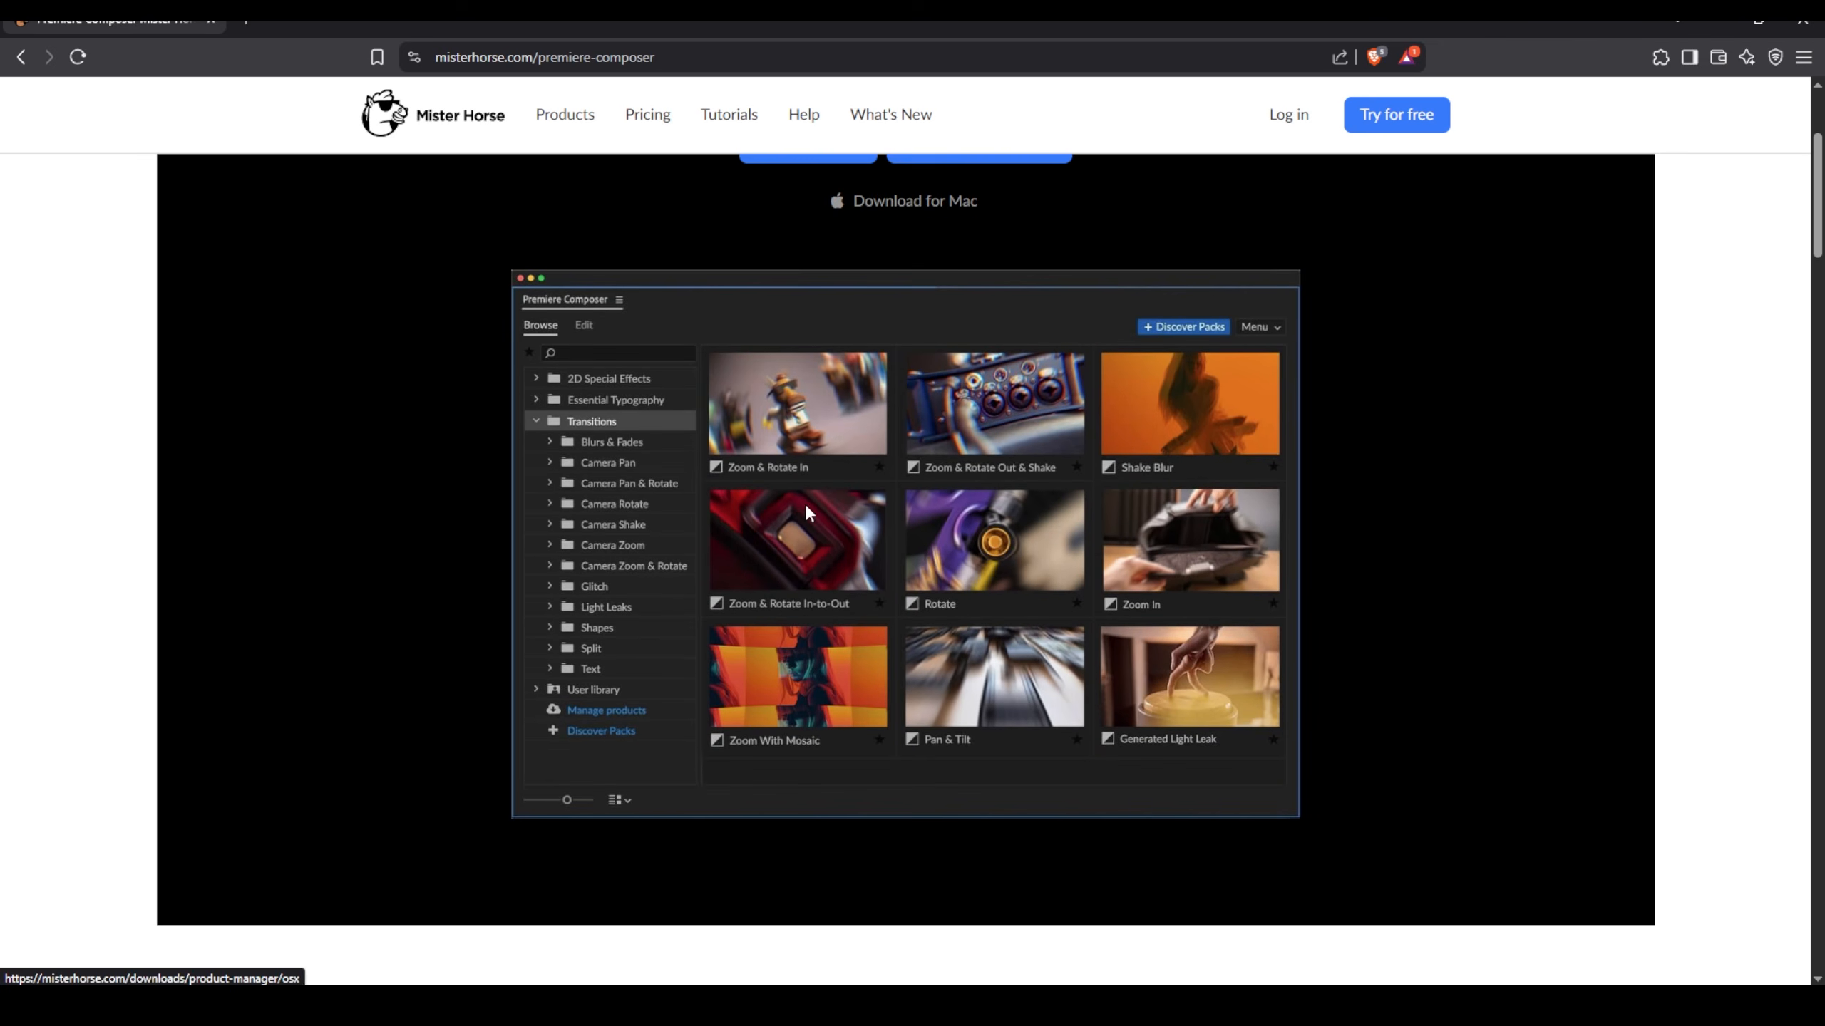
pyautogui.scroll(4, 1462, 225)
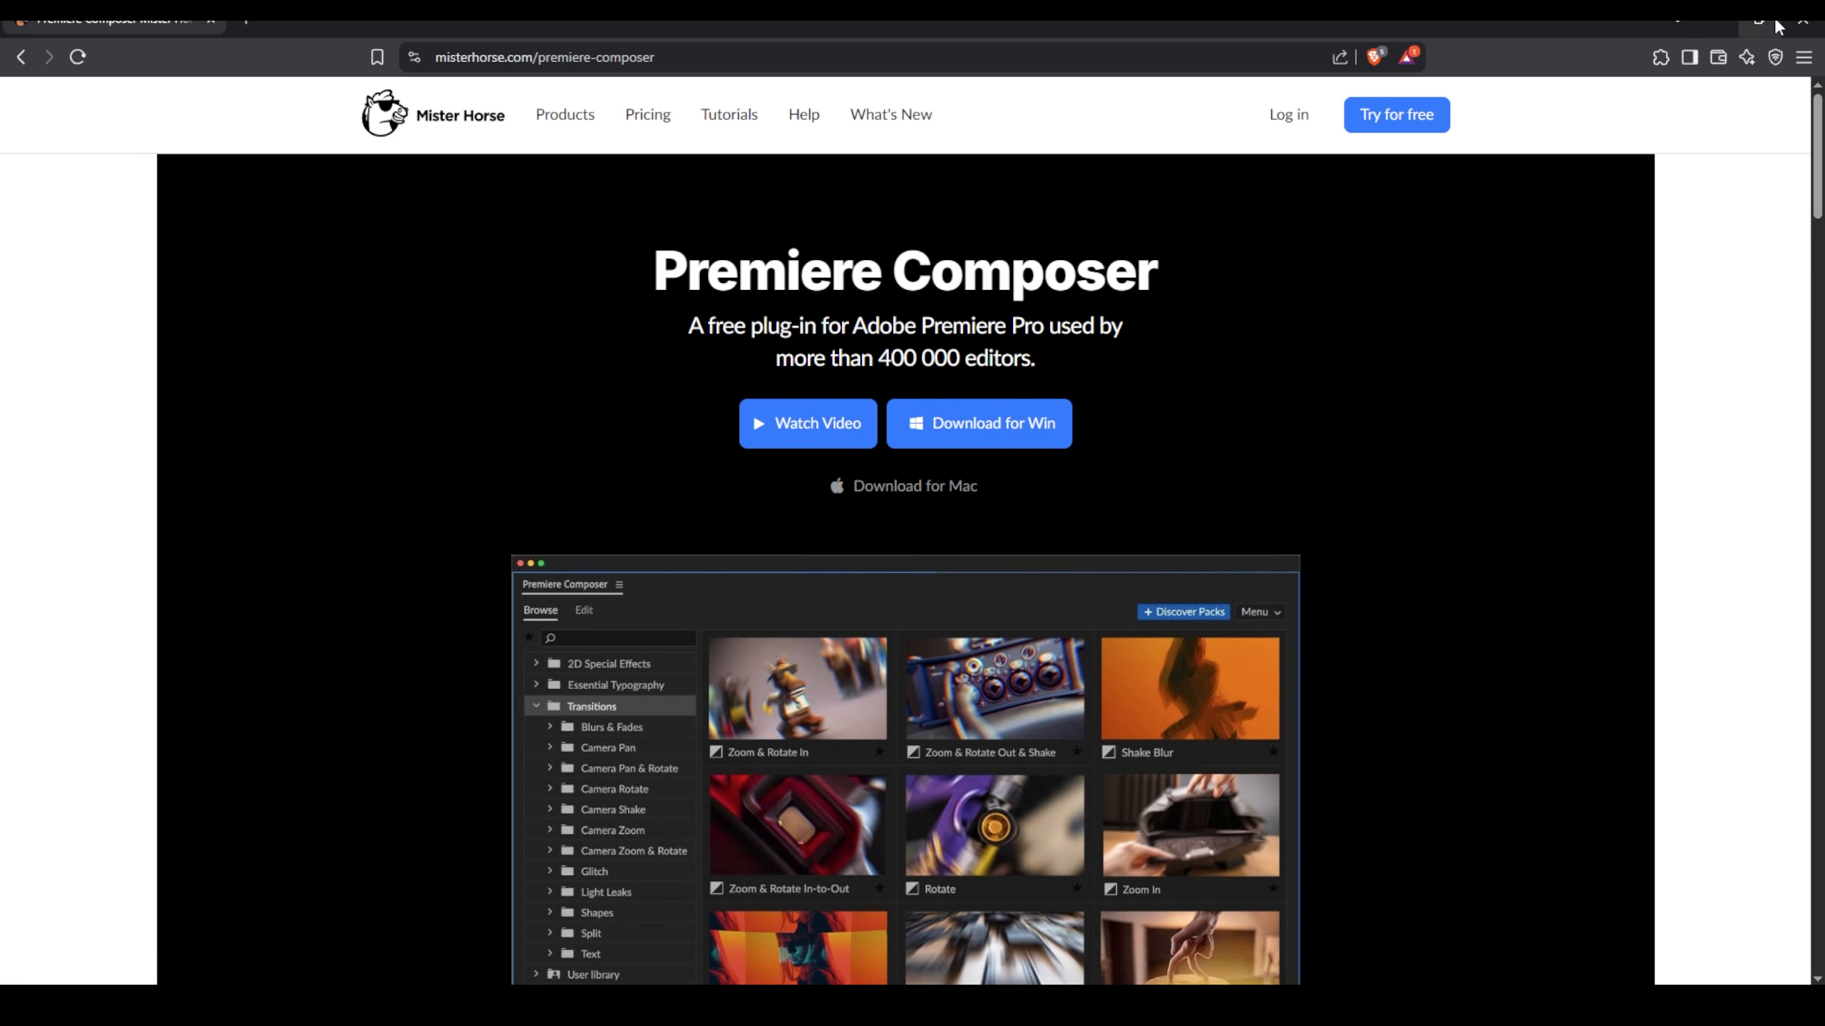
pyautogui.moveTo(1431, 22); pyautogui.dragTo(1823, 273)
pyautogui.moveTo(1509, 270); pyautogui.dragTo(1816, 879)
pyautogui.hotkey('ctrl', 'w')
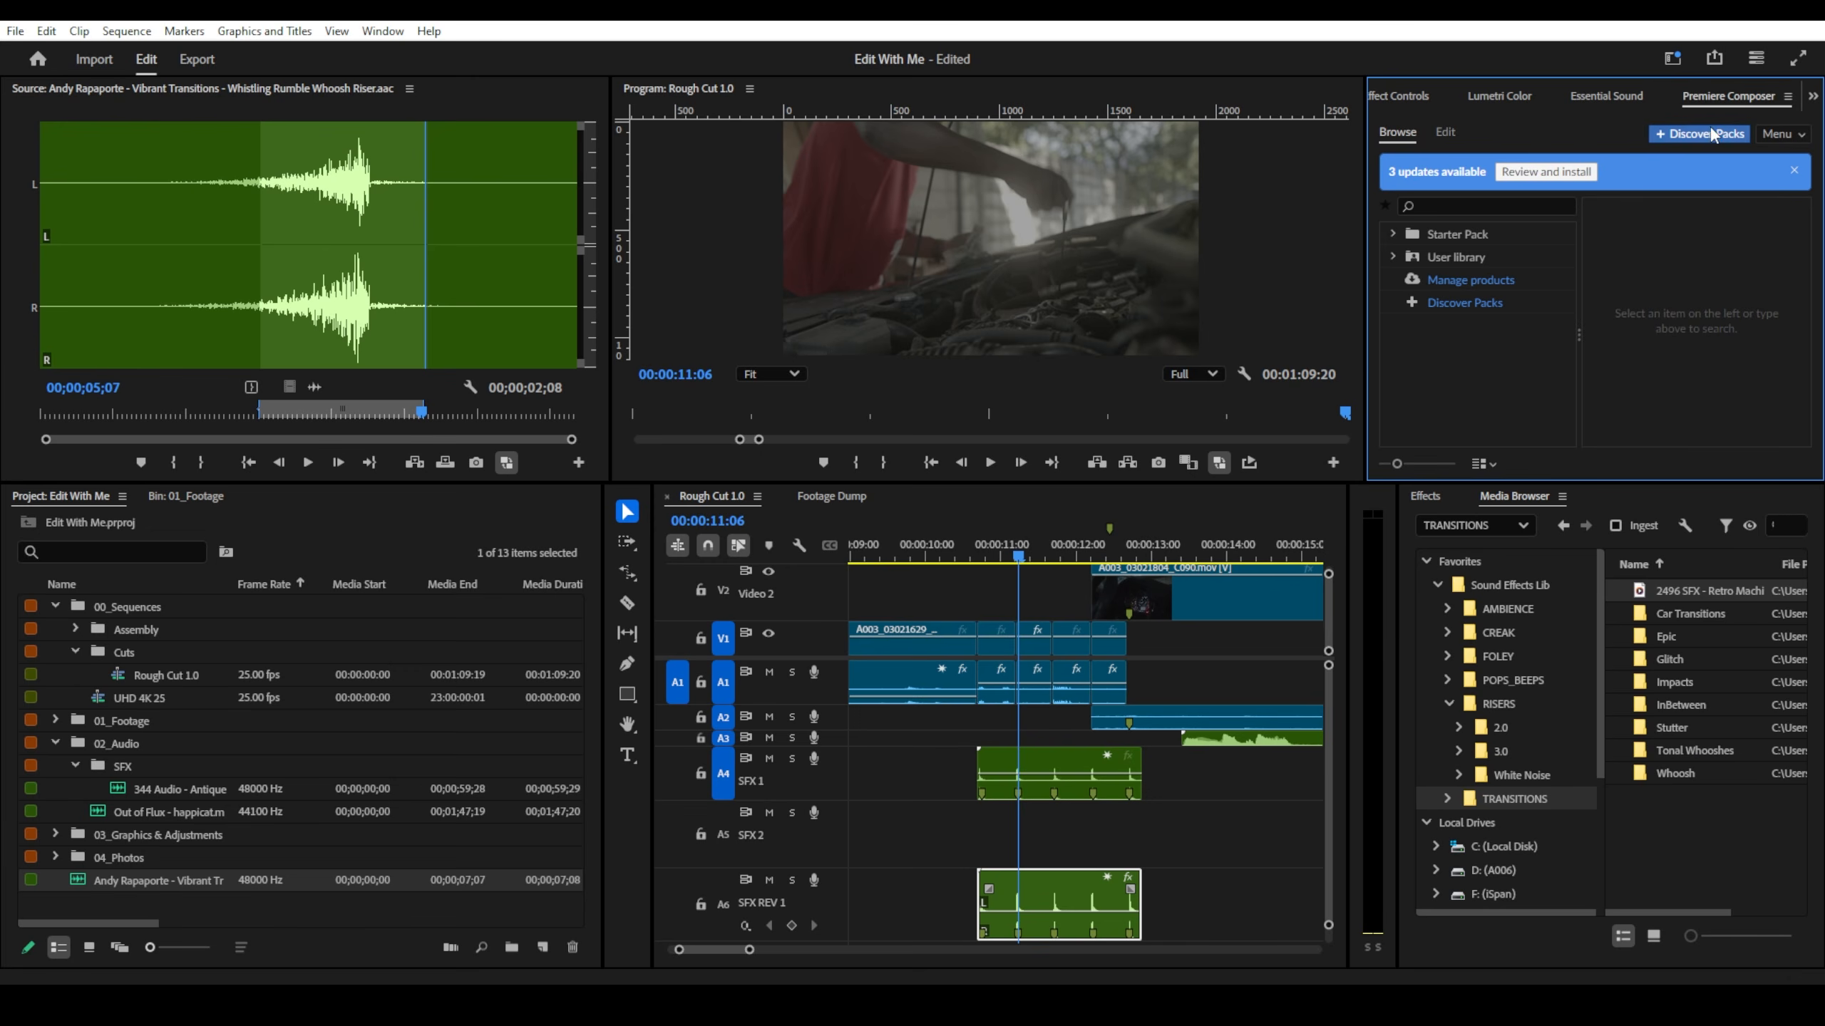
# - Browse the Starter Pack's Text Boxes, Transitions, Social Media and Shape Elements categories in Premiere Composer
pyautogui.click(1394, 234)
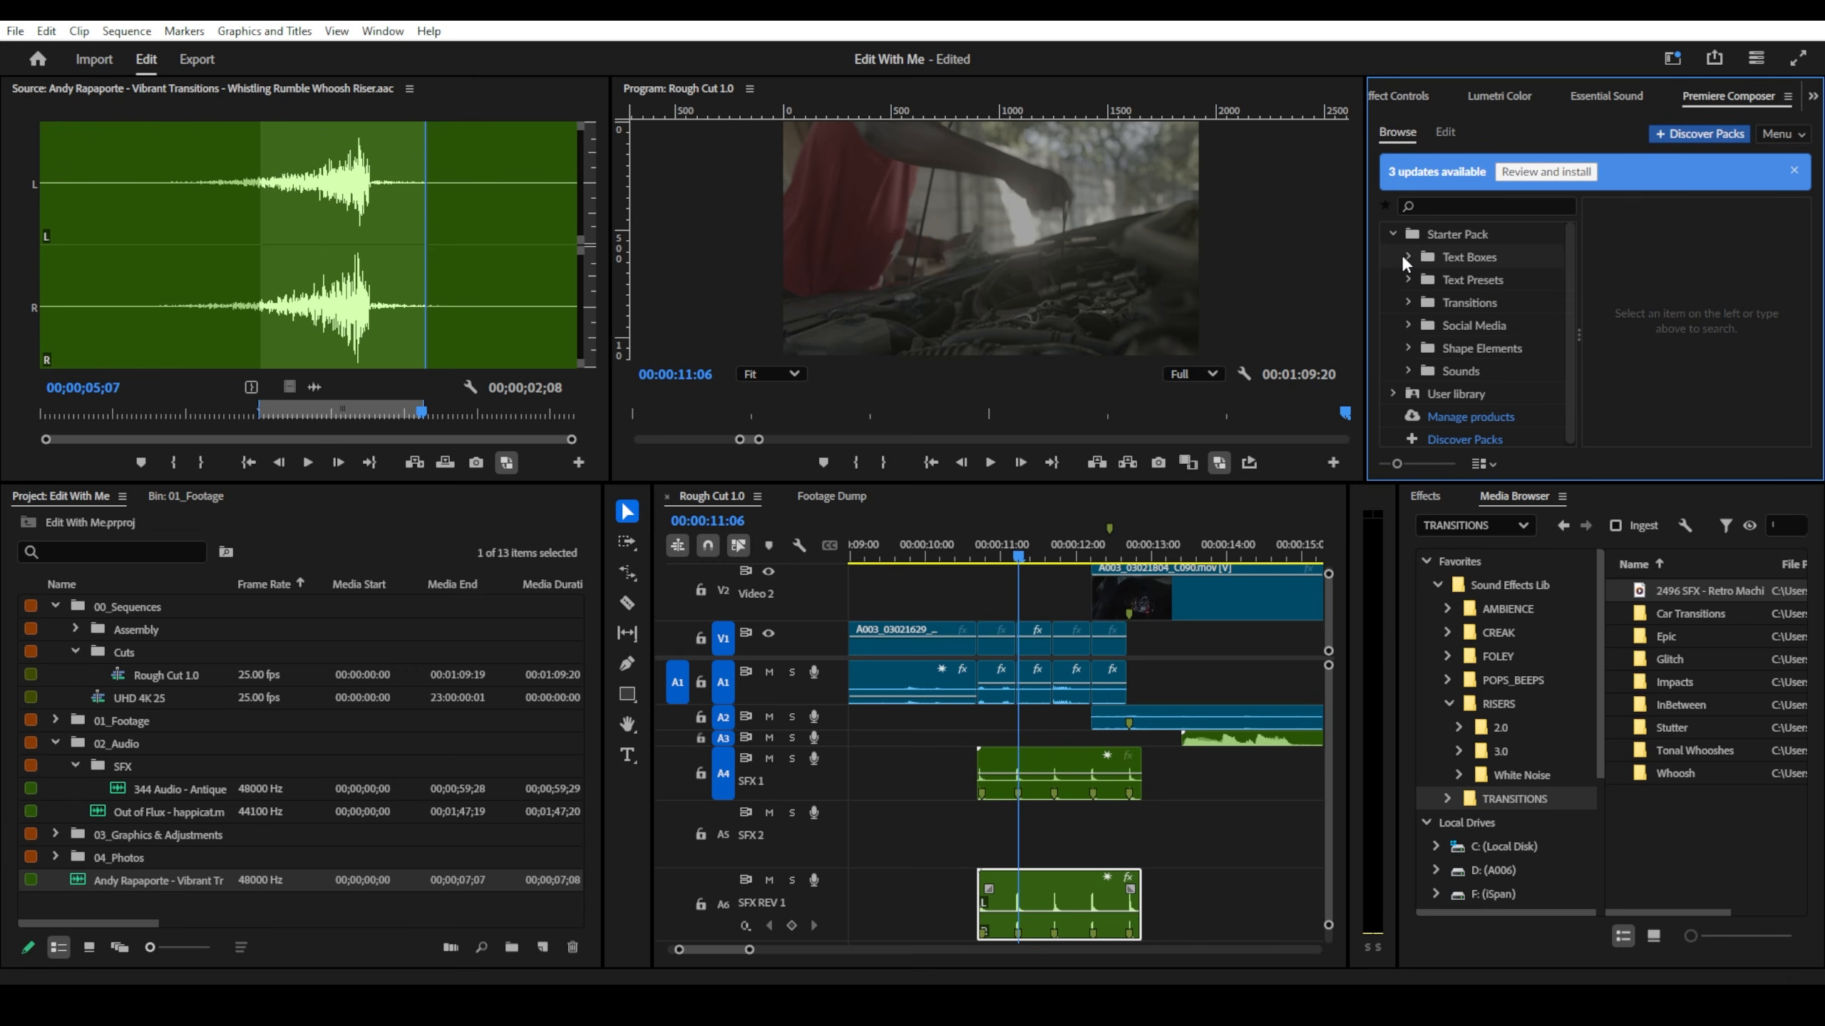
pyautogui.click(1473, 258)
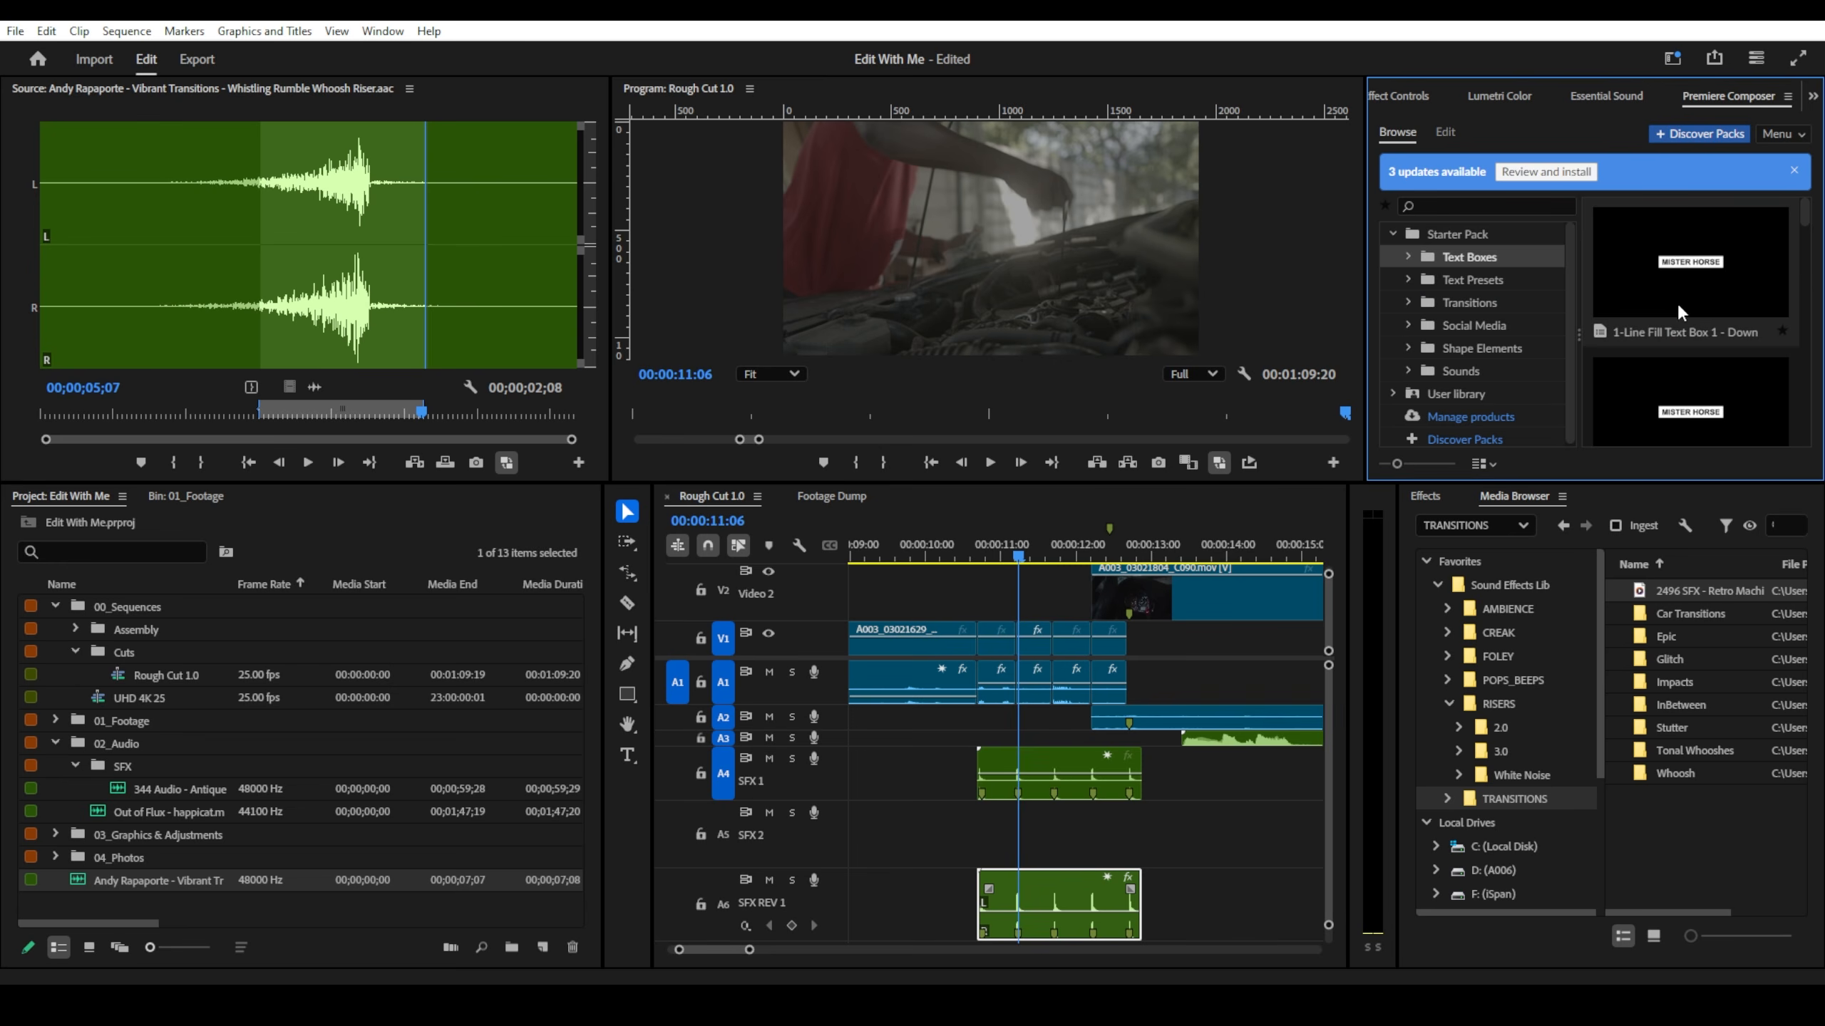
pyautogui.click(1485, 277)
pyautogui.click(1473, 302)
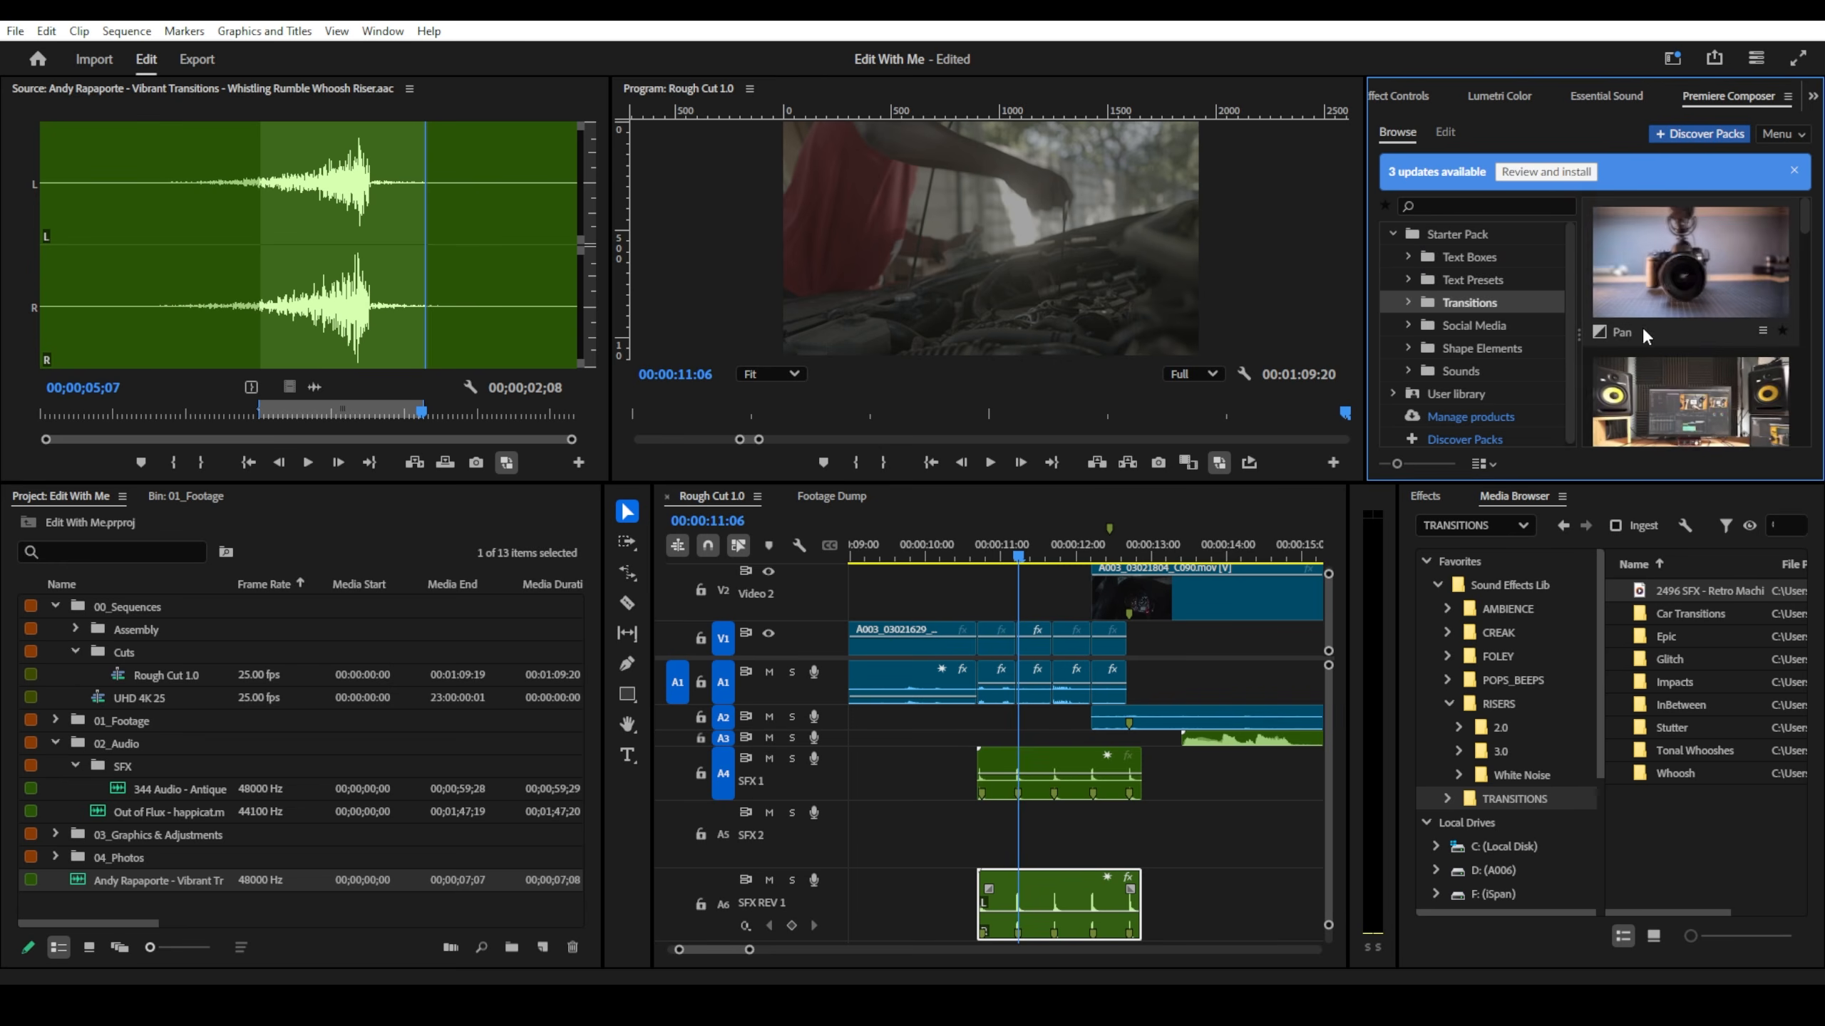
pyautogui.scroll(-1, 1681, 337)
pyautogui.scroll(-3, 1681, 336)
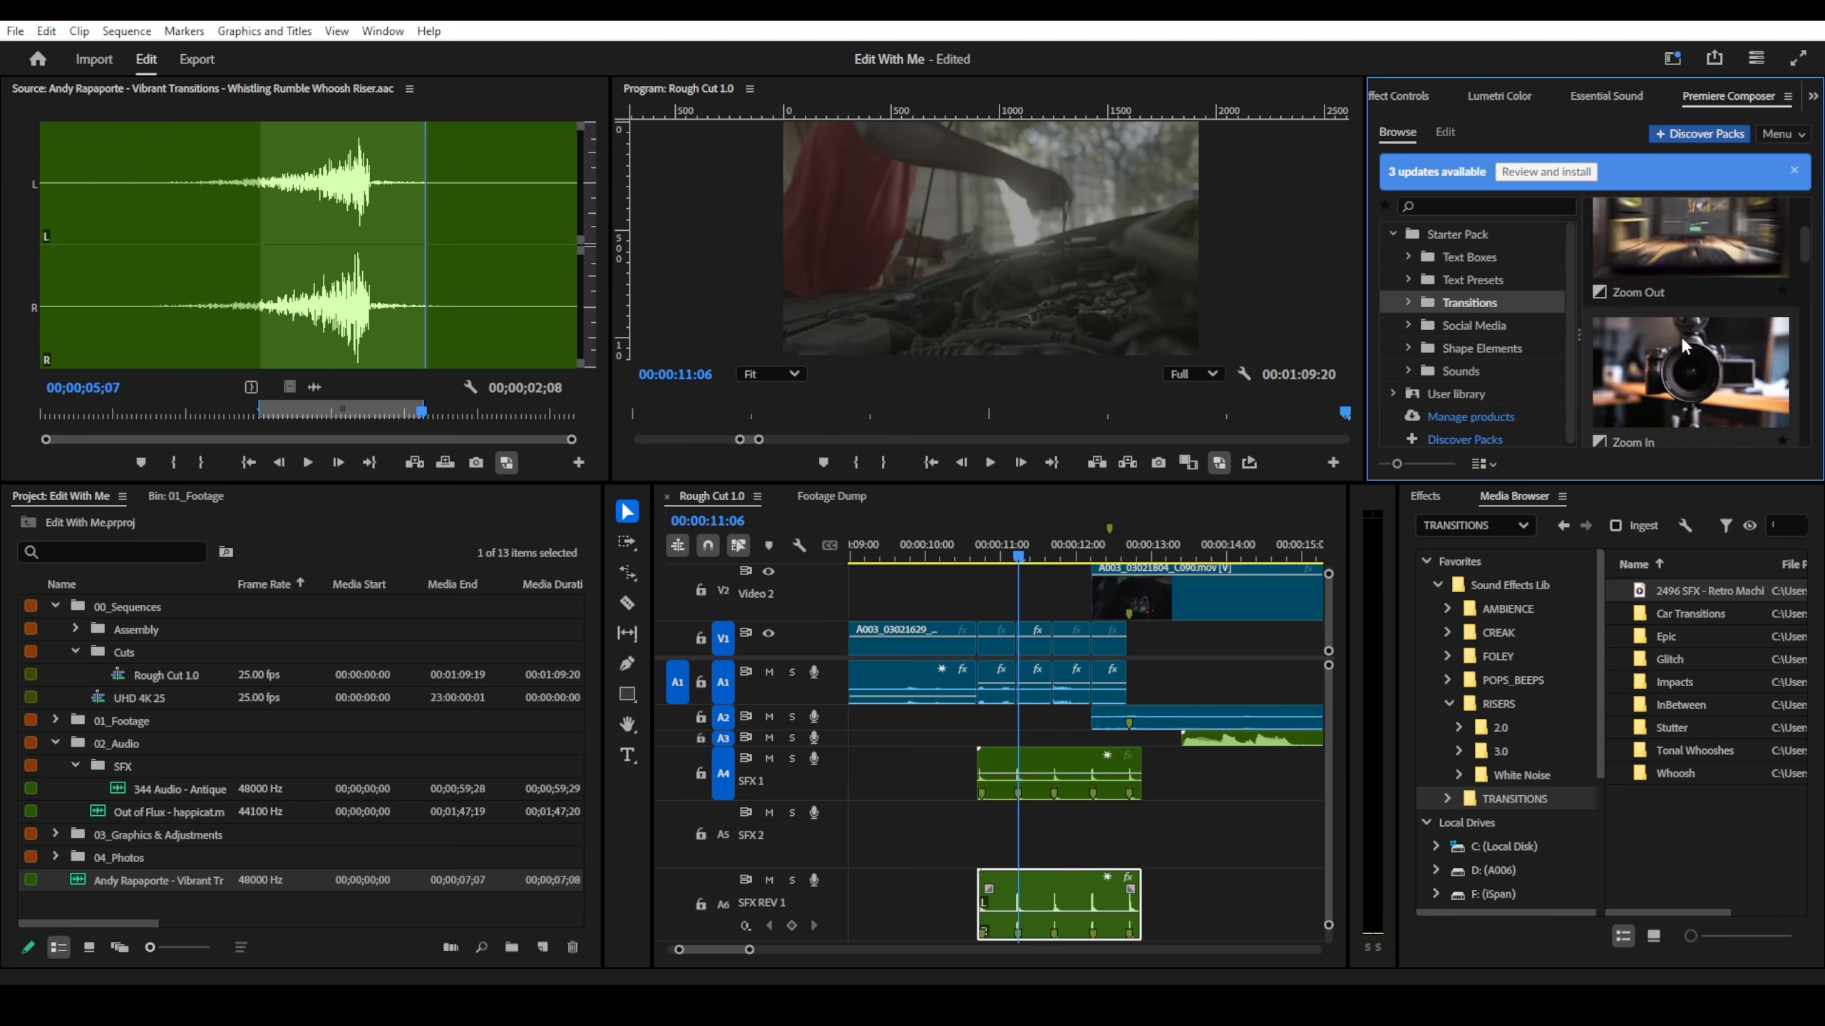
pyautogui.scroll(-1, 1681, 337)
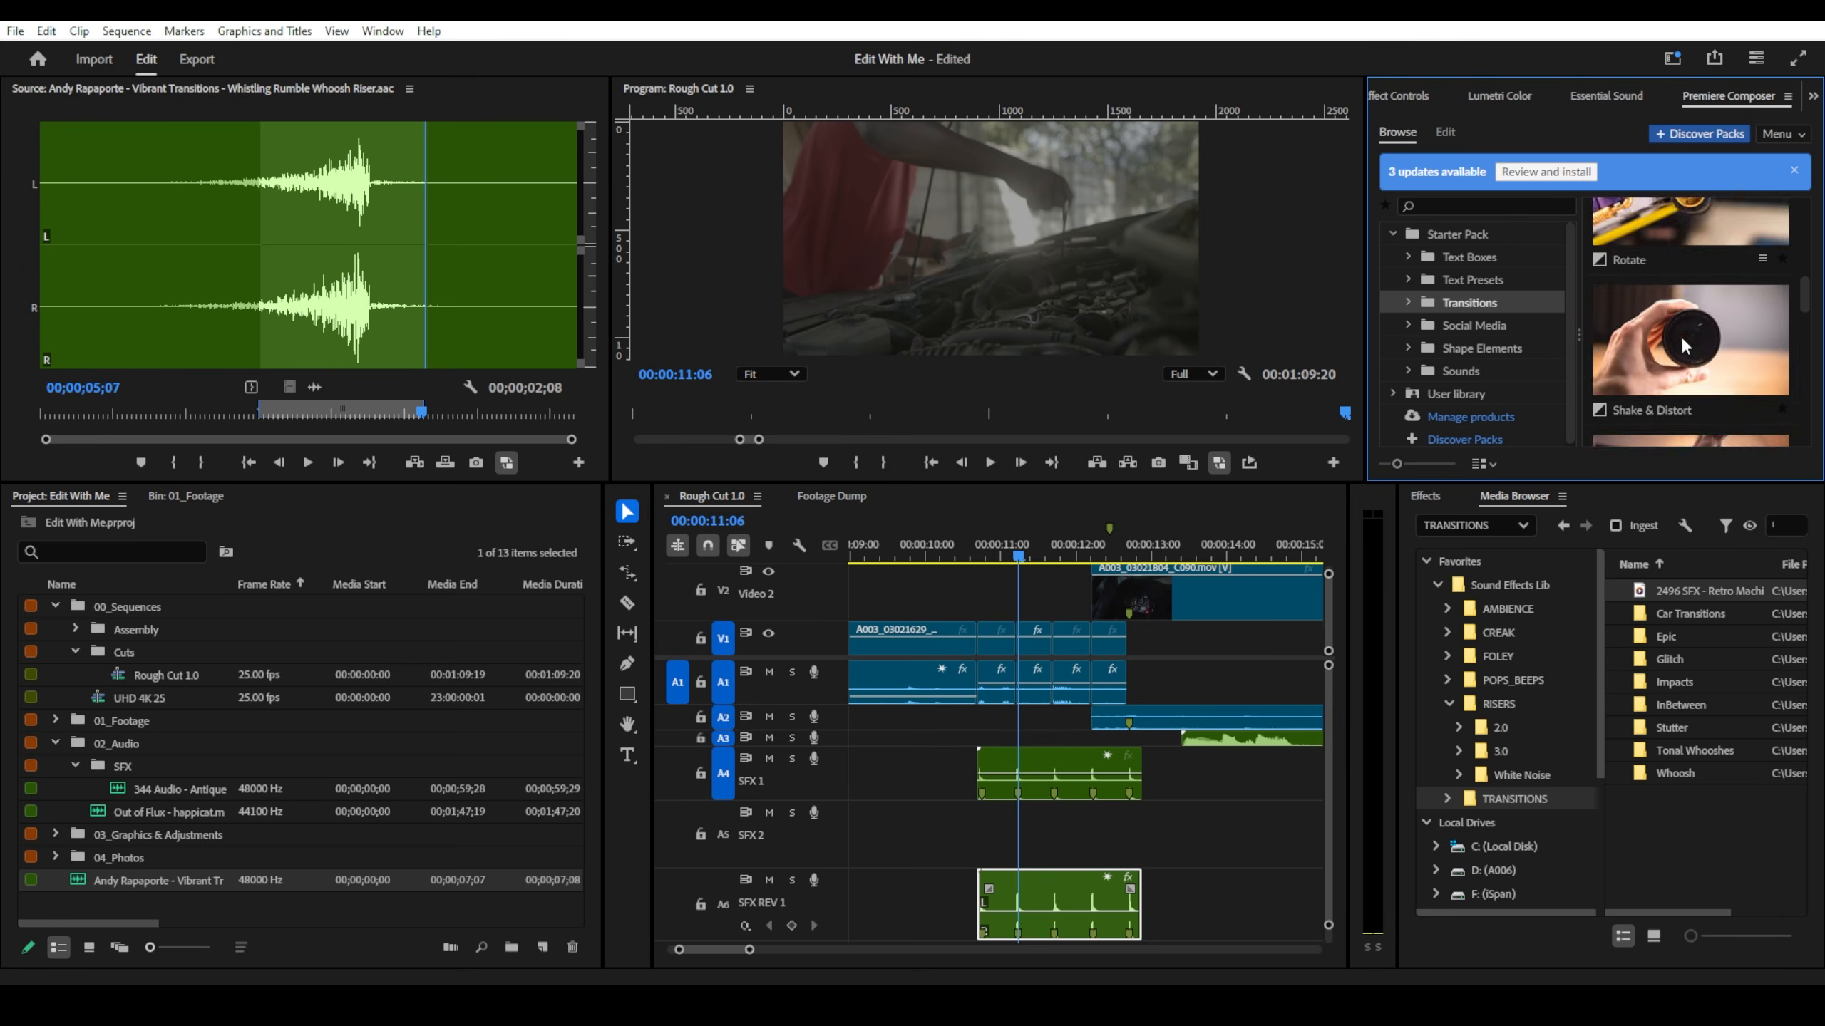
pyautogui.scroll(-1, 1680, 336)
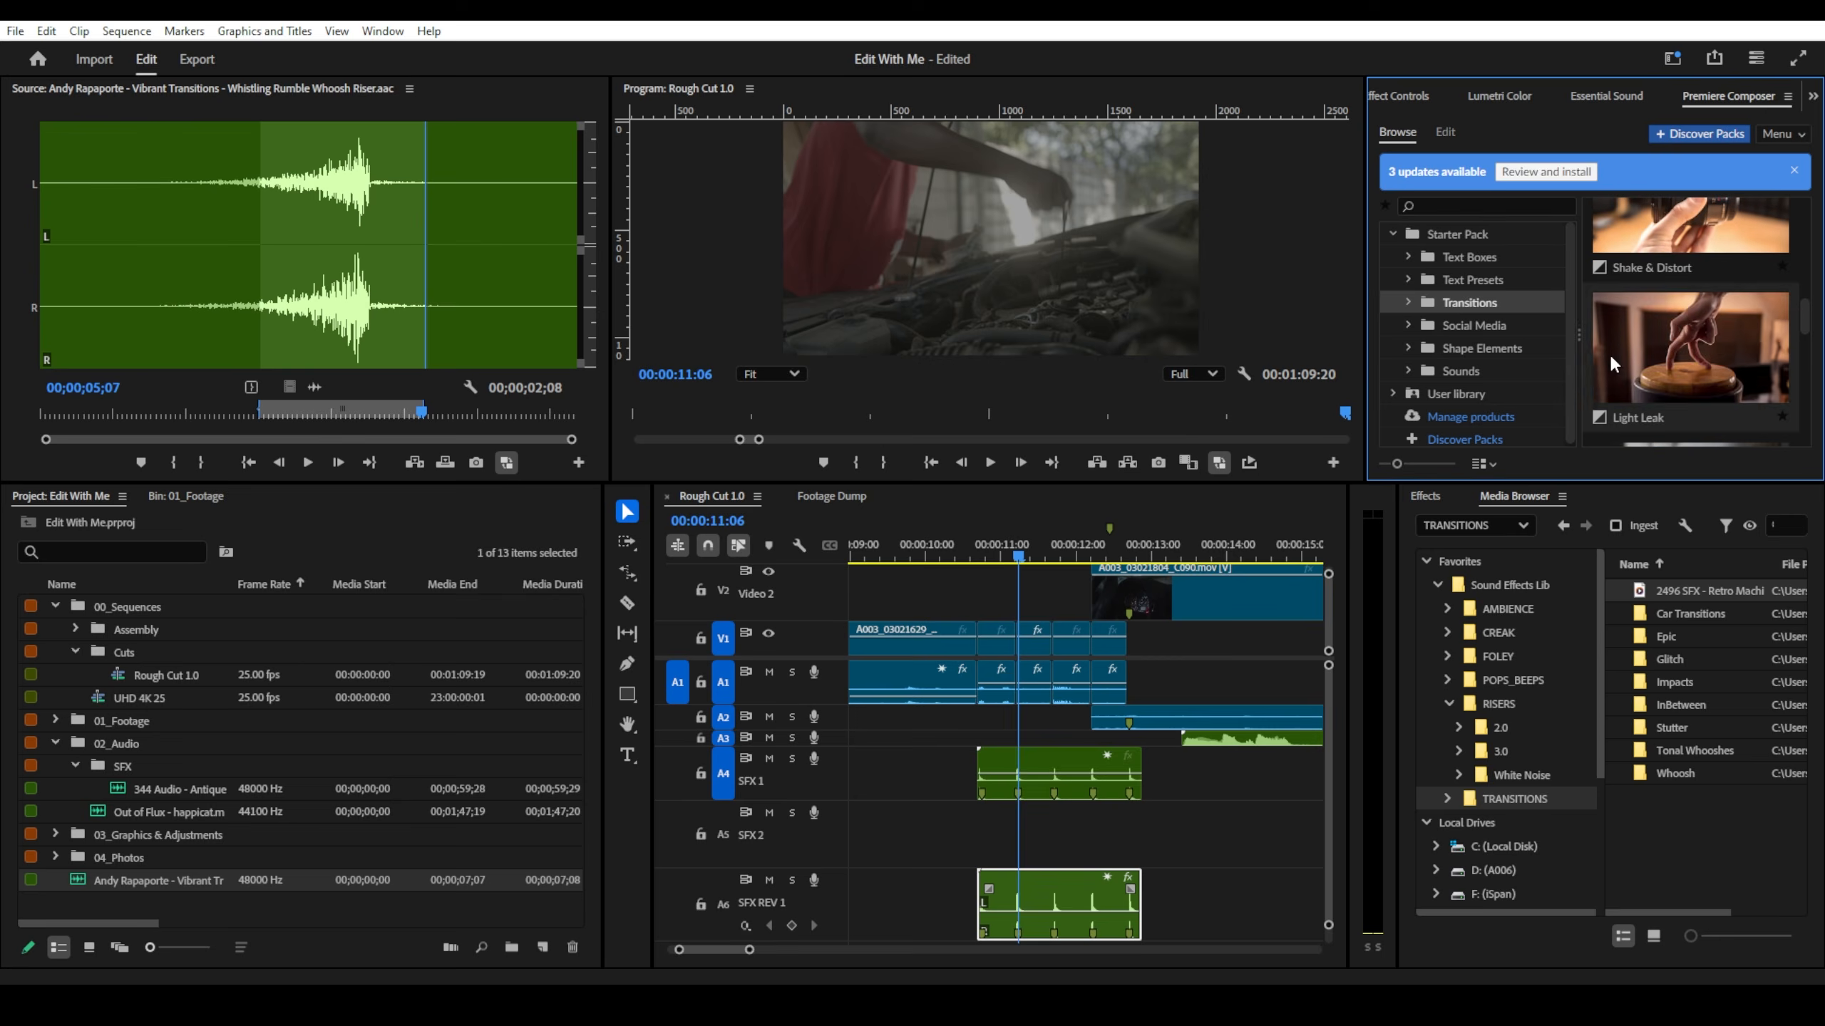
pyautogui.click(1451, 328)
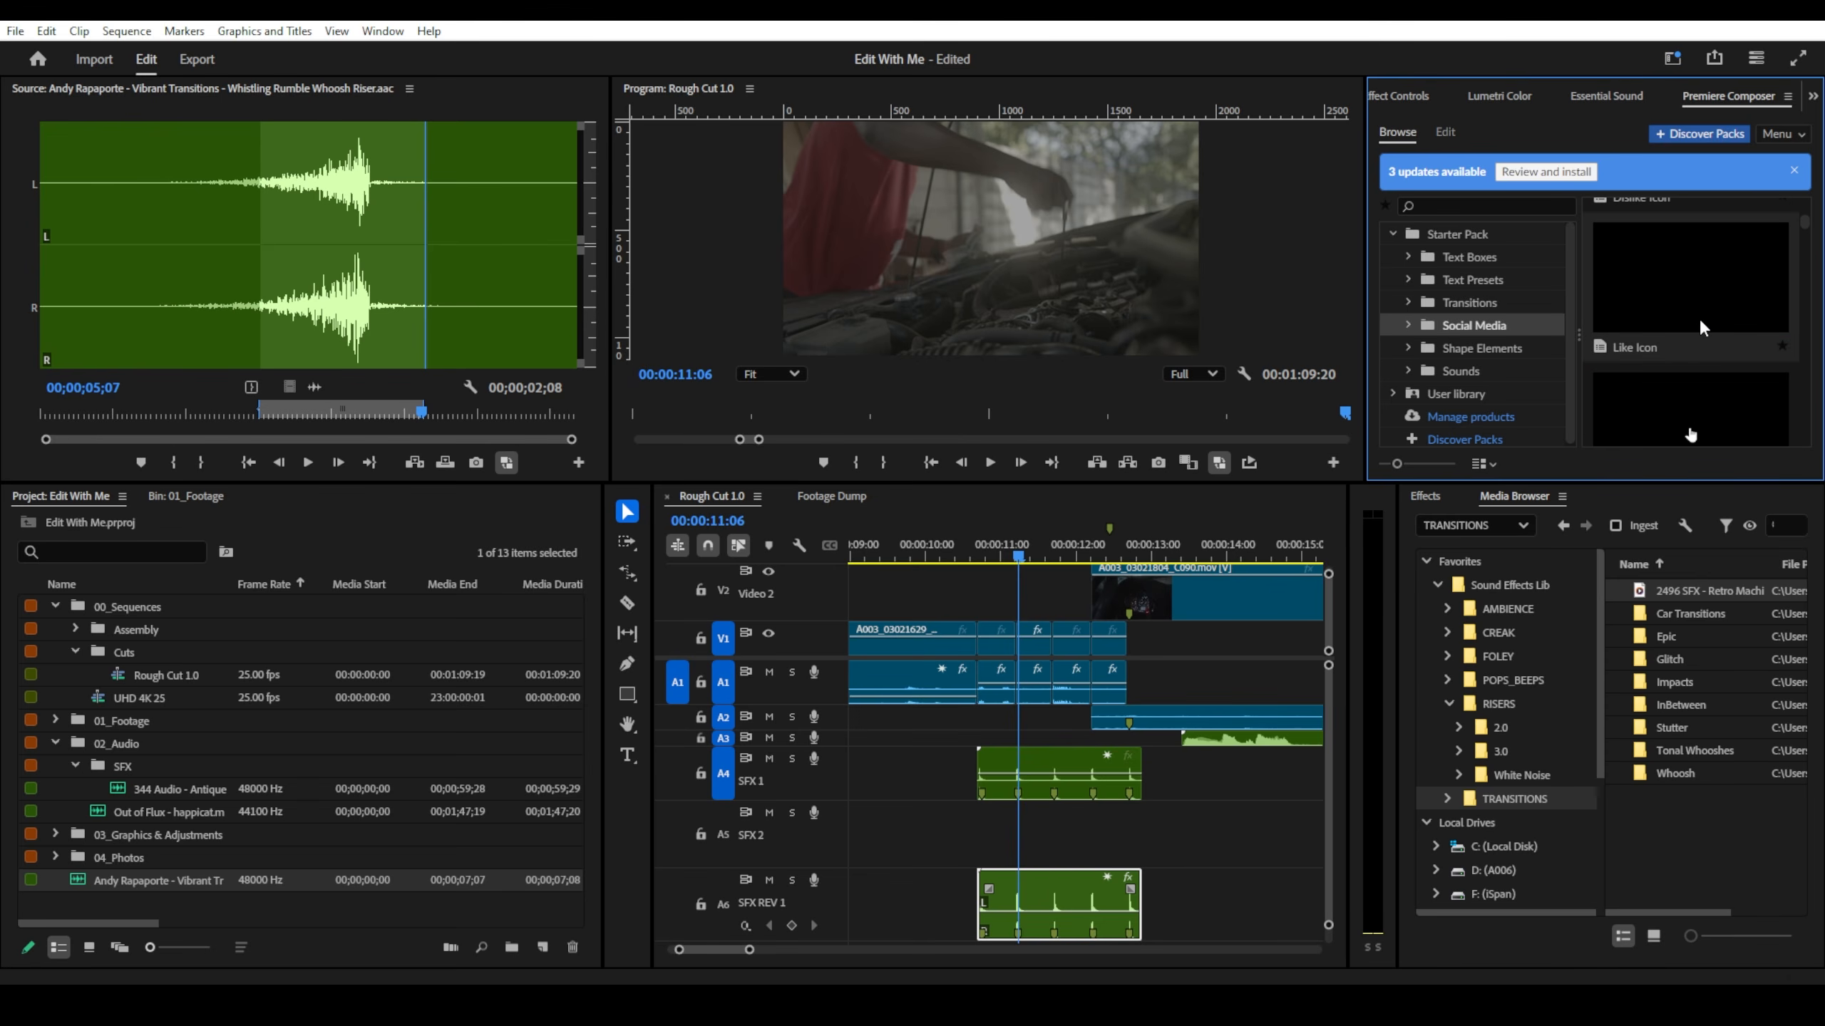
pyautogui.scroll(-1, 1701, 327)
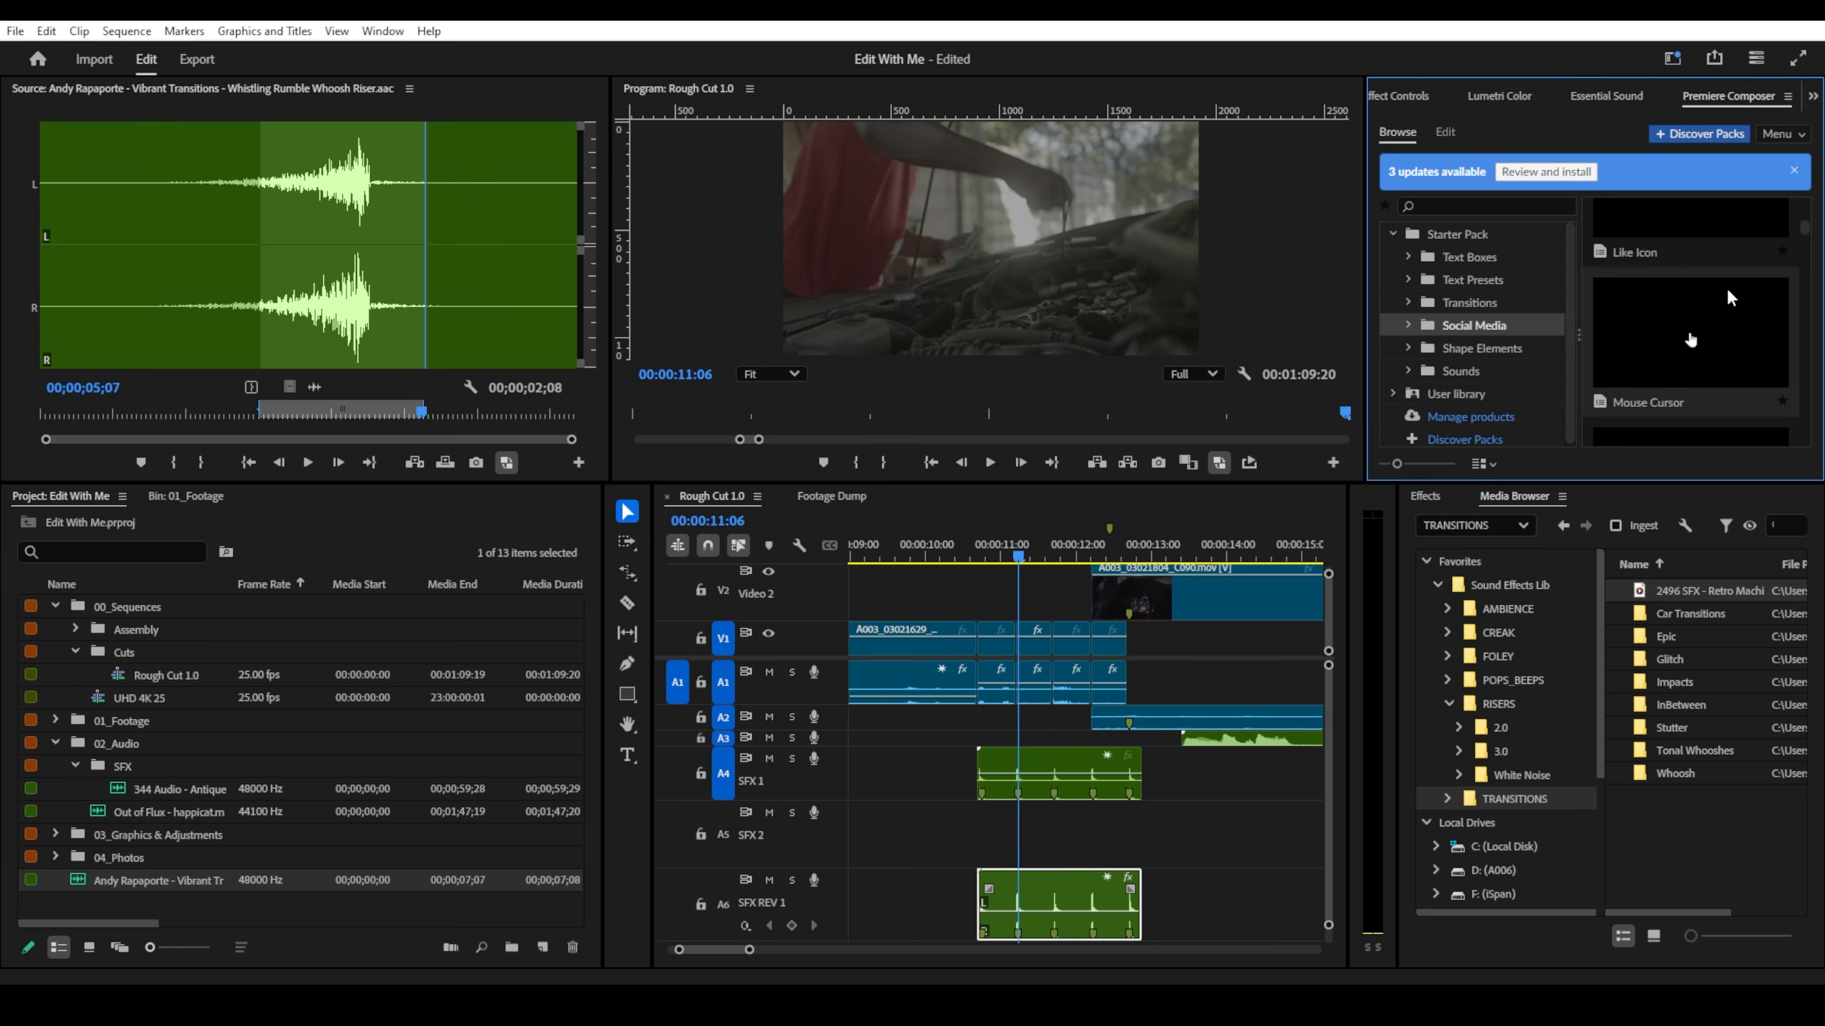
pyautogui.click(1458, 345)
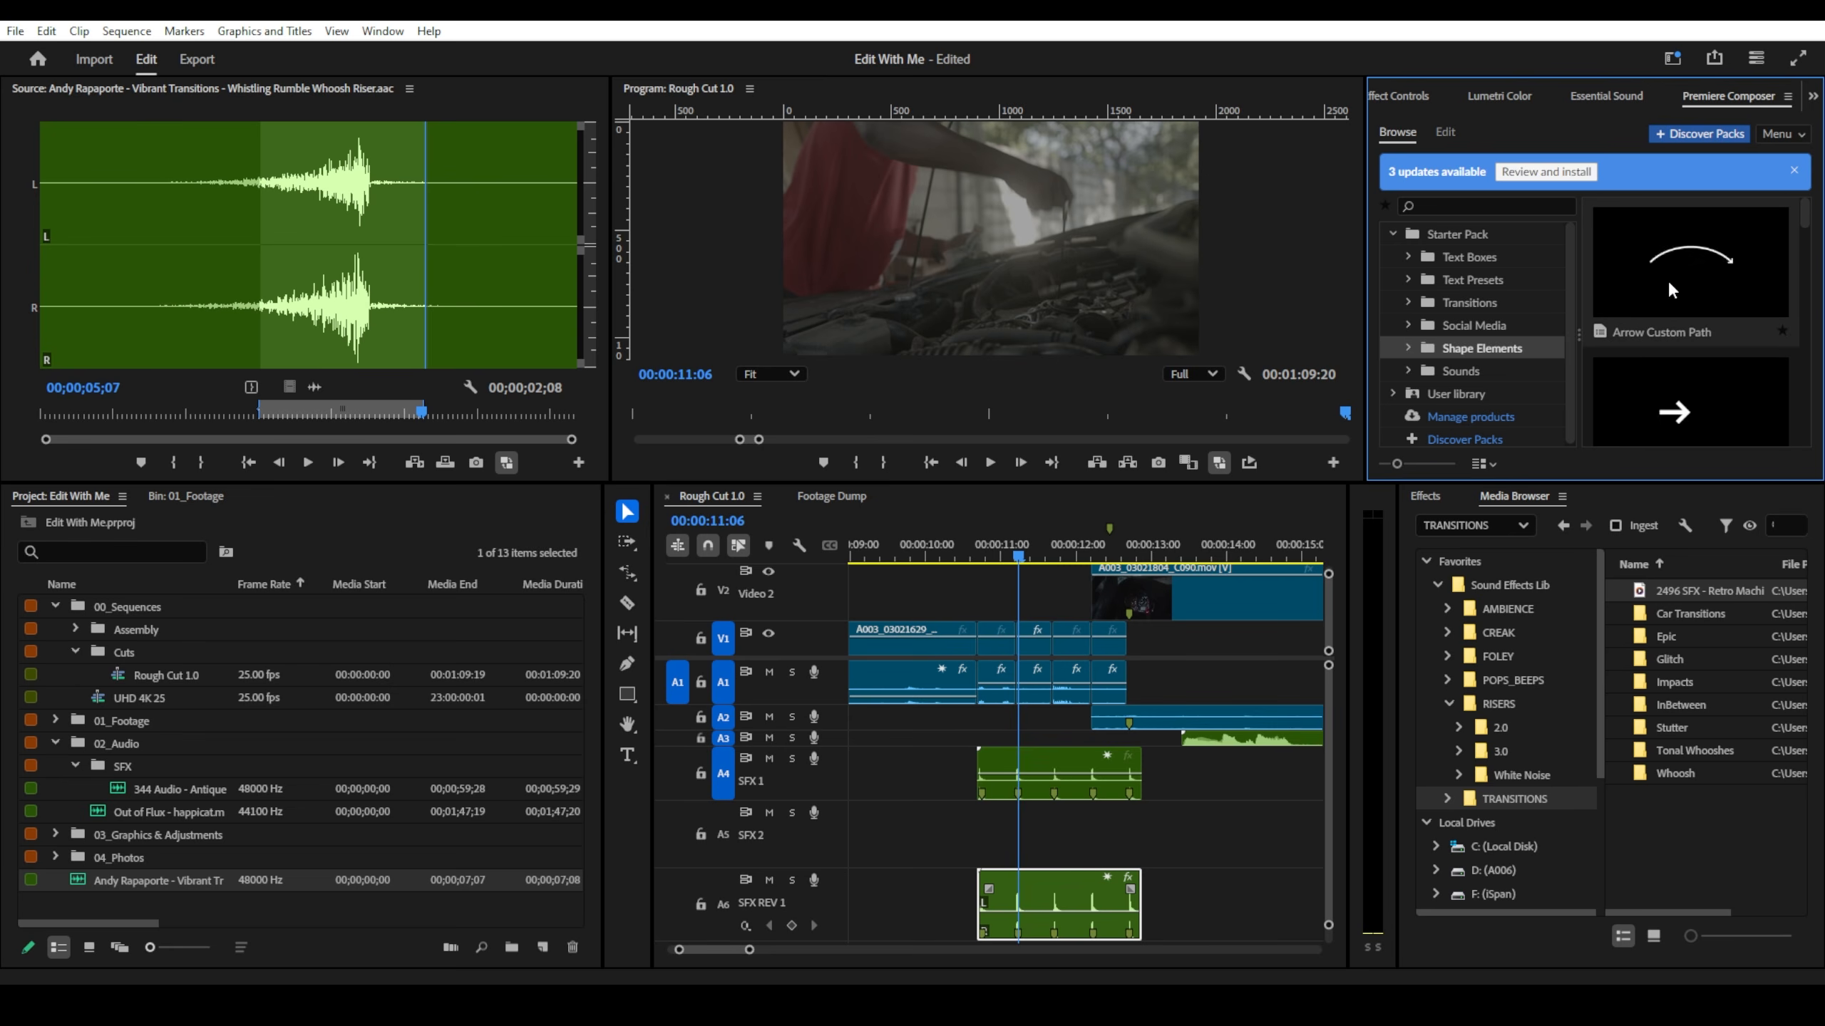
pyautogui.scroll(-2, 1668, 287)
# - Find the Slide folder among the Starter Pack sounds and preview the Soft Slide 02 sound
pyautogui.click(1452, 370)
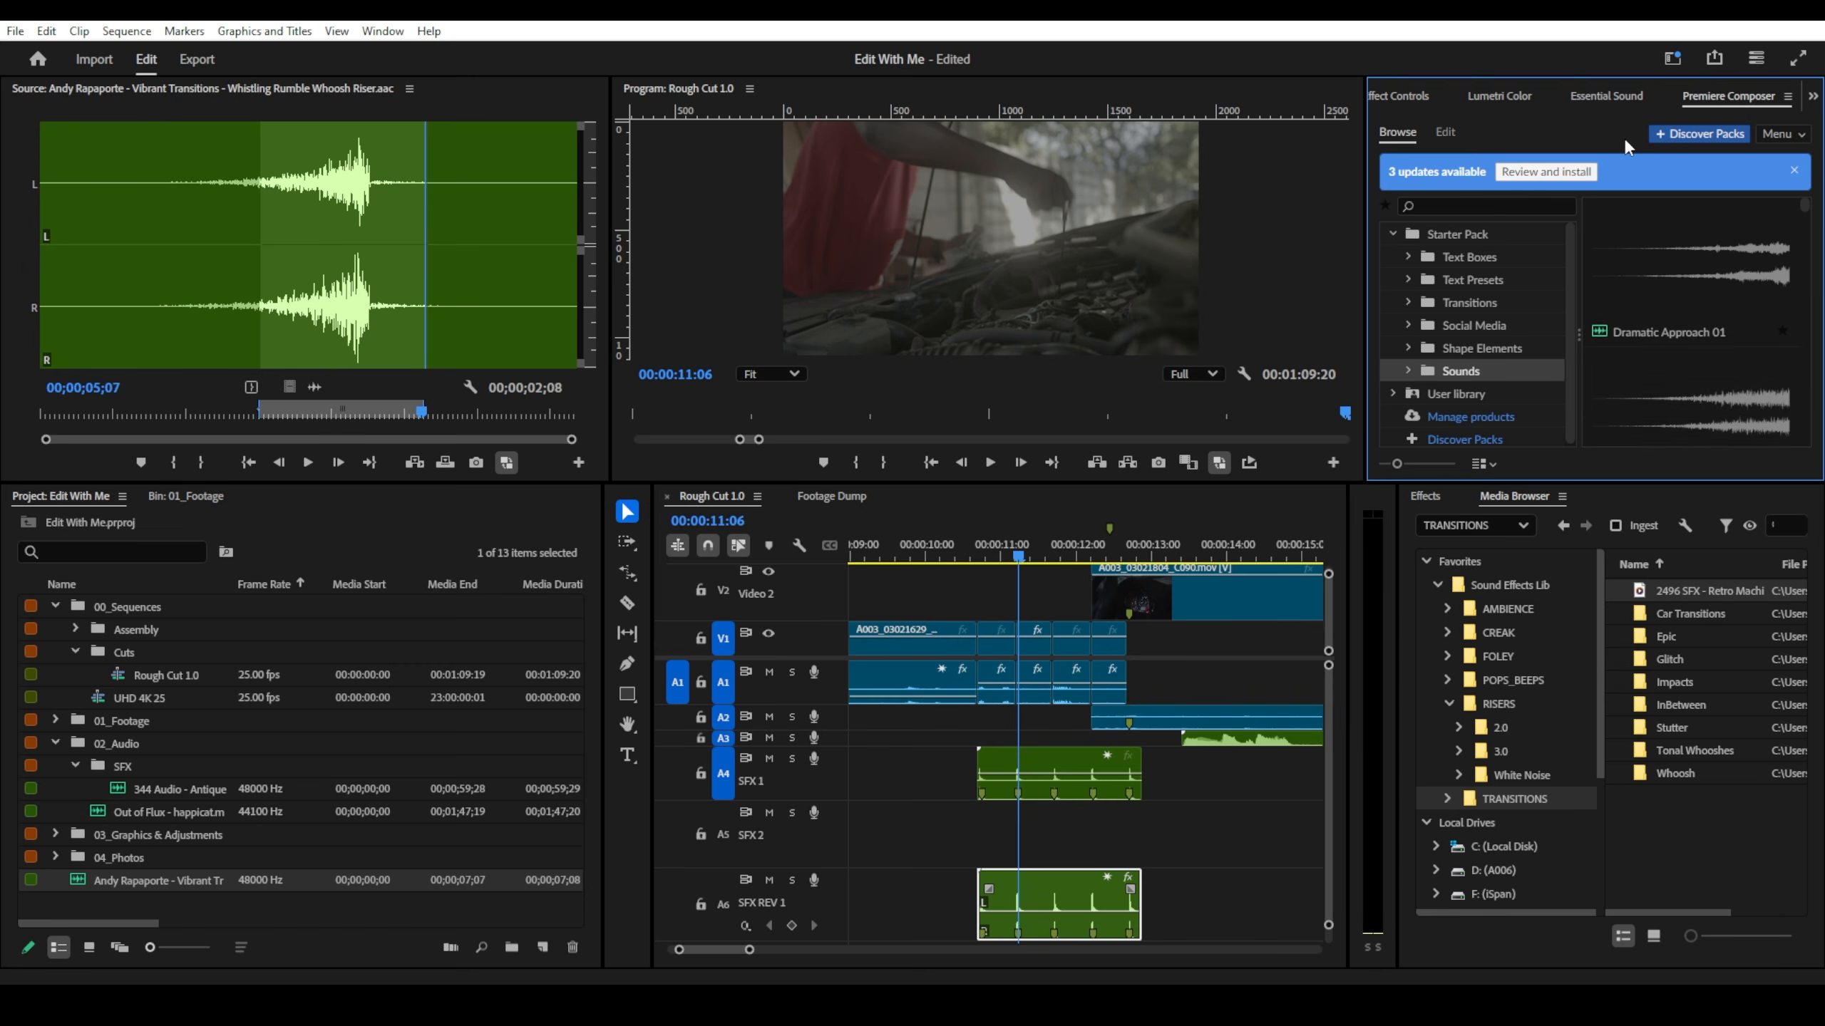
pyautogui.click(1424, 372)
pyautogui.scroll(-5, 1481, 342)
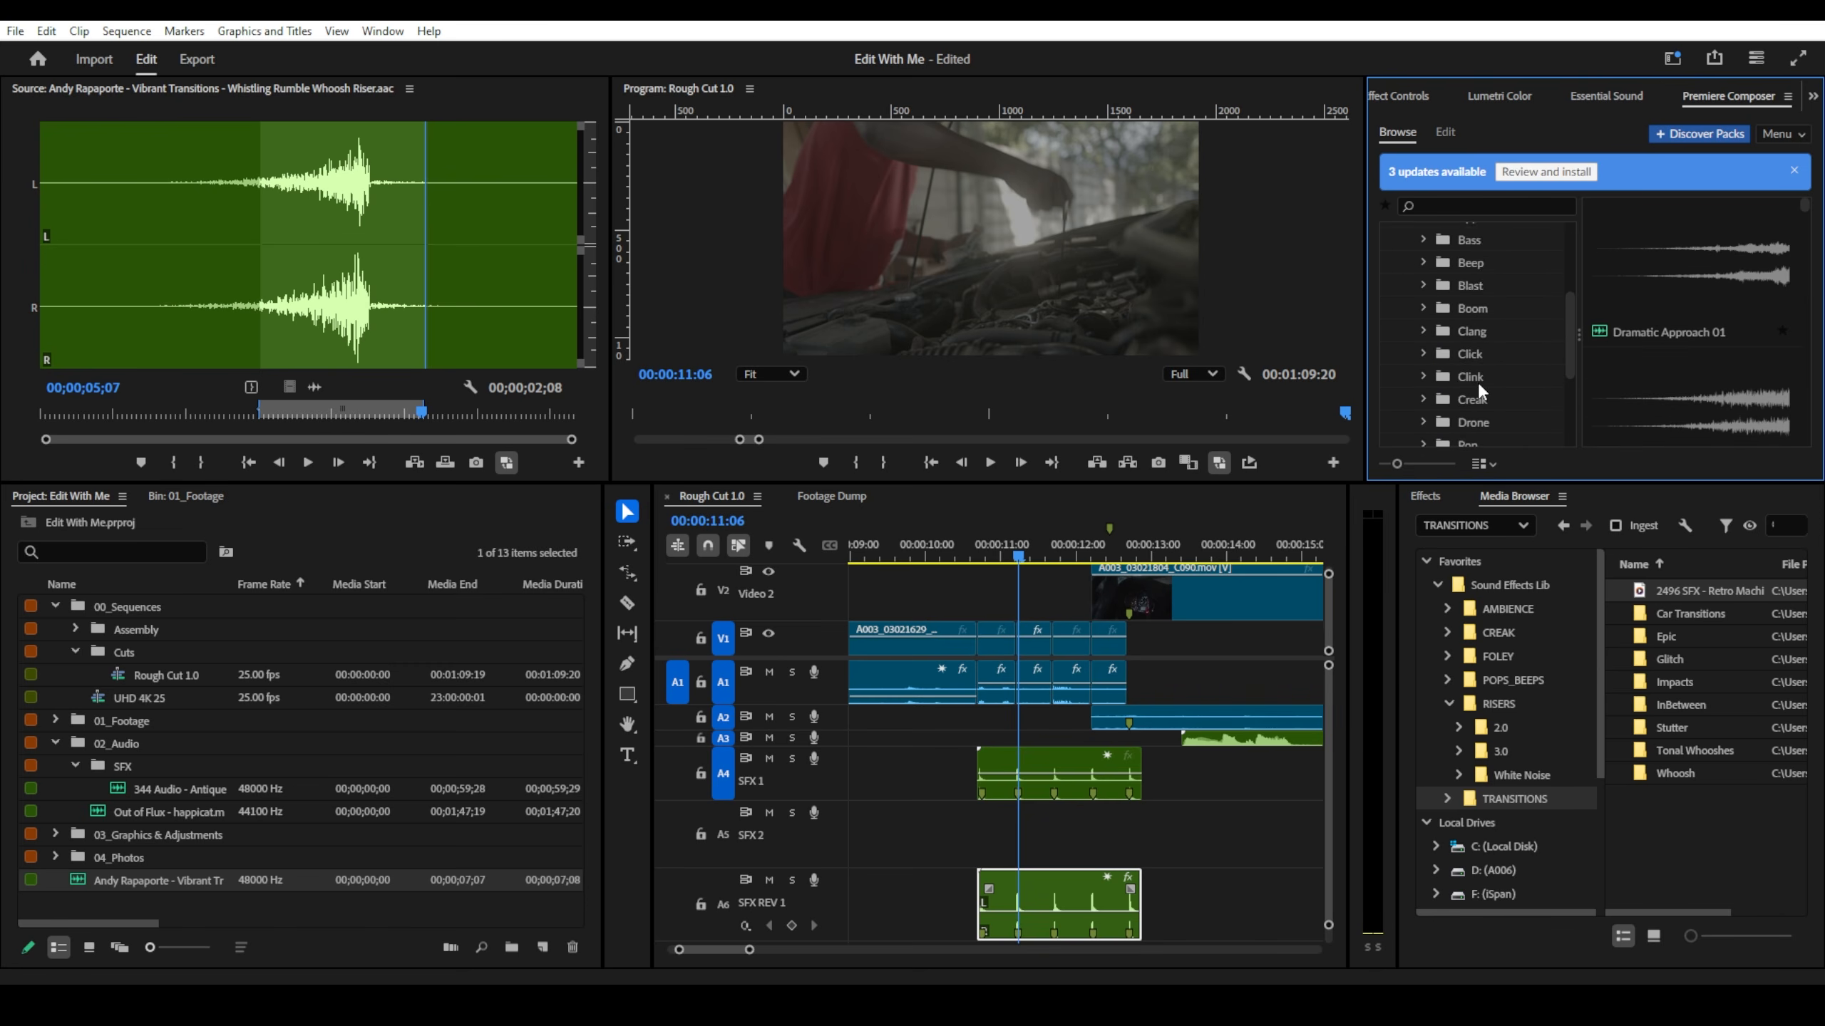
pyautogui.scroll(-2, 1479, 386)
pyautogui.click(1481, 395)
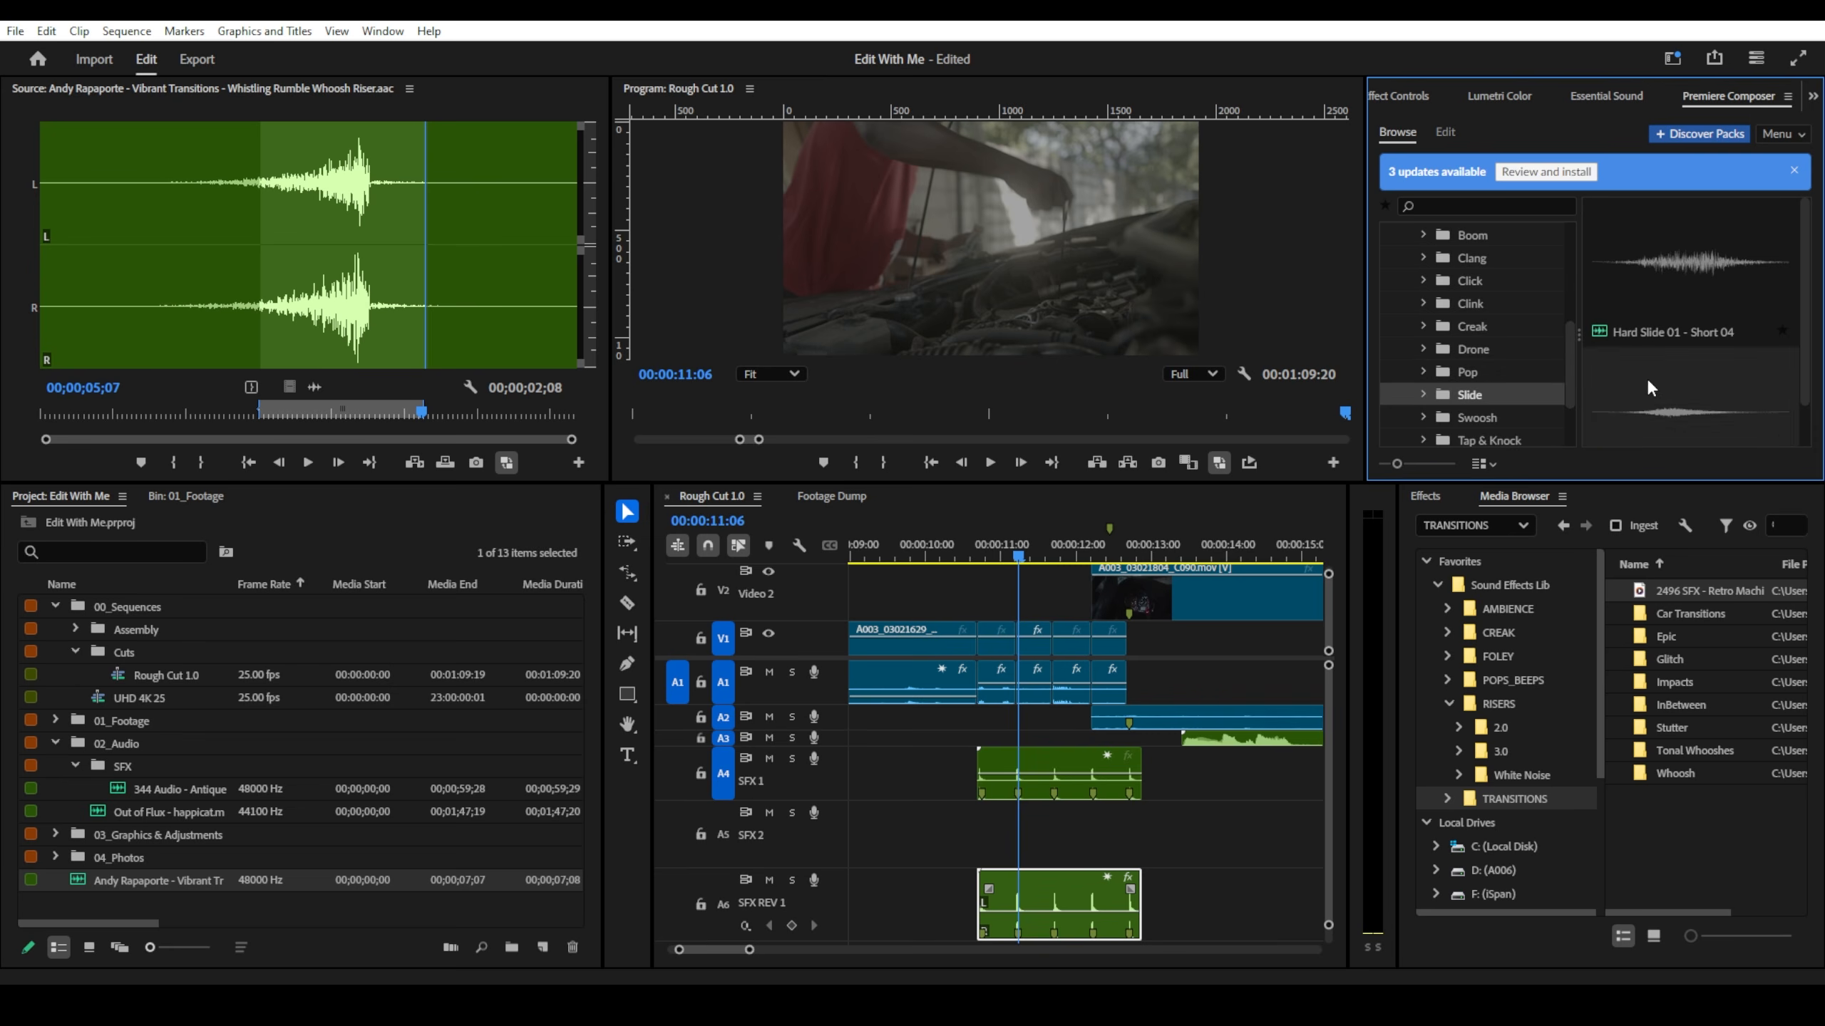
pyautogui.click(1423, 395)
pyautogui.scroll(-4, 1482, 364)
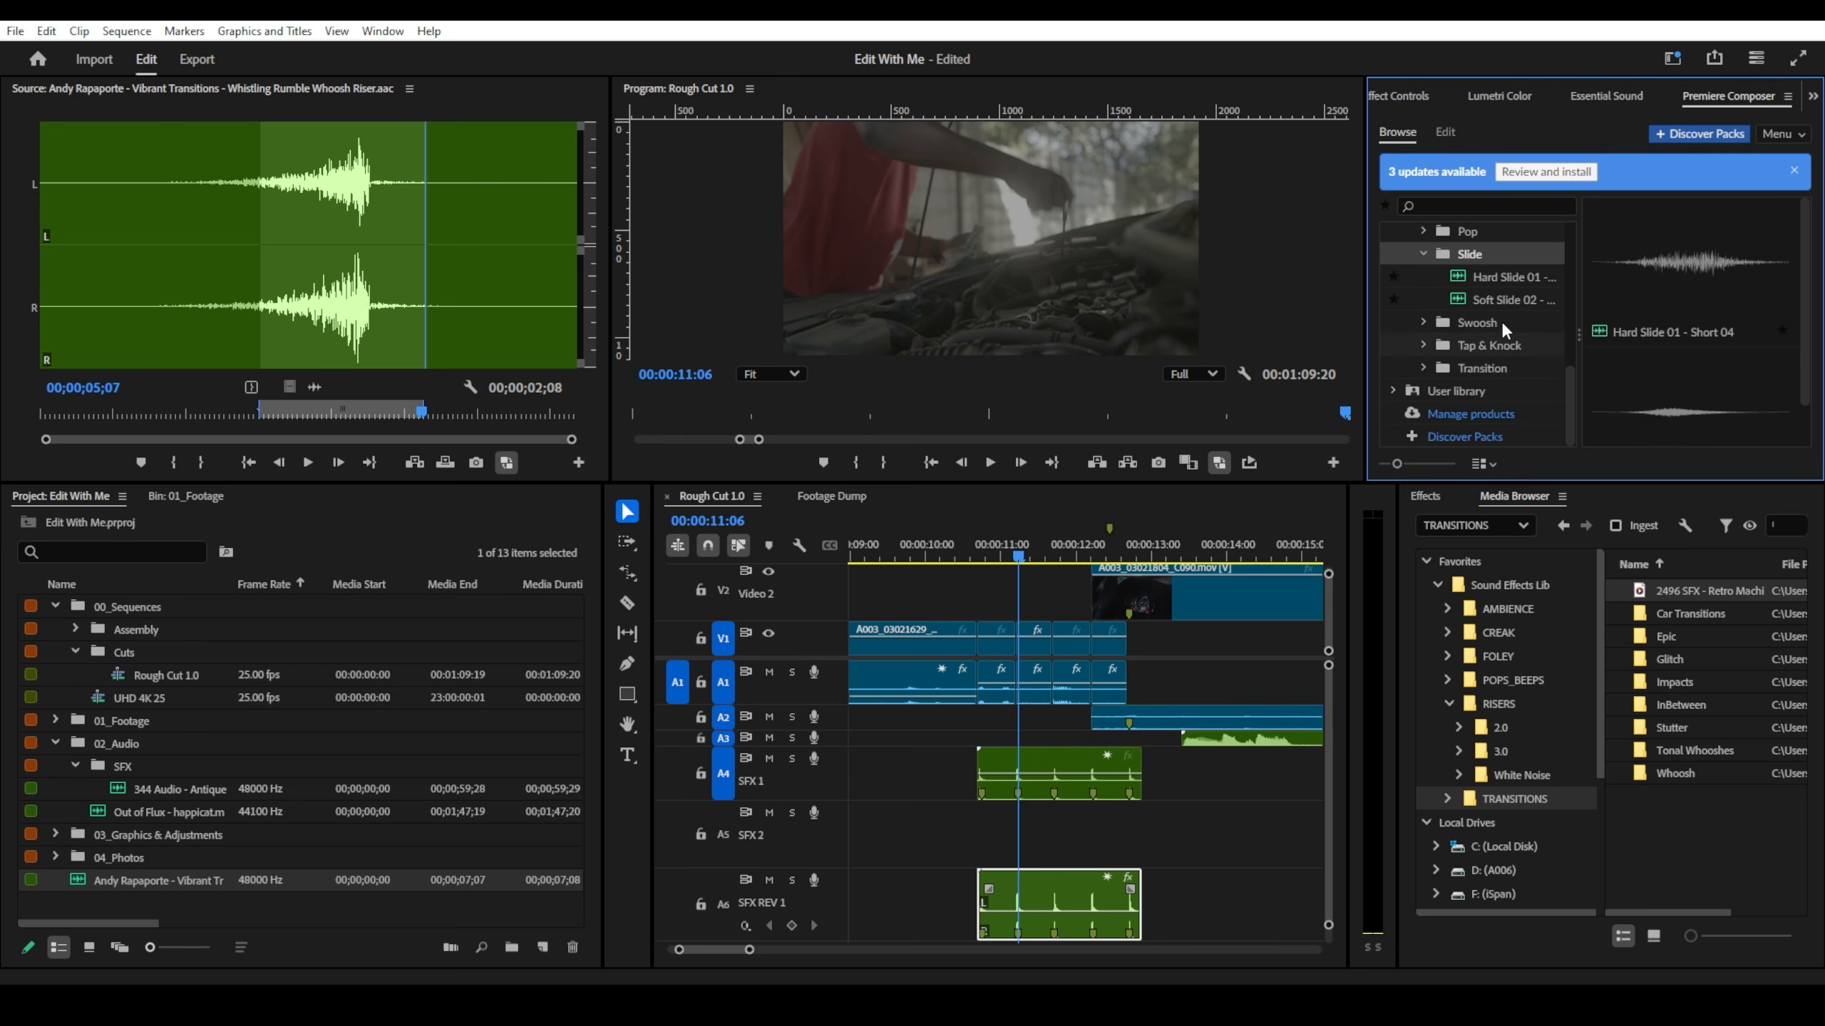
pyautogui.click(1508, 302)
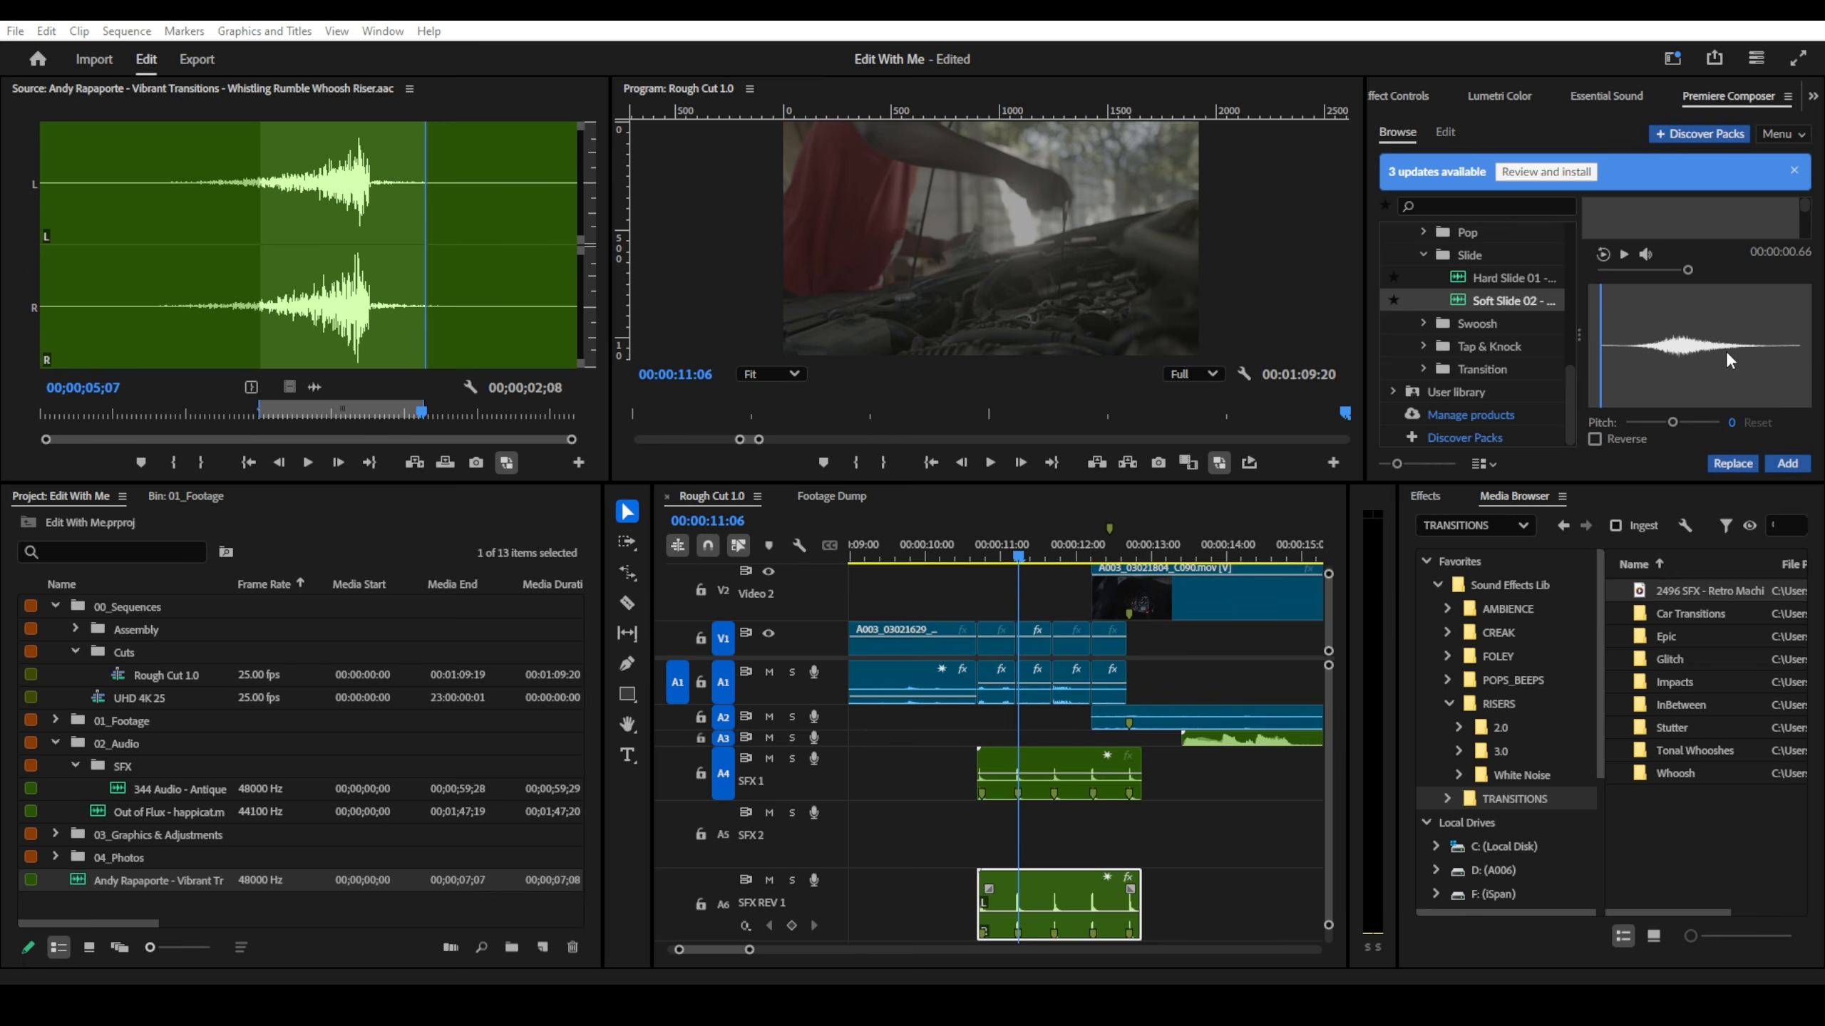
pyautogui.click(1666, 372)
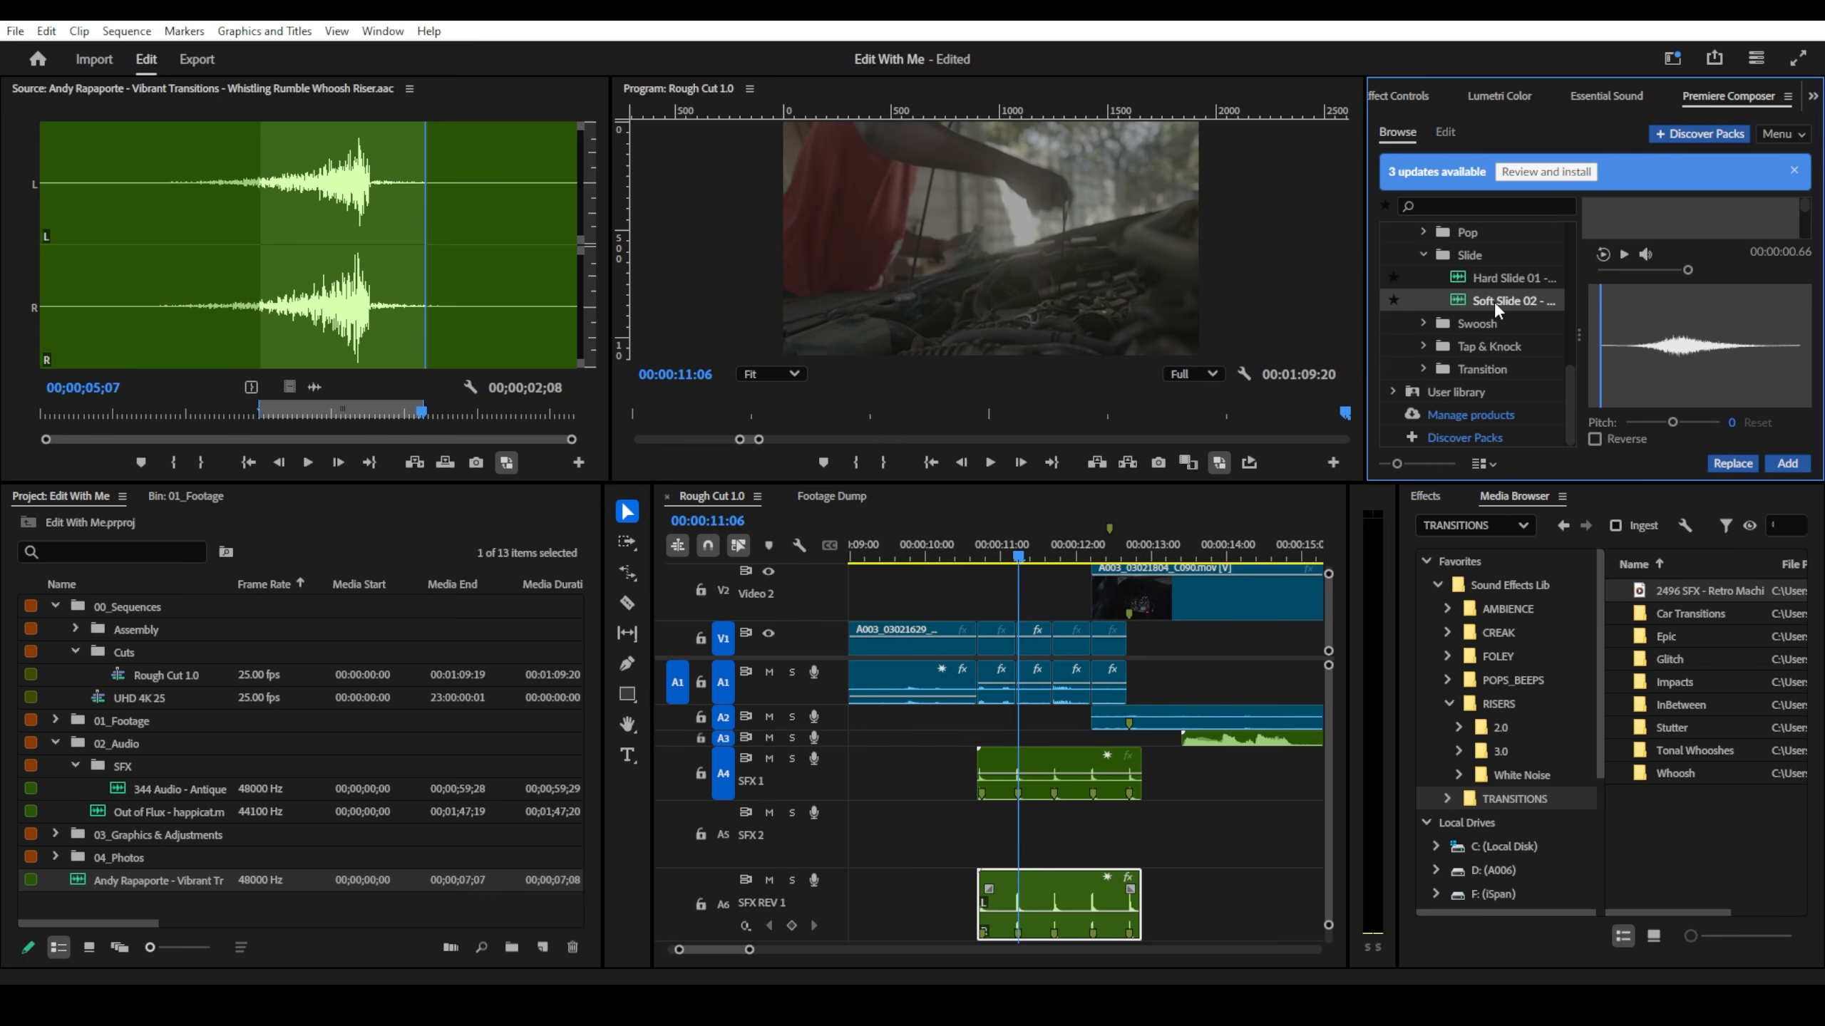
# - Add the Soft Slide 02 sound to the Rough Cut 1.0 timeline around 00:00:11:06, placing it on the SFX 2 track
pyautogui.moveTo(1494, 301); pyautogui.dragTo(1009, 742)
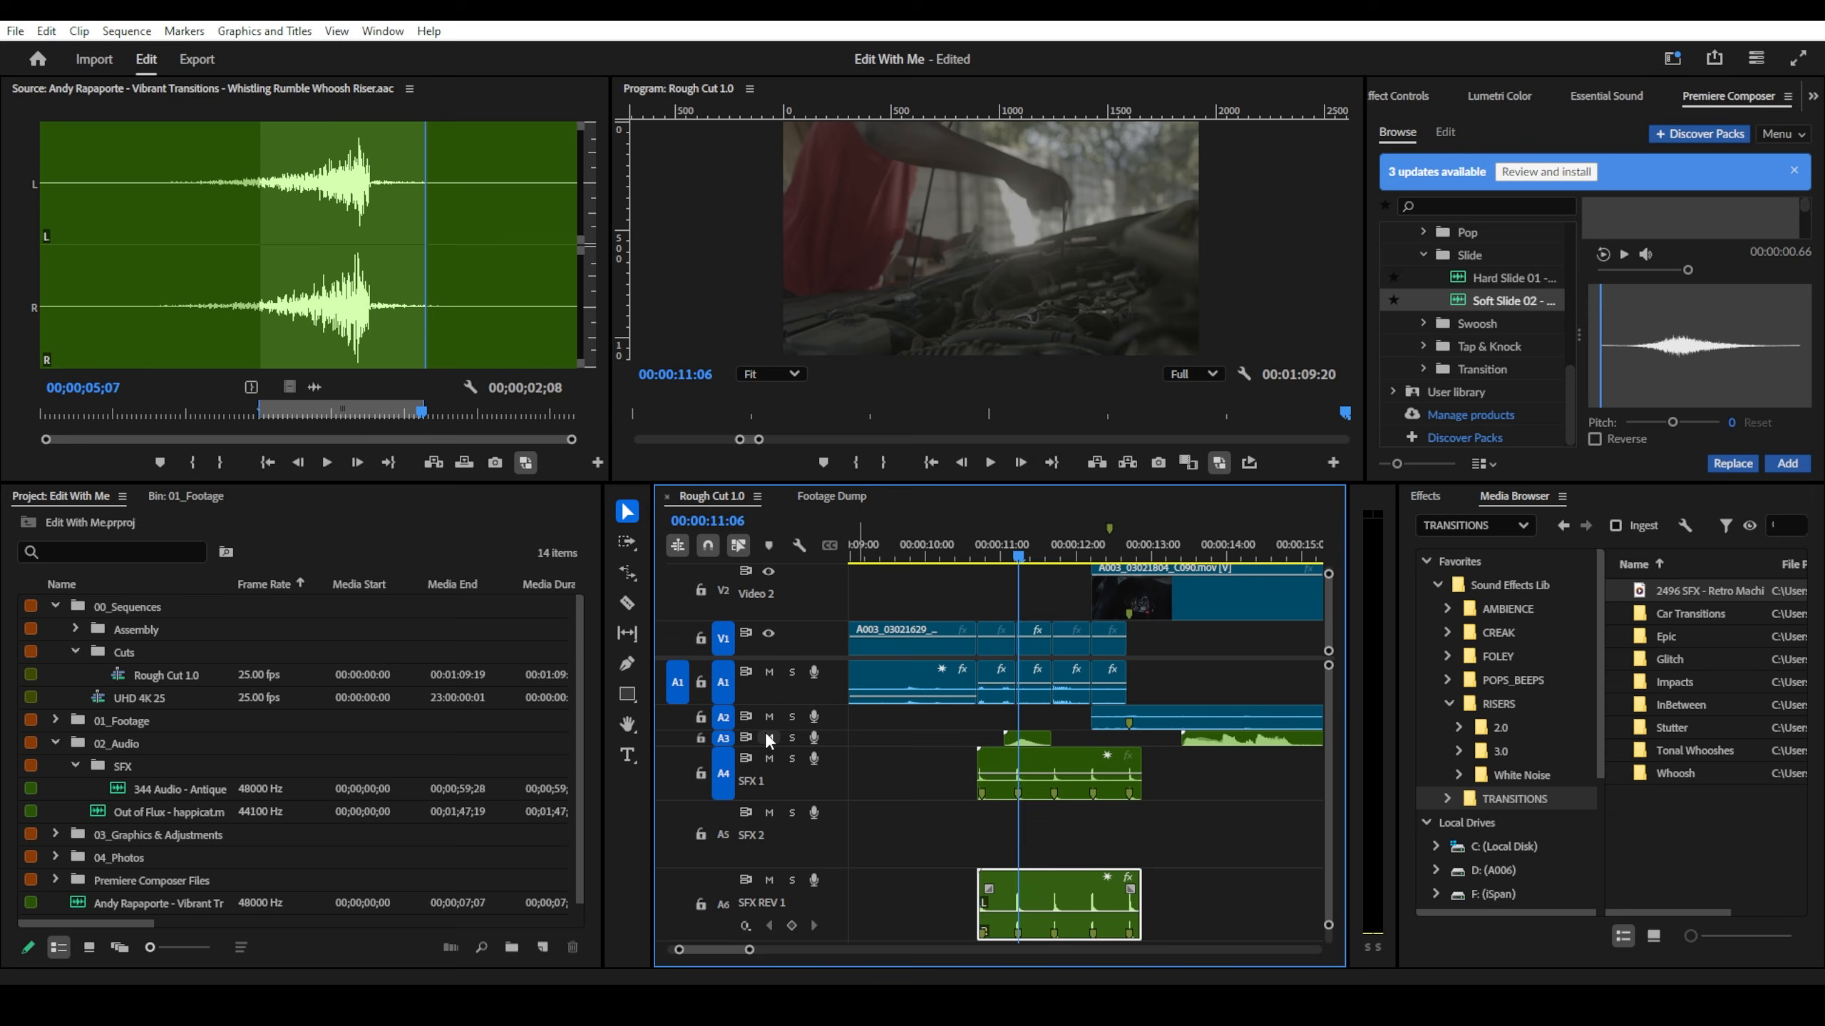
pyautogui.doubleClick(783, 736)
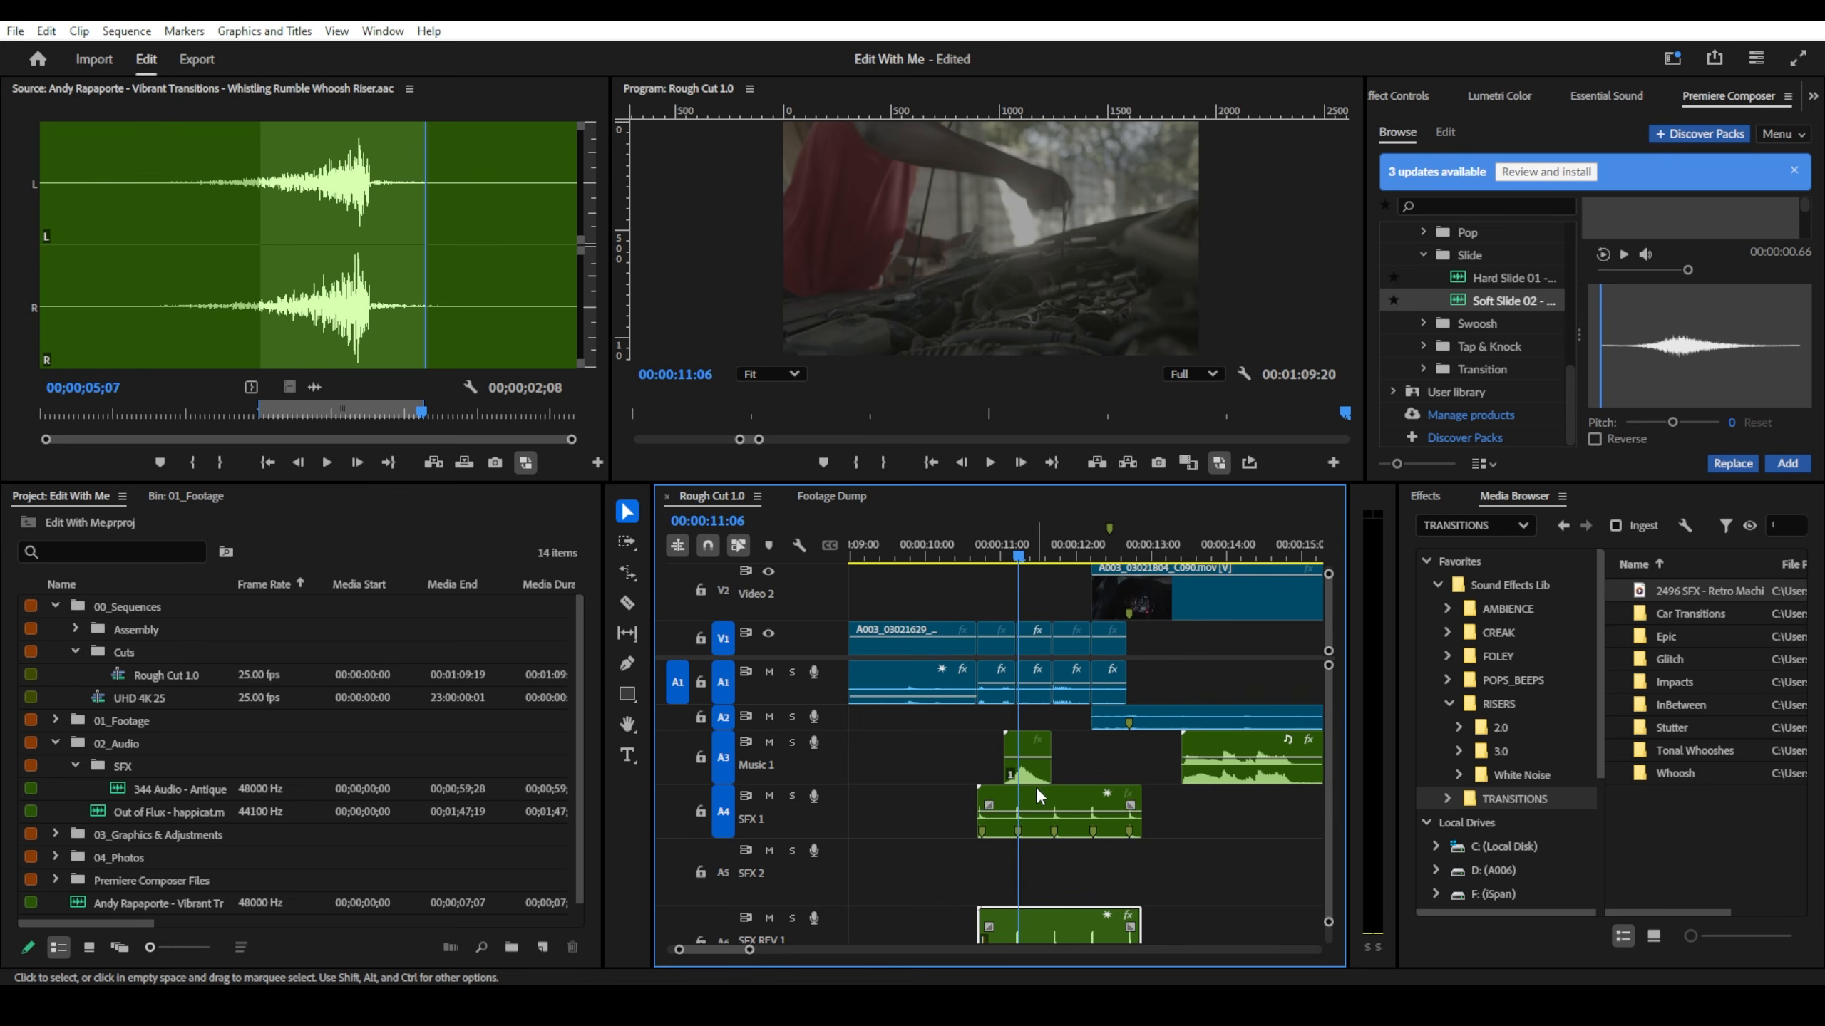
pyautogui.moveTo(1035, 785); pyautogui.dragTo(1038, 881)
pyautogui.scroll(4, 1038, 881)
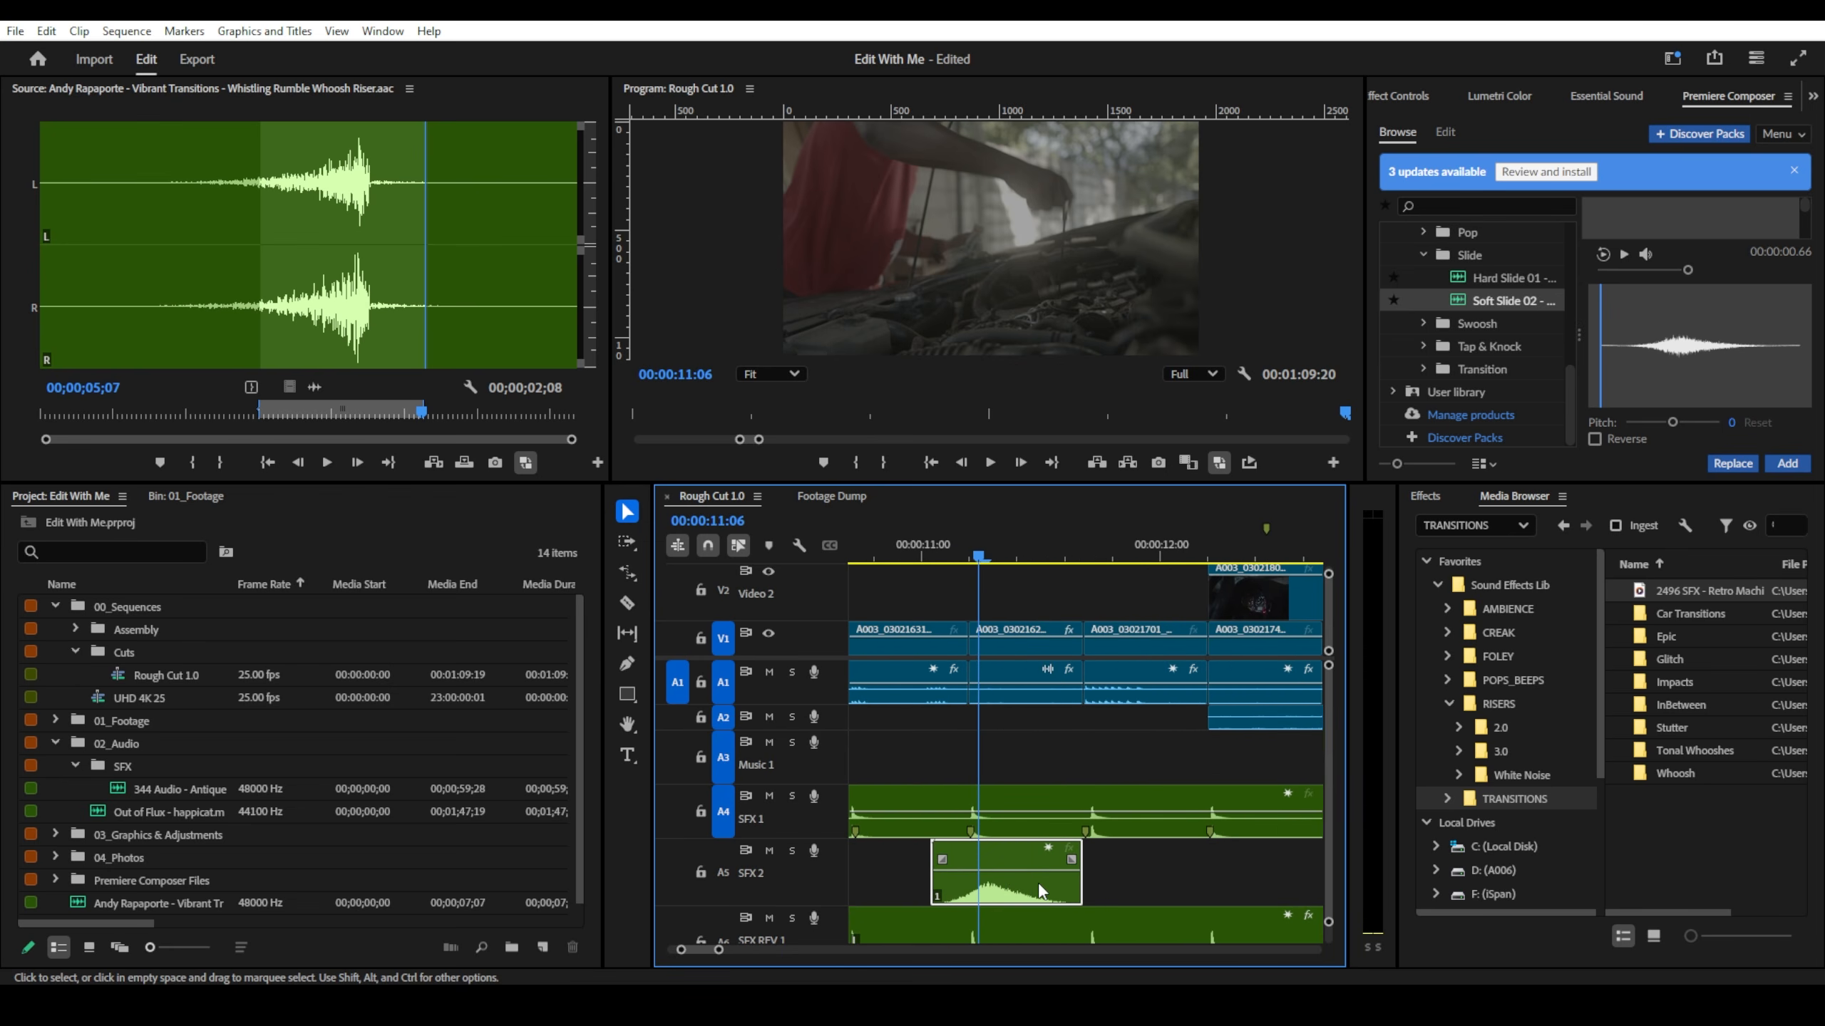
pyautogui.press('alt')
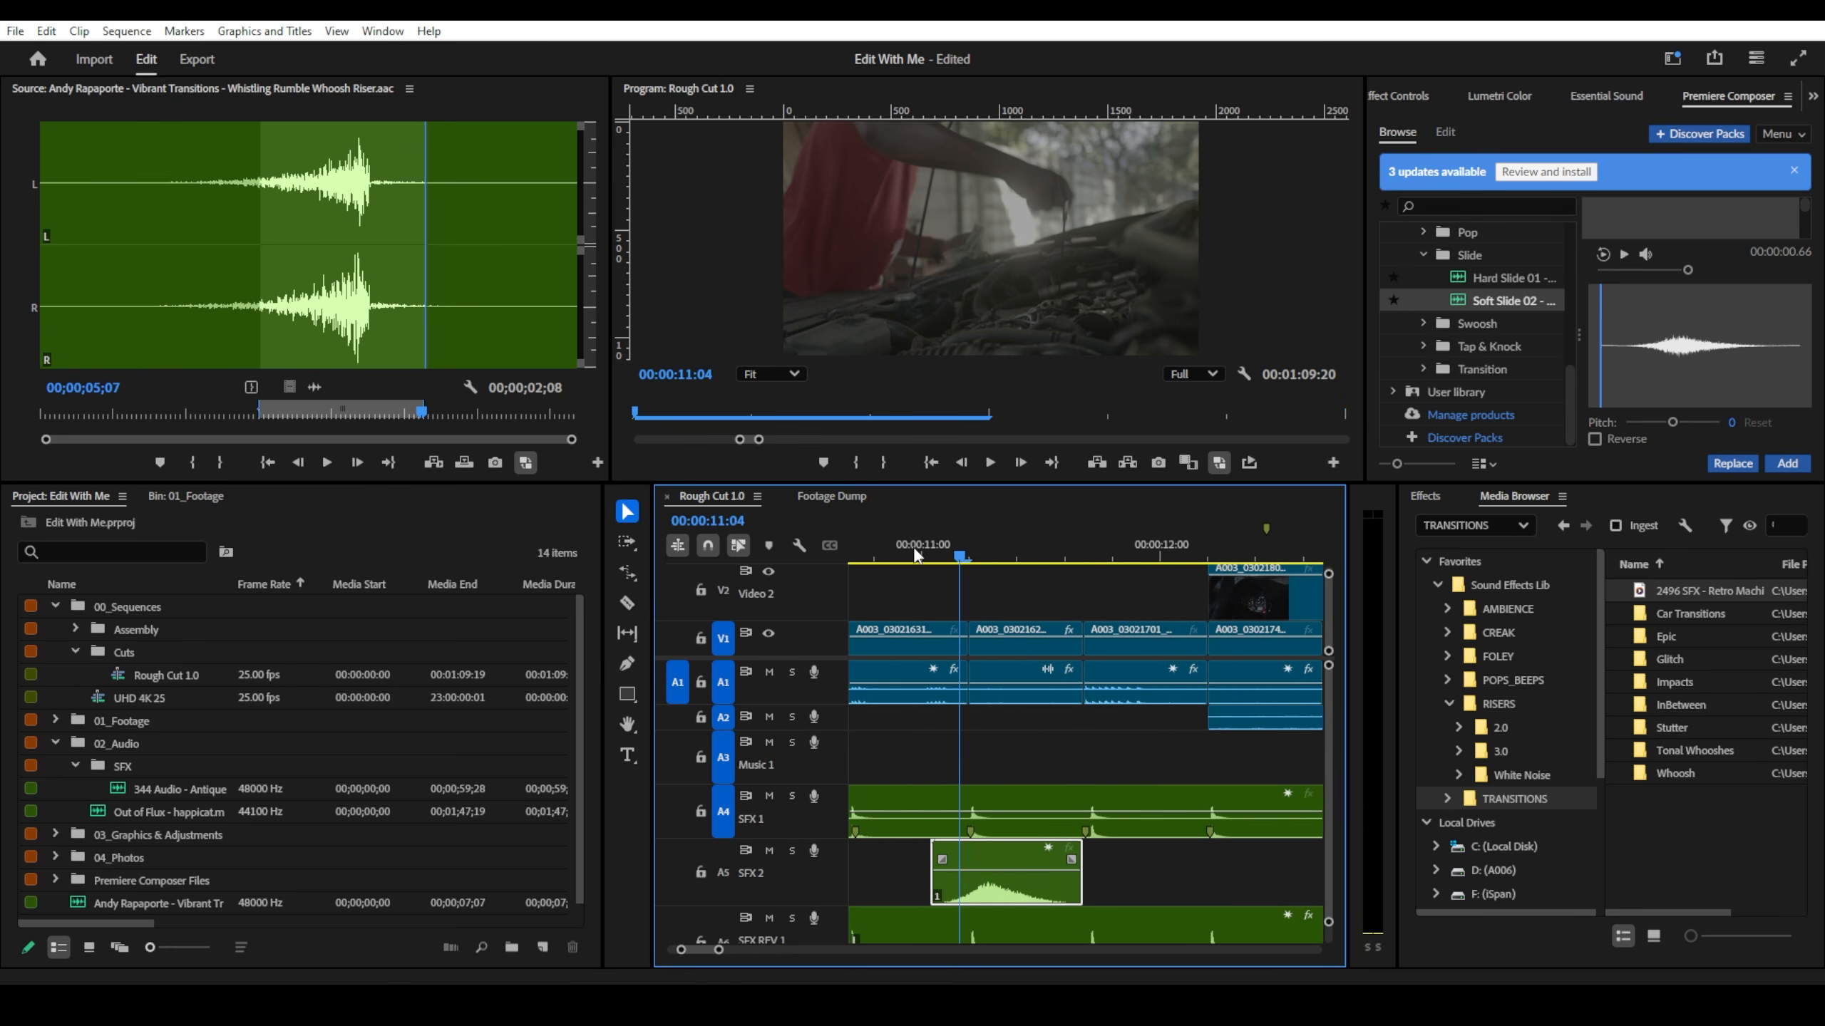
# - Play the timeline from 00:00:11:04 to hear the slide sound against the cuts
pyautogui.press('space')
pyautogui.press('space')
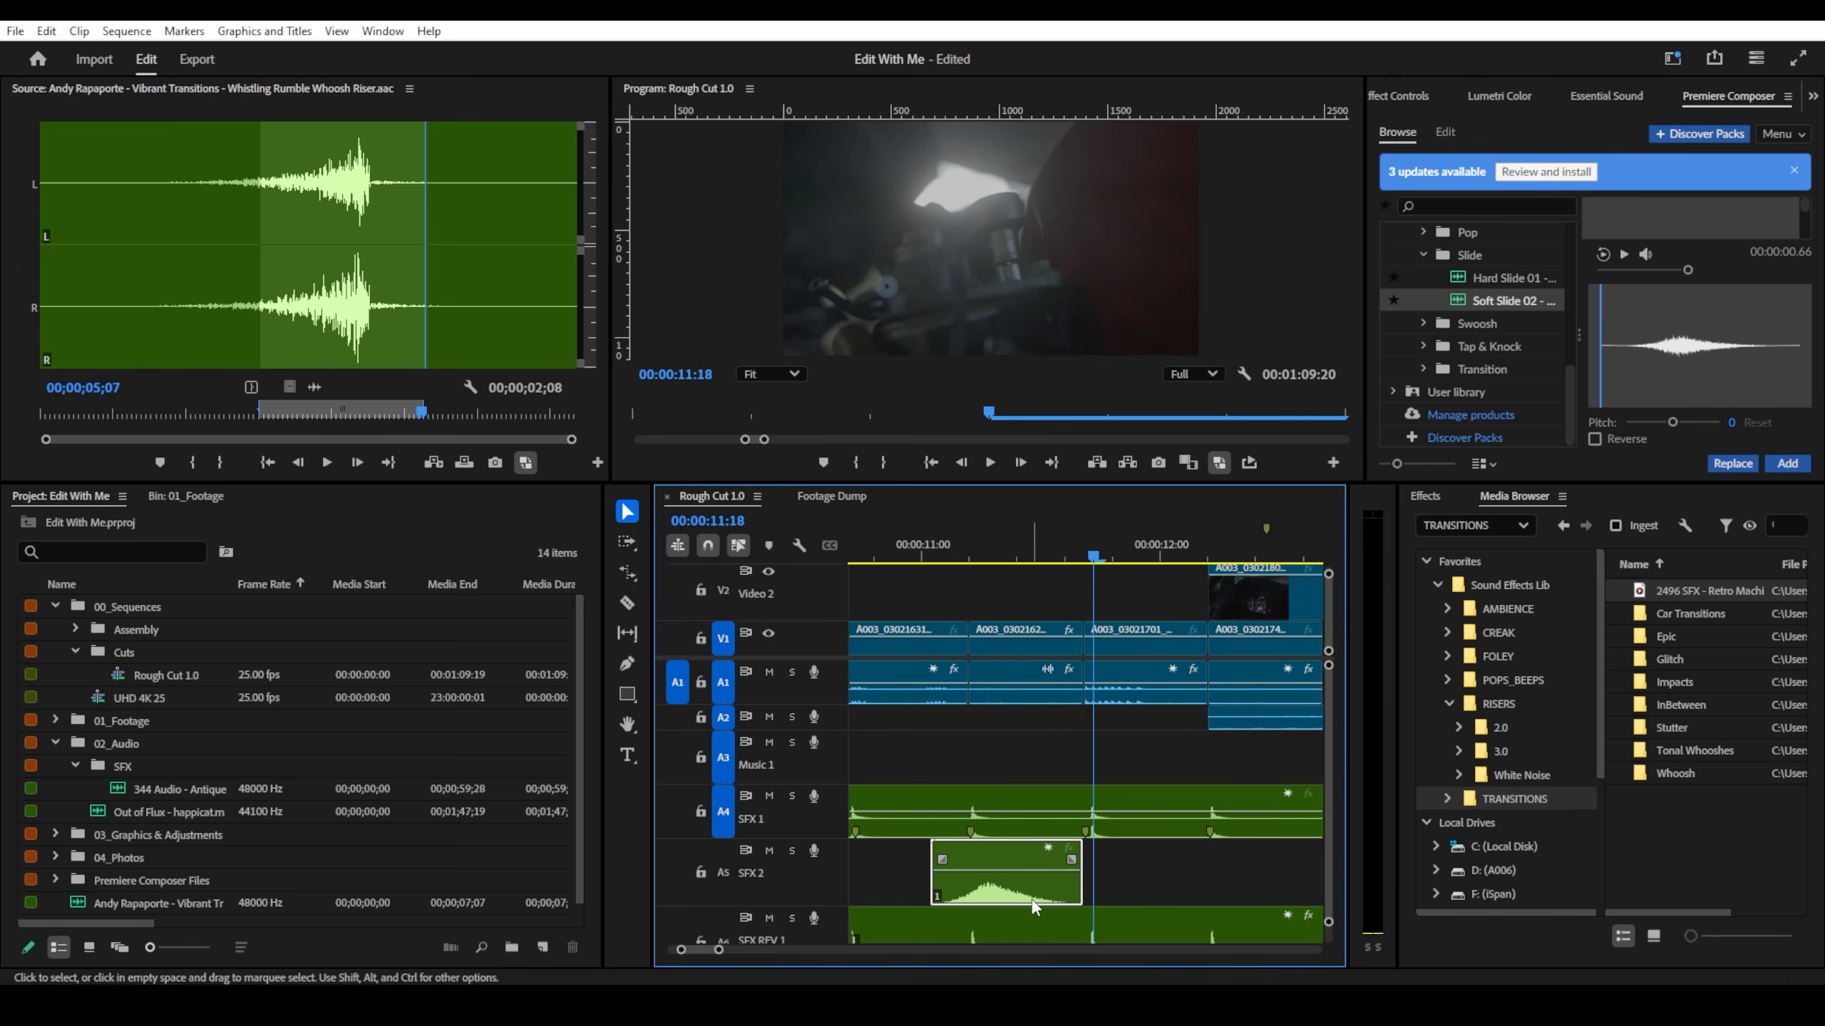
pyautogui.moveTo(1037, 872); pyautogui.dragTo(1037, 871)
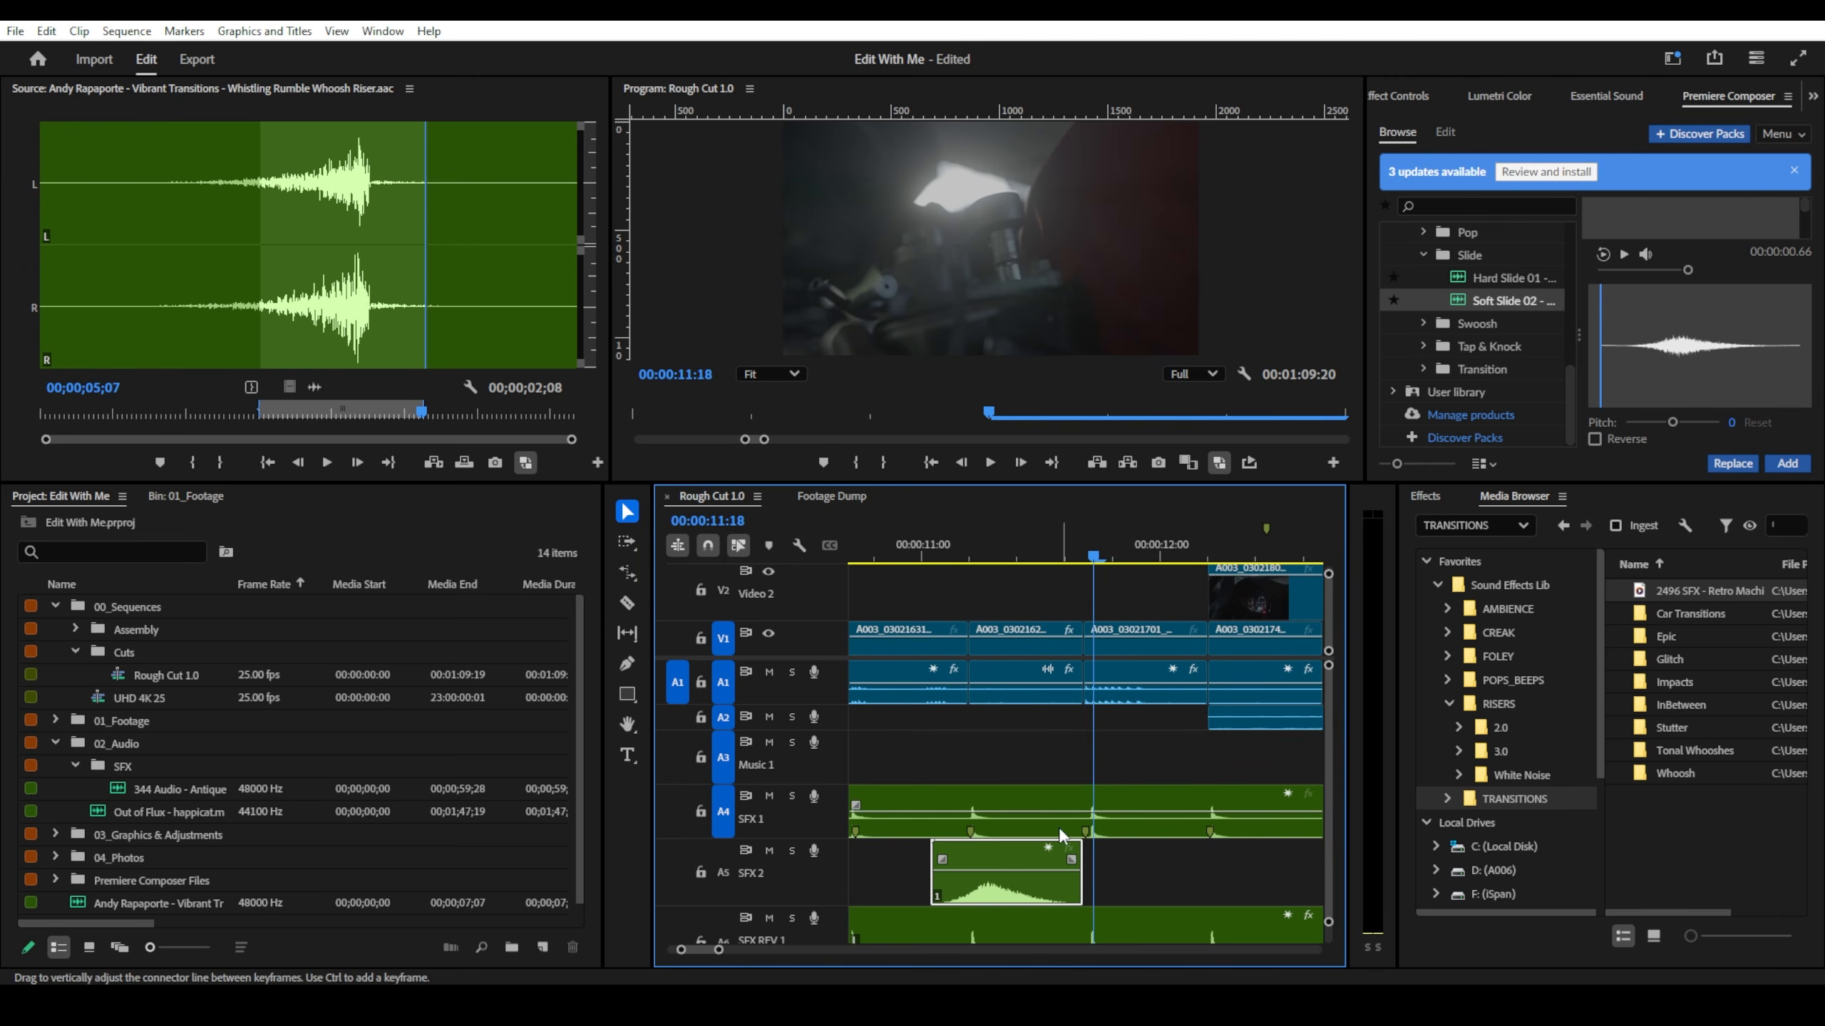
# - Try to rate-stretch the end of the slide sound on SFX 2 to about 00:00:12:00
pyautogui.press('r')
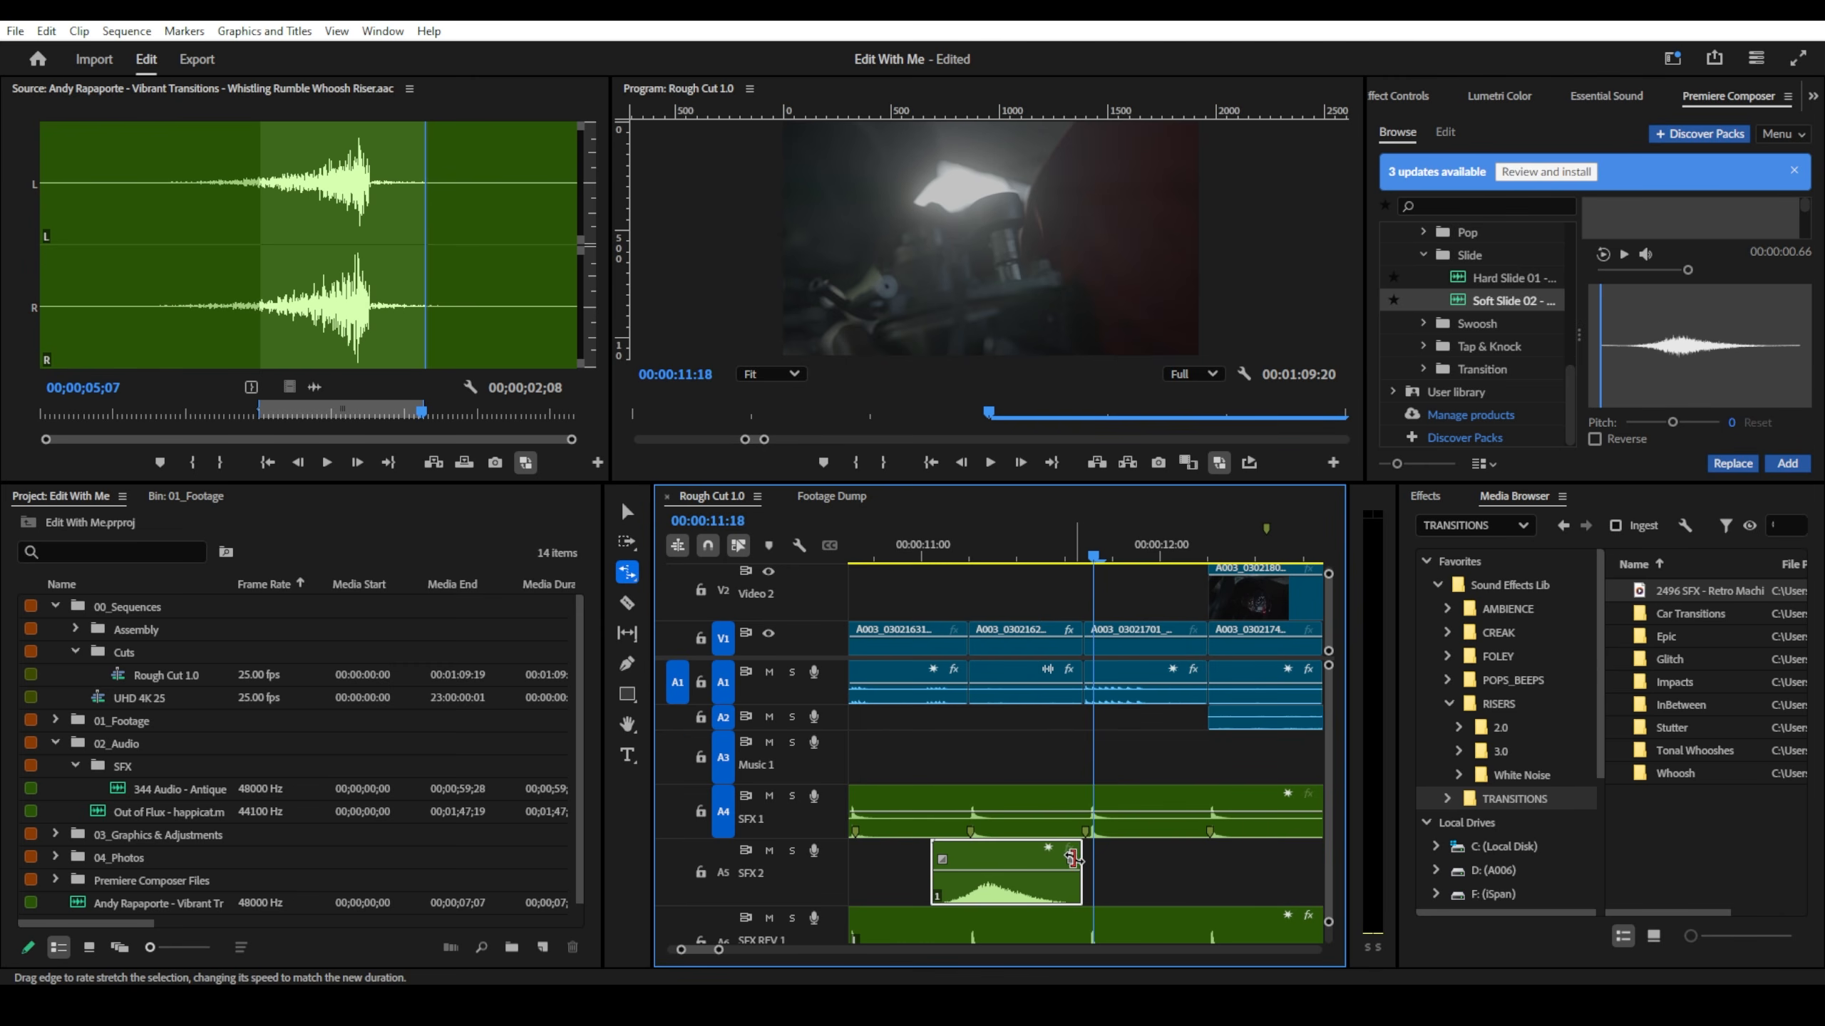
pyautogui.press('-')
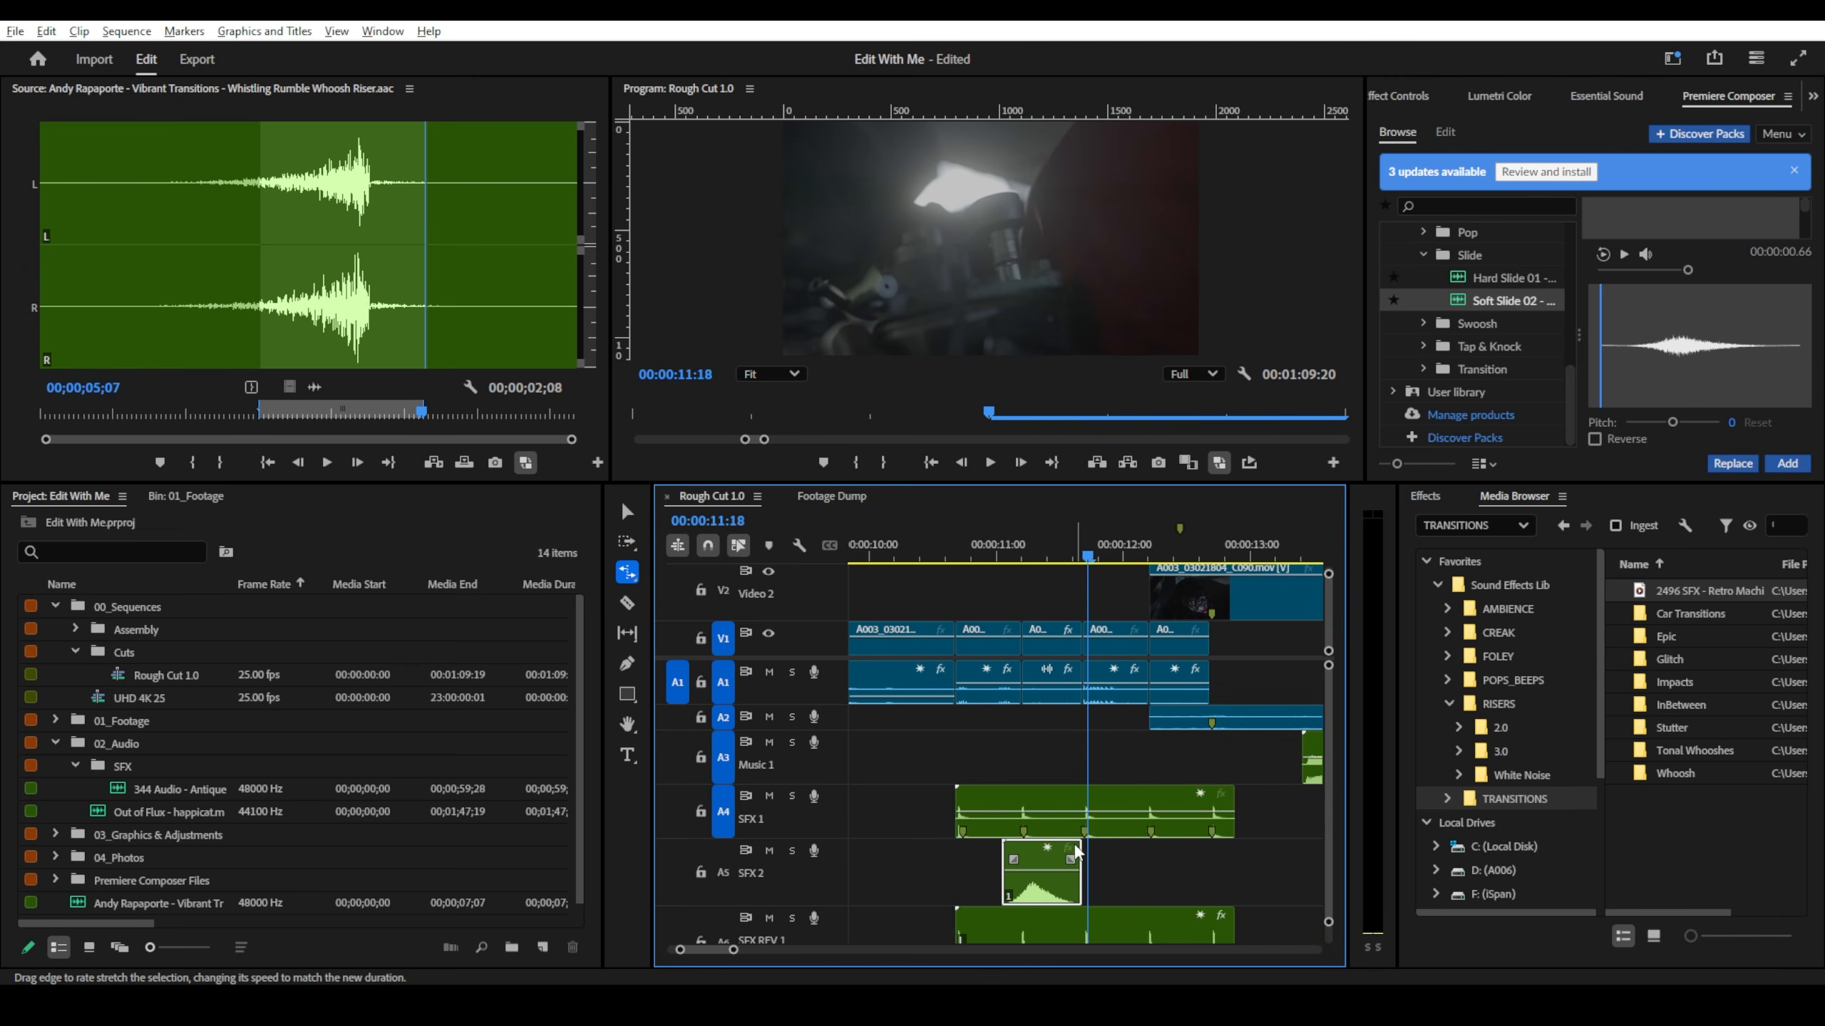
pyautogui.press('-')
pyautogui.moveTo(1071, 858); pyautogui.dragTo(1077, 854)
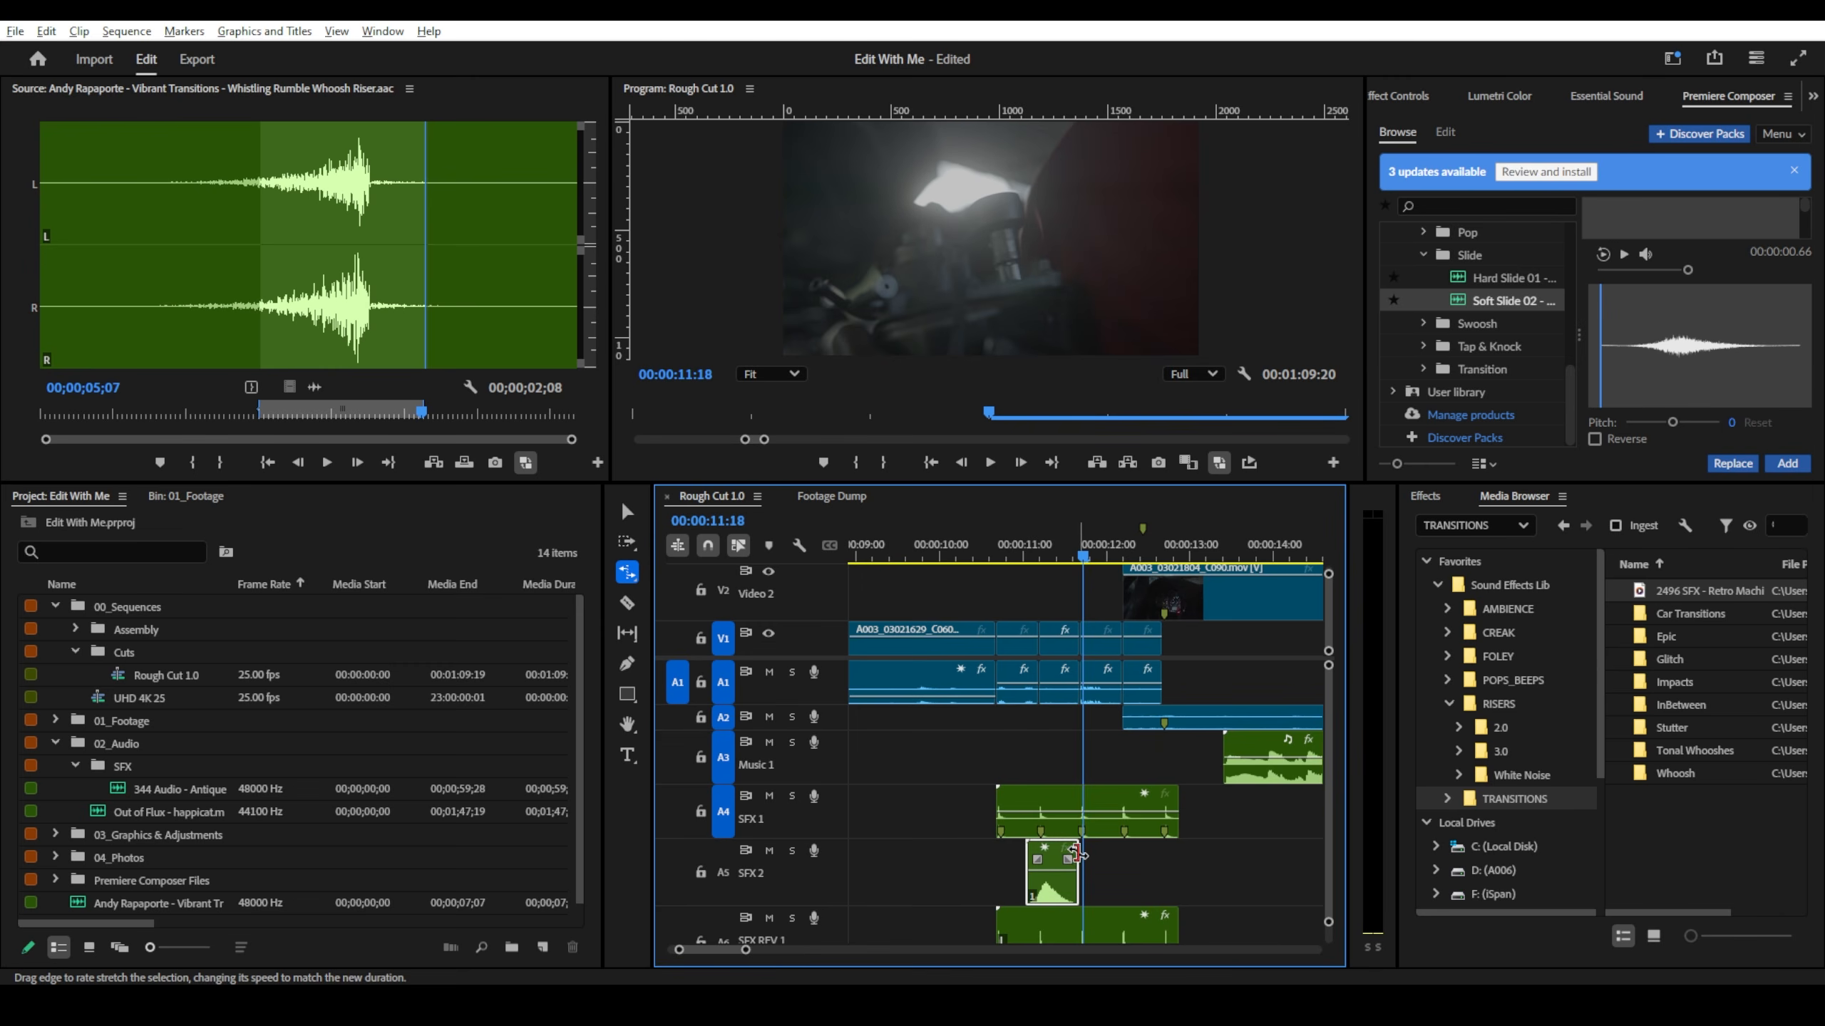
pyautogui.press('=')
pyautogui.click(630, 573)
pyautogui.click(636, 583)
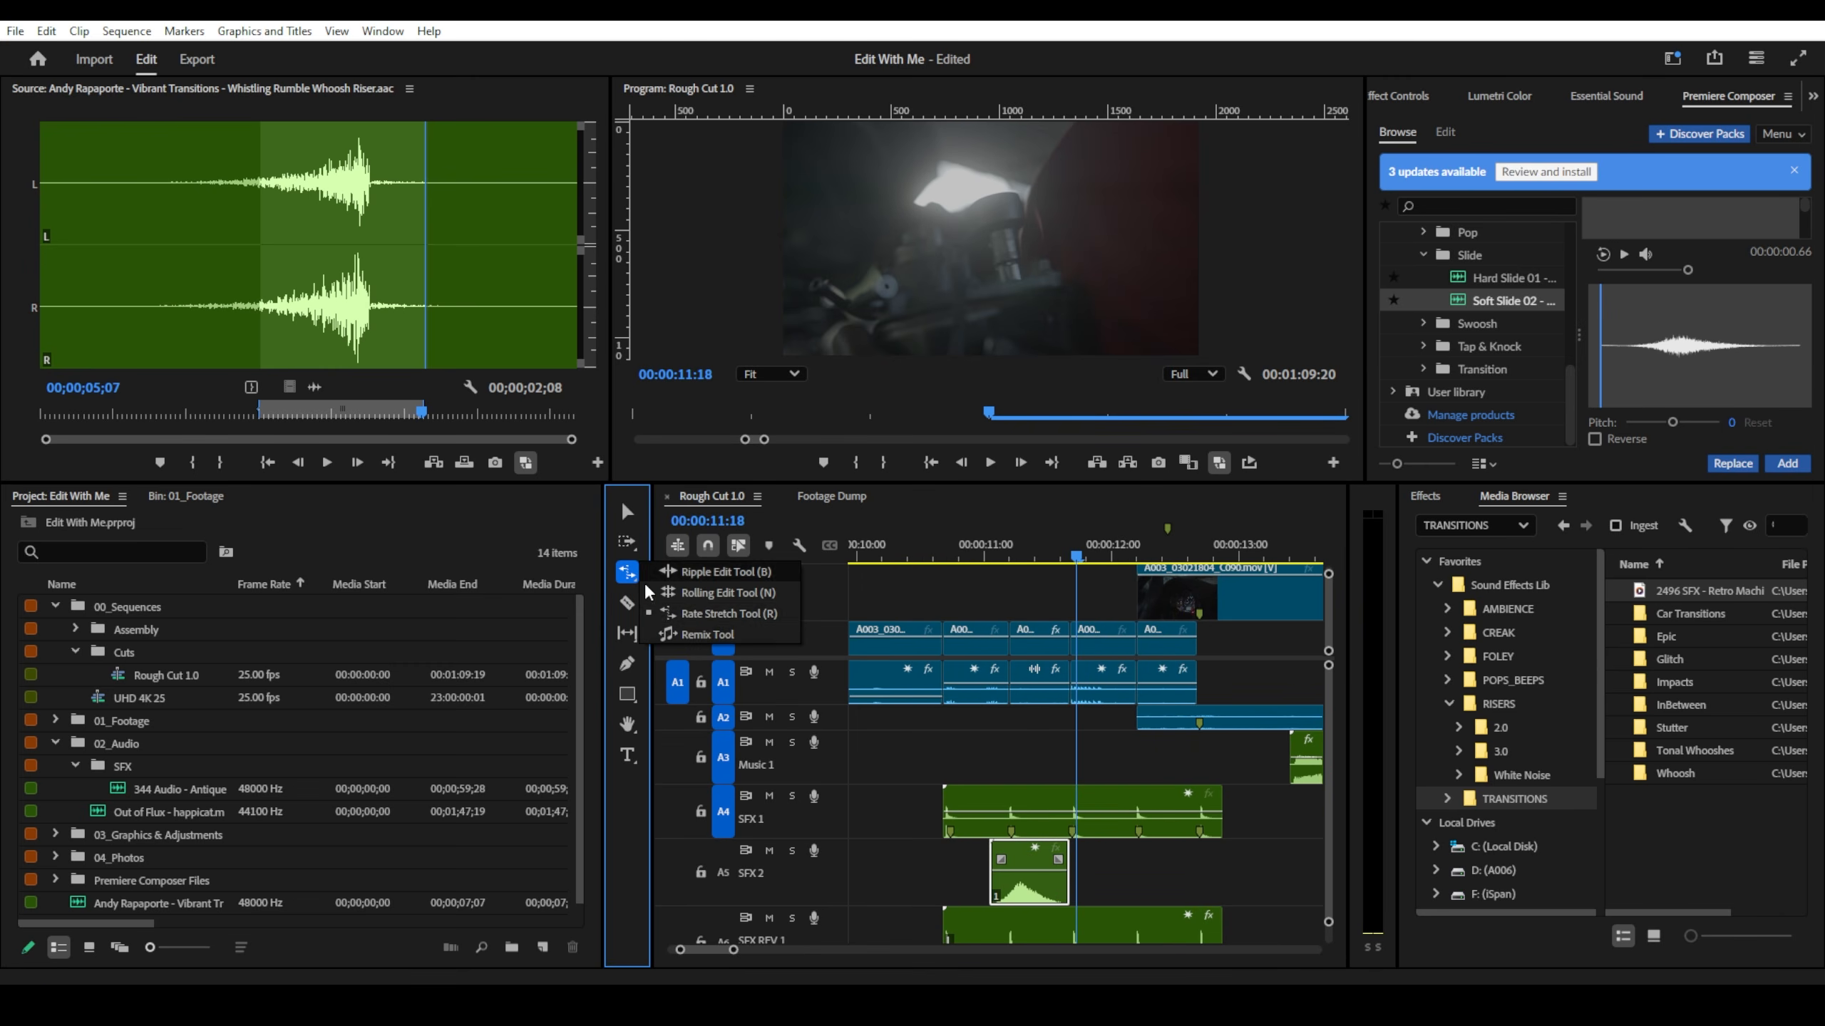
pyautogui.click(718, 572)
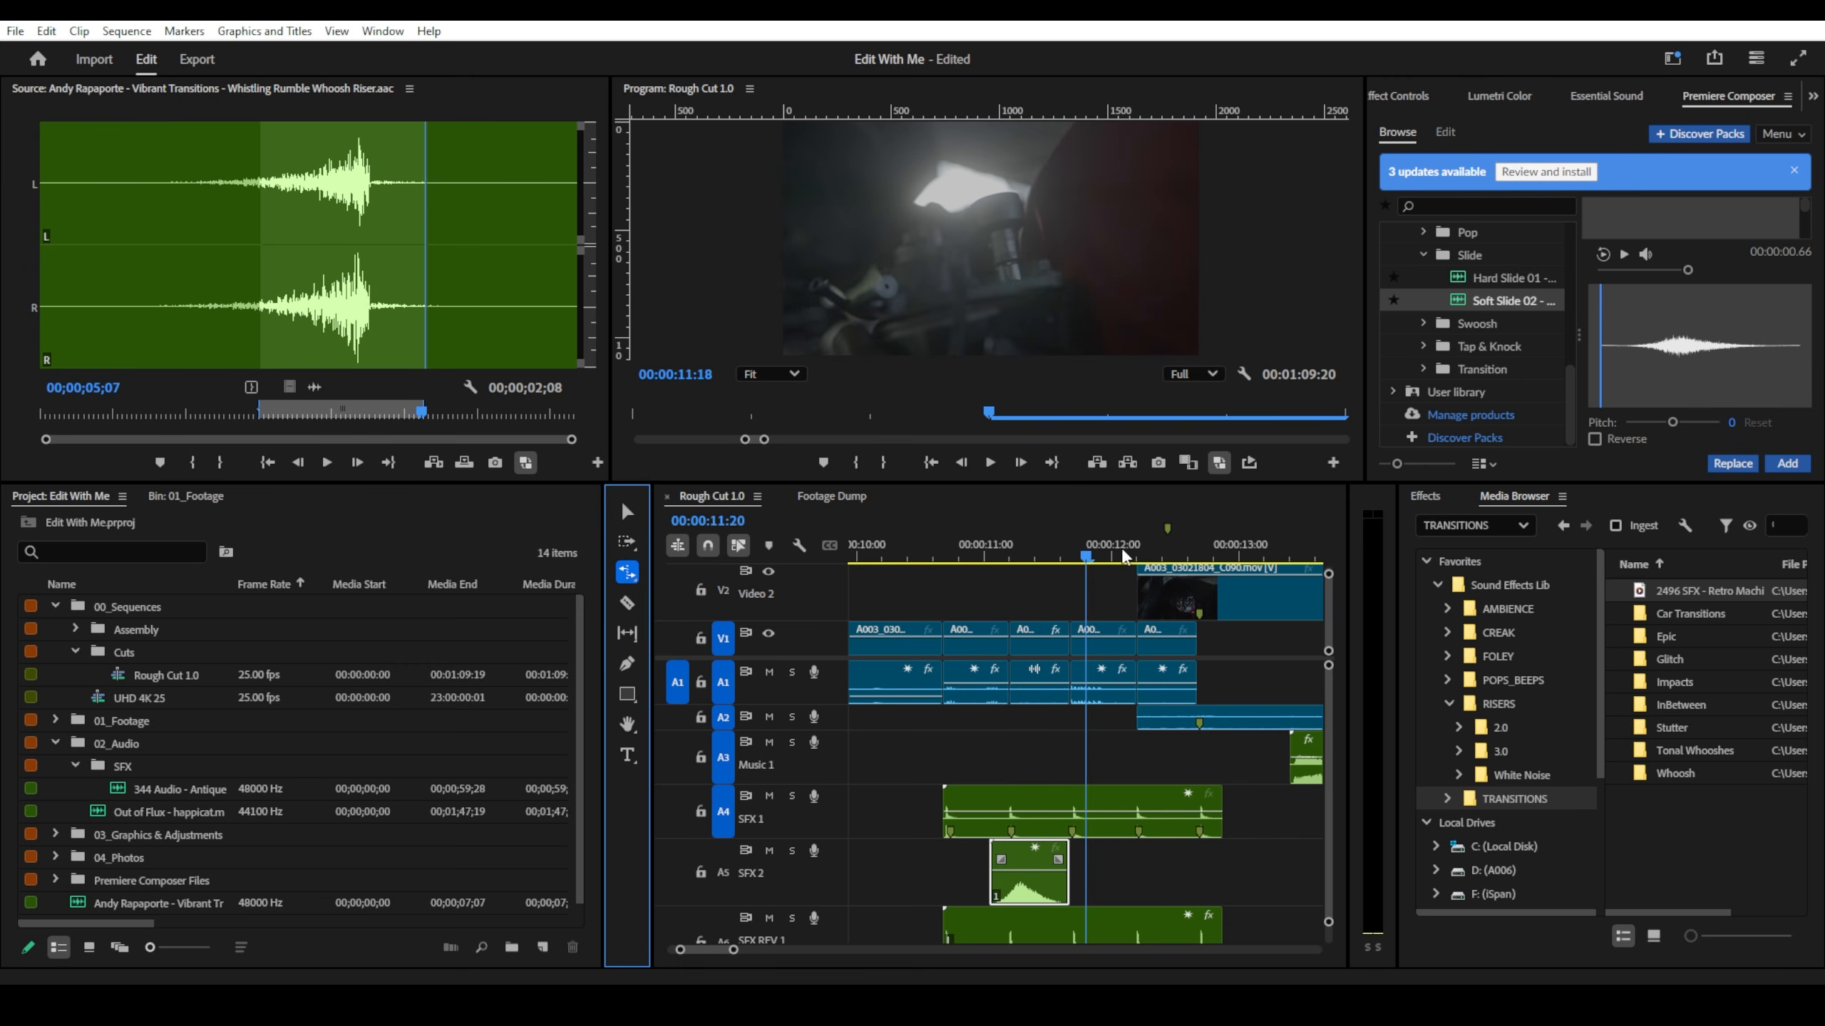
pyautogui.click(1142, 554)
pyautogui.moveTo(1066, 875); pyautogui.dragTo(1109, 874)
# - Shift the stretched slide sound slightly earlier and play it back with the SFX 2 track soloed
pyautogui.click(998, 557)
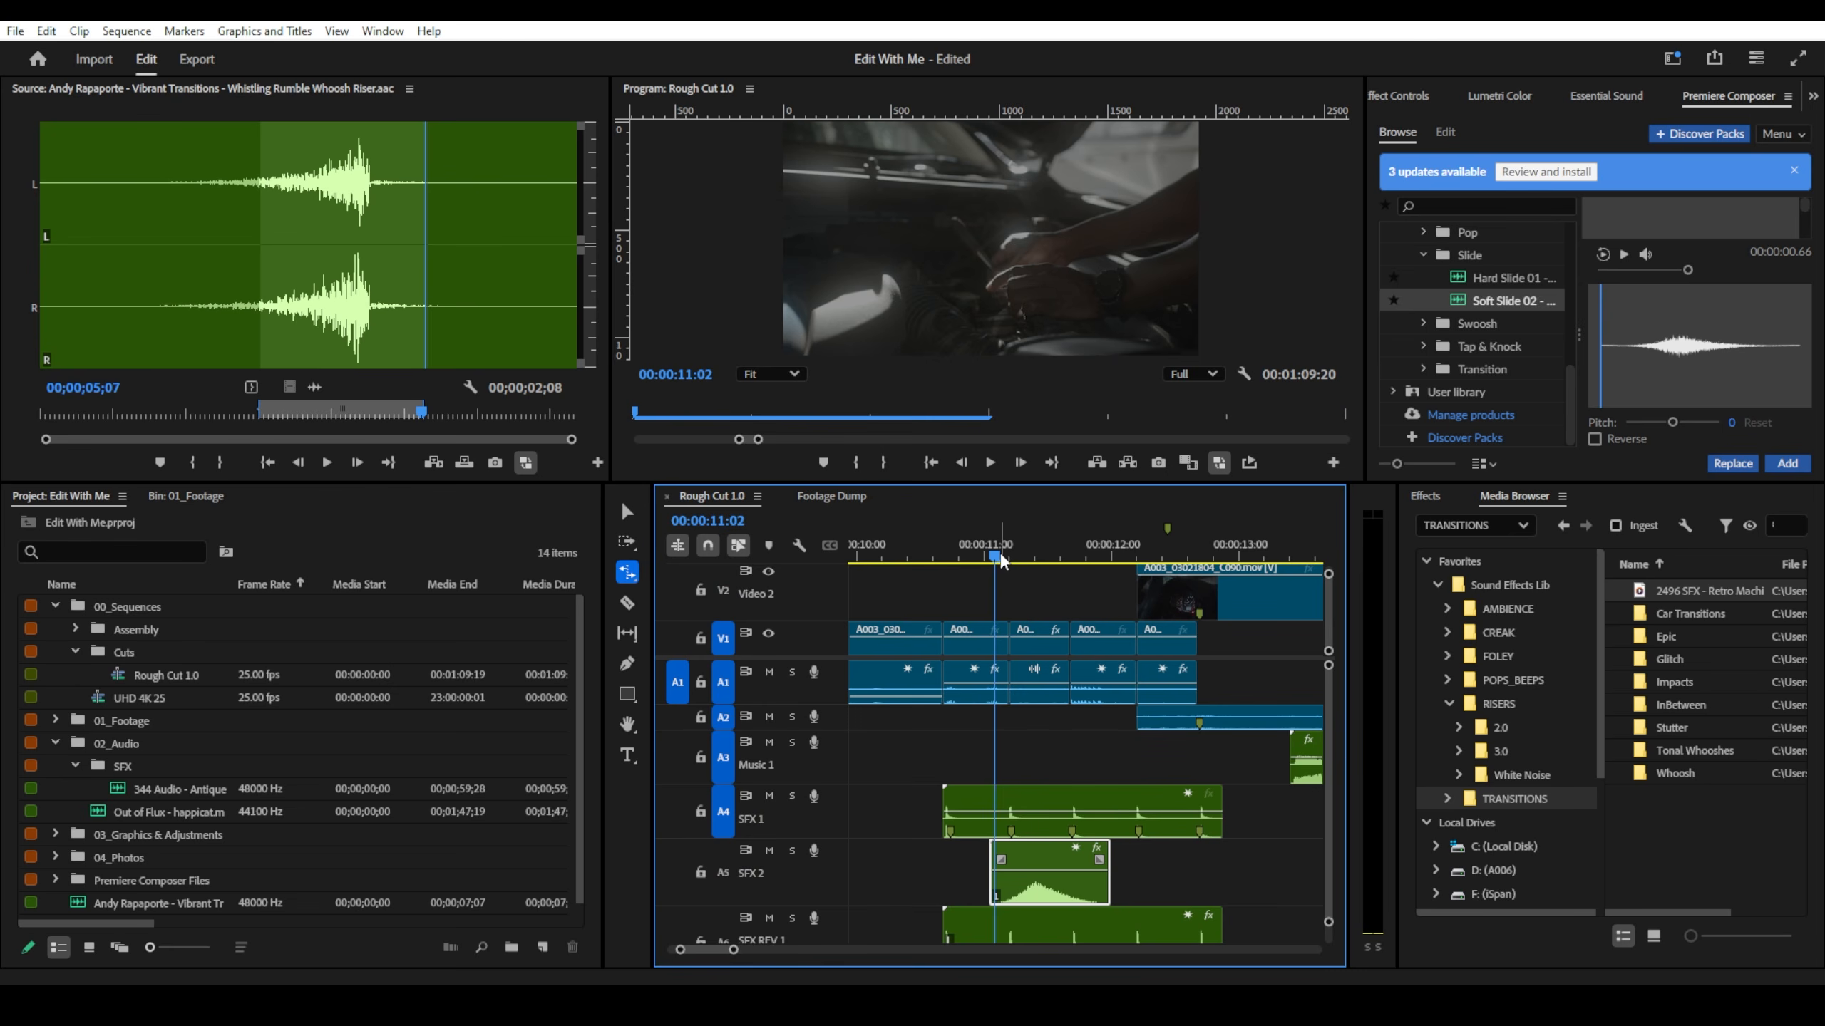
pyautogui.press('v')
pyautogui.moveTo(1045, 856); pyautogui.dragTo(1029, 856)
pyautogui.press('space')
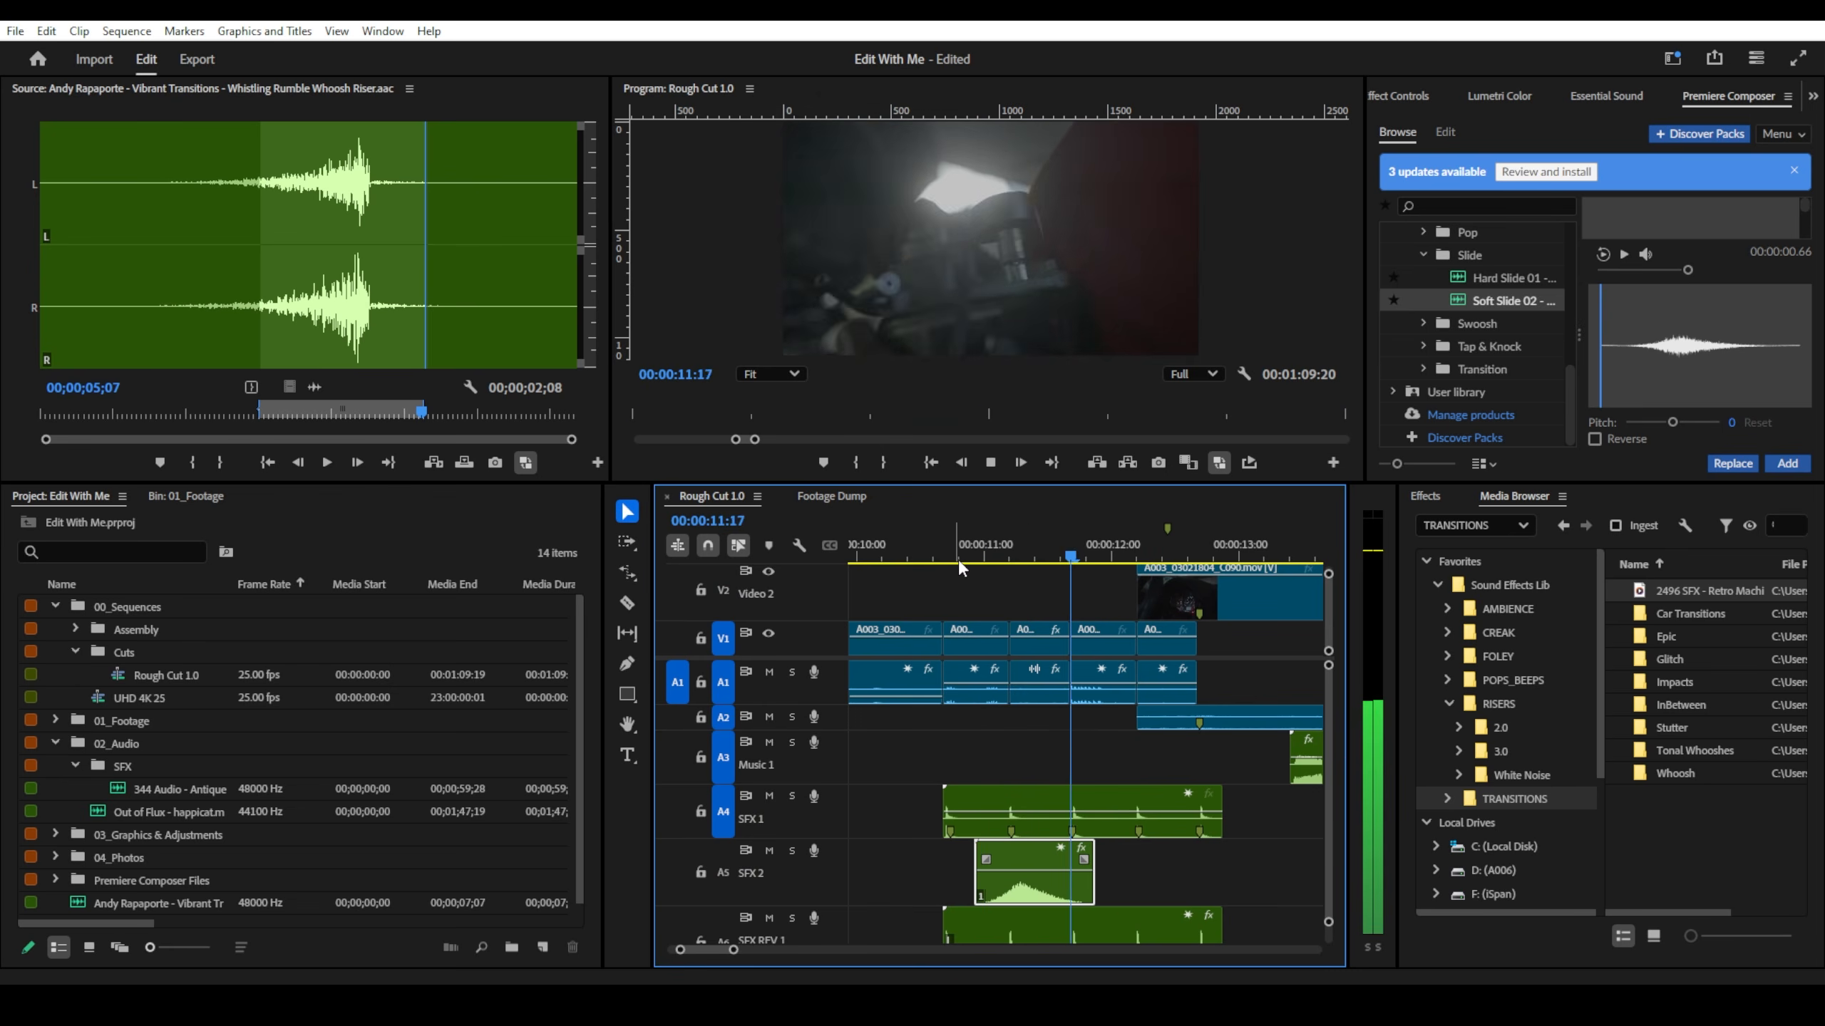
pyautogui.click(970, 558)
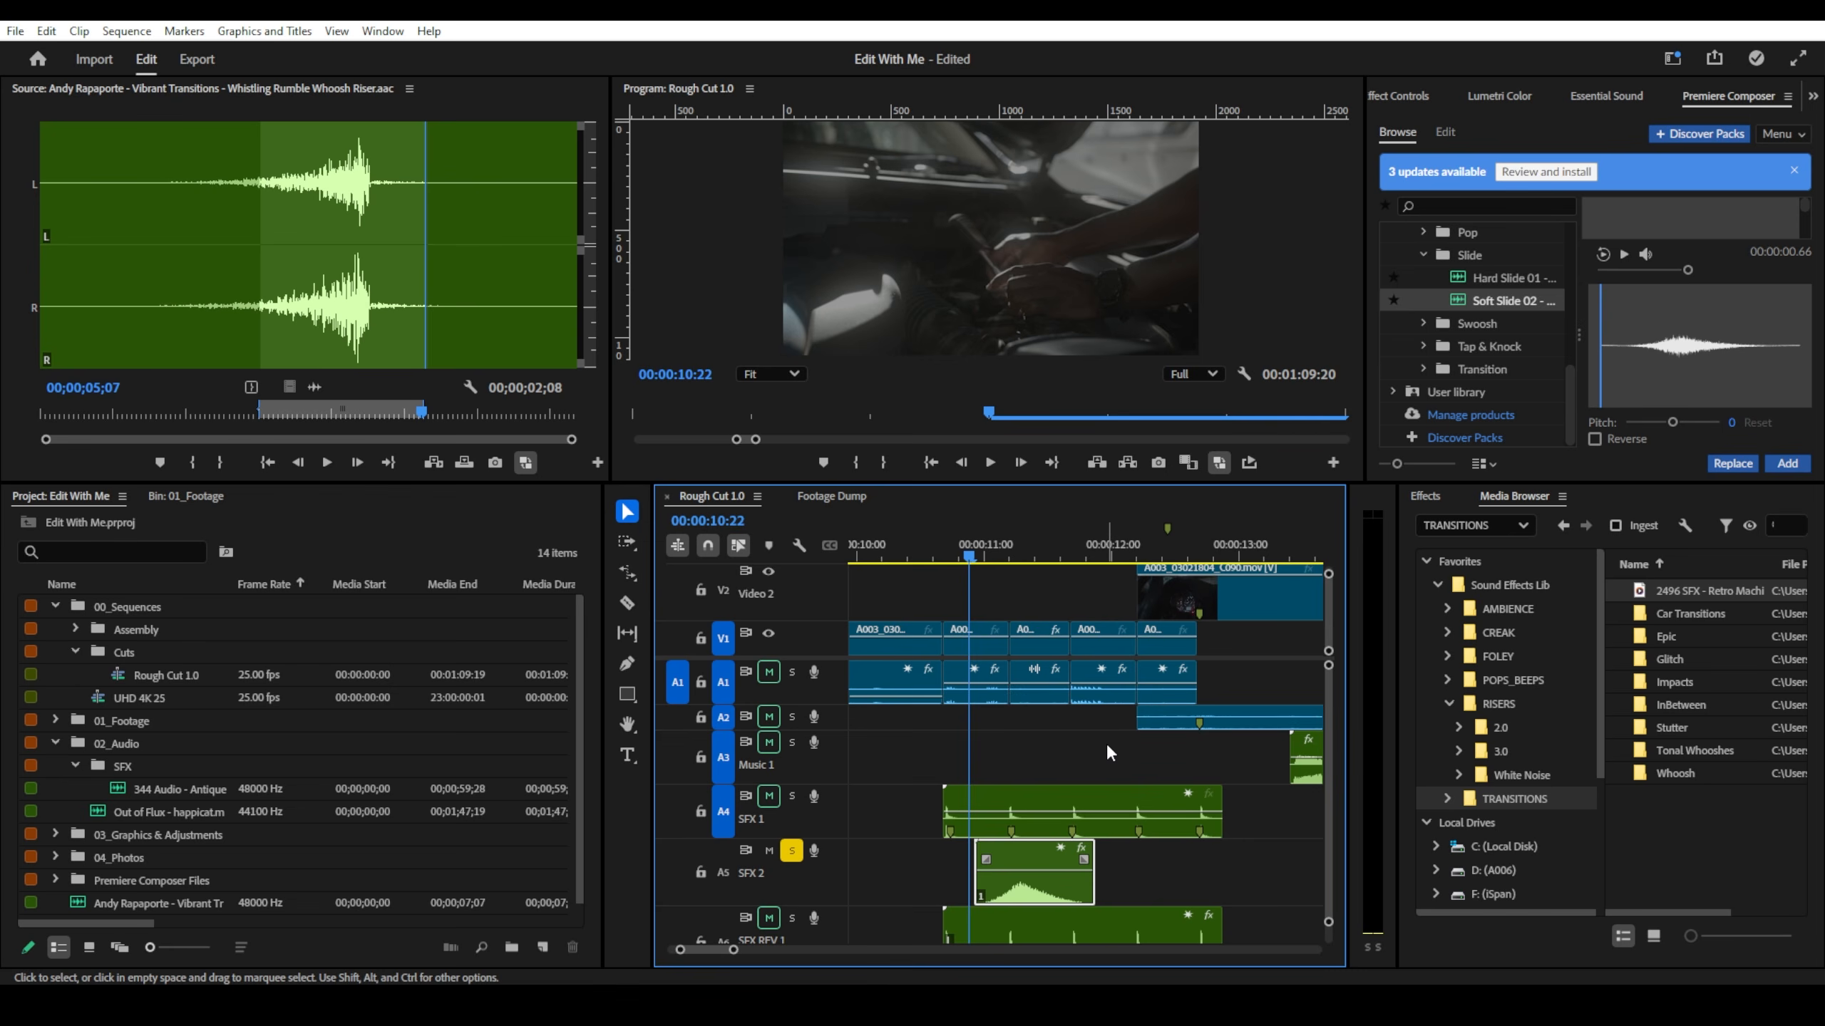
pyautogui.press('space')
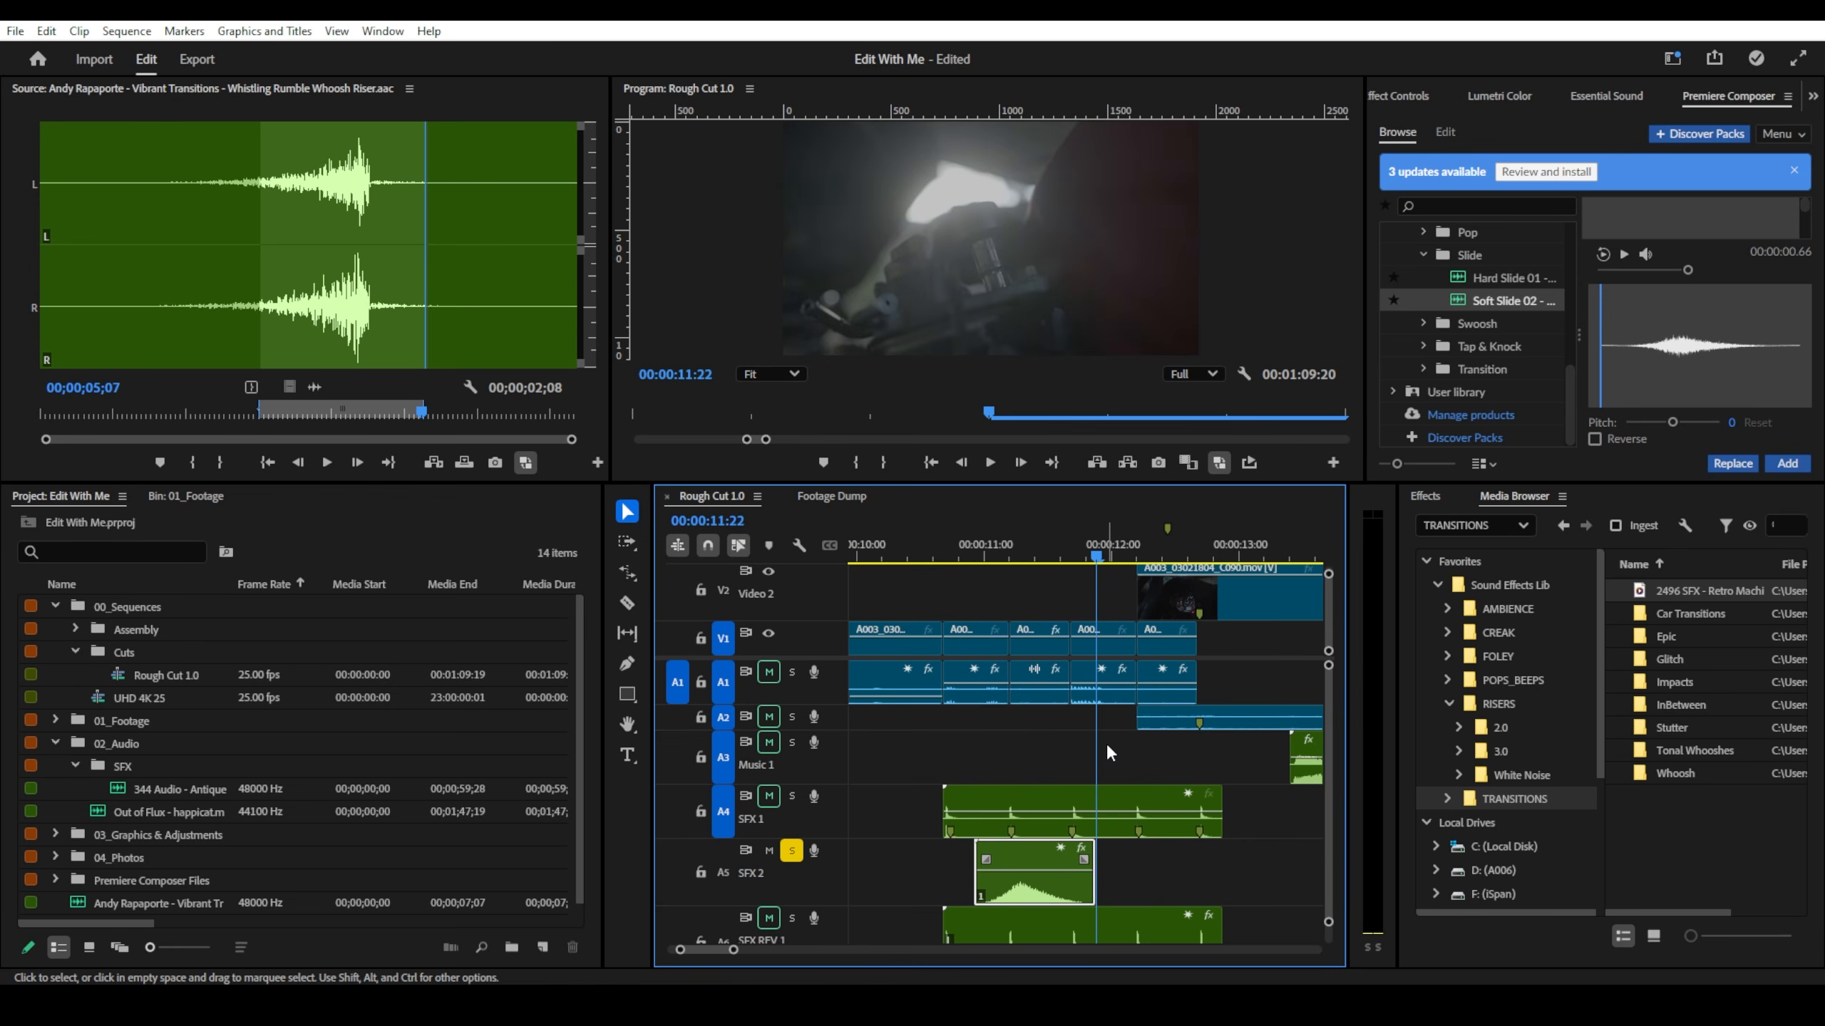
# - Undo the move and the rate stretch of the slide sound
pyautogui.hotkey('ctrl', 'z')
pyautogui.hotkey('ctrl', 'z')
pyautogui.hotkey('ctrl', 'z')
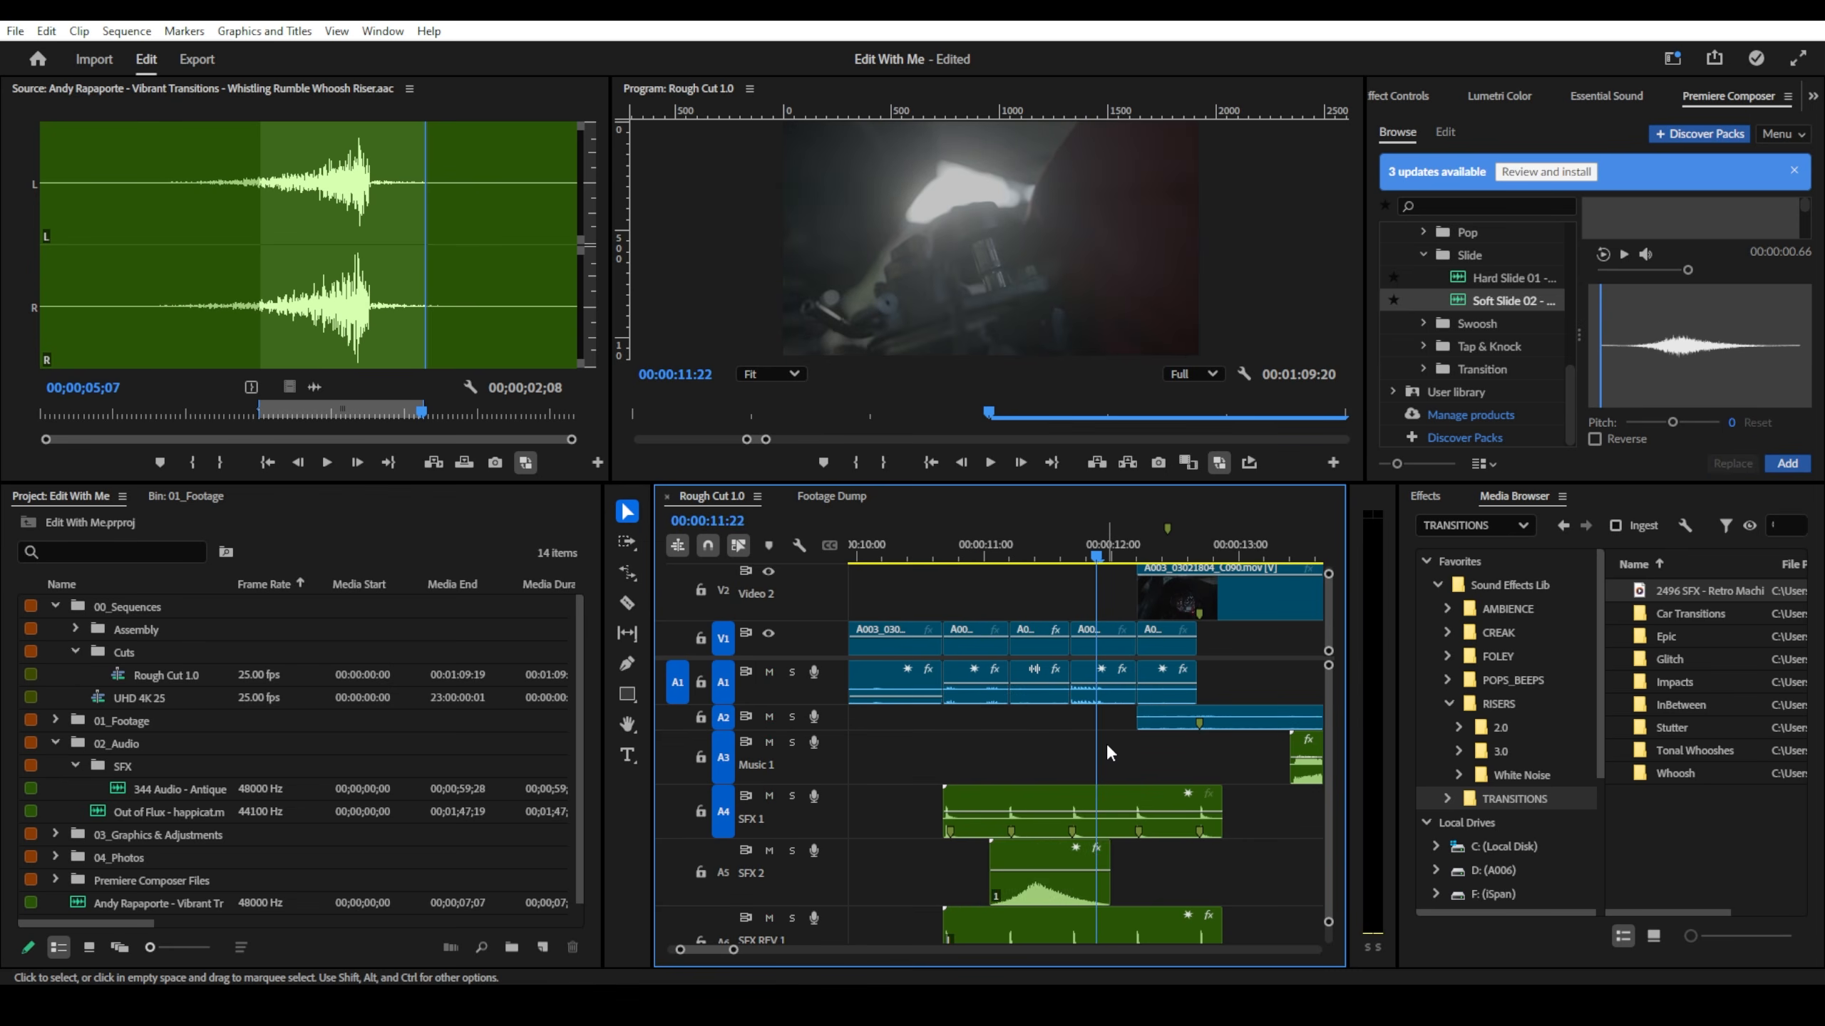
# - Solo the SFX 2 track and play the slide sound at its original length from 00:00:10:21
pyautogui.click(792, 851)
pyautogui.moveTo(984, 554); pyautogui.dragTo(966, 556)
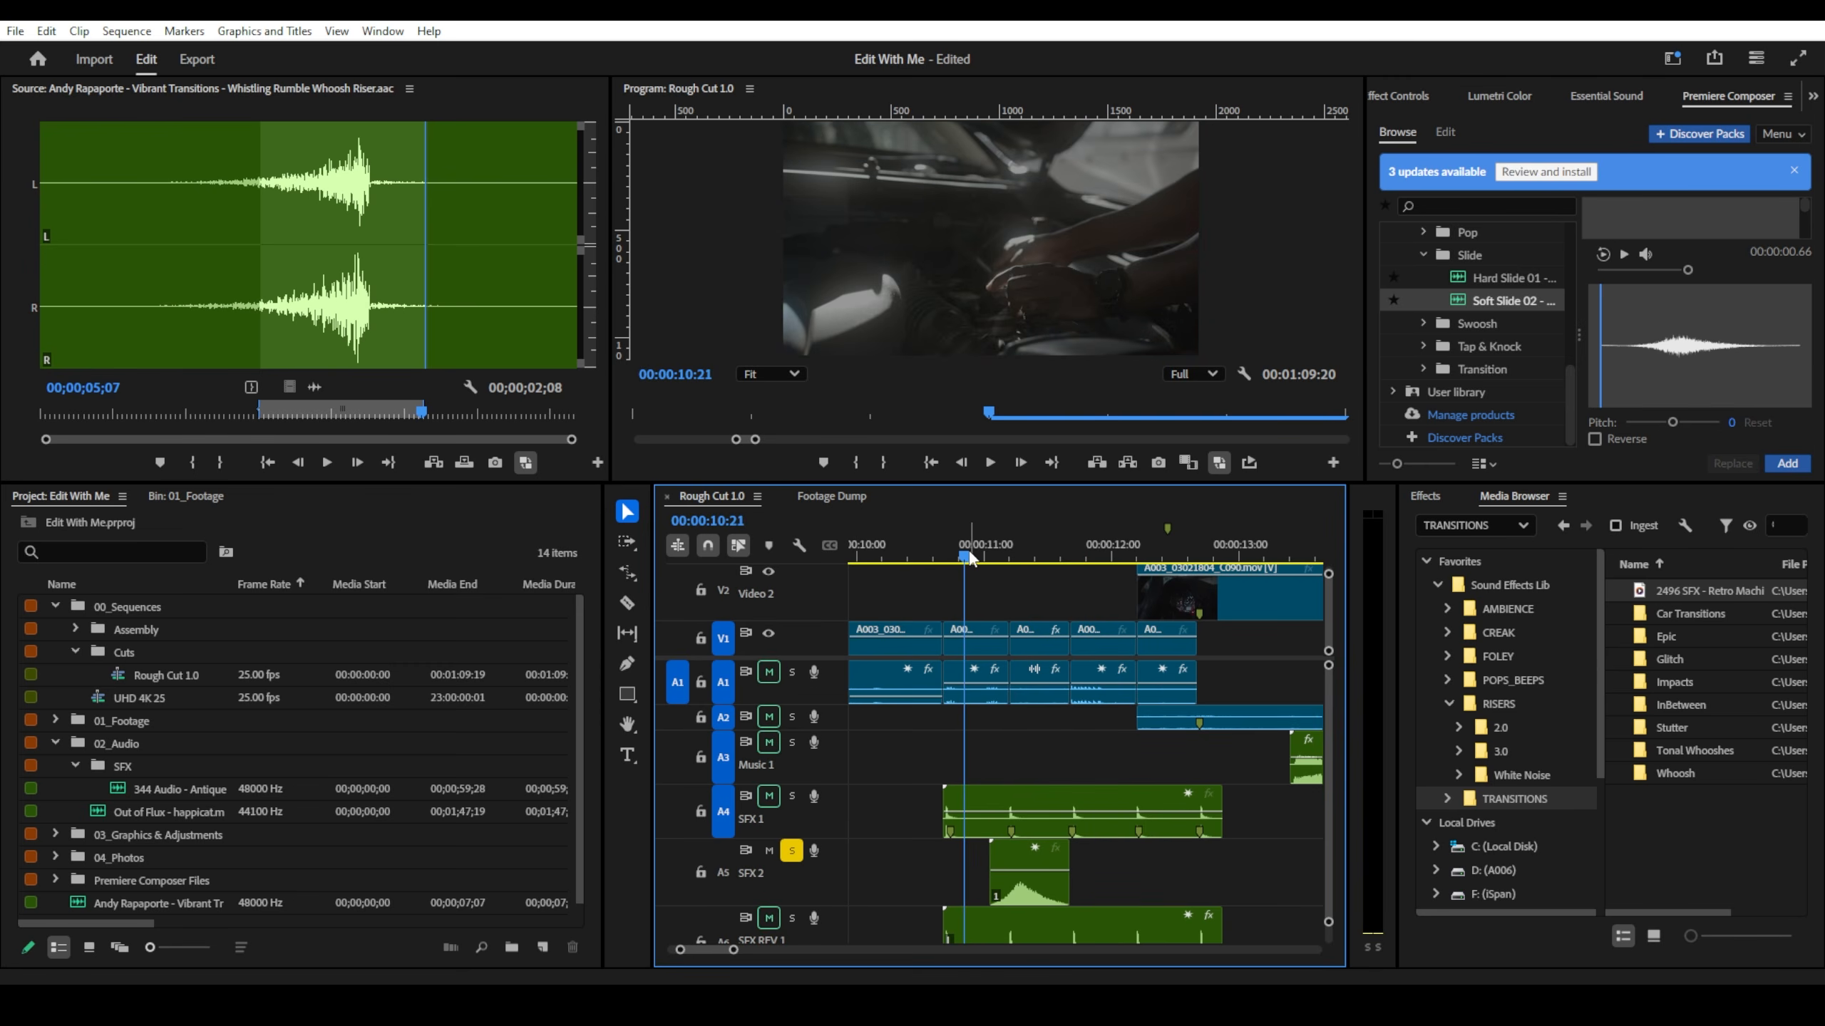
pyautogui.press('space')
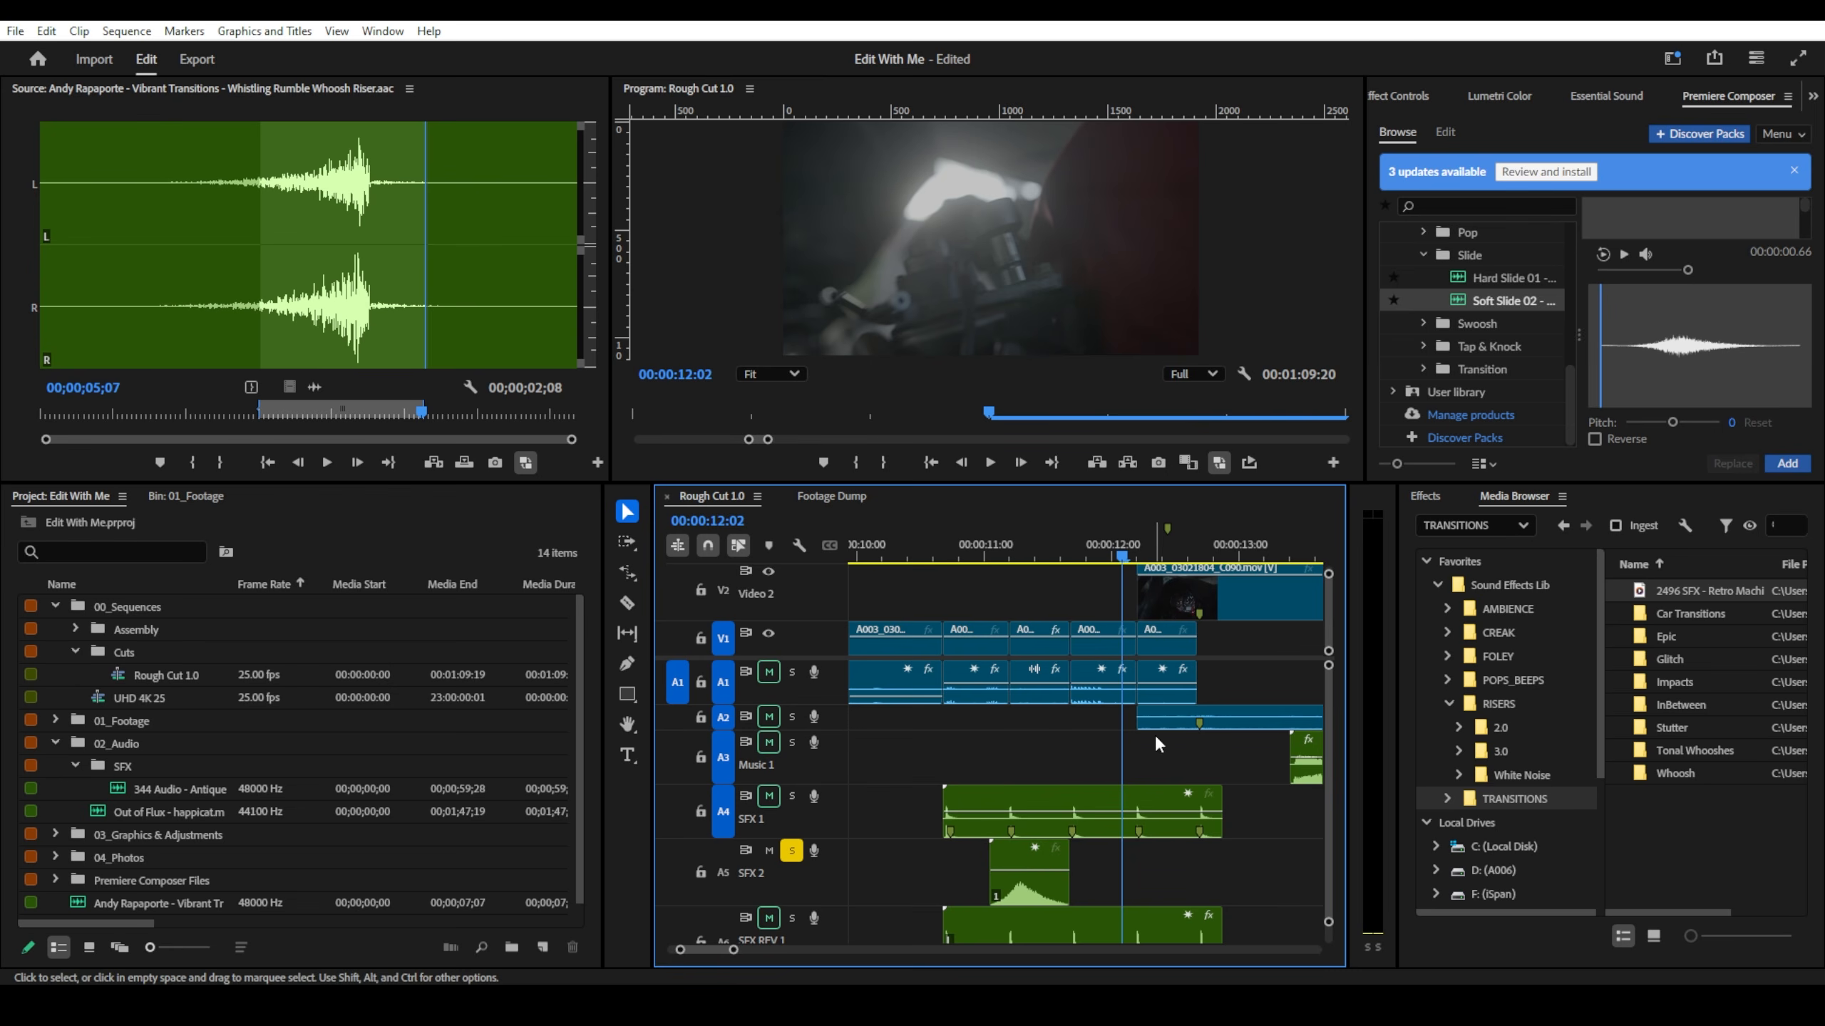
# - Rate-stretch the end of the slide sound on SFX 2 to the playhead at 00:00:12:02 and replay it
pyautogui.press('r')
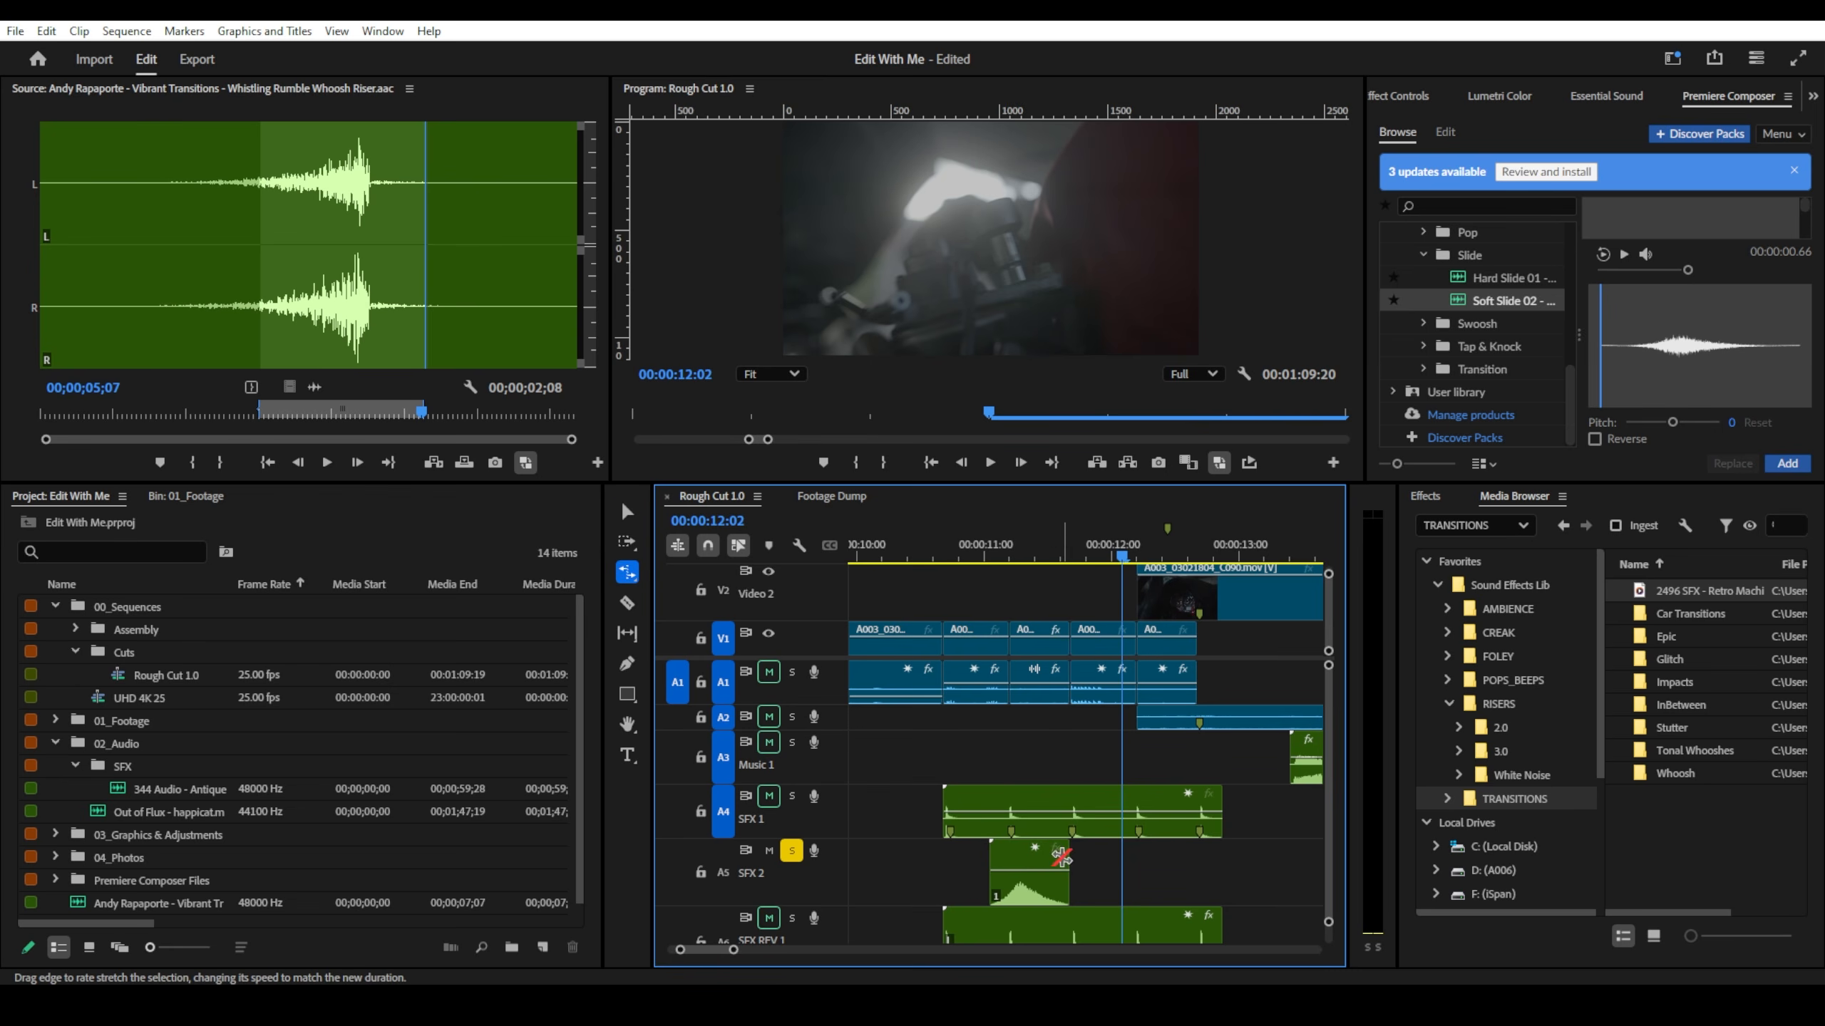
pyautogui.moveTo(1081, 858); pyautogui.dragTo(1121, 858)
pyautogui.click(1113, 858)
pyautogui.moveTo(995, 551); pyautogui.dragTo(918, 554)
pyautogui.press('v')
pyautogui.press('space')
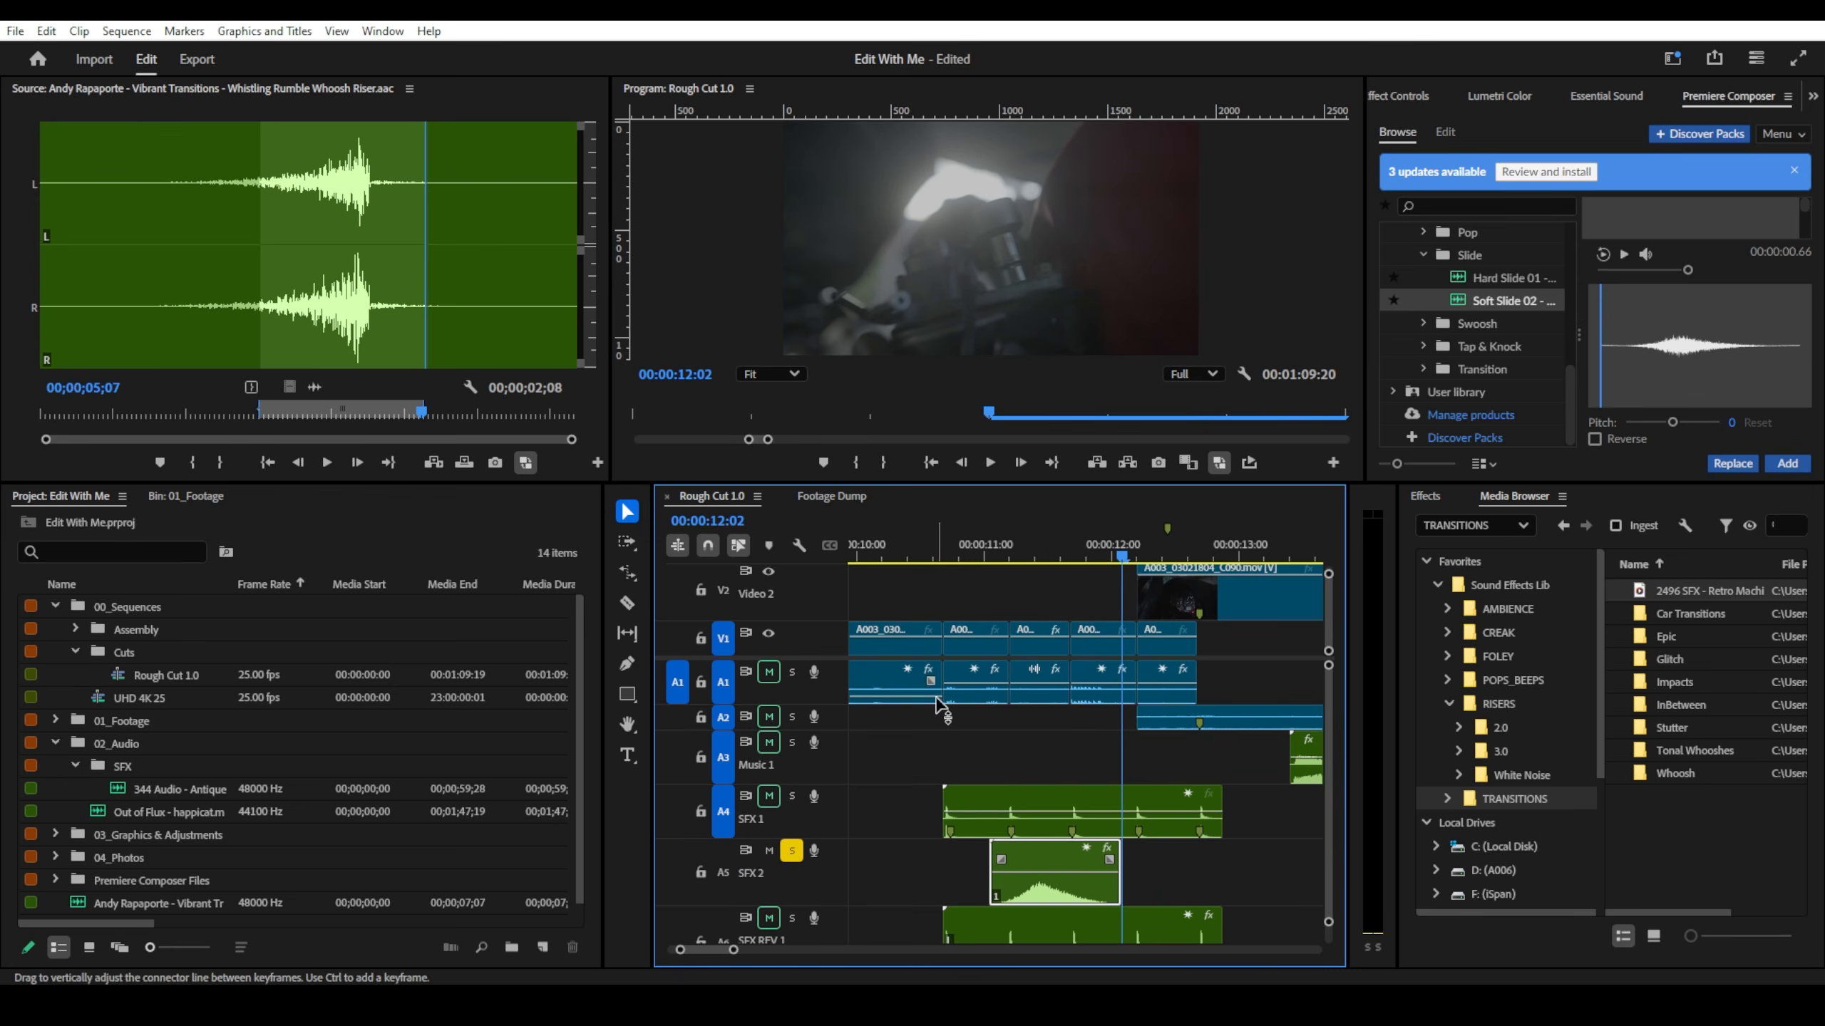
# - Rate-stretch the end of the slide sound on SFX 2 back to the playhead at 00:00:11:23 and replay it
pyautogui.click(925, 554)
pyautogui.press('space')
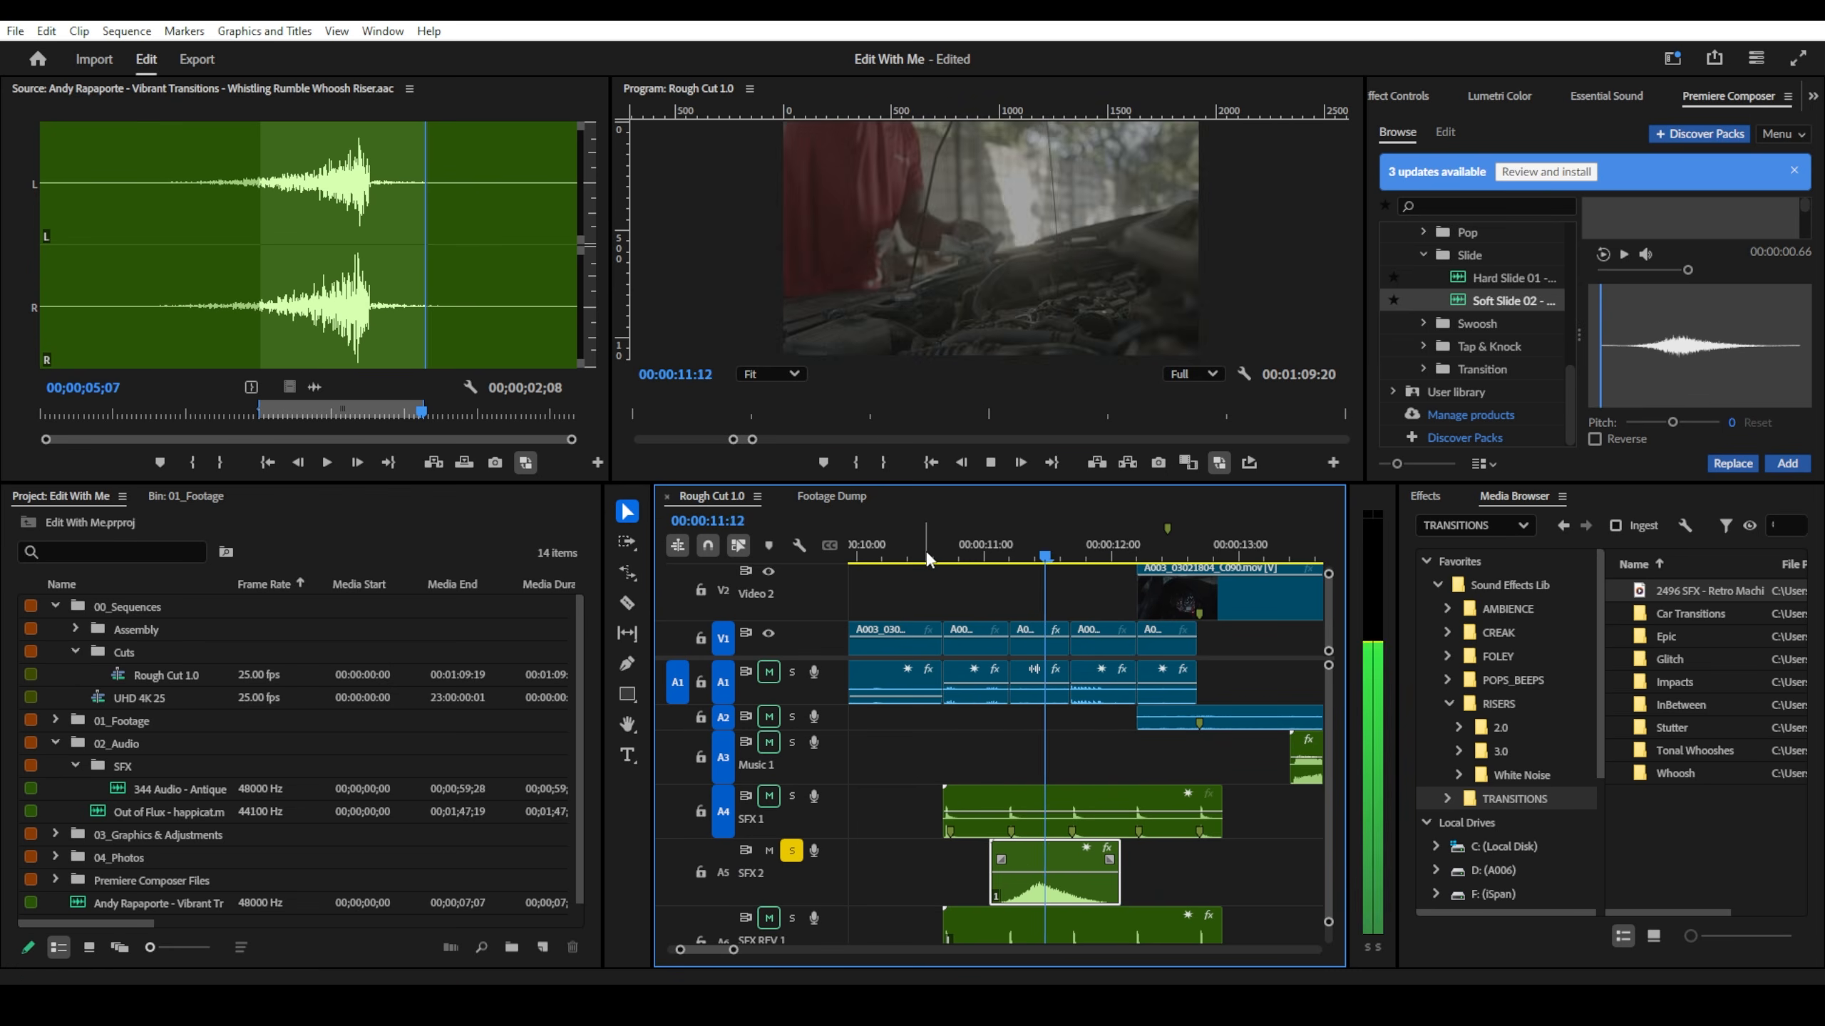
pyautogui.press('space')
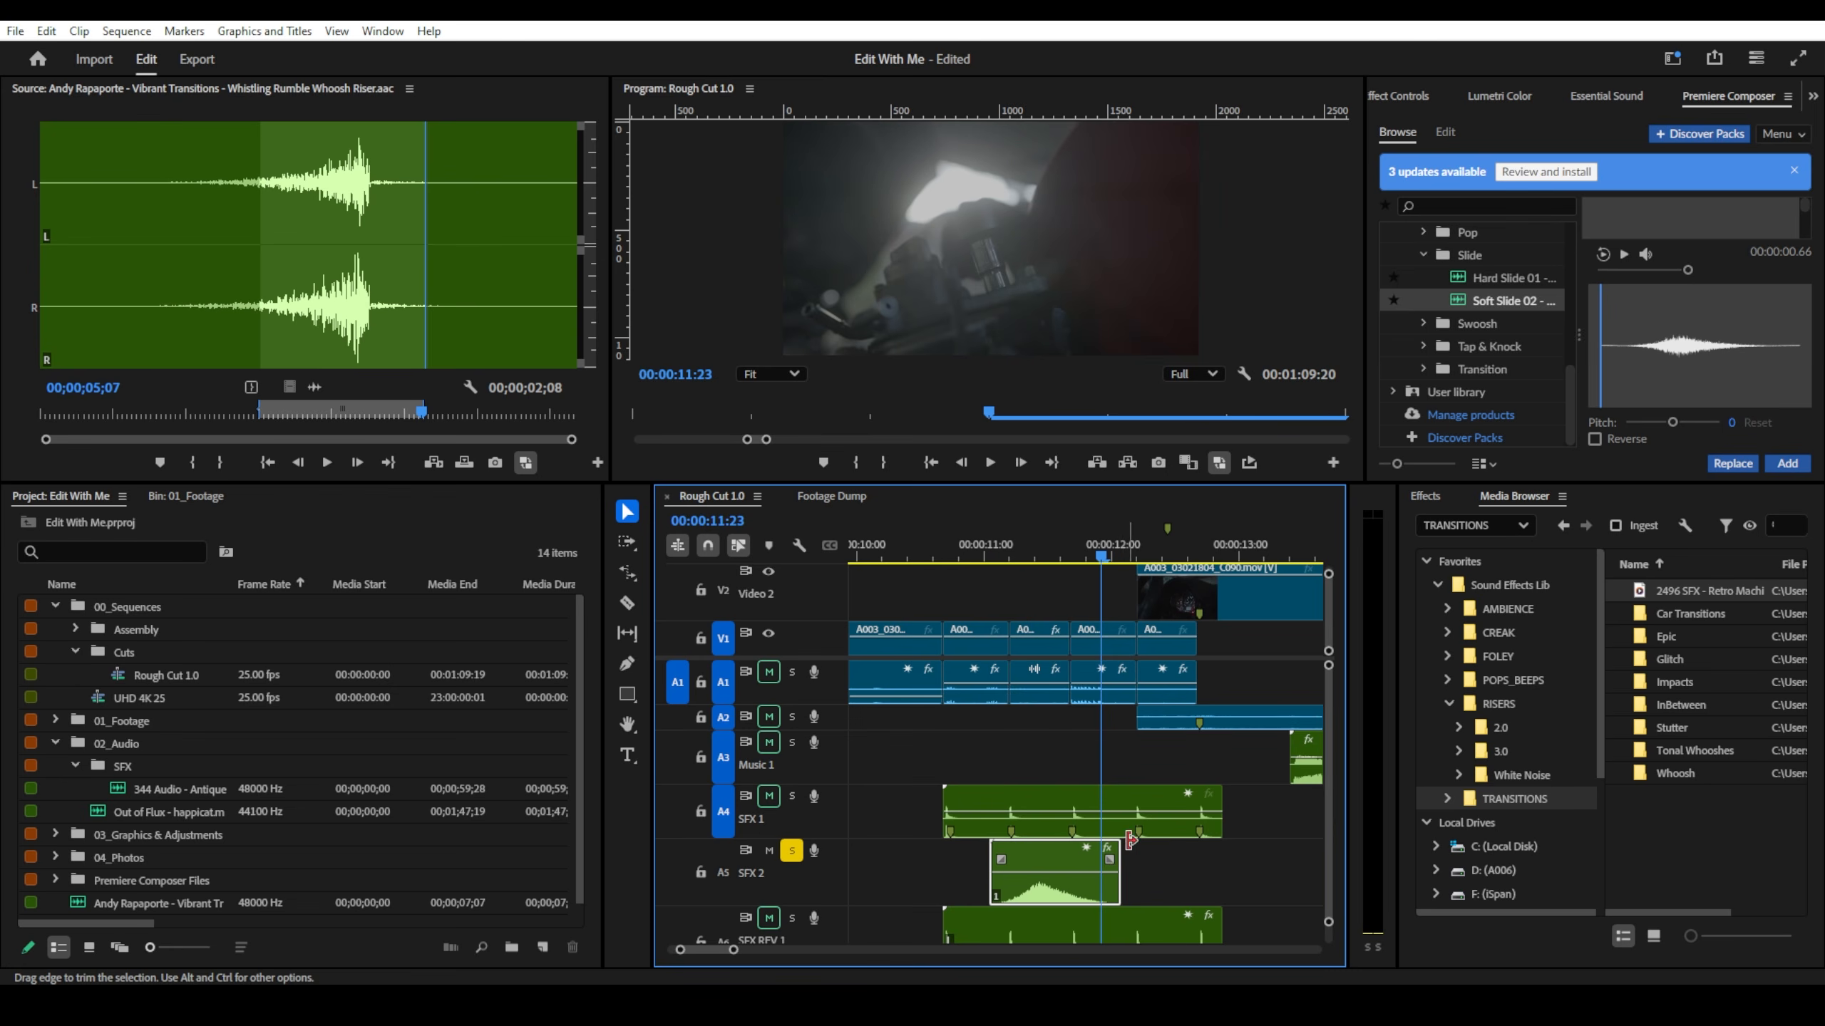
pyautogui.press('r')
pyautogui.moveTo(1118, 873); pyautogui.dragTo(1099, 873)
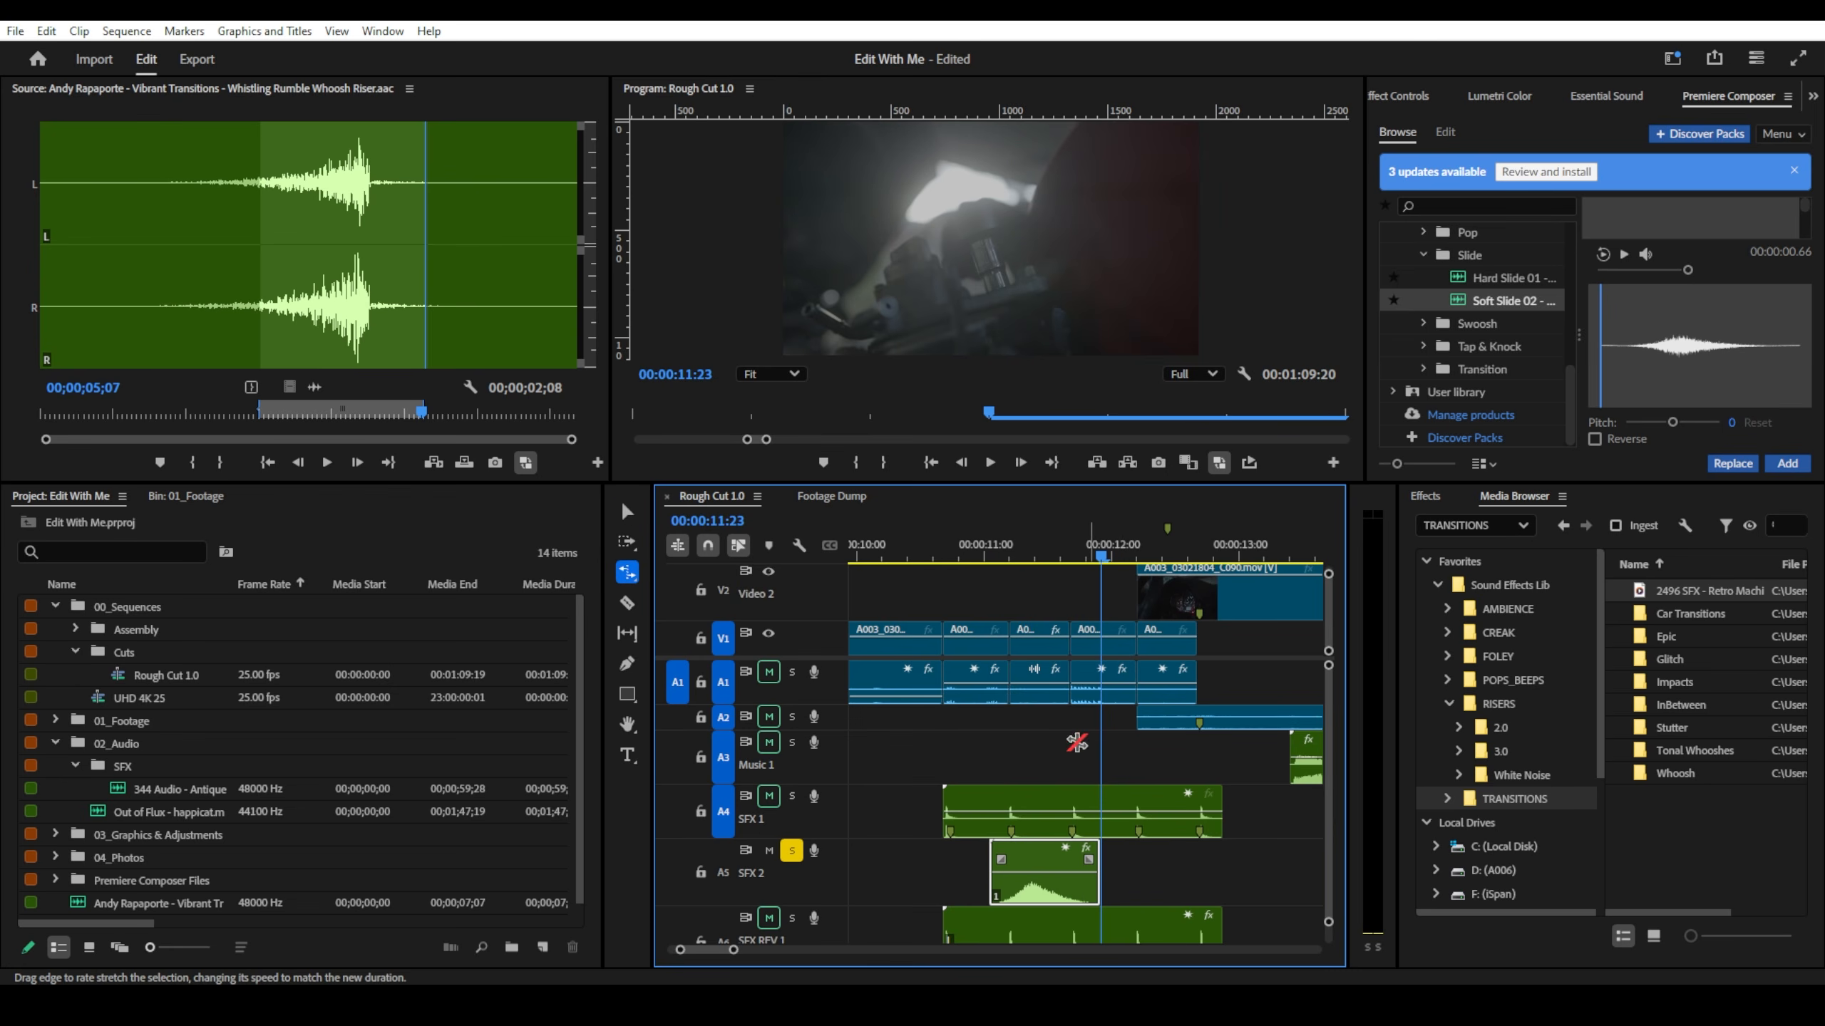
pyautogui.click(979, 549)
pyautogui.press('space')
pyautogui.press('space')
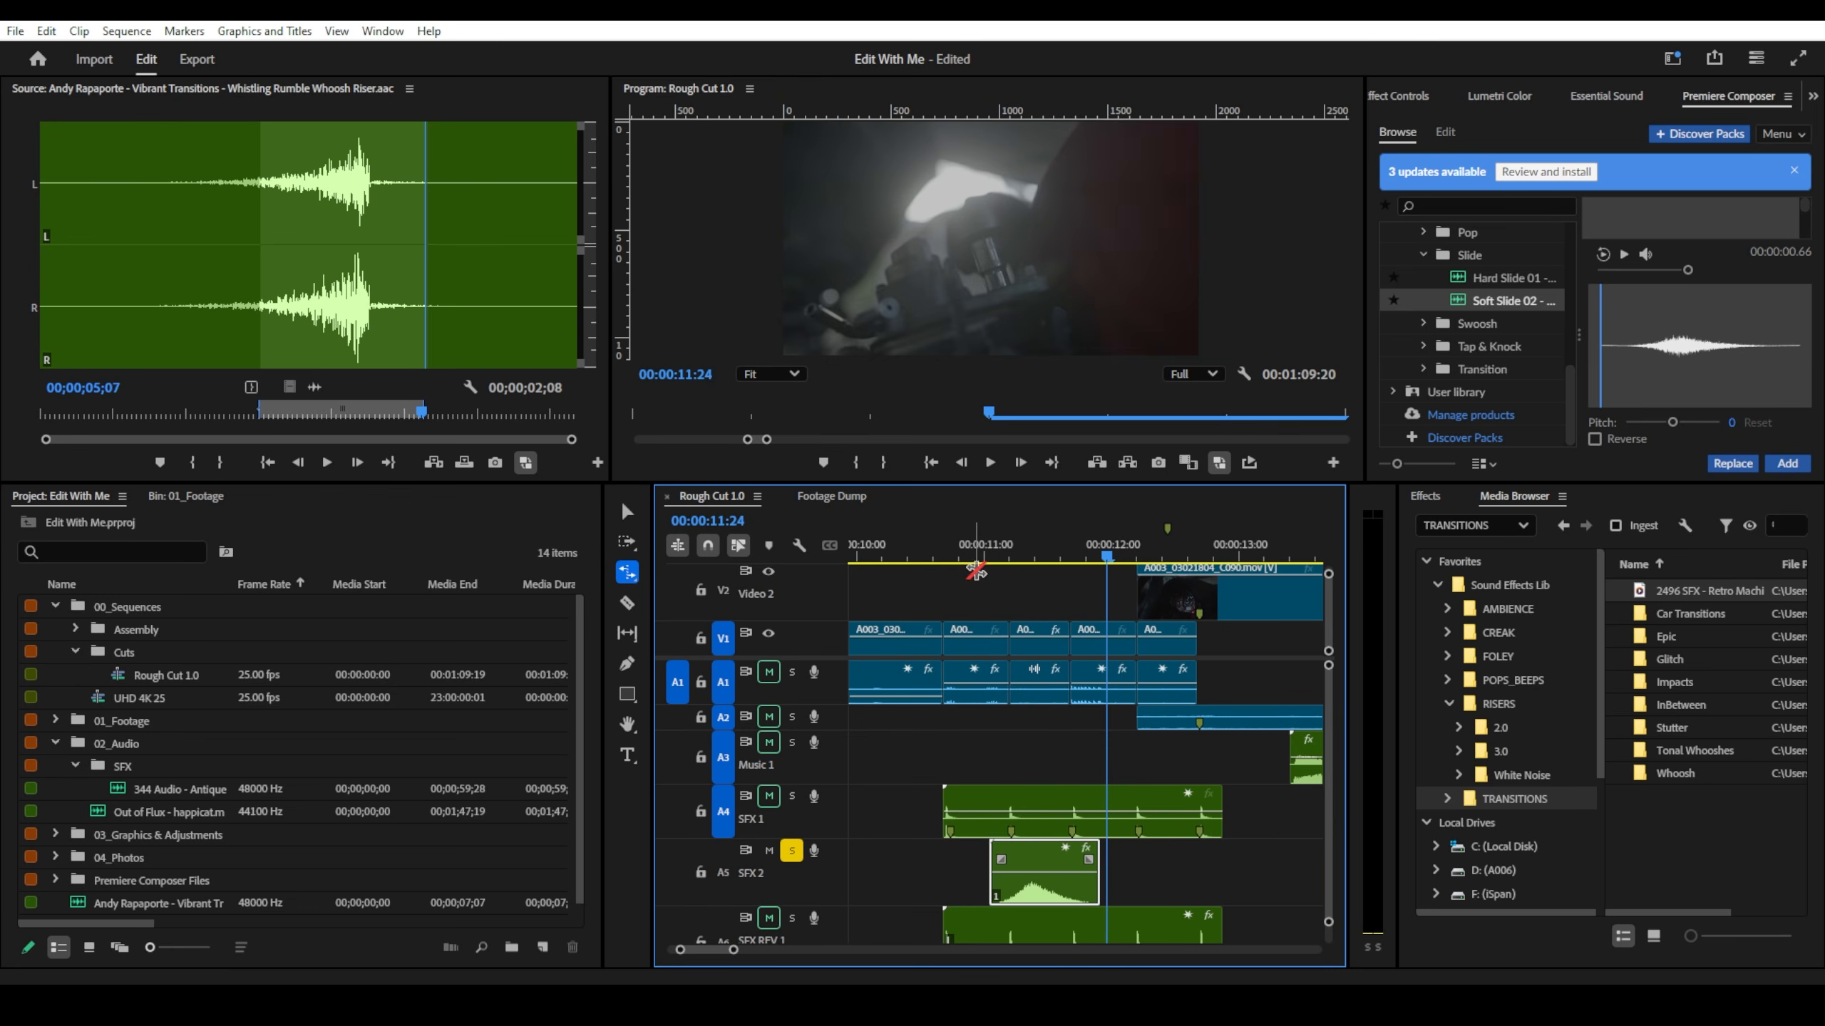
# - Turn off solo on the SFX 2 track and play the full mix from 00:00:10:11 to 00:00:14:00
pyautogui.click(790, 853)
pyautogui.click(919, 554)
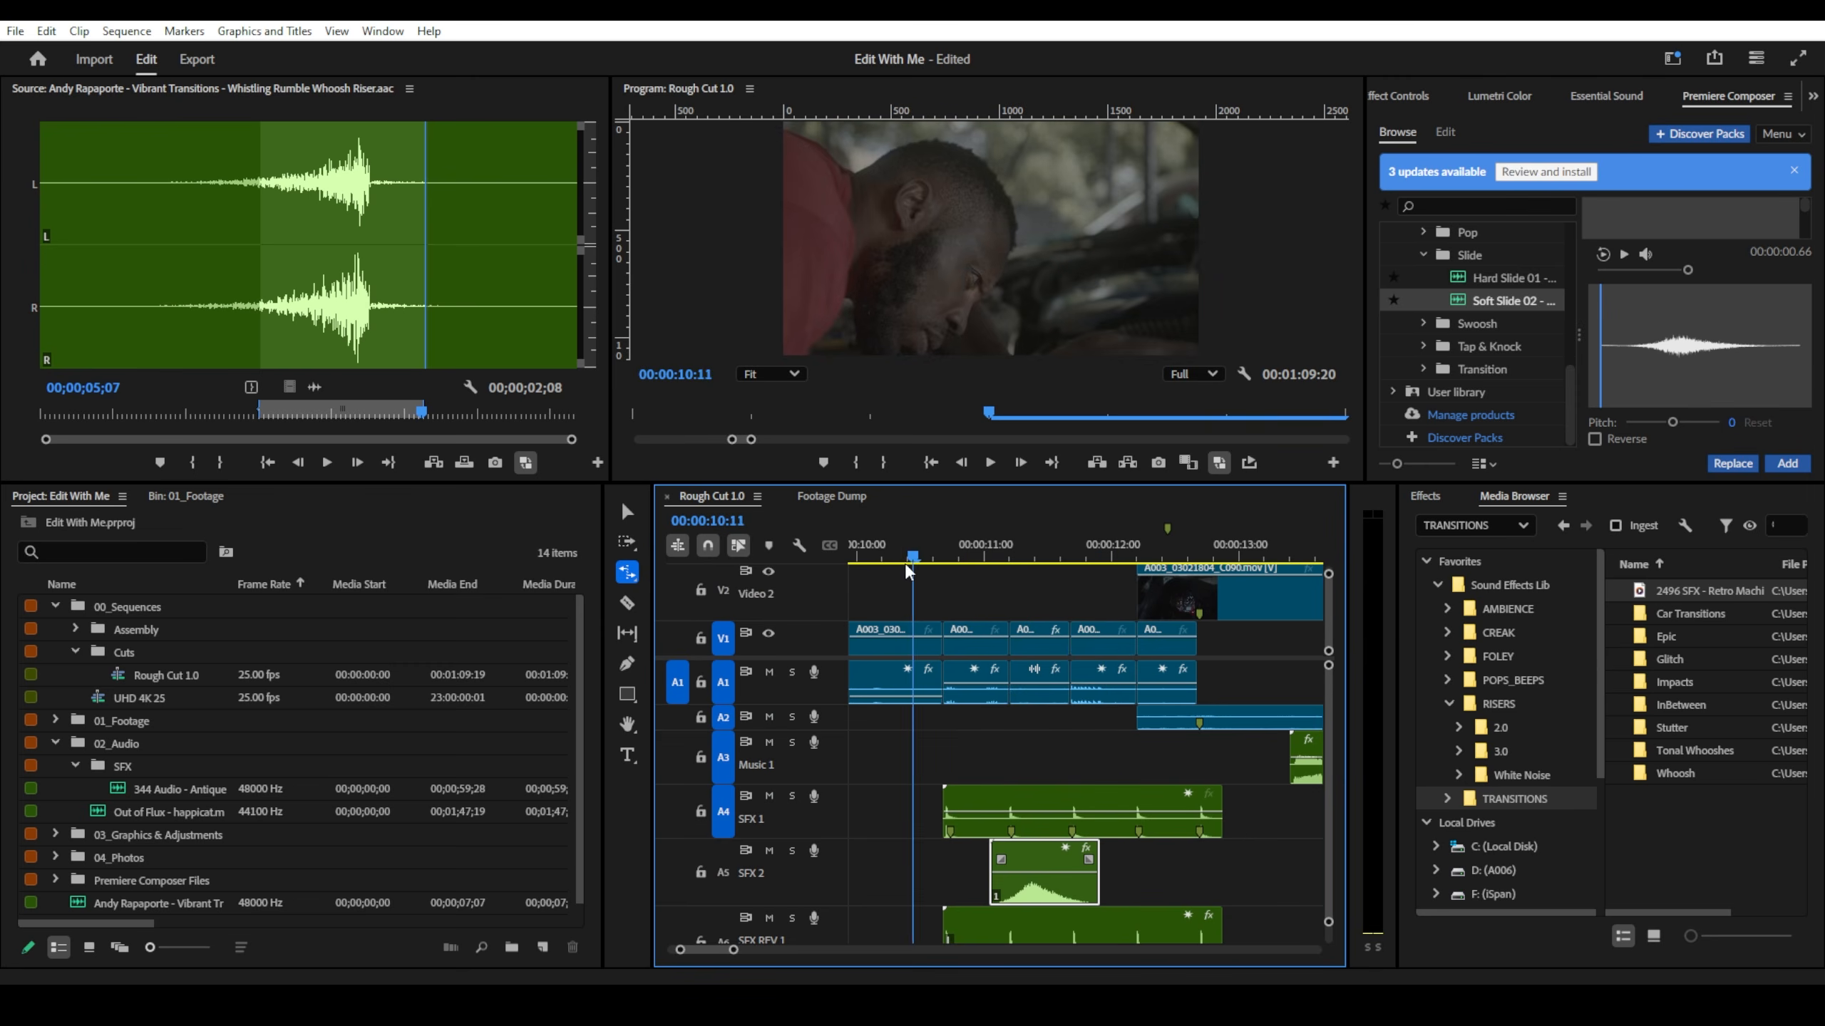
pyautogui.press('space')
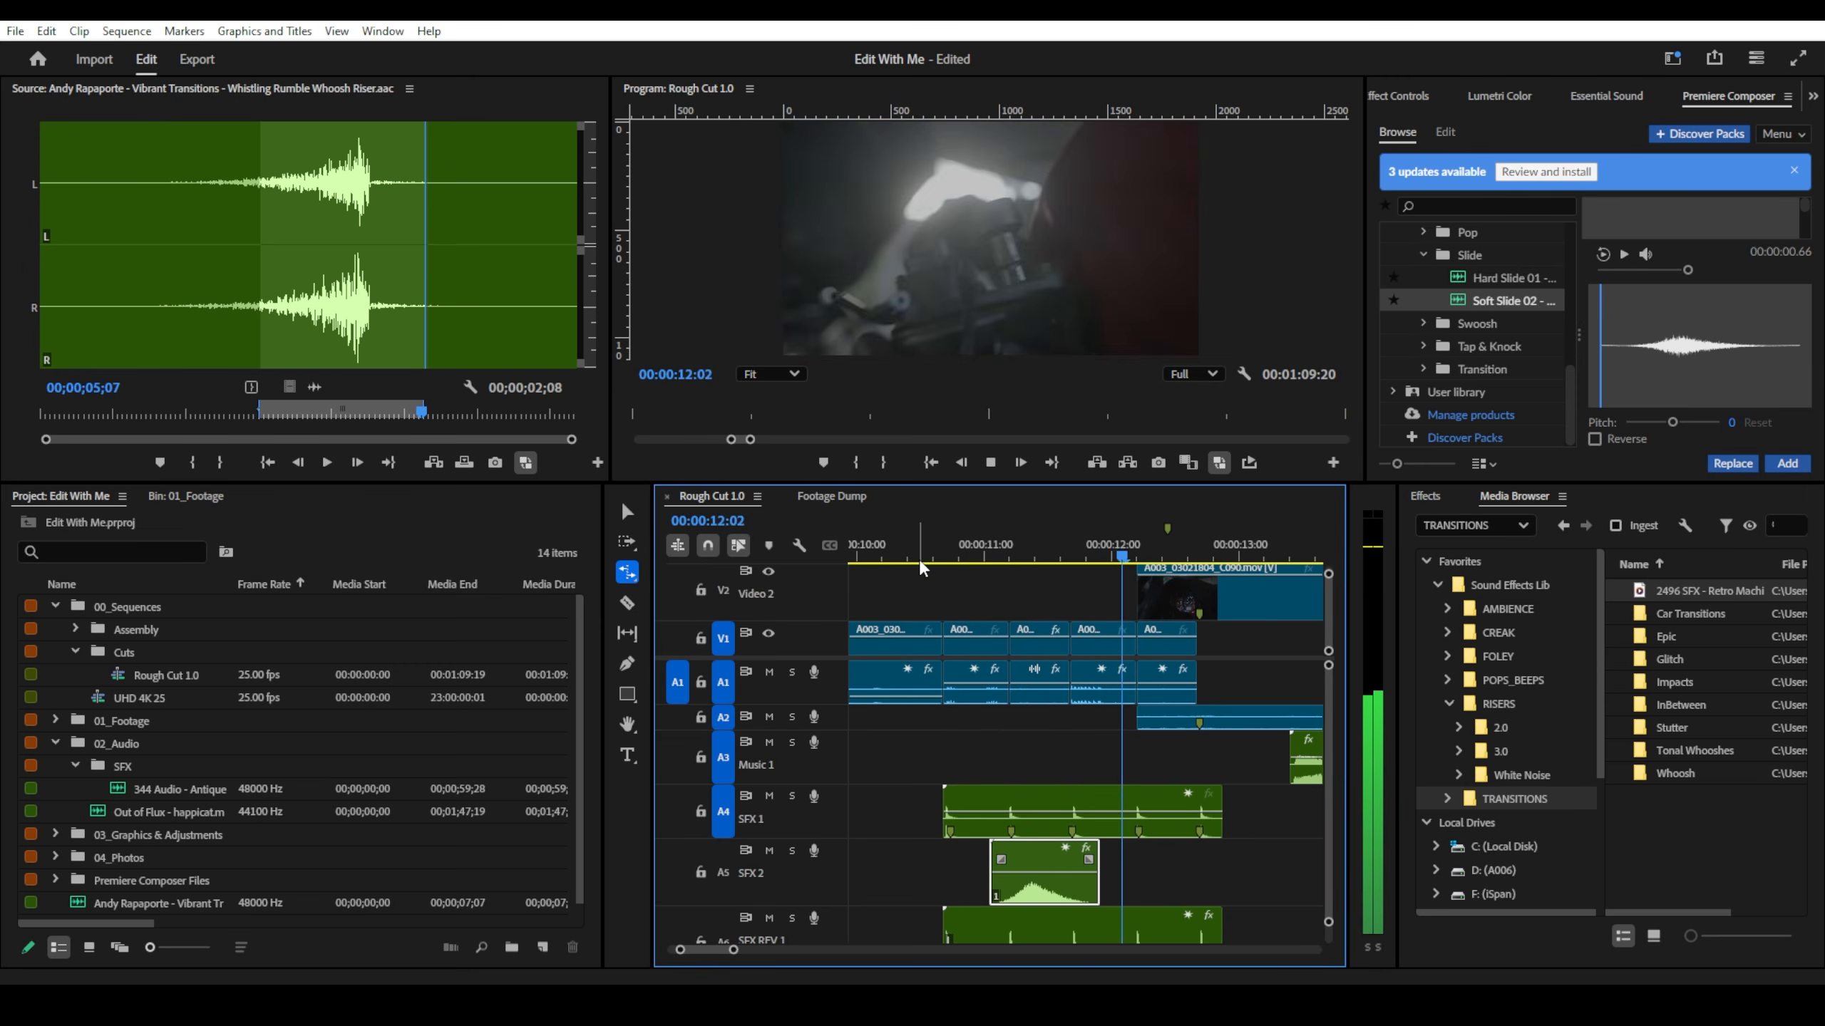
pyautogui.scroll(-2, 1283, 645)
pyautogui.press('space')
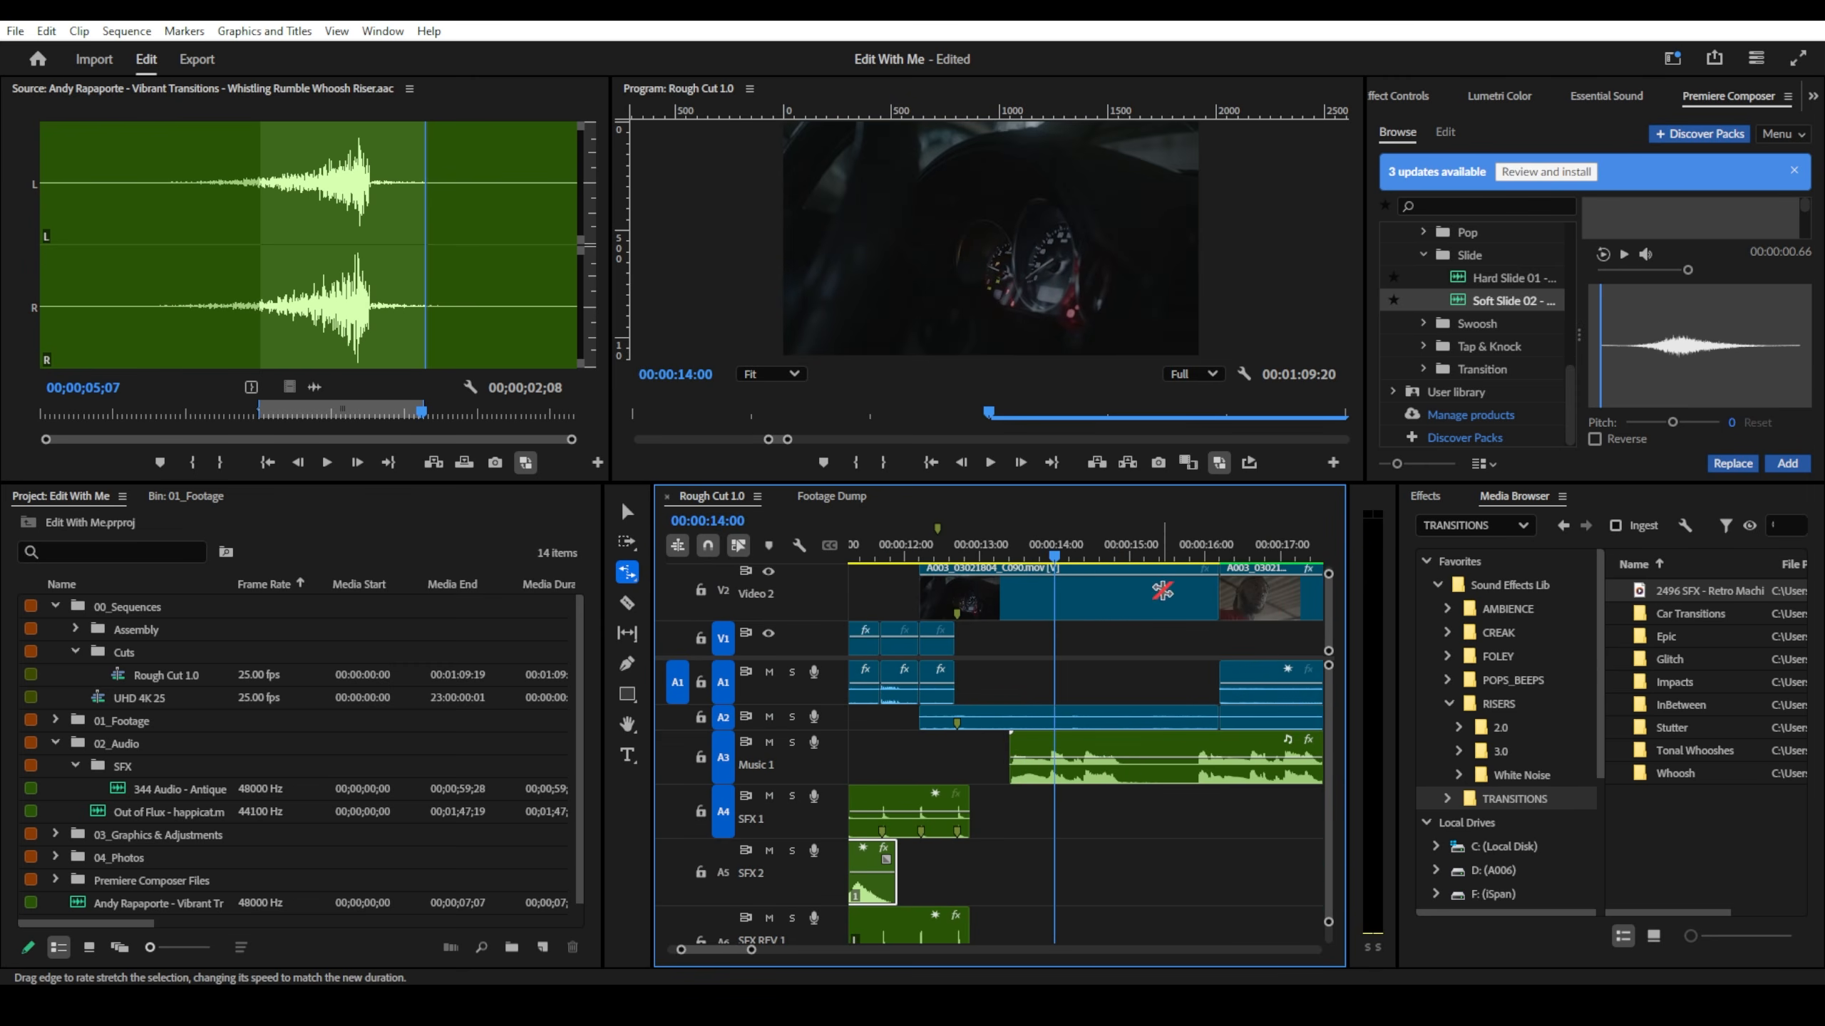
# - Replay the transition into the dashboard shot on Video 2 with all tracks audible, and switch back to the Selection tool
pyautogui.scroll(-1, 1129, 650)
pyautogui.scroll(1, 1130, 650)
pyautogui.click(915, 562)
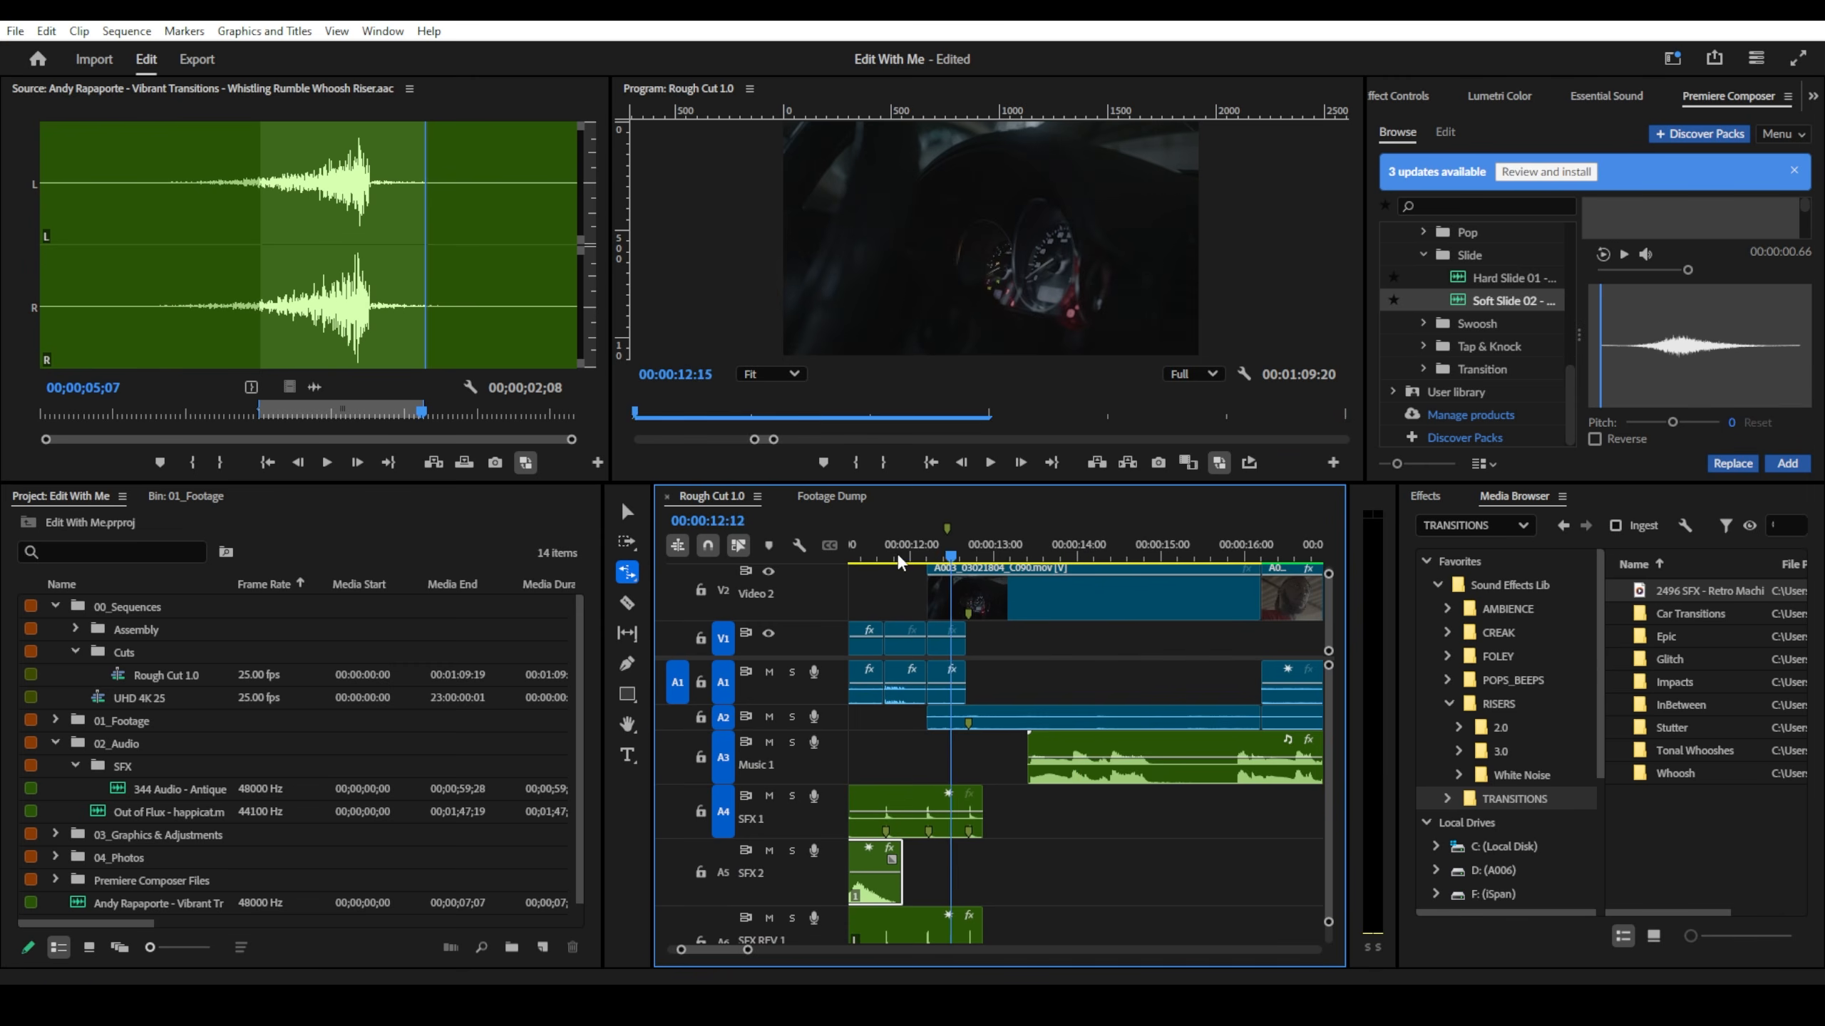
pyautogui.press('space')
pyautogui.press('space')
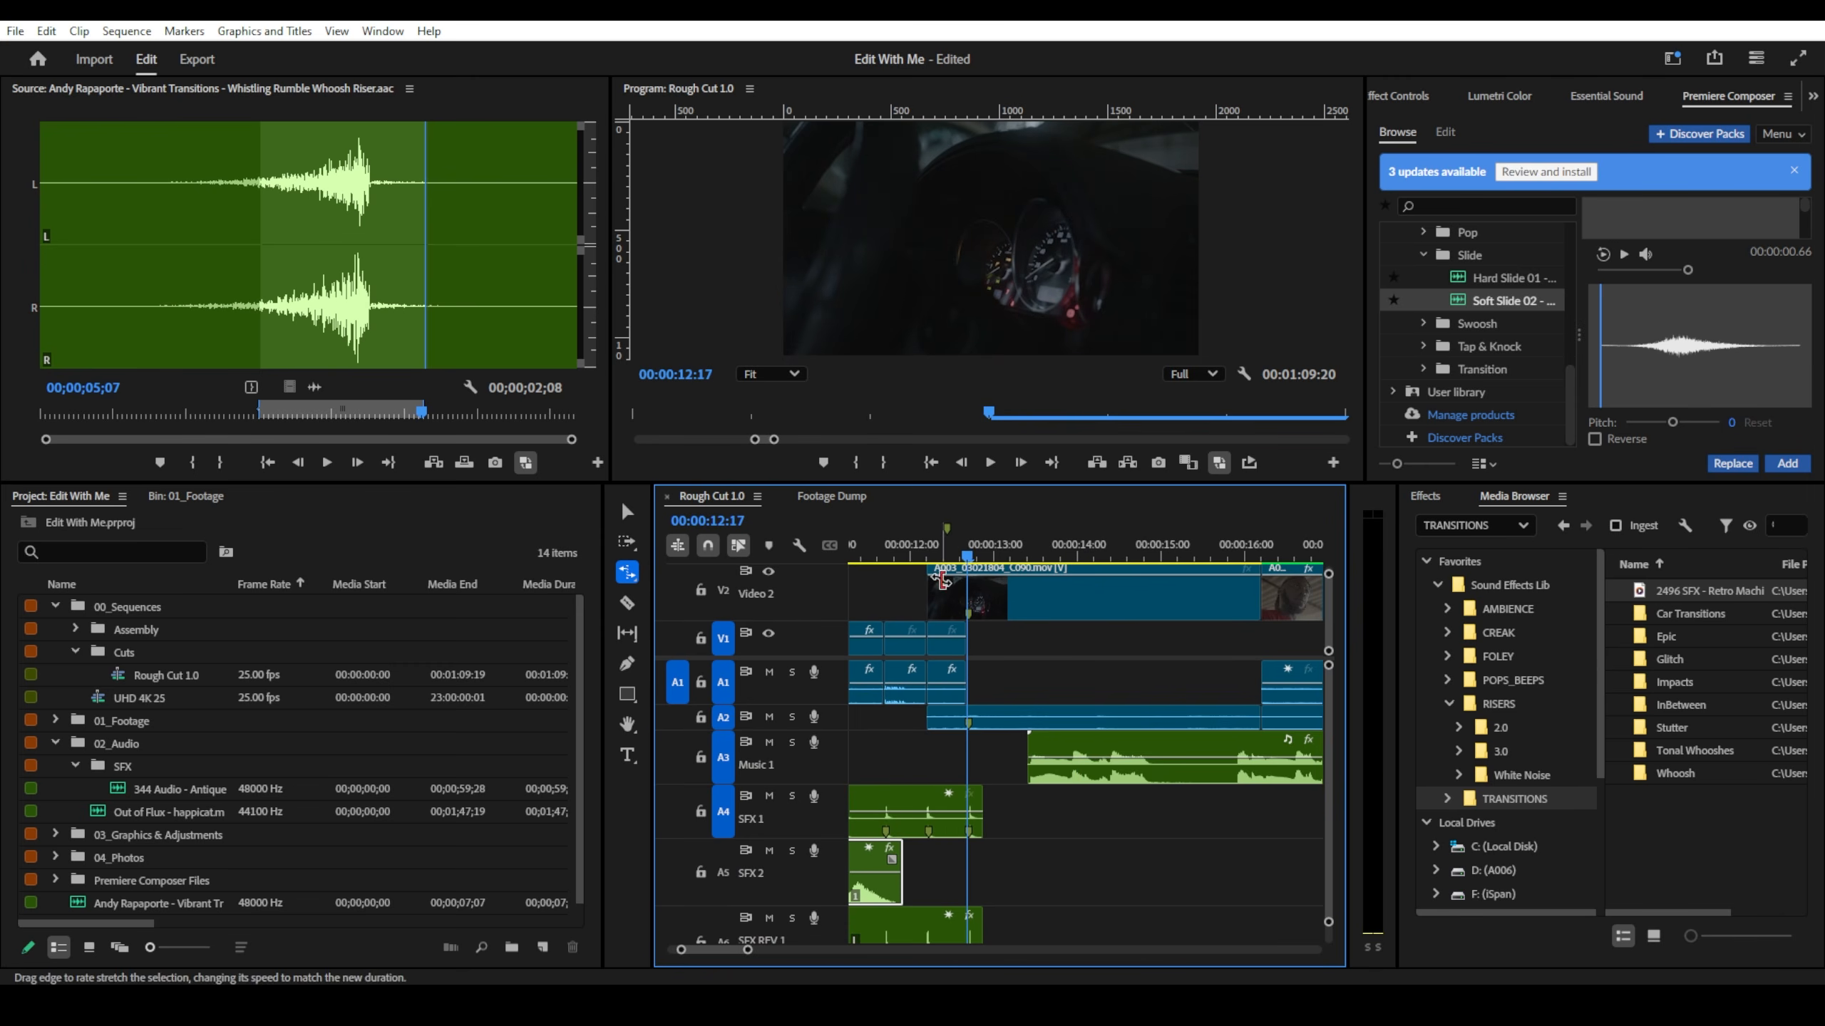
pyautogui.press('v')
pyautogui.press('space')
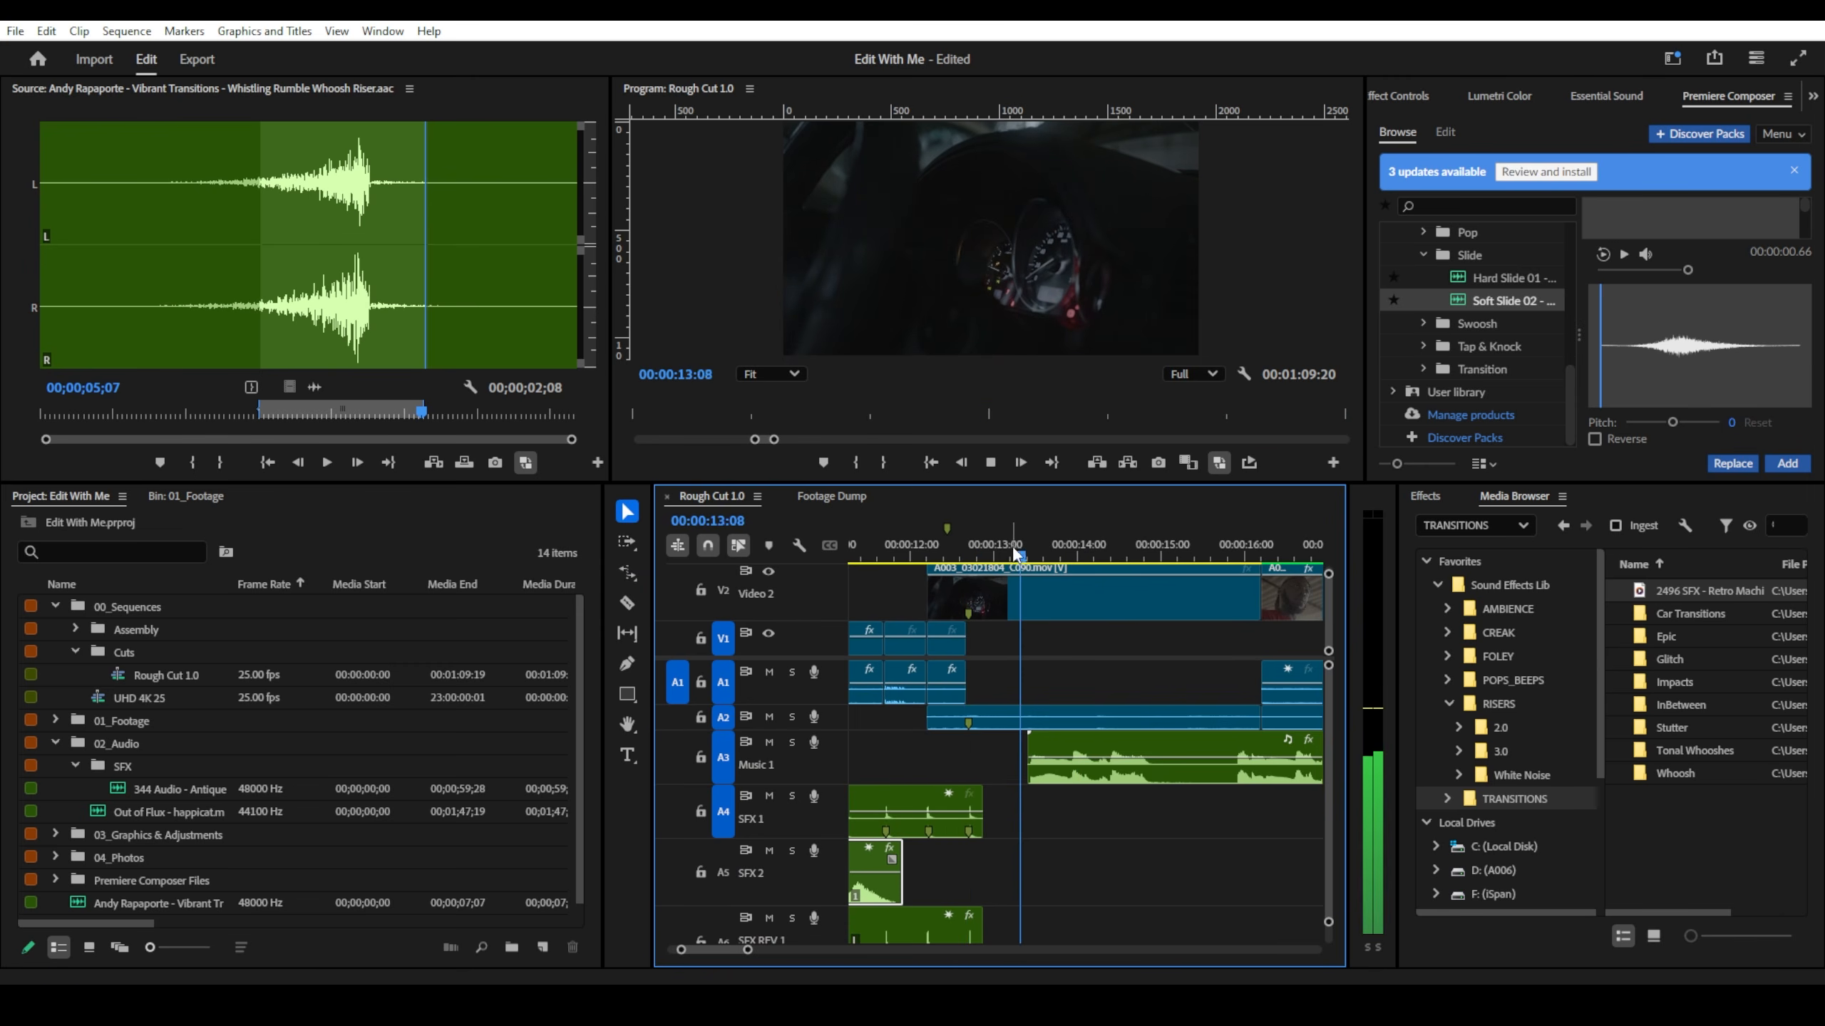
pyautogui.click(890, 555)
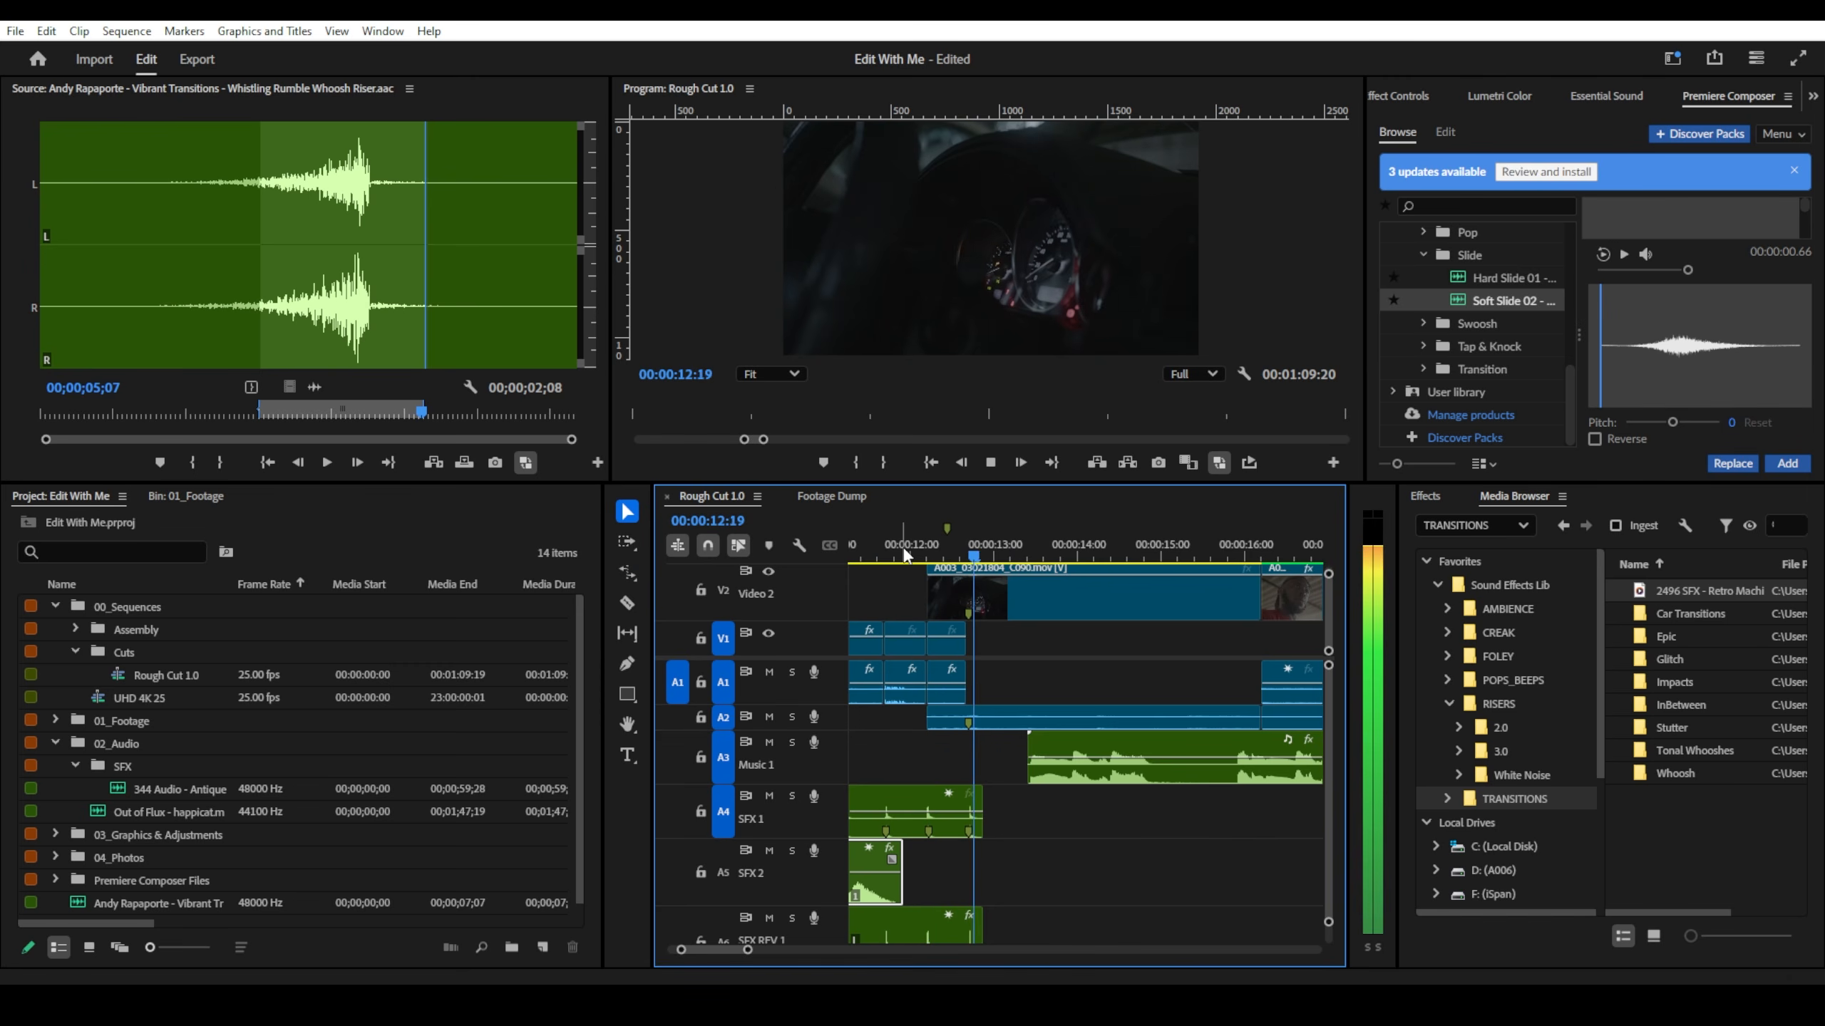
pyautogui.press('space')
# - Open the FOLEY folder of the sound effects library to look for a sound for the dashboard shot
pyautogui.press('i')
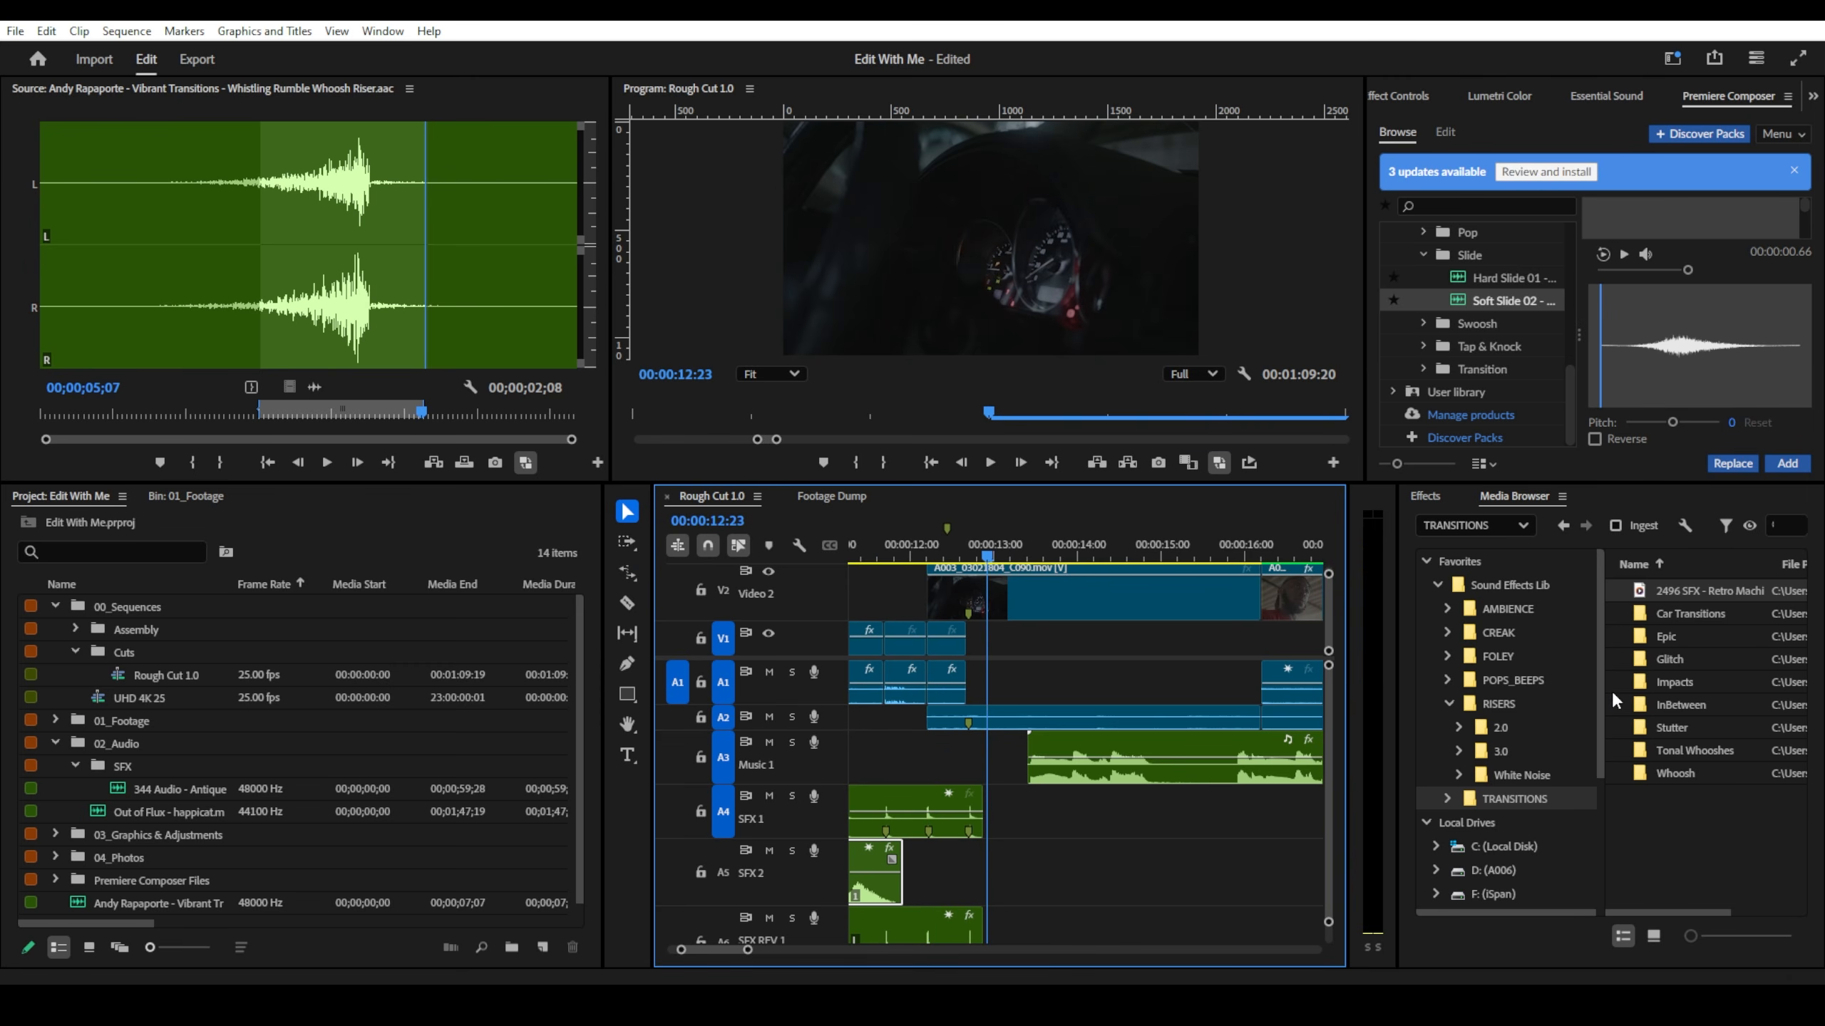
pyautogui.click(1499, 655)
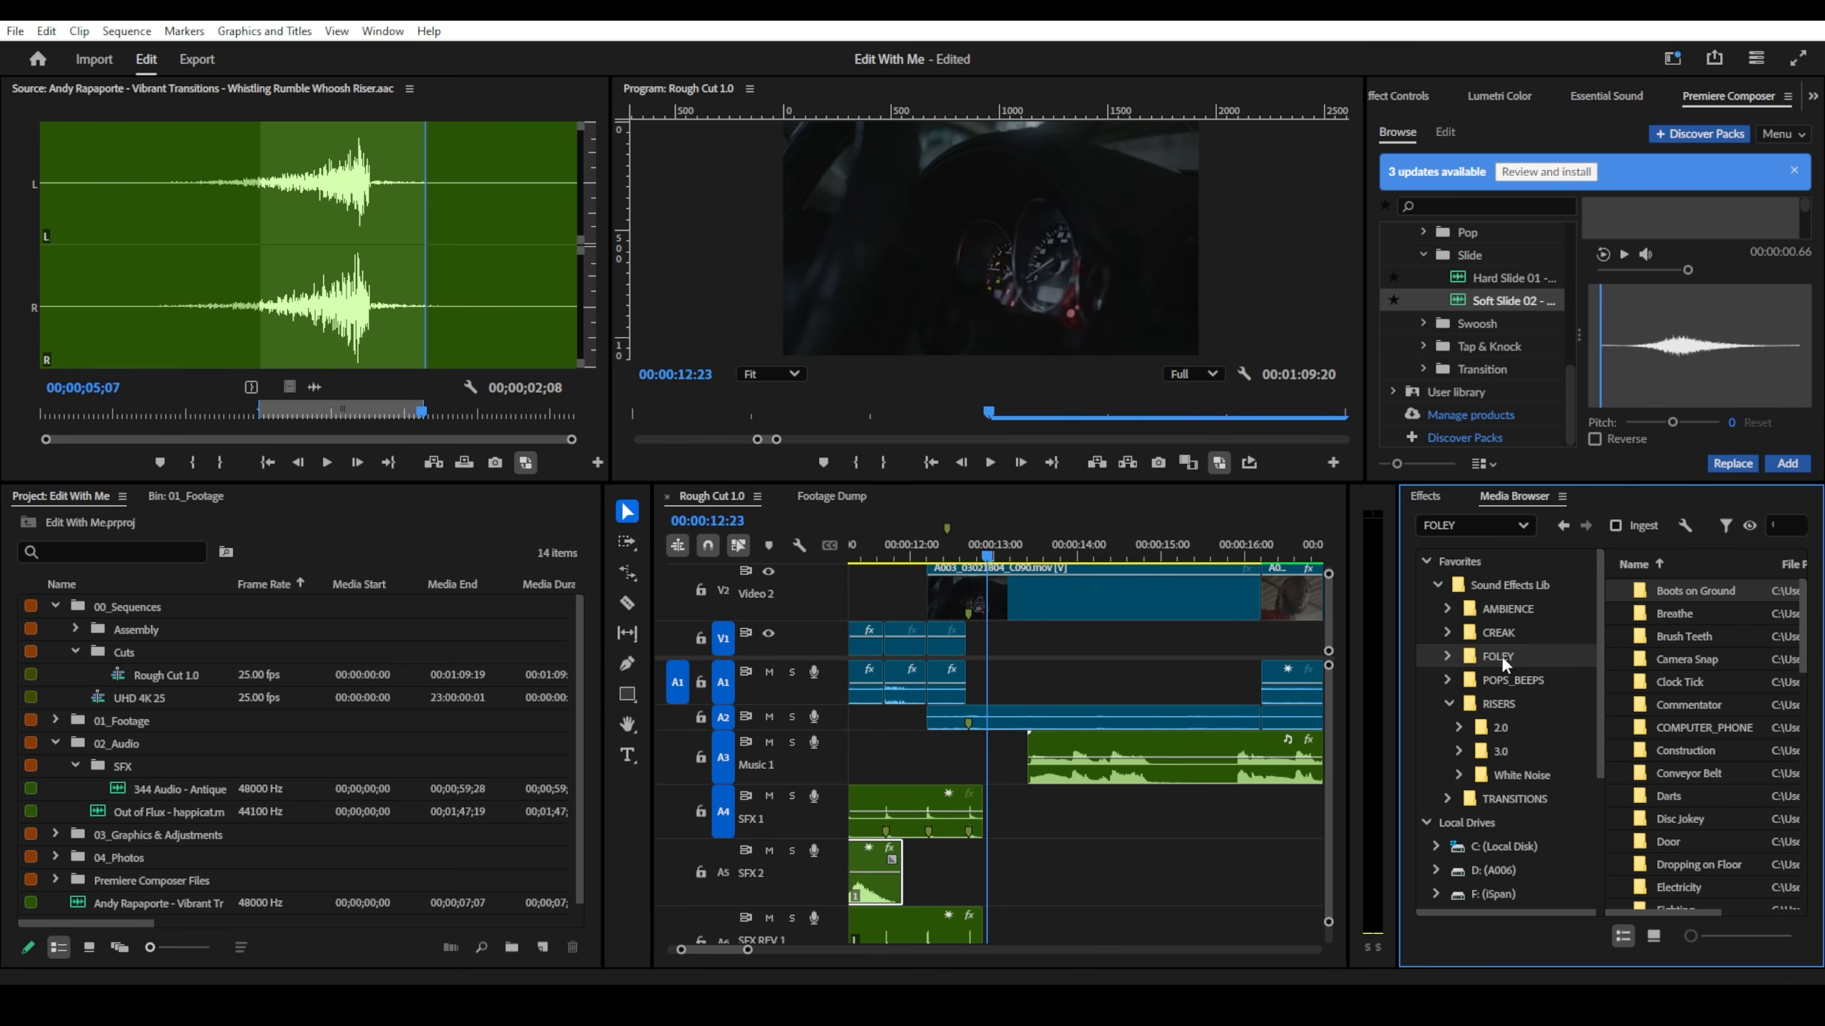
# - Open the Car Start folder inside the VEHICLES folder of the FOLEY sound effects
pyautogui.scroll(-3, 1703, 764)
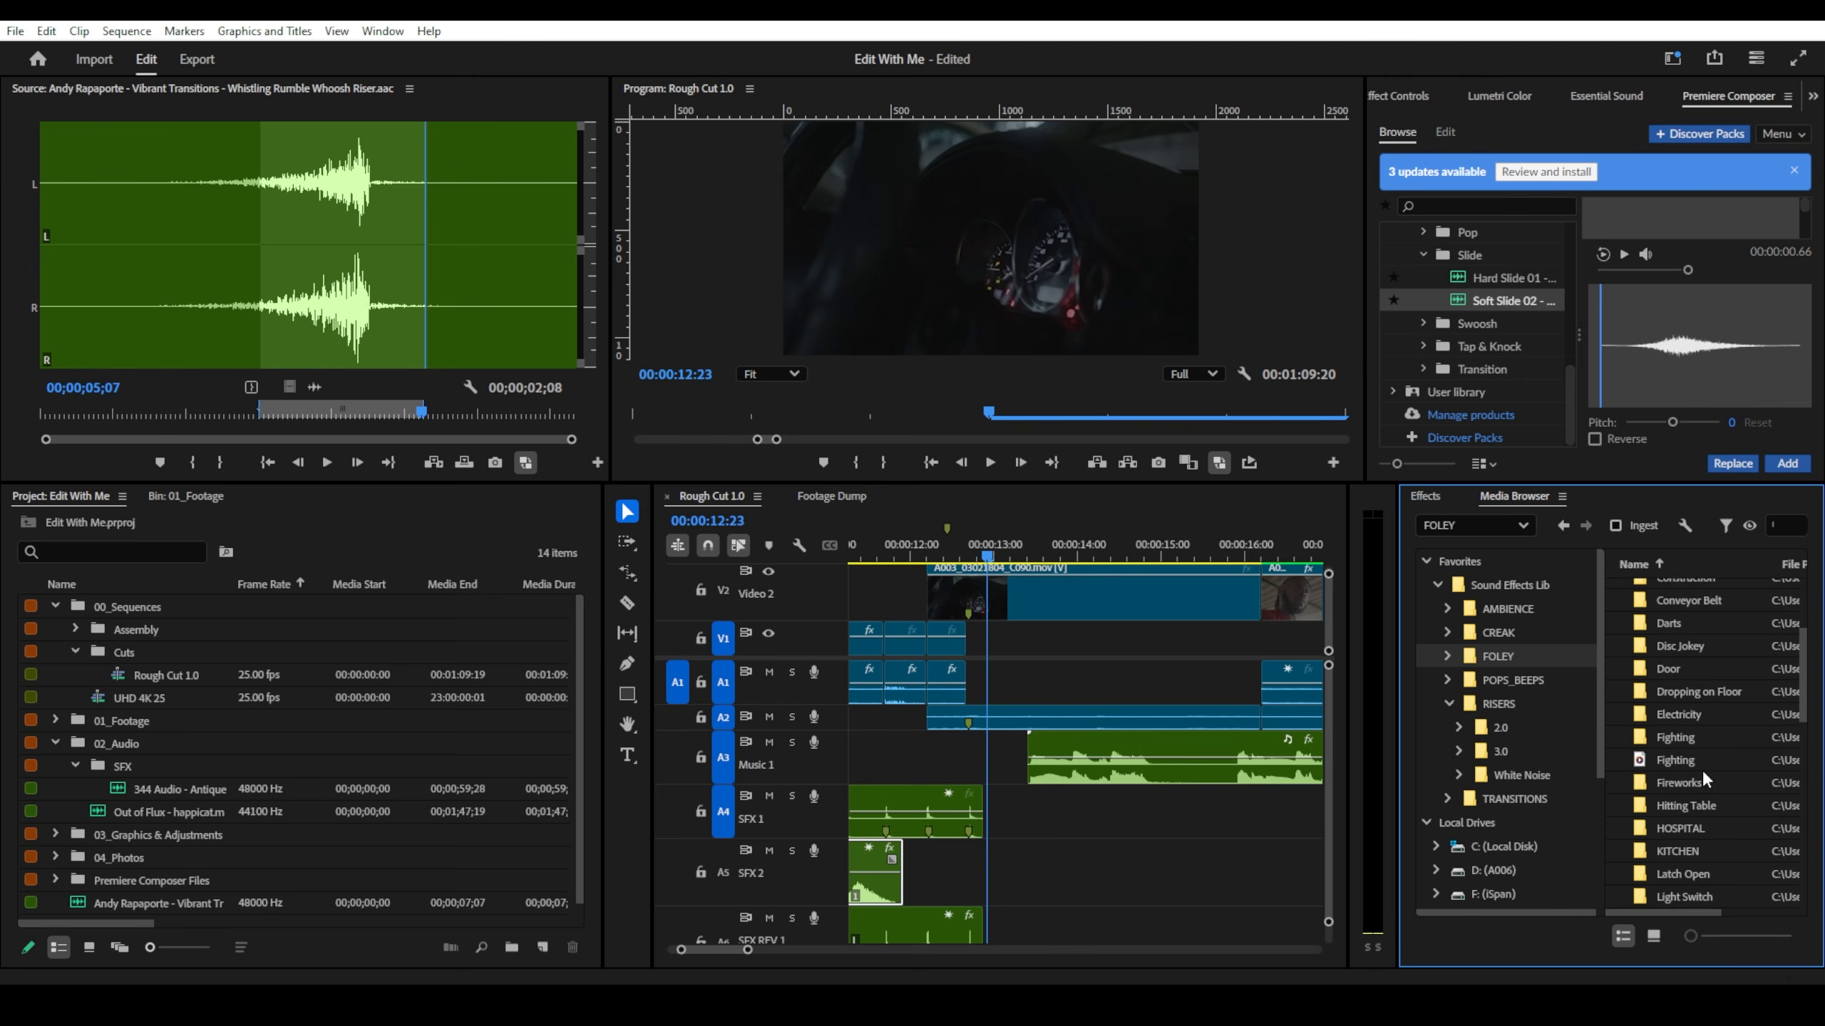
pyautogui.scroll(-4, 1694, 775)
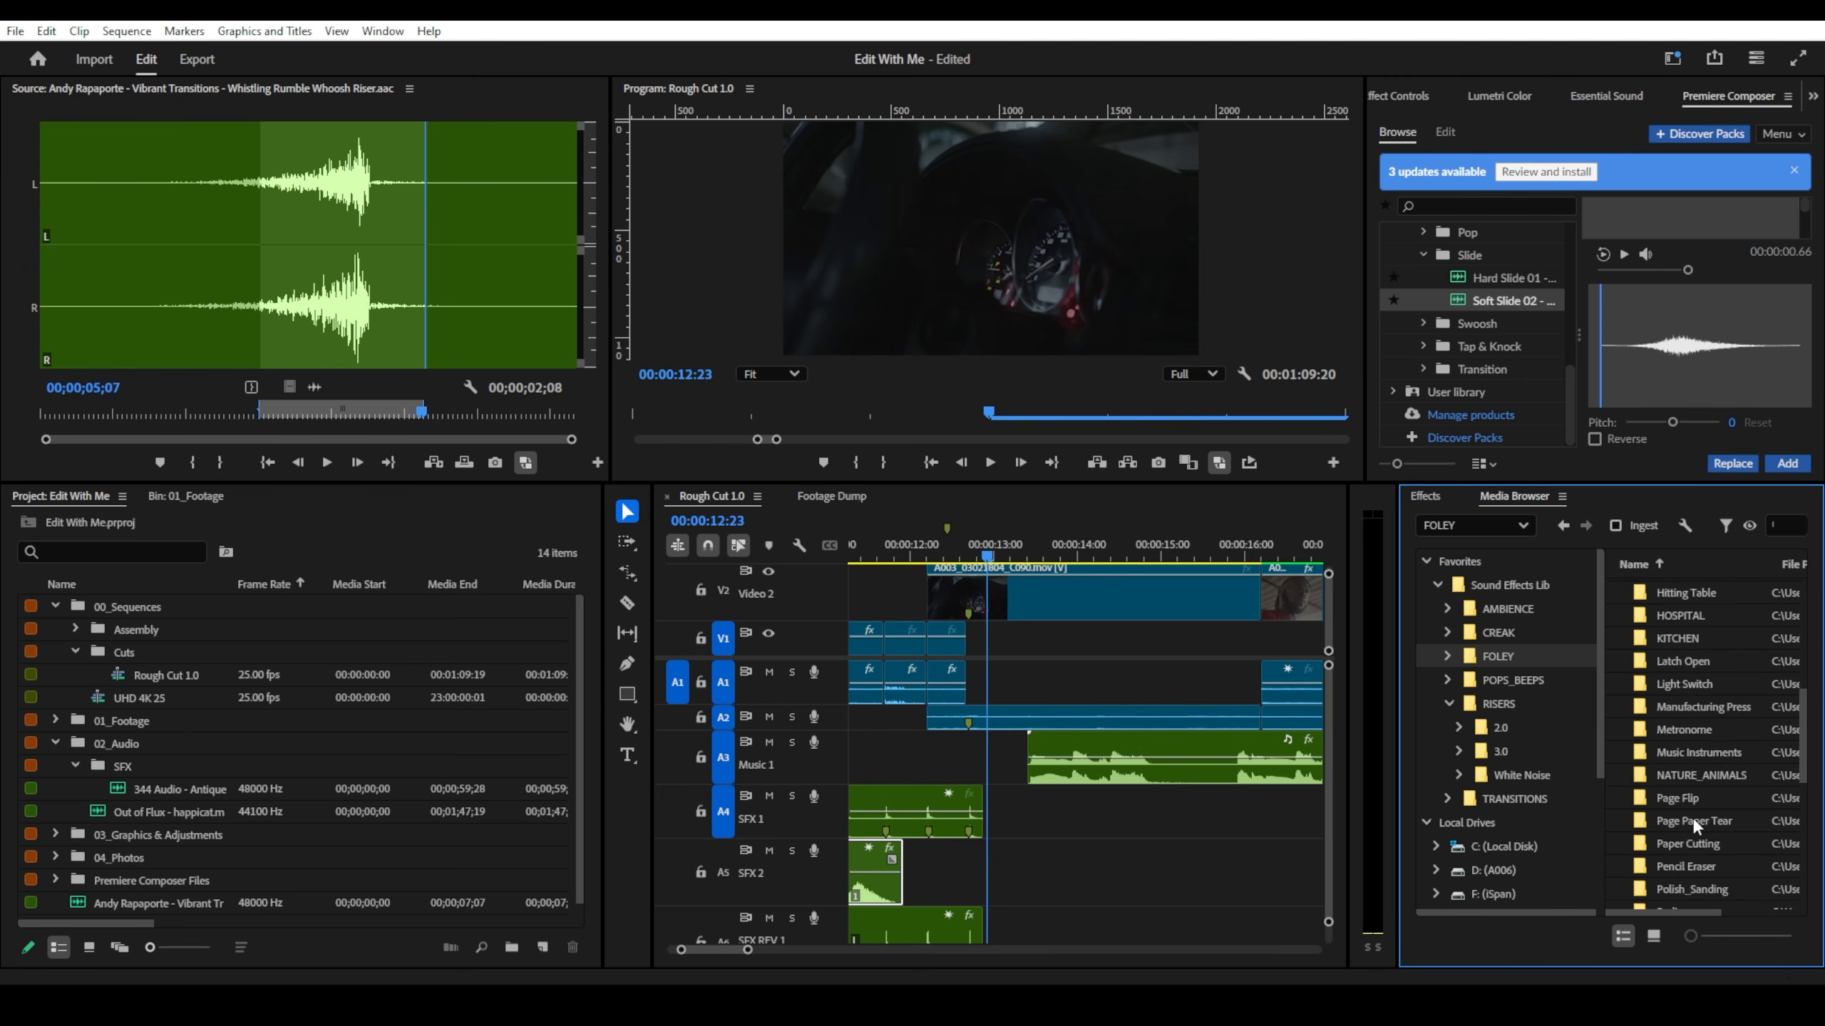
pyautogui.scroll(-4, 1690, 819)
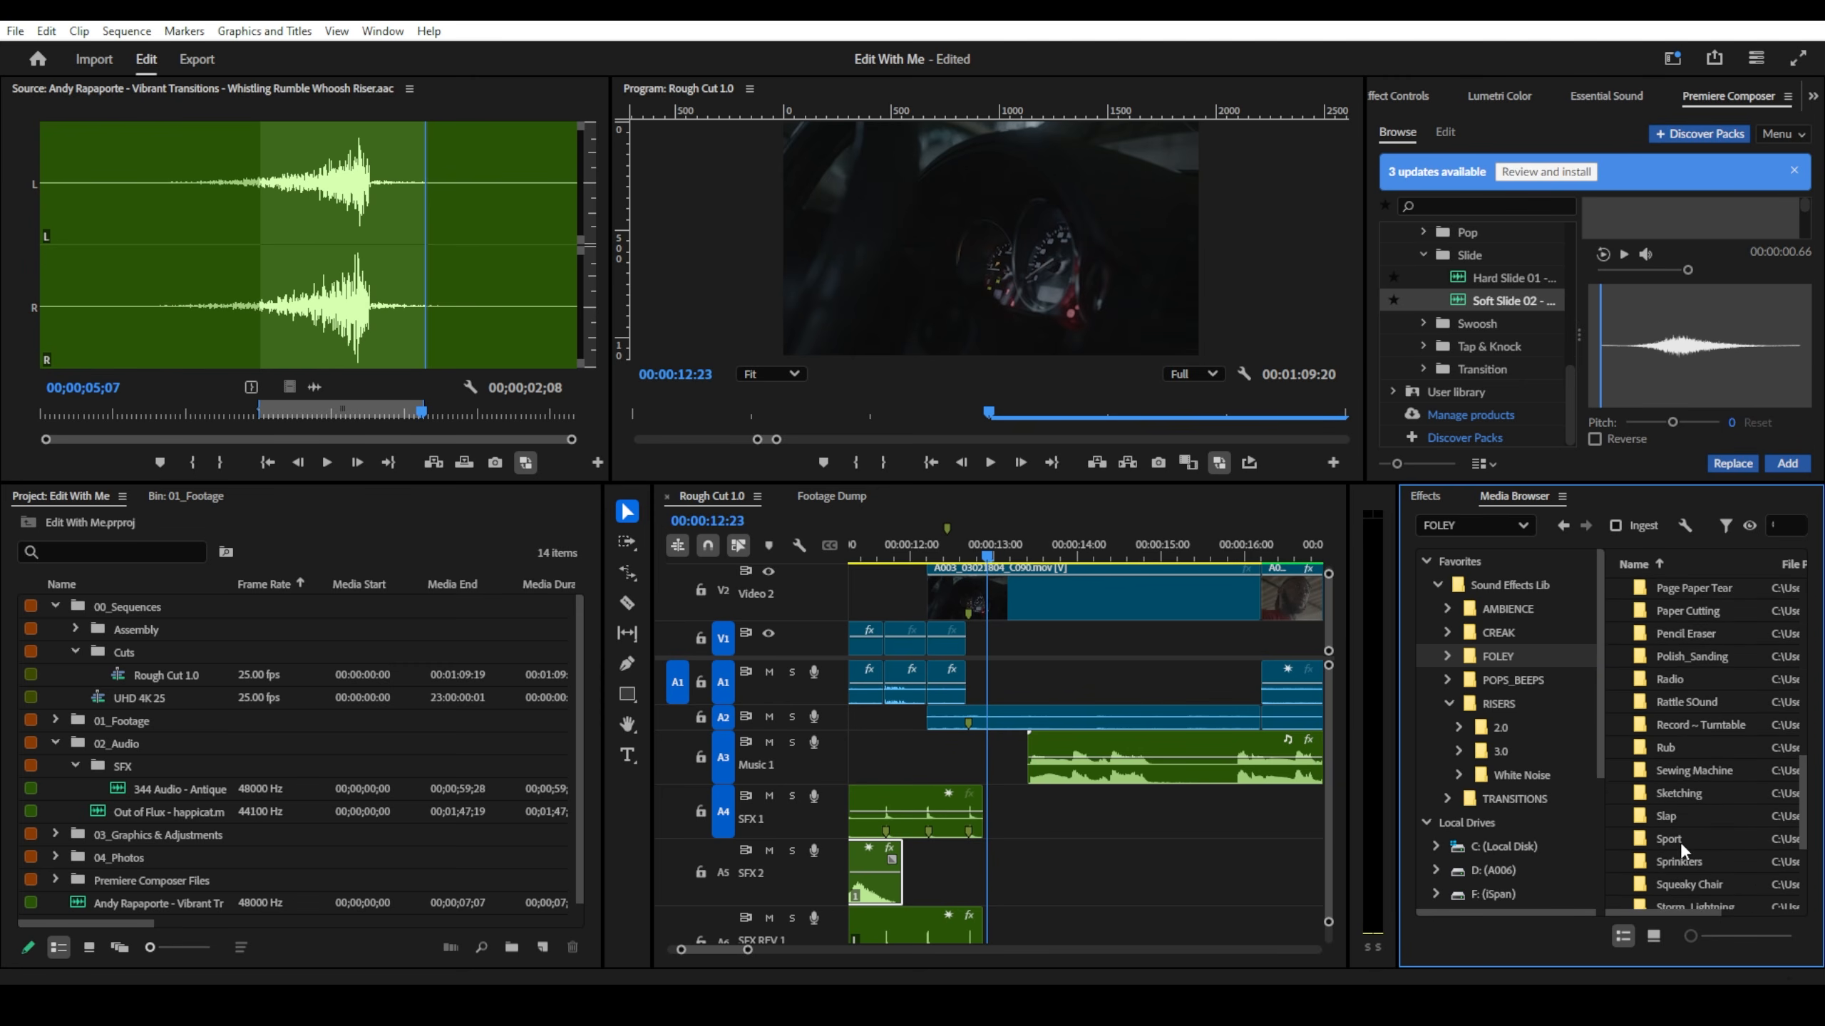
pyautogui.scroll(-1, 1679, 842)
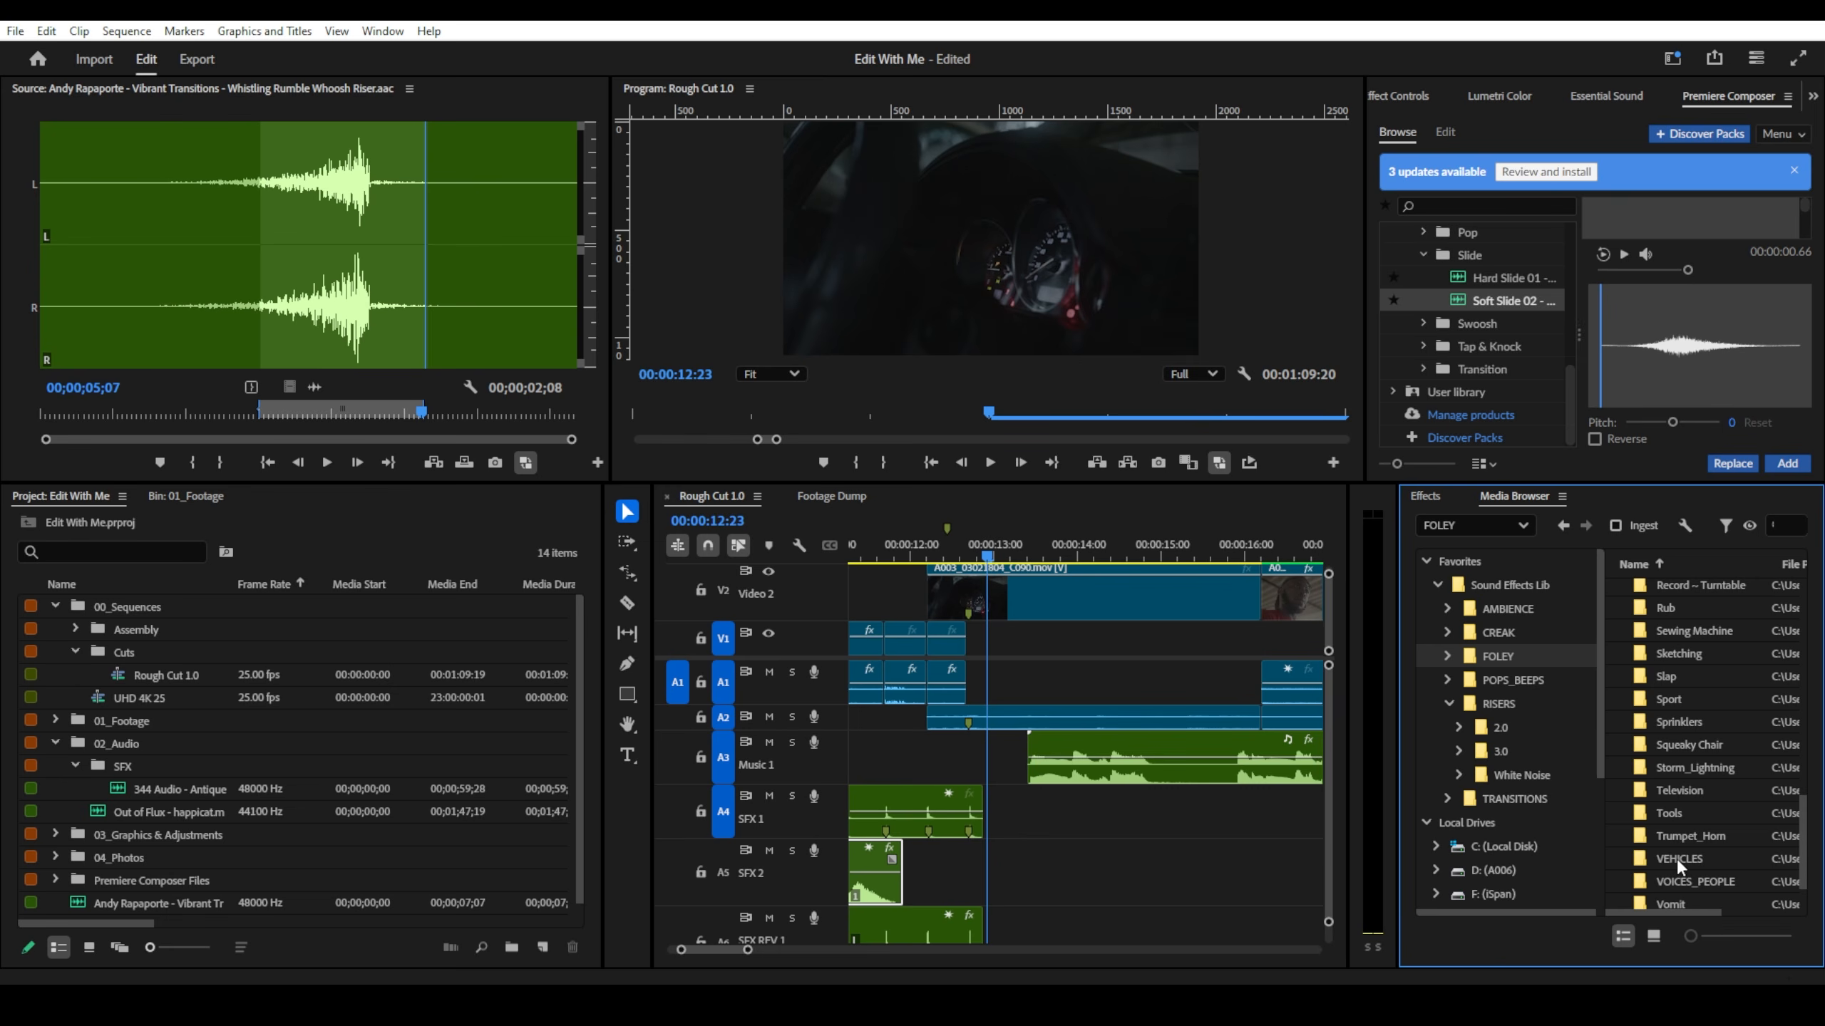
pyautogui.click(1676, 859)
pyautogui.doubleClick(1643, 860)
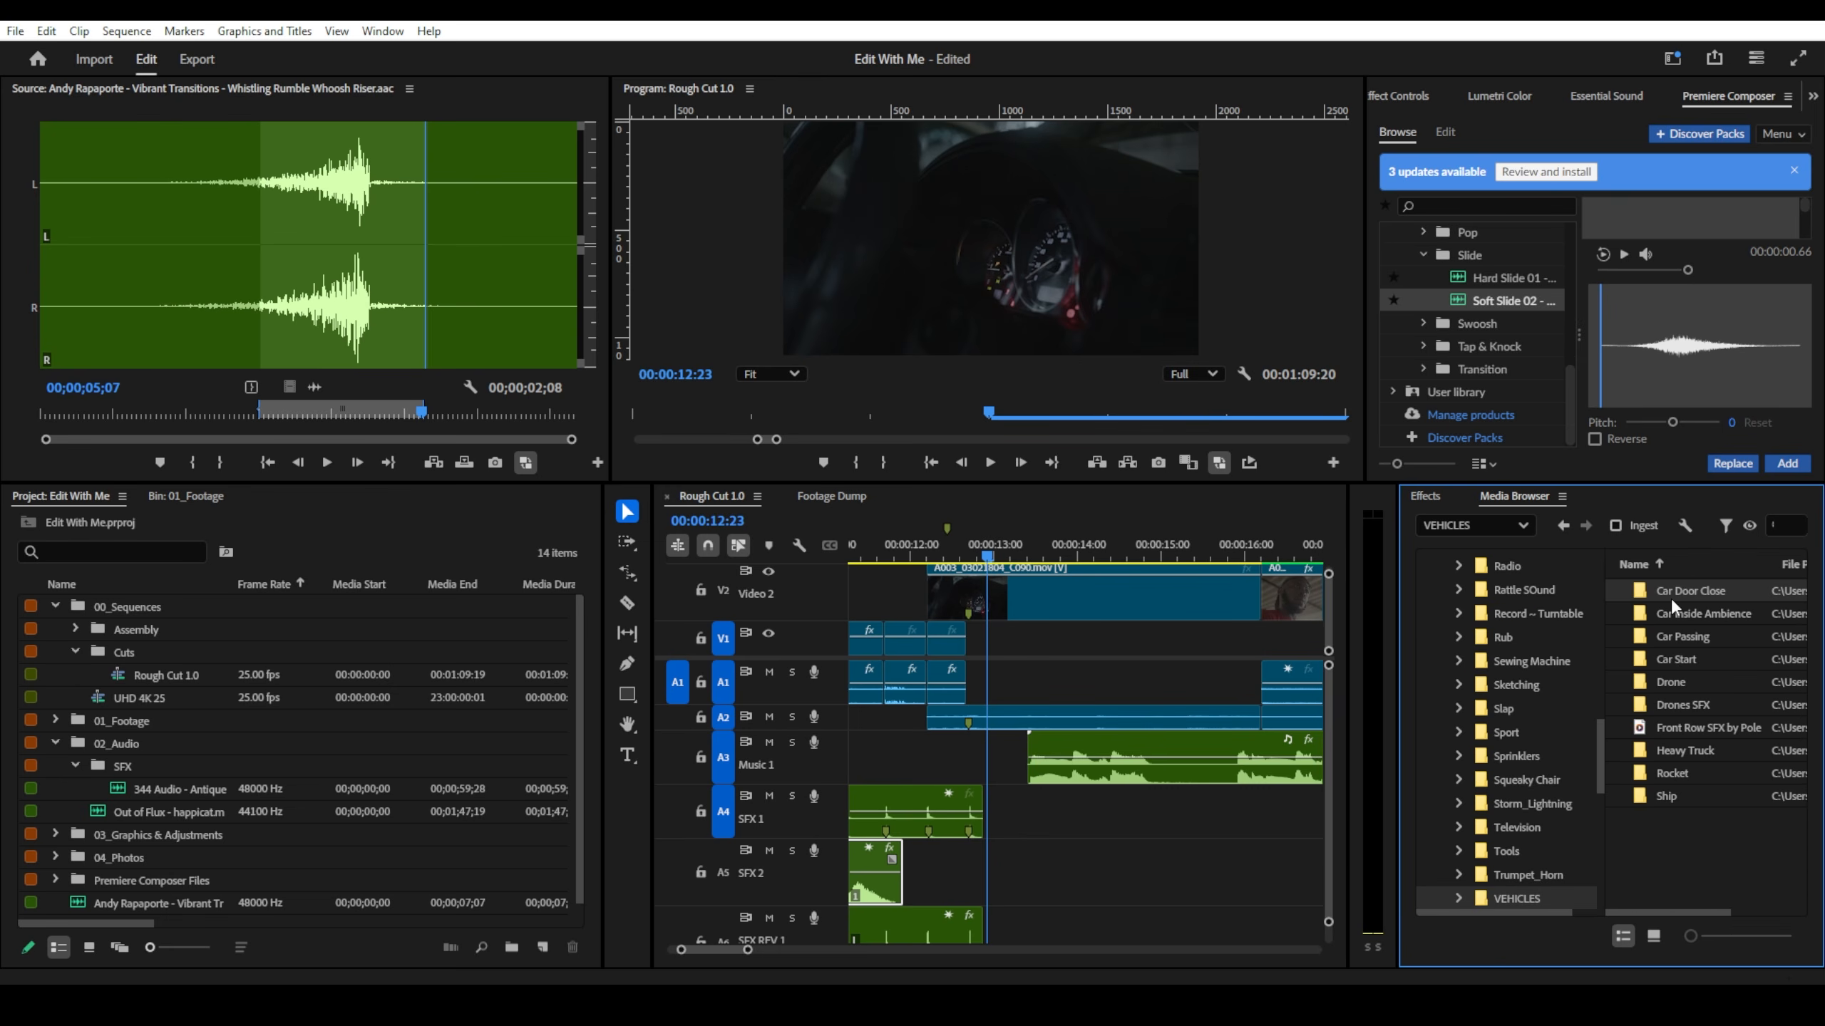
pyautogui.doubleClick(1666, 656)
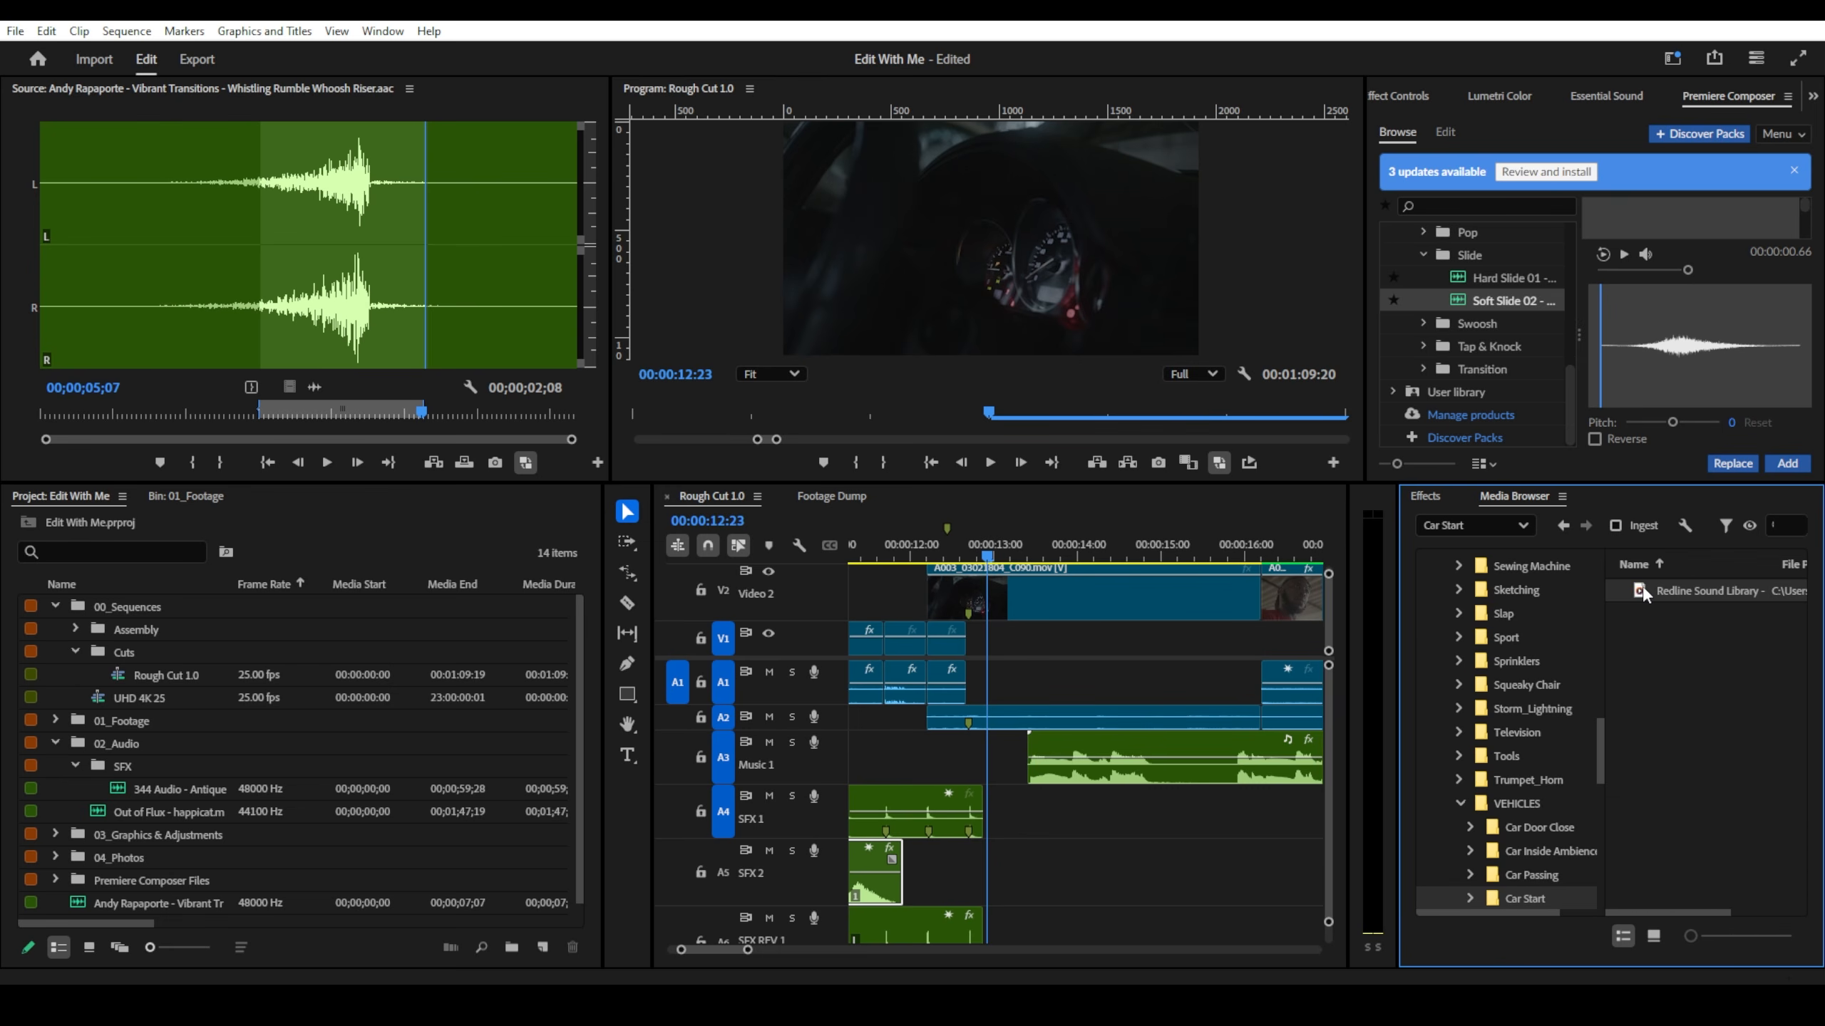
# - Preview the BMW 740 Executive Car start-and-idle sound in the source view and mark its Out point at 00;00;03;20
pyautogui.doubleClick(1645, 592)
pyautogui.press('space')
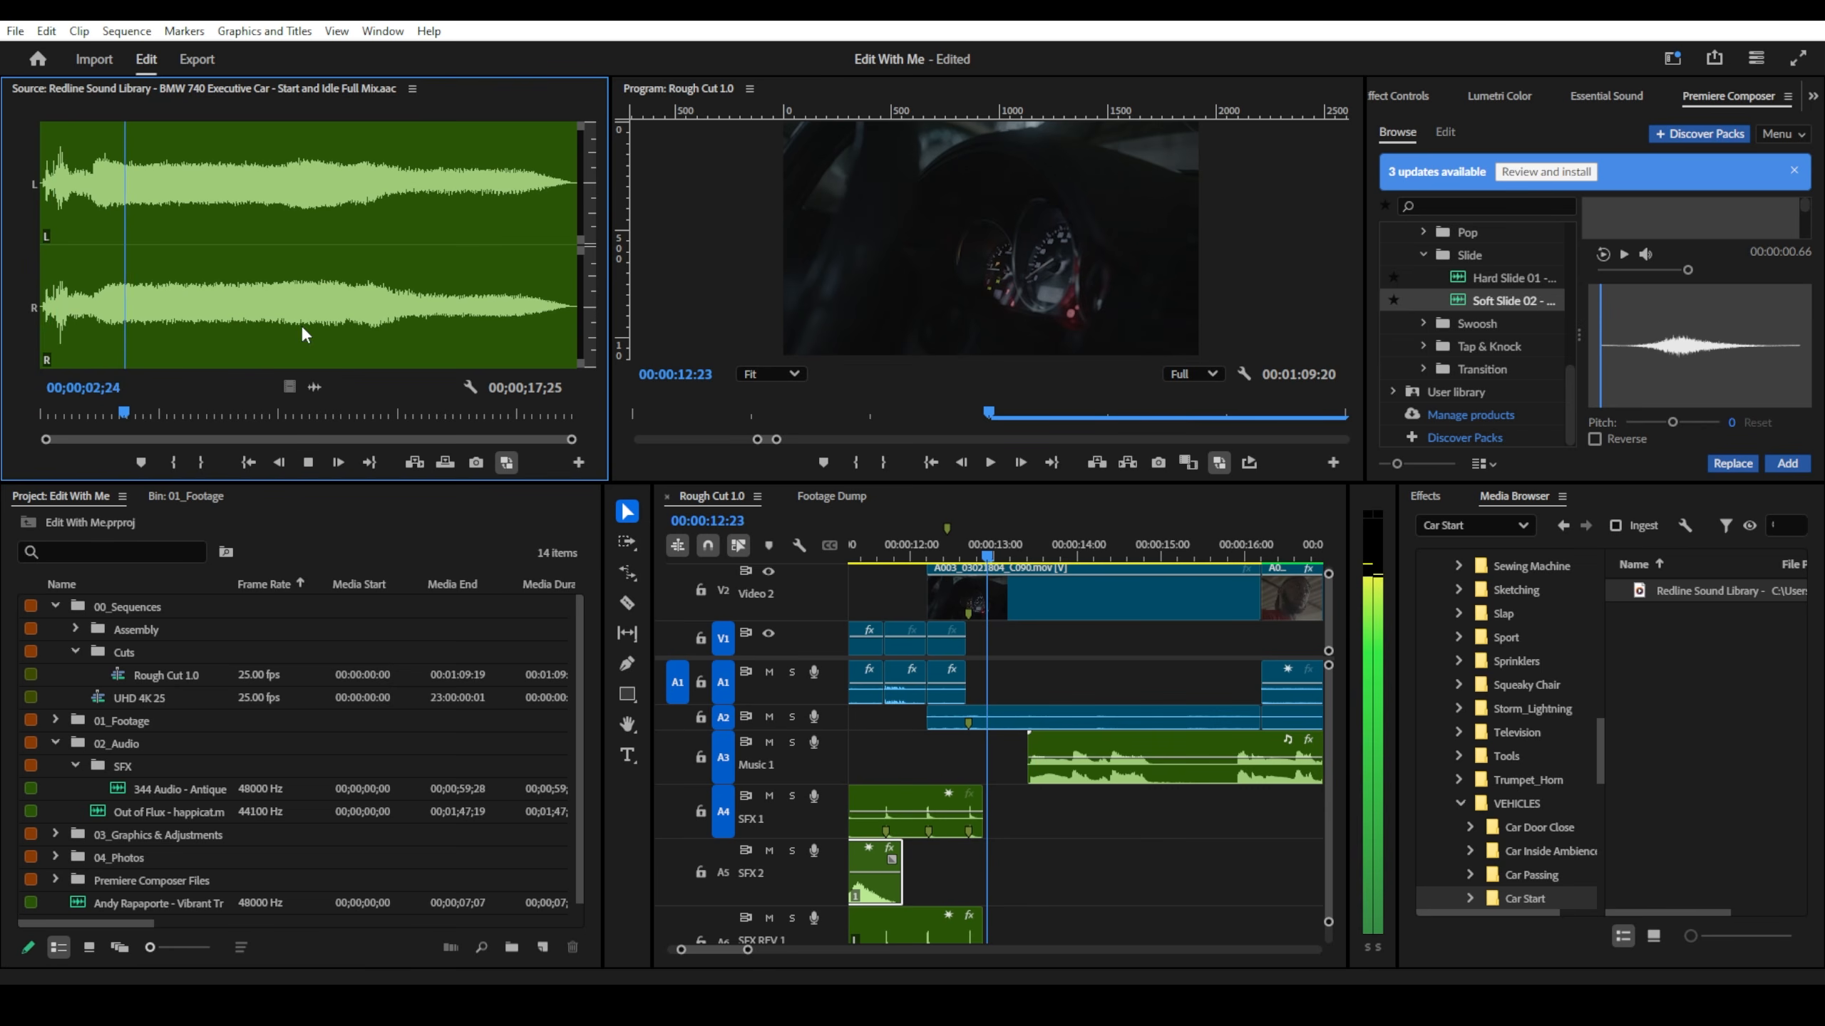
pyautogui.press('space')
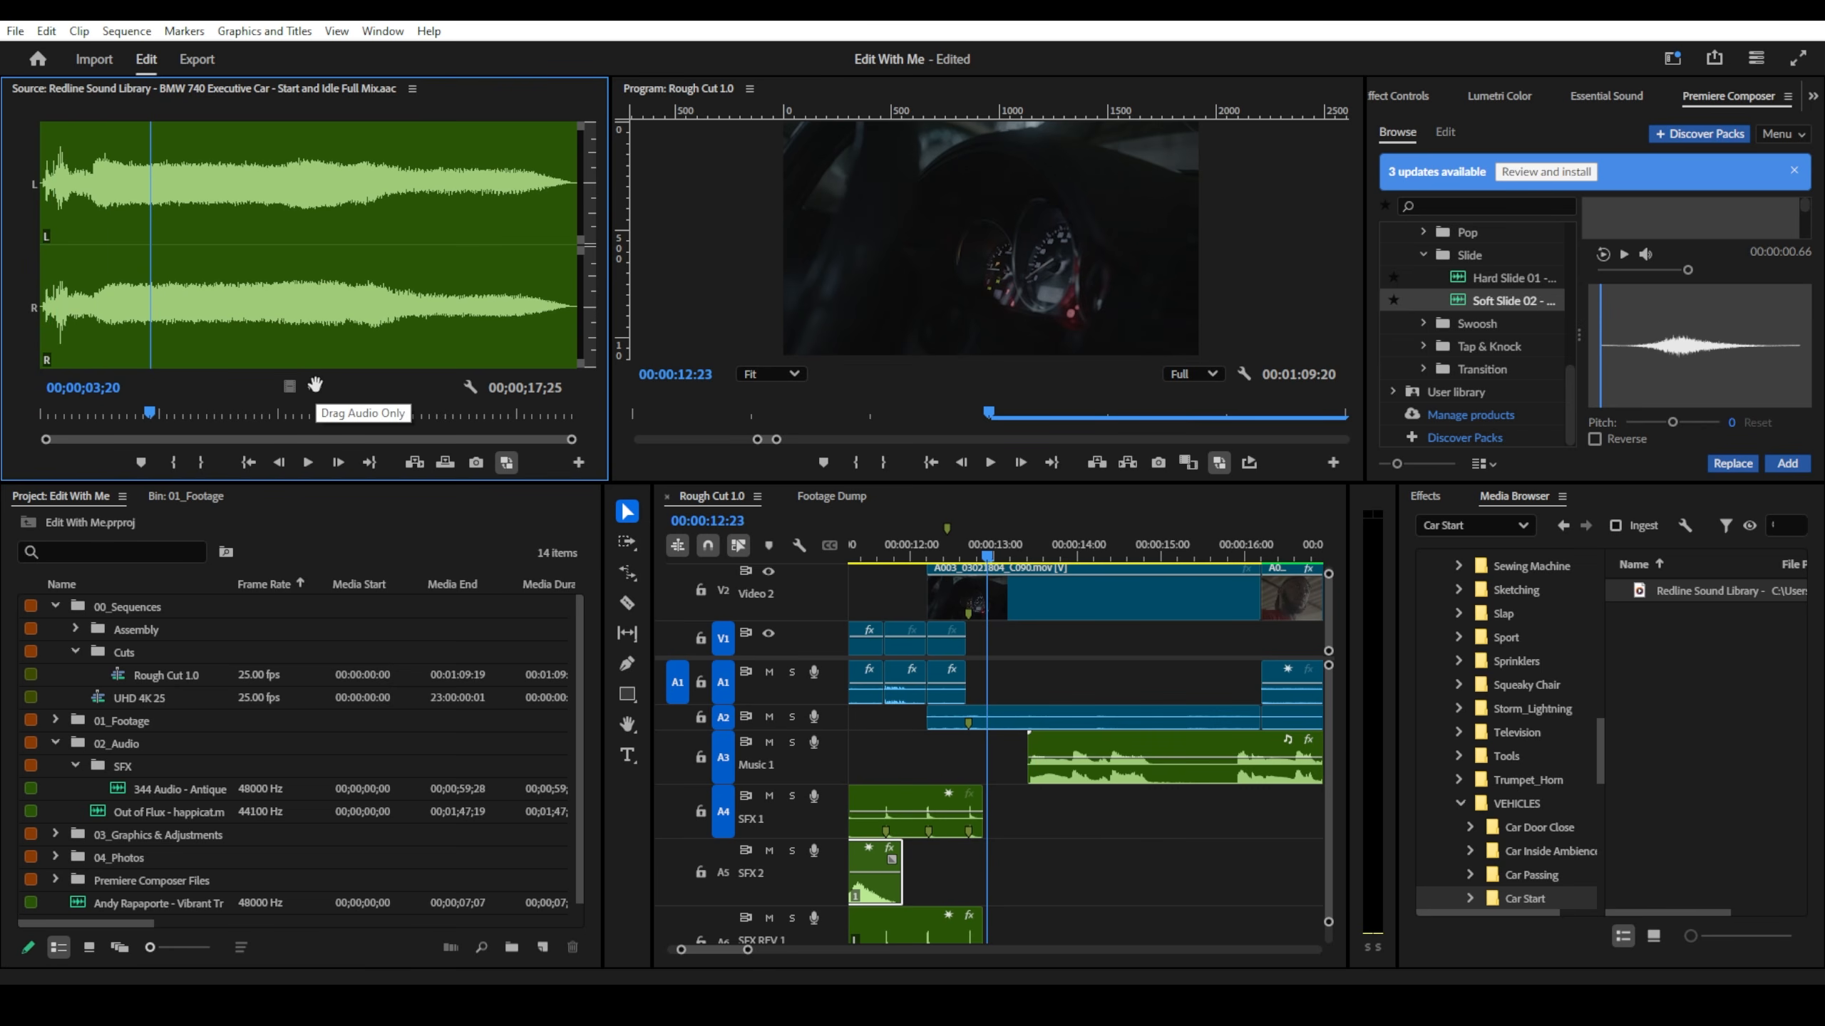
pyautogui.press('o')
# - Place the trimmed BMW sound on the SFX 2 track, starting with the dashboard shot on V2
pyautogui.moveTo(315, 385); pyautogui.dragTo(927, 874)
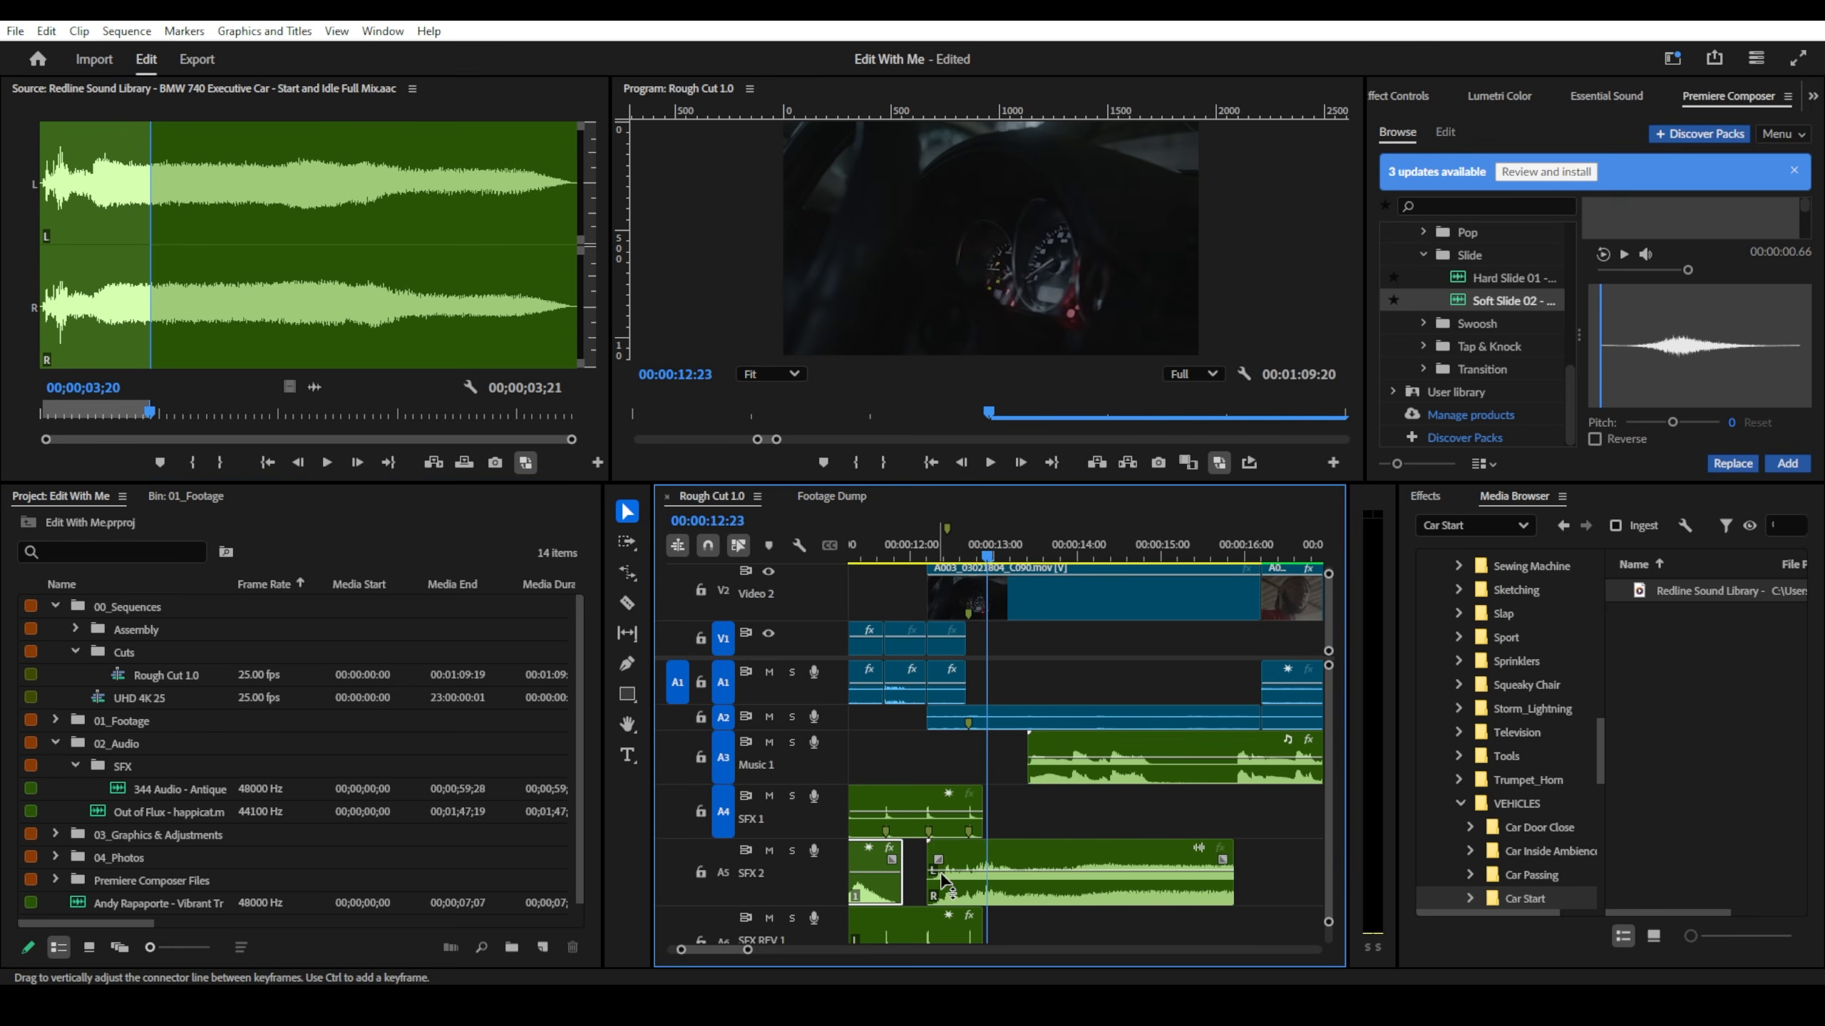
pyautogui.press('=')
pyautogui.click(1006, 860)
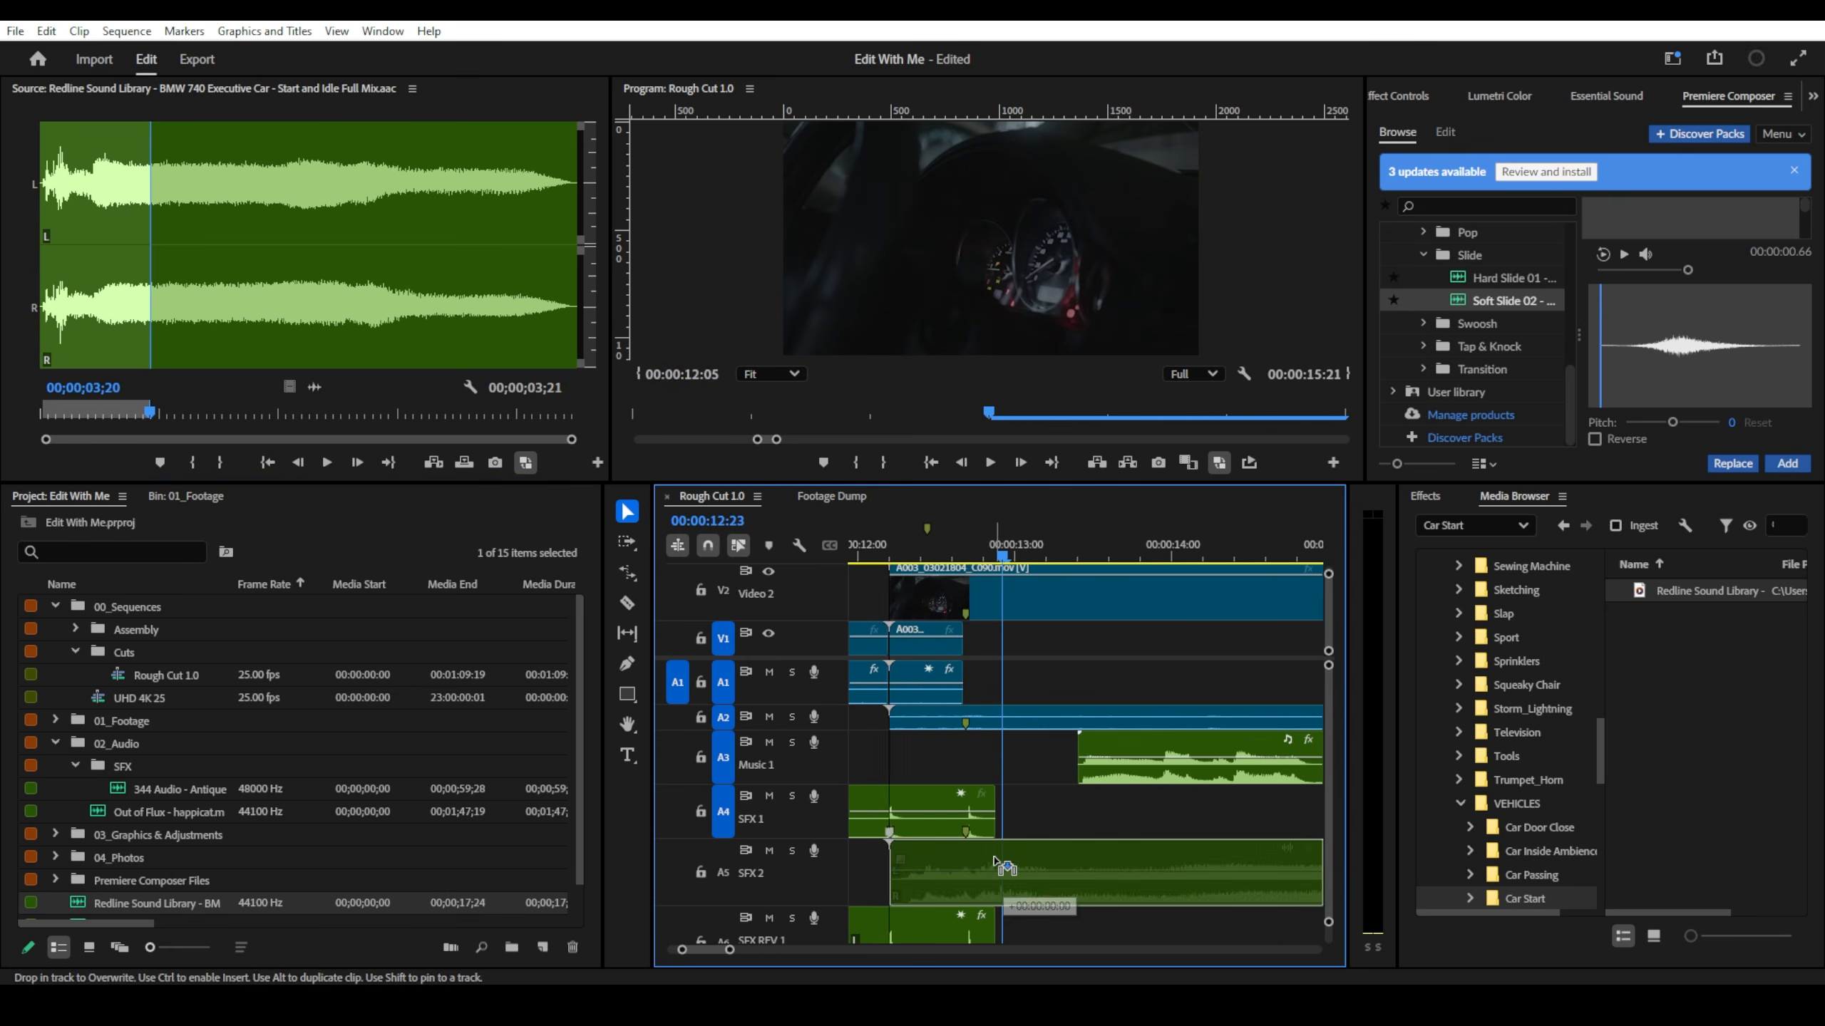
# - Add a marker at 00;00;00;20 in the BMW source audio, near the engine start
pyautogui.click(53, 353)
pyautogui.press('space')
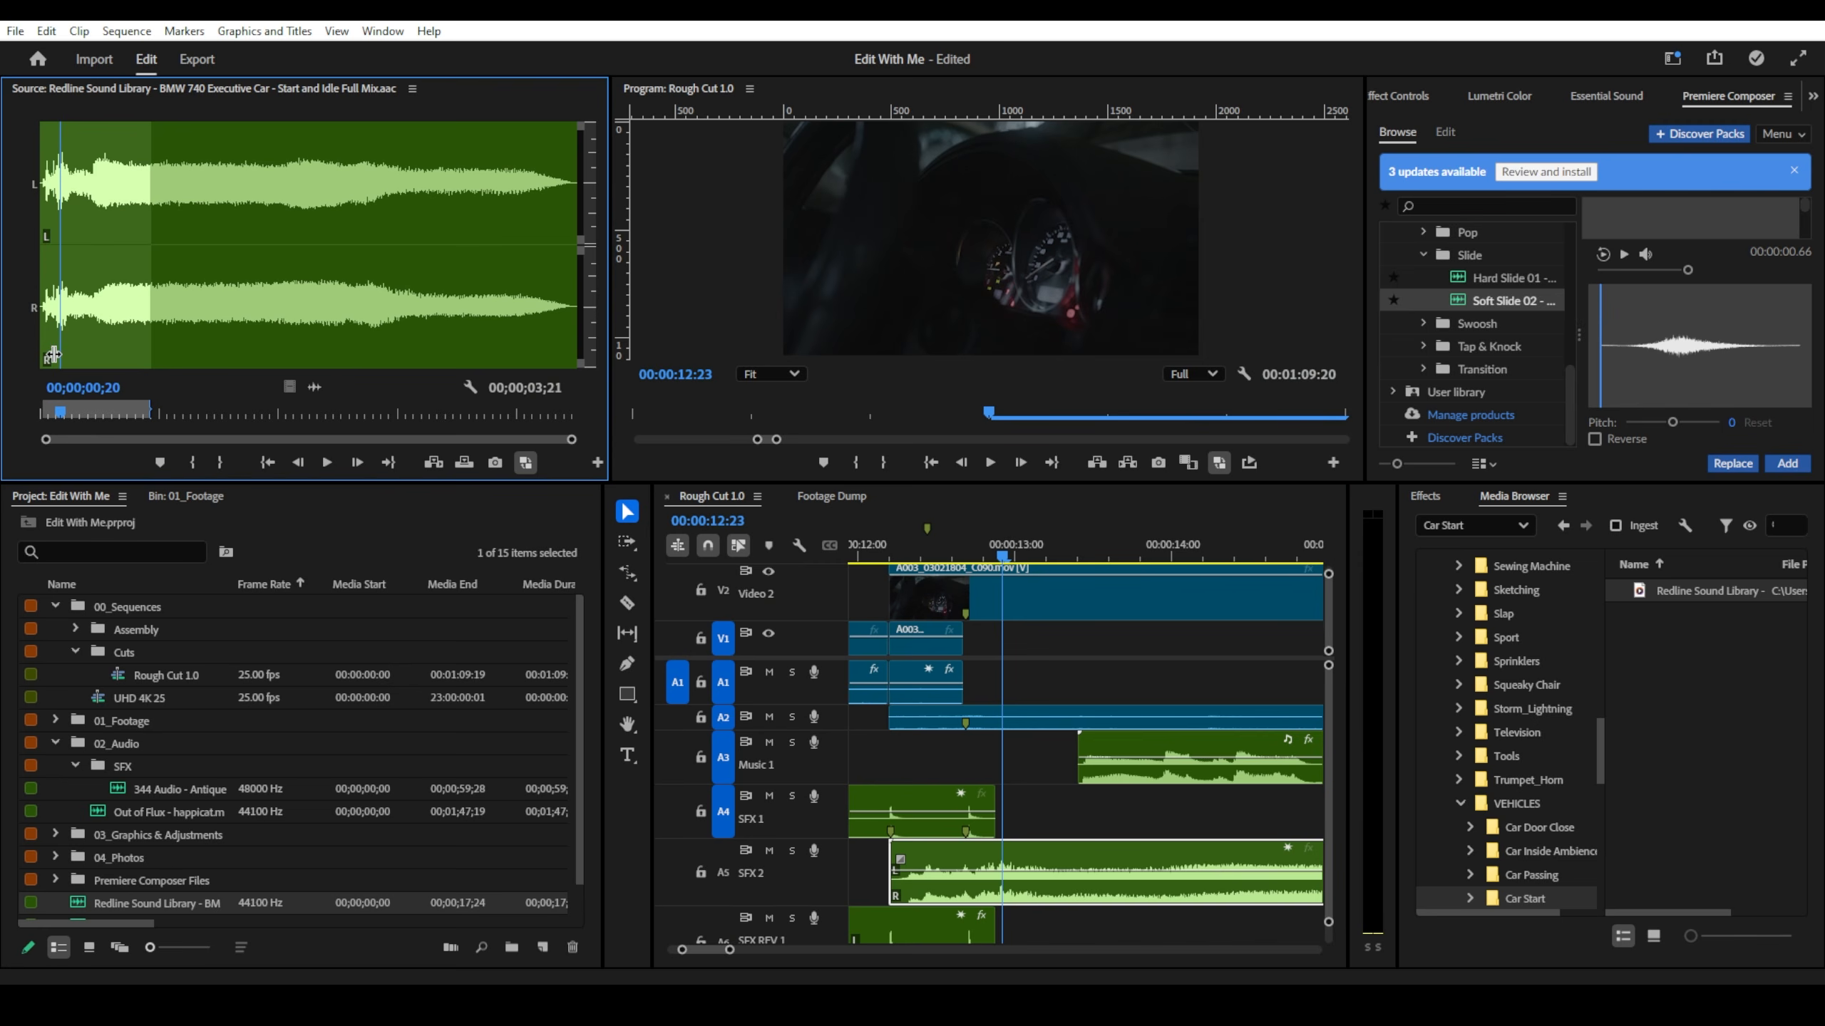
pyautogui.press('m')
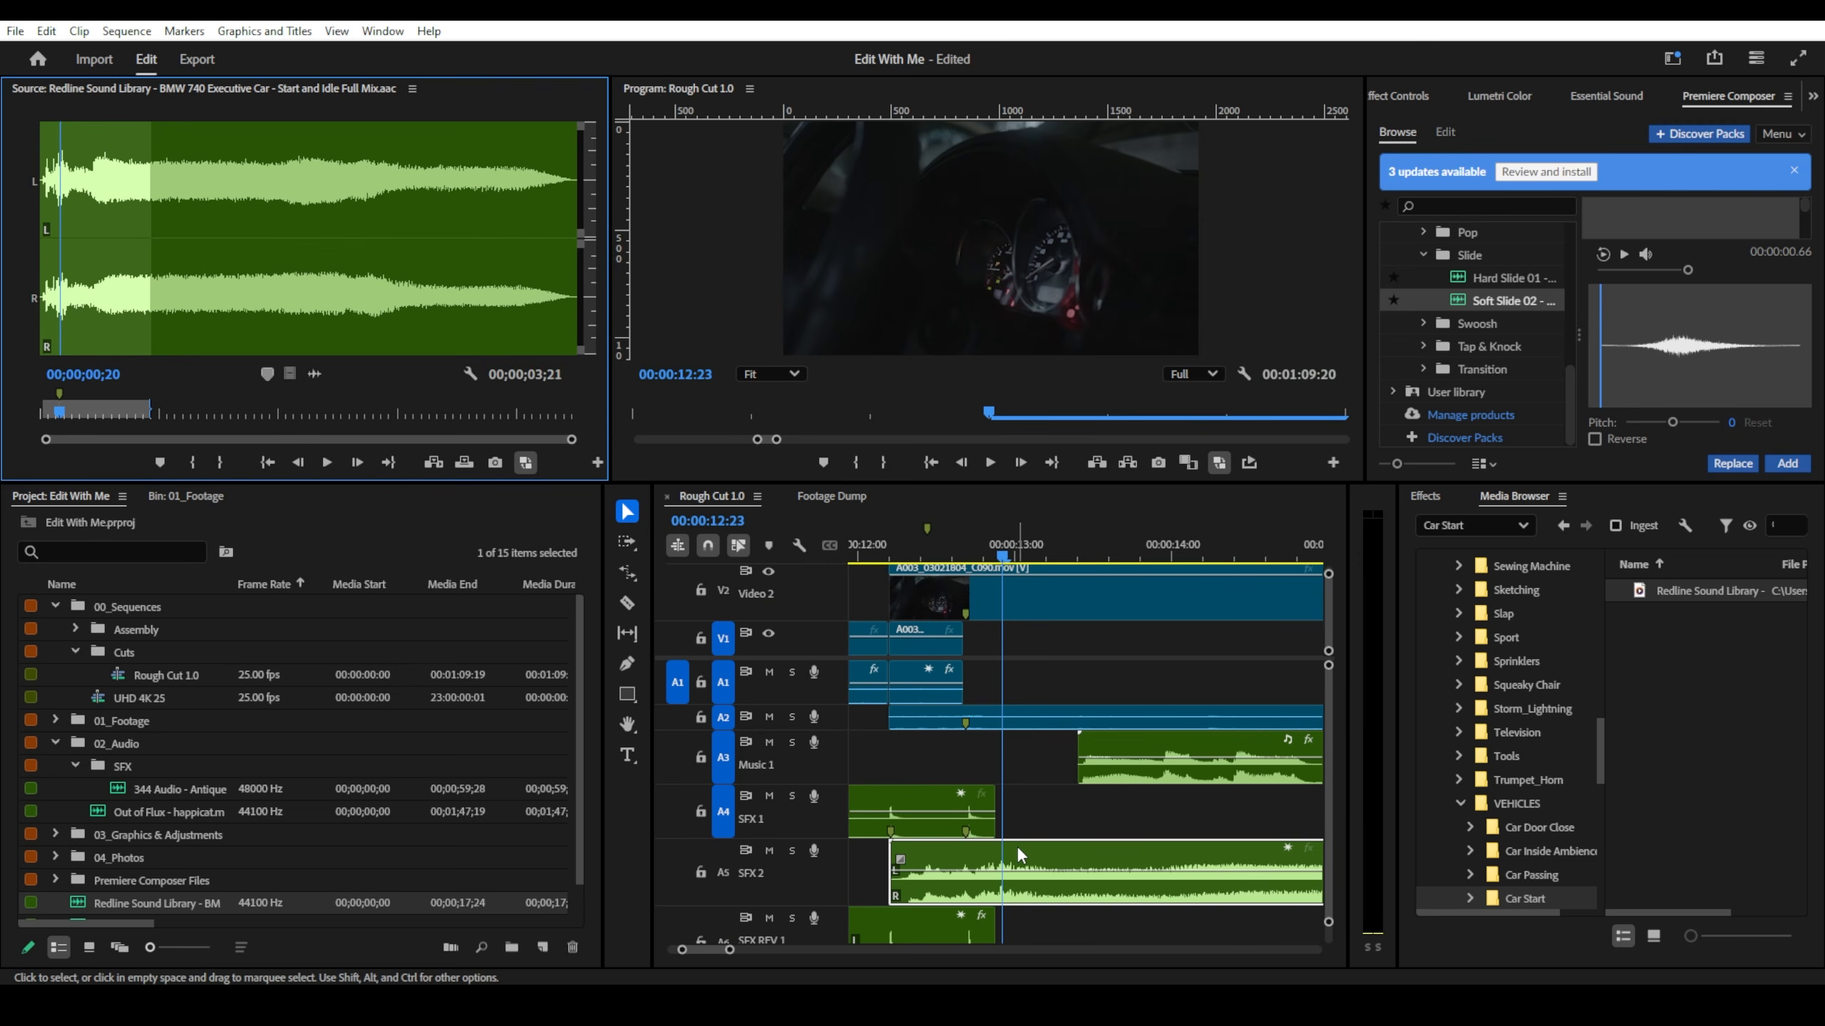
# - Shift the BMW sound on SFX 2 to begin slightly before the dashboard shot and play back the sync
pyautogui.scroll(-3, 1017, 848)
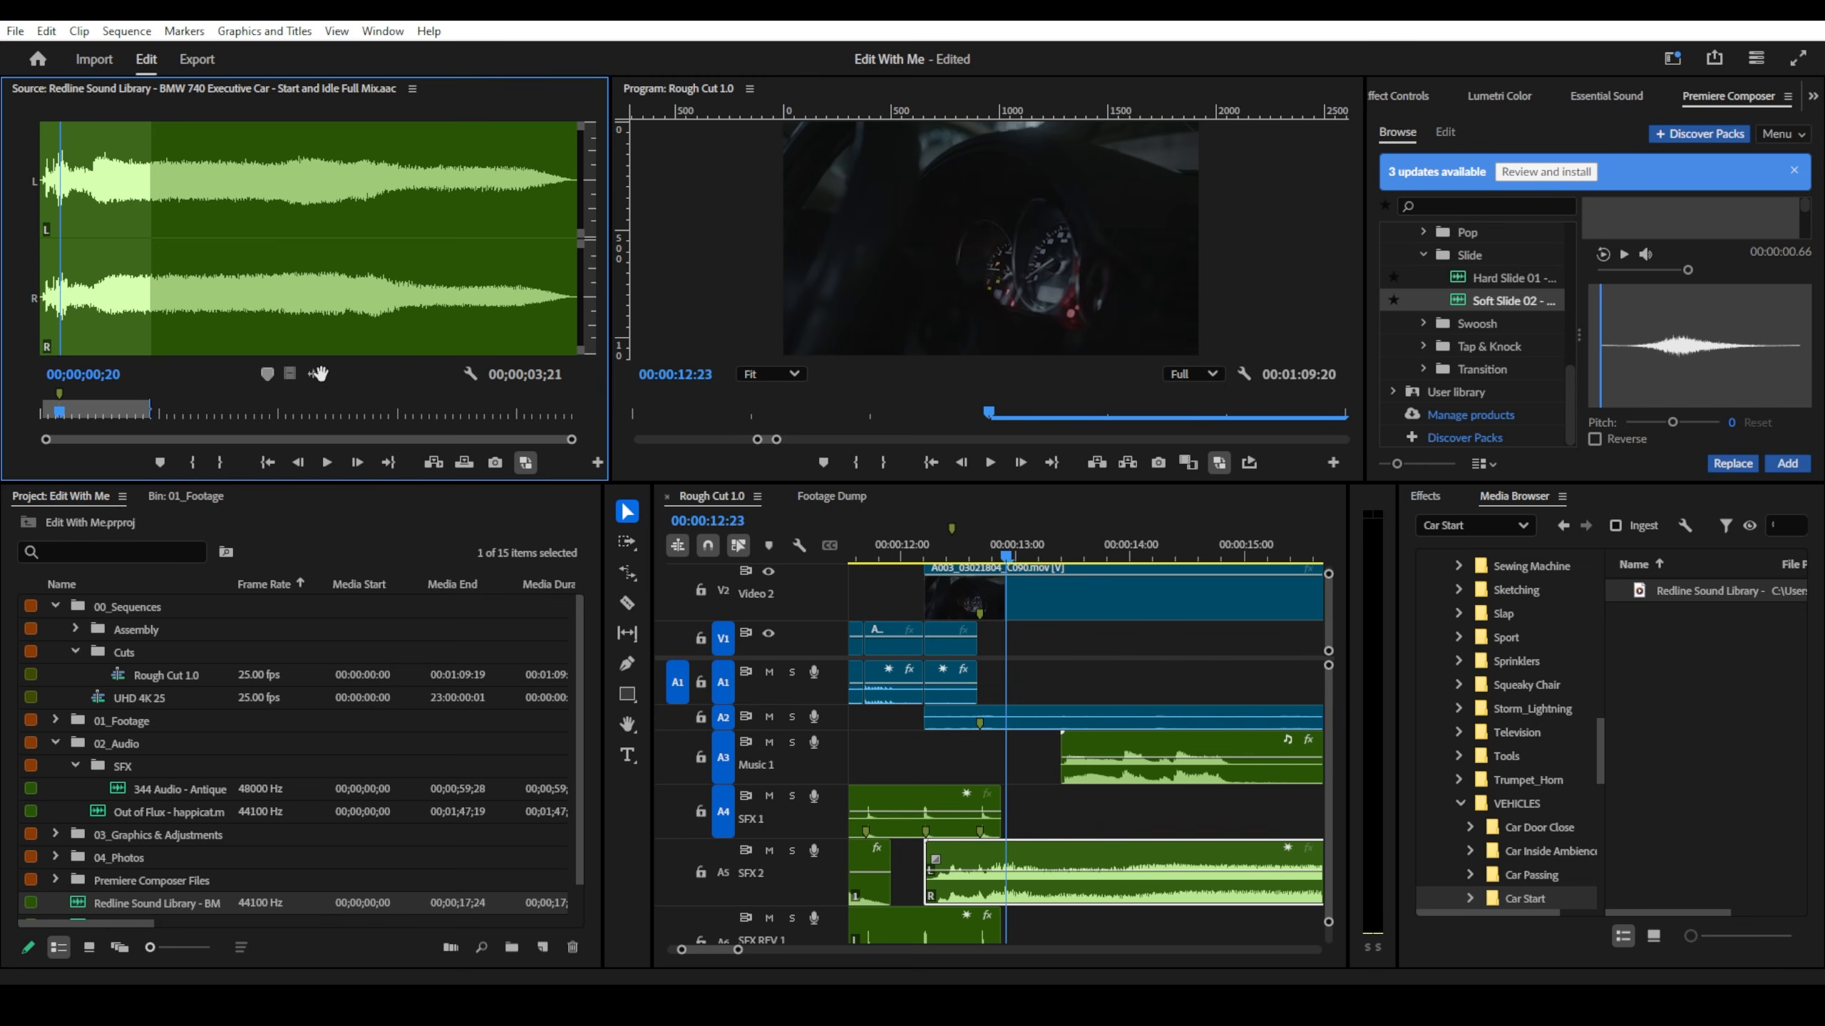
pyautogui.moveTo(316, 375); pyautogui.dragTo(903, 866)
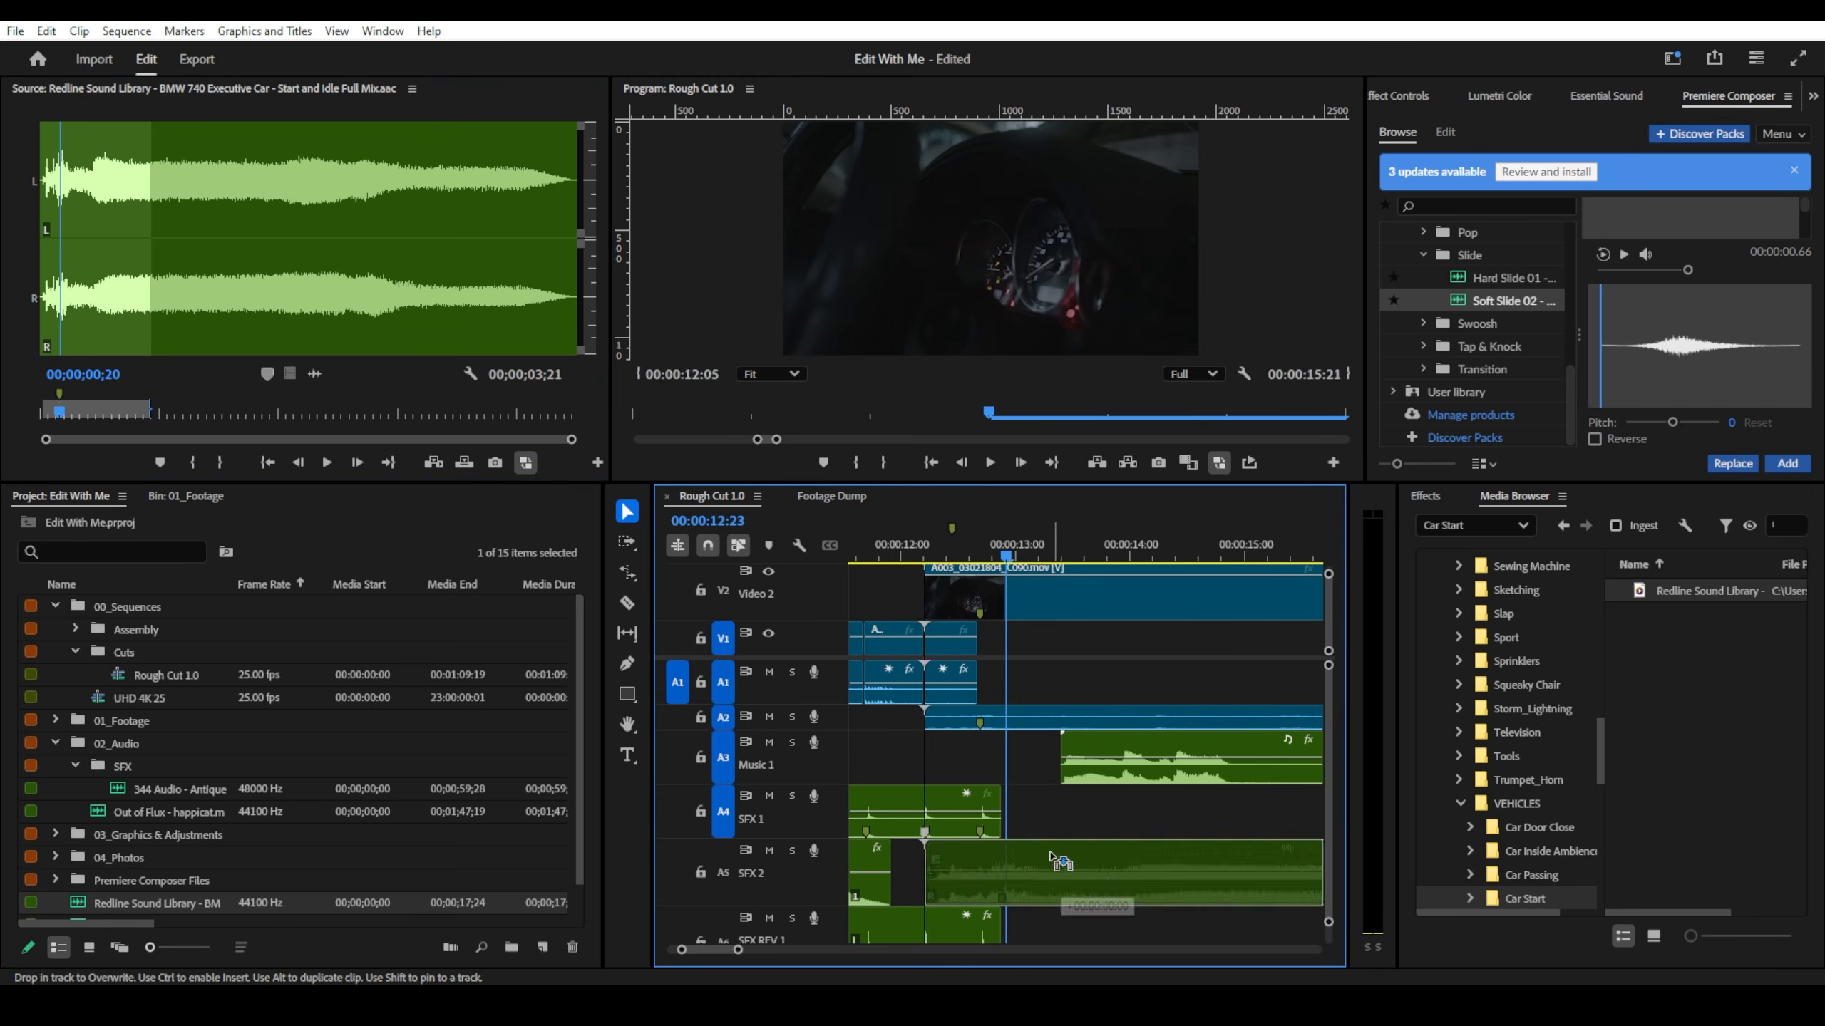
pyautogui.scroll(-3, 1066, 786)
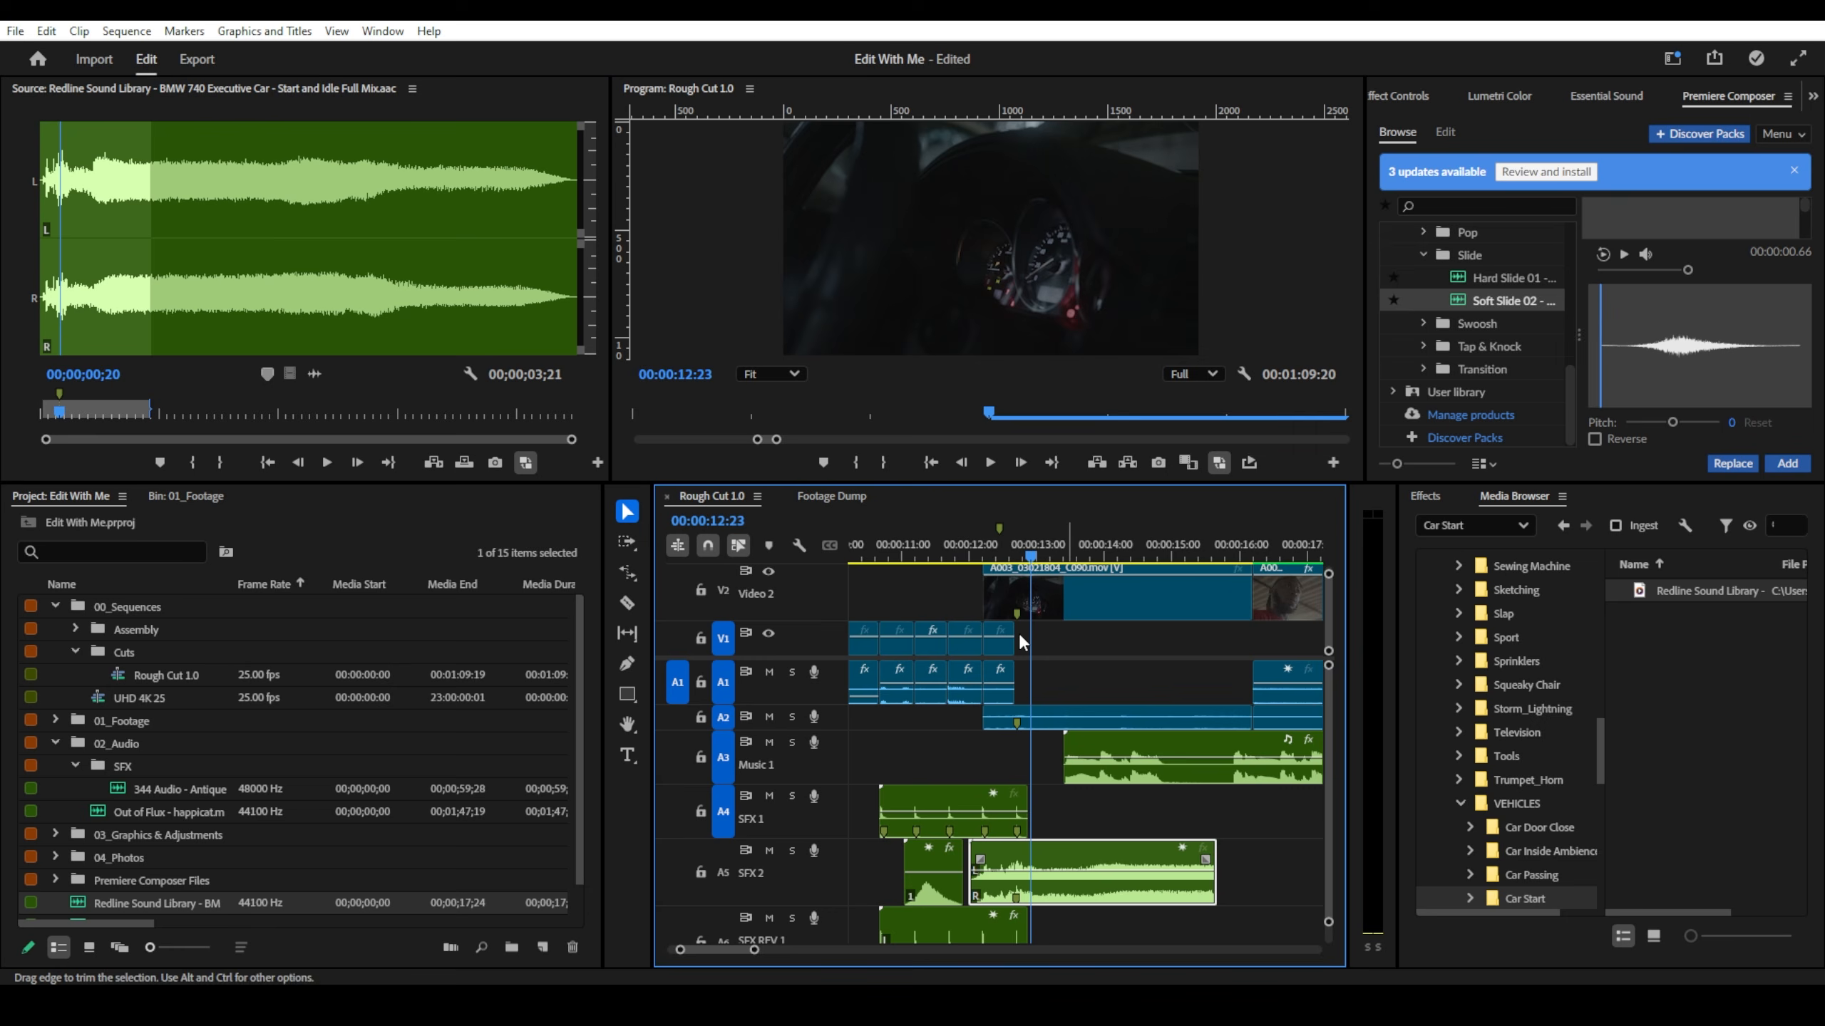
pyautogui.click(975, 550)
pyautogui.press('space')
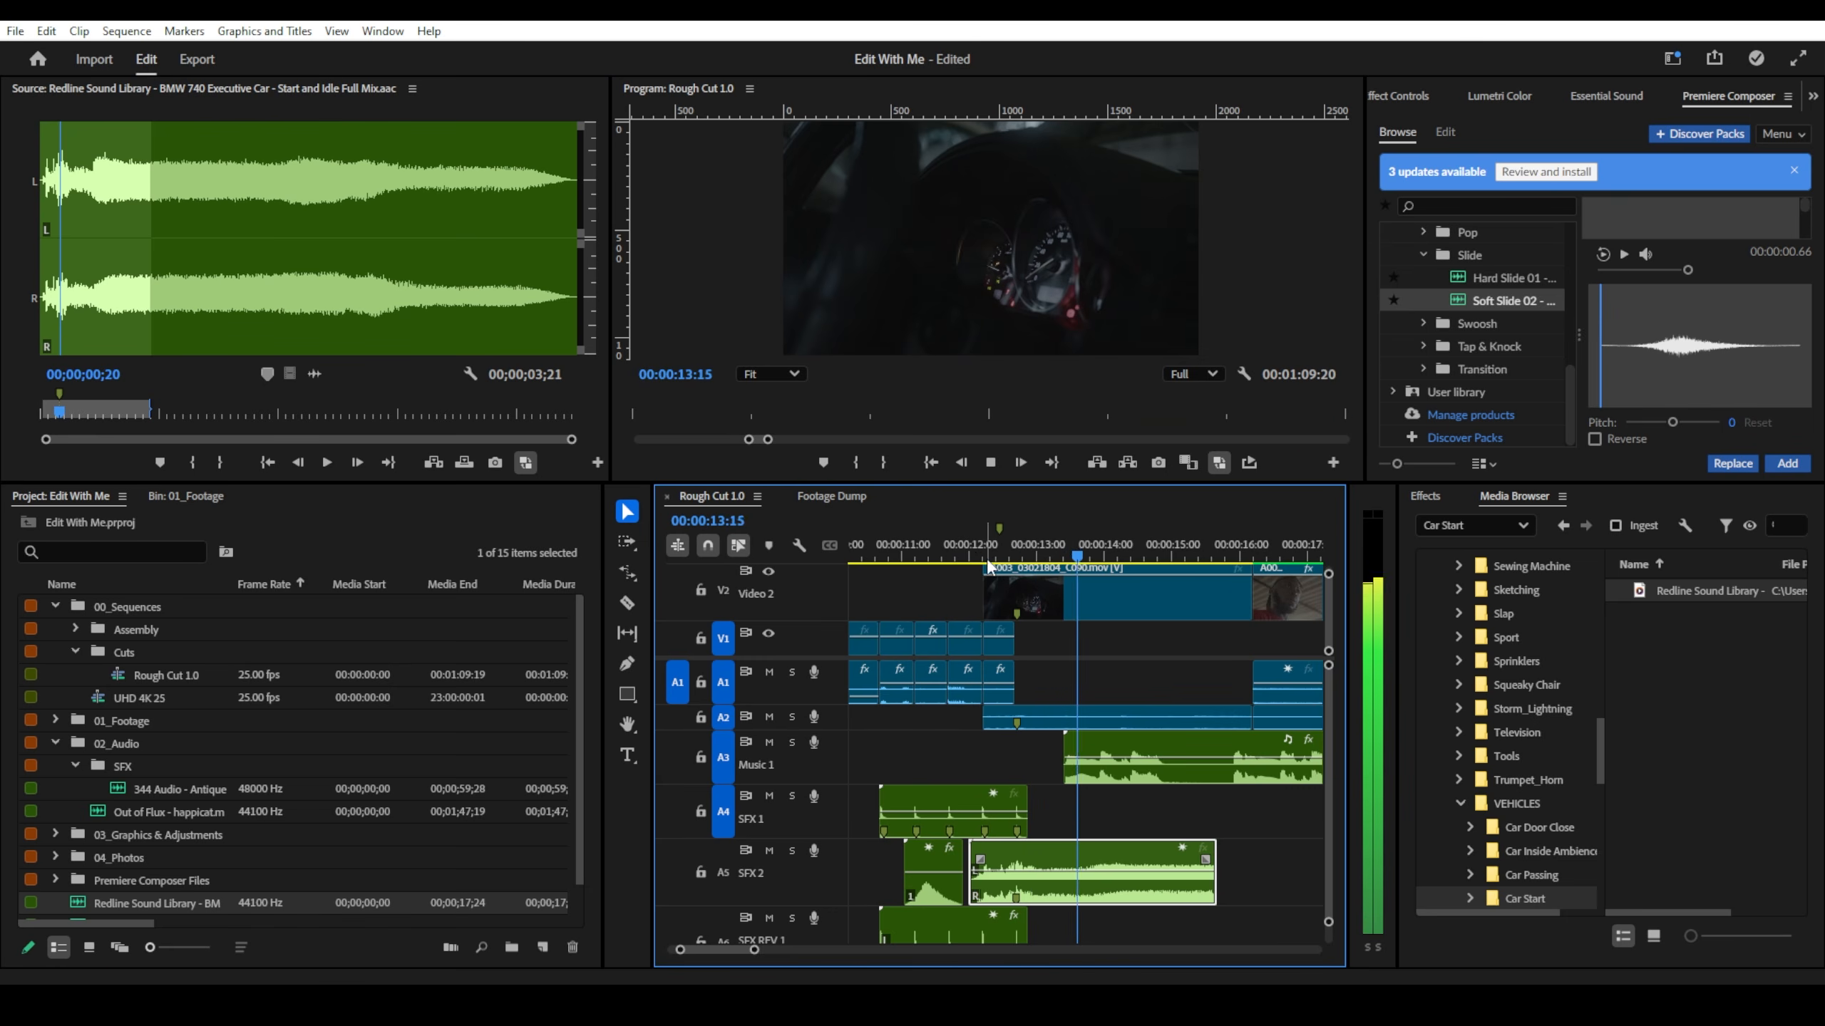
pyautogui.click(958, 543)
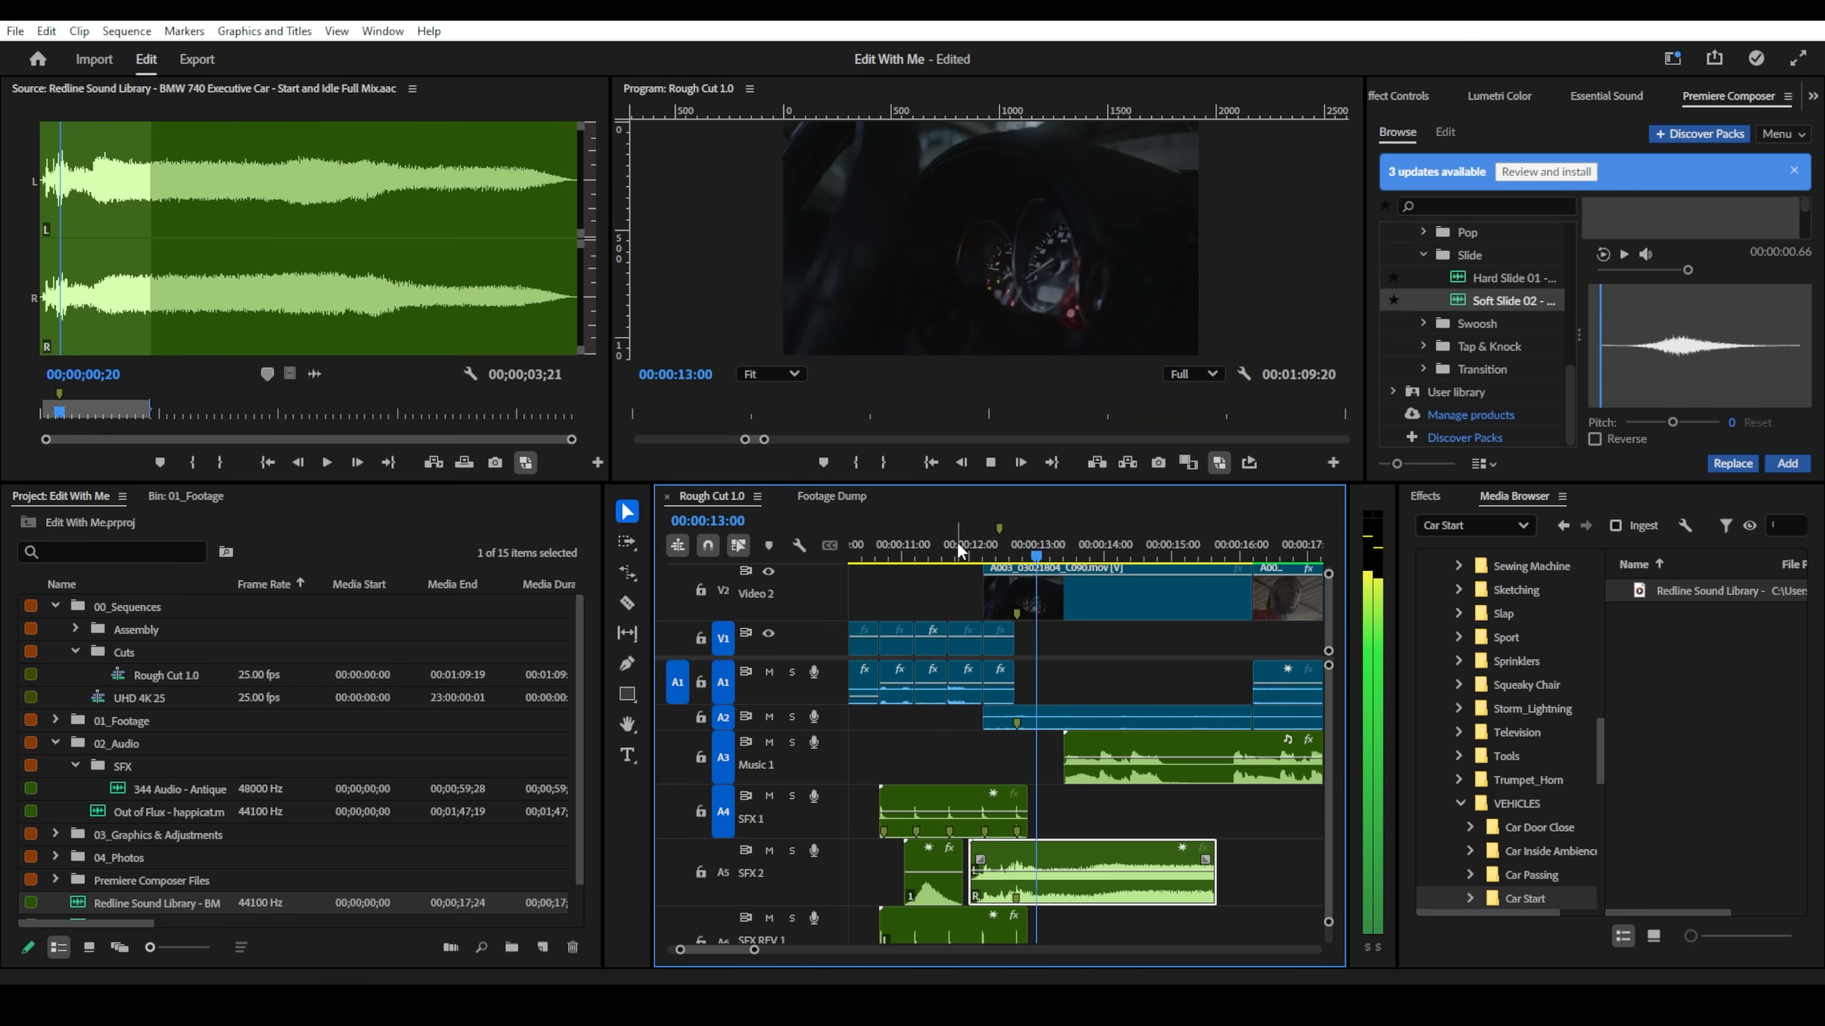
pyautogui.click(972, 545)
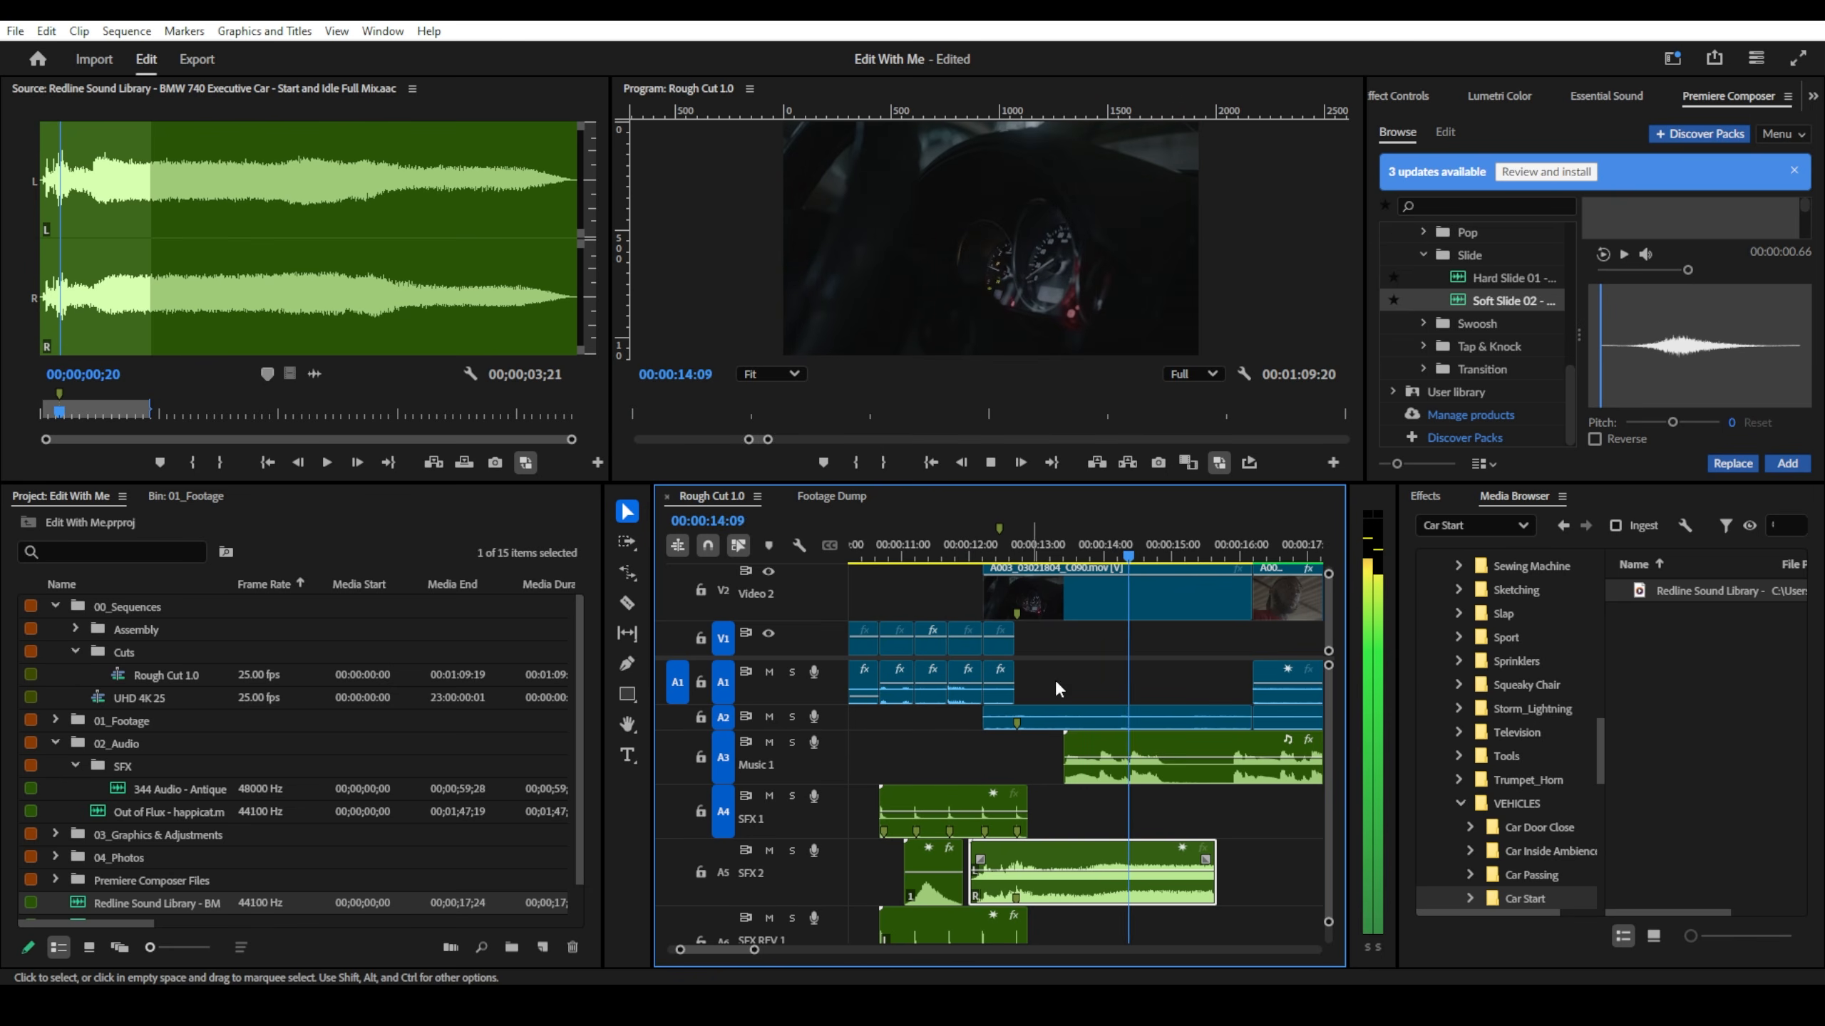
# - Extend the BMW sound's end on SFX 2 to the end of the last V2 clip and play it back
pyautogui.scroll(-1, 1049, 777)
pyautogui.press('space')
pyautogui.scroll(-2, 1046, 786)
pyautogui.moveTo(1128, 870); pyautogui.dragTo(1230, 867)
pyautogui.click(1000, 552)
pyautogui.press('space')
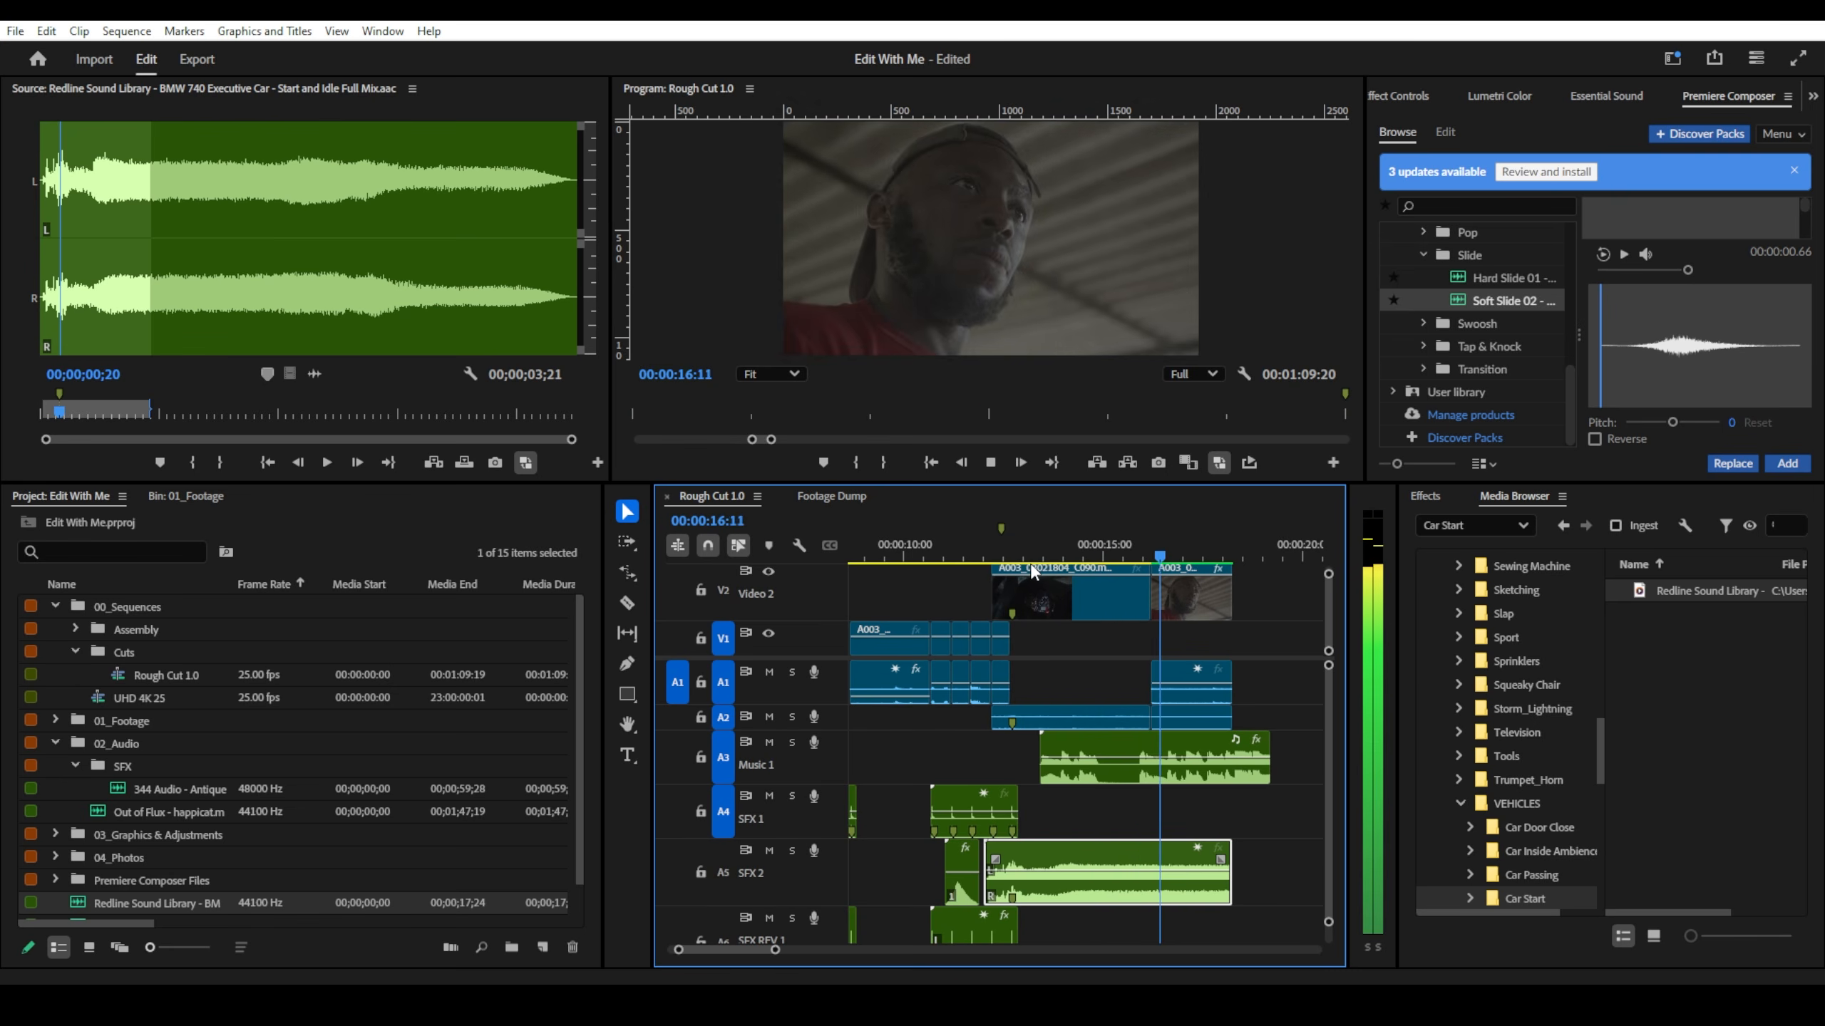
pyautogui.press('space')
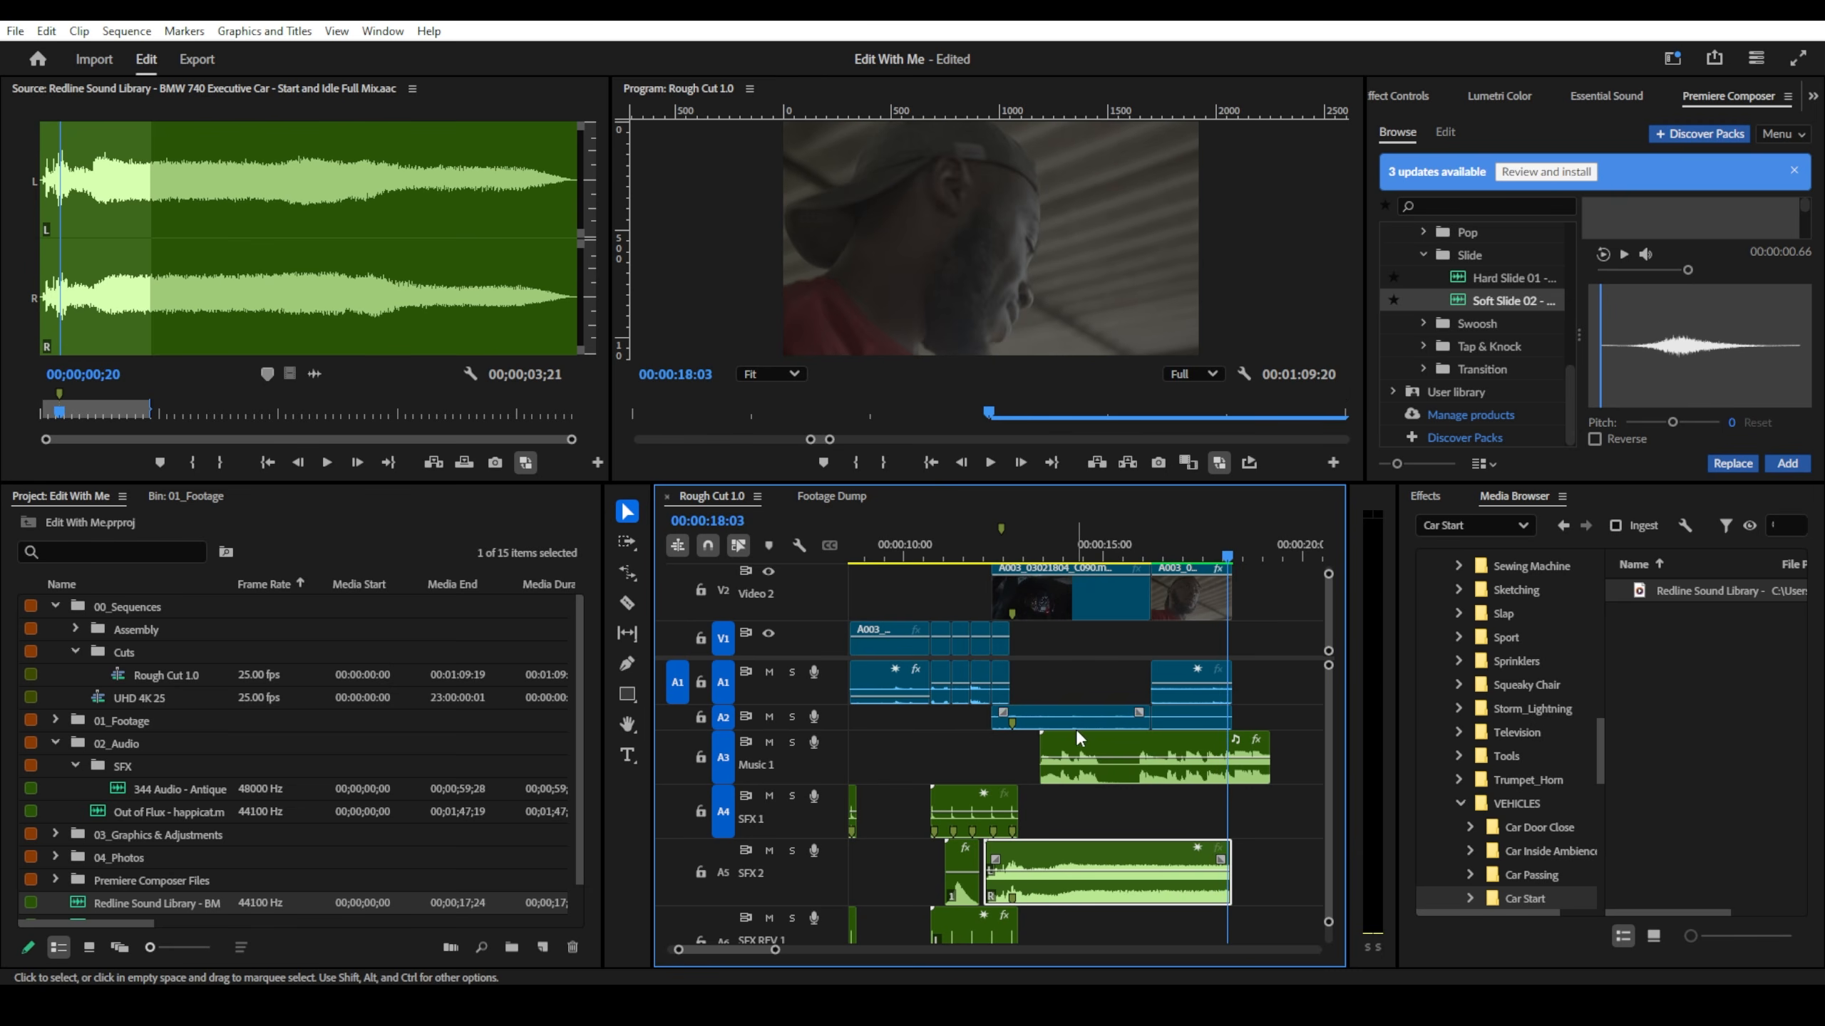
# - Ripple-extend the dashboard shot's end on V2 by 23 frames and lengthen the BMW sound to the last clip's new end
pyautogui.scroll(-2, 1081, 718)
pyautogui.scroll(-5, 1061, 729)
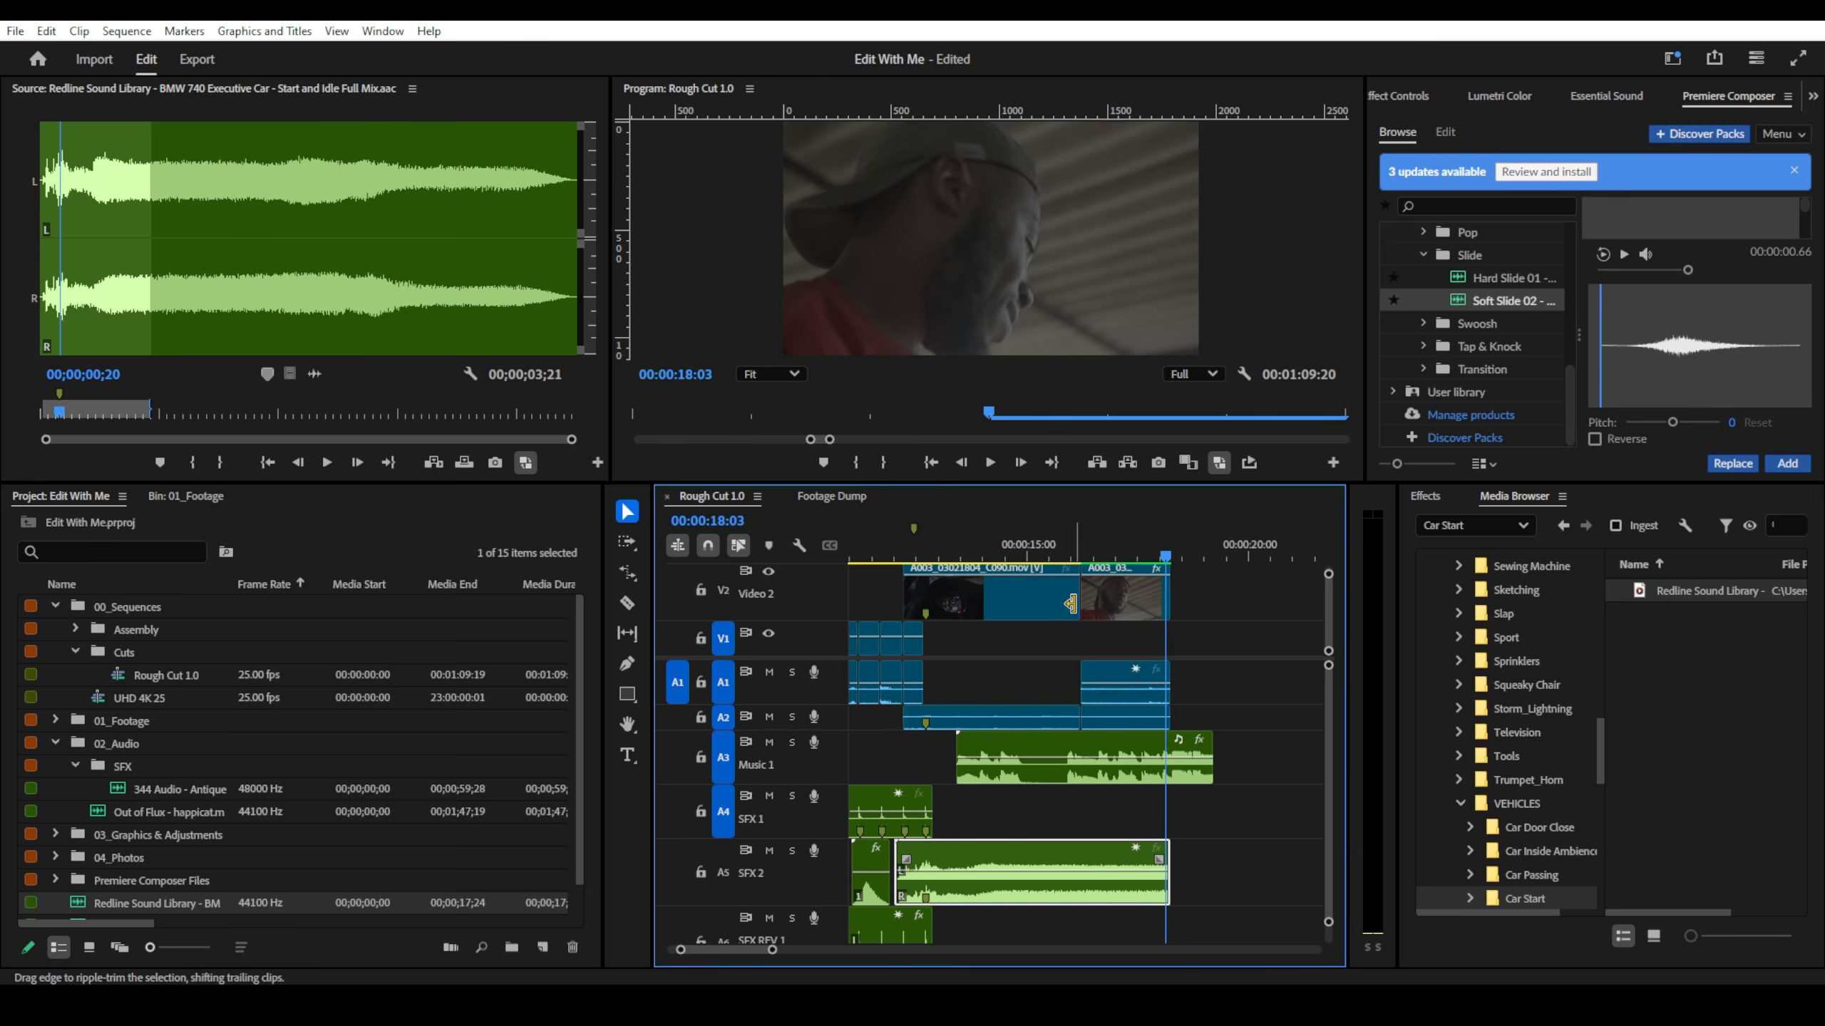
pyautogui.moveTo(1072, 604); pyautogui.dragTo(1109, 601)
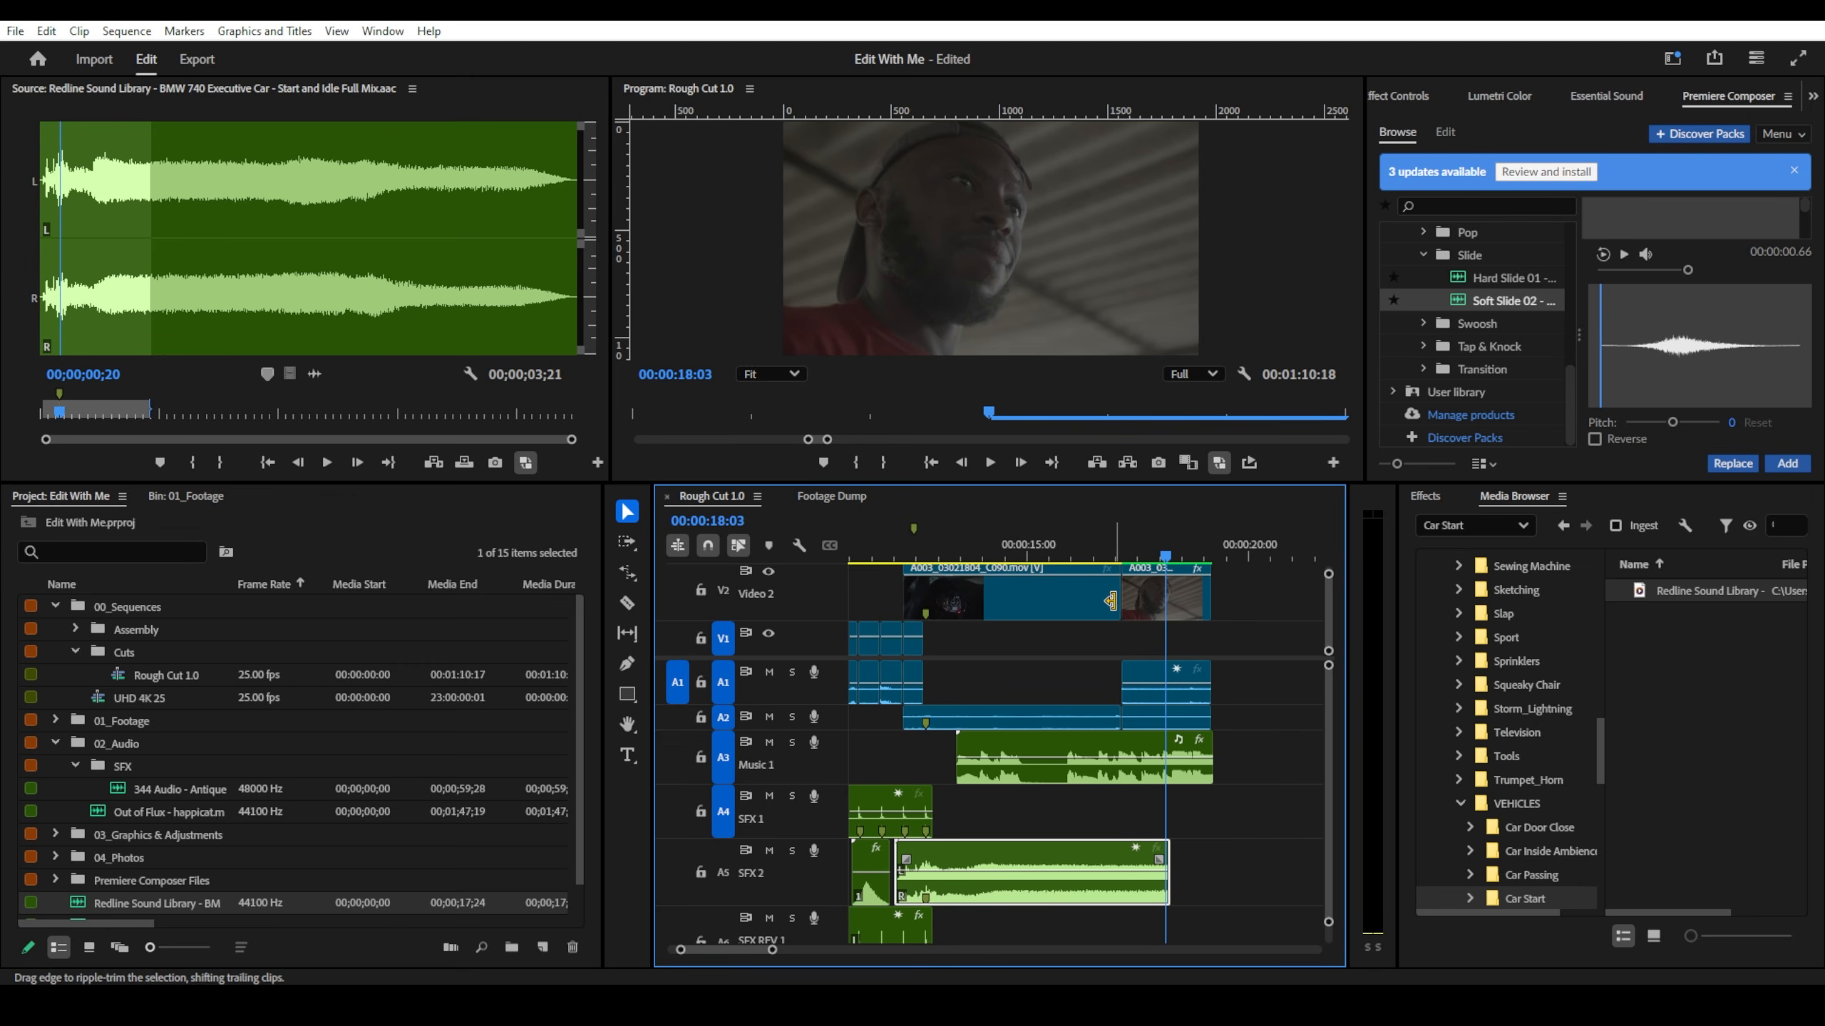
pyautogui.scroll(2, 1027, 716)
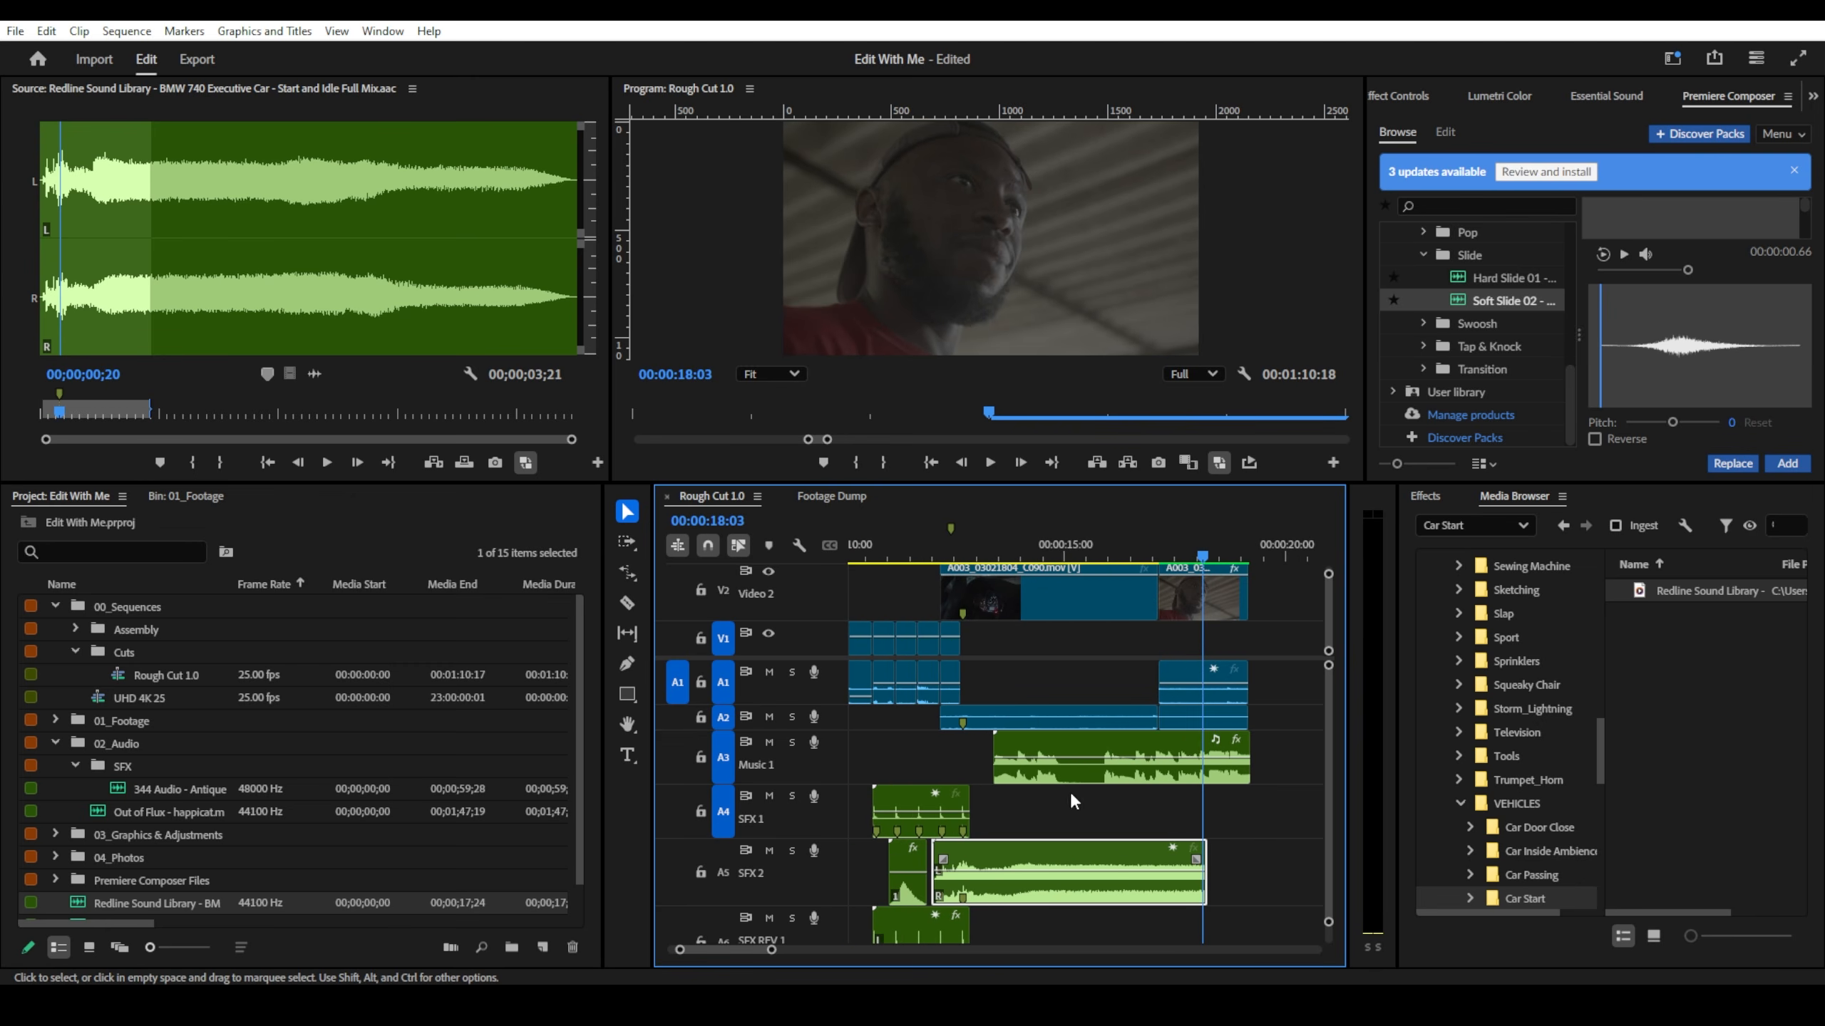
pyautogui.moveTo(1204, 849); pyautogui.dragTo(1258, 846)
# - Disable the BMW sound on SFX 2 and play the dashboard section without it
pyautogui.click(1056, 848)
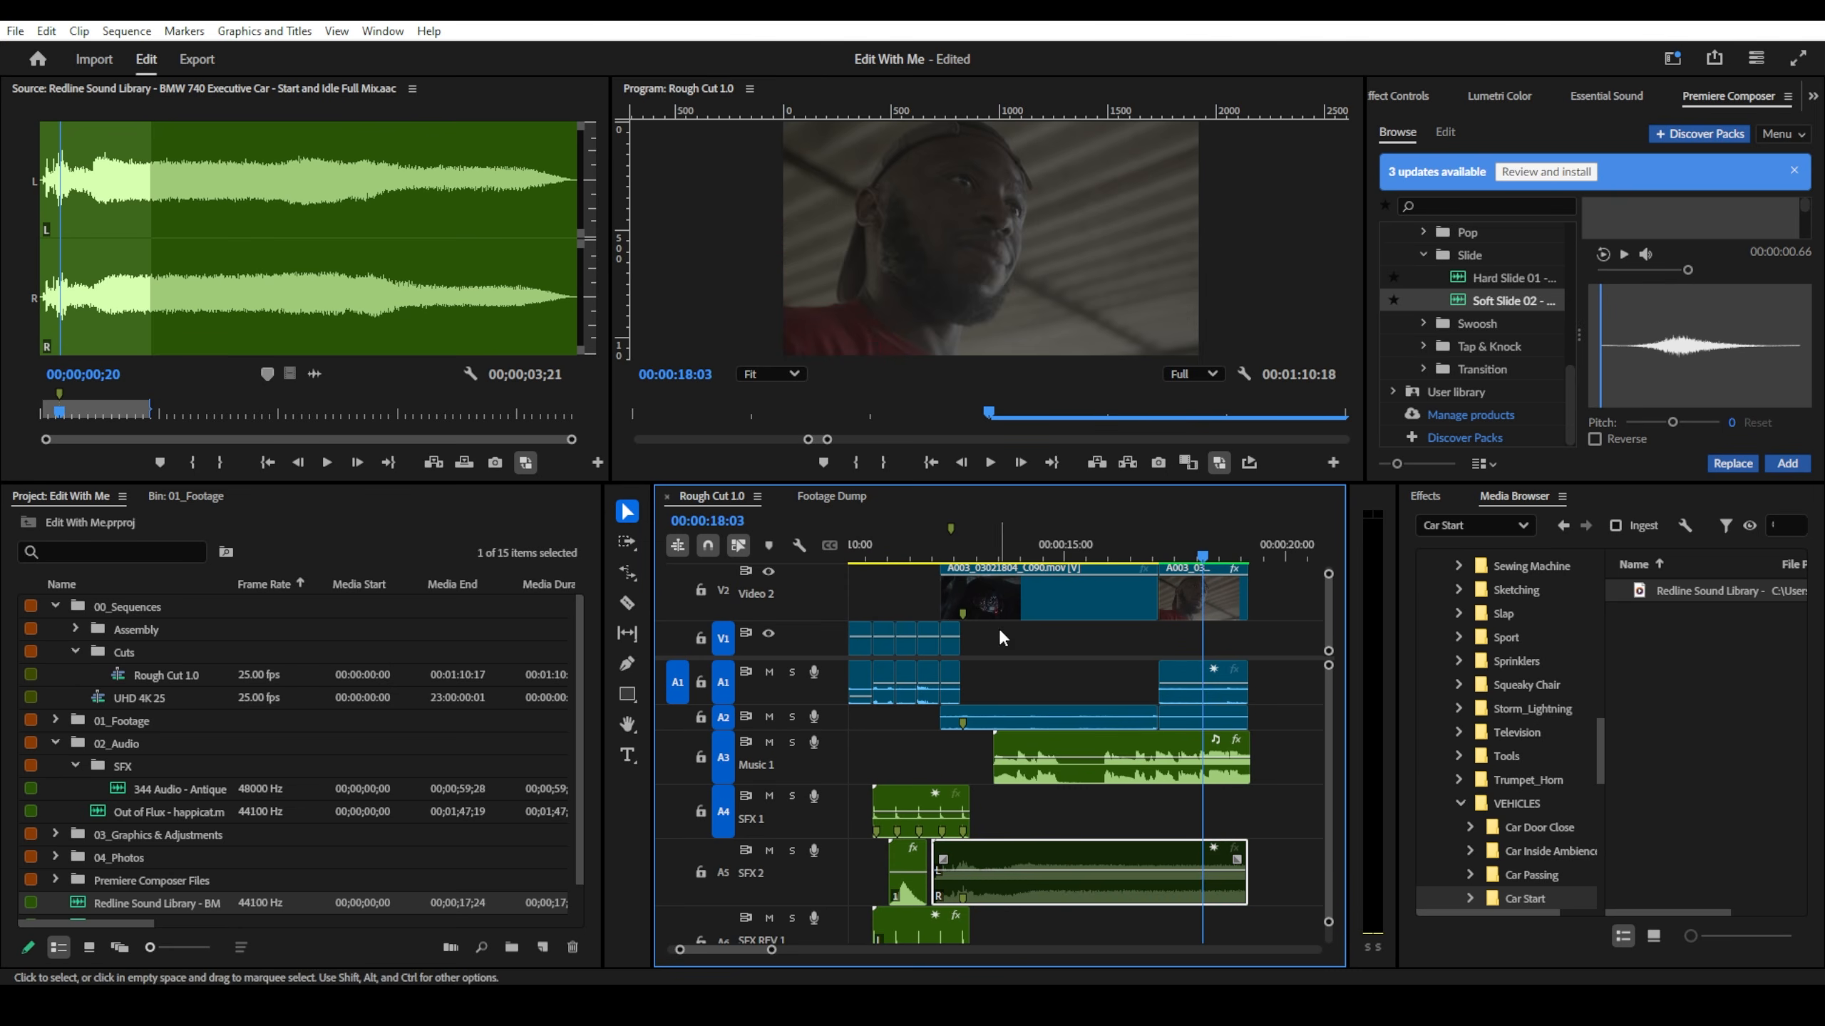
pyautogui.moveTo(973, 553); pyautogui.dragTo(932, 547)
pyautogui.press('space')
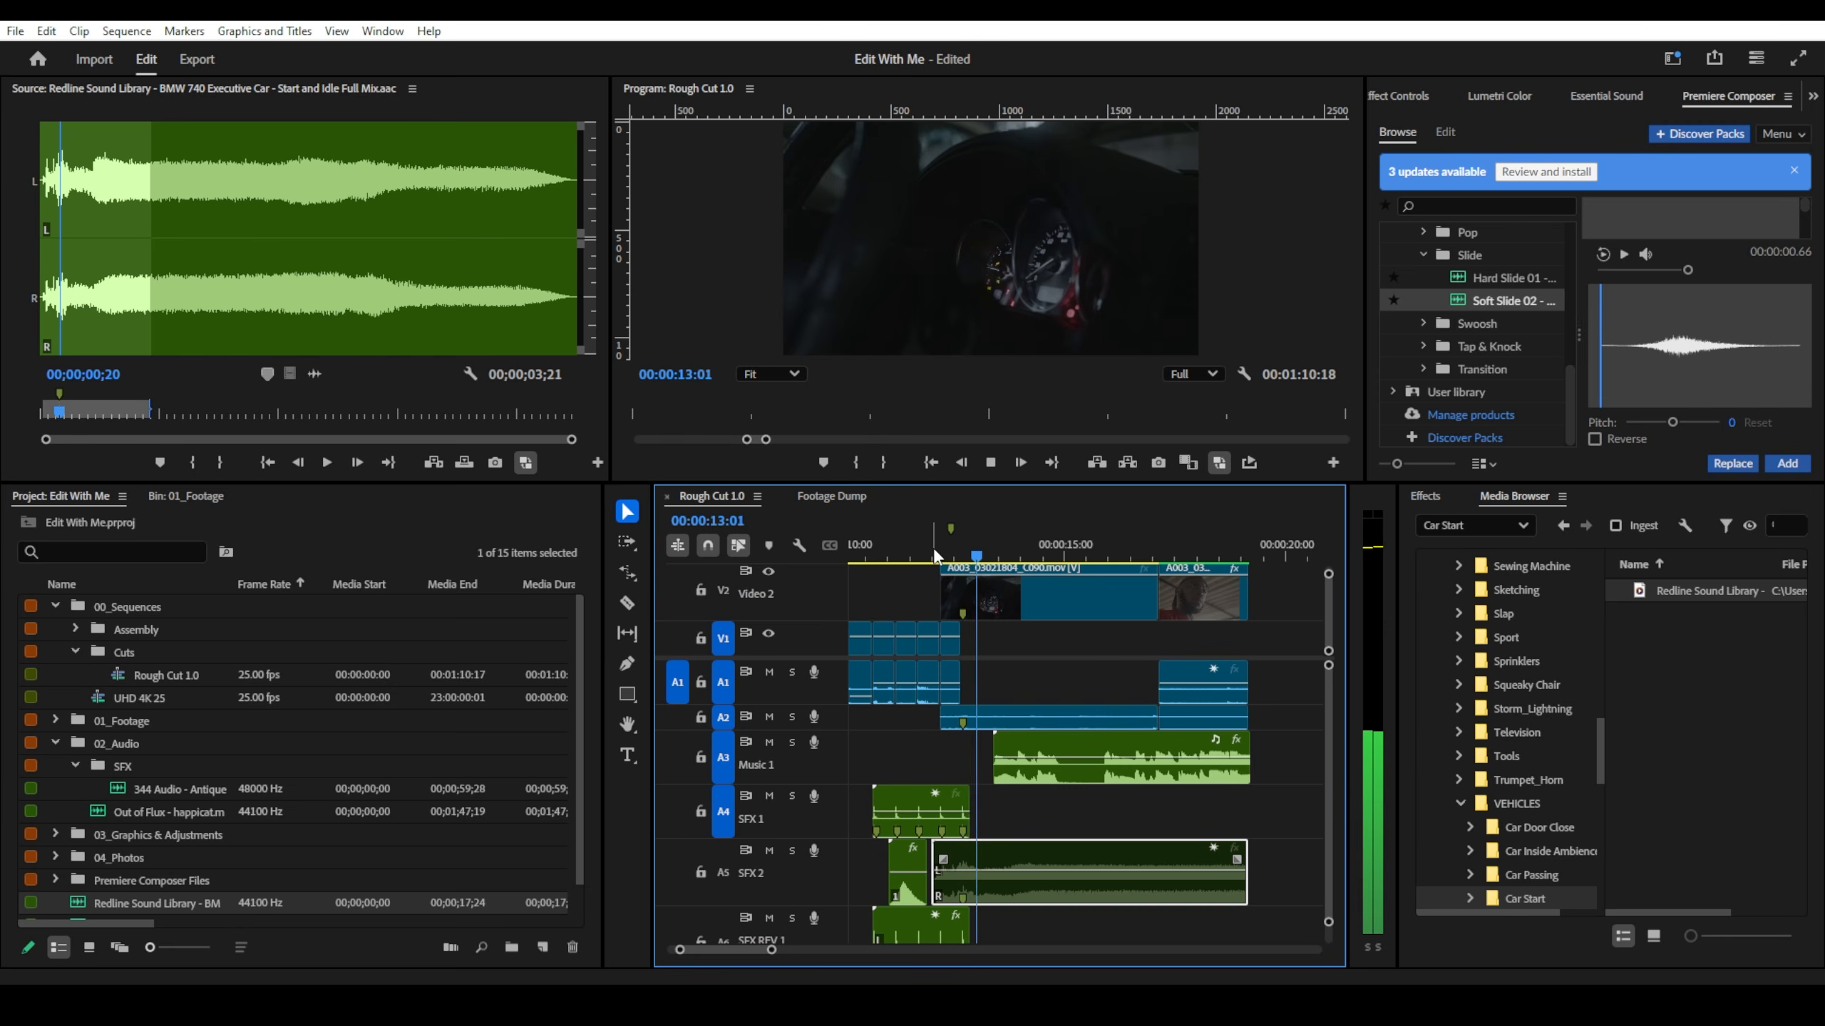
pyautogui.press('space')
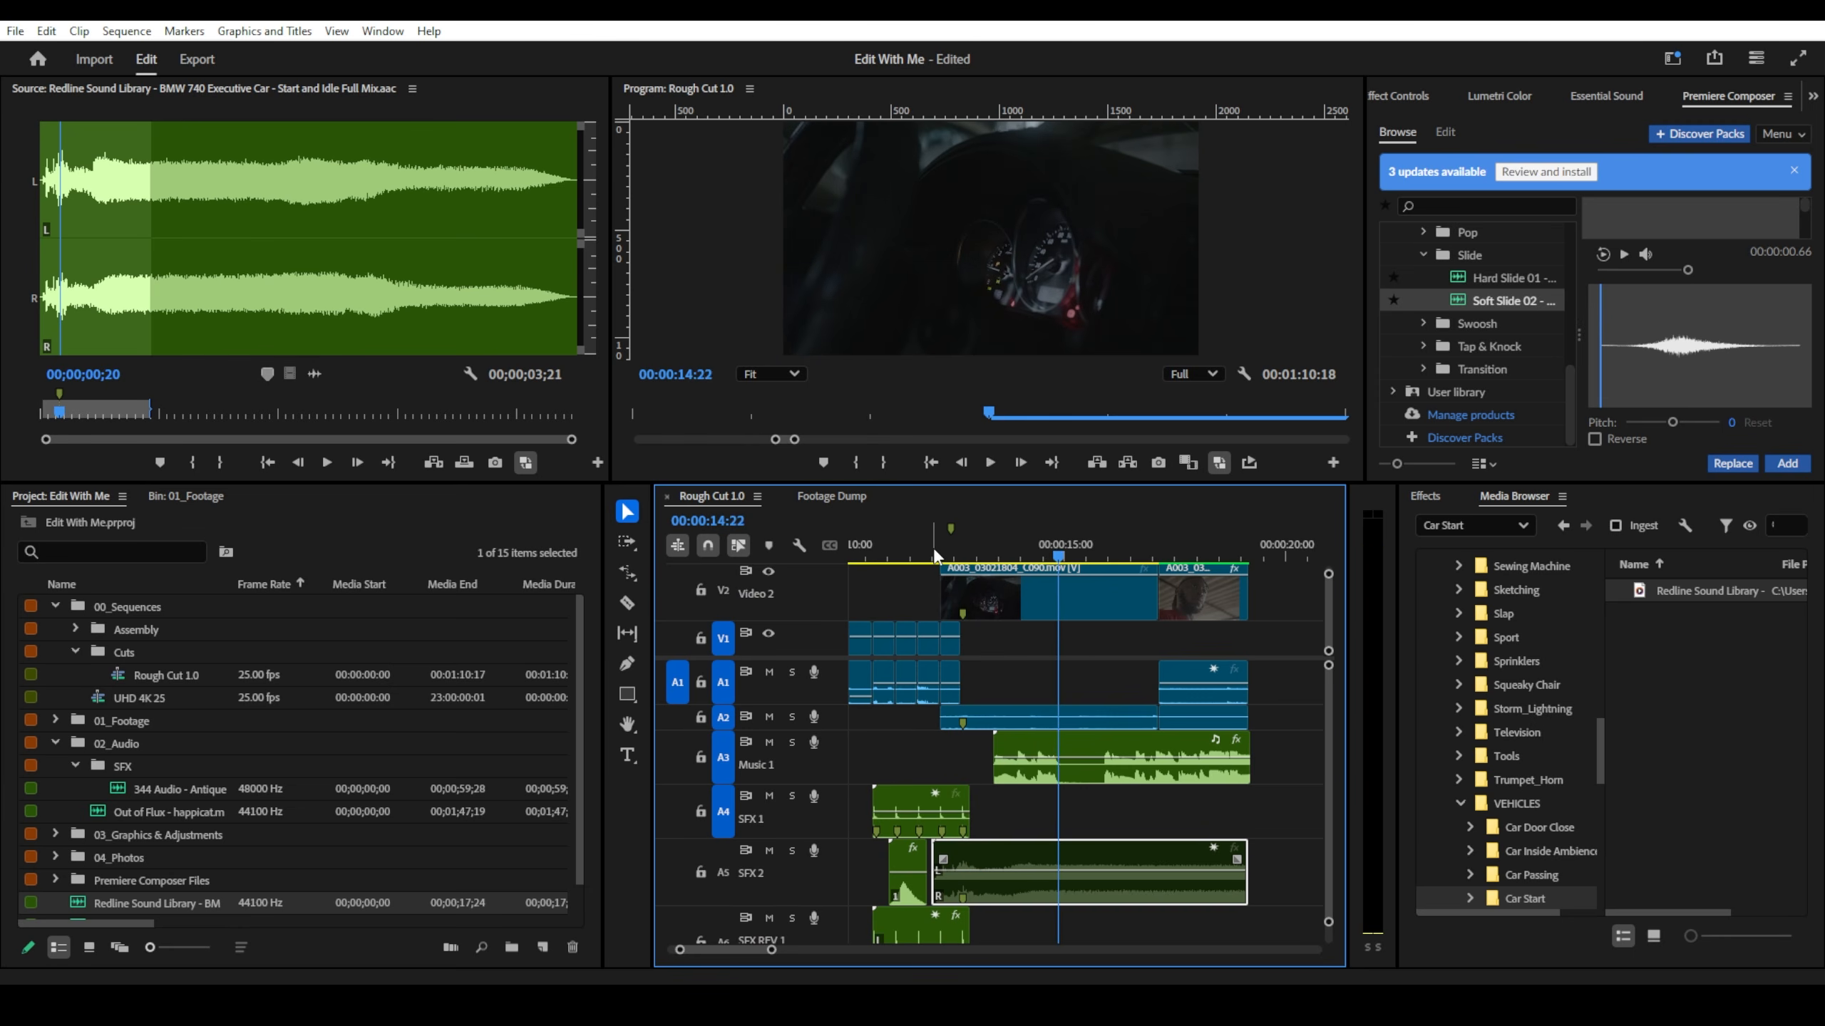
pyautogui.click(933, 548)
pyautogui.press('space')
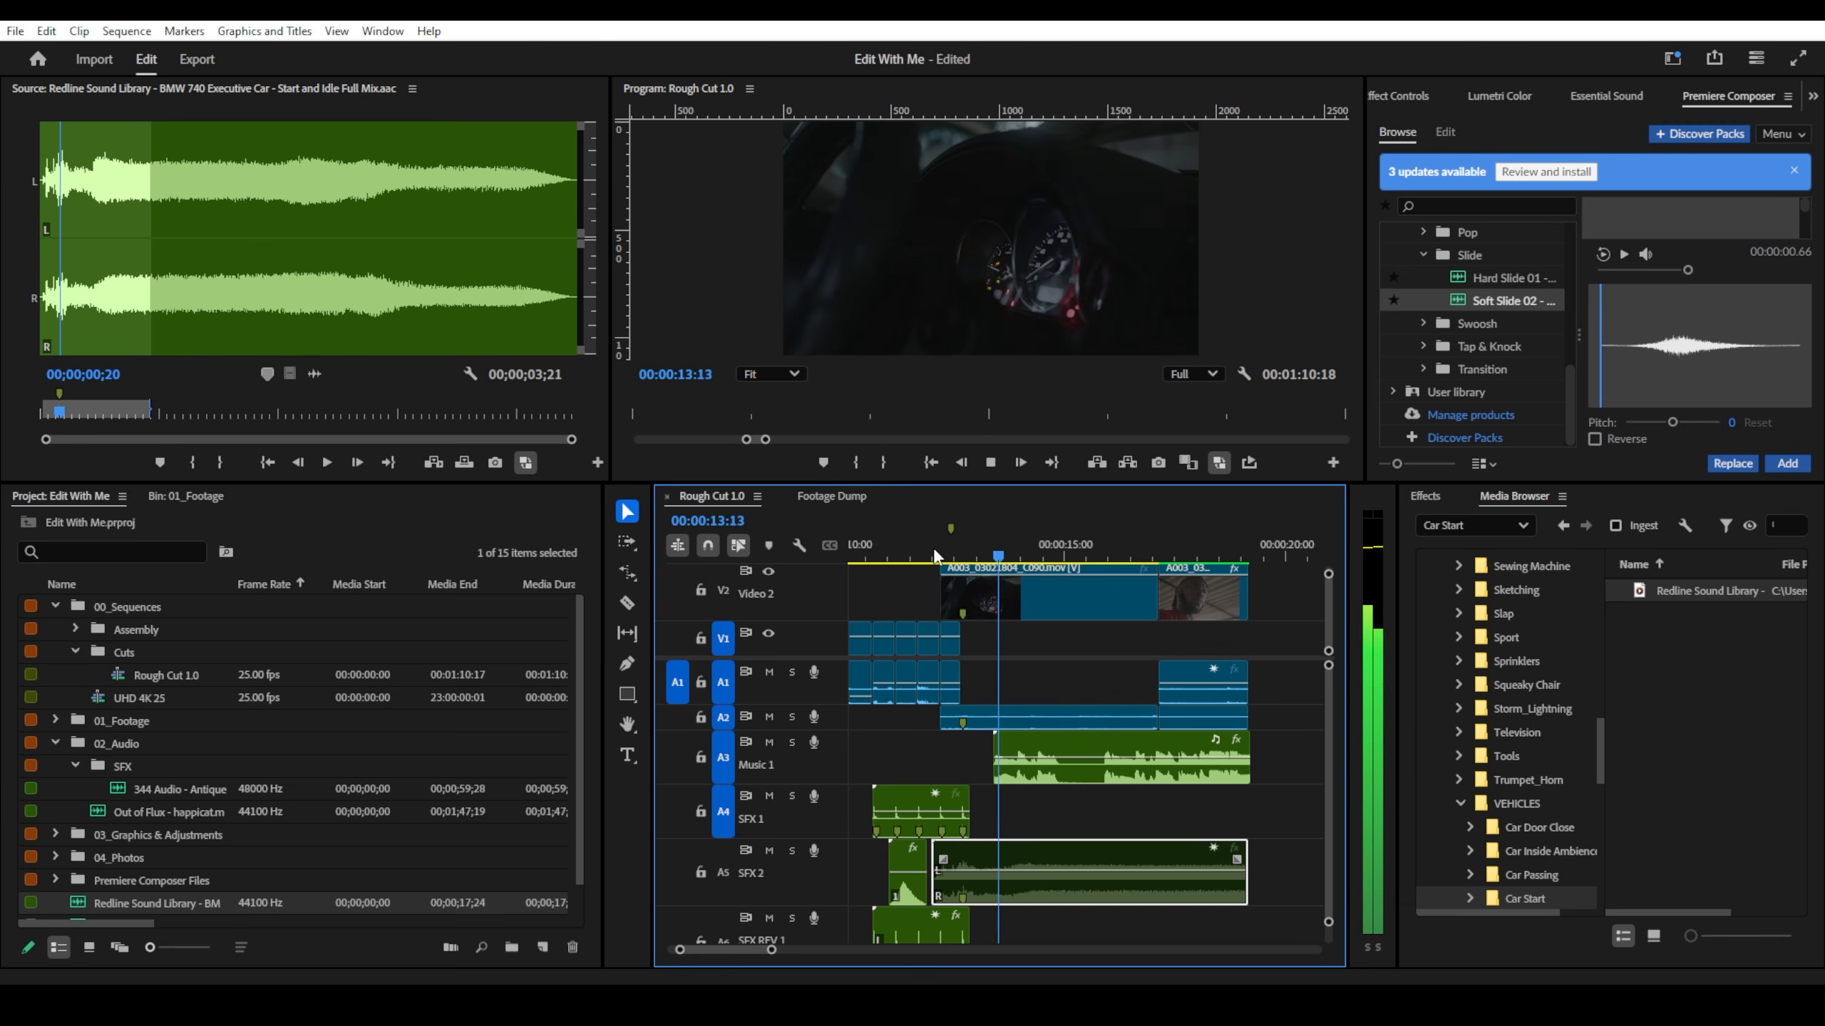
pyautogui.press('space')
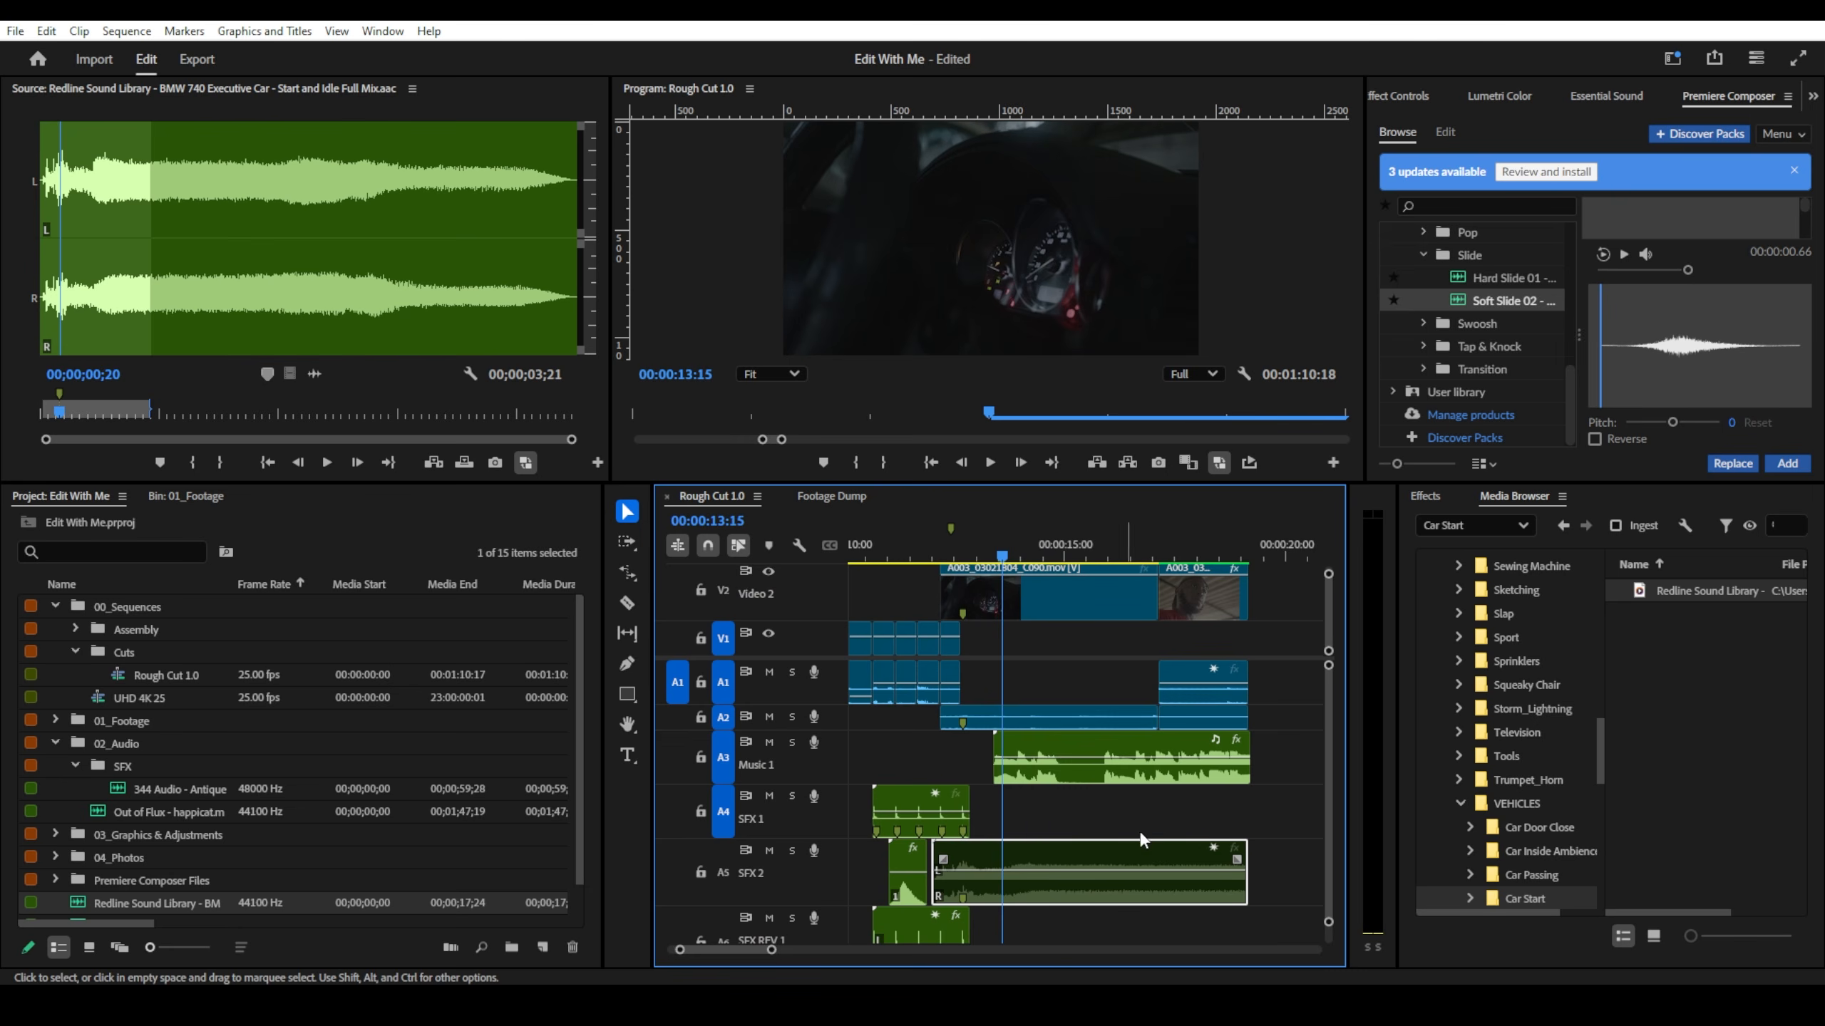
# - Re-enable the BMW sound on SFX 2 and play the dashboard section through to the end
pyautogui.click(1114, 893)
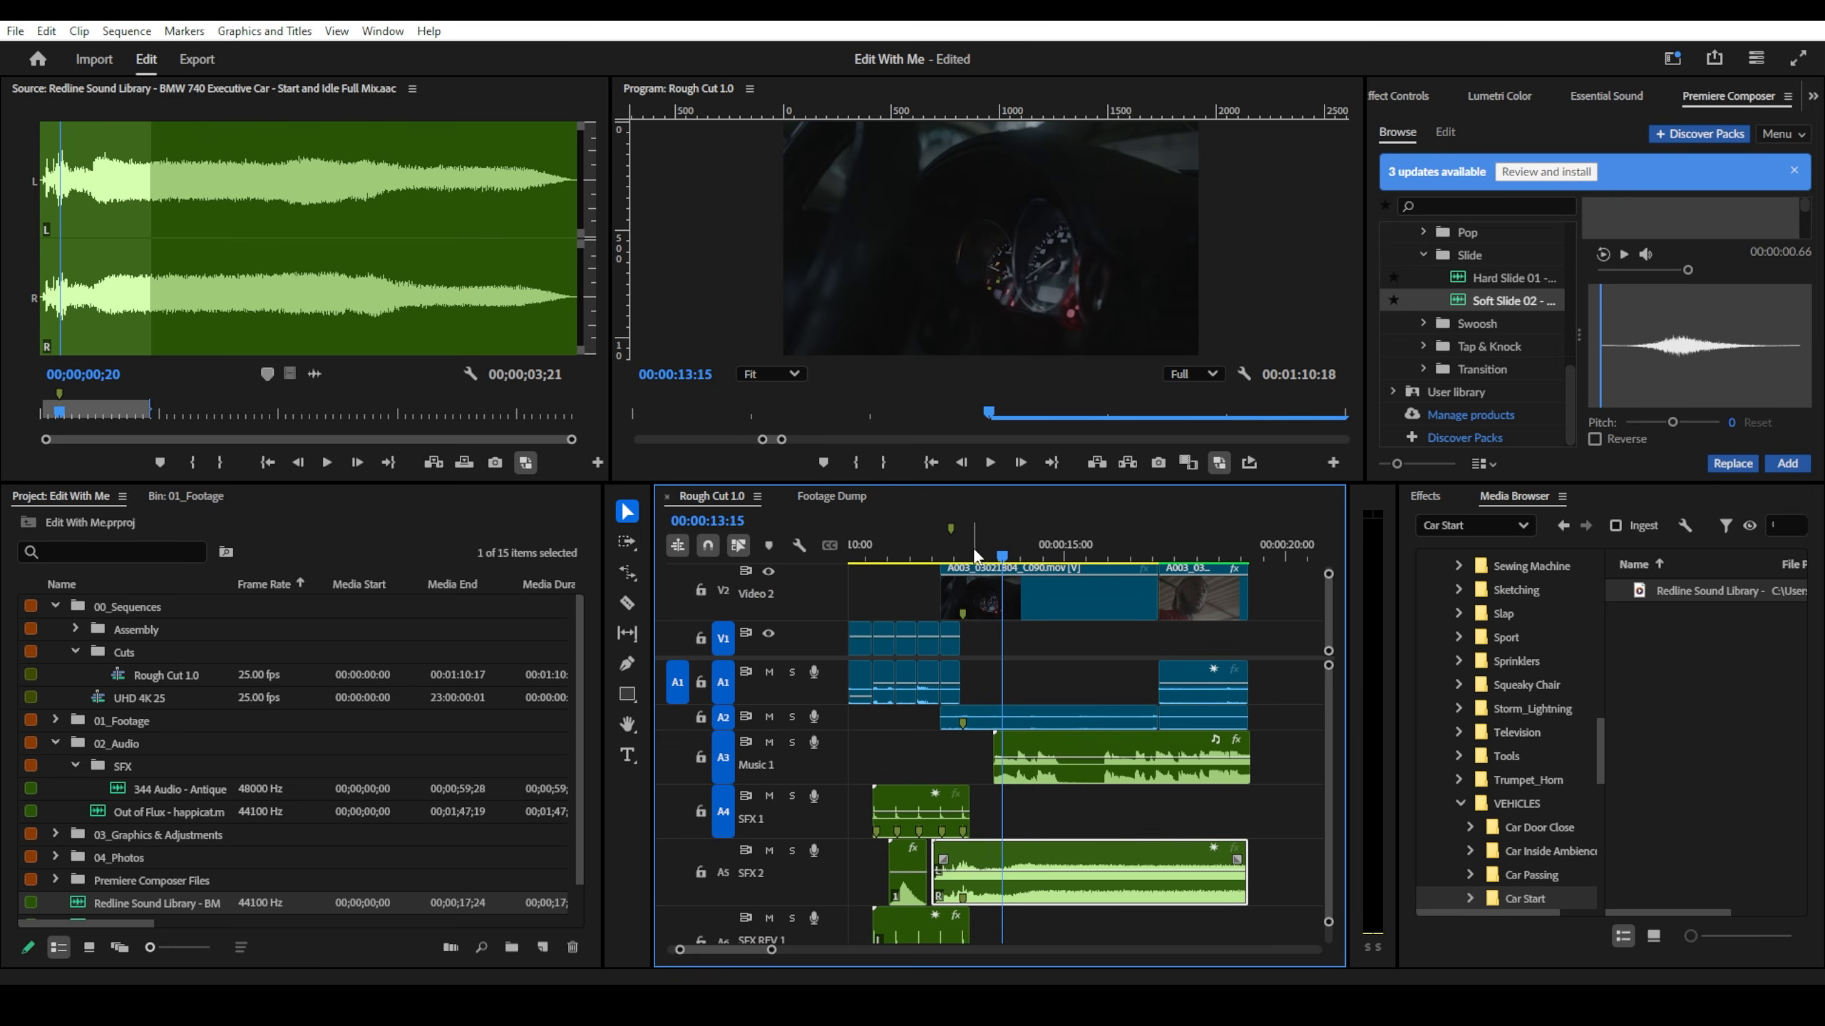
pyautogui.click(941, 549)
pyautogui.press('space')
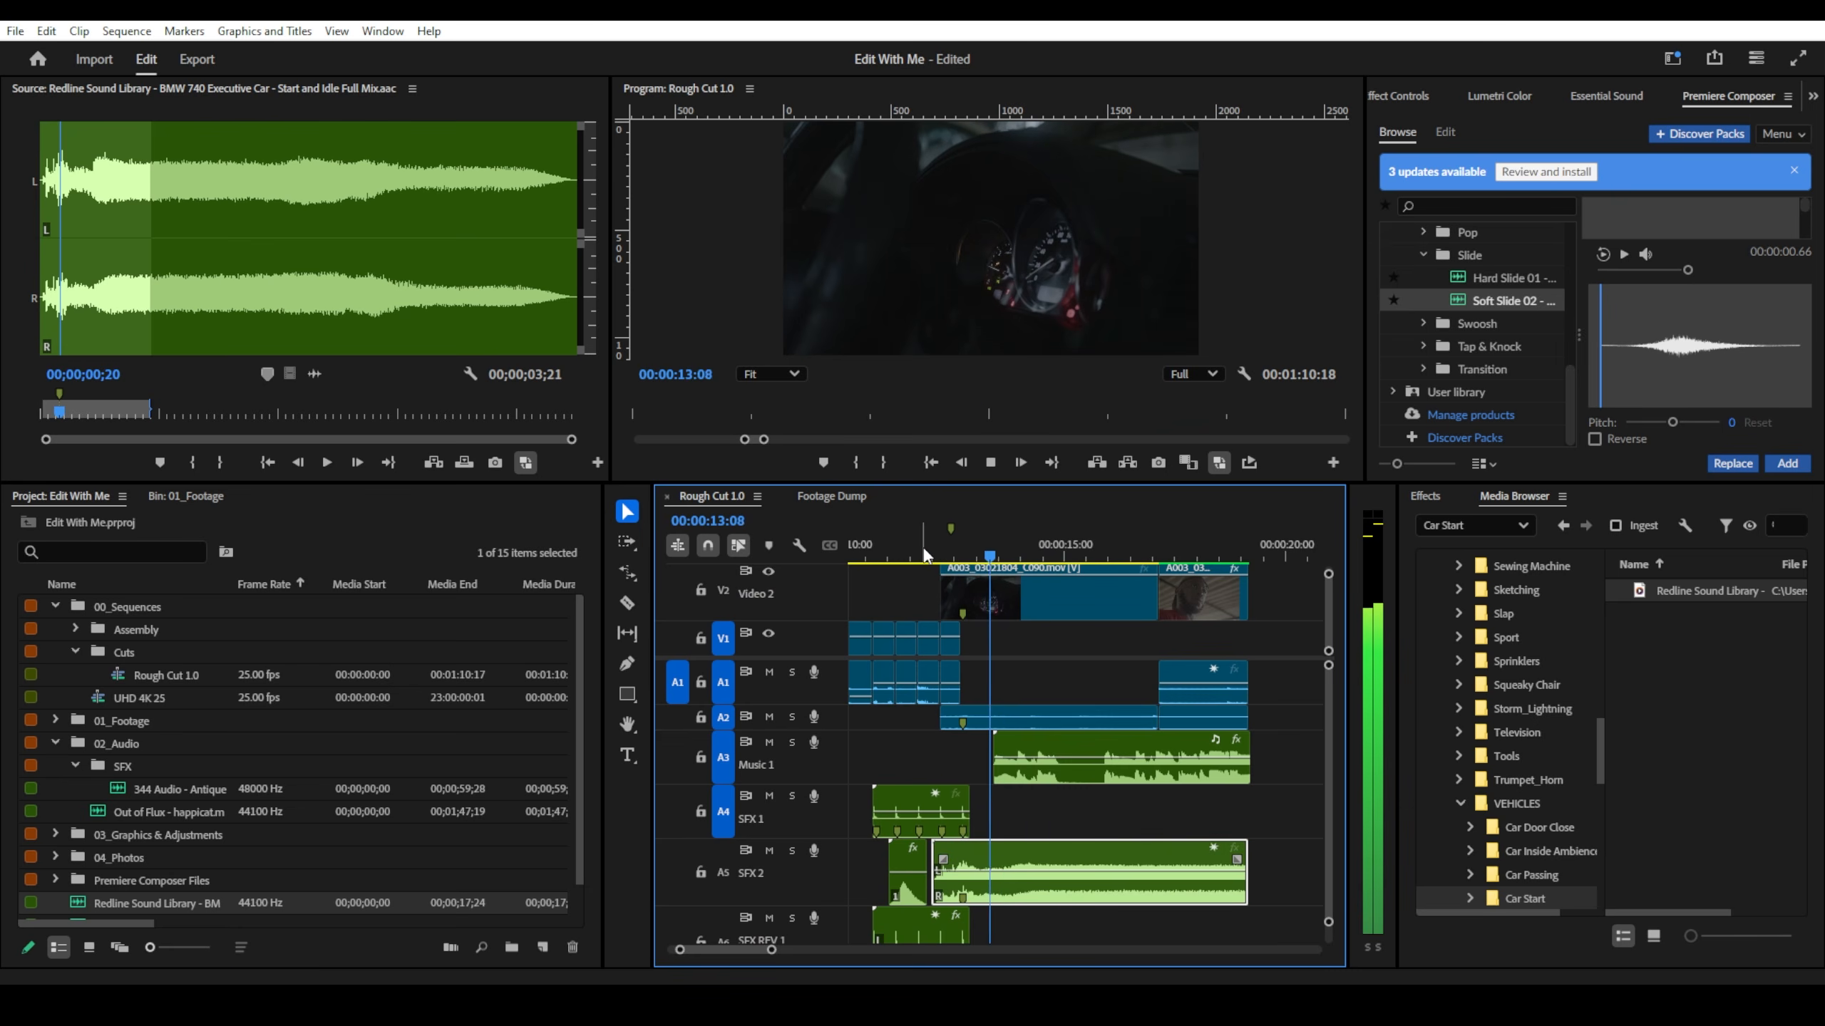
pyautogui.scroll(-3, 1127, 645)
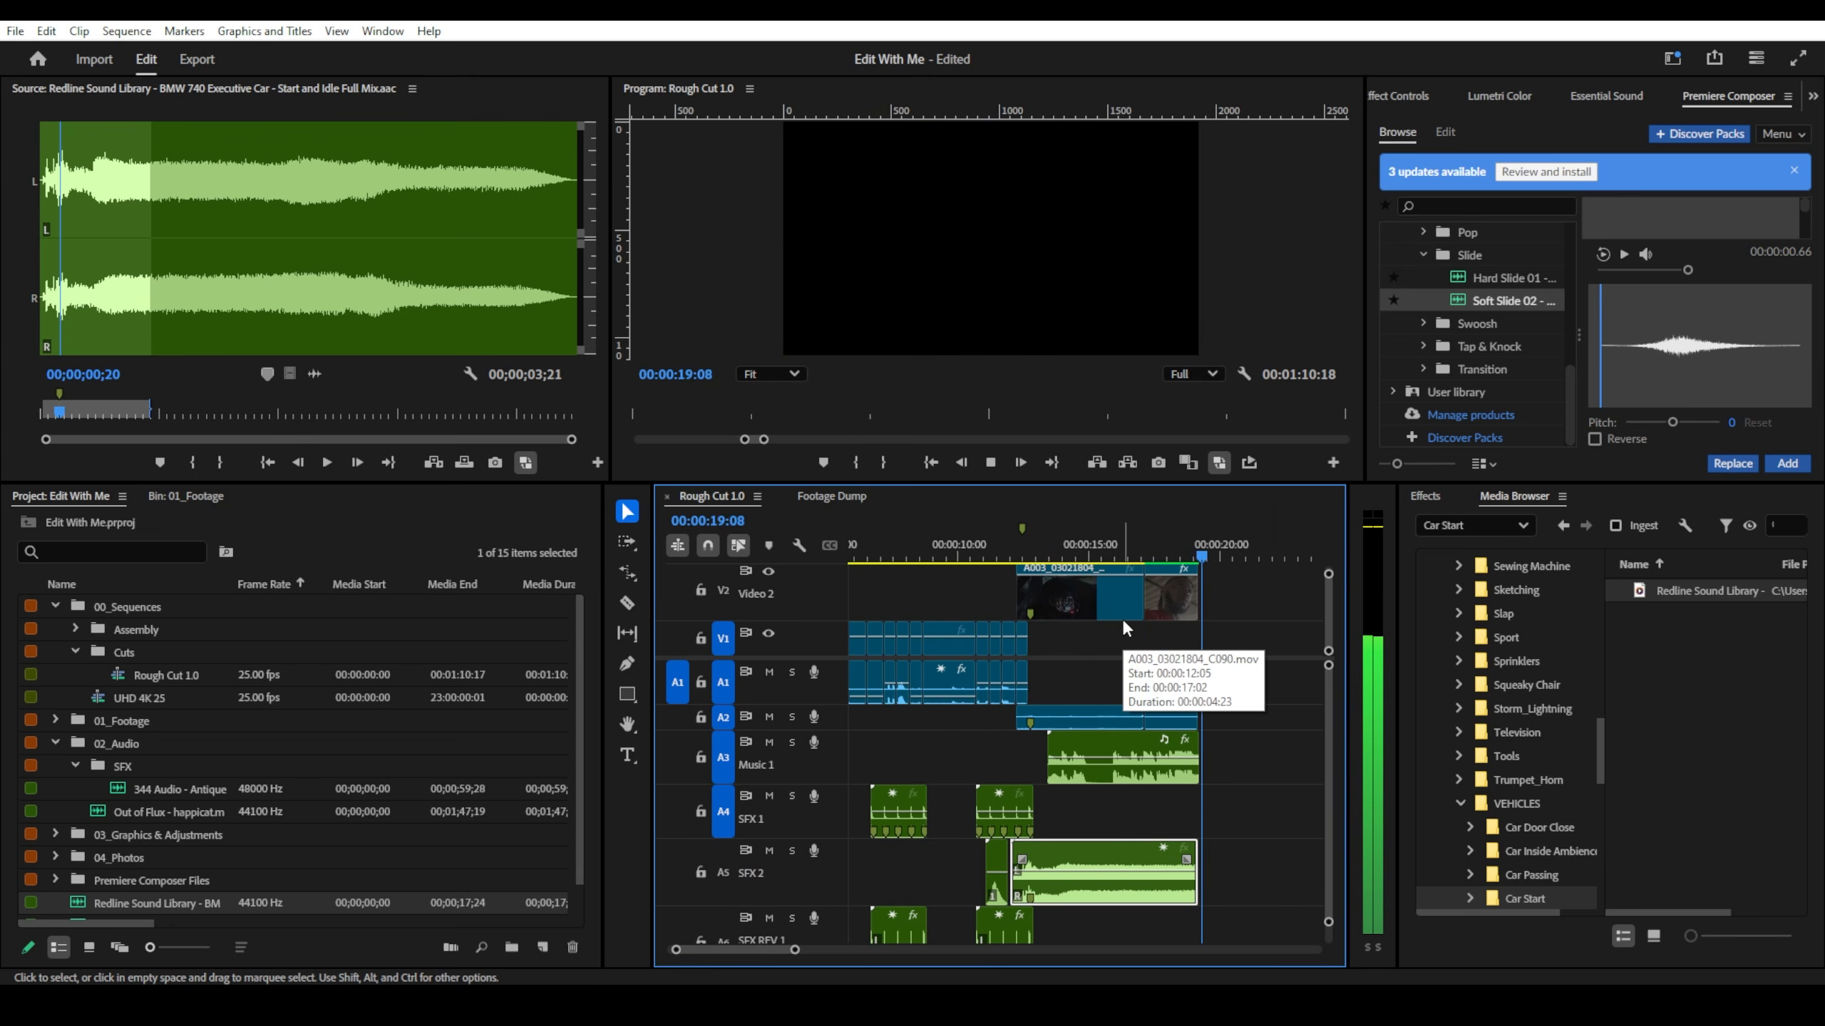
pyautogui.press('space')
# - Deselect the BMW sound and move the playhead back to 00:00:02:18, near the start of the sequence
pyautogui.scroll(-2, 1202, 594)
pyautogui.moveTo(1099, 558); pyautogui.dragTo(1032, 558)
pyautogui.click(1227, 726)
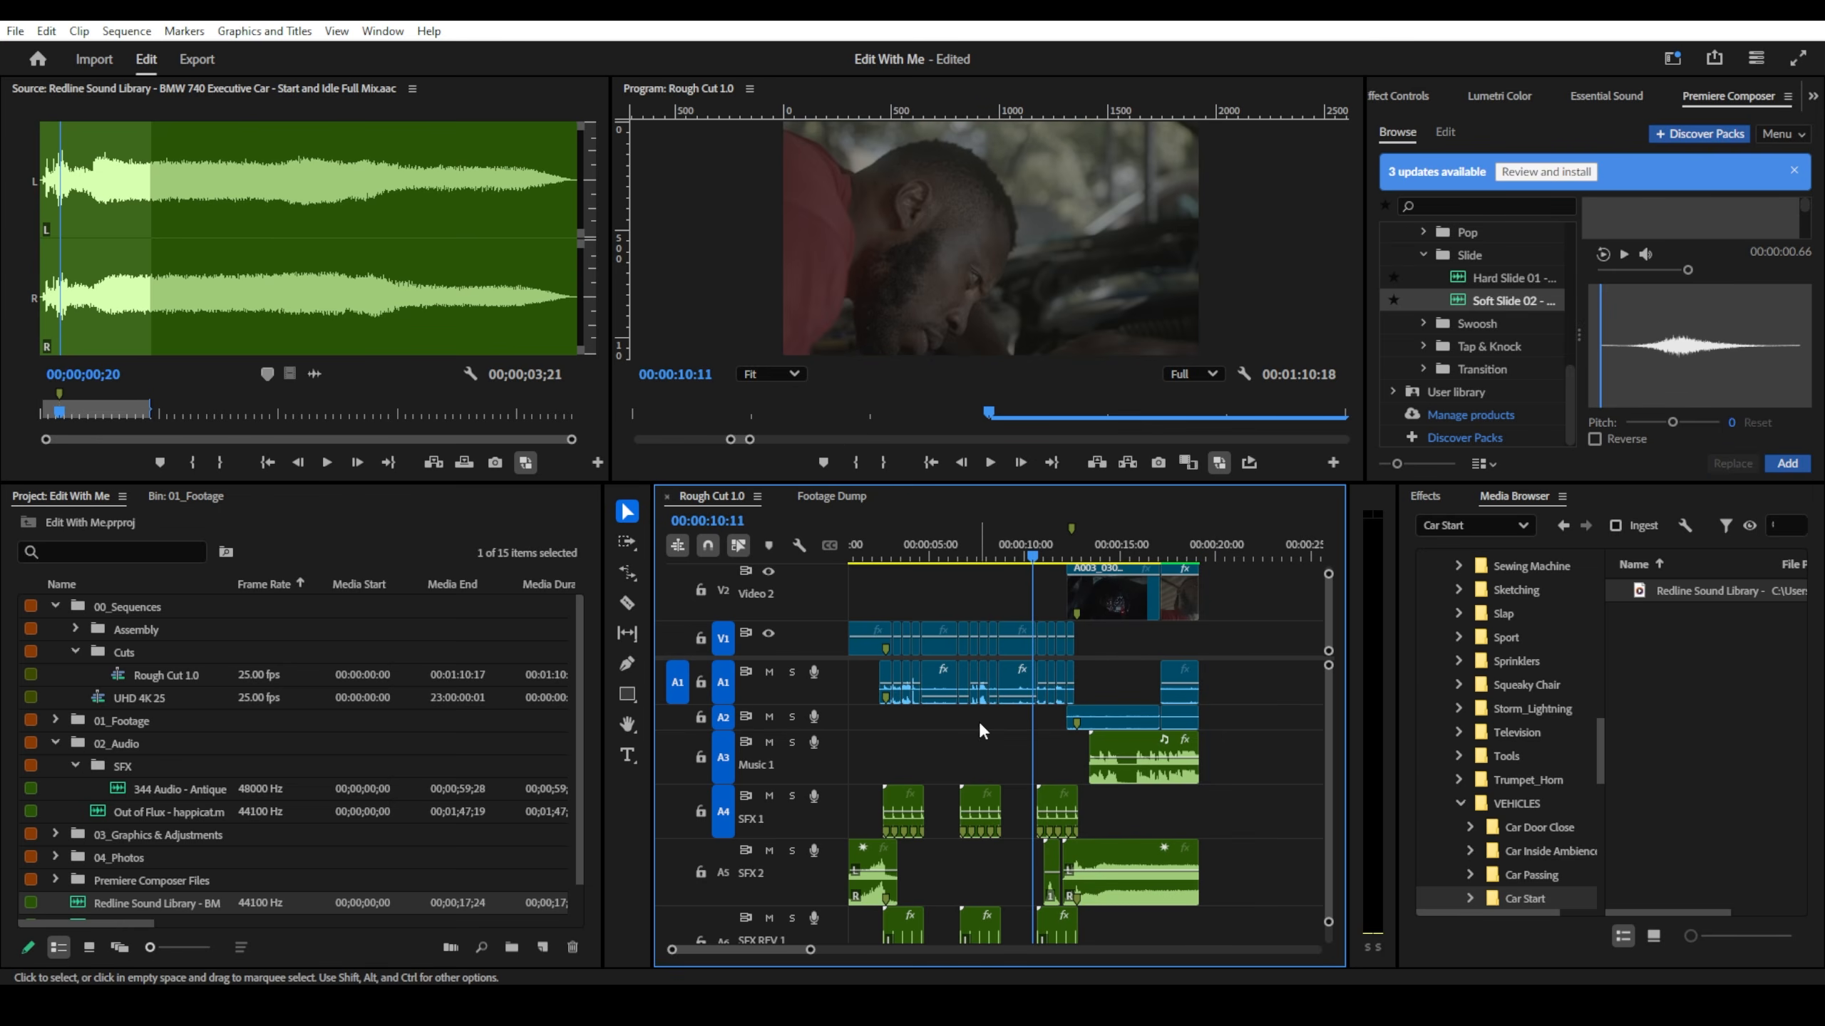
pyautogui.scroll(2, 1022, 811)
pyautogui.hscroll(-3, 1022, 811)
pyautogui.moveTo(981, 539)
pyautogui.mouseDown()
pyautogui.moveTo(840, 538)
pyautogui.moveTo(965, 566)
pyautogui.mouseUp()
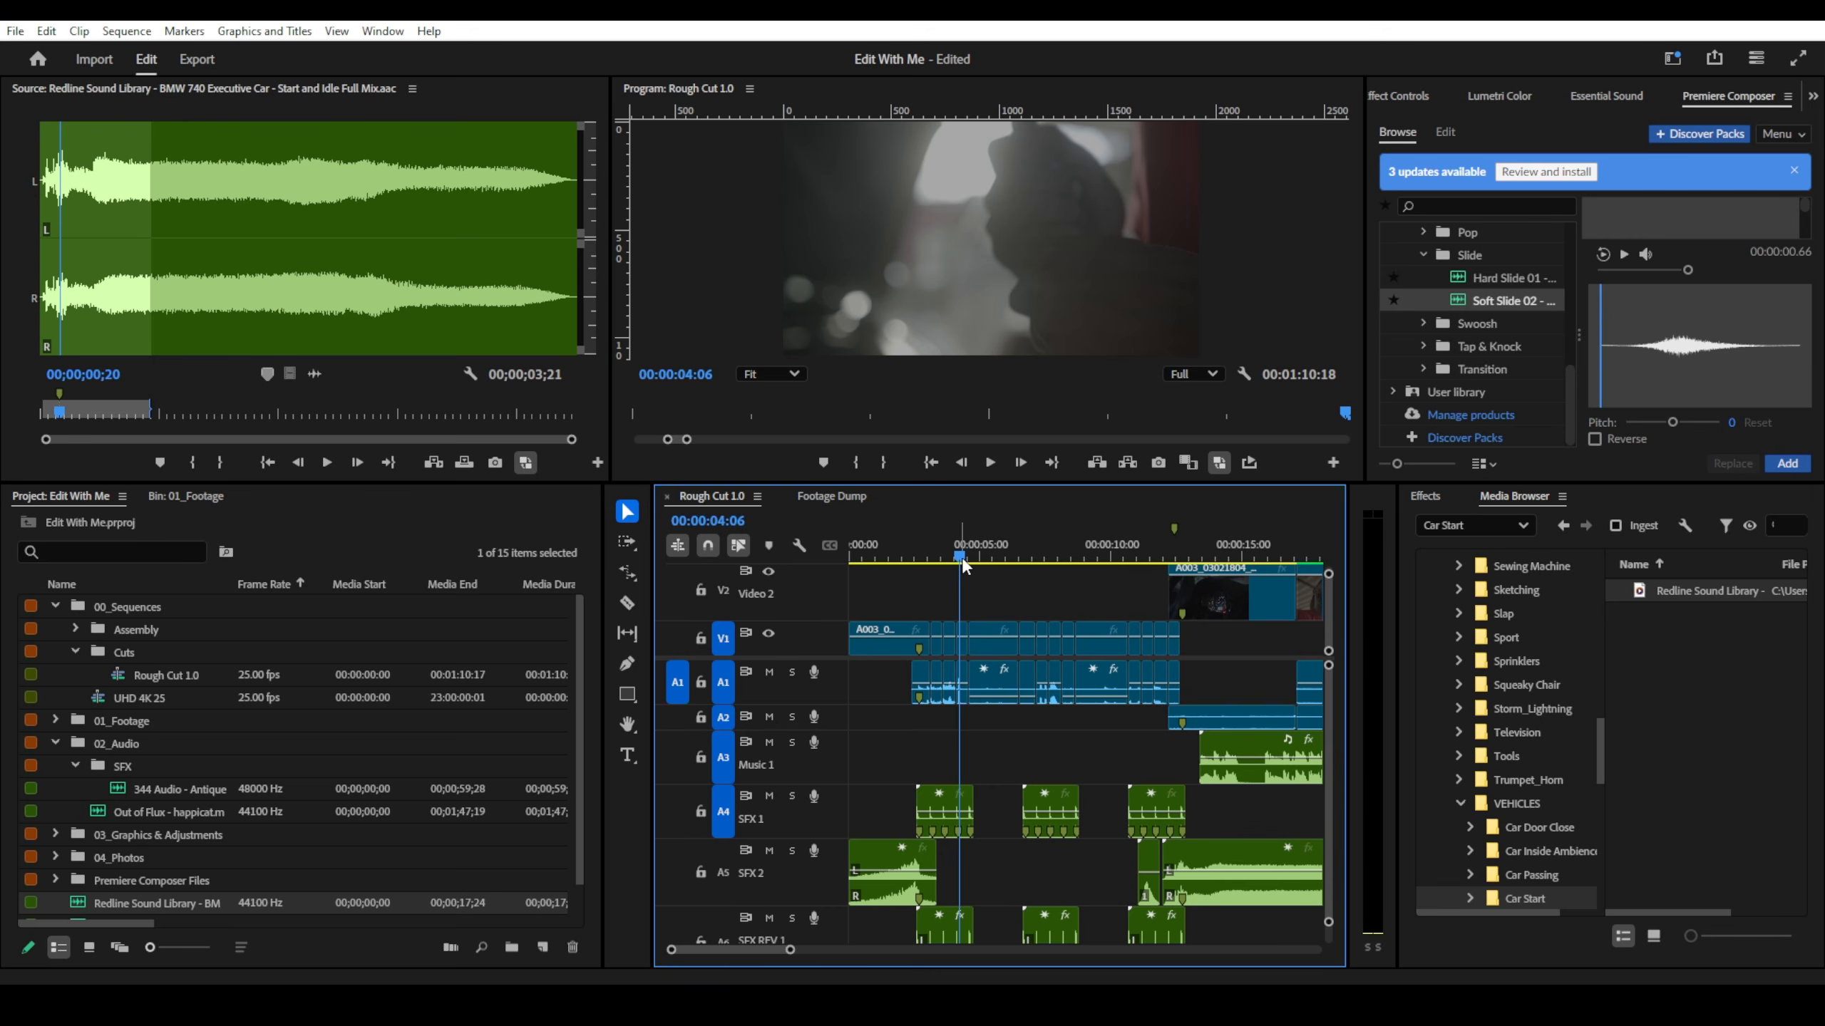
pyautogui.moveTo(942, 538)
pyautogui.mouseDown()
pyautogui.moveTo(923, 555)
pyautogui.moveTo(952, 564)
pyautogui.moveTo(924, 565)
pyautogui.mouseUp()
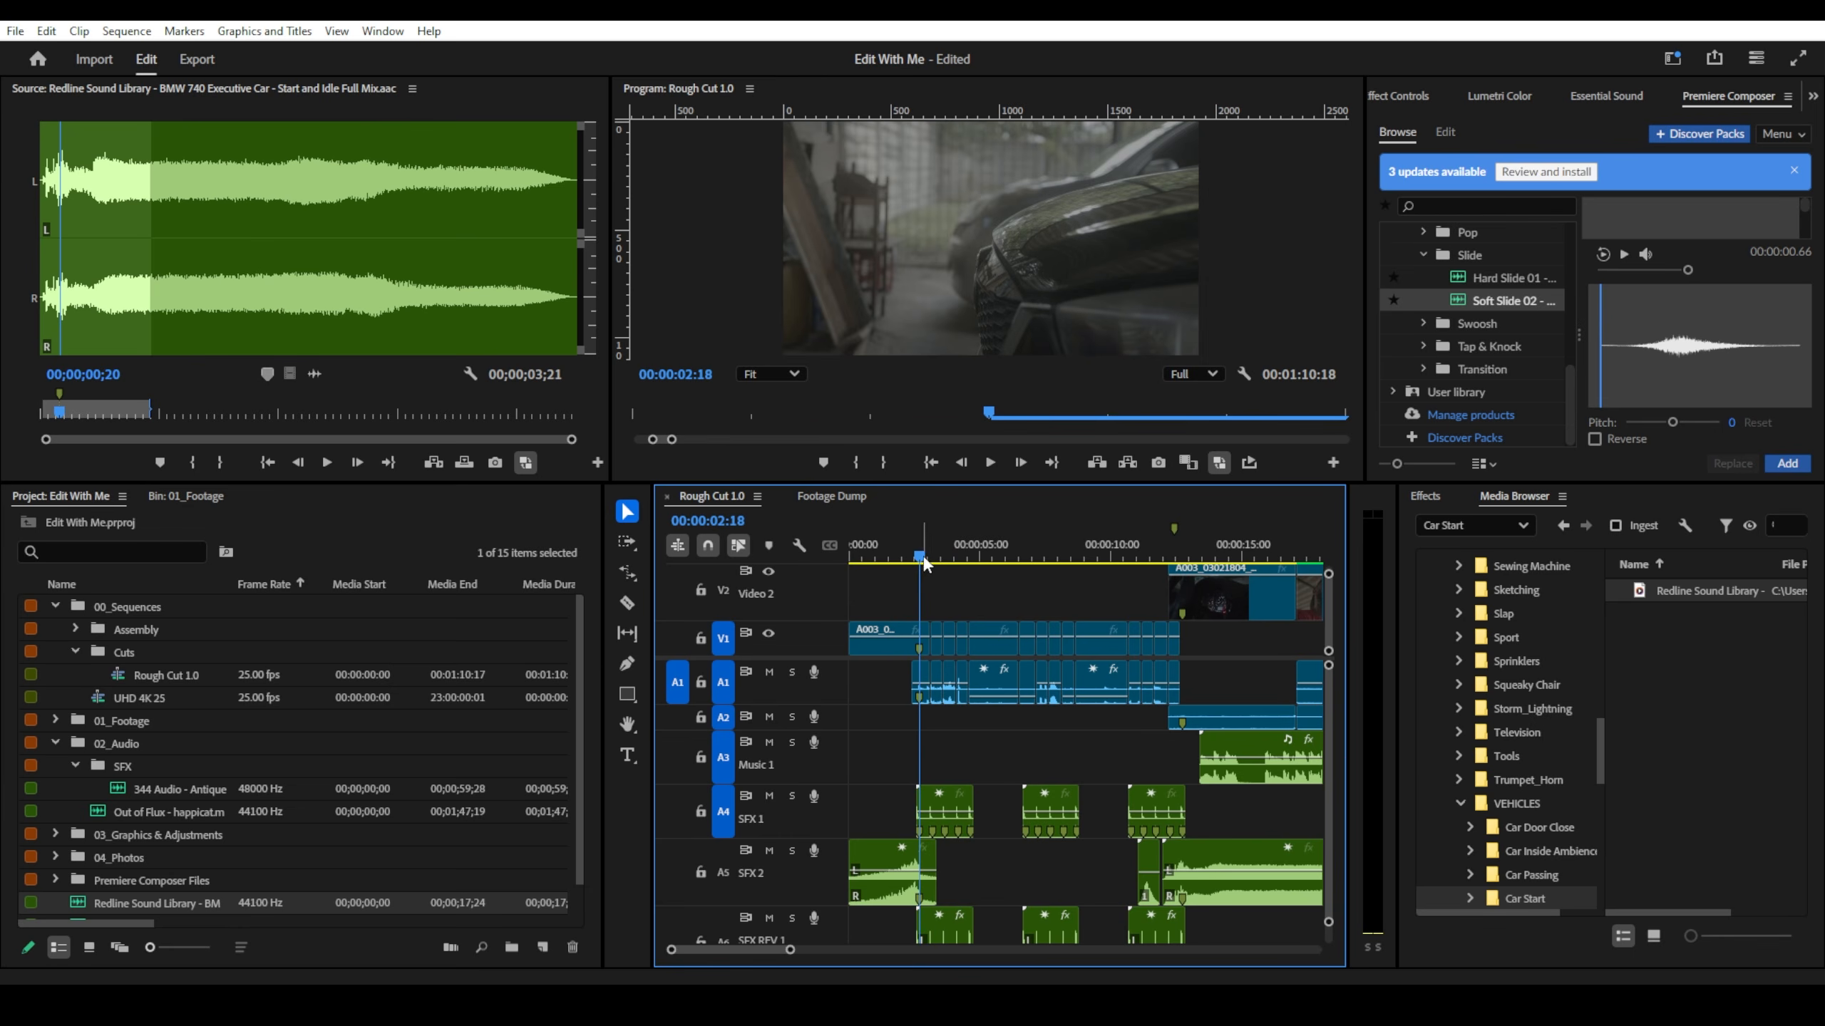
# - Expand the Audio 1 track and enlarge the timeline around the playhead to show its waveforms
pyautogui.doubleClick(812, 688)
pyautogui.press('=')
pyautogui.press('=')
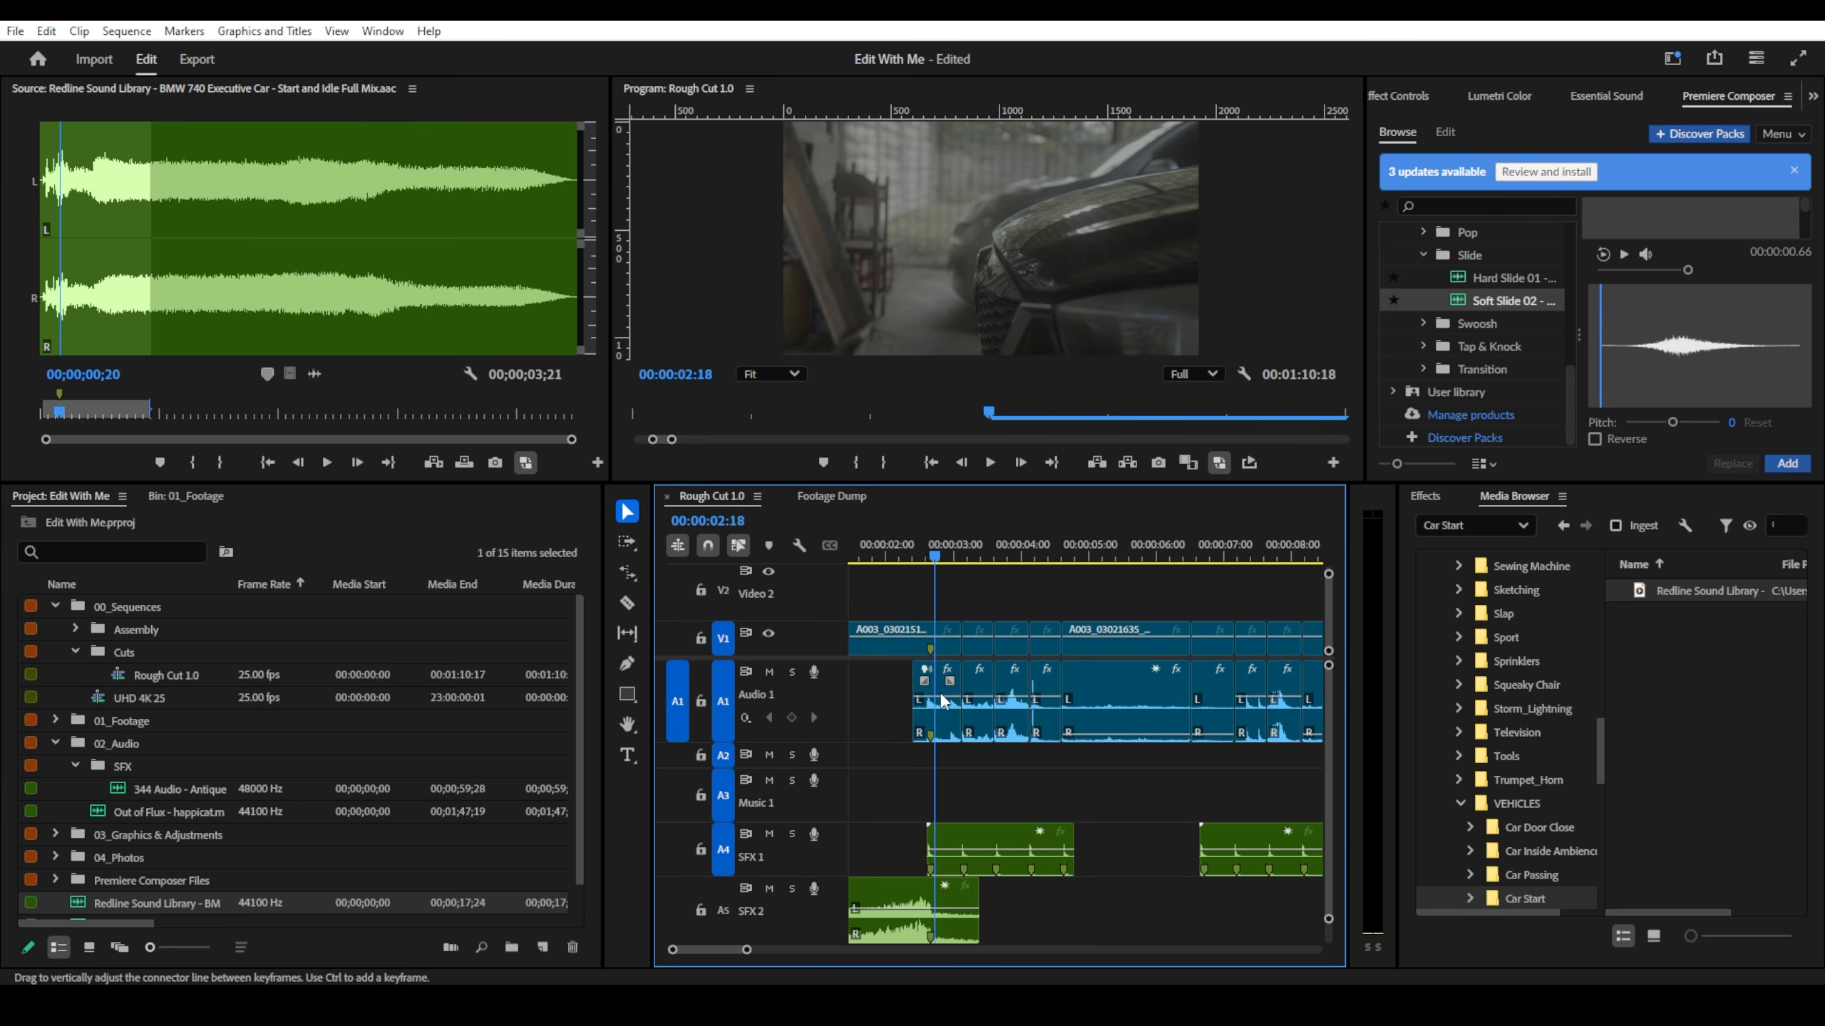
# - Raise the audio gain of the first Audio 1 clip by 4 dB and play back that part of the sequence
pyautogui.click(941, 700)
pyautogui.press('g')
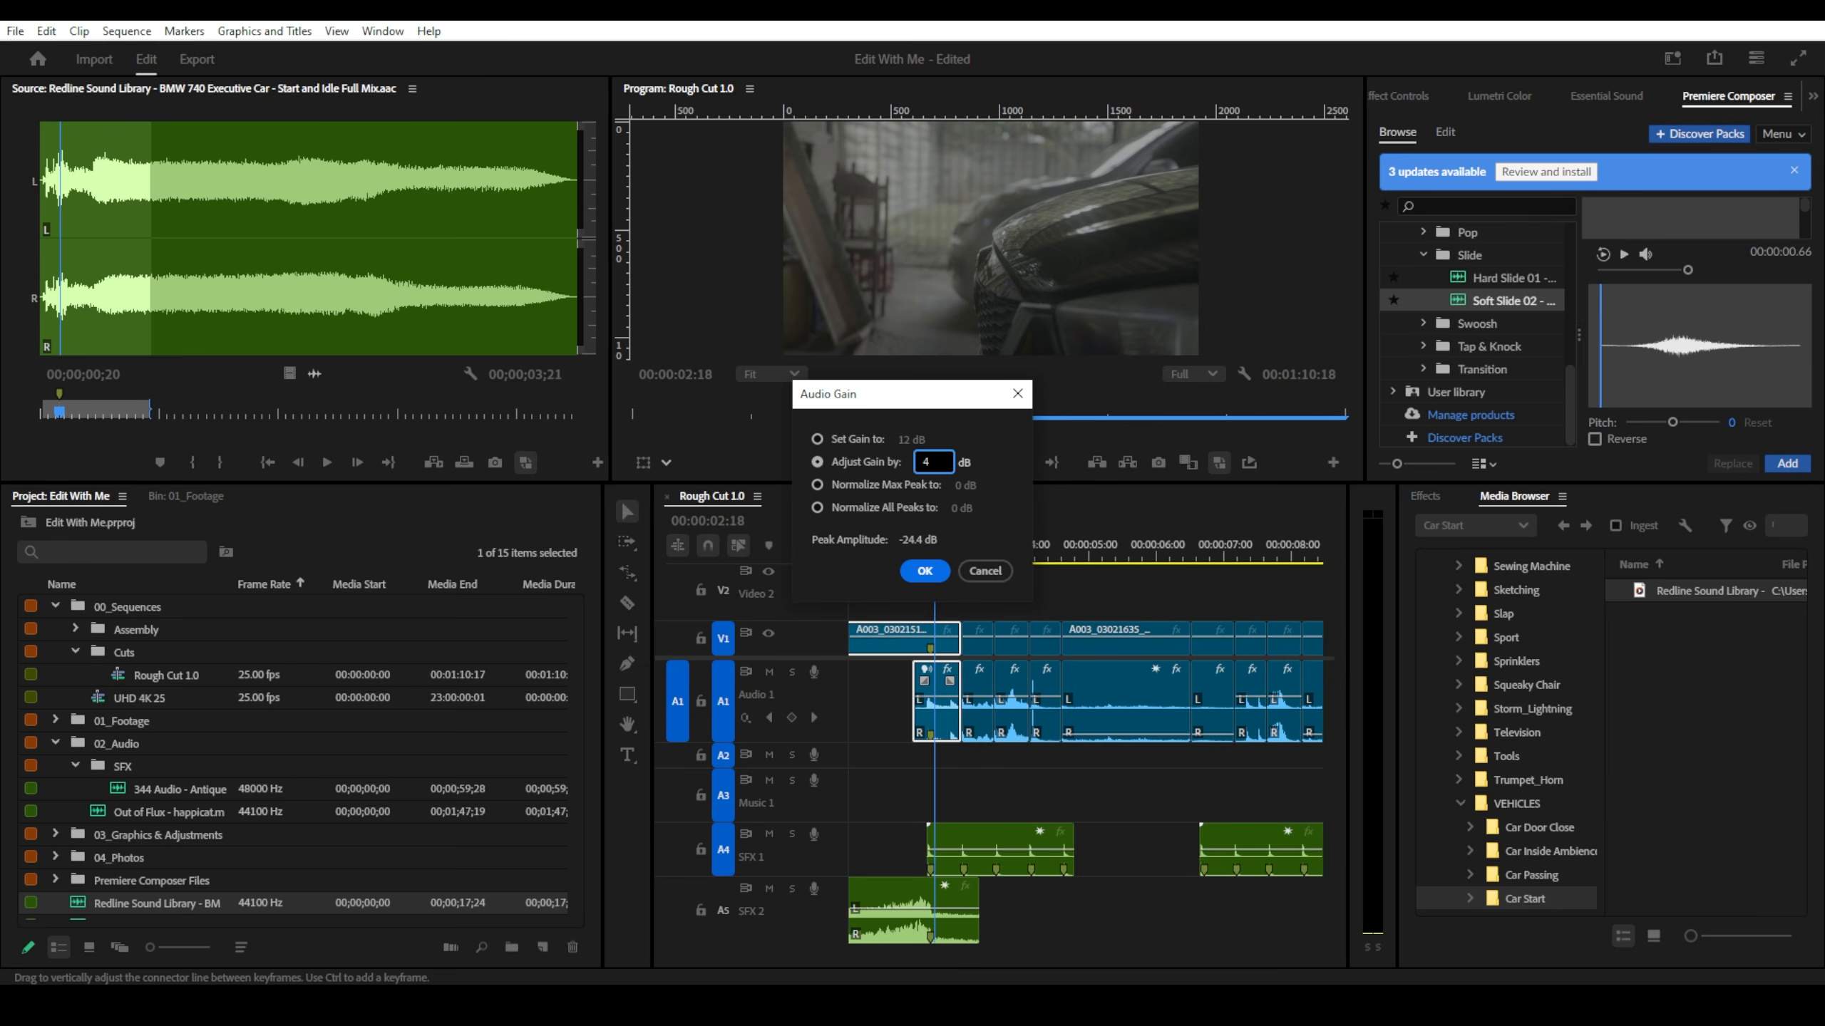
pyautogui.write('4')
pyautogui.press('Return')
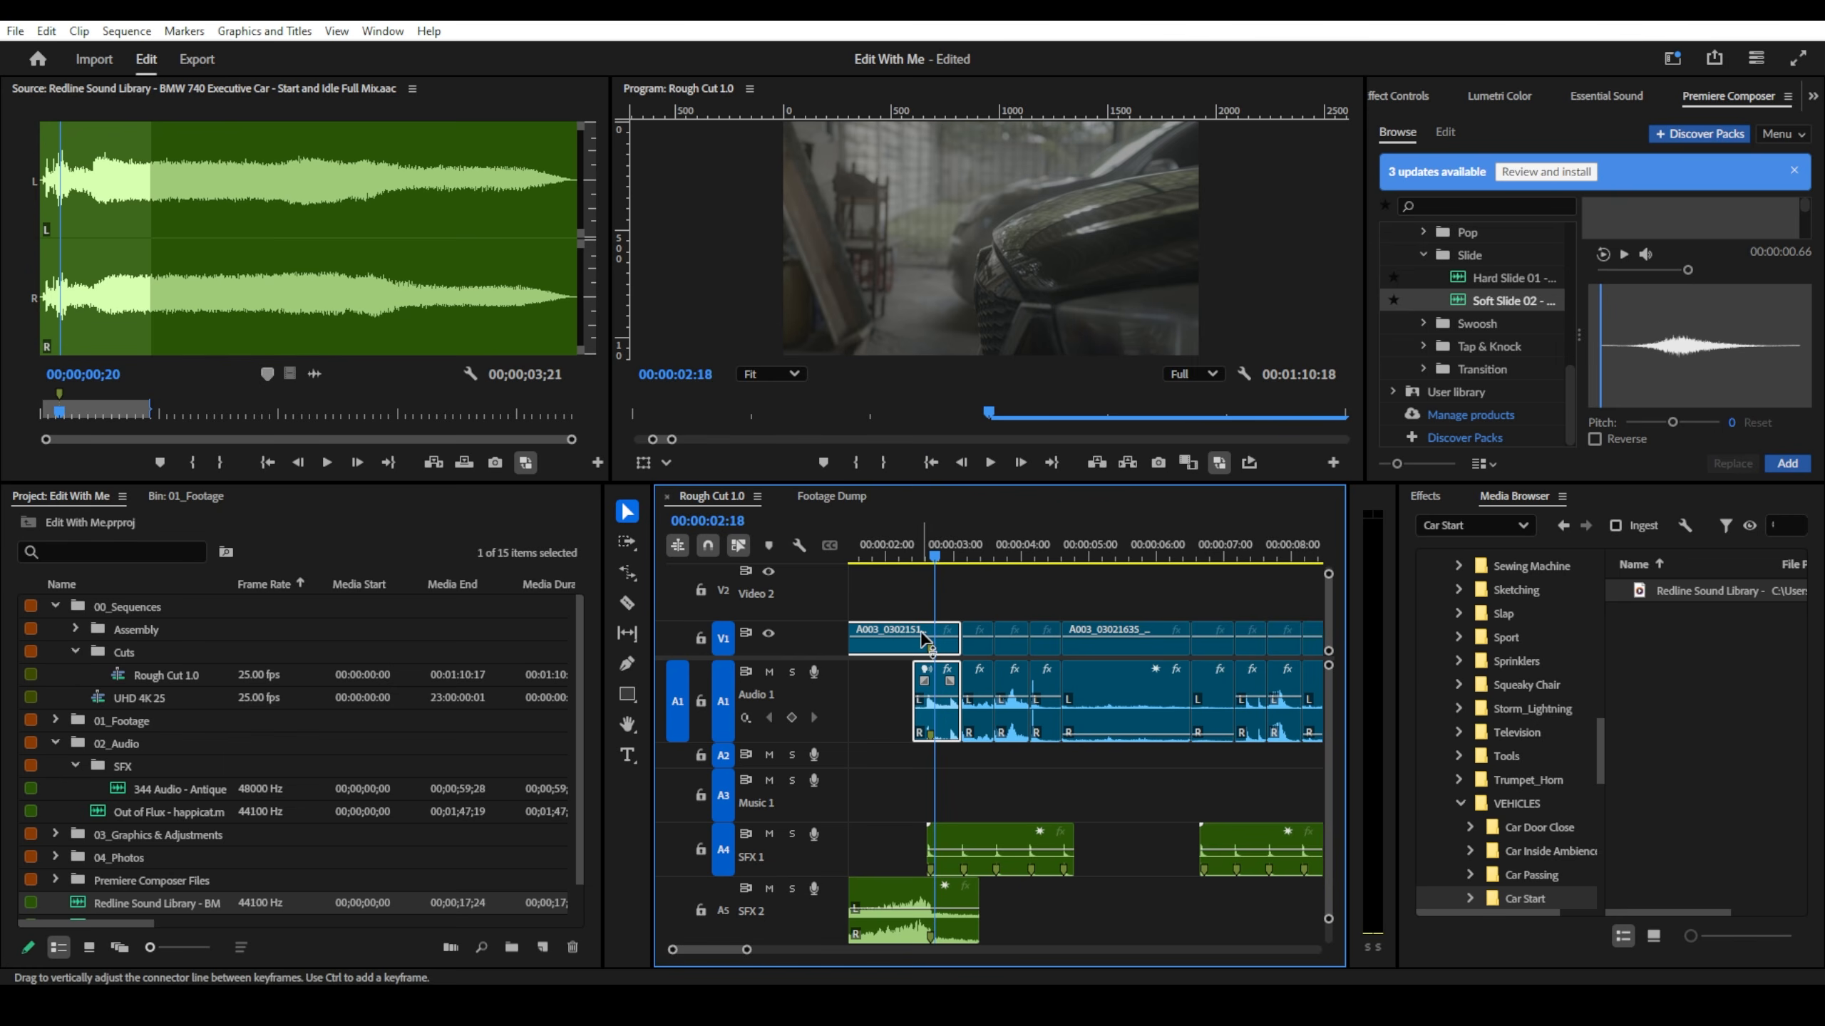
pyautogui.click(901, 552)
pyautogui.press('space')
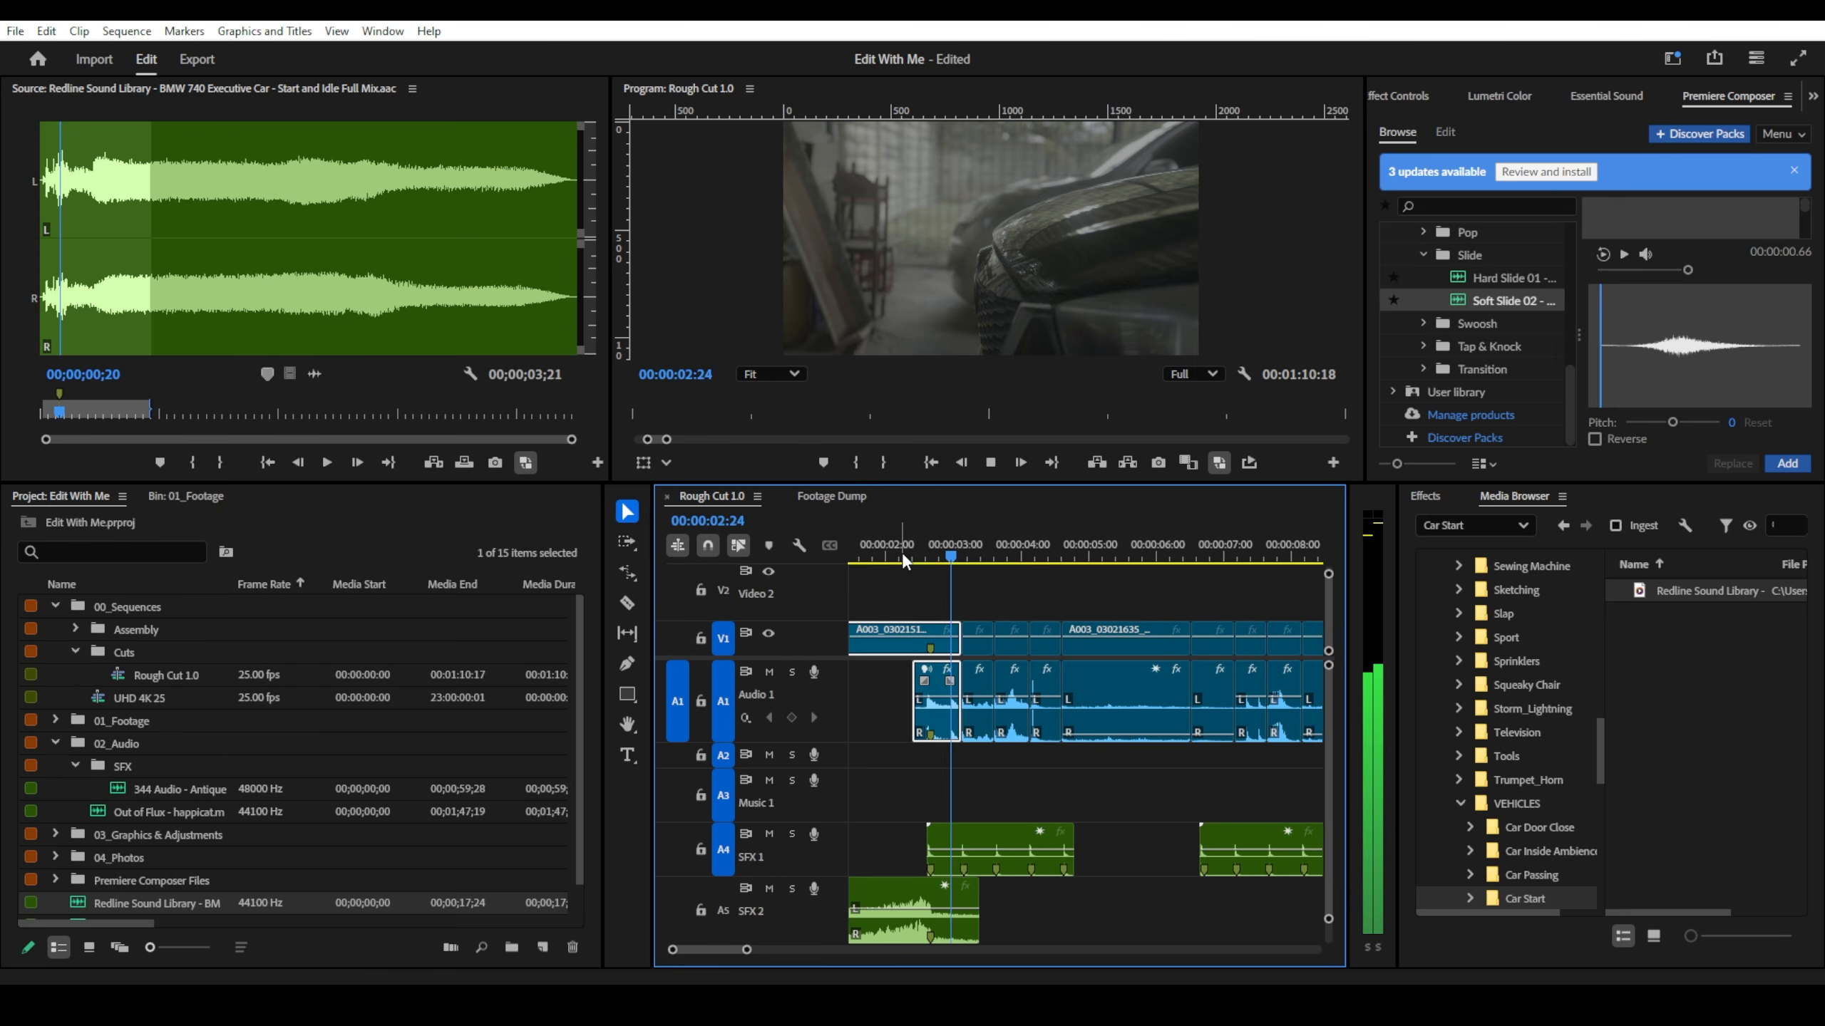
pyautogui.press('space')
# - Lower the volume of the first sound on SFX 2 to about -3.4 dB and play the opening section to judge the mix
pyautogui.click(915, 905)
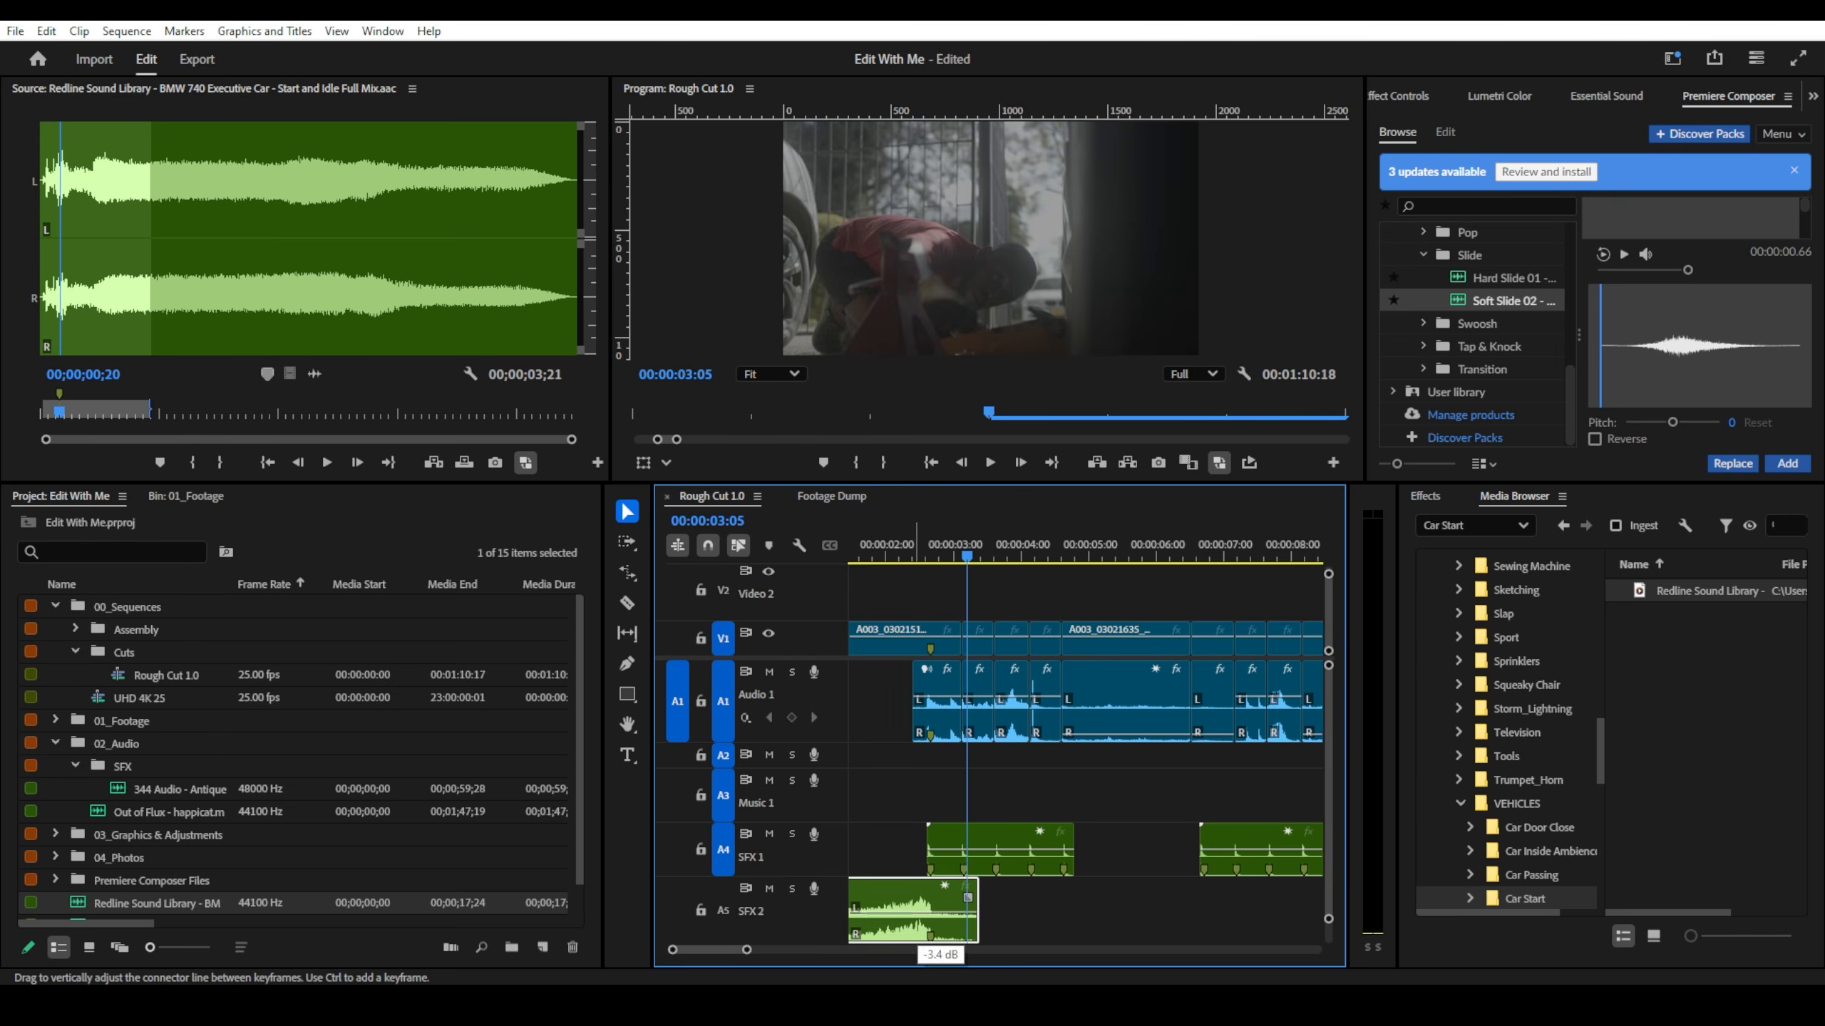
pyautogui.click(903, 554)
pyautogui.press('space')
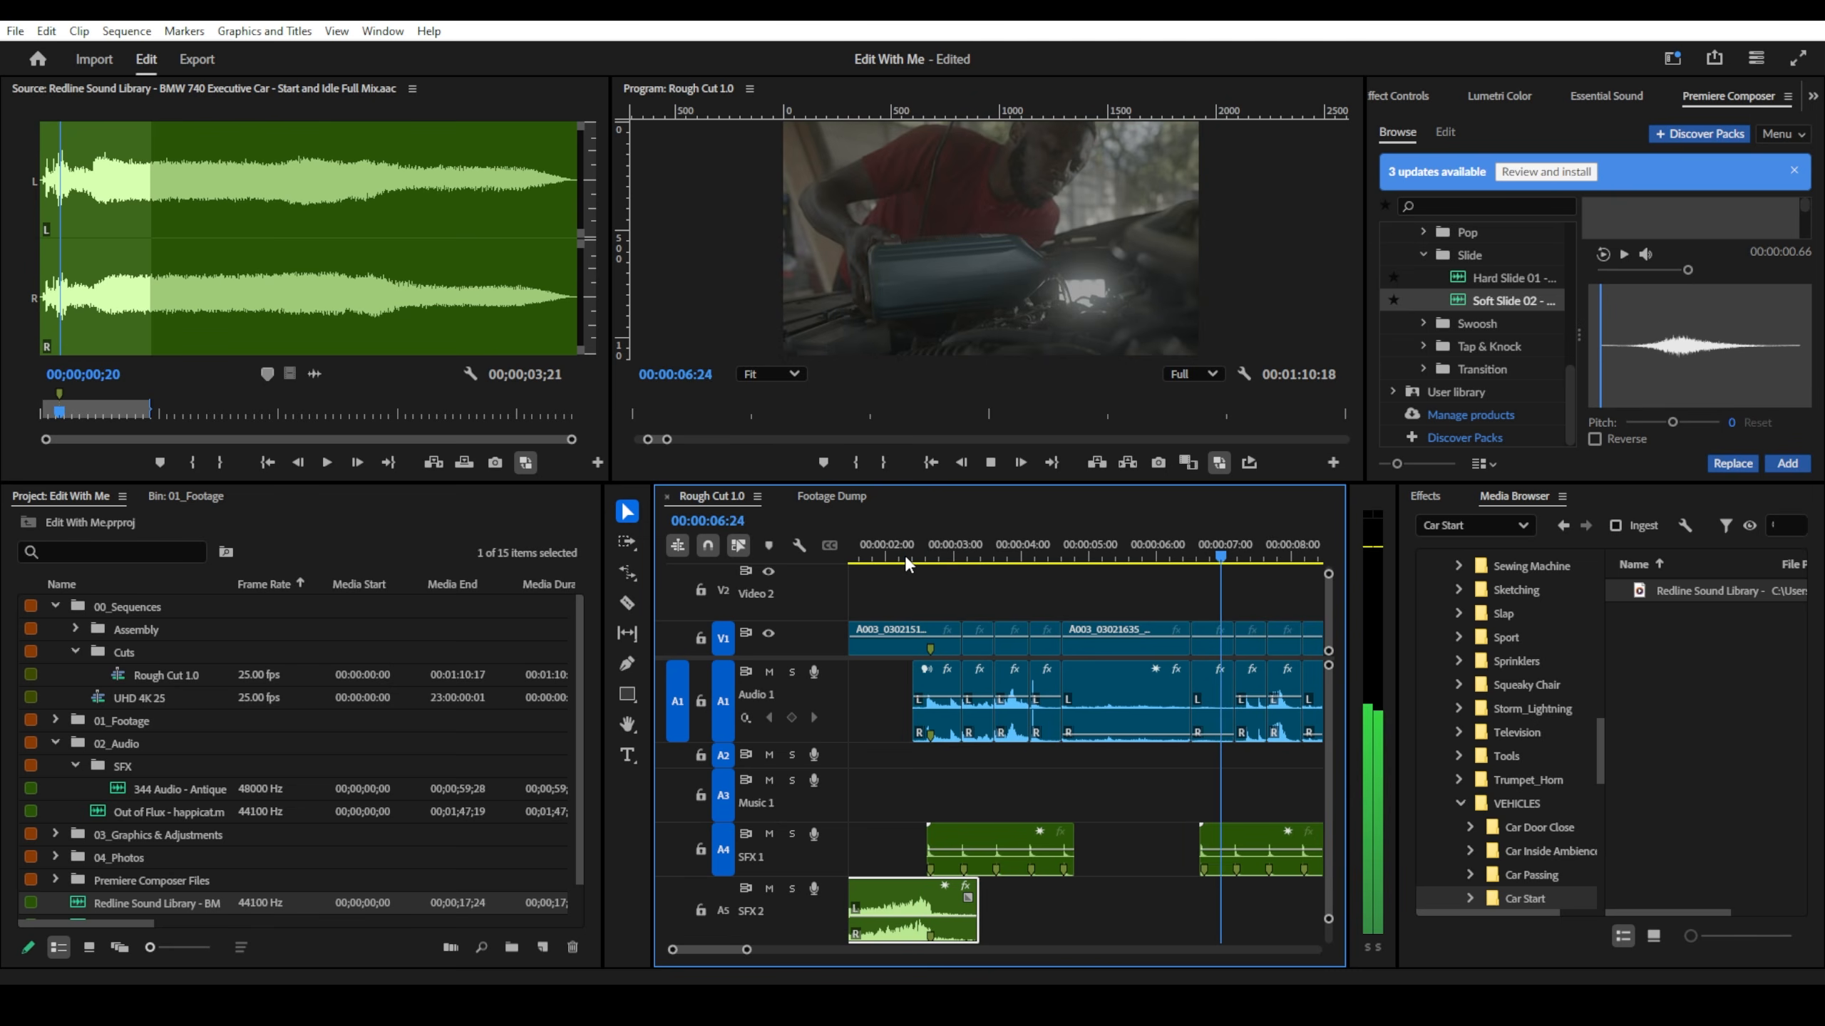
pyautogui.press('space')
pyautogui.click(1004, 554)
# - Collapse the VEHICLES and FOLEY folders of the sound effects library and show the contents of the Whoosh folder under TRANSITIONS
pyautogui.click(1461, 802)
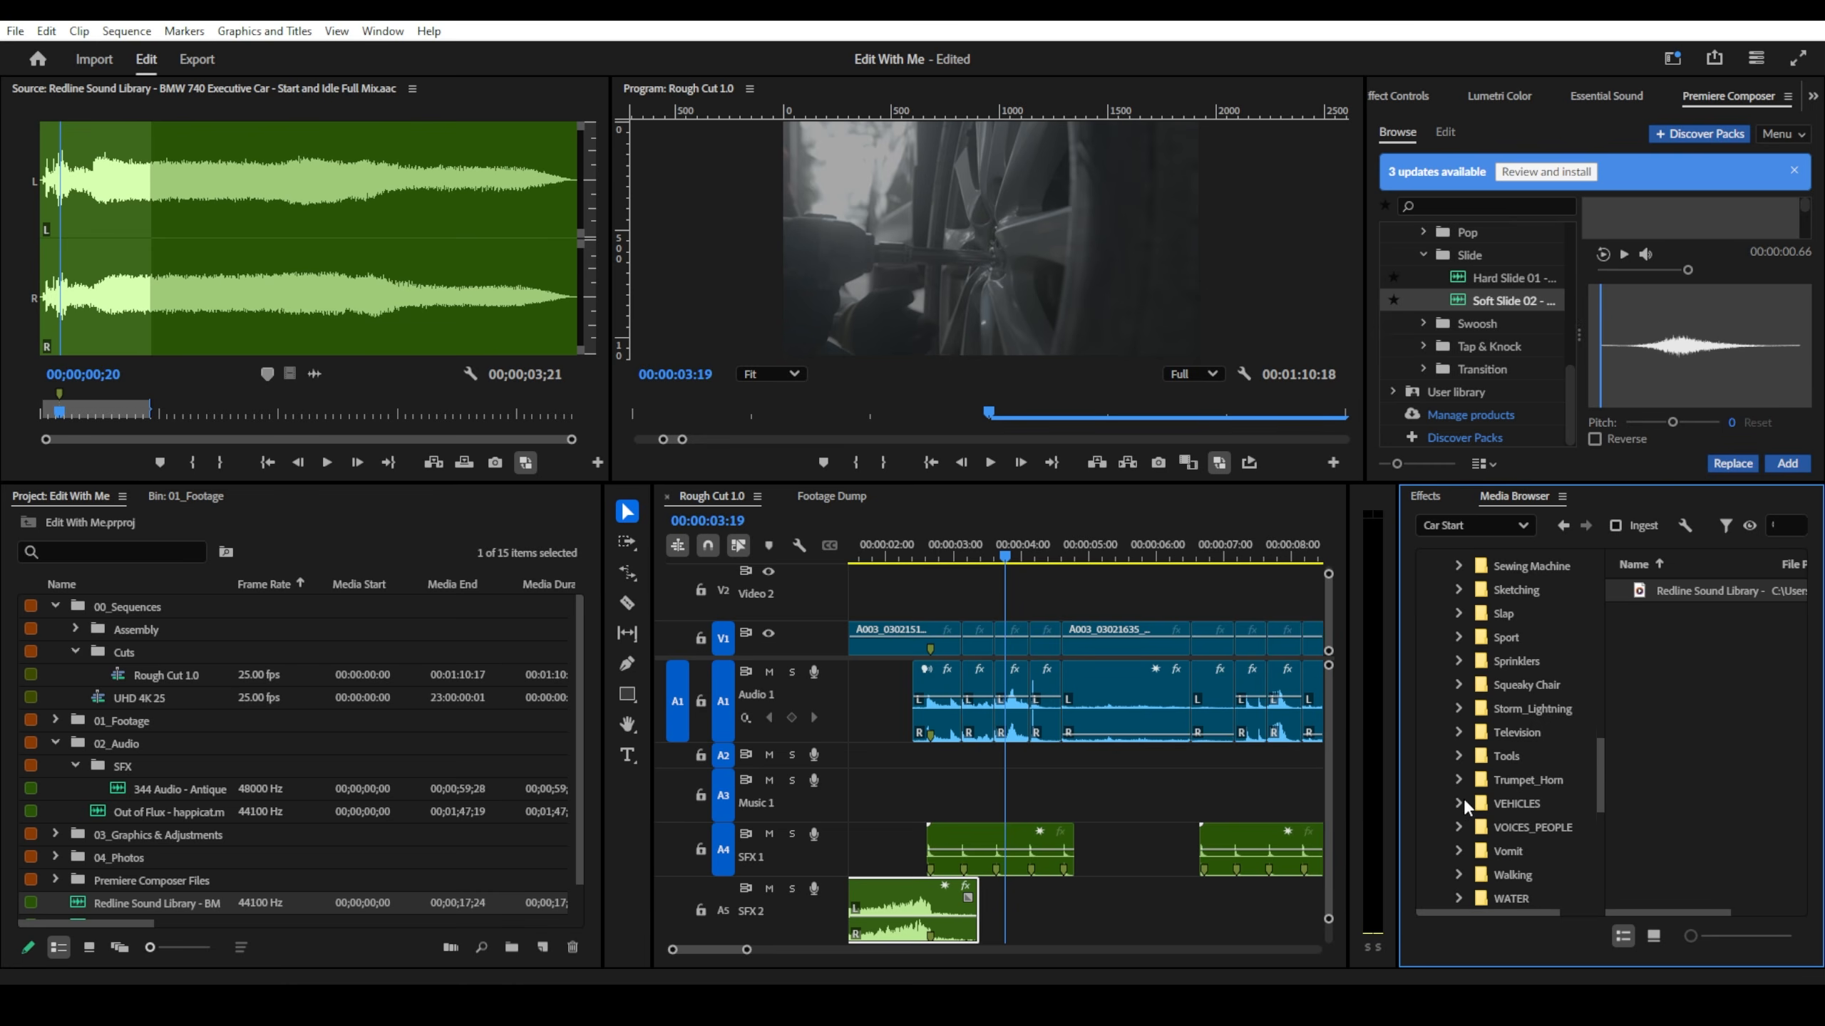
pyautogui.scroll(-3, 1516, 833)
pyautogui.scroll(3, 1524, 847)
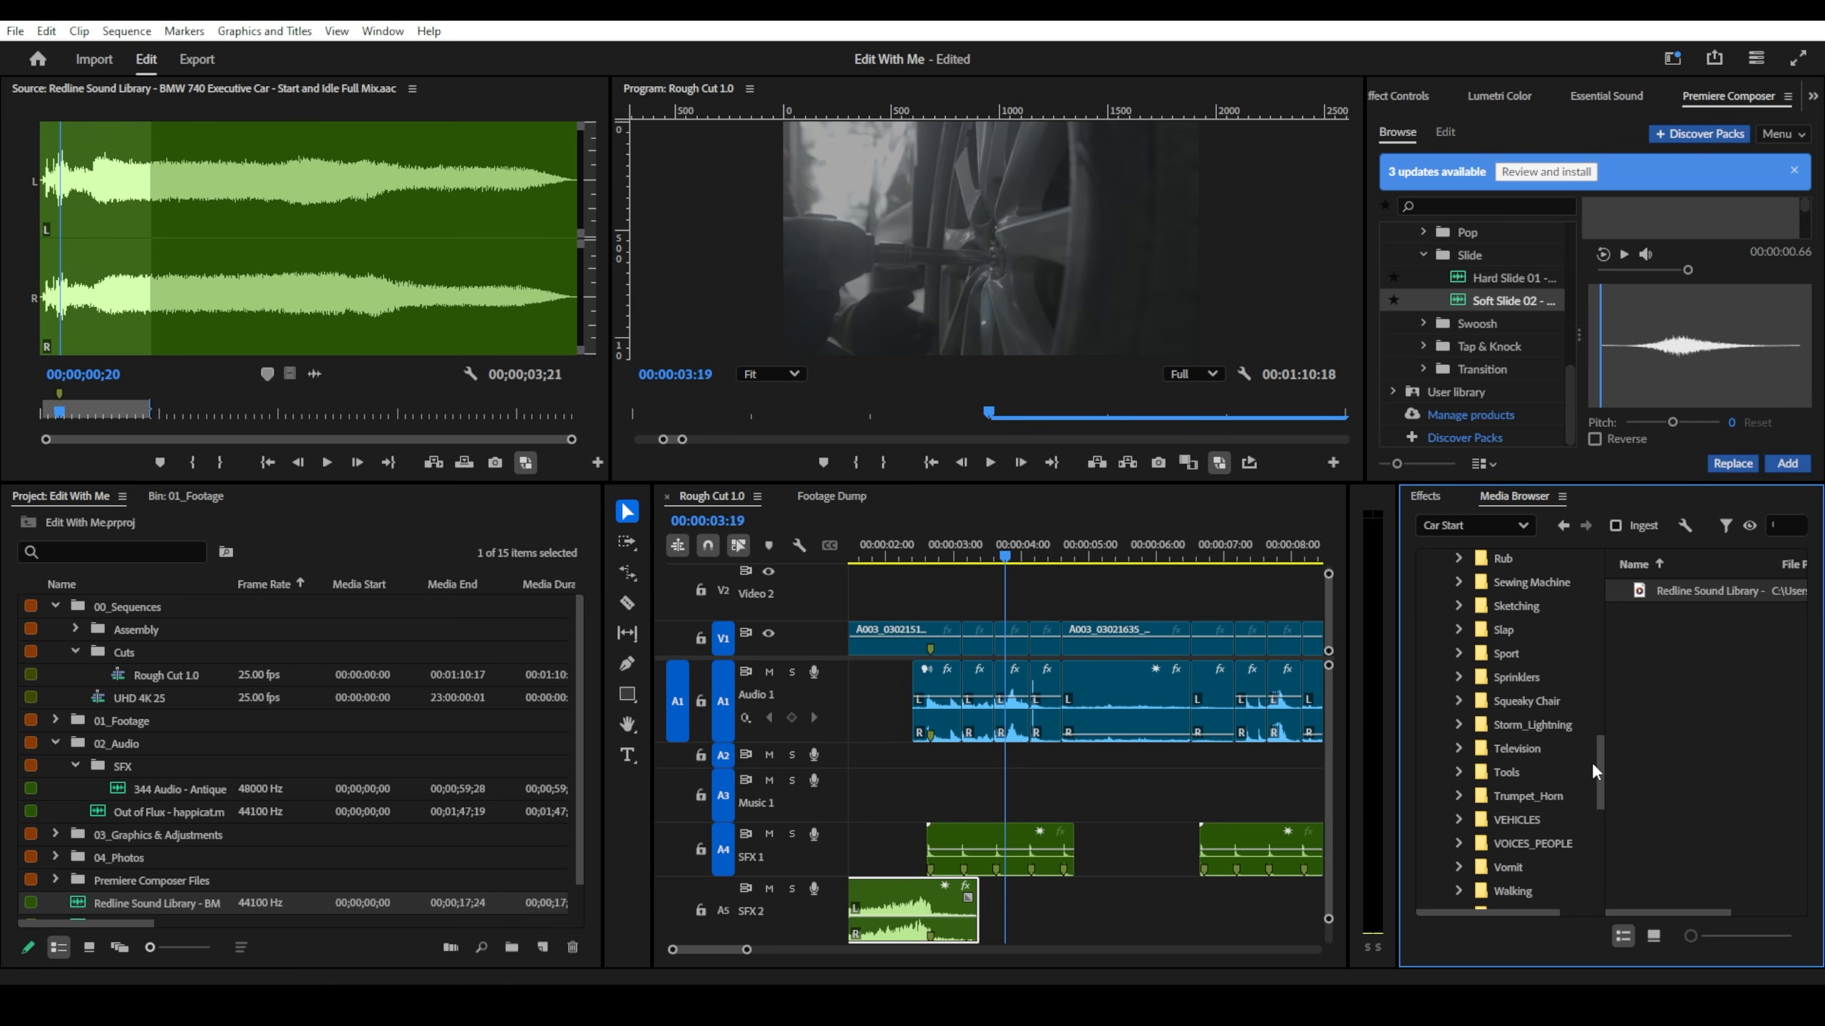
pyautogui.moveTo(1604, 766); pyautogui.dragTo(1591, 573)
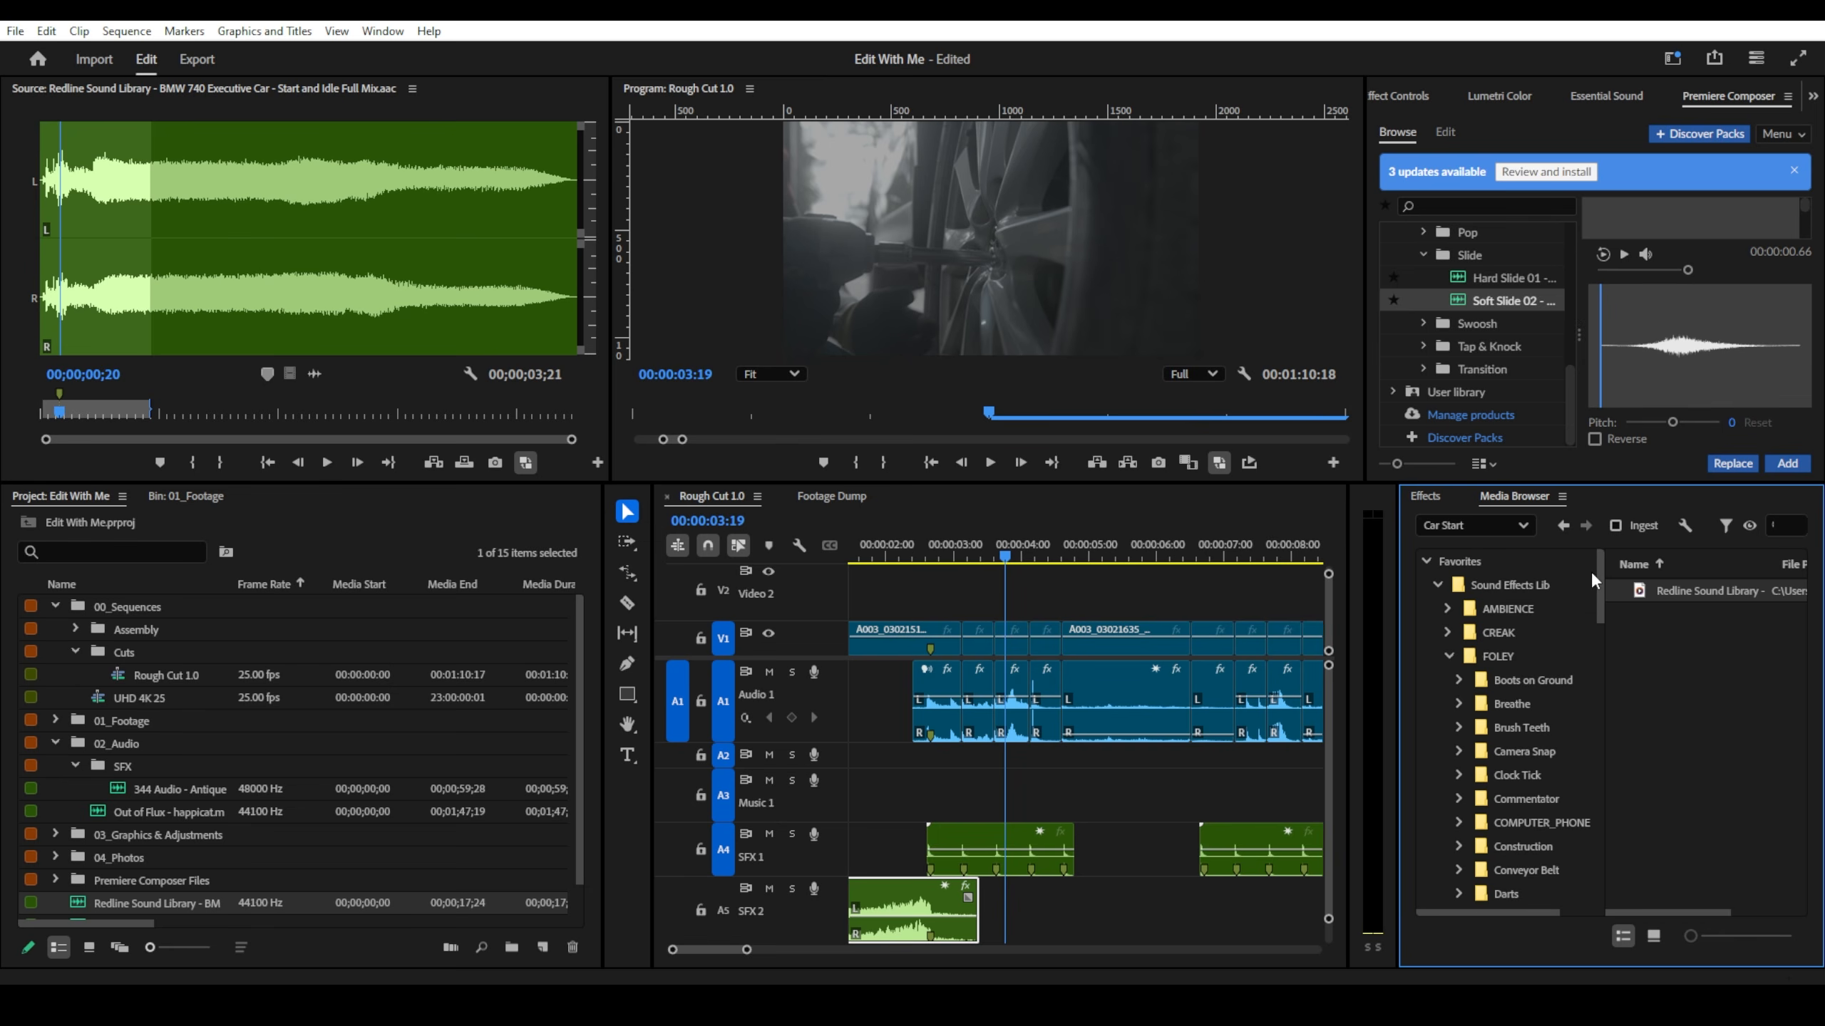
pyautogui.click(1451, 655)
pyautogui.scroll(-1, 1462, 804)
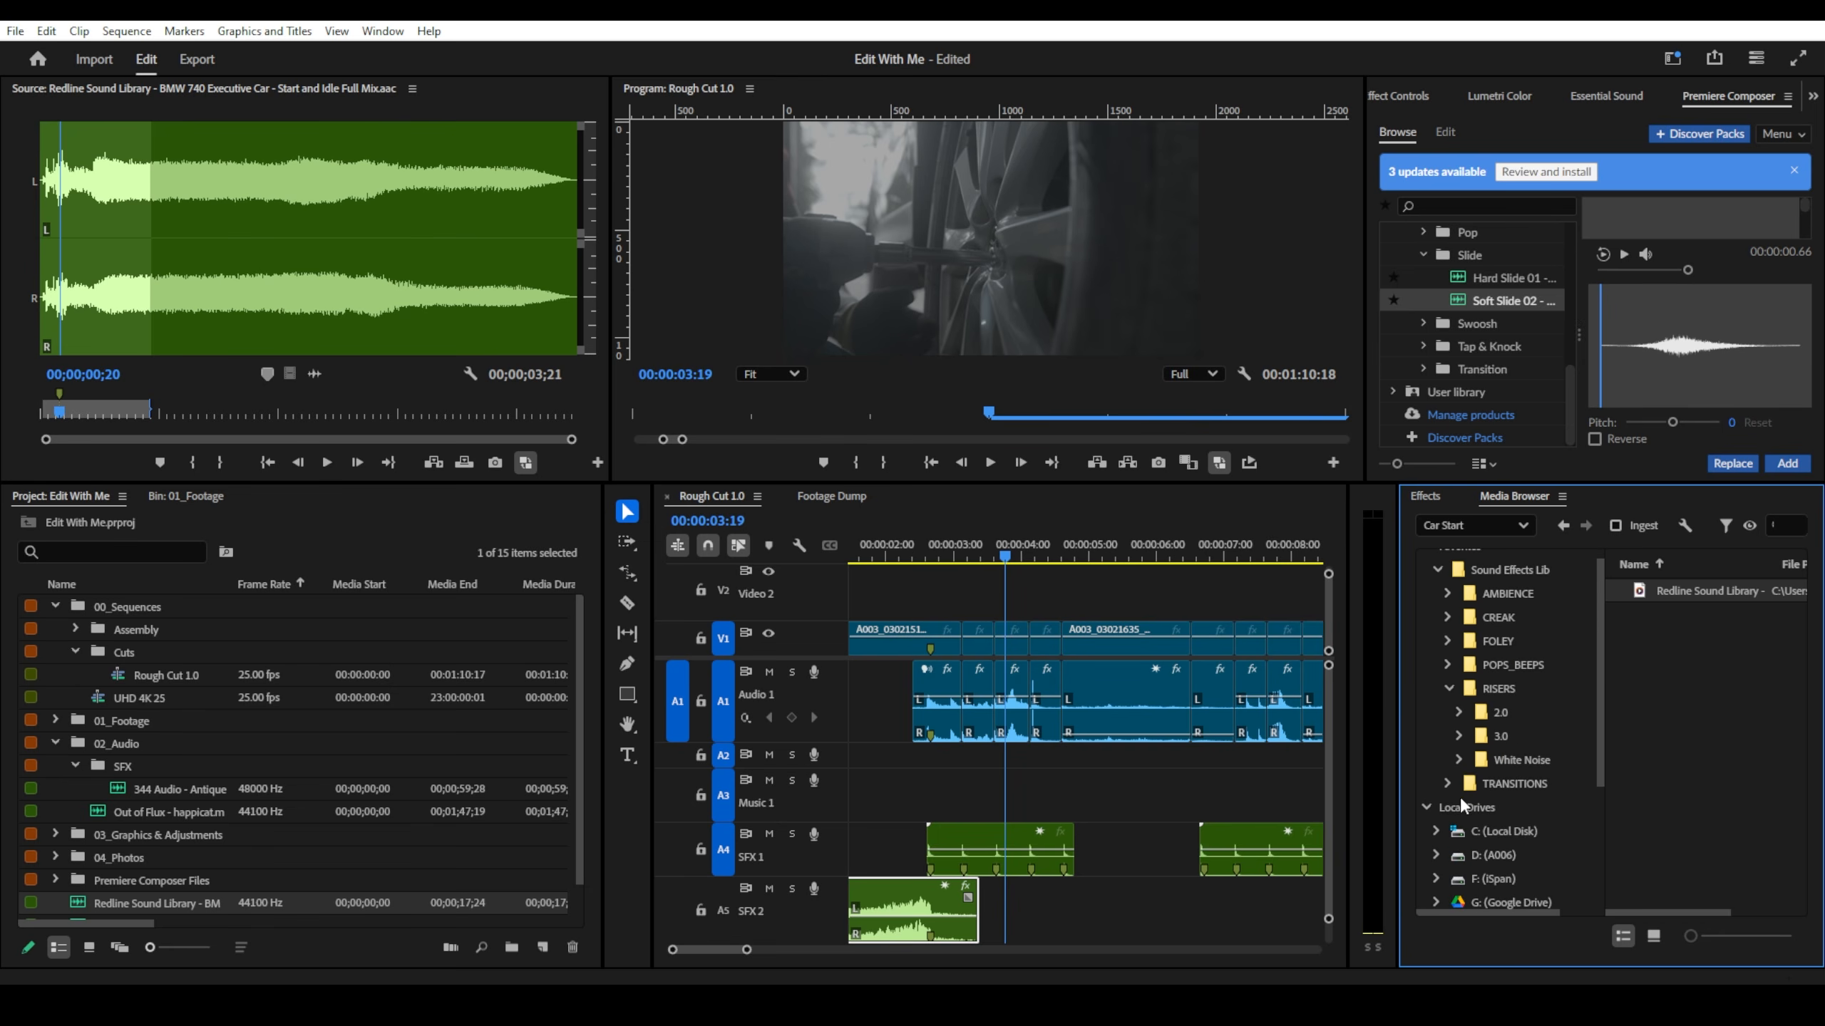
pyautogui.click(1447, 784)
pyautogui.click(1495, 786)
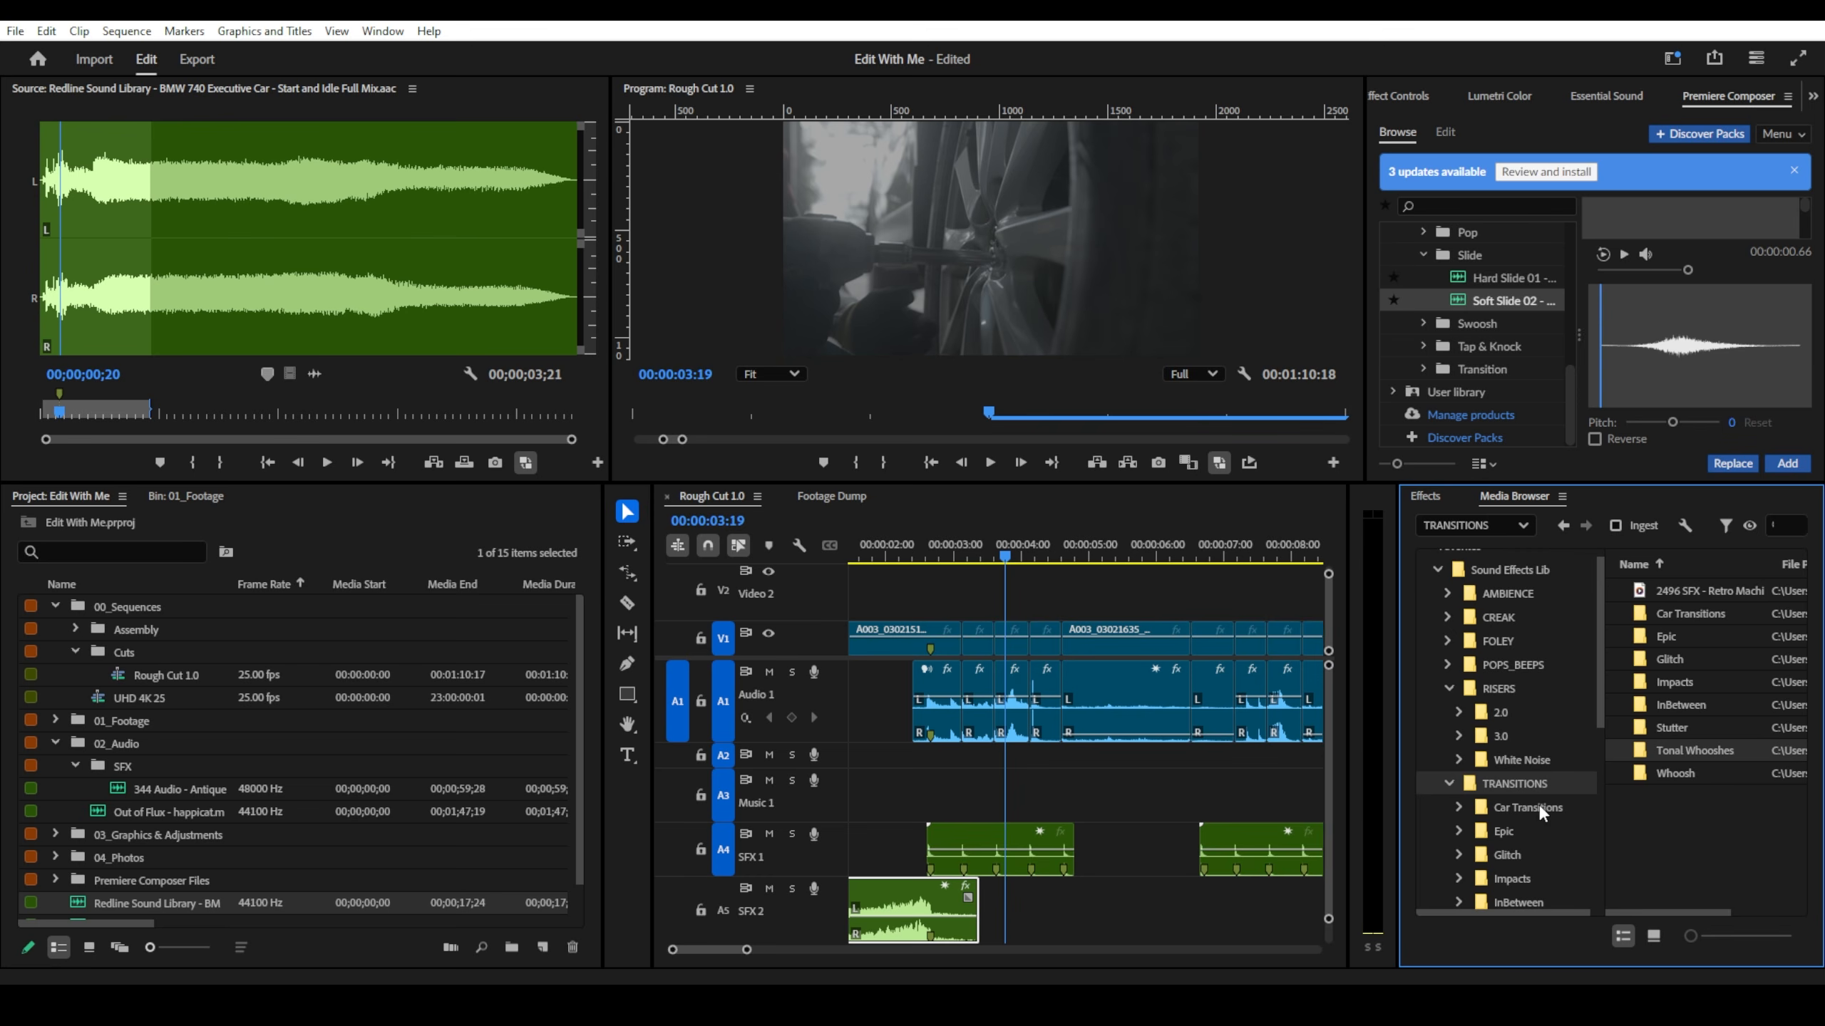
pyautogui.scroll(-3, 1538, 827)
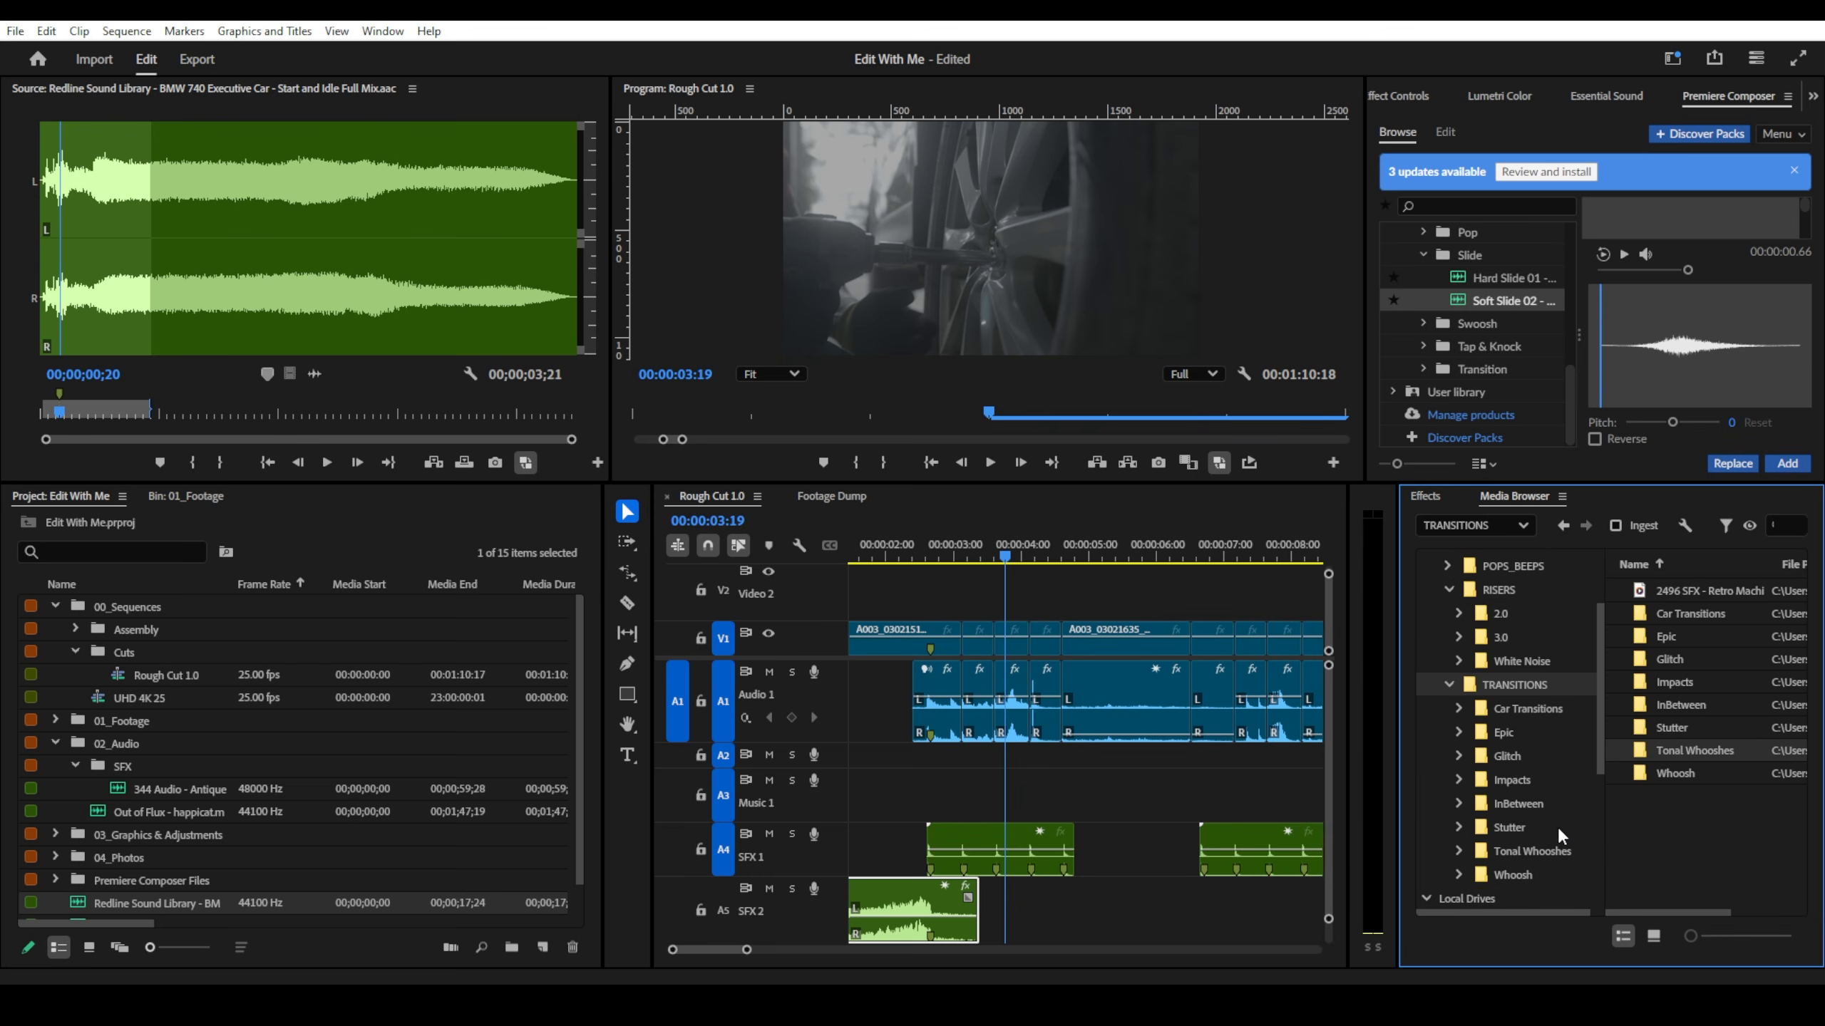
pyautogui.click(1513, 874)
# - Load the Paper Whoosh Pages Flip sound as the source and mark an In point at 00;00;01;09, before its second whoosh
pyautogui.doubleClick(1673, 657)
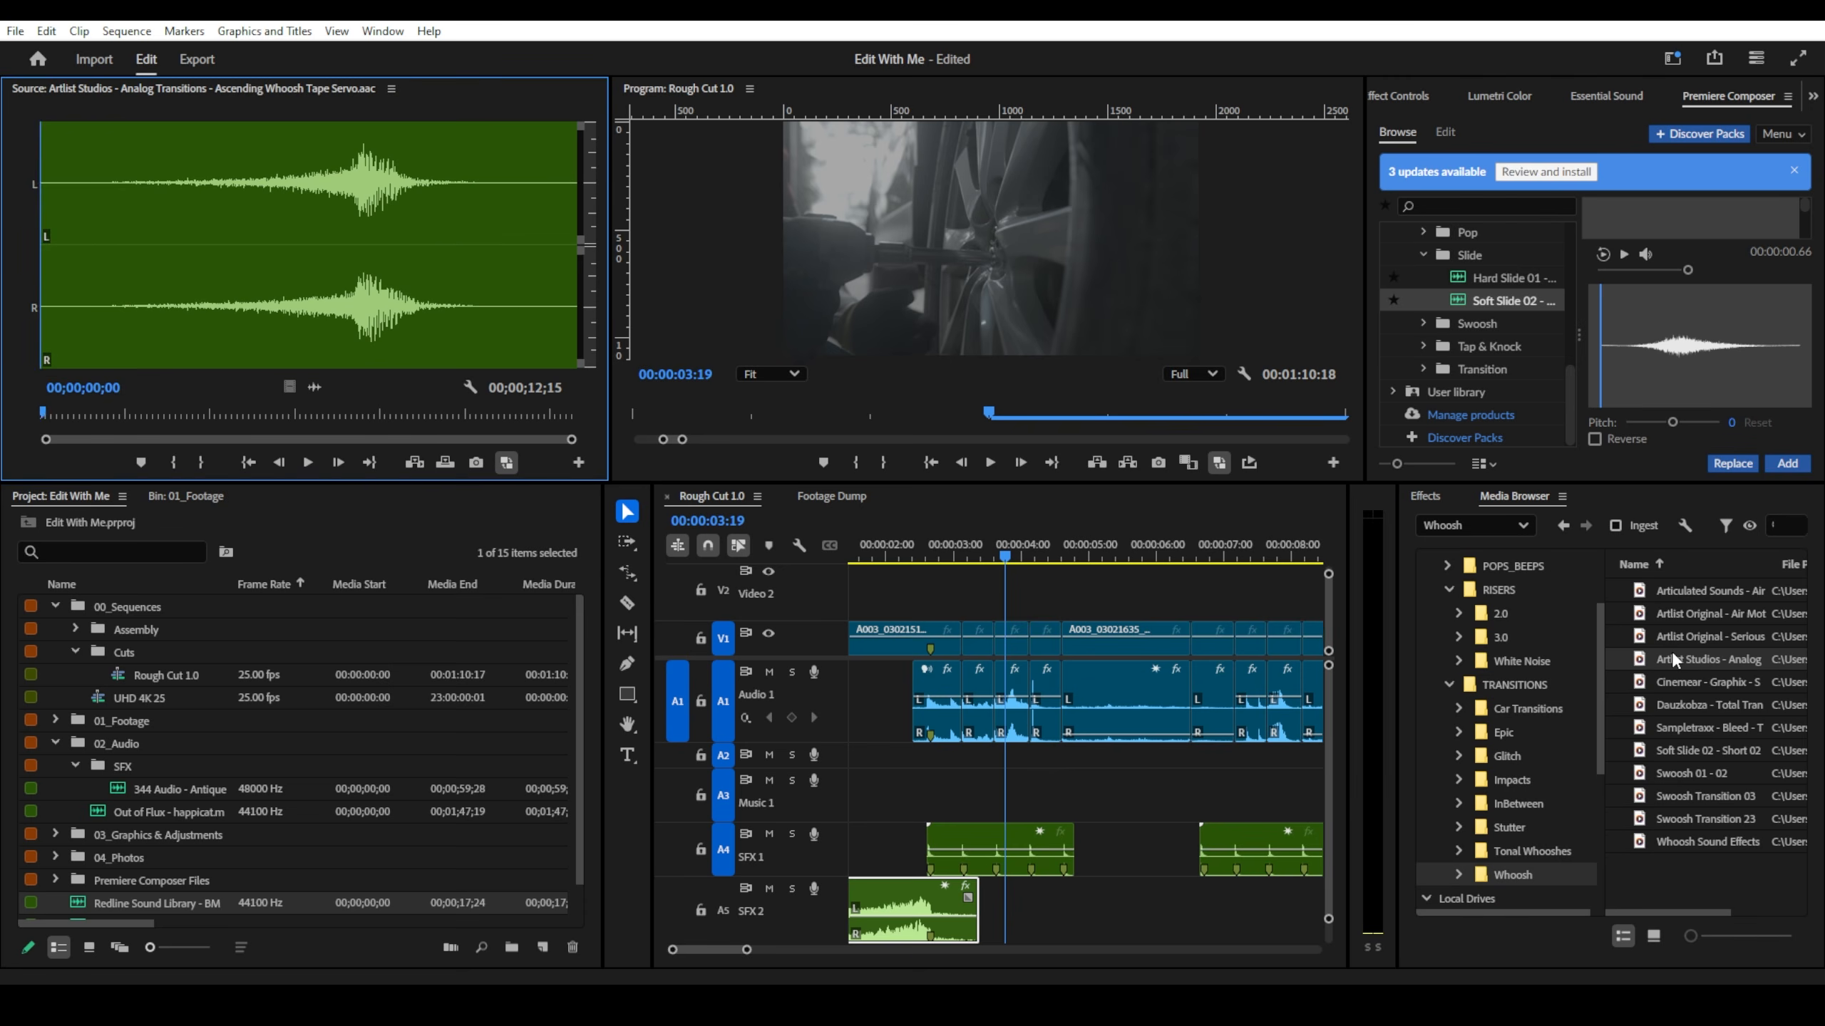
pyautogui.doubleClick(1670, 696)
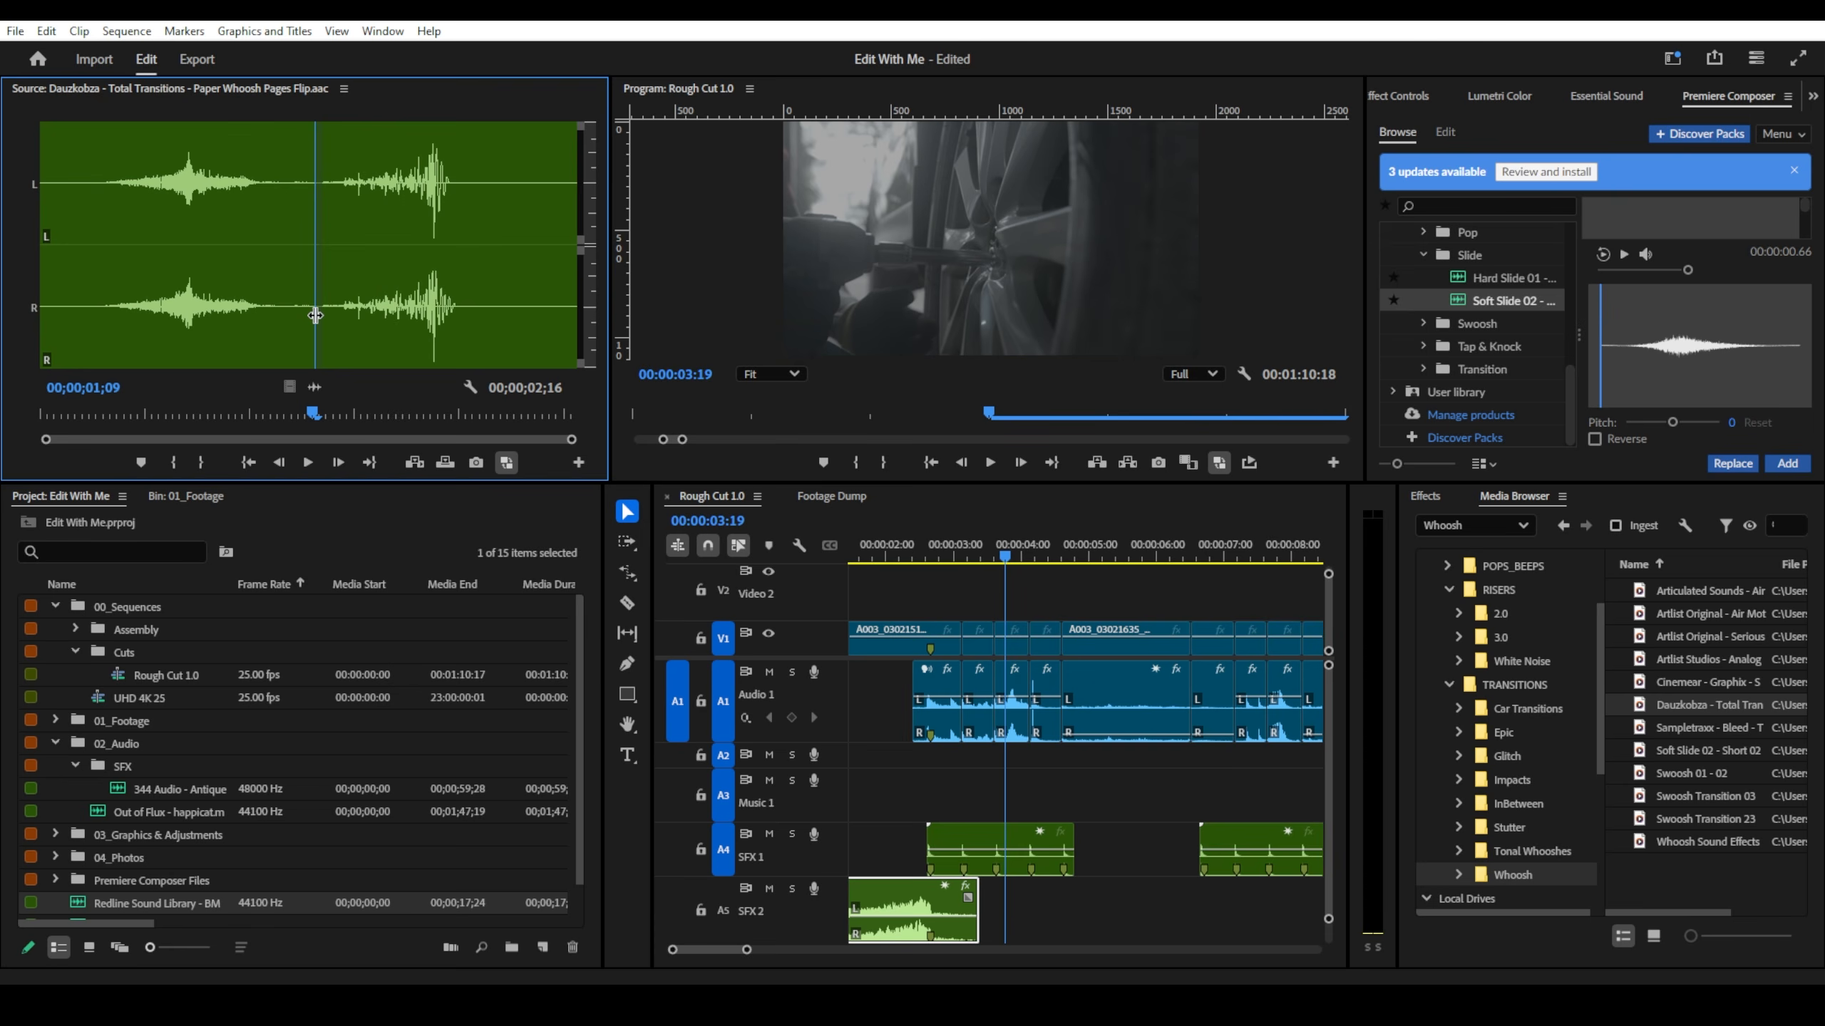
pyautogui.press('i')
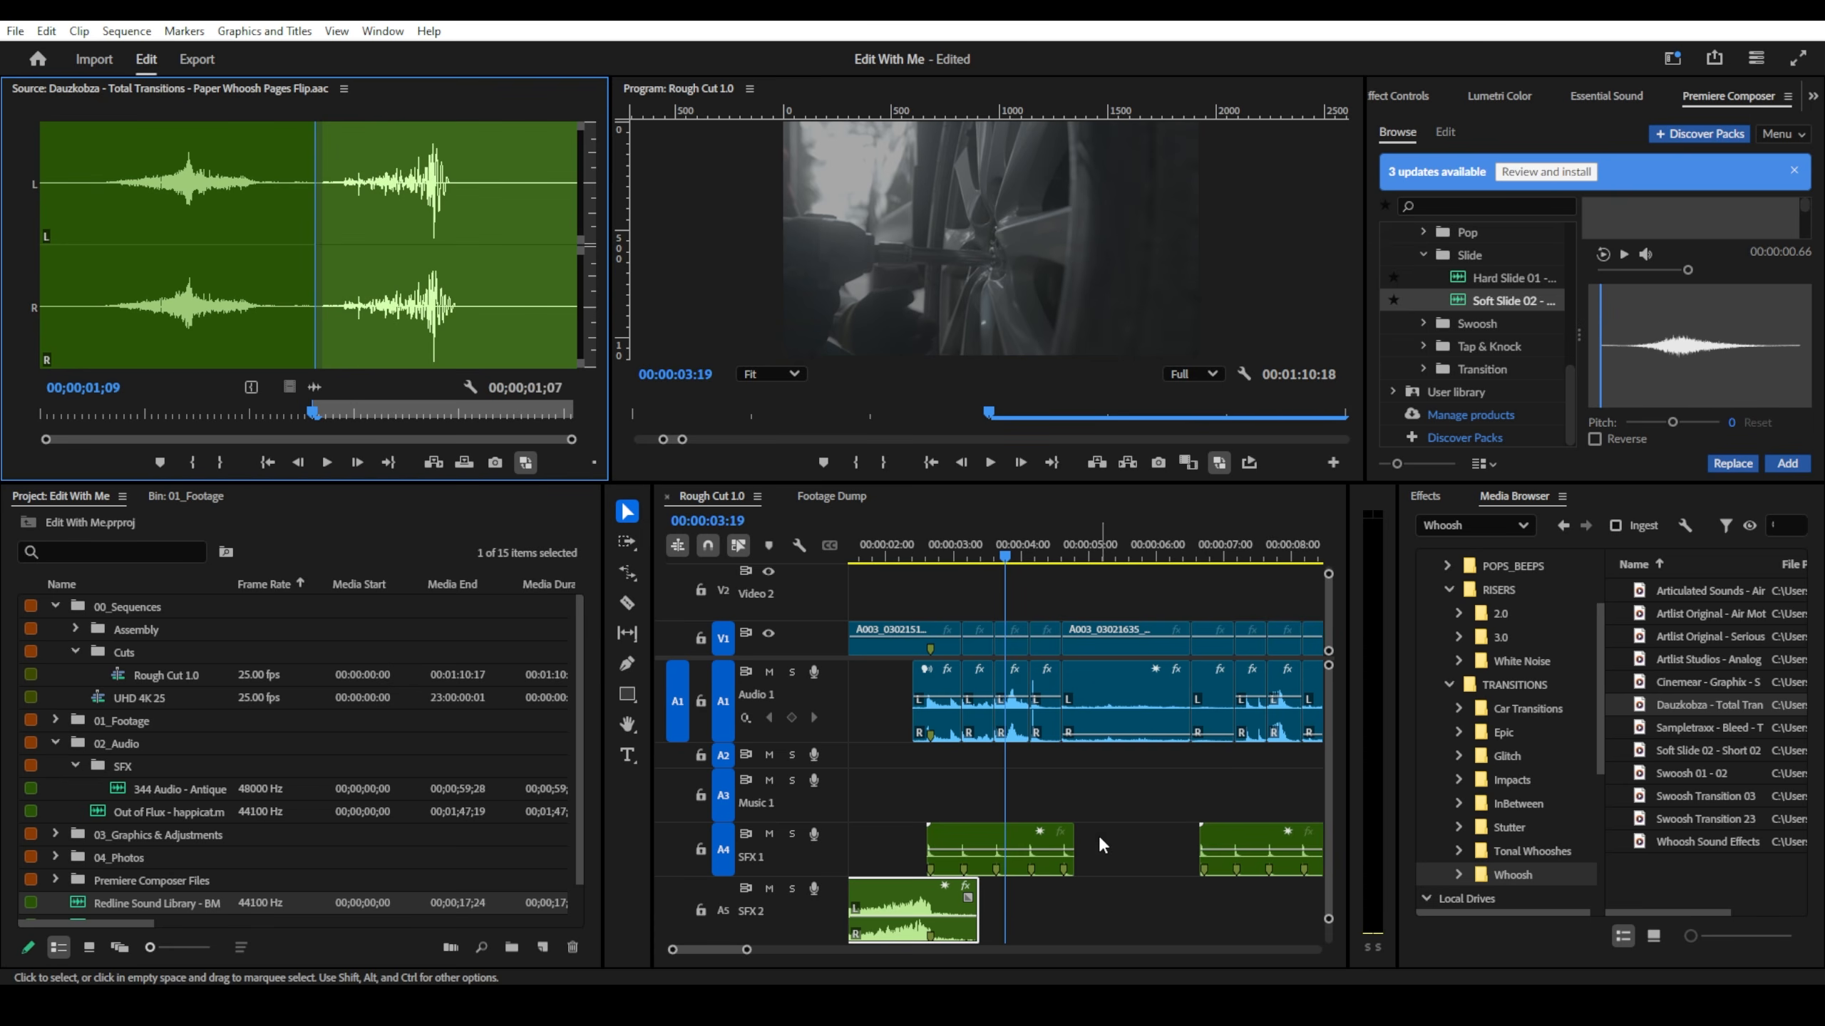
# - Play the sequence up to 00:00:09:09 to examine where a whoosh transition sound is needed
pyautogui.scroll(-5, 1098, 834)
pyautogui.scroll(5, 1037, 766)
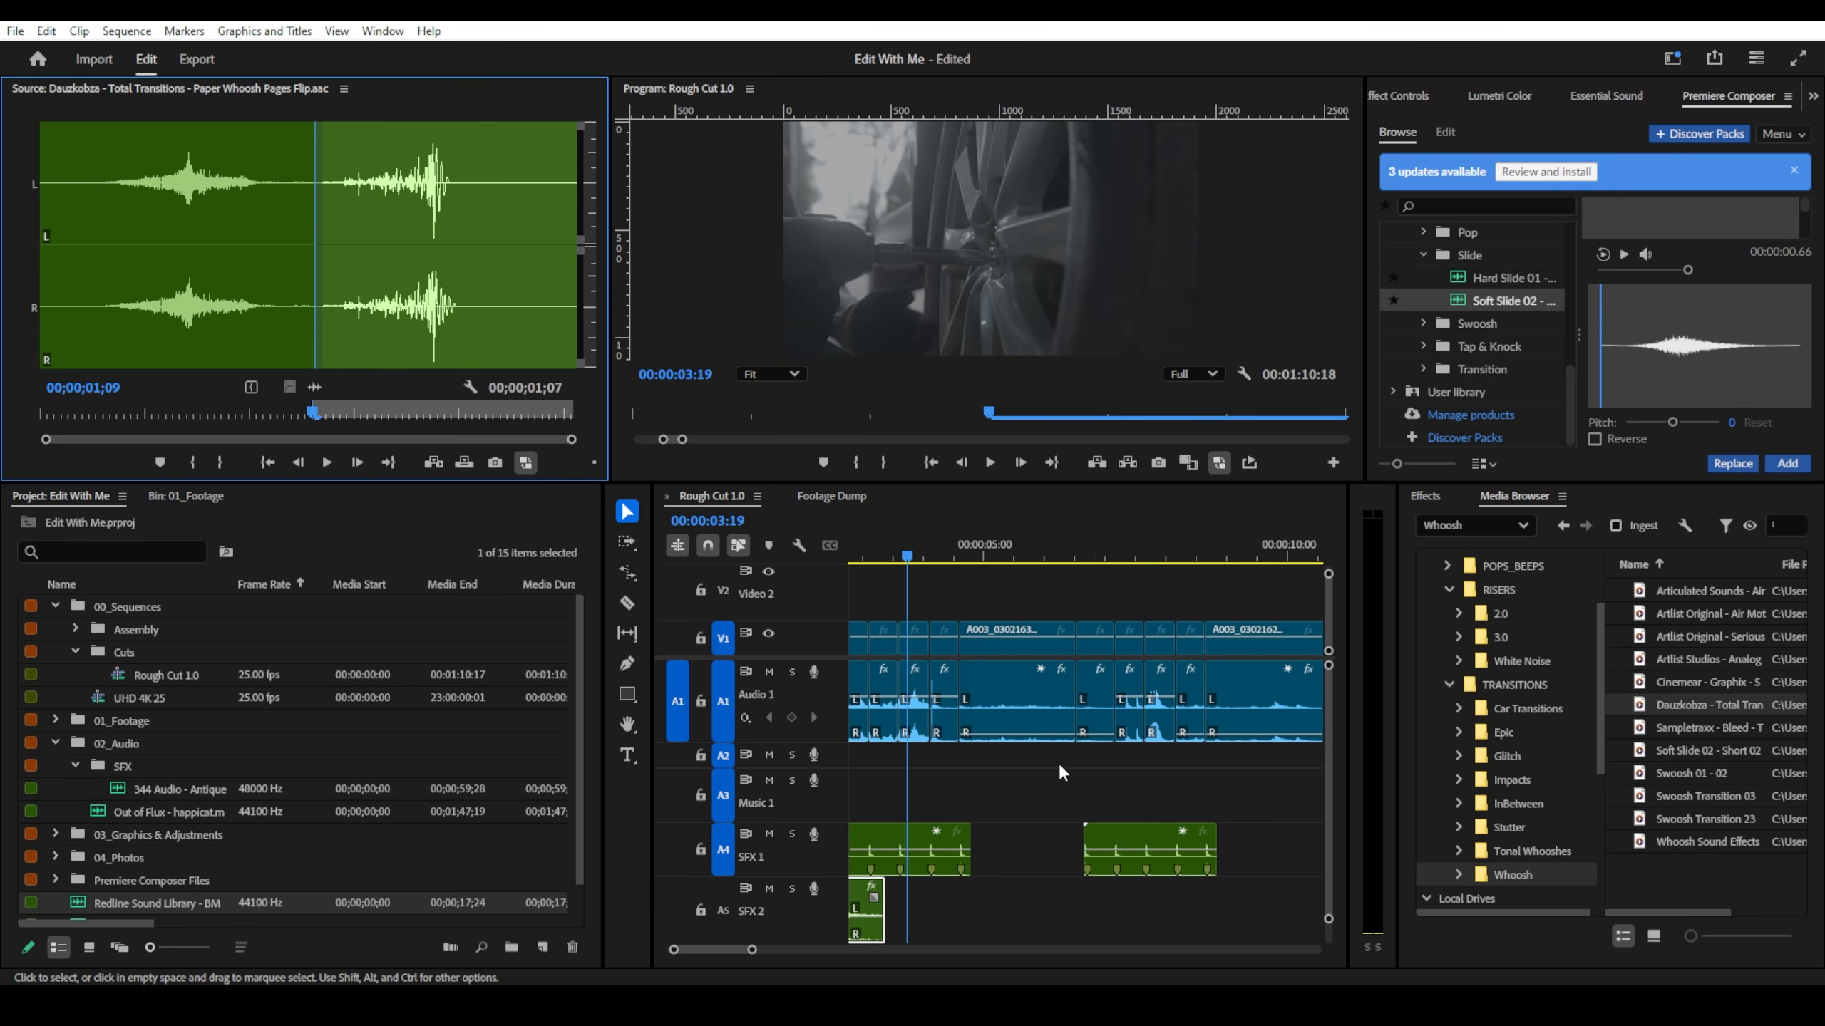
pyautogui.click(1100, 558)
pyautogui.moveTo(1104, 557); pyautogui.dragTo(1081, 558)
pyautogui.press('space')
pyautogui.press('space')
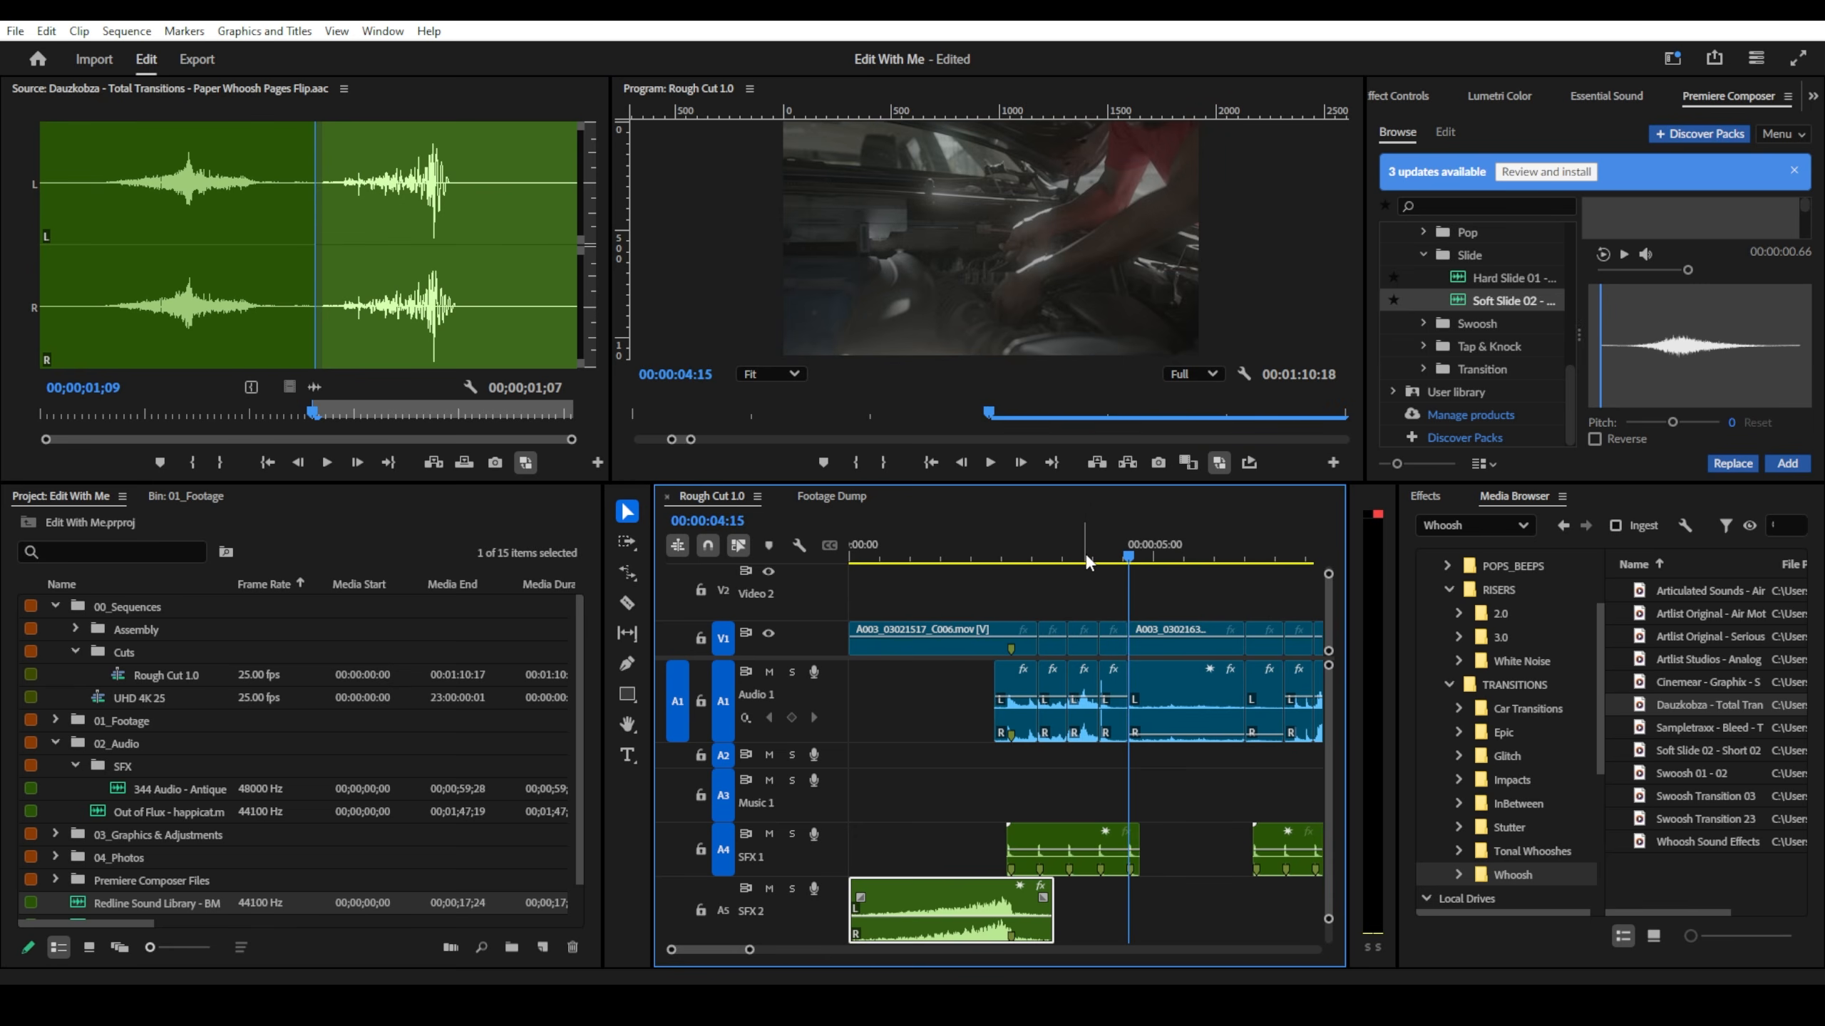
pyautogui.press('space')
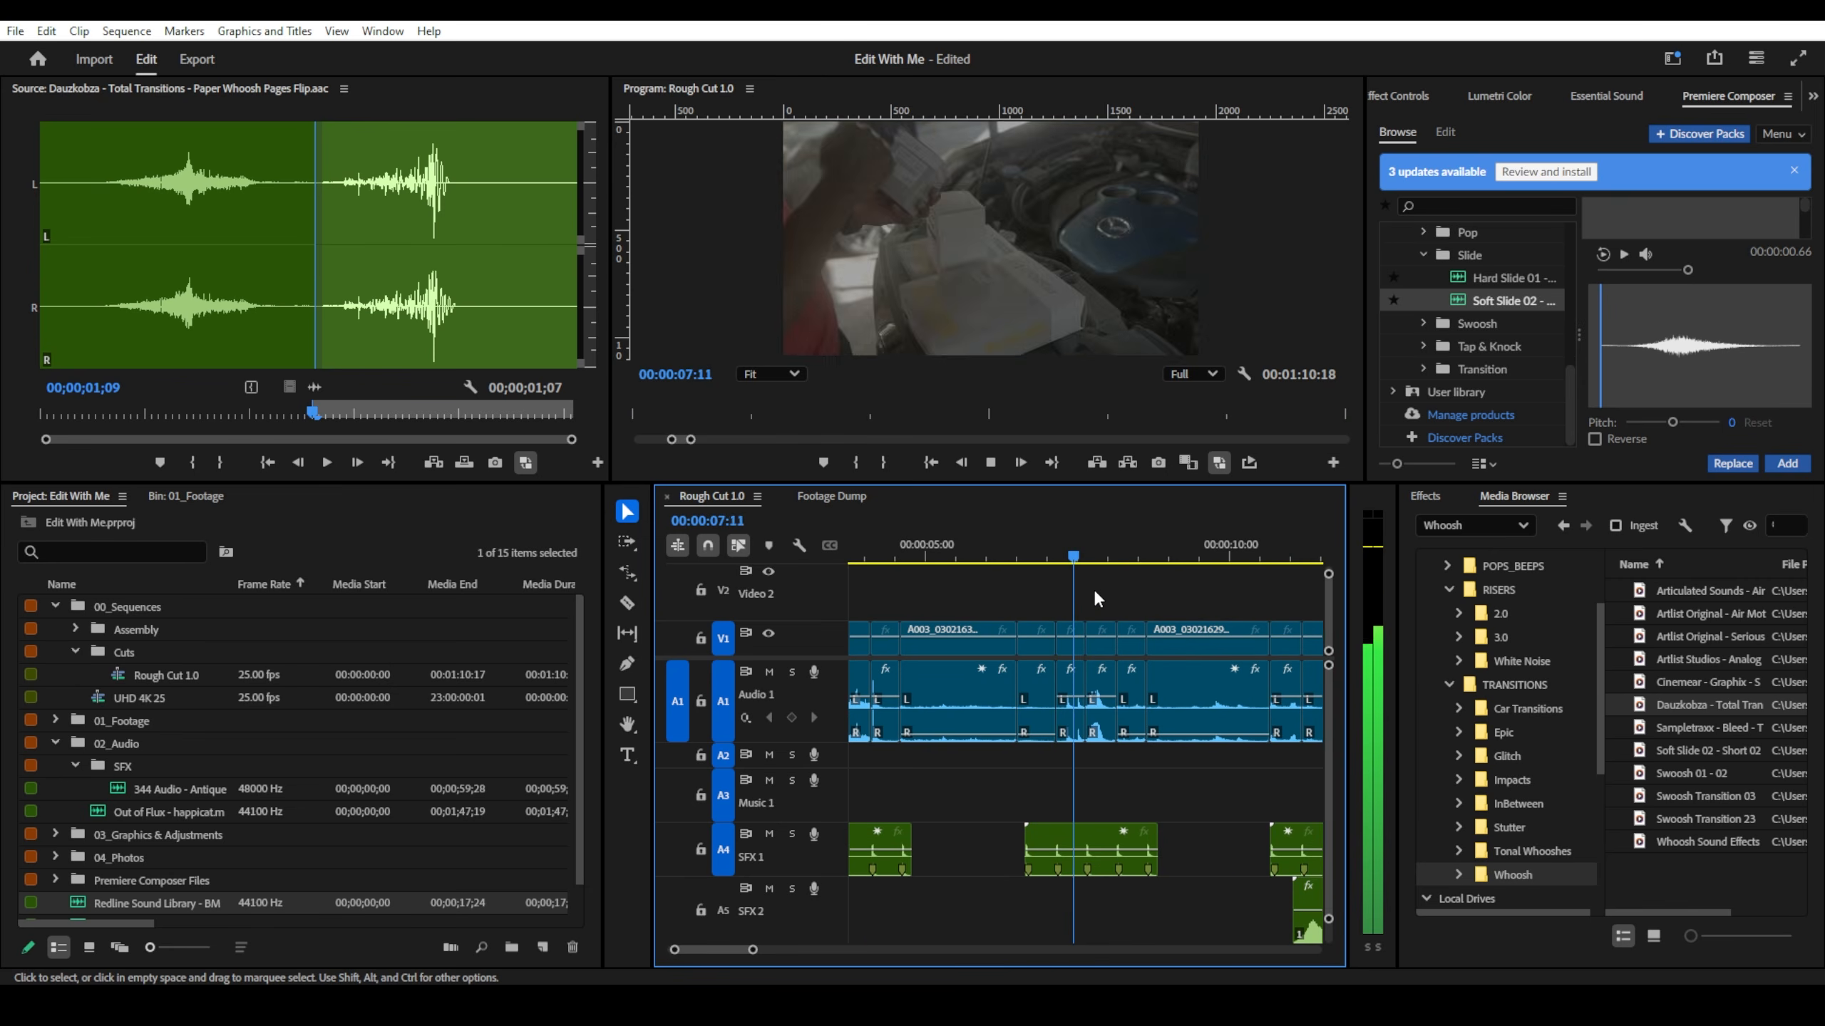
pyautogui.press('space')
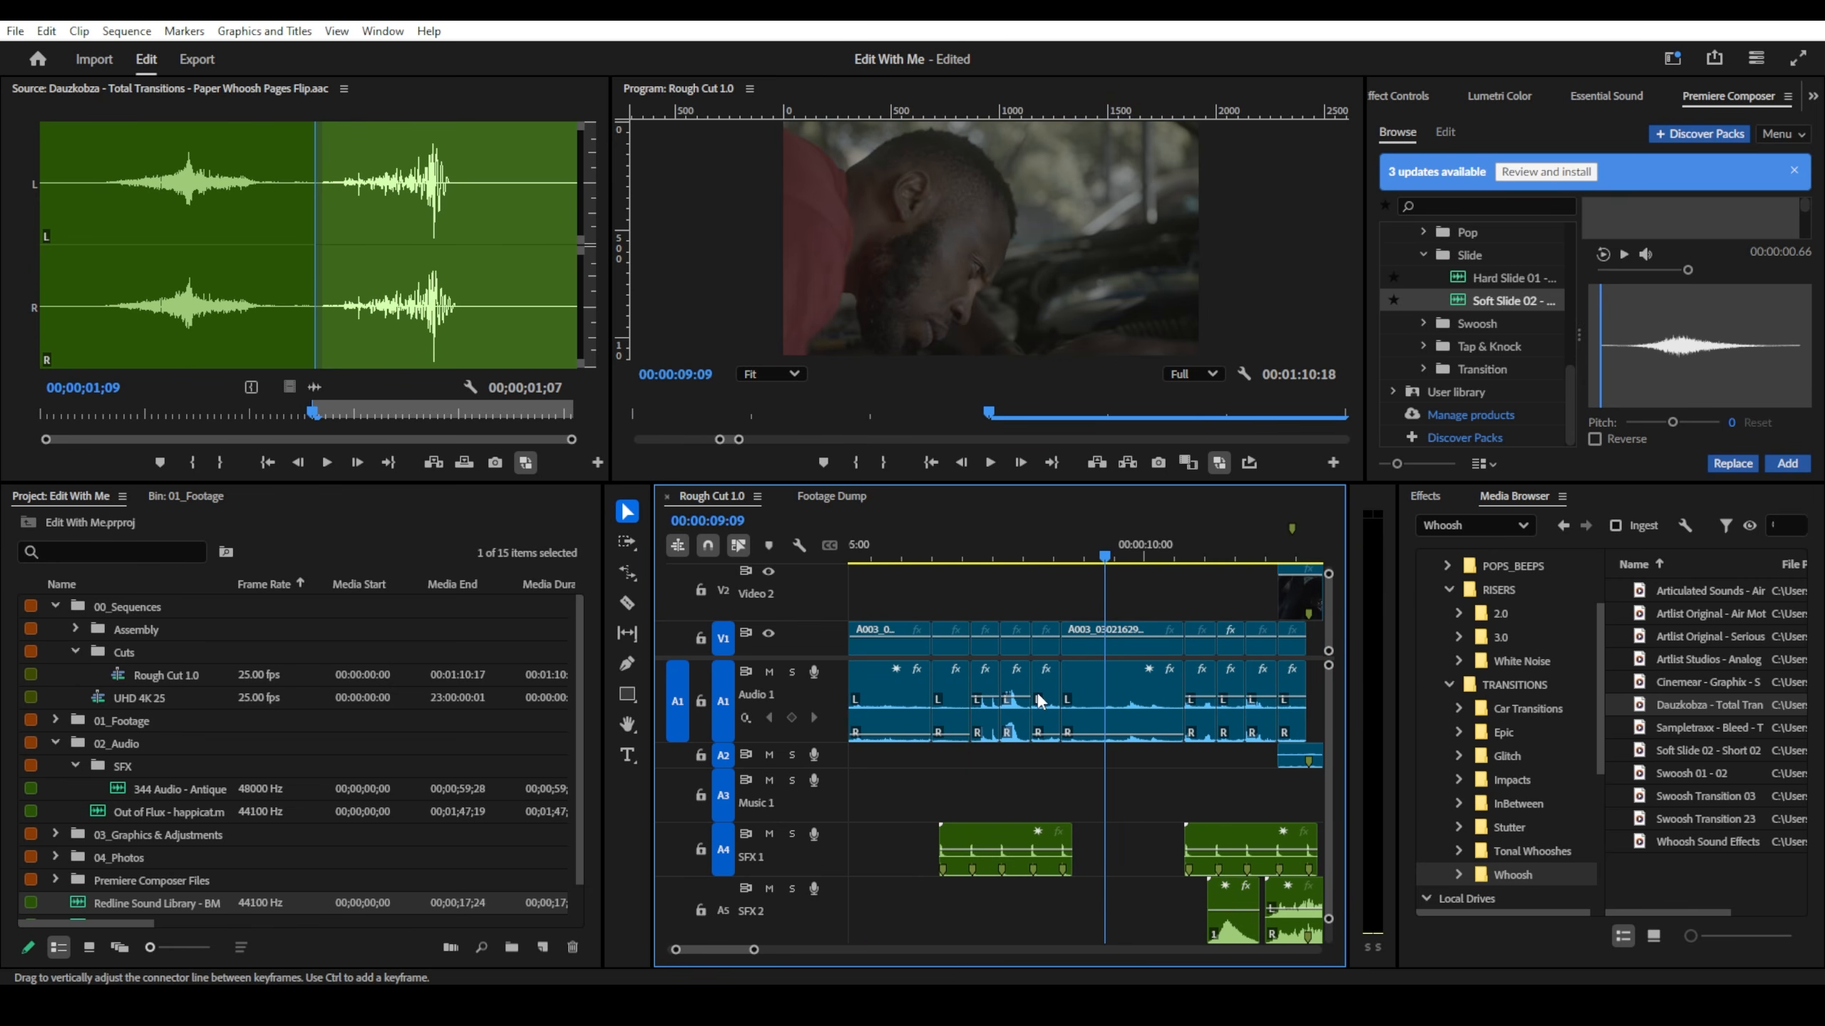
# - Place the trimmed paper whoosh on SFX 2 directly before the sound starting near 00:00:11:00, and extend the whoosh's start slightly earlier
pyautogui.moveTo(314, 387); pyautogui.dragTo(1182, 907)
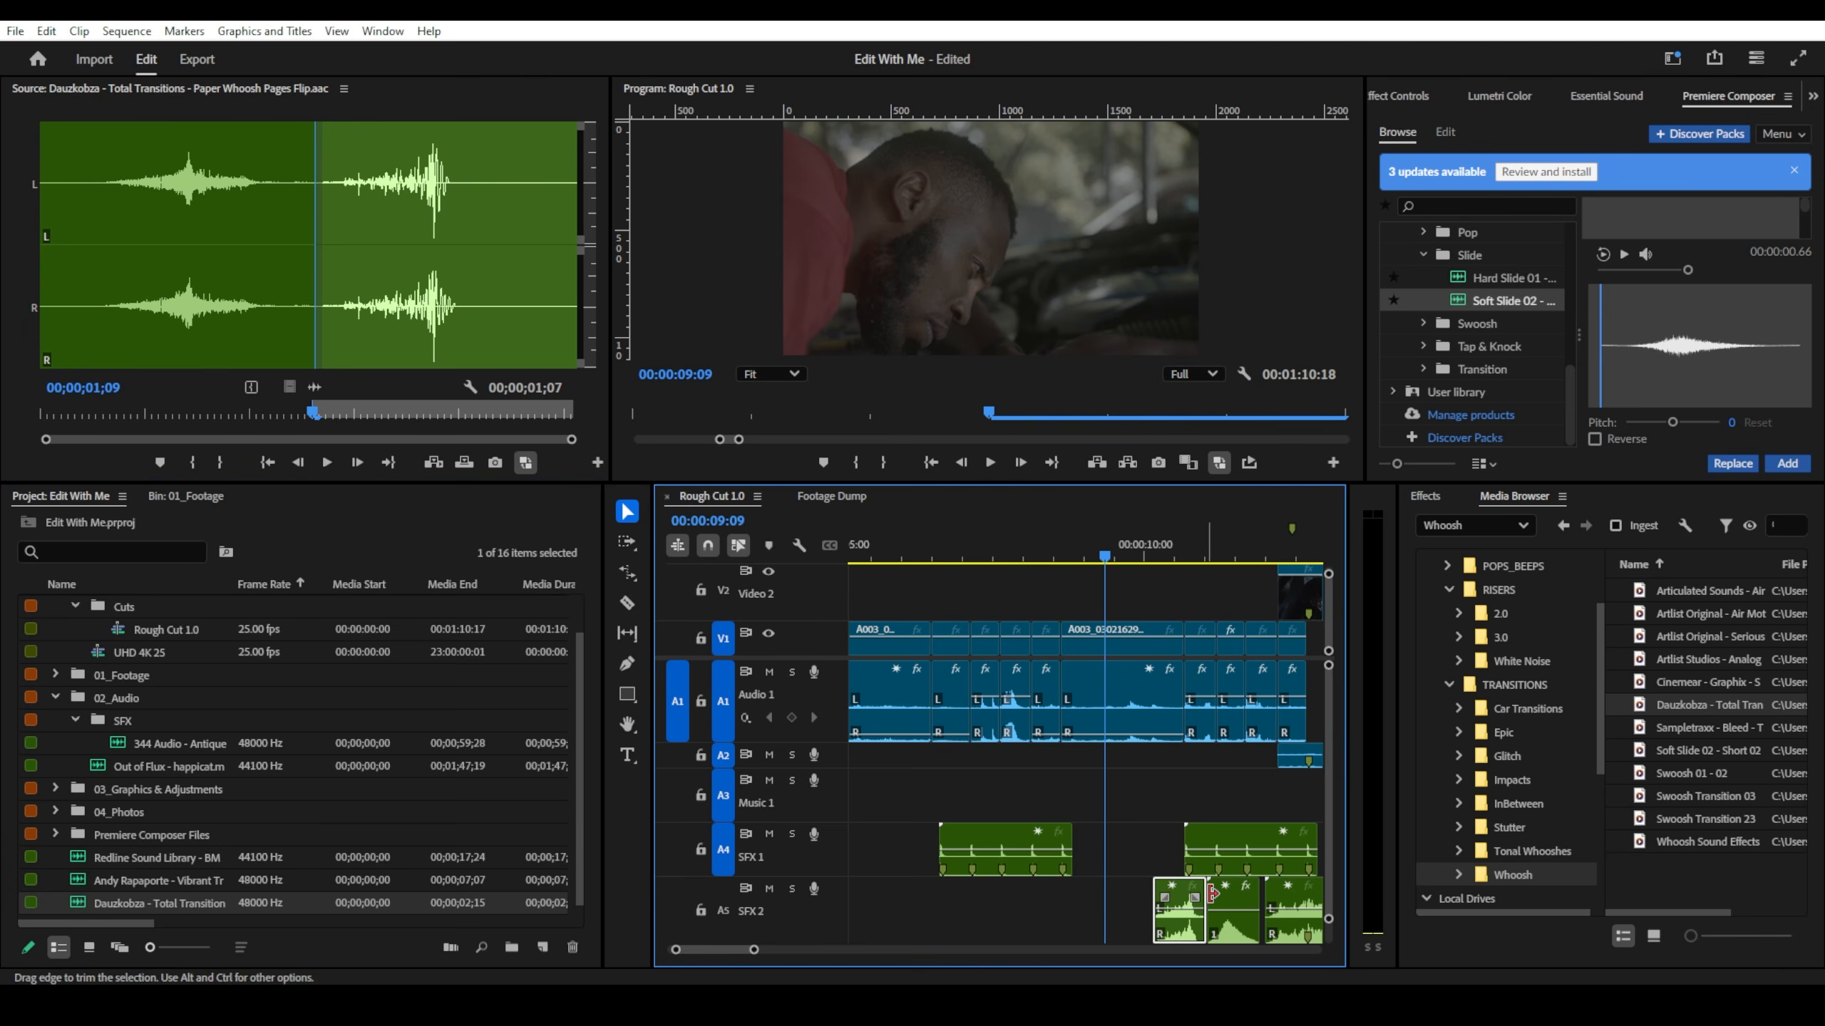
pyautogui.press('space')
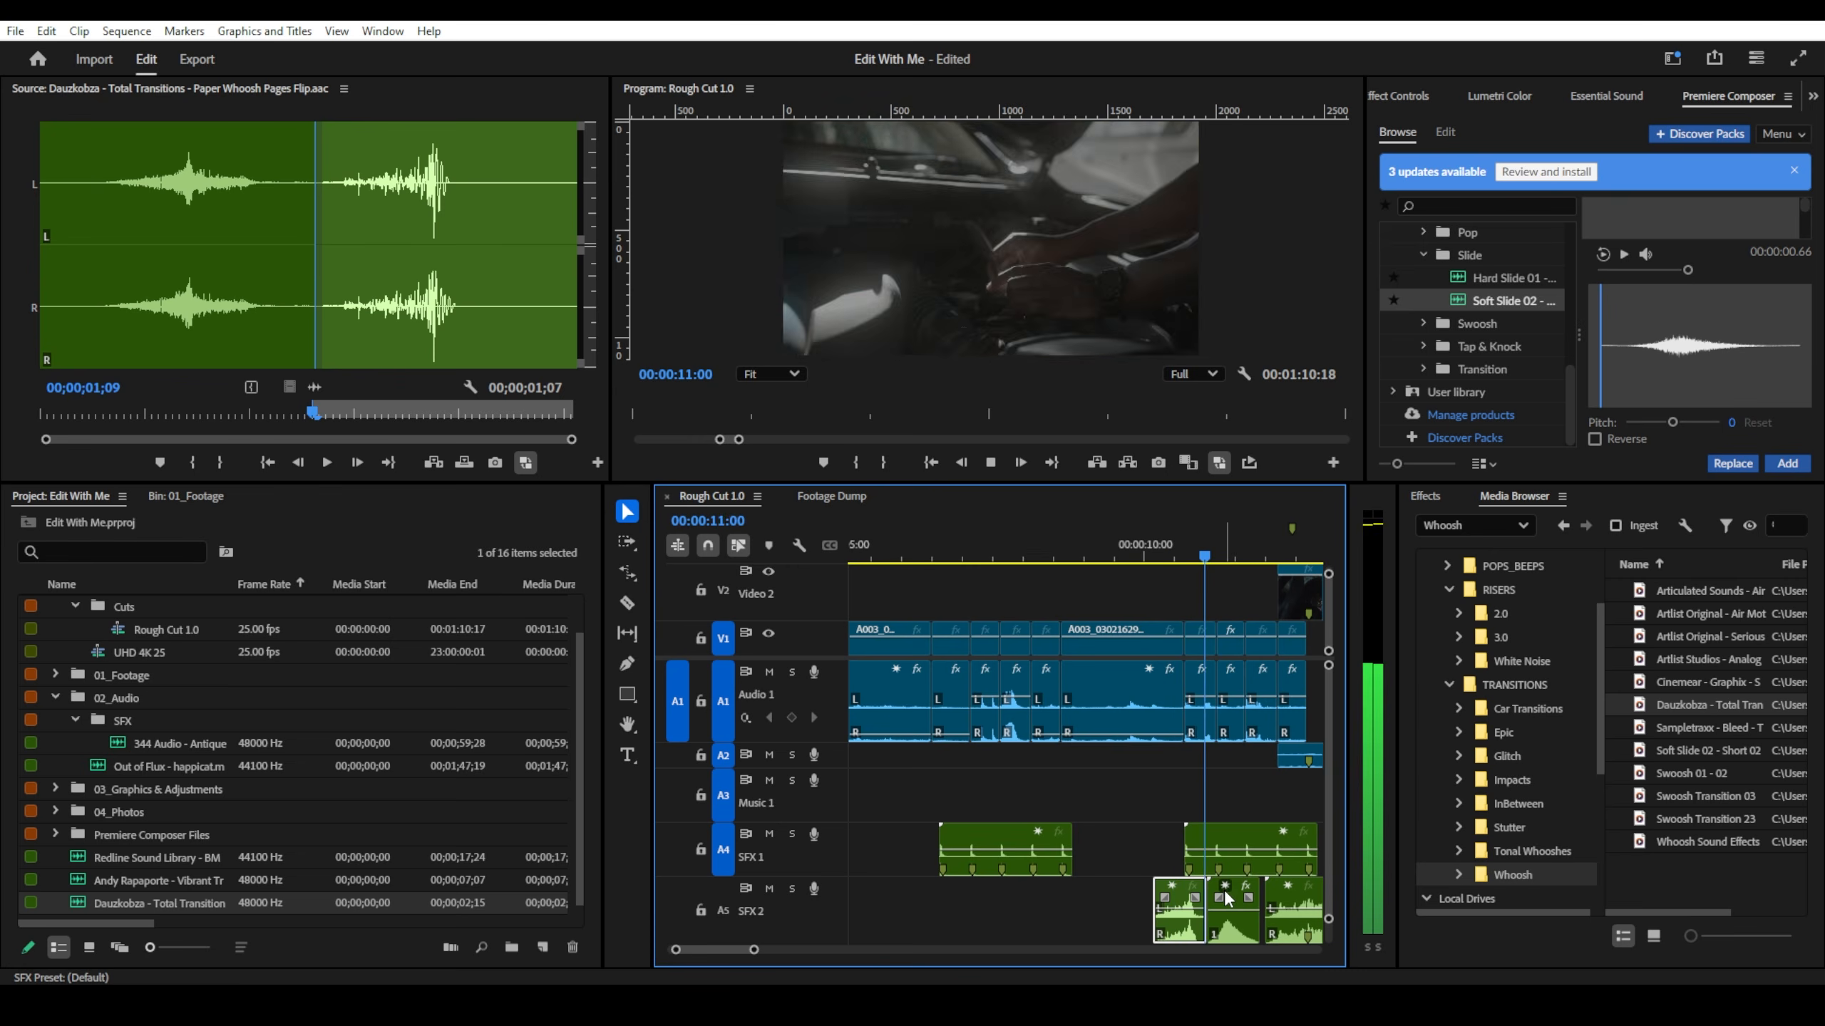
pyautogui.moveTo(1154, 889); pyautogui.dragTo(1145, 888)
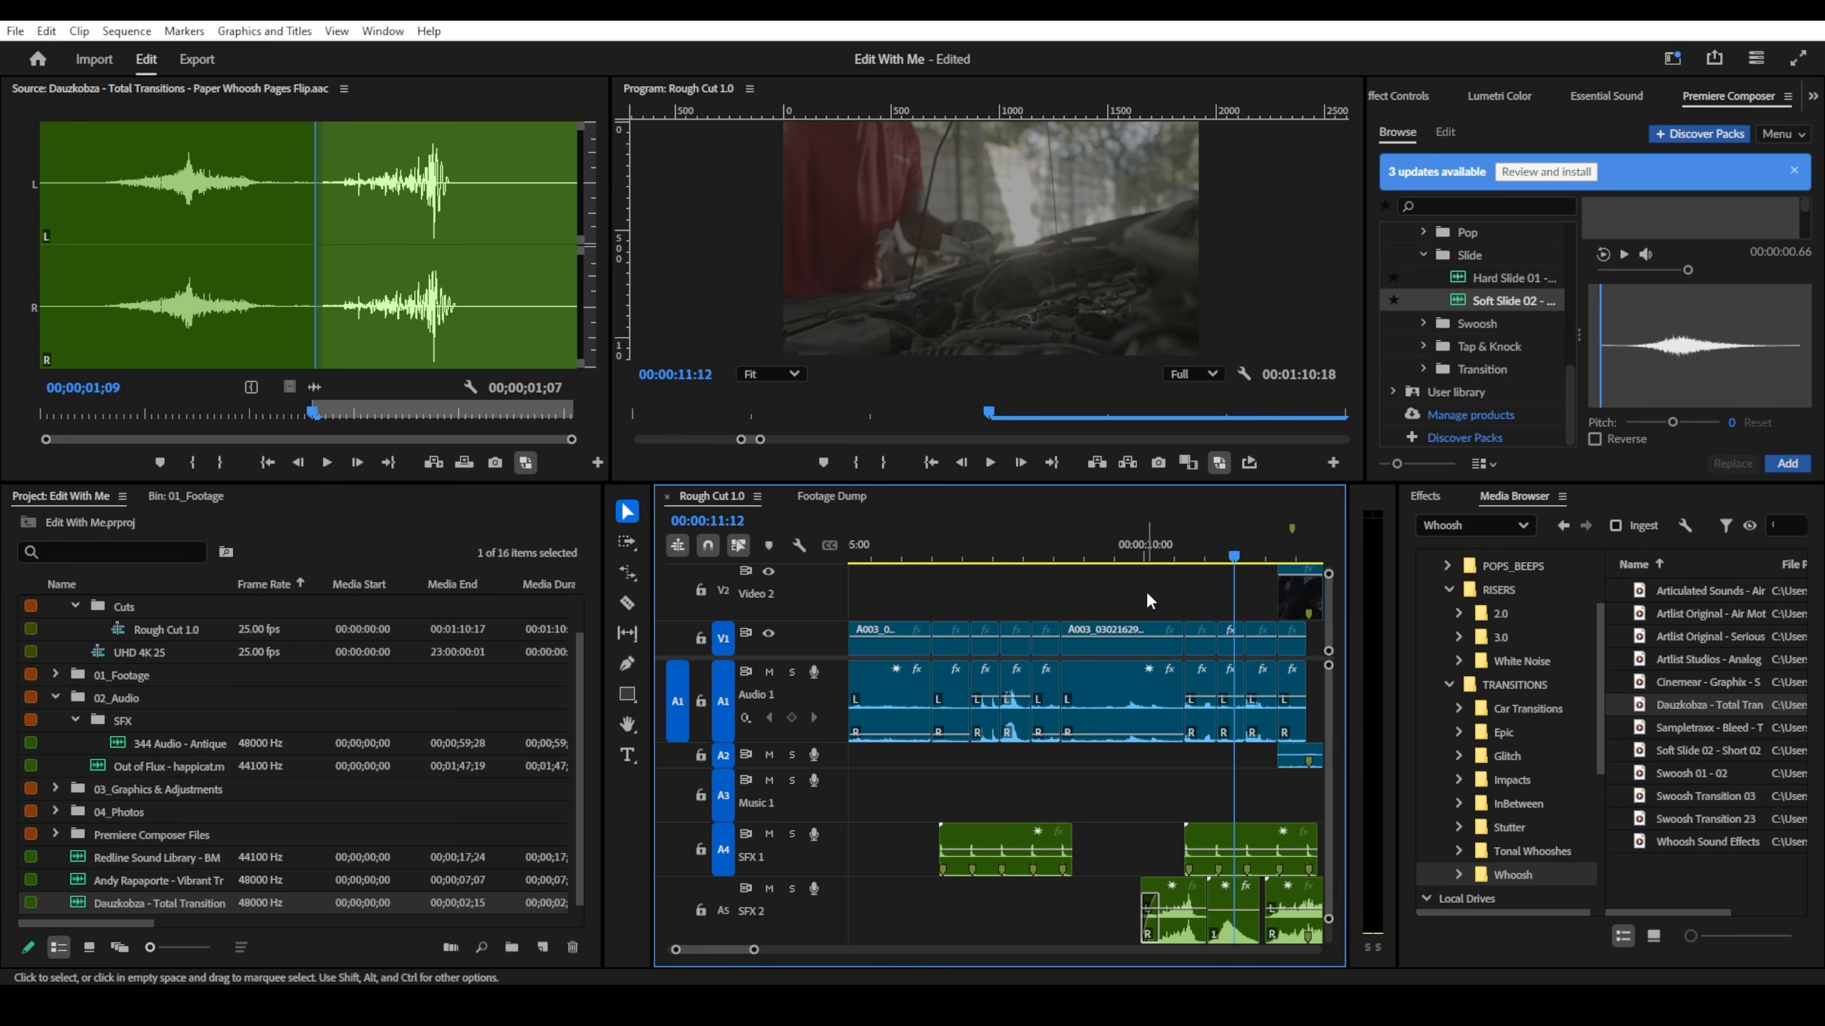
# - Play from just before the added whoosh through the dashboard shot to check the transition
pyautogui.click(1122, 557)
pyautogui.press('space')
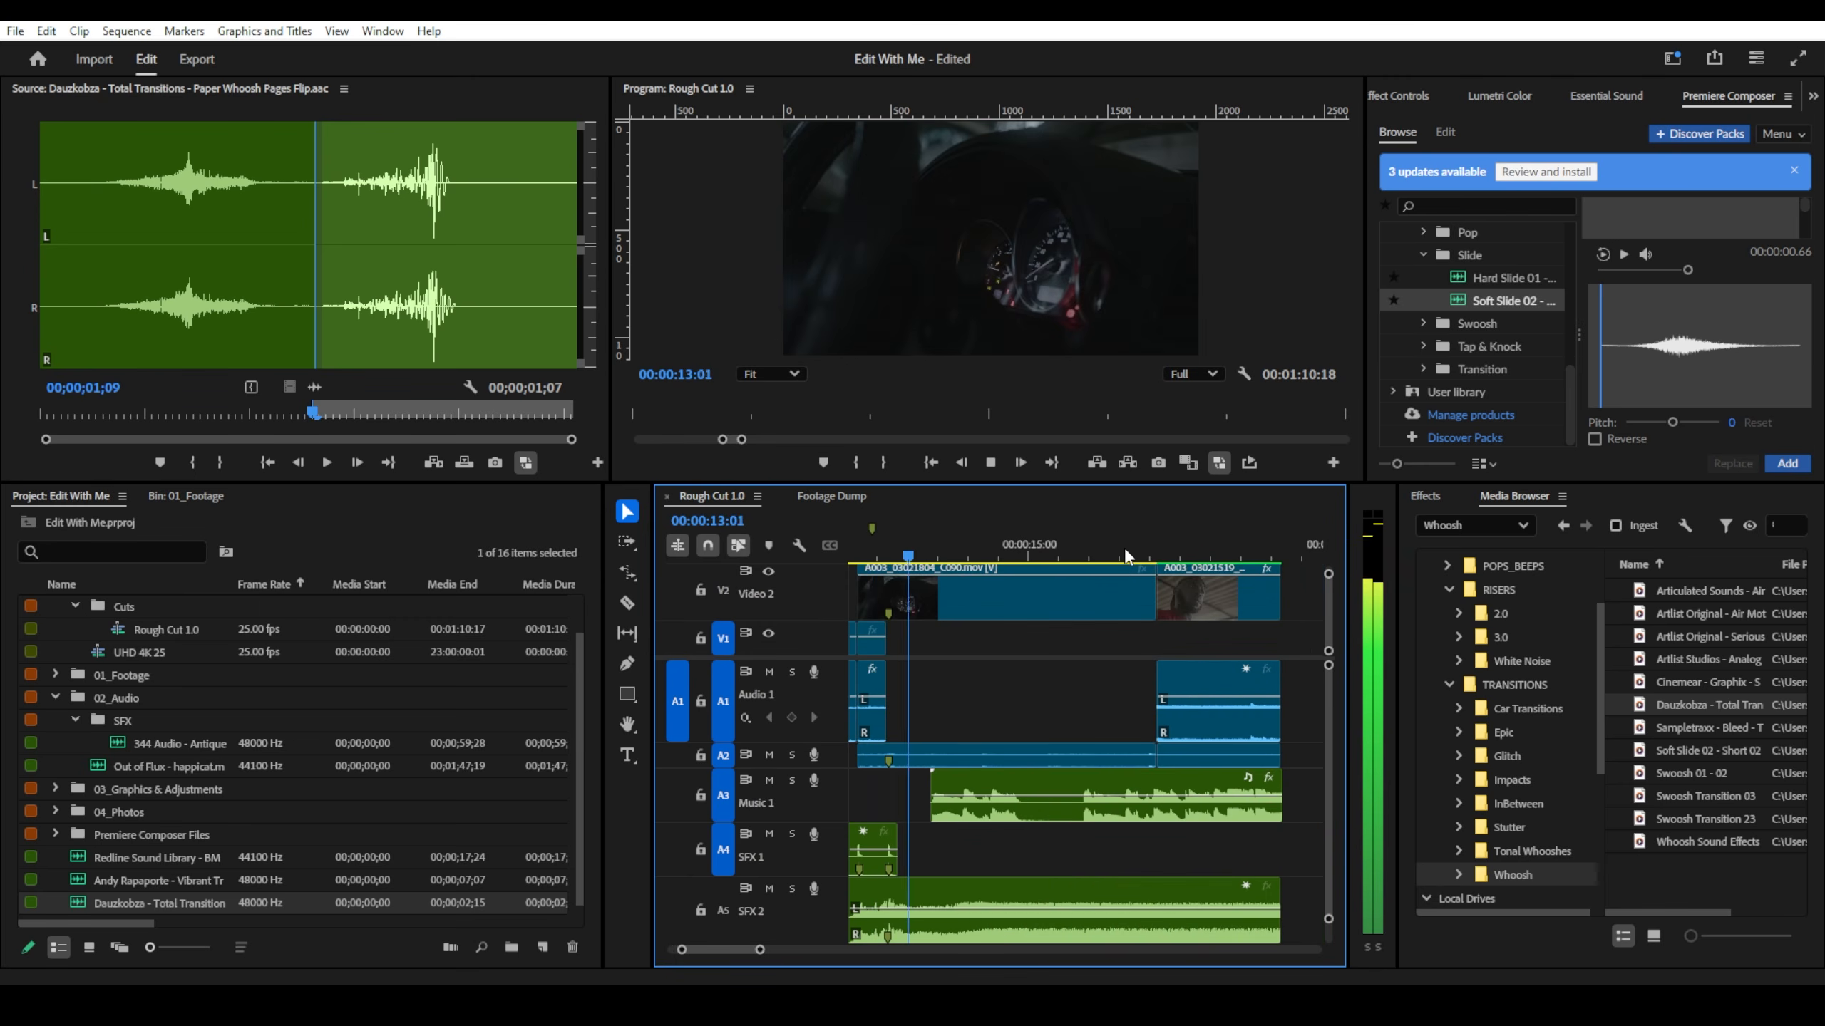
pyautogui.scroll(-3, 1270, 717)
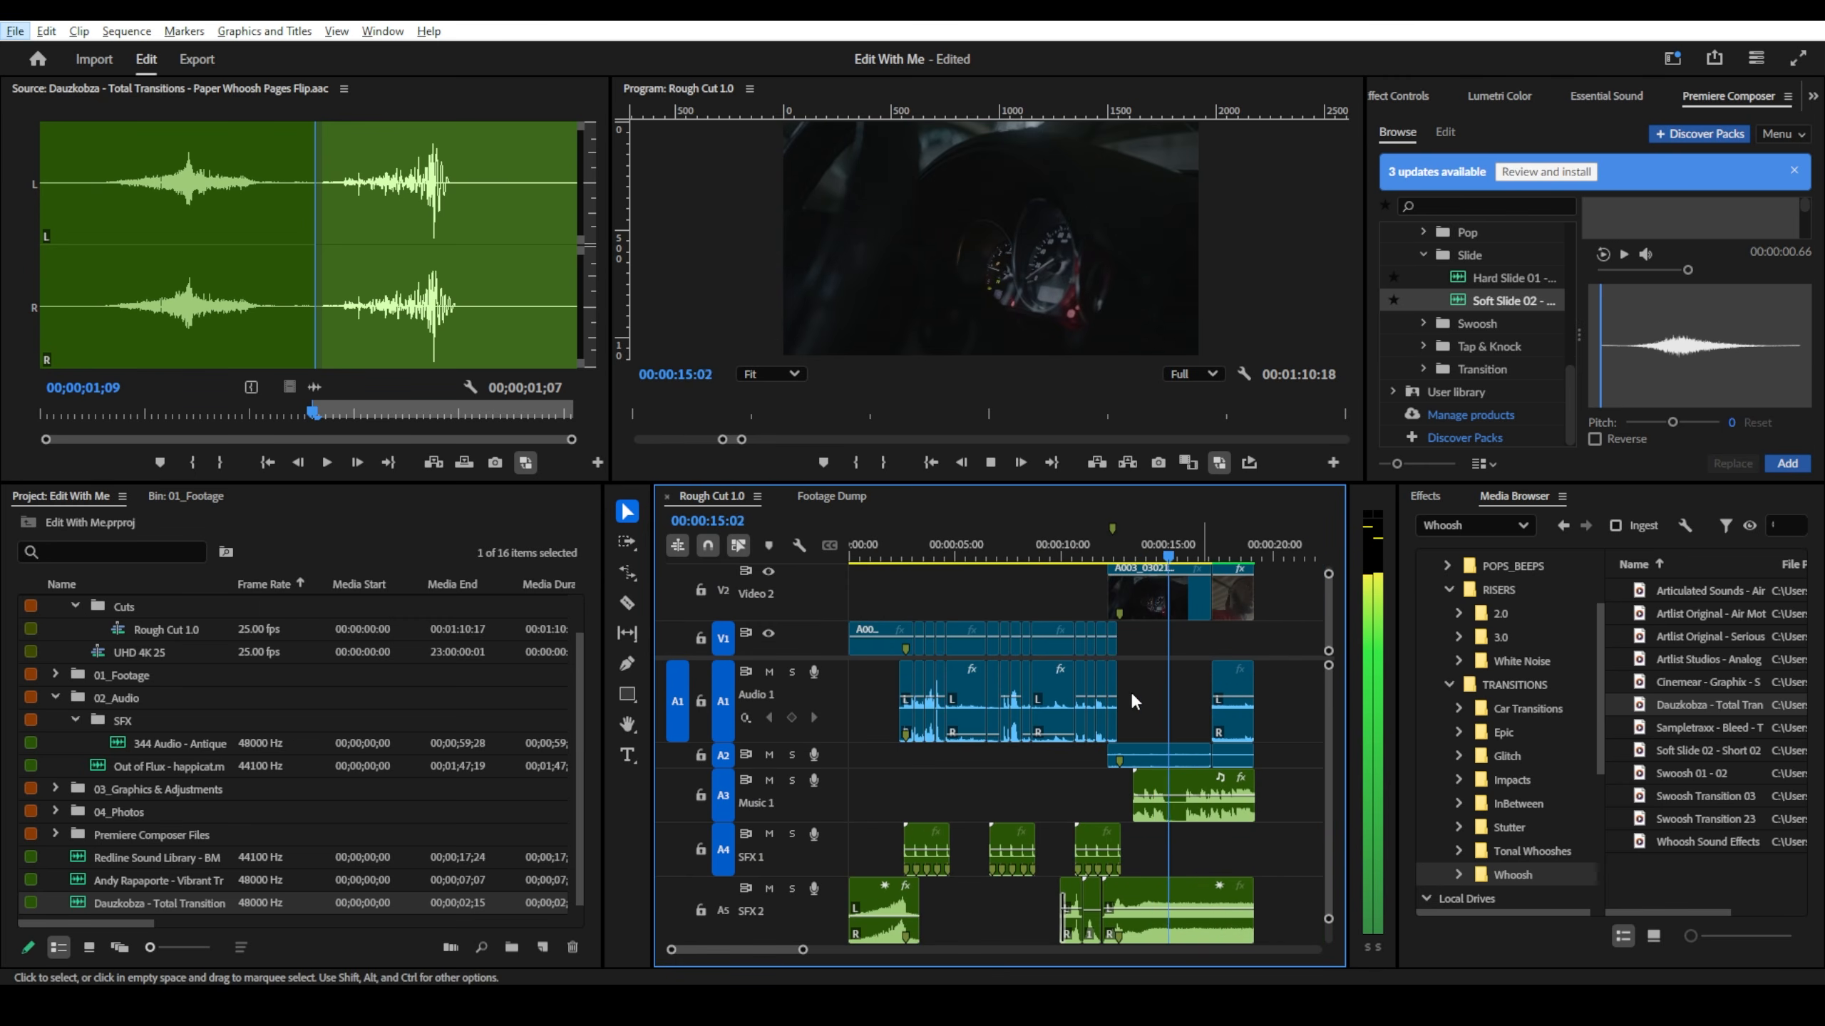
pyautogui.hotkey('alt', 'space')
# - Play the section from about 00:00:06:09 and return the playhead to 00:00:06:17, at the start of the second SFX 1 clip
pyautogui.moveTo(998, 553); pyautogui.dragTo(983, 559)
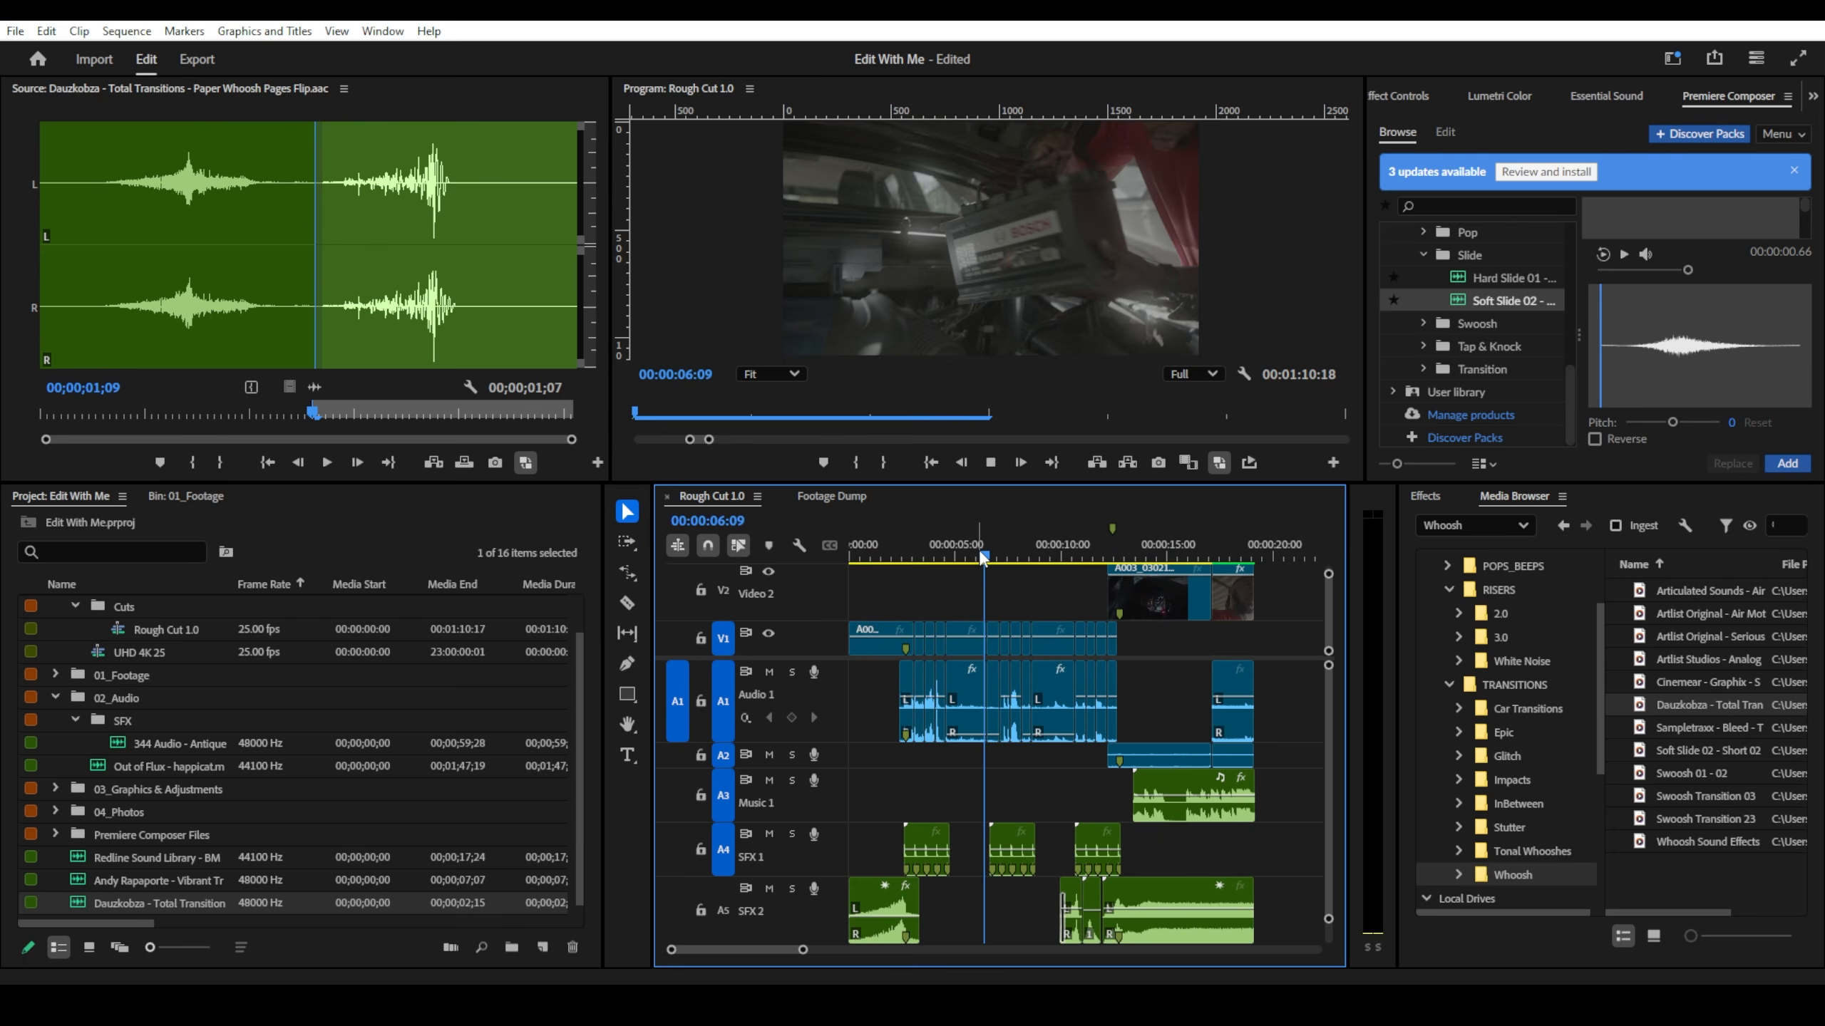
pyautogui.press('space')
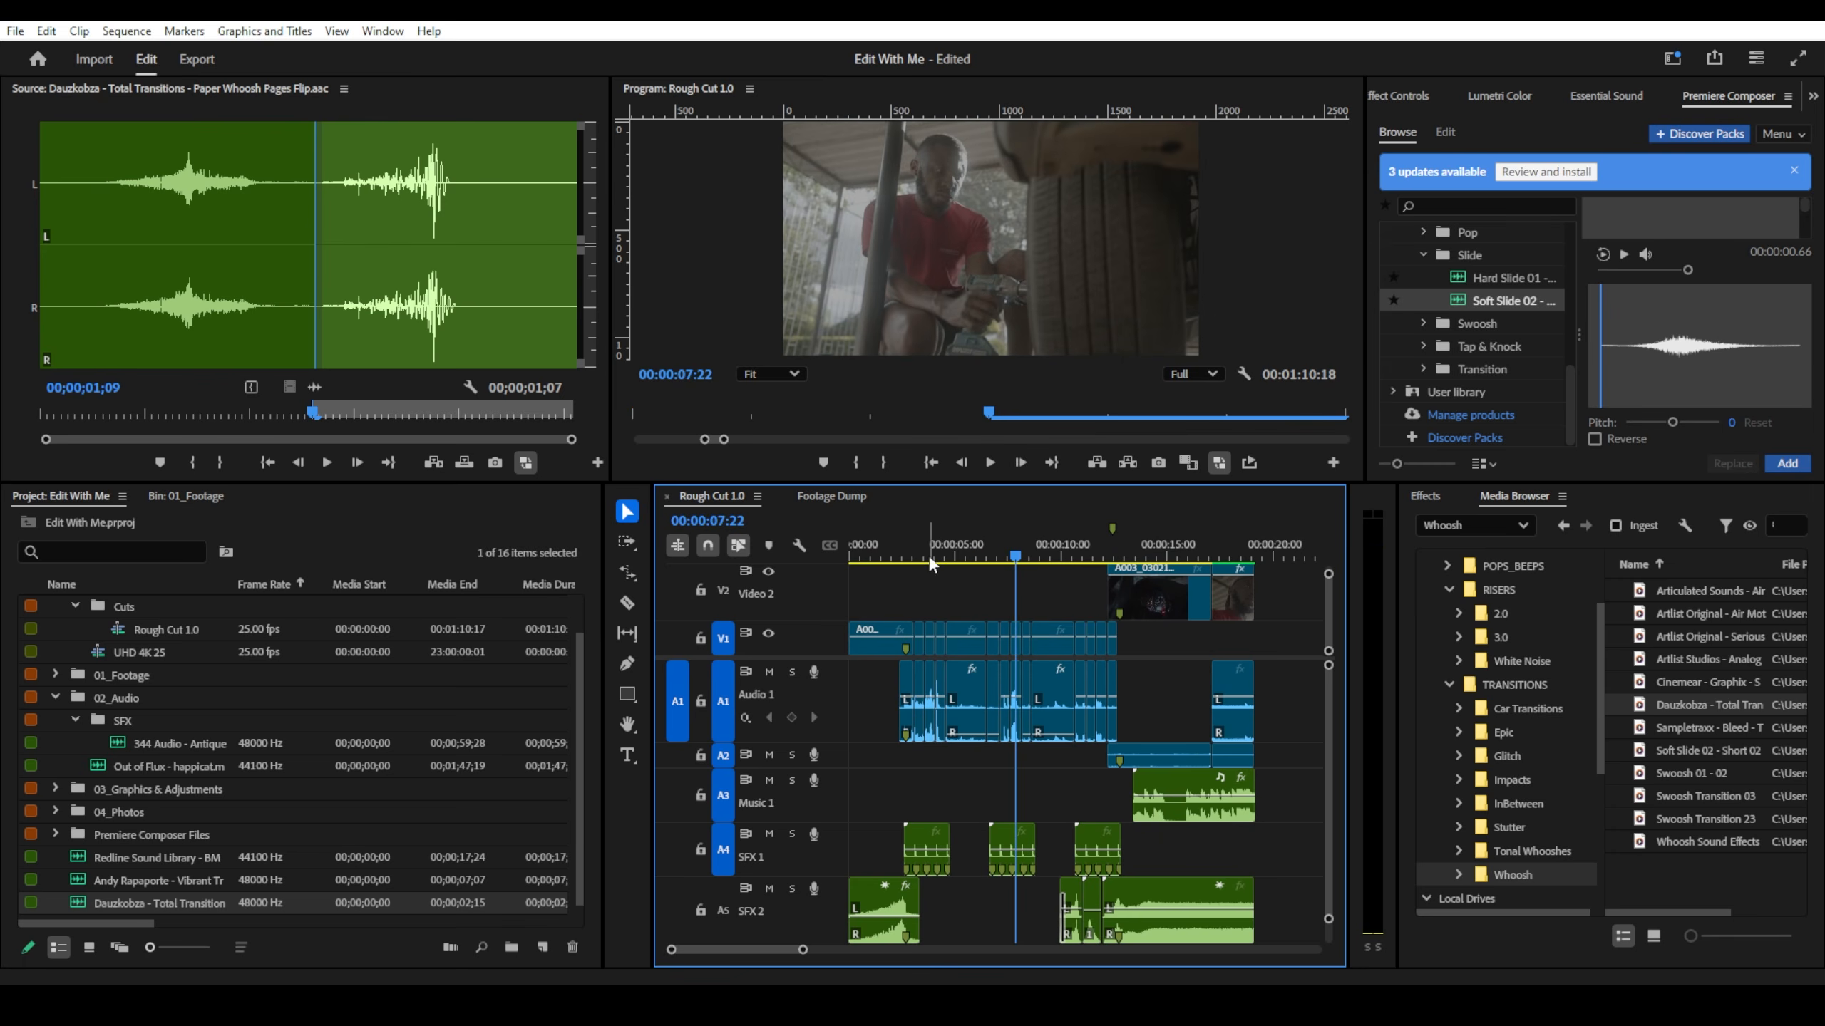
pyautogui.moveTo(987, 558); pyautogui.dragTo(993, 562)
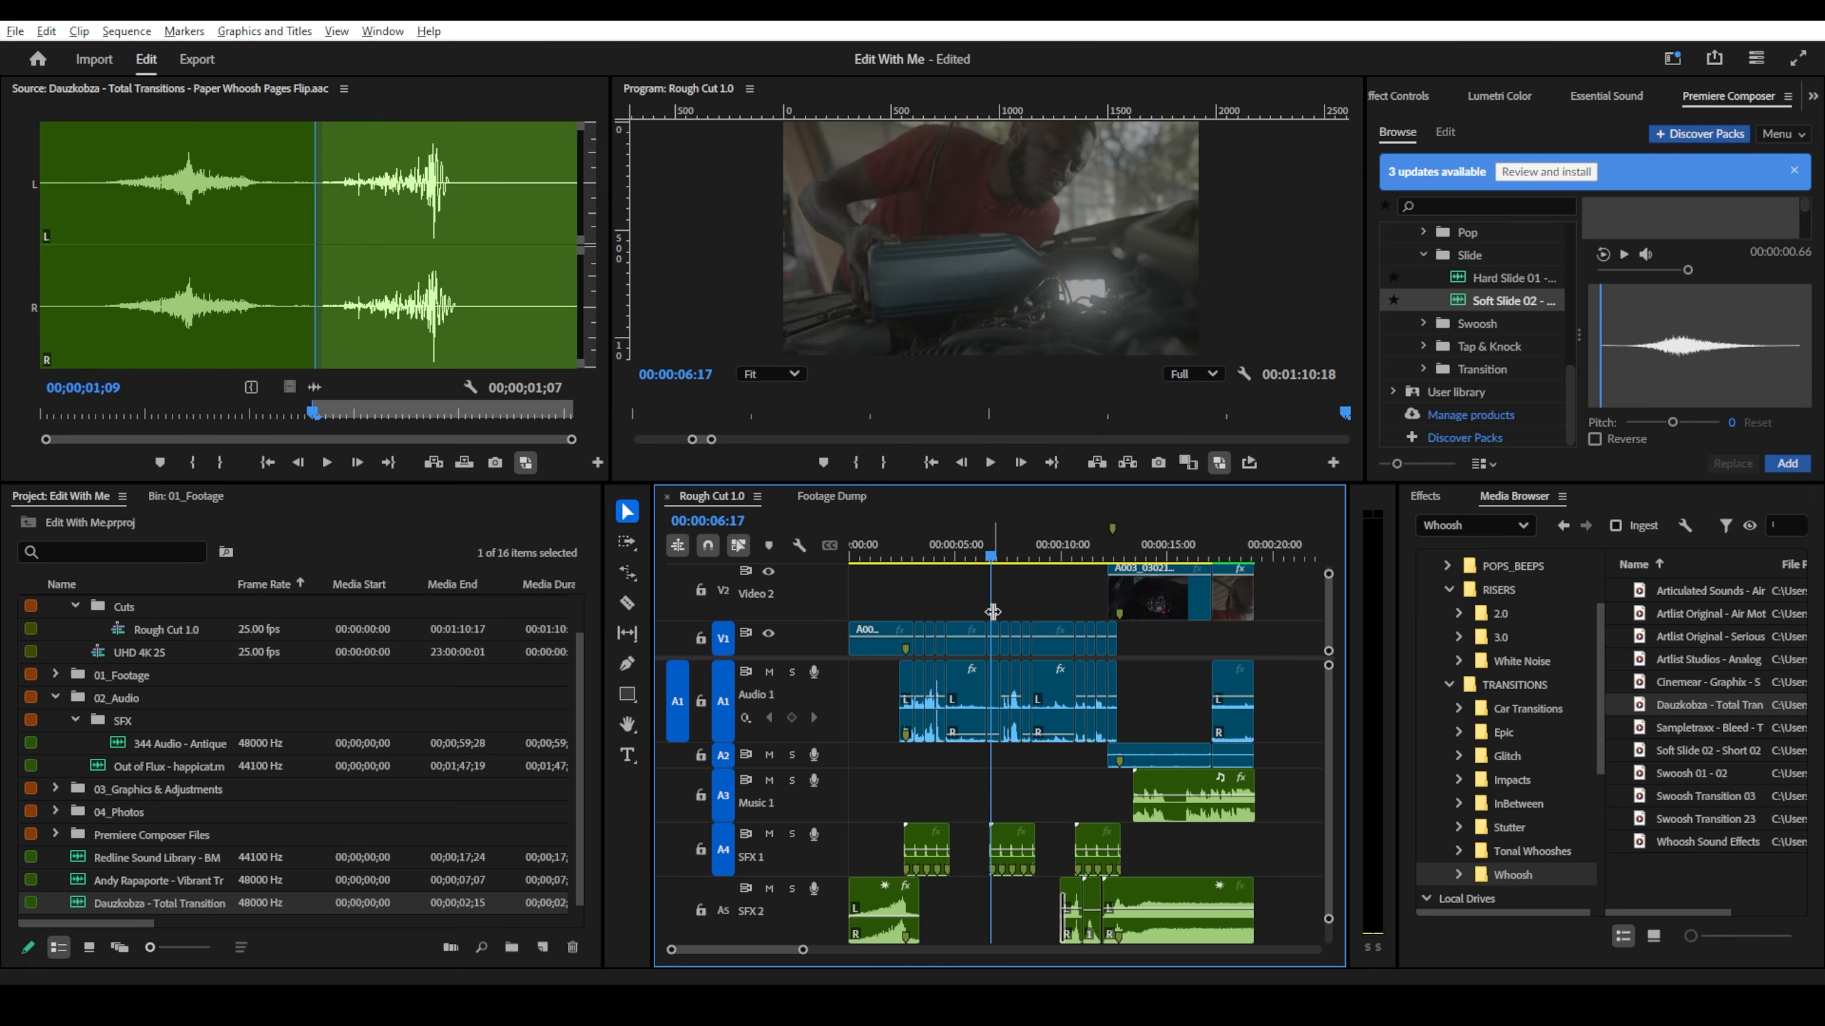
pyautogui.scroll(4, 992, 613)
pyautogui.scroll(1, 997, 658)
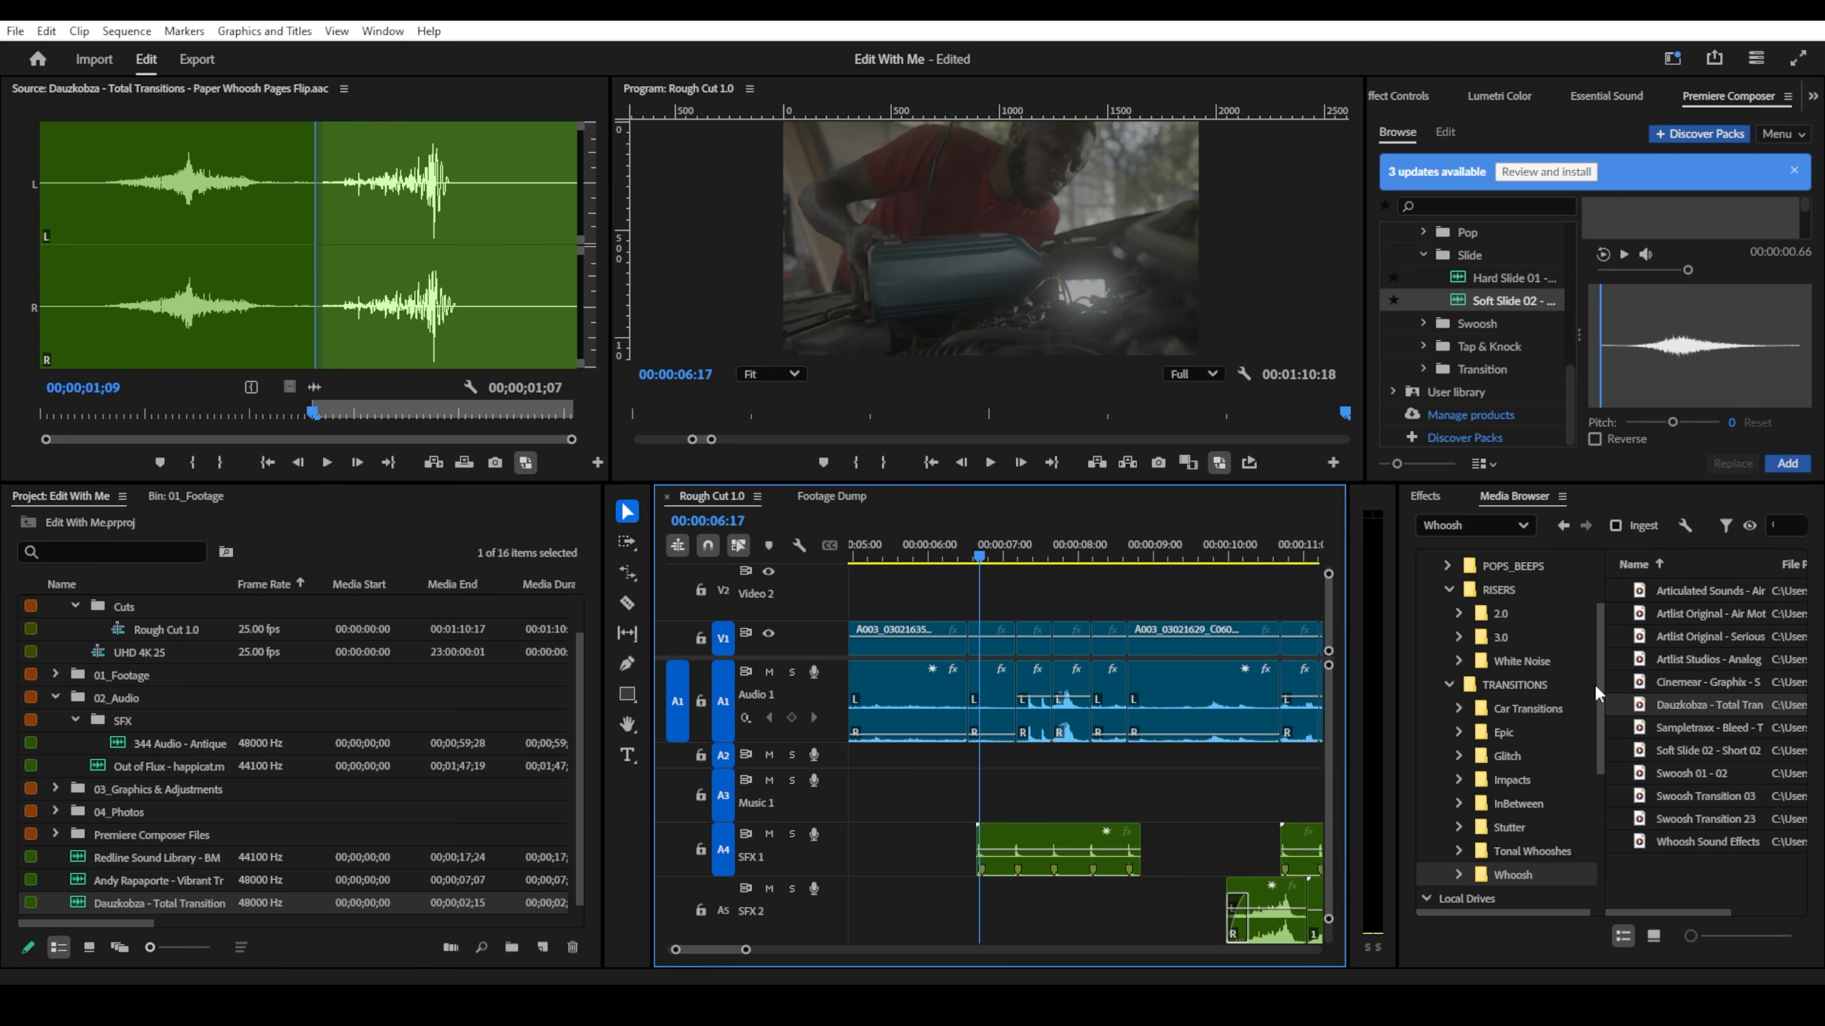
# - Collapse the TRANSITIONS folder in the sound effects library and open the FOLEY folder
pyautogui.scroll(1, 1515, 699)
pyautogui.click(1451, 616)
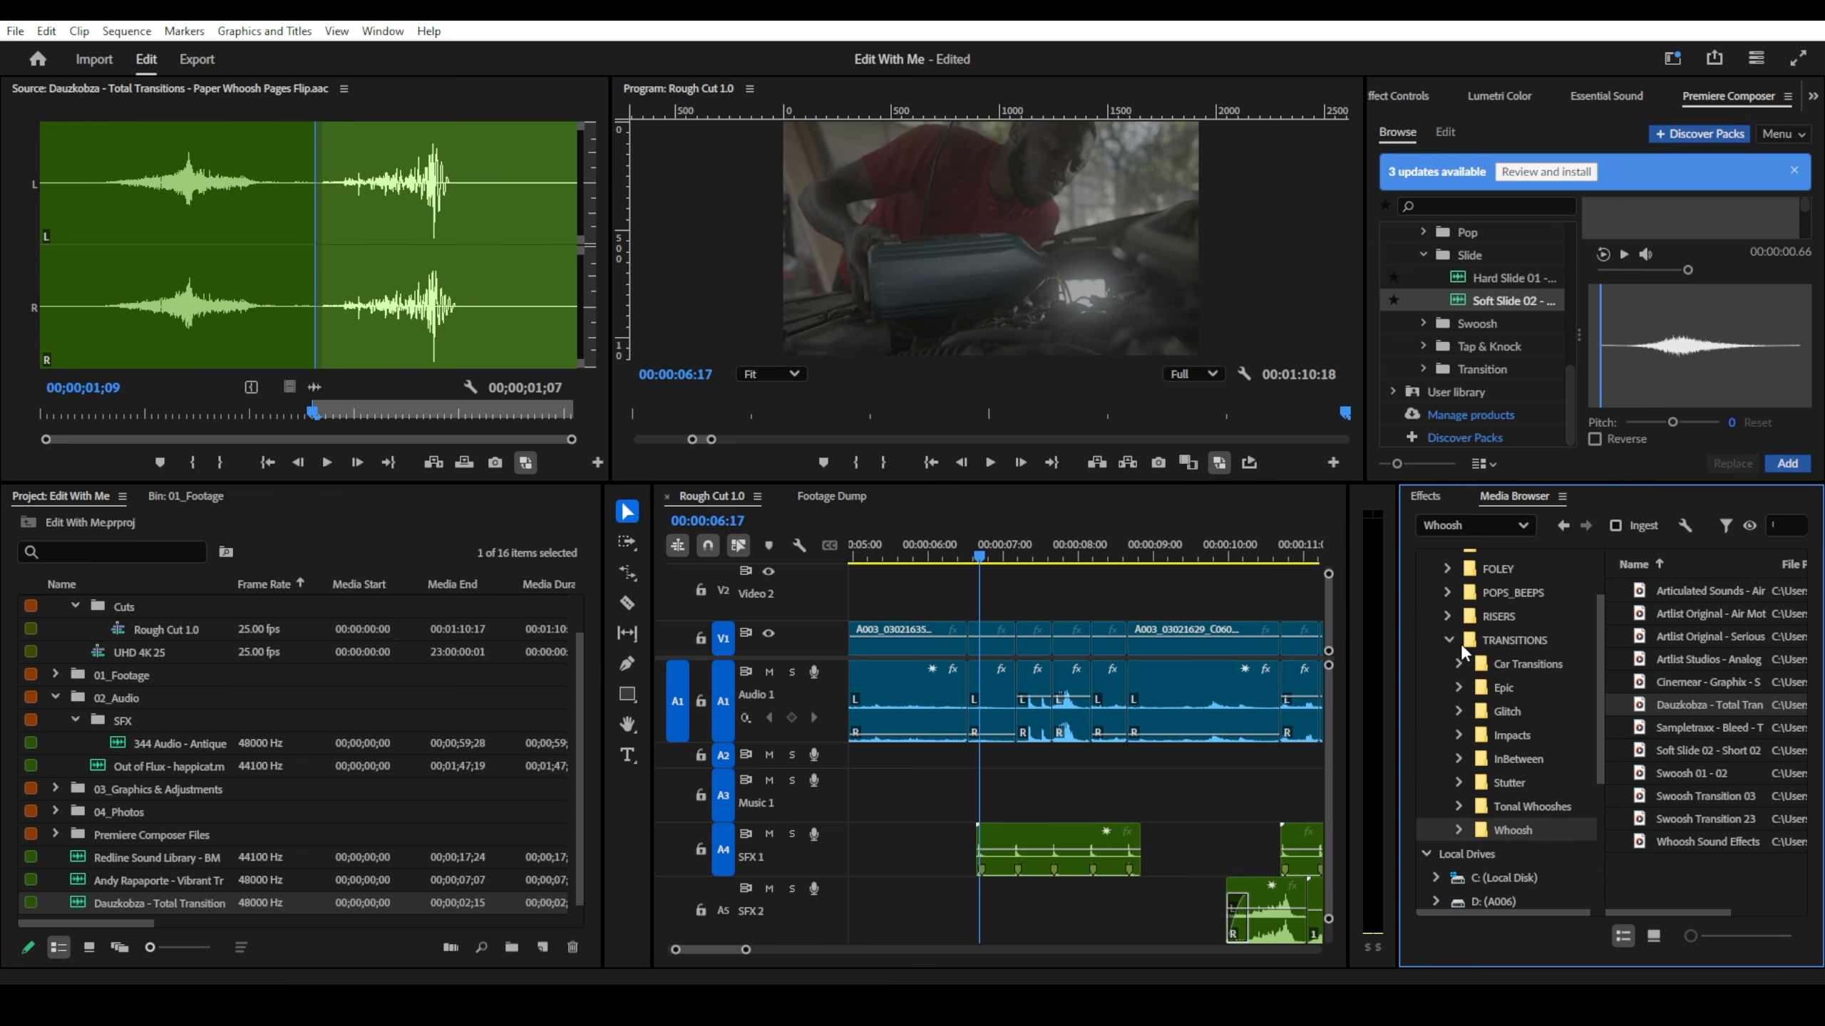
pyautogui.click(1449, 639)
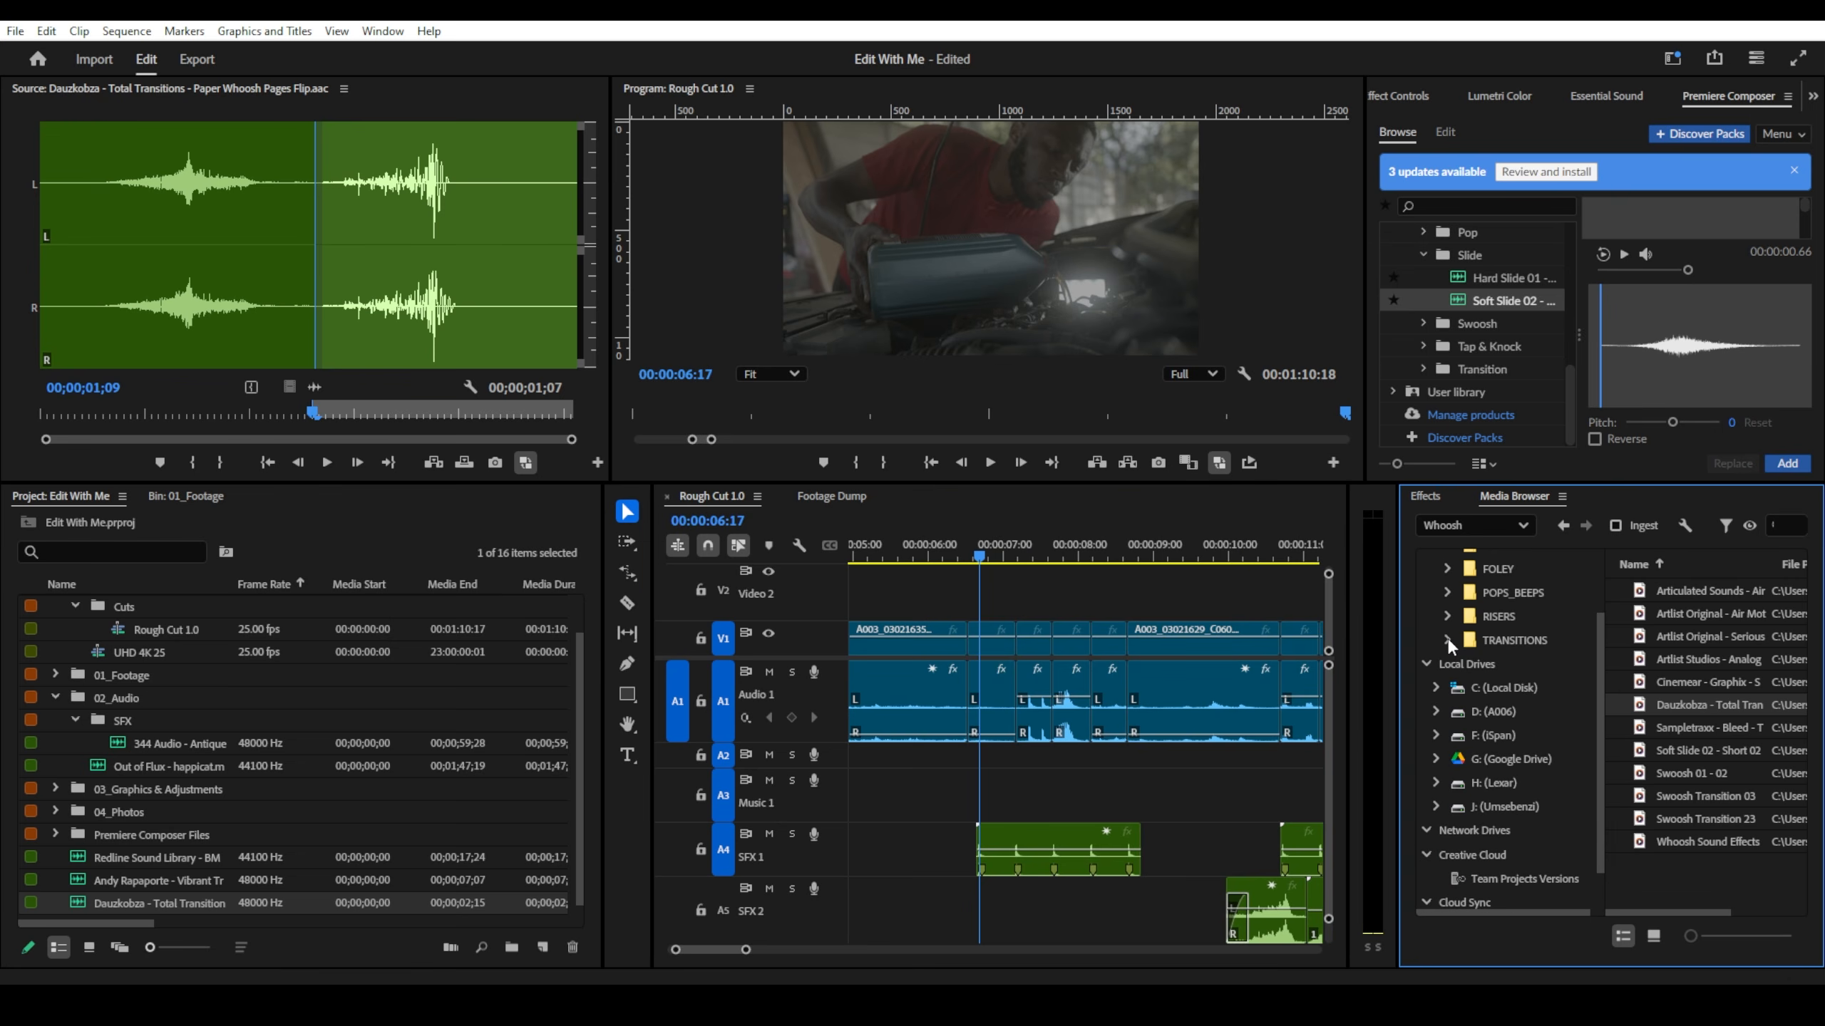
pyautogui.scroll(3, 1447, 637)
pyautogui.click(1491, 650)
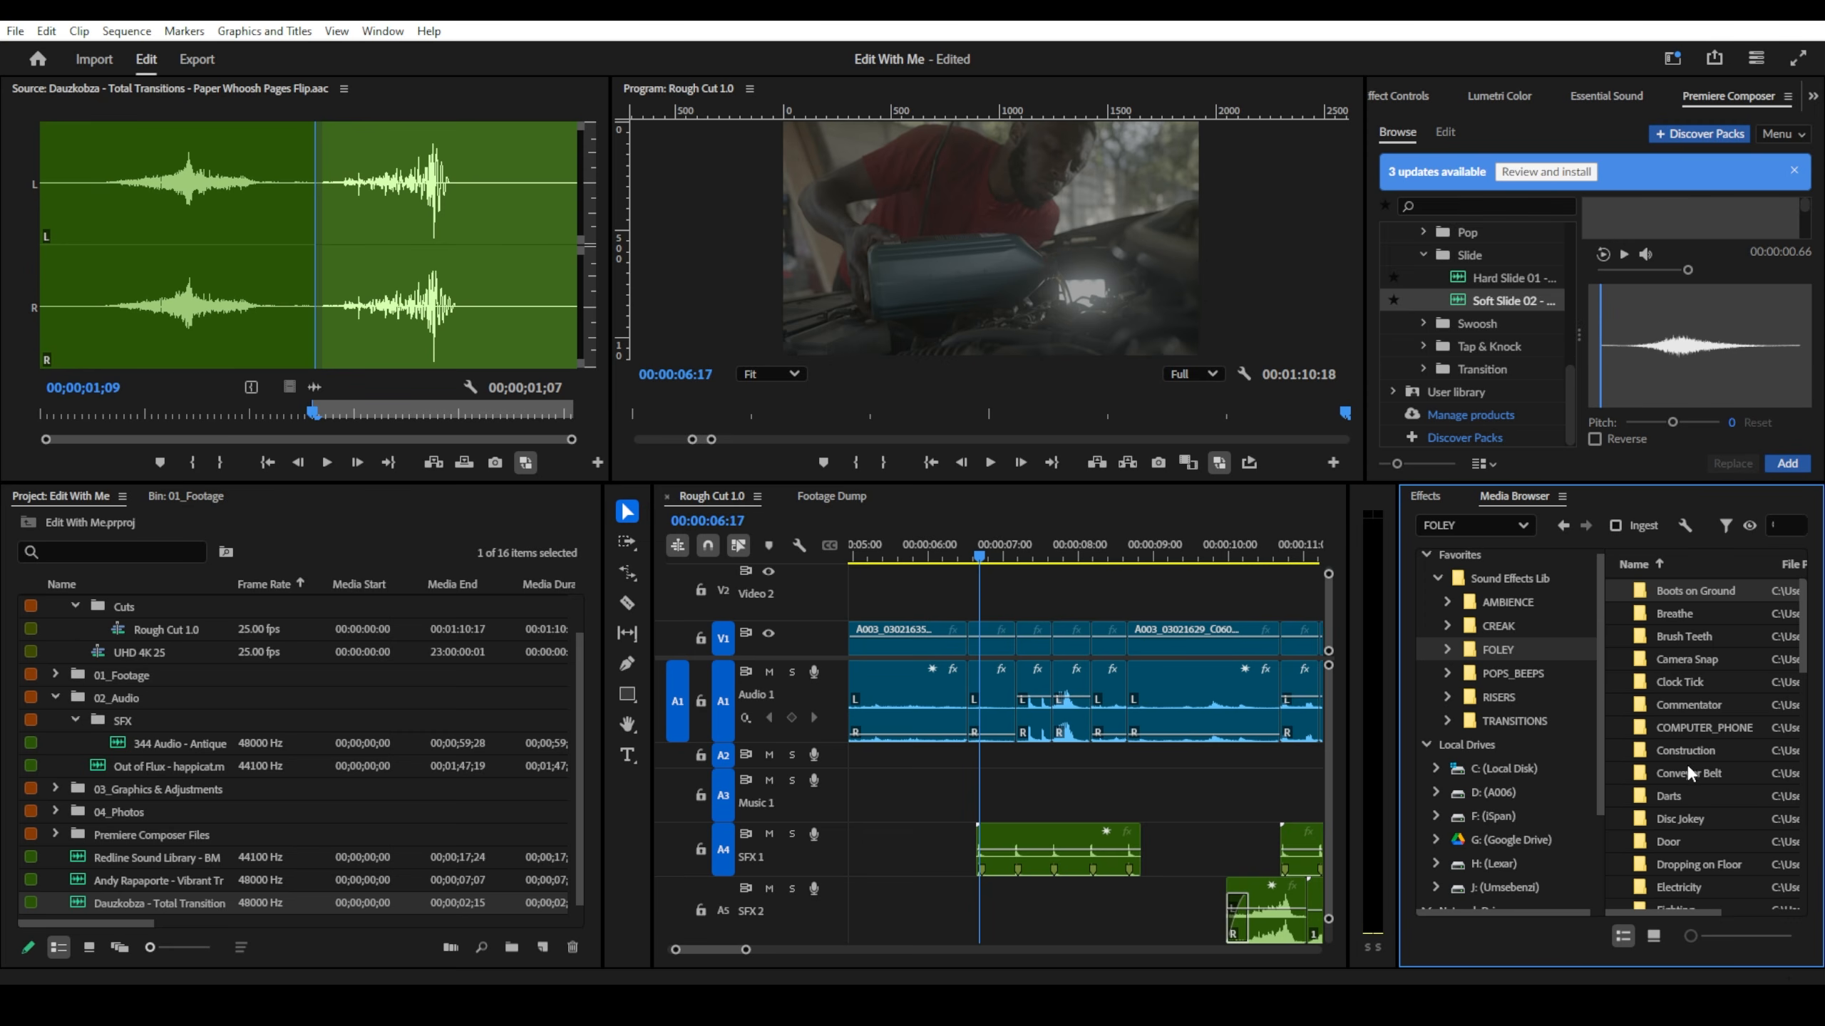
# - Look through the FOLEY subfolders and open the WATER folder
pyautogui.scroll(-1, 1687, 768)
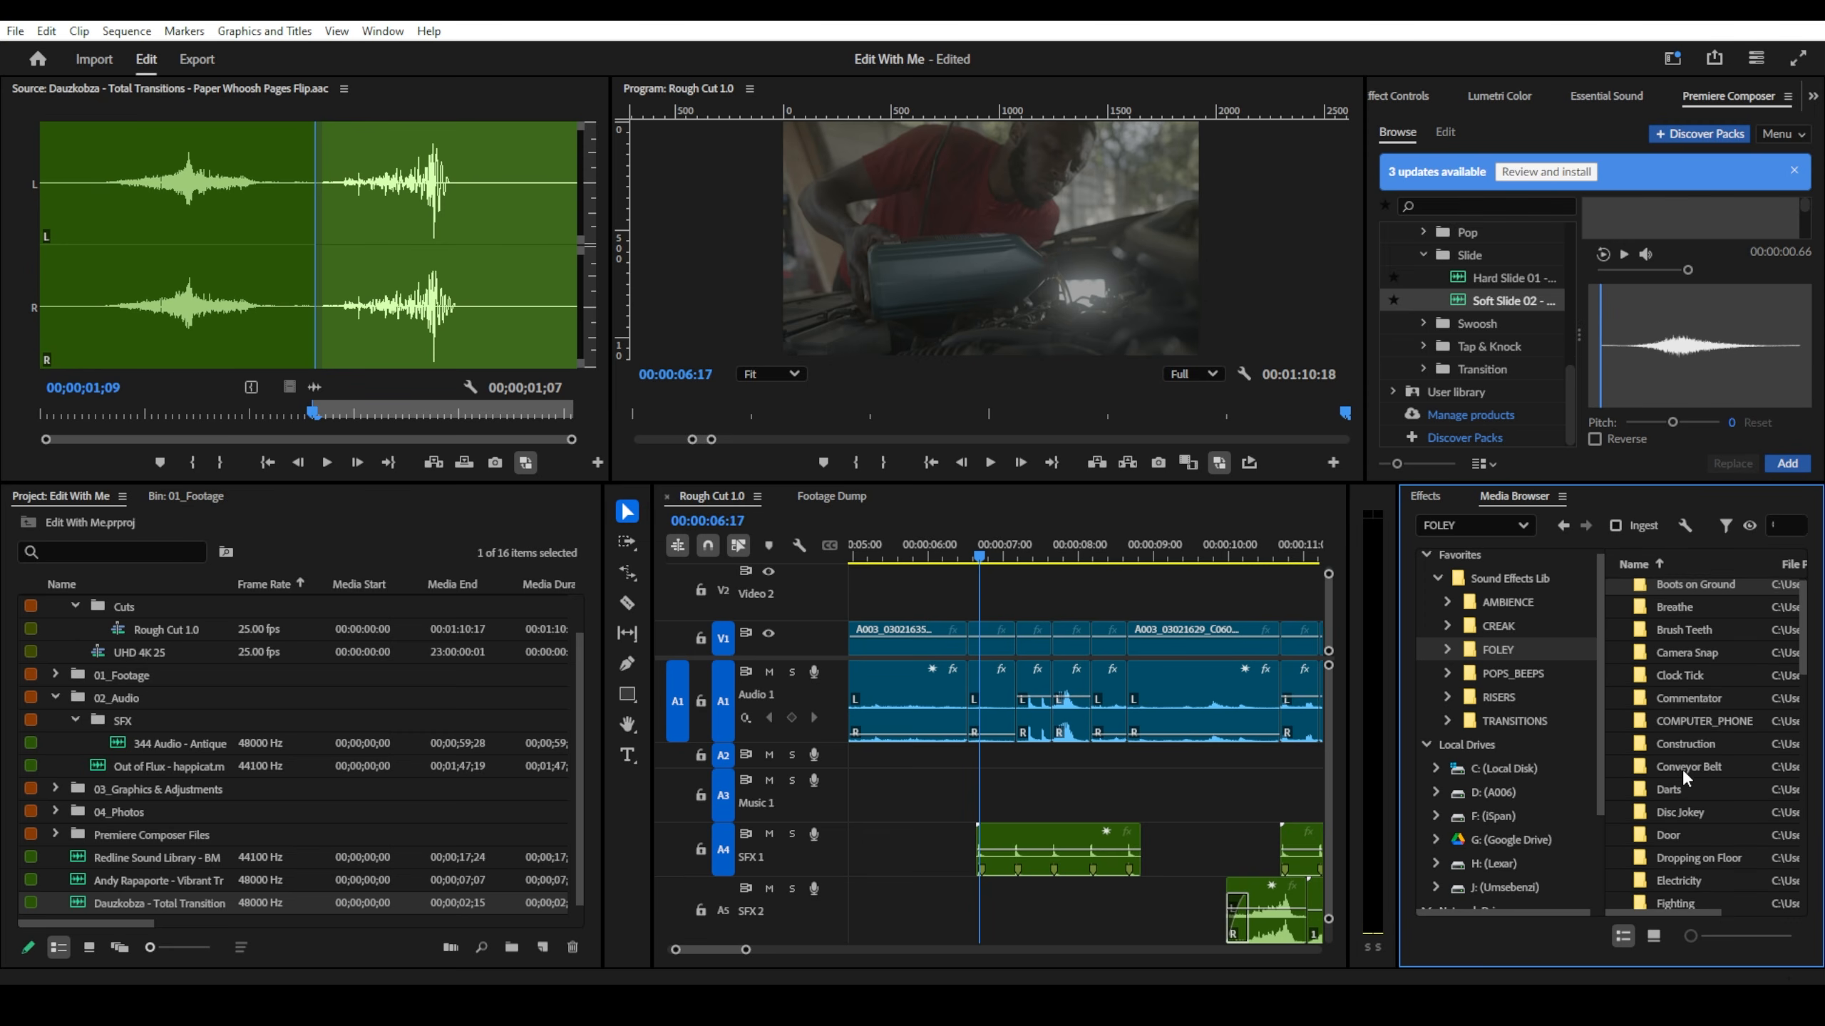
pyautogui.scroll(1, 1682, 769)
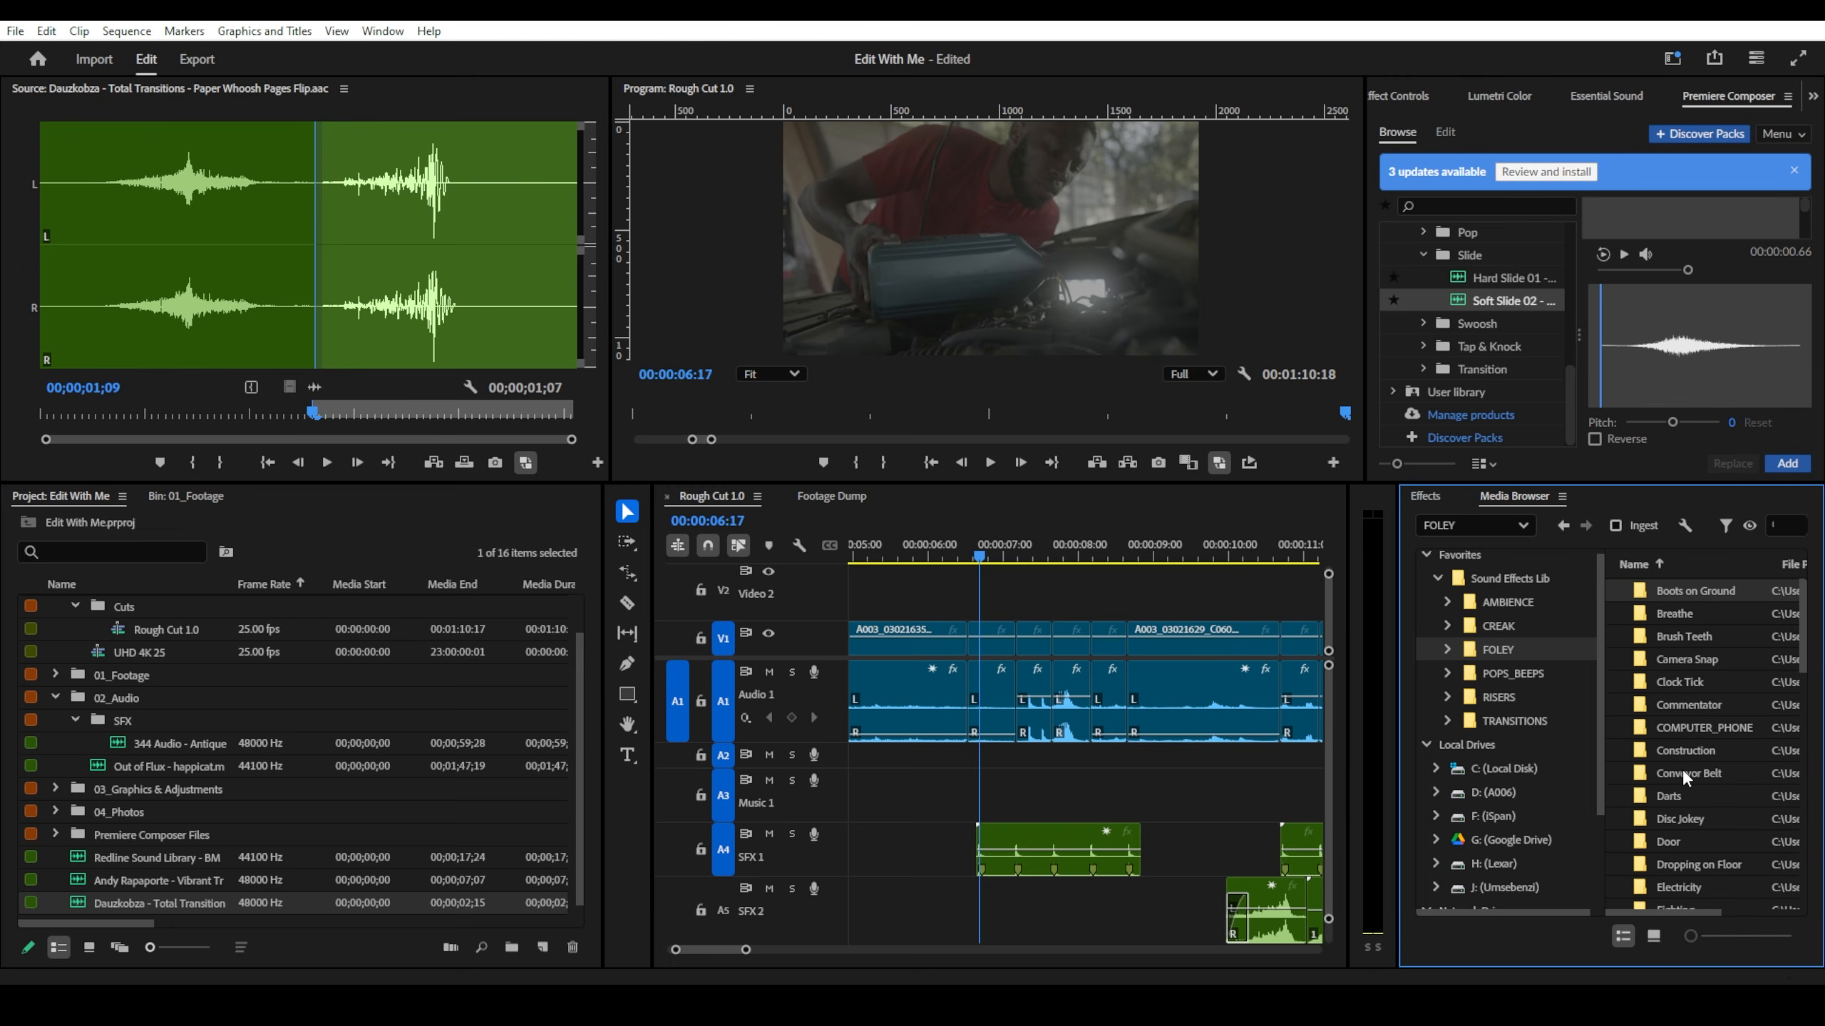
pyautogui.scroll(-7, 1685, 784)
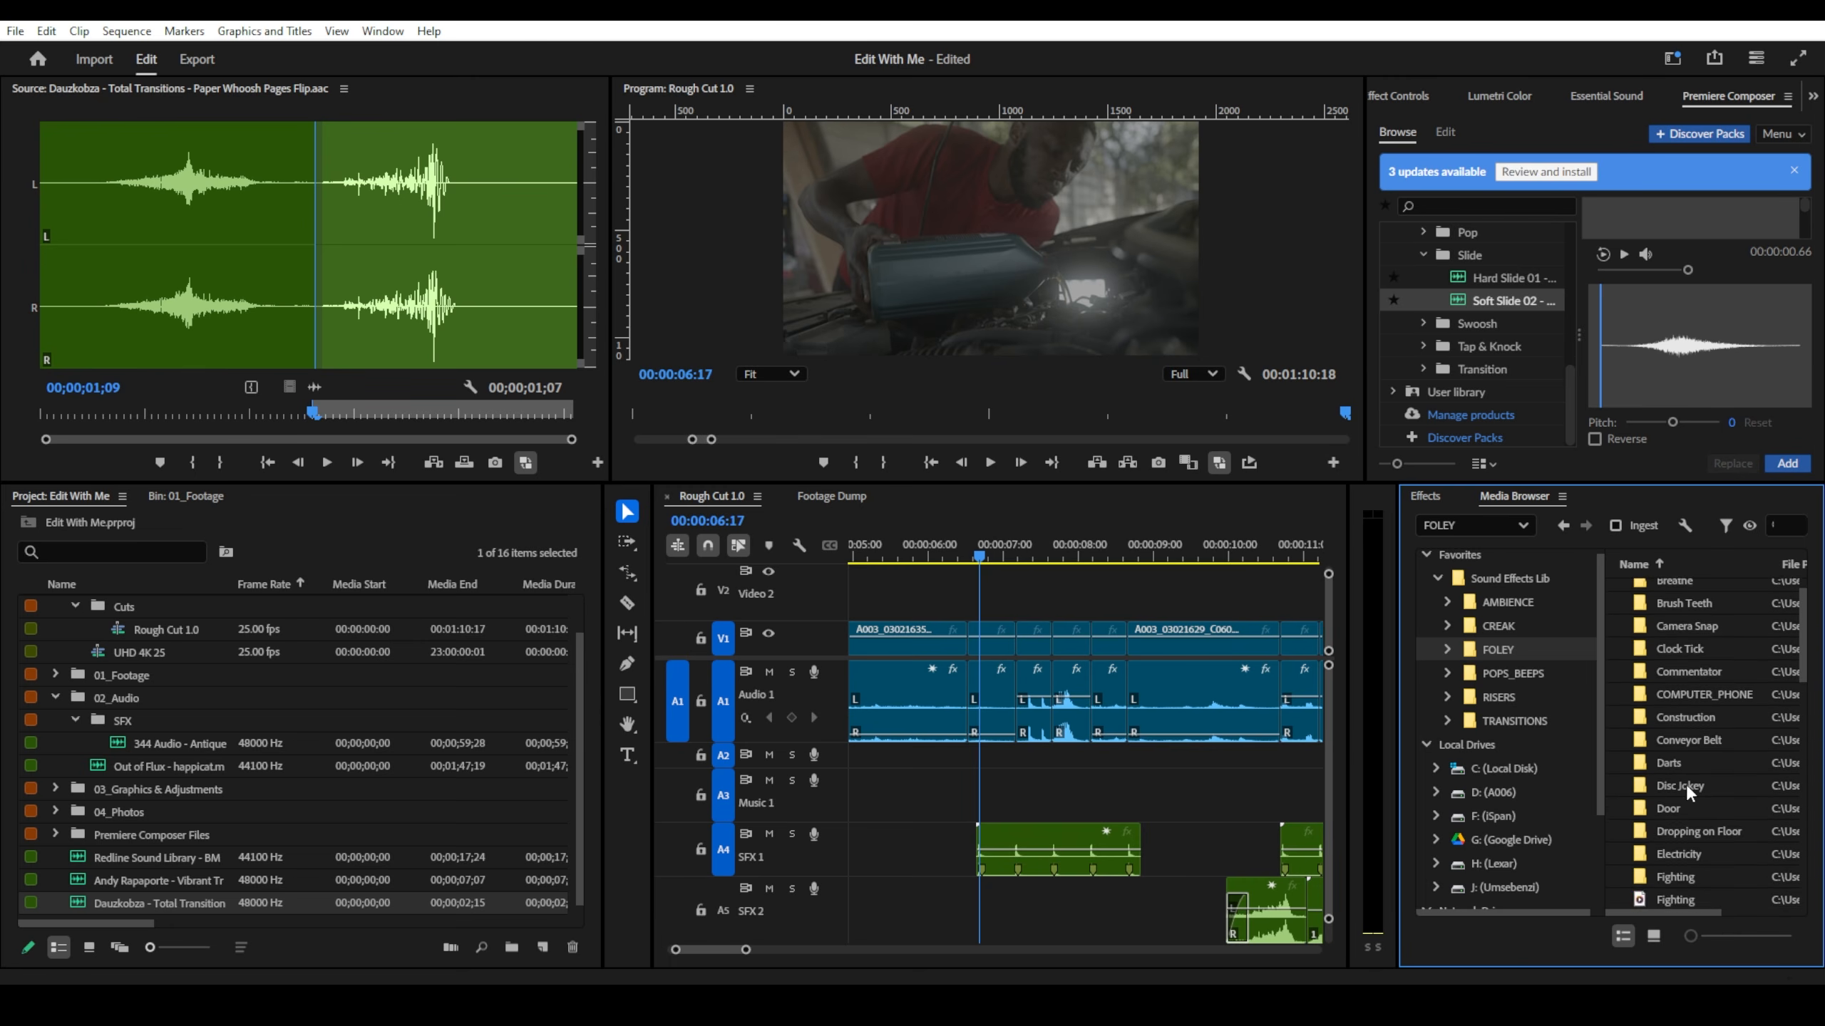
pyautogui.scroll(-3, 1685, 784)
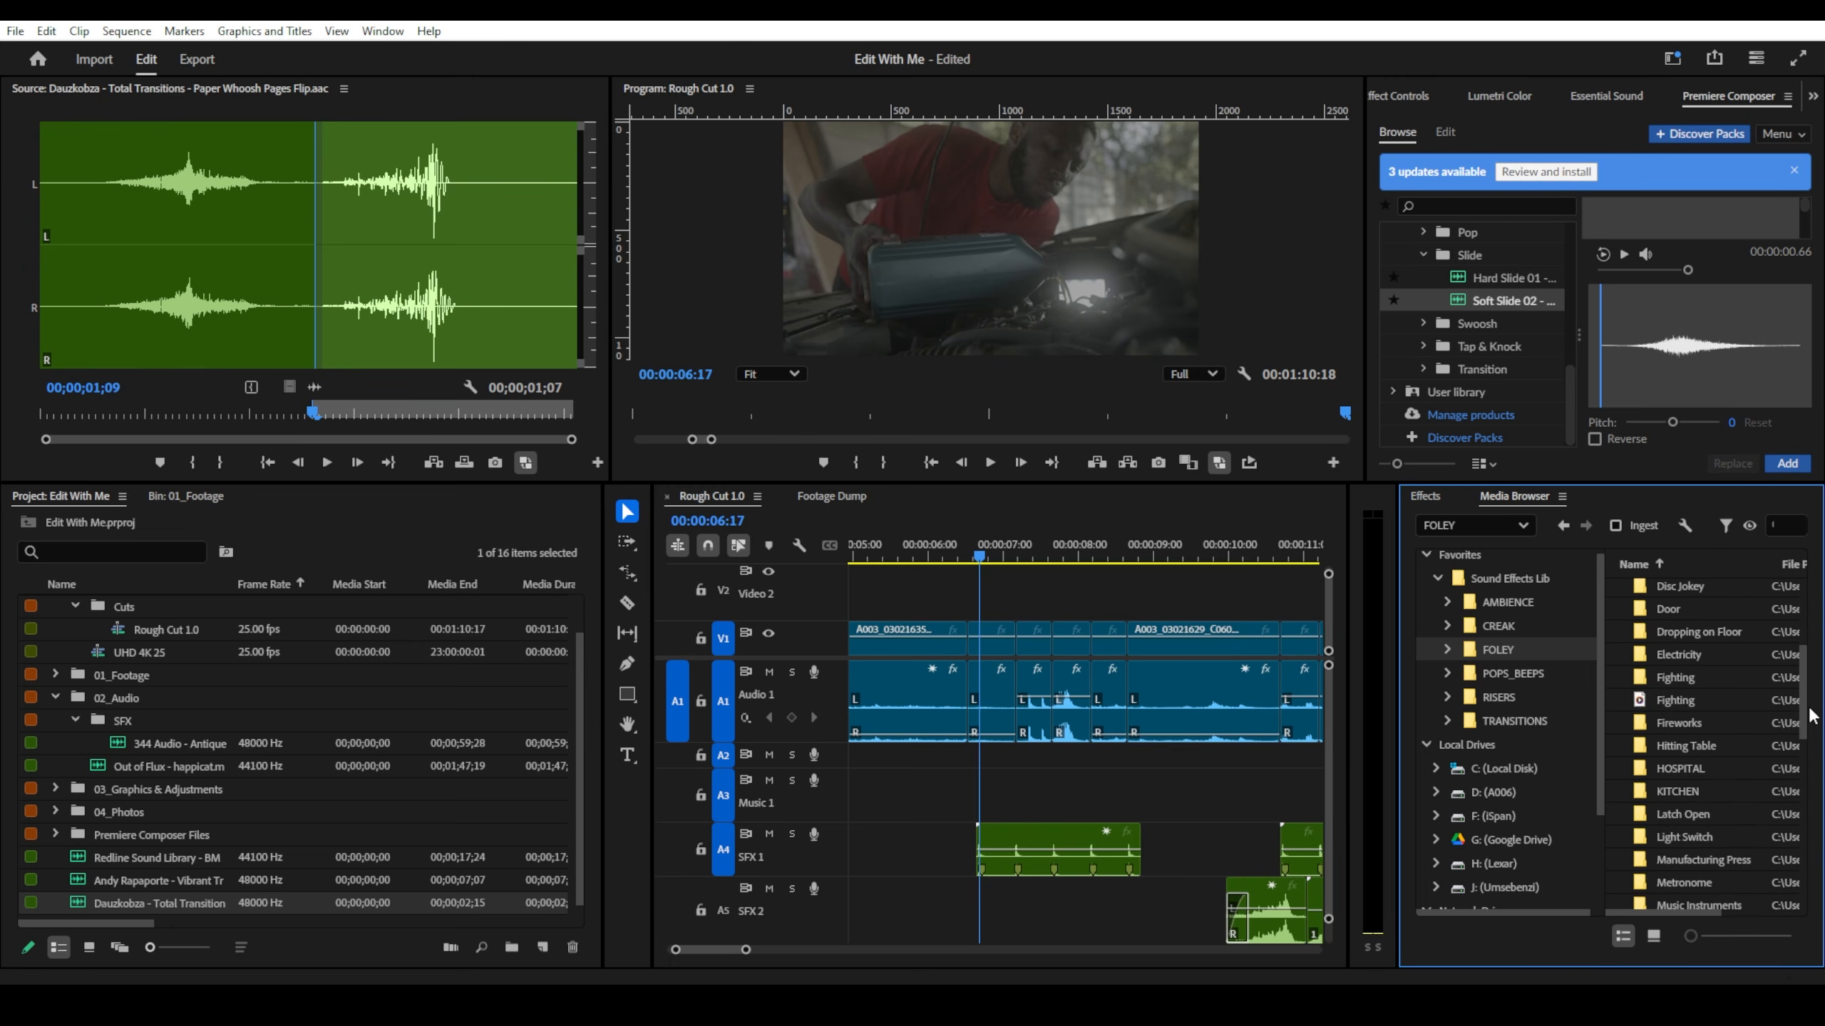
pyautogui.moveTo(1806, 717); pyautogui.dragTo(1794, 881)
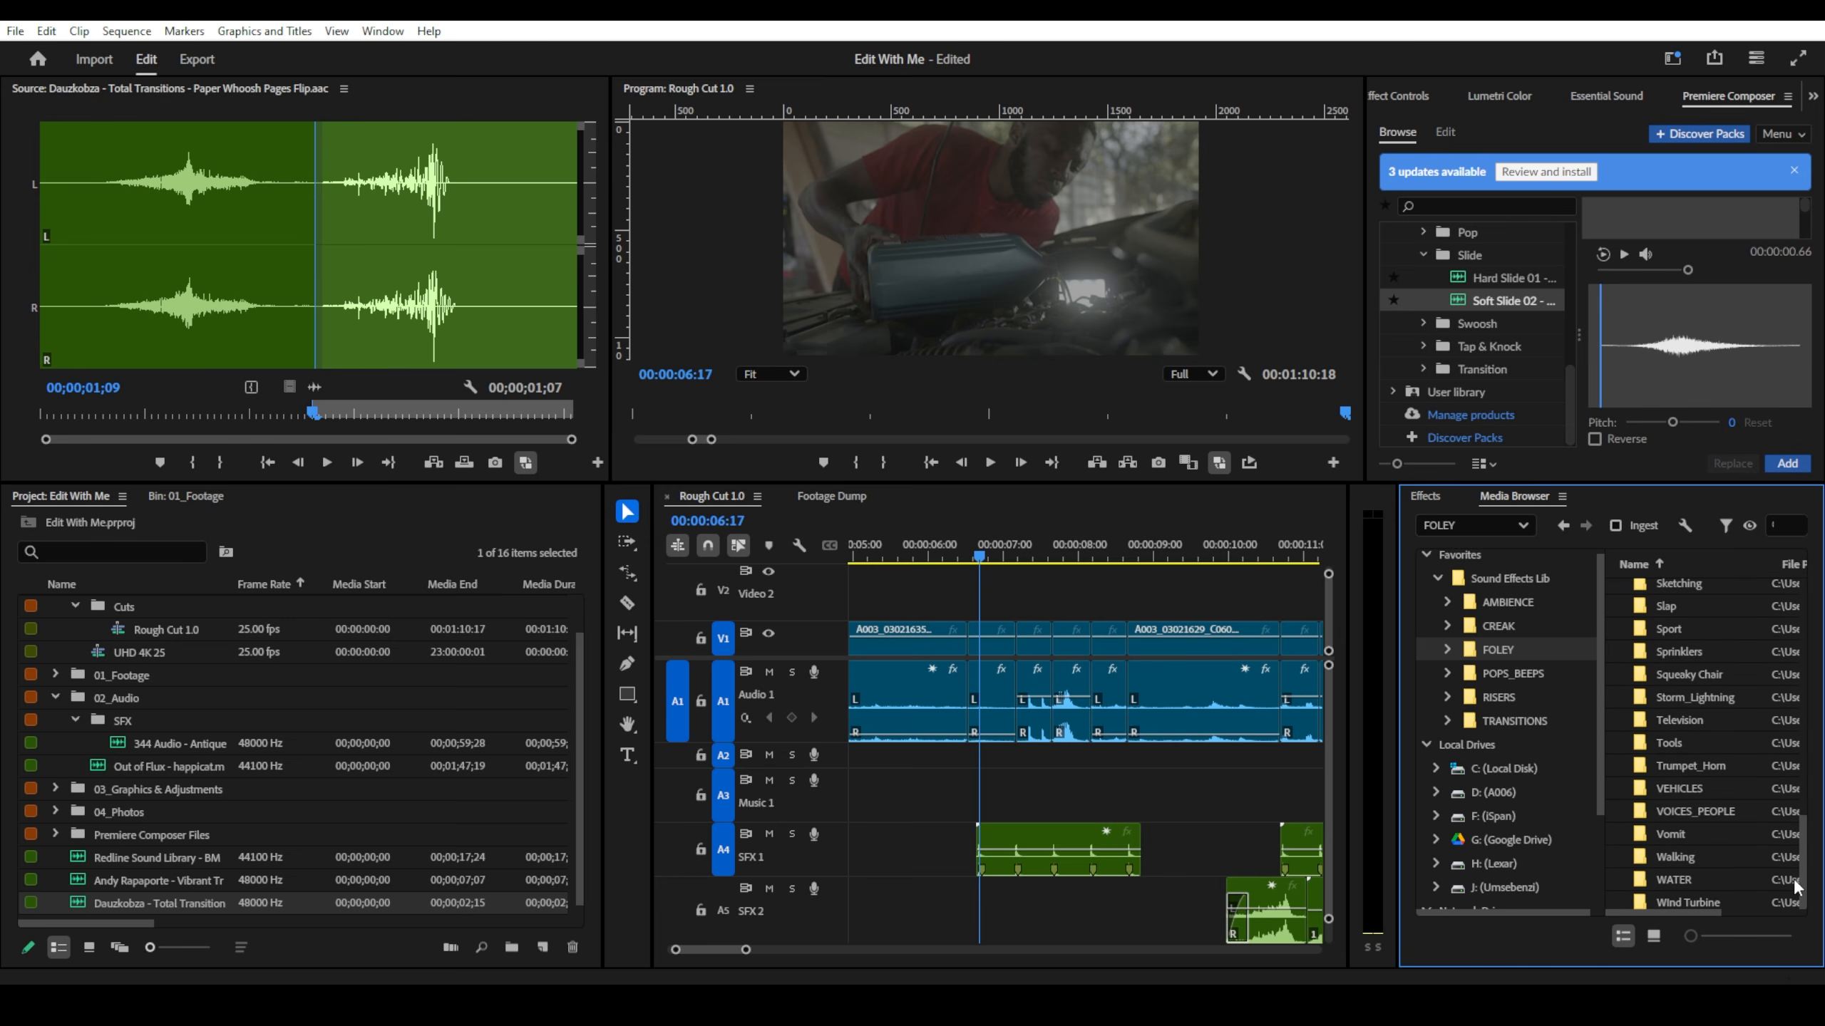
pyautogui.doubleClick(1686, 881)
# - Audition ES_Bubbles 2, ES_Liquid Shake 15 and ES_Ocean Waves 3 as possible liquid sounds
pyautogui.doubleClick(1685, 595)
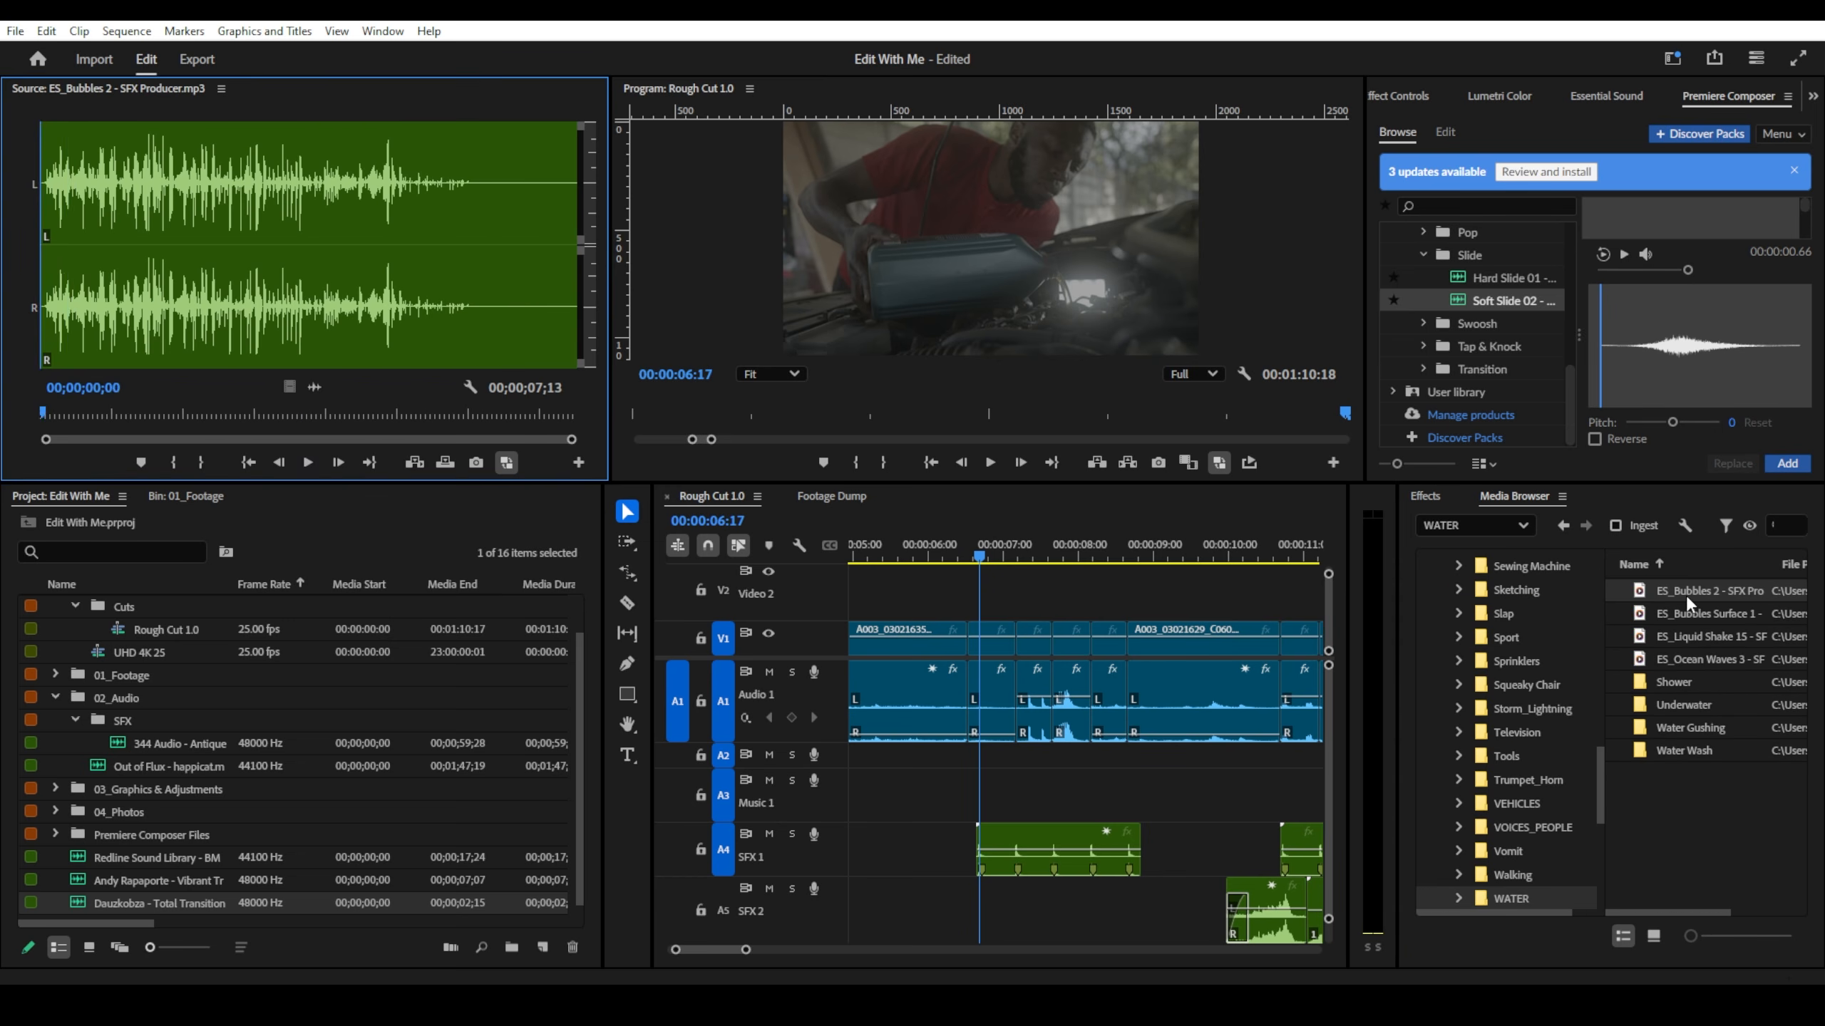
pyautogui.doubleClick(1675, 632)
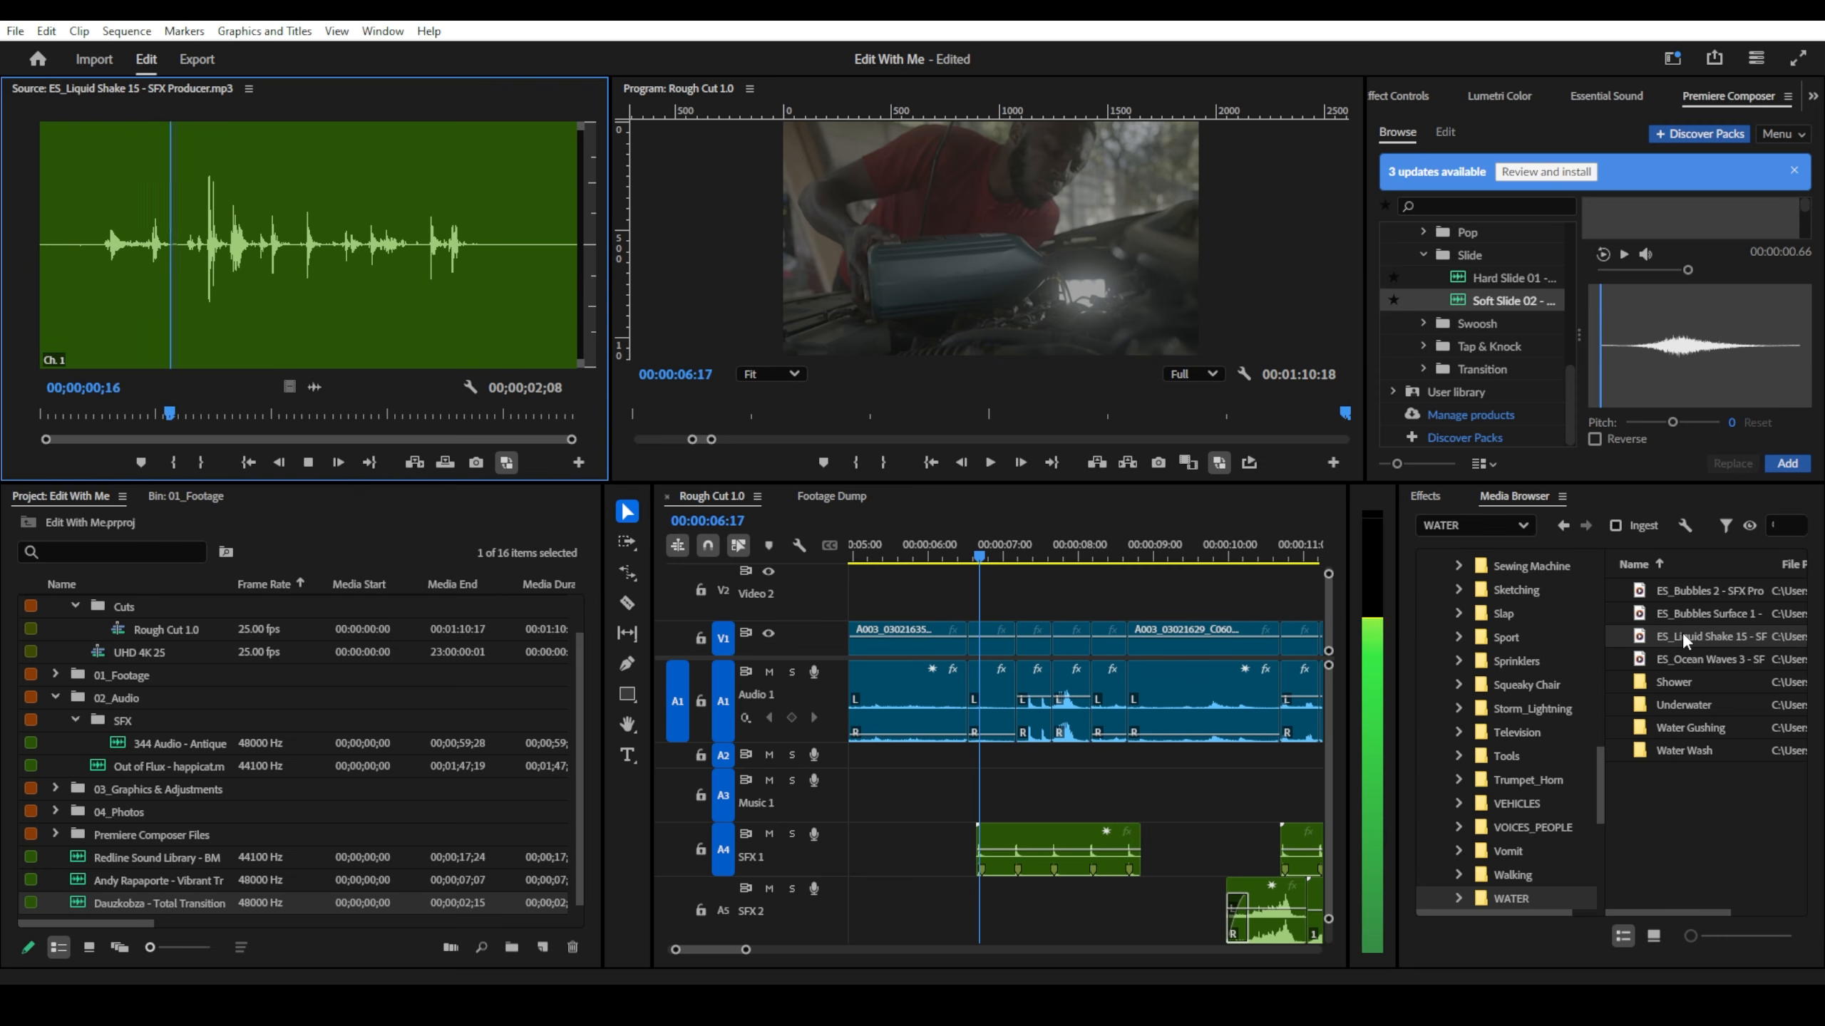
pyautogui.press('space')
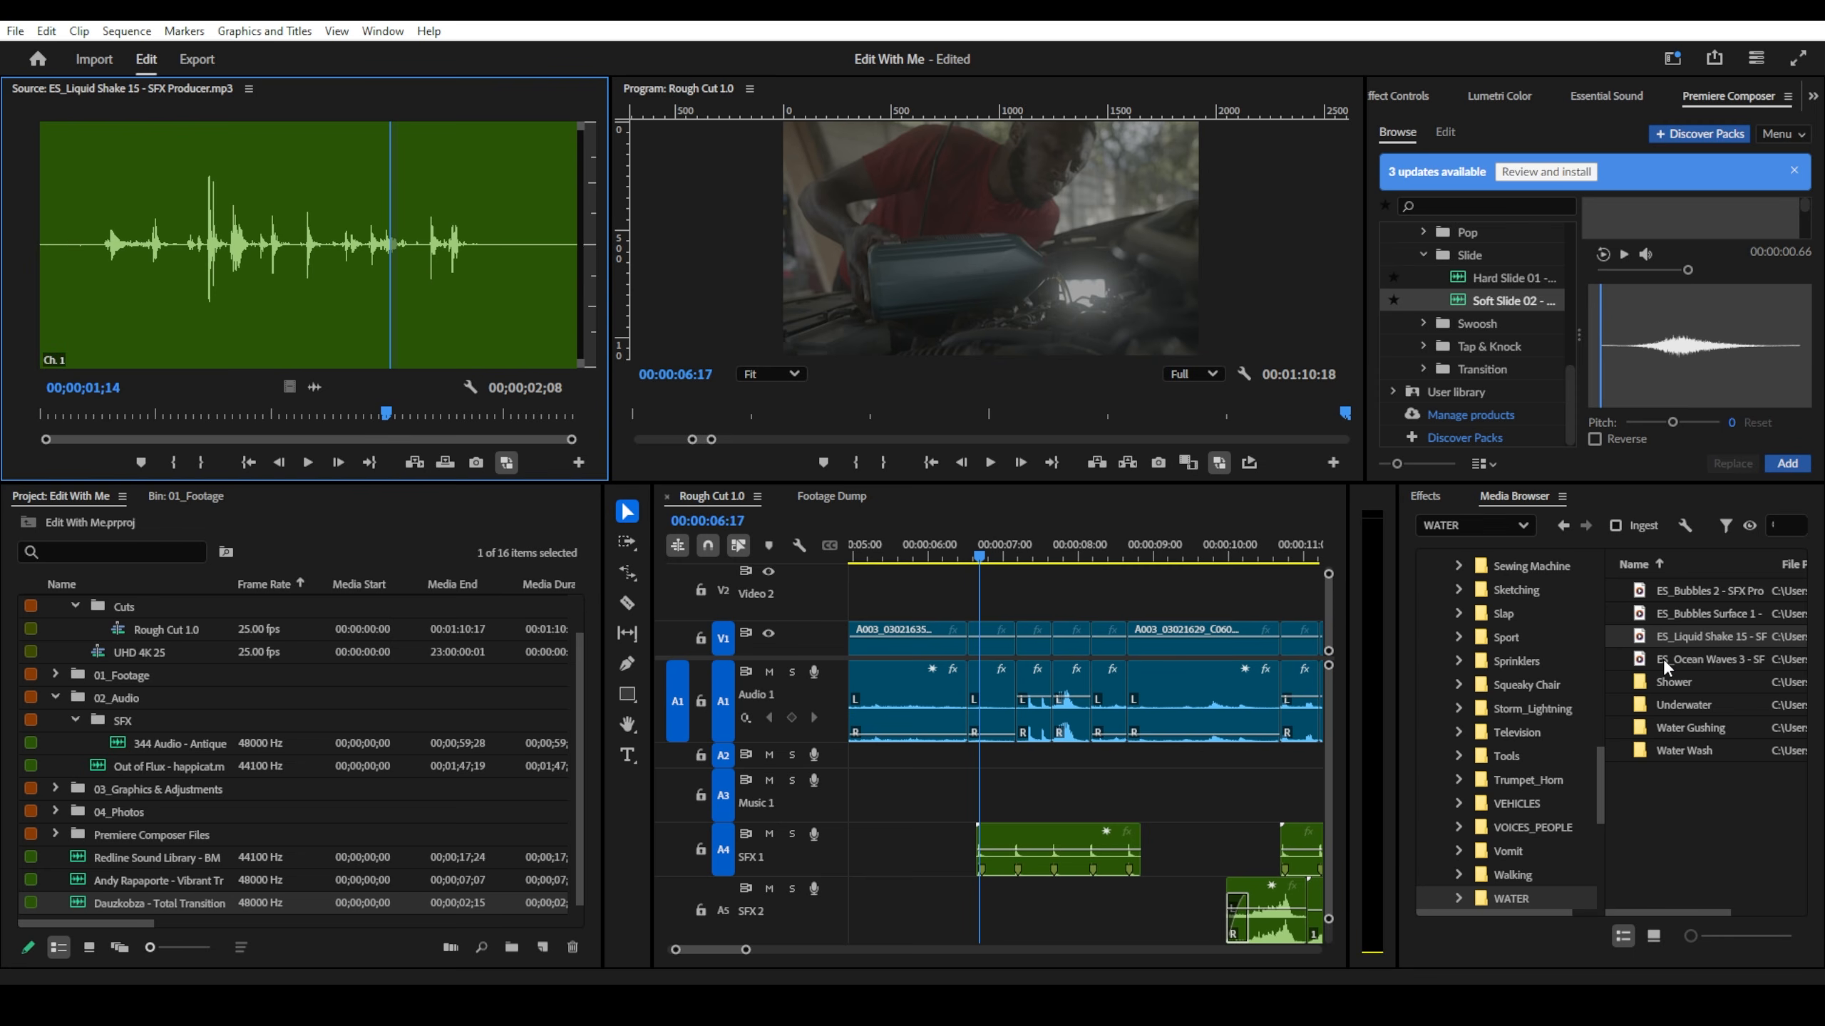
pyautogui.doubleClick(1662, 659)
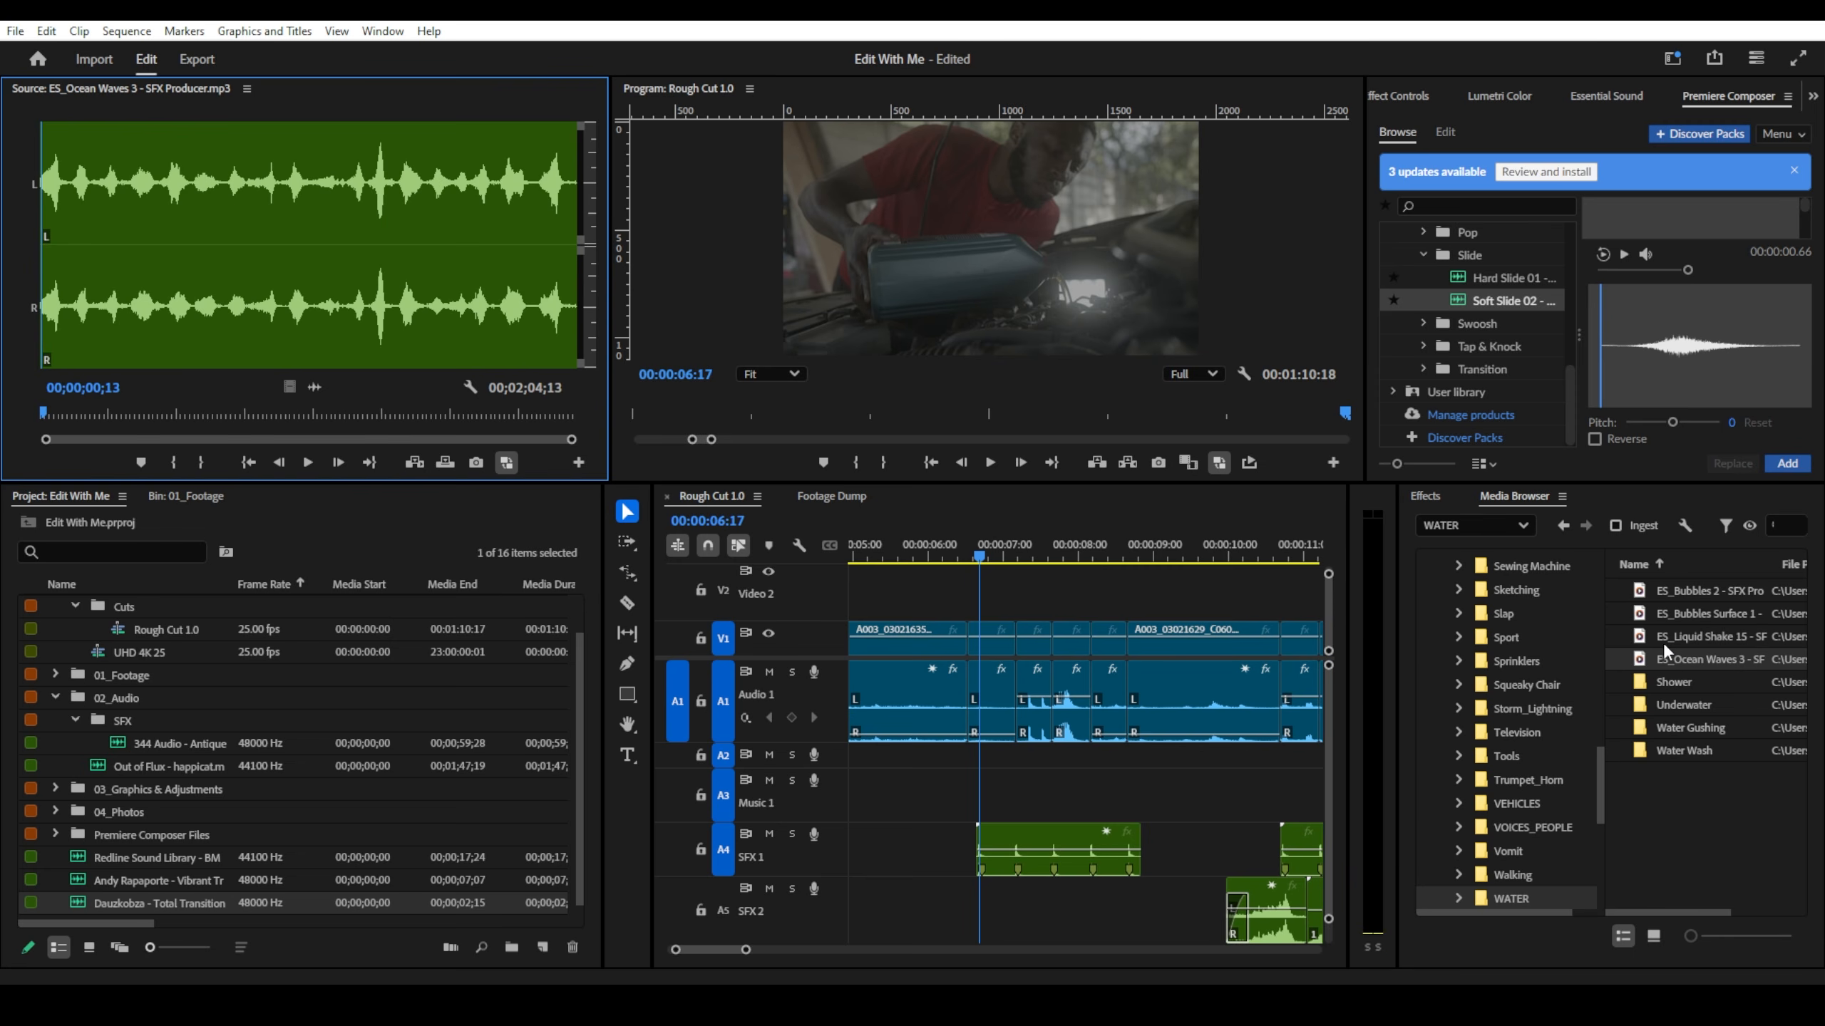
# - Reload and play ES_Liquid Shake 15, then mark its range from 00;00;00;08 to 00;00;01;24
pyautogui.doubleClick(1662, 633)
pyautogui.press('space')
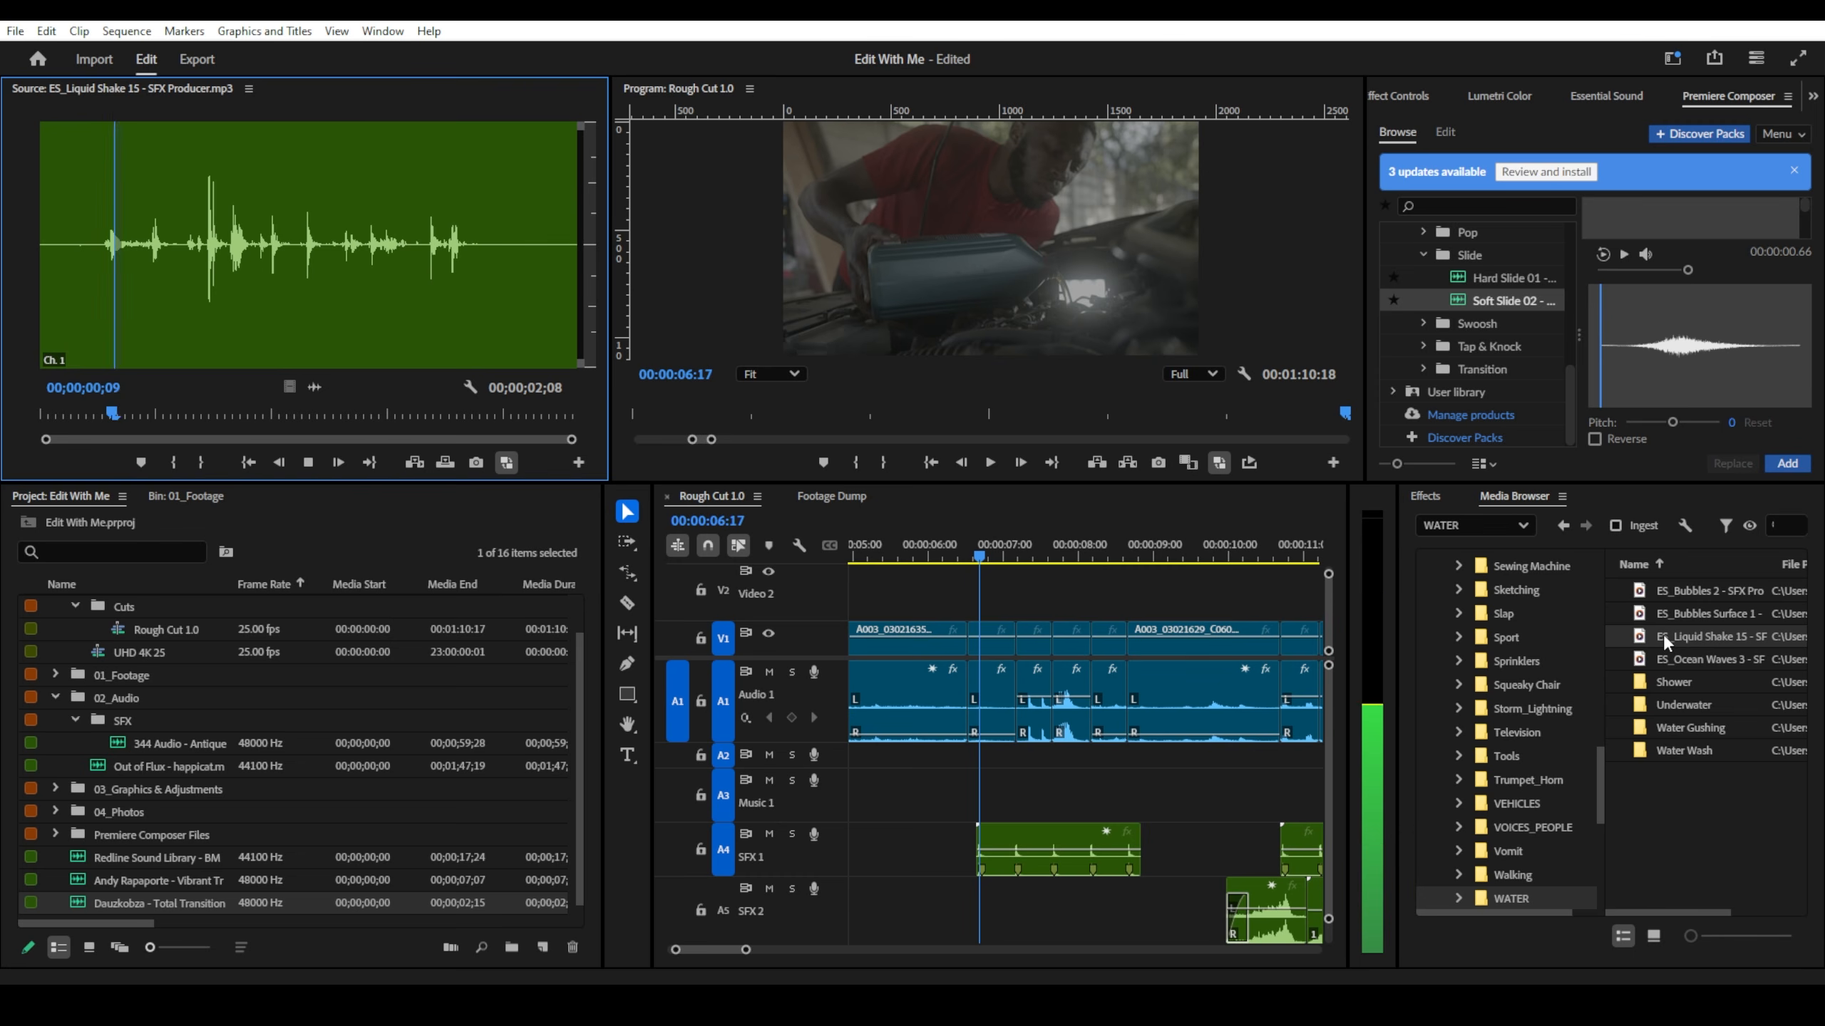
pyautogui.press('space')
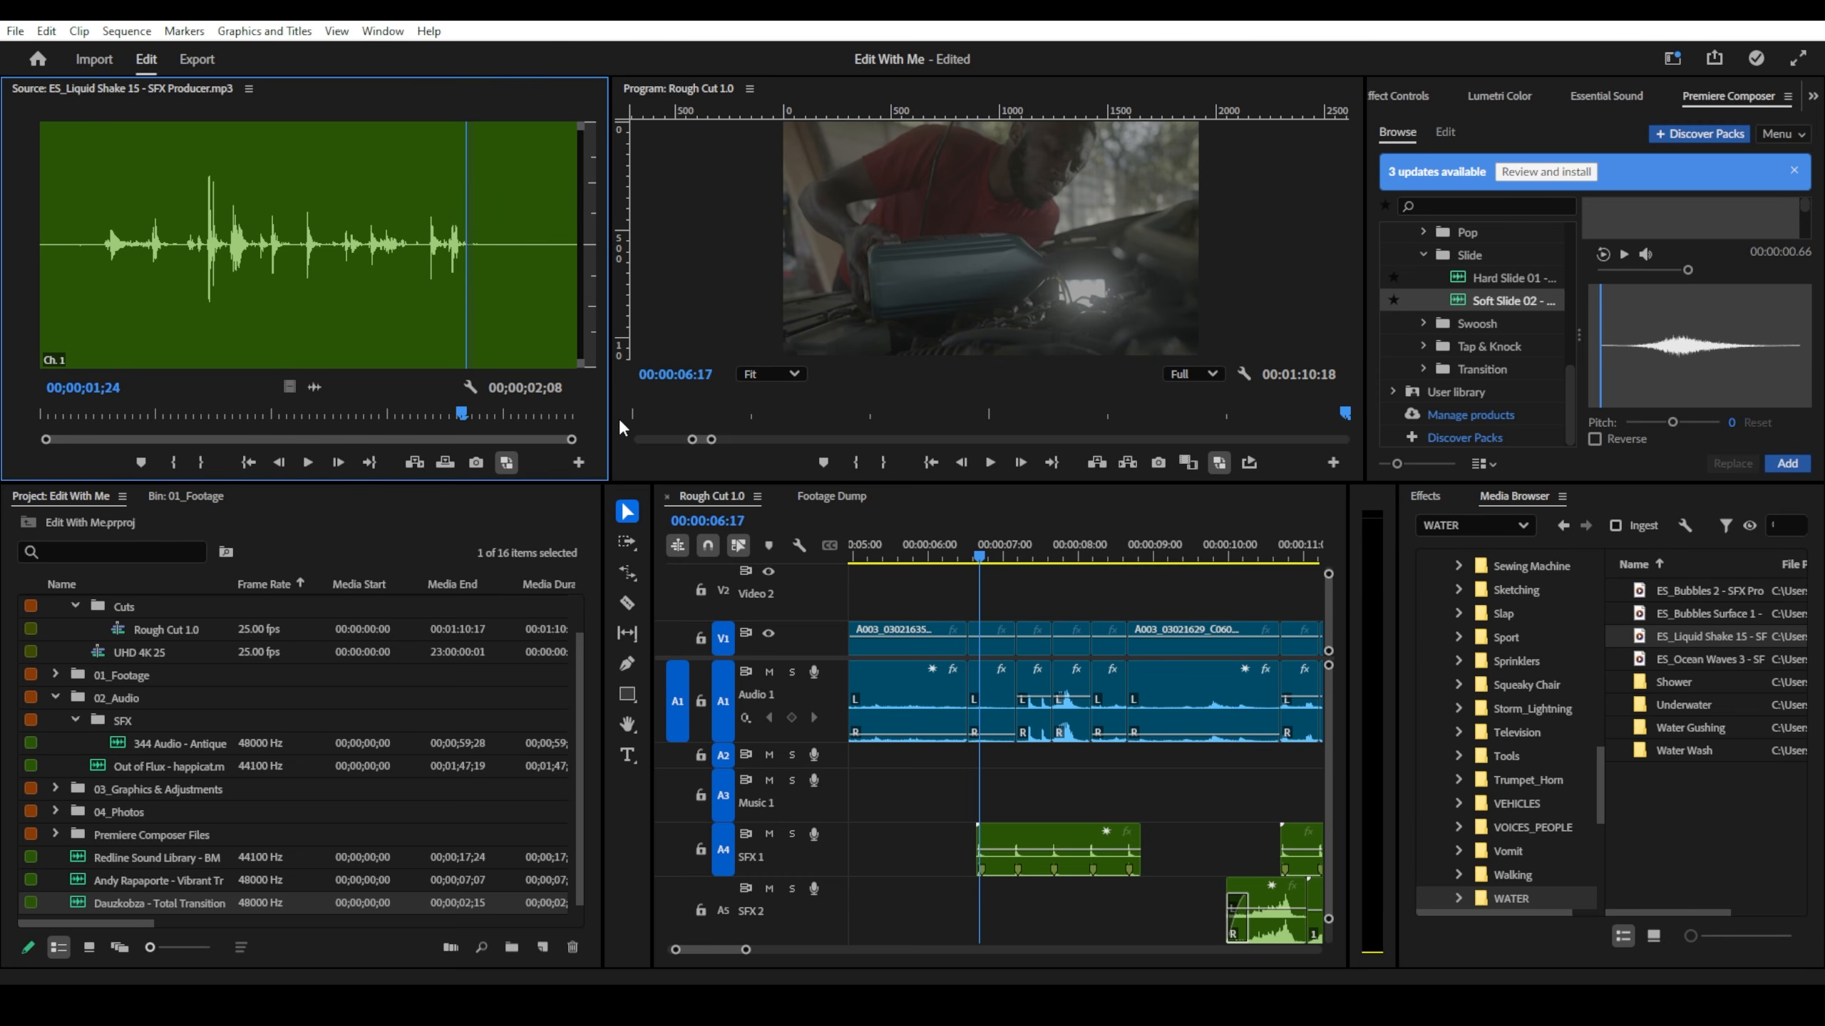
pyautogui.press('o')
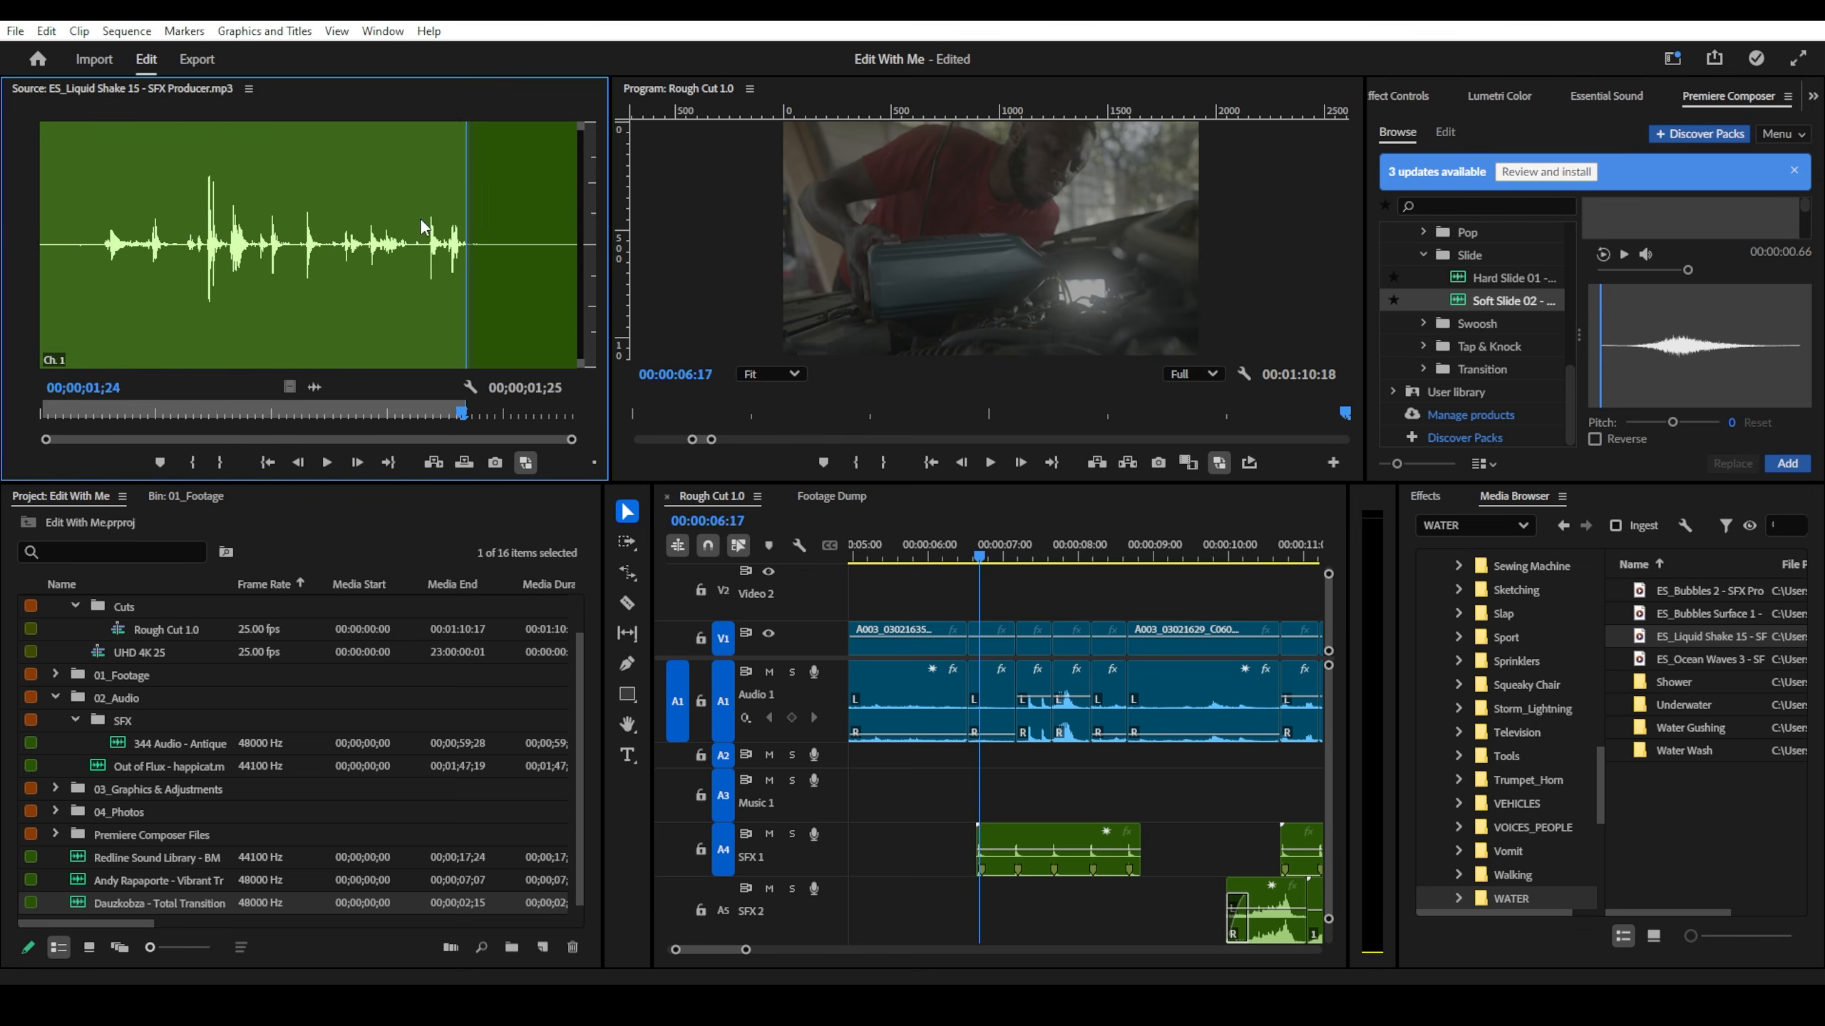
pyautogui.moveTo(228, 271); pyautogui.dragTo(105, 270)
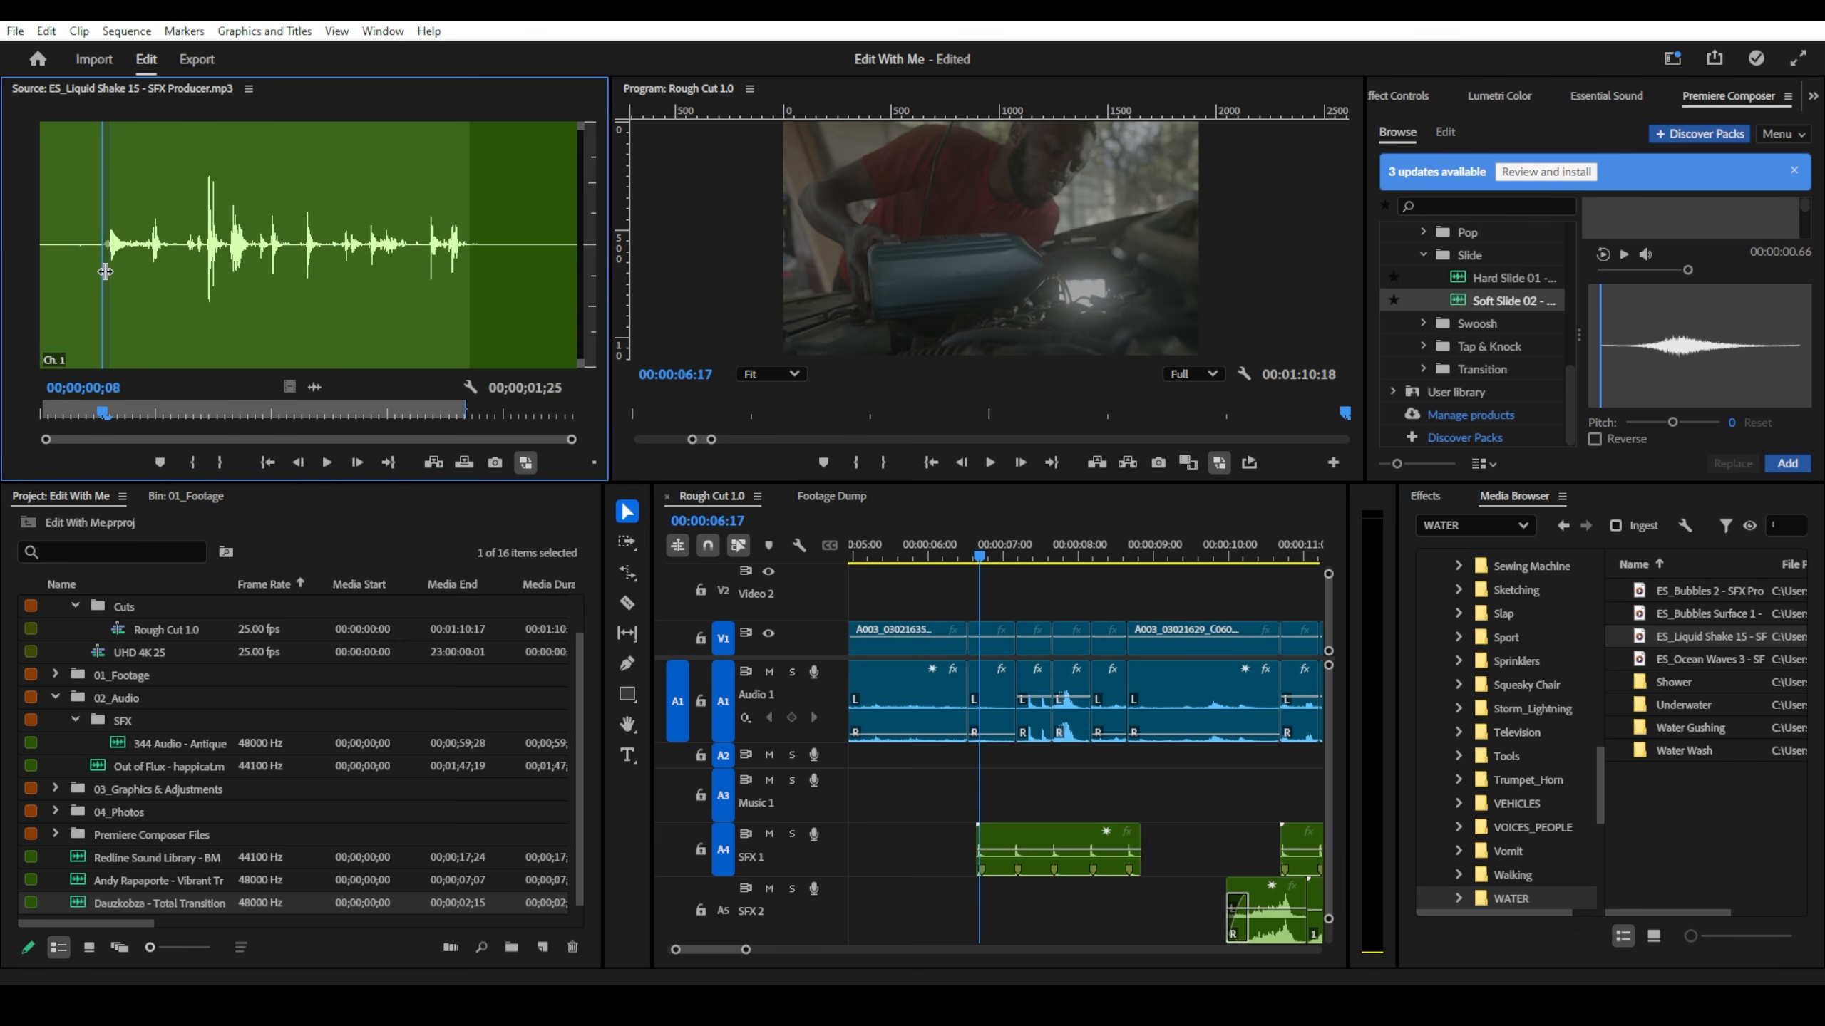
pyautogui.press('i')
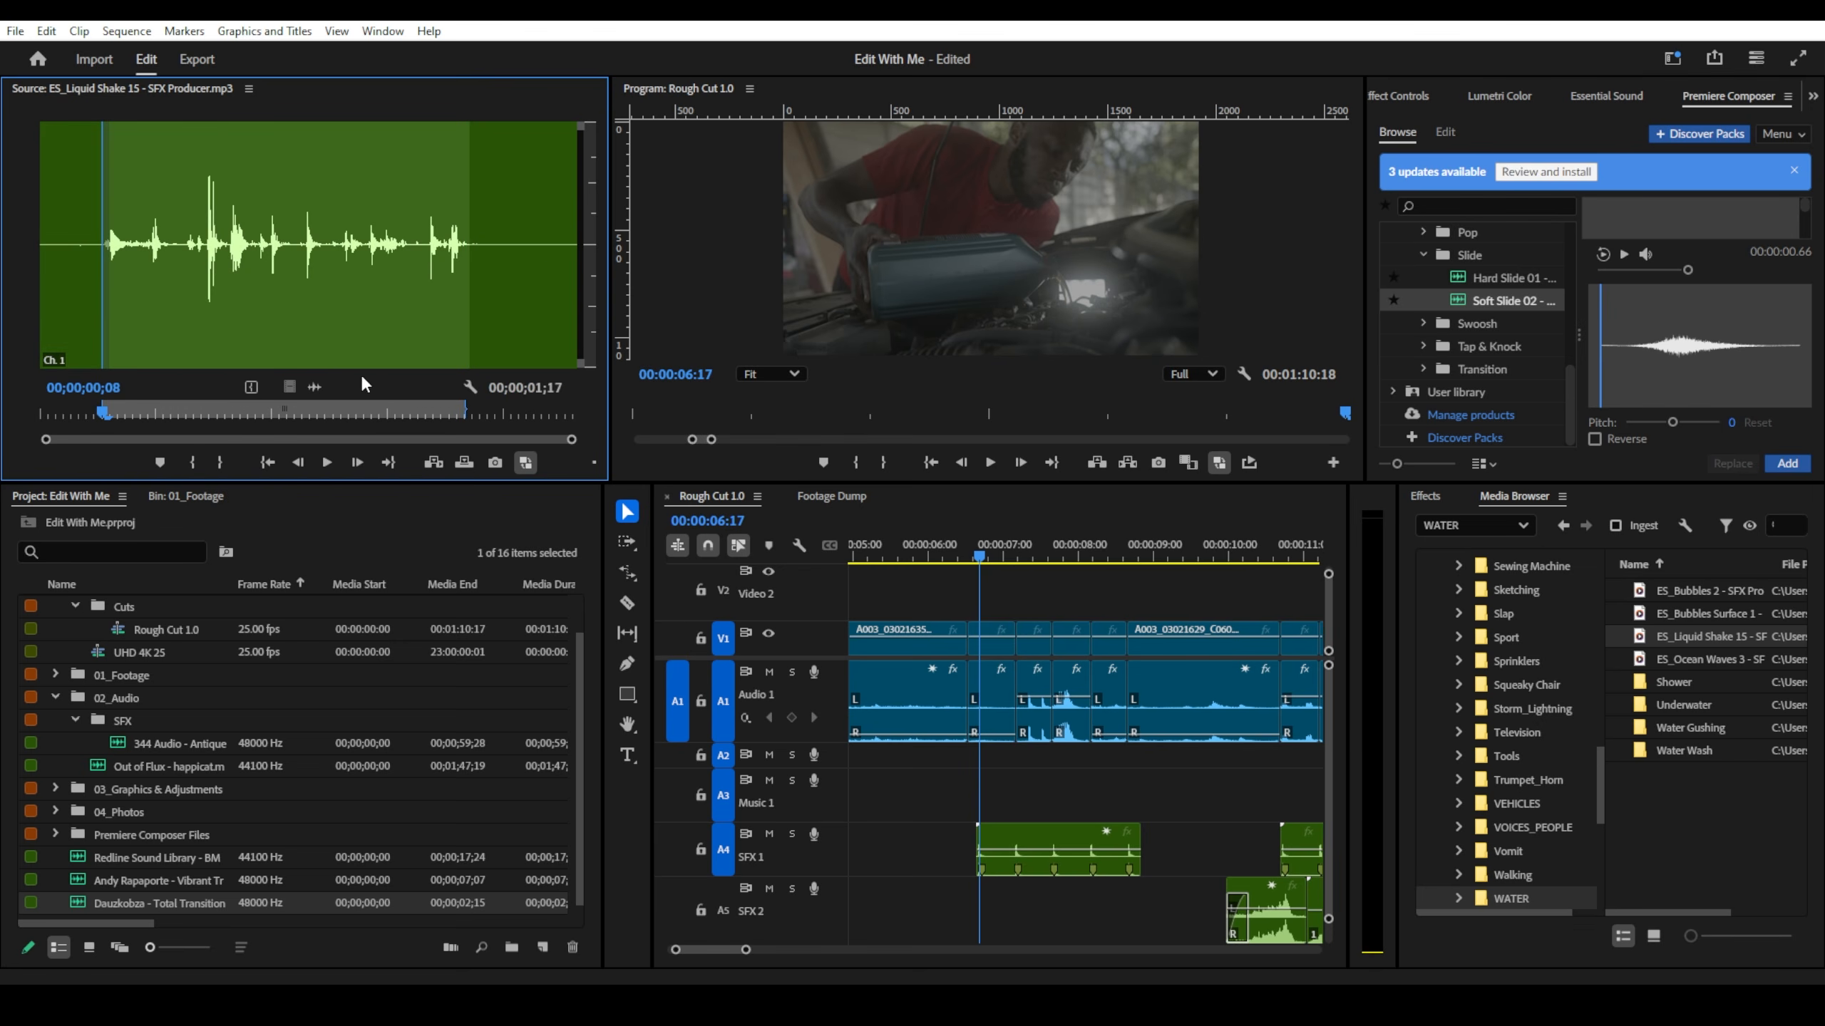
# - Place the marked liquid shake on Music 1 at the start of the blue container shot, and trim its end to that shot's end
pyautogui.moveTo(313, 387); pyautogui.dragTo(963, 784)
pyautogui.press('=')
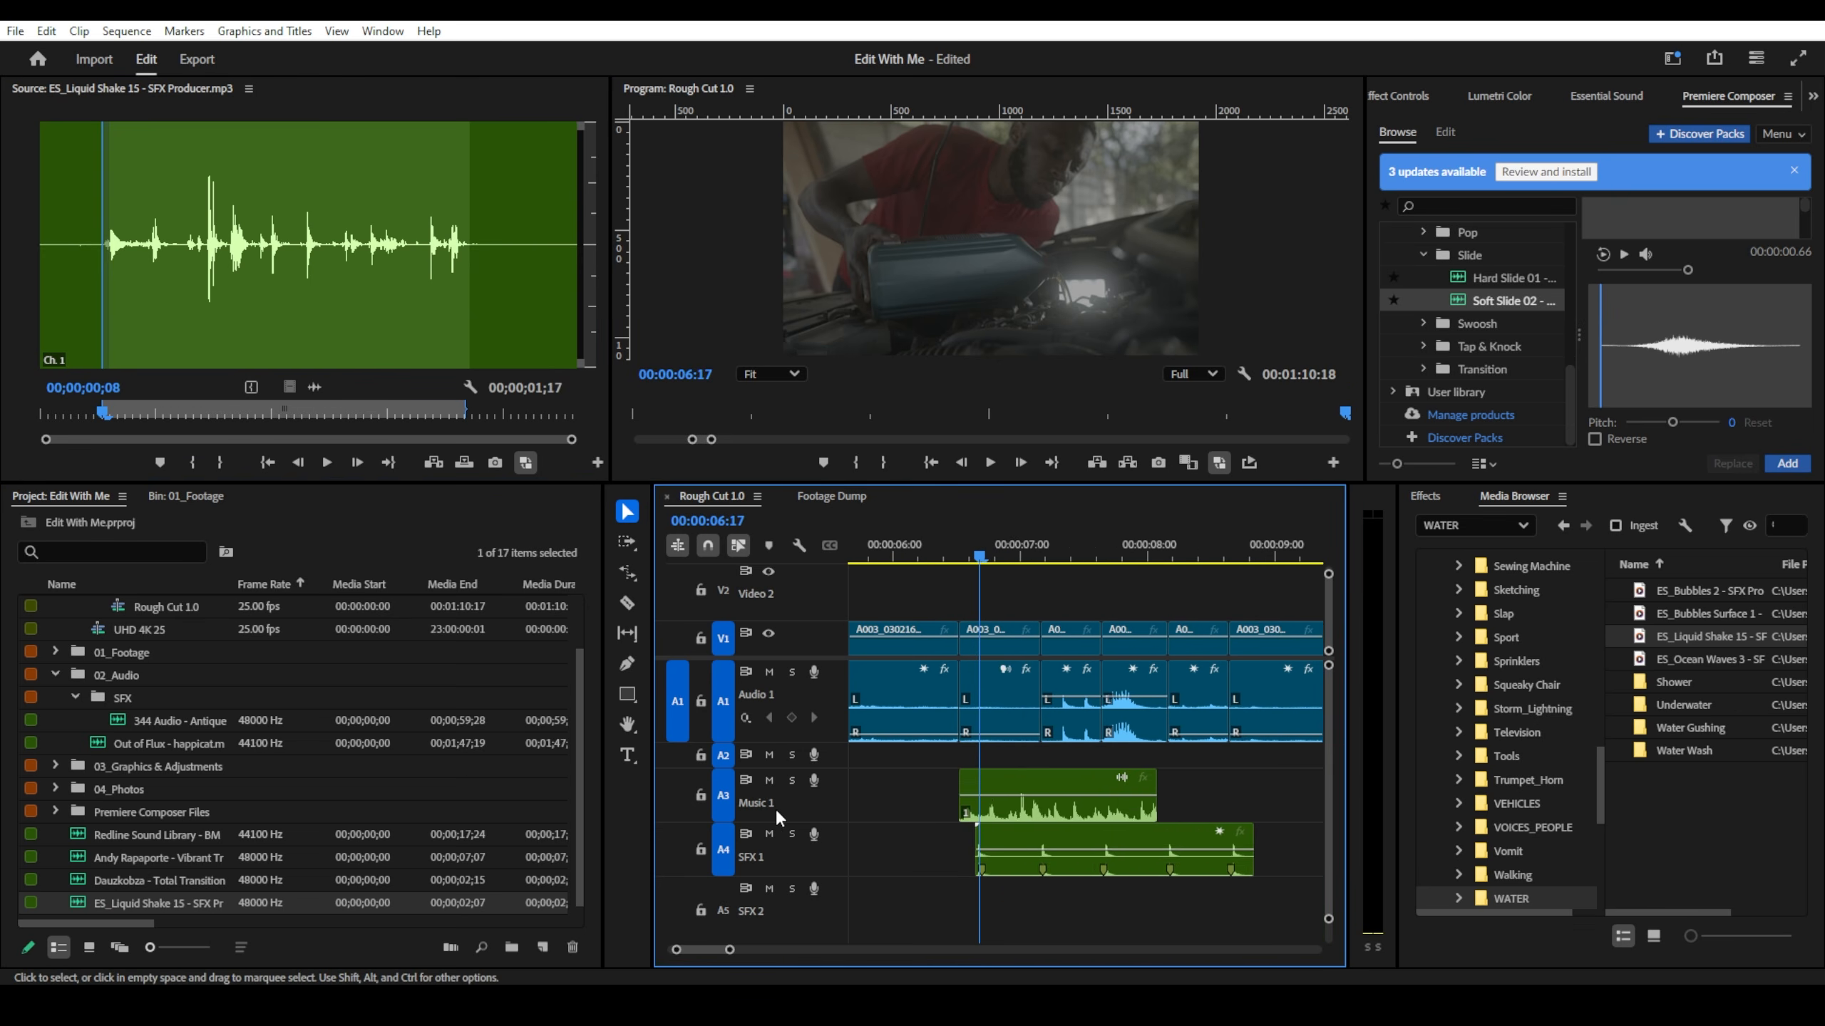
pyautogui.doubleClick(776, 805)
pyautogui.scroll(1, 884, 804)
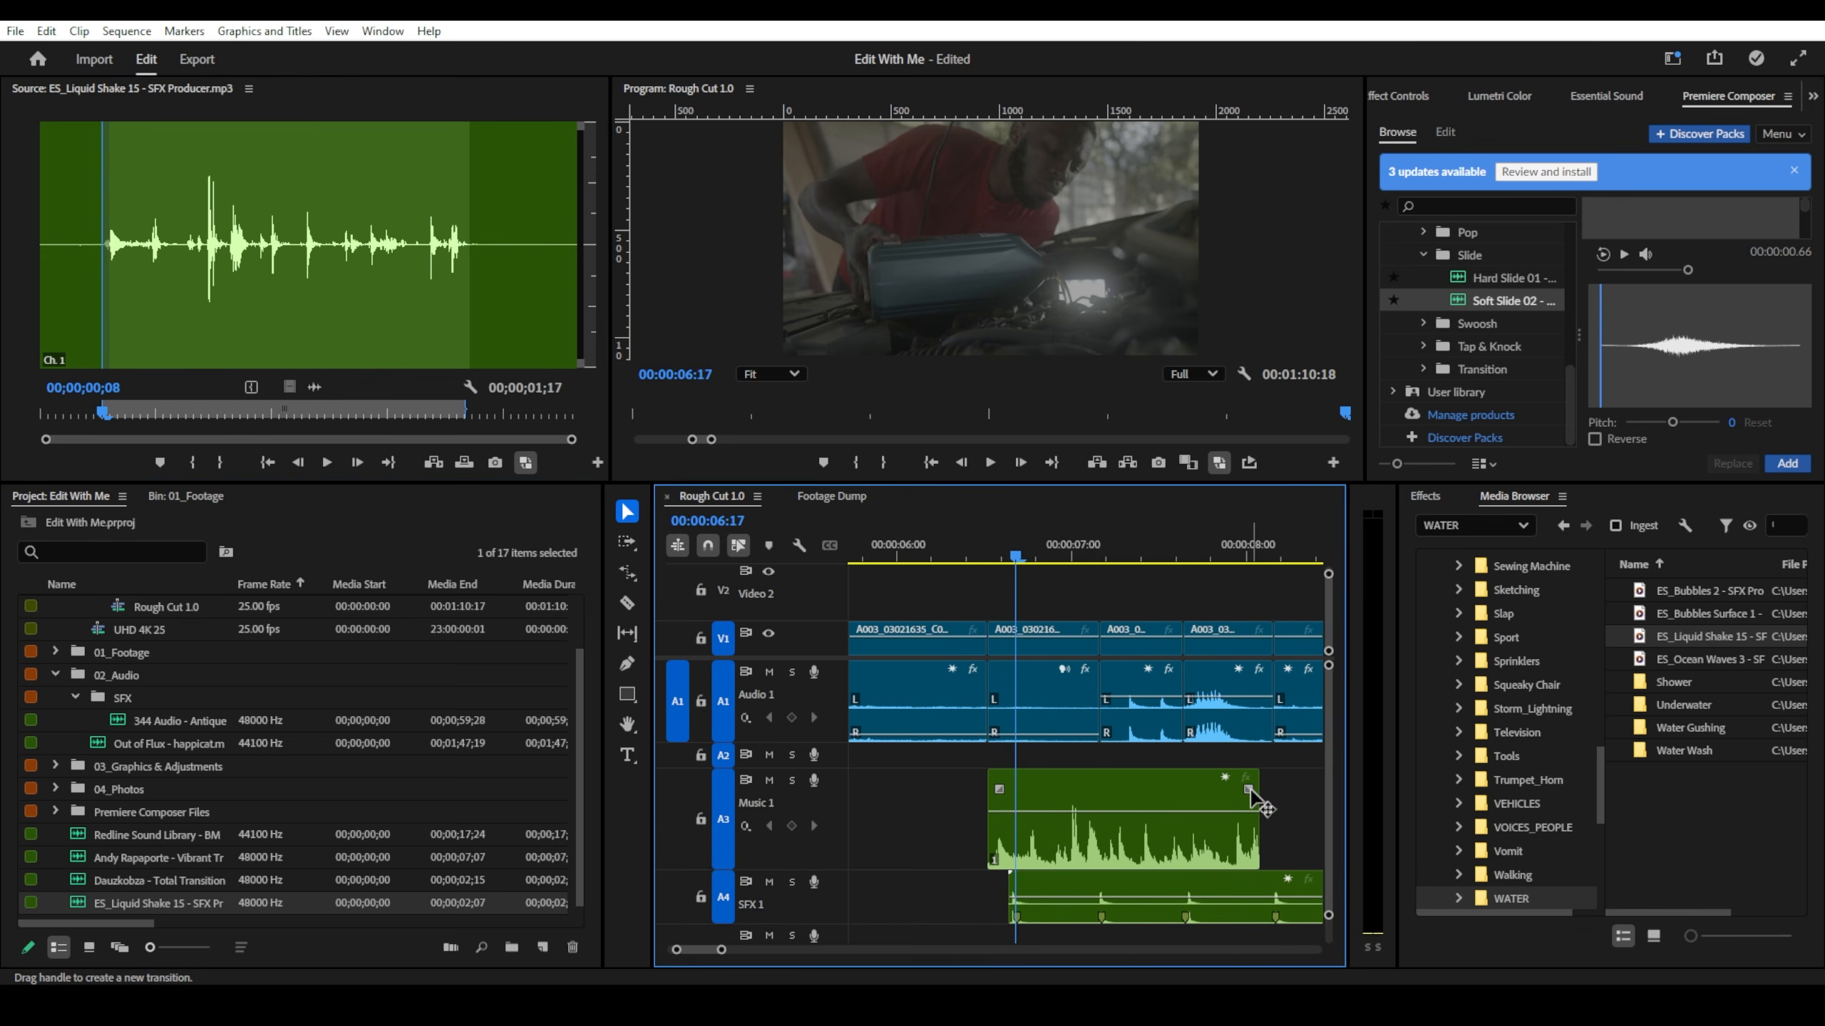
pyautogui.moveTo(1252, 794); pyautogui.dragTo(1098, 794)
pyautogui.click(961, 559)
pyautogui.press('space')
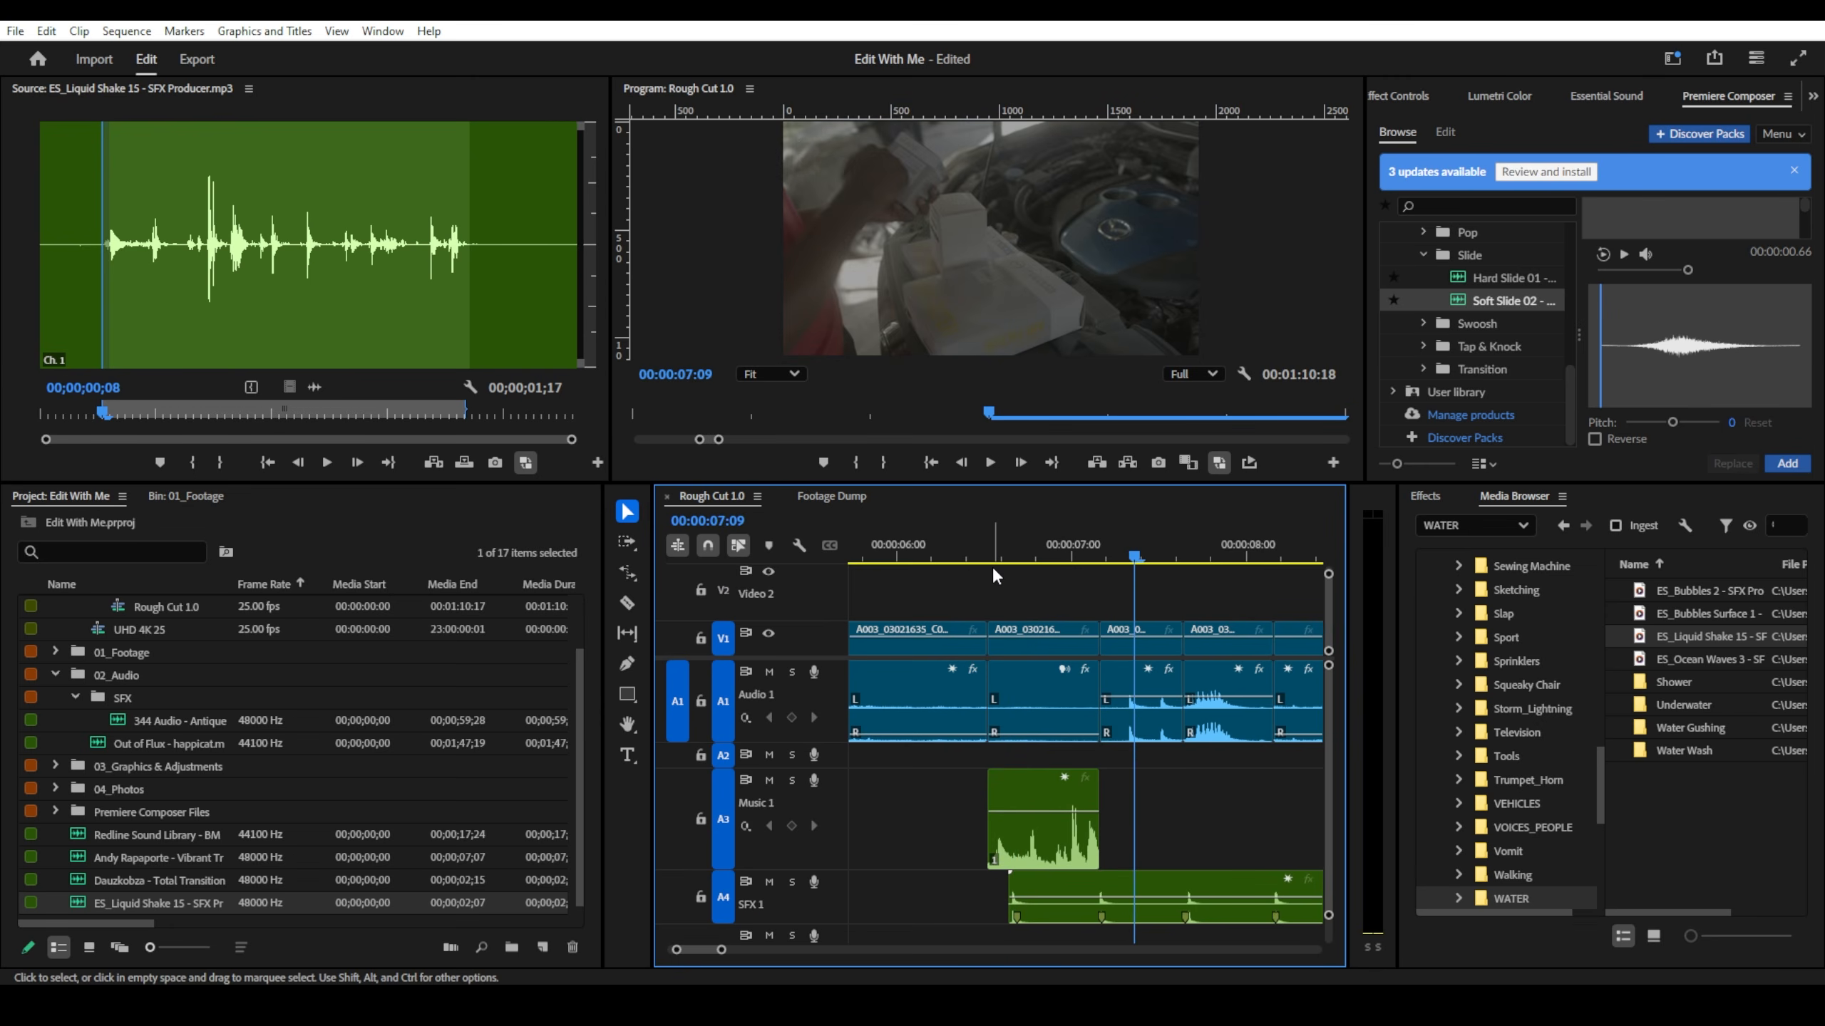
# - Rate-stretch the liquid shake clip to 48.48% speed and trim its start to 00:00:06:13, then play the result
pyautogui.press('r')
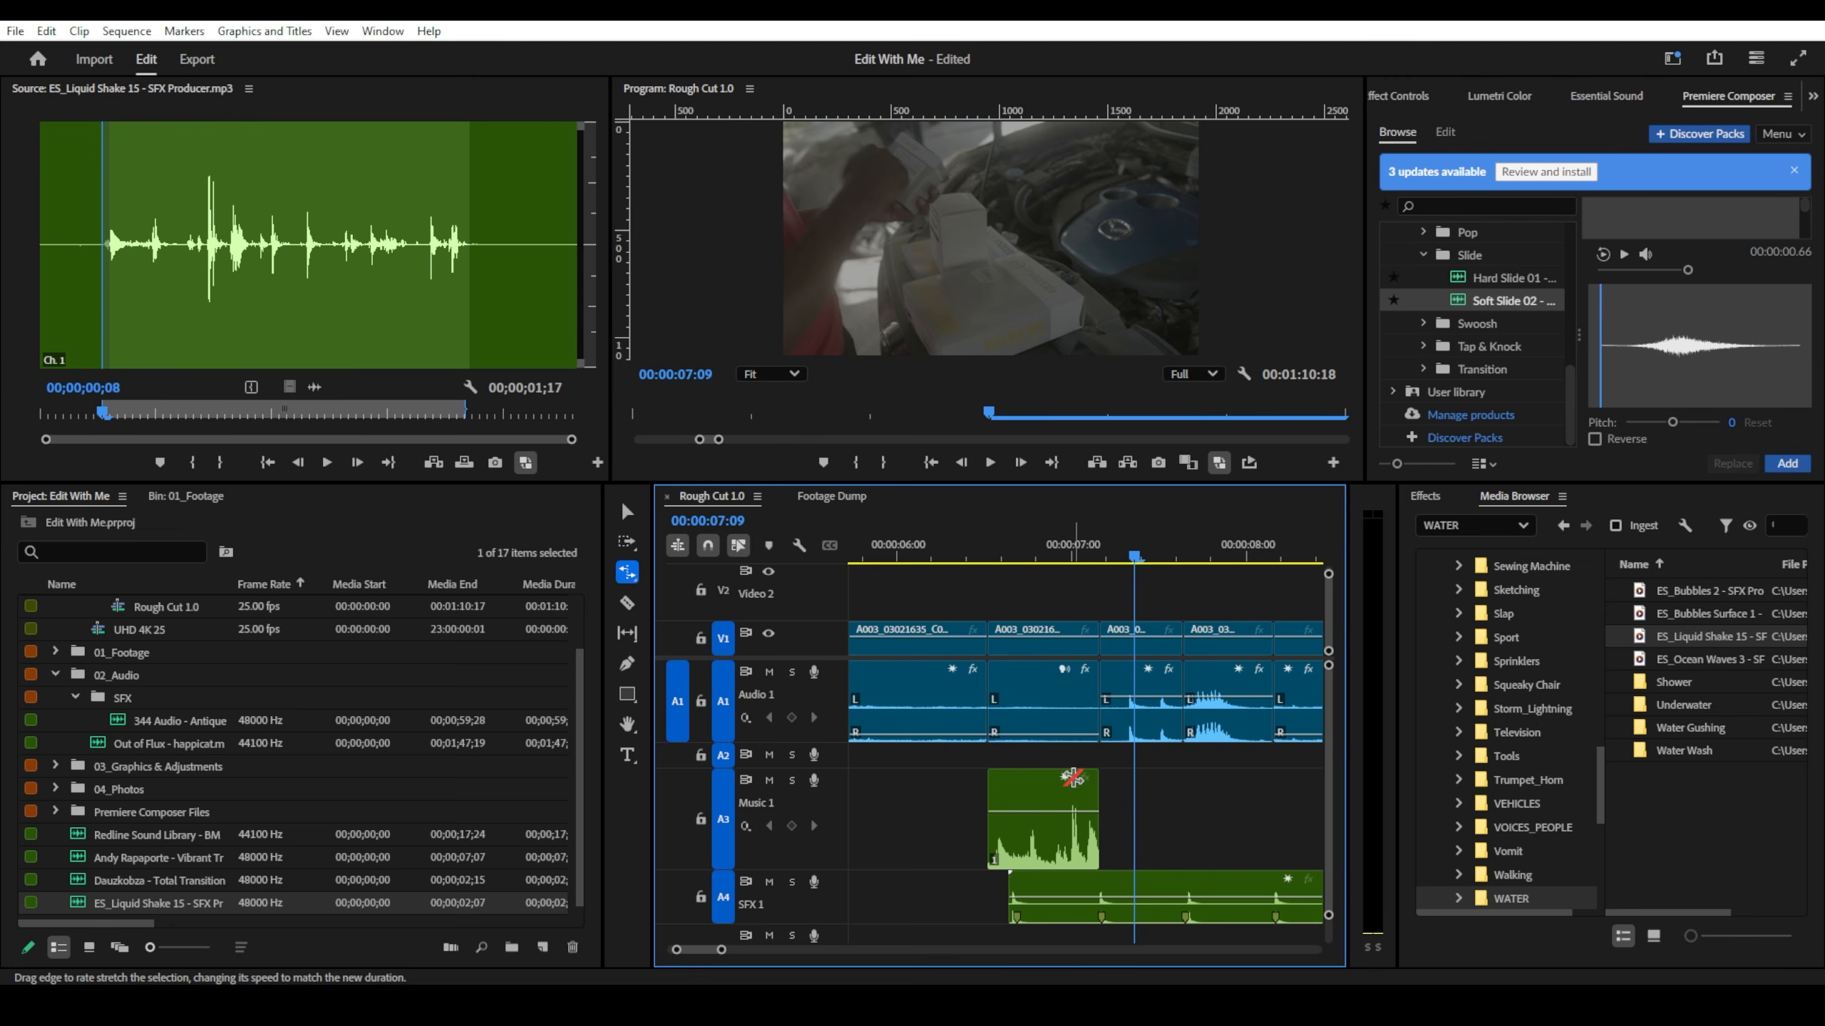
pyautogui.moveTo(1098, 796); pyautogui.dragTo(1023, 780)
pyautogui.press('v')
pyautogui.moveTo(955, 558); pyautogui.dragTo(926, 564)
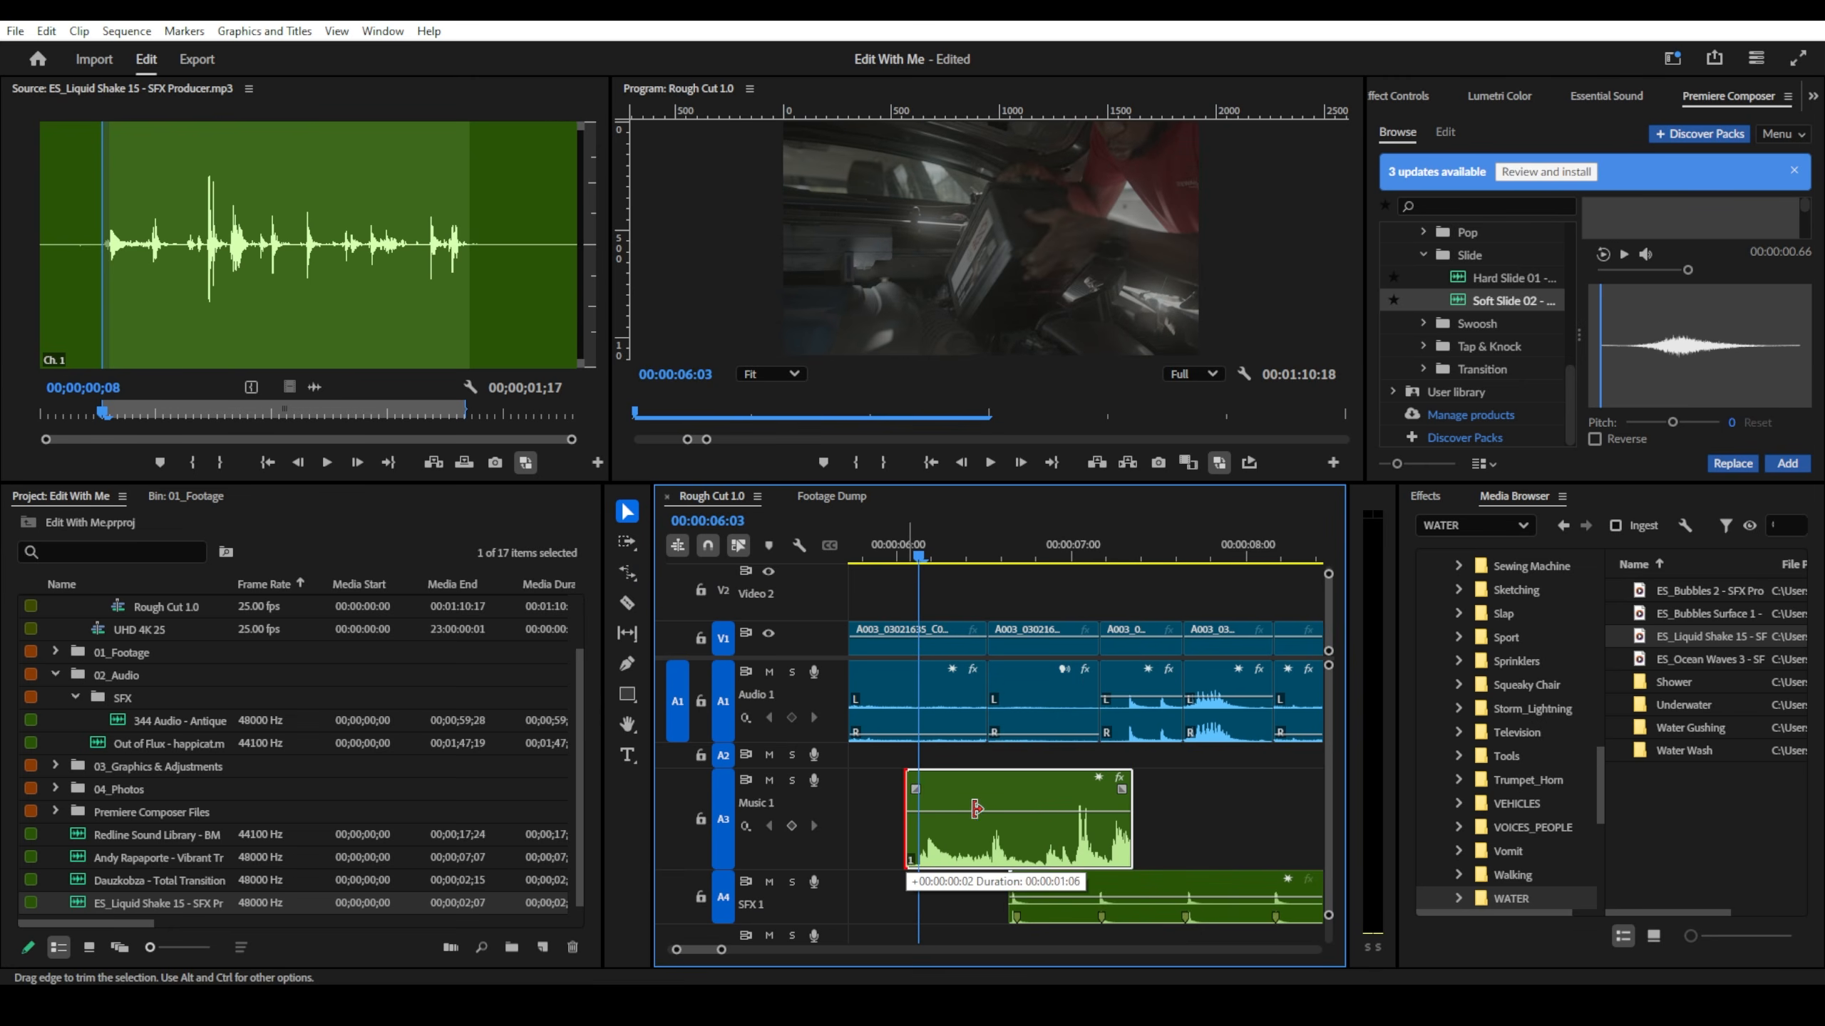
pyautogui.moveTo(914, 794); pyautogui.dragTo(997, 821)
pyautogui.press('space')
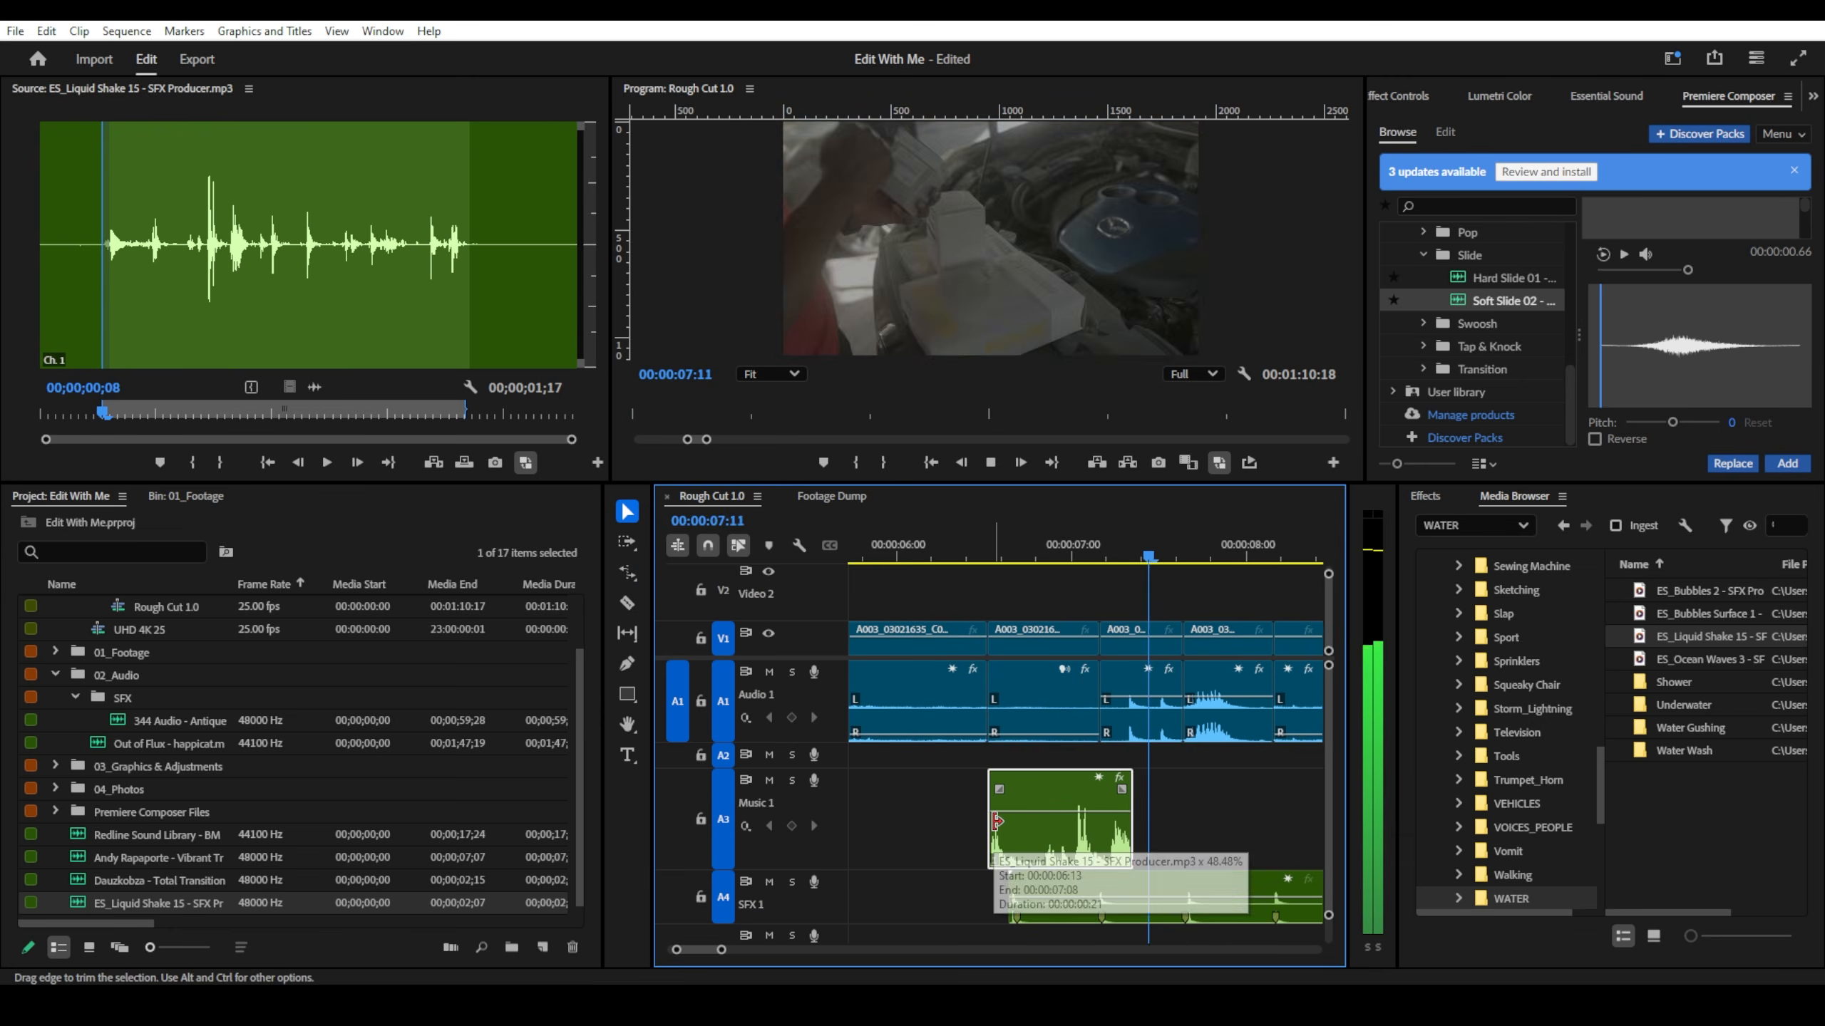
pyautogui.press('space')
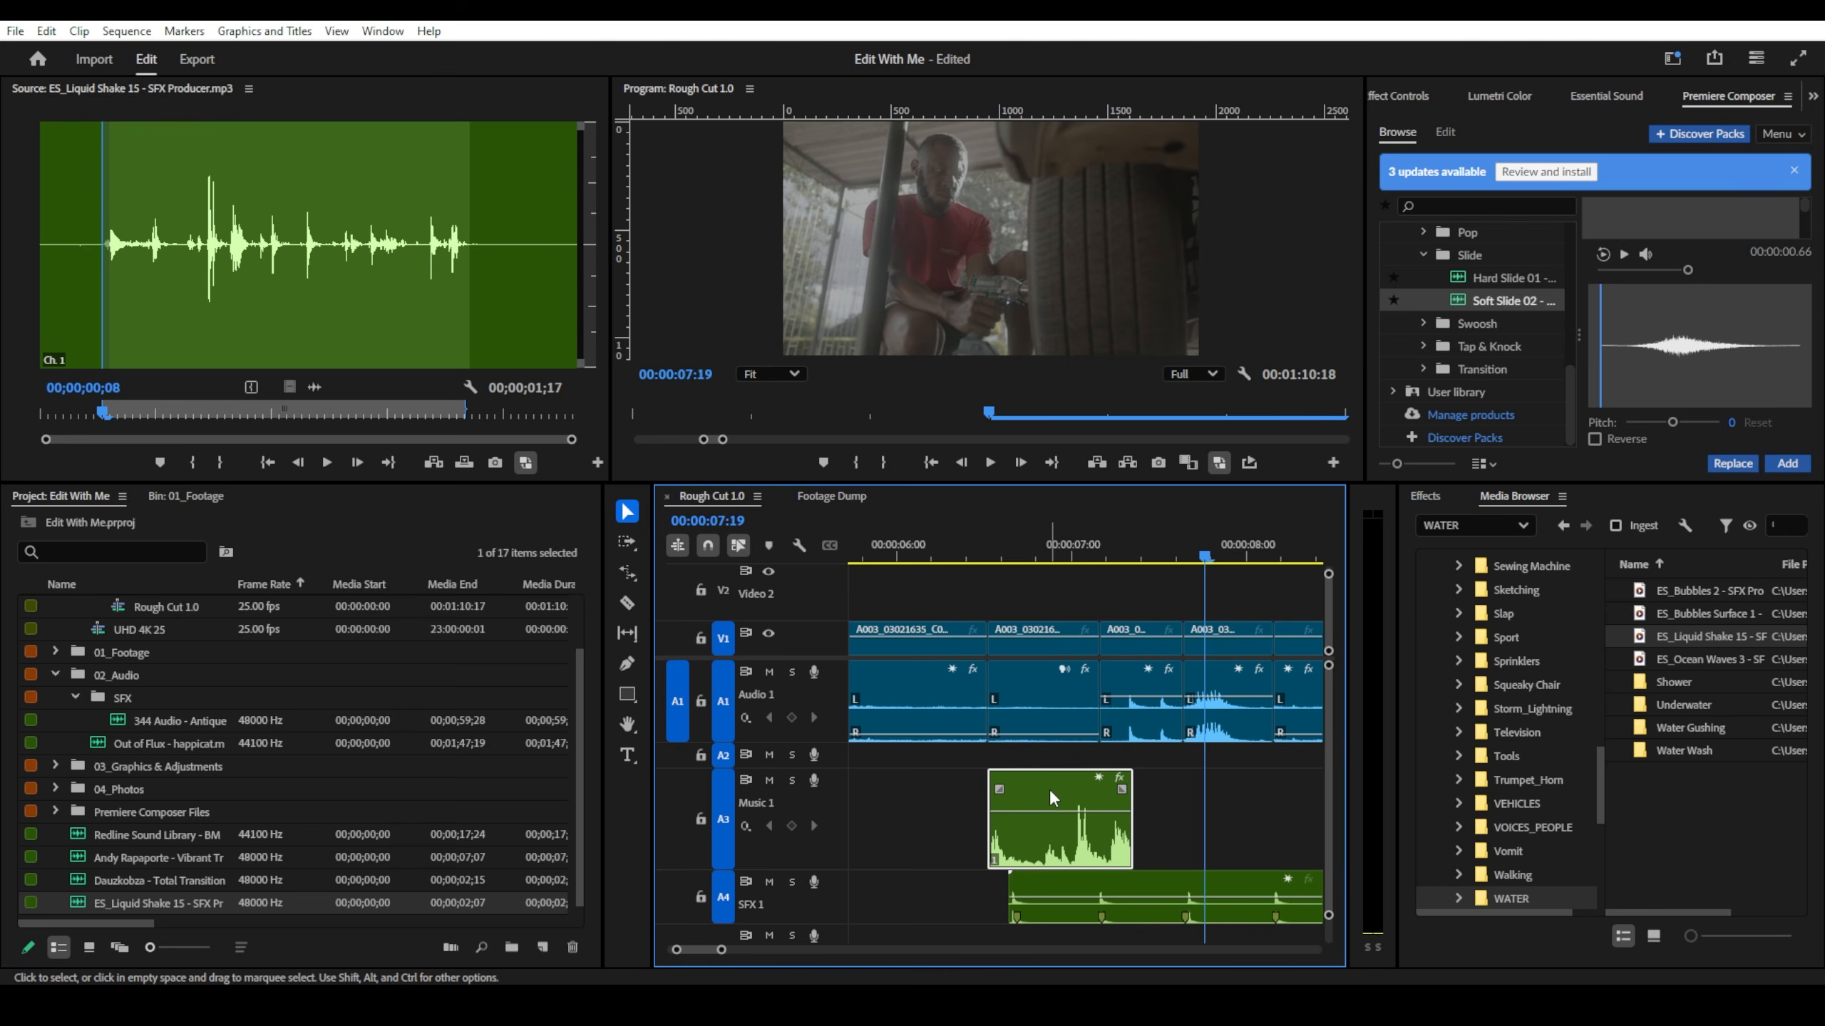
# - Slip the slowed liquid shake clip to a later part of its audio, and play it from just before the clip
pyautogui.press('y')
pyautogui.moveTo(1048, 792); pyautogui.dragTo(1039, 799)
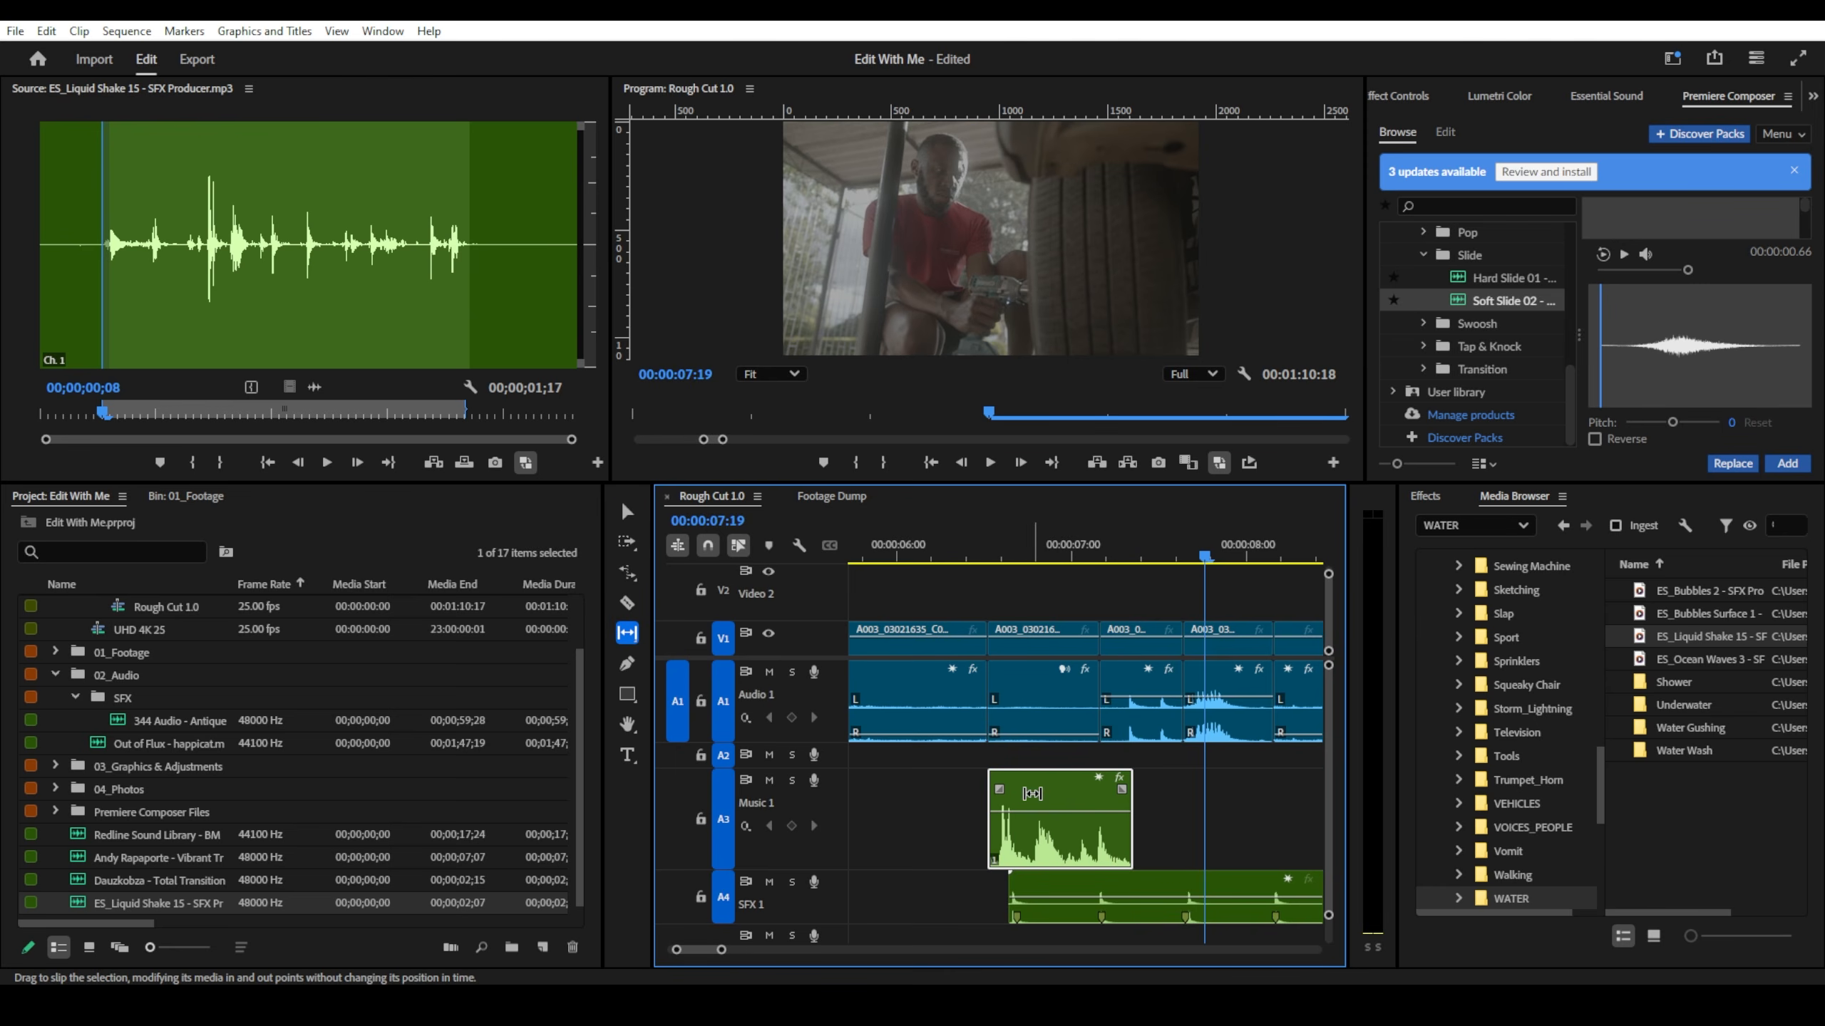
pyautogui.click(955, 561)
pyautogui.press('space')
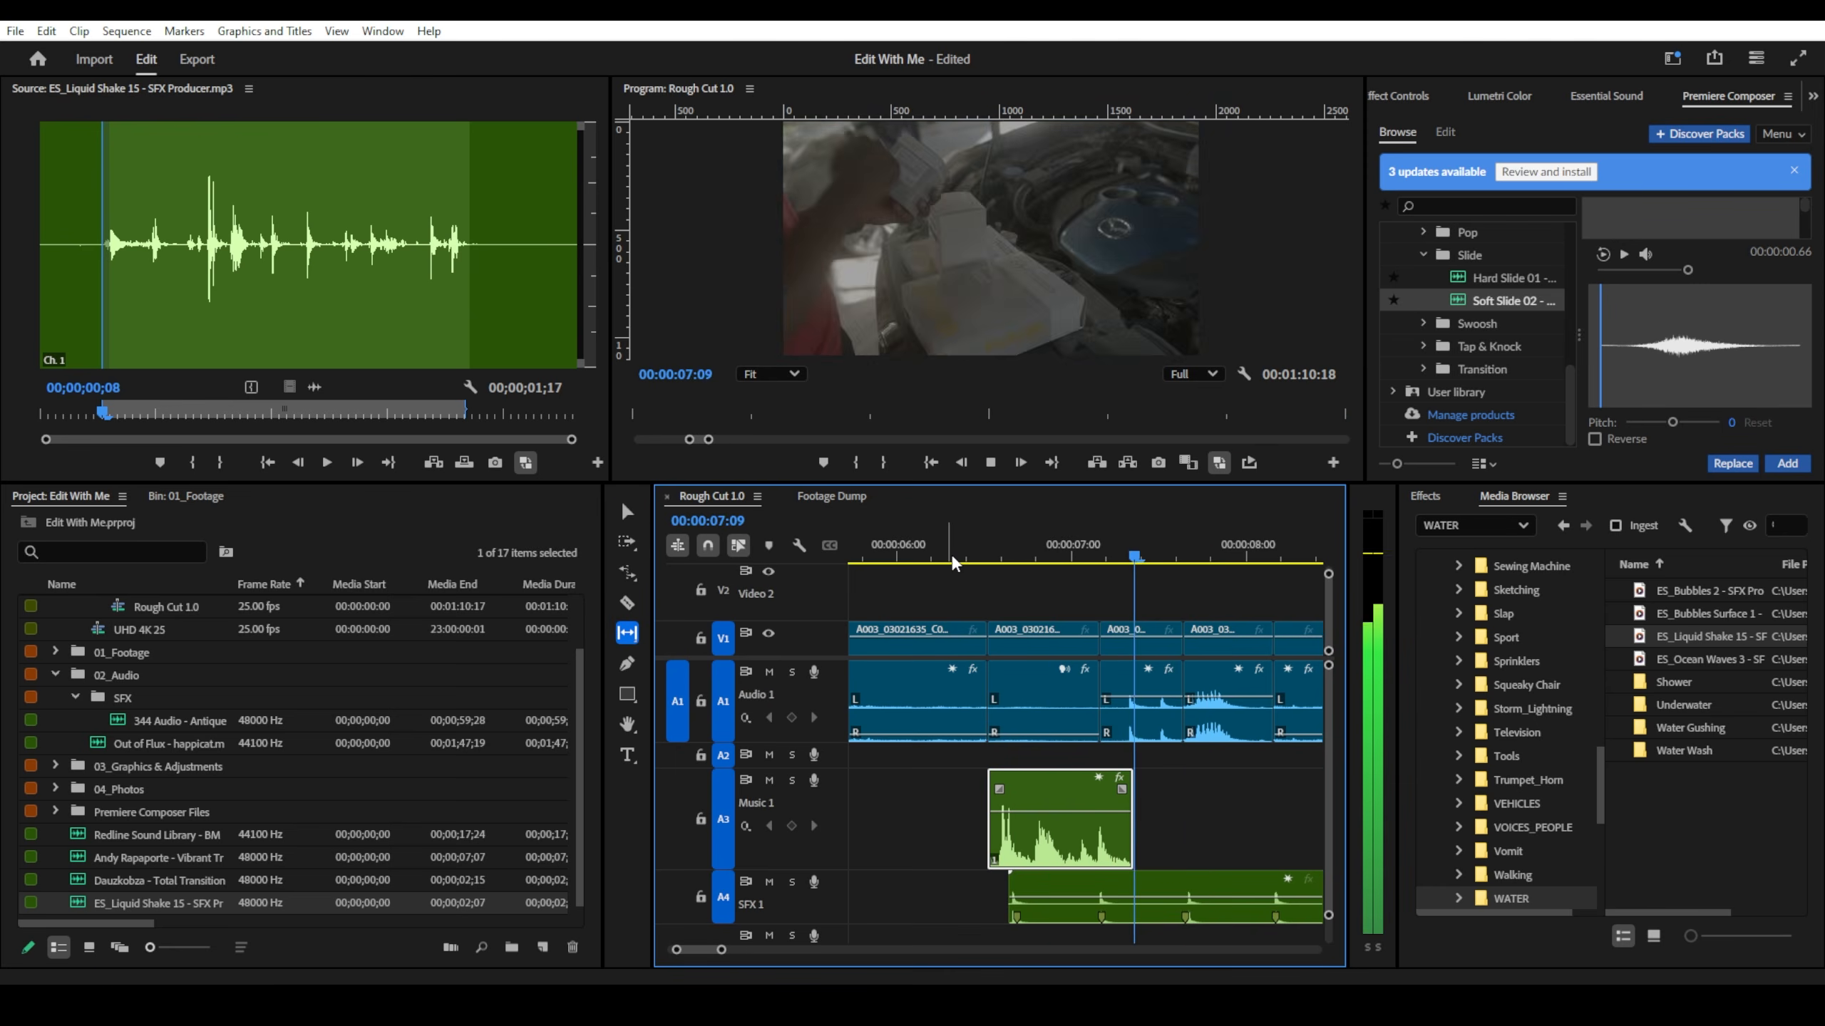
pyautogui.press('space')
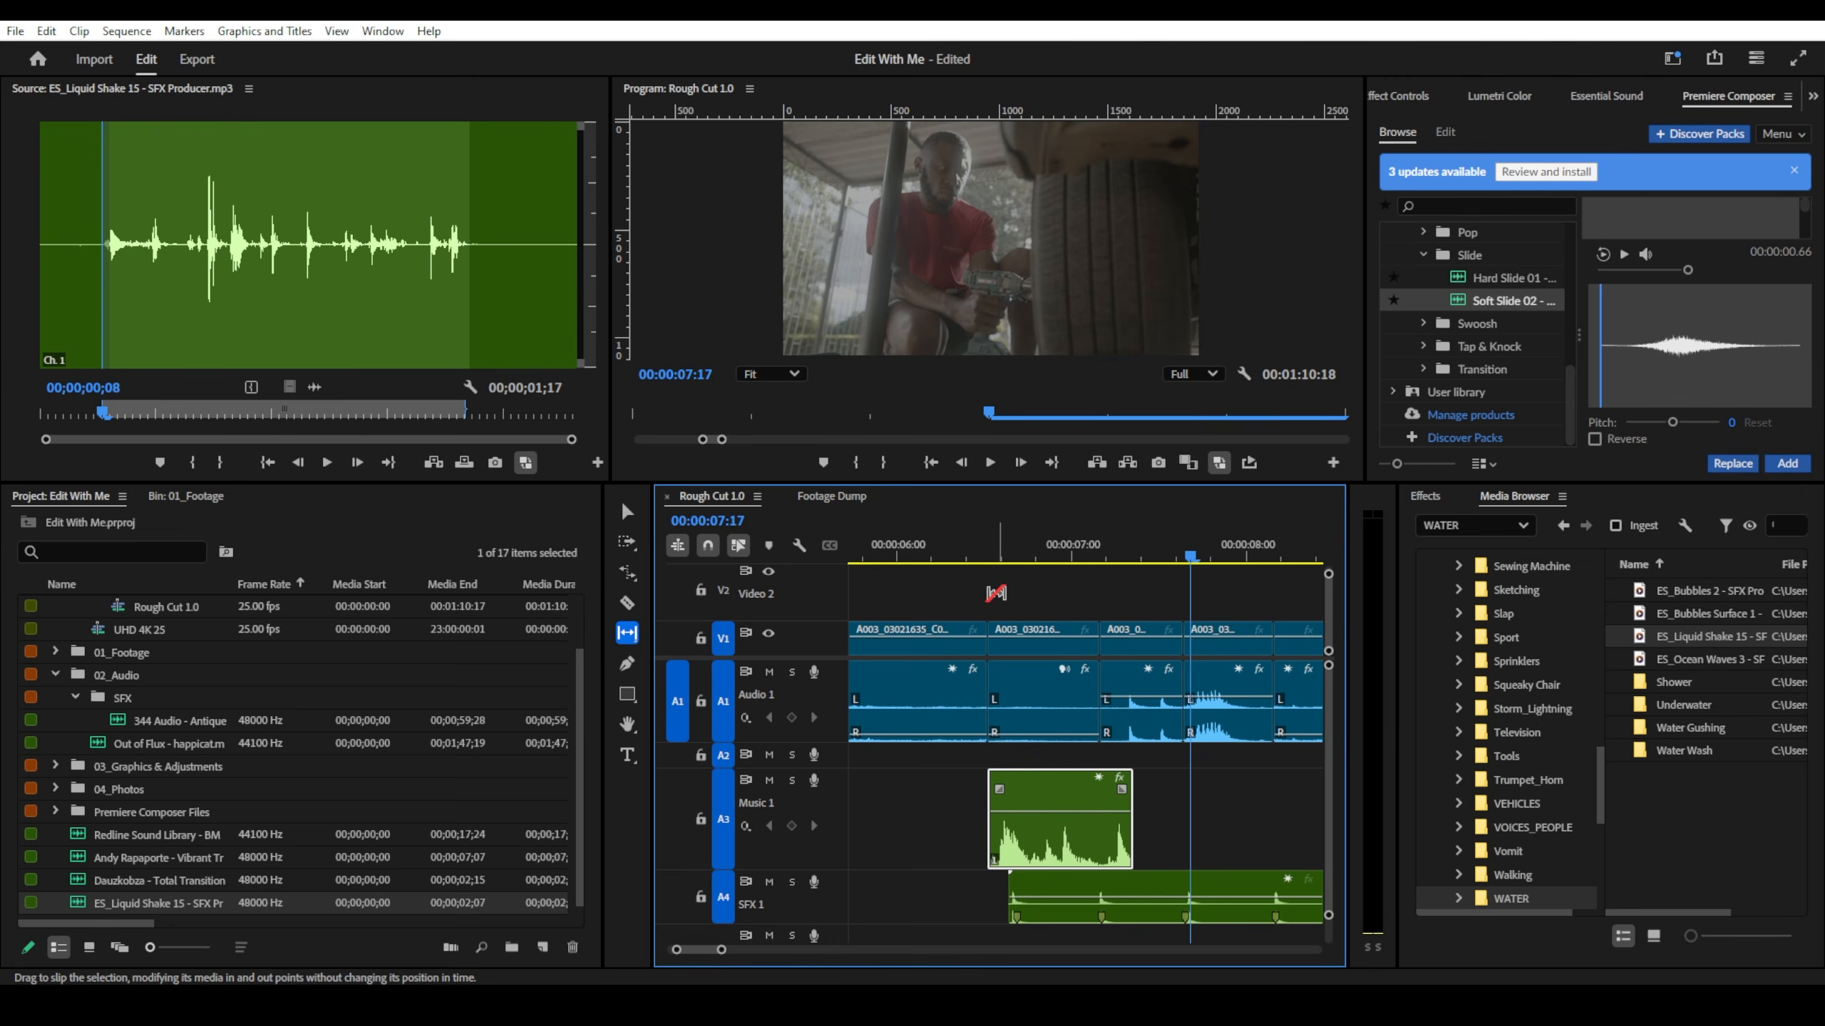
# - Try other slip positions for the liquid shake audio, replaying from about 00:00:06:10 to compare them
pyautogui.click(977, 565)
pyautogui.press('space')
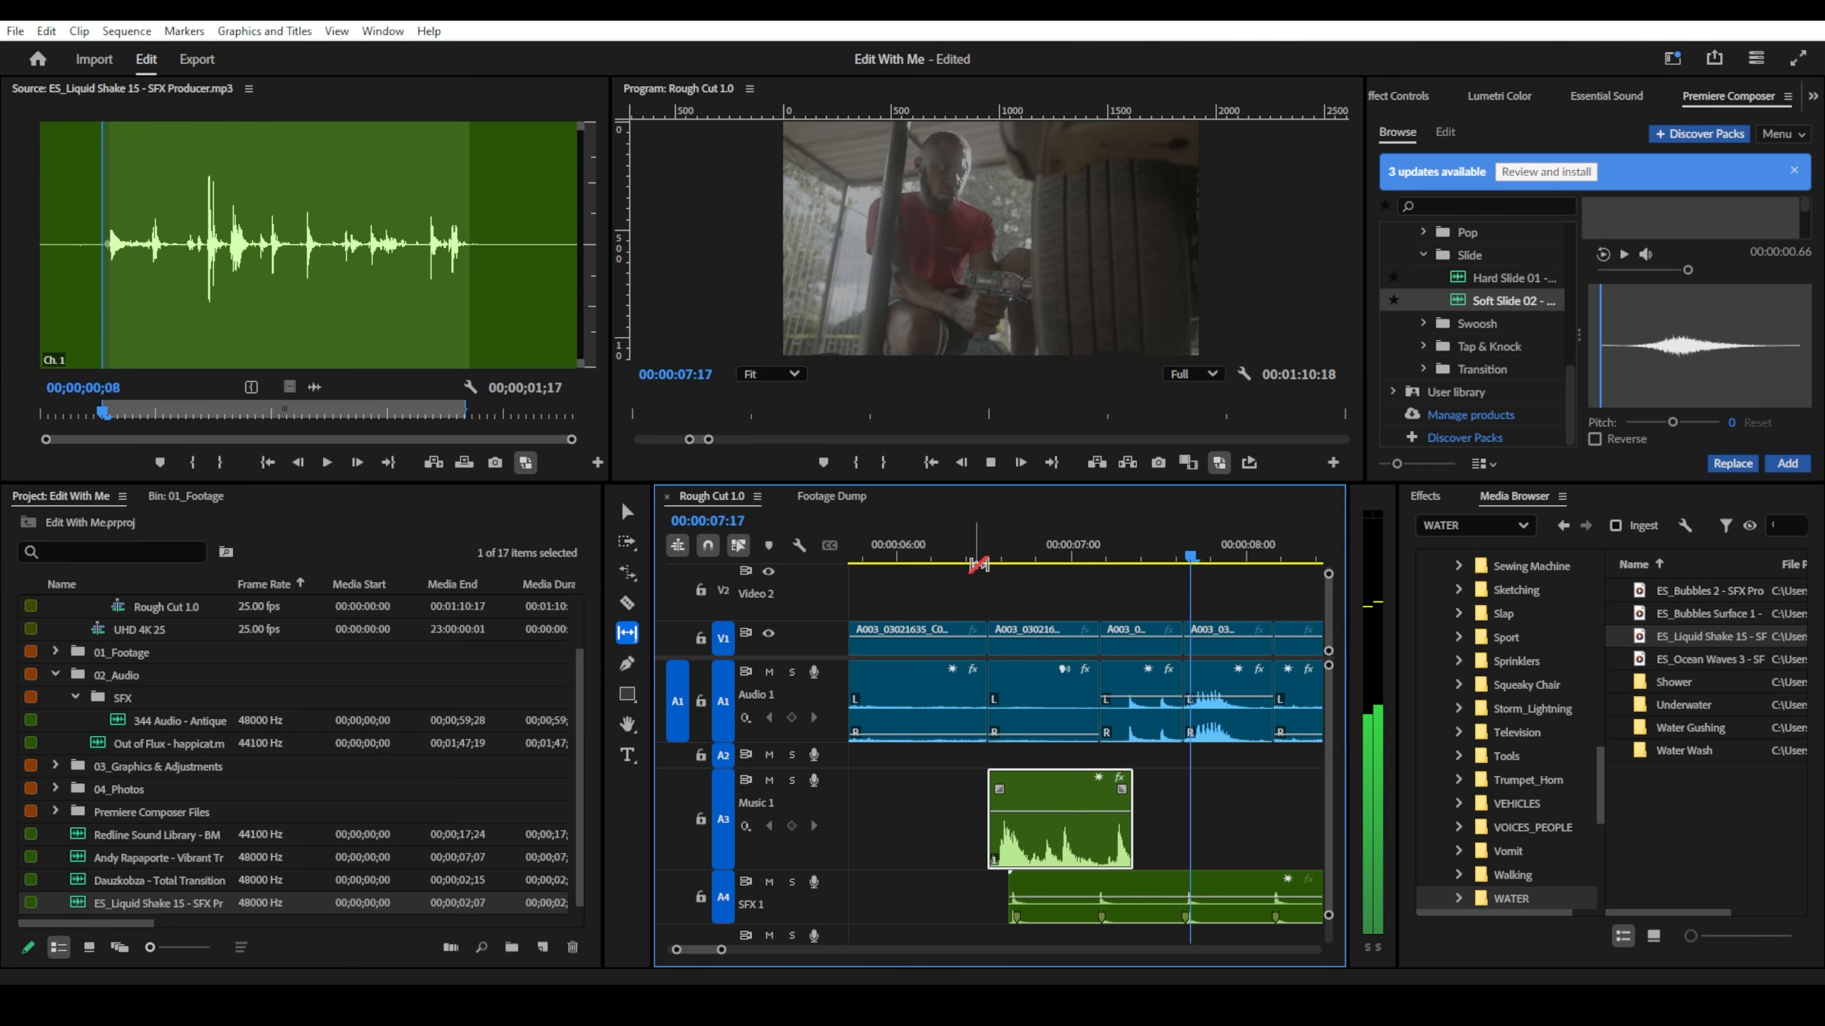
pyautogui.press('space')
pyautogui.click(970, 553)
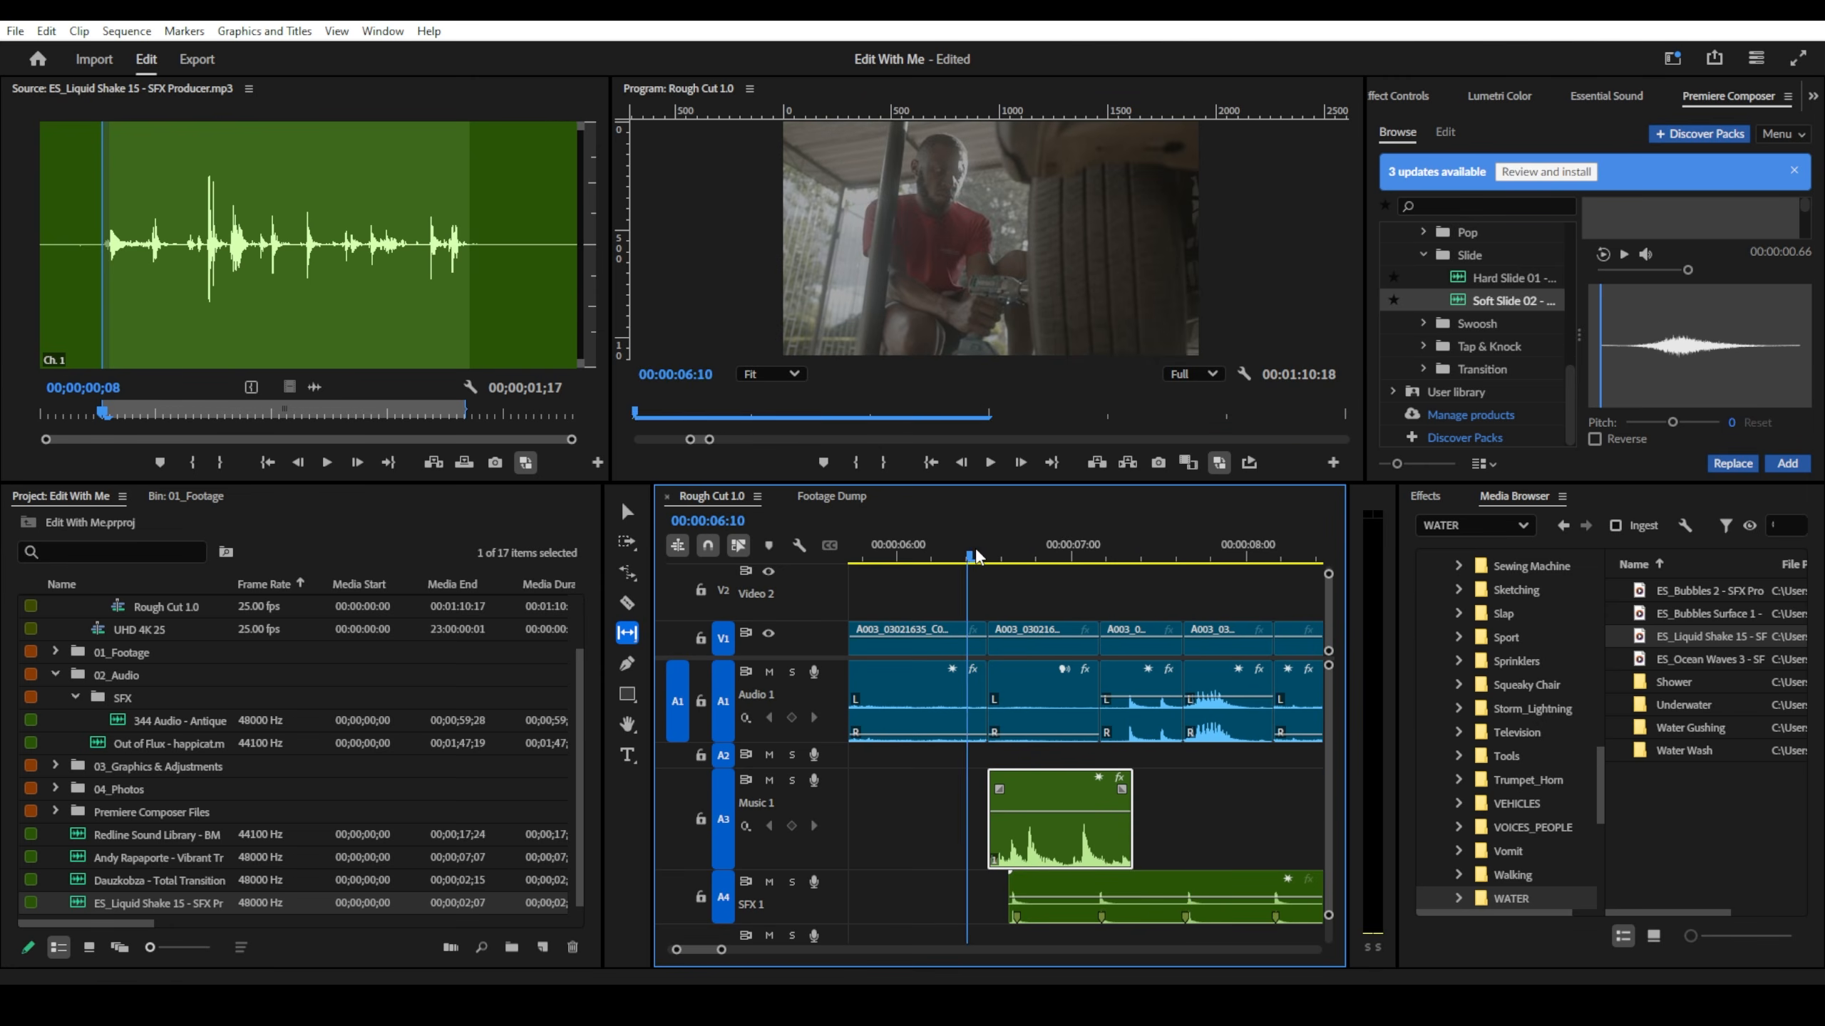
pyautogui.press('space')
pyautogui.press('space')
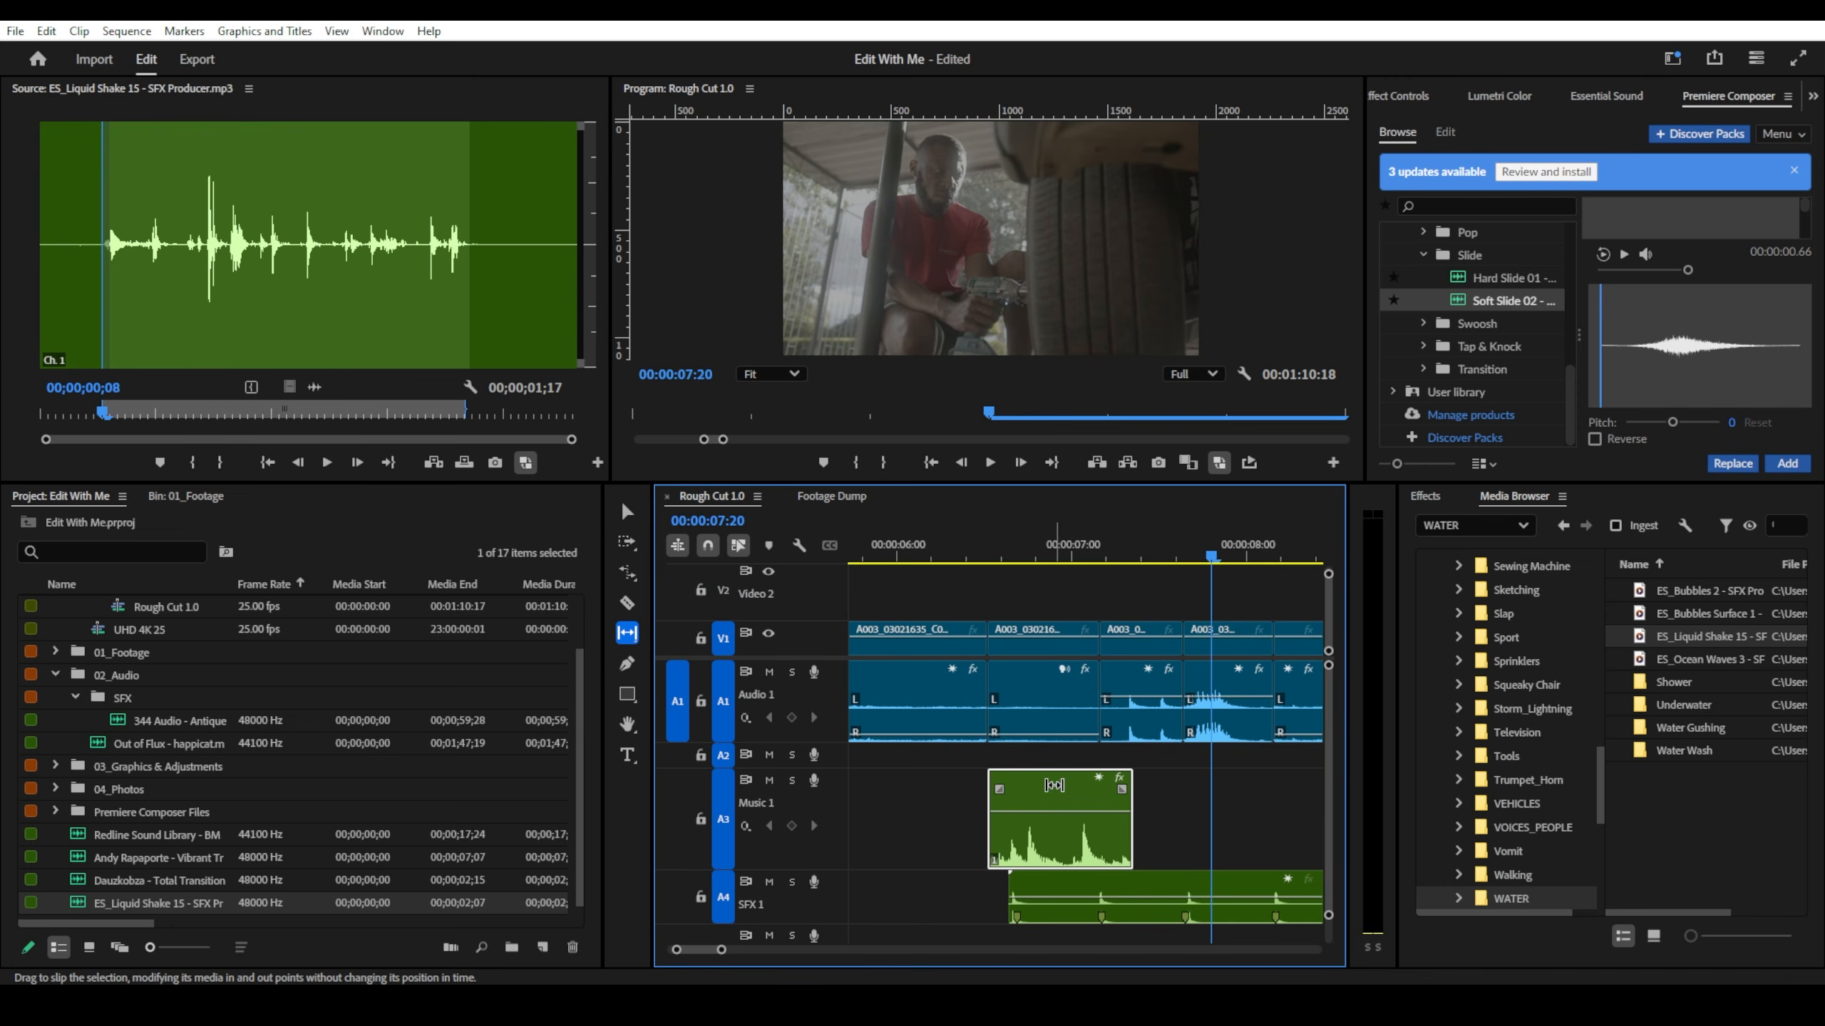
# - Rate-stretch the liquid shake clip's end to about the end of the shot after the blue container, and play it
pyautogui.press('b')
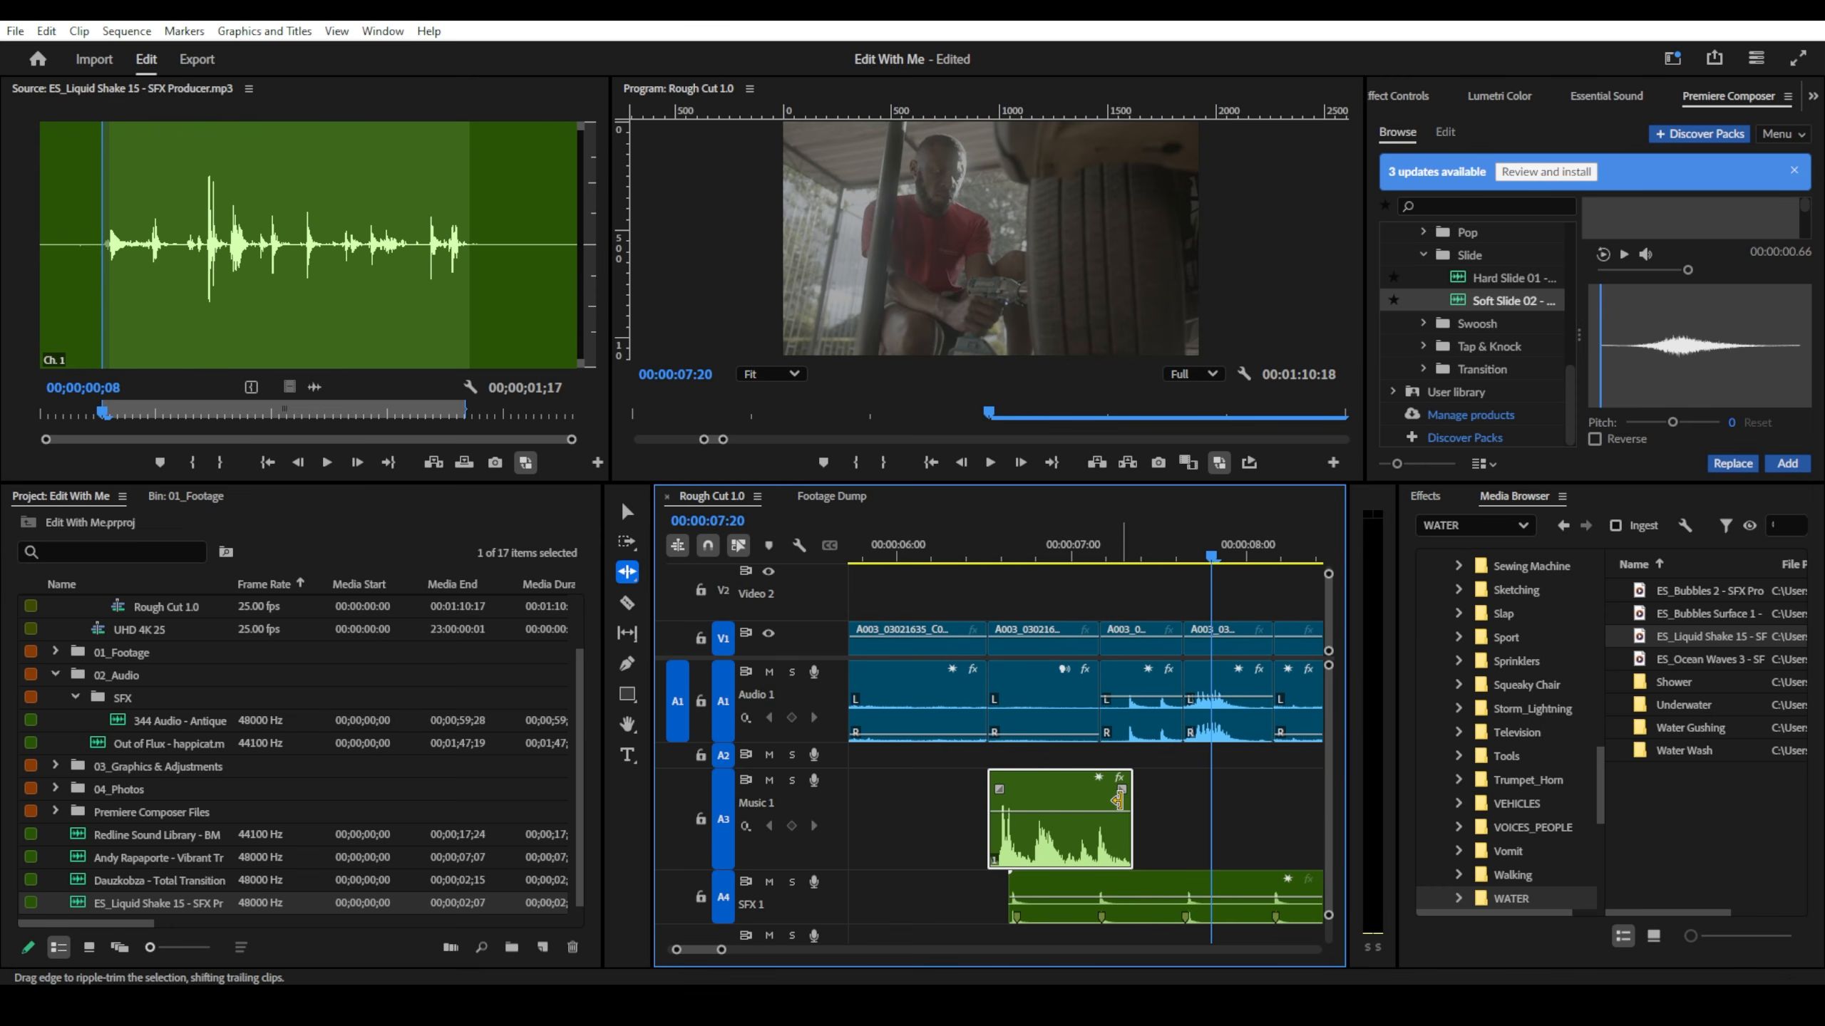
pyautogui.press('r')
pyautogui.moveTo(1127, 801); pyautogui.dragTo(1182, 799)
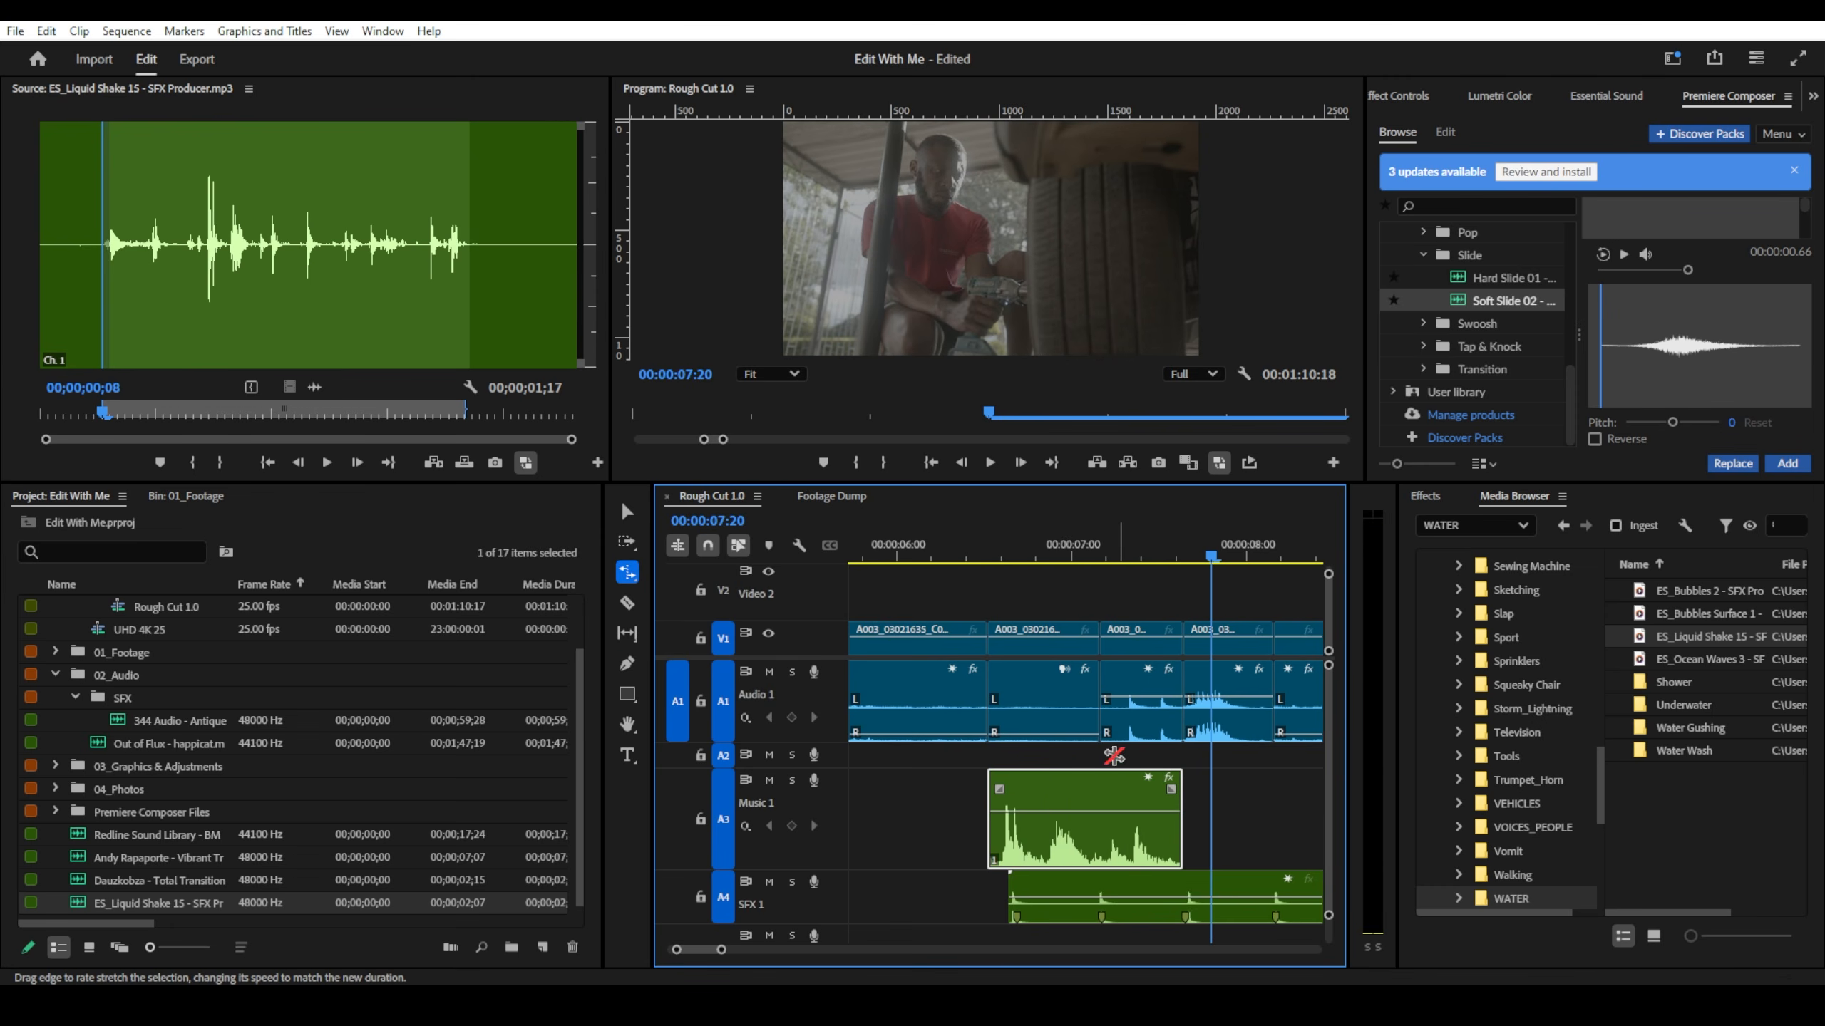
pyautogui.click(972, 552)
pyautogui.press('space')
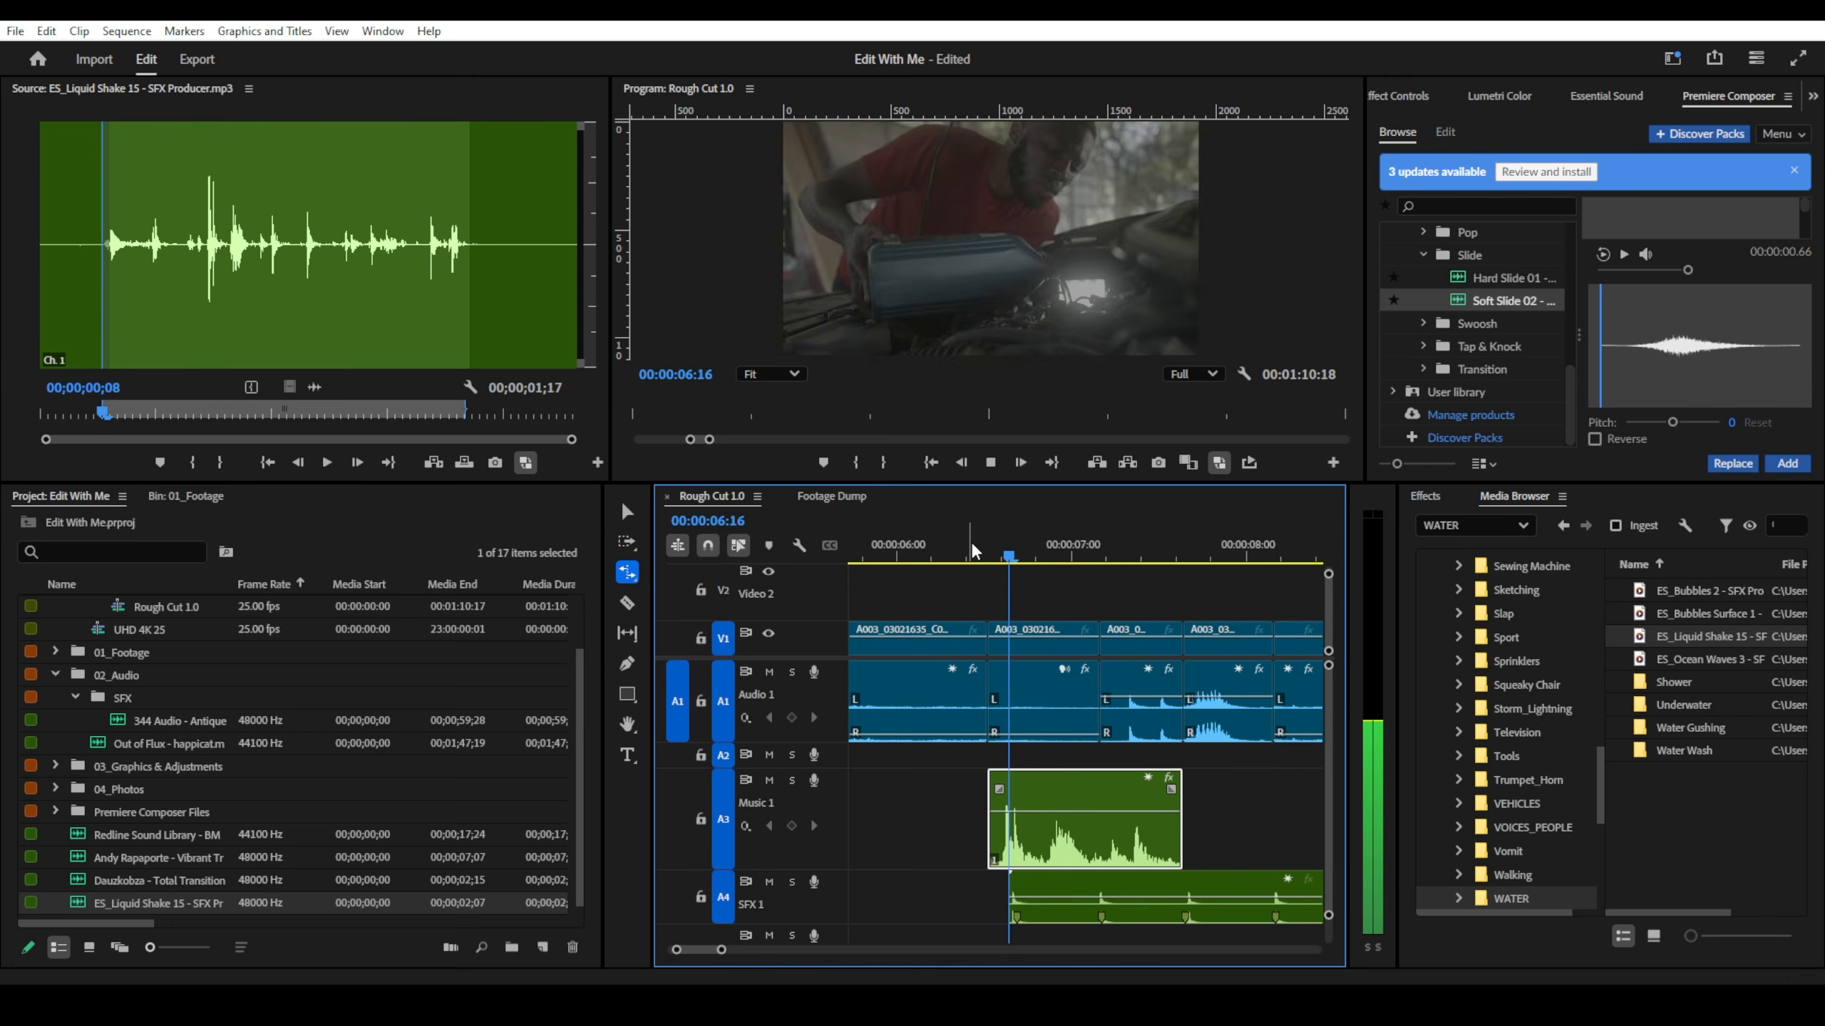
pyautogui.press('space')
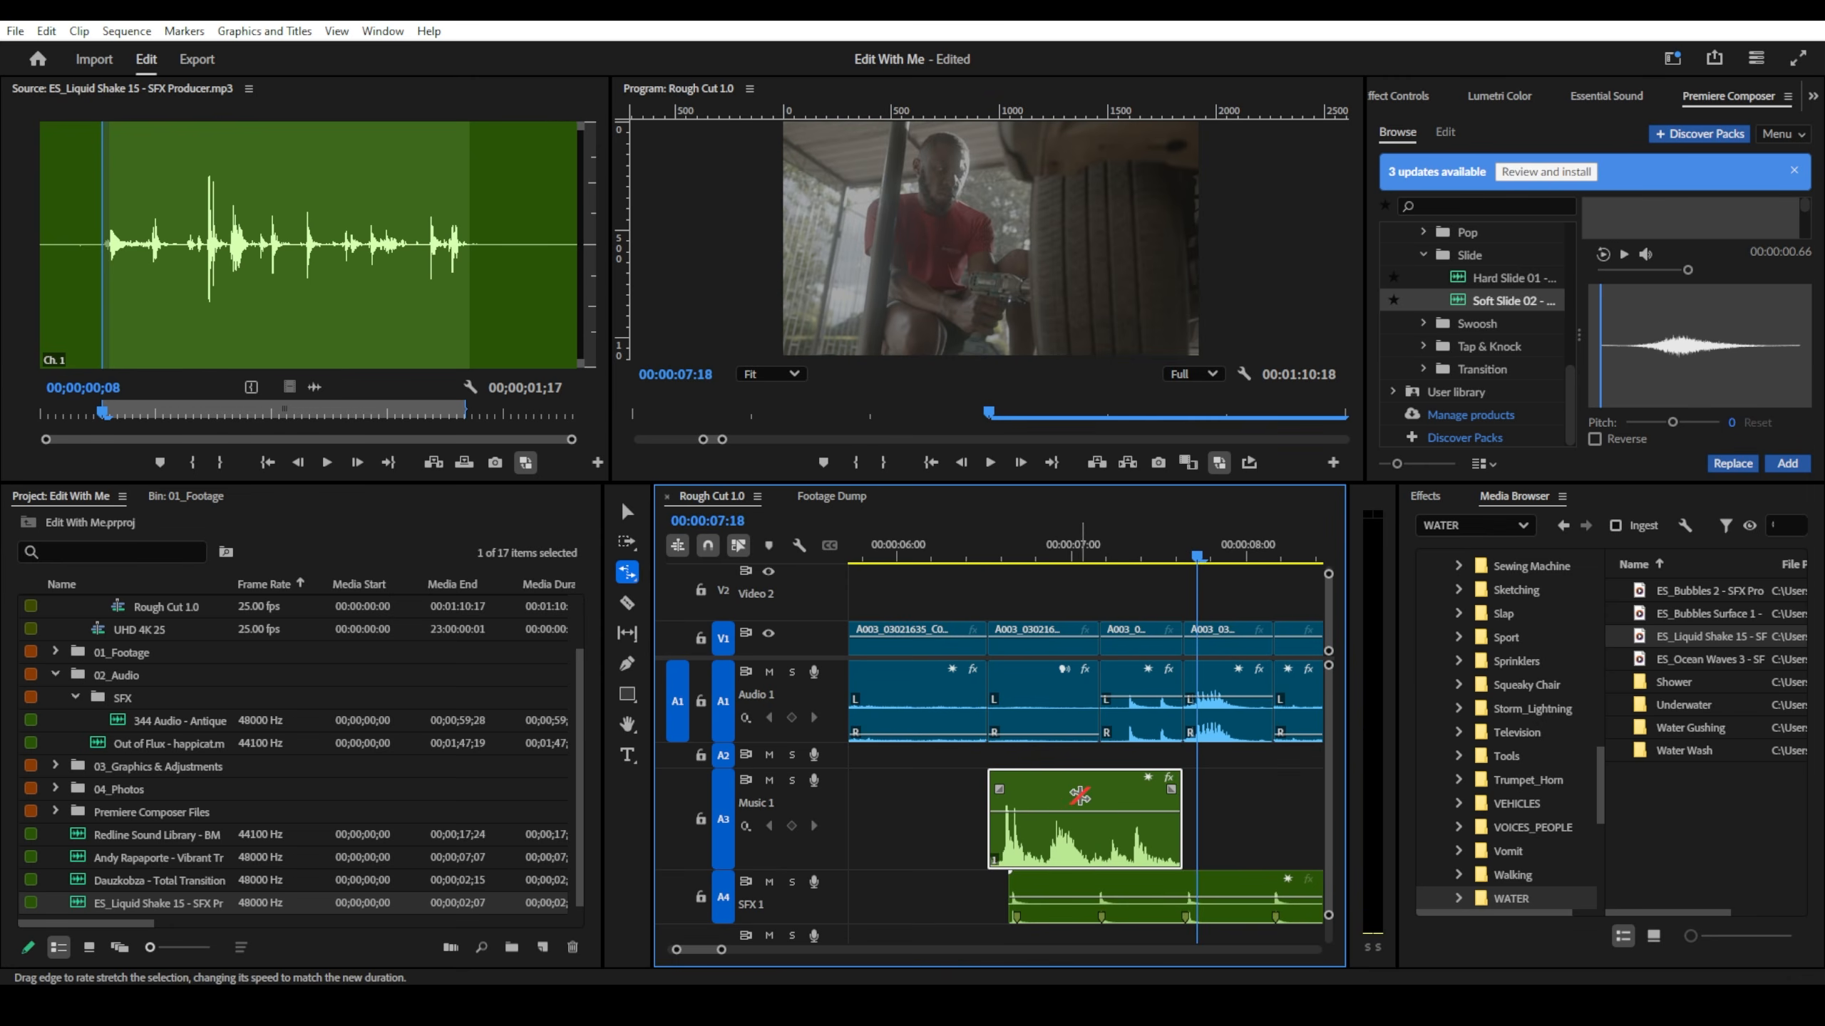
# - Trim the liquid shake clip back to the end of the blue container shot, lower its volume, and play the section
pyautogui.press('v')
pyautogui.moveTo(1092, 811)
pyautogui.mouseDown()
pyautogui.moveTo(1099, 828)
pyautogui.moveTo(1178, 819)
pyautogui.moveTo(1098, 820)
pyautogui.mouseUp()
pyautogui.click(924, 553)
pyautogui.press('space')
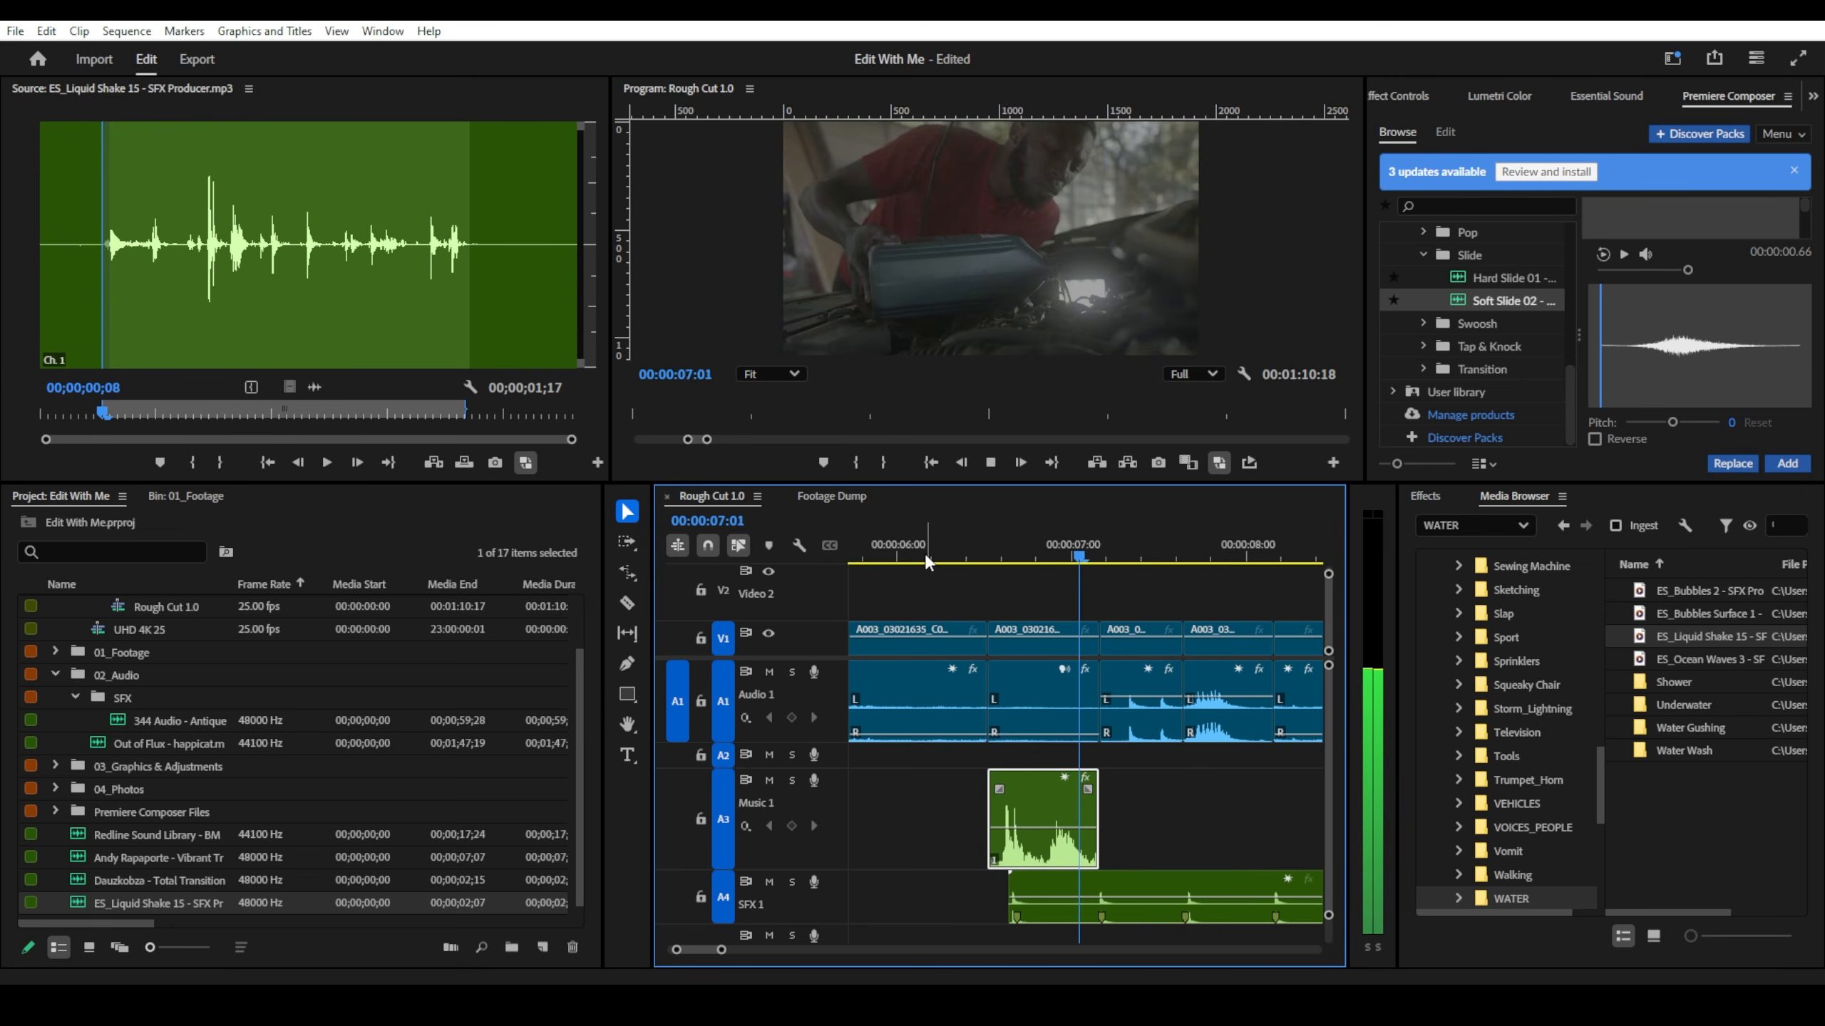
# - Extend the liquid shake clip's end slightly past the end of the blue container shot, and play it from just before the clip
pyautogui.press('space')
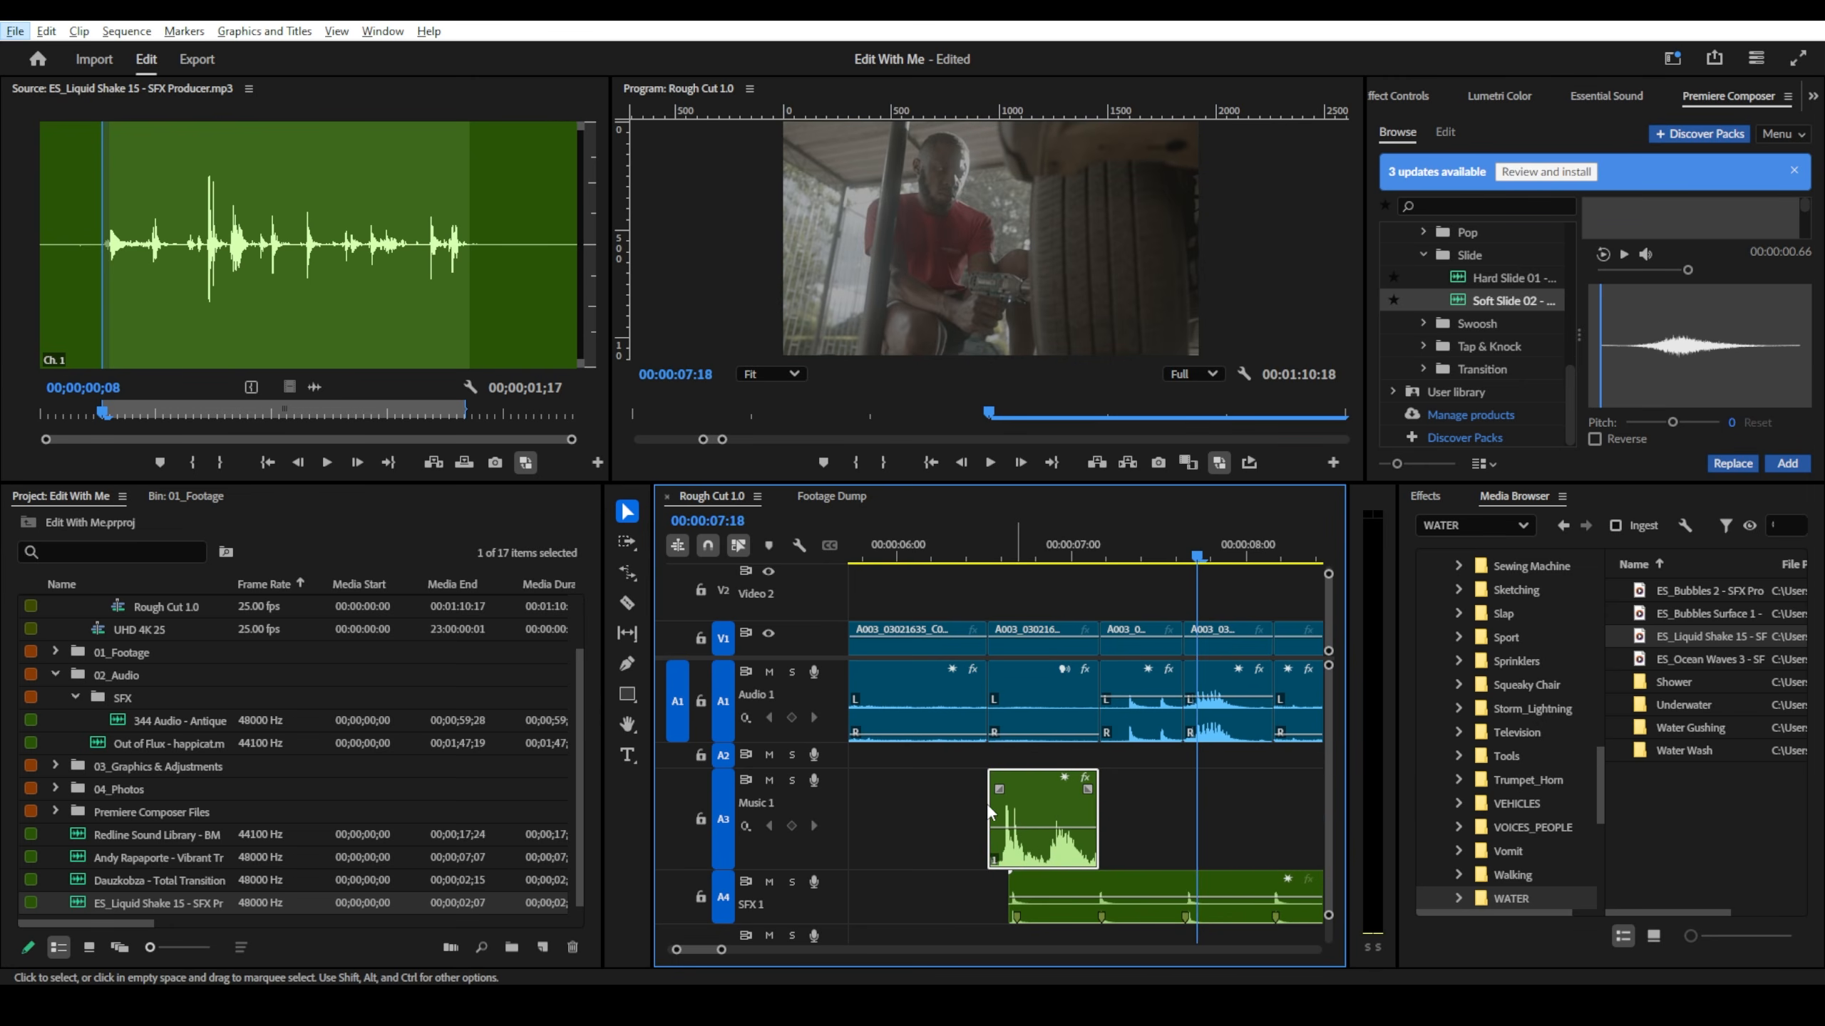
pyautogui.moveTo(1080, 804); pyautogui.dragTo(1111, 795)
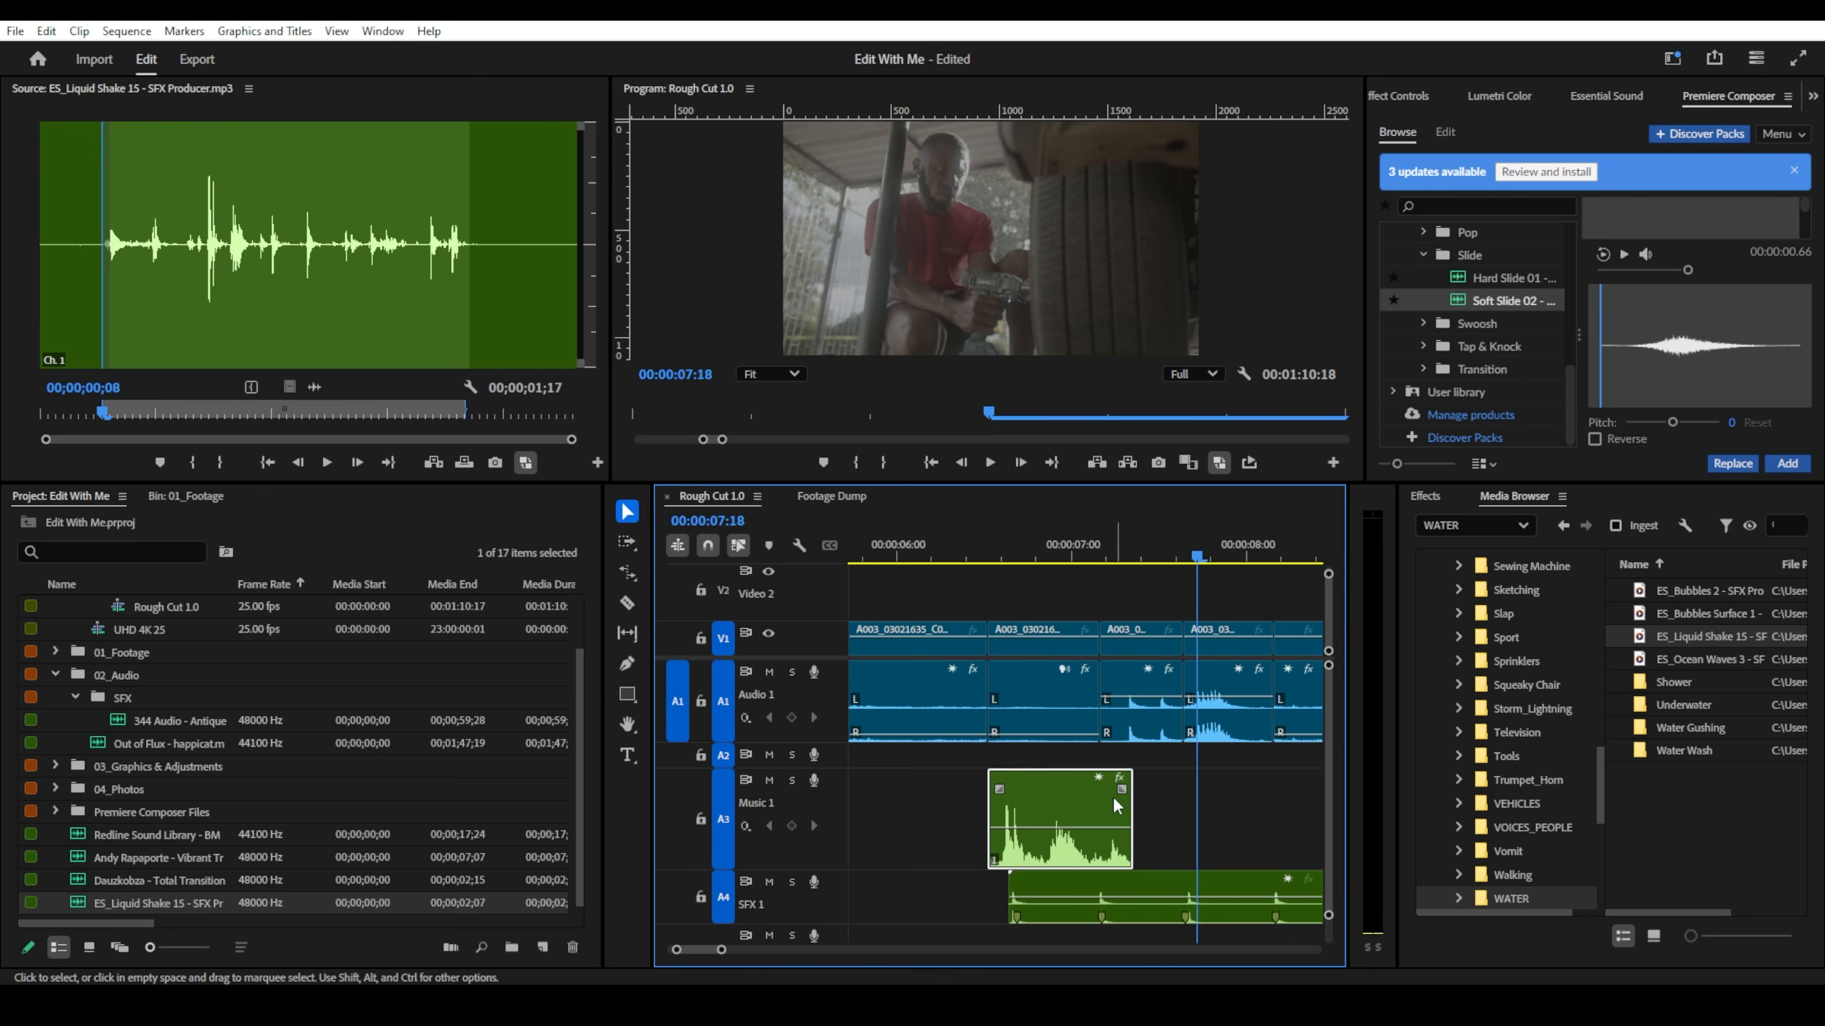
pyautogui.click(962, 540)
pyautogui.press('space')
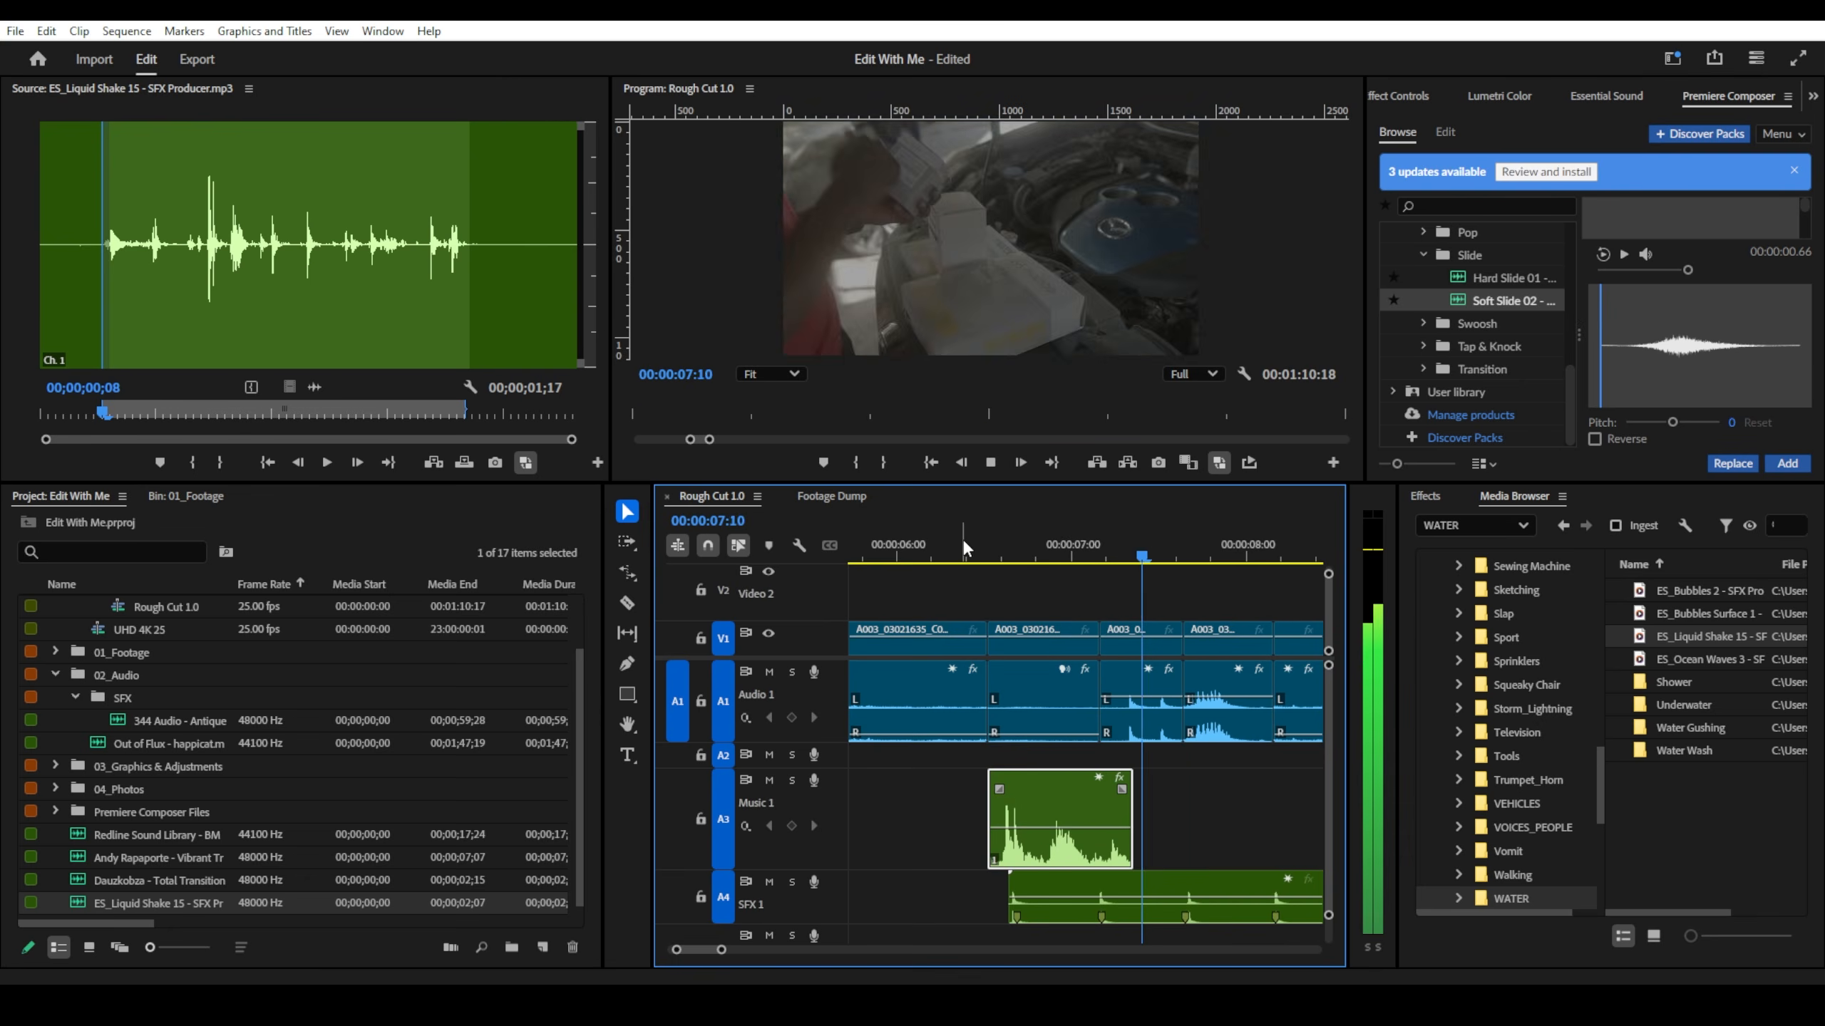
pyautogui.click(941, 546)
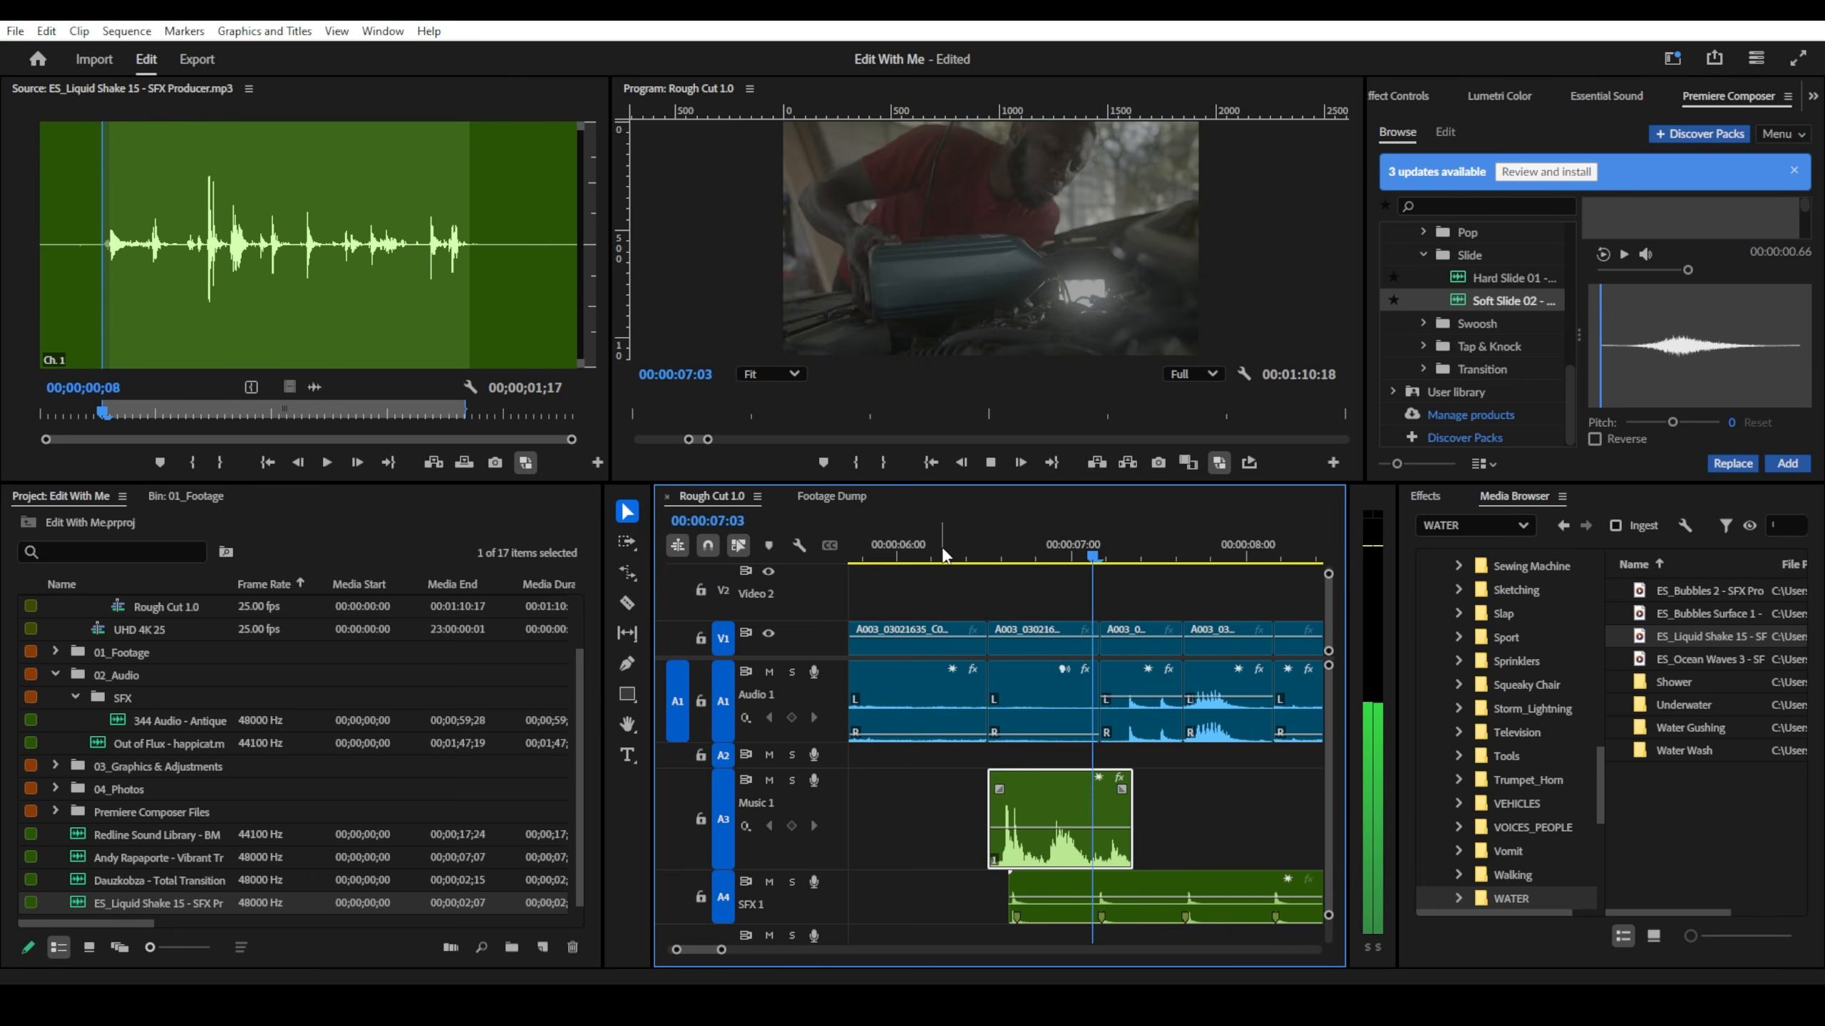
pyautogui.scroll(-5, 1233, 720)
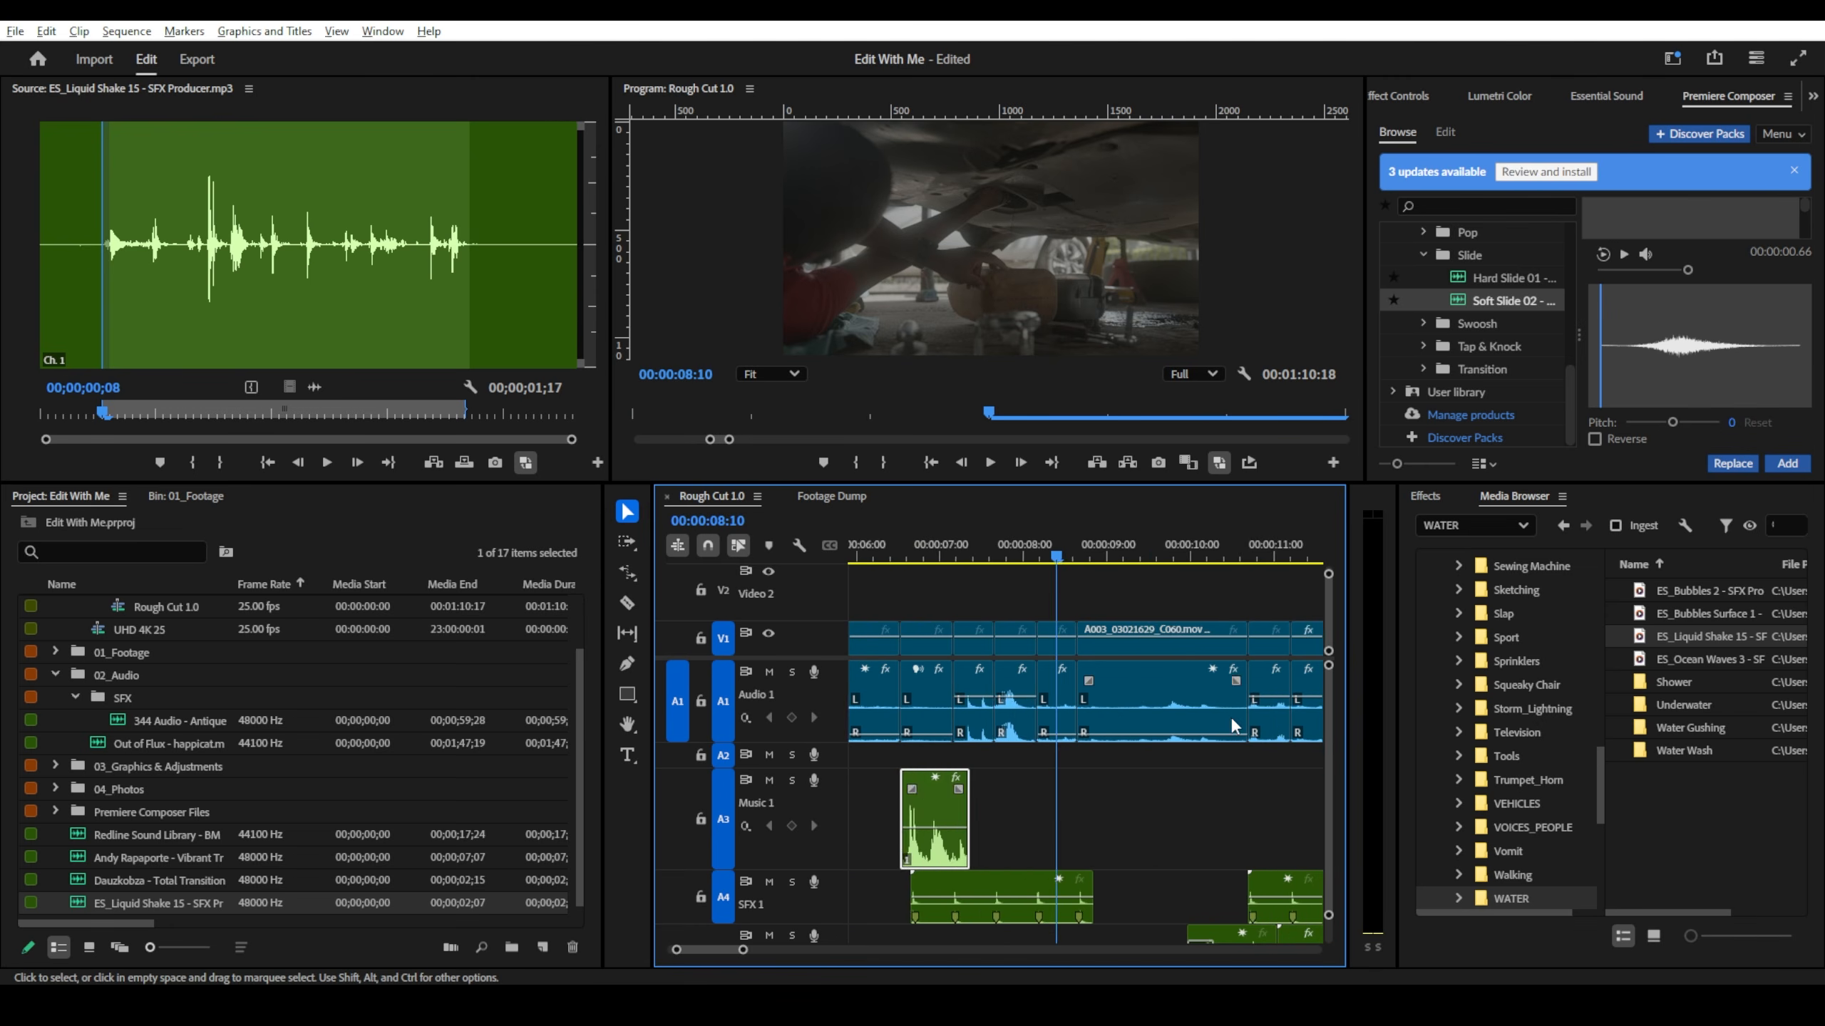
# - Play the montage from 00:00:05:13 to check the liquid sound in context
pyautogui.scroll(1, 1051, 560)
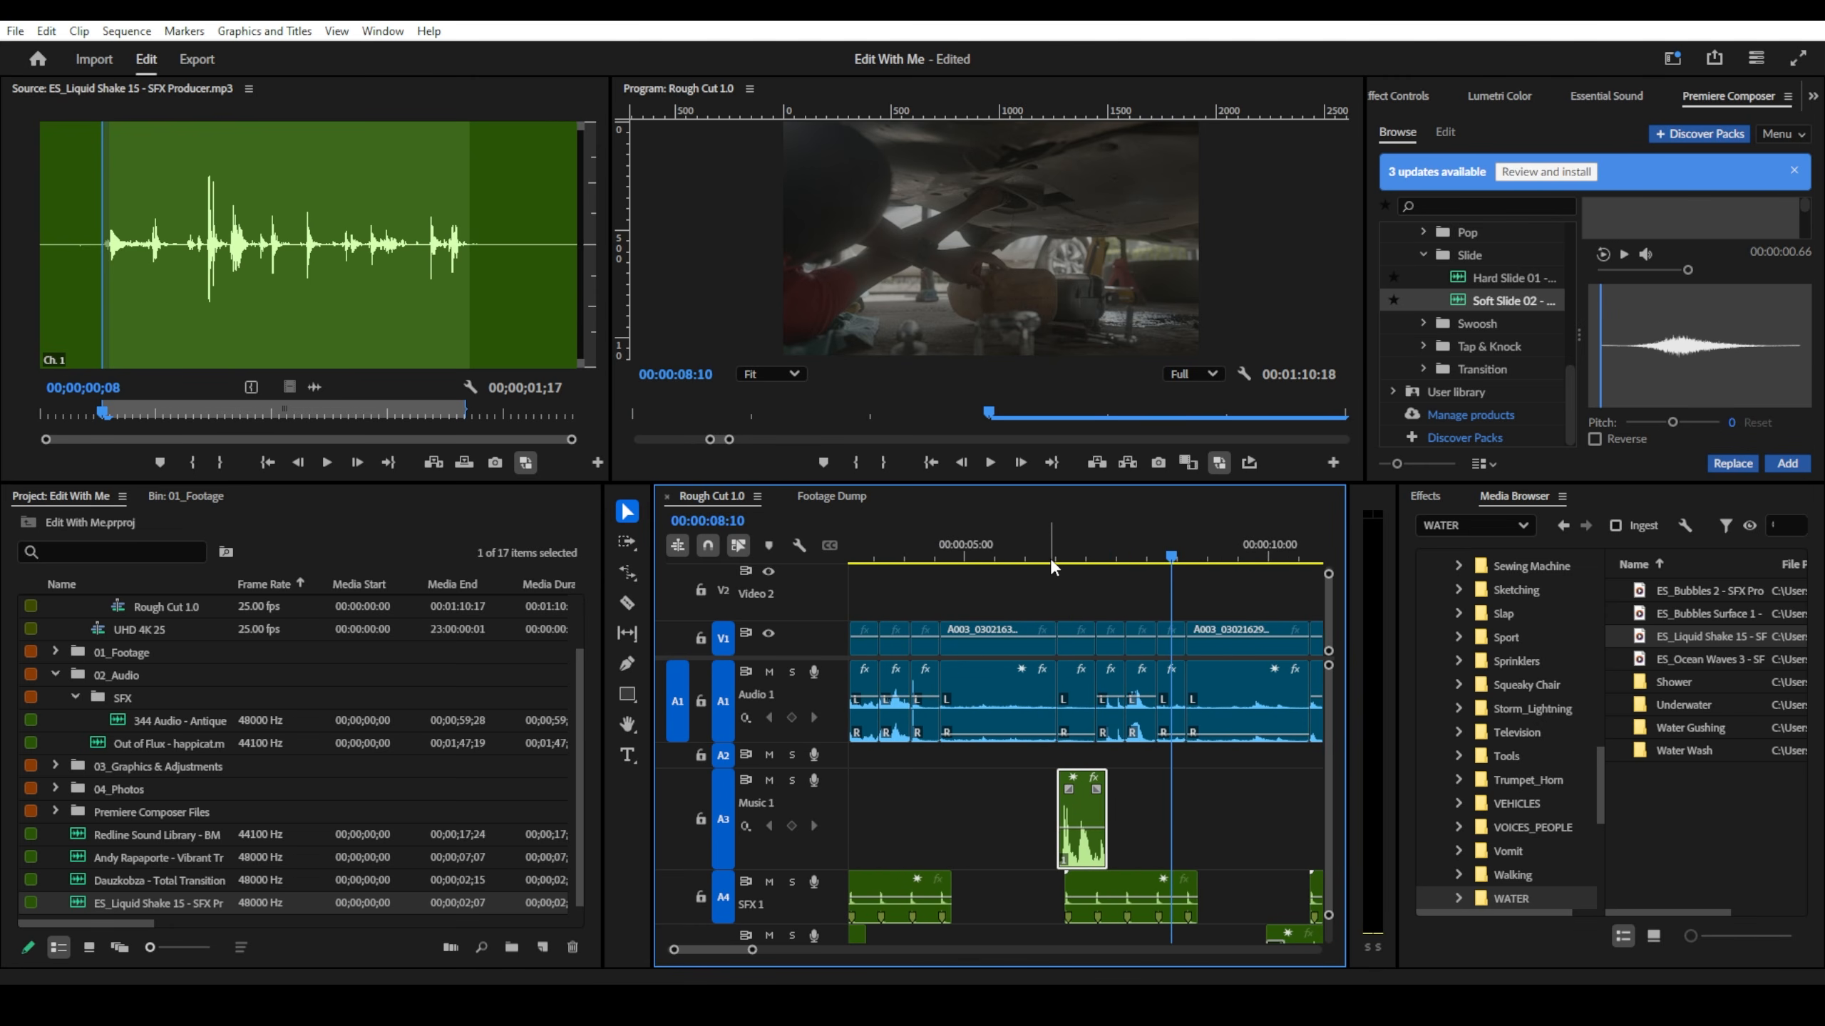
pyautogui.moveTo(1041, 554); pyautogui.dragTo(1000, 542)
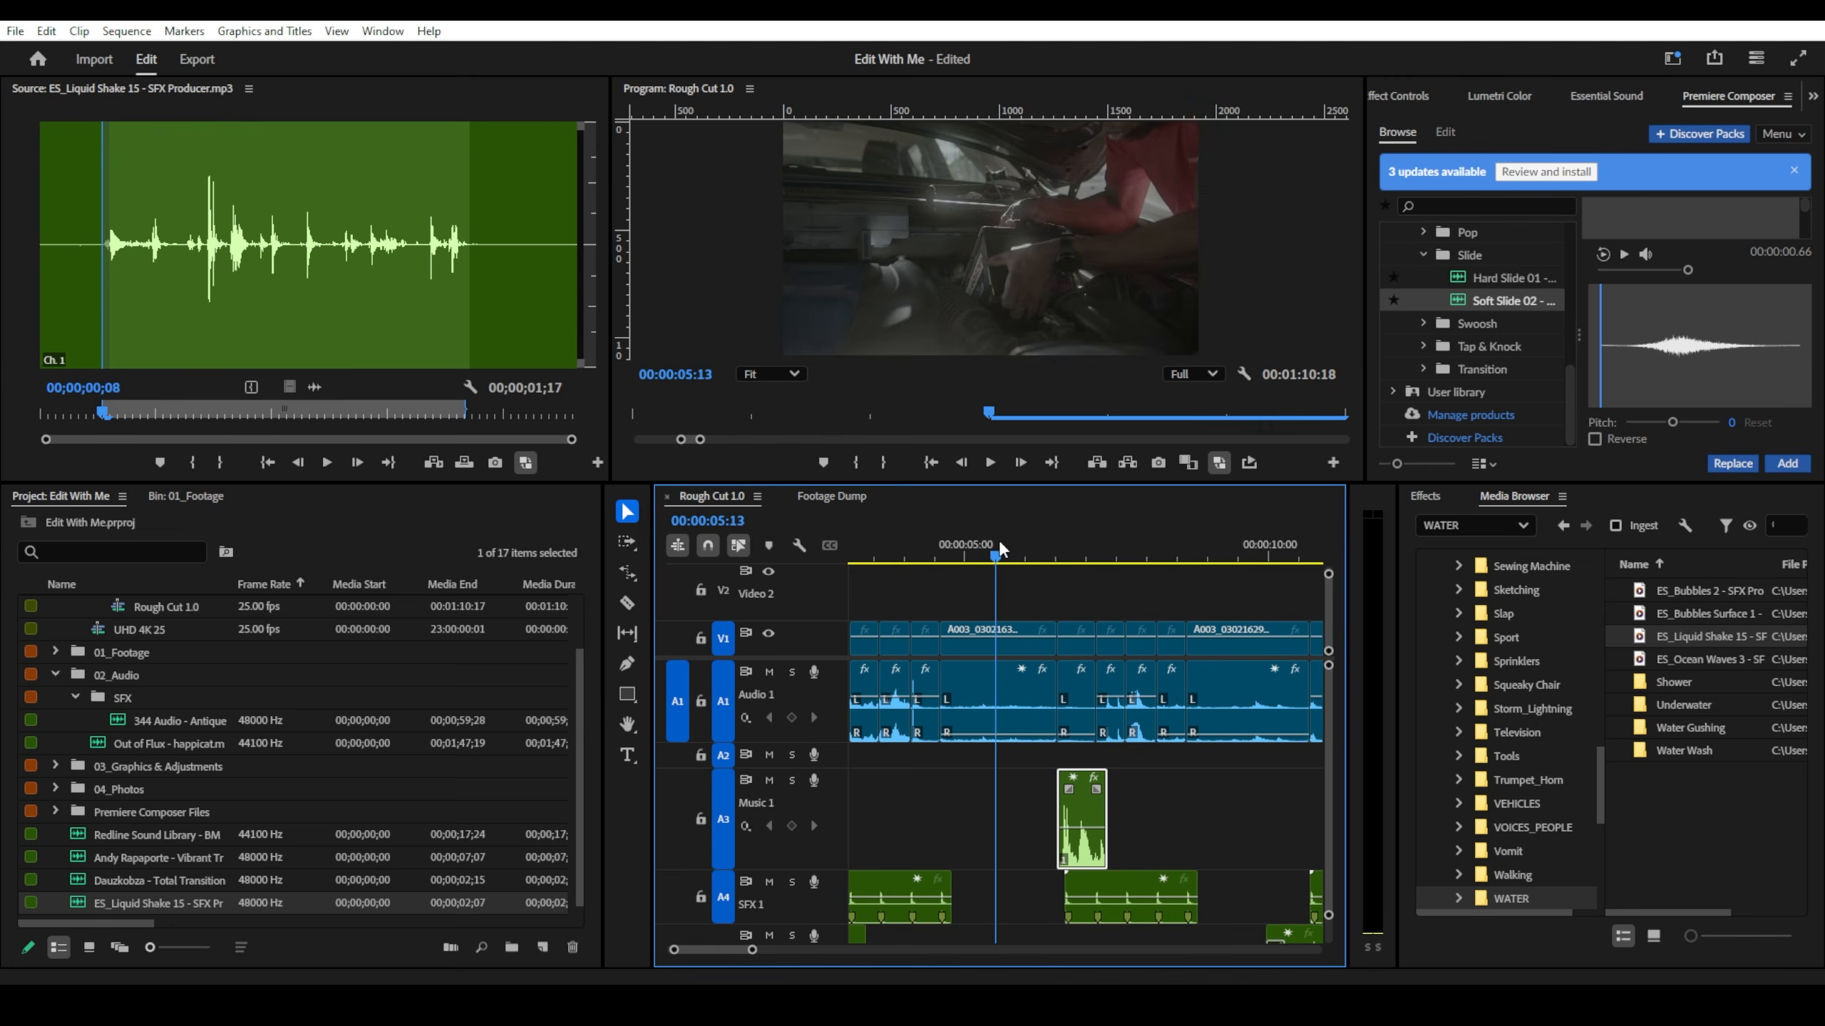
pyautogui.press('space')
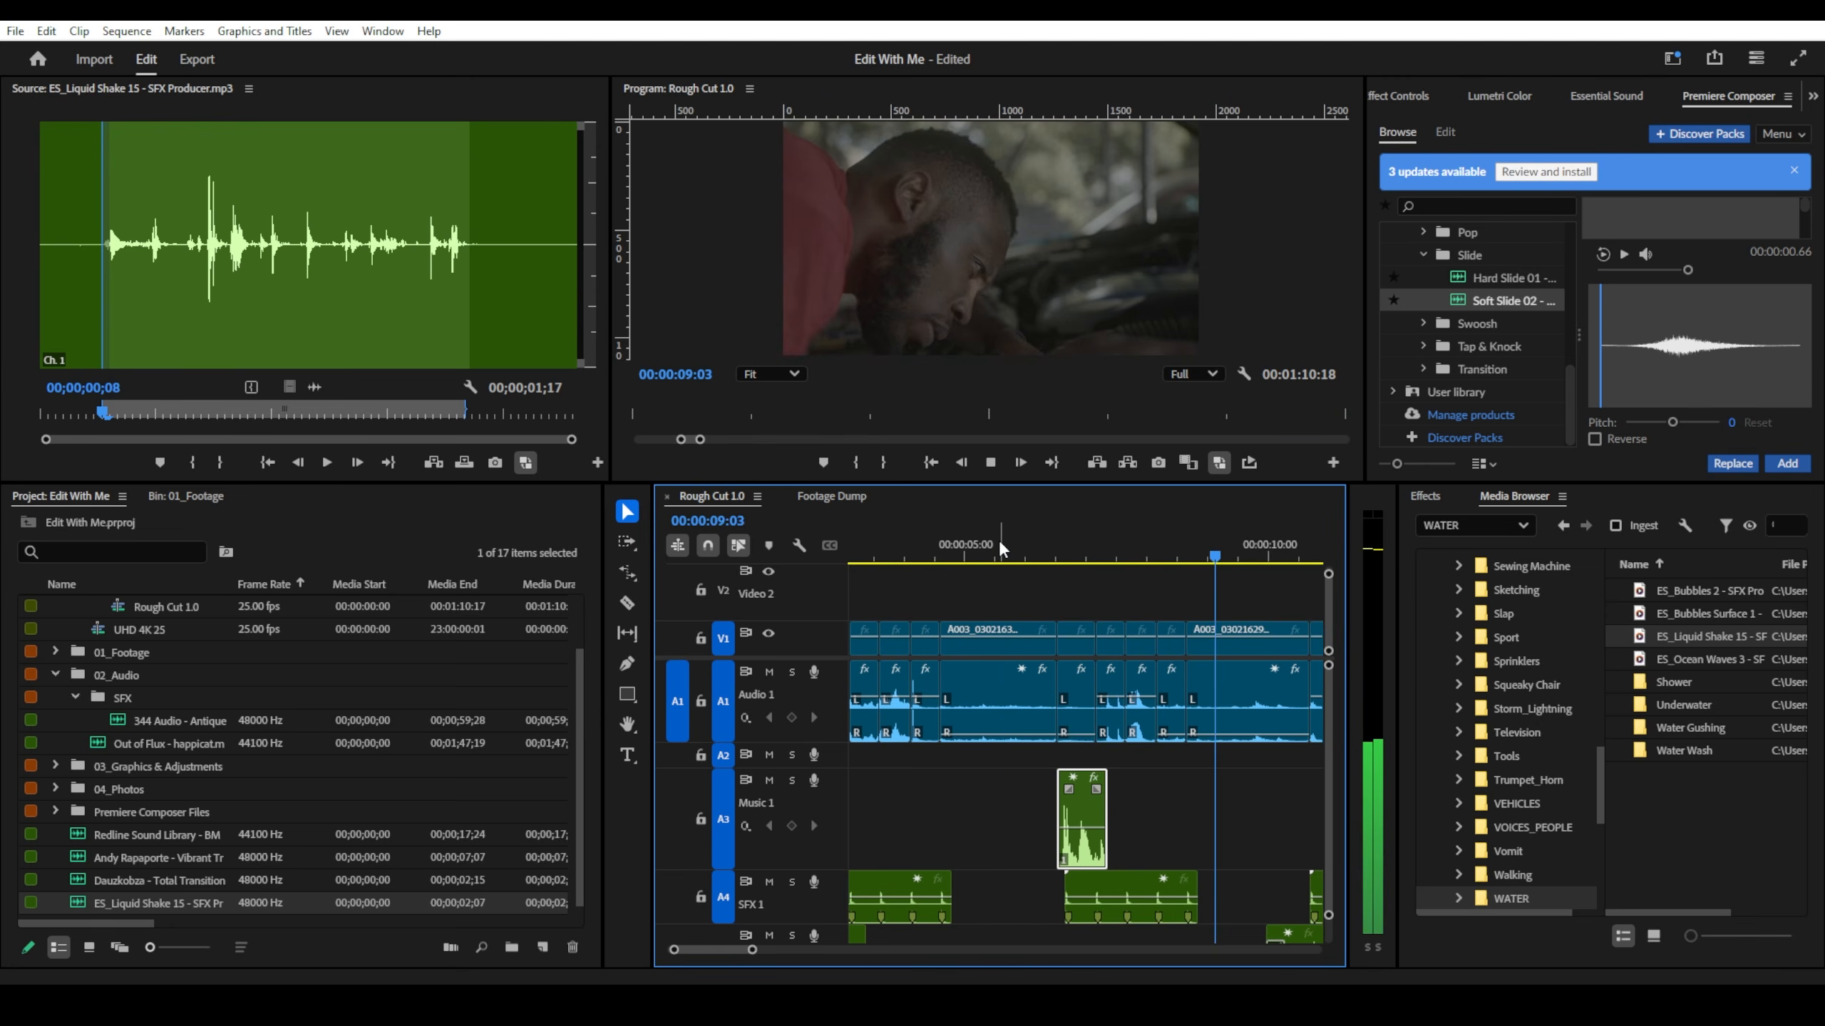
pyautogui.press('space')
# - Select the man's close-up shot at 00:00:09:12, and search the Footage Dump sequence for an alternative shot
pyautogui.hscroll(-3, 1085, 646)
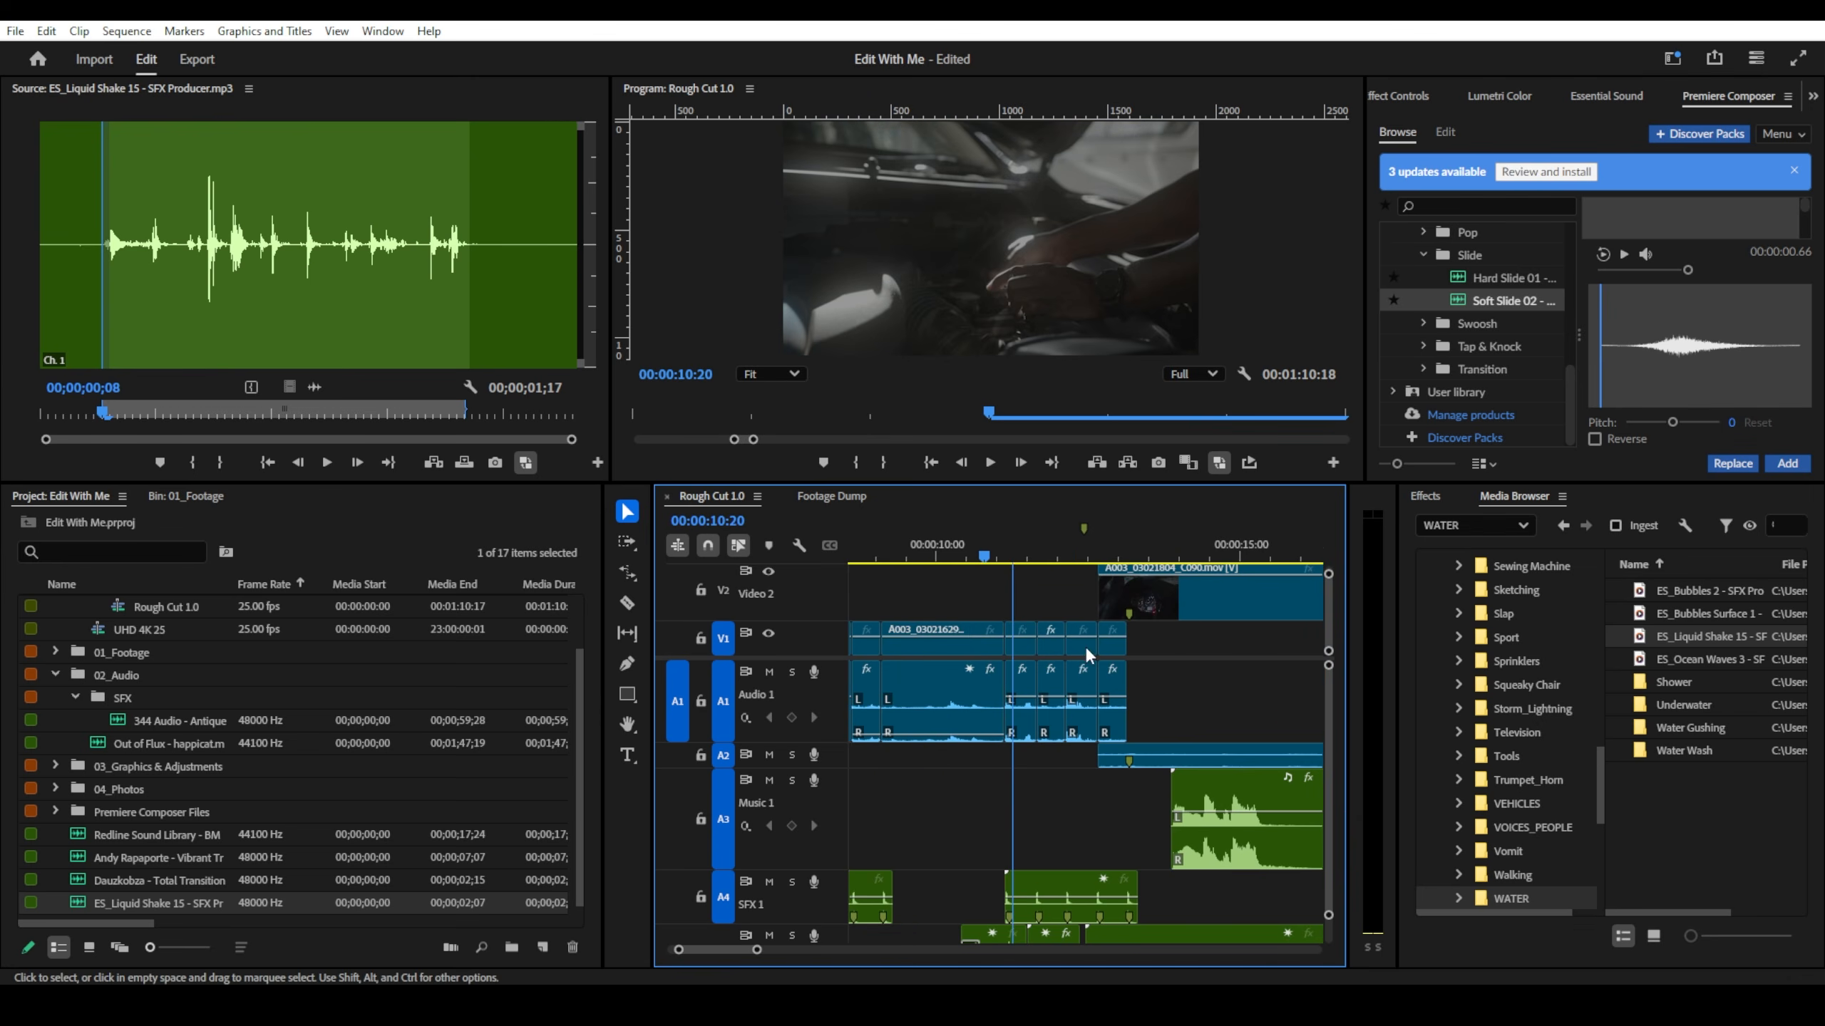
pyautogui.scroll(-2, 1046, 641)
pyautogui.click(1003, 552)
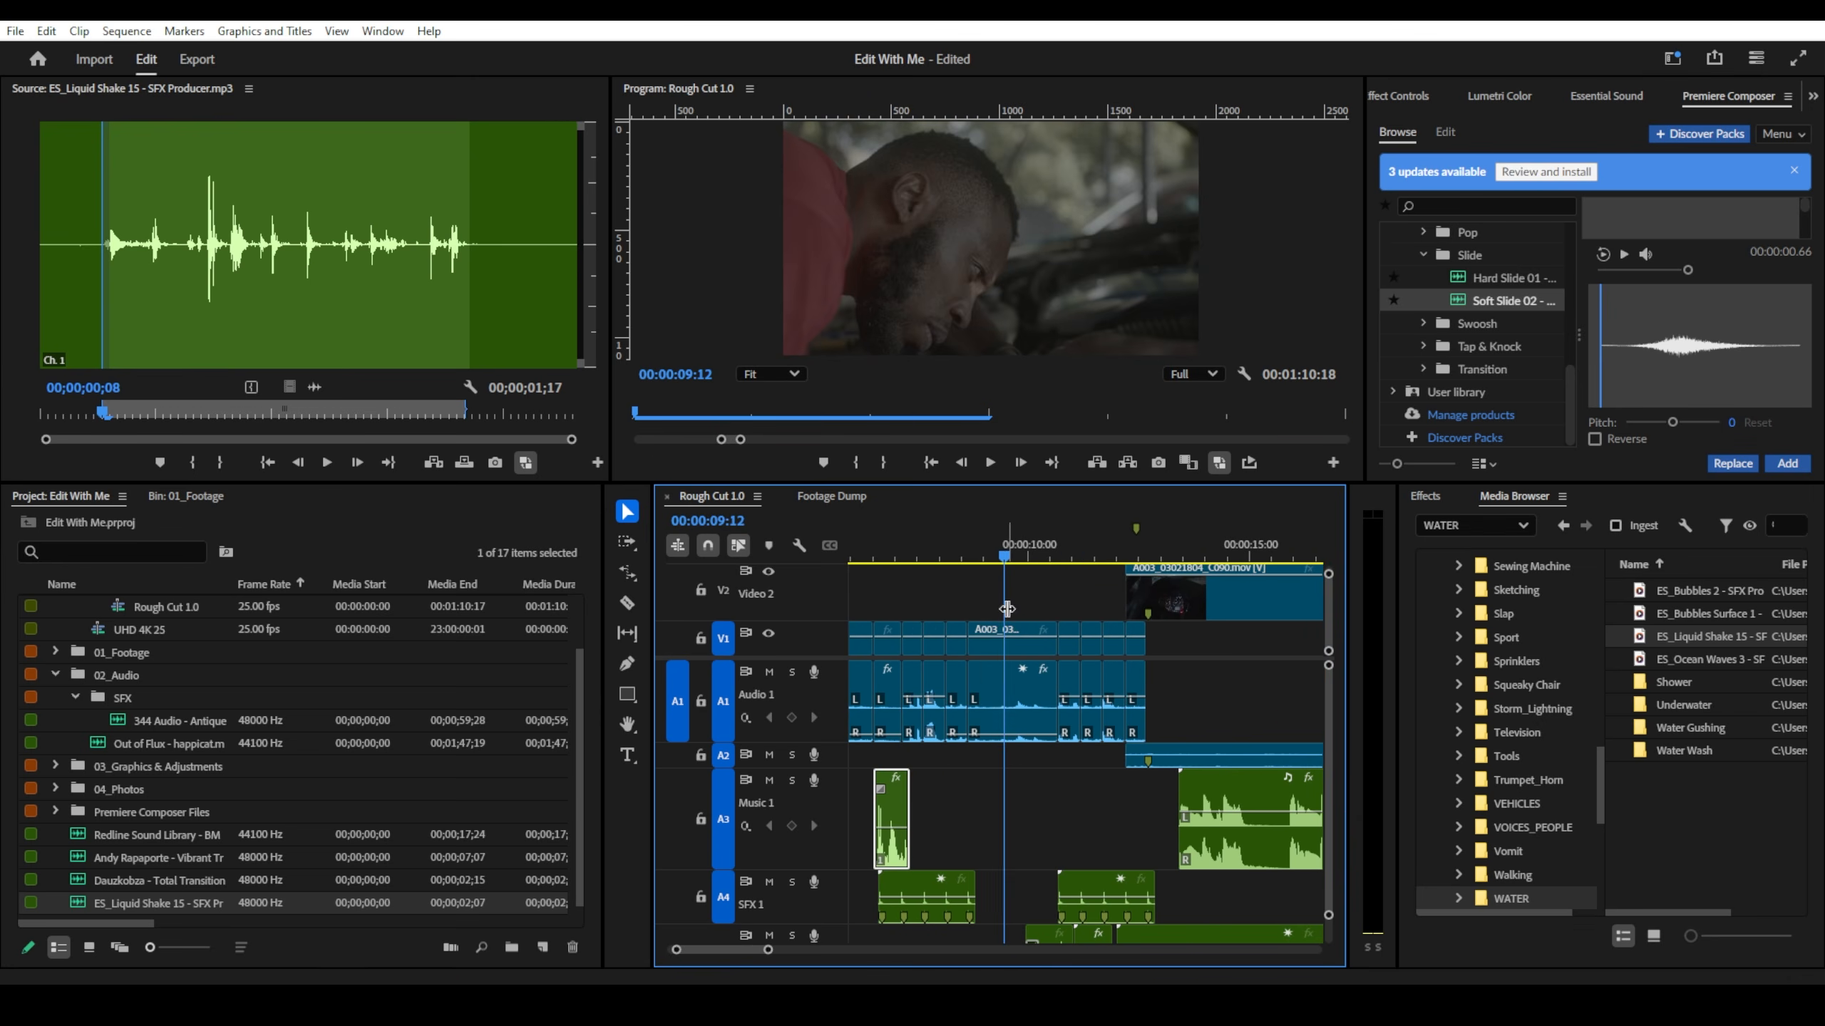
pyautogui.click(1009, 638)
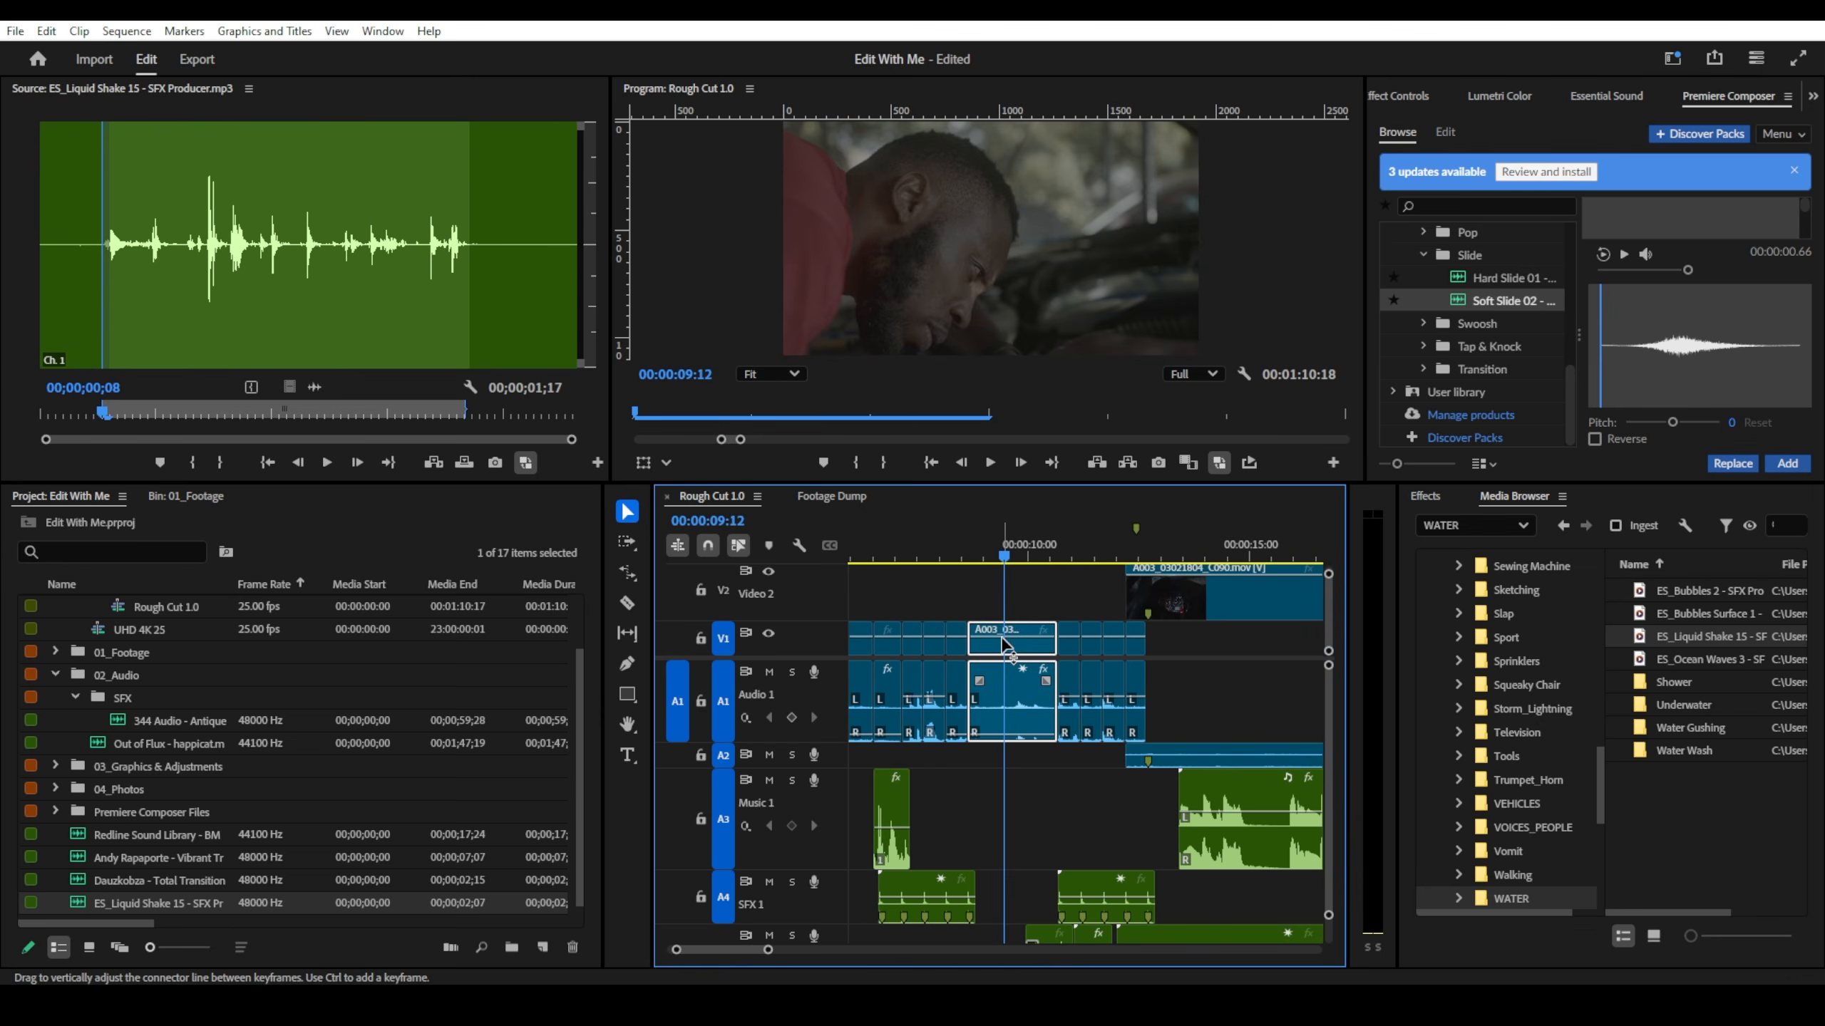
pyautogui.click(824, 509)
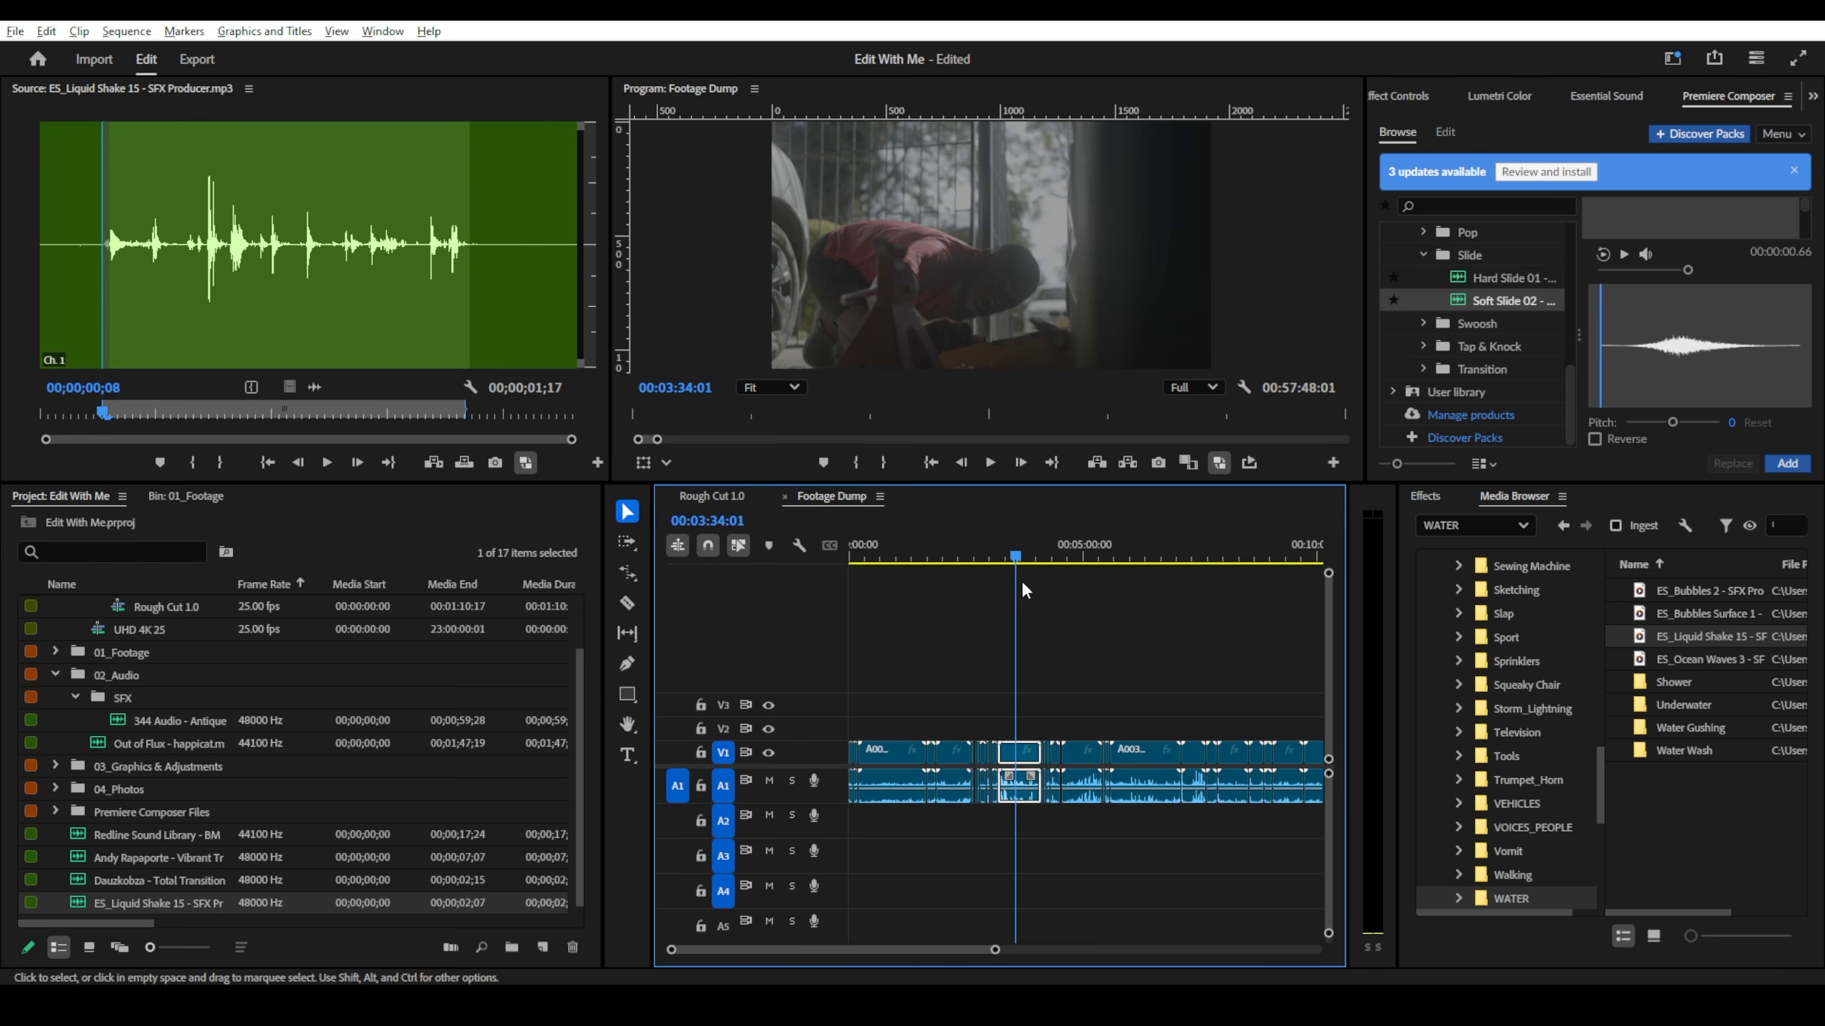
pyautogui.scroll(-3, 1021, 581)
pyautogui.moveTo(962, 554); pyautogui.dragTo(902, 579)
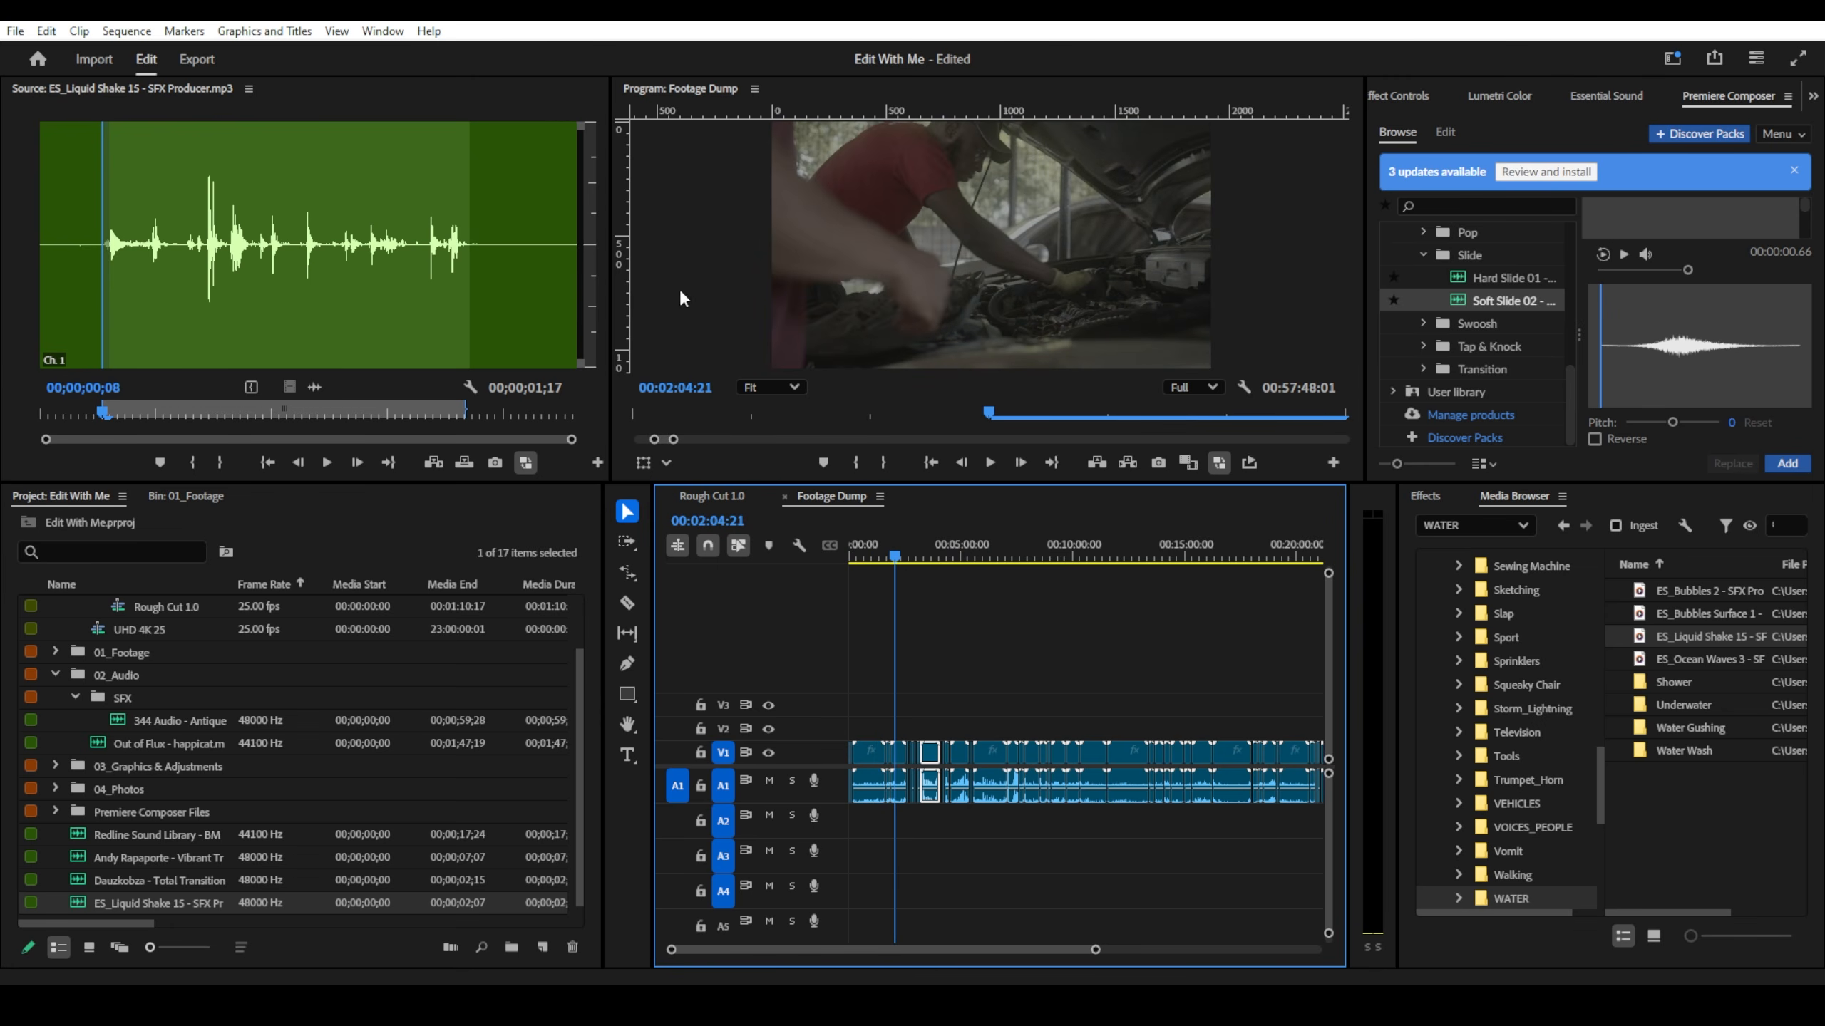
pyautogui.moveTo(898, 560); pyautogui.dragTo(1293, 534)
pyautogui.press('-')
pyautogui.moveTo(1159, 553); pyautogui.dragTo(1267, 561)
pyautogui.press('-')
pyautogui.moveTo(1103, 553); pyautogui.dragTo(857, 552)
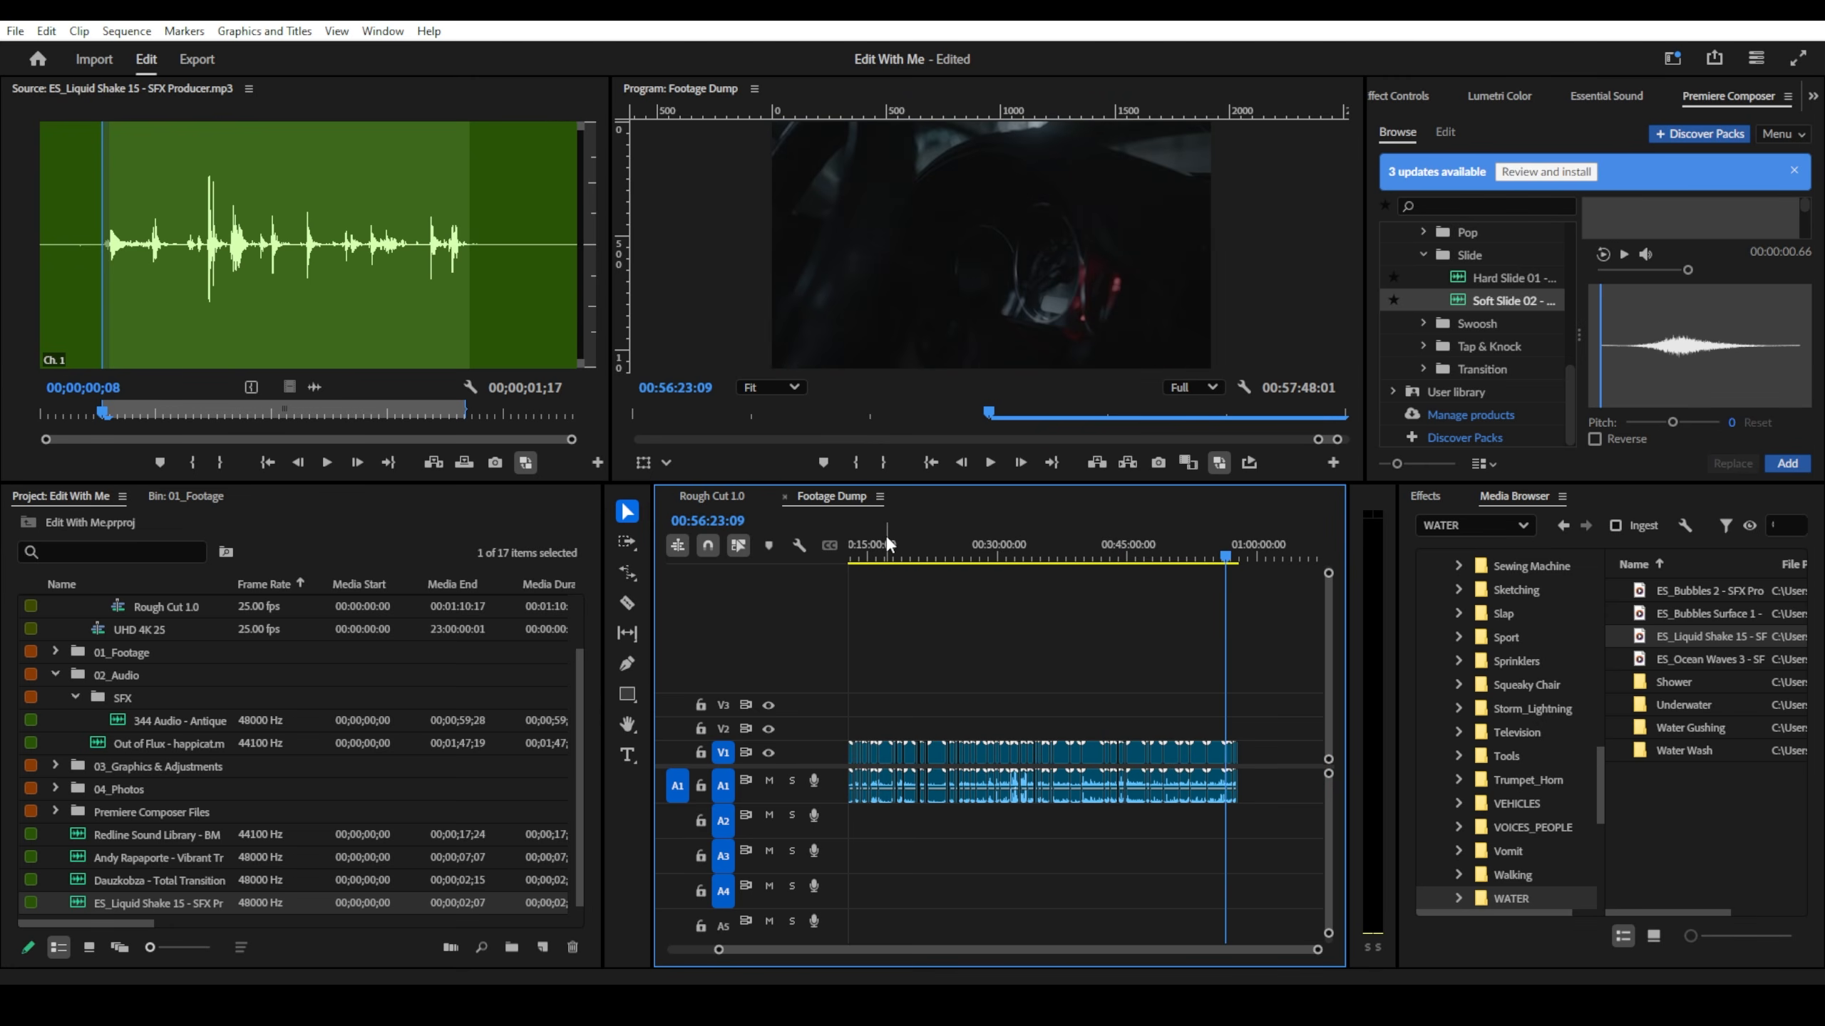
# - Find the engine repair shot A003_03021515_C005 at 00:02:24:05 in Footage Dump, and open it as the source clip
pyautogui.press('Home')
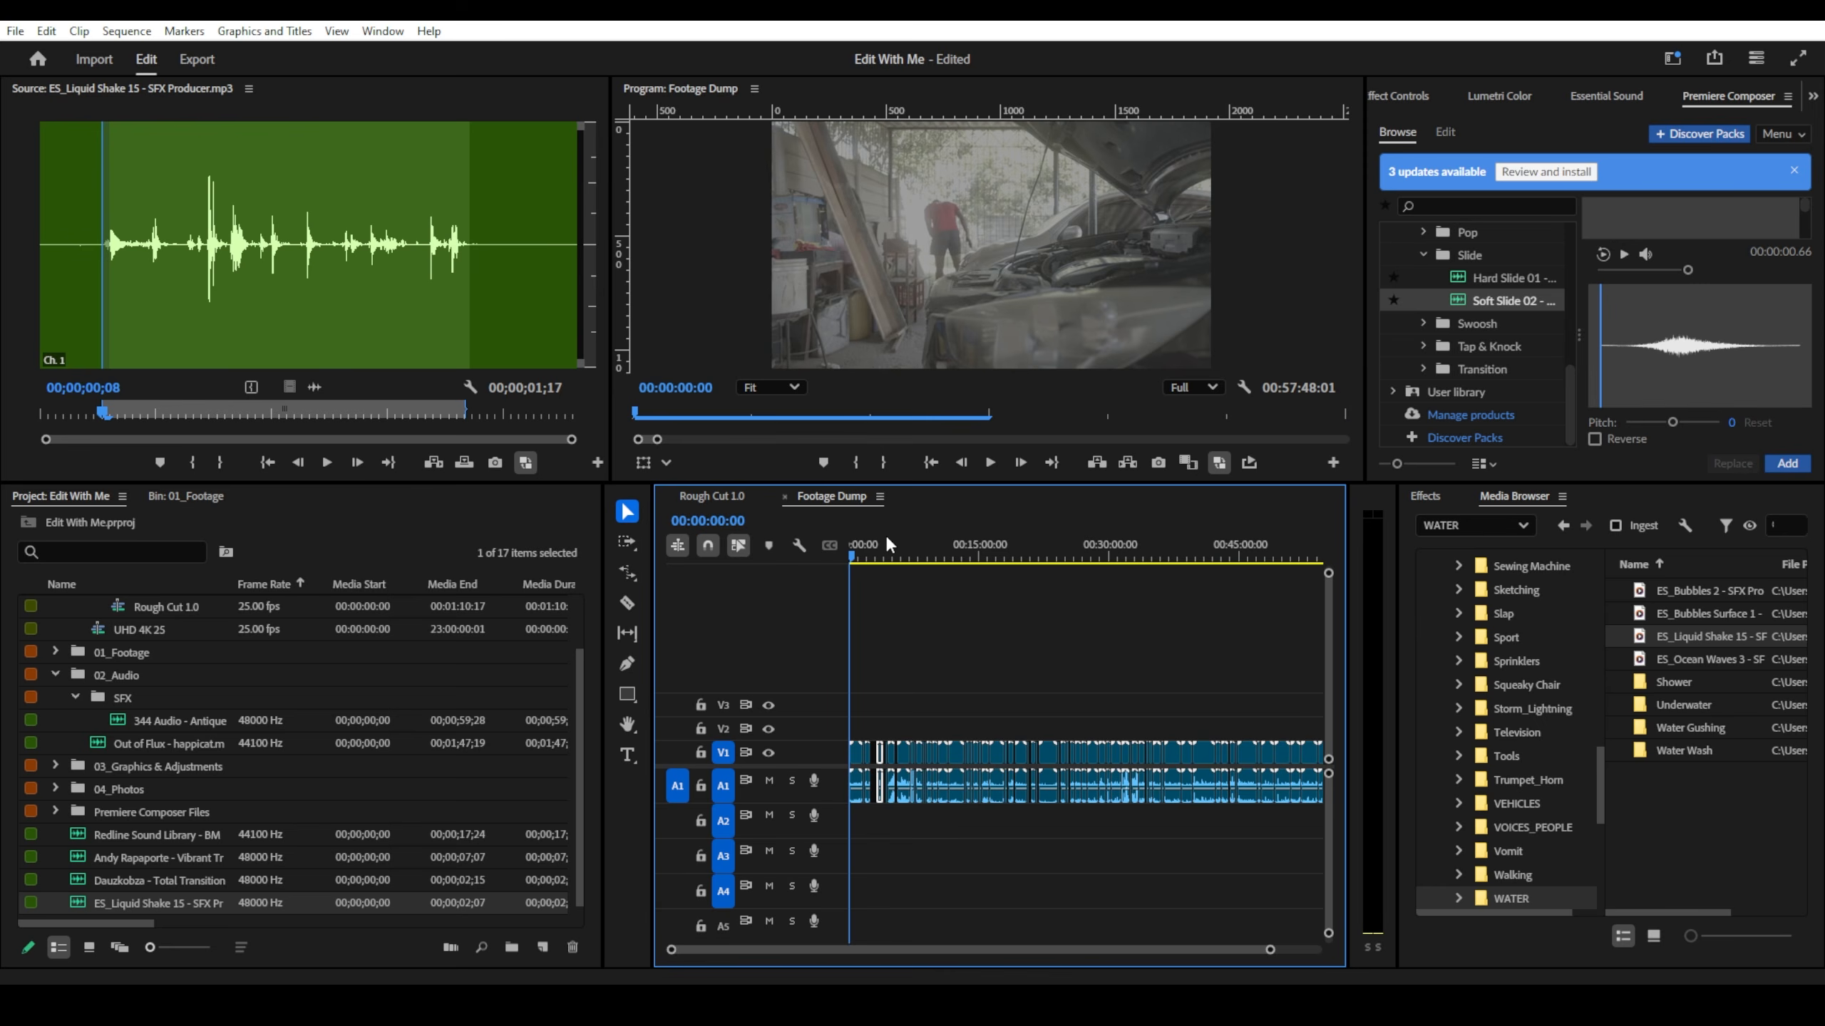
pyautogui.press('Down')
pyautogui.press('Down')
pyautogui.press('Down')
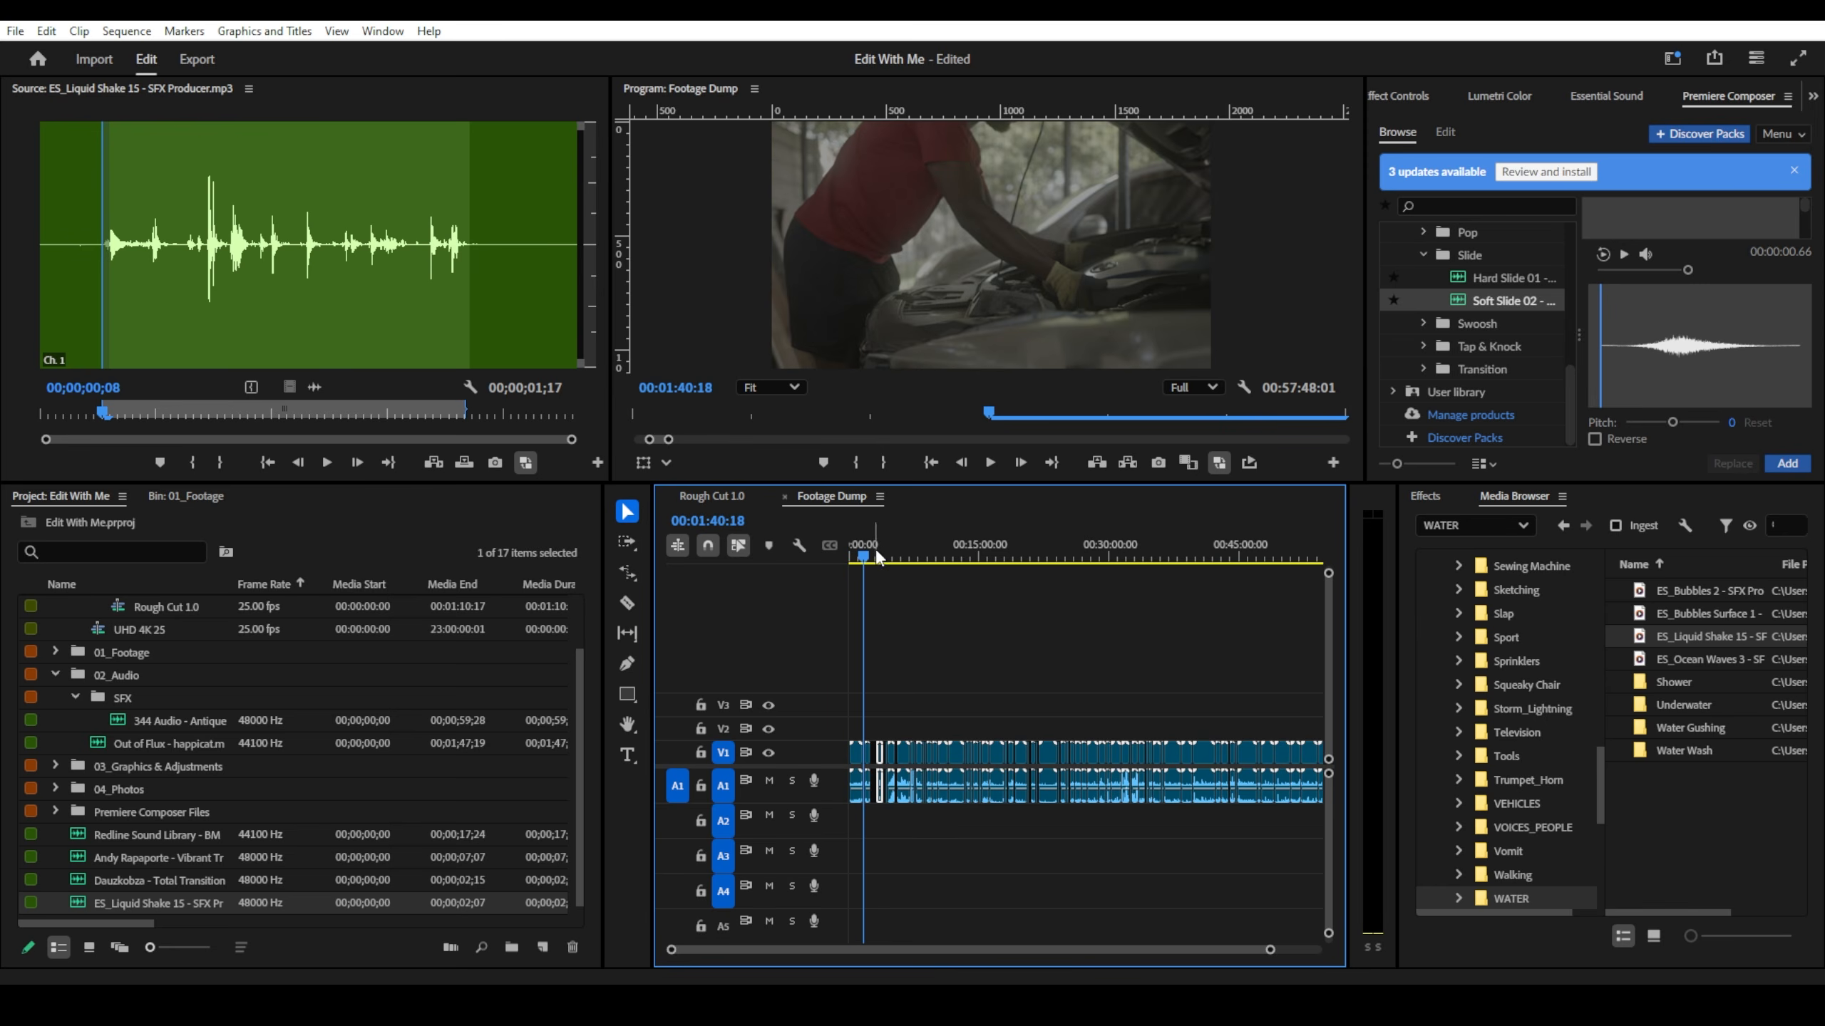
pyautogui.press('Down')
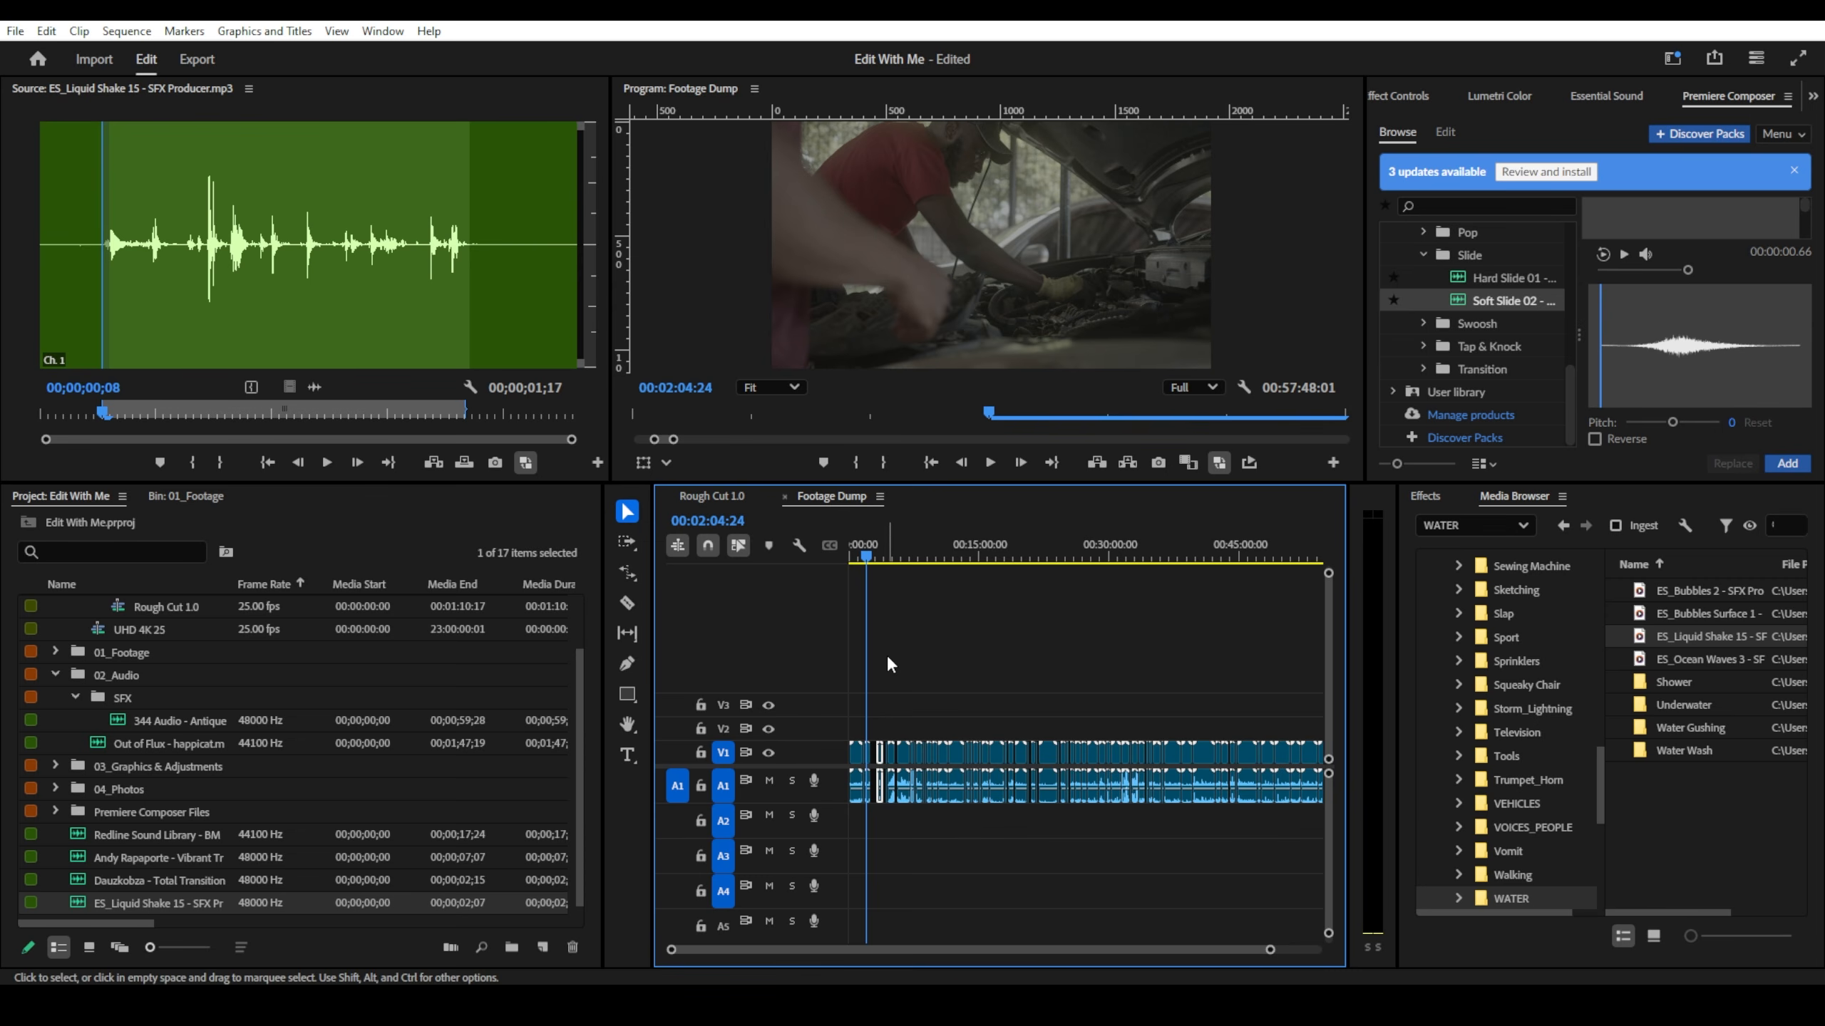
pyautogui.scroll(3, 875, 659)
pyautogui.scroll(5, 875, 659)
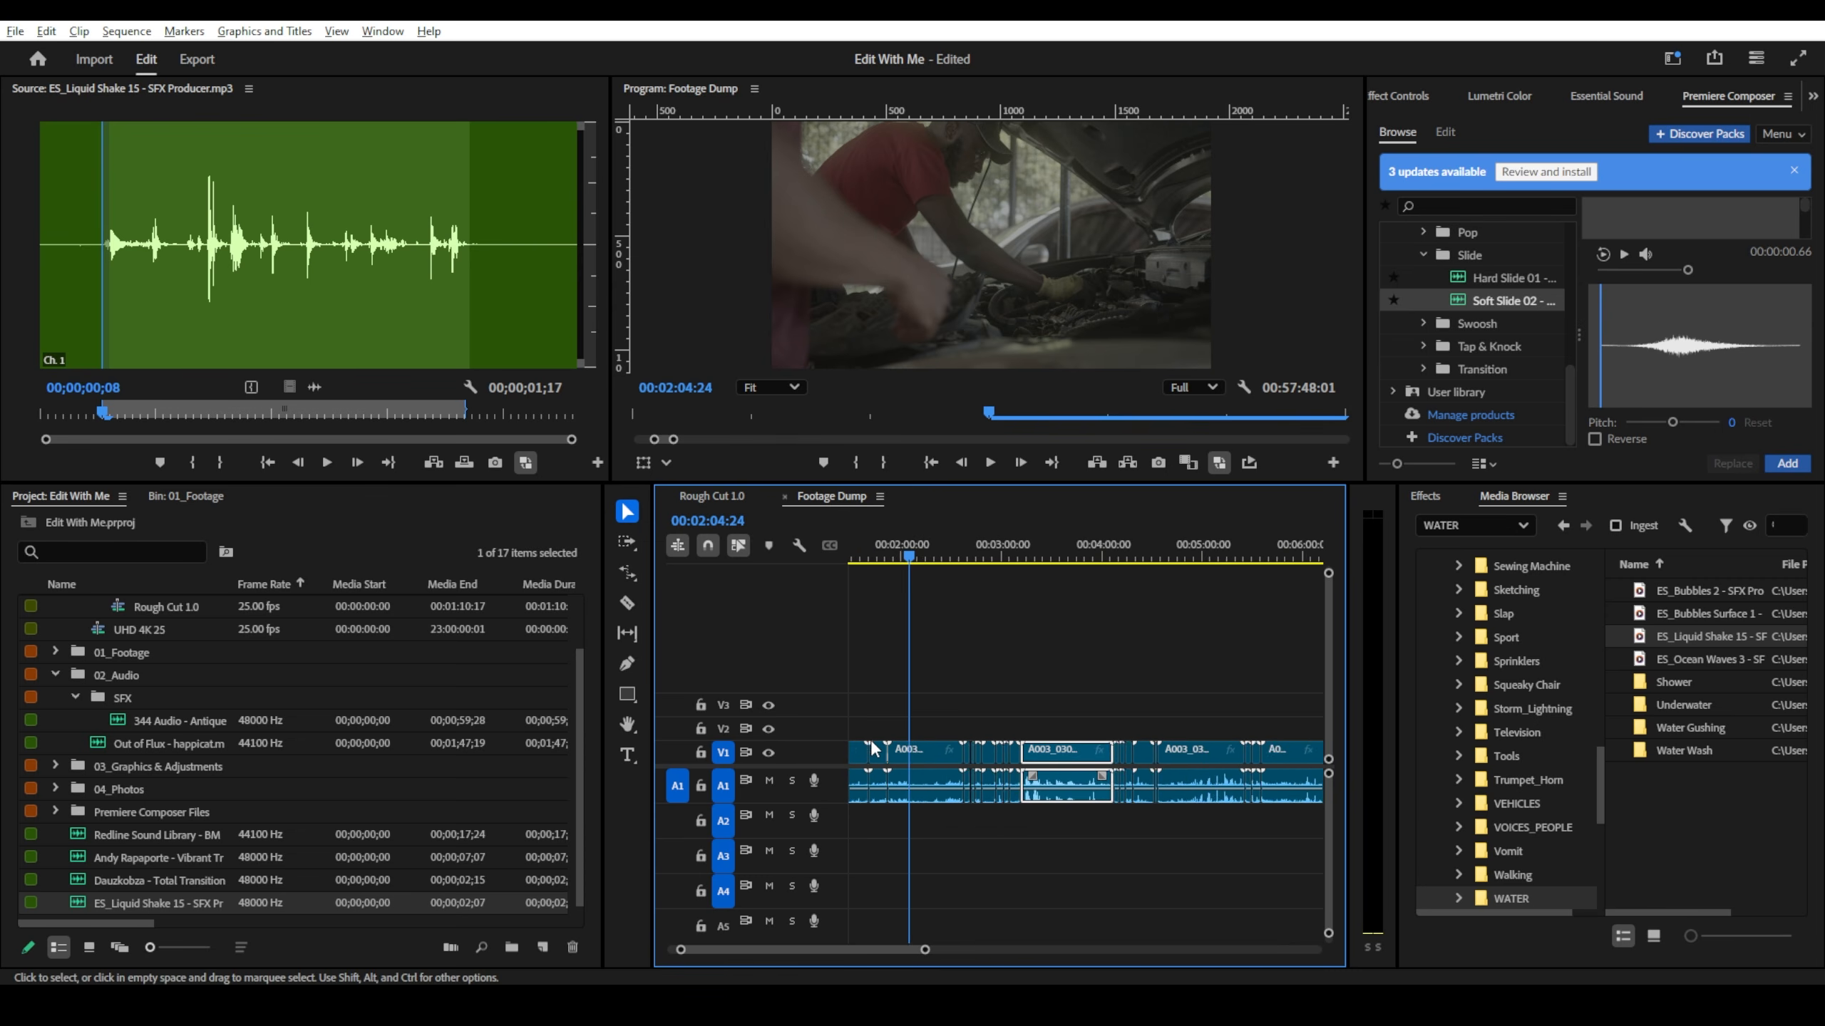
pyautogui.moveTo(992, 558); pyautogui.dragTo(1041, 526)
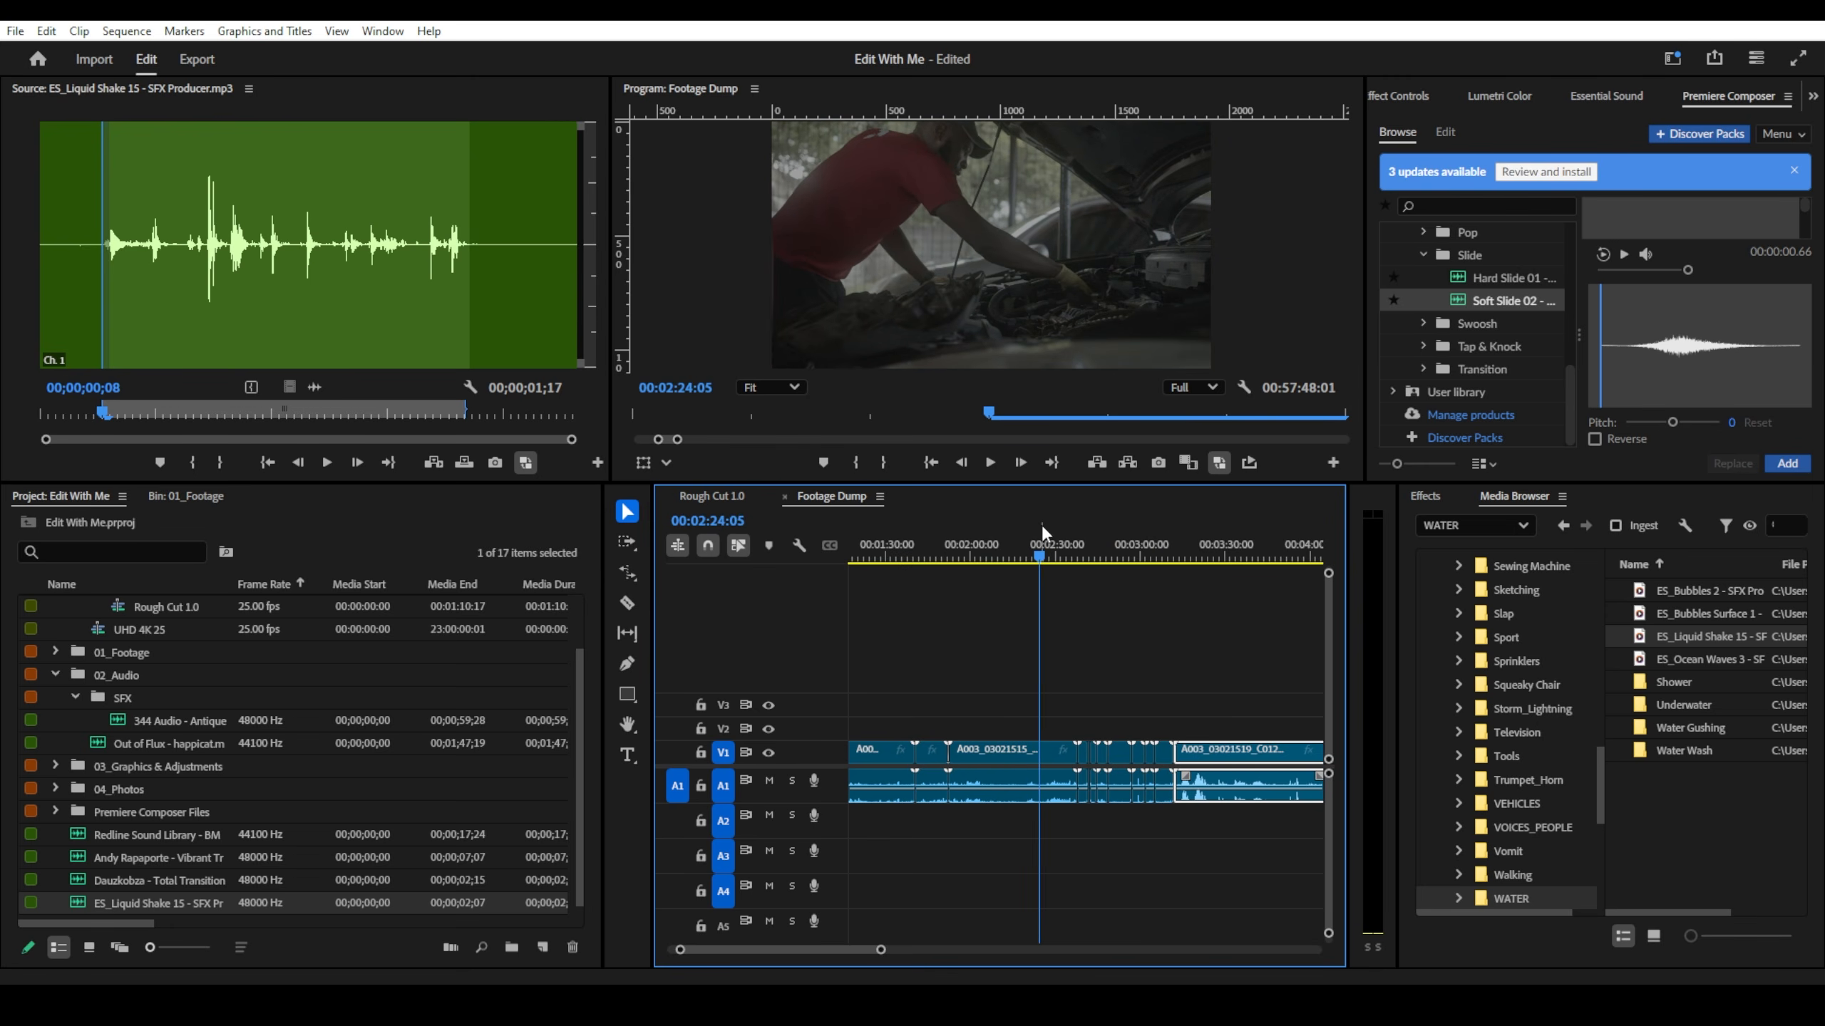
pyautogui.click(1043, 753)
pyautogui.doubleClick(1043, 754)
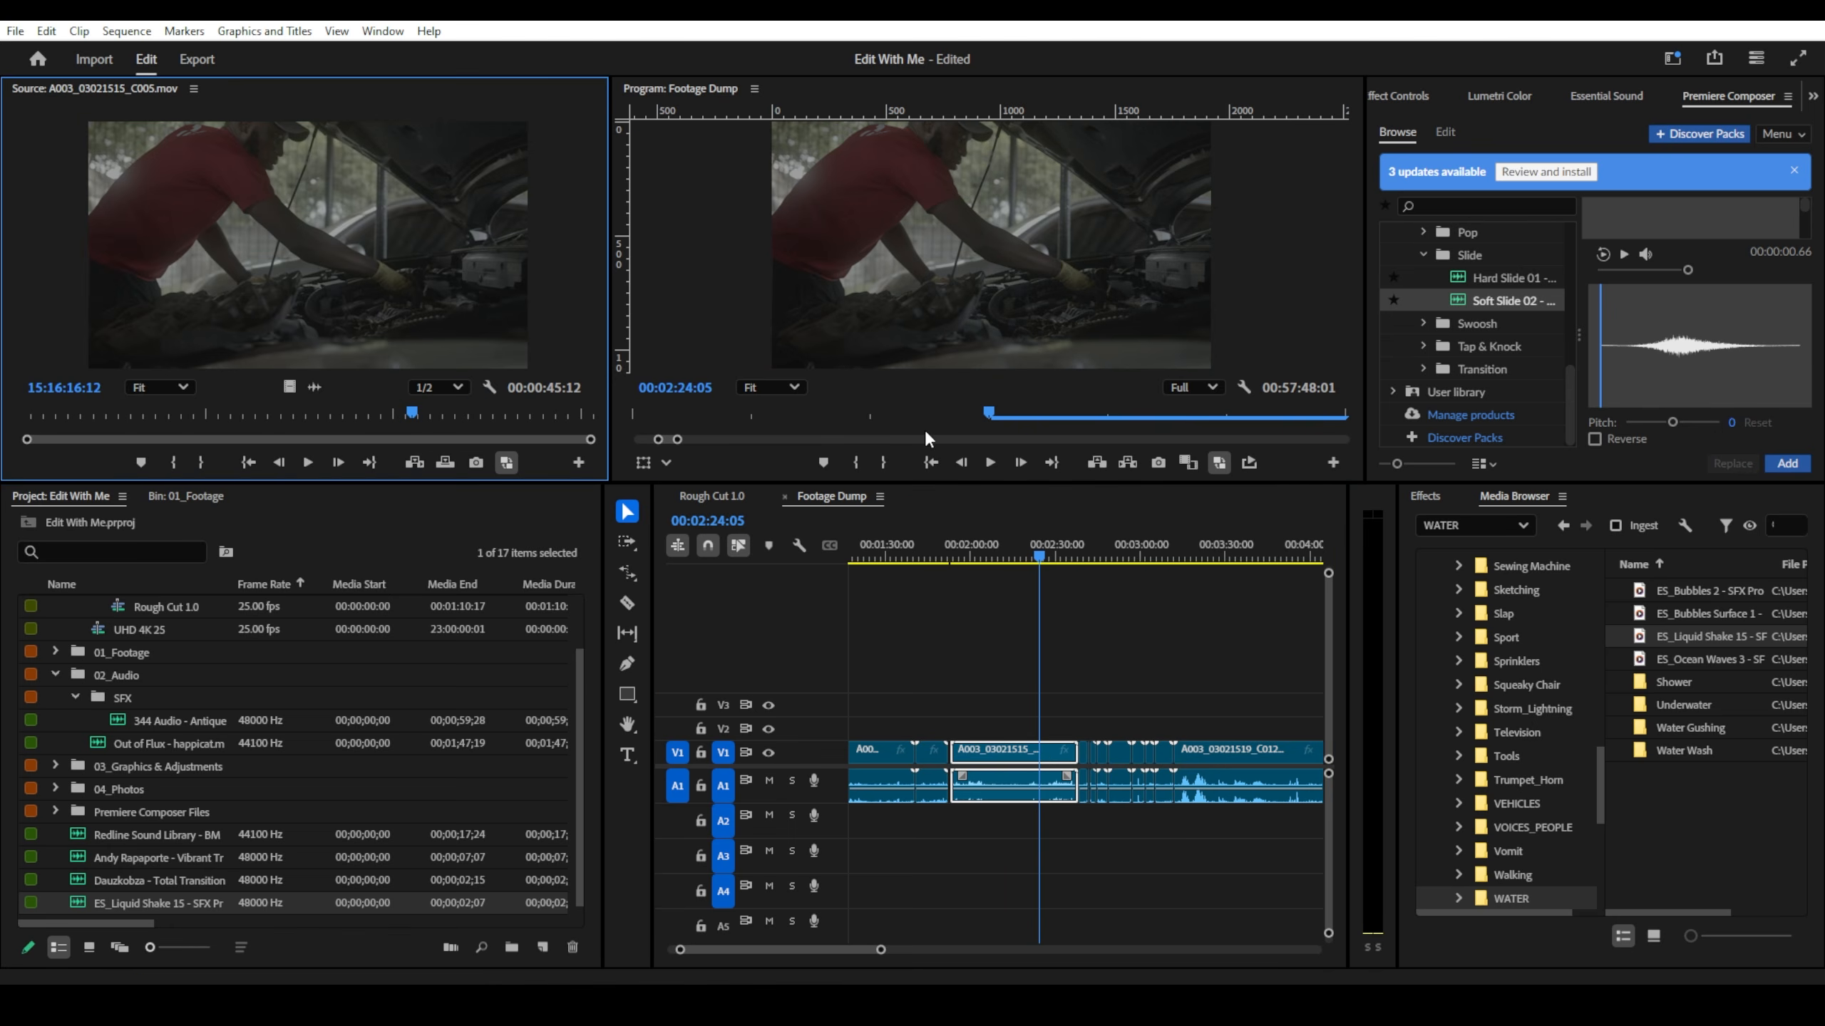
# - Mark a source range of 00:00:02:06 in the engine repair shot, ending at 15:16:18:12
pyautogui.moveTo(408, 407)
pyautogui.mouseDown()
pyautogui.moveTo(392, 407)
pyautogui.moveTo(456, 407)
pyautogui.moveTo(439, 407)
pyautogui.mouseUp()
pyautogui.press('i')
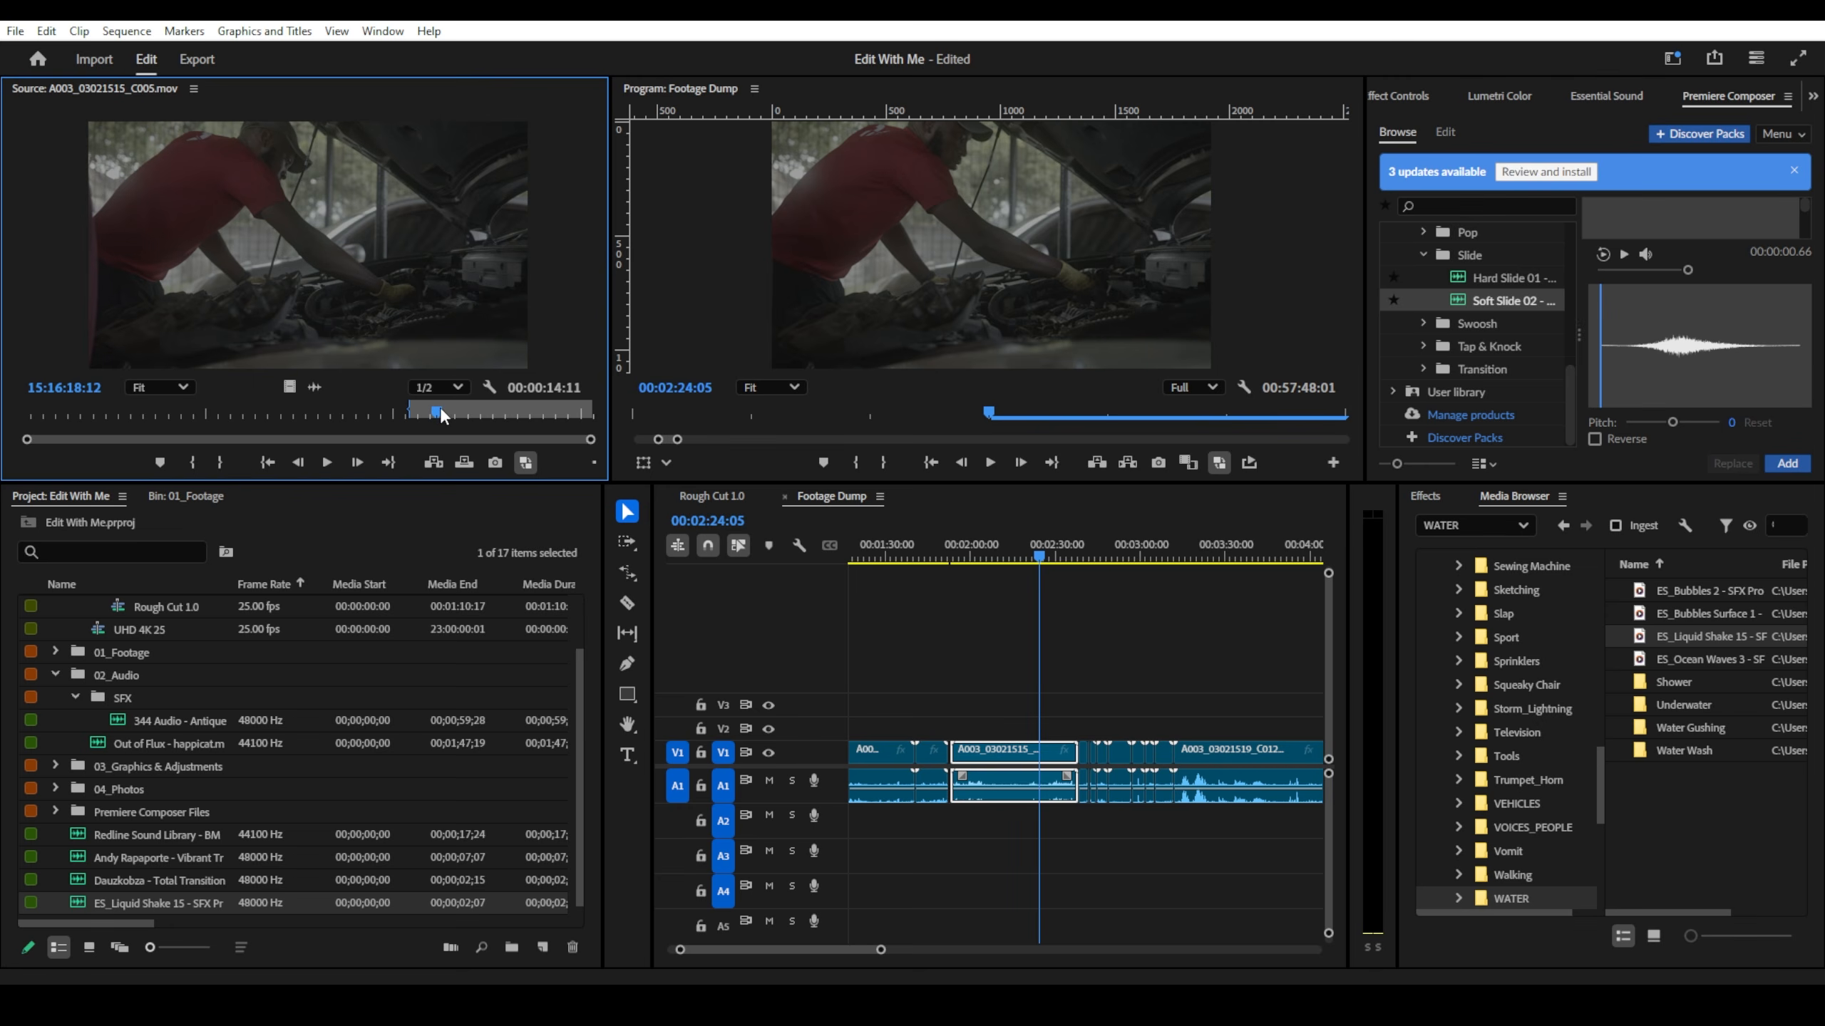
pyautogui.press('o')
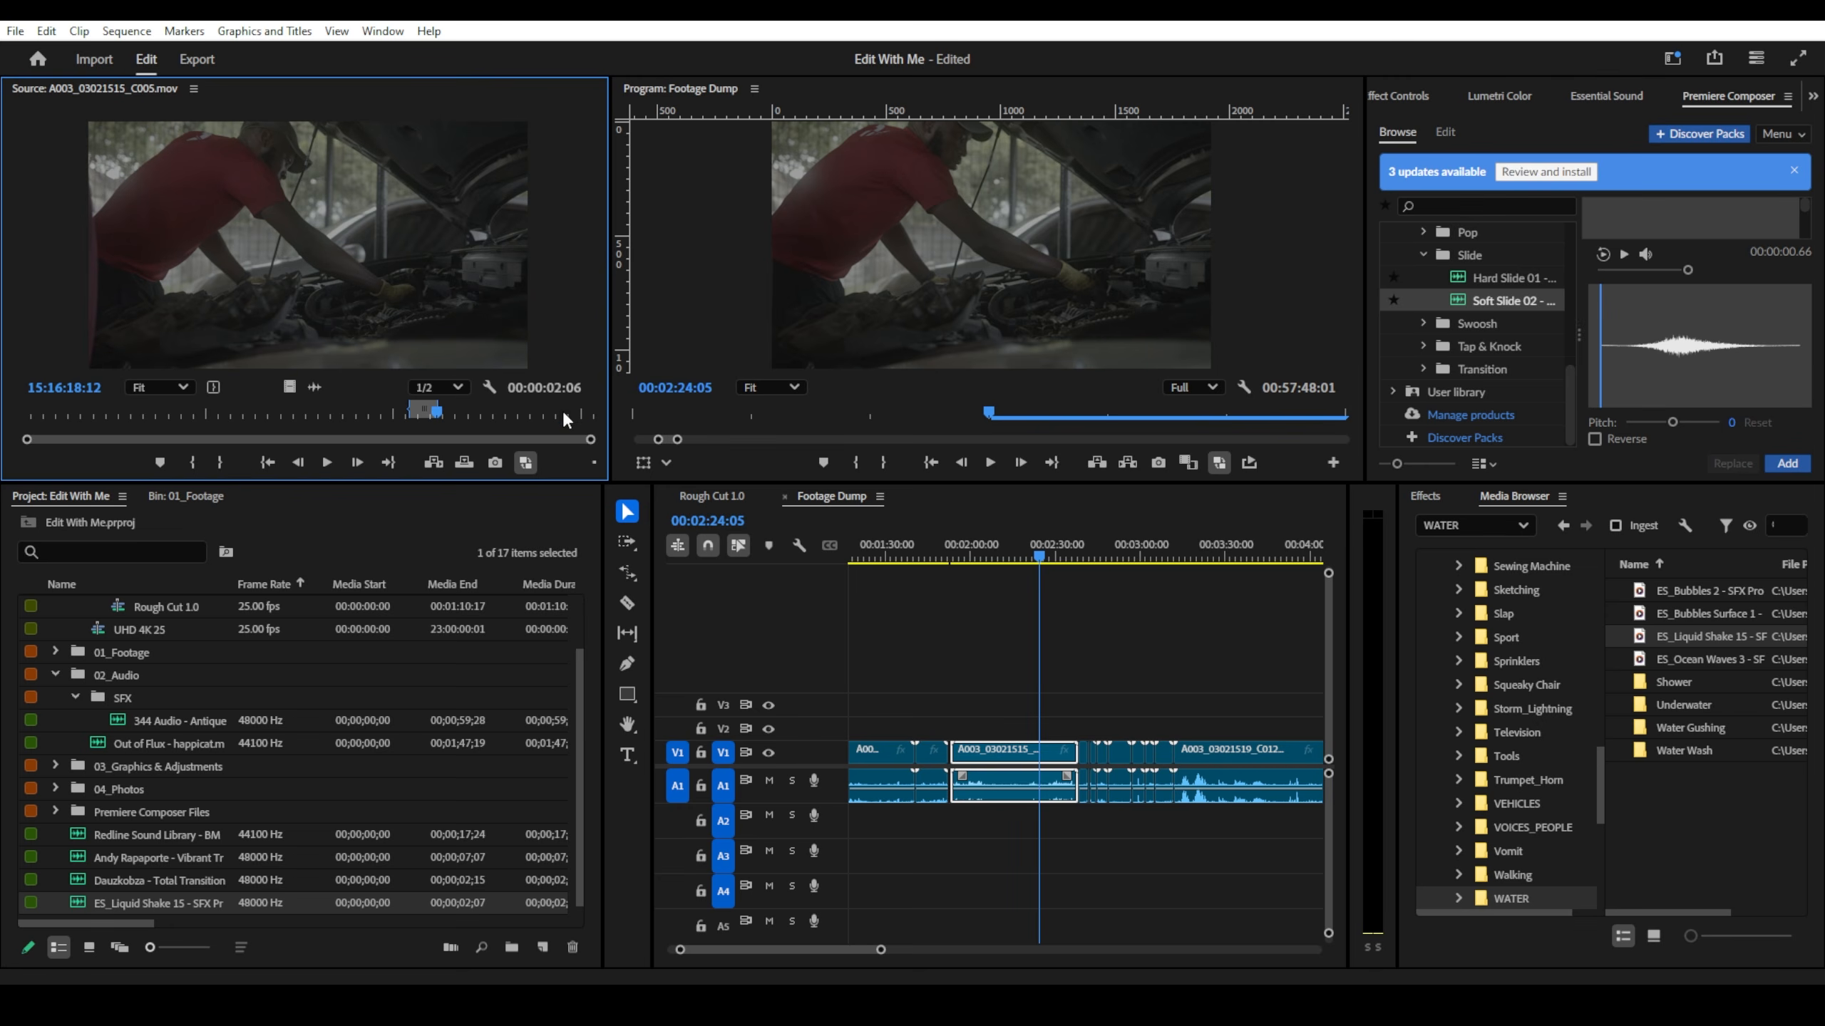
# - Place the marked range as video only on Video 2 above the close-up in Rough Cut 1.0, disable the close-up, and play the section
pyautogui.click(714, 497)
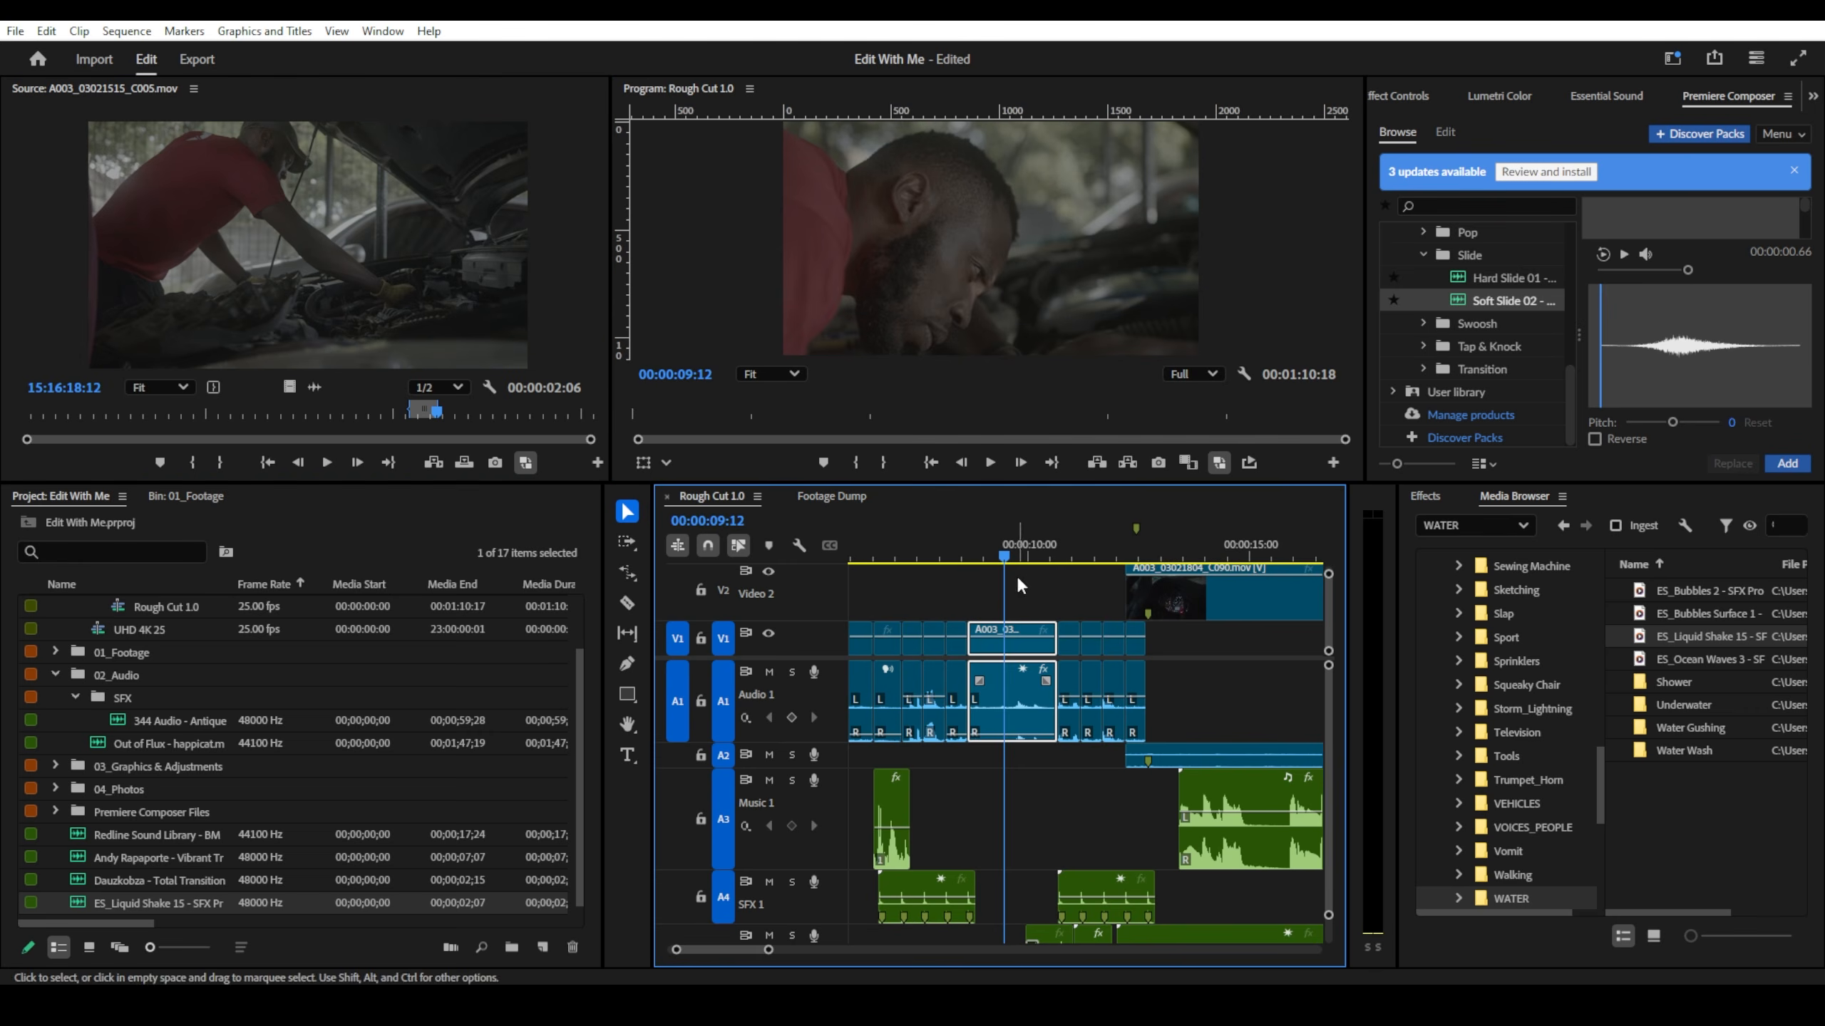
pyautogui.click(291, 382)
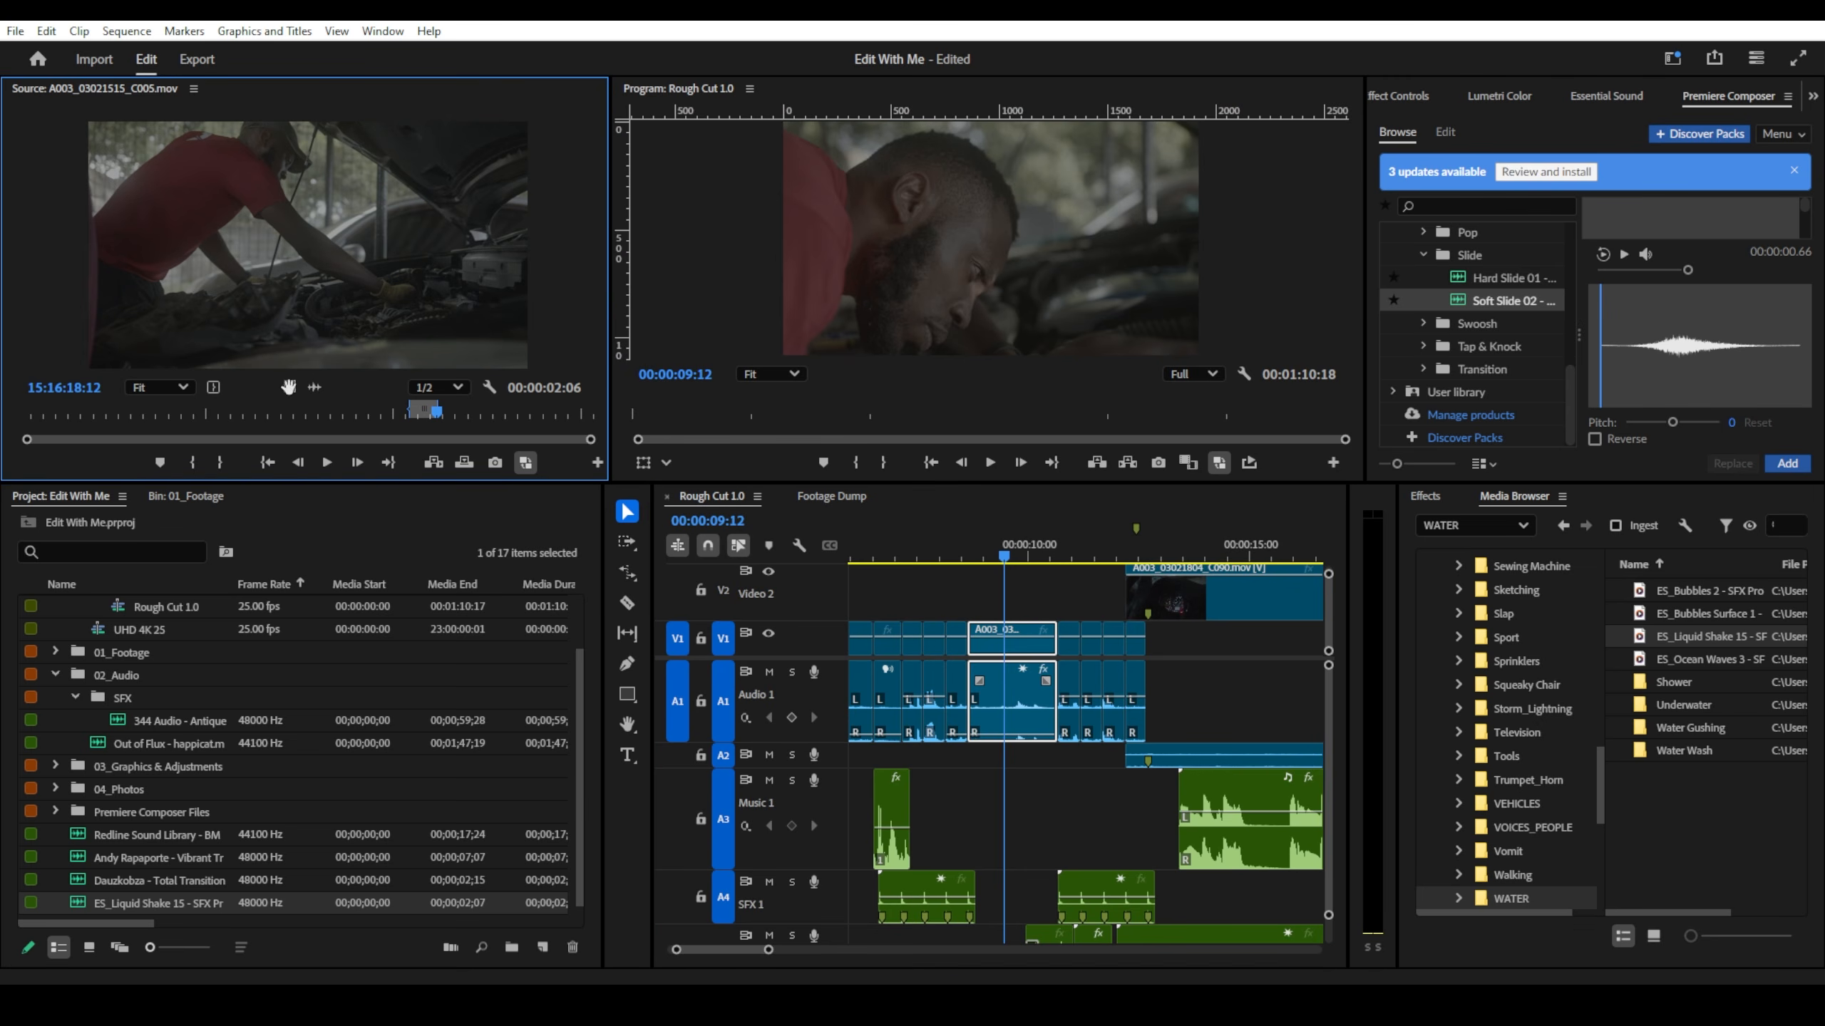
pyautogui.moveTo(803, 554); pyautogui.dragTo(1058, 595)
pyautogui.hotkey('shift', 'e')
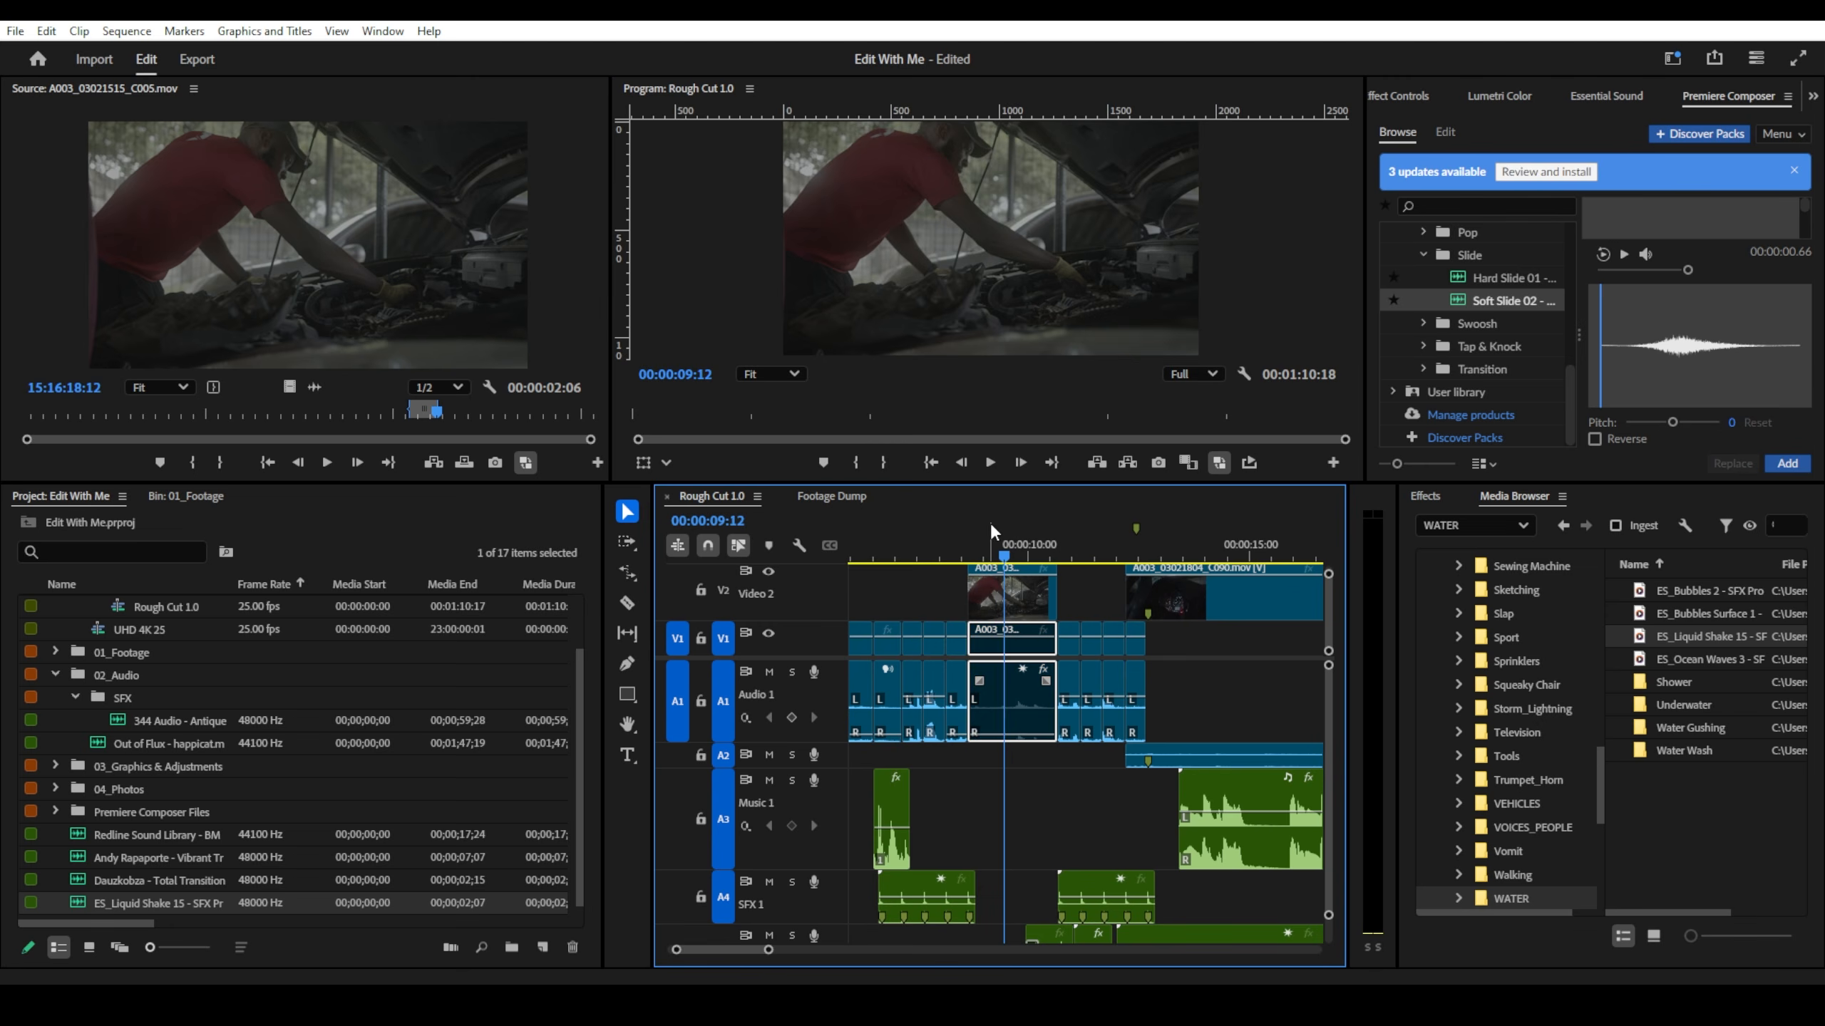
pyautogui.click(961, 535)
pyautogui.press('space')
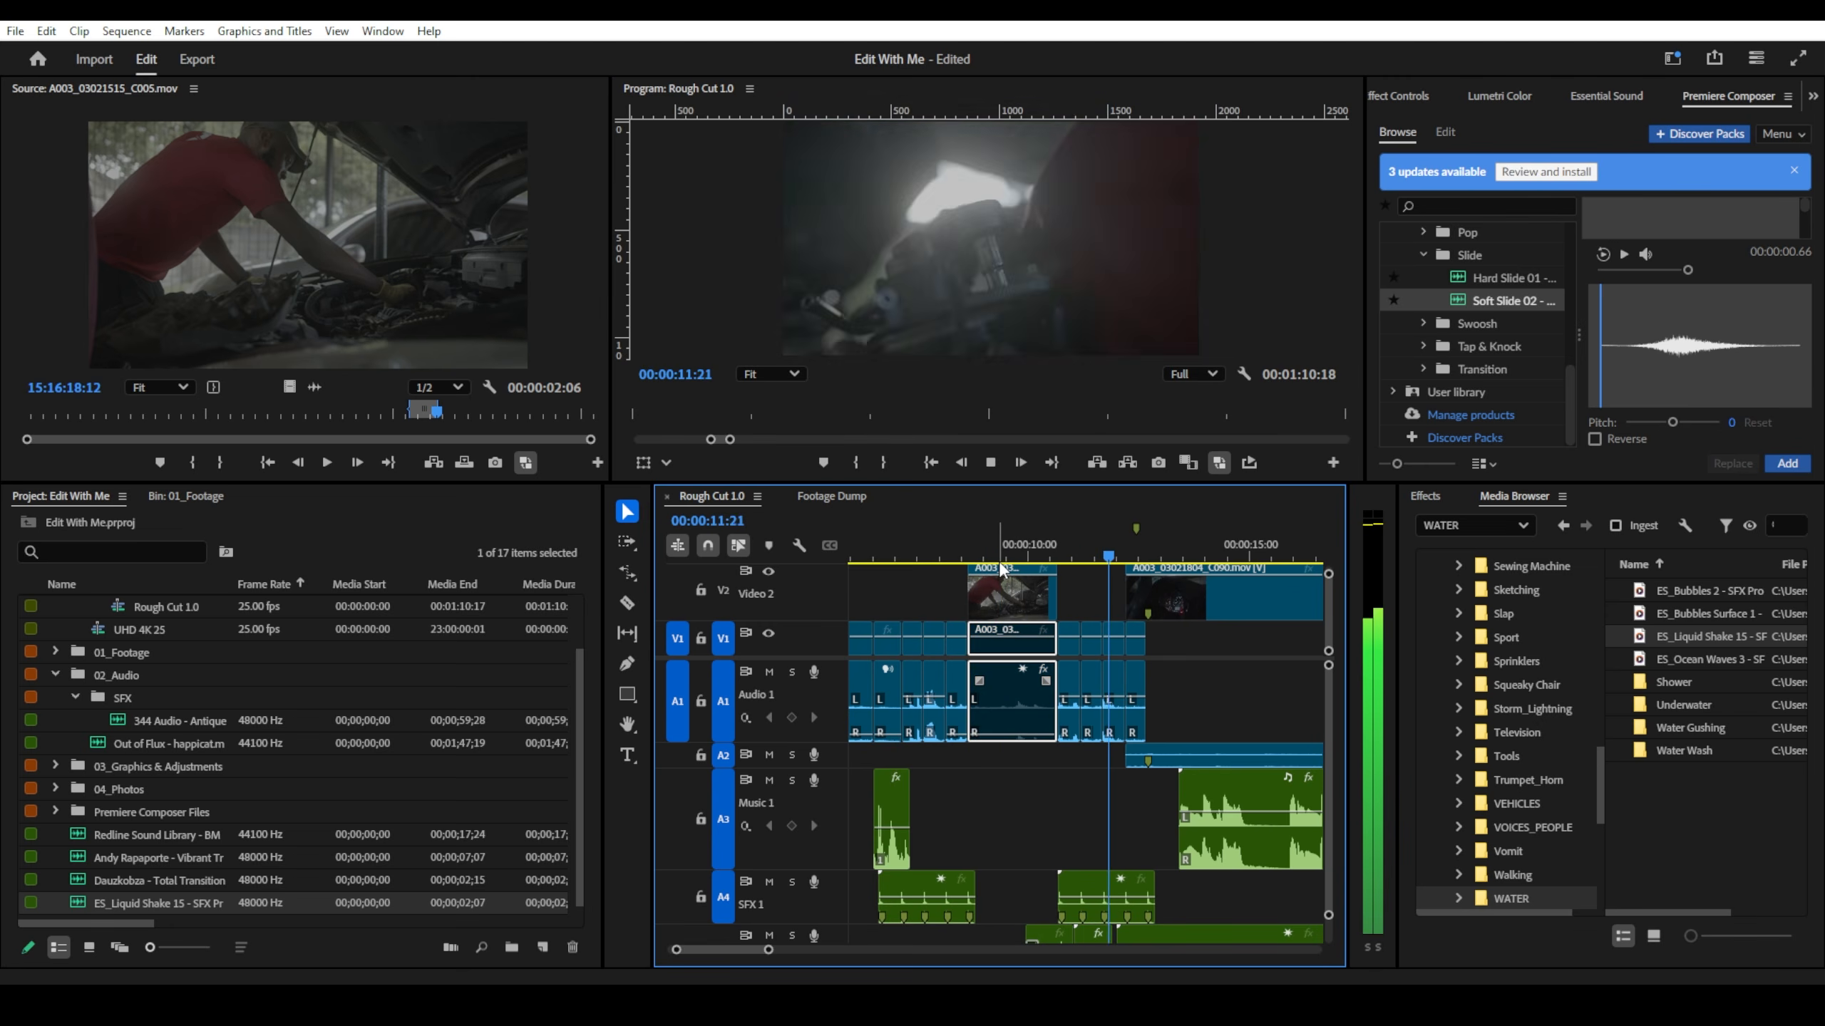
pyautogui.press('space')
# - Move the engine repair shot from Video 2 down to Video 1 over the disabled close-up, and play it from 00:00:09:15
pyautogui.scroll(2, 1051, 668)
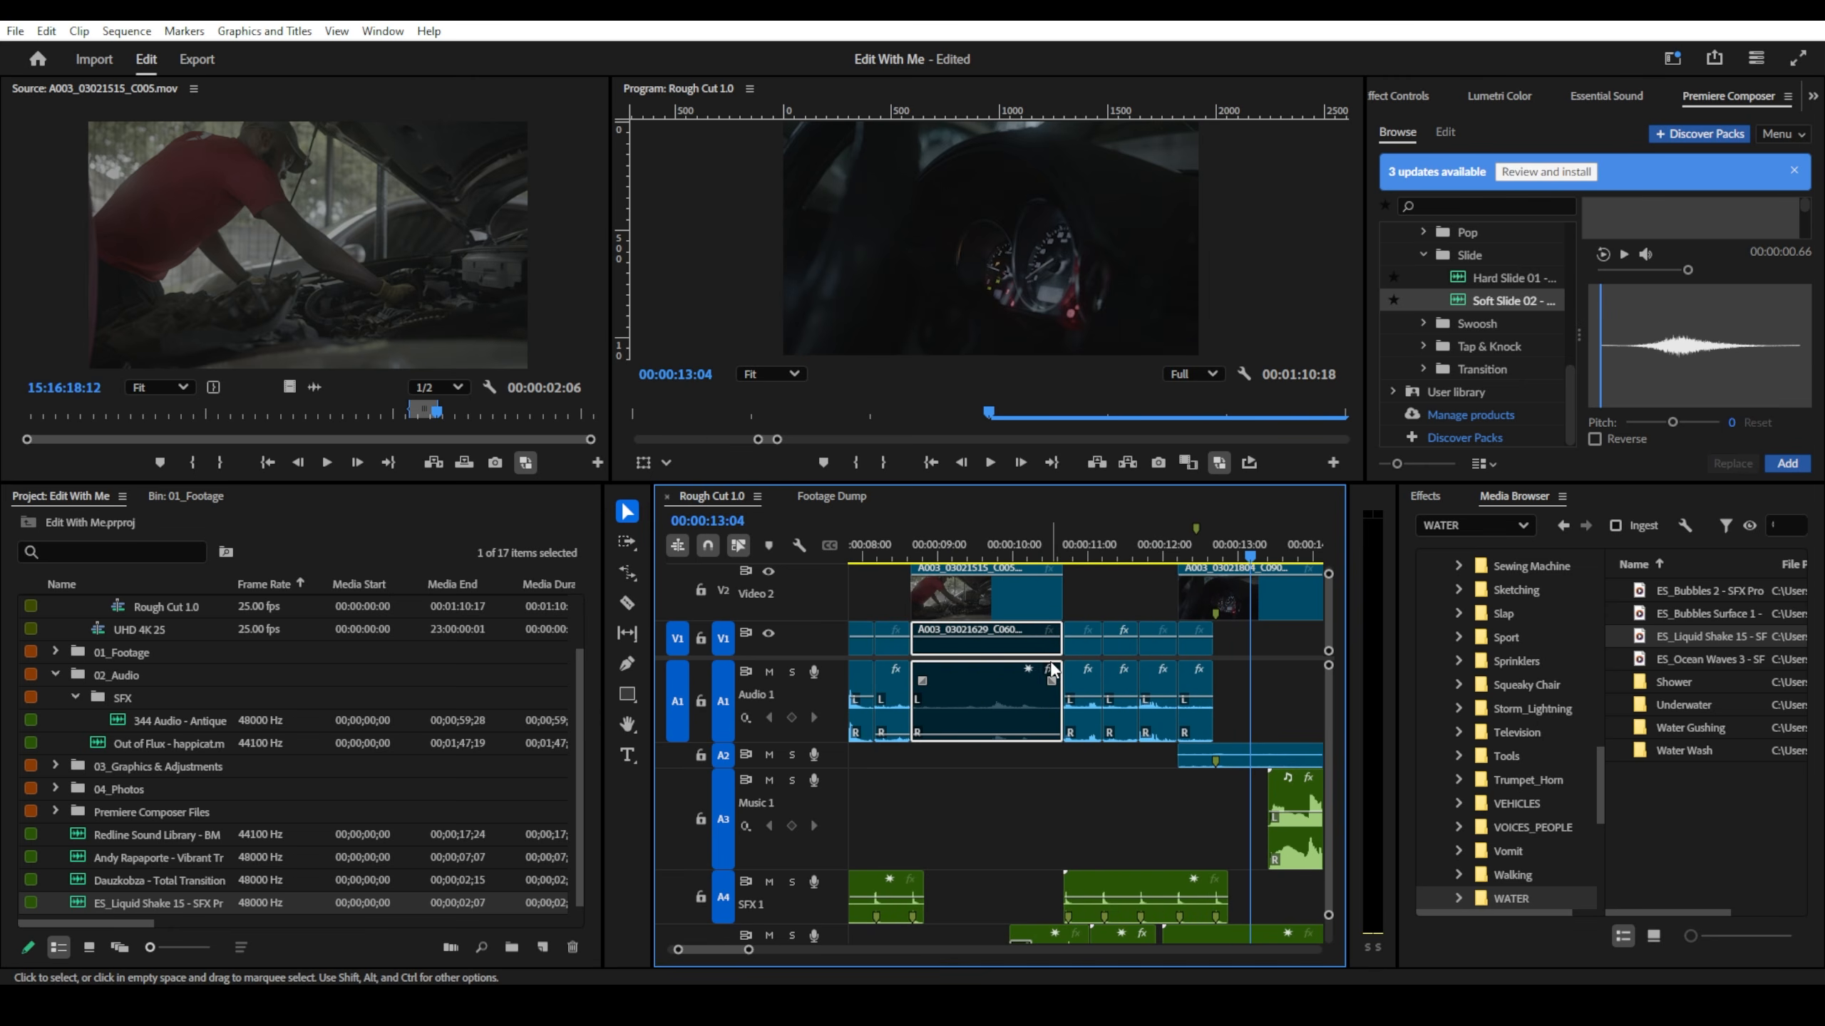
pyautogui.moveTo(1004, 618); pyautogui.dragTo(1004, 640)
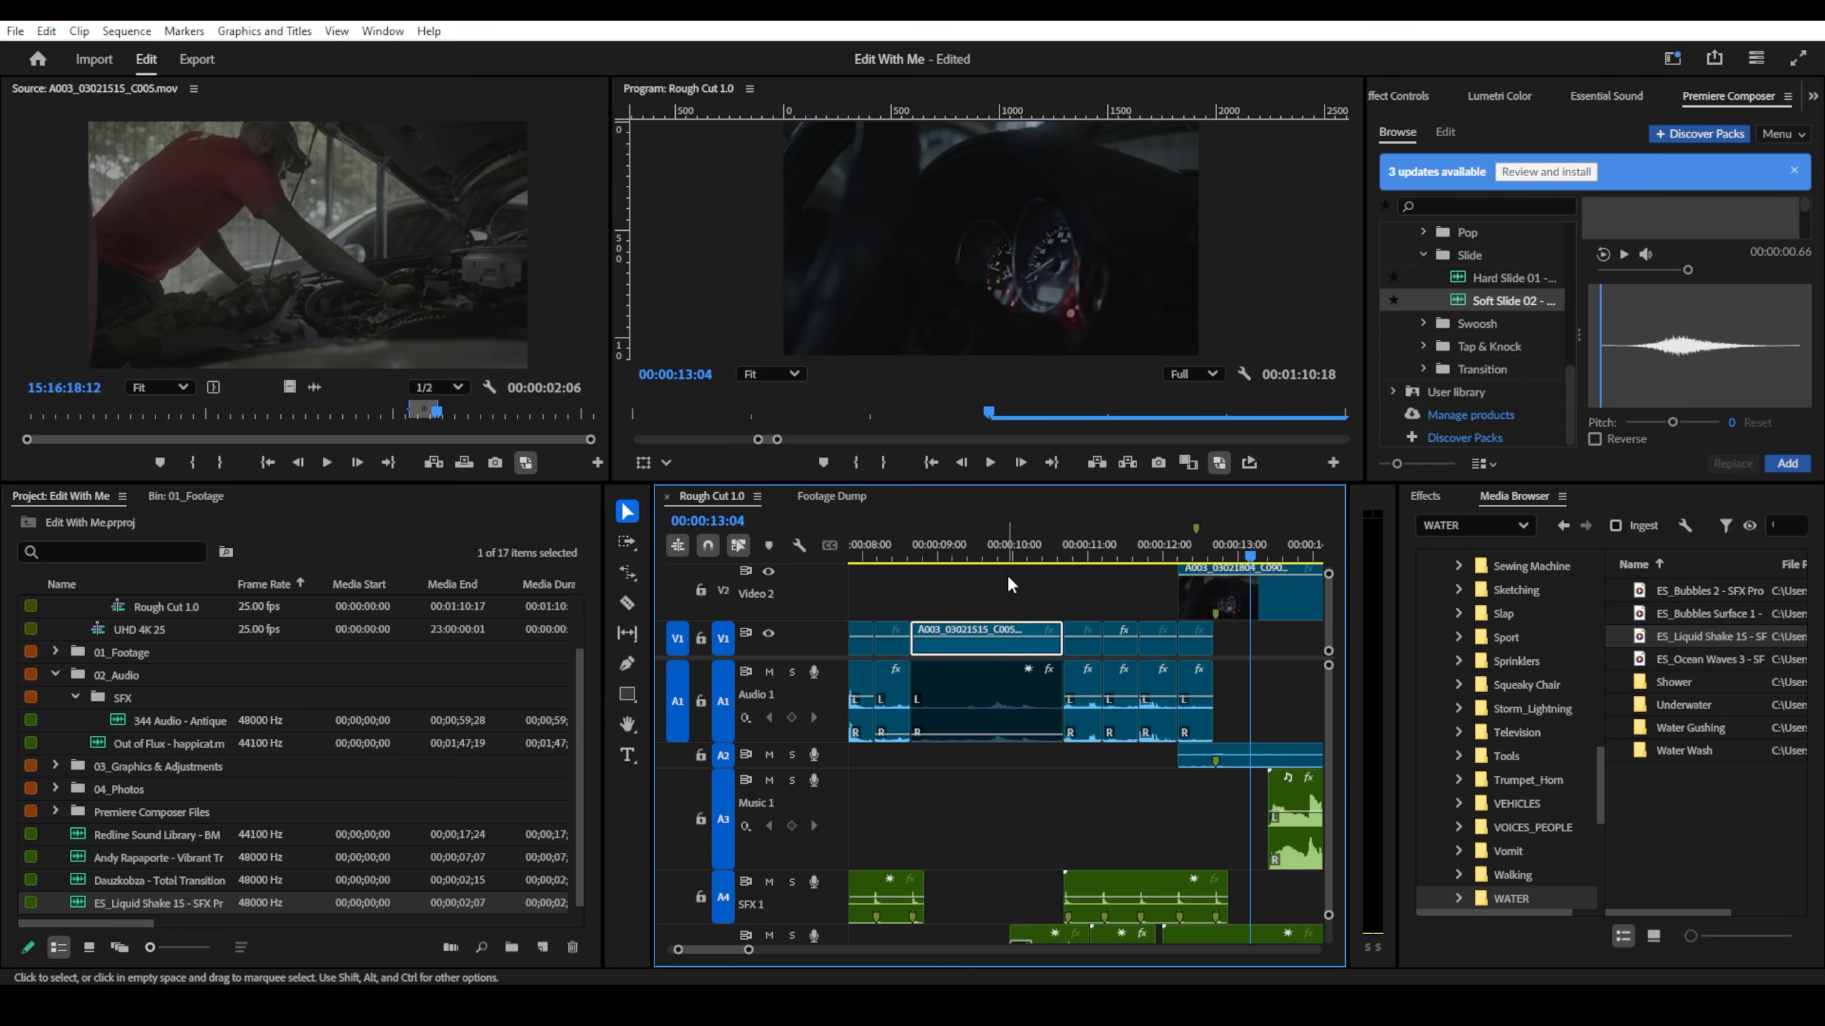
pyautogui.click(997, 544)
pyautogui.moveTo(996, 536); pyautogui.dragTo(987, 530)
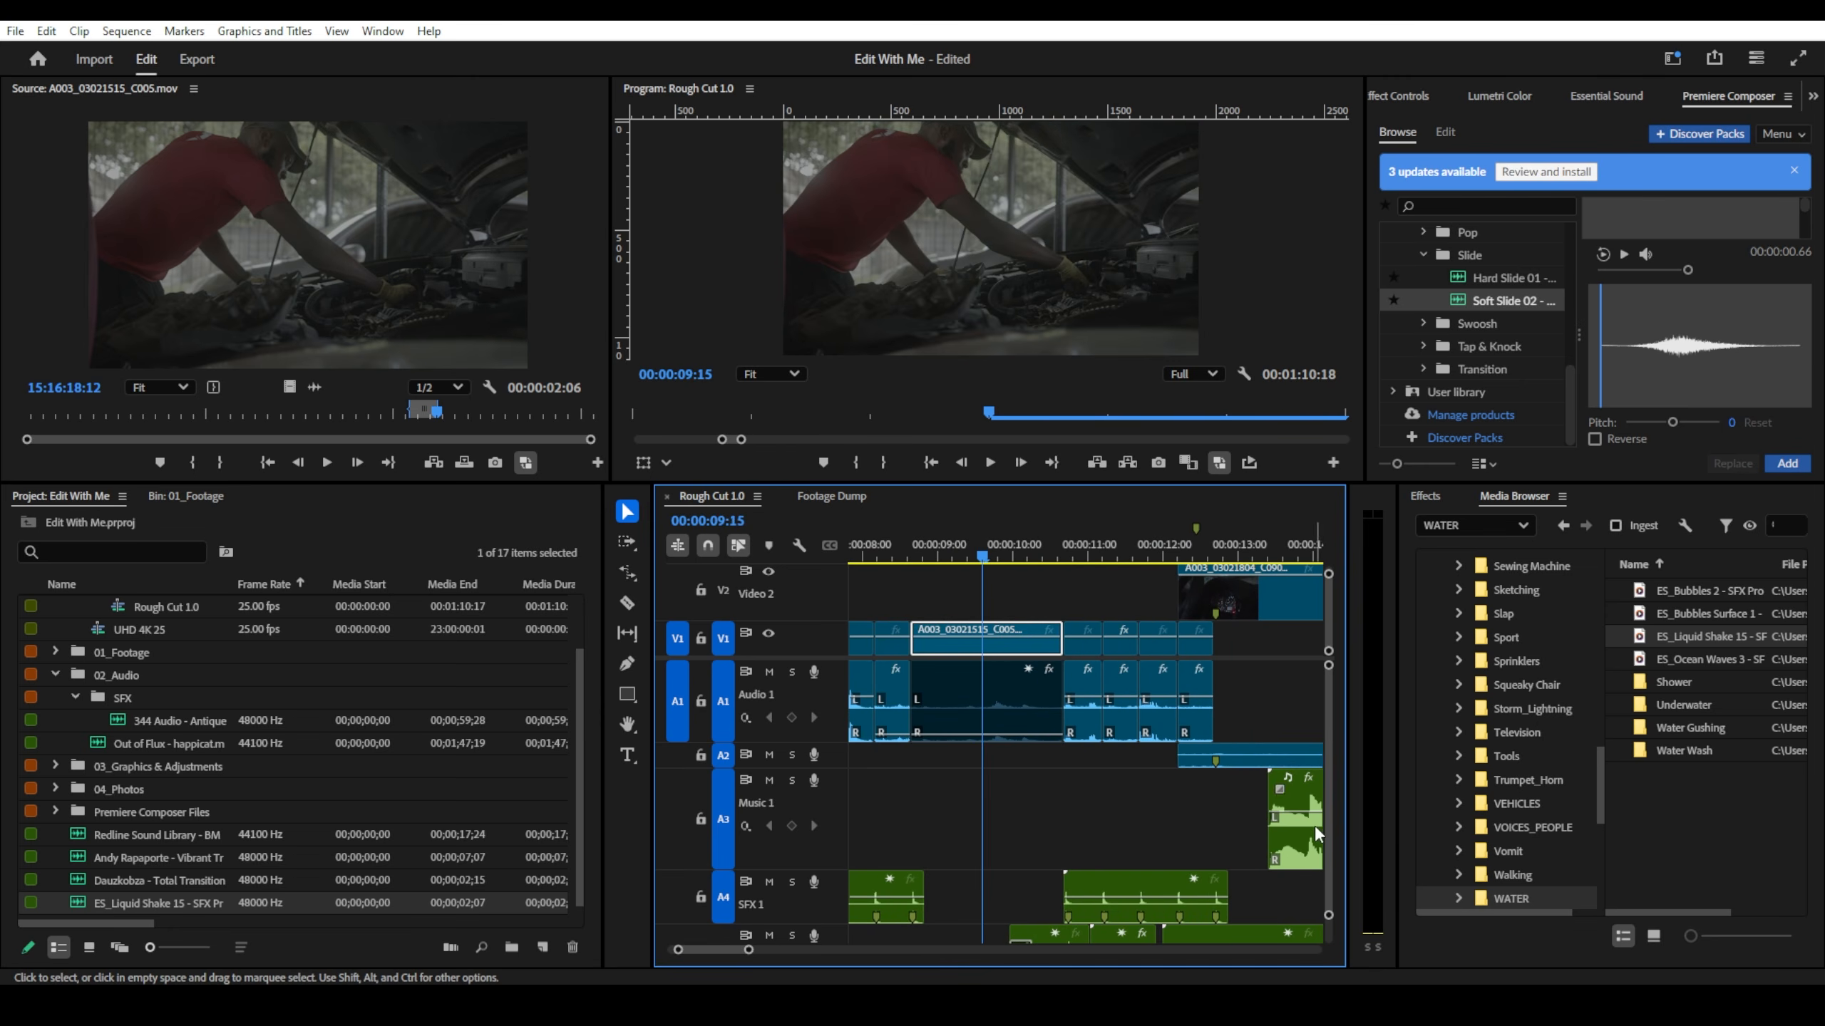
pyautogui.scroll(-2, 1328, 834)
pyautogui.press('space')
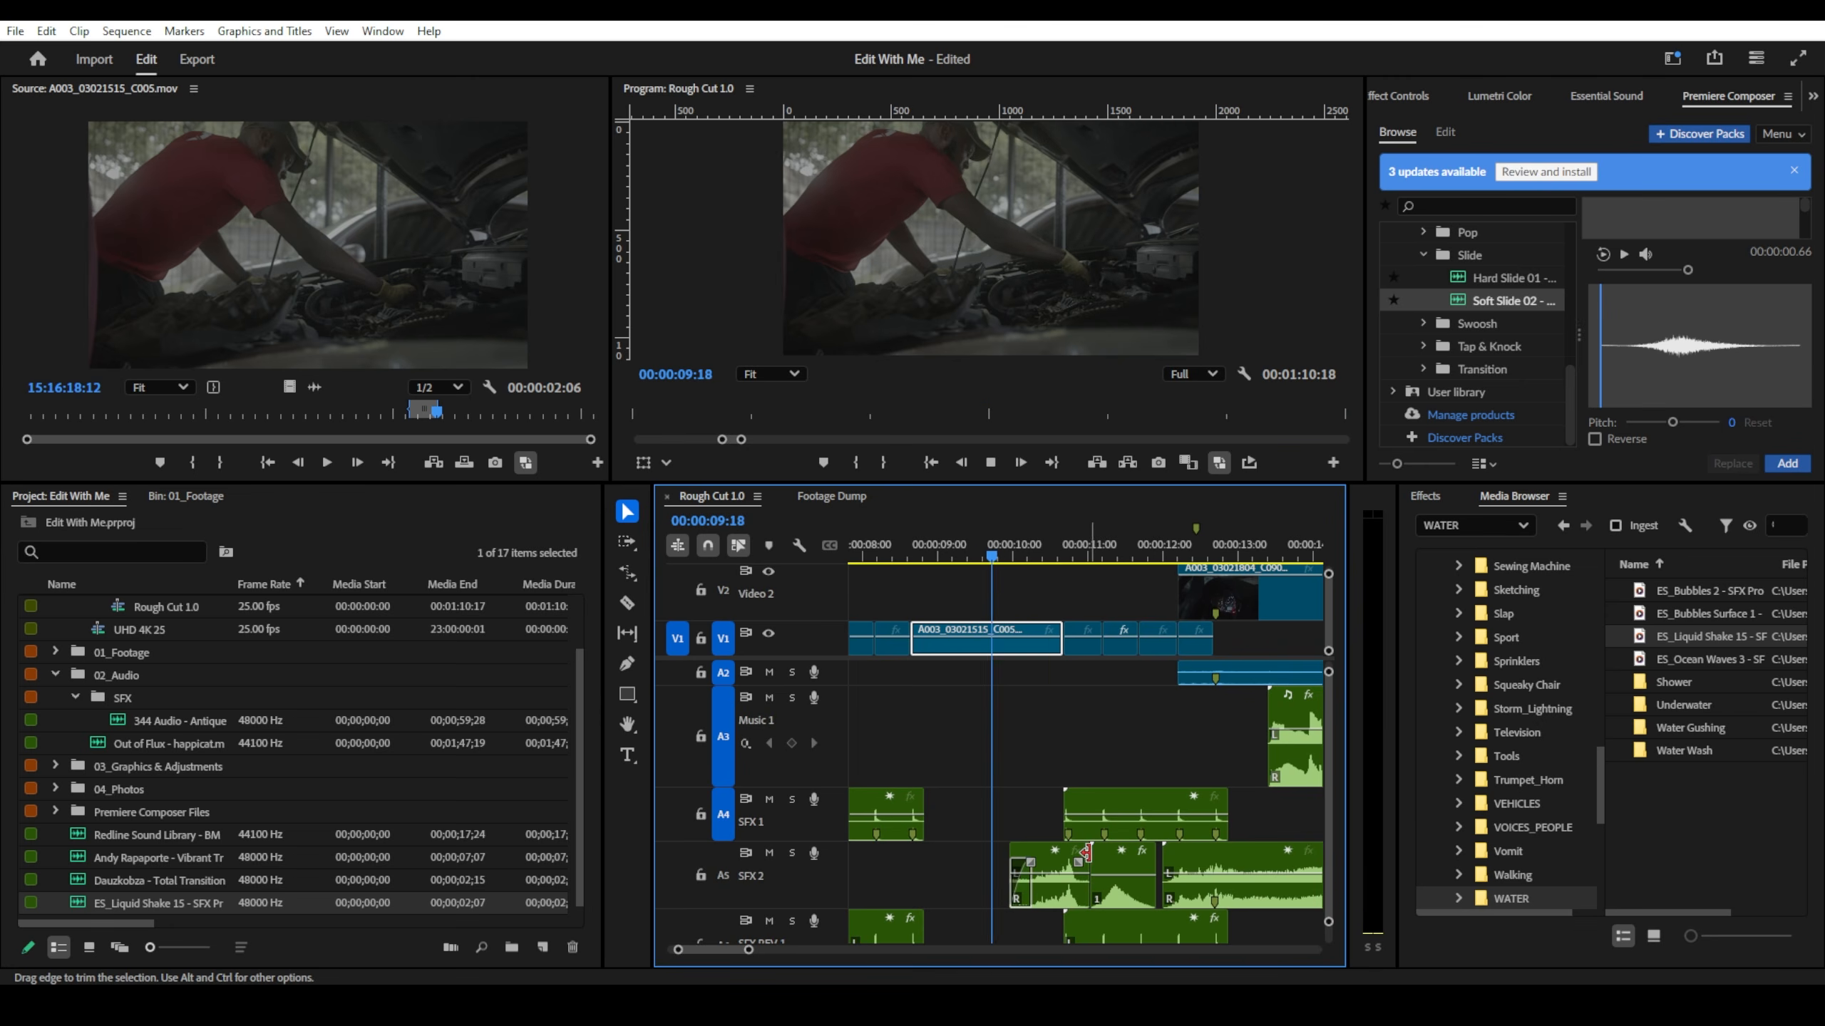
pyautogui.press('space')
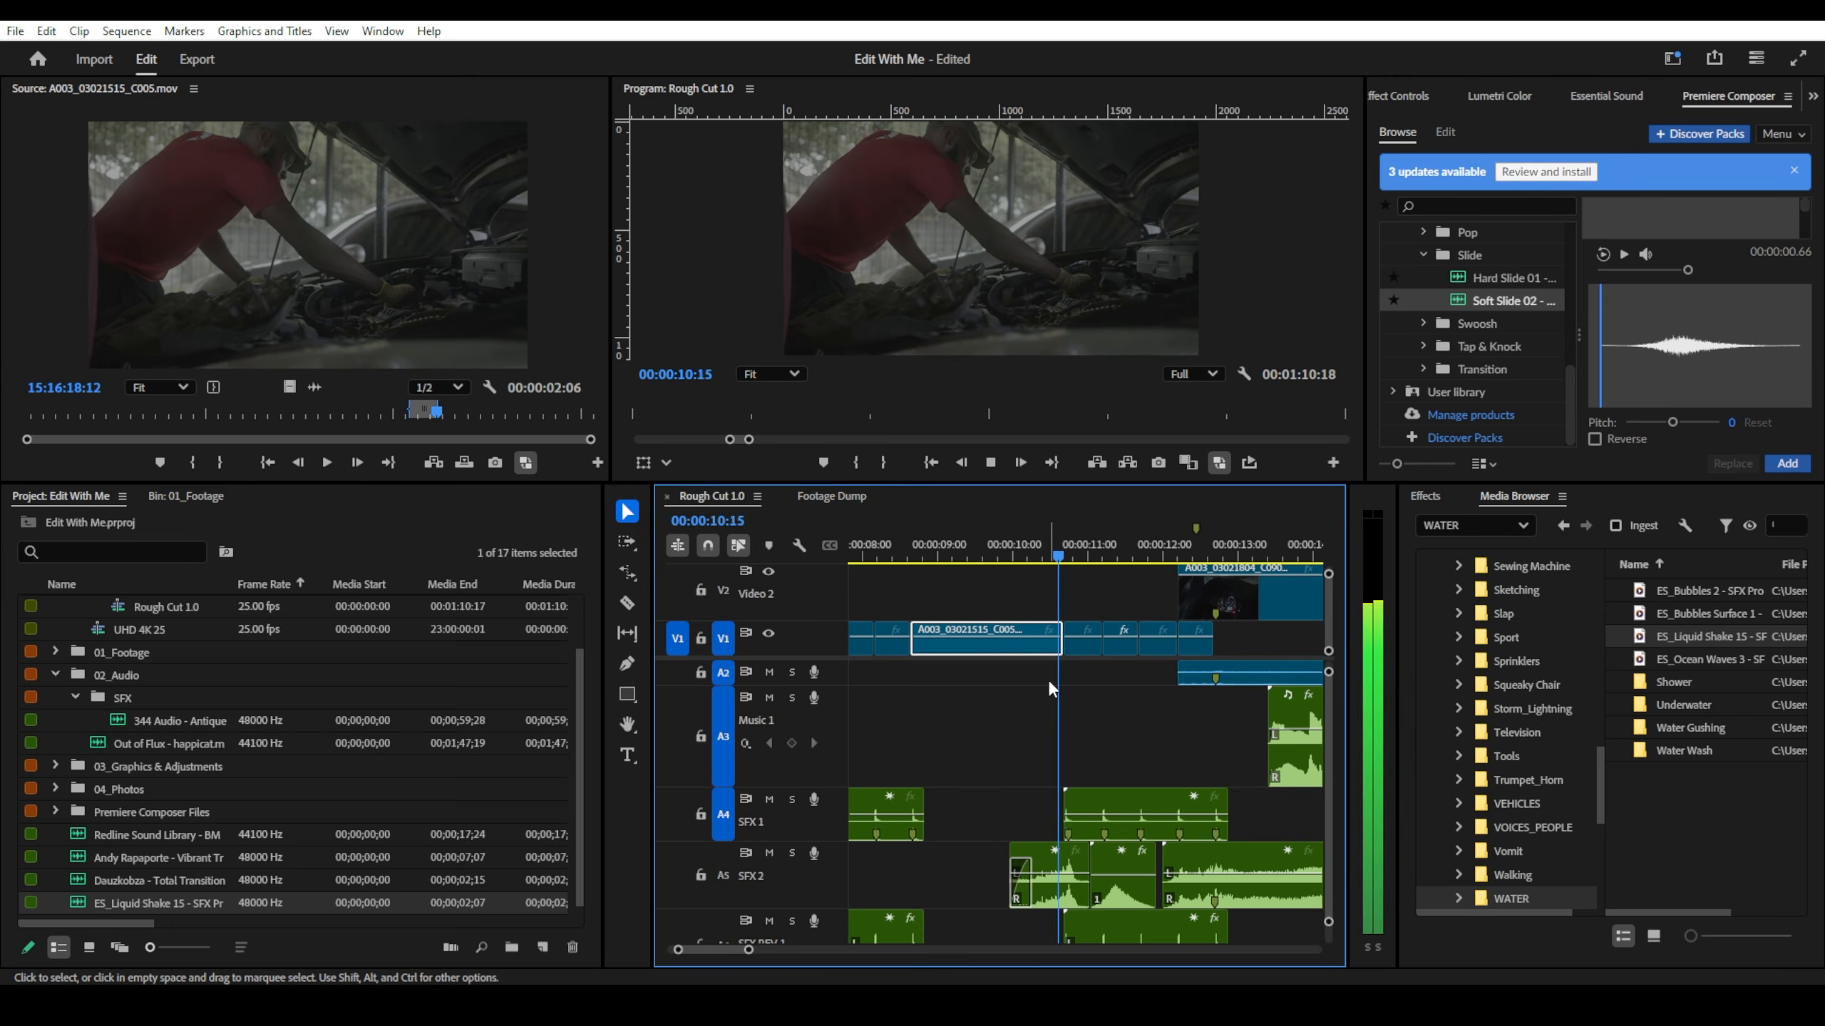
pyautogui.moveTo(1052, 558); pyautogui.dragTo(1024, 566)
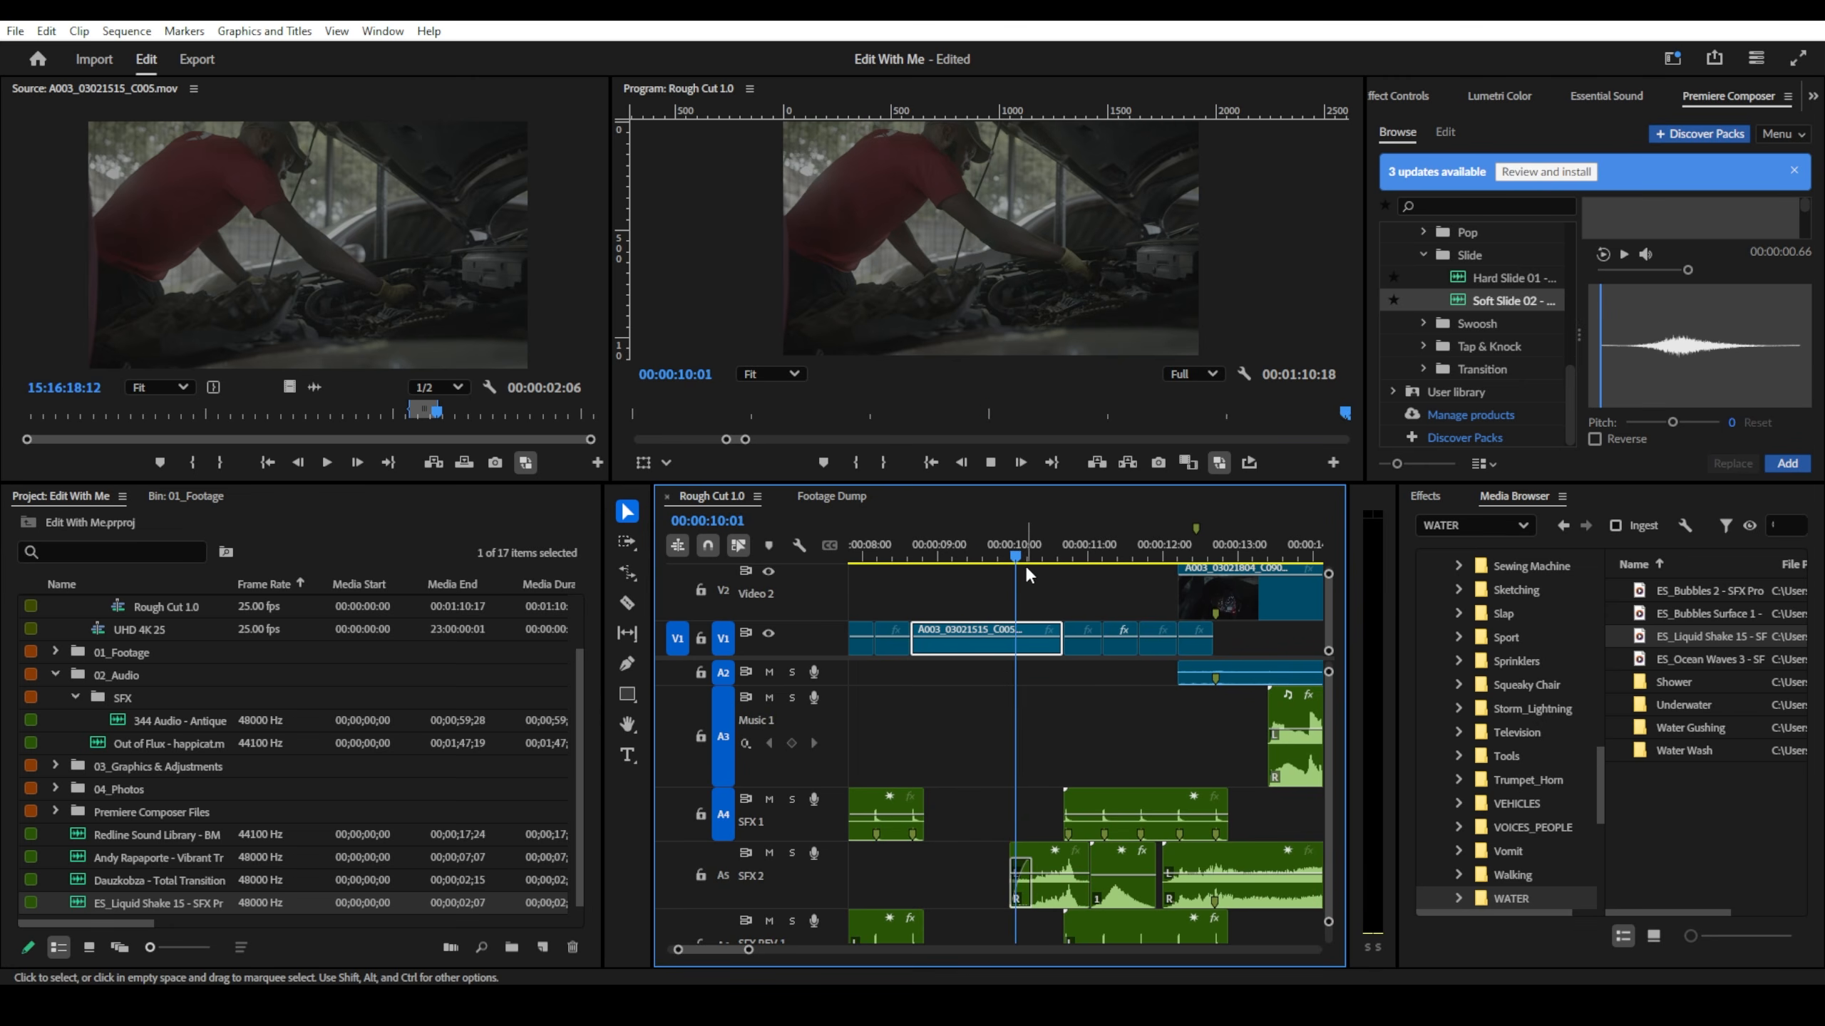
# - Trim the leftover wheel close-up at 00:00:41:04 on Video 1 down to a few frames
pyautogui.scroll(-9, 992, 605)
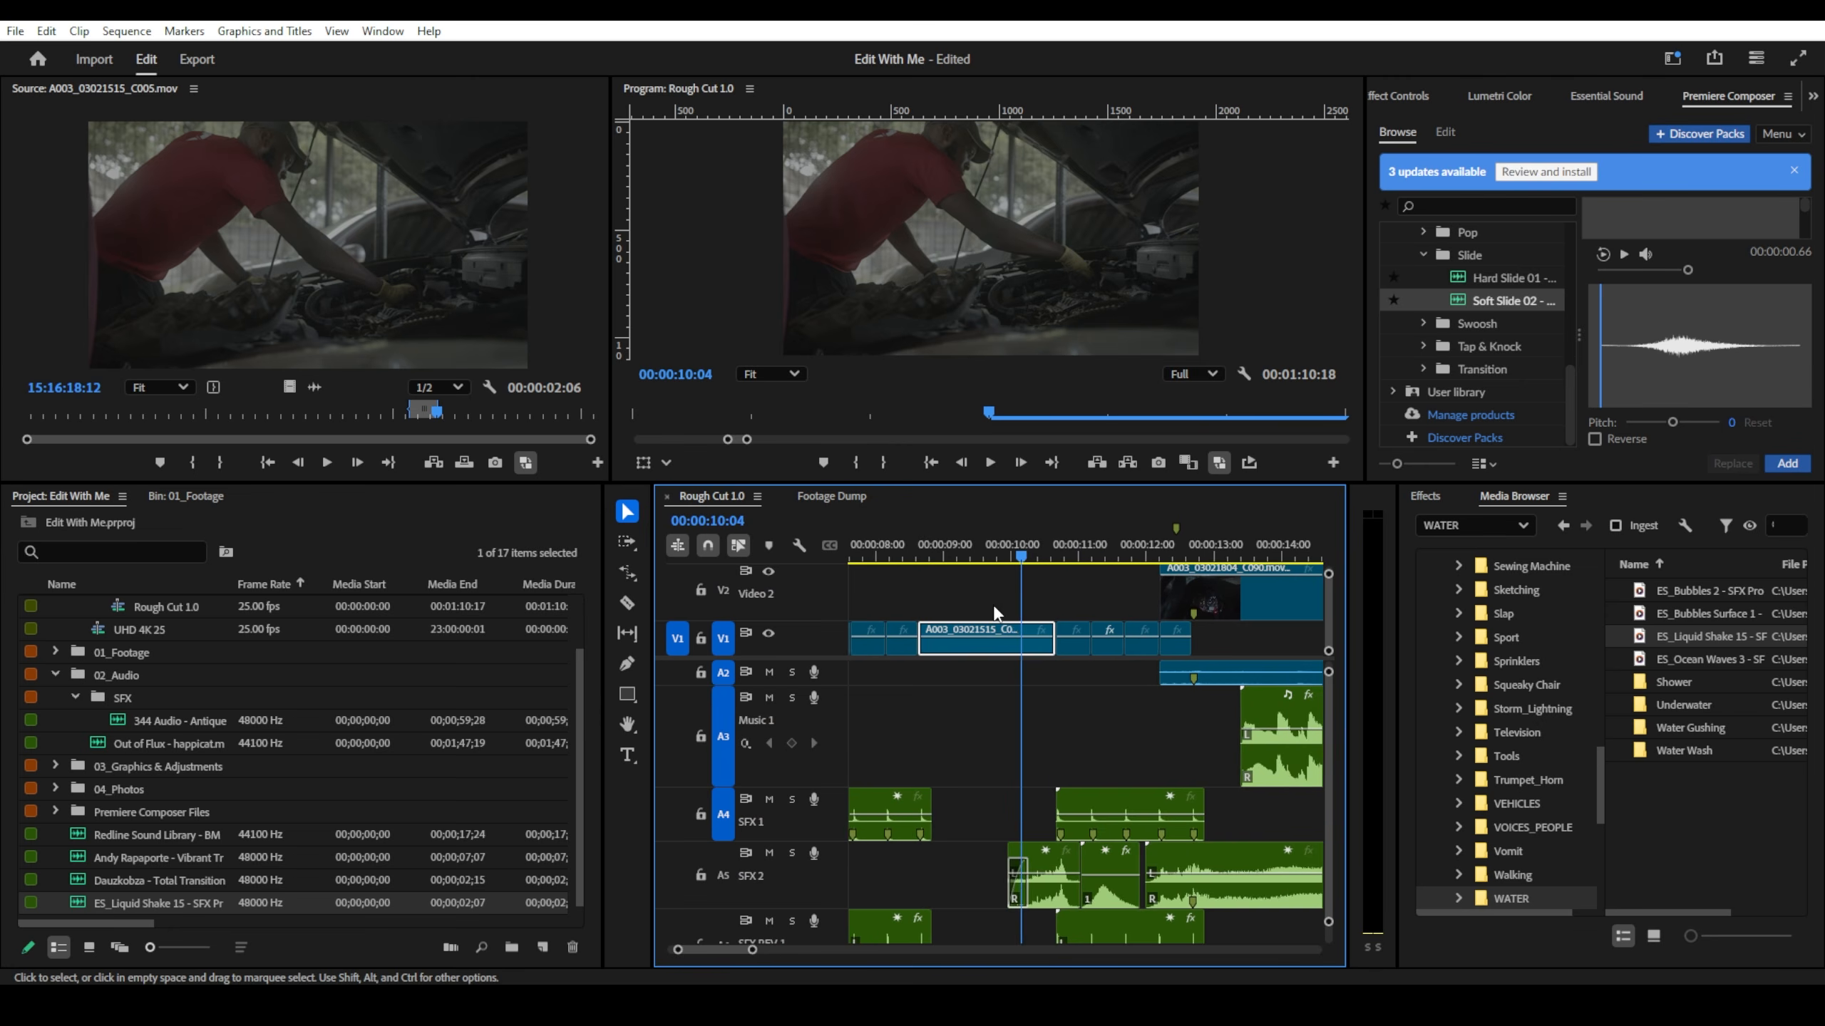
pyautogui.scroll(-6, 963, 613)
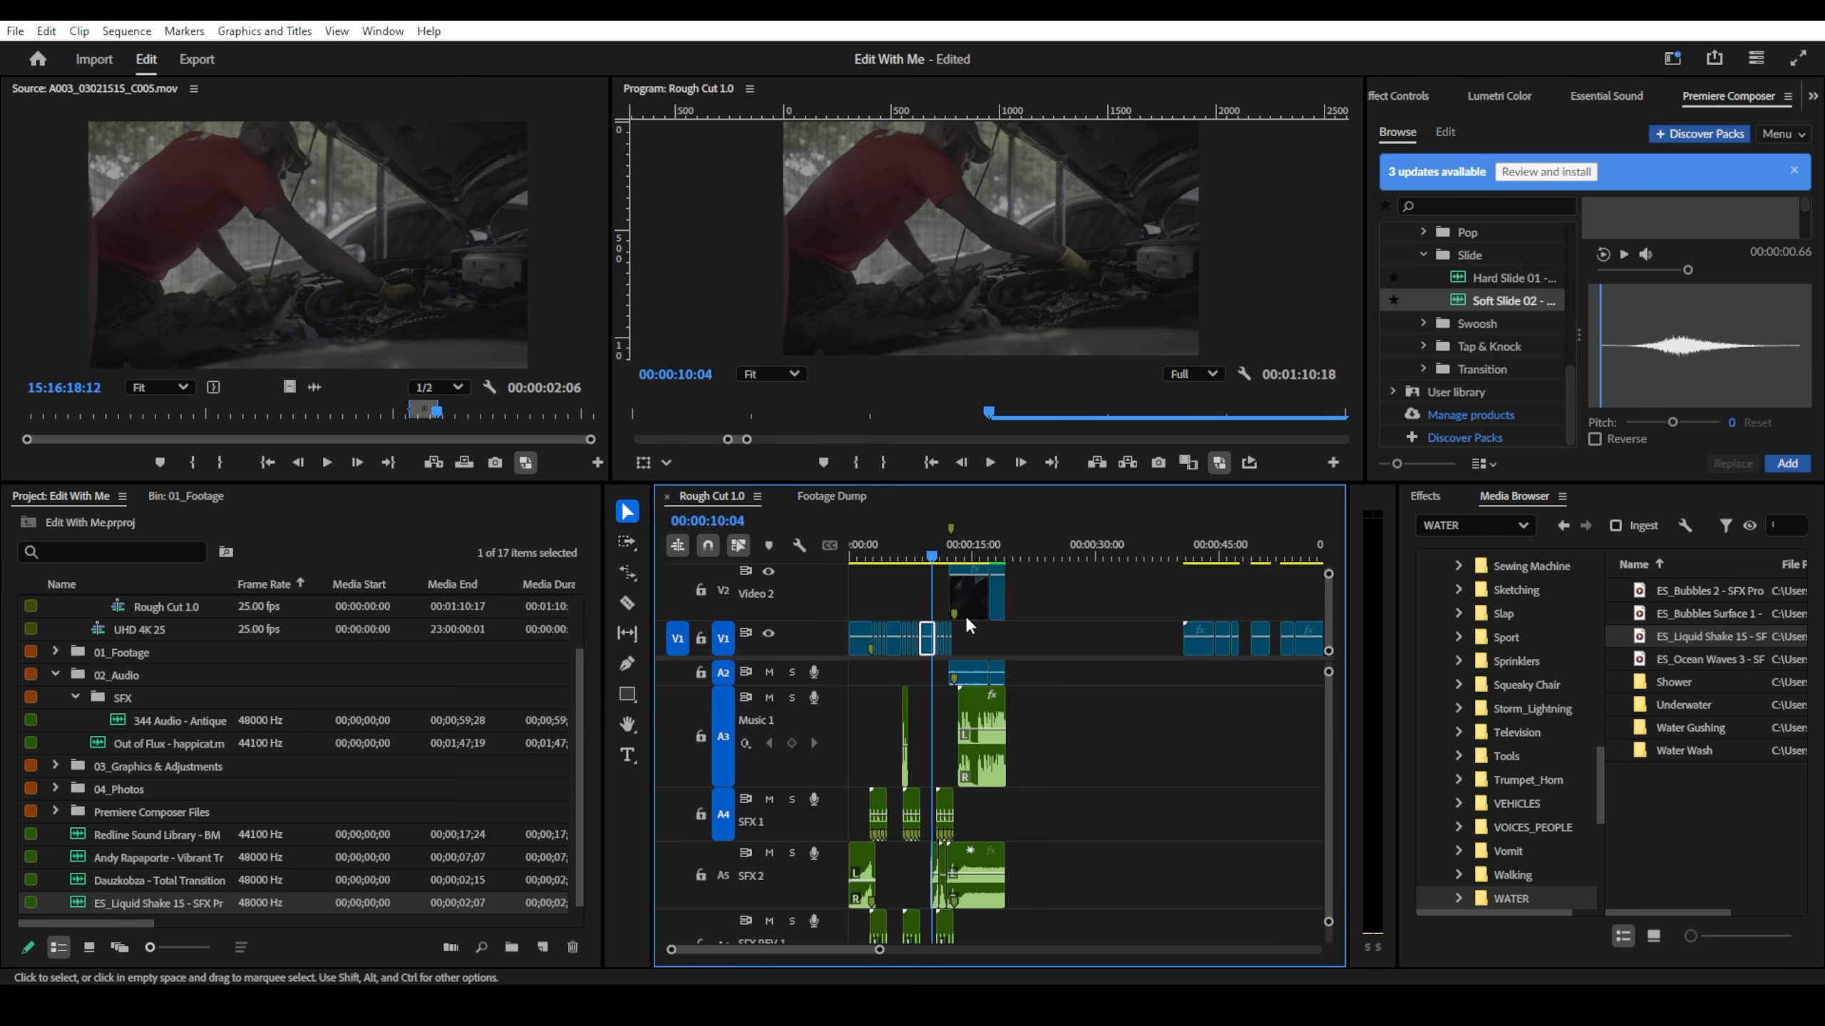
pyautogui.moveTo(1042, 553); pyautogui.dragTo(1053, 558)
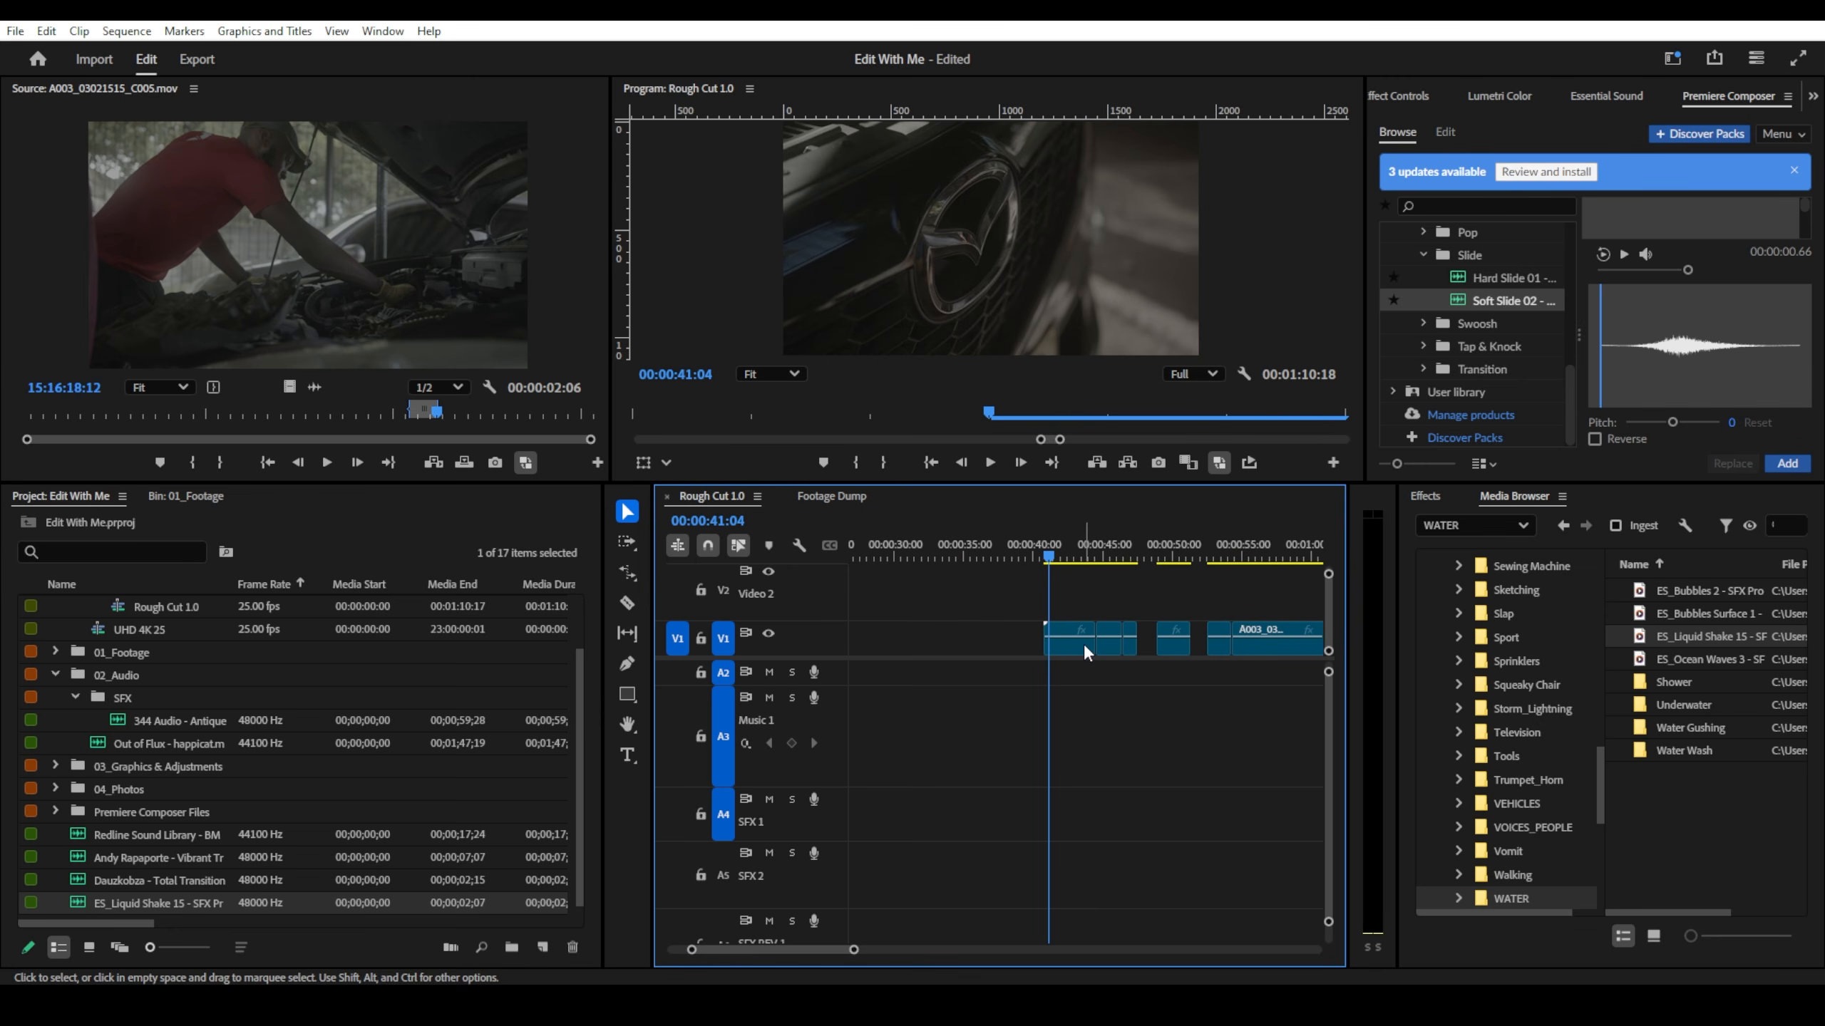
pyautogui.moveTo(1093, 643); pyautogui.dragTo(1045, 647)
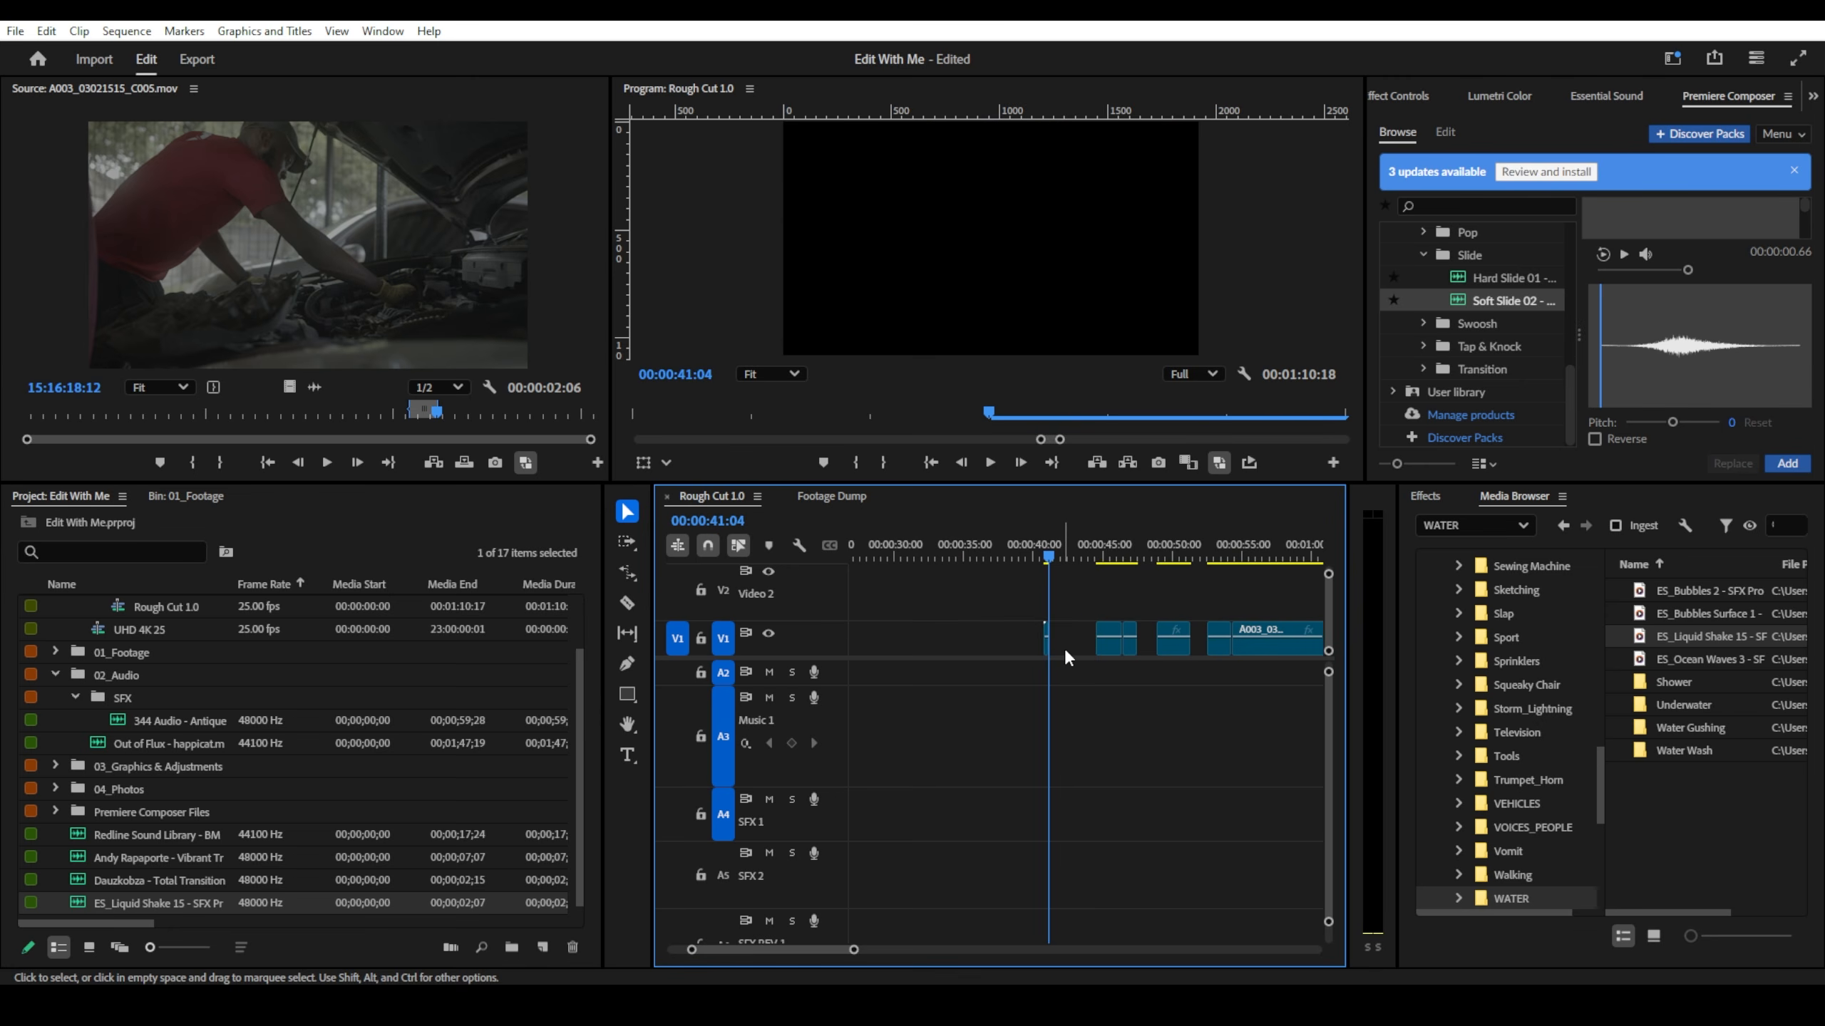
# - Move a short piece of the leftover shot at 00:01:10:06 beside the trimmed wheel close-up on Video 1
pyautogui.click(1099, 548)
pyautogui.moveTo(1103, 550); pyautogui.dragTo(1248, 563)
pyautogui.press('-')
pyautogui.scroll(-3, 1181, 579)
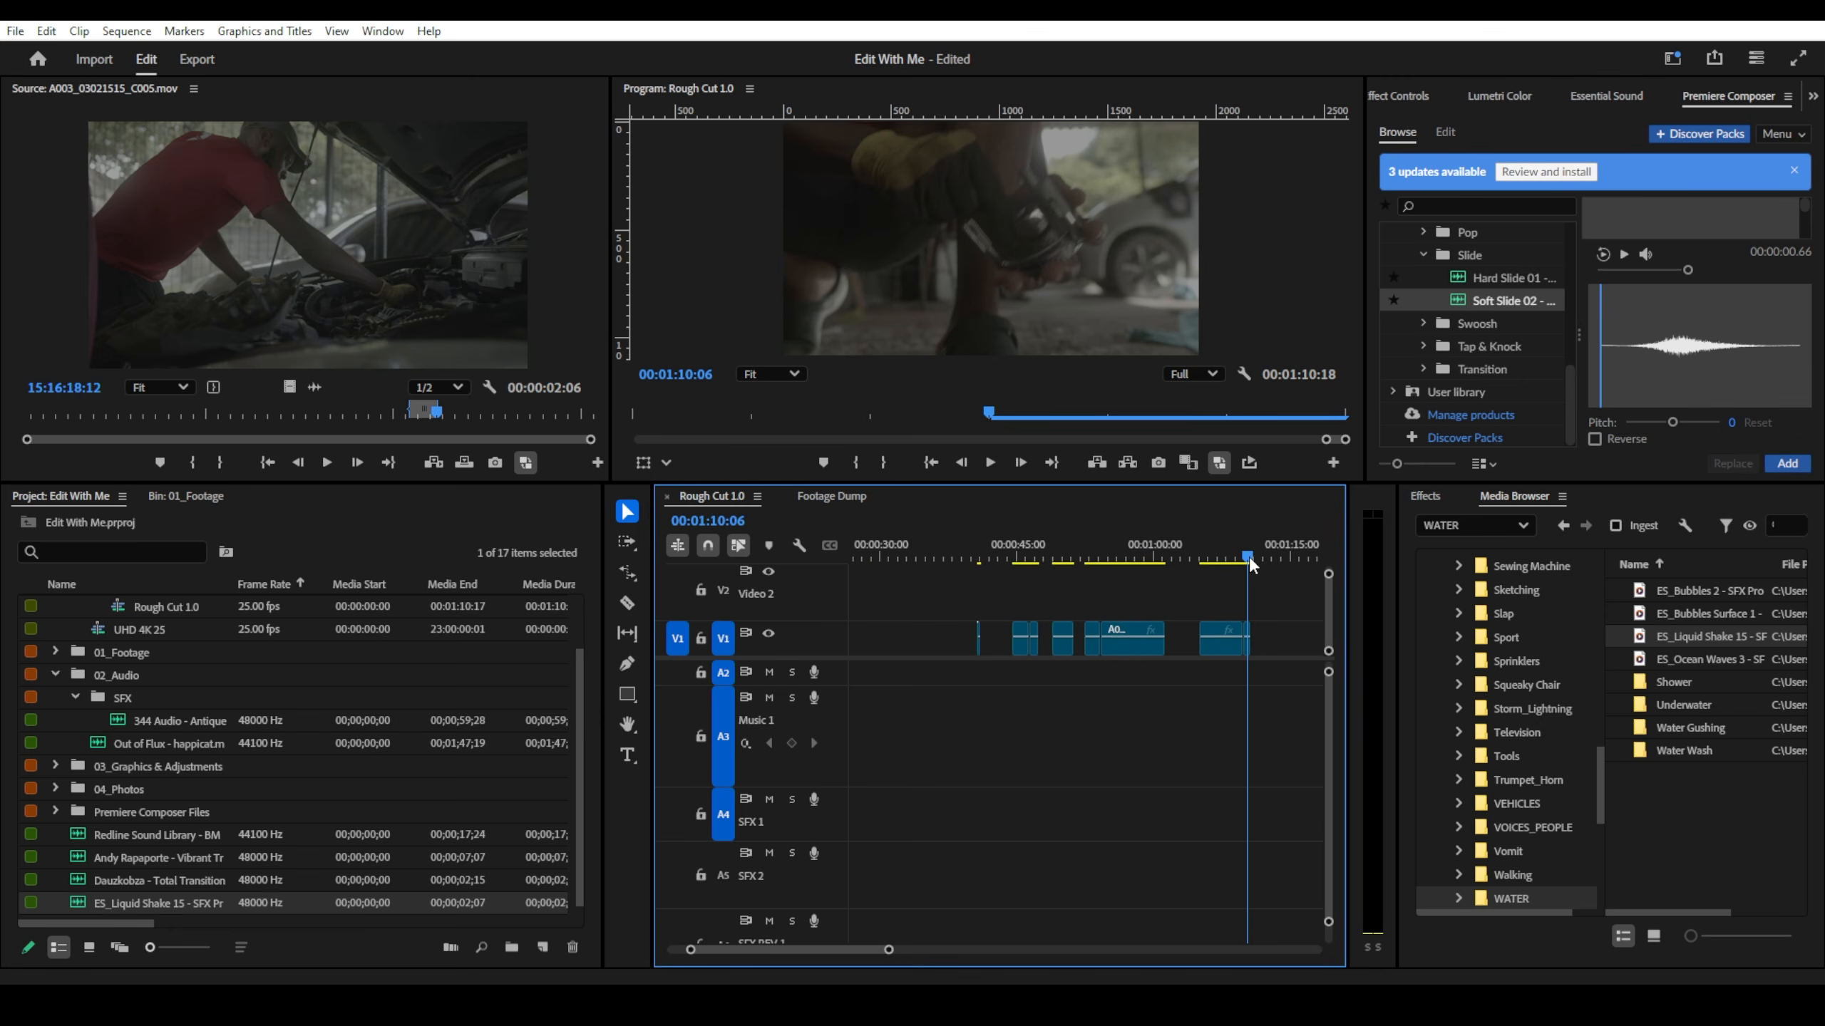
pyautogui.moveTo(1247, 643); pyautogui.dragTo(991, 646)
# - Move the leftover under-car shot A003_03021544_C030 from 00:01:06:10 in front of the short wheel fragment, and trim it to a few frames
pyautogui.moveTo(1228, 560); pyautogui.dragTo(1212, 563)
pyautogui.scroll(-3, 1095, 621)
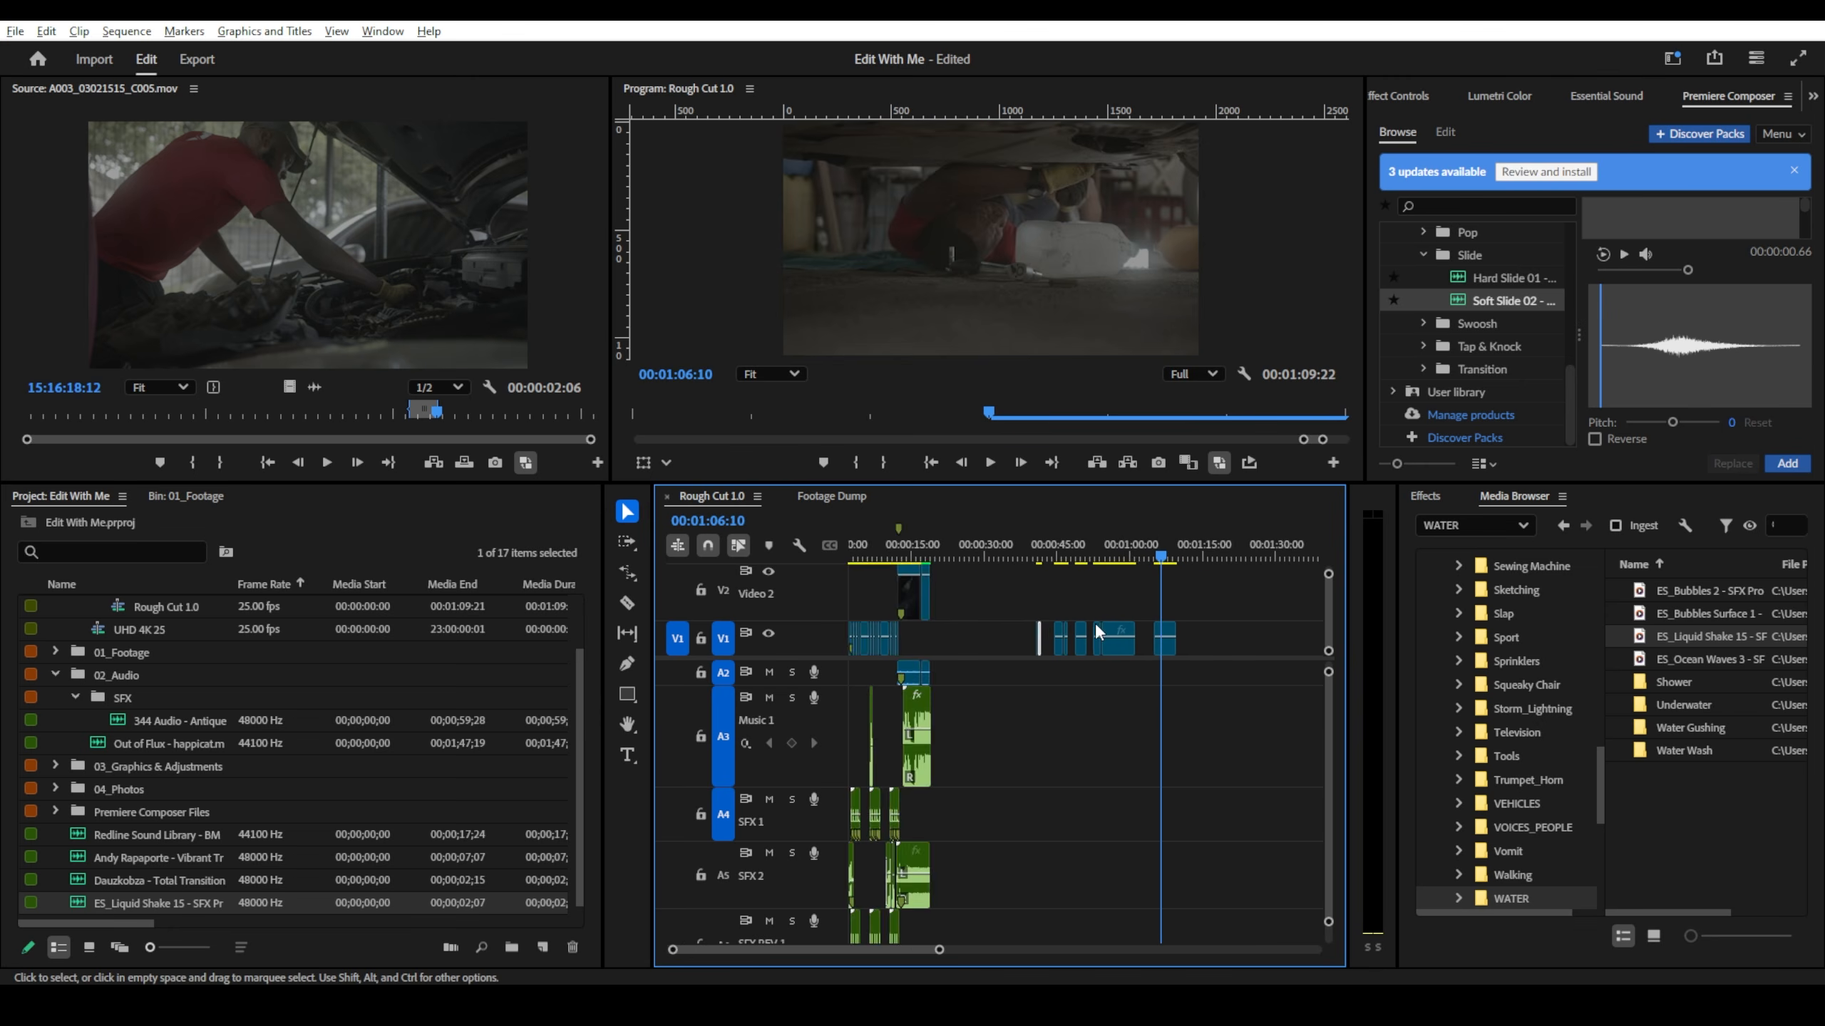
pyautogui.scroll(3, 1141, 610)
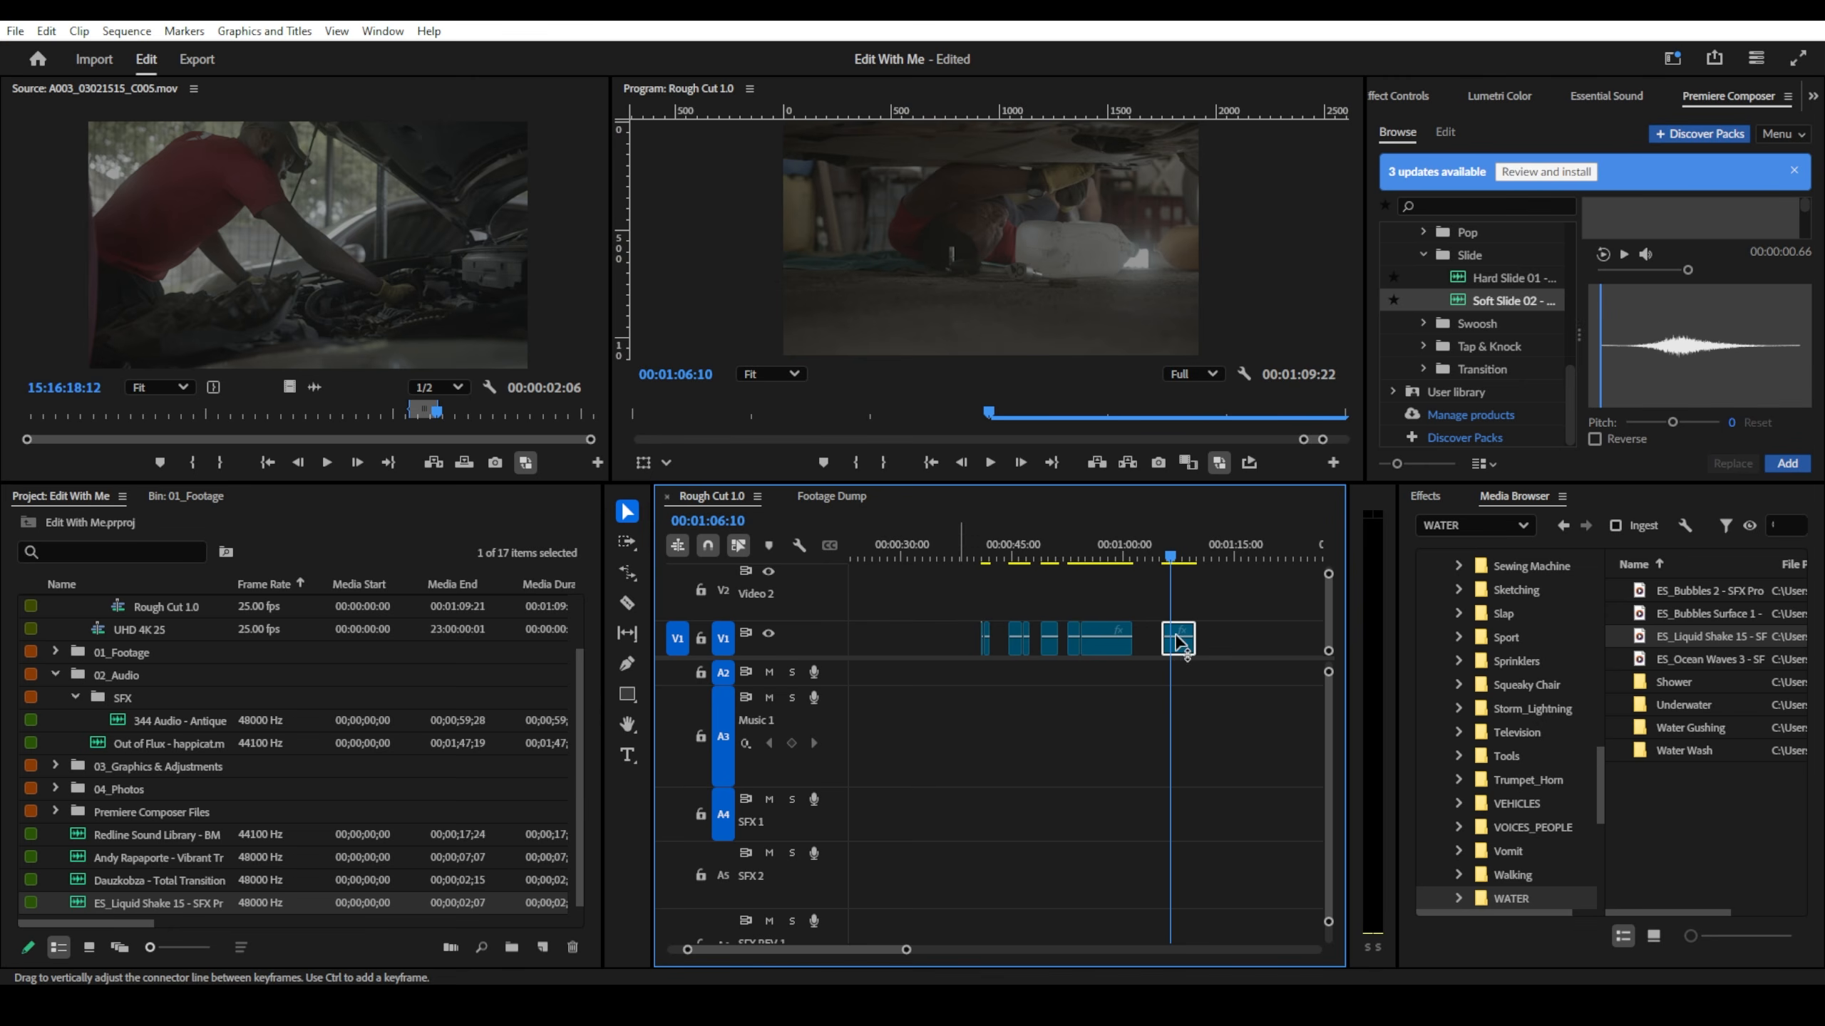
pyautogui.moveTo(1179, 642); pyautogui.dragTo(963, 645)
pyautogui.scroll(4, 963, 645)
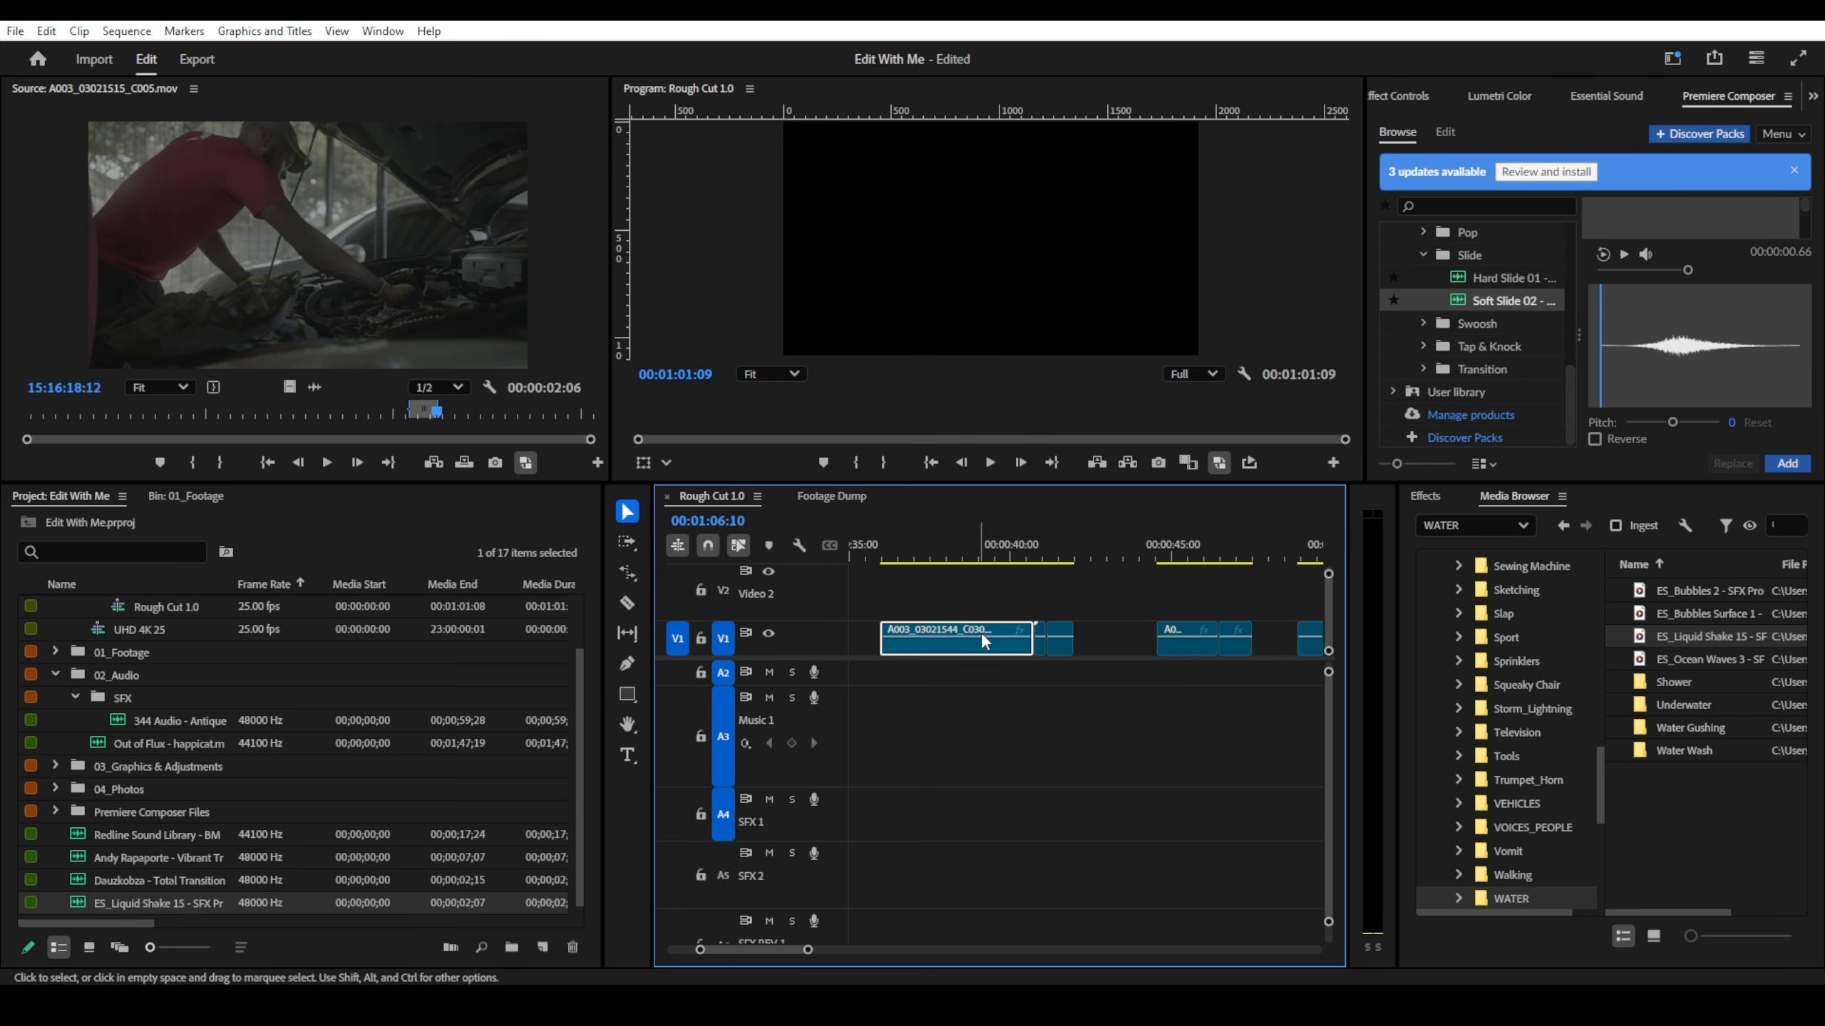
pyautogui.moveTo(944, 557)
pyautogui.mouseDown()
pyautogui.moveTo(917, 558)
pyautogui.moveTo(1030, 564)
pyautogui.moveTo(910, 561)
pyautogui.moveTo(932, 561)
pyautogui.mouseUp()
pyautogui.moveTo(884, 642); pyautogui.dragTo(978, 657)
pyautogui.scroll(3, 1075, 642)
pyautogui.scroll(2, 1077, 642)
# - Move the three short fragments from the leftover shots onto Video 2, above the engine repair section
pyautogui.scroll(-3, 1046, 648)
pyautogui.scroll(-1, 1089, 687)
pyautogui.hscroll(-3, 906, 613)
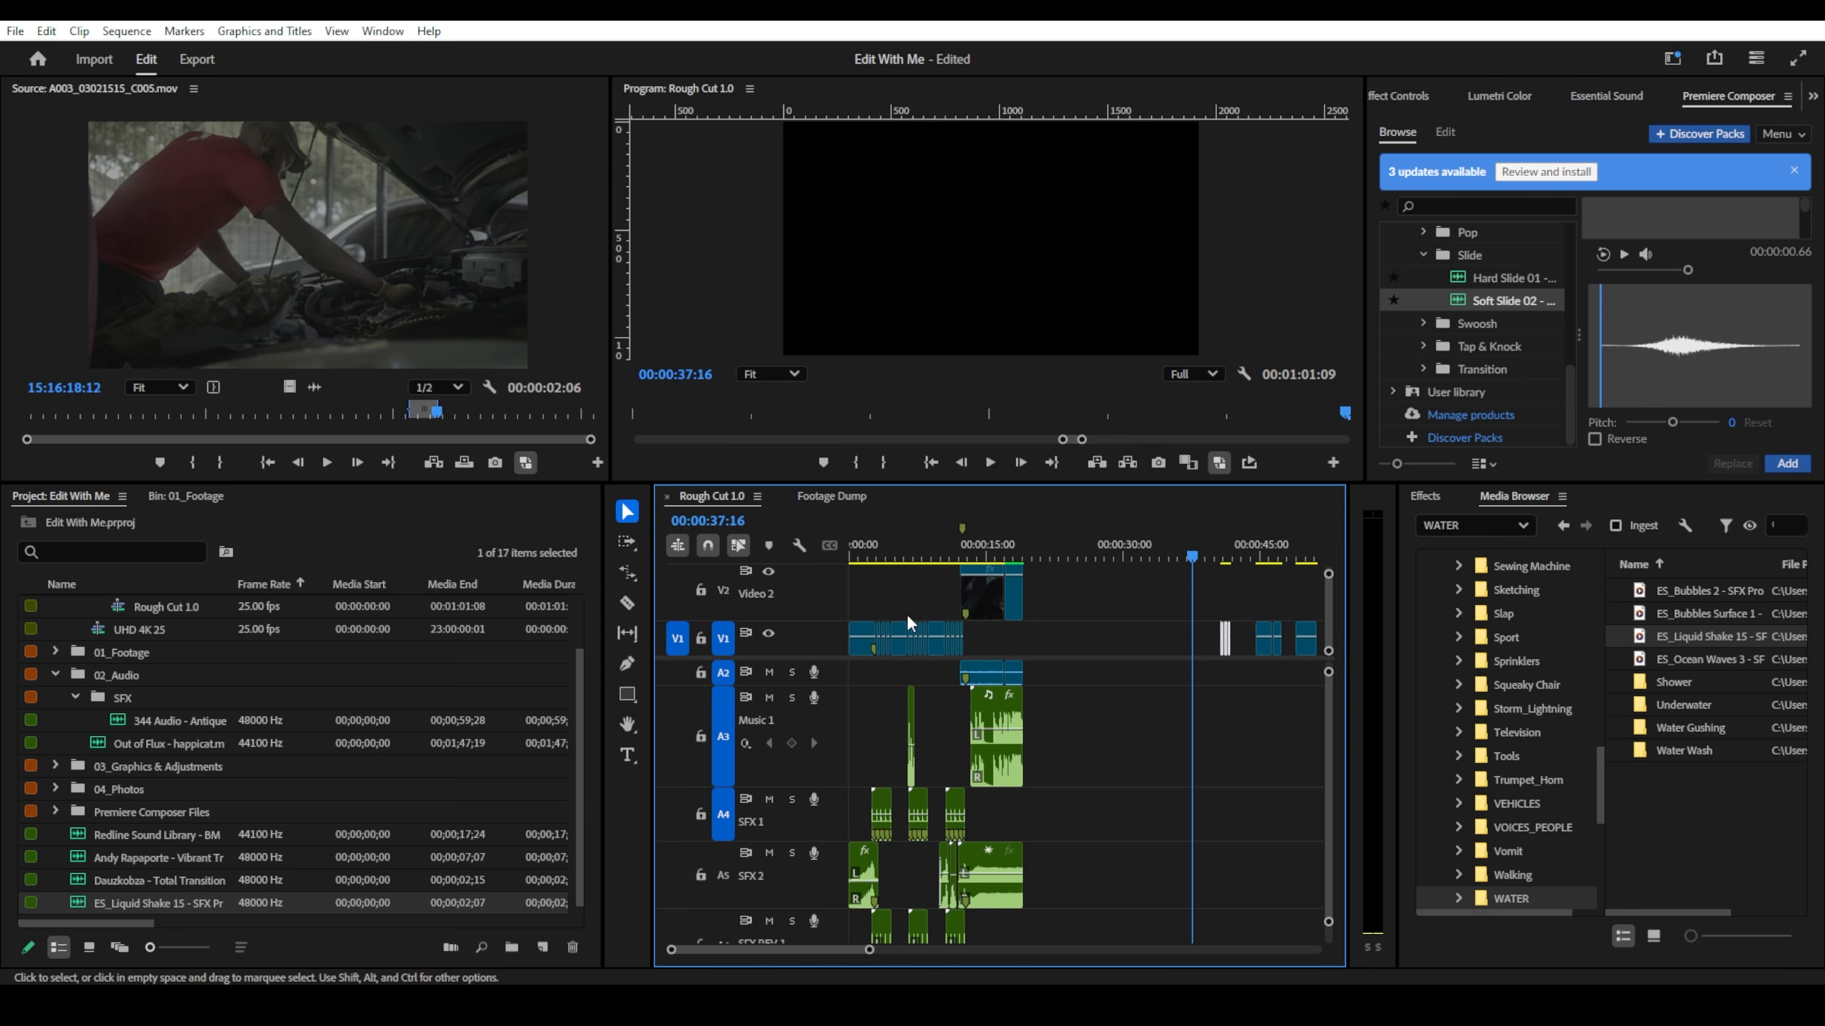
pyautogui.scroll(2, 963, 625)
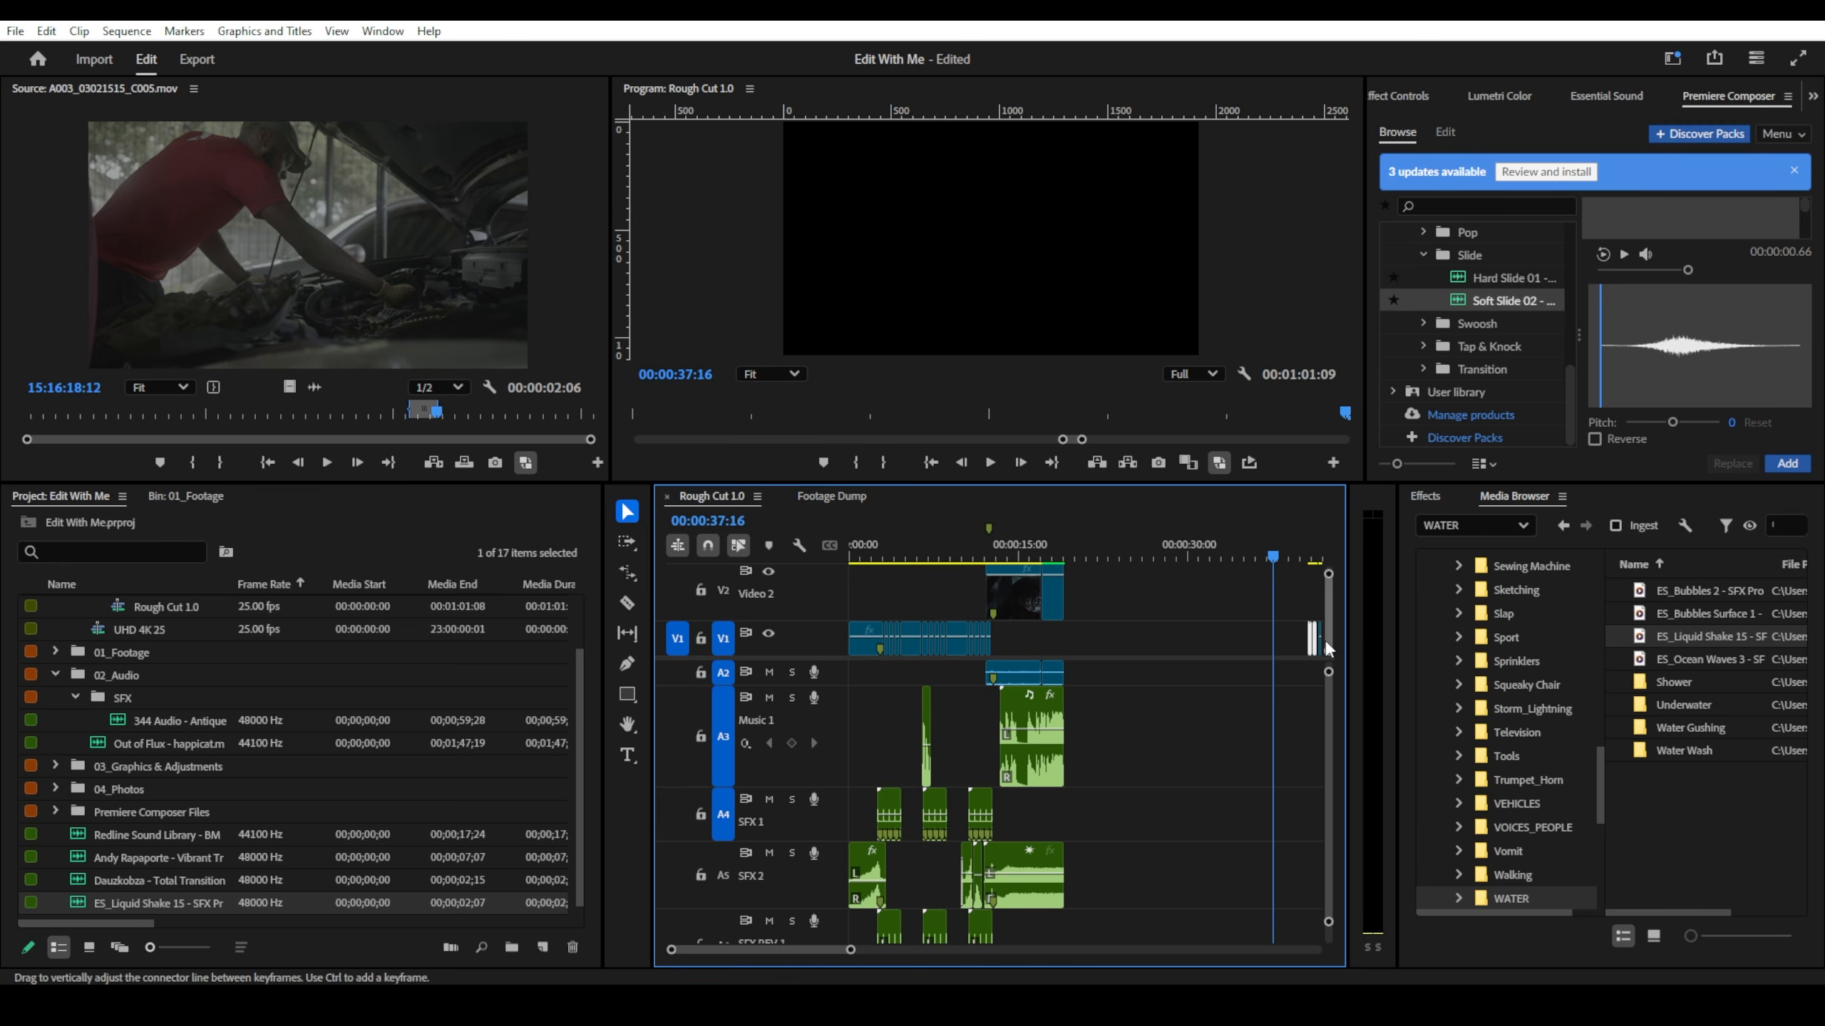
pyautogui.hscroll(2, 1302, 647)
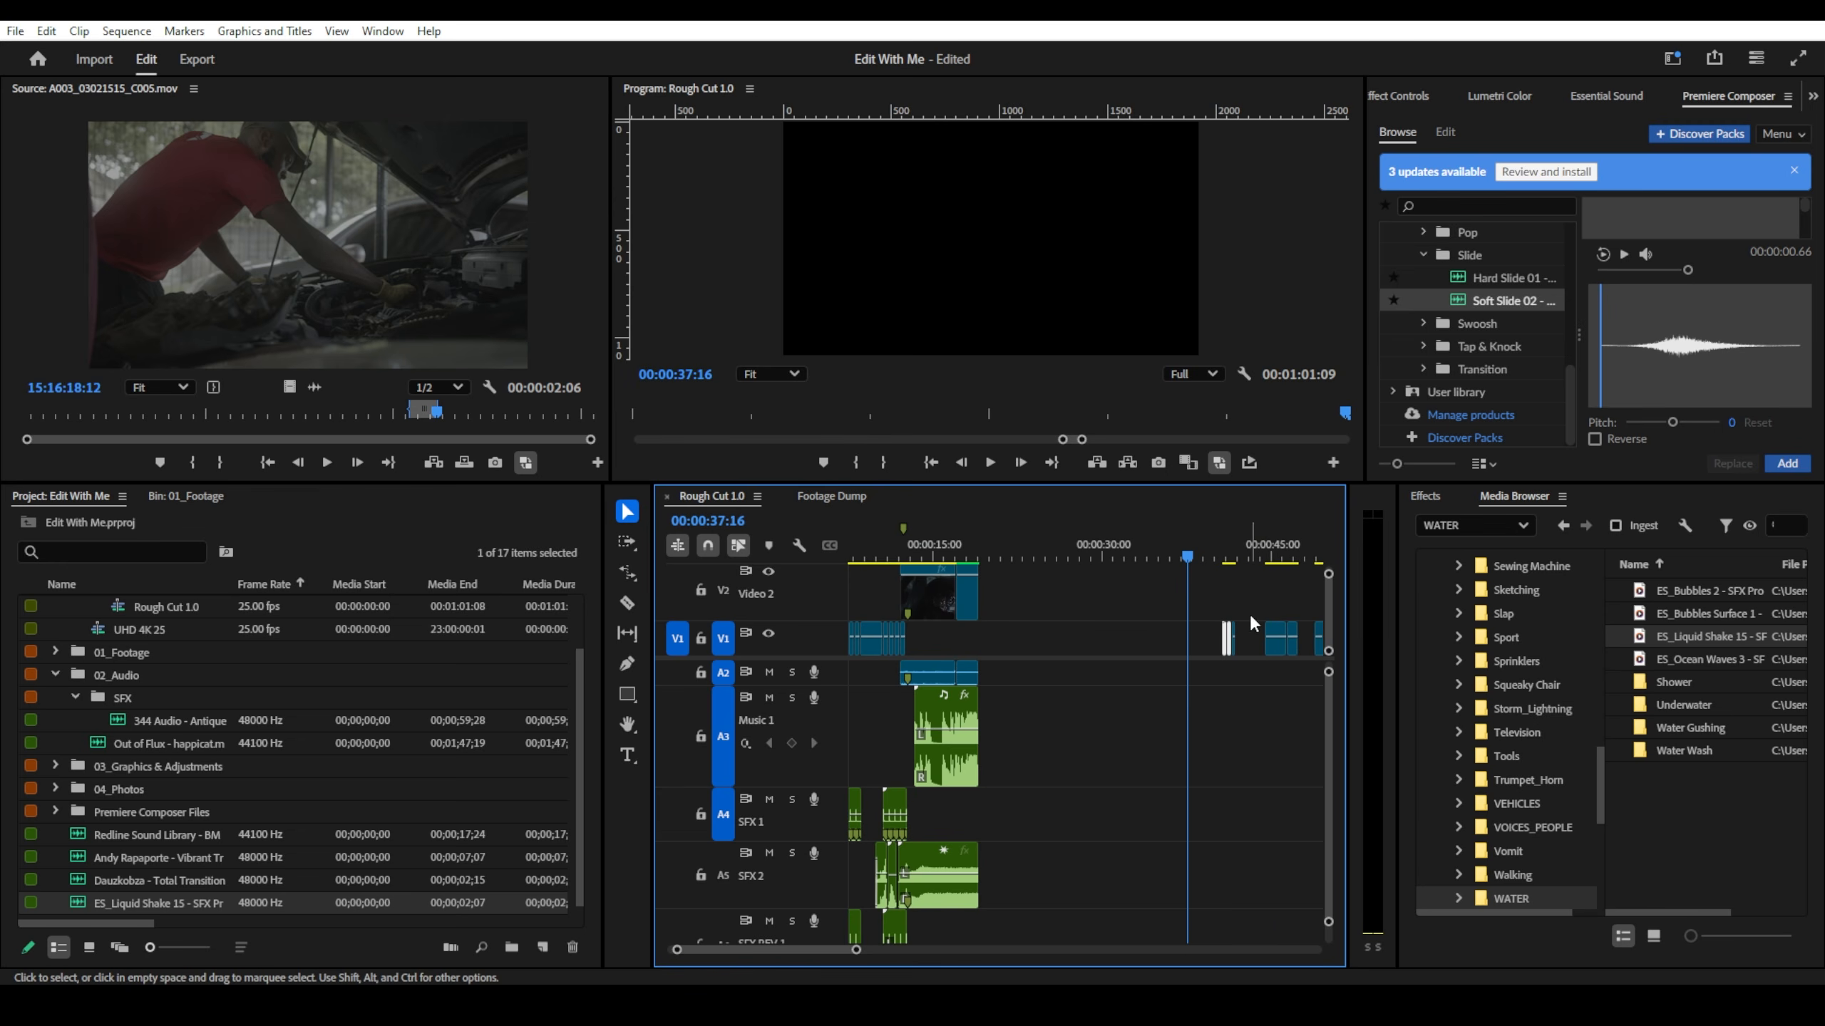
pyautogui.moveTo(1249, 623); pyautogui.dragTo(952, 598)
pyautogui.hscroll(-2, 1242, 653)
pyautogui.scroll(5, 967, 599)
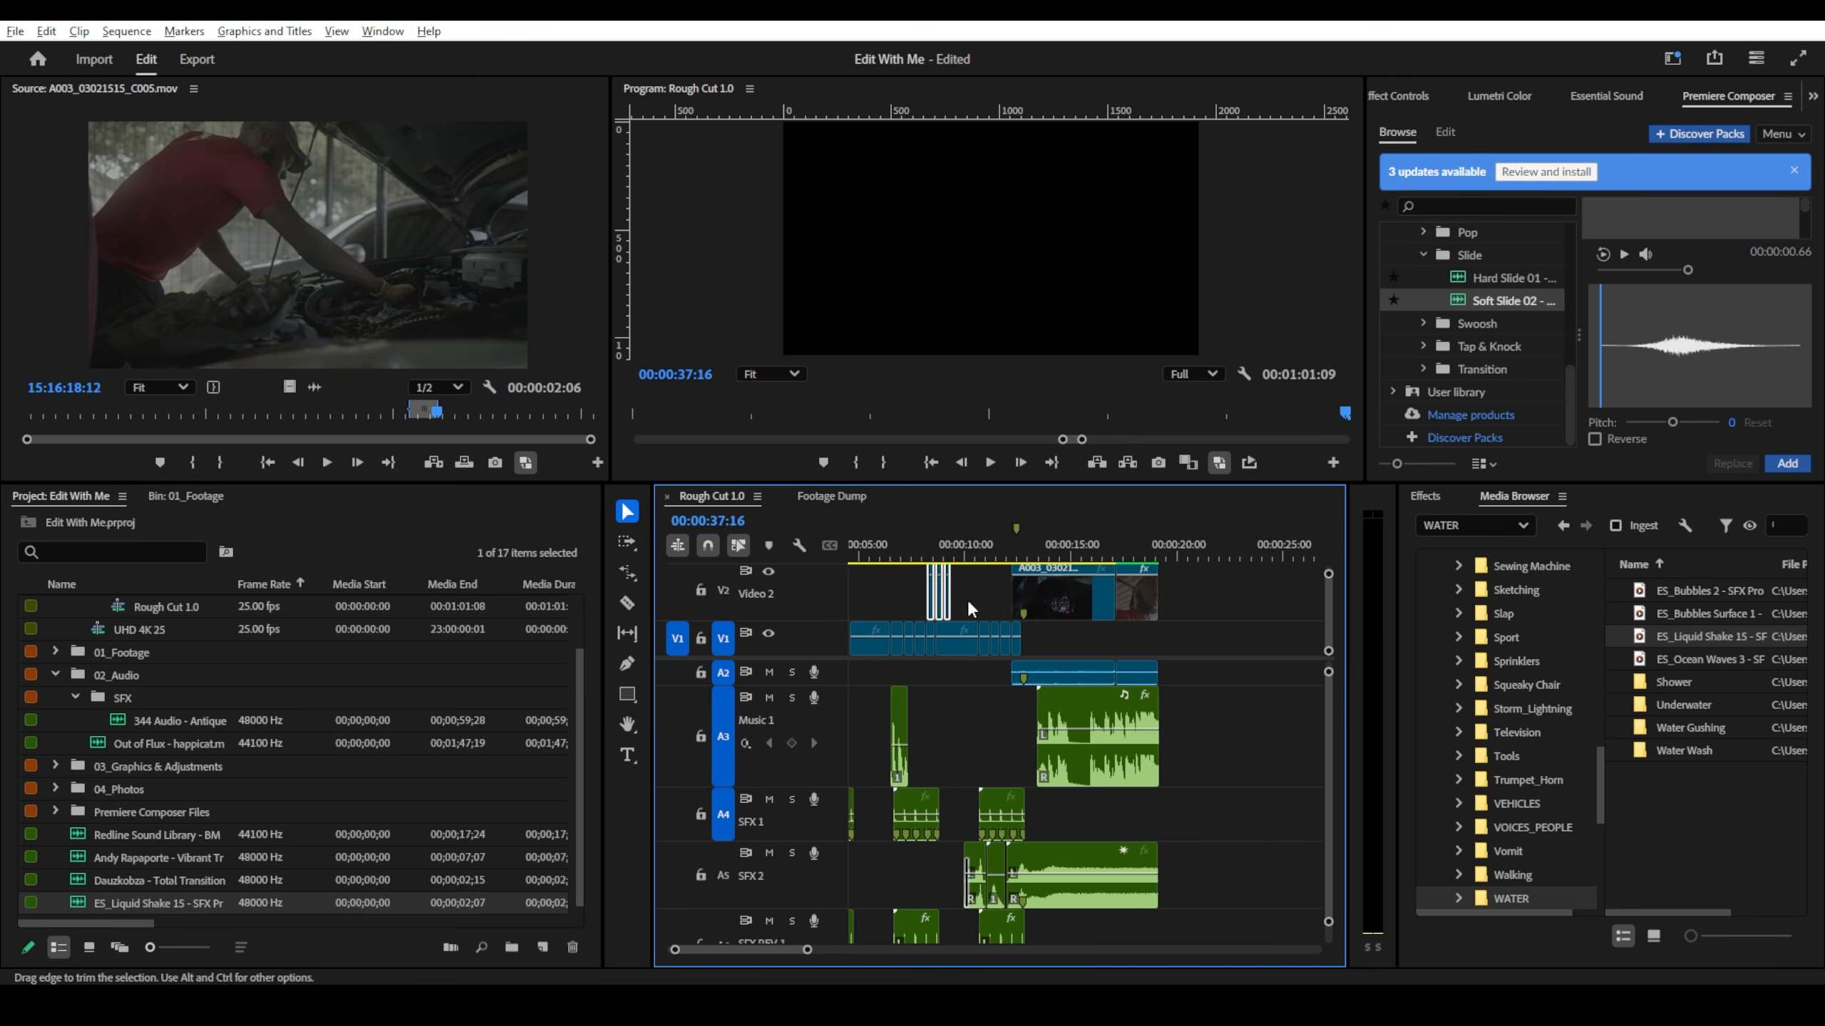
# - Tighten the three fragments at the end of the engine repair shot on Video 2, and play from 00:00:09:15
pyautogui.hscroll(-2, 1053, 606)
pyautogui.scroll(3, 1056, 604)
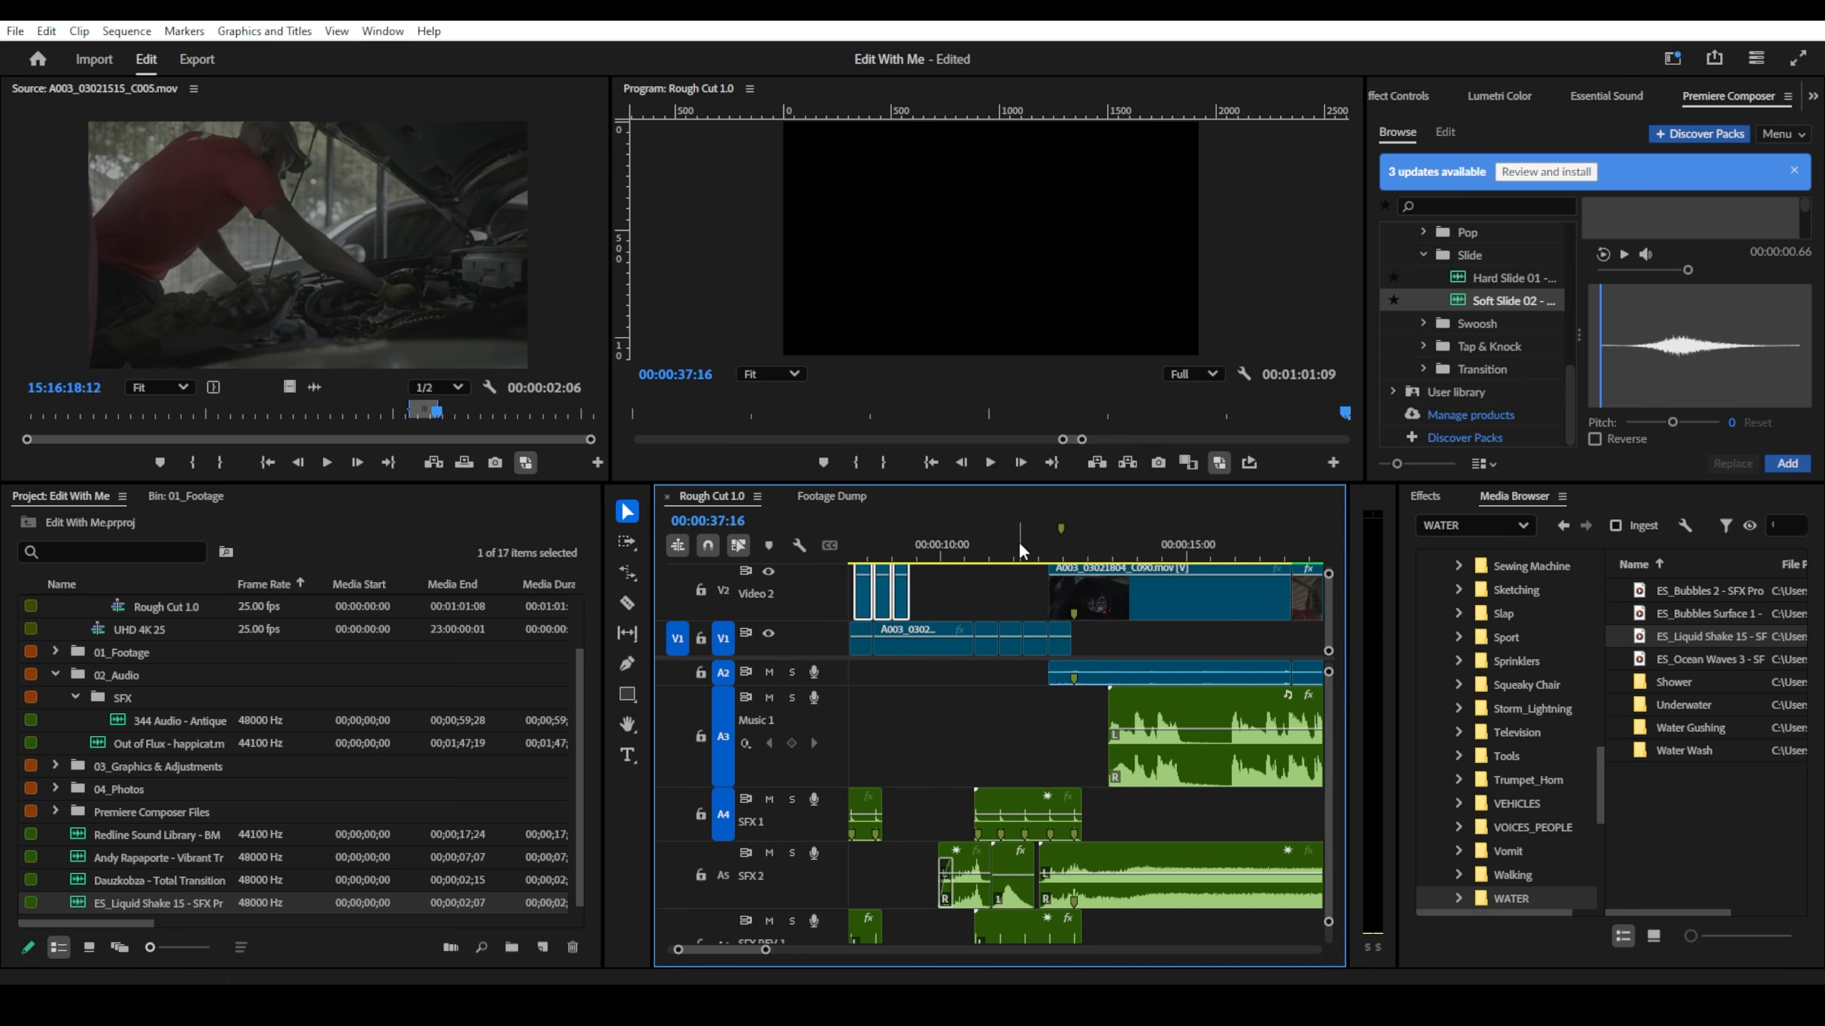
pyautogui.scroll(1, 940, 595)
pyautogui.moveTo(901, 607); pyautogui.dragTo(974, 612)
pyautogui.scroll(4, 1010, 605)
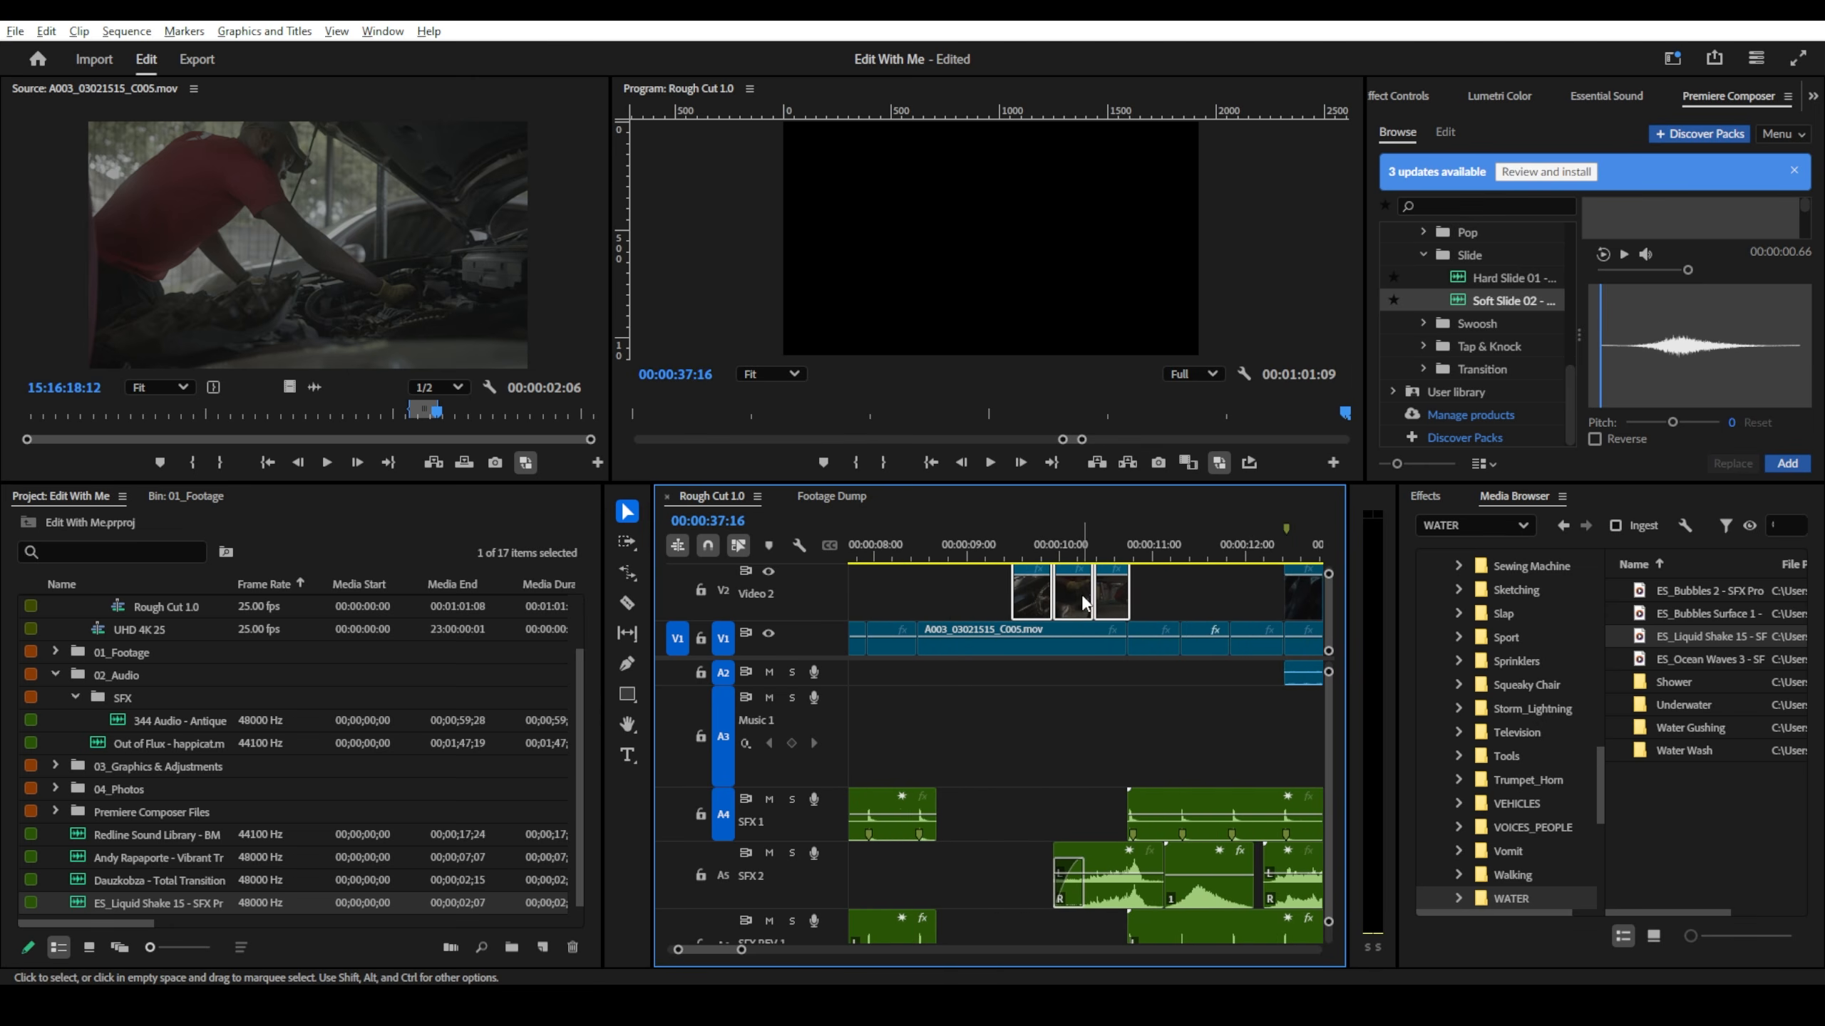
pyautogui.moveTo(989, 607); pyautogui.dragTo(1096, 606)
pyautogui.press('-')
pyautogui.click(1032, 558)
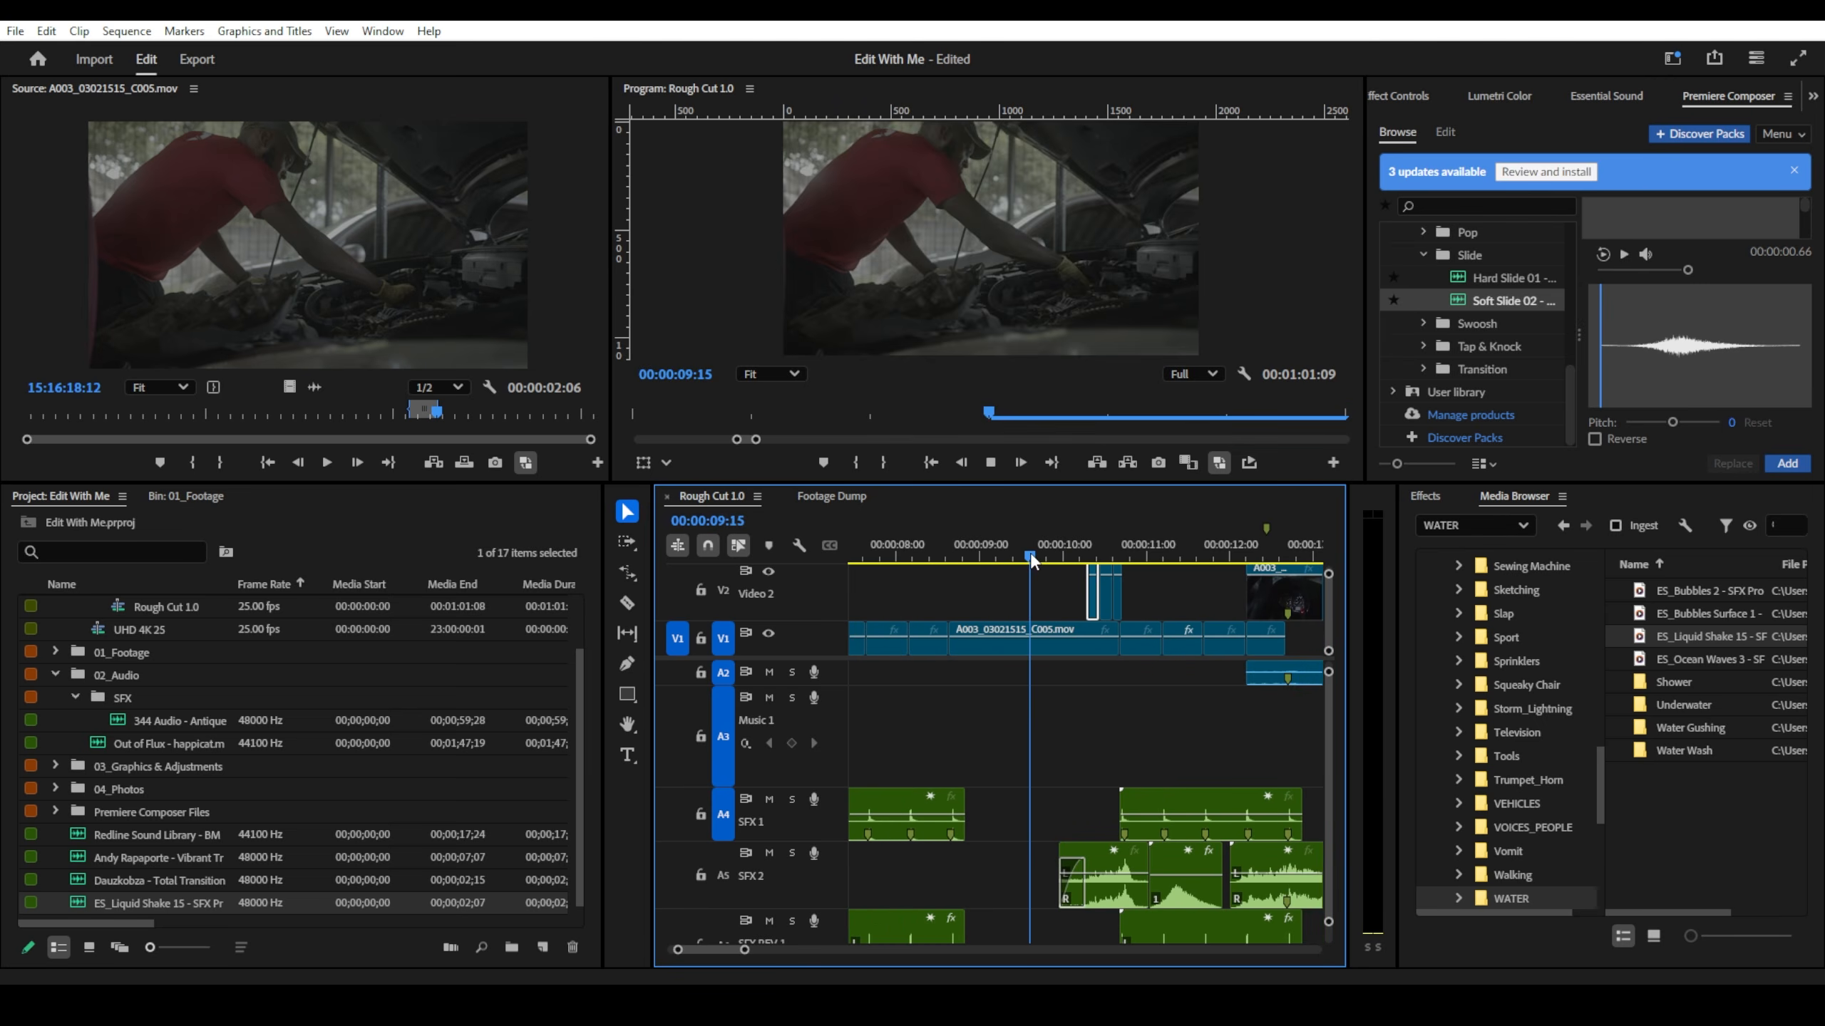
pyautogui.press('space')
pyautogui.press('space')
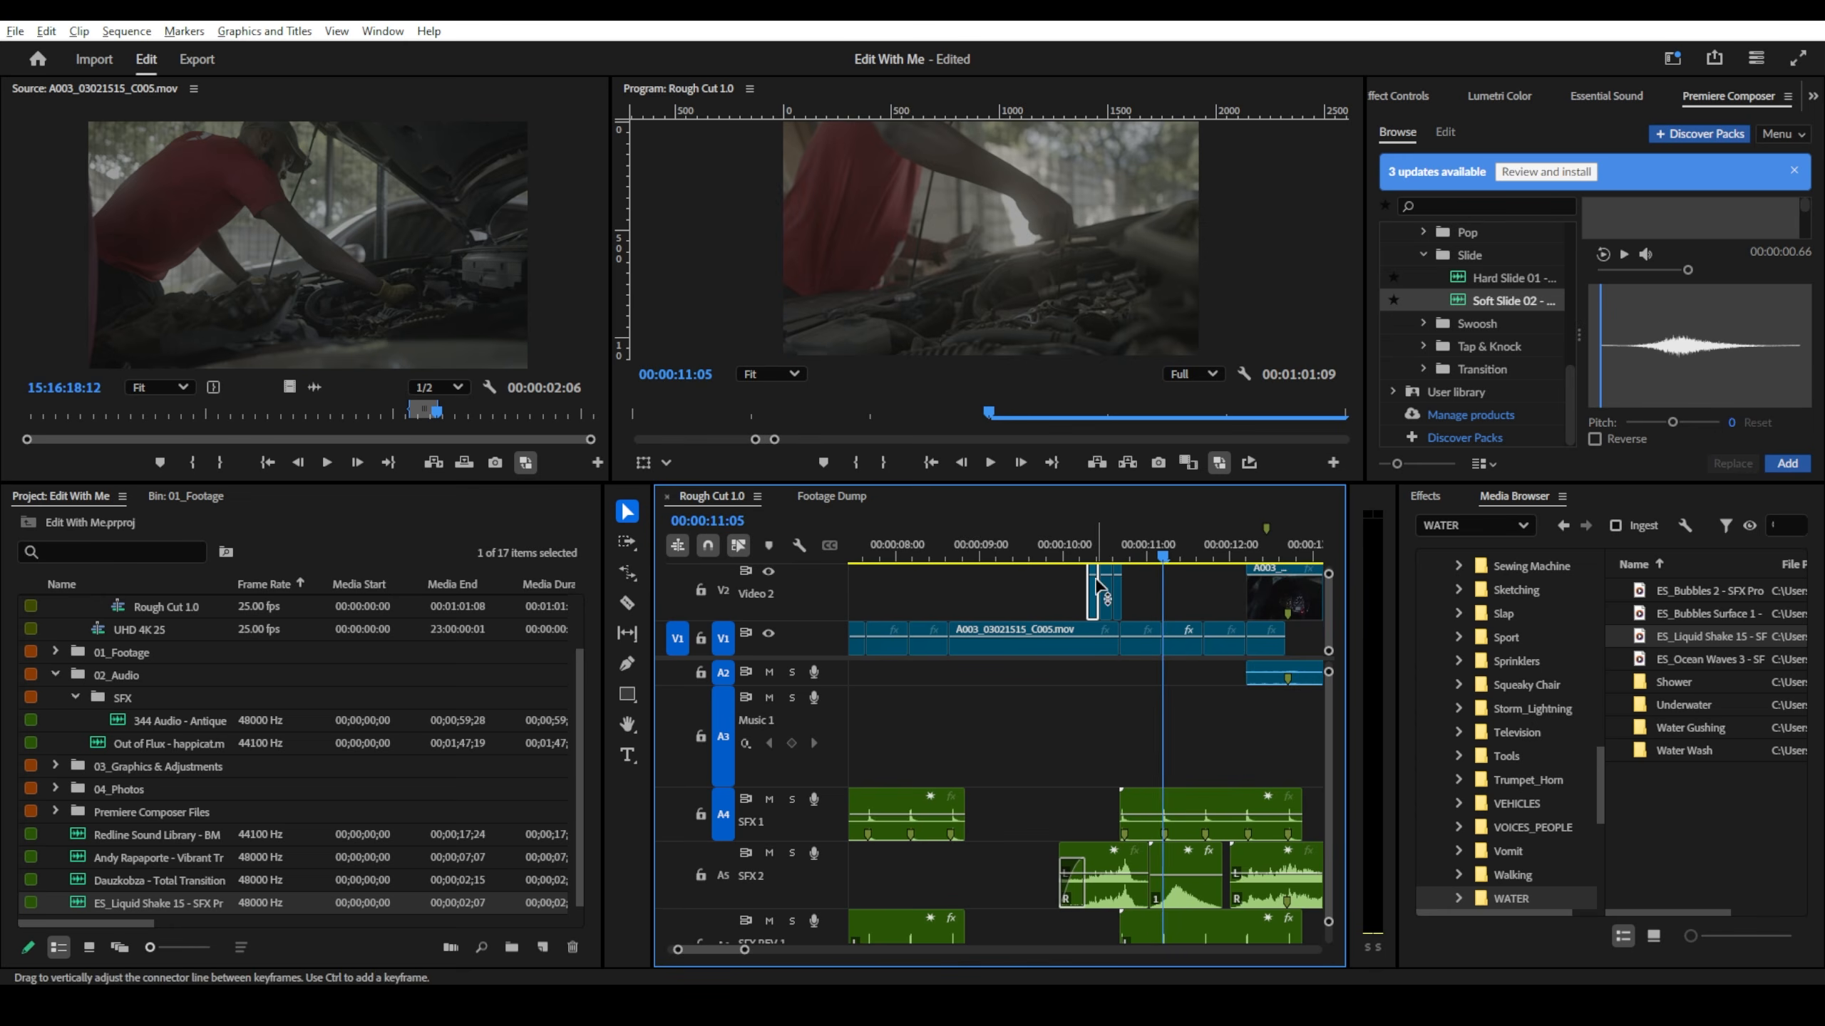
# - Nudge the three fragments on Video 2 slightly earlier so they end at the engine repair shot's out cut, and play the section
pyautogui.press('=')
pyautogui.click(1163, 591)
pyautogui.click(1089, 601)
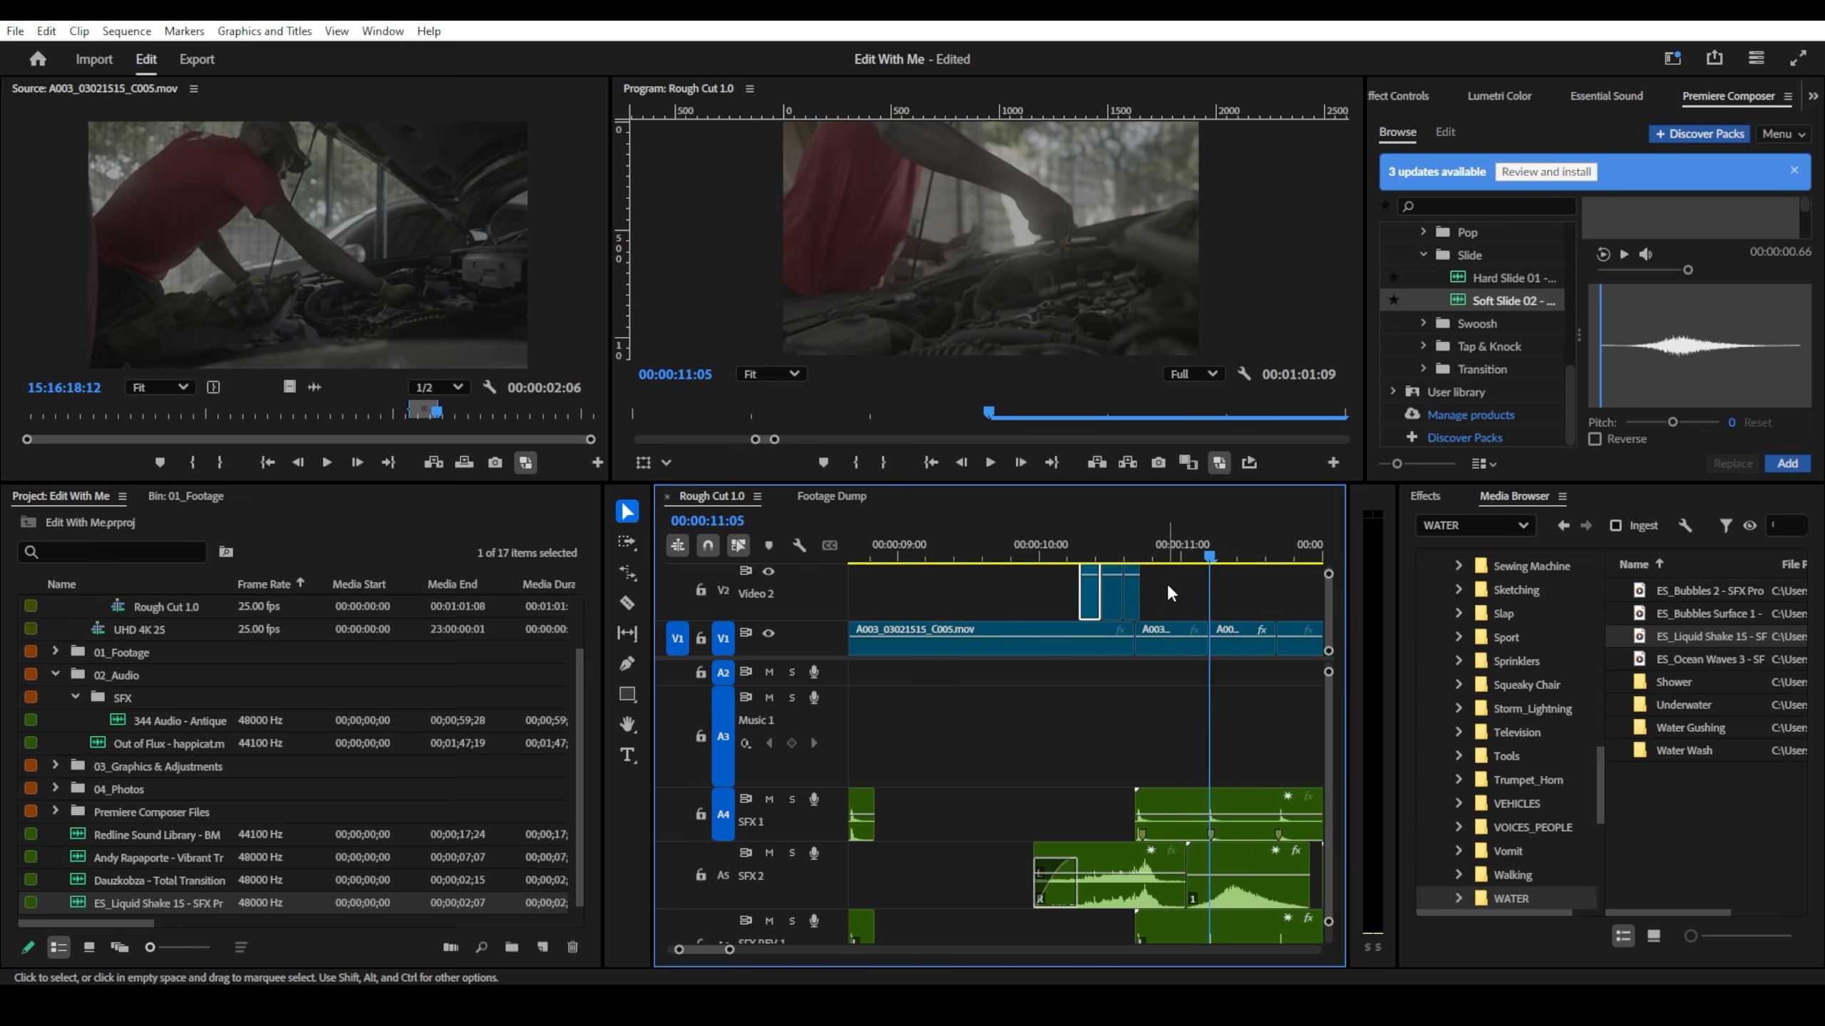
pyautogui.moveTo(1169, 591); pyautogui.dragTo(1051, 551)
pyautogui.press('space')
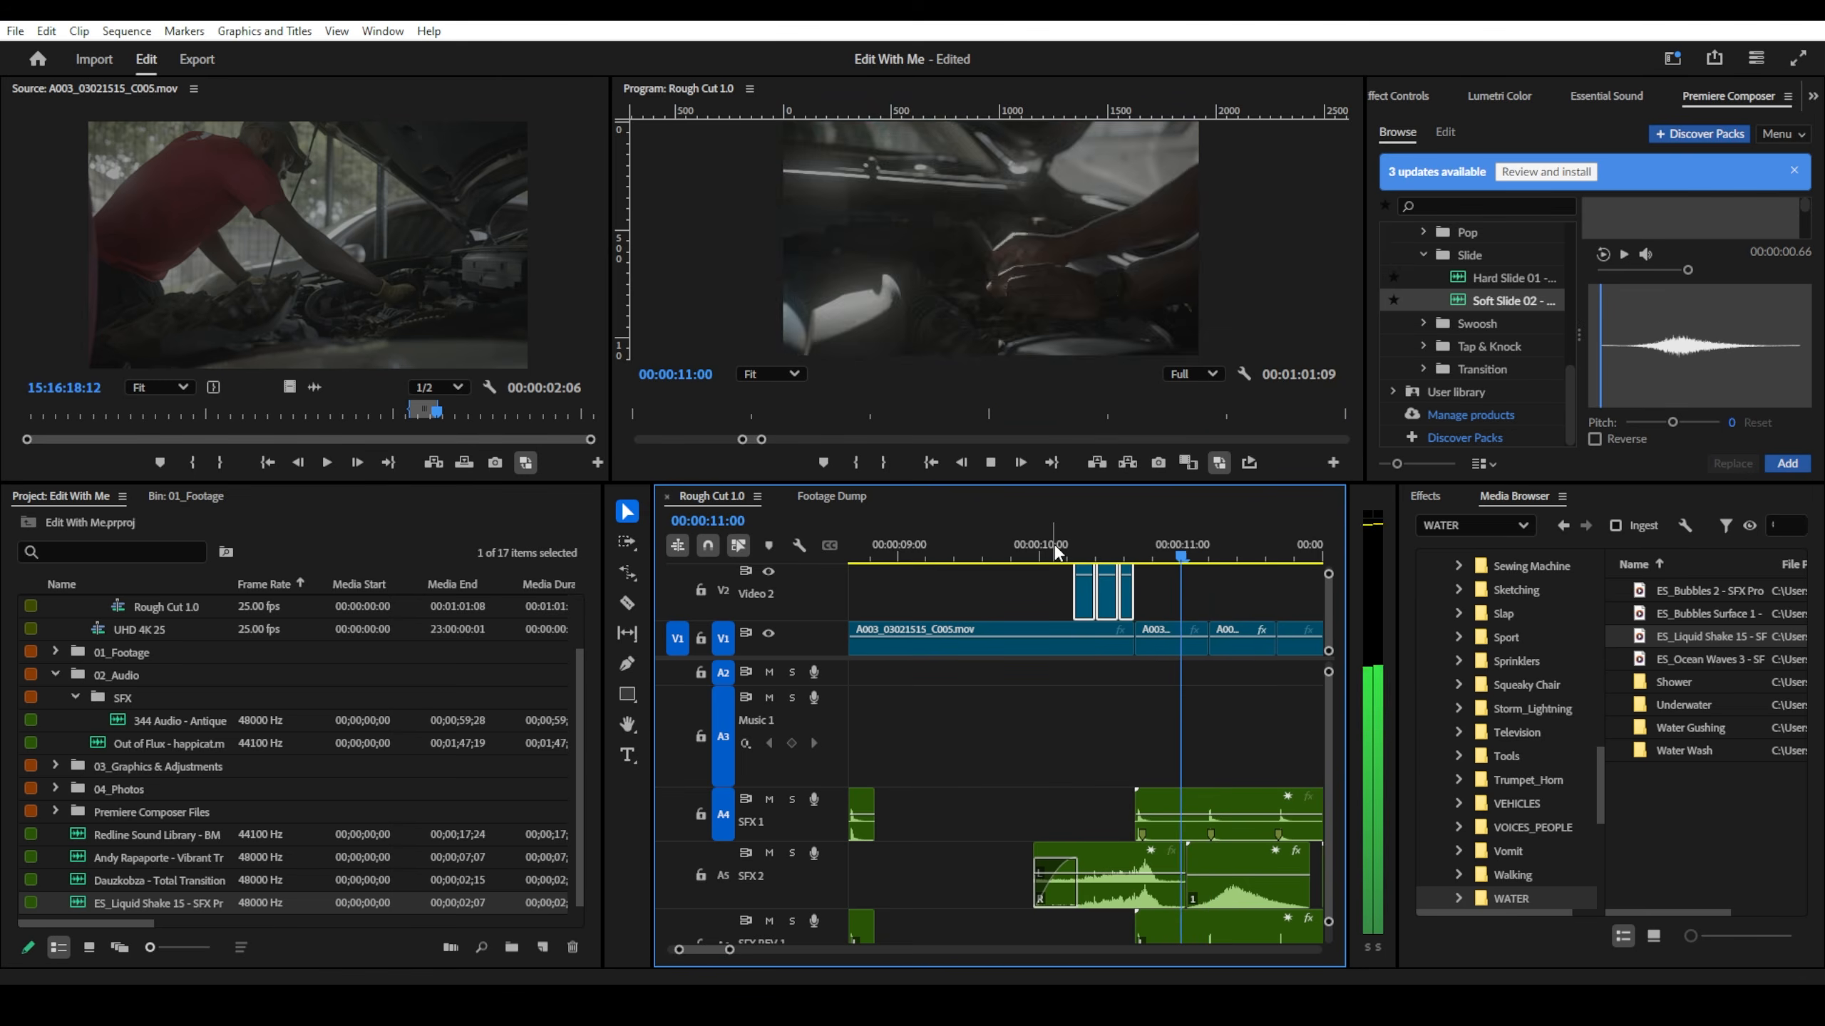
pyautogui.press('space')
# - Undo and redo the last fragment edit, and play the section through to the dashboard shot
pyautogui.scroll(5, 1112, 588)
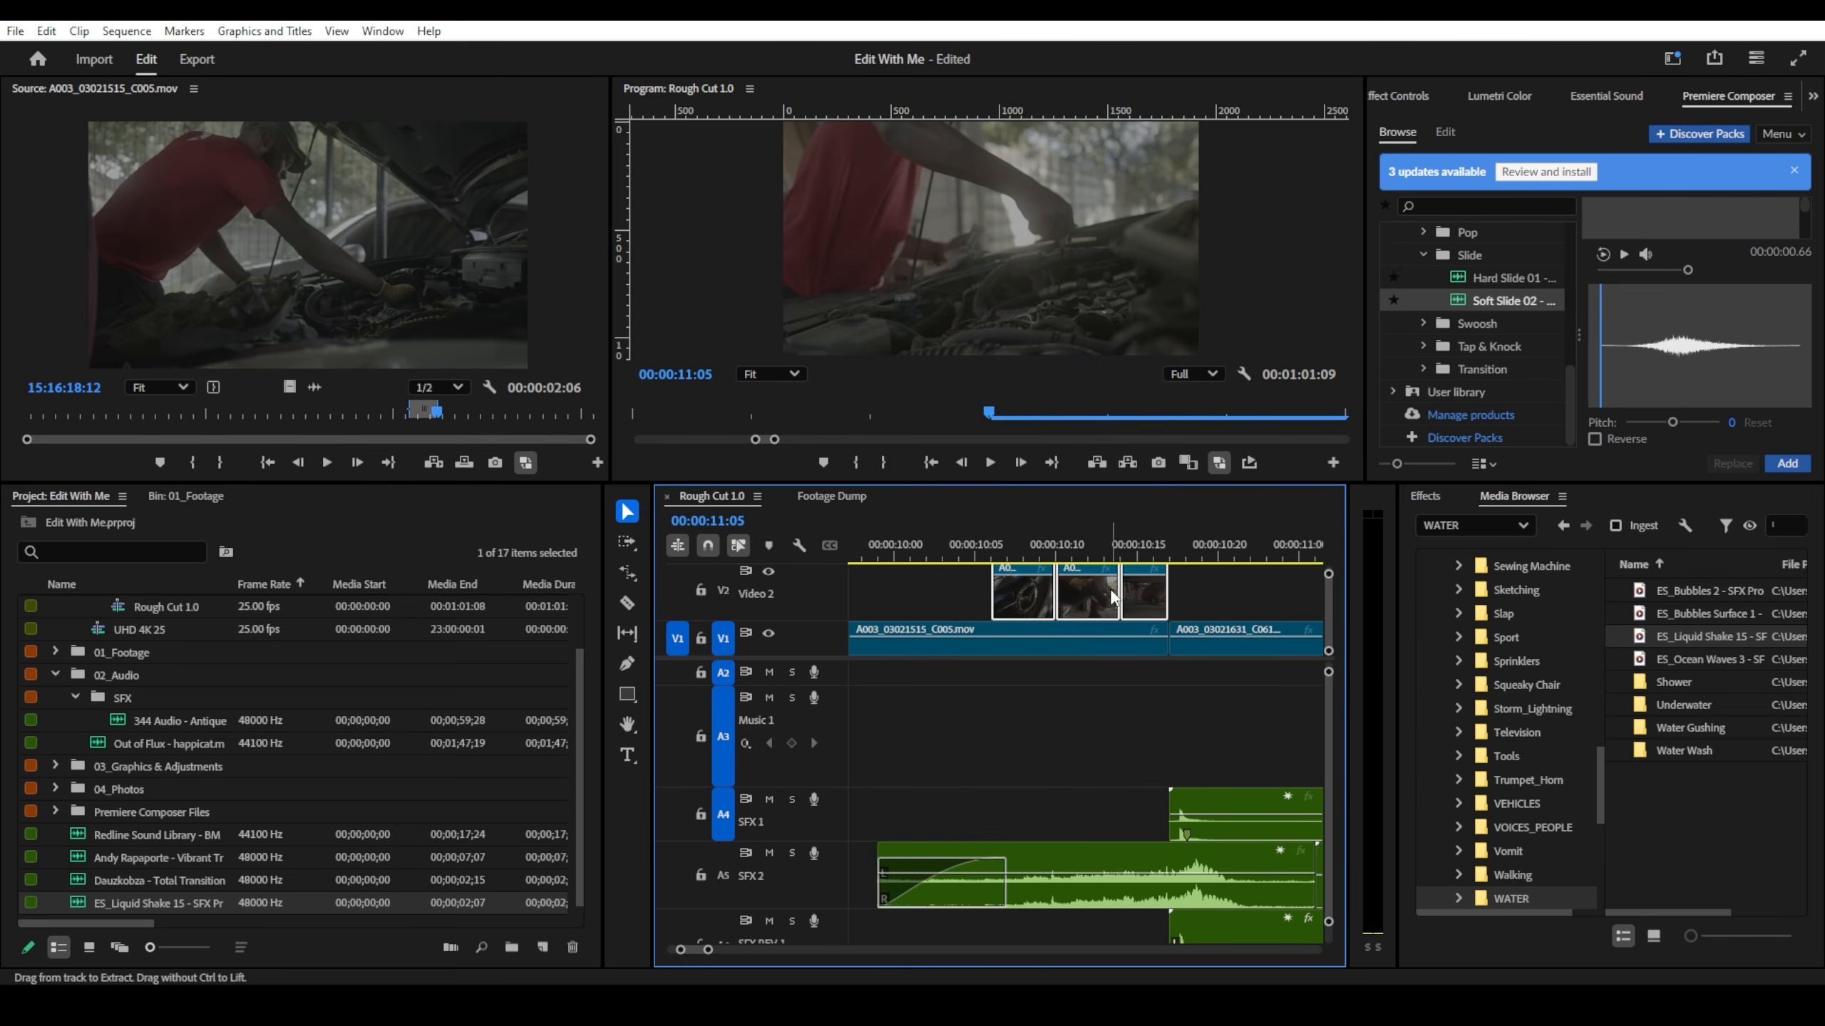
pyautogui.moveTo(1110, 588); pyautogui.dragTo(1114, 595)
pyautogui.hotkey('ctrl', 'z')
pyautogui.hotkey('ctrl', 'shift', 'z')
pyautogui.scroll(3, 1119, 588)
pyautogui.scroll(-4, 1132, 602)
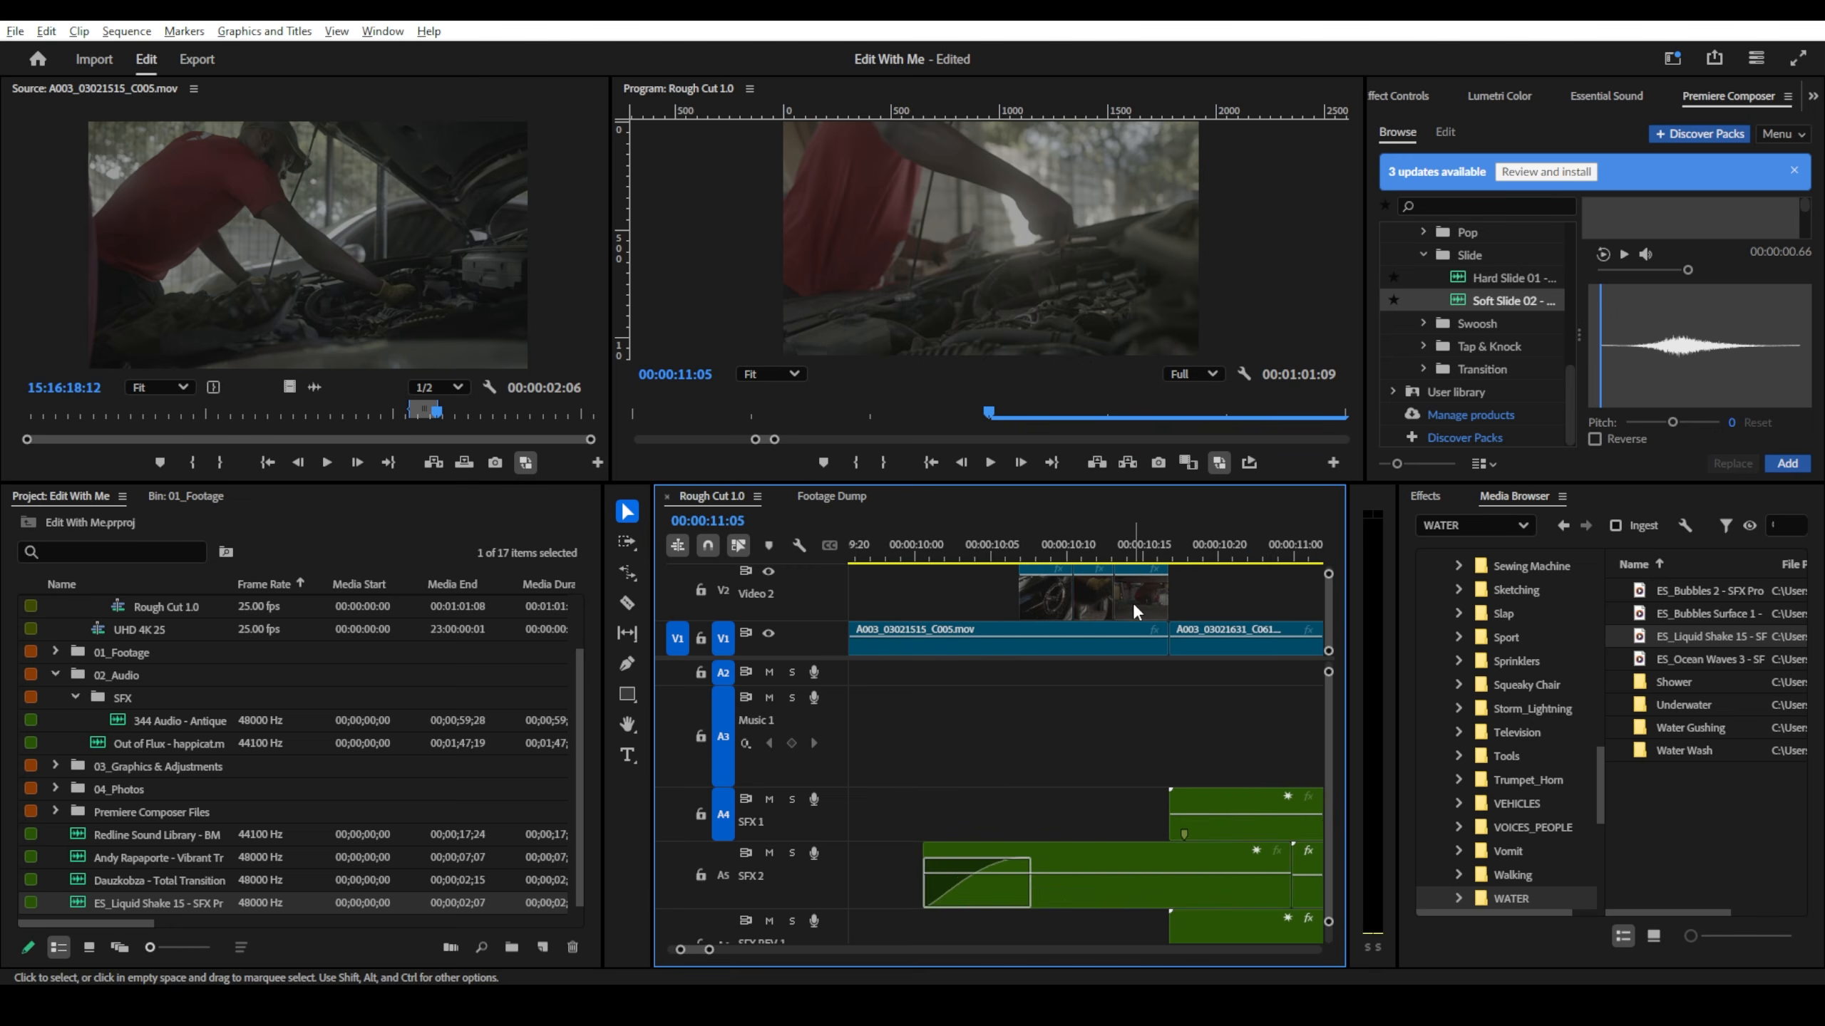
pyautogui.press('space')
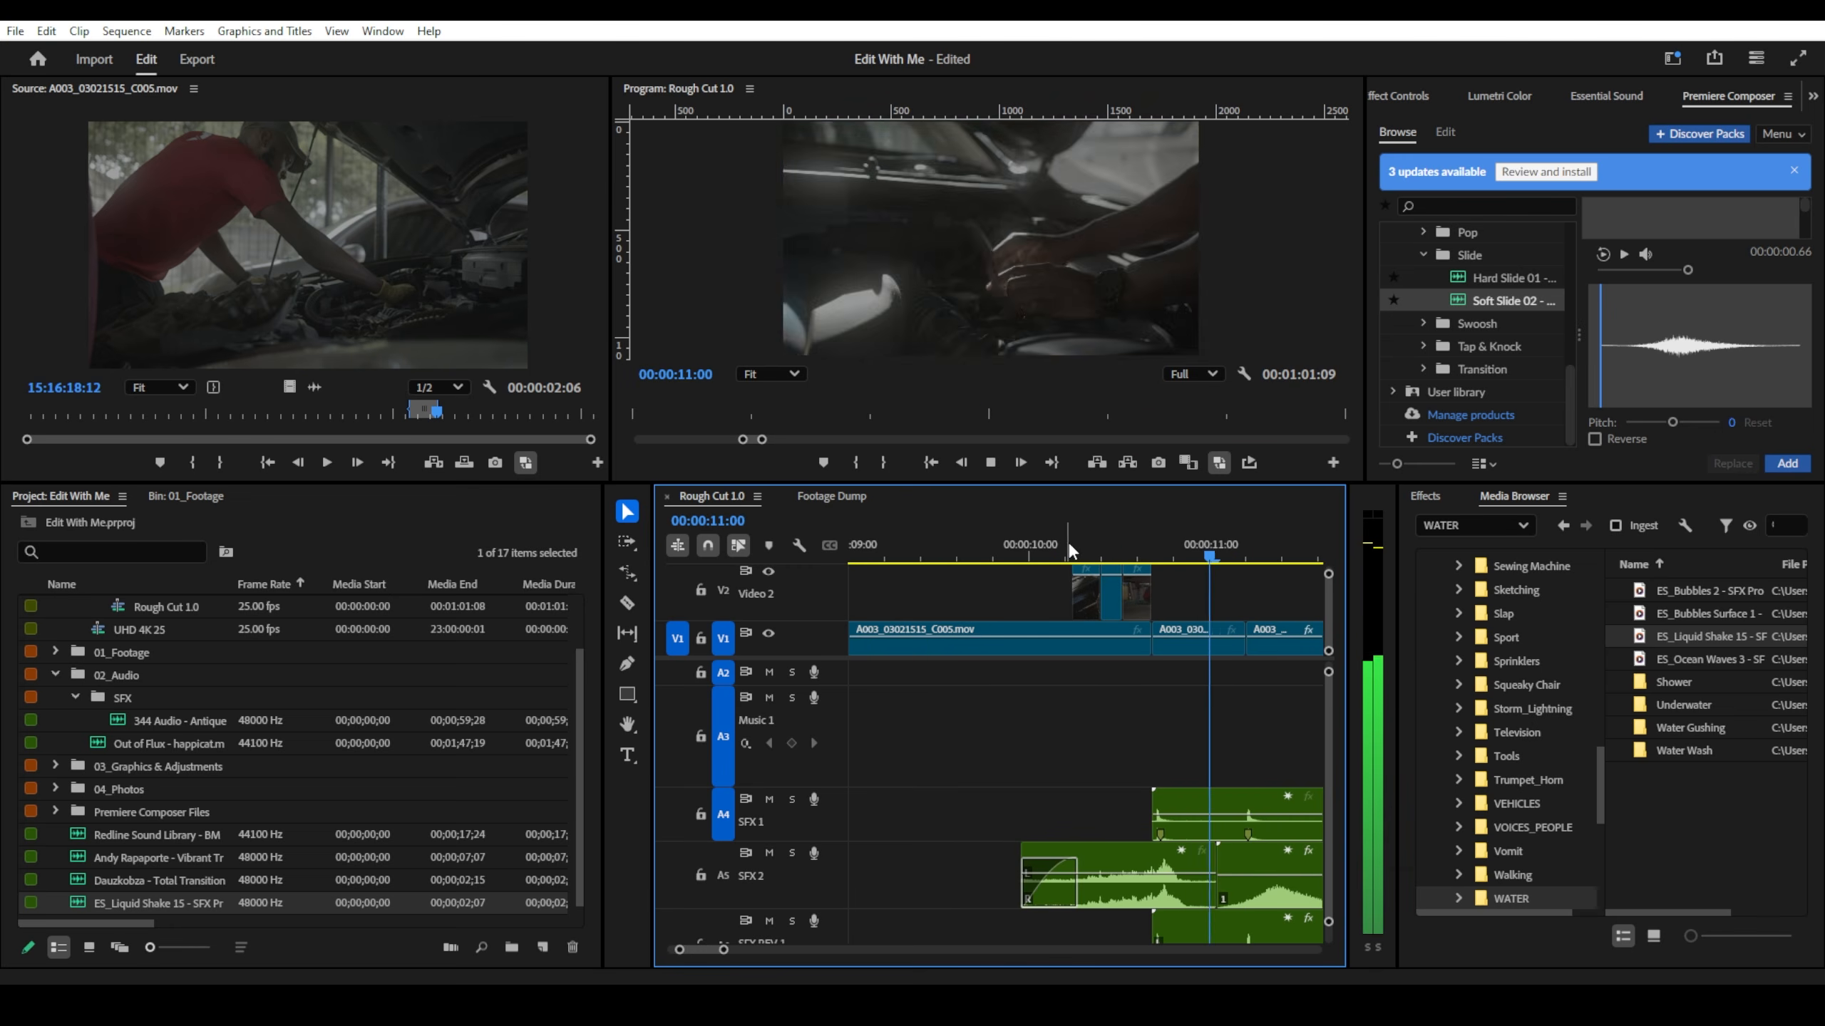
pyautogui.scroll(-4, 1177, 604)
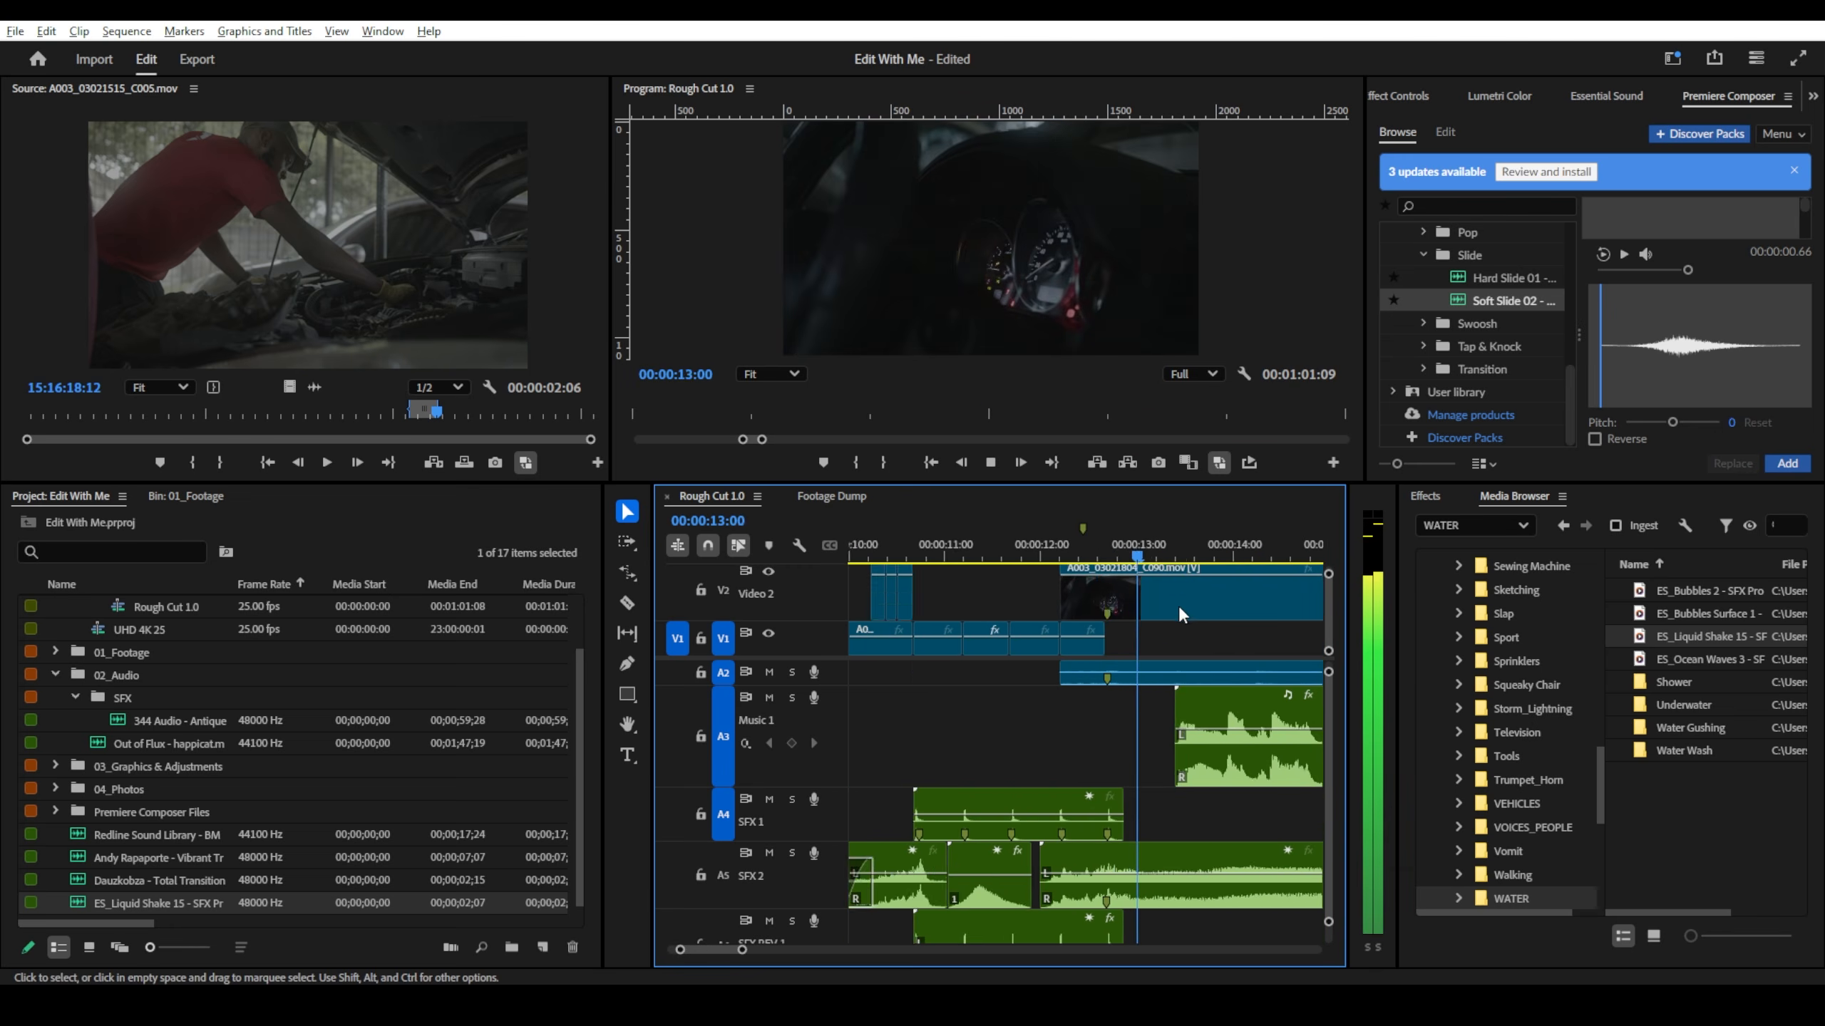
pyautogui.scroll(-3, 1172, 602)
pyautogui.press('space')
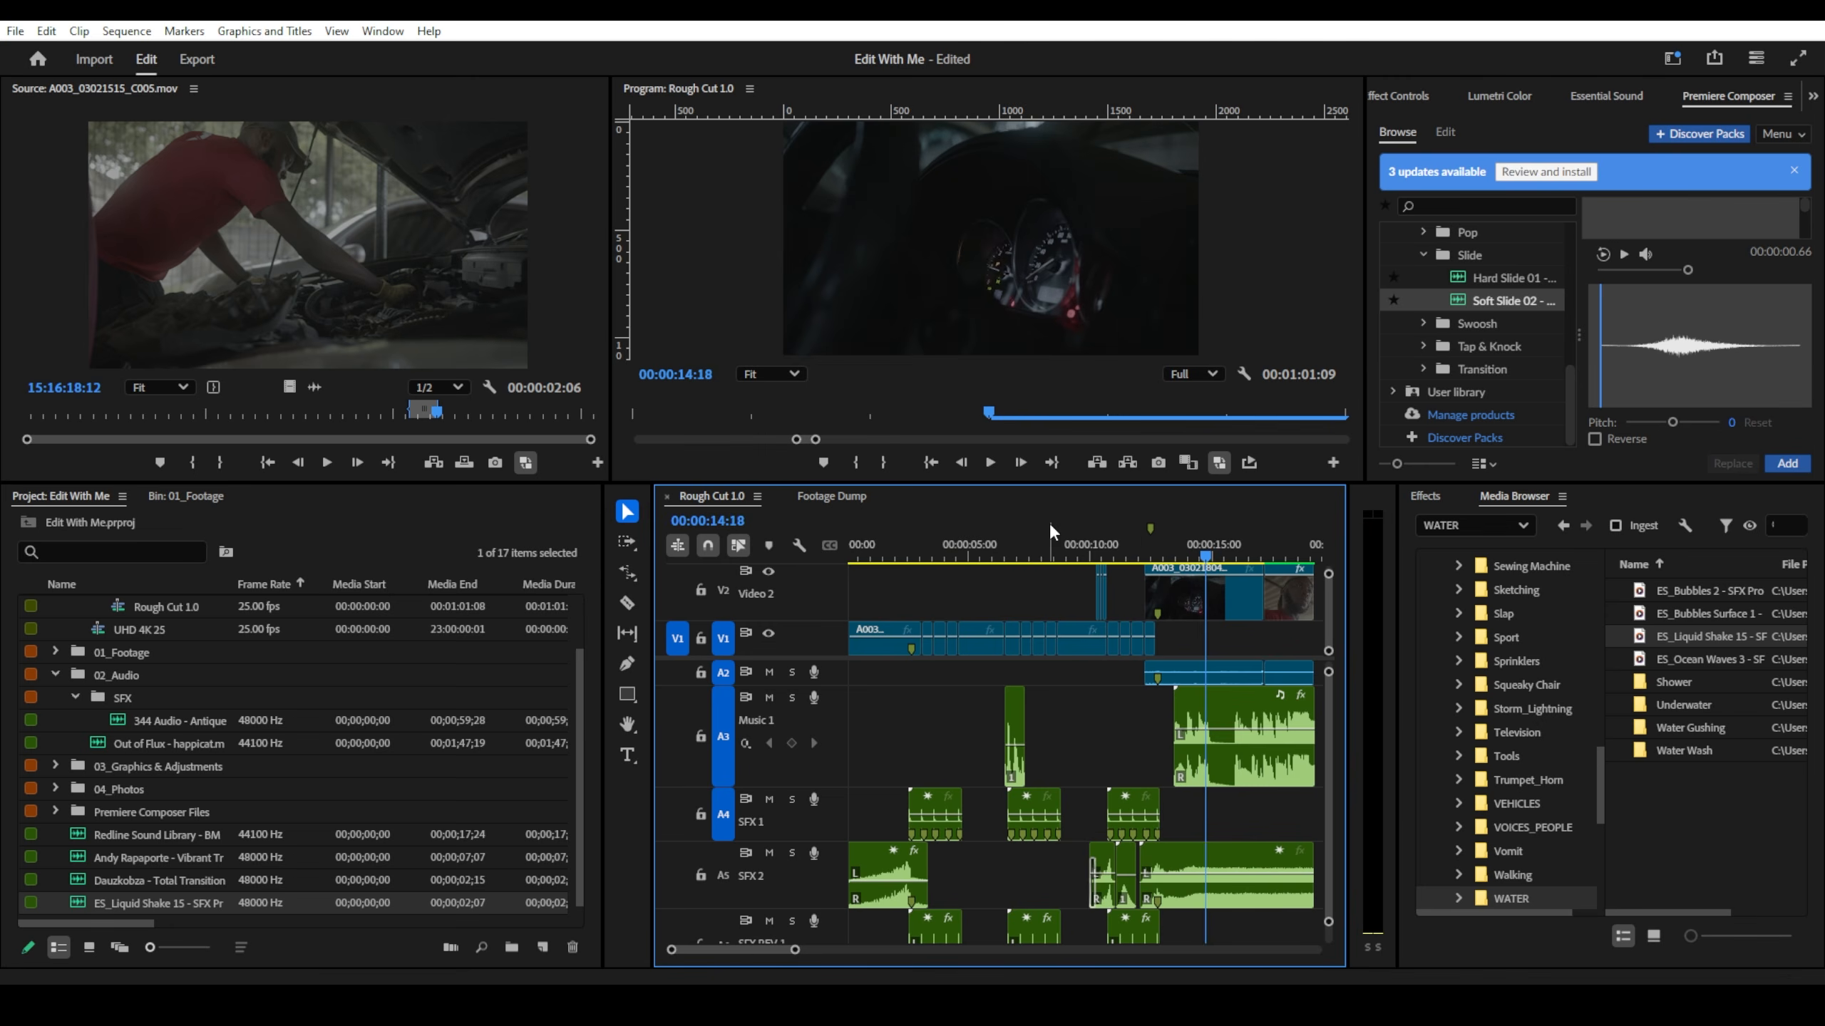
# - Play the montage from near its beginning through the end of the final face close-up
pyautogui.click(875, 555)
pyautogui.press('space')
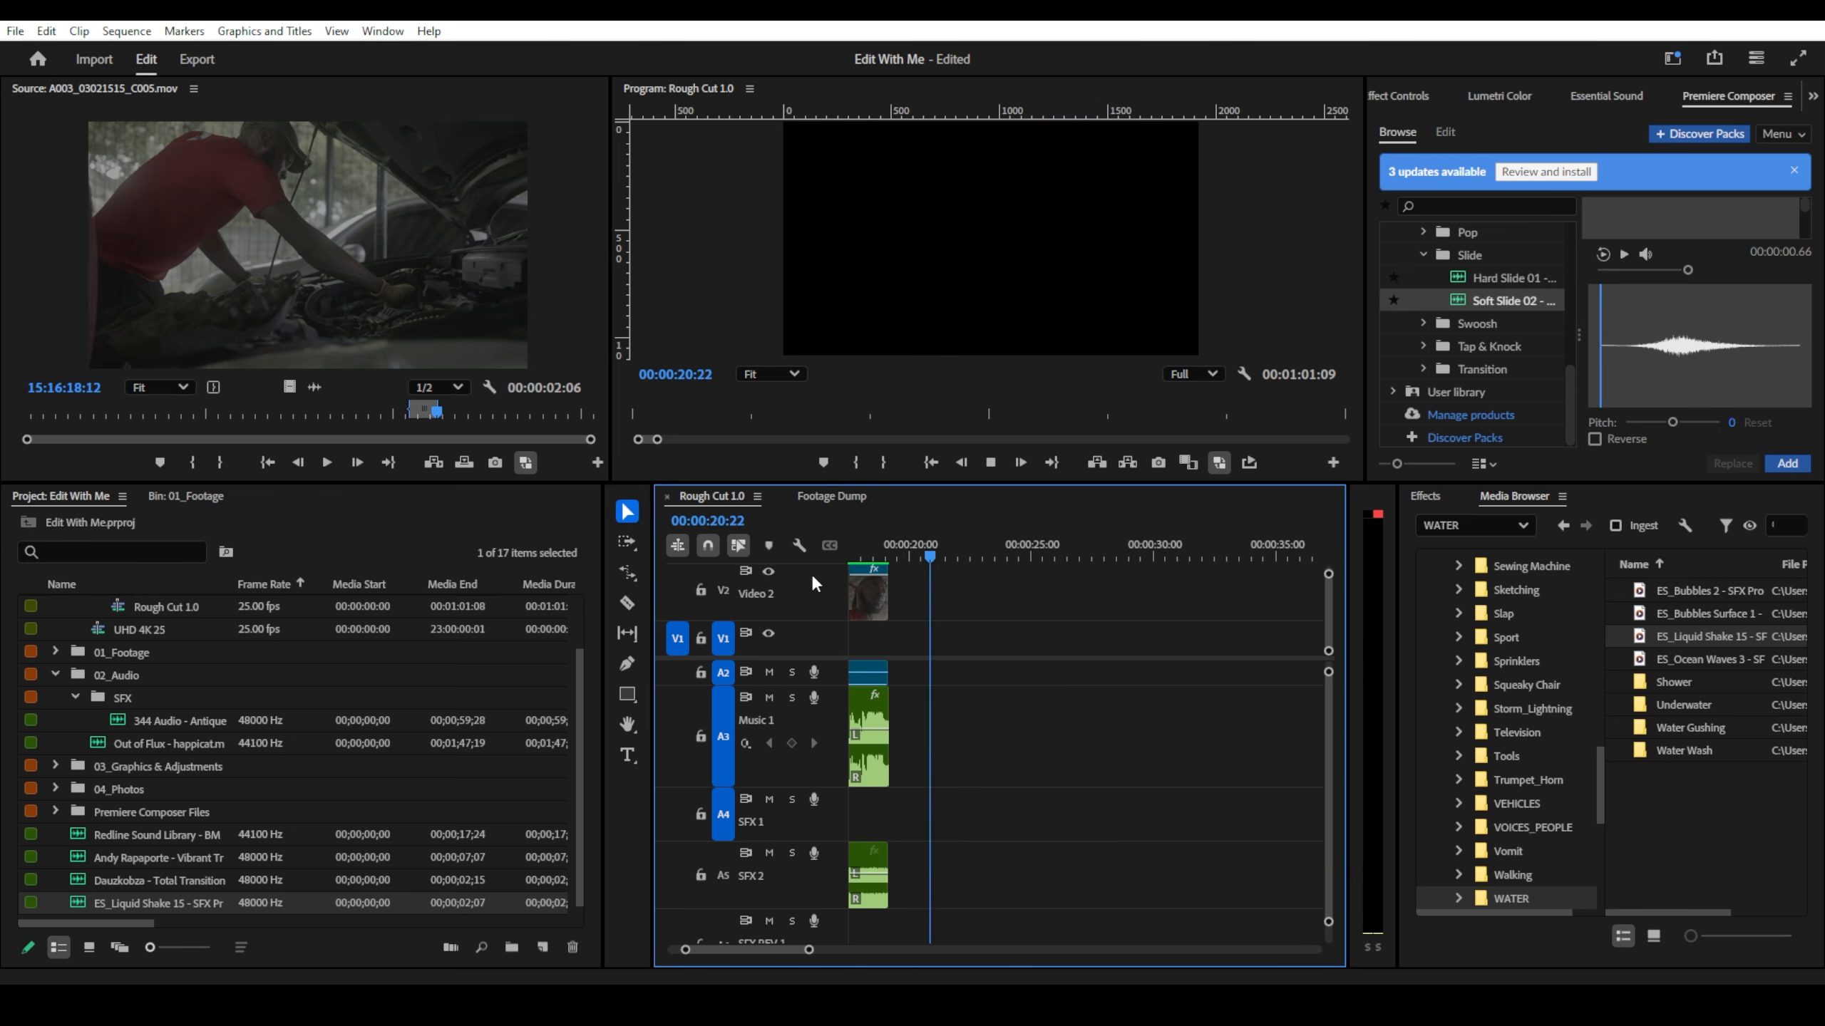
pyautogui.press('space')
# - Trim the end of the final face close-up and its audio to 00:00:18:19, and play the ending
pyautogui.scroll(3, 970, 683)
pyautogui.click(1083, 556)
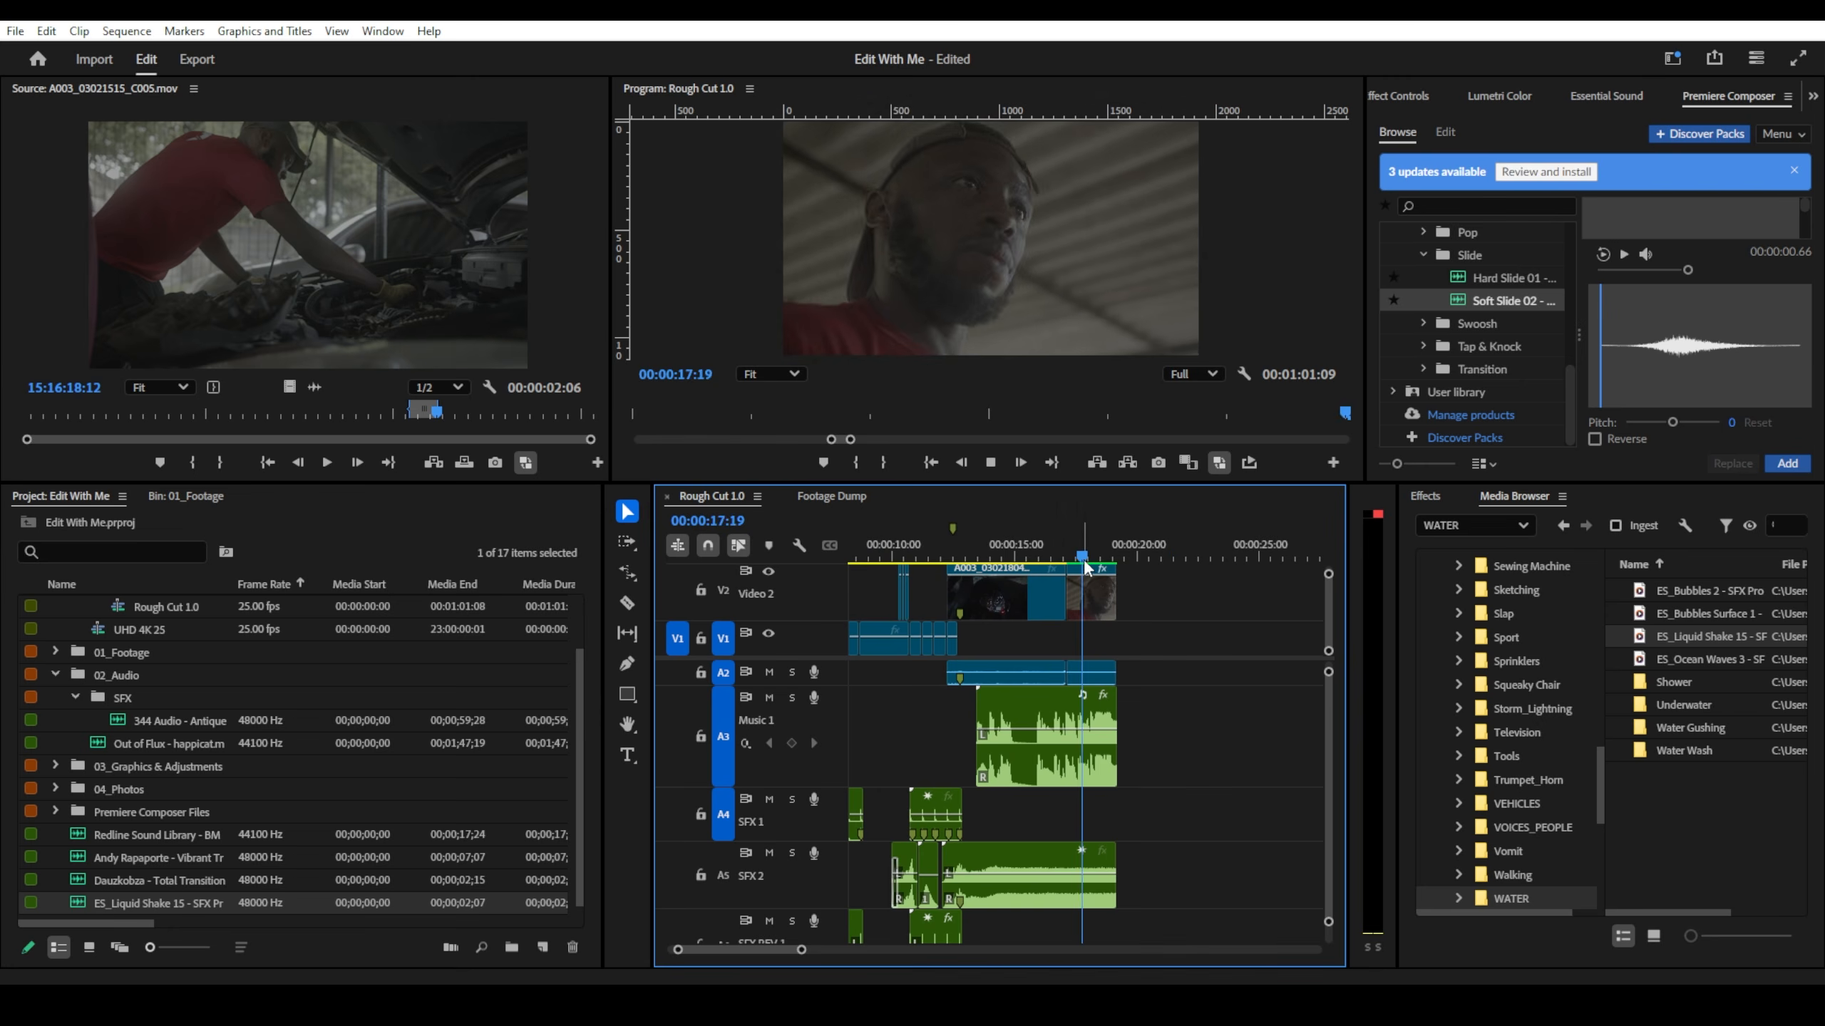
pyautogui.press('space')
pyautogui.press('space')
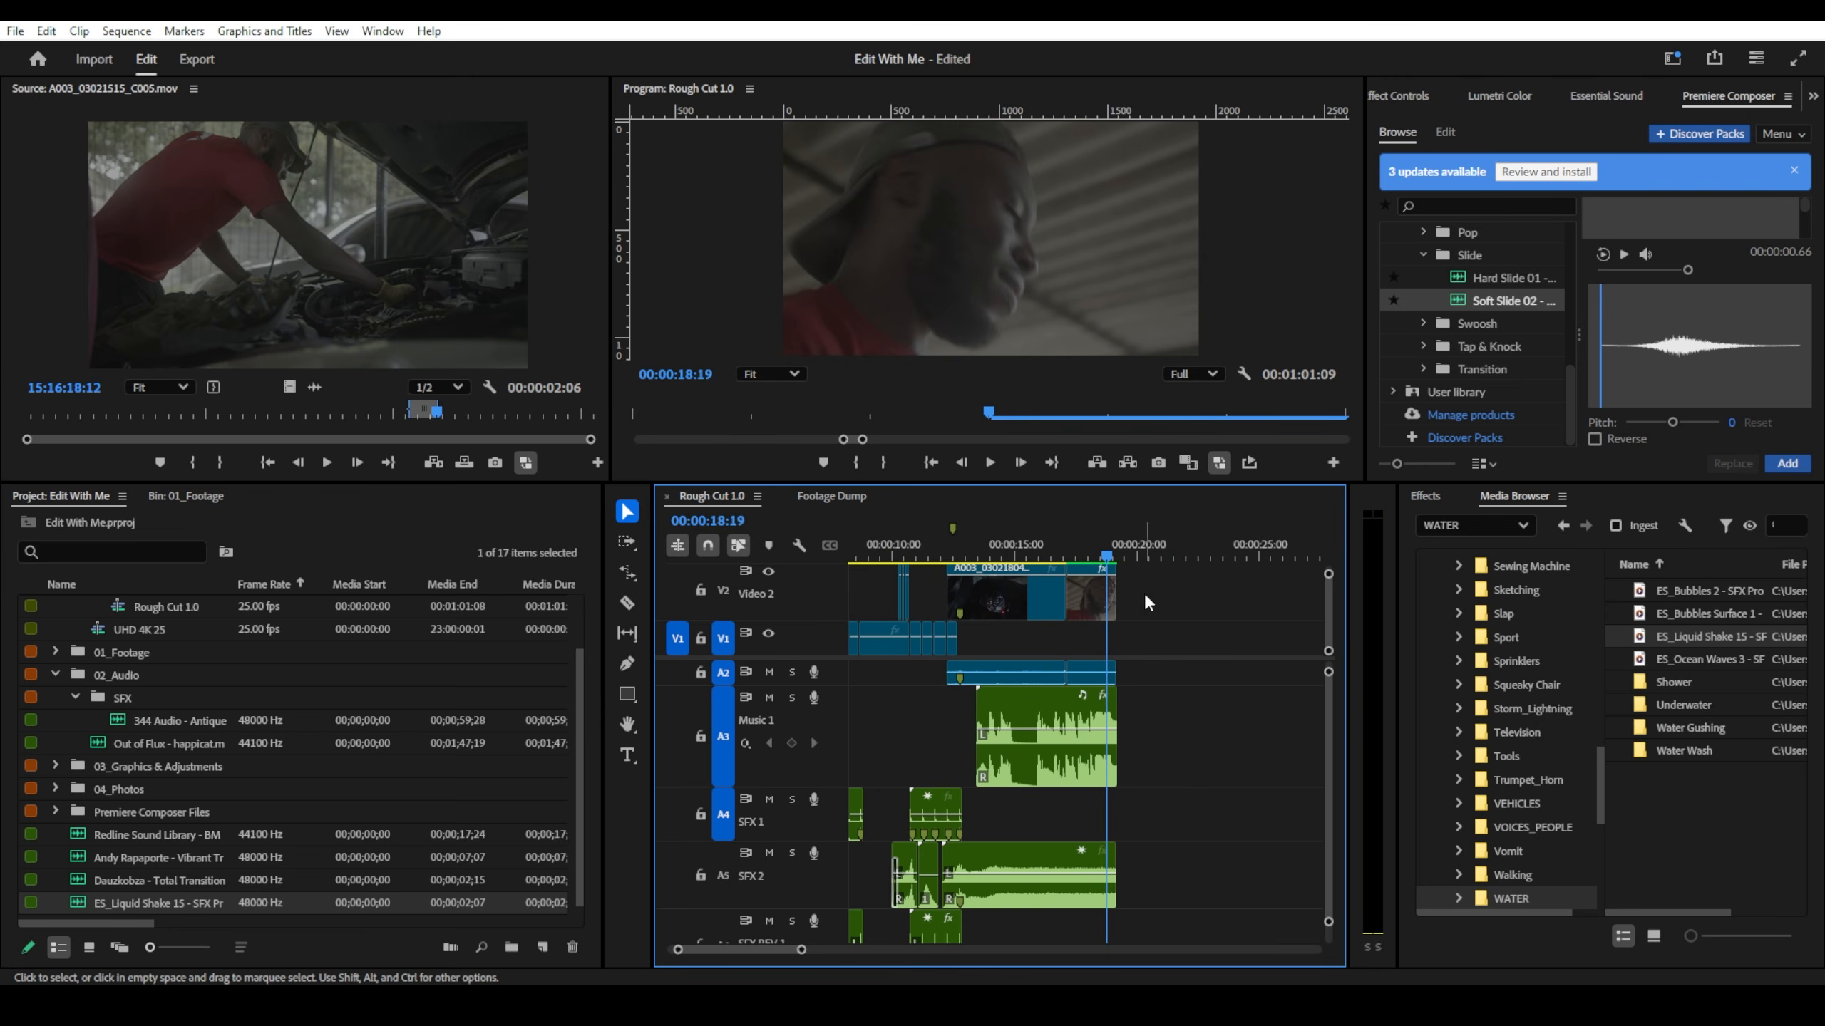
pyautogui.moveTo(1142, 589); pyautogui.dragTo(1106, 678)
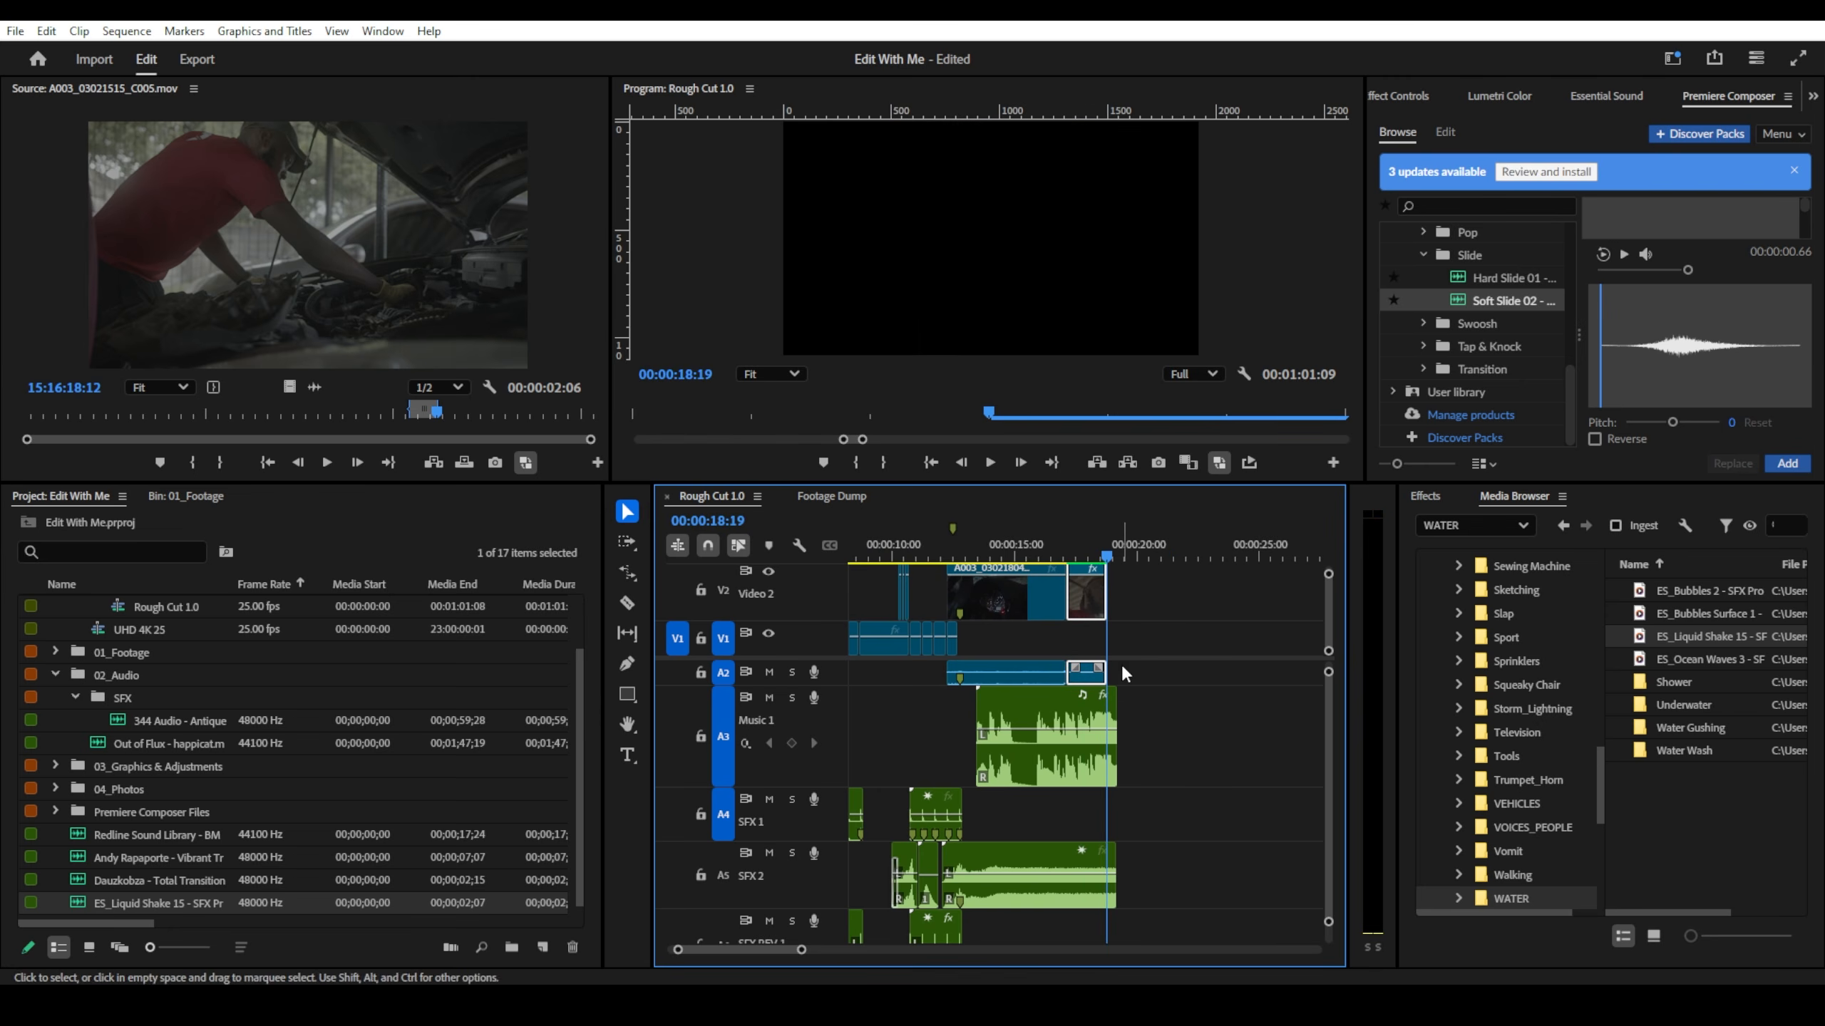
pyautogui.scroll(3, 1125, 672)
pyautogui.press('space')
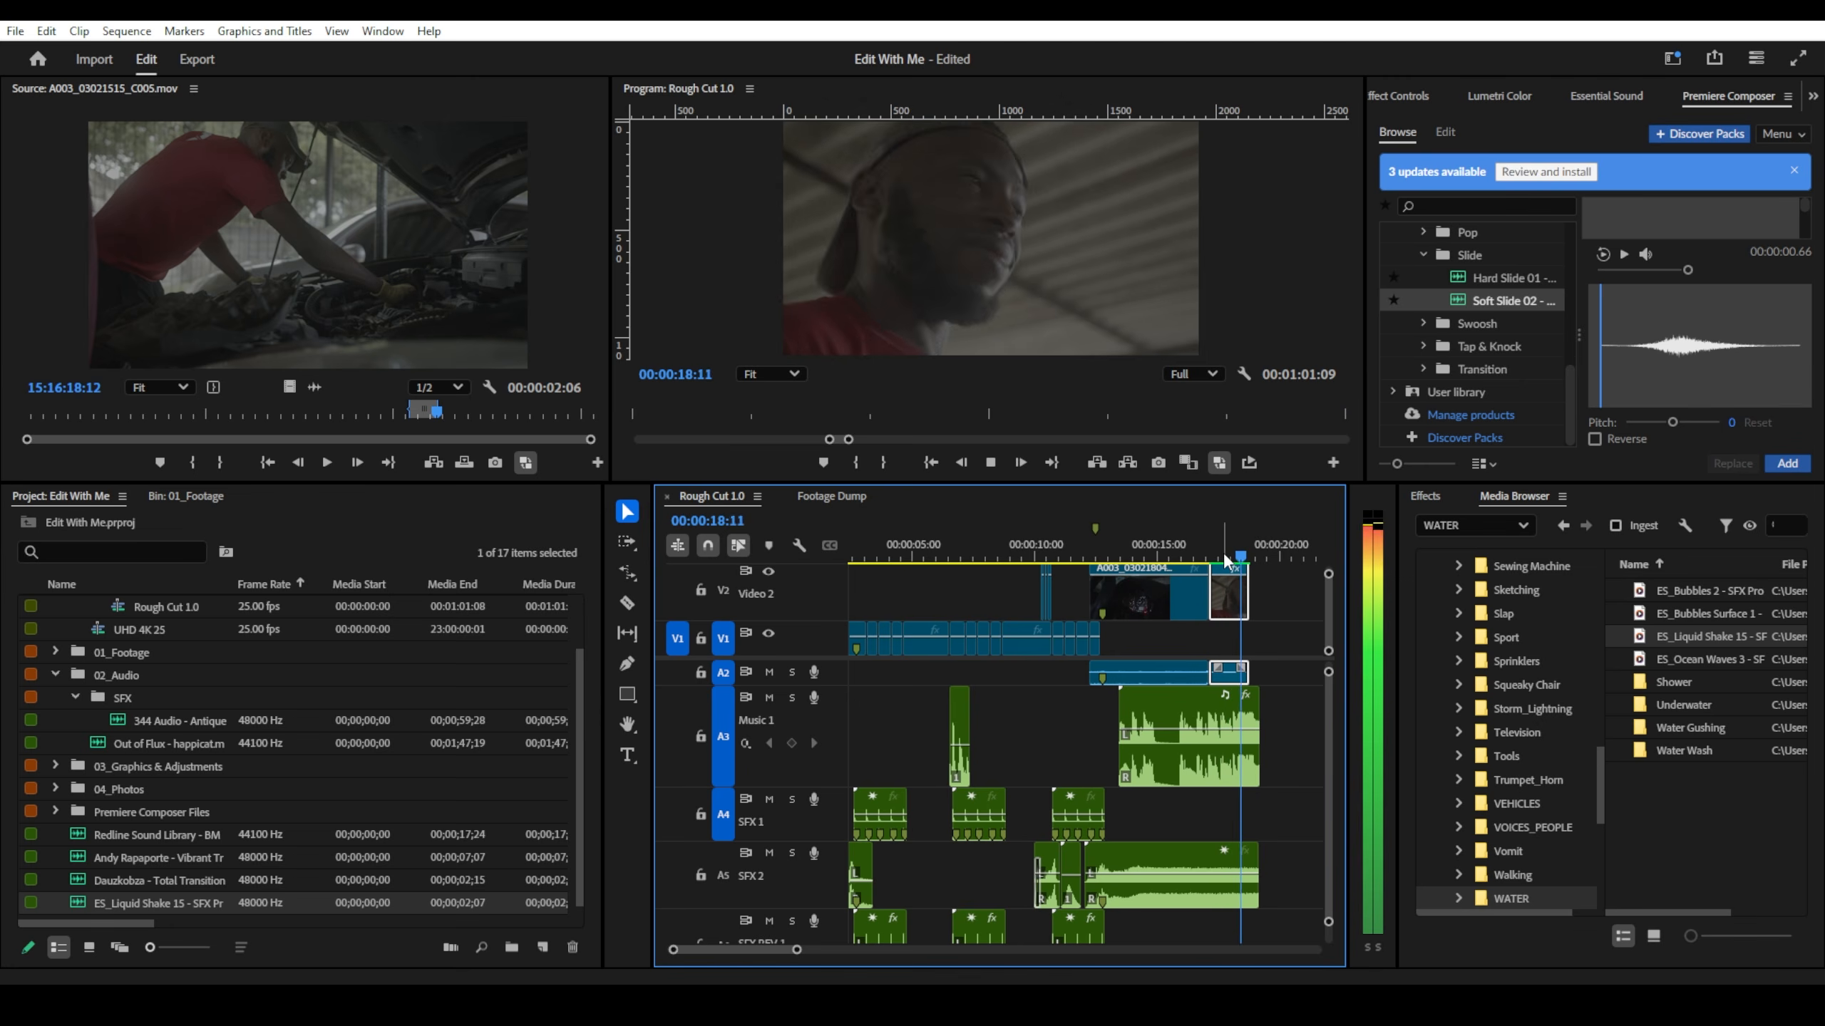
pyautogui.press('space')
# - Try extending the music clip on Music 1 to about 00:00:21:00, and play the ending from around 00:00:18:04
pyautogui.scroll(-3, 1221, 763)
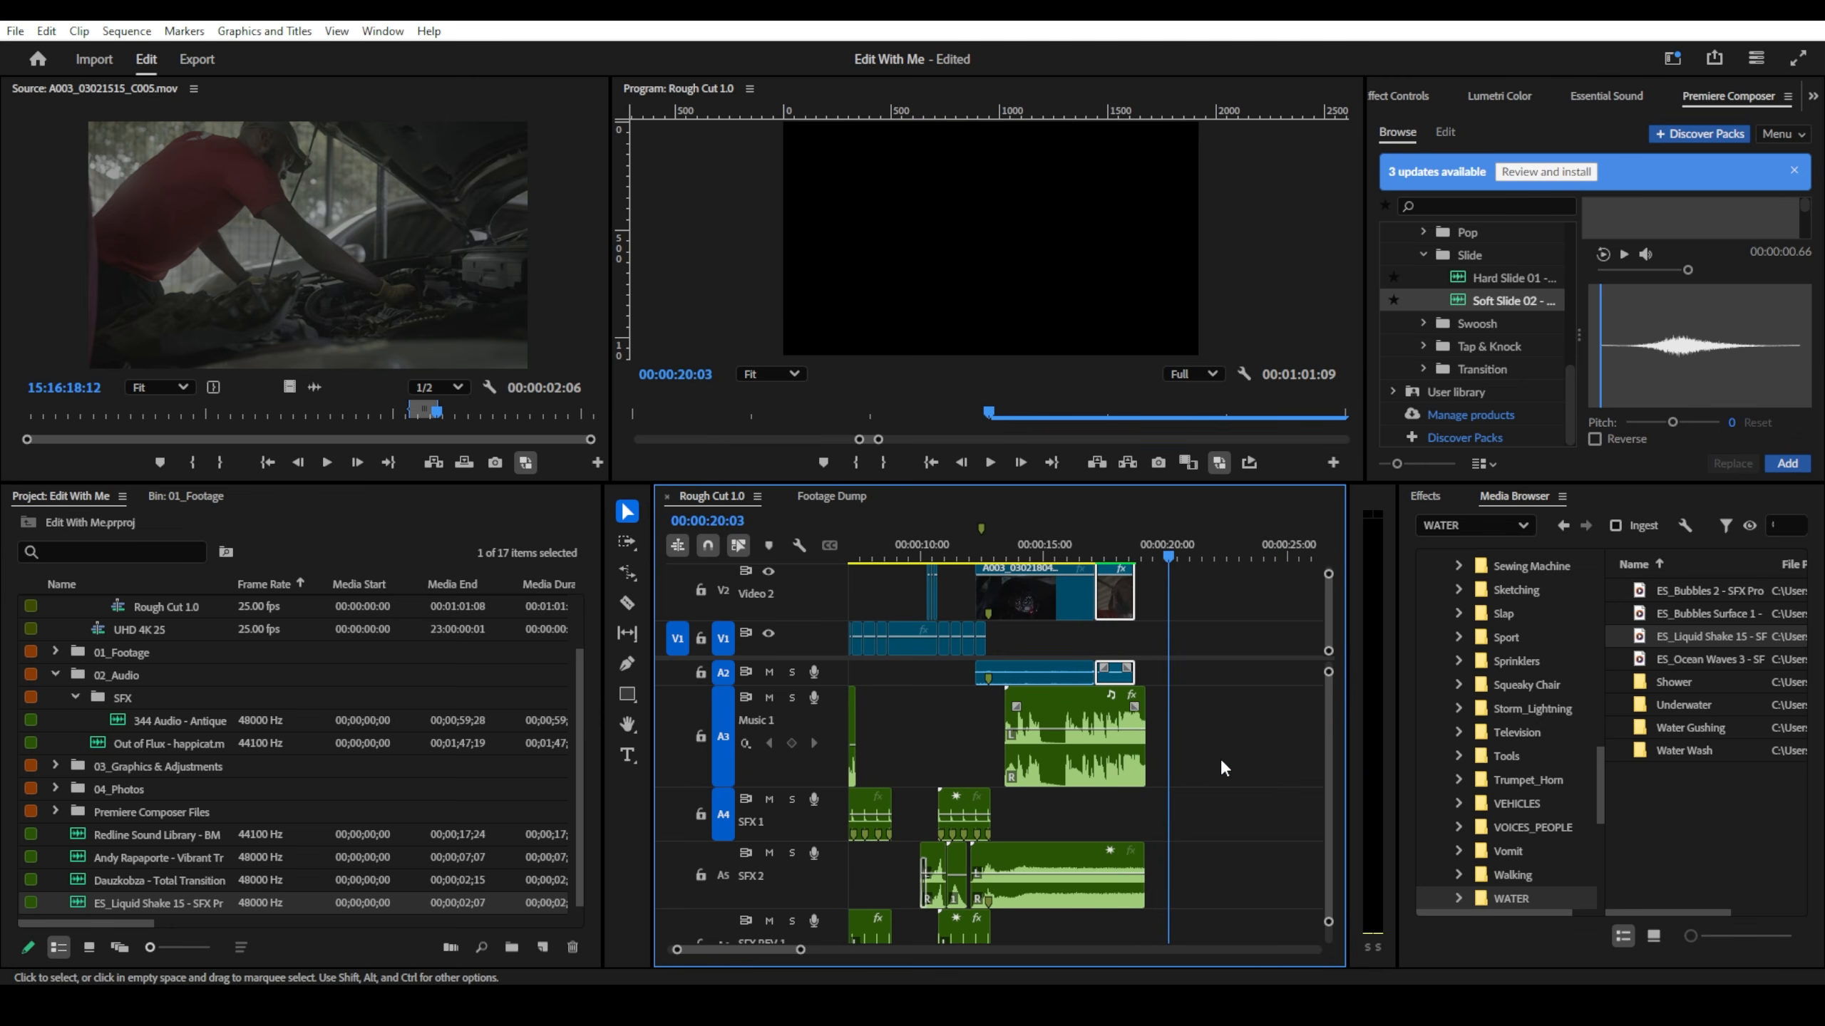
pyautogui.moveTo(1145, 748); pyautogui.dragTo(1194, 749)
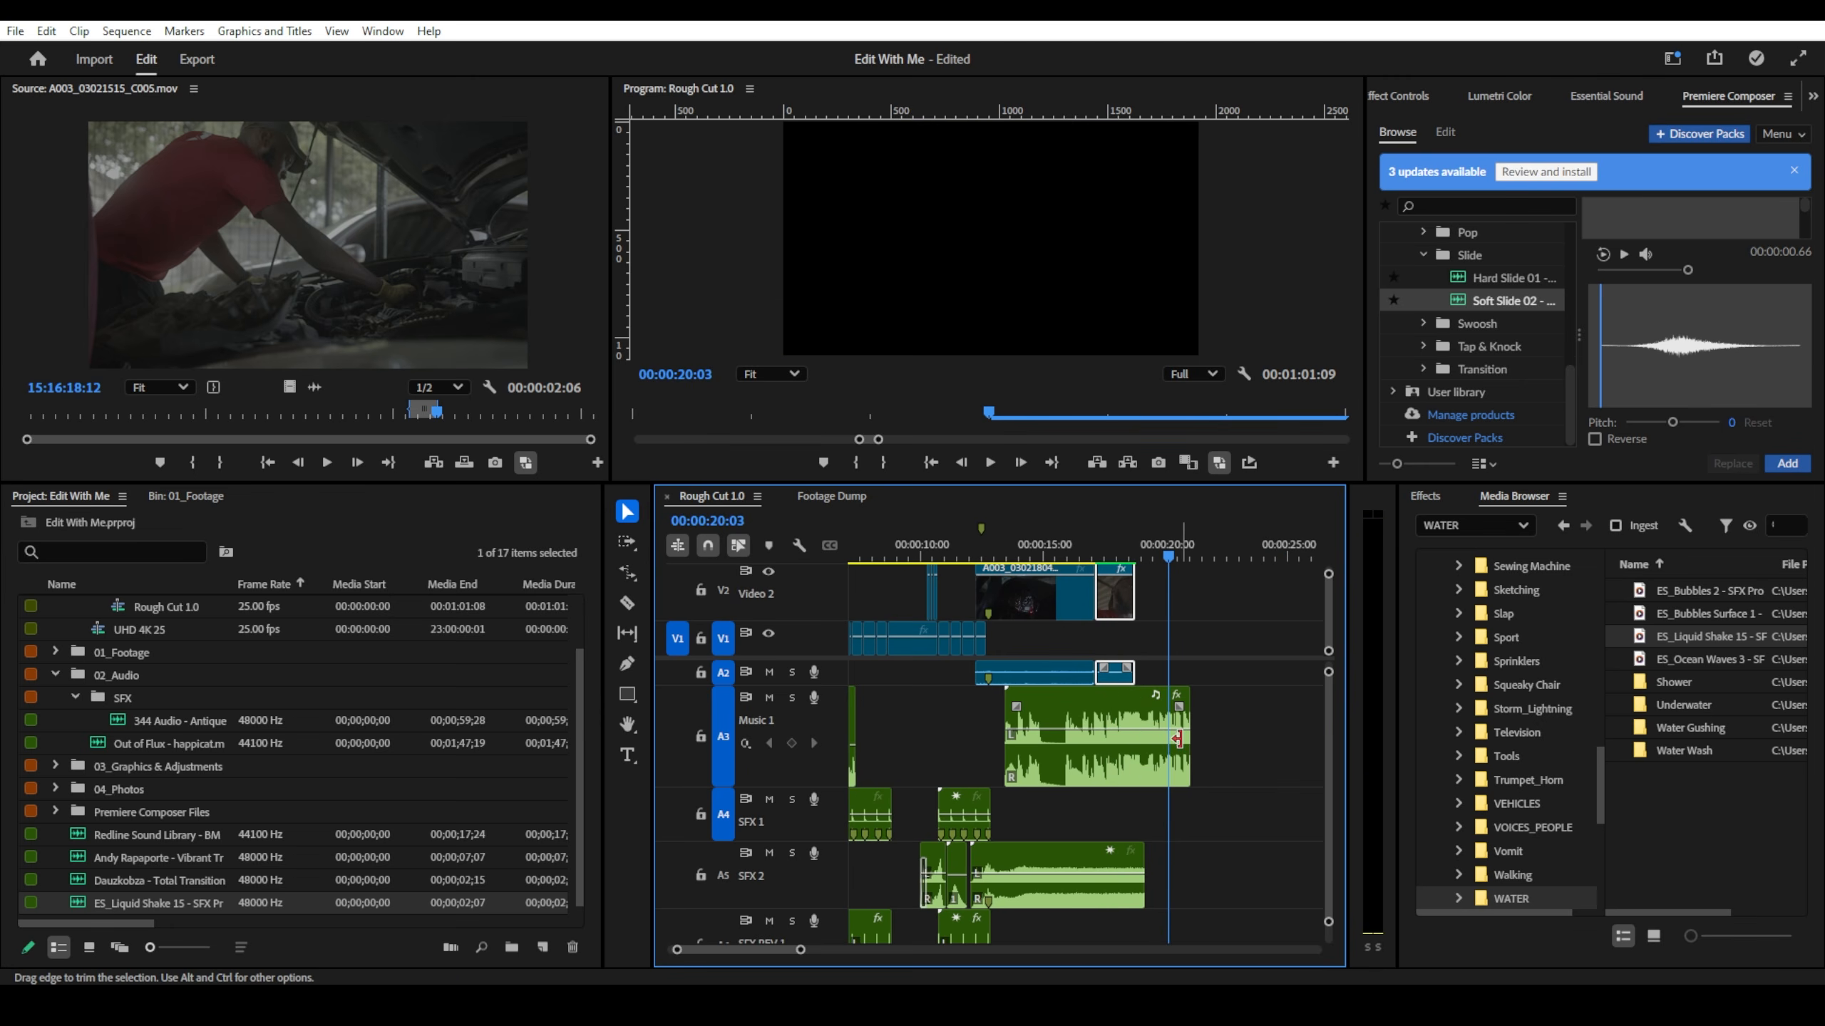
pyautogui.scroll(2, 1180, 747)
pyautogui.click(1099, 555)
pyautogui.press('space')
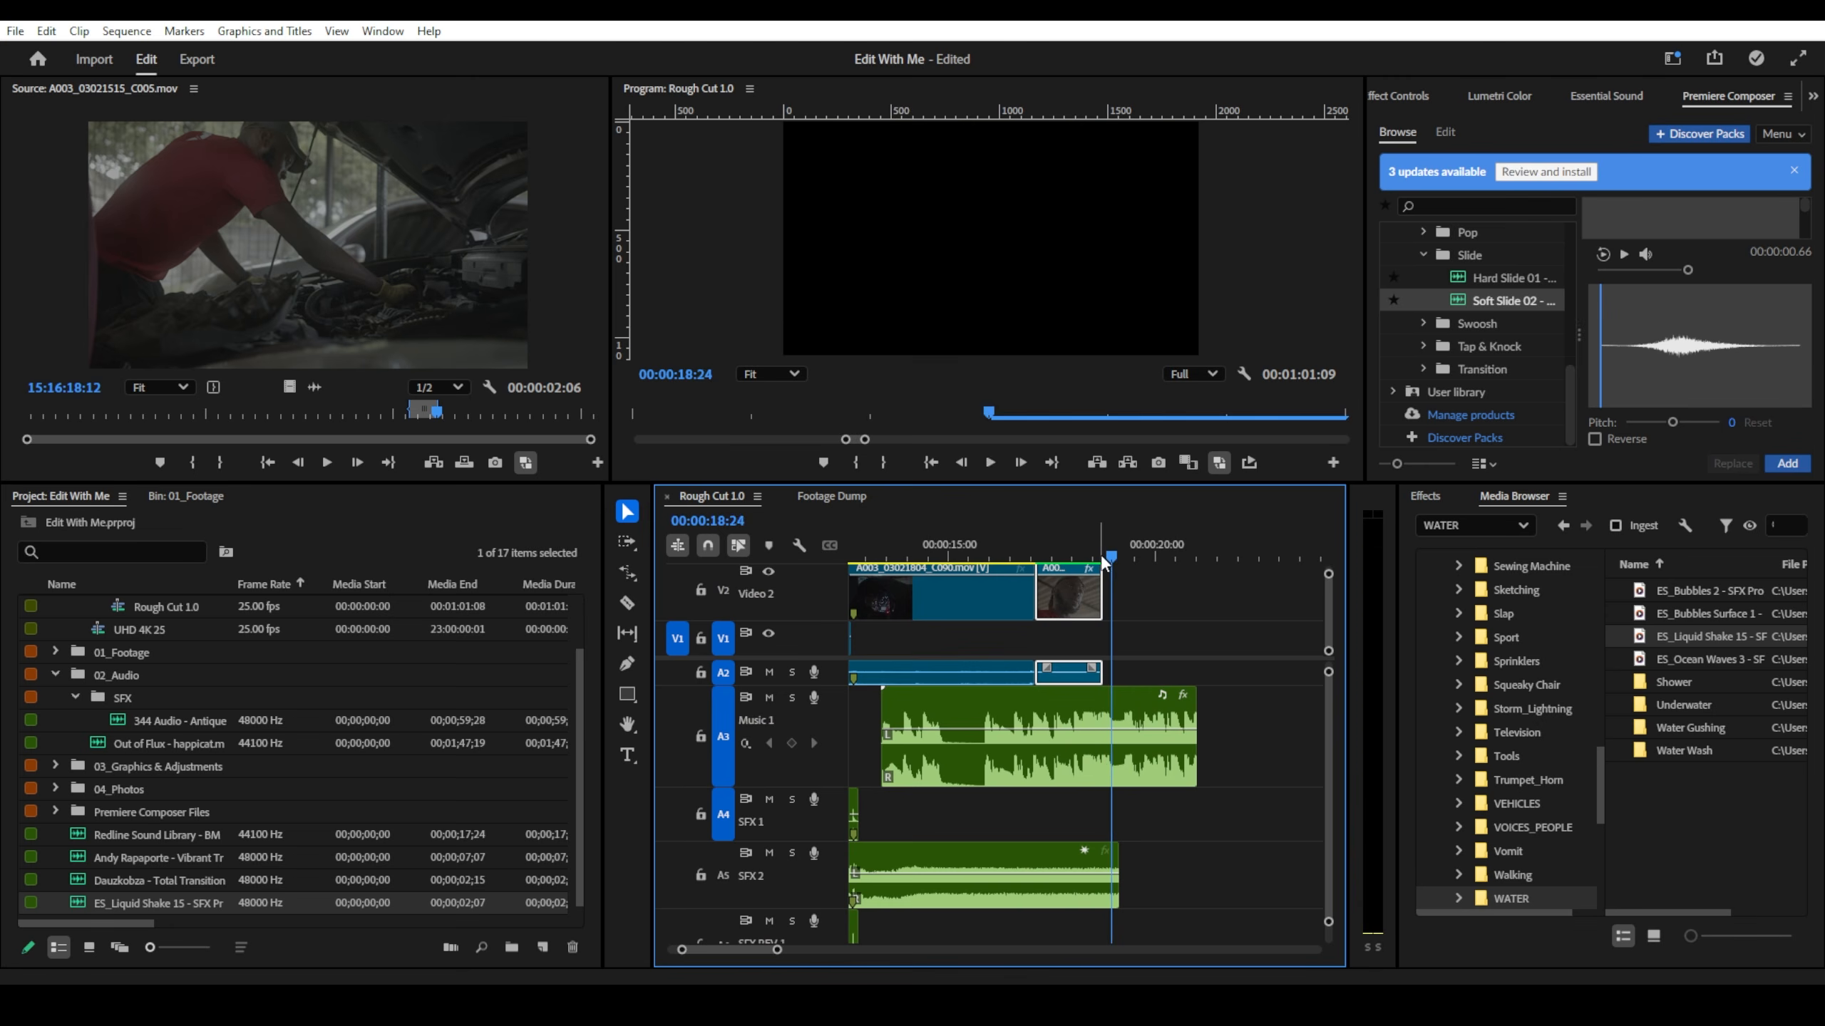
pyautogui.moveTo(1141, 554); pyautogui.dragTo(1079, 544)
pyautogui.press('space')
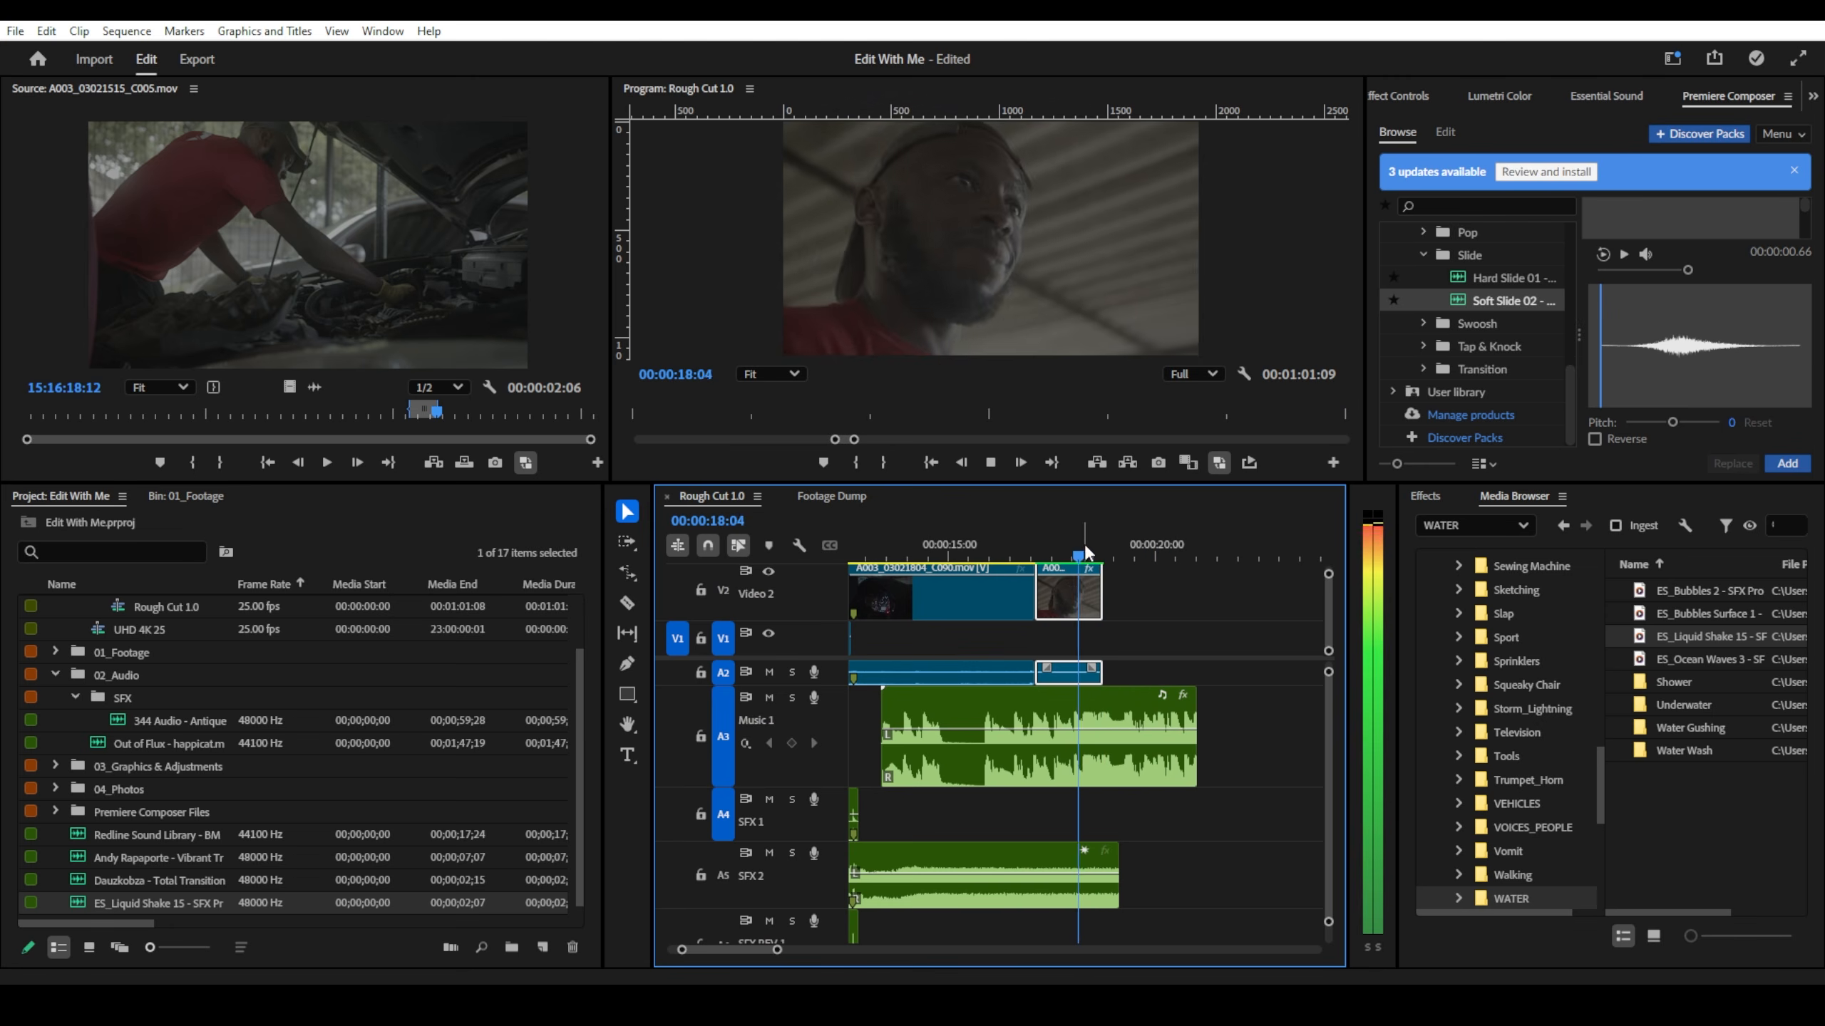
pyautogui.press('space')
# - Shorten the music clip on Music 1 back to about 00:00:19:05, and return the playhead to 00:00:00:00
pyautogui.scroll(2, 1093, 711)
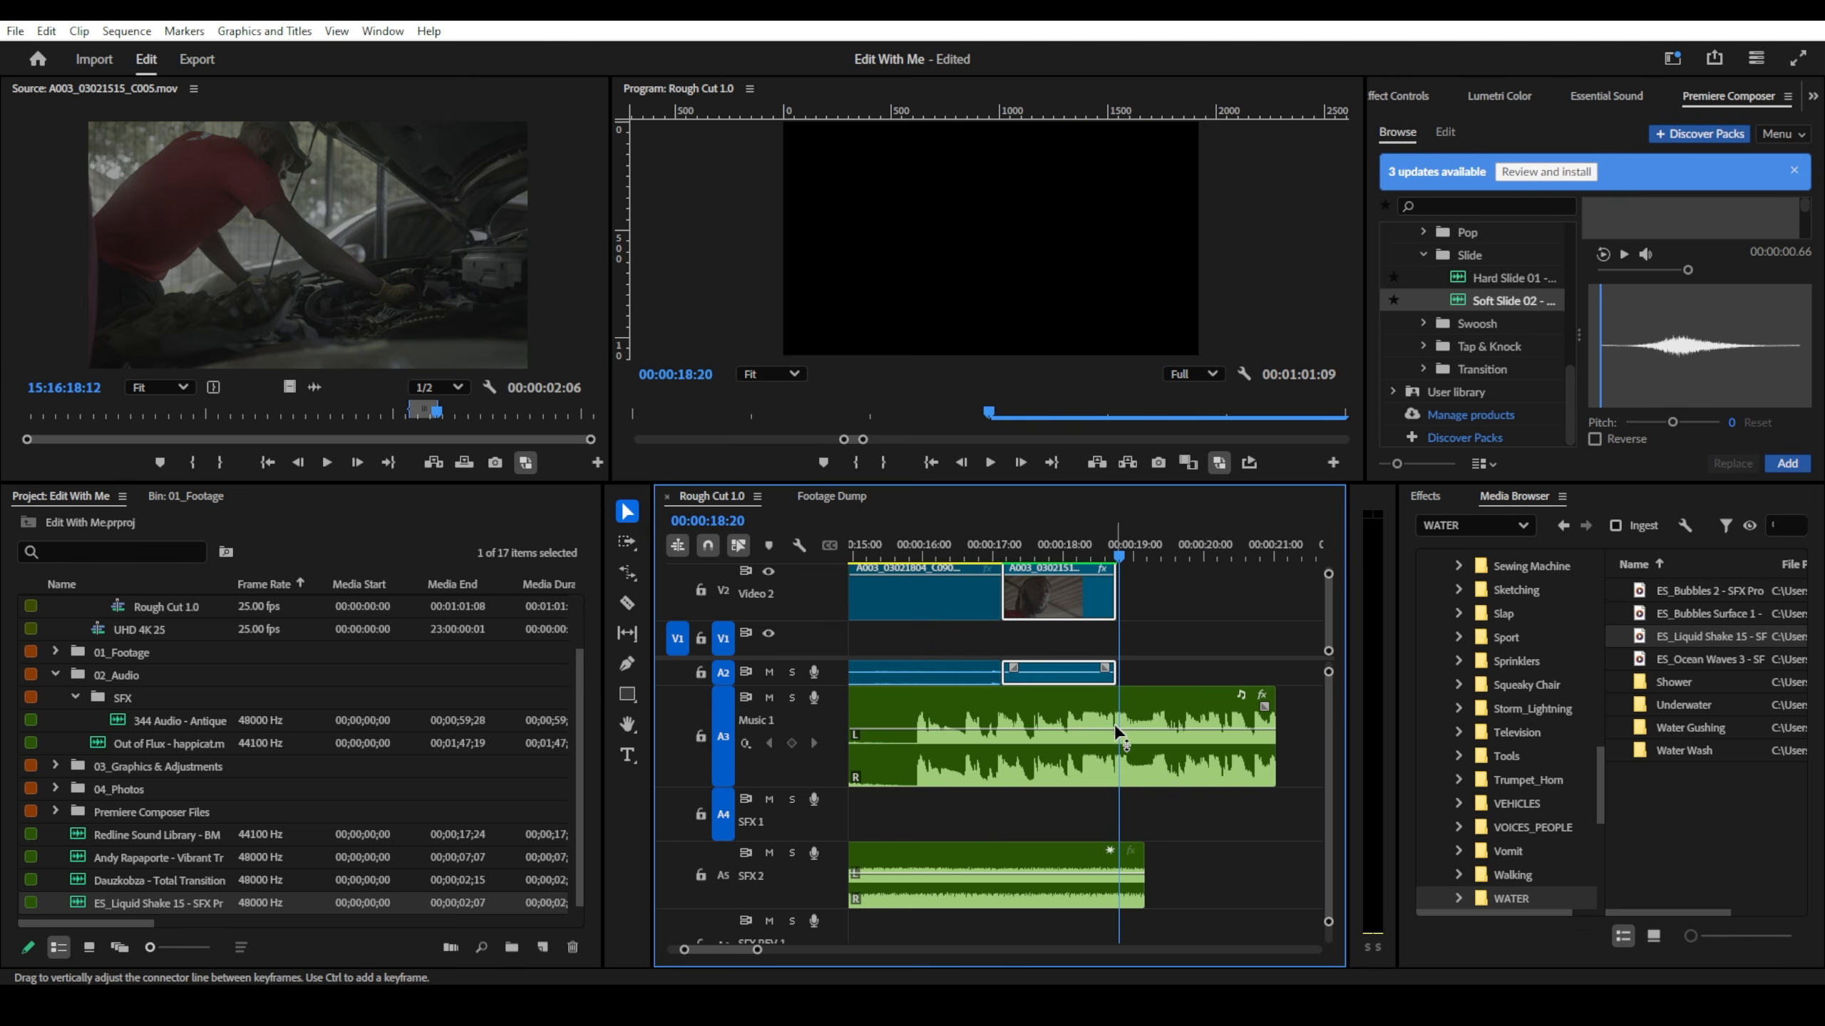
pyautogui.scroll(-1, 1115, 726)
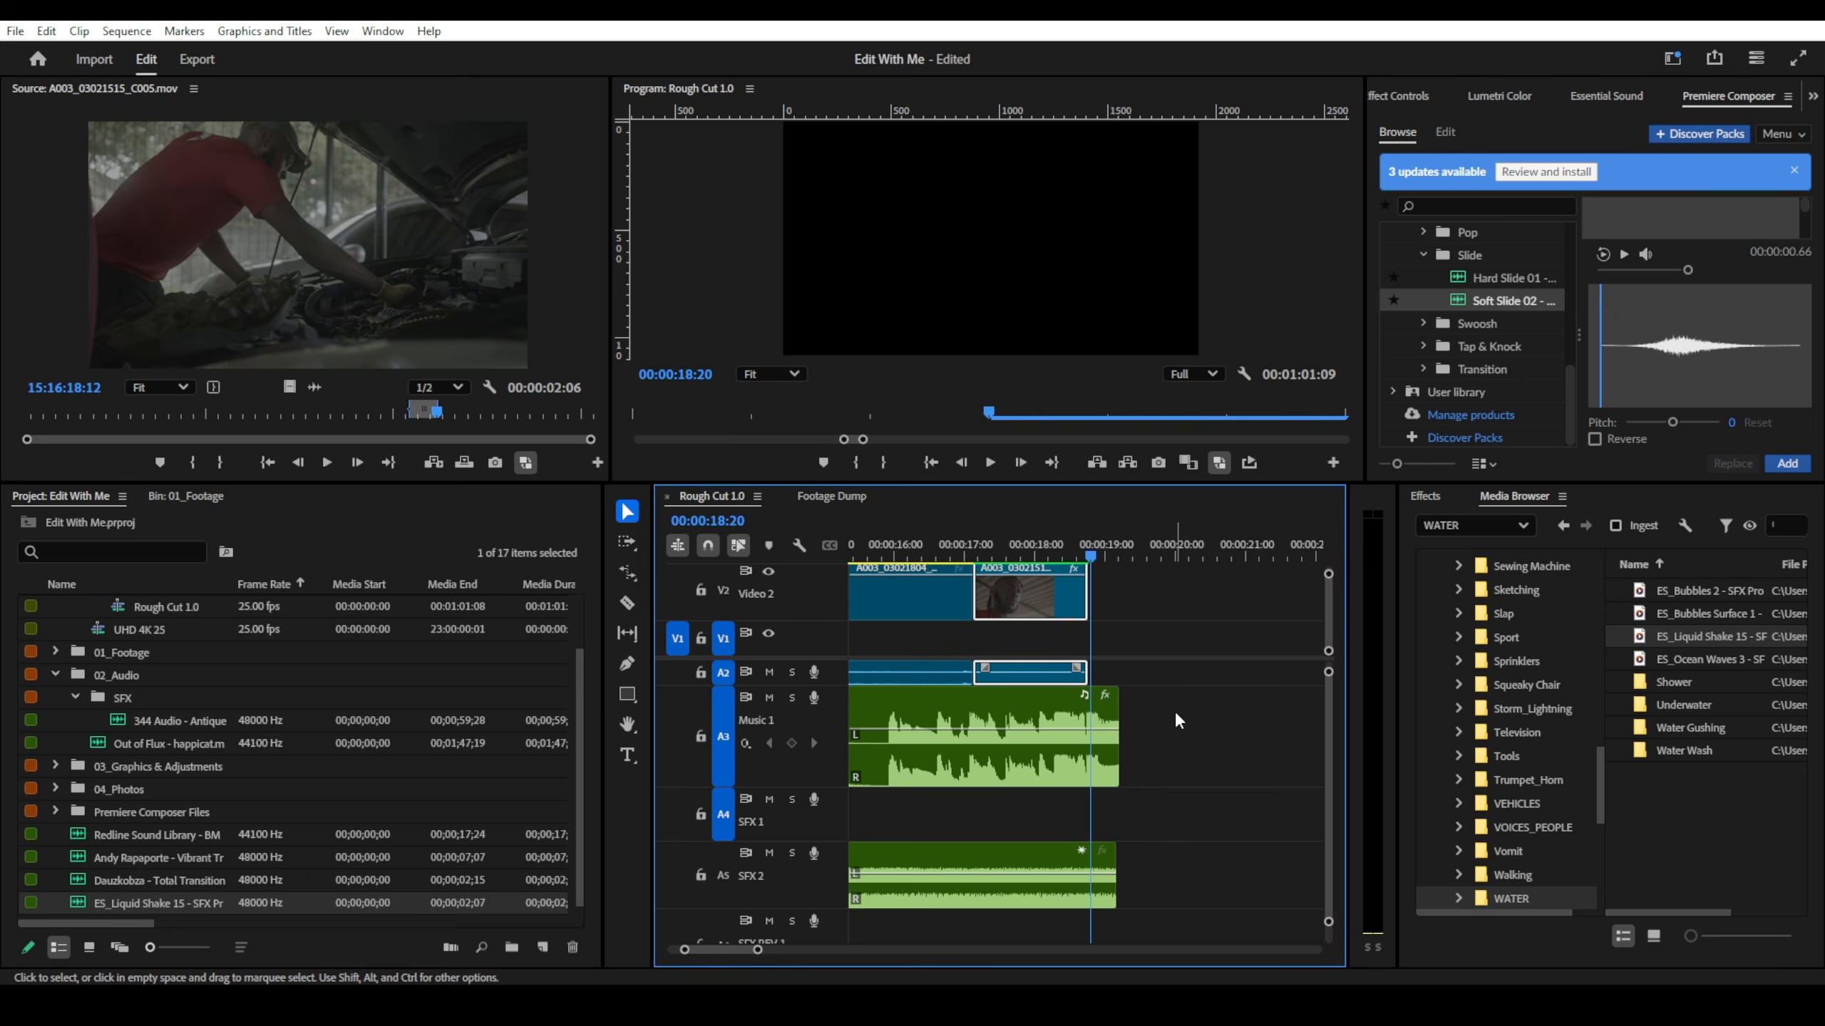
pyautogui.scroll(-2, 1163, 709)
pyautogui.scroll(-2, 1163, 709)
pyautogui.scroll(4, 1163, 708)
pyautogui.moveTo(978, 555); pyautogui.dragTo(799, 551)
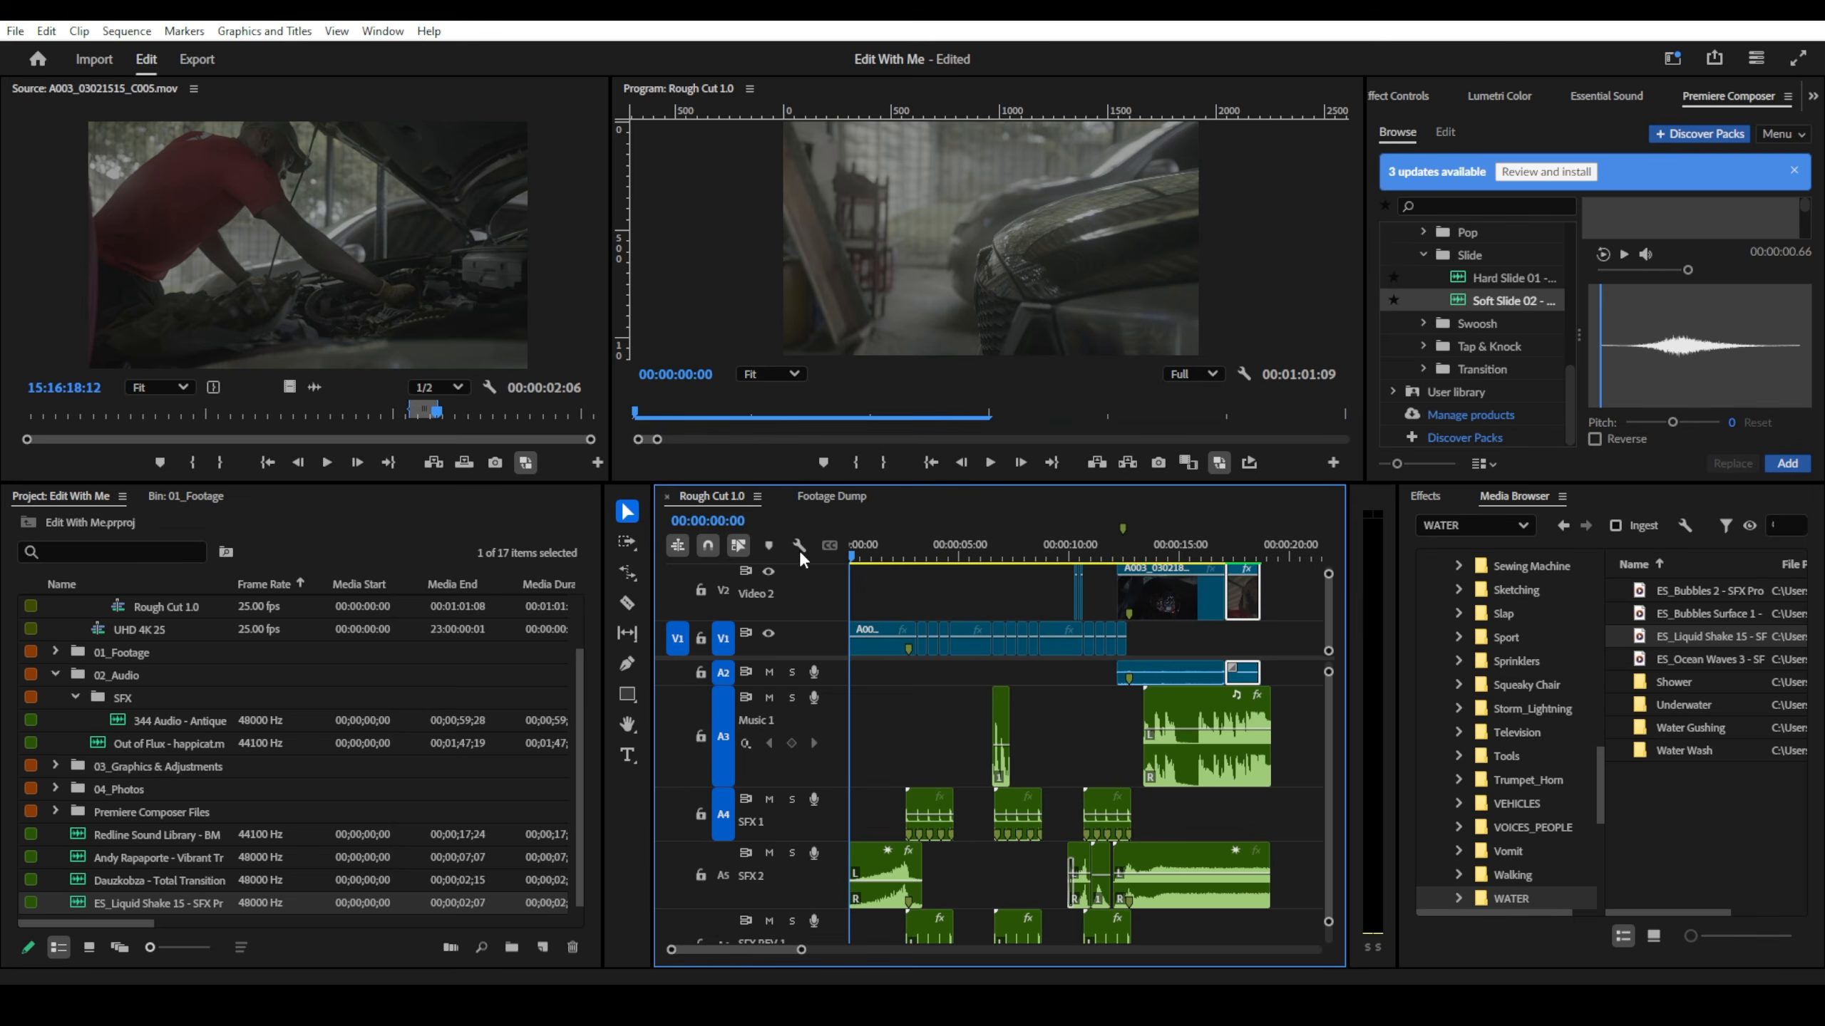
# - Expand the Video 1 track in the Rough Cut 1.0 timeline so its clips show thumbnails
pyautogui.doubleClick(821, 633)
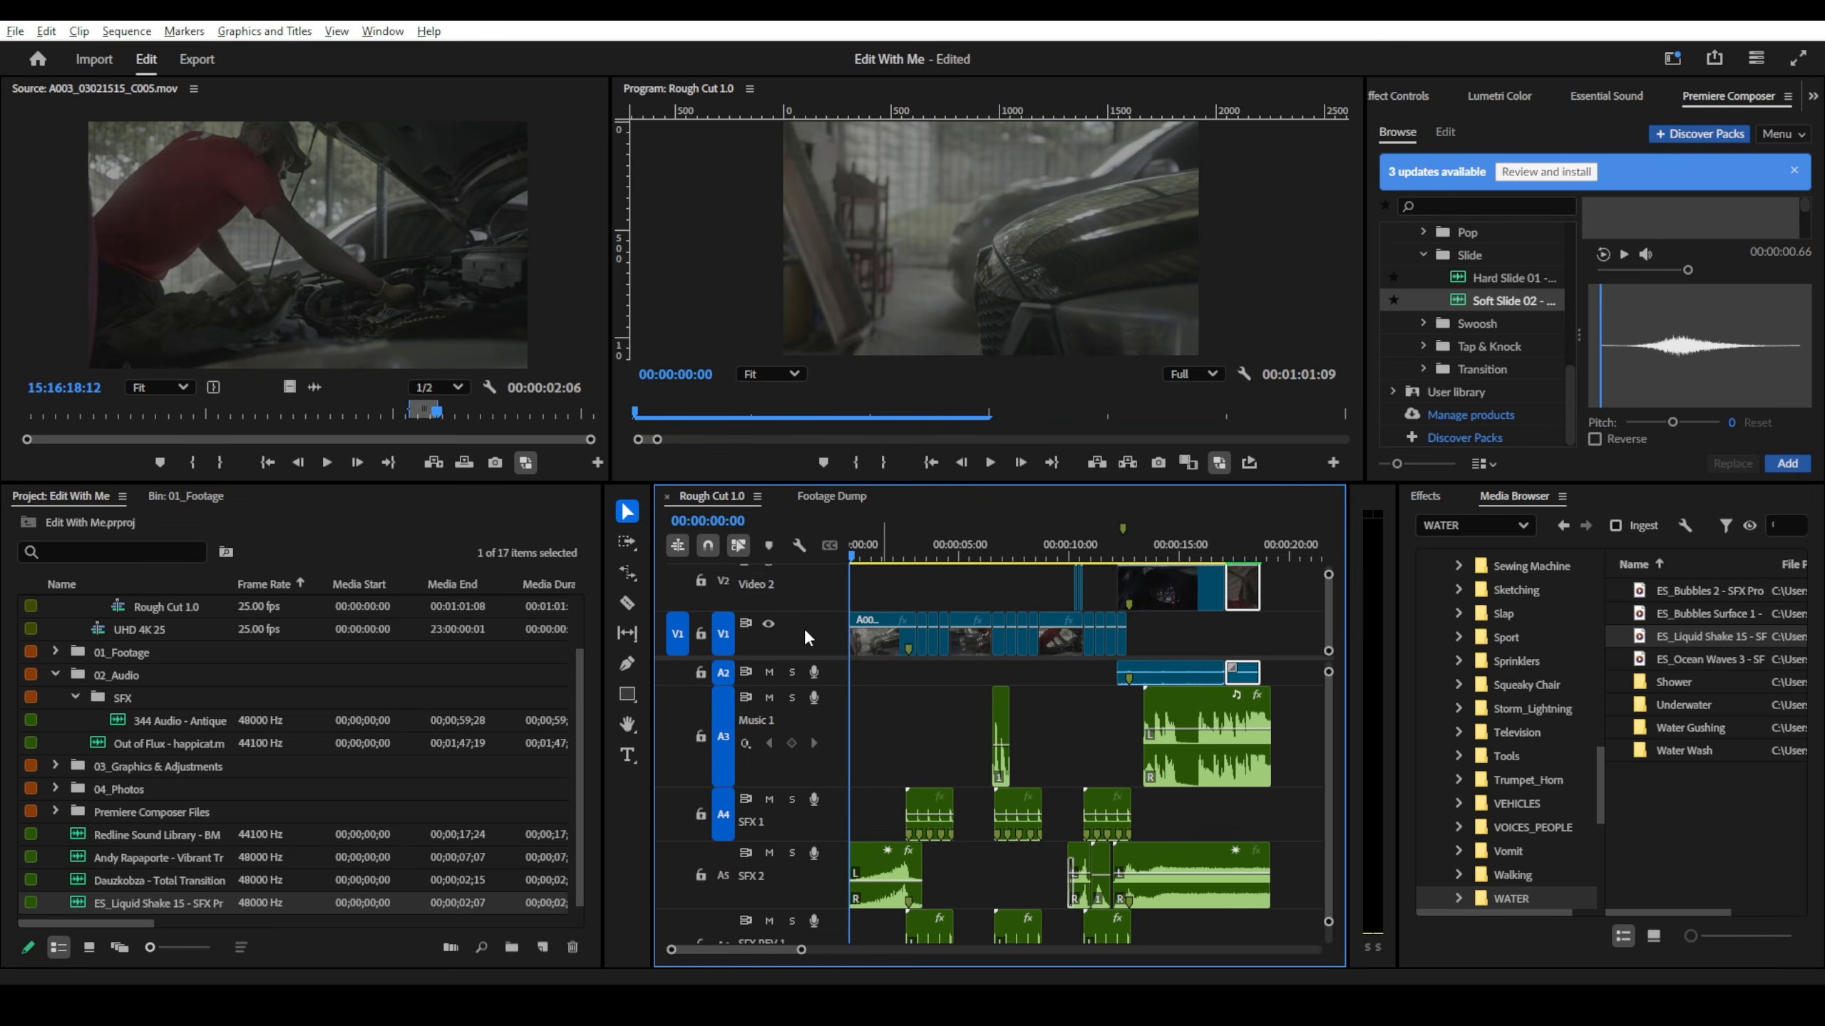
pyautogui.scroll(-4, 824, 628)
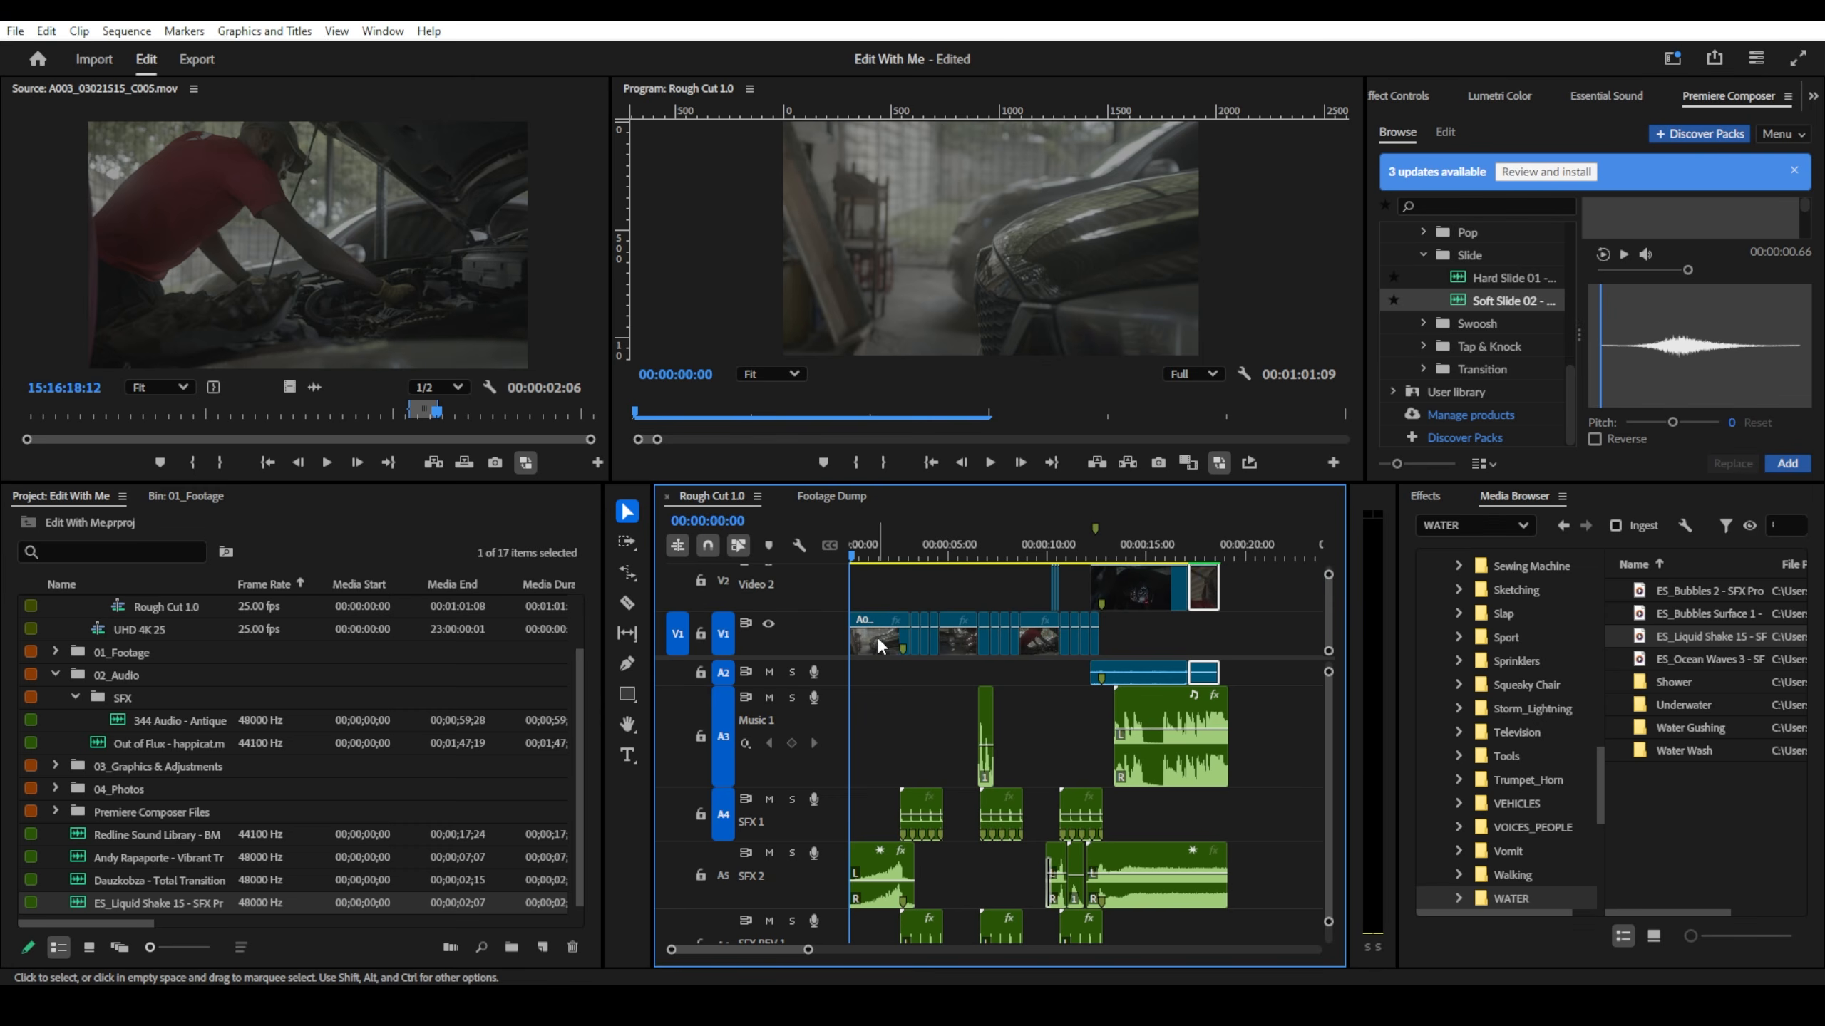
pyautogui.scroll(2, 876, 638)
pyautogui.scroll(2, 876, 638)
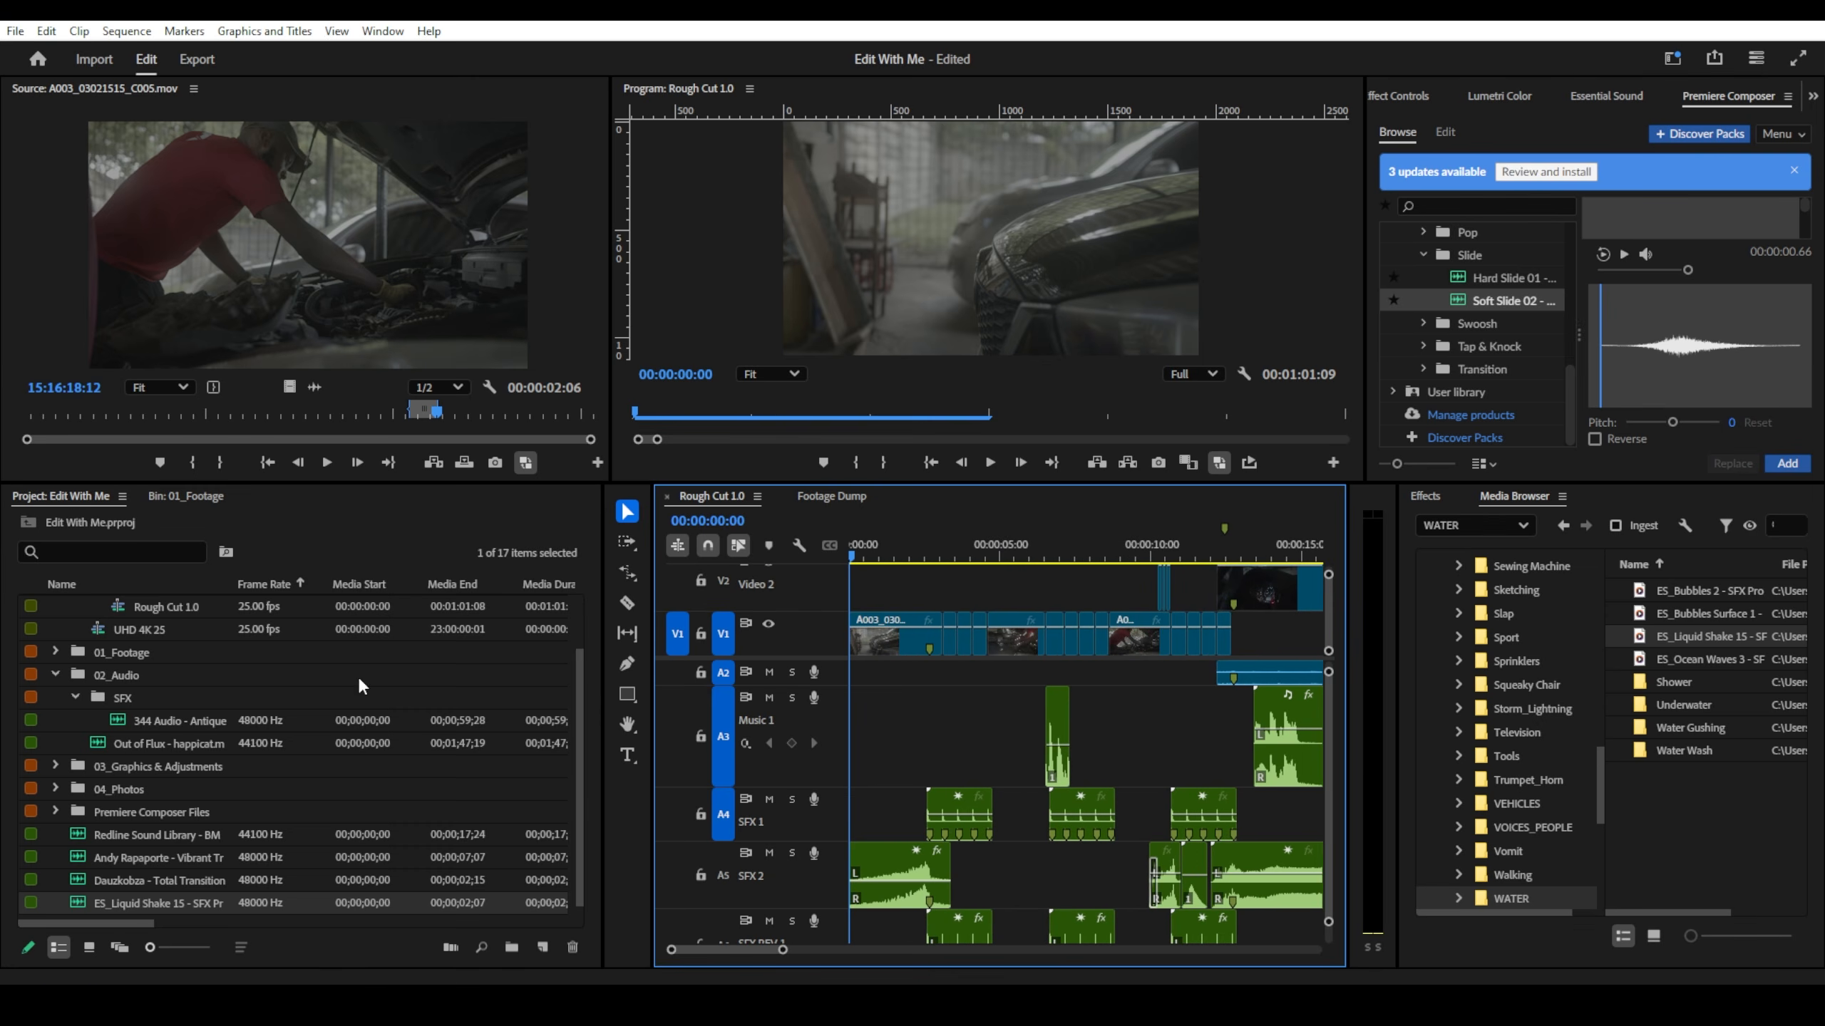
# - Move the four loose sound effect files into the SFX bin inside 02_Audio, and collapse the expanded project bins
pyautogui.scroll(1, 171, 672)
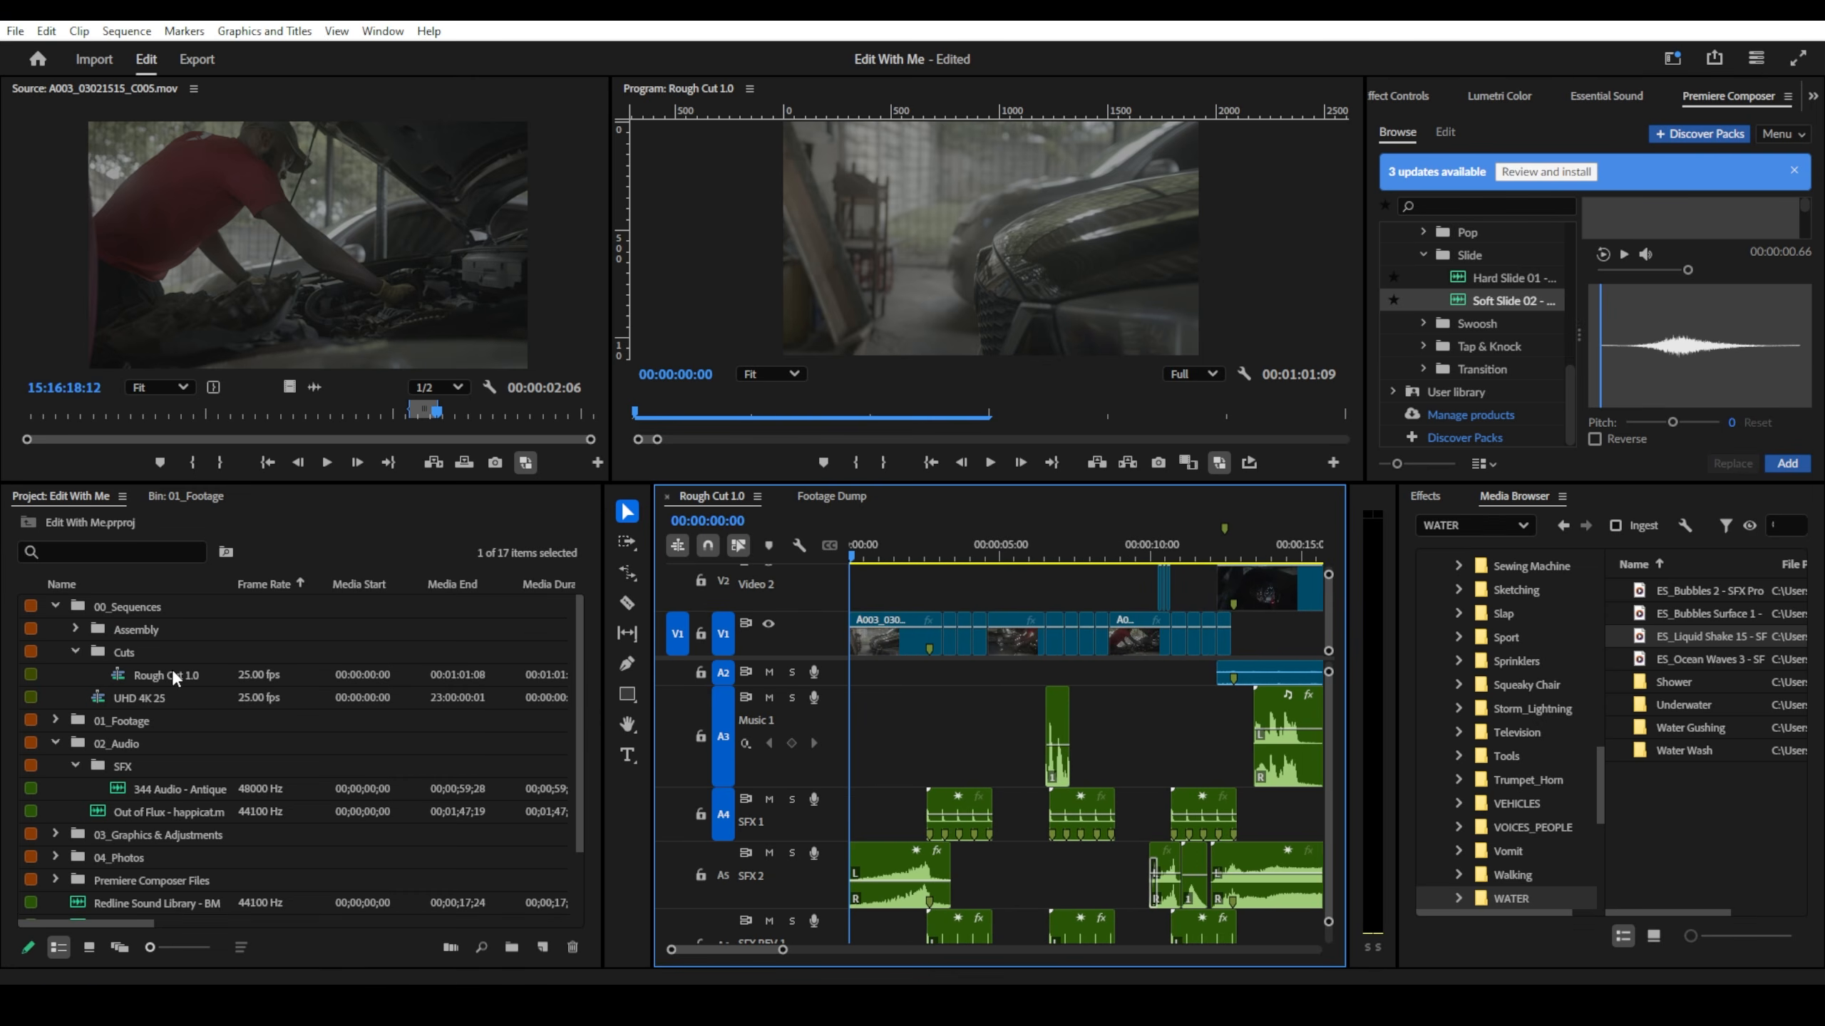
pyautogui.click(56, 605)
pyautogui.click(56, 650)
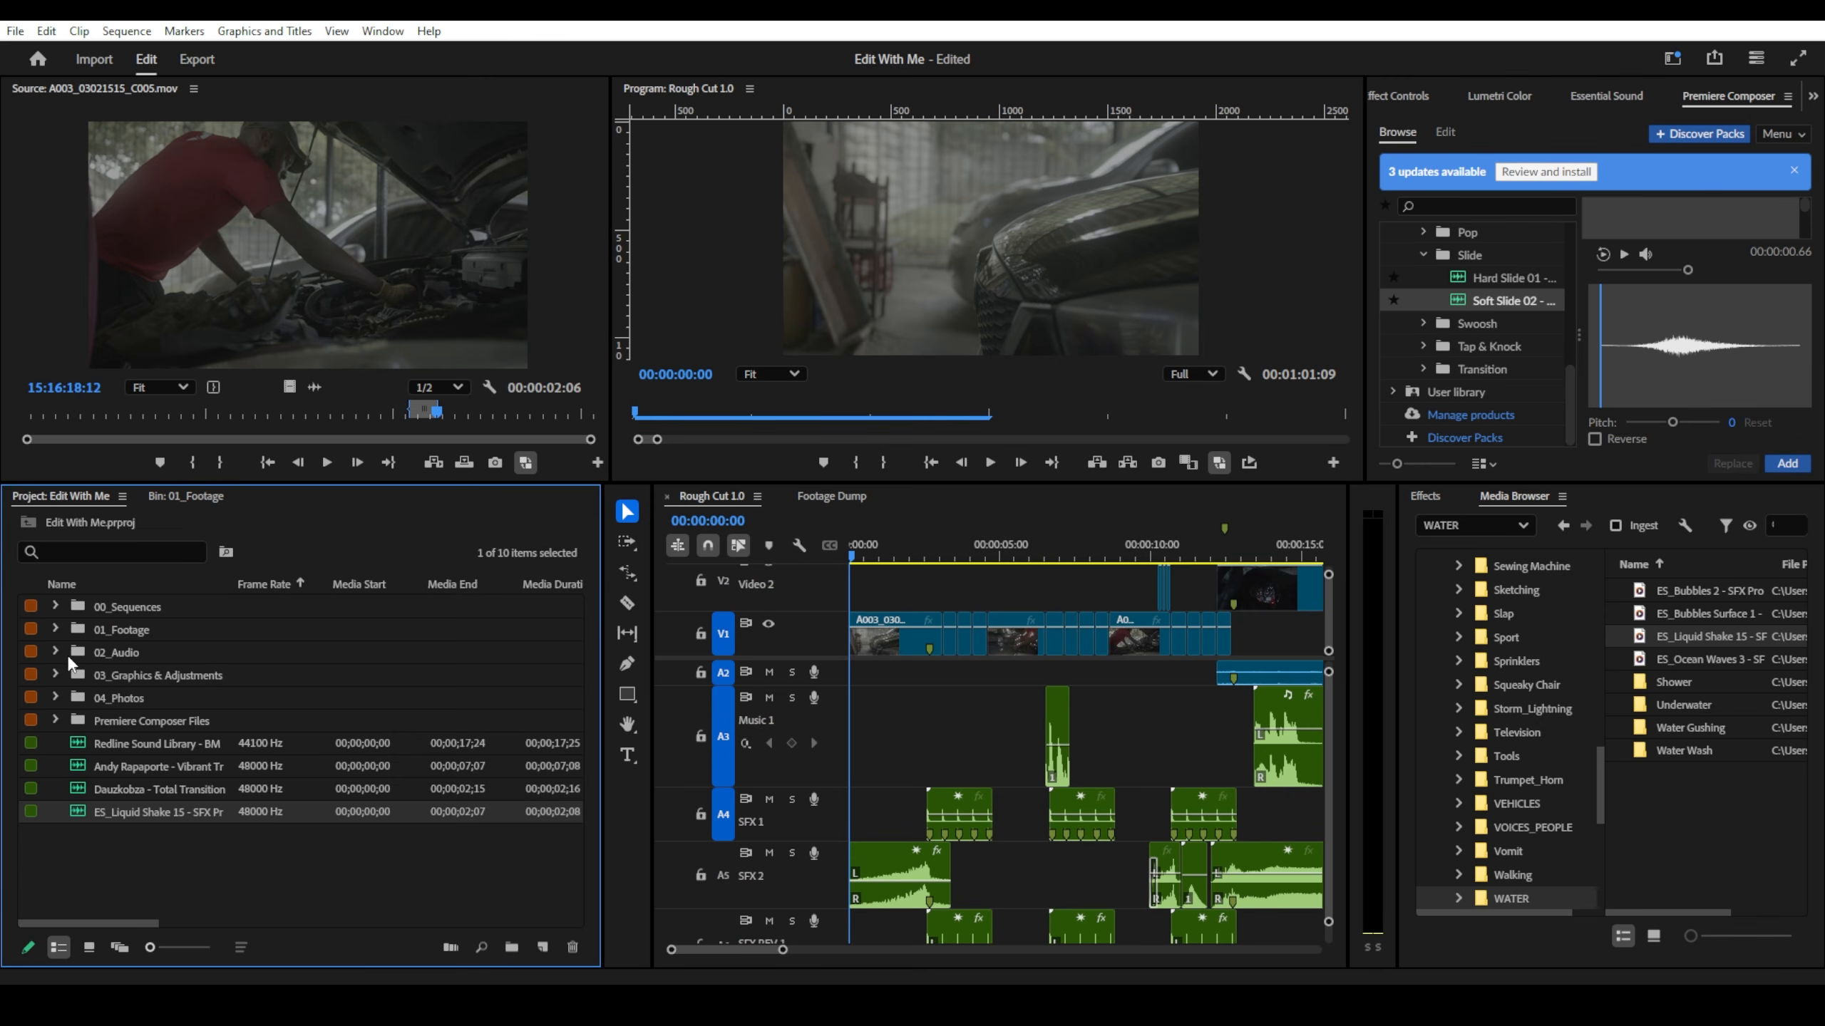
pyautogui.click(57, 646)
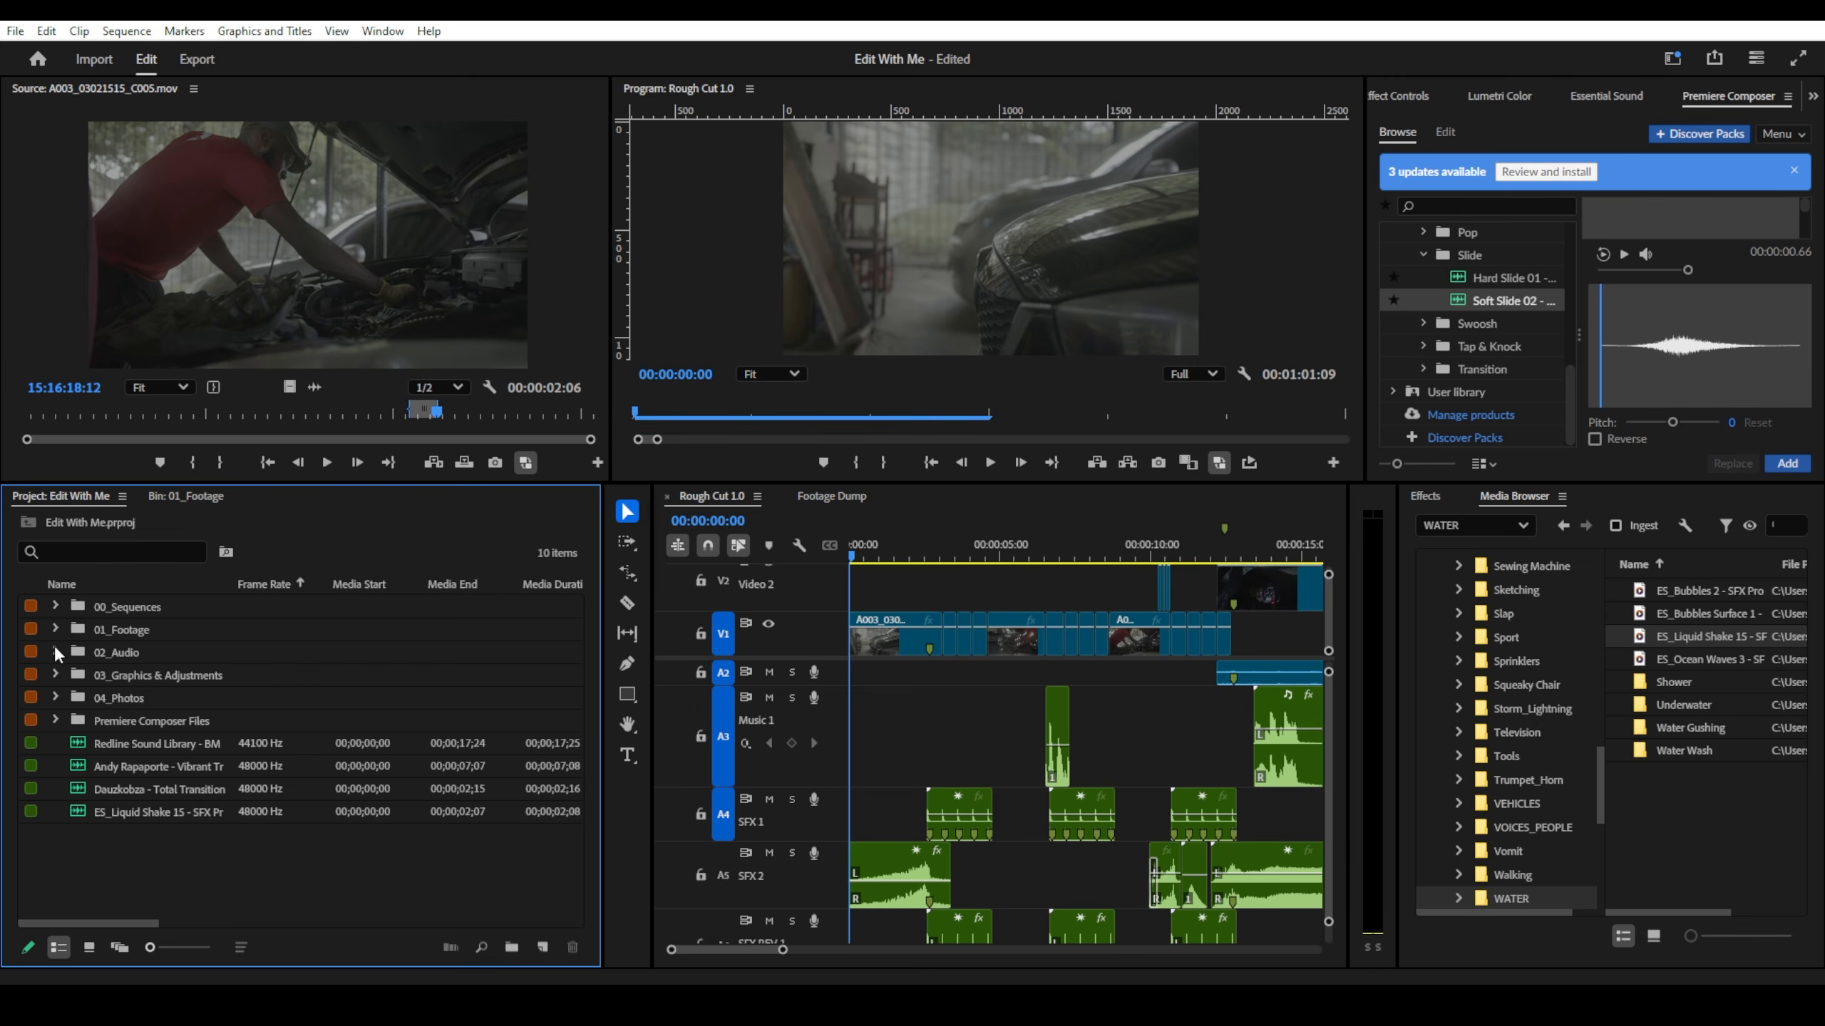
pyautogui.click(54, 652)
pyautogui.moveTo(140, 891); pyautogui.dragTo(122, 682)
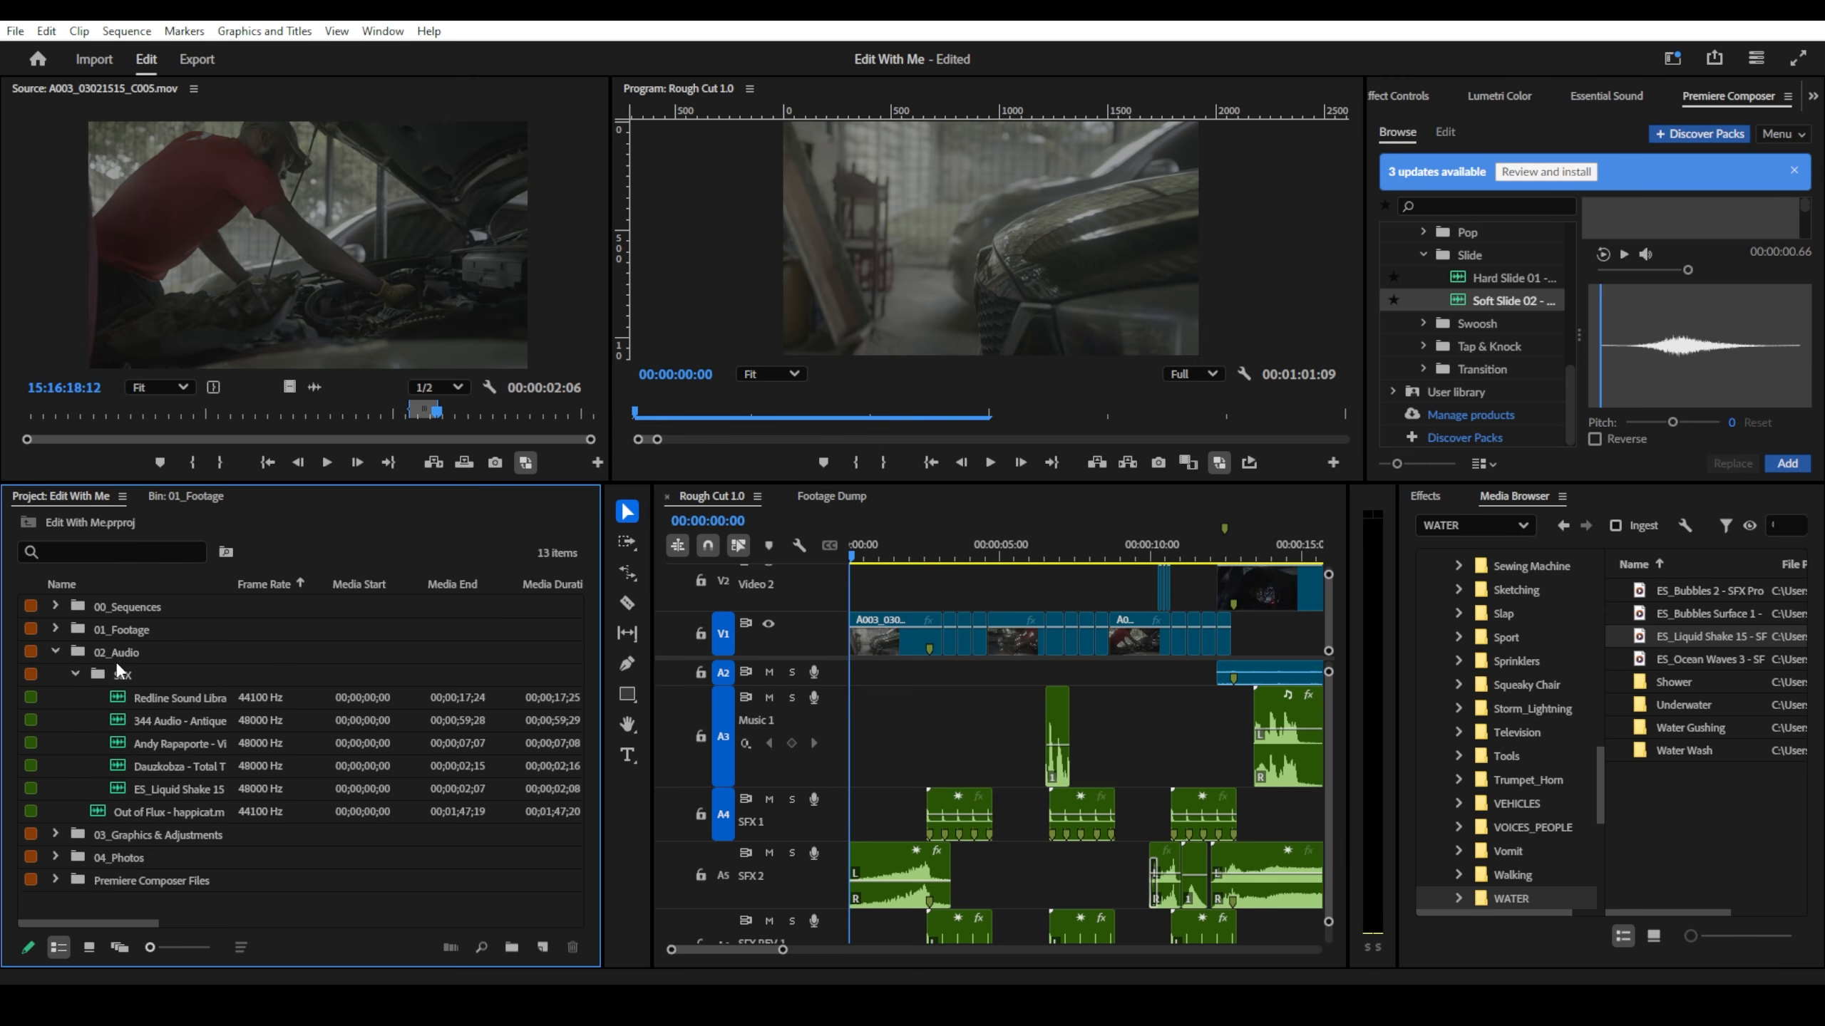
pyautogui.click(76, 674)
pyautogui.click(54, 651)
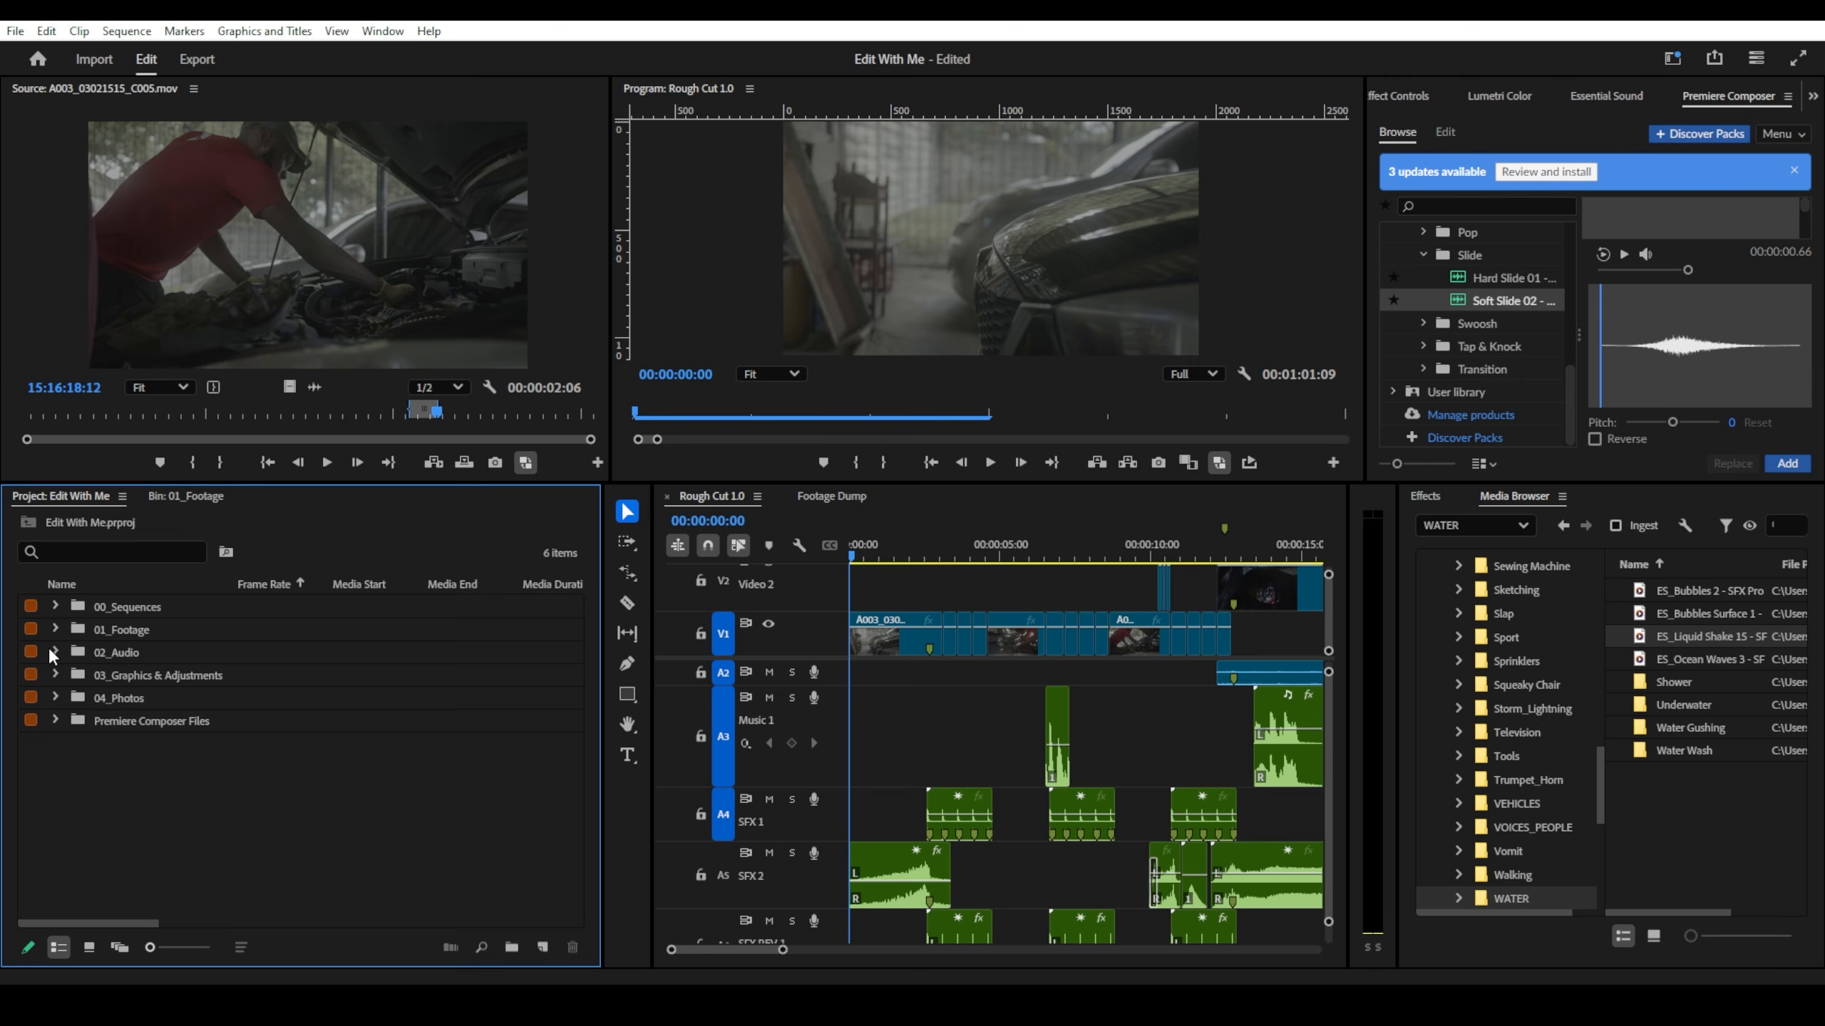
# - Create an adjustment layer in the 03_Graphics & Adjustments bin and fit it over the first clip on Video 2
pyautogui.click(117, 676)
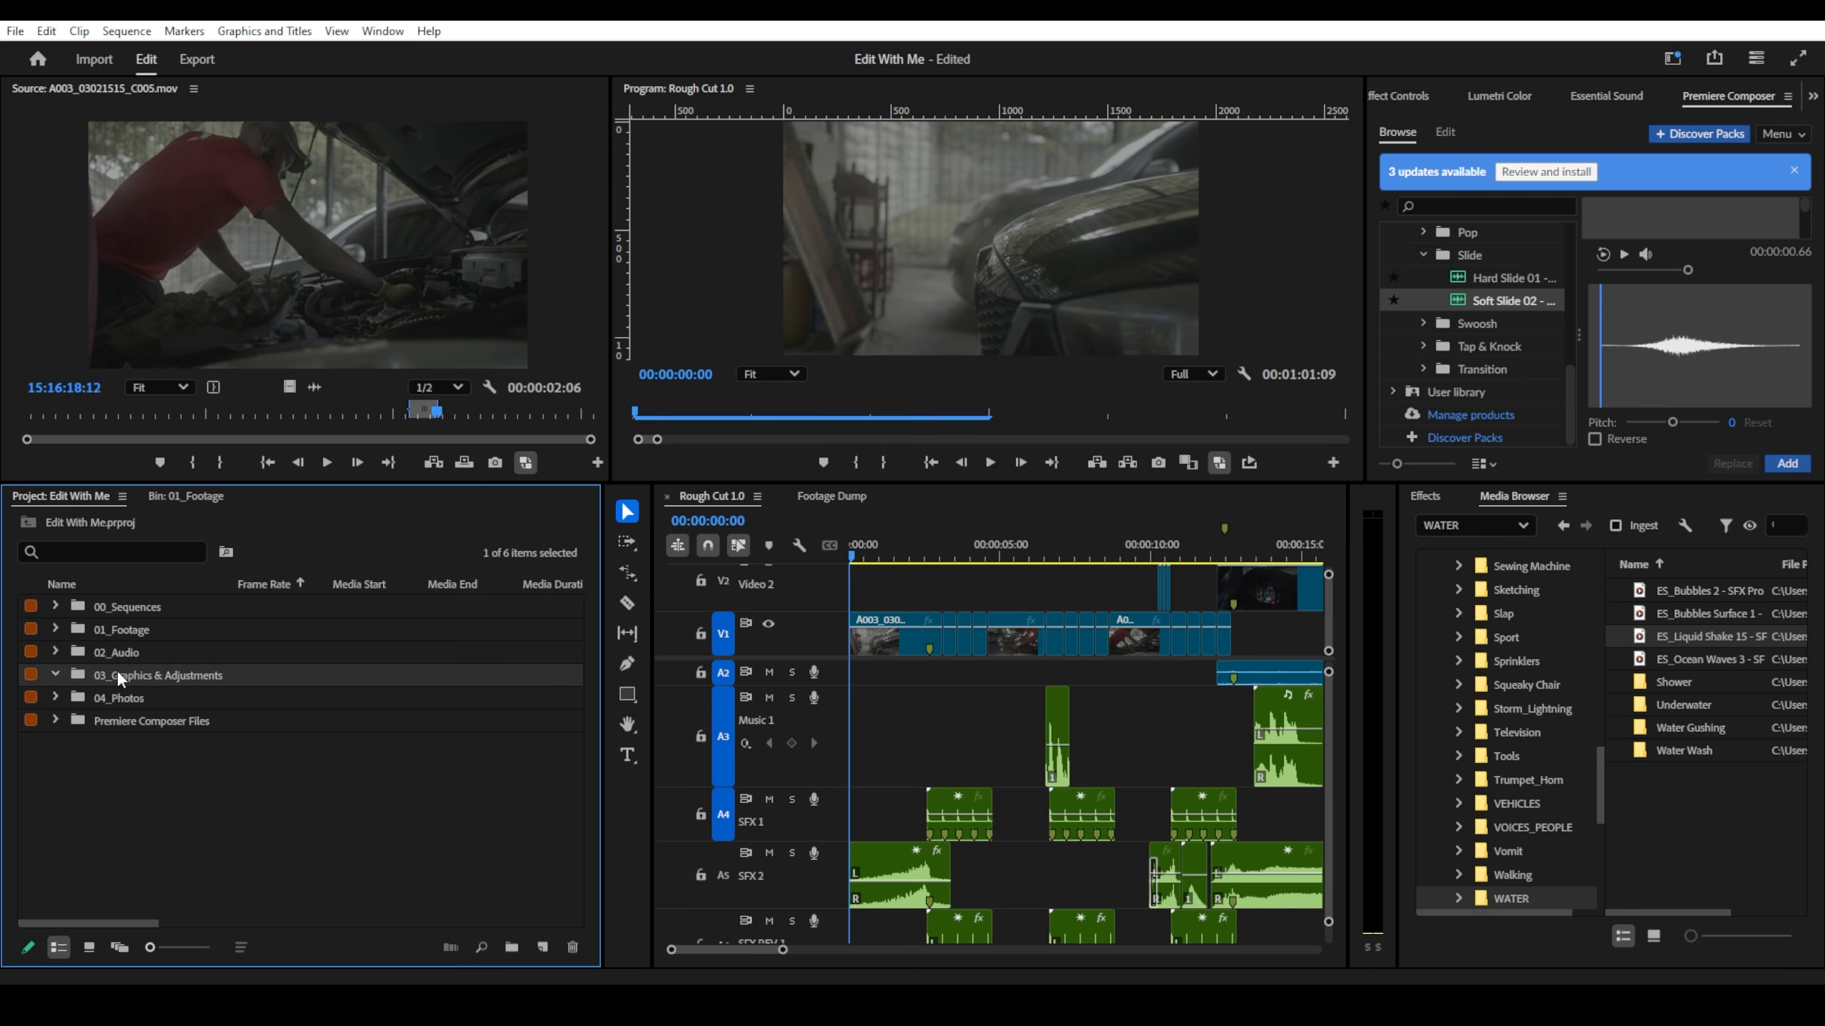
pyautogui.click(540, 947)
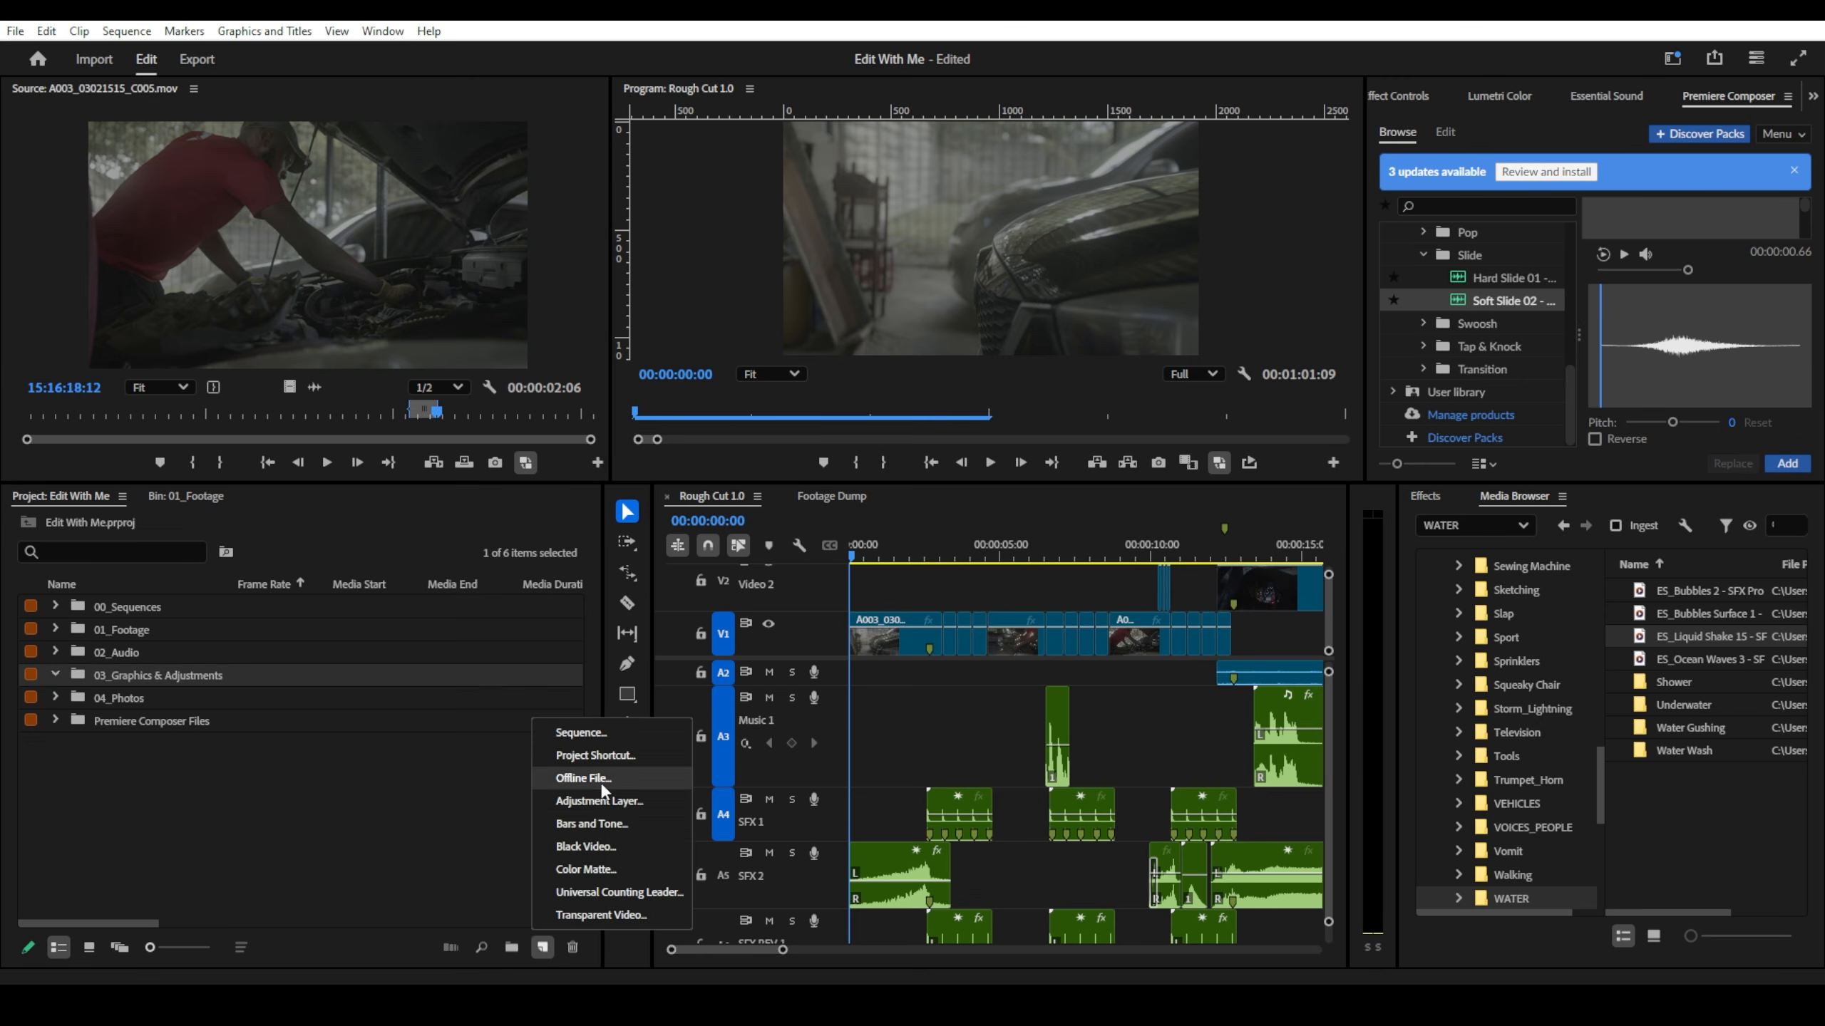
pyautogui.click(604, 801)
pyautogui.click(979, 588)
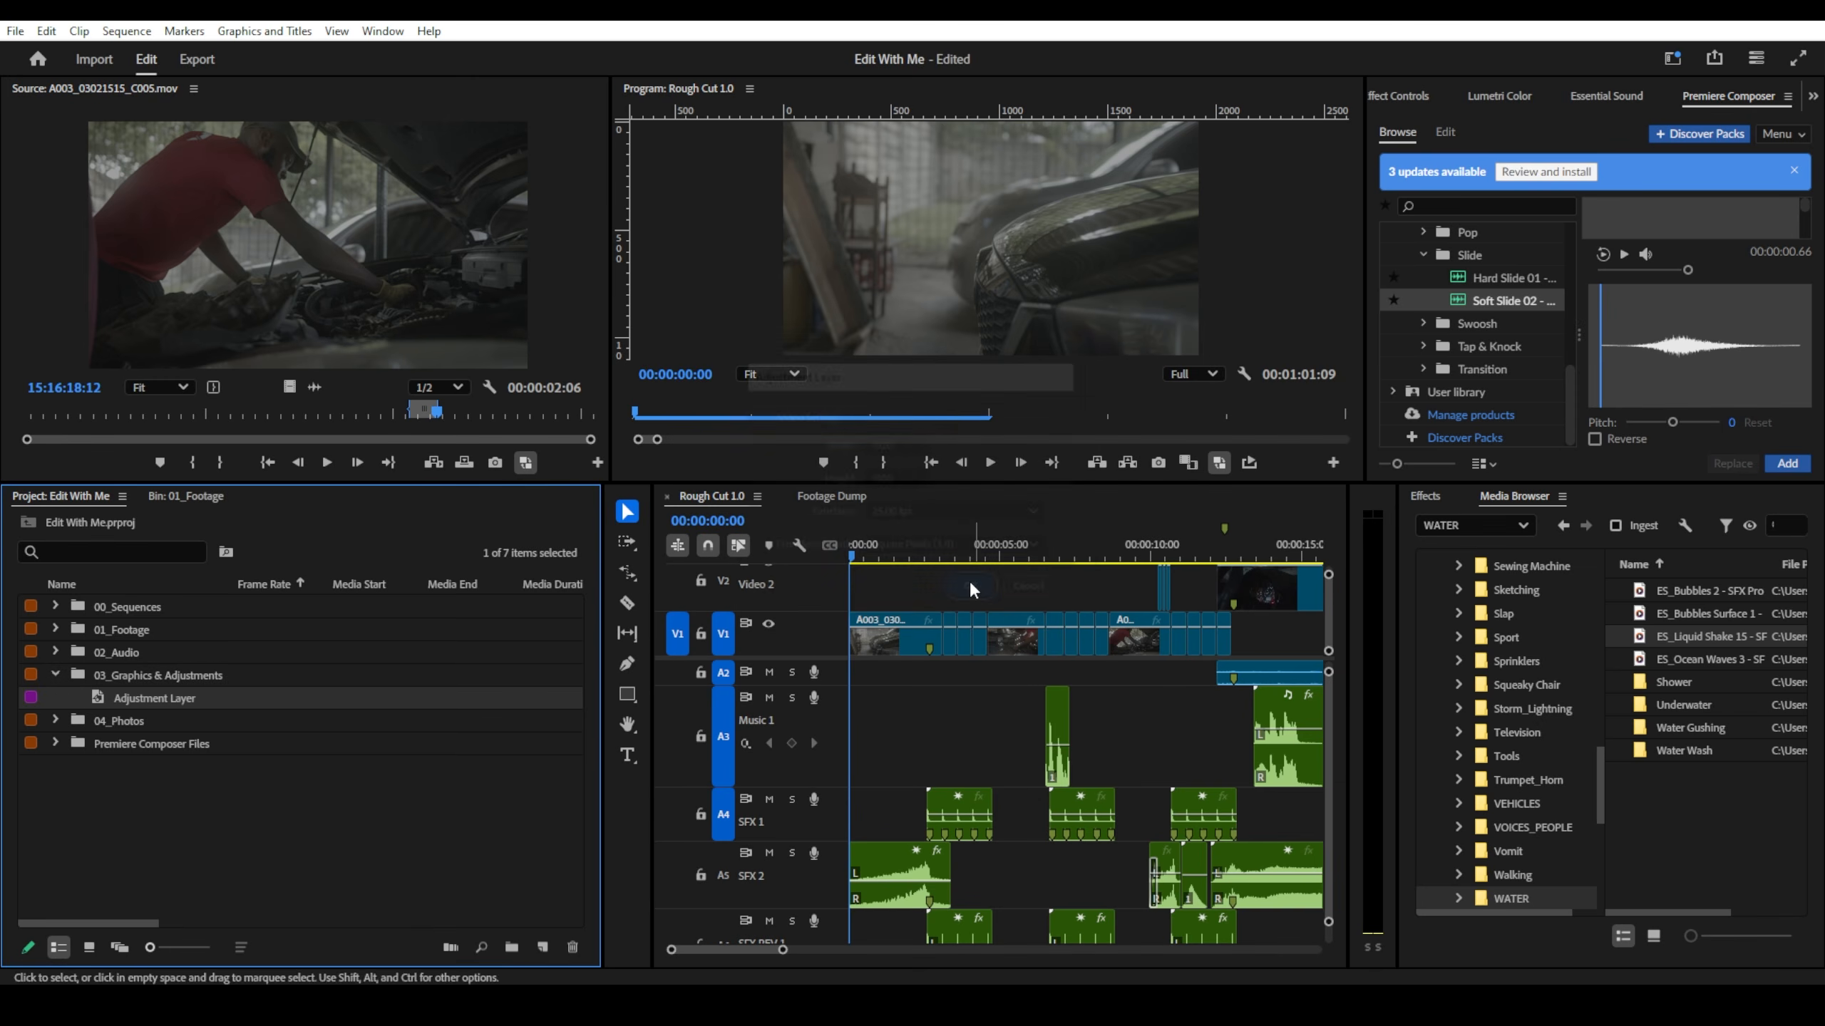
pyautogui.moveTo(165, 704); pyautogui.dragTo(859, 599)
pyautogui.moveTo(992, 600); pyautogui.dragTo(937, 599)
# - Search the effects for "trans" to locate the Transform video effect
pyautogui.click(1442, 497)
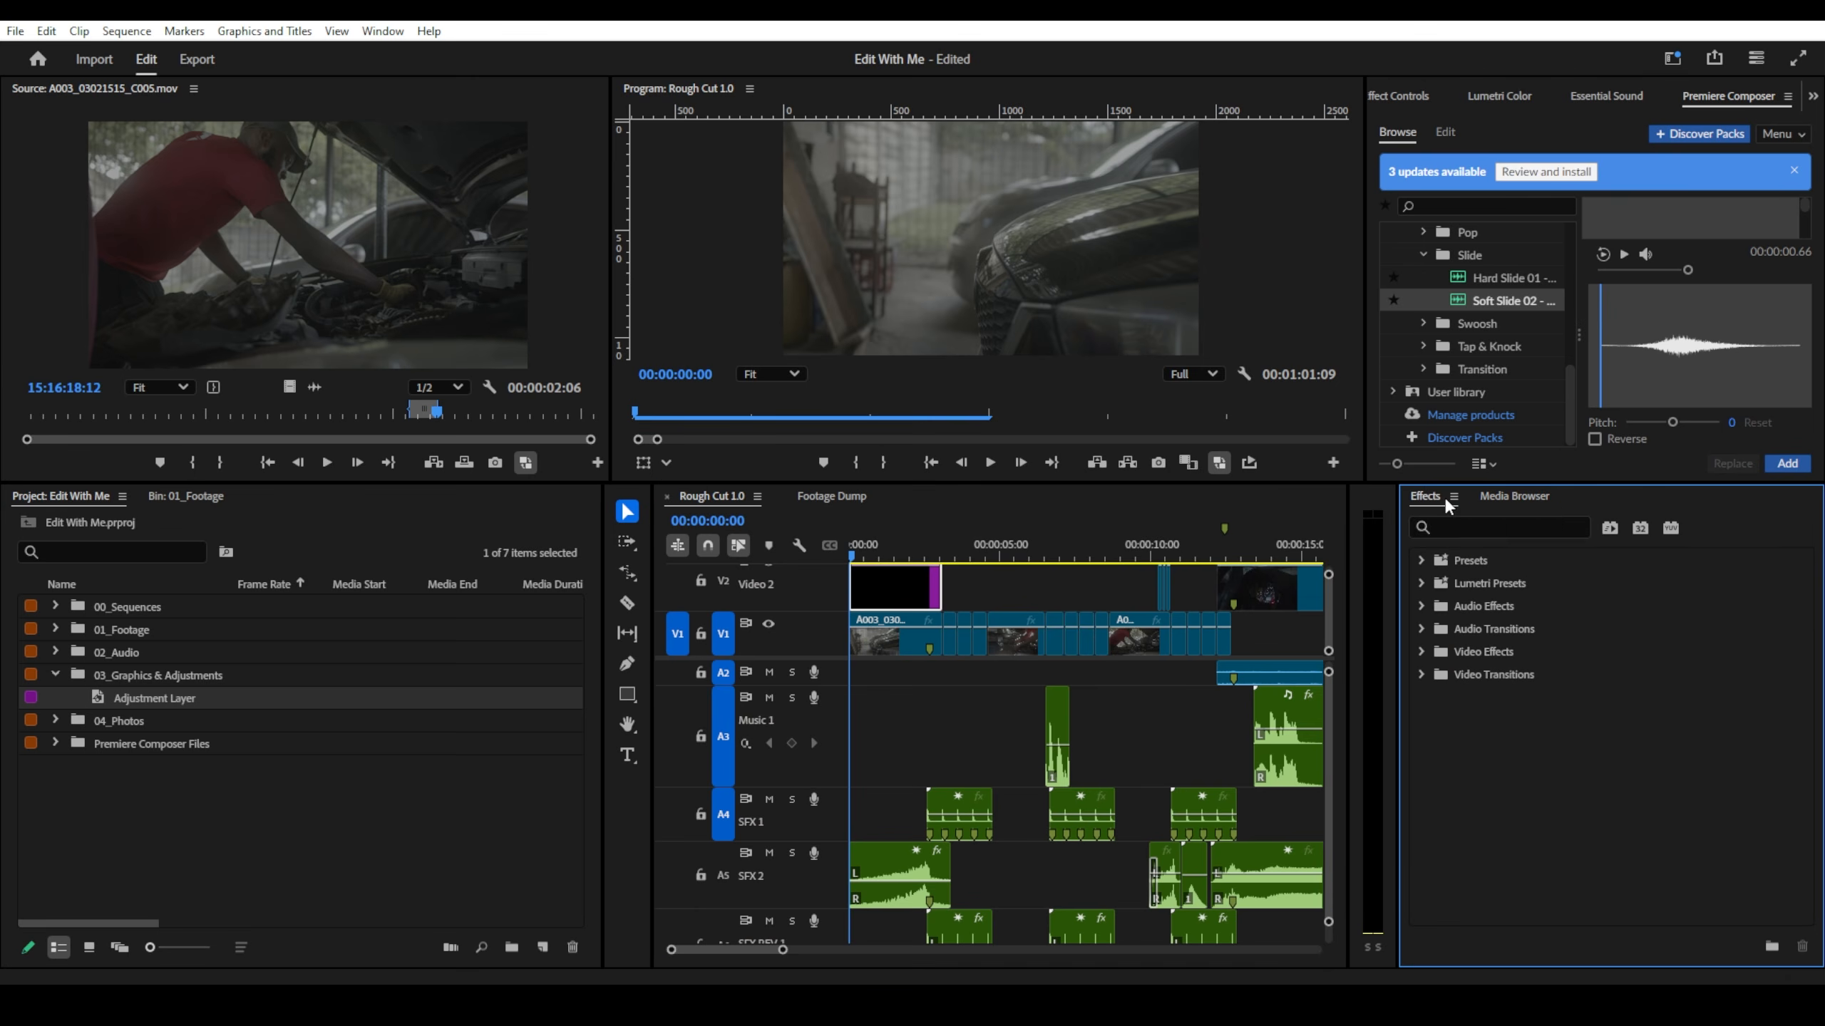
pyautogui.click(1454, 523)
pyautogui.write('trans')
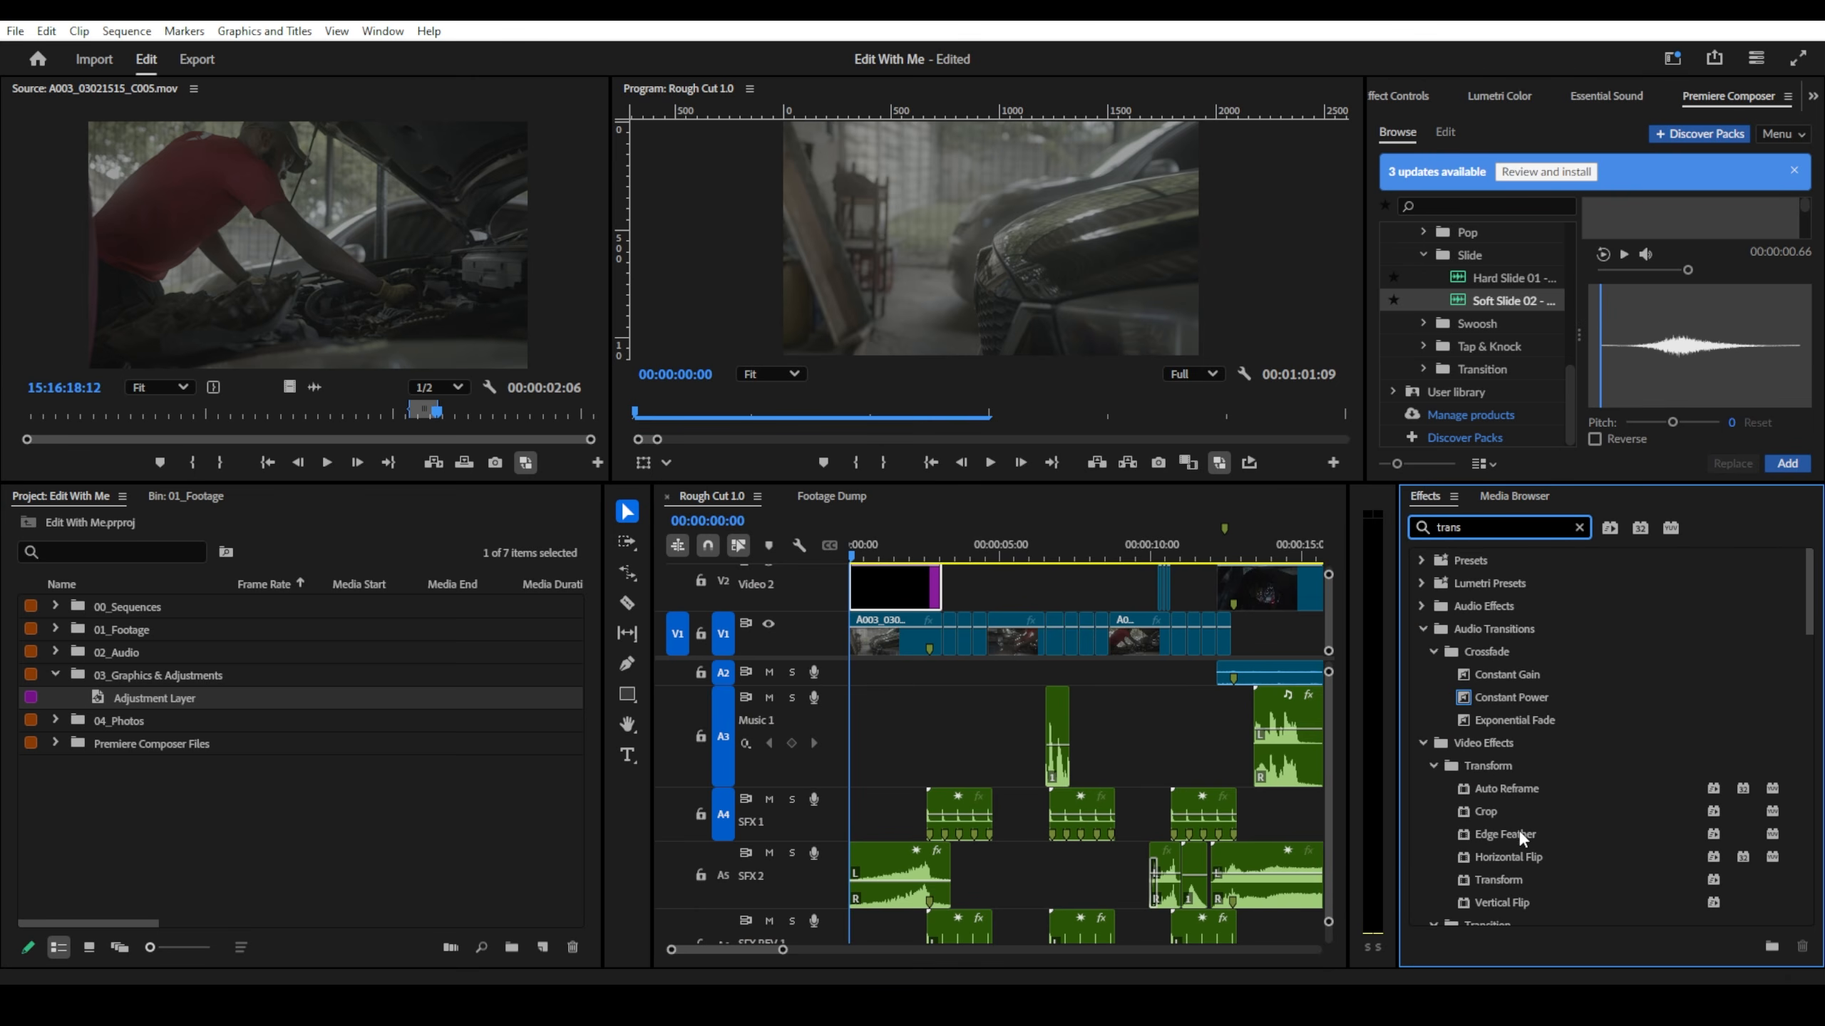
pyautogui.scroll(-3, 1501, 798)
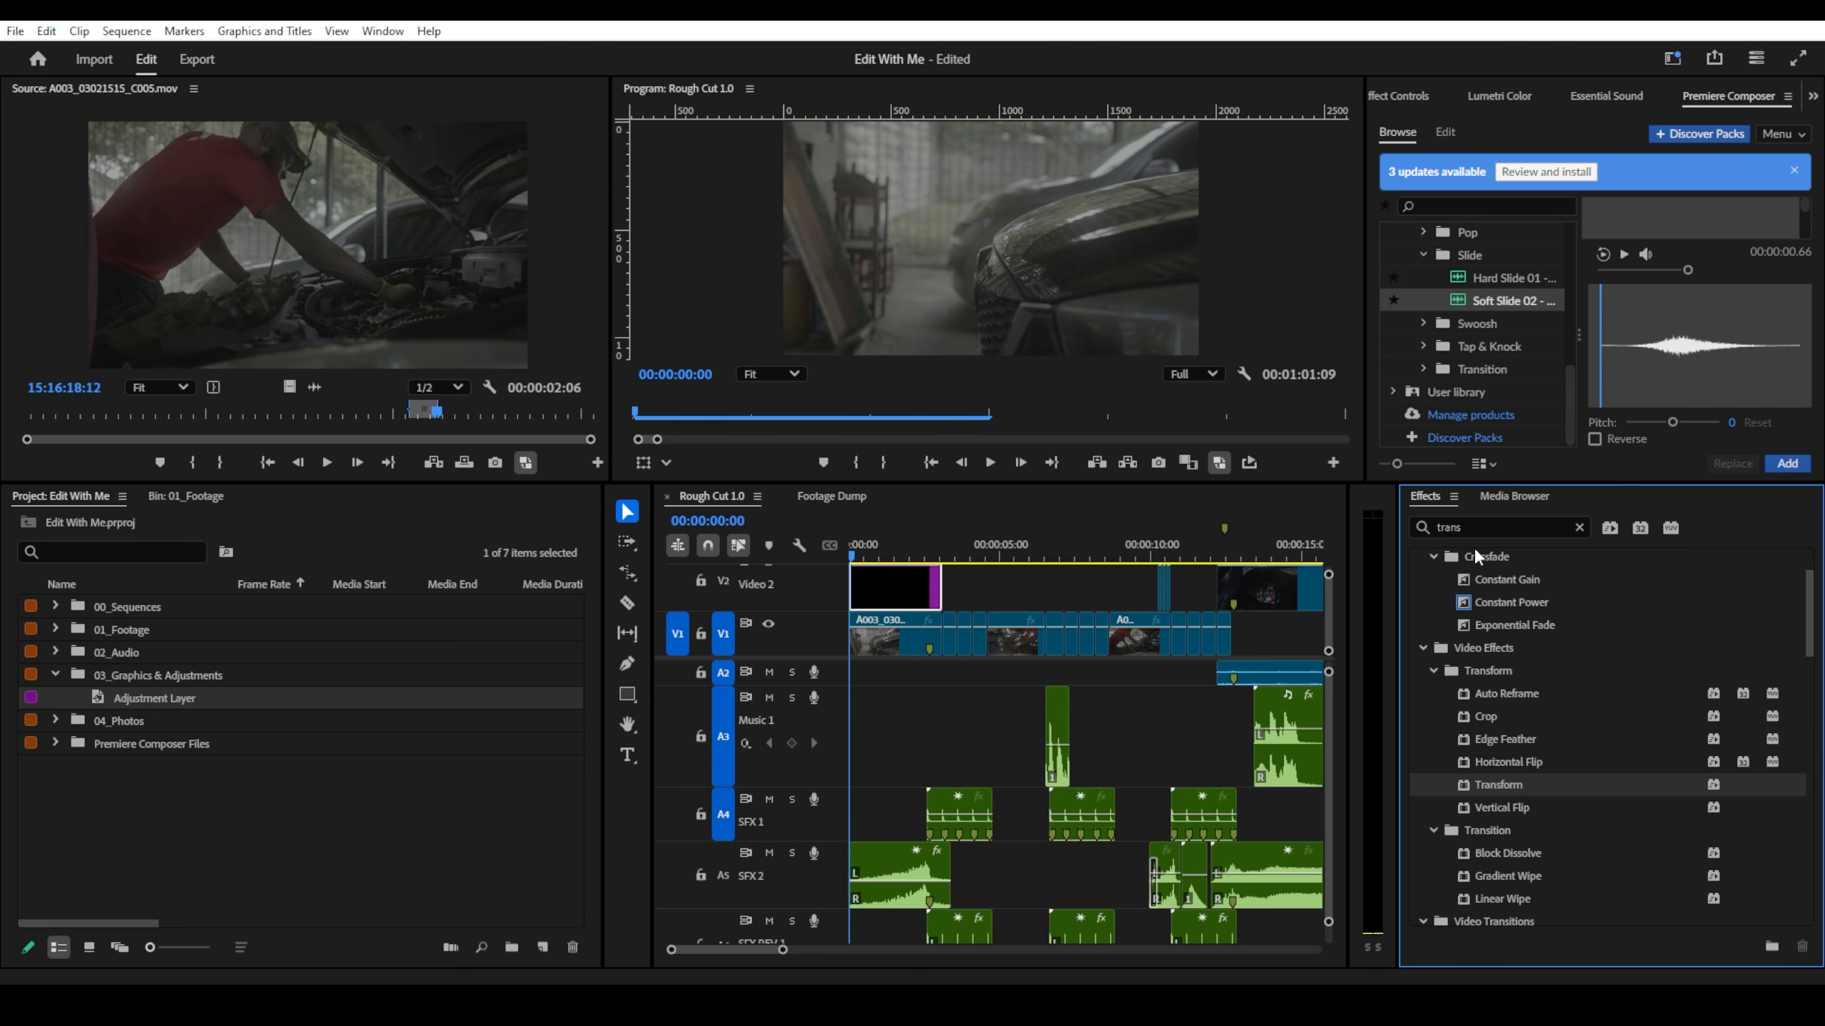
# - Create a custom effects bin and rename it Favs
pyautogui.rightClick(1511, 786)
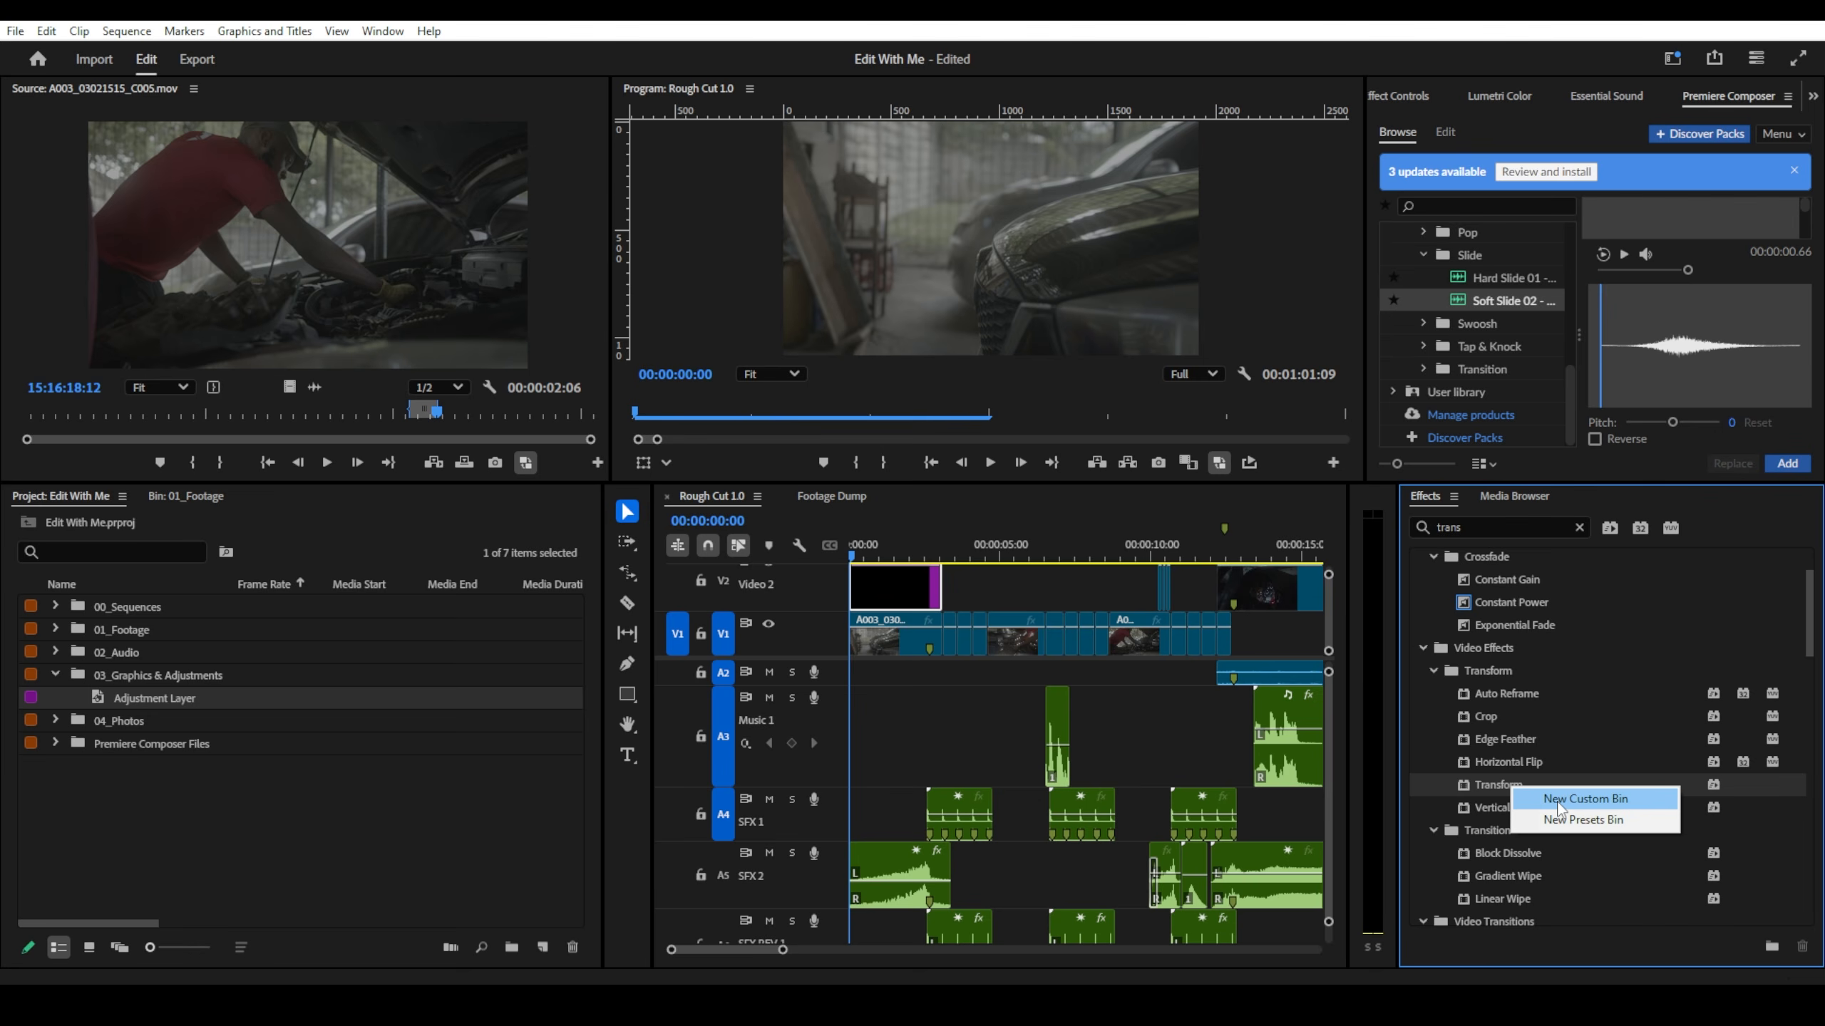
pyautogui.rightClick(1479, 788)
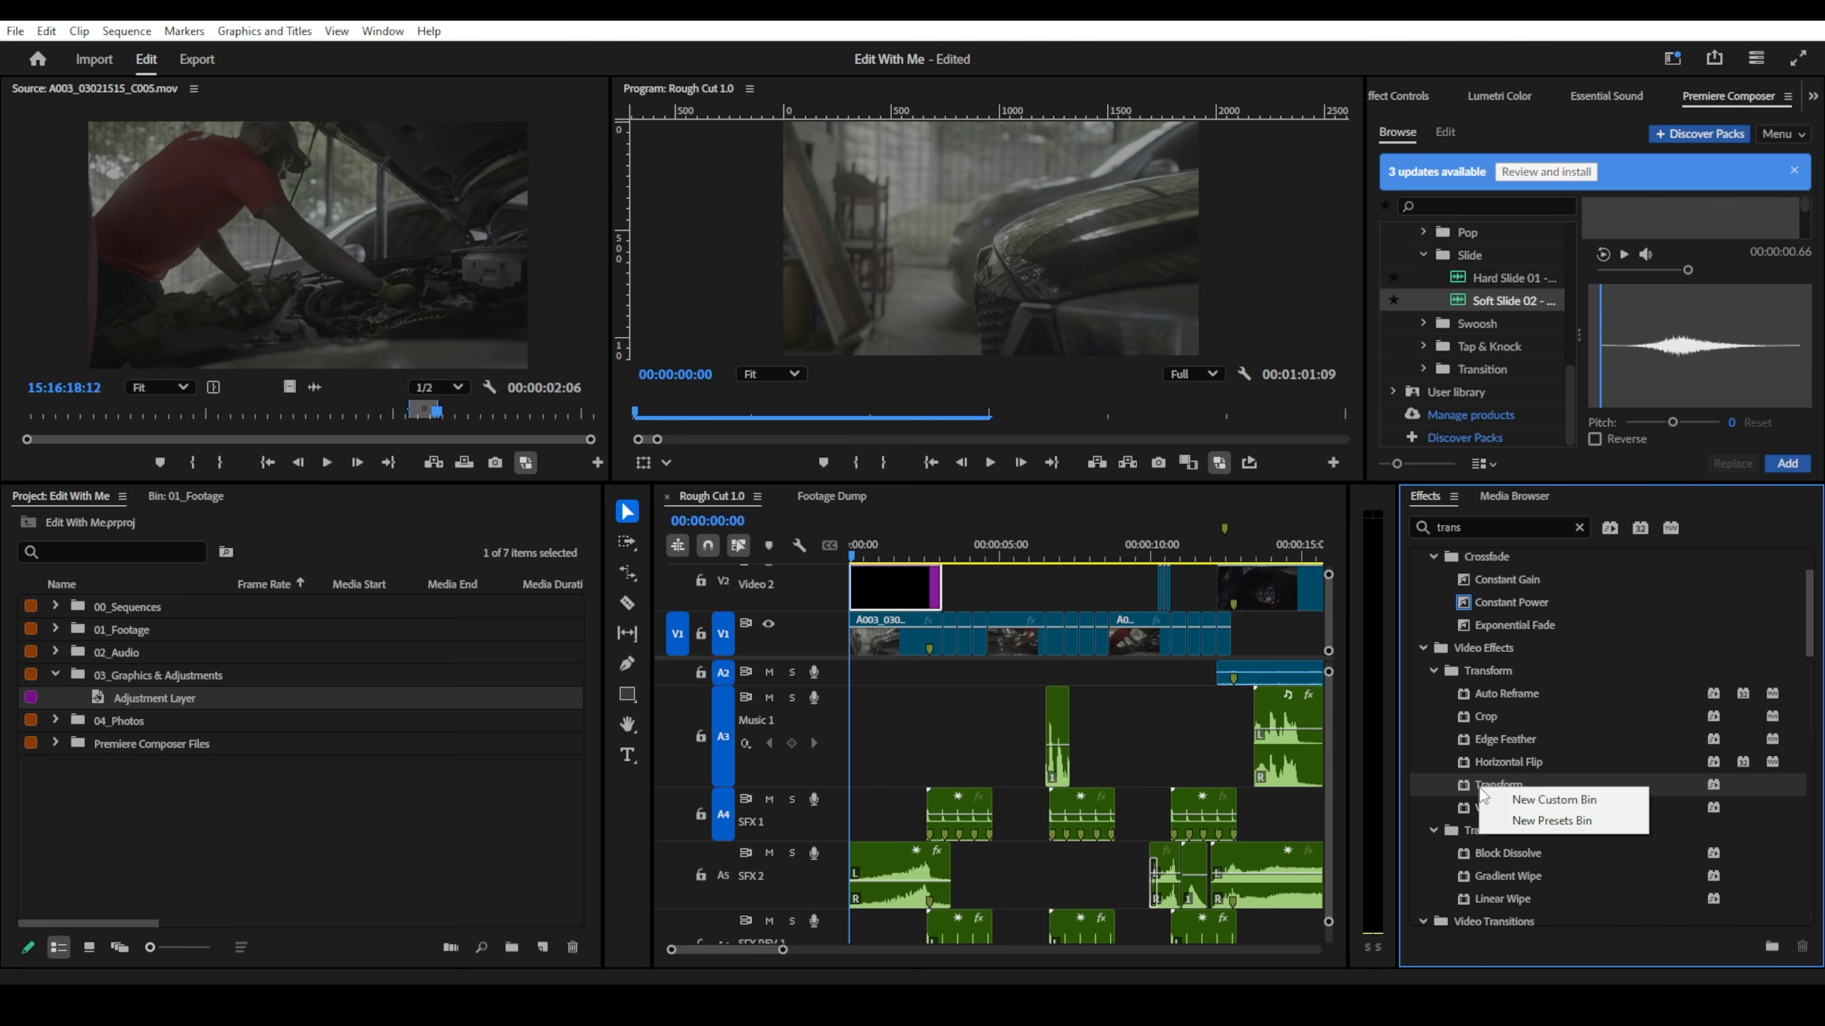
pyautogui.click(1568, 801)
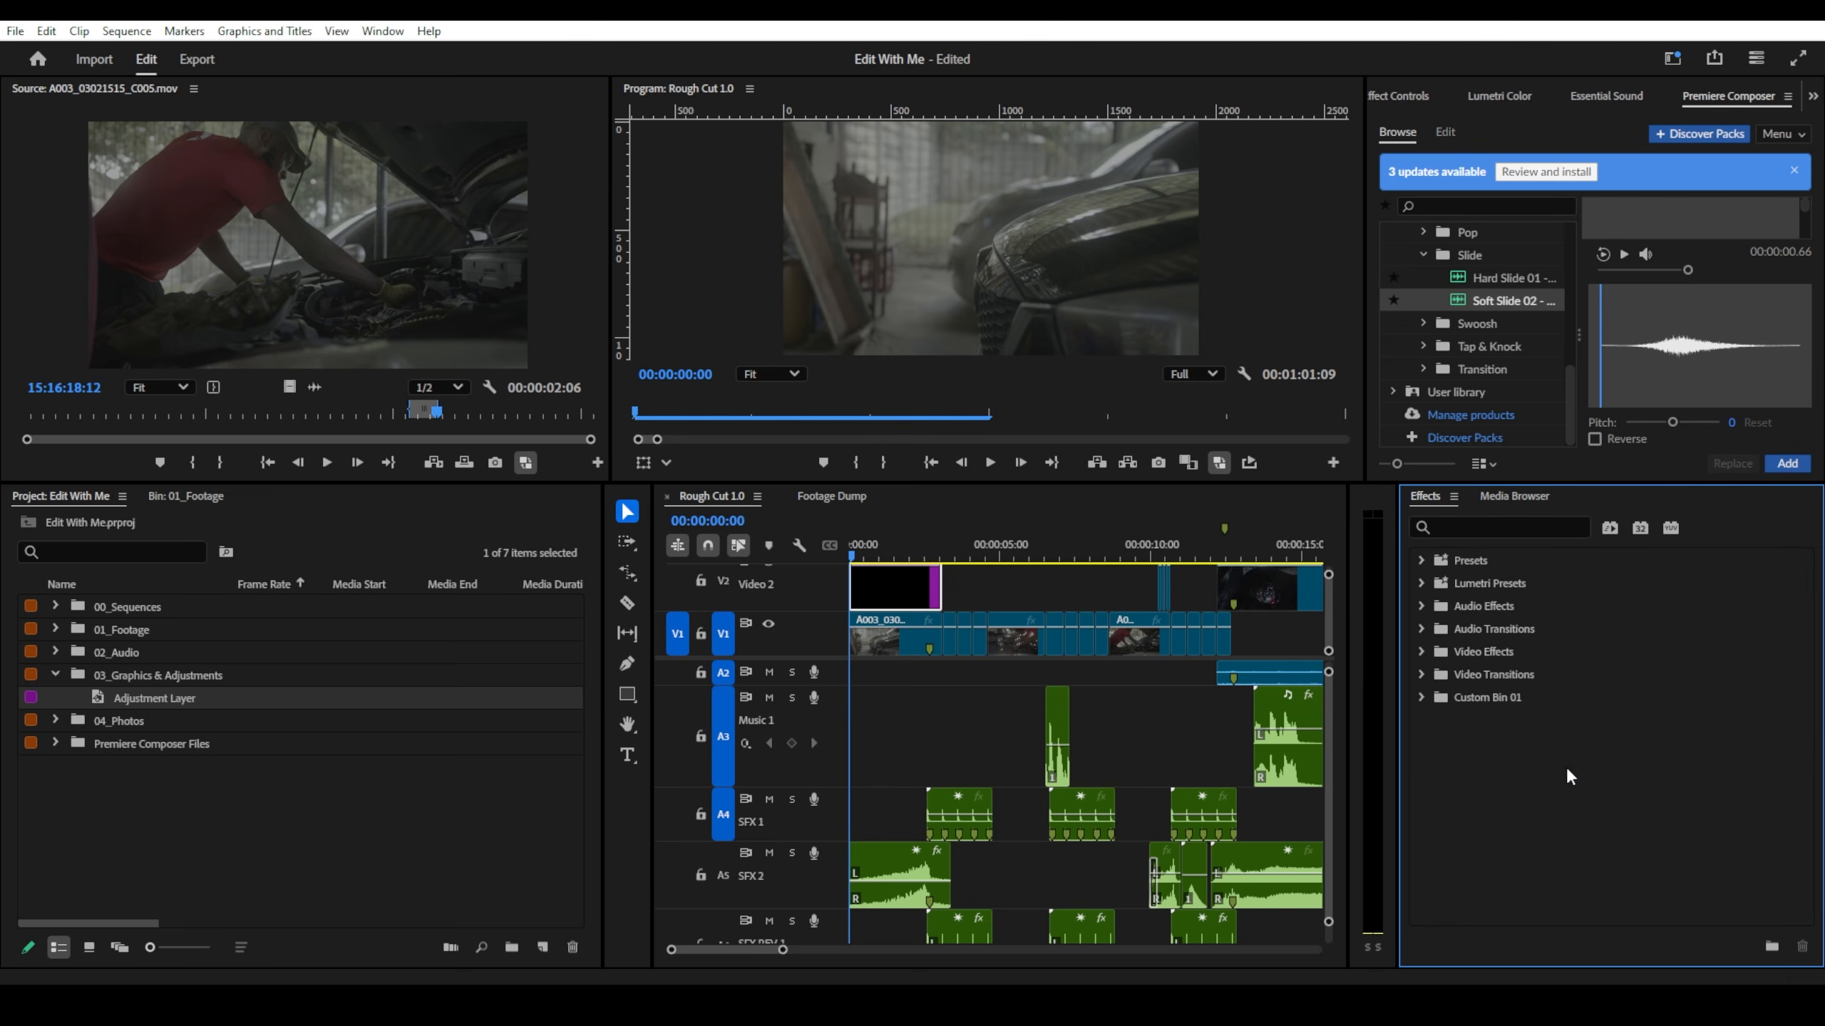
pyautogui.click(1473, 695)
pyautogui.click(1475, 696)
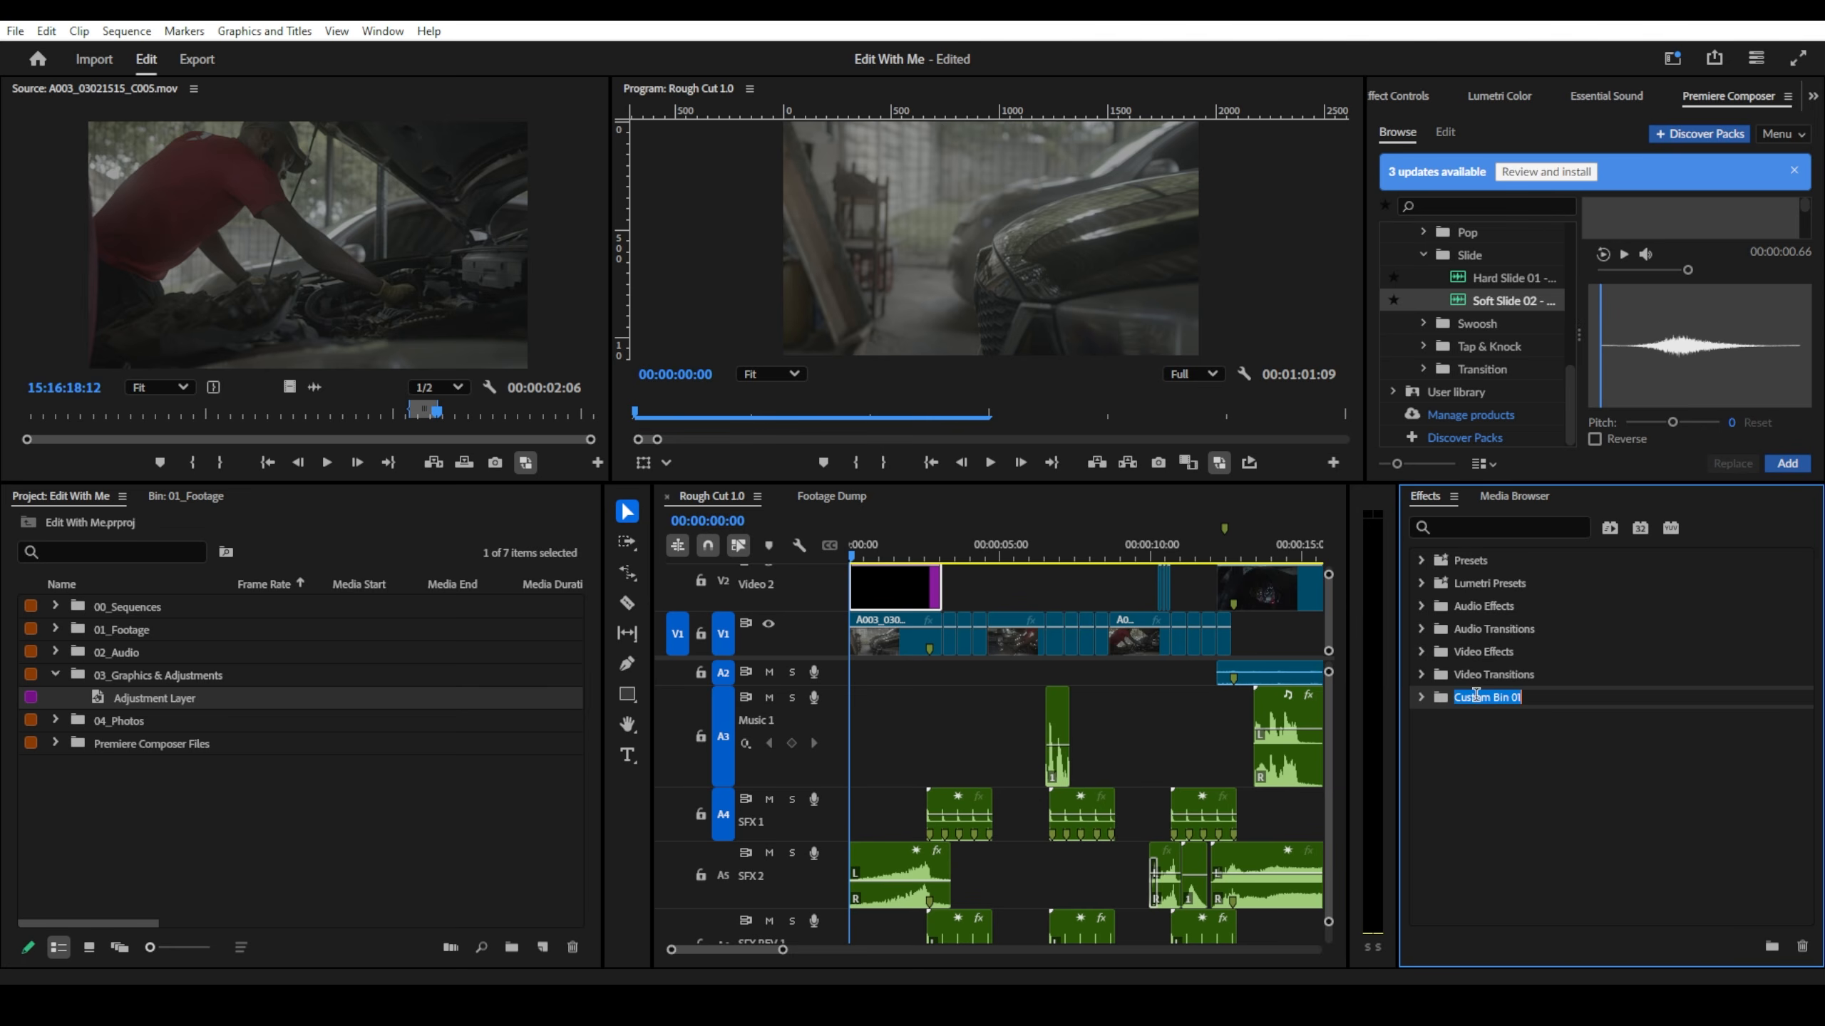
pyautogui.write('Favs')
pyautogui.click(1571, 742)
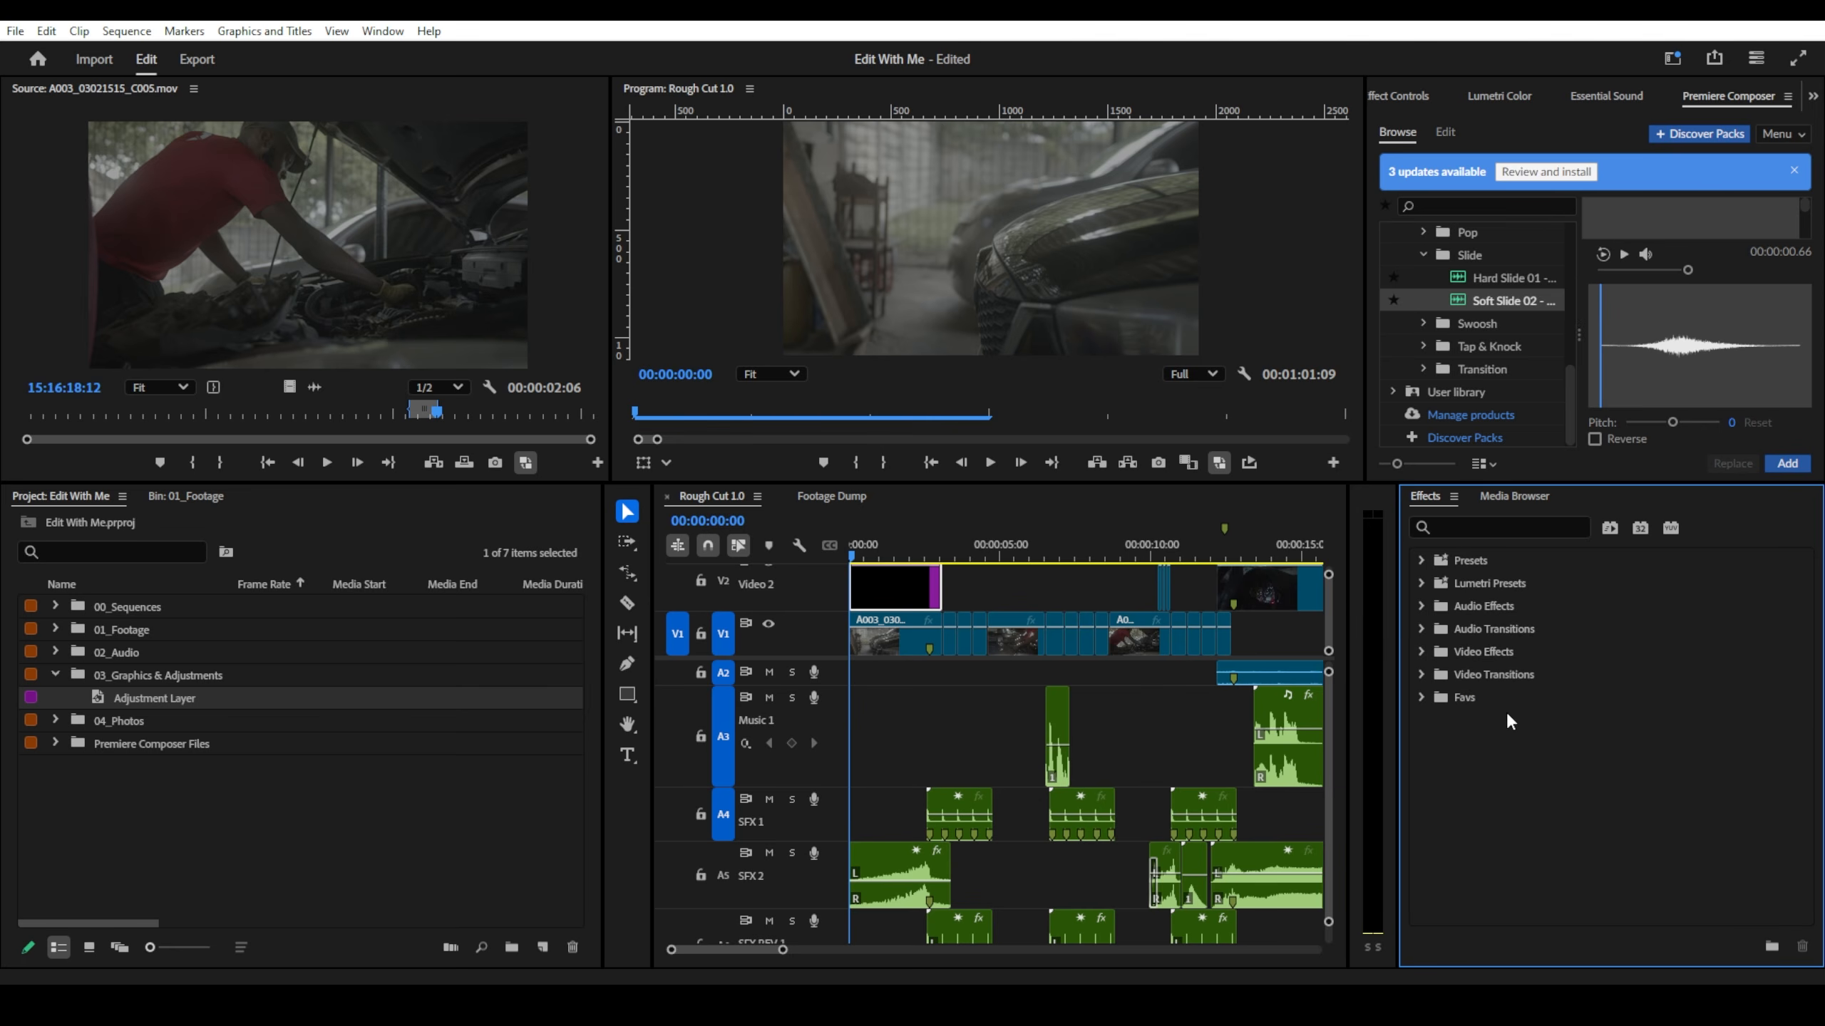
# - Find the Transform video effect by searching "transf", add it to the Favs bin, and clear the search
pyautogui.click(1437, 698)
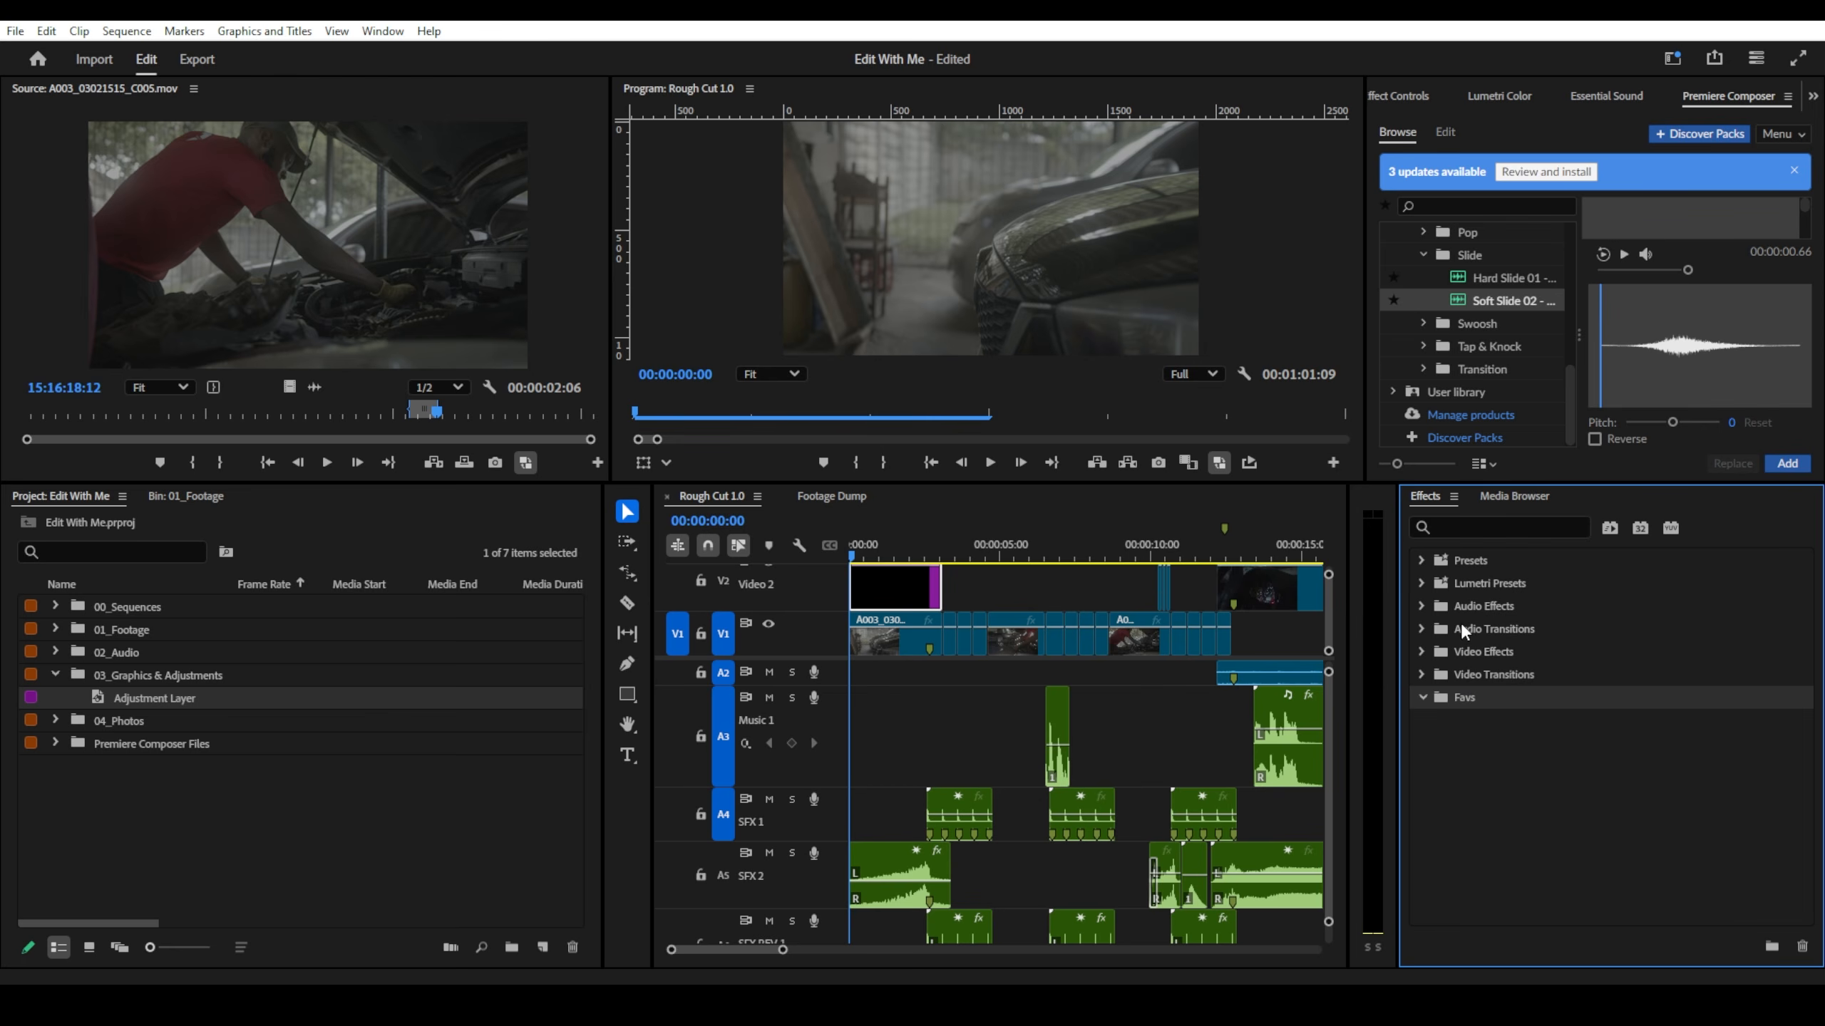
pyautogui.click(1488, 528)
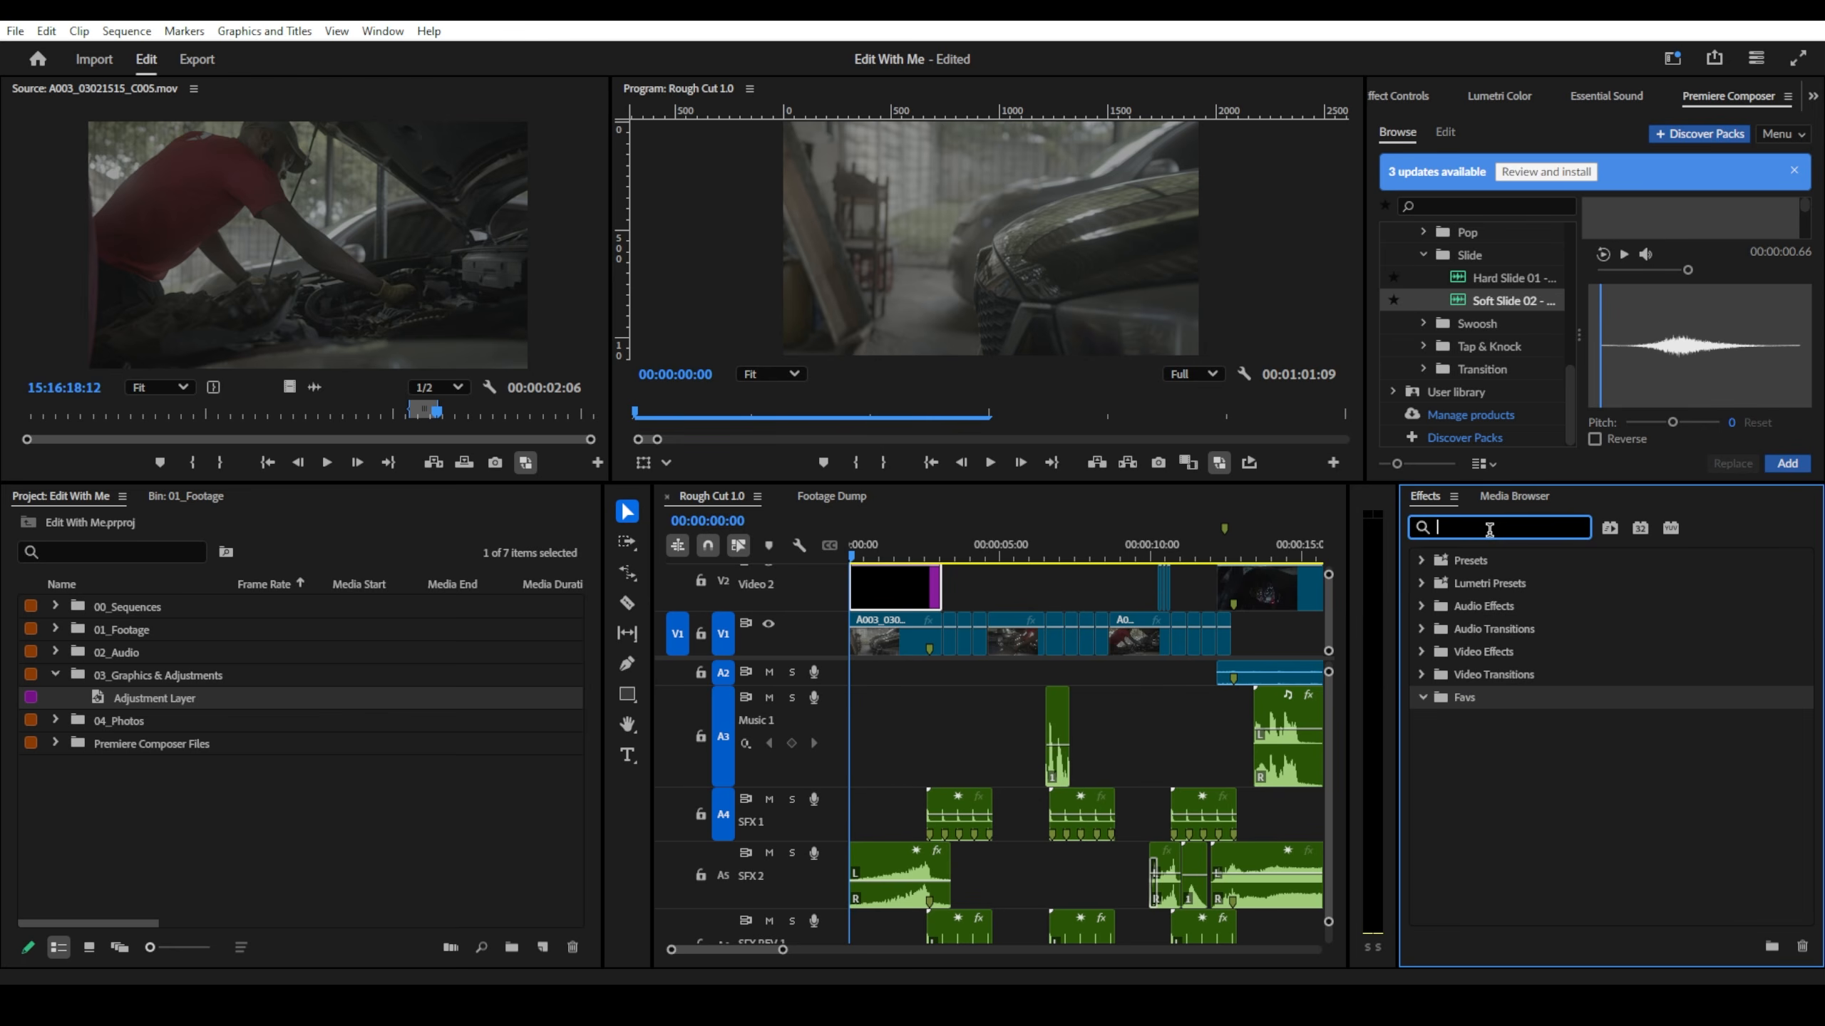
pyautogui.write('tra')
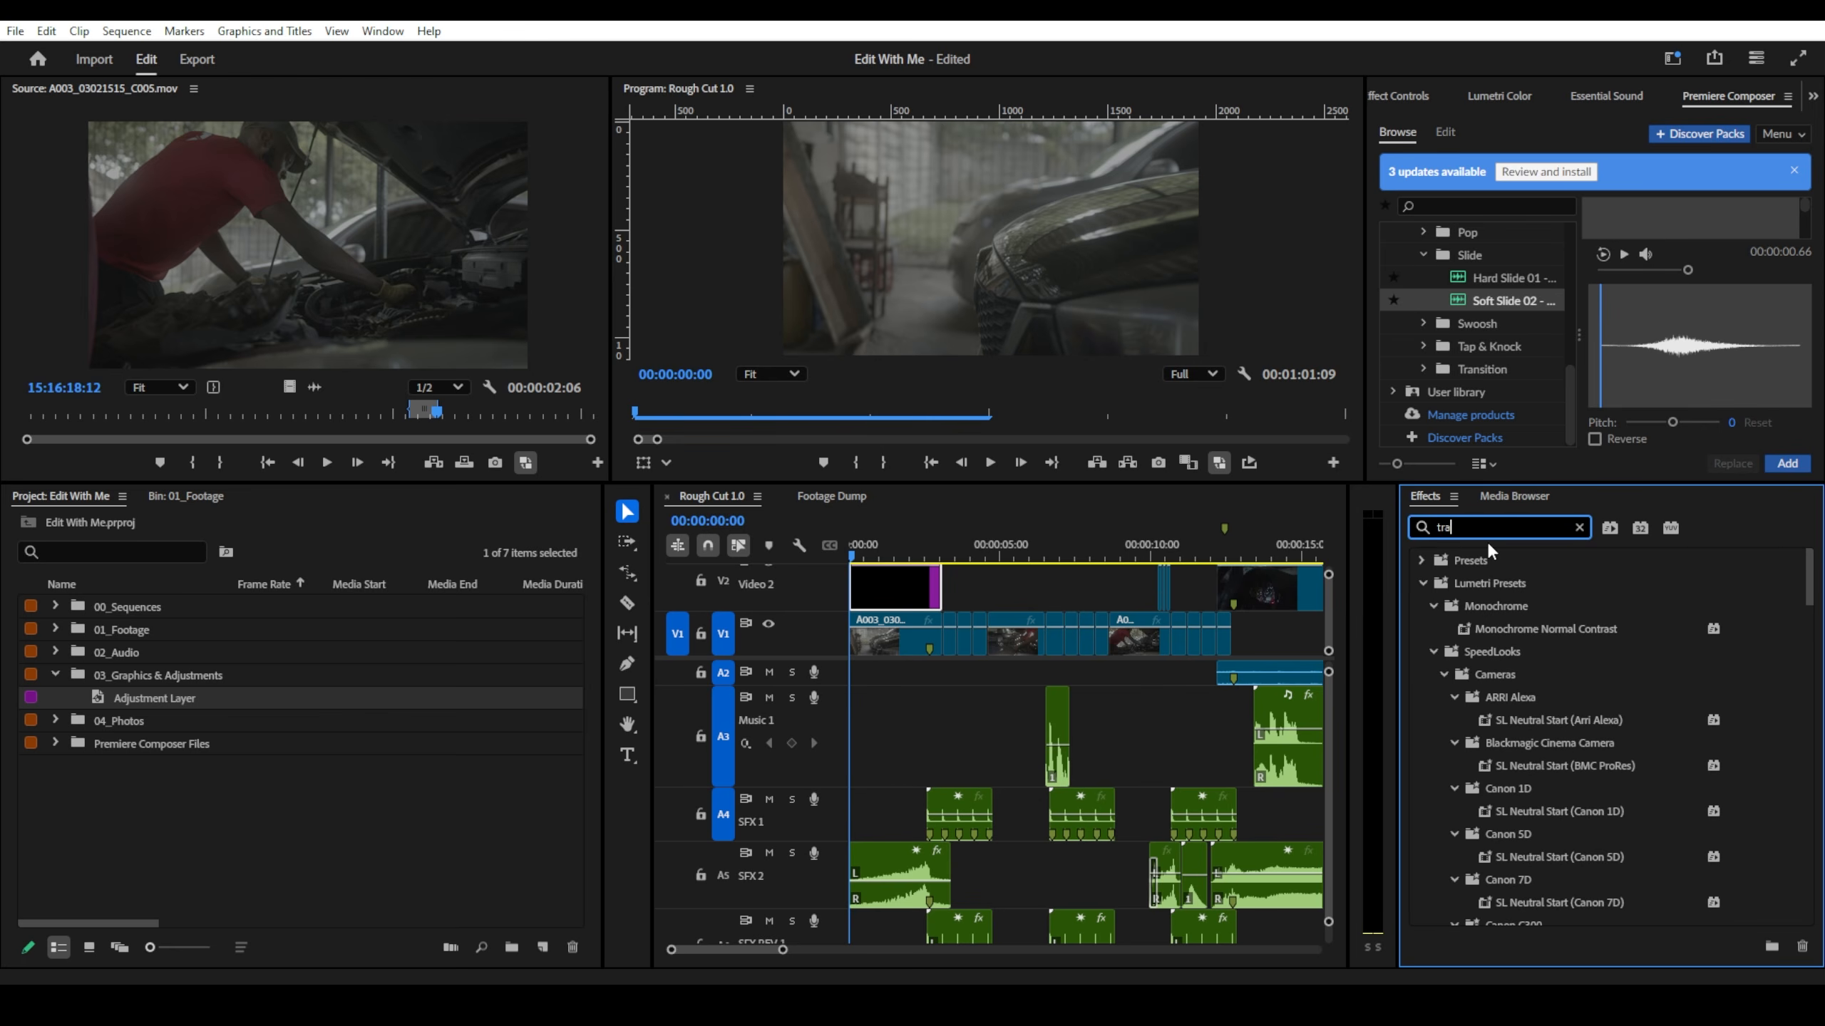
pyautogui.write('nsf')
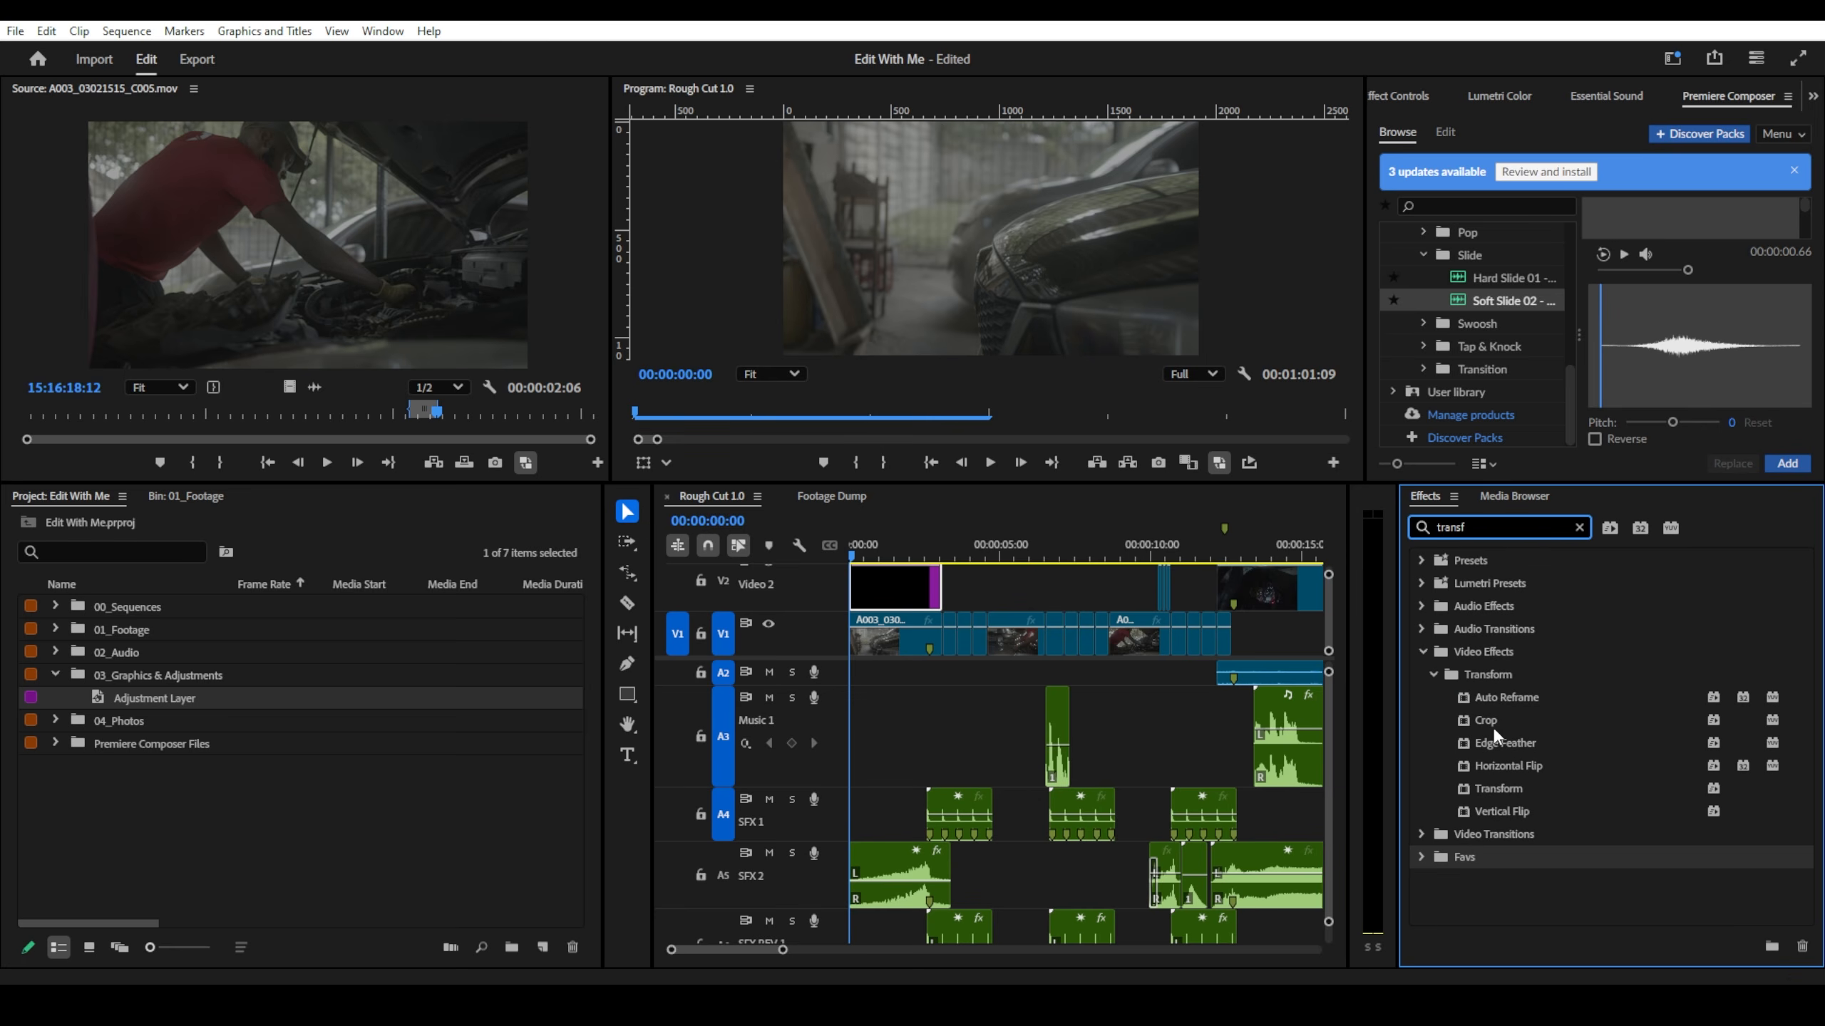
pyautogui.click(1491, 787)
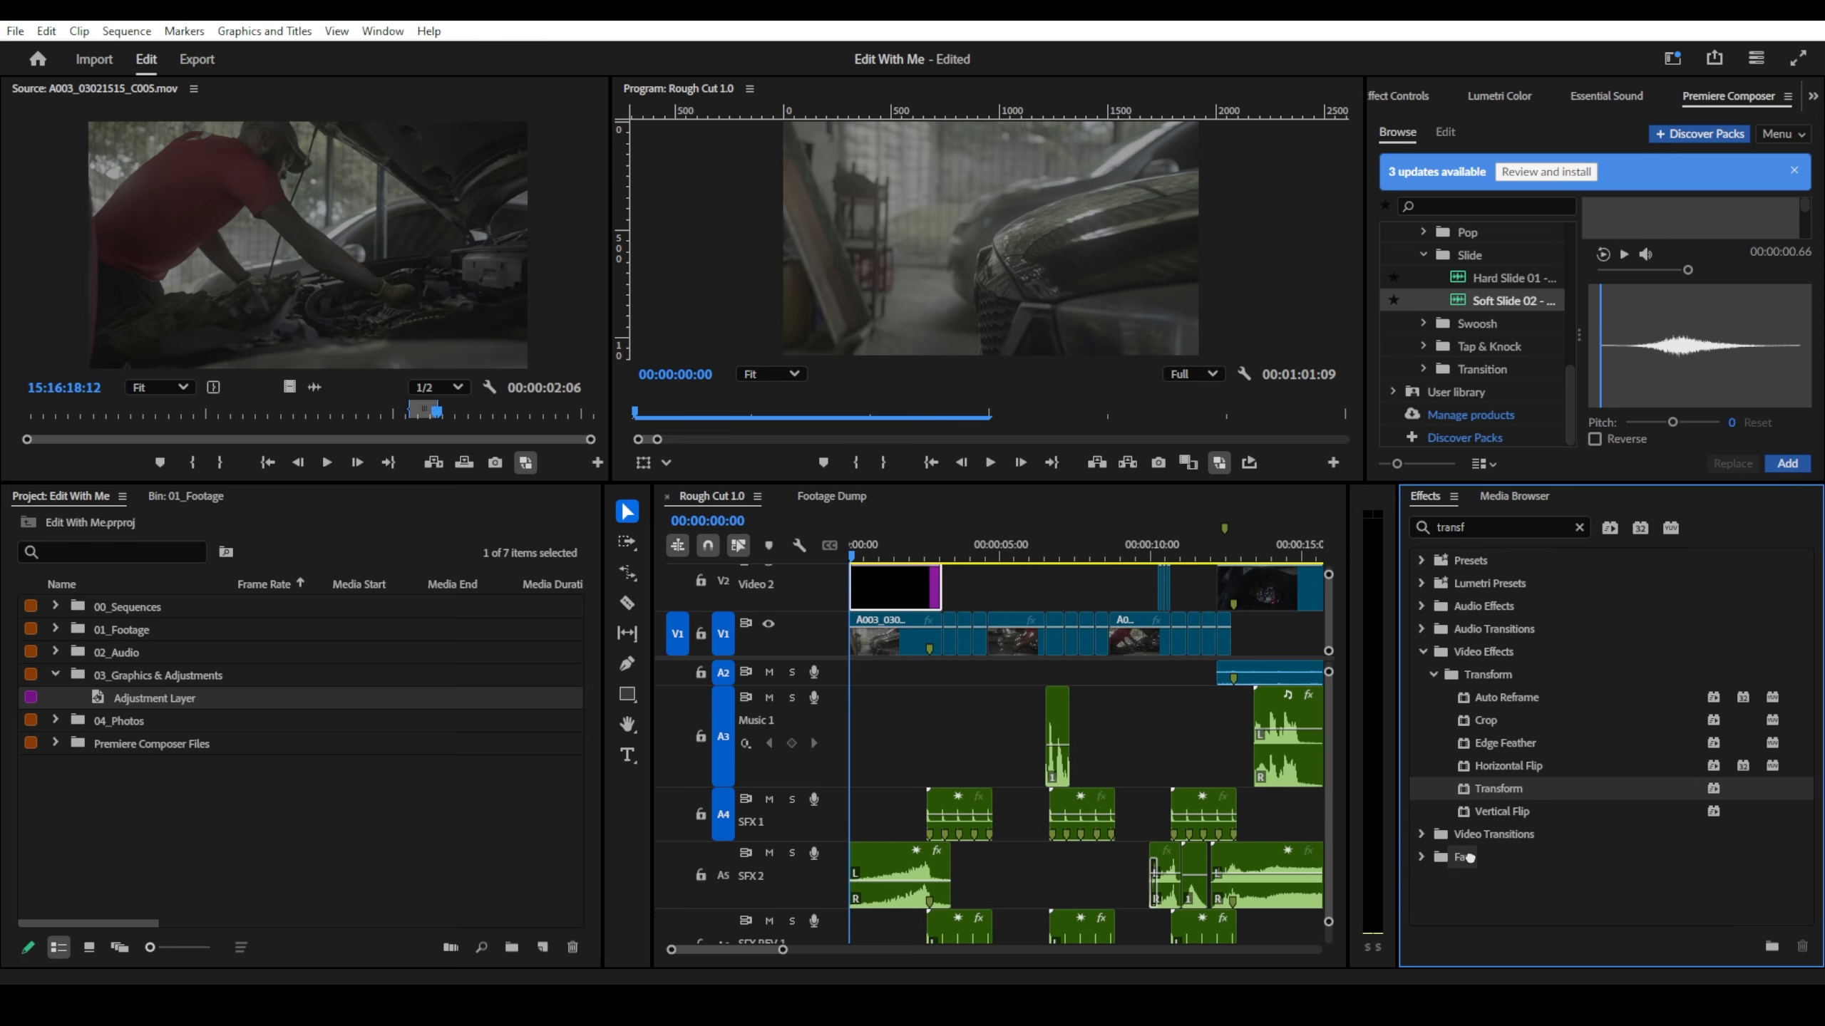
pyautogui.moveTo(1469, 857); pyautogui.dragTo(1471, 858)
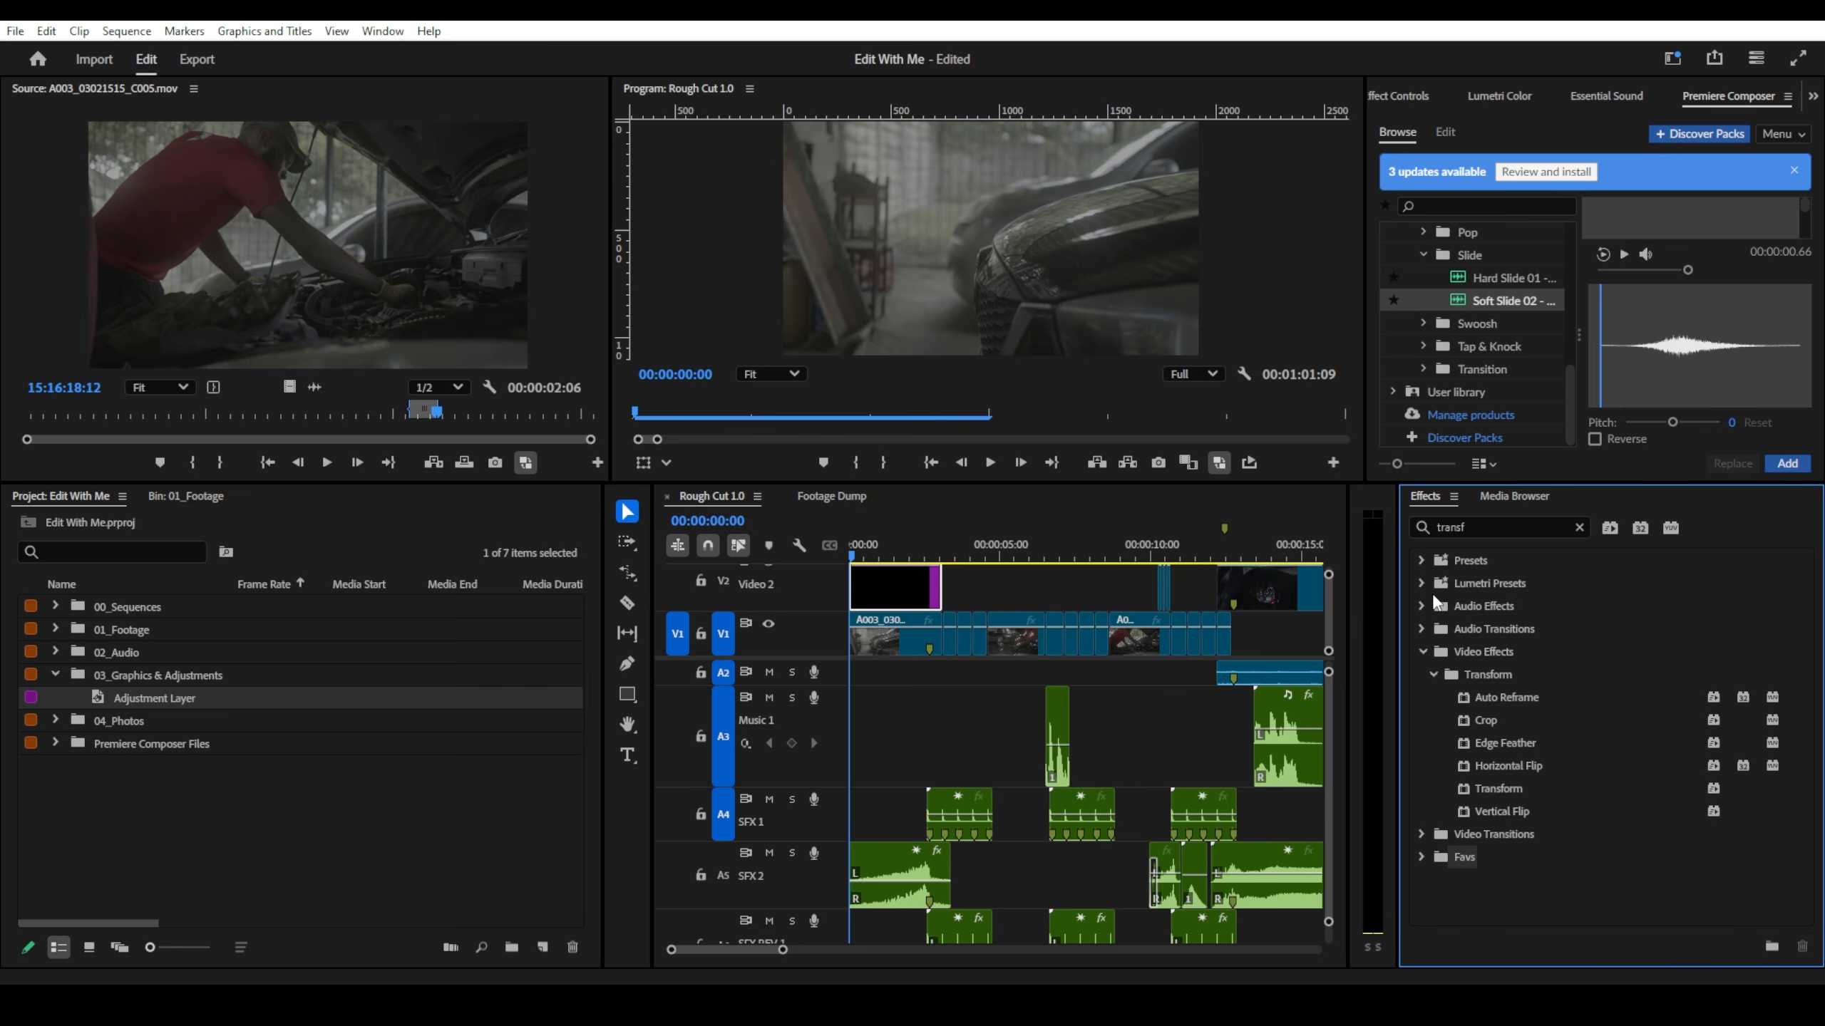
pyautogui.click(1579, 527)
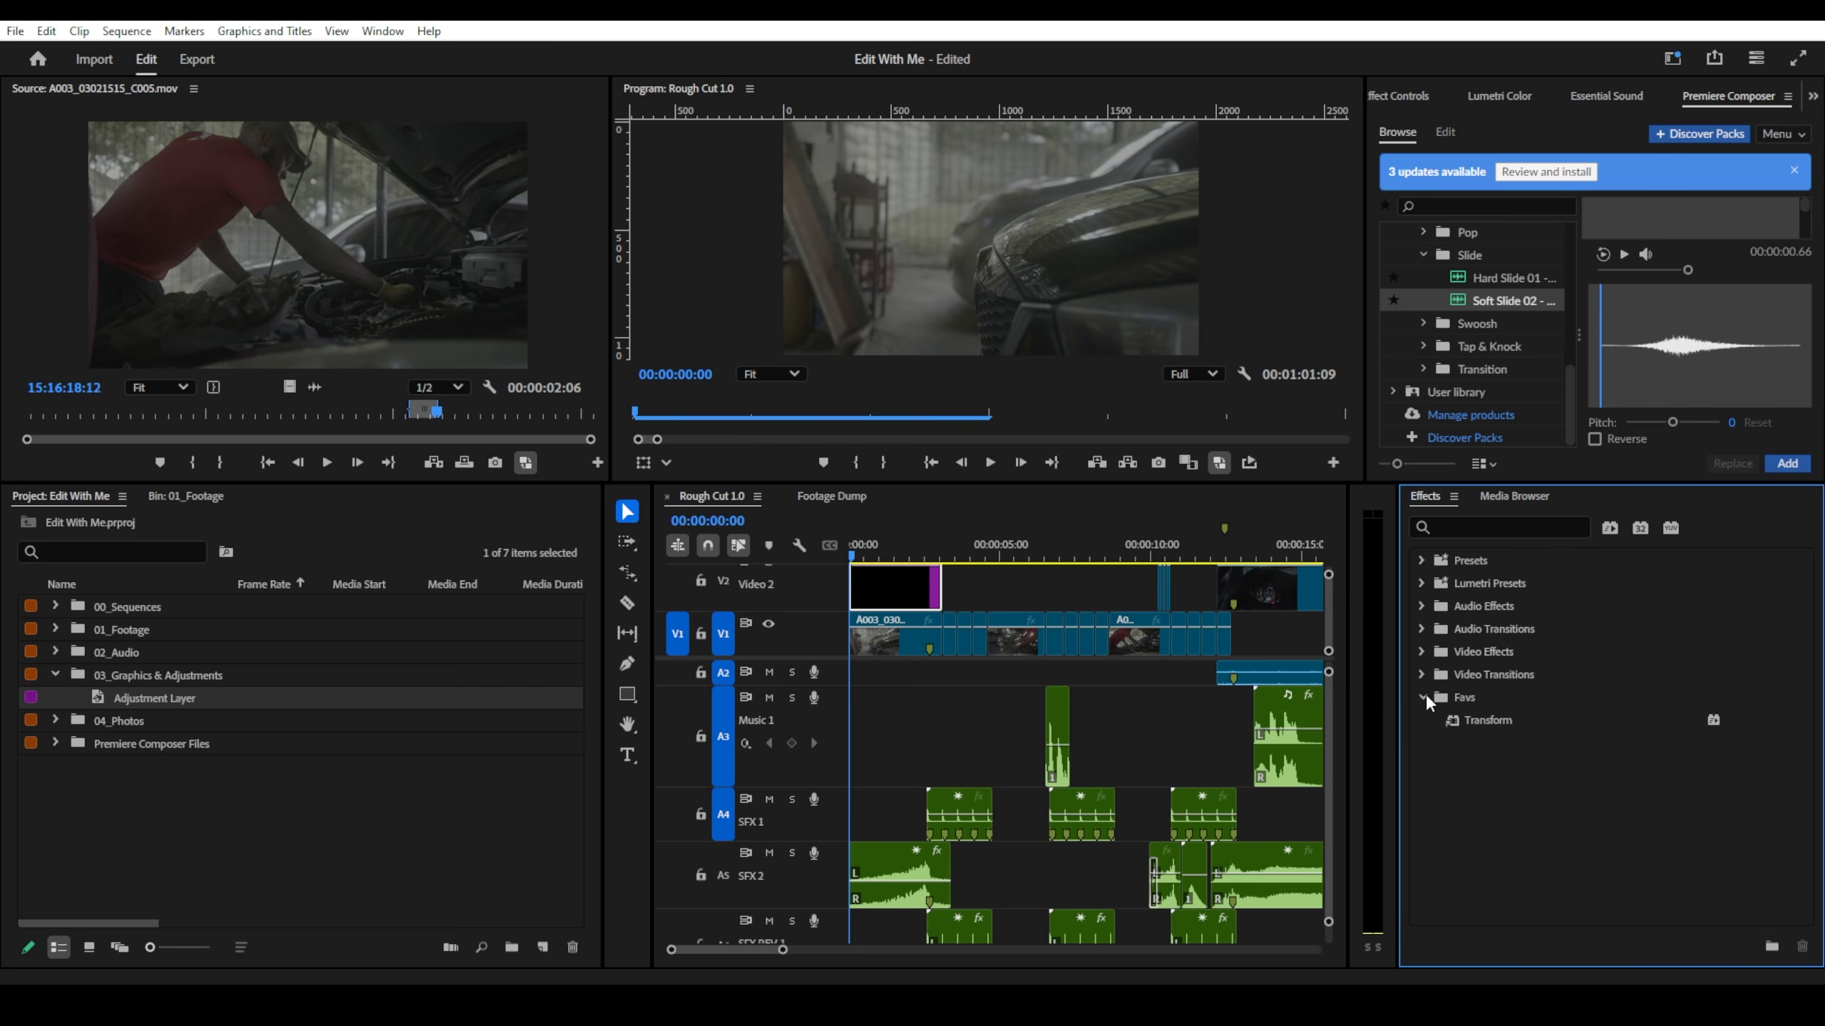
# - Apply Transform from Favs to the adjustment layer on Video 2 and show its settings in enlarged effect controls
pyautogui.click(1486, 716)
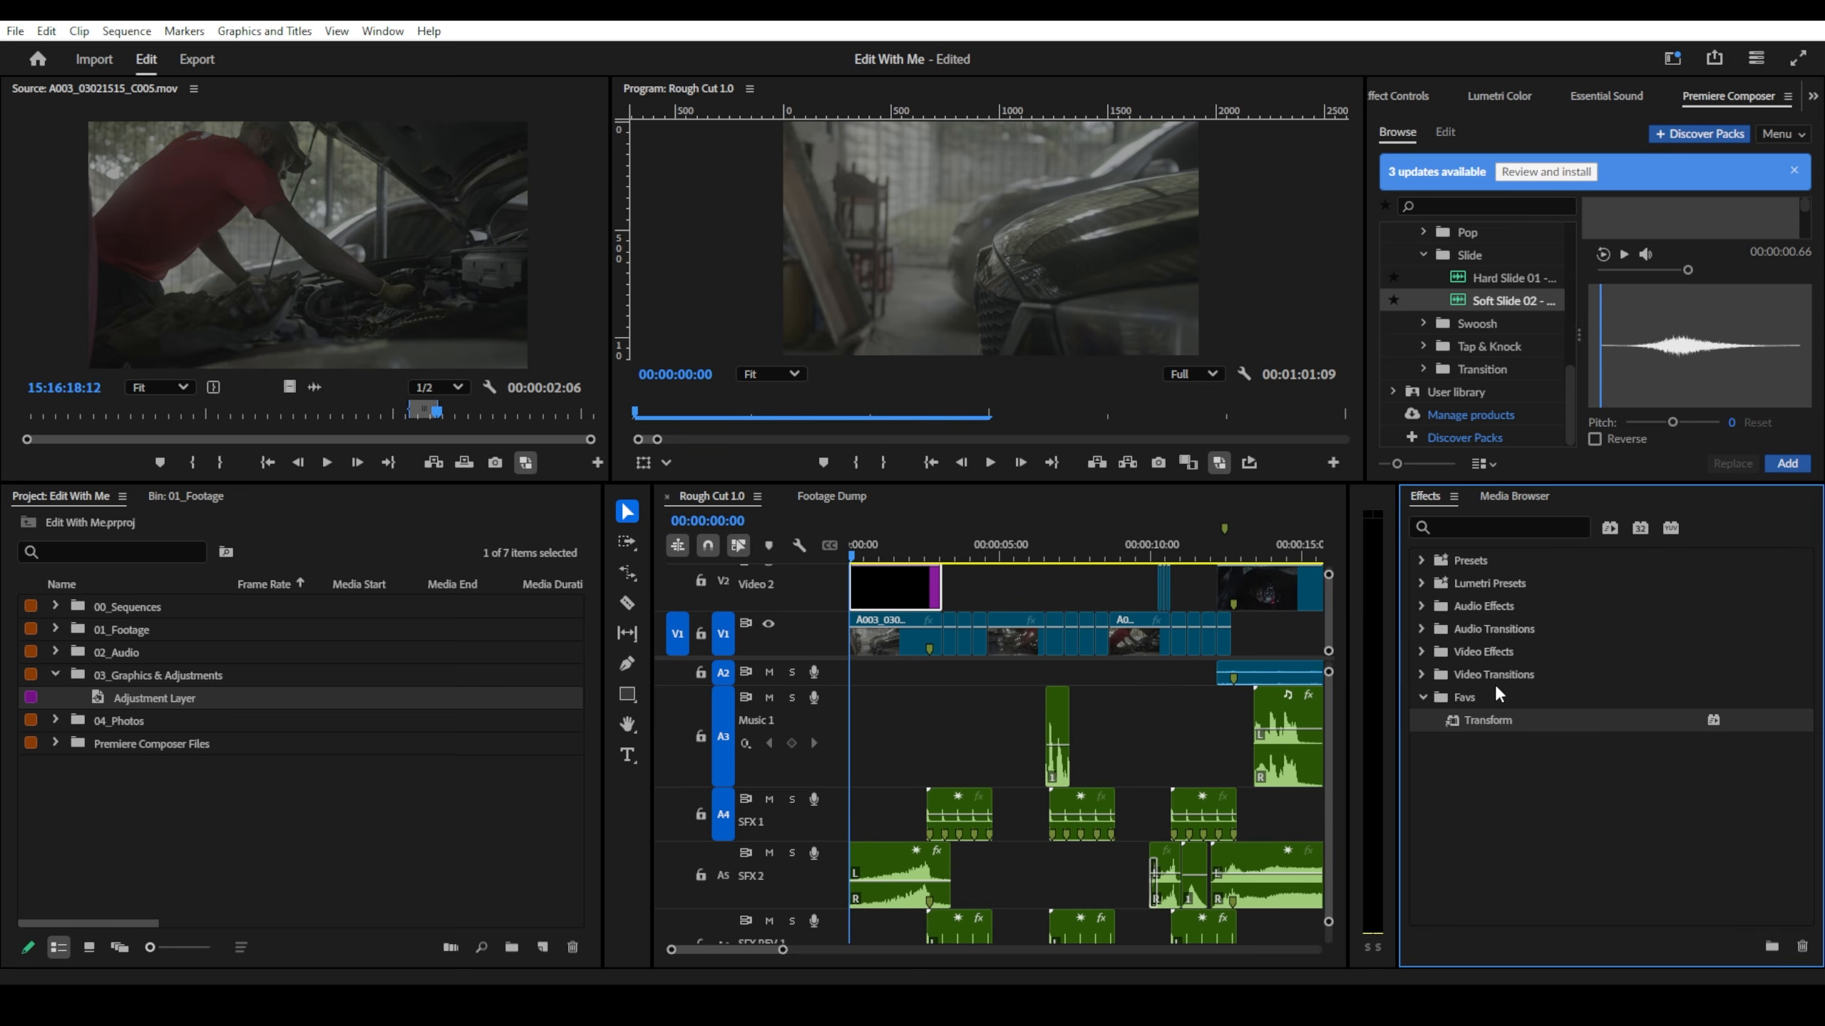
pyautogui.moveTo(1481, 716); pyautogui.dragTo(872, 587)
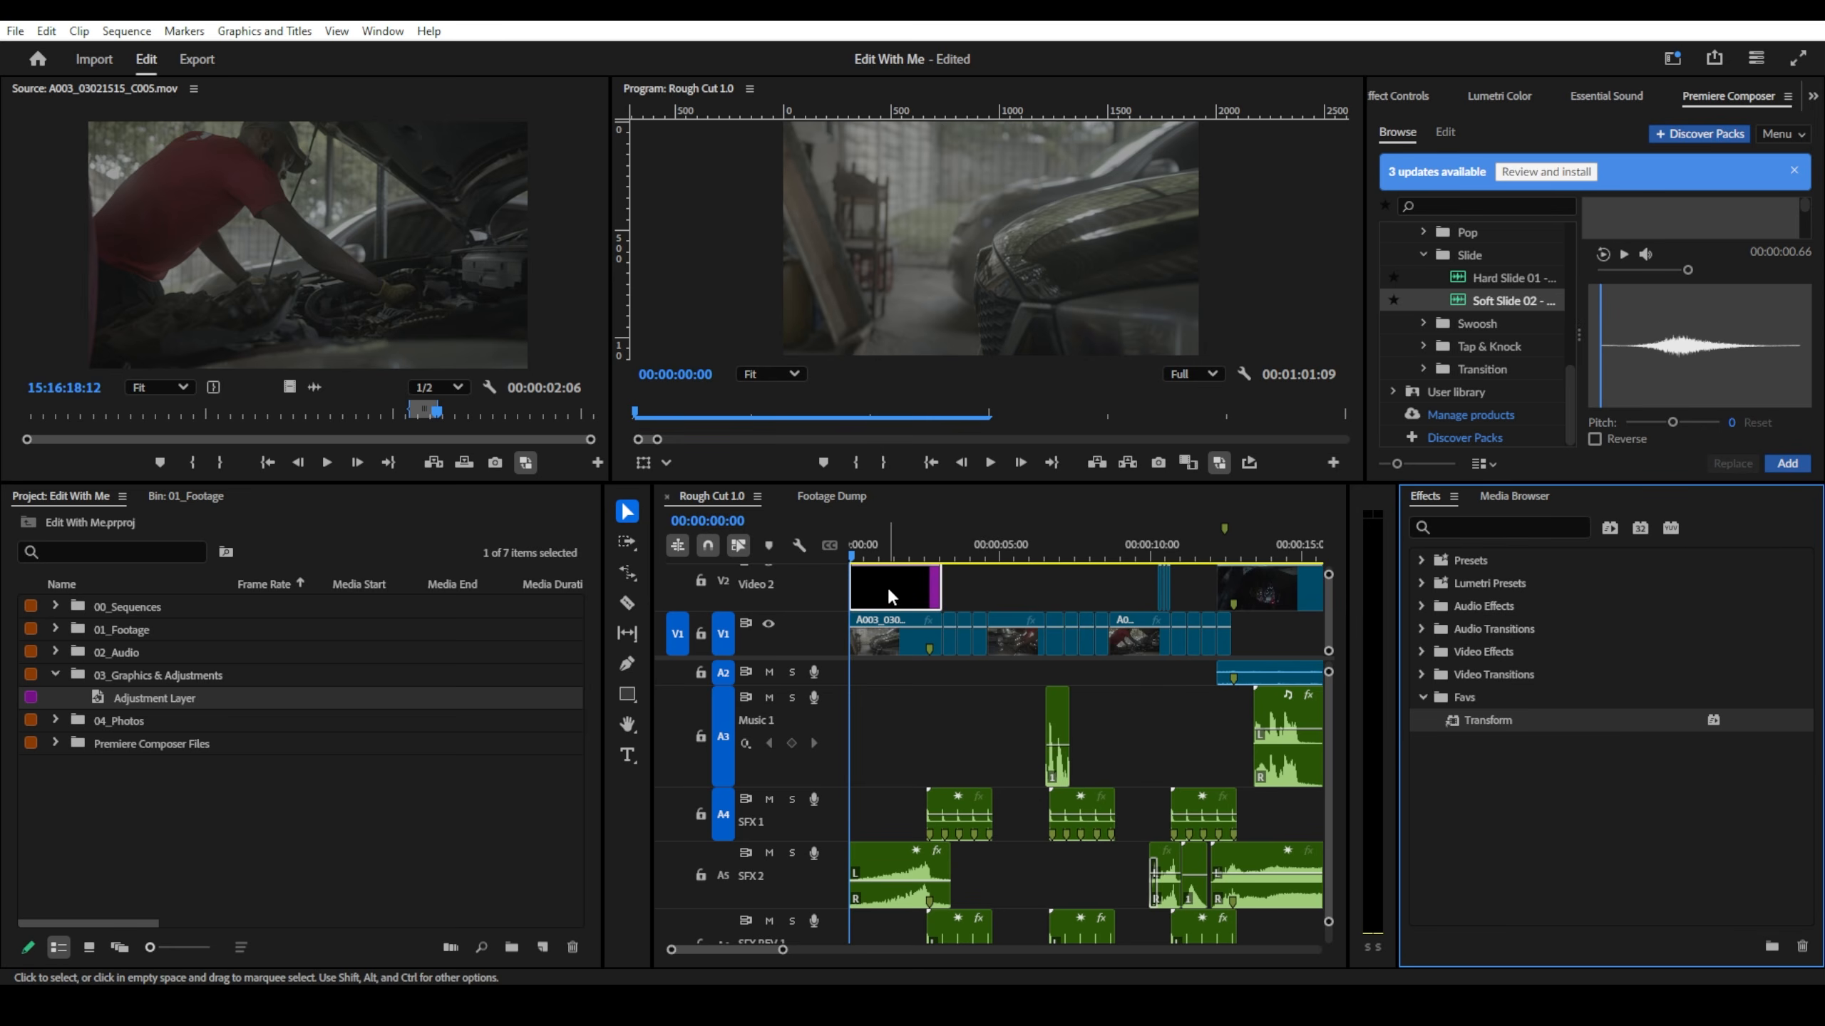
pyautogui.click(1404, 104)
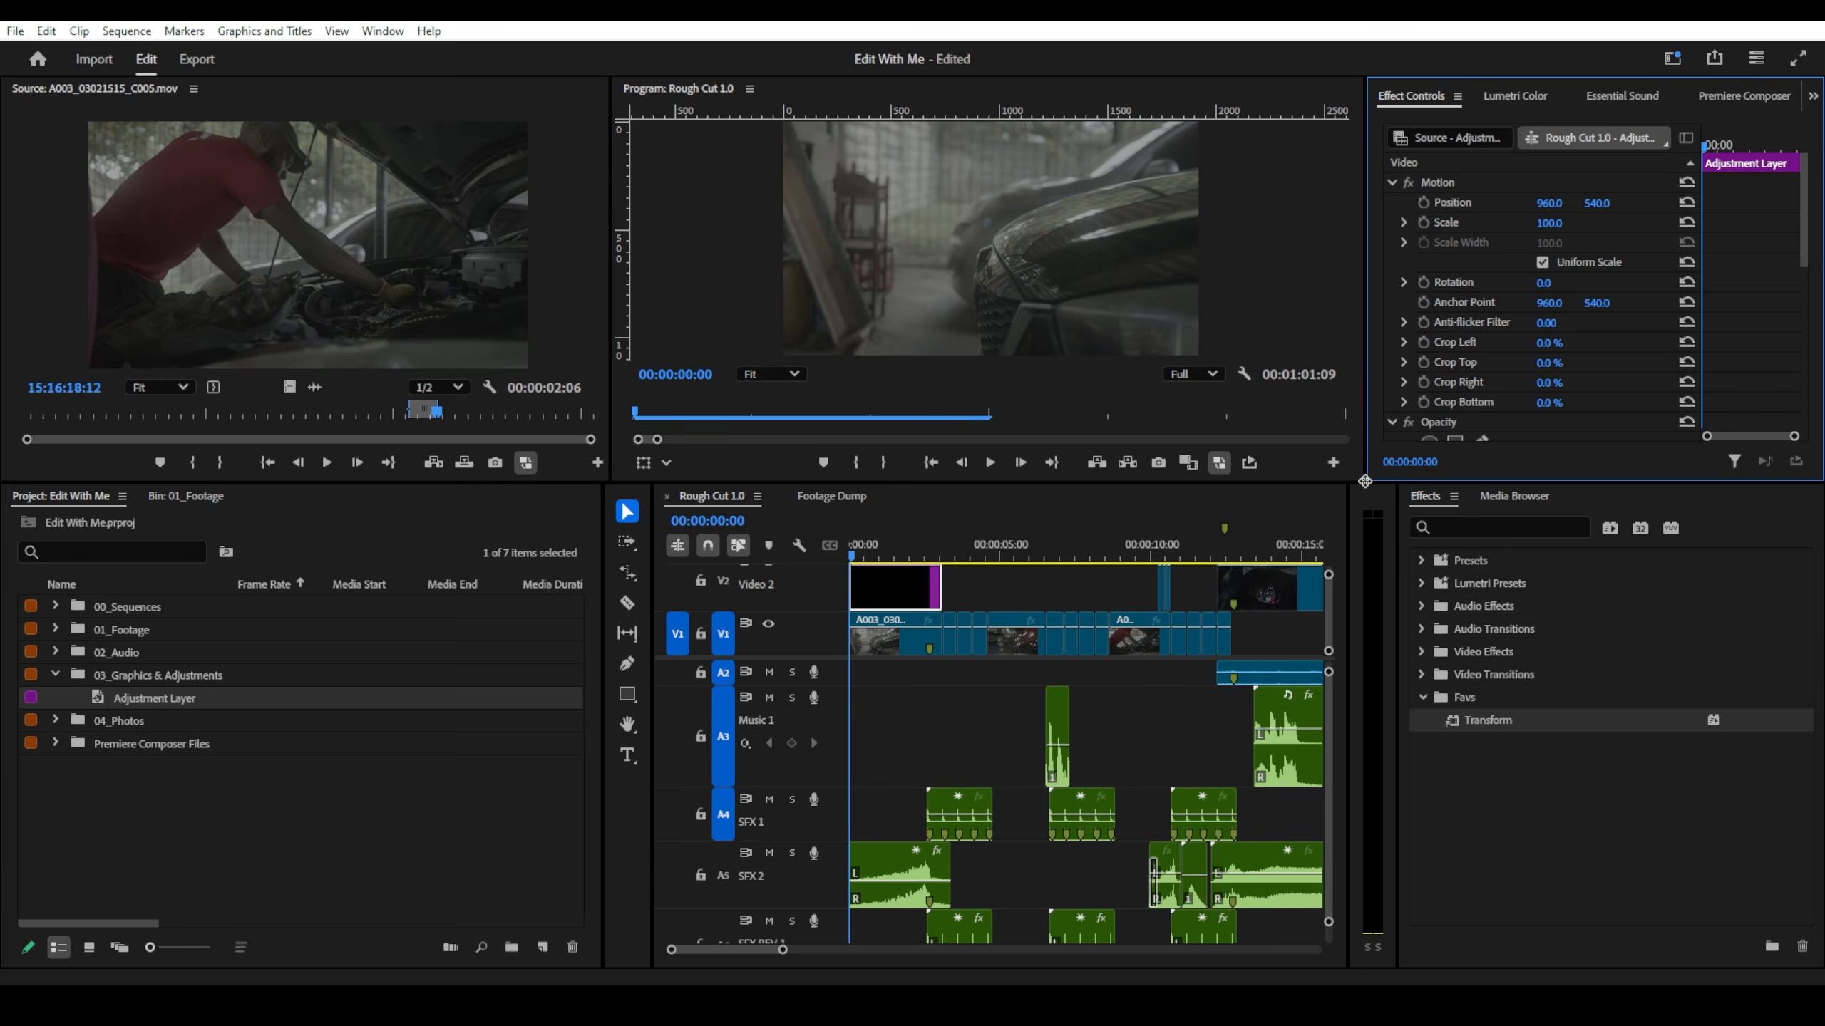
pyautogui.moveTo(1365, 481); pyautogui.dragTo(1337, 495)
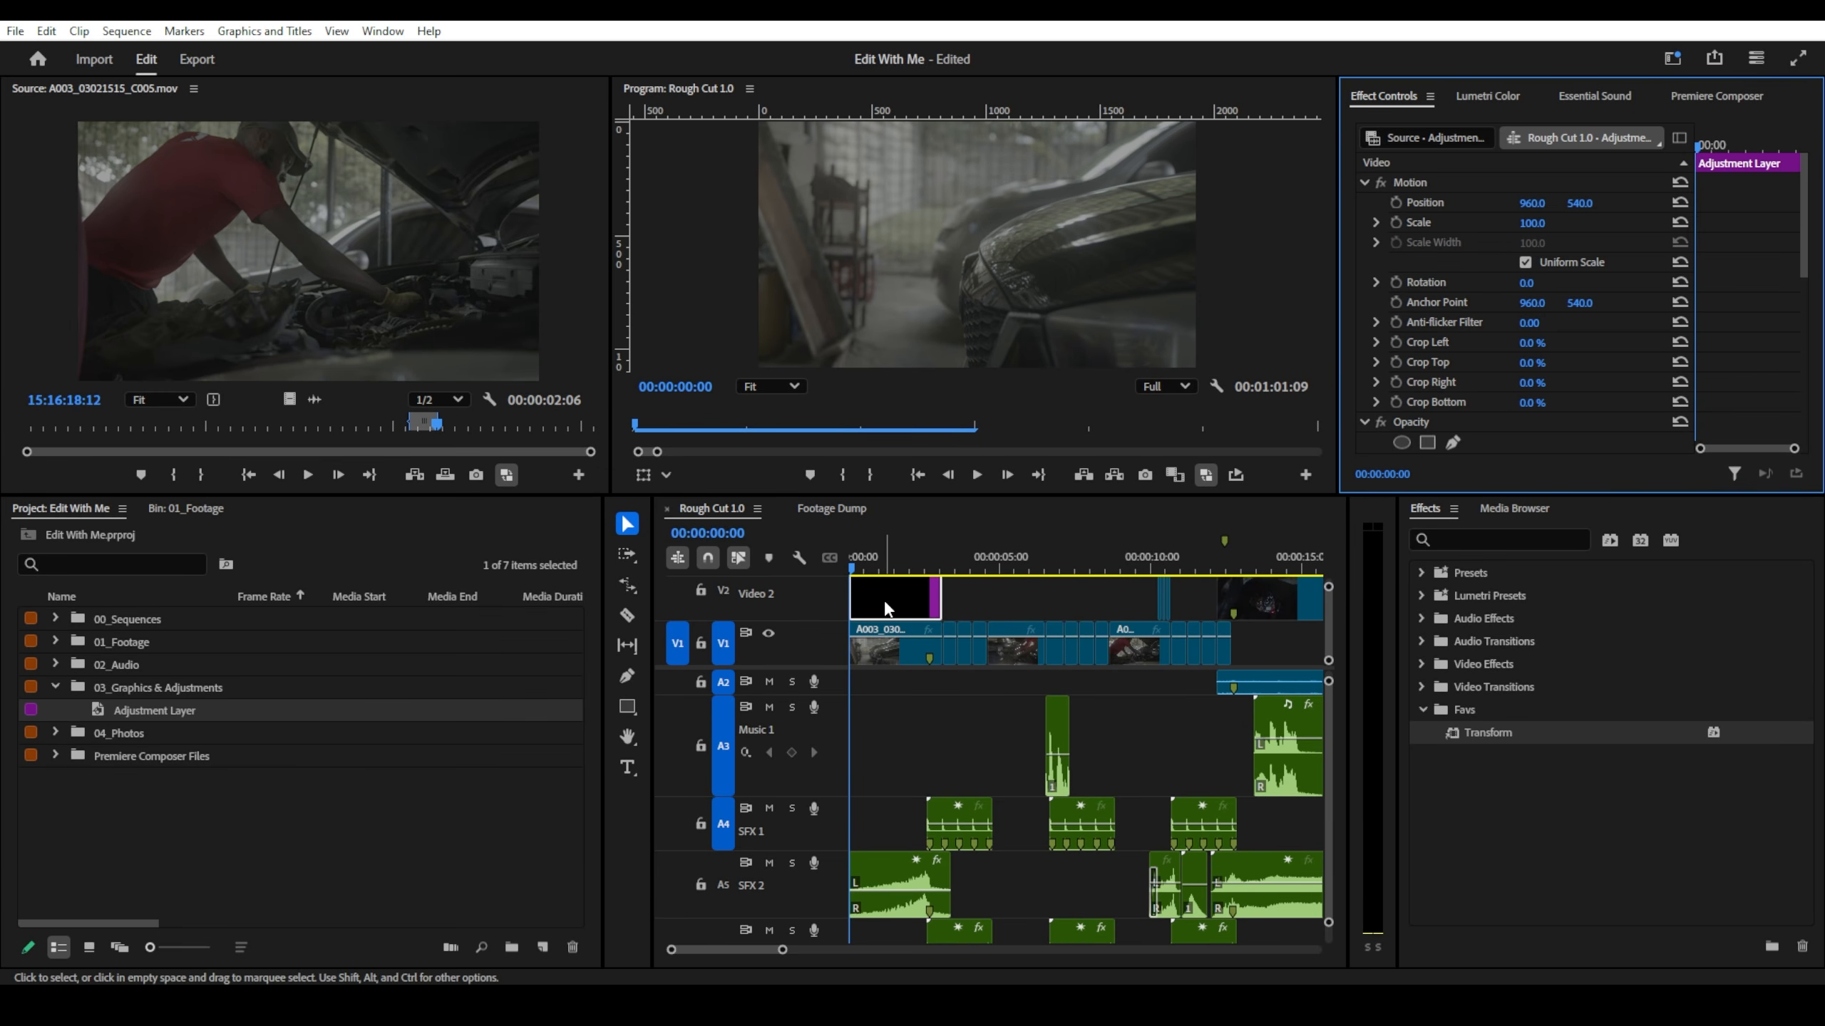
pyautogui.scroll(-8, 1554, 348)
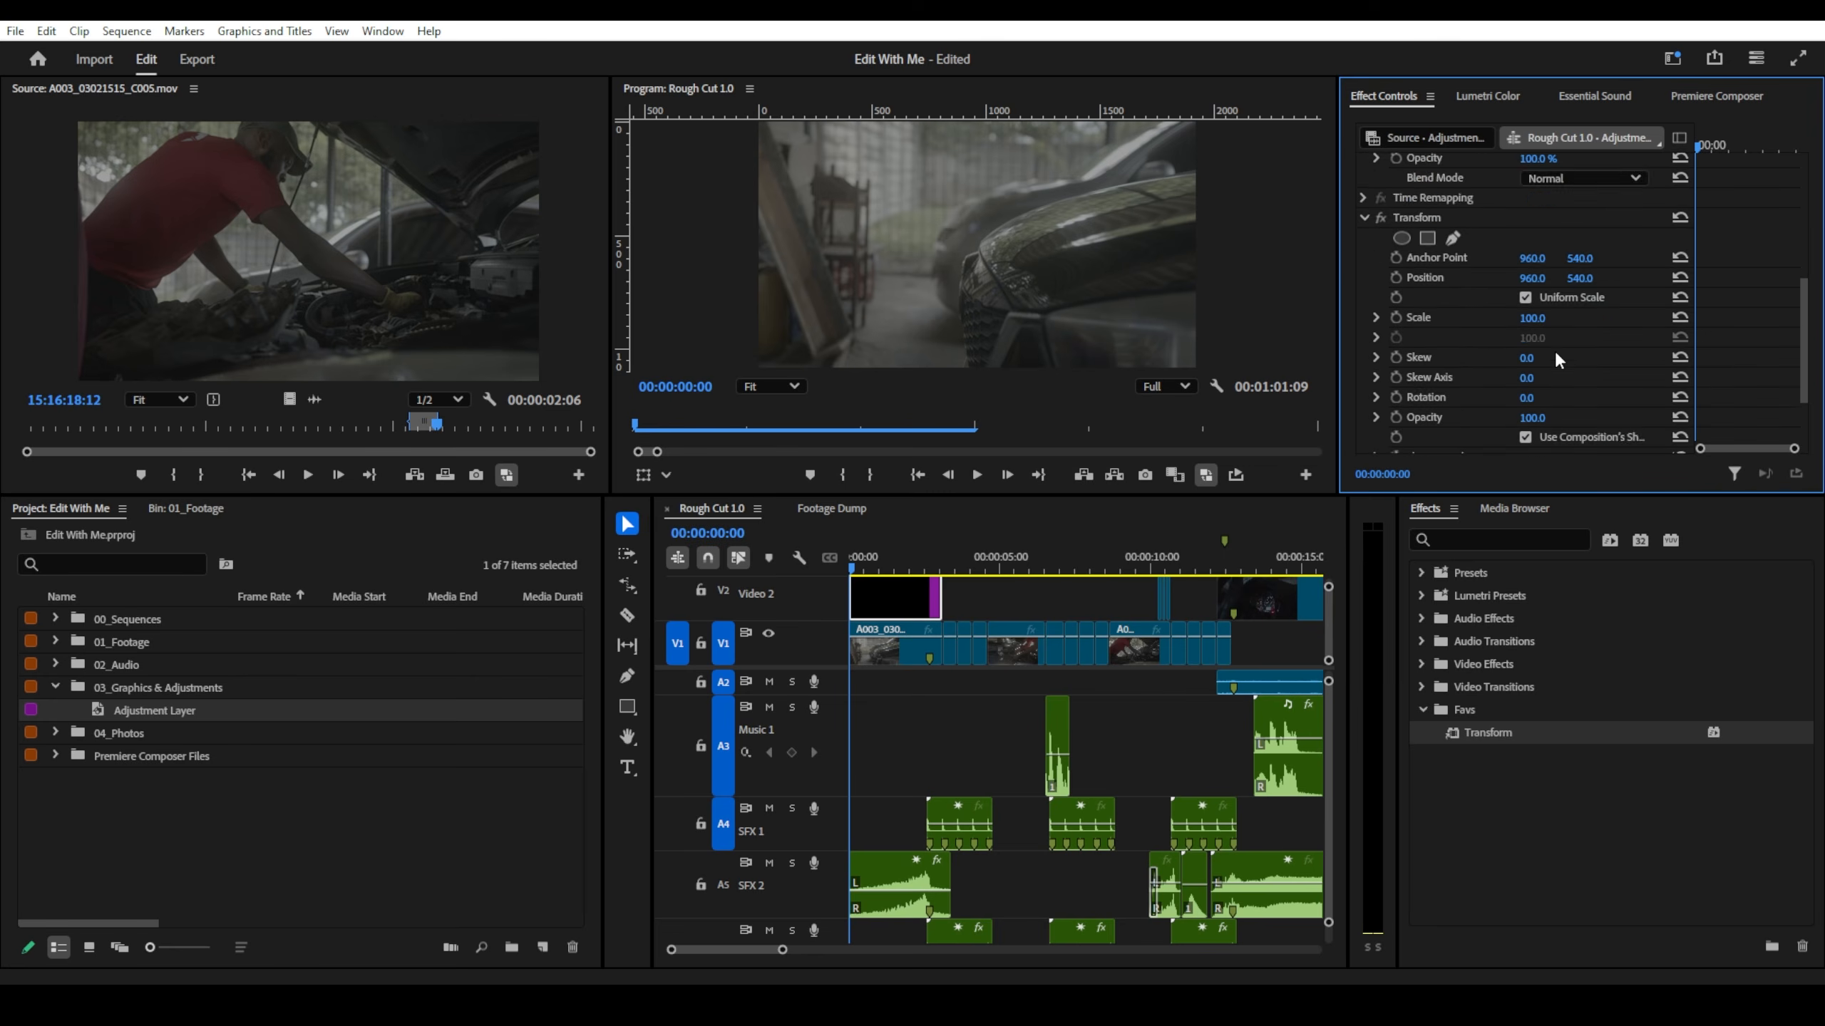
pyautogui.scroll(2, 1554, 348)
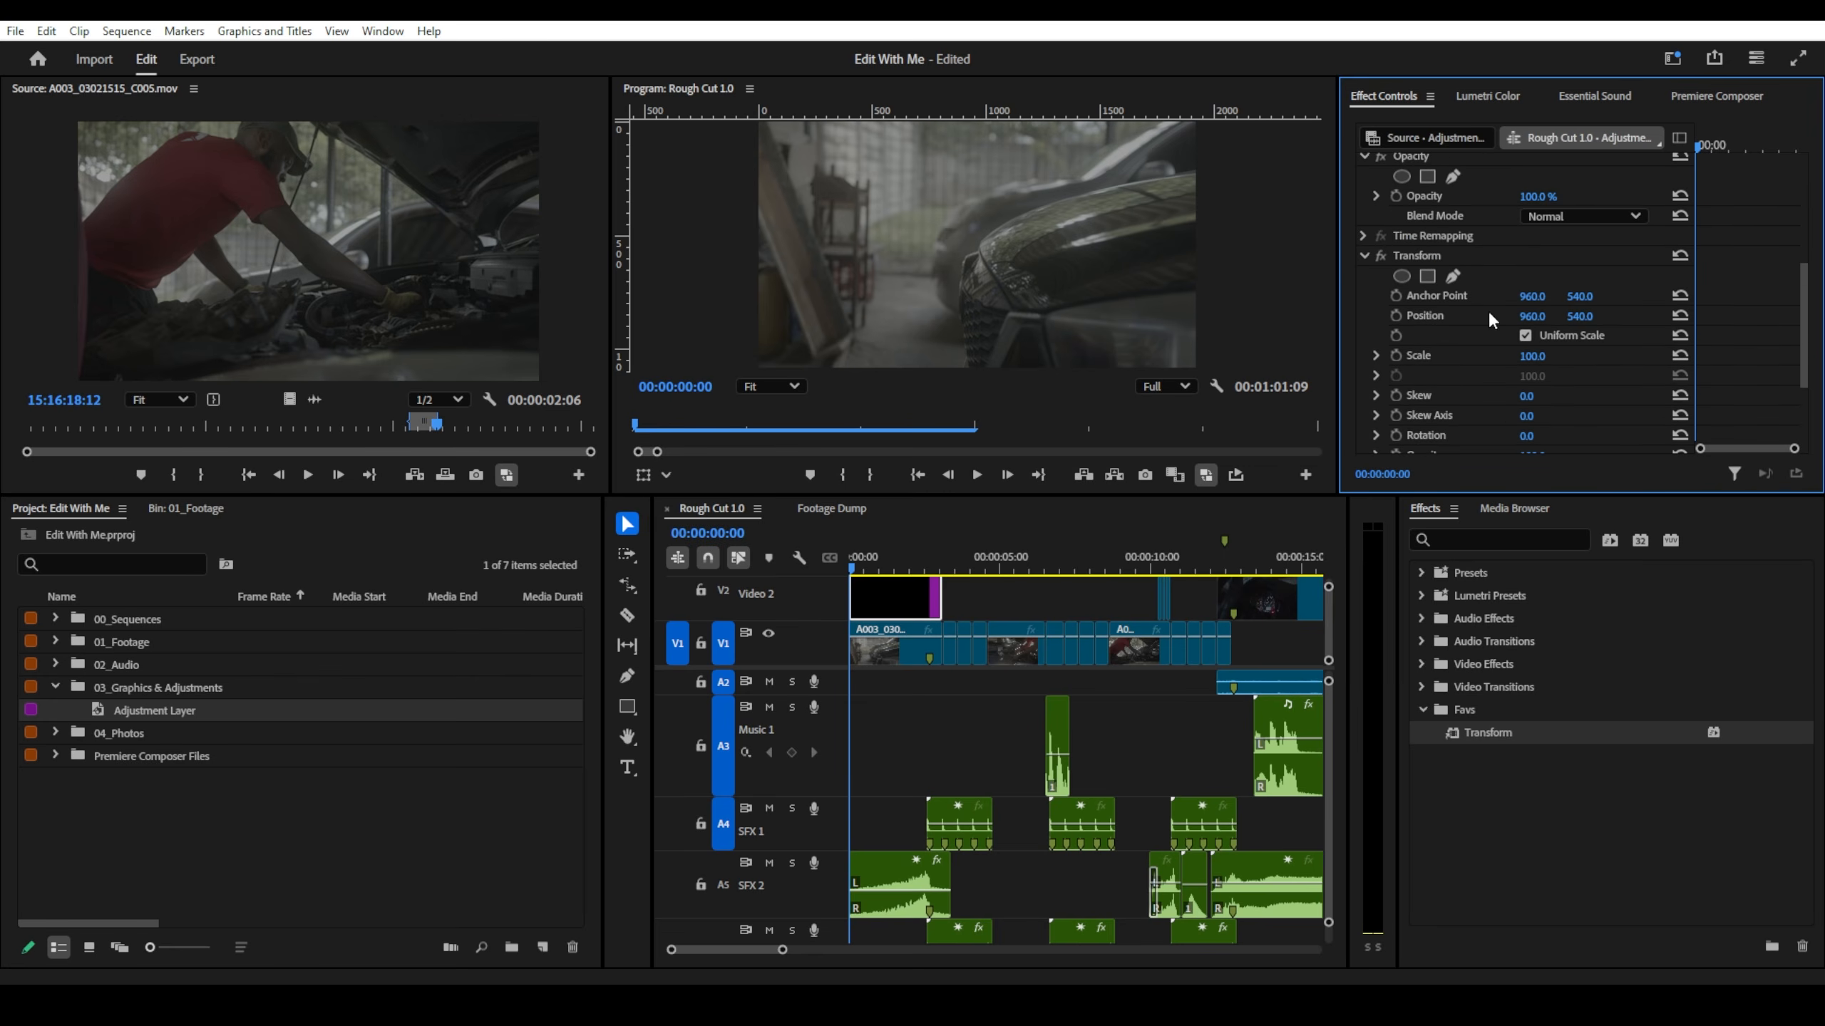
# - Compare the effect settings of the first Video 1 clip with the Transform settings of the adjustment layer above it
pyautogui.click(885, 656)
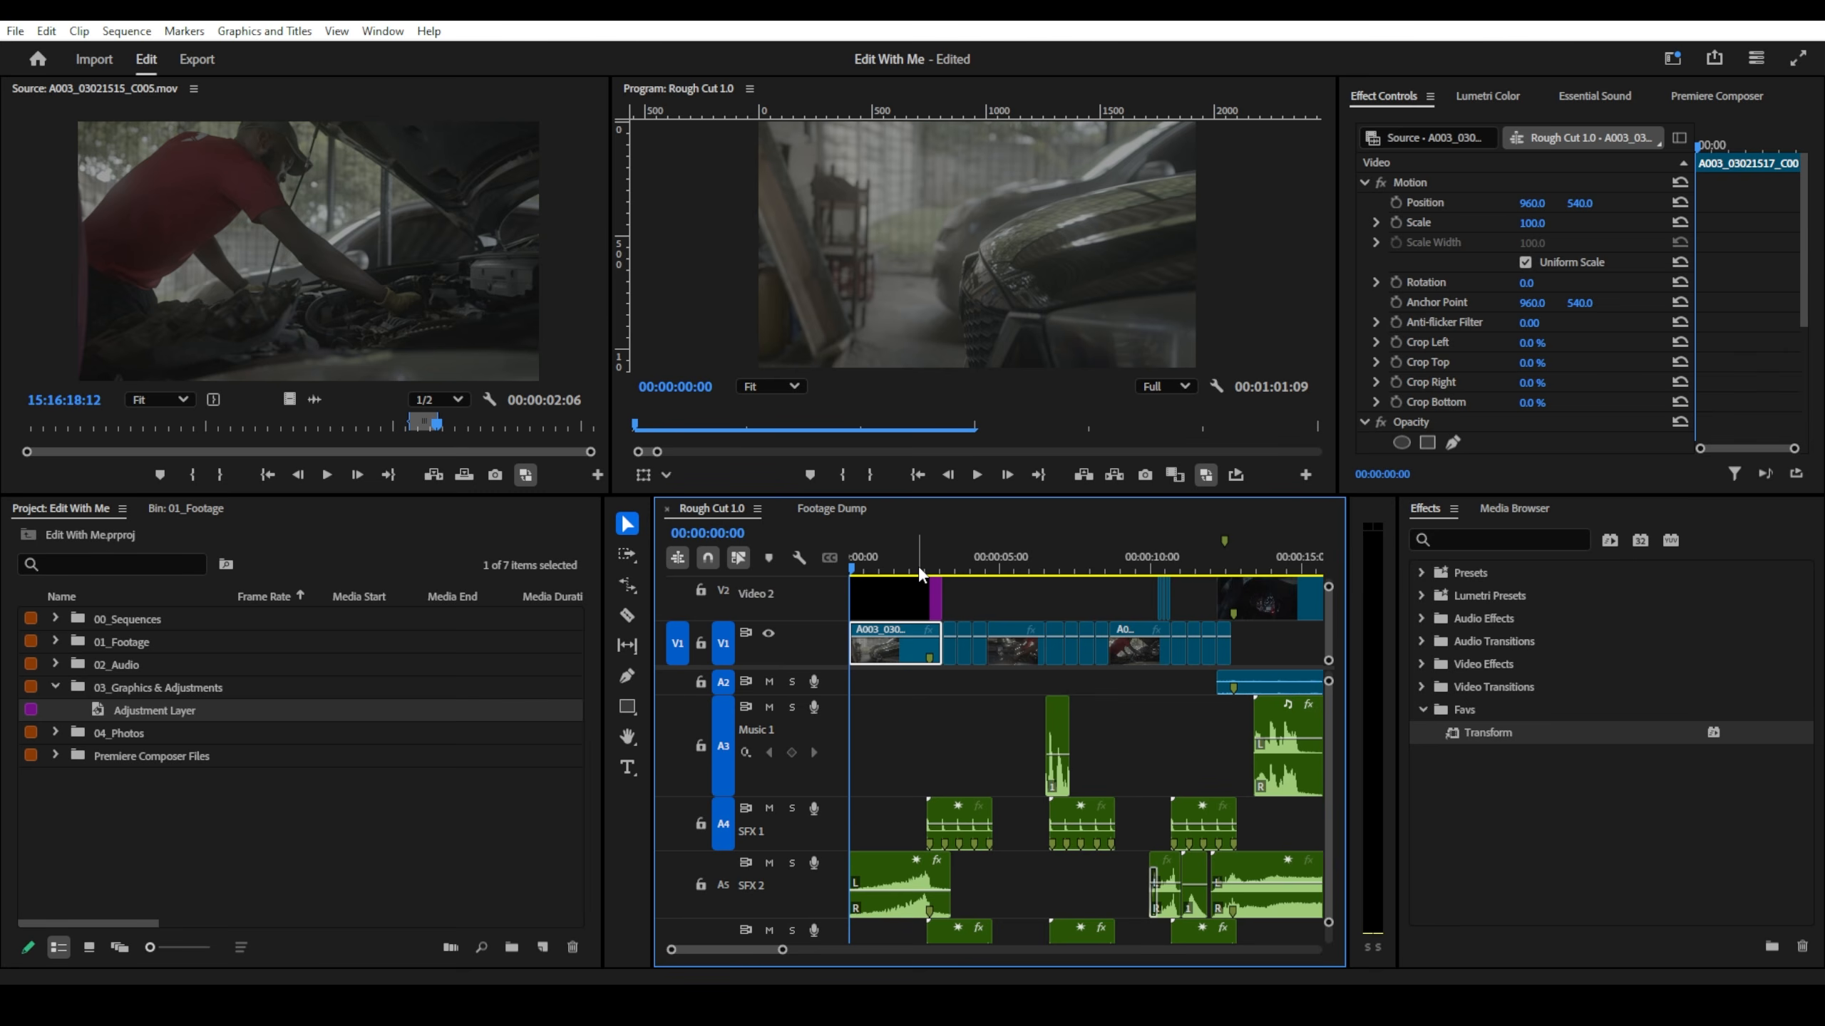
pyautogui.click(900, 603)
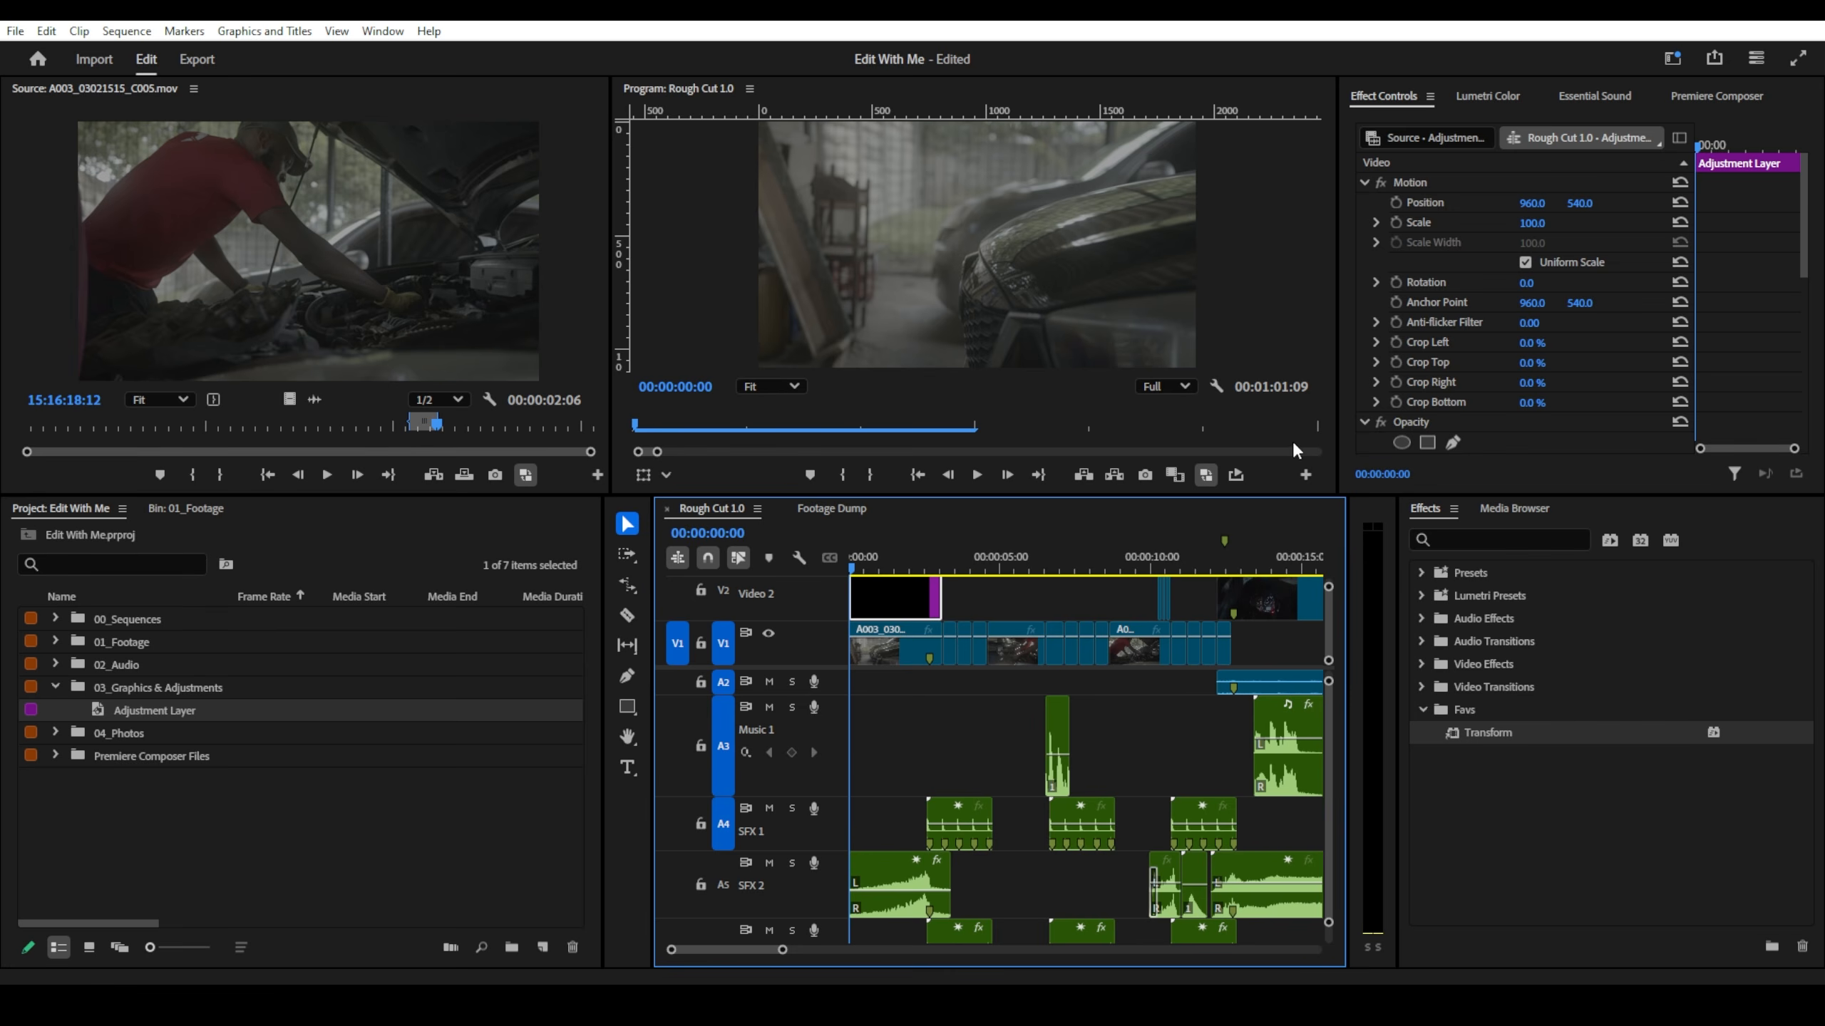
pyautogui.scroll(-1, 1645, 358)
pyautogui.scroll(-5, 1648, 364)
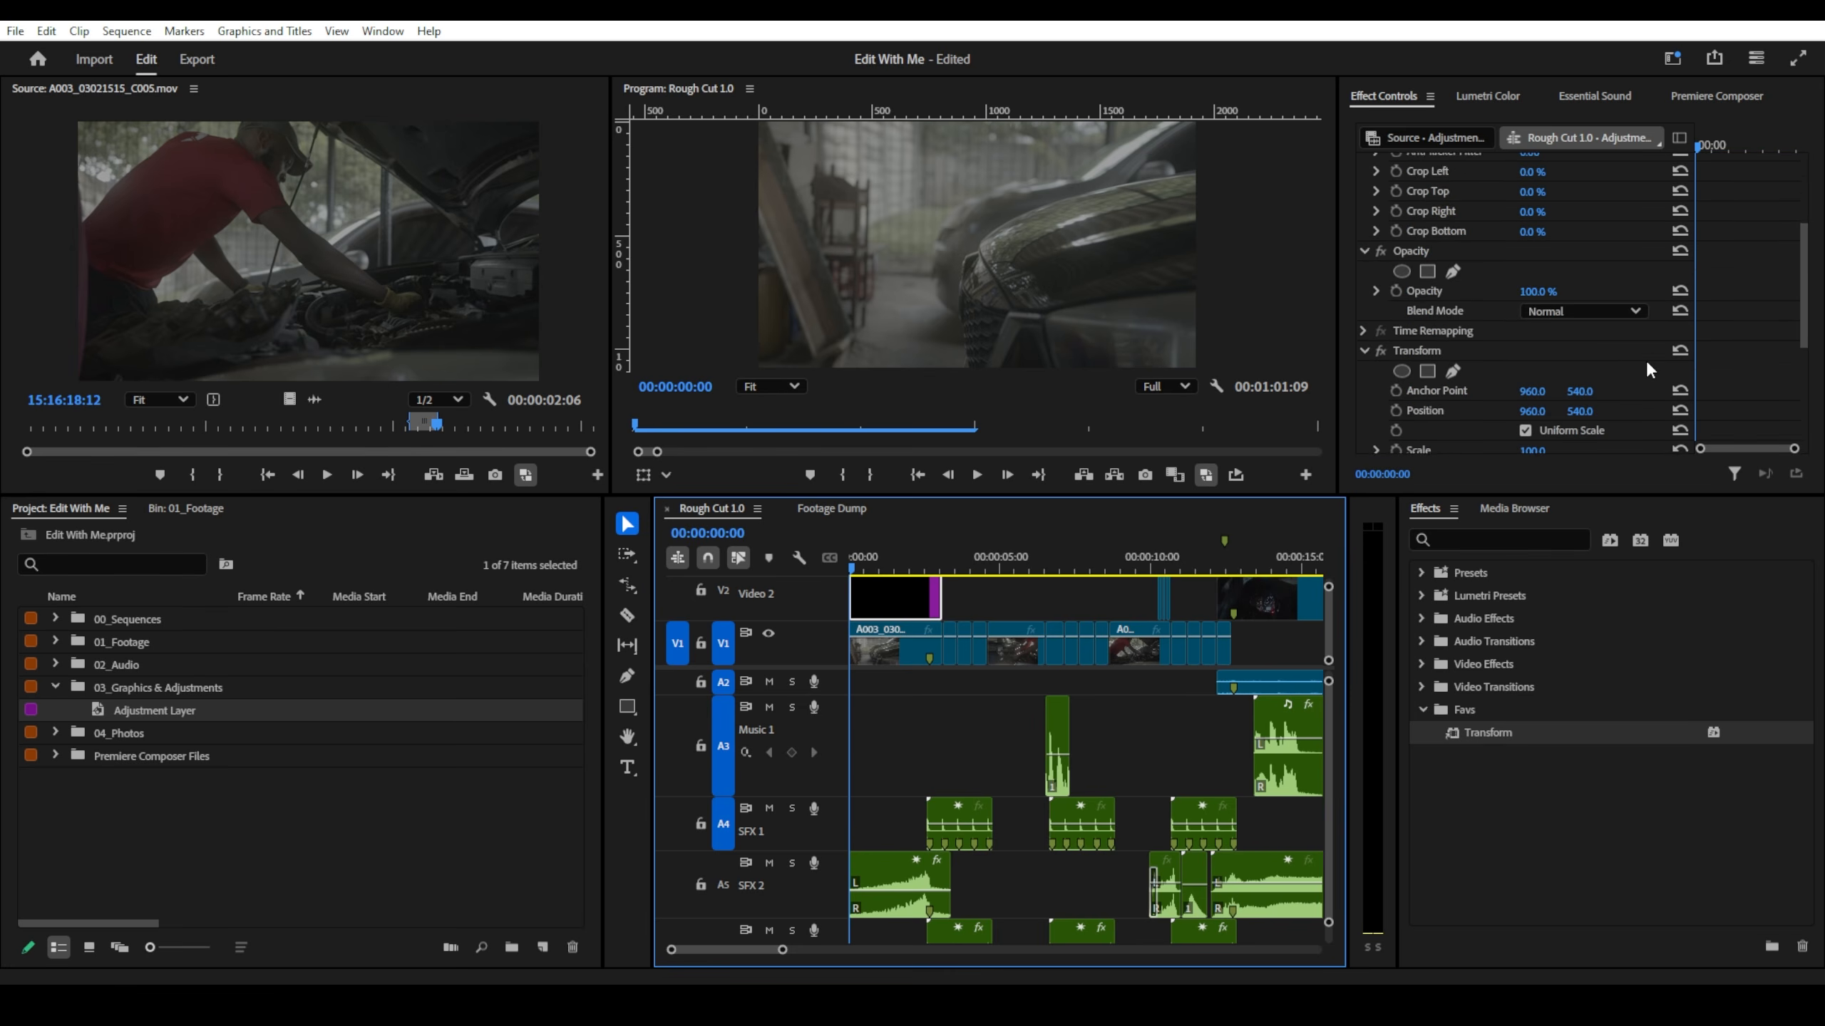
# - Set the adjustment layer's Transform shutter angle to 180 and disable the use of the composition's shutter angle
pyautogui.scroll(-1, 1560, 417)
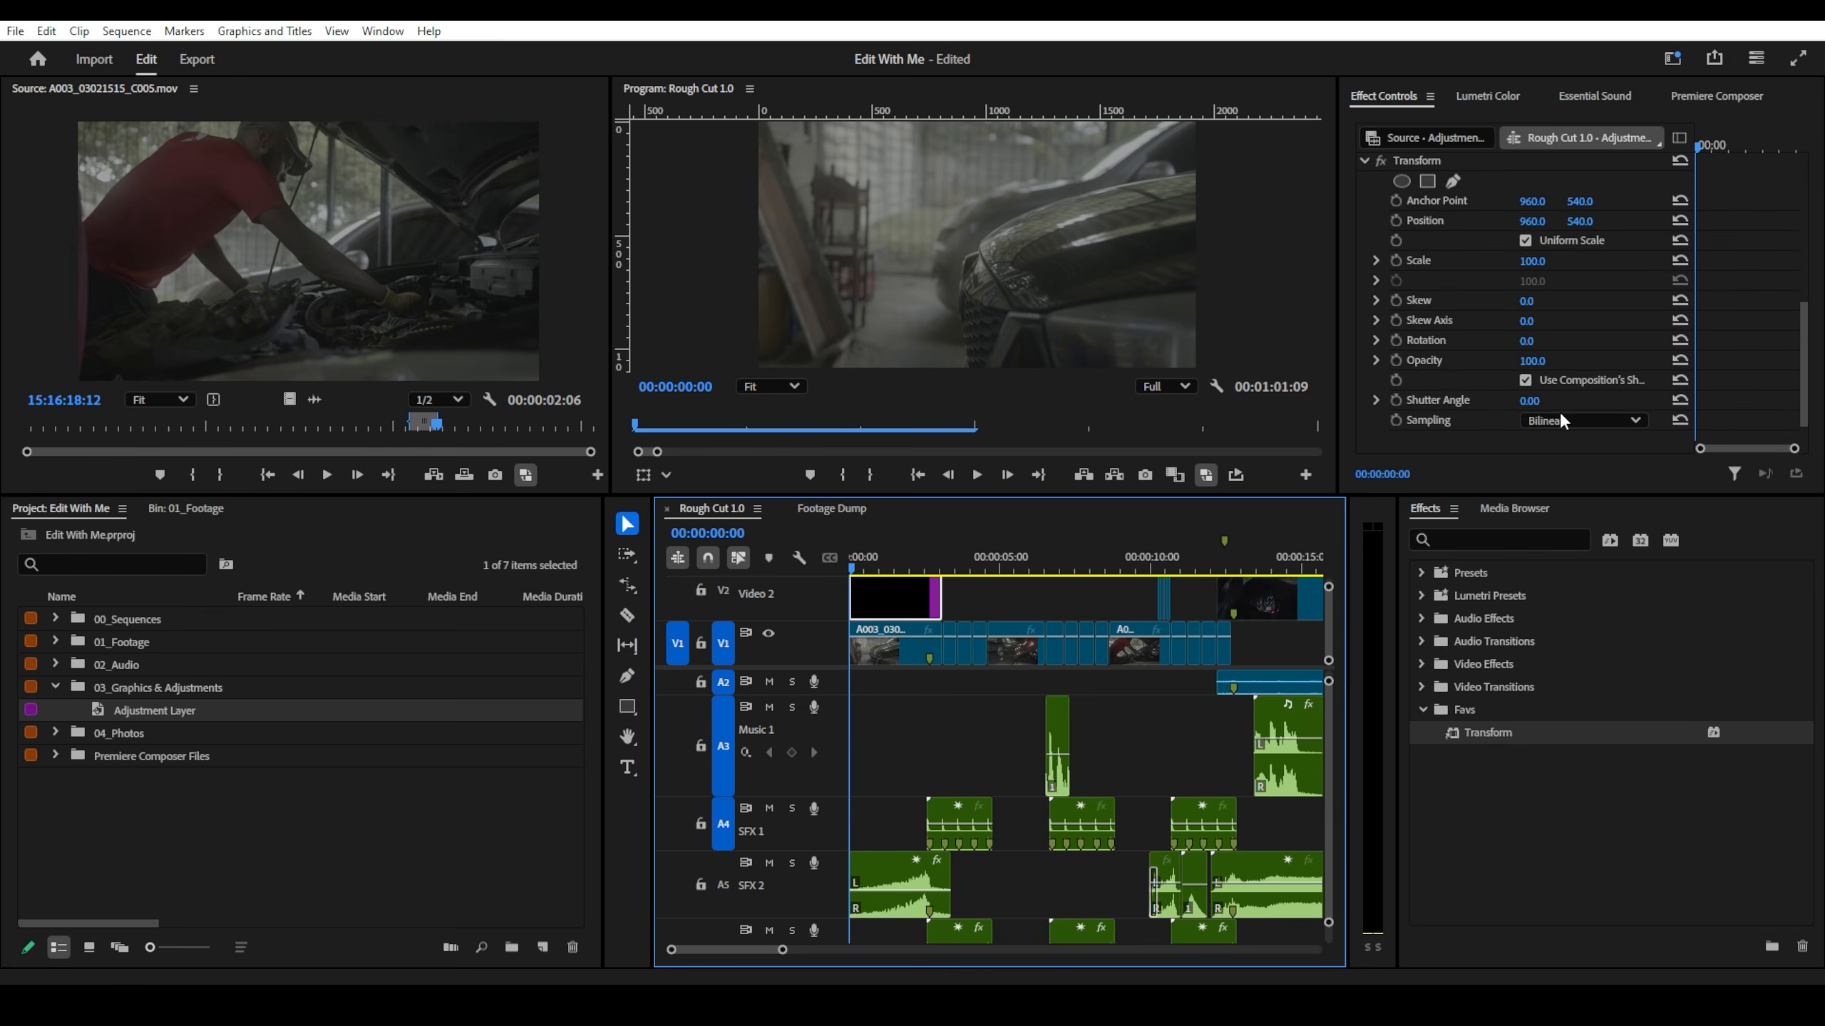
pyautogui.click(1529, 402)
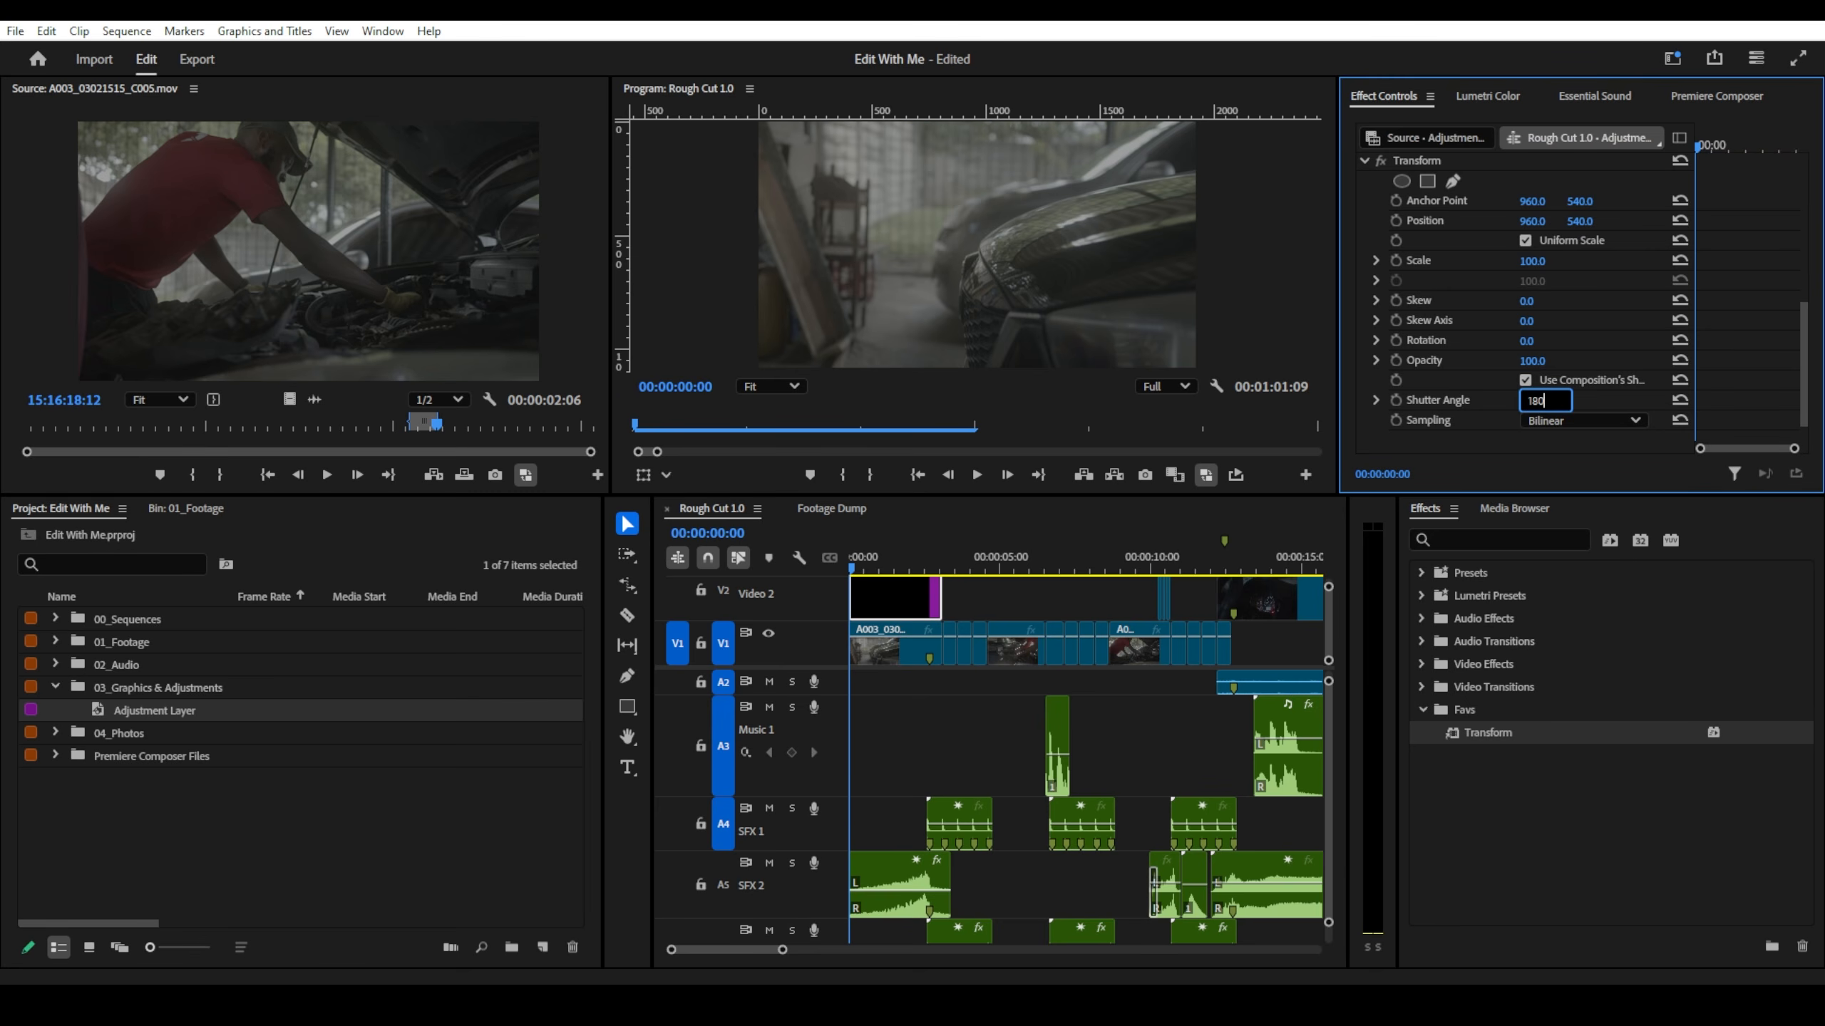
pyautogui.click(1525, 381)
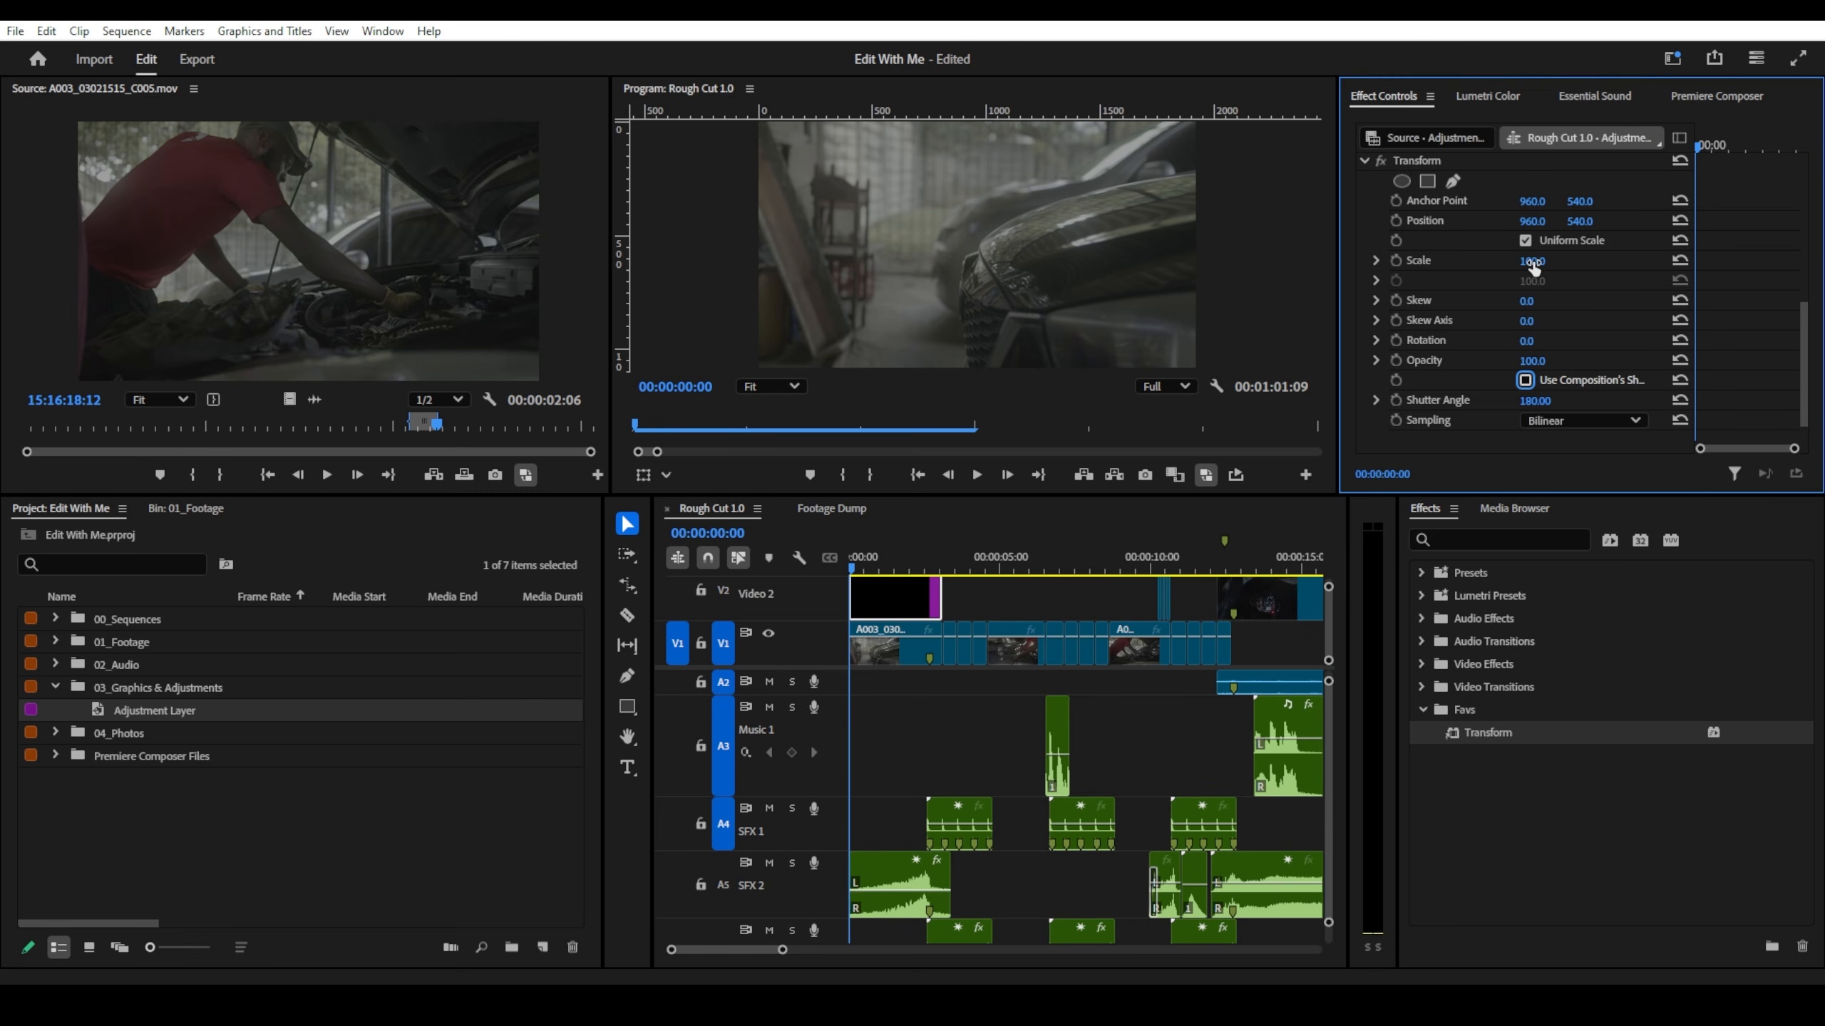
pyautogui.scroll(1, 1489, 274)
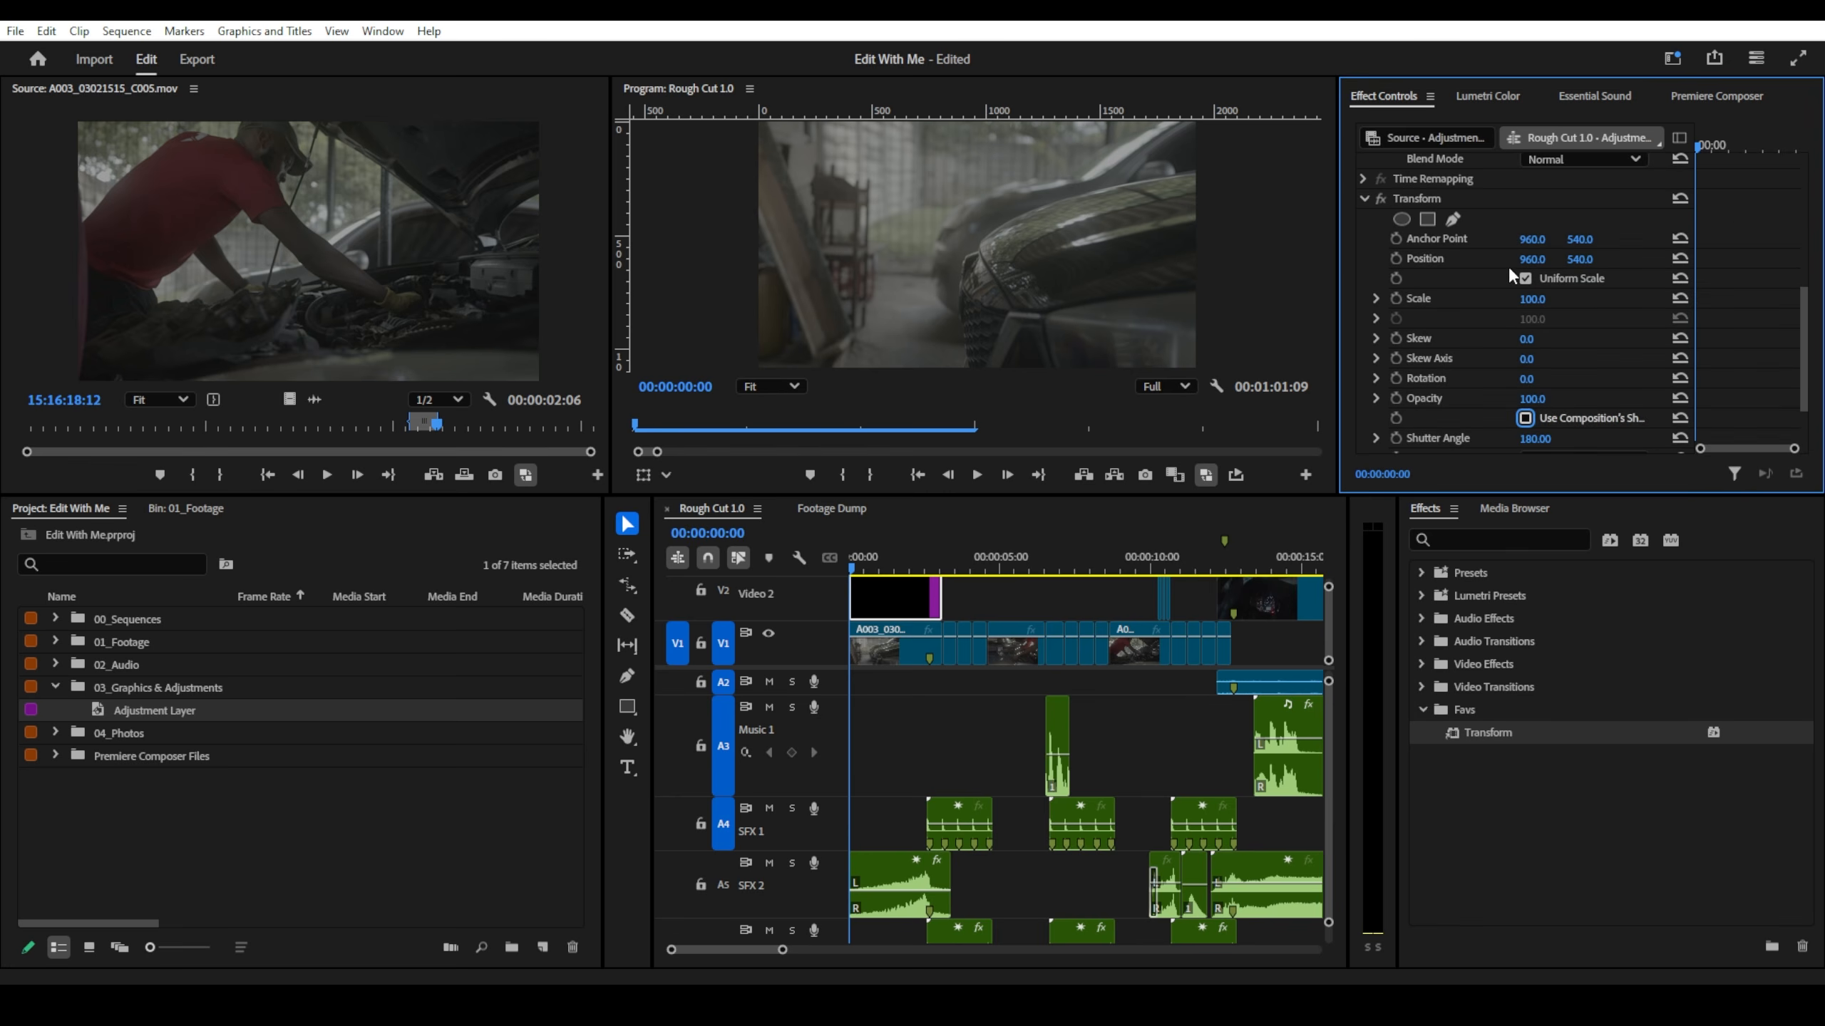
pyautogui.scroll(-1, 1456, 284)
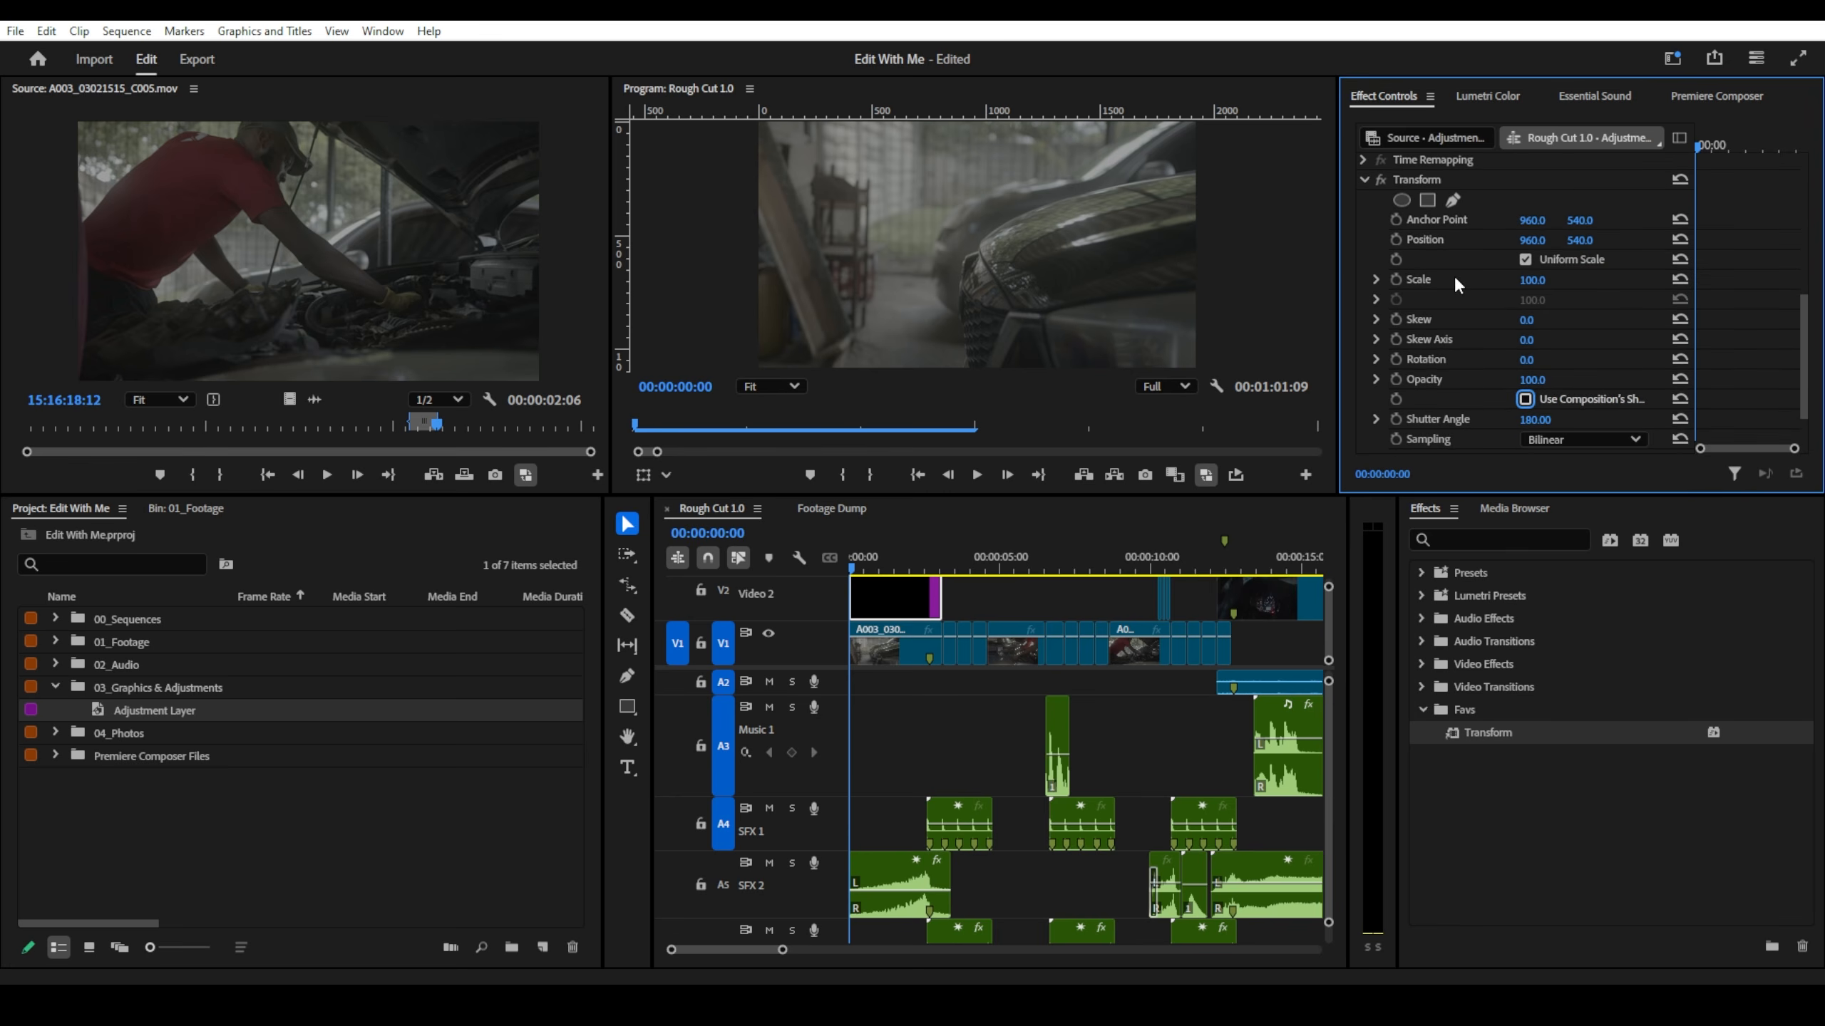
# - Copy the Transform effect from the adjustment layer on Video 2 and delete that adjustment layer from the timeline
pyautogui.click(884, 649)
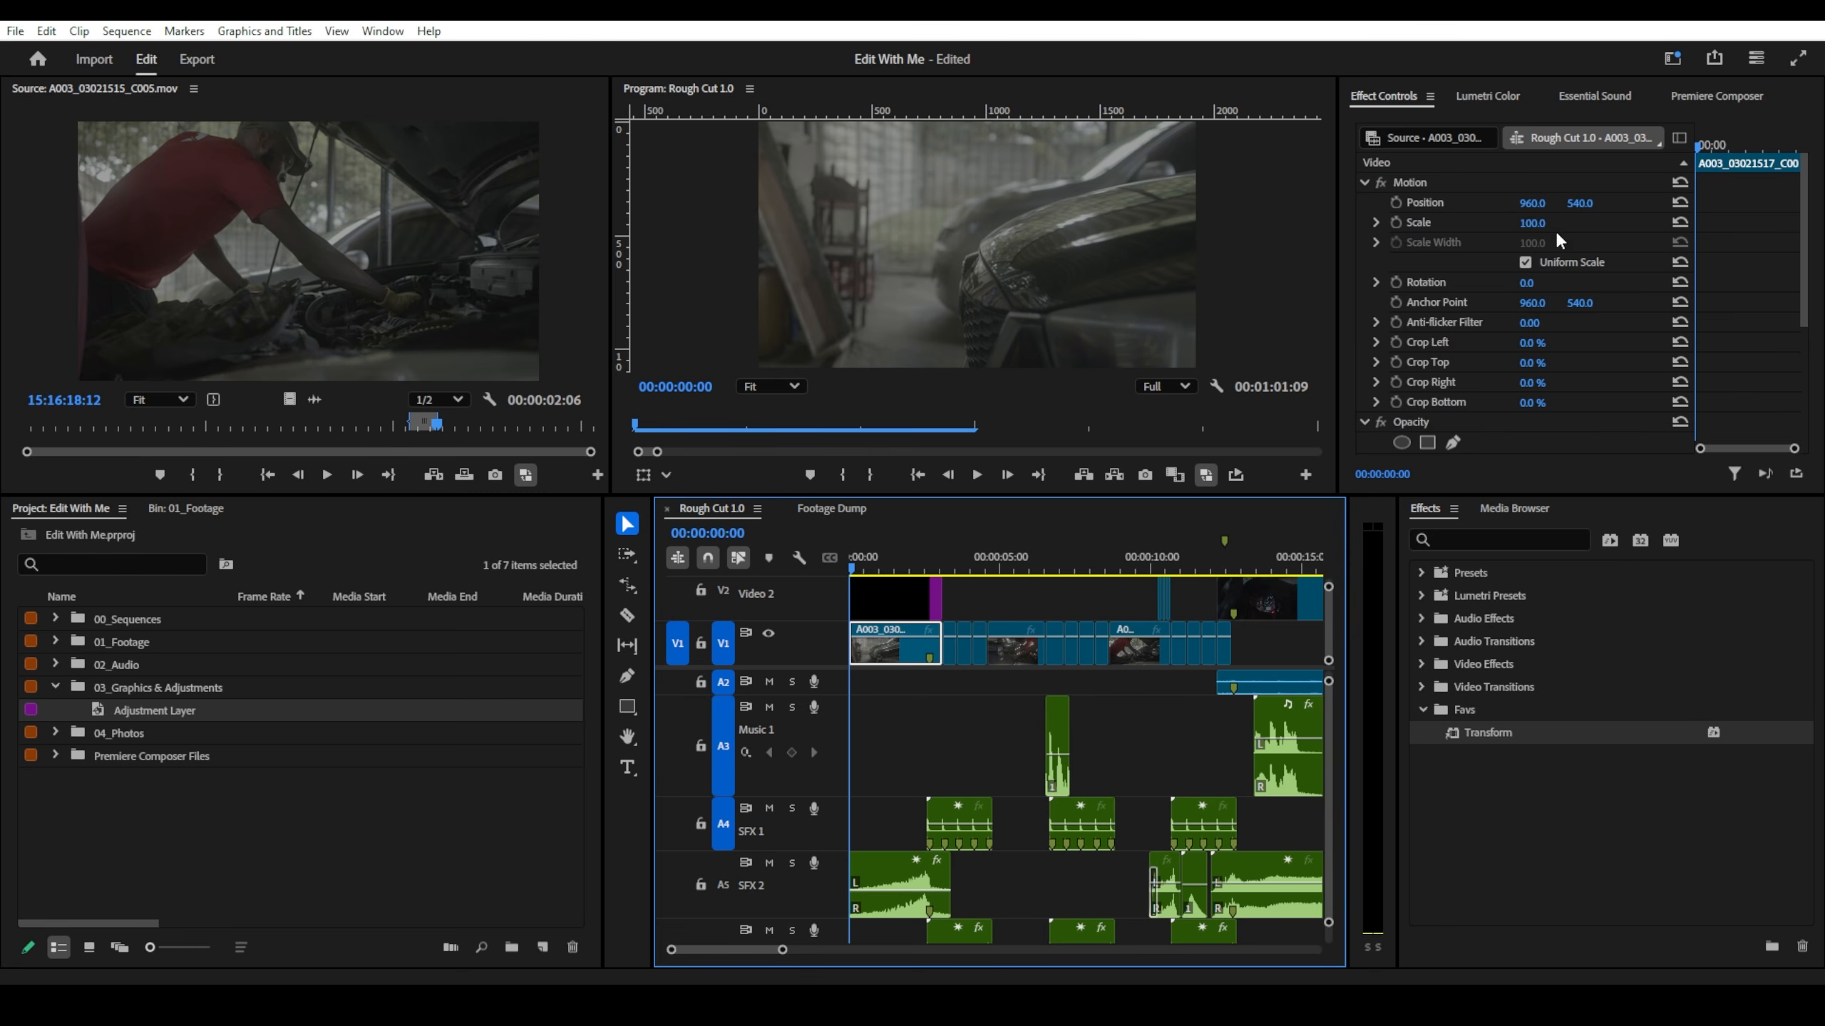
pyautogui.click(899, 608)
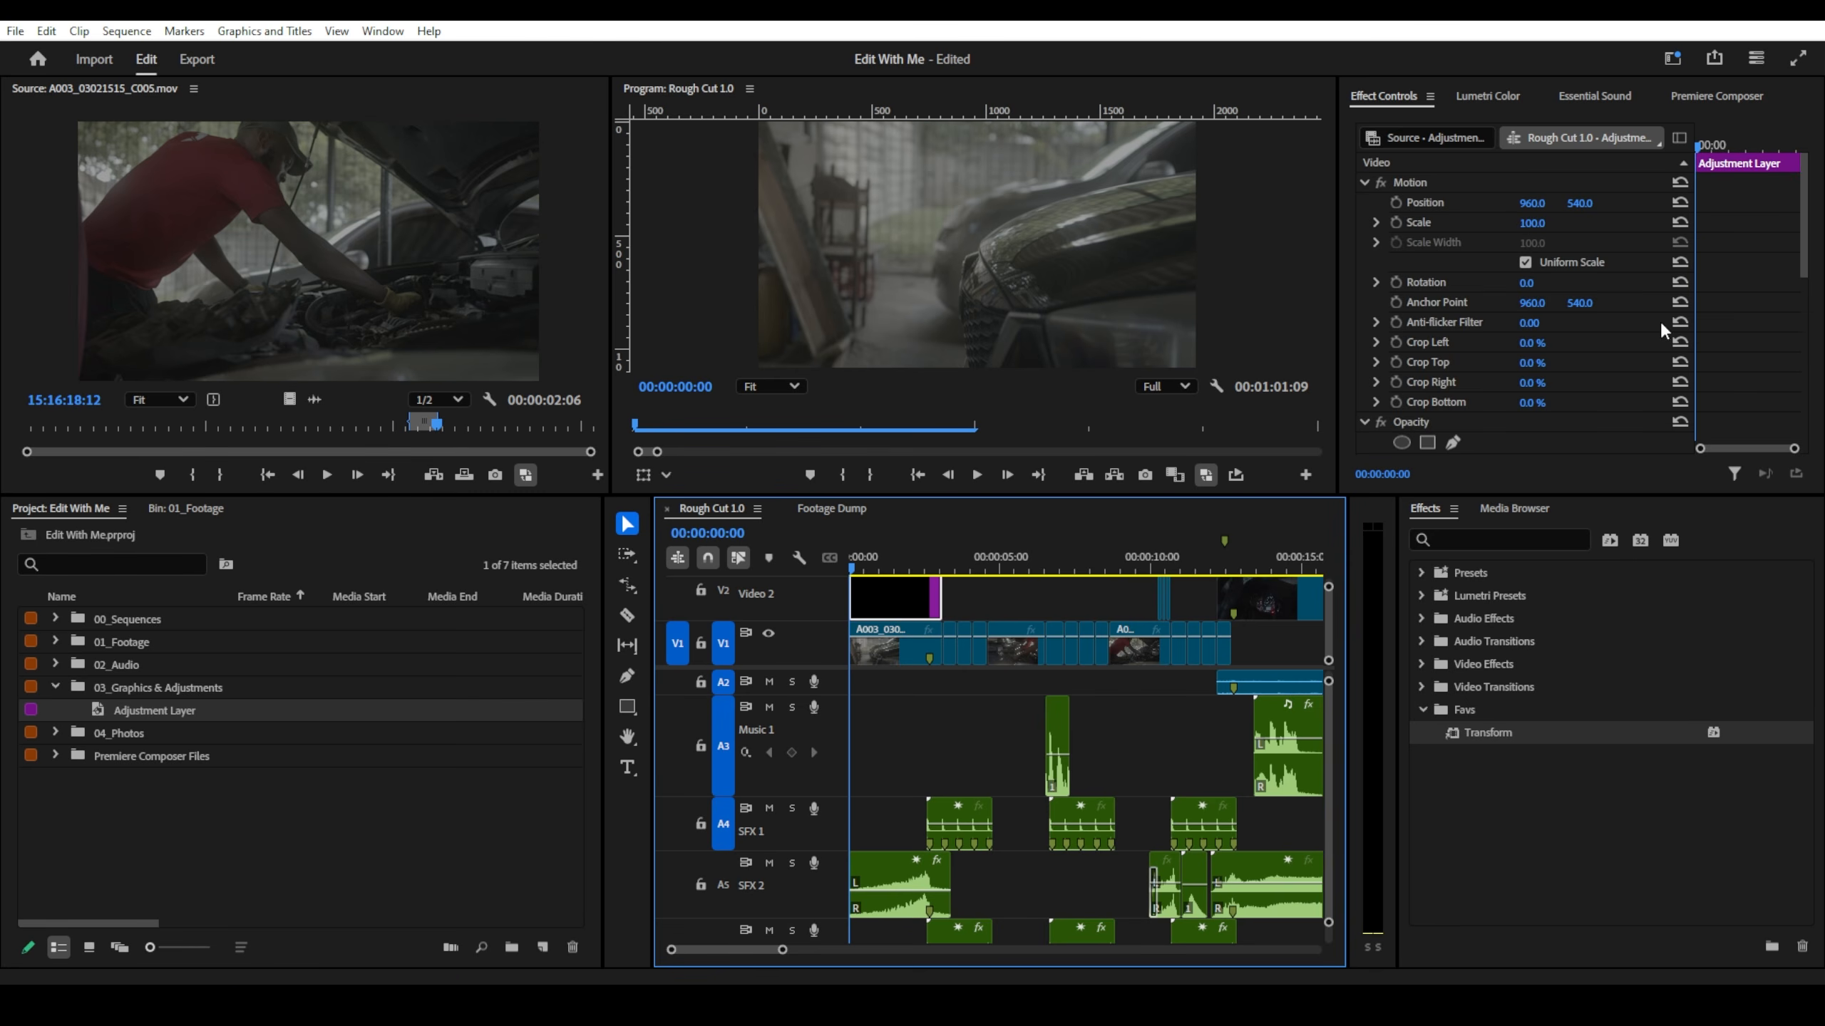
pyautogui.scroll(-6, 1677, 320)
pyautogui.scroll(-2, 1666, 325)
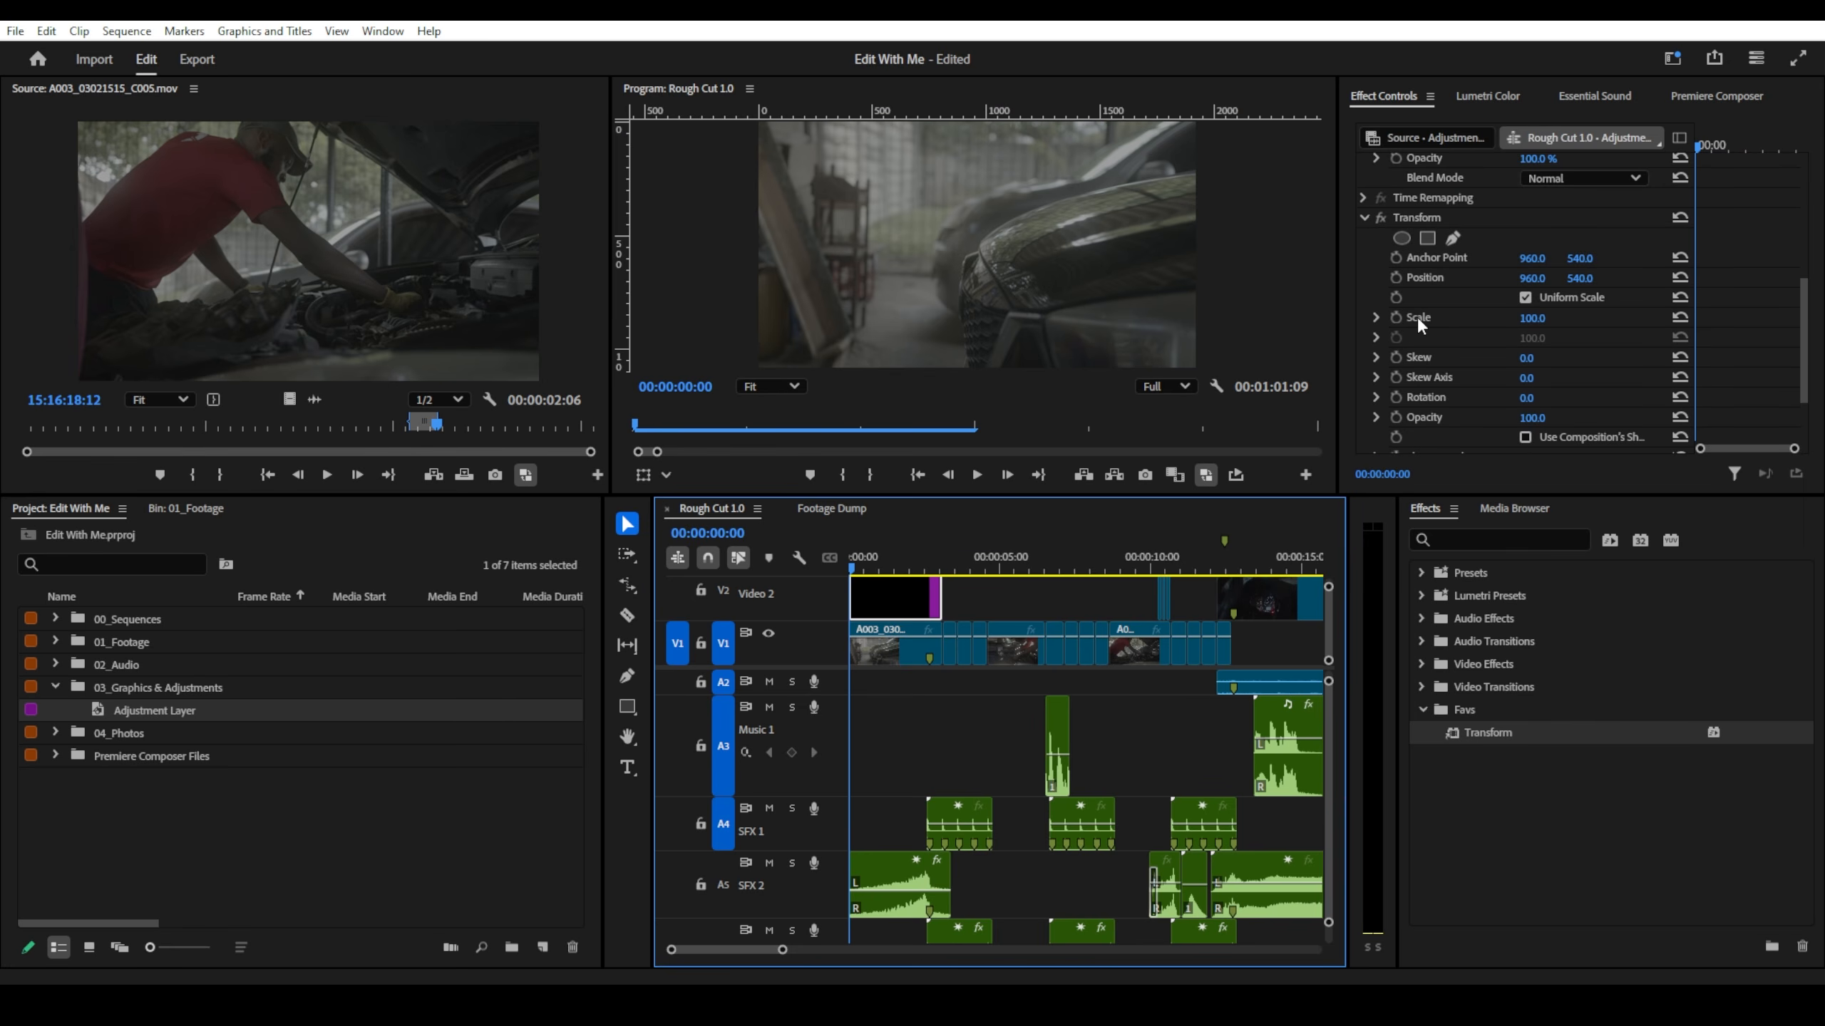
pyautogui.click(1513, 221)
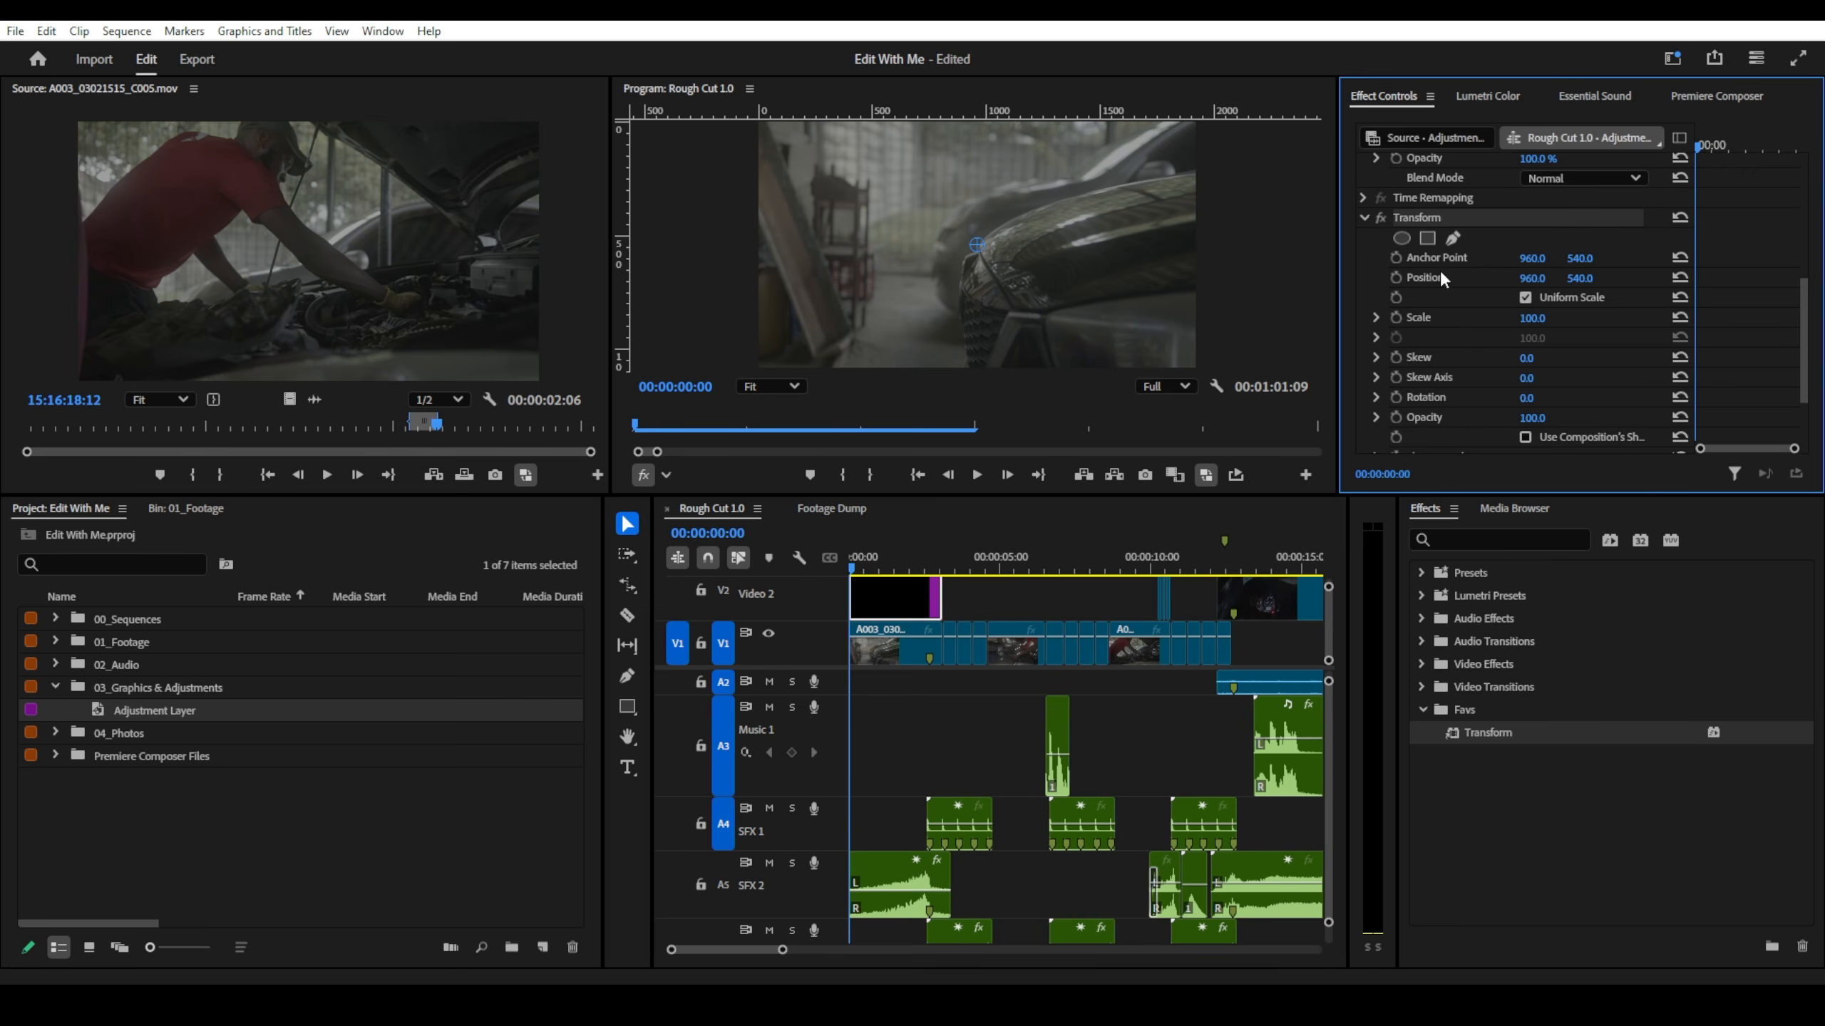
pyautogui.click(887, 600)
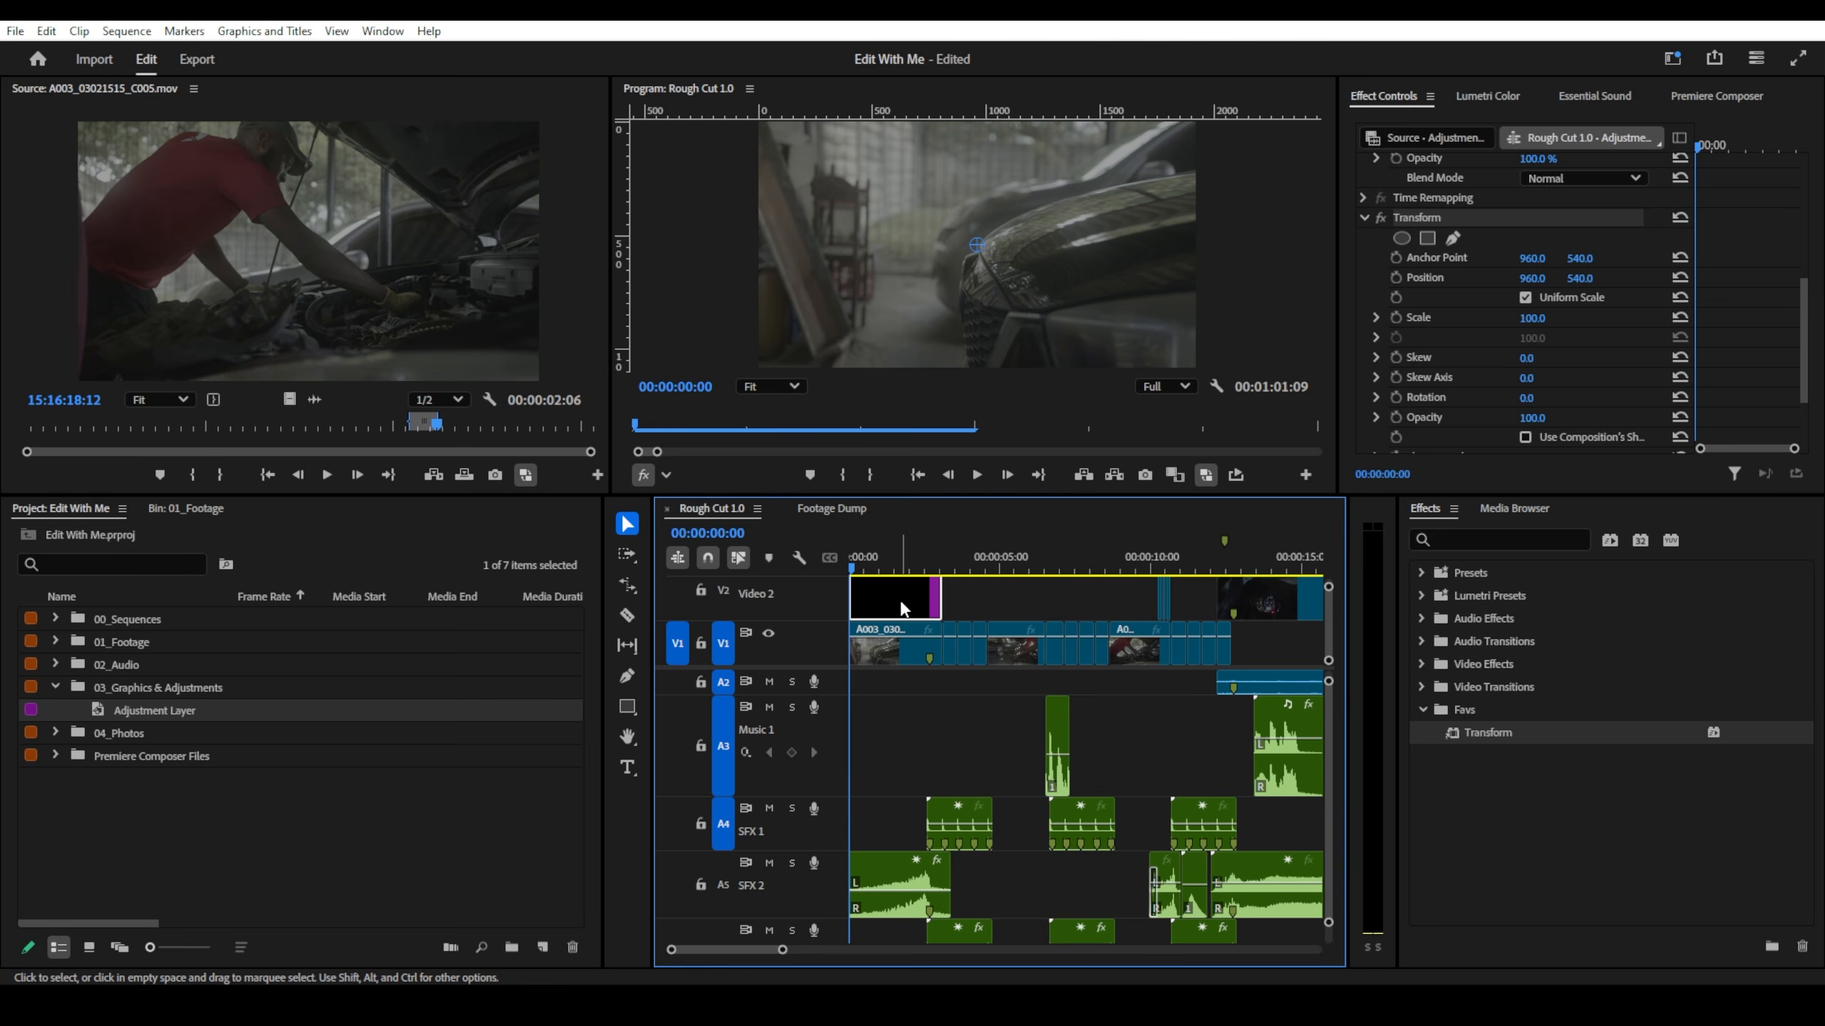
pyautogui.press('Delete')
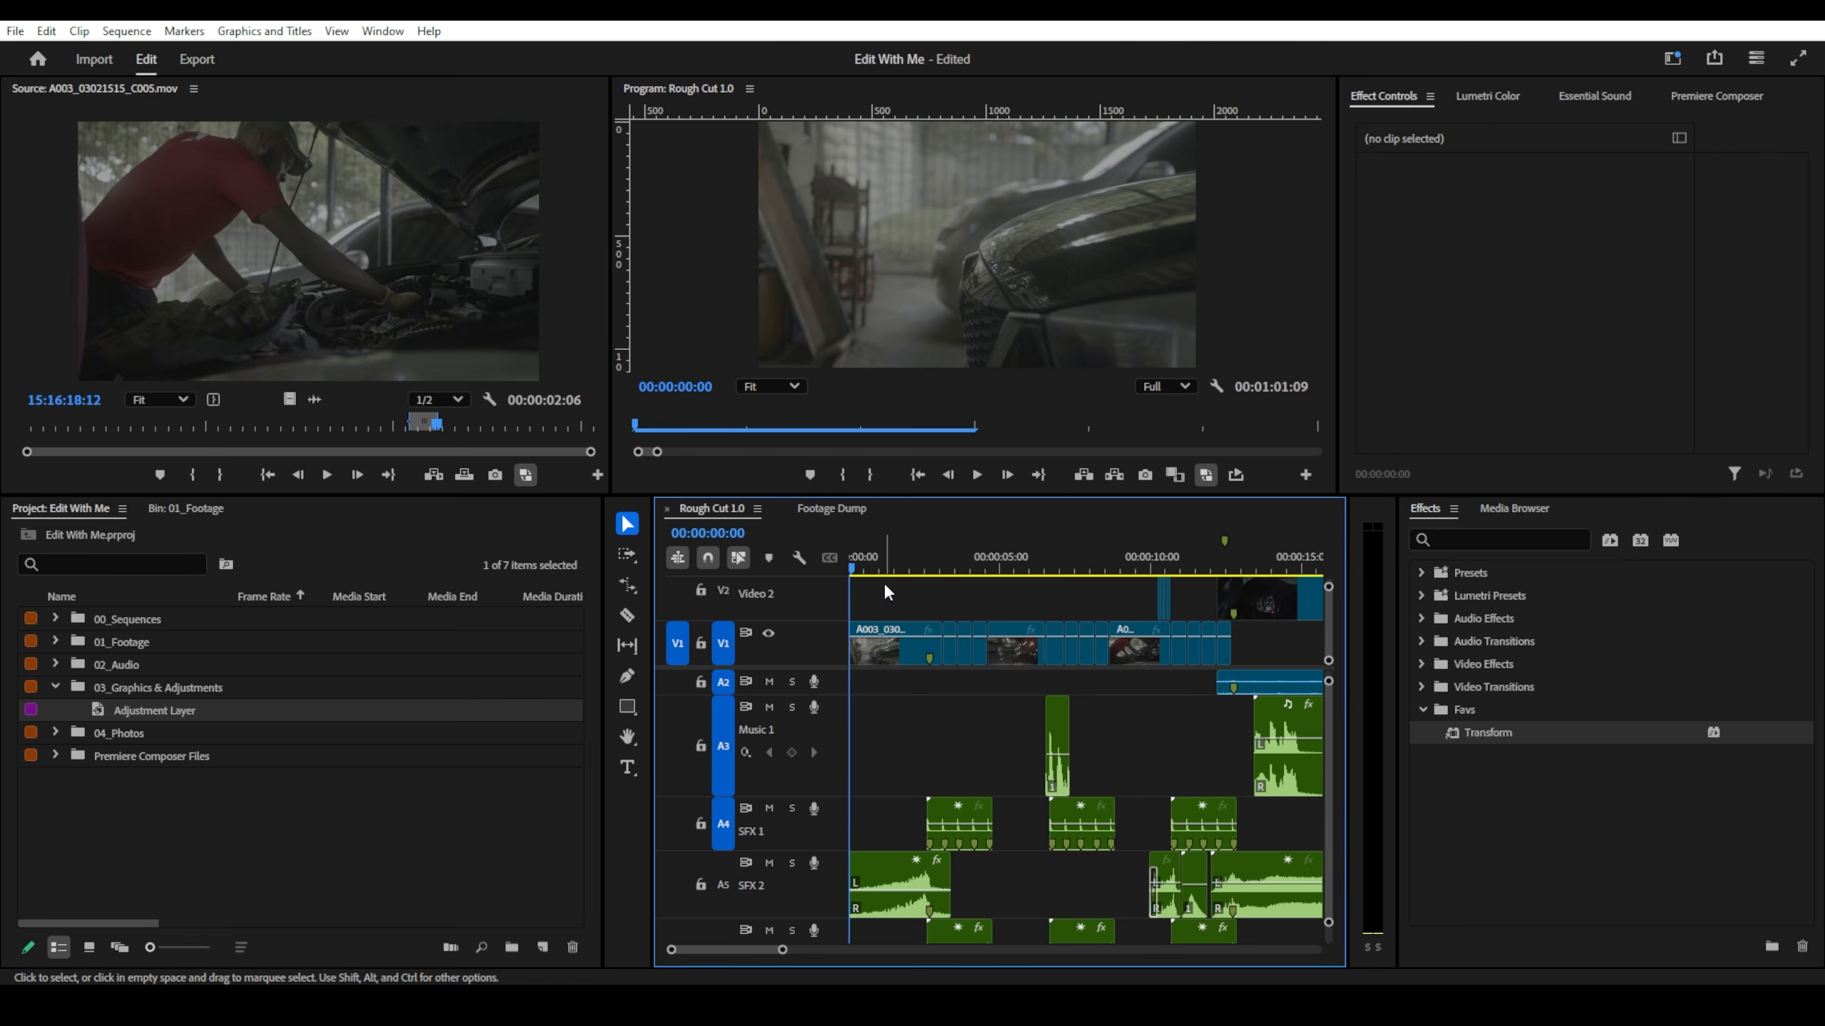
# - Paste the copied Transform effect onto the first Video 1 clip and check its settings
pyautogui.click(918, 631)
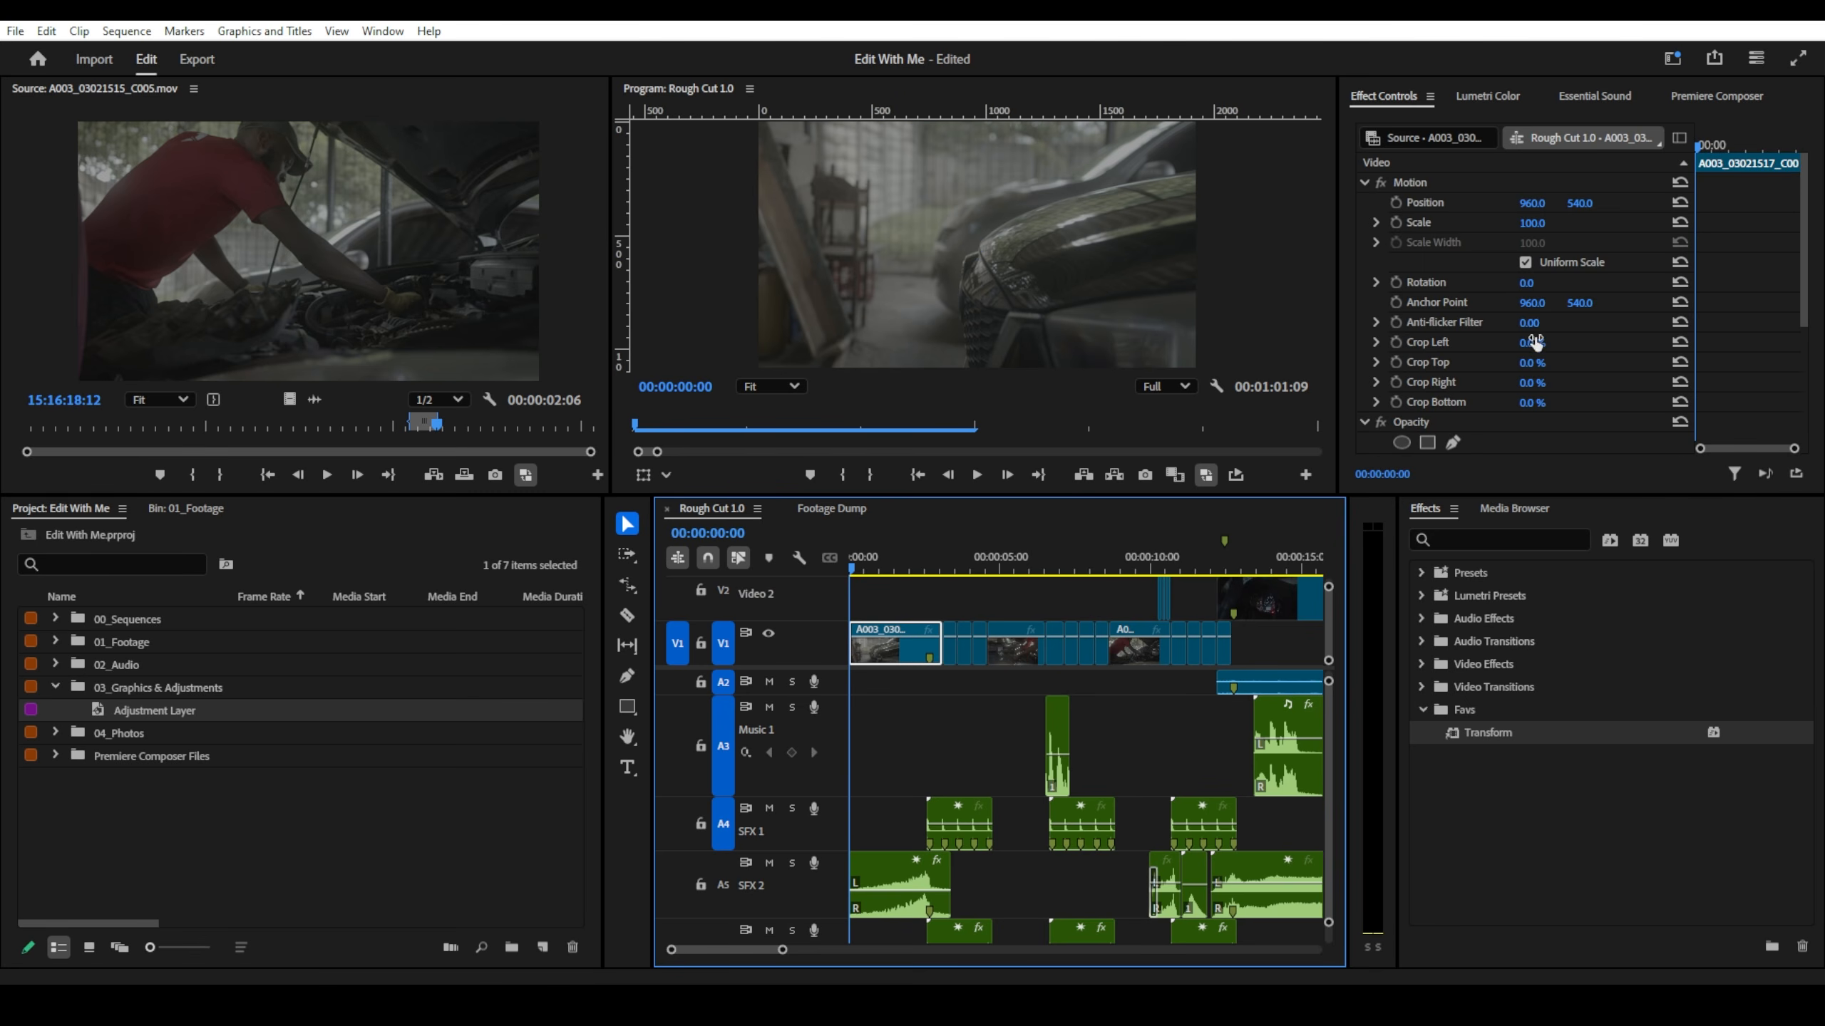
pyautogui.scroll(-5, 1531, 345)
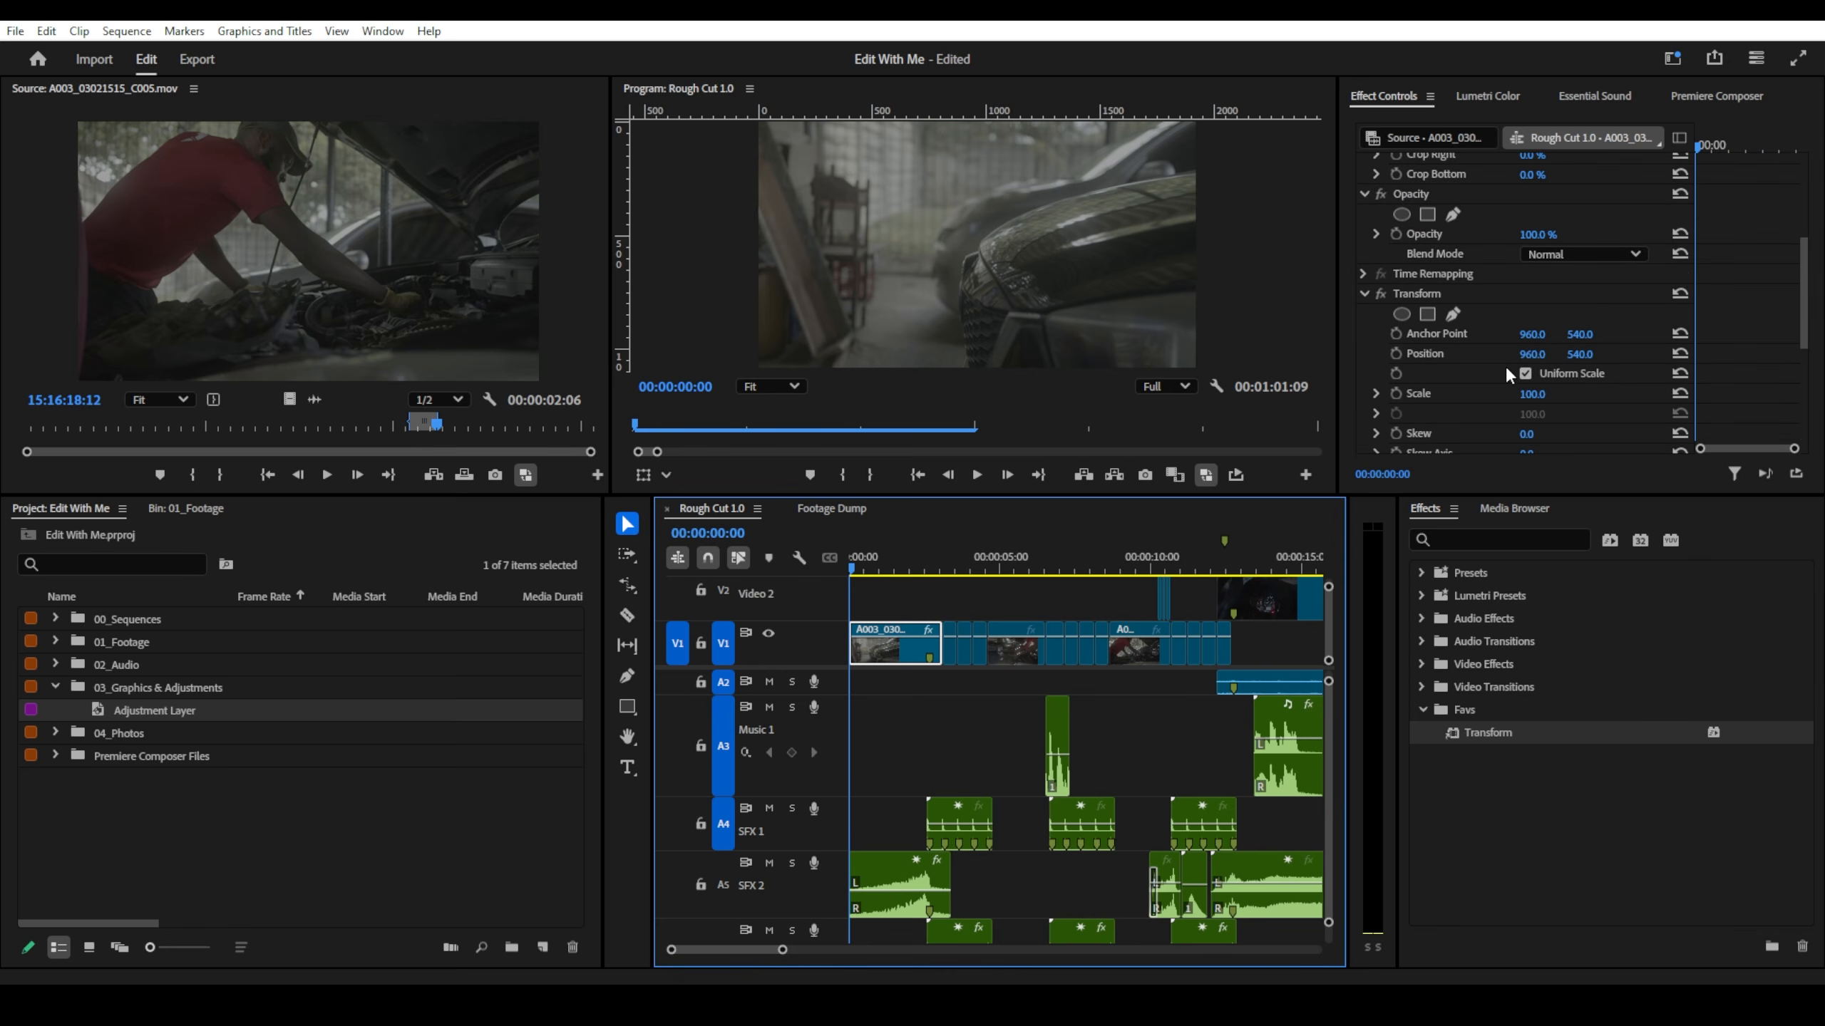
pyautogui.scroll(-3, 1443, 201)
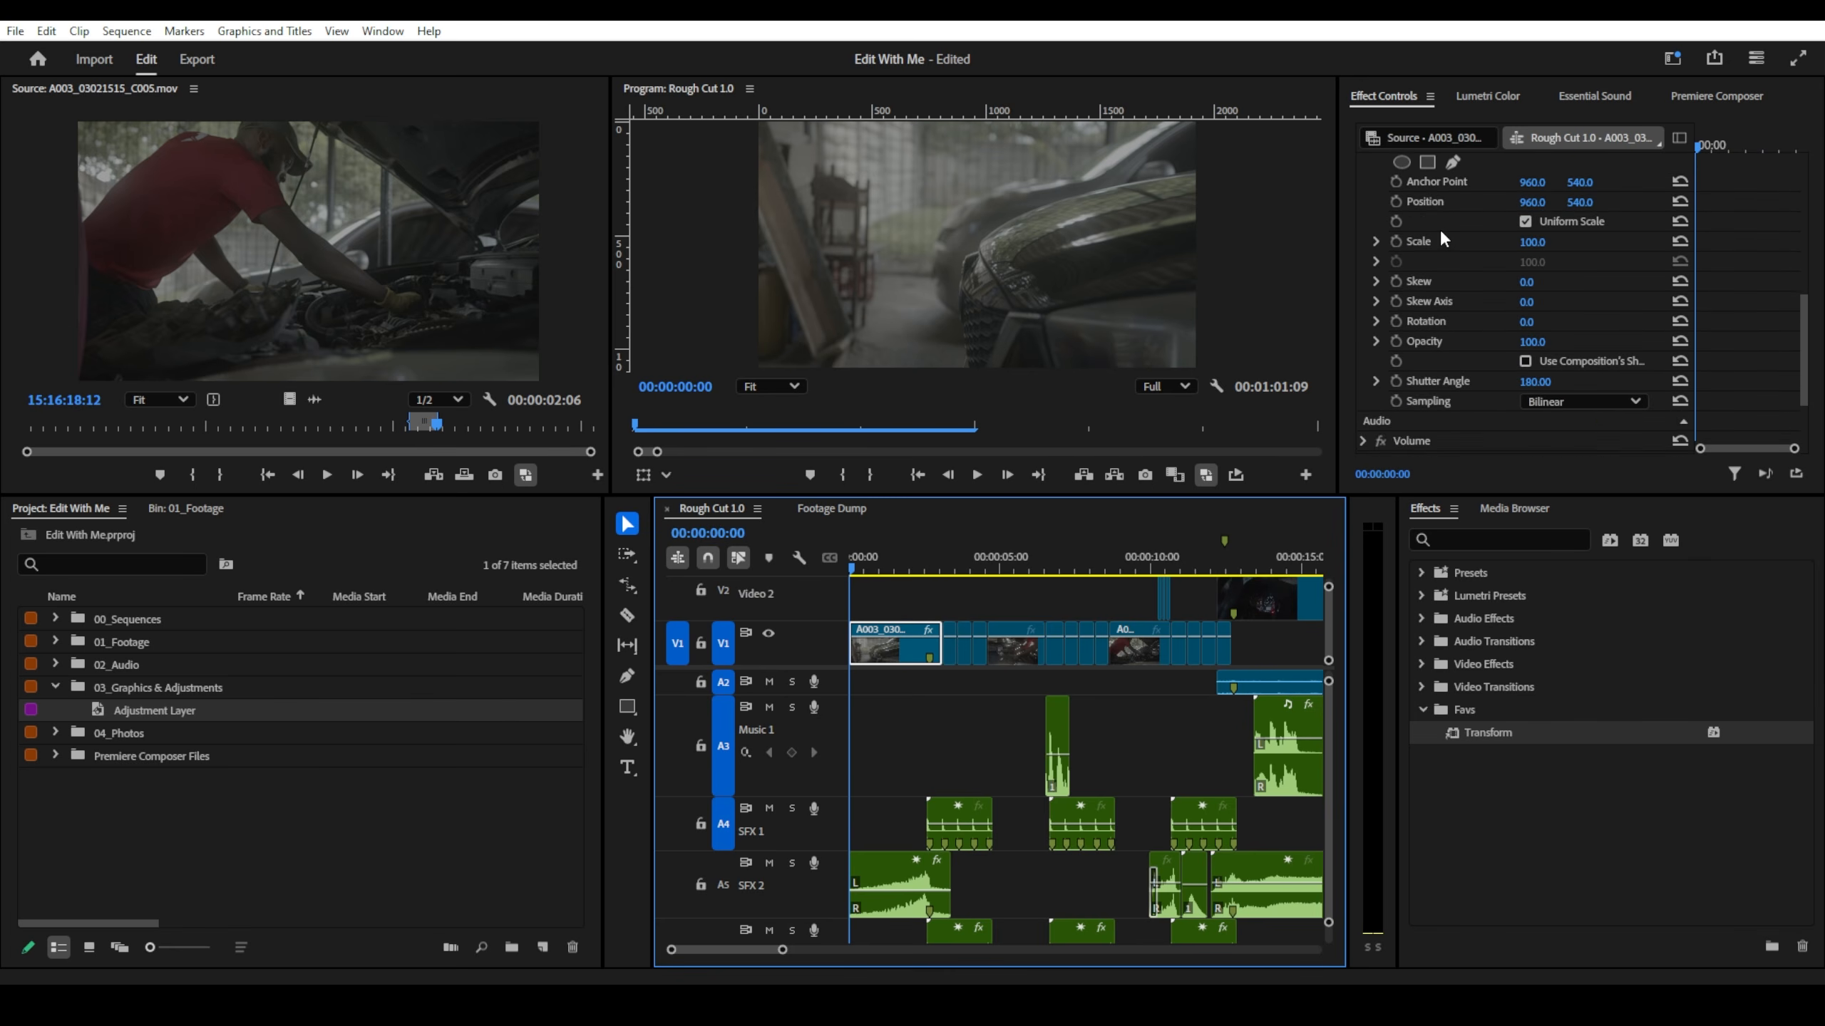
pyautogui.scroll(1, 1440, 229)
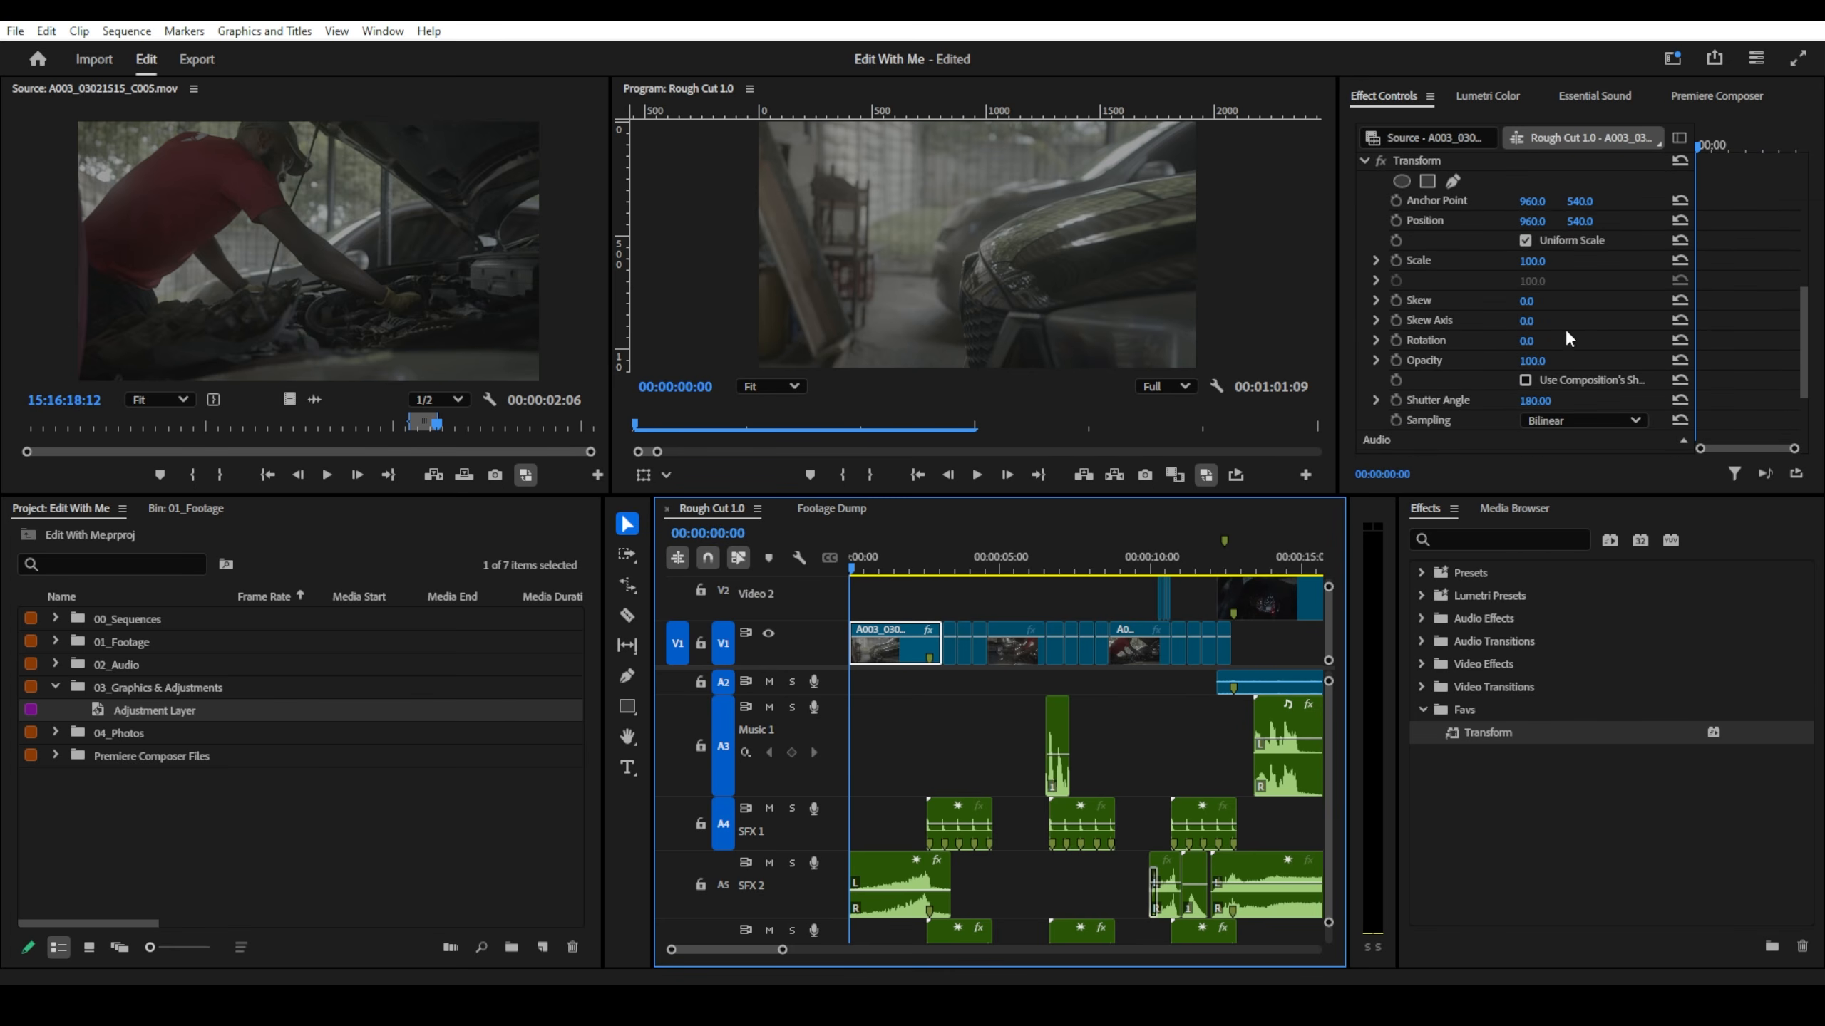
# - Keyframe the clip's Transform scale at 100 on its first frame and at 115 at 00:00:02:05
pyautogui.scroll(1, 1565, 328)
pyautogui.click(1394, 317)
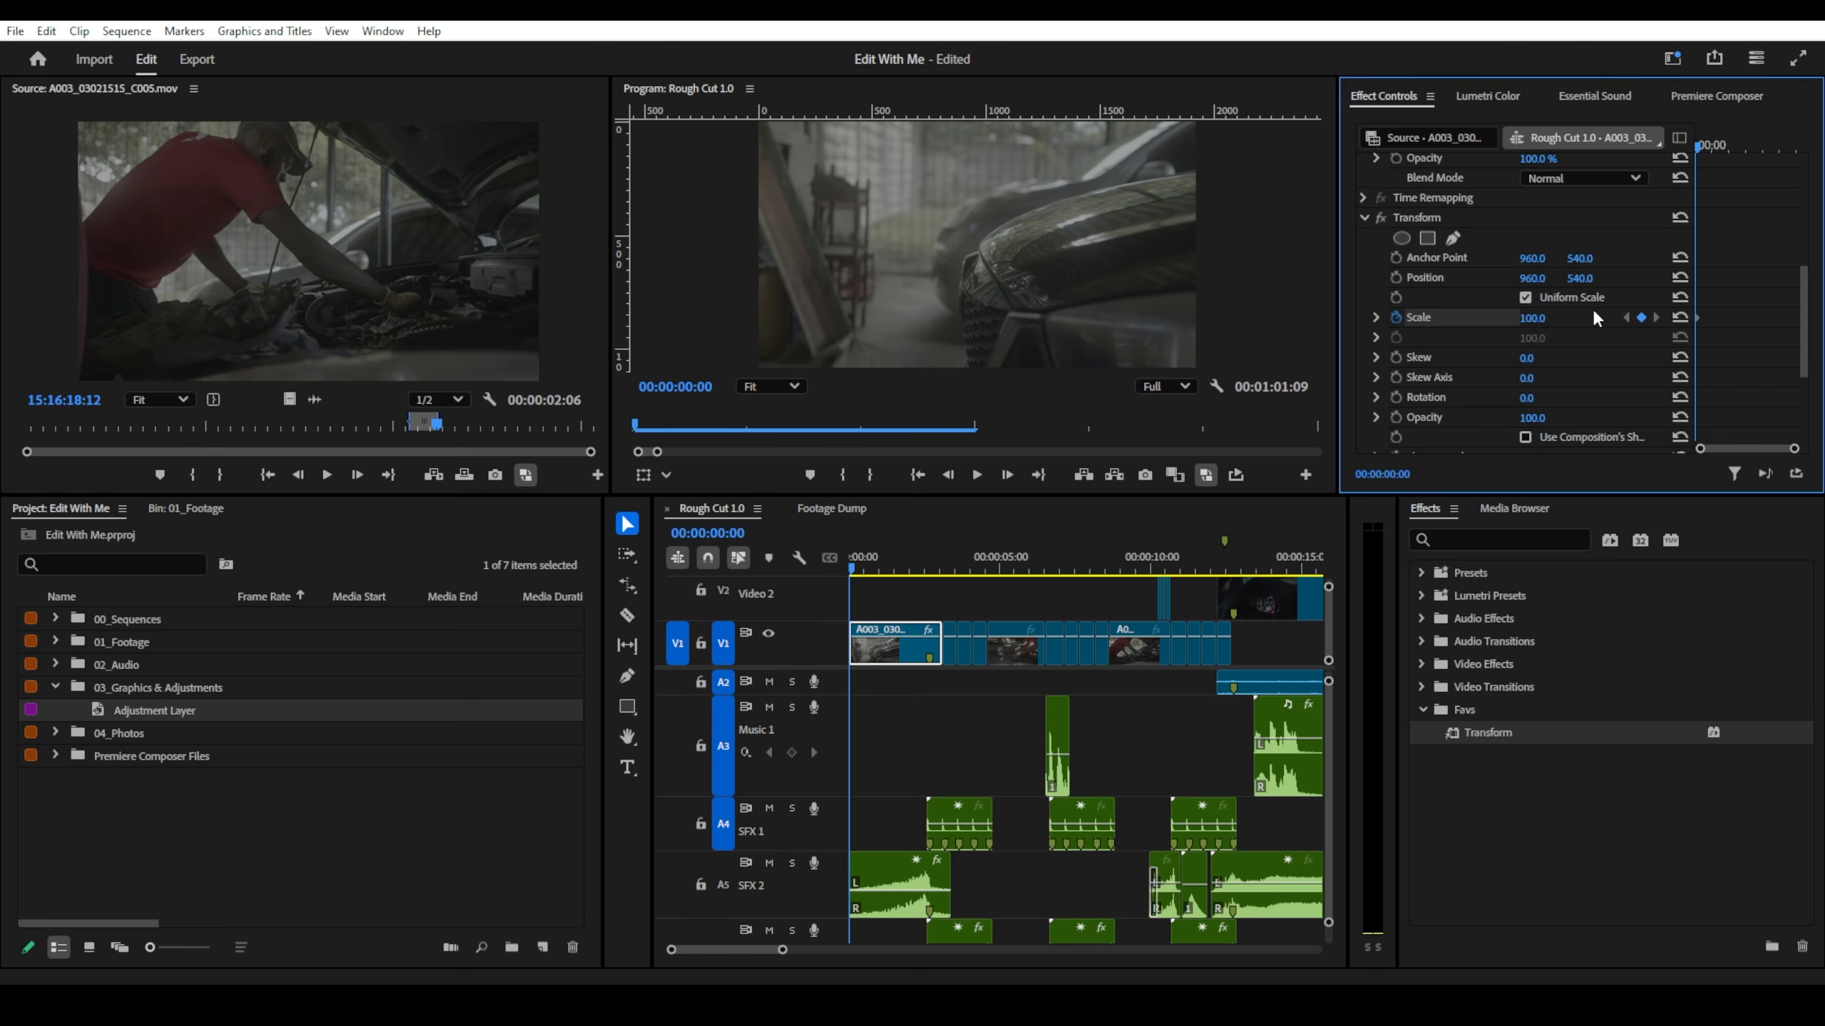
pyautogui.moveTo(1706, 143); pyautogui.dragTo(1769, 153)
pyautogui.click(1541, 320)
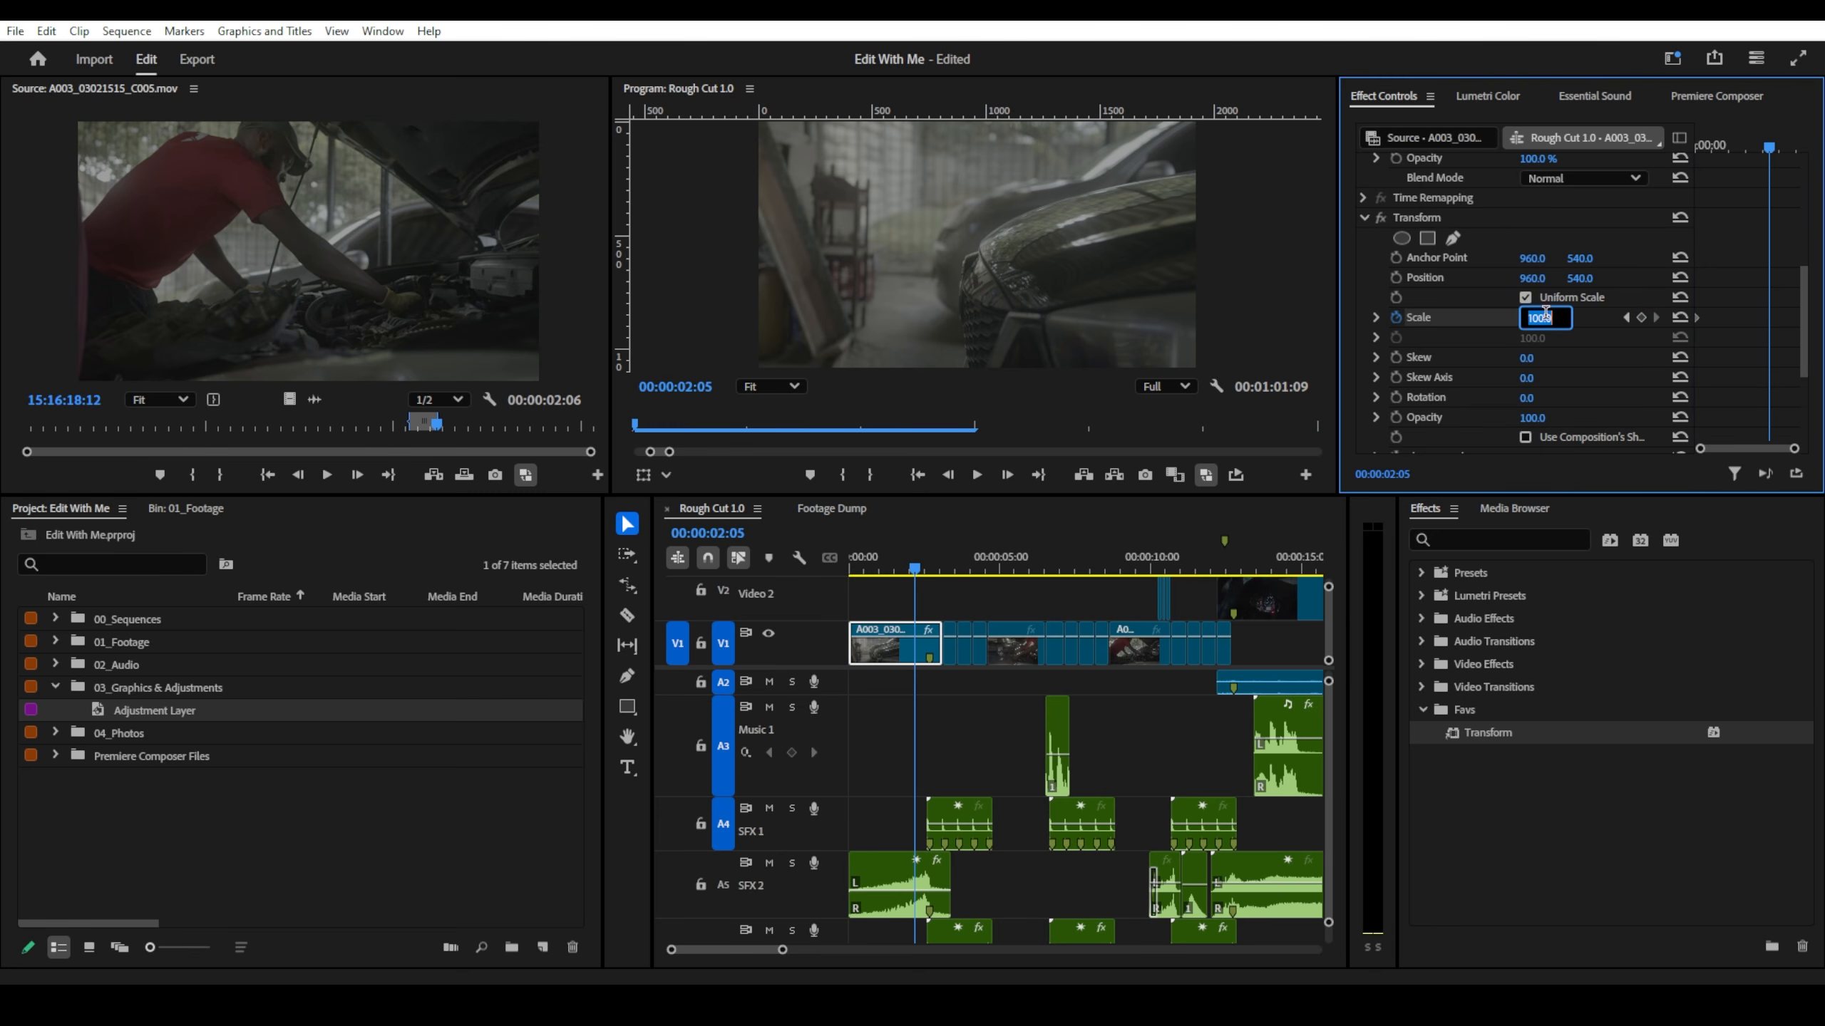
pyautogui.press('Return')
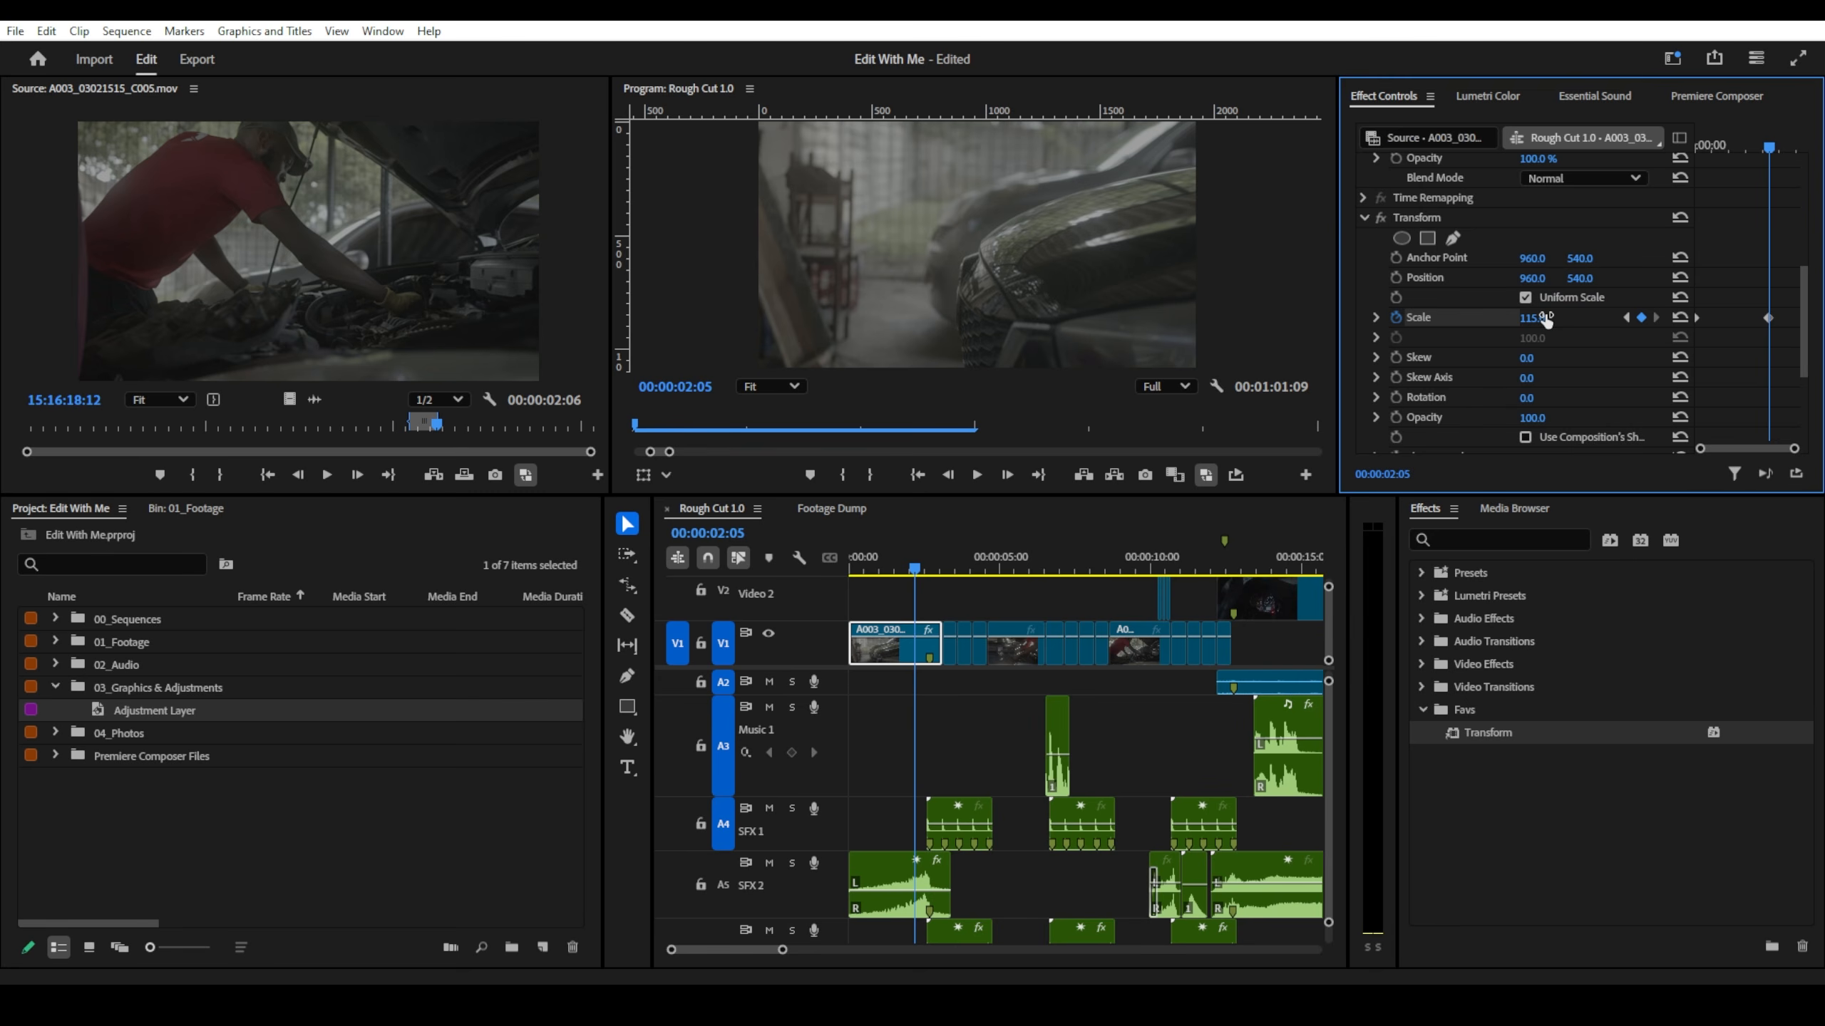
# - Move the second Scale keyframe to the end of the clip and preview the opening zoom
pyautogui.moveTo(1768, 318); pyautogui.dragTo(1823, 323)
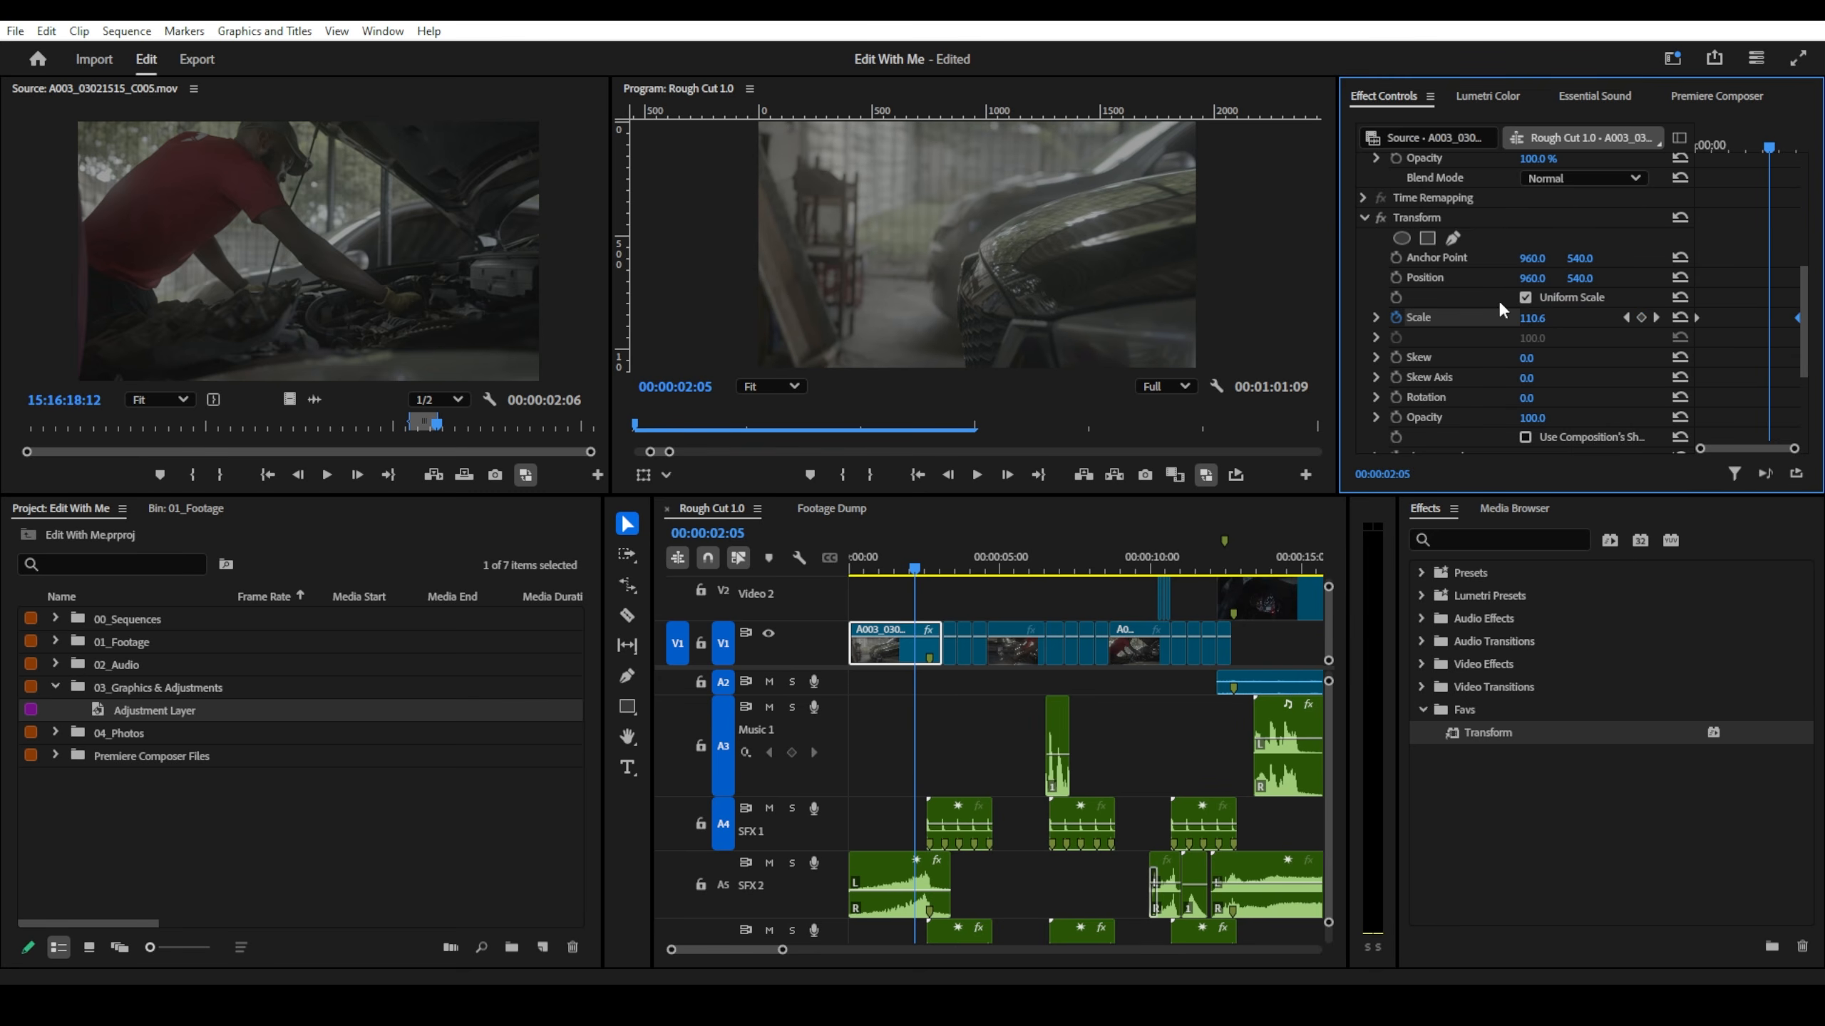
pyautogui.click(867, 553)
pyautogui.press('space')
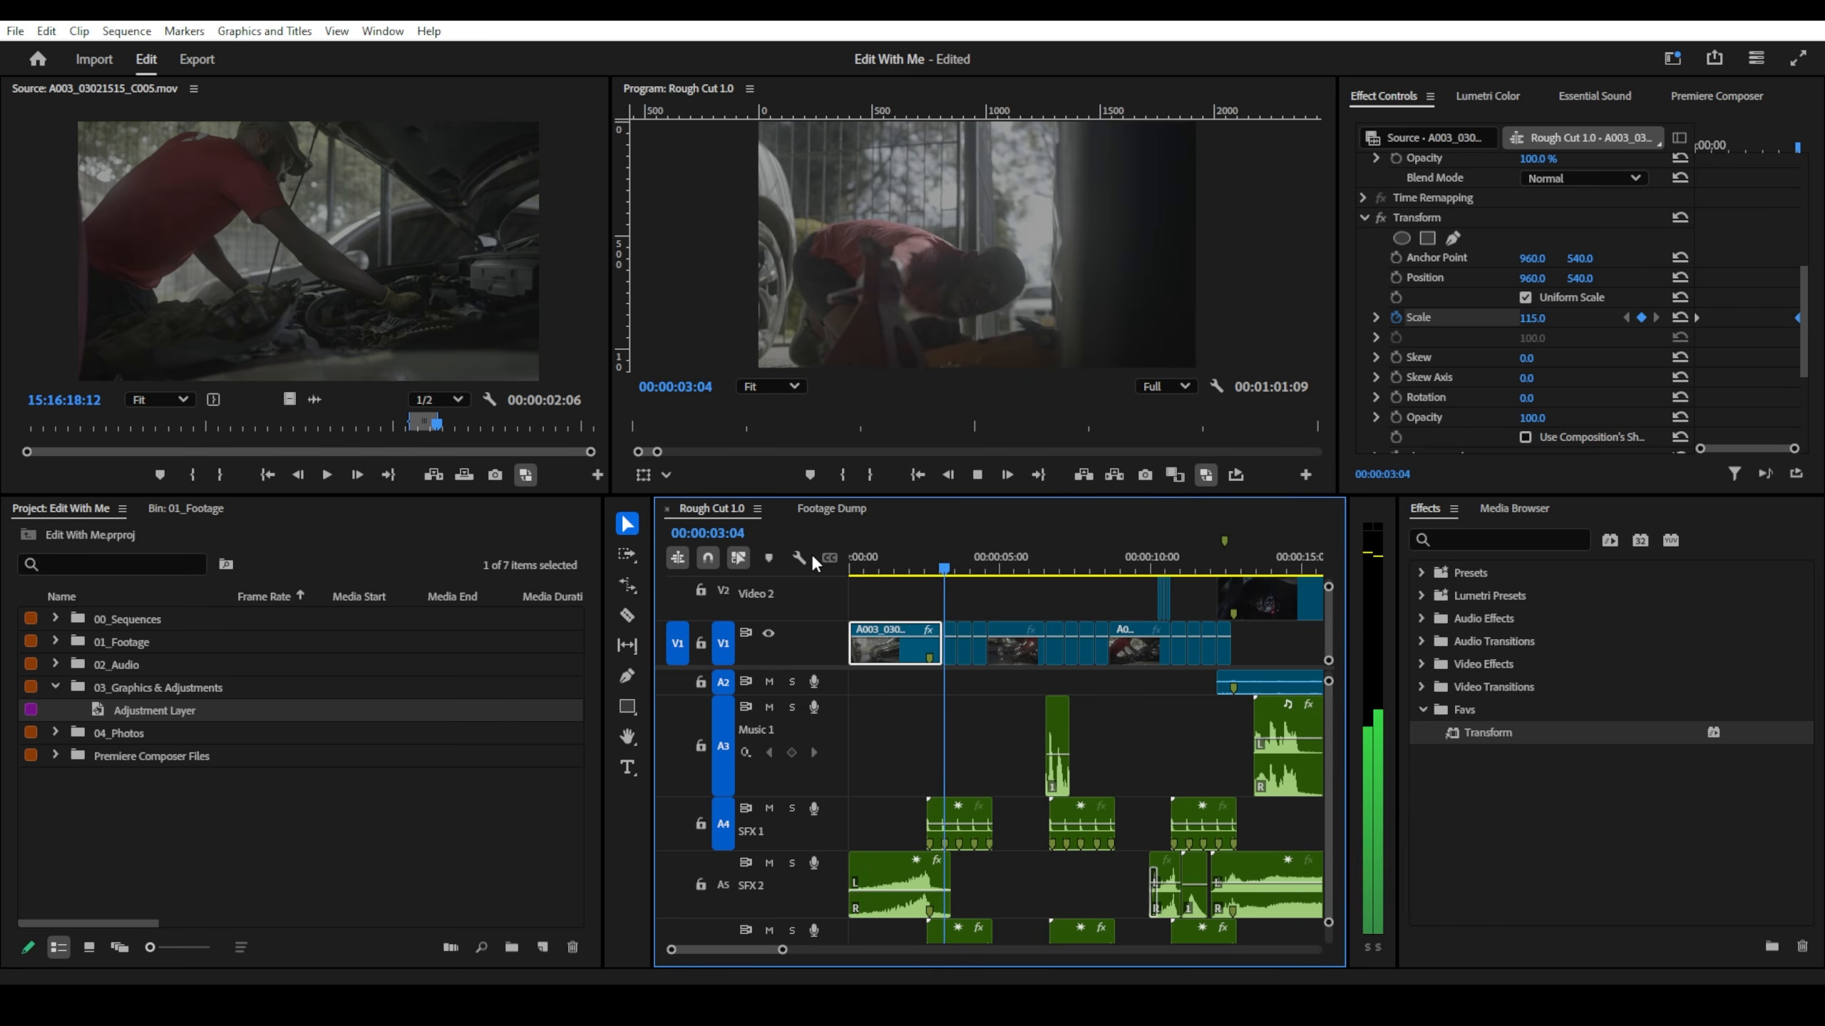
pyautogui.press('space')
pyautogui.press('Home')
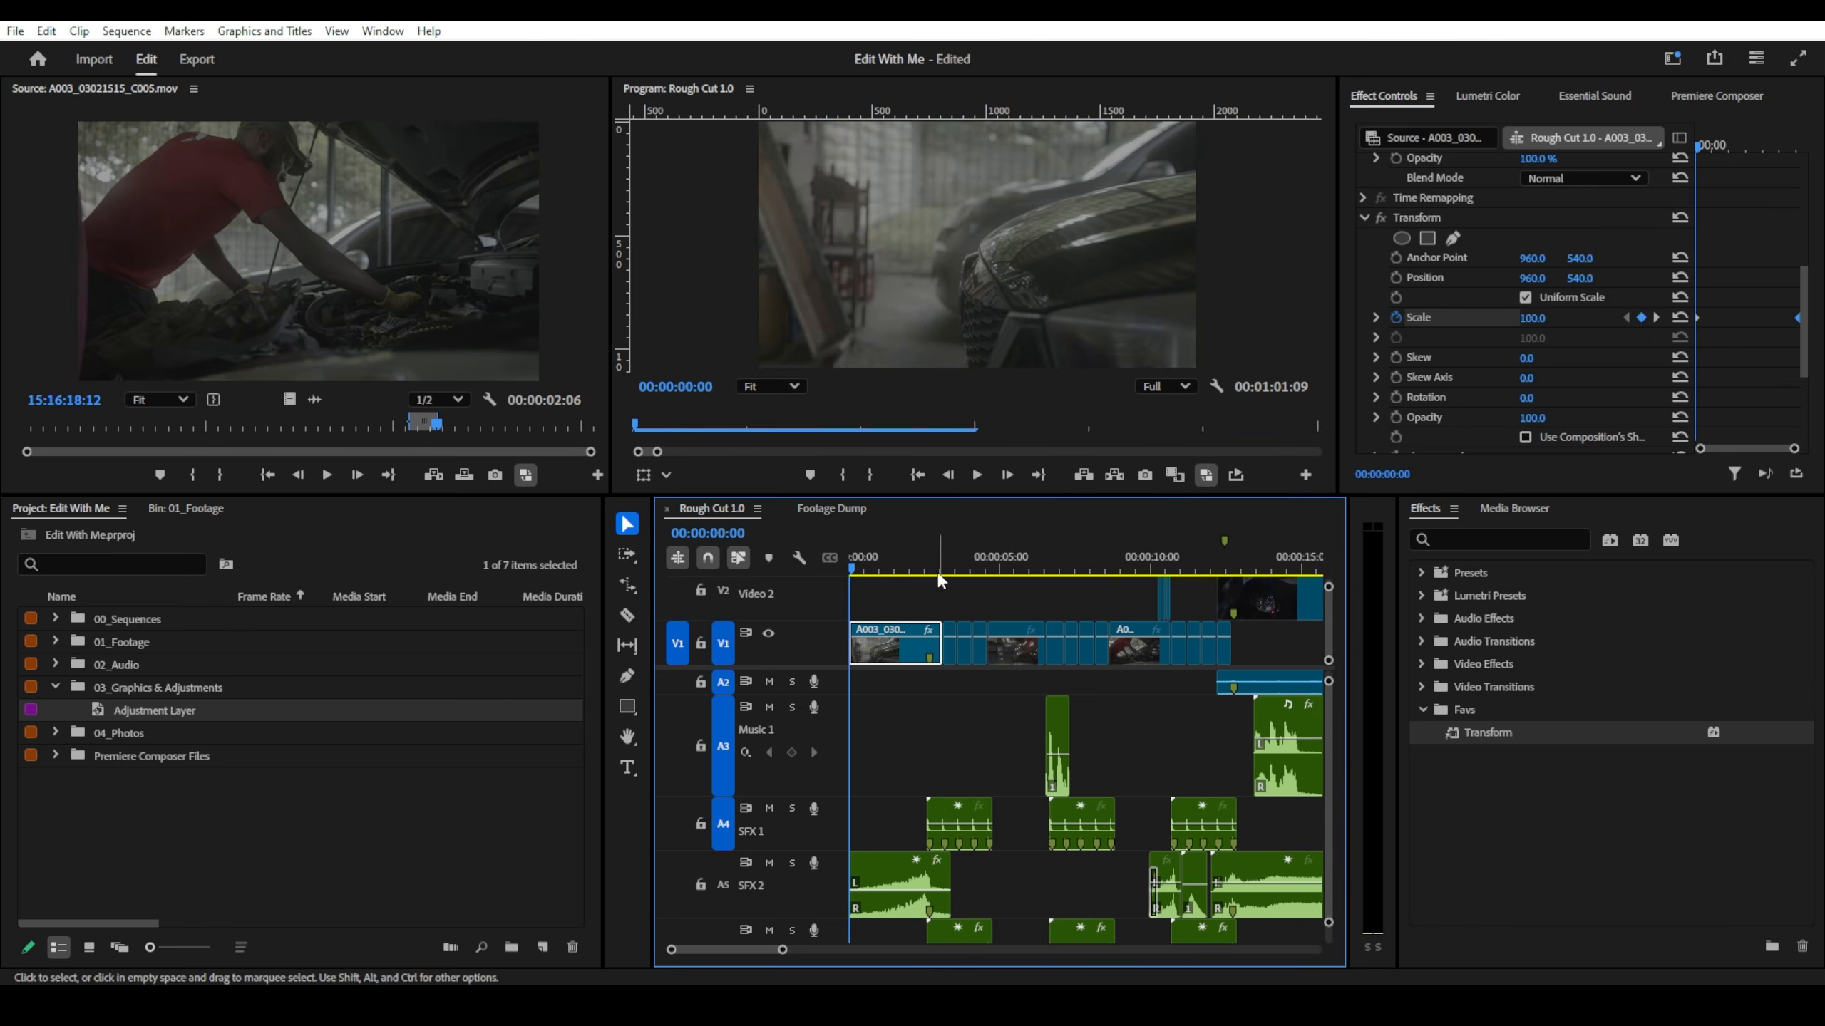
# - Move the second Transform Scale keyframe to 00:00:02:16 and set its value to 125
pyautogui.moveTo(937, 571); pyautogui.dragTo(933, 575)
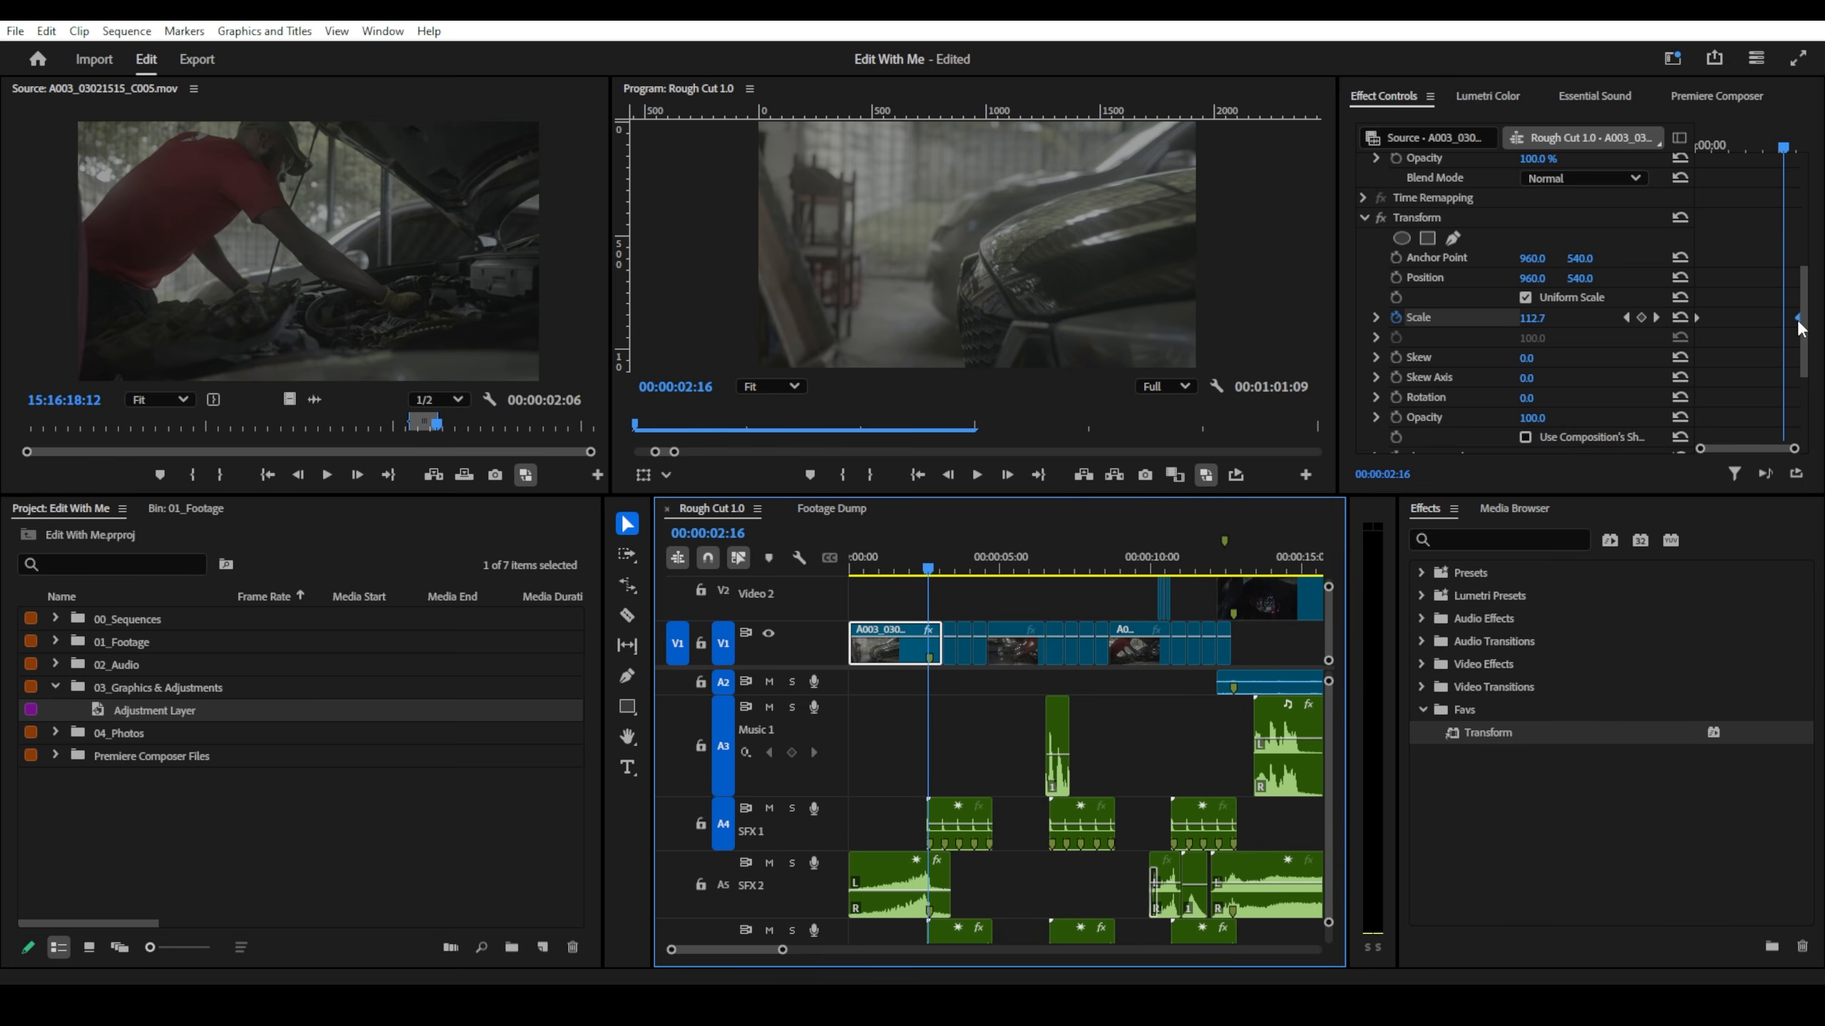
pyautogui.moveTo(1799, 323); pyautogui.dragTo(1784, 323)
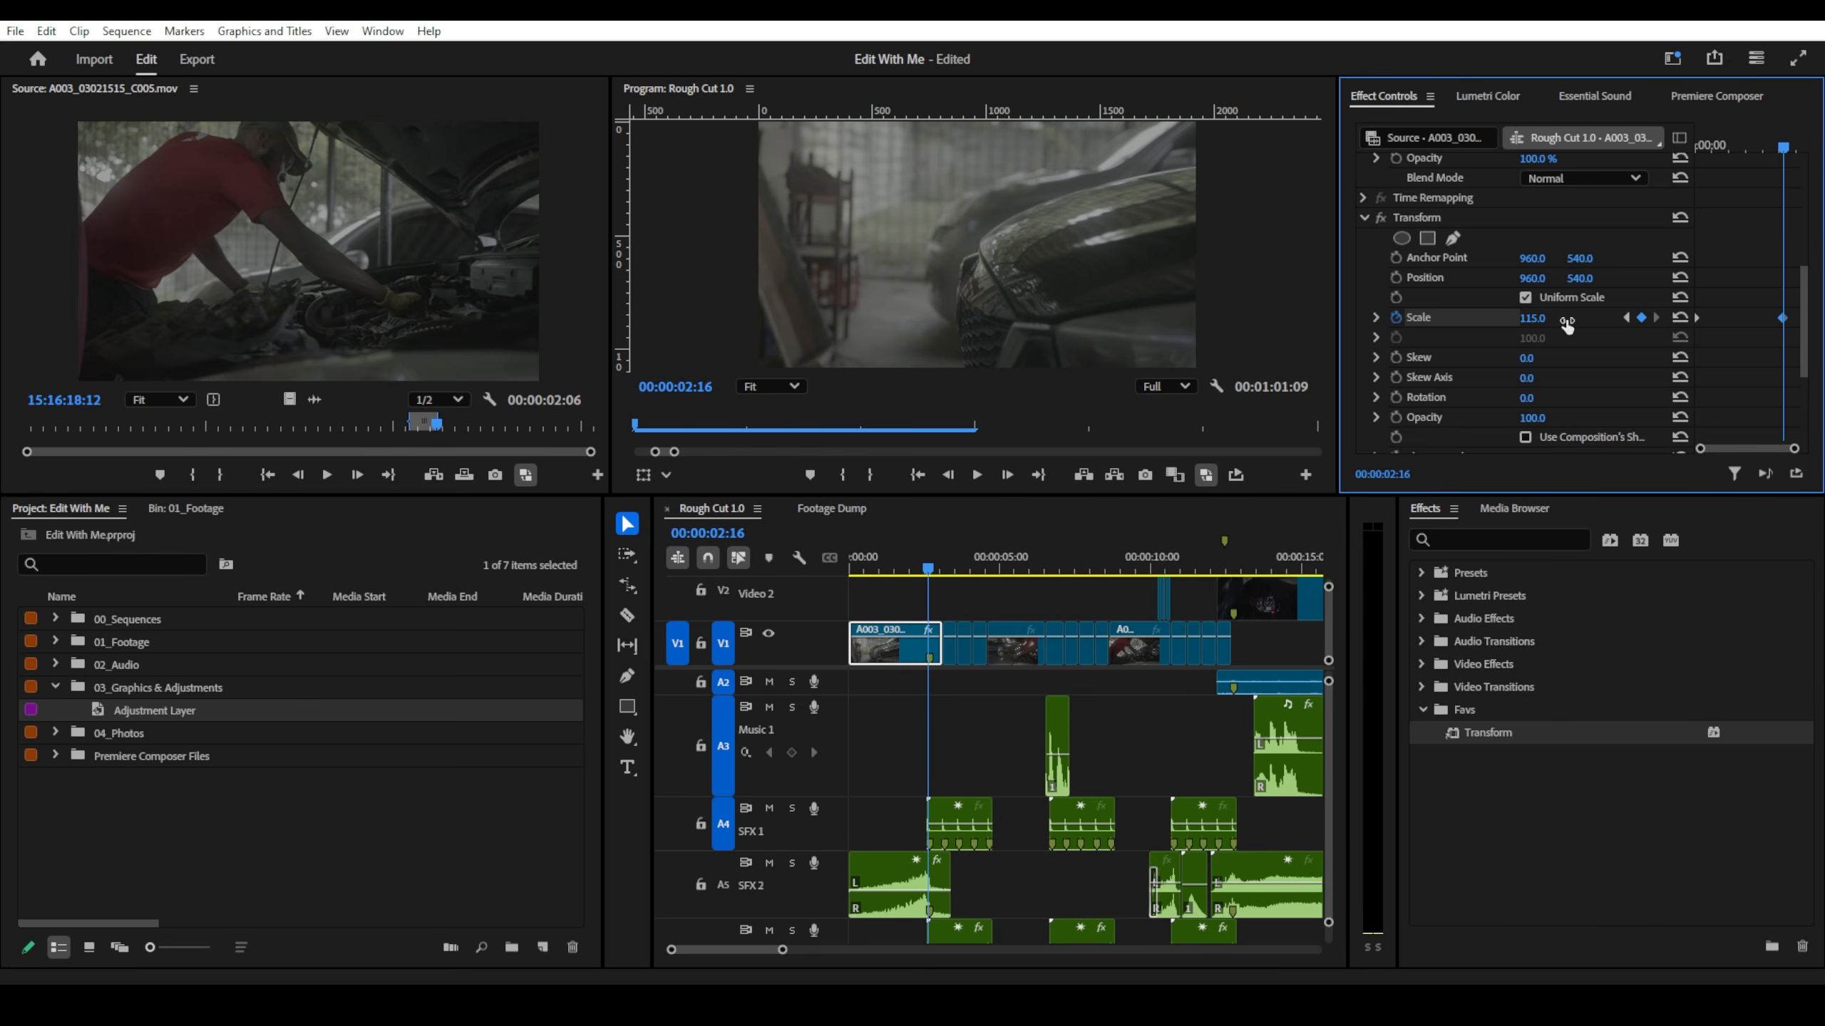
pyautogui.click(1545, 317)
pyautogui.write('125')
pyautogui.press('Return')
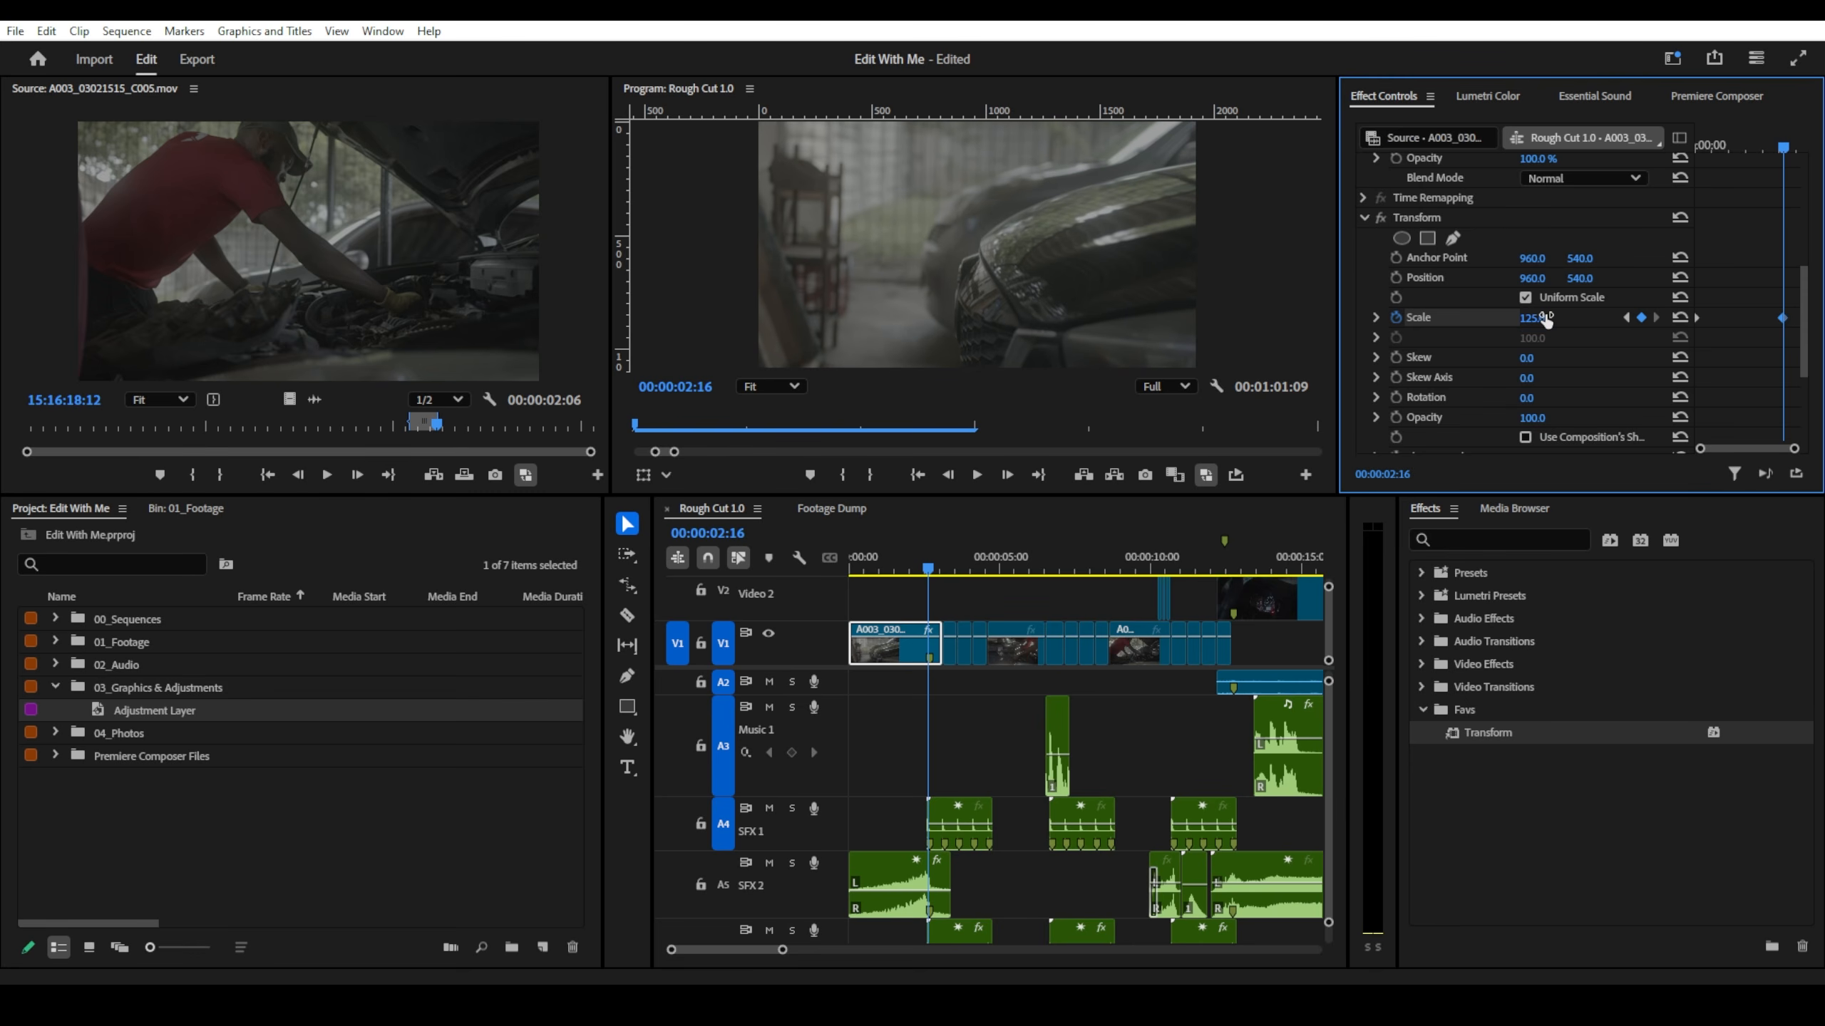
# - Play Rough Cut 1.0 from the beginning to review the zoom within the montage
pyautogui.press('Home')
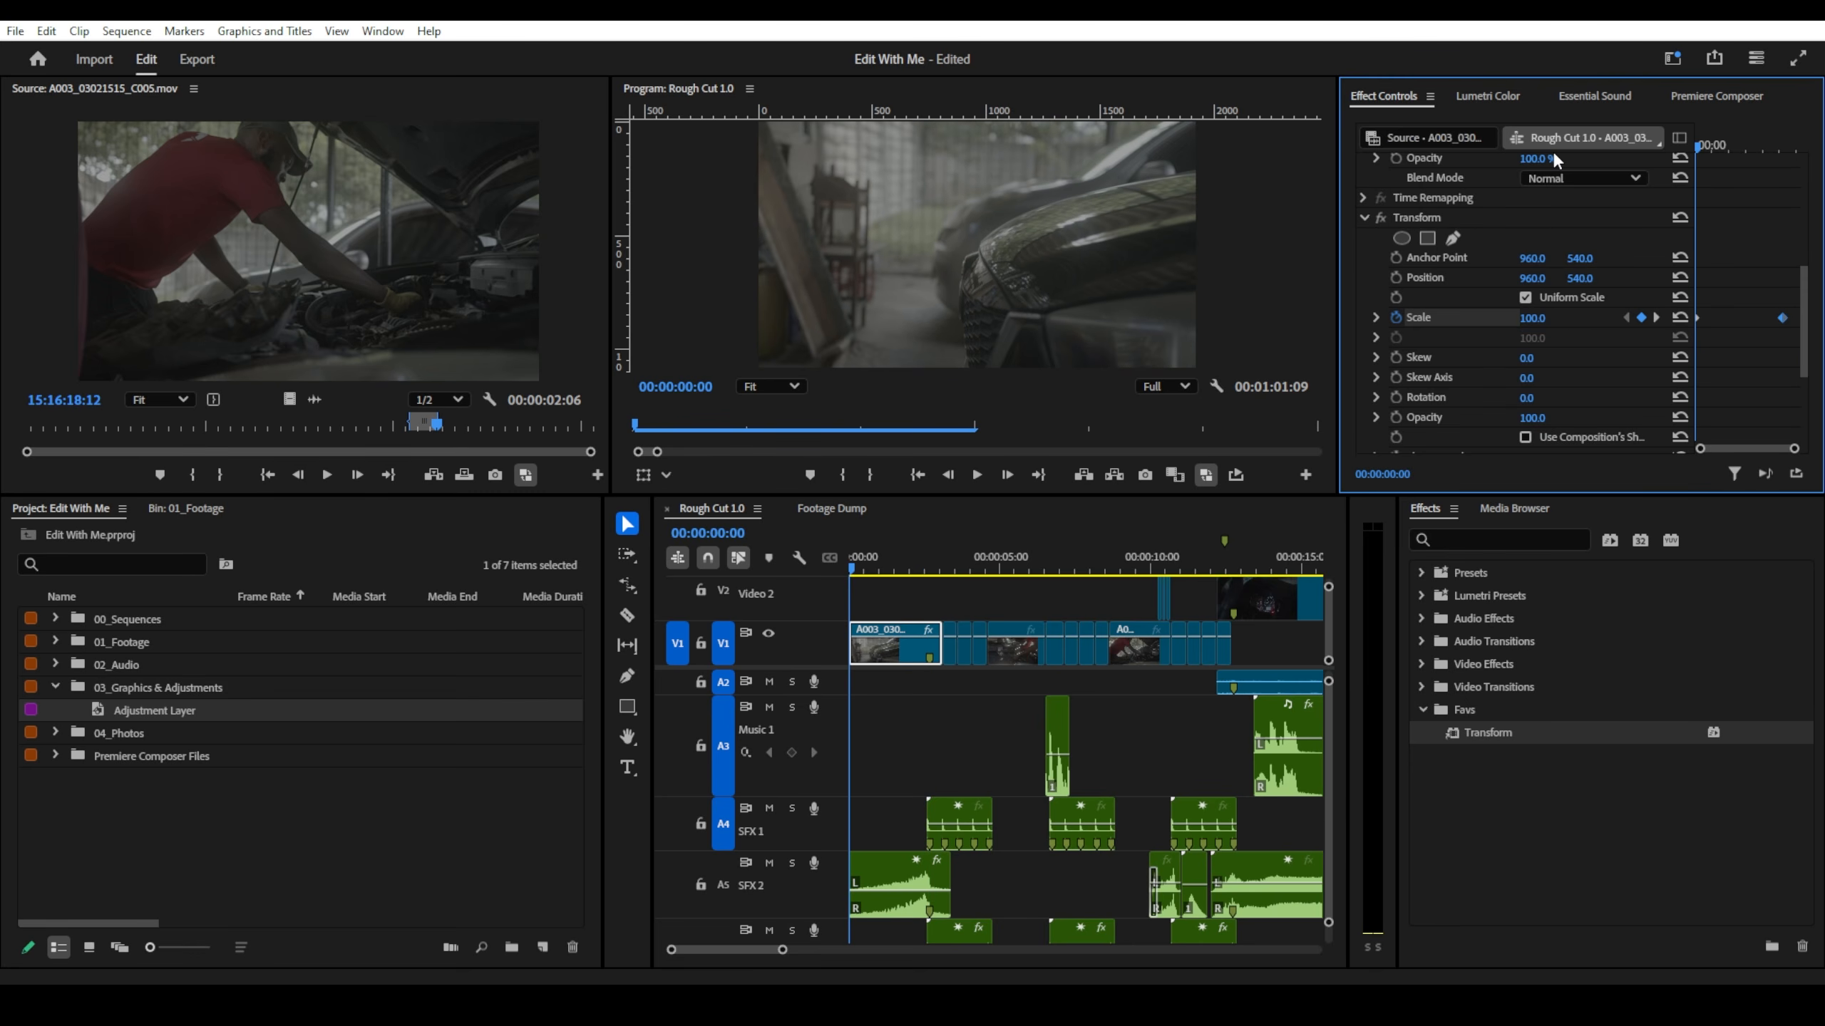
pyautogui.press('space')
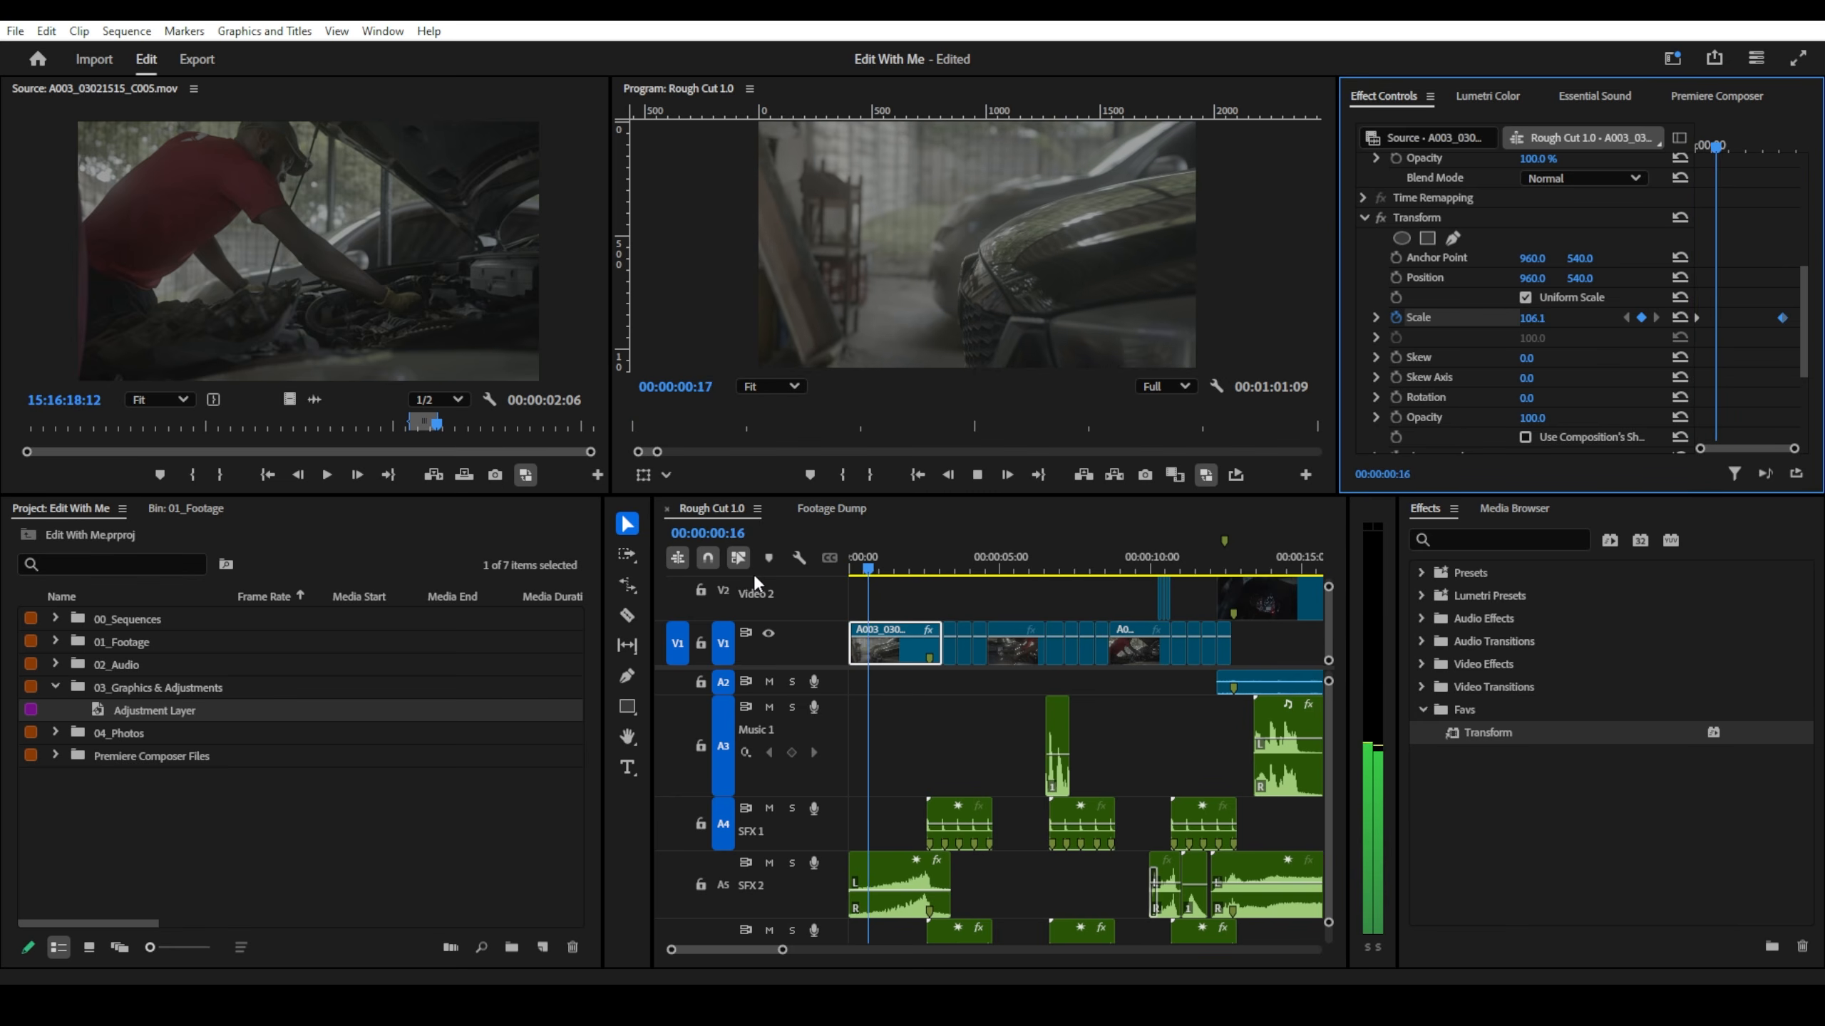
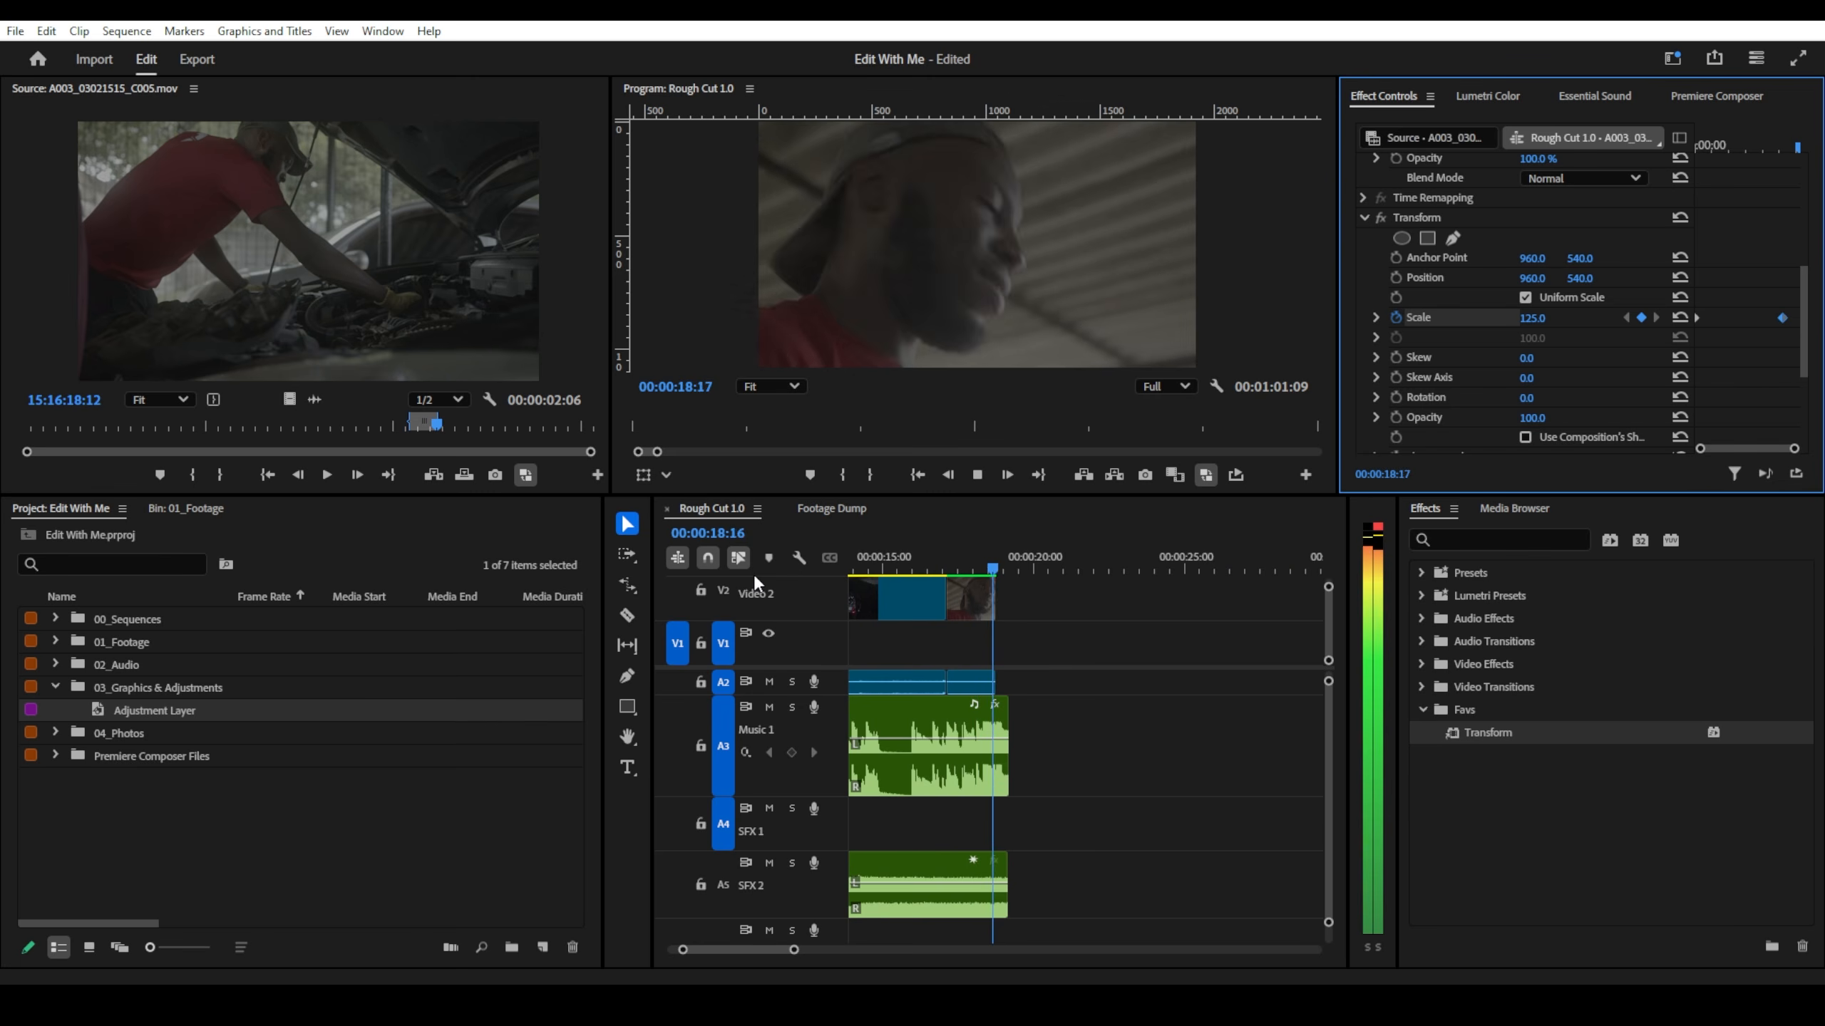
pyautogui.moveTo(935, 553); pyautogui.dragTo(816, 563)
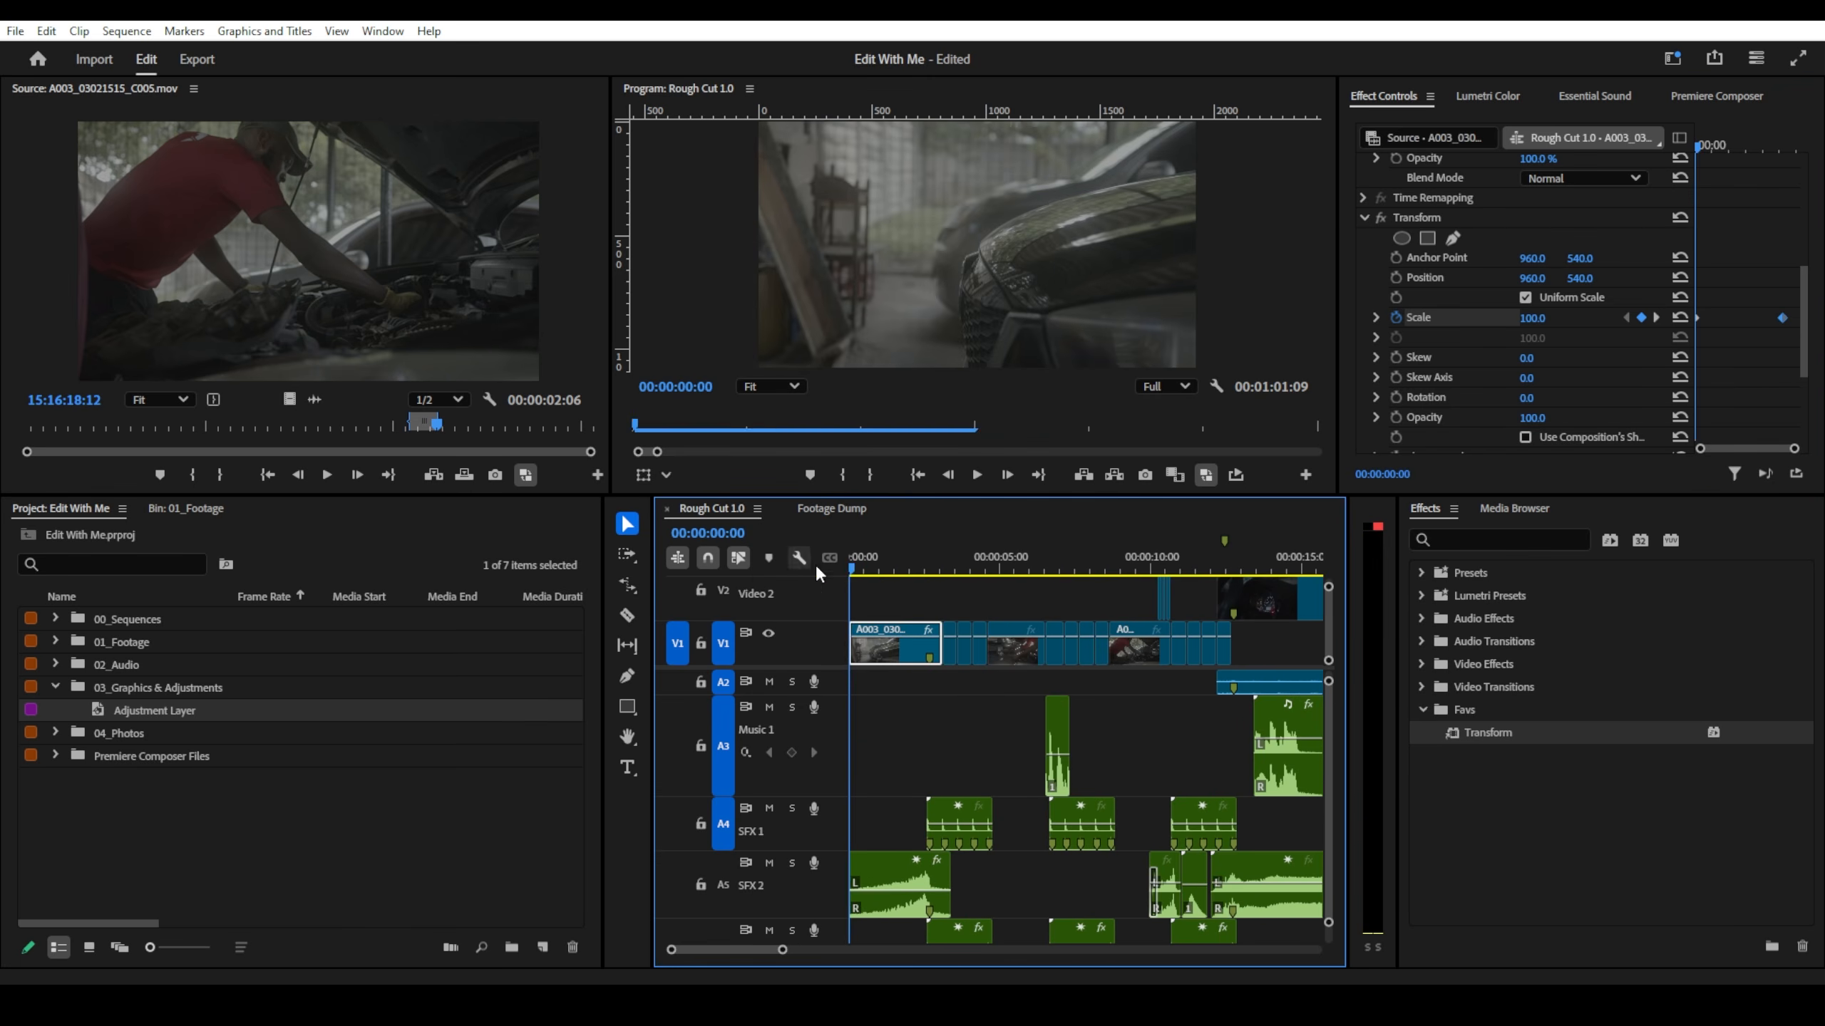
pyautogui.press('space')
pyautogui.press('space')
# - Open the Footage Dump sequence and skim its clips up to about 00:22:00:00 for usable shots
pyautogui.click(829, 510)
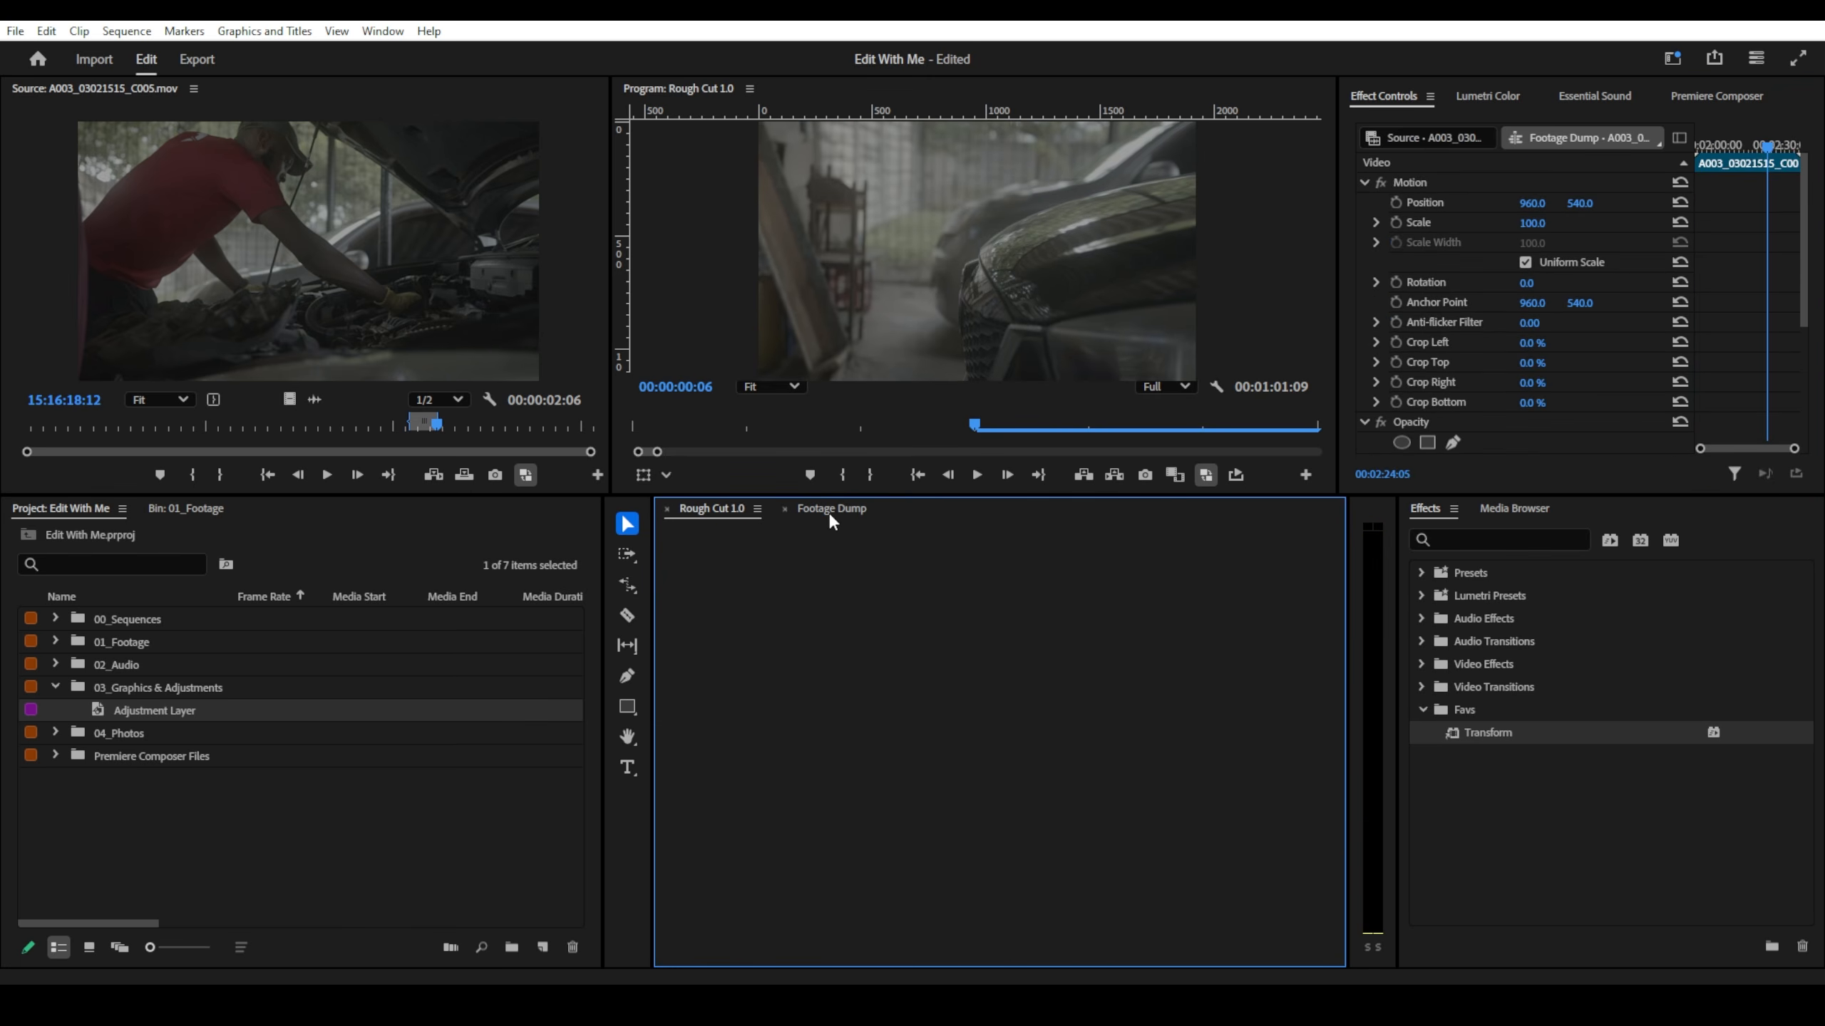
pyautogui.scroll(-6, 998, 605)
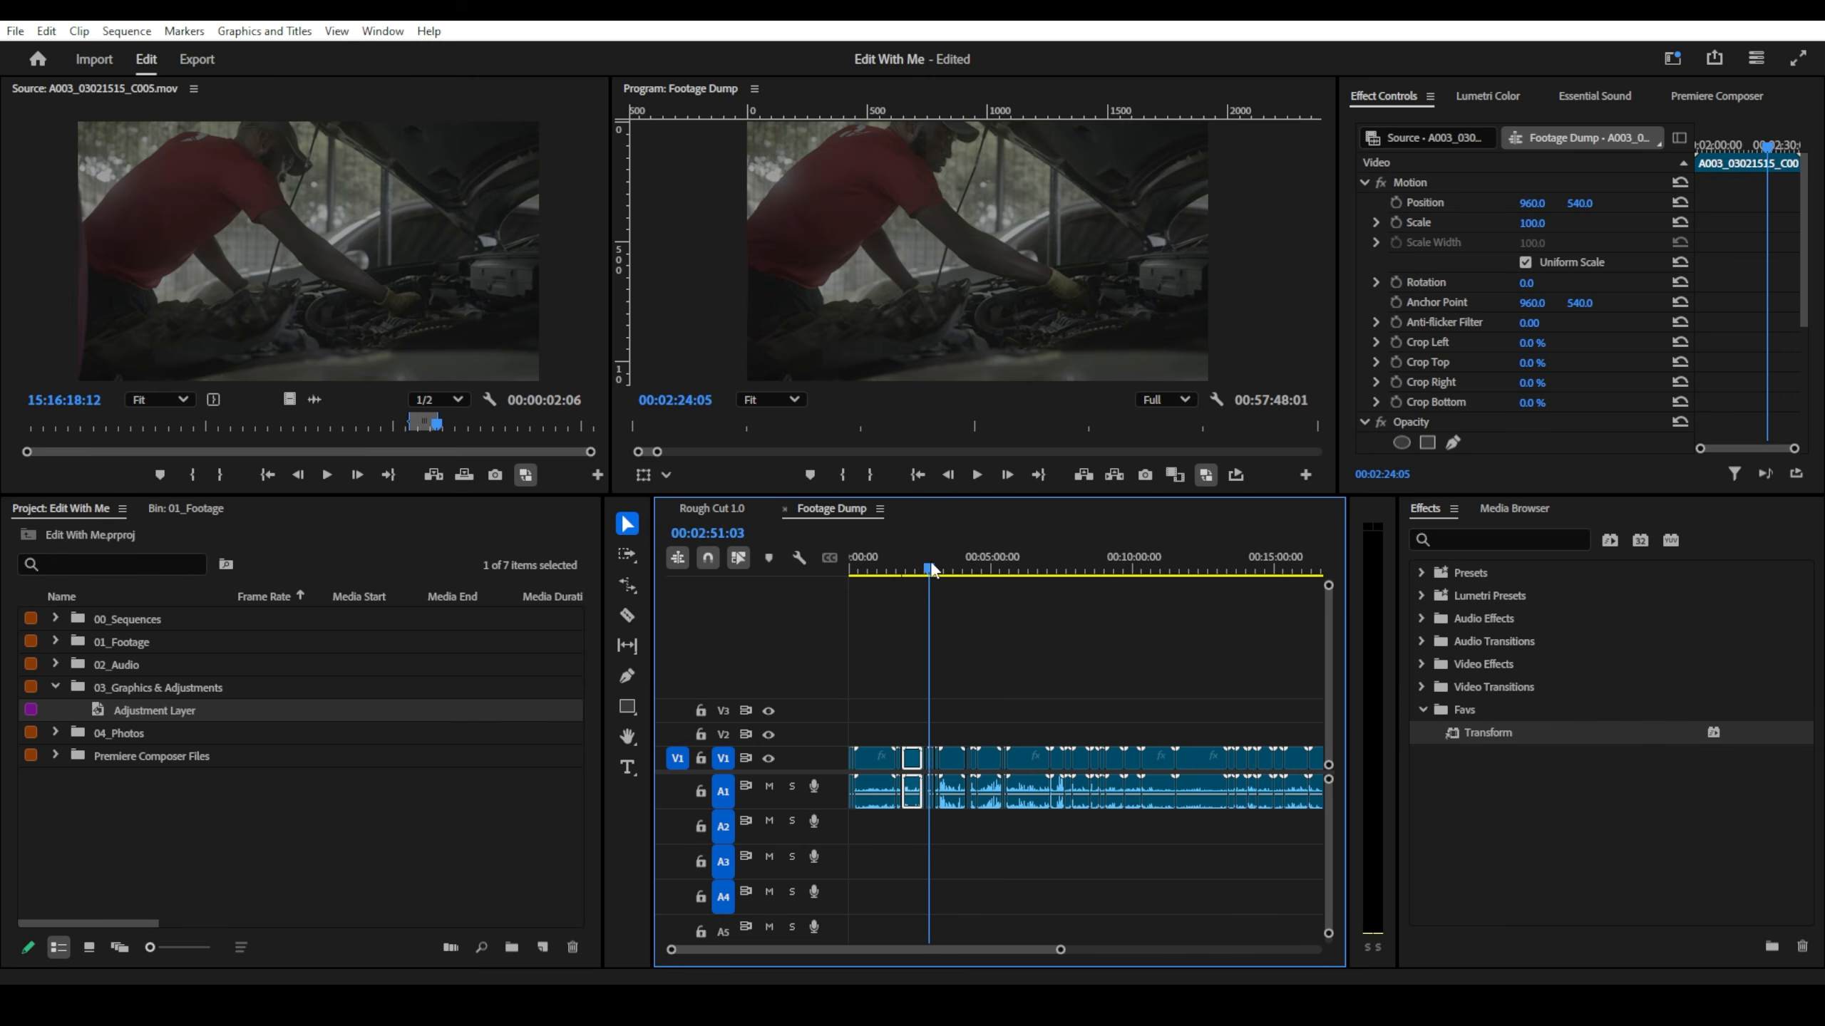
pyautogui.moveTo(919, 572); pyautogui.dragTo(1276, 578)
pyautogui.press('-')
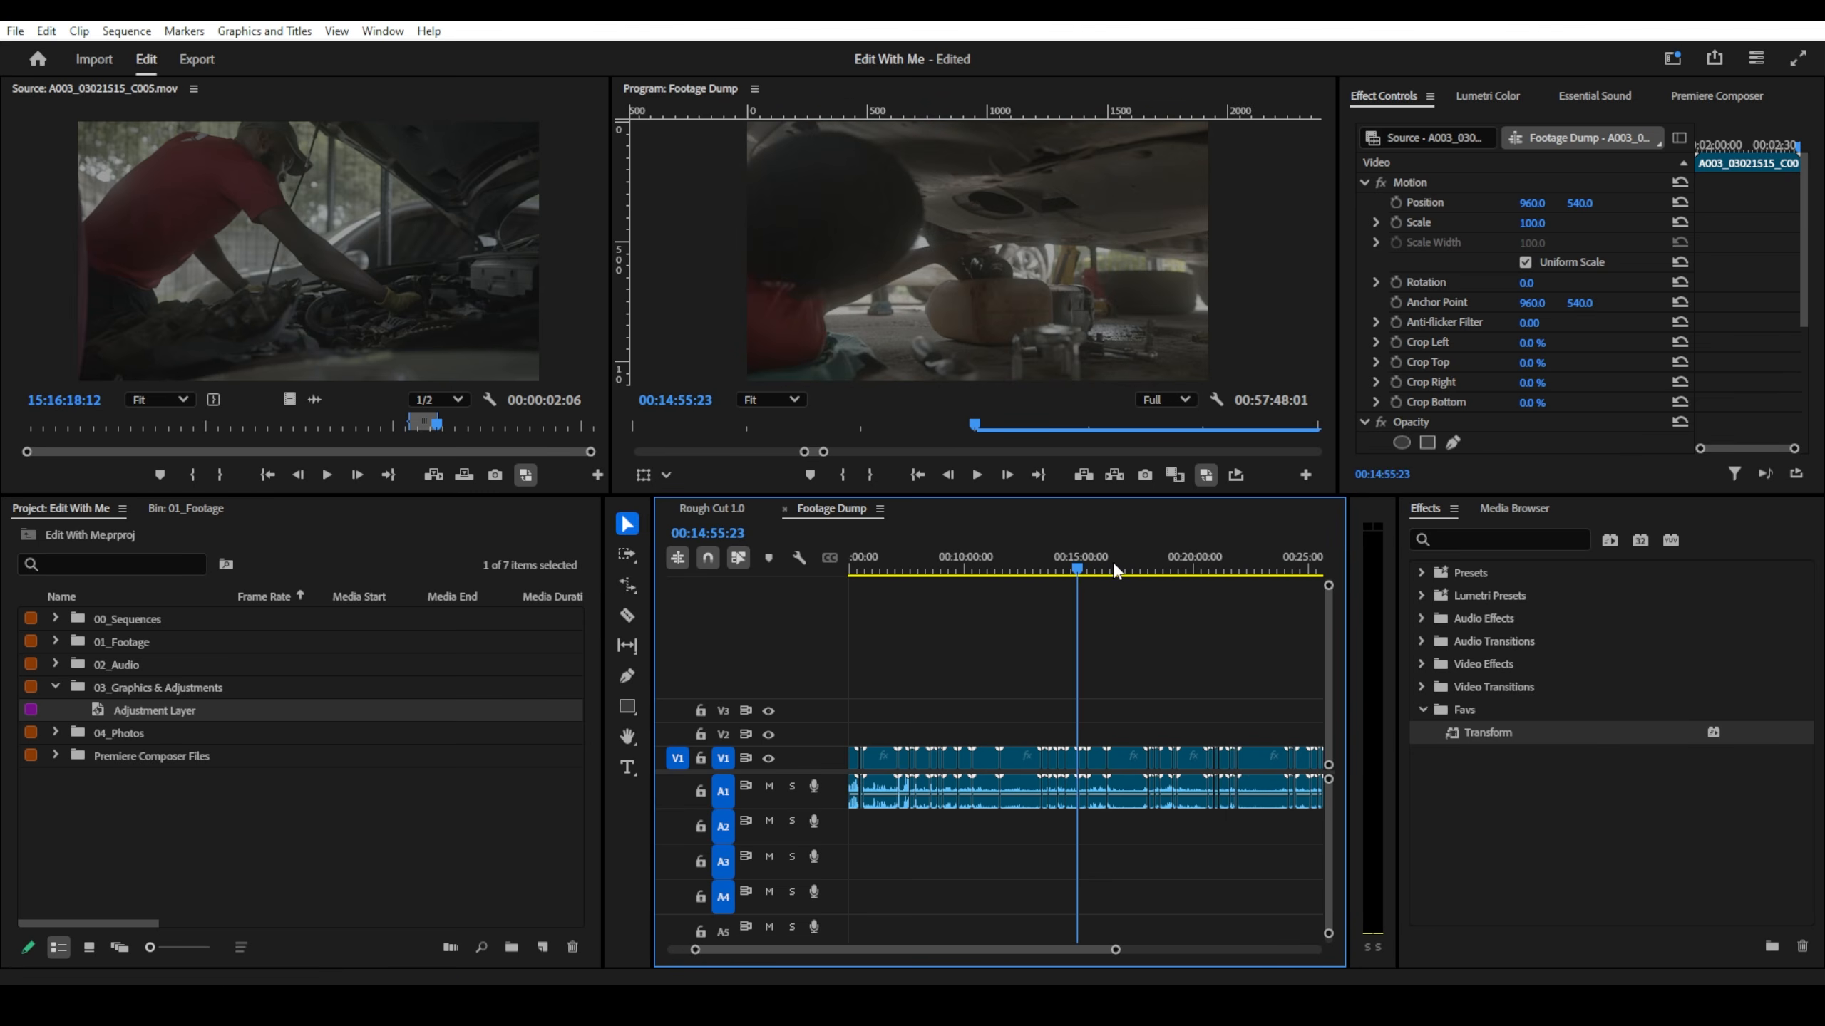
pyautogui.moveTo(1085, 564); pyautogui.dragTo(1251, 594)
pyautogui.scroll(5, 1214, 603)
pyautogui.scroll(-1, 1167, 608)
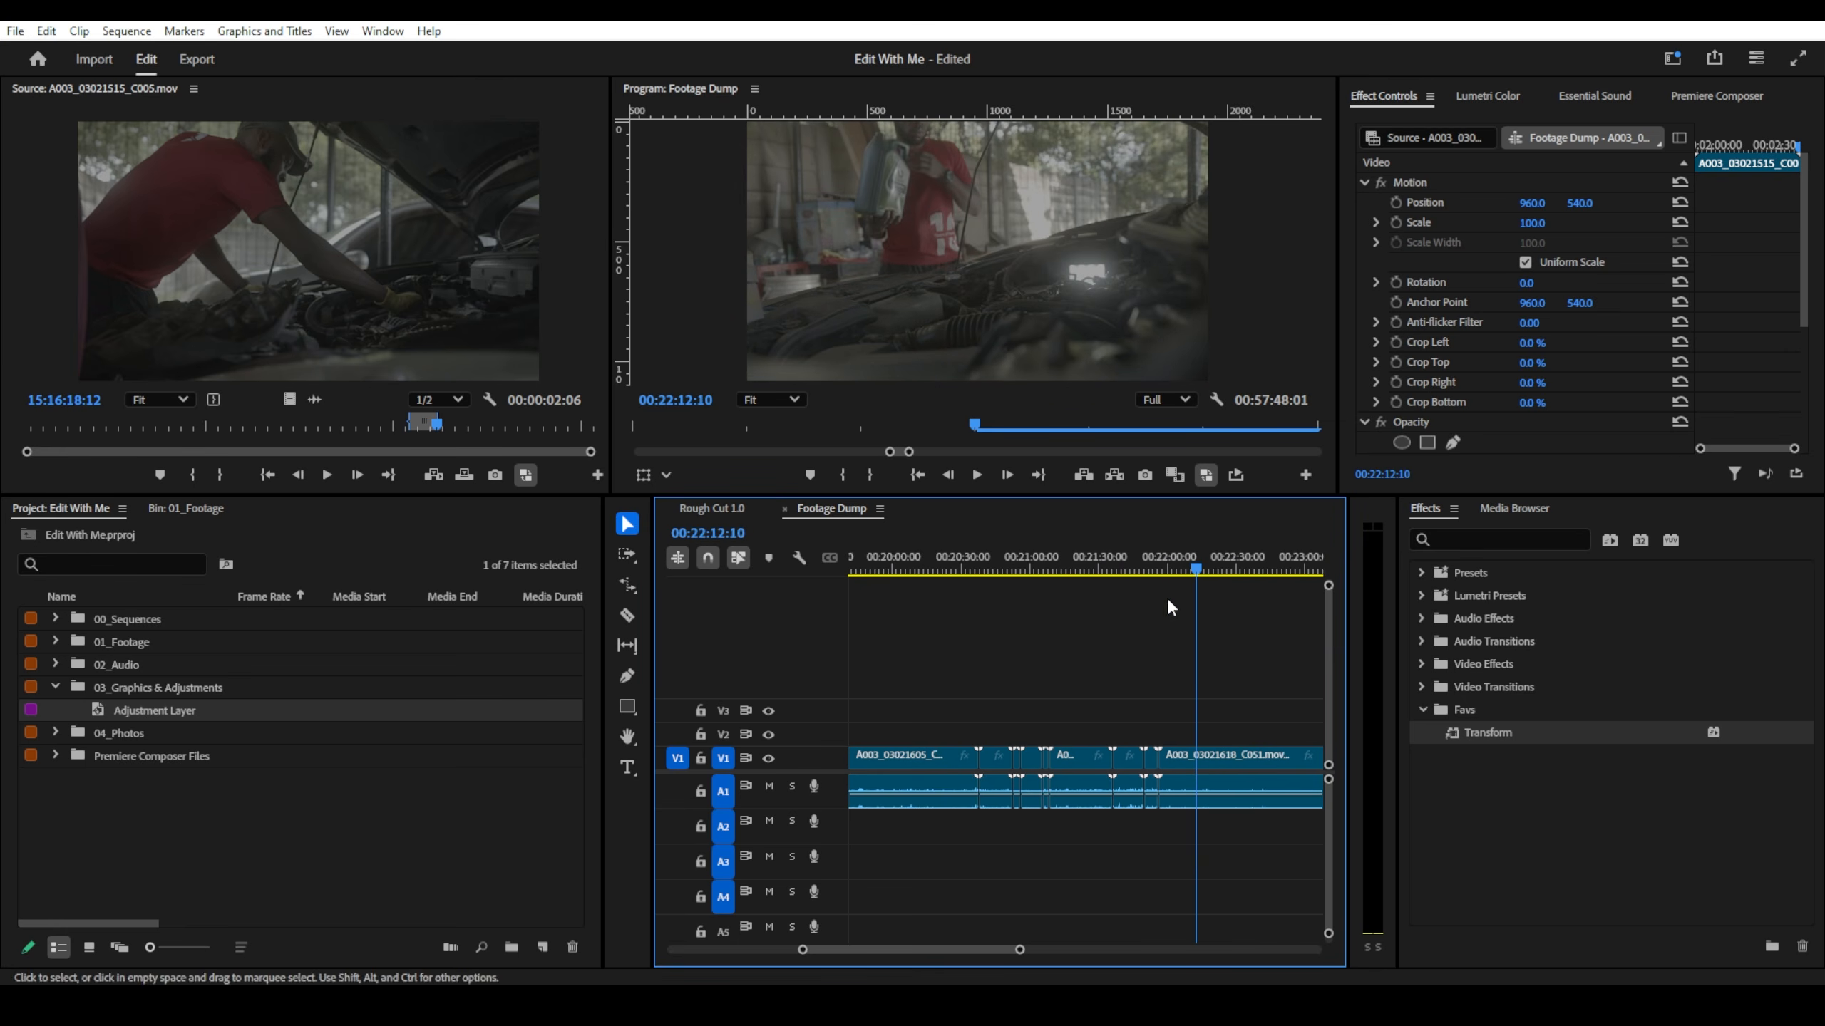
# - Skim the Footage Dump clips from about 00:22:00:00 to 00:31:16:06 for more usable shots
pyautogui.scroll(-2, 1168, 602)
pyautogui.moveTo(1114, 569); pyautogui.dragTo(1172, 574)
pyautogui.scroll(-4, 1079, 603)
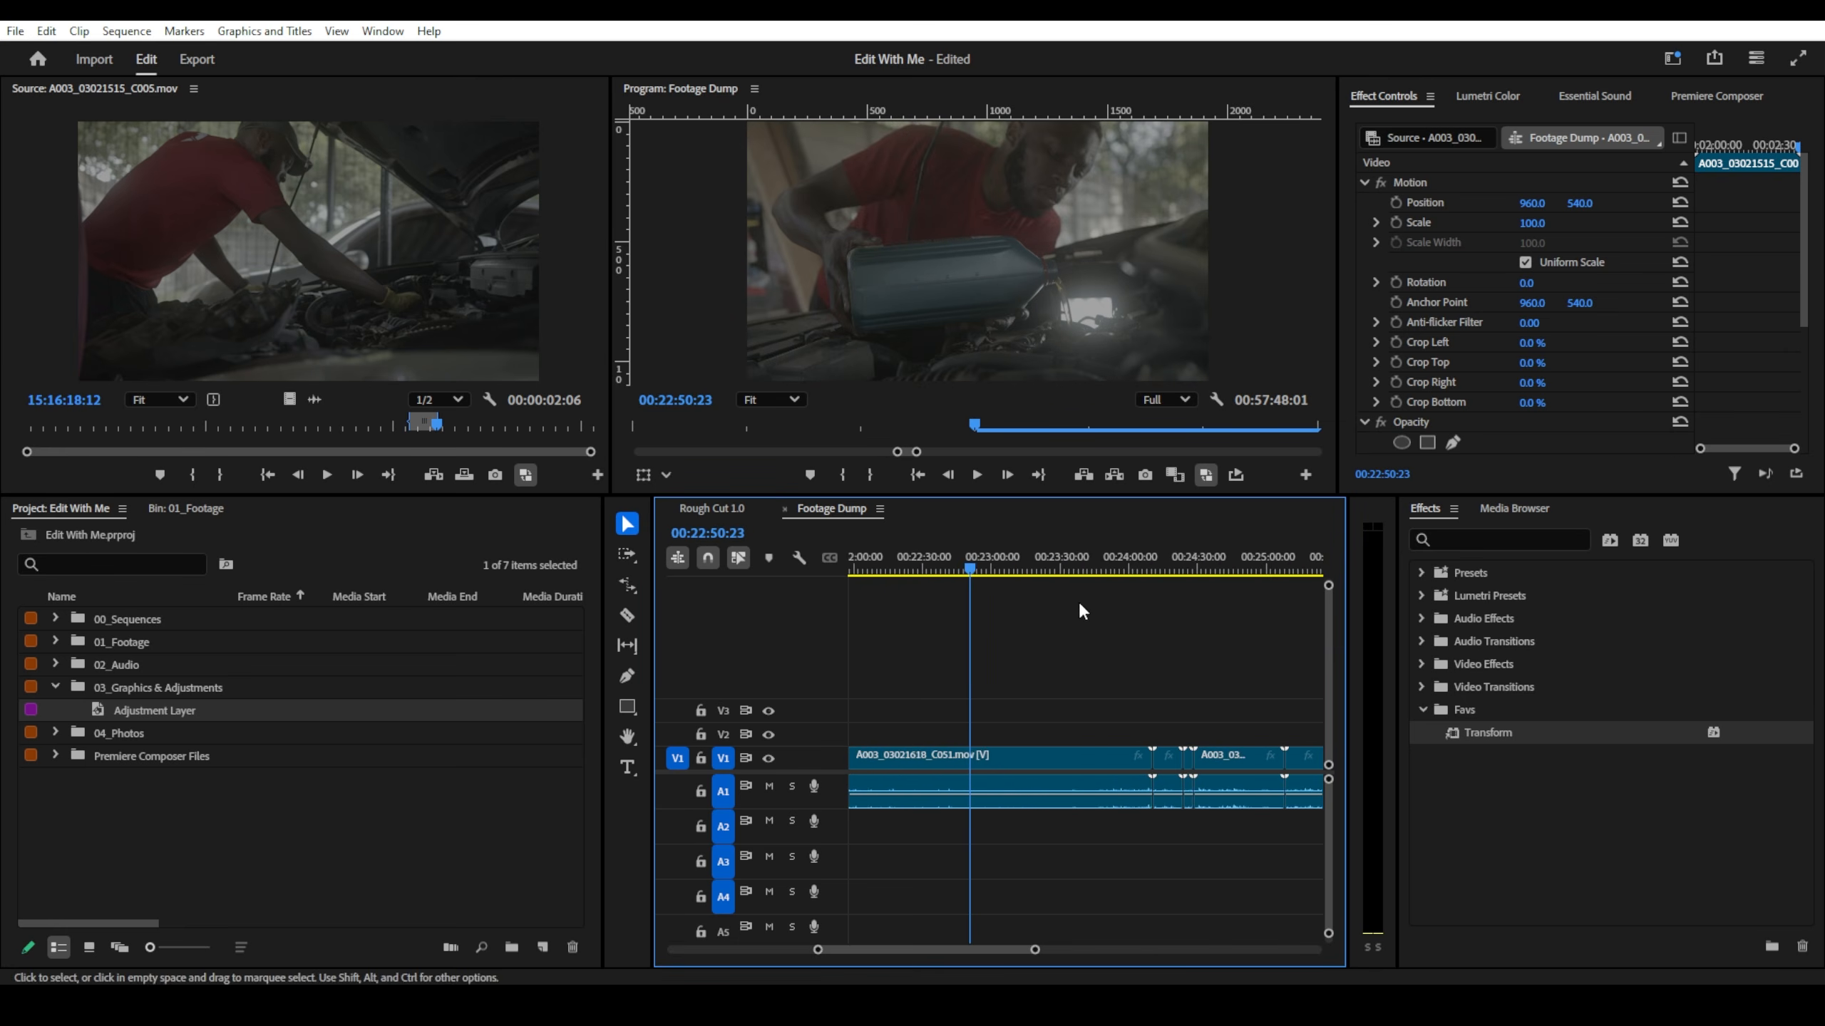
pyautogui.scroll(-5, 1085, 593)
pyautogui.moveTo(1055, 563); pyautogui.dragTo(1270, 579)
pyautogui.scroll(-3, 1199, 583)
pyautogui.scroll(-5, 947, 647)
pyautogui.scroll(2, 1084, 618)
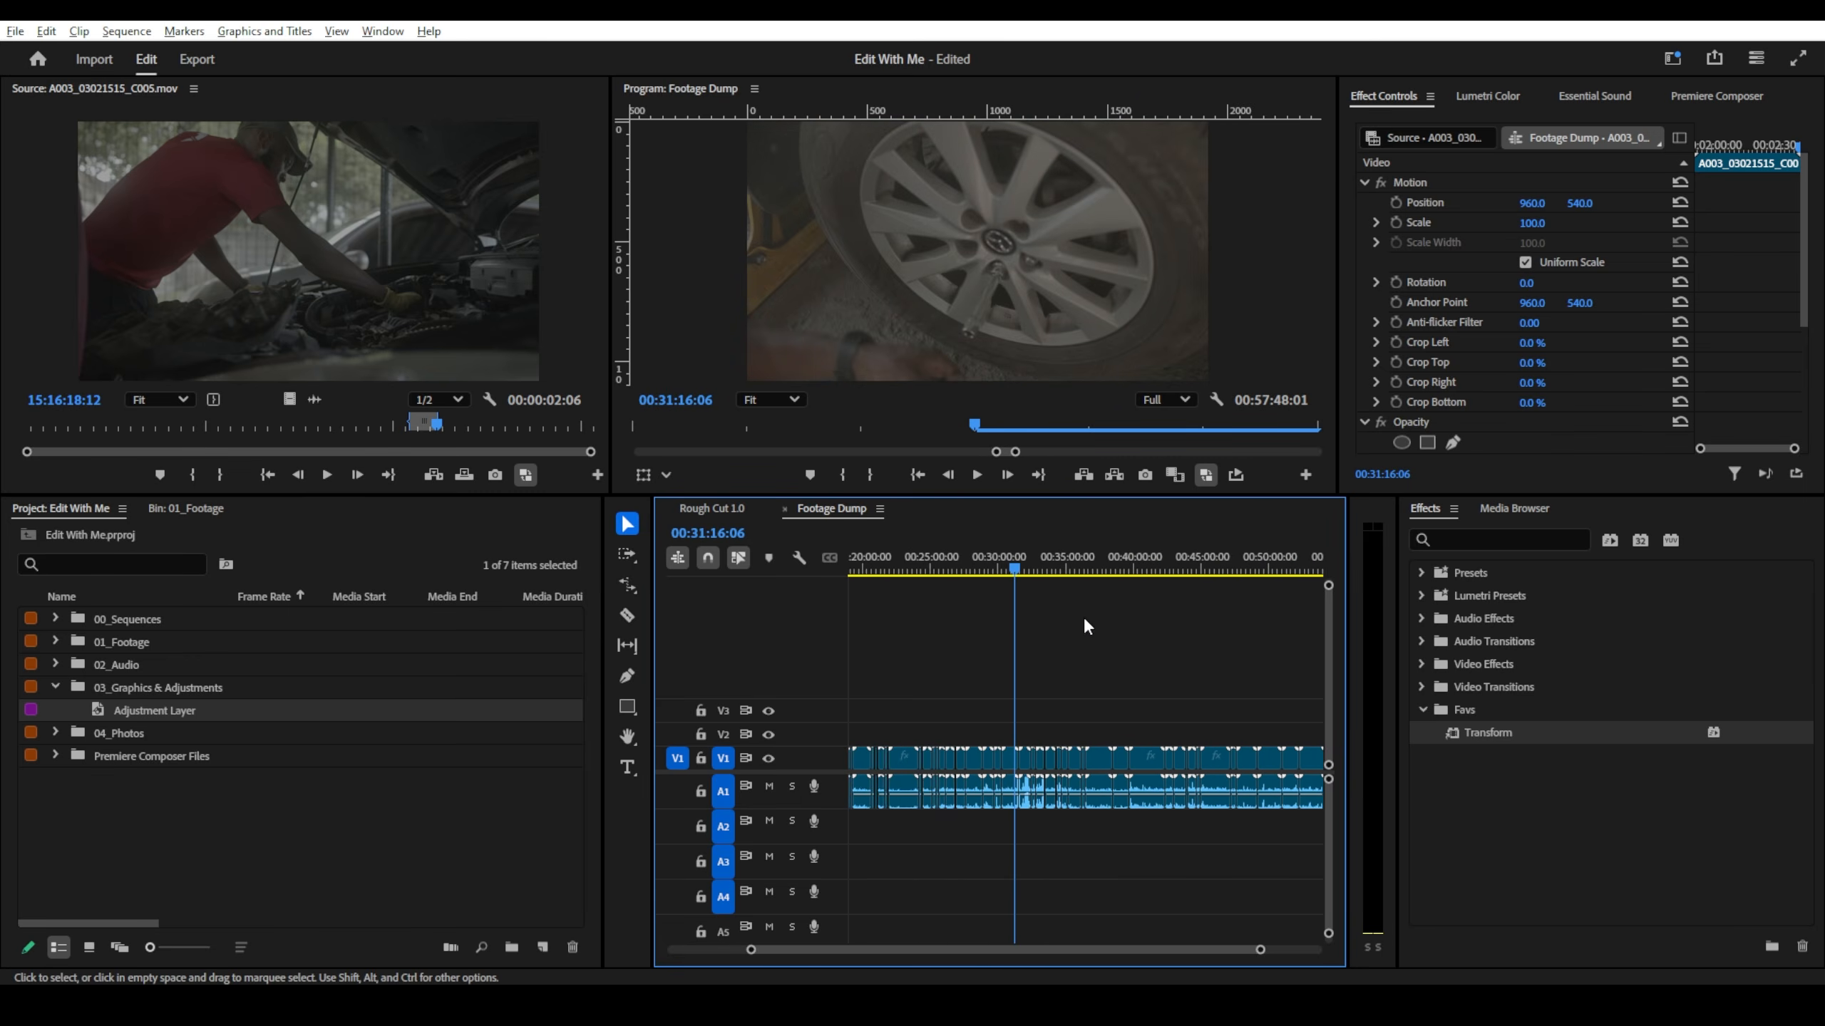
# - Skim the Footage Dump clips from about 00:35:00:00 to 00:41:00:00 for more usable shots
pyautogui.scroll(-3, 1083, 618)
pyautogui.moveTo(934, 568)
pyautogui.mouseDown()
pyautogui.moveTo(1011, 568)
pyautogui.moveTo(967, 551)
pyautogui.moveTo(996, 548)
pyautogui.moveTo(920, 564)
pyautogui.moveTo(969, 563)
pyautogui.mouseUp()
pyautogui.scroll(3, 1010, 668)
pyautogui.click(934, 562)
pyautogui.press('space')
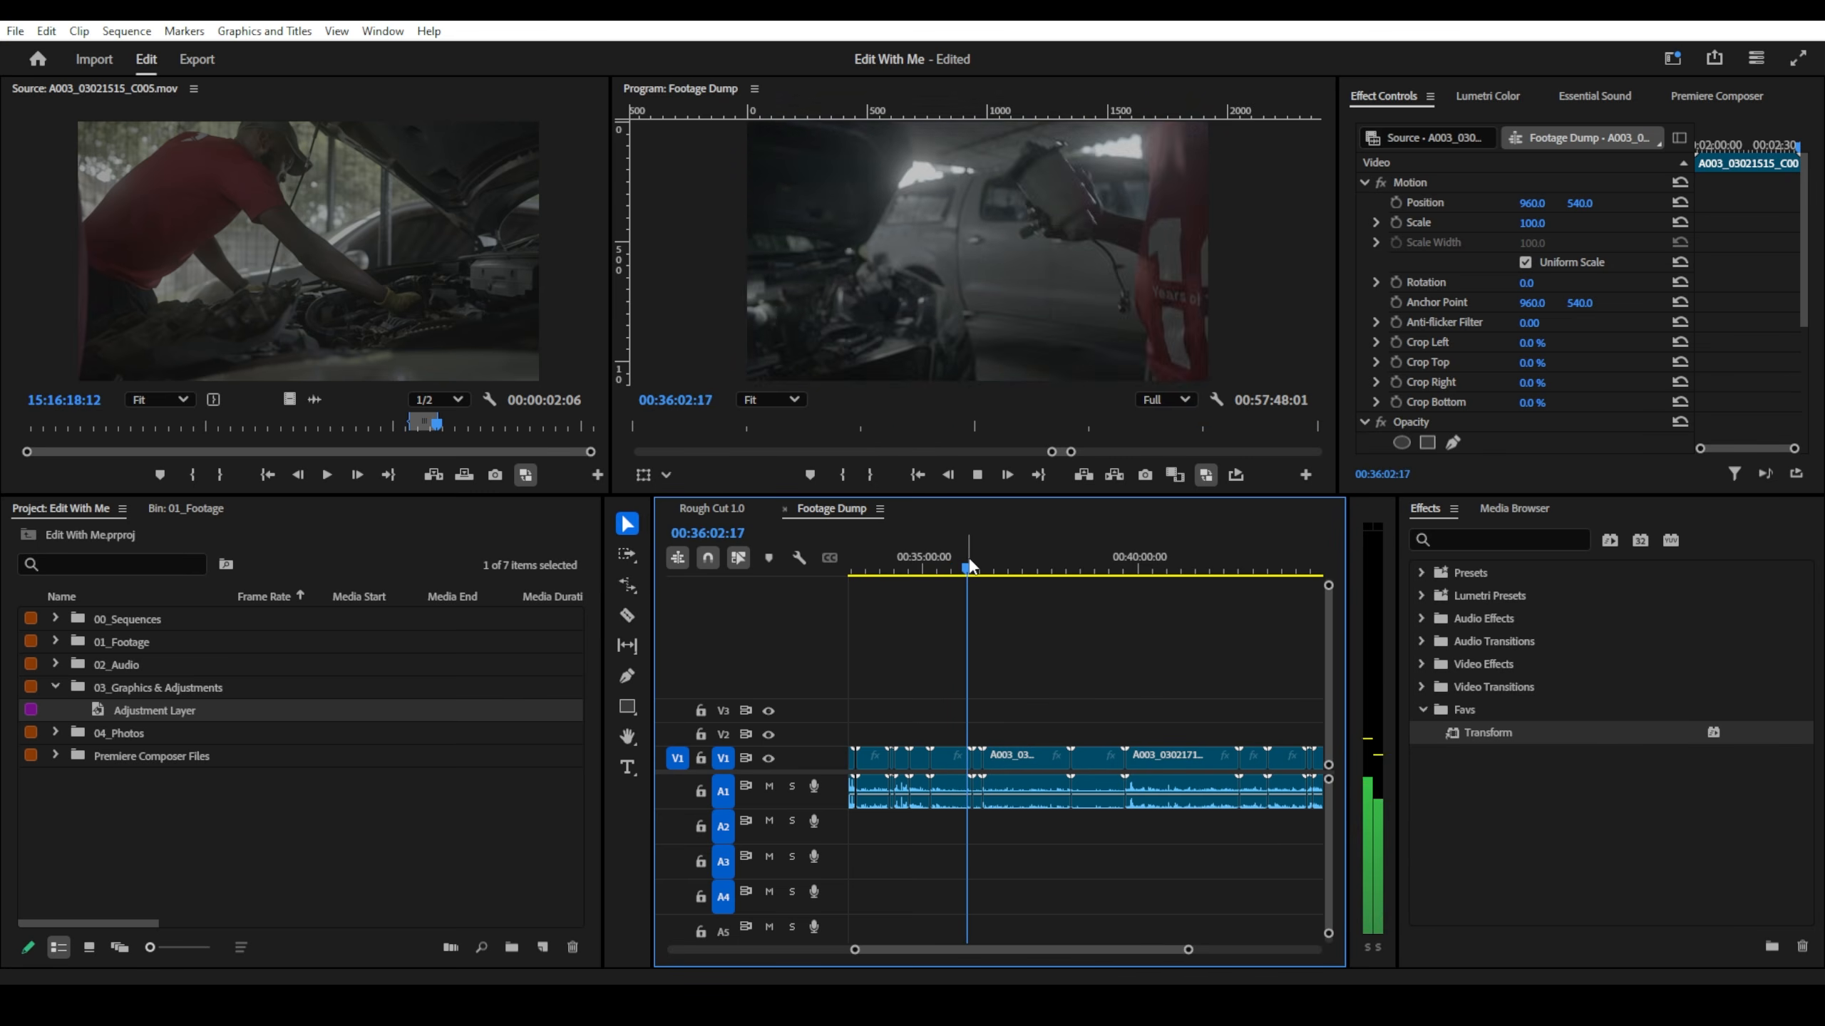
pyautogui.moveTo(970, 567); pyautogui.dragTo(940, 565)
pyautogui.moveTo(941, 566); pyautogui.dragTo(1182, 573)
# - Return to the Rough Cut 1.0 sequence and play it from the beginning to about 00:00:15:02 to review the montage
pyautogui.click(719, 509)
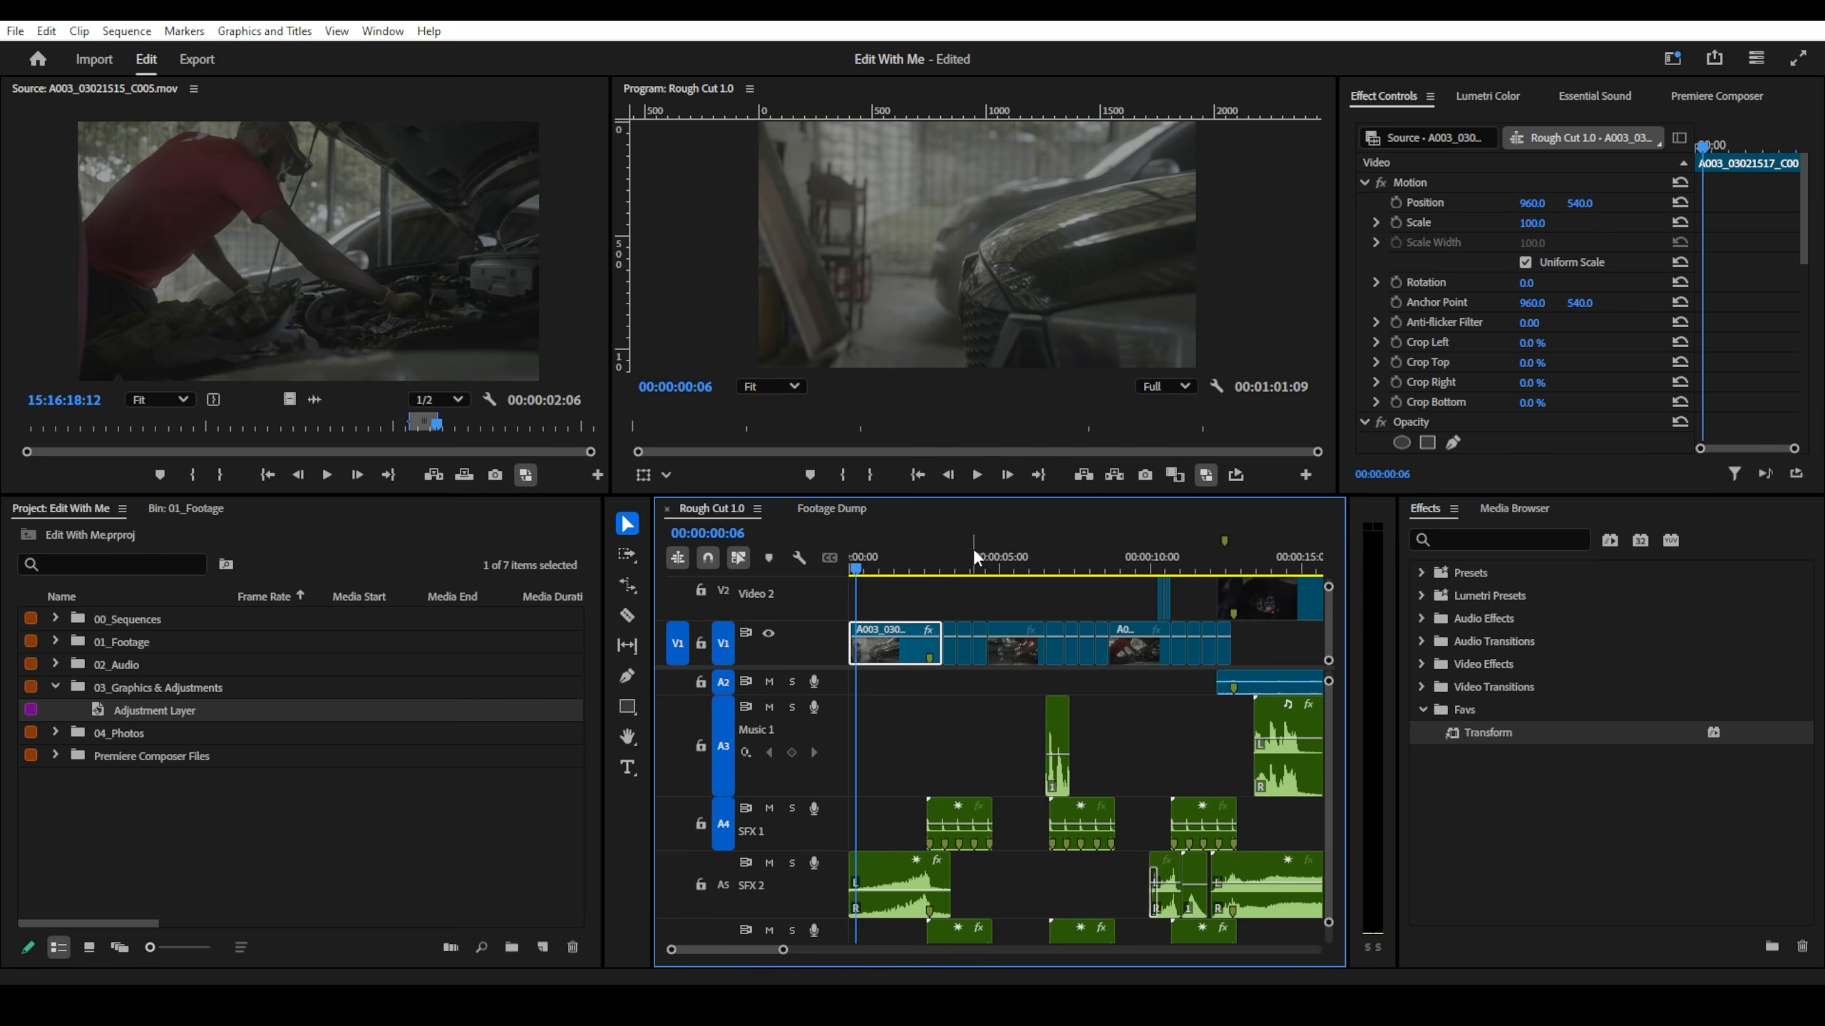
pyautogui.moveTo(845, 559); pyautogui.dragTo(834, 553)
pyautogui.press('space')
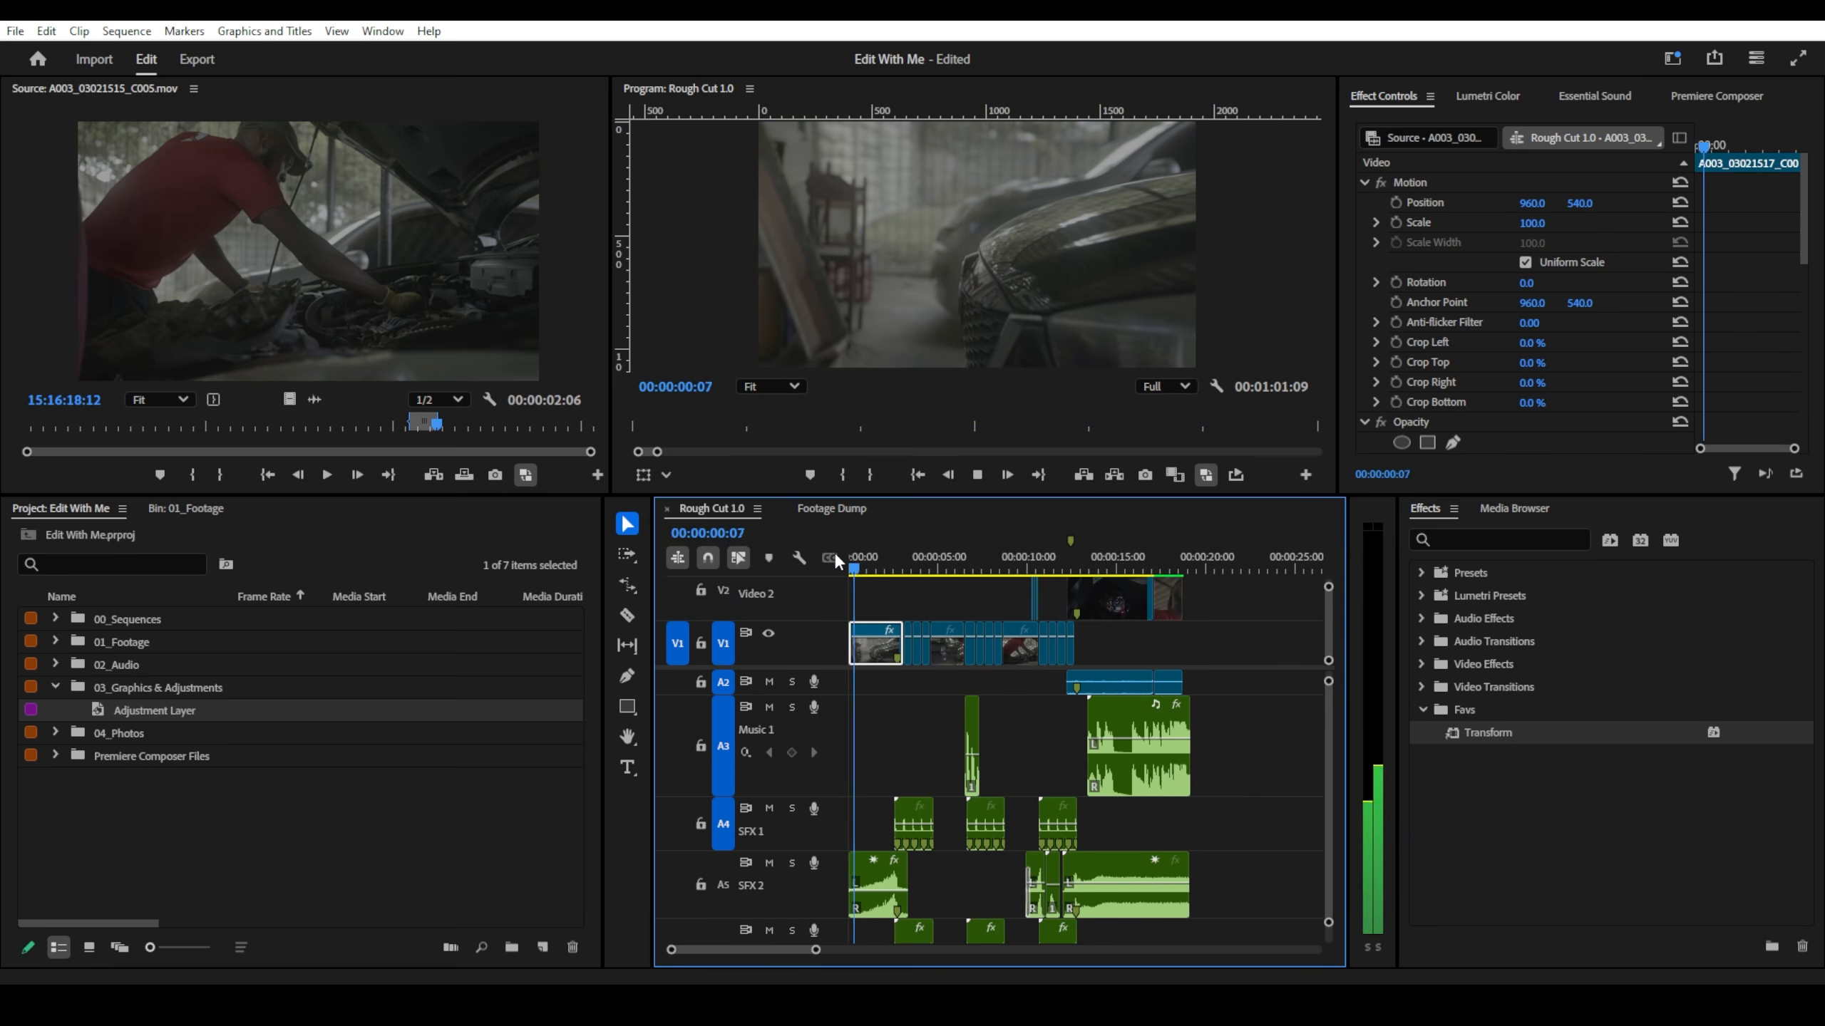
pyautogui.press('space')
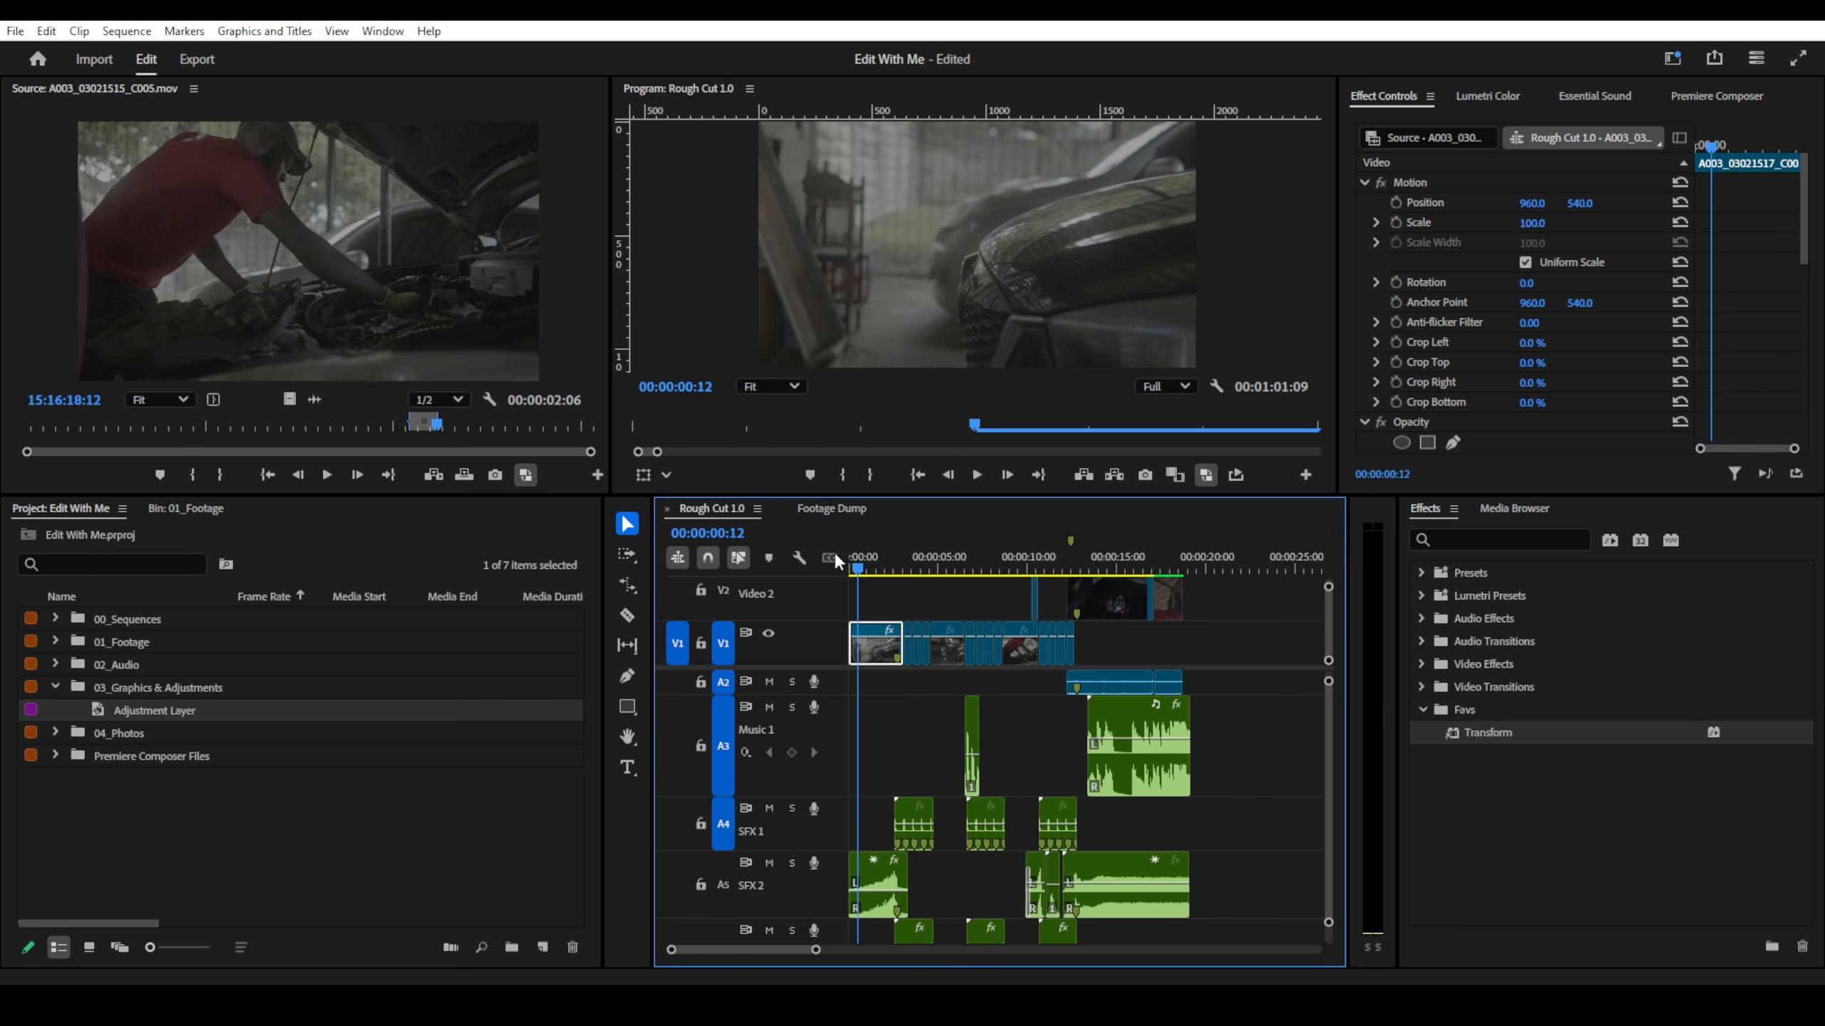
pyautogui.press('space')
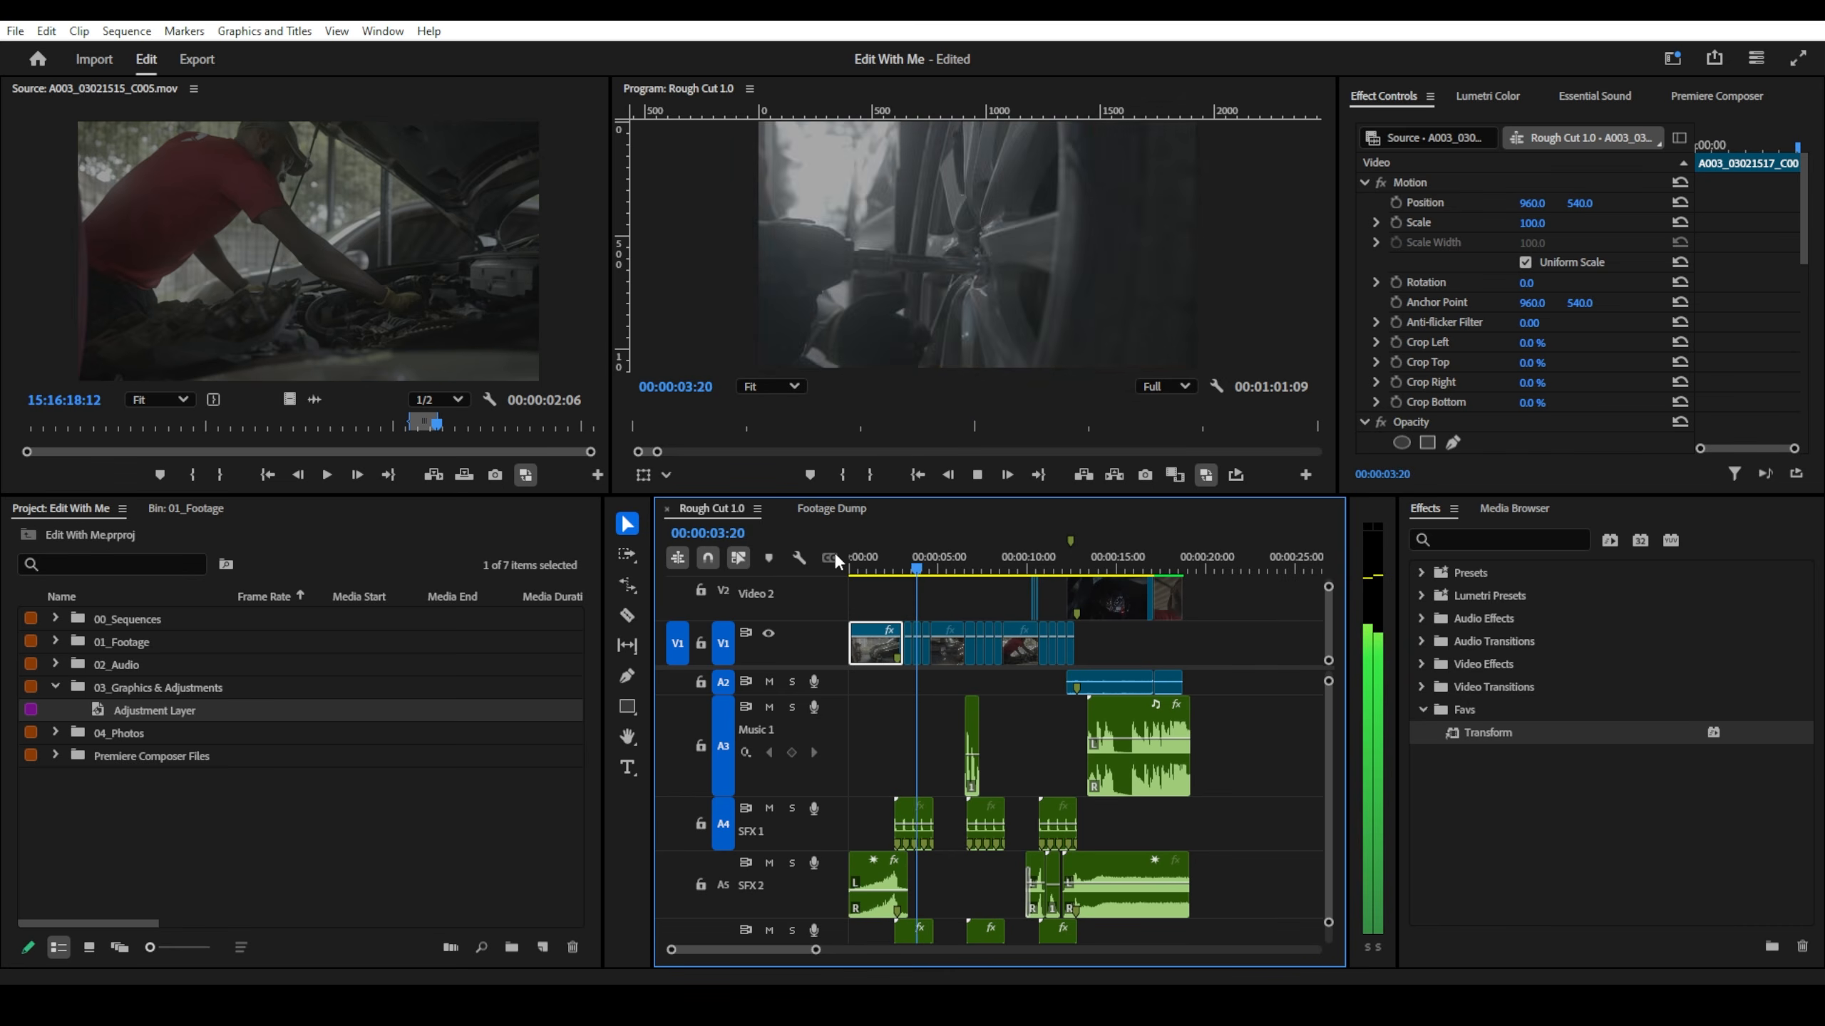
pyautogui.press('space')
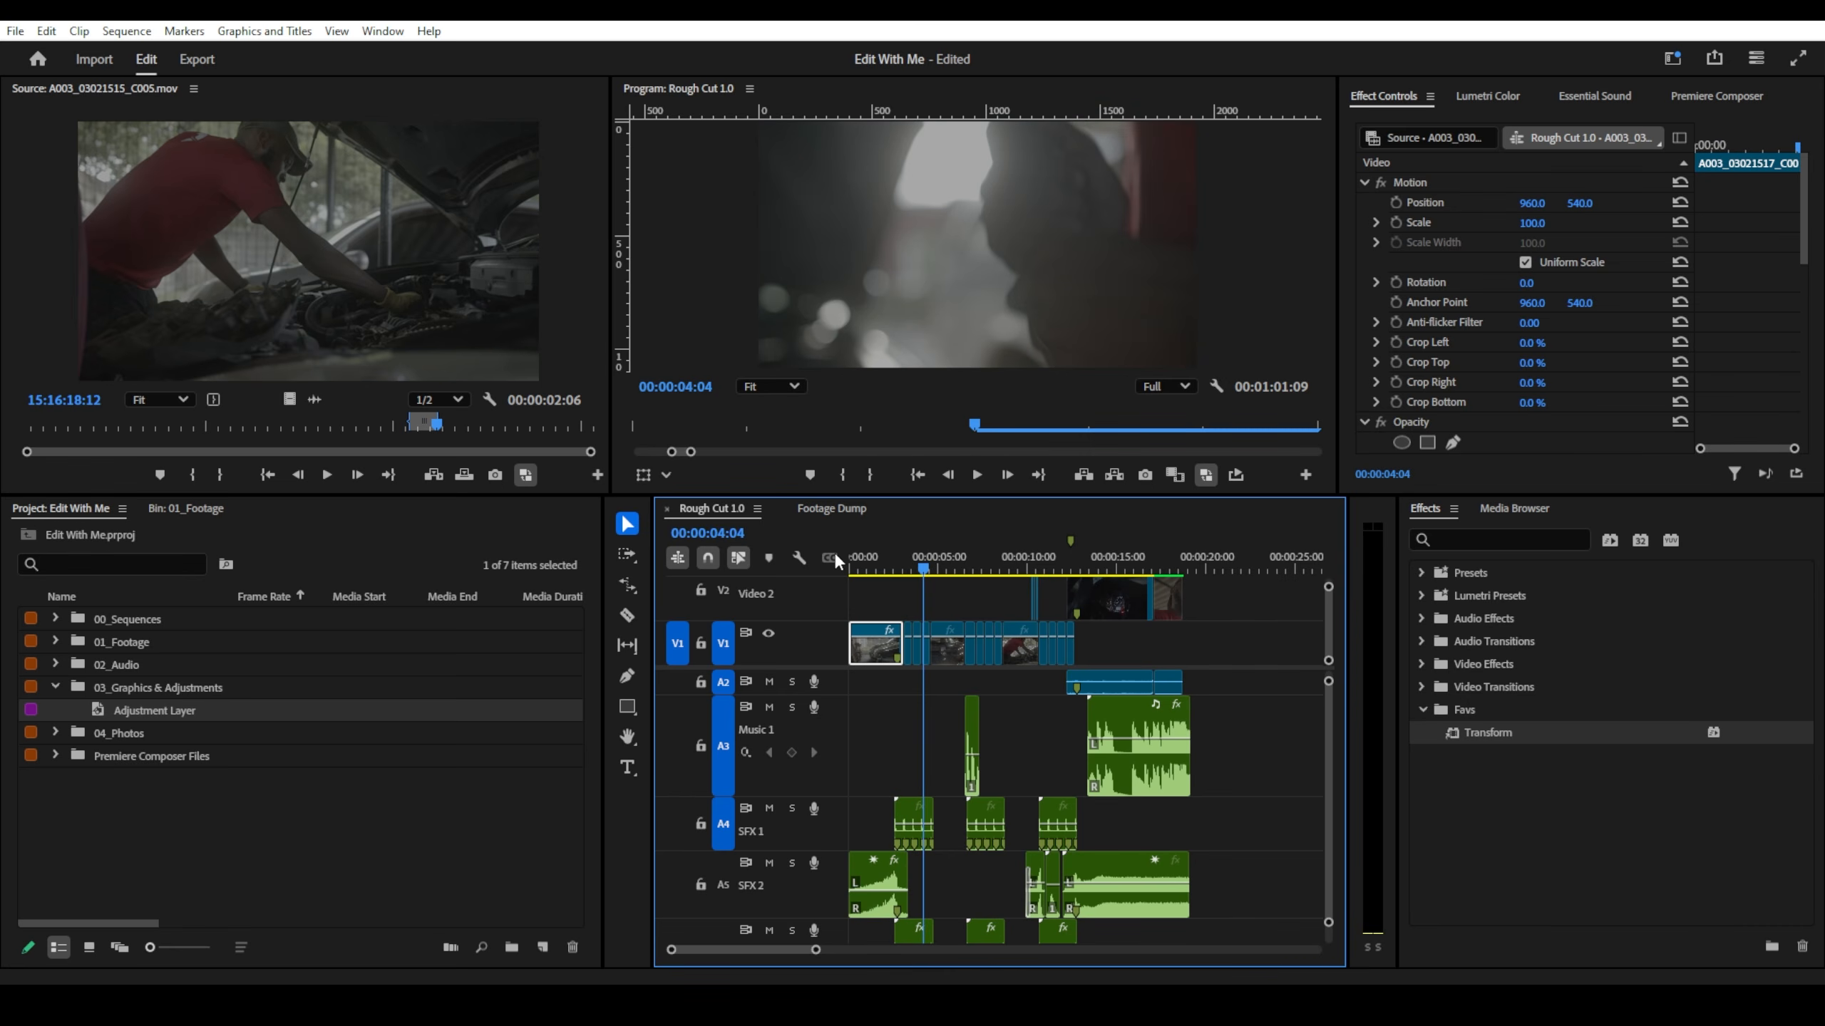
pyautogui.press('space')
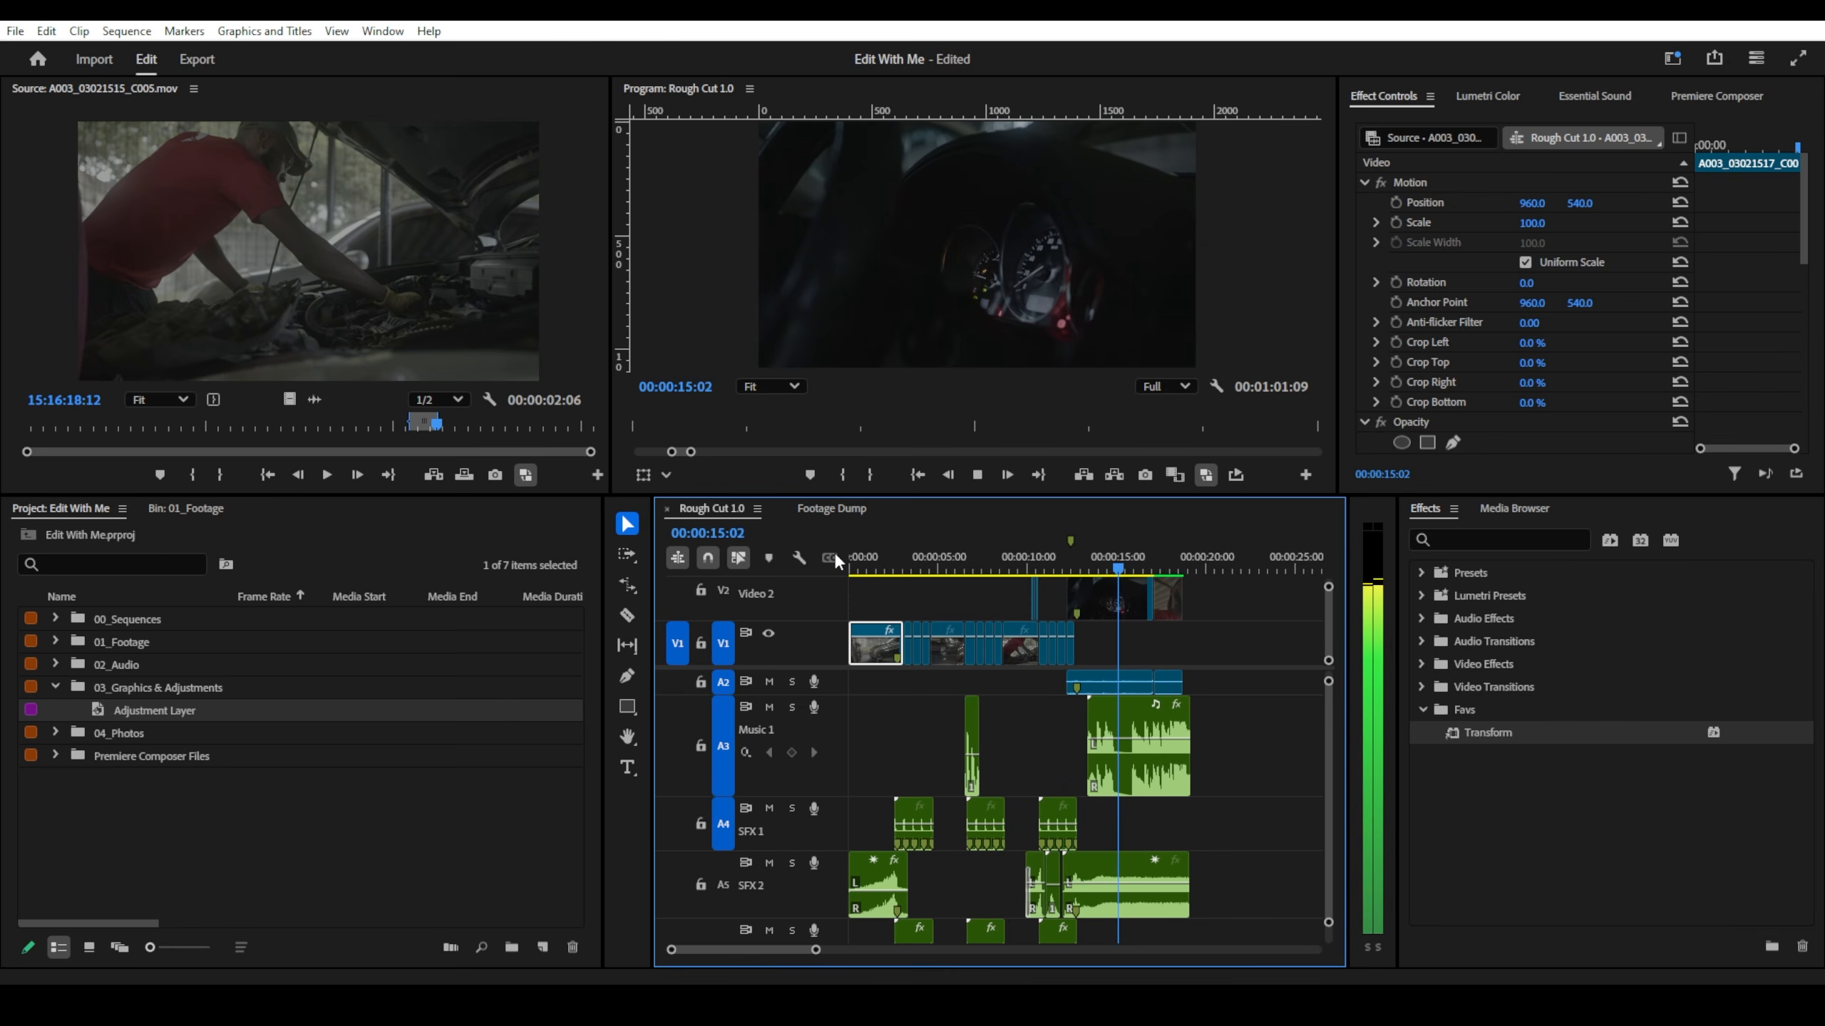
pyautogui.press('space')
# - Bring the Audio 1 track into view and replay the montage from about 00:00:04:10 to check its sound mix
pyautogui.scroll(4, 1006, 618)
pyautogui.scroll(4, 961, 661)
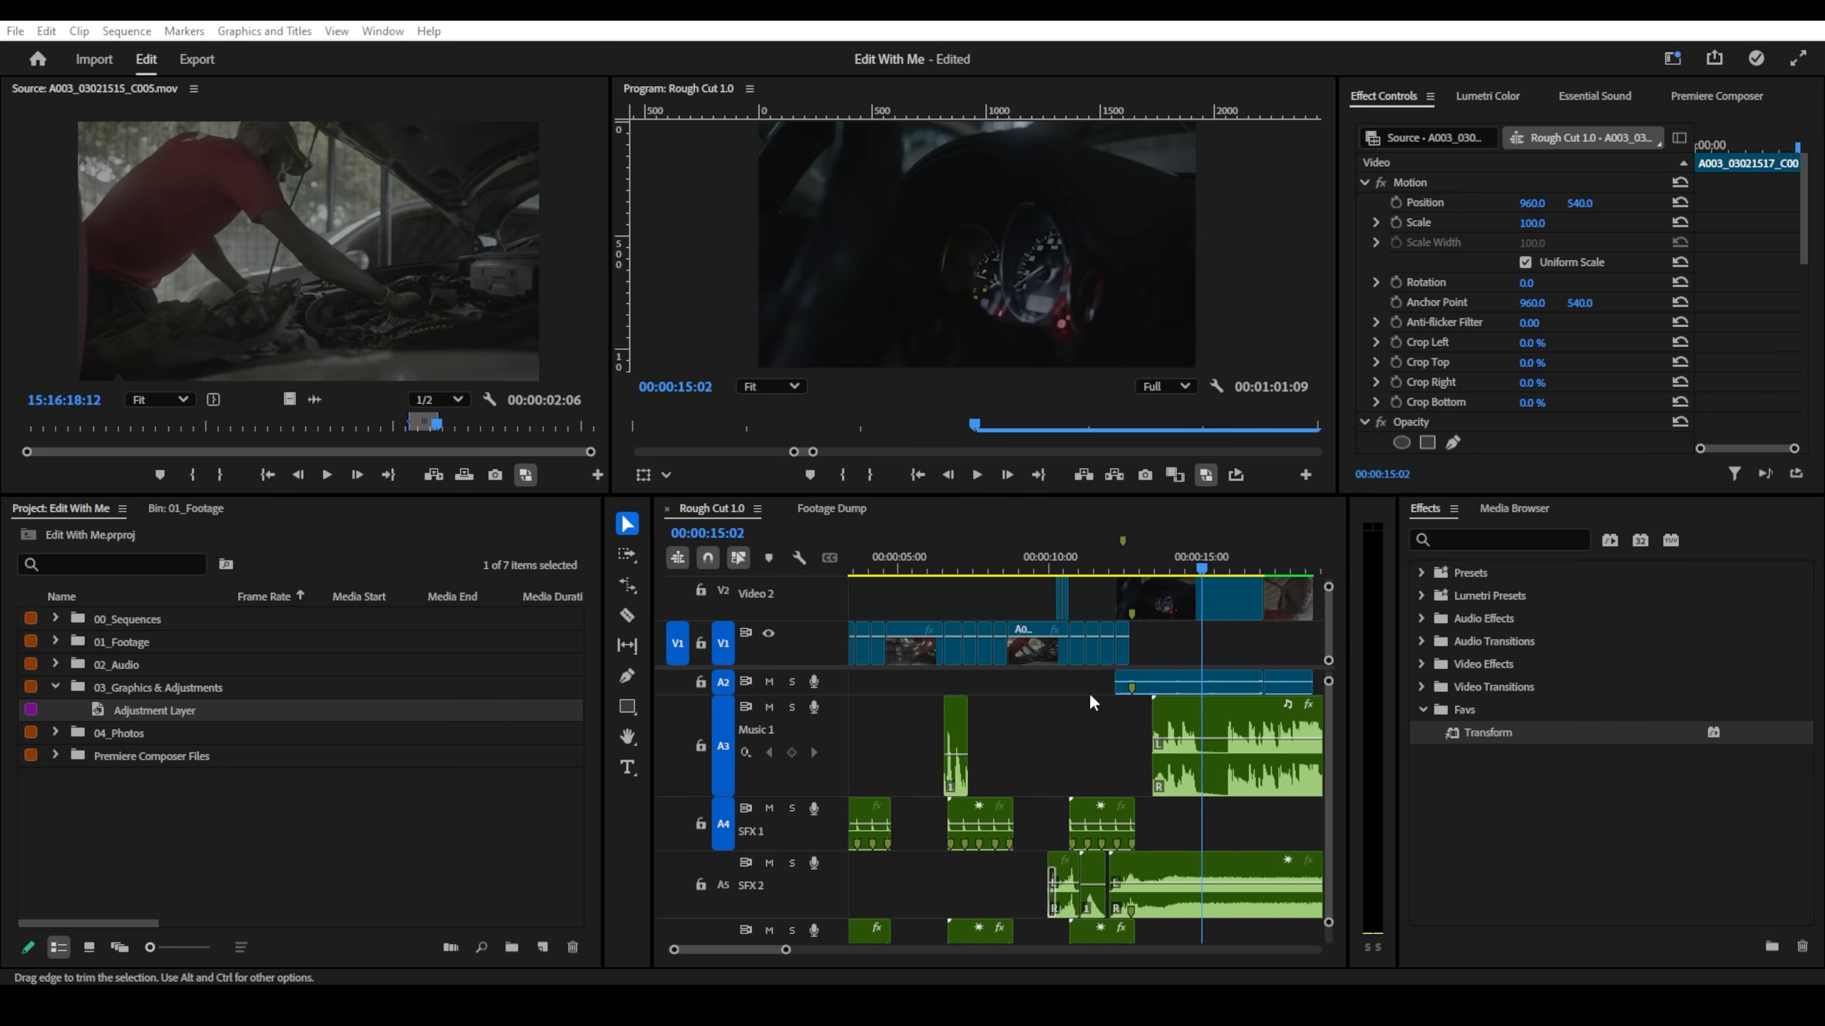
pyautogui.scroll(-3, 861, 744)
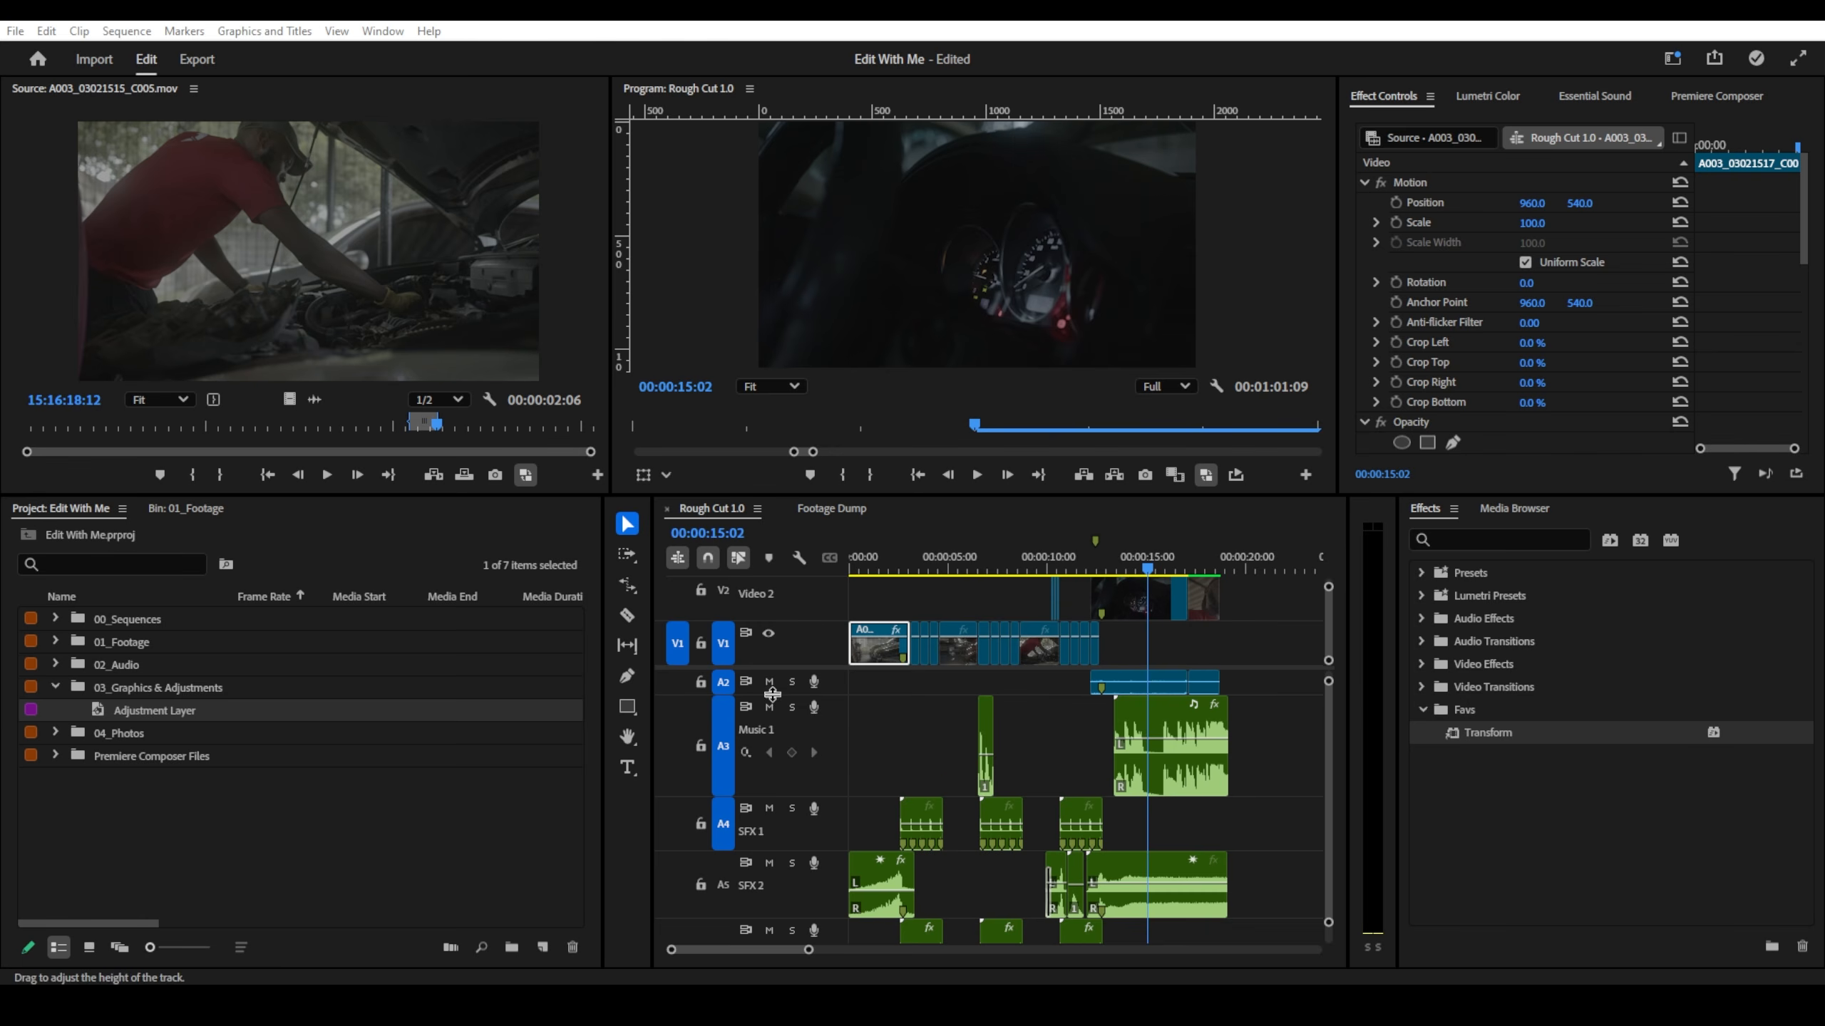
pyautogui.scroll(-5, 805, 740)
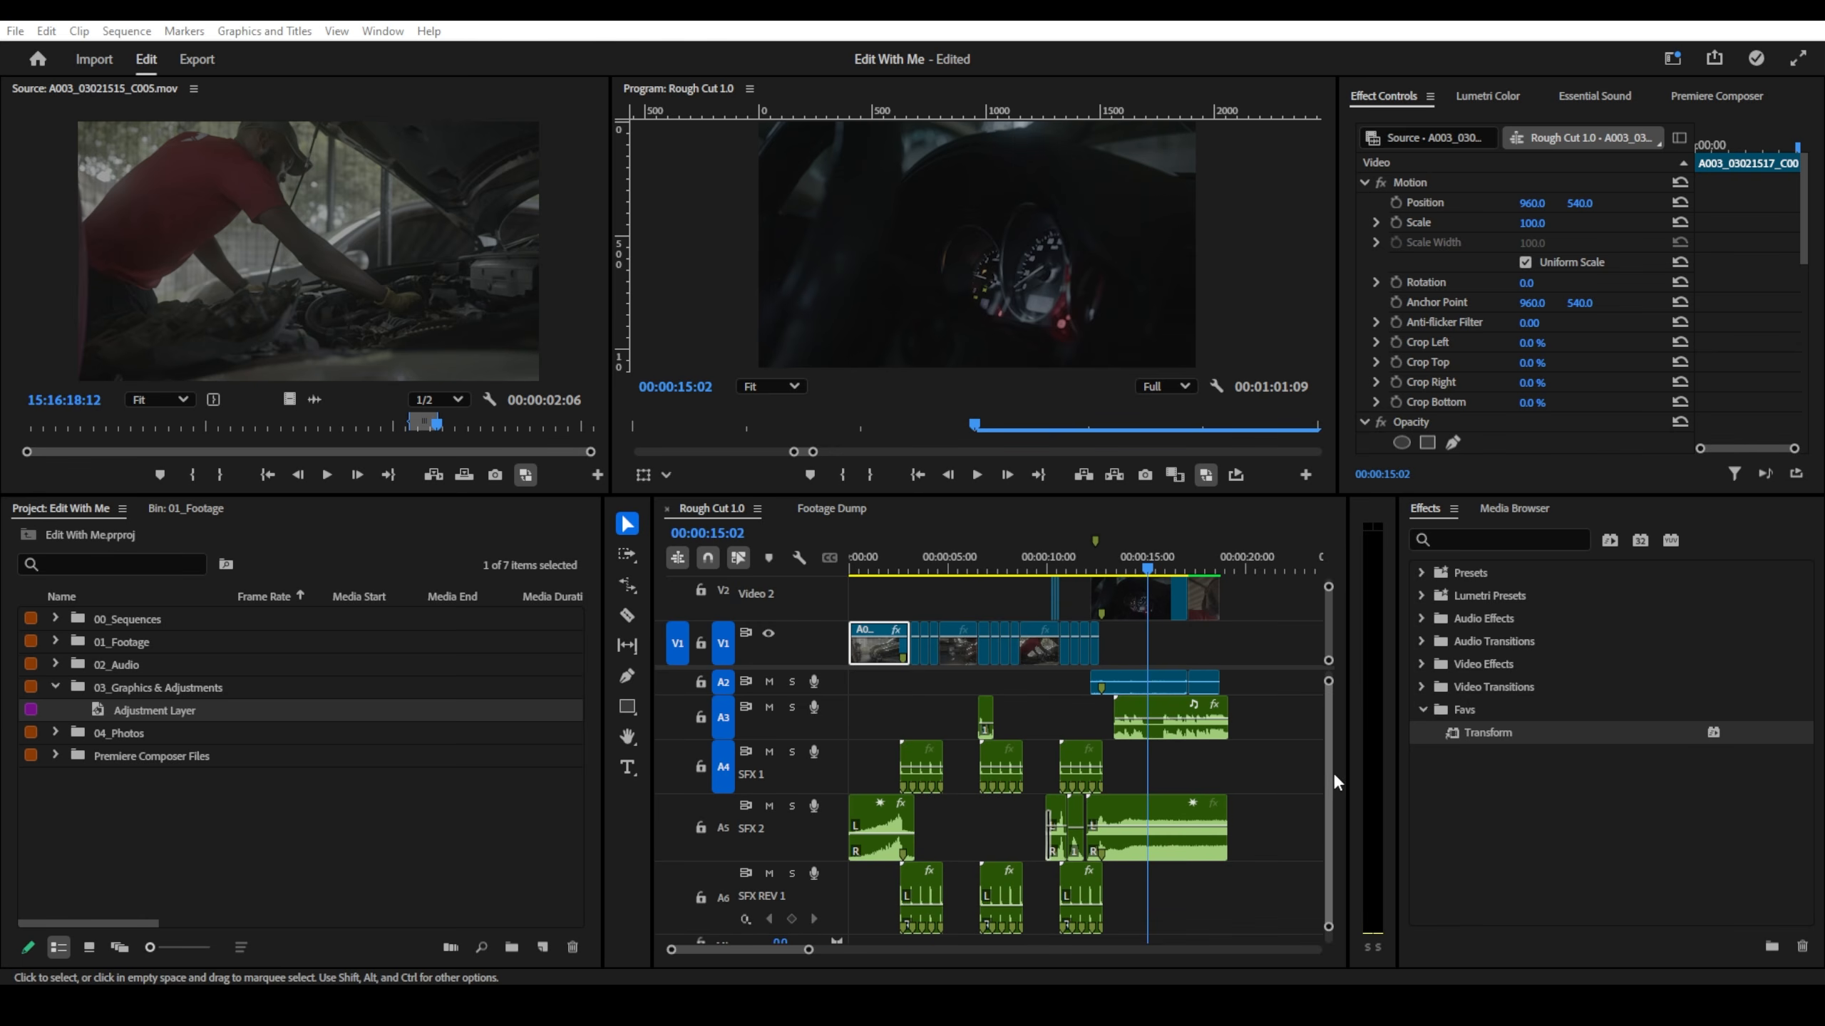
pyautogui.scroll(2, 1260, 718)
pyautogui.scroll(4, 927, 726)
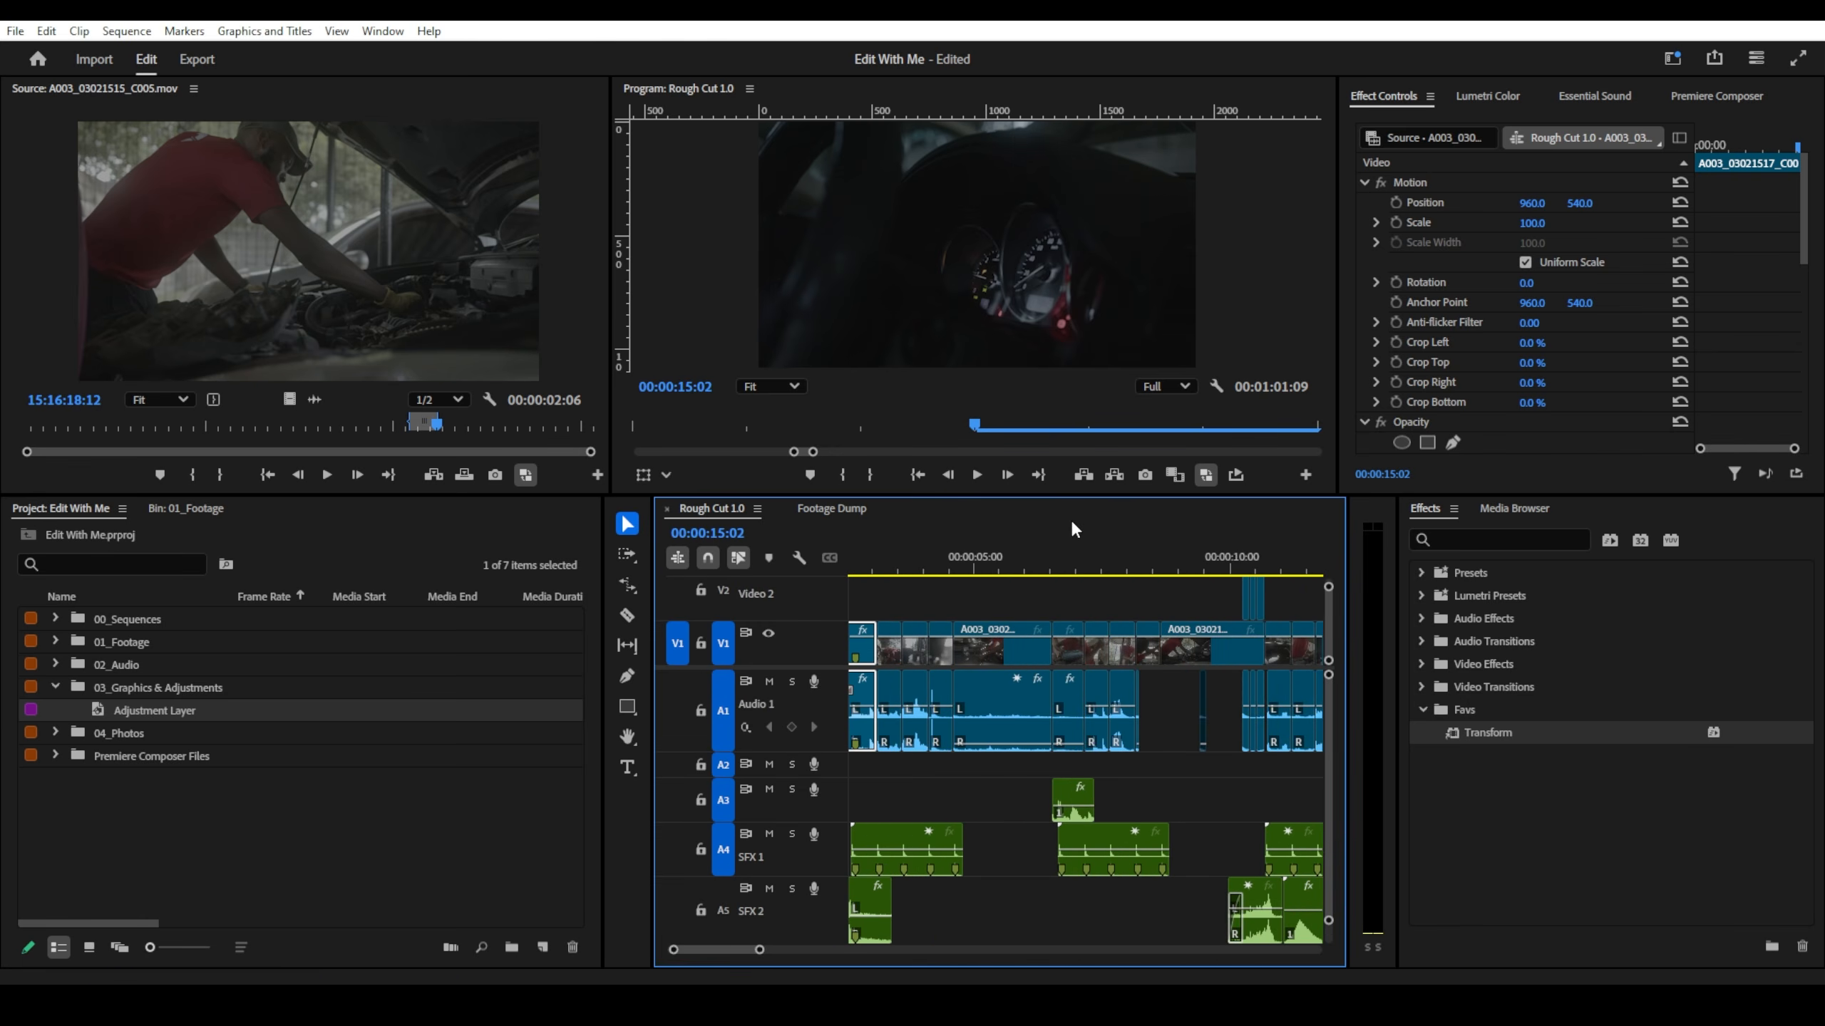
pyautogui.moveTo(1045, 551); pyautogui.dragTo(945, 559)
pyautogui.press('space')
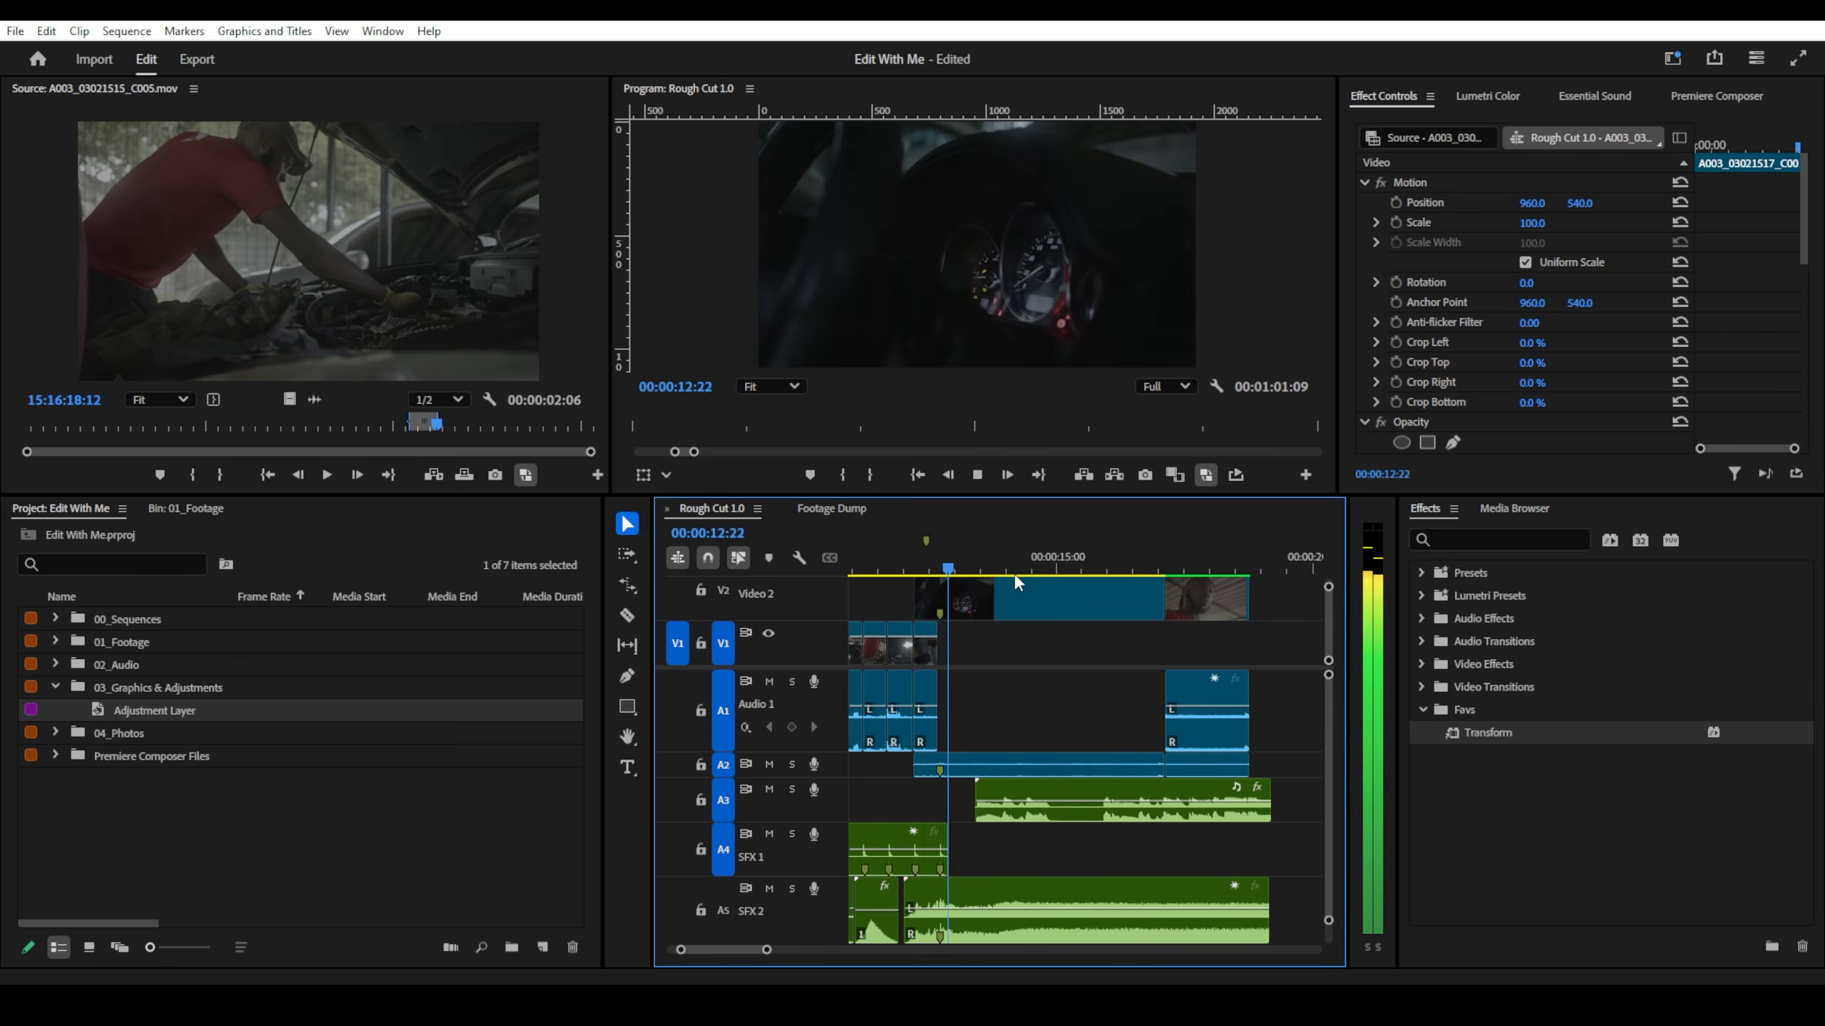
# - Replay the cuts after the opening clip up to about 00:00:04:17 to judge the sound levels of the short clips
pyautogui.scroll(-2, 1201, 627)
pyautogui.moveTo(997, 550); pyautogui.dragTo(842, 577)
pyautogui.scroll(1, 938, 578)
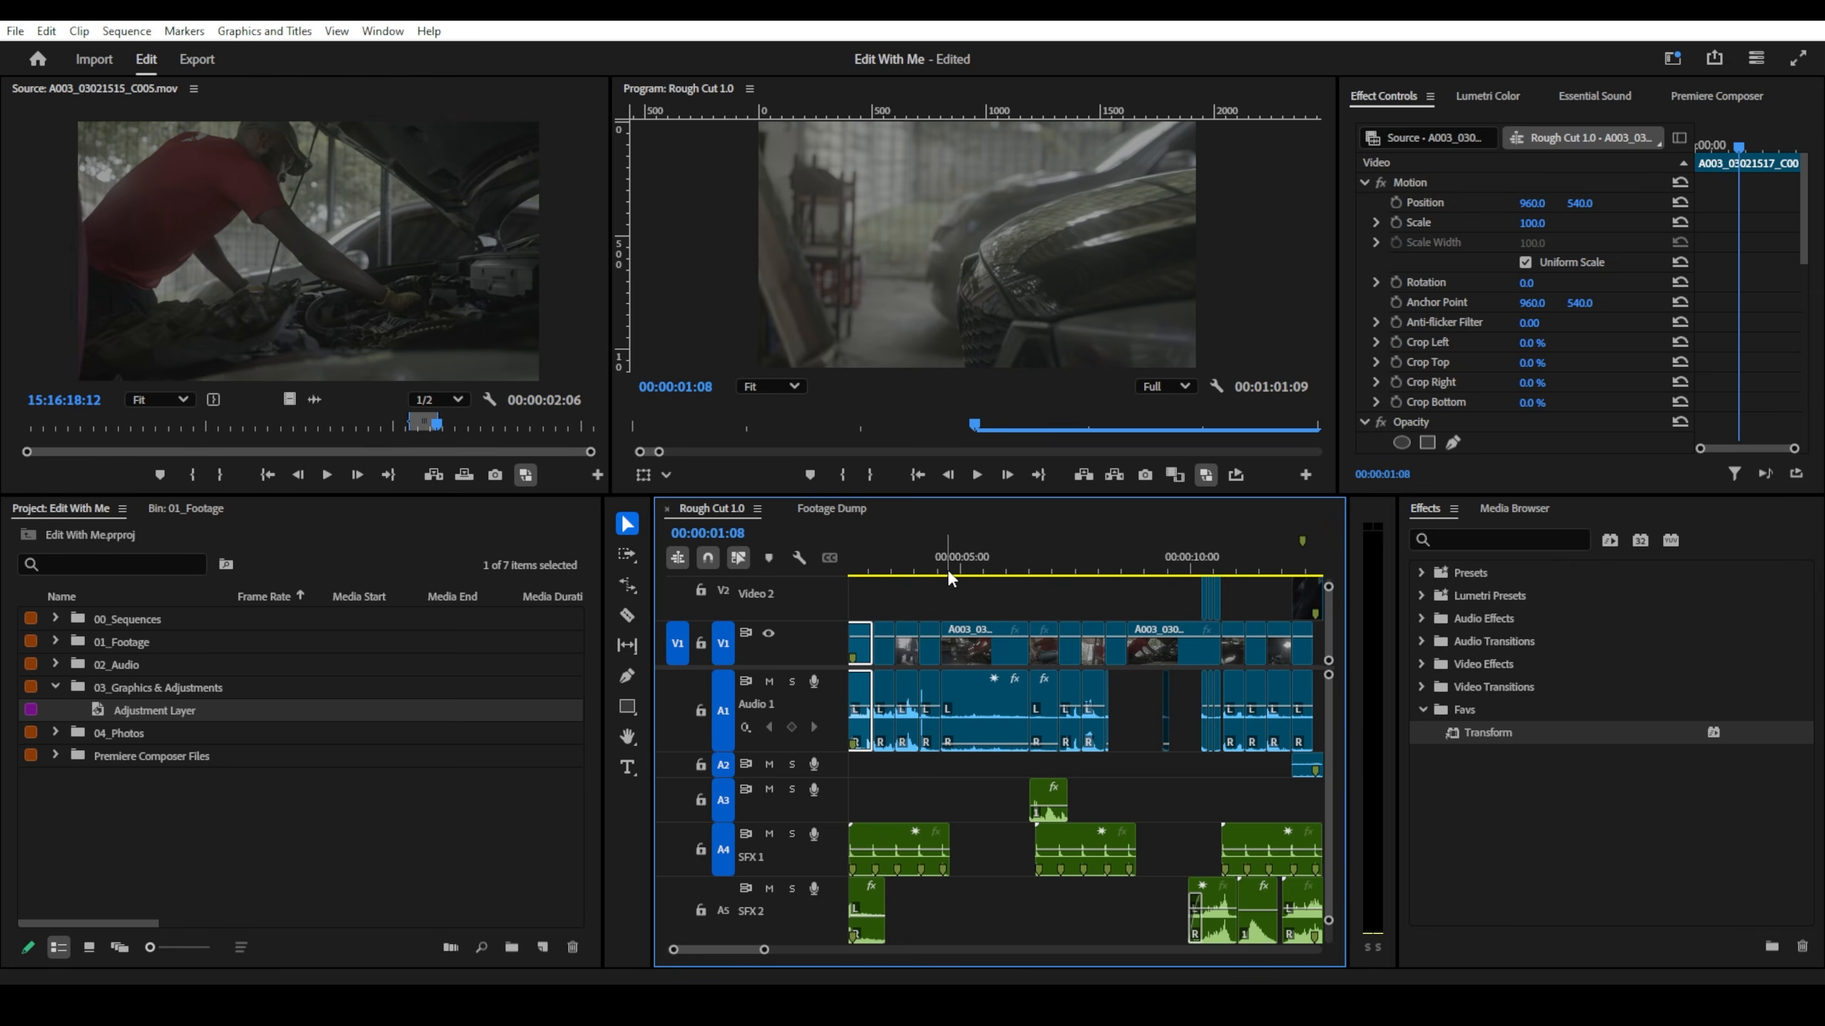
pyautogui.click(913, 566)
pyautogui.press('space')
pyautogui.press('space')
pyautogui.scroll(2, 976, 580)
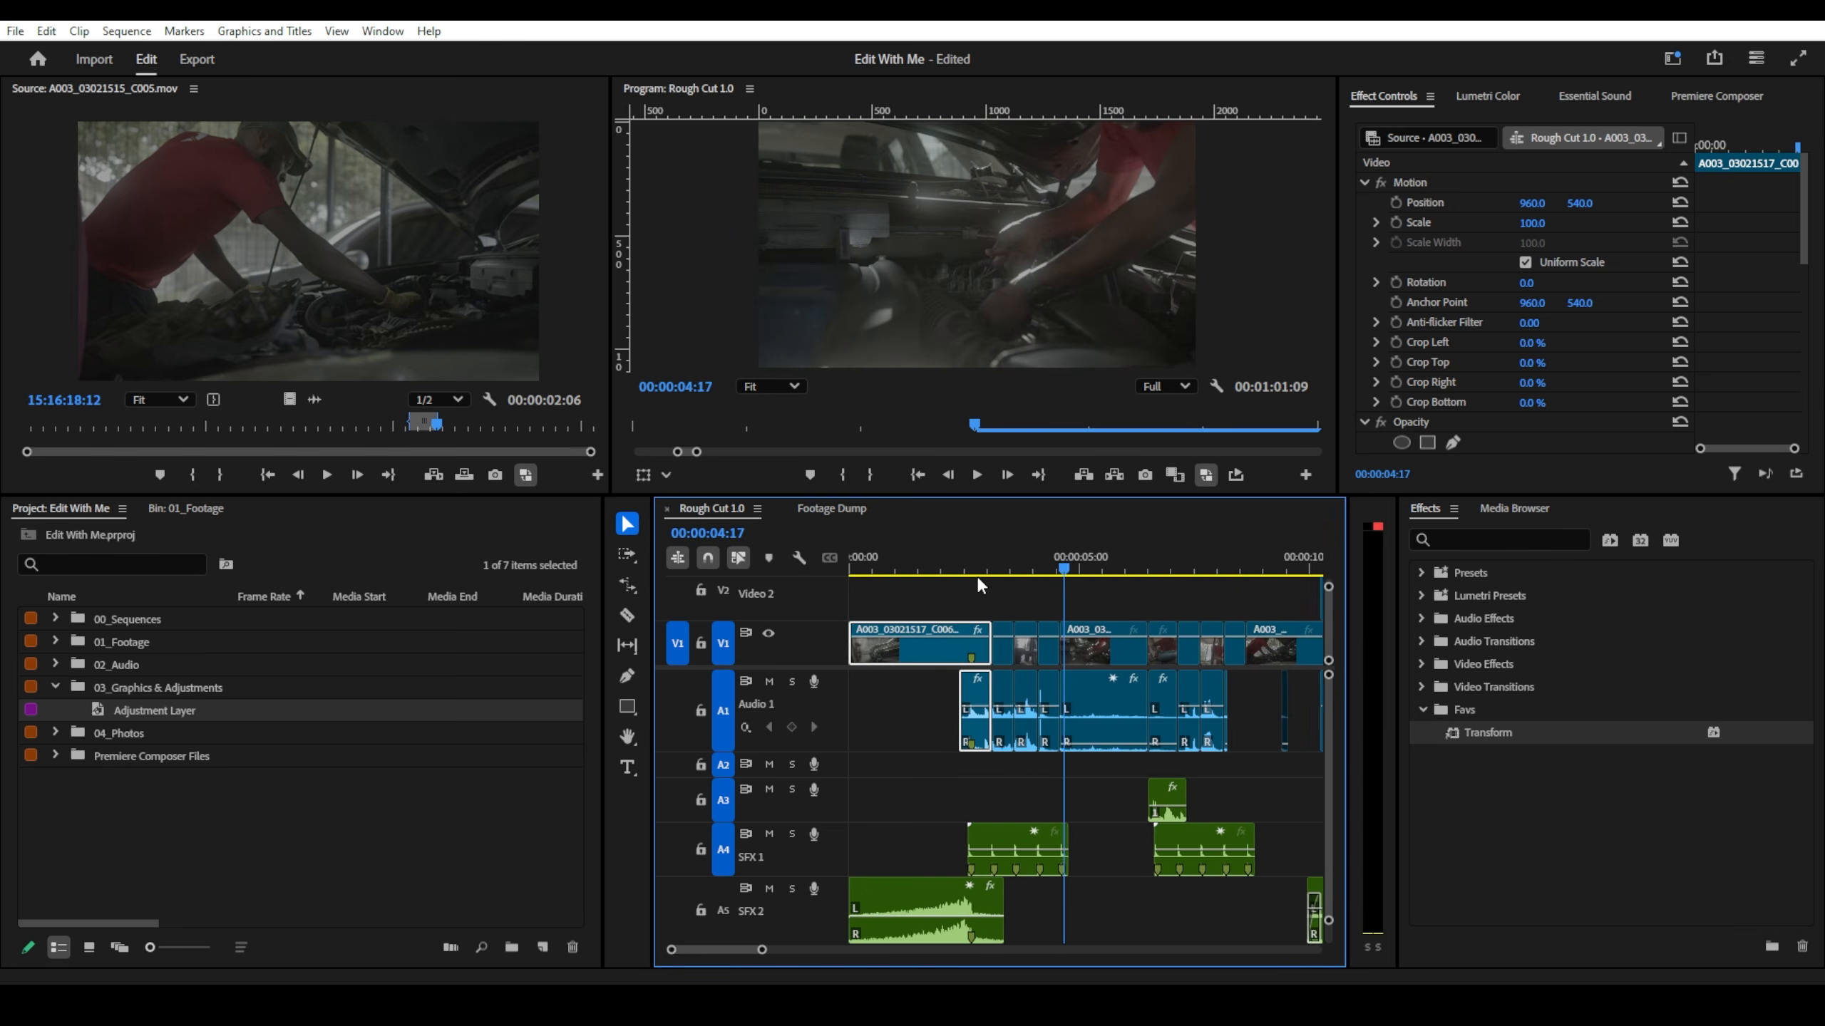
pyautogui.scroll(1, 1003, 563)
pyautogui.scroll(1, 994, 551)
pyautogui.click(962, 553)
pyautogui.press('space')
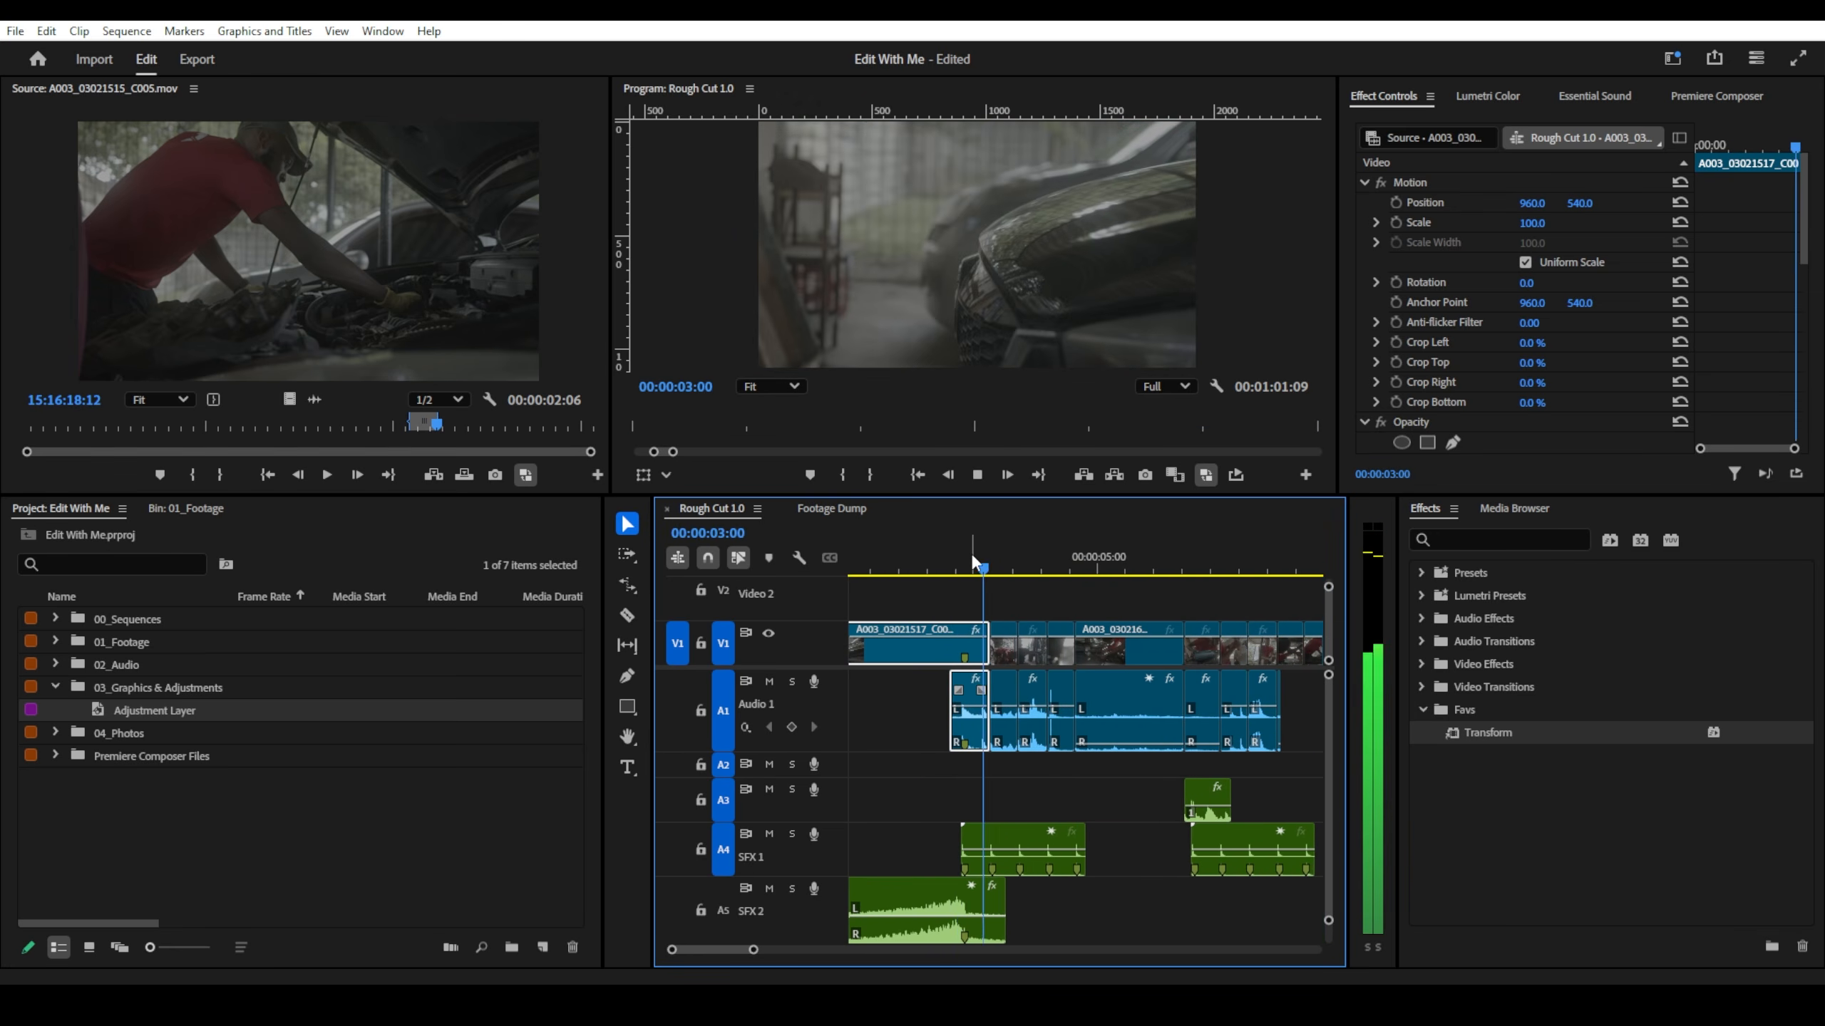
pyautogui.press('space')
pyautogui.scroll(2, 971, 553)
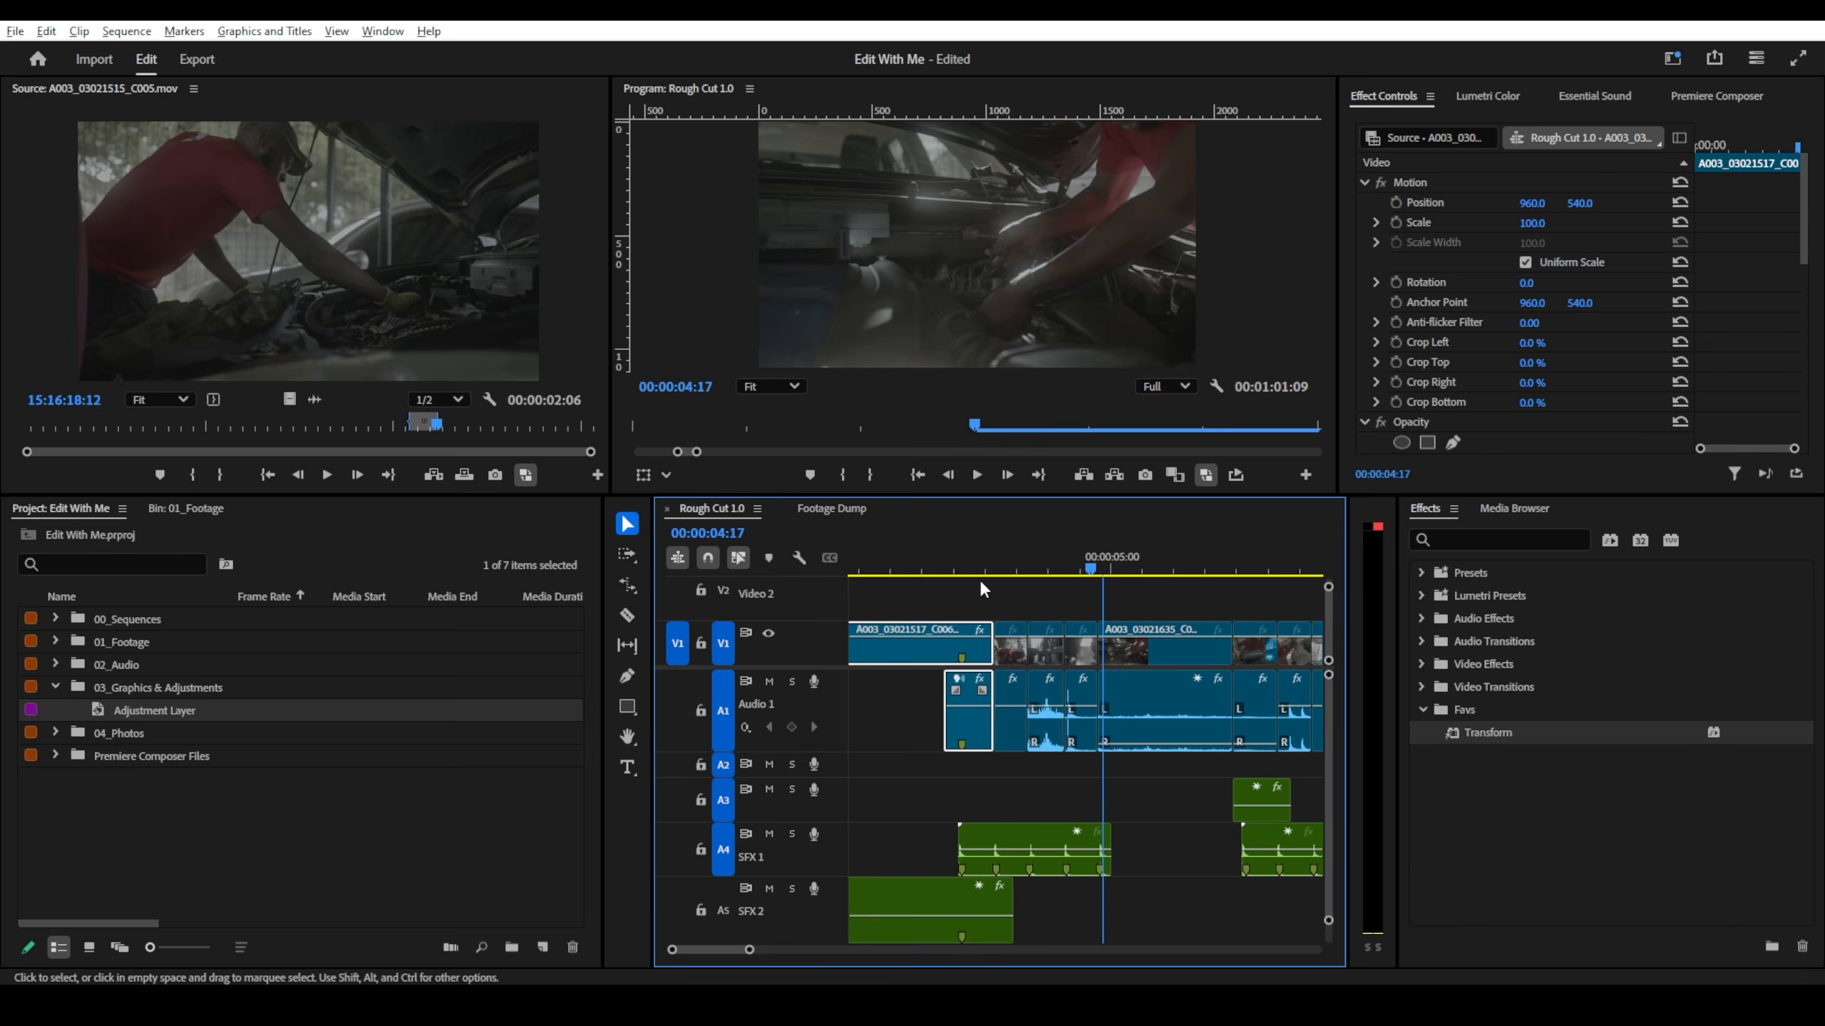
# - Adjust the audio gain of A003_03021526_C022.mov by 3 dB and that of the clip just before it by 2 dB
pyautogui.click(1087, 704)
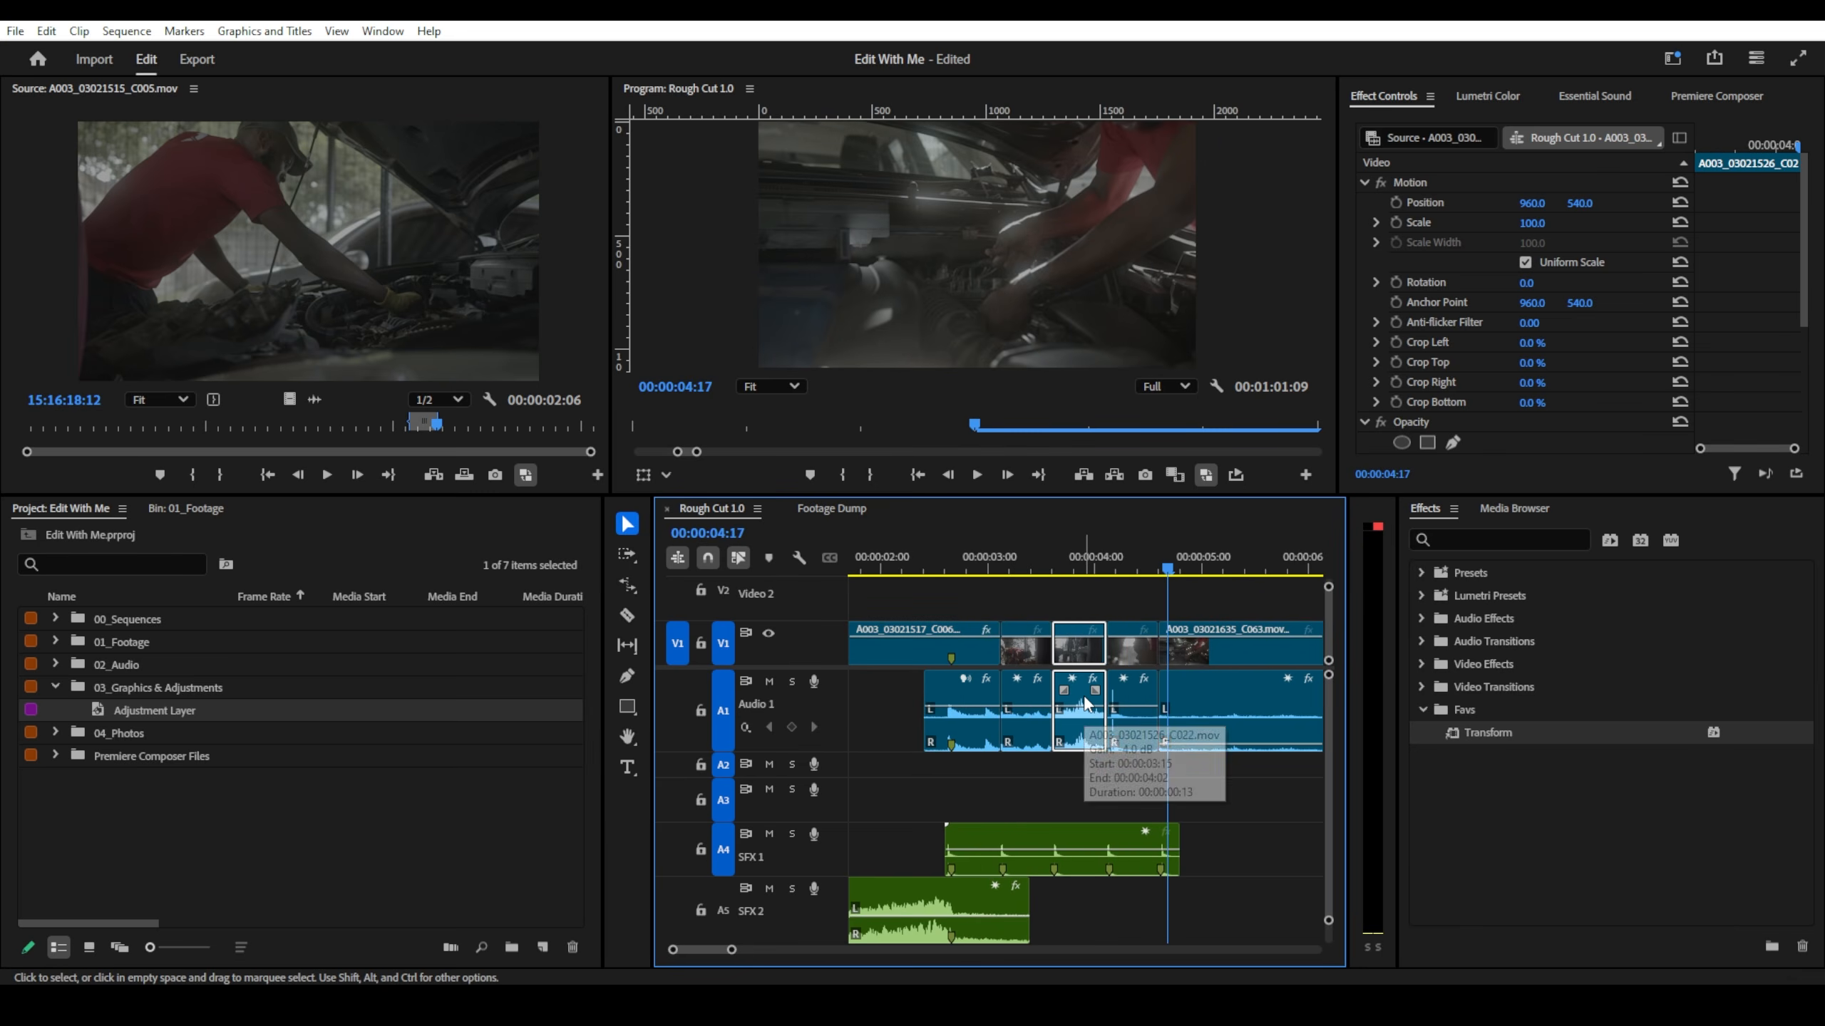
pyautogui.write('g3')
pyautogui.press('Return')
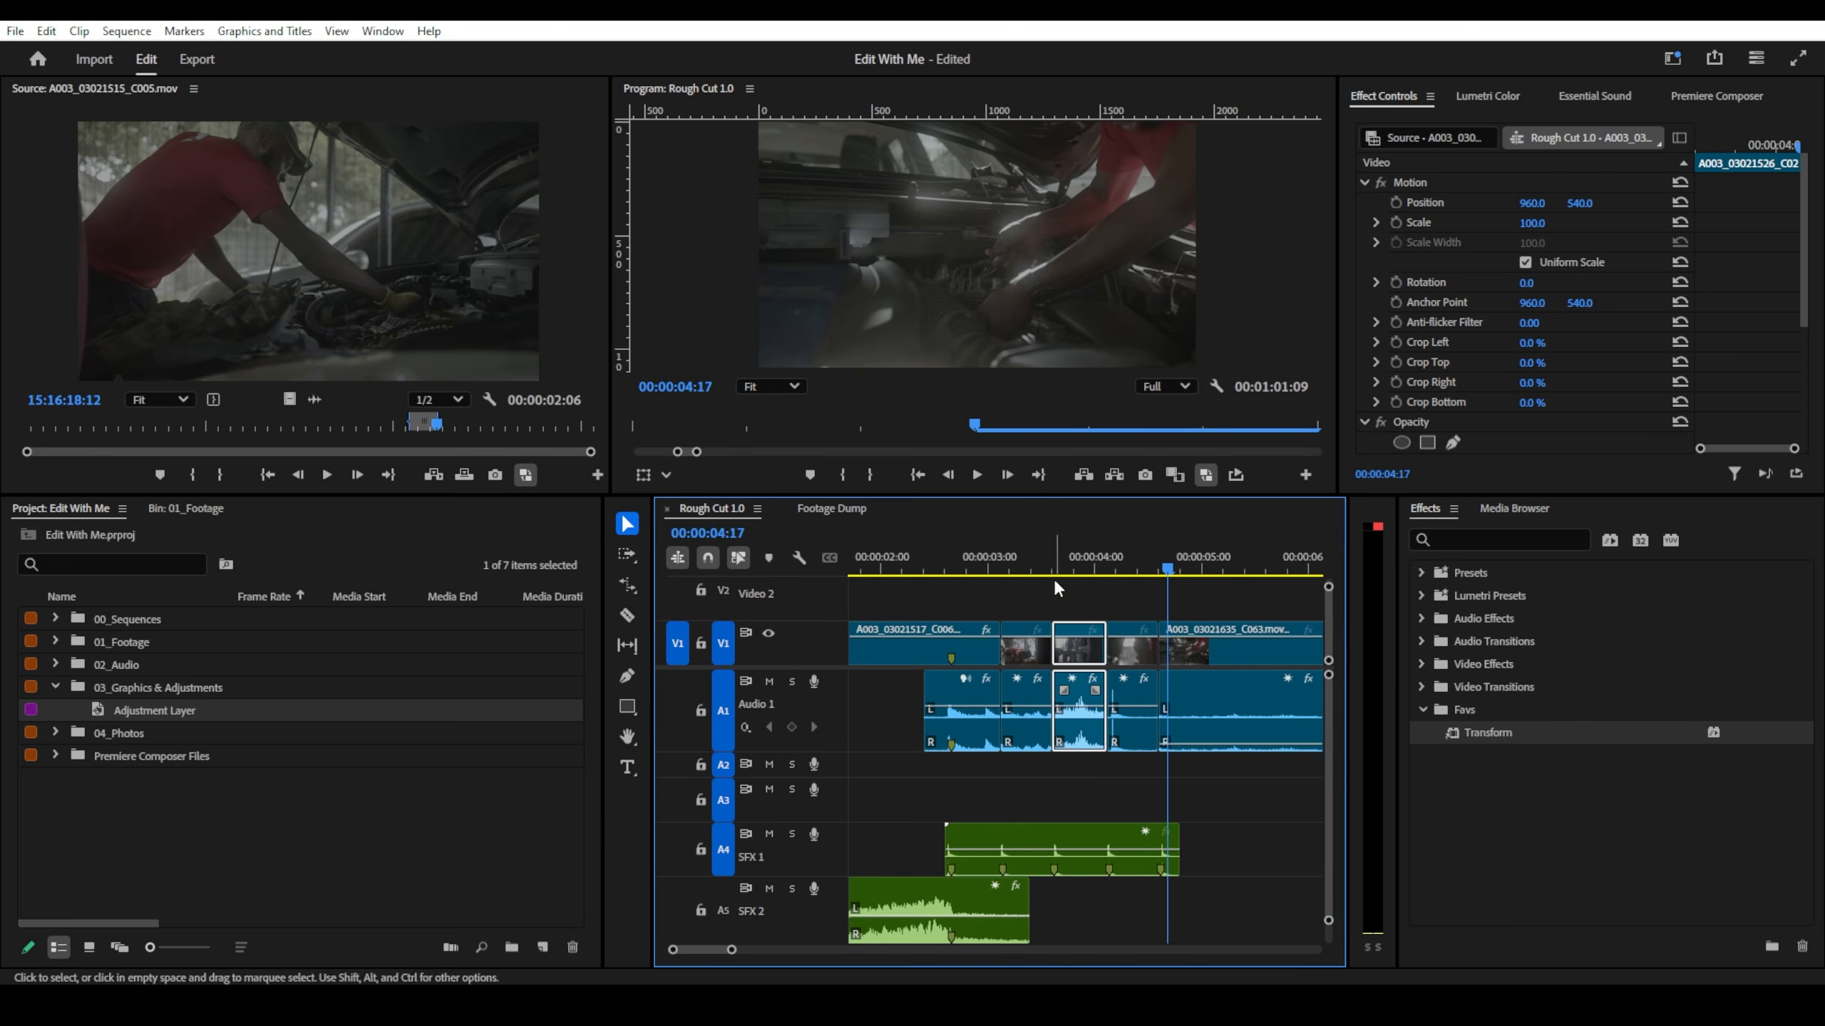
pyautogui.click(1055, 572)
pyautogui.click(1030, 715)
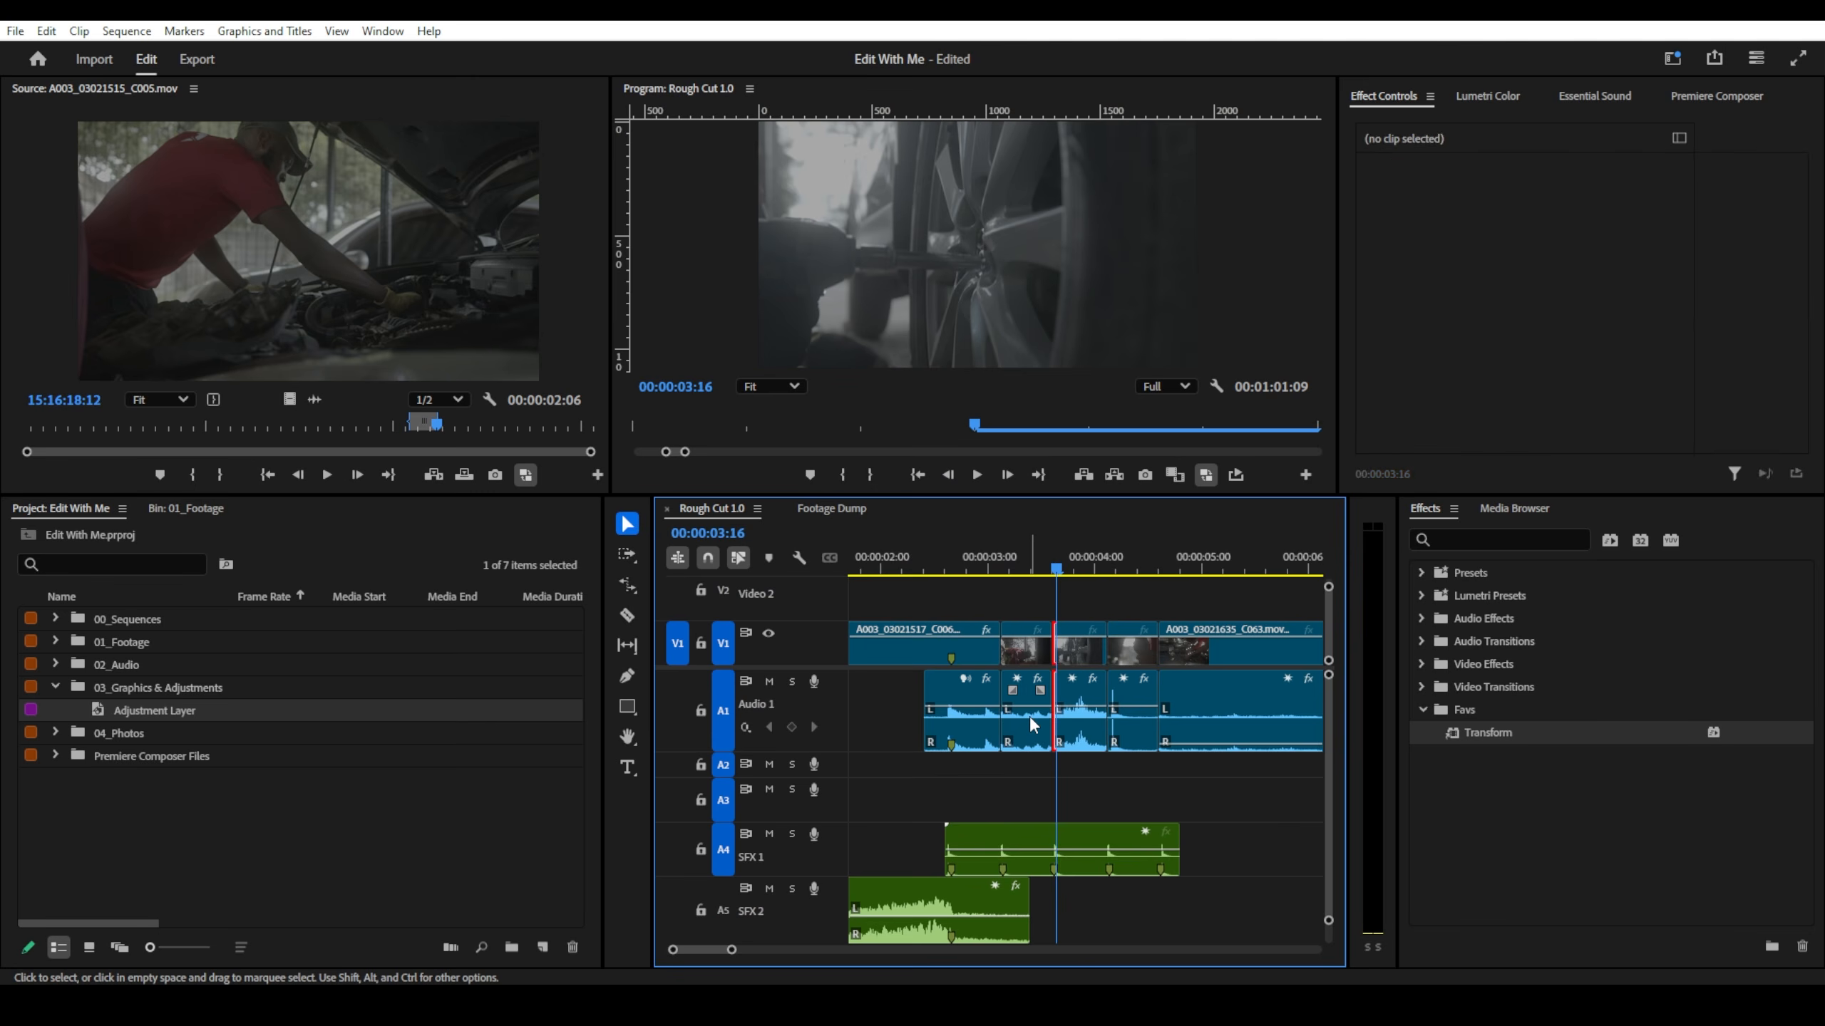
pyautogui.write('g3')
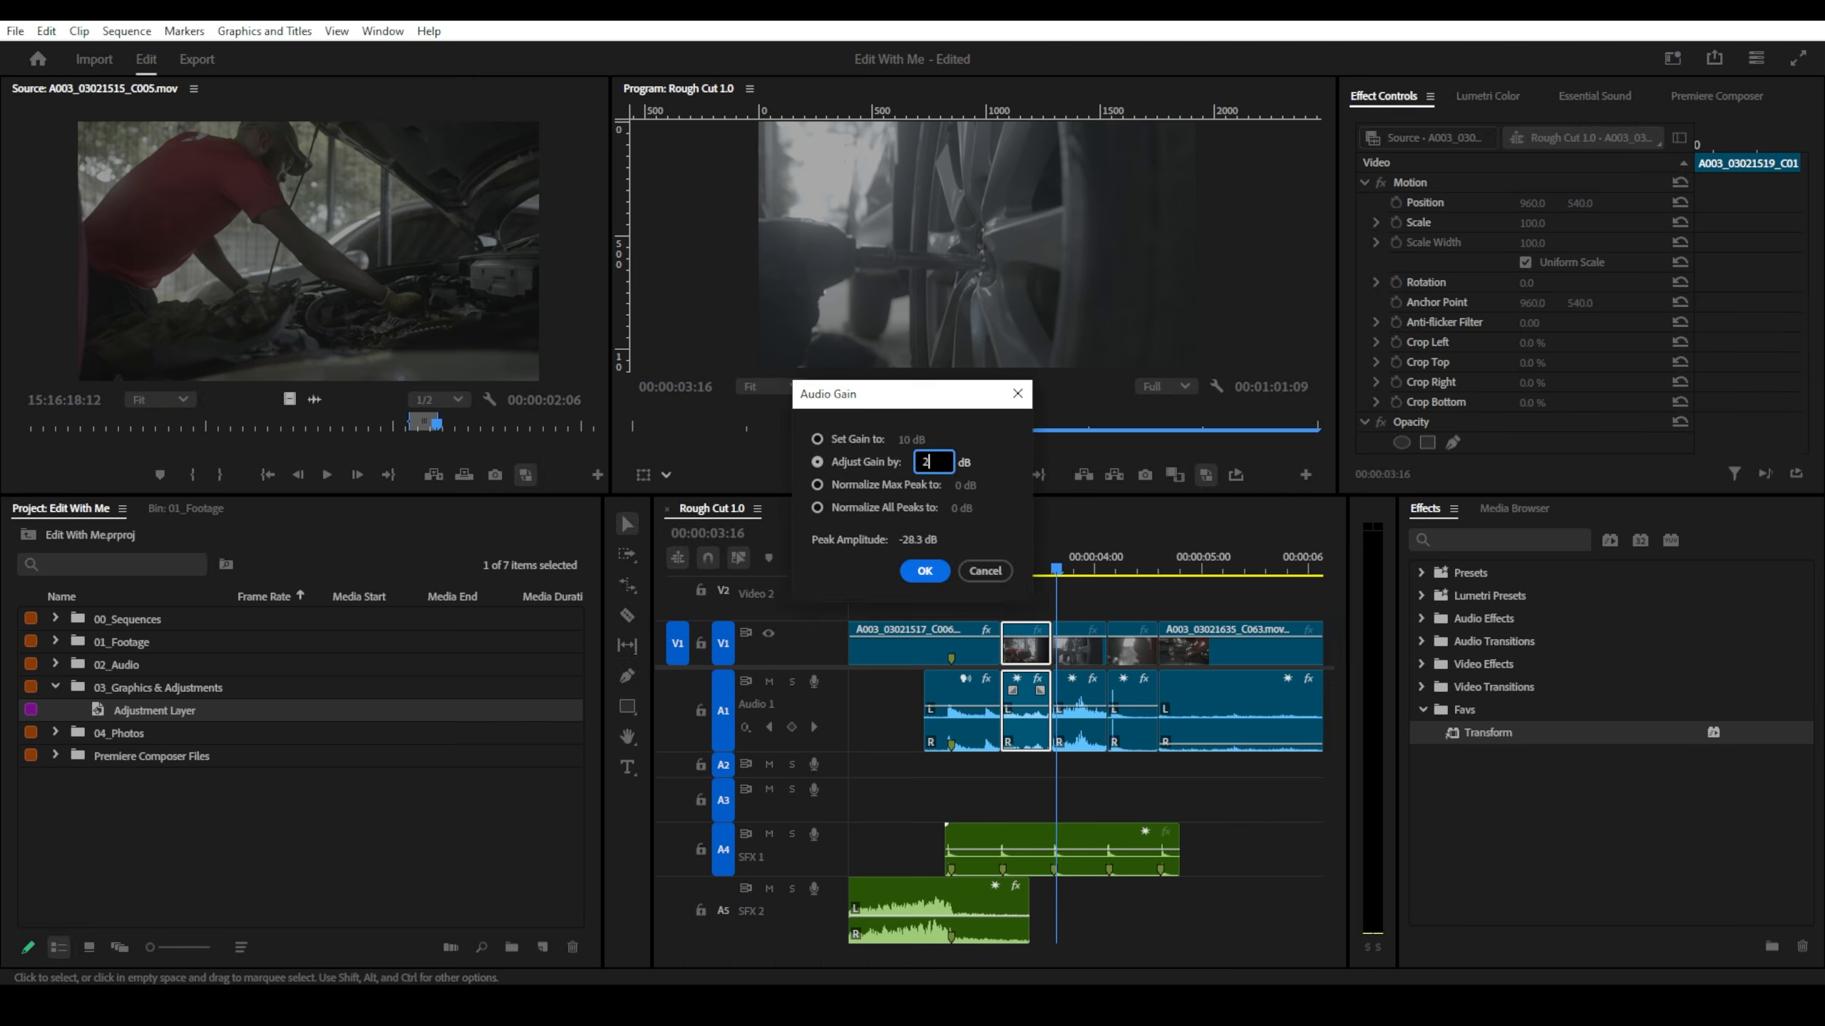
pyautogui.press('Return')
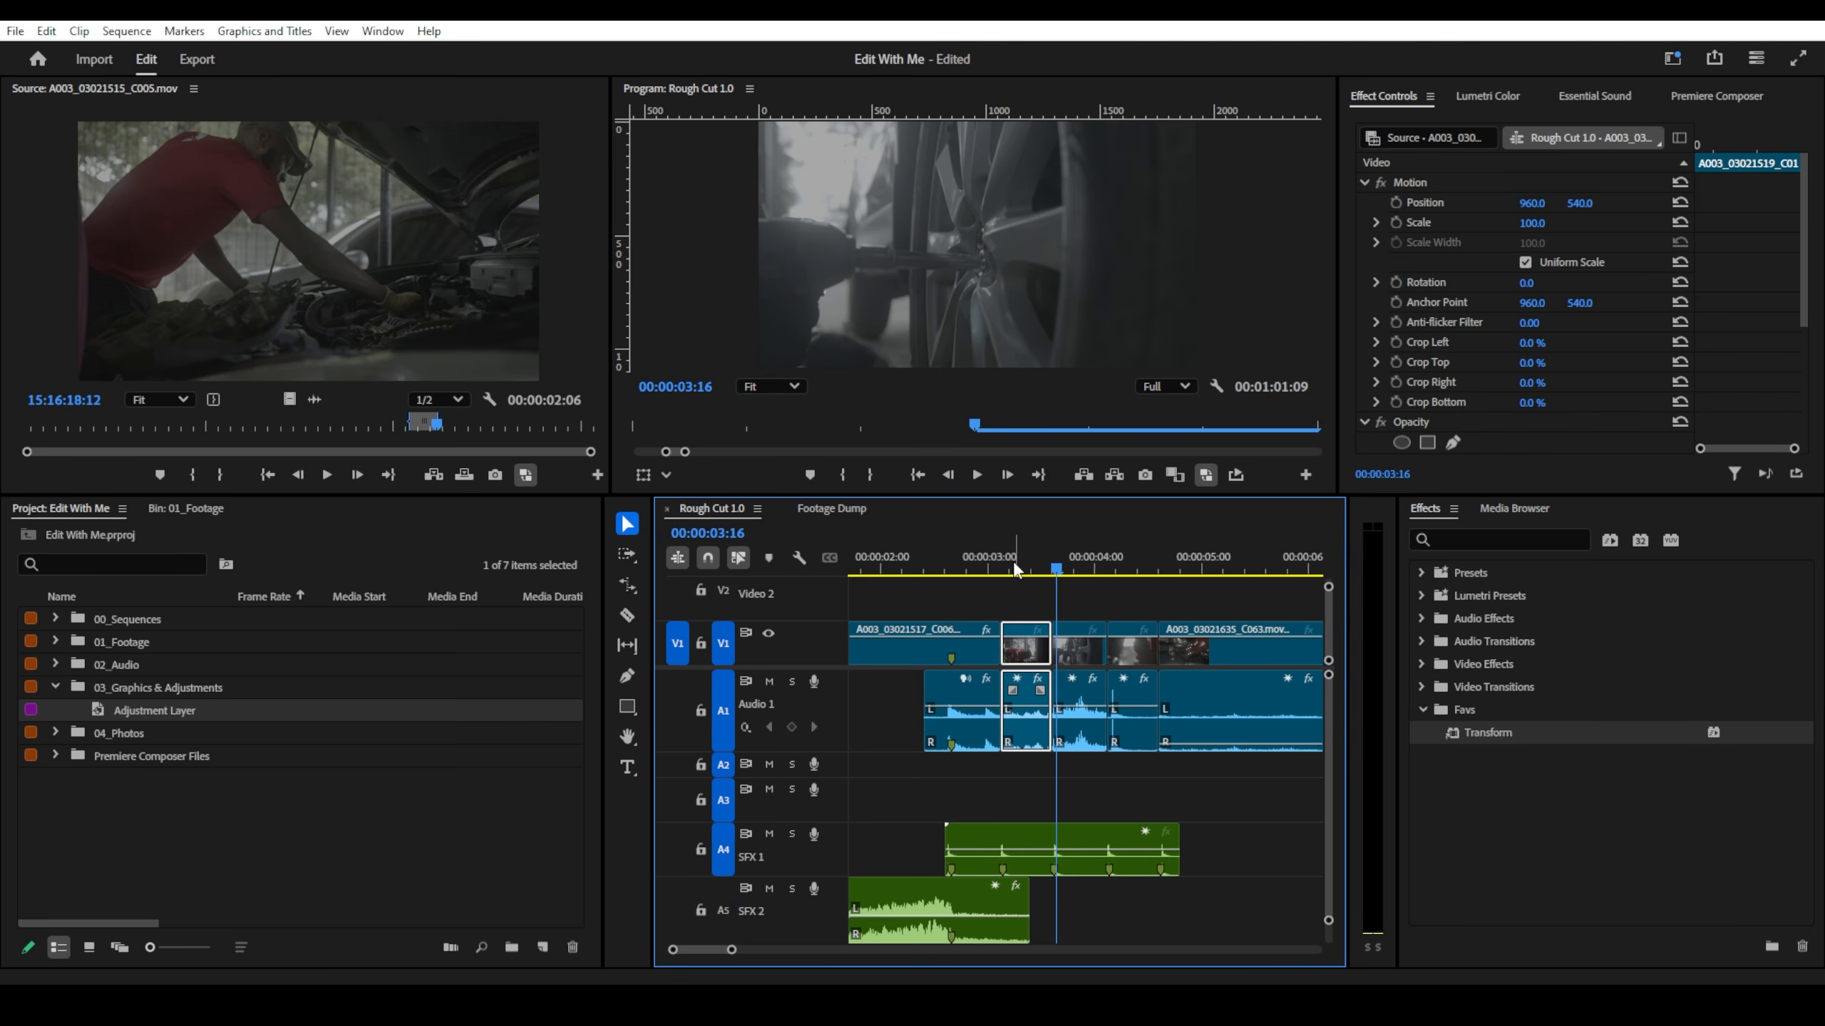
# - Play the montage from about 00:00:03:00 to 00:00:11:09 to check the clip audio levels, replaying the part around 00:00:07:05
pyautogui.click(990, 571)
pyautogui.press('space')
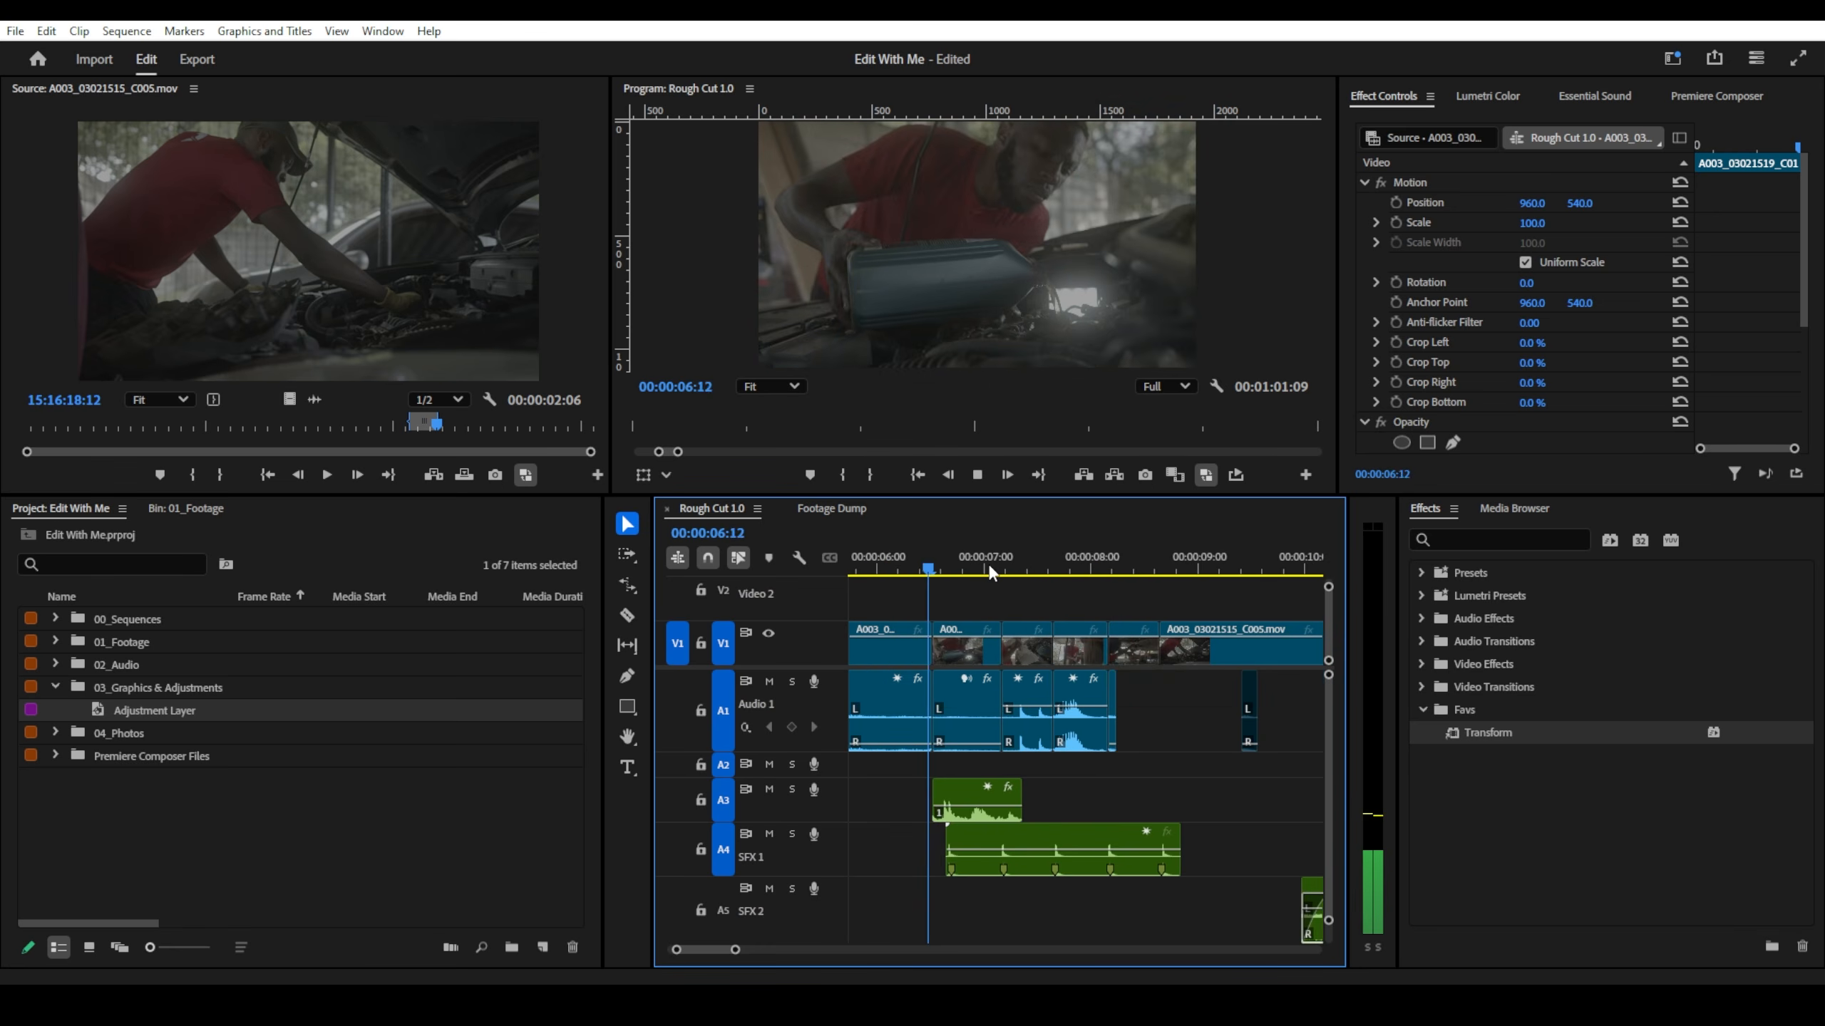
pyautogui.press('space')
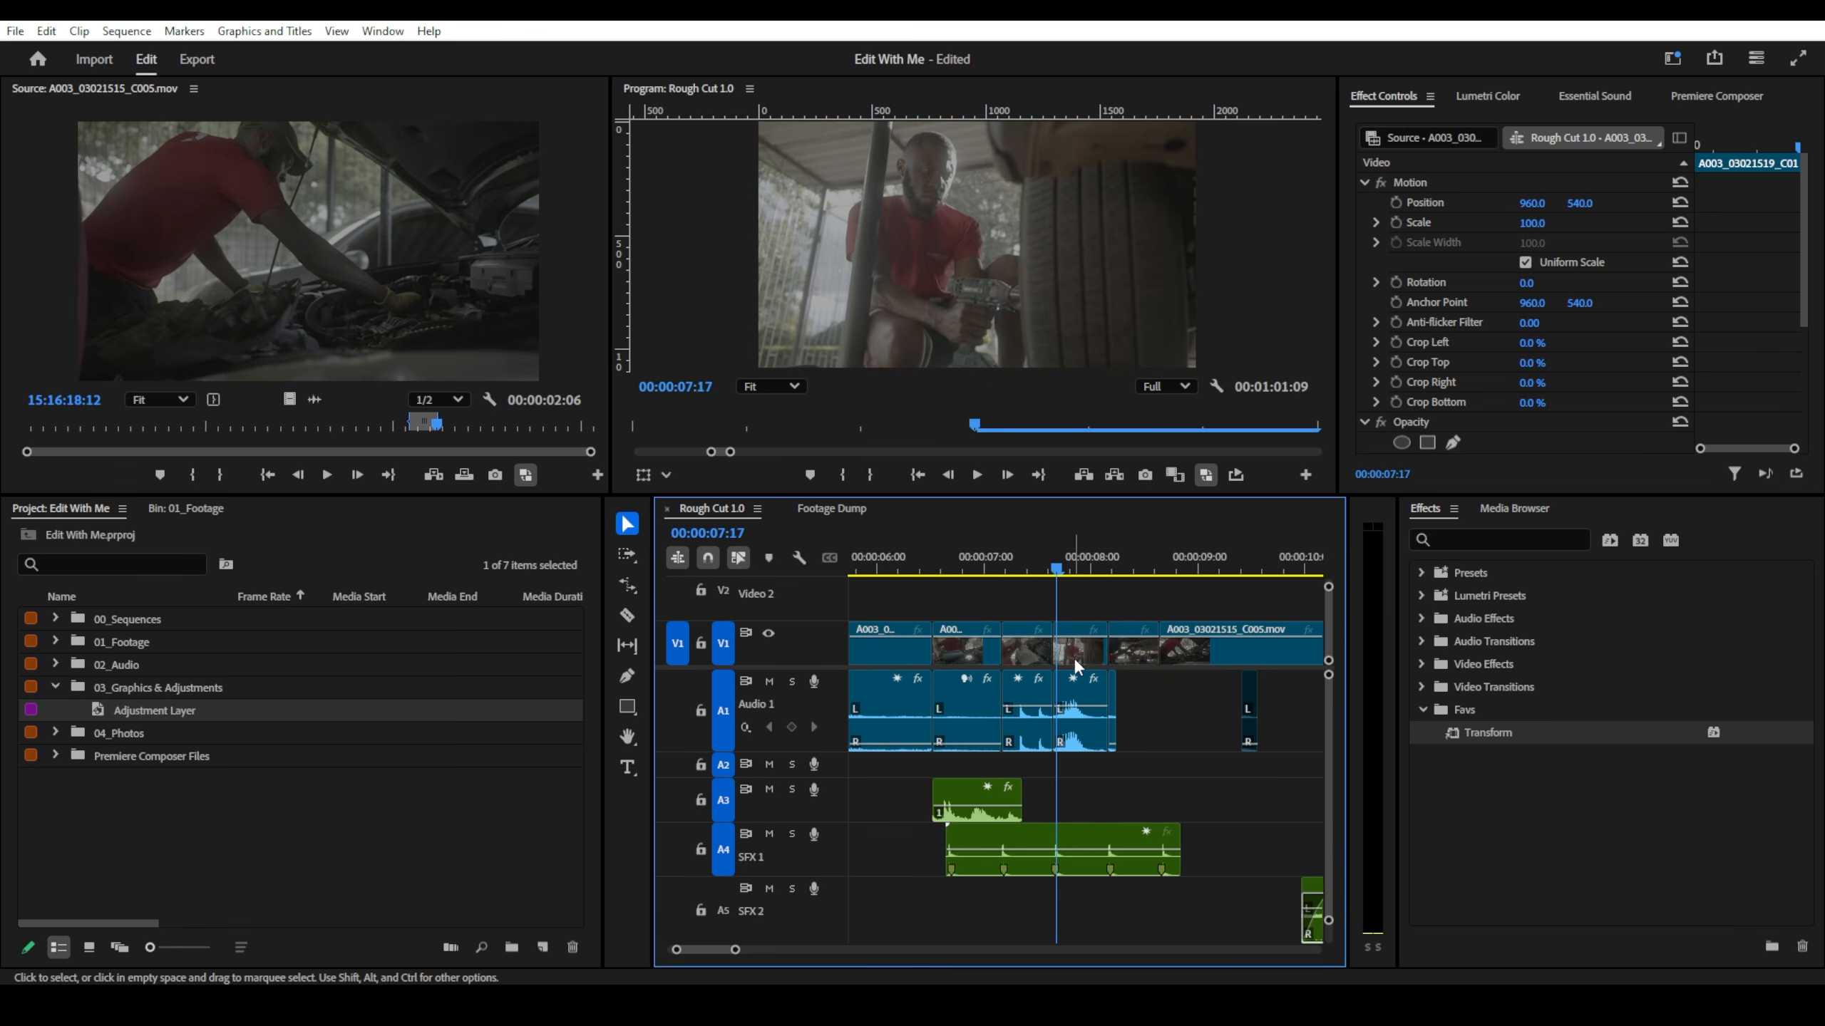
pyautogui.click(1013, 569)
pyautogui.press('space')
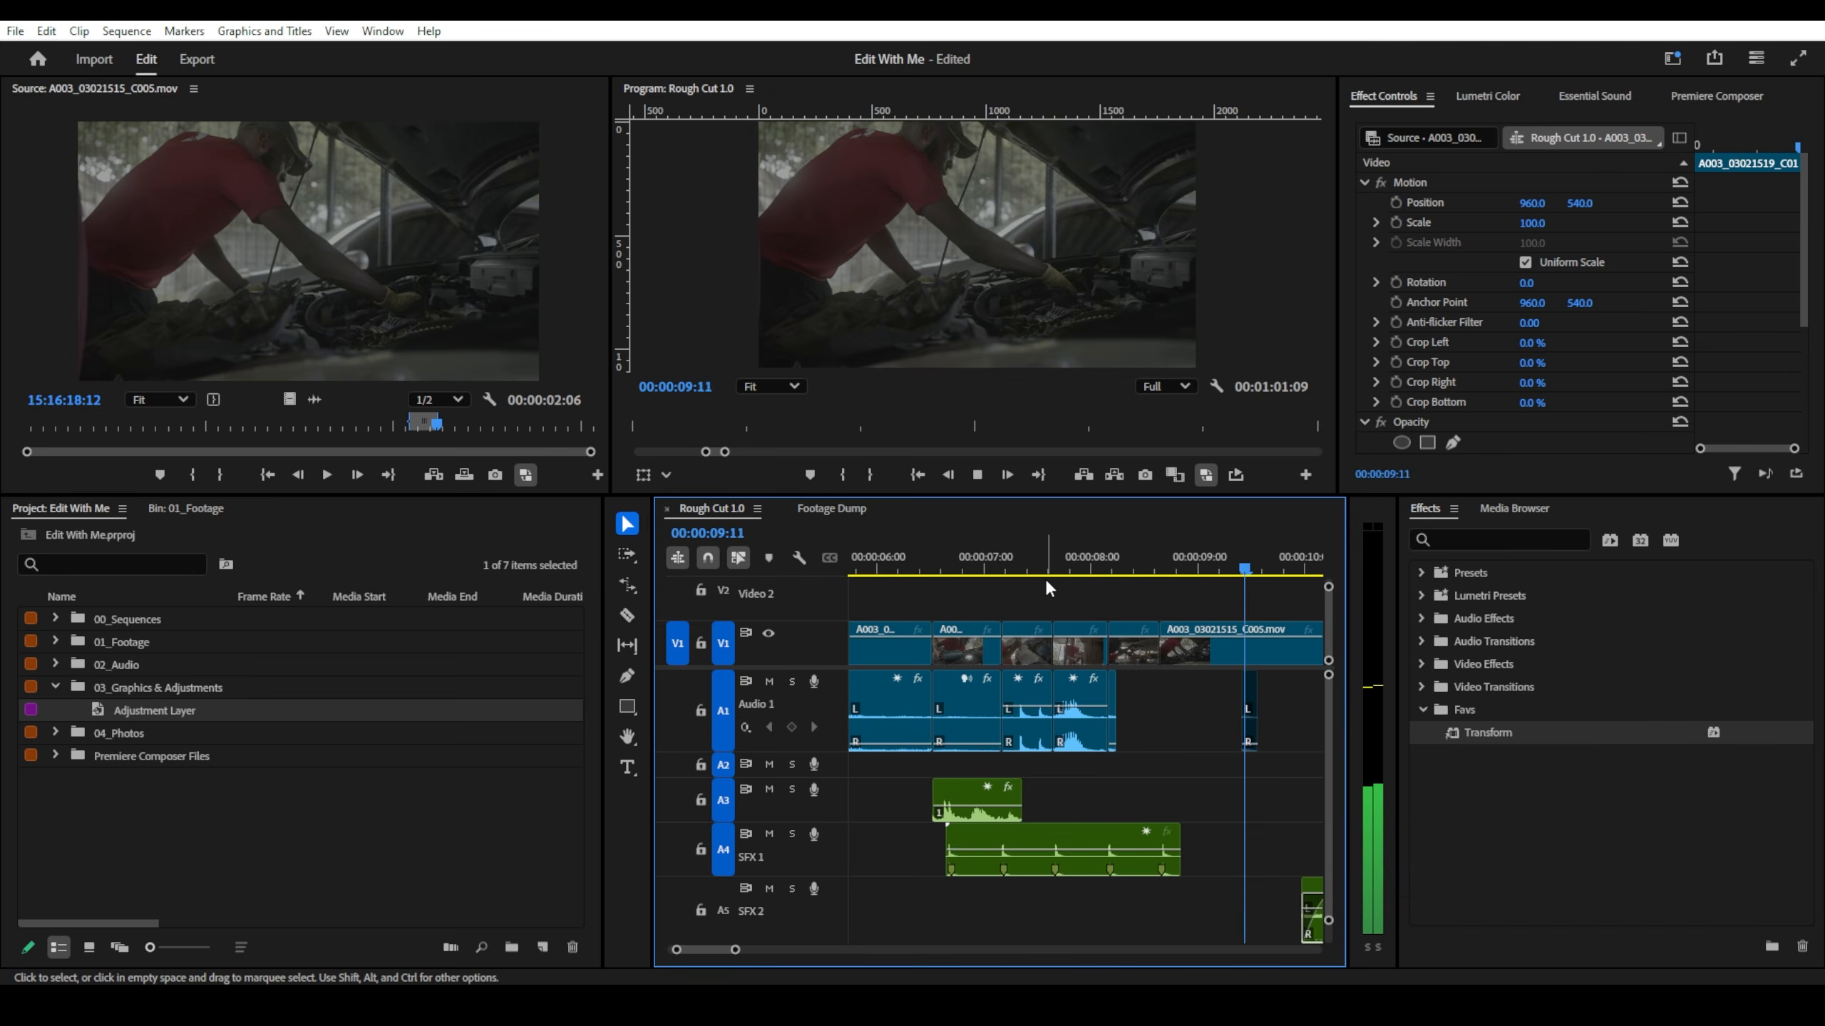
pyautogui.press('space')
pyautogui.press('space')
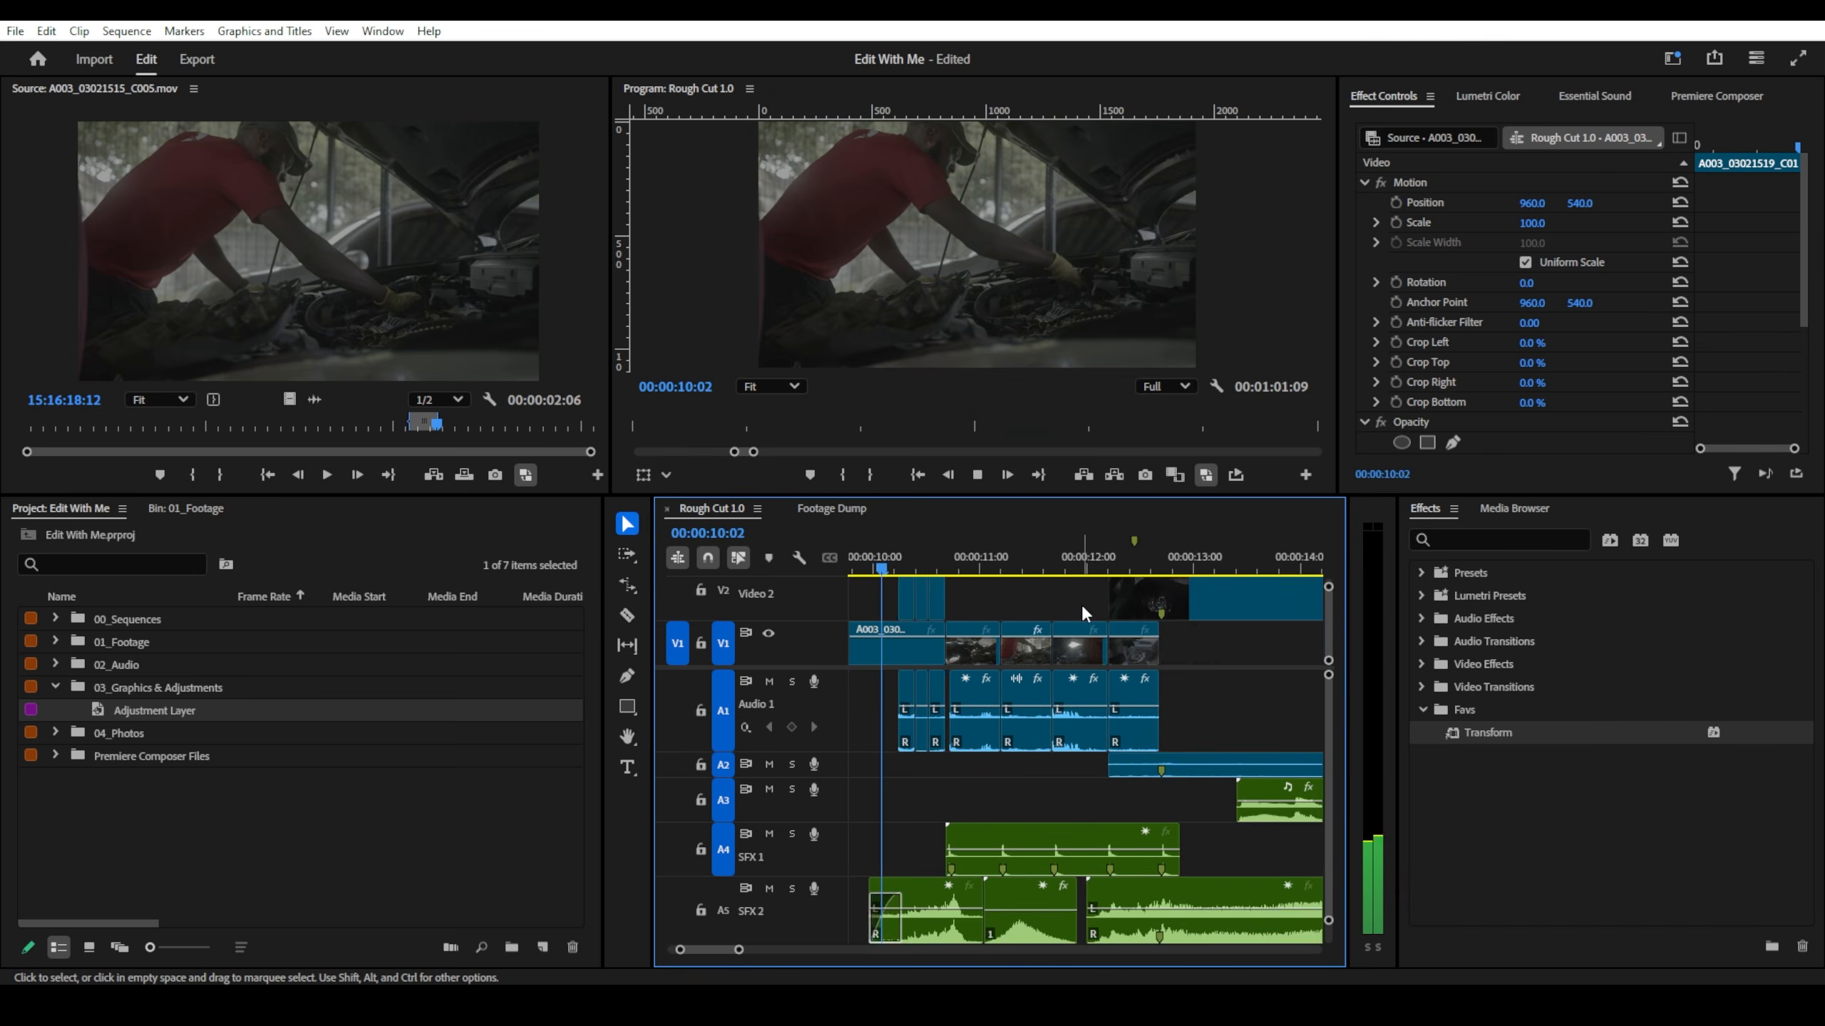
pyautogui.press('space')
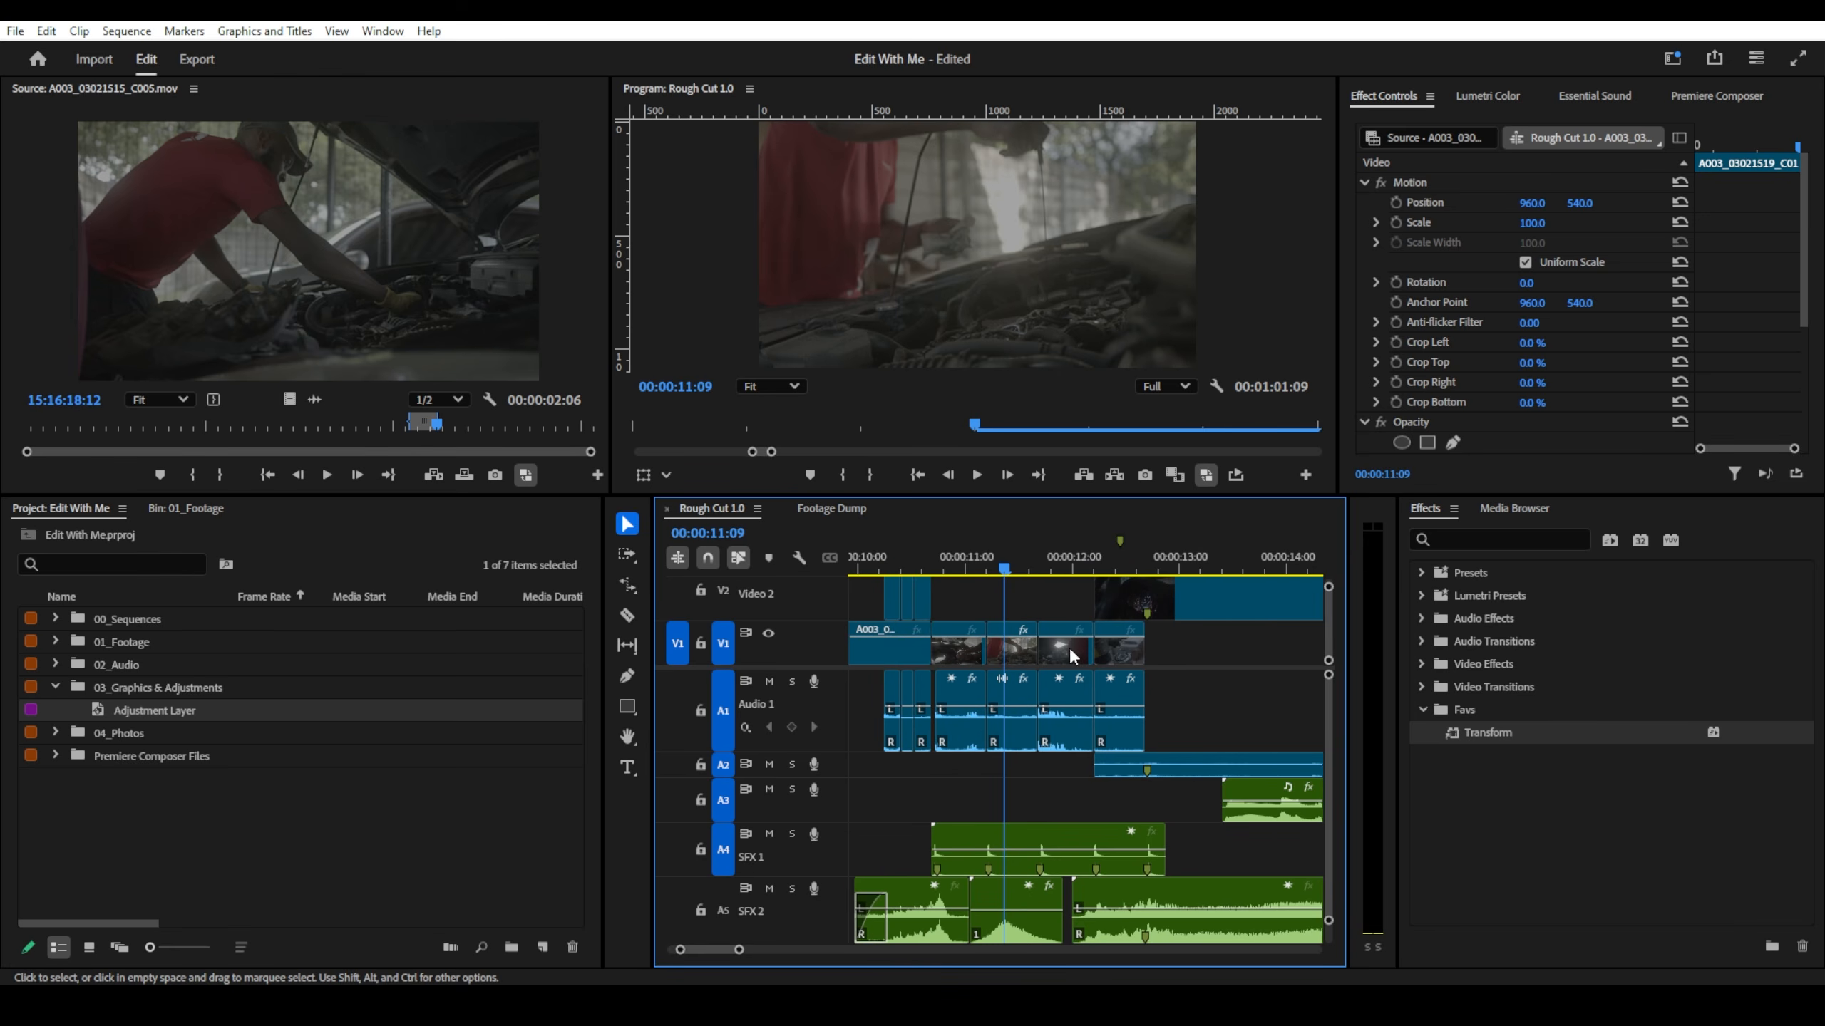
# - Raise the audio gain of A003_03021631_C061.mov by 6 dB and replay it from about 00:00:10:14
pyautogui.click(1000, 706)
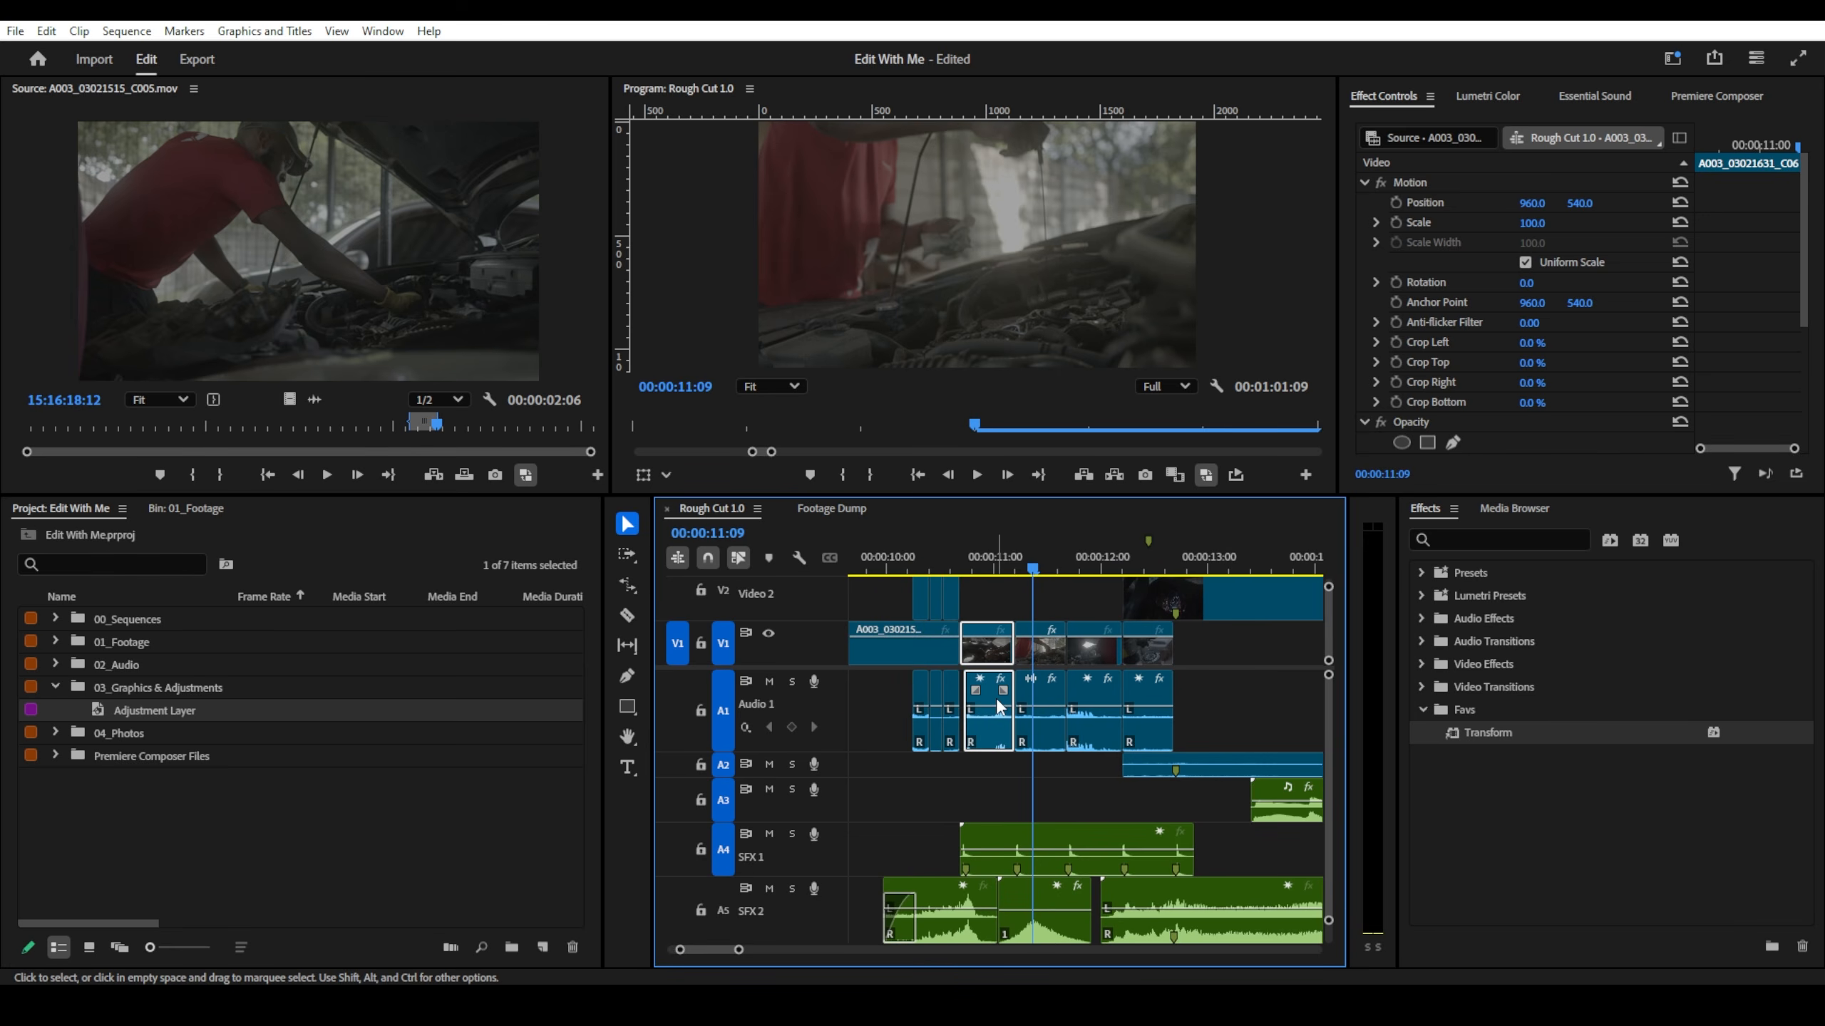
pyautogui.write('g')
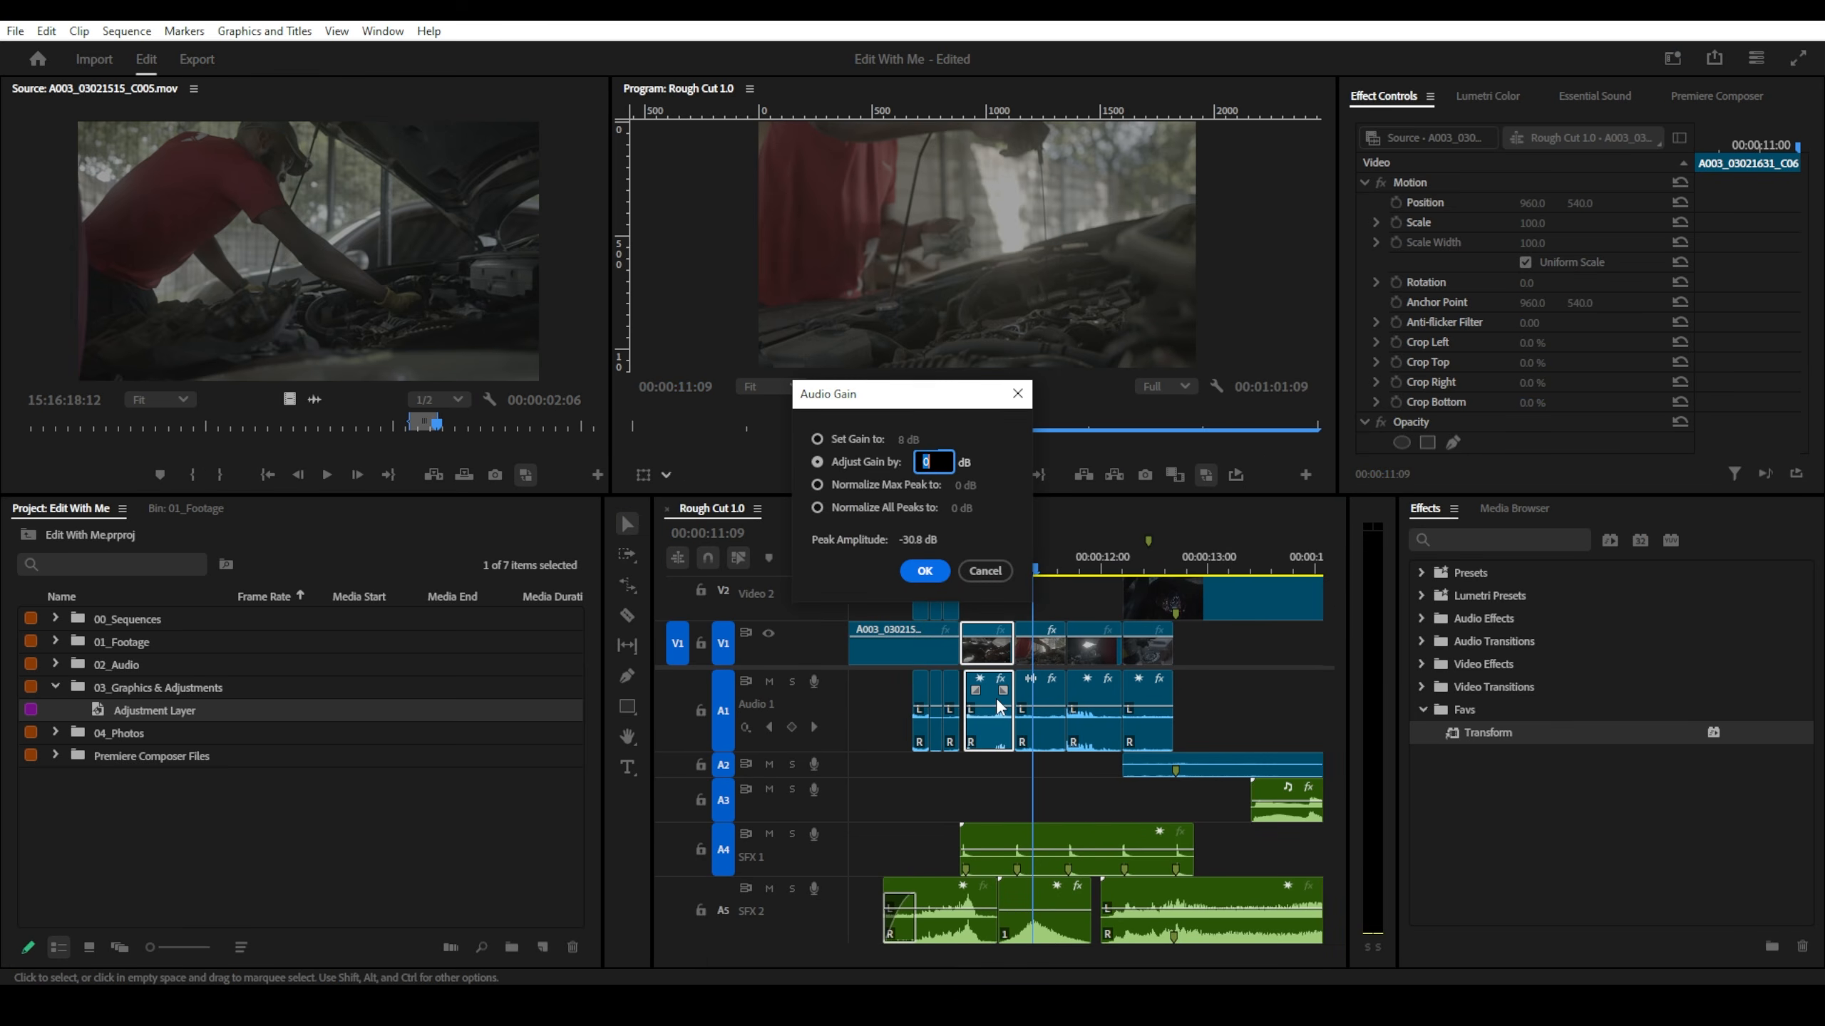
pyautogui.write('6')
pyautogui.press('Return')
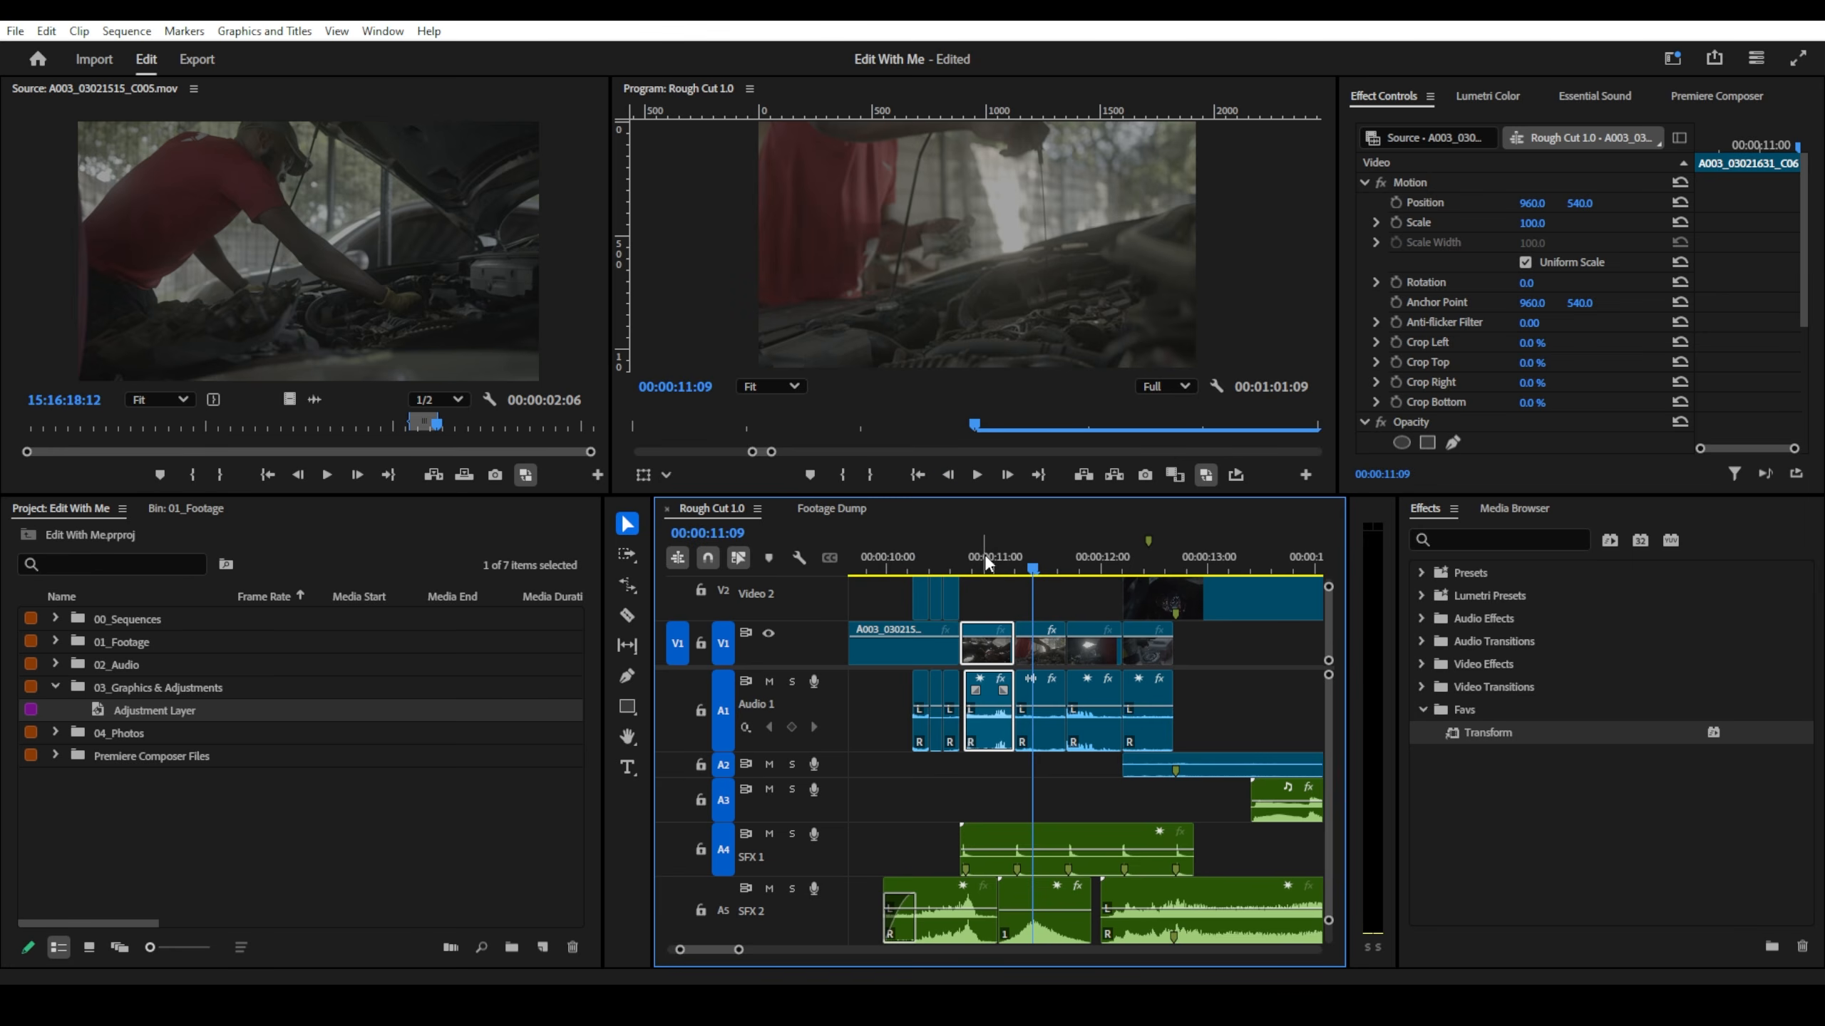
pyautogui.click(968, 549)
pyautogui.press('space')
pyautogui.click(944, 547)
pyautogui.press('space')
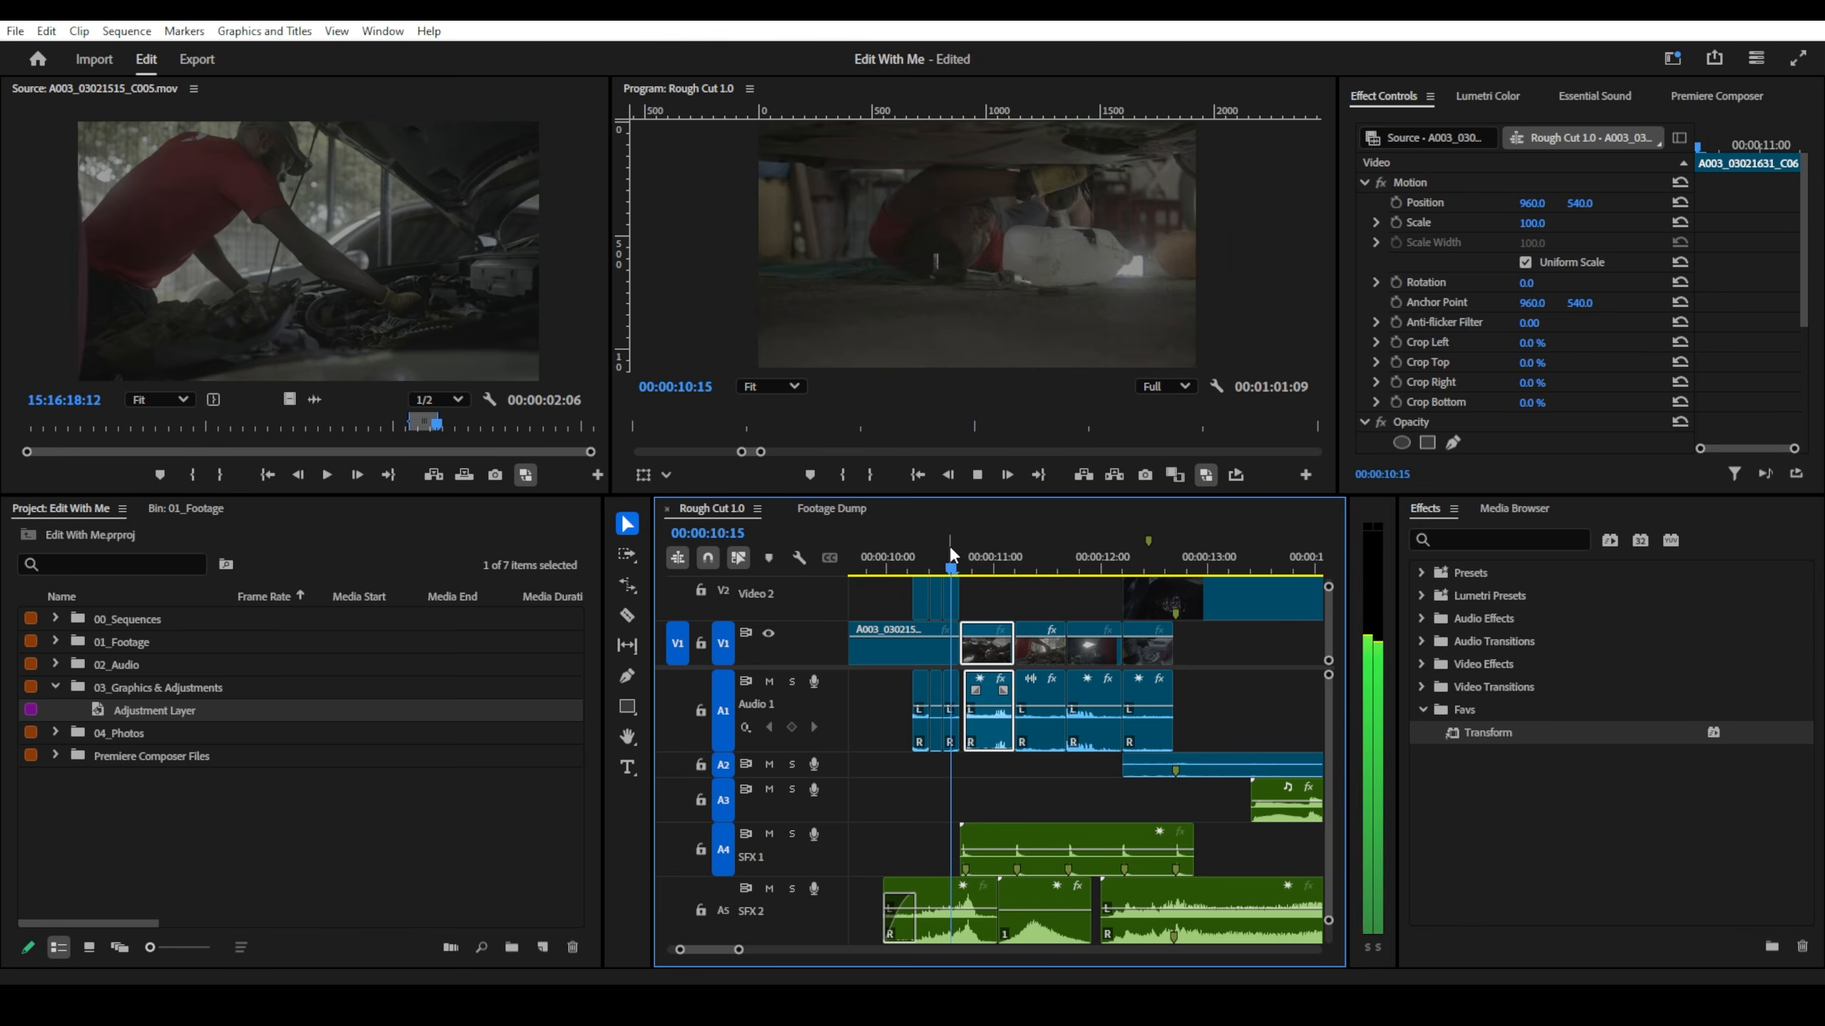
pyautogui.click(947, 548)
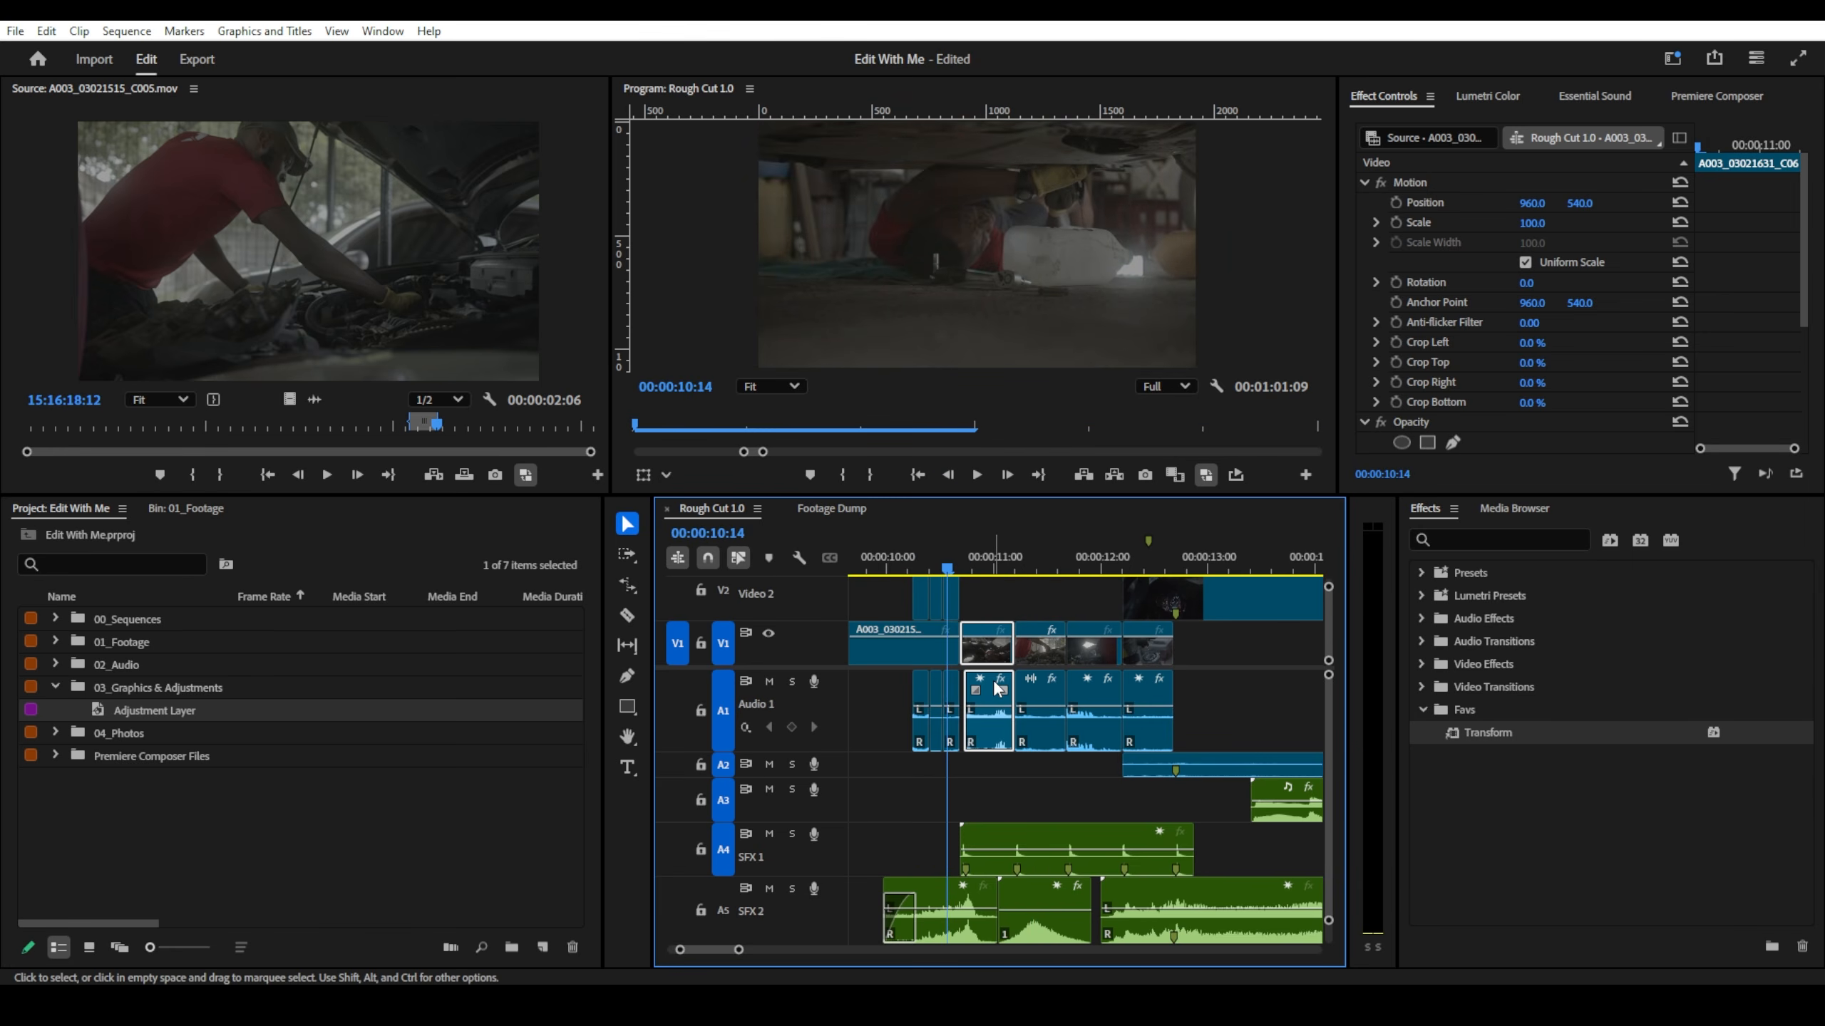
# - Raise the audio gain of A003_03021631_C061.mov to a total of 22 dB and play through the following cuts
pyautogui.press('g')
pyautogui.press('Return')
pyautogui.press('space')
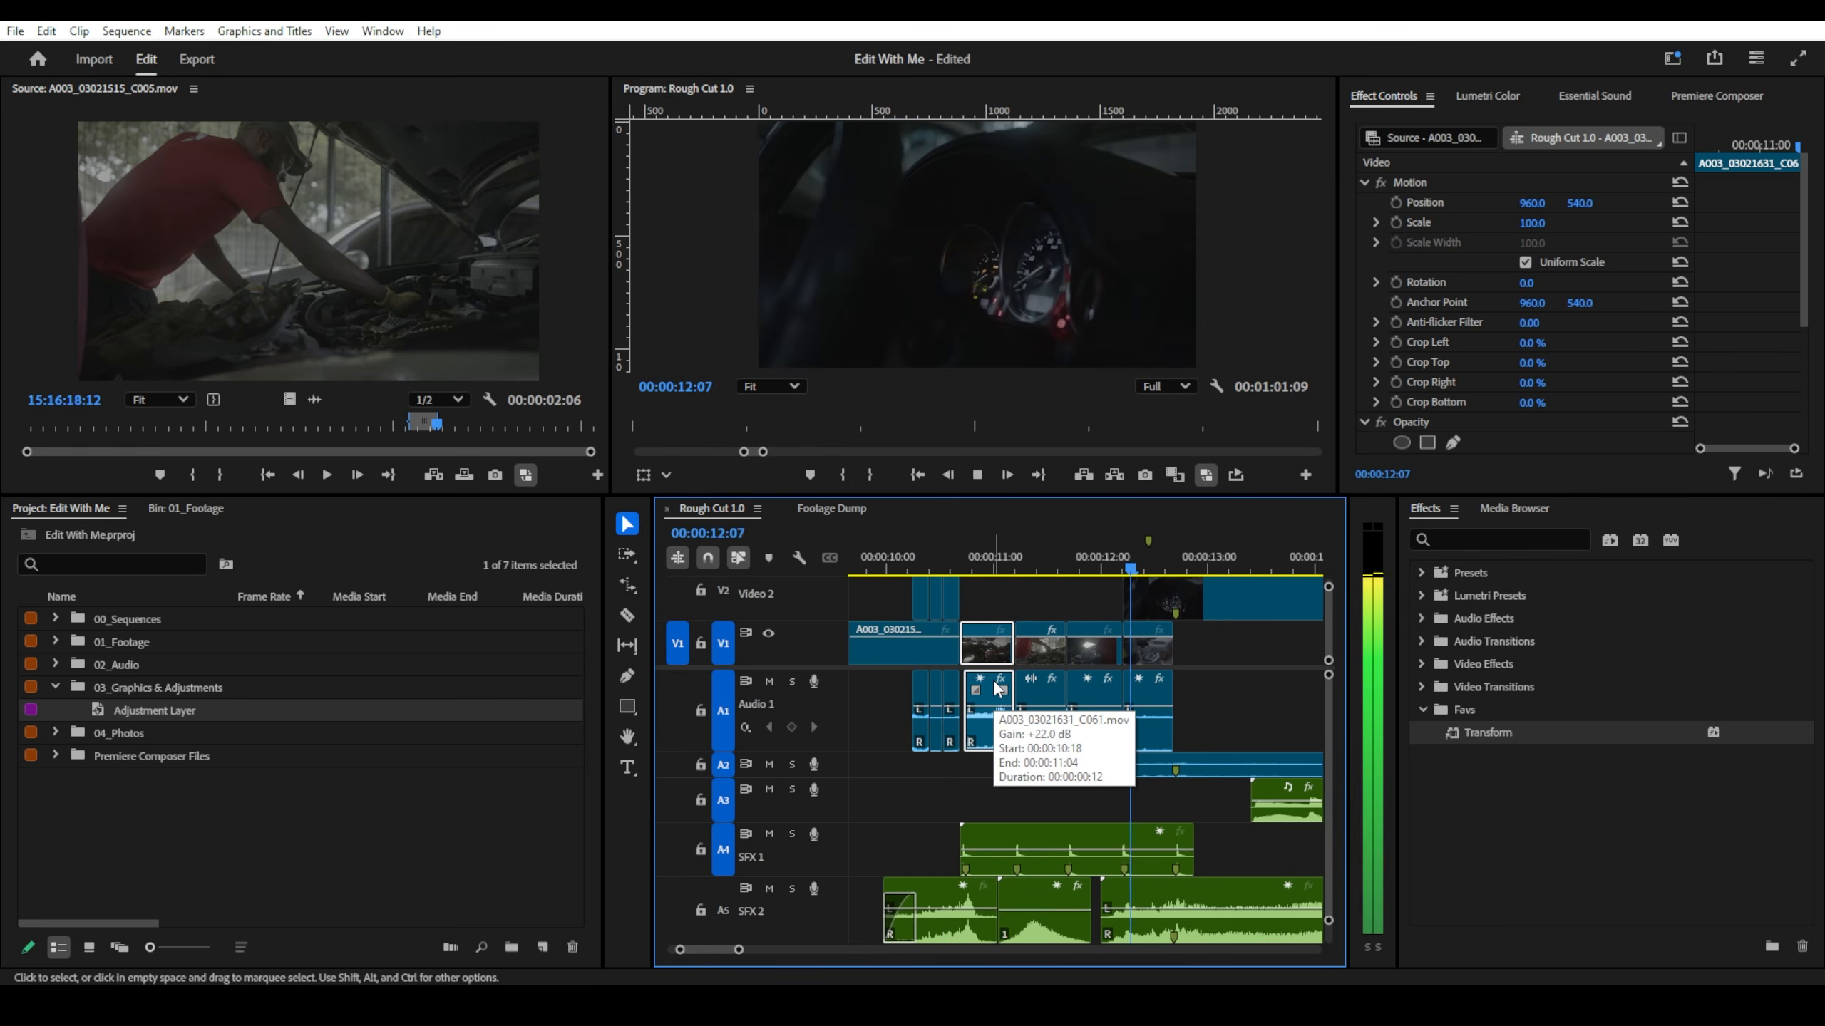
pyautogui.press('space')
# - Increase the audio gain of A003_03021631_C061.mov once more and replay the section up to about 00:00:12:17
pyautogui.press('g')
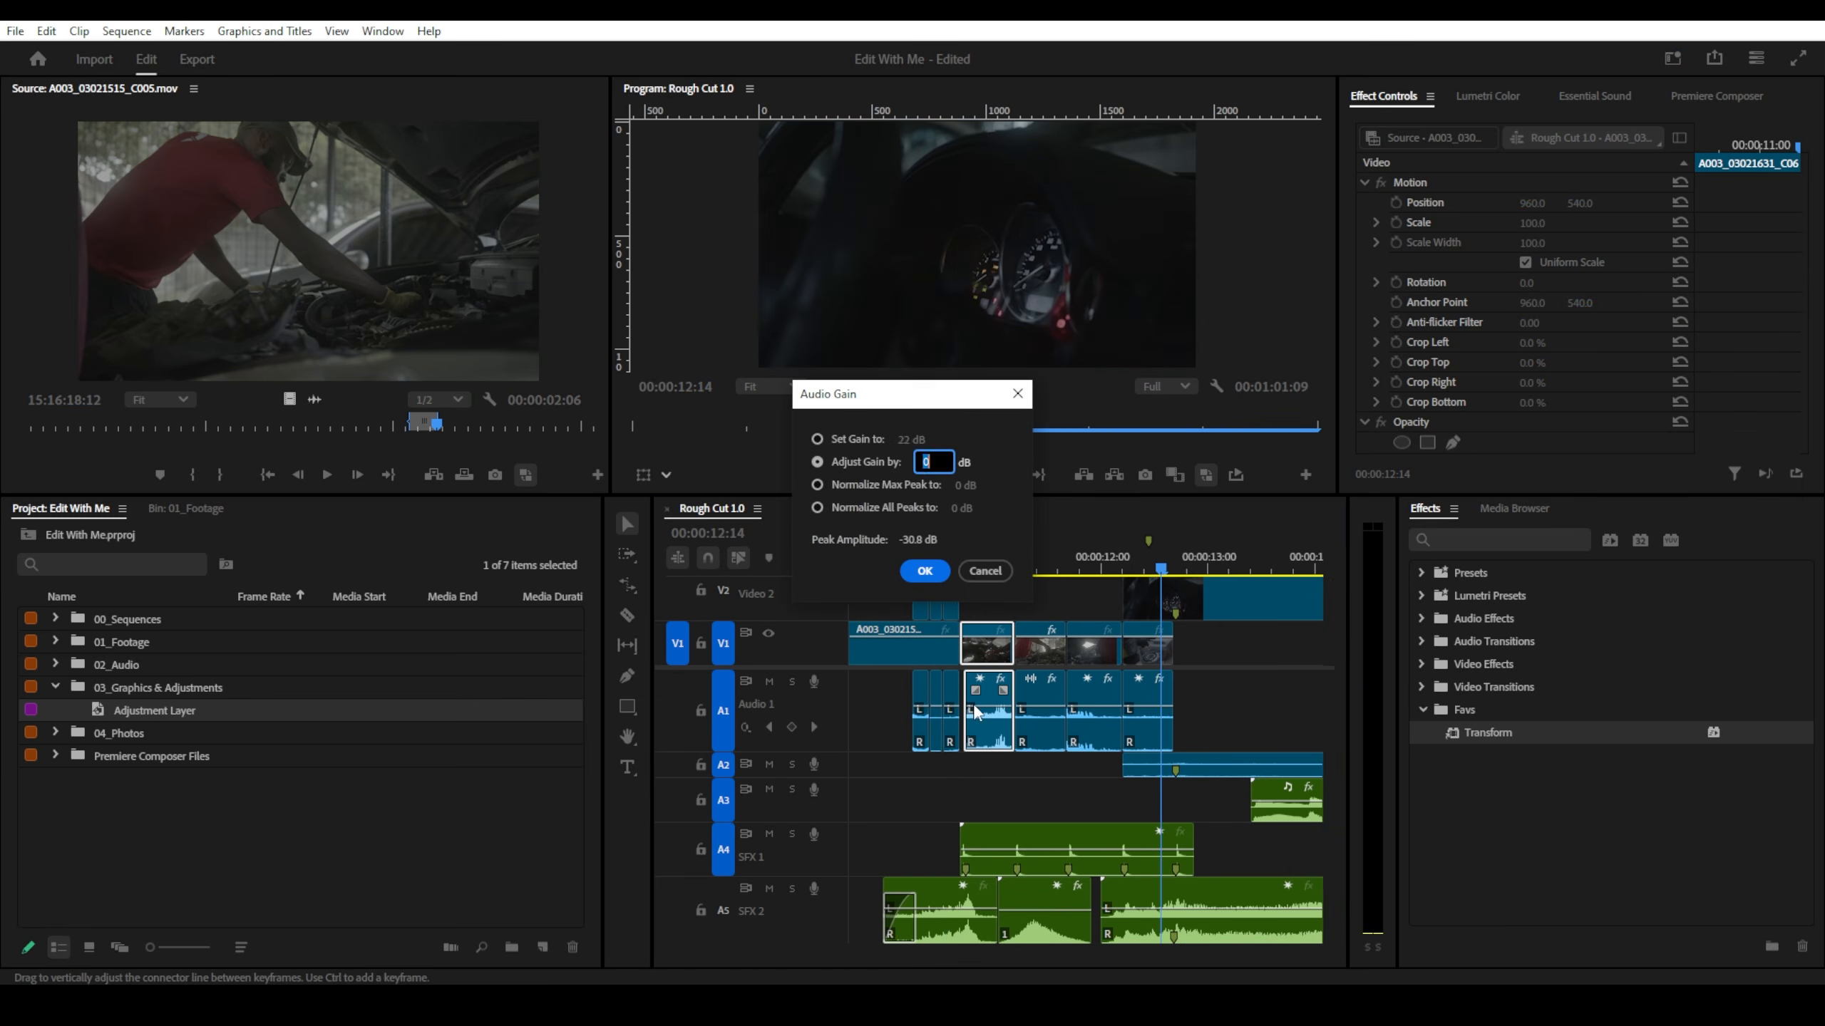
pyautogui.press('Return')
pyautogui.click(953, 570)
pyautogui.press('space')
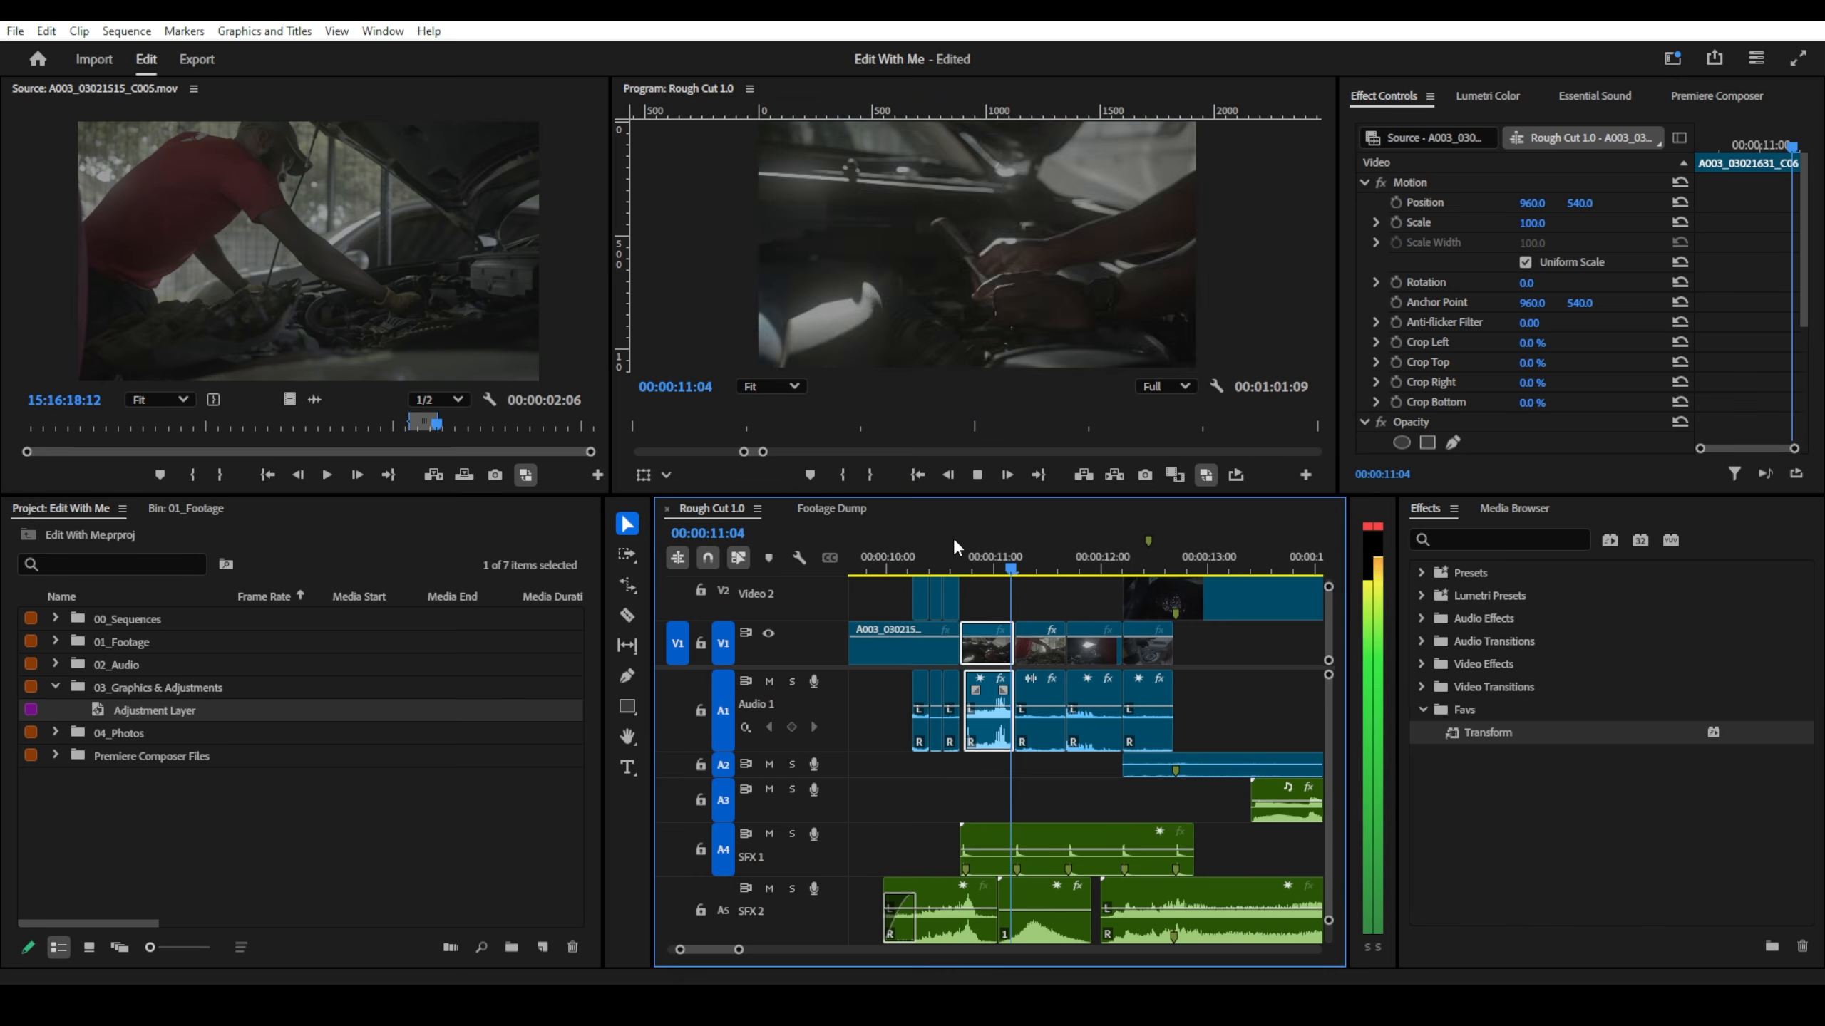
pyautogui.press('space')
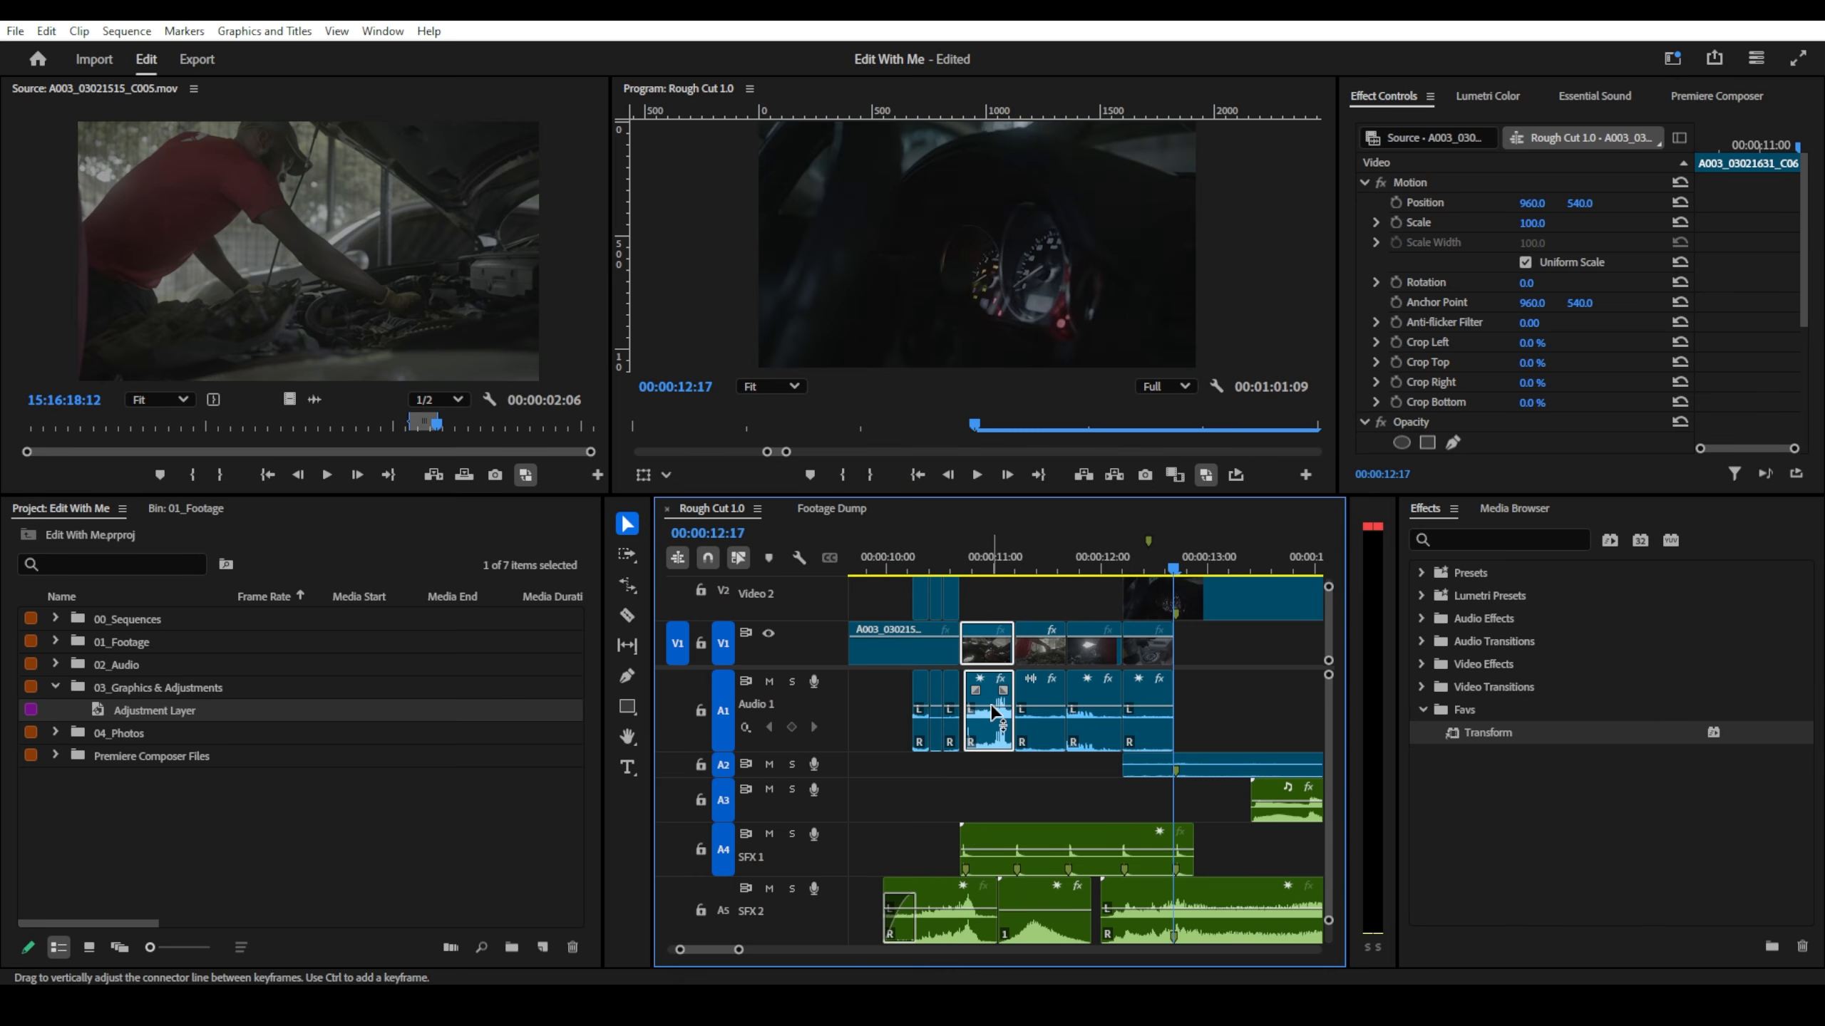
# - Lower the audio gain of A003_03021631_C061.mov by 4 dB
pyautogui.write('g-4')
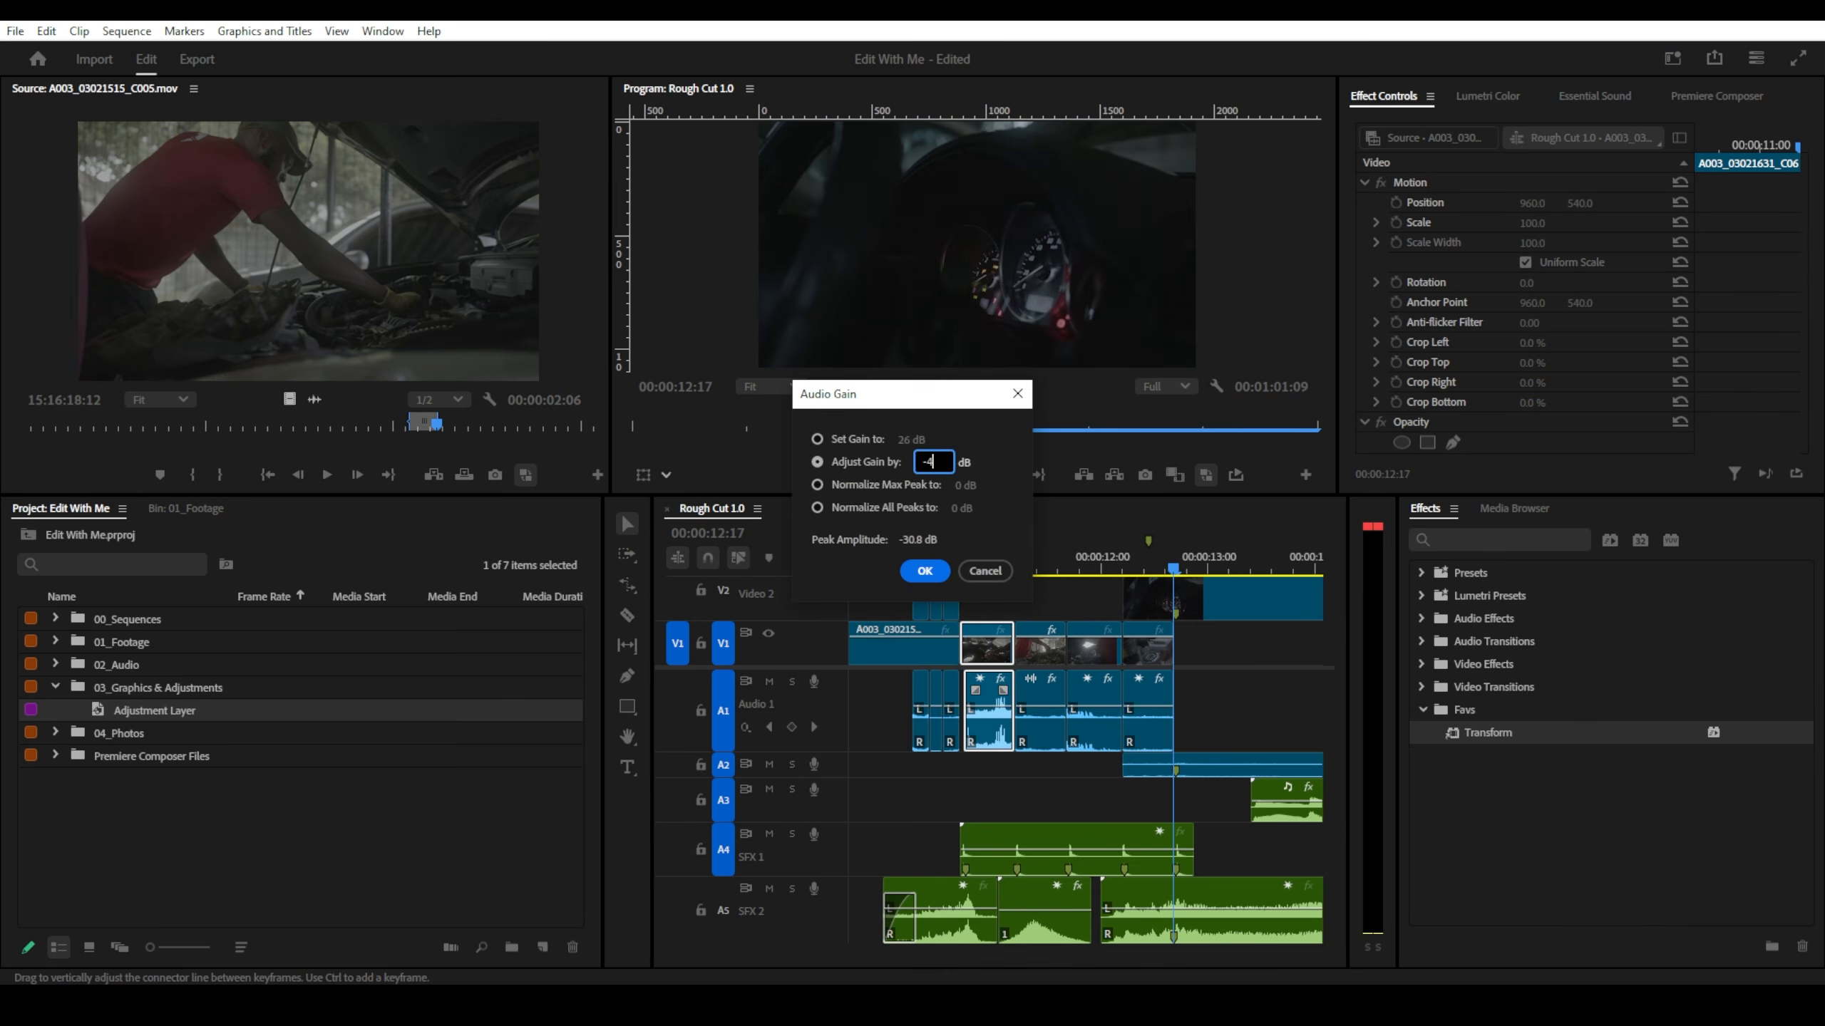
pyautogui.press('Return')
pyautogui.scroll(-8, 995, 711)
pyautogui.scroll(3, 1063, 705)
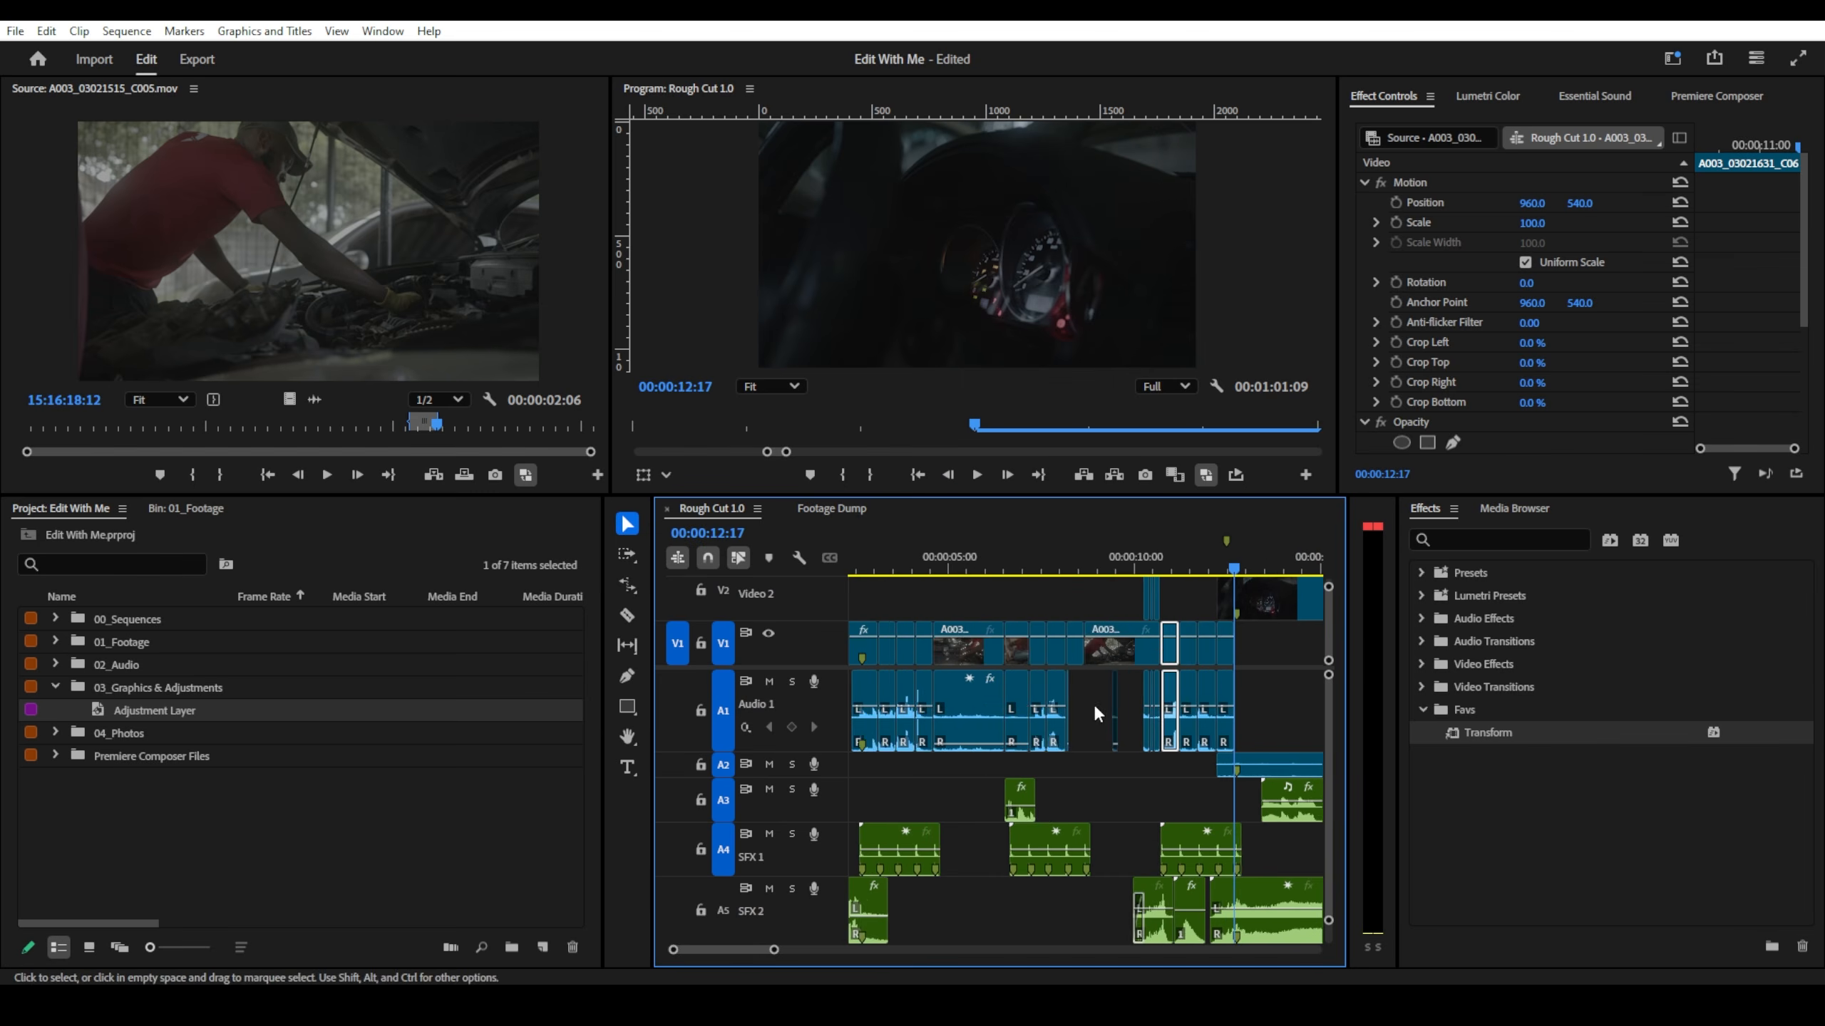
# - Examine the sound effect tracks beneath the montage down to SFX REV 1, resizing track heights to compare their clips
pyautogui.scroll(-2, 1063, 712)
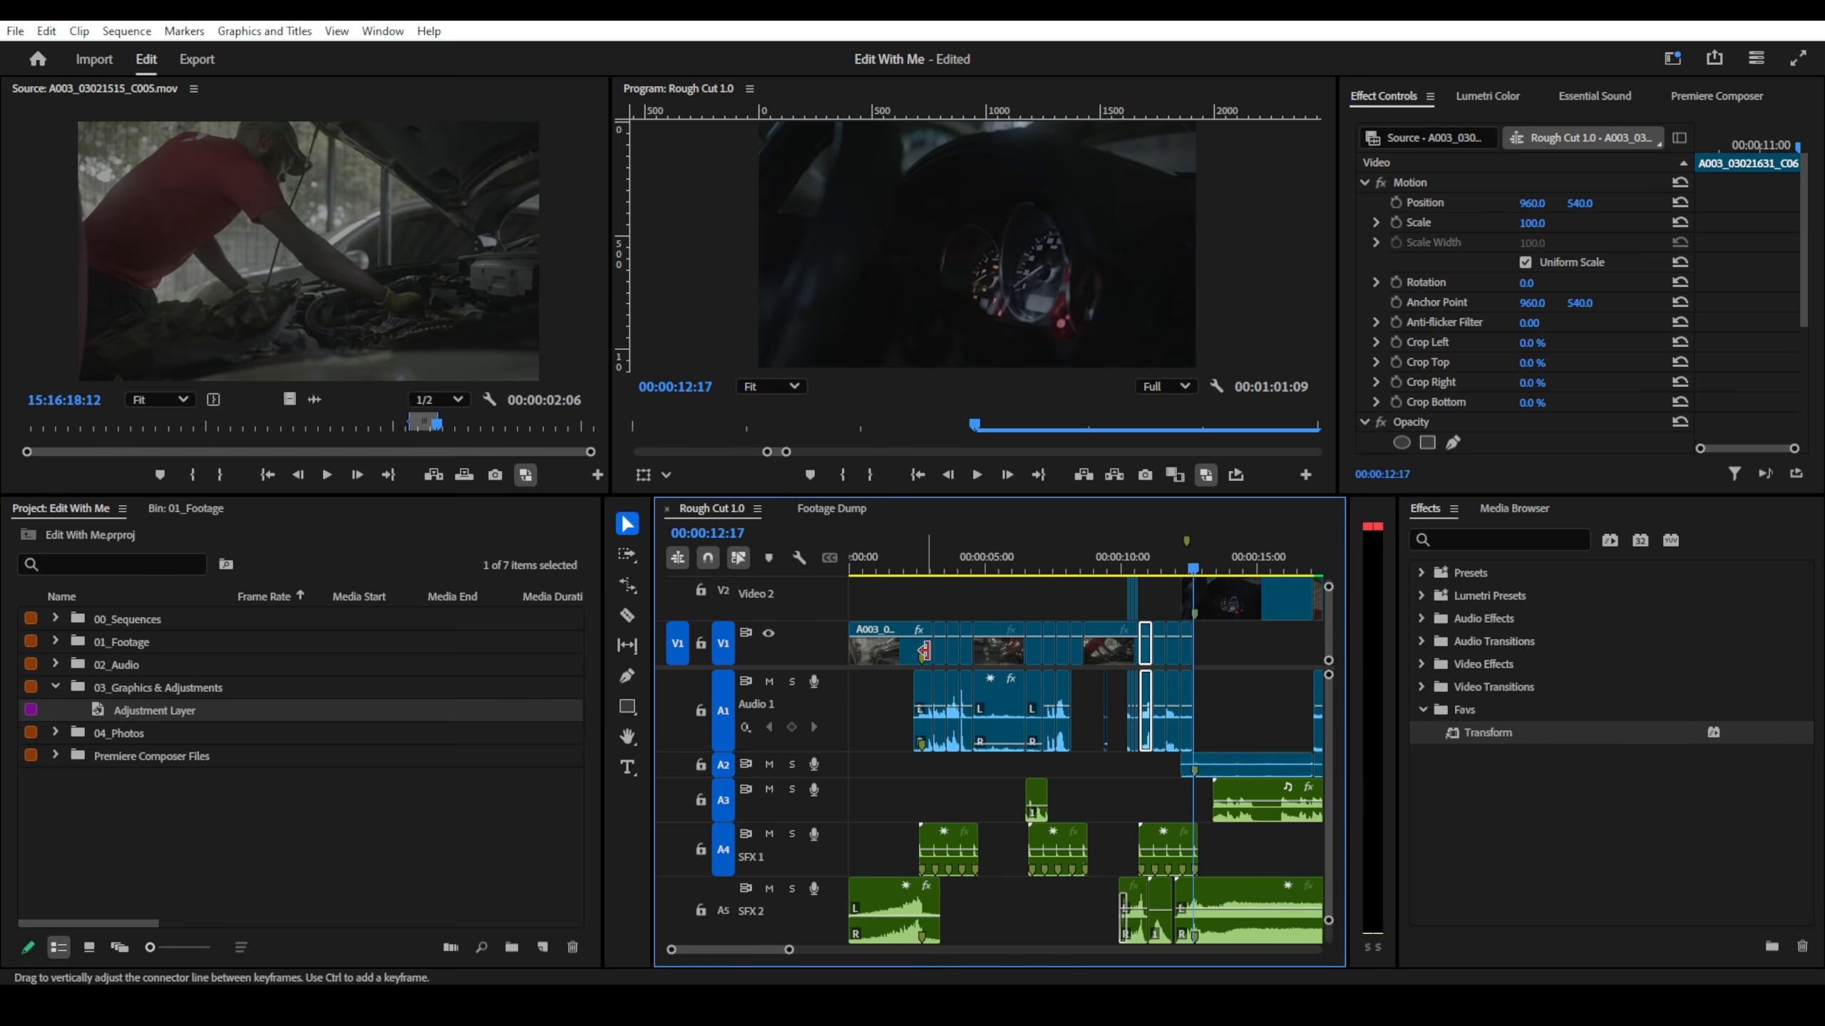
pyautogui.moveTo(1326, 790)
pyautogui.mouseDown()
pyautogui.moveTo(1323, 820)
pyautogui.moveTo(1324, 792)
pyautogui.mouseUp()
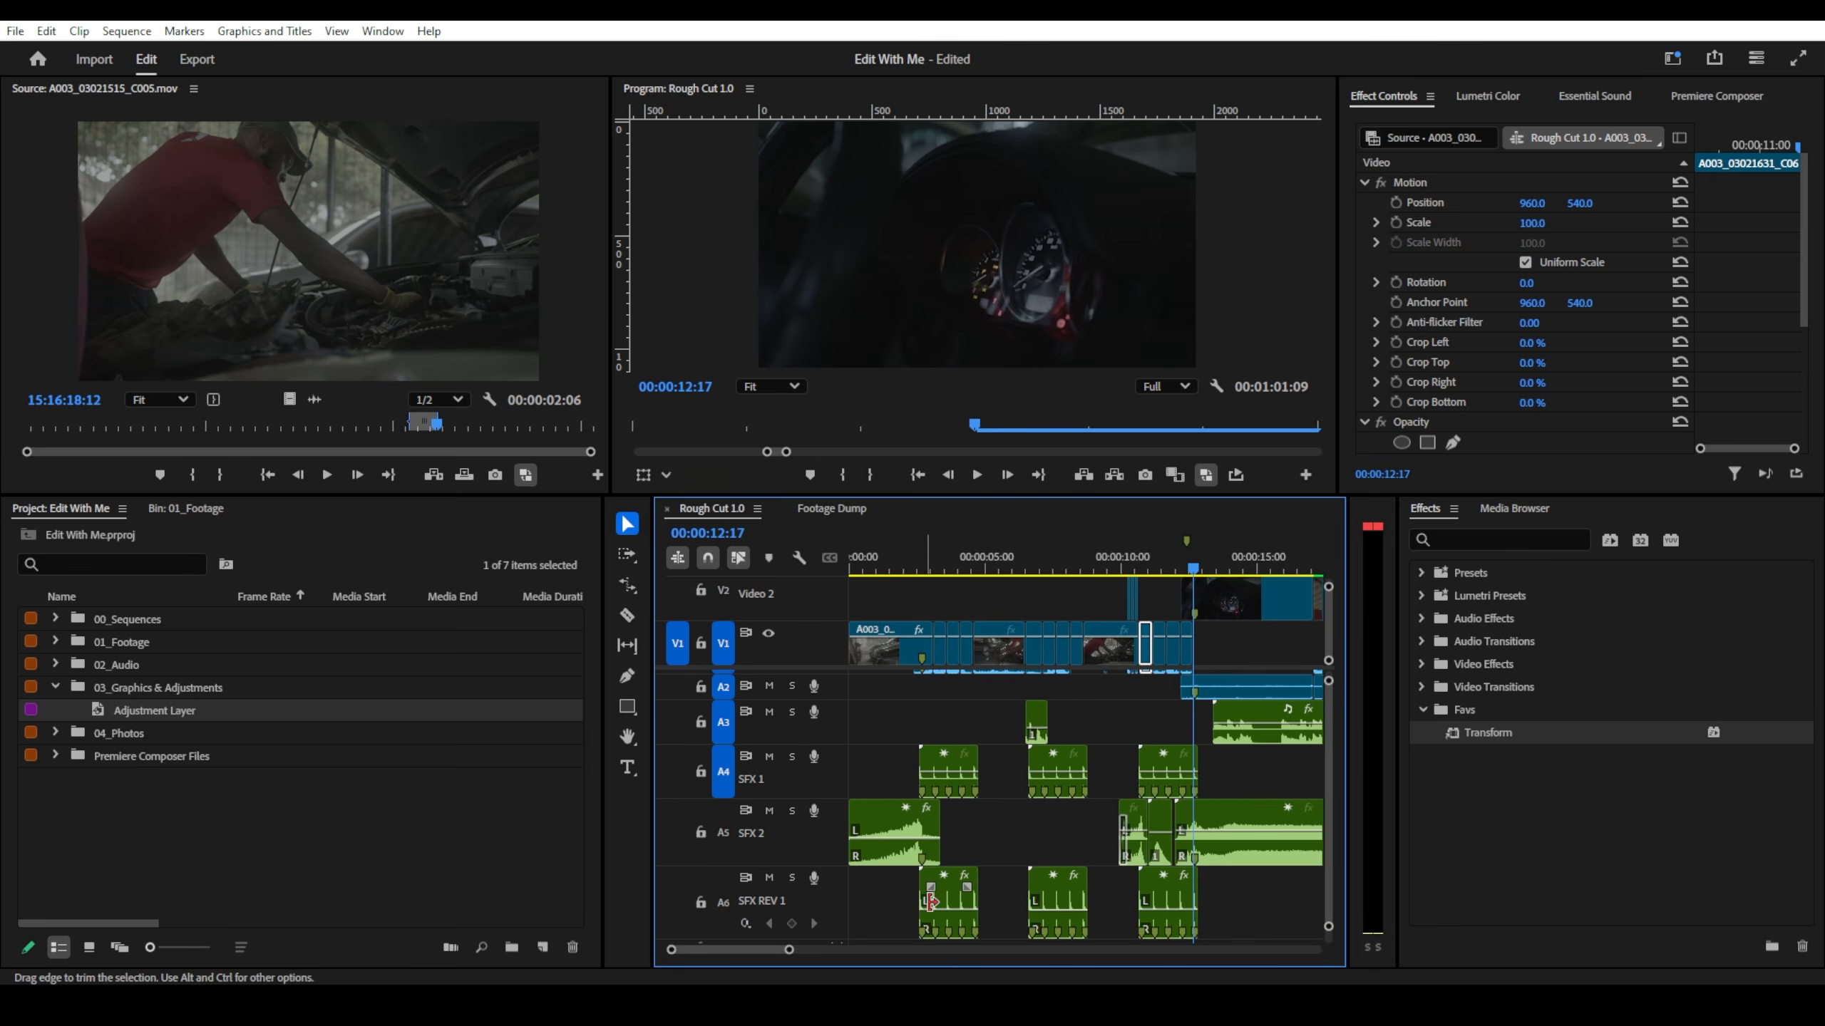
pyautogui.scroll(1, 943, 793)
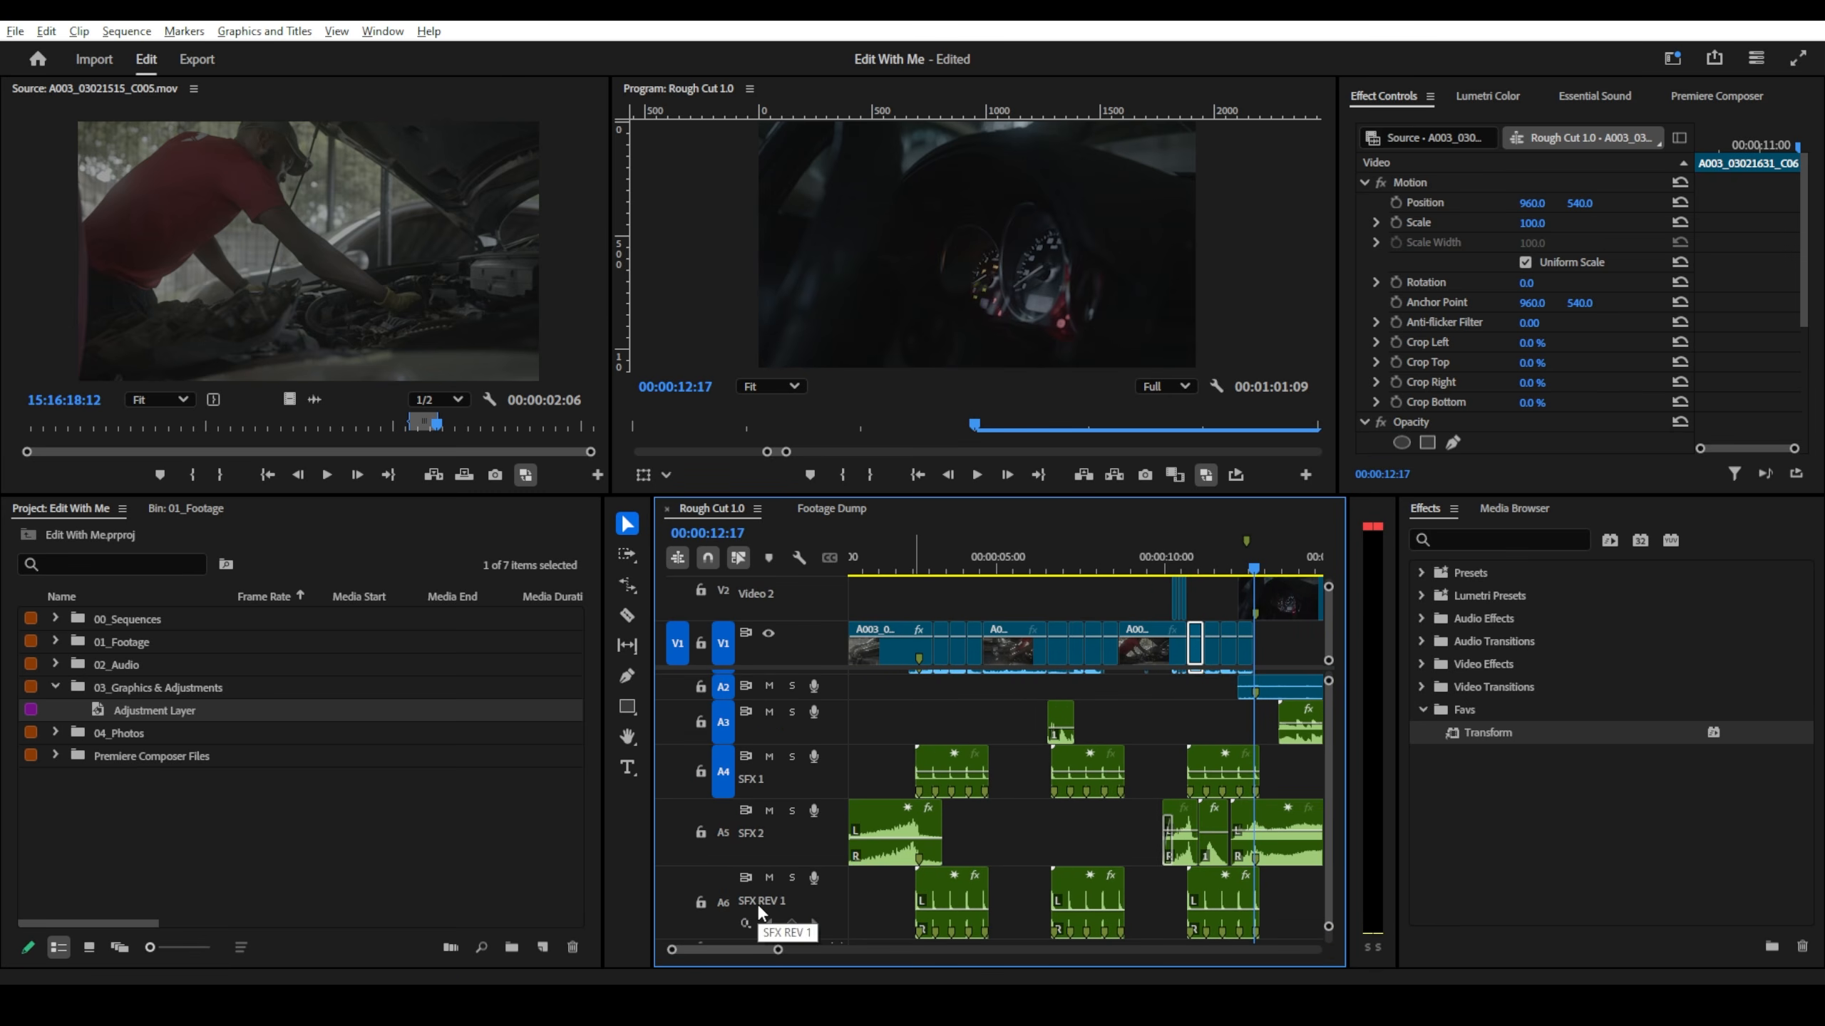
pyautogui.keyDown('alt'); pyautogui.scroll(-2, 757, 904); pyautogui.keyUp('alt')
pyautogui.keyDown('alt'); pyautogui.scroll(-1, 744, 839); pyautogui.keyUp('alt')
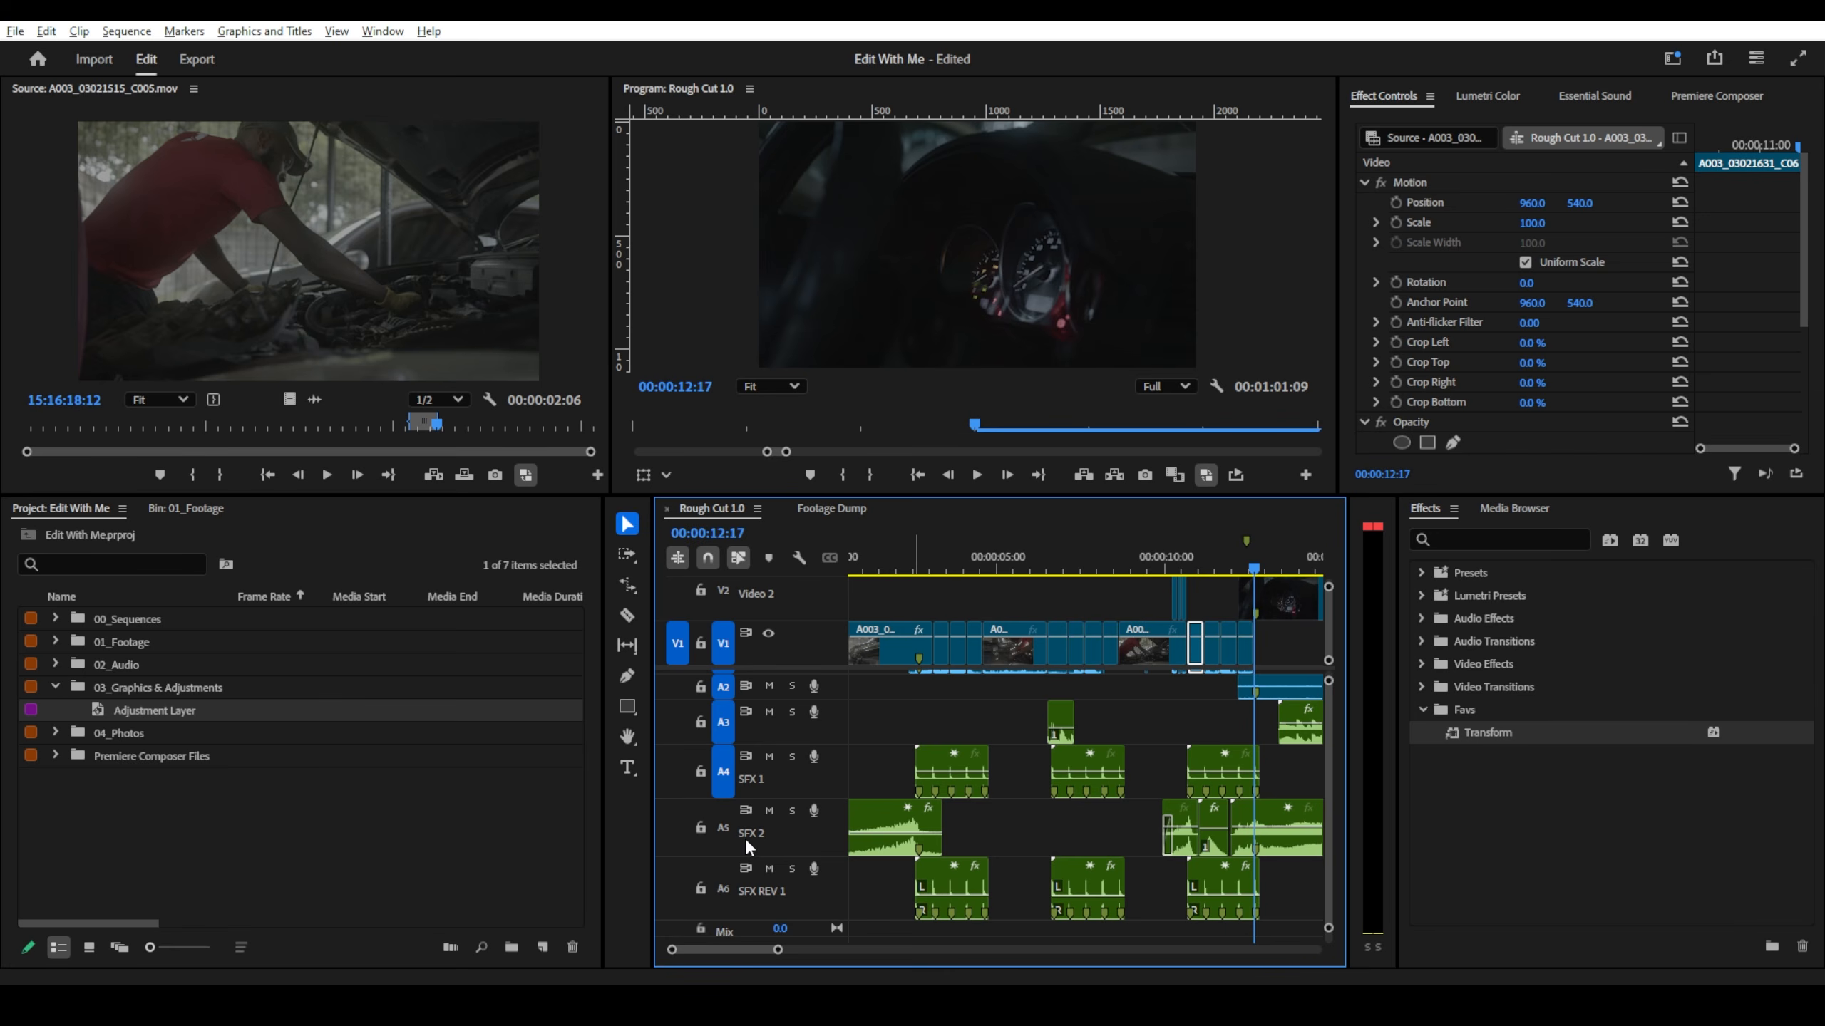
pyautogui.keyDown('alt'); pyautogui.scroll(-1, 730, 730); pyautogui.keyUp('alt')
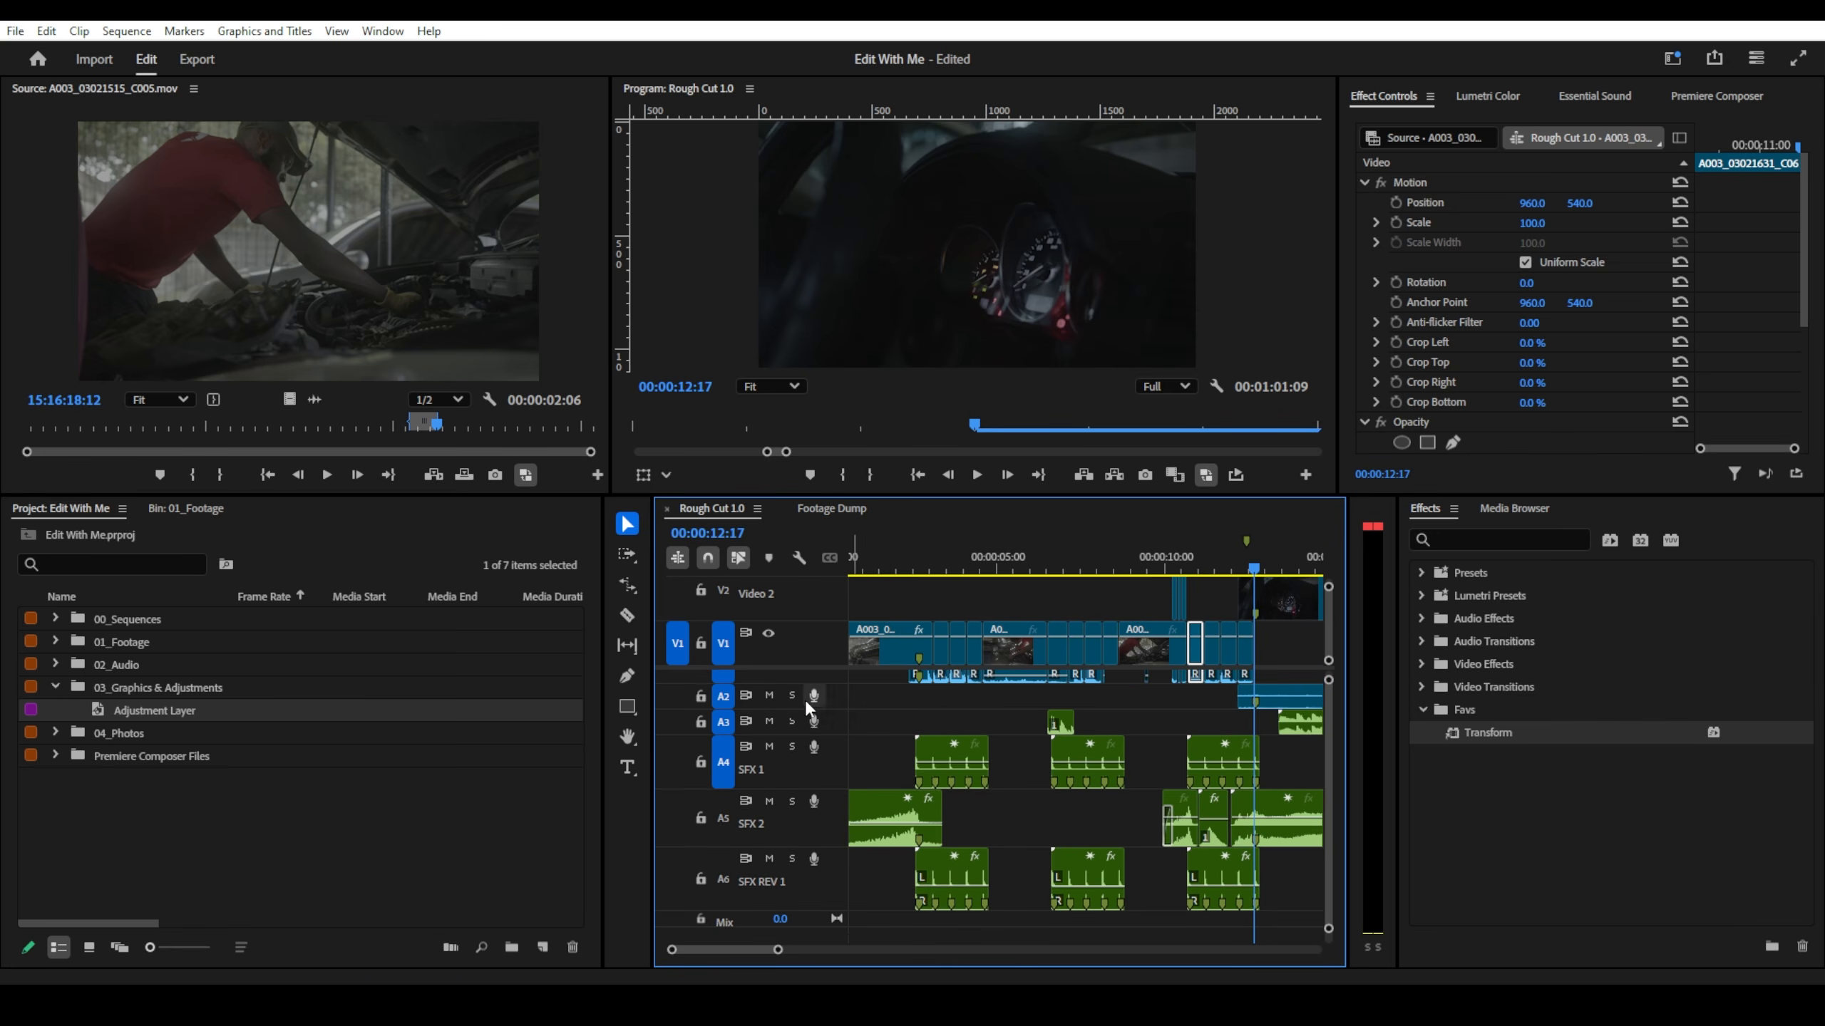
pyautogui.scroll(2, 1328, 718)
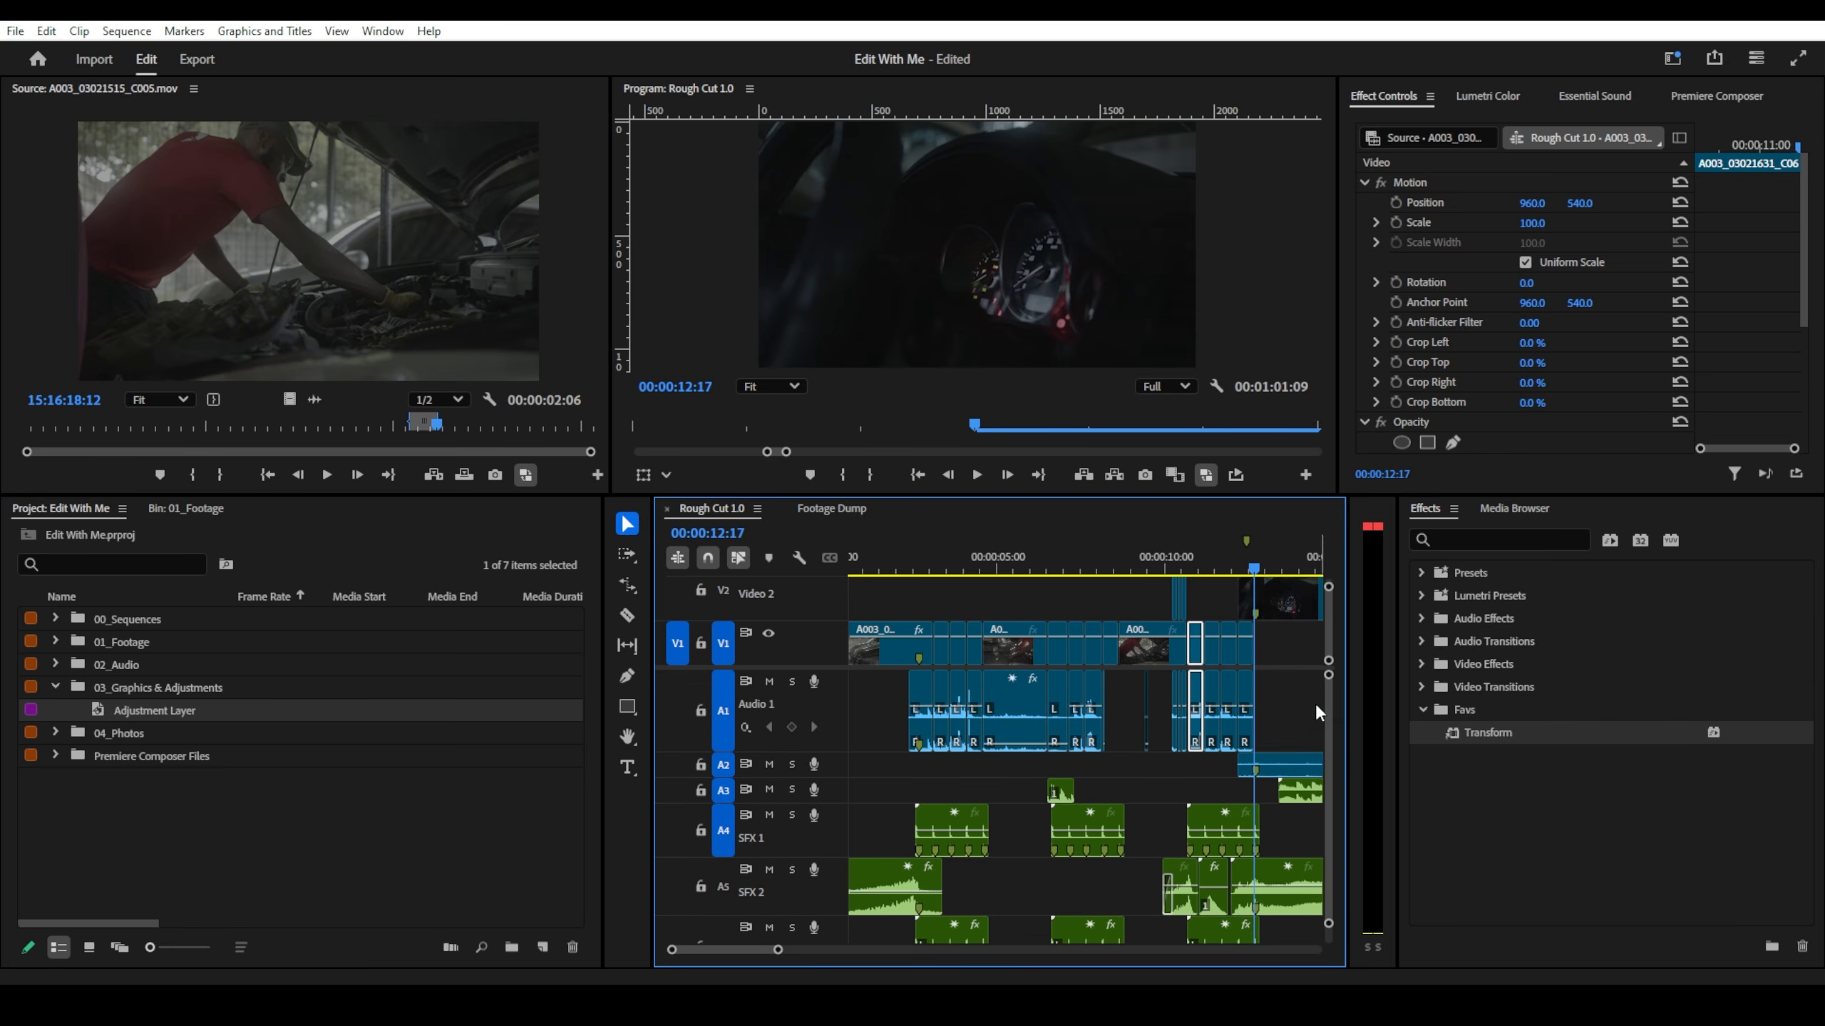
pyautogui.keyDown('alt'); pyautogui.scroll(2, 916, 784); pyautogui.keyUp('alt')
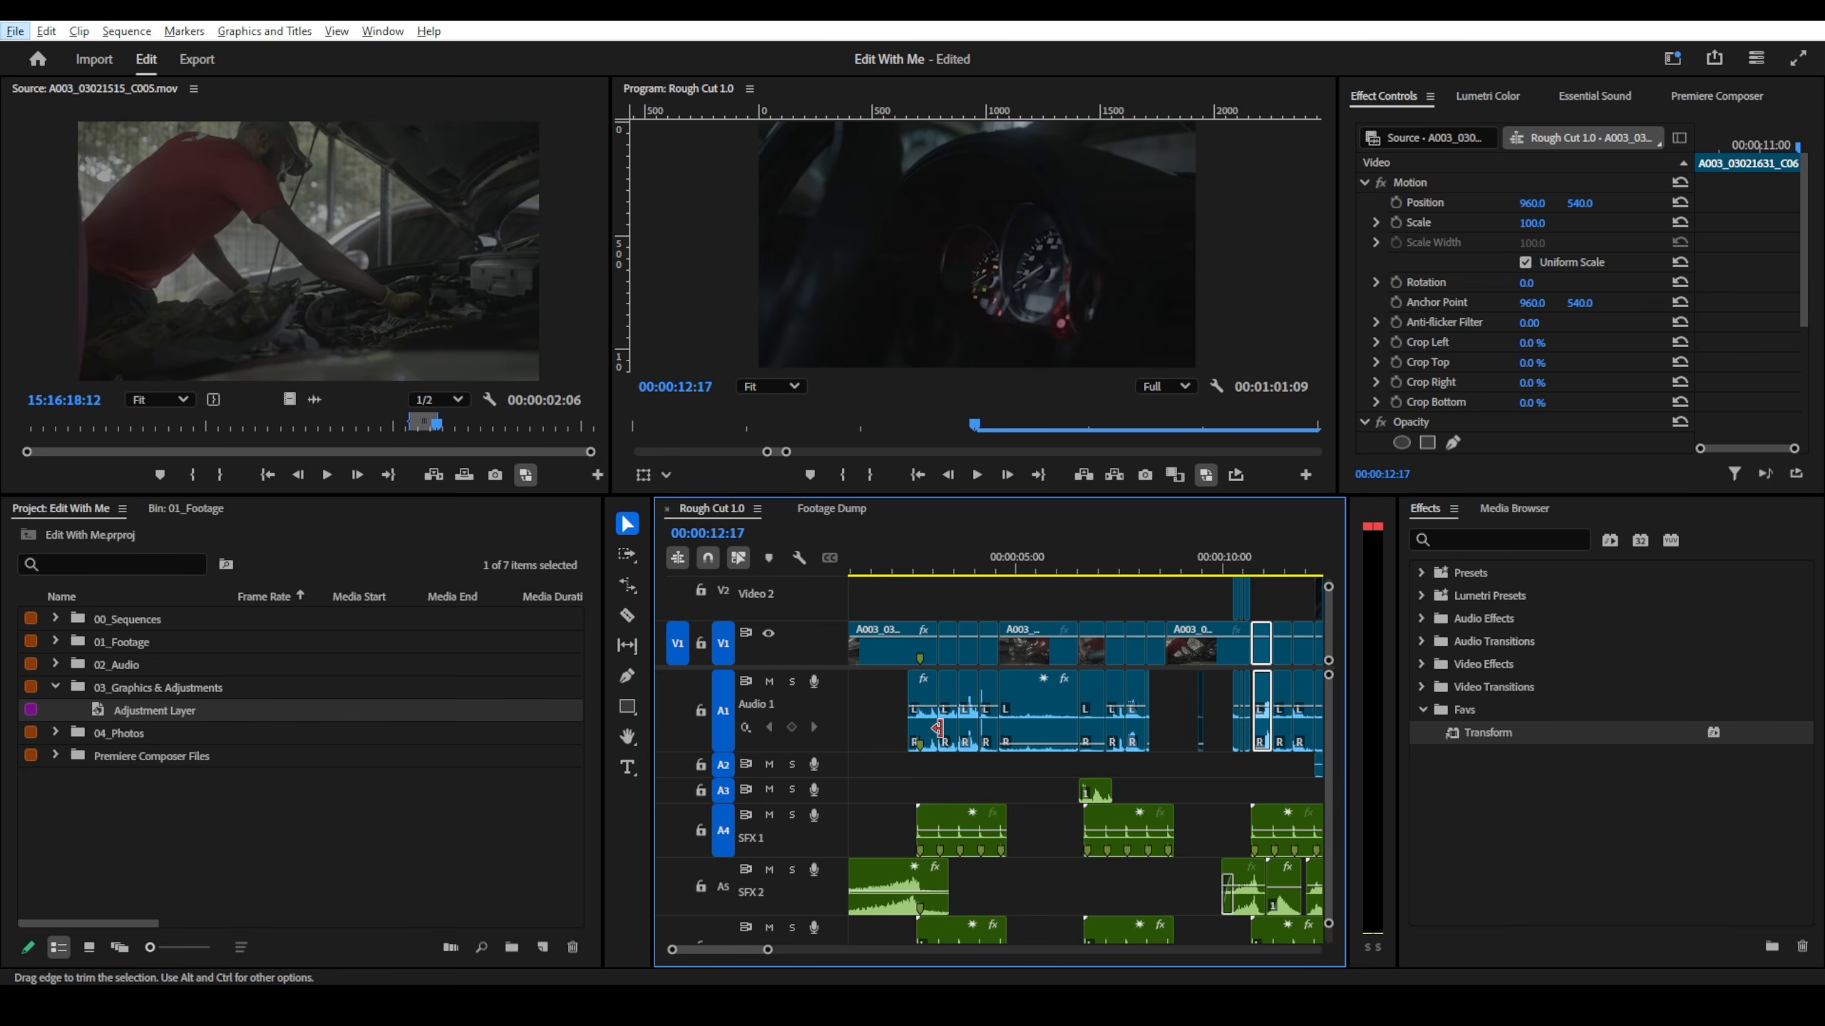
pyautogui.click(946, 734)
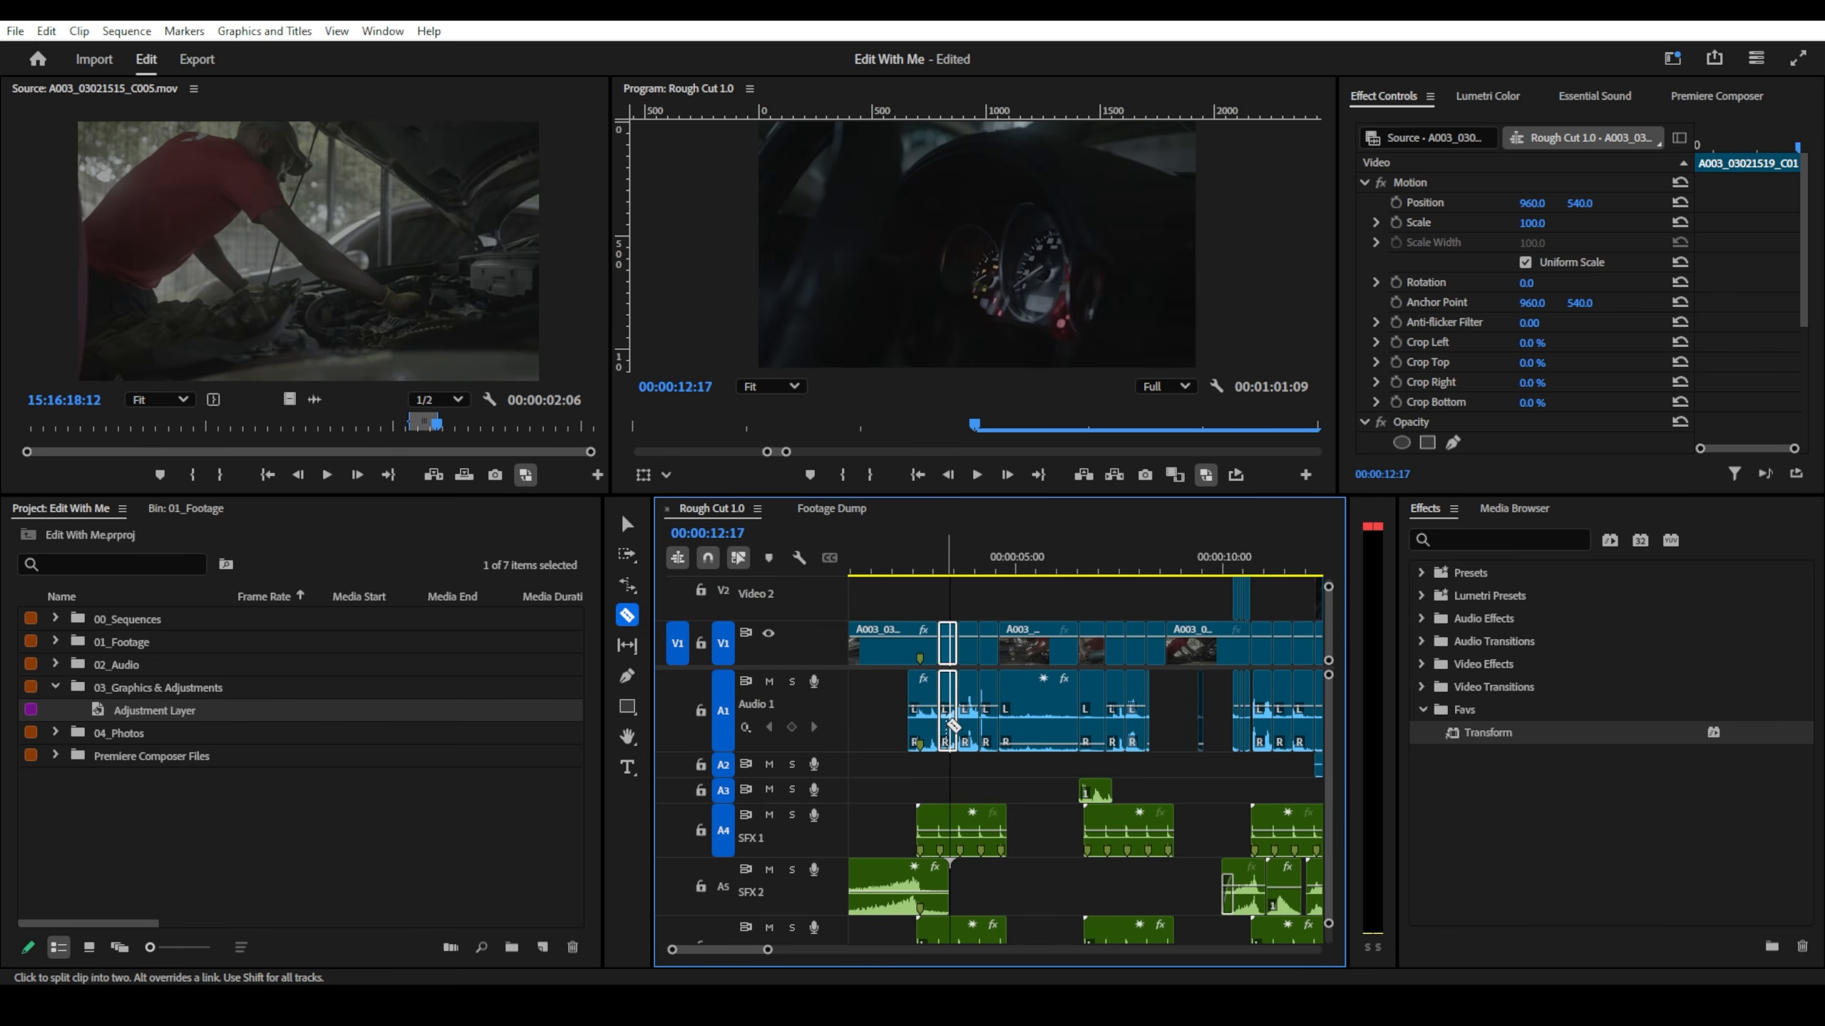
pyautogui.moveTo(948, 733); pyautogui.dragTo(885, 720)
pyautogui.hotkey('ctrl', 'z')
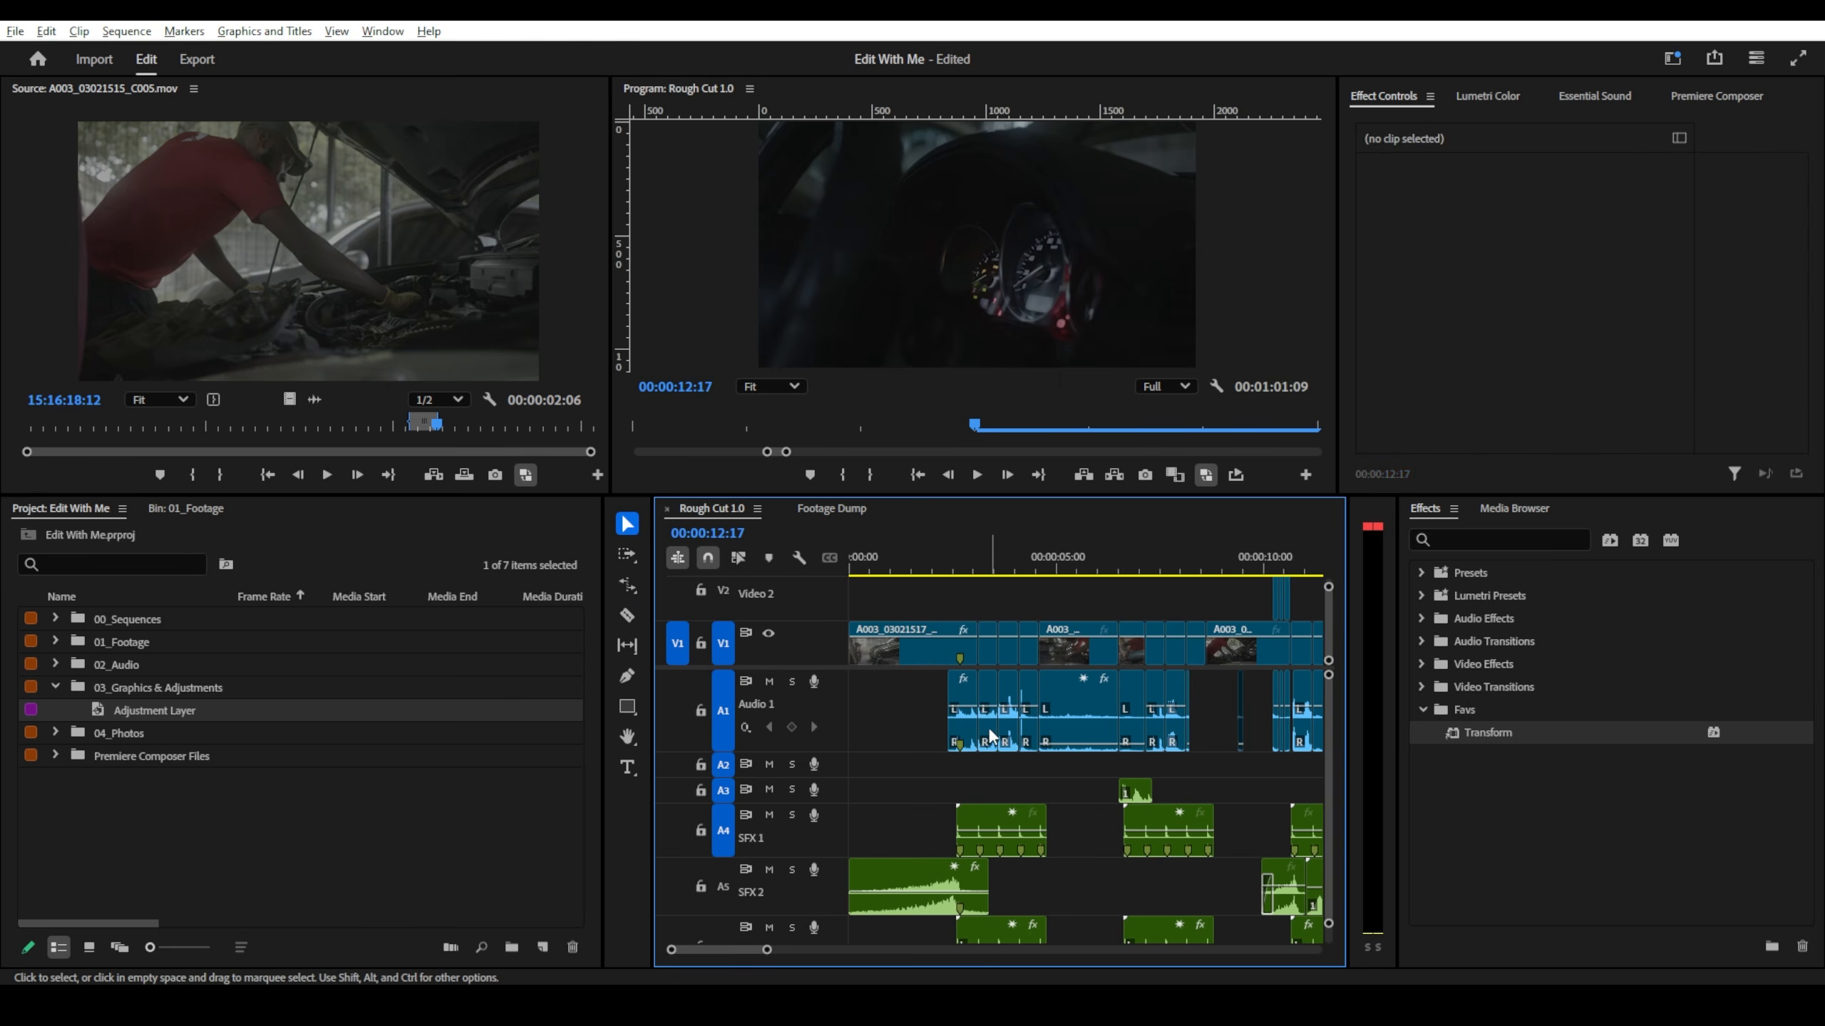
pyautogui.moveTo(988, 728); pyautogui.dragTo(881, 722)
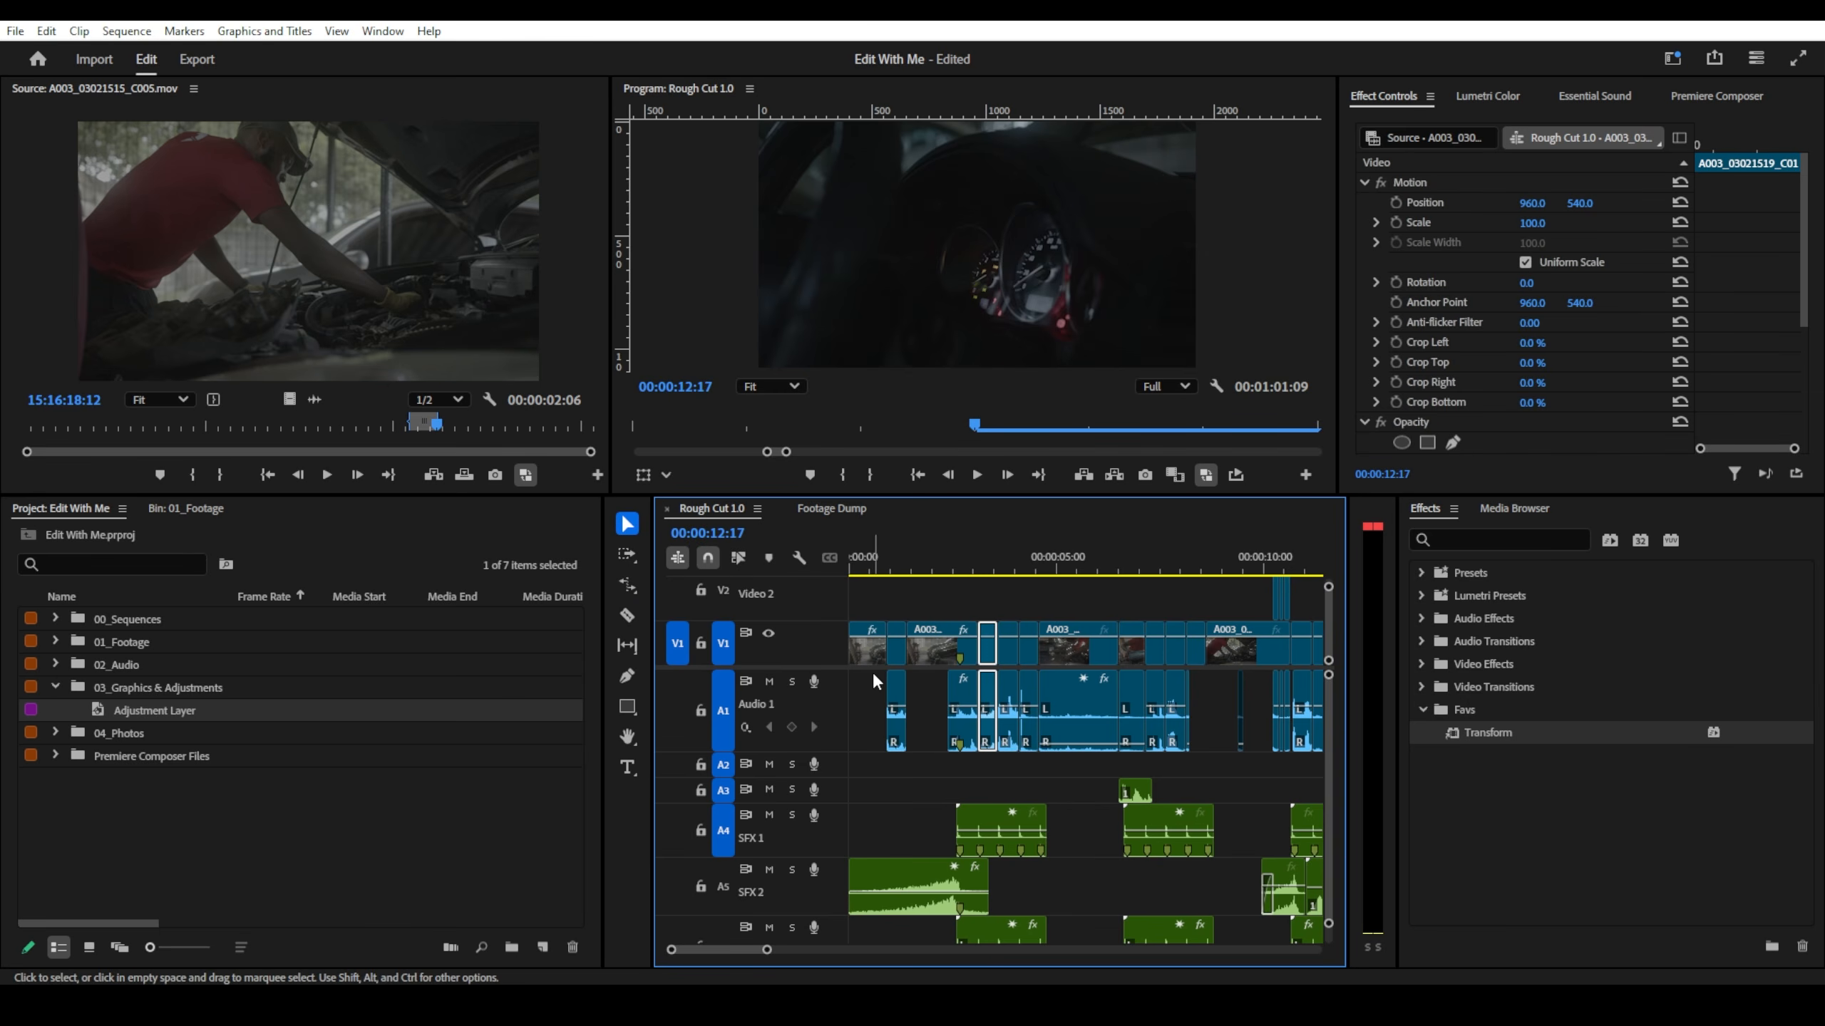
pyautogui.click(926, 688)
pyautogui.click(990, 727)
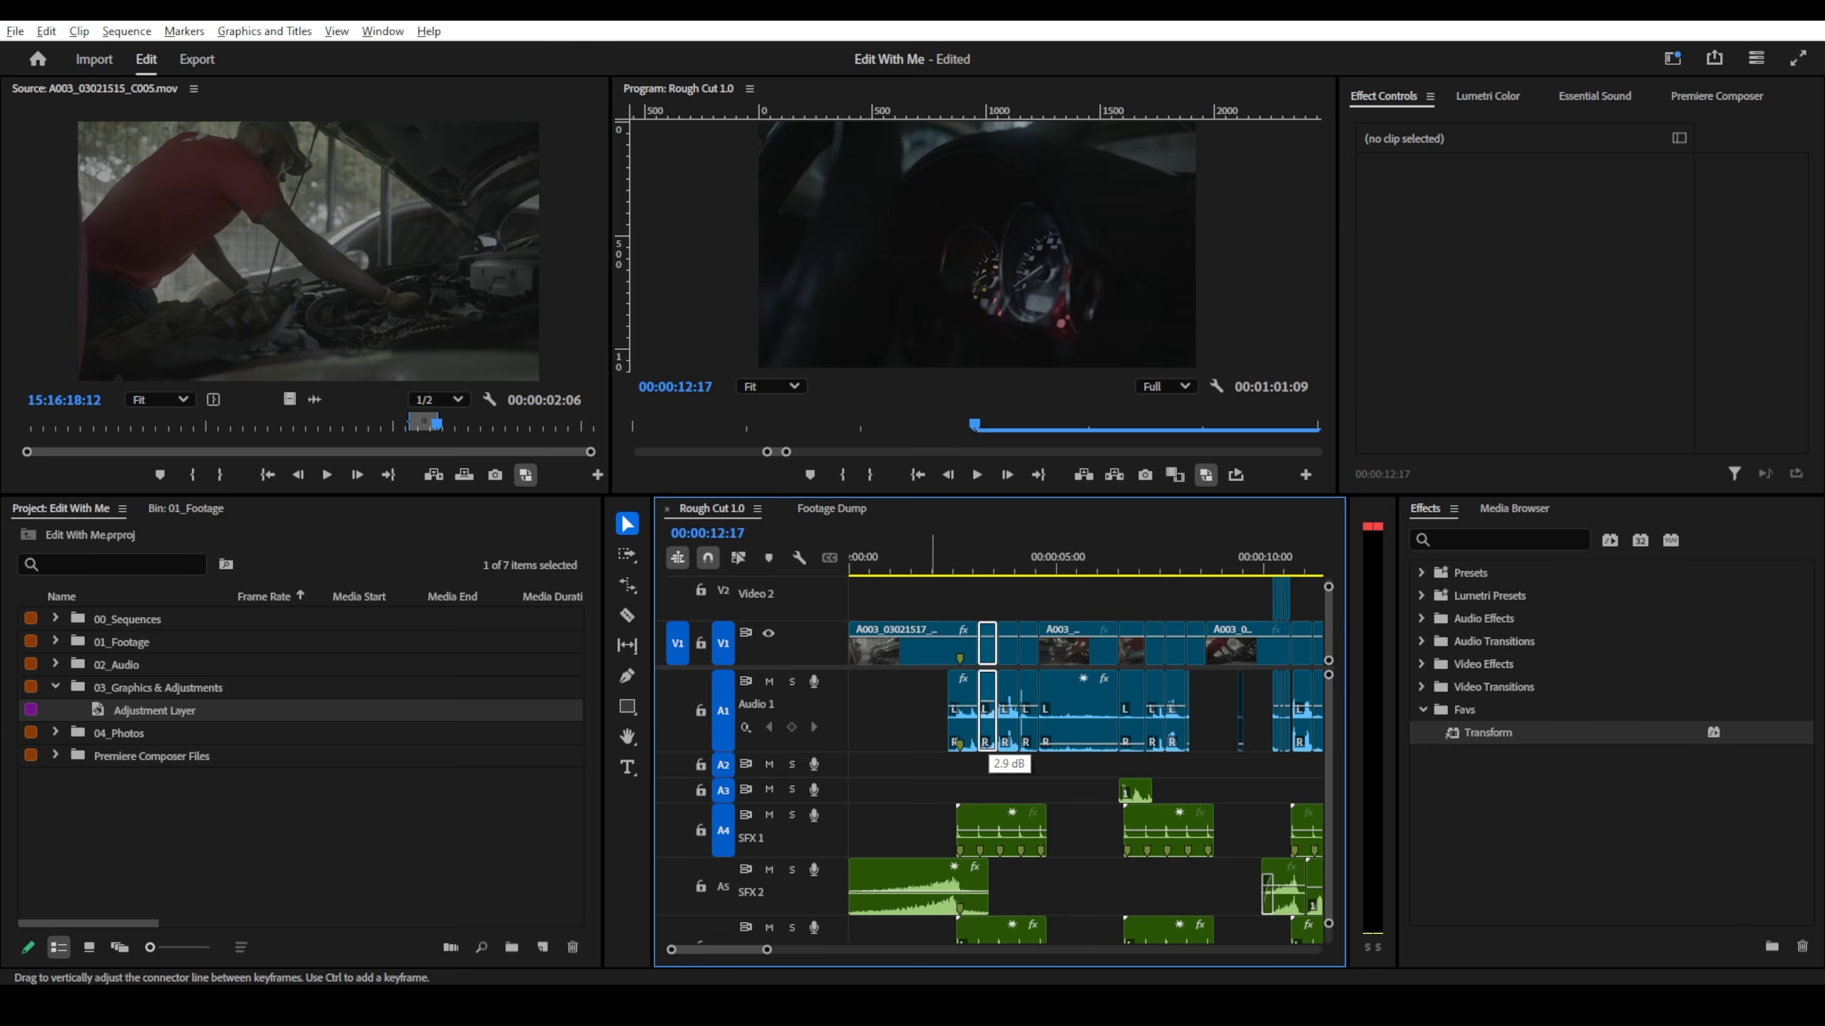
# - Duplicate only the audio of A003_03021519_C012.mov into the empty part of Audio 1 at about 00:00:00:22
pyautogui.keyDown('alt'); pyautogui.click(992, 731); pyautogui.keyUp('alt')
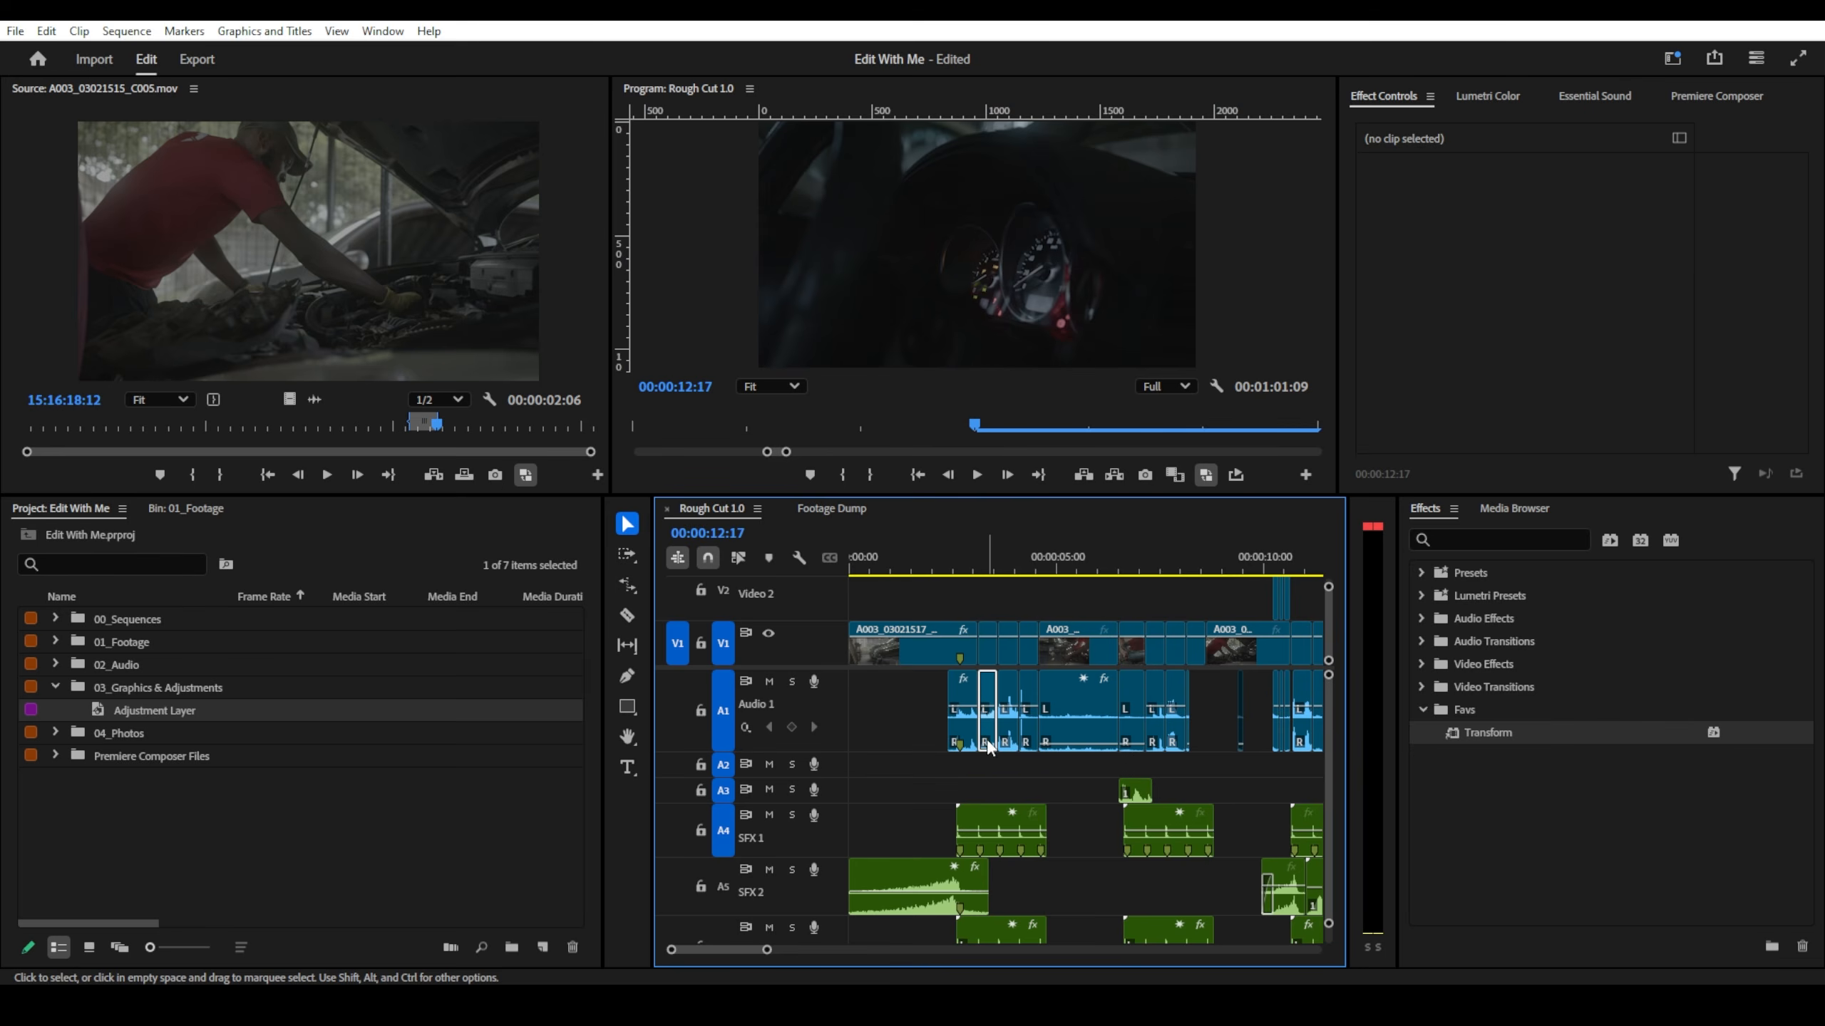
pyautogui.moveTo(990, 732); pyautogui.dragTo(898, 720)
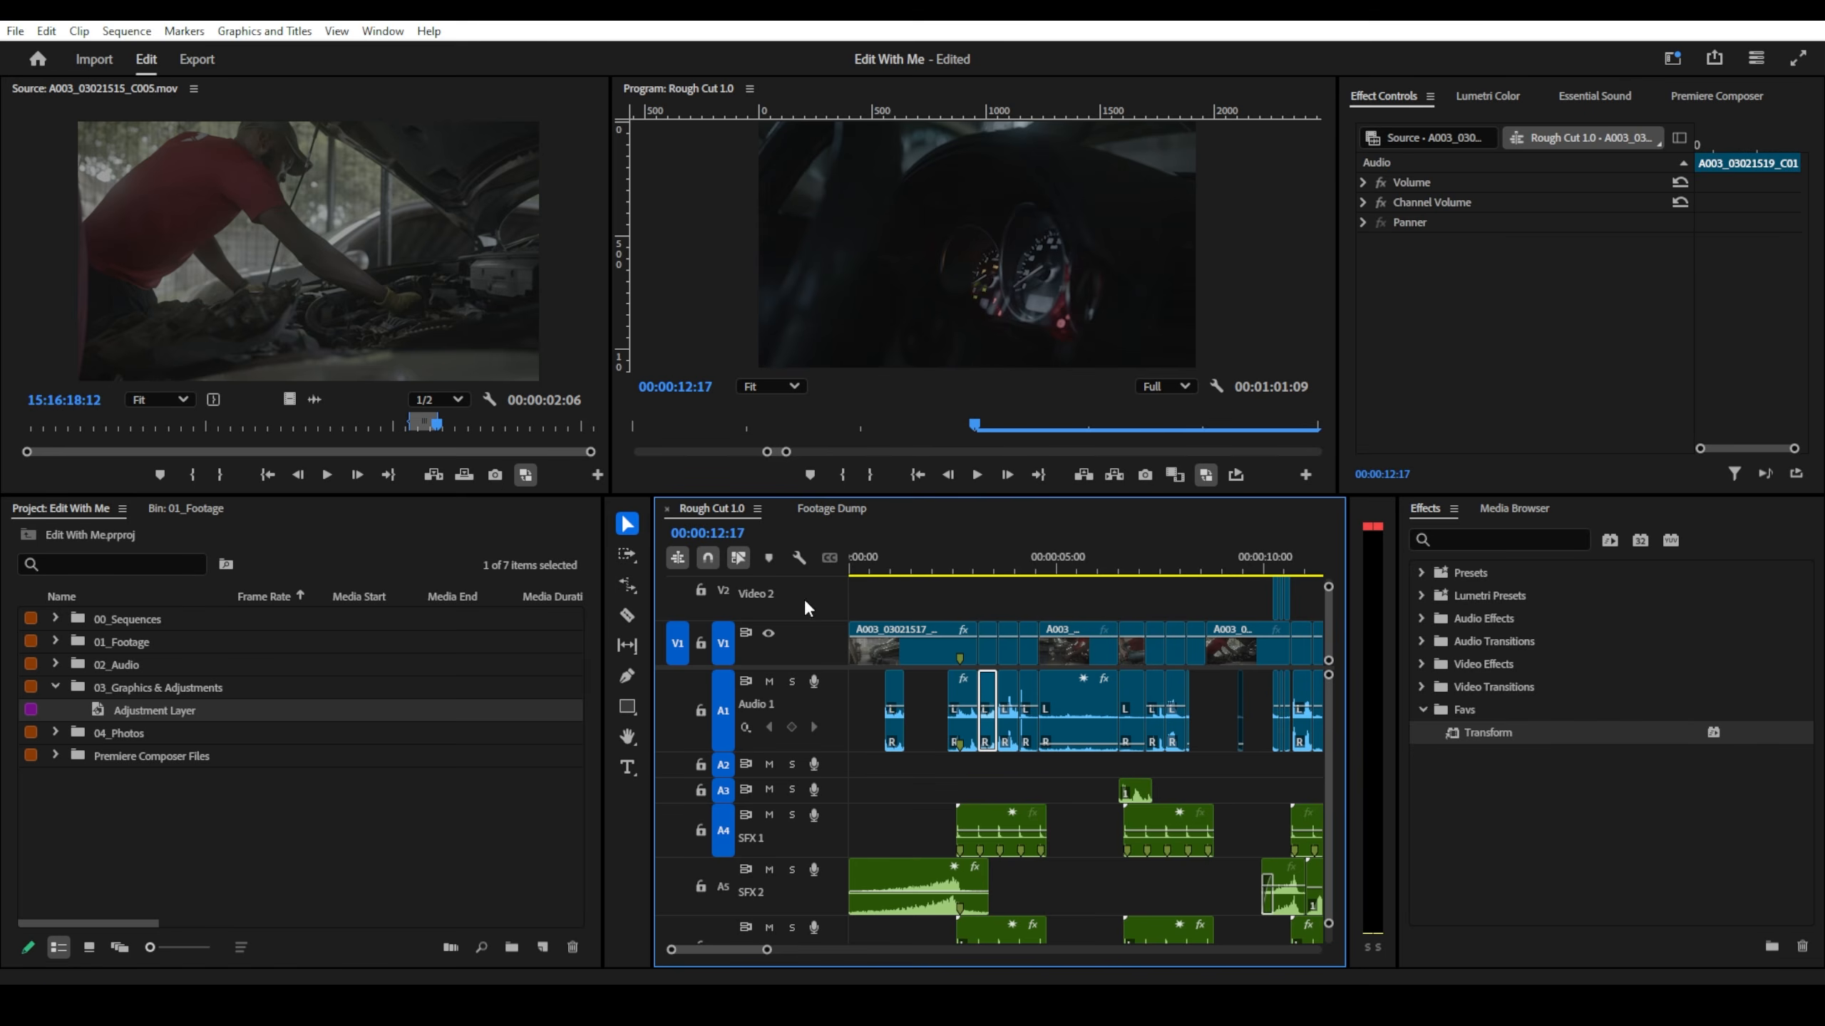
pyautogui.click(894, 719)
pyautogui.scroll(-1, 903, 711)
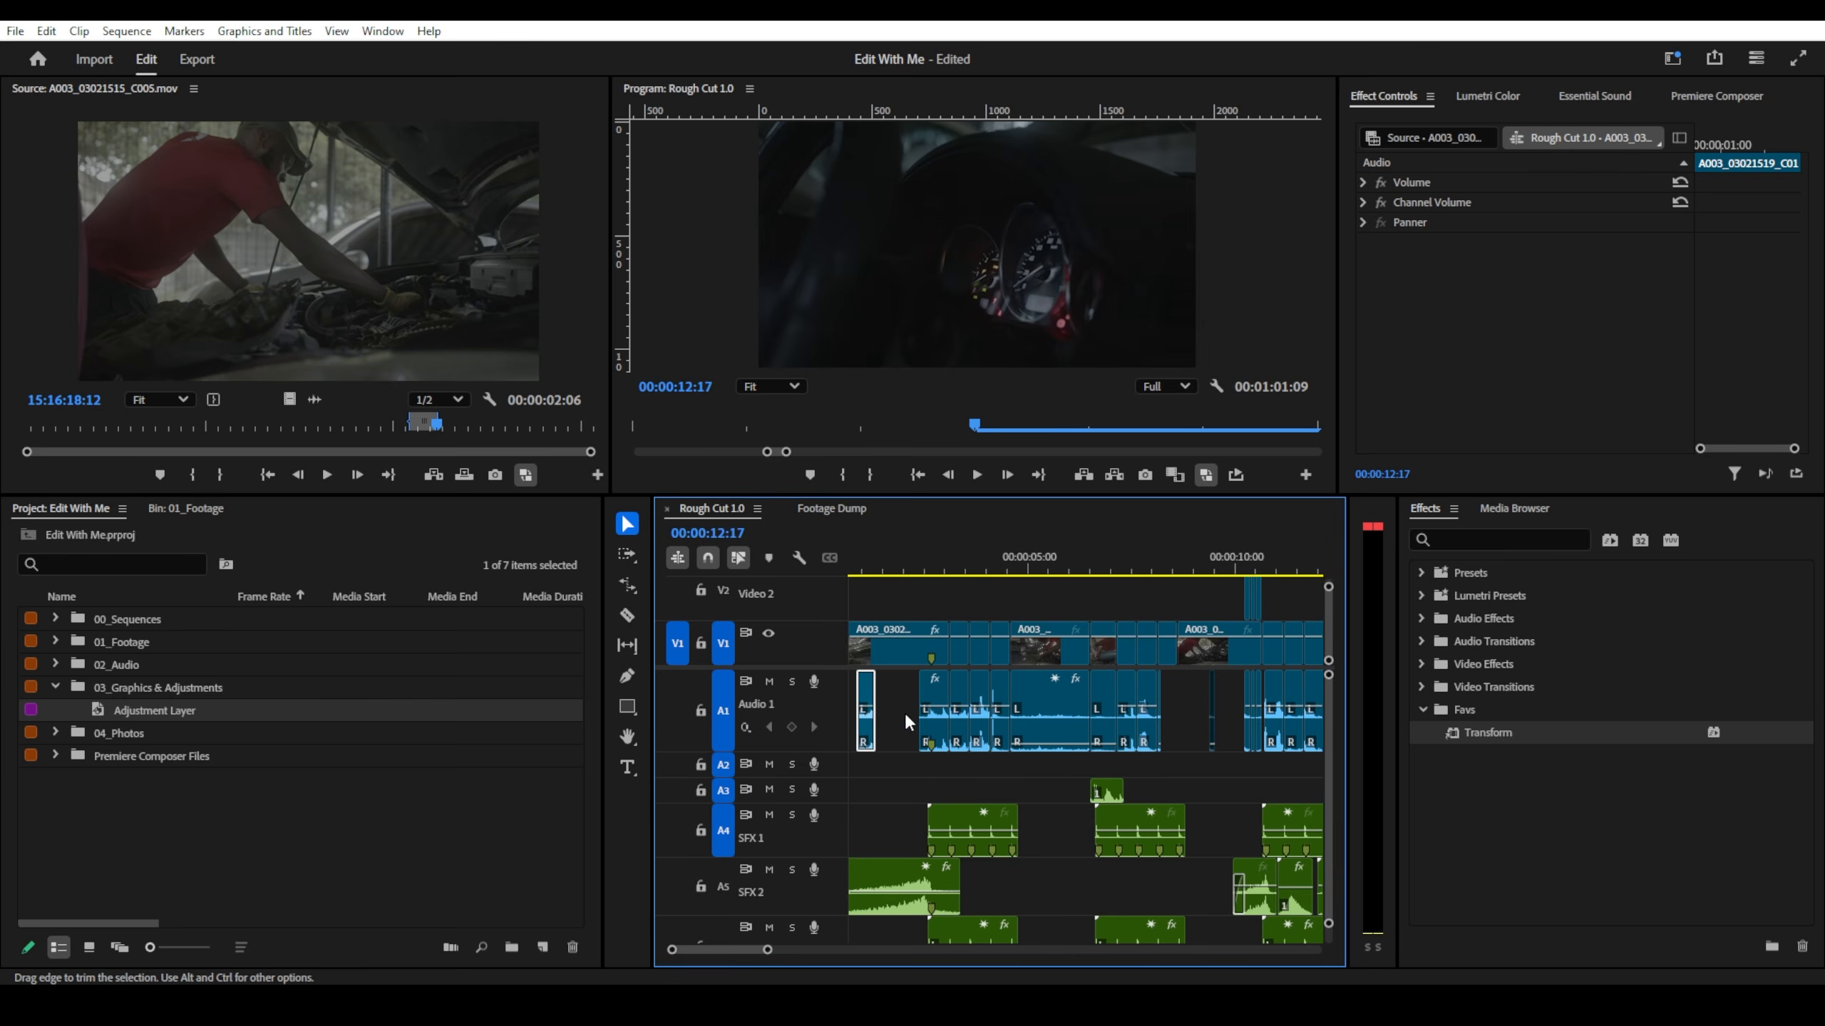
pyautogui.scroll(1, 904, 713)
pyautogui.click(885, 569)
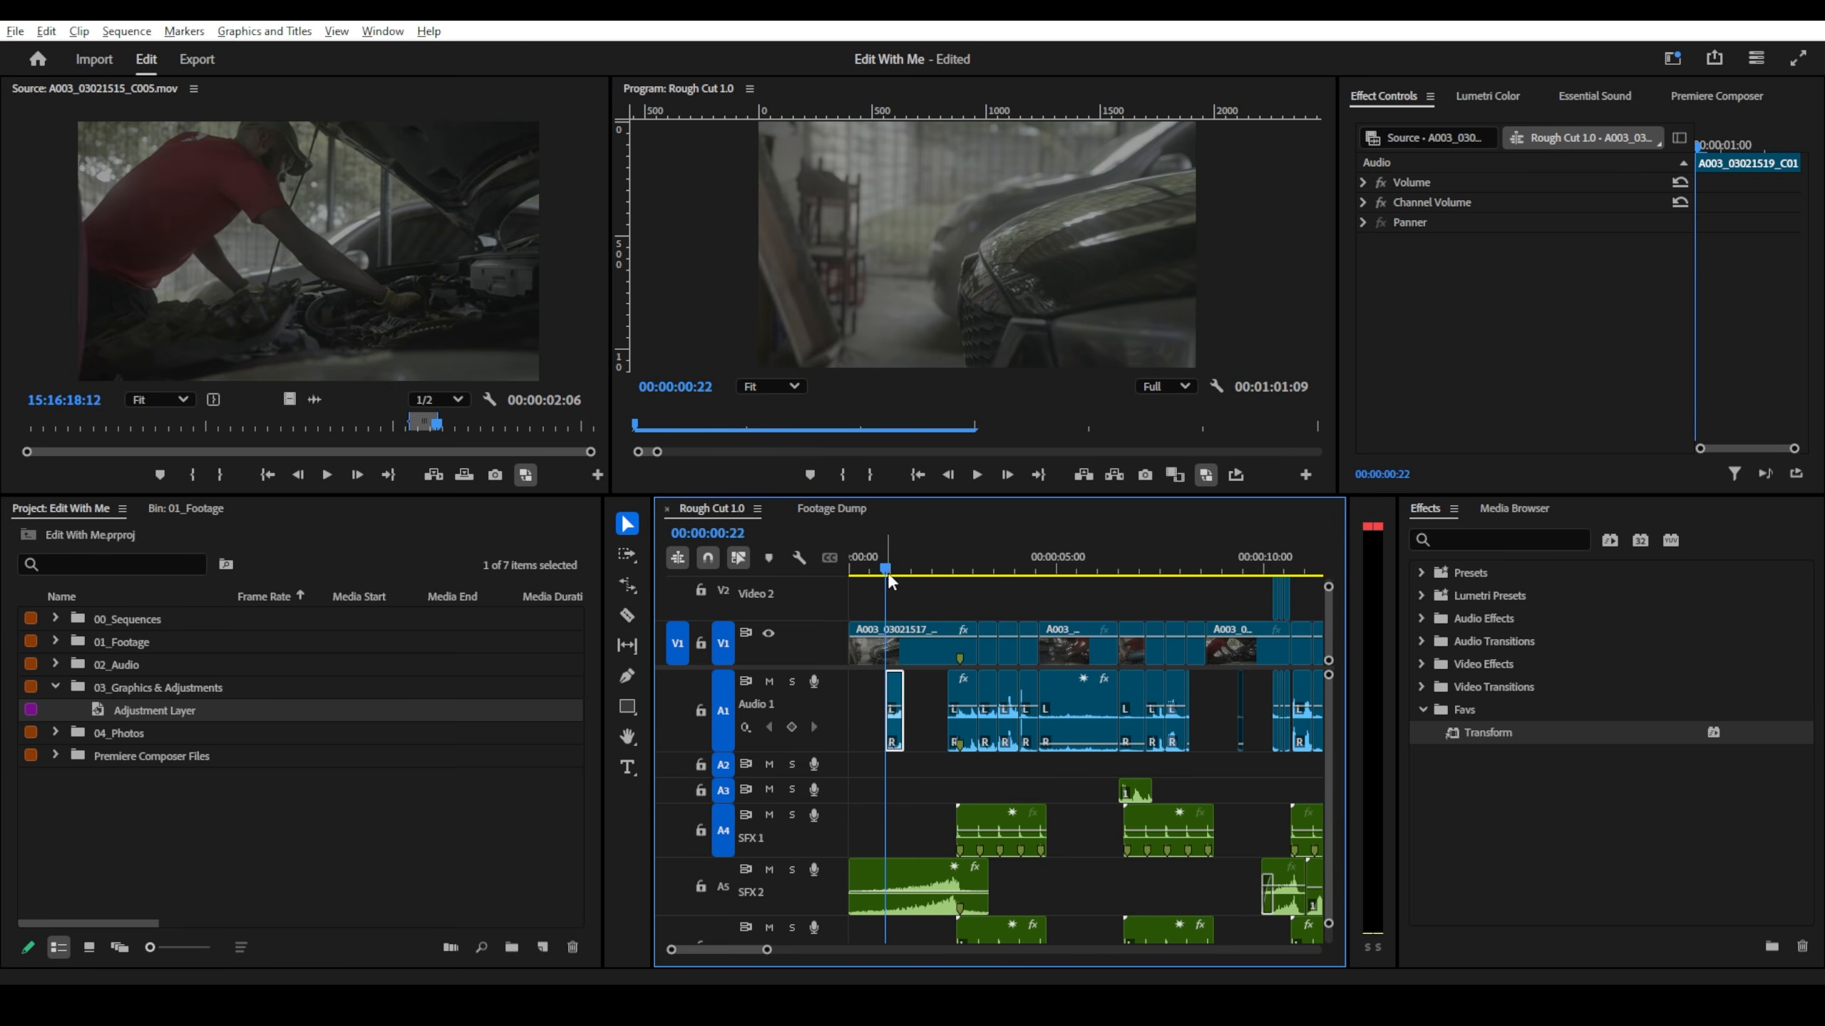
# - Move the duplicated audio clip past the end of the edit on Audio 1, to about 00:00:23:06
pyautogui.press('-')
pyautogui.press('-')
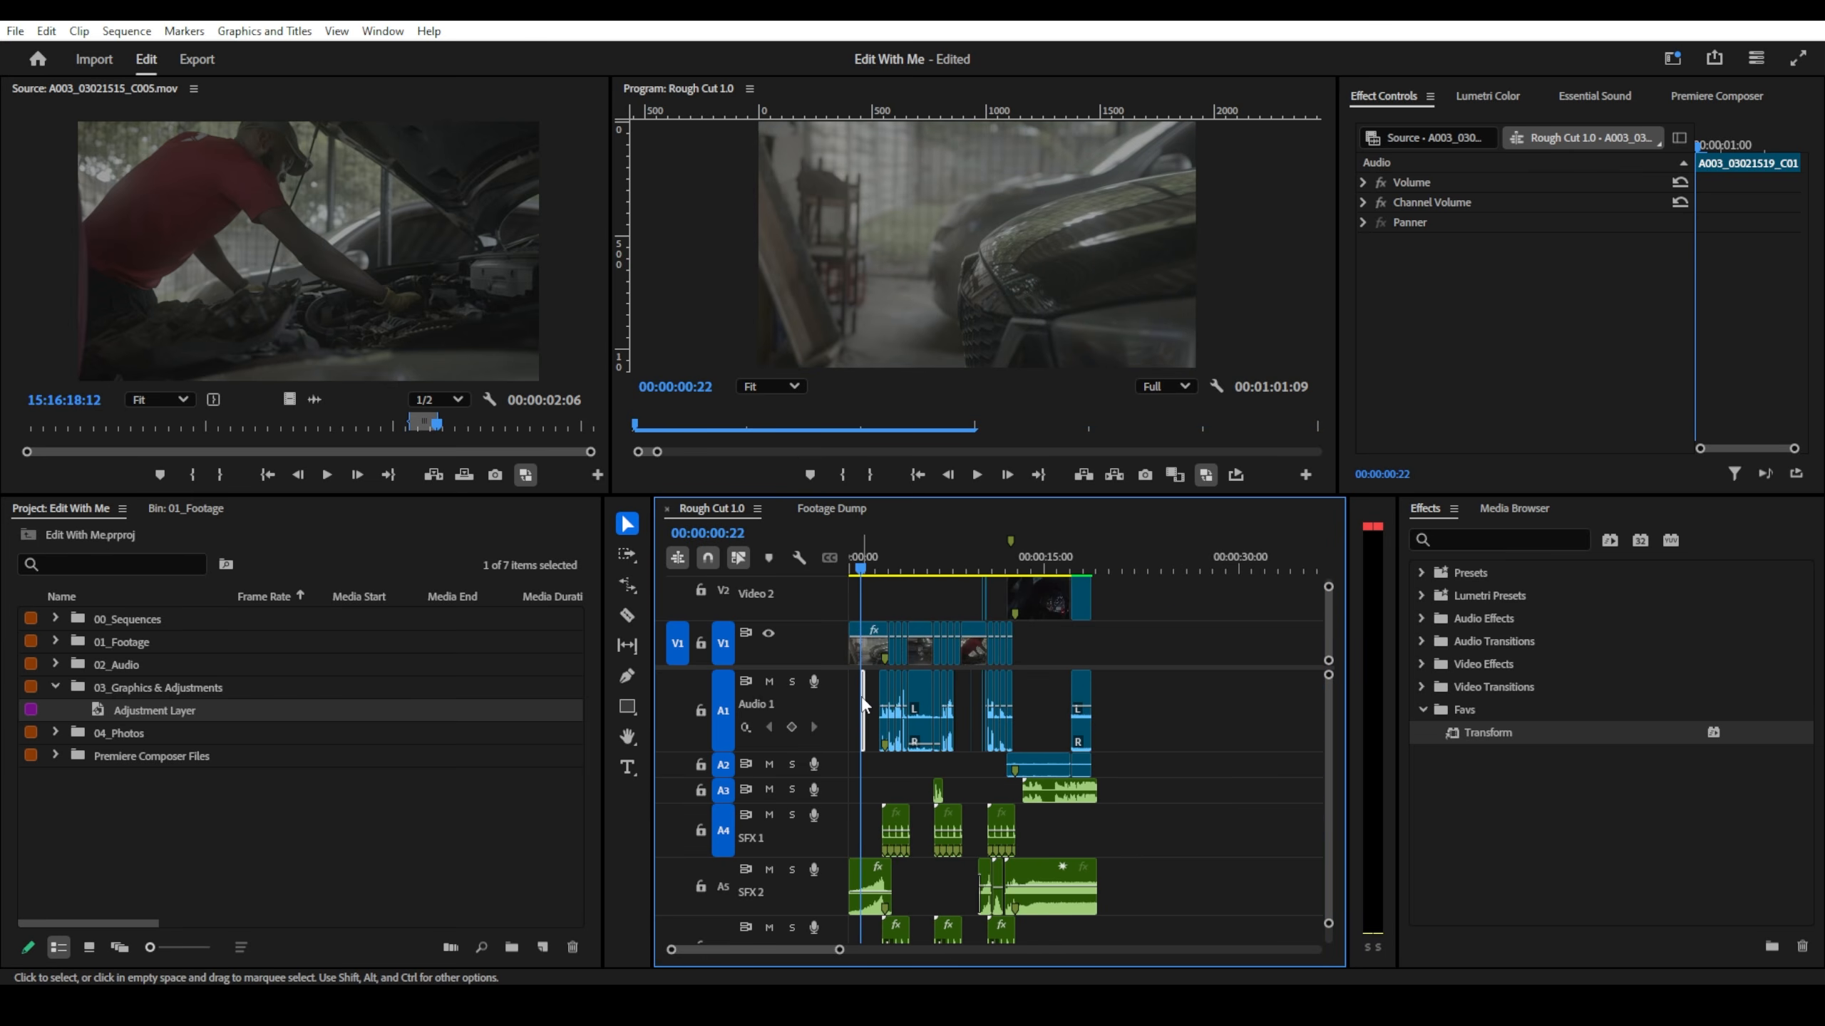
pyautogui.moveTo(861, 698); pyautogui.dragTo(1152, 712)
pyautogui.scroll(4, 1237, 715)
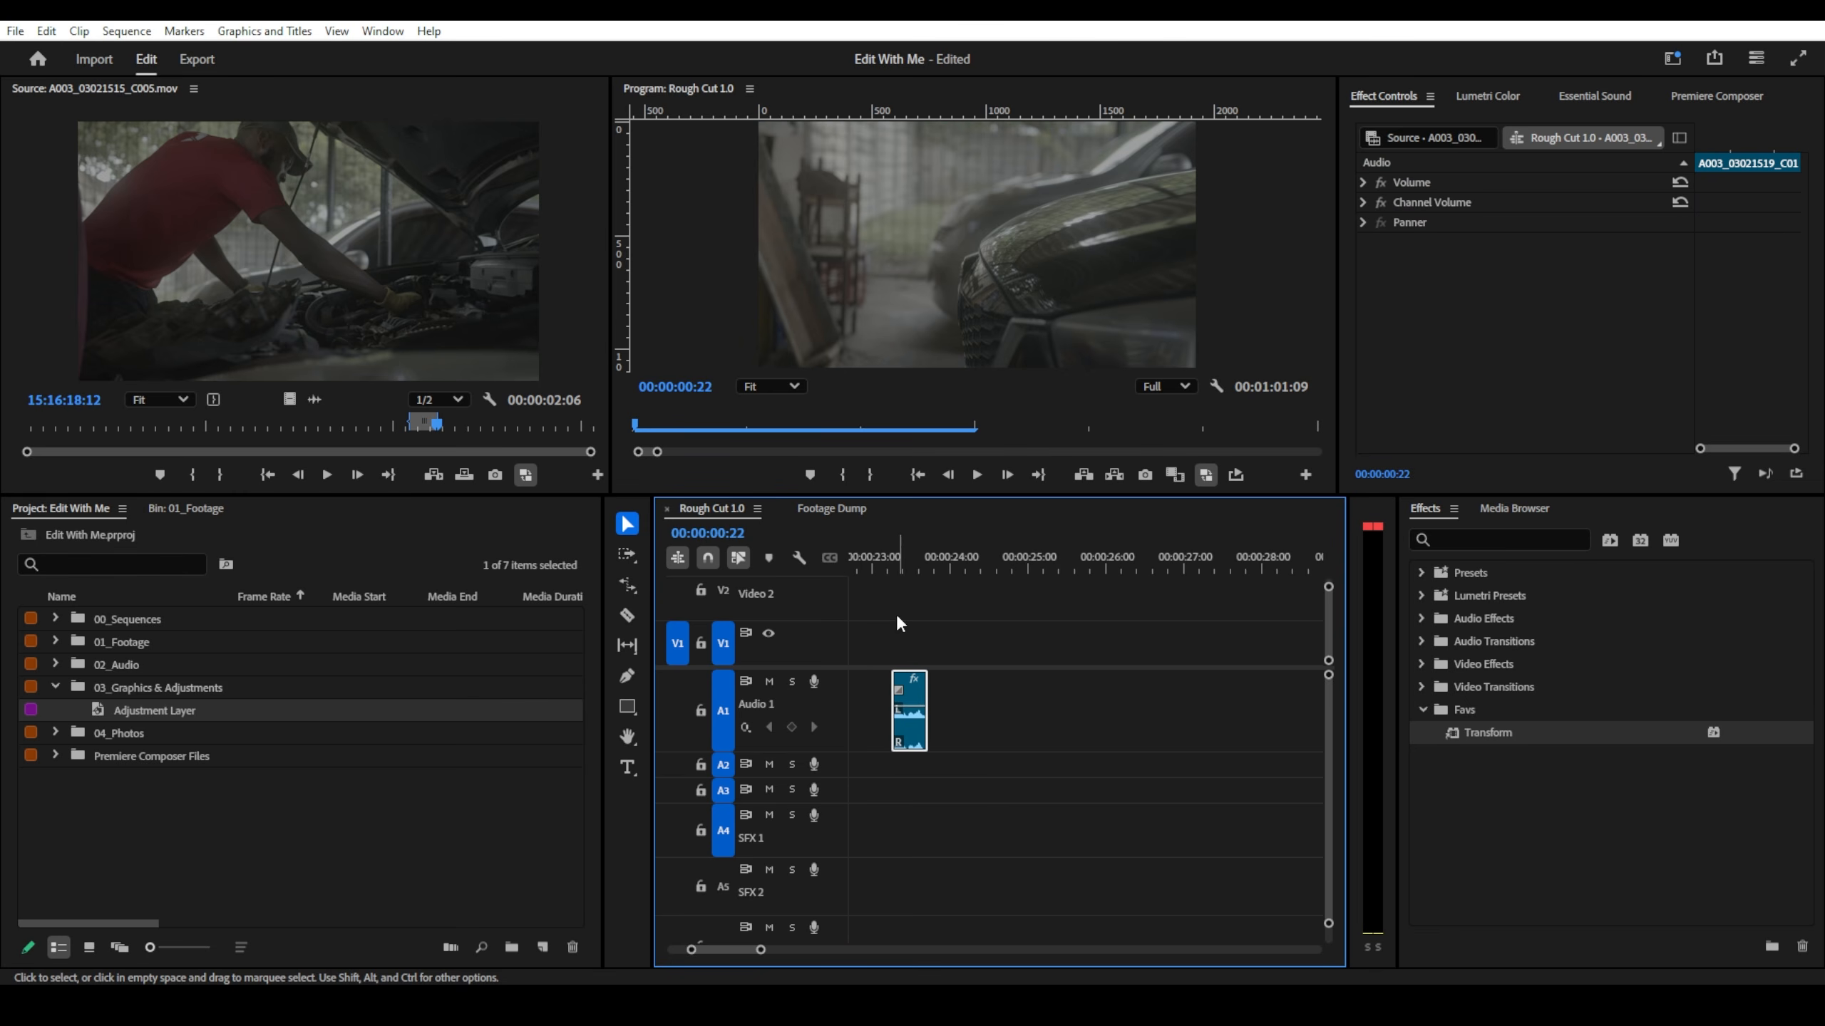
pyautogui.scroll(3, 887, 618)
pyautogui.scroll(-5, 778, 824)
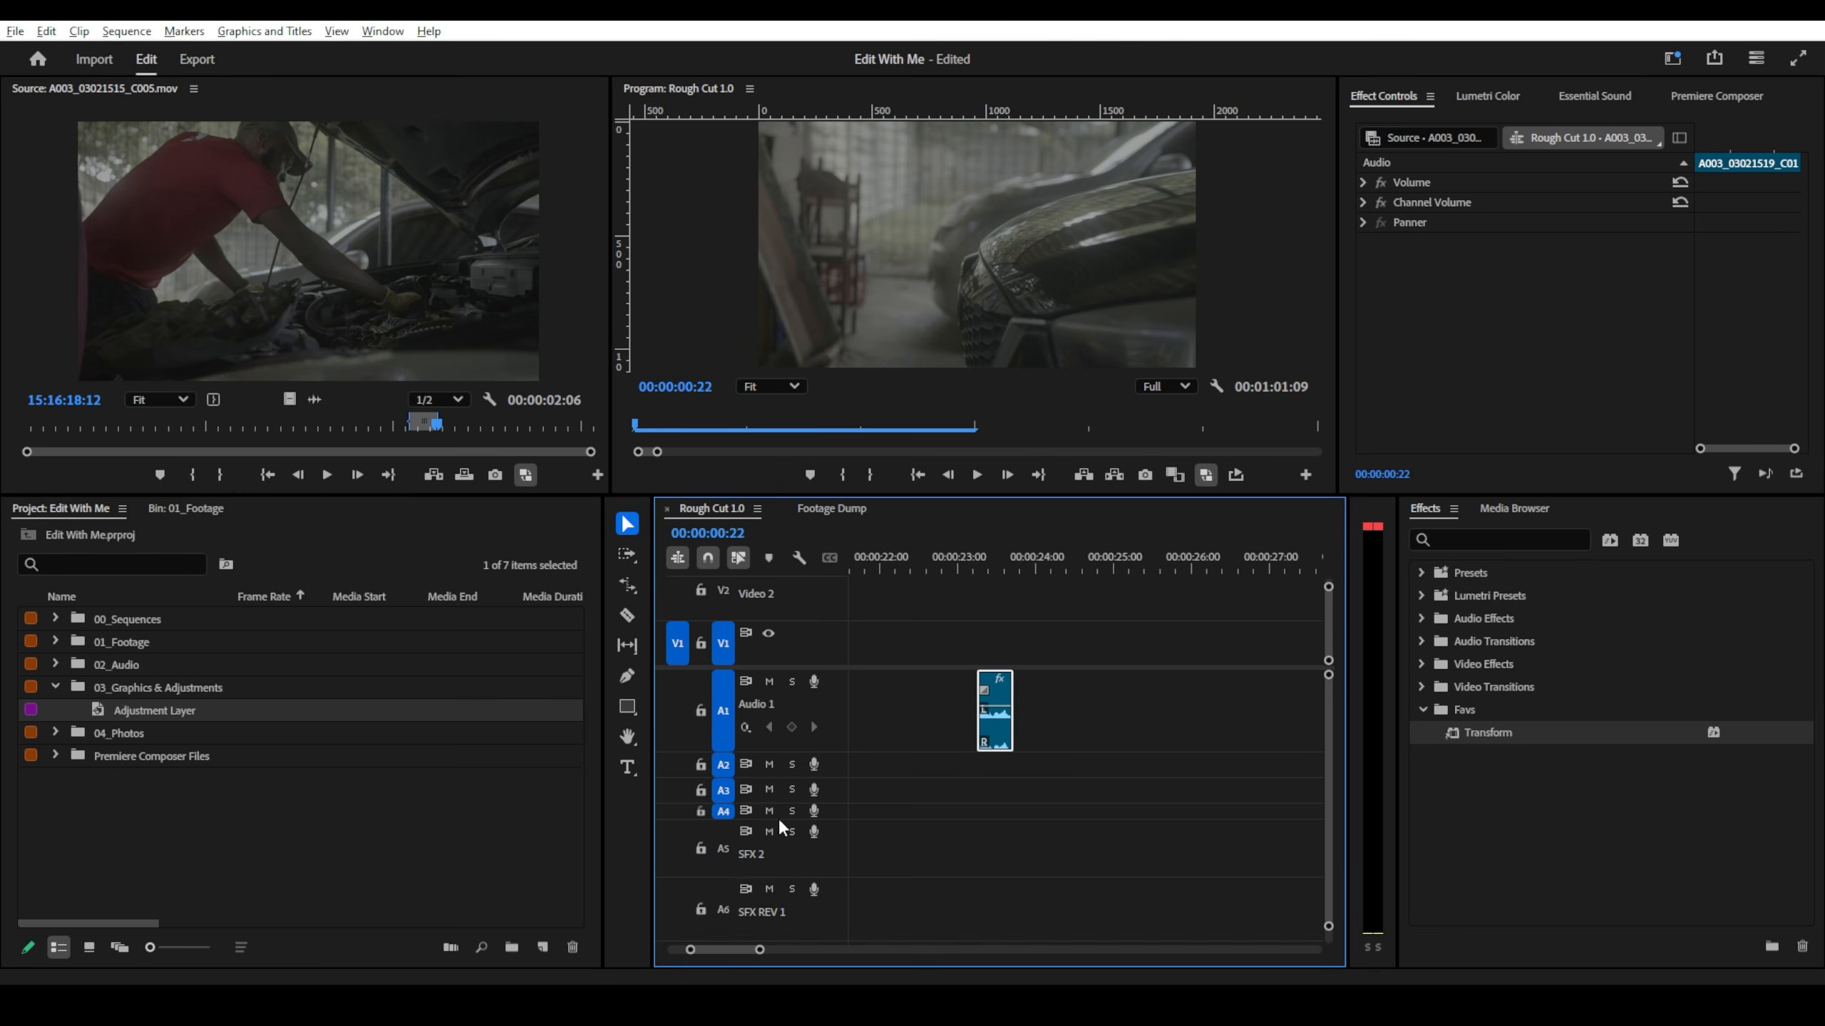
pyautogui.scroll(-5, 780, 829)
pyautogui.scroll(-1, 781, 836)
# - Play the isolated audio clip on Audio 1 from about 00:00:22:19 to hear its dry sound
pyautogui.click(975, 553)
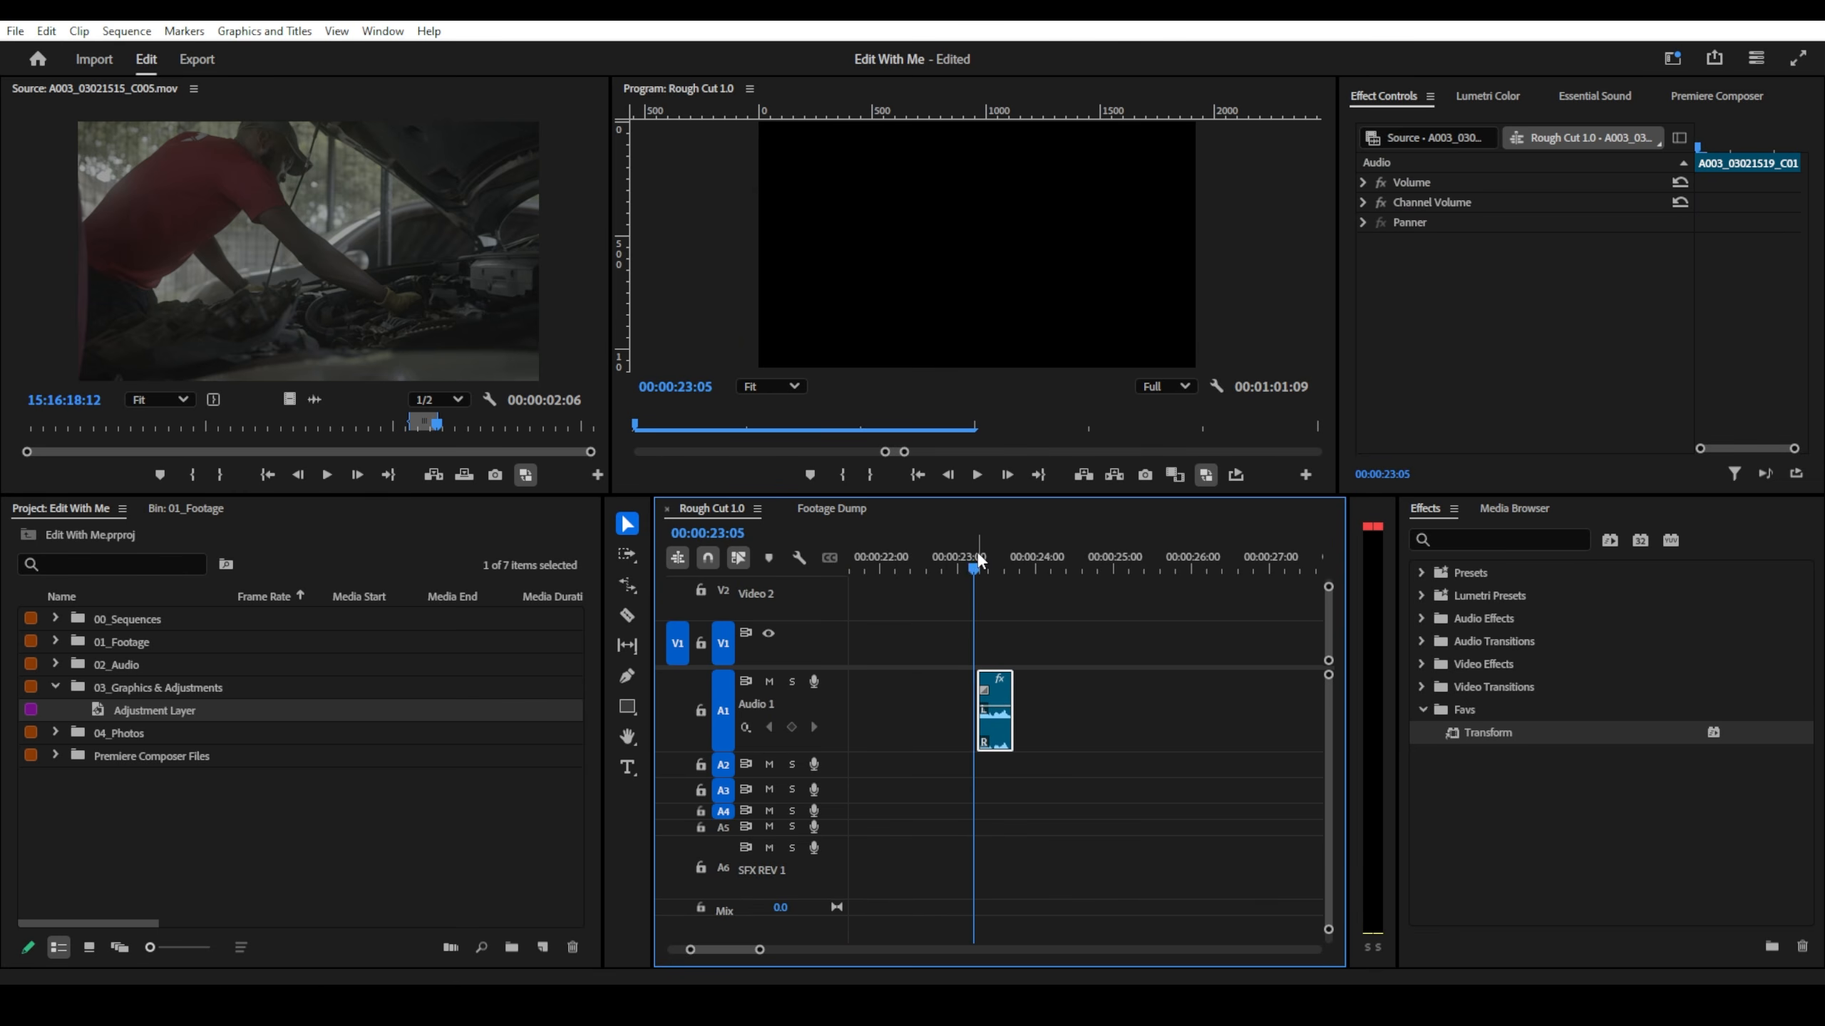
pyautogui.press('space')
pyautogui.click(940, 549)
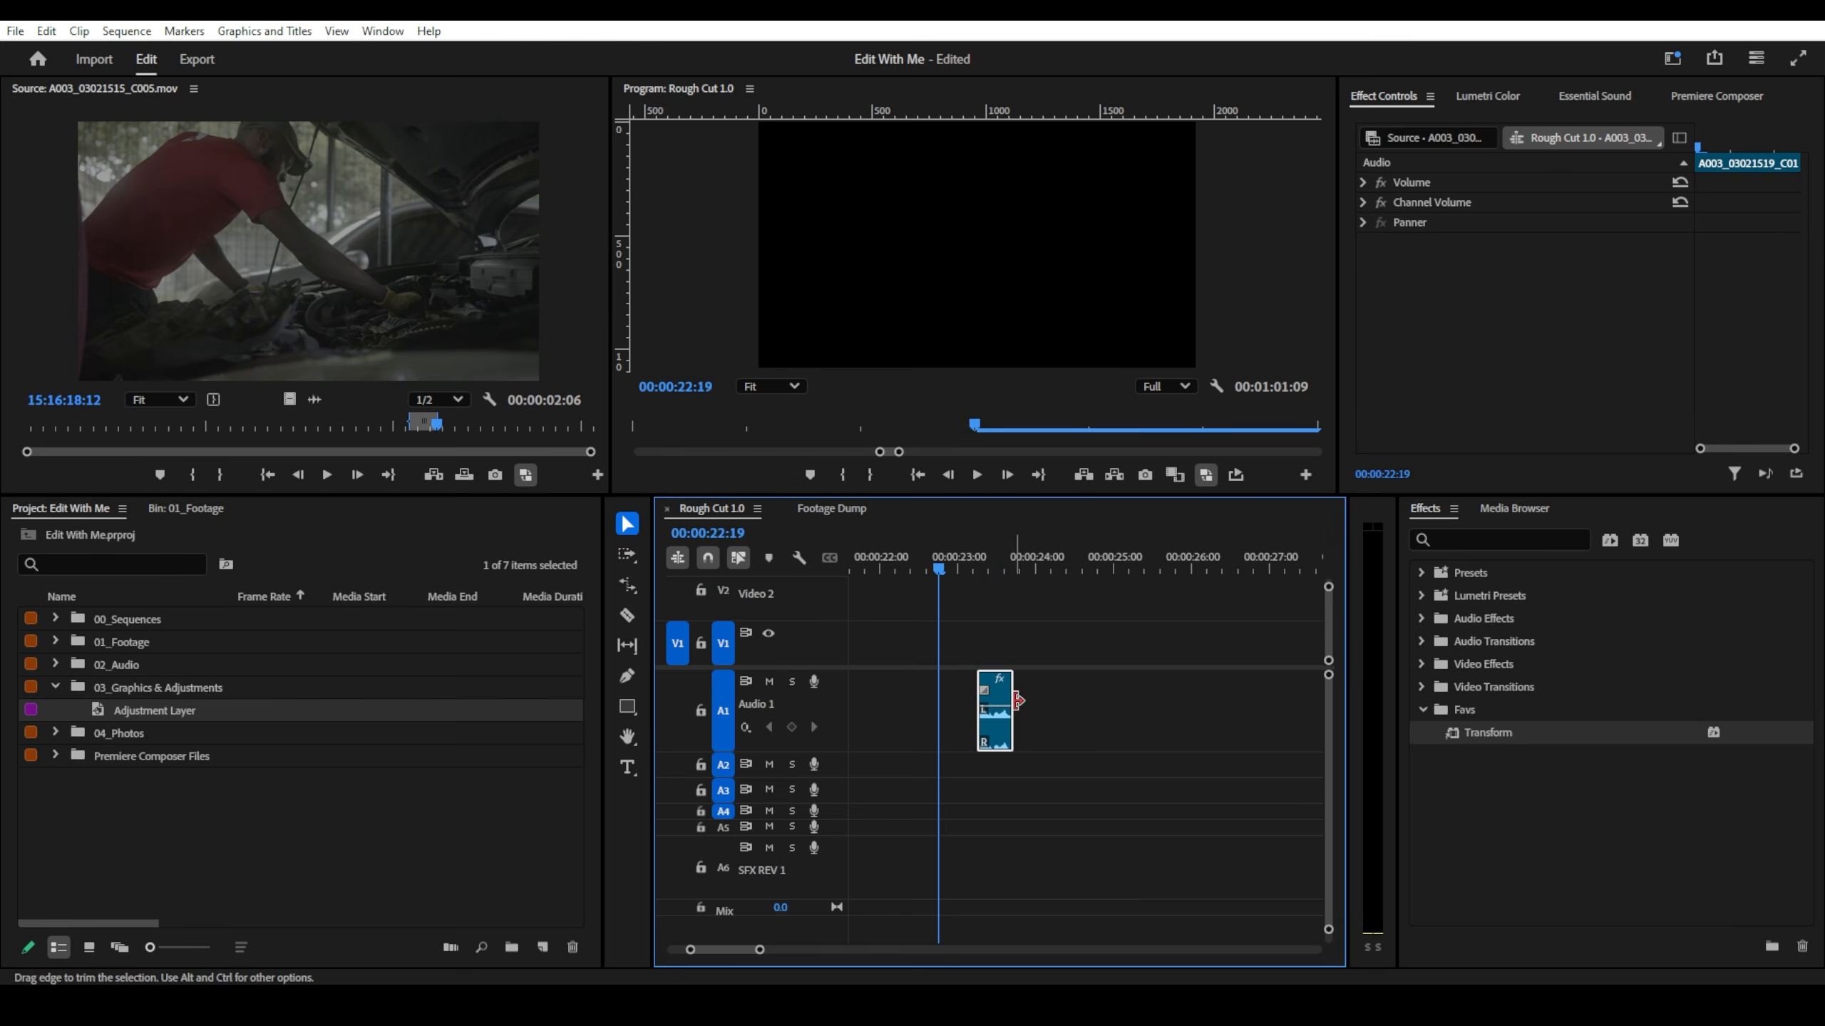
pyautogui.press('space')
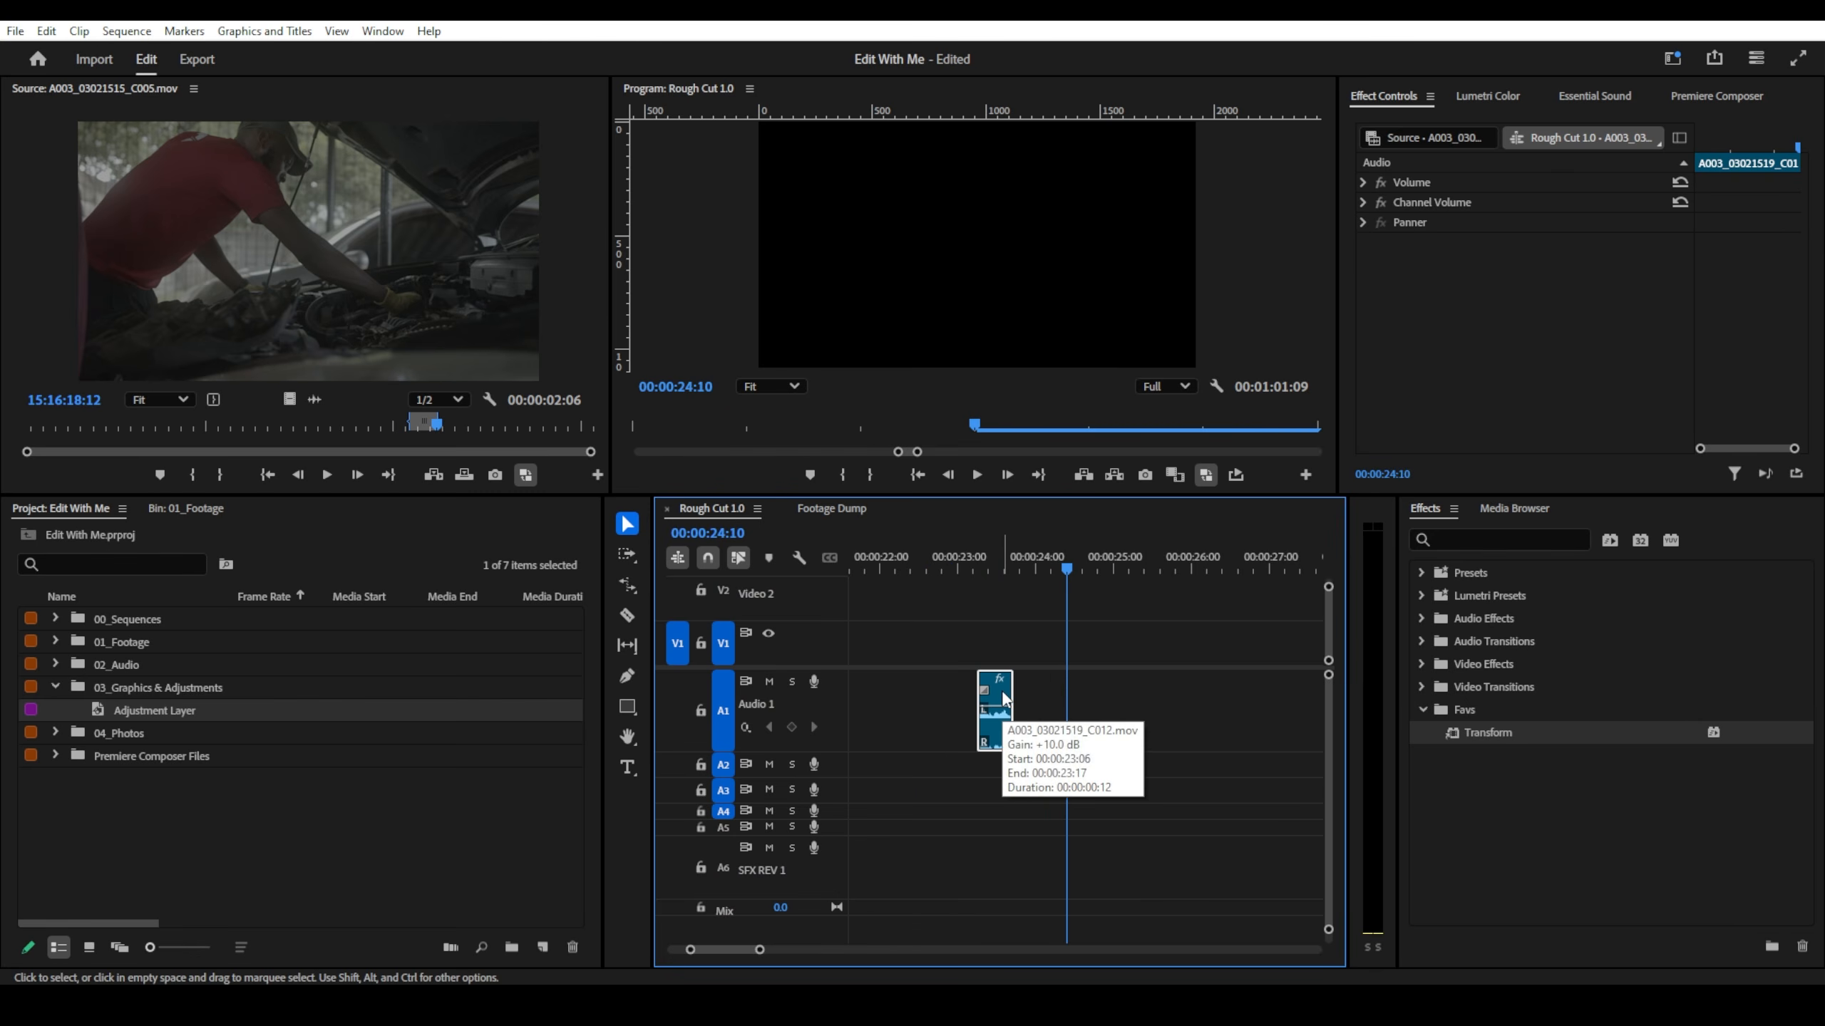
# - Audition the isolated clip on the SFX REV 1 track from about 00:00:23:00 and return it to Audio 1
pyautogui.moveTo(1003, 699); pyautogui.dragTo(1003, 864)
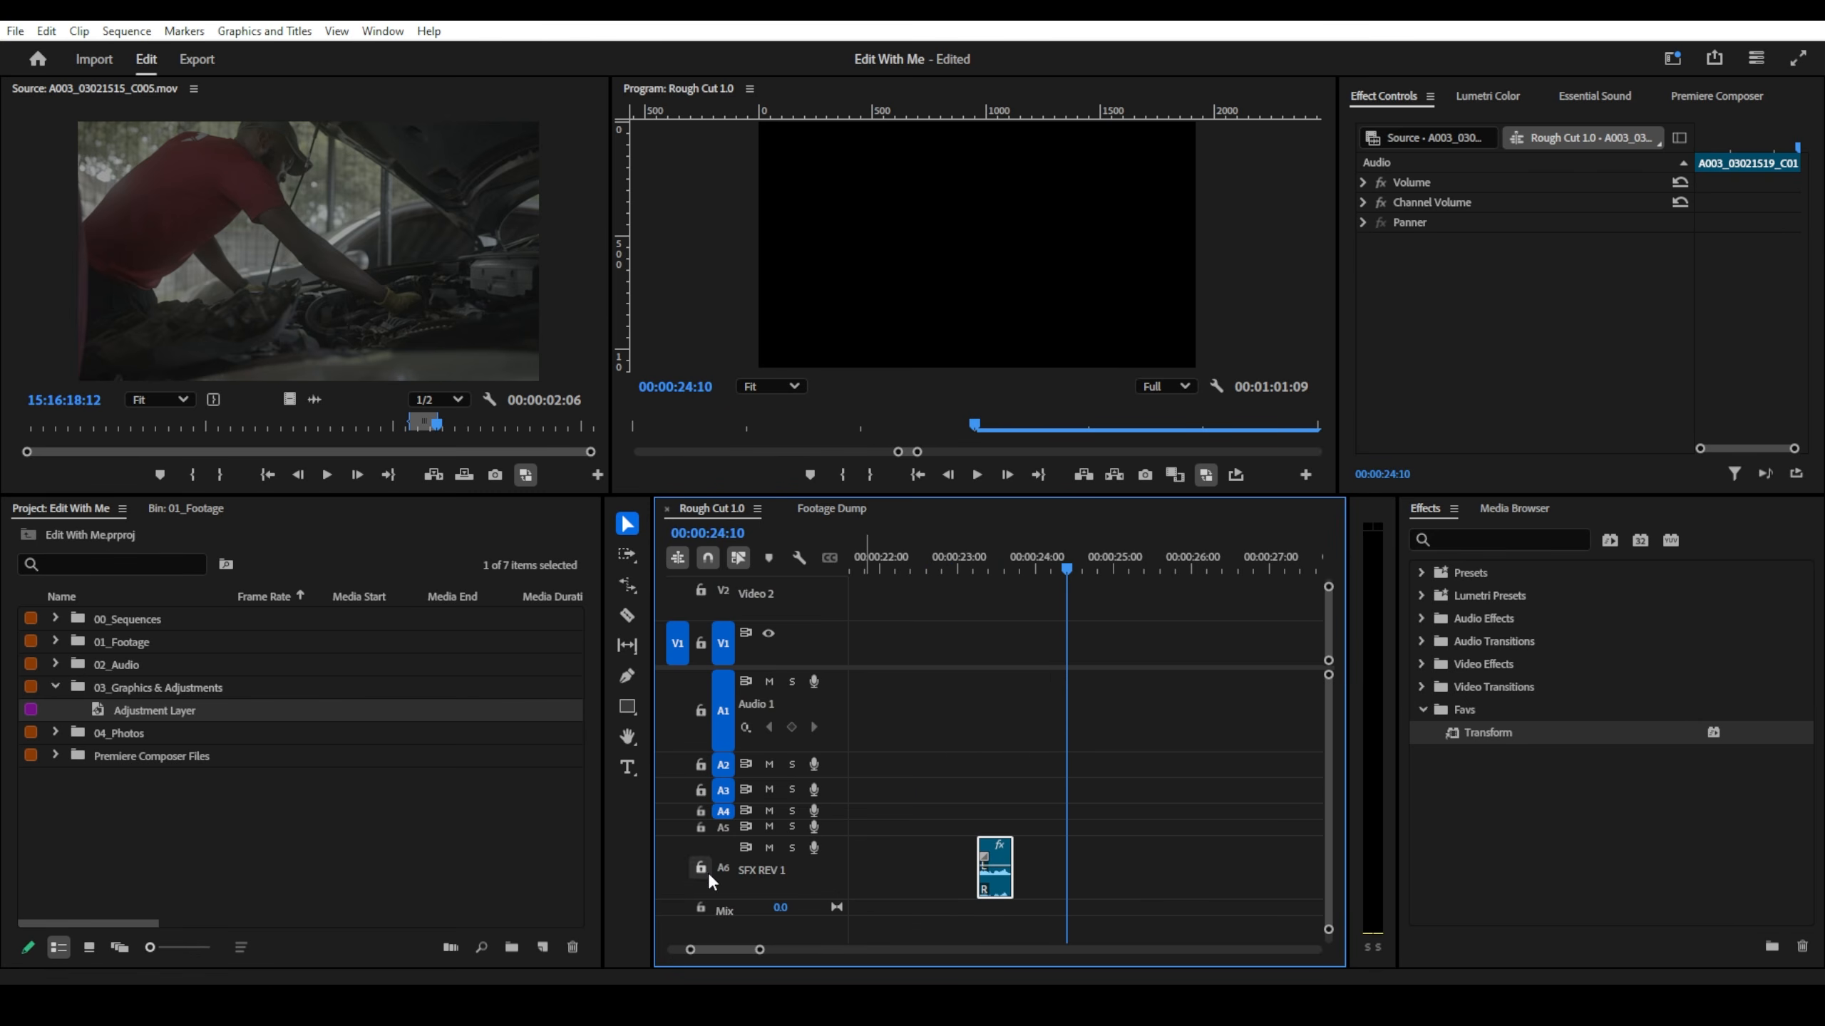
pyautogui.click(959, 557)
pyautogui.press('space')
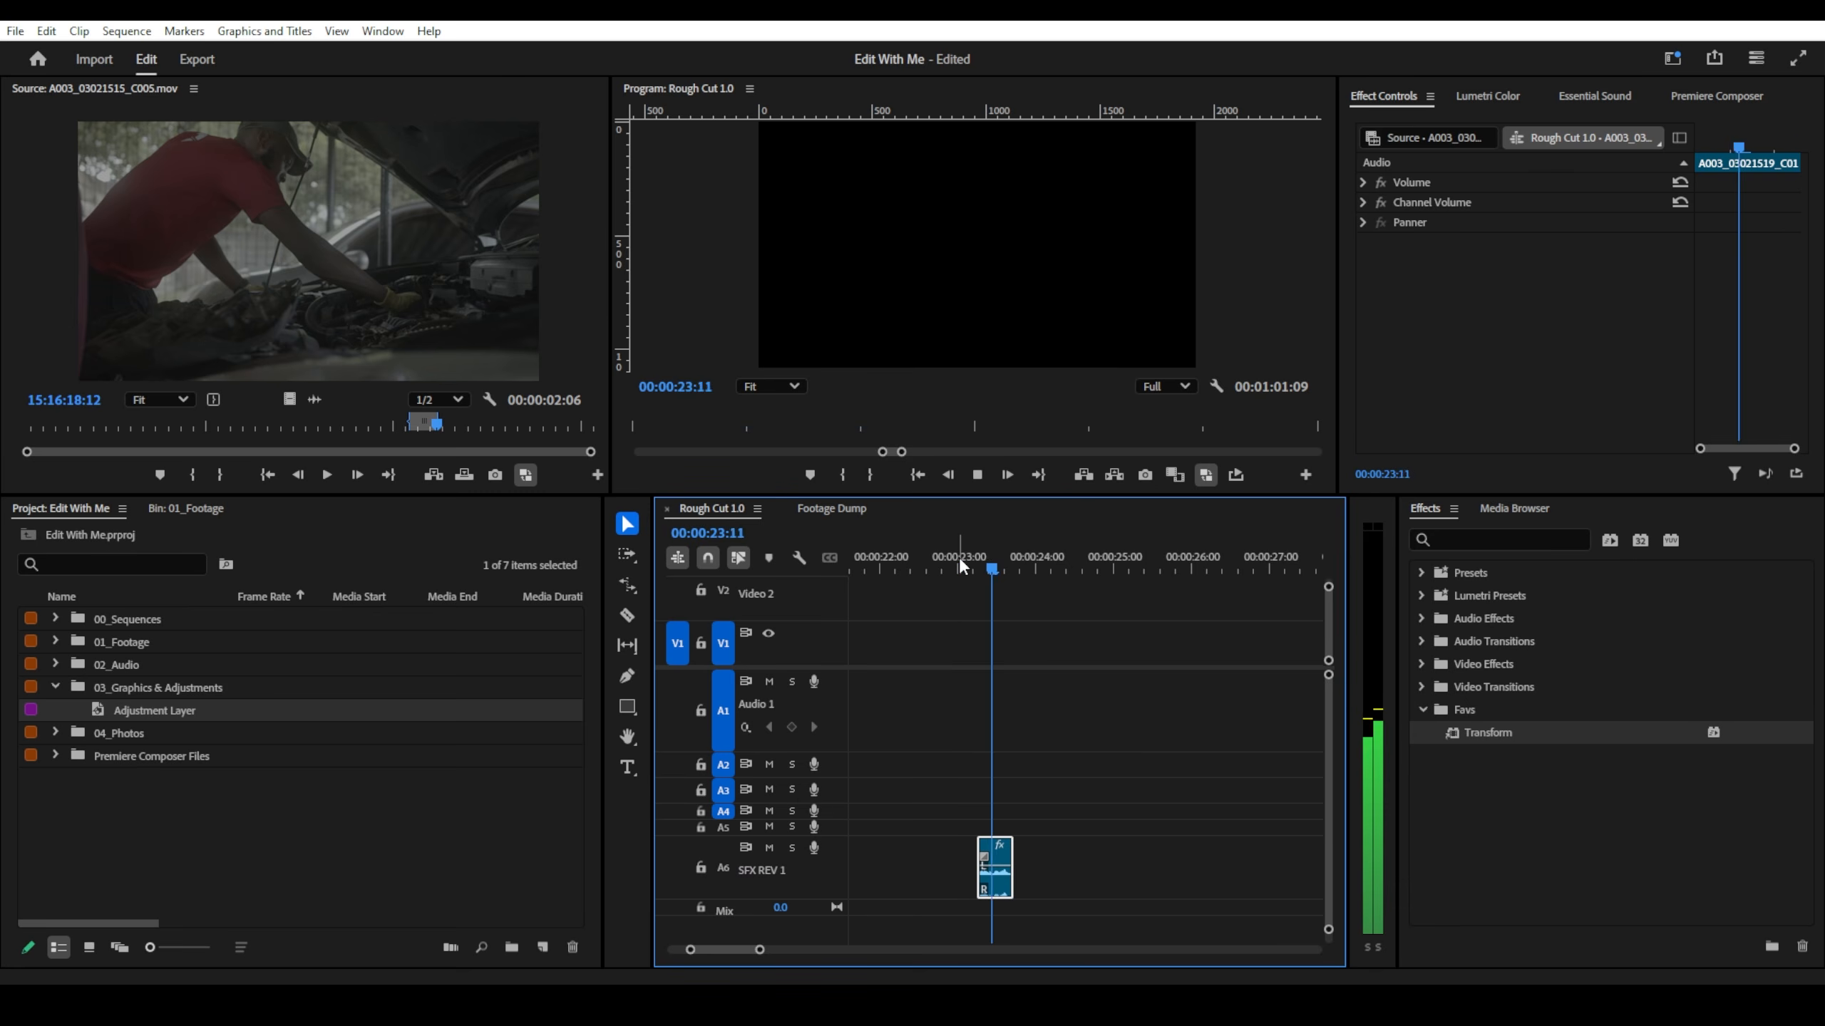
pyautogui.press('space')
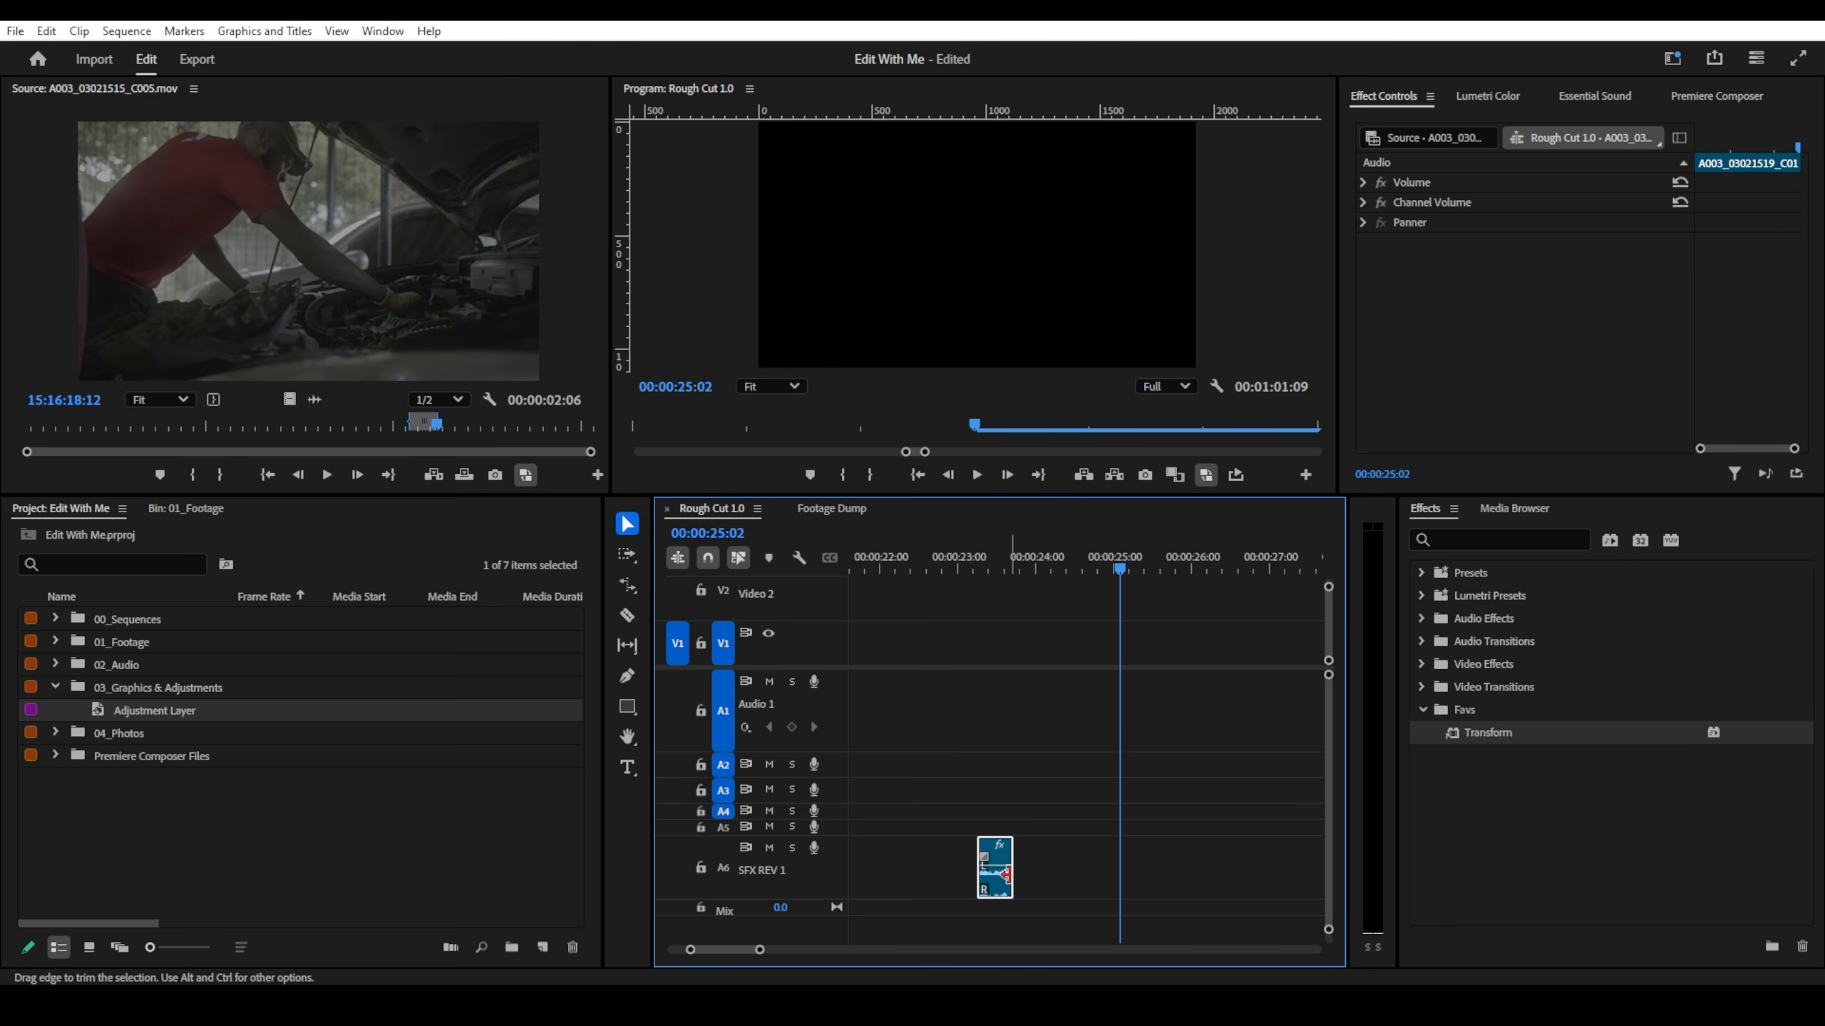
pyautogui.moveTo(998, 868); pyautogui.dragTo(999, 712)
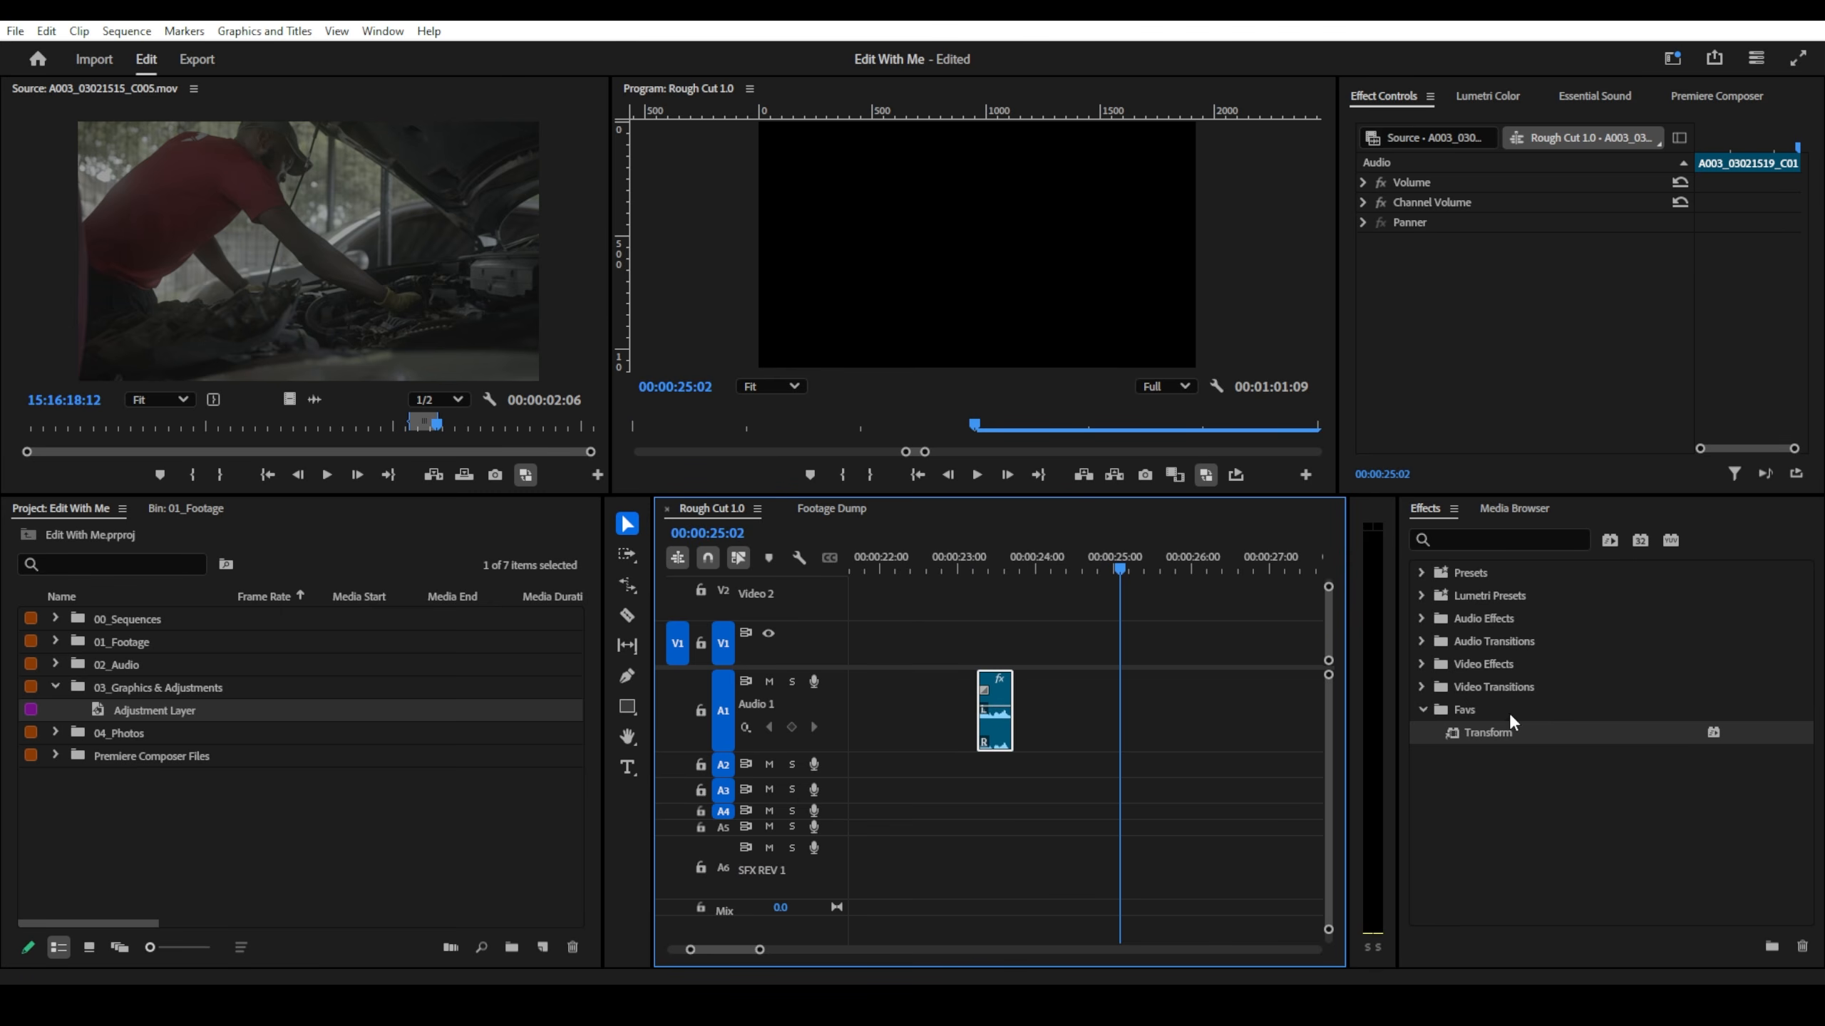
# - Apply the Studio Reverb effect to the isolated audio clip and raise its decay and wet output level
pyautogui.click(1469, 539)
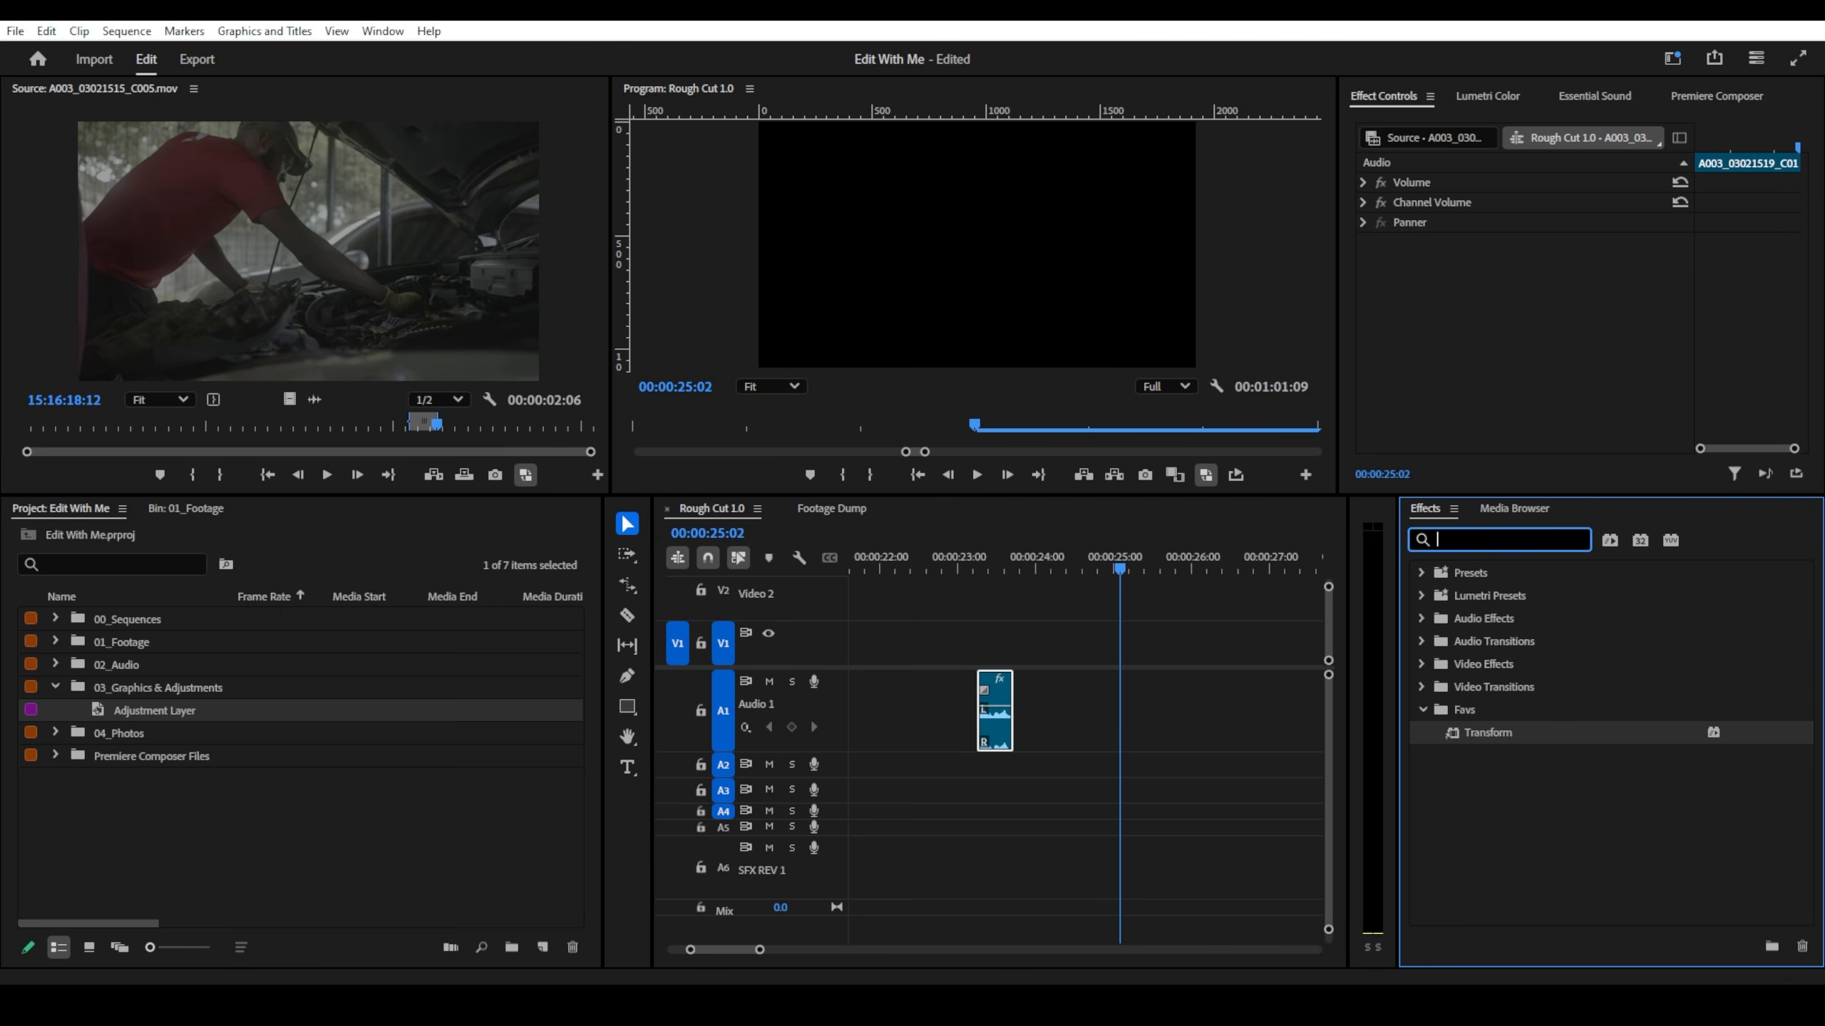
pyautogui.write('studi')
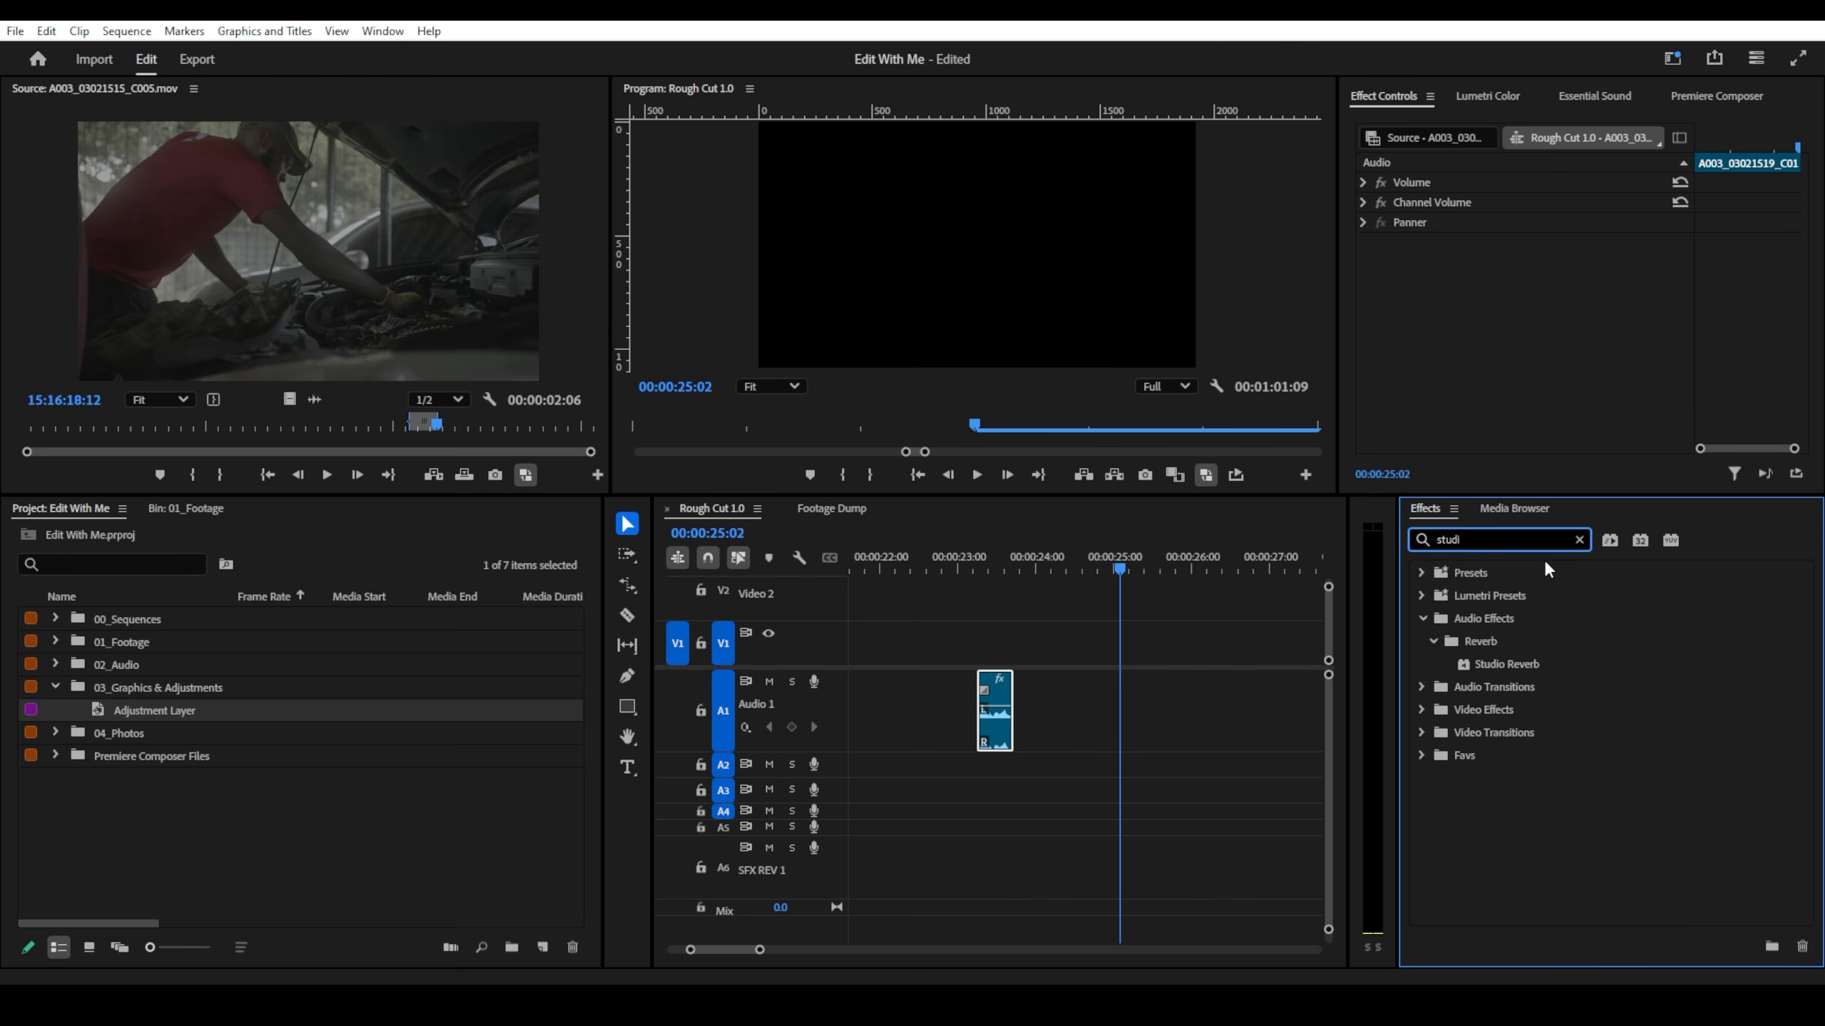
pyautogui.moveTo(1507, 665); pyautogui.dragTo(995, 743)
pyautogui.click(1541, 262)
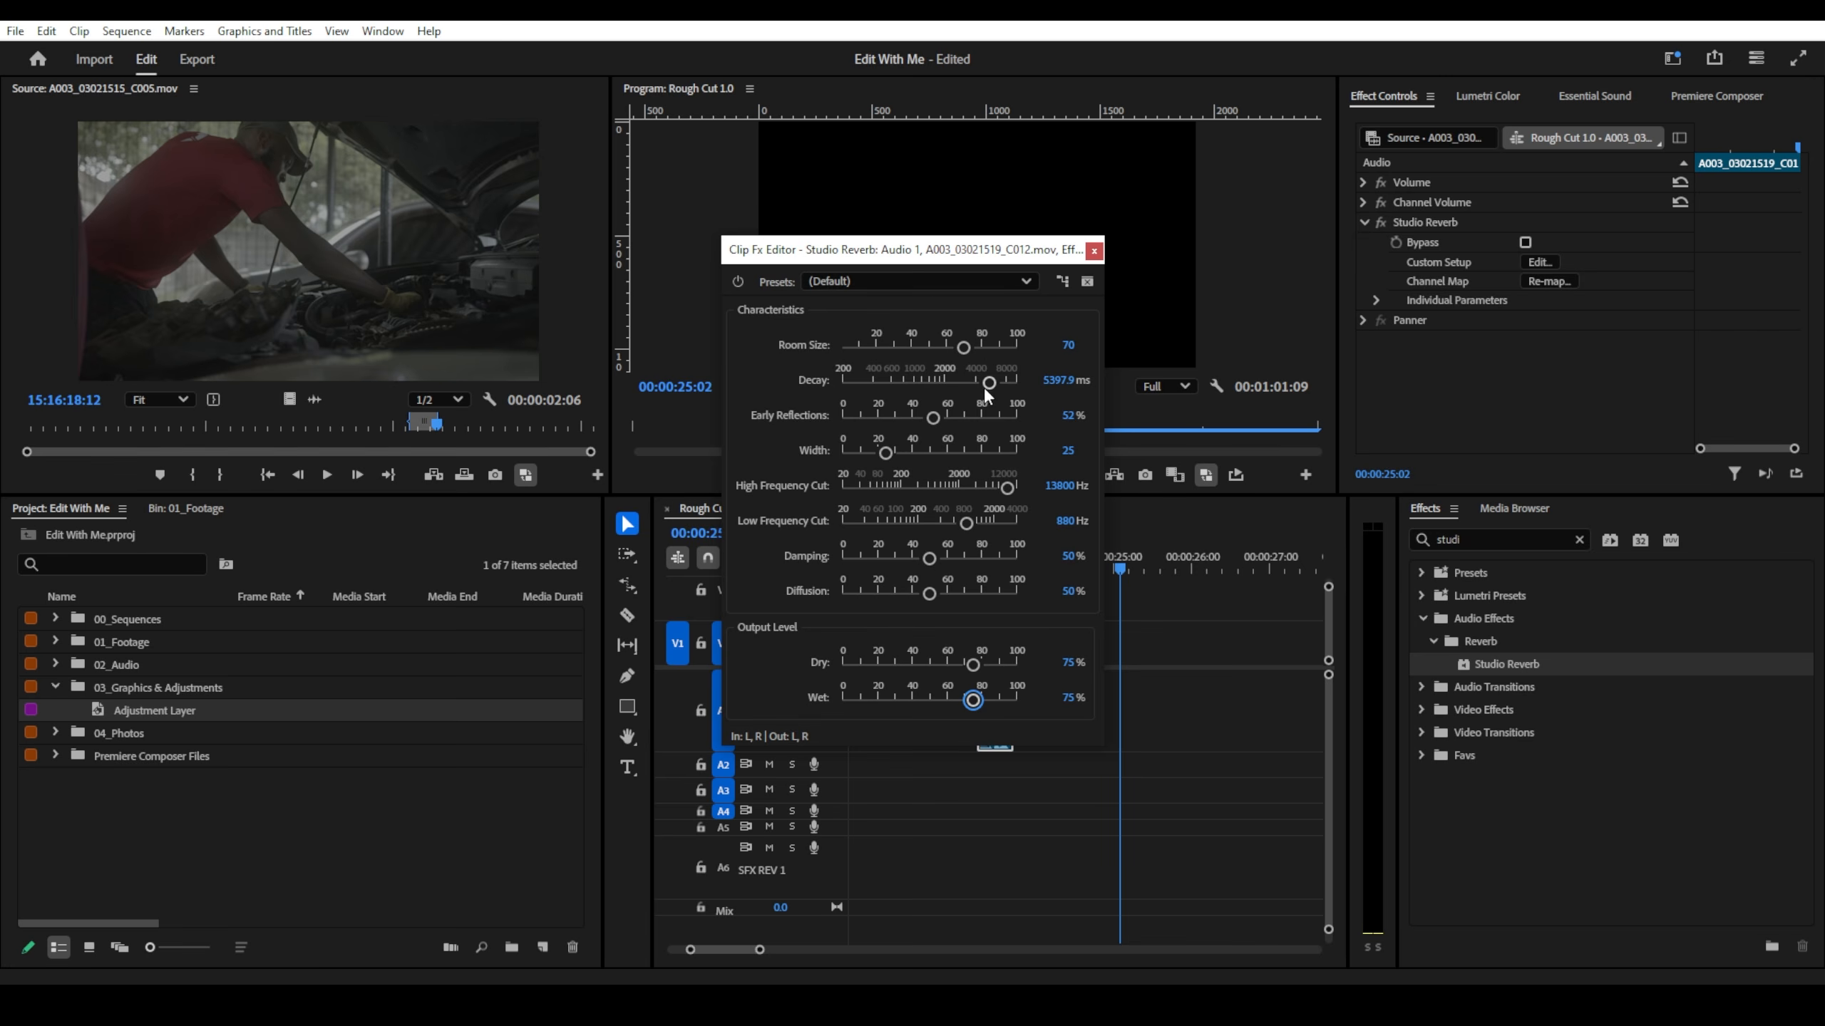
pyautogui.click(1010, 386)
pyautogui.moveTo(973, 697); pyautogui.dragTo(986, 705)
# - Play the isolated clip with Studio Reverb several times from about 00:00:23:02 to hear how the reverb tail behaves
pyautogui.moveTo(988, 570); pyautogui.dragTo(965, 570)
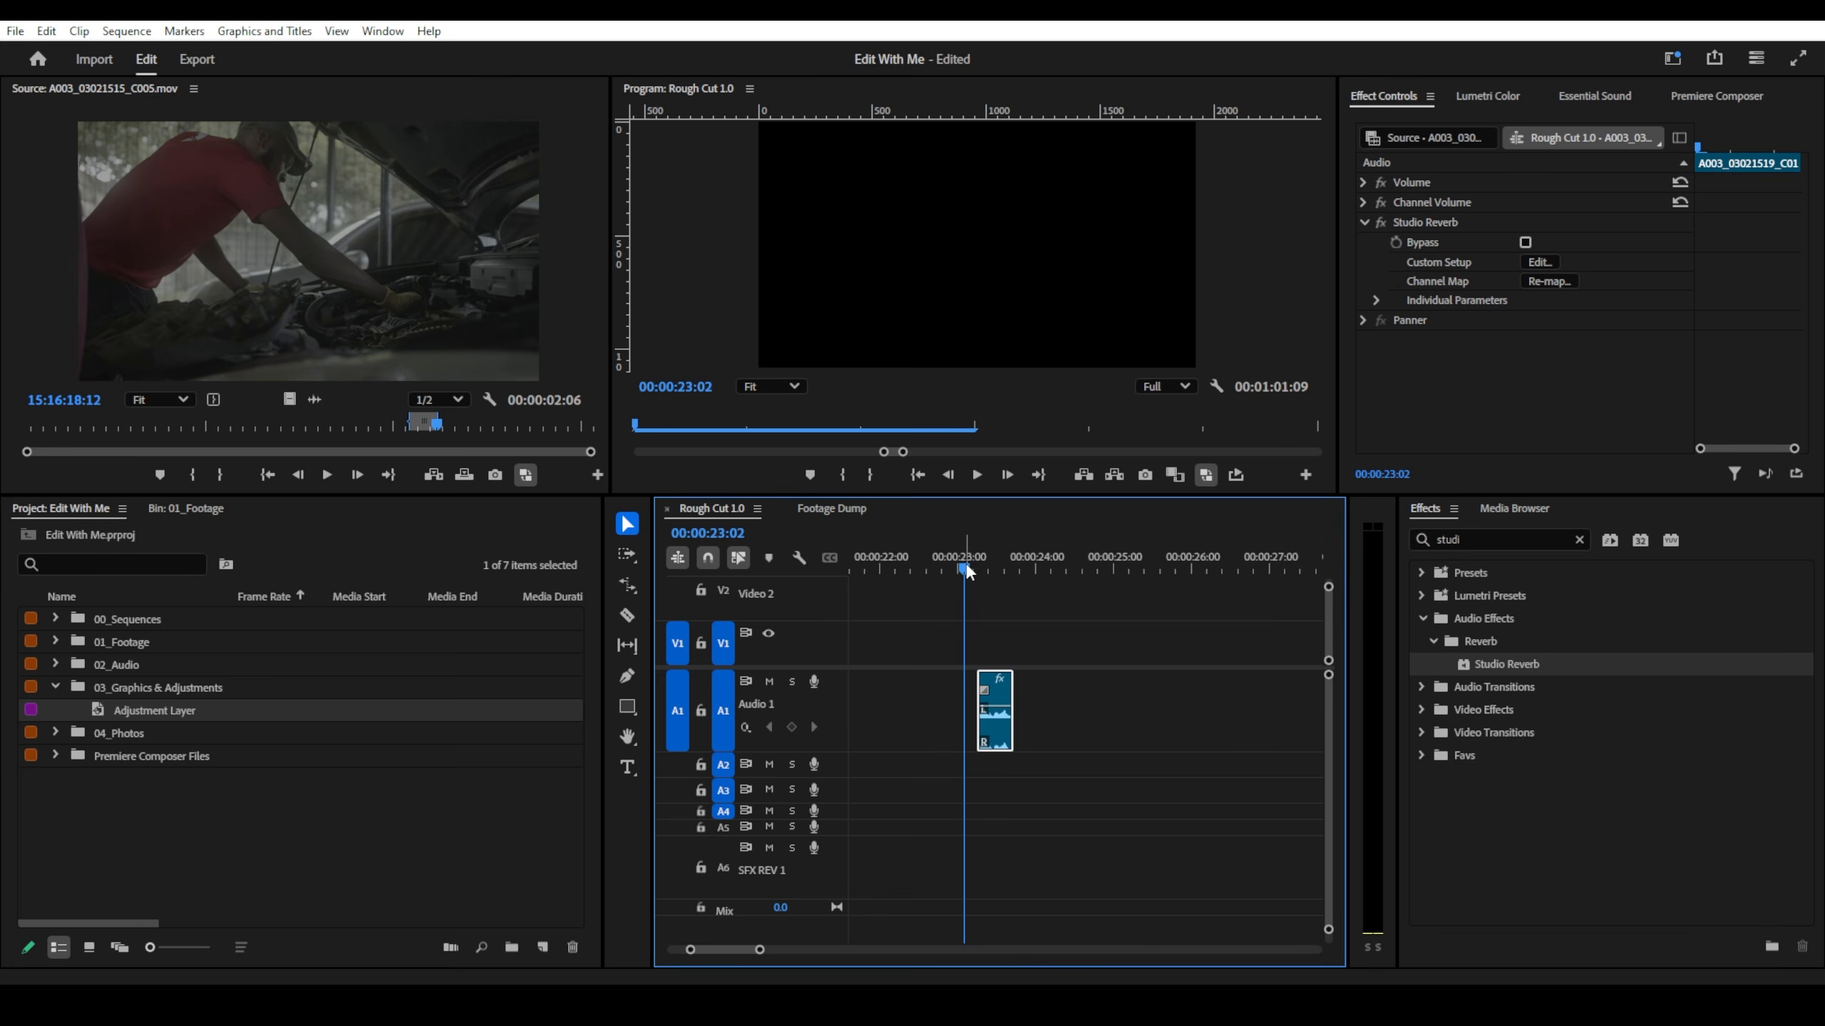
pyautogui.press('space')
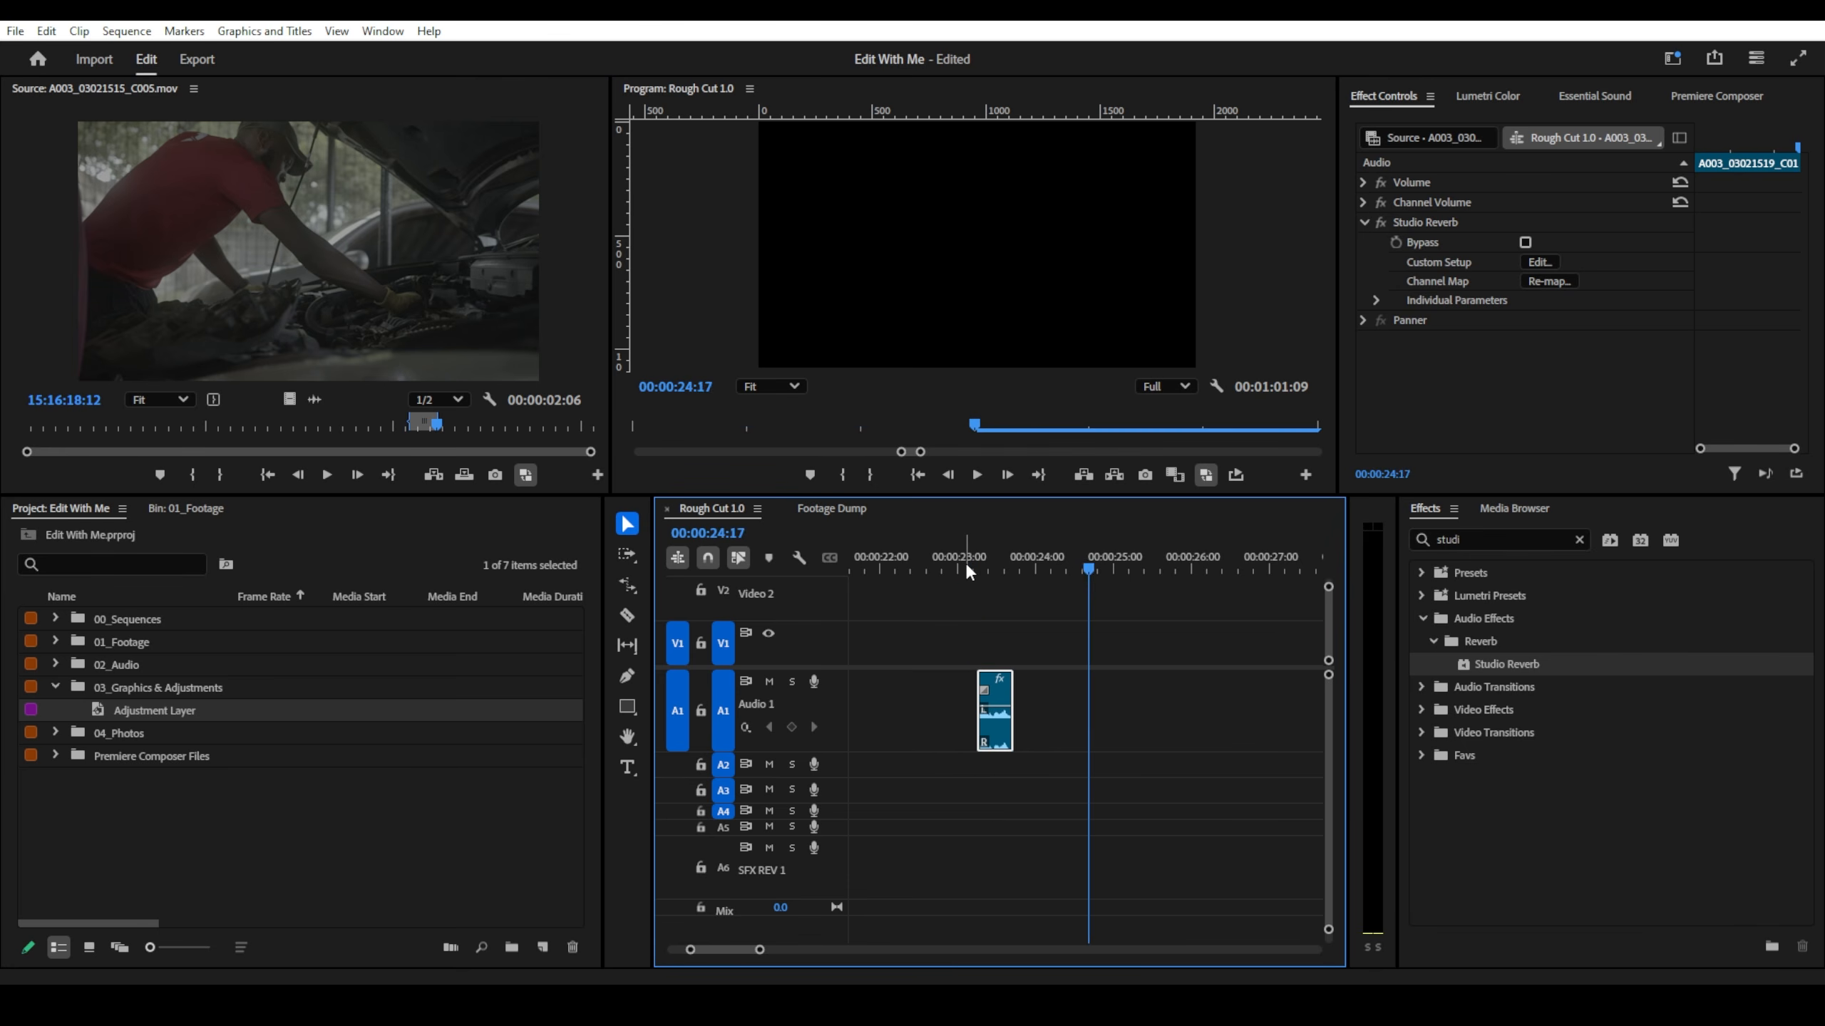
pyautogui.click(966, 568)
pyautogui.press('space')
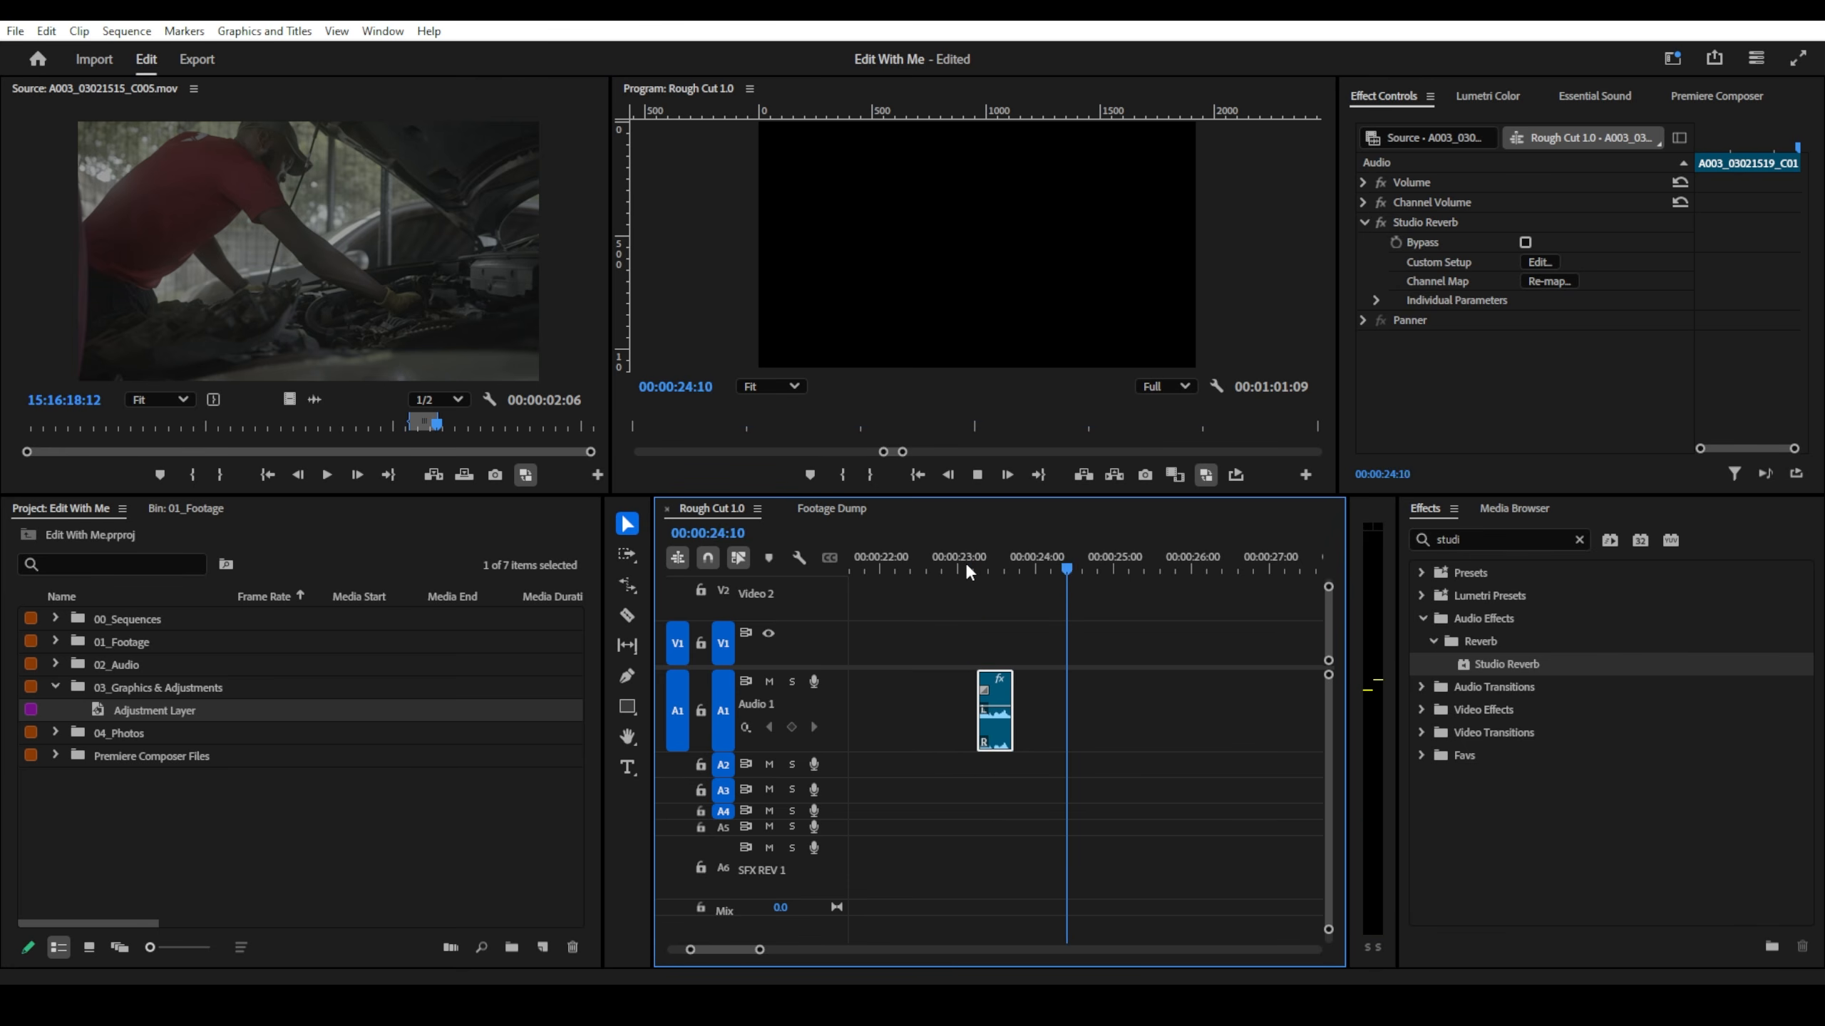
pyautogui.click(964, 563)
pyautogui.press('space')
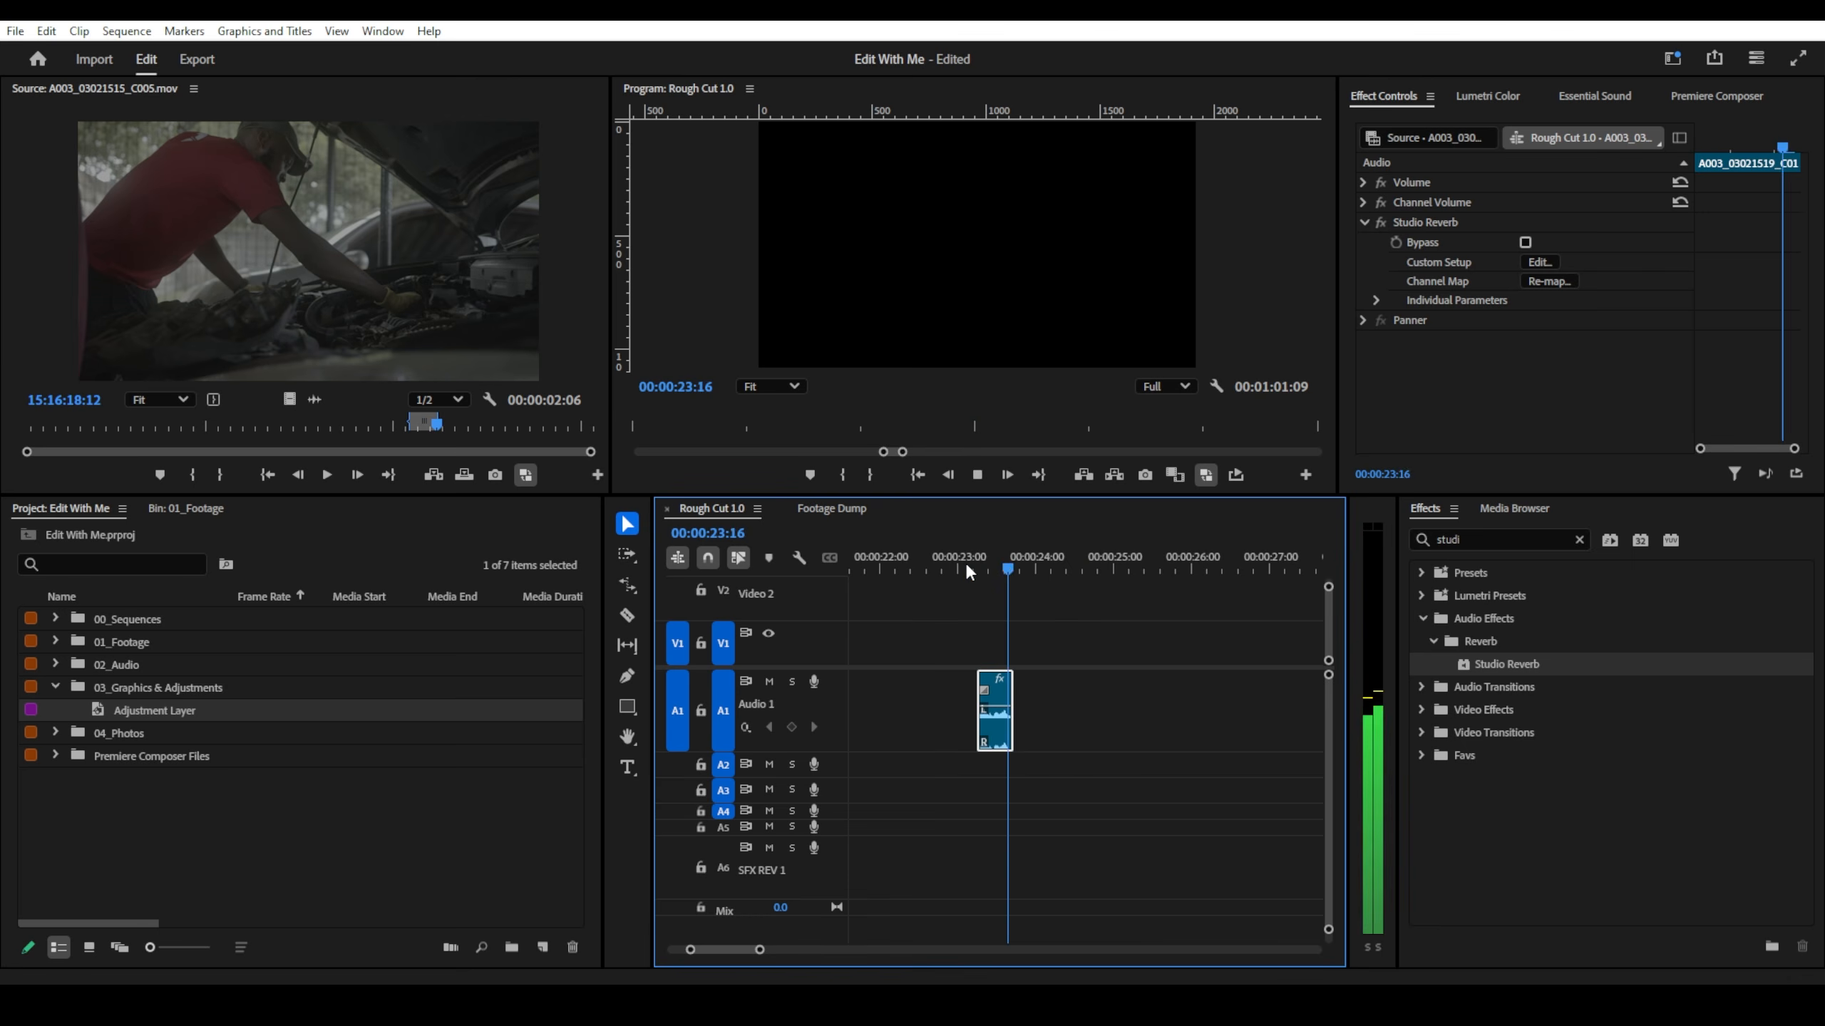
pyautogui.press('space')
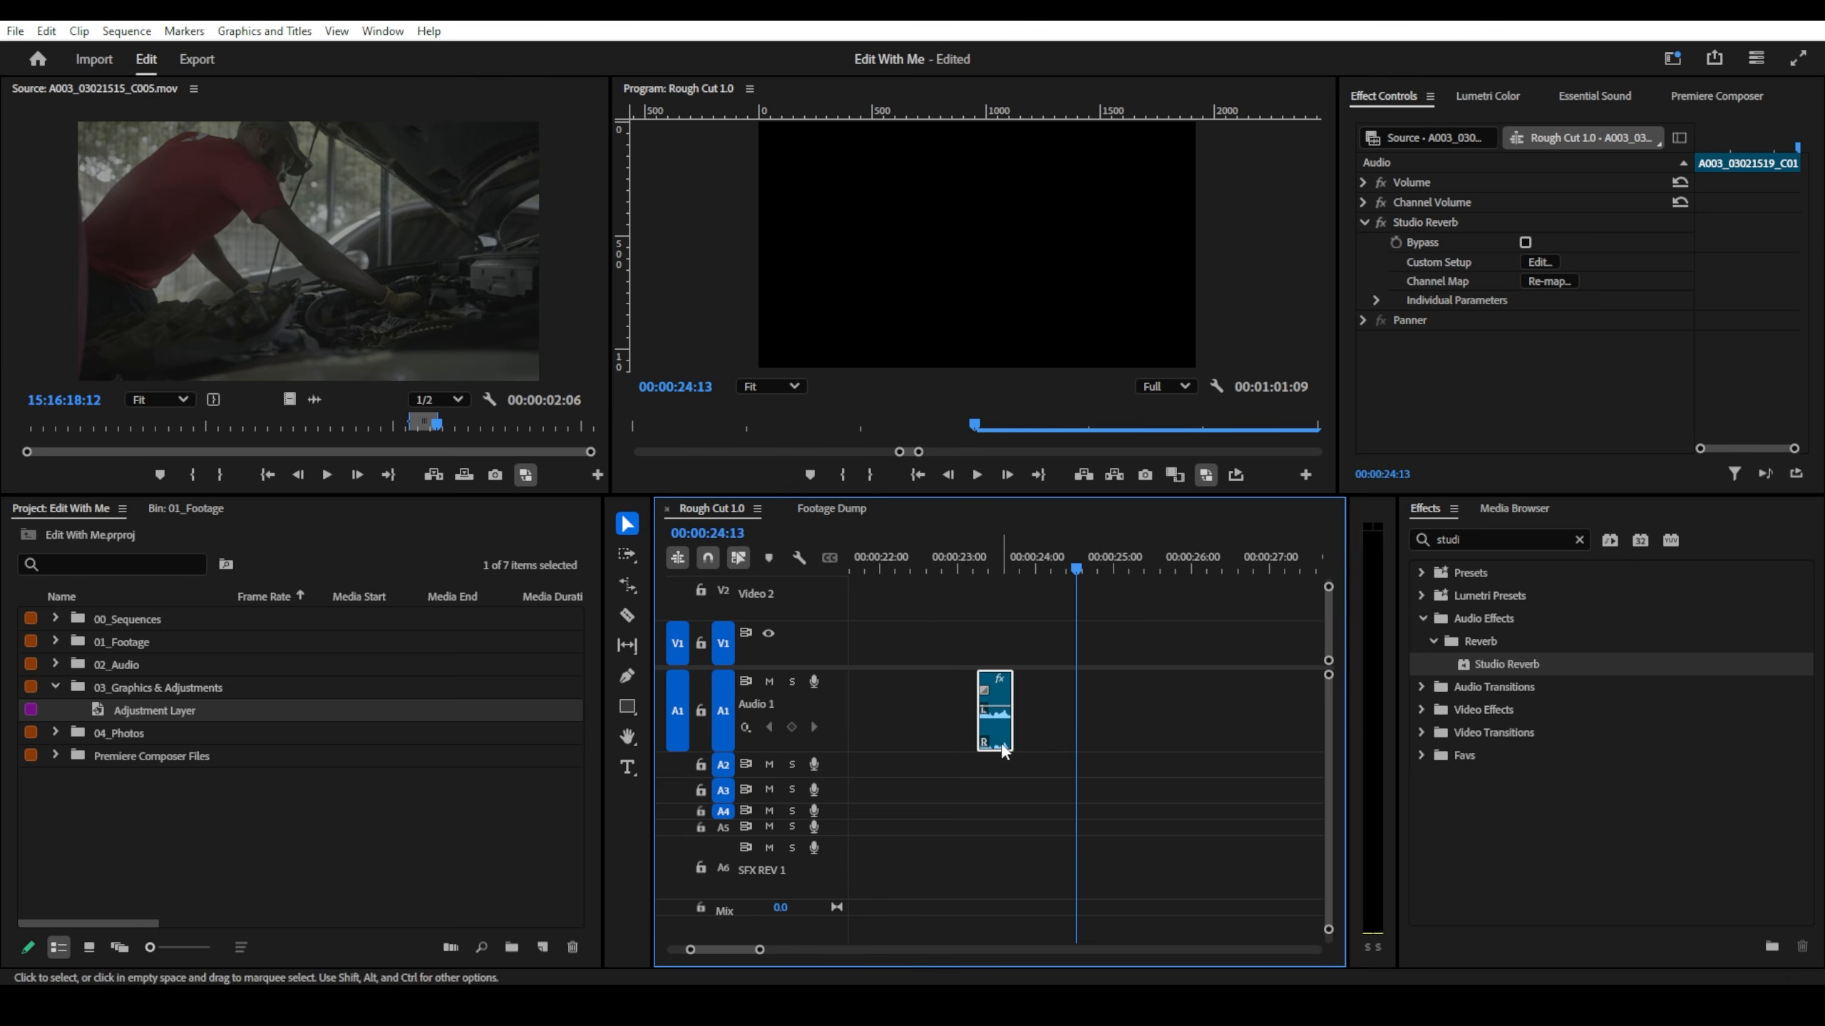
# - Audition the isolated clip on SFX REV 1 with its Studio Reverb switched off, and undo both changes
pyautogui.moveTo(1004, 750); pyautogui.dragTo(1003, 899)
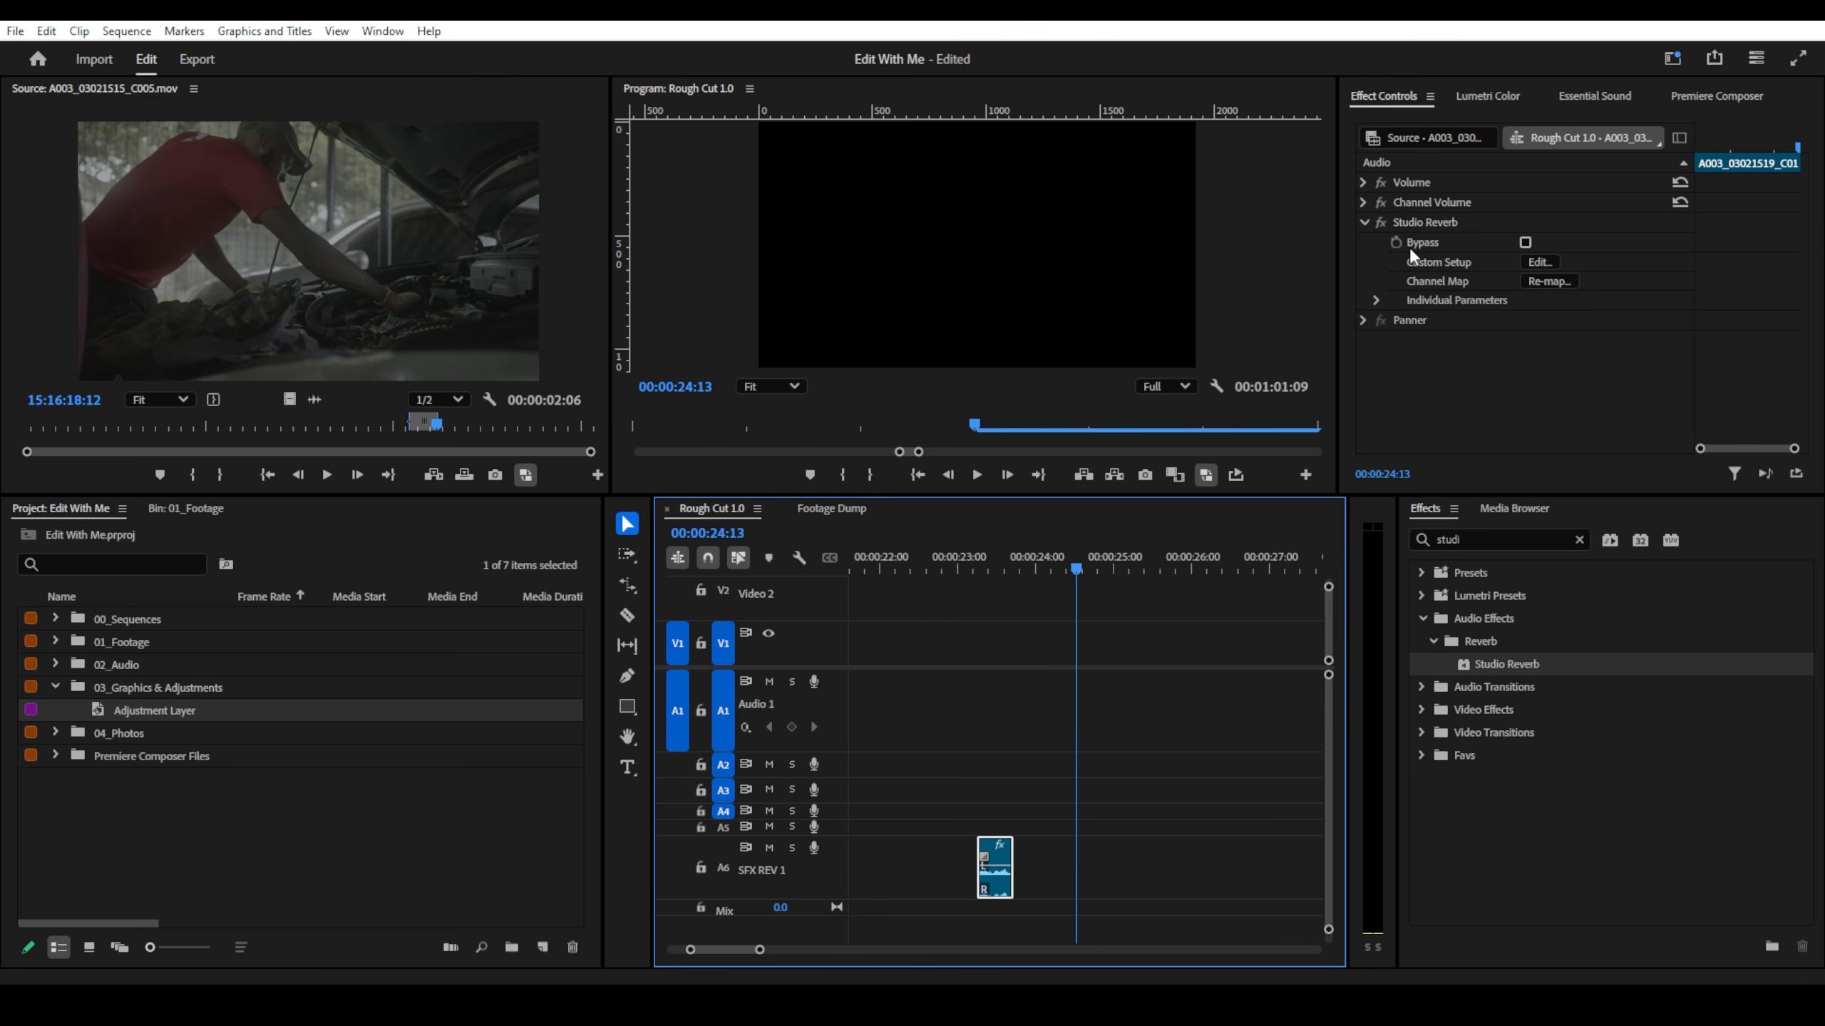
pyautogui.click(1380, 222)
pyautogui.click(953, 562)
pyautogui.press('space')
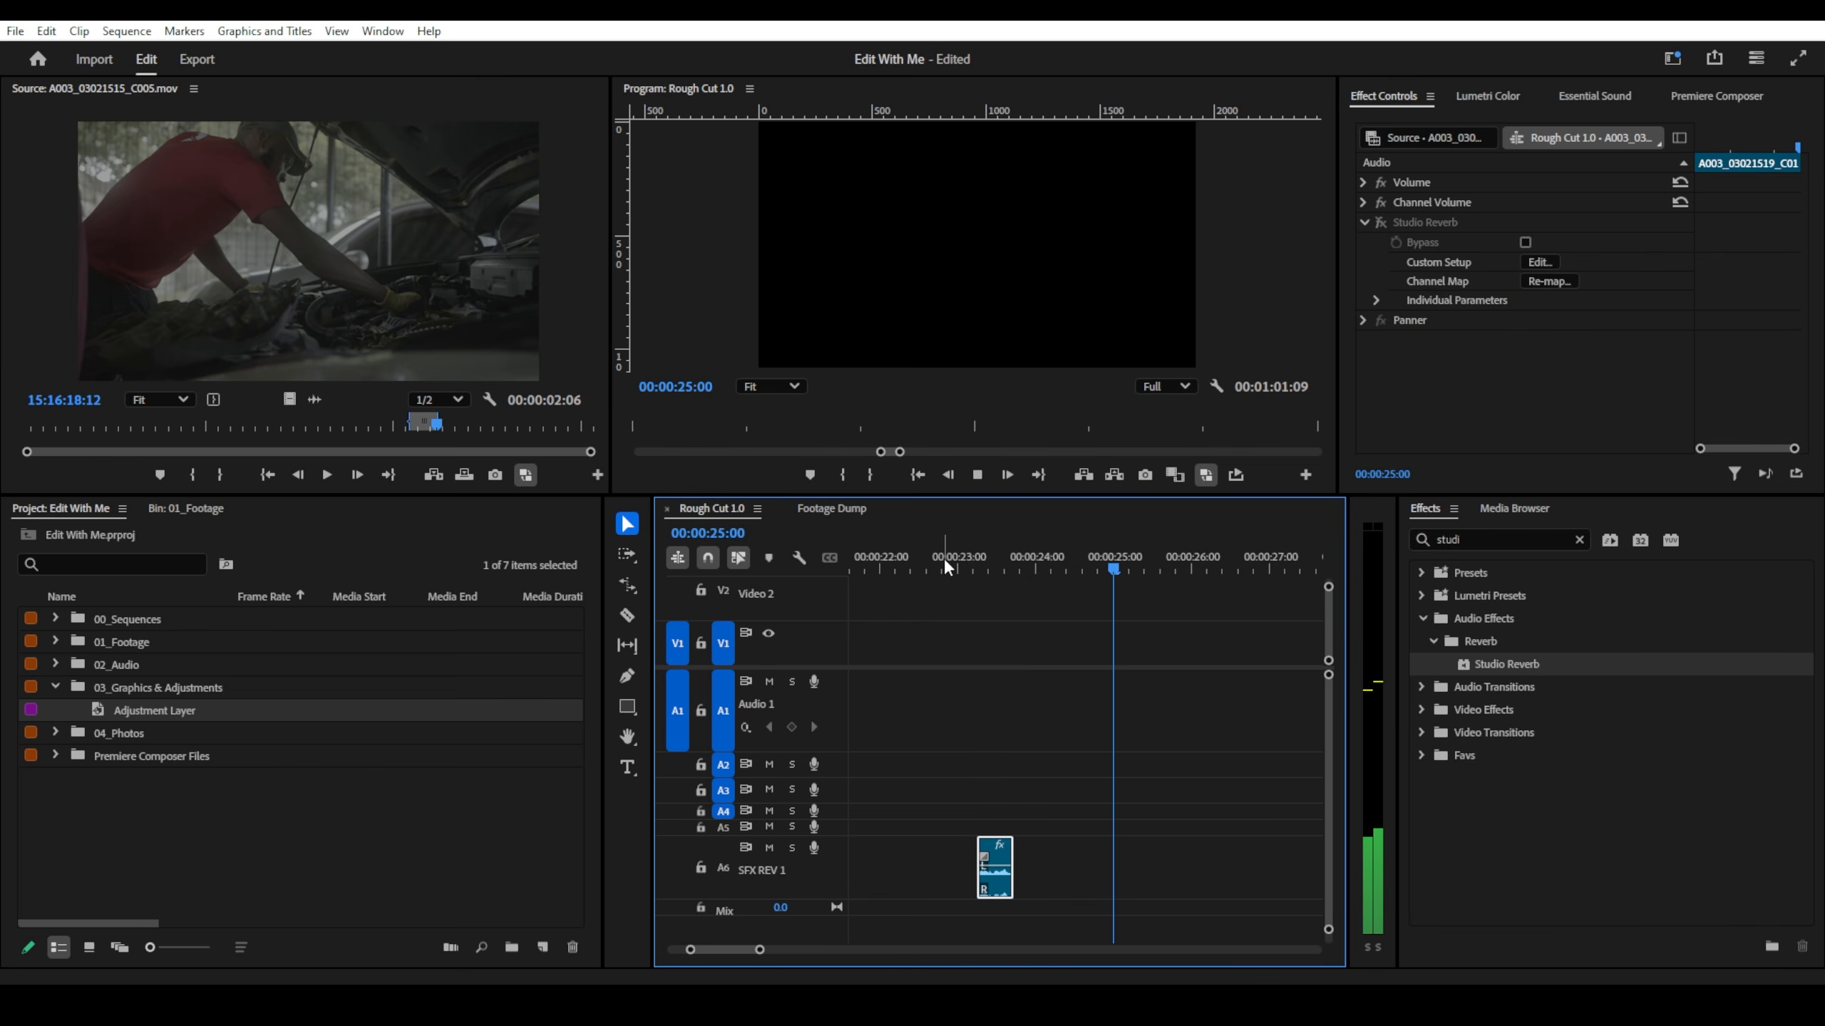
pyautogui.press('space')
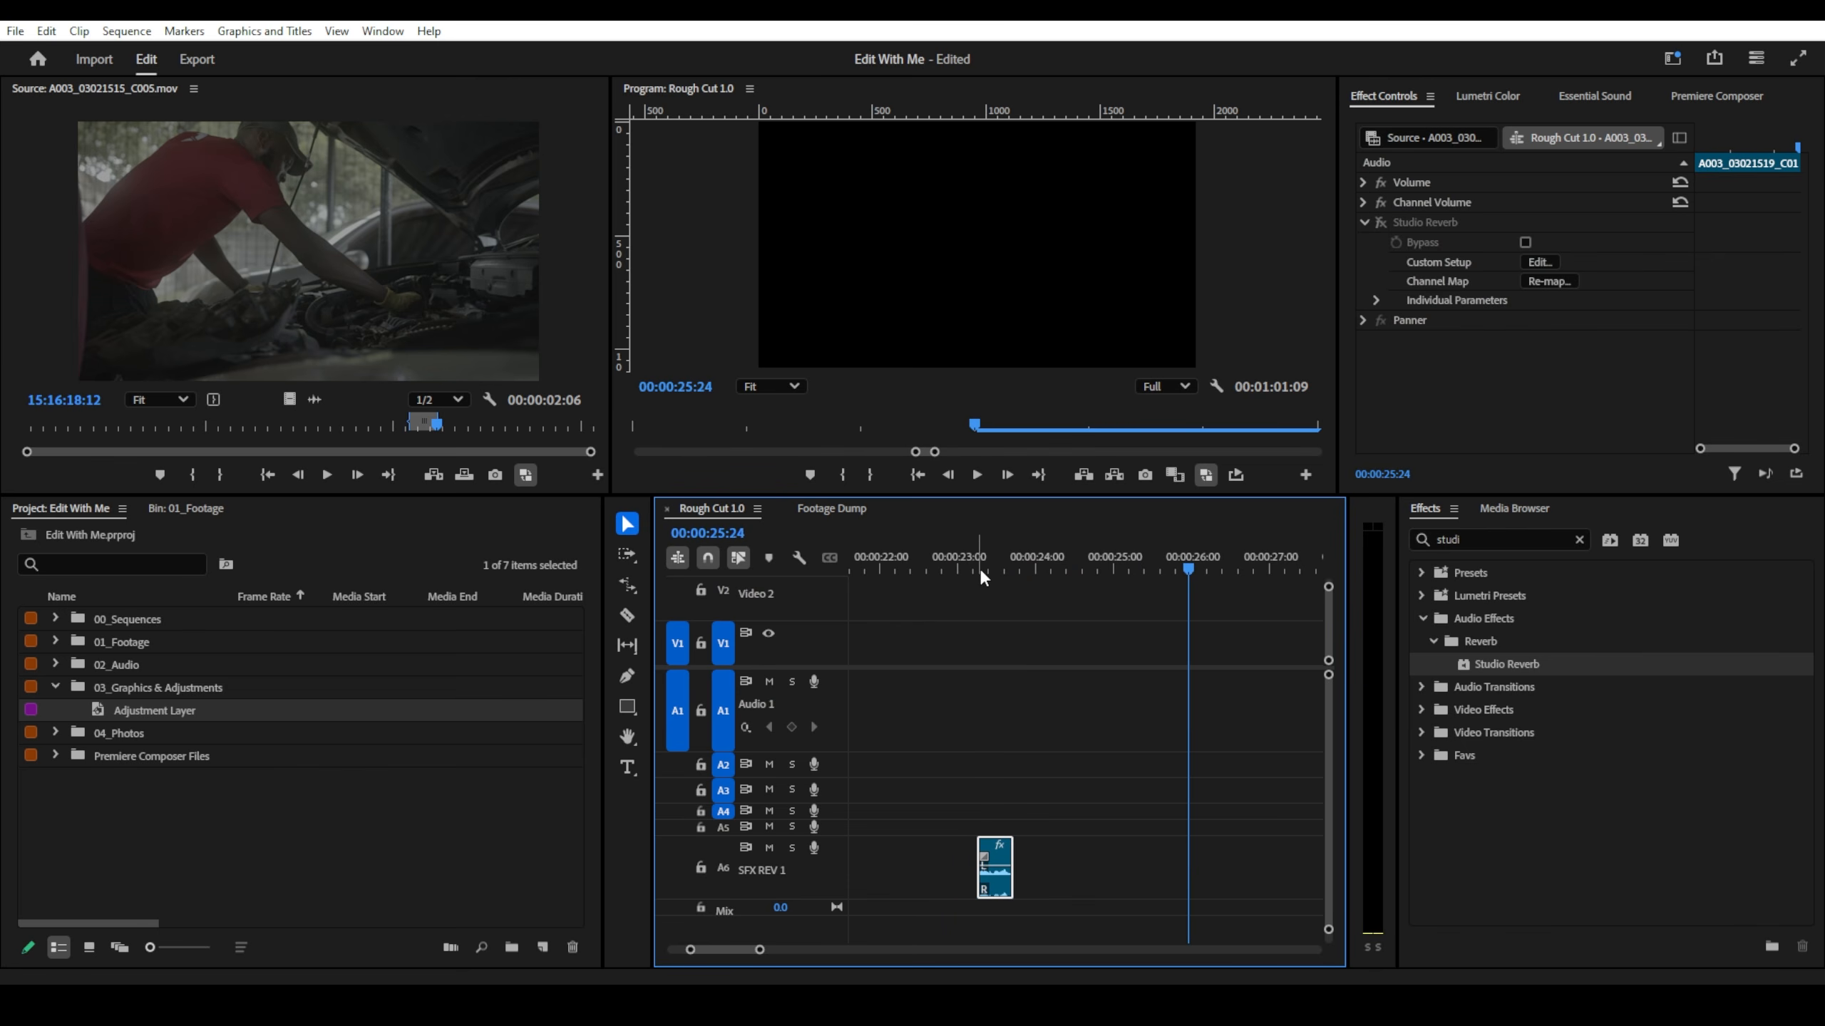
pyautogui.hotkey('ctrl', 'z')
pyautogui.hotkey('ctrl', 'z')
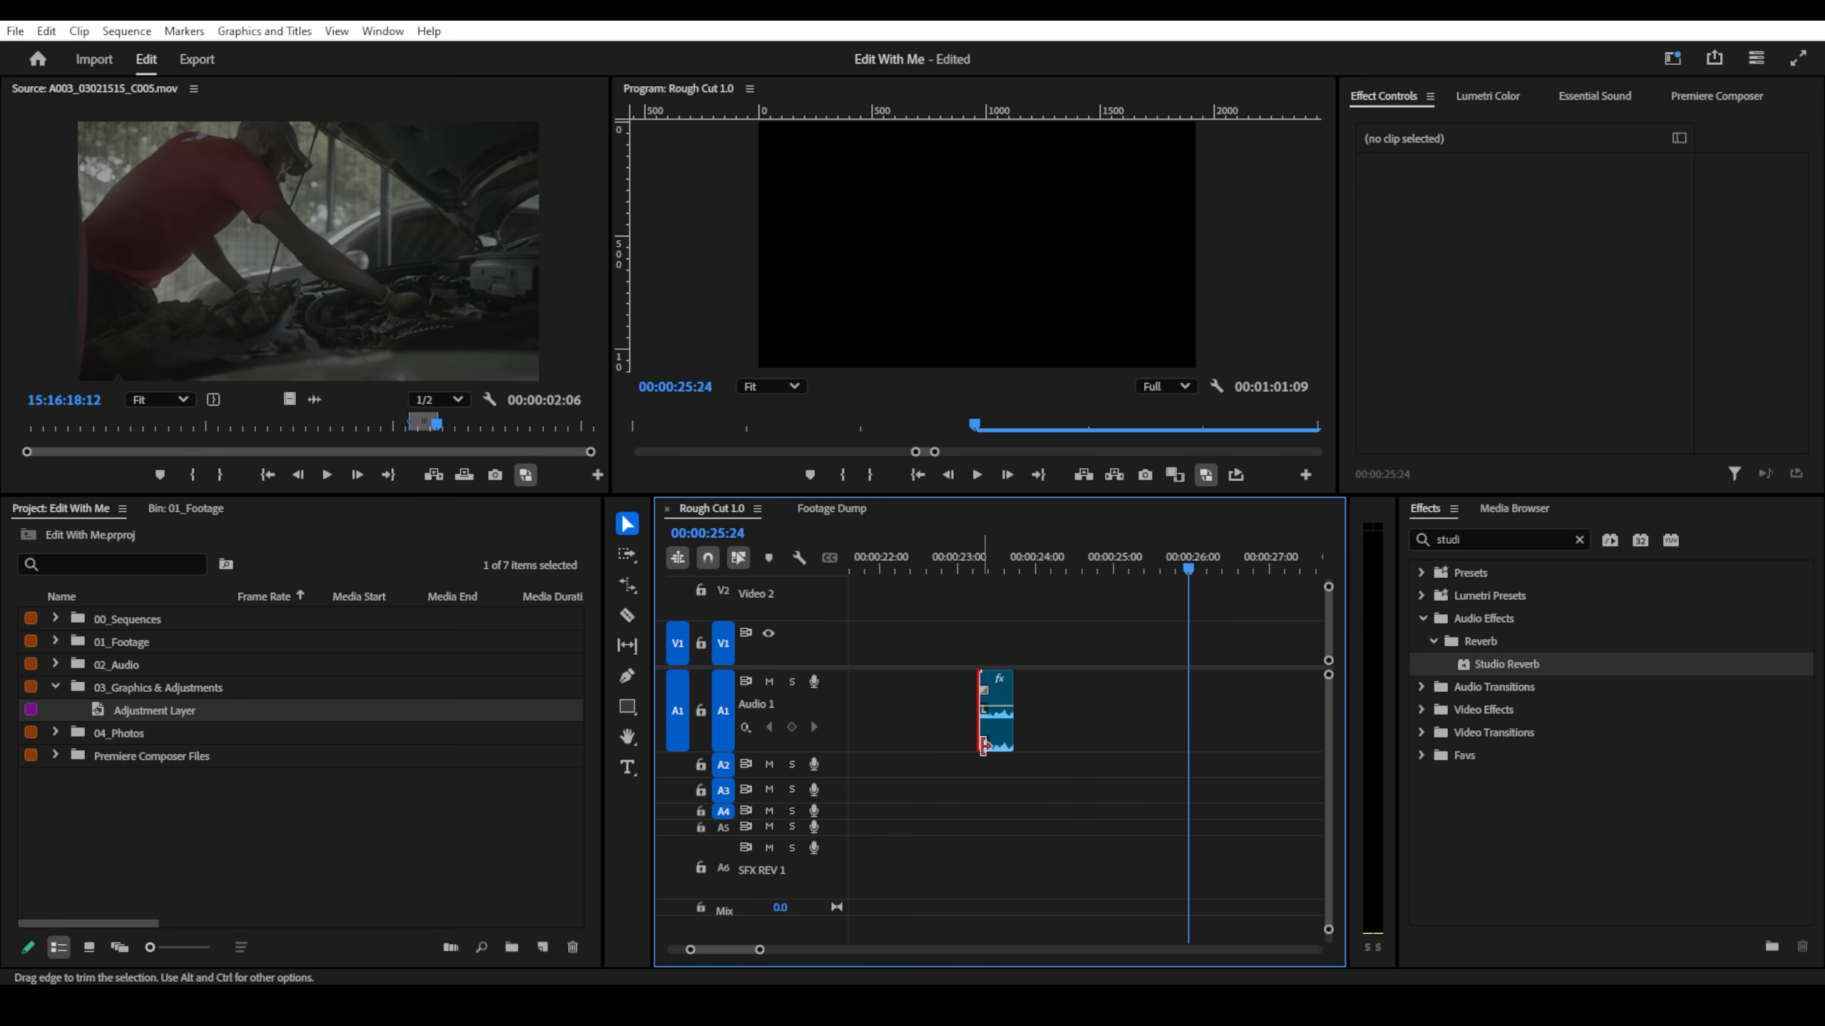
# - Extend the isolated Audio 1 clip to a duration of 00:00:02:12 and keyframe its volume down after the opening sound
pyautogui.click(1000, 725)
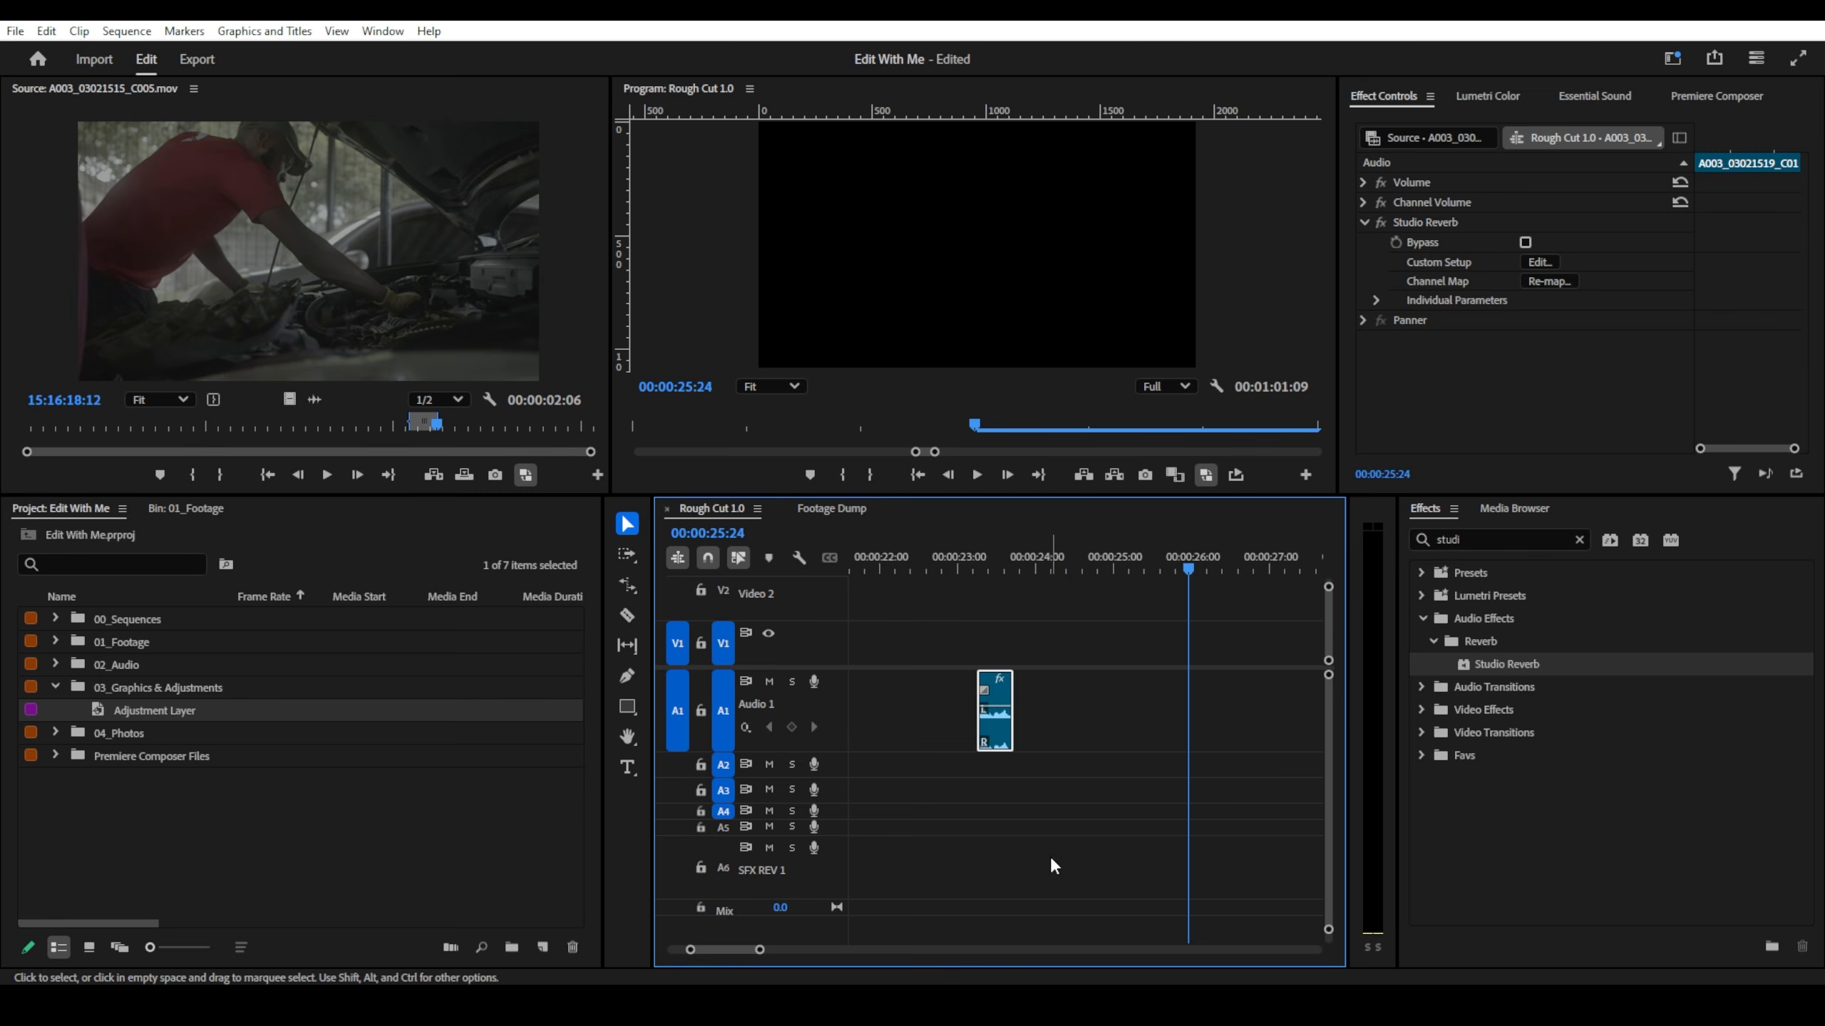
pyautogui.moveTo(1012, 701); pyautogui.dragTo(1133, 701)
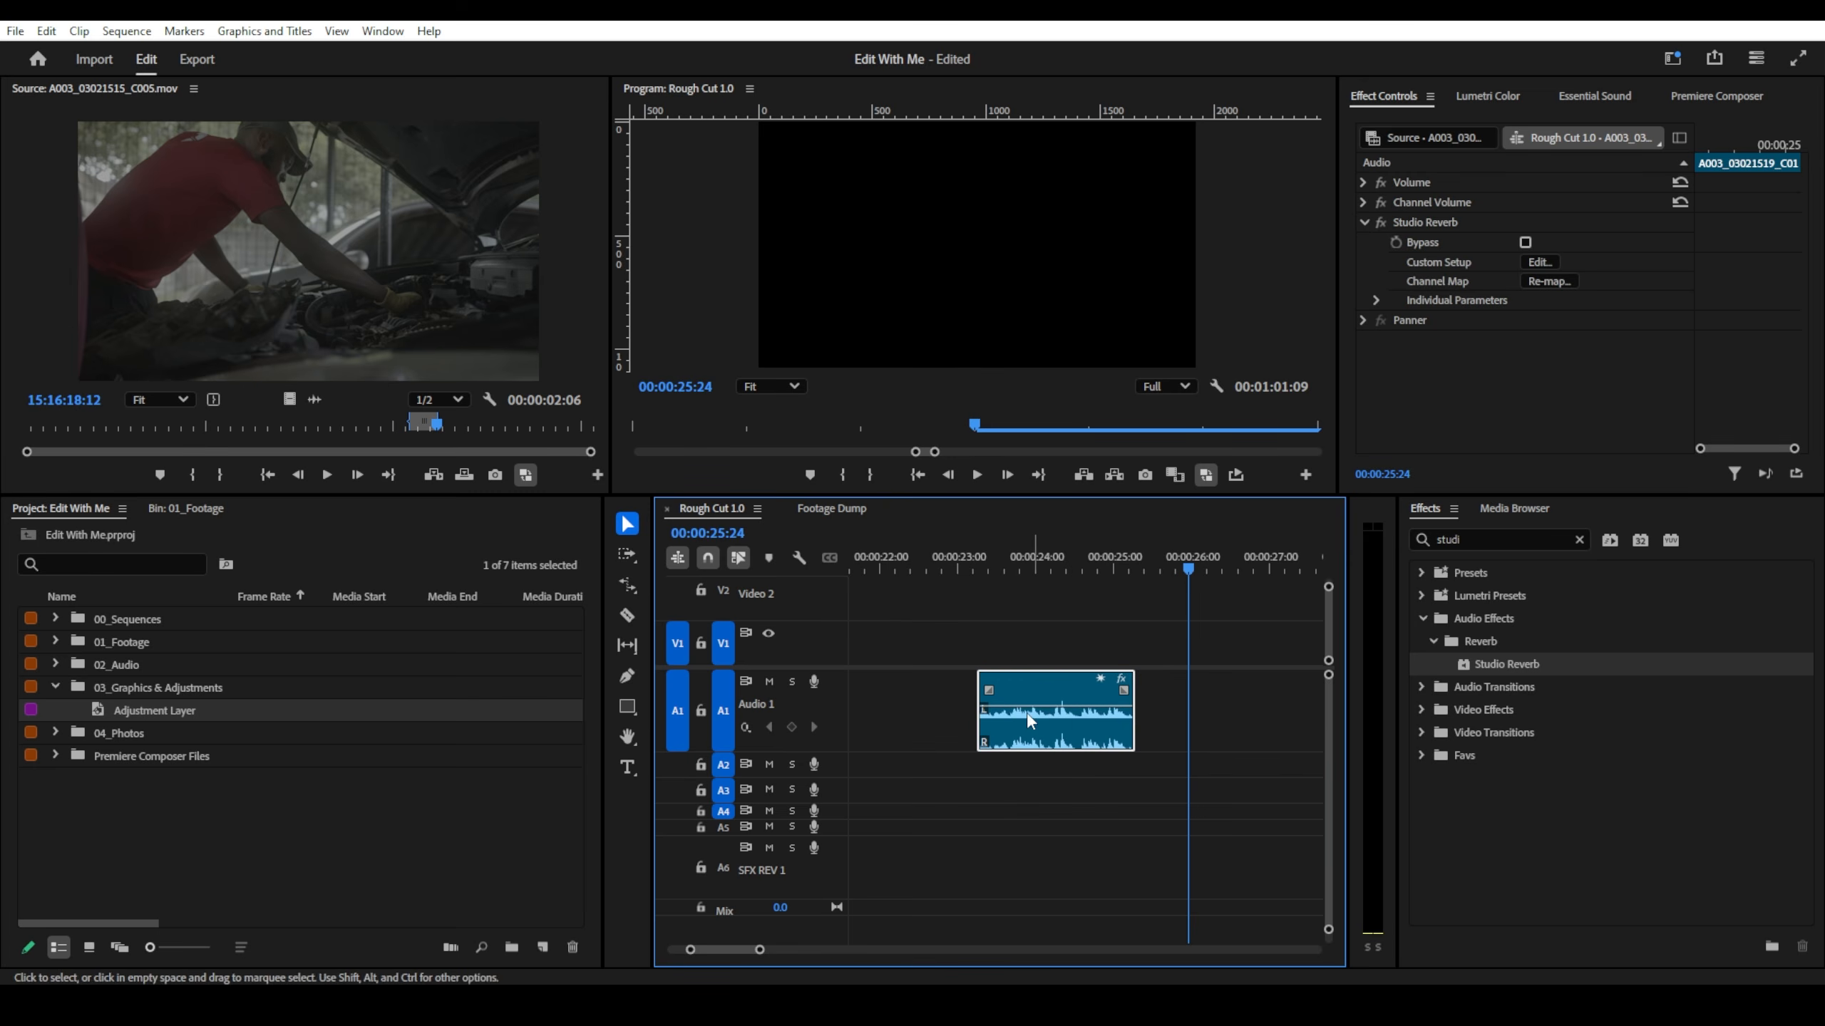
pyautogui.keyDown('ctrl'); pyautogui.click(1027, 707); pyautogui.keyUp('ctrl')
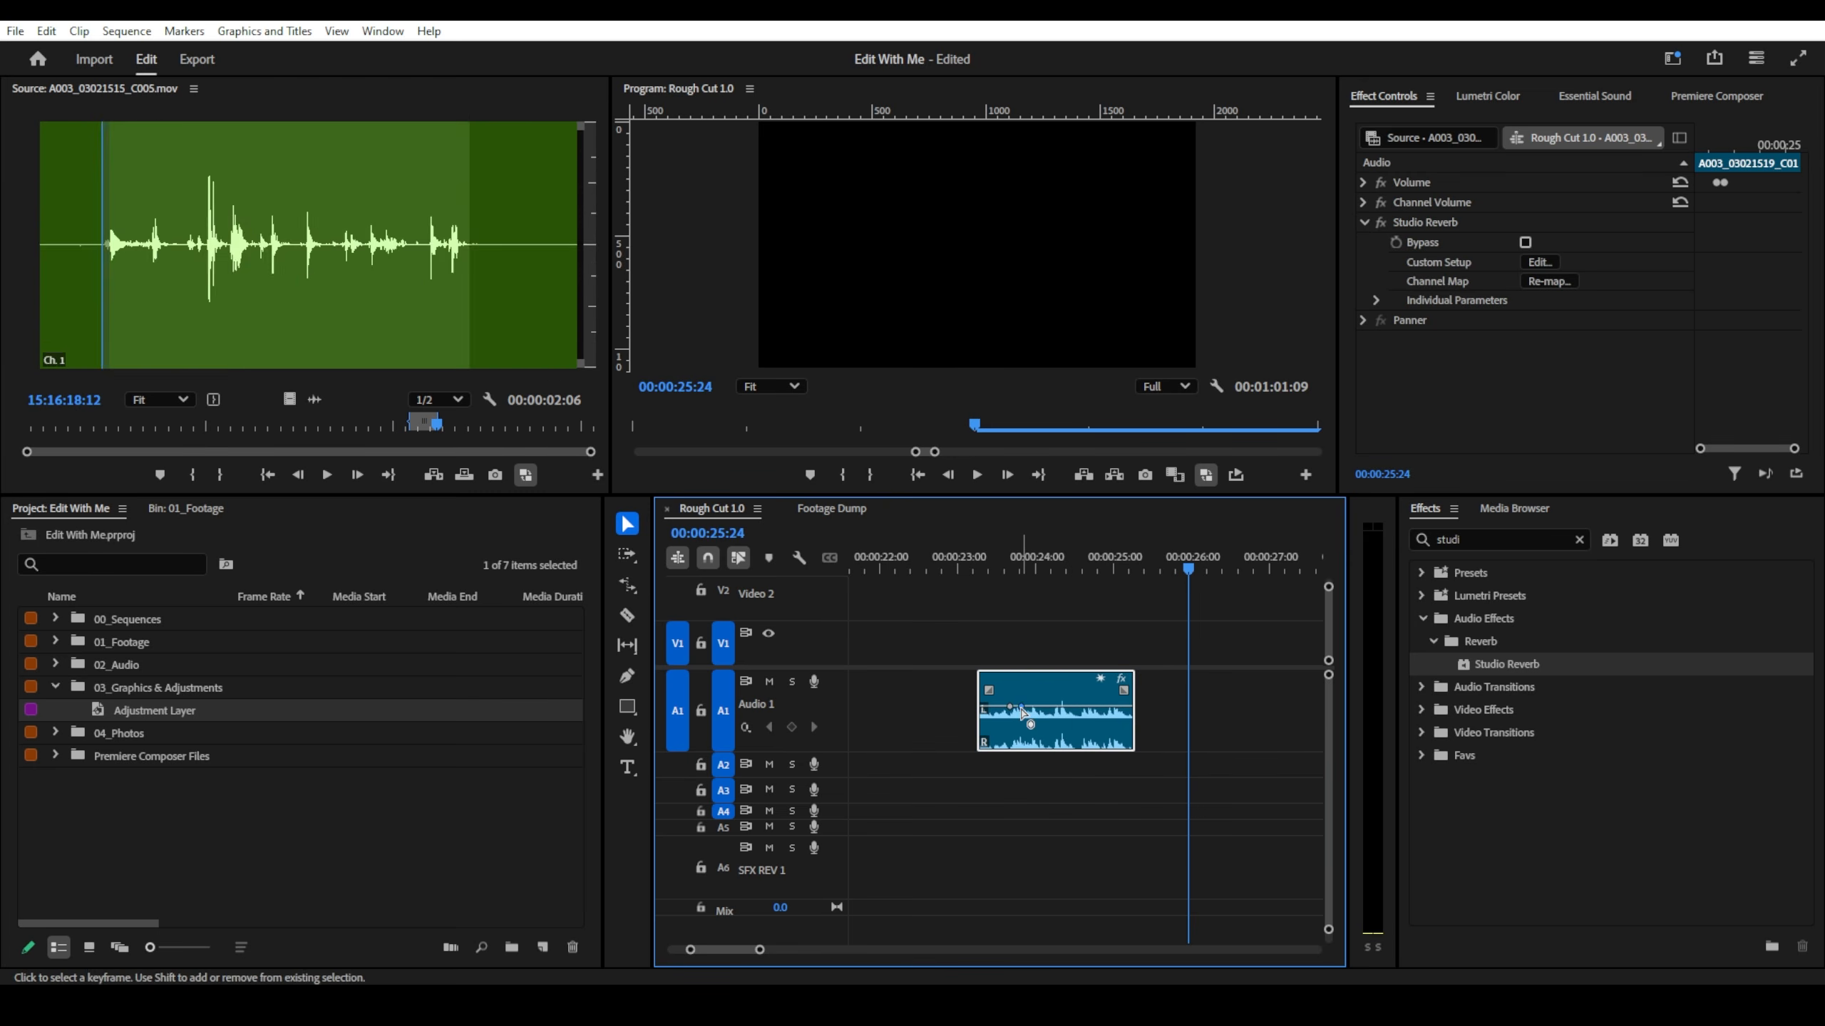
pyautogui.moveTo(1028, 707); pyautogui.dragTo(1029, 748)
pyautogui.moveTo(1133, 711); pyautogui.dragTo(1162, 711)
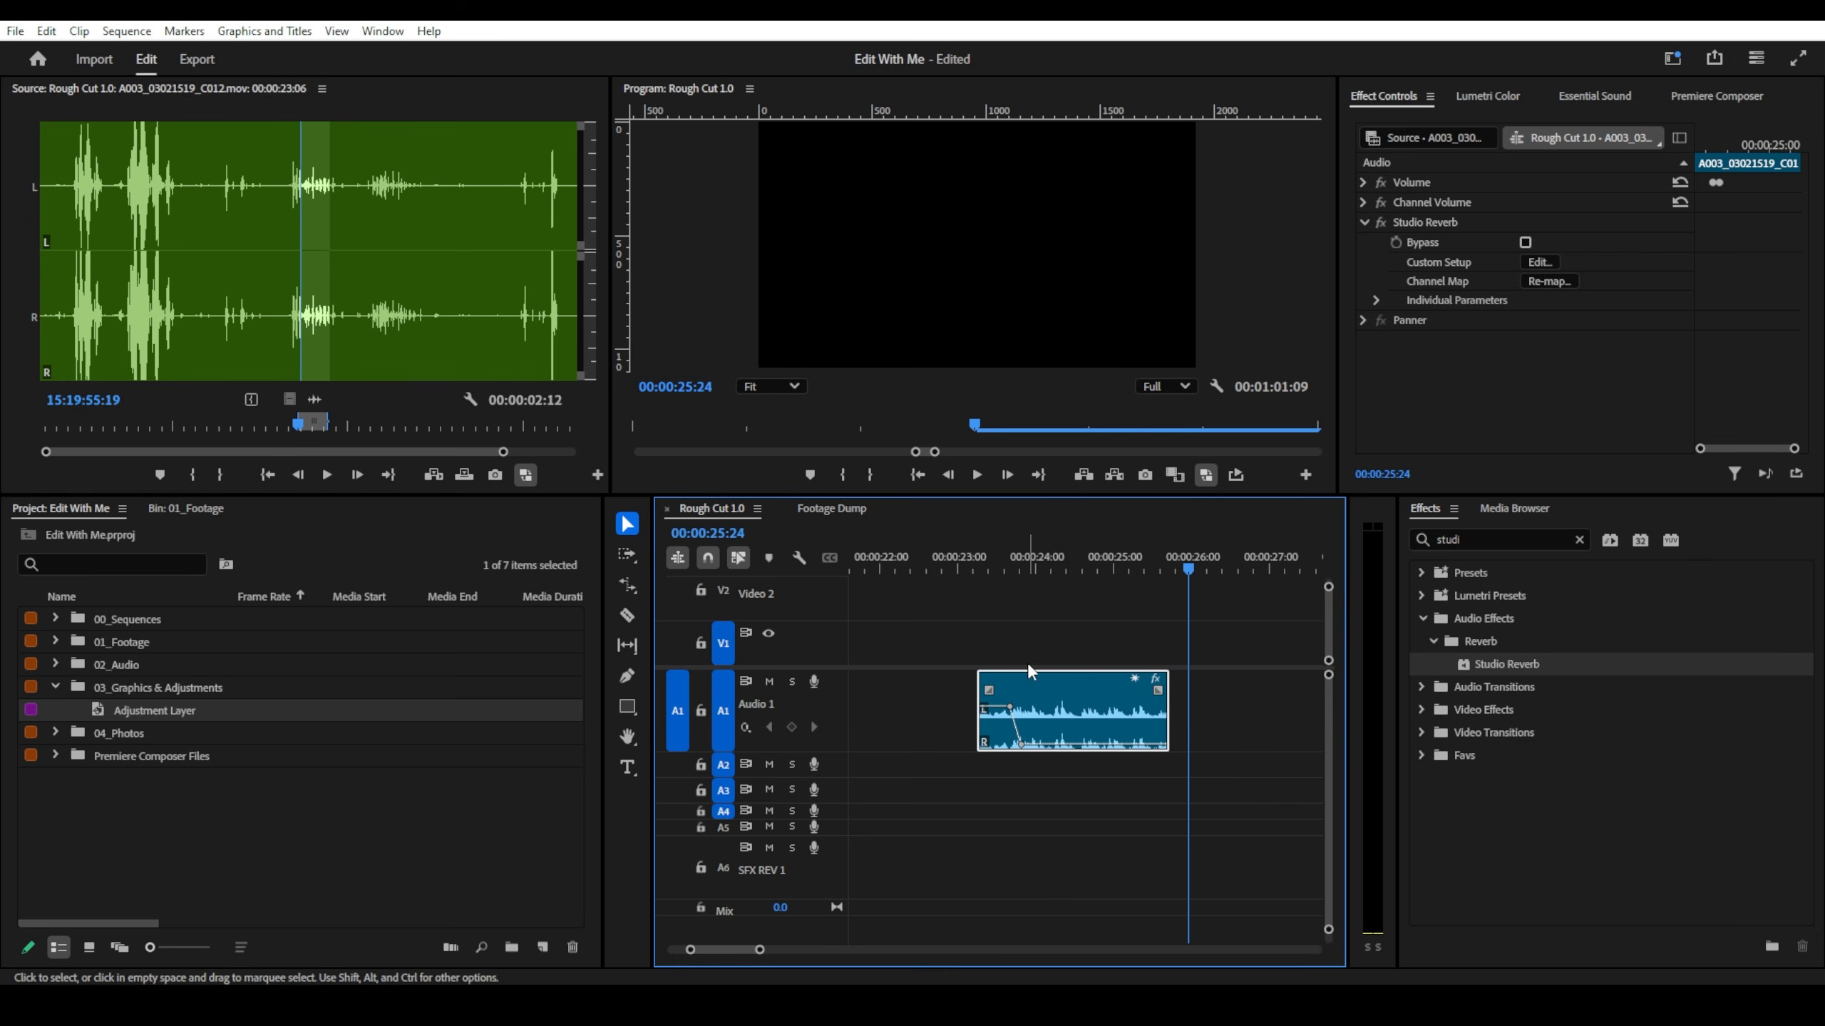
# - Play the extended clip from just before its start, and undo the extension and volume keyframes
pyautogui.moveTo(967, 563); pyautogui.dragTo(942, 560)
pyautogui.press('space')
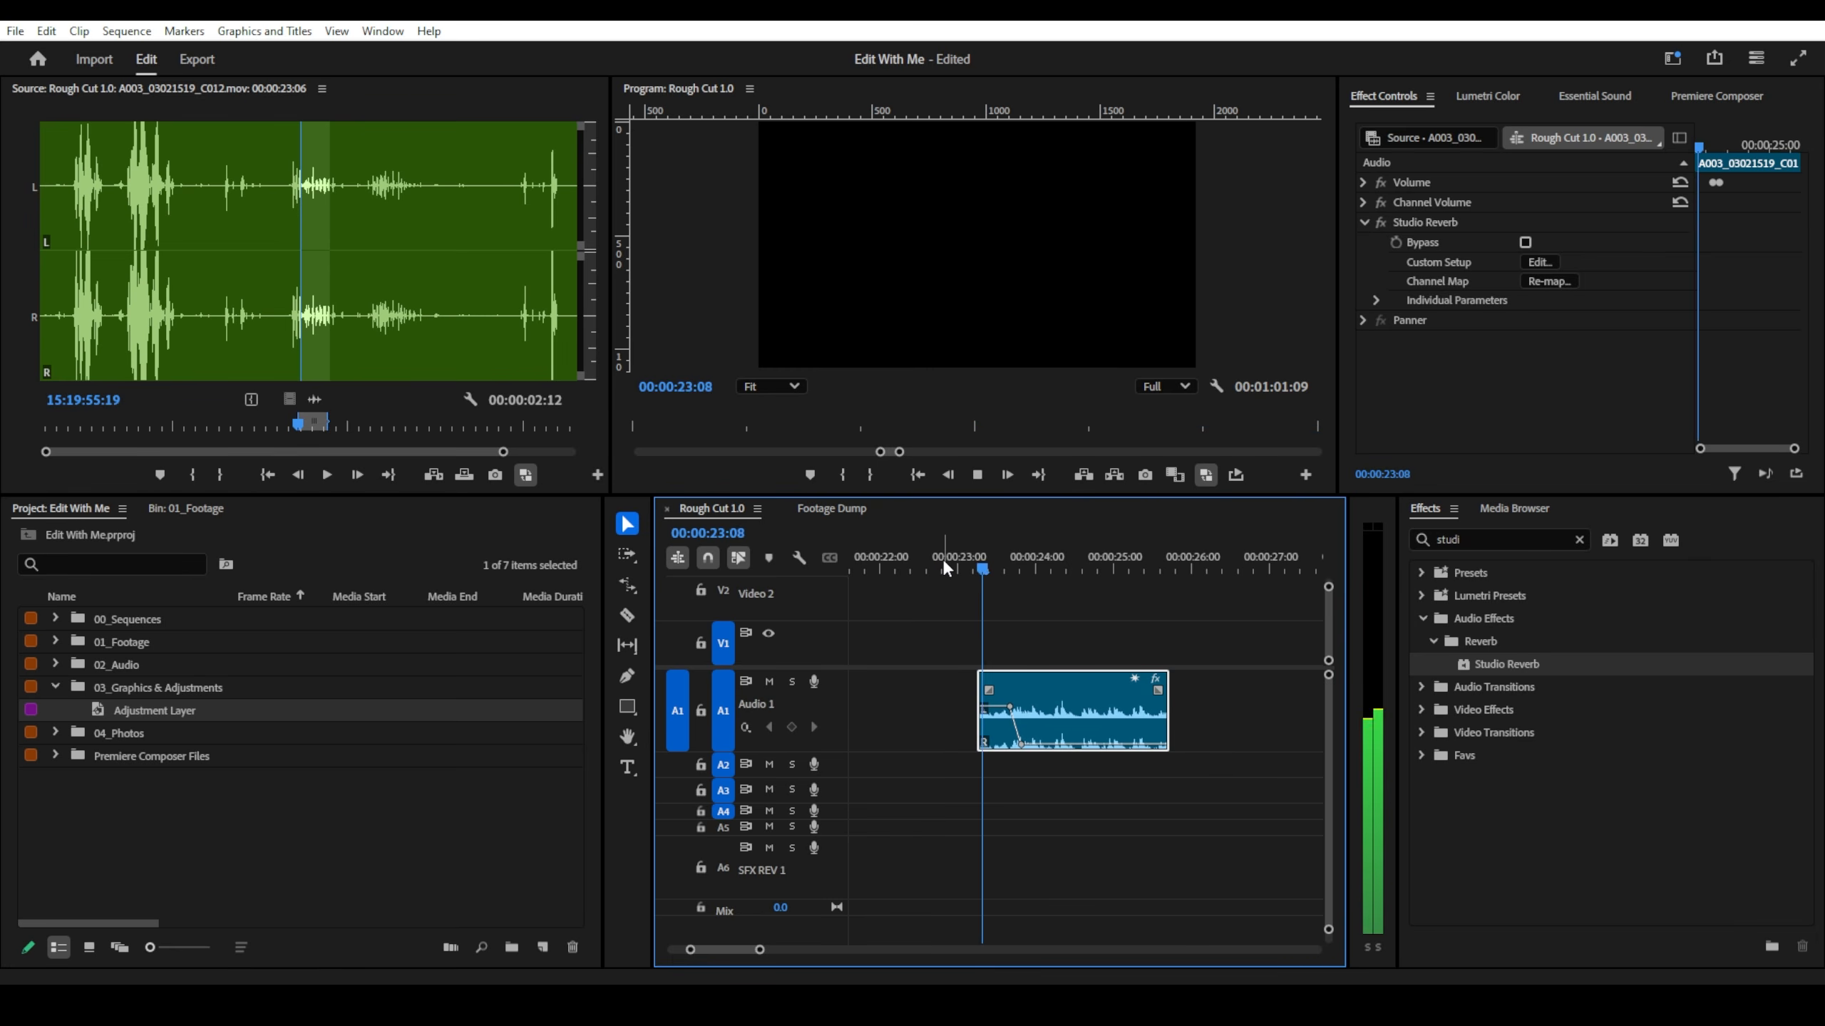
pyautogui.press('space')
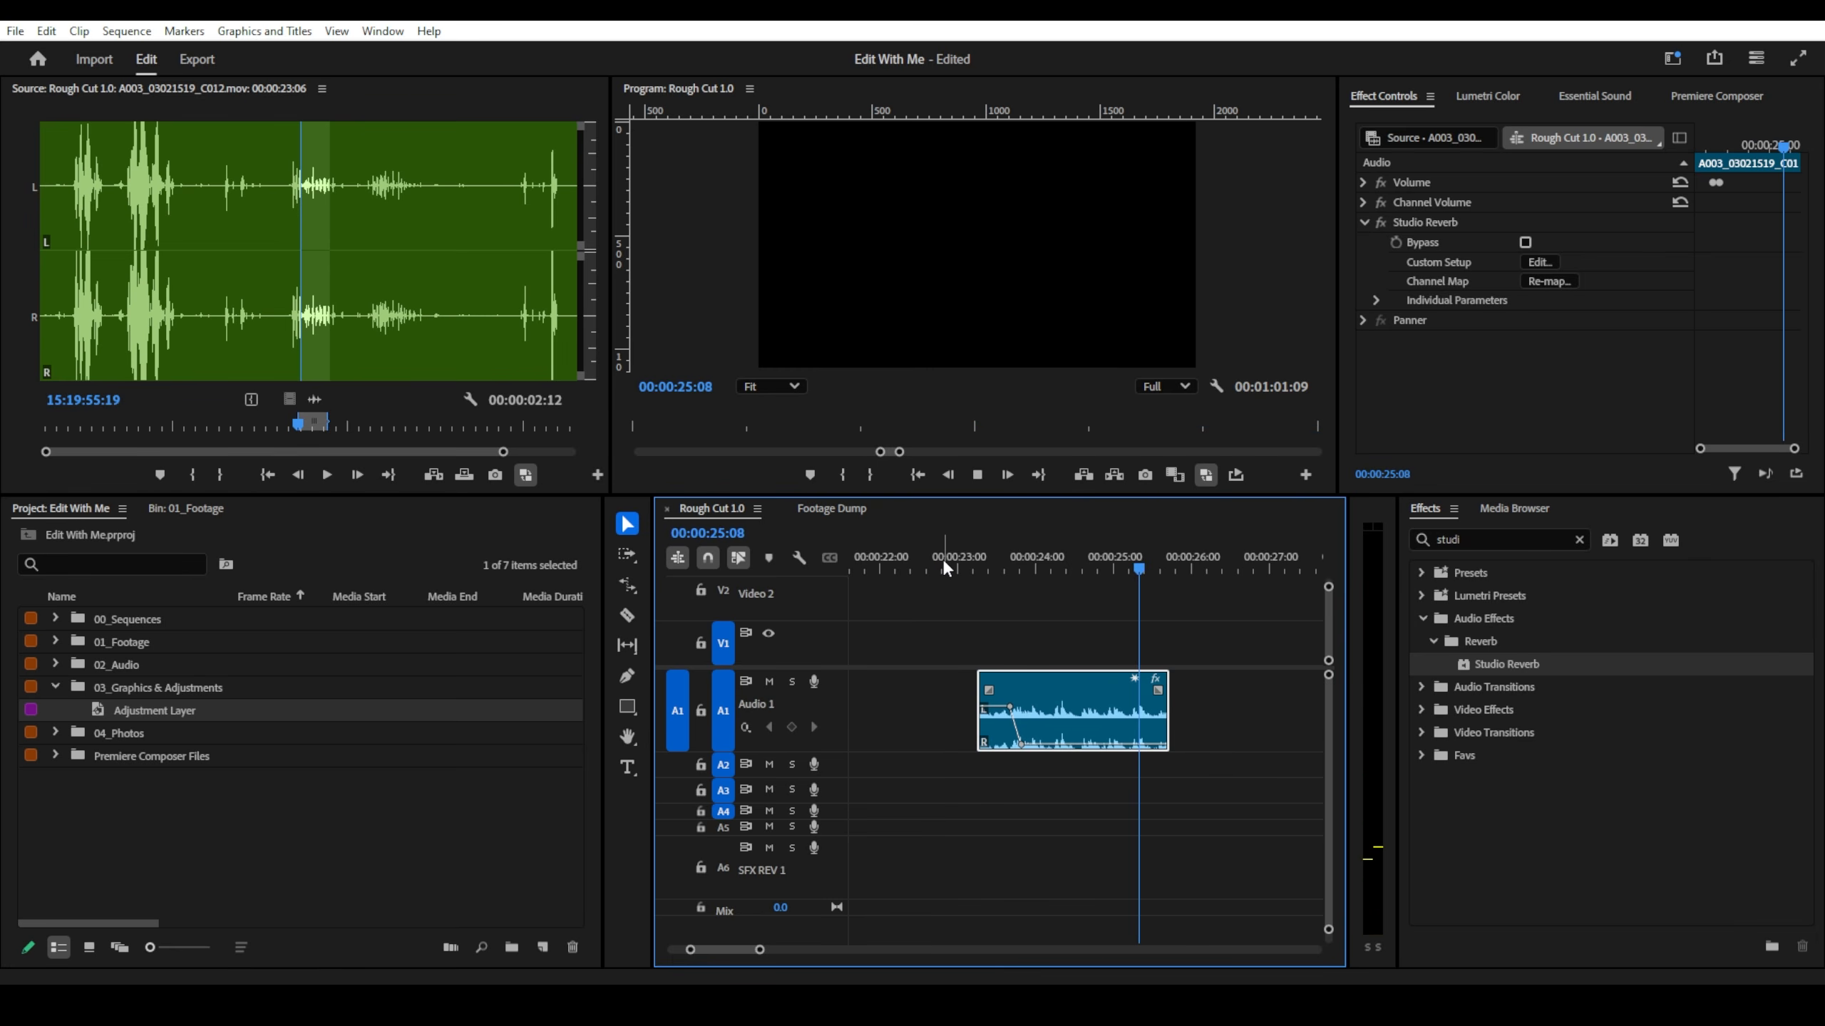
pyautogui.hotkey('ctrl', 'z')
pyautogui.hotkey('ctrl', 'z')
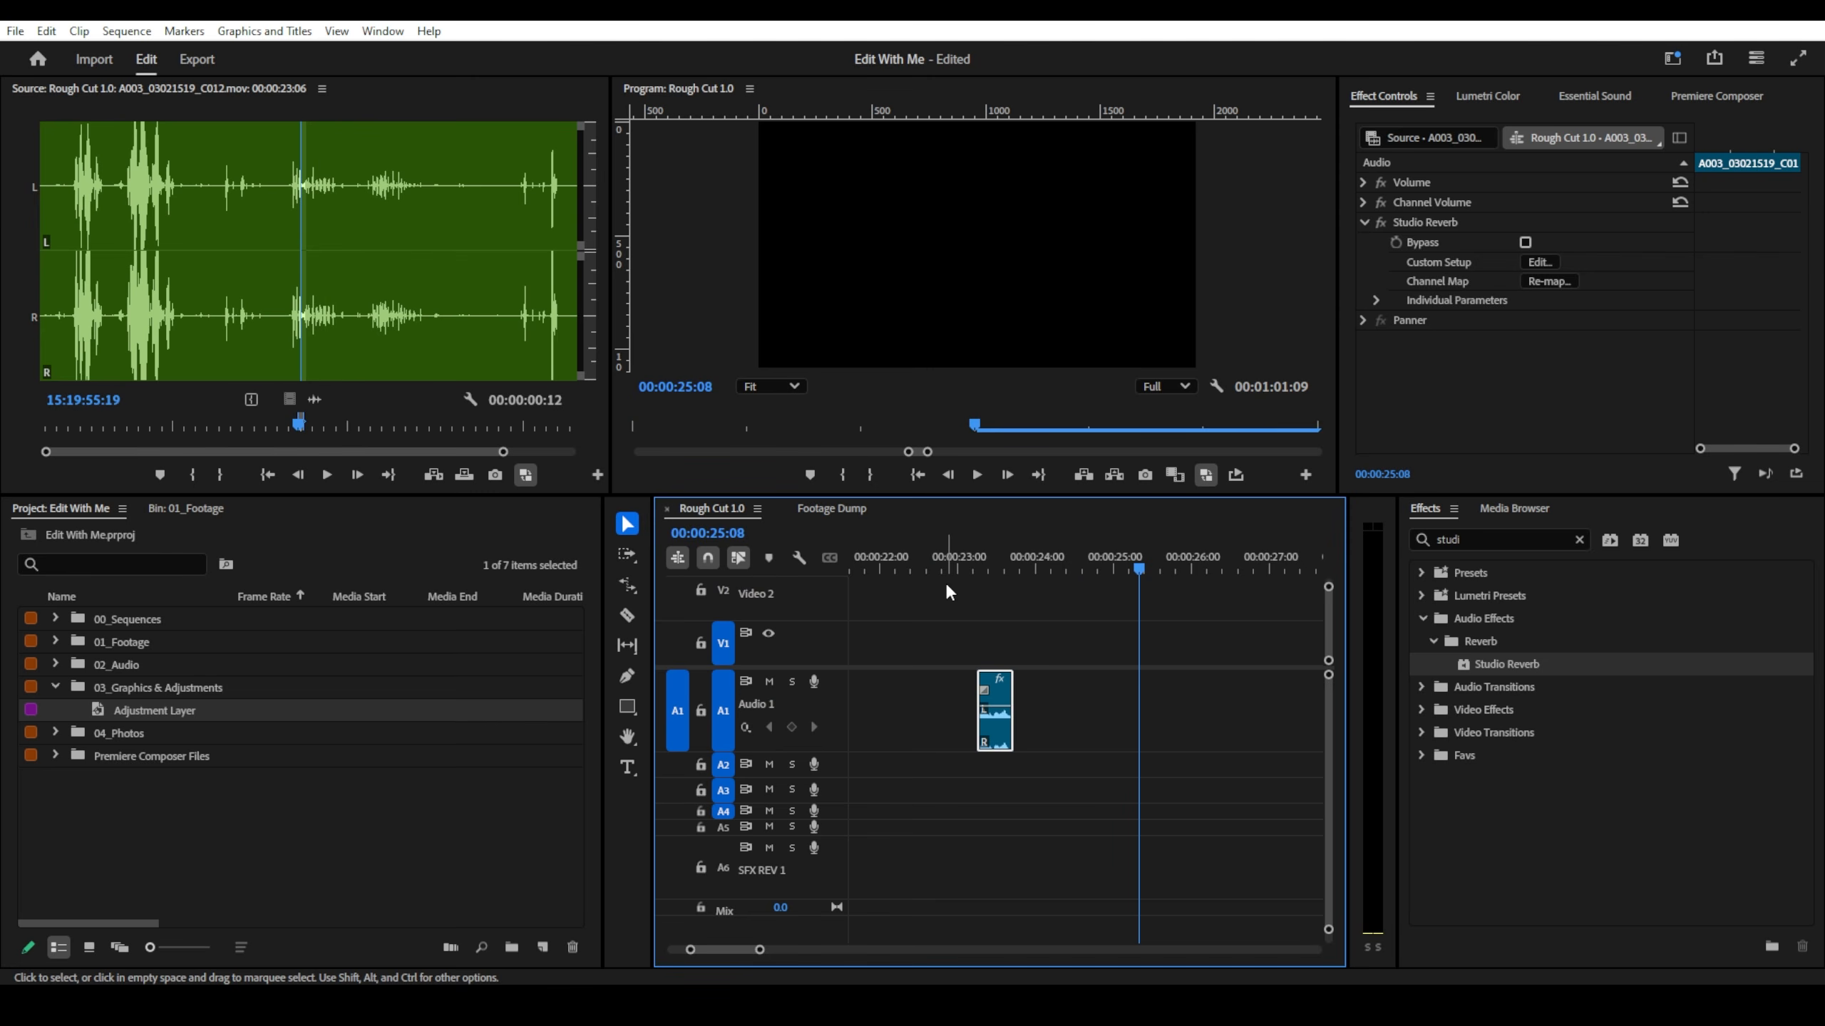
# - Restore the full montage in Rough Cut 1.0 and place the playhead at 00:00:02:09
pyautogui.scroll(2, 1052, 718)
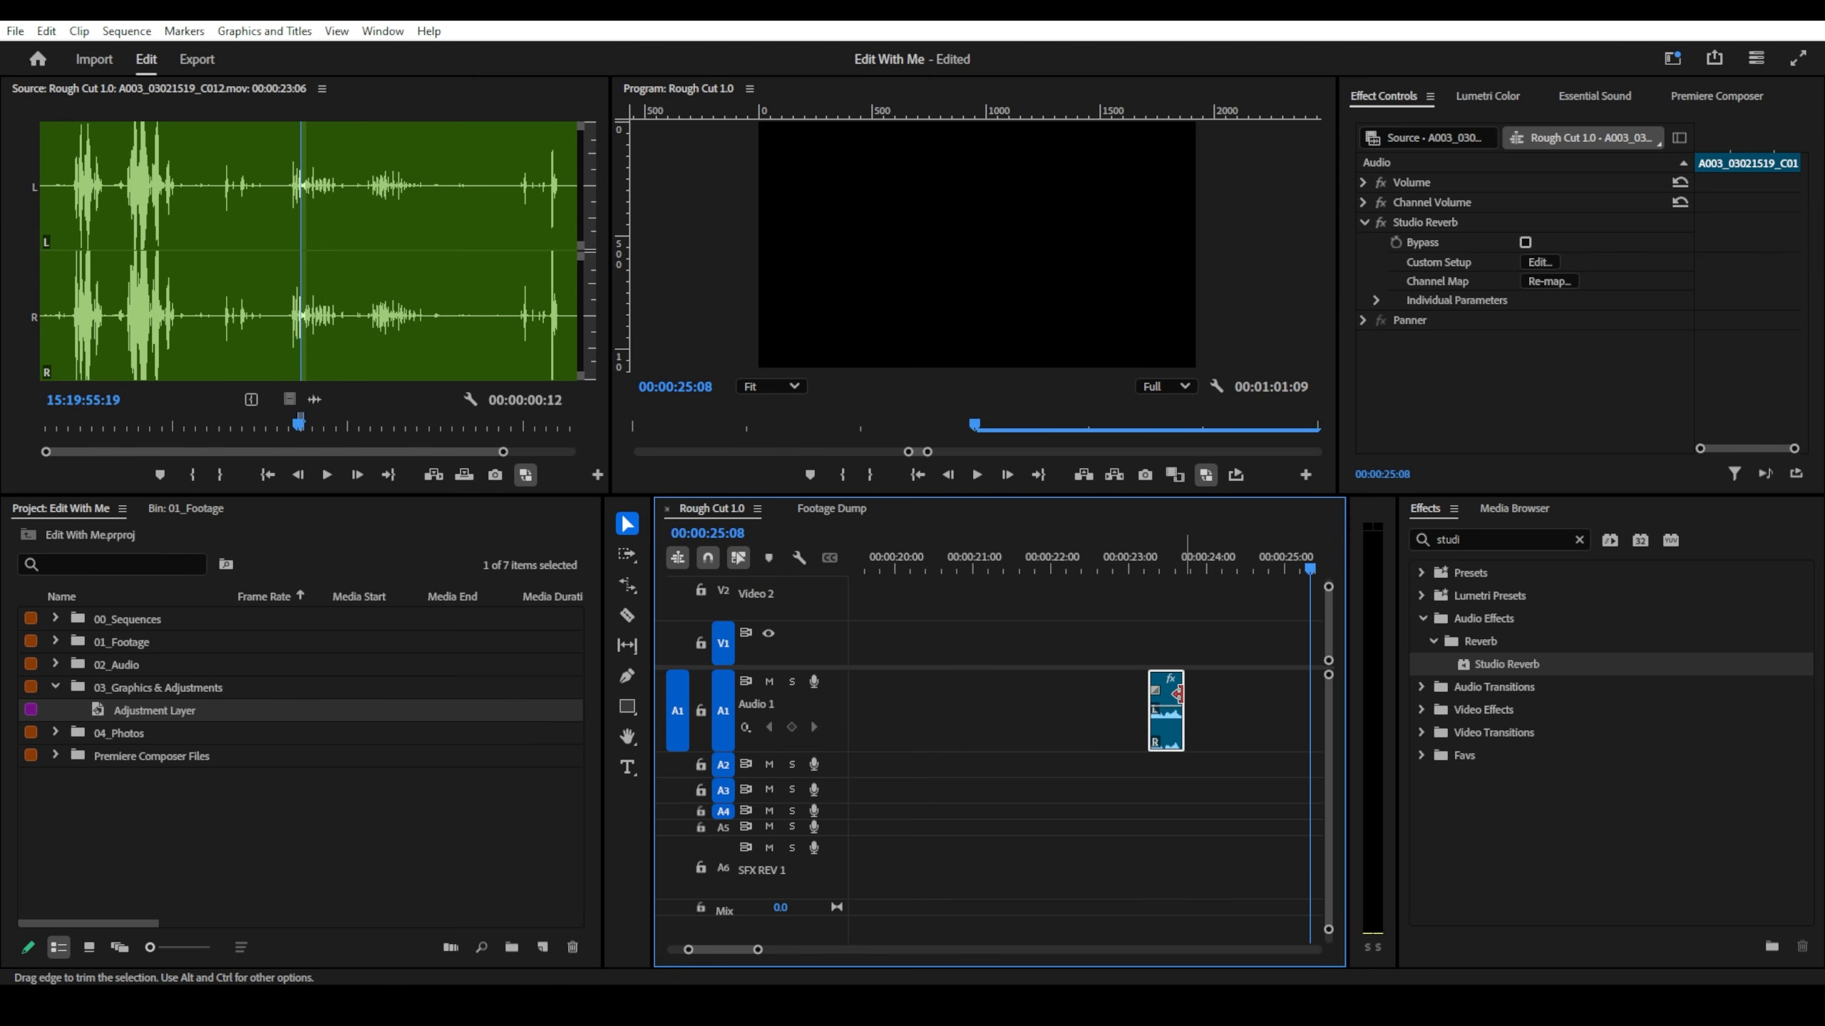
pyautogui.click(1153, 697)
pyautogui.click(1164, 701)
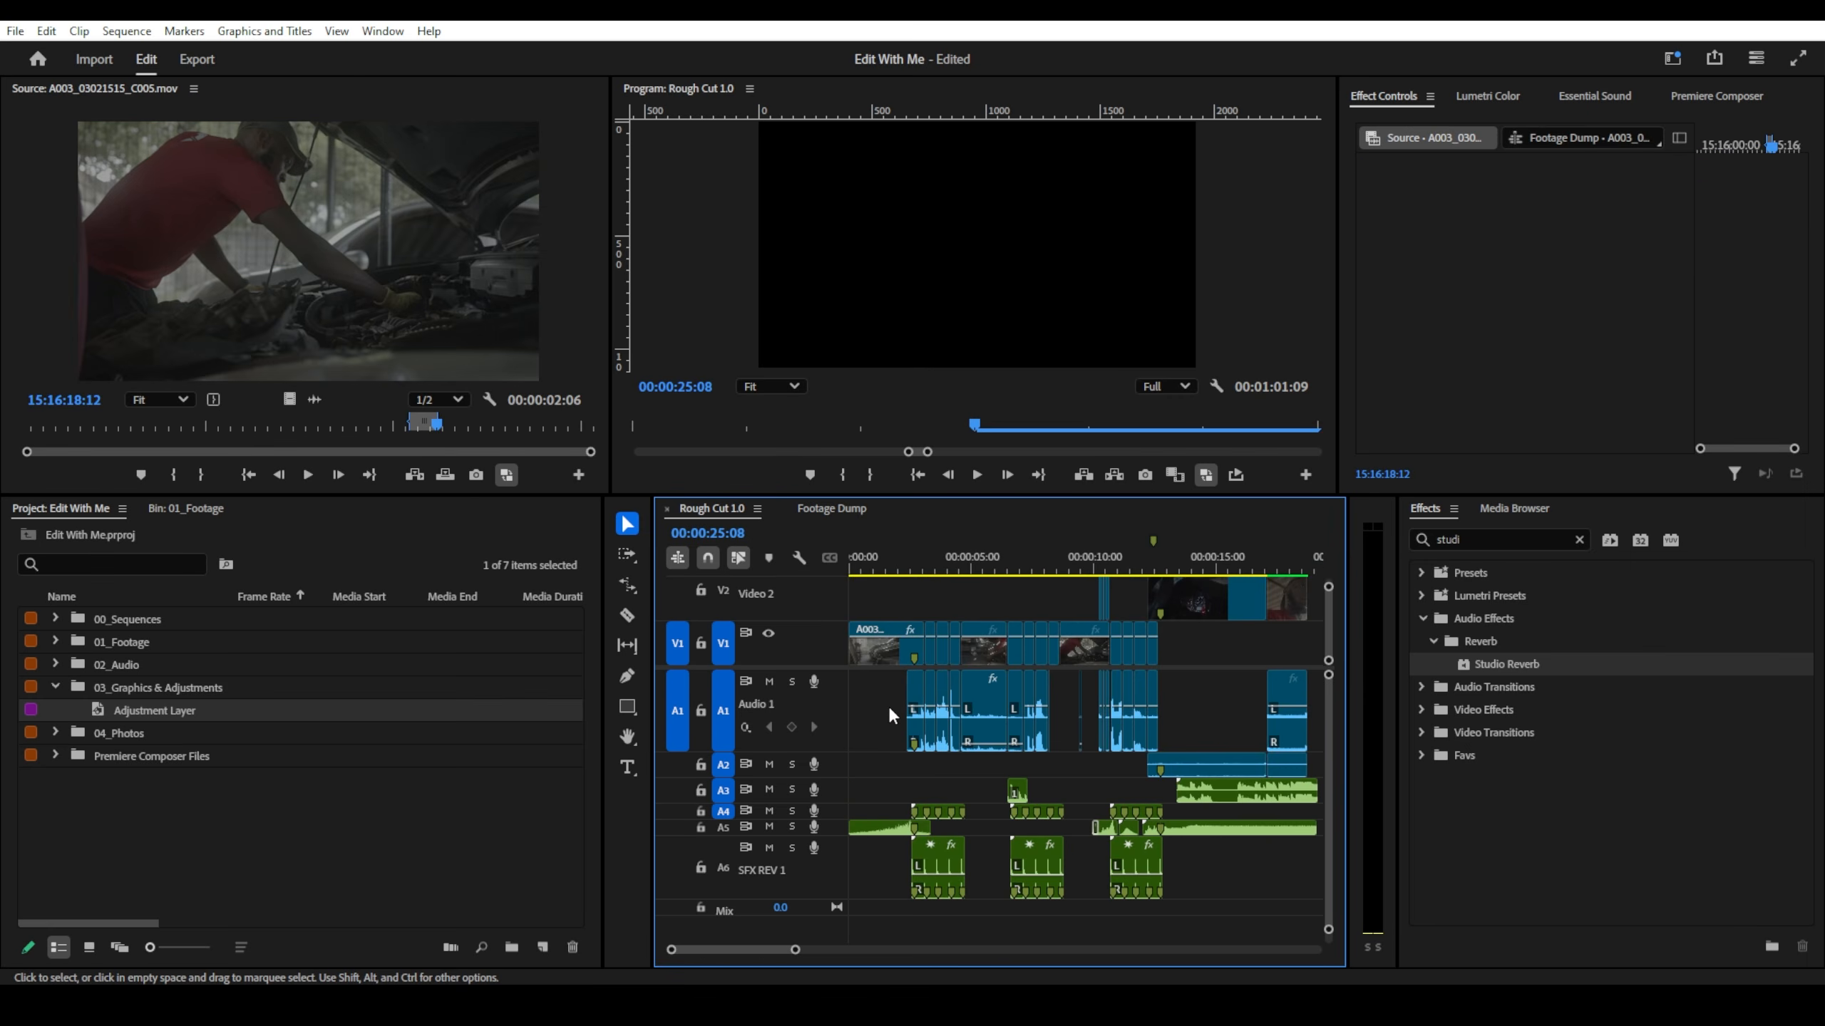
pyautogui.scroll(4, 890, 709)
pyautogui.scroll(-2, 1022, 706)
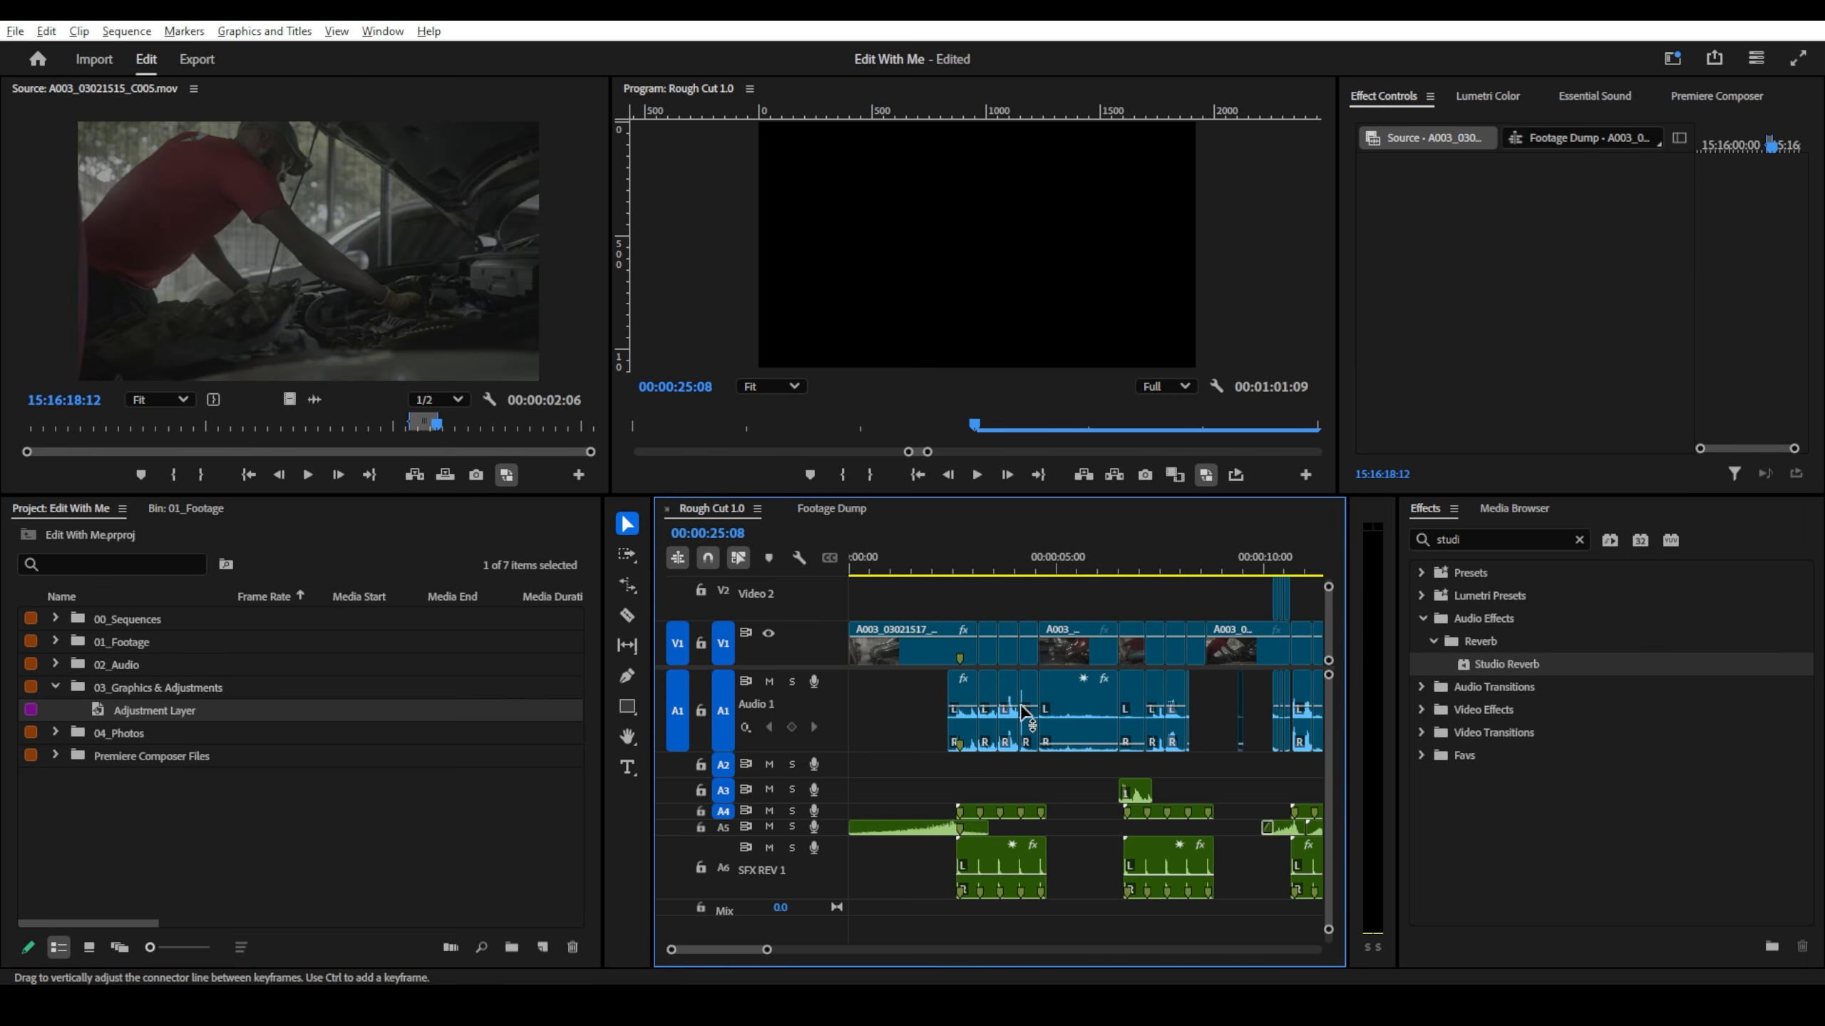
pyautogui.scroll(-1, 1024, 711)
pyautogui.click(927, 568)
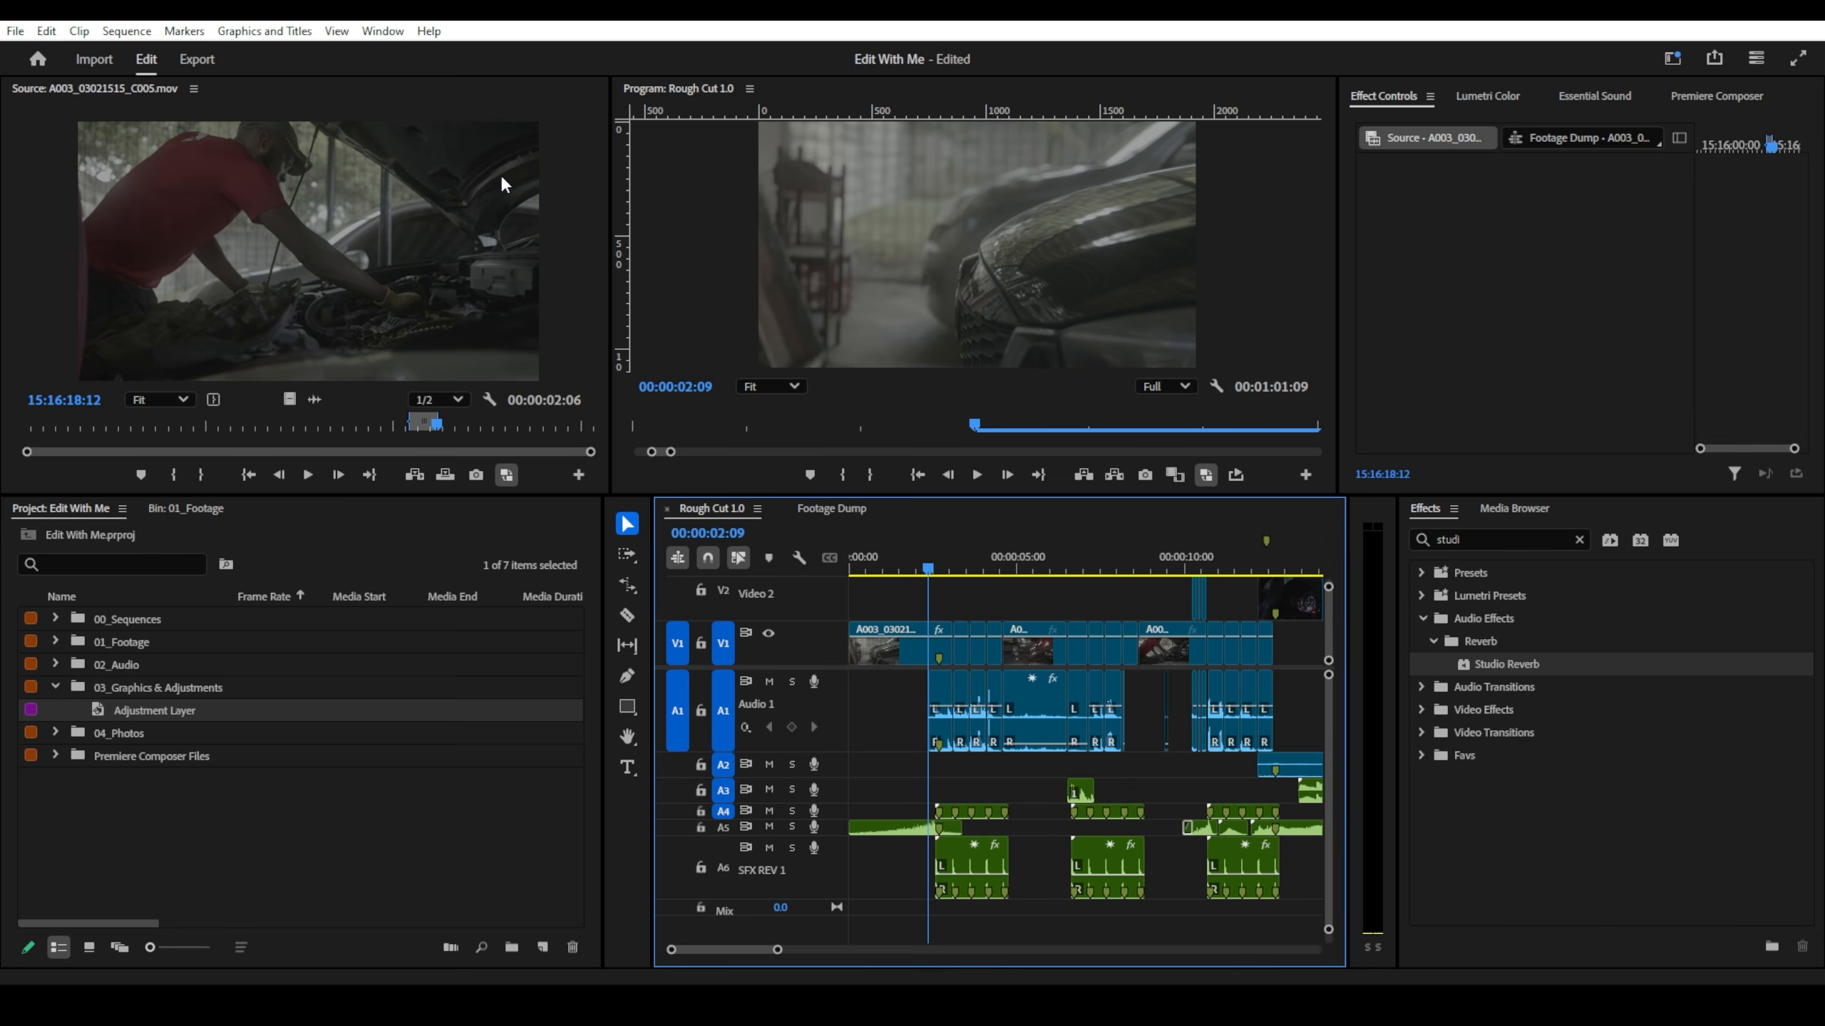
# - Open the Audio Track Mixer for Rough Cut 1.0 and show the effect slot holding the track's Studio Reverb
pyautogui.click(392, 36)
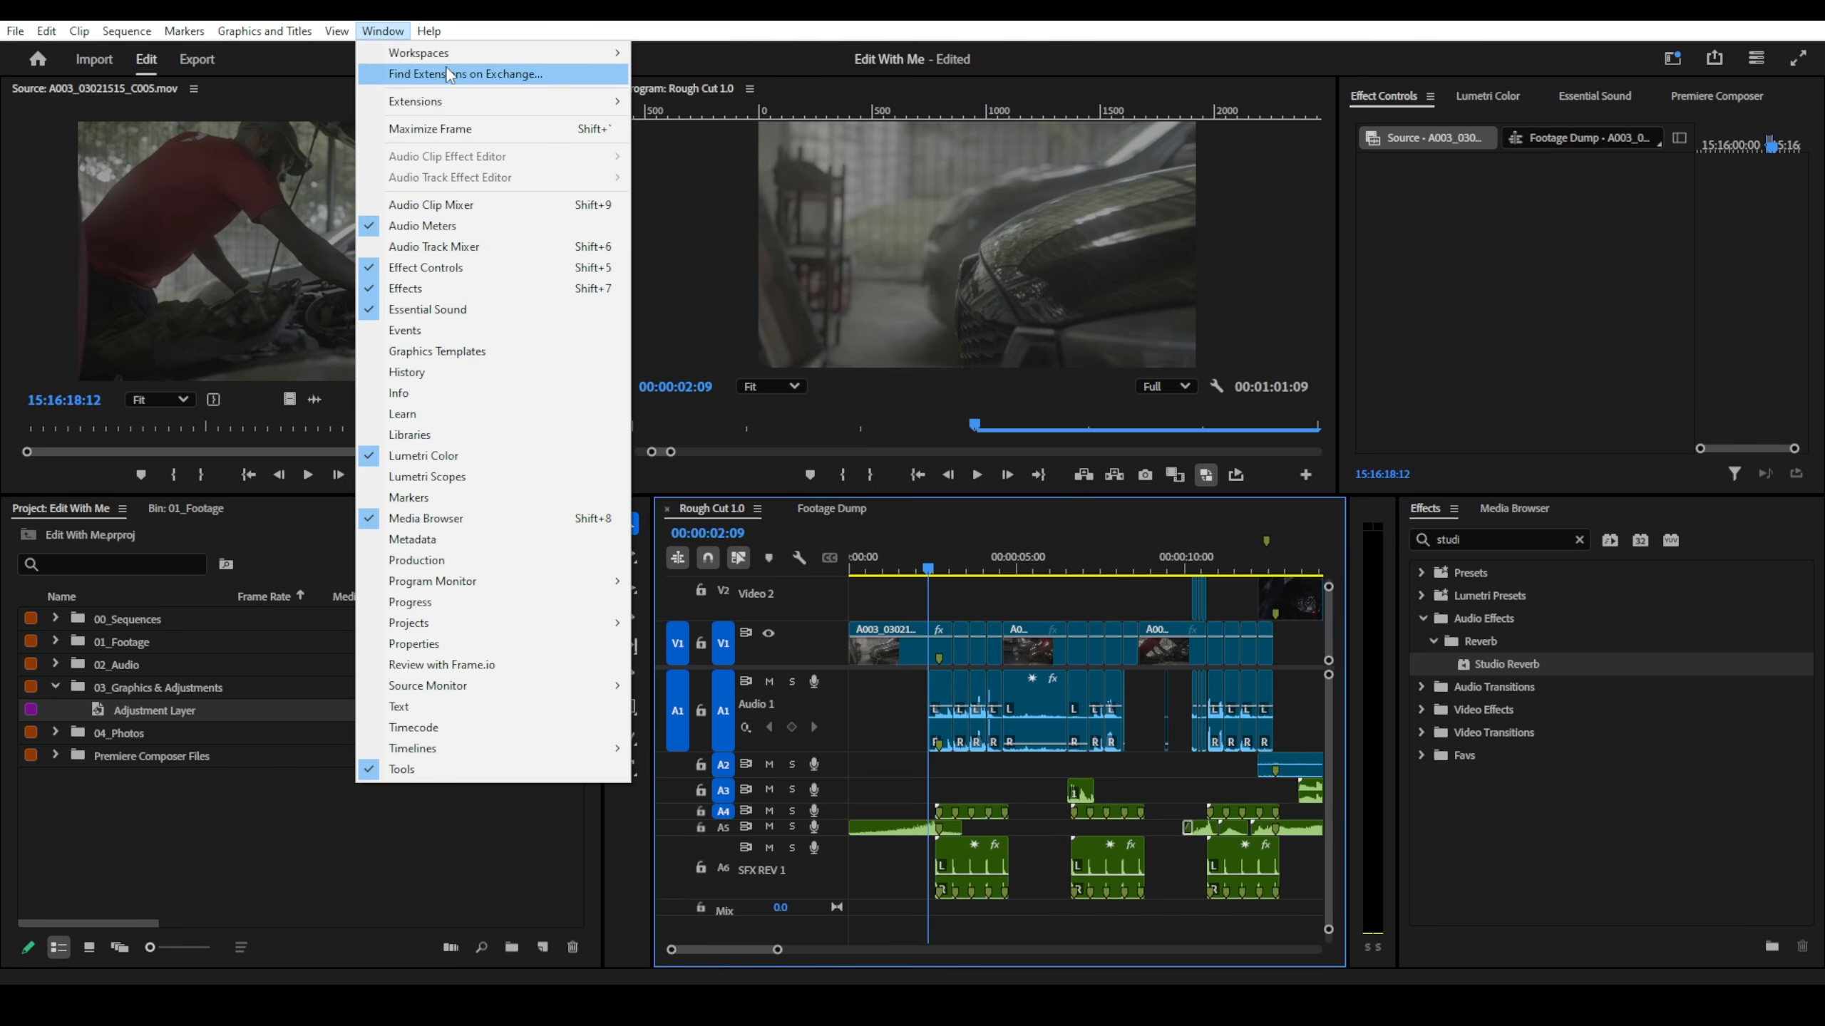
pyautogui.moveTo(546, 53)
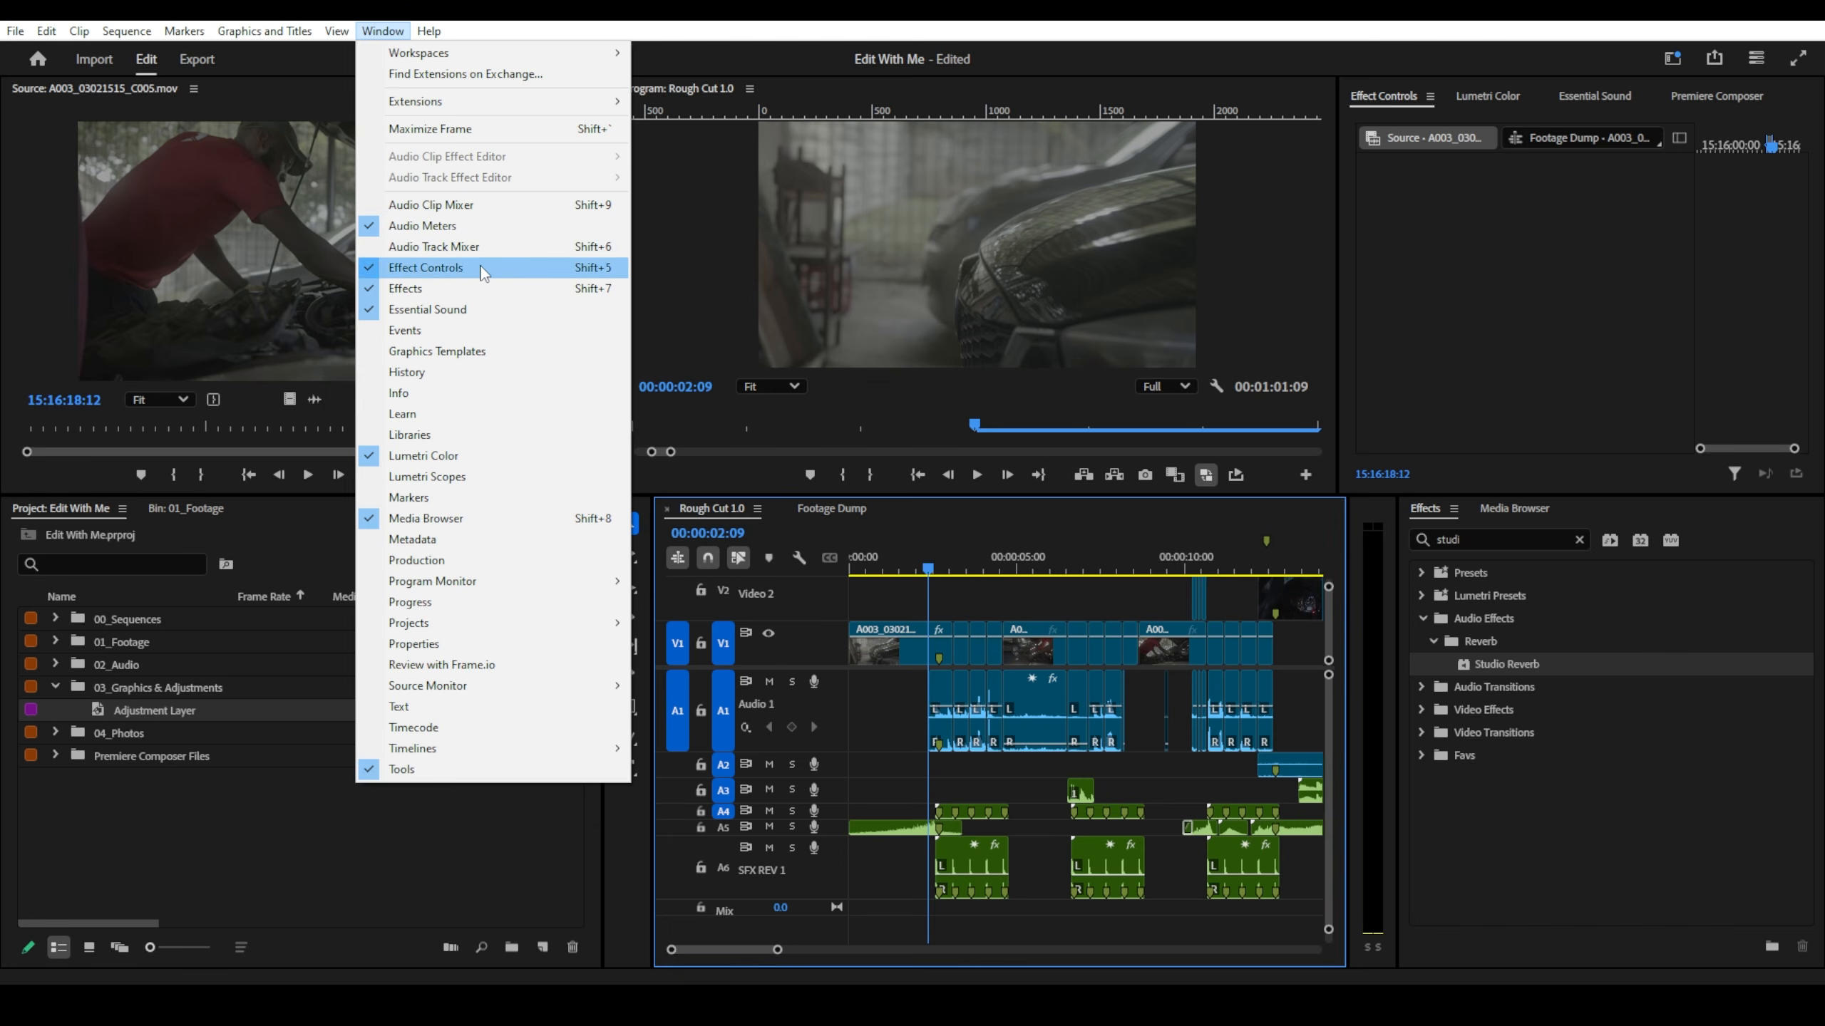
pyautogui.click(479, 246)
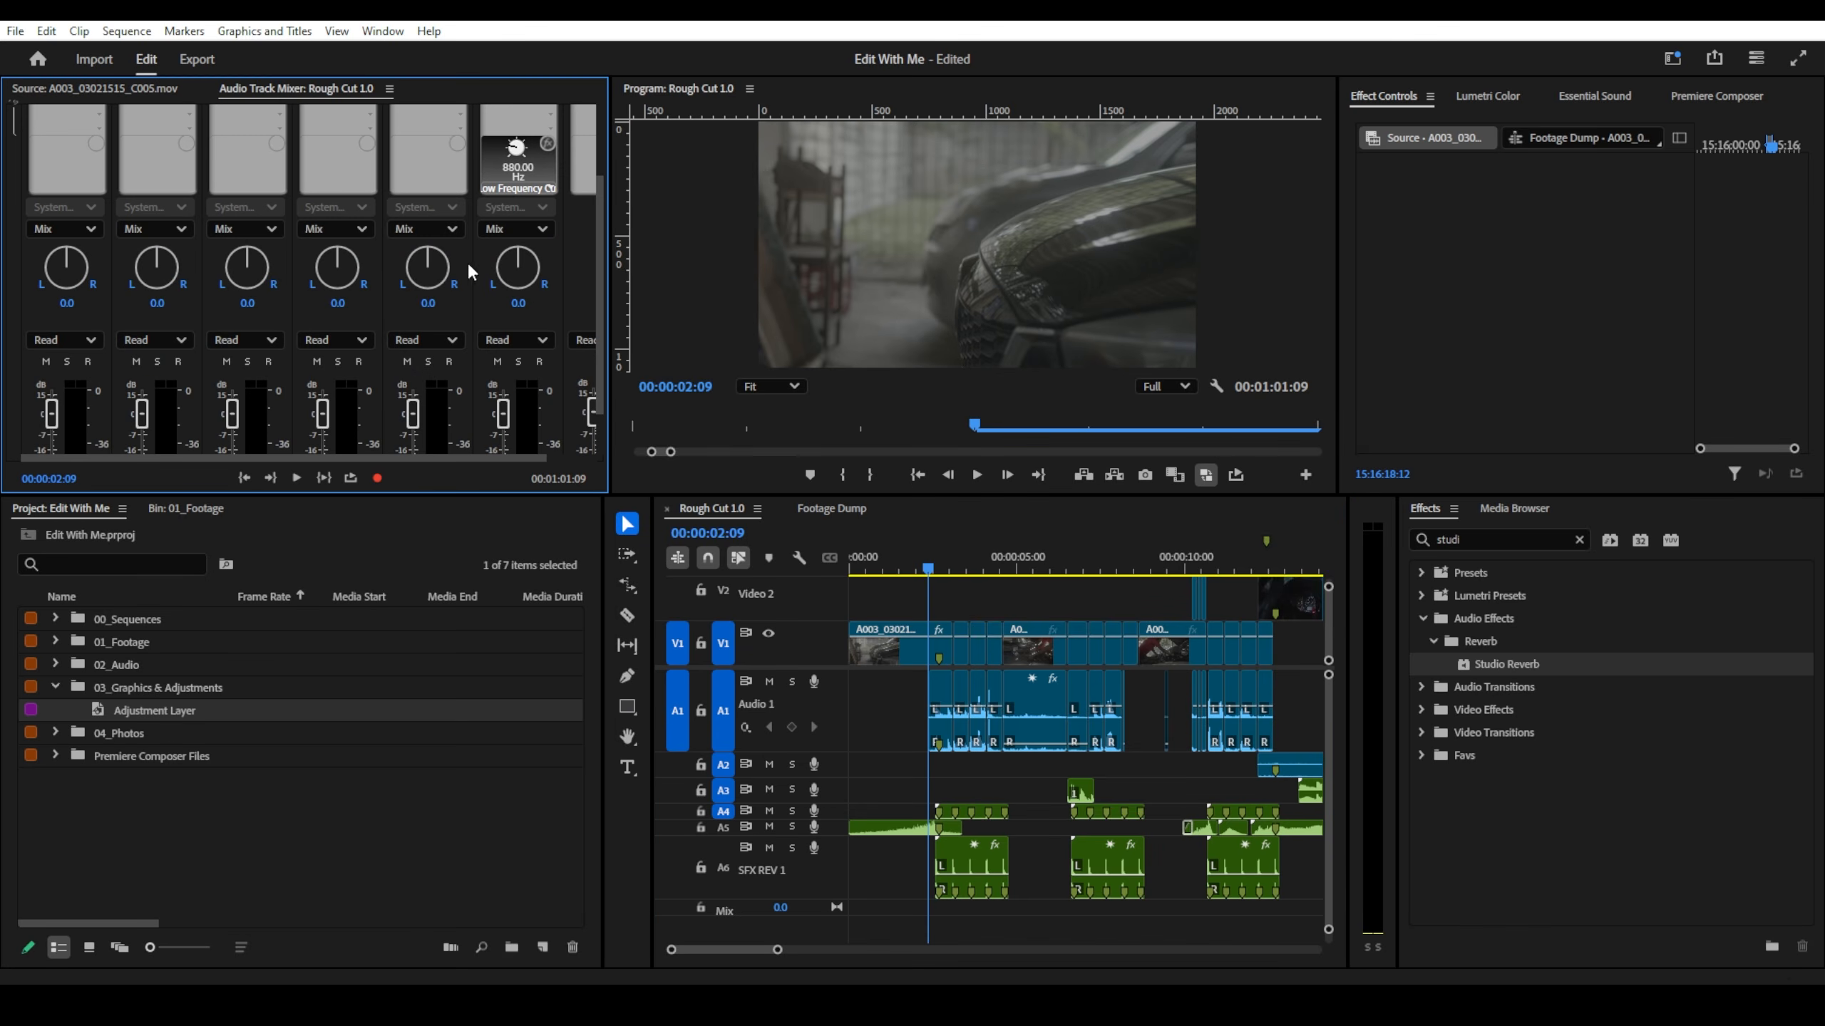
pyautogui.moveTo(602, 400); pyautogui.dragTo(596, 285)
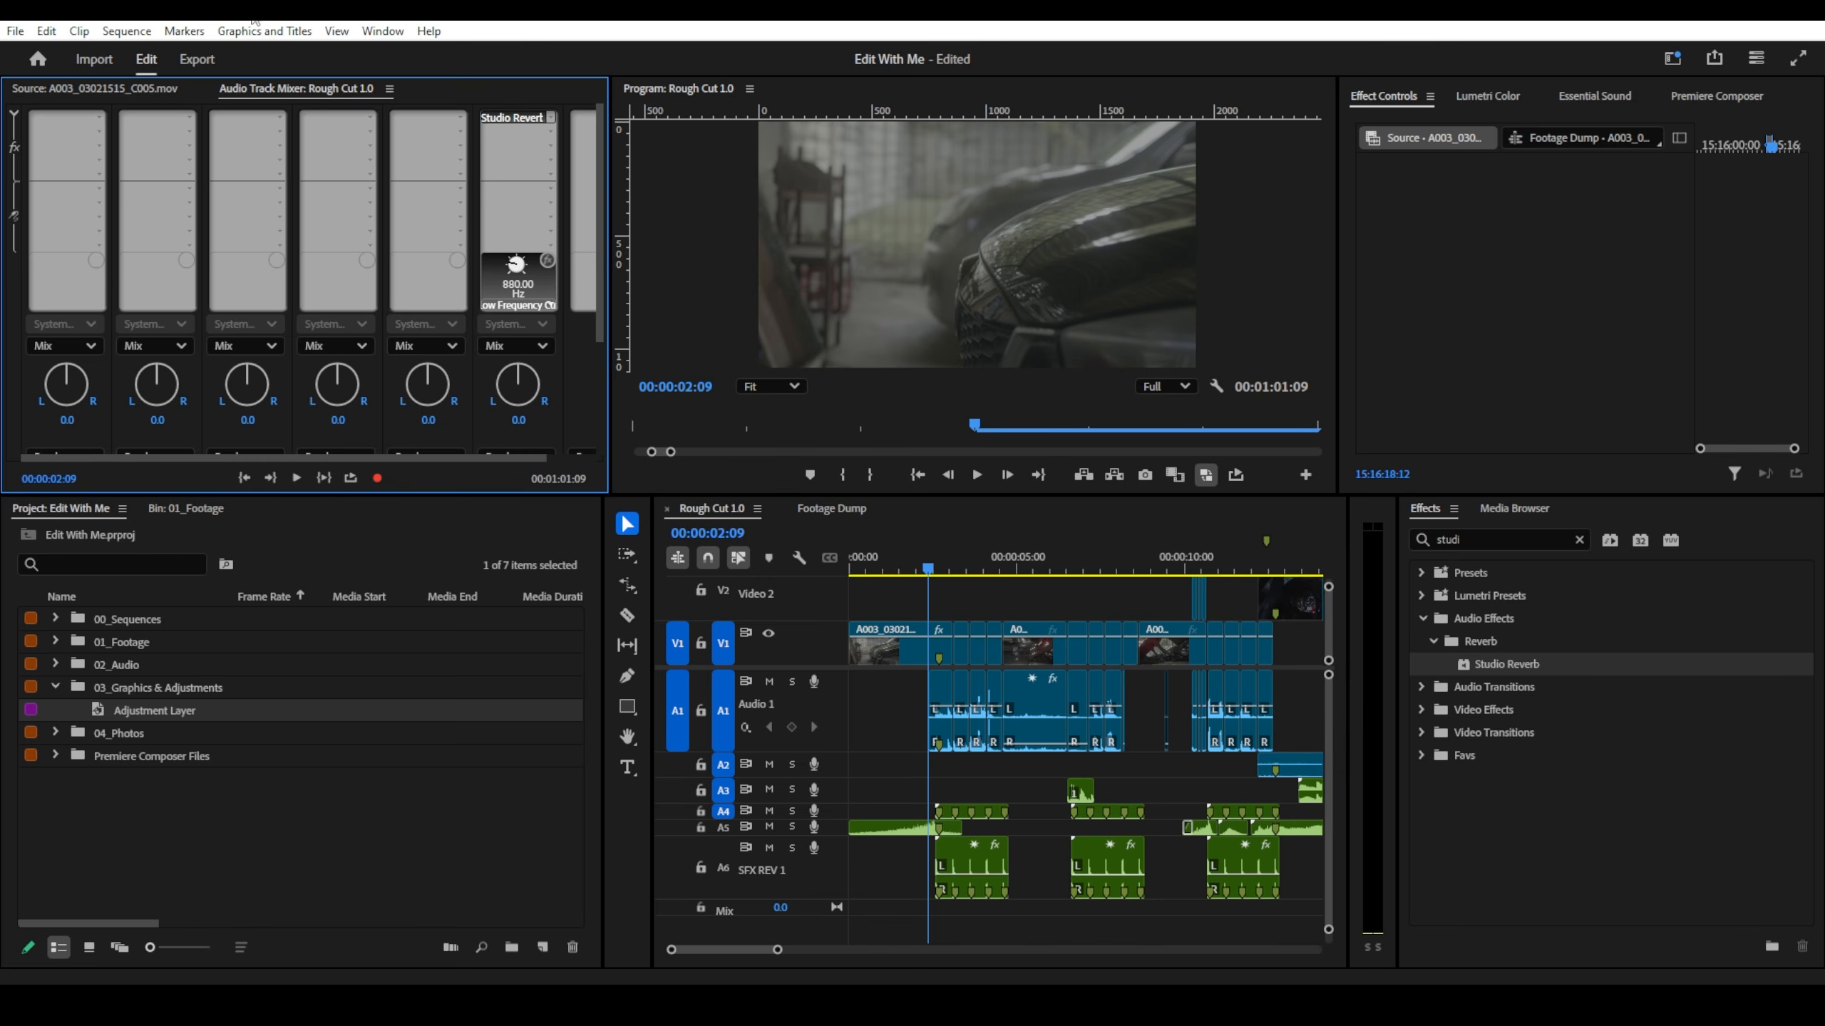
# - Open the Audio Clip Mixer for Rough Cut 1.0 and bring up its panel options
pyautogui.click(382, 31)
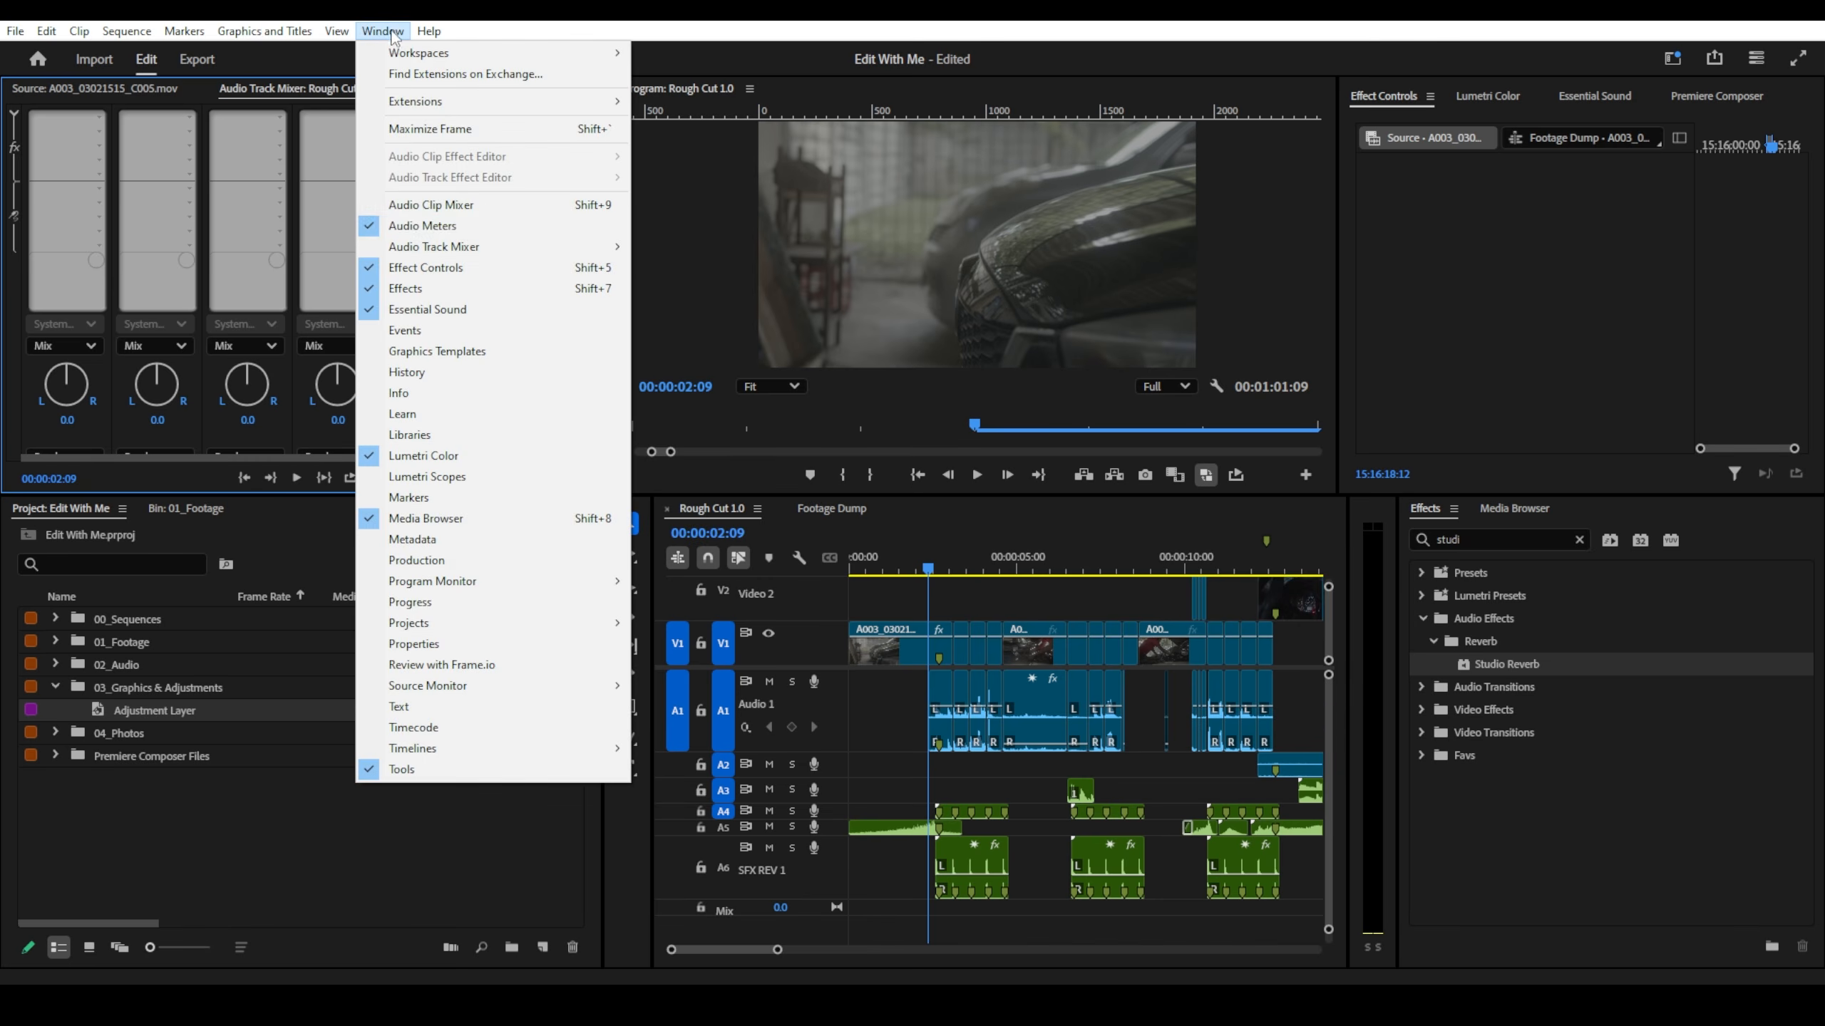
pyautogui.click(464, 208)
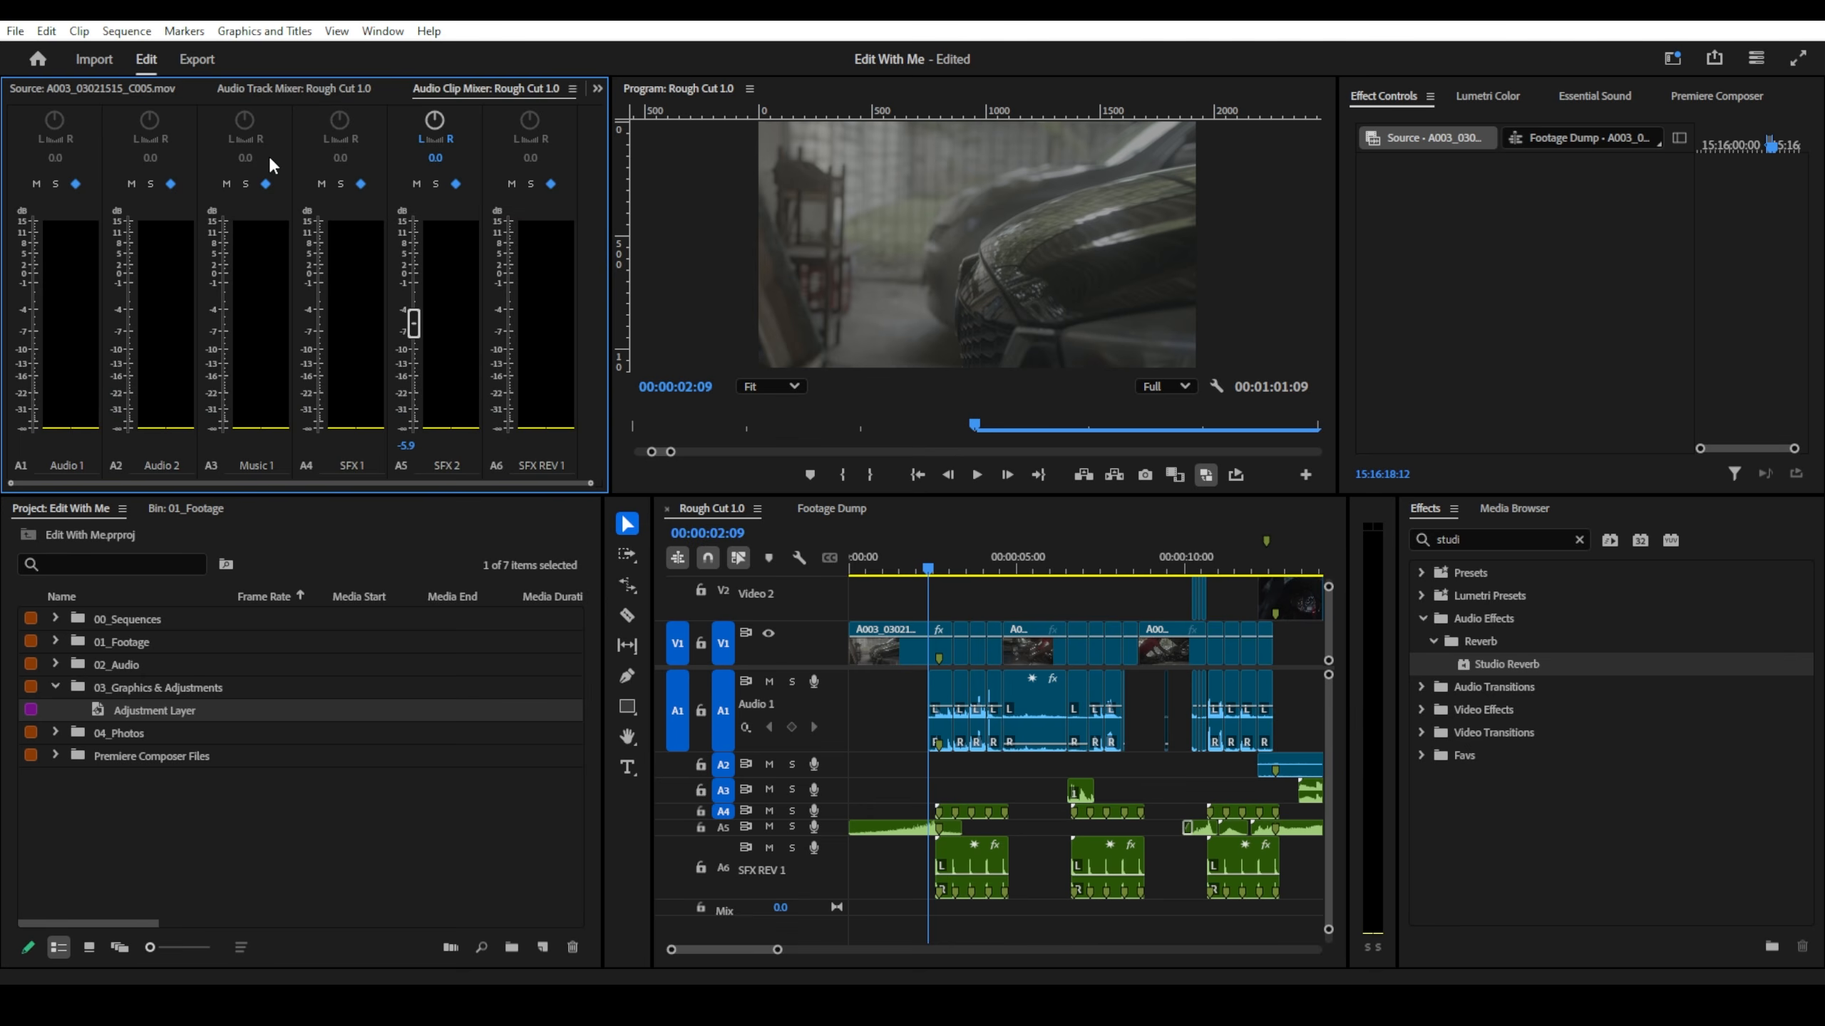
pyautogui.click(572, 90)
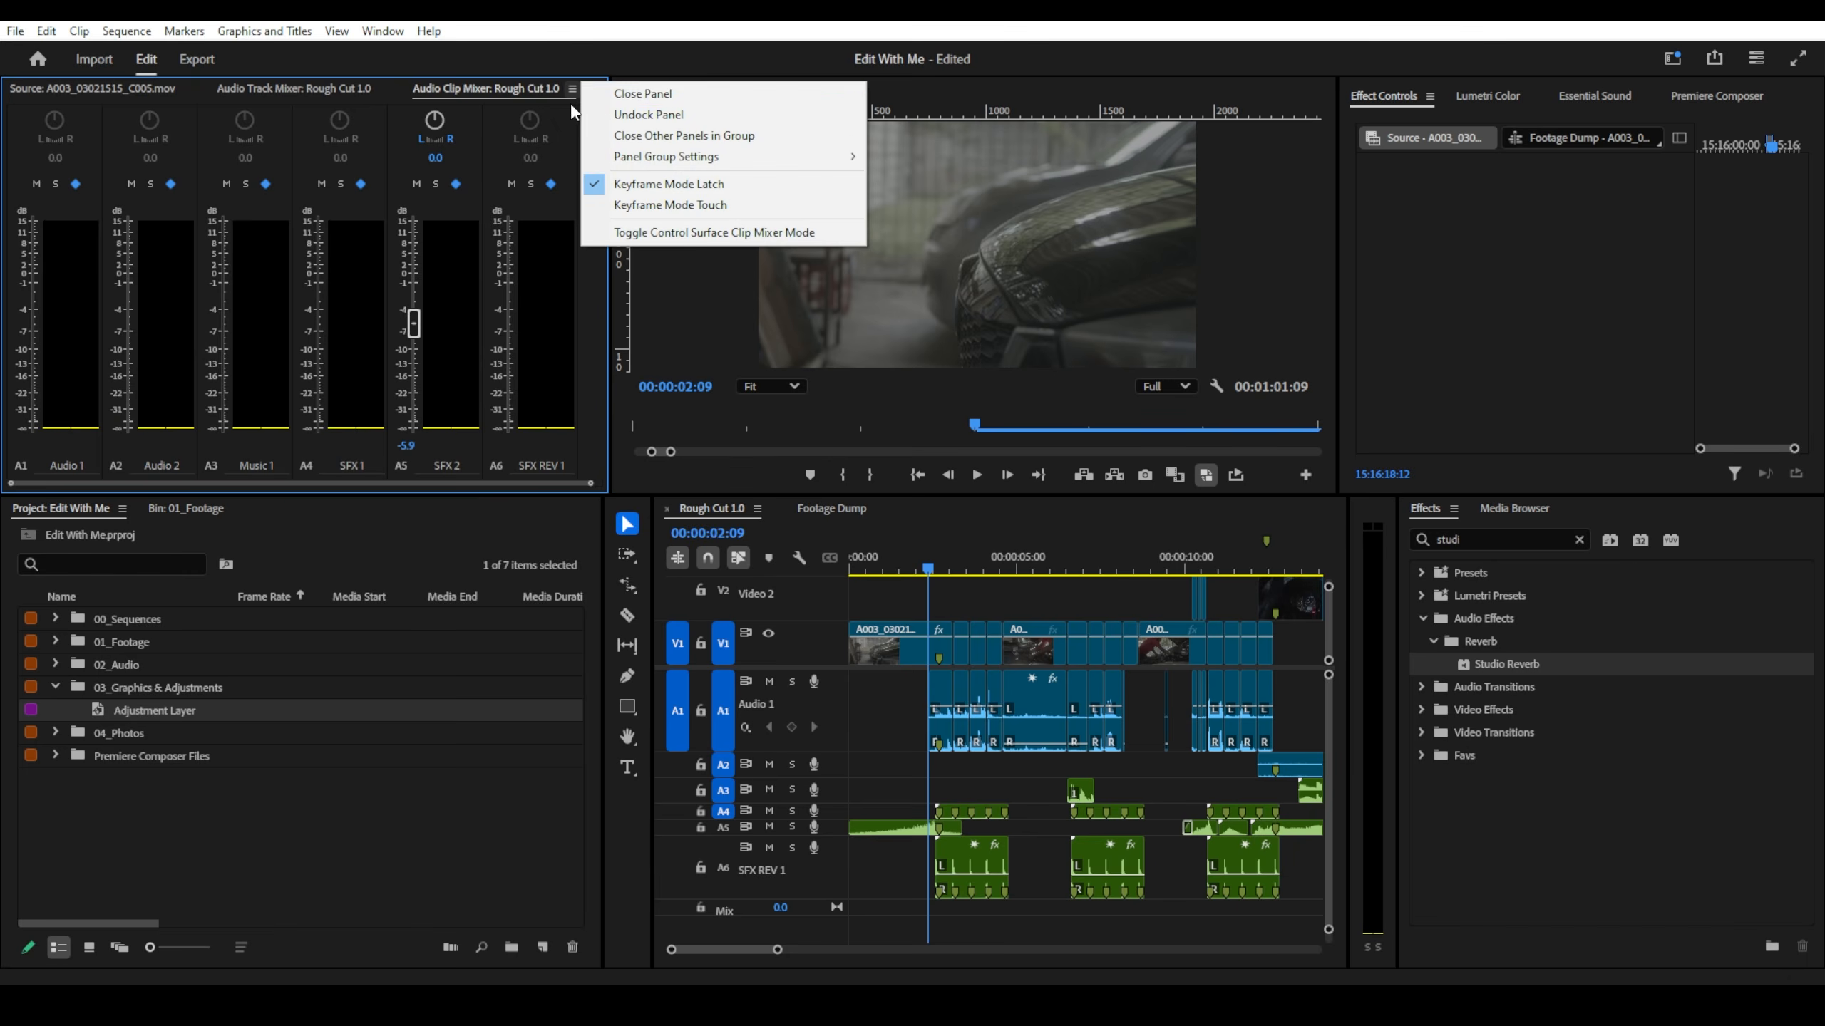
# - Close the Audio Clip Mixer panel and show the effects and sends area in the Audio Track Mixer
pyautogui.click(647, 91)
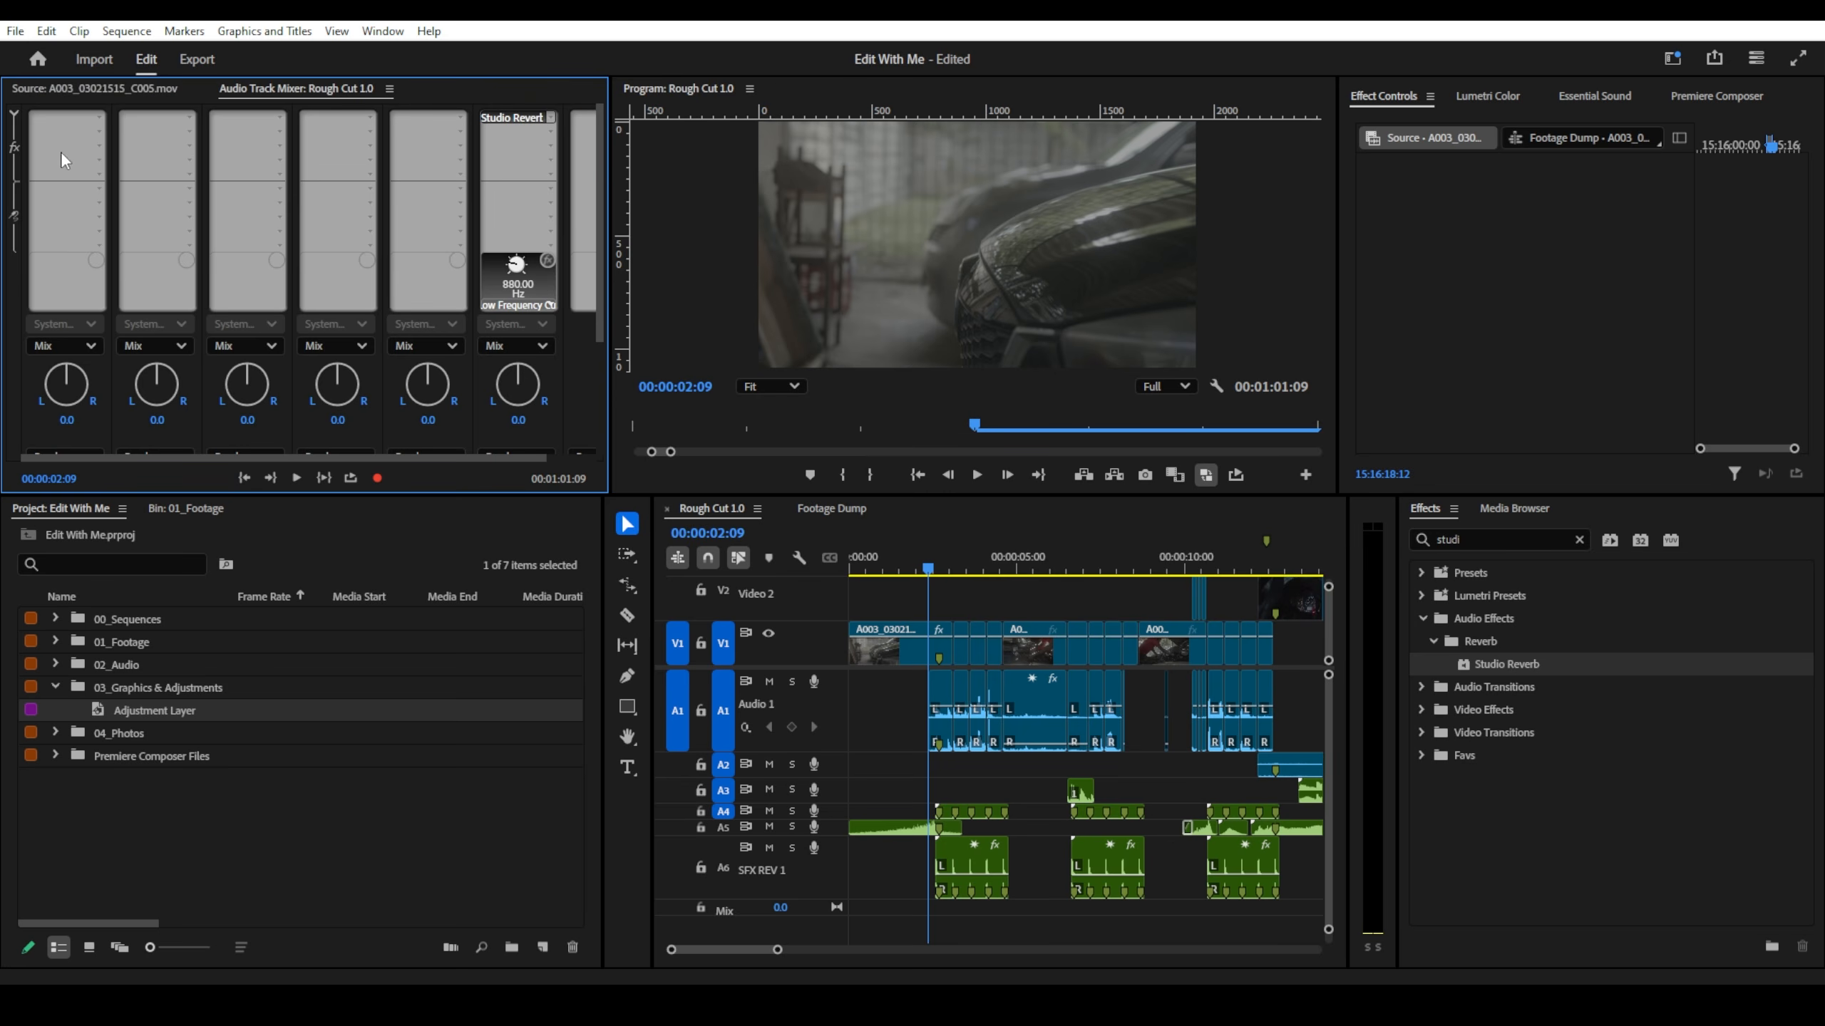
pyautogui.click(13, 113)
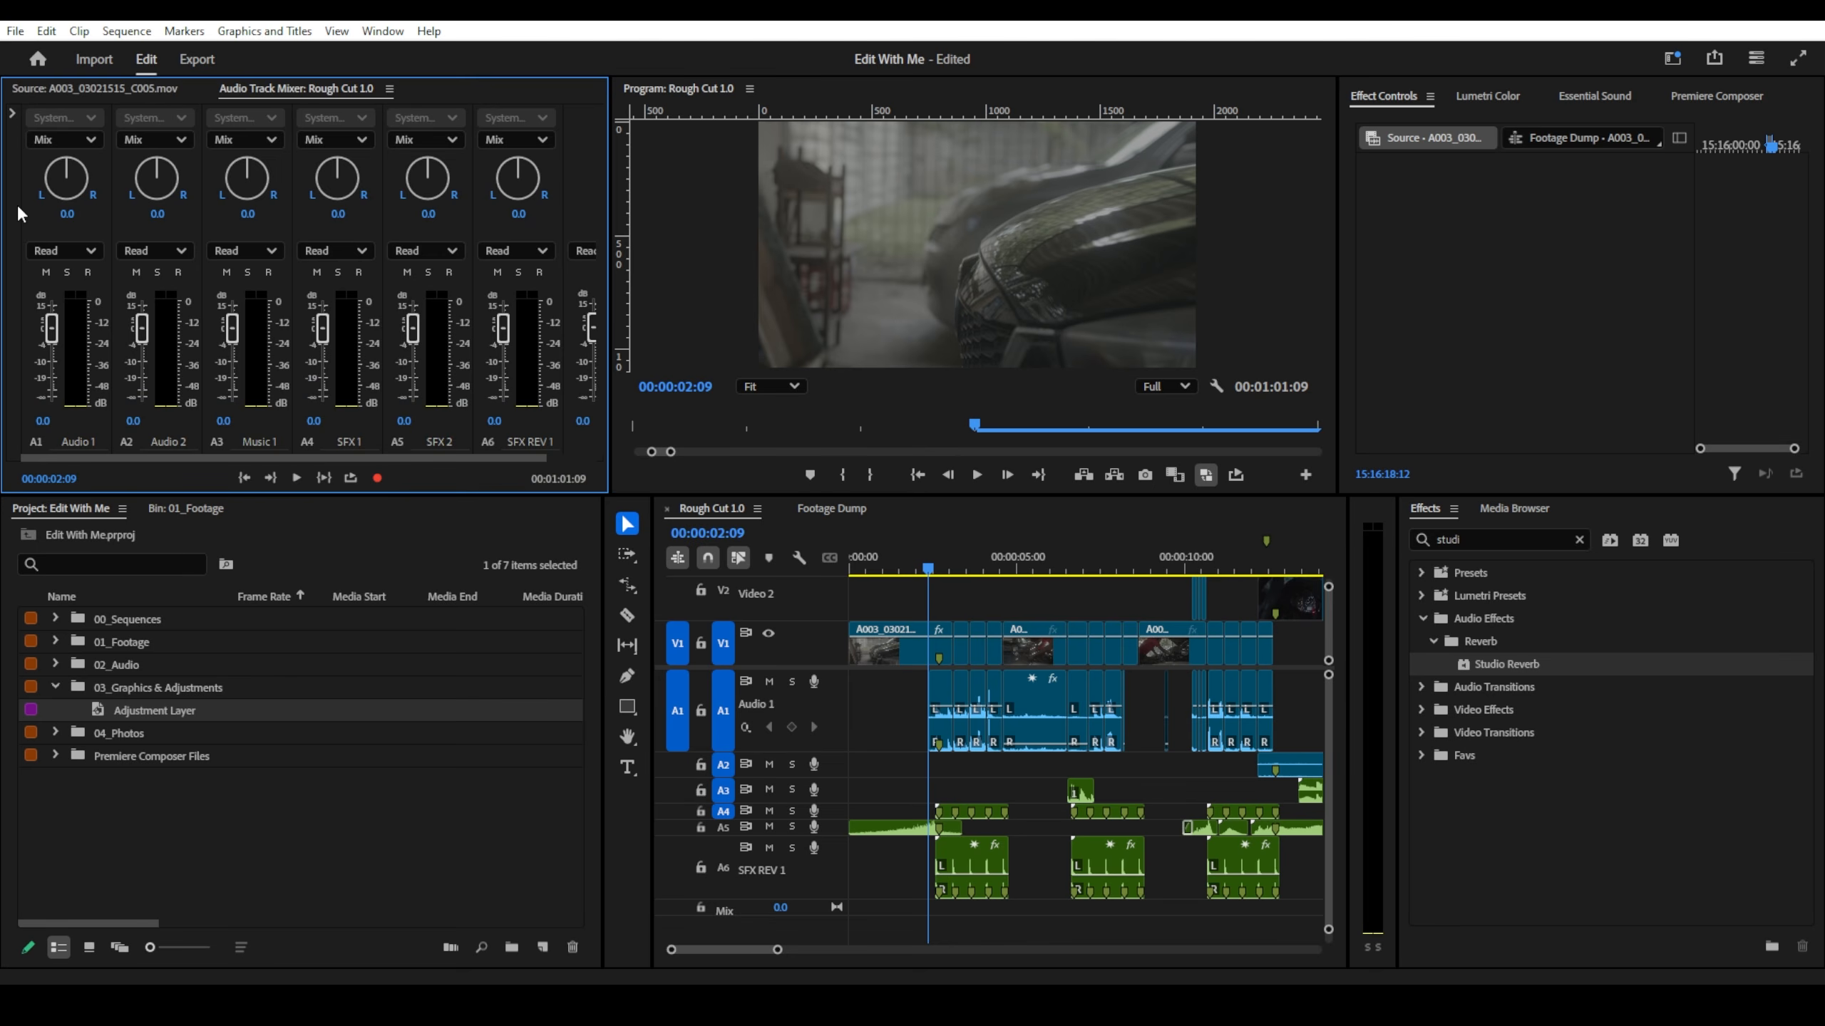
pyautogui.click(13, 115)
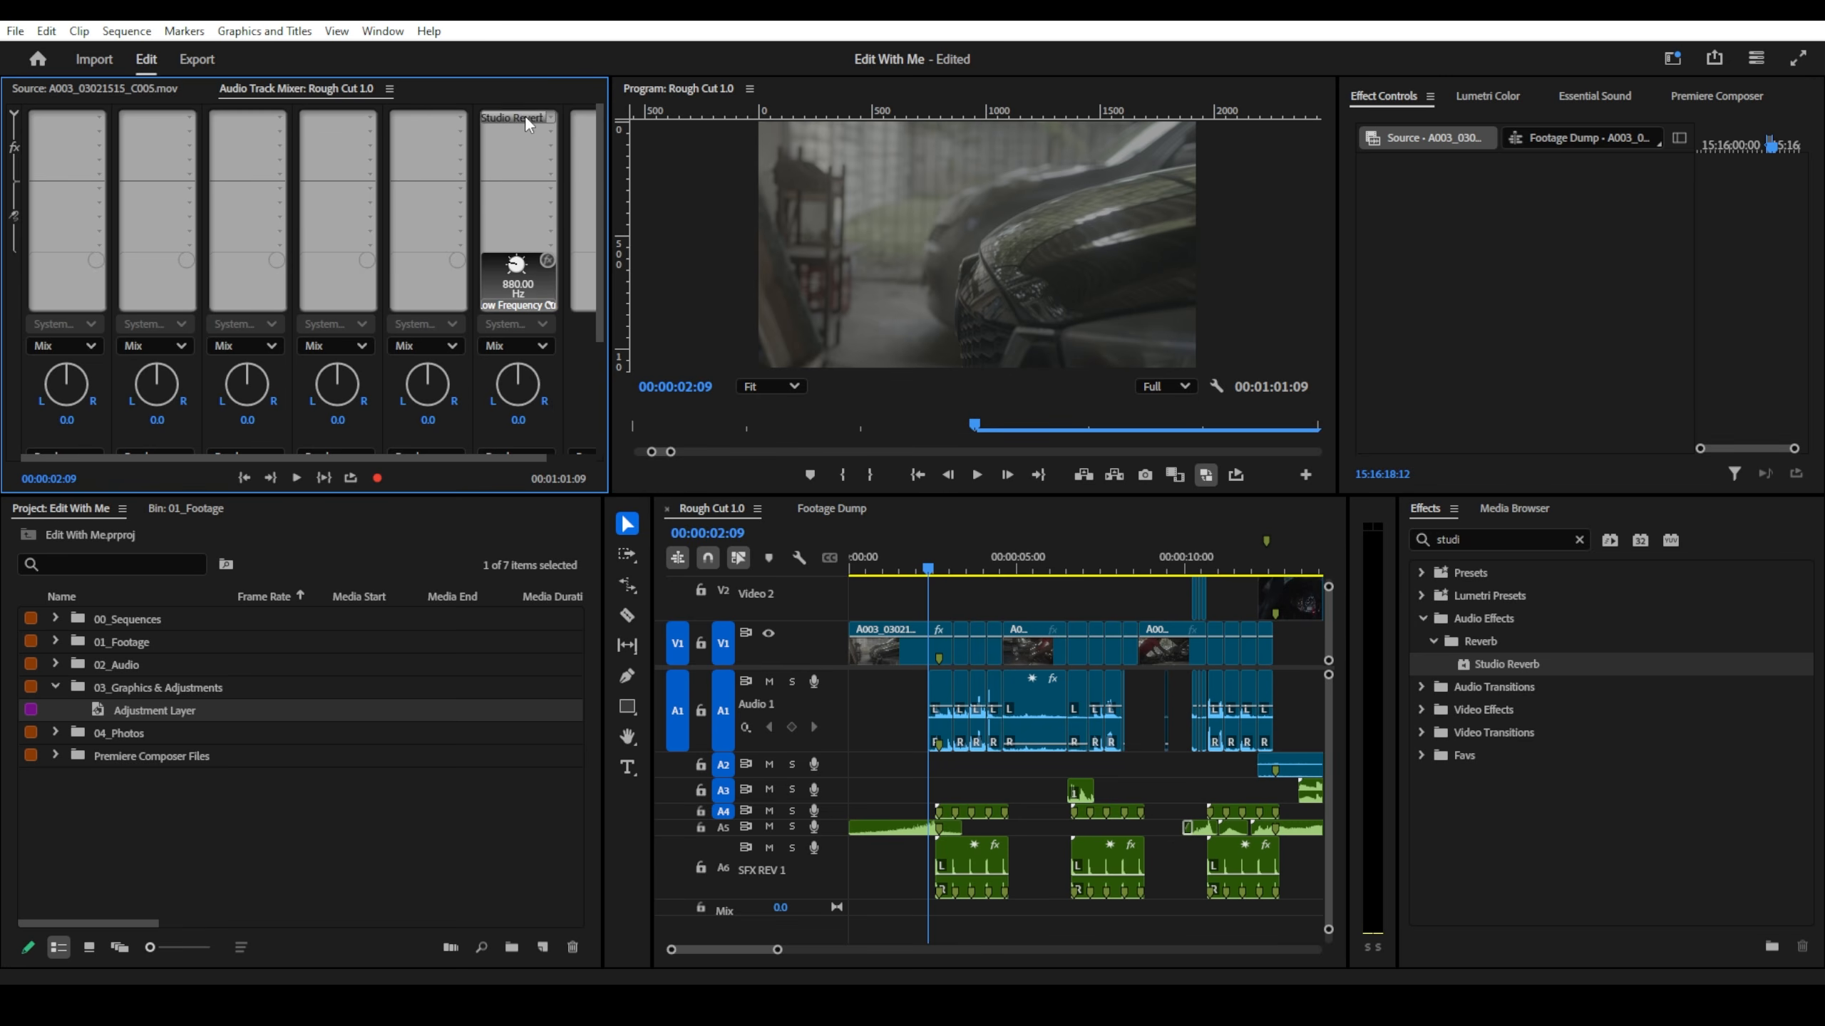
pyautogui.moveTo(596, 162); pyautogui.dragTo(600, 293)
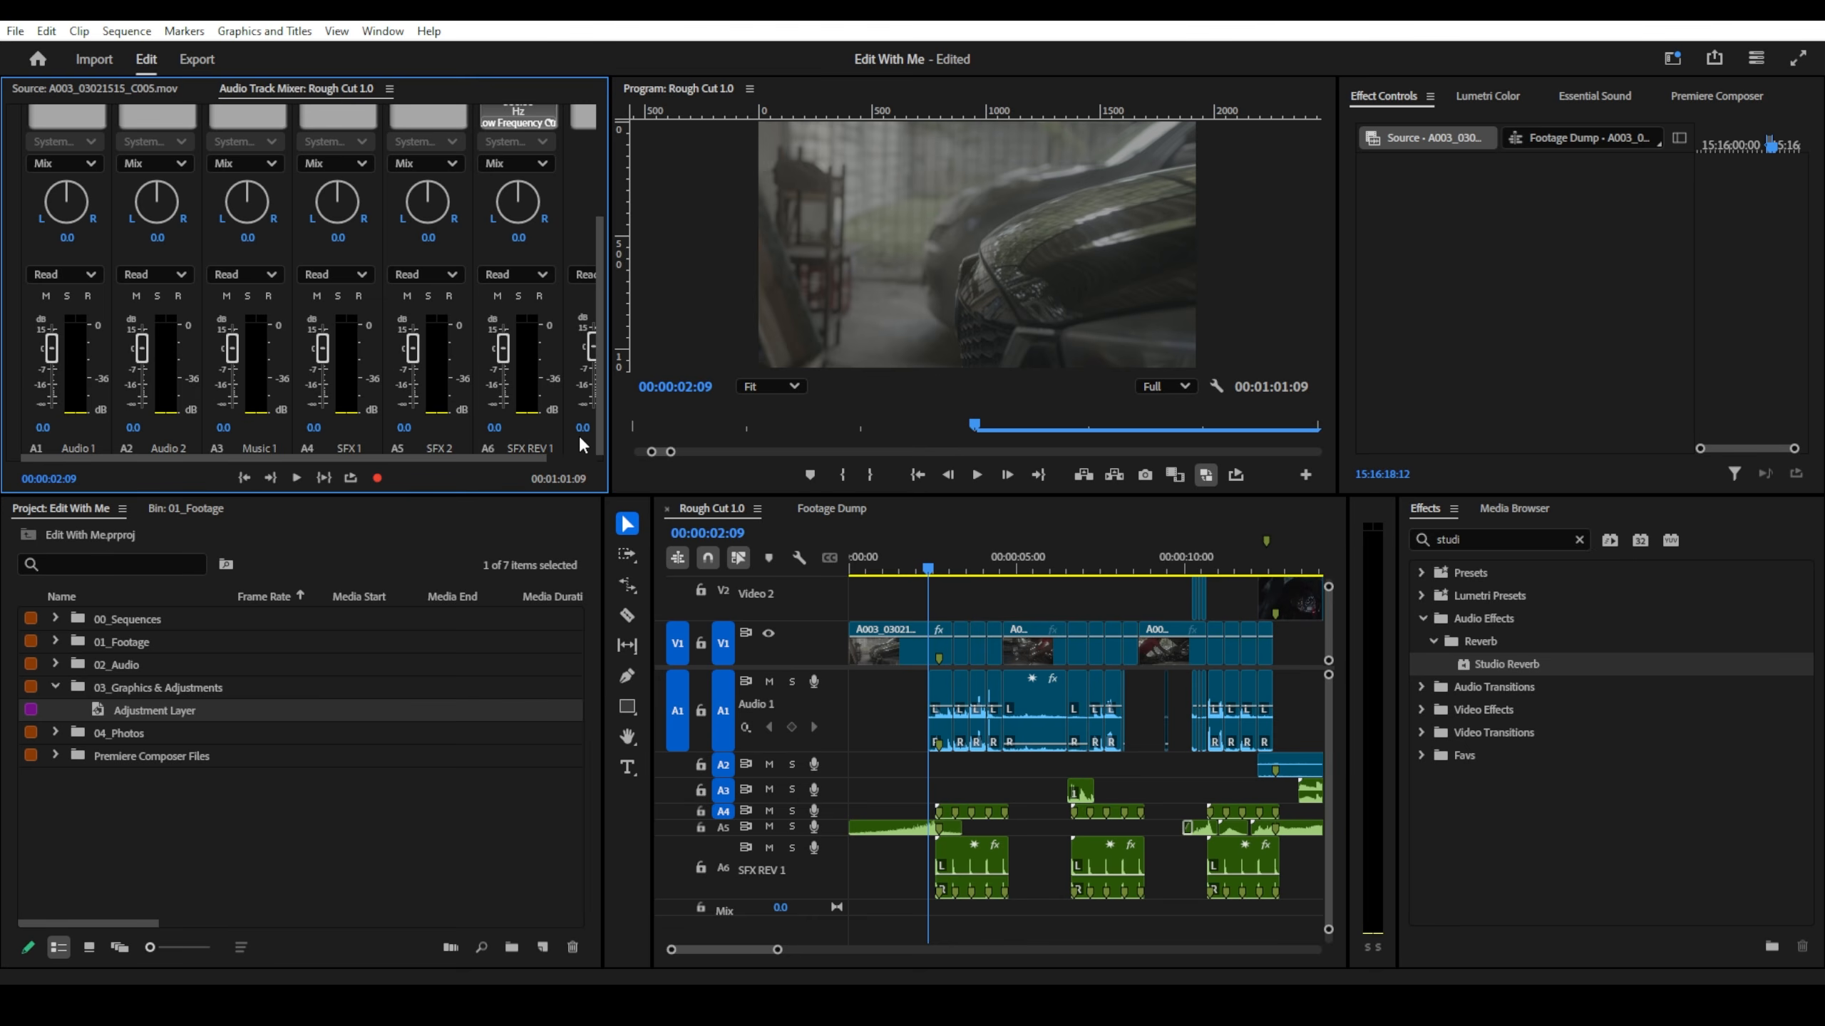
pyautogui.moveTo(597, 363); pyautogui.dragTo(590, 166)
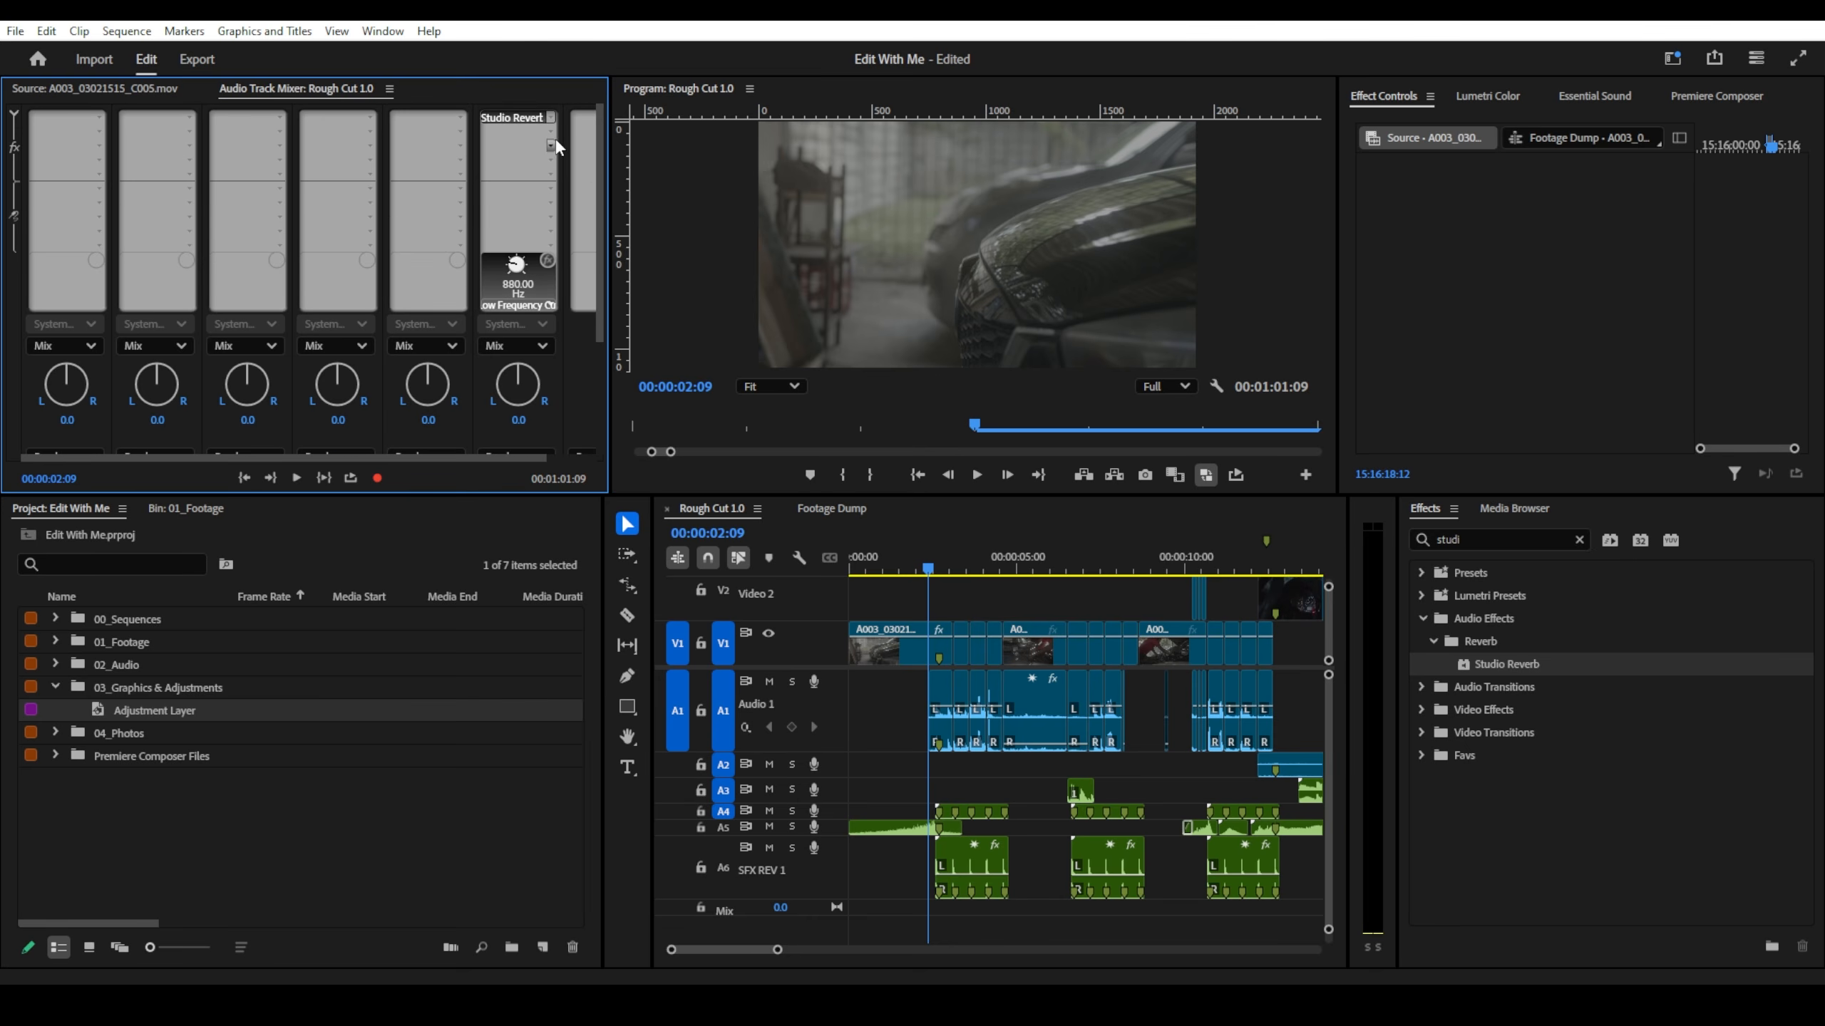
# - Try copying the Studio Reverb effect from the SFX REV 1 track to the SFX 2 track, and undo it
pyautogui.moveTo(516, 119); pyautogui.dragTo(427, 114)
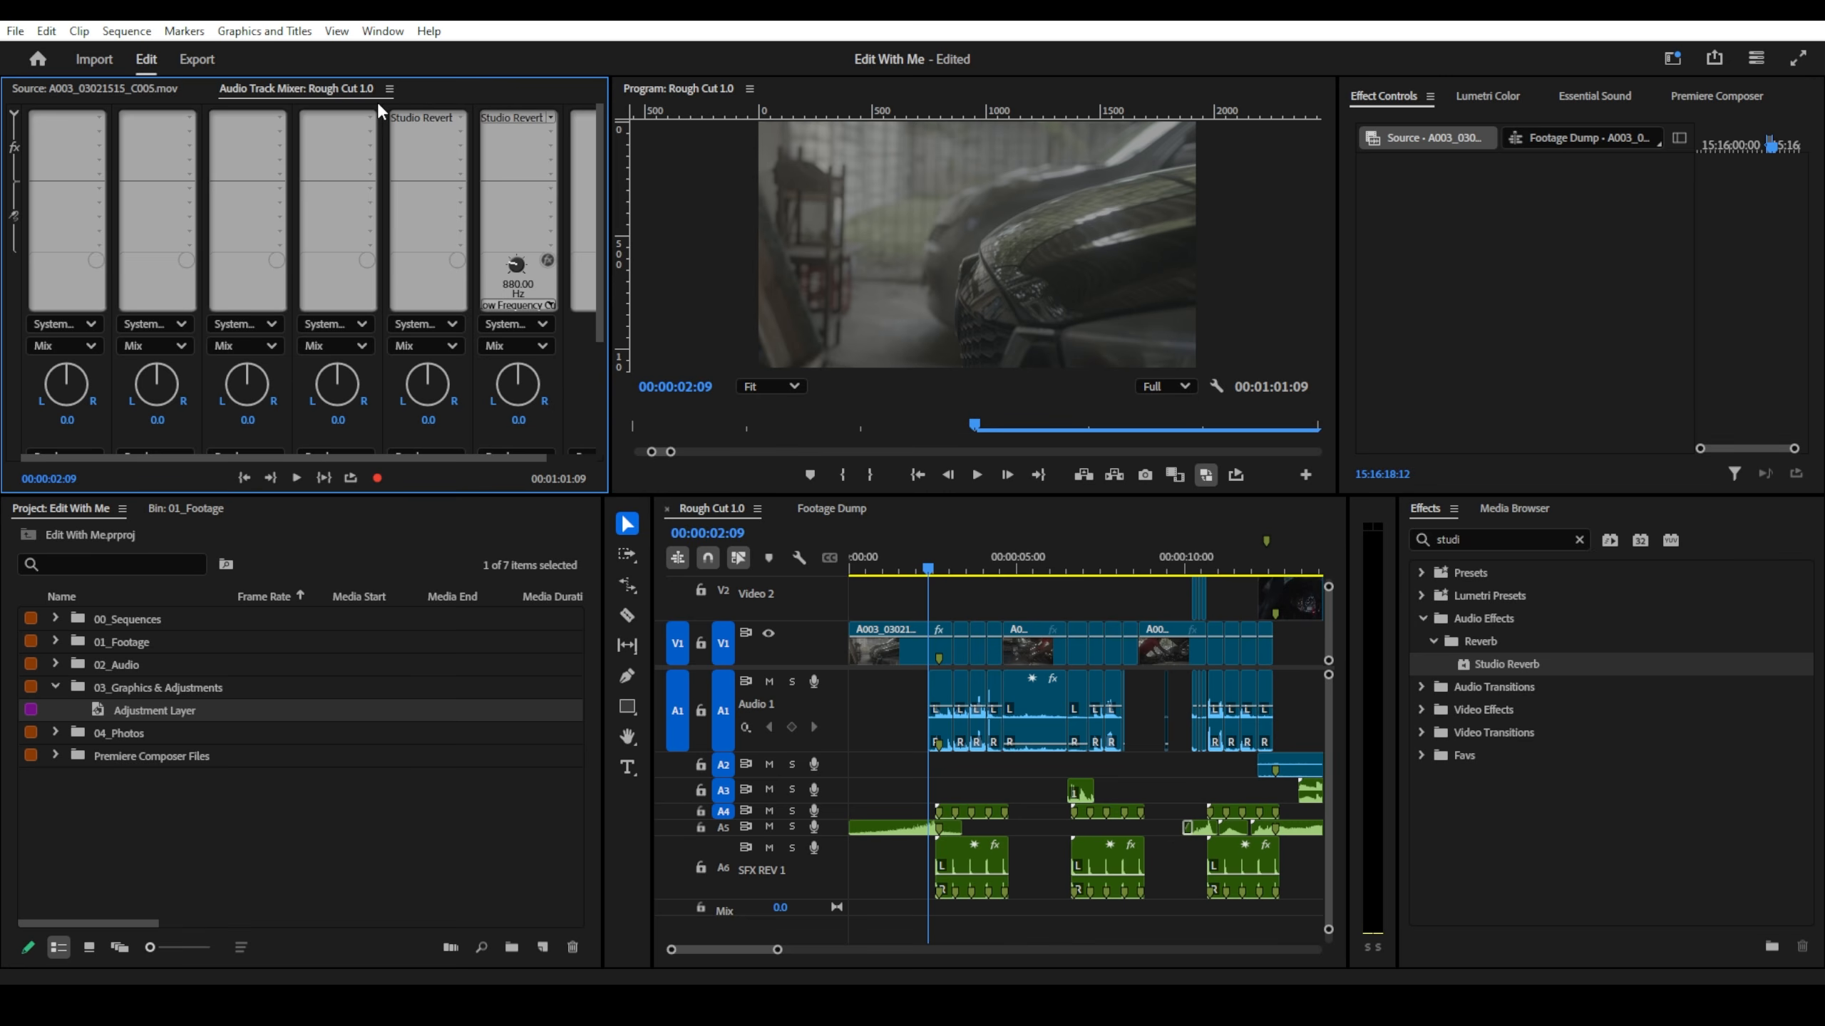
pyautogui.hotkey('ctrl', 'z')
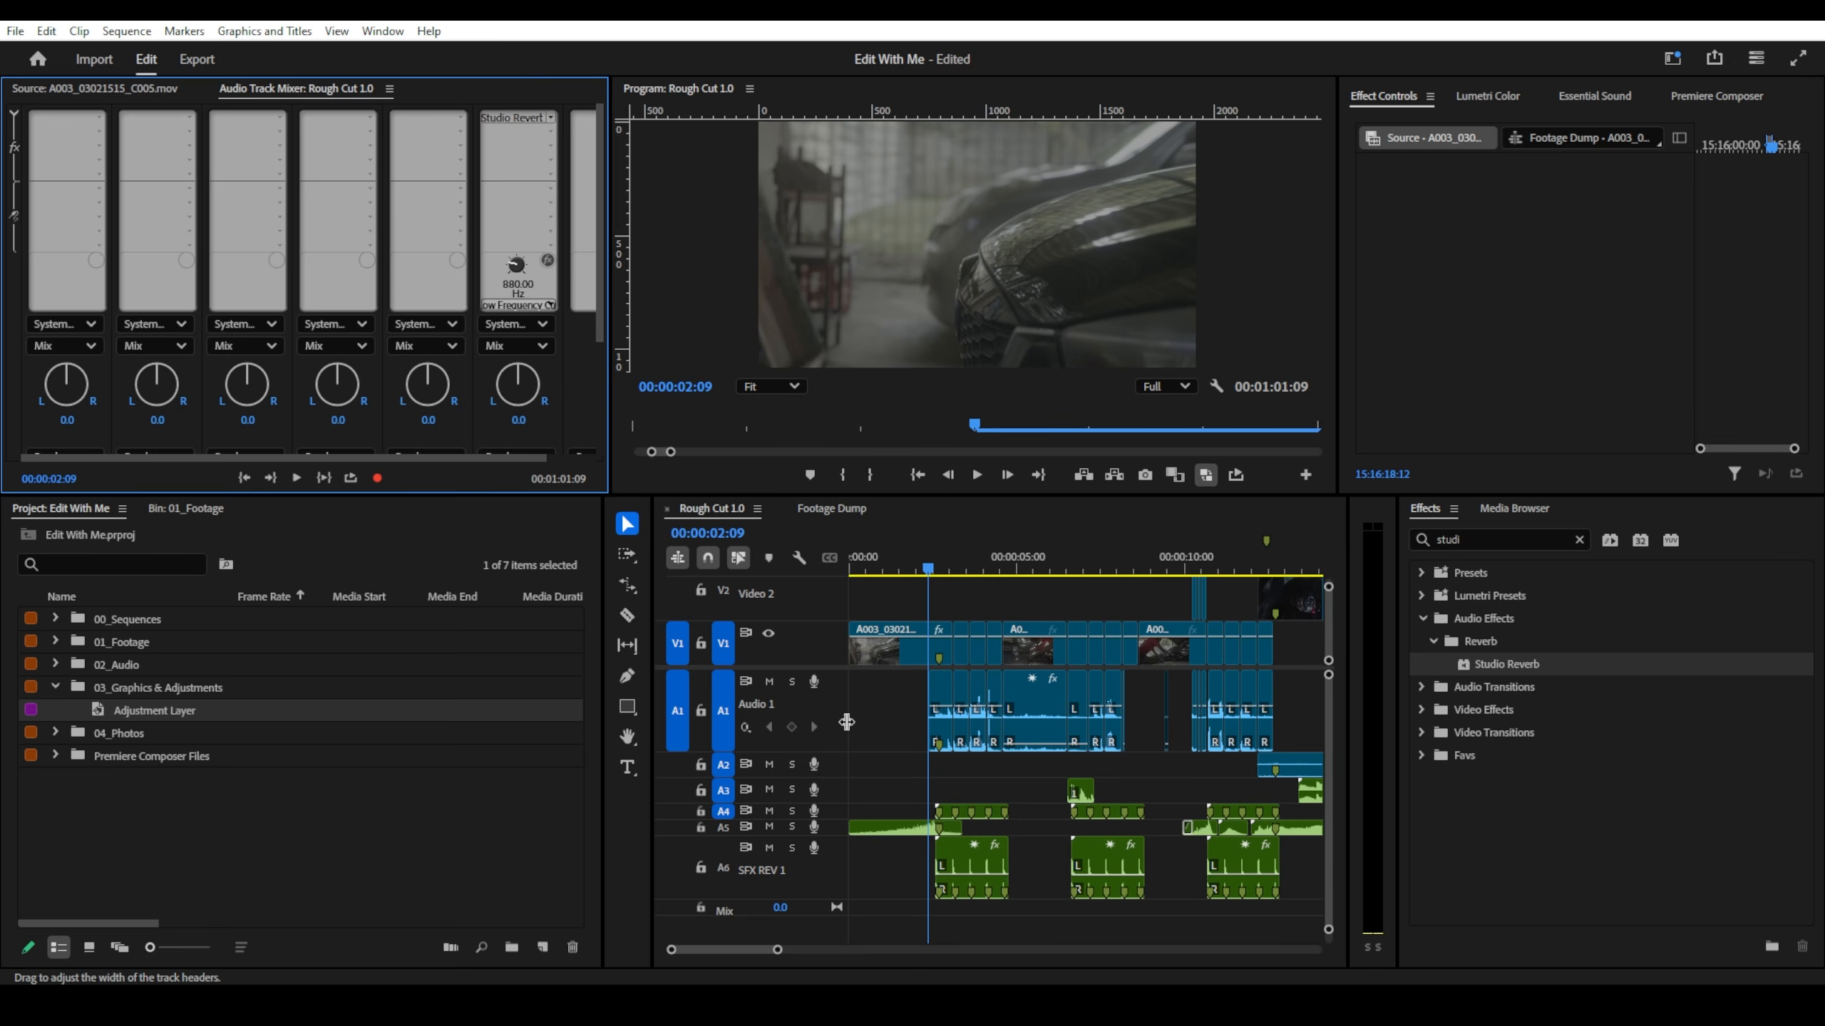
pyautogui.click(373, 116)
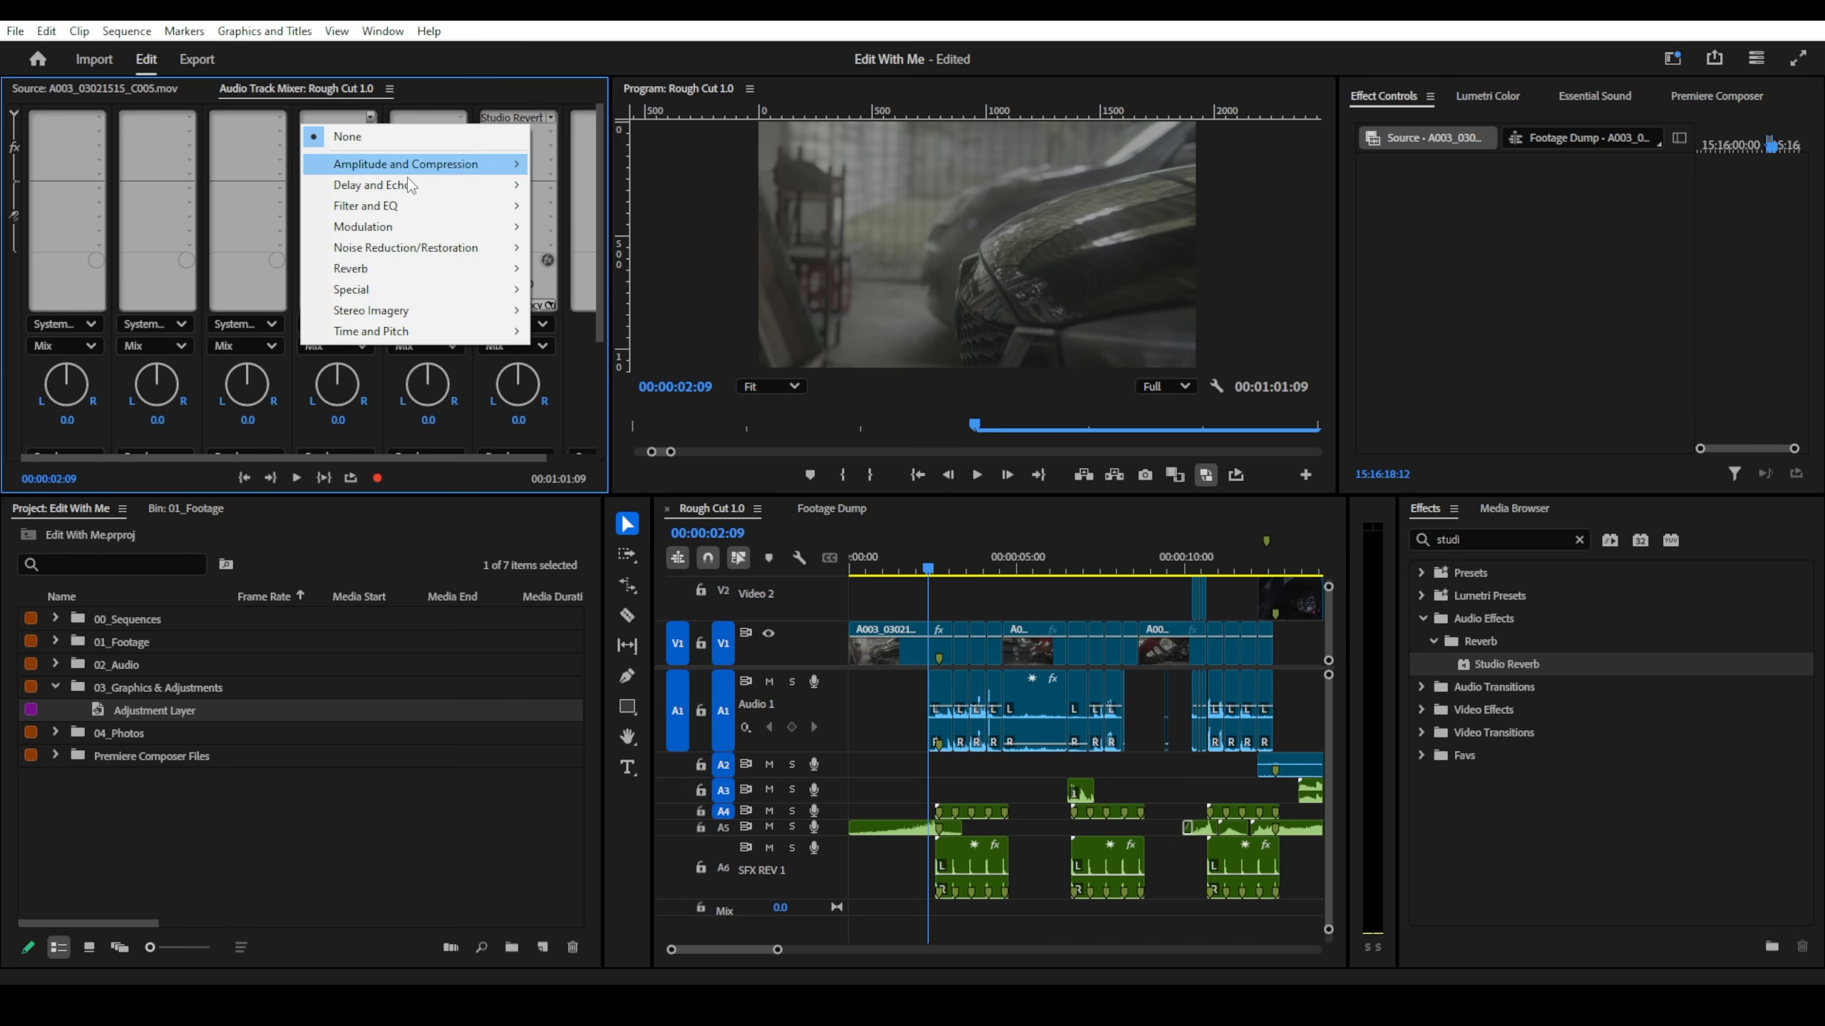
pyautogui.moveTo(499, 249)
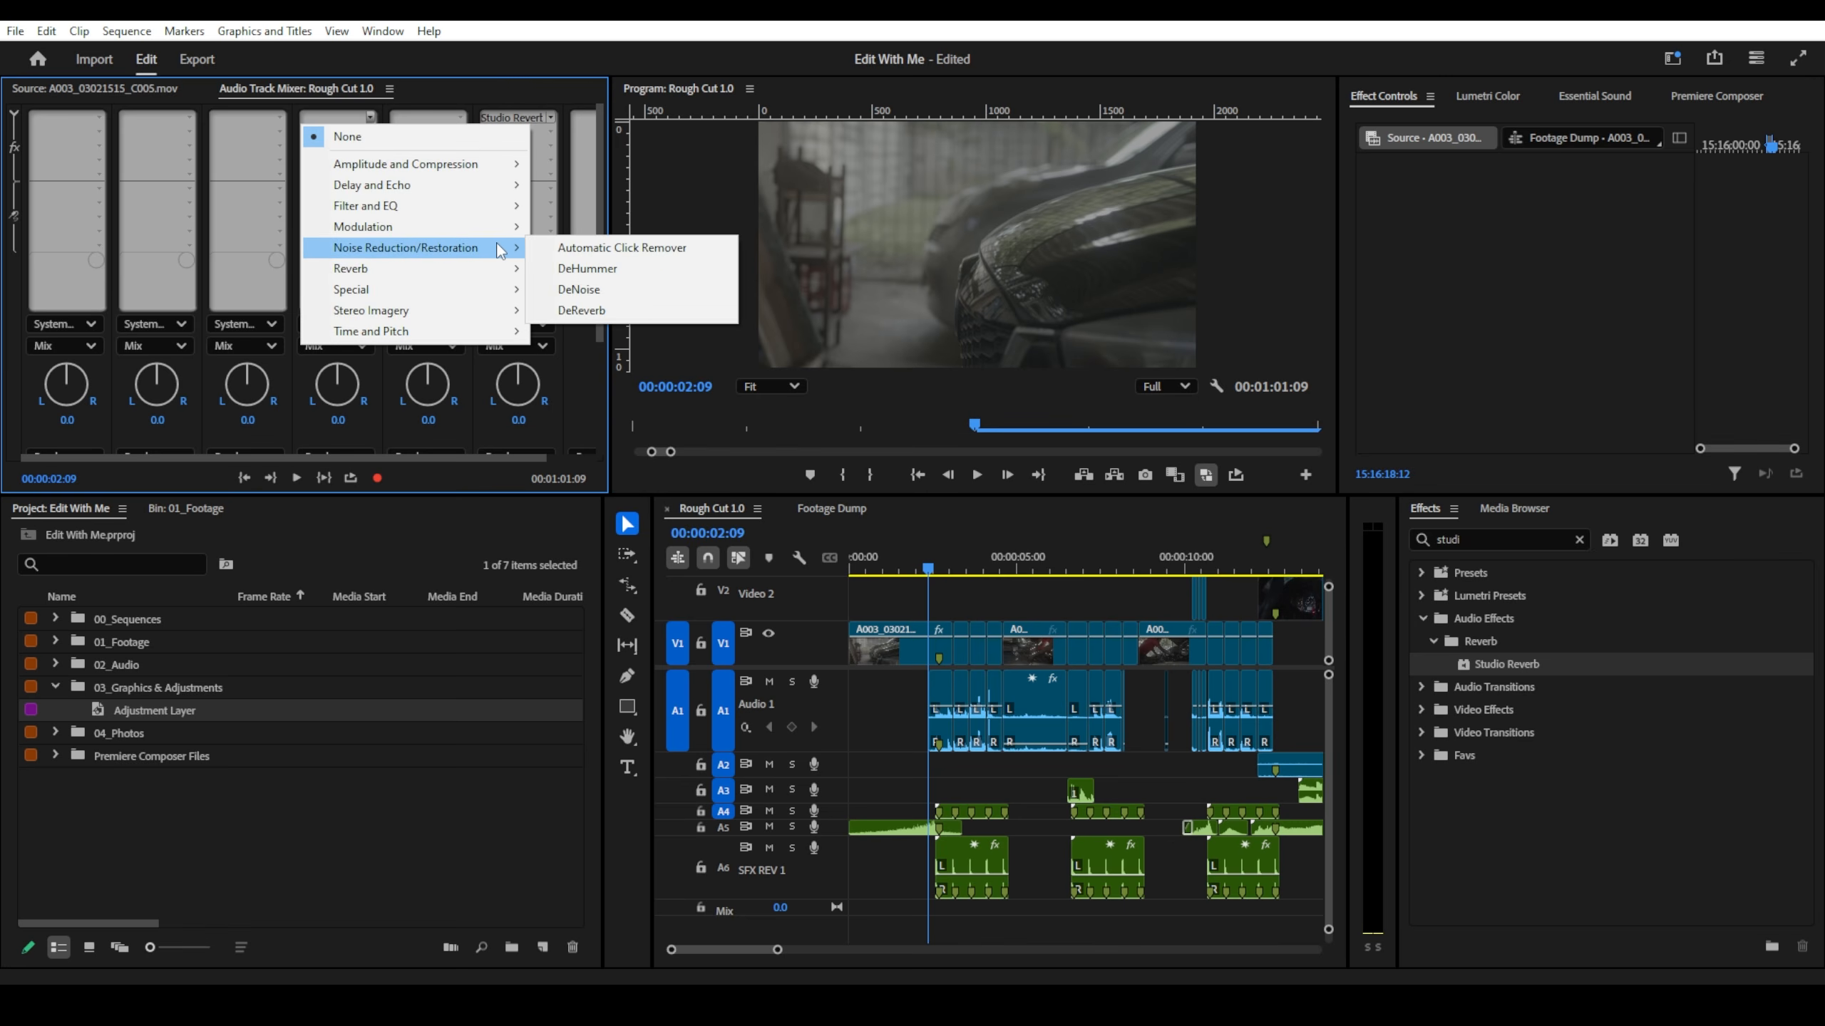
pyautogui.moveTo(470, 211)
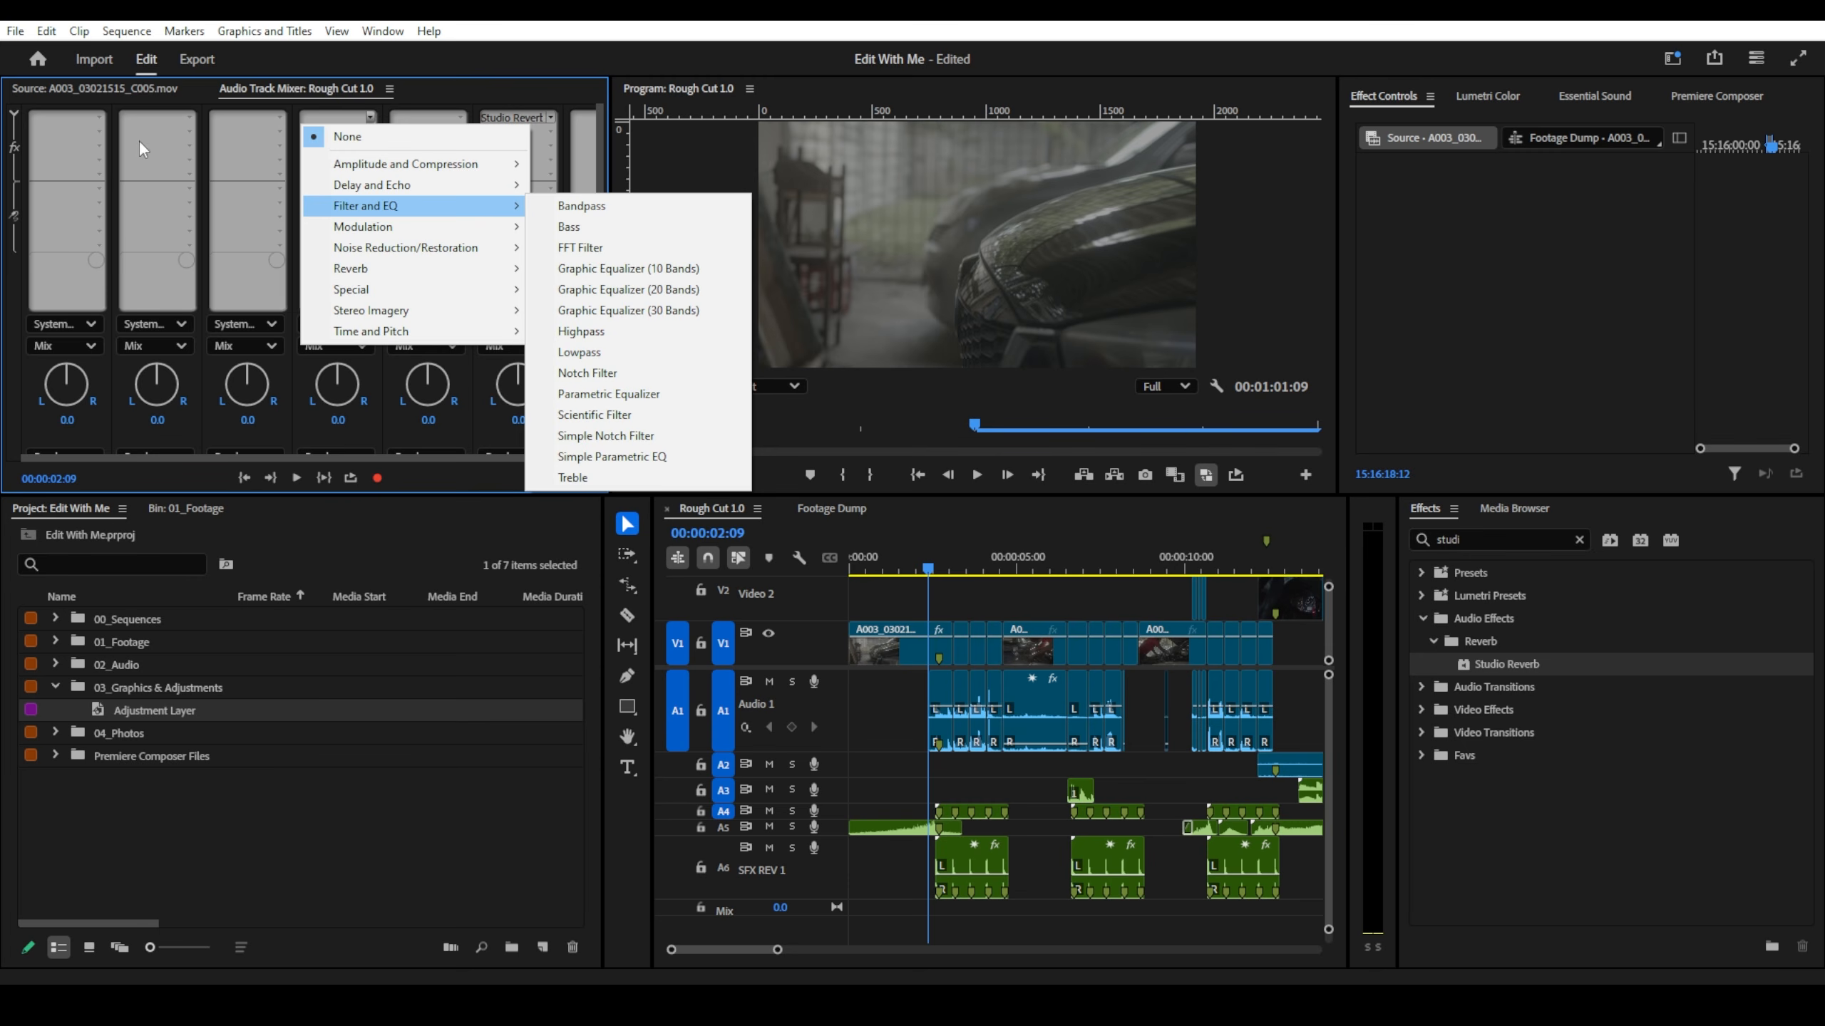
pyautogui.click(838, 731)
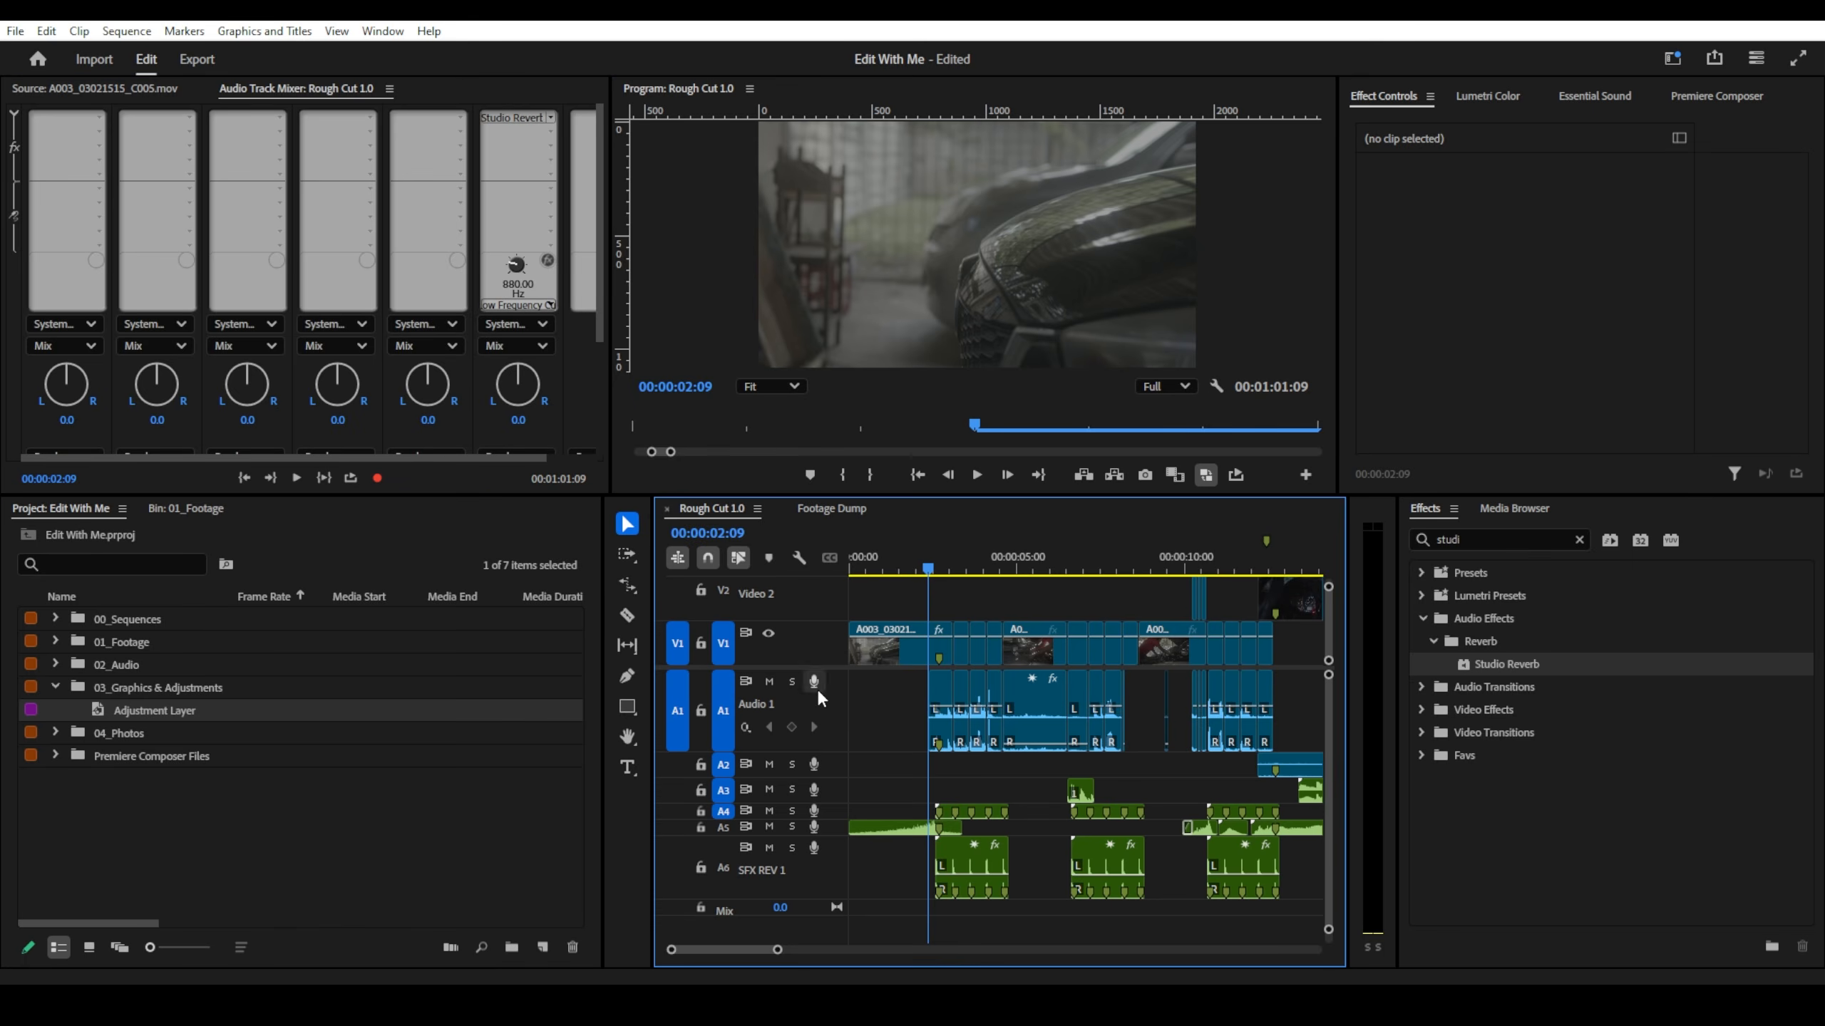
# - Rename audio track A1 to "CAM Audio 1"
pyautogui.rightClick(778, 702)
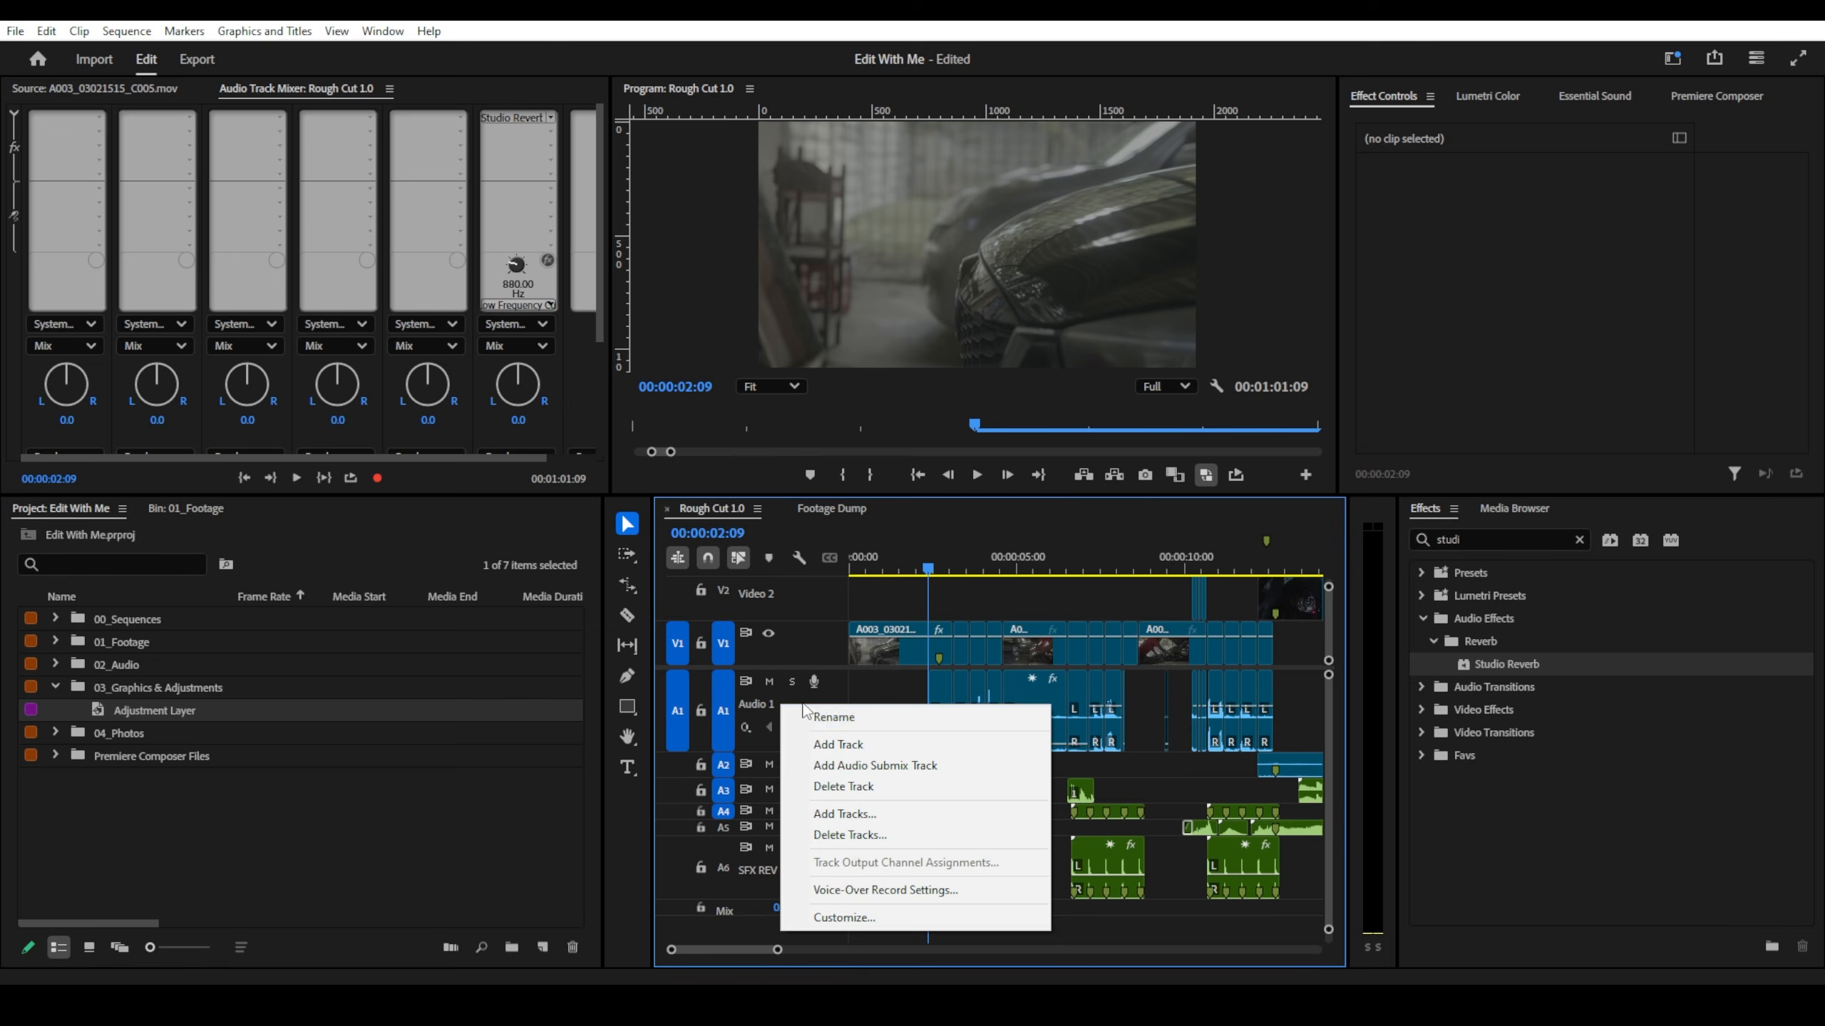
pyautogui.click(819, 717)
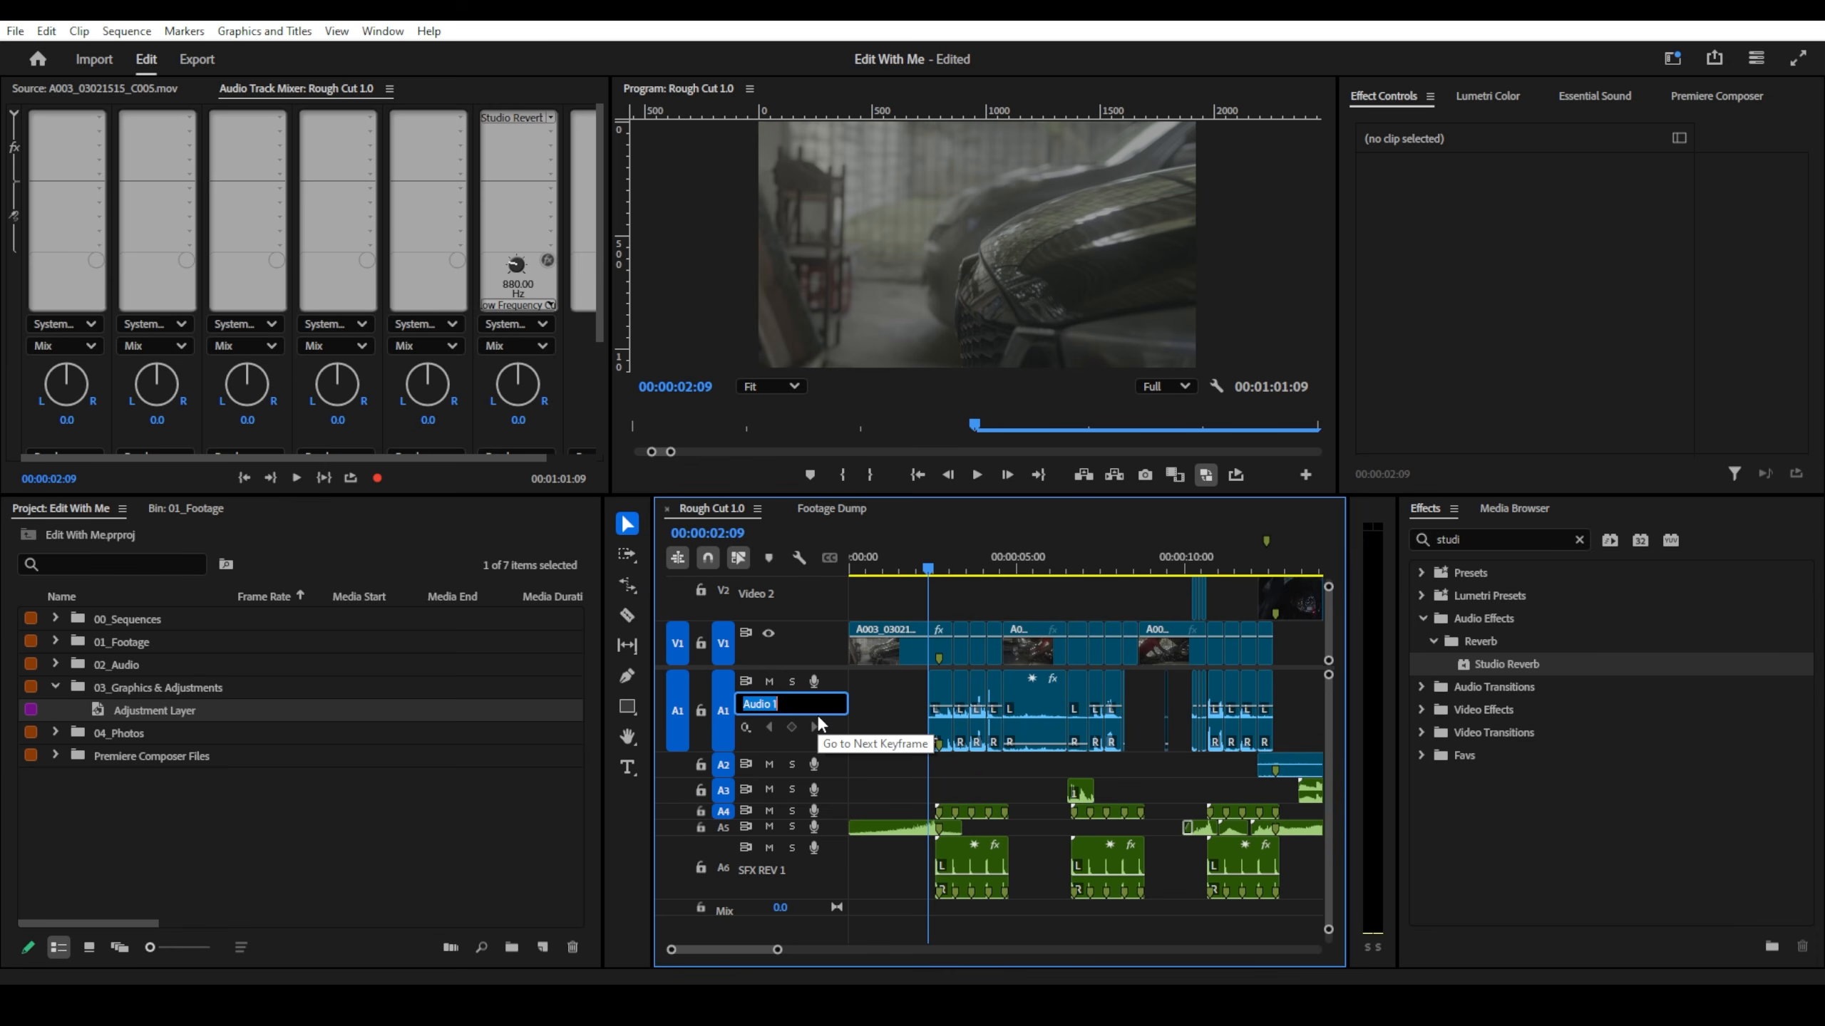
pyautogui.write('CAM Audio')
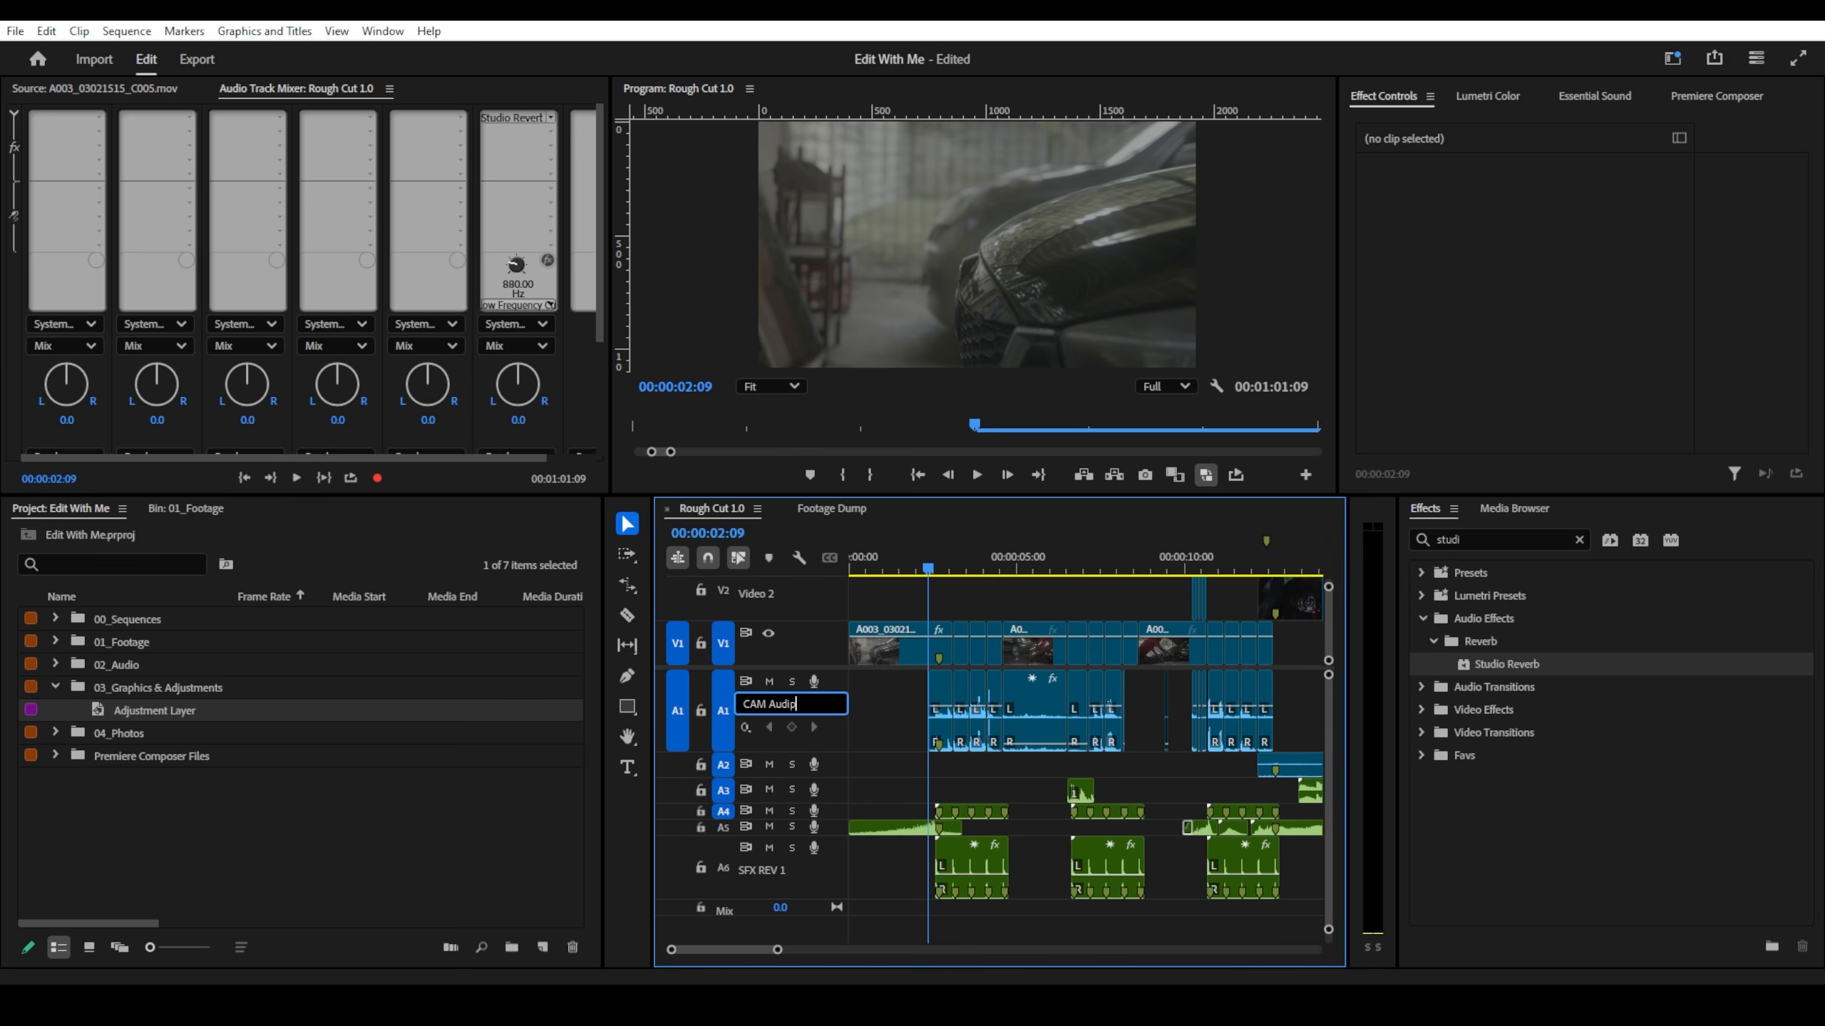
pyautogui.write(' 1')
pyautogui.press('Return')
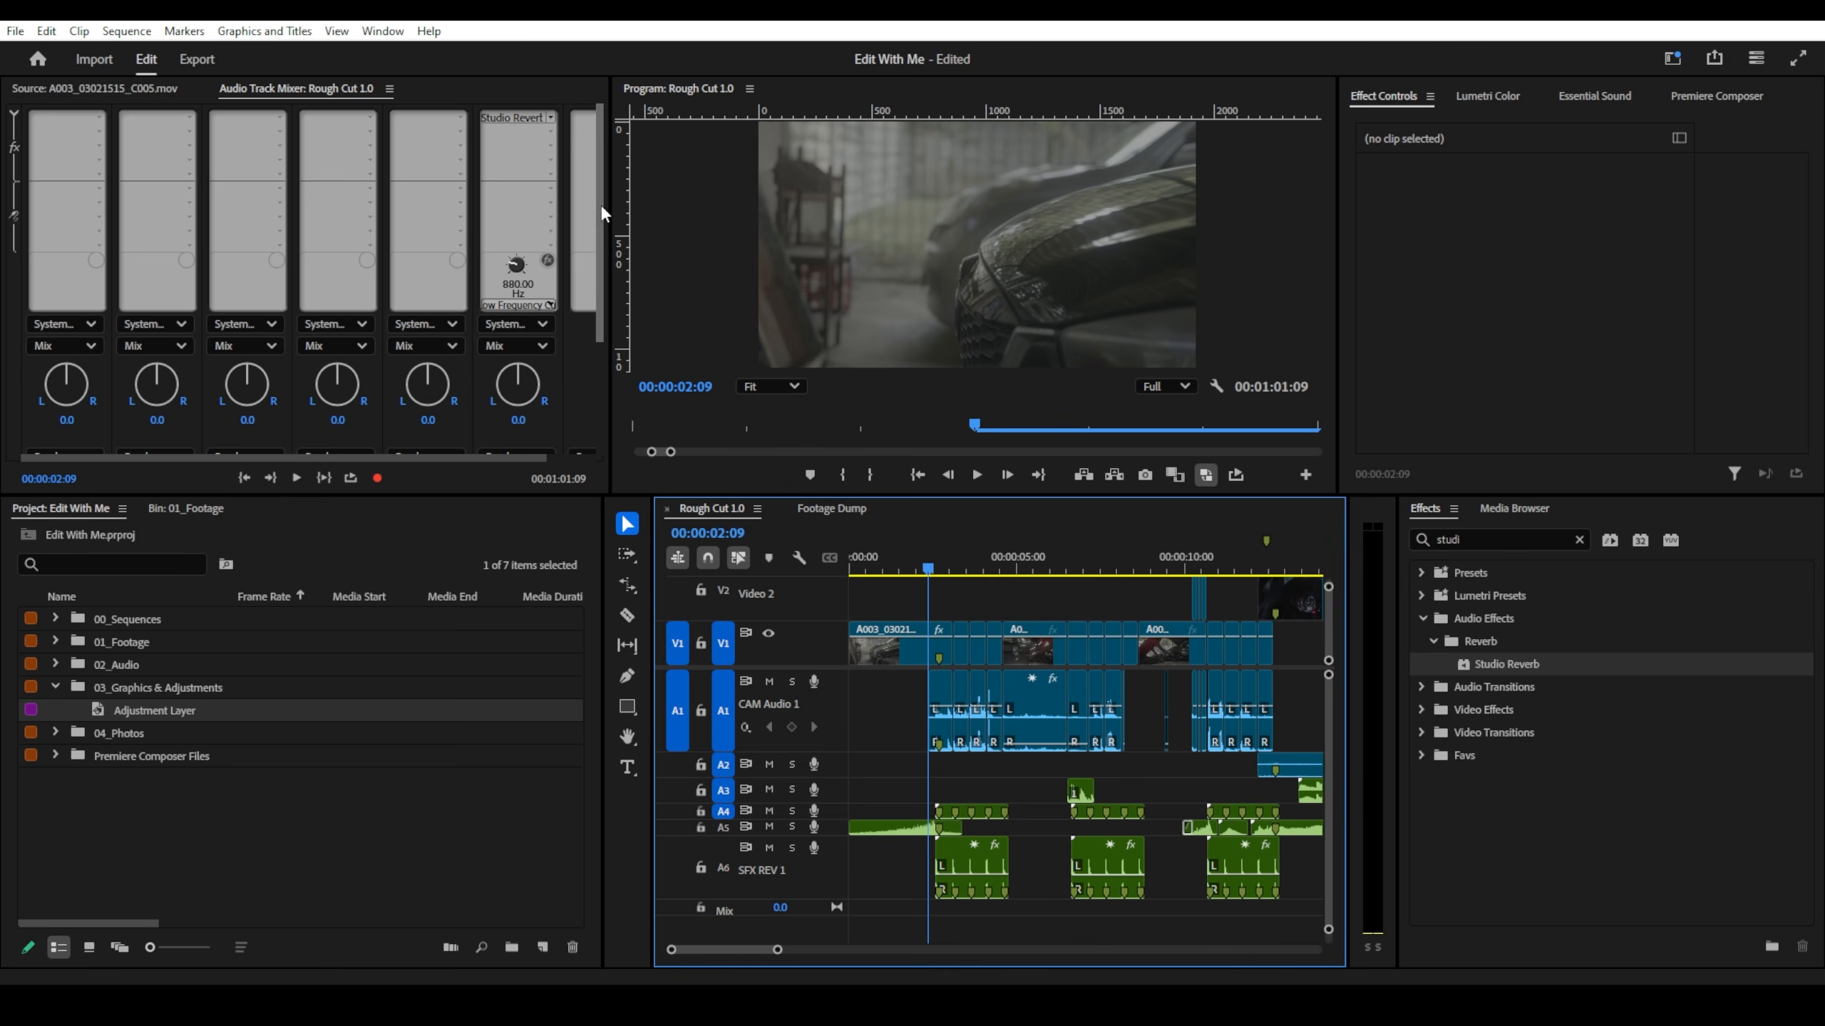
# - Add the DeNoise effect to the first effect slot of the CAM Audio 1 track in the Audio Track Mixer
pyautogui.scroll(-5, 598, 288)
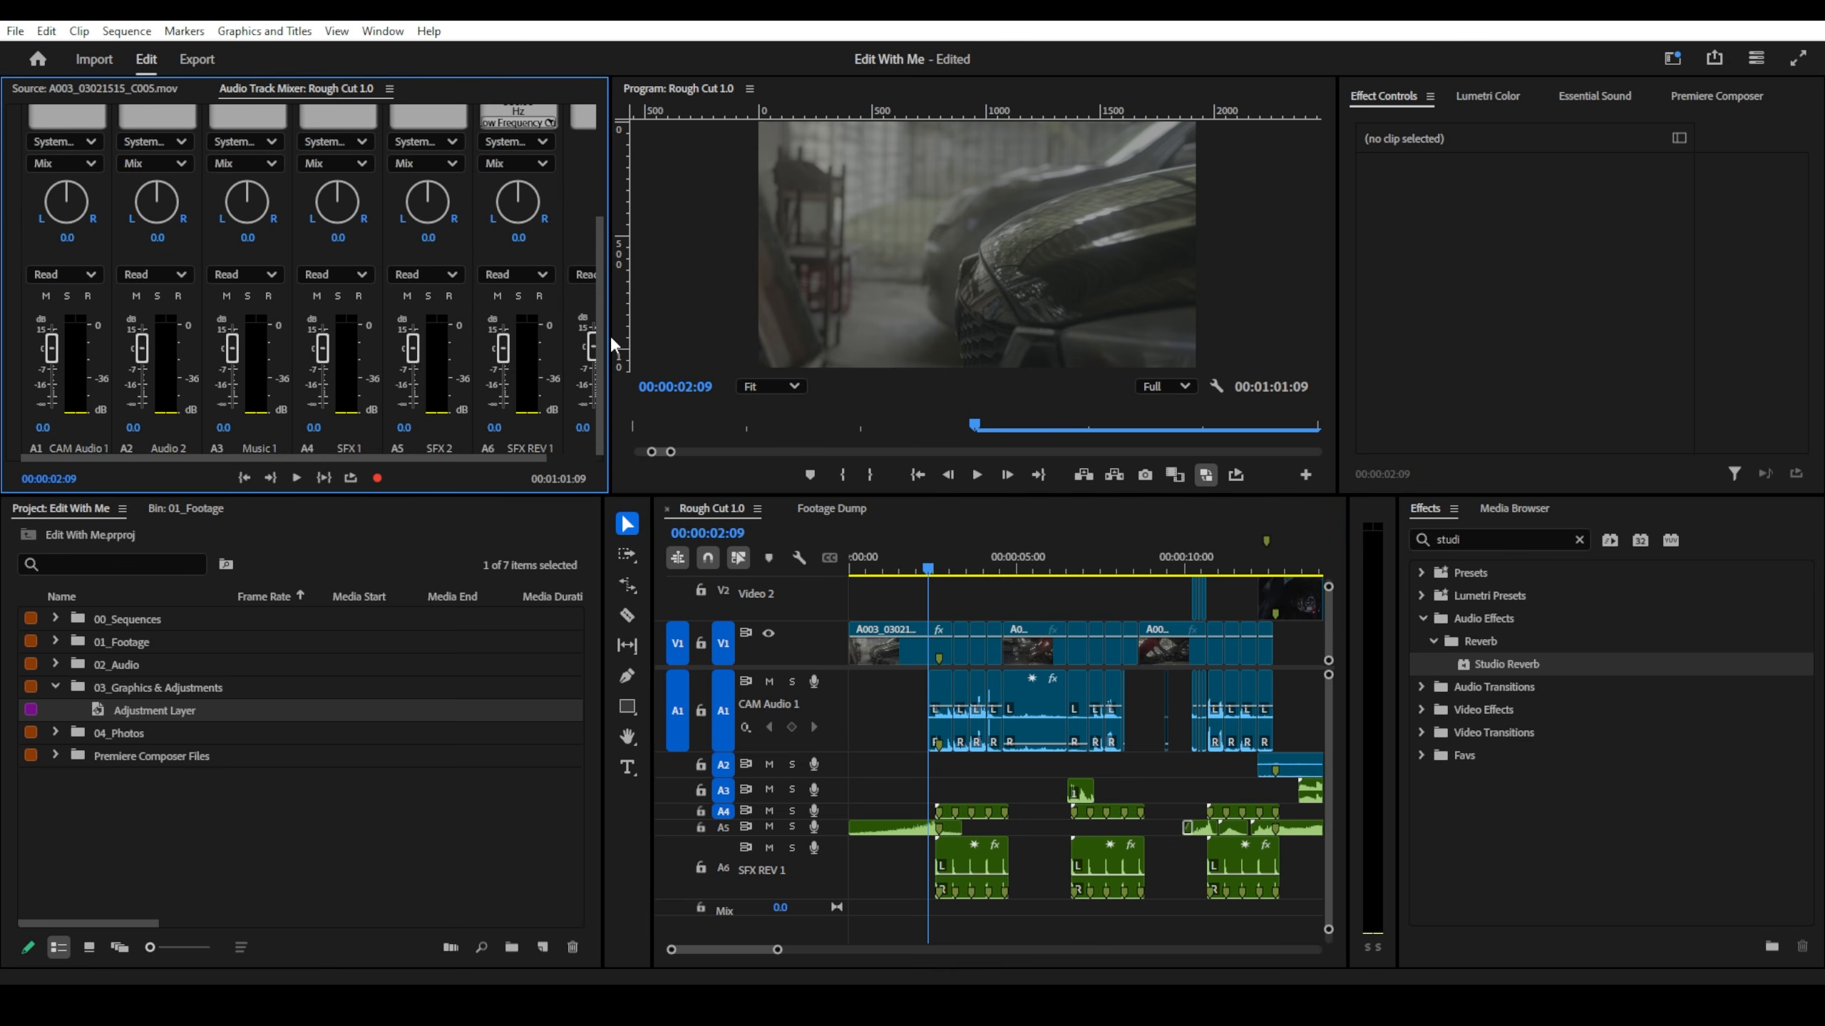
pyautogui.scroll(5, 596, 334)
pyautogui.click(99, 116)
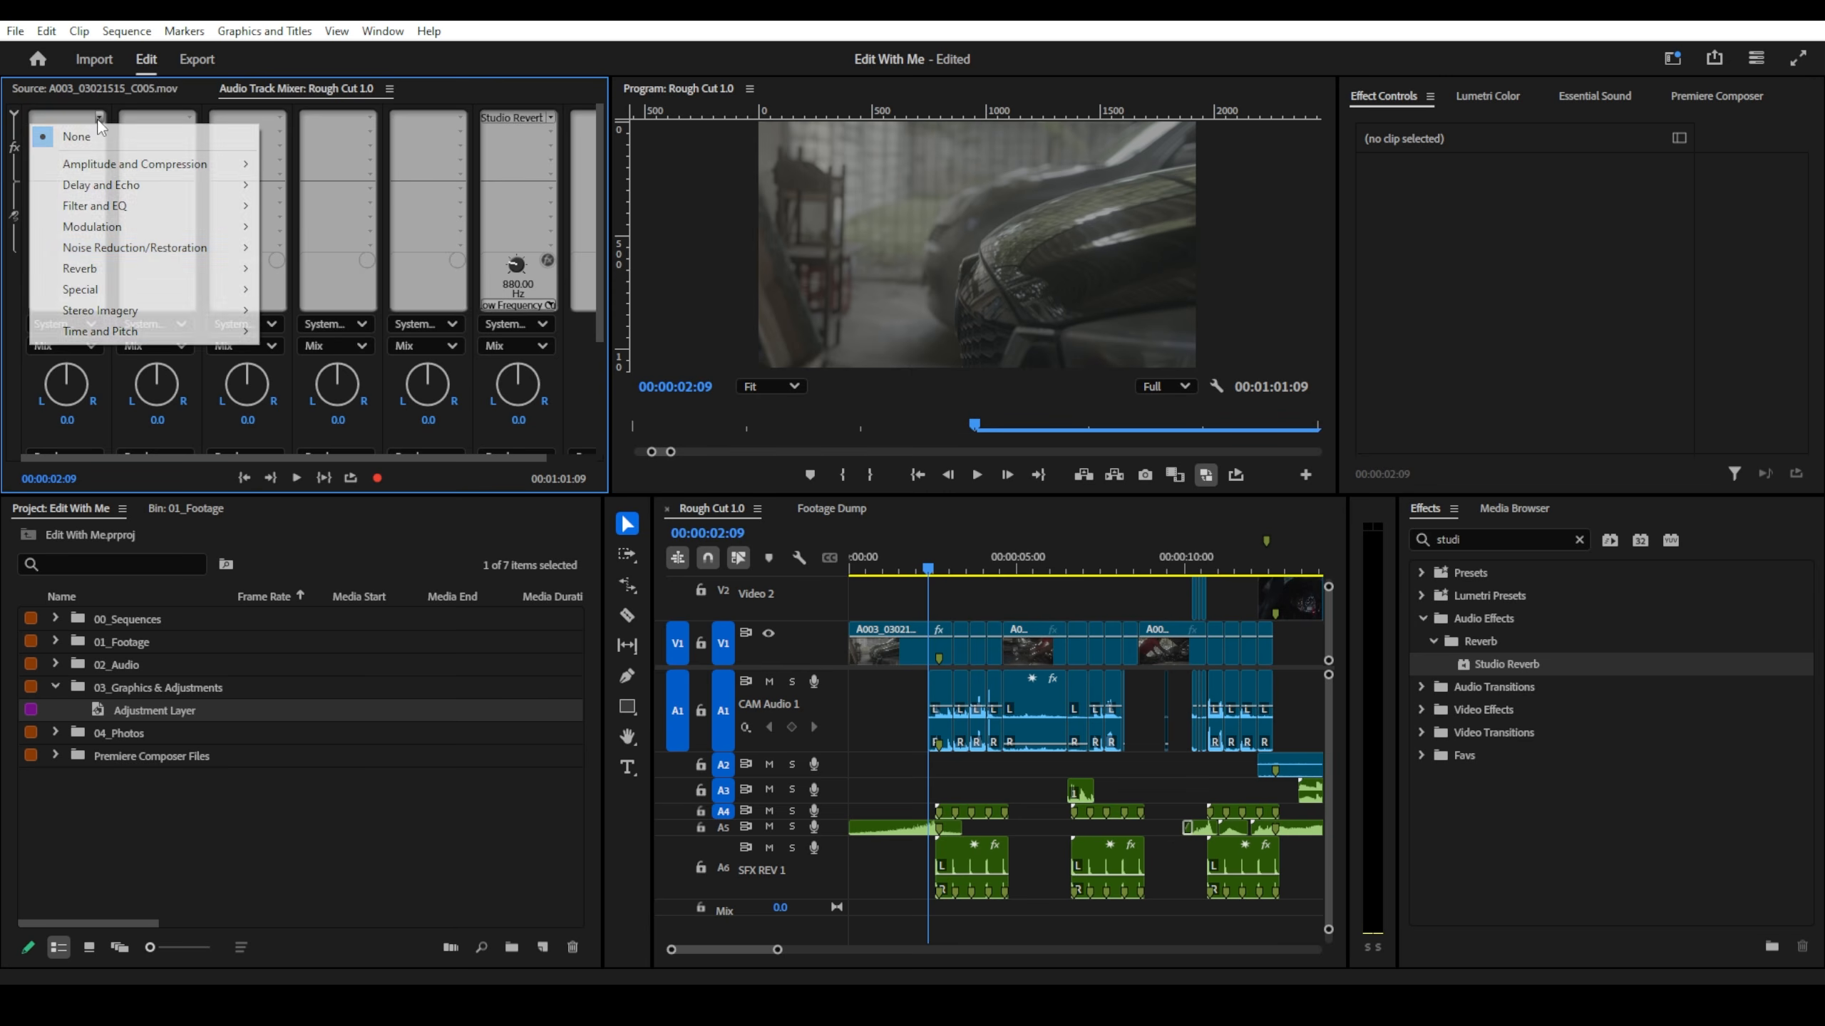
pyautogui.moveTo(165, 248)
pyautogui.click(324, 289)
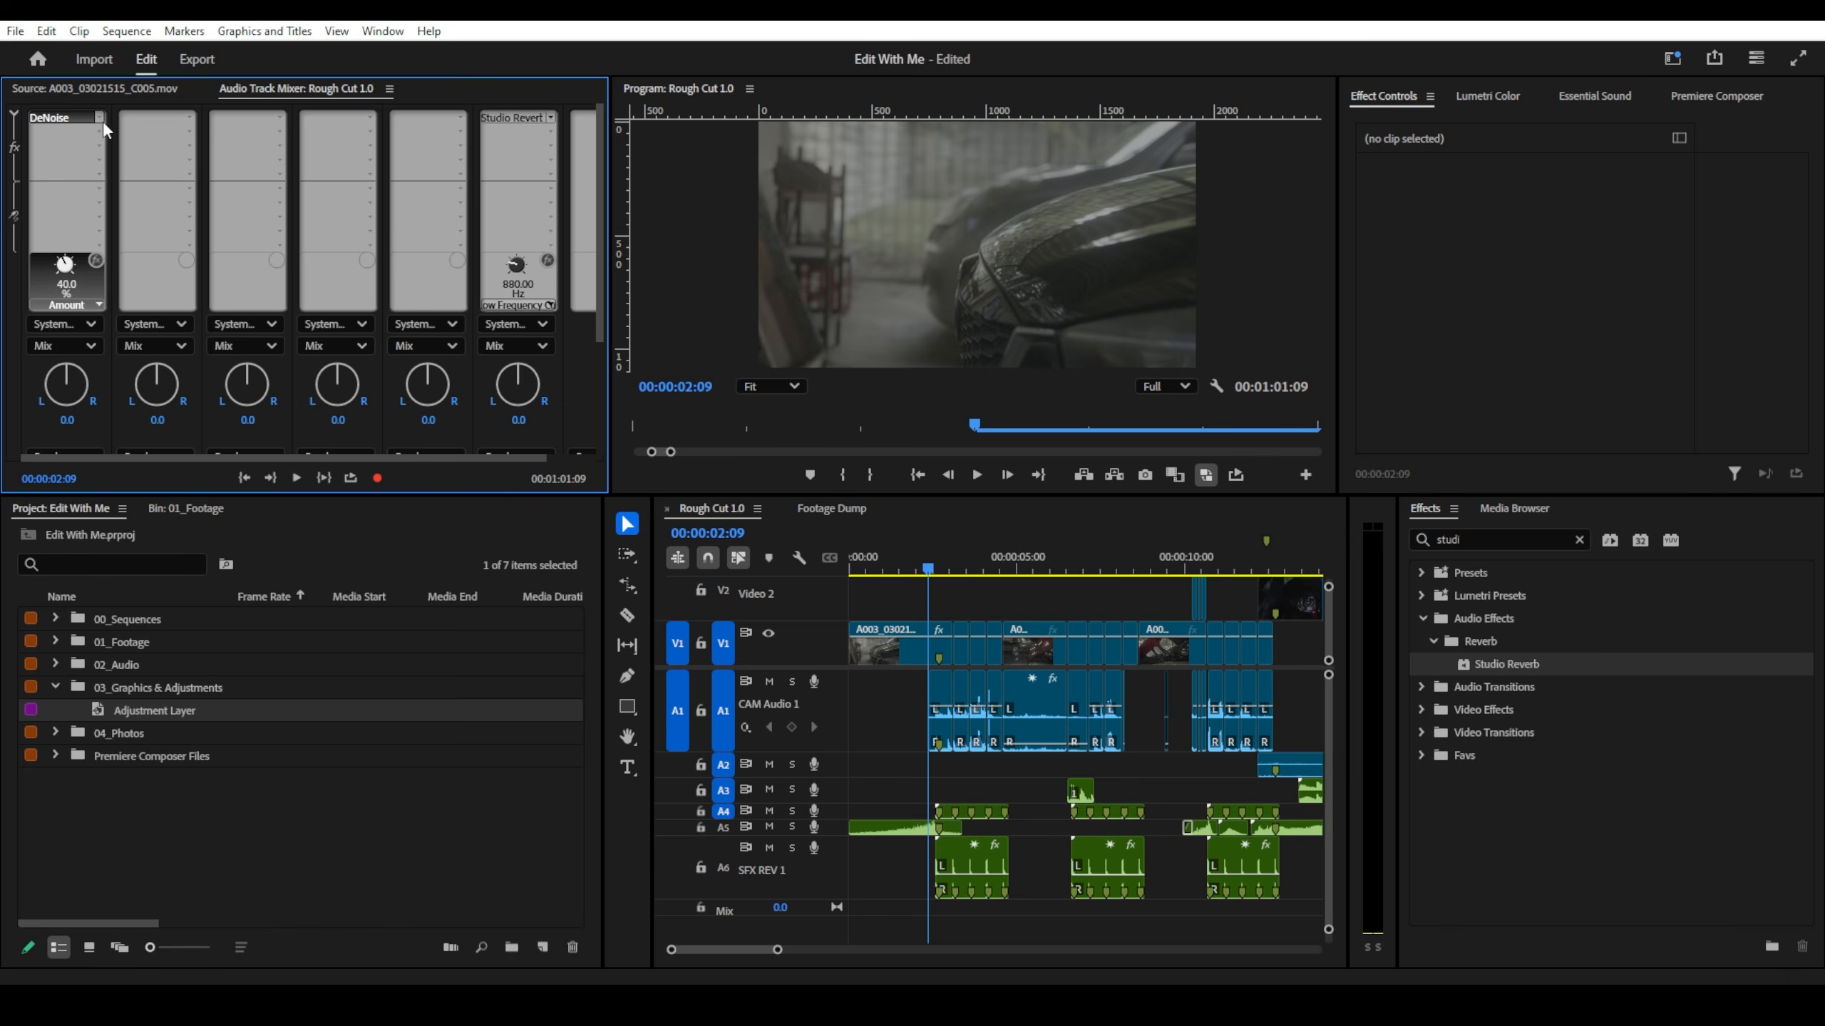
# - Lower the DeNoise amount on the CAM Audio 1 track to about 18% and close the effect editor
pyautogui.doubleClick(76, 119)
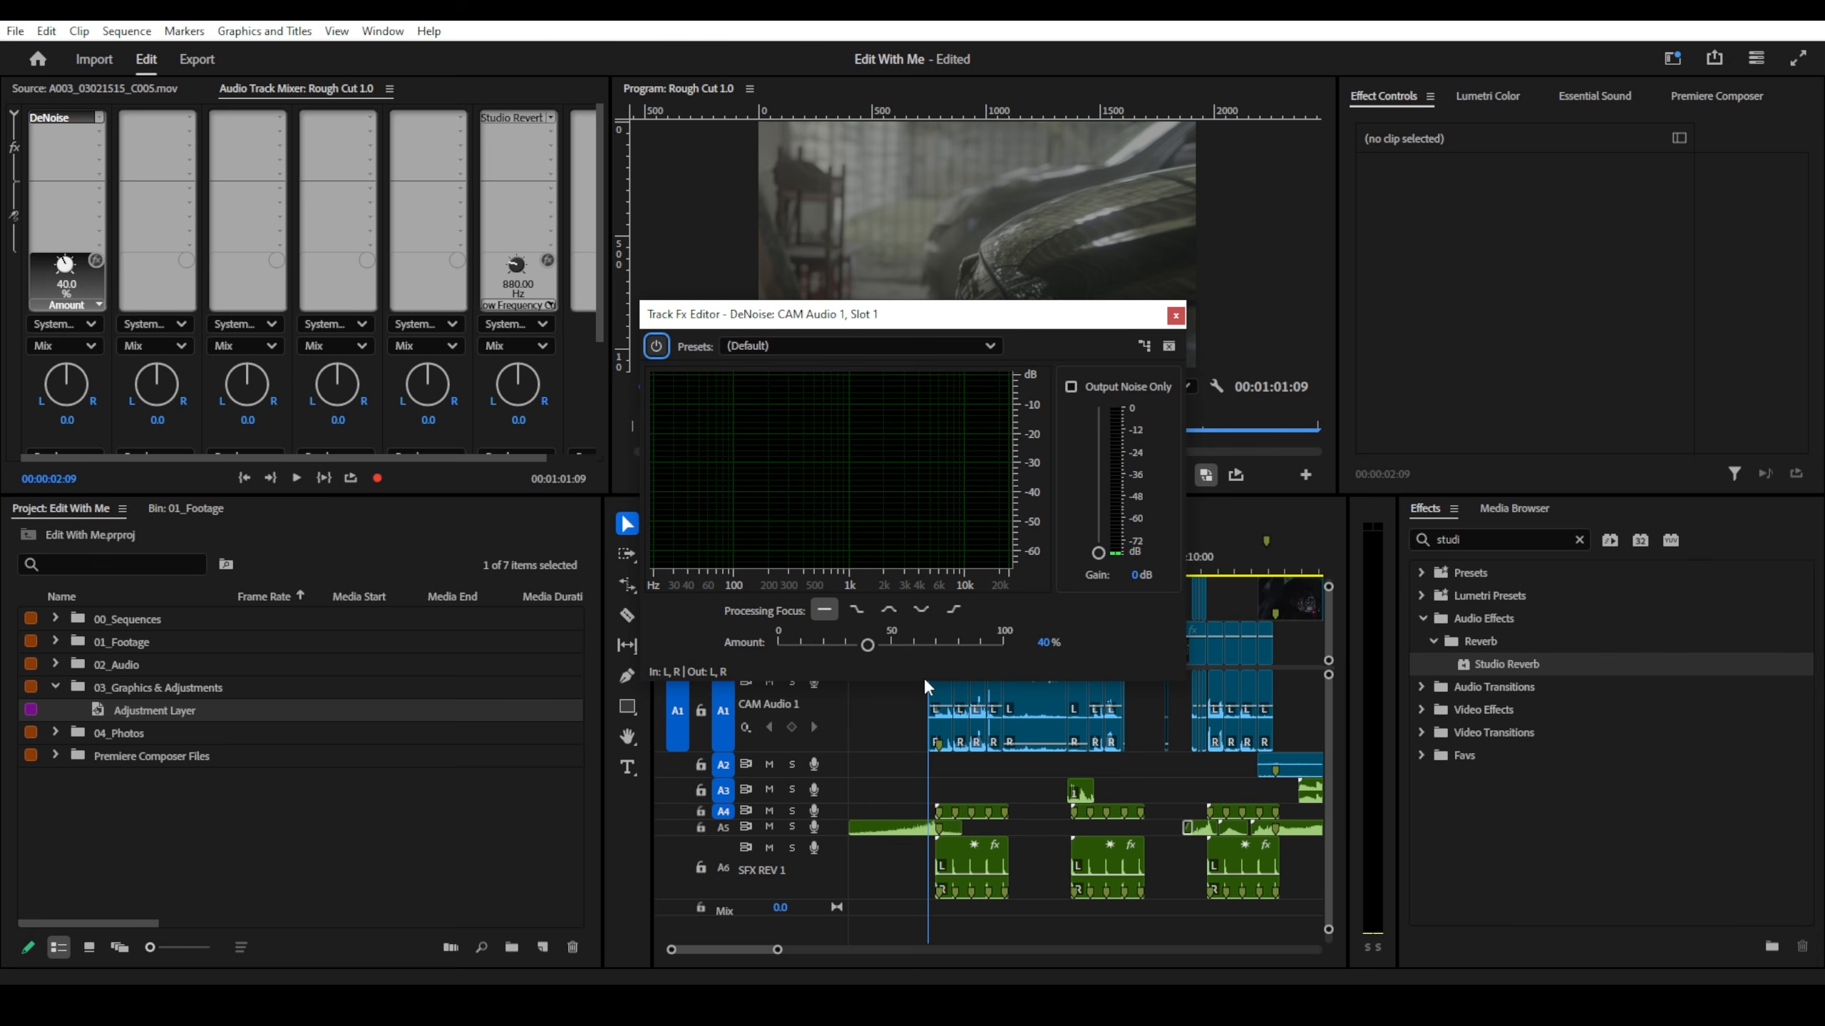
pyautogui.moveTo(855, 653)
pyautogui.mouseDown()
pyautogui.moveTo(808, 645)
pyautogui.moveTo(826, 656)
pyautogui.mouseUp()
pyautogui.click(1175, 316)
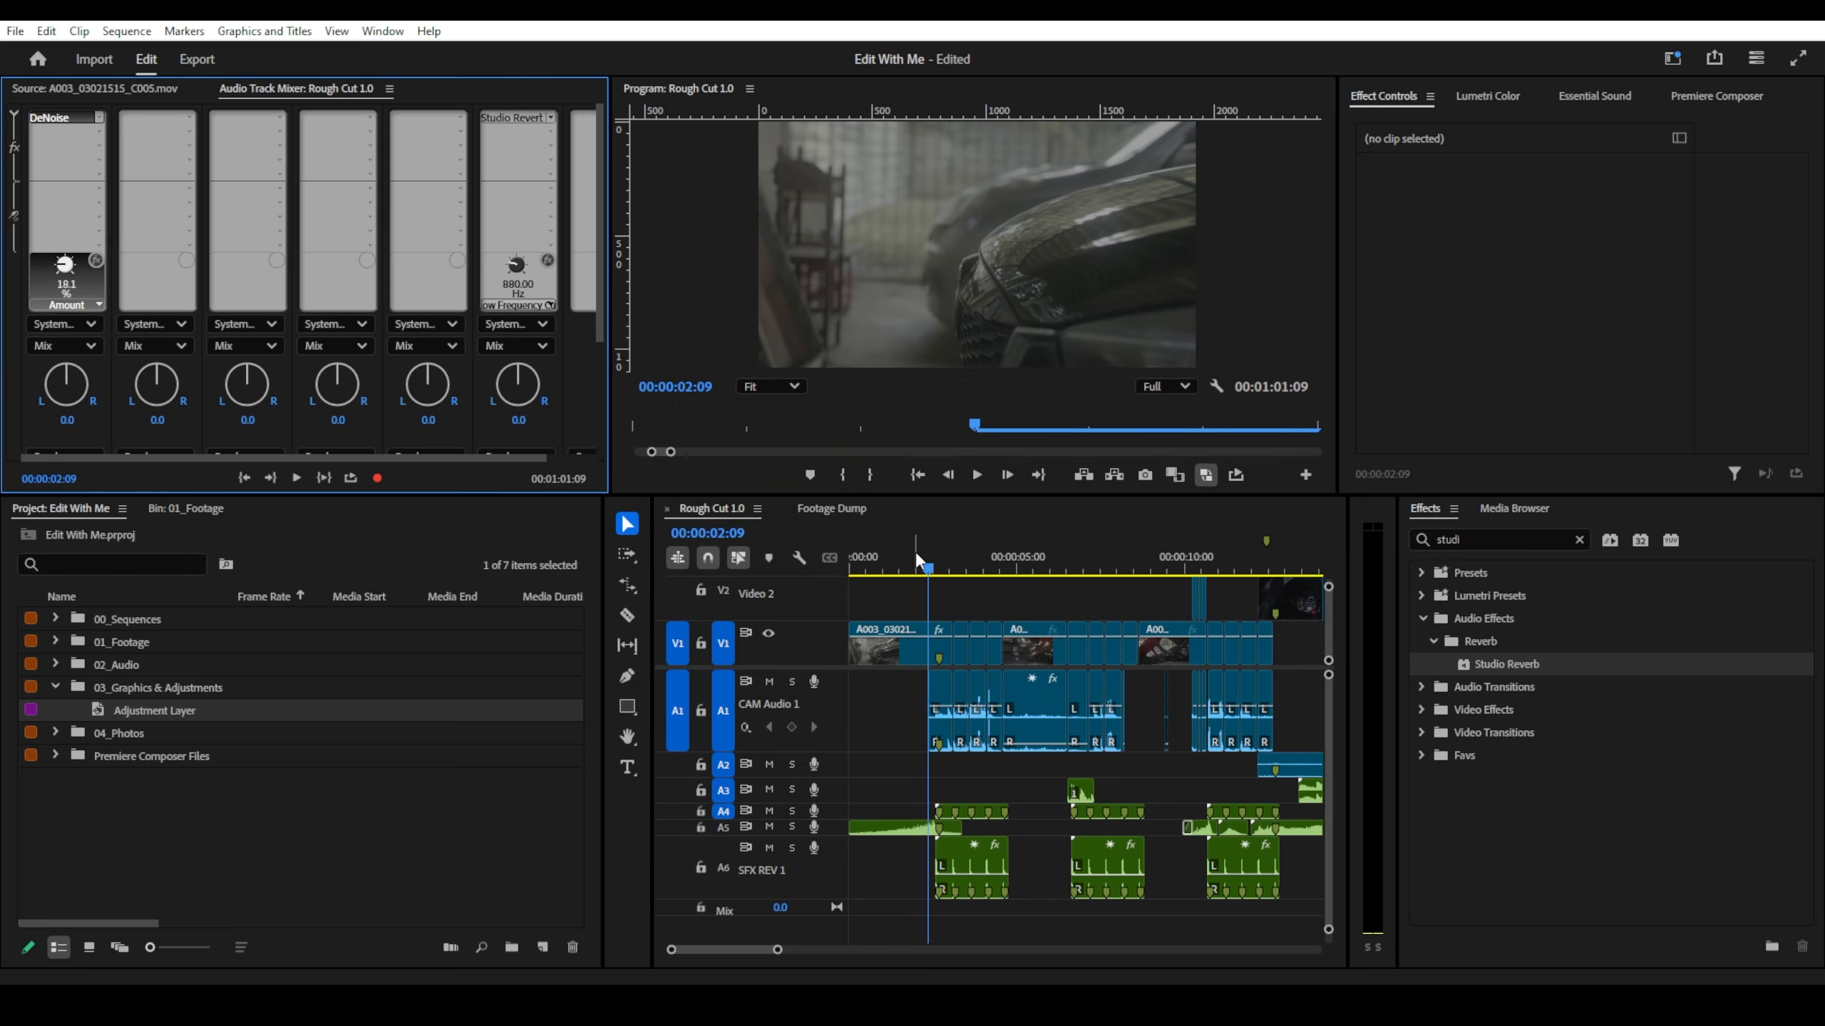
# - Play the sequence from 00:00:02:09 past the end of the last clips to review the denoised audio mix
pyautogui.click(938, 570)
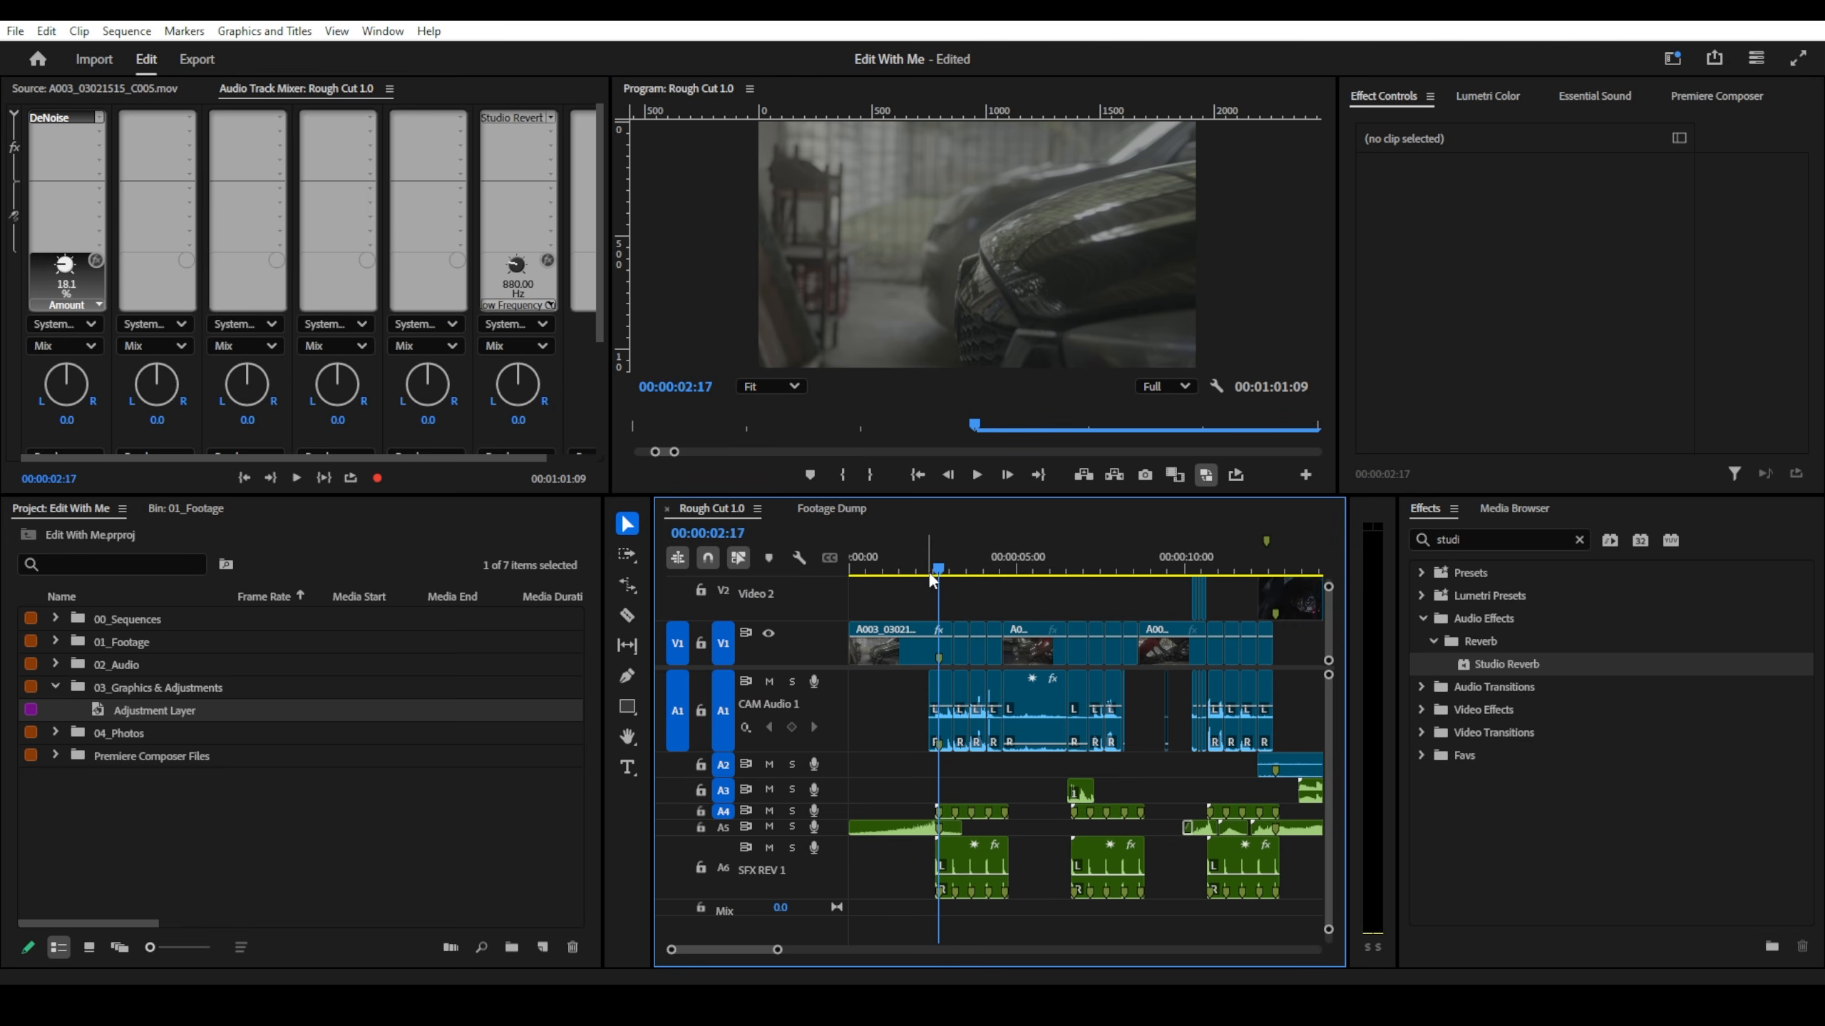
pyautogui.moveTo(937, 573); pyautogui.dragTo(924, 568)
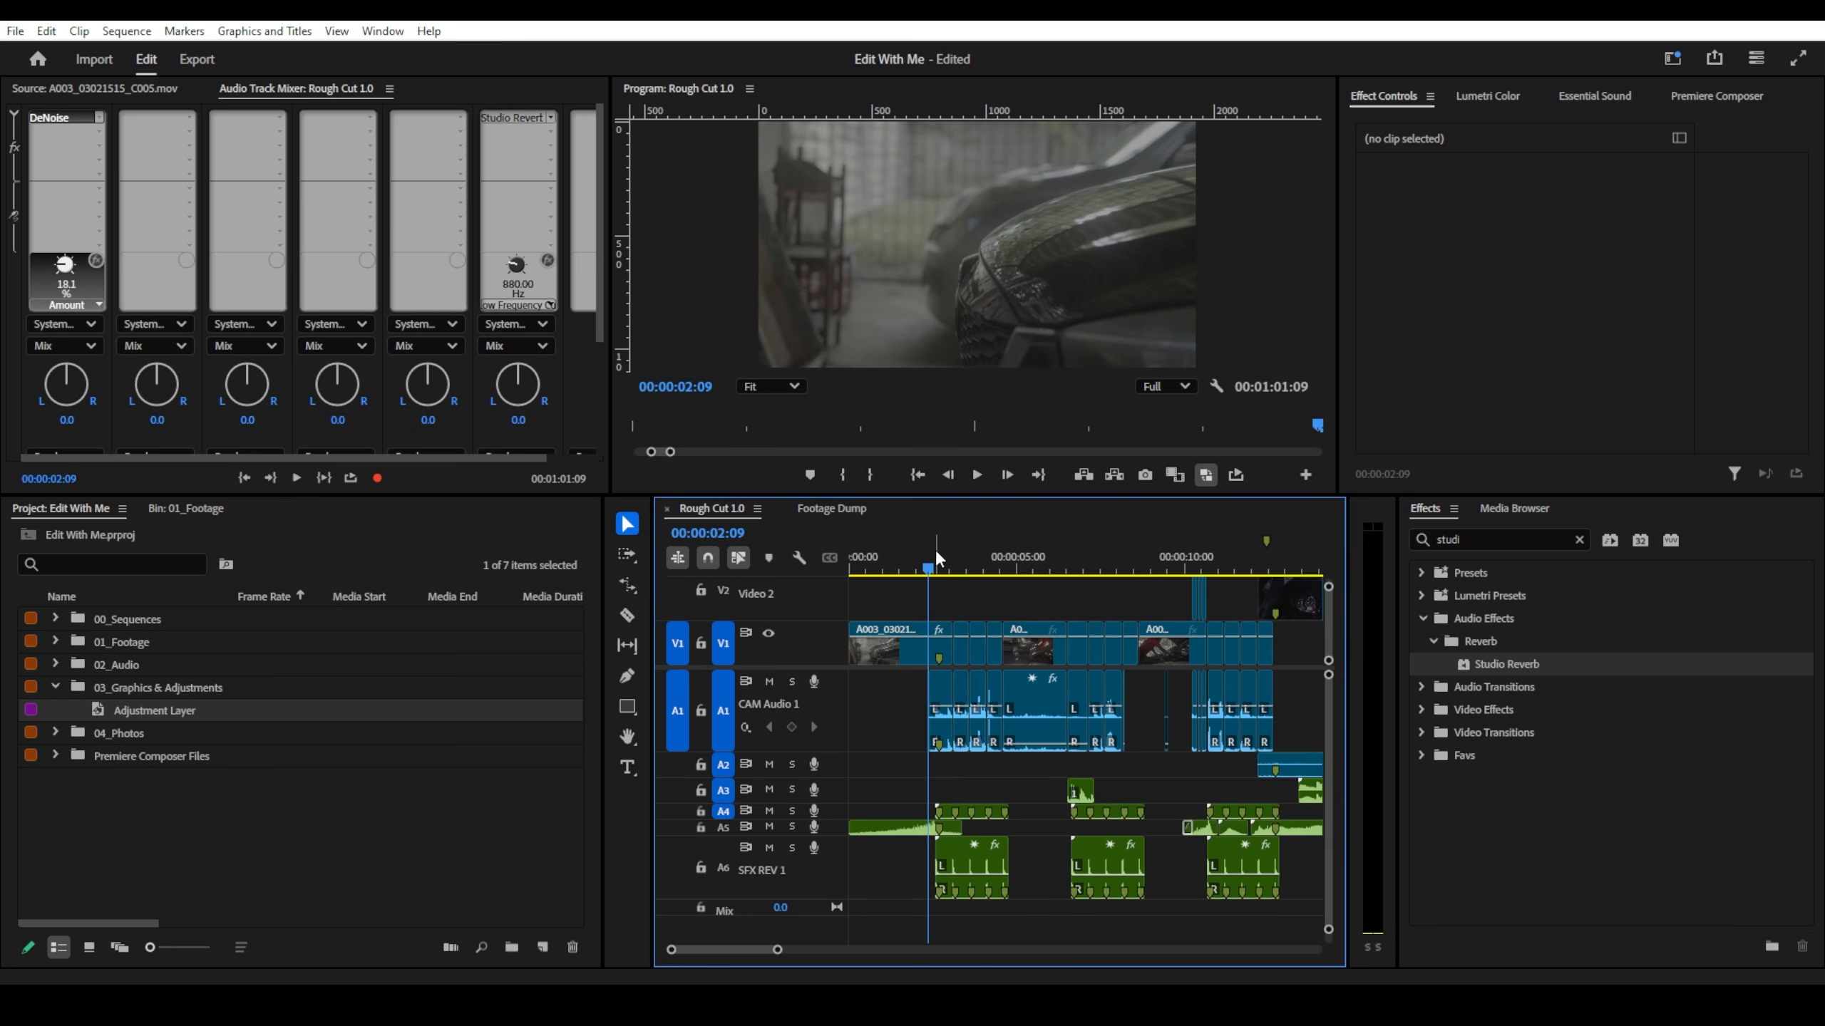
pyautogui.press('space')
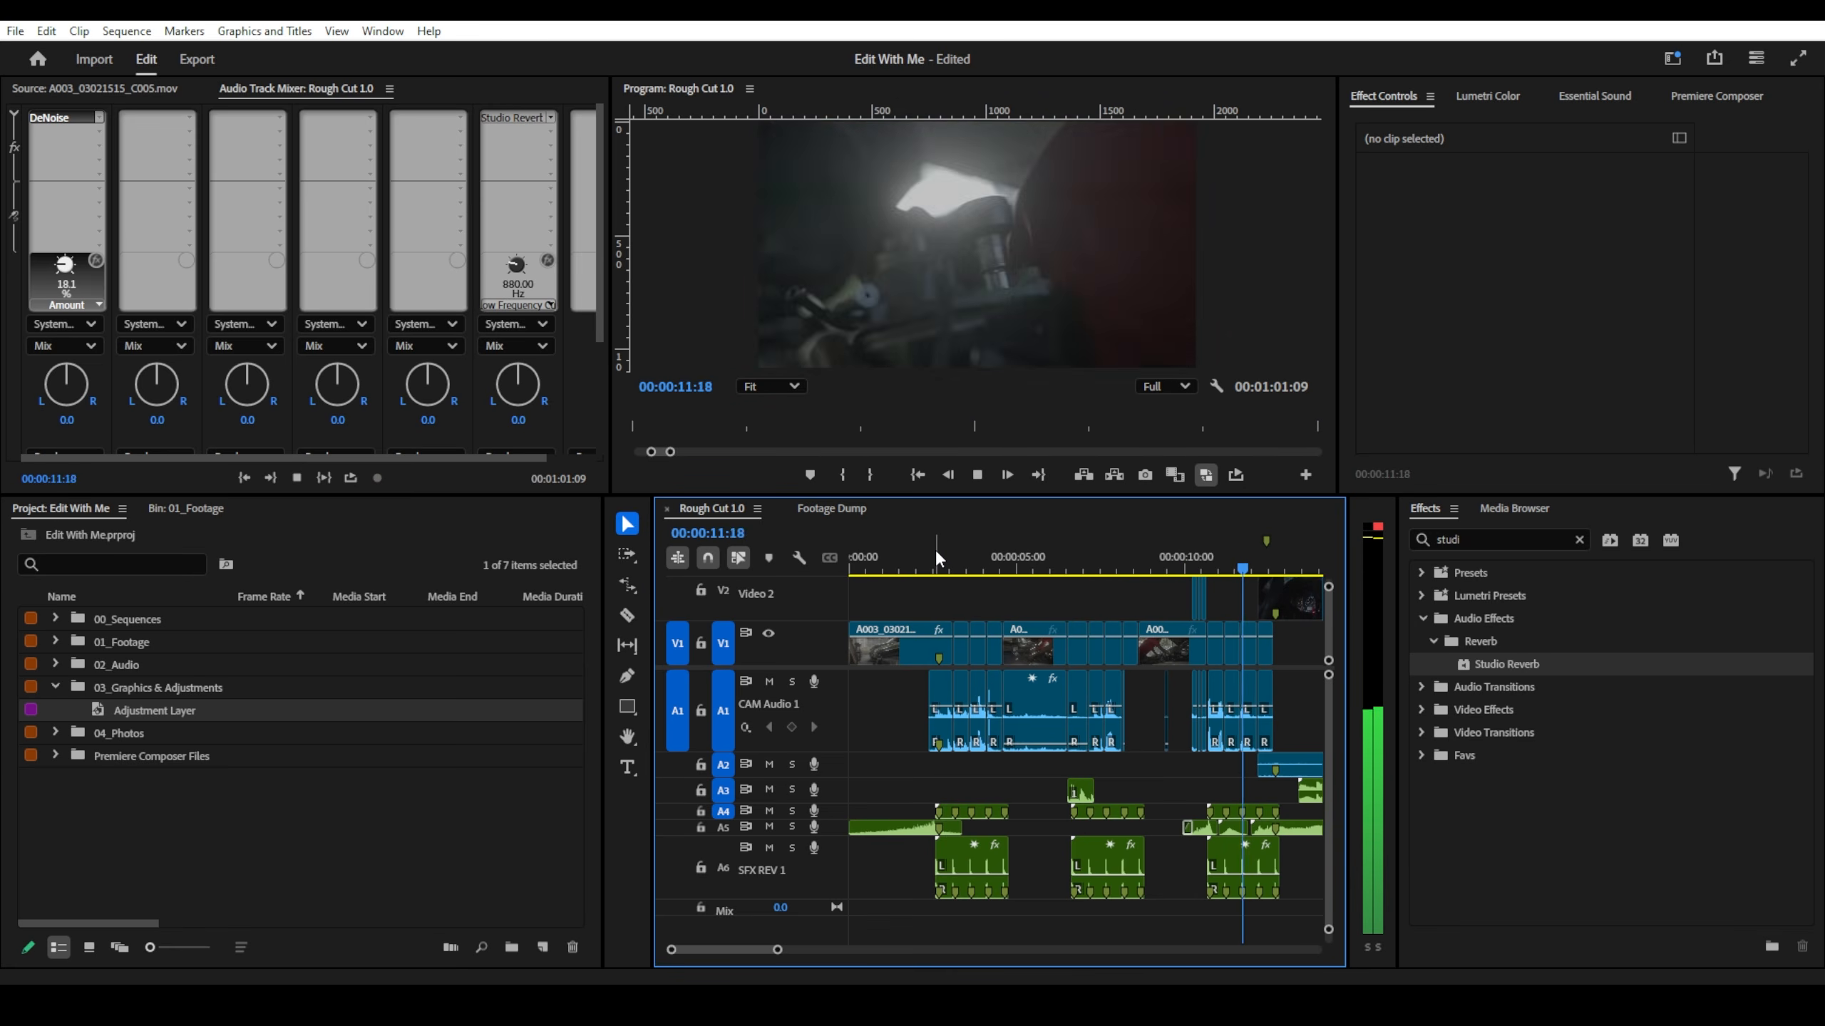
pyautogui.press('-')
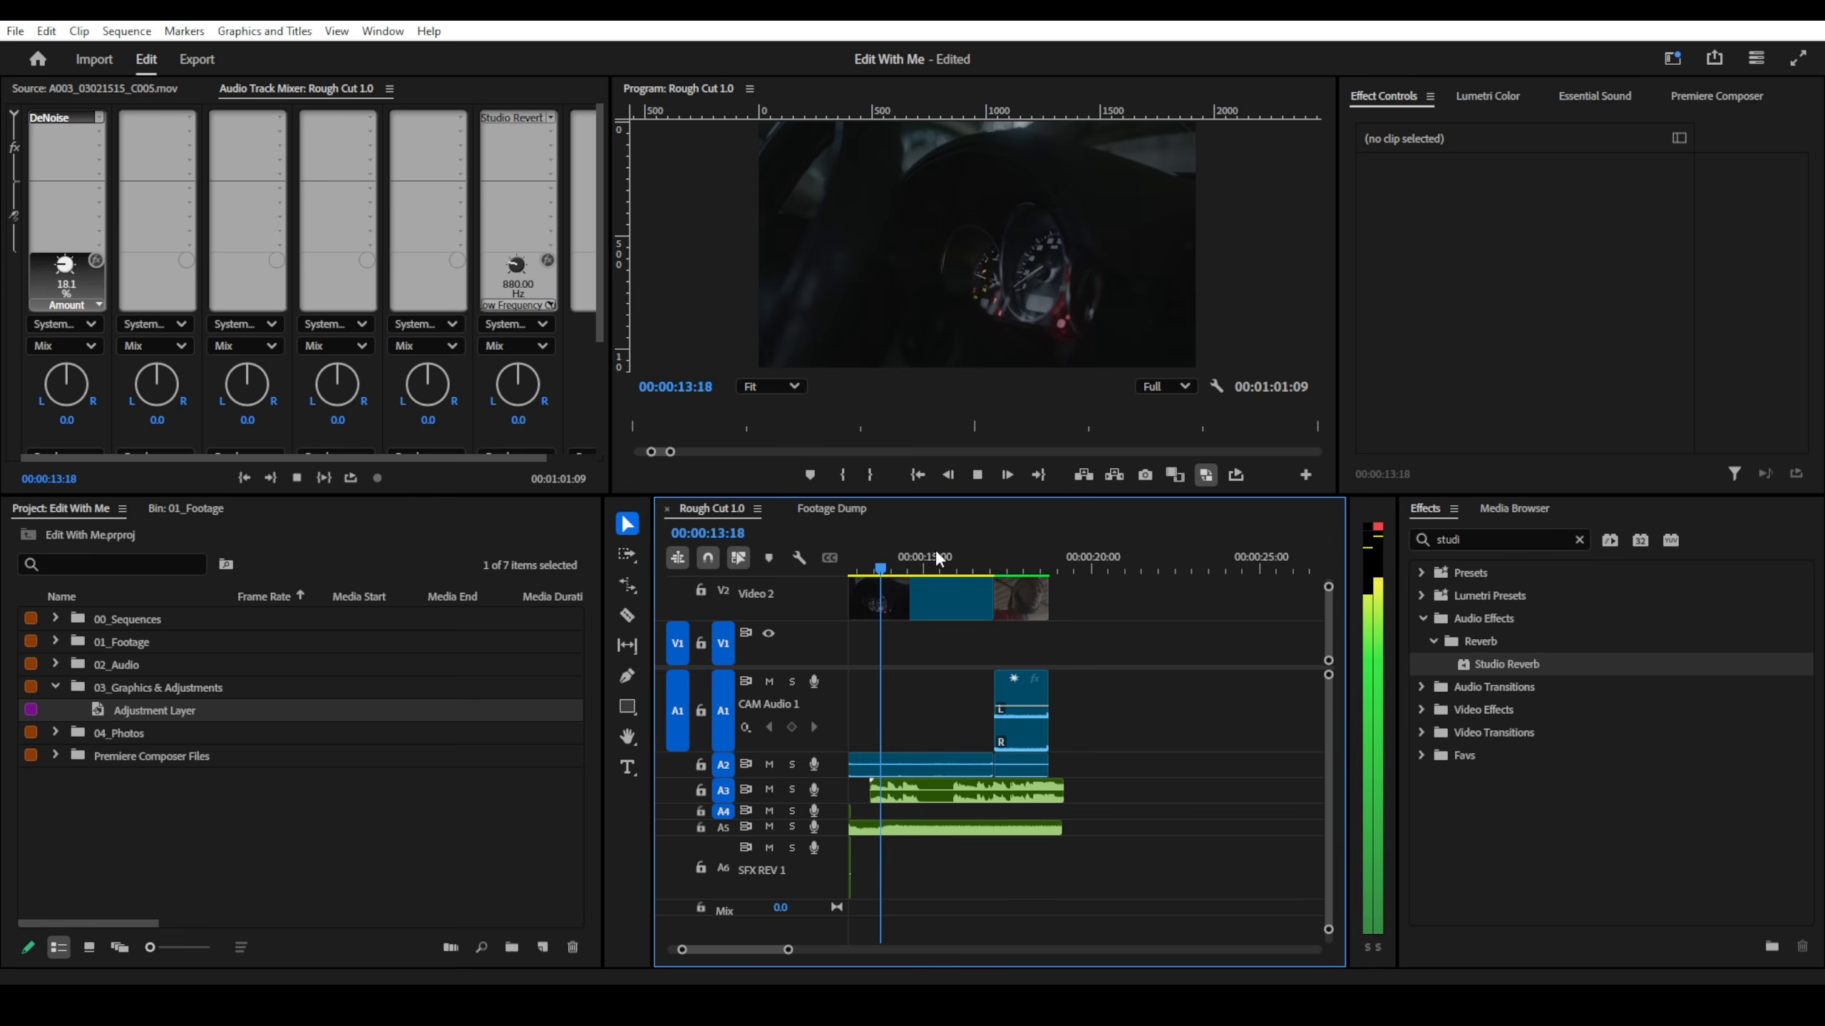
pyautogui.press('-')
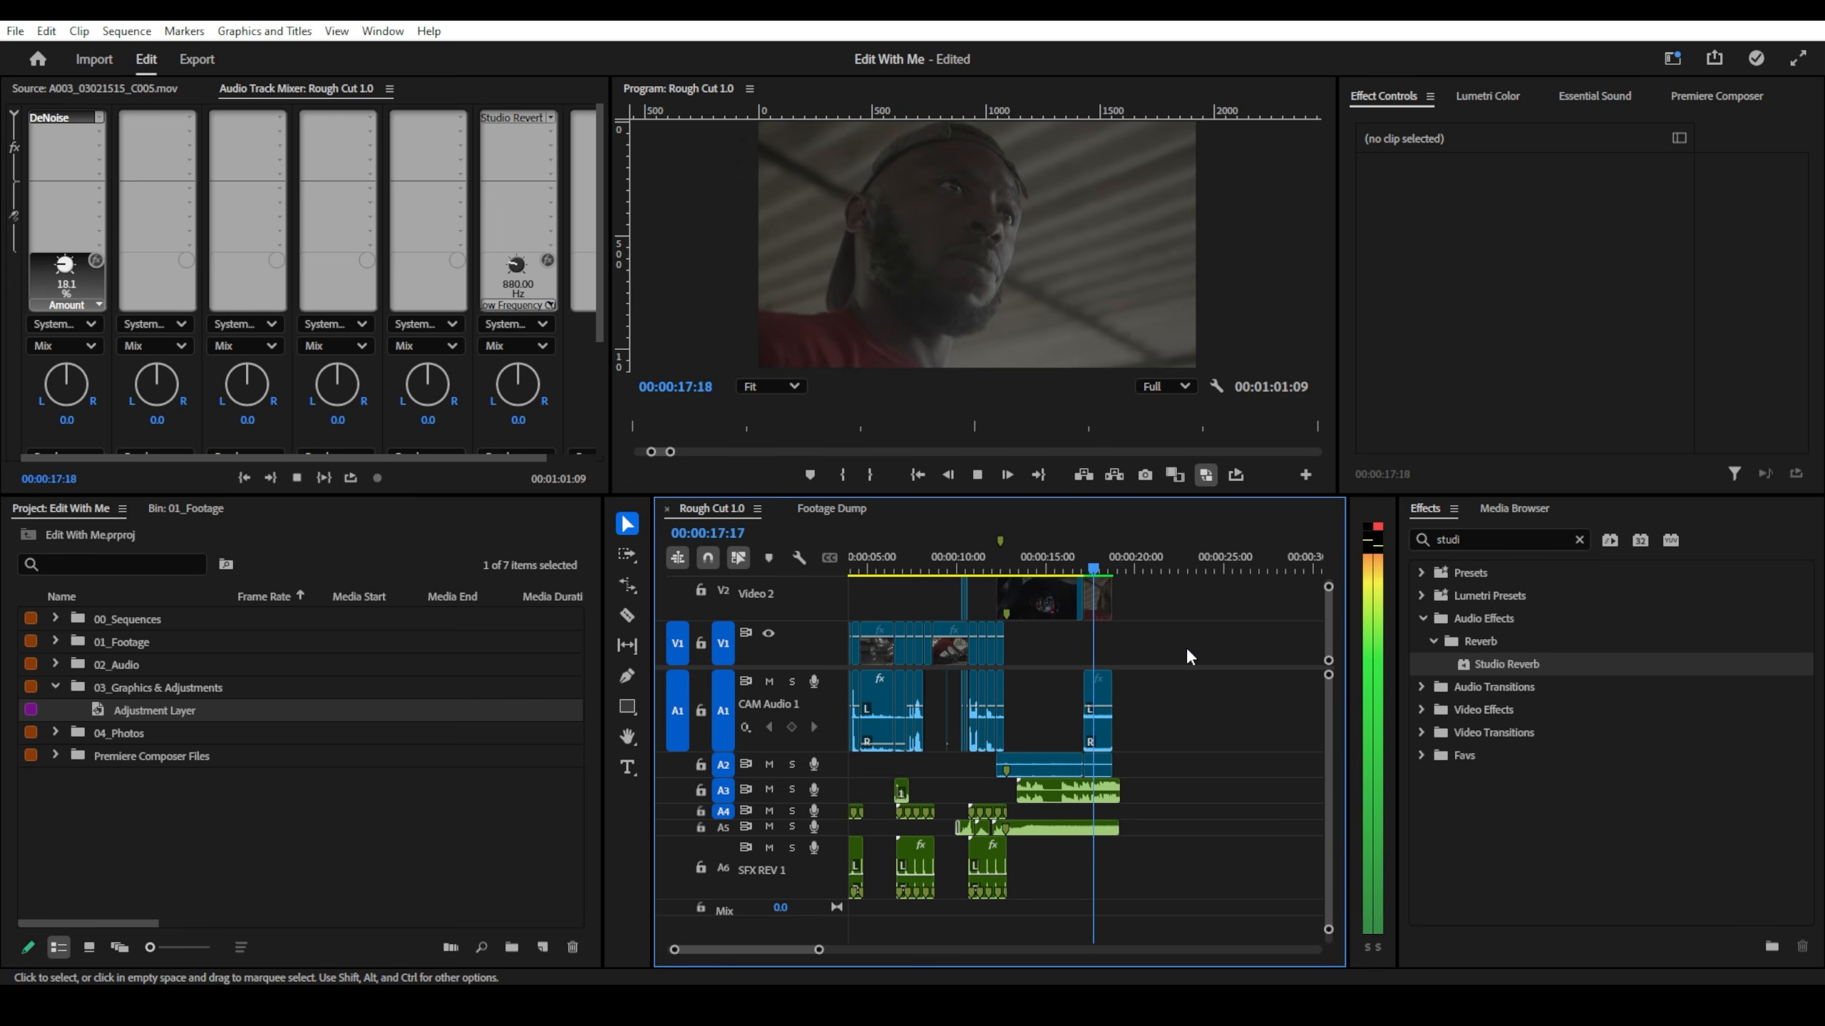
pyautogui.press('space')
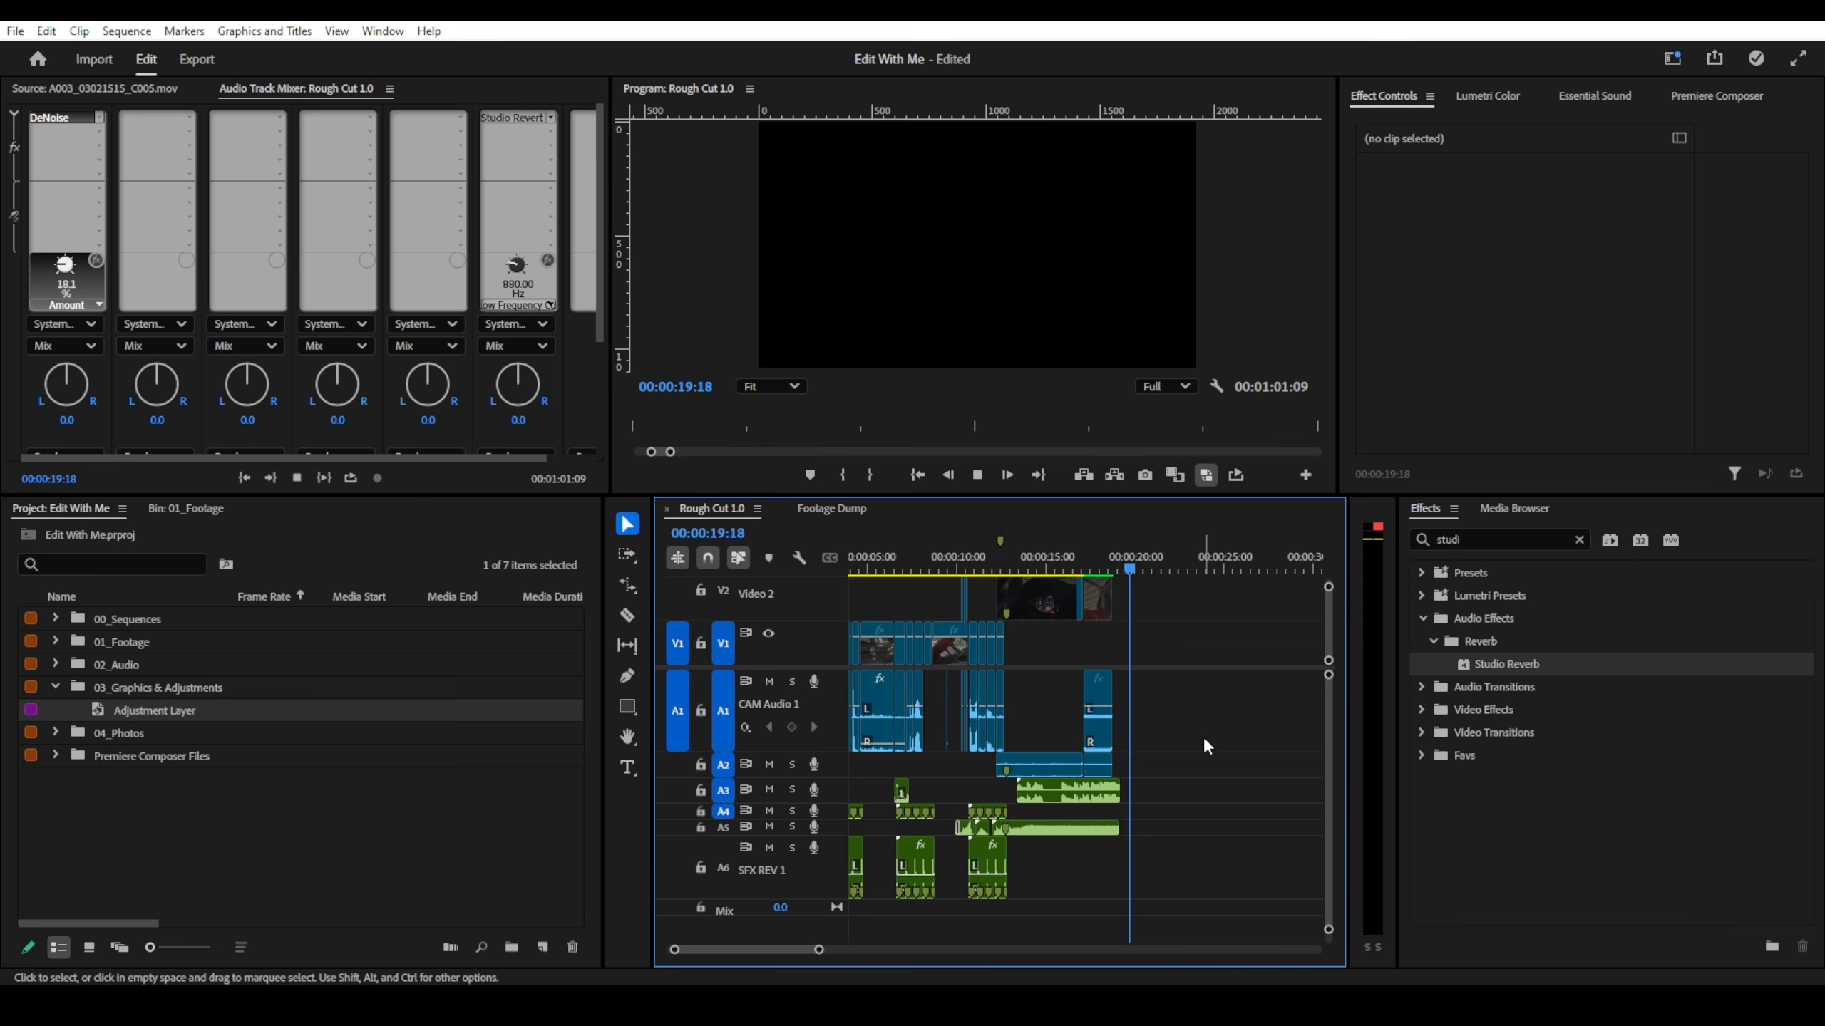
# - Split the music clip on track A3 with the Razor tool where the last video clip ends
pyautogui.scroll(4, 1149, 762)
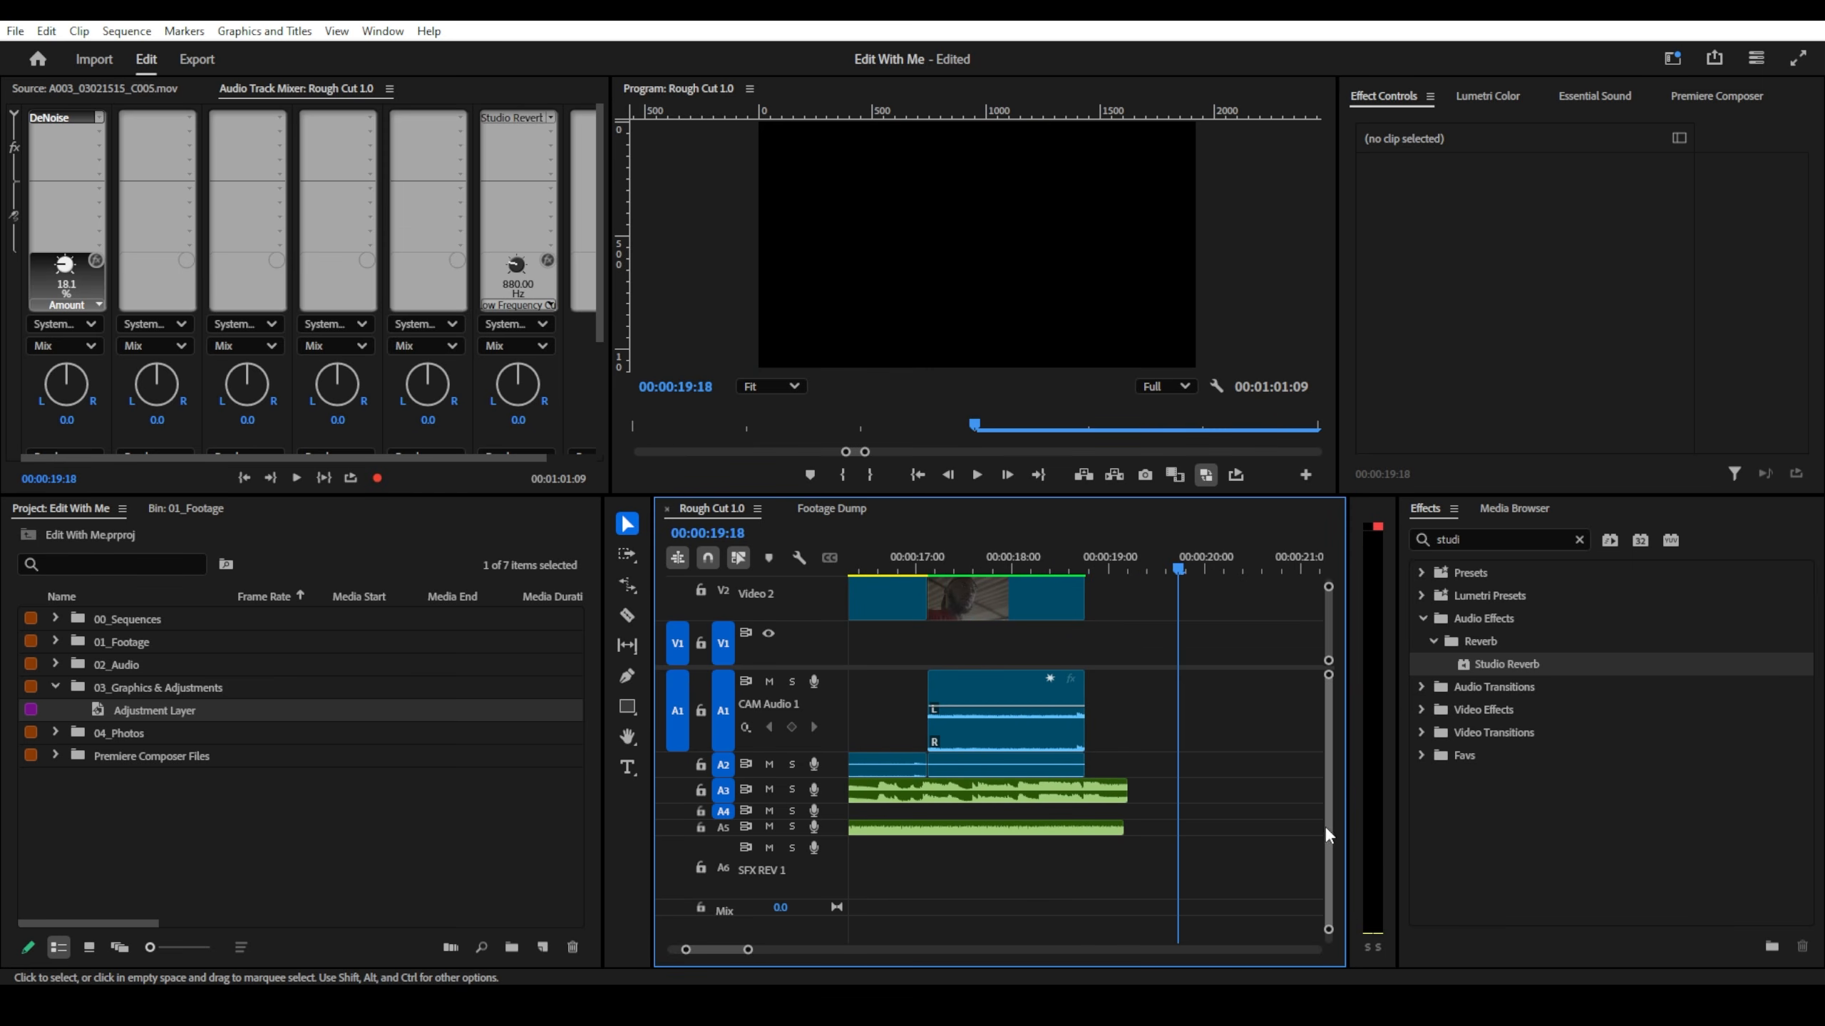
pyautogui.scroll(-2, 1328, 827)
pyautogui.scroll(-1, 1331, 828)
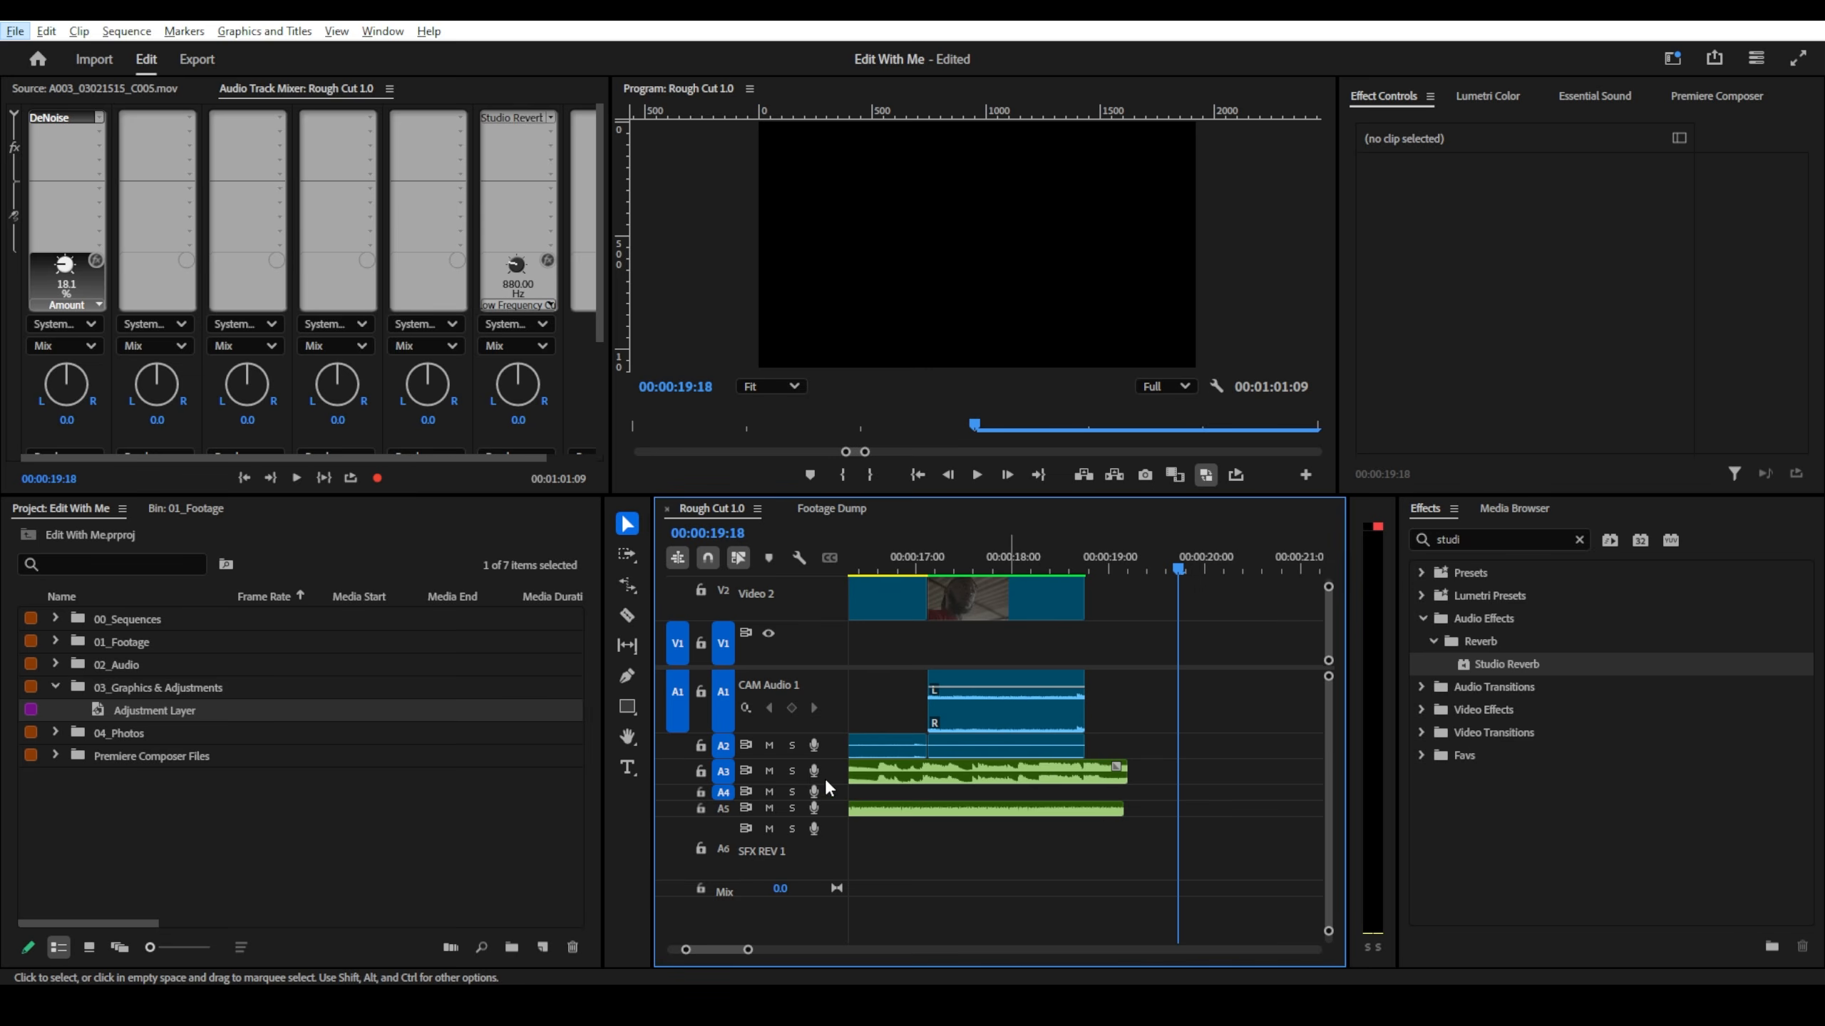
pyautogui.press('c')
pyautogui.click(1099, 776)
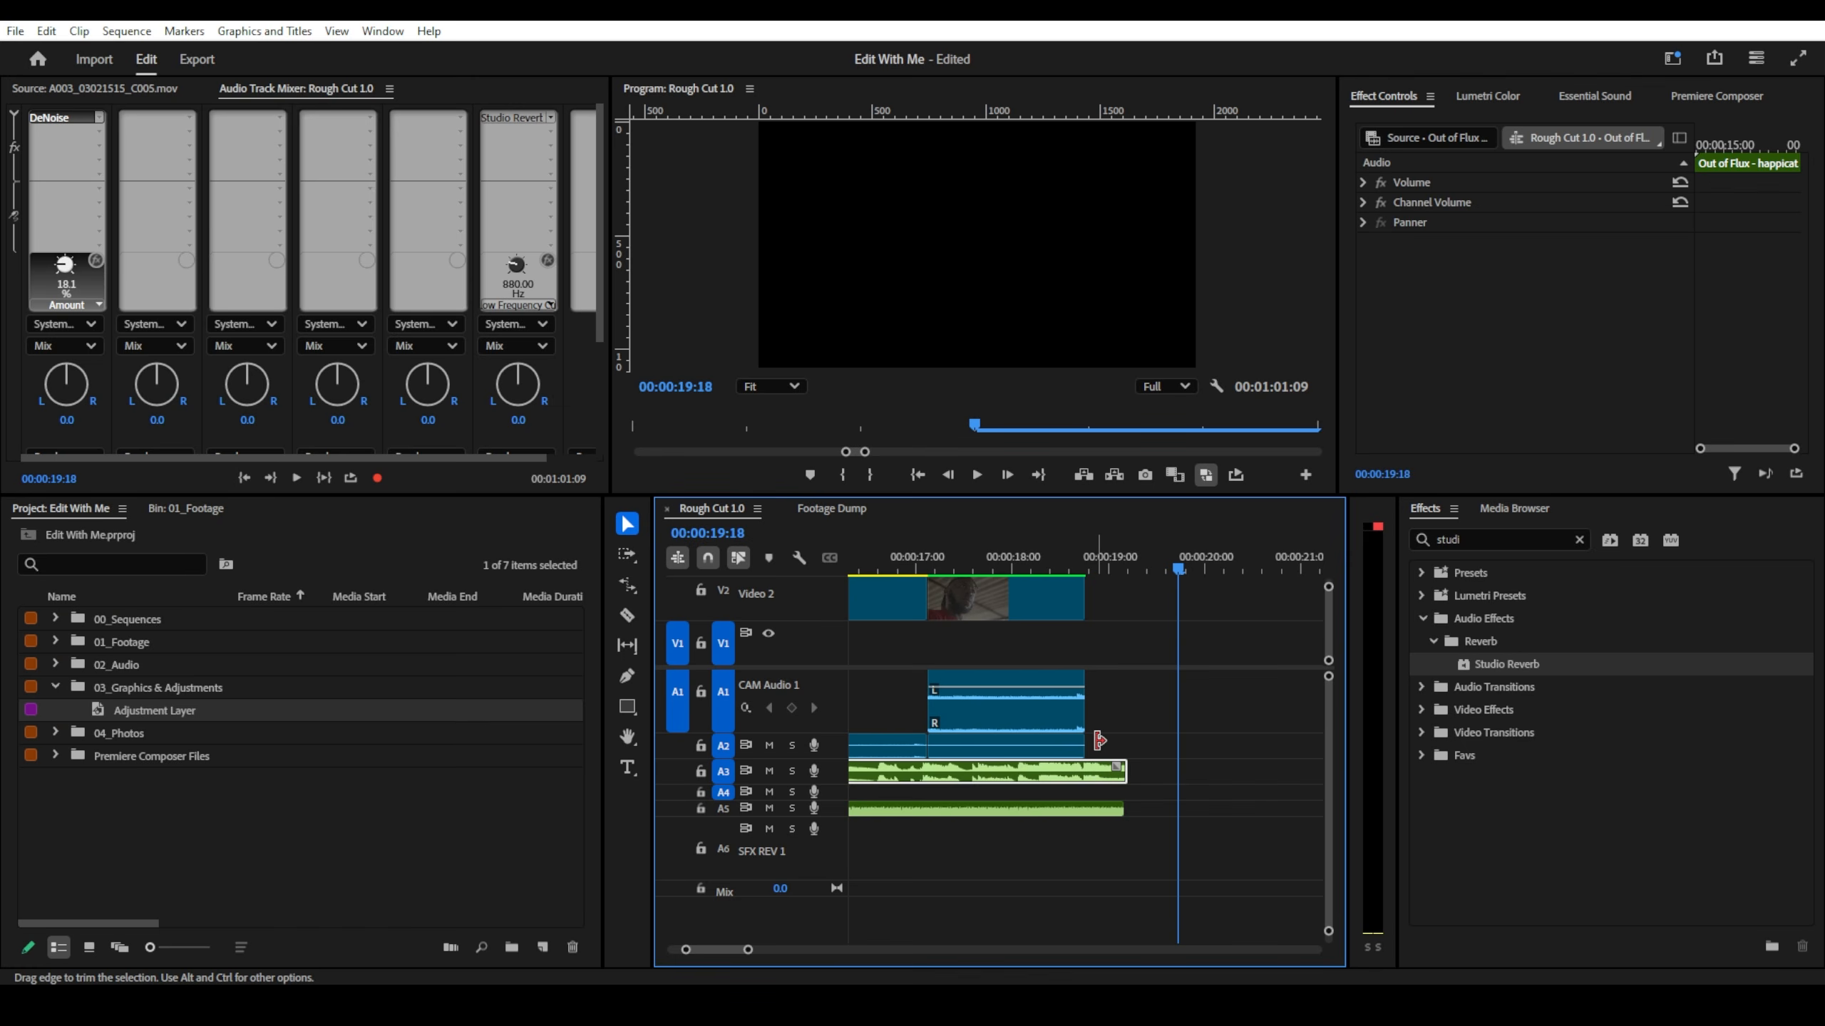
pyautogui.press('c')
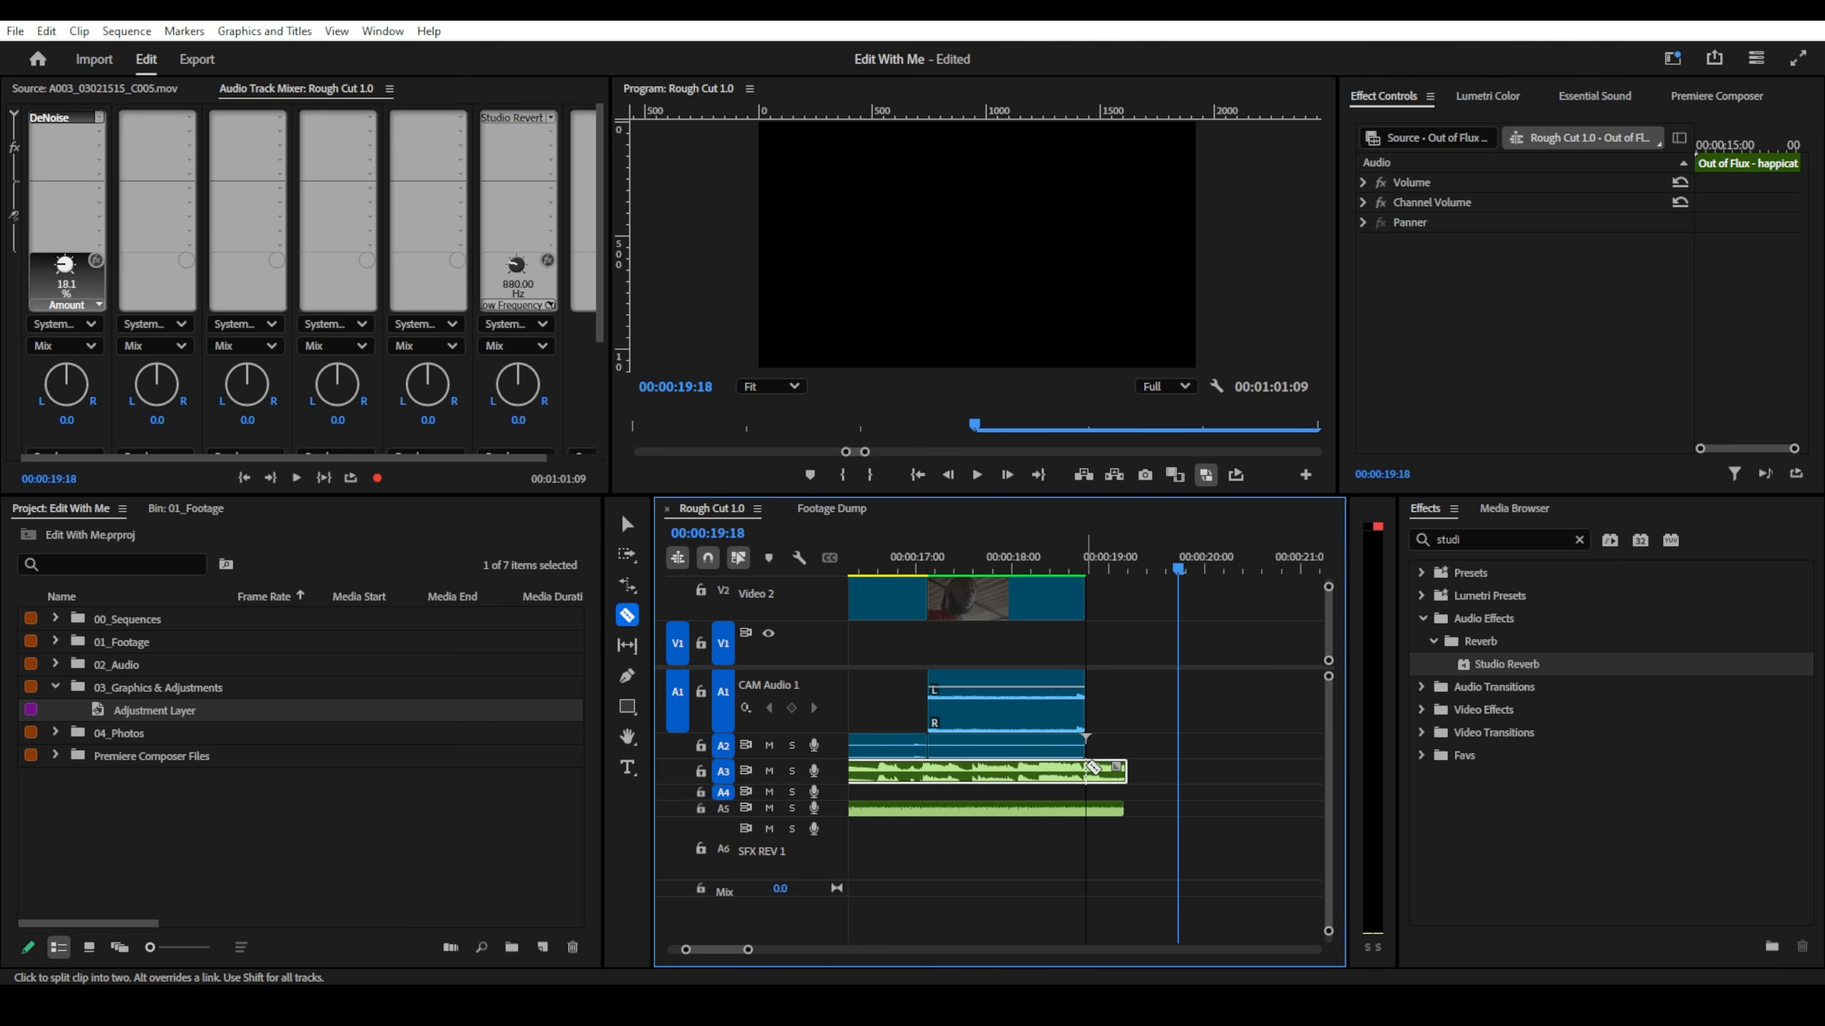
pyautogui.click(1090, 767)
pyautogui.press('v')
# - Expand the Music 1 track and move the short music tail after the cut to the SFX REV 1 track, keeping its timing
pyautogui.click(1109, 775)
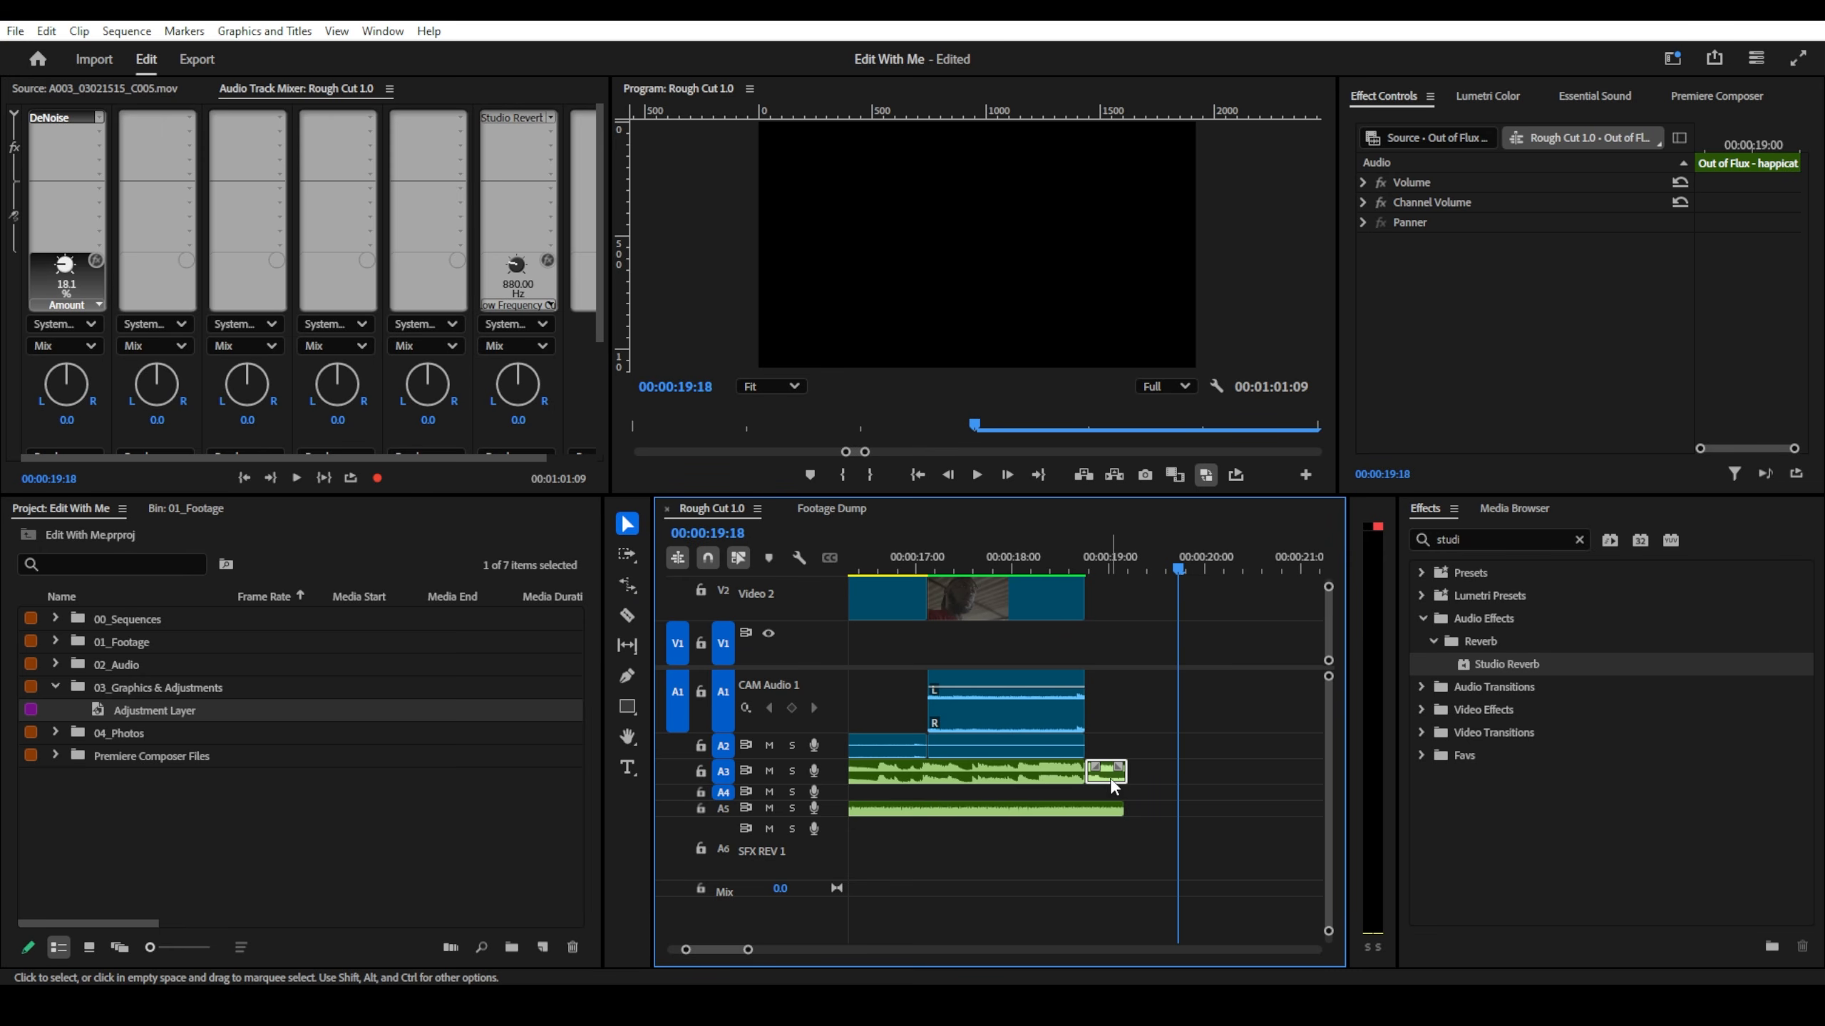
pyautogui.moveTo(1112, 781); pyautogui.dragTo(1108, 855)
pyautogui.moveTo(1086, 560)
pyautogui.mouseDown()
pyautogui.moveTo(1034, 564)
pyautogui.moveTo(1066, 568)
pyautogui.mouseUp()
pyautogui.moveTo(1106, 851); pyautogui.dragTo(1092, 776)
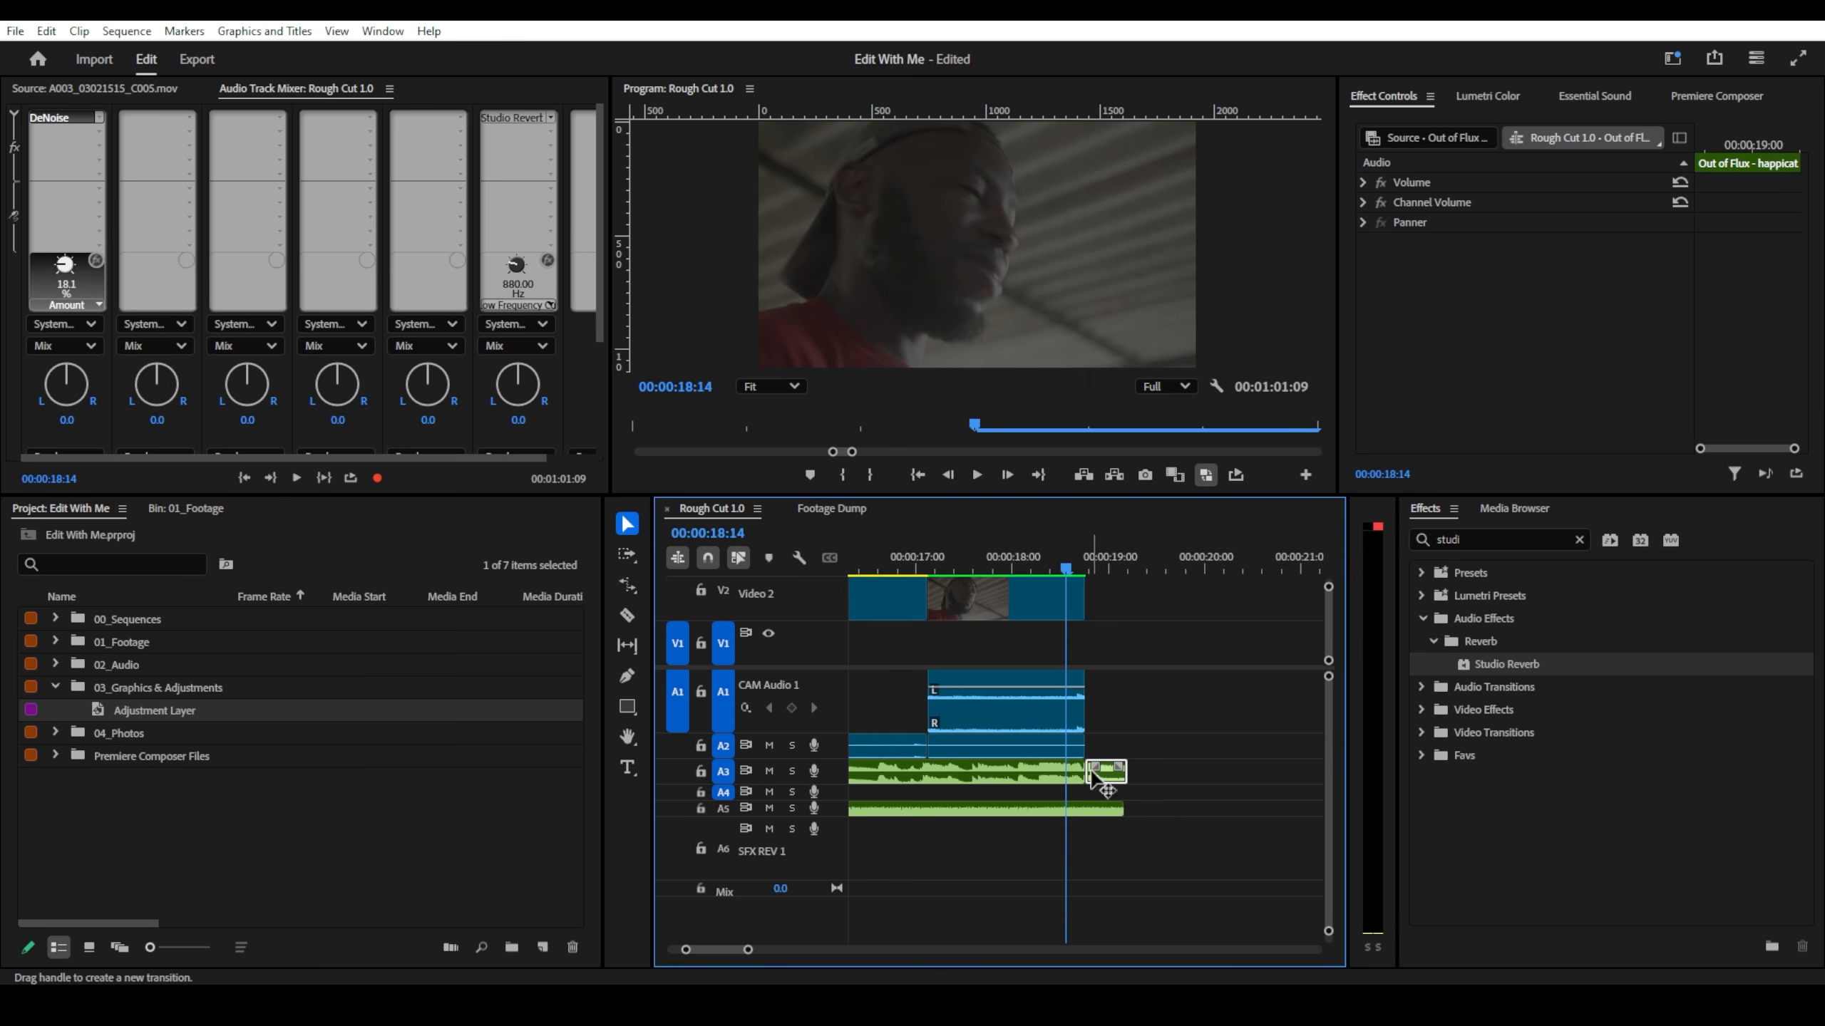
pyautogui.doubleClick(821, 774)
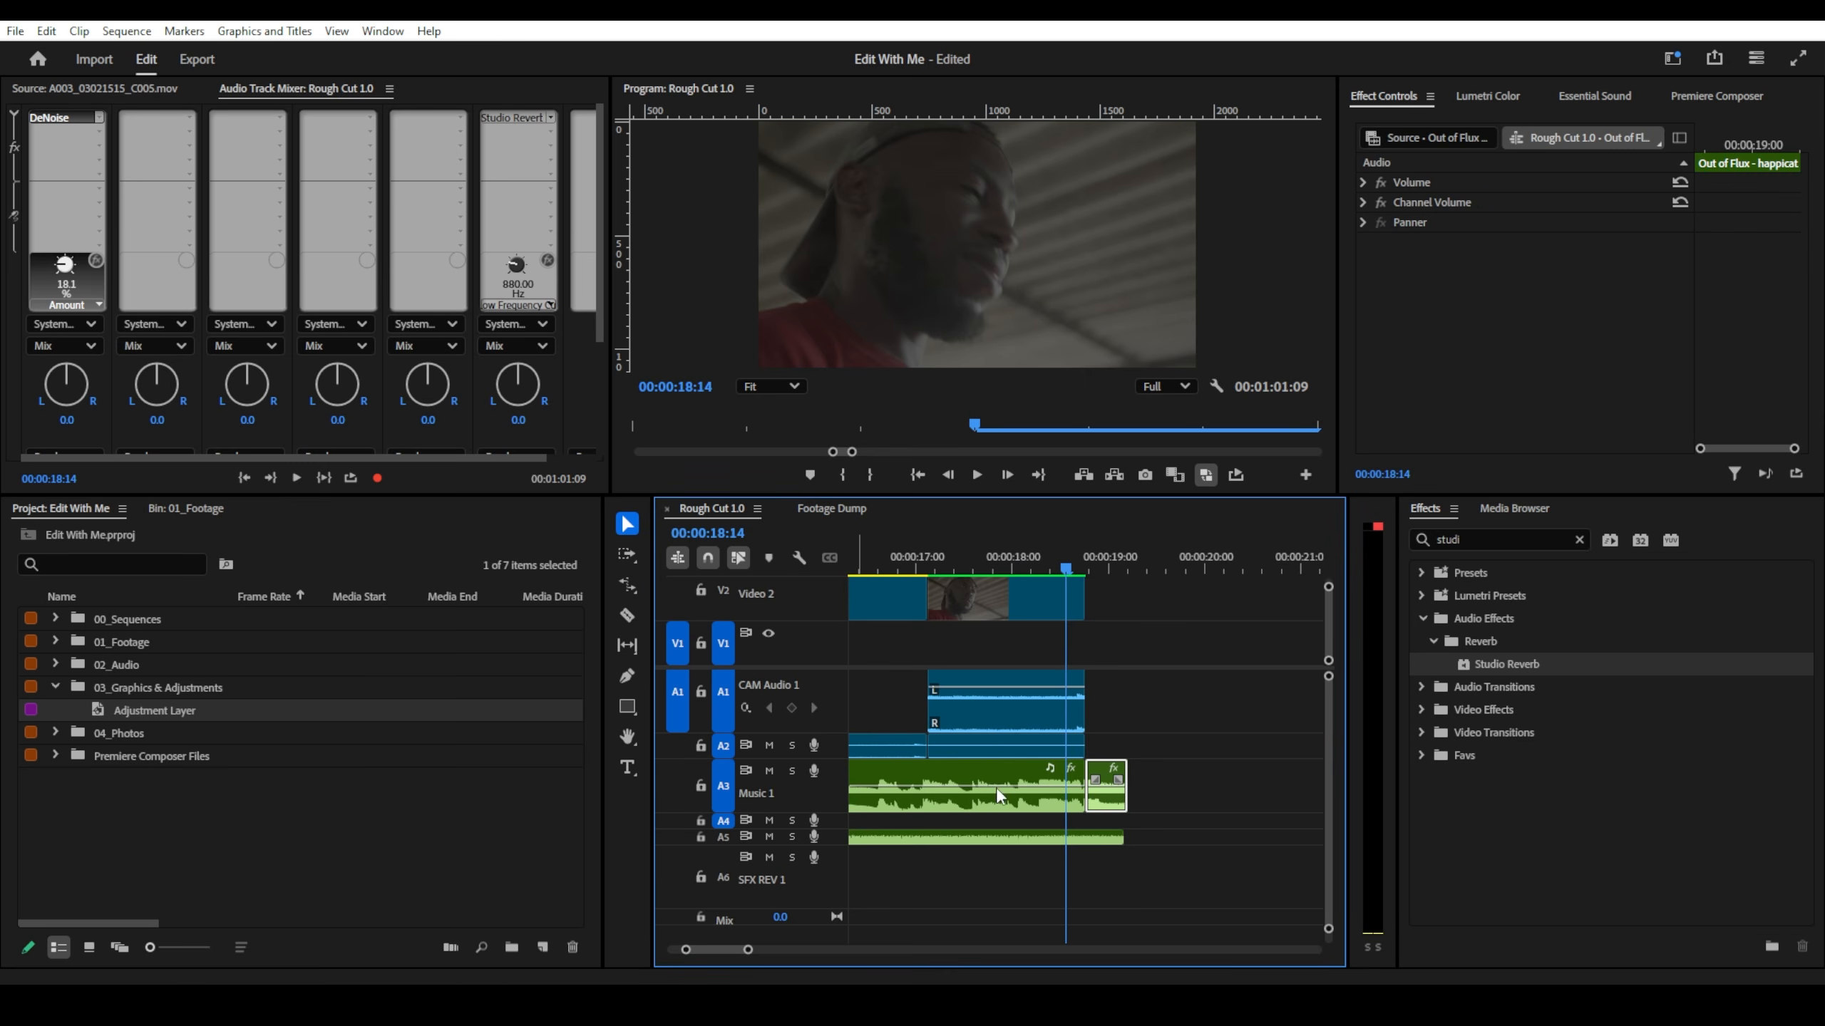
pyautogui.moveTo(1103, 805); pyautogui.dragTo(1104, 912)
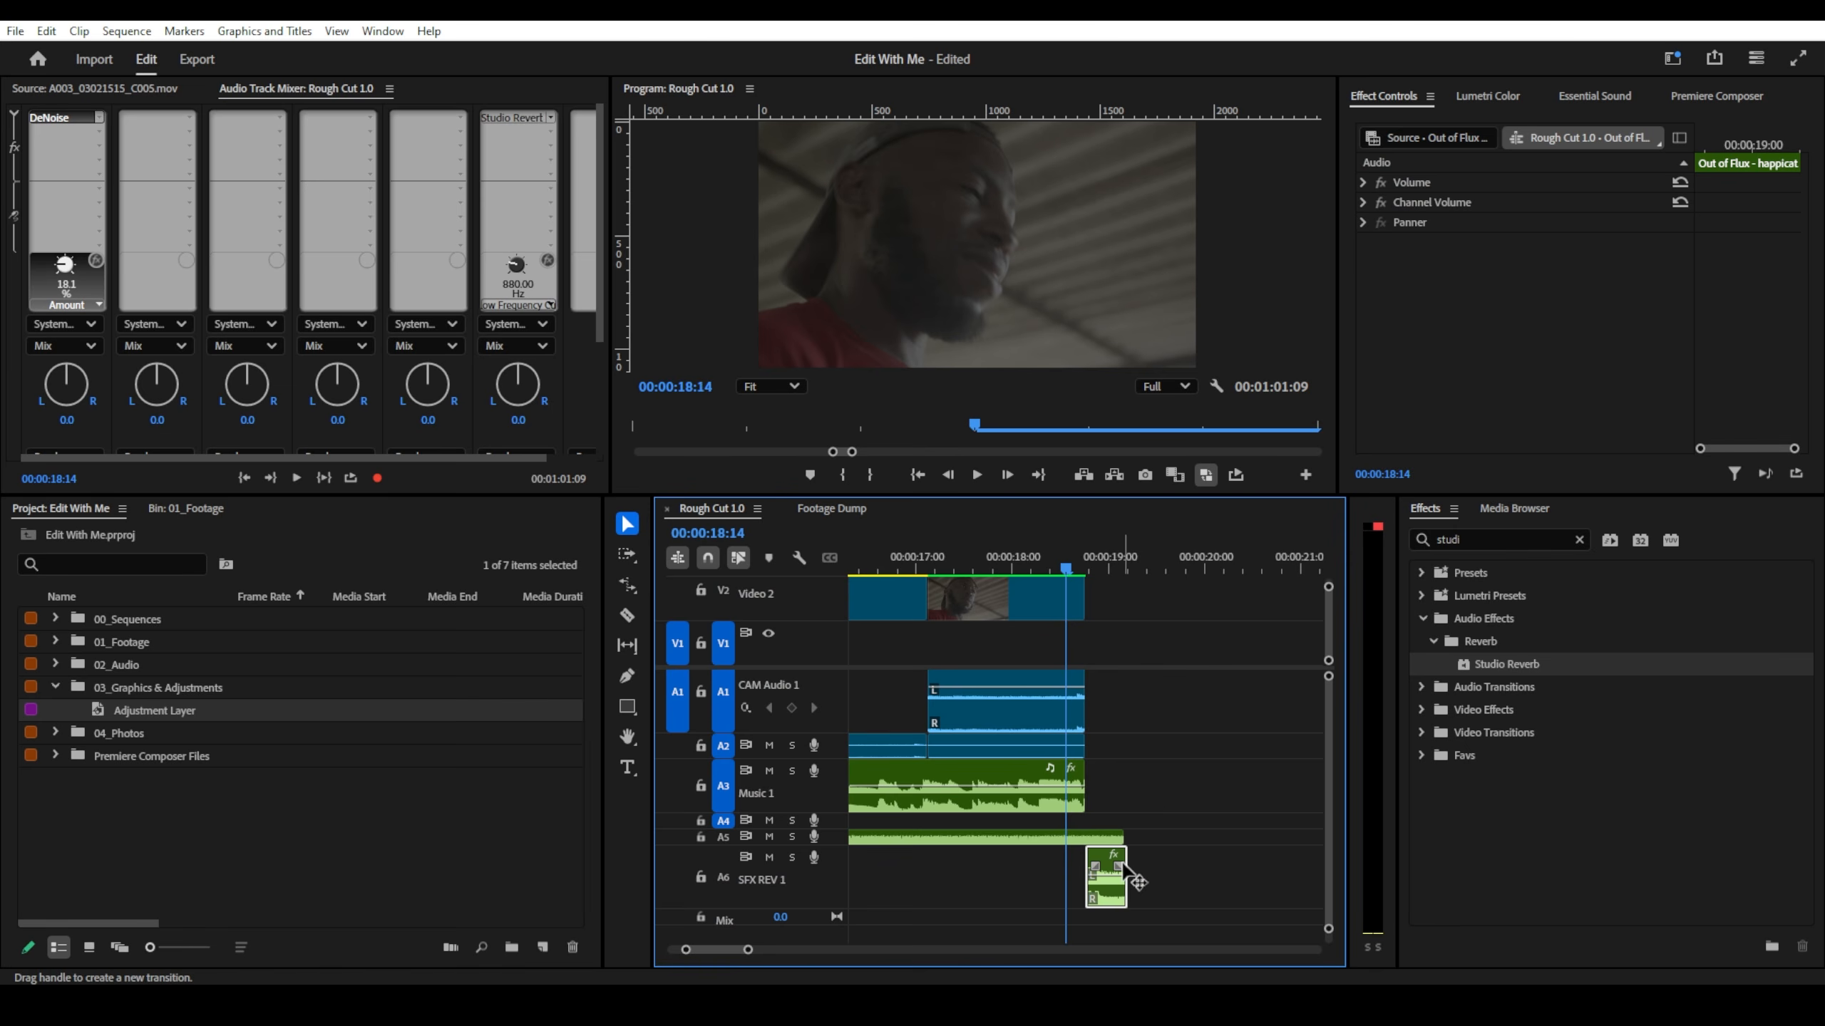
# - Play the end of the sequence past the last clips to review the reverb tail on the music
pyautogui.click(1024, 568)
pyautogui.press('space')
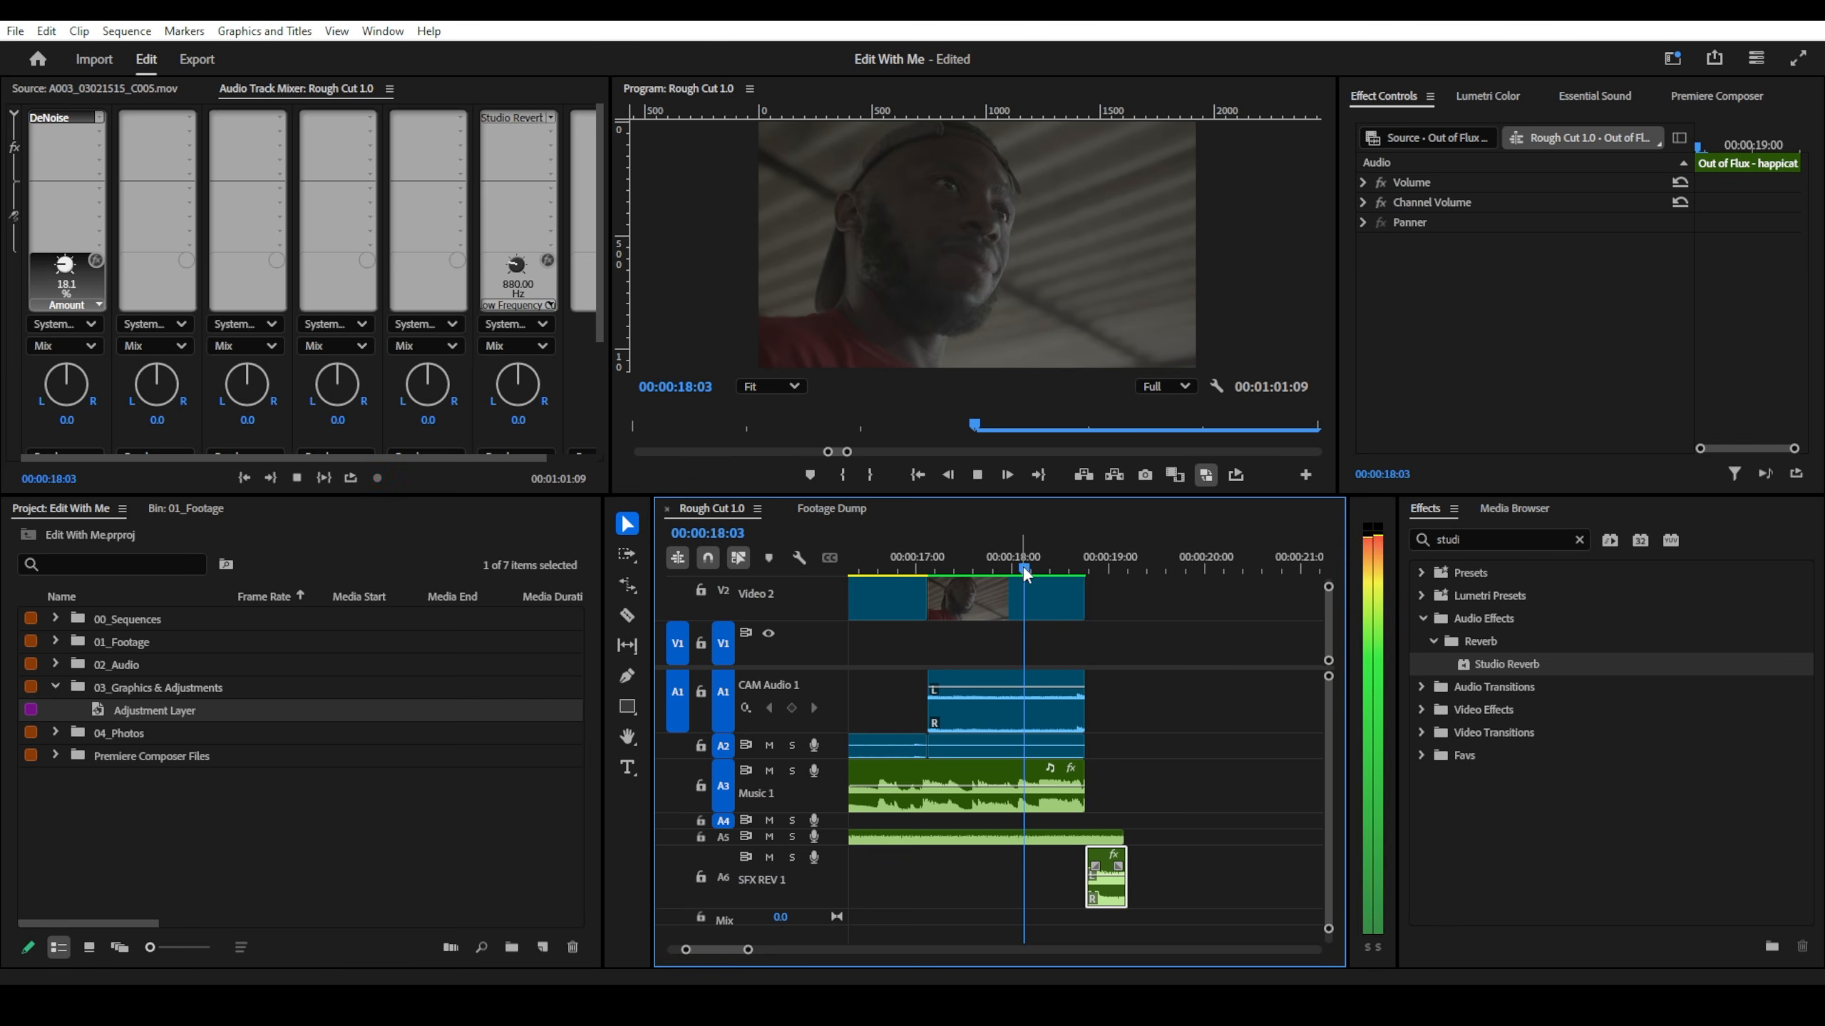
pyautogui.press('space')
pyautogui.press('-')
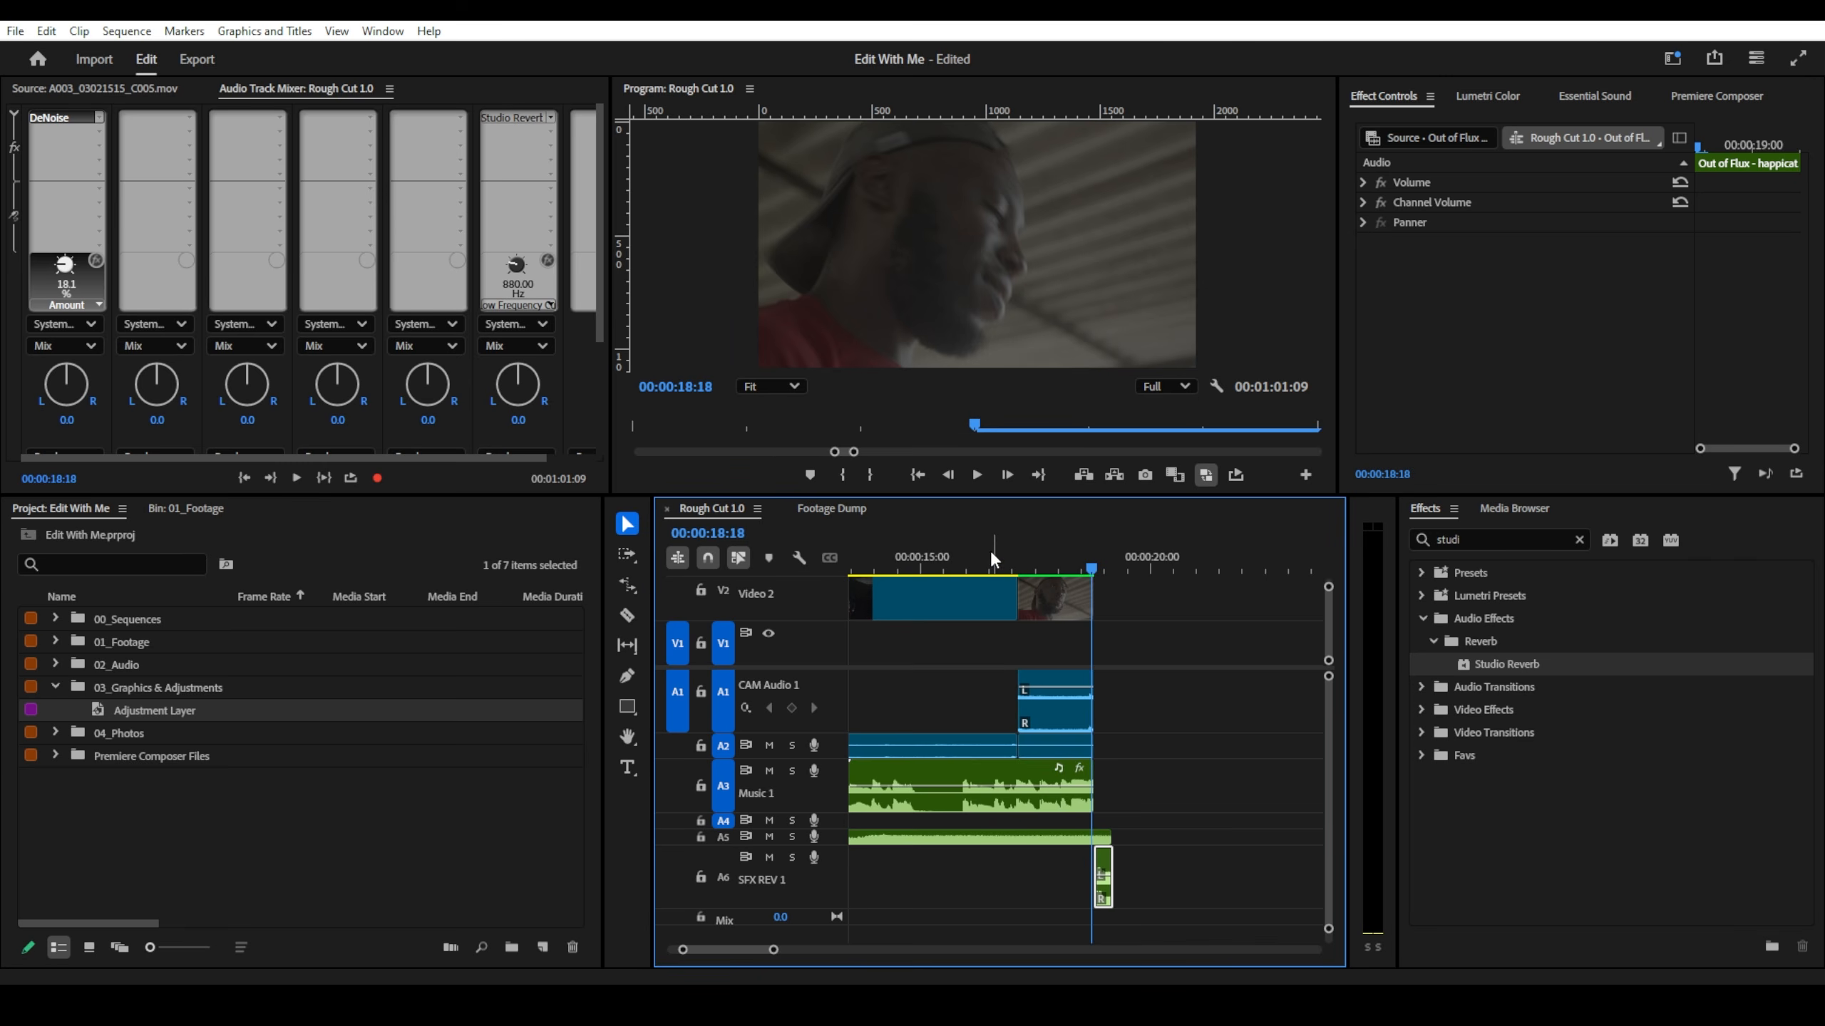
pyautogui.click(969, 567)
pyautogui.press('space')
pyautogui.scroll(1, 1135, 873)
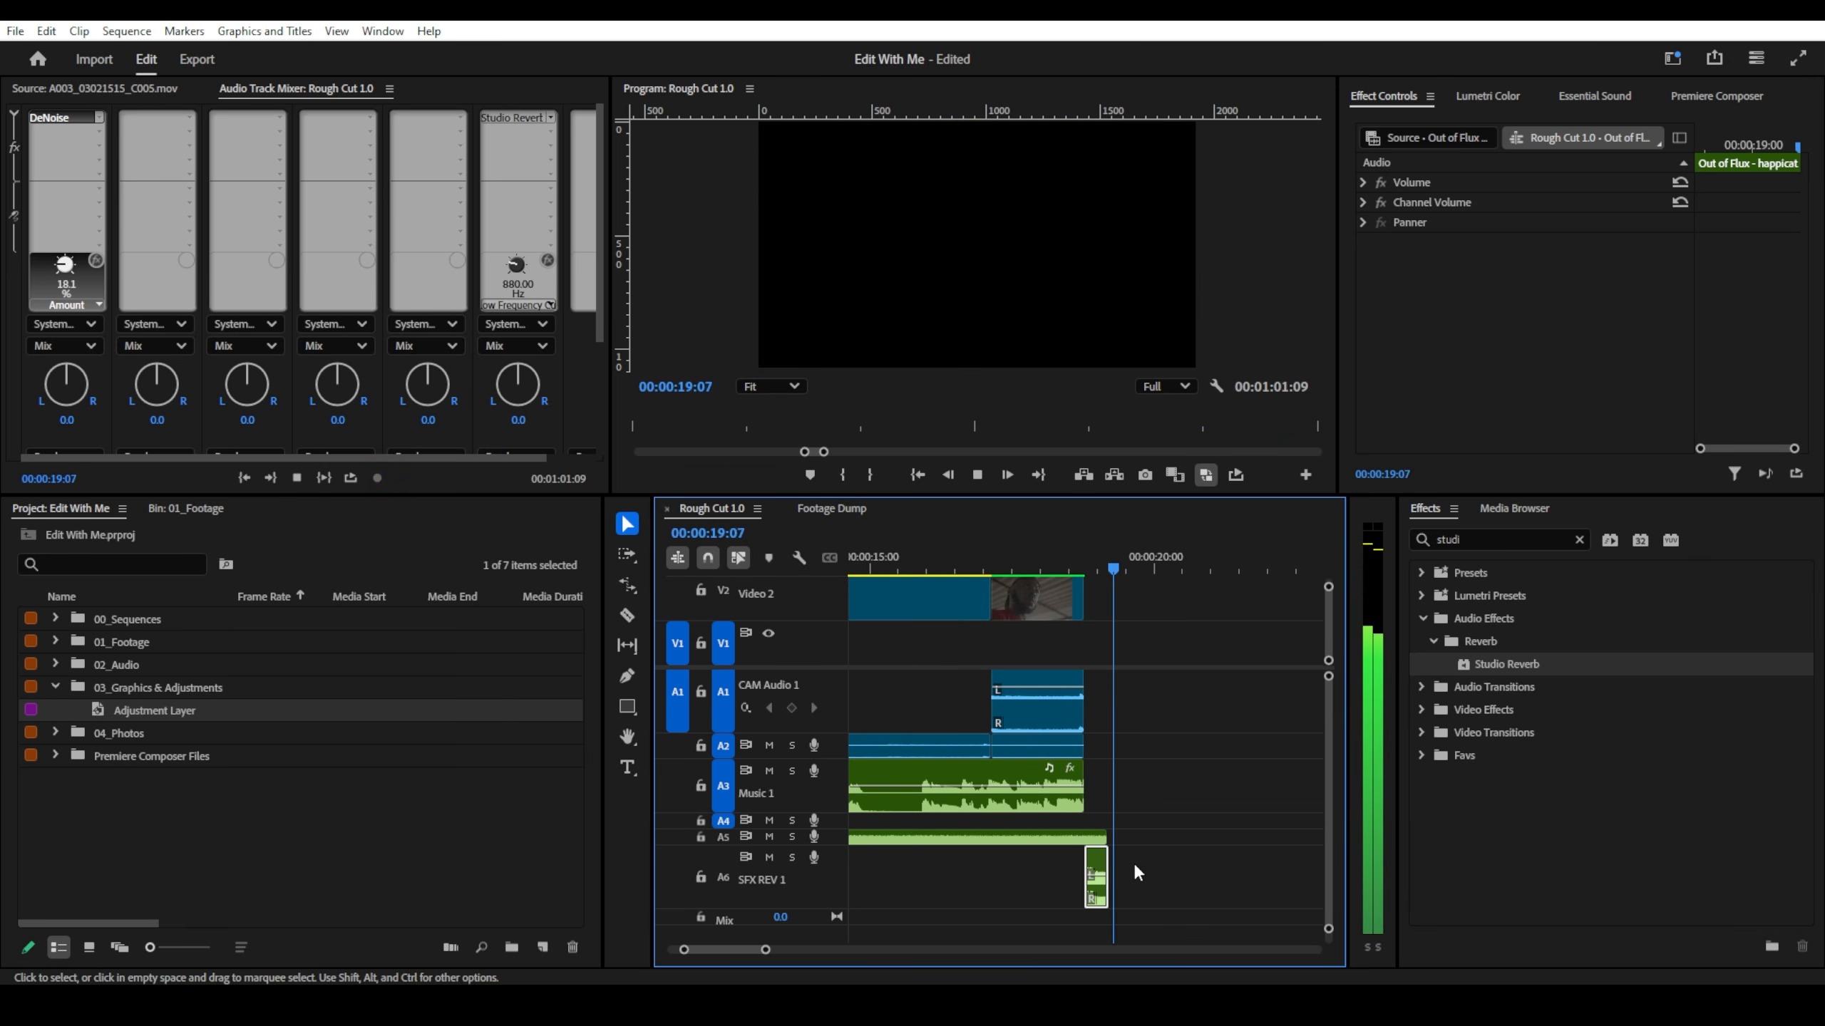
pyautogui.press('space')
# - Shorten the music tail on SFX REV 1, trim the A5 clip to the last video clip's end, and play back the ending
pyautogui.scroll(1, 1106, 870)
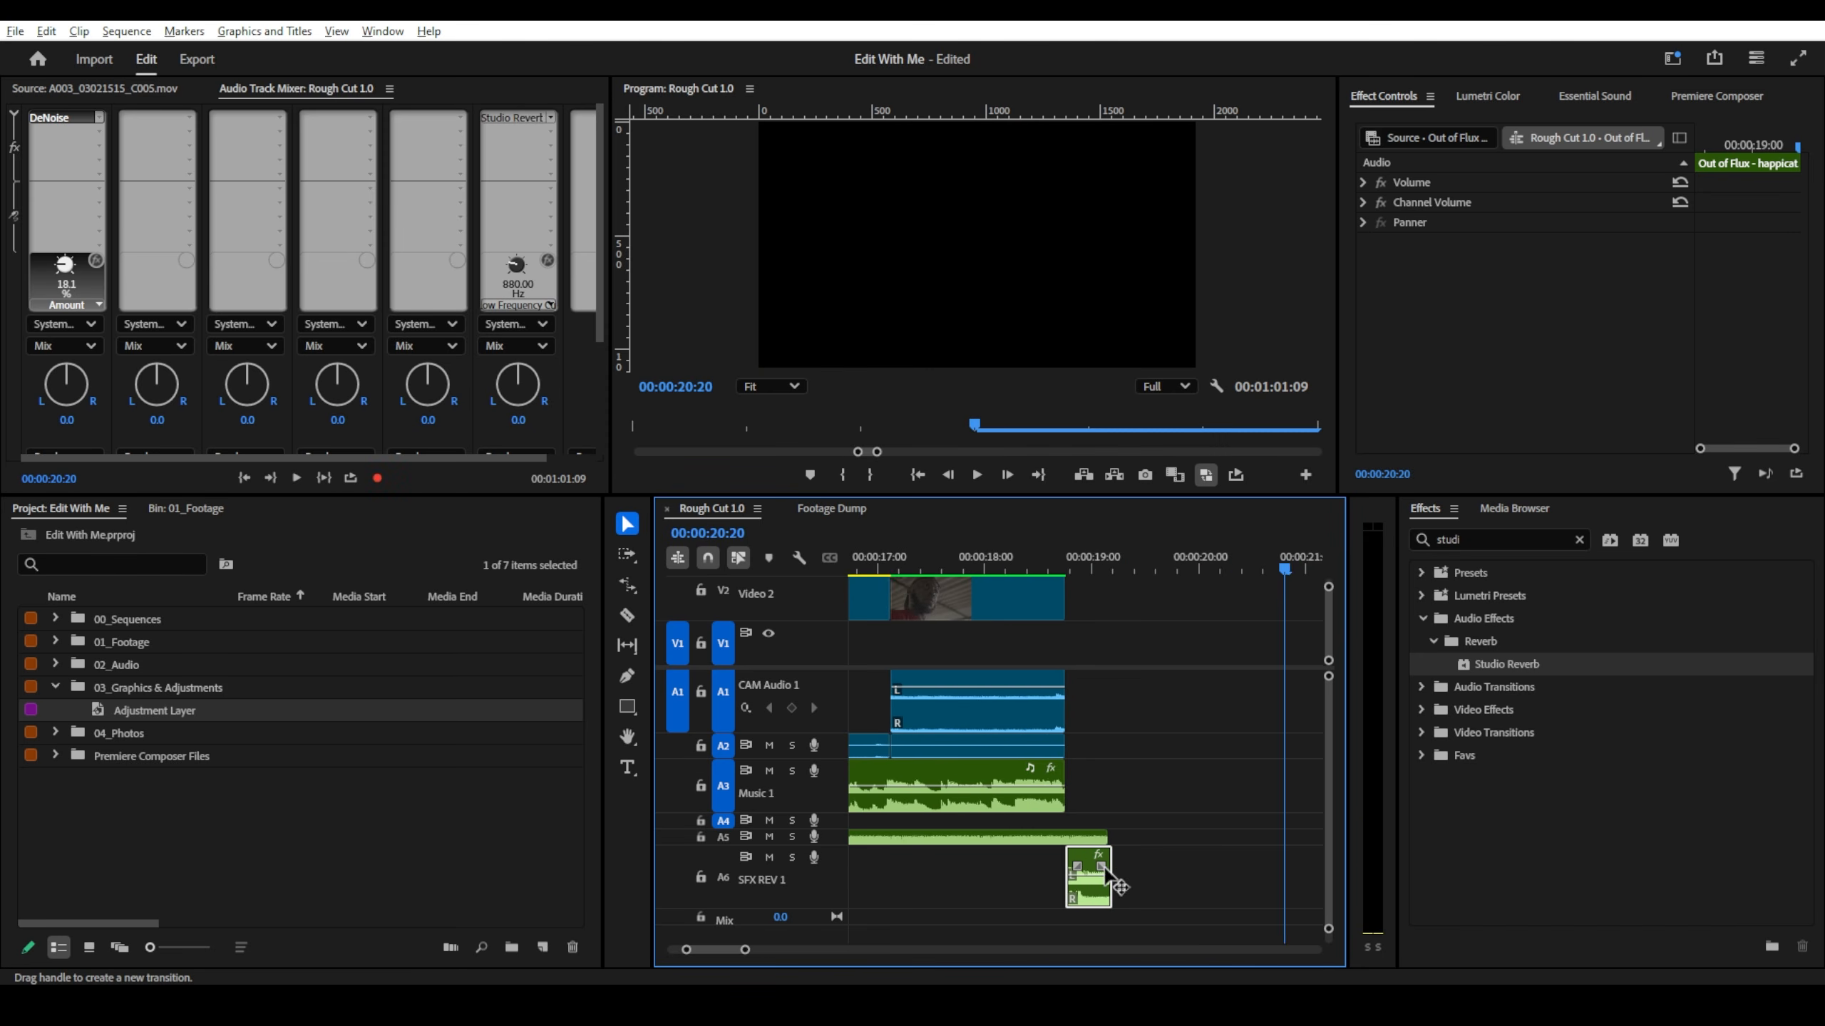
pyautogui.scroll(1, 1110, 884)
pyautogui.moveTo(1111, 874); pyautogui.dragTo(1051, 826)
pyautogui.scroll(-2, 1111, 683)
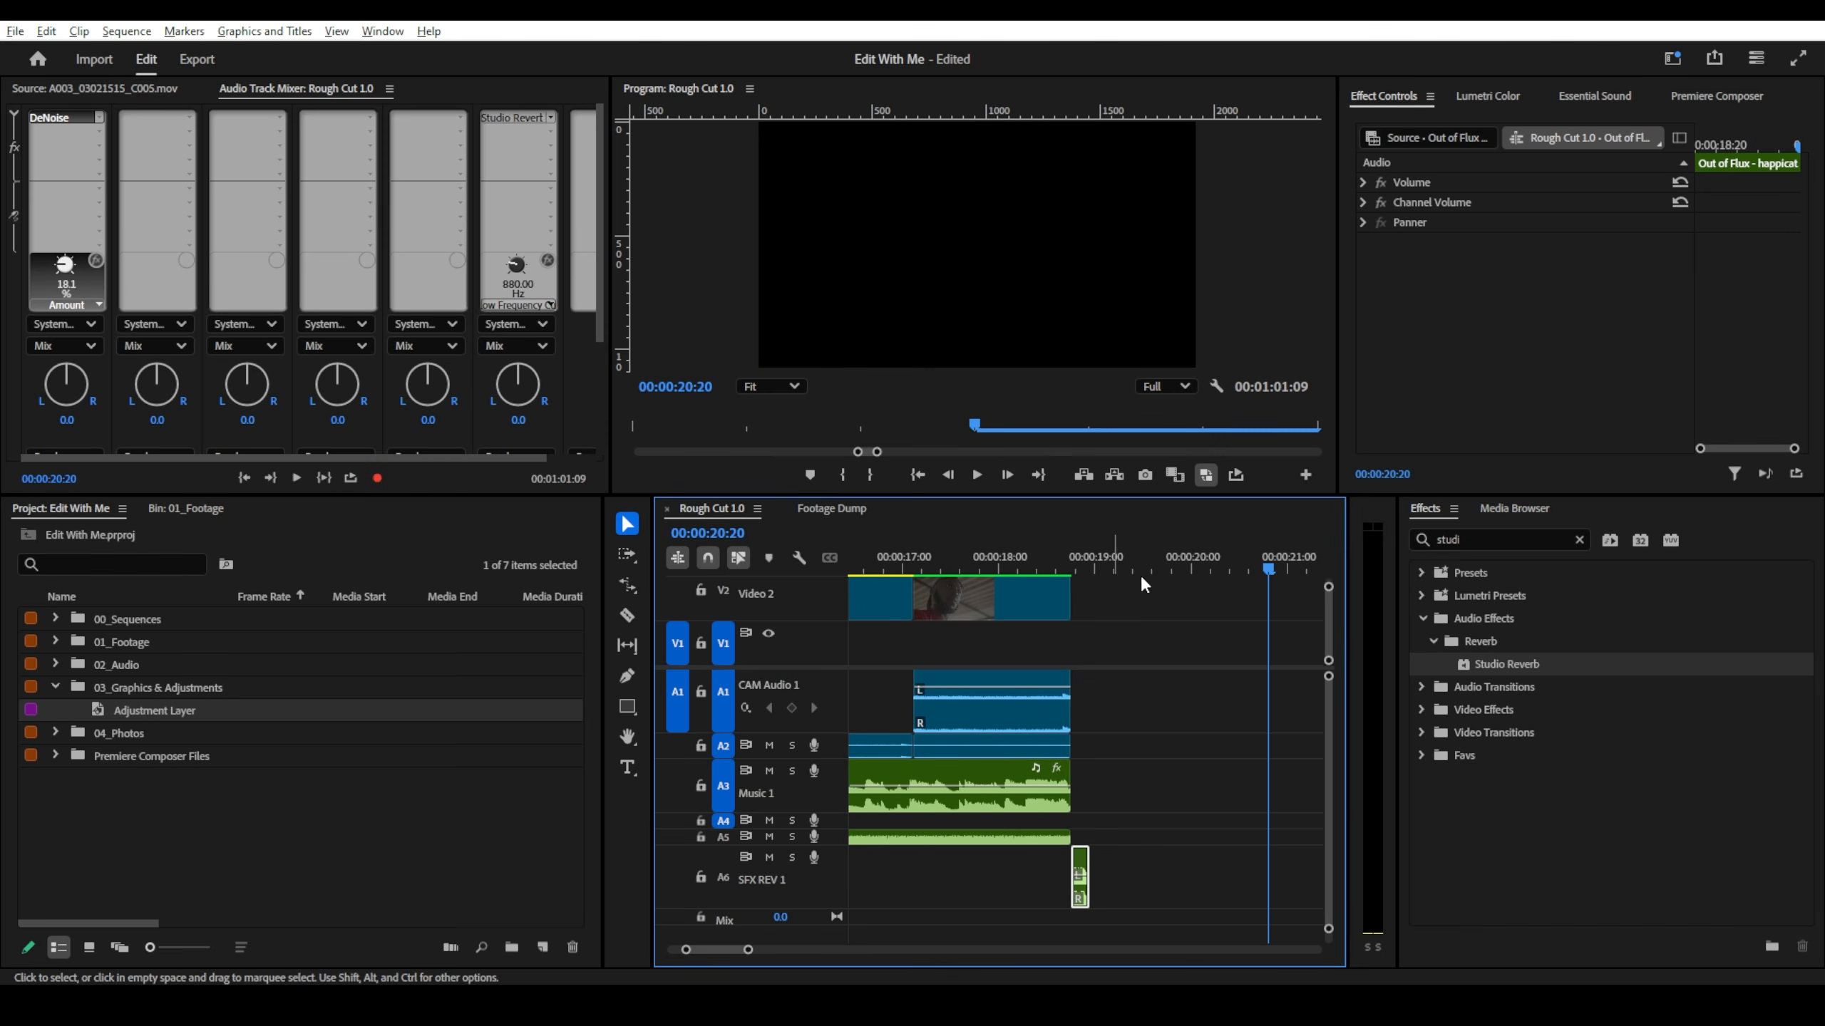
pyautogui.click(1000, 561)
pyautogui.press('space')
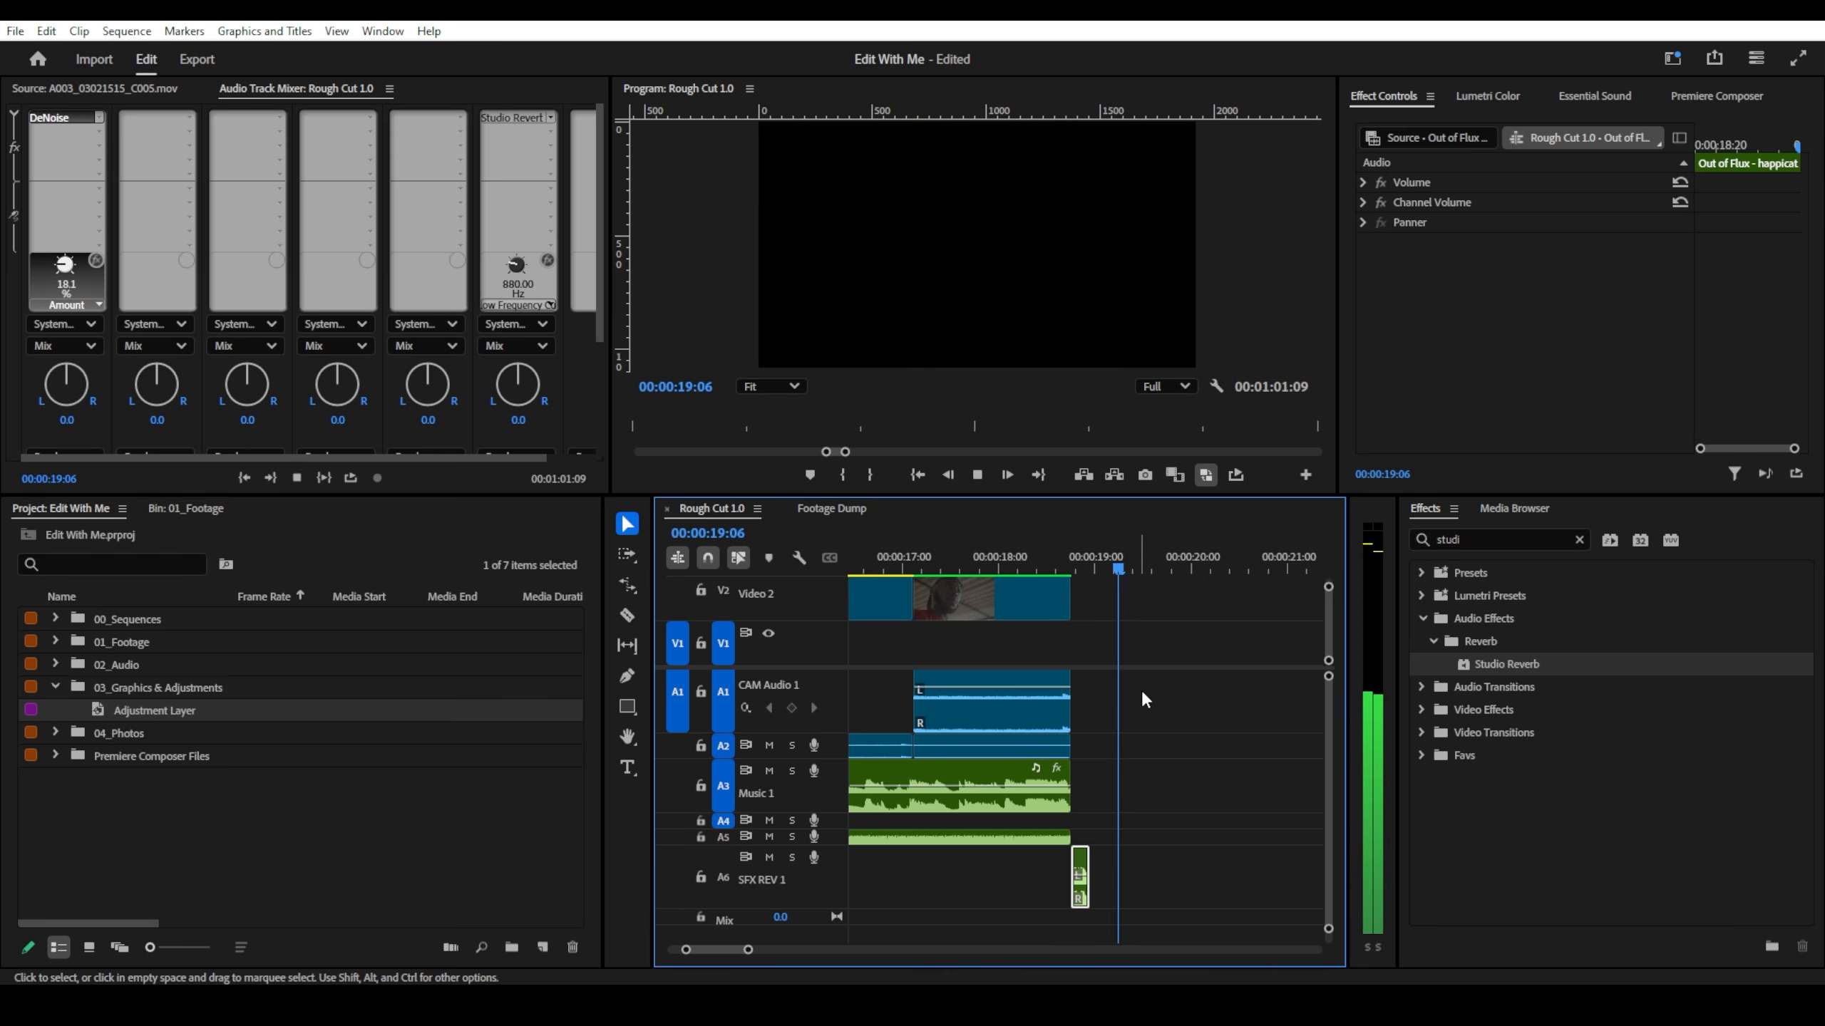
# - Extend the end of the SFX REV 1 music tail slightly and play the ending through to silence
pyautogui.moveTo(1091, 872); pyautogui.dragTo(1108, 864)
pyautogui.click(1006, 564)
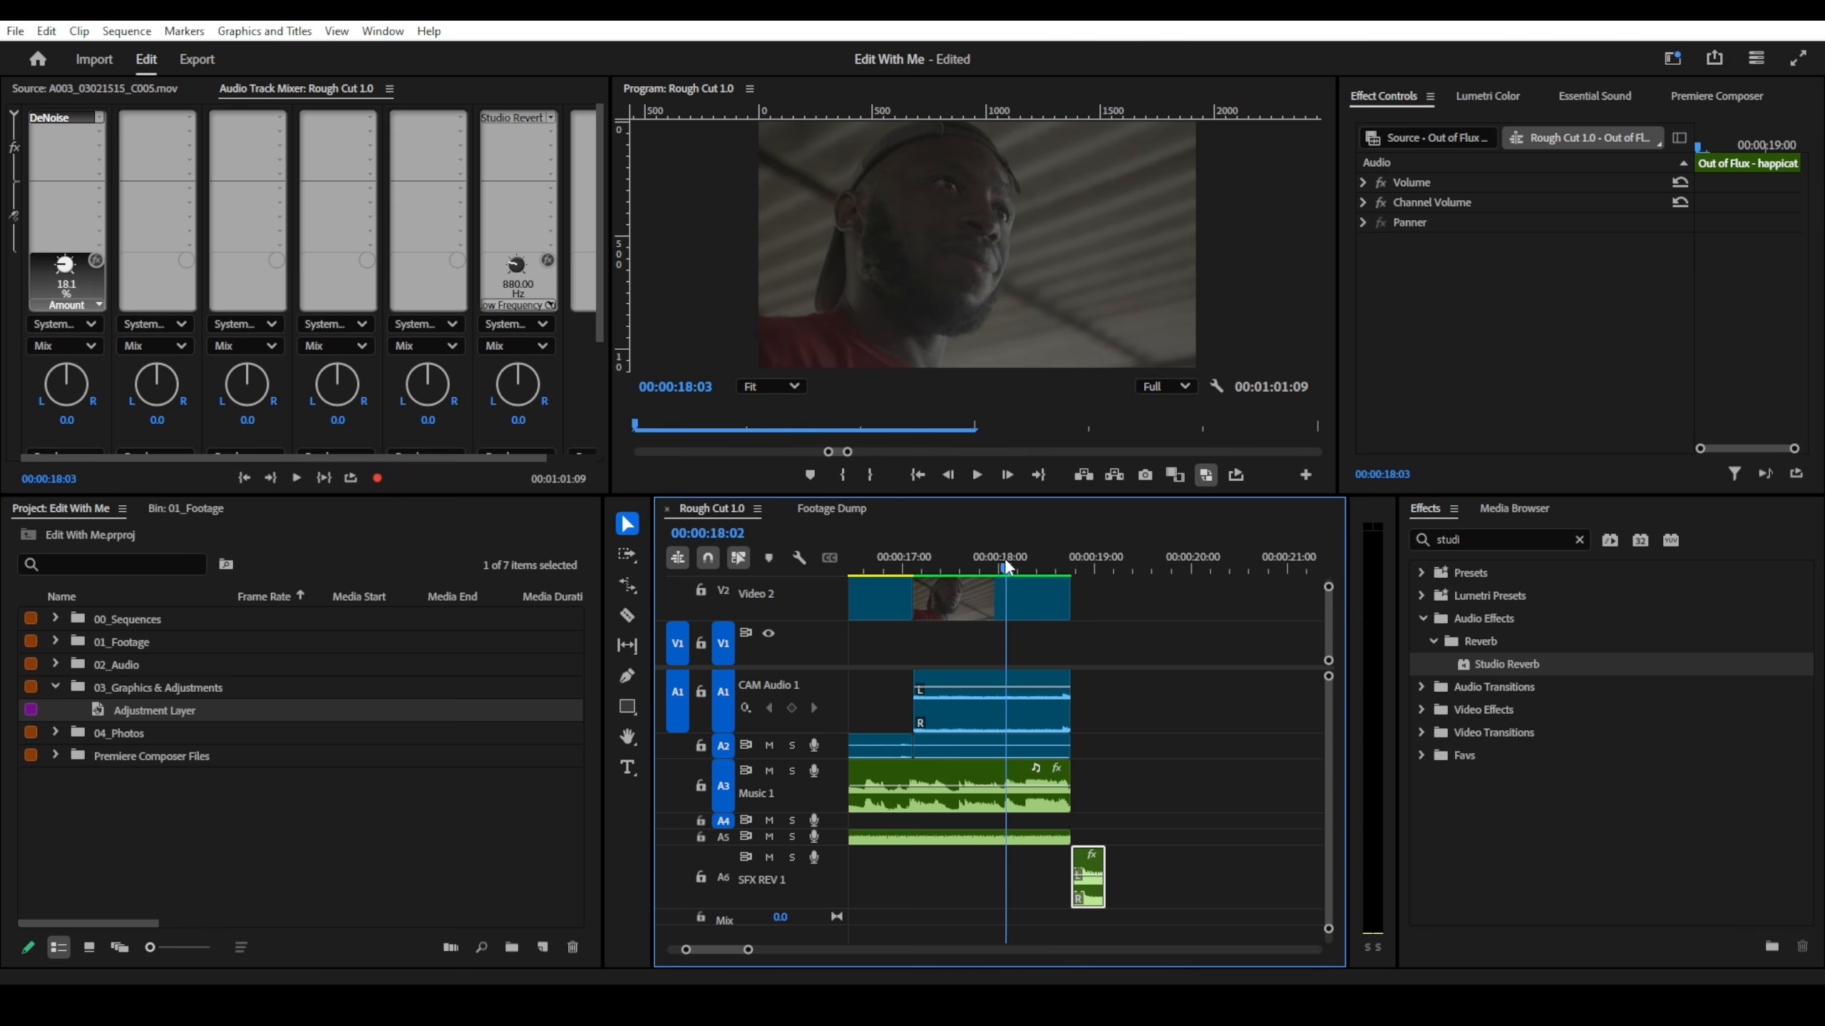
pyautogui.click(958, 561)
pyautogui.press('space')
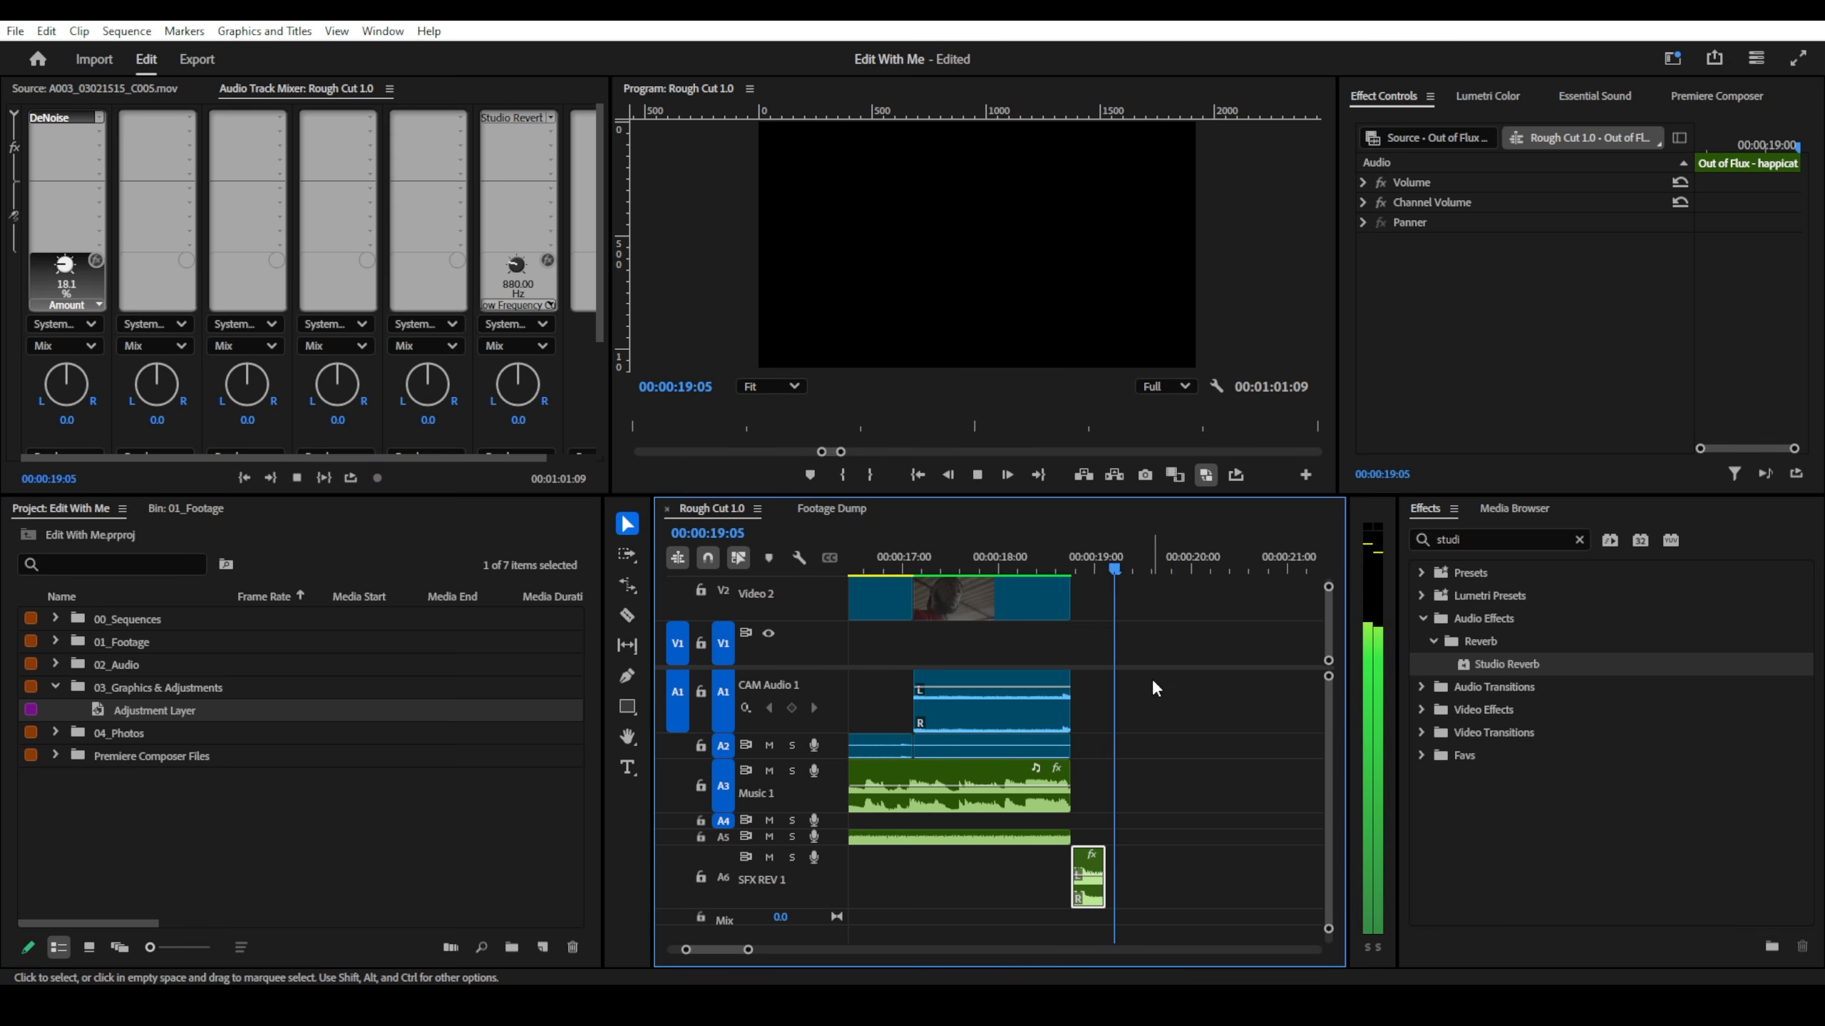
pyautogui.scroll(-5, 1139, 684)
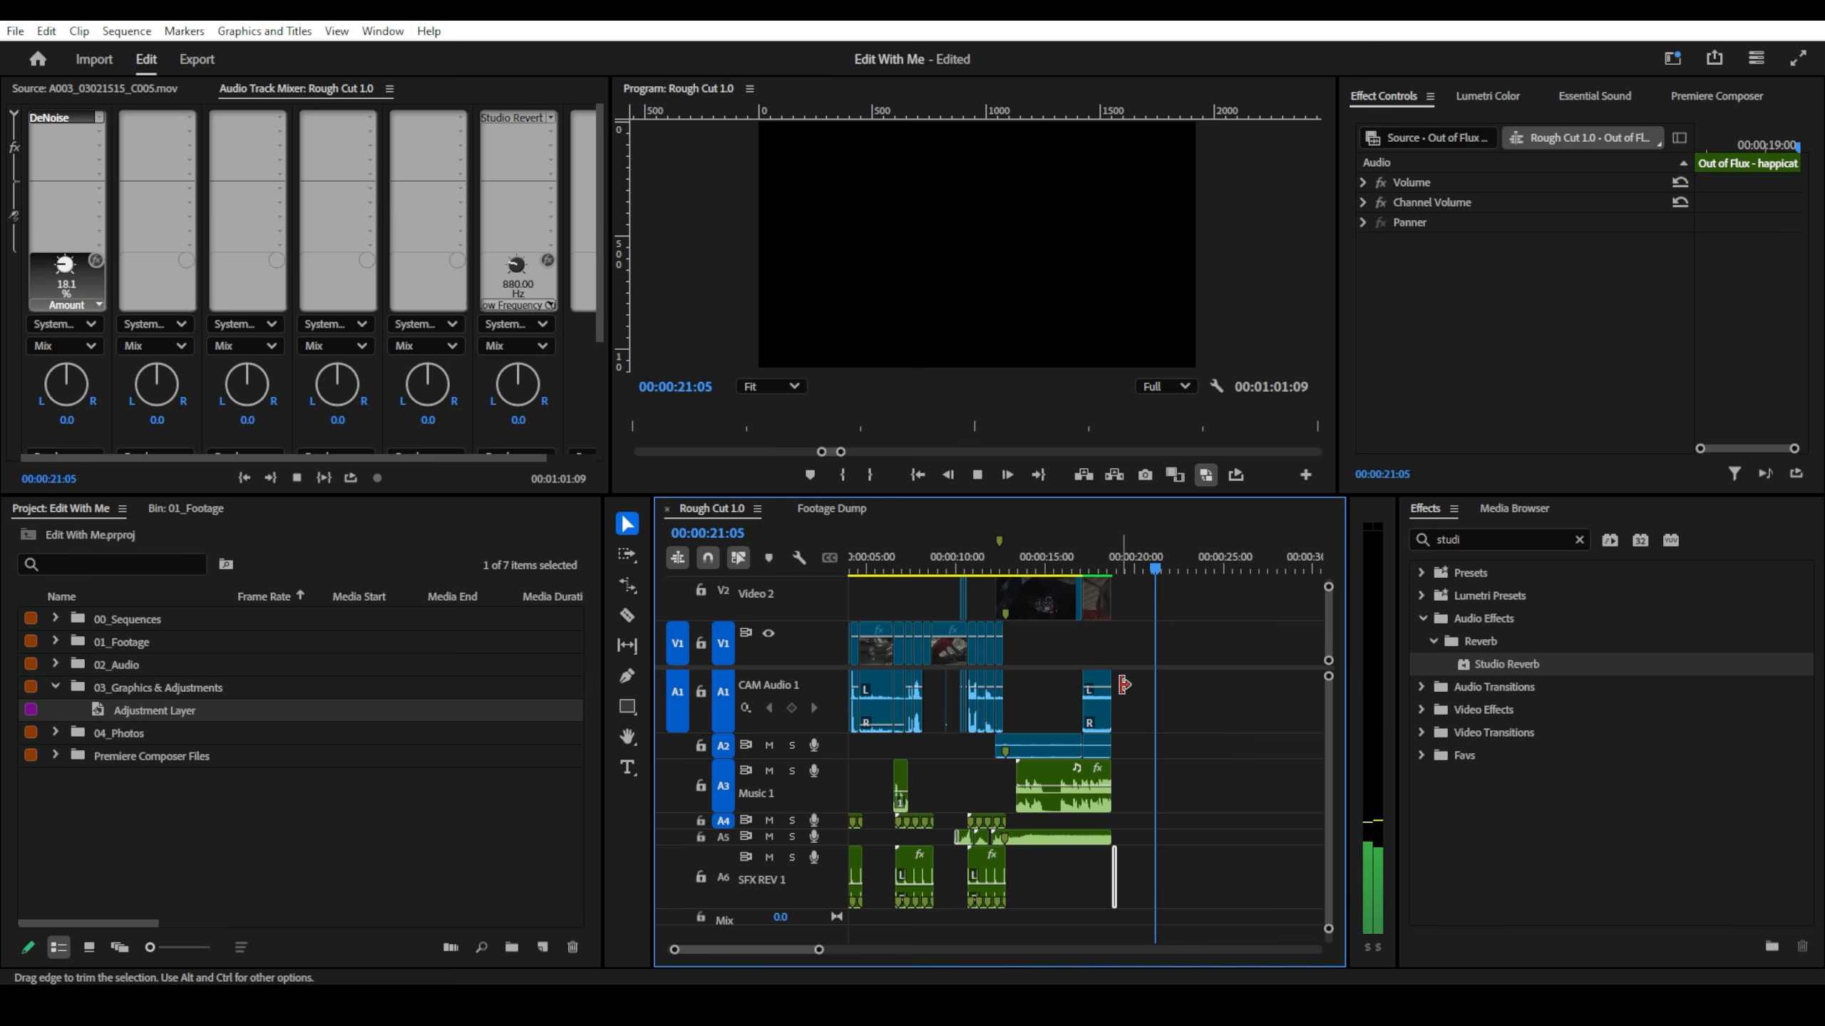
pyautogui.press('space')
# - Add the text title "A man's favourite song" on V1 at 00:00:18:19, where the last video clip ends
pyautogui.scroll(5, 1117, 567)
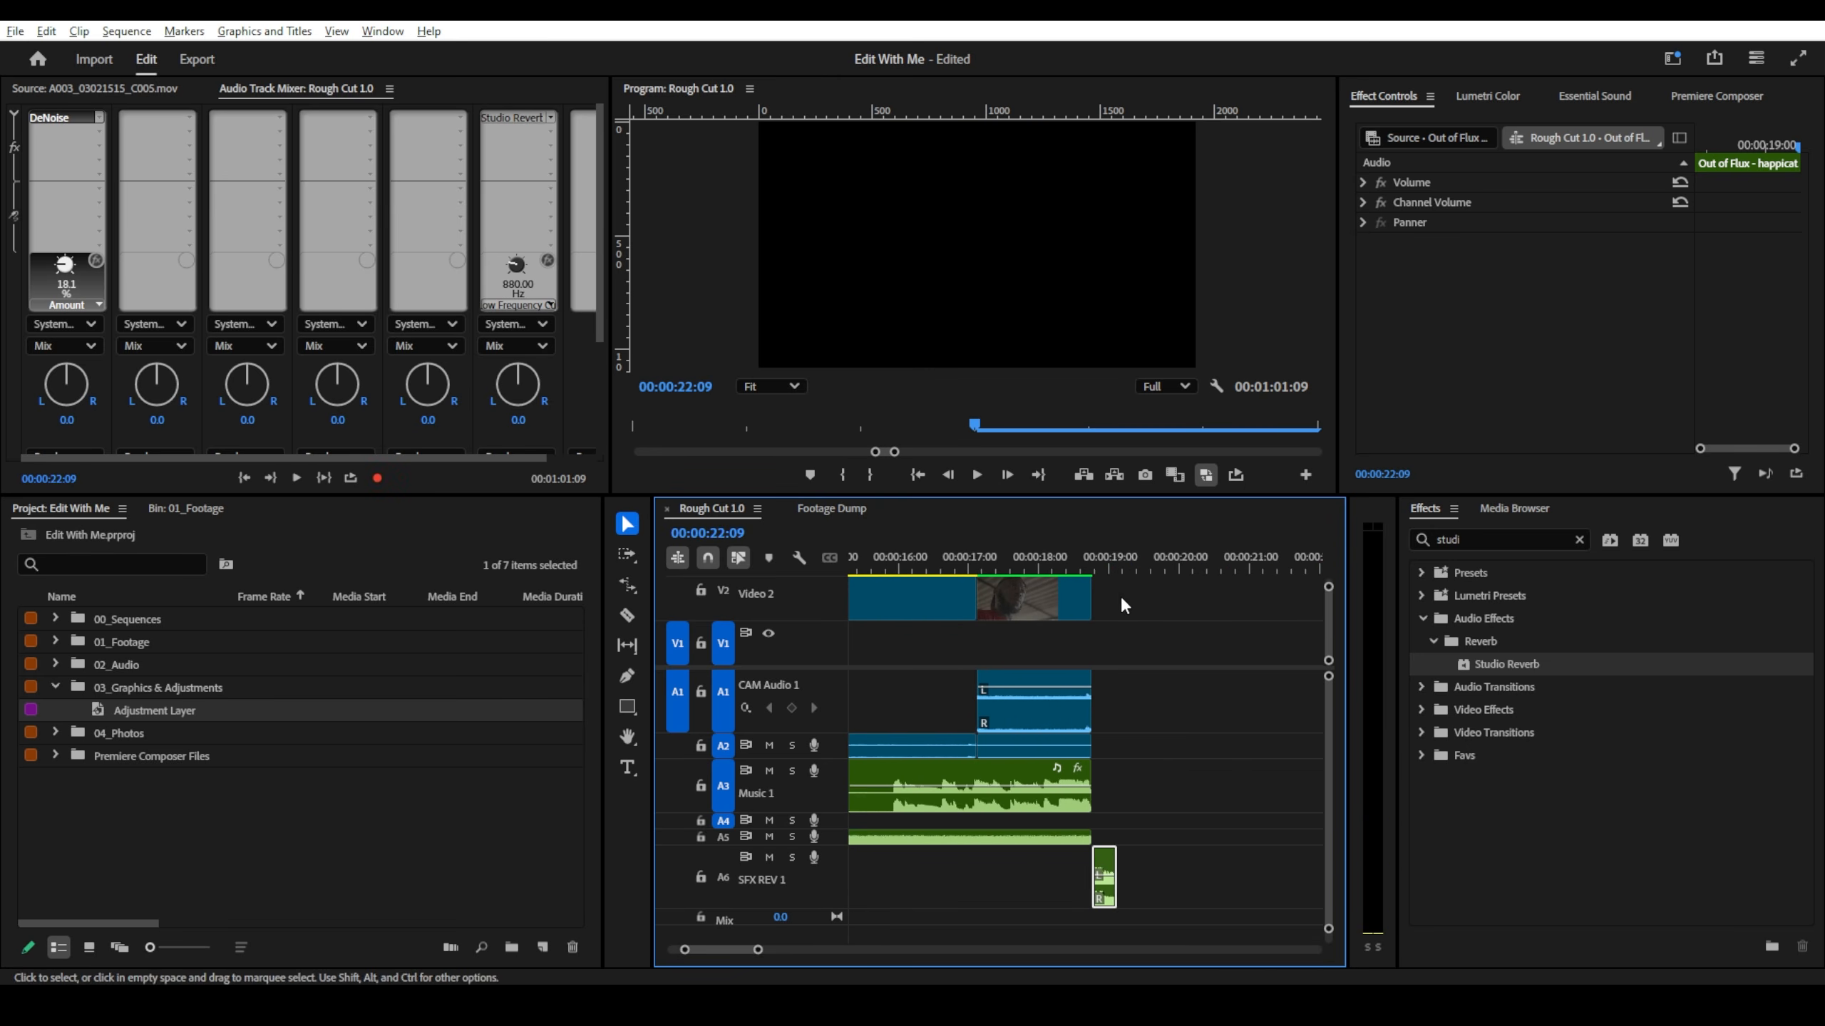
pyautogui.scroll(2, 1120, 594)
pyautogui.click(1081, 565)
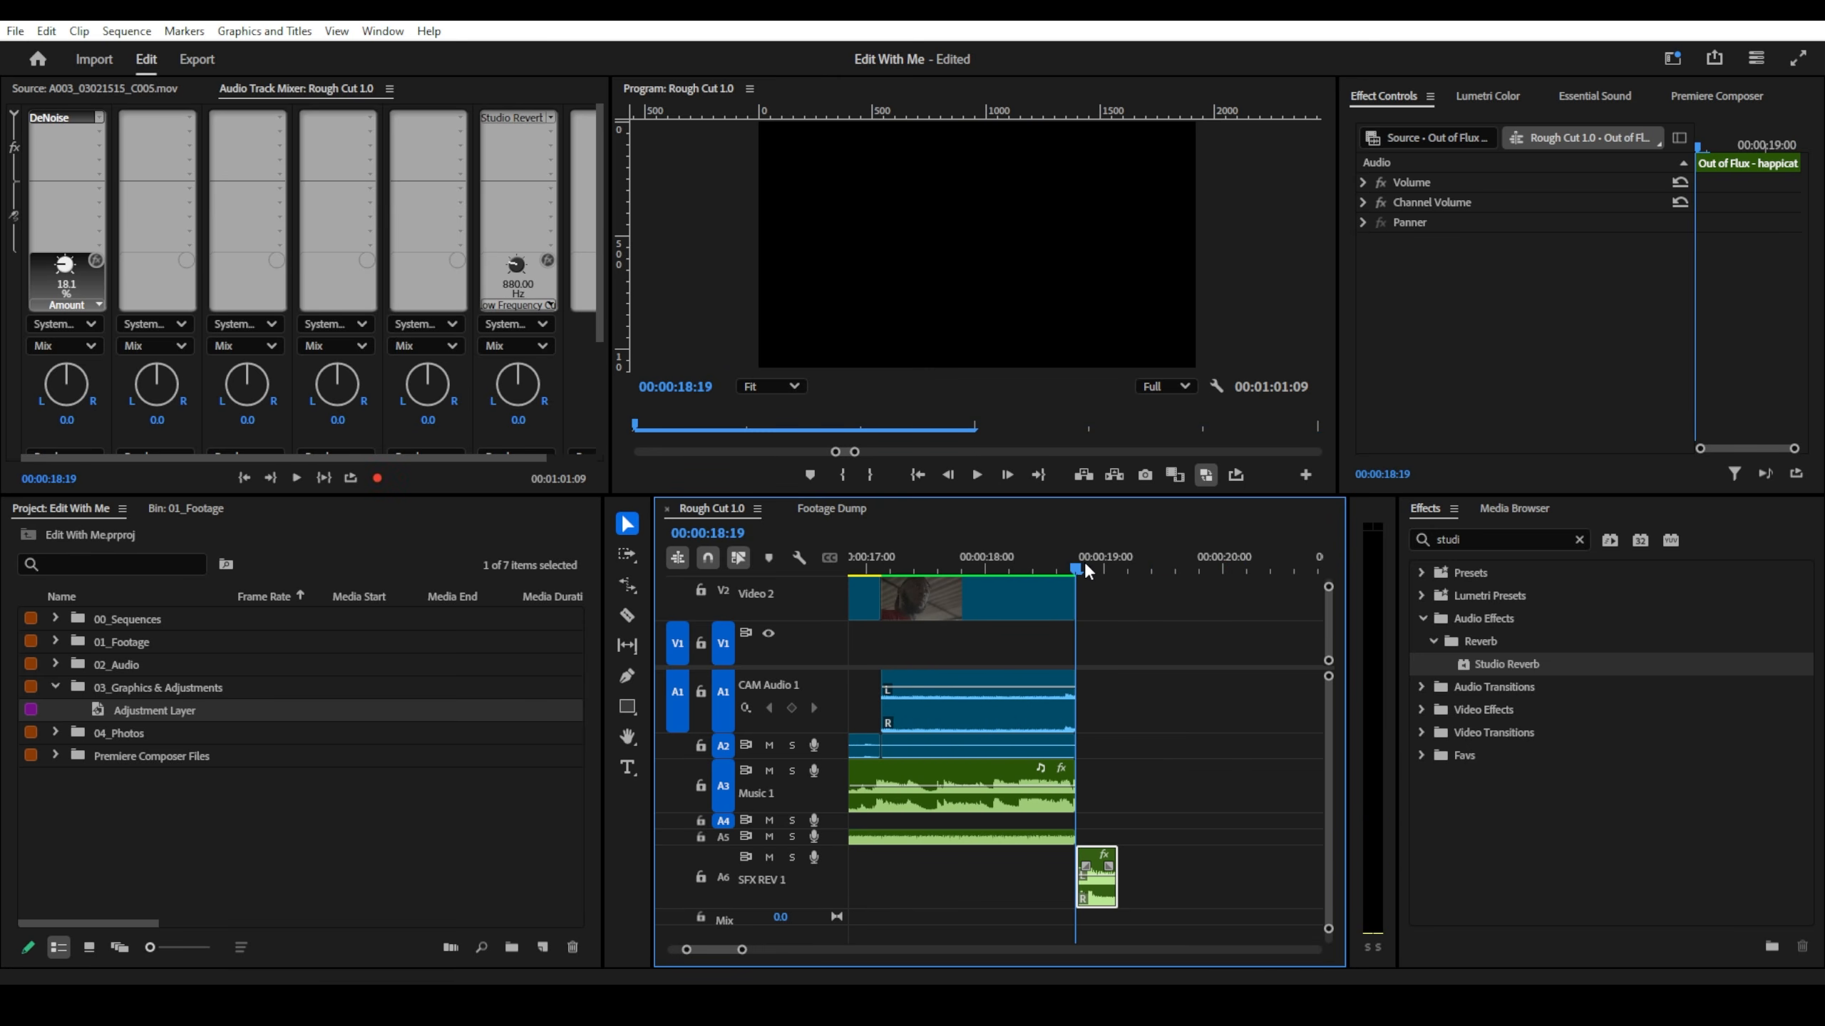
pyautogui.click(627, 767)
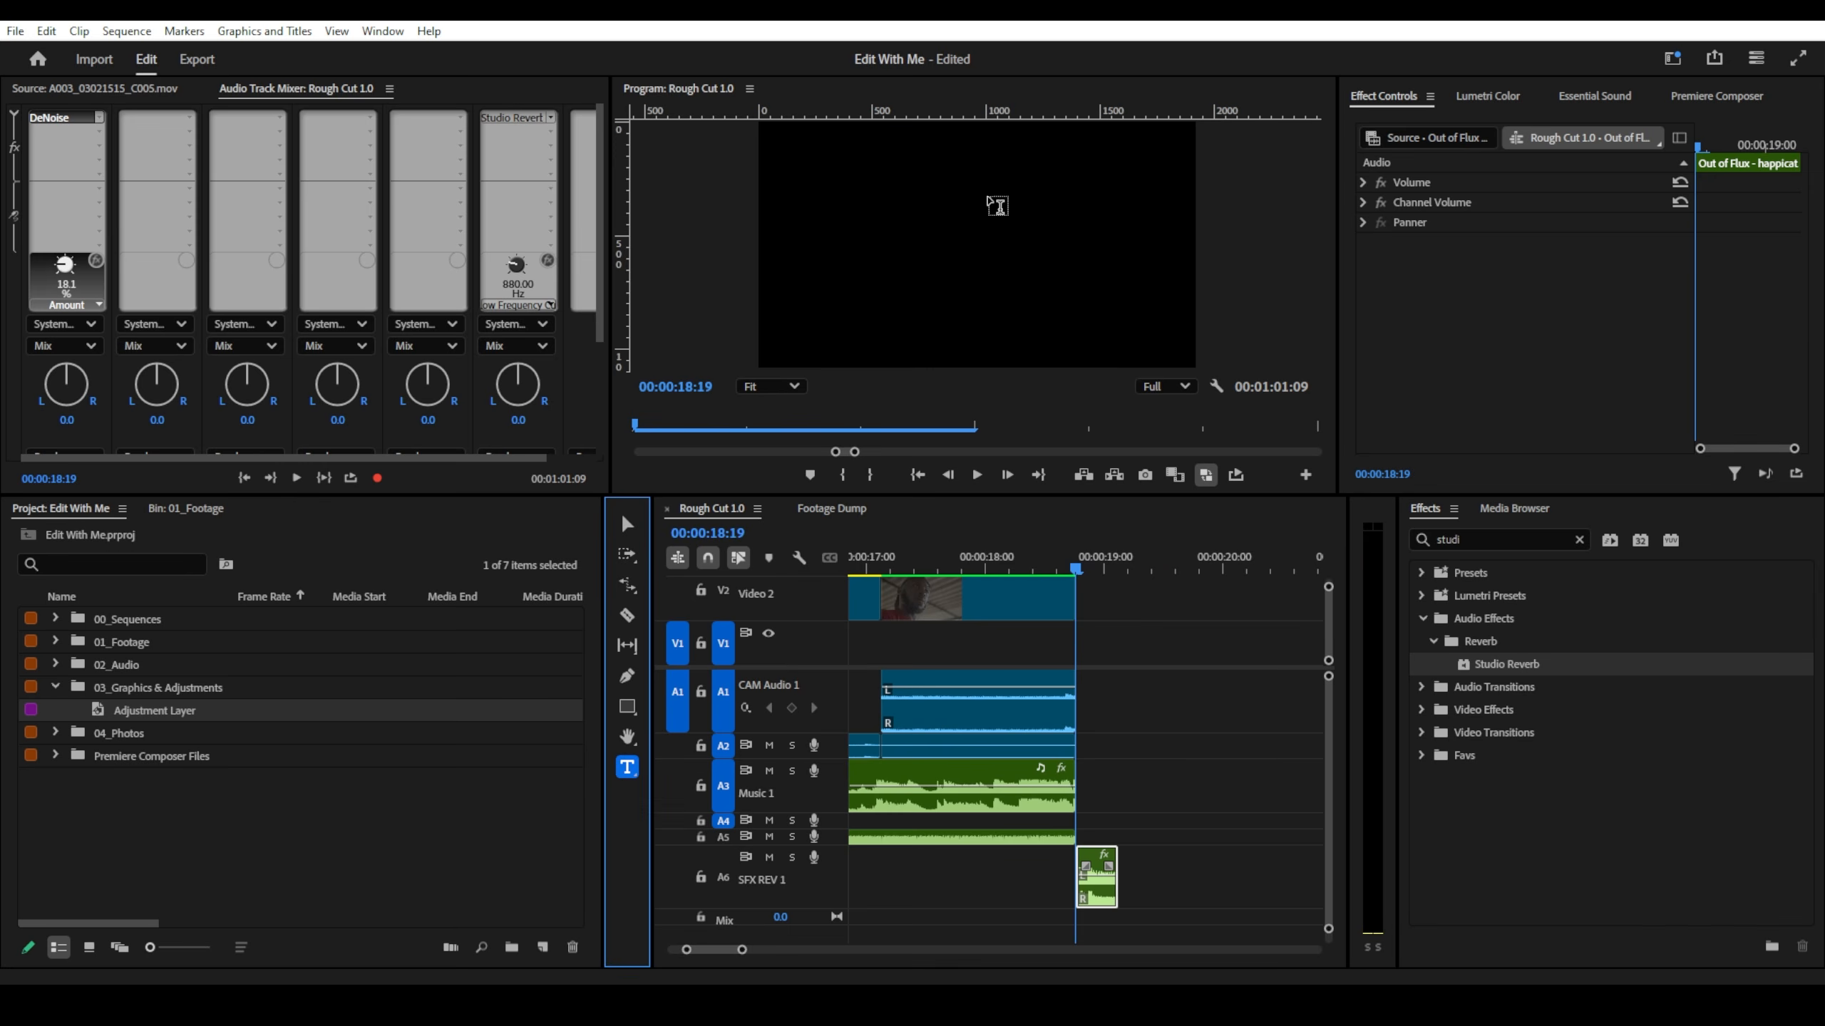
pyautogui.click(863, 230)
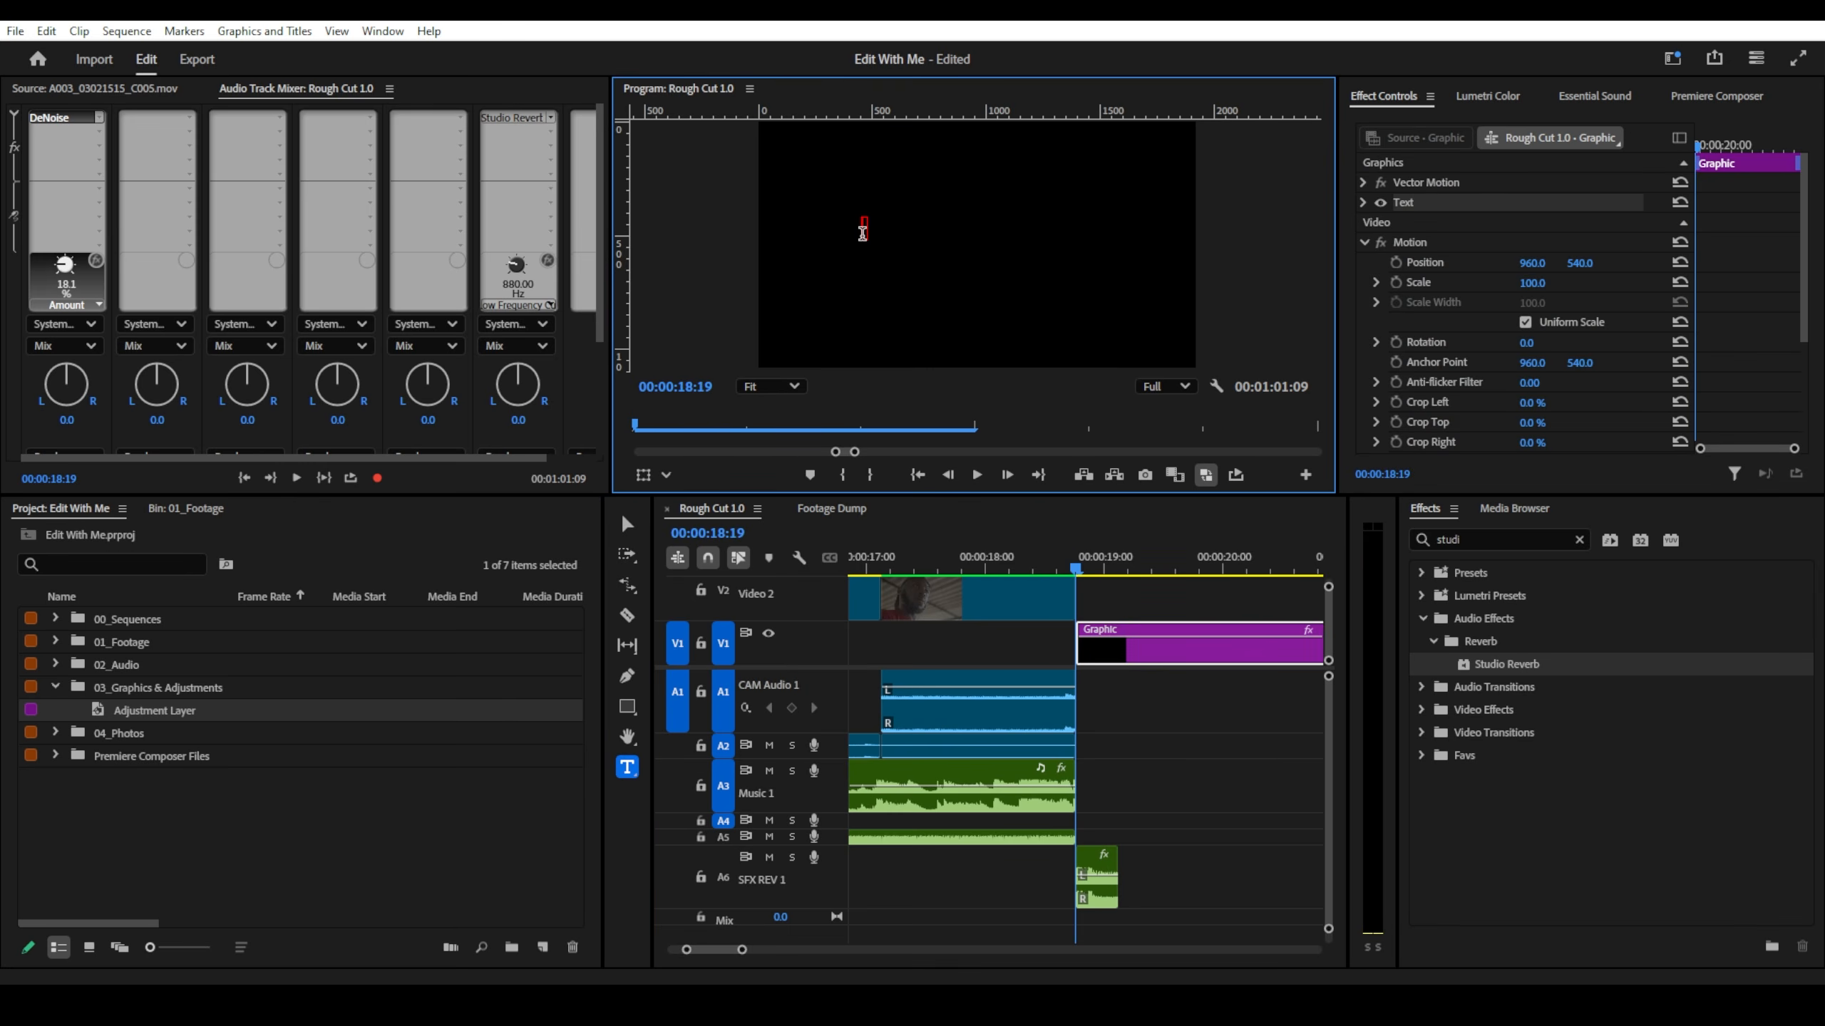
pyautogui.write('A ,ov')
pyautogui.press('BackSpace')
pyautogui.press('BackSpace')
pyautogui.write("man's fa")
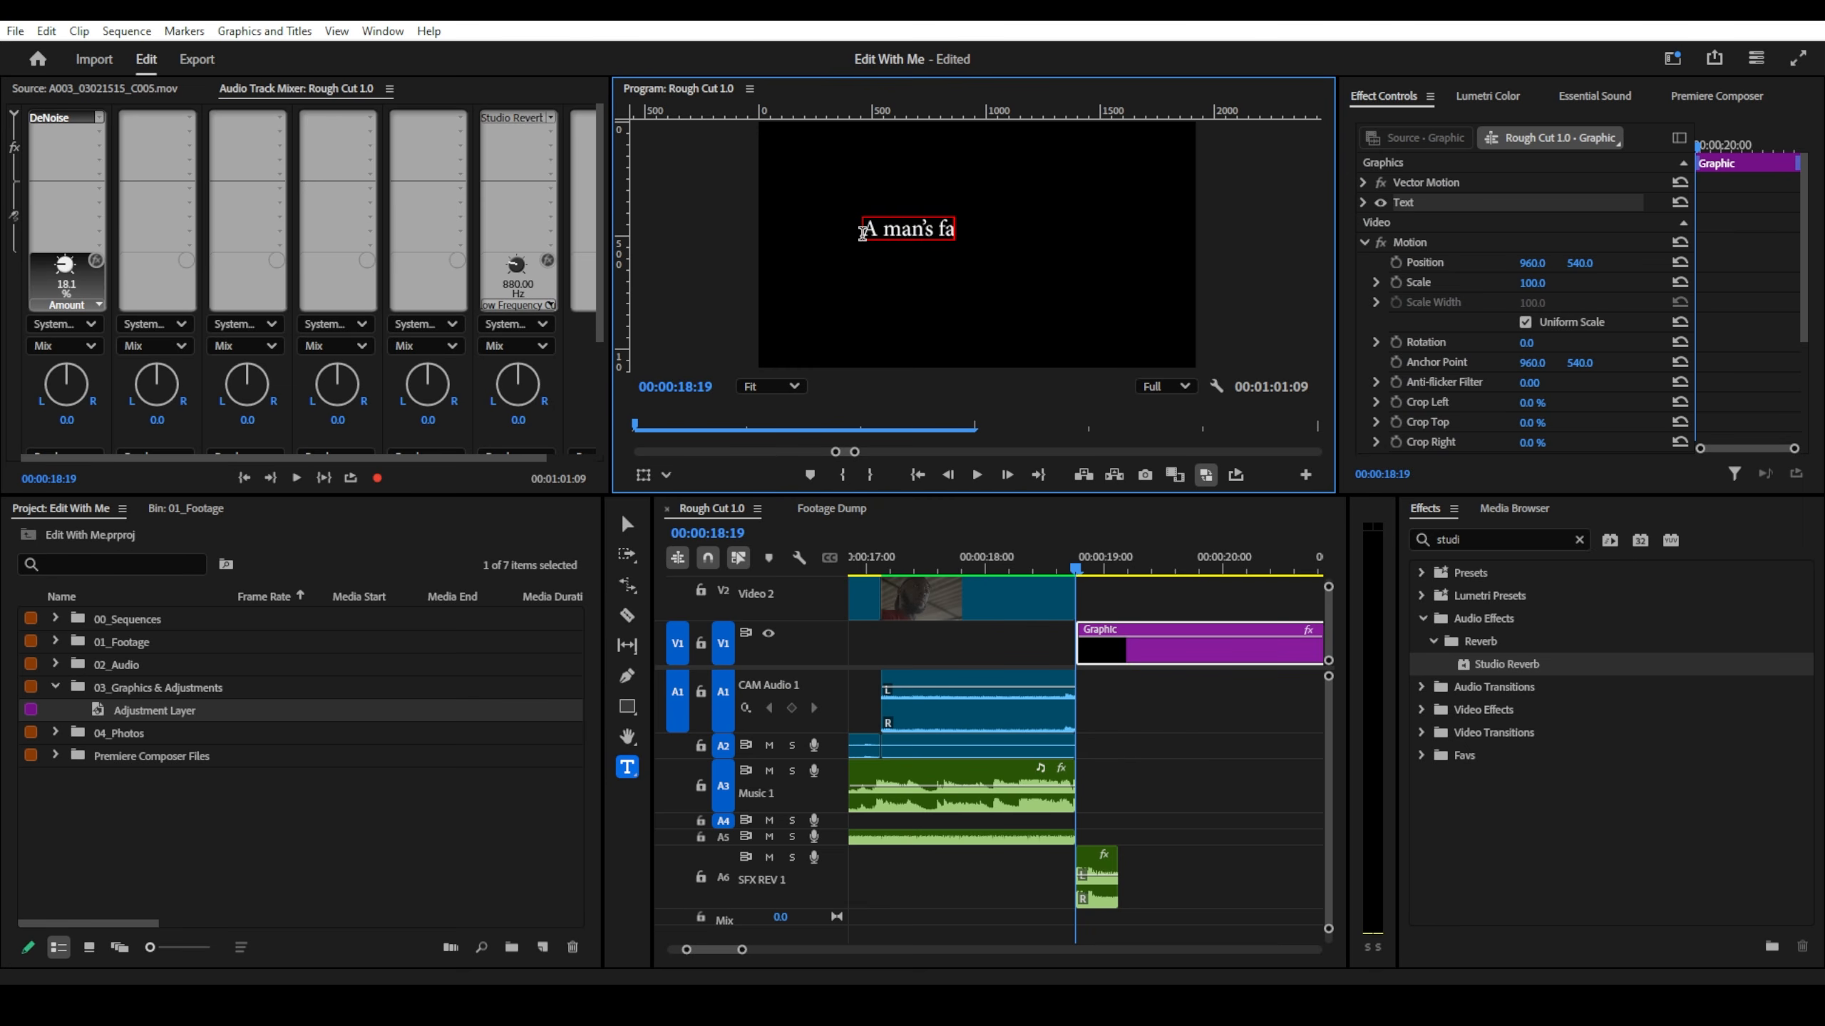
pyautogui.write('vourite song')
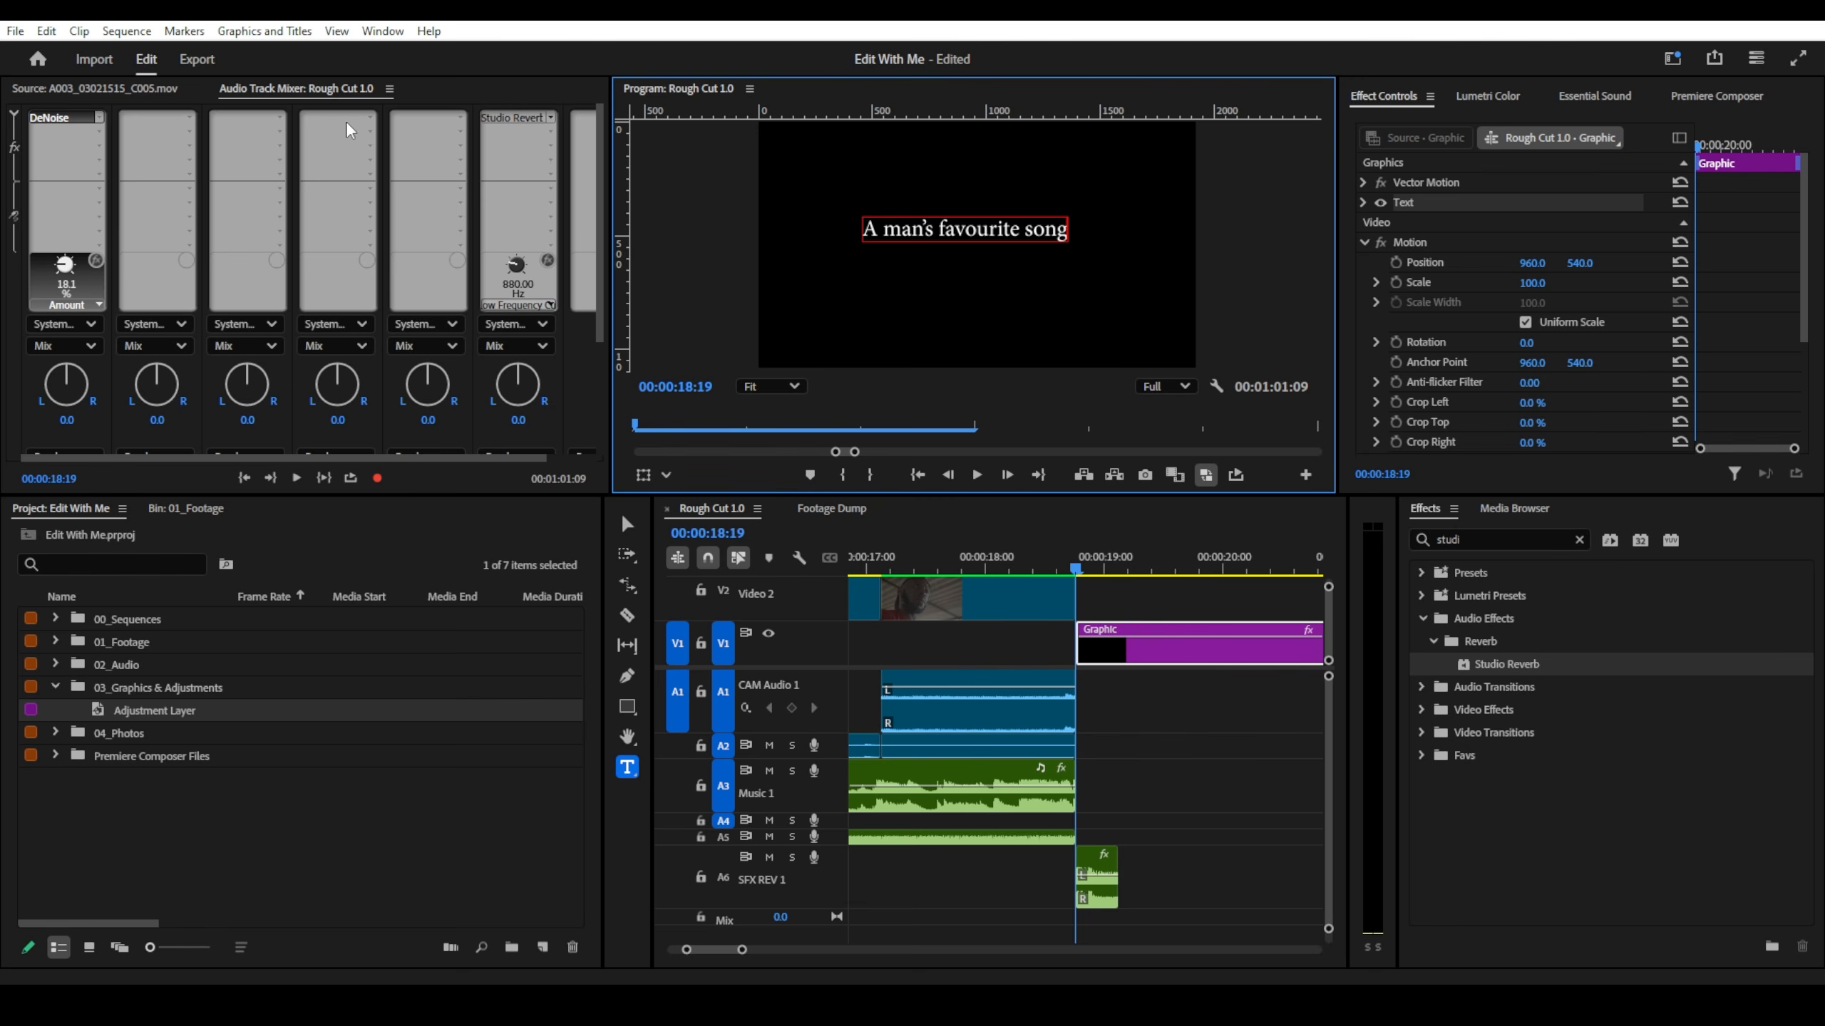
# - Move the title "A man's favourite song" near the centre of the frame
pyautogui.click(628, 525)
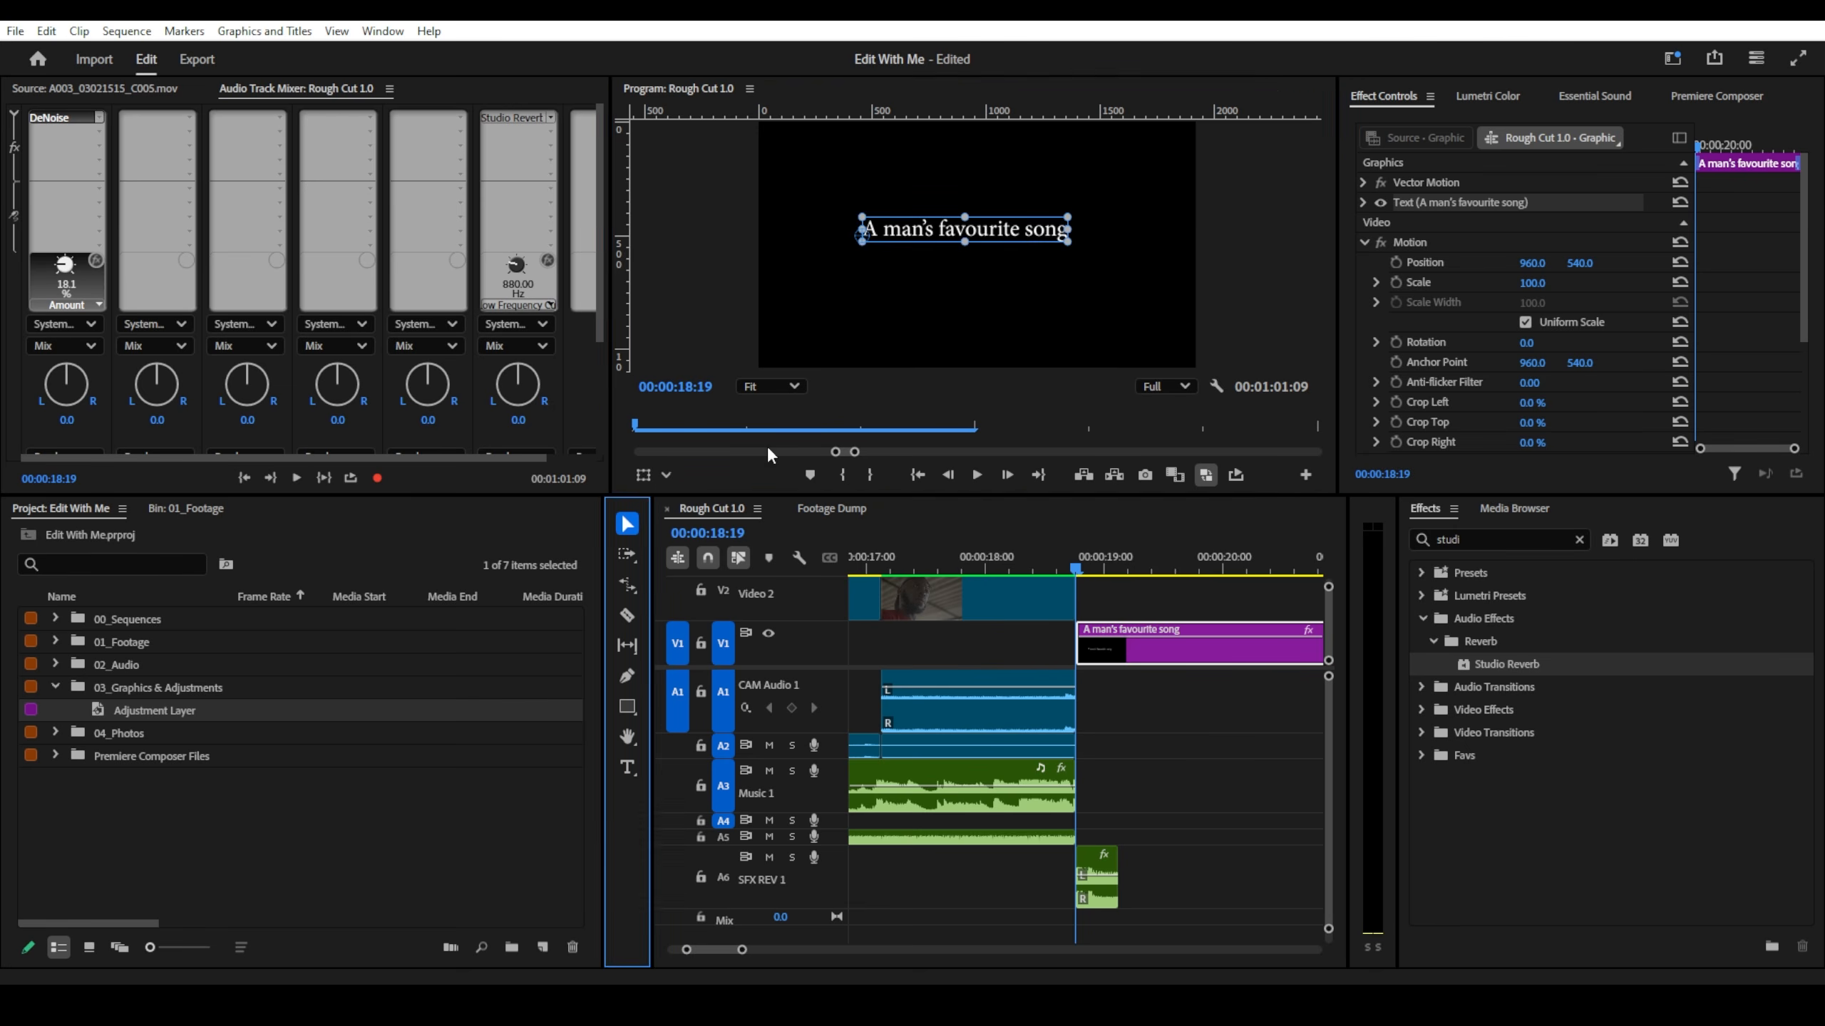
pyautogui.moveTo(1022, 236); pyautogui.dragTo(984, 244)
pyautogui.click(1277, 208)
pyautogui.click(965, 252)
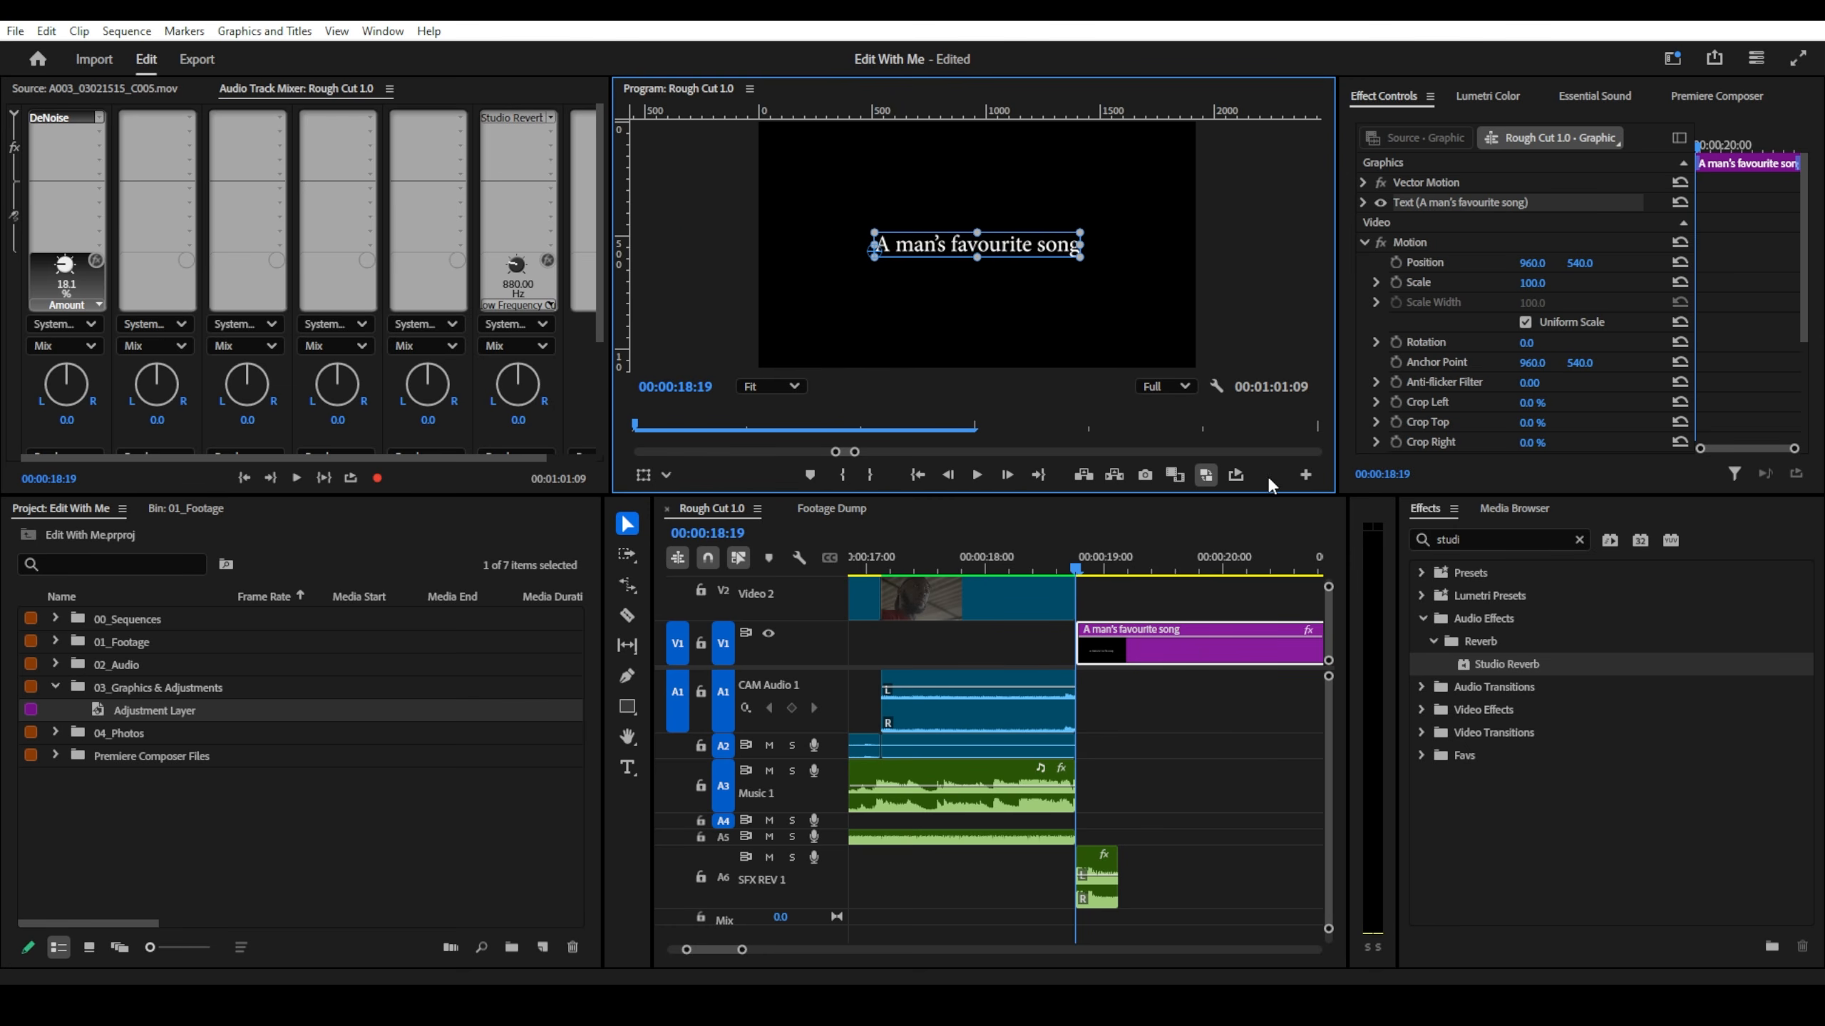
# - Turn off Snap in Program Monitor and try to nudge the title in the frame
pyautogui.click(1217, 387)
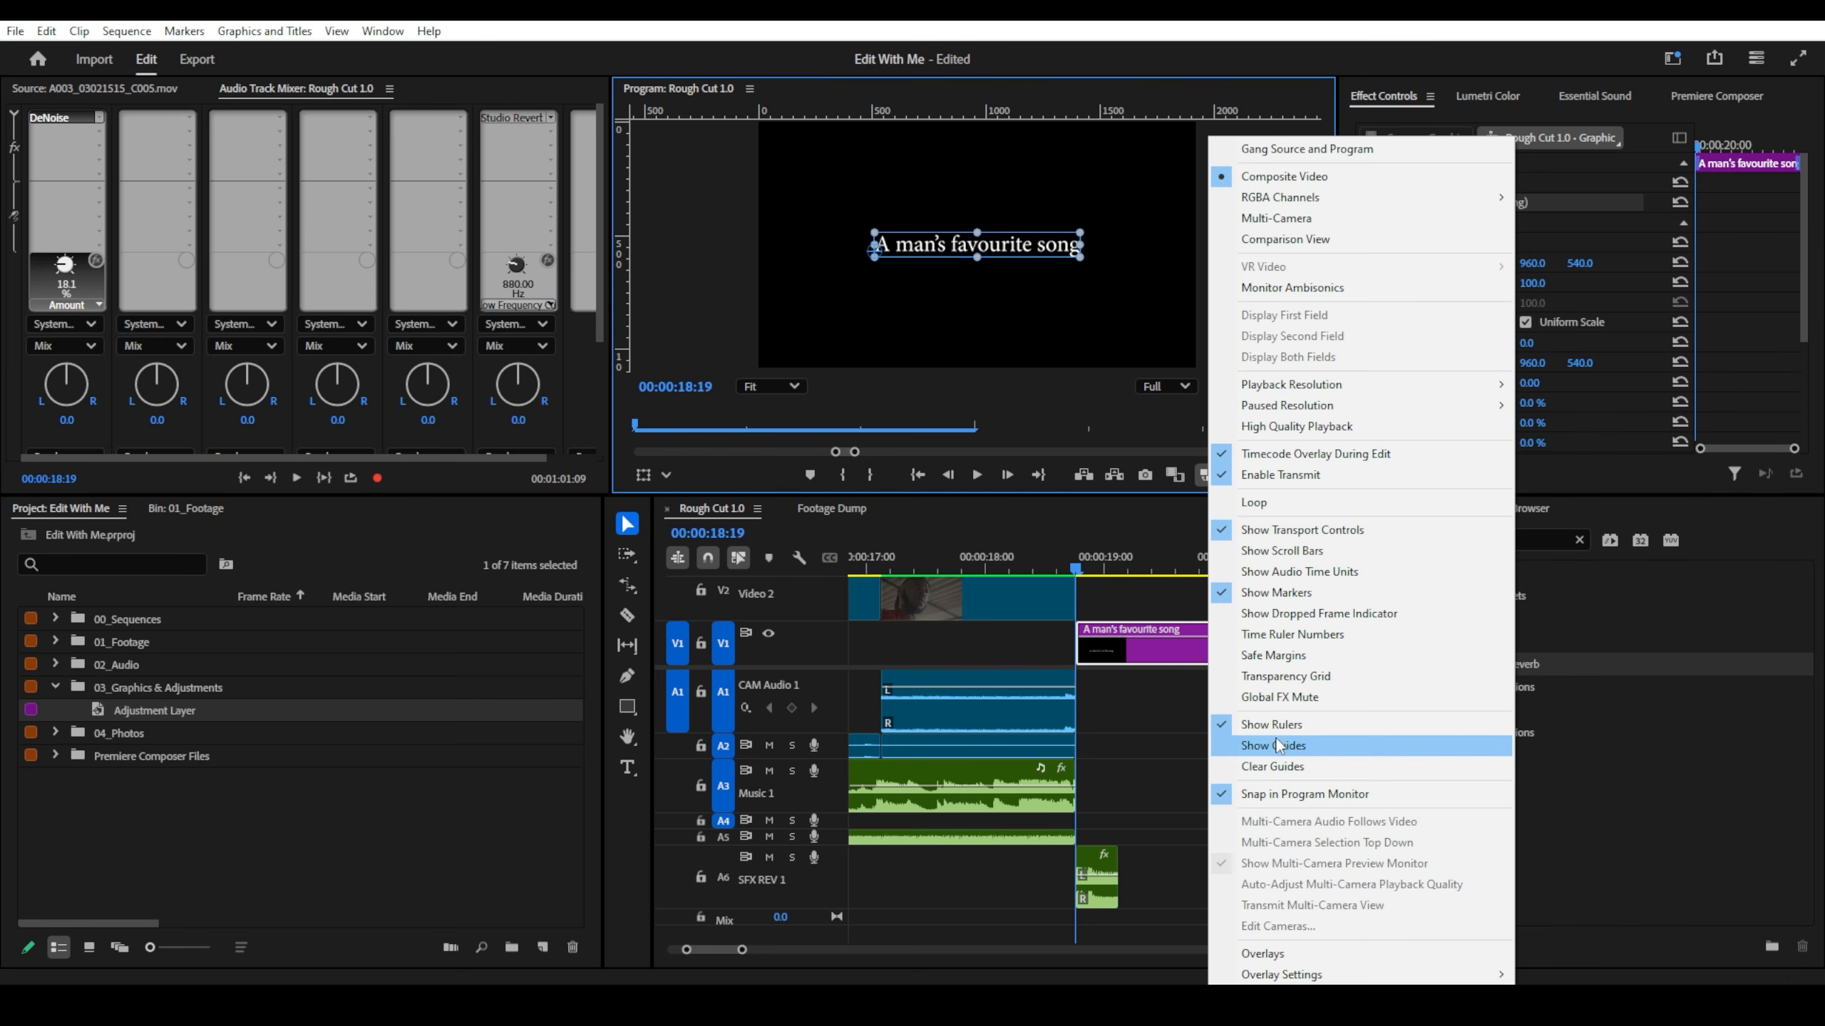
pyautogui.click(1304, 794)
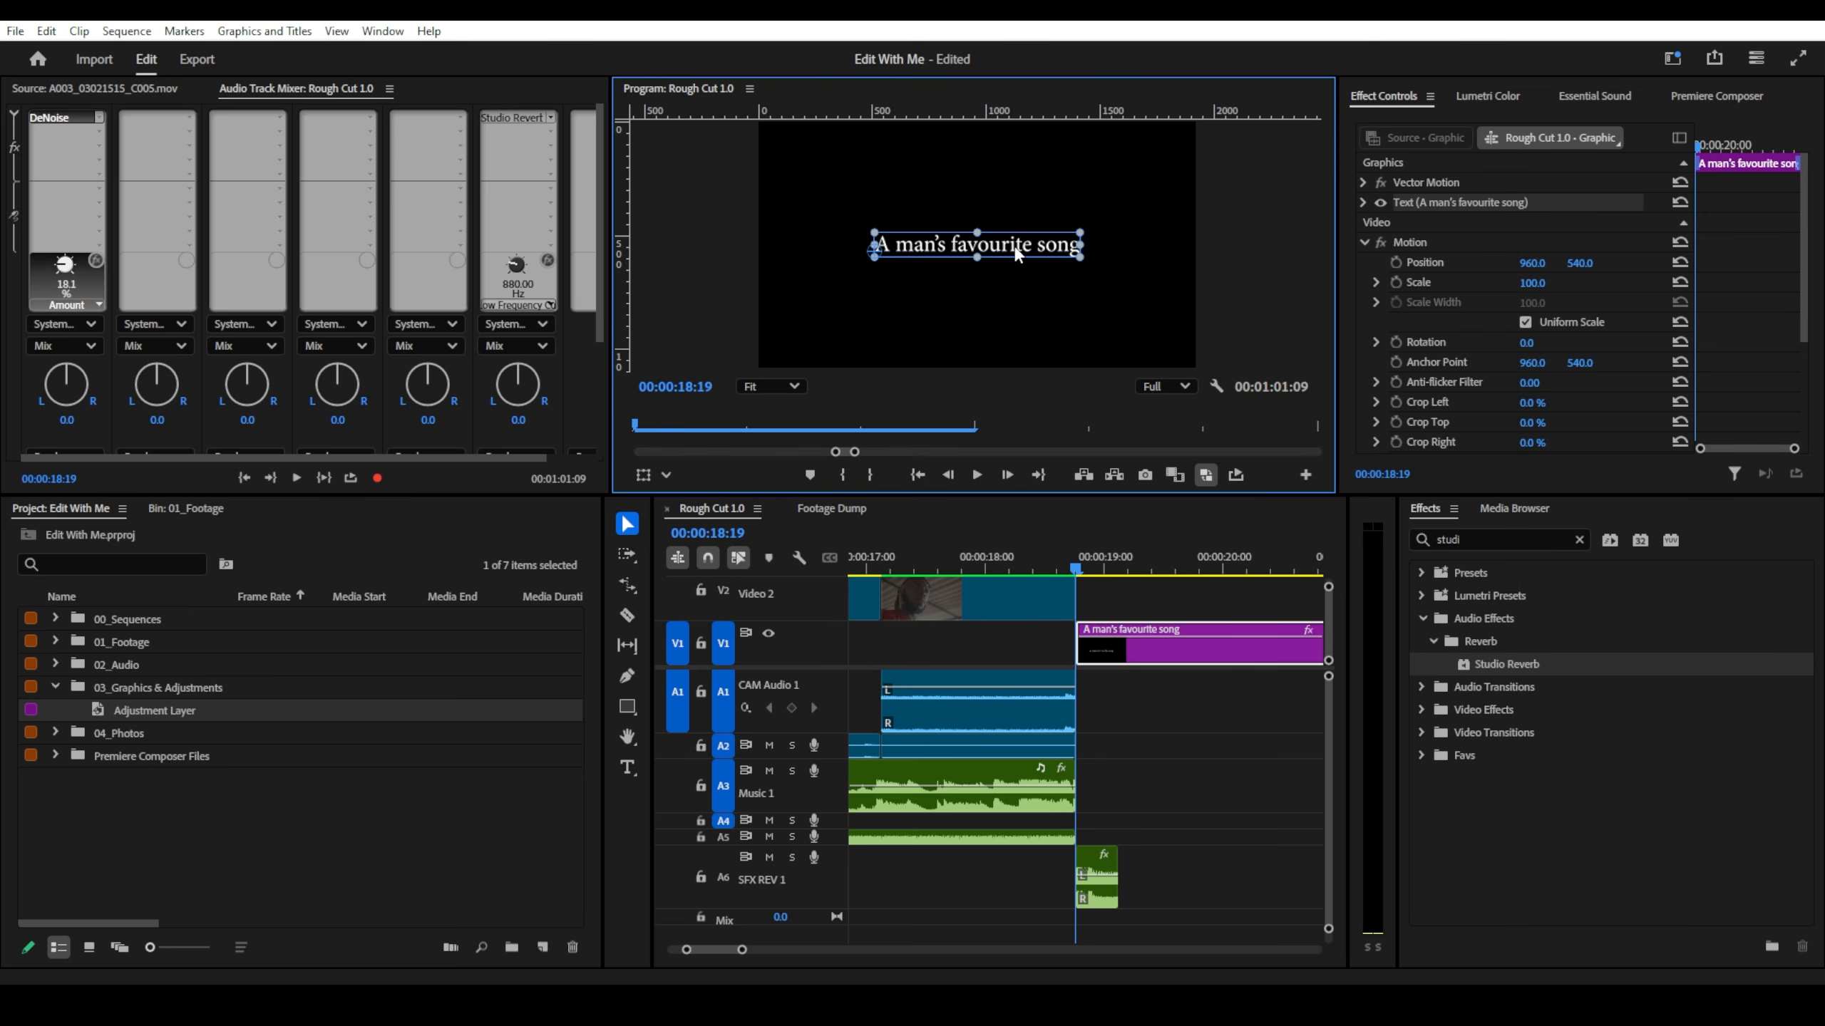
pyautogui.moveTo(1005, 250)
pyautogui.mouseDown()
pyautogui.moveTo(1031, 250)
pyautogui.moveTo(1014, 249)
pyautogui.mouseUp()
# - Open the graphic's text properties, discard the stray empty text layer and keep the "A man's favourite song" layer selected
pyautogui.press('t')
pyautogui.click(1117, 269)
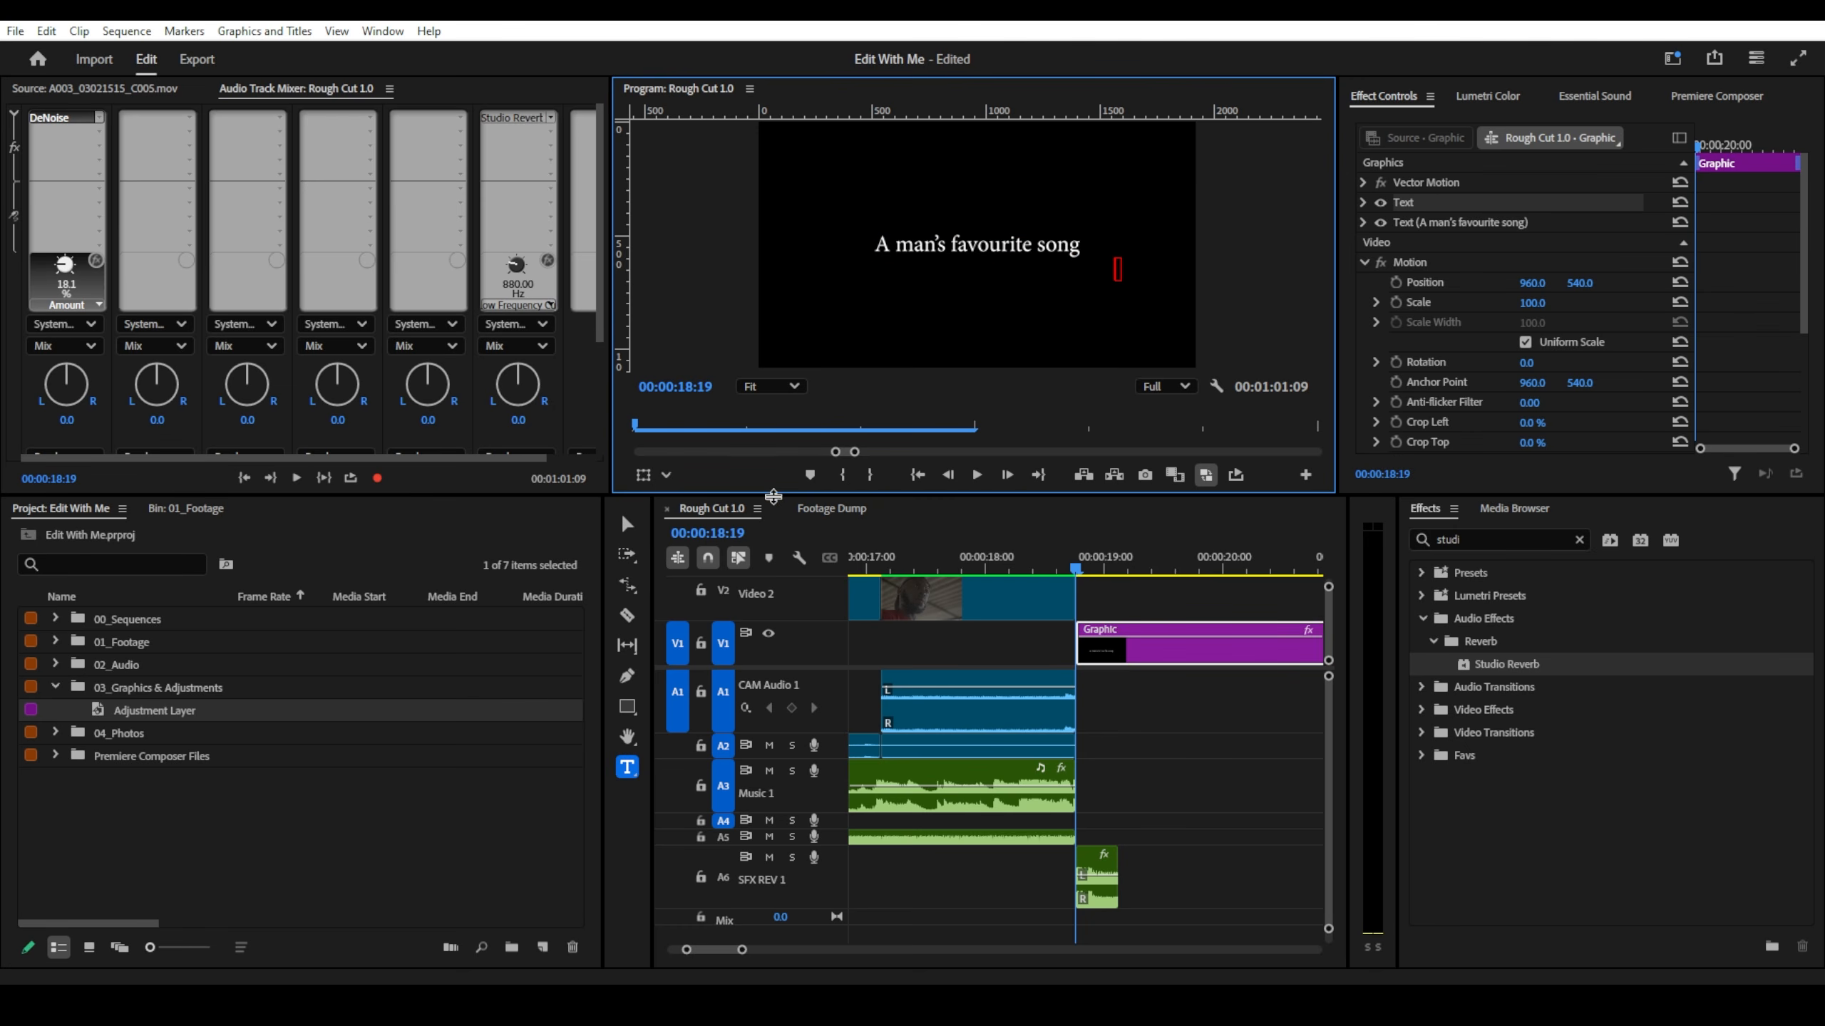
pyautogui.click(1101, 660)
pyautogui.doubleClick(1107, 655)
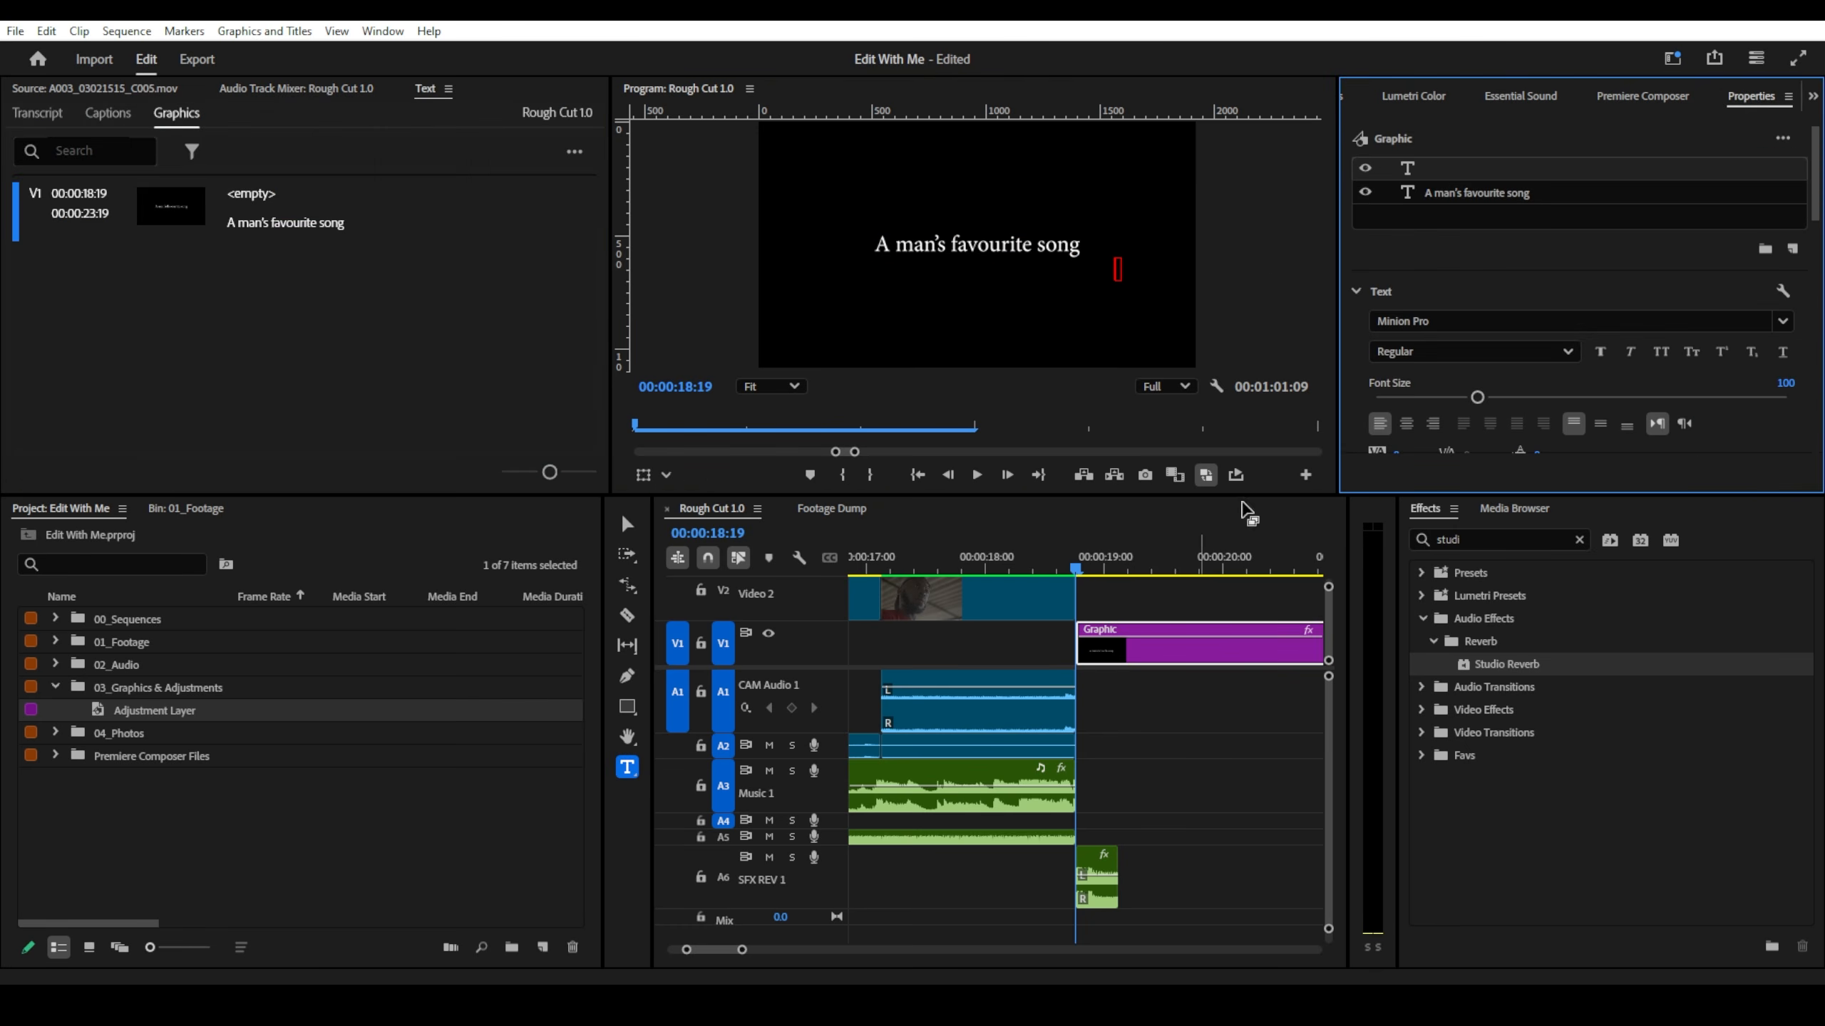
pyautogui.click(1503, 172)
pyautogui.click(1502, 170)
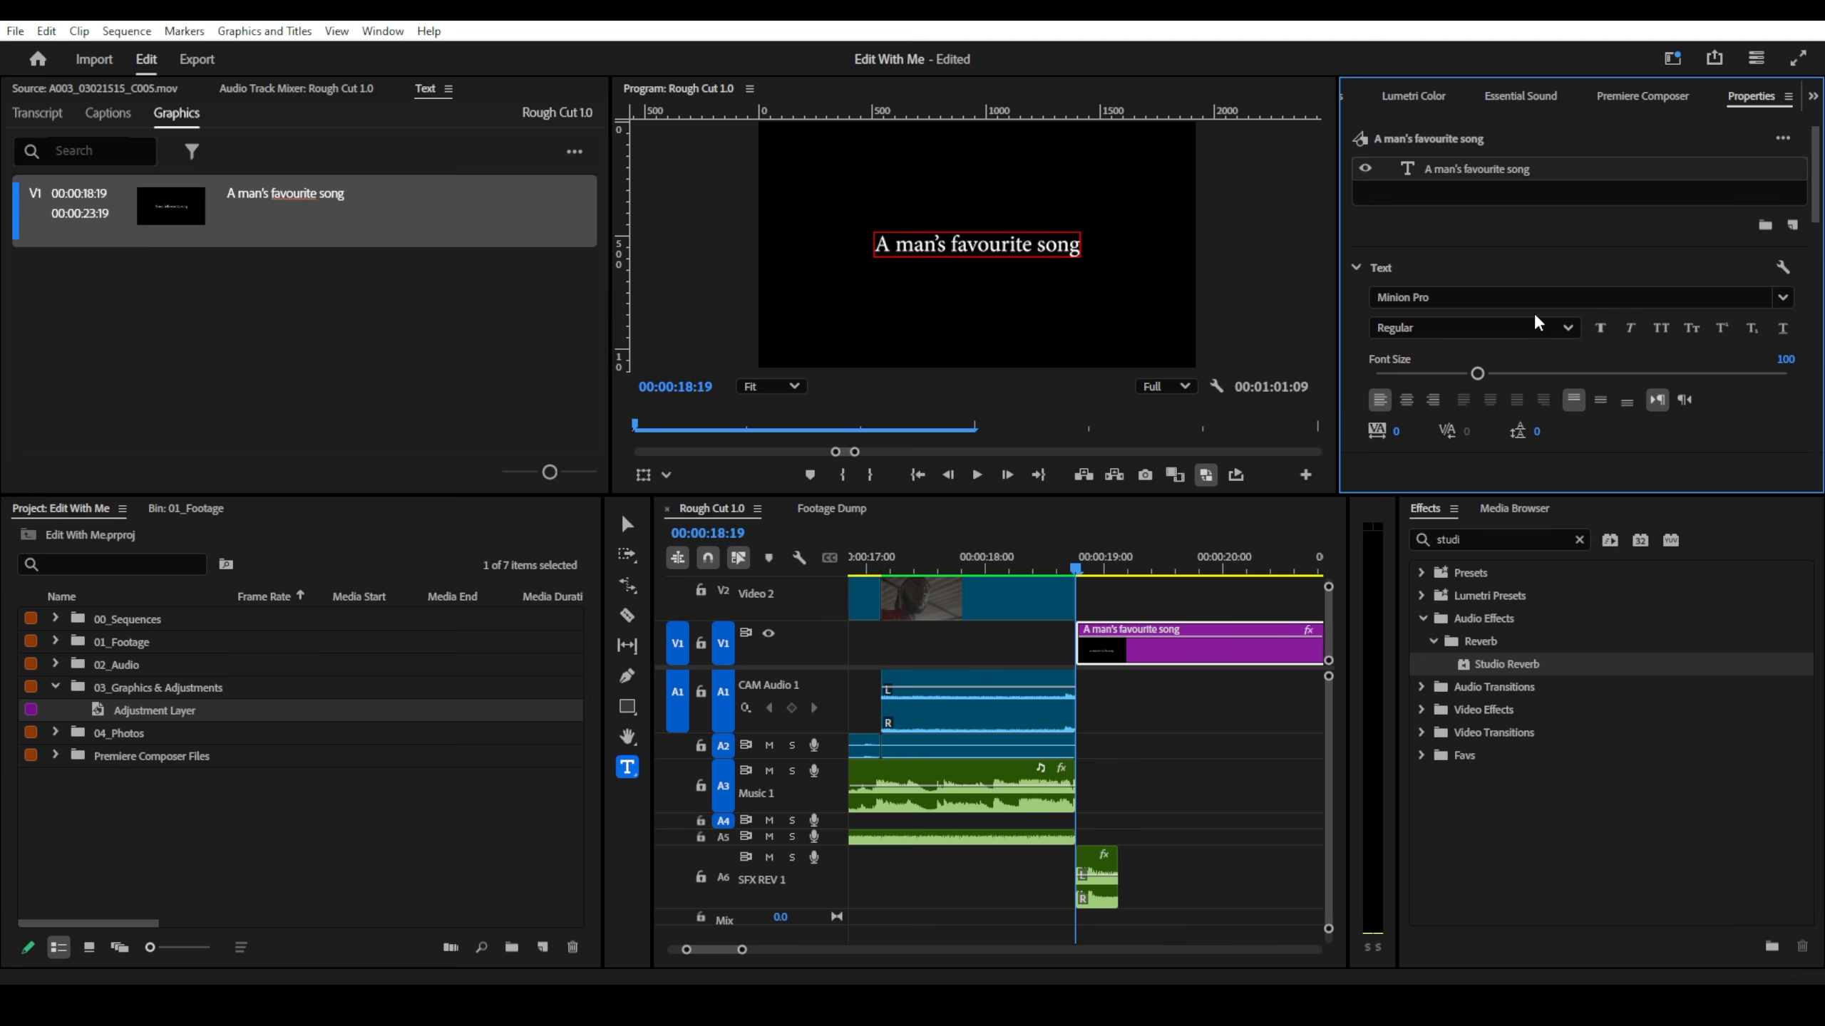
# - Set the title's font to Mistral
pyautogui.scroll(-1, 1535, 295)
pyautogui.click(1783, 298)
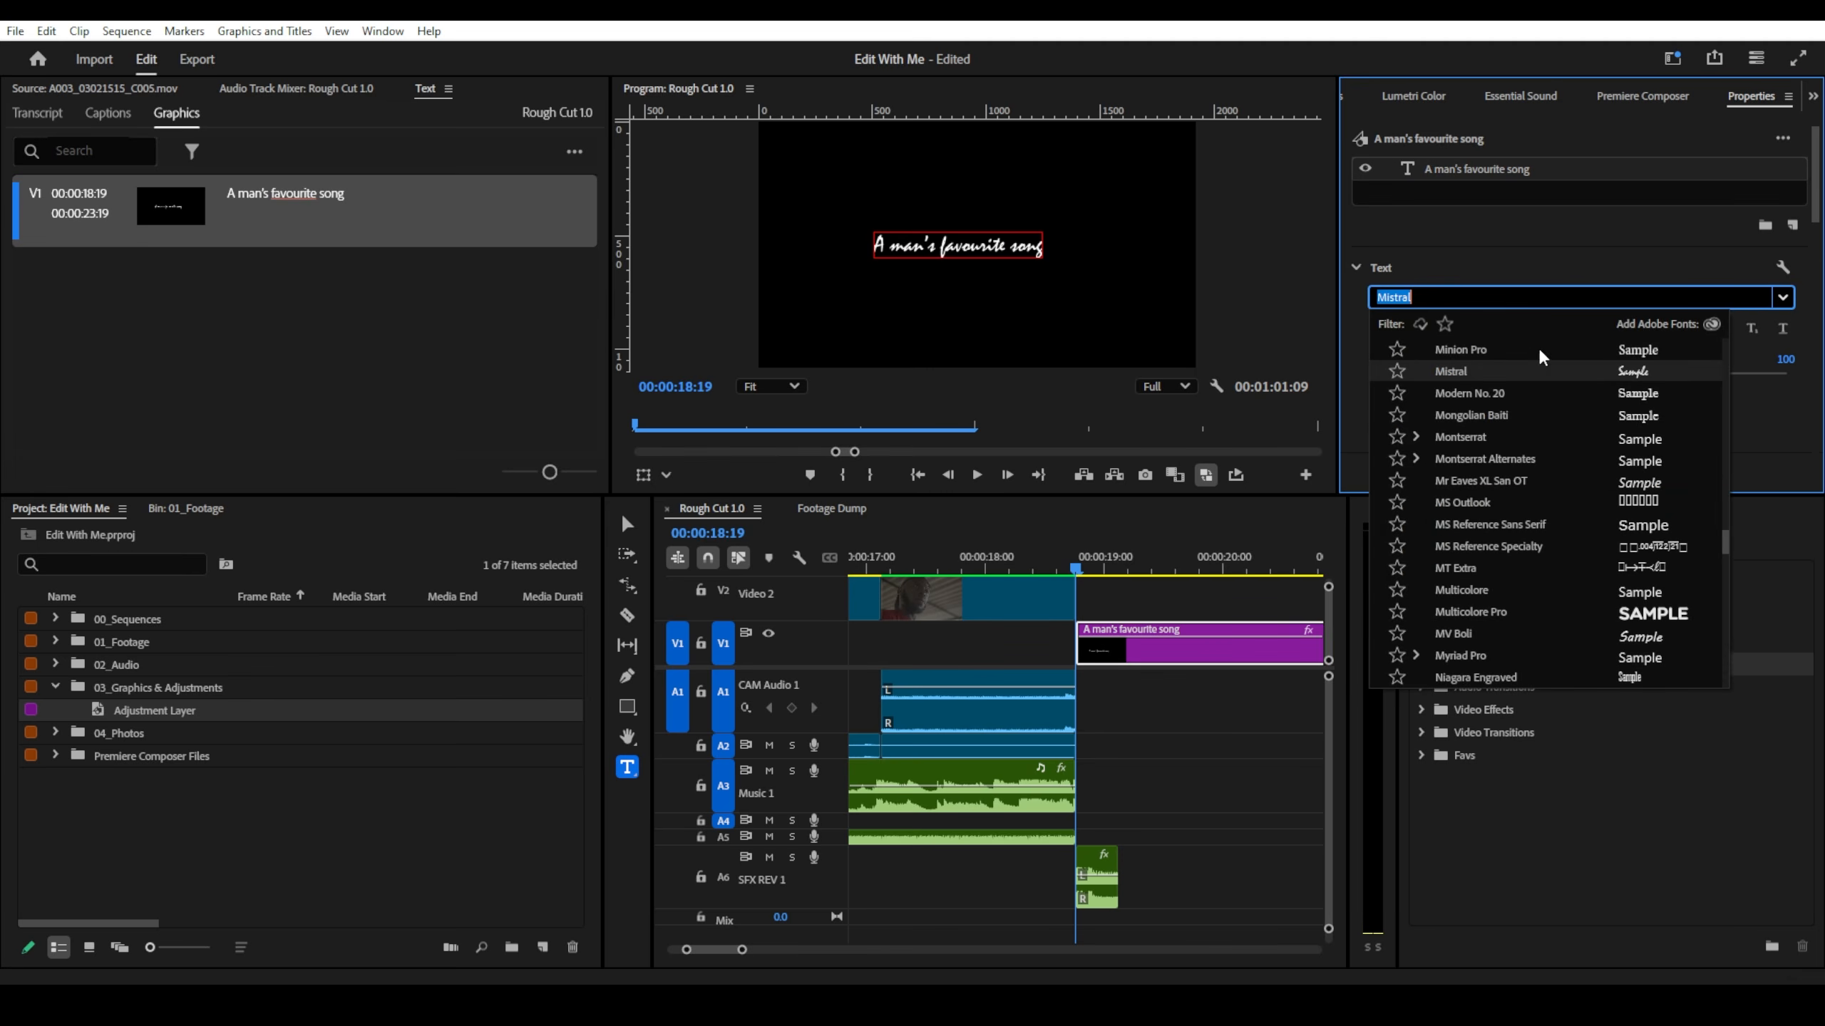
pyautogui.click(1614, 246)
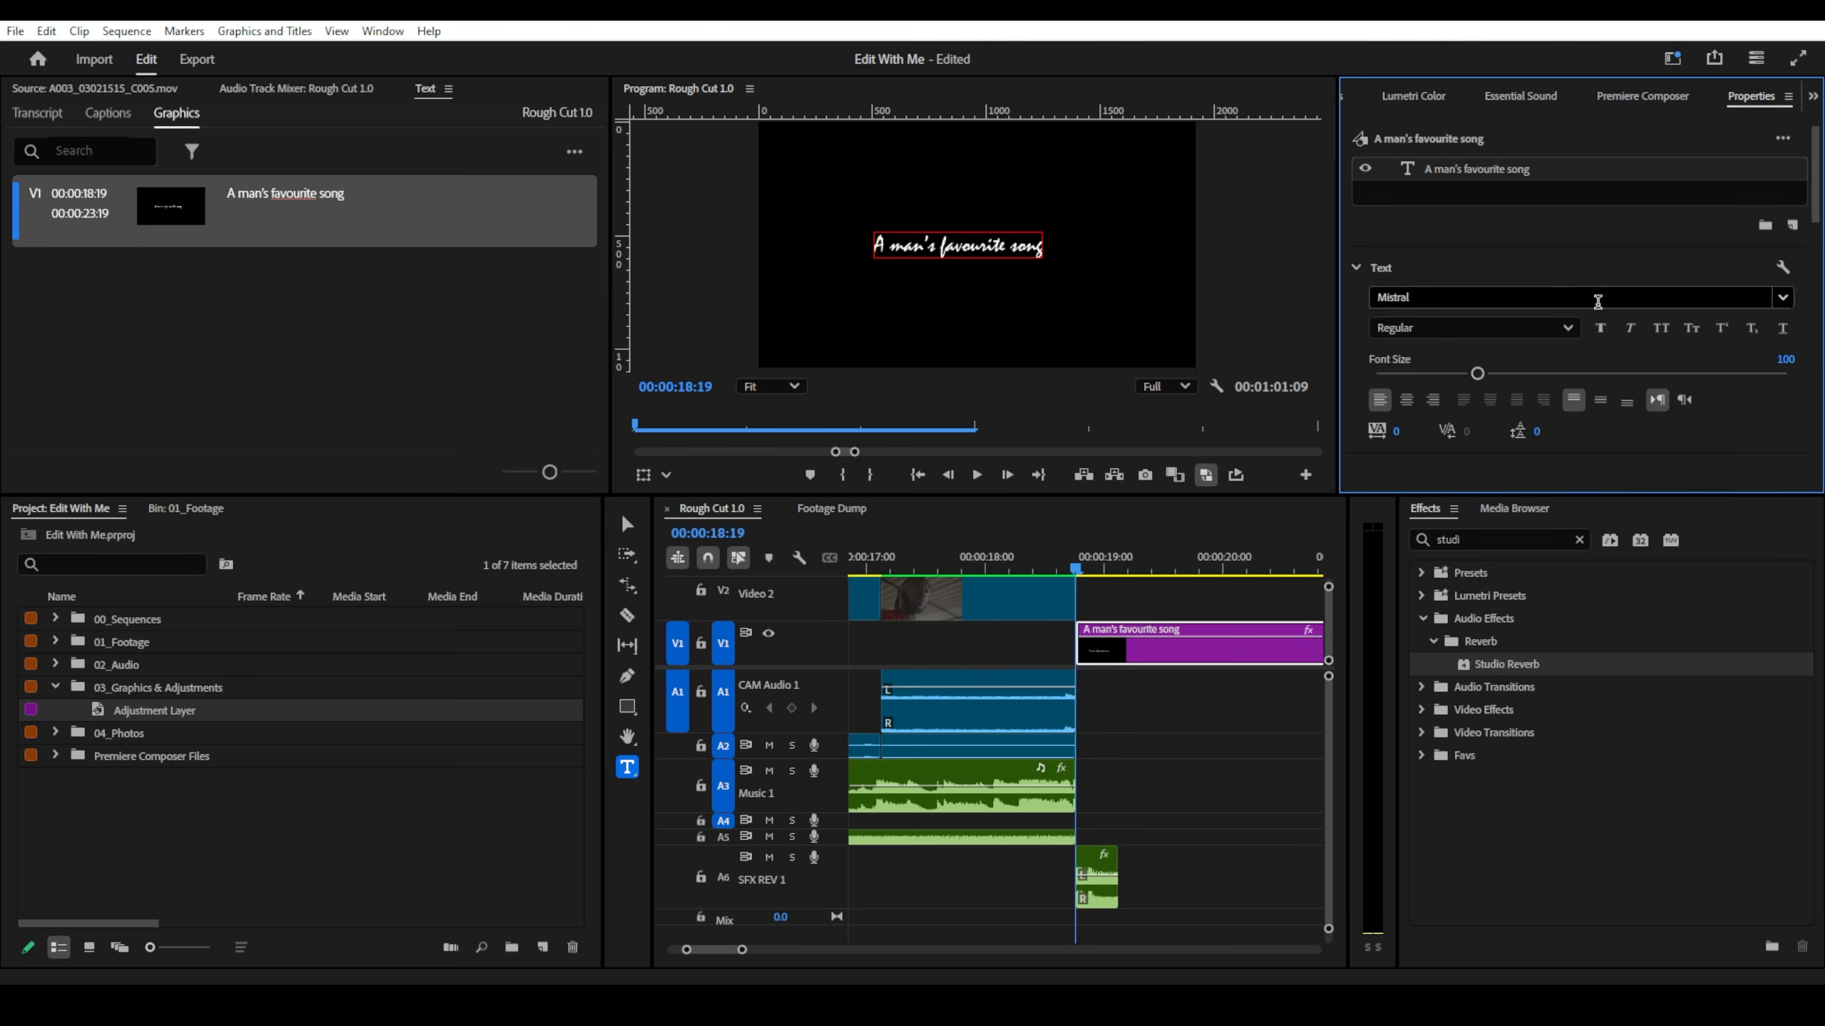
# - Centre-align the title text and centre it horizontally and vertically in the frame
pyautogui.click(1405, 401)
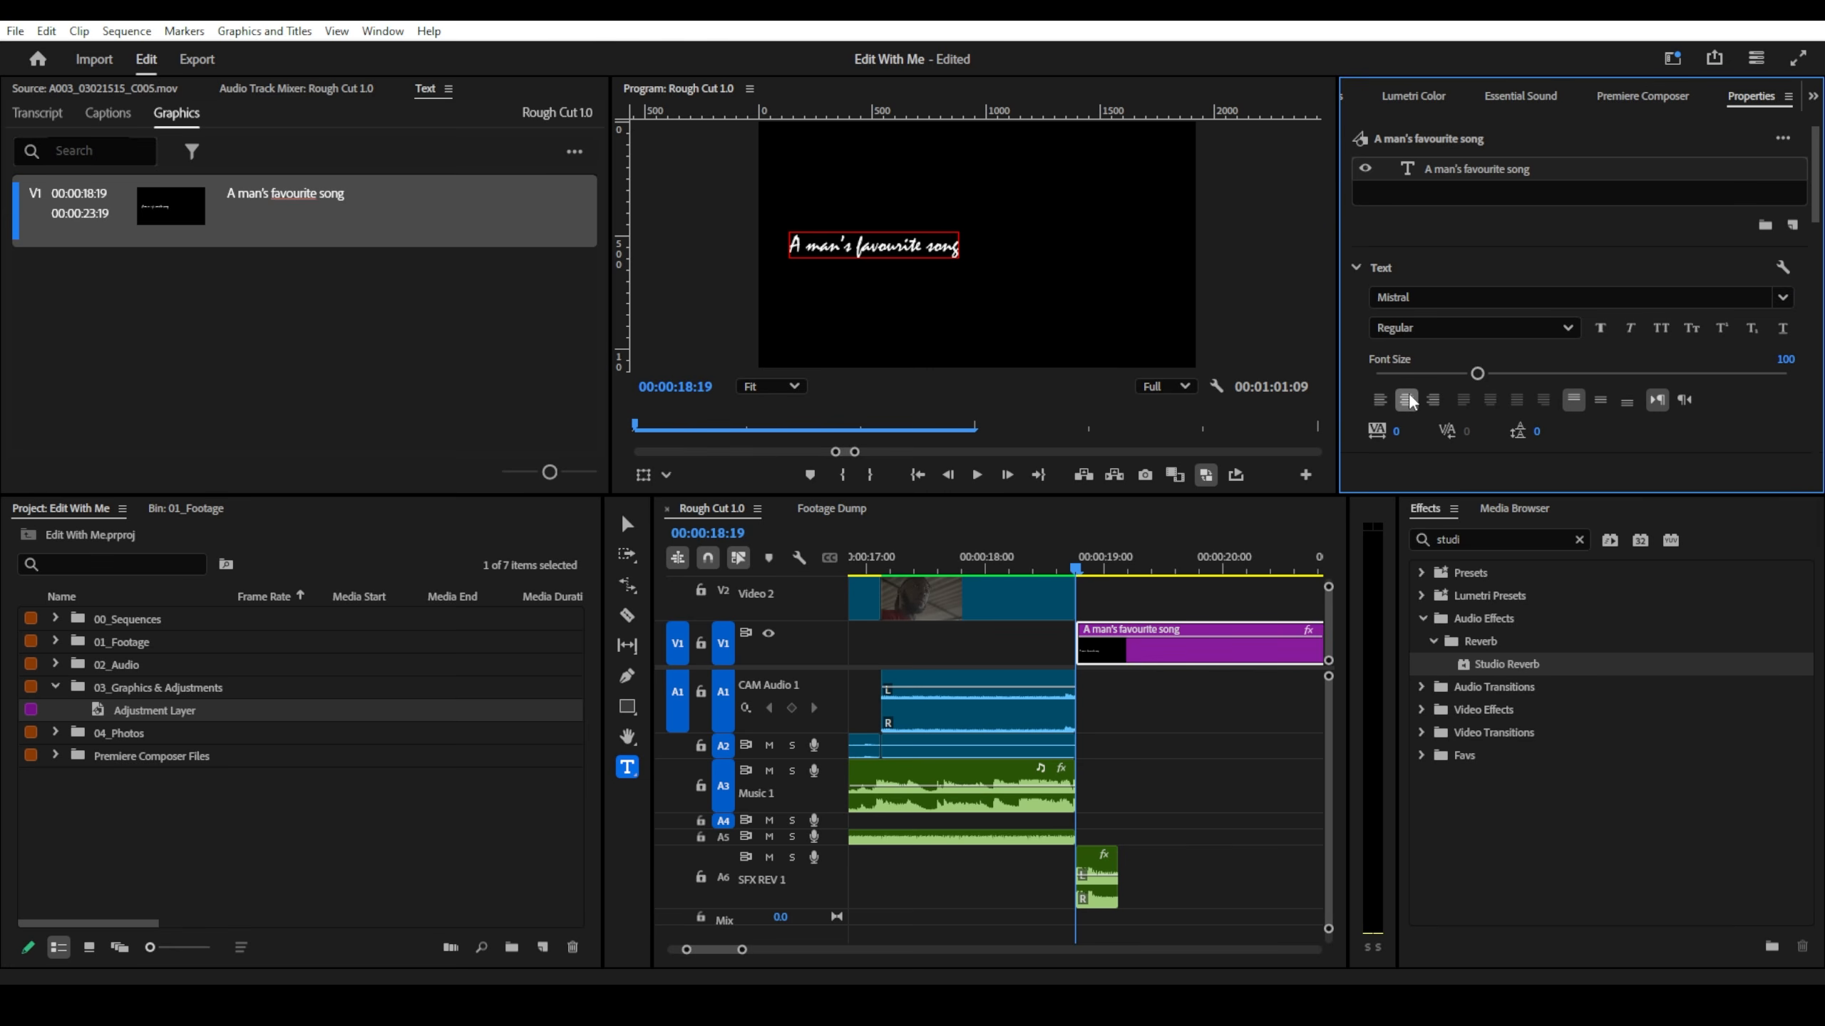
pyautogui.scroll(-5, 1662, 402)
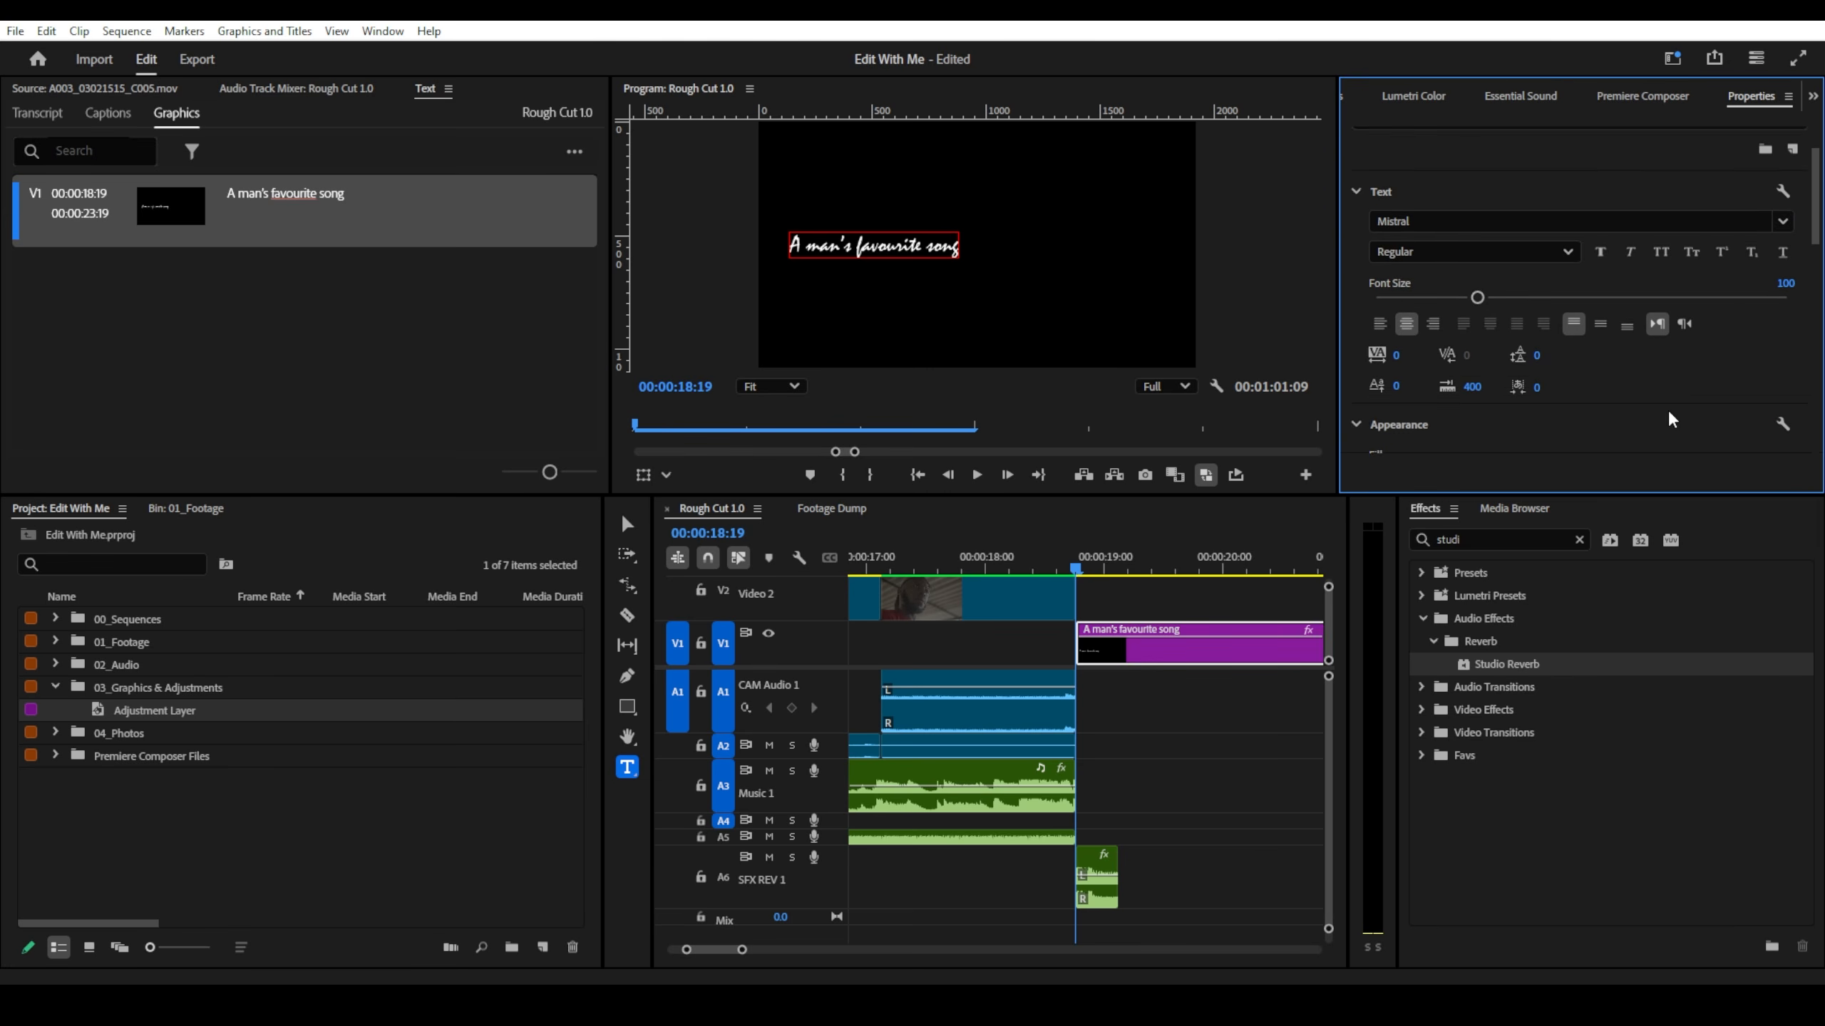
pyautogui.scroll(-5, 1636, 350)
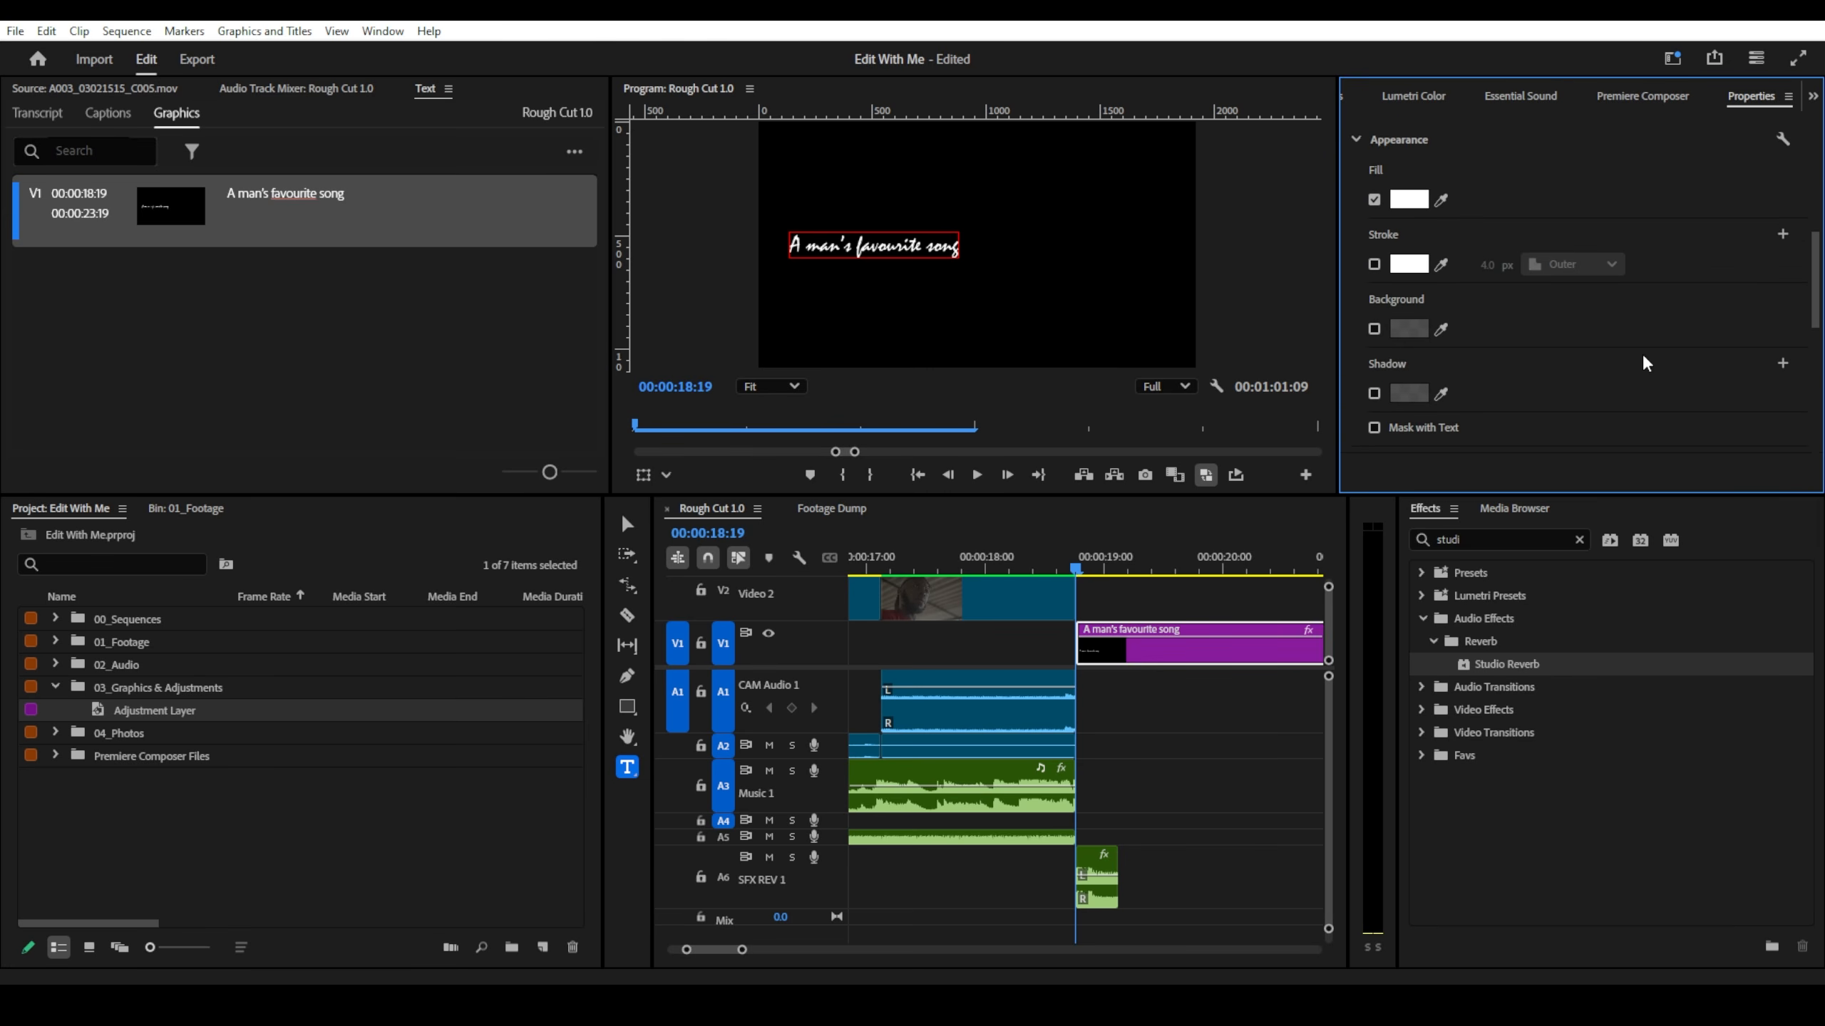
pyautogui.scroll(-2, 1517, 336)
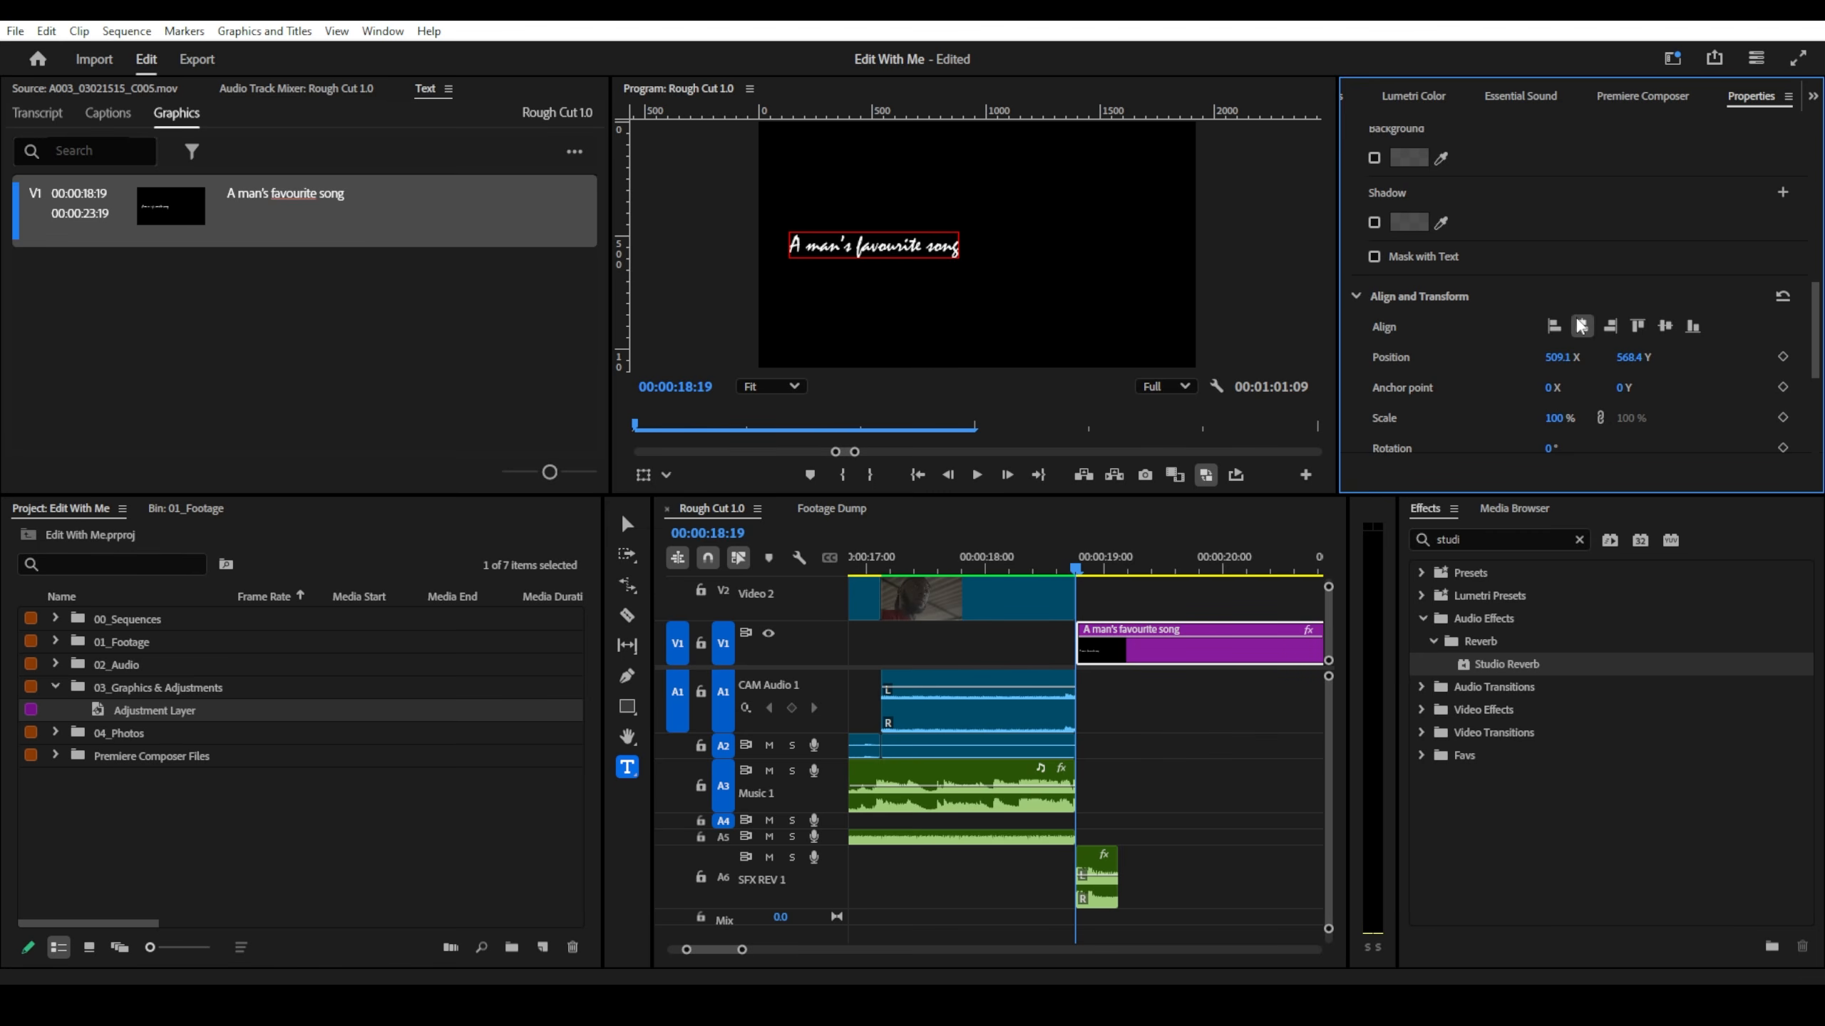
pyautogui.click(1607, 332)
pyautogui.click(1664, 329)
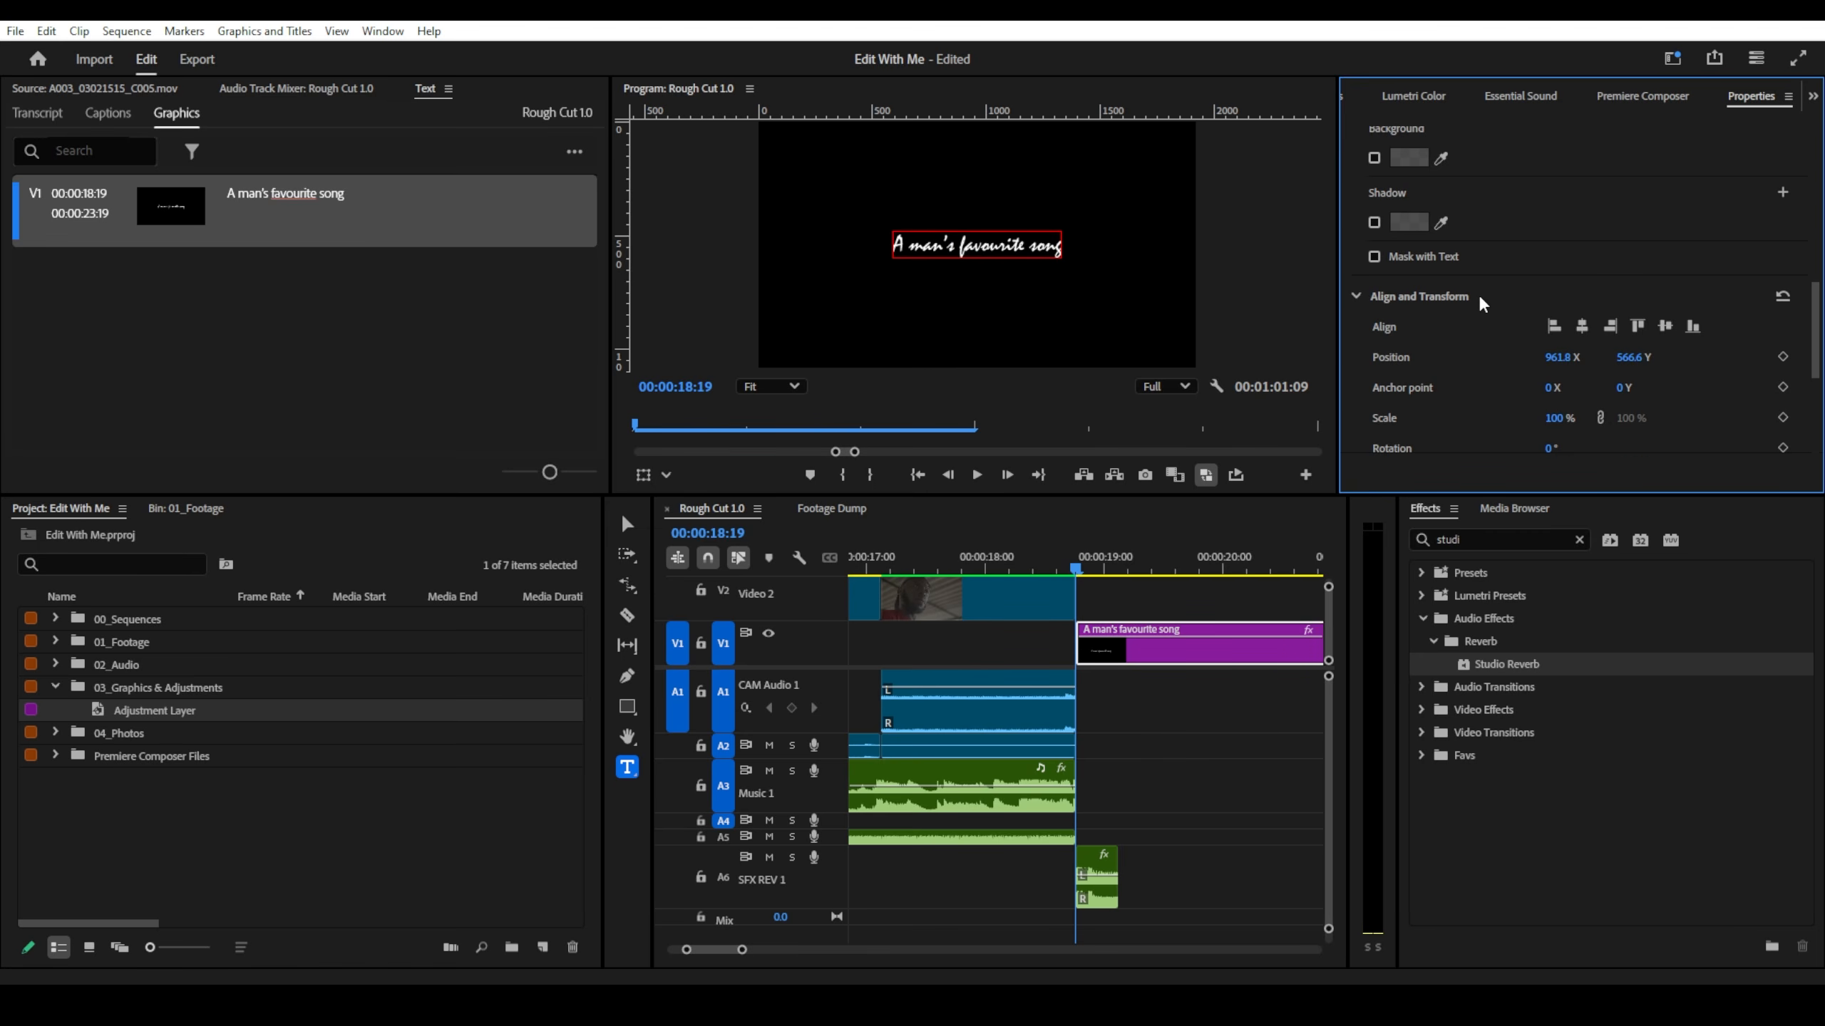
# - Set the title's font to Montserrat with the Medium style
pyautogui.scroll(10, 1468, 304)
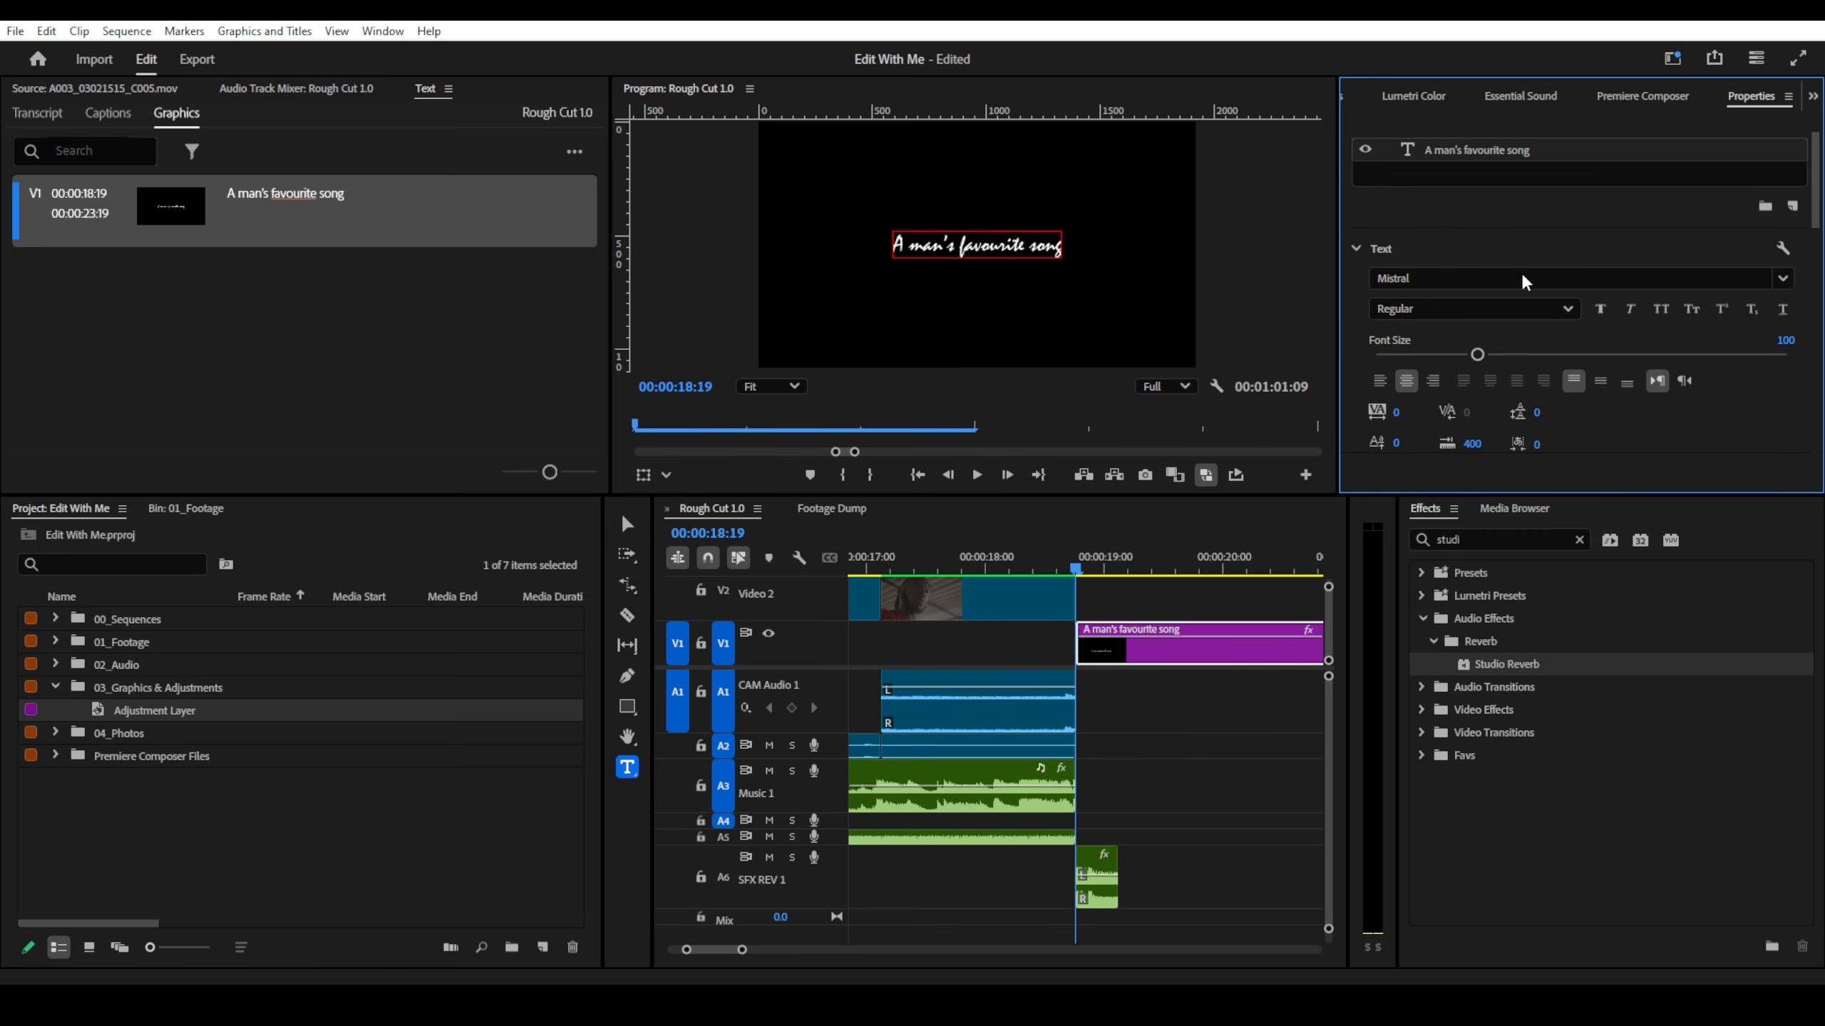
pyautogui.click(1524, 276)
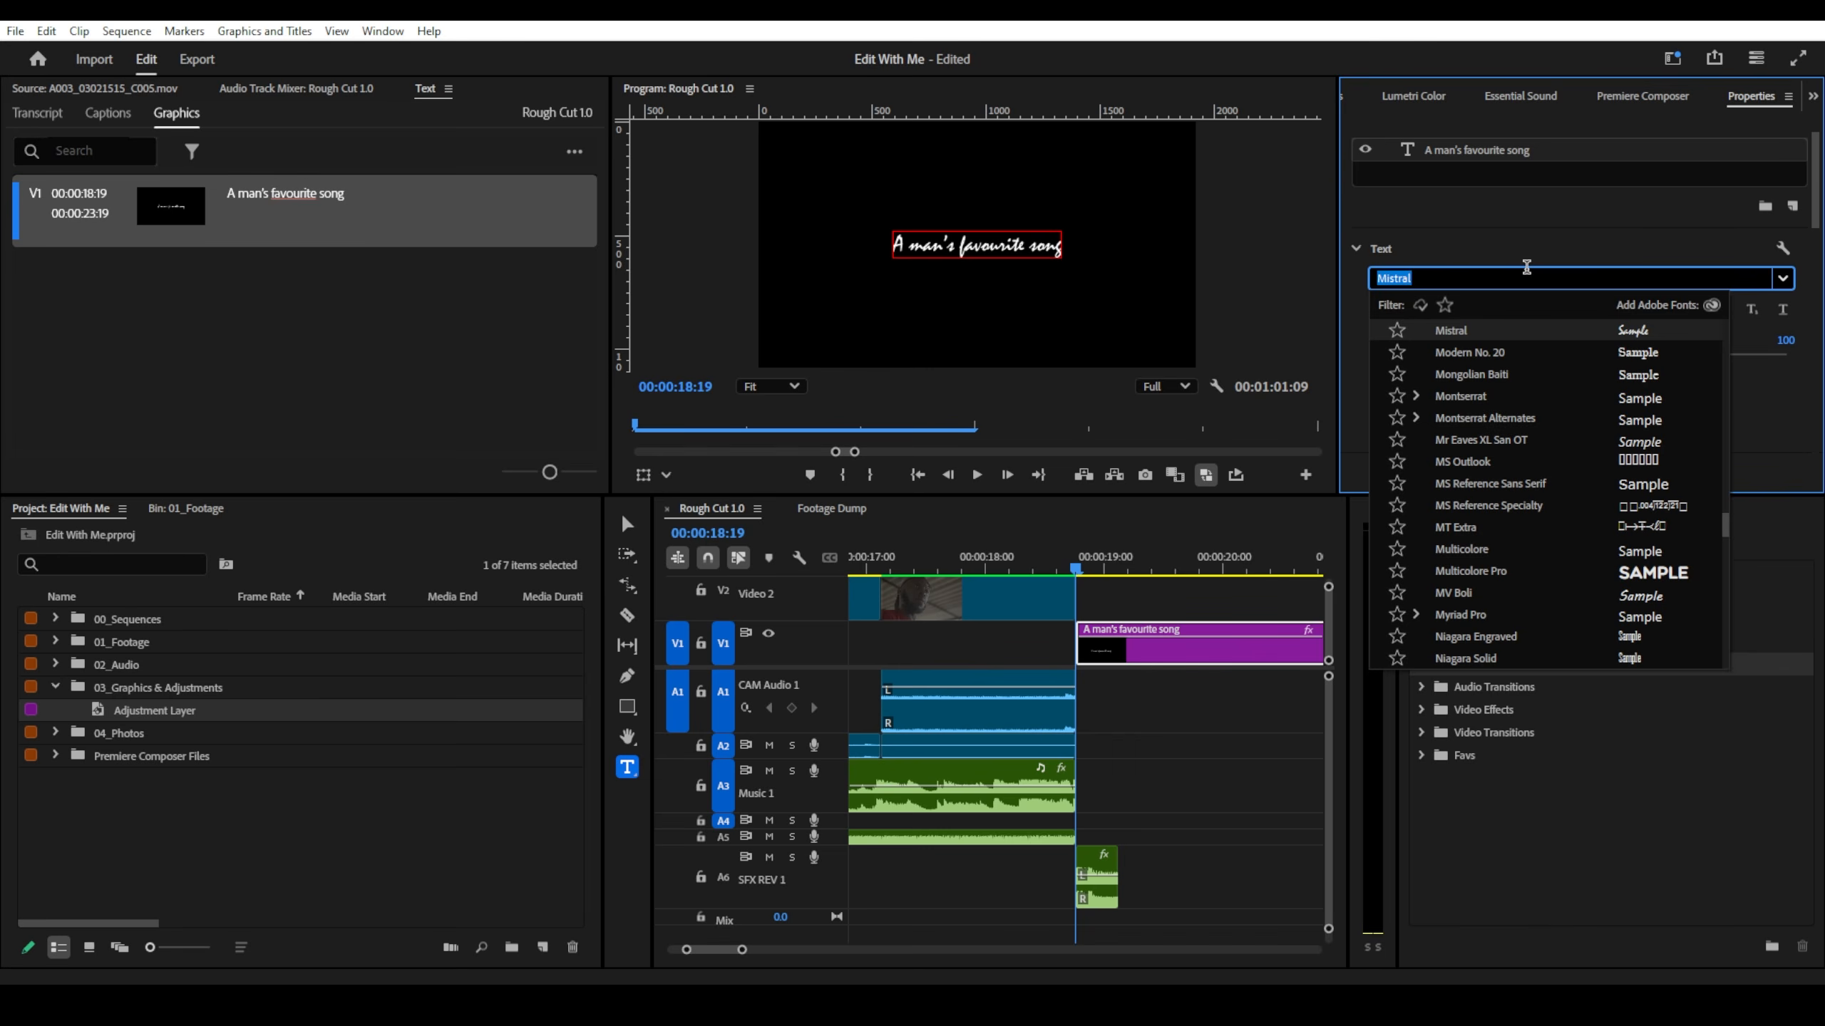
pyautogui.write('mont')
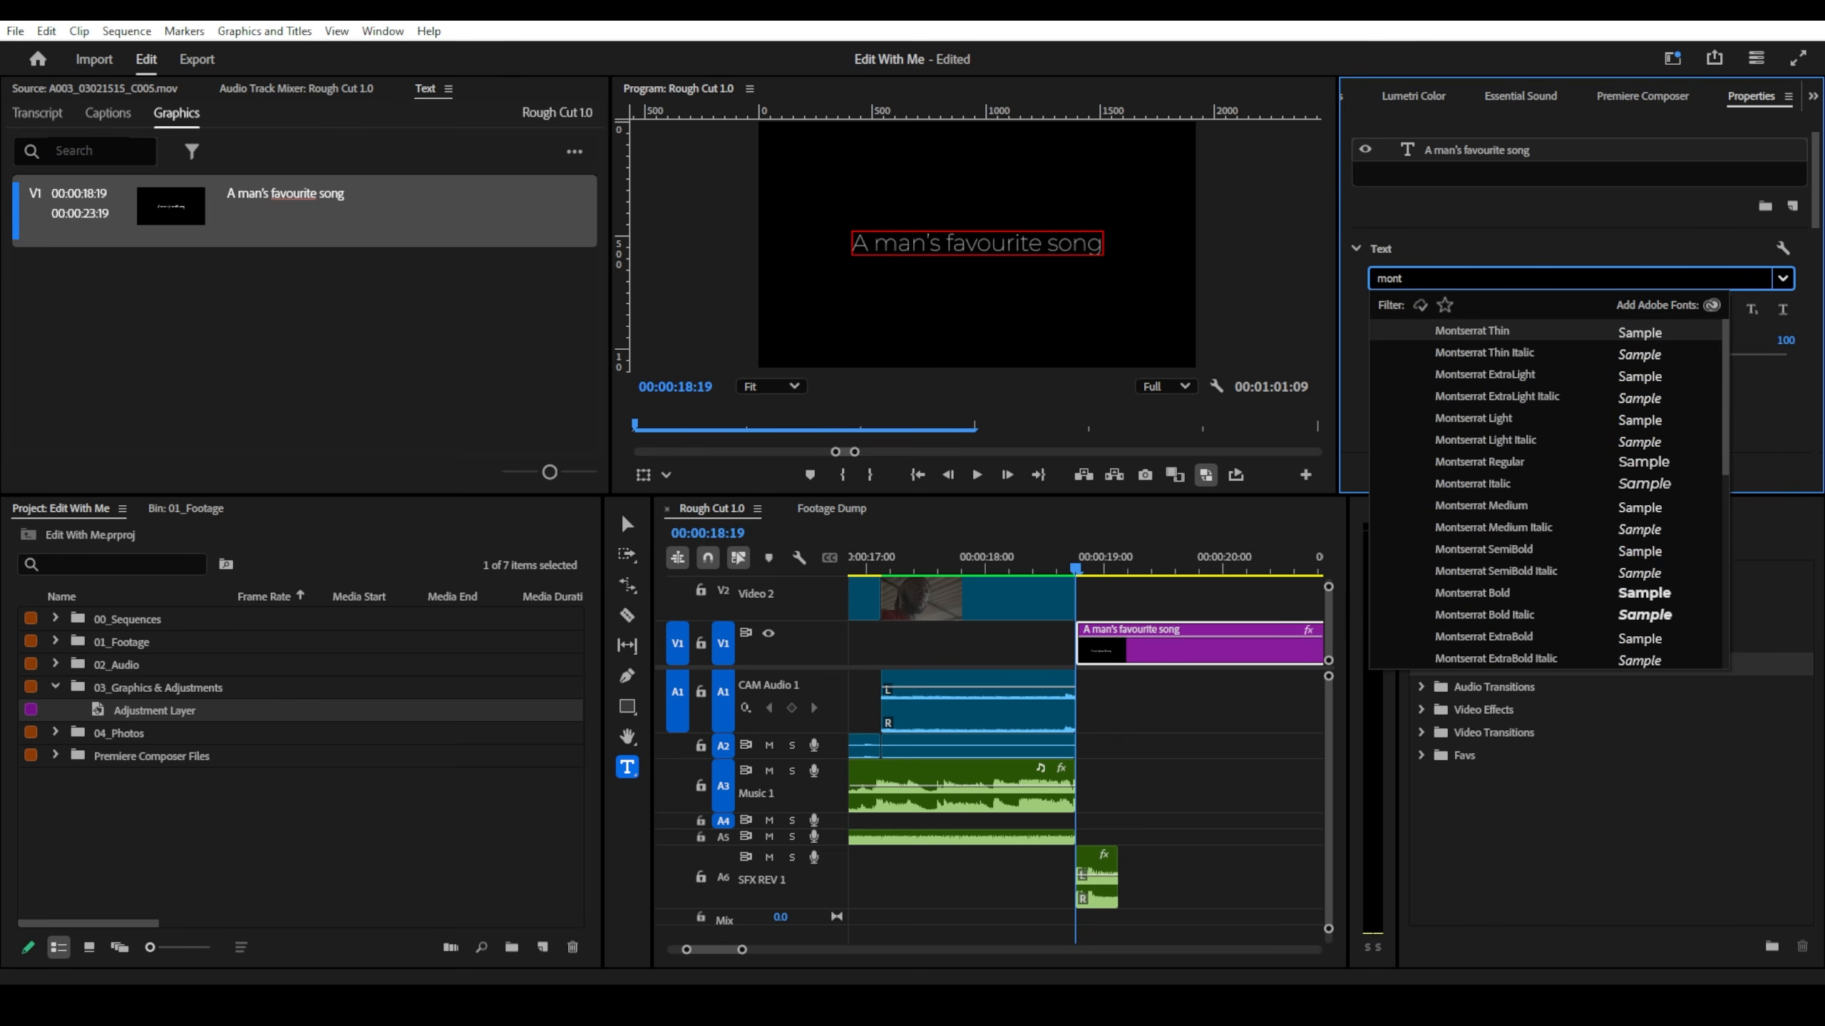
pyautogui.click(1517, 334)
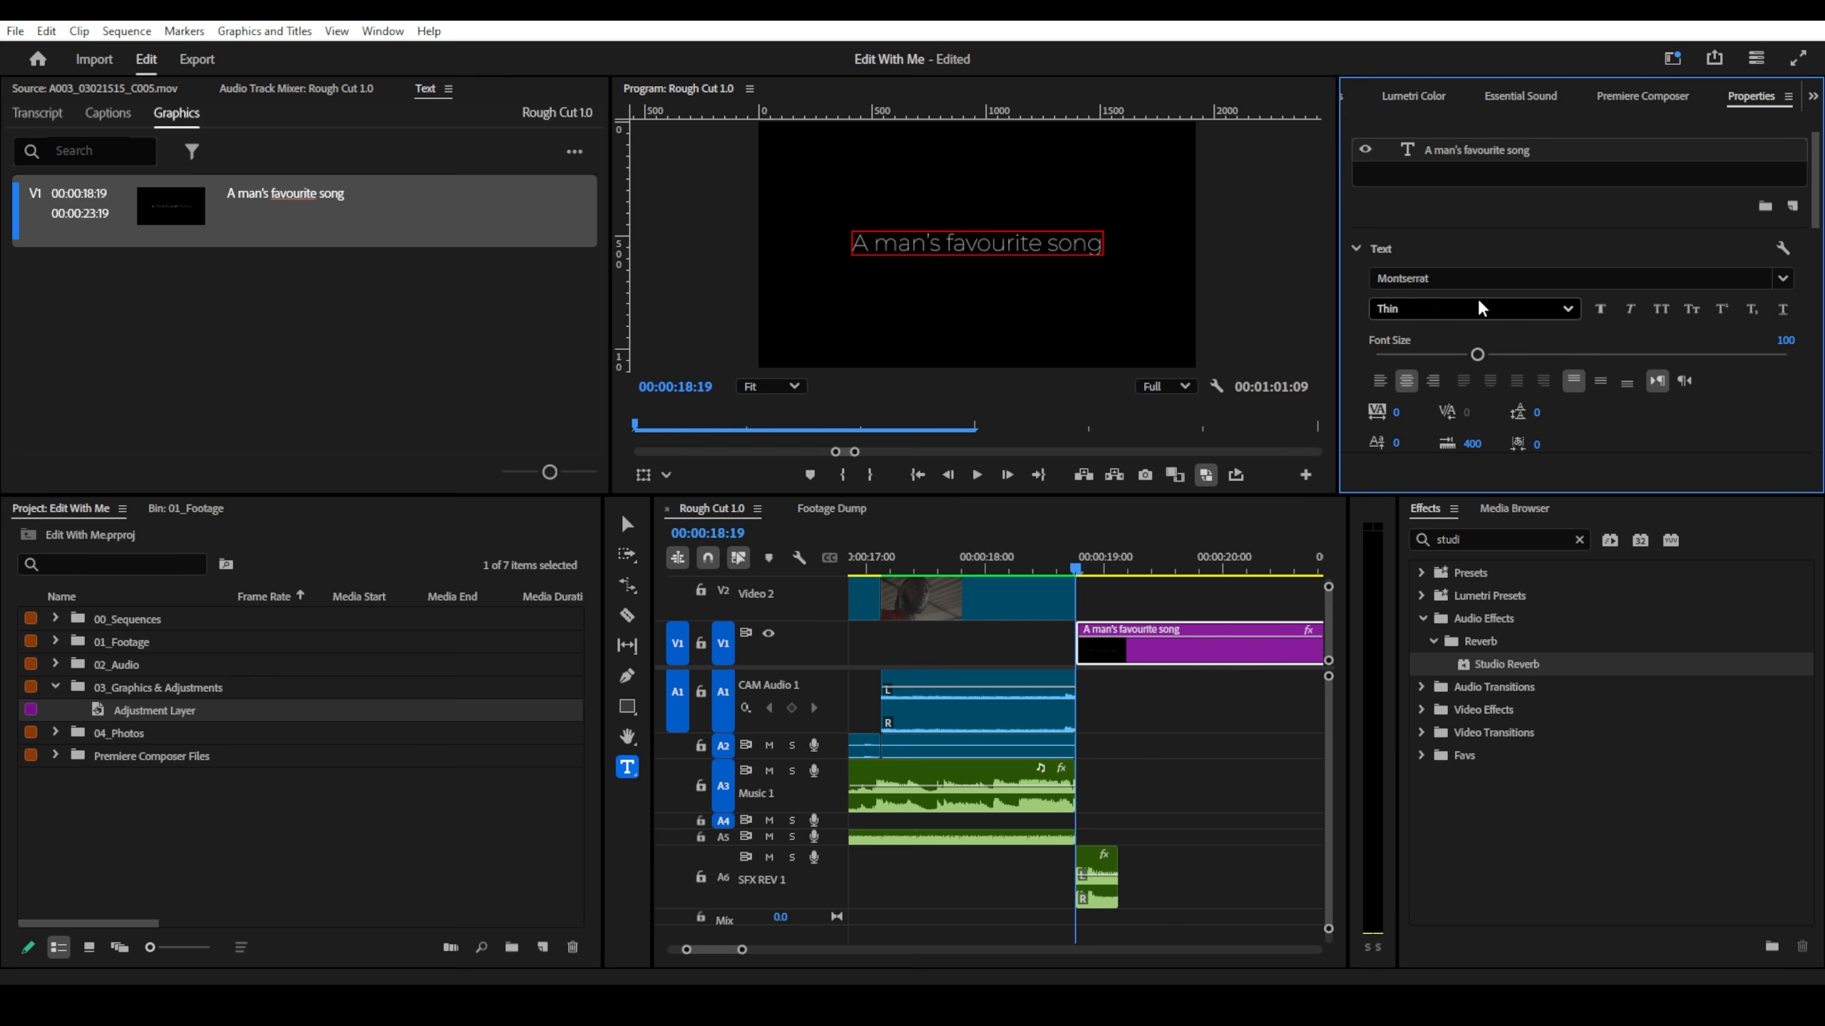
pyautogui.click(1554, 311)
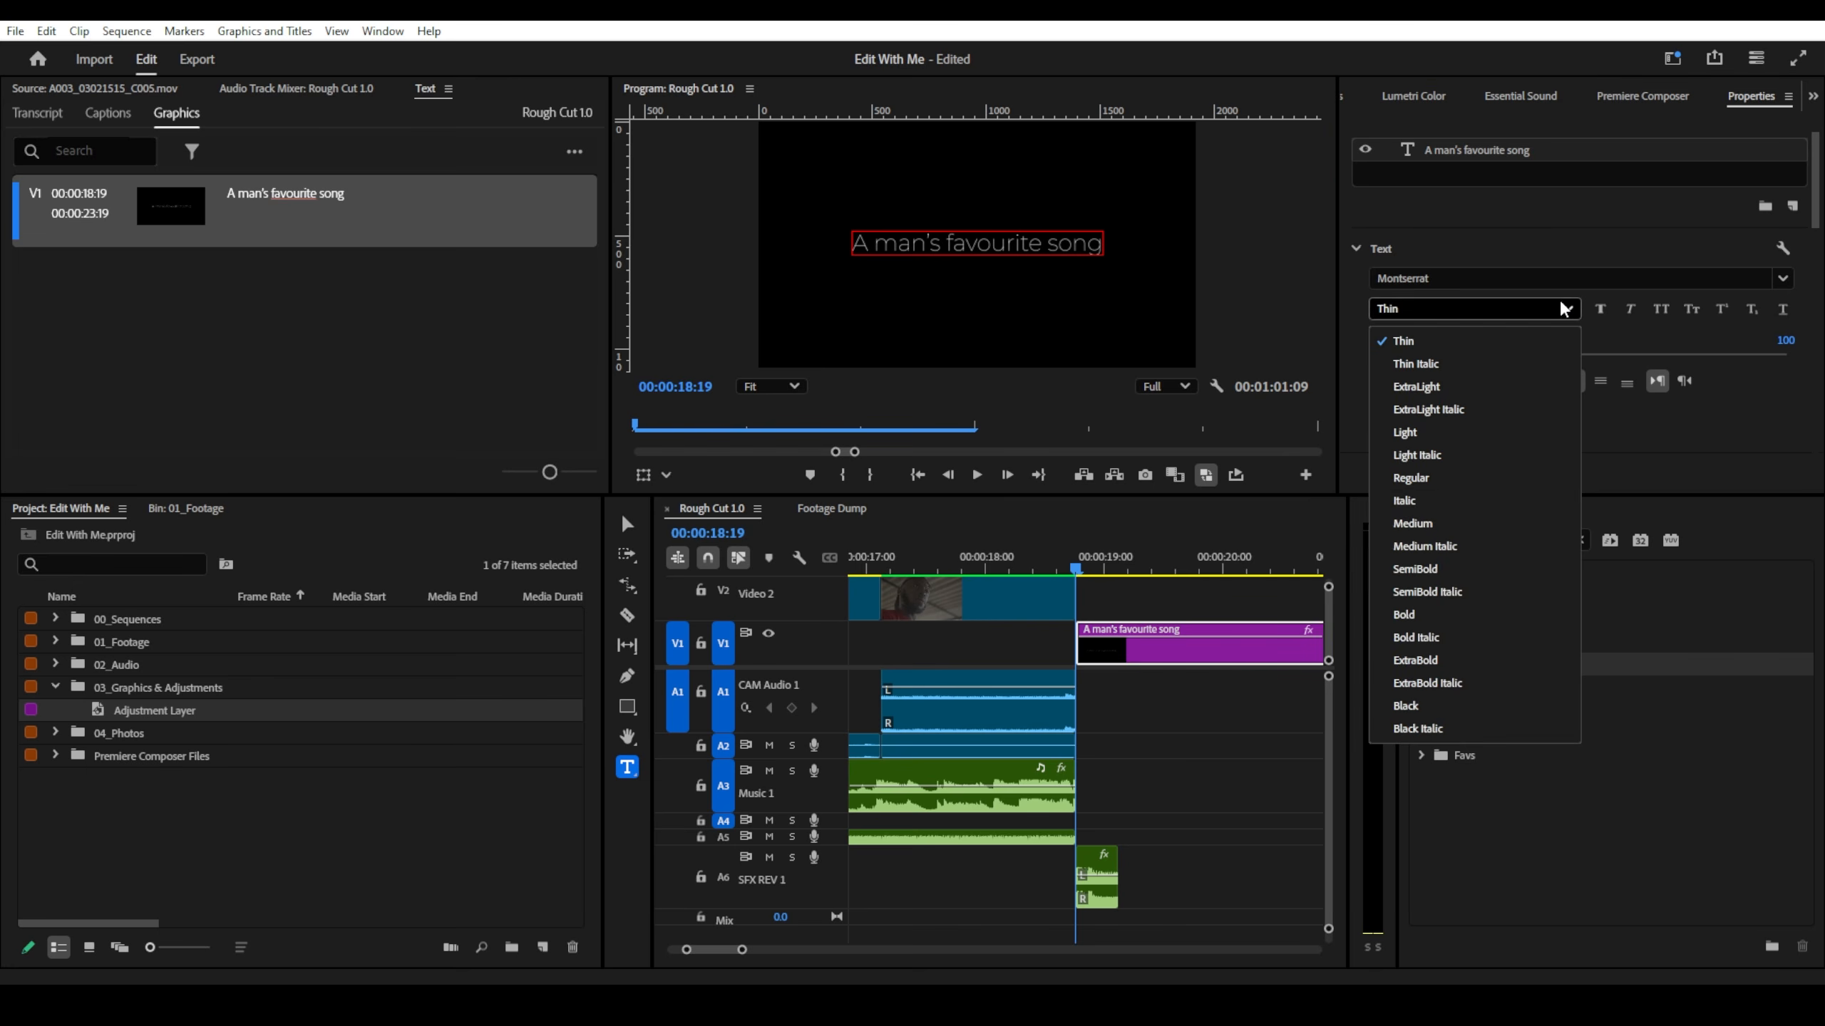
pyautogui.click(1481, 523)
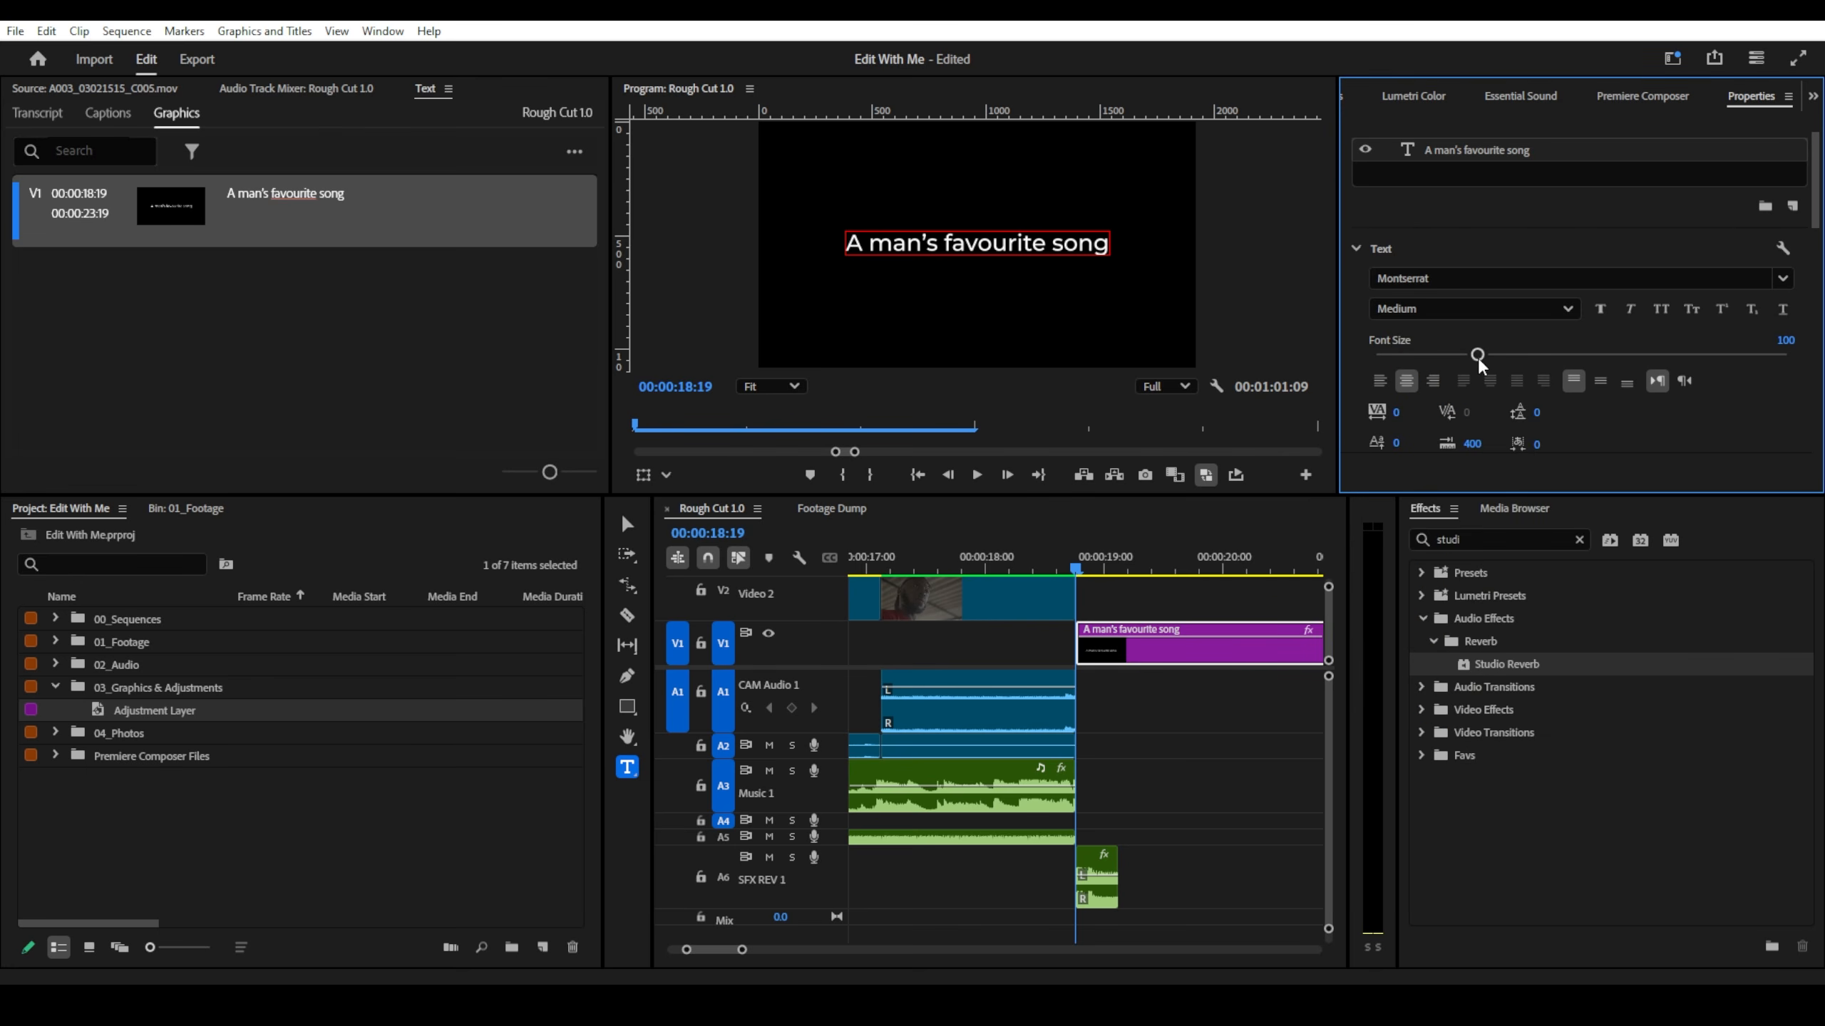
# - Set the title in All Caps with a font size of 53
pyautogui.moveTo(1476, 356)
pyautogui.mouseDown()
pyautogui.moveTo(1428, 365)
pyautogui.moveTo(1451, 370)
pyautogui.mouseUp()
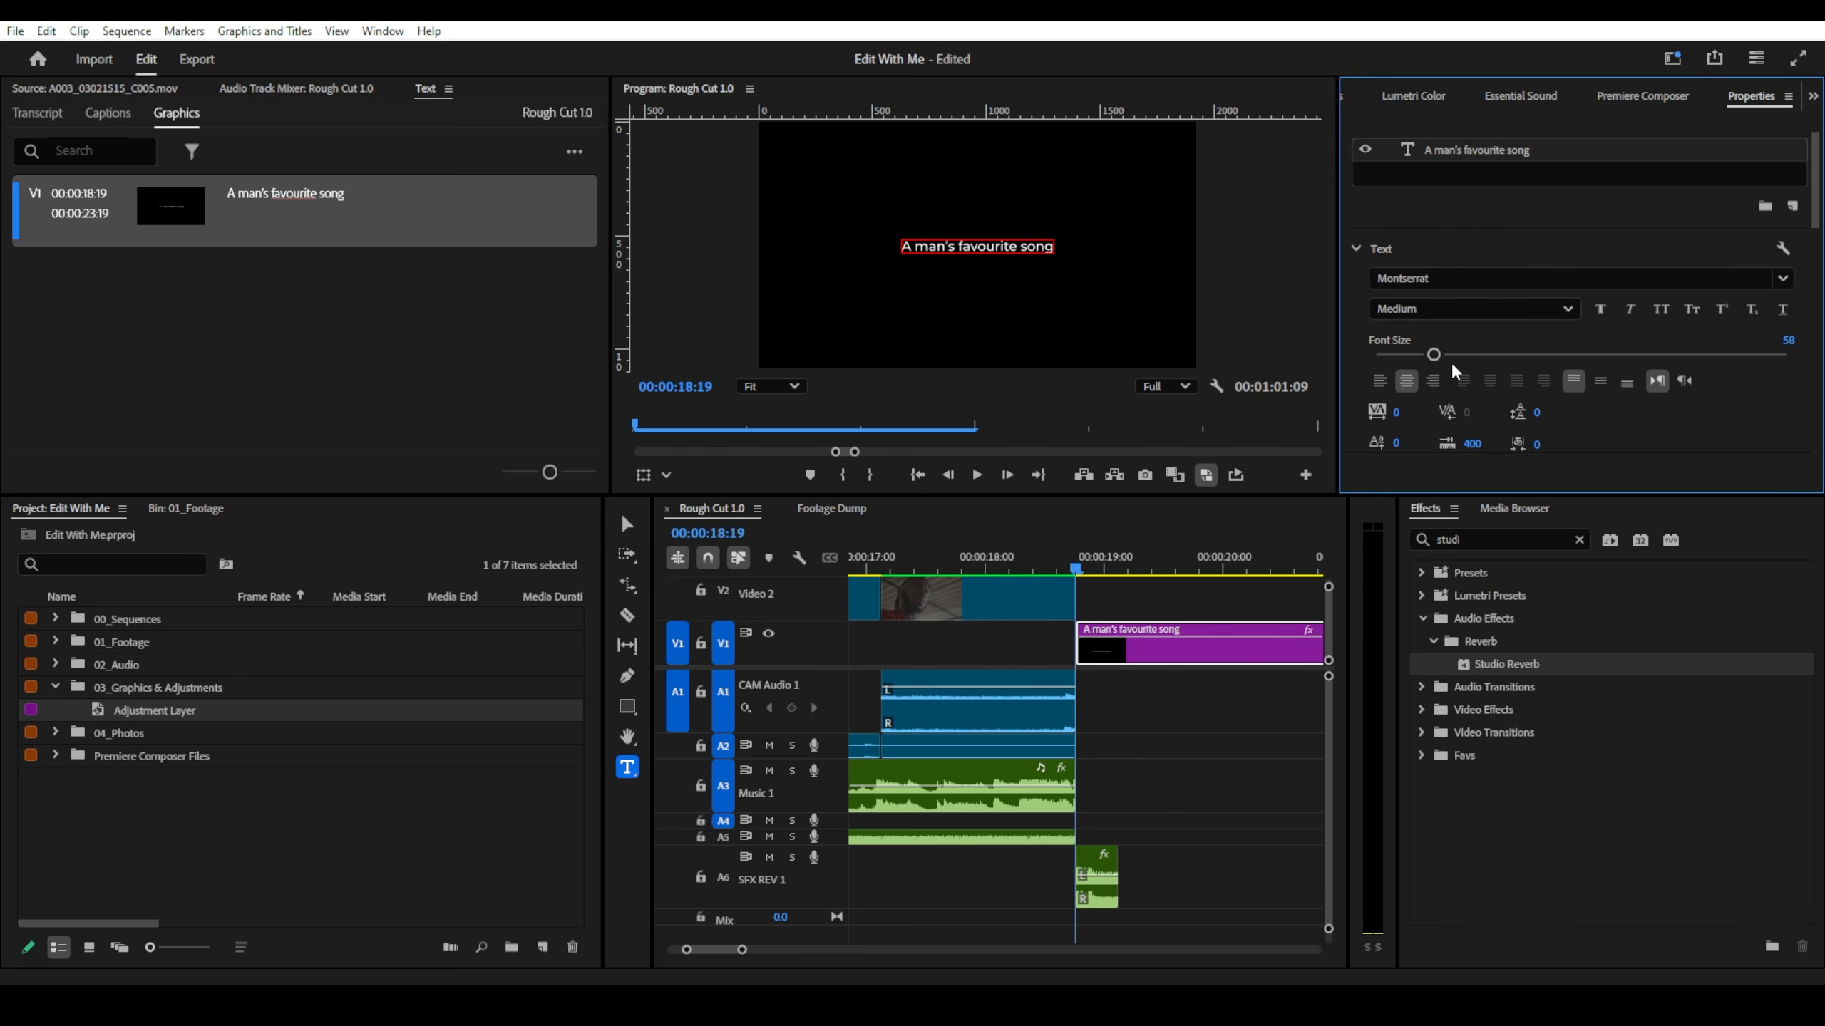
pyautogui.click(1659, 310)
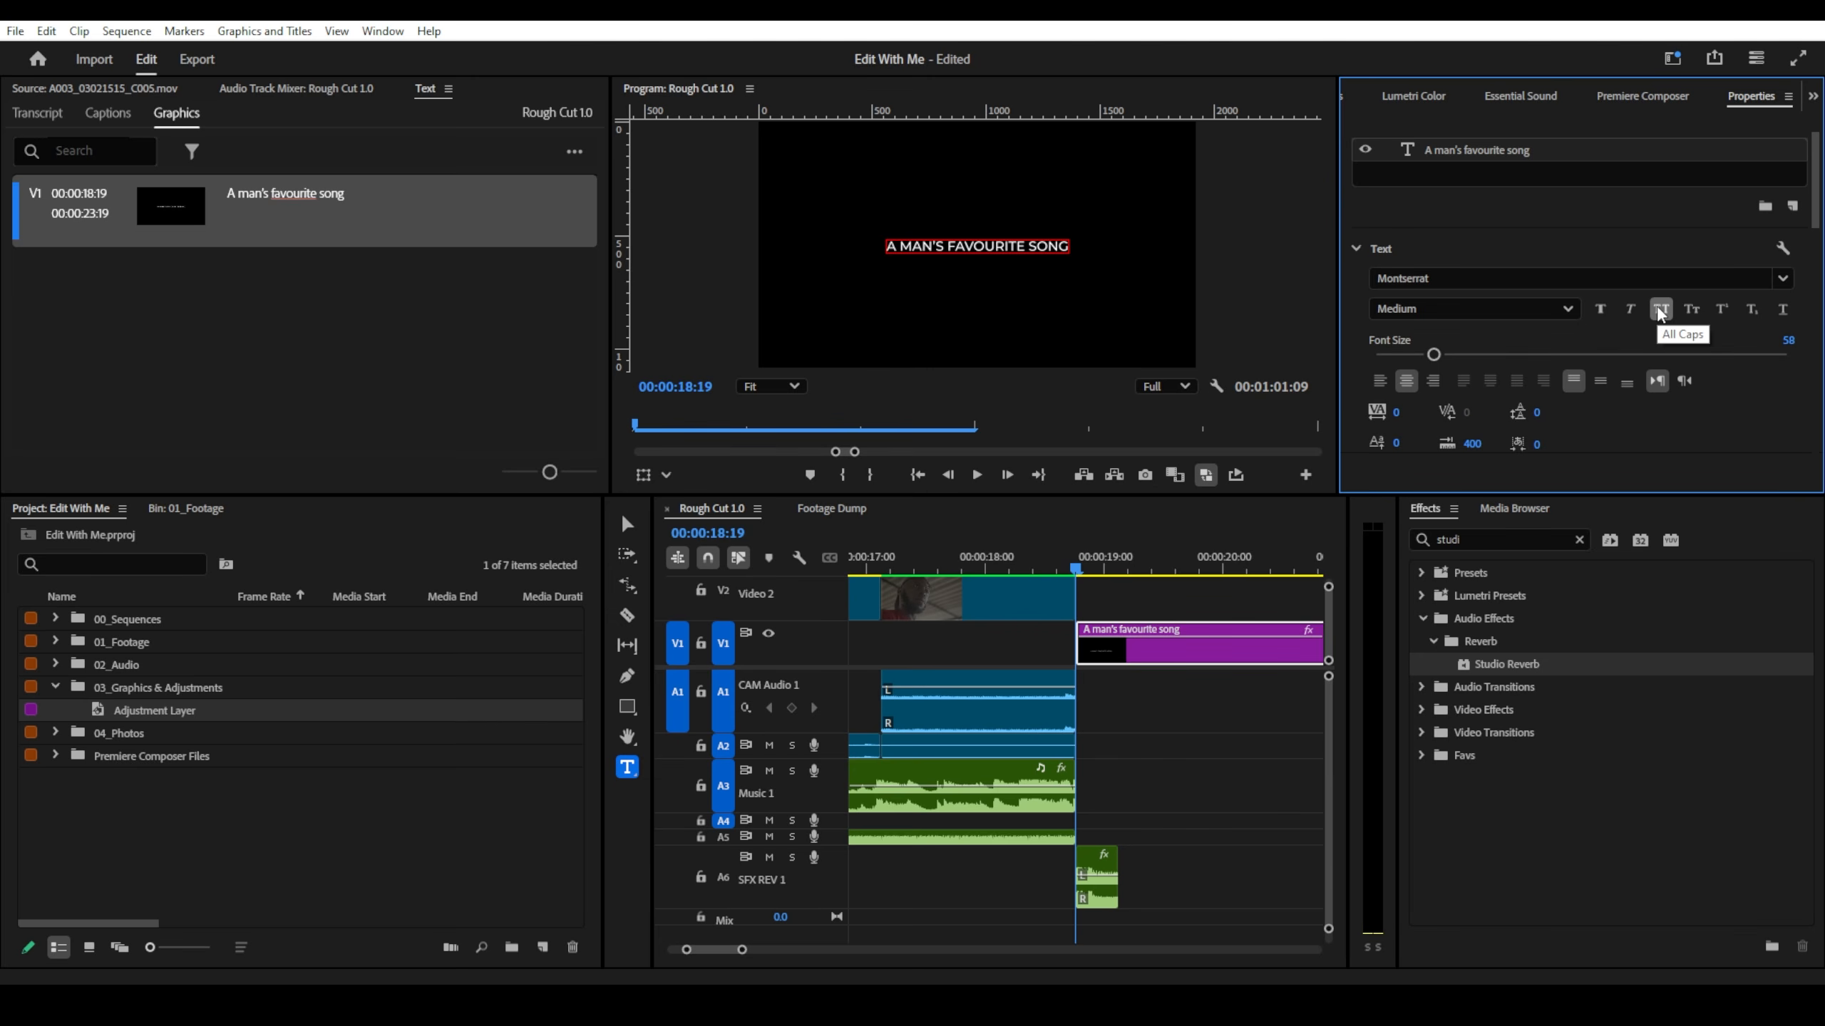
pyautogui.click(1657, 309)
pyautogui.click(1658, 309)
pyautogui.moveTo(1434, 358); pyautogui.dragTo(1425, 359)
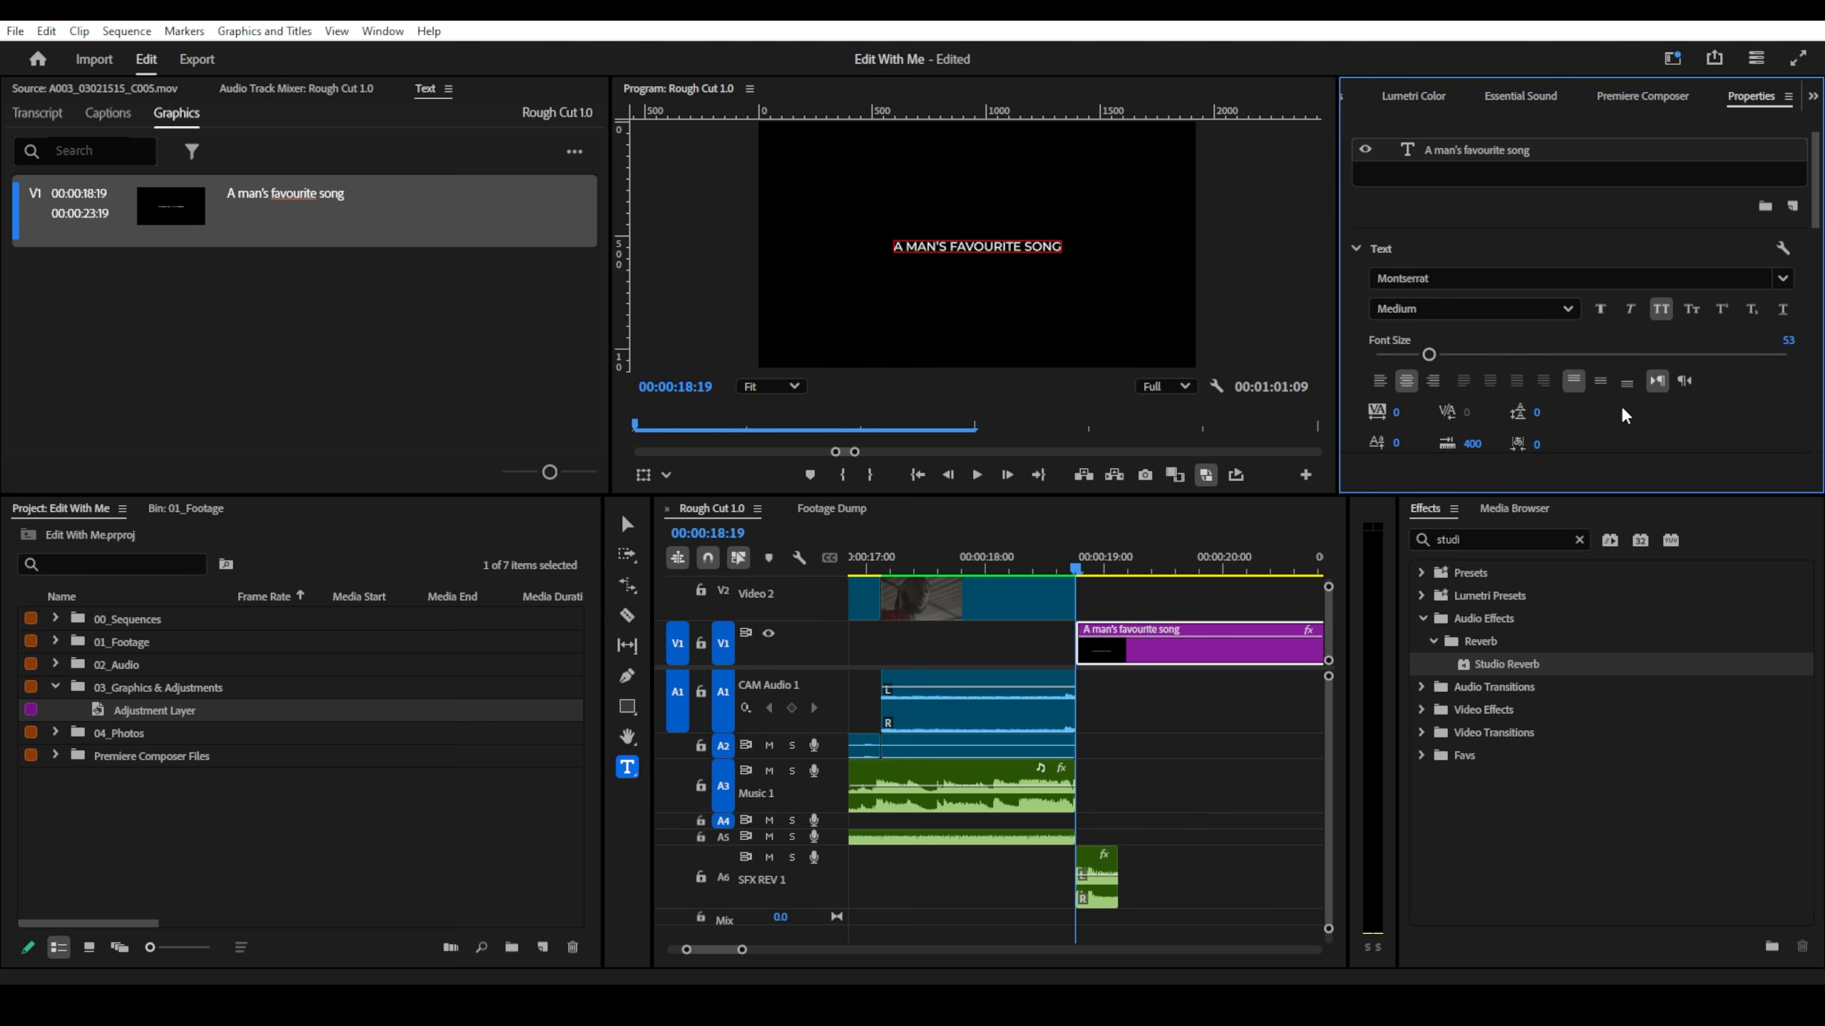
# - Set the title's tracking to 216 and its Montserrat style to SemiBold
pyautogui.scroll(-1, 1559, 421)
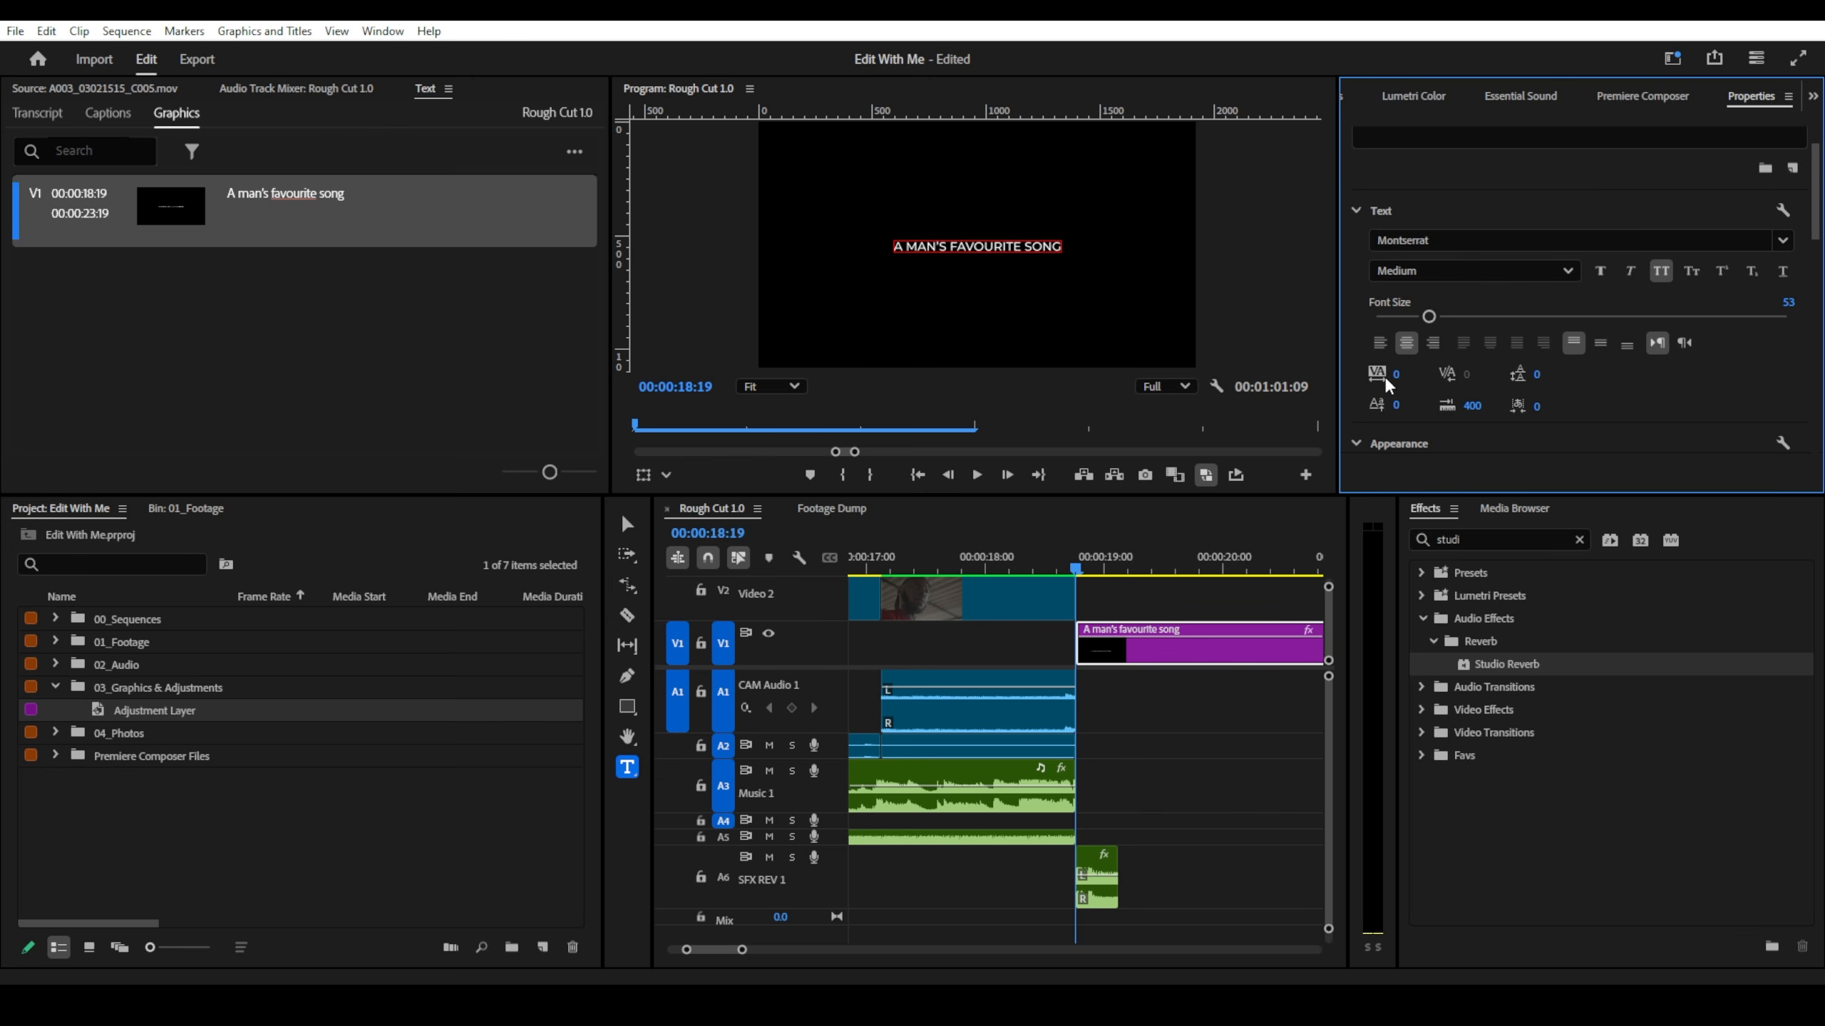
pyautogui.moveTo(1388, 381); pyautogui.dragTo(1509, 380)
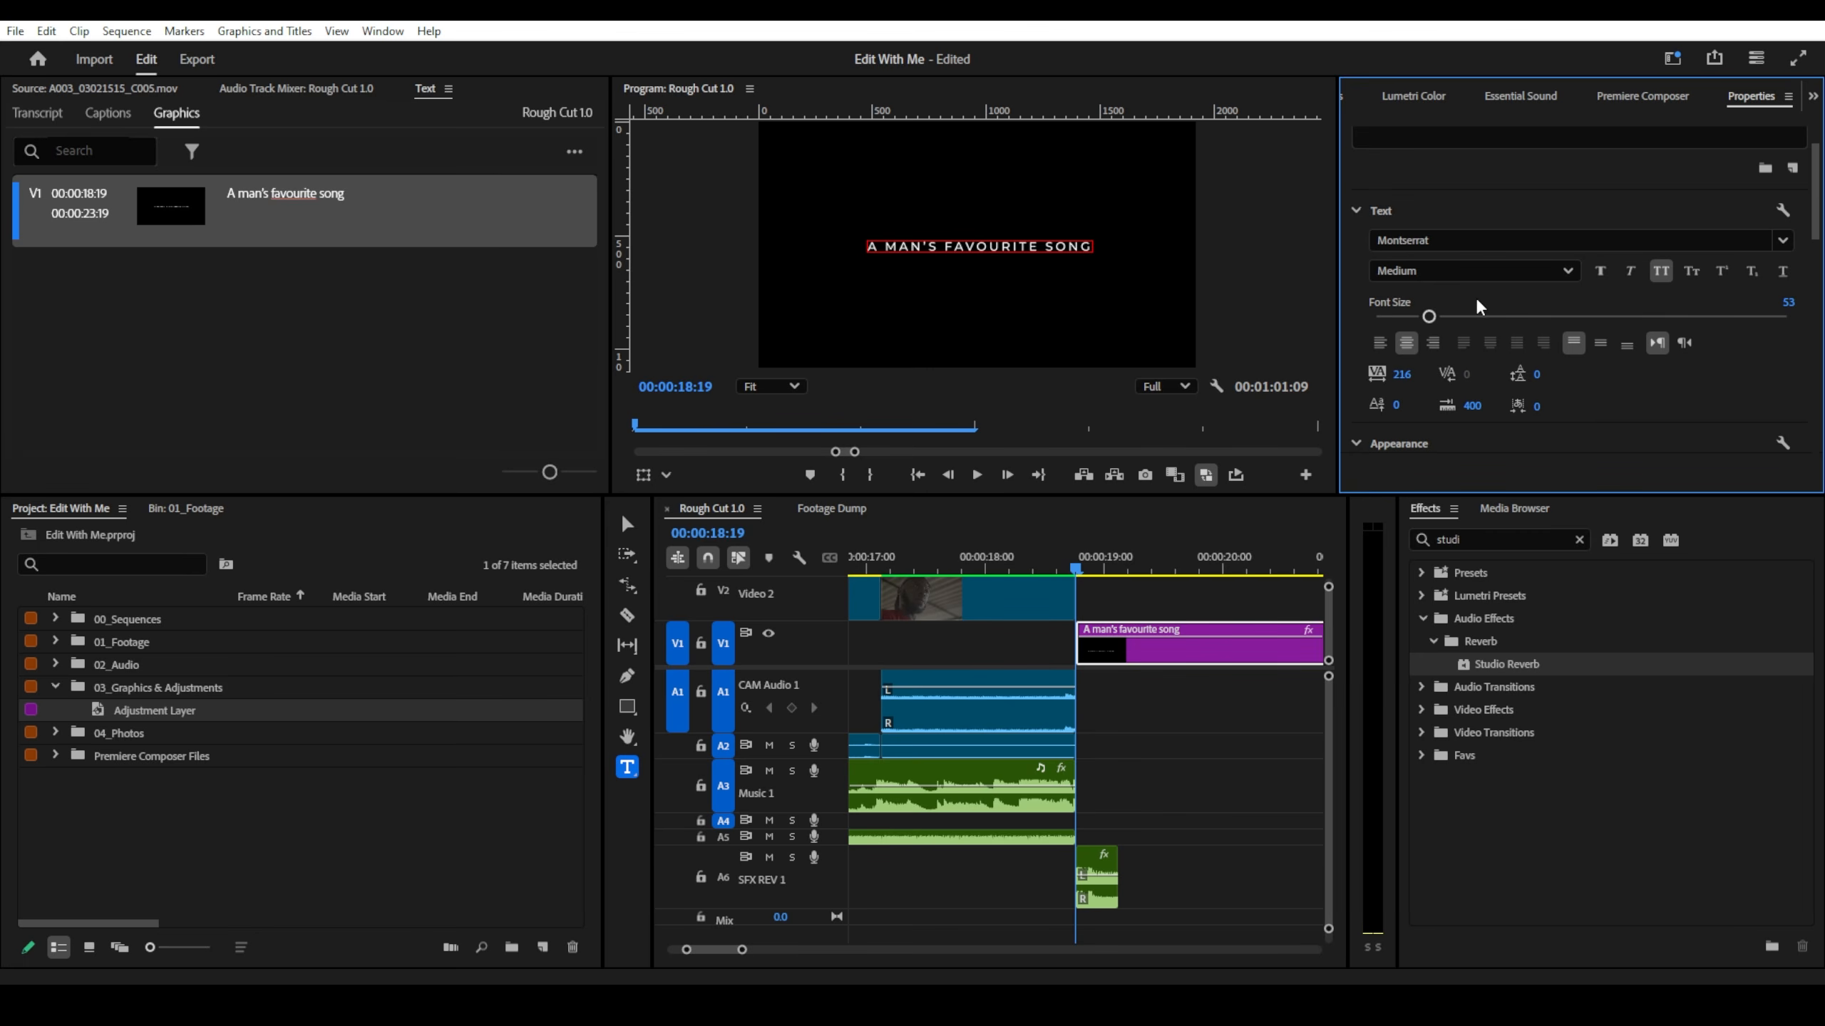
pyautogui.click(1503, 273)
pyautogui.click(1409, 523)
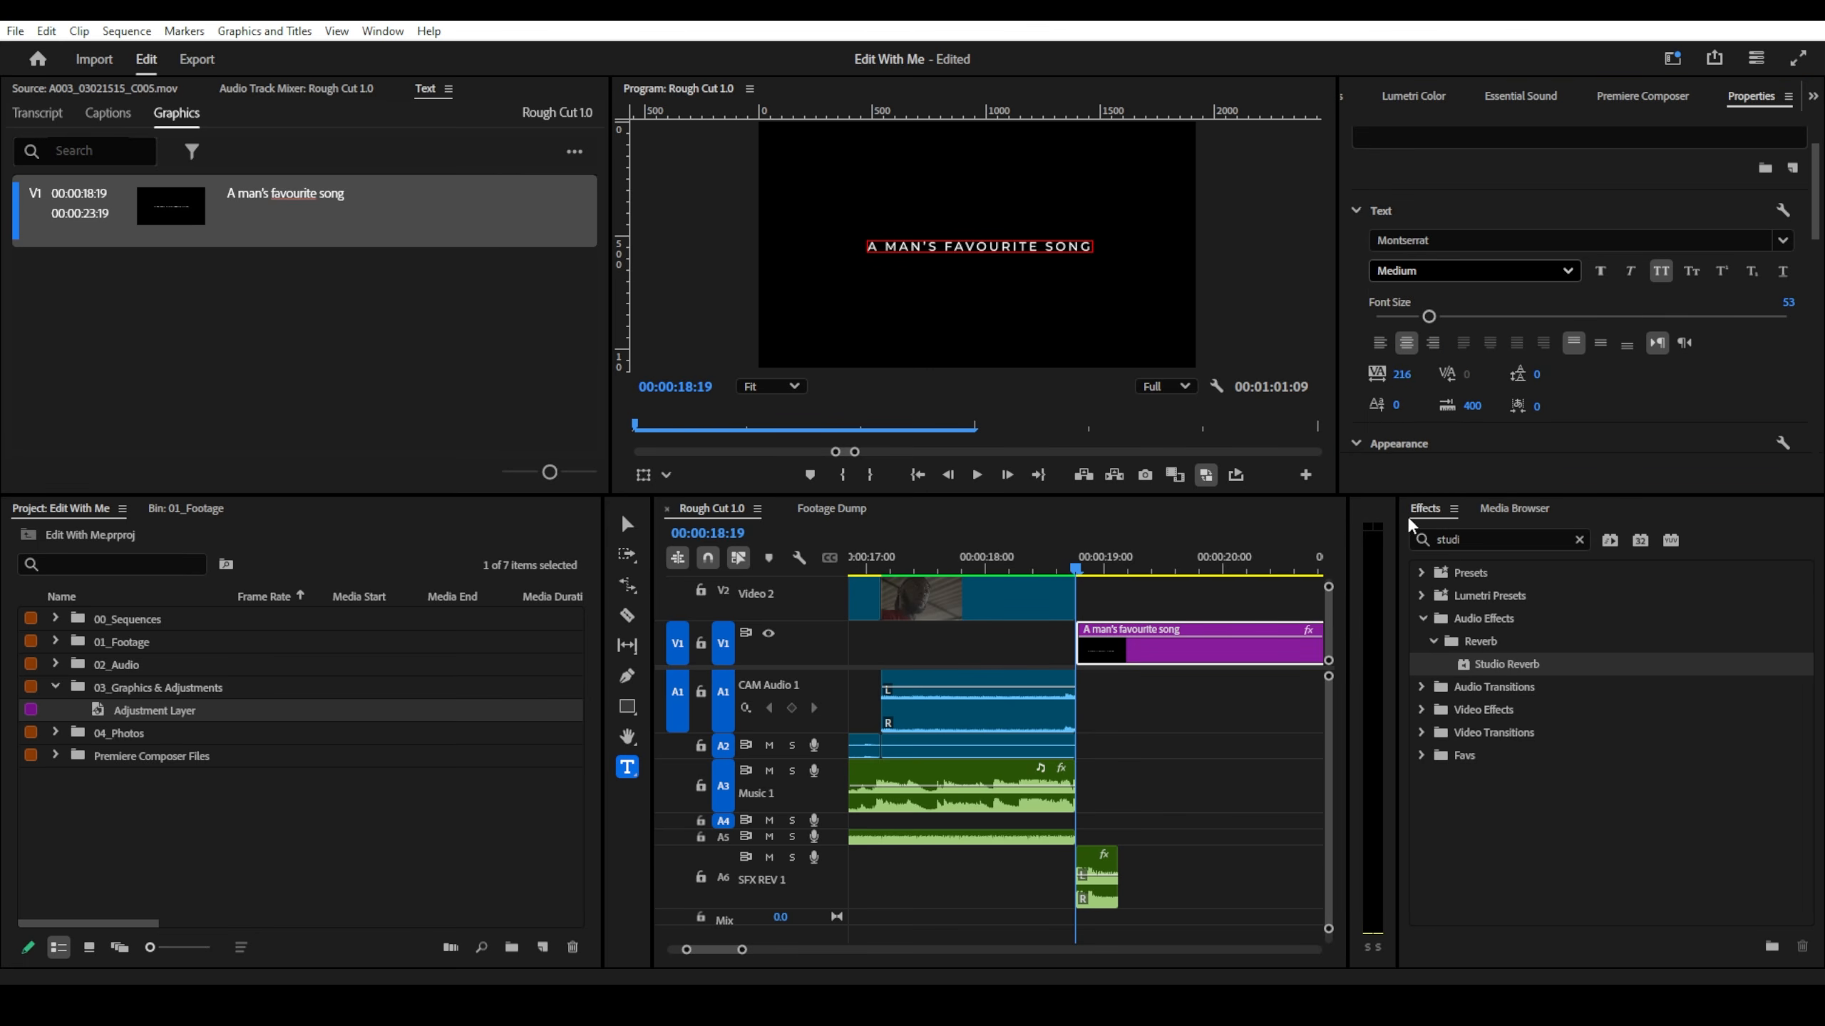
# - Play the cut into the end title and reduce the title's font size to 44
pyautogui.click(1064, 570)
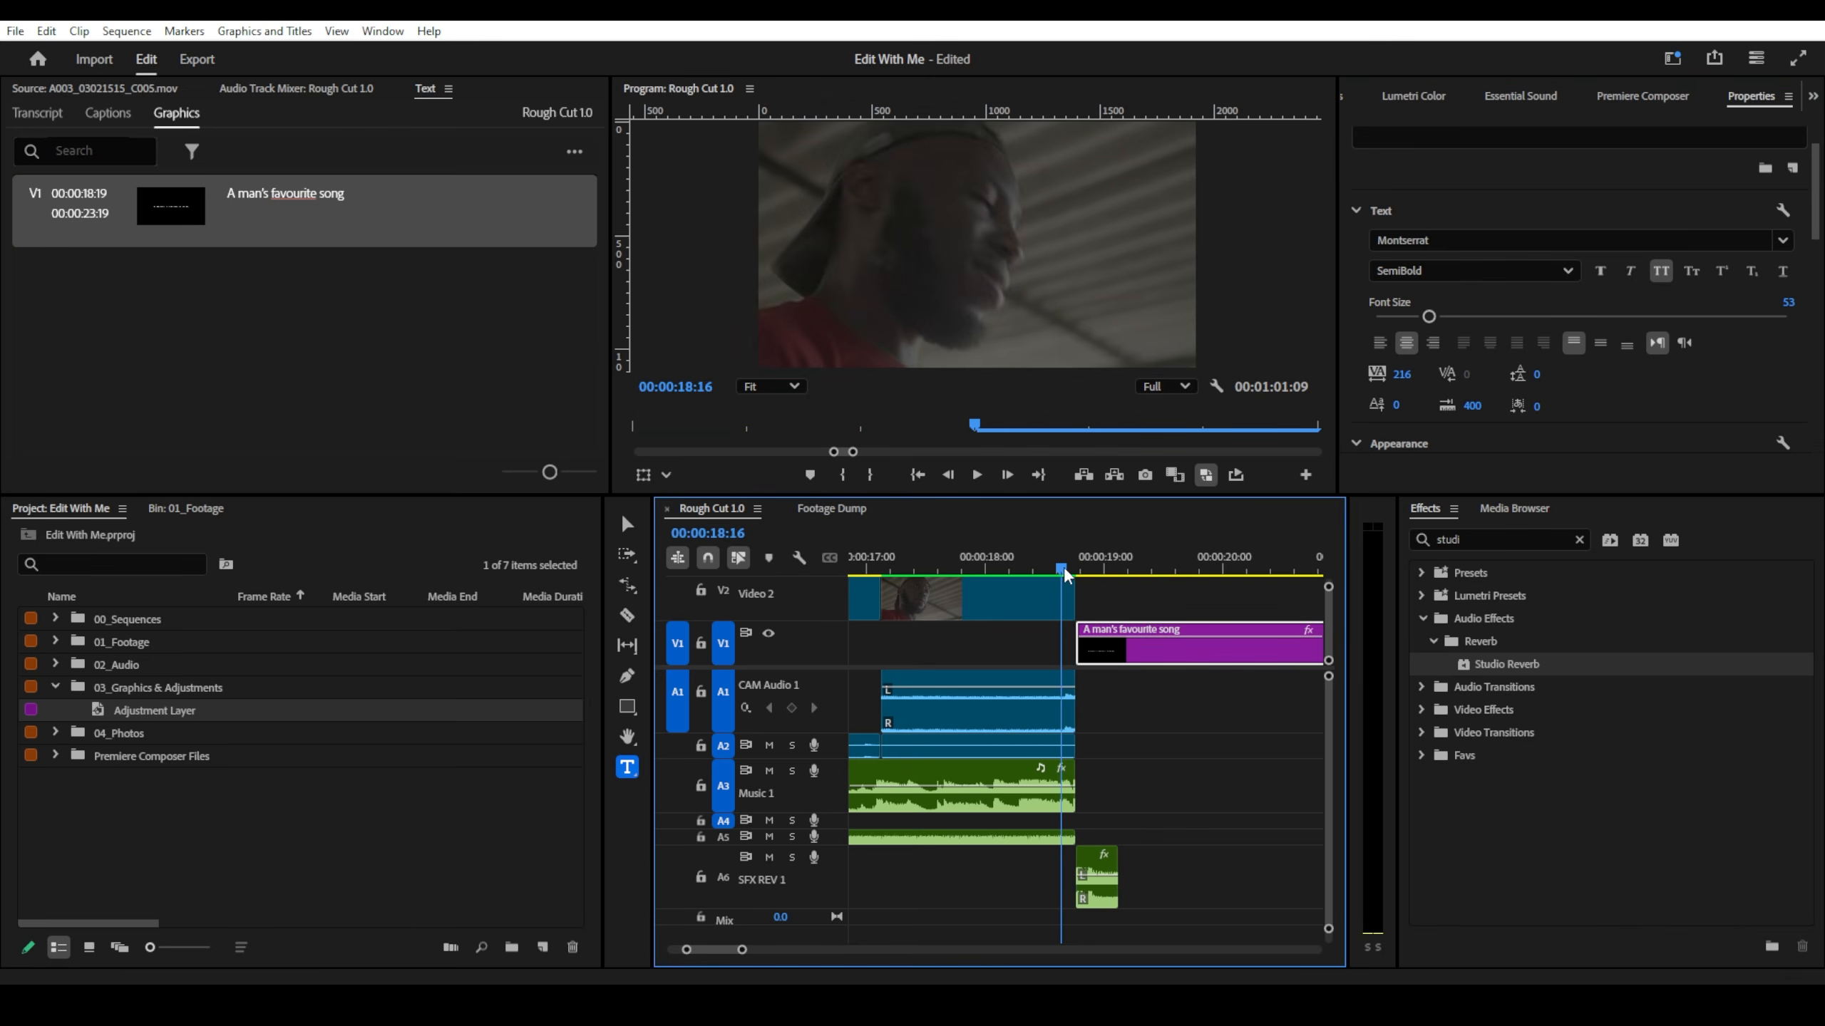
pyautogui.press('space')
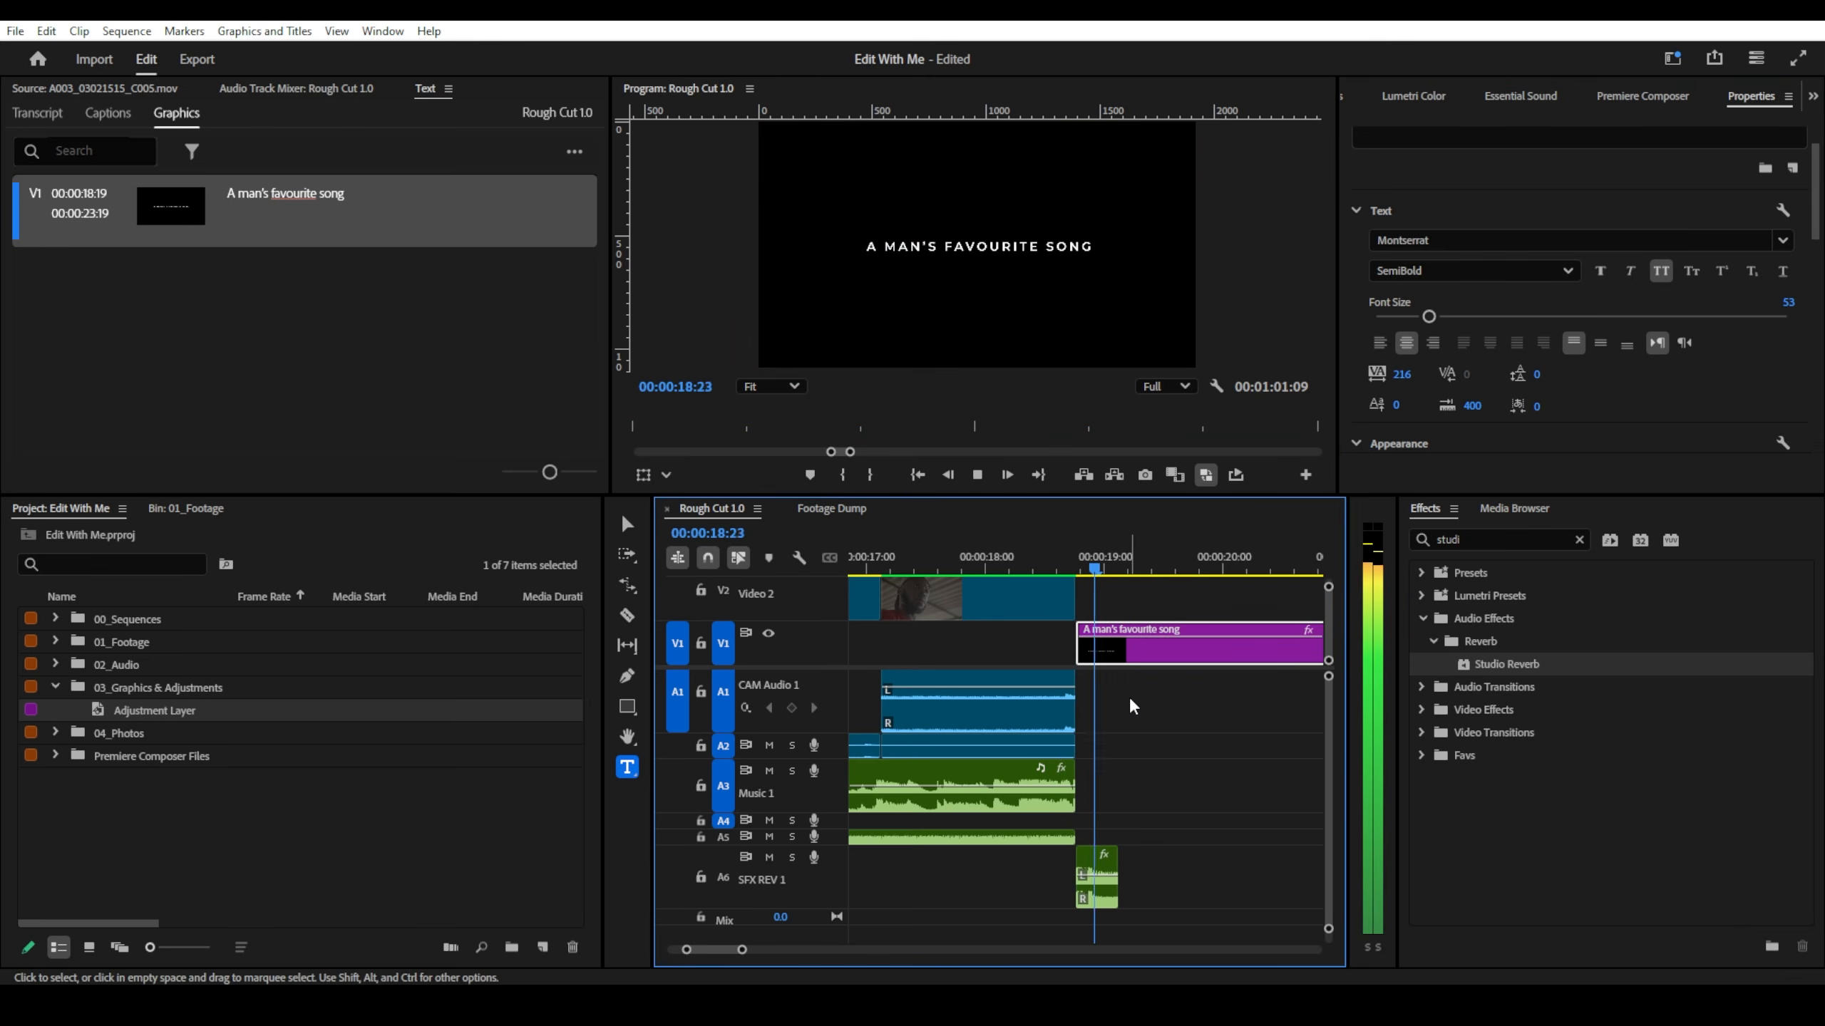
pyautogui.press('space')
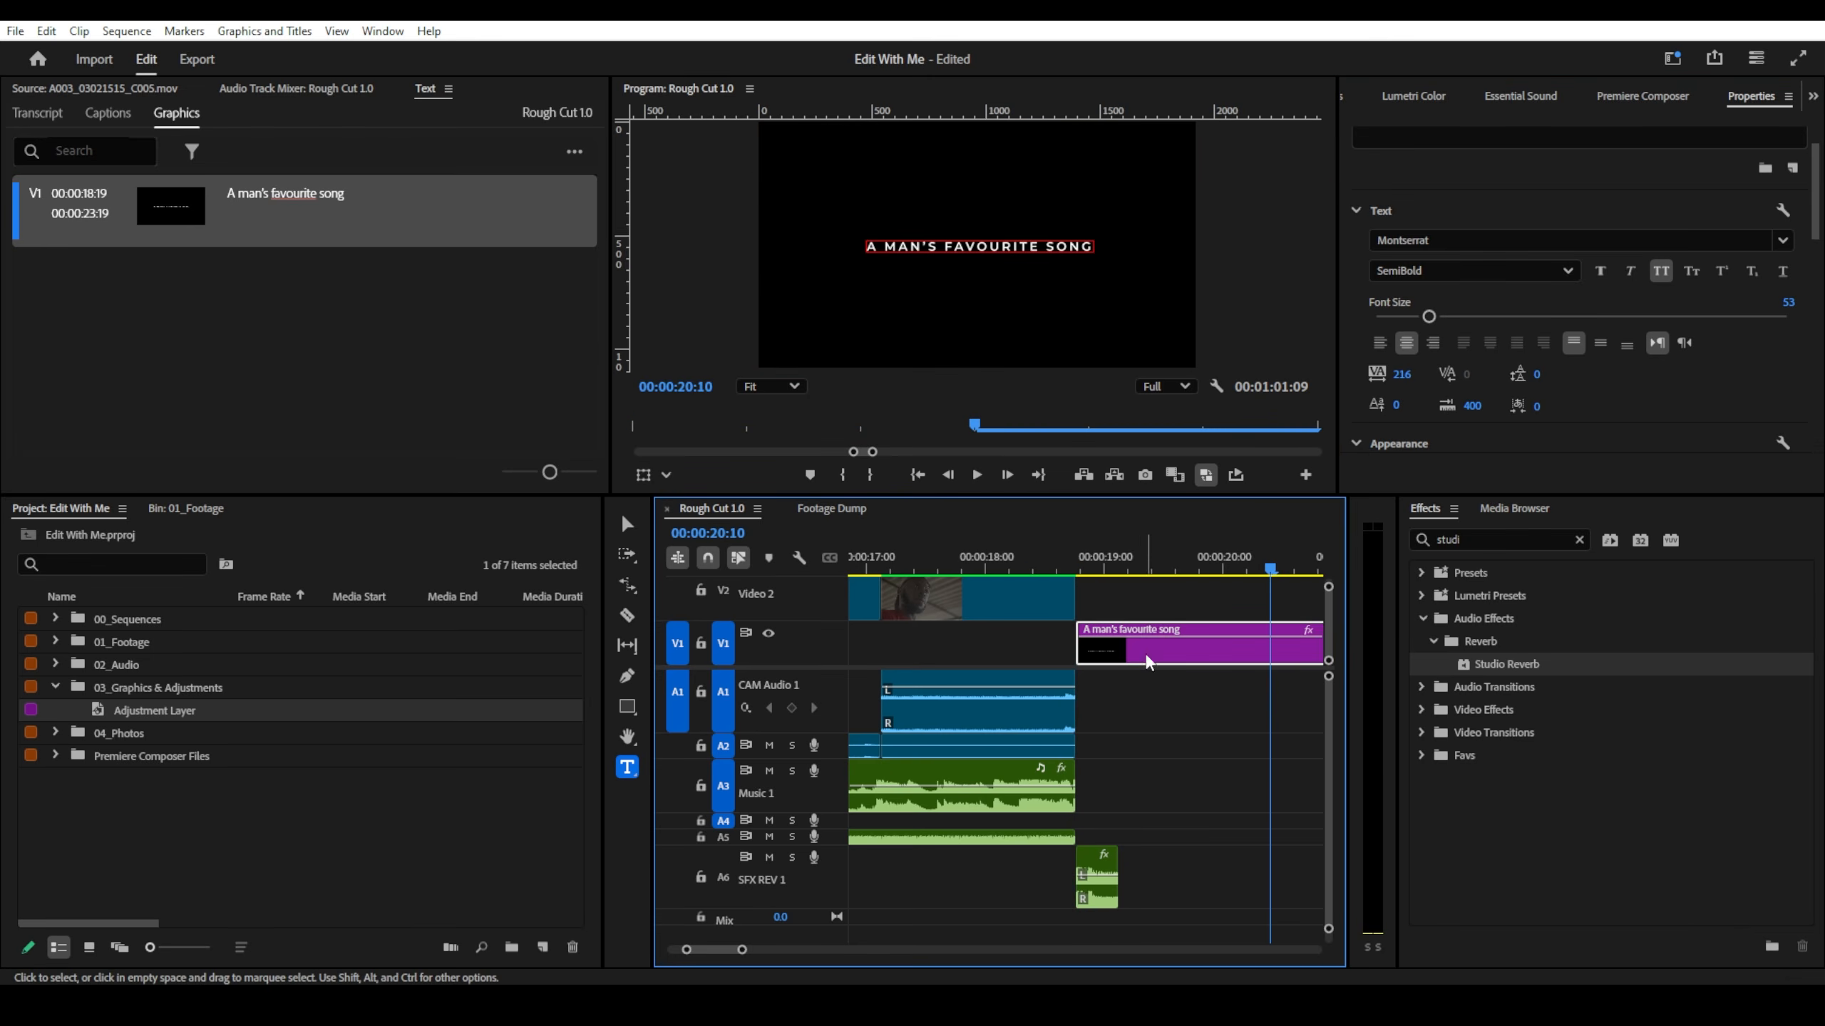
pyautogui.moveTo(1430, 317); pyautogui.dragTo(1424, 321)
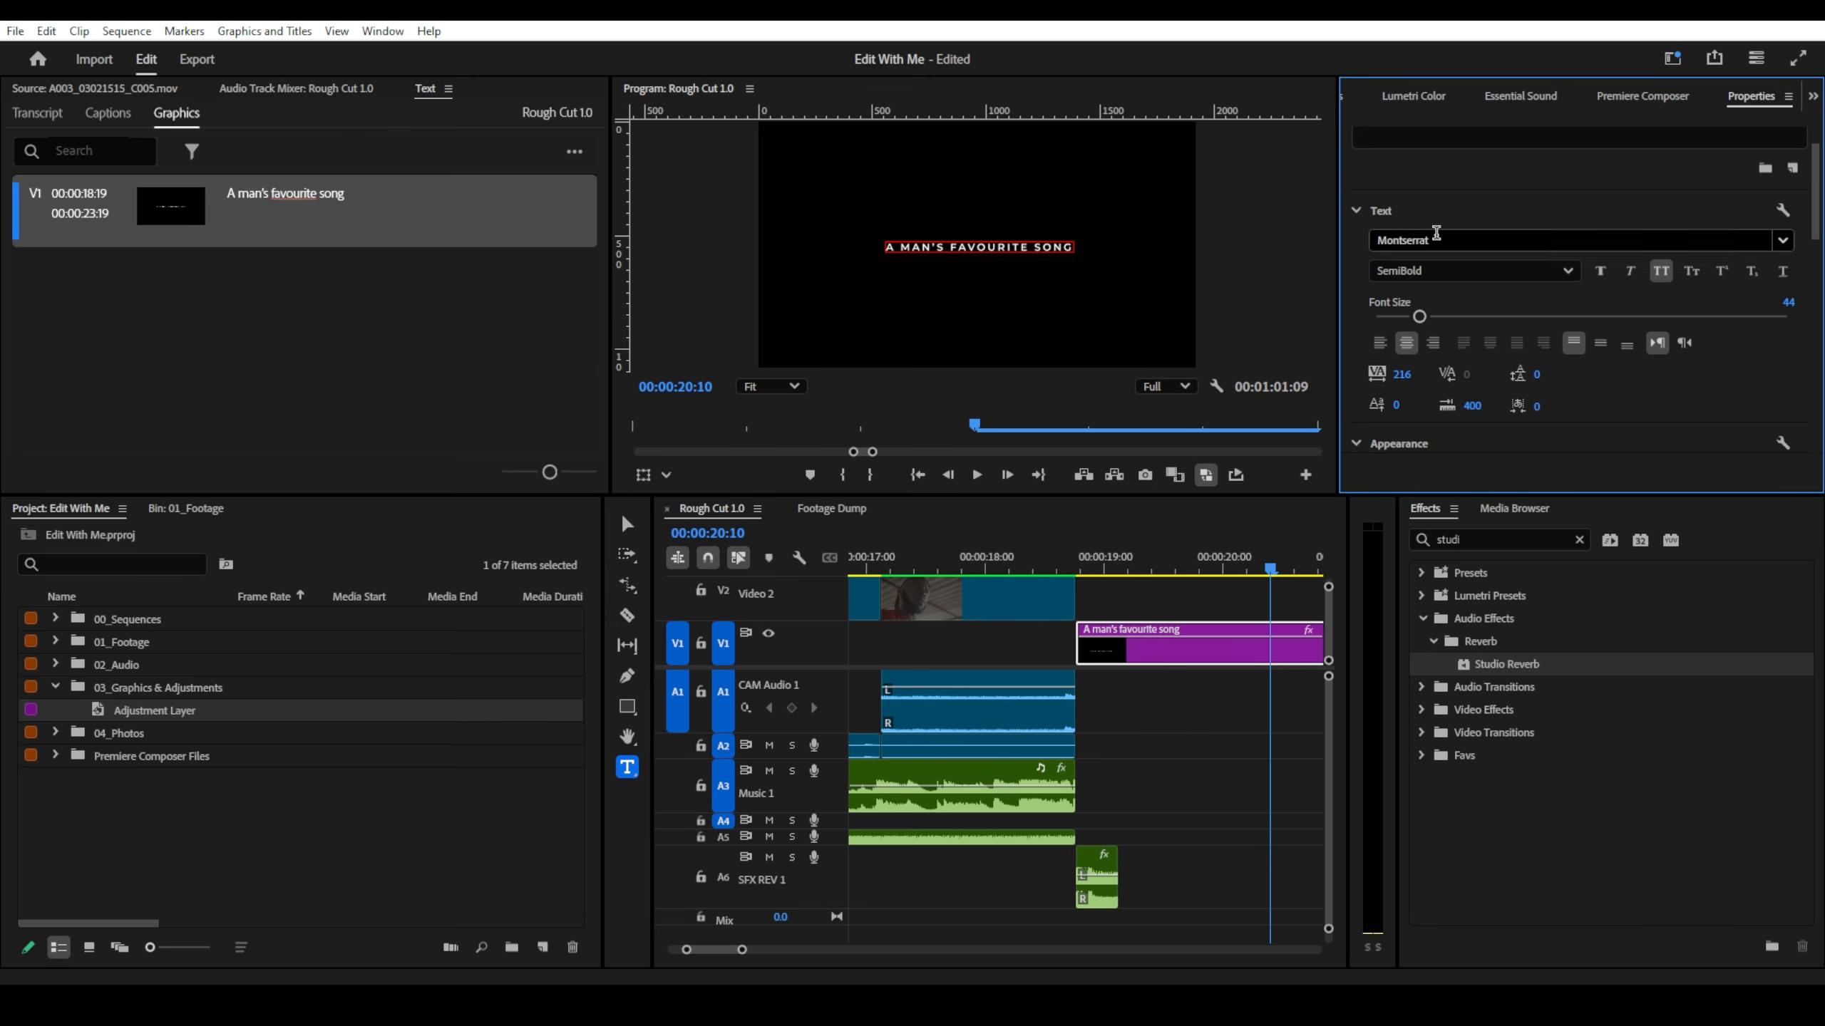
pyautogui.click(1203, 692)
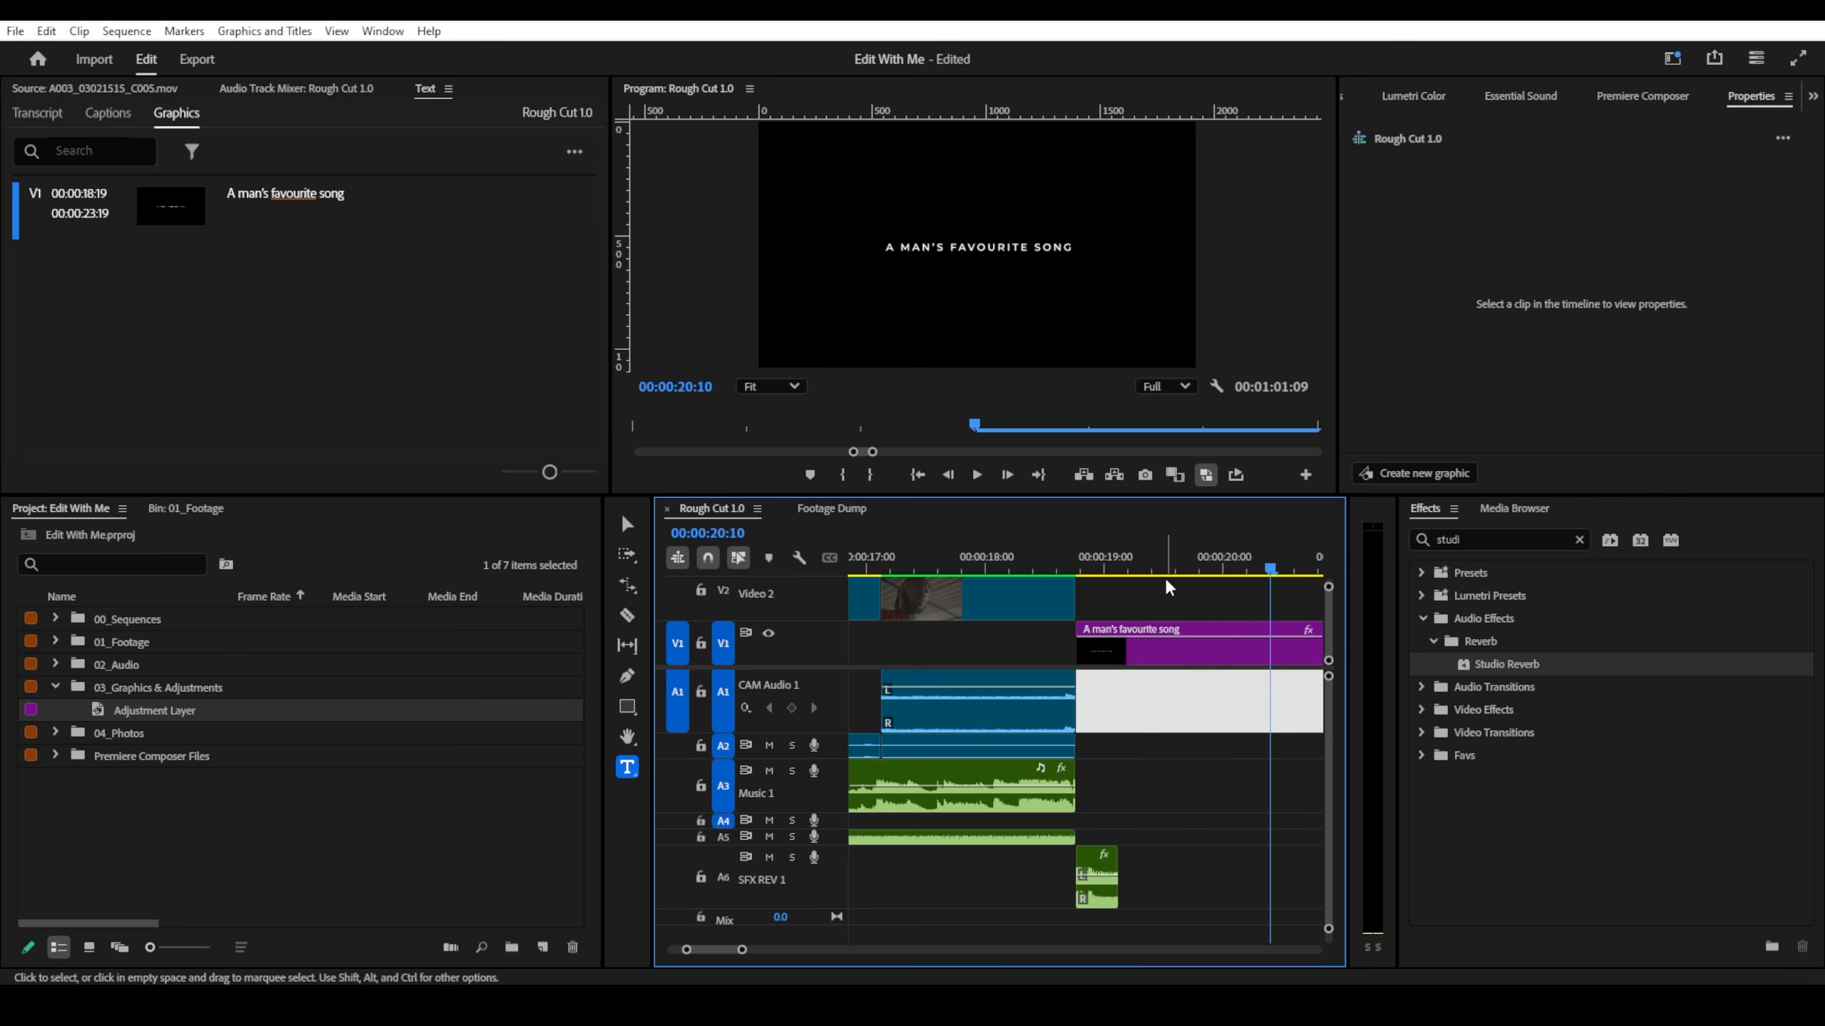
# - Turn off All Caps for the title text layer and set its tracking to 0
pyautogui.click(1108, 567)
pyautogui.click(1117, 647)
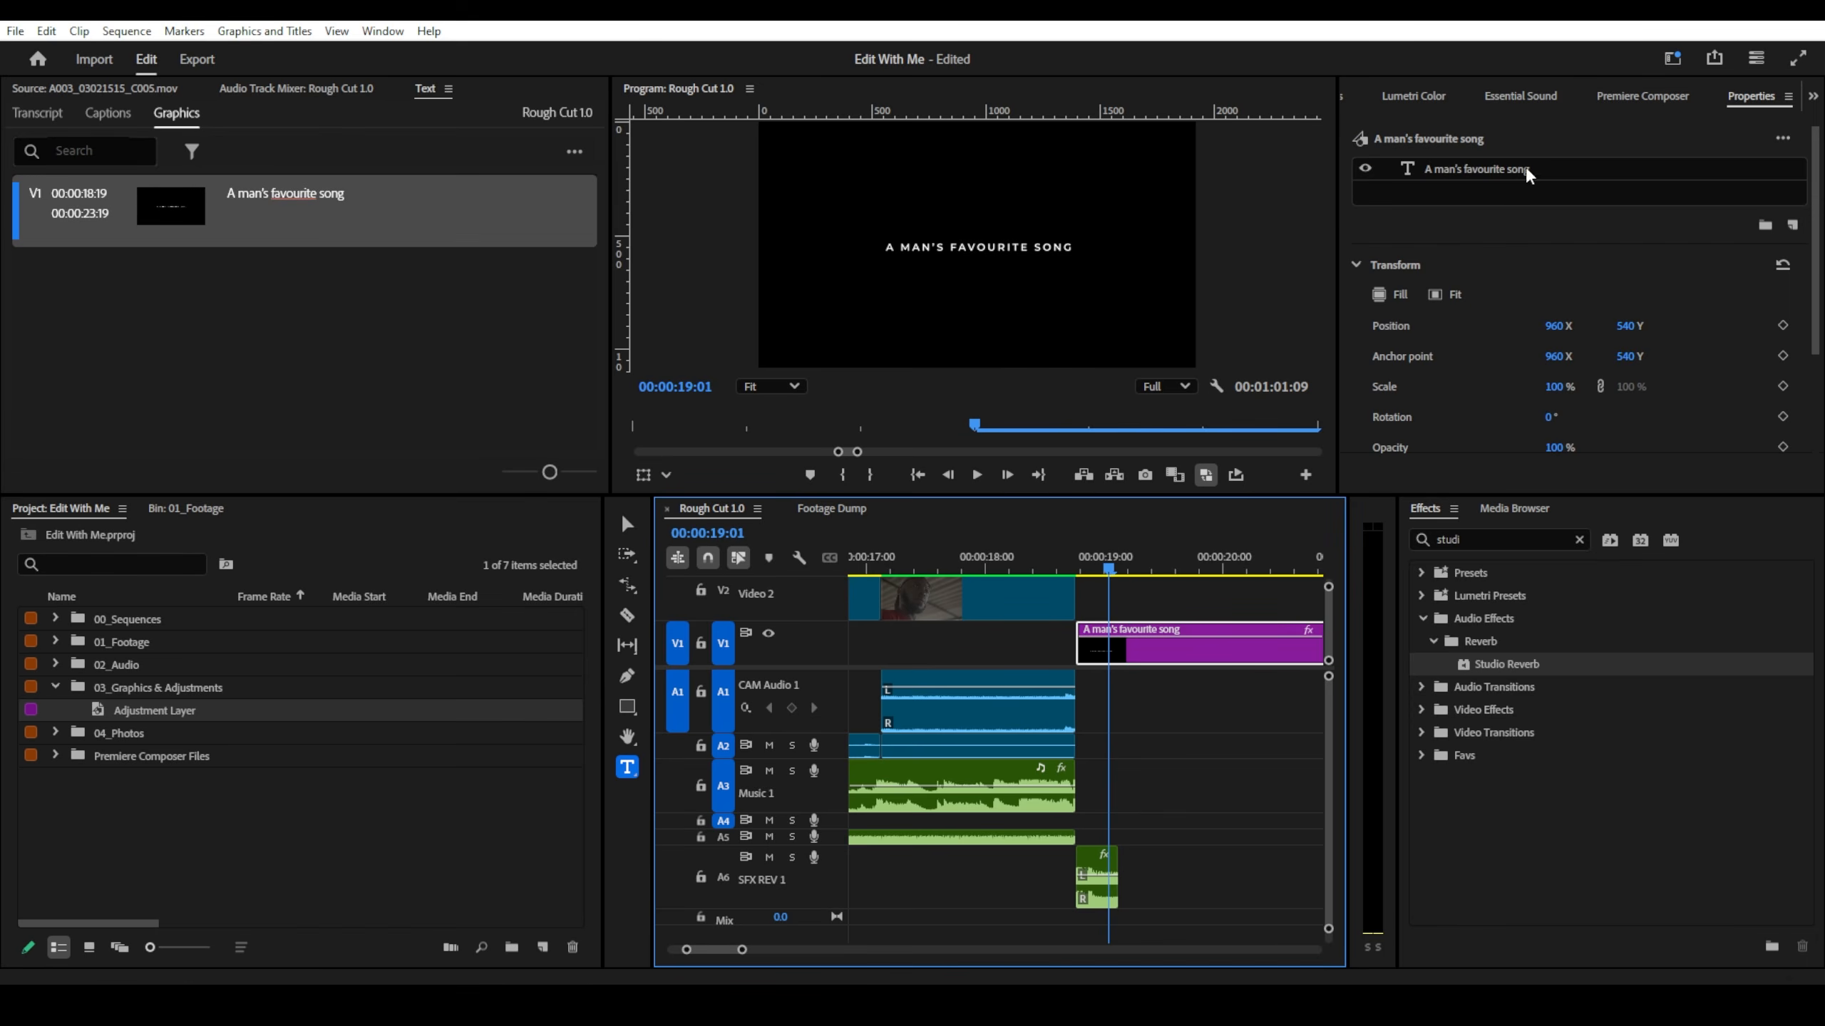
pyautogui.scroll(-1, 1544, 287)
pyautogui.click(1485, 171)
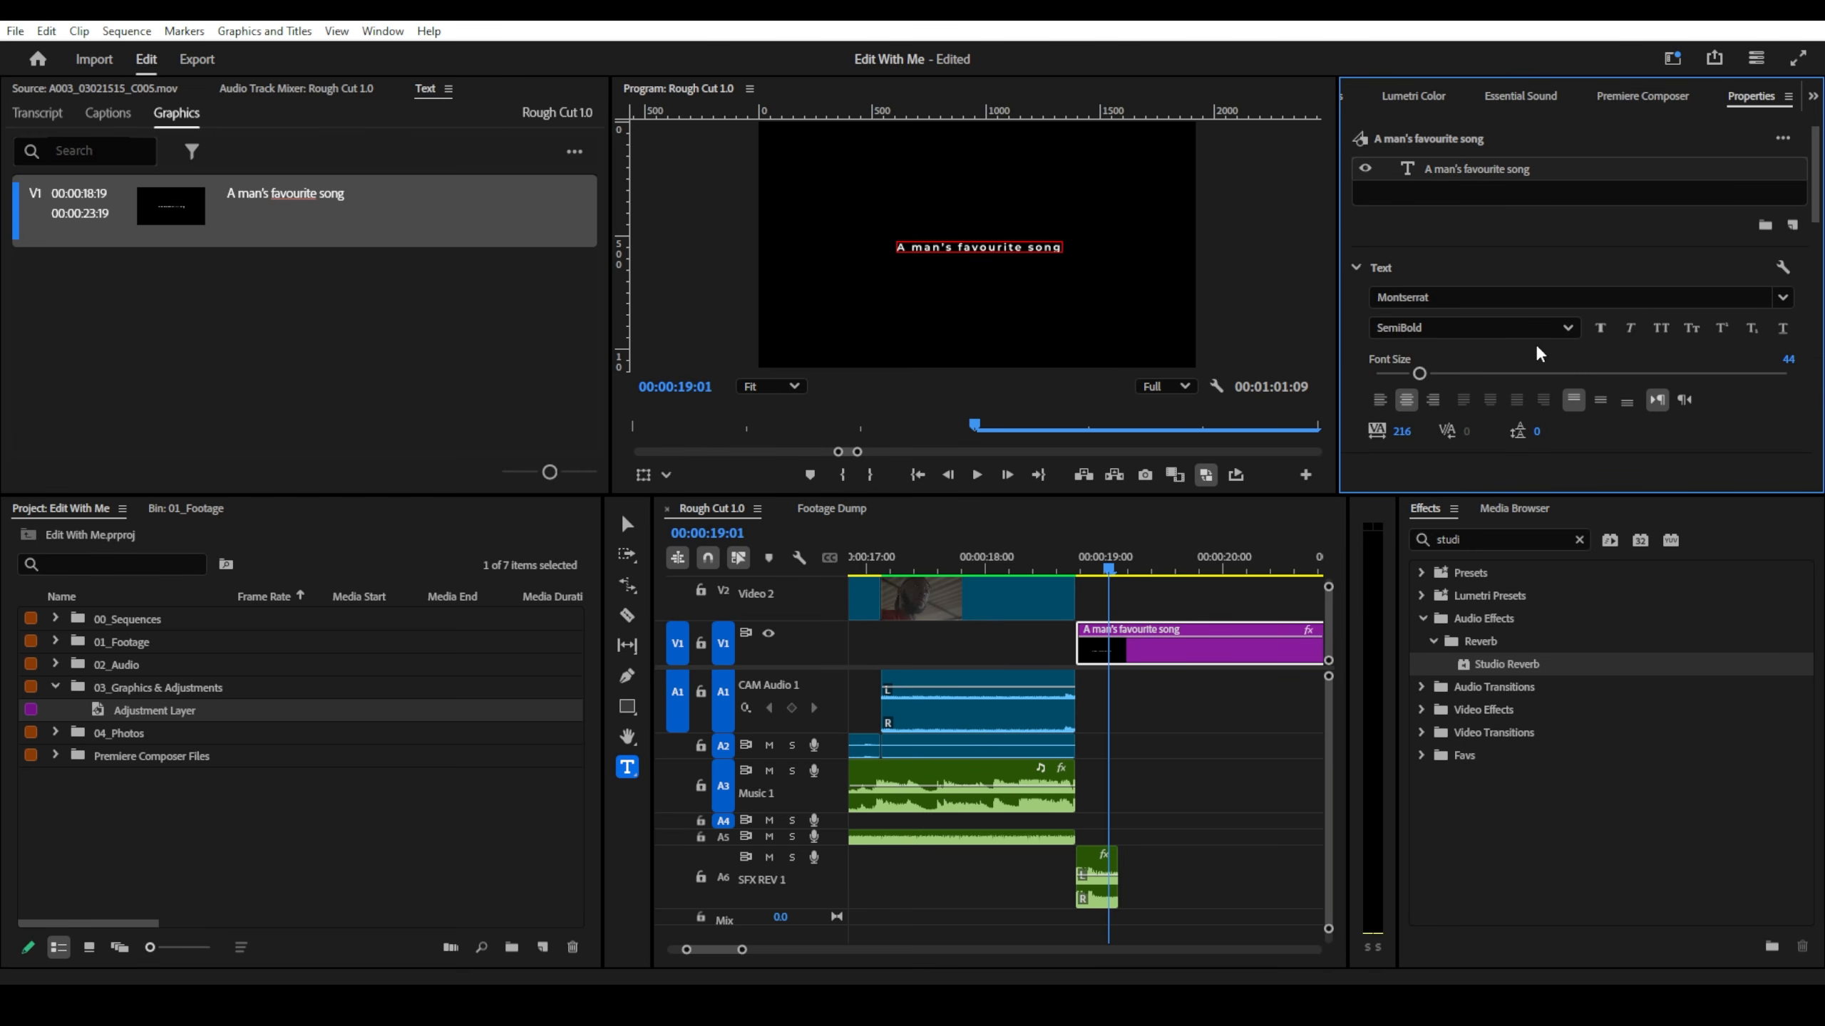
pyautogui.scroll(-1, 1419, 431)
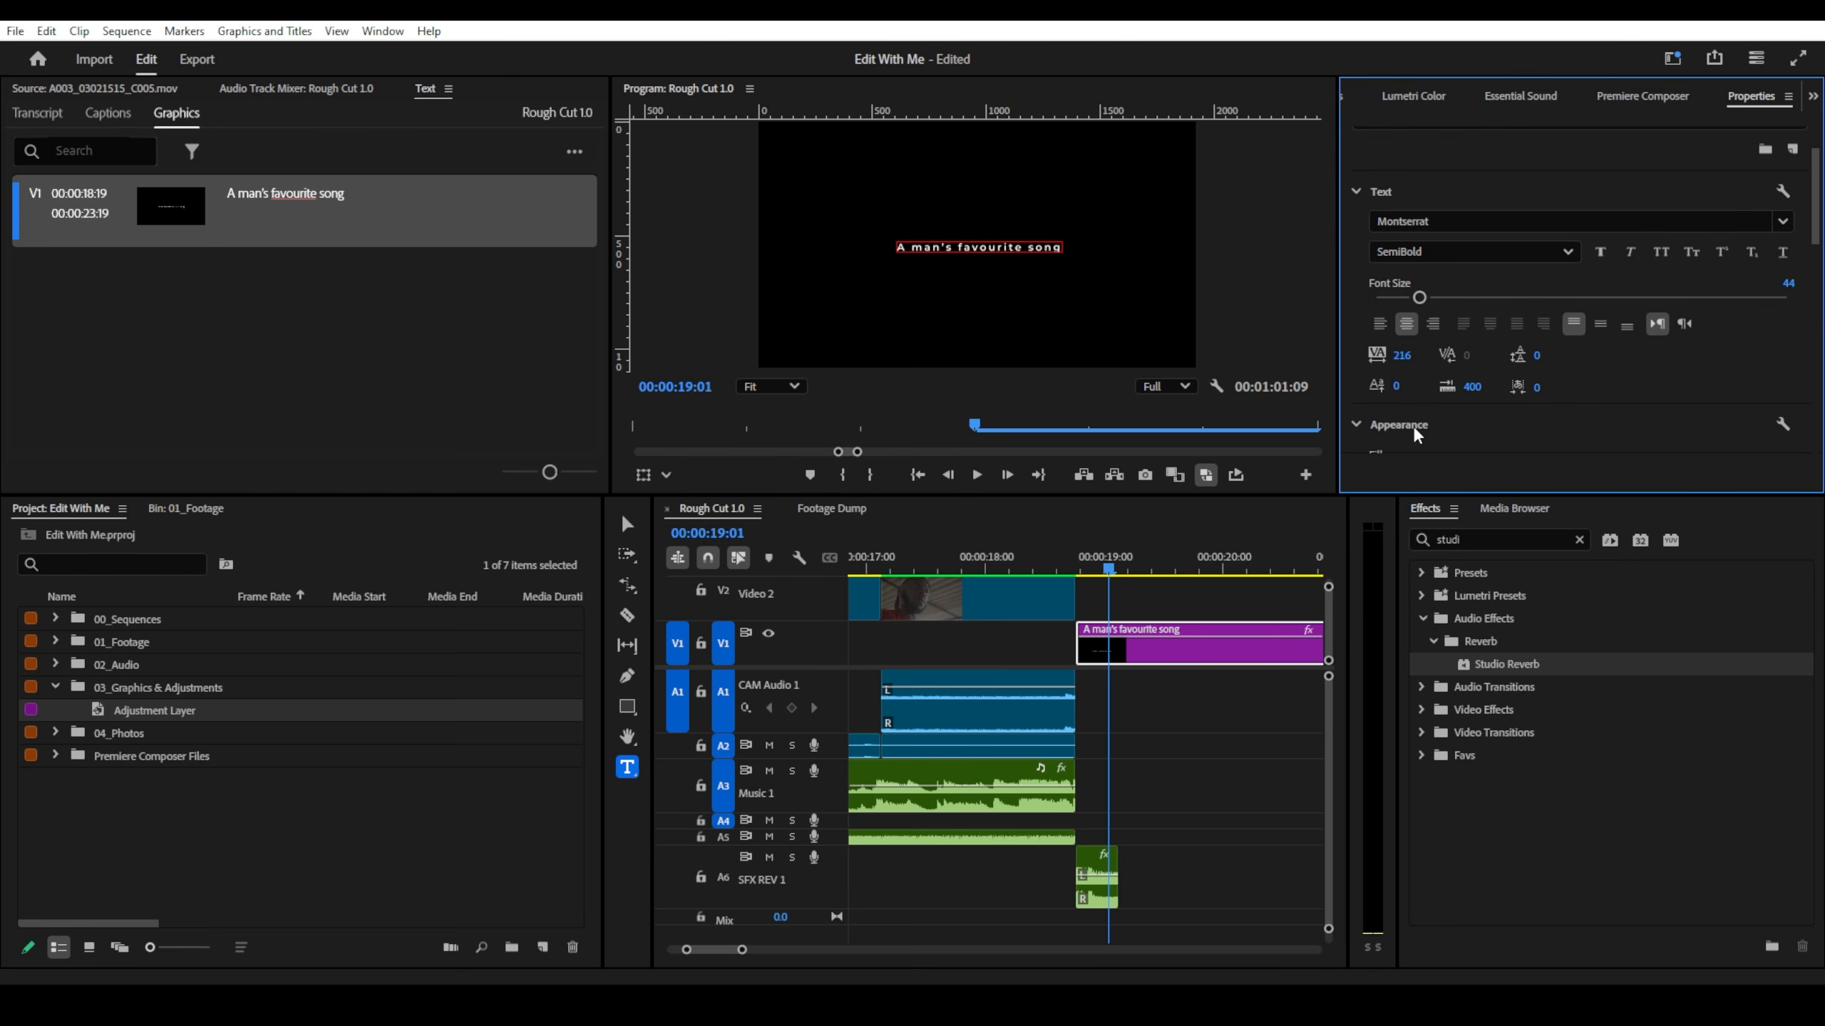
pyautogui.click(1408, 354)
pyautogui.write('0')
pyautogui.press('Return')
# - Set the title's font size to 73 and its Montserrat style to Regular
pyautogui.moveTo(1419, 296); pyautogui.dragTo(1450, 298)
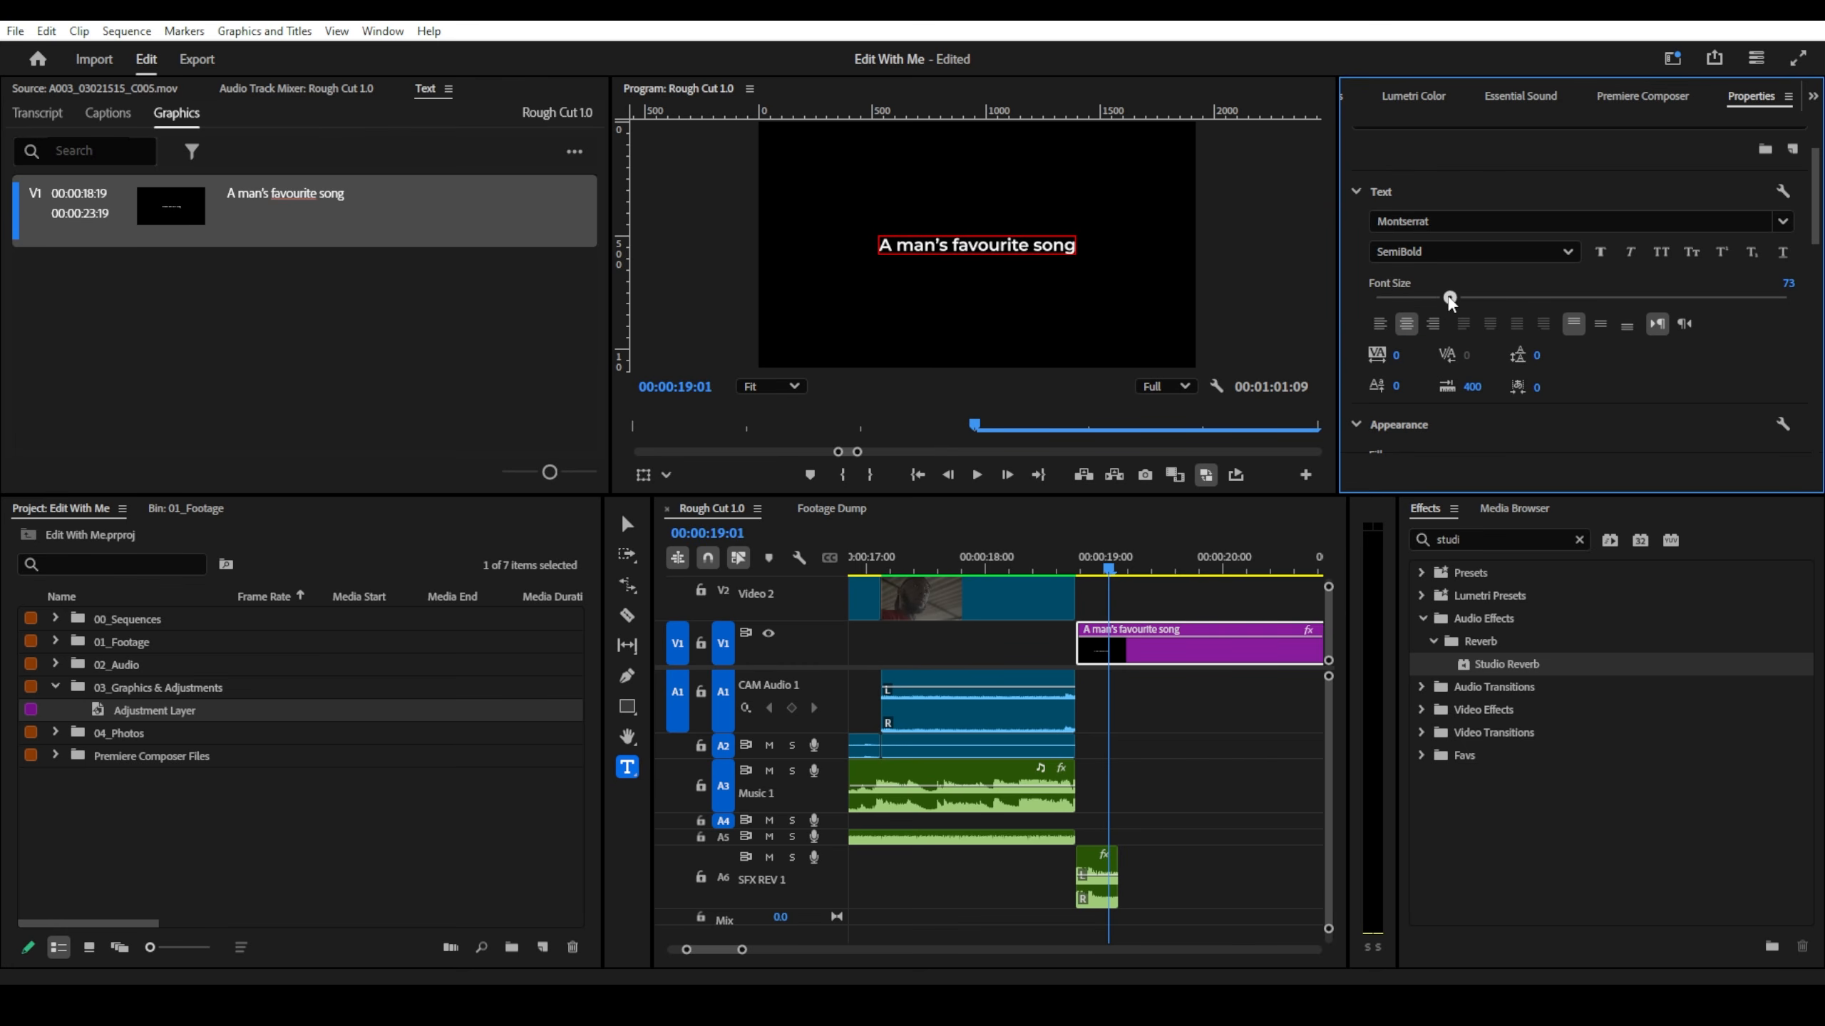
pyautogui.click(1509, 252)
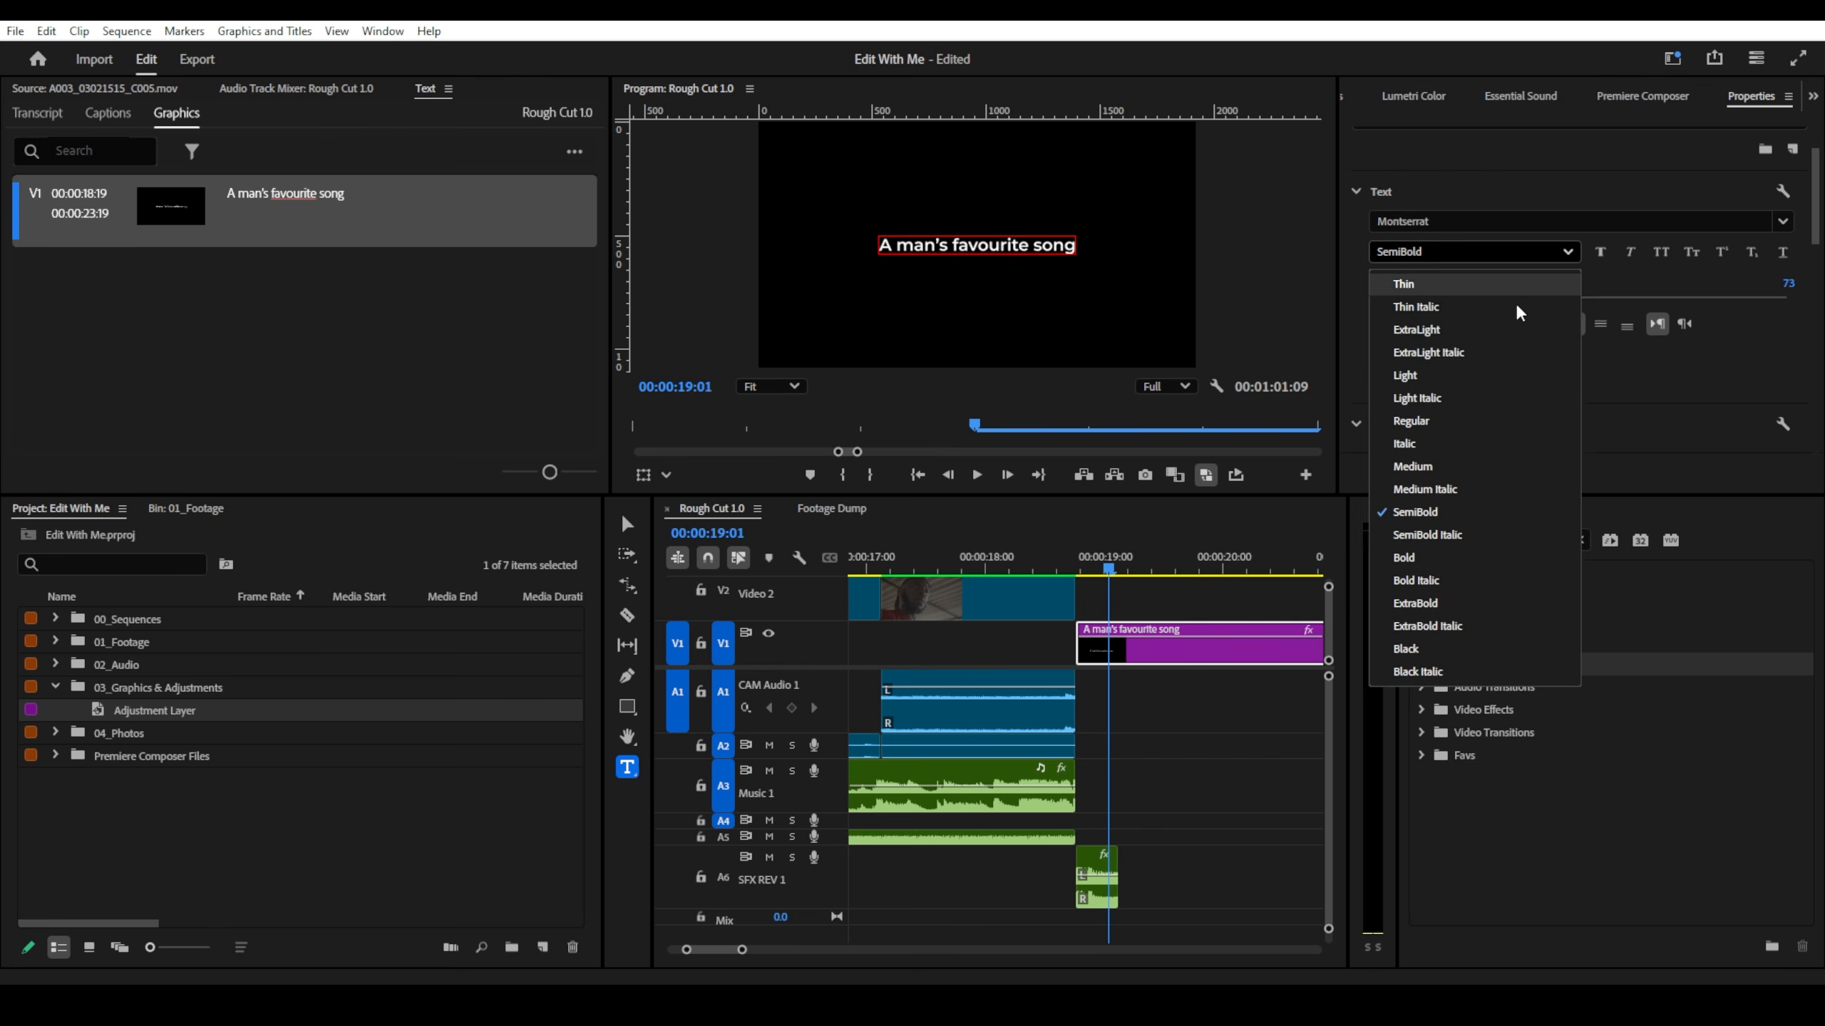
pyautogui.click(1451, 463)
pyautogui.click(1473, 252)
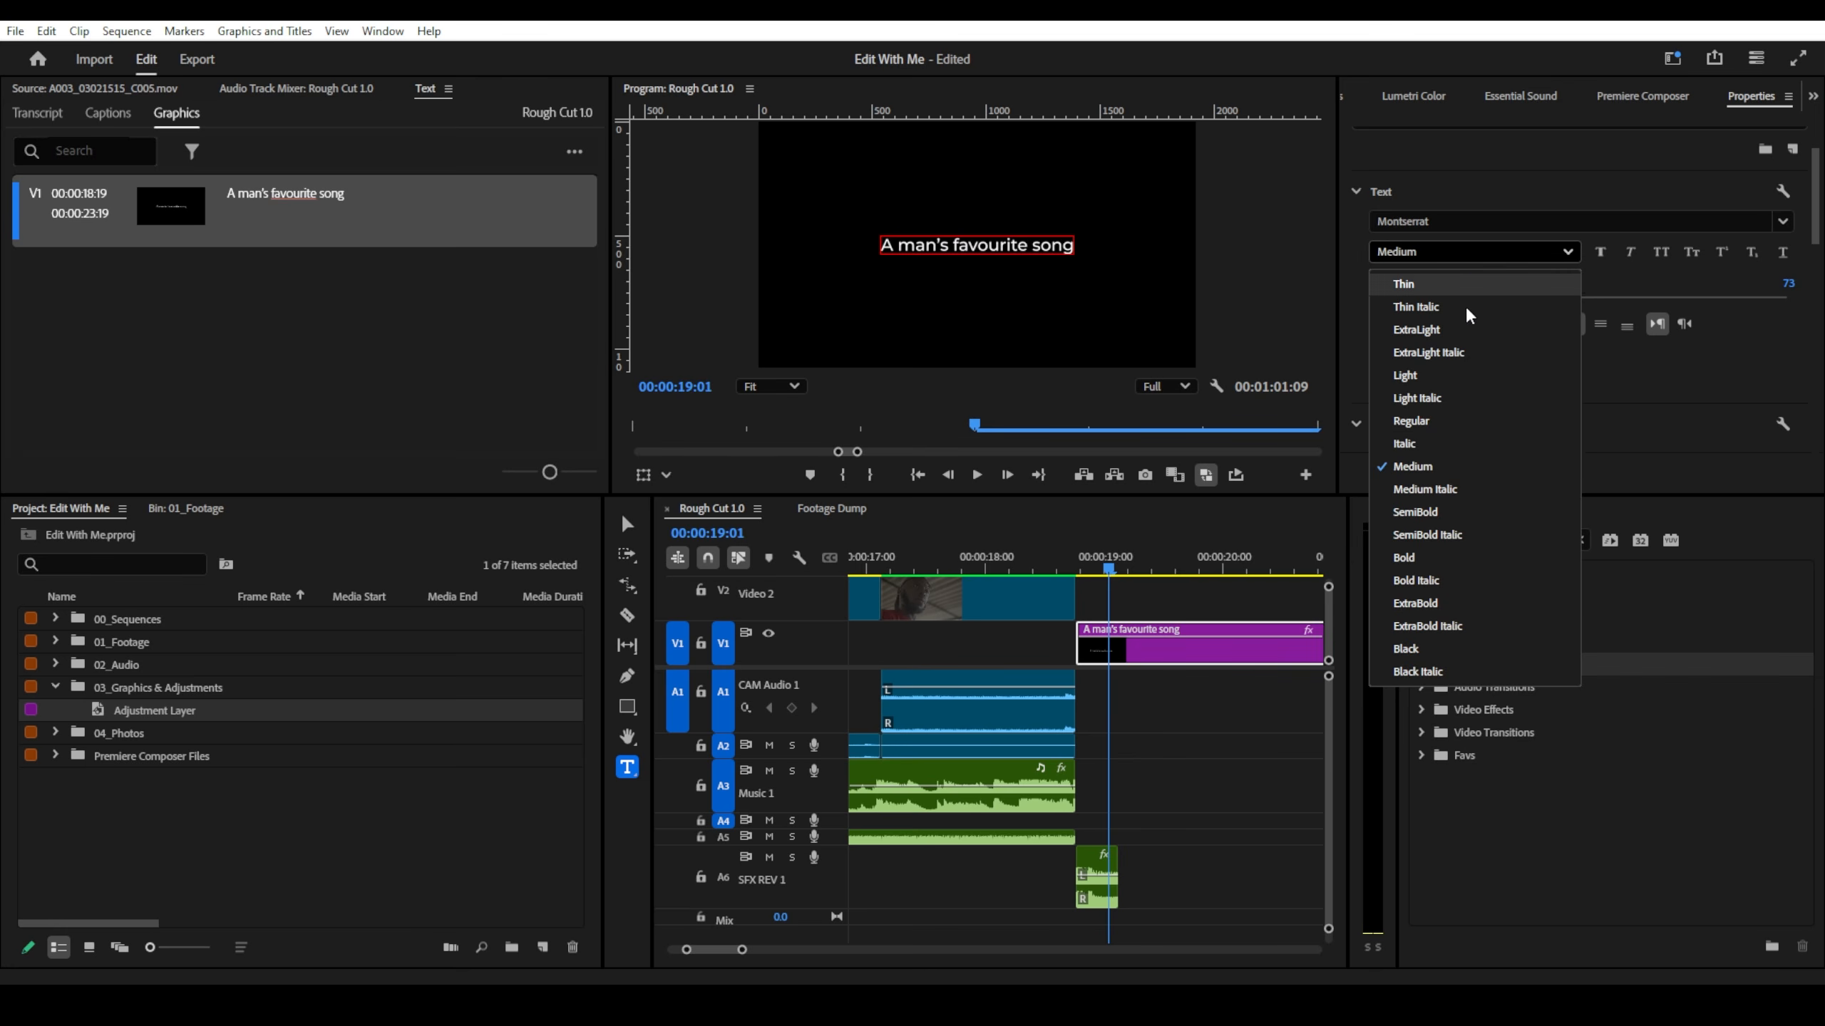
pyautogui.click(1454, 420)
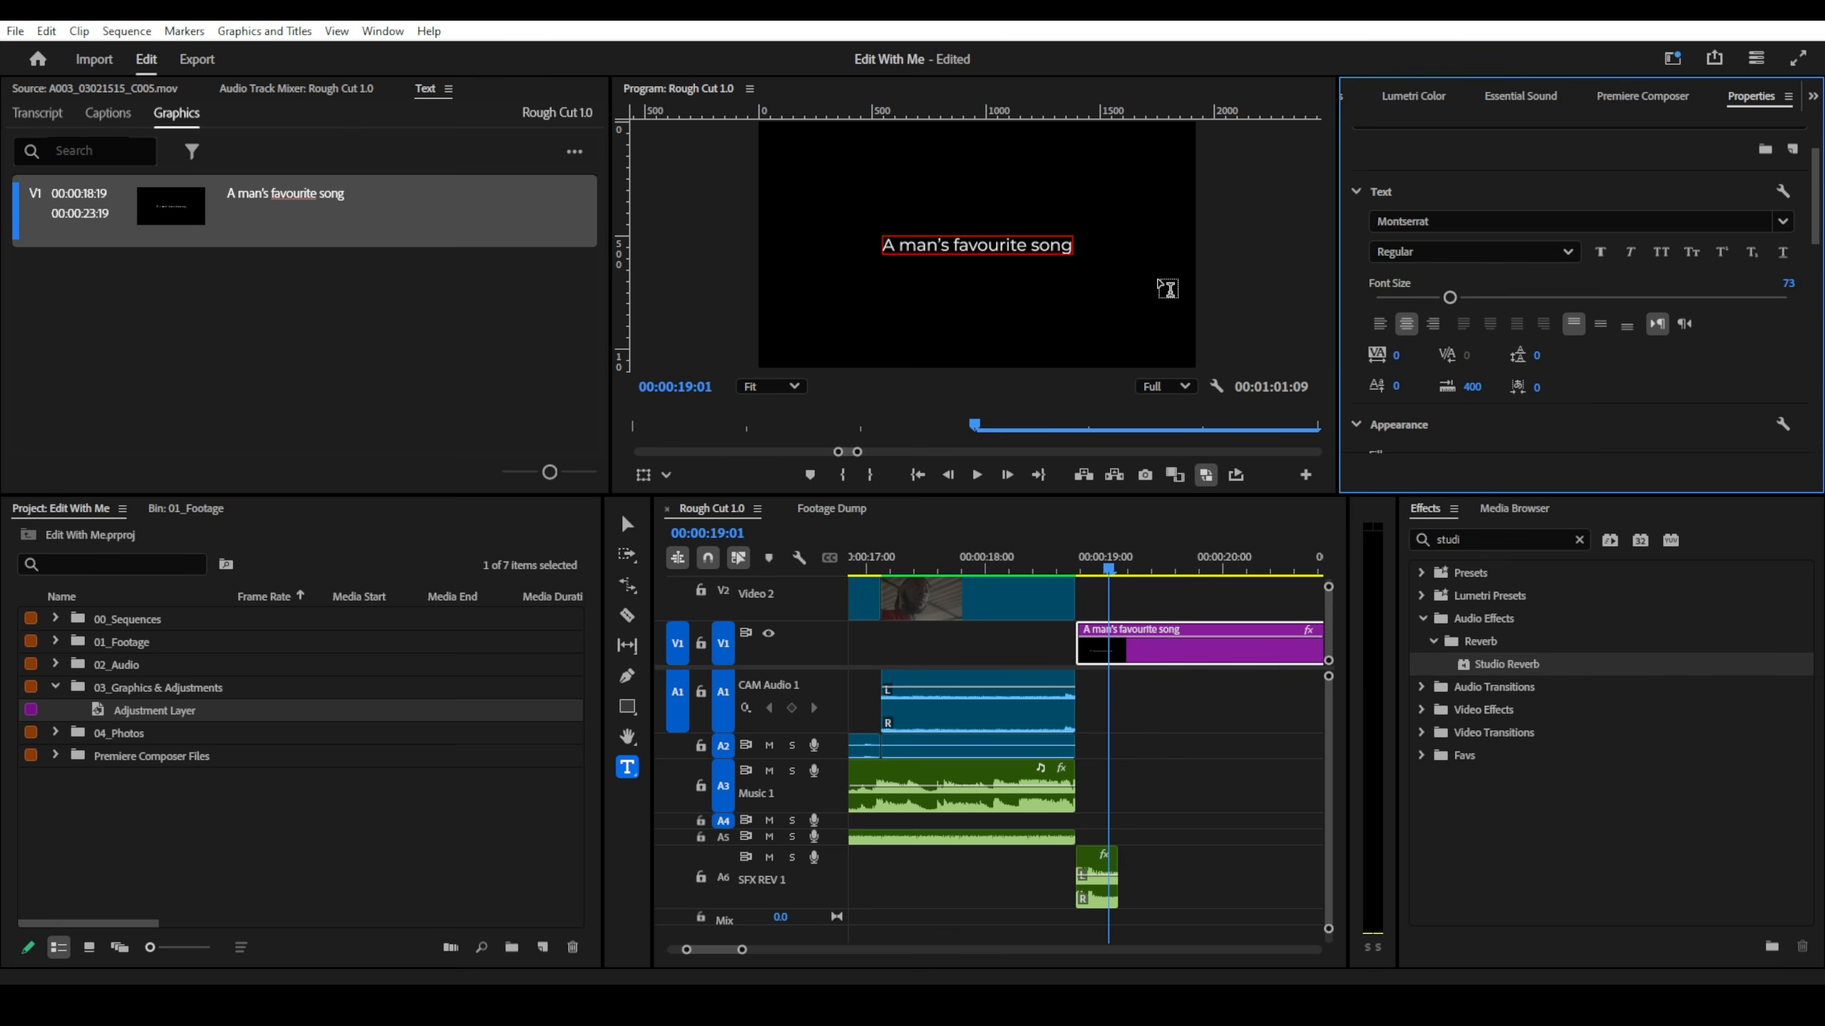
# - Add a full stop to the end of the title text and set its font size to 60
pyautogui.click(1066, 237)
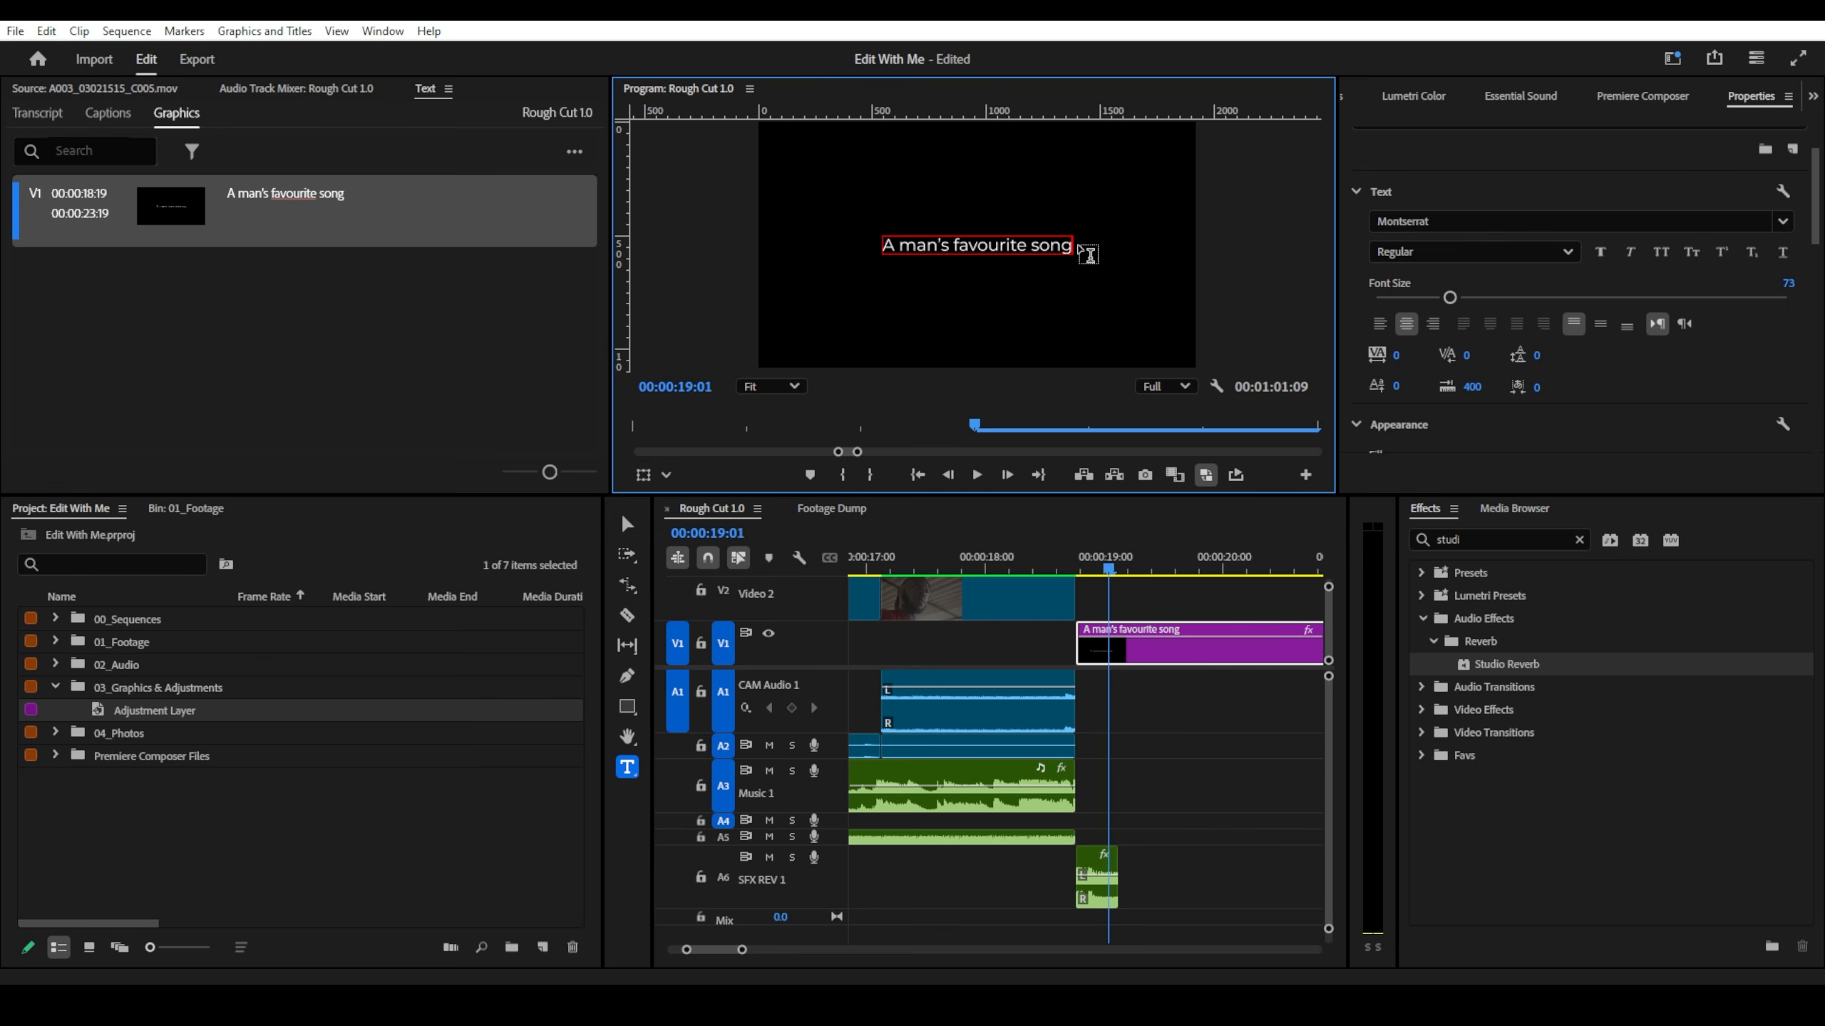
pyautogui.write('.')
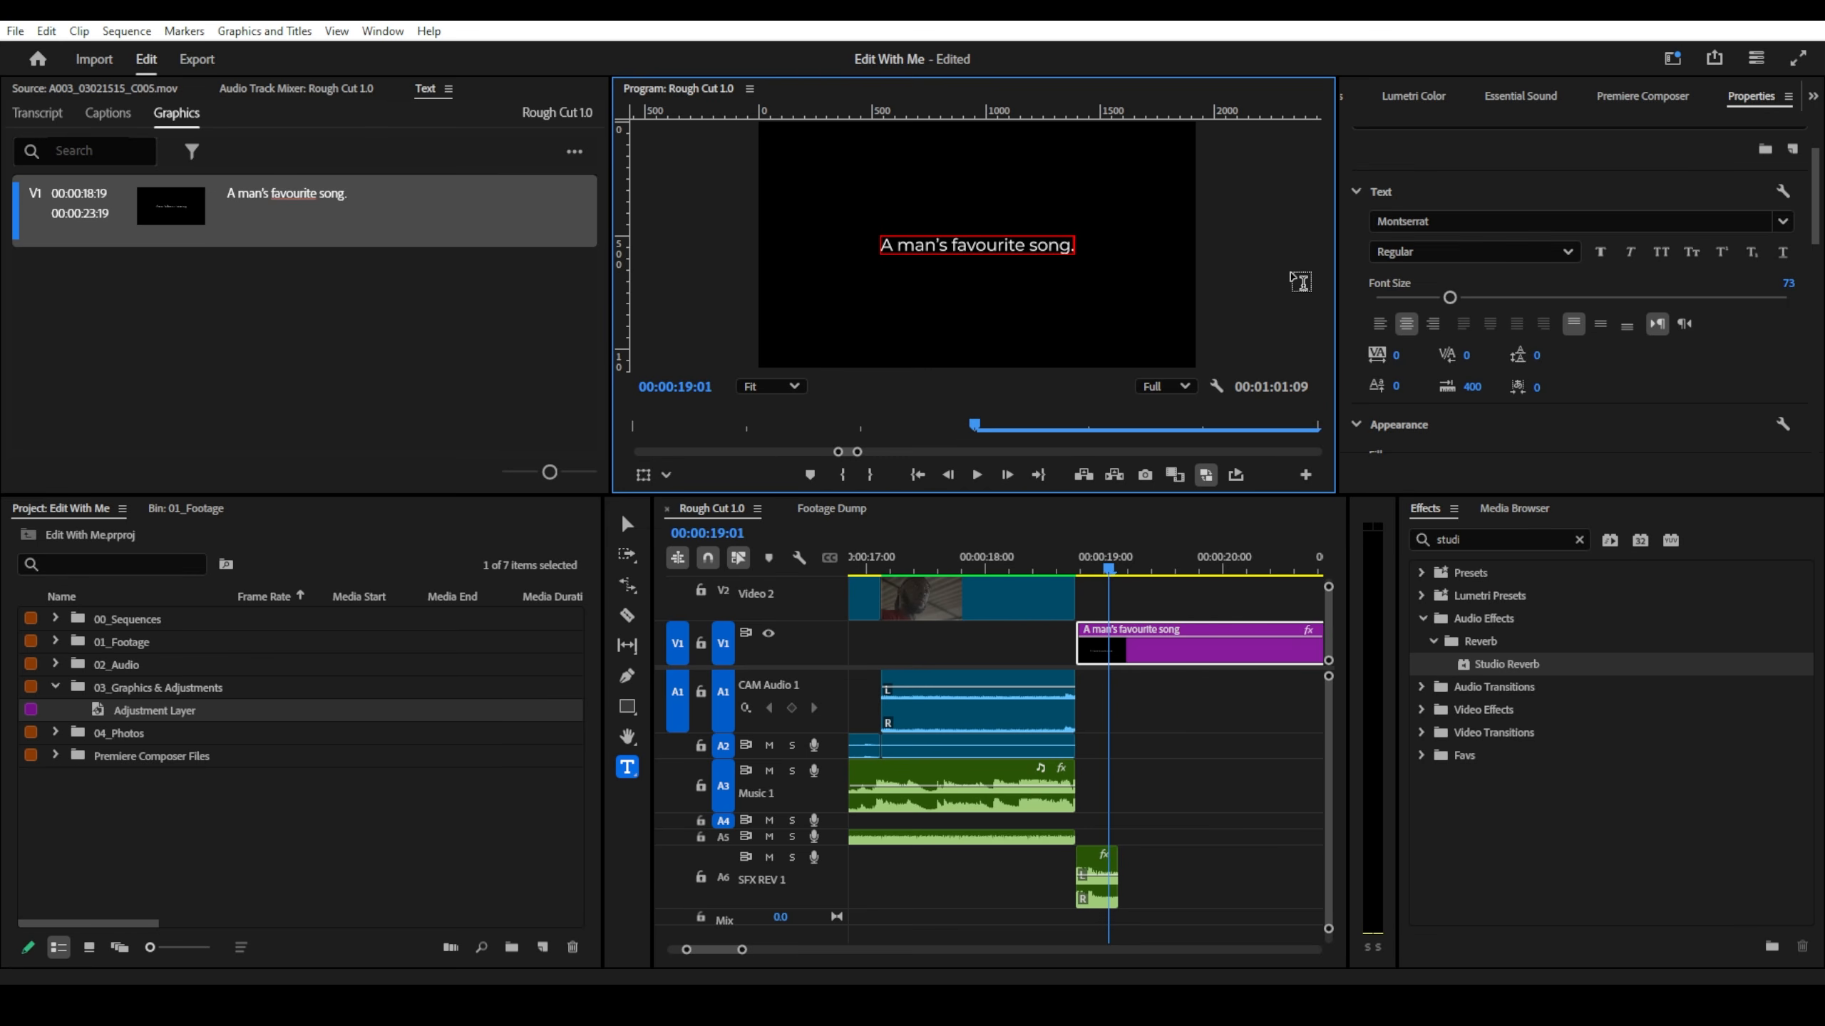
pyautogui.moveTo(1450, 296); pyautogui.dragTo(1434, 297)
pyautogui.scroll(2, 1487, 188)
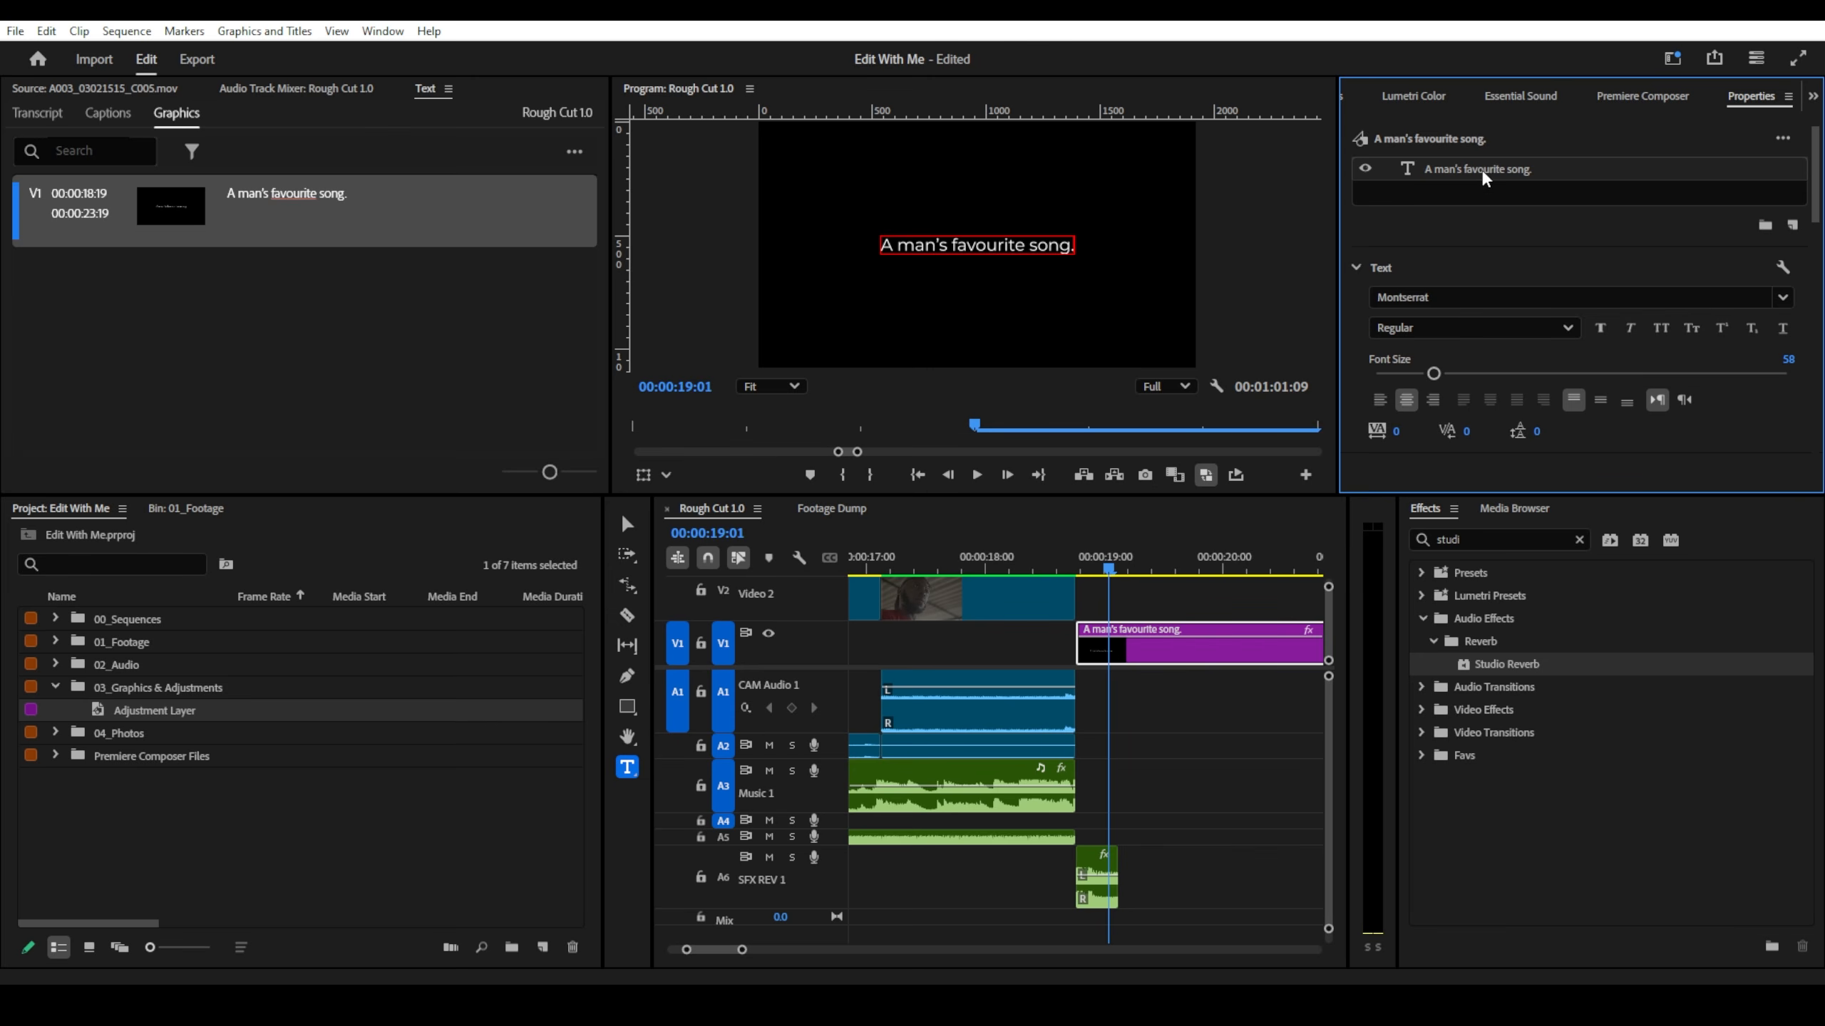
pyautogui.moveTo(1433, 373); pyautogui.dragTo(1423, 372)
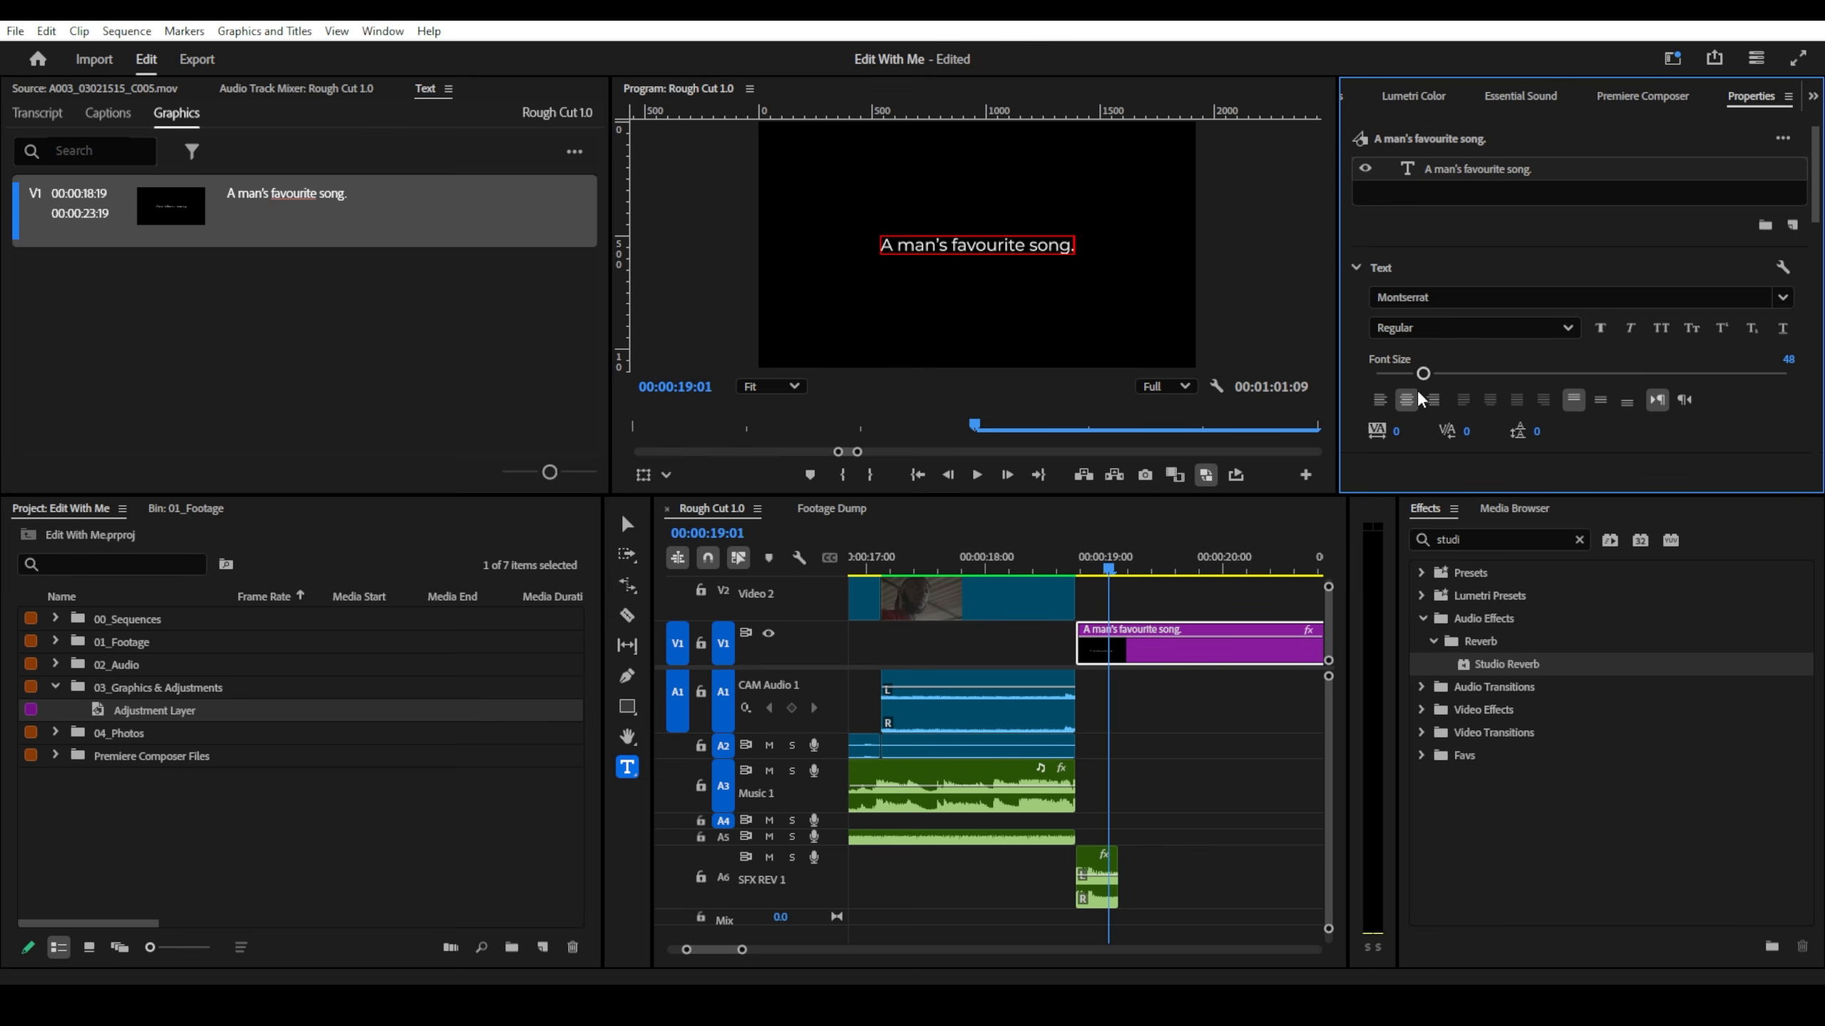
pyautogui.click(1213, 688)
pyautogui.click(1509, 178)
pyautogui.moveTo(1444, 374); pyautogui.dragTo(1438, 376)
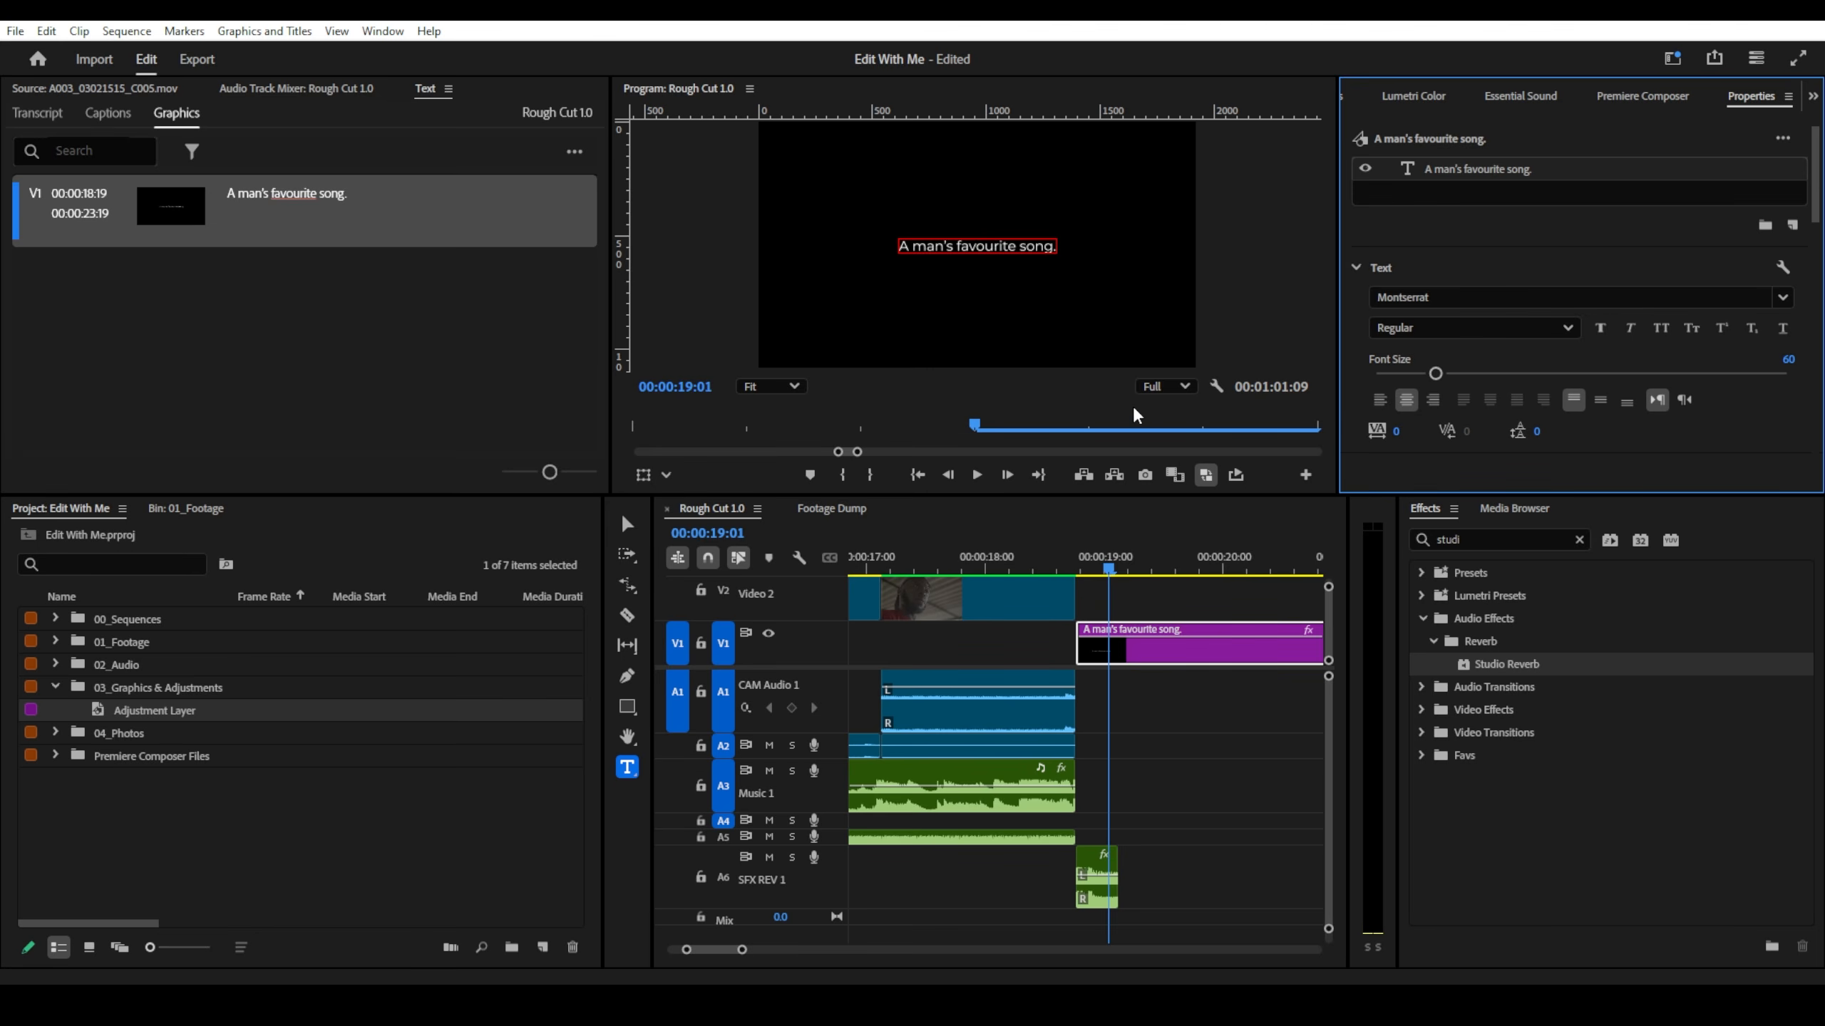
# - Switch to the Selection tool and play the cut from the last shot into the end title
pyautogui.click(1101, 570)
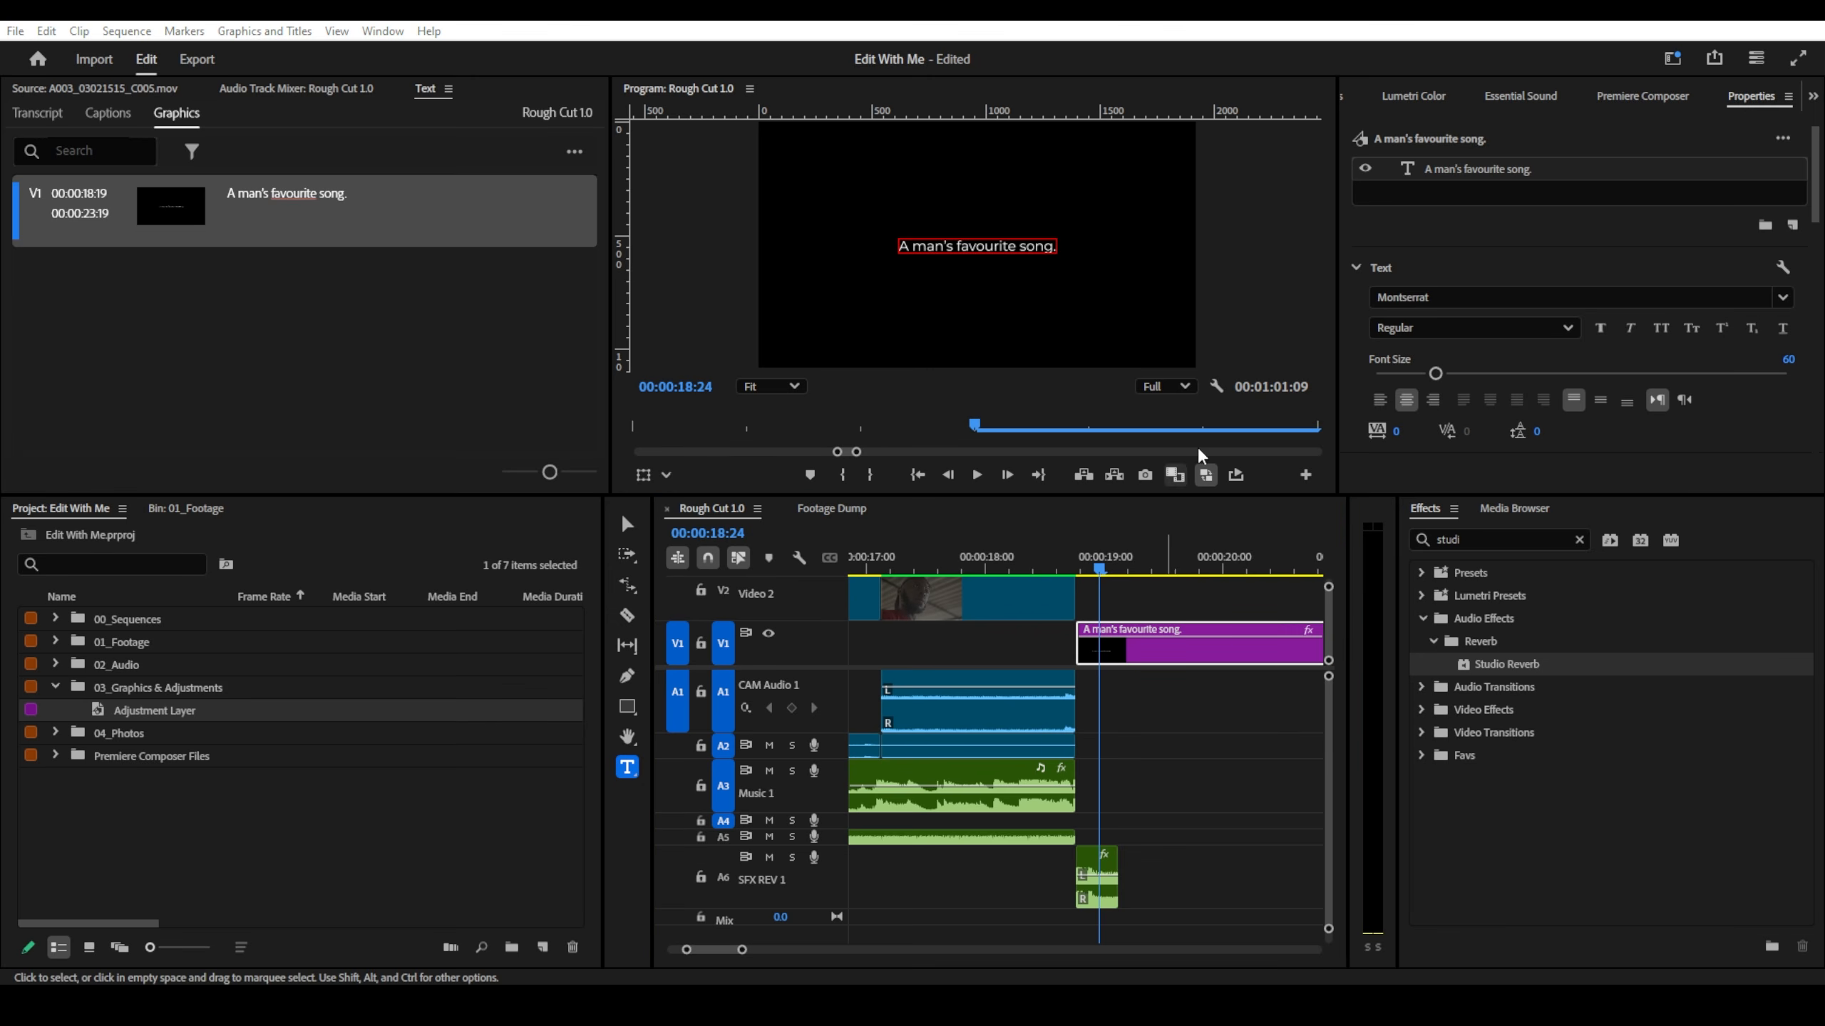
pyautogui.click(625, 525)
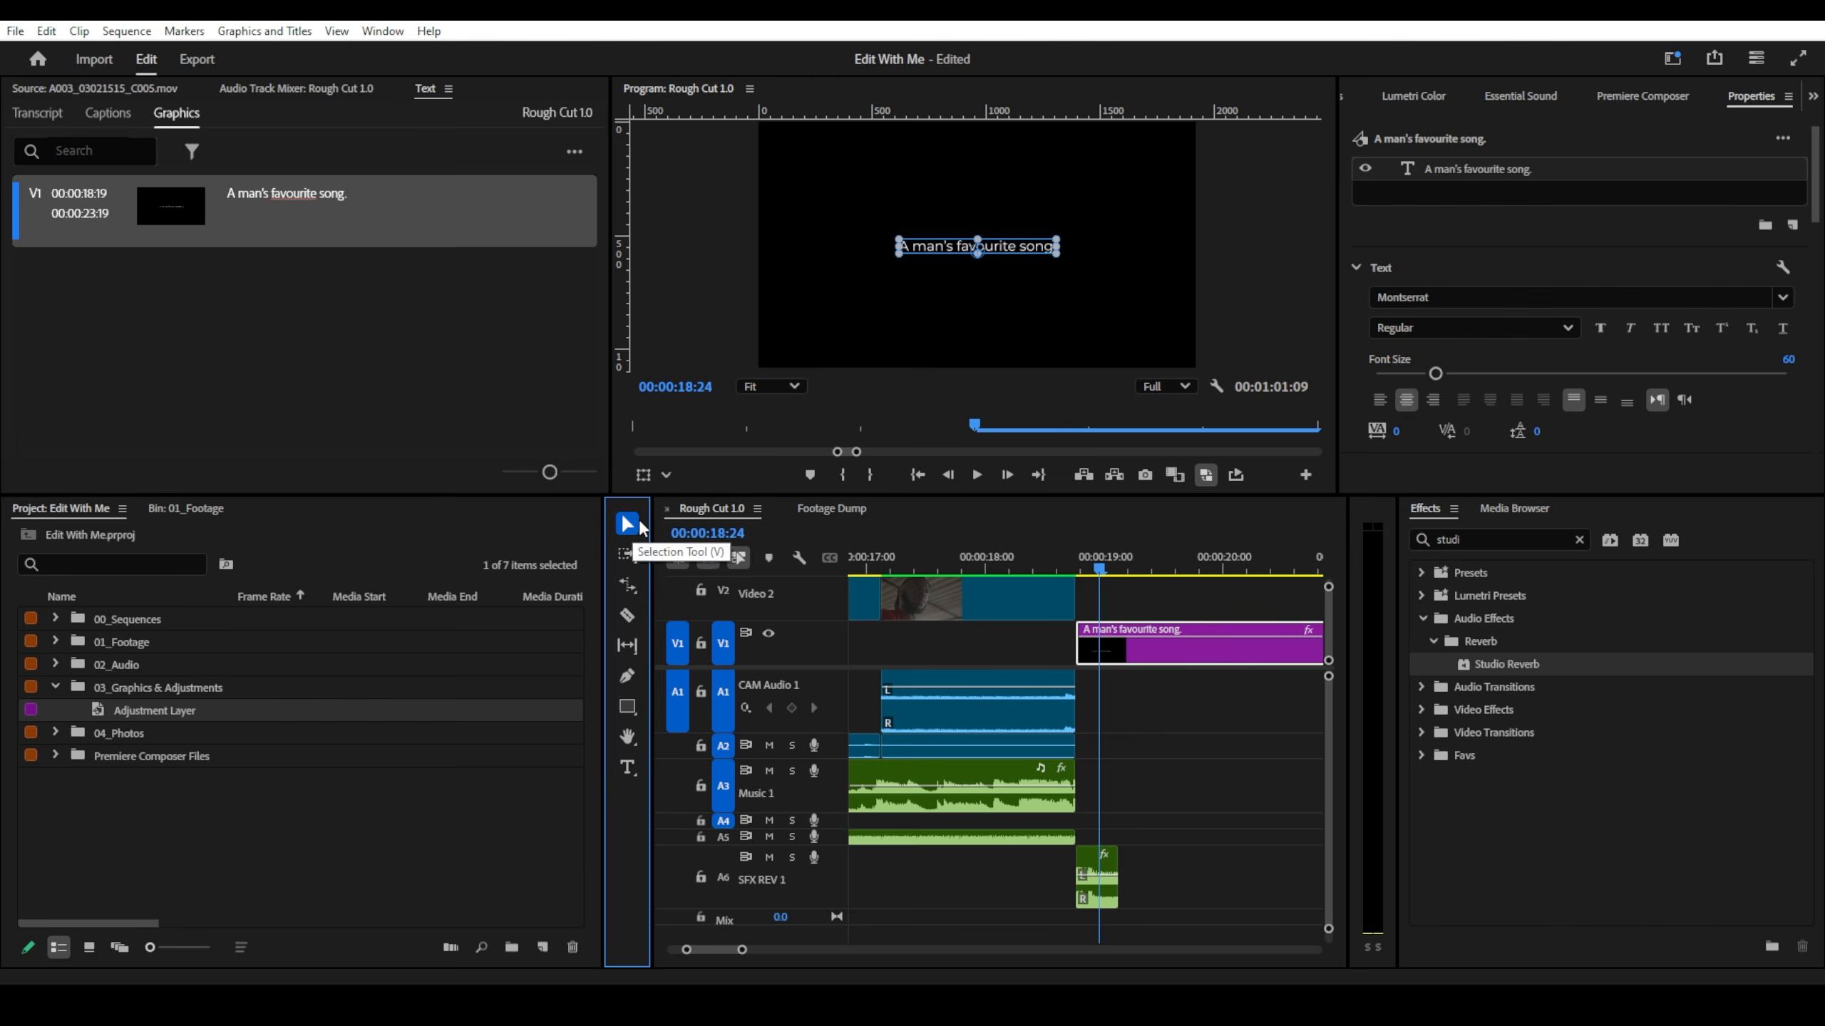
pyautogui.click(1048, 574)
pyautogui.press('space')
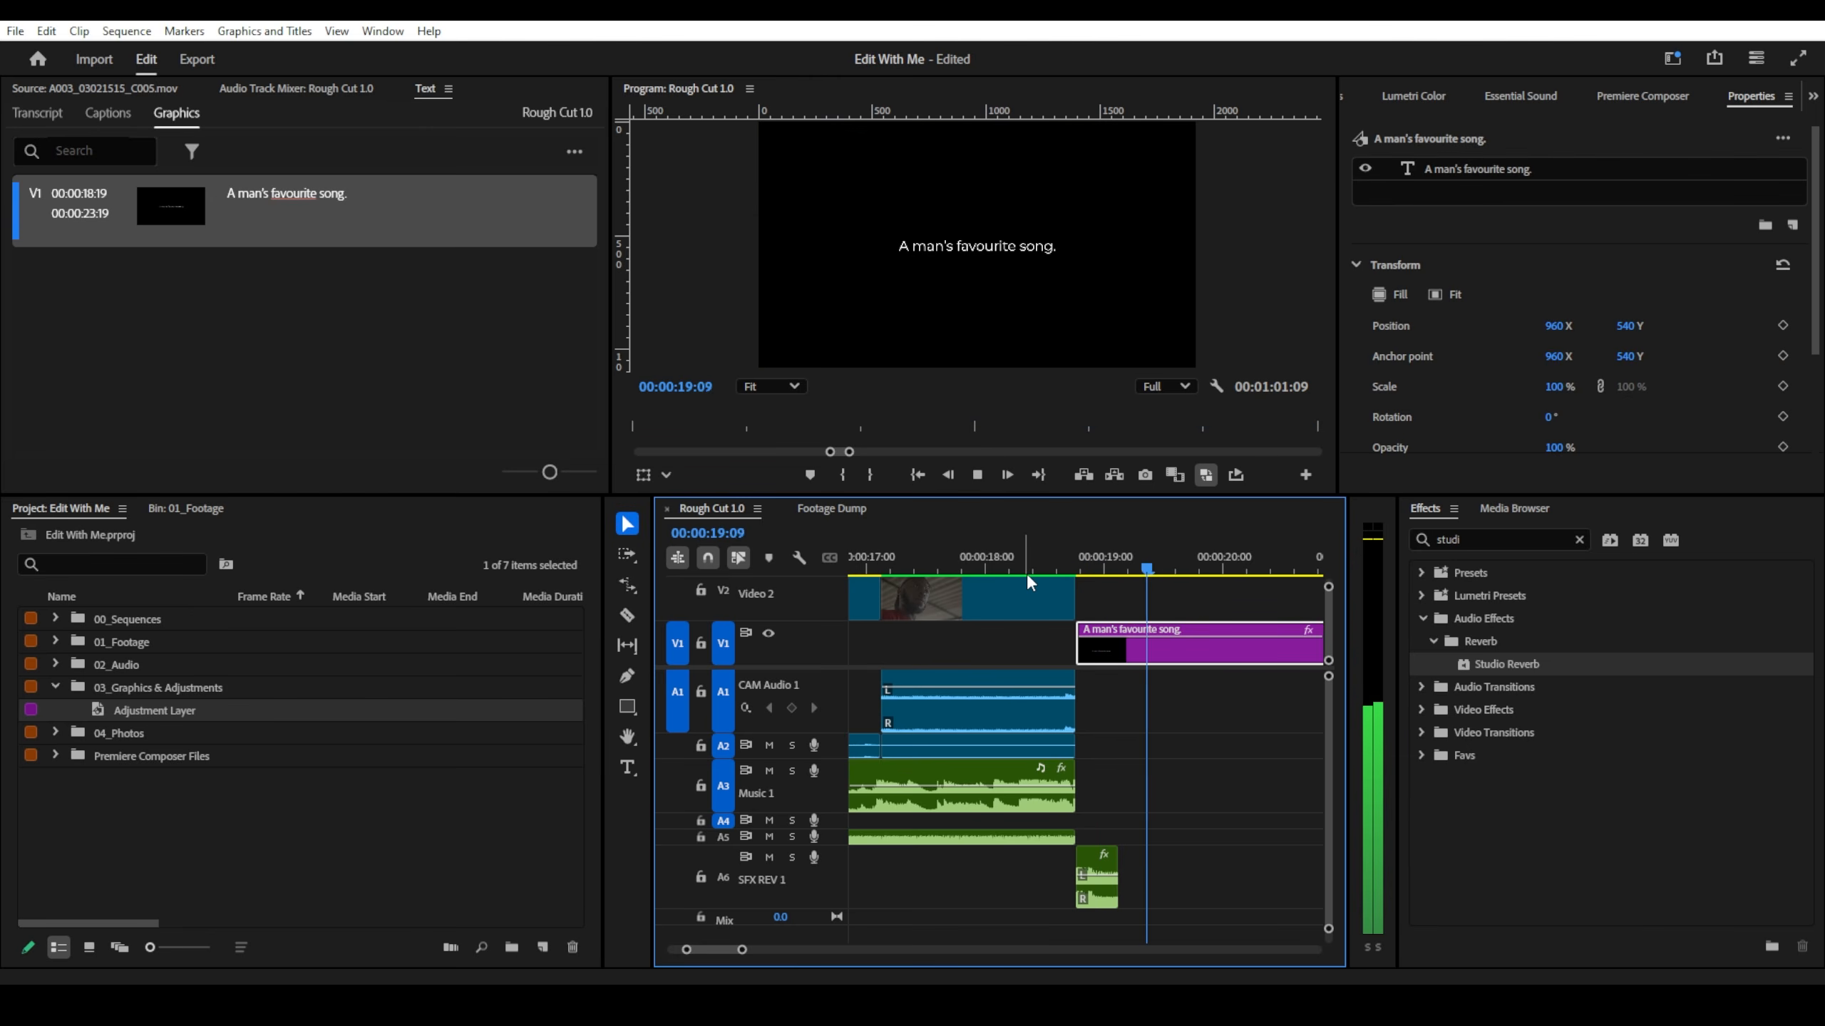
pyautogui.press('space')
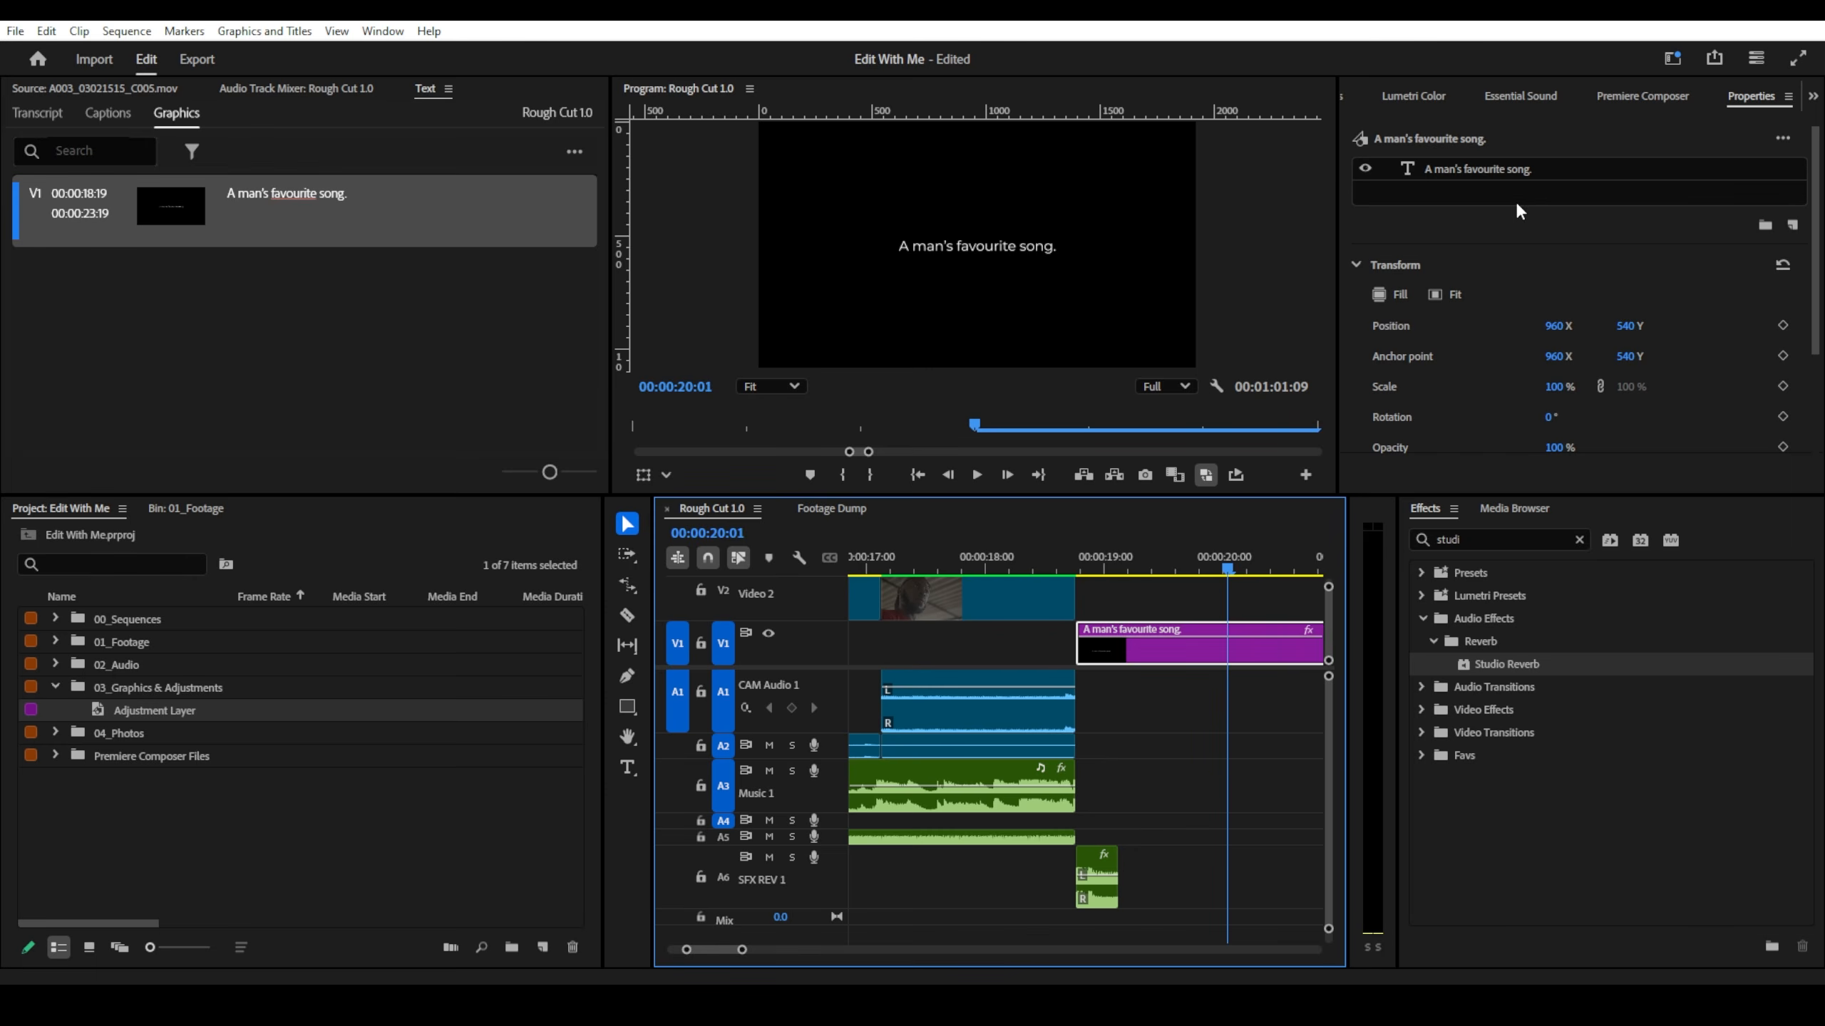
# - Keyframe the title clip's Motion Scale from 100 at its start to 115 at its end
pyautogui.click(1342, 97)
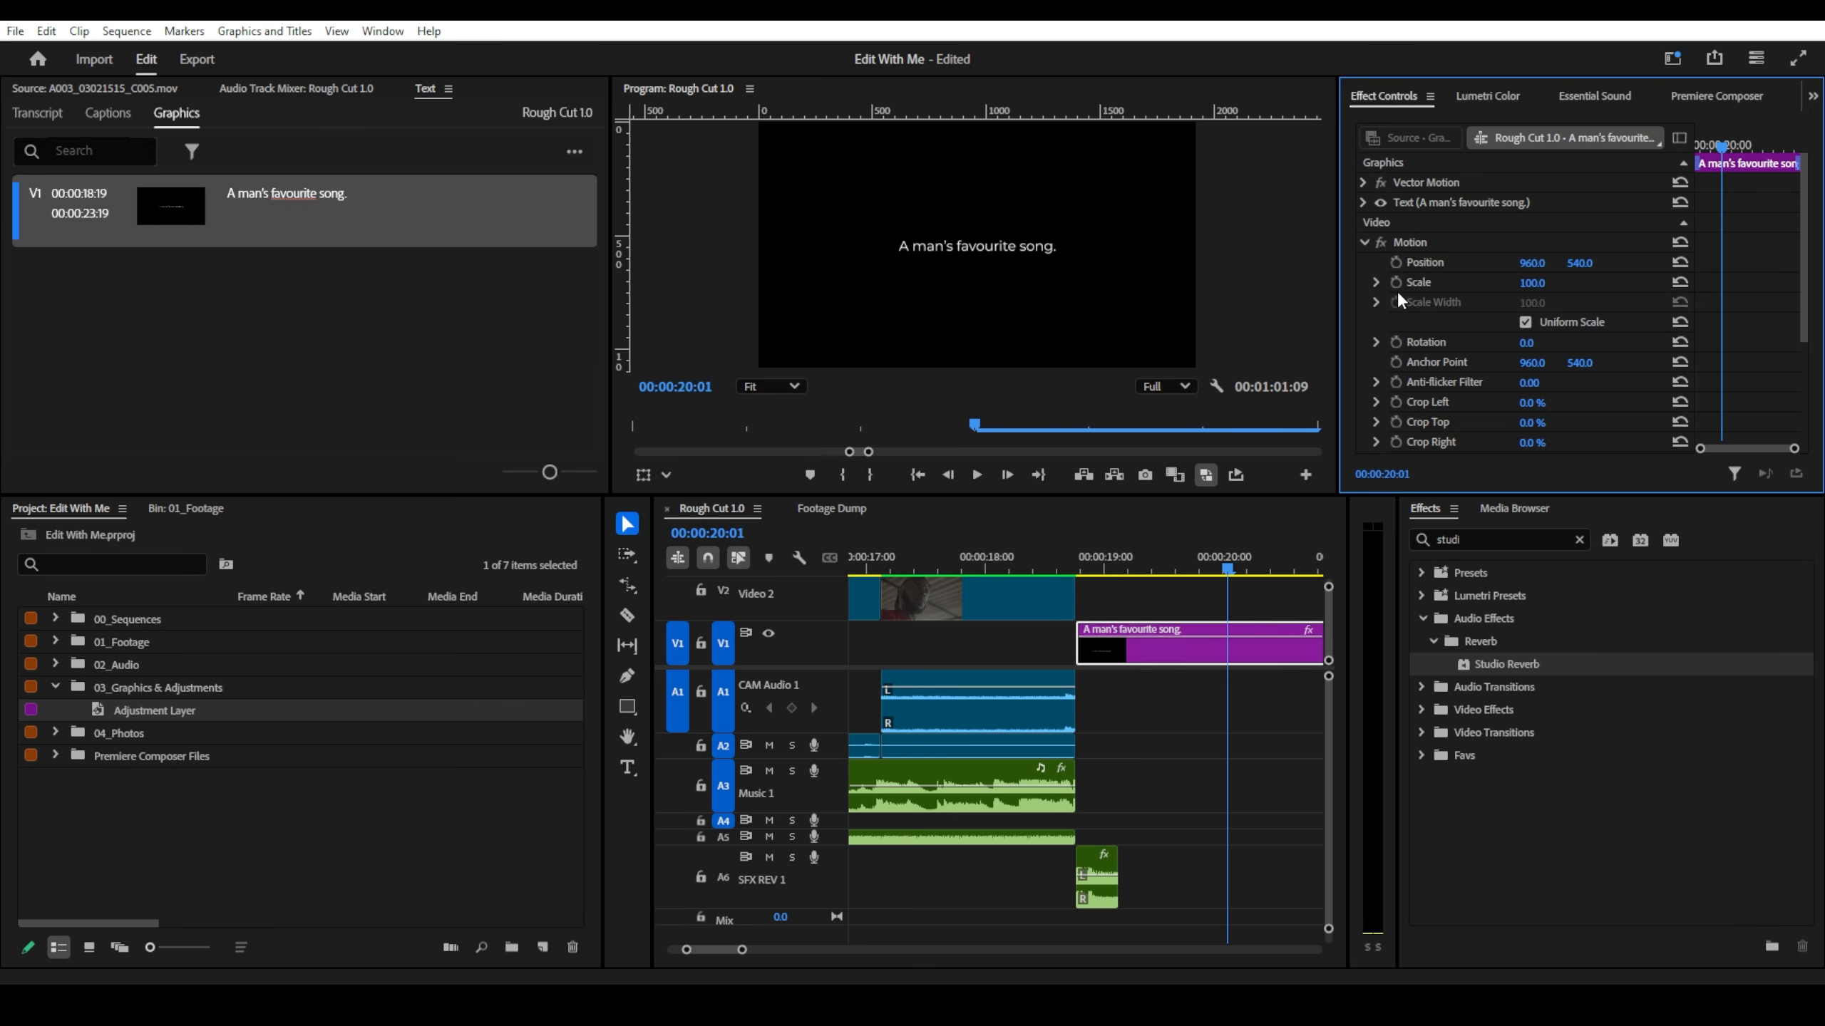
pyautogui.click(1397, 287)
pyautogui.moveTo(1724, 282); pyautogui.dragTo(1701, 282)
pyautogui.moveTo(1521, 285); pyautogui.dragTo(1540, 282)
pyautogui.click(1544, 282)
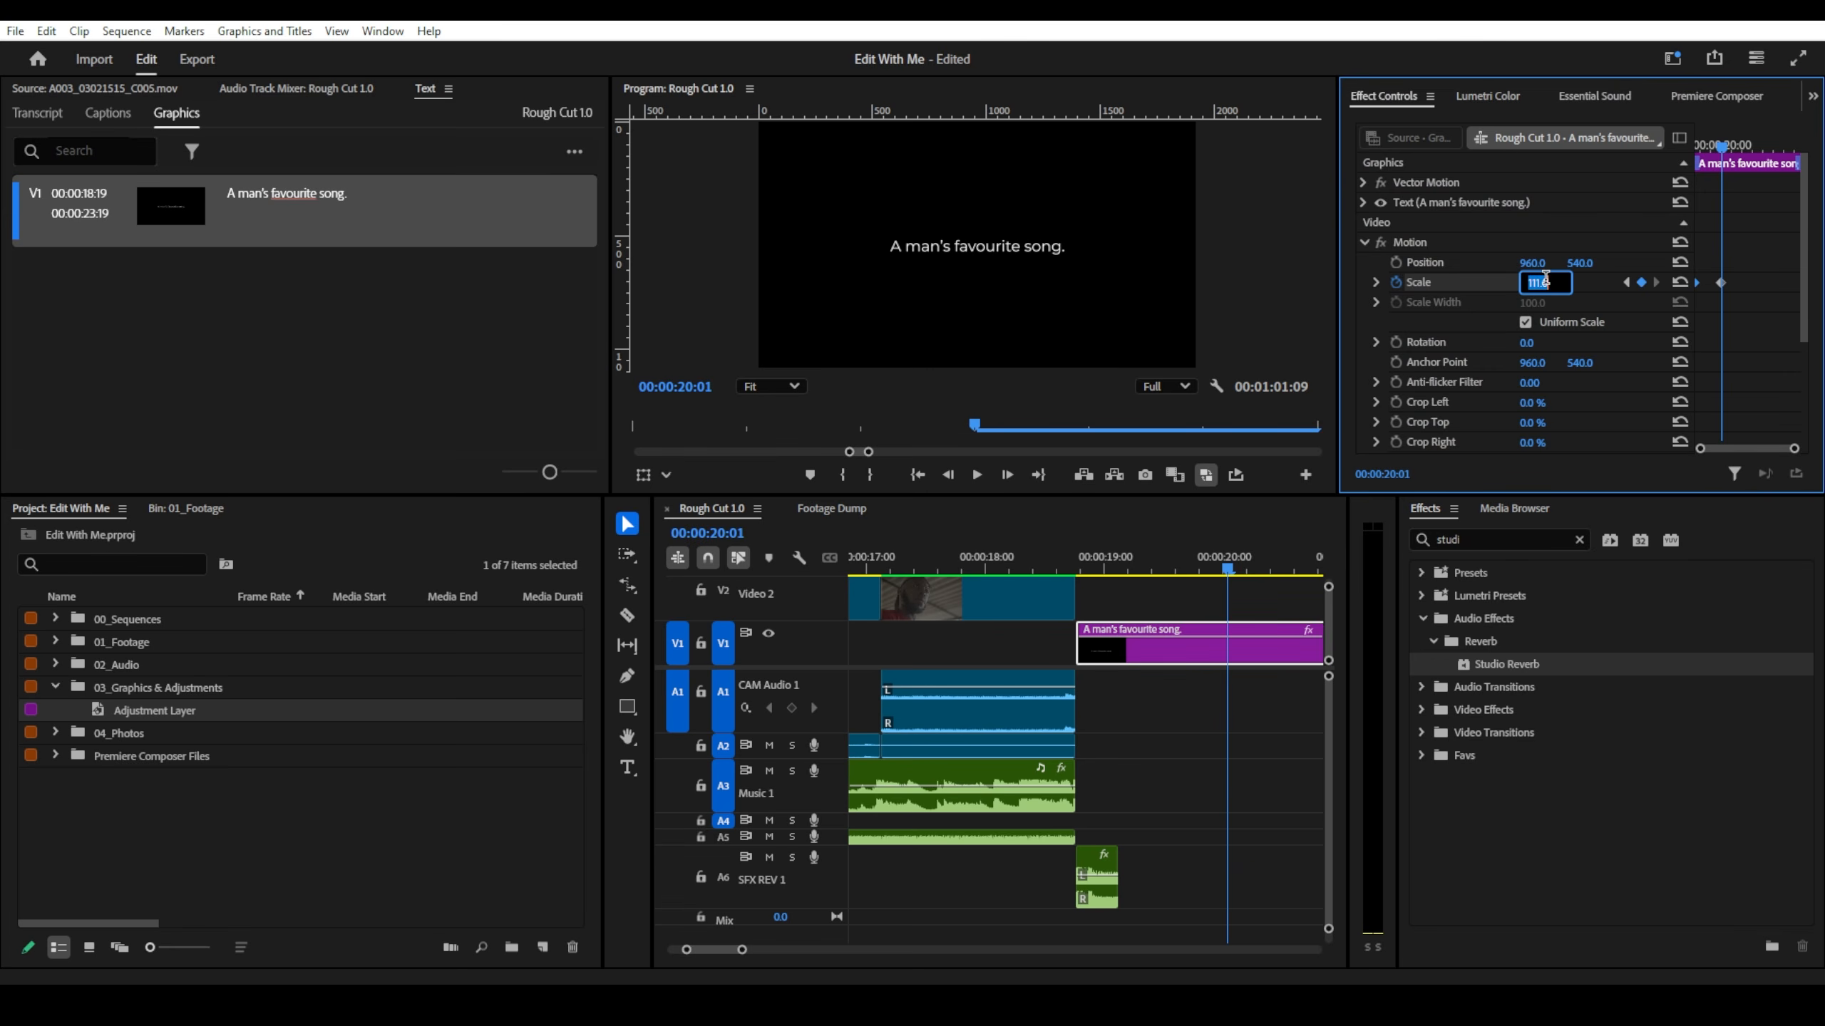
pyautogui.write('115')
pyautogui.press('Return')
pyautogui.moveTo(1721, 285); pyautogui.dragTo(1798, 290)
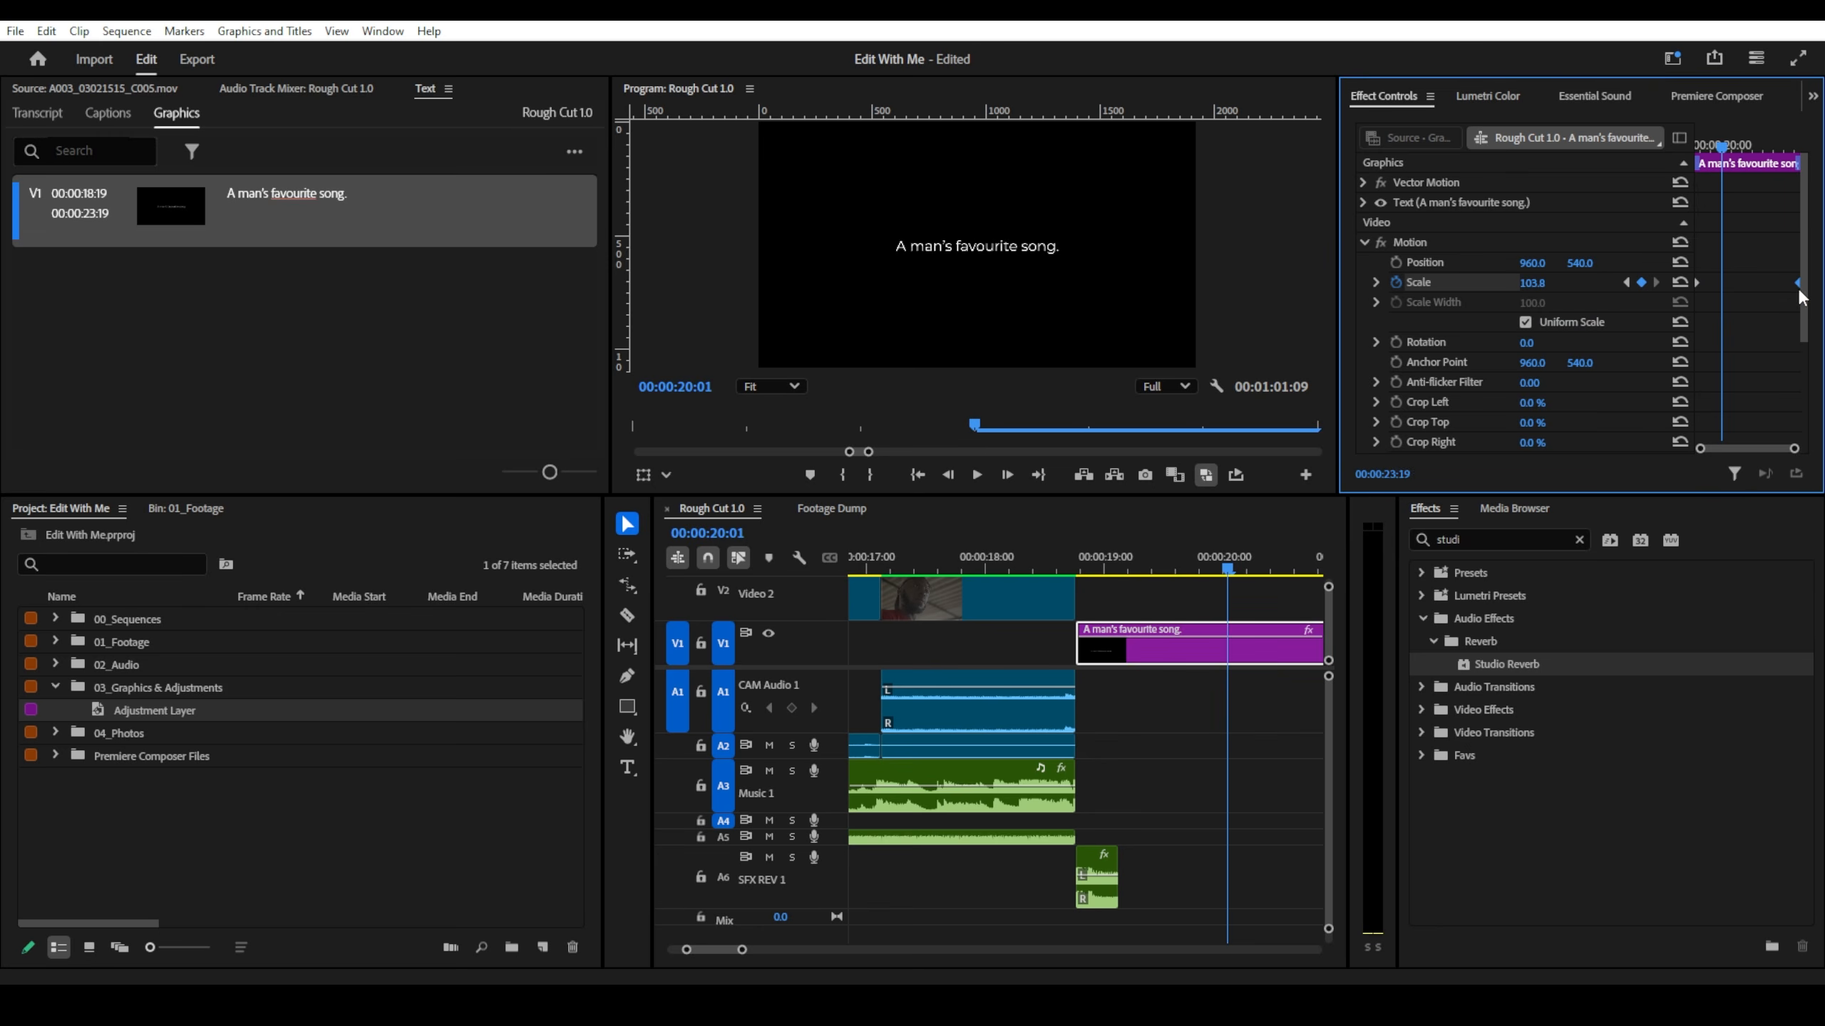
# - Play the end title from just before the cut to review its scale animation
pyautogui.click(1050, 568)
pyautogui.press('space')
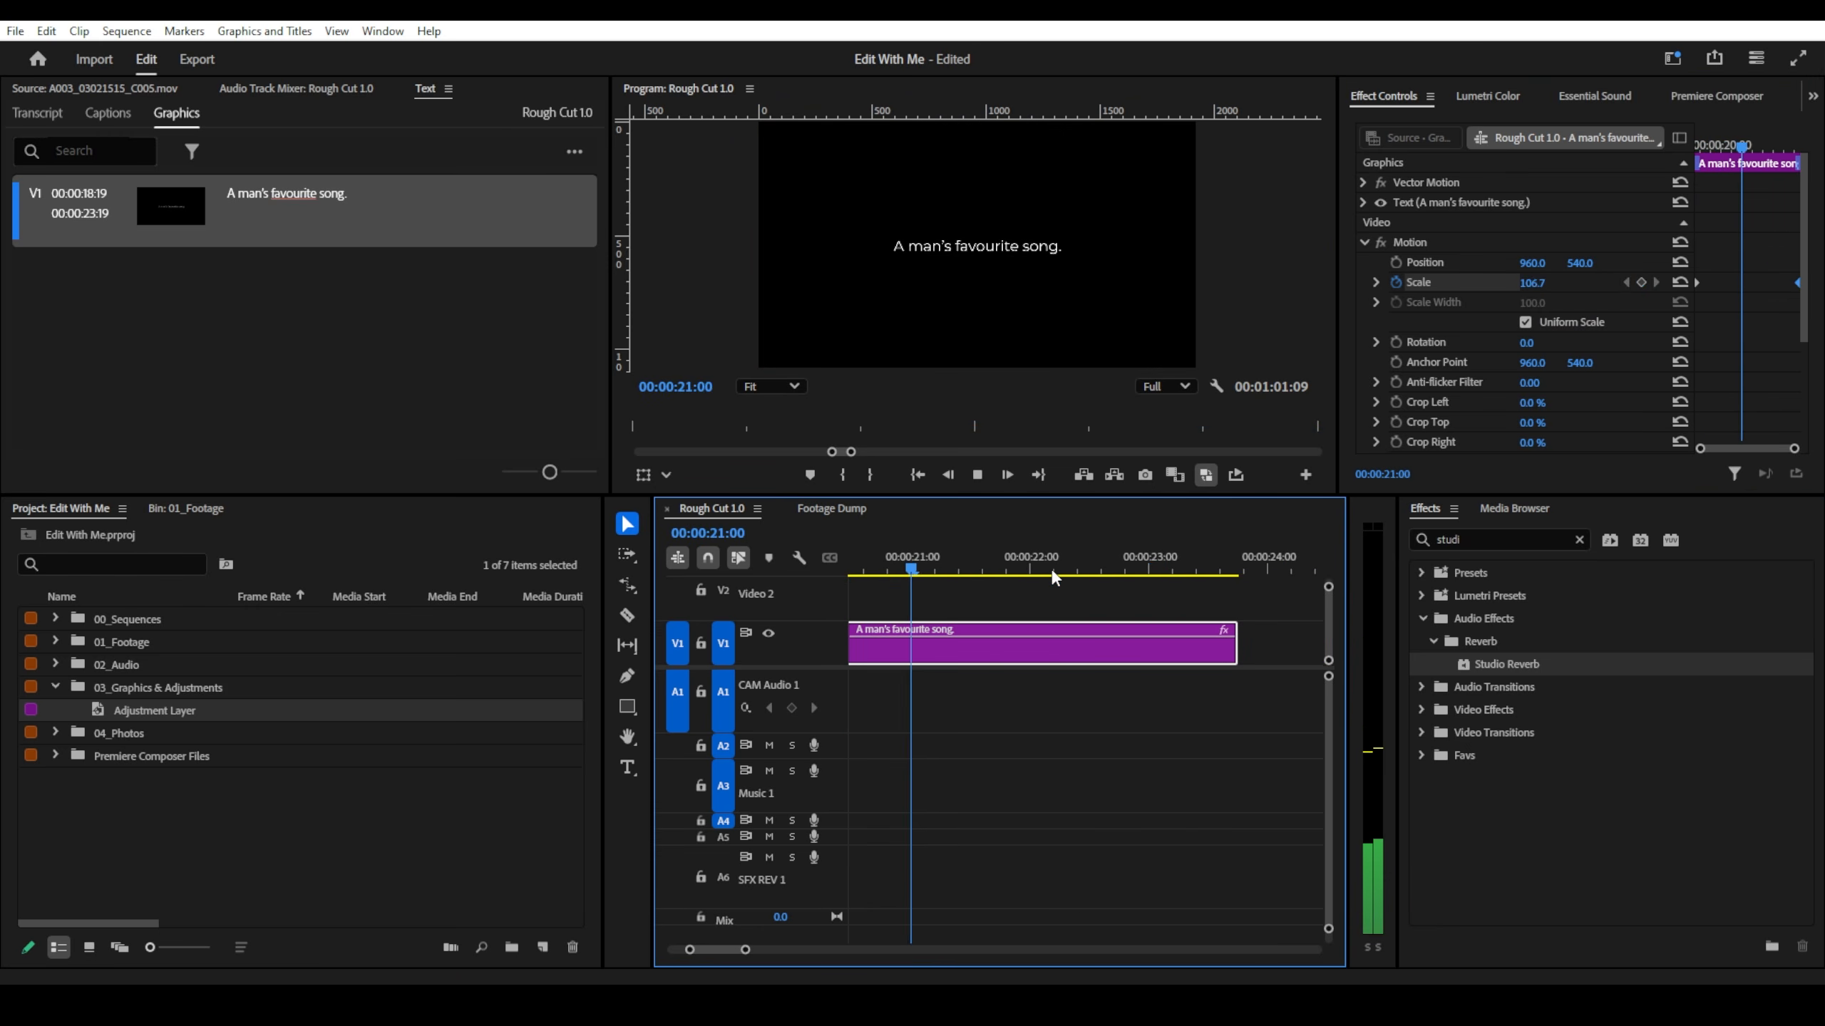
pyautogui.scroll(-4, 1051, 570)
pyautogui.scroll(-2, 1193, 612)
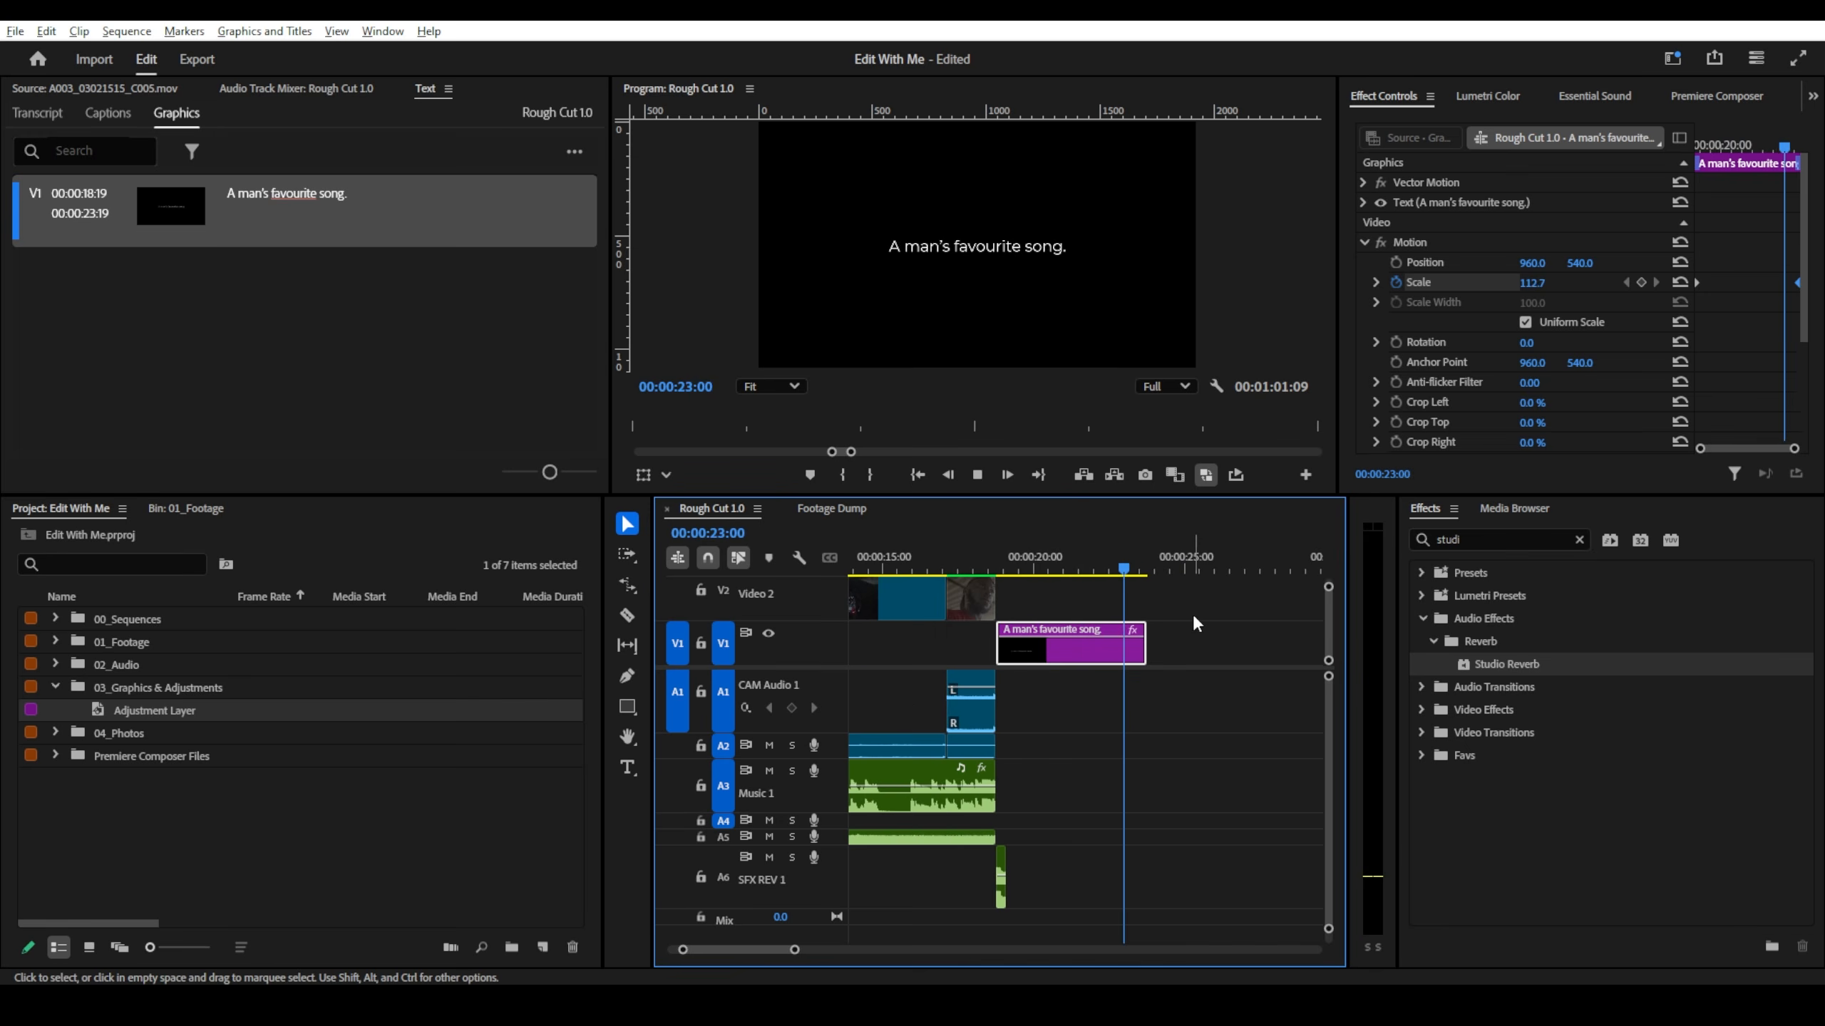
pyautogui.press('space')
# - Play the whole Rough Cut 1.0 sequence from the beginning through the end title
pyautogui.scroll(-4, 1198, 611)
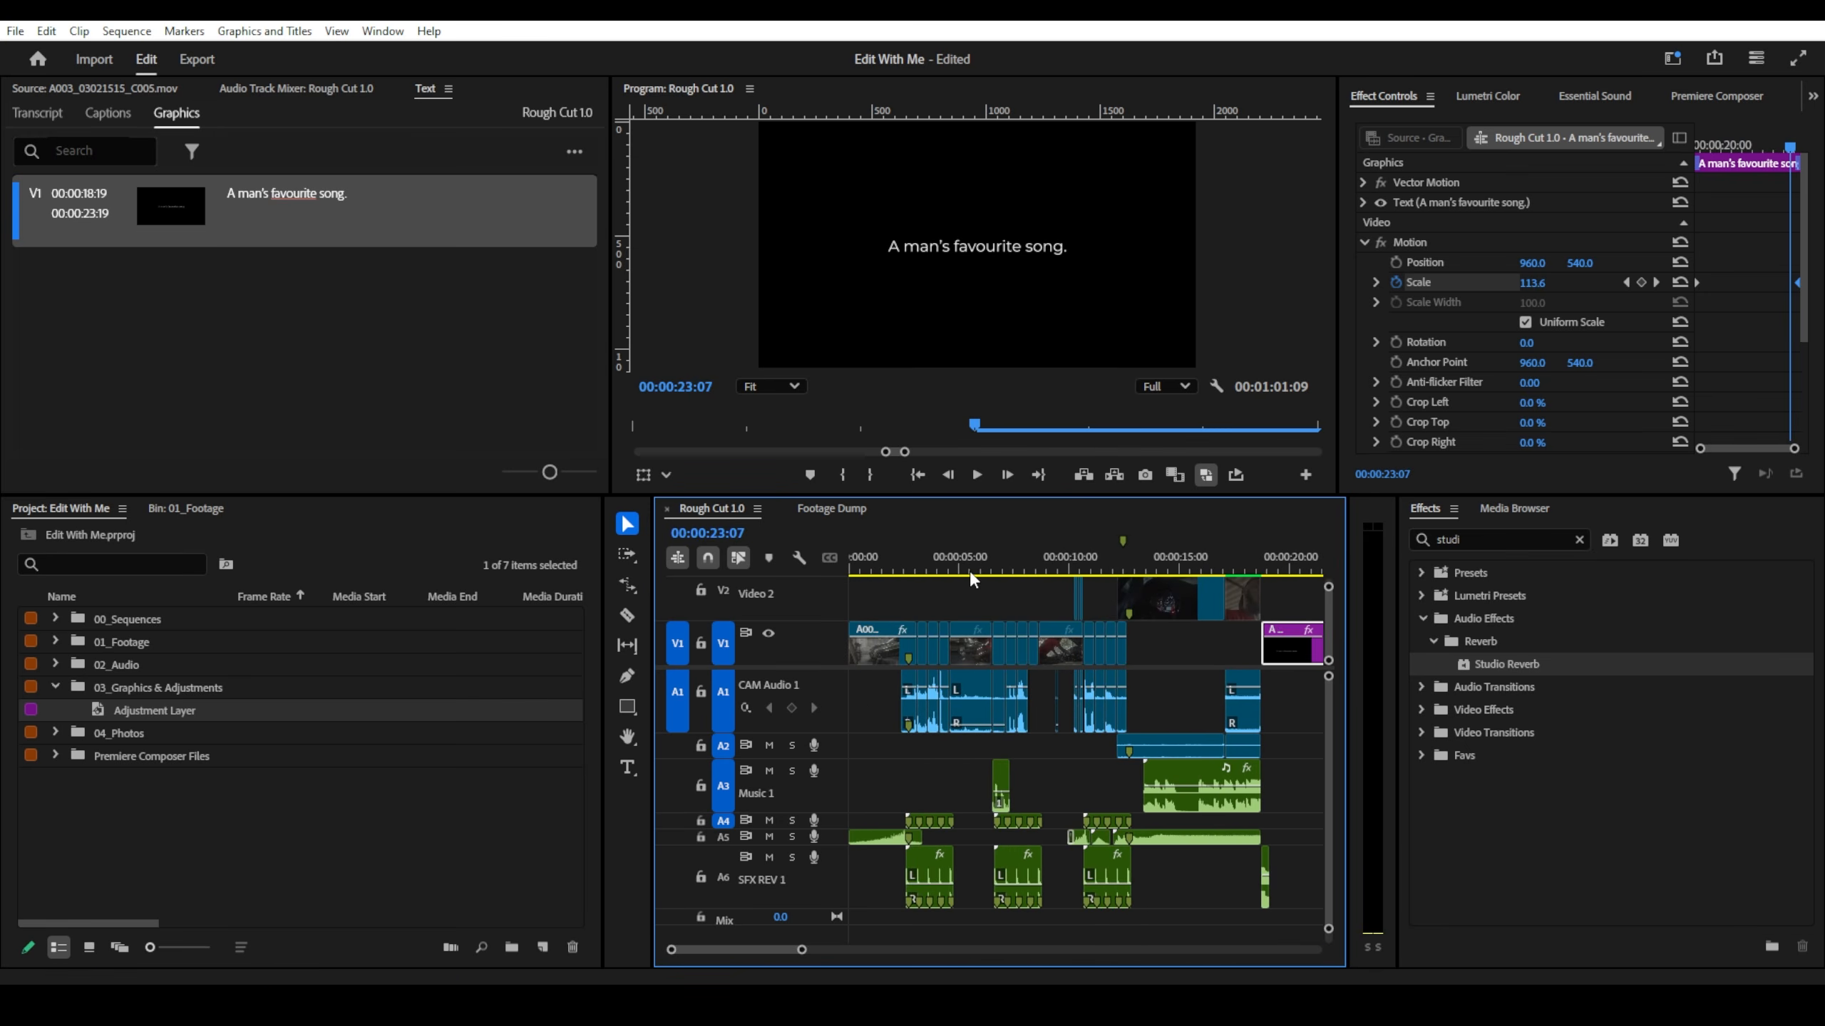
pyautogui.press('Home')
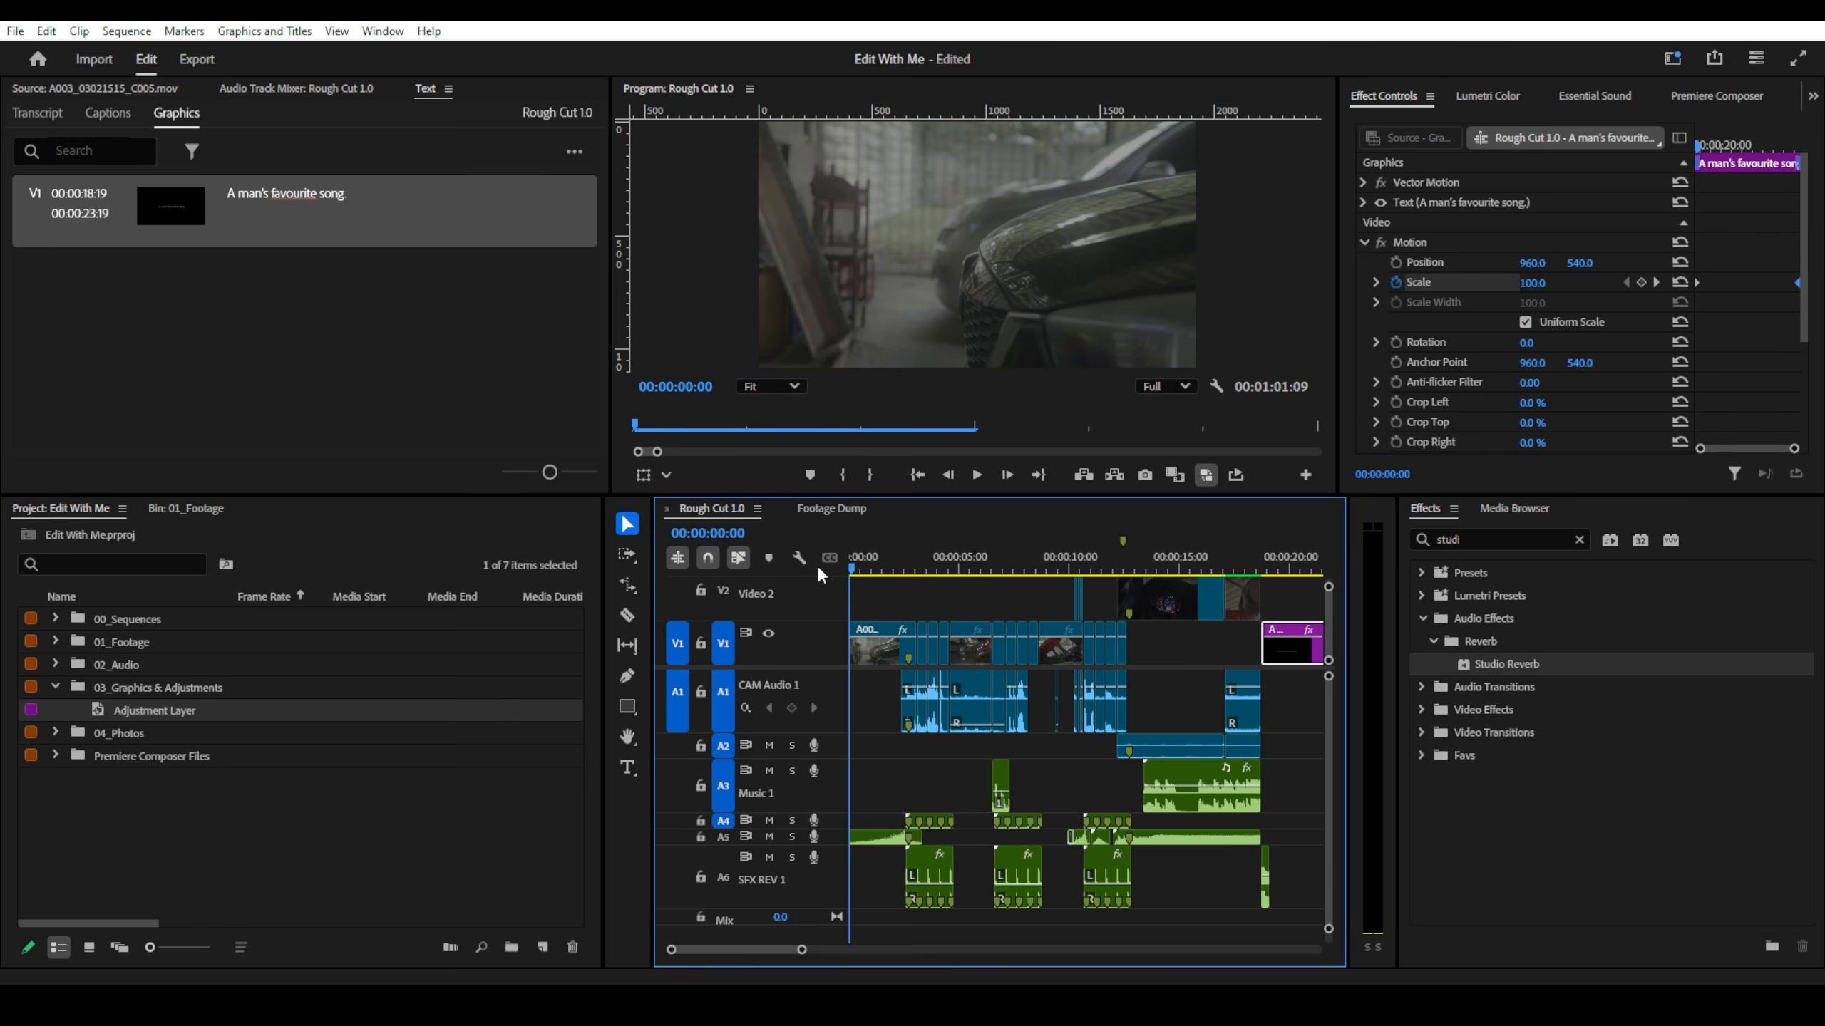
pyautogui.press('space')
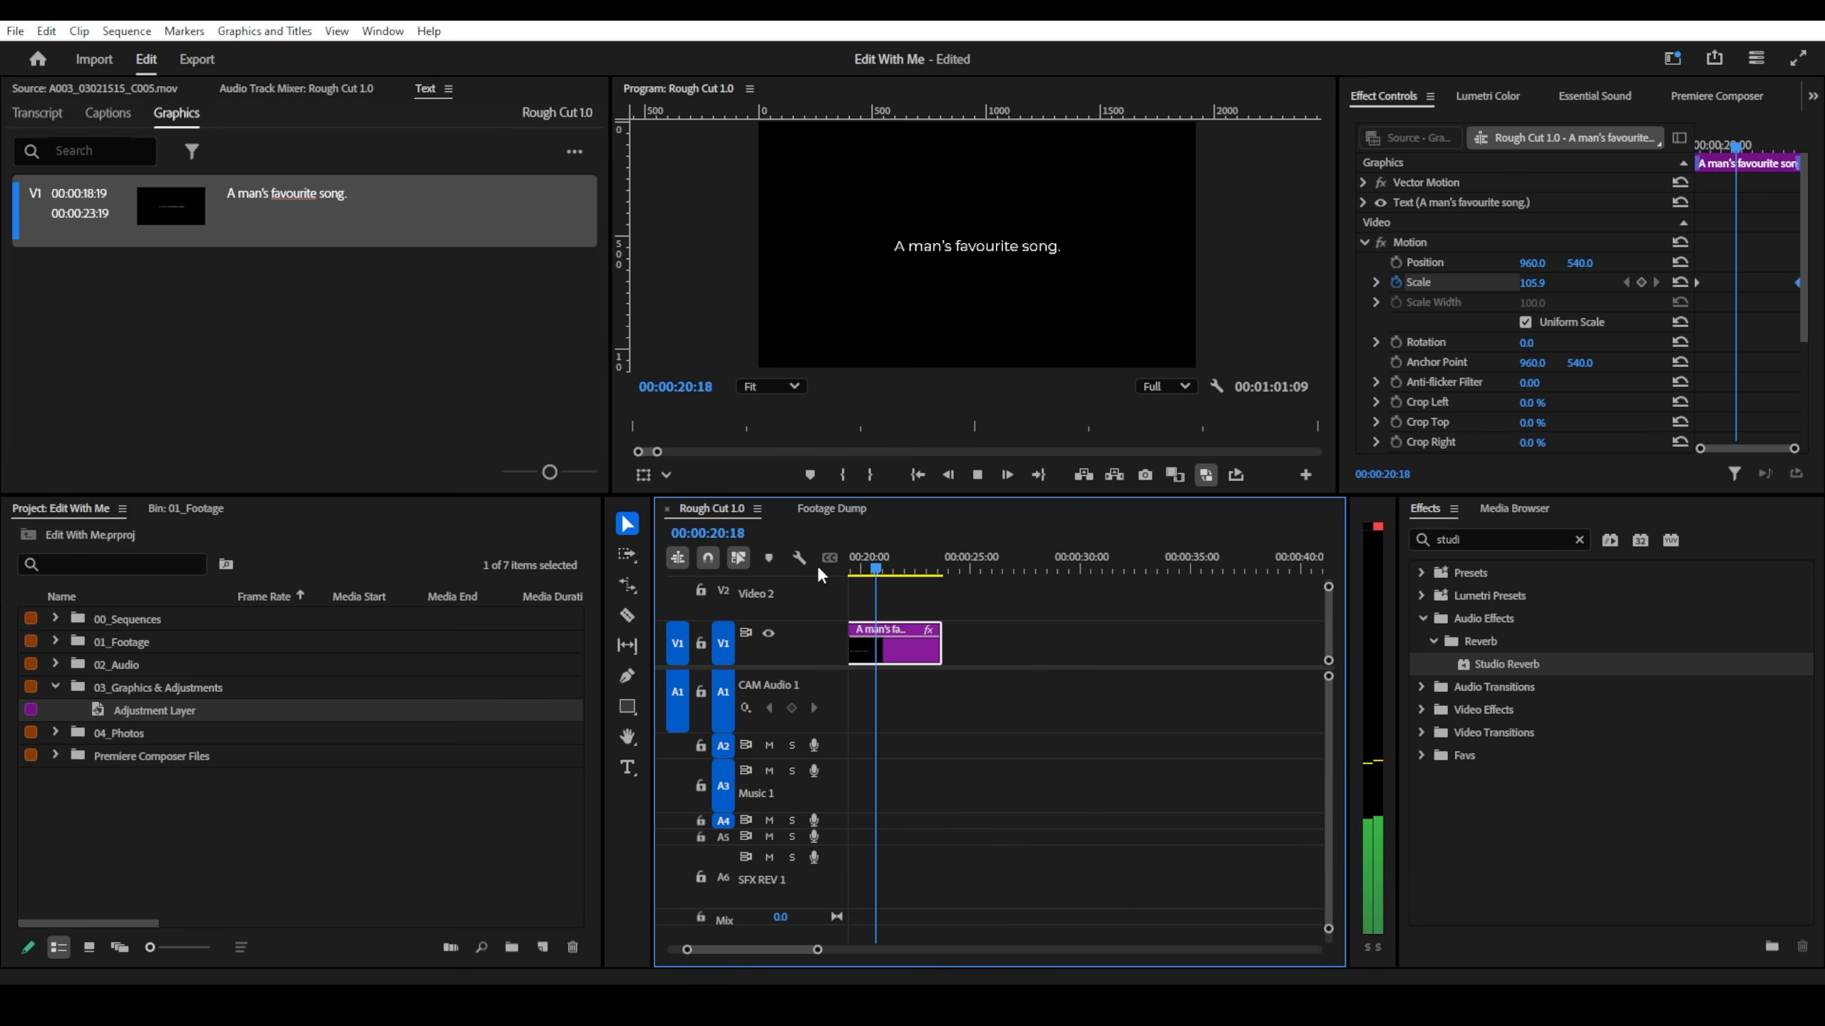
pyautogui.press('space')
pyautogui.scroll(-6, 1030, 686)
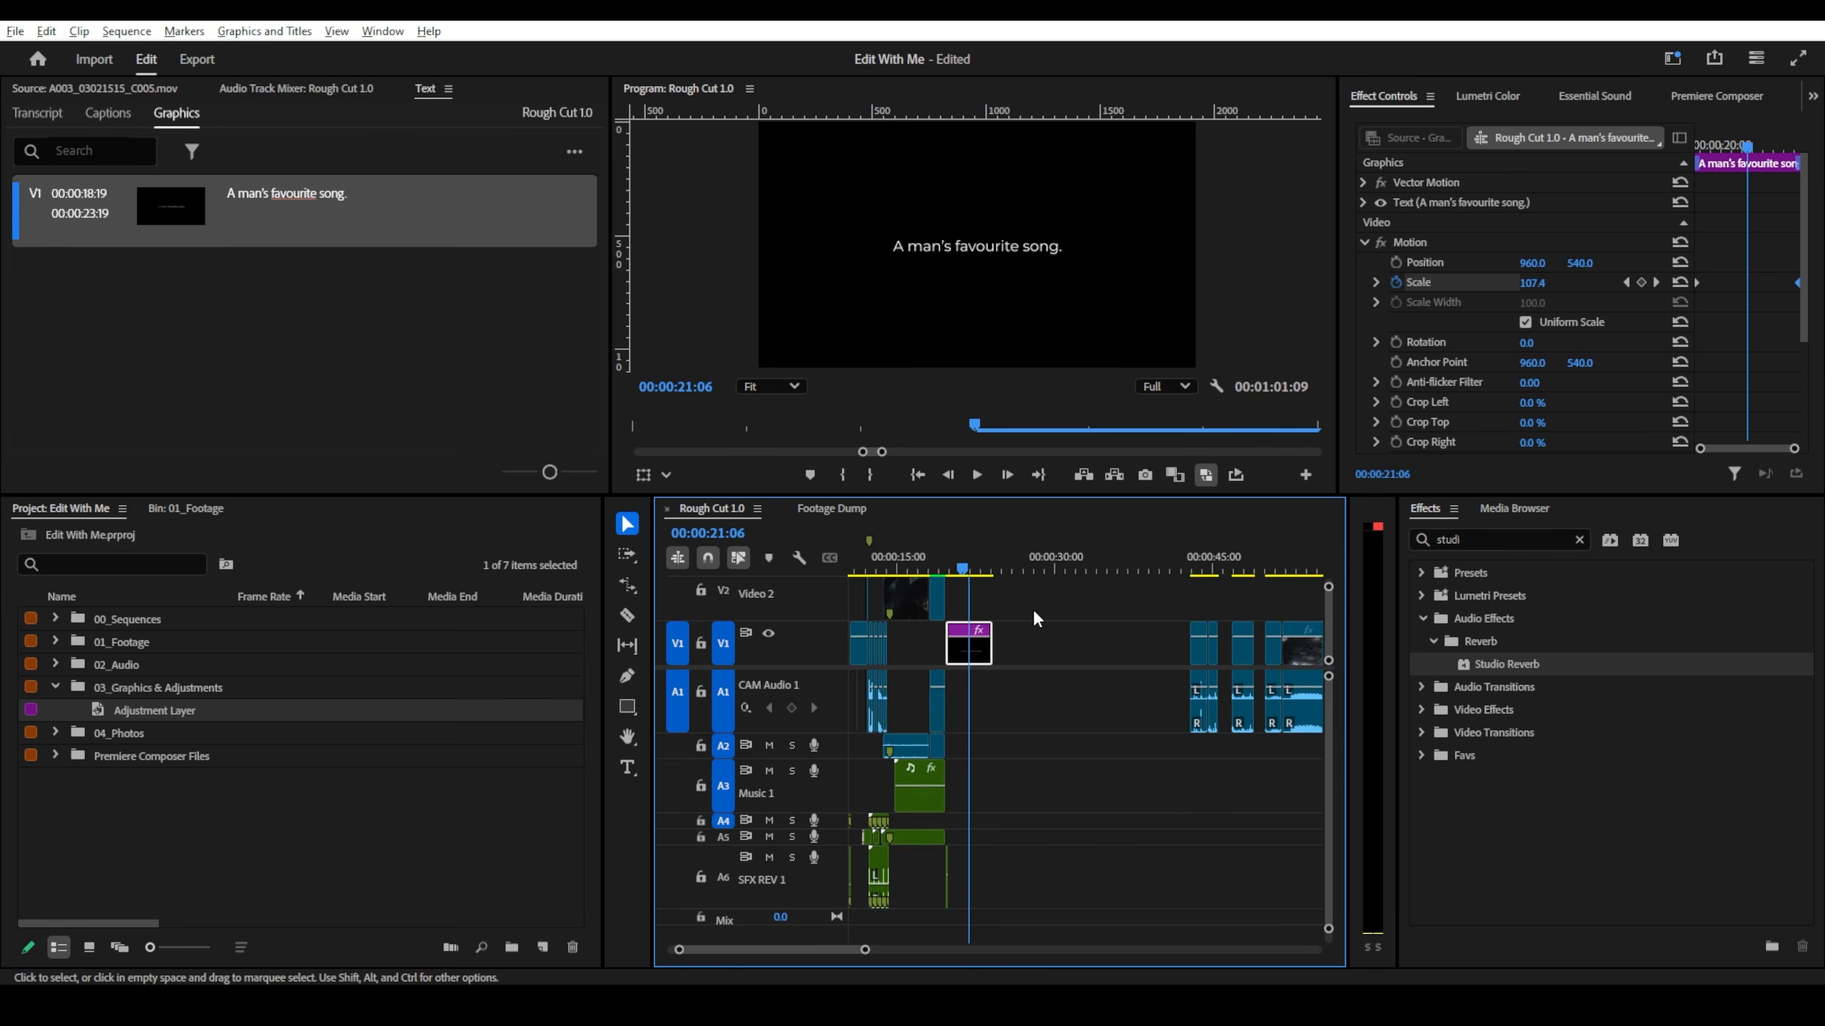
pyautogui.scroll(2, 1033, 611)
pyautogui.scroll(-2, 1037, 620)
pyautogui.press('q')
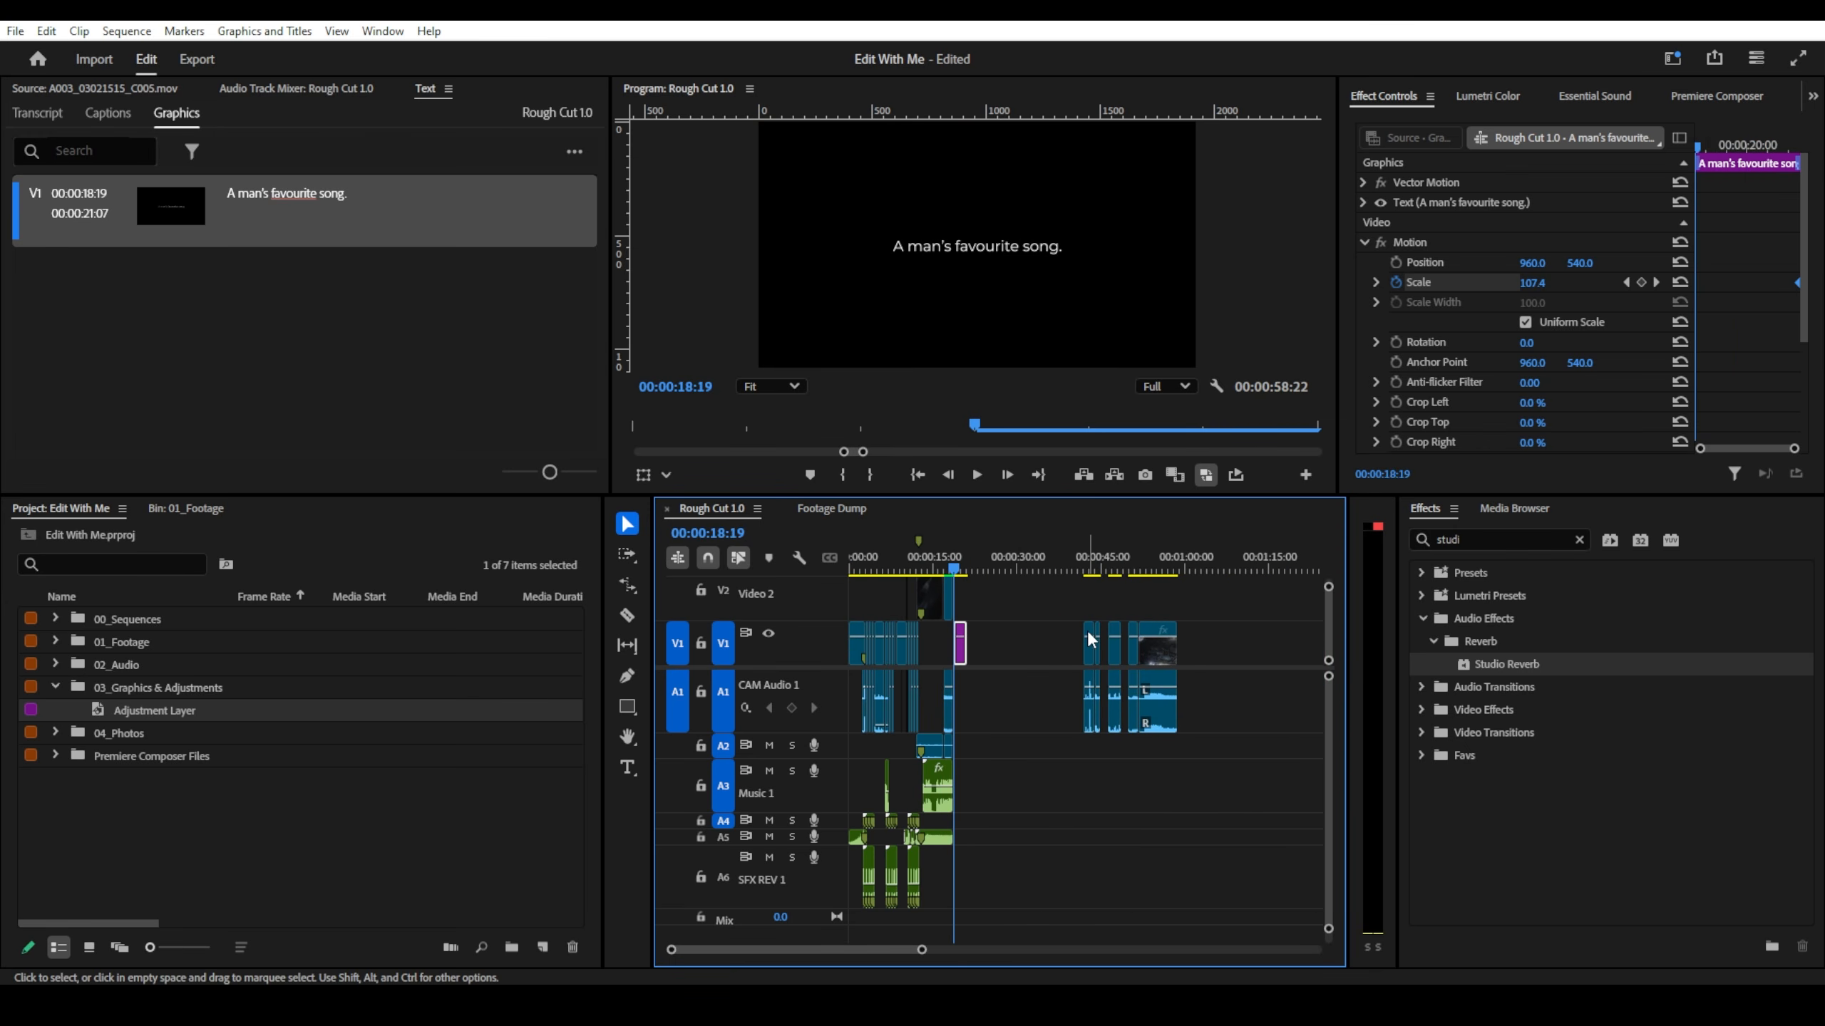
pyautogui.hotkey('ctrl', 'z')
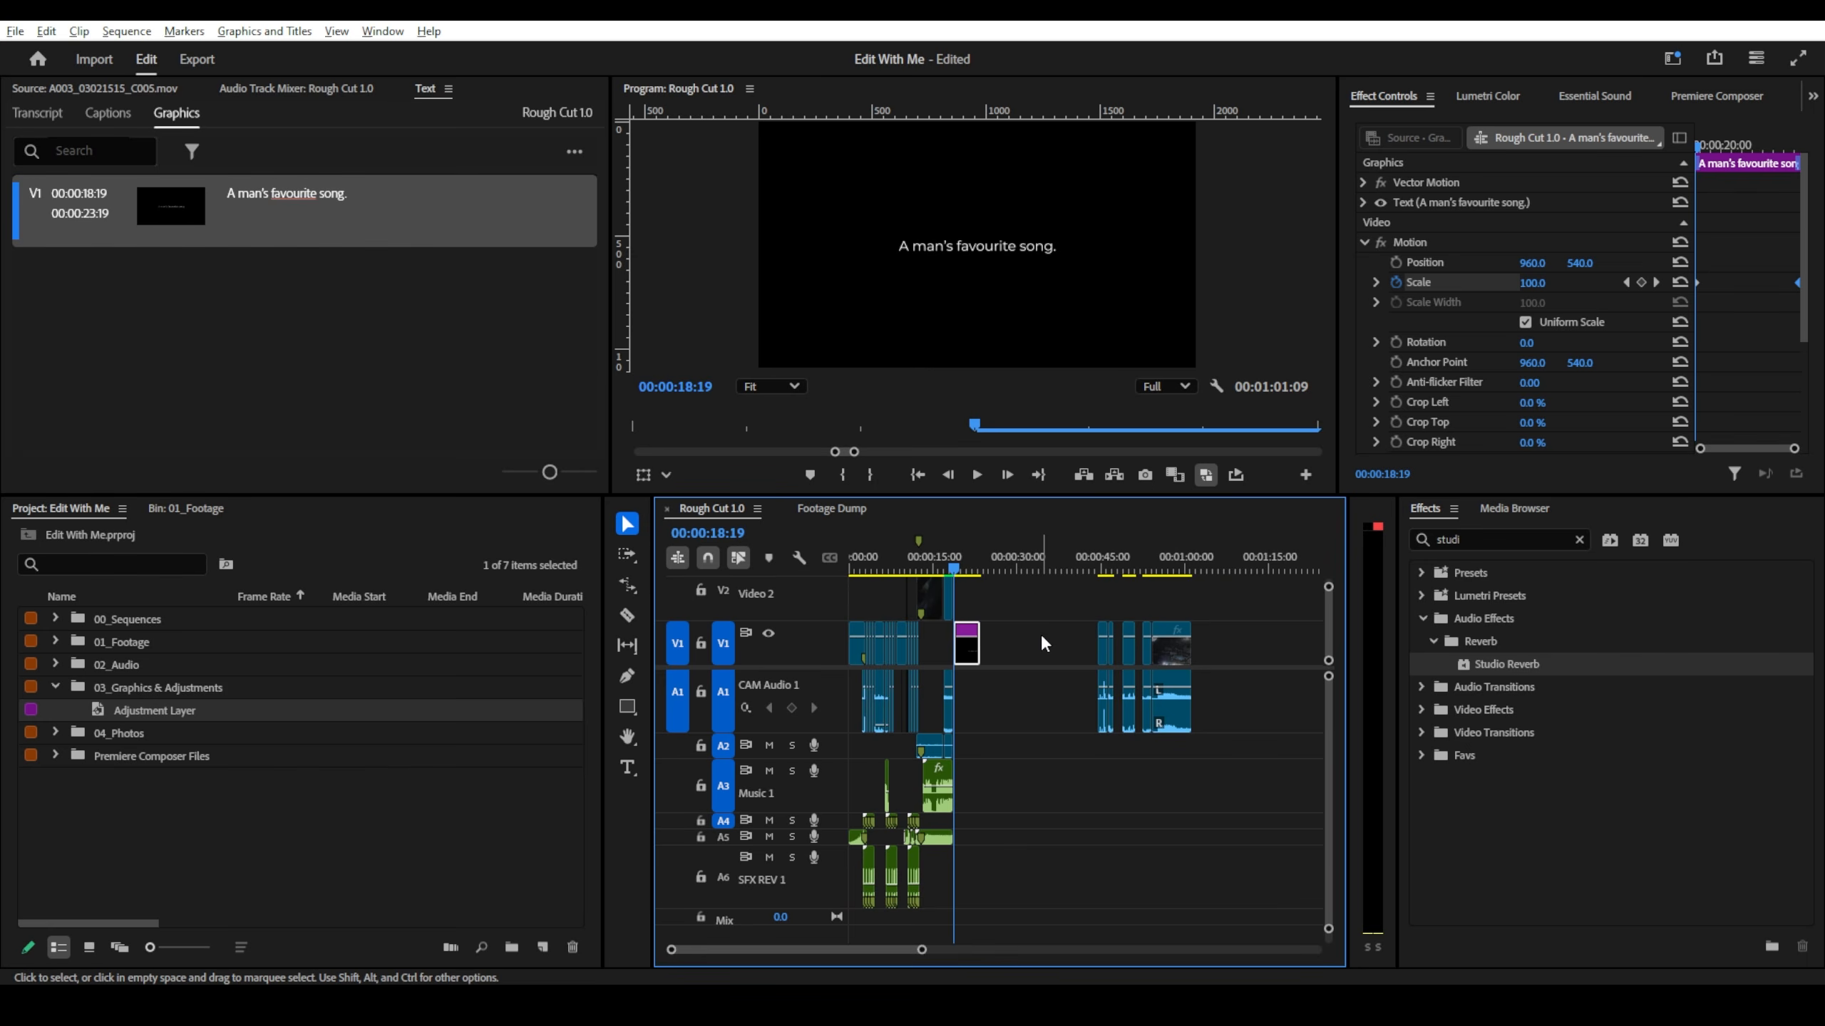
# - Delete all leftover clips that sit after the end title in the Rough Cut 1.0 sequence
pyautogui.scroll(1, 1041, 633)
pyautogui.click(1085, 631)
pyautogui.click(1109, 555)
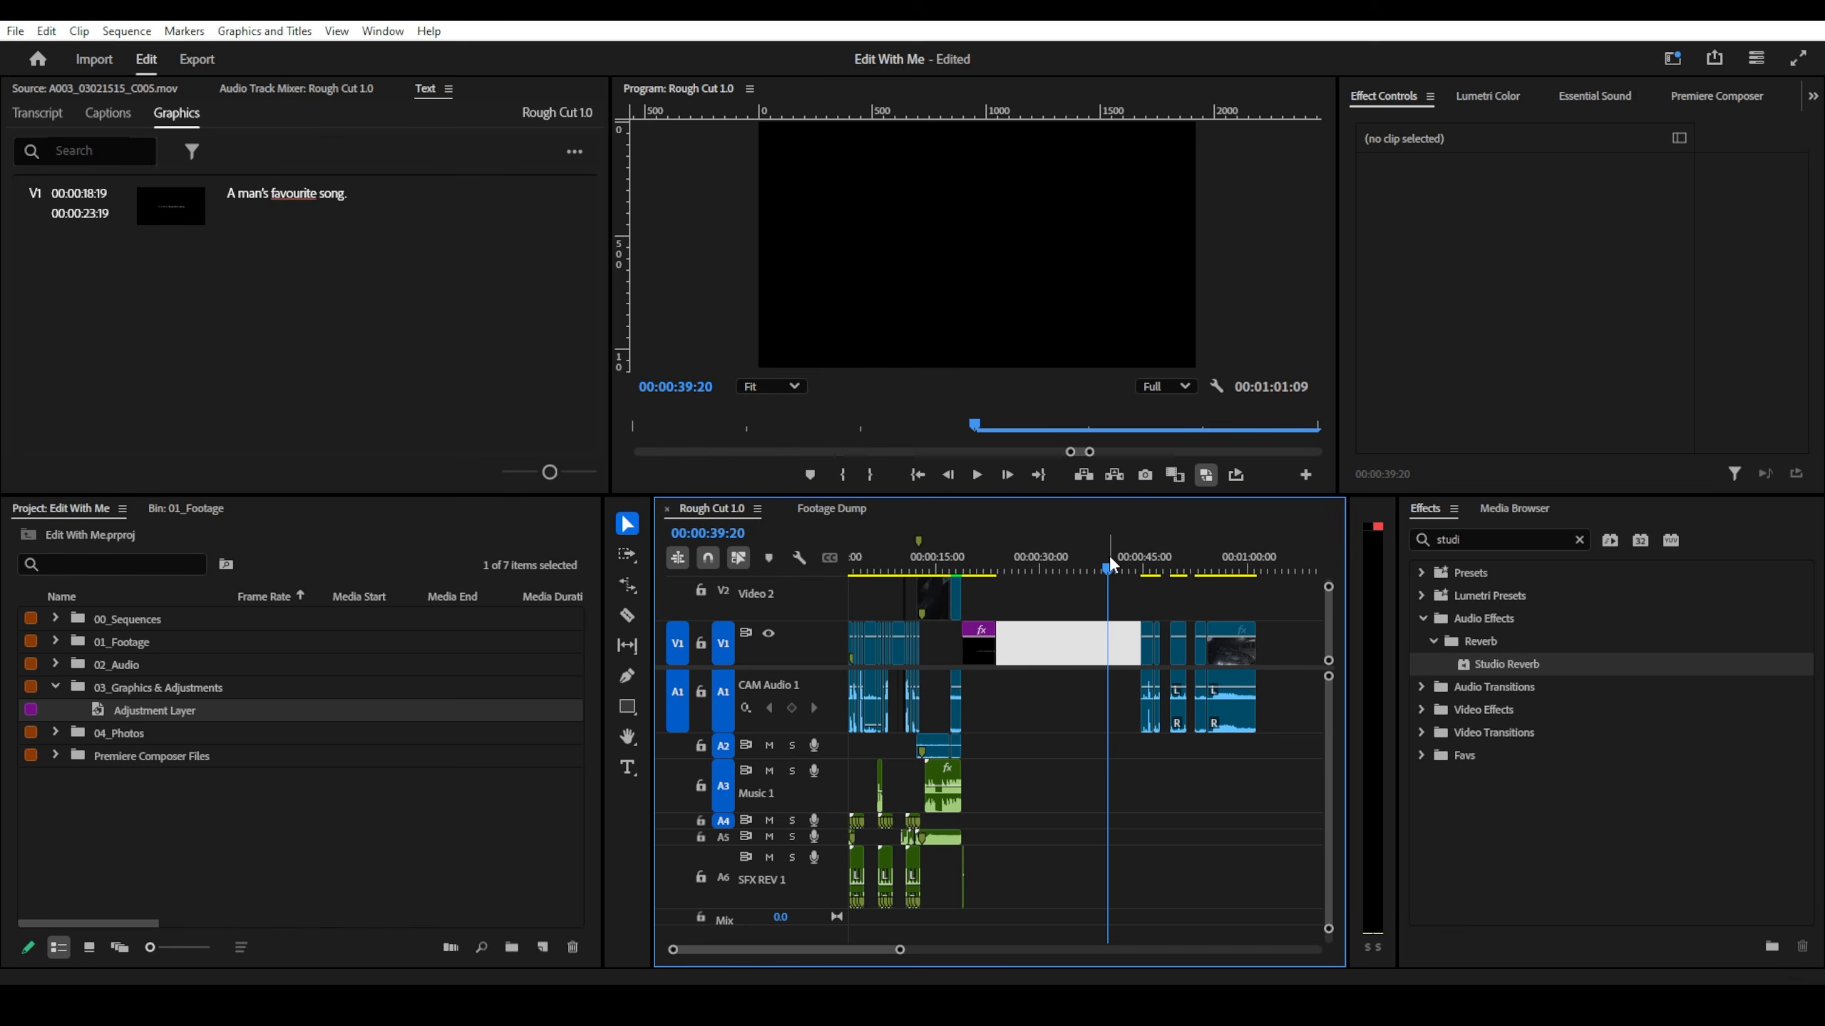
pyautogui.press('a')
pyautogui.click(1115, 610)
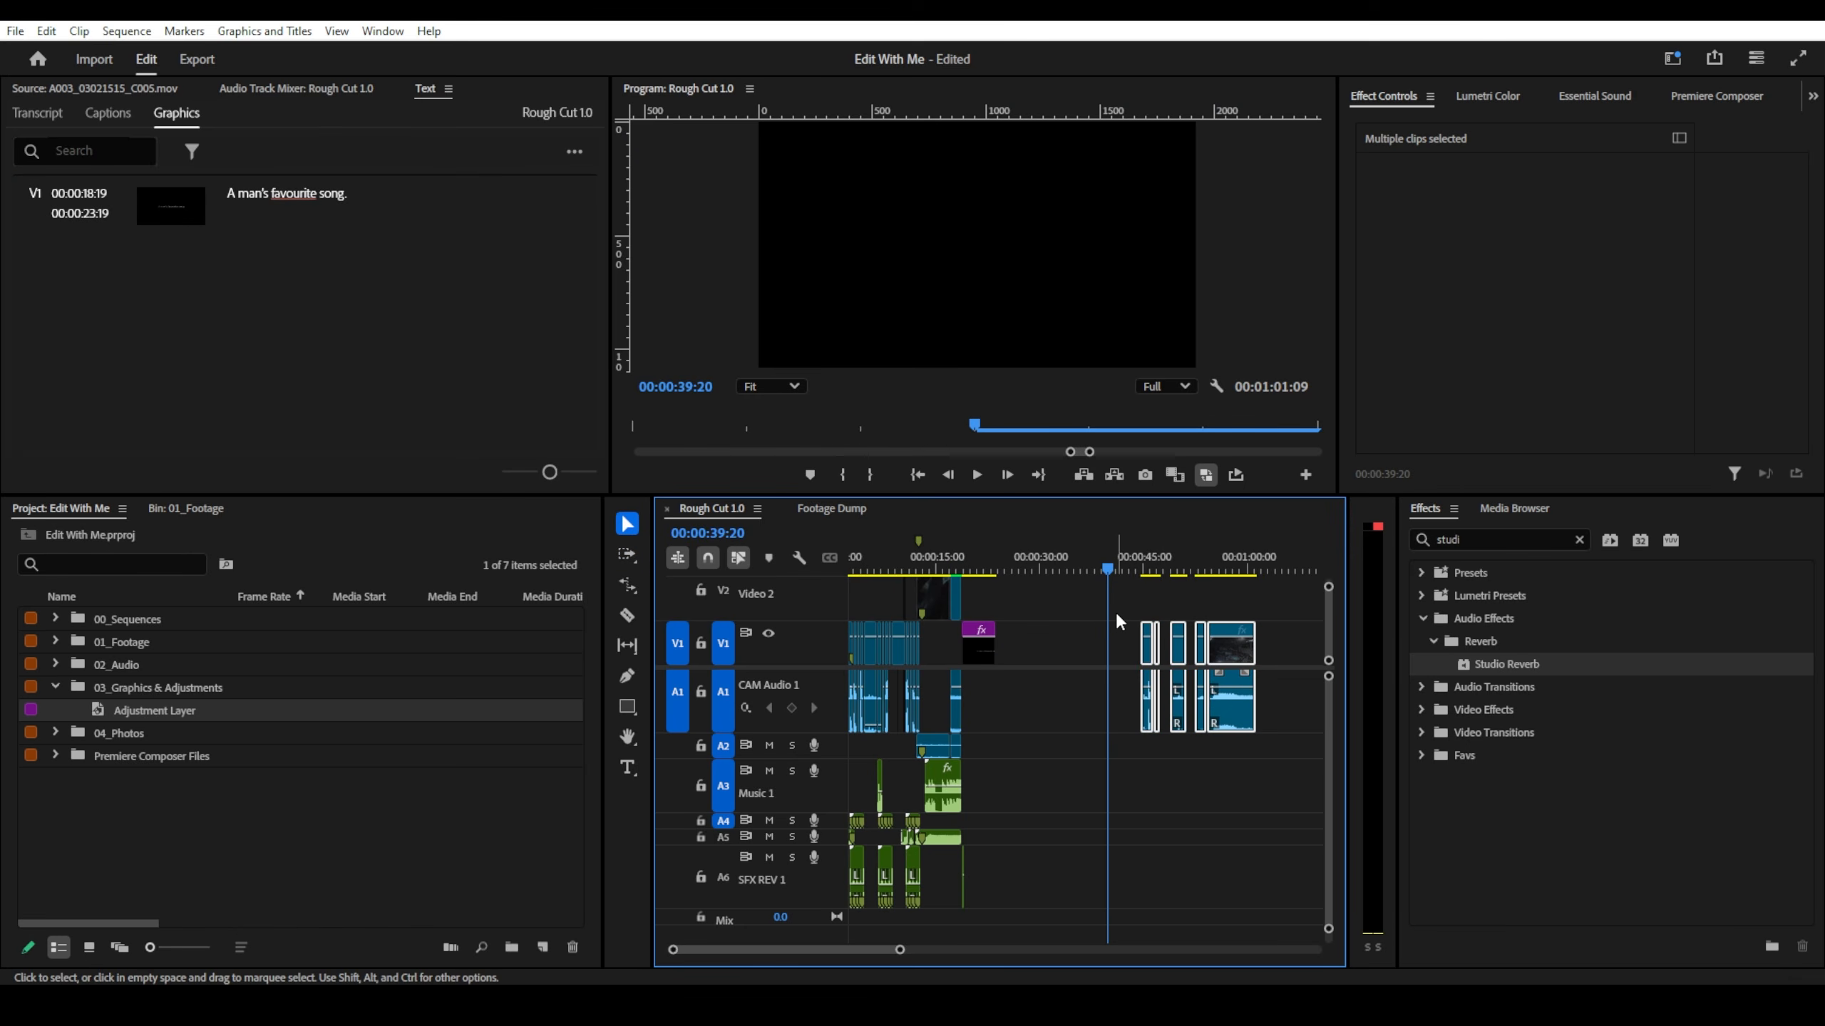
pyautogui.press('Delete')
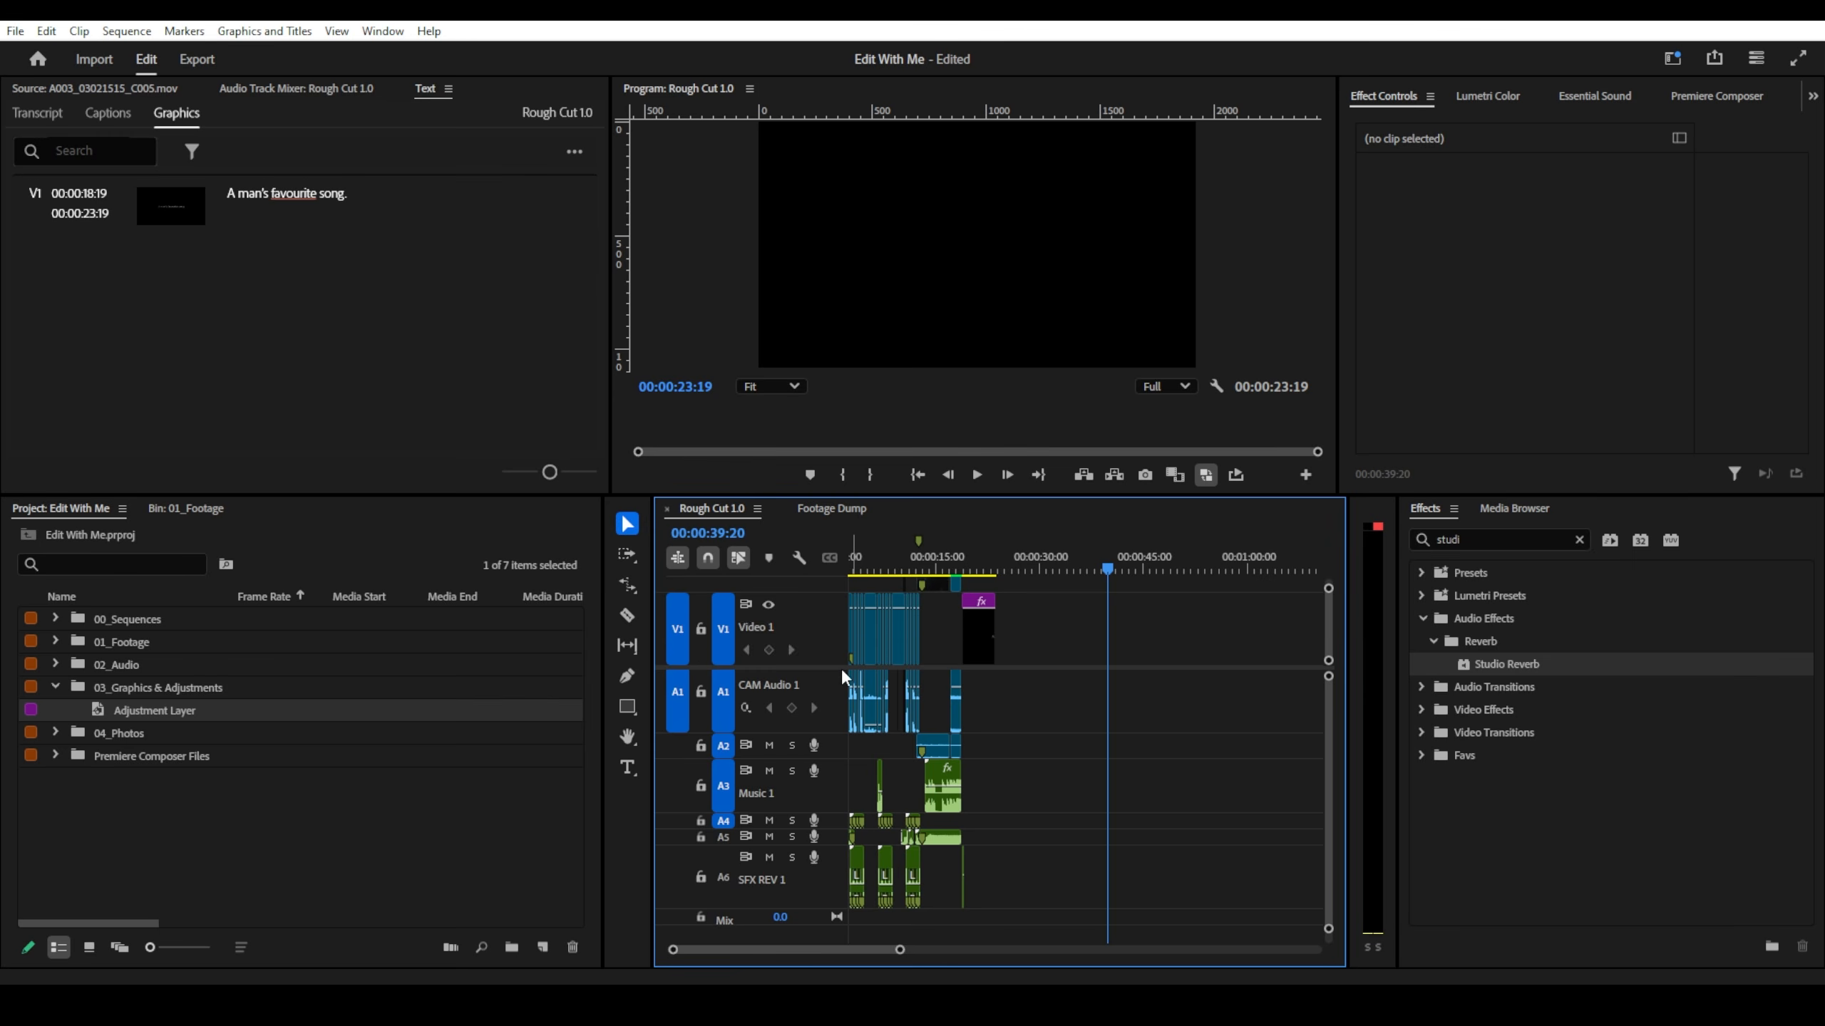
# - Shrink the audio tracks of Rough Cut 1.0 to one uniform, compact height and fit the edit in the timeline view
pyautogui.scroll(4, 870, 656)
pyautogui.scroll(2, 962, 687)
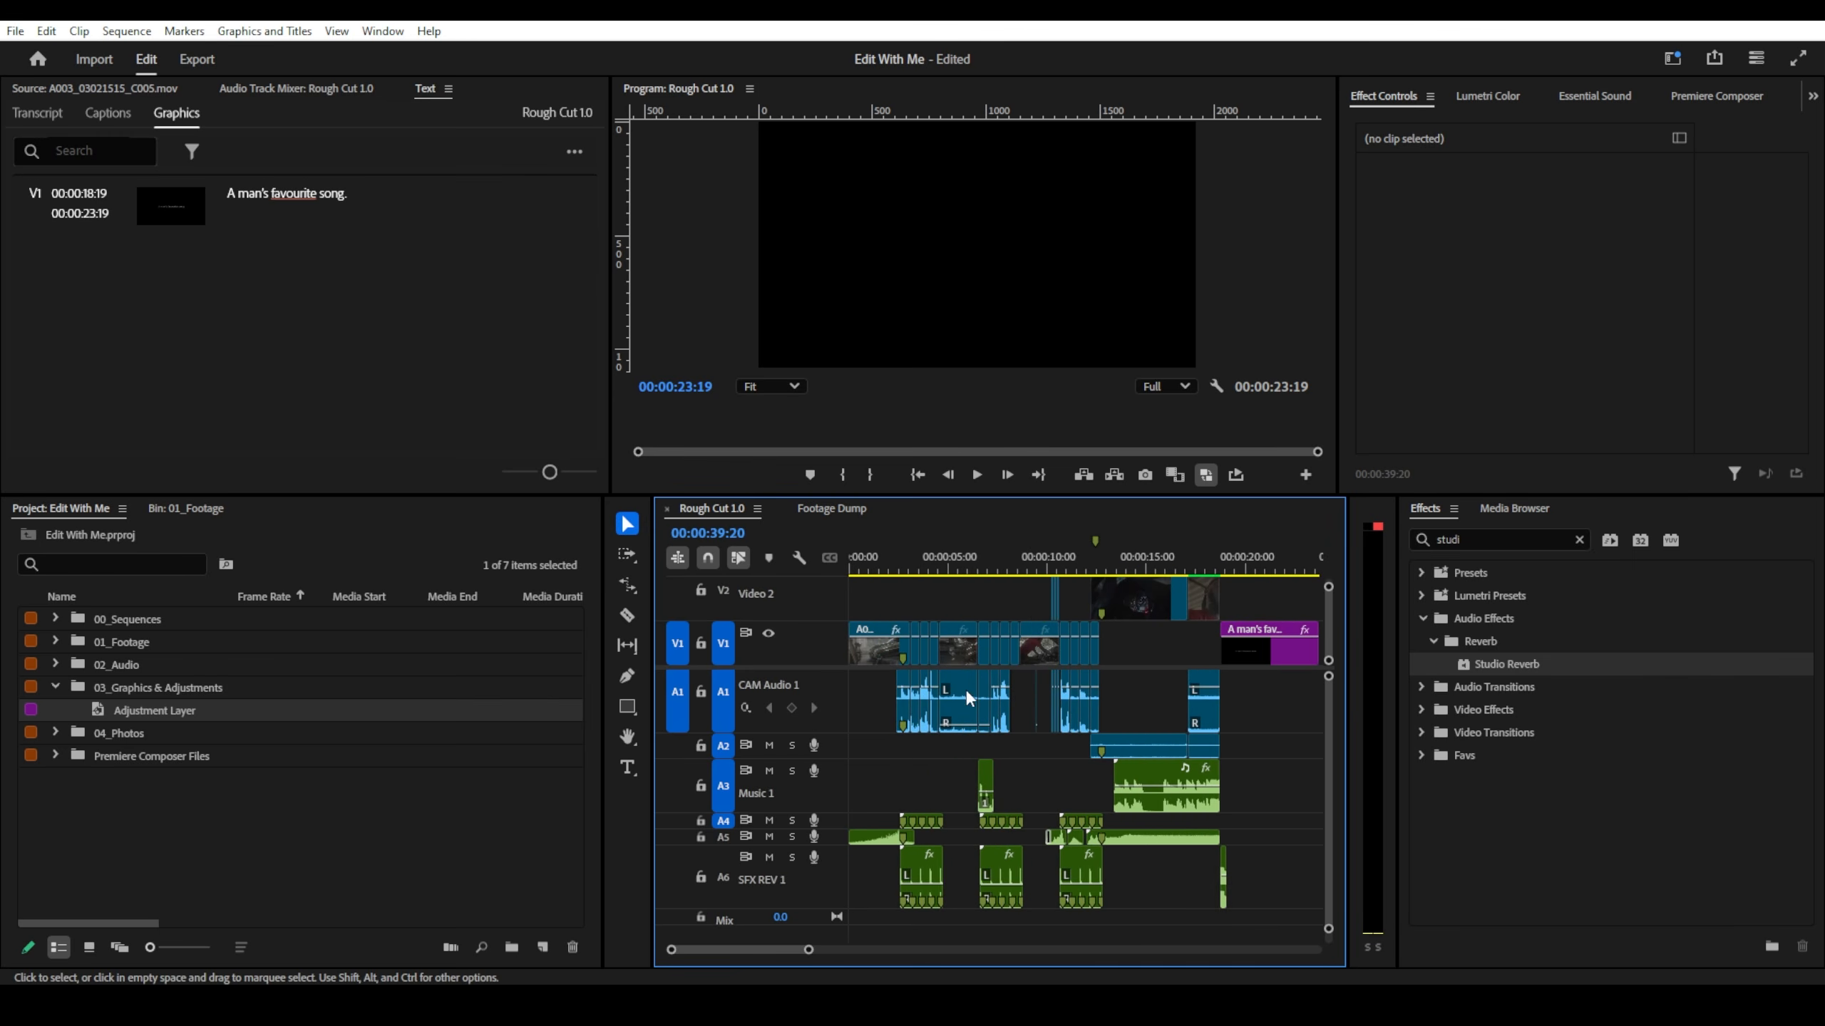
pyautogui.scroll(-5, 808, 710)
pyautogui.scroll(2, 808, 710)
pyautogui.scroll(1, 808, 709)
pyautogui.scroll(-2, 808, 710)
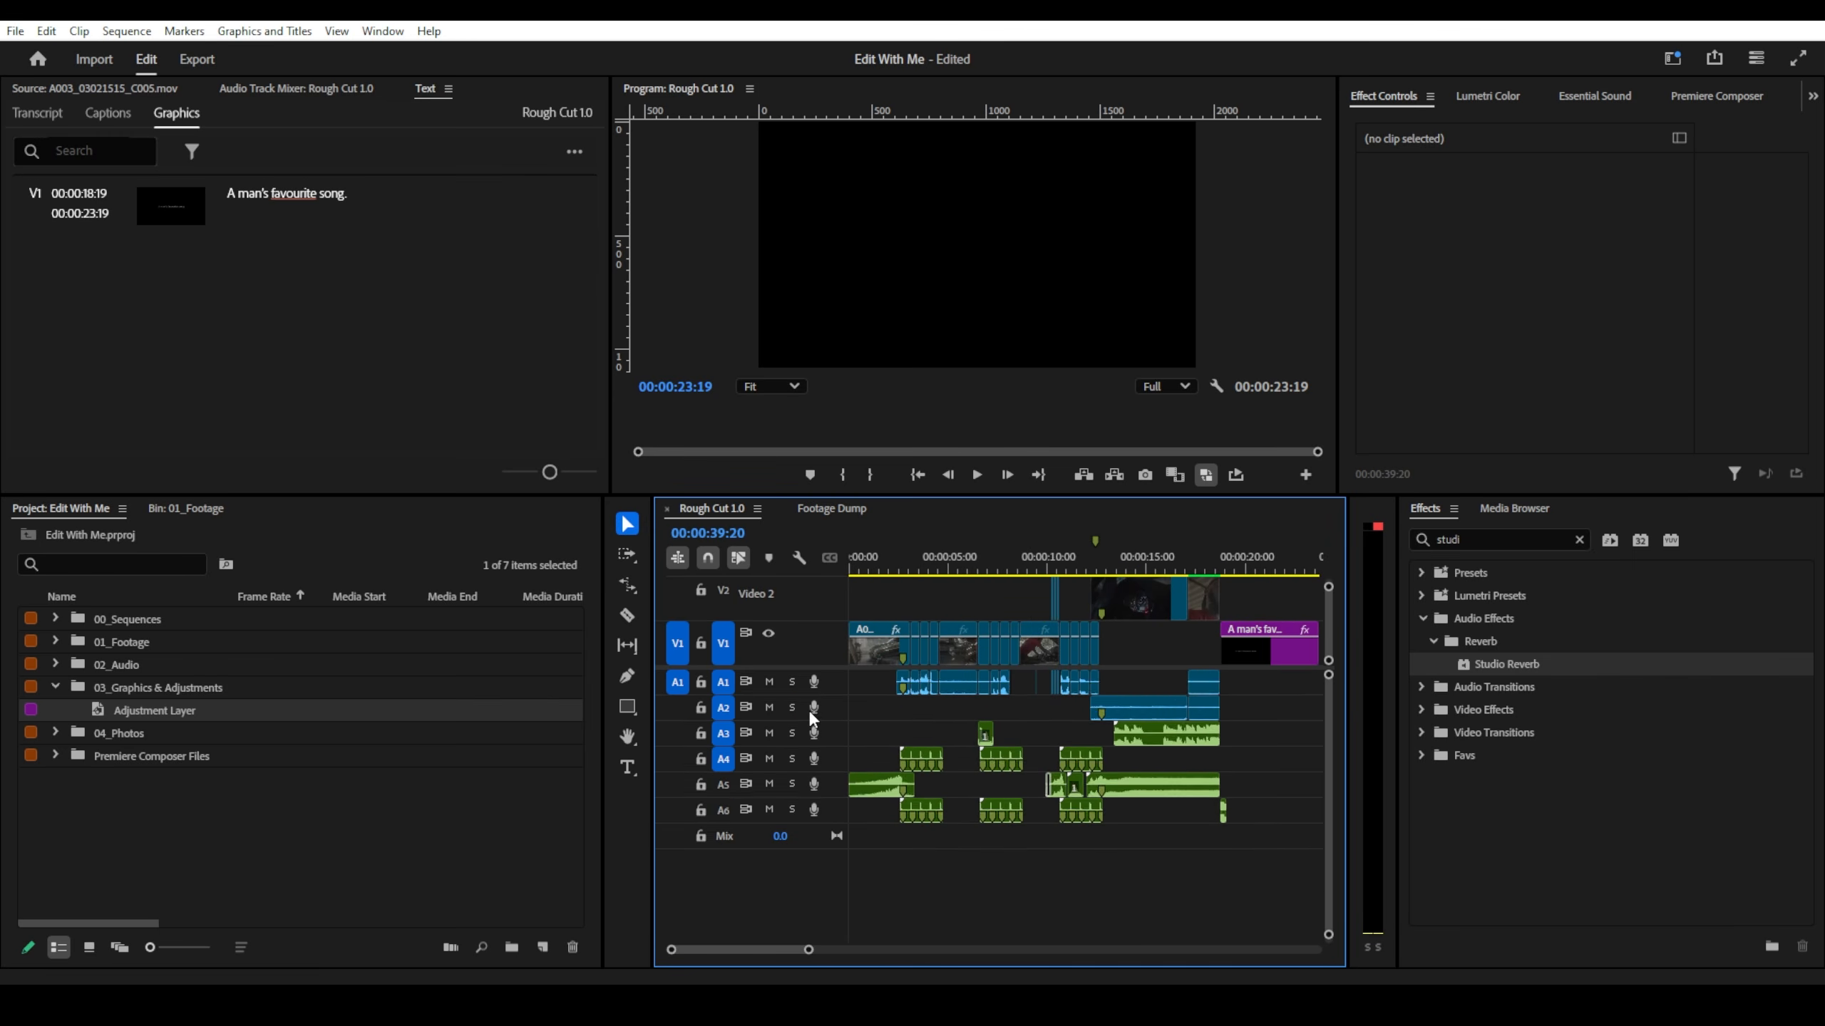
pyautogui.scroll(1, 808, 710)
pyautogui.scroll(-5, 801, 631)
pyautogui.scroll(5, 800, 631)
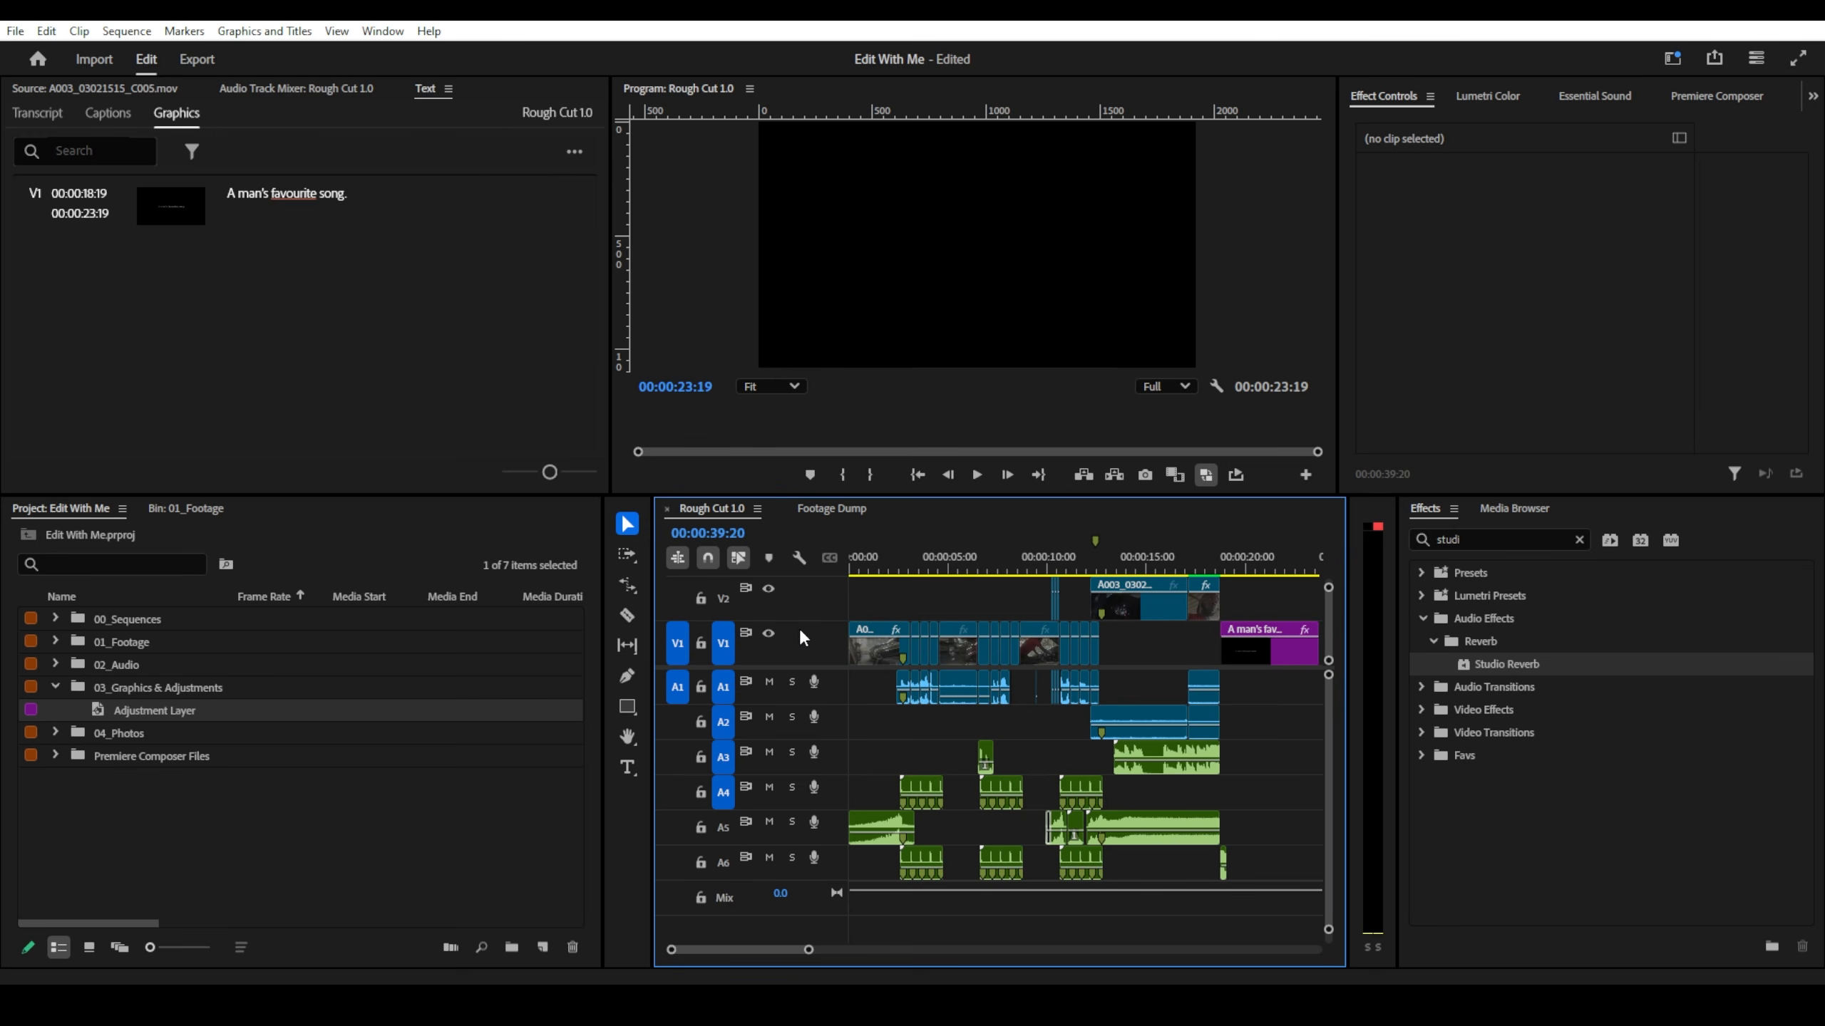
pyautogui.scroll(-3, 790, 724)
pyautogui.scroll(1, 794, 735)
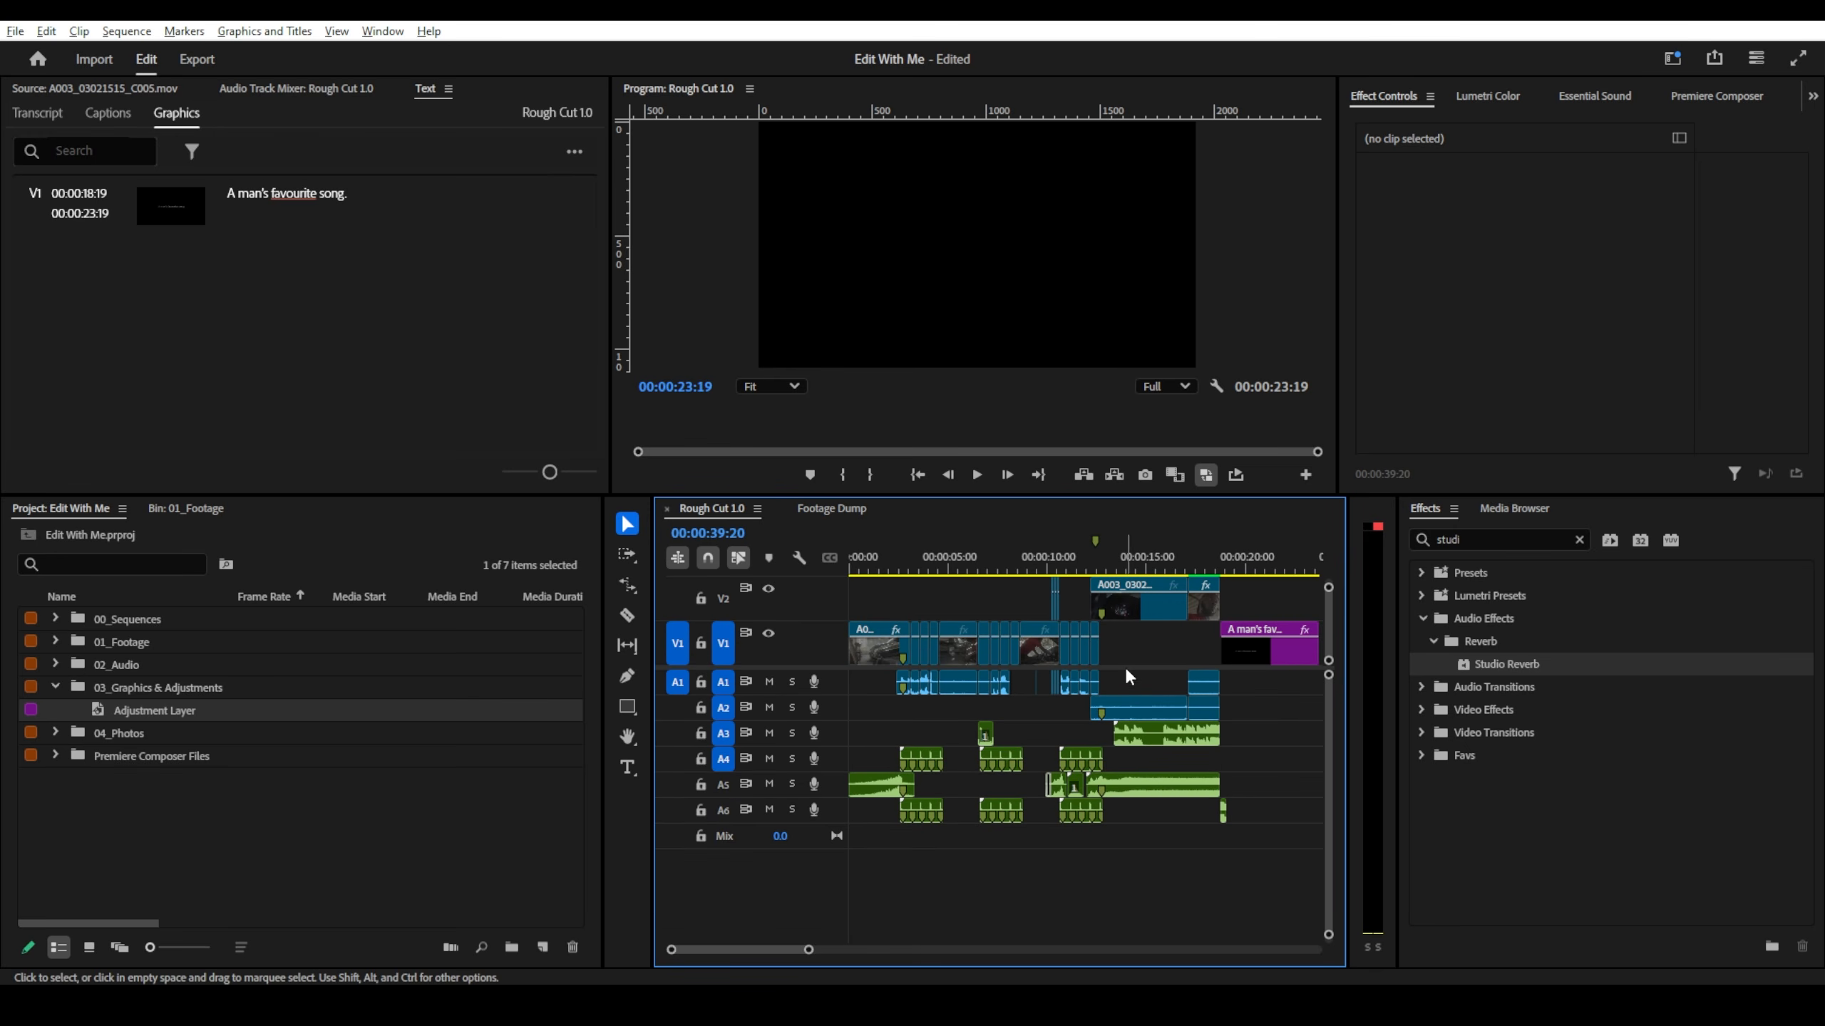
pyautogui.scroll(-2, 1120, 665)
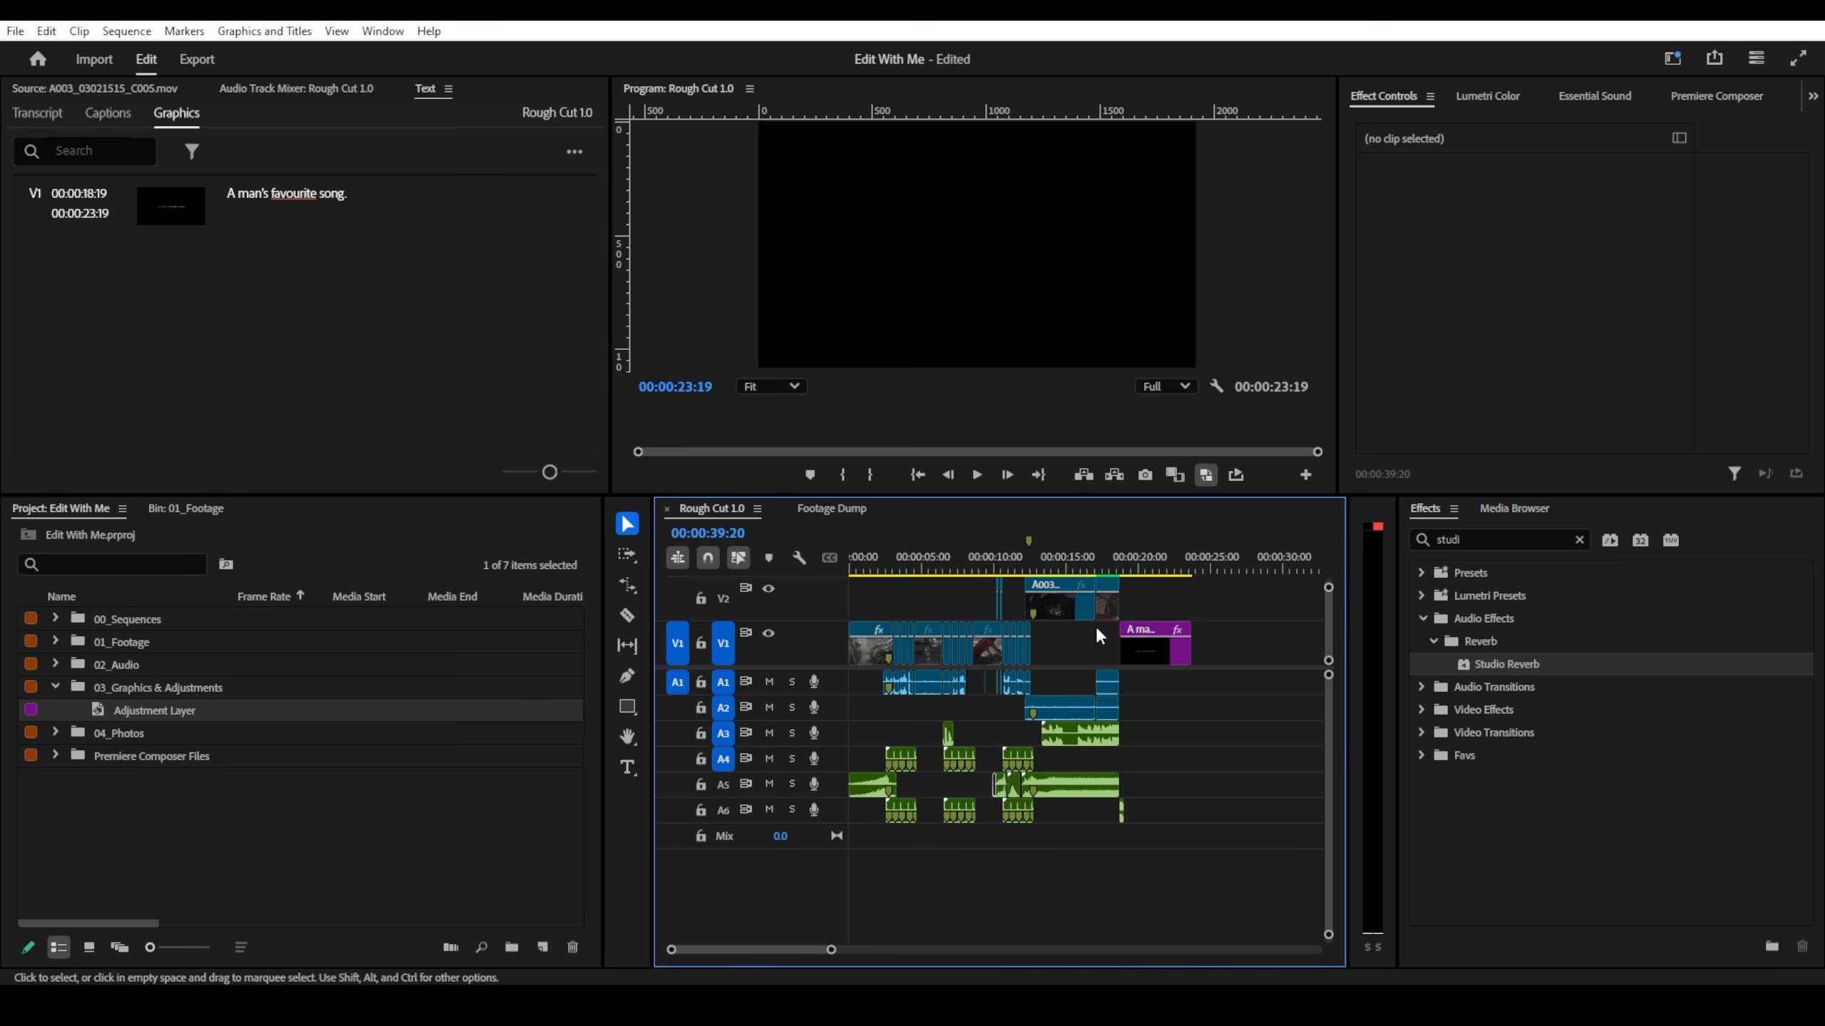
# - Move the divider between video and audio tracks down and enlarge the video tracks so their thumbnails show
pyautogui.press('alt')
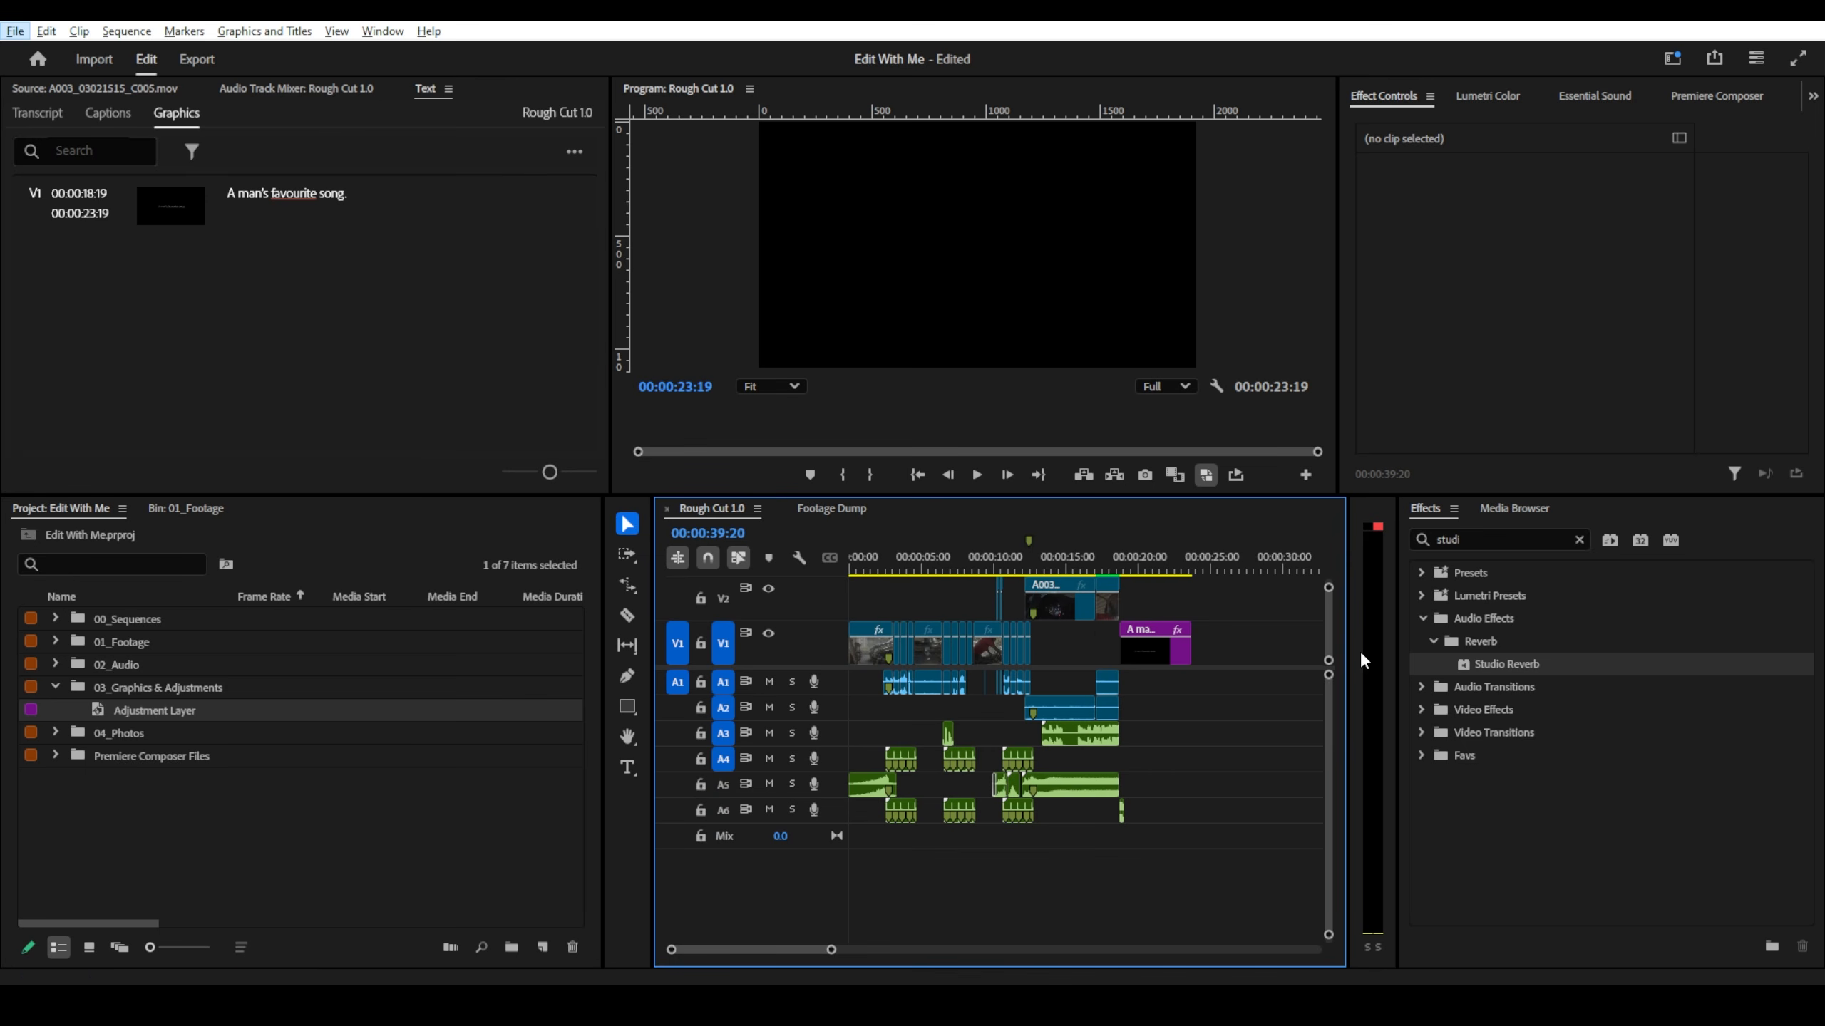
pyautogui.moveTo(1329, 658)
pyautogui.mouseDown()
pyautogui.moveTo(1327, 639)
pyautogui.moveTo(1331, 660)
pyautogui.mouseUp()
pyautogui.scroll(-3, 787, 609)
pyautogui.scroll(-1, 785, 609)
pyautogui.scroll(1, 786, 609)
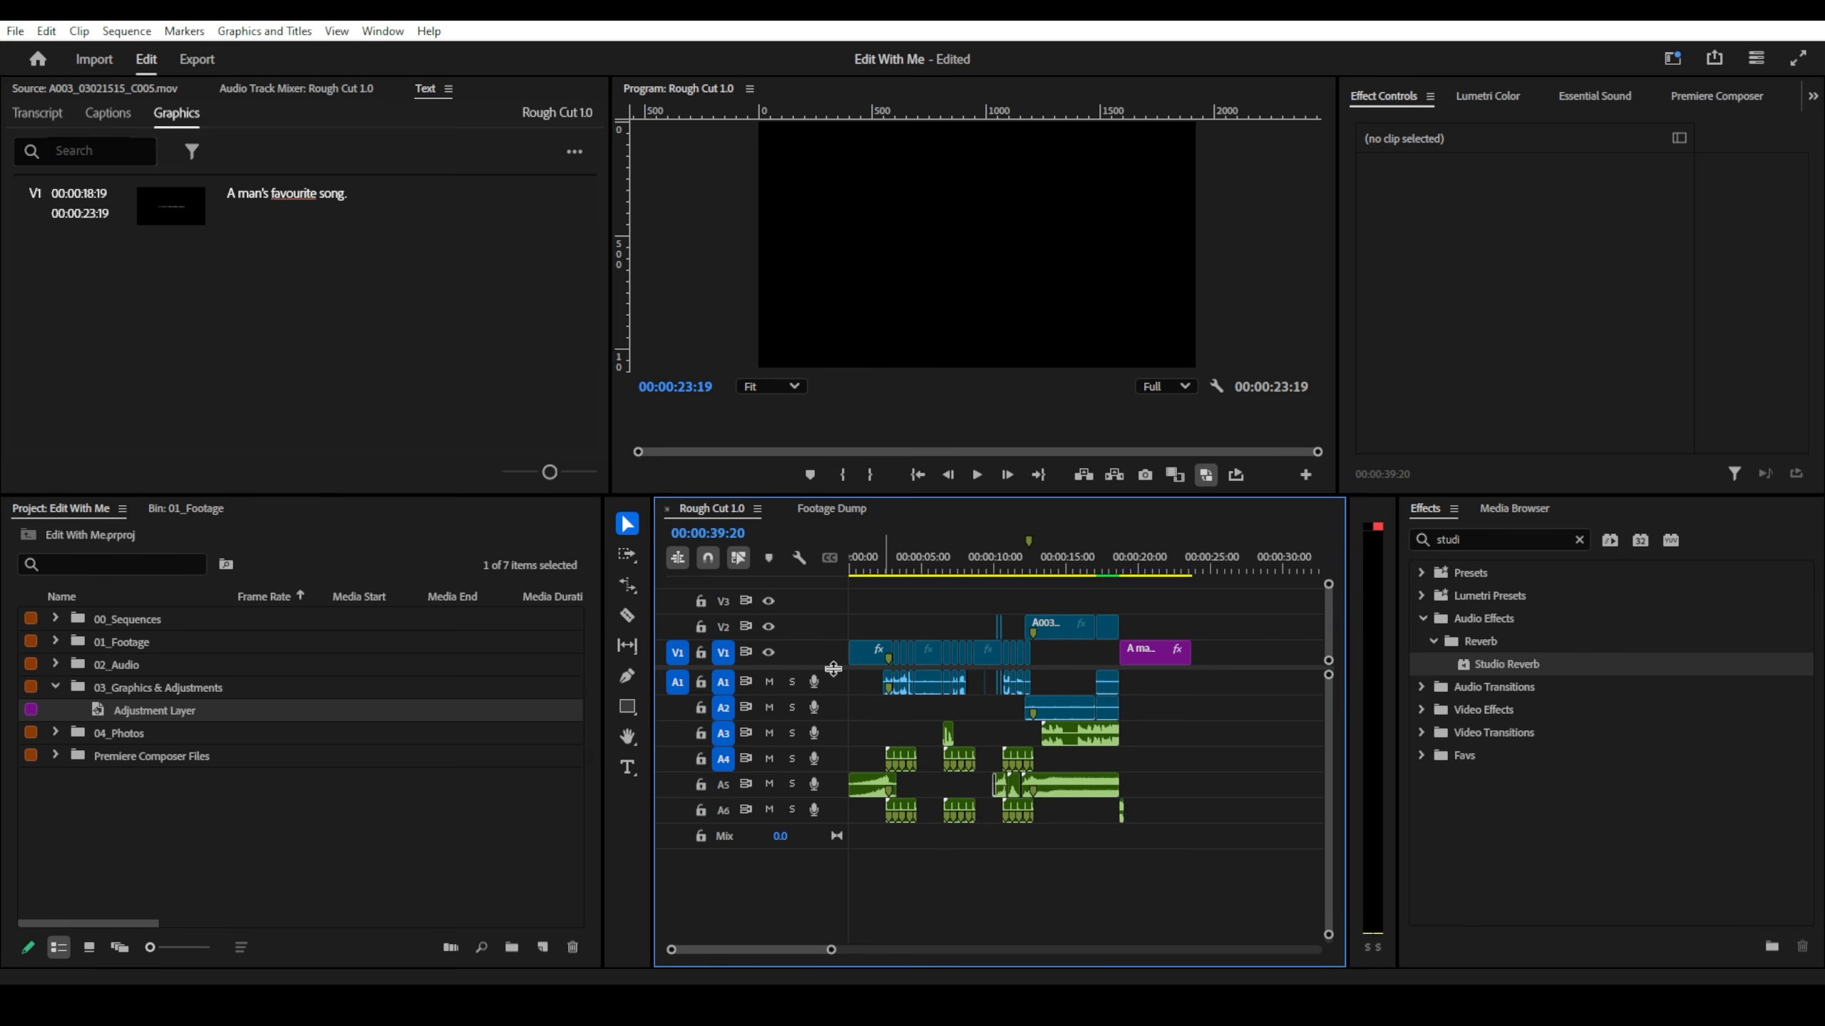
pyautogui.moveTo(841, 717); pyautogui.dragTo(839, 724)
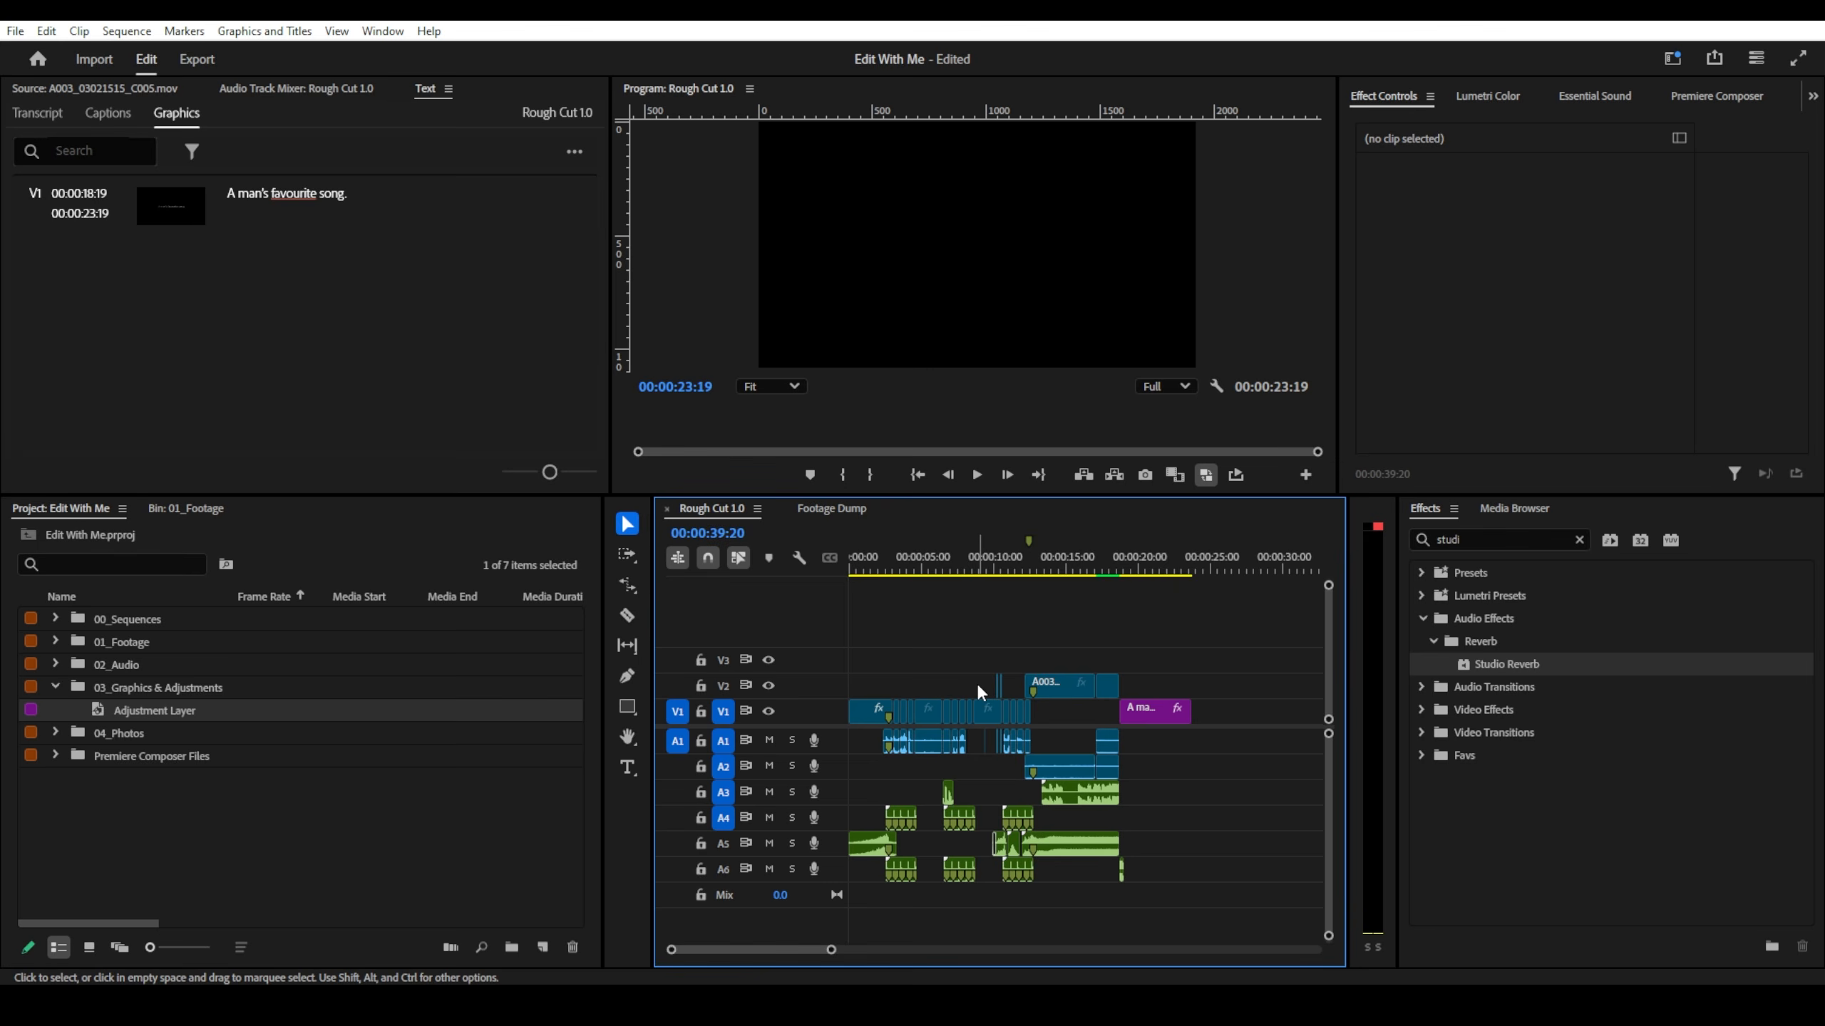
pyautogui.scroll(3, 838, 688)
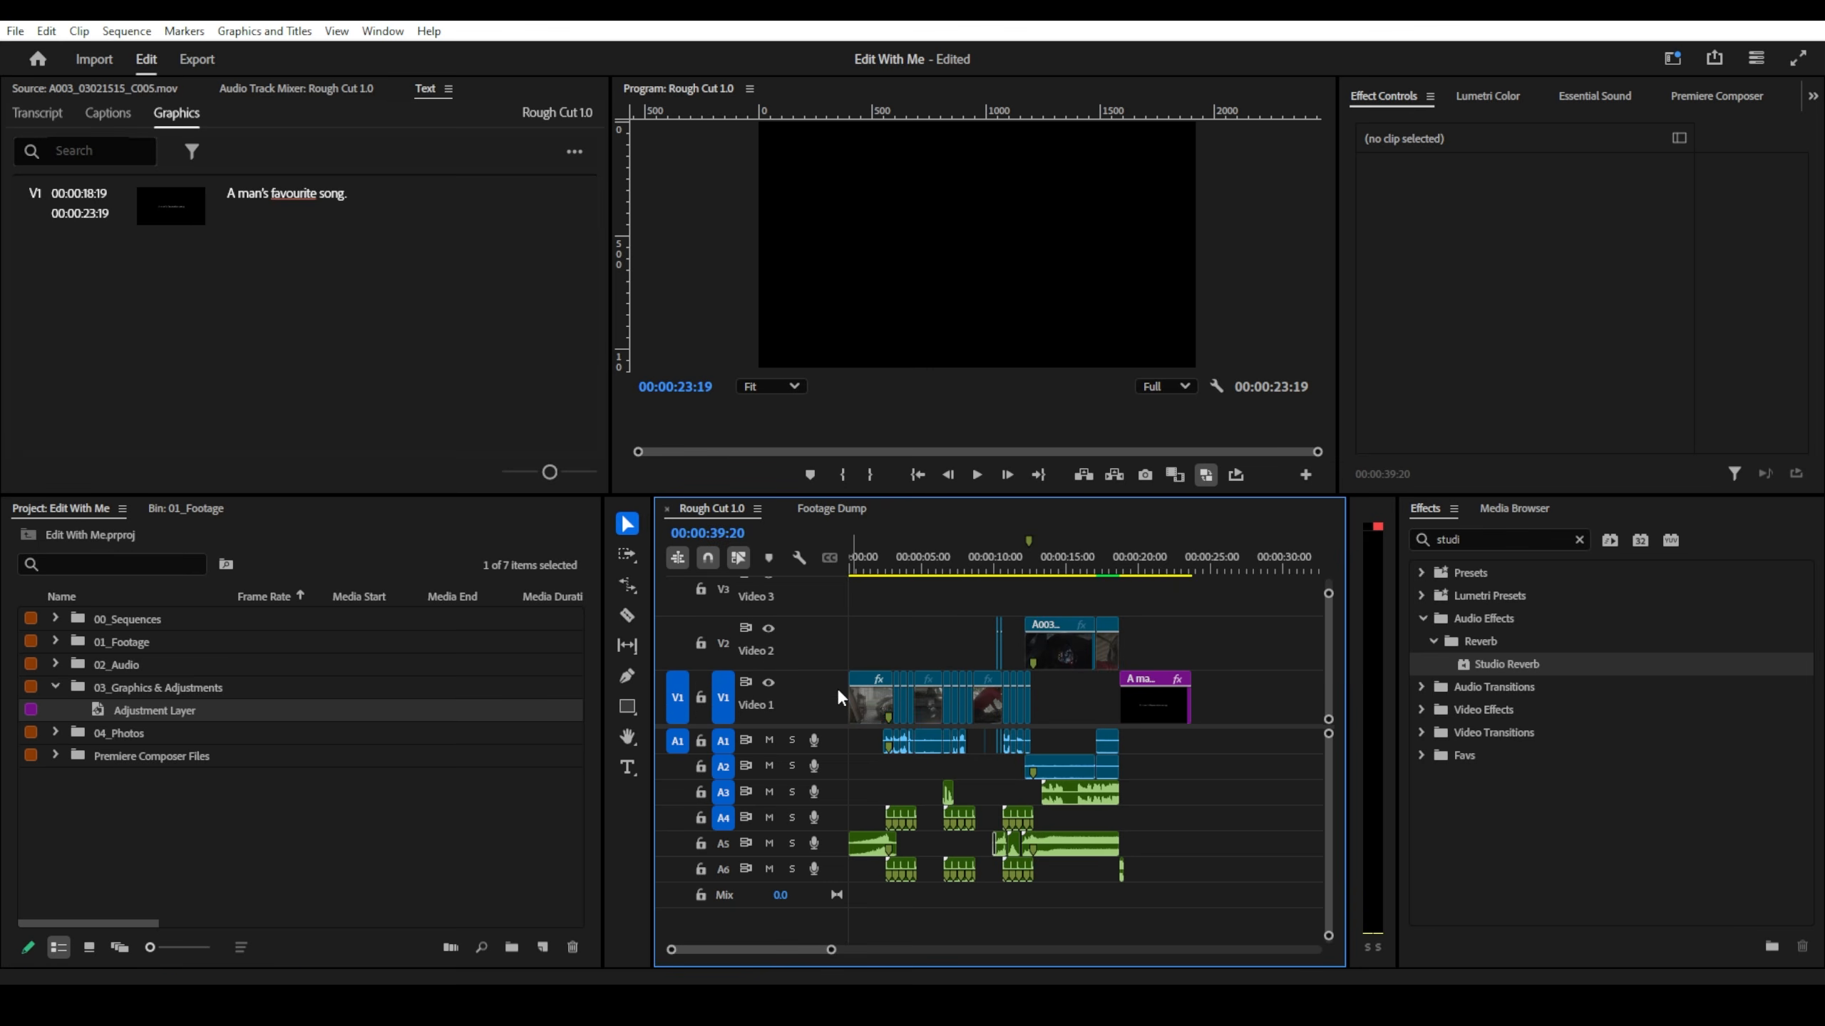
# - Park the playhead at 00:00:07:09 on the engine shot and open the Lumetri Color controls
pyautogui.moveTo(851, 568); pyautogui.dragTo(962, 582)
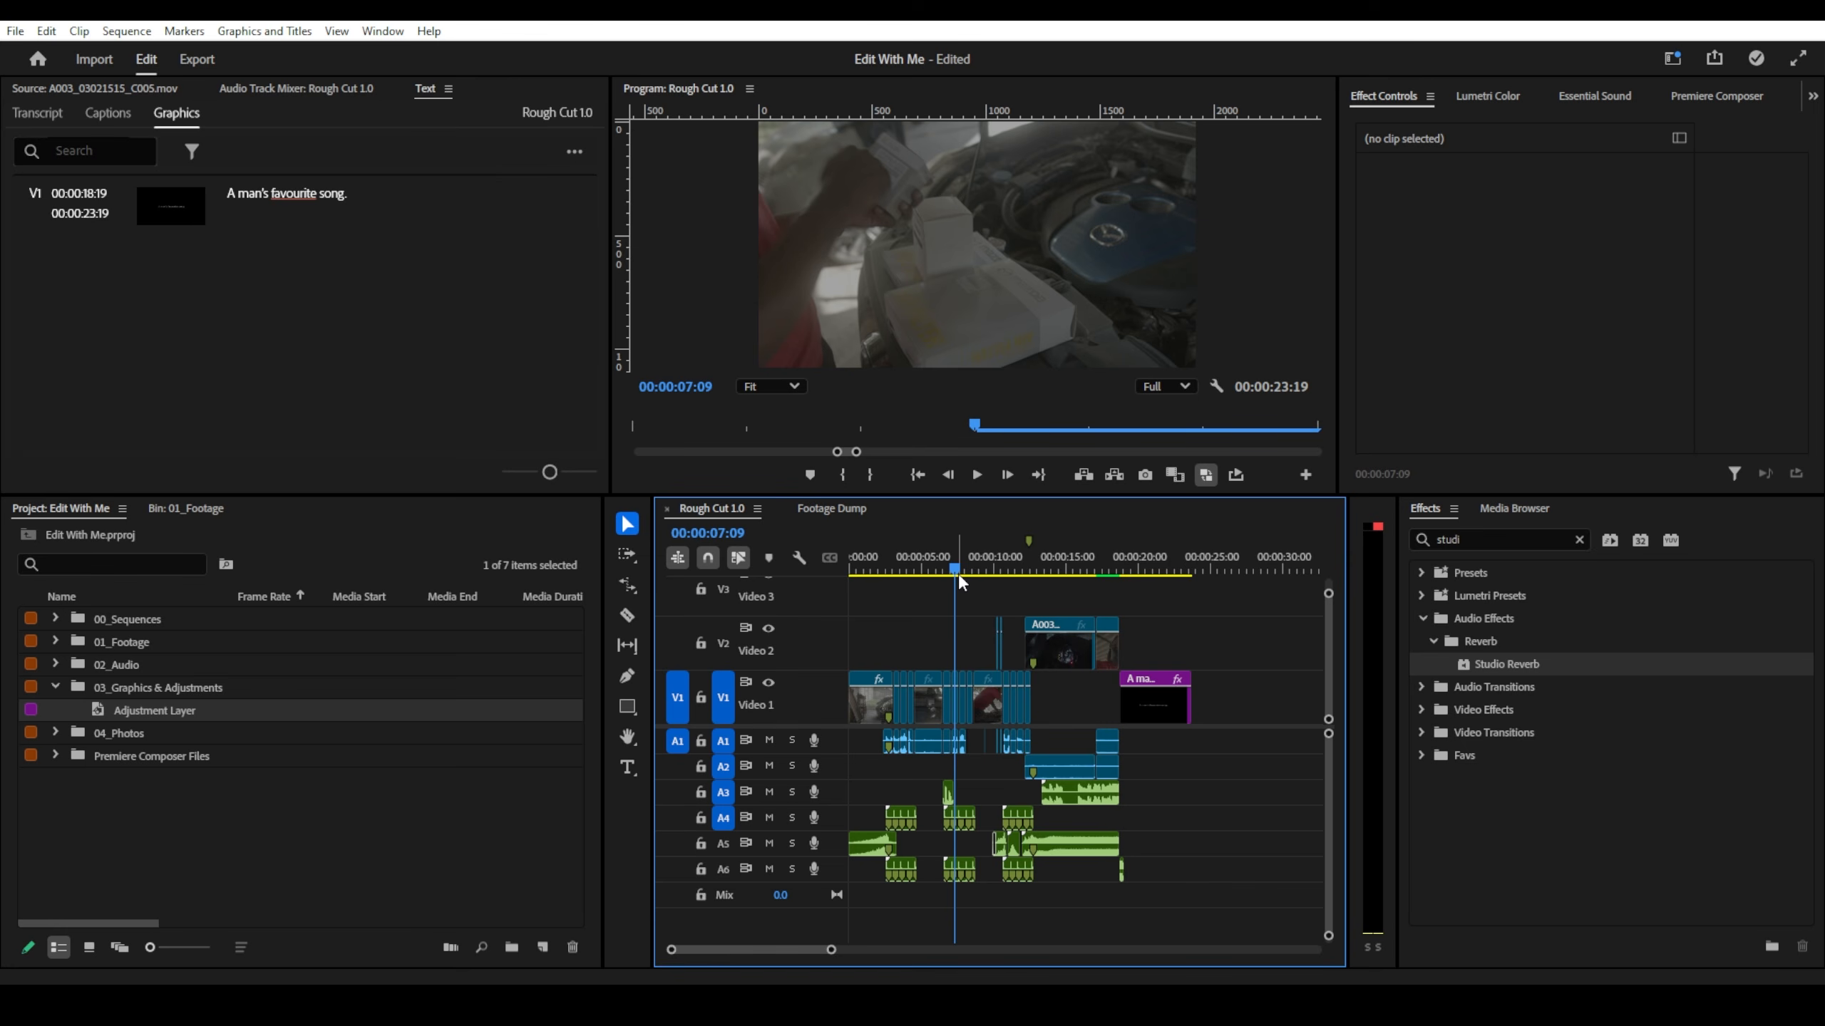
pyautogui.click(1494, 96)
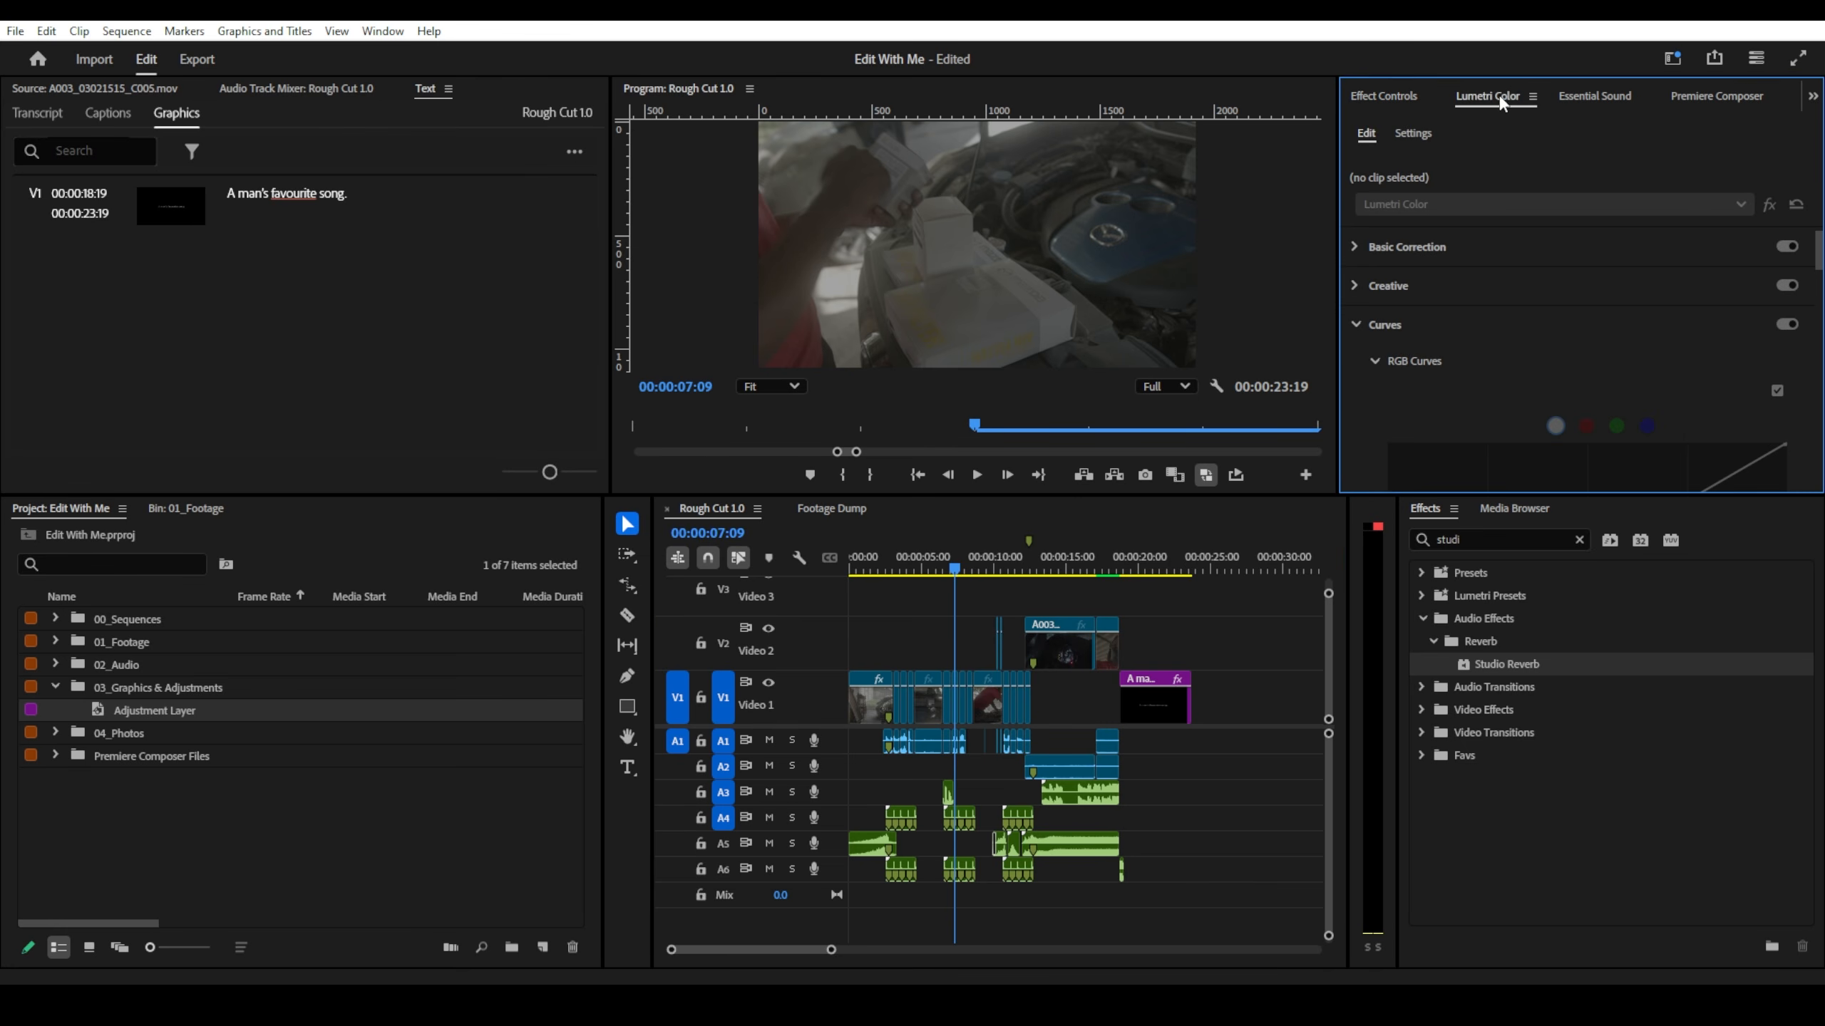
pyautogui.click(385, 31)
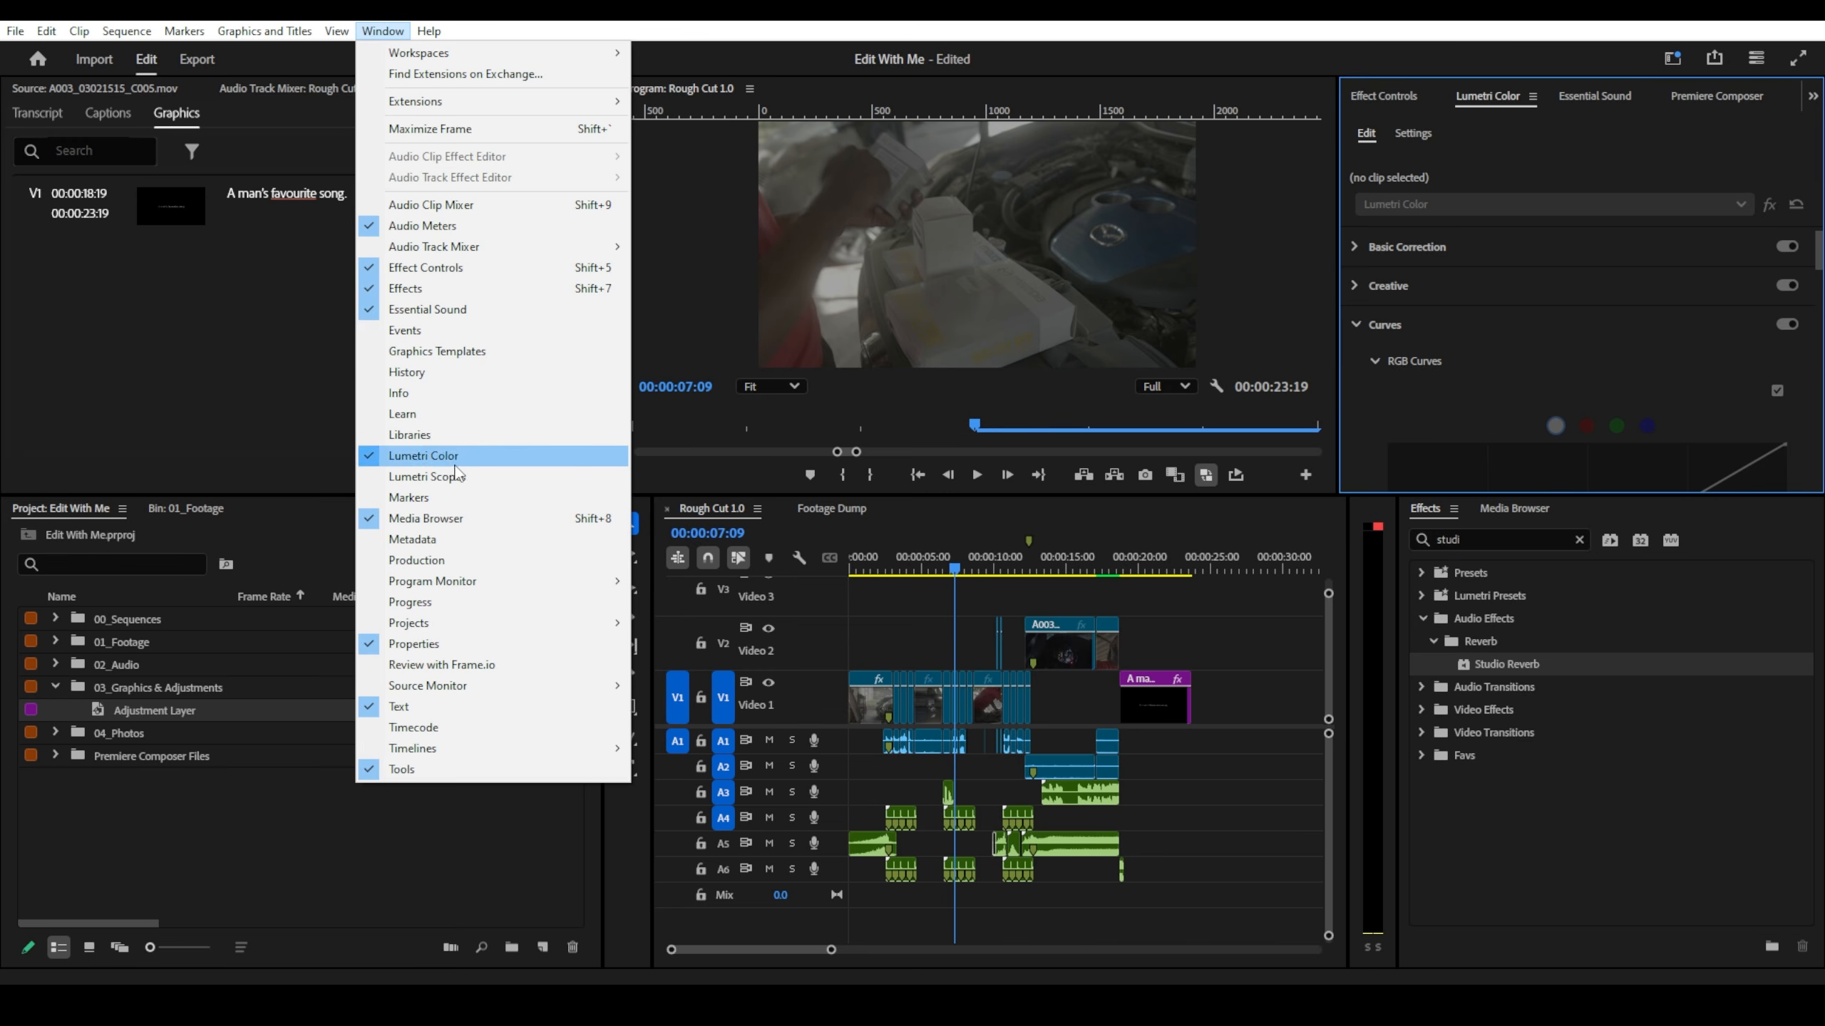
pyautogui.click(1439, 64)
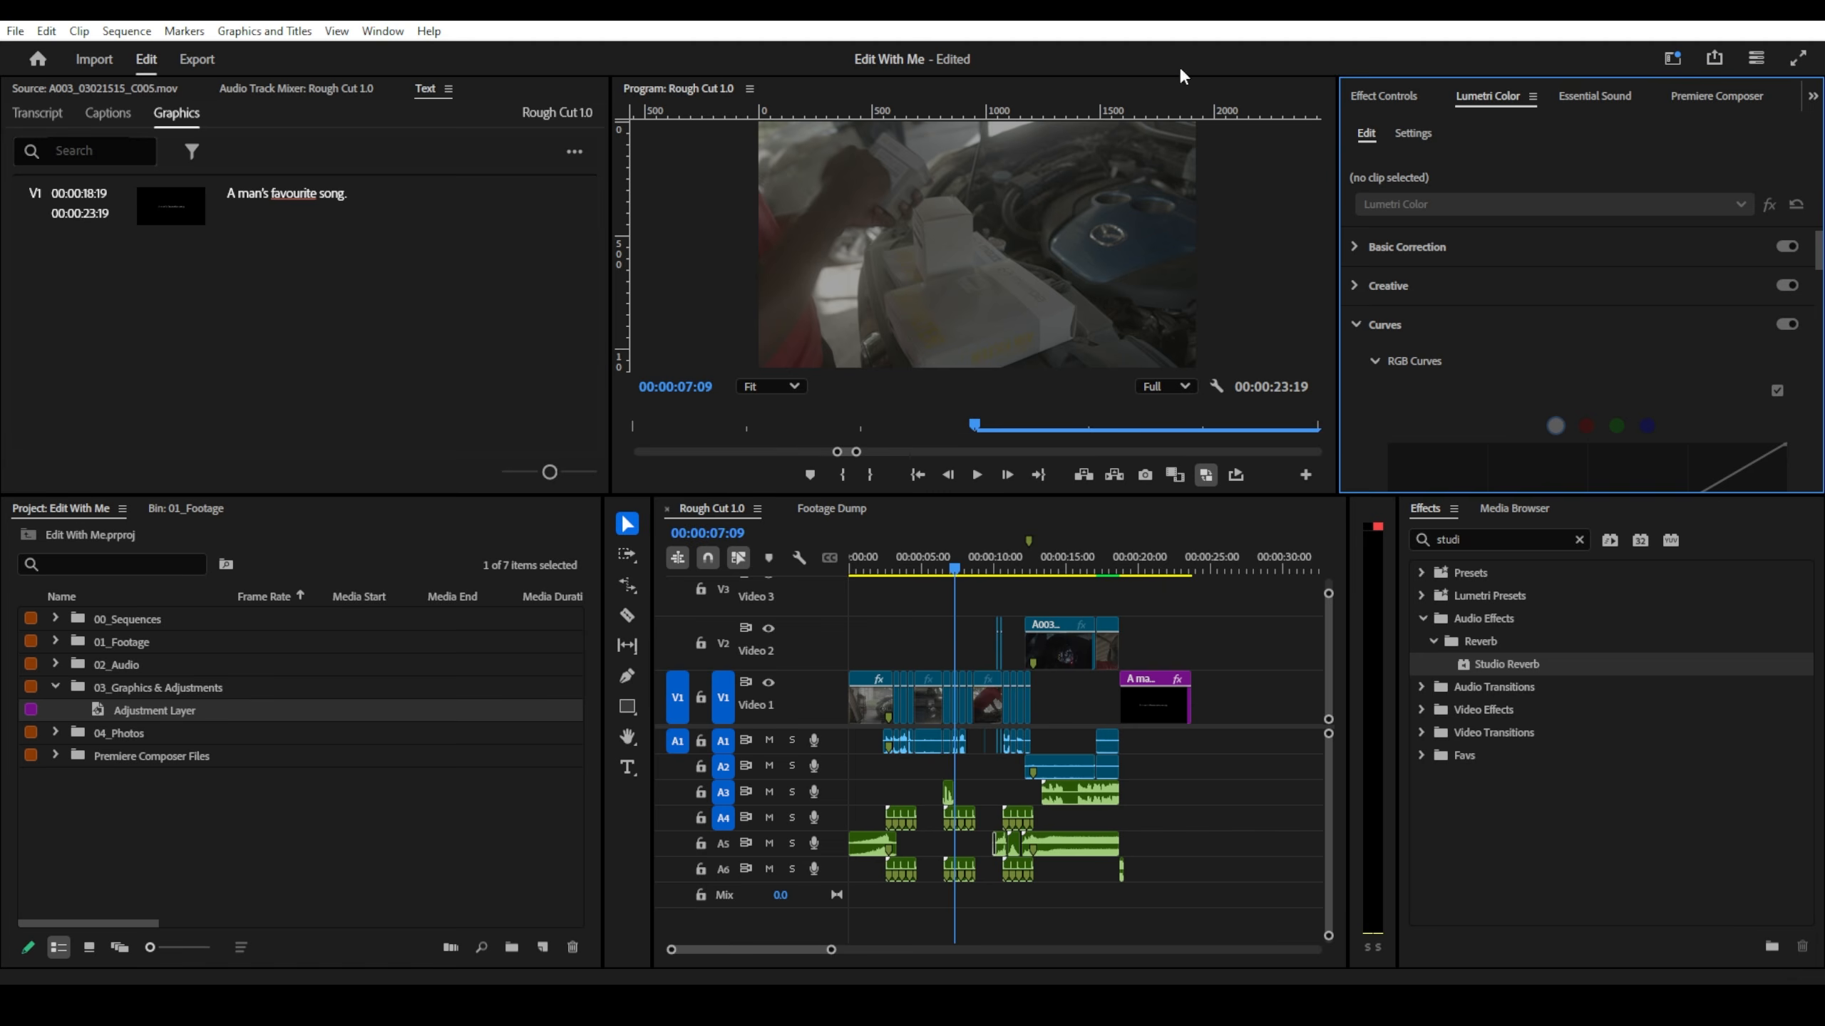
pyautogui.click(1680, 60)
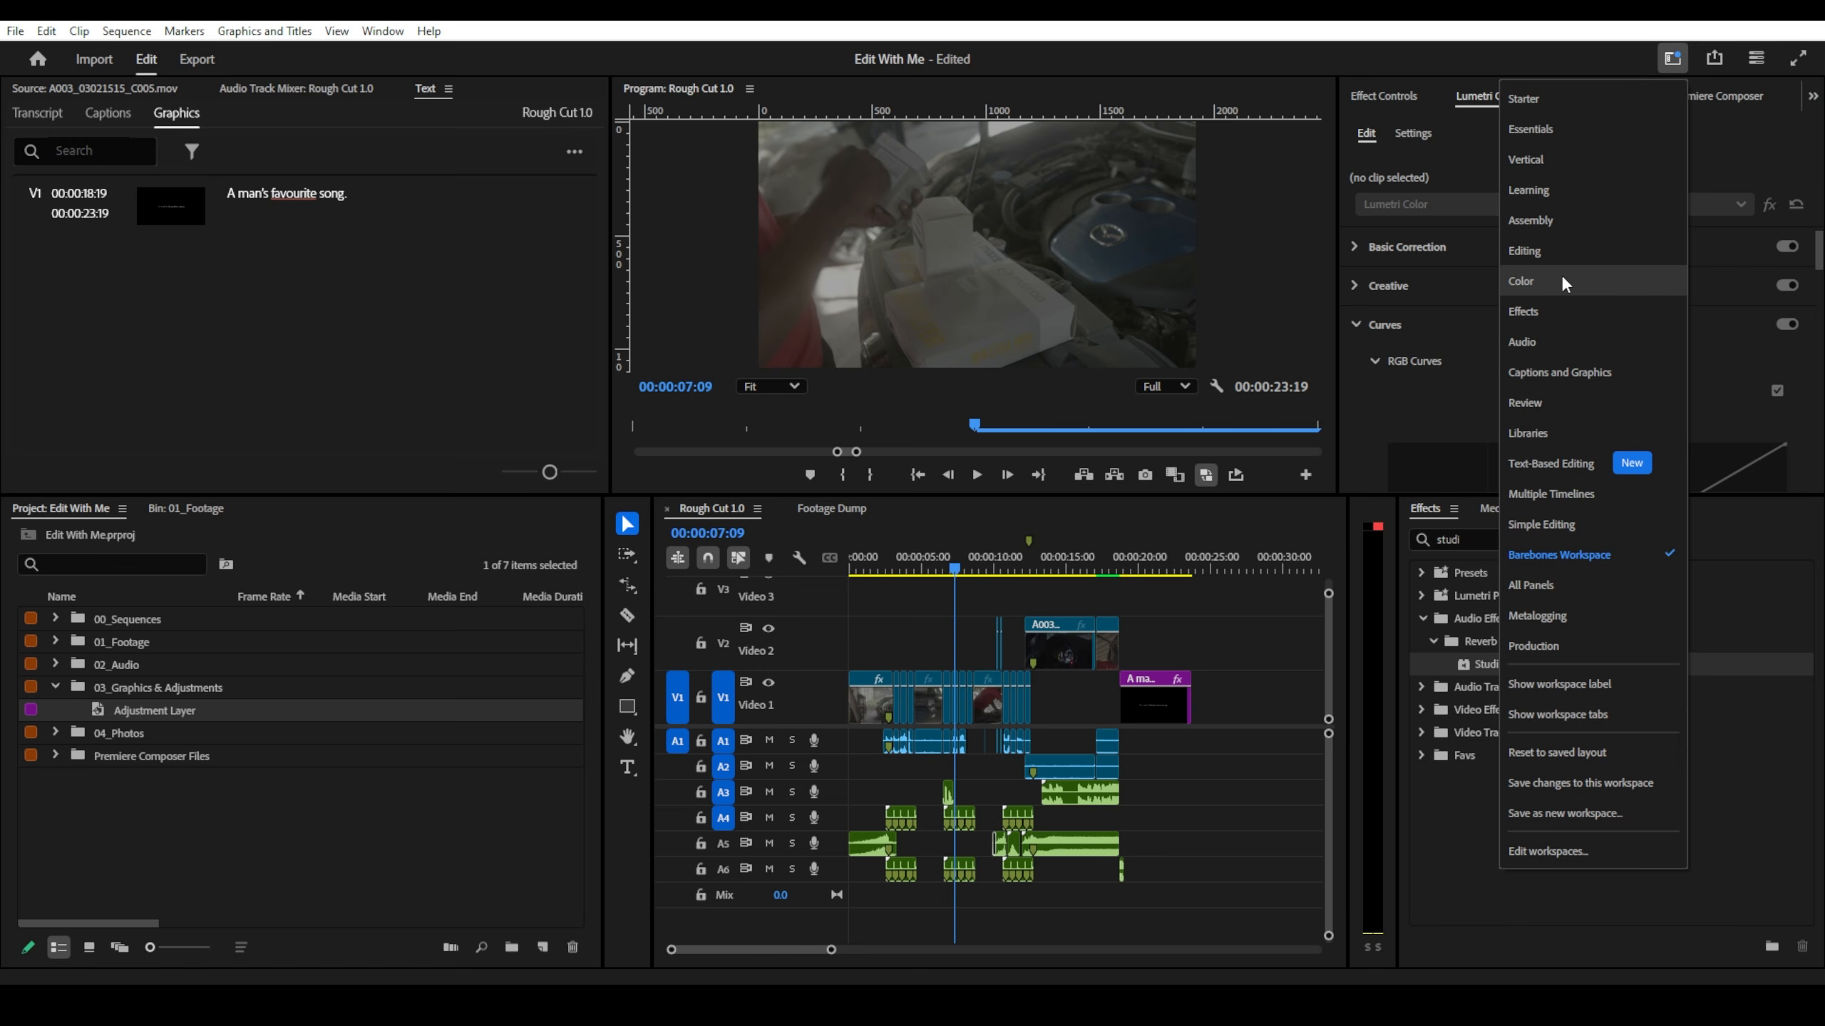
pyautogui.click(1727, 142)
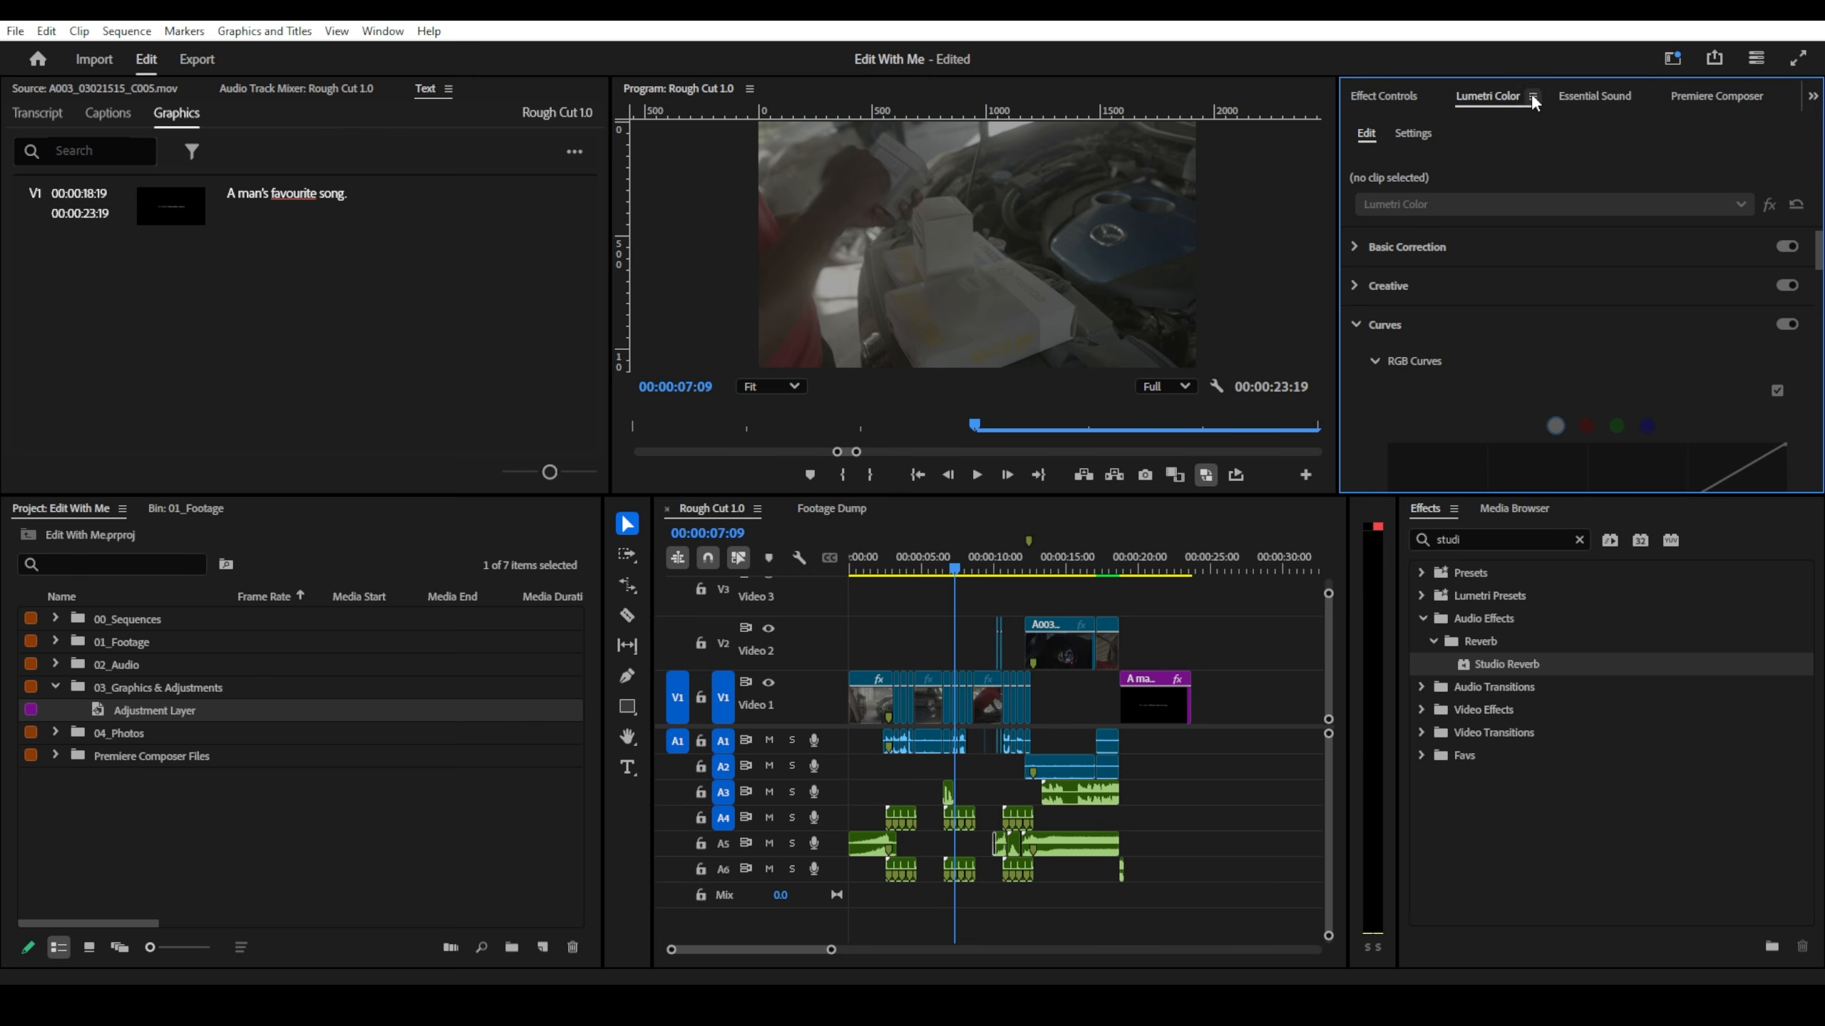
# - Examine Lumetri Color's display preferences and project color settings, including Auto Detect Log Video Color Space, and return to its editing controls
pyautogui.click(1412, 134)
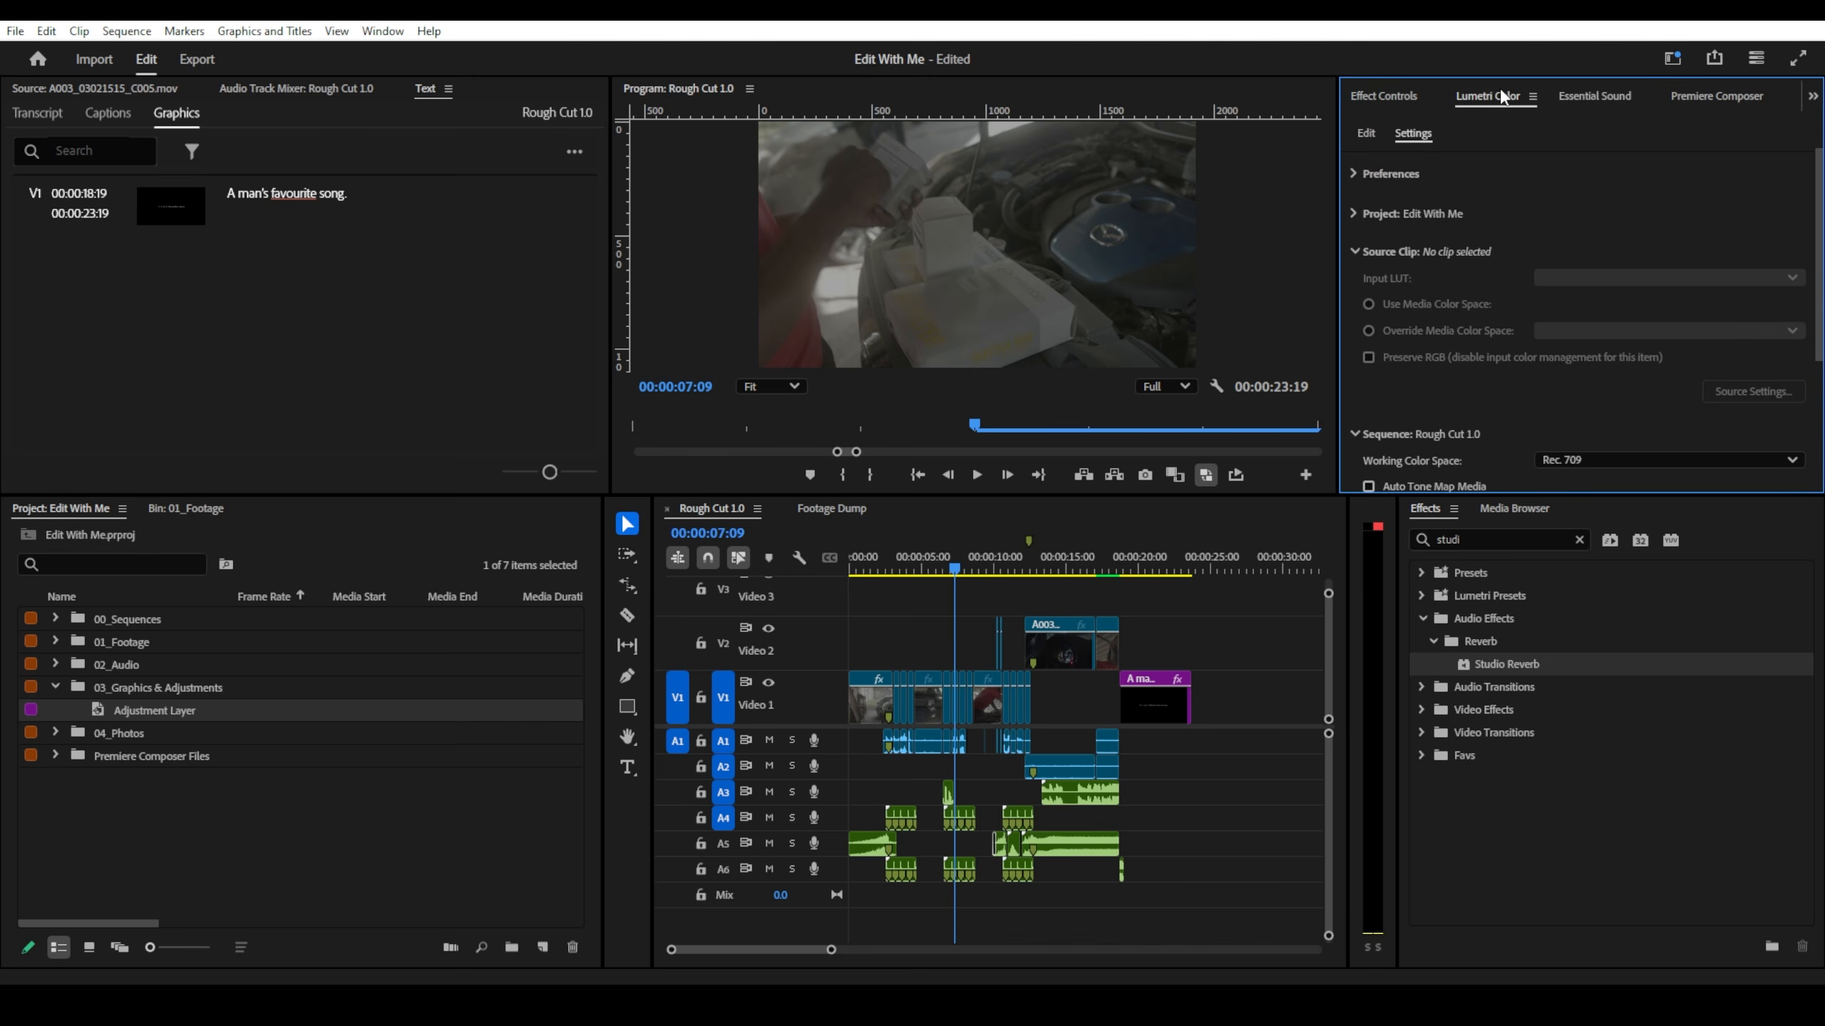
pyautogui.click(1359, 173)
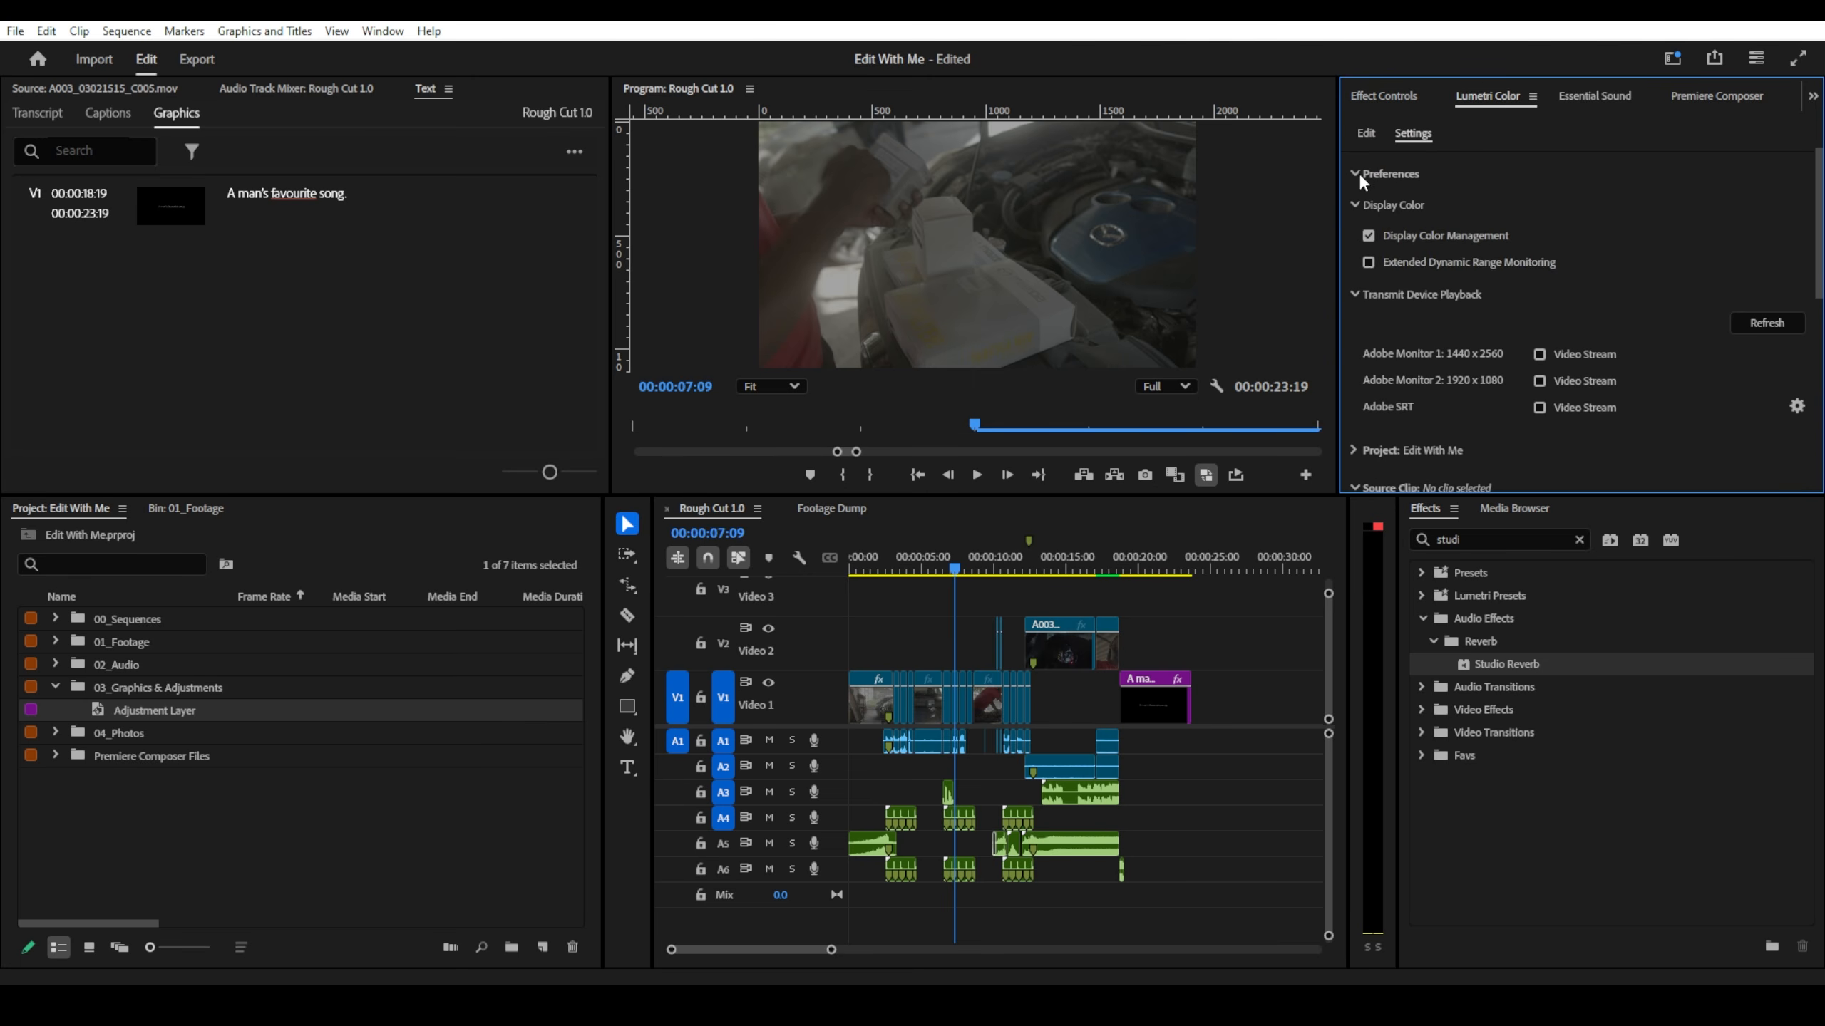
pyautogui.scroll(-2, 1383, 360)
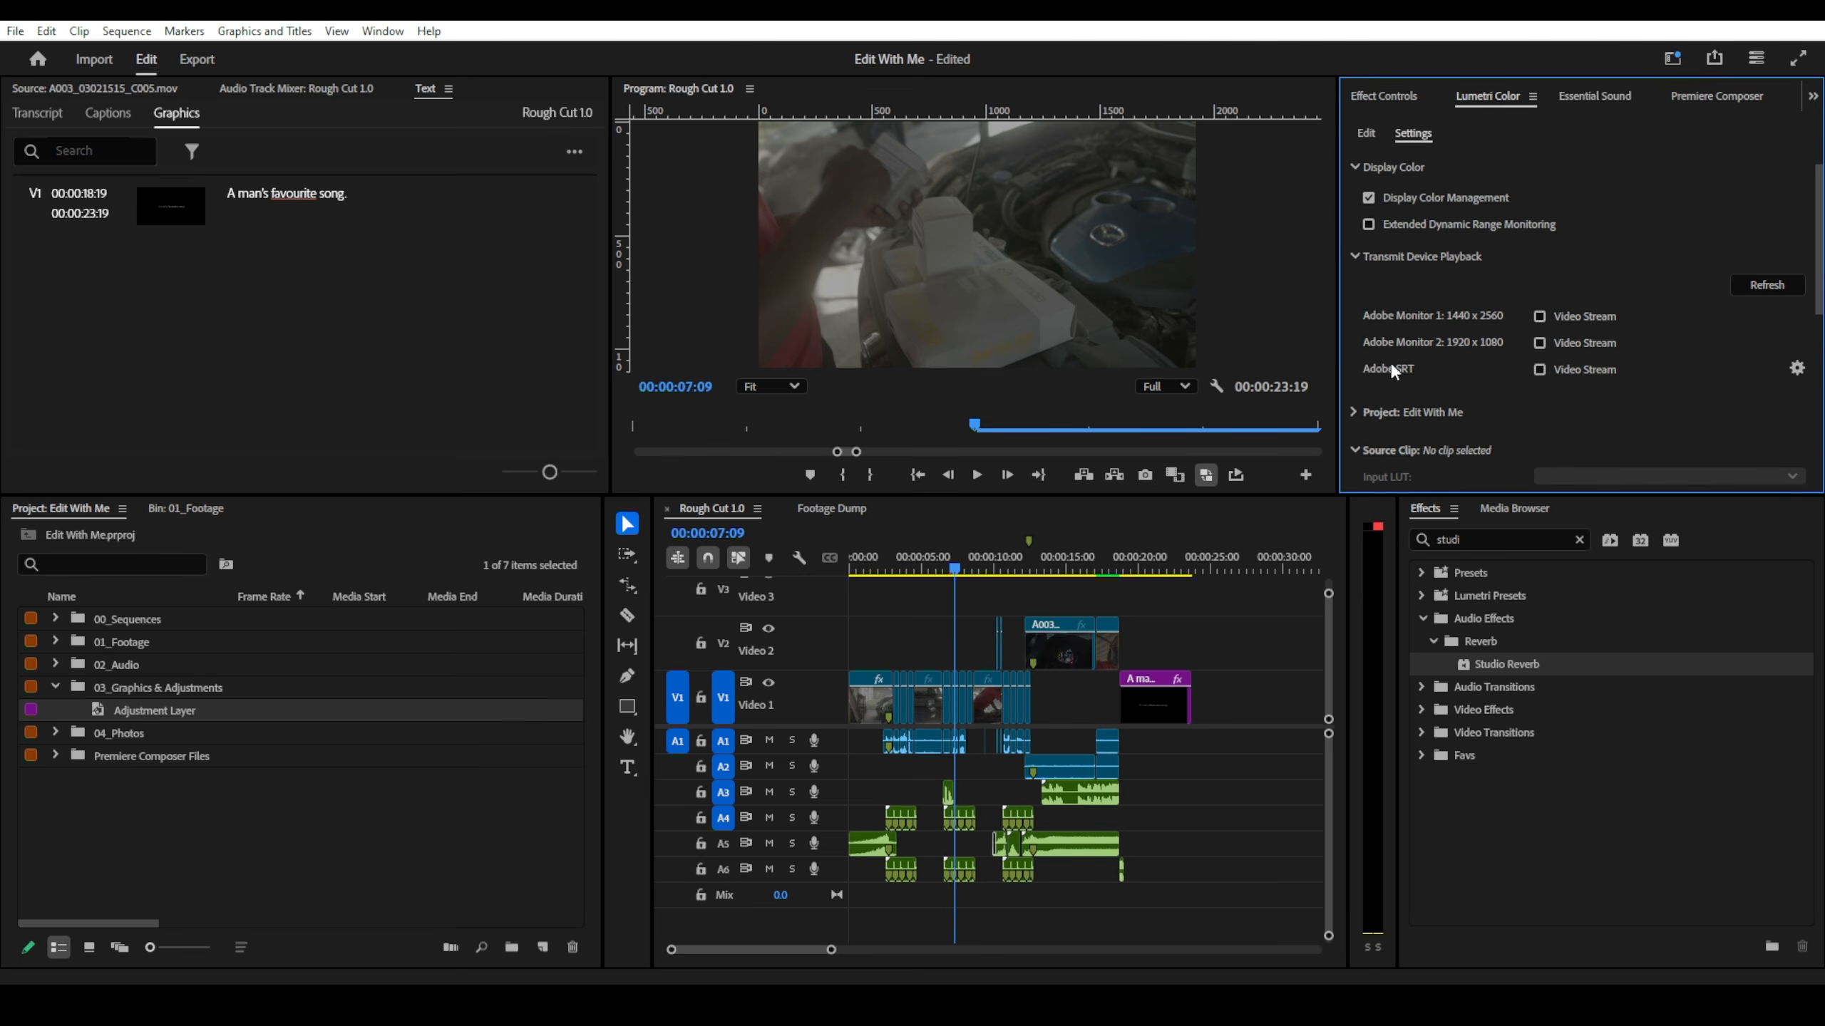
pyautogui.click(1362, 415)
pyautogui.scroll(-3, 1425, 390)
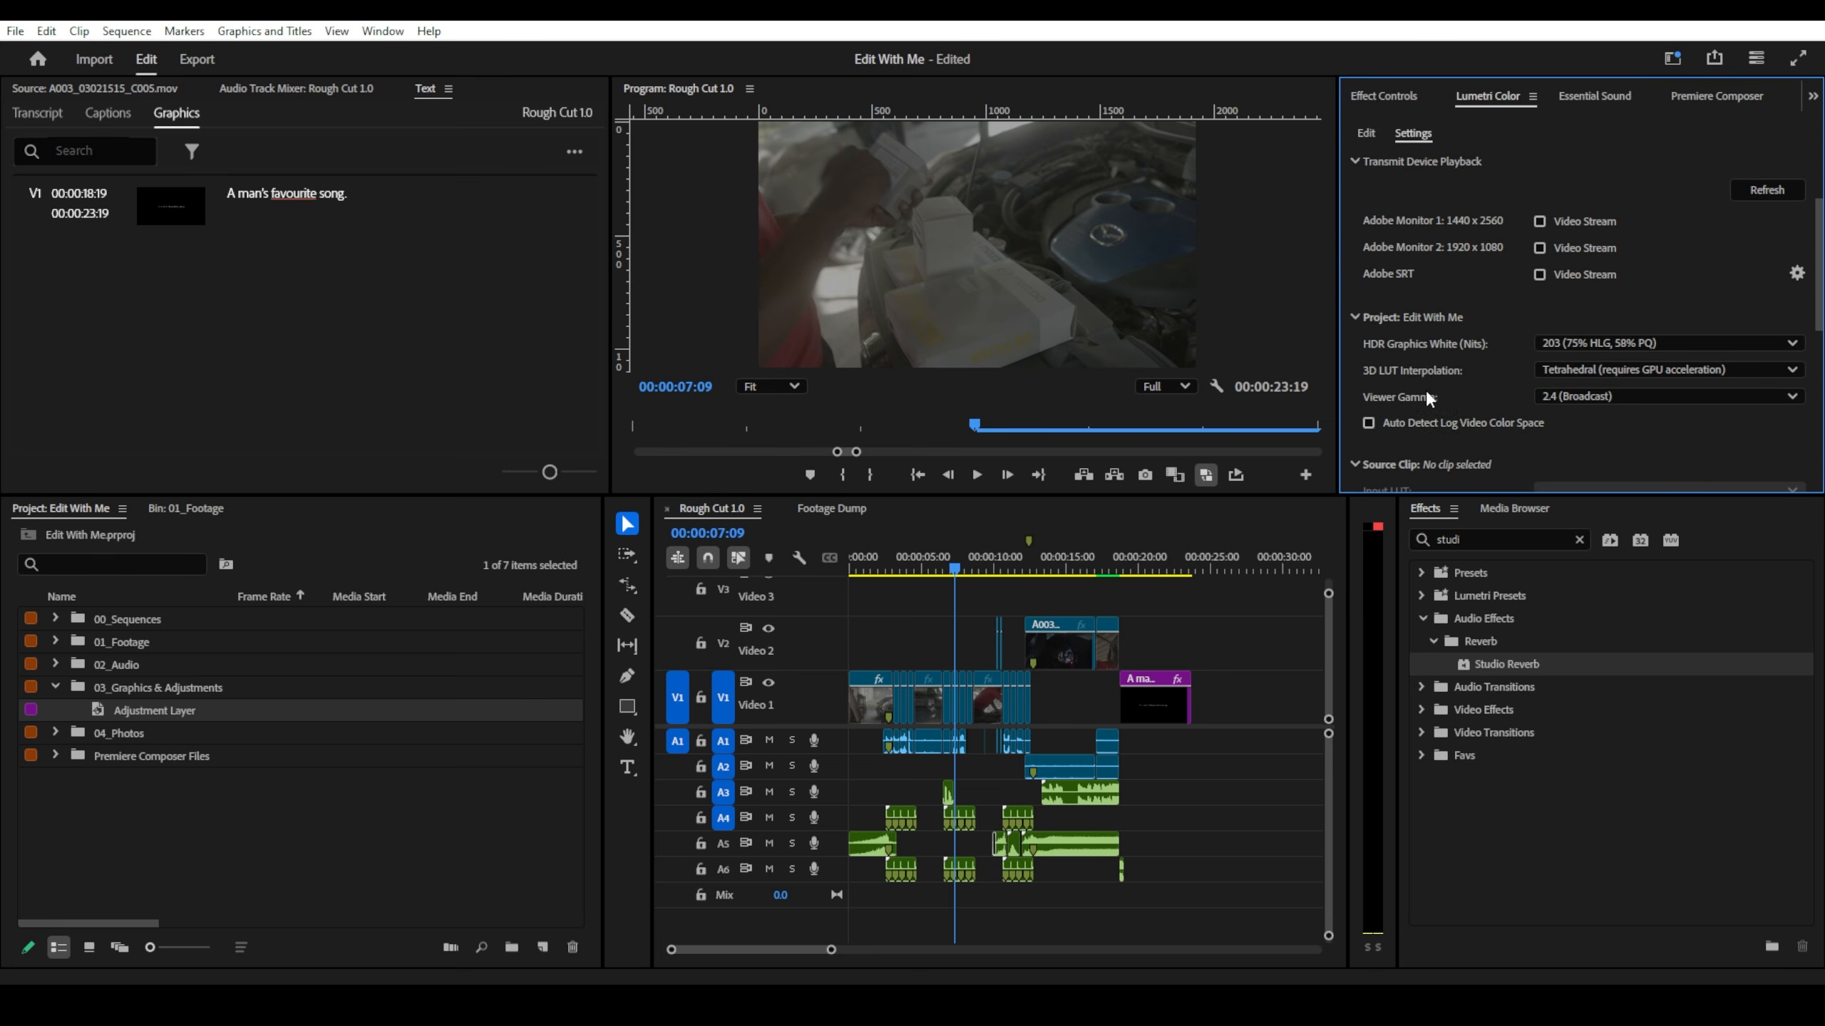
pyautogui.click(1368, 424)
pyautogui.click(1370, 423)
pyautogui.scroll(4, 1454, 388)
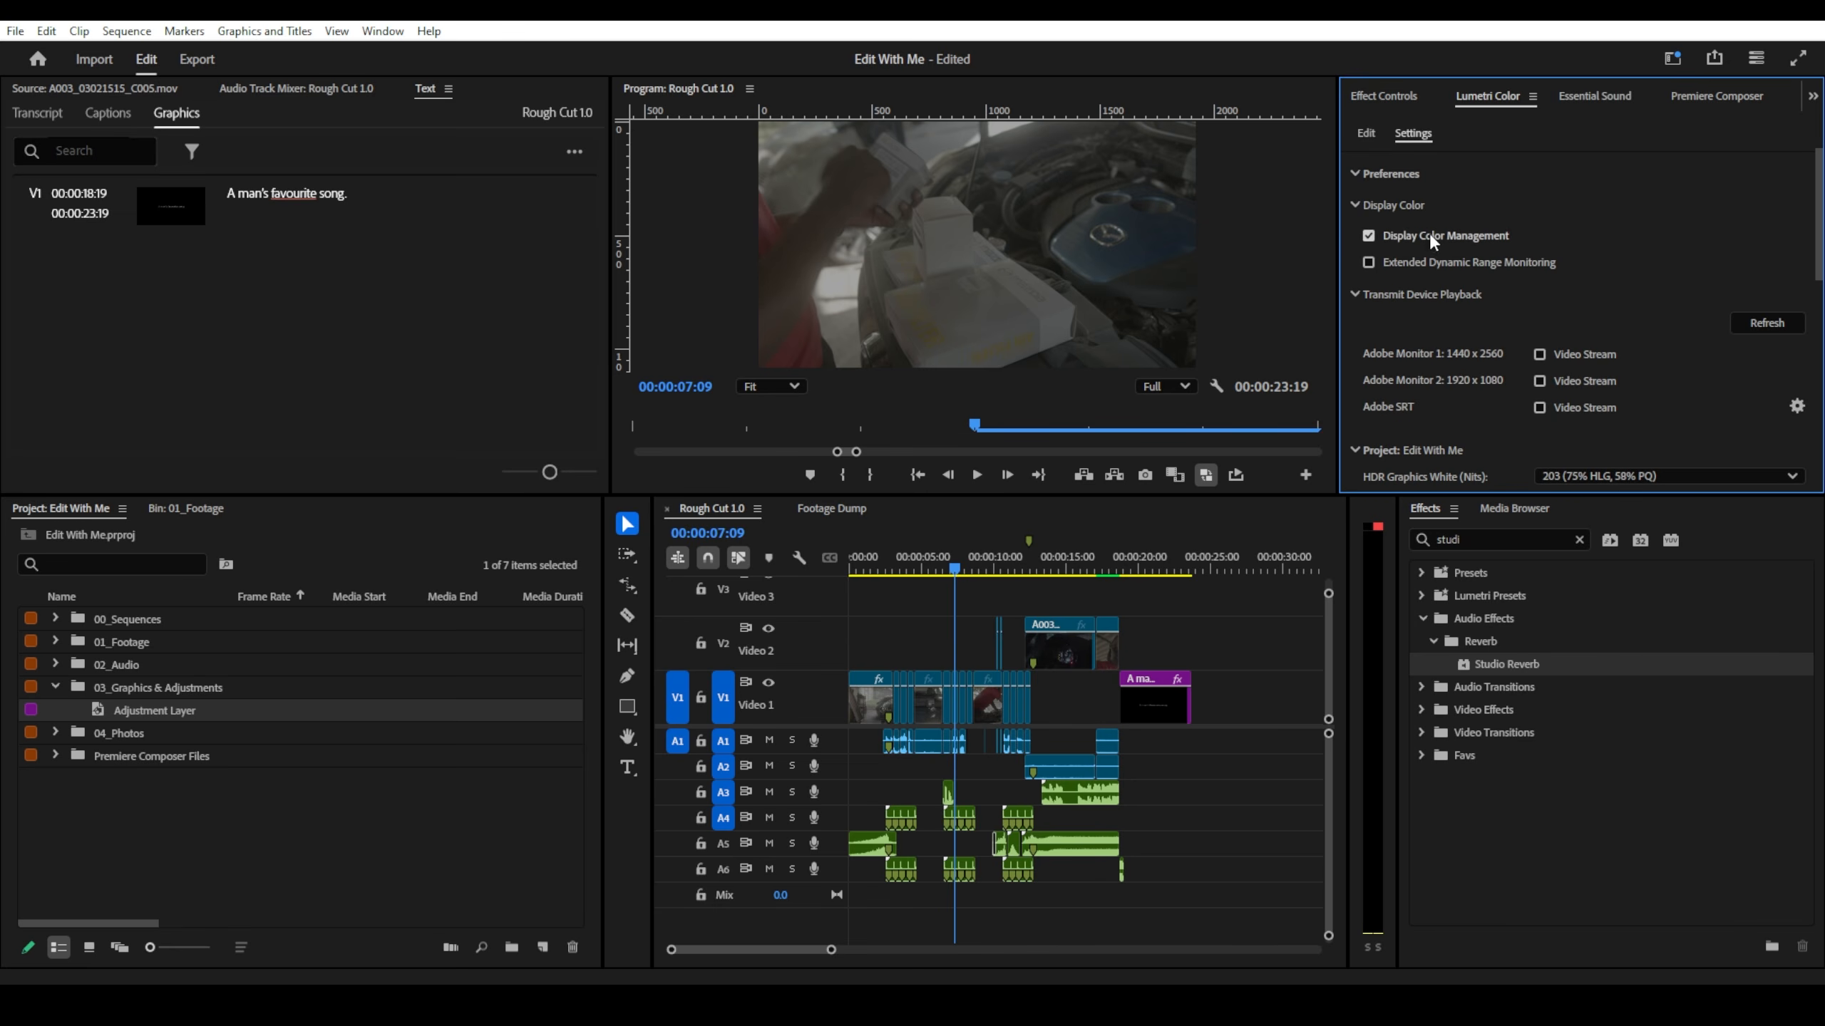
pyautogui.click(1355, 204)
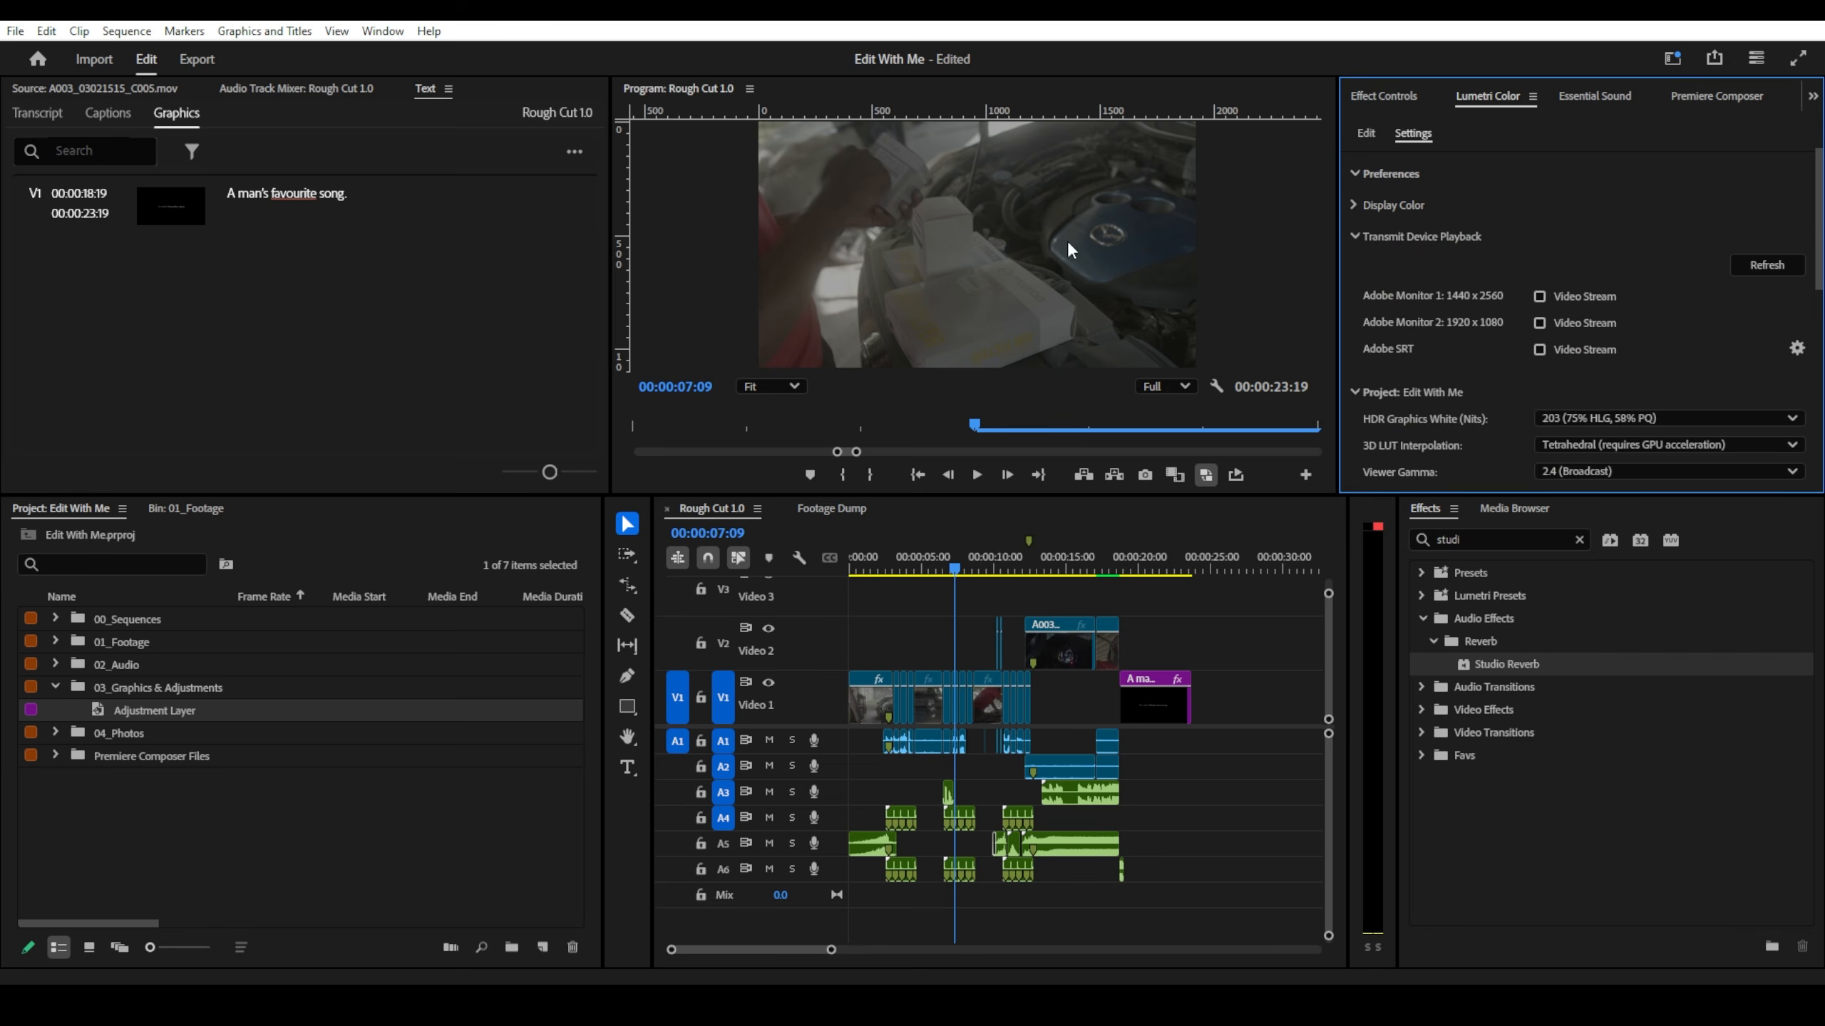
pyautogui.click(1355, 237)
pyautogui.click(1365, 135)
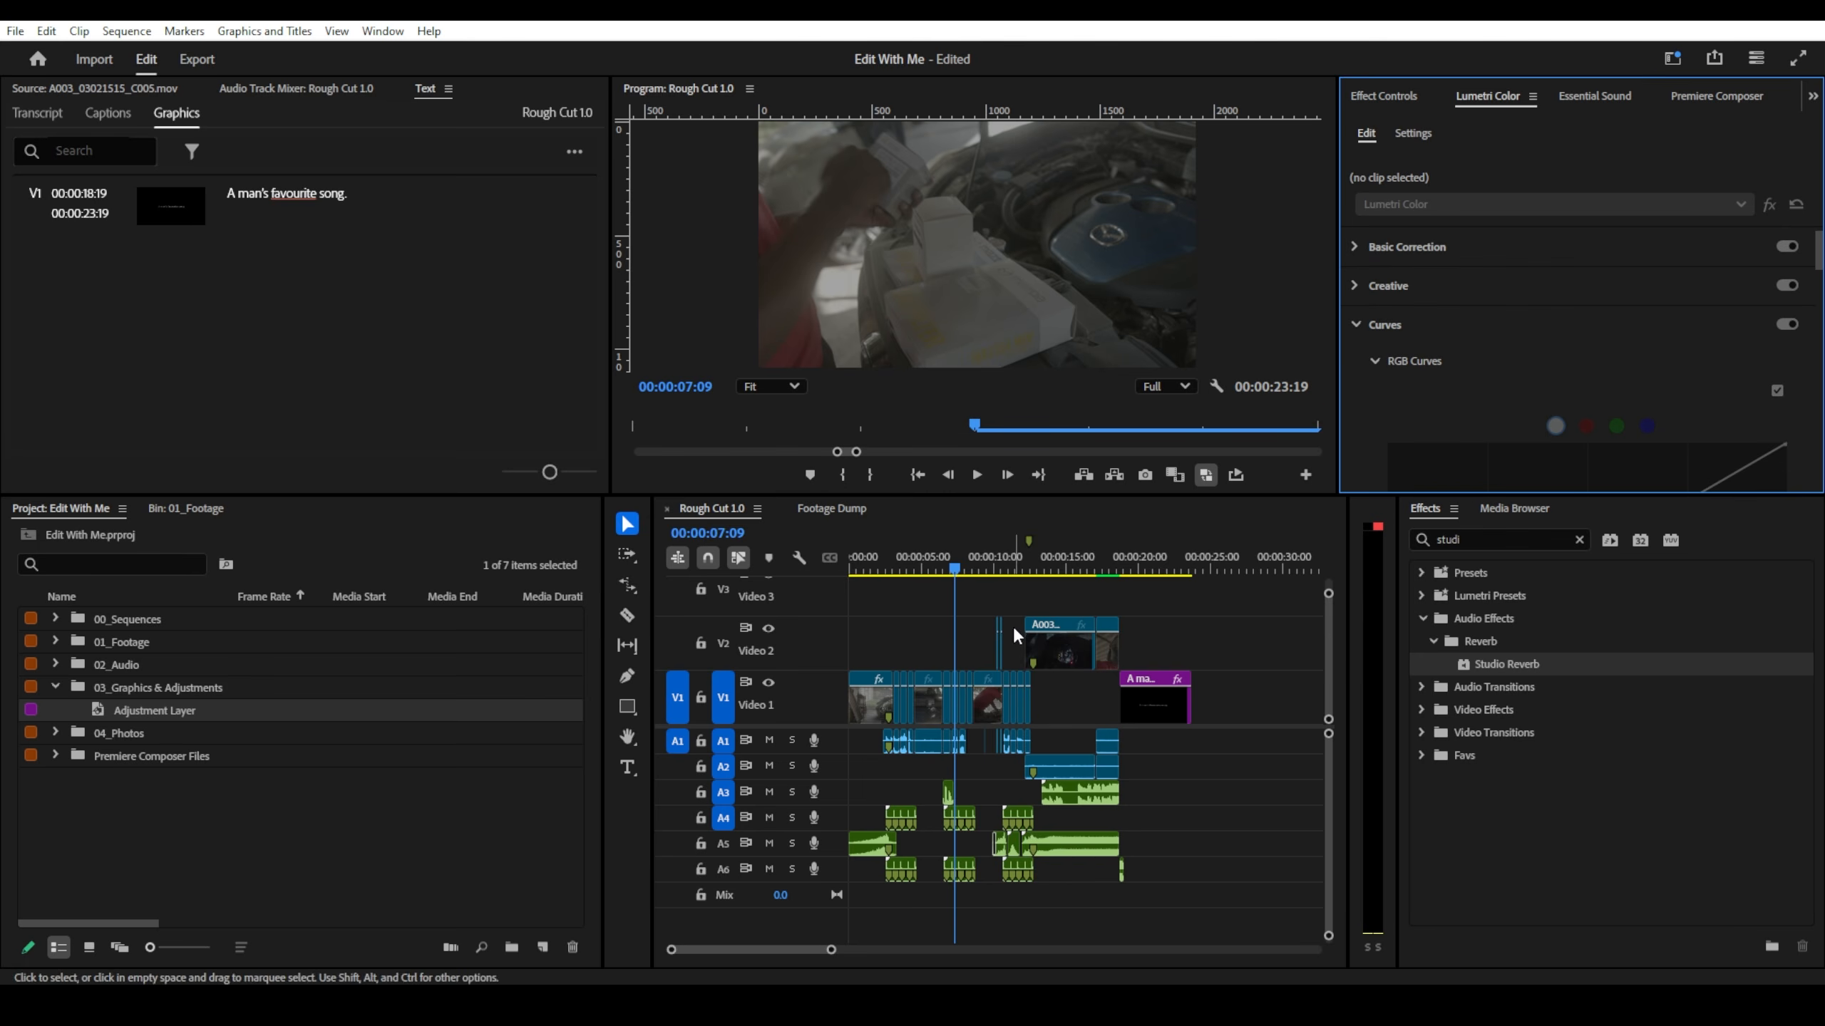
# - Place the Adjustment Layer on Video 3 over all footage before the end title, select it, and collapse its Lumetri Curves section
pyautogui.scroll(-2, 826, 648)
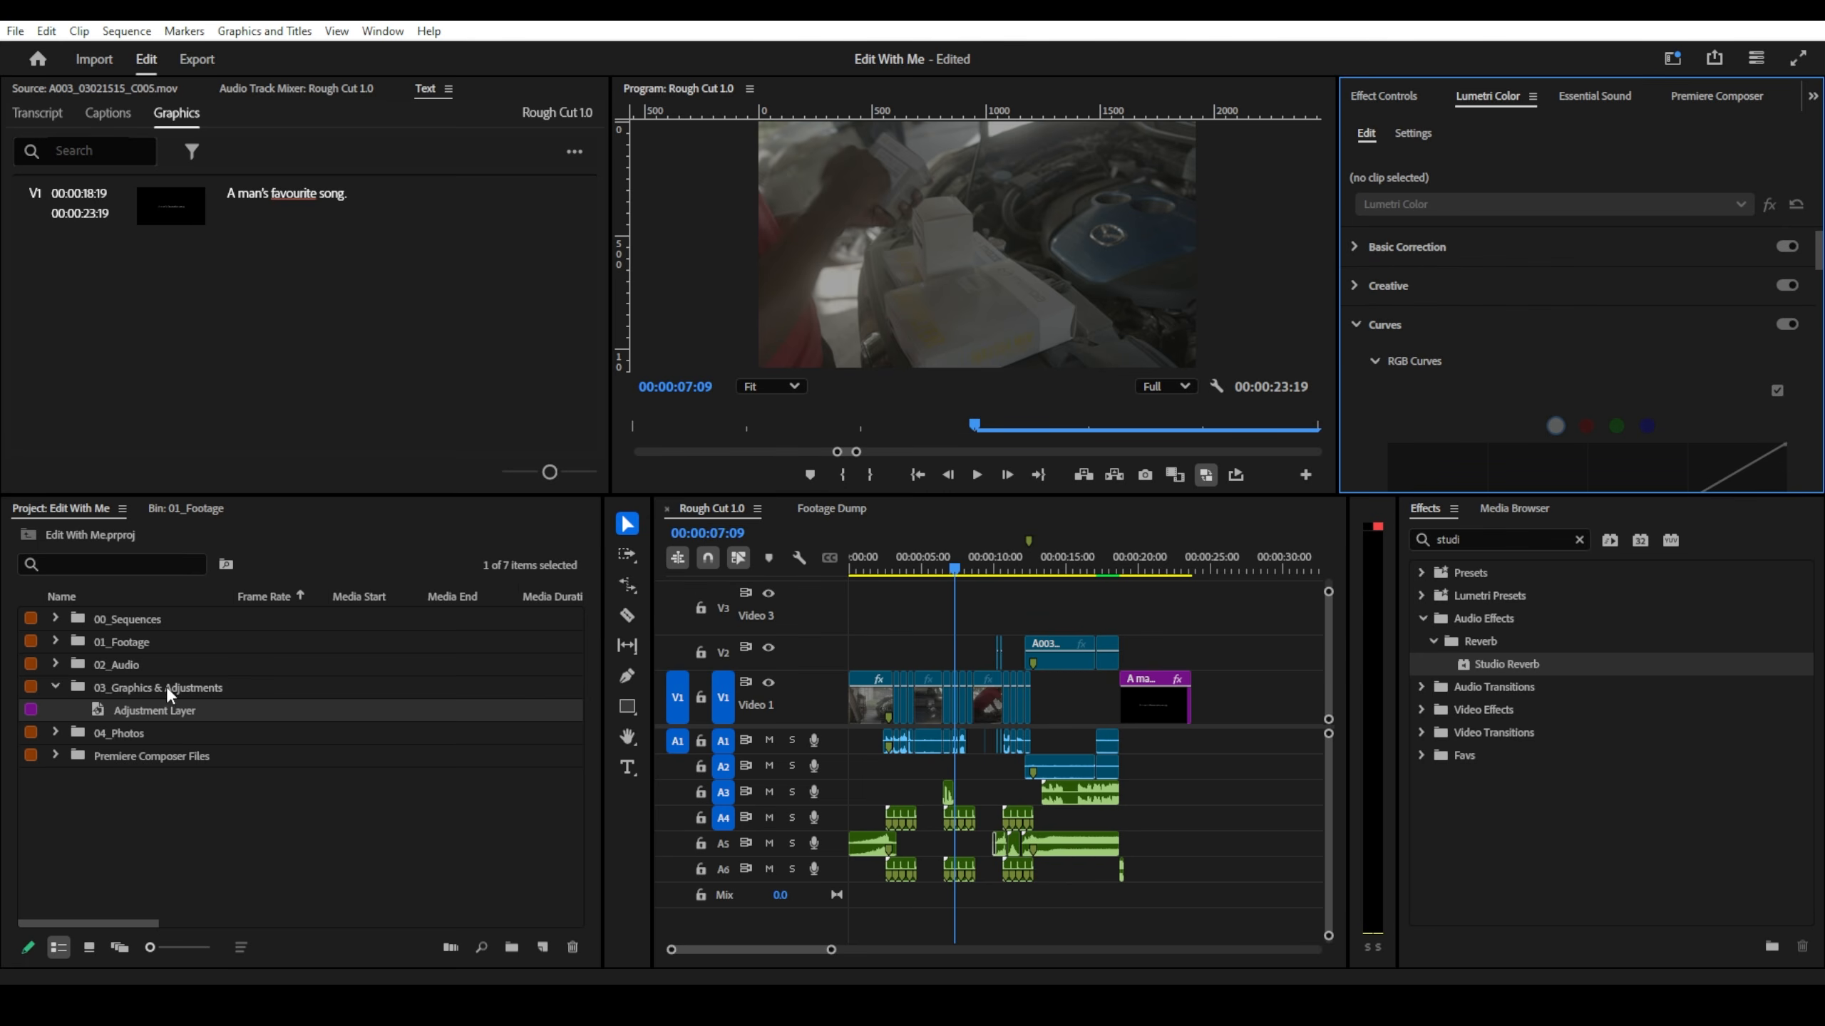
pyautogui.moveTo(172, 714); pyautogui.dragTo(1119, 606)
pyautogui.scroll(1, 1018, 616)
pyautogui.scroll(1, 1018, 616)
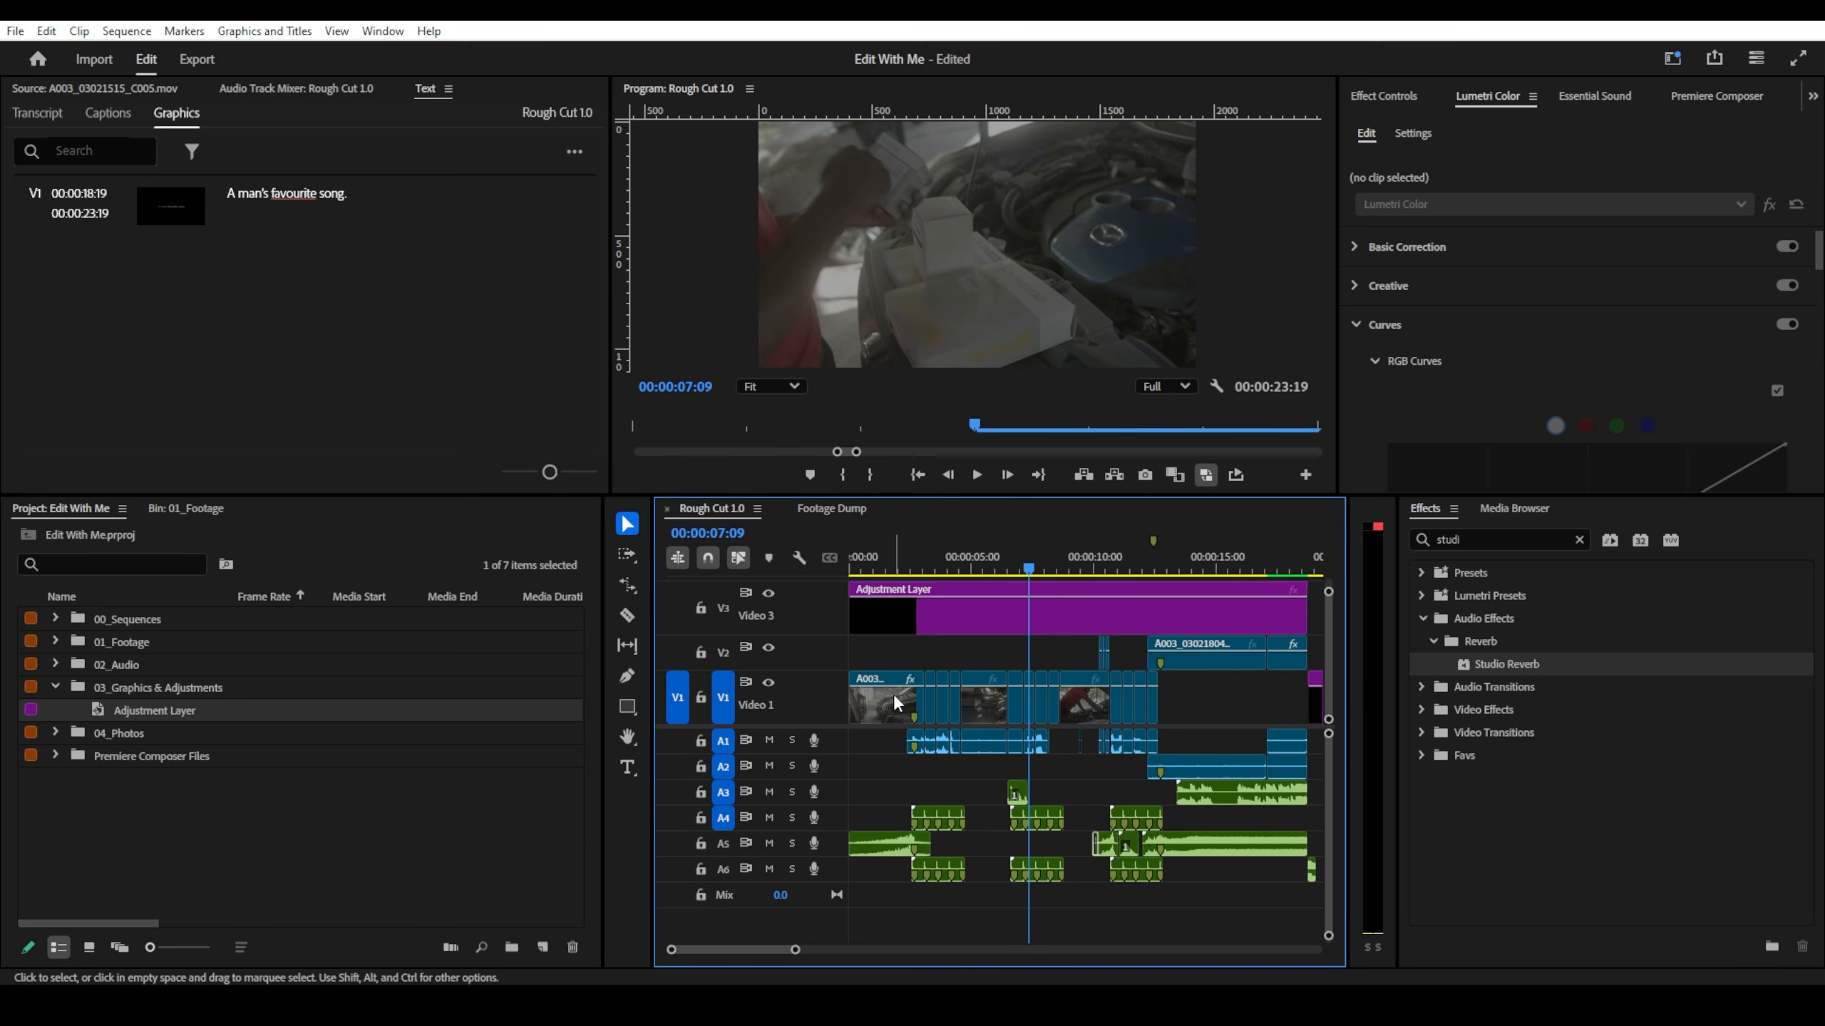
pyautogui.click(991, 621)
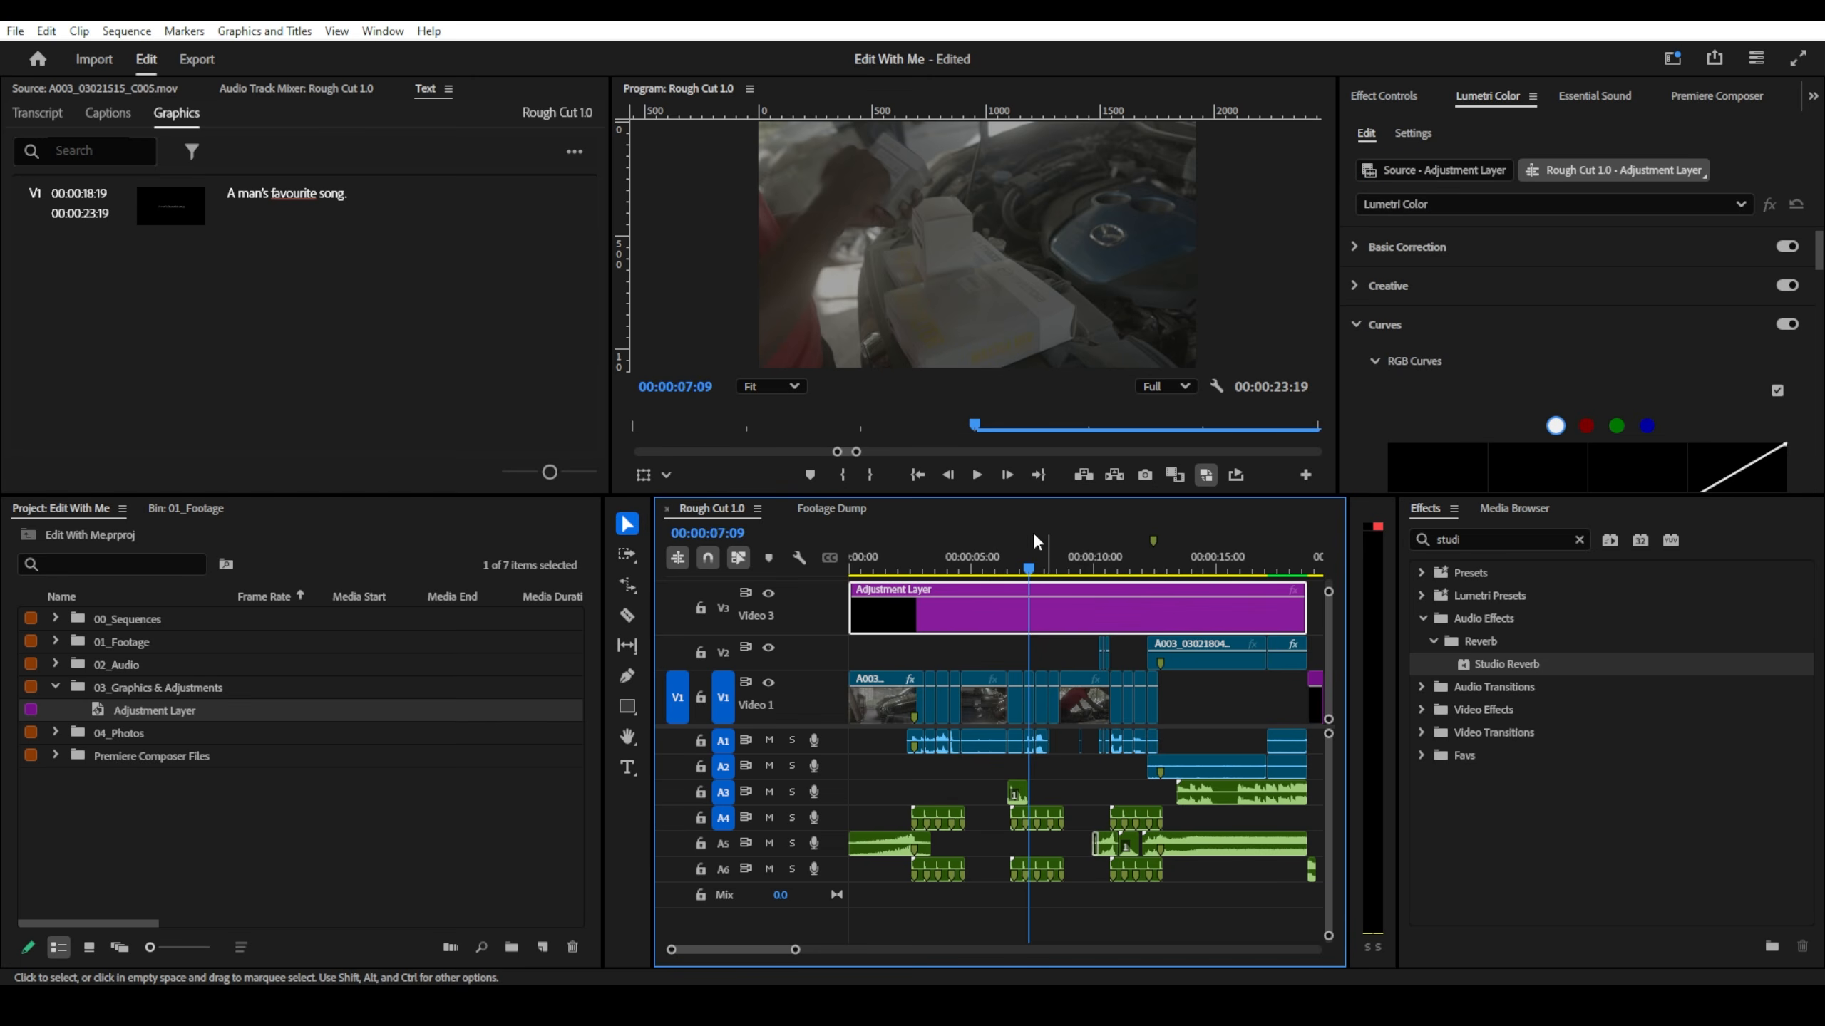
pyautogui.click(1356, 327)
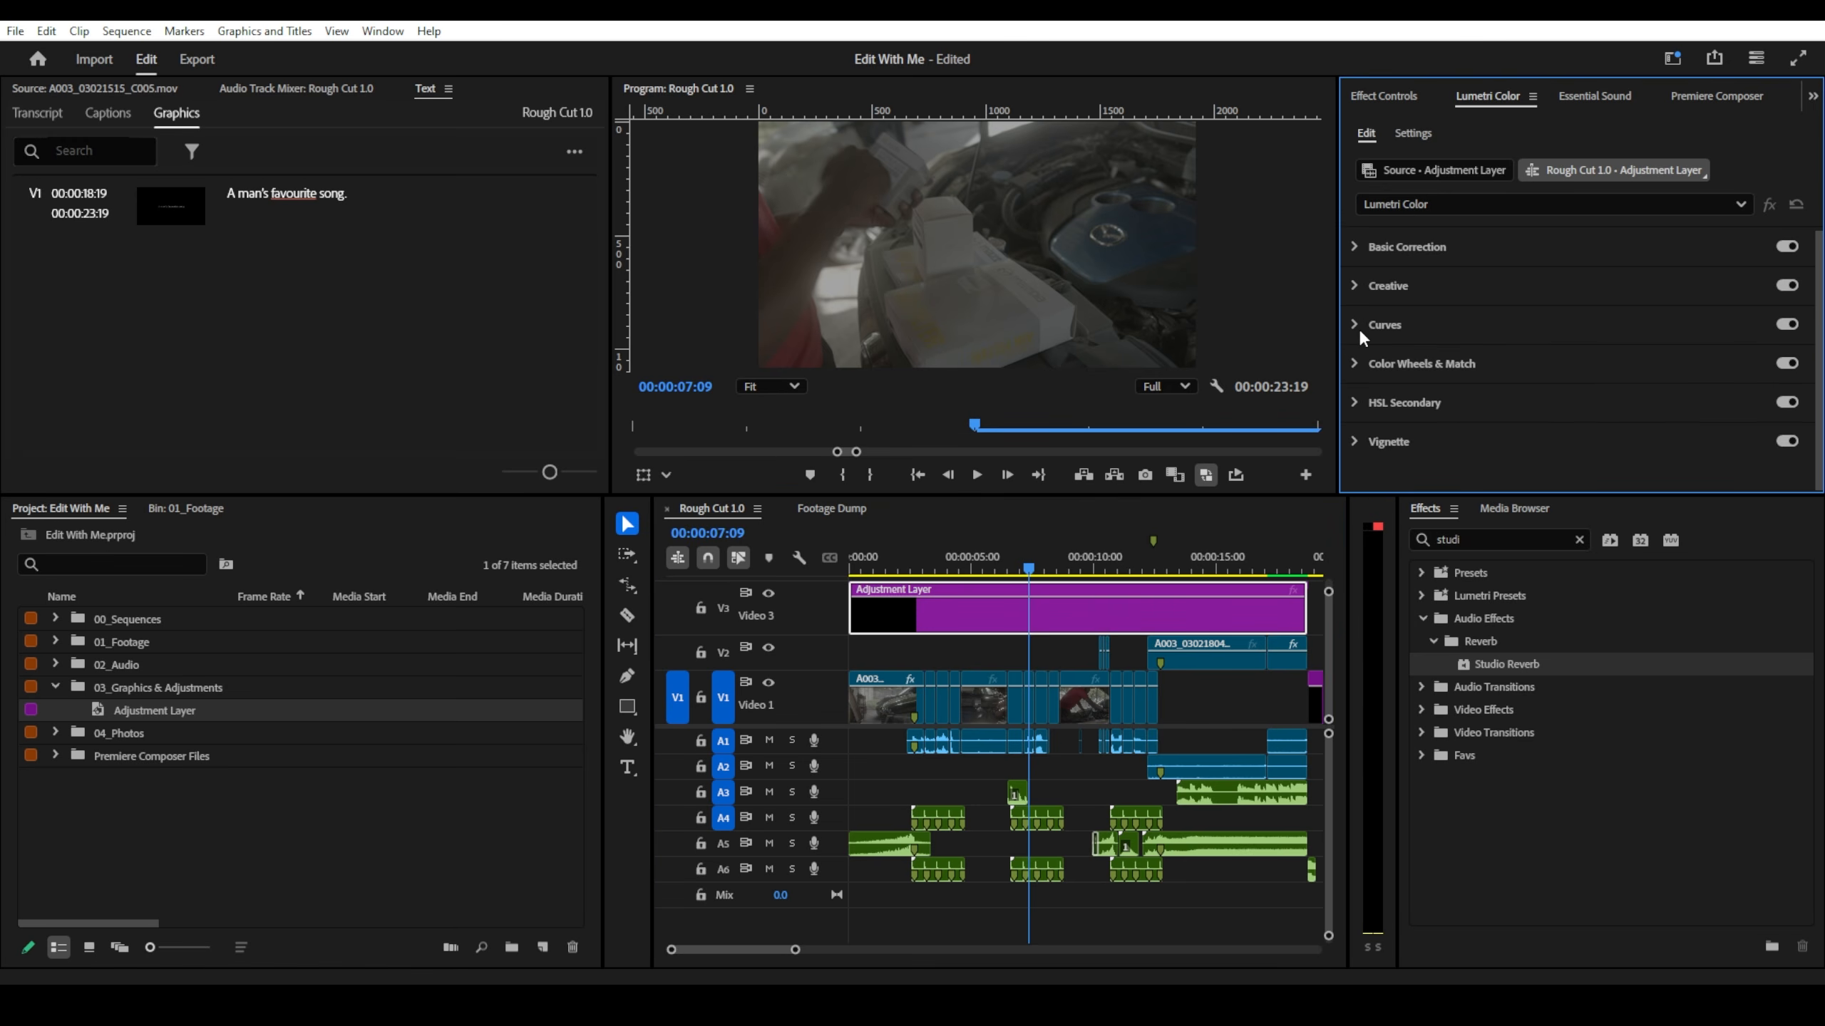
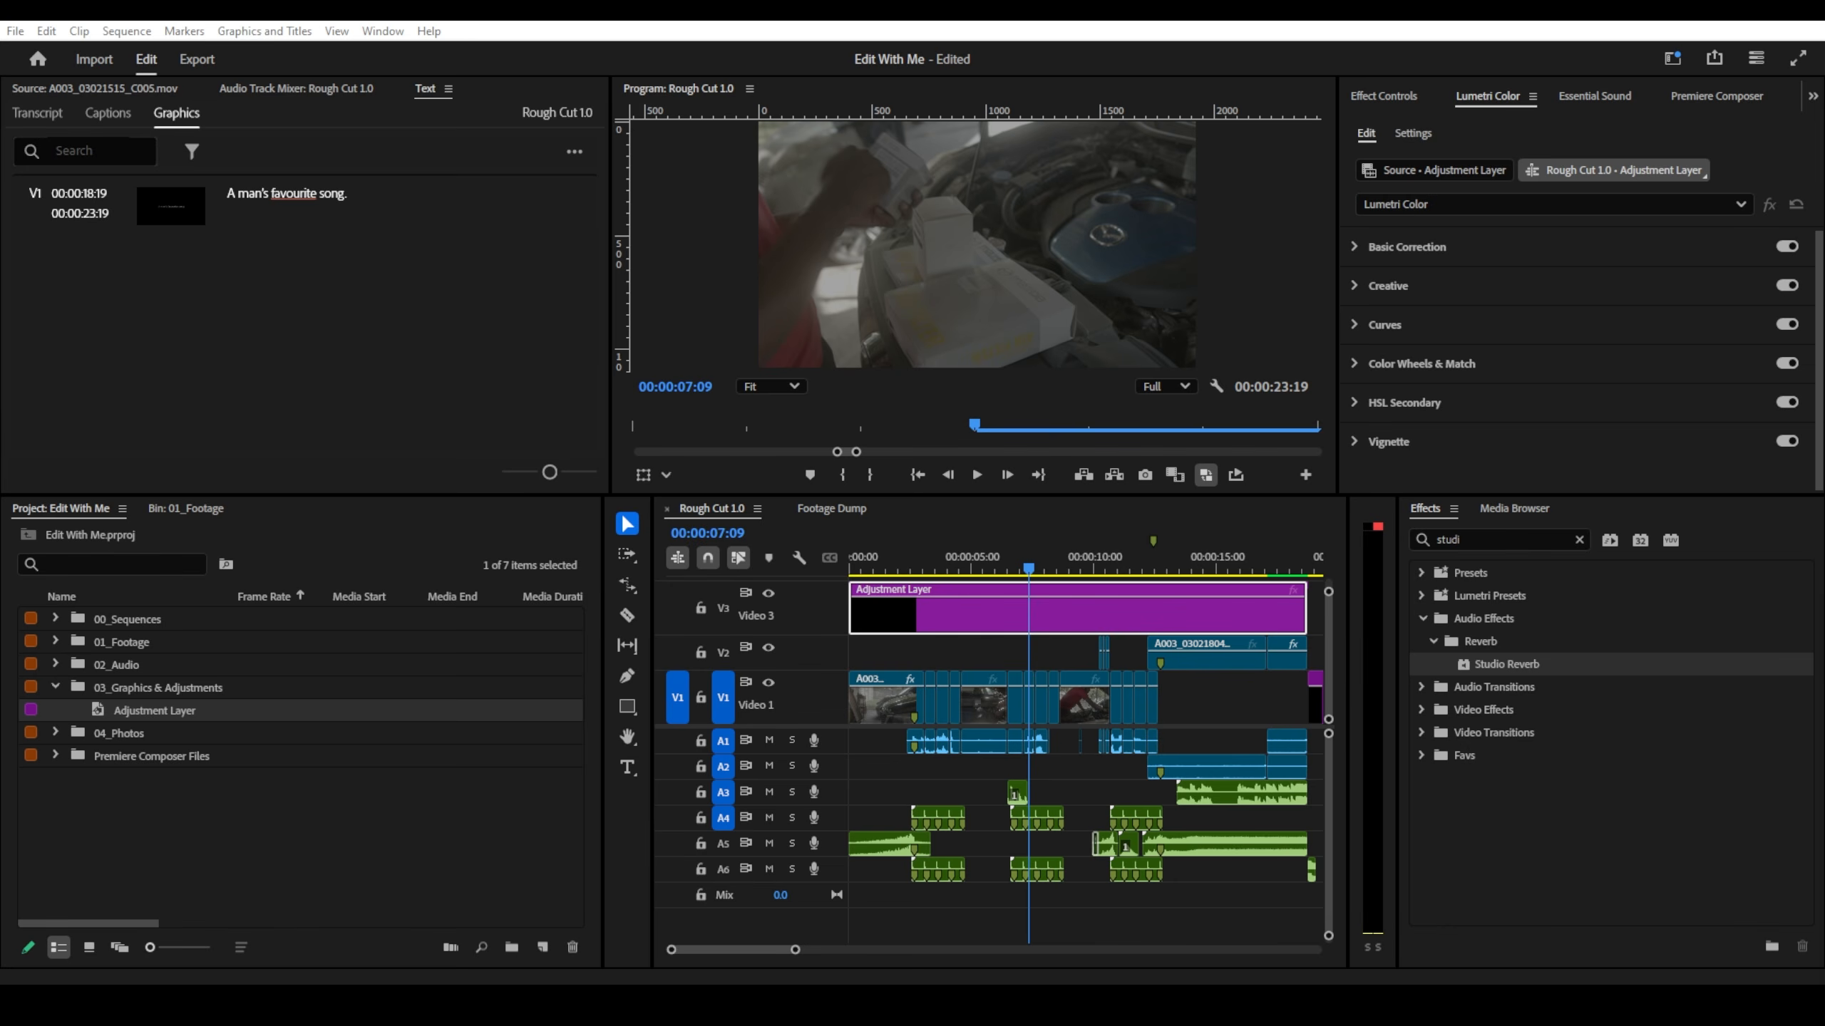
# - Switch to the browser and view the Premiere Gal page on free Log to Rec.709 conversion LUTs
pyautogui.moveTo(1817, 956); pyautogui.dragTo(344, 28)
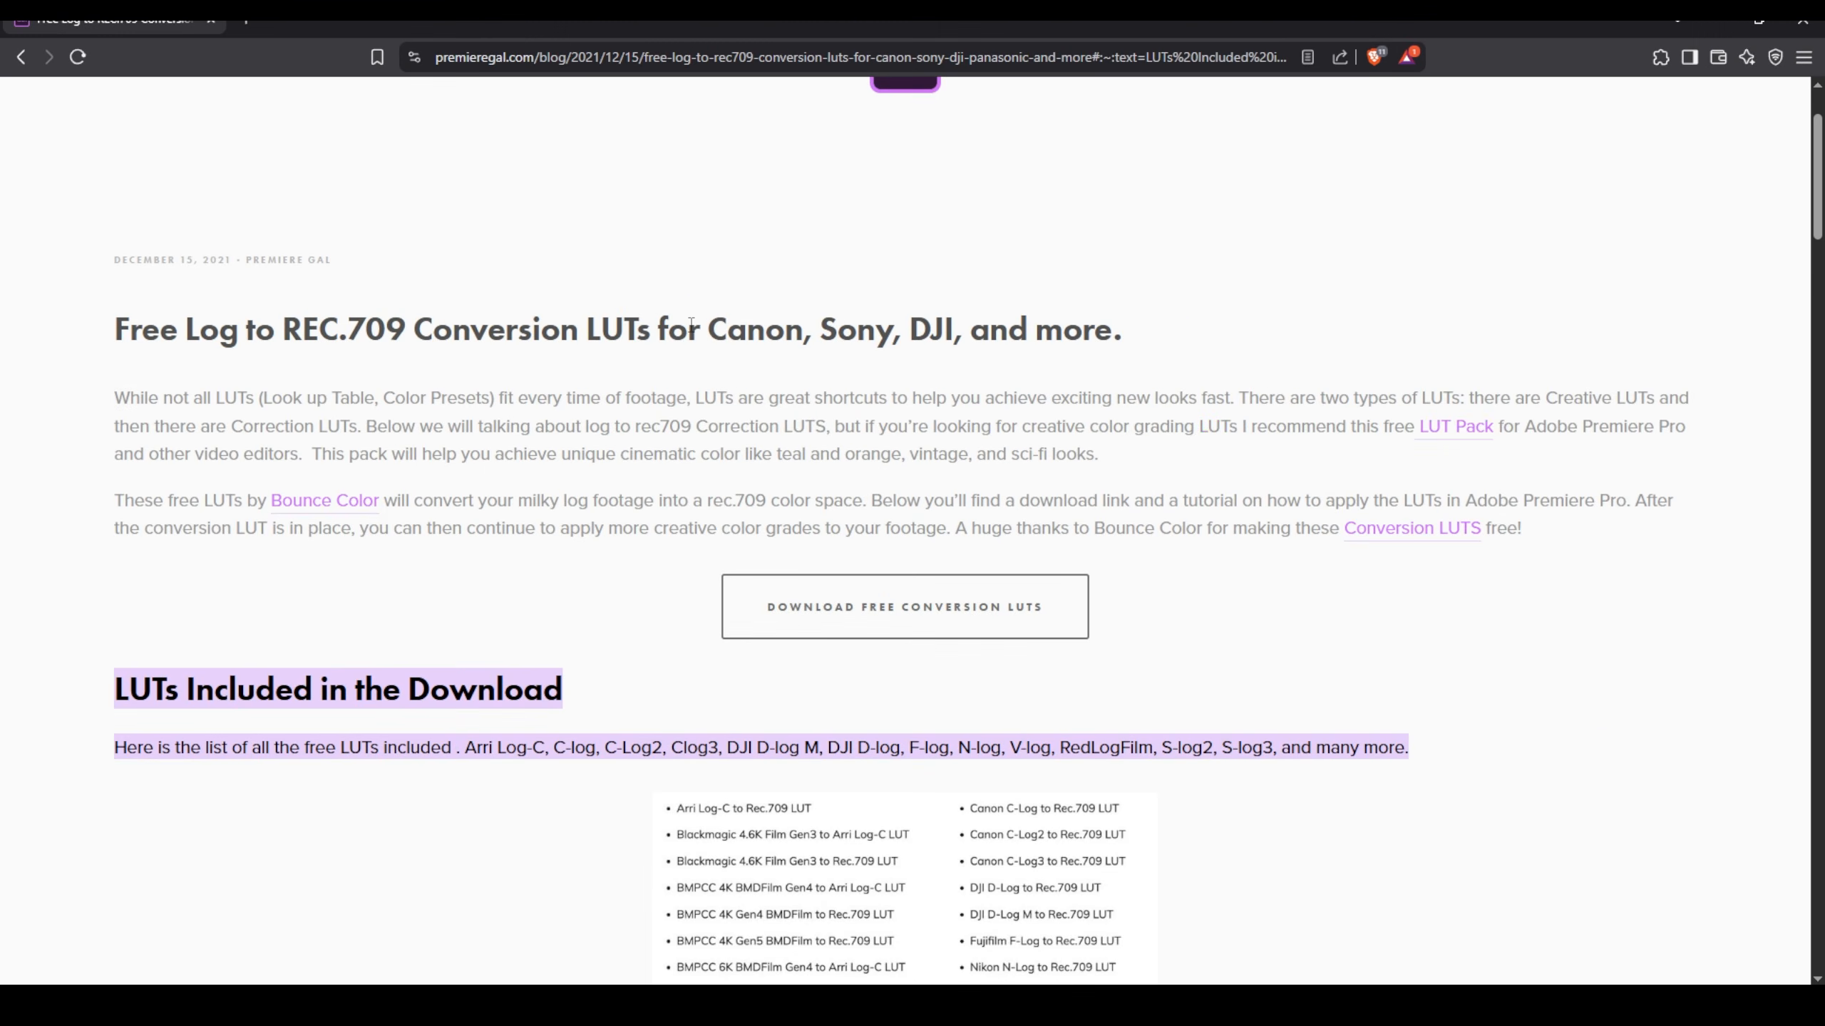
pyautogui.scroll(4, 787, 412)
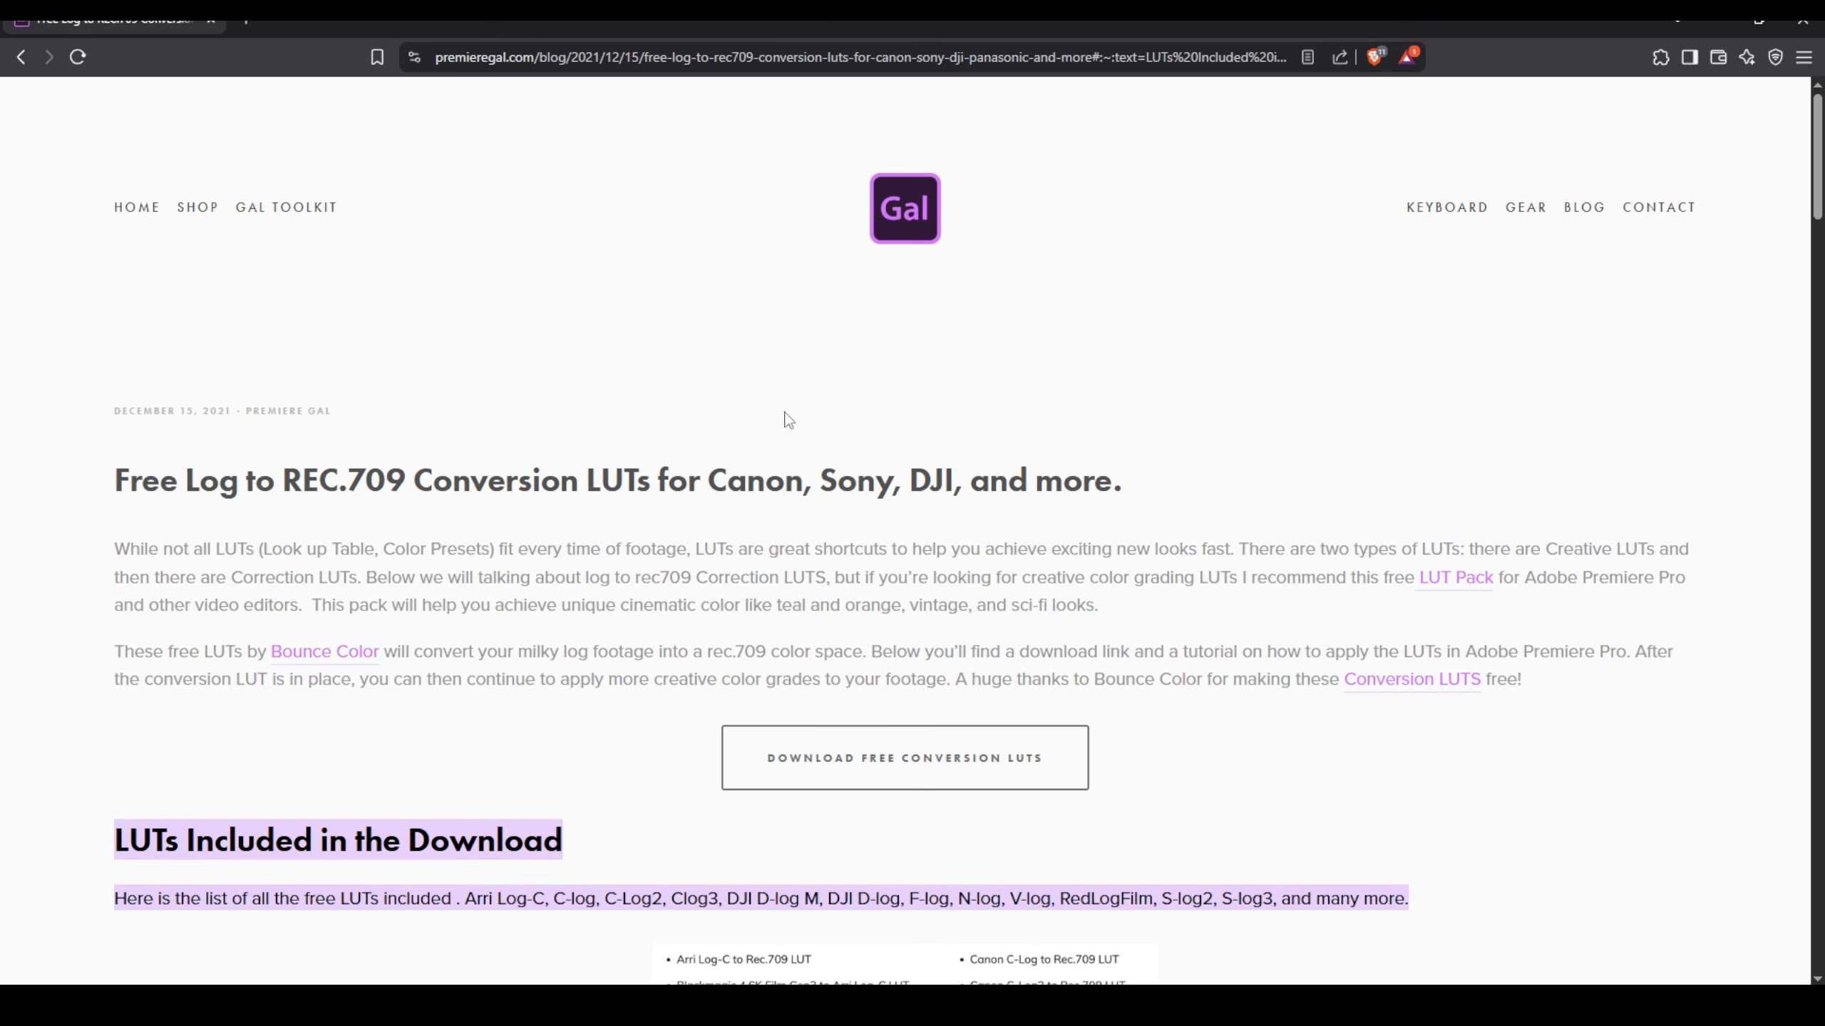
# - Review the page's list of included Rec.709 conversion LUTs and return to Premiere Pro
pyautogui.scroll(-11, 788, 420)
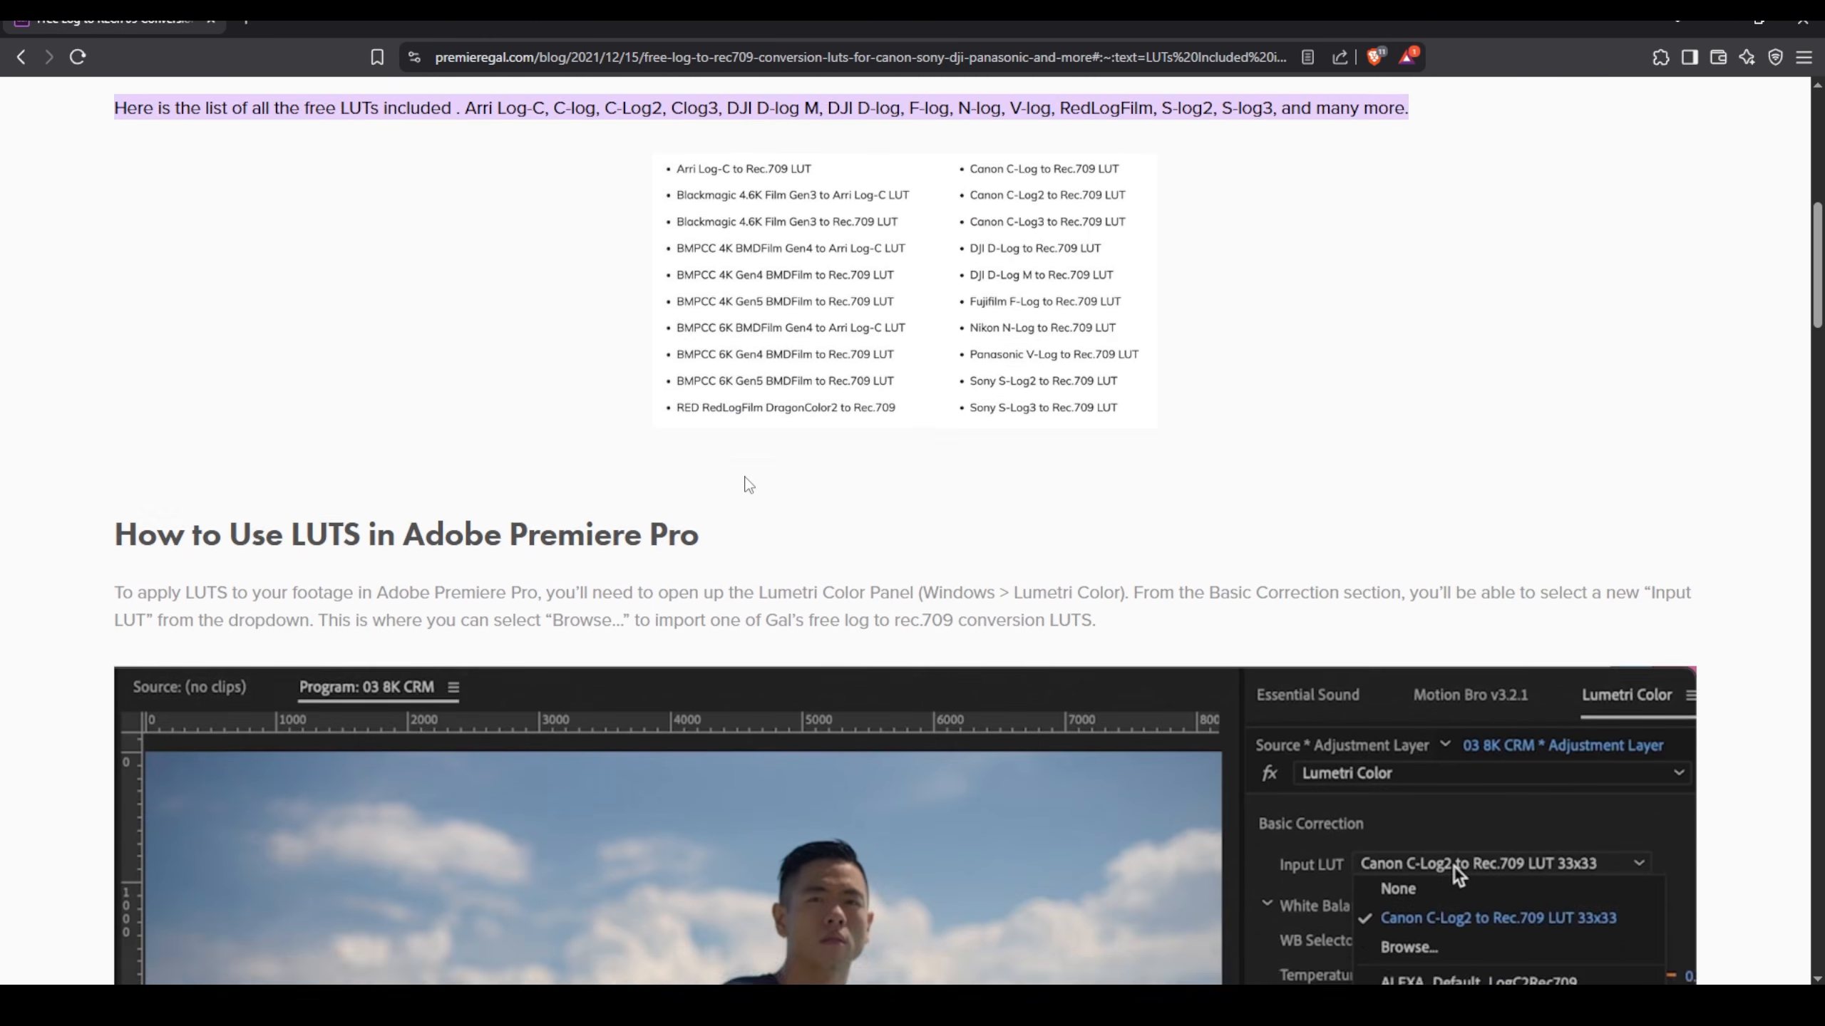
pyautogui.scroll(-7, 747, 486)
pyautogui.scroll(8, 747, 485)
pyautogui.scroll(6, 746, 487)
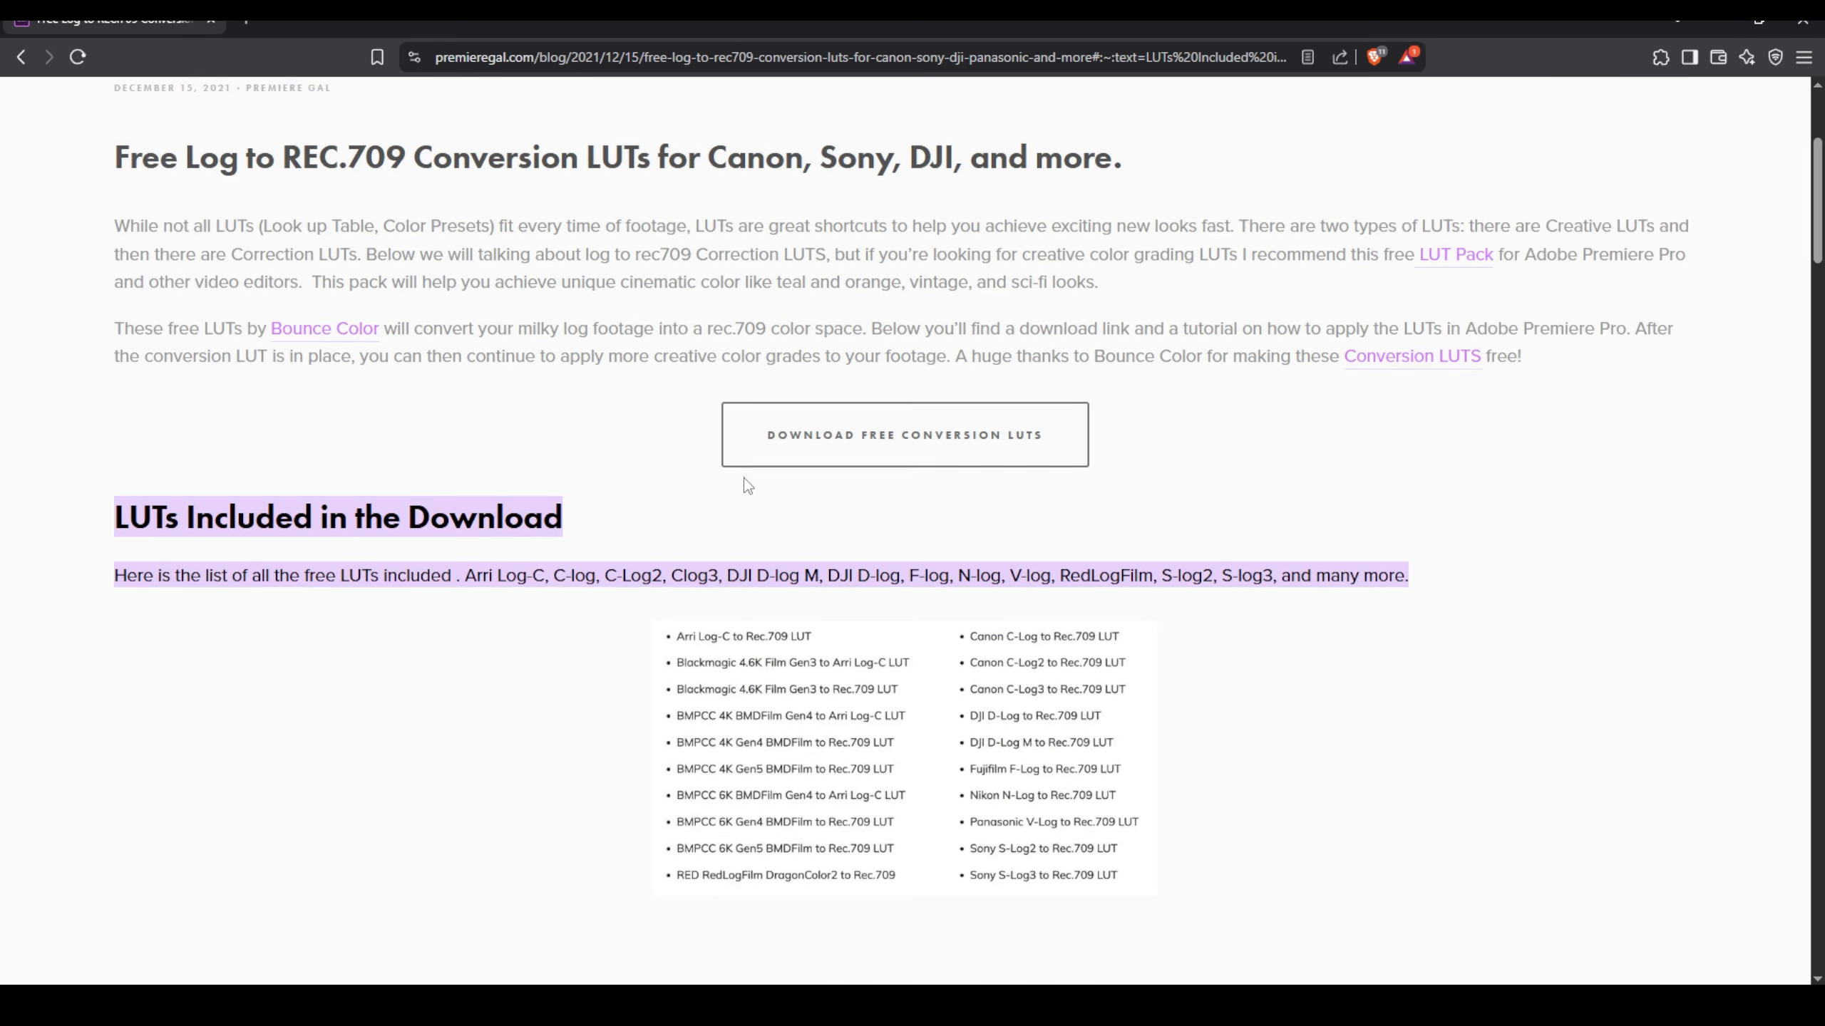
pyautogui.scroll(5, 744, 487)
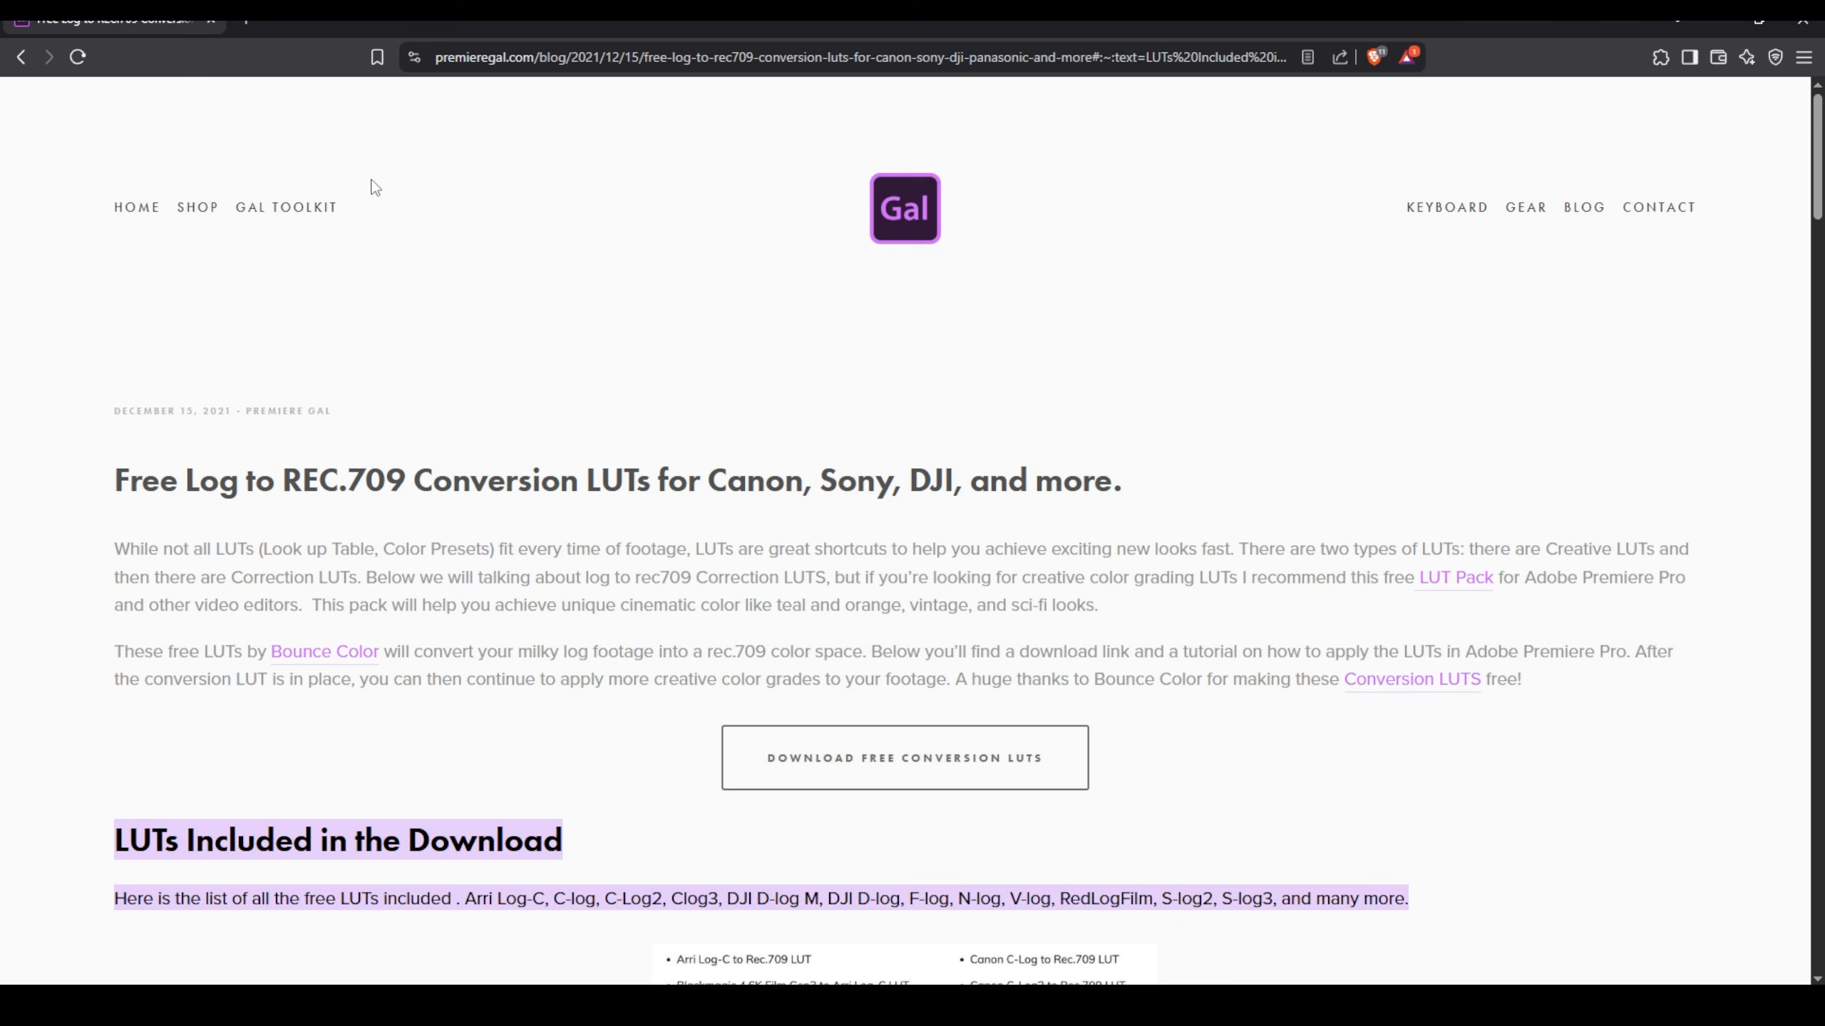
pyautogui.click(1794, 30)
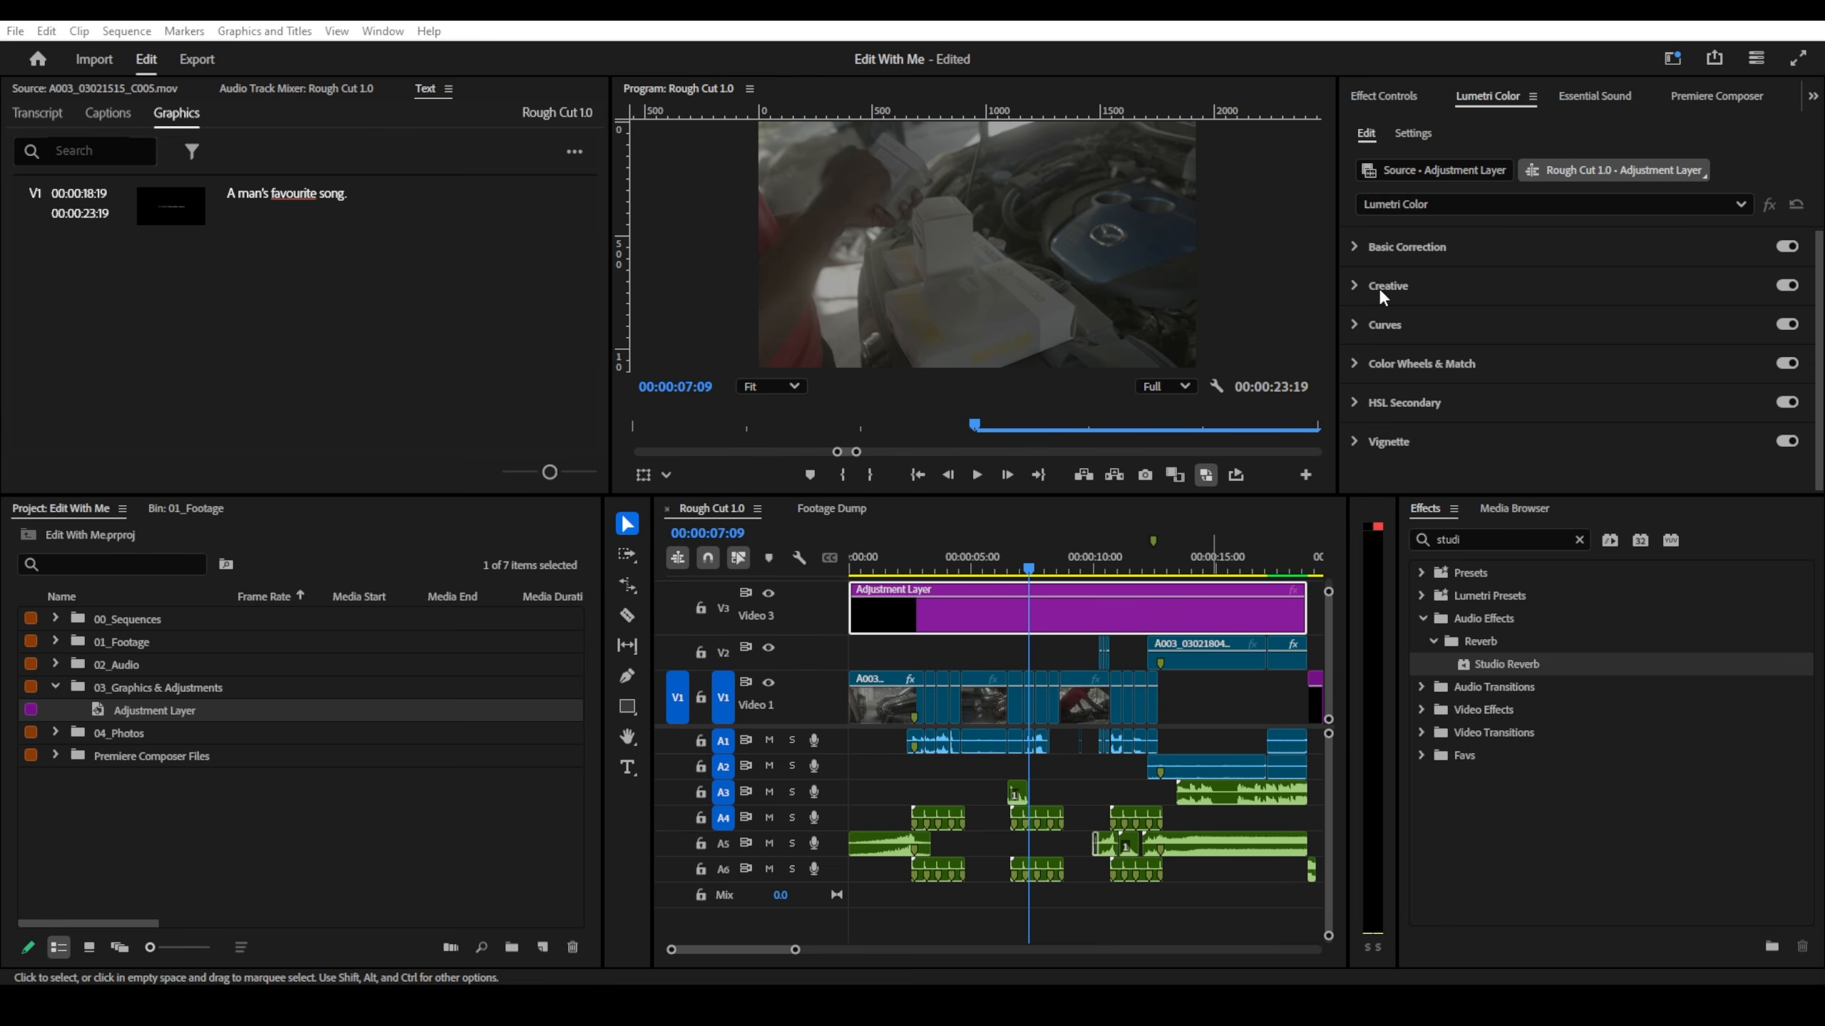
# - Examine the available Input LUTs in Basic Correction and the Look setting in the Creative section
pyautogui.click(1397, 250)
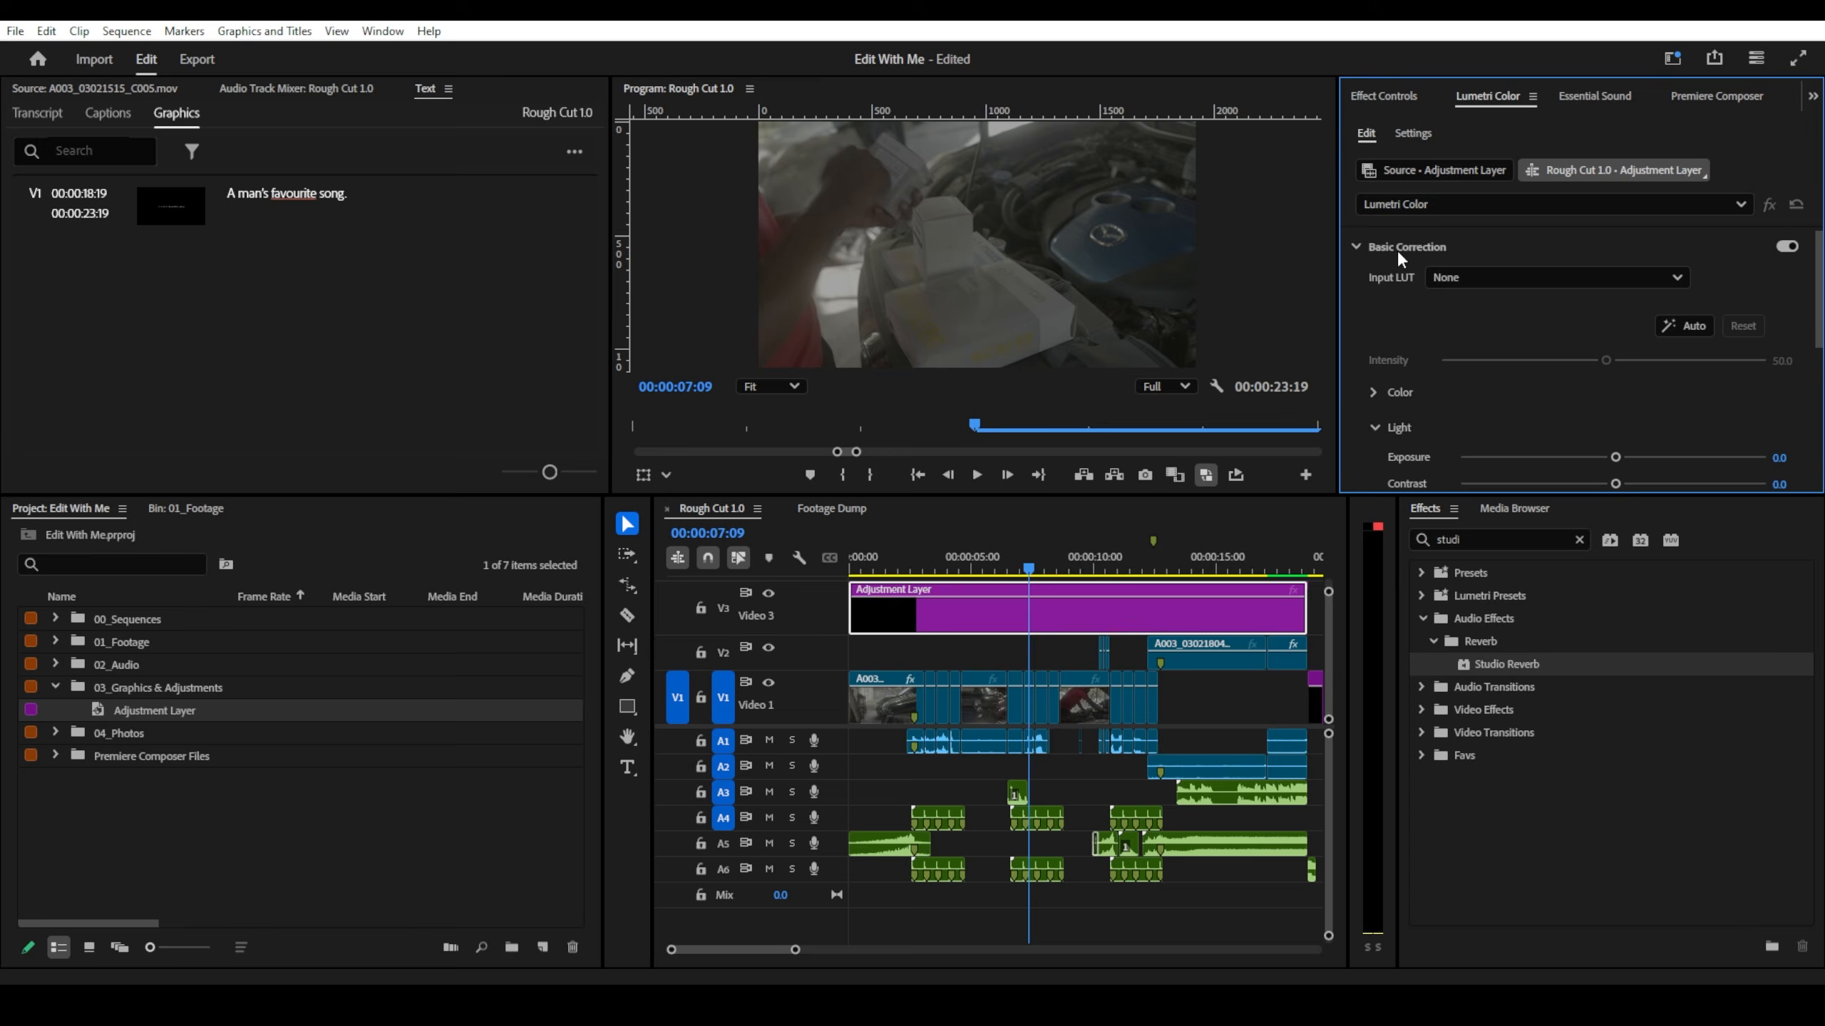
pyautogui.click(1464, 276)
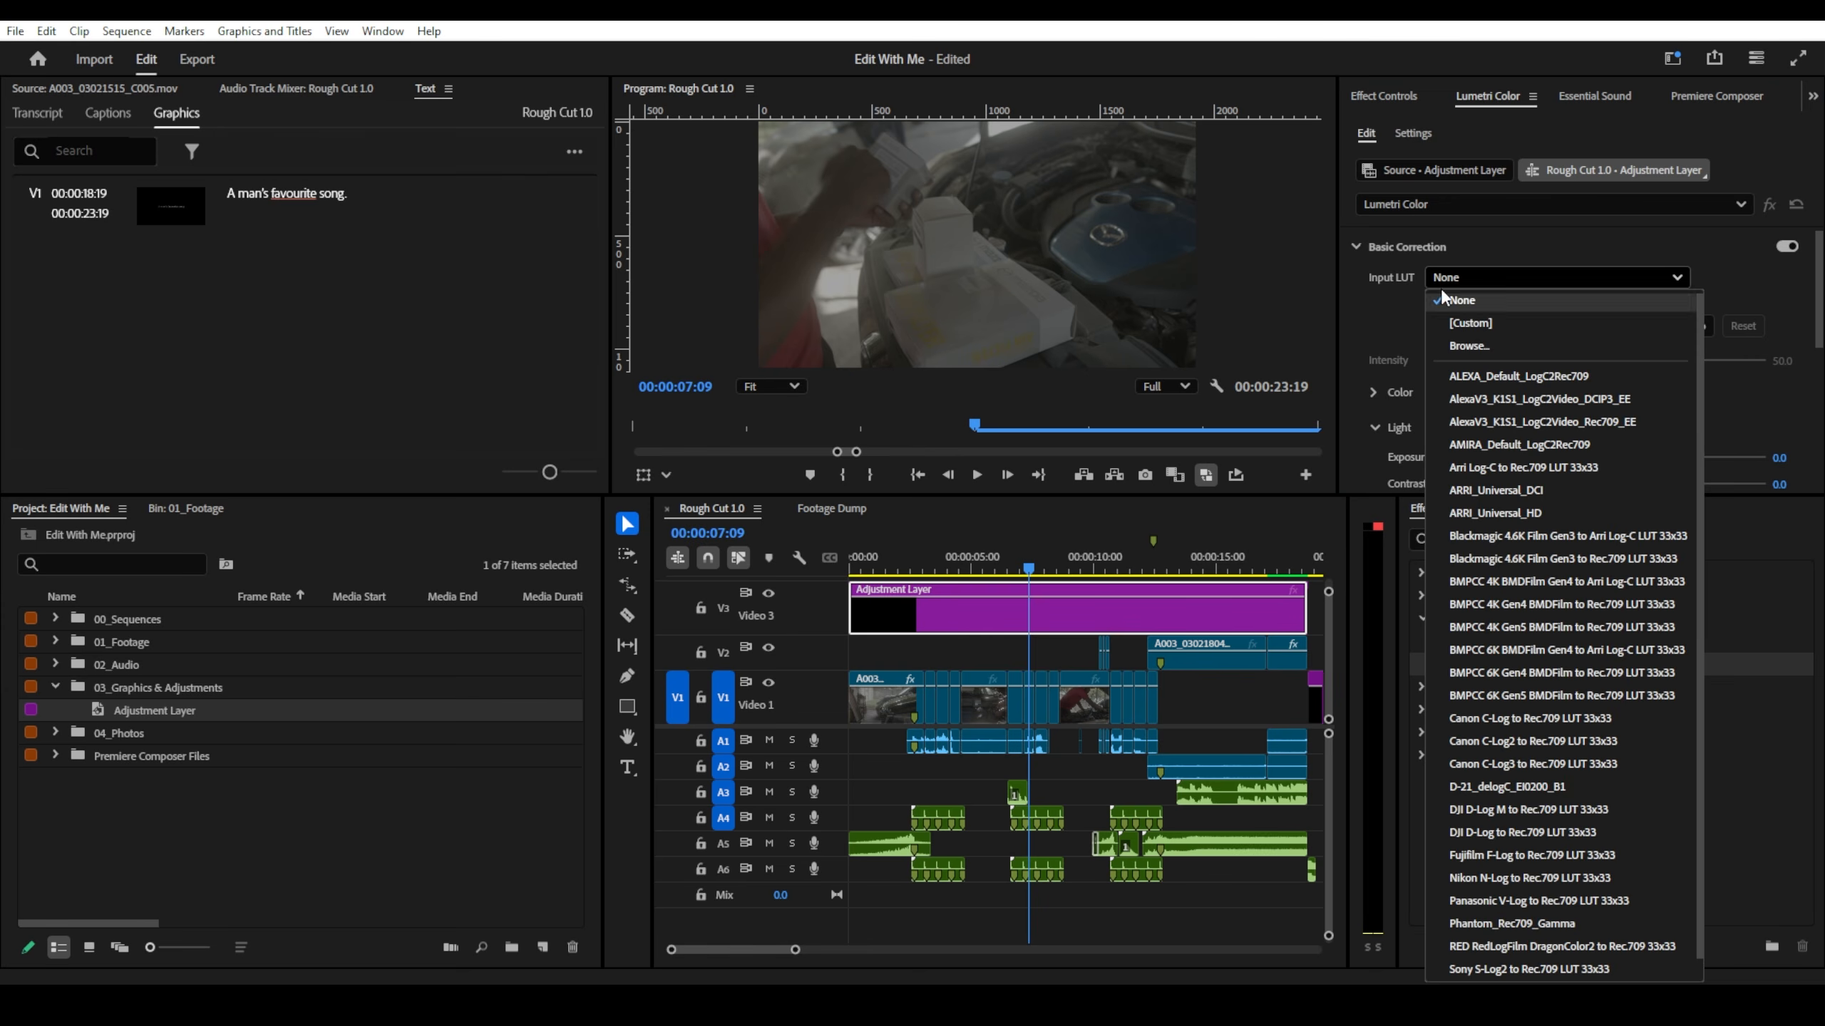
pyautogui.scroll(-2, 1581, 698)
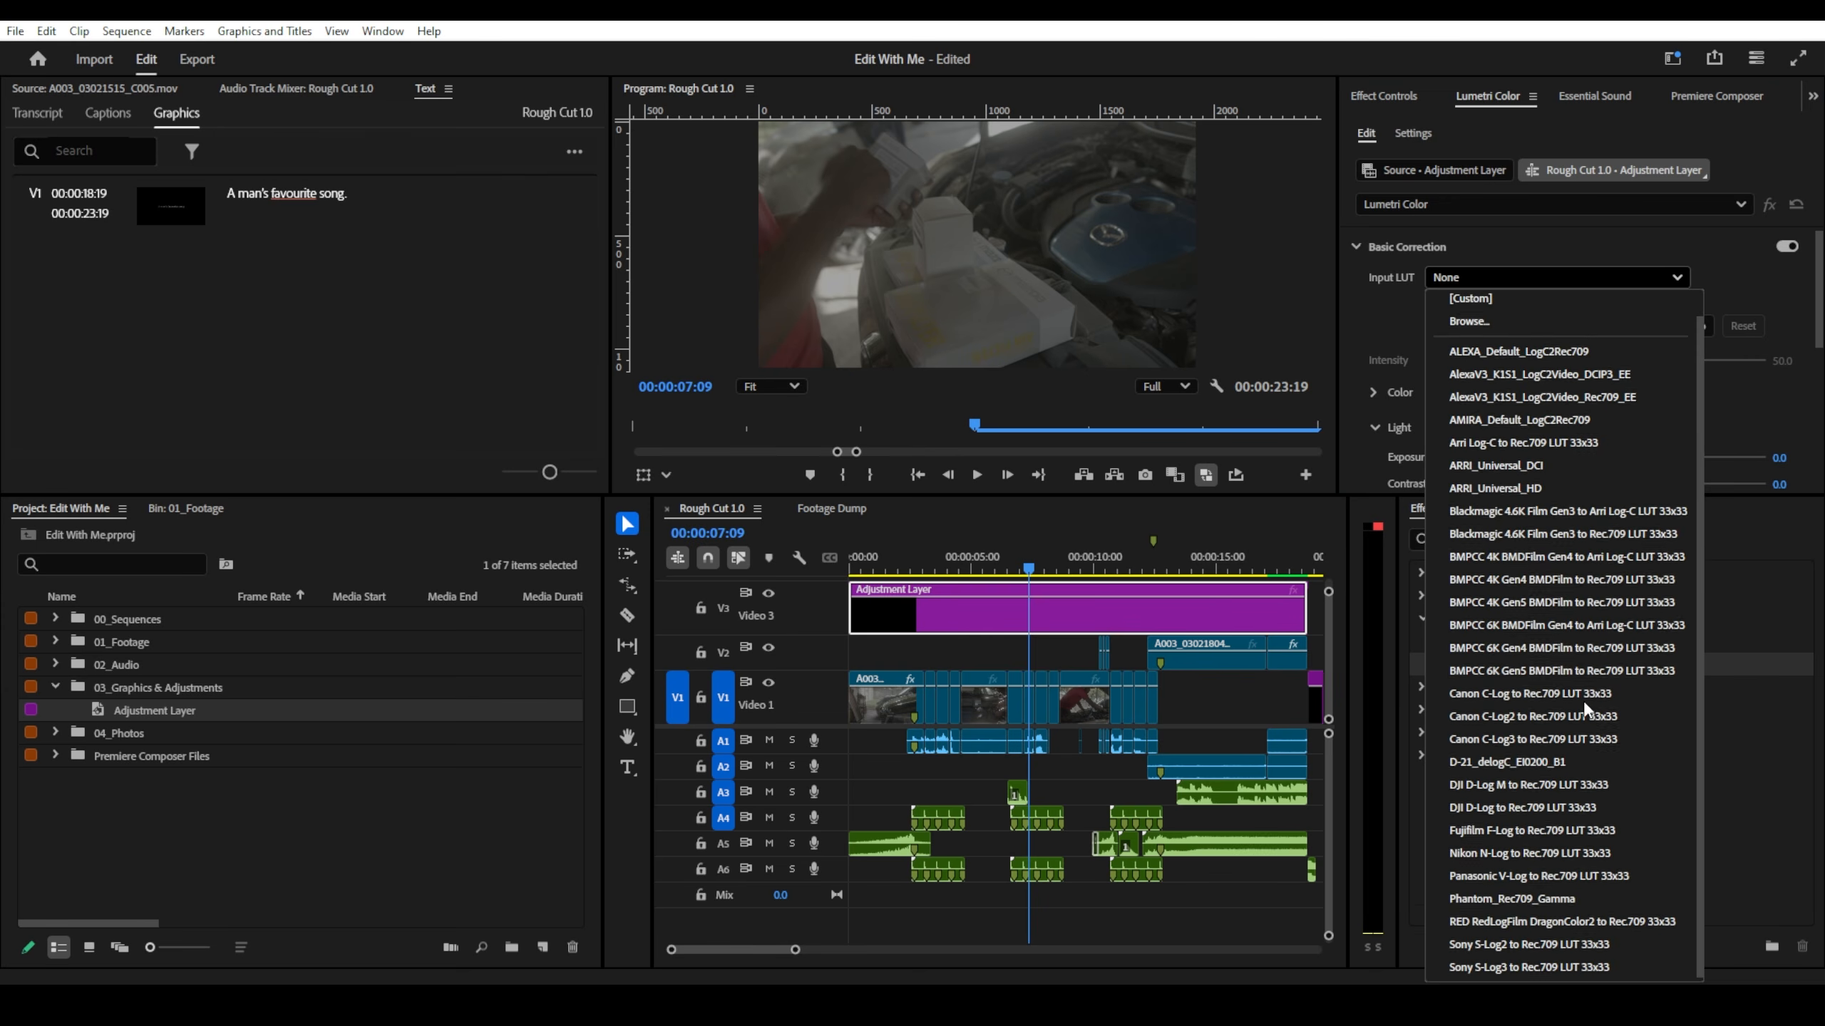
pyautogui.scroll(2, 1589, 705)
pyautogui.click(1417, 249)
pyautogui.click(1445, 294)
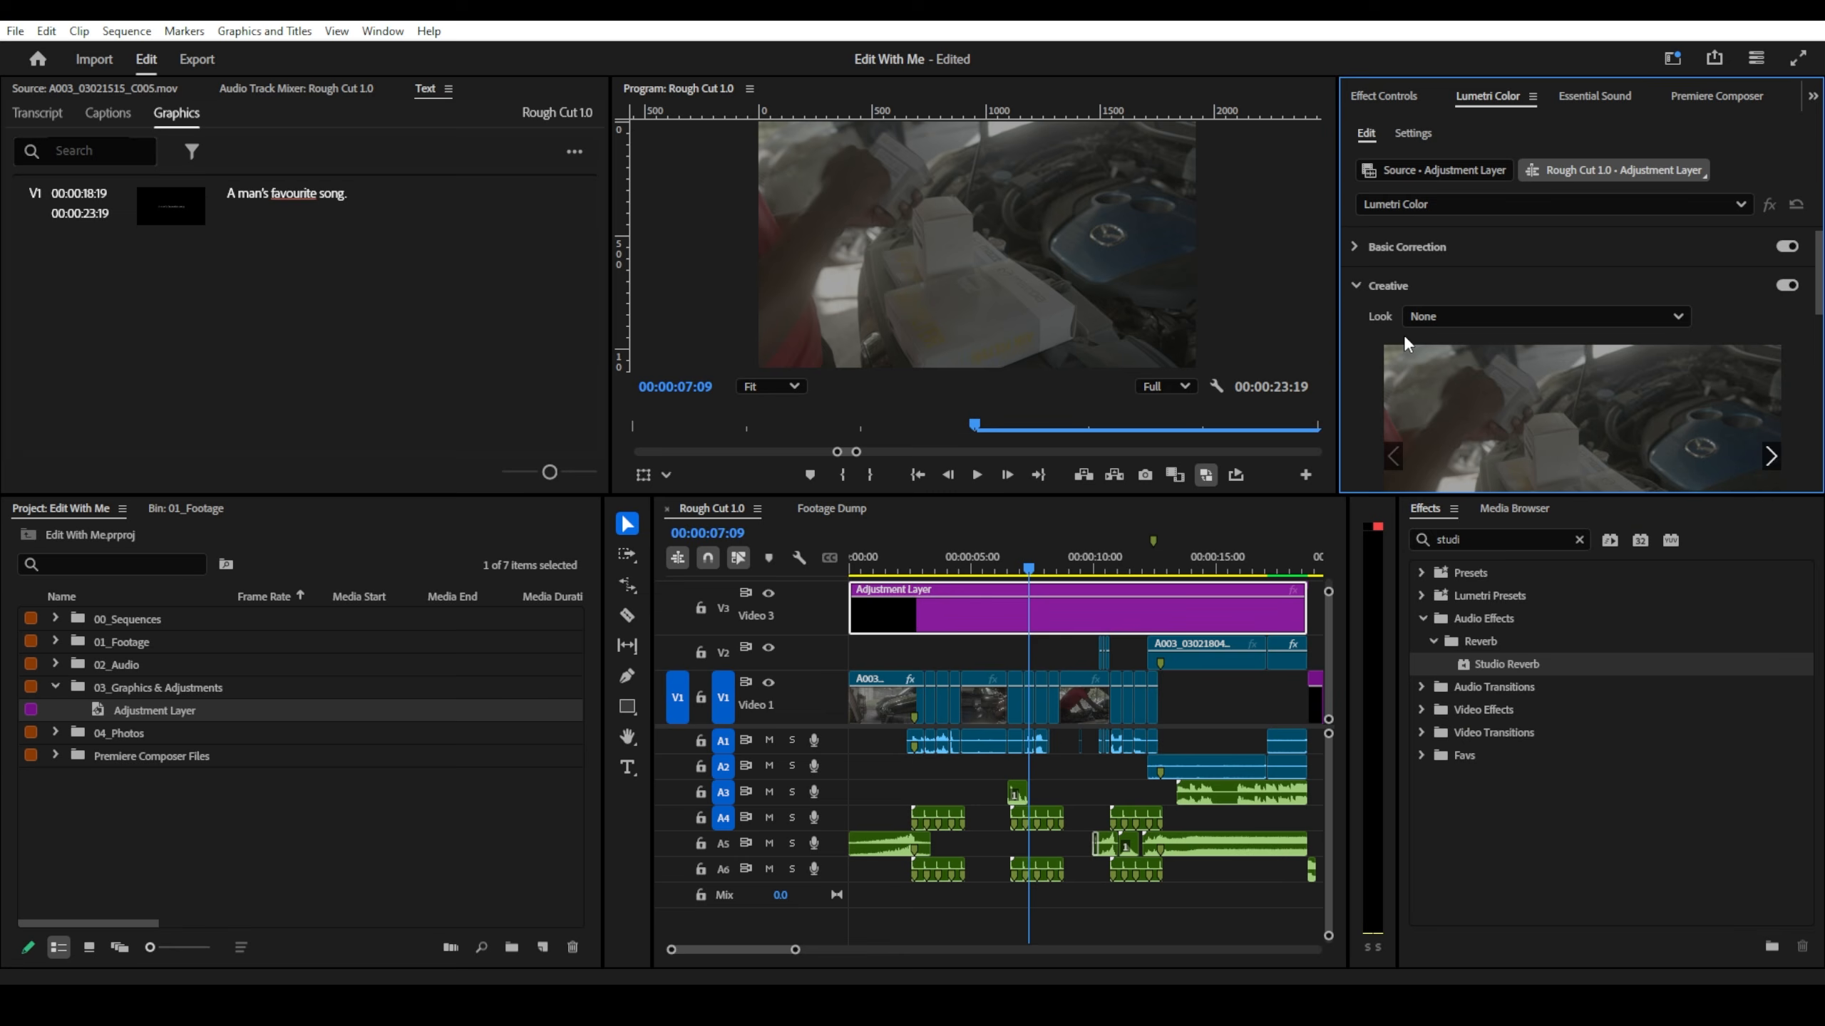
pyautogui.click(1462, 323)
pyautogui.click(1466, 314)
# - Apply the BMPCC 6K Gen4 BMDFilm to Rec.709 LUT 33x33 as the adjustment layer's Input LUT
pyautogui.click(1449, 245)
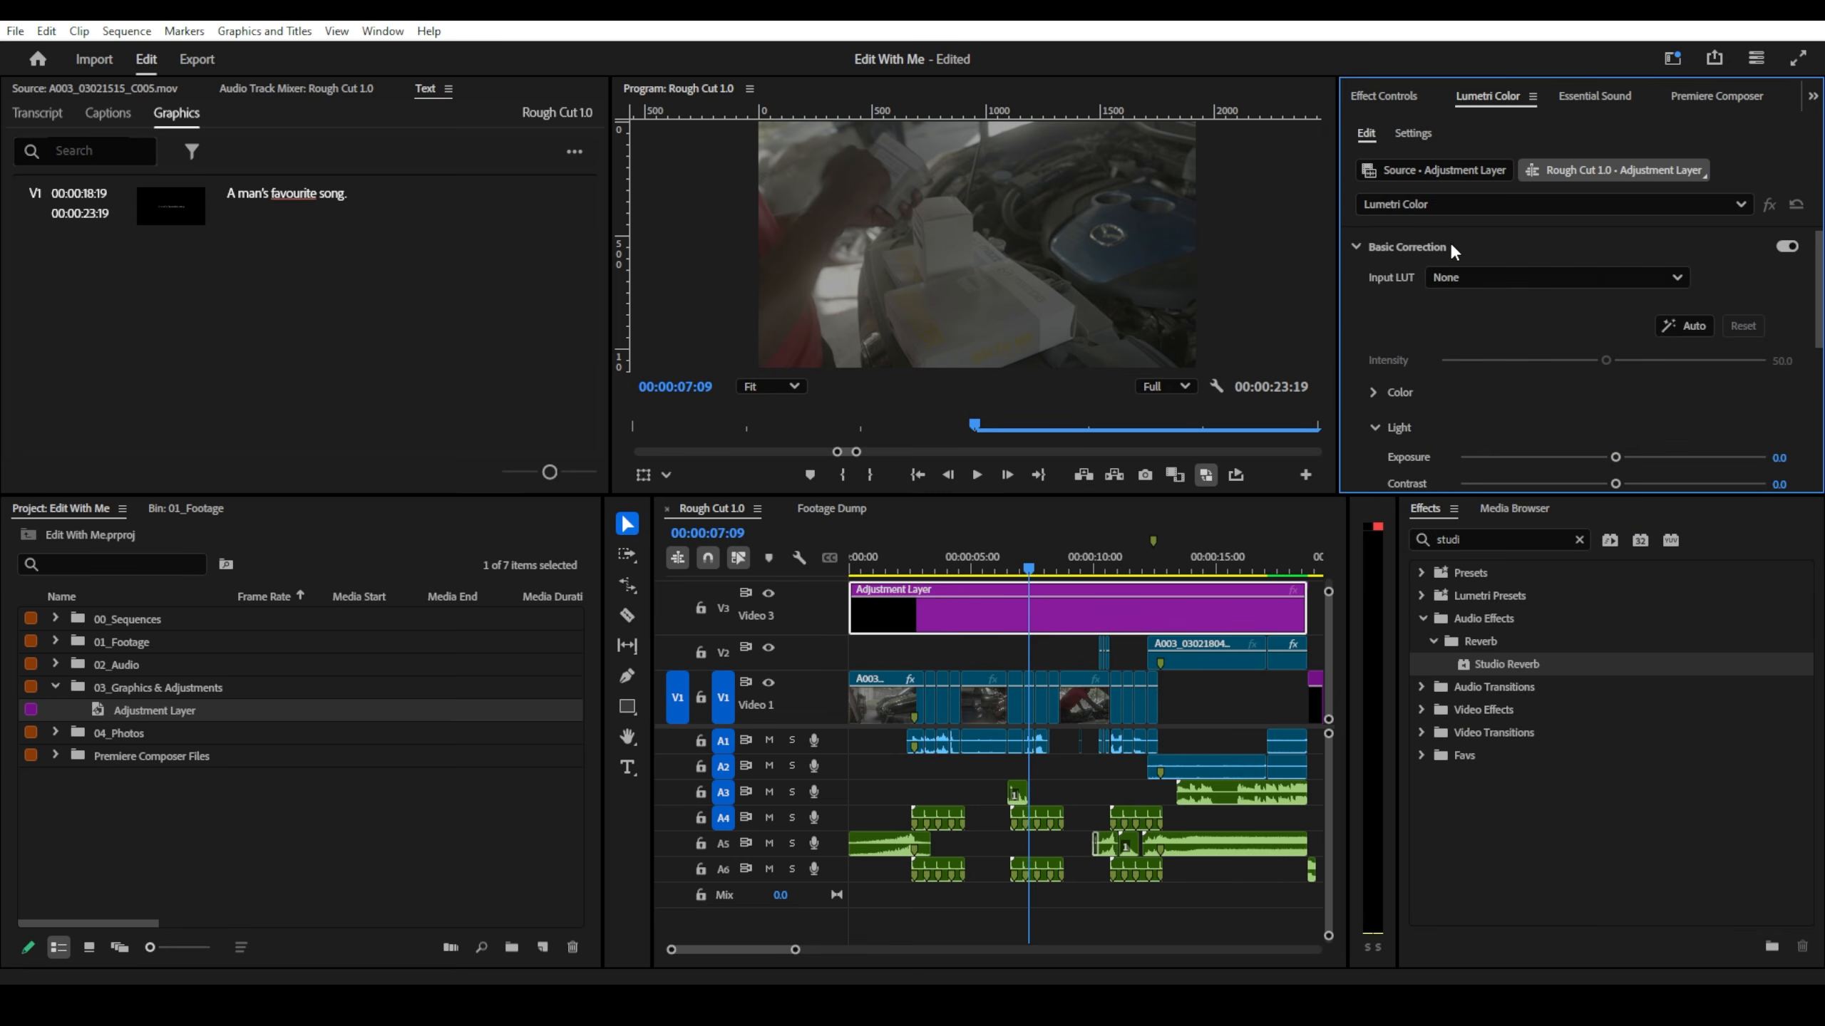
pyautogui.click(1454, 277)
pyautogui.scroll(-1, 1532, 683)
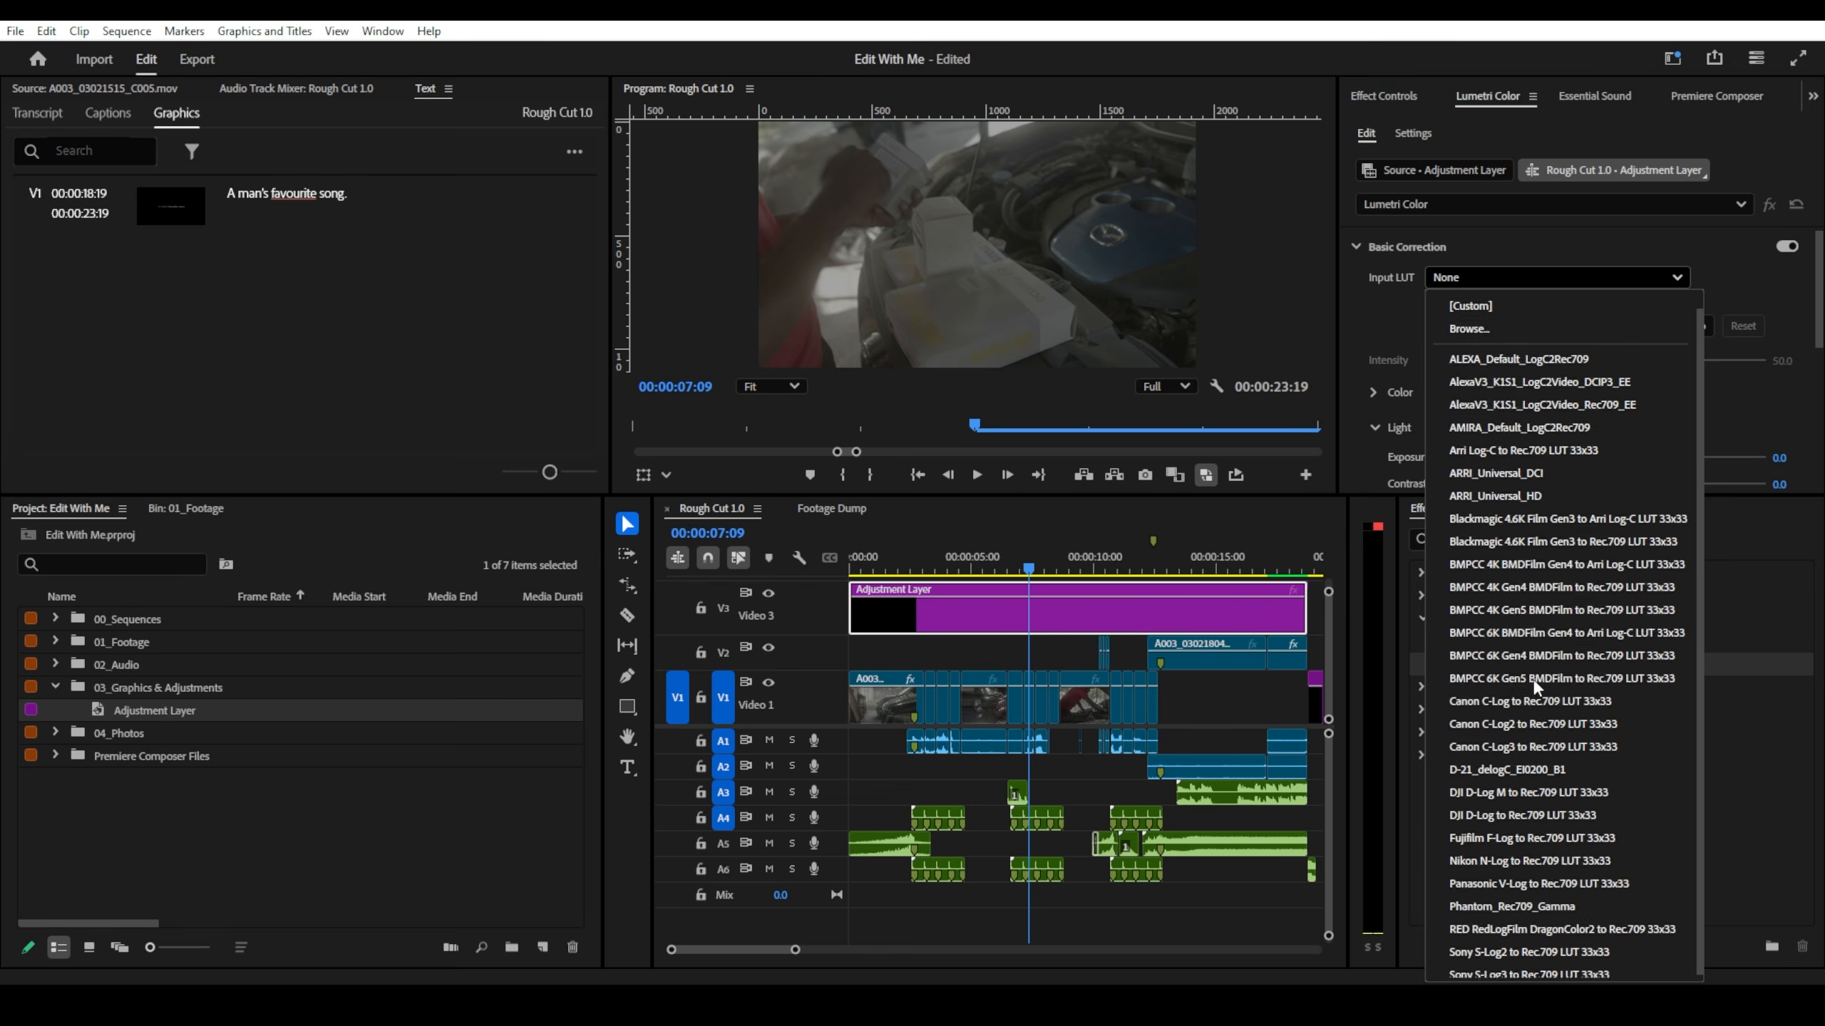
pyautogui.scroll(-1, 1532, 679)
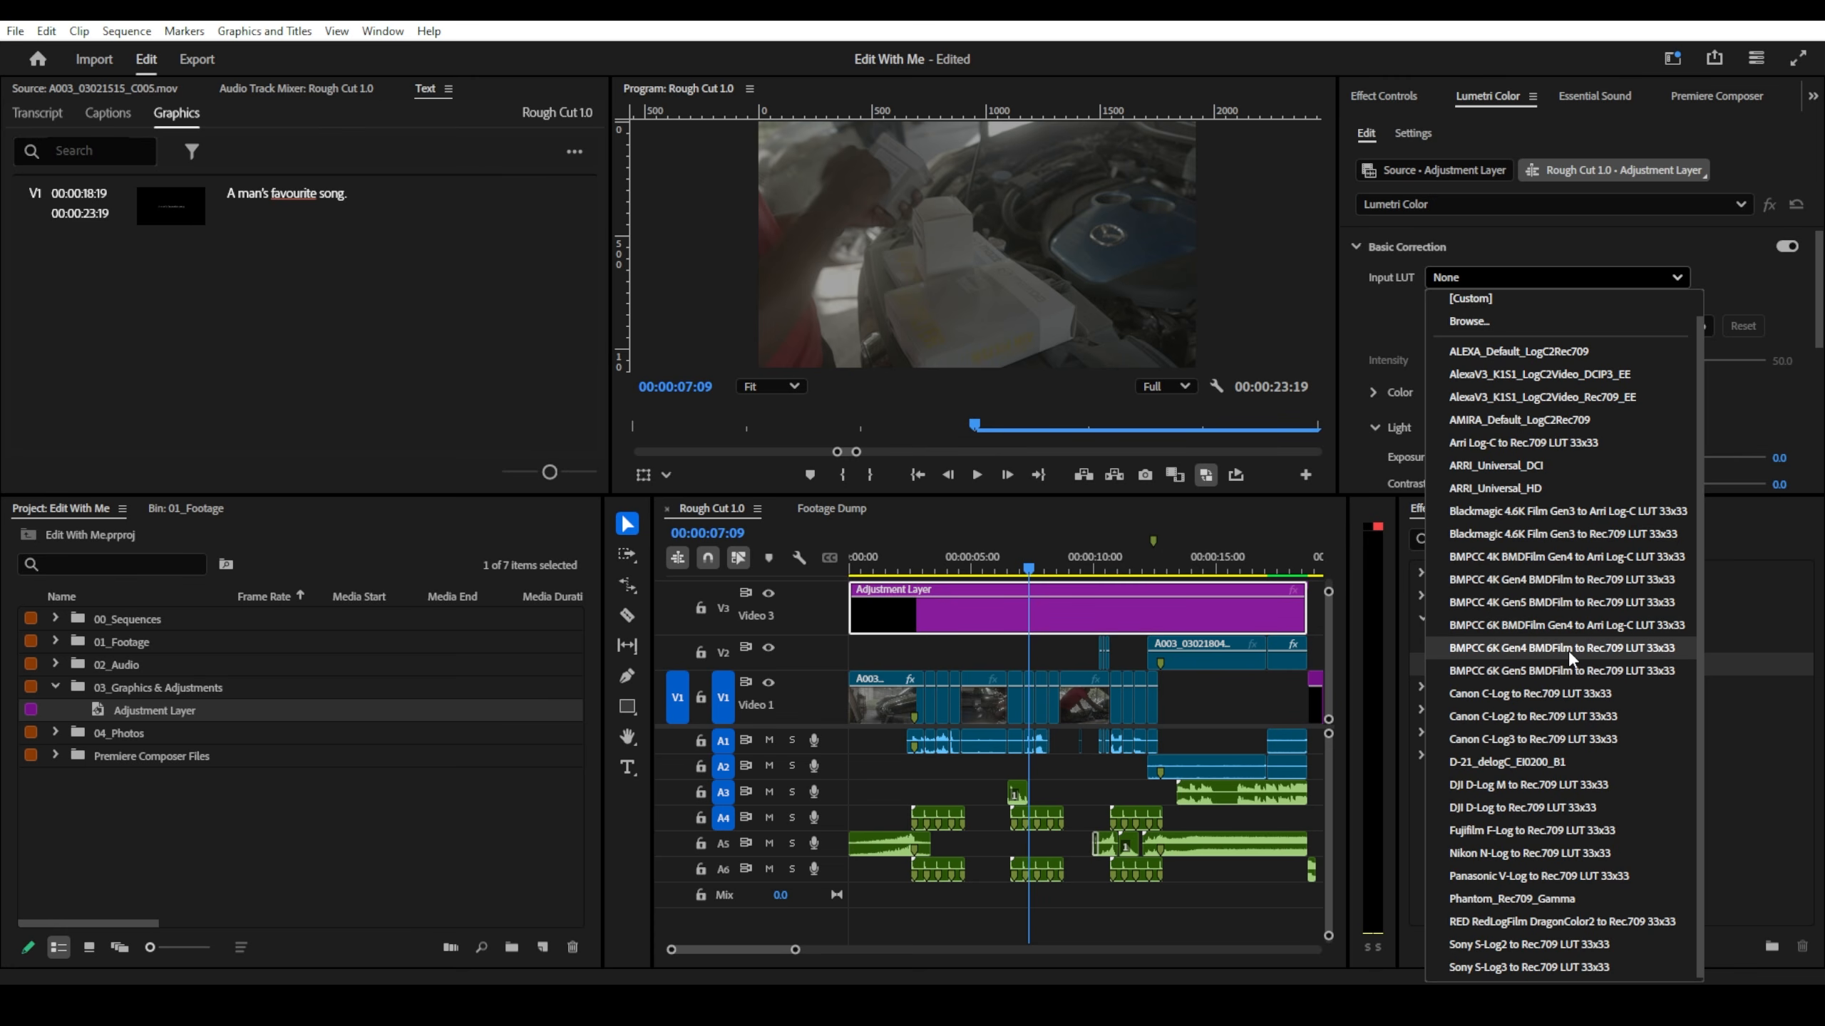
pyautogui.click(1568, 650)
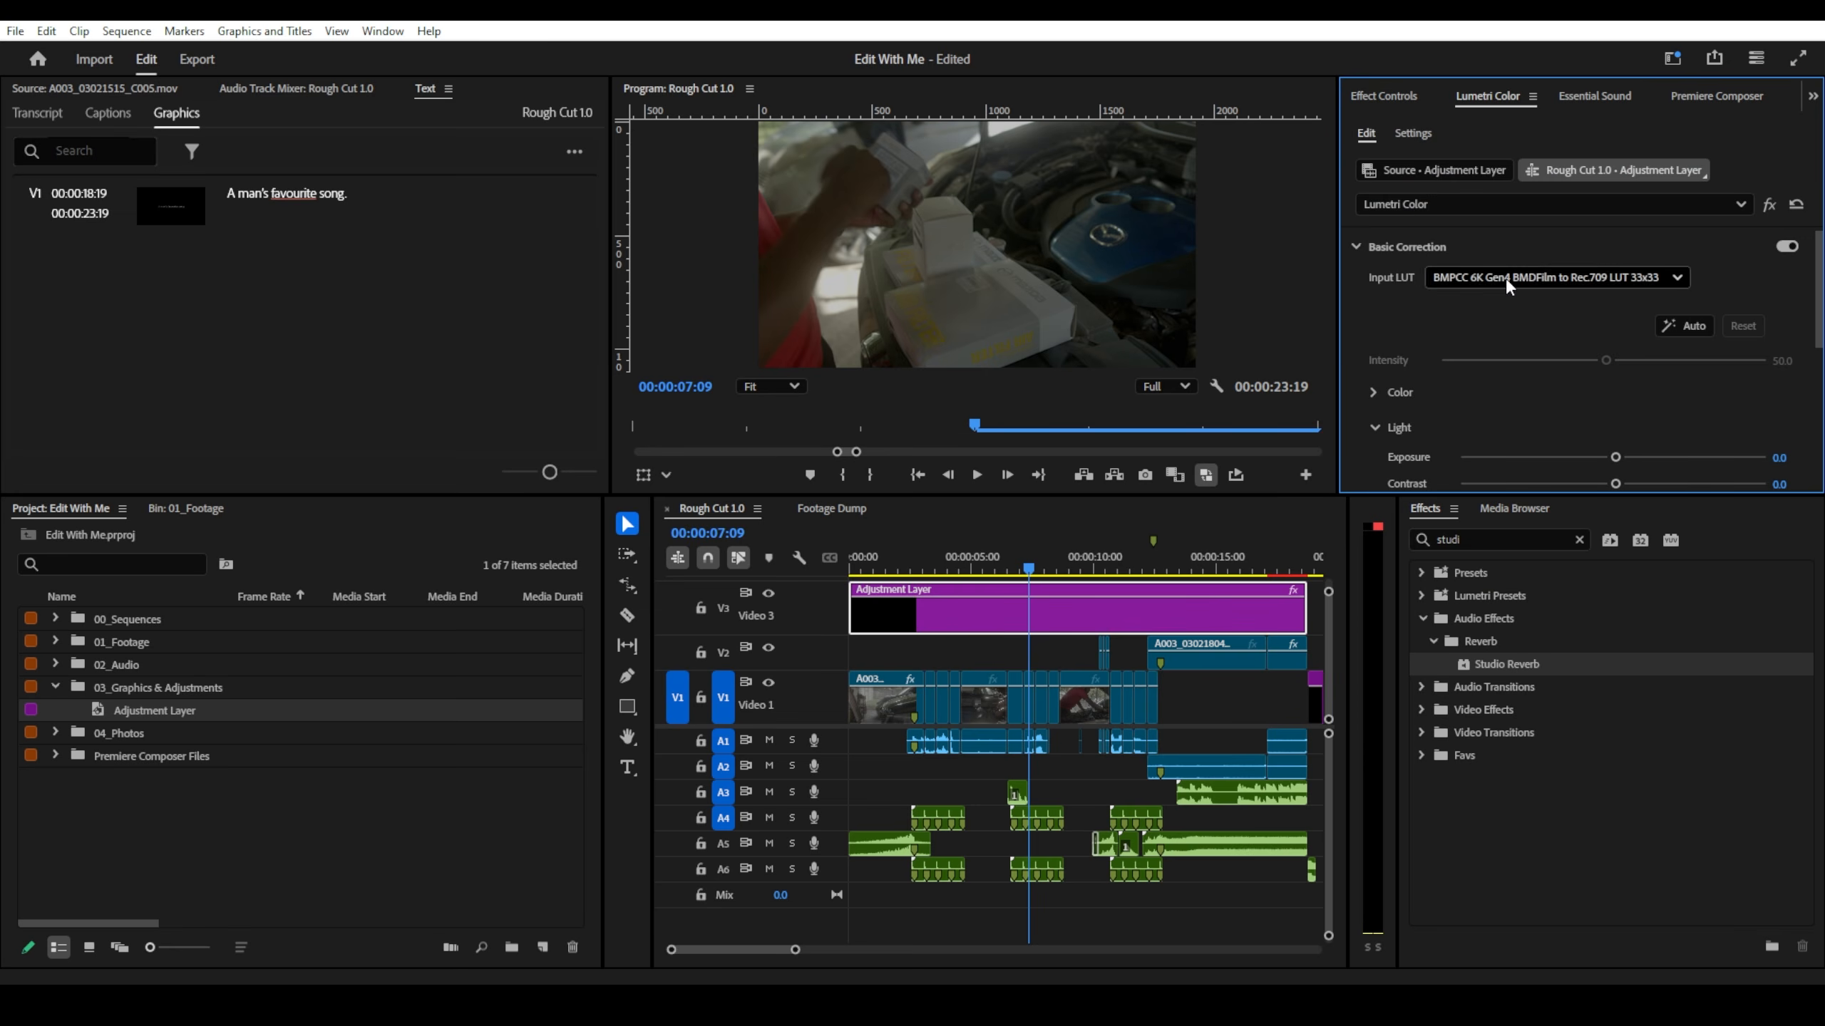
# - Move the playhead to 00:00:01:07, compare the car shot with Lumetri Color bypassed and active, and view it enlarged
pyautogui.moveTo(1030, 568); pyautogui.dragTo(879, 569)
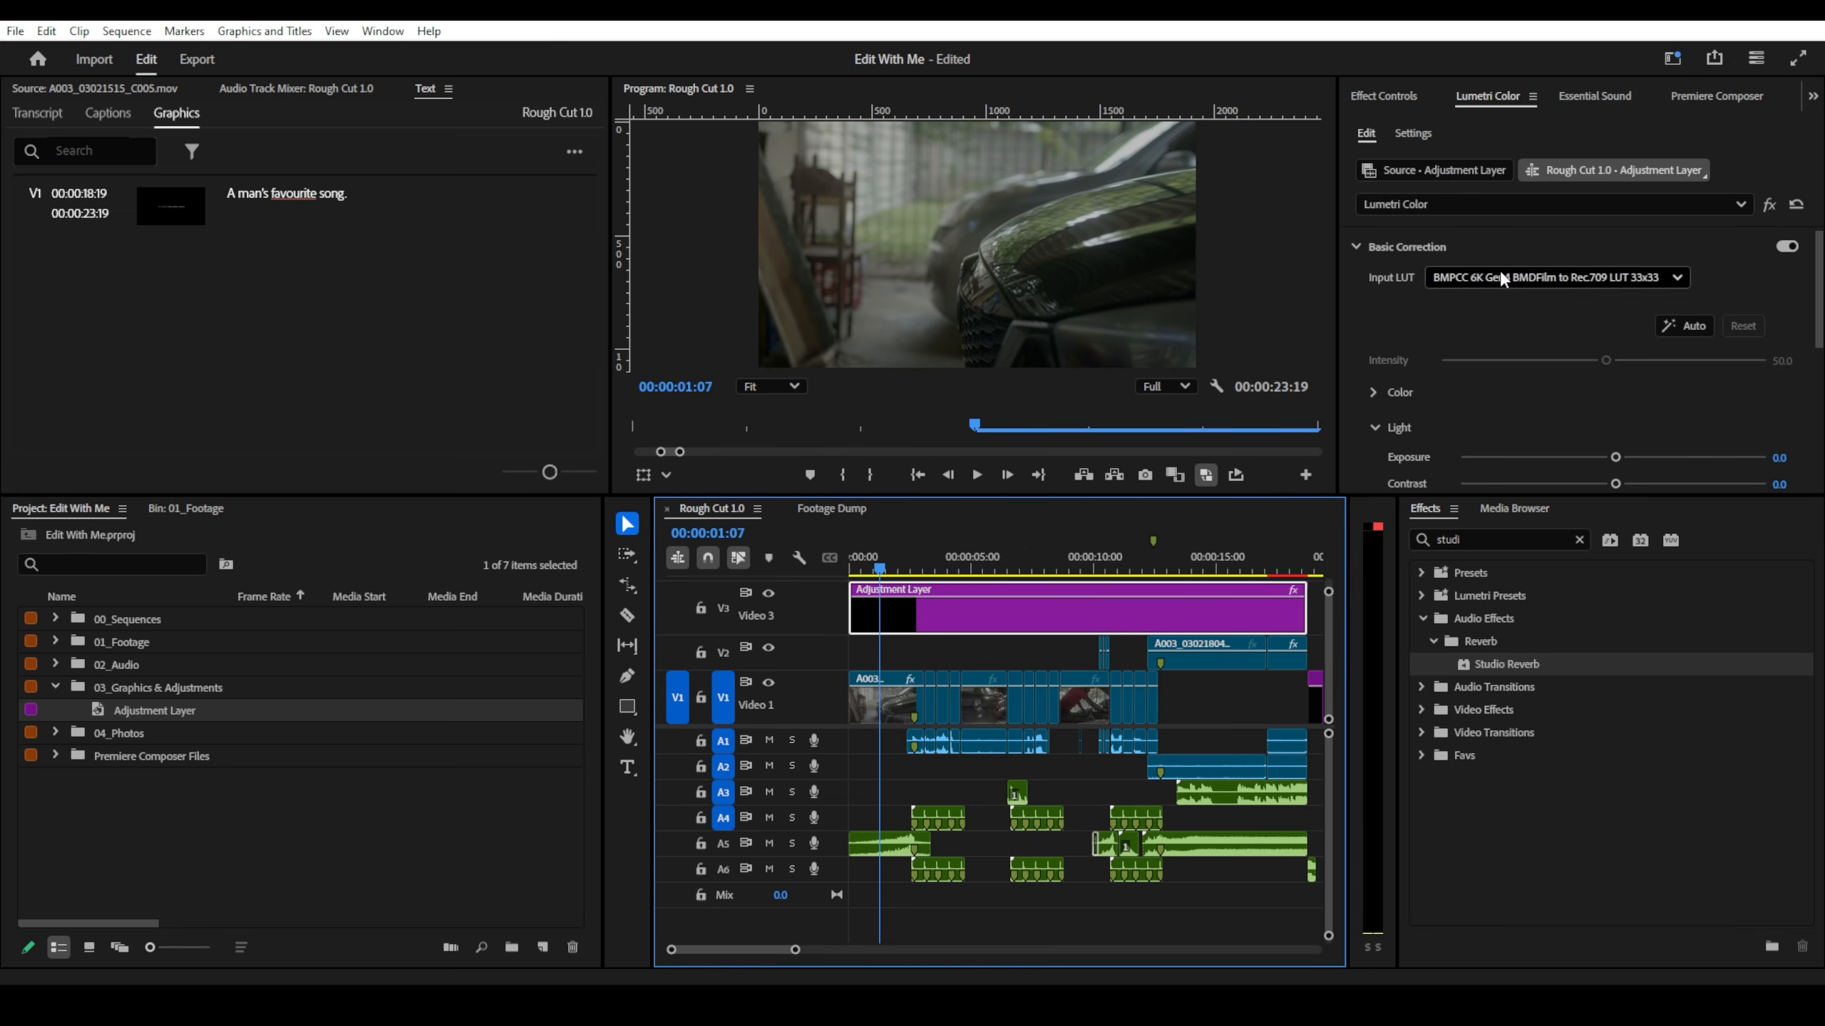
pyautogui.click(1769, 205)
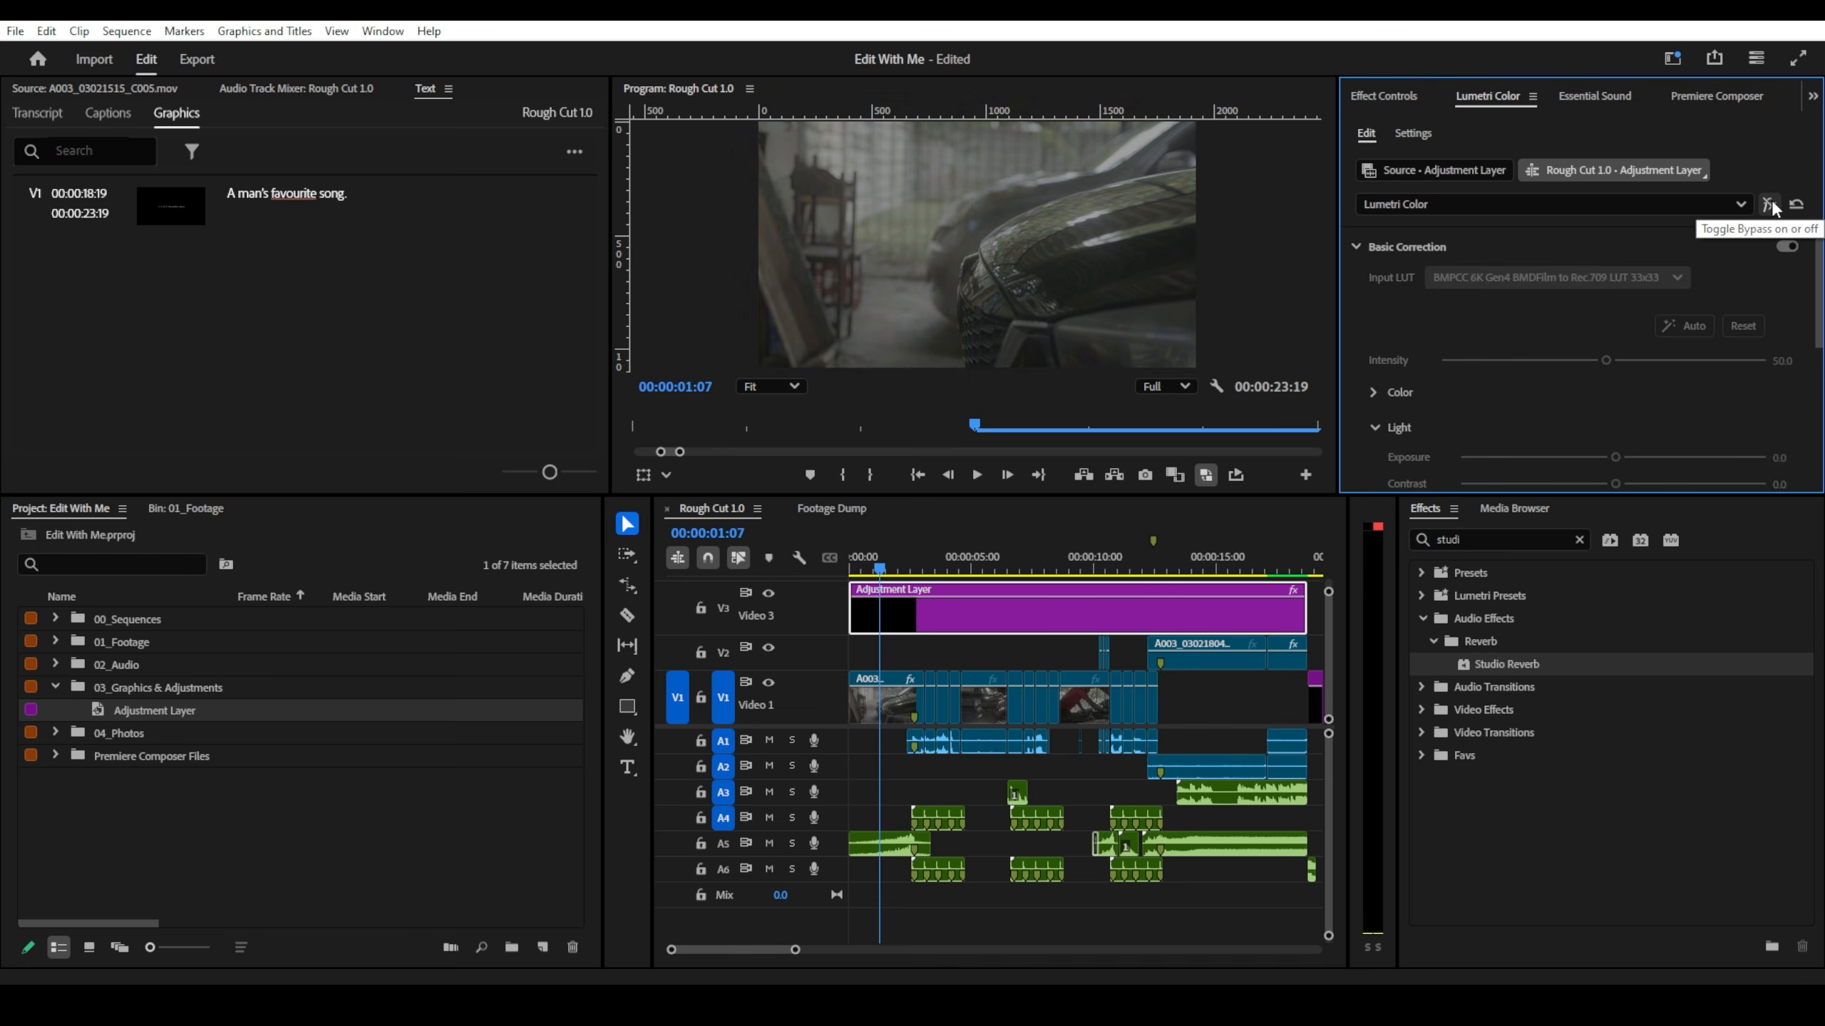
pyautogui.click(1769, 205)
pyautogui.click(1769, 206)
pyautogui.click(1769, 206)
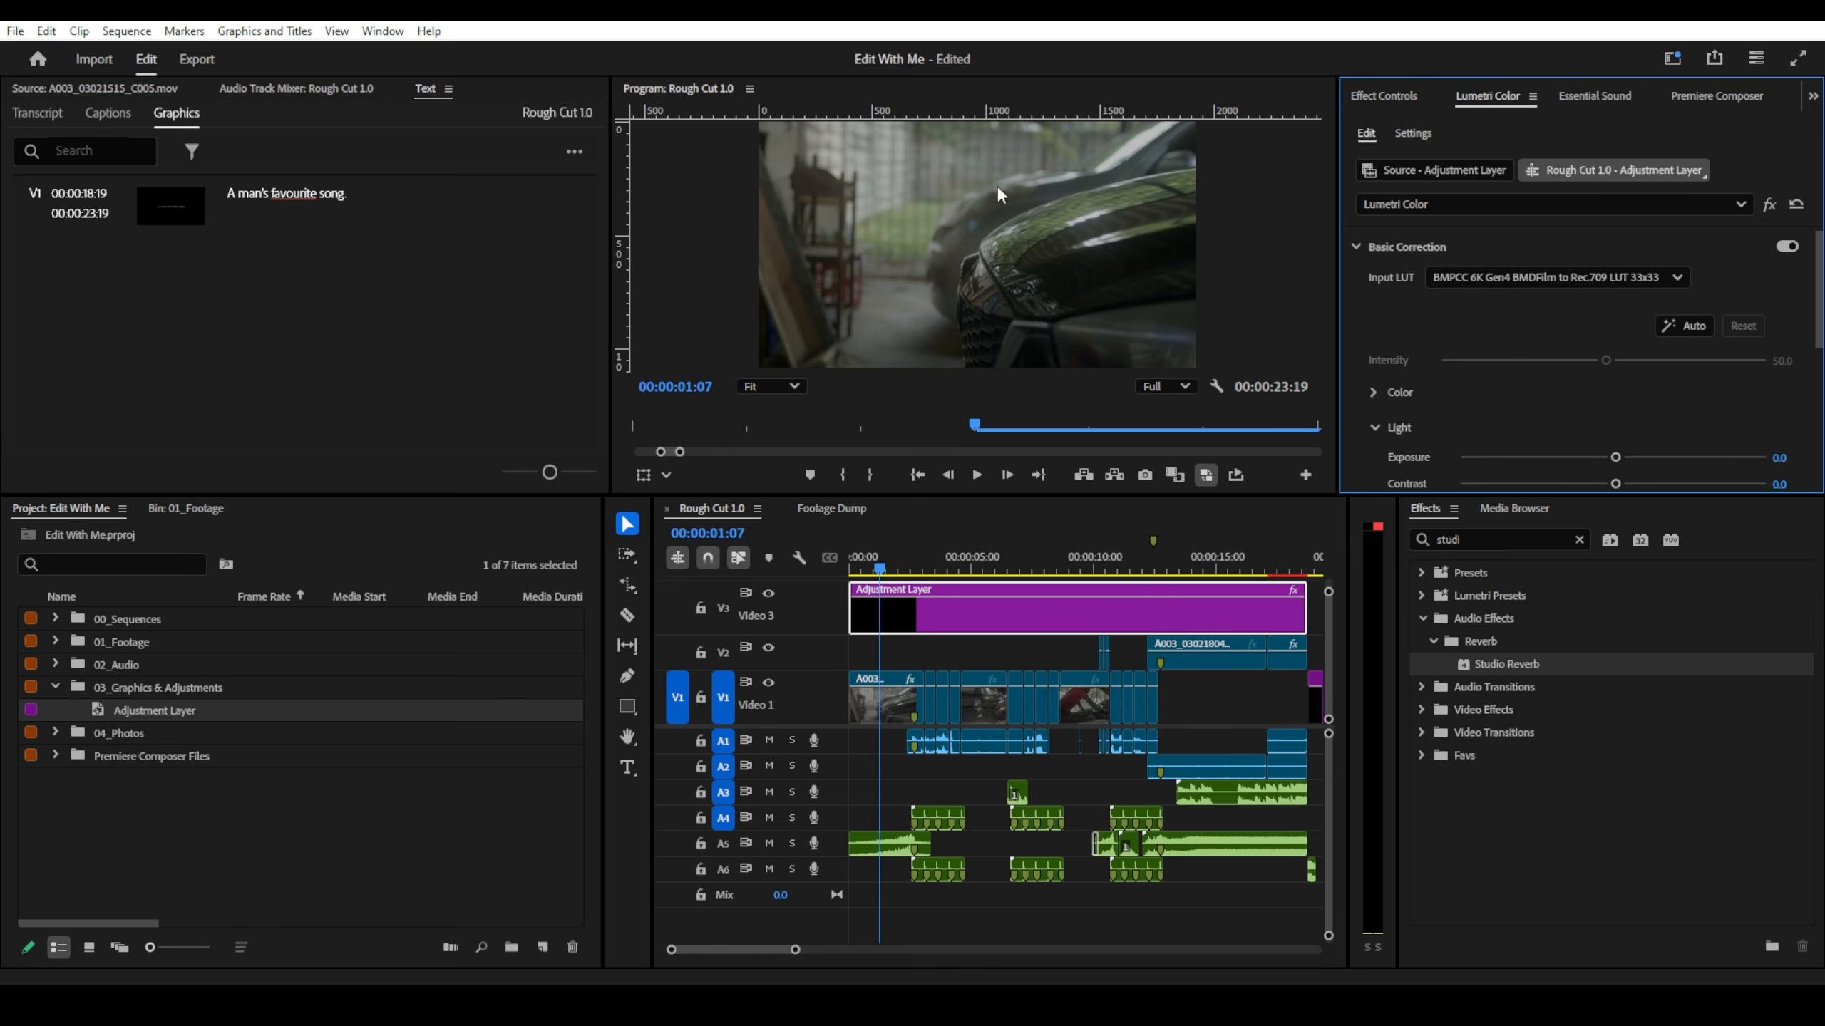
pyautogui.click(1215, 253)
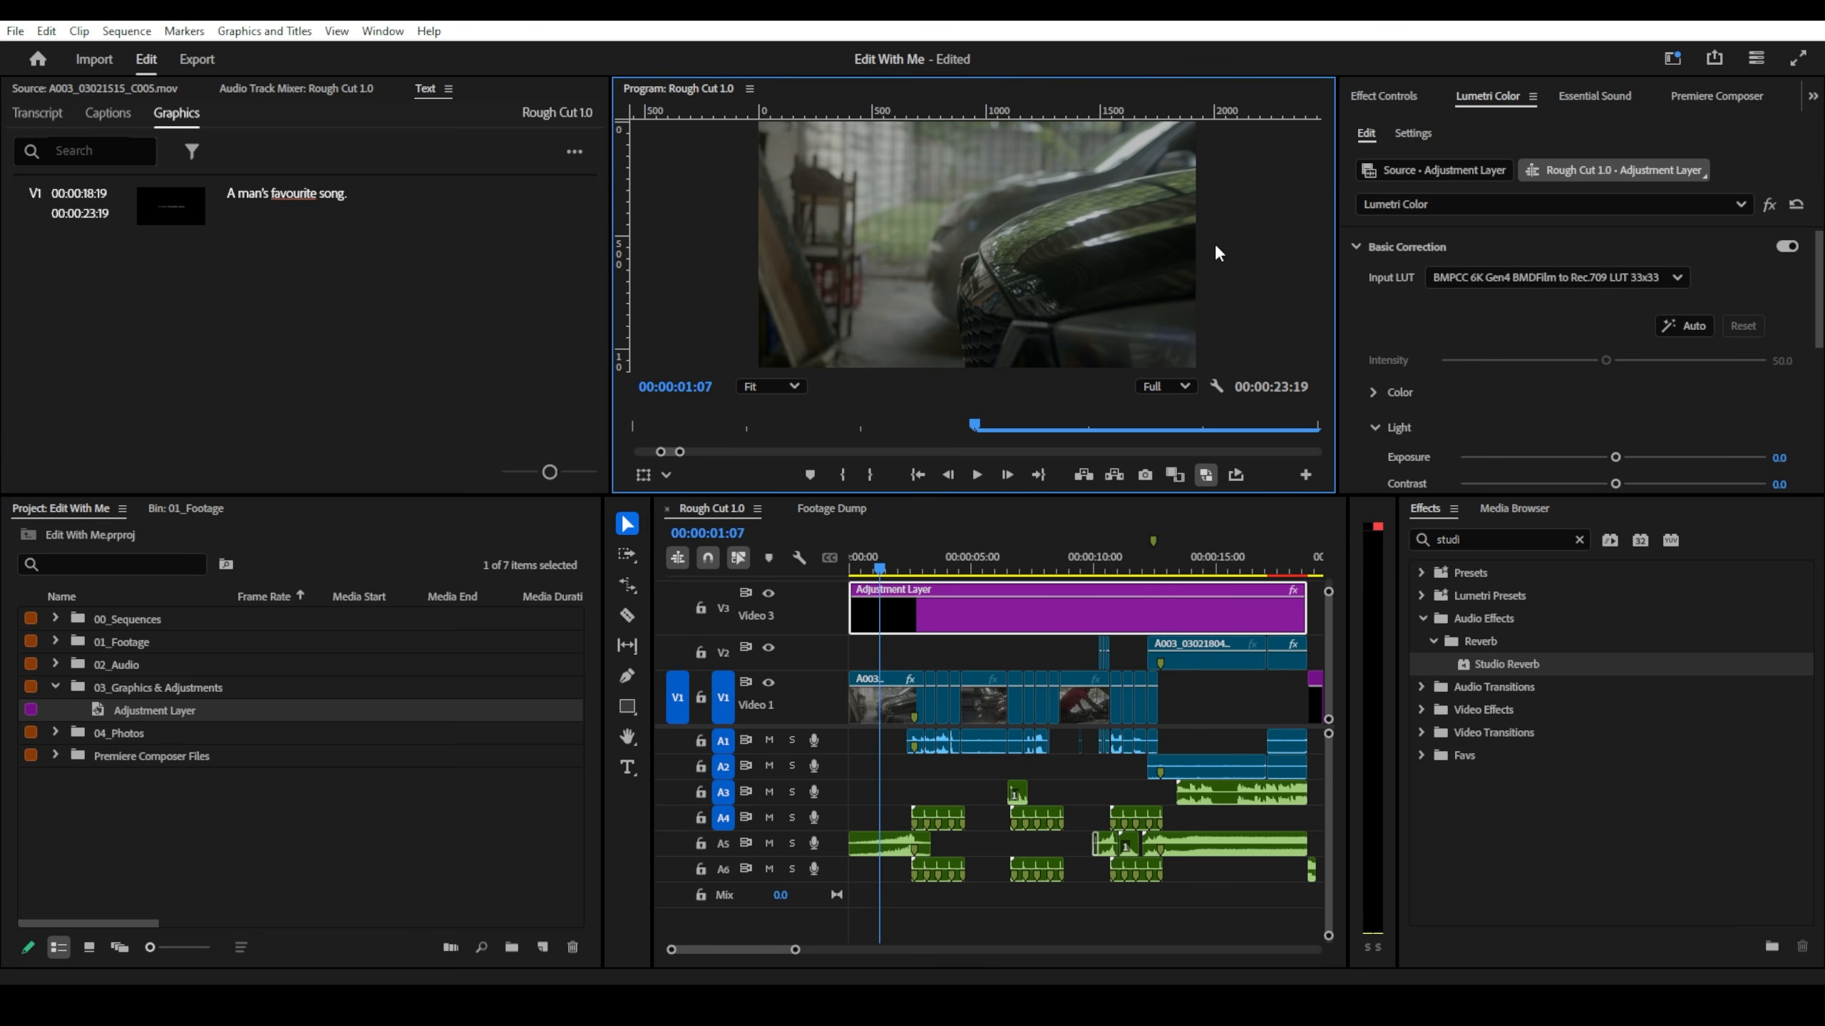
pyautogui.press('`')
pyautogui.press('`')
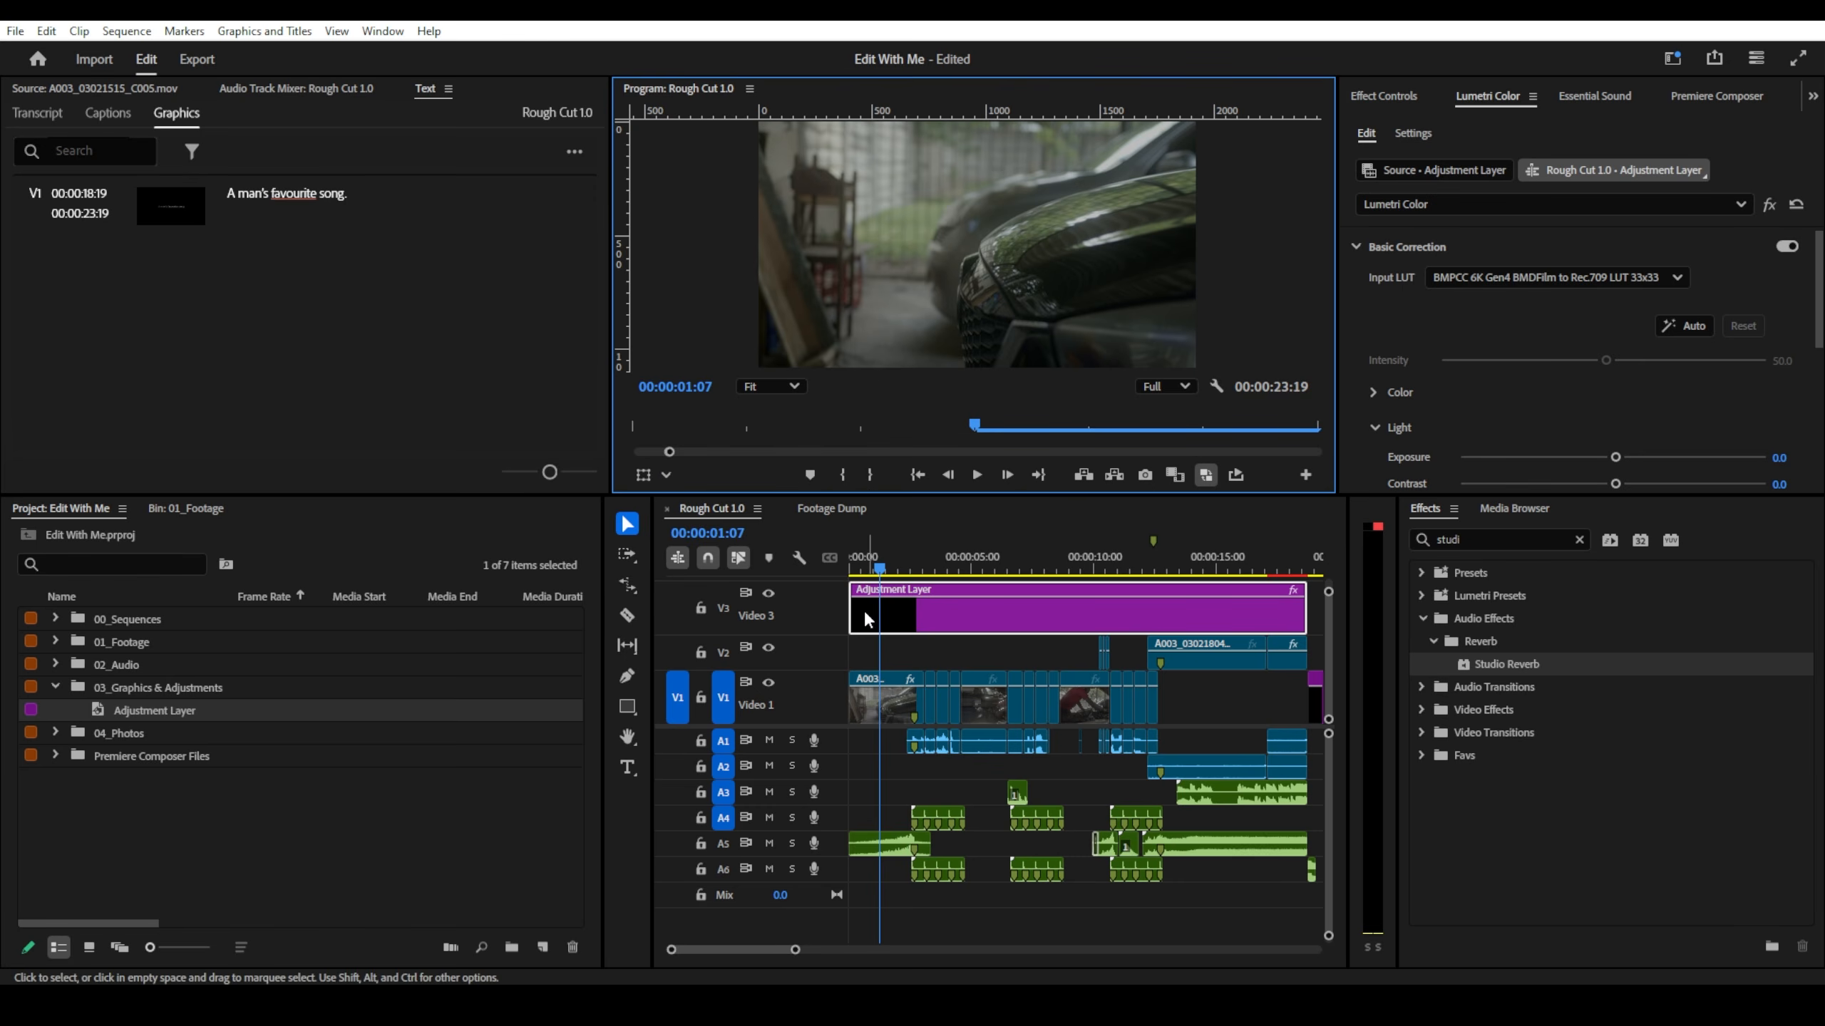
# - Reduce the Video 3 track height and select the opening car clip on Video 1 beneath the adjustment layer
pyautogui.doubleClick(800, 615)
pyautogui.click(918, 571)
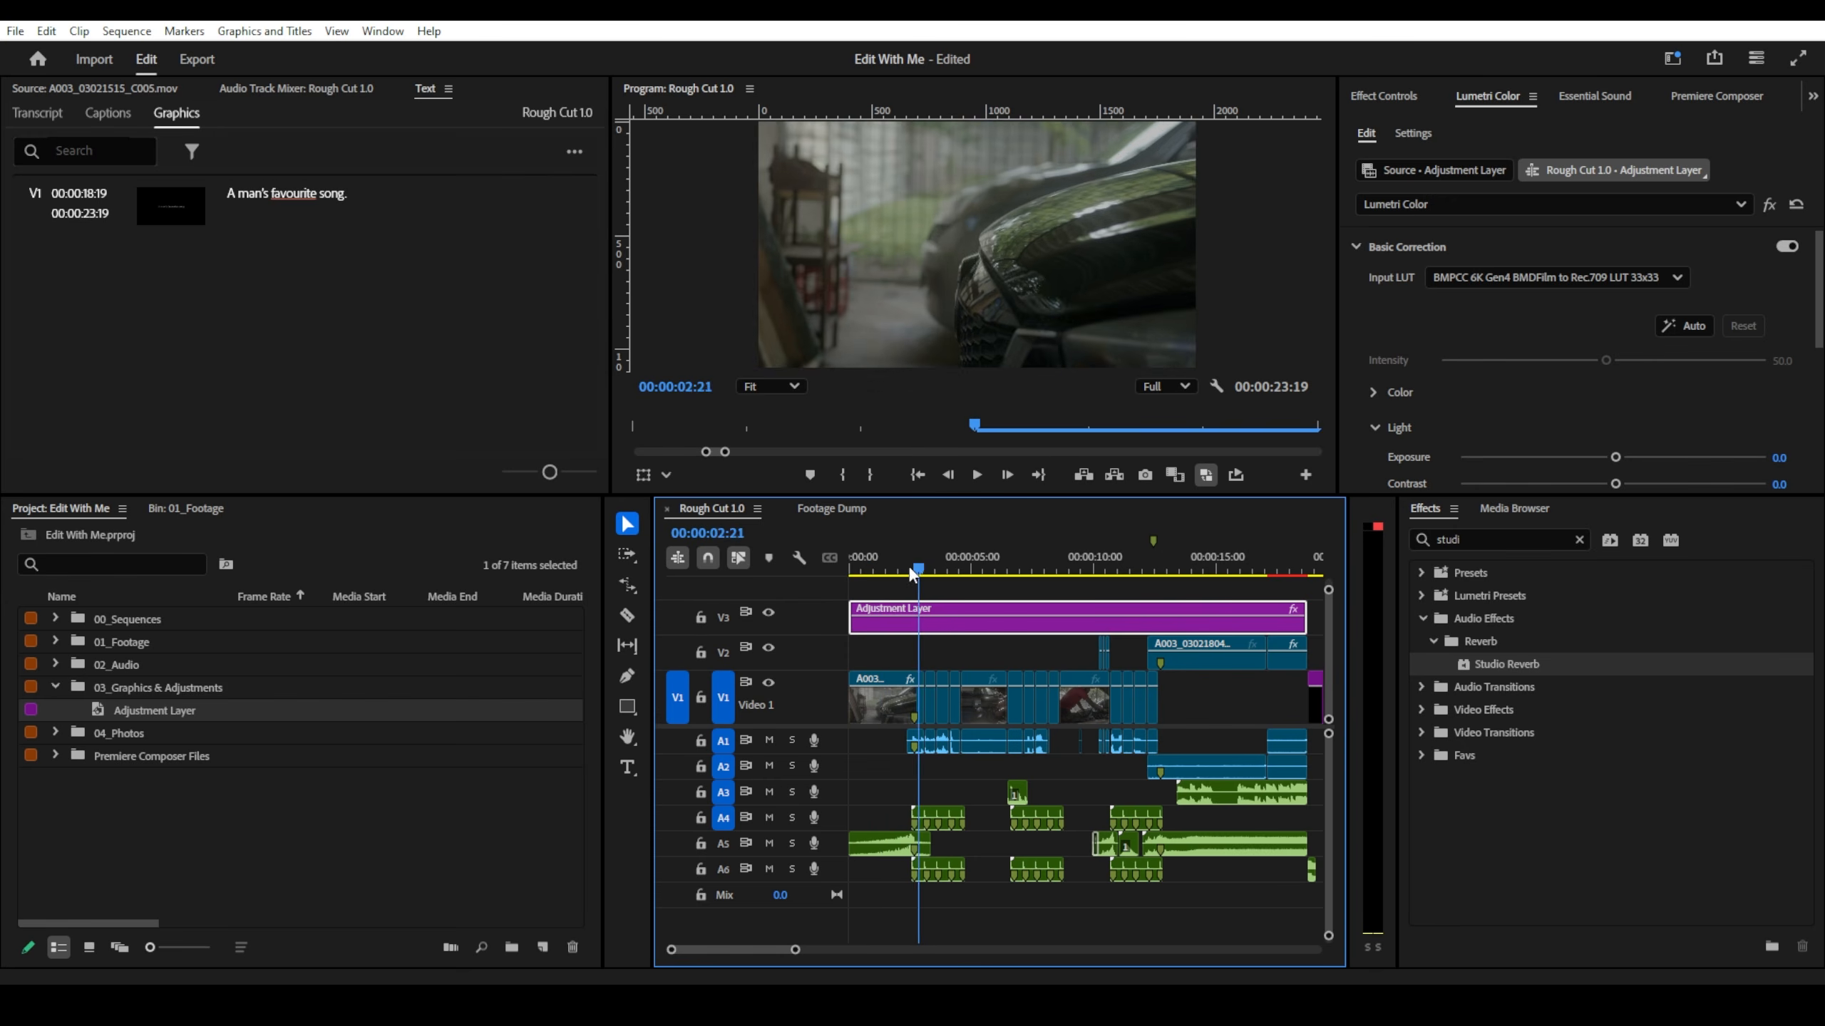
pyautogui.moveTo(923, 573); pyautogui.dragTo(880, 568)
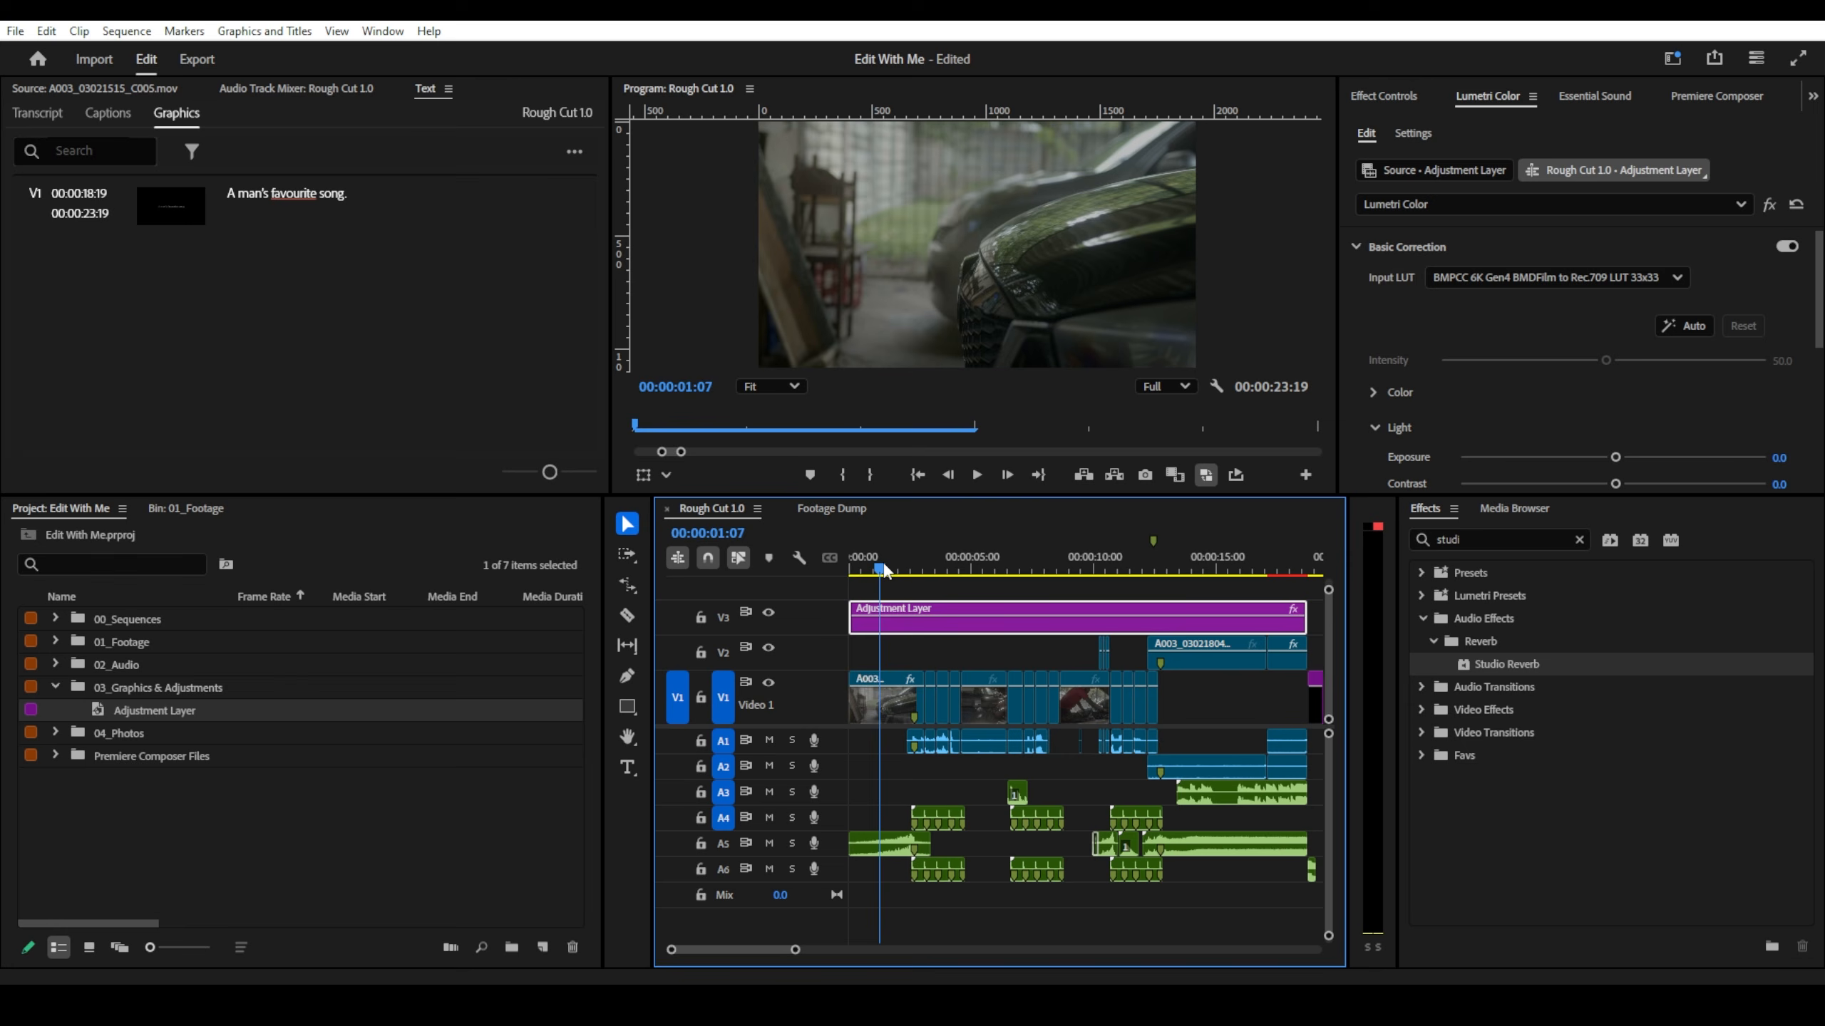
pyautogui.click(888, 712)
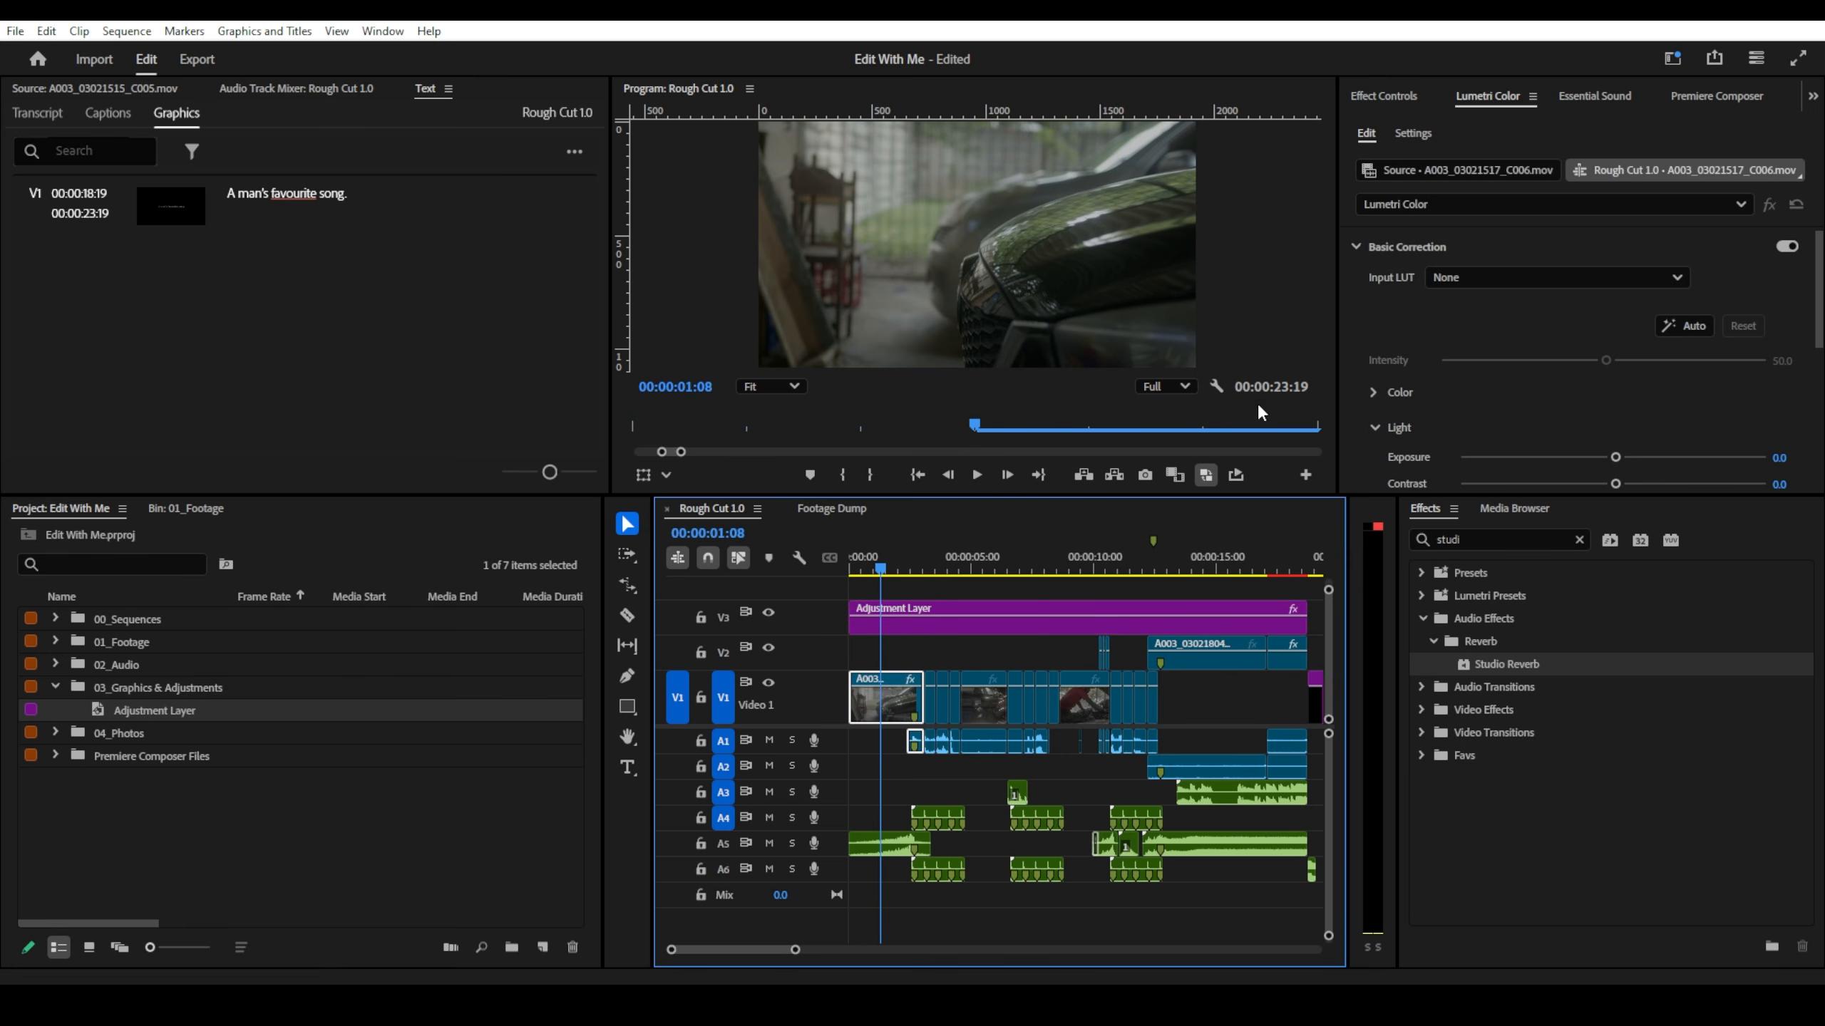
# - Examine the selected car clip's Basic Correction light controls and Creative adjustments, ending with Basic Correction expanded
pyautogui.scroll(-2, 1433, 404)
pyautogui.scroll(-1, 1412, 404)
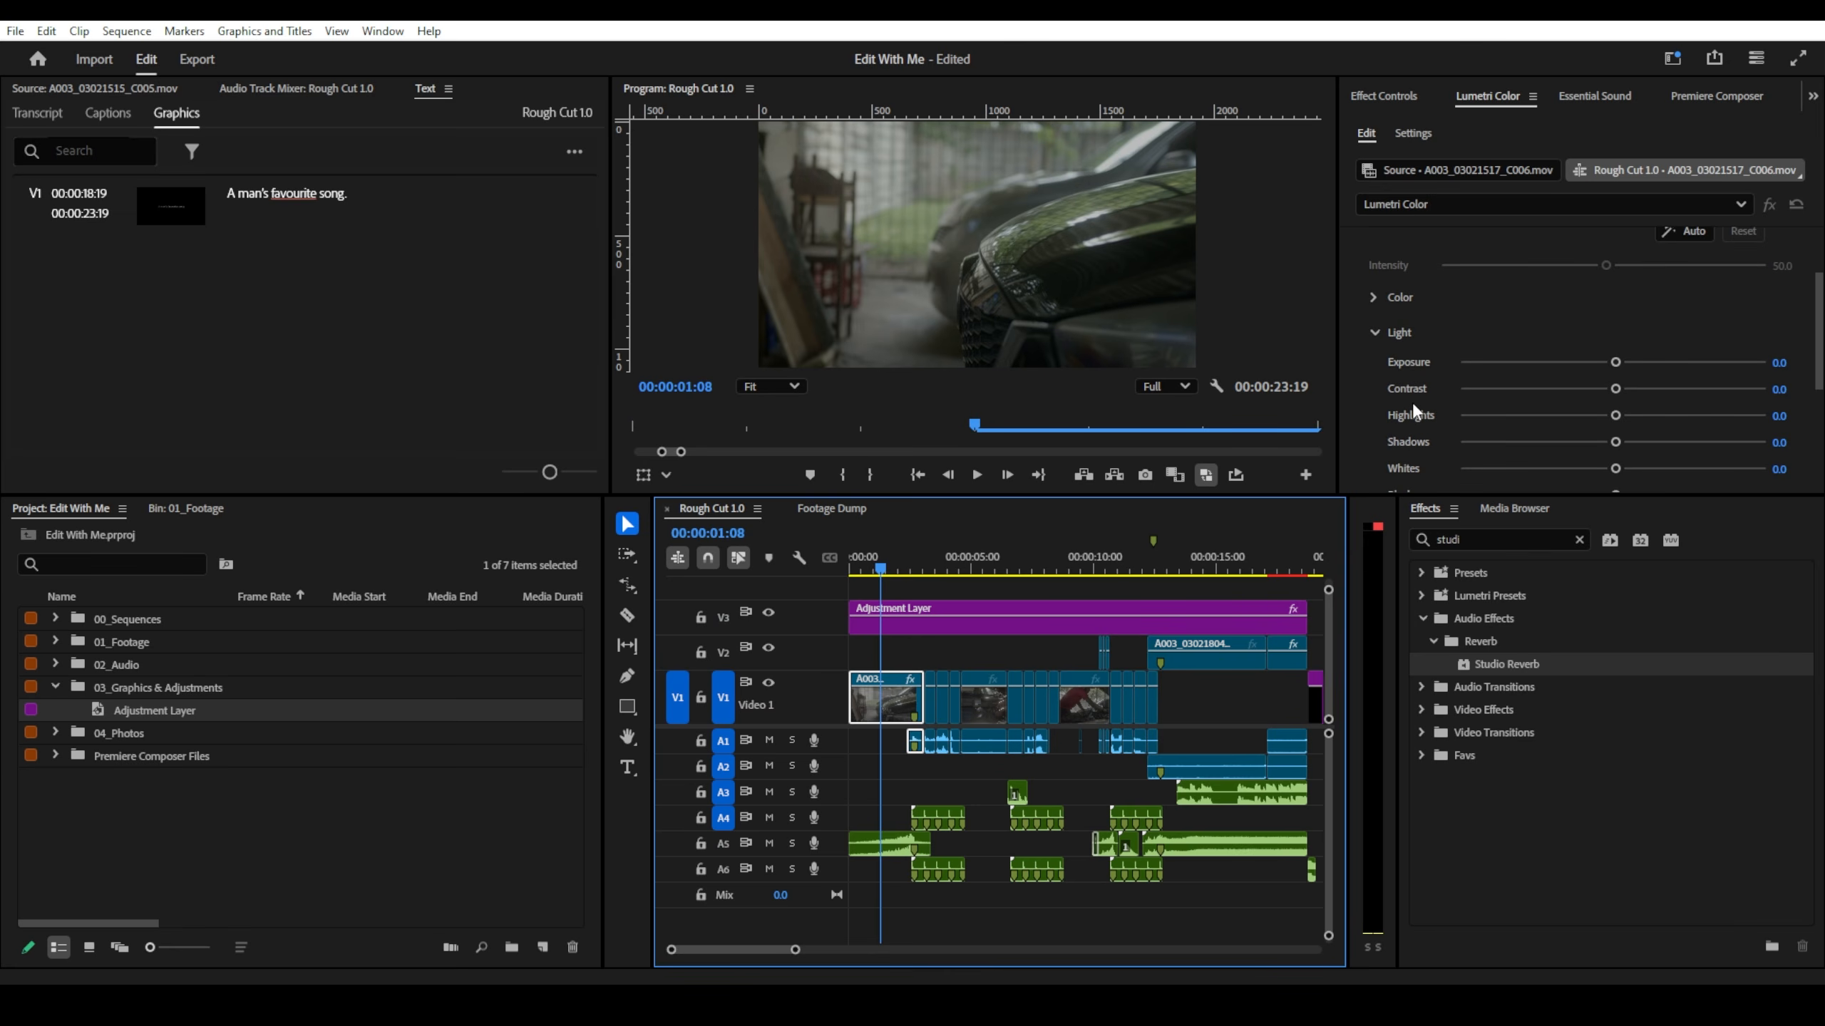
pyautogui.scroll(-4, 1411, 402)
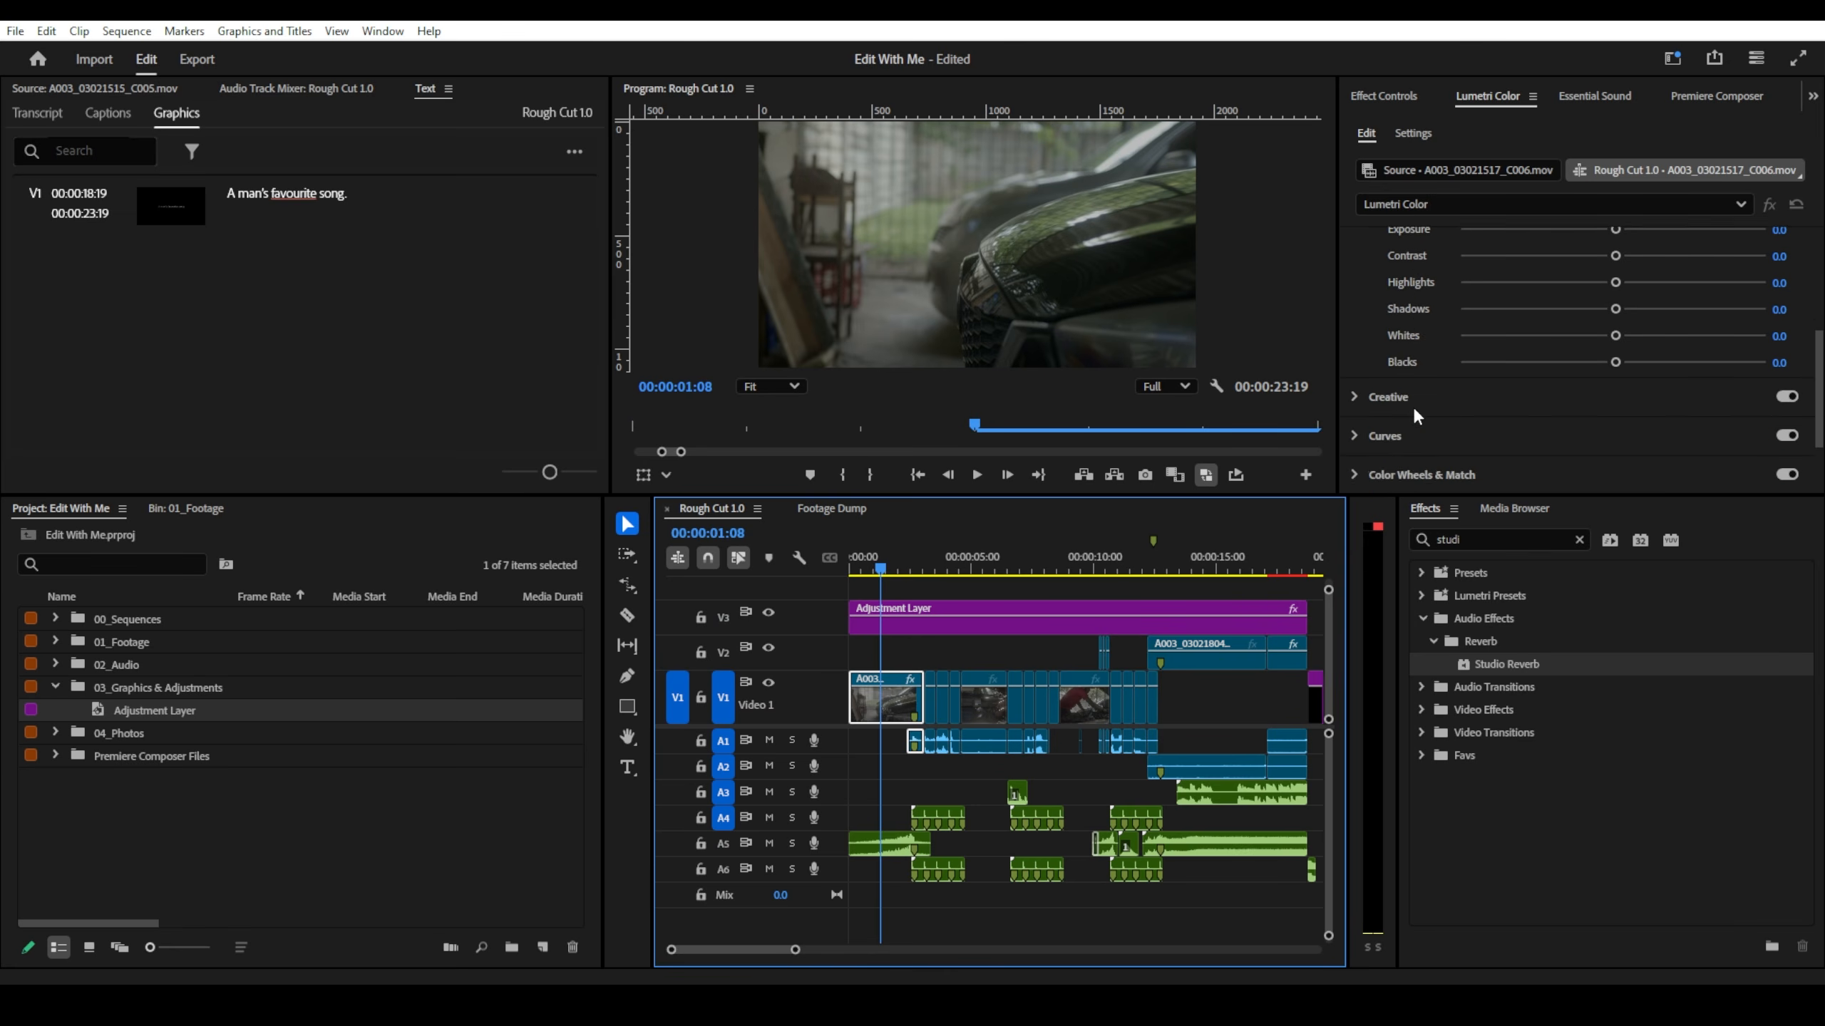
pyautogui.click(1427, 301)
pyautogui.scroll(4, 1396, 385)
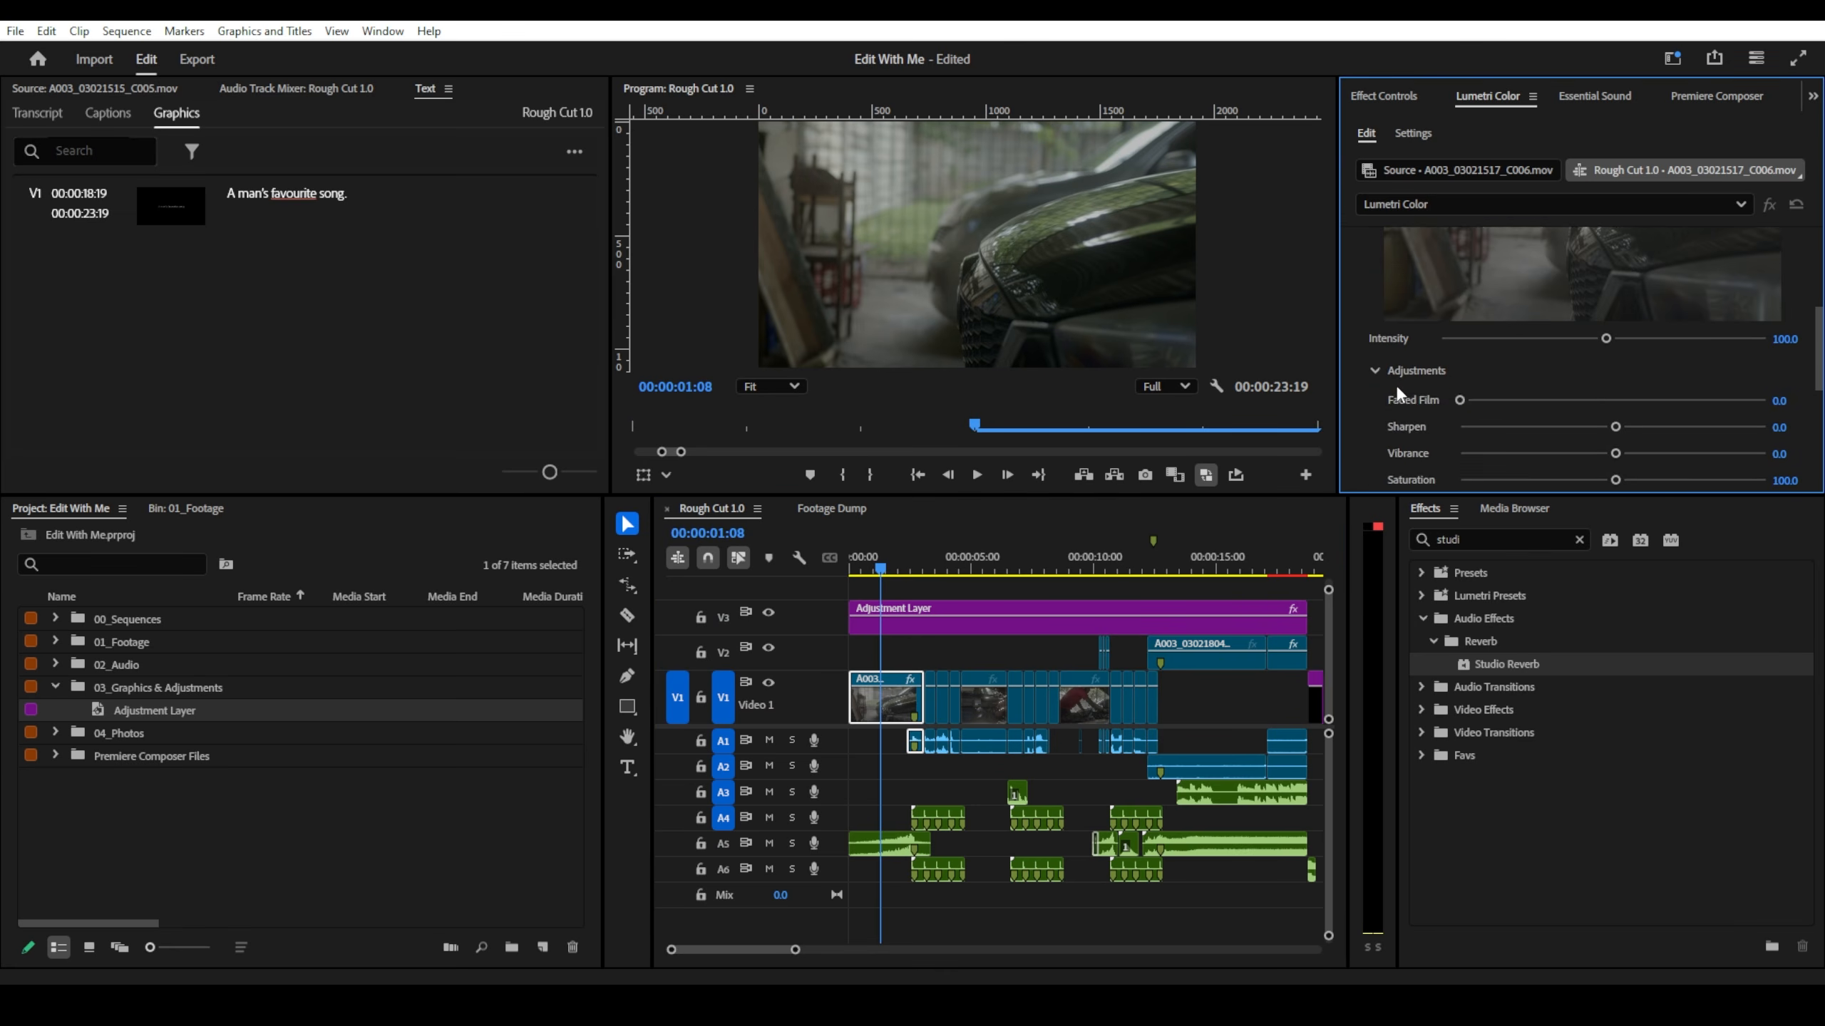
pyautogui.scroll(1, 1373, 314)
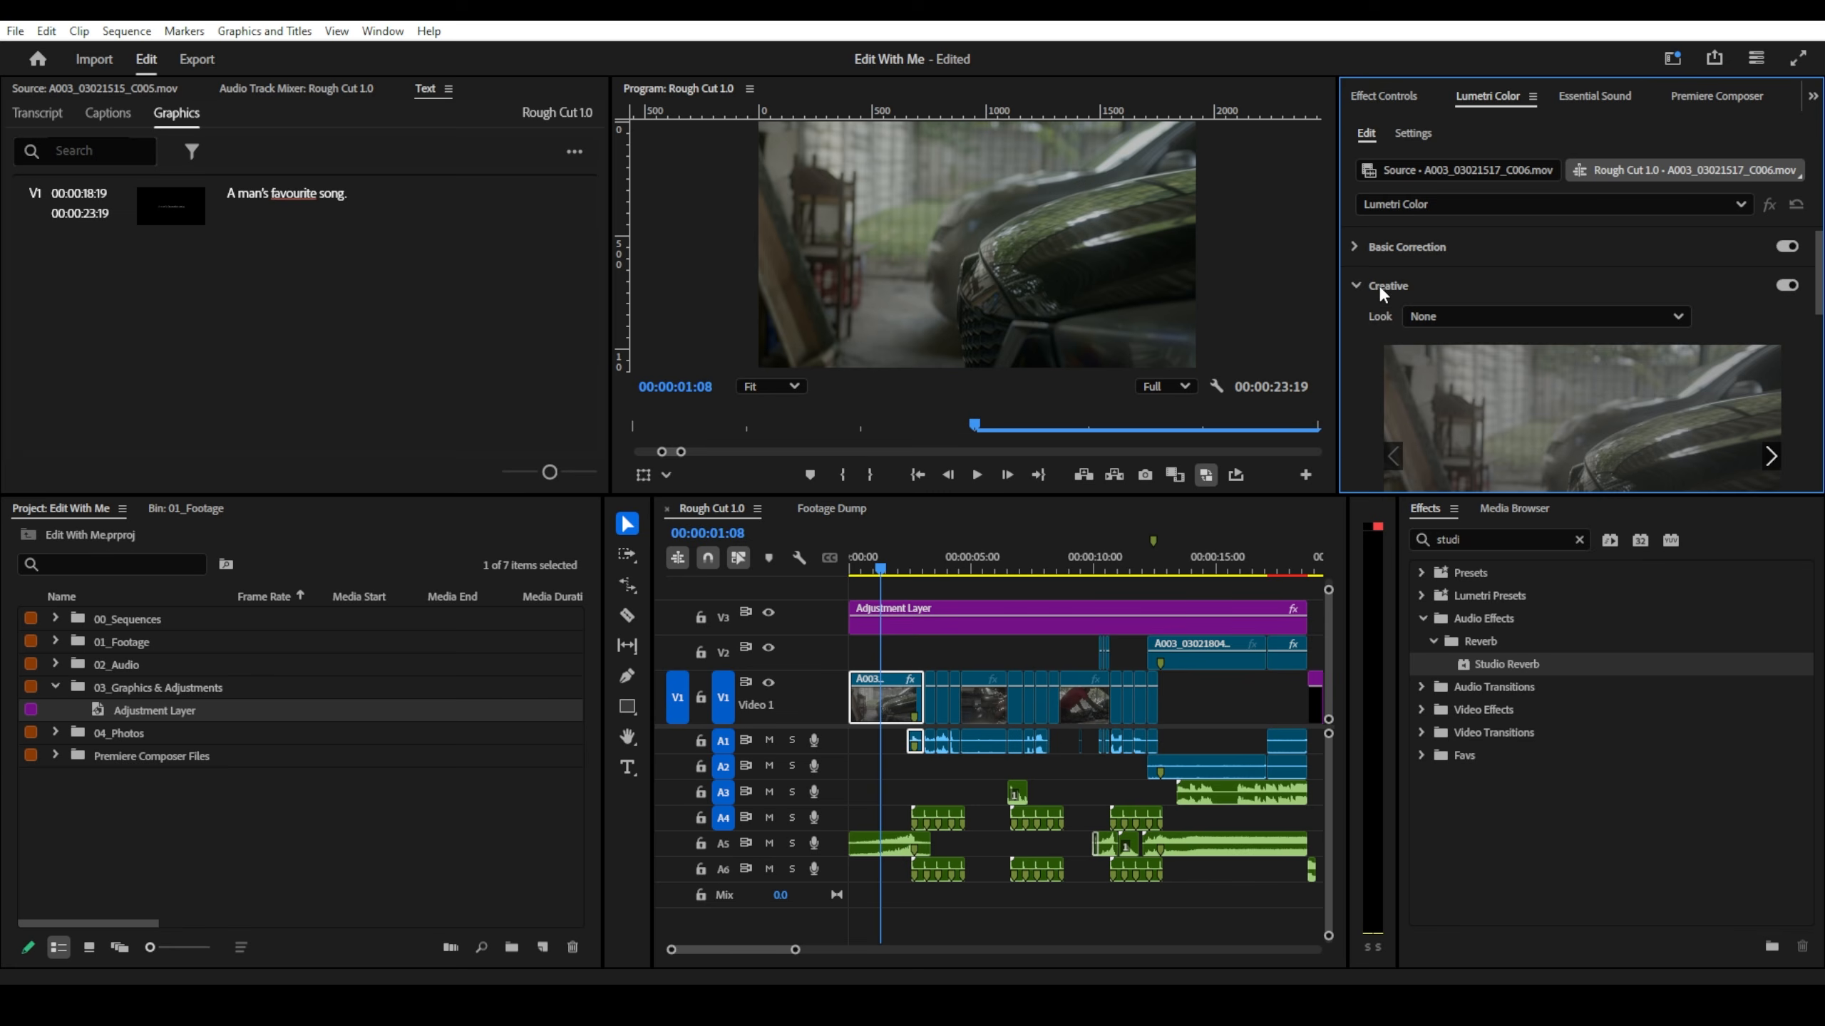
pyautogui.click(1379, 285)
pyautogui.click(1383, 247)
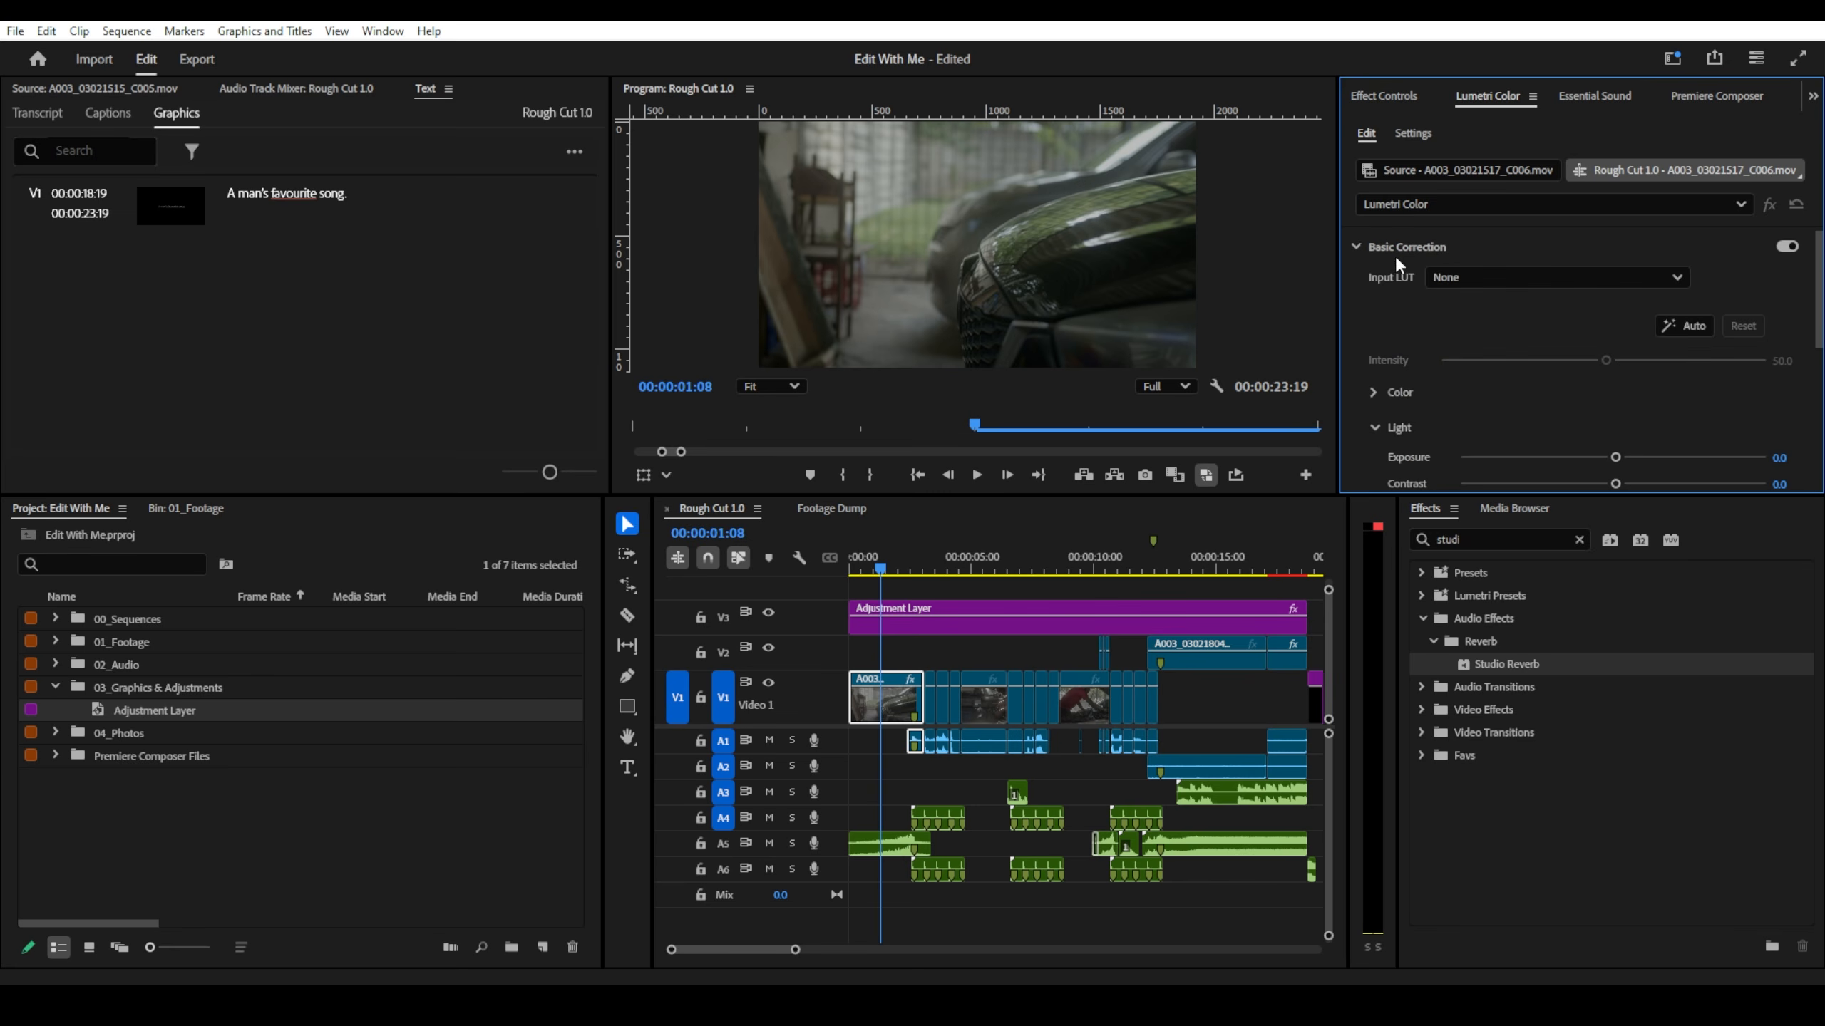
pyautogui.scroll(-2, 1385, 330)
pyautogui.scroll(2, 1385, 330)
pyautogui.scroll(-3, 1398, 317)
pyautogui.scroll(3, 1406, 334)
# - Open the Lumetri Scopes panel for the car shot
pyautogui.click(335, 31)
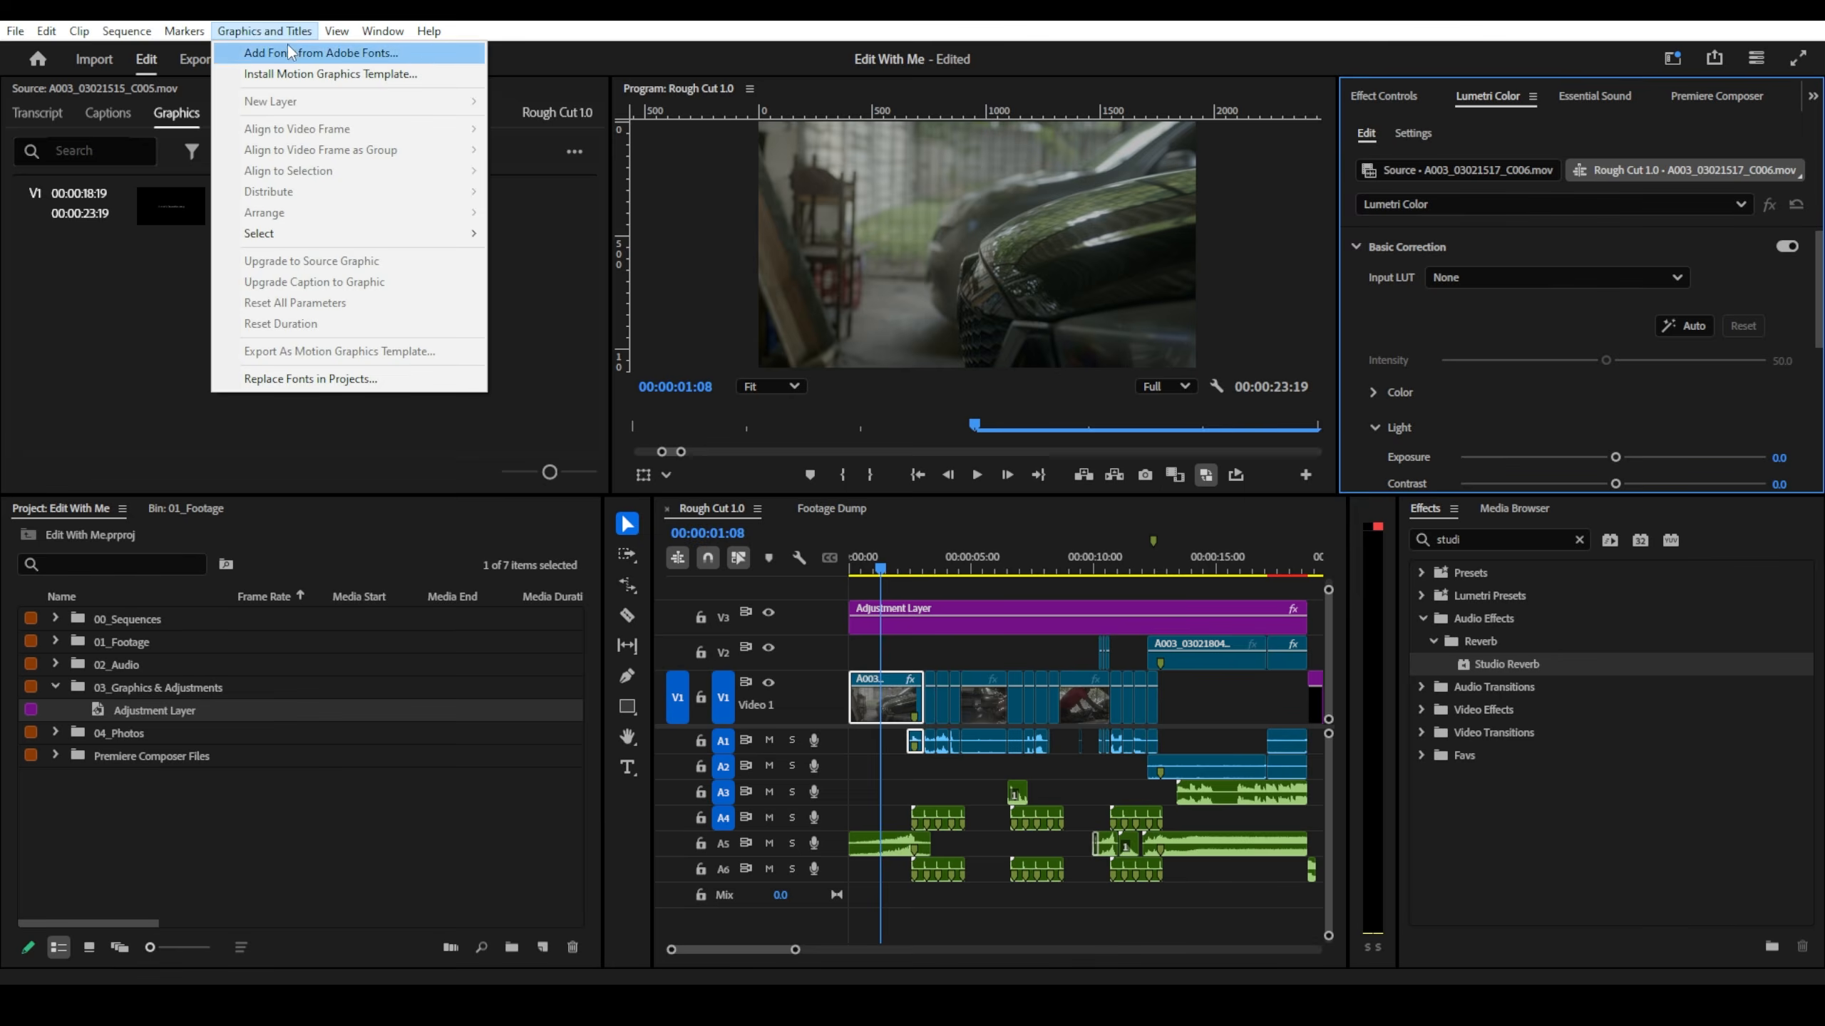
pyautogui.moveTo(382, 30)
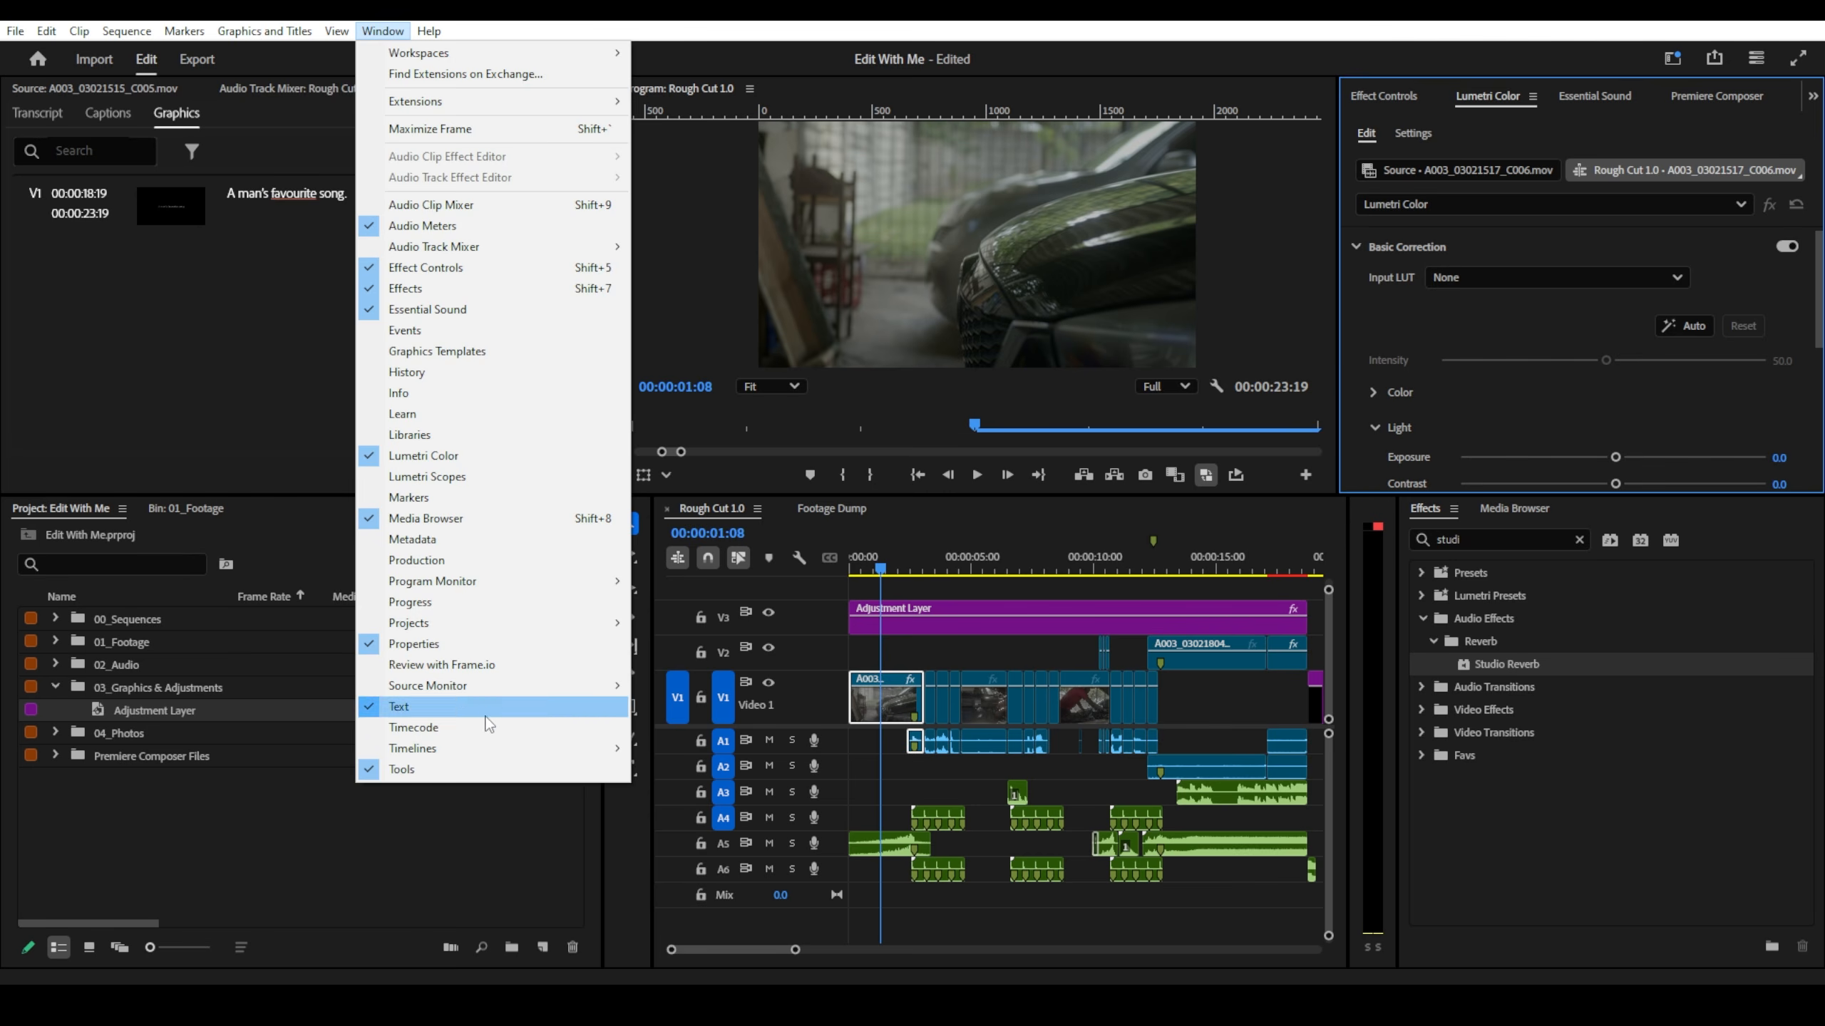
pyautogui.click(510, 477)
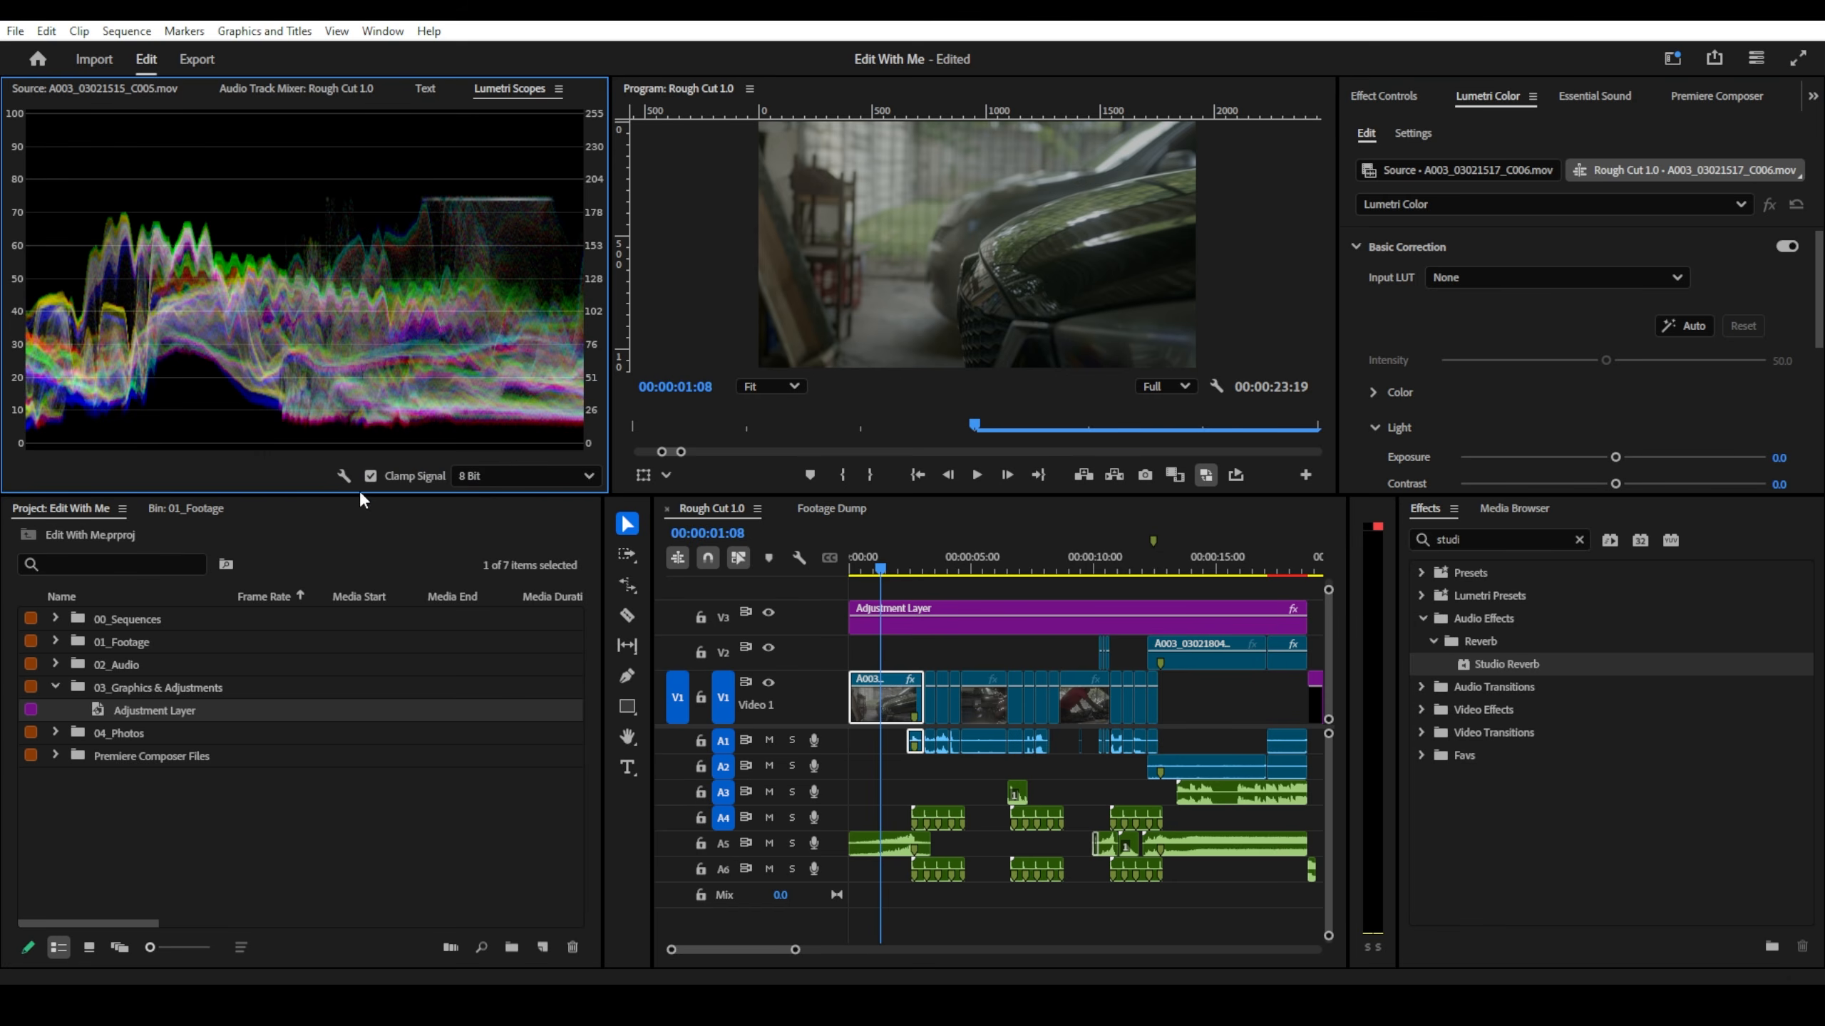
# - Display the Parade (RGB) and Histogram scopes in turn beside the waveform, hiding each one again
pyautogui.click(345, 475)
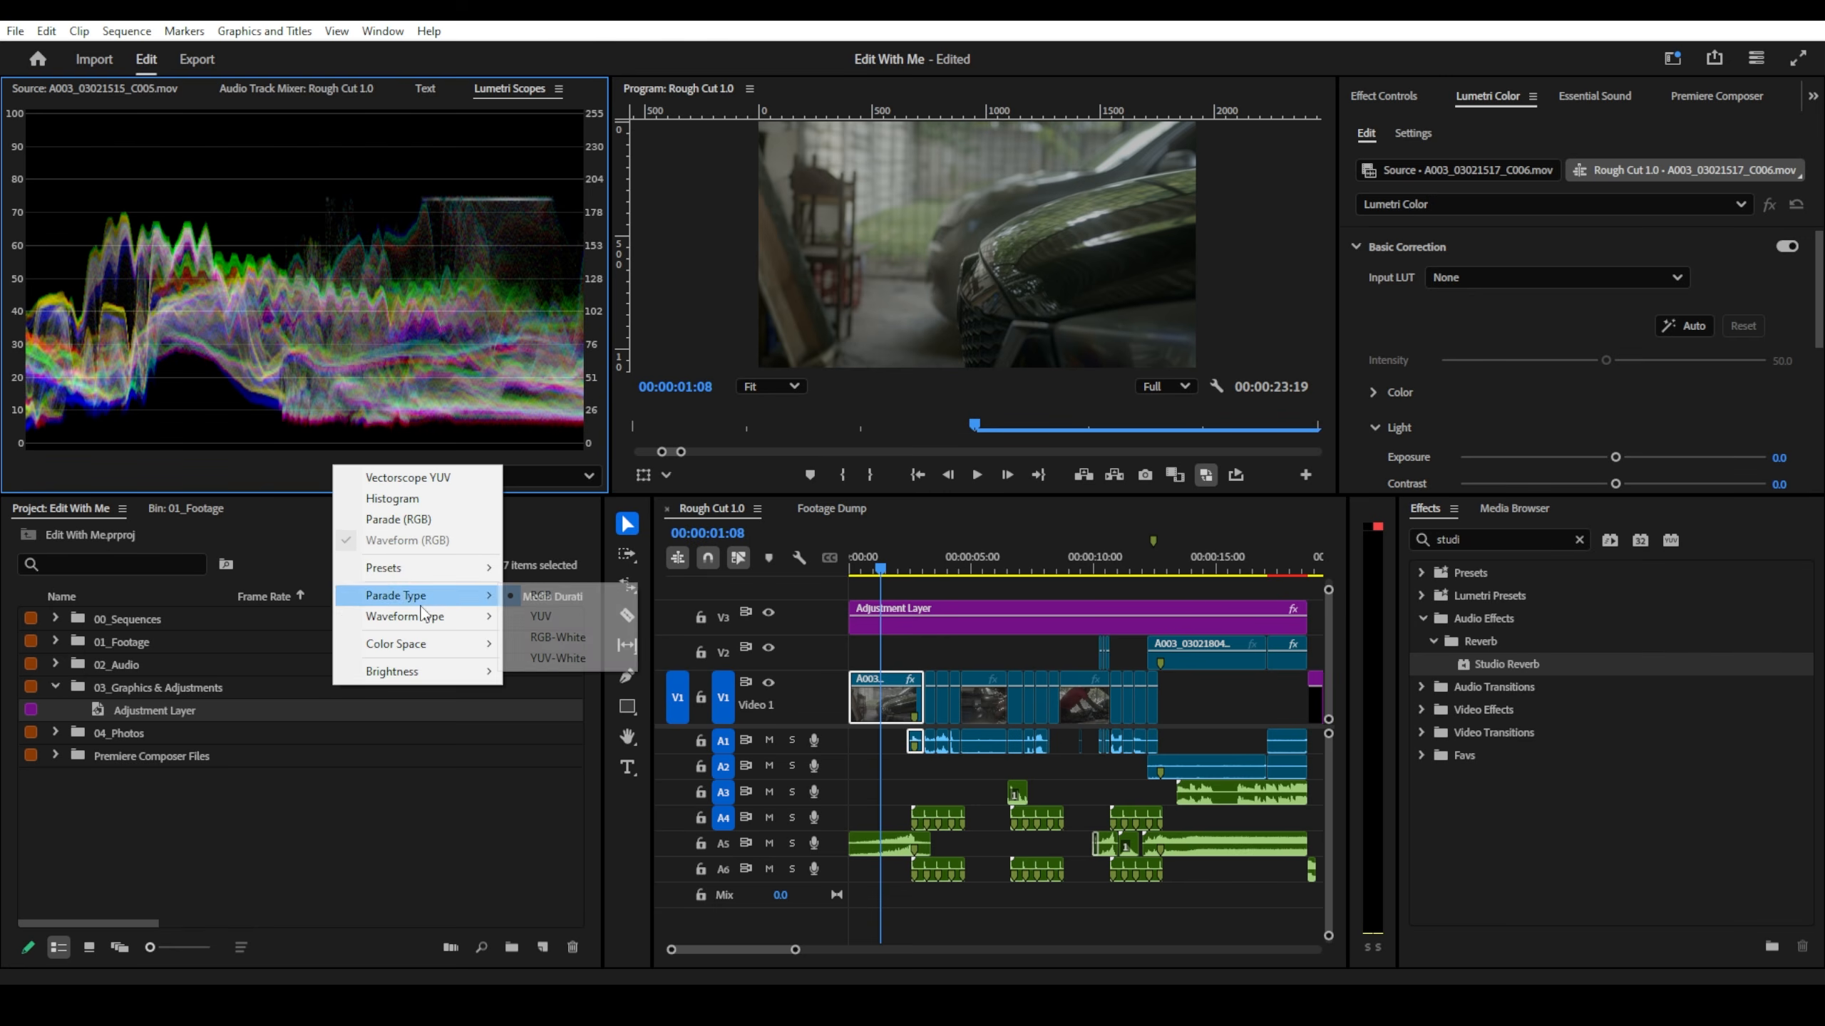
pyautogui.click(427, 516)
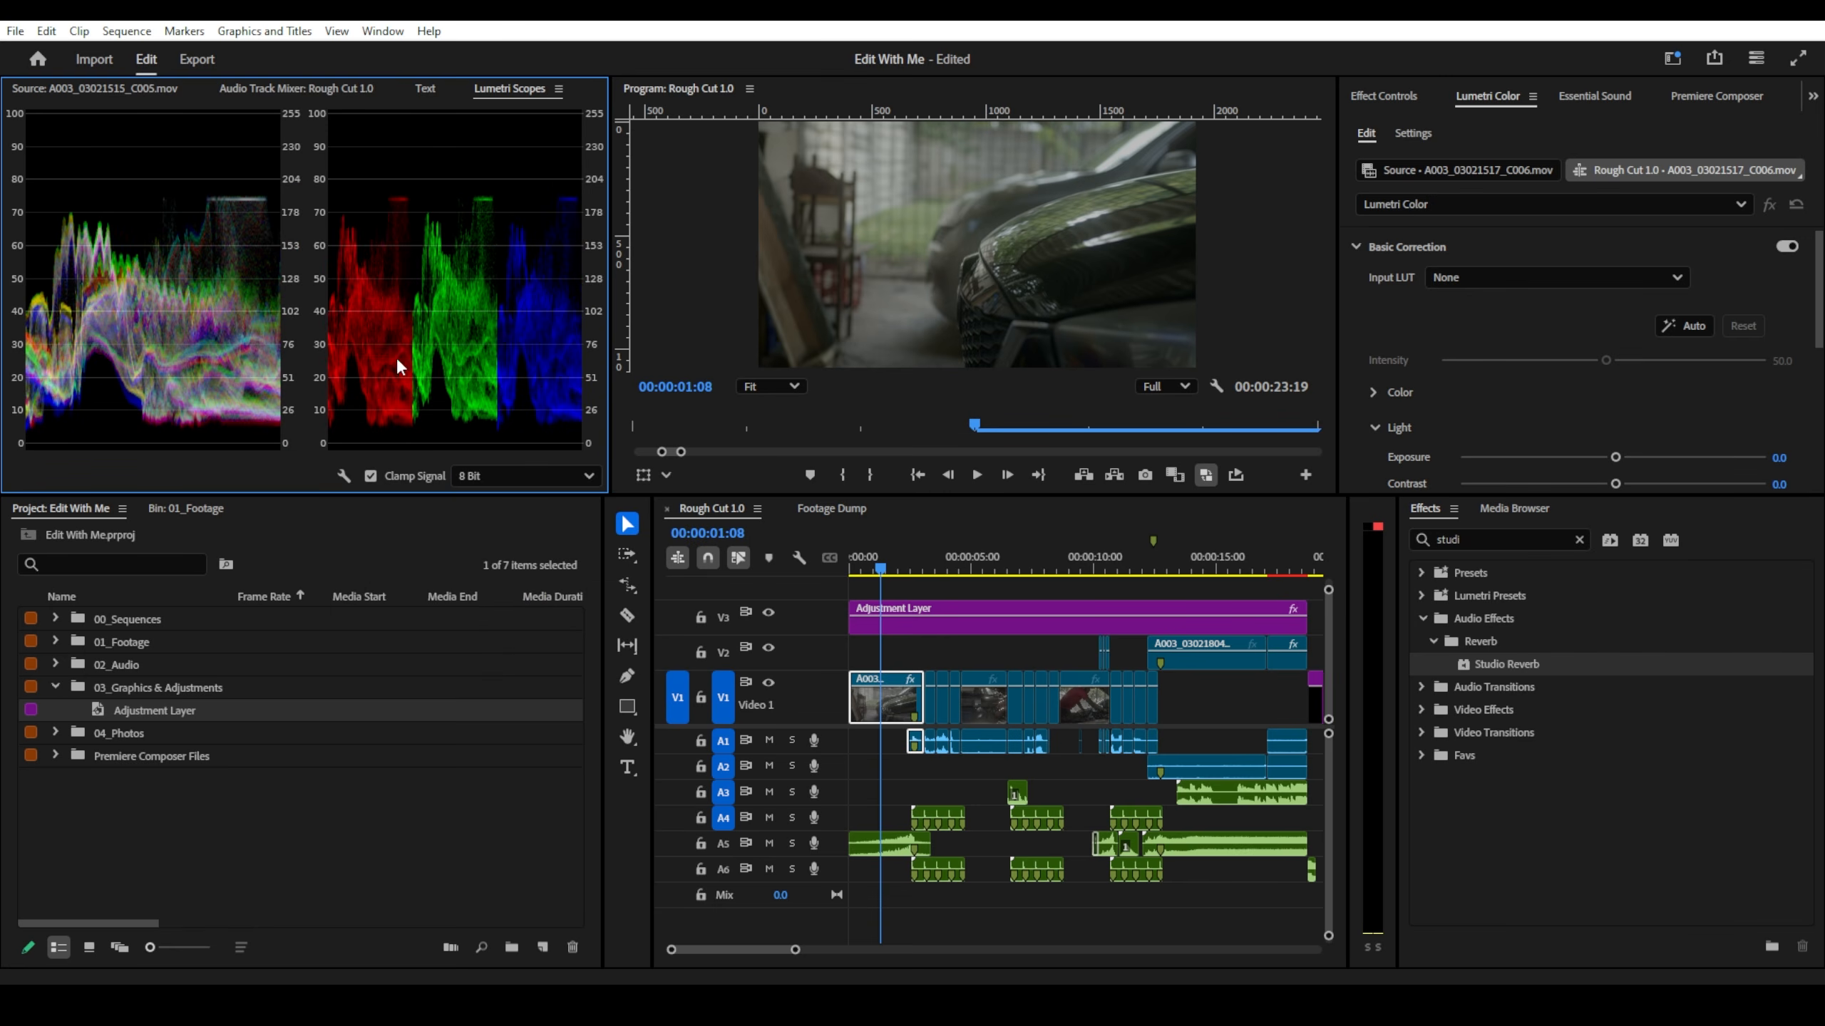
pyautogui.click(345, 475)
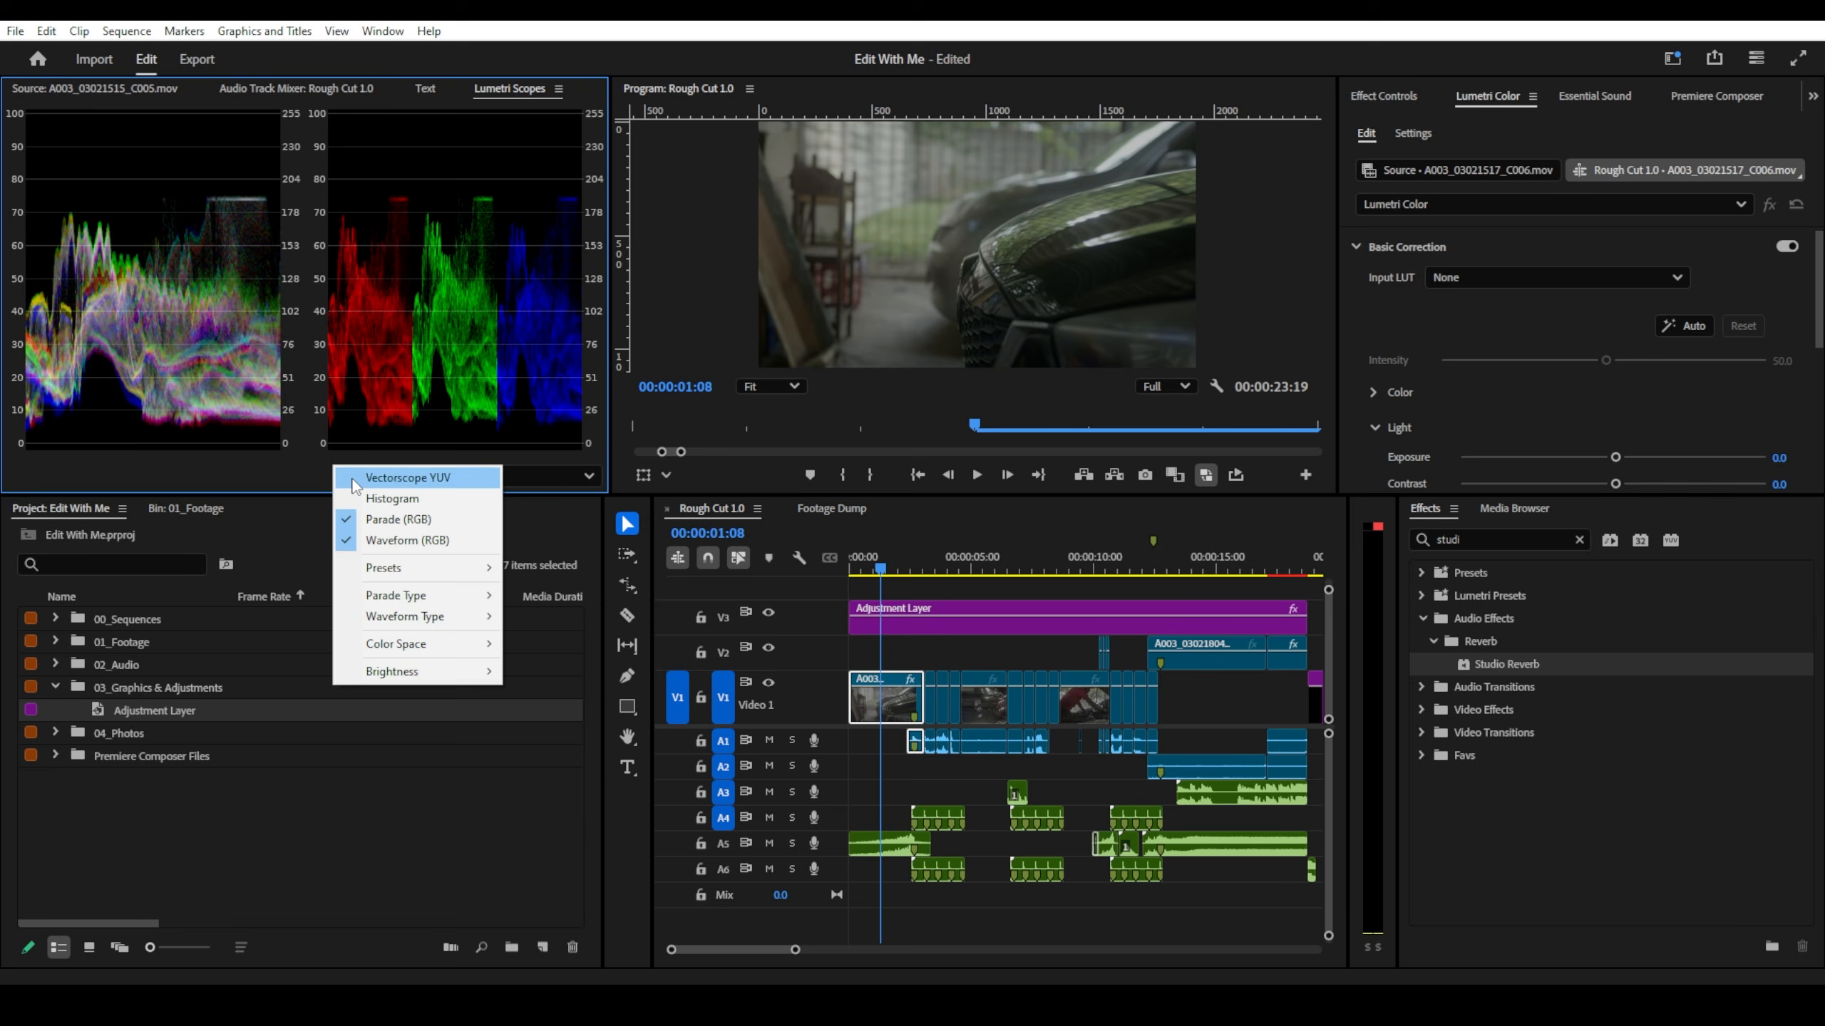
pyautogui.click(391, 520)
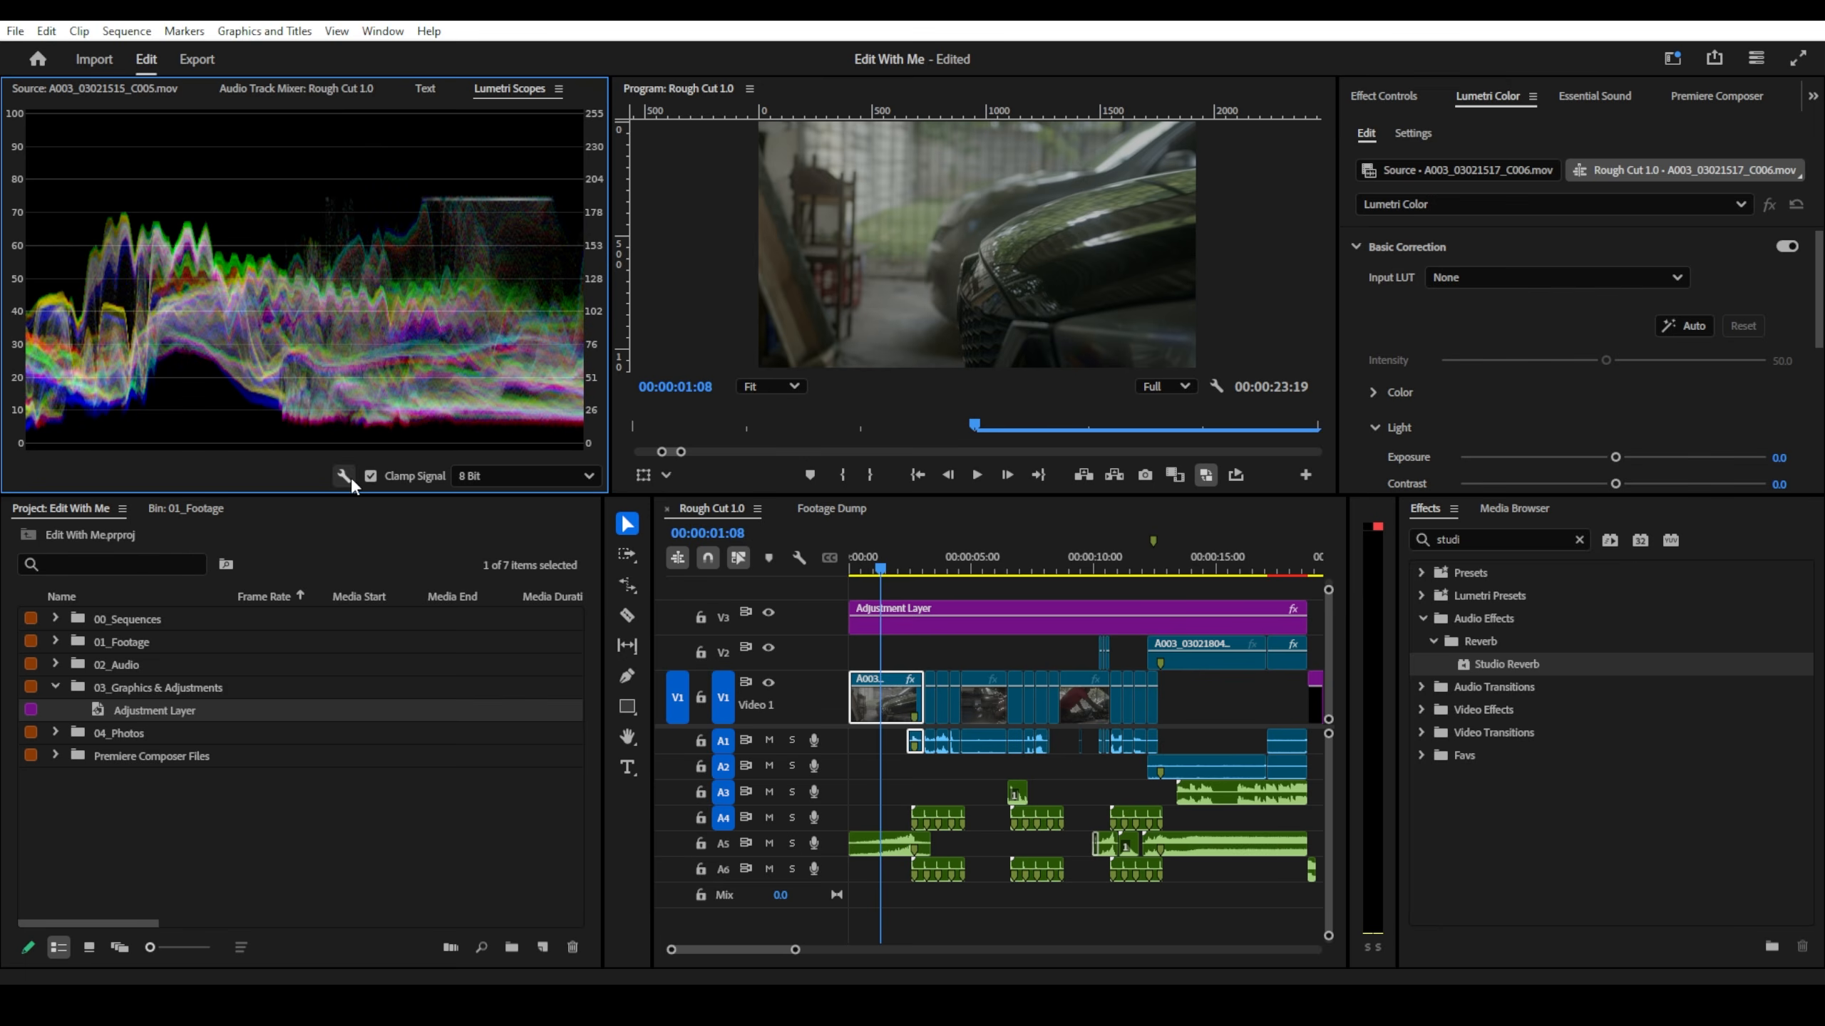
pyautogui.click(352, 475)
pyautogui.click(392, 499)
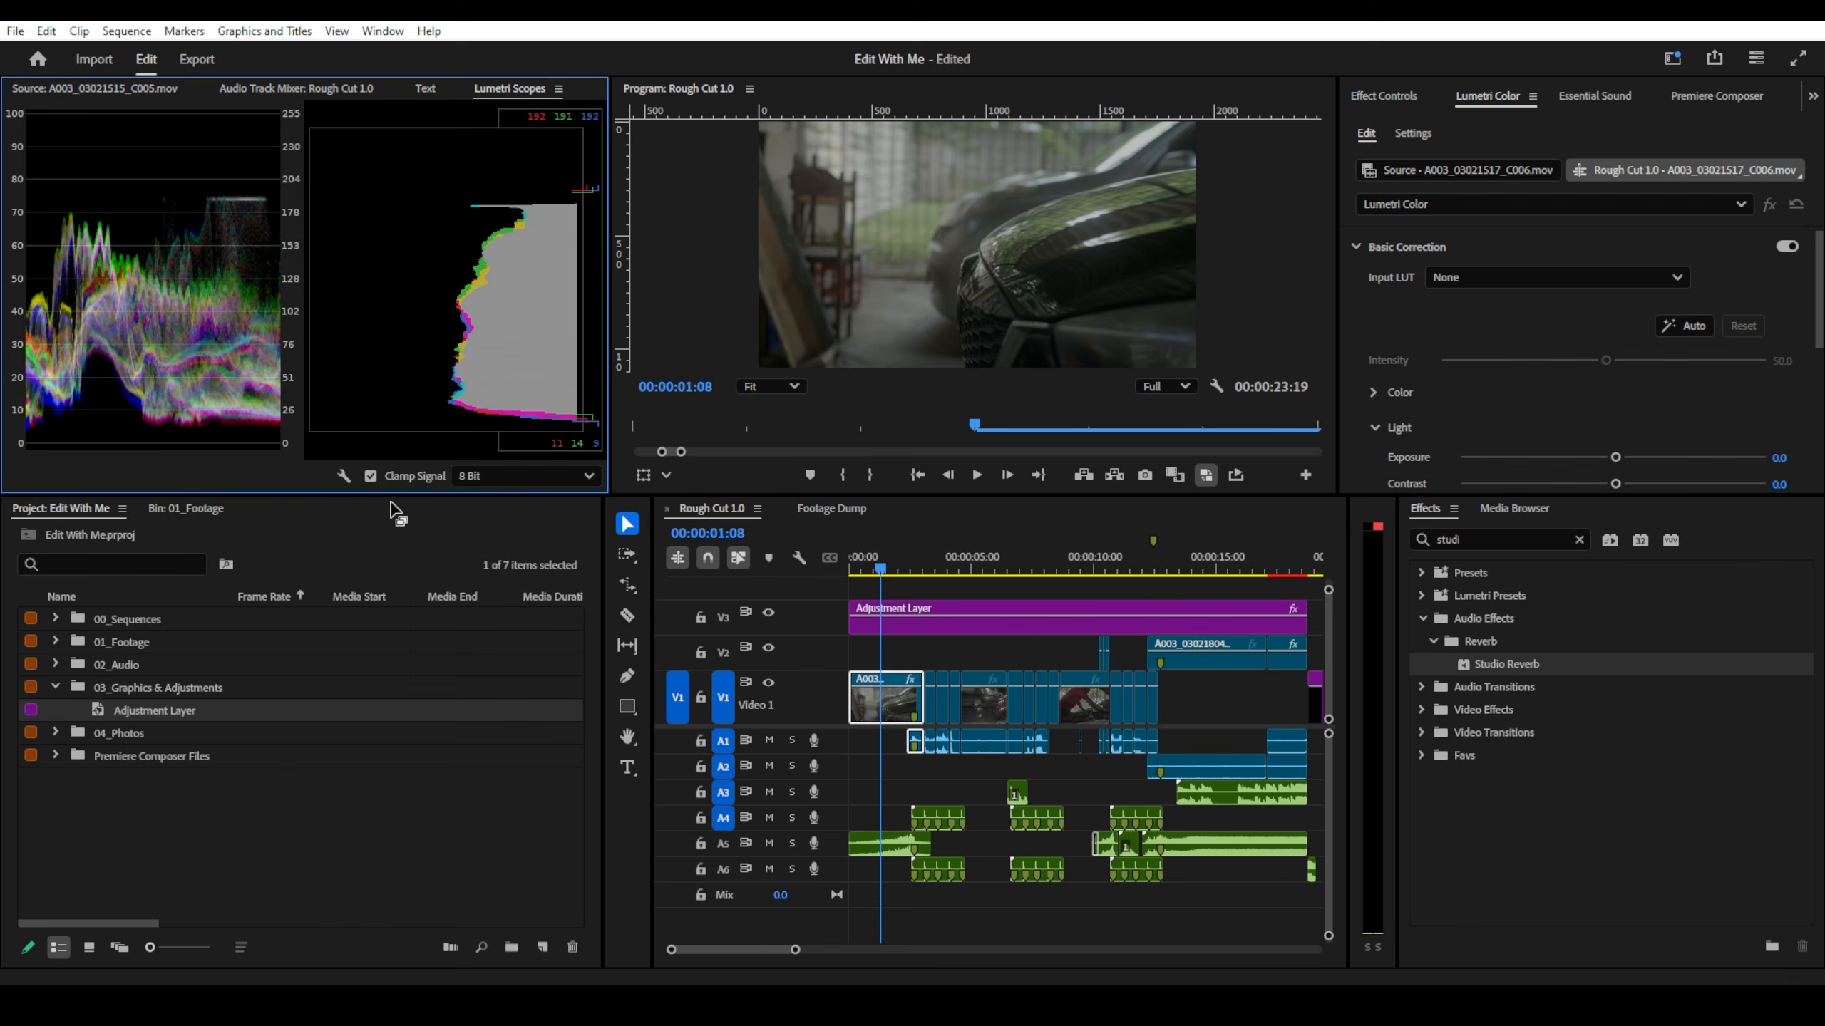
pyautogui.click(349, 477)
pyautogui.click(357, 504)
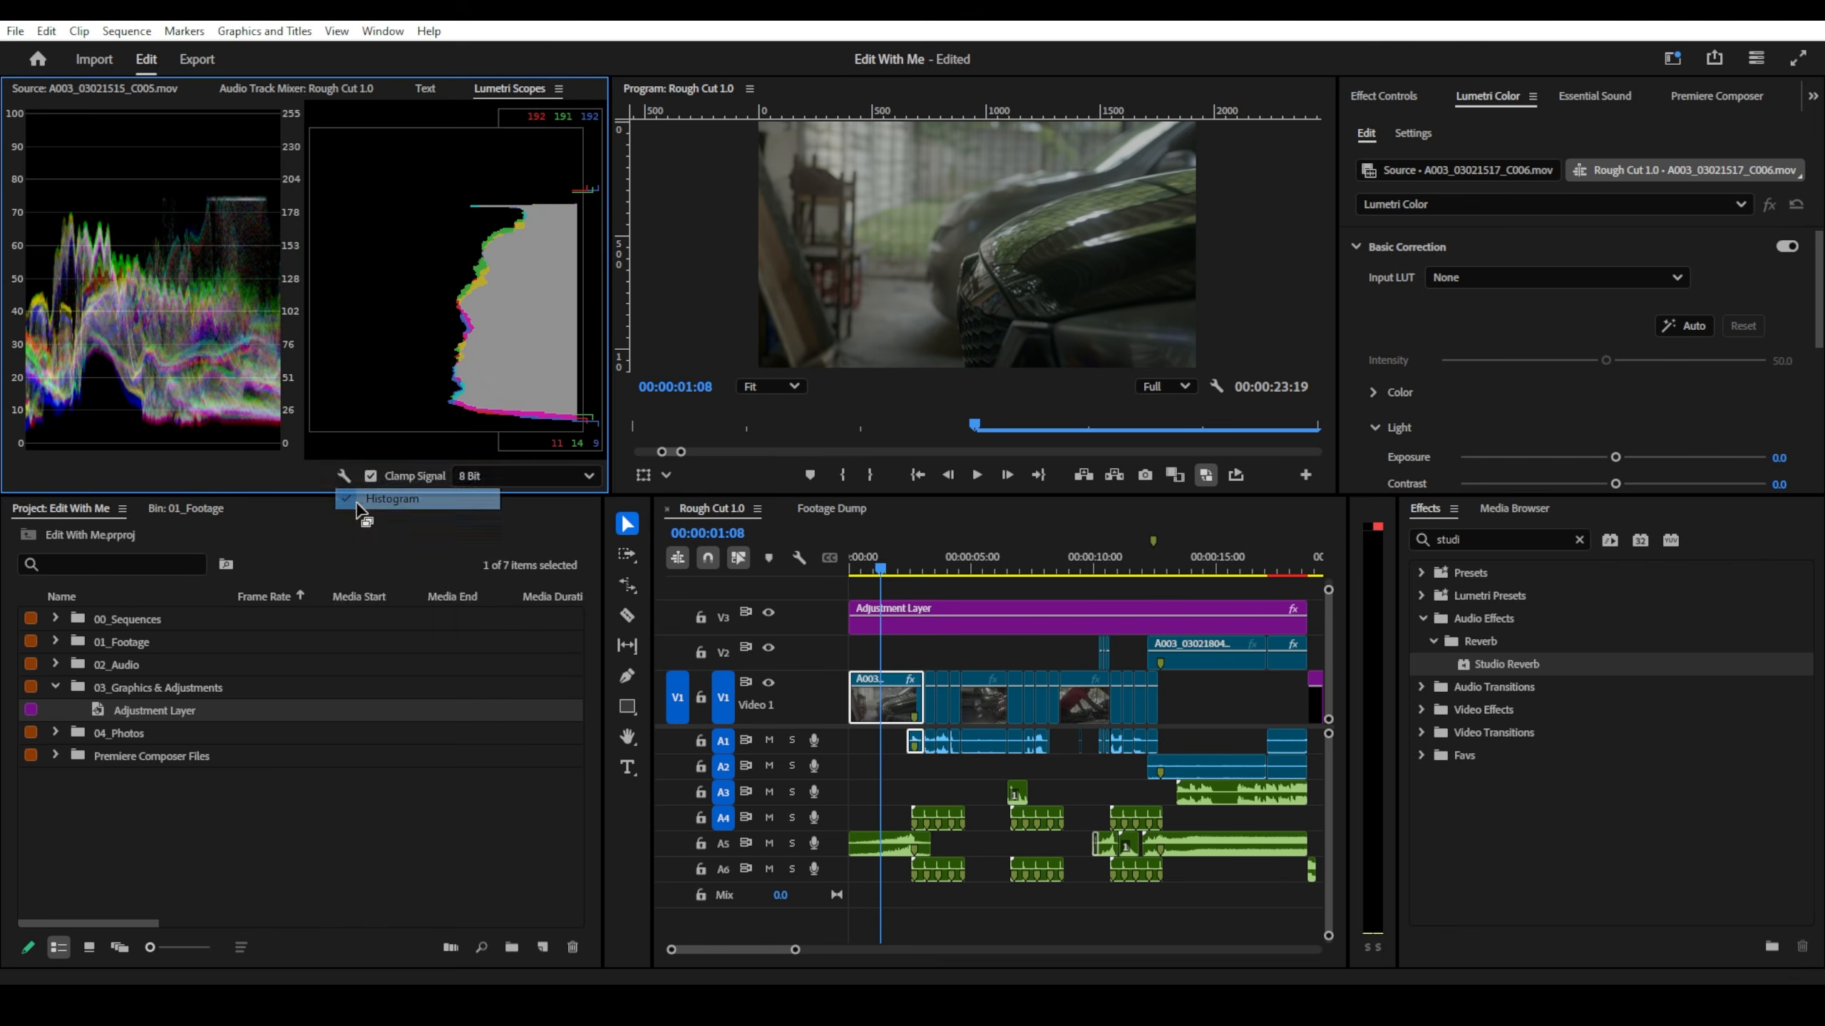
# - Display the Vectorscope YUV beside the RGB waveform in Lumetri Scopes
pyautogui.click(345, 476)
pyautogui.click(366, 479)
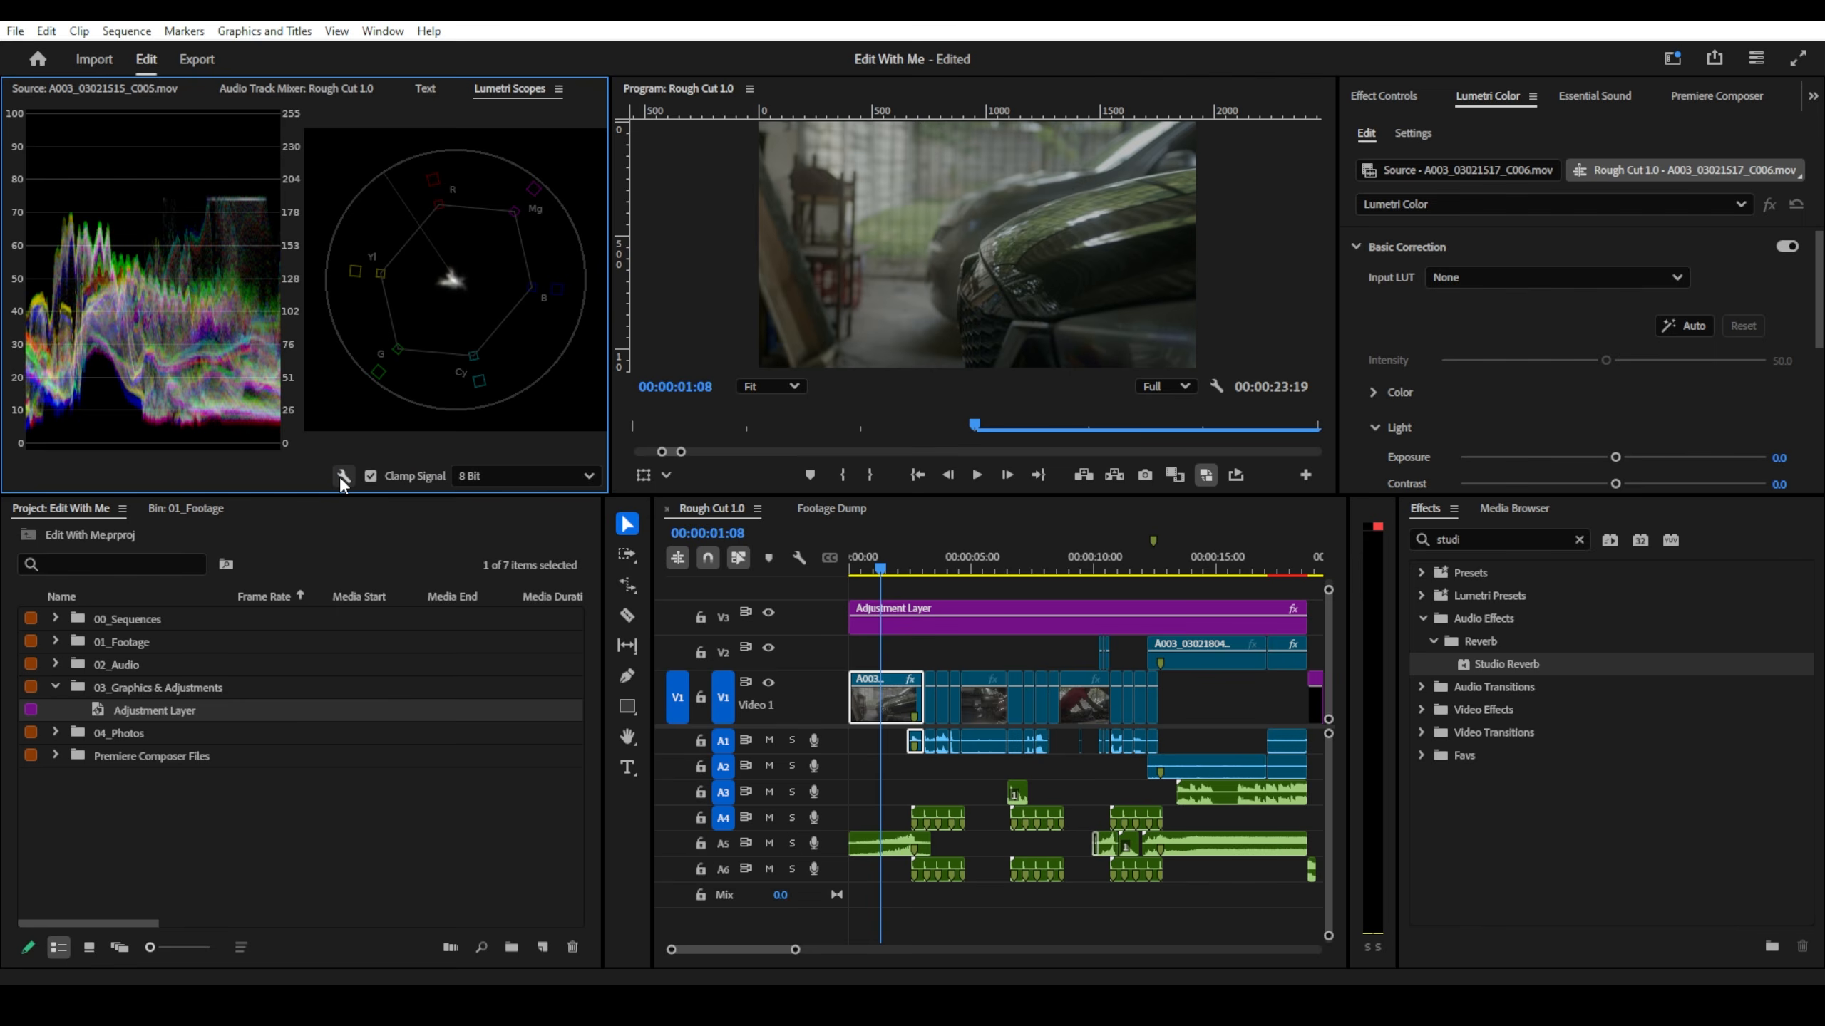
# - Add the Parade (RGB) scope in Lumetri Scopes and toggle the Vectorscope YUV off and back on
pyautogui.click(343, 476)
pyautogui.click(388, 521)
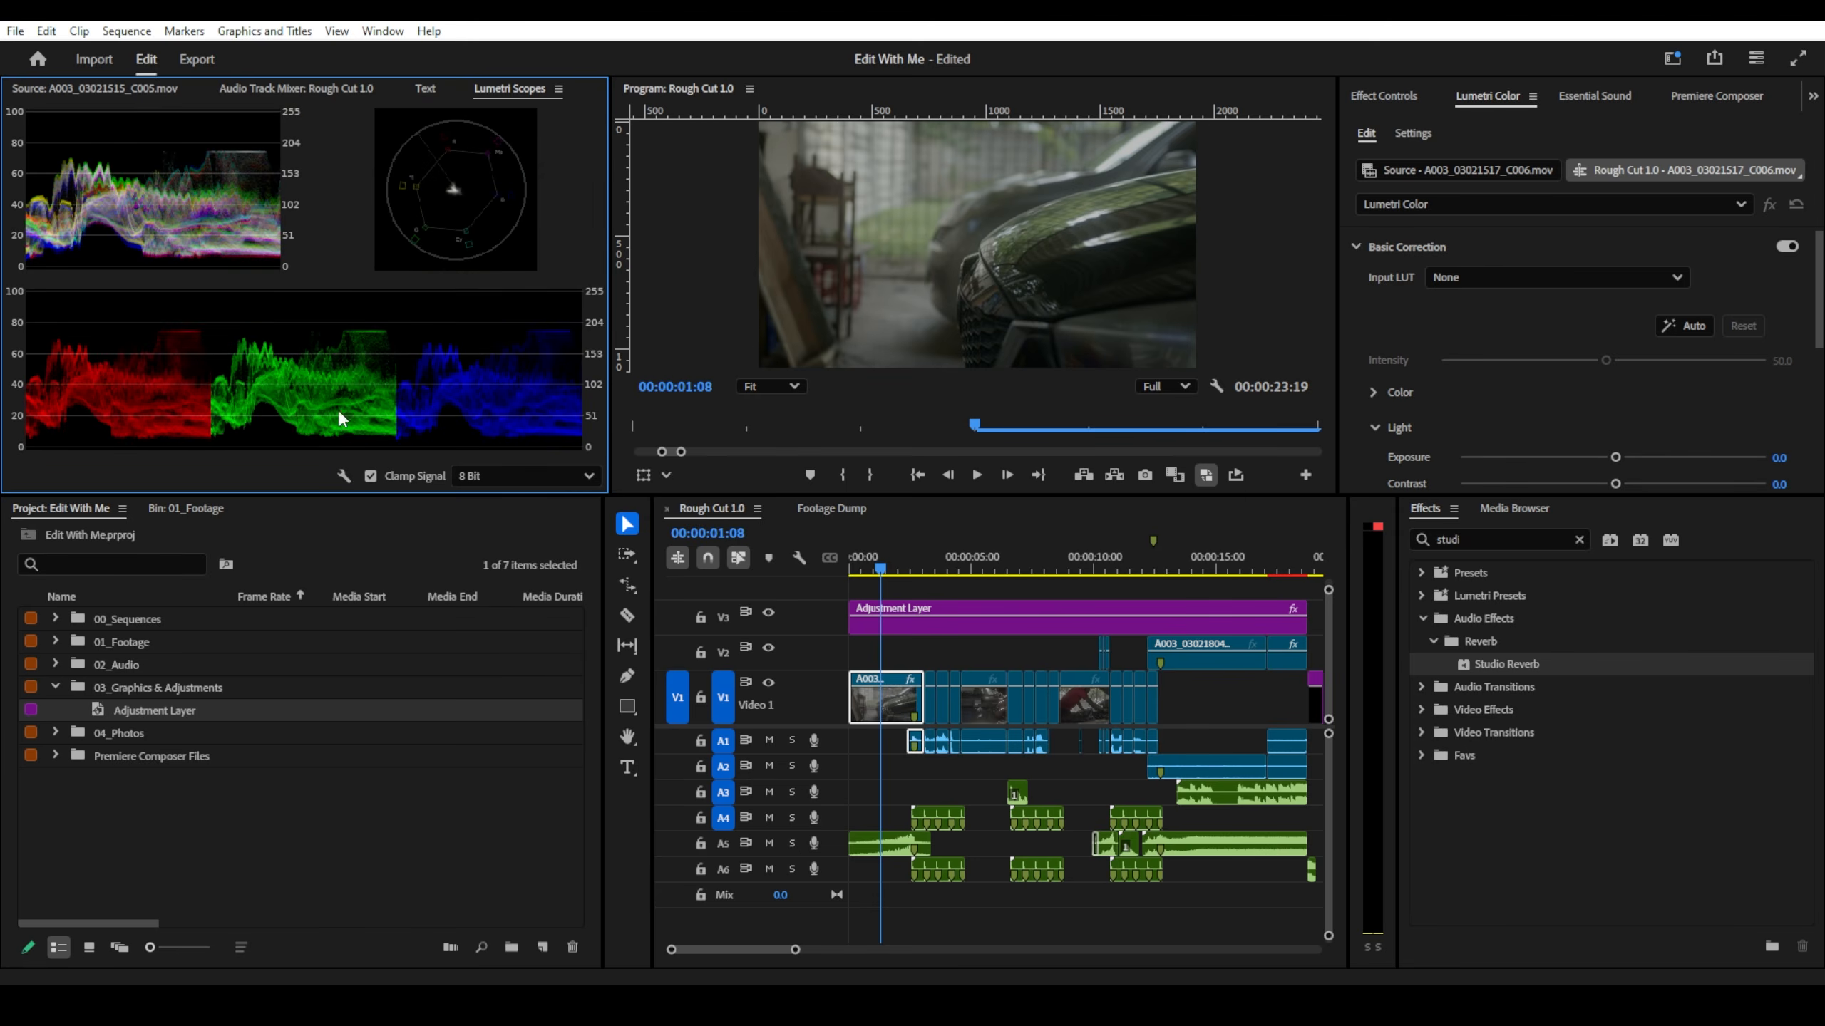
pyautogui.click(345, 476)
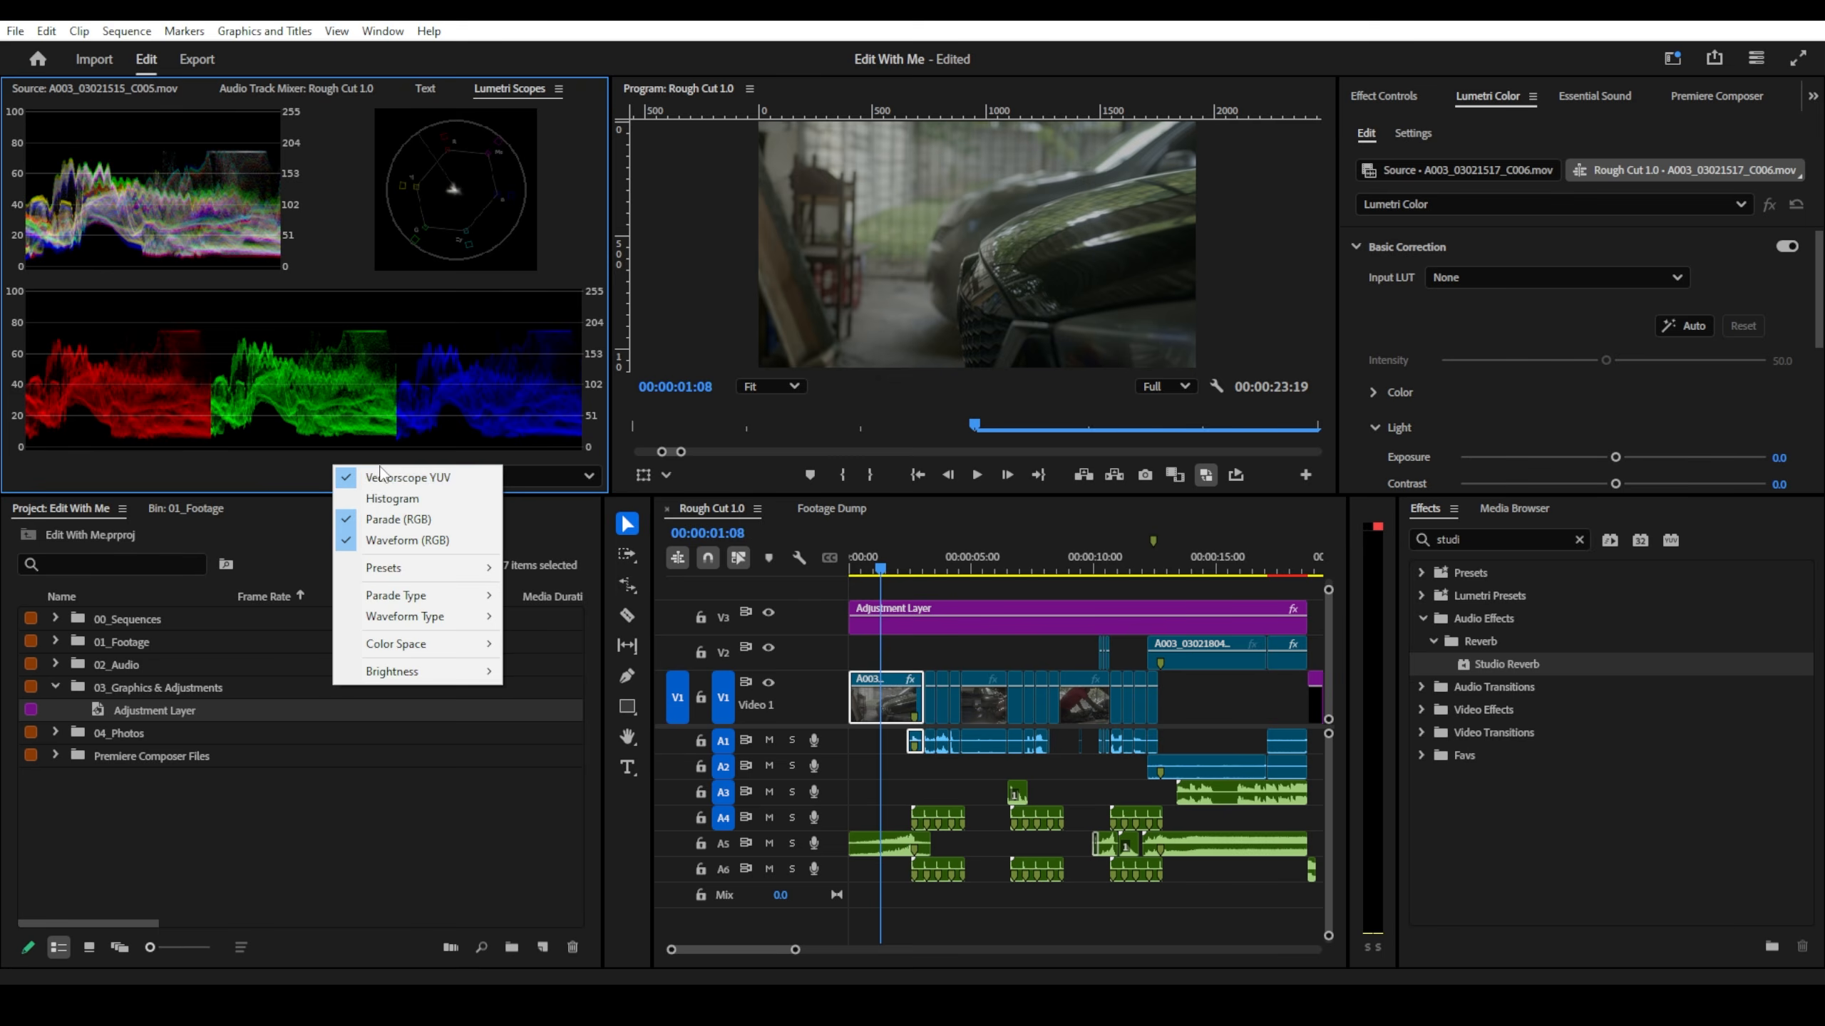
pyautogui.click(379, 477)
pyautogui.click(344, 476)
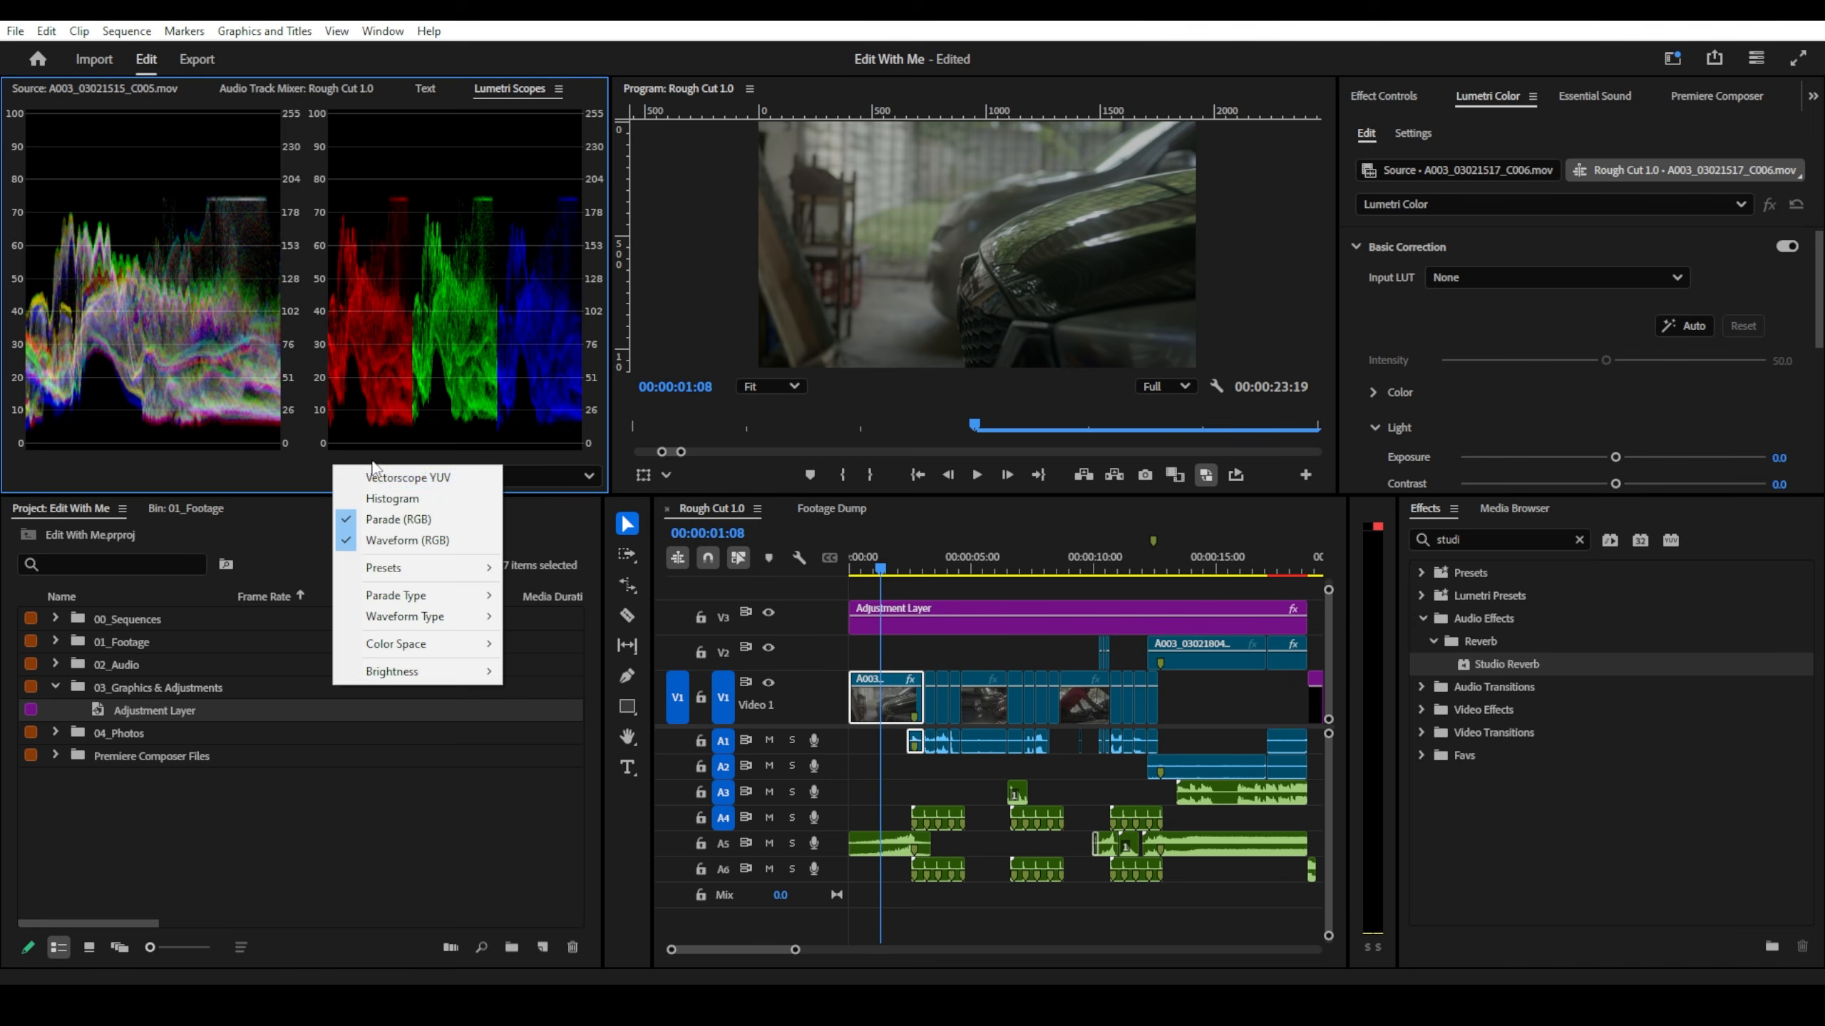
pyautogui.click(391, 477)
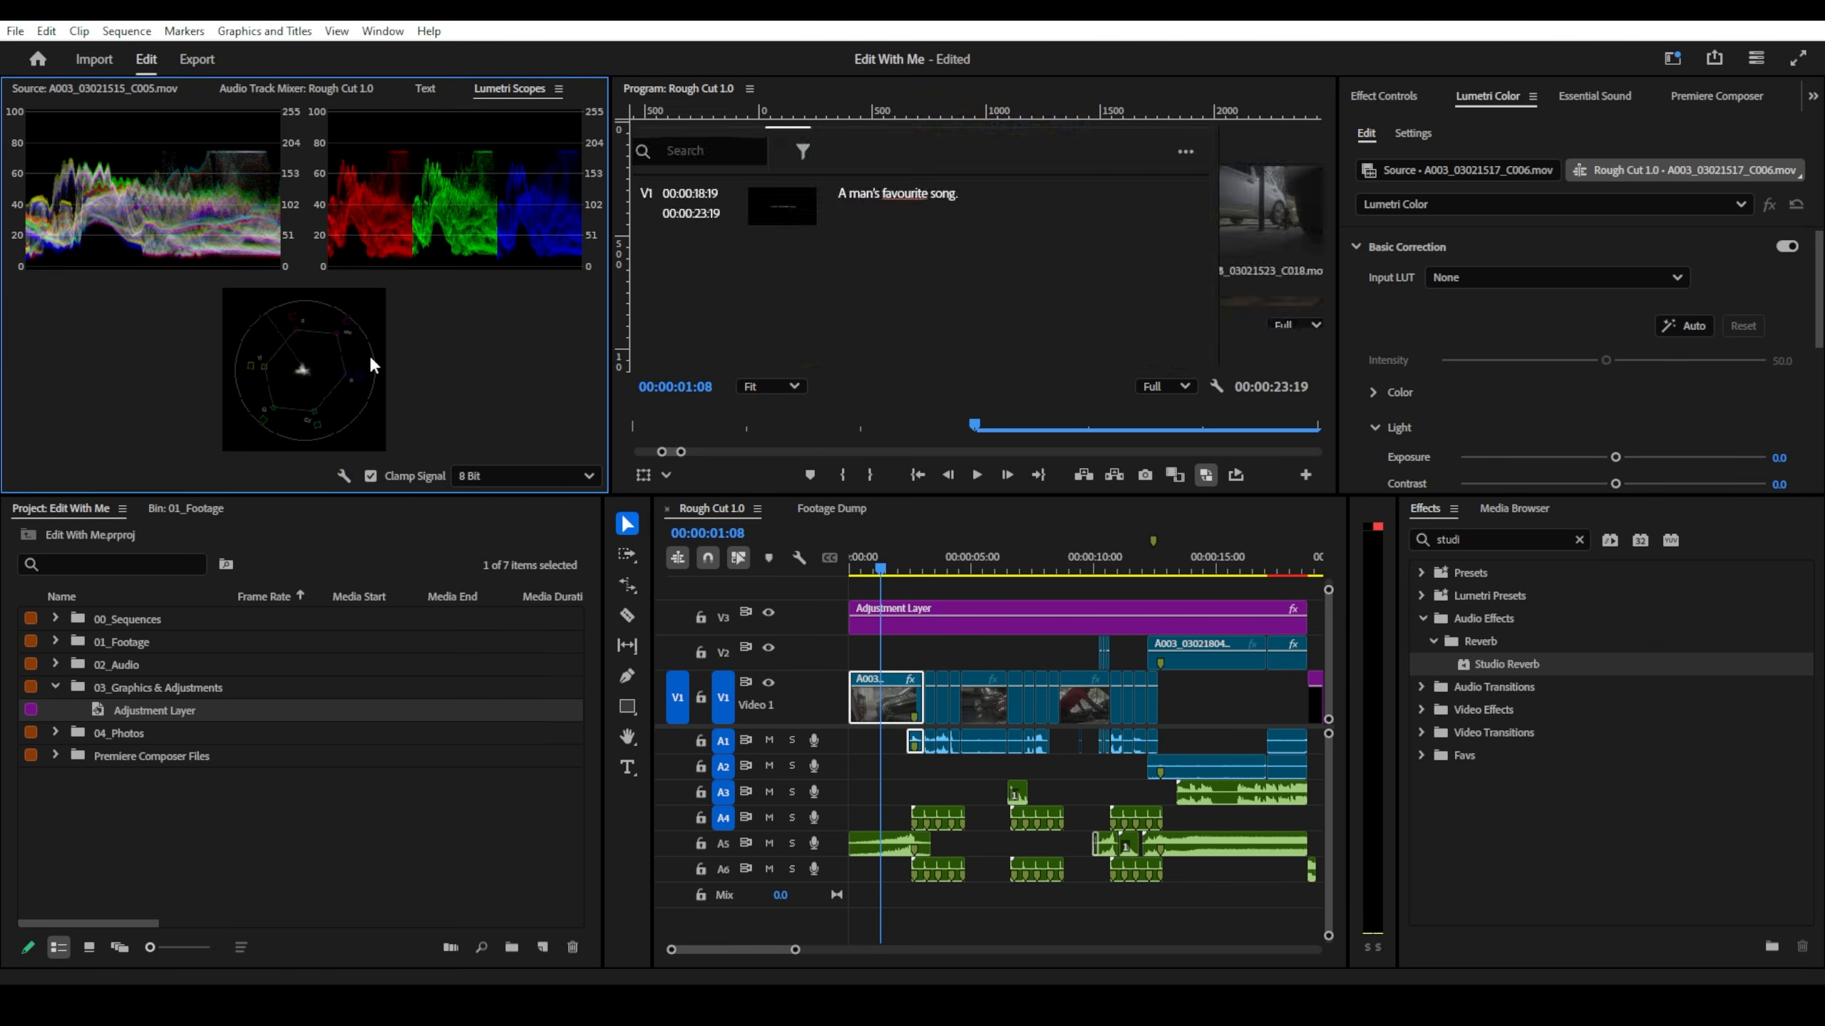
# - View the Lumetri Scopes panel maximized, restore its size, and hide the Vectorscope YUV
pyautogui.press('`')
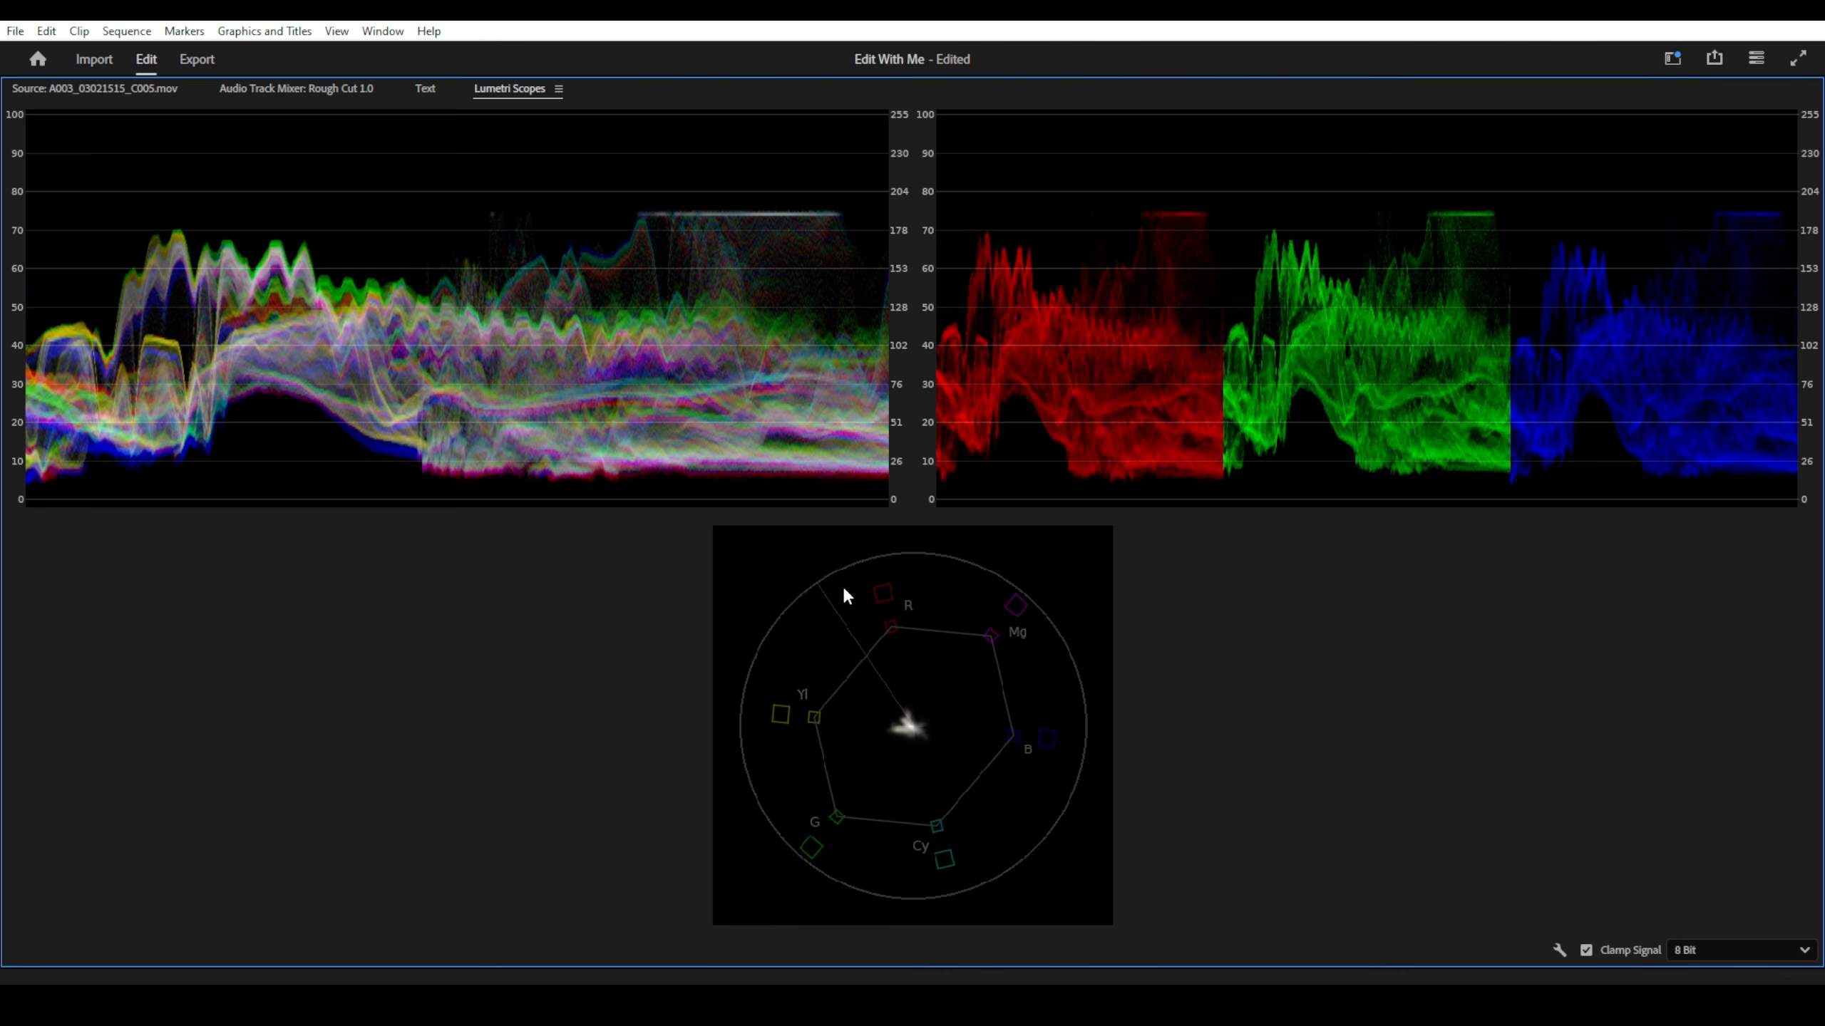
pyautogui.press('`')
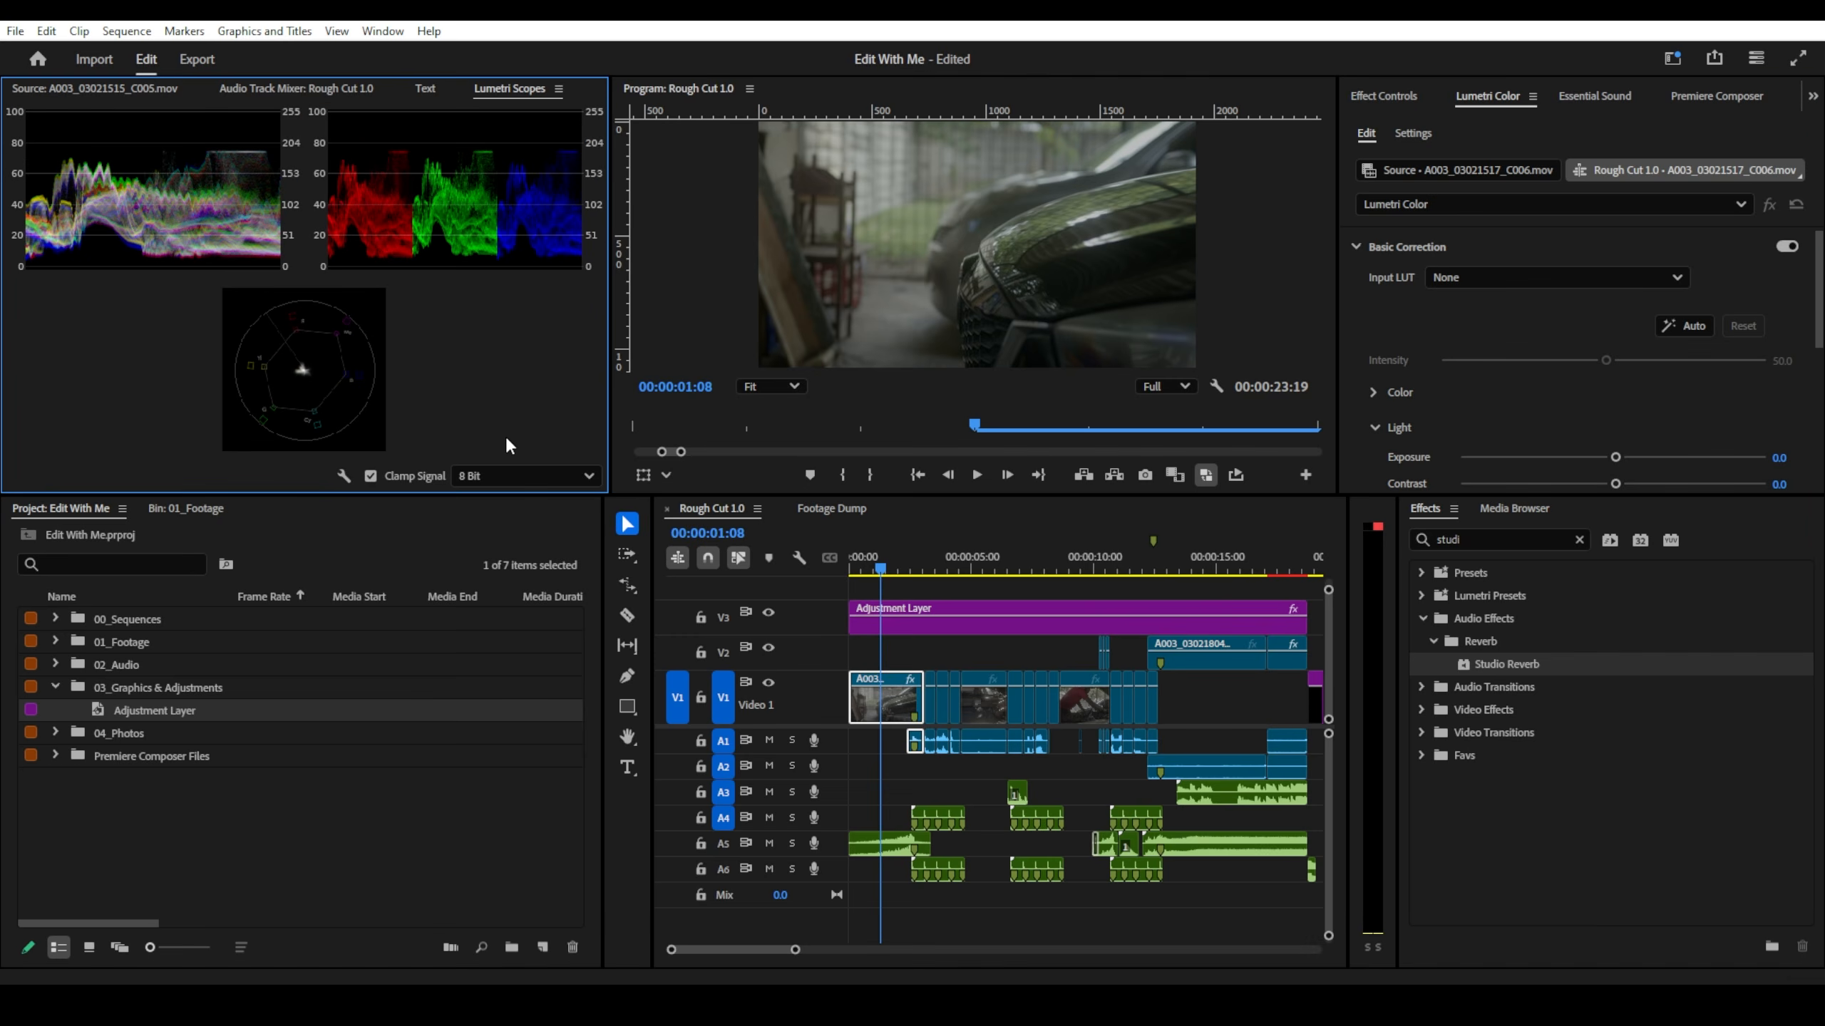
pyautogui.rightClick(336, 467)
pyautogui.click(404, 480)
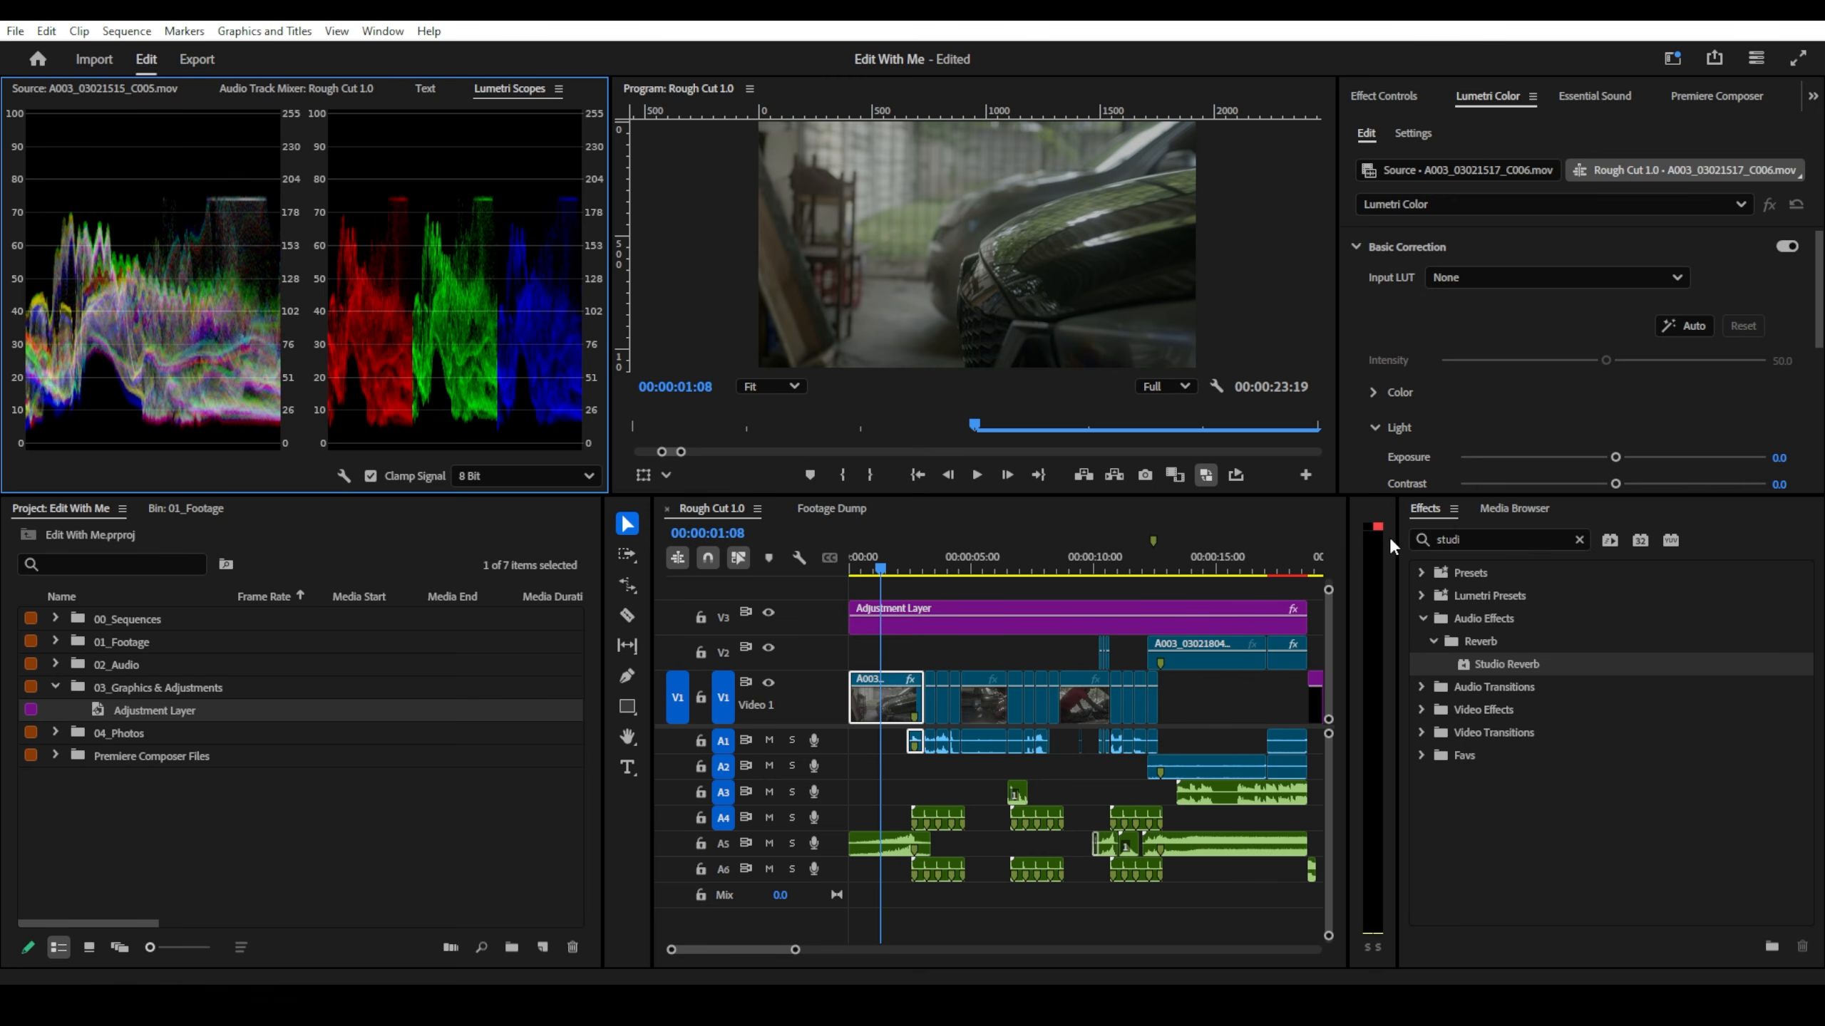
# - Try raising the car clip's Exposure to 1.8 and reset it to 0
pyautogui.scroll(-2, 1452, 409)
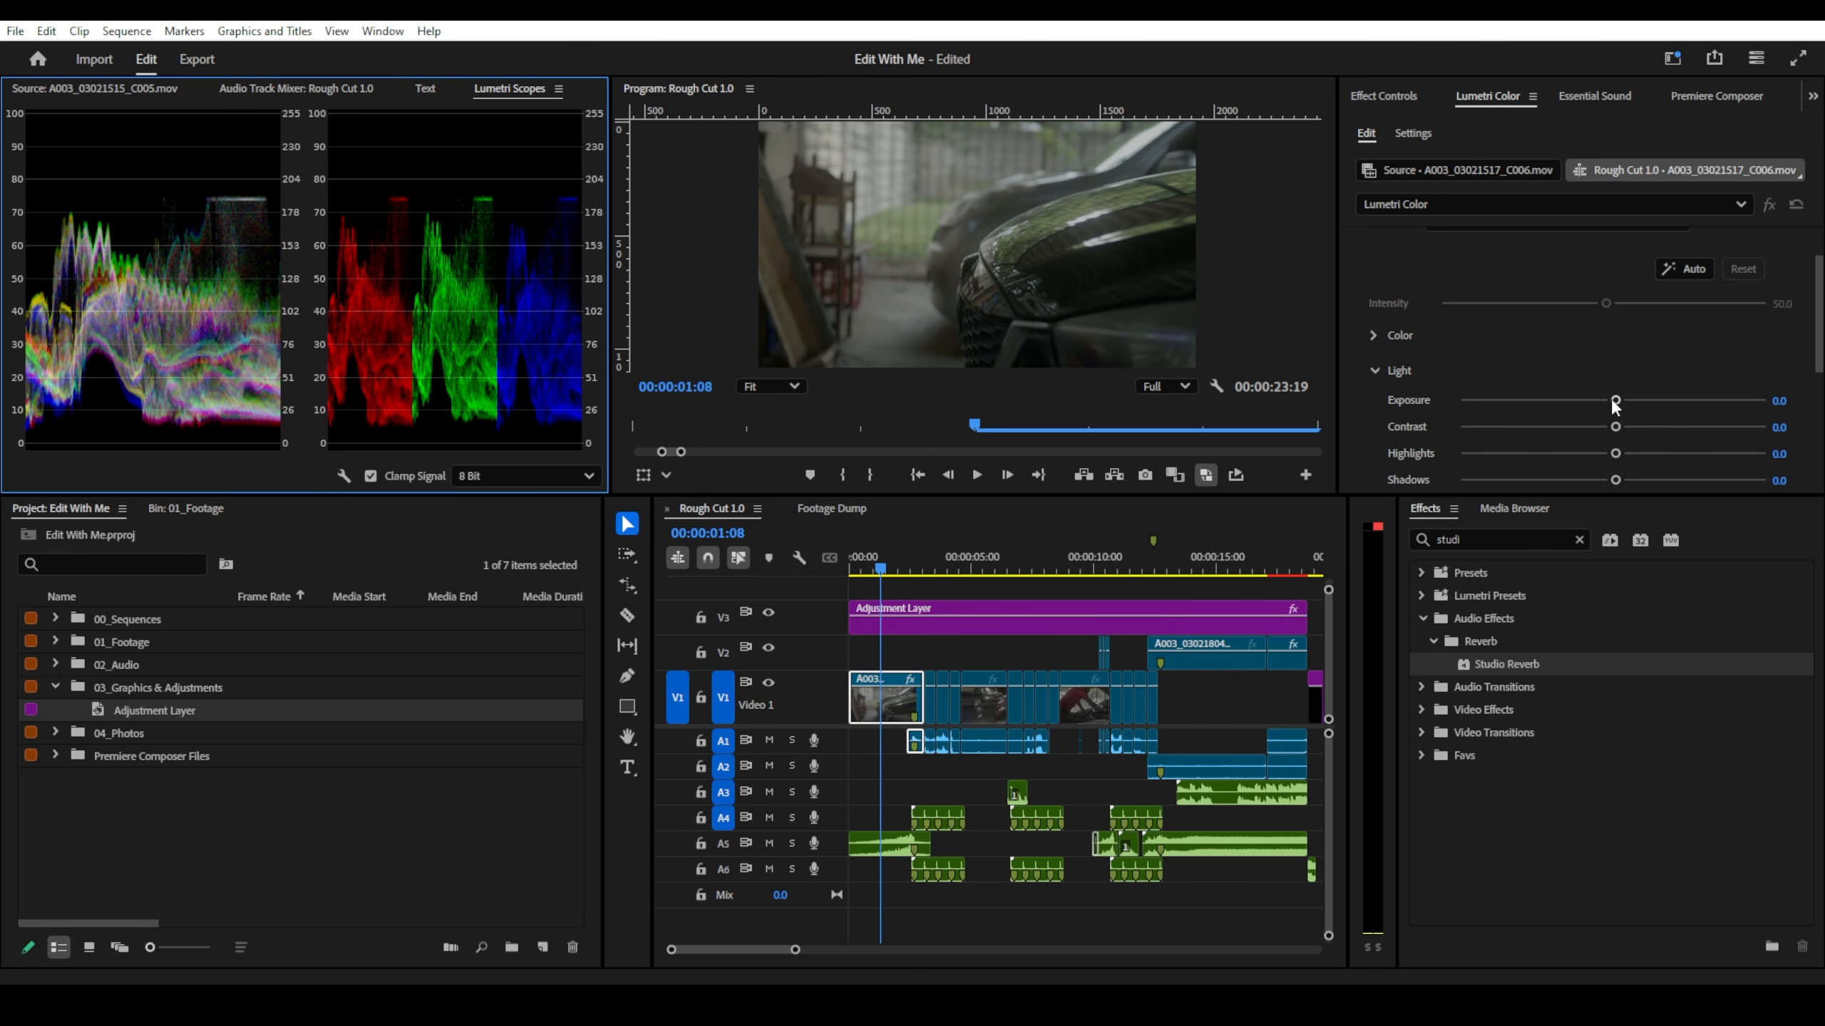
pyautogui.moveTo(1615, 401); pyautogui.dragTo(1667, 401)
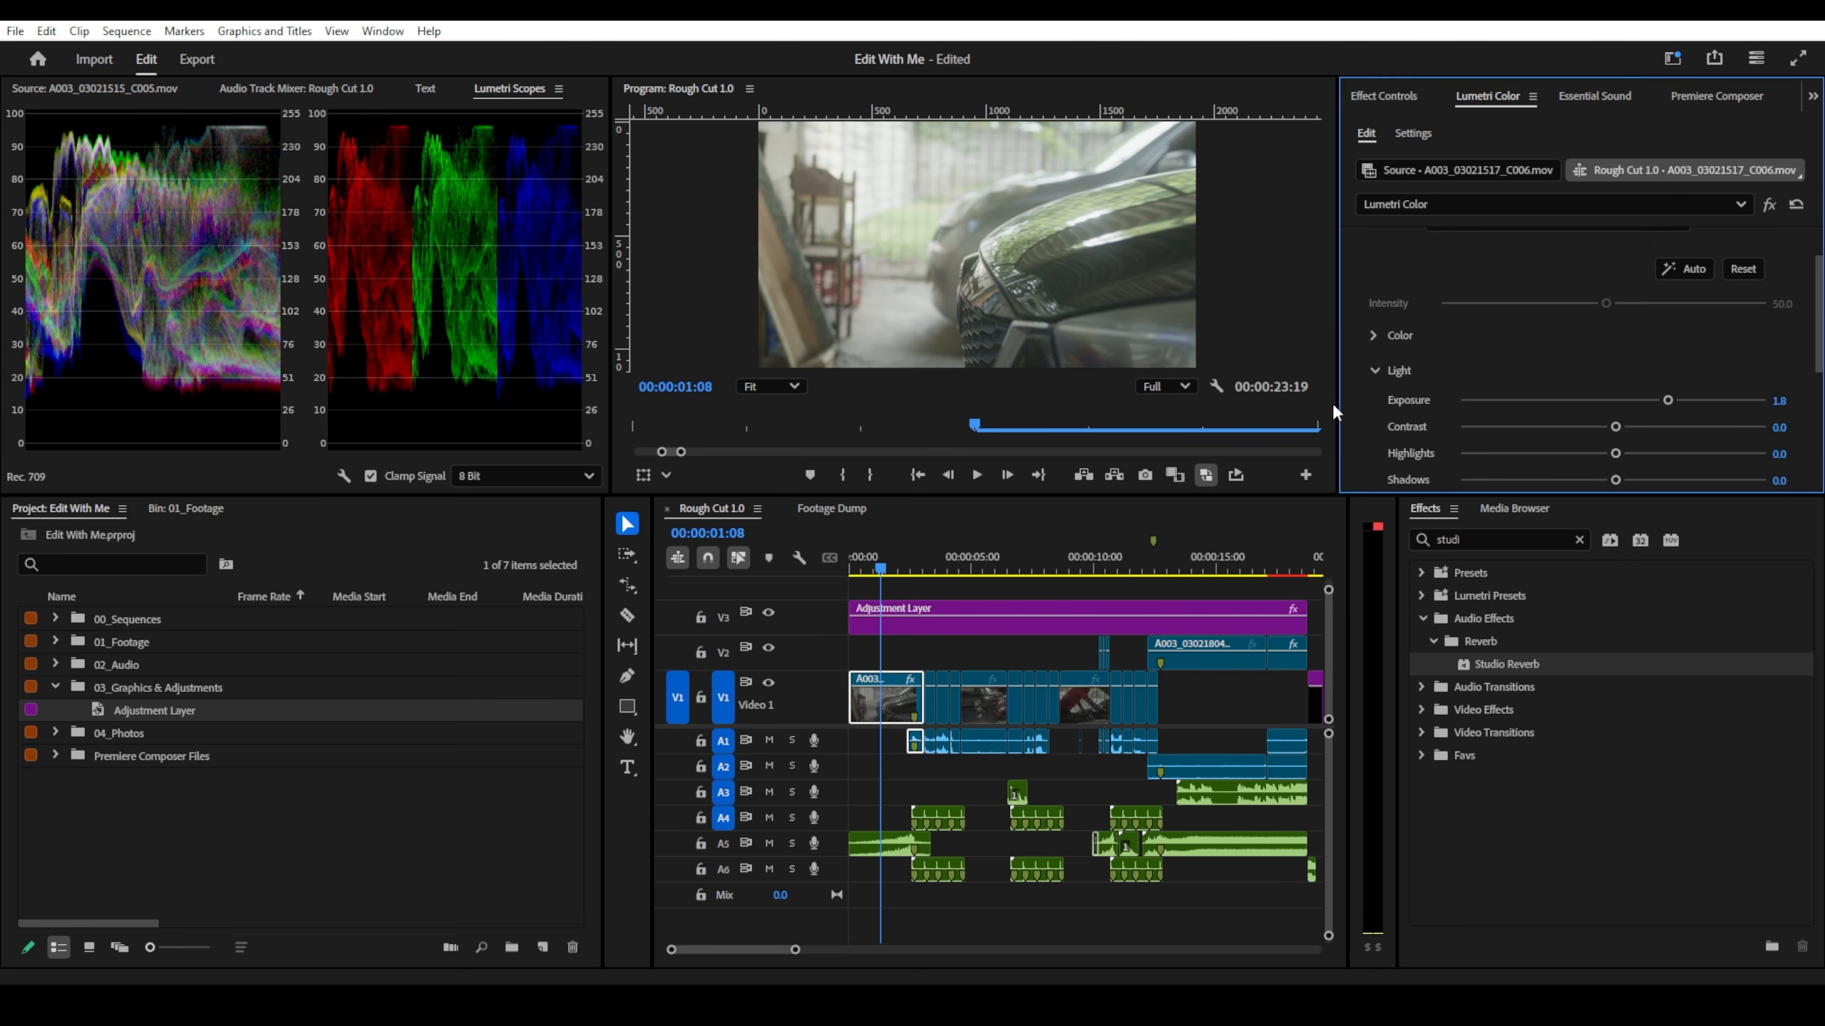
pyautogui.click(1787, 400)
pyautogui.write('0')
pyautogui.press('Return')
# - Try lowering the car clip's Blacks to -29.4 and reset the value to 0
pyautogui.scroll(-2, 1509, 459)
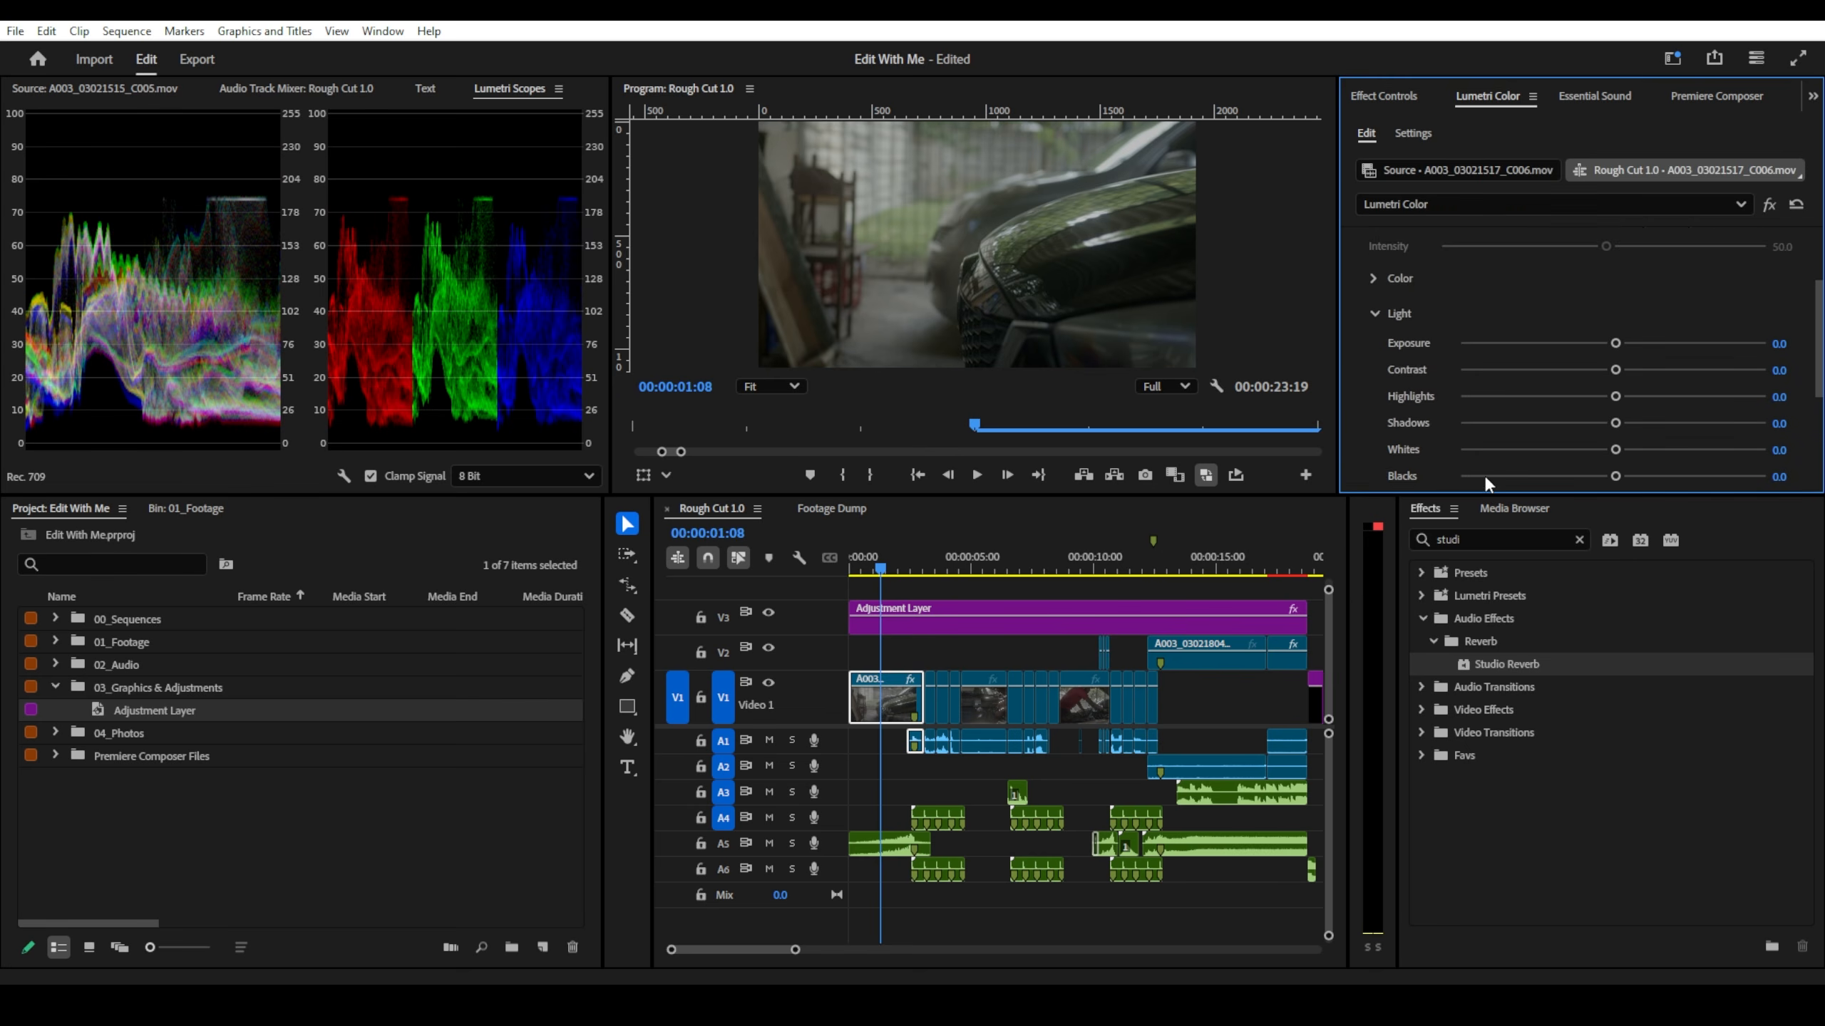
pyautogui.moveTo(1584, 459); pyautogui.dragTo(1568, 460)
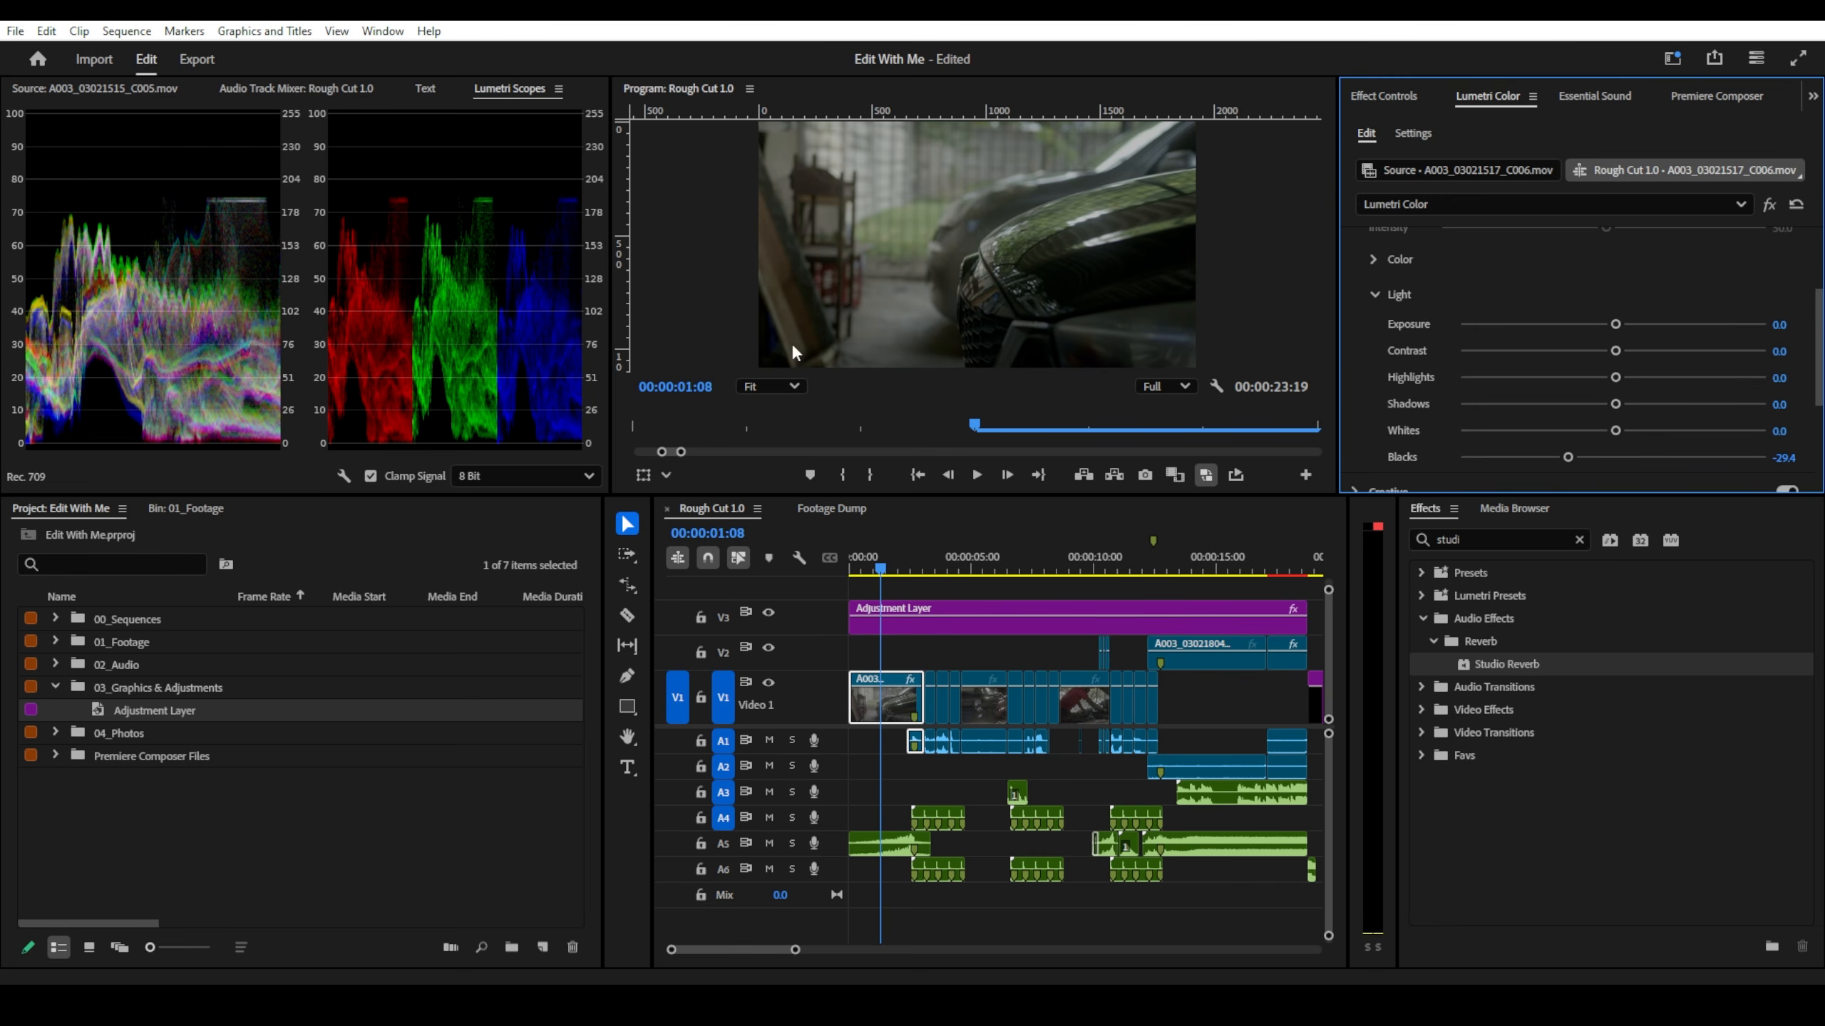
pyautogui.click(1792, 456)
pyautogui.write('0')
pyautogui.press('Return')
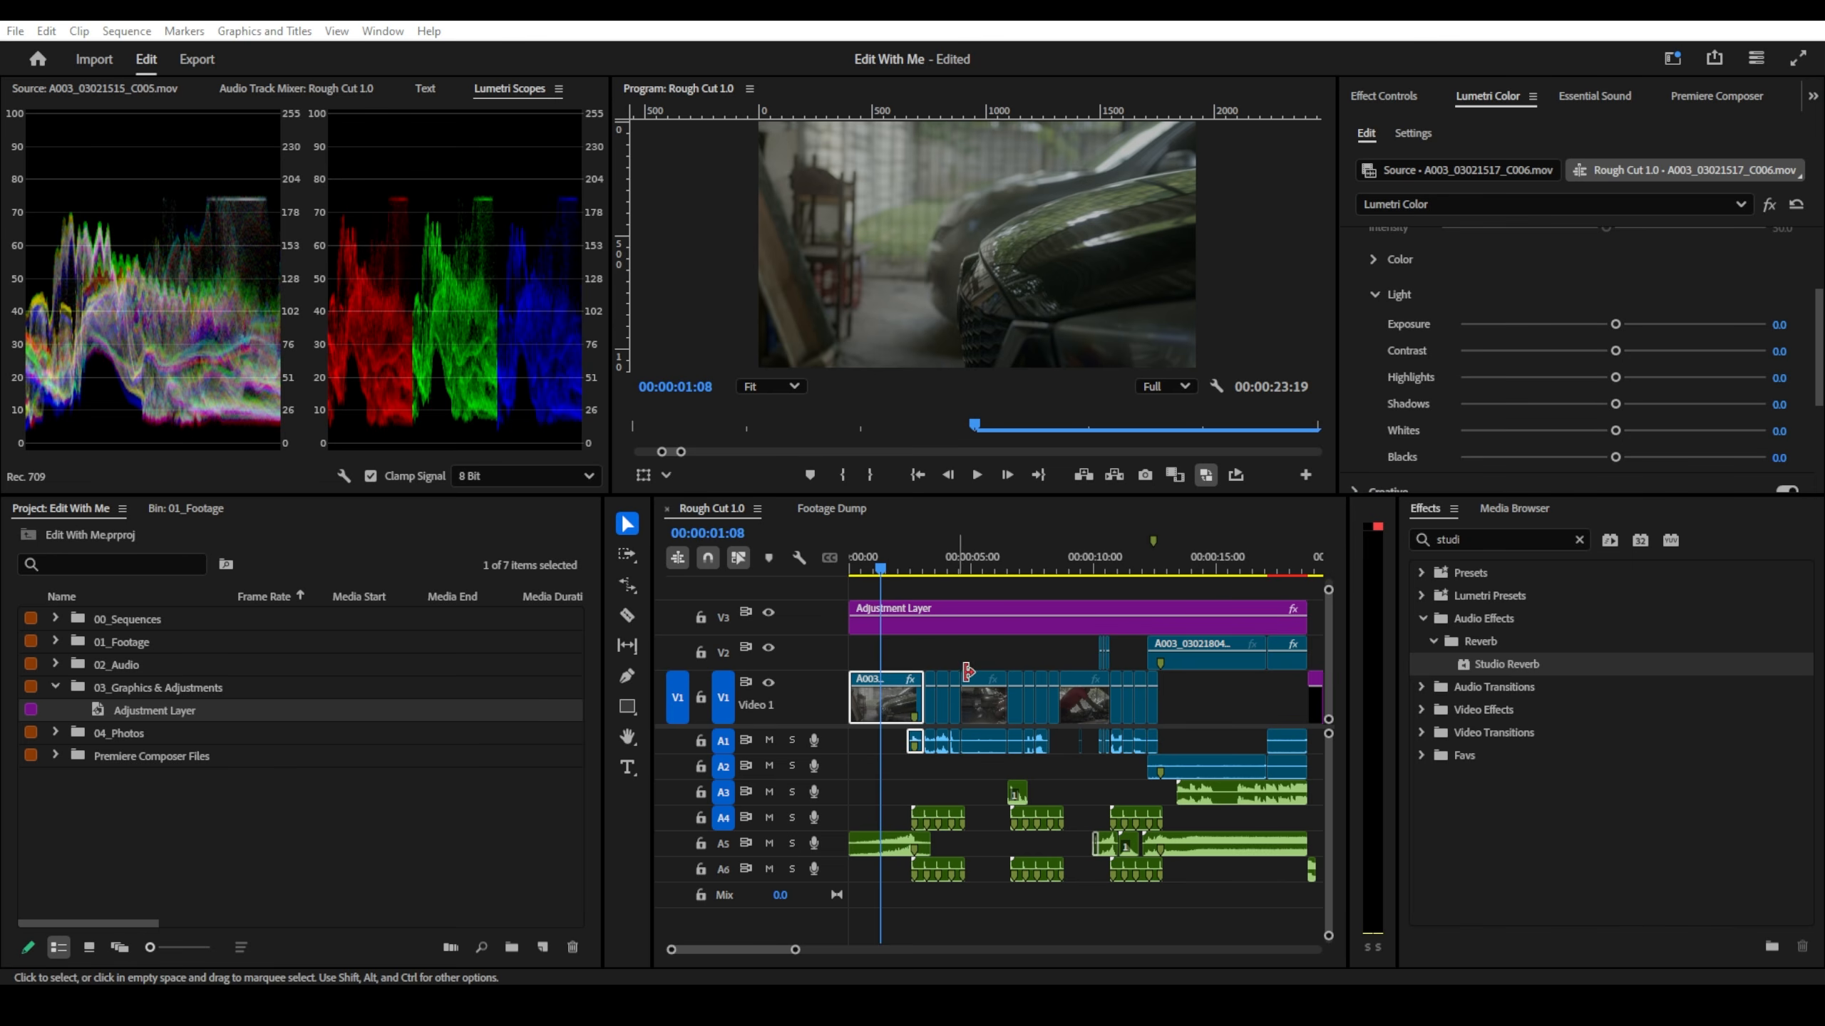
# - Expand the car clip's Curves section and bring the whole RGB curve graph into view
pyautogui.scroll(-2, 1412, 338)
pyautogui.click(1407, 395)
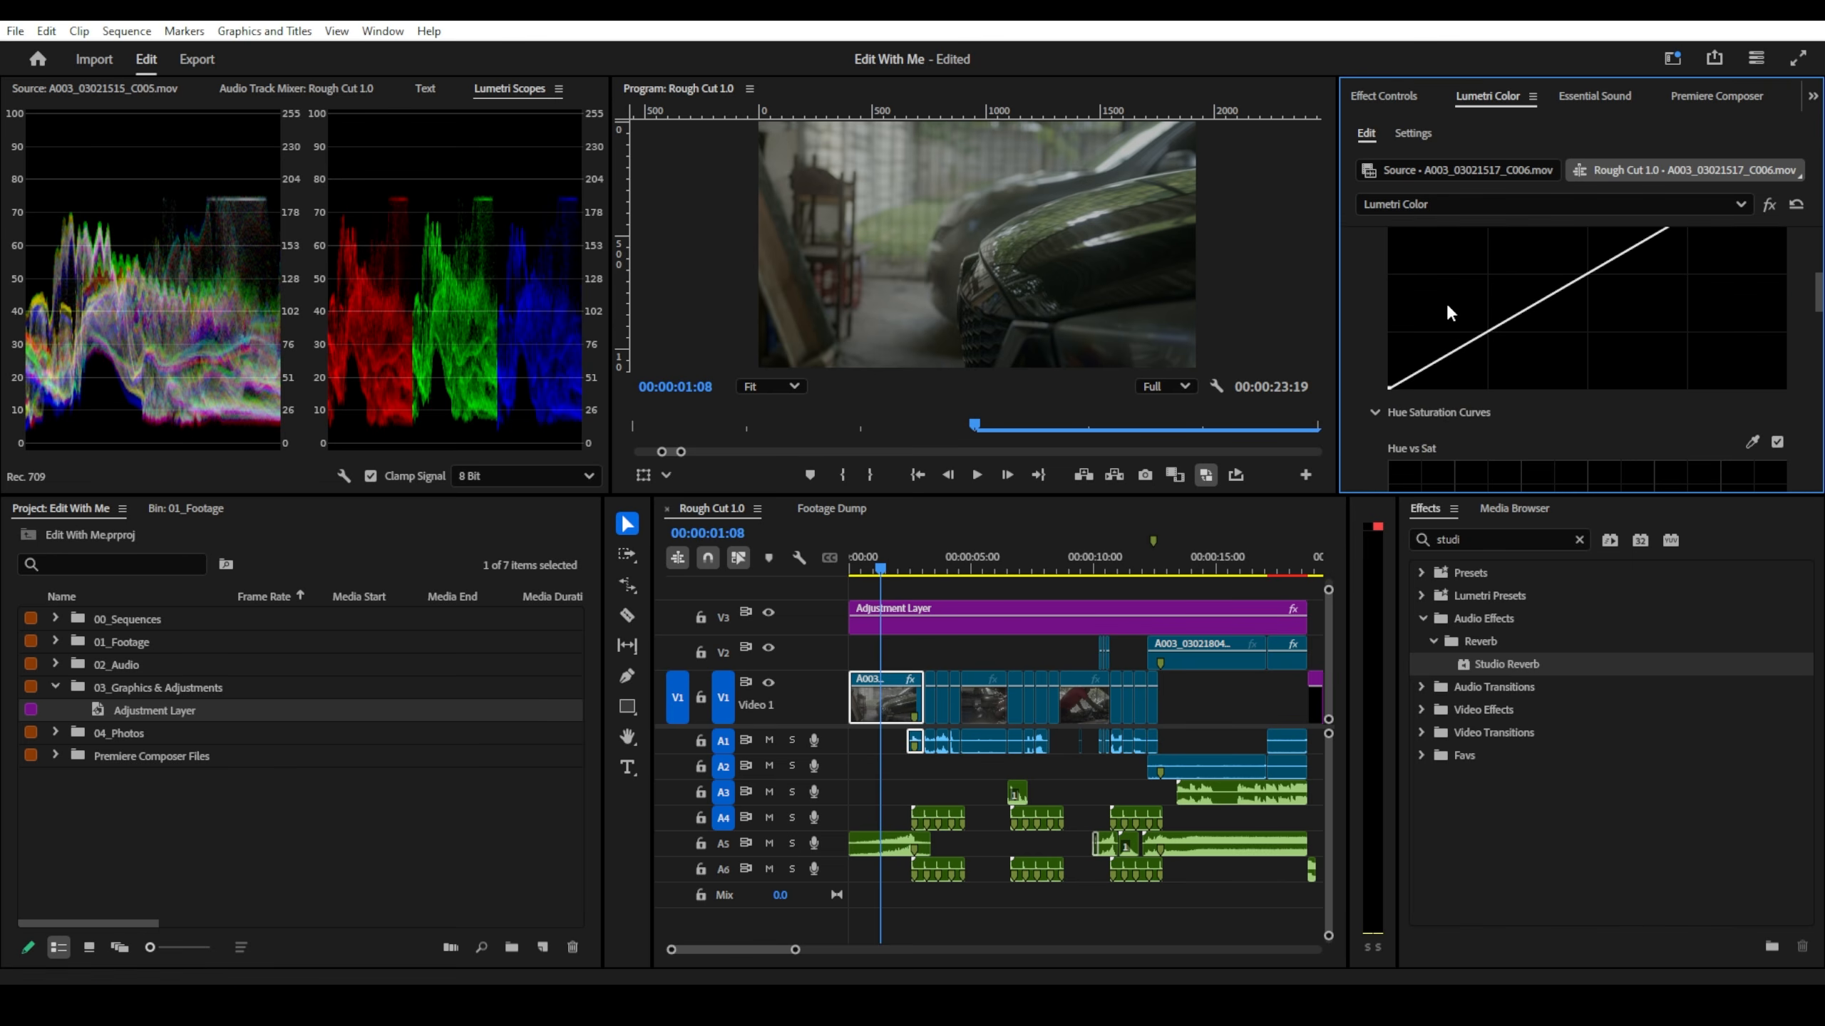
pyautogui.scroll(2, 1472, 409)
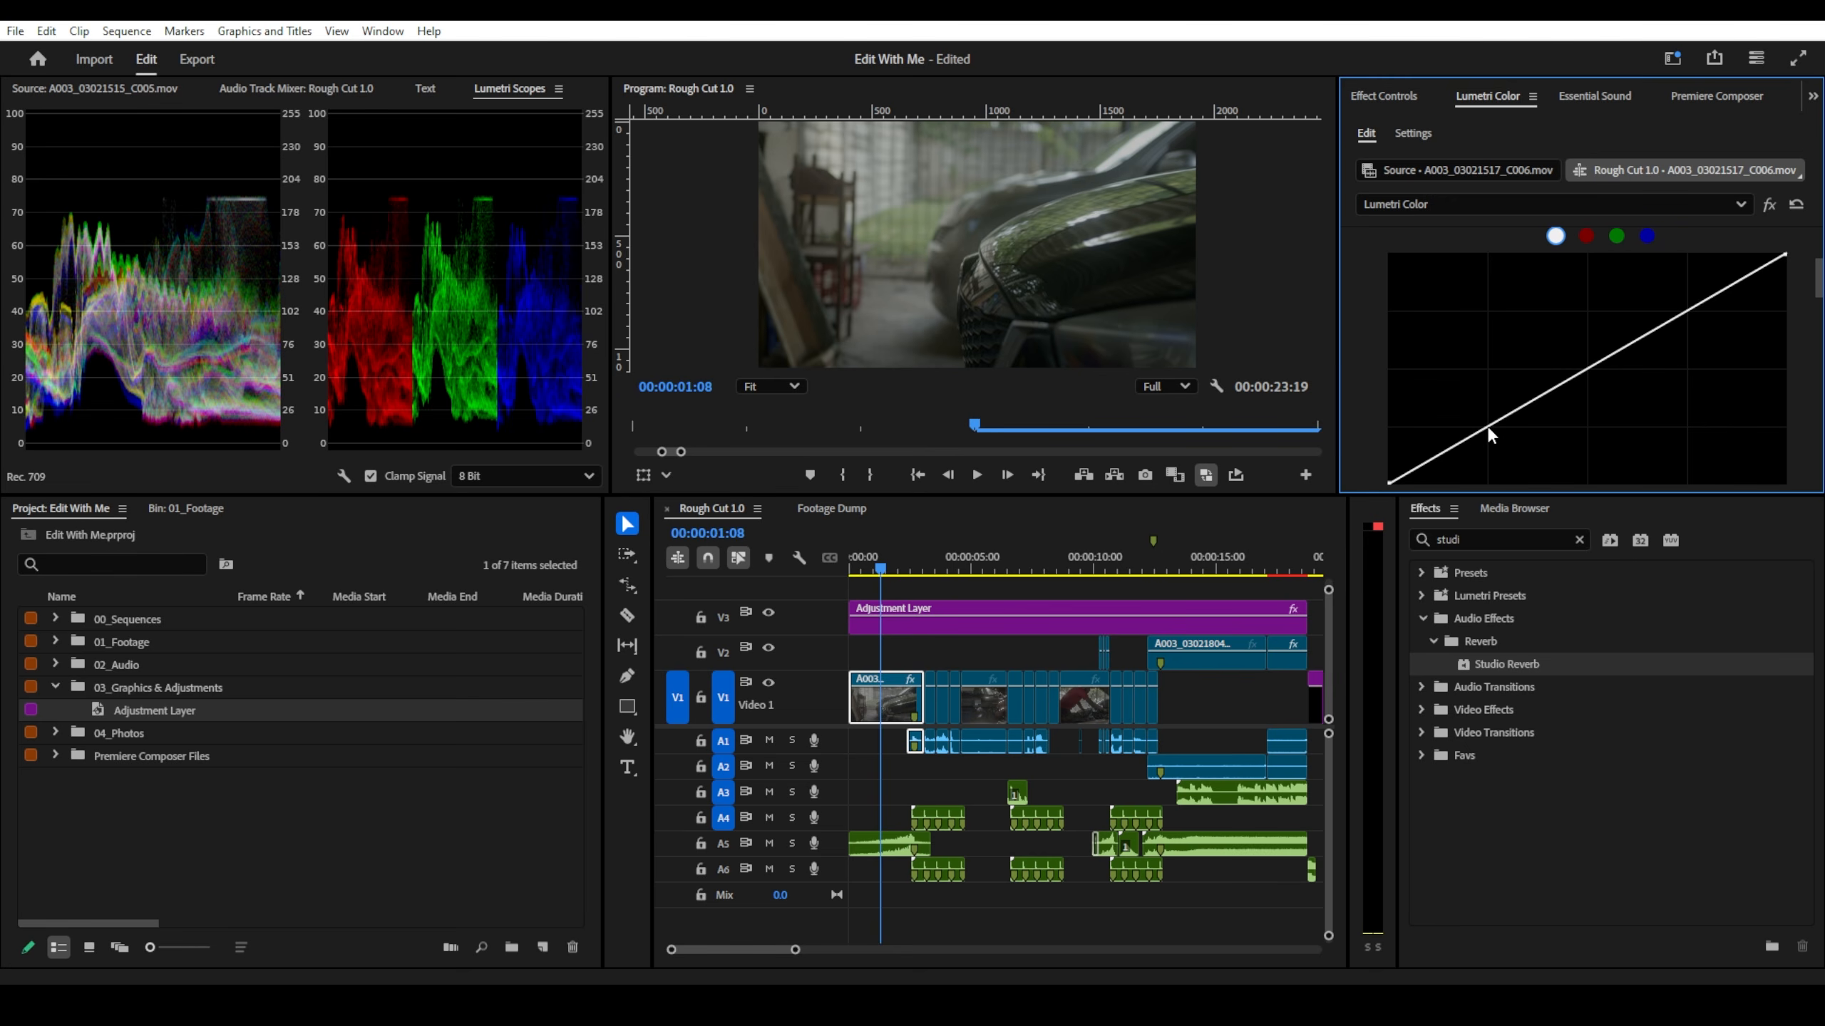
pyautogui.scroll(-1, 1491, 428)
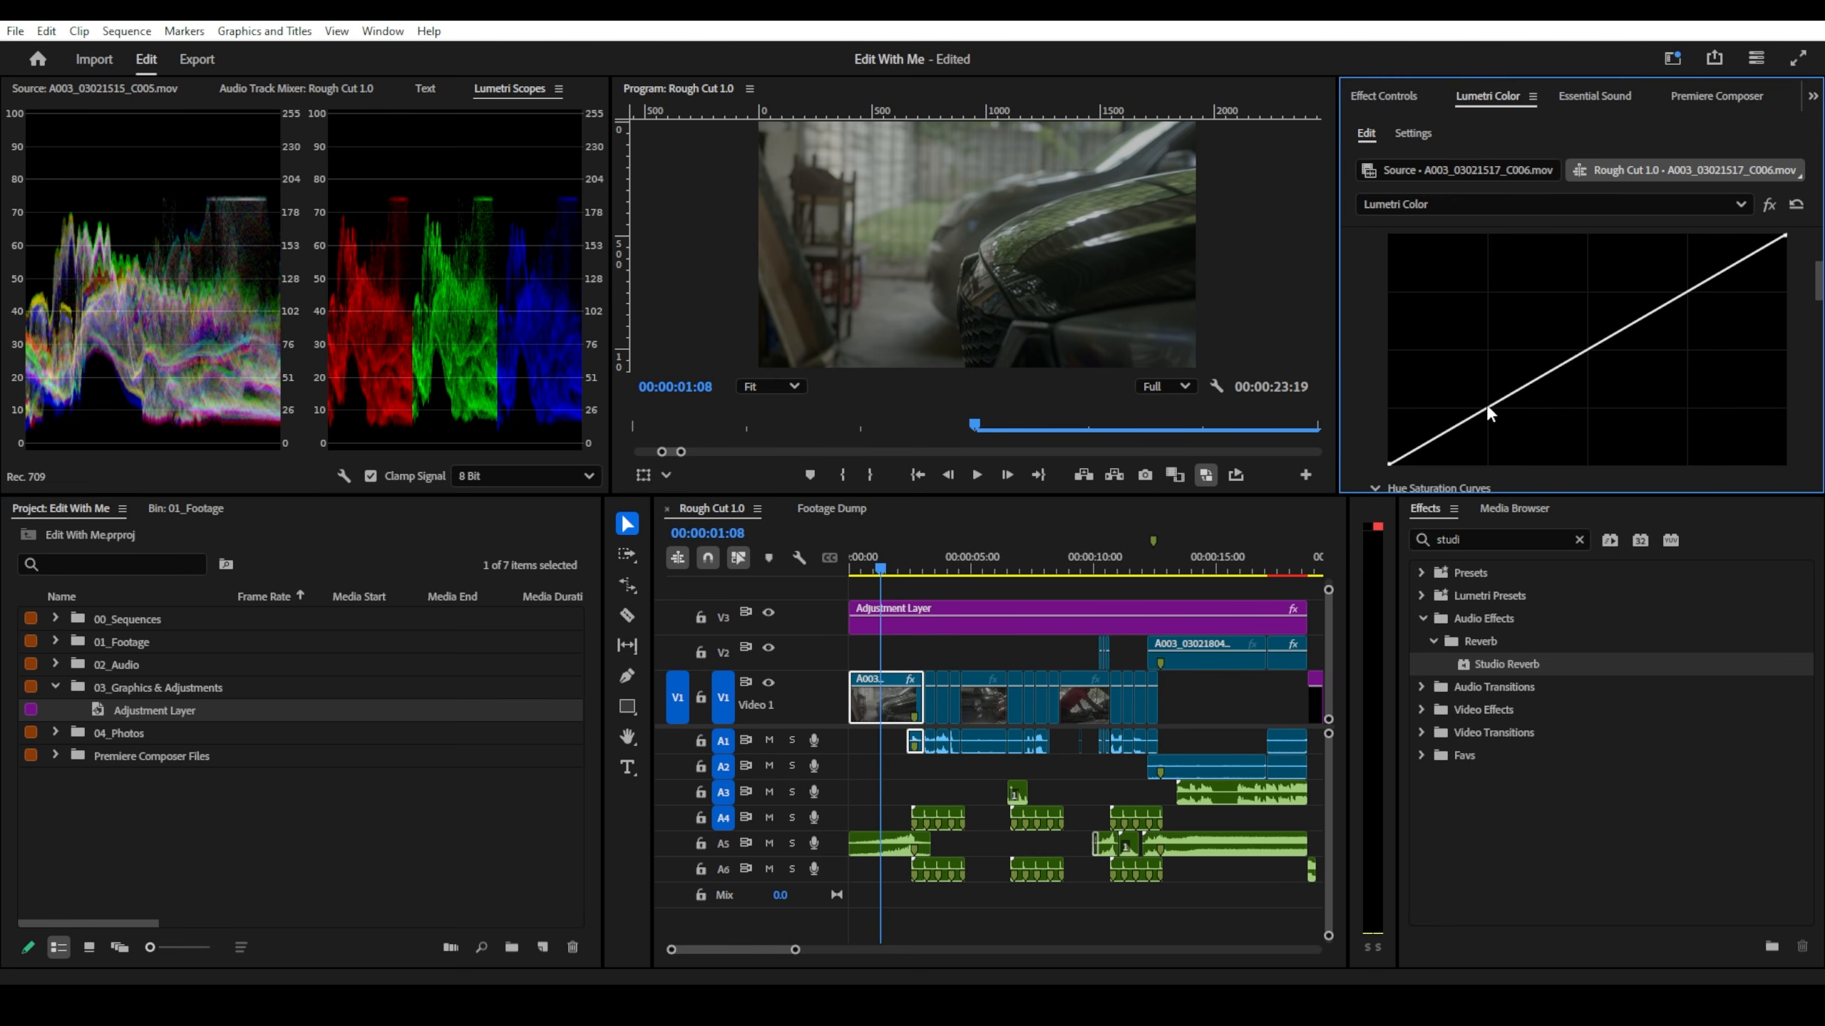
pyautogui.scroll(-1, 1487, 410)
pyautogui.scroll(1, 1483, 386)
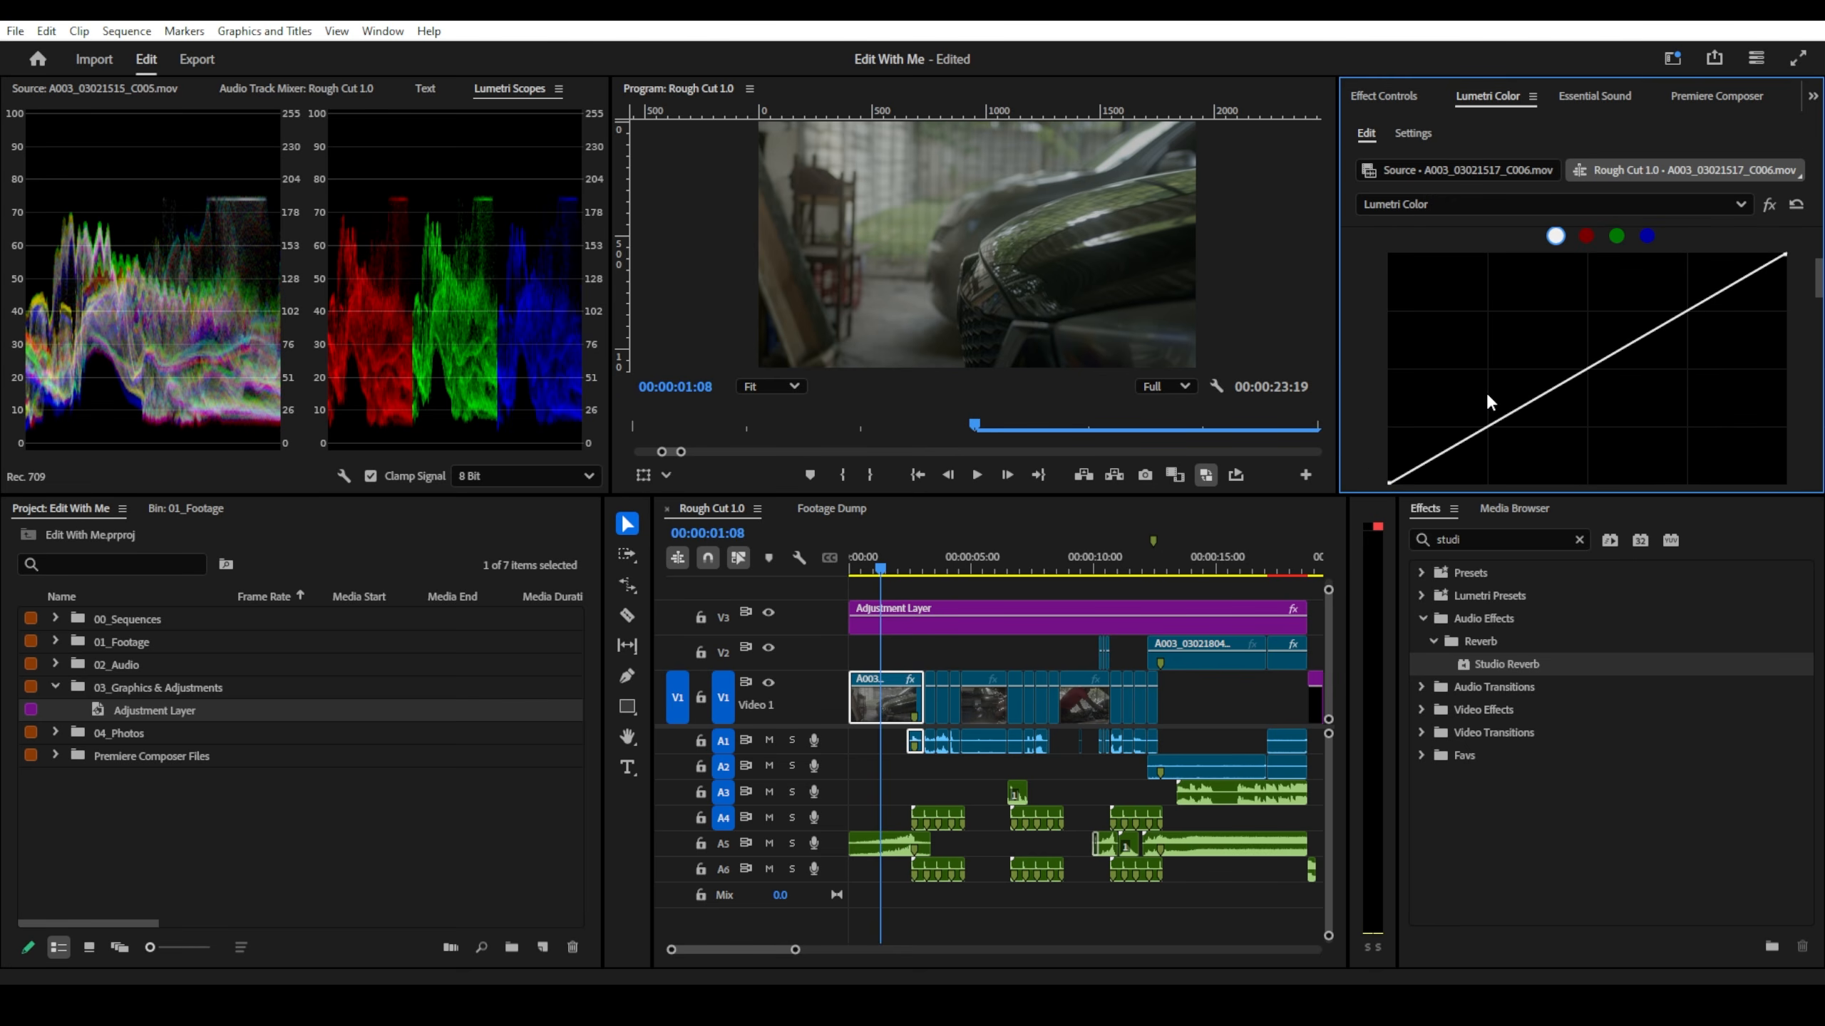
# - Park the playhead at 00:00:00:03 and make the upper row with the scopes, program monitor and Lumetri Color taller
pyautogui.press('space')
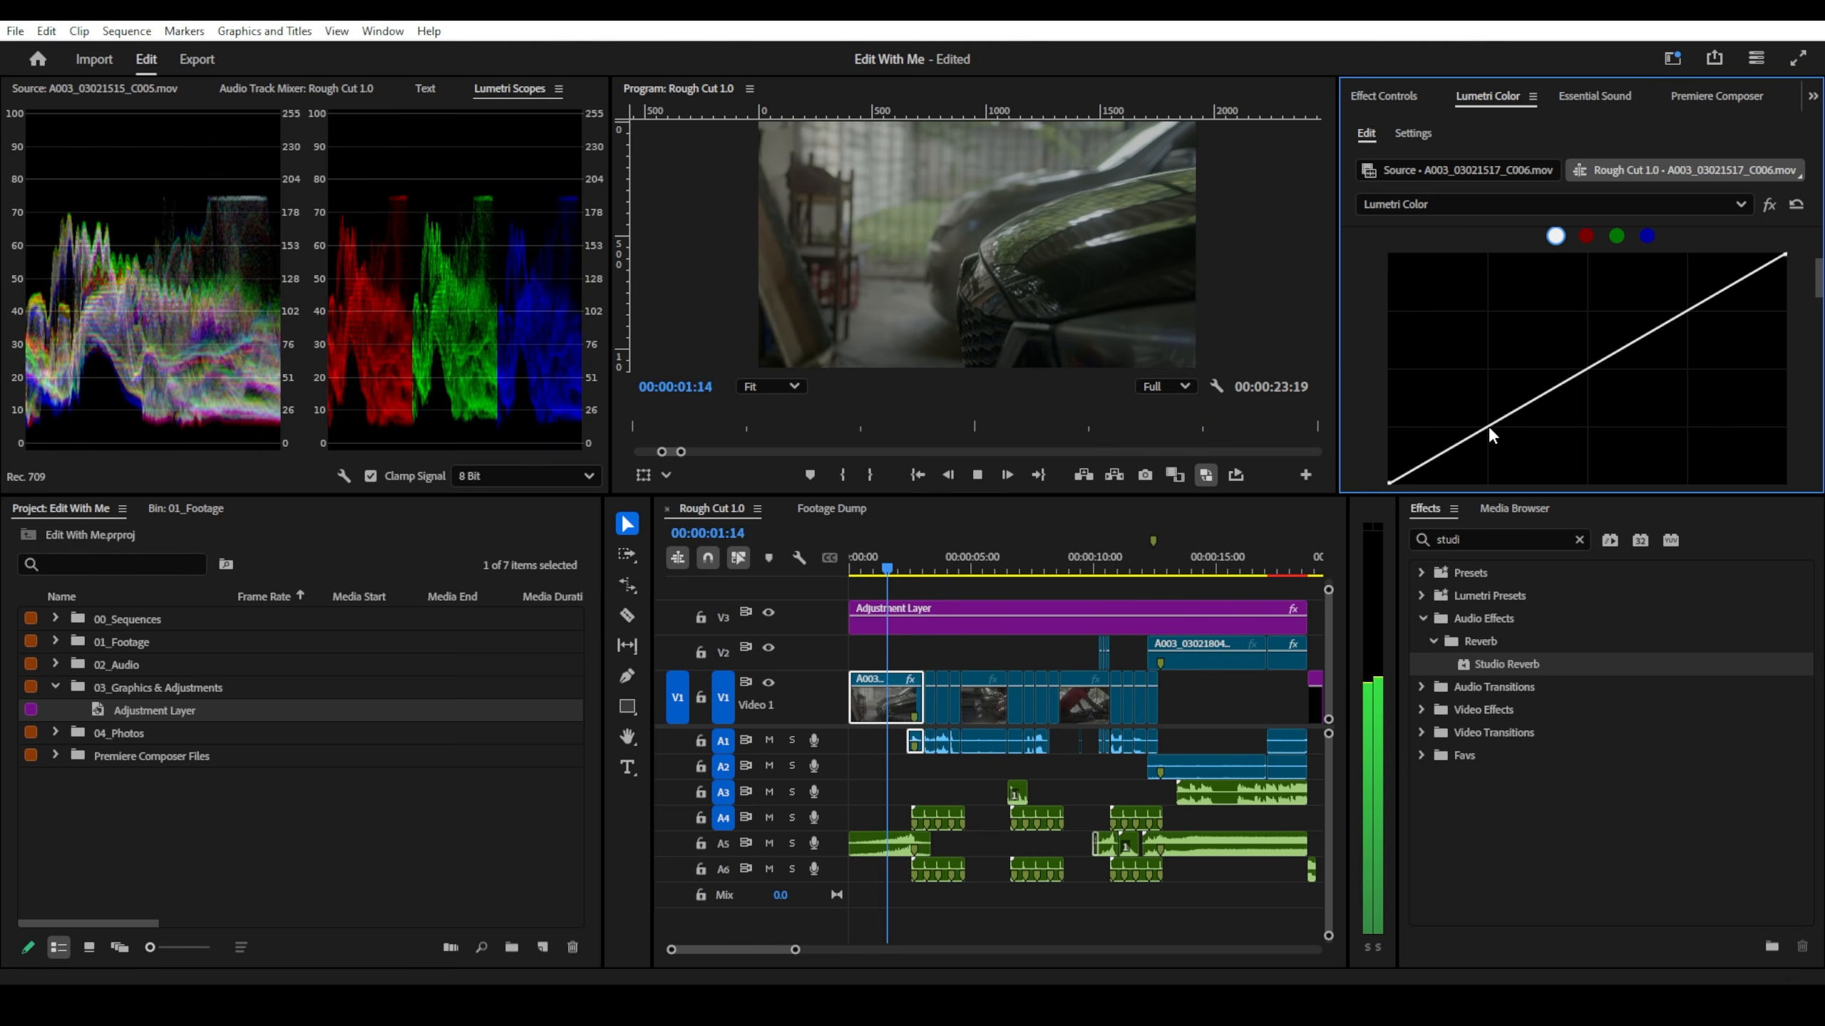
pyautogui.press('space')
pyautogui.click(856, 548)
pyautogui.hotkey('shift', 'Left')
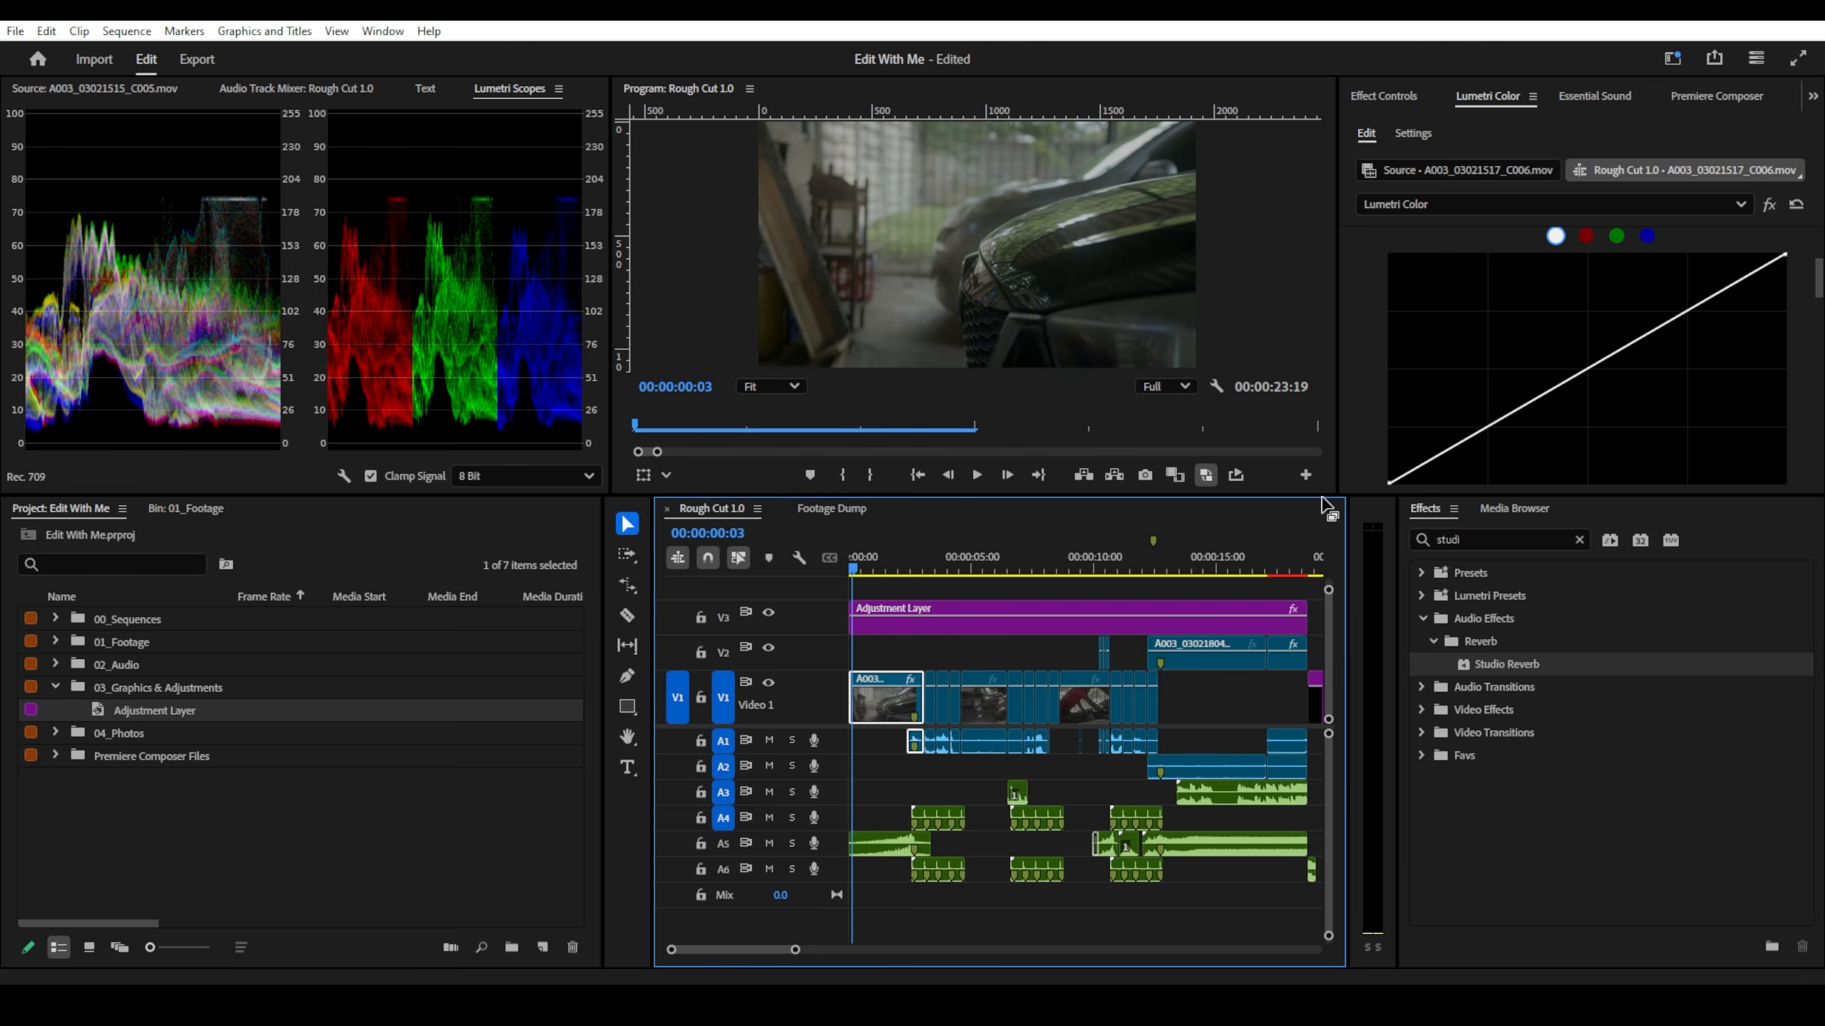
pyautogui.moveTo(1363, 494); pyautogui.dragTo(1353, 555)
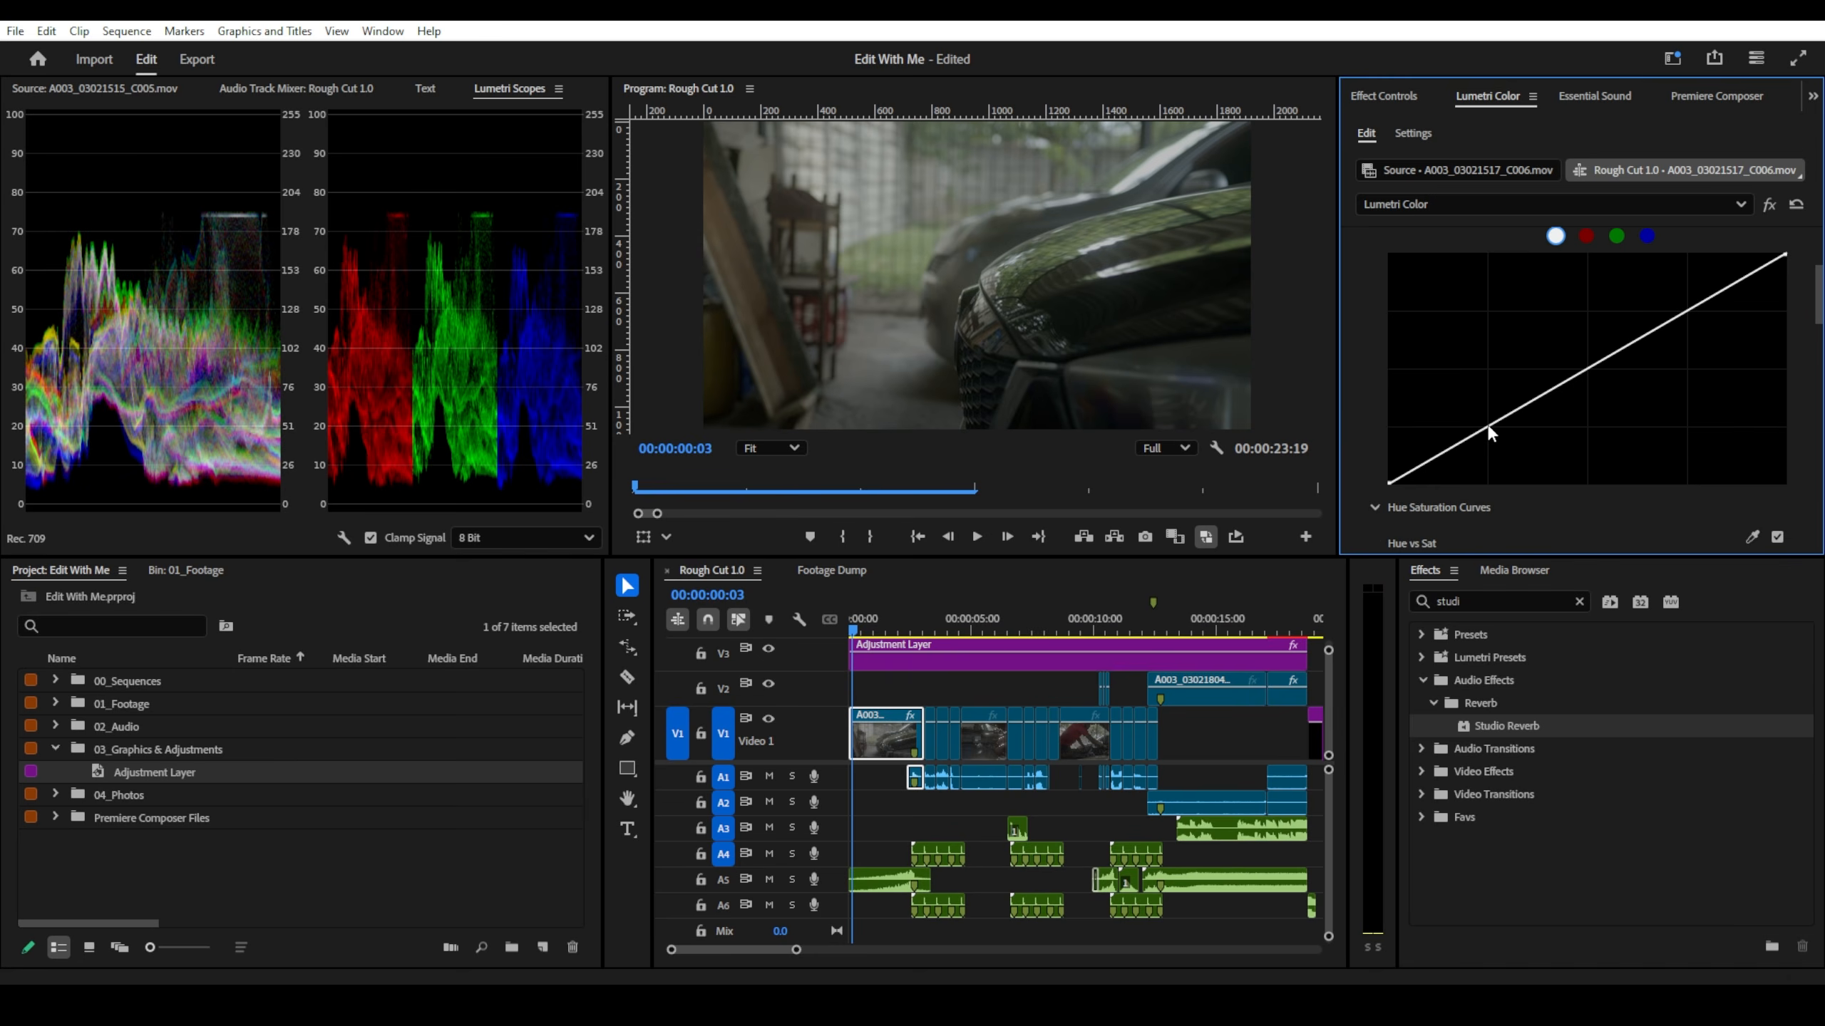
# - Shape the car clip's white RGB curve into a gentle S with lowered shadows, raised highlights and a slightly inset black point
pyautogui.scroll(1, 1486, 424)
pyautogui.moveTo(1488, 431); pyautogui.dragTo(1491, 451)
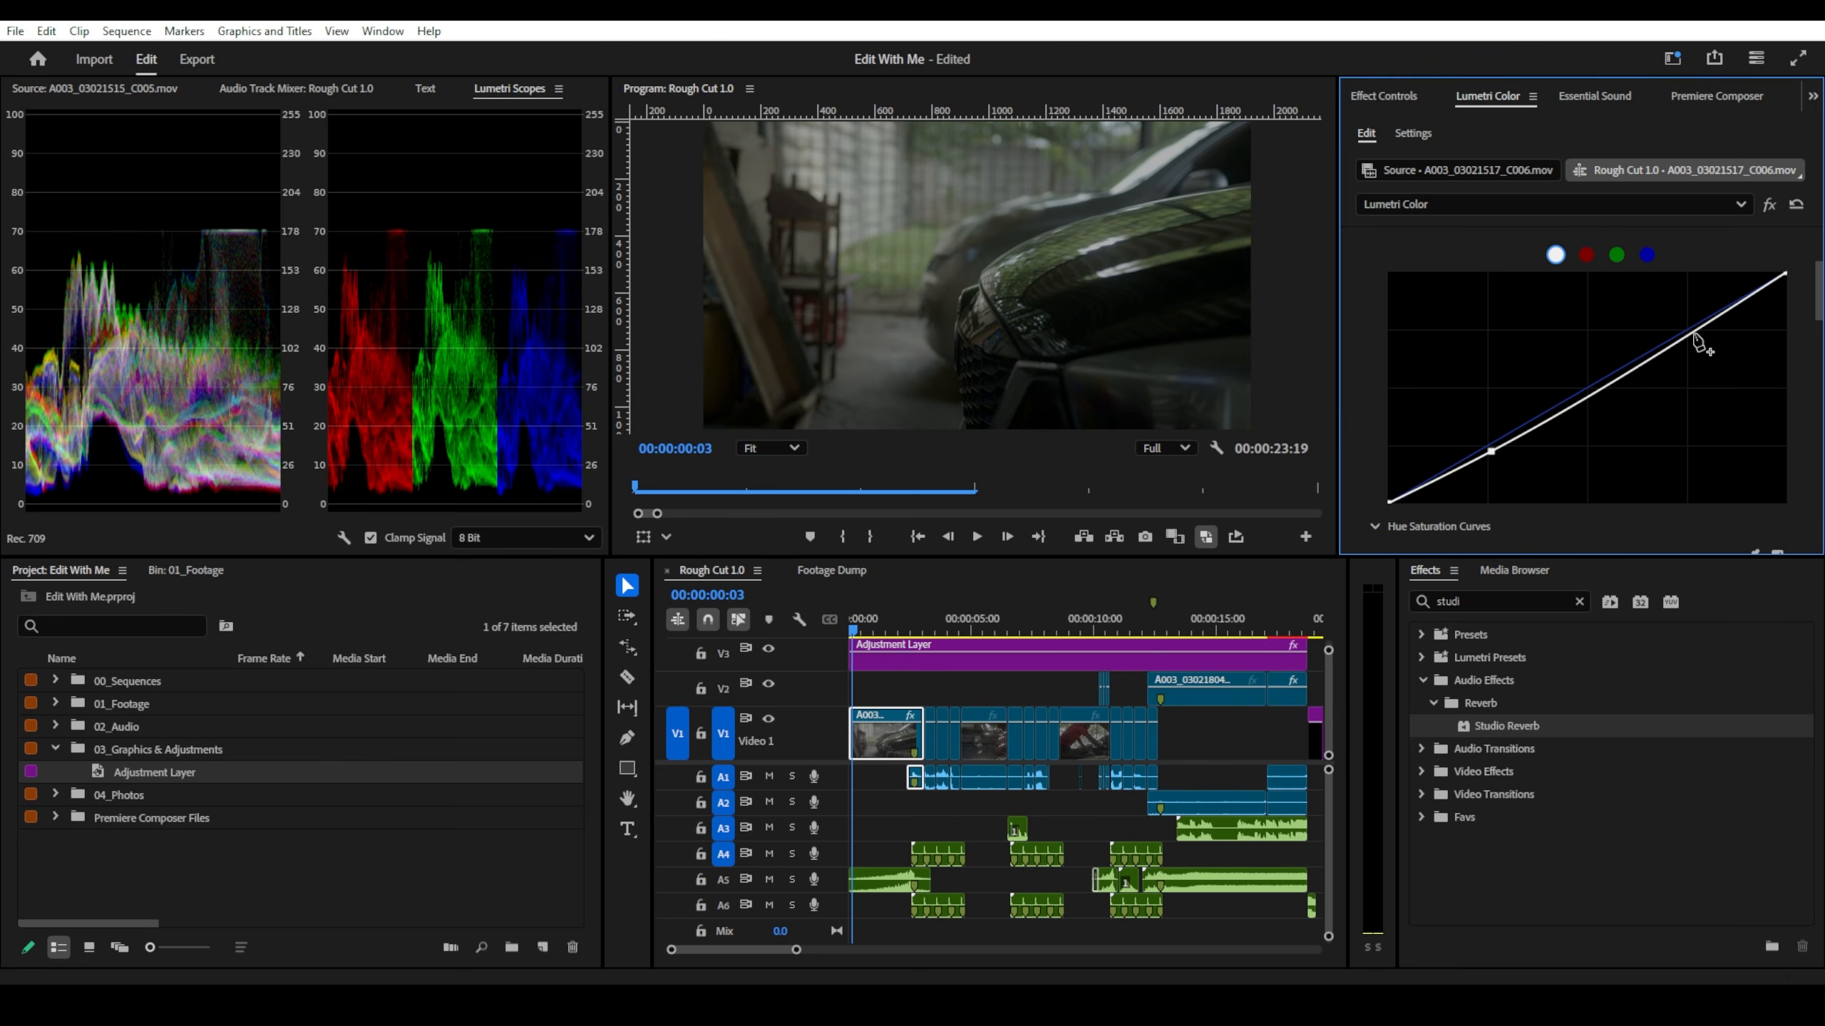
pyautogui.moveTo(1688, 335); pyautogui.dragTo(1675, 324)
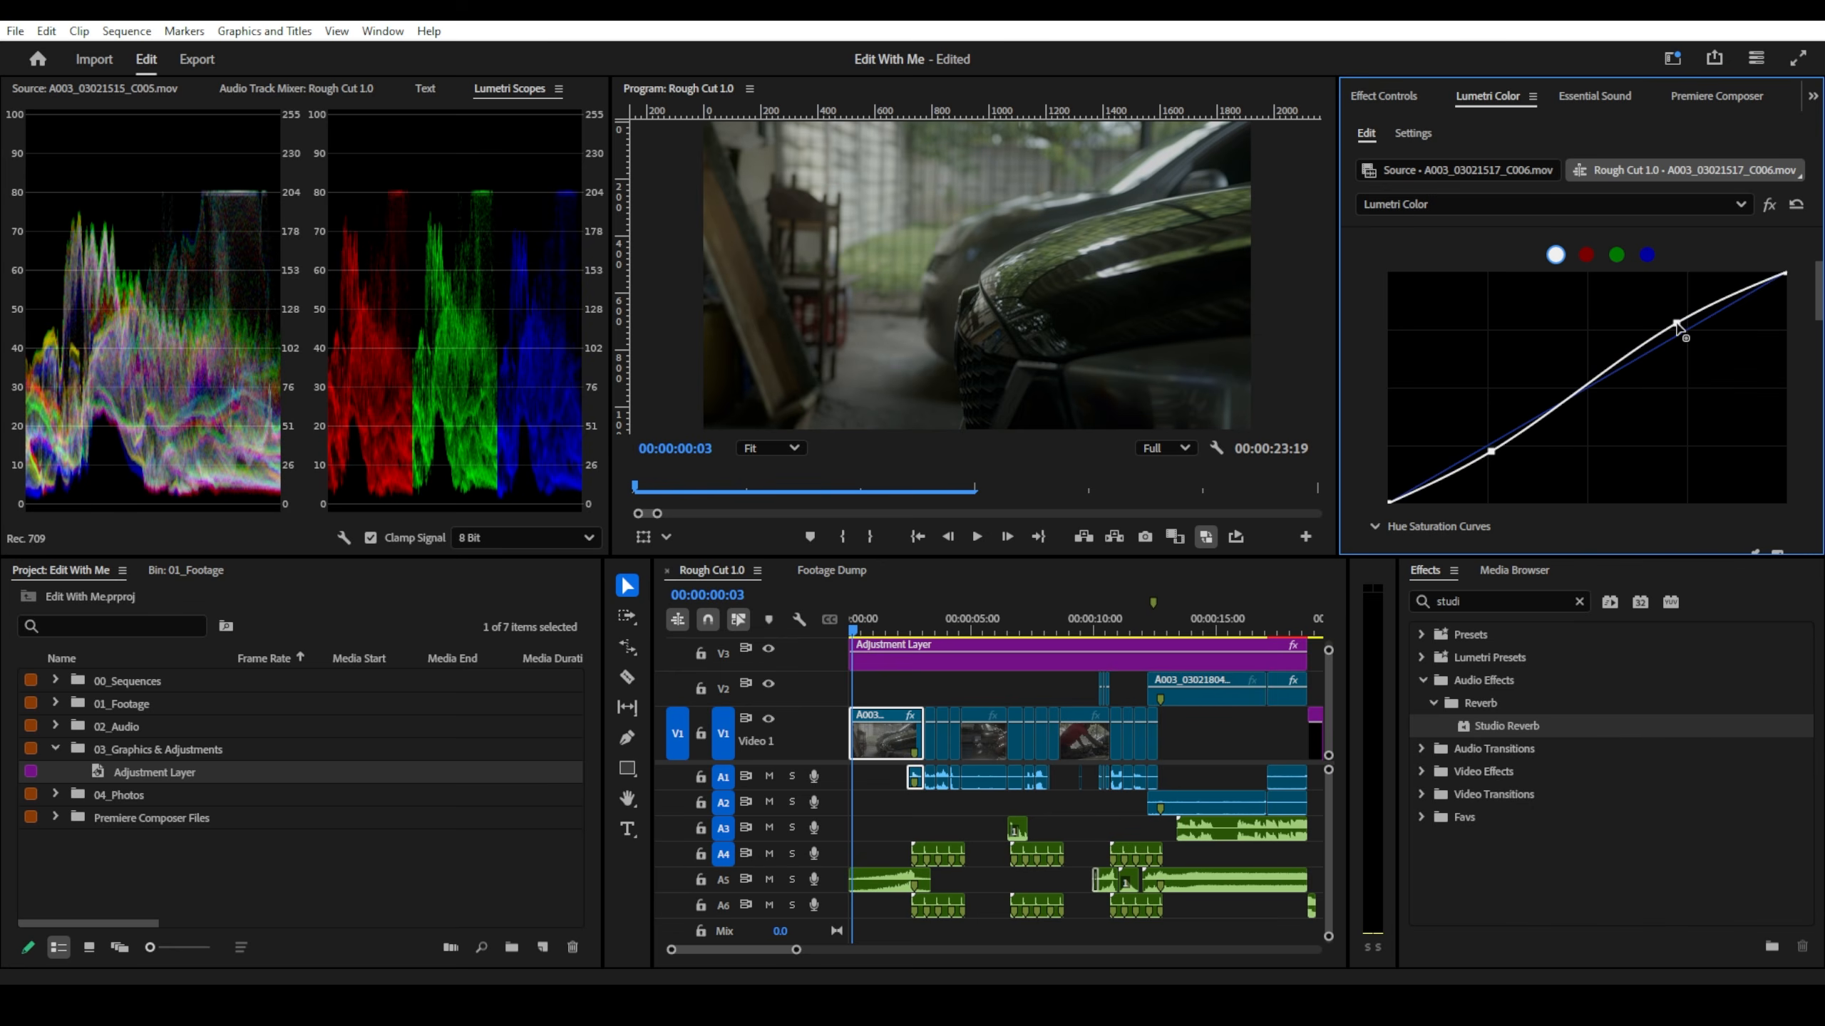
pyautogui.moveTo(1492, 452); pyautogui.dragTo(1499, 443)
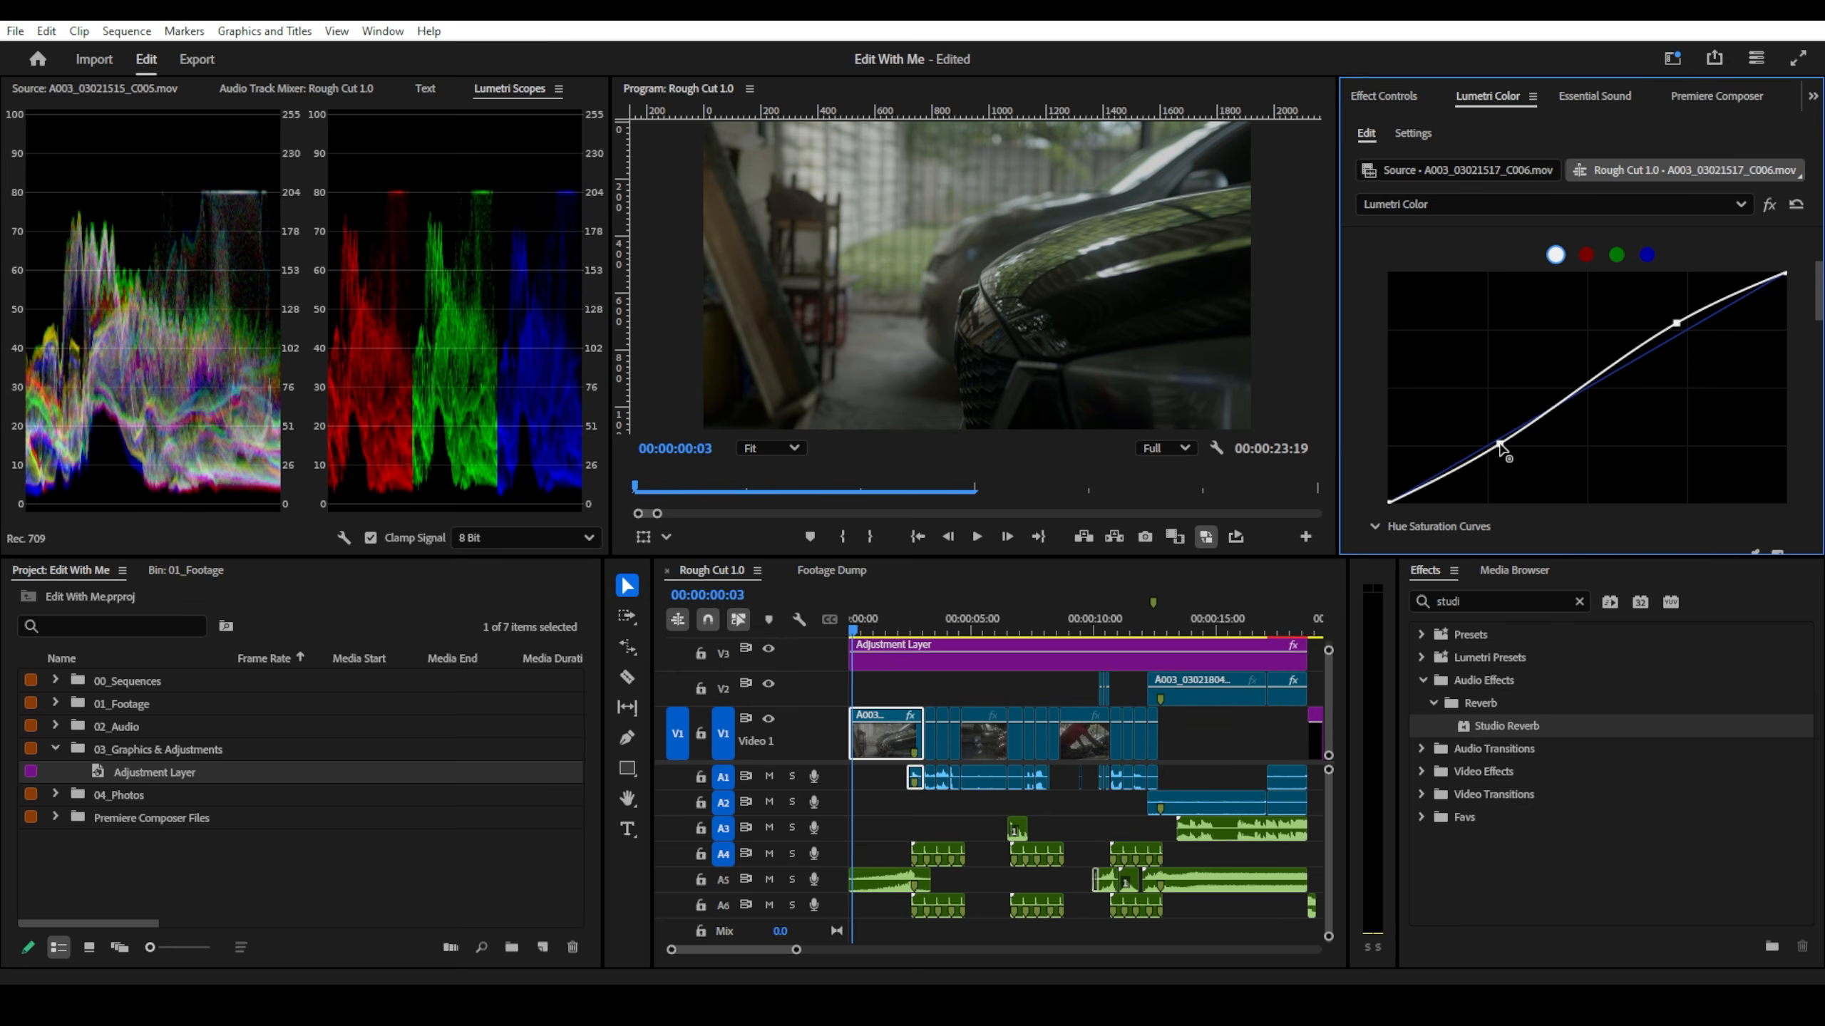
pyautogui.moveTo(1392, 501); pyautogui.dragTo(1404, 507)
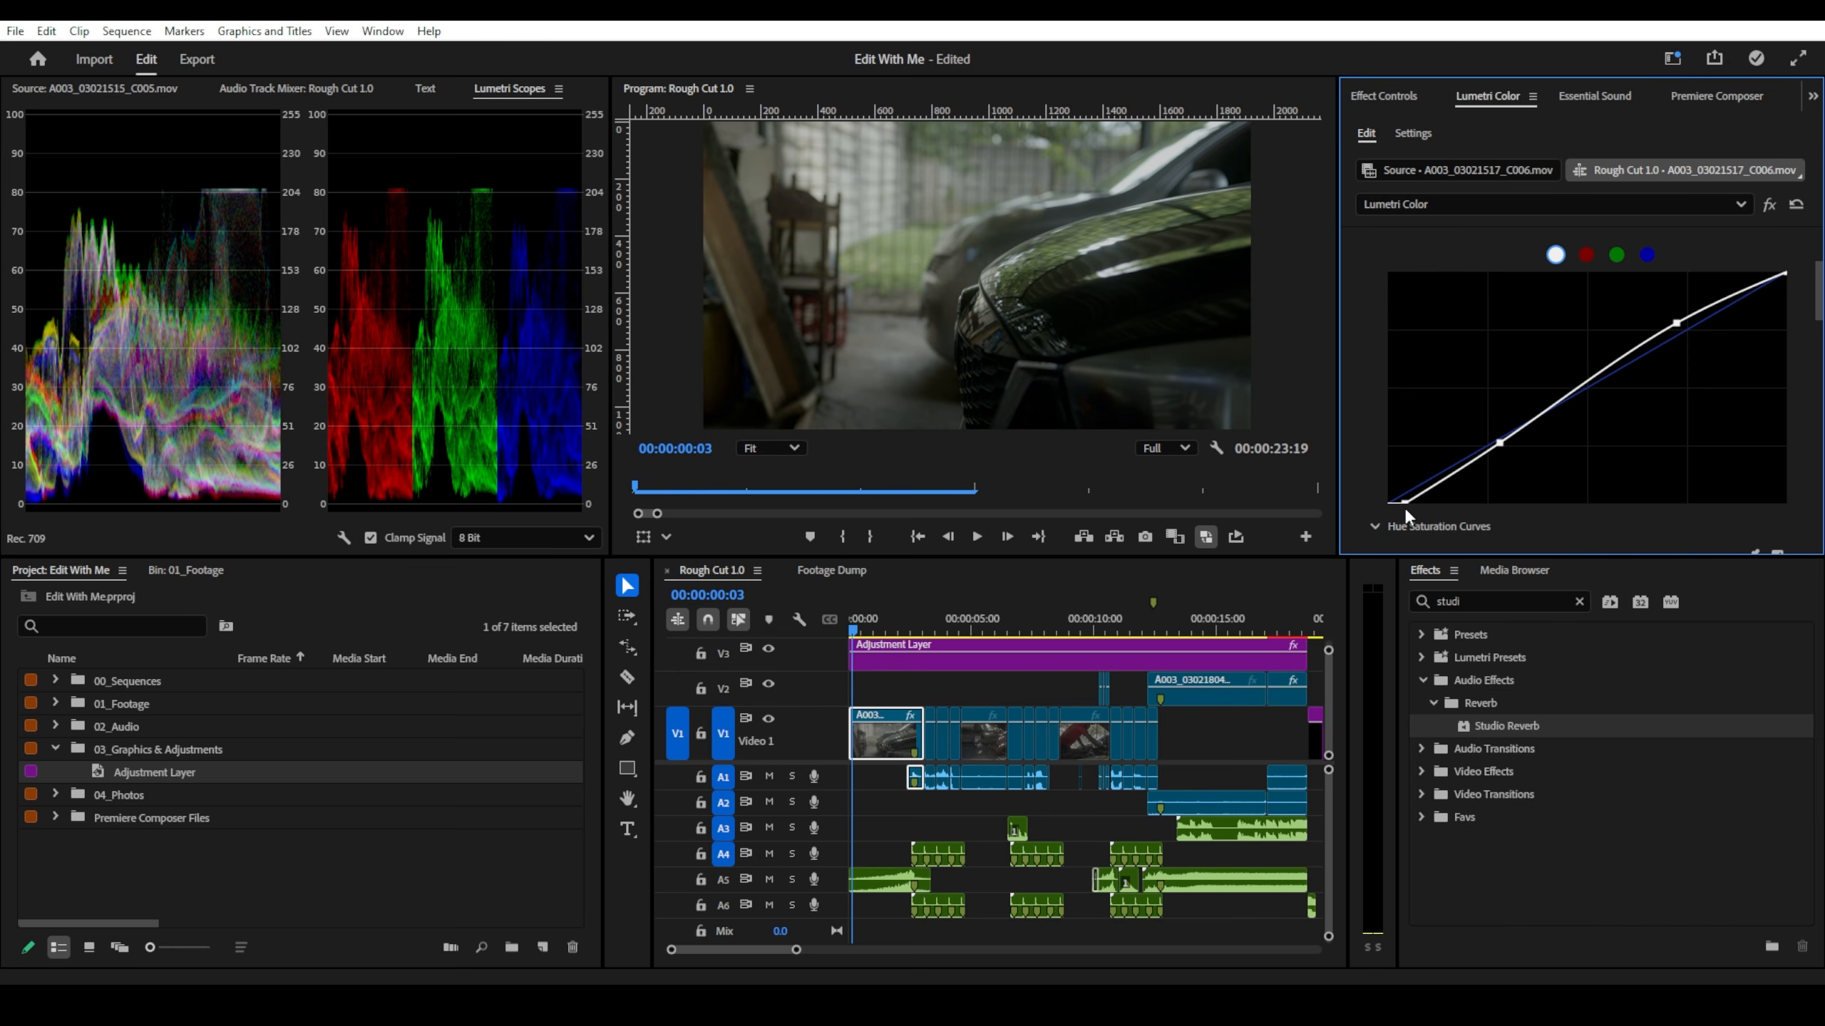
pyautogui.moveTo(1499, 442); pyautogui.dragTo(1497, 449)
pyautogui.moveTo(1673, 327); pyautogui.dragTo(1659, 319)
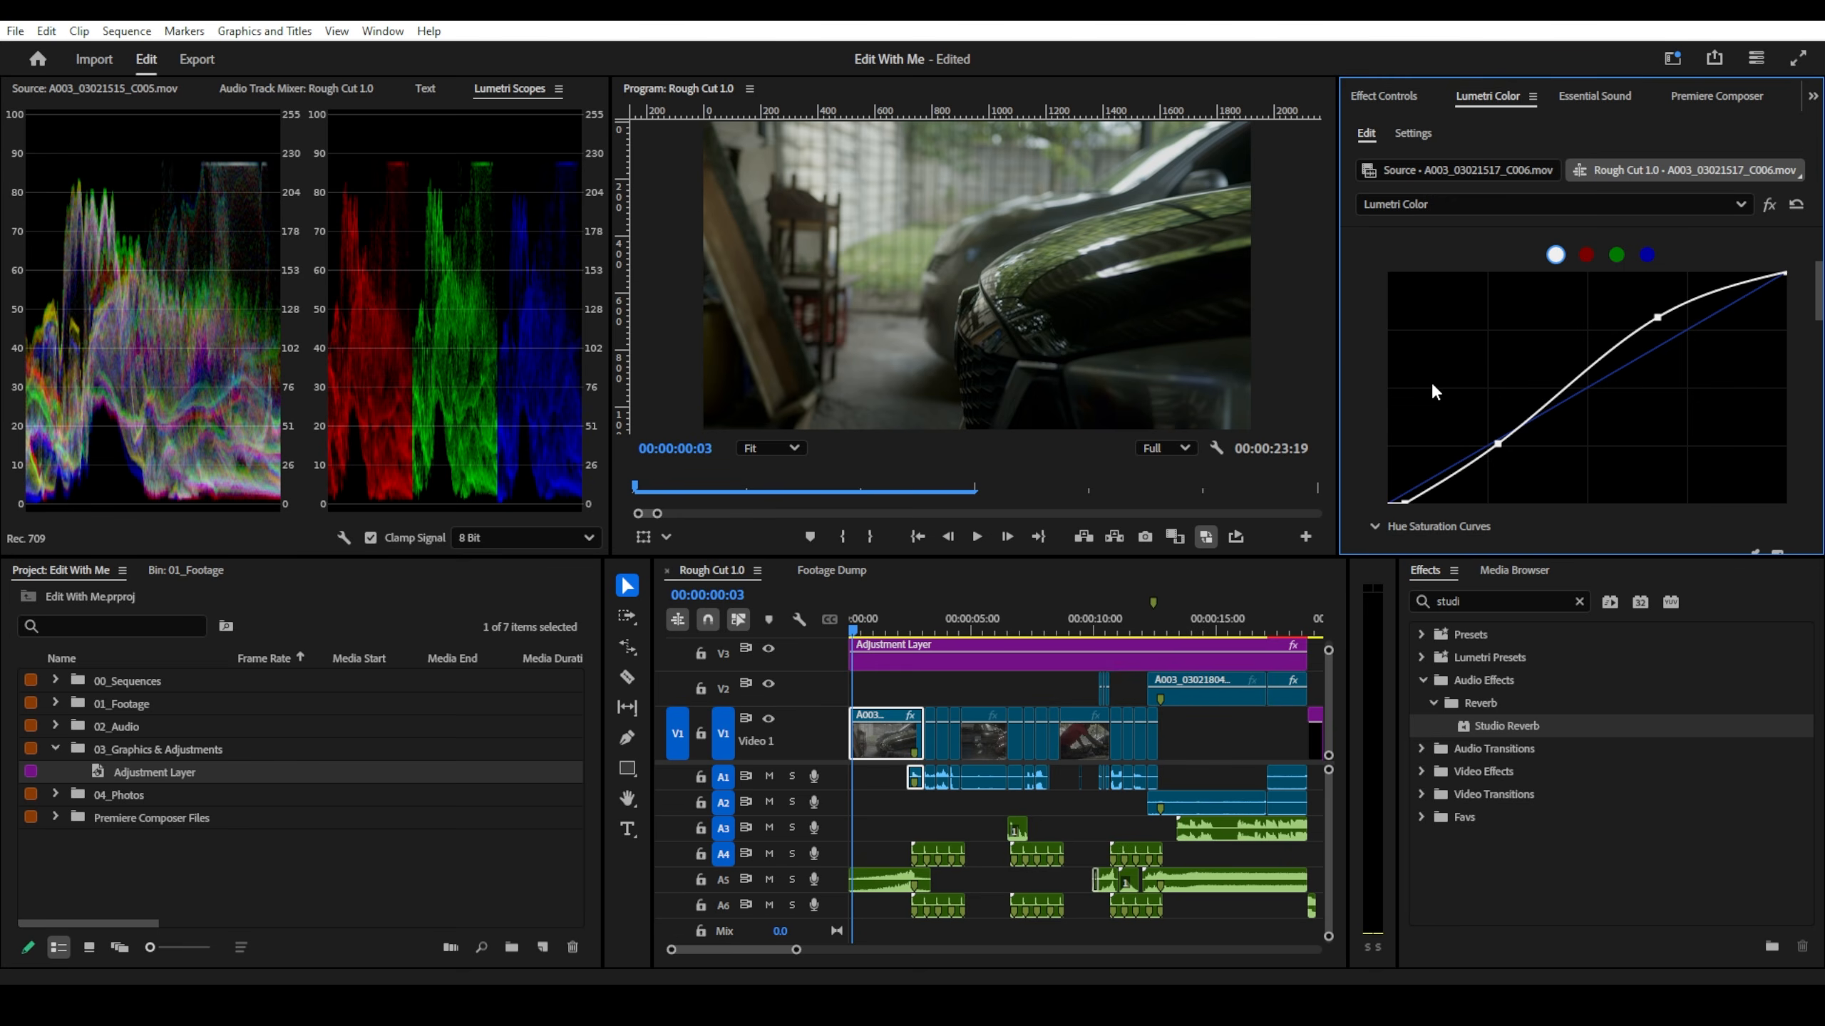
# - Set the car clip's Shadows to 17.0 in Basic Correction, trying Highlights at -10.8 and resetting that to 0
pyautogui.scroll(3, 1431, 392)
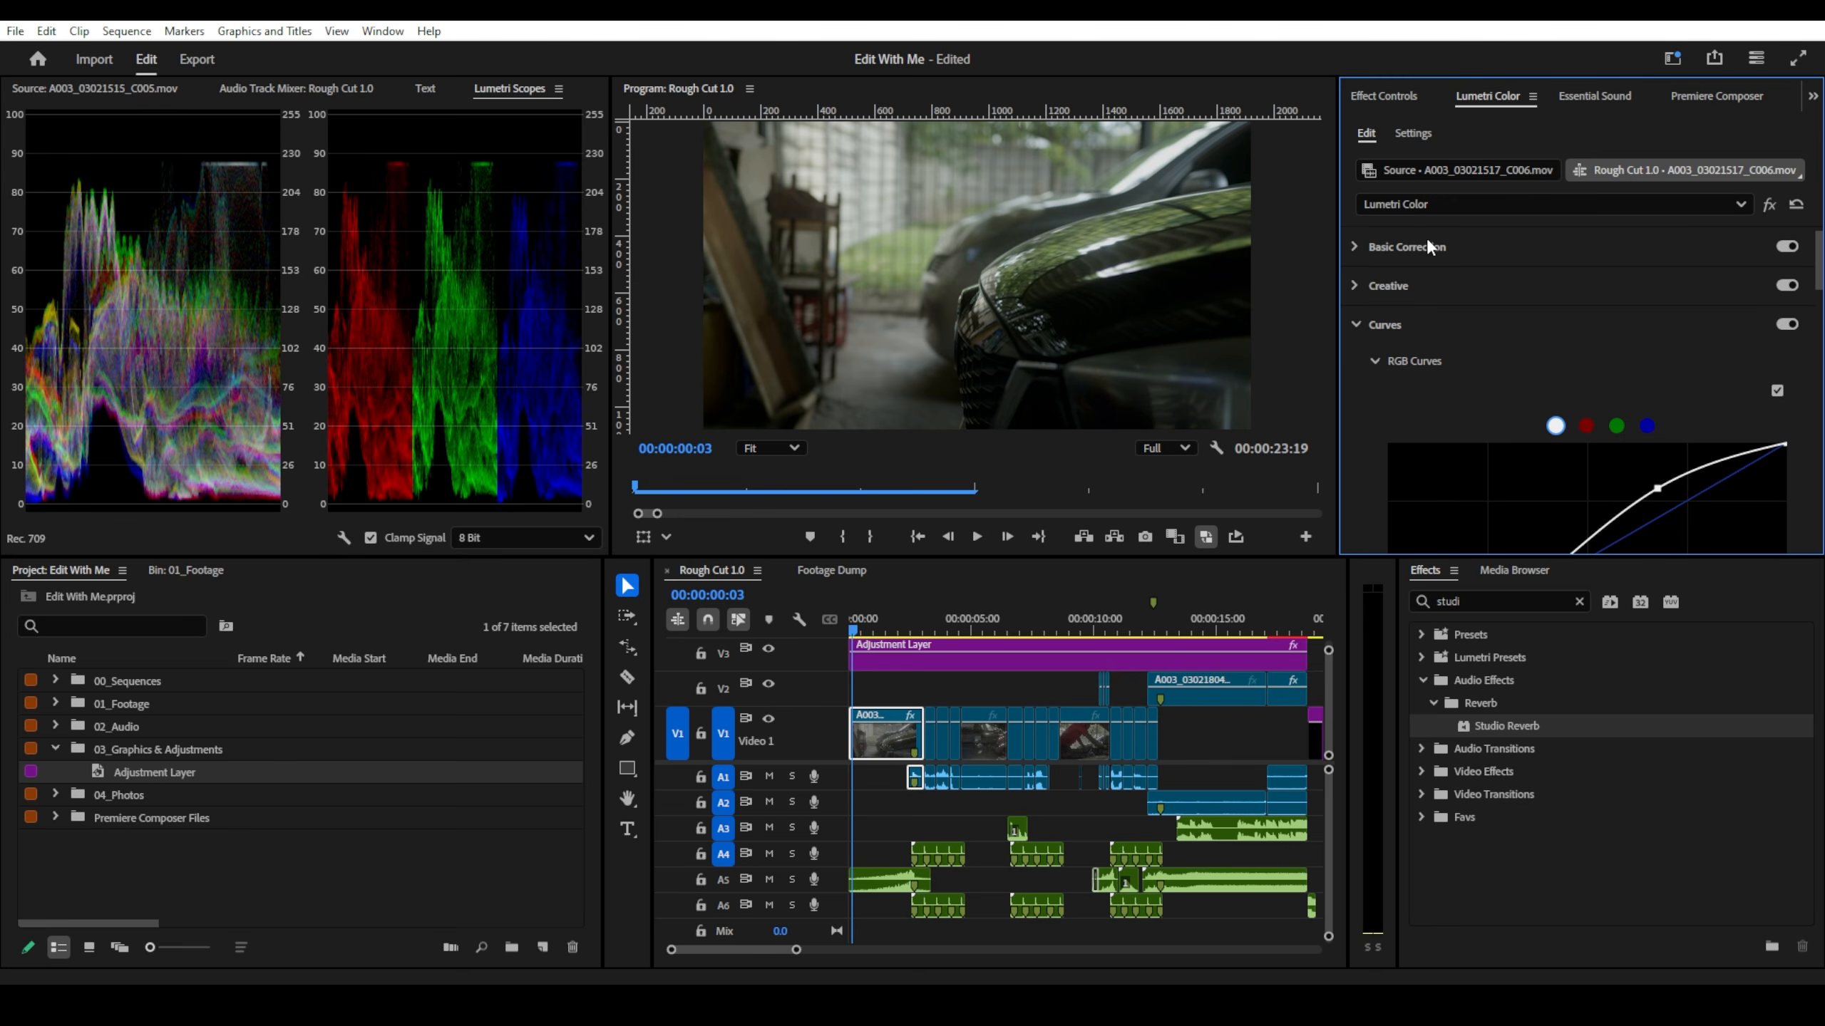
pyautogui.click(1426, 241)
pyautogui.scroll(-2, 1495, 436)
pyautogui.moveTo(1615, 462)
pyautogui.mouseDown()
pyautogui.moveTo(1644, 463)
pyautogui.moveTo(1575, 432)
pyautogui.moveTo(1602, 431)
pyautogui.mouseUp()
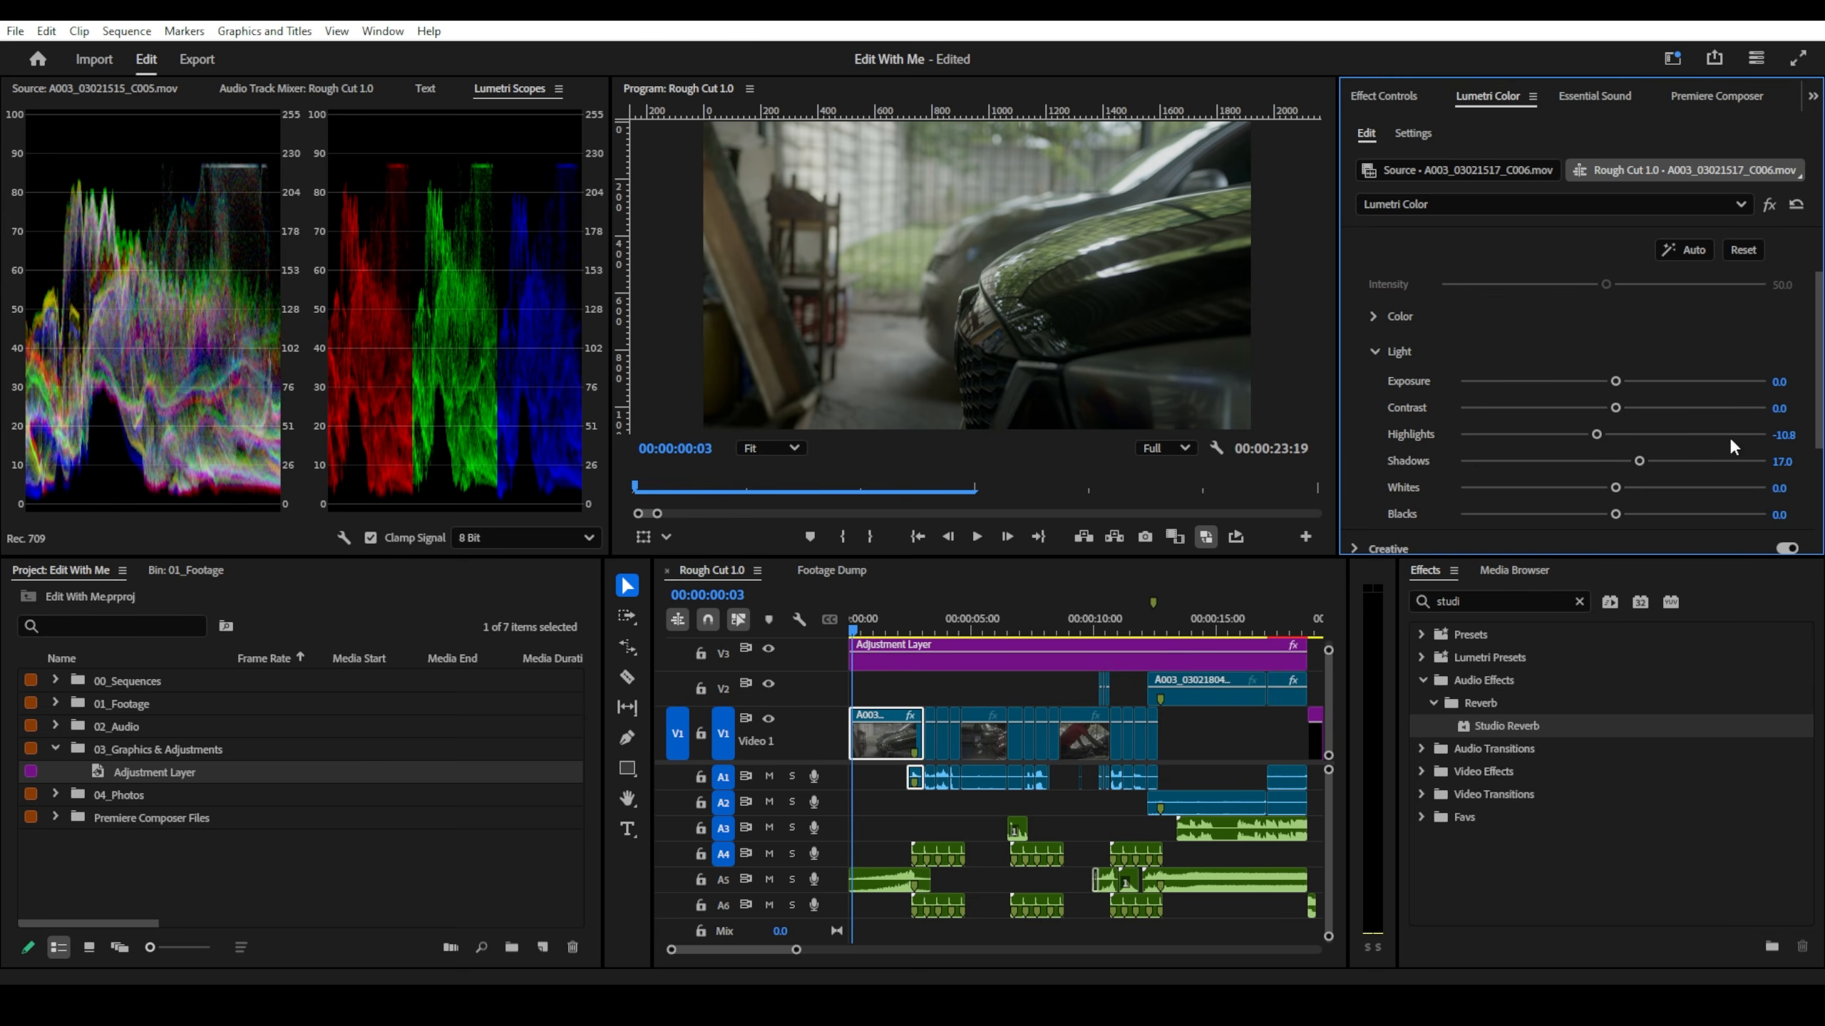
pyautogui.click(1791, 431)
pyautogui.write('0')
pyautogui.press('Return')
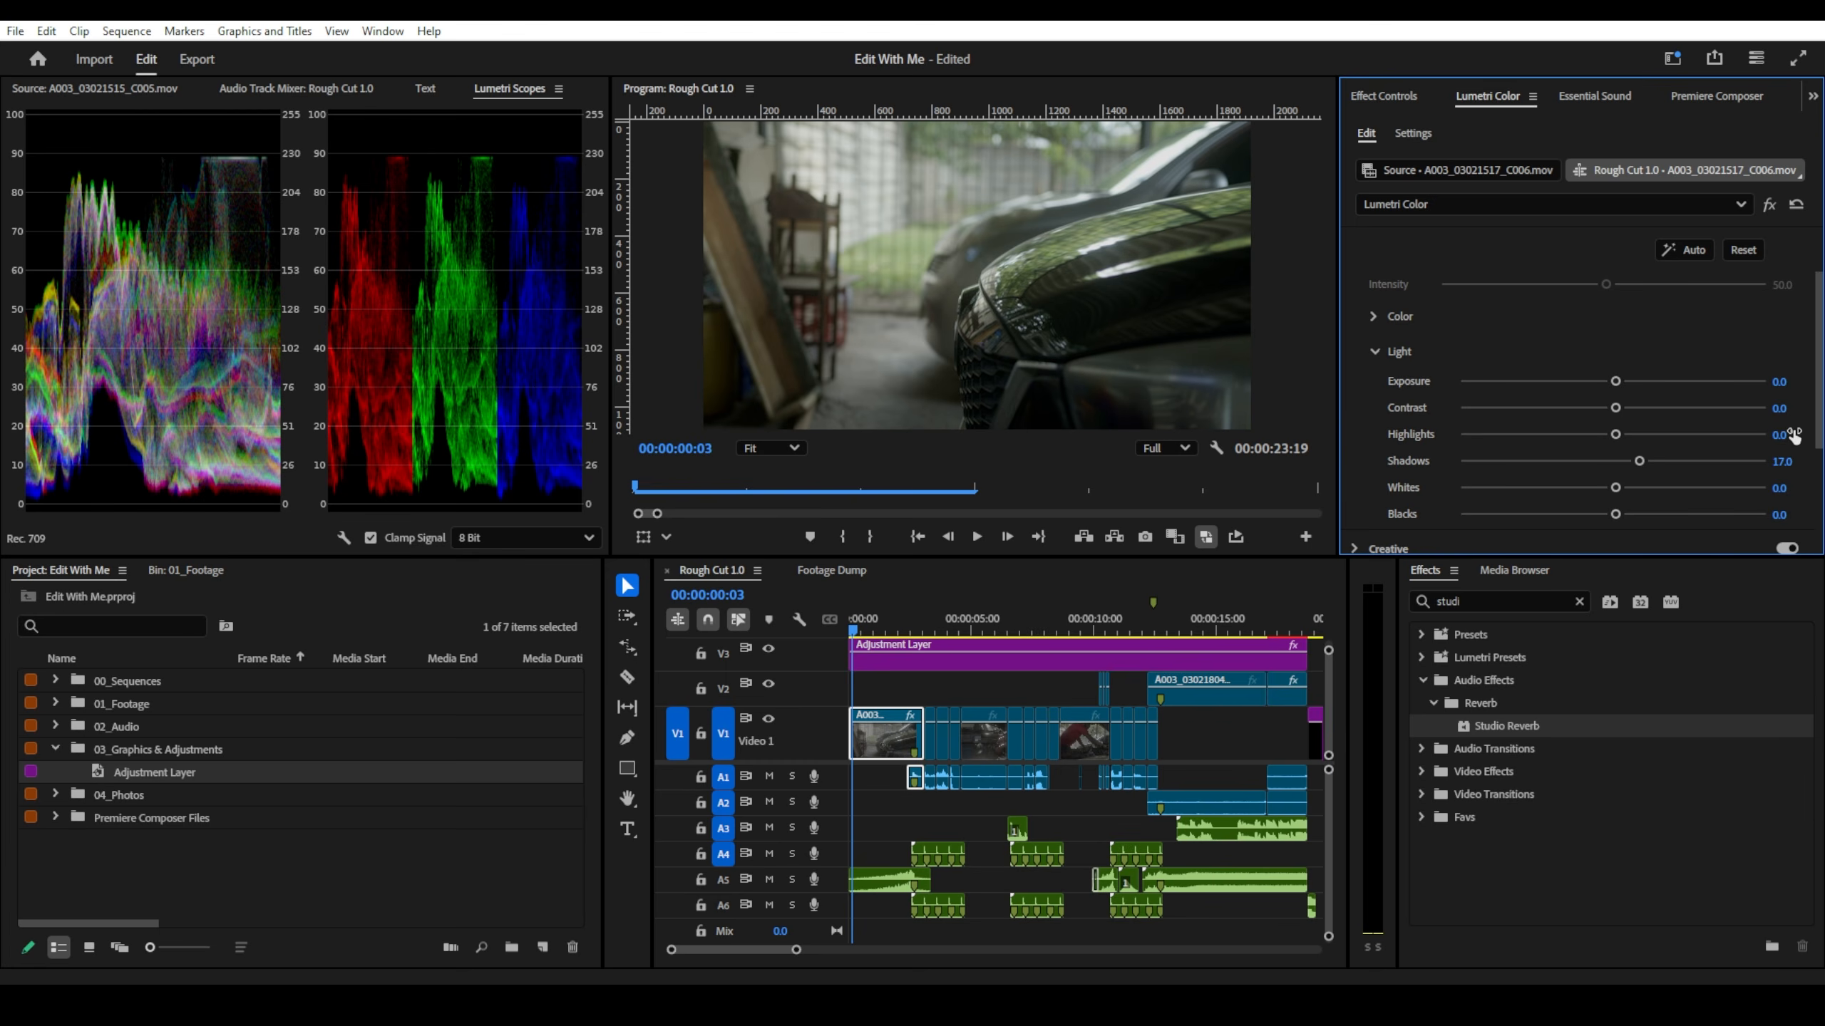
# - Raise the car clip's Contrast to 13.3 in the Light controls
pyautogui.click(1626, 411)
pyautogui.moveTo(1627, 421); pyautogui.dragTo(1633, 409)
pyautogui.scroll(-1, 1520, 438)
pyautogui.scroll(-1, 1521, 444)
pyautogui.scroll(2, 1523, 446)
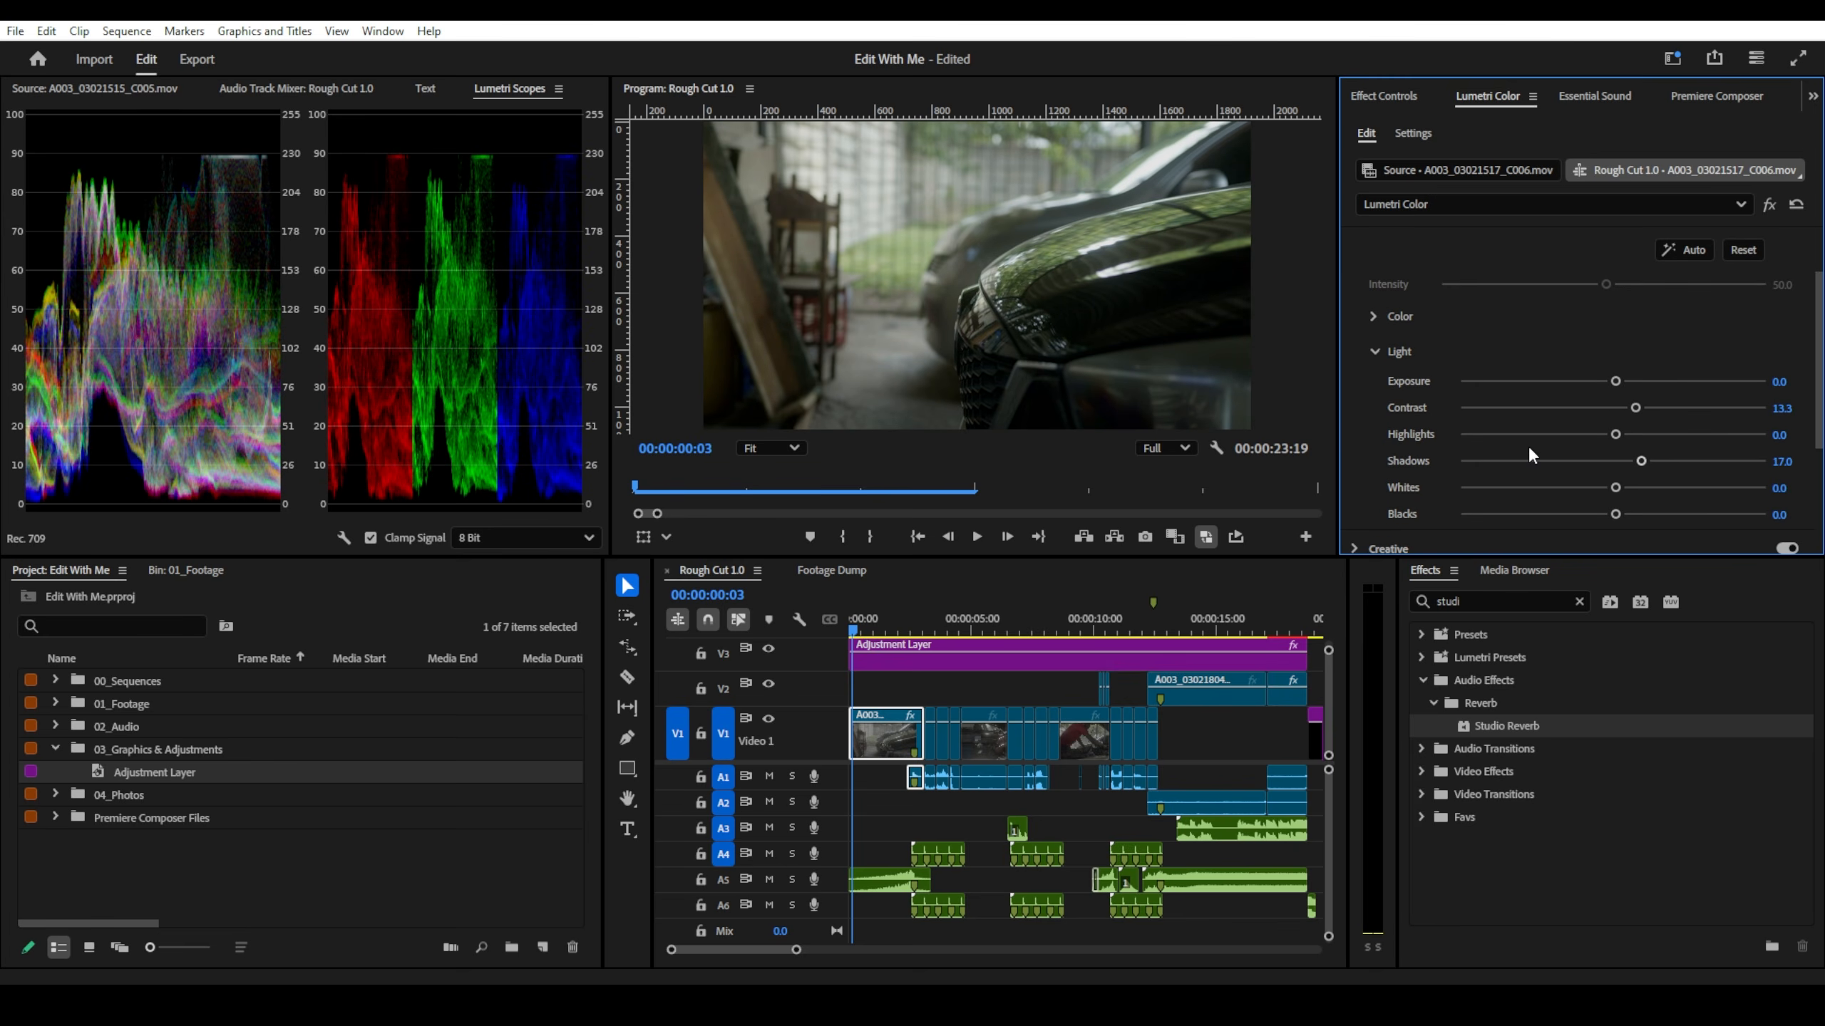
# - Set the adjustment layer's Saturation to 120 in the Color controls of Basic Correction
pyautogui.click(963, 668)
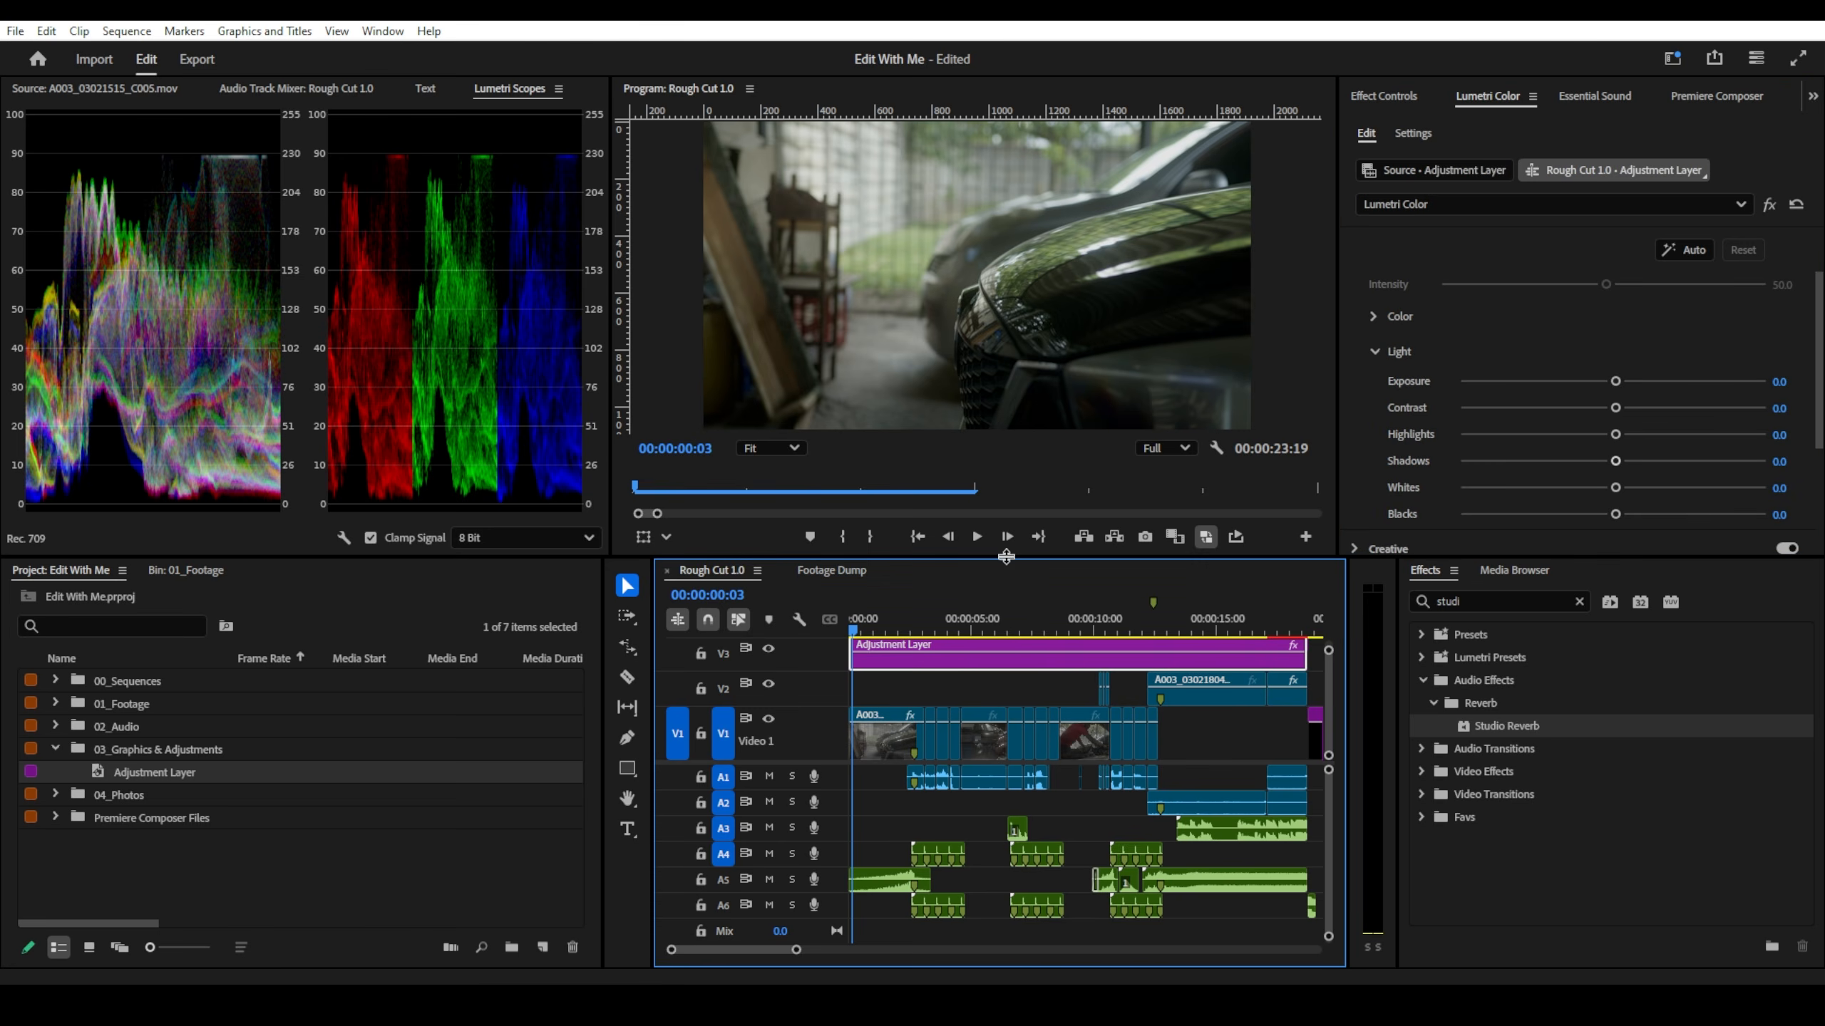
pyautogui.scroll(-5, 1446, 496)
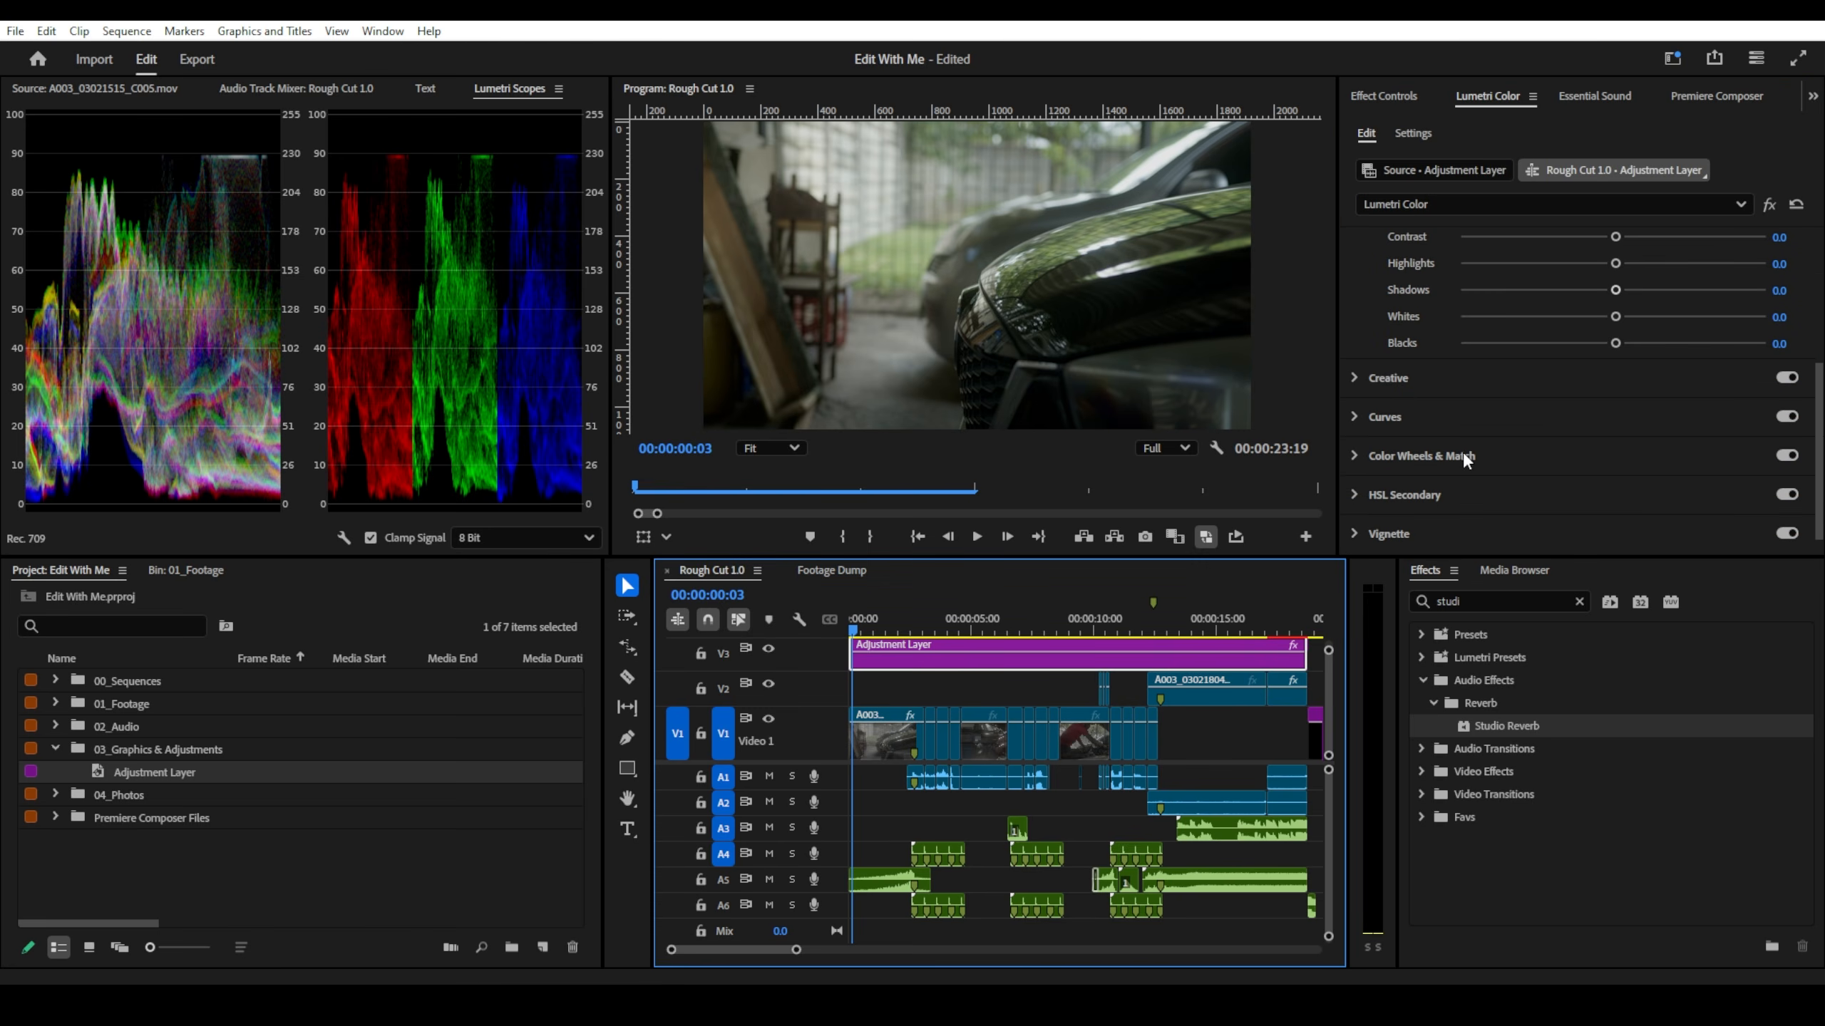
pyautogui.click(1426, 375)
pyautogui.scroll(-3, 1534, 456)
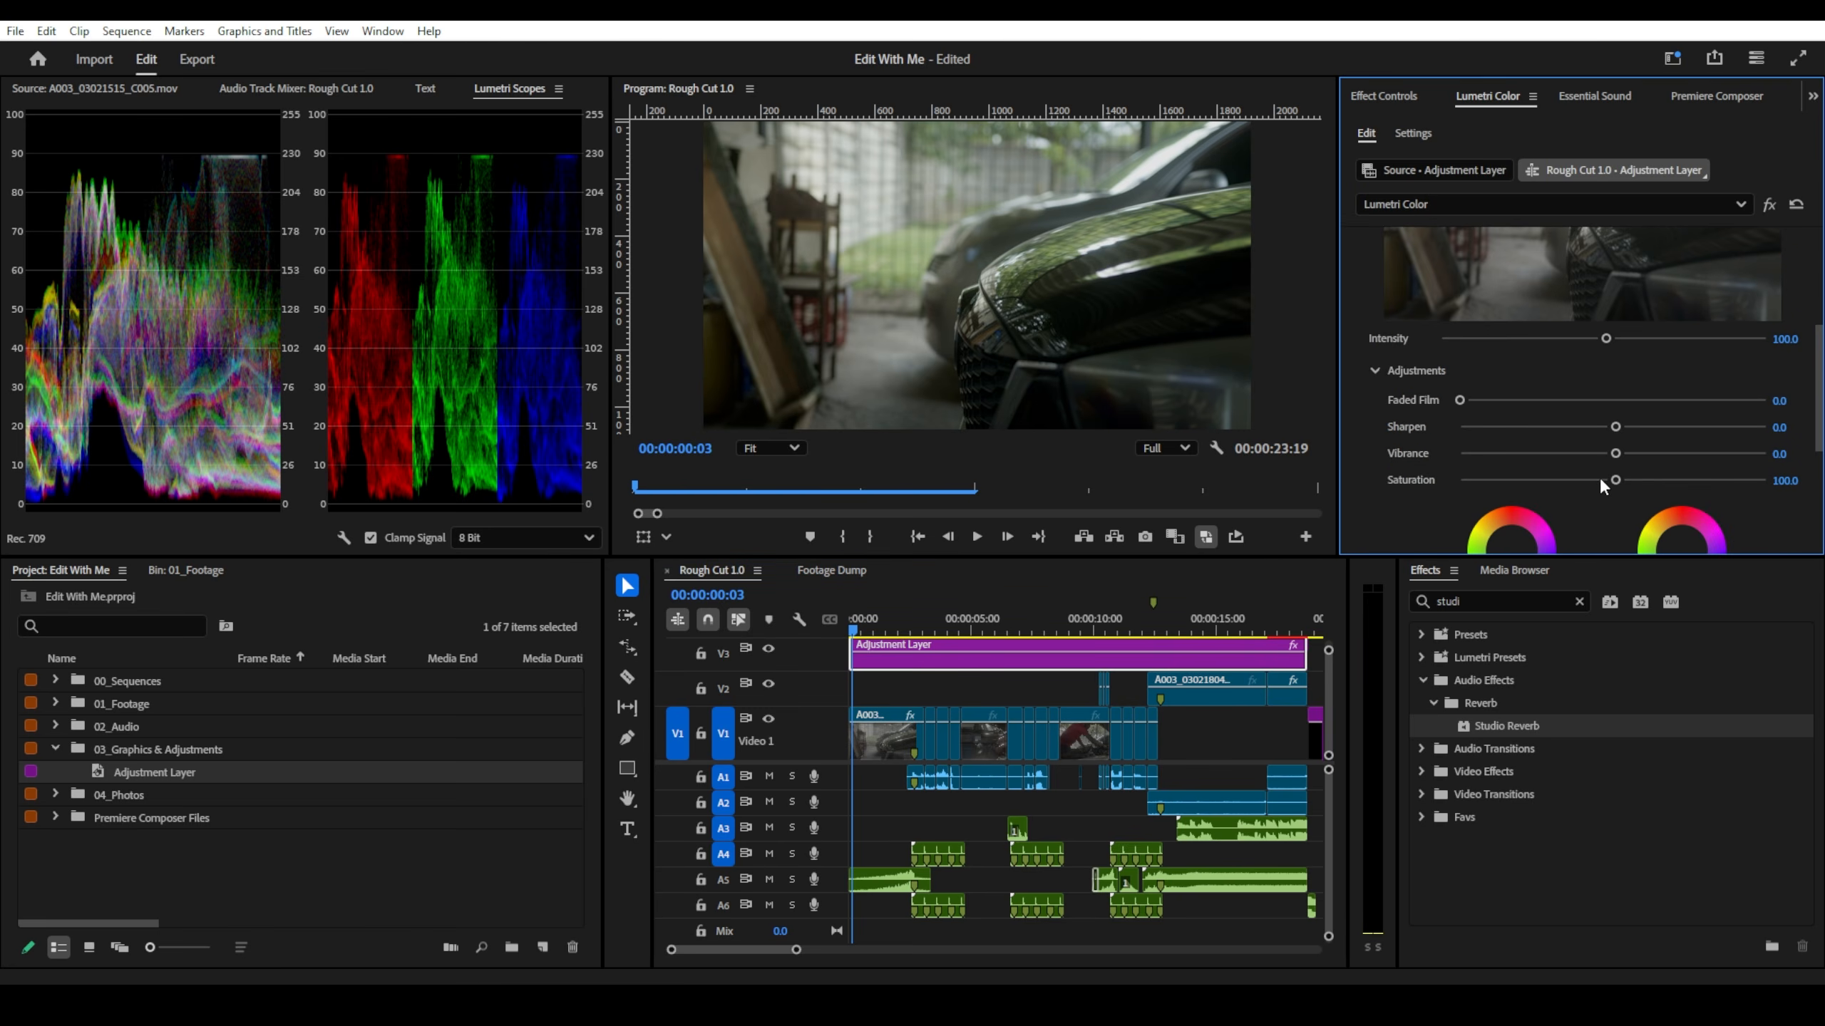
pyautogui.scroll(4, 1362, 483)
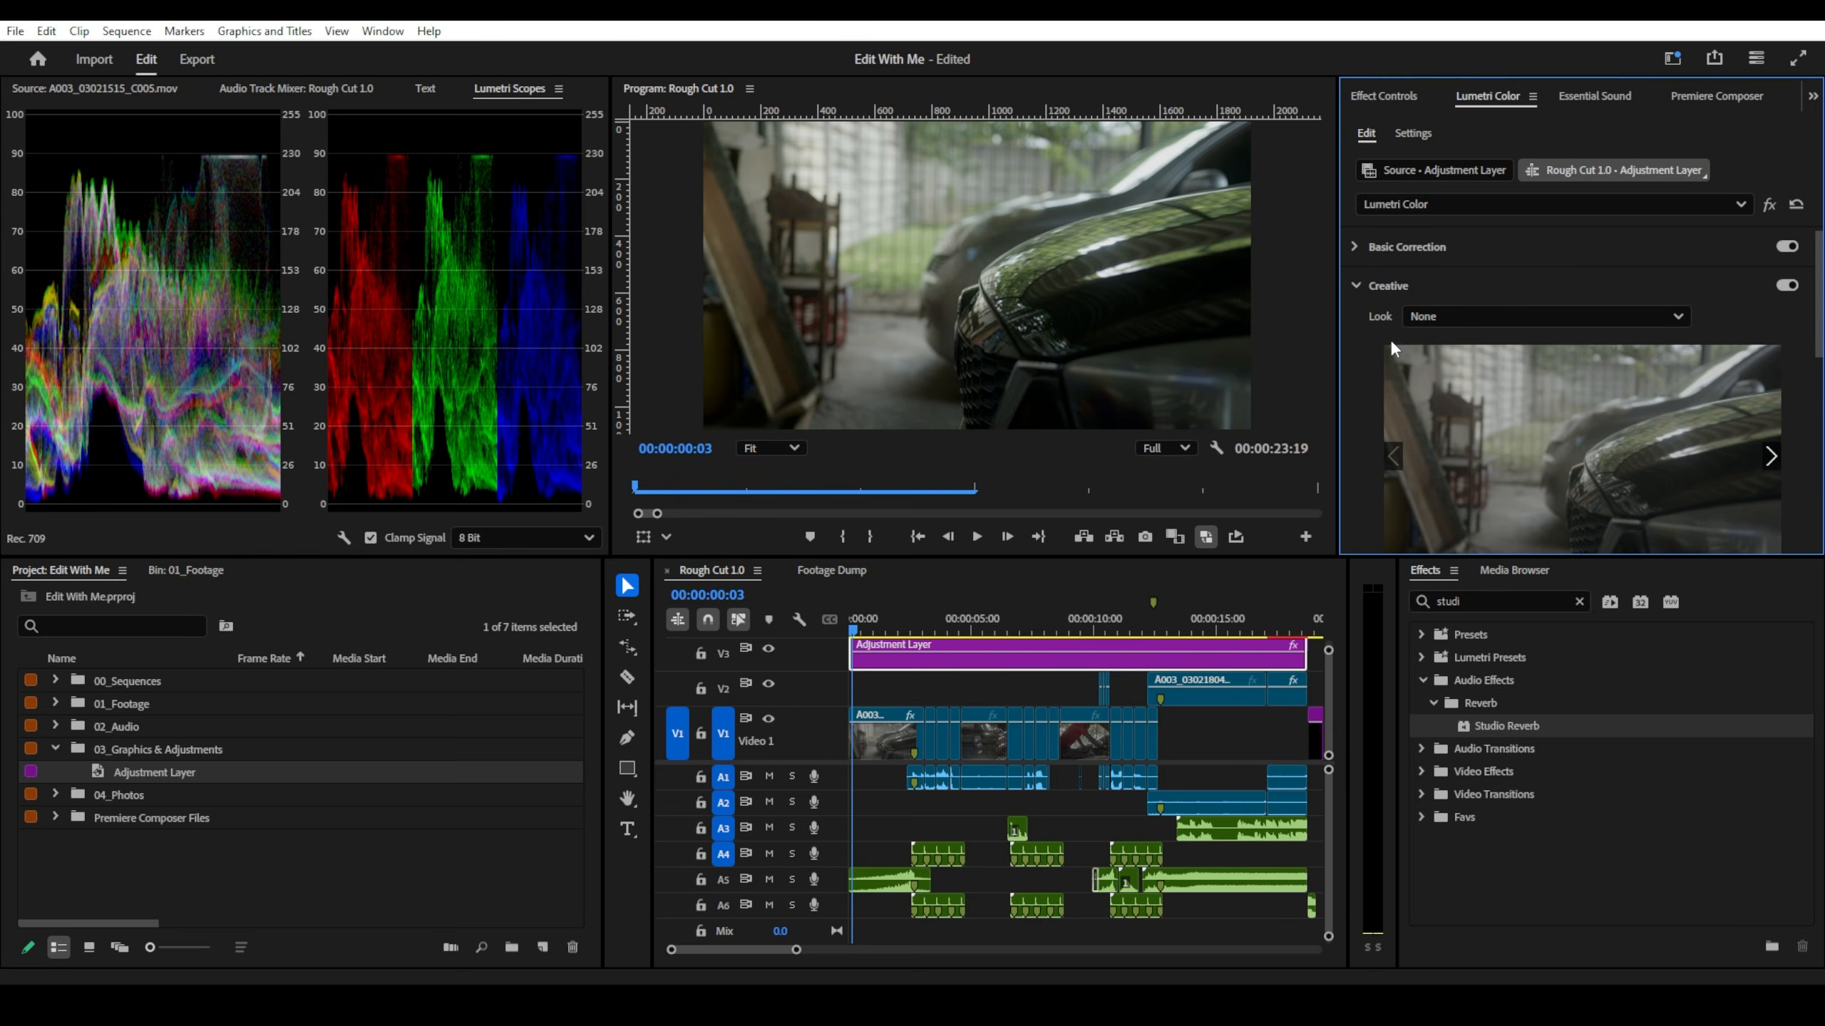
pyautogui.click(1423, 253)
pyautogui.scroll(-1, 1407, 360)
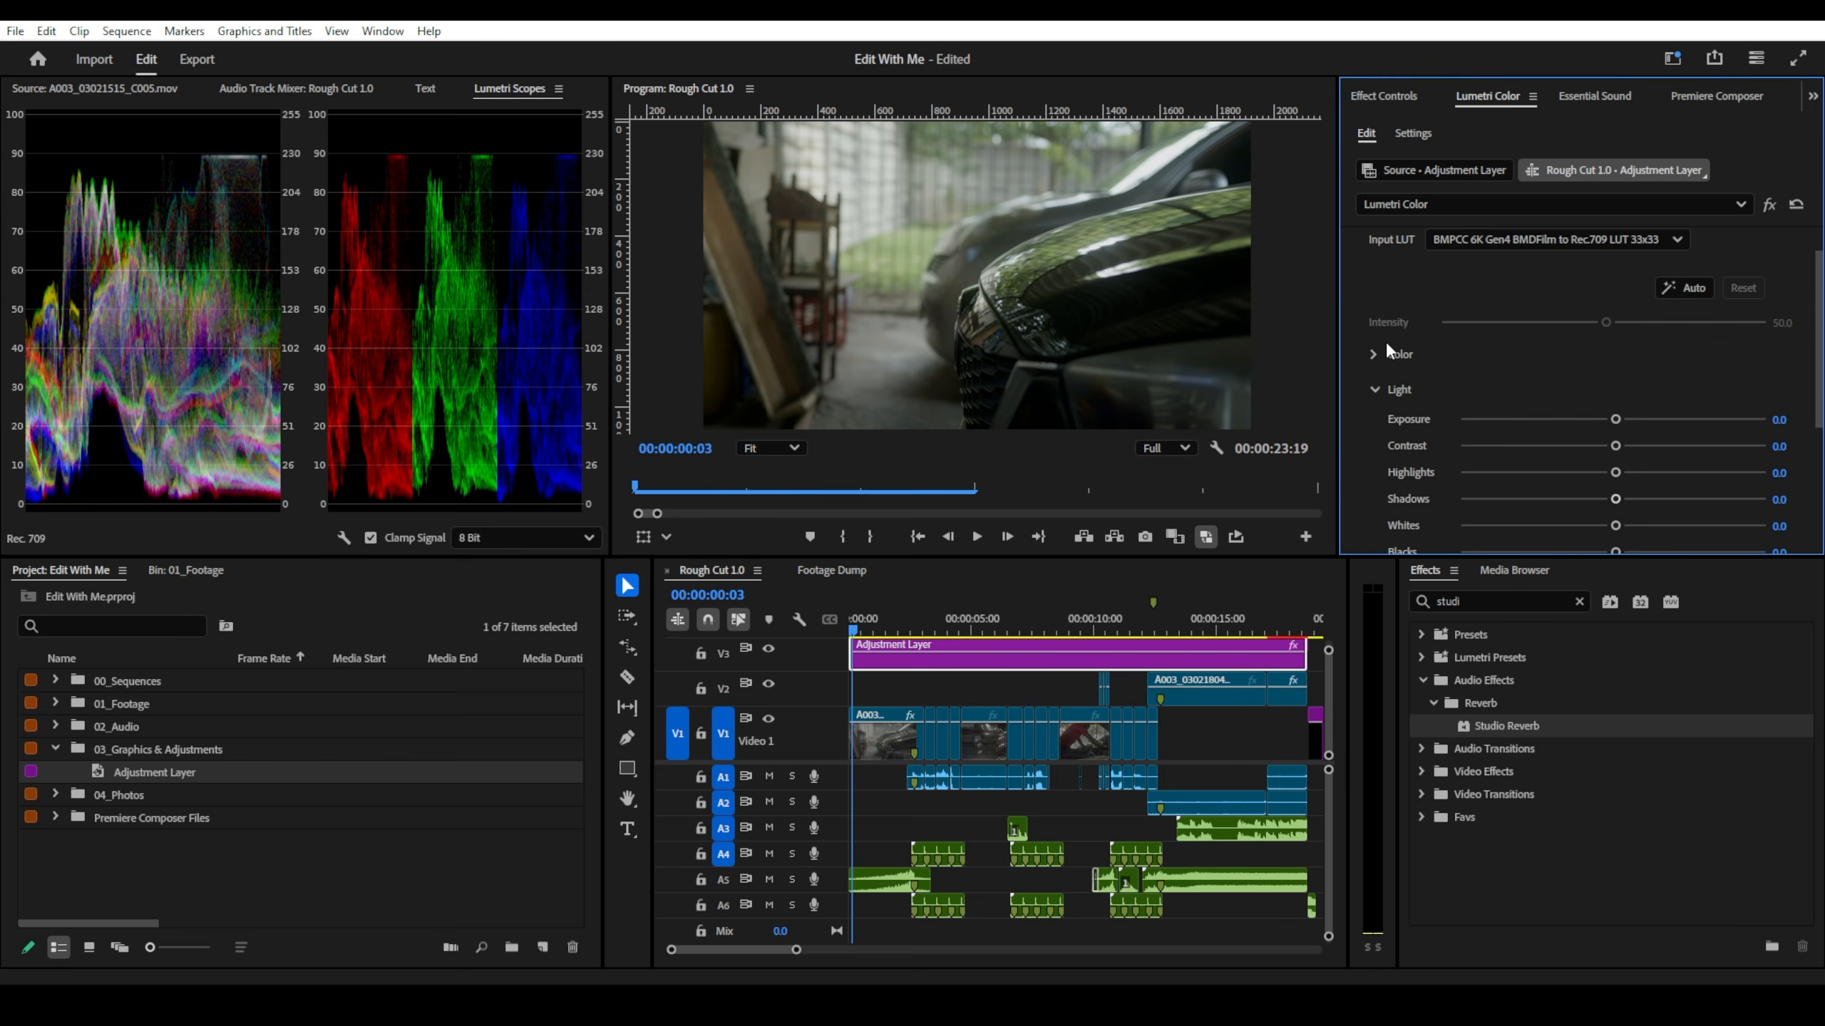
pyautogui.click(1374, 352)
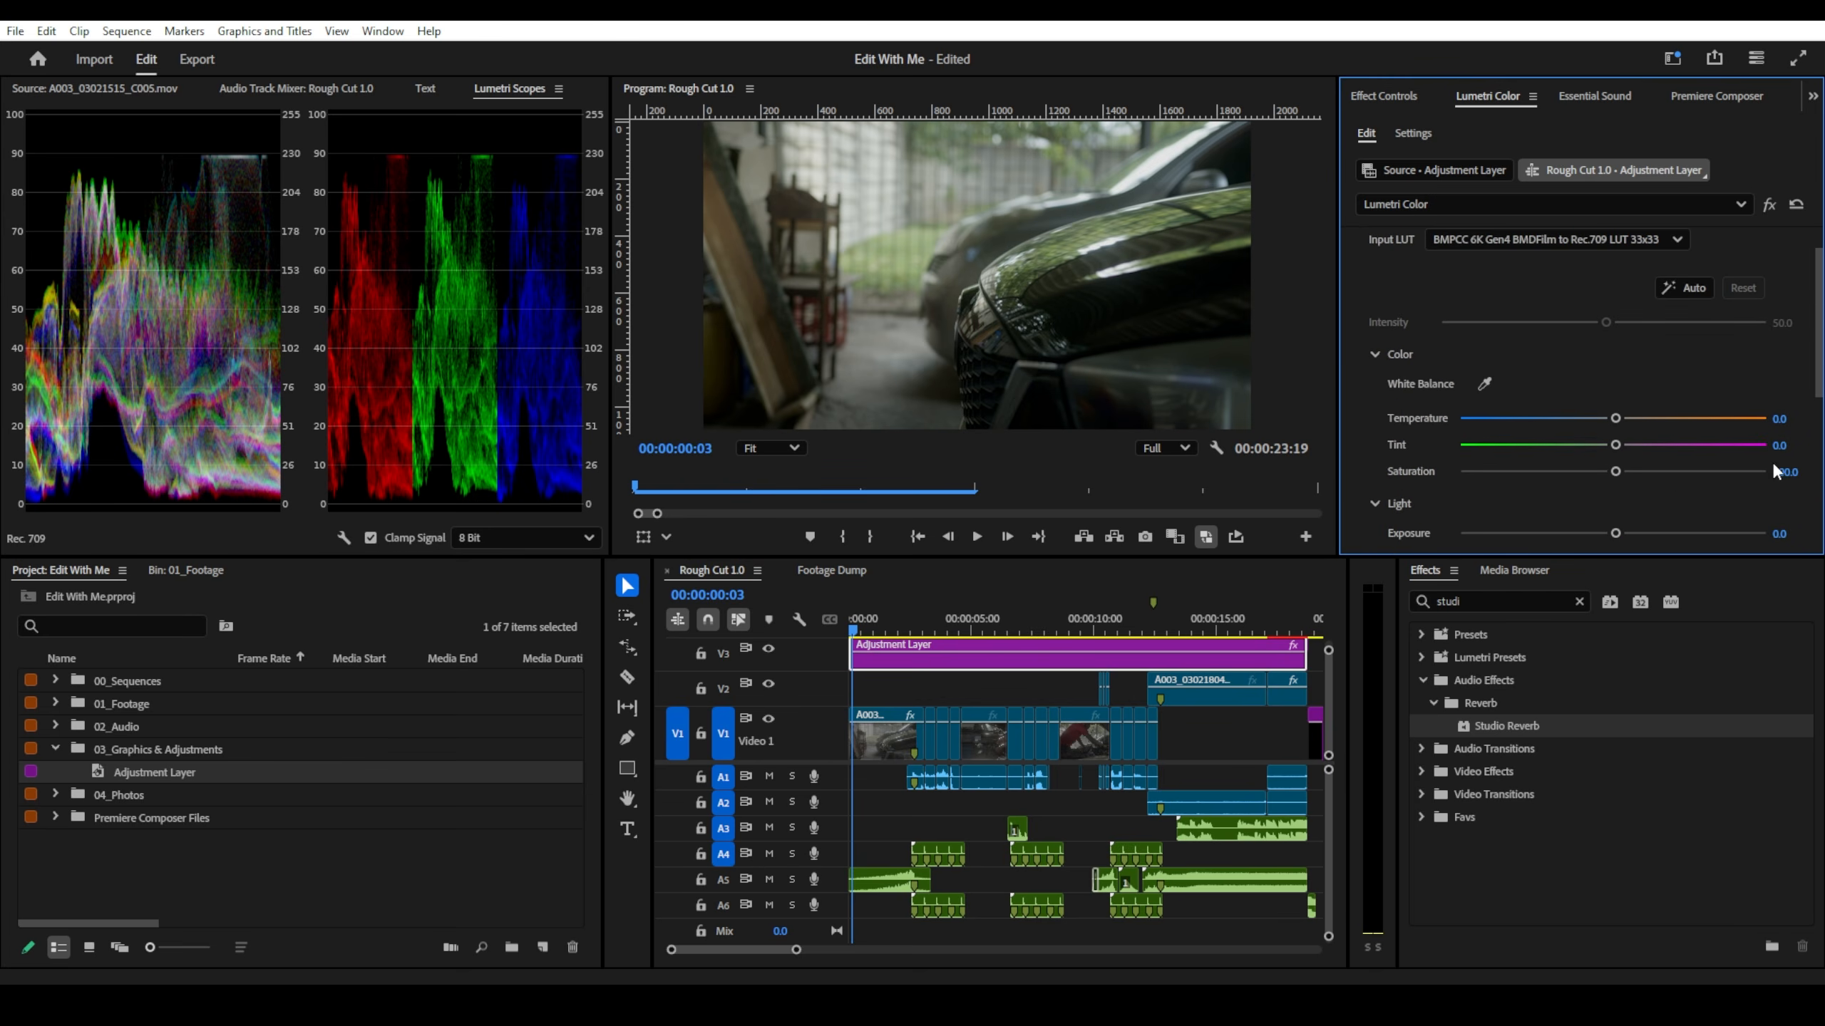
pyautogui.click(1789, 472)
pyautogui.write('120')
pyautogui.press('Return')
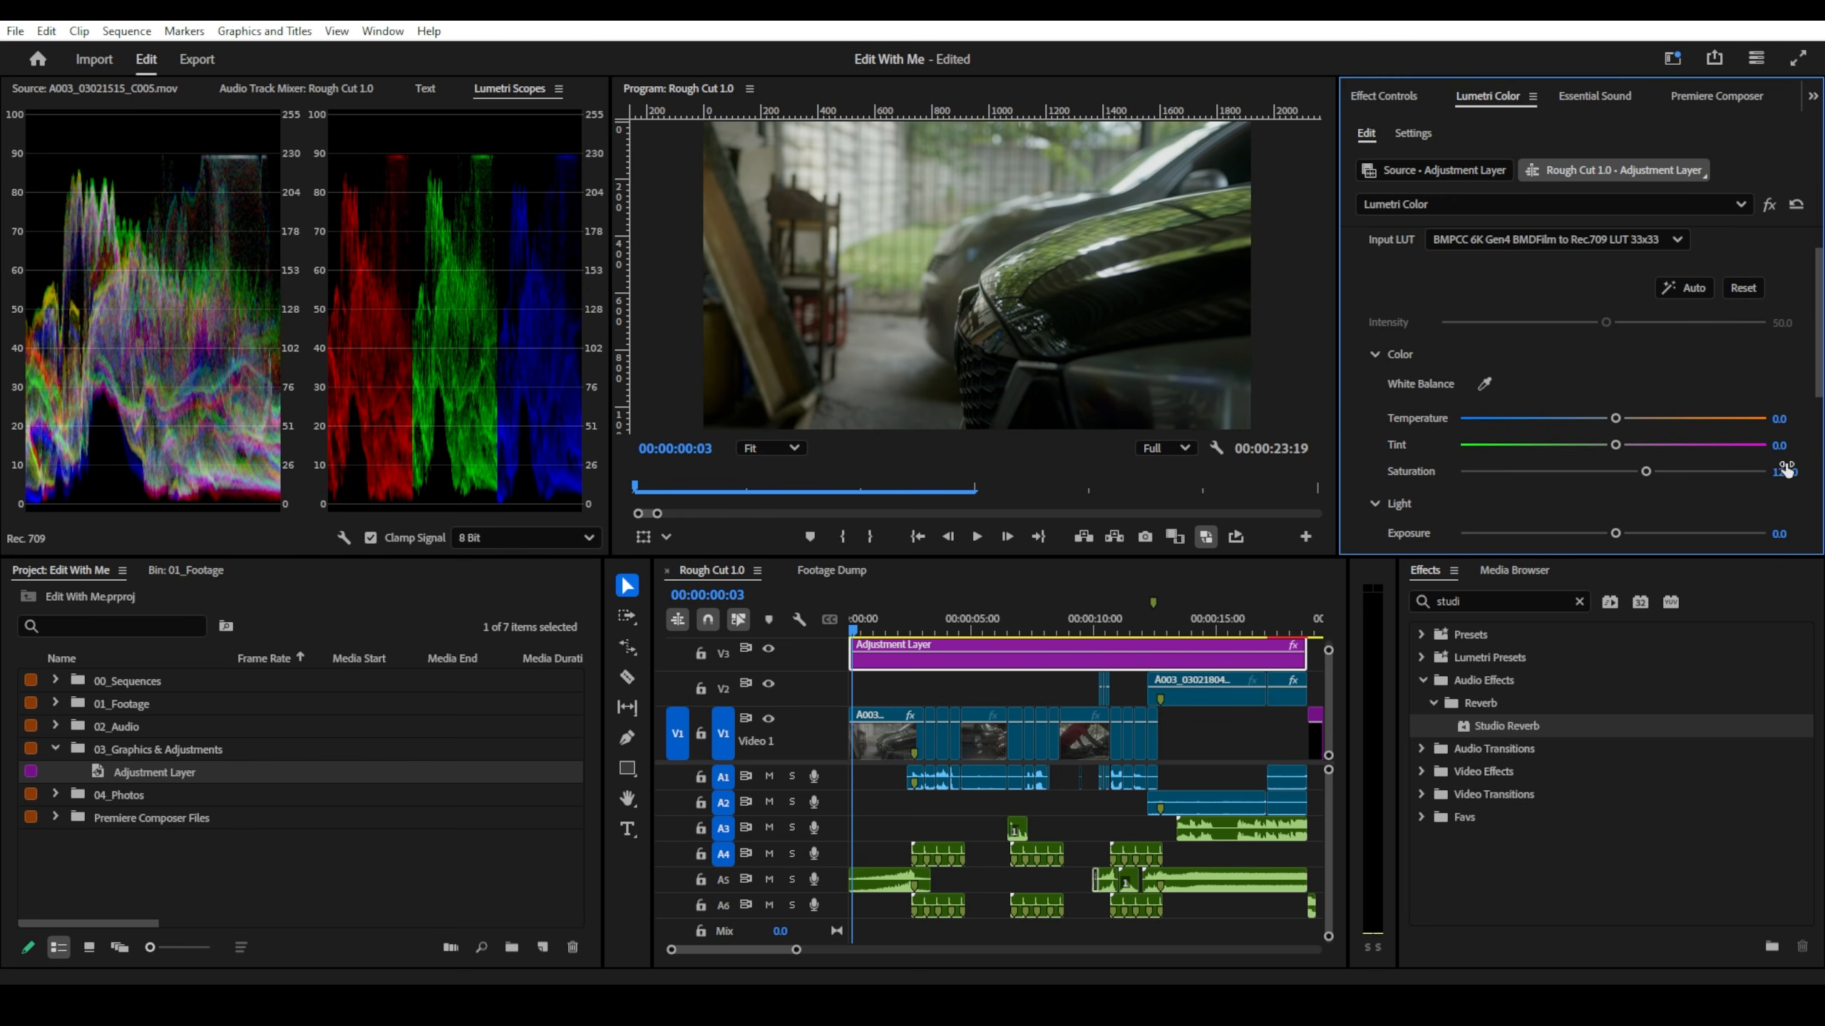
# - Try a Saturation of 125 on the adjustment layer and undo the change
pyautogui.click(1789, 472)
pyautogui.write('125')
pyautogui.press('Return')
pyautogui.hotkey('ctrl', 'z')
# - Compare the opening car clip with its Lumetri Color correction bypassed and enabled
pyautogui.click(1373, 355)
pyautogui.click(900, 733)
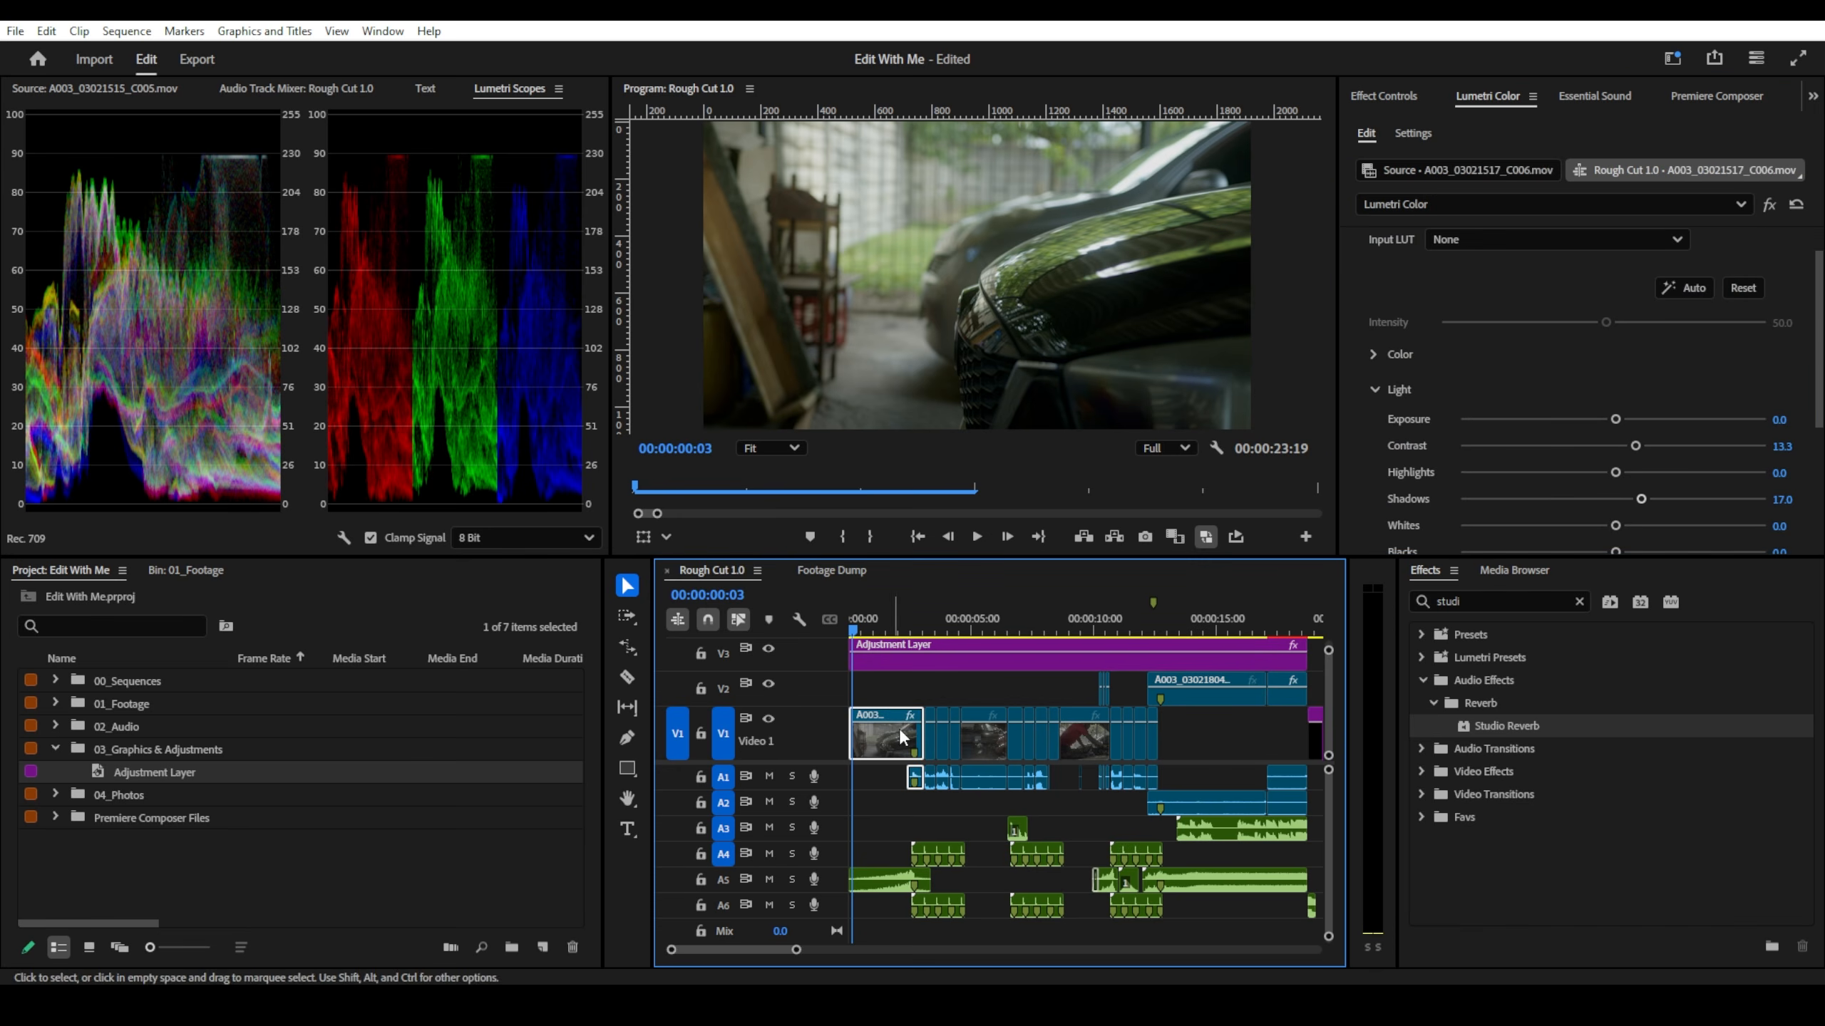
pyautogui.click(1769, 205)
pyautogui.click(1768, 205)
pyautogui.click(1768, 204)
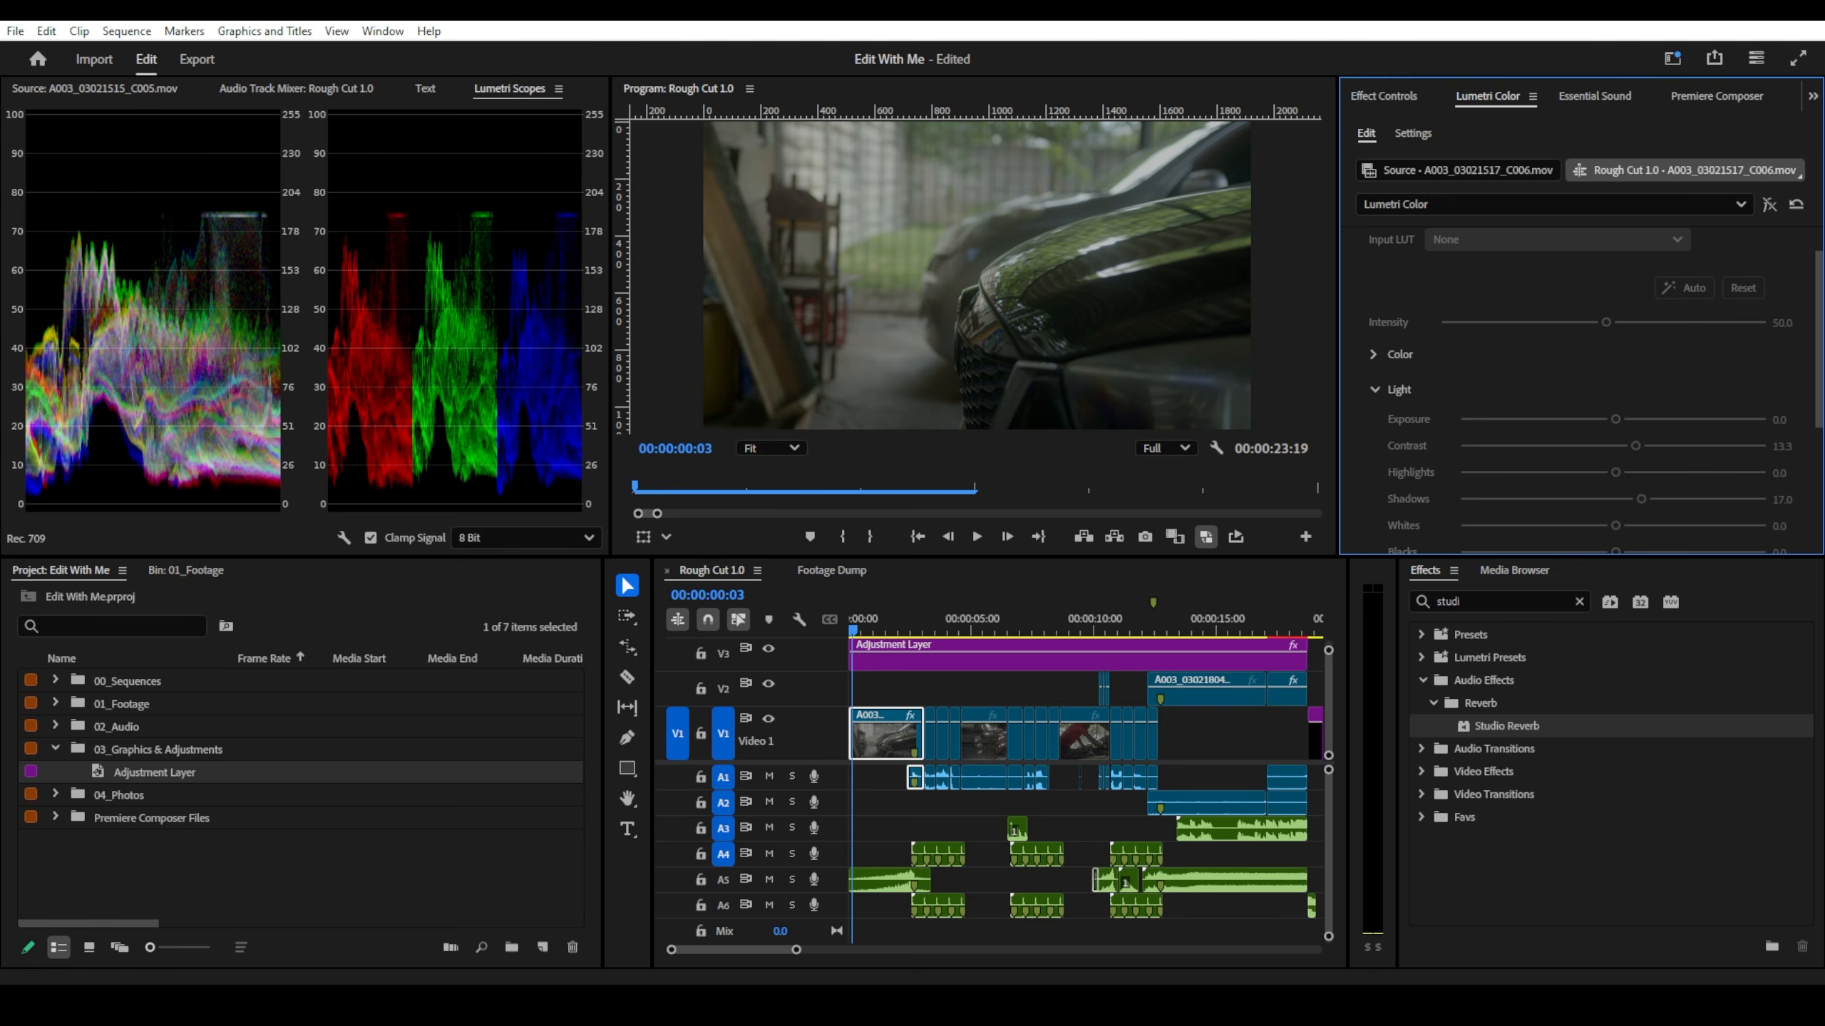
pyautogui.click(1768, 204)
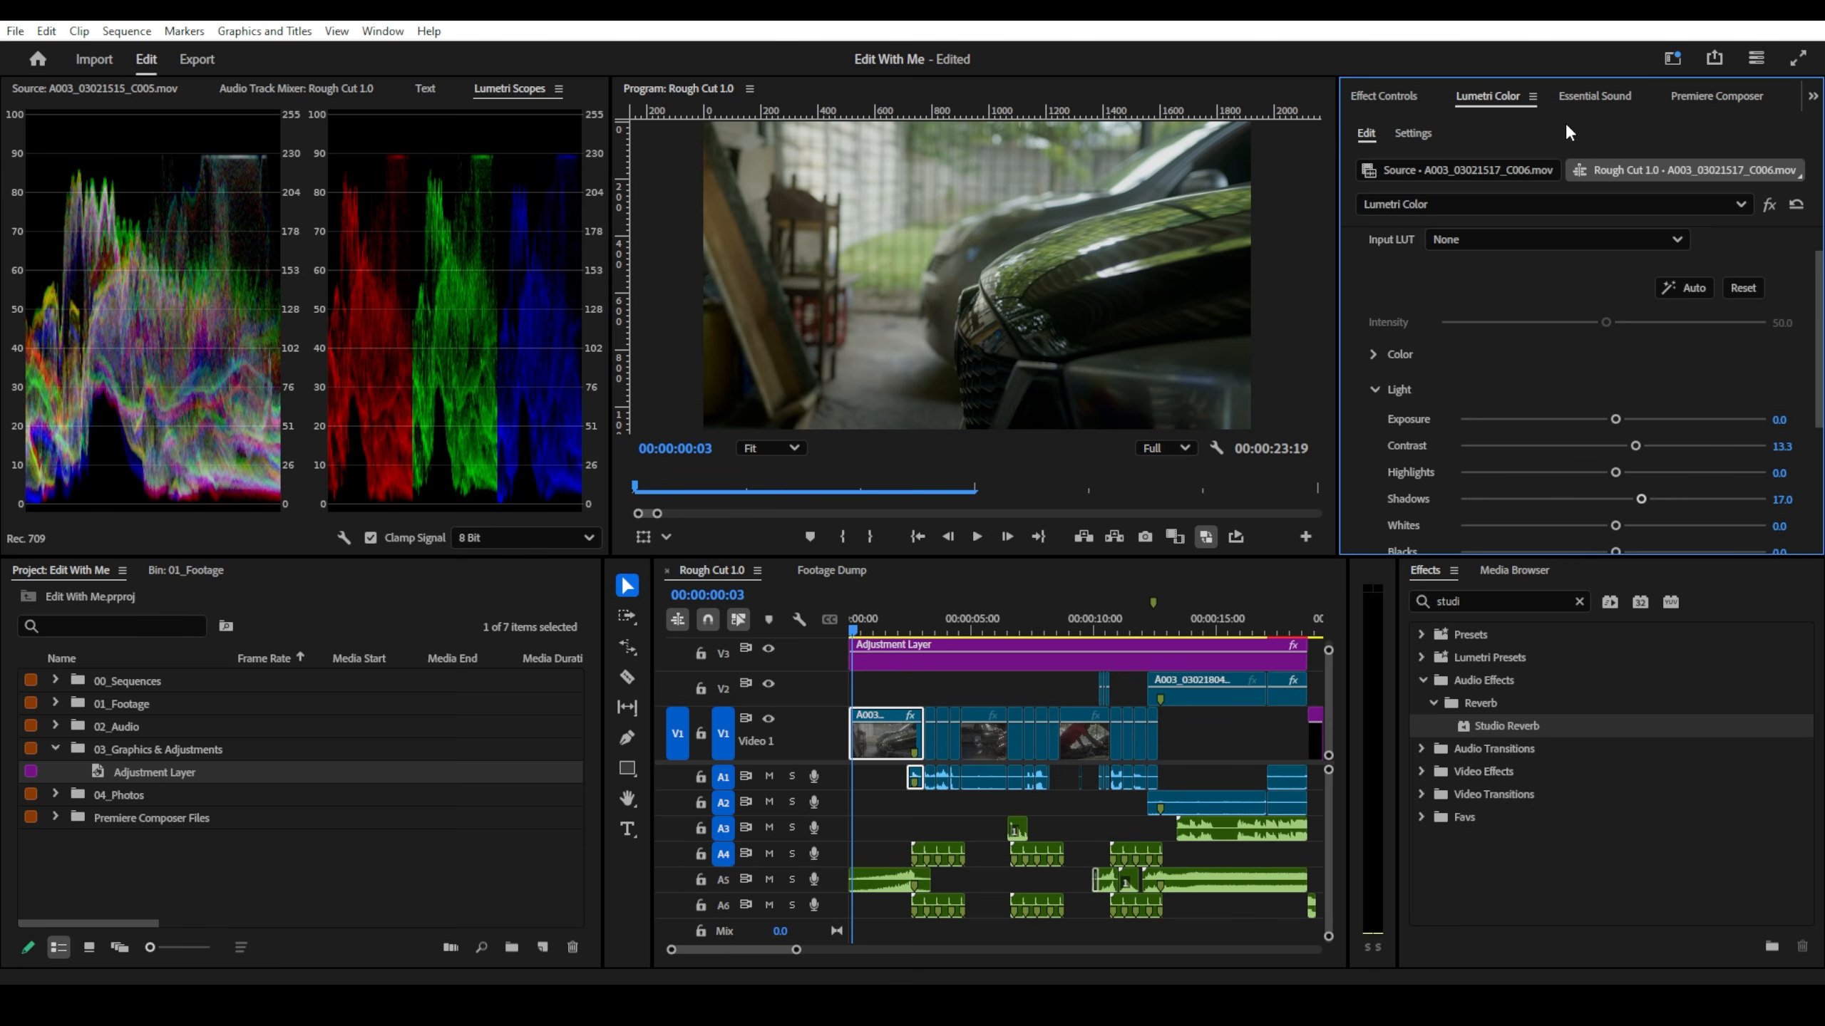
# - Try copying the opening car clip's Lumetri Color effect onto the second V1 clip at 00:00:03:08
pyautogui.click(1407, 101)
pyautogui.scroll(-5, 1444, 453)
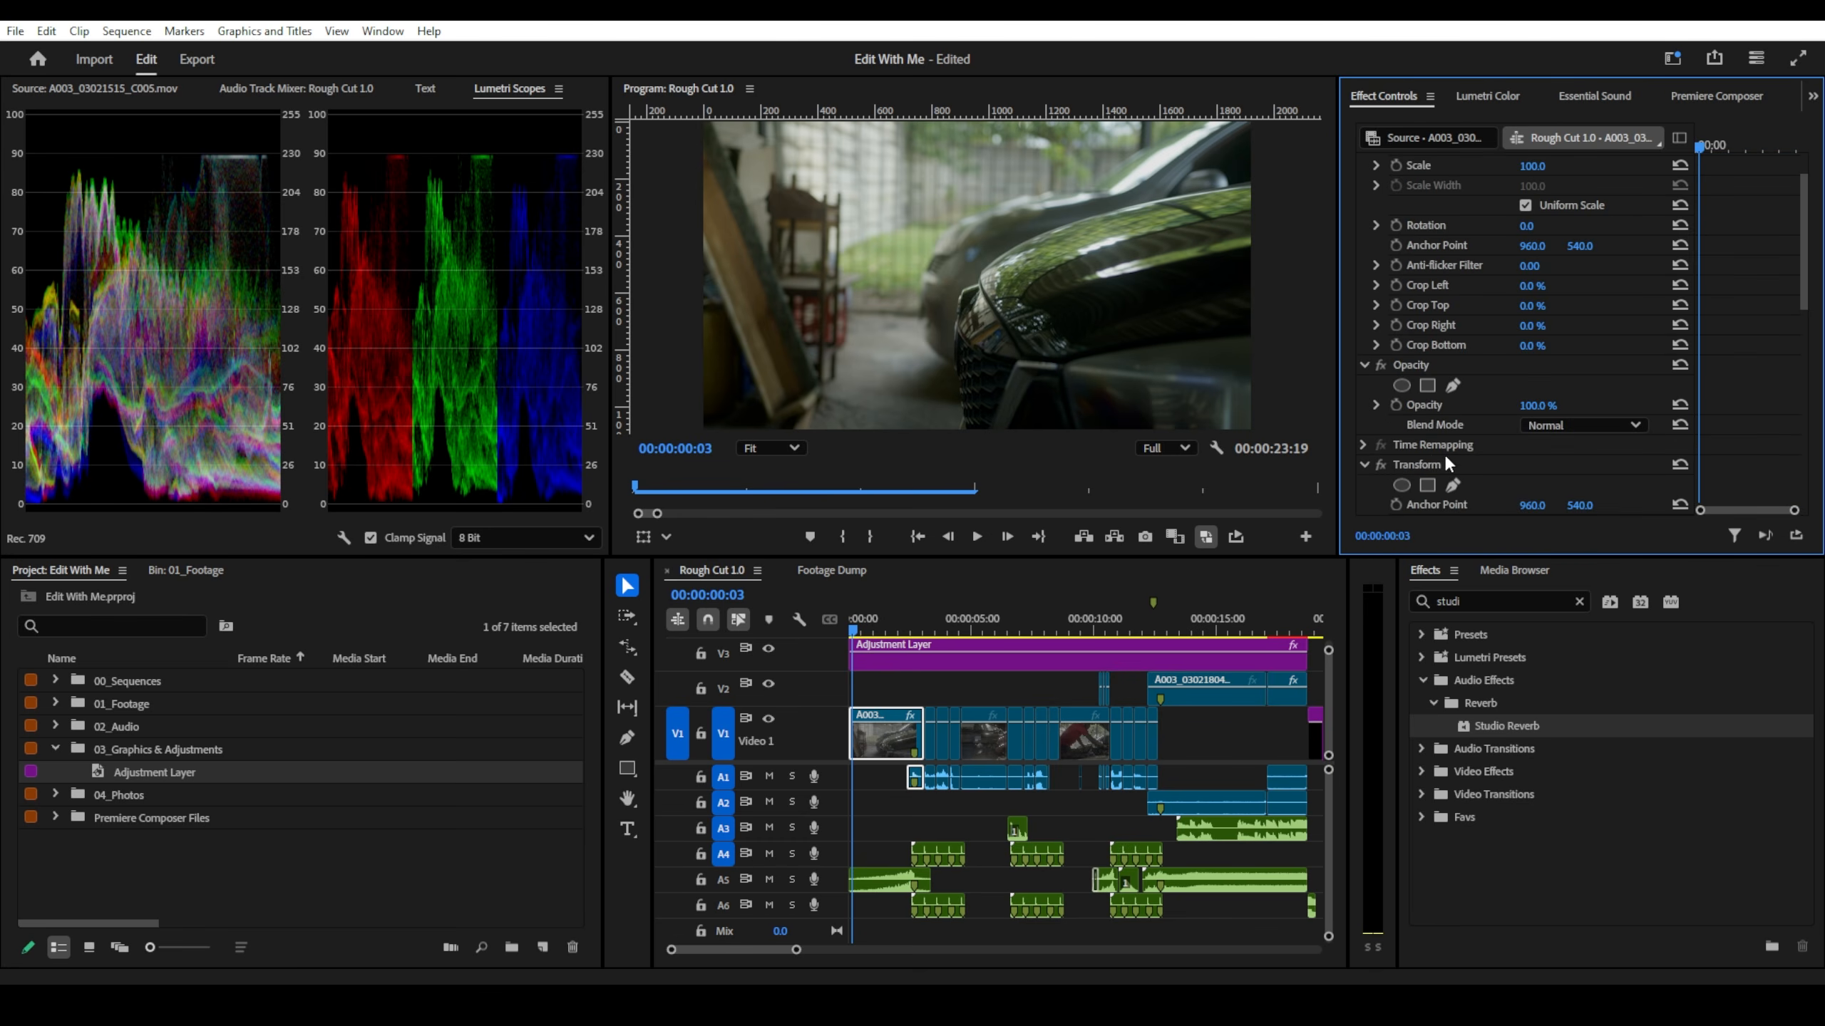
pyautogui.scroll(-2, 1435, 456)
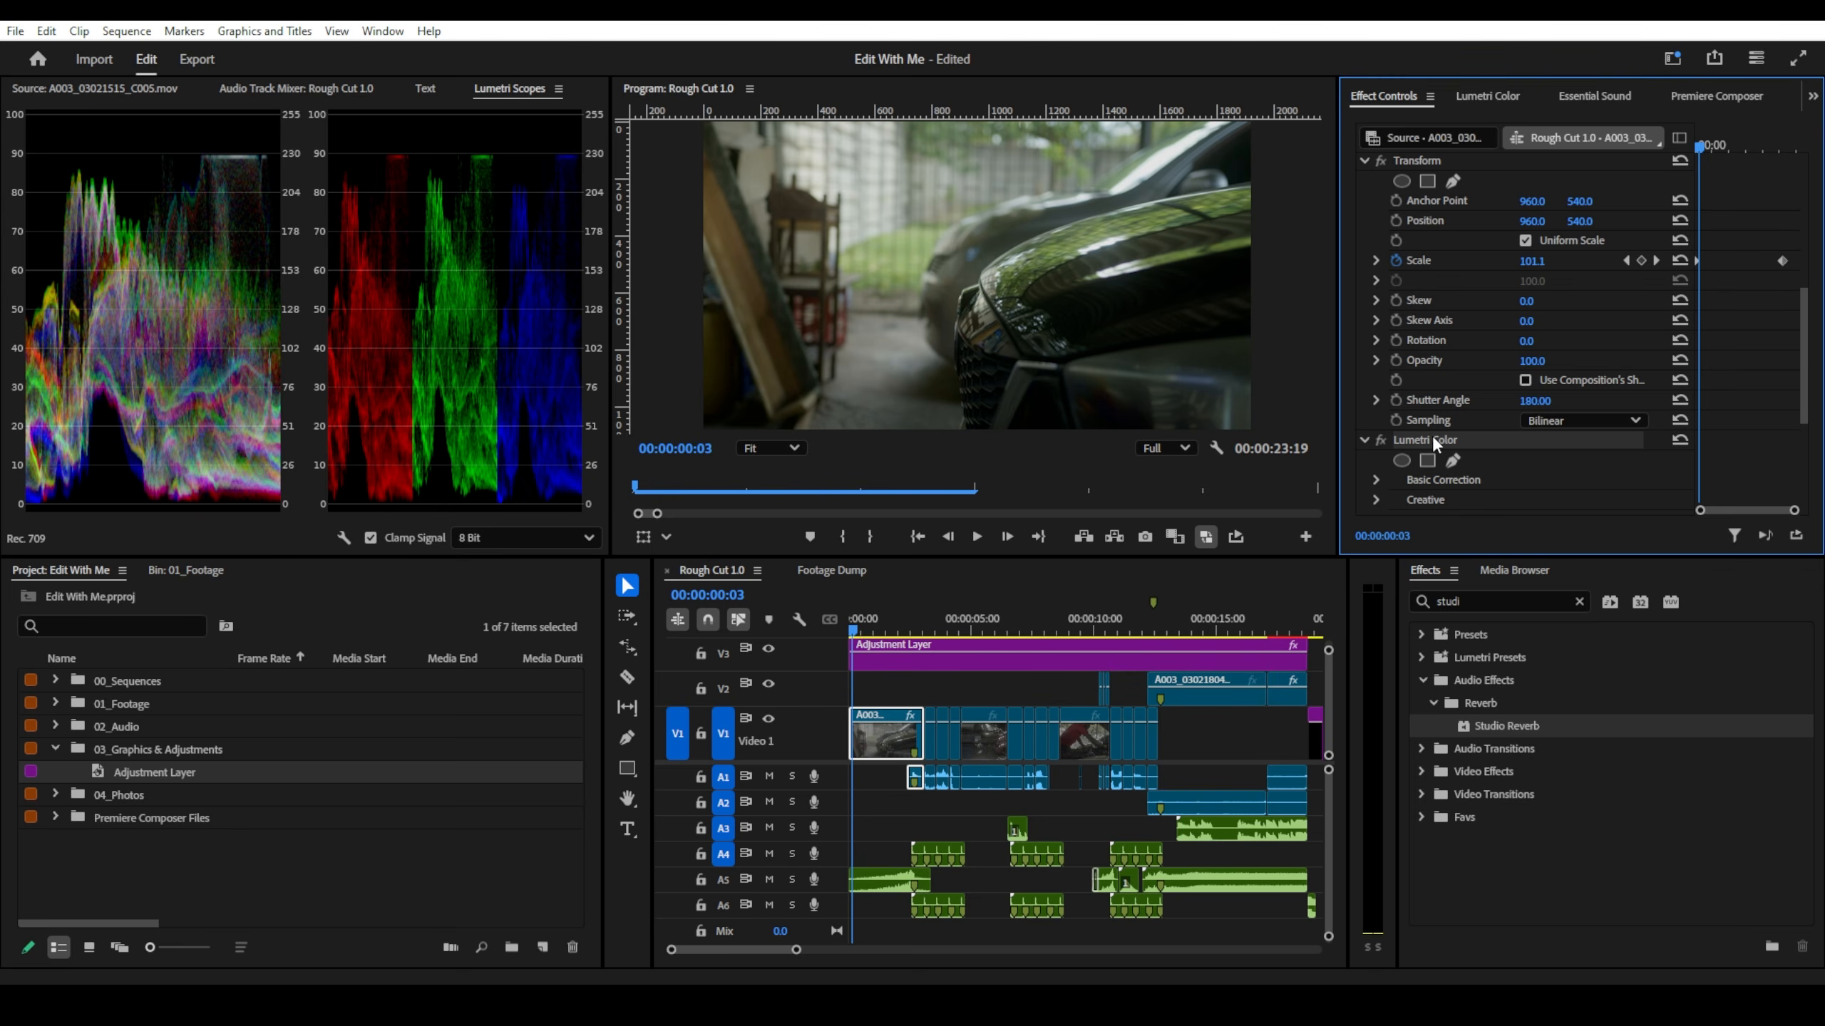
pyautogui.click(930, 629)
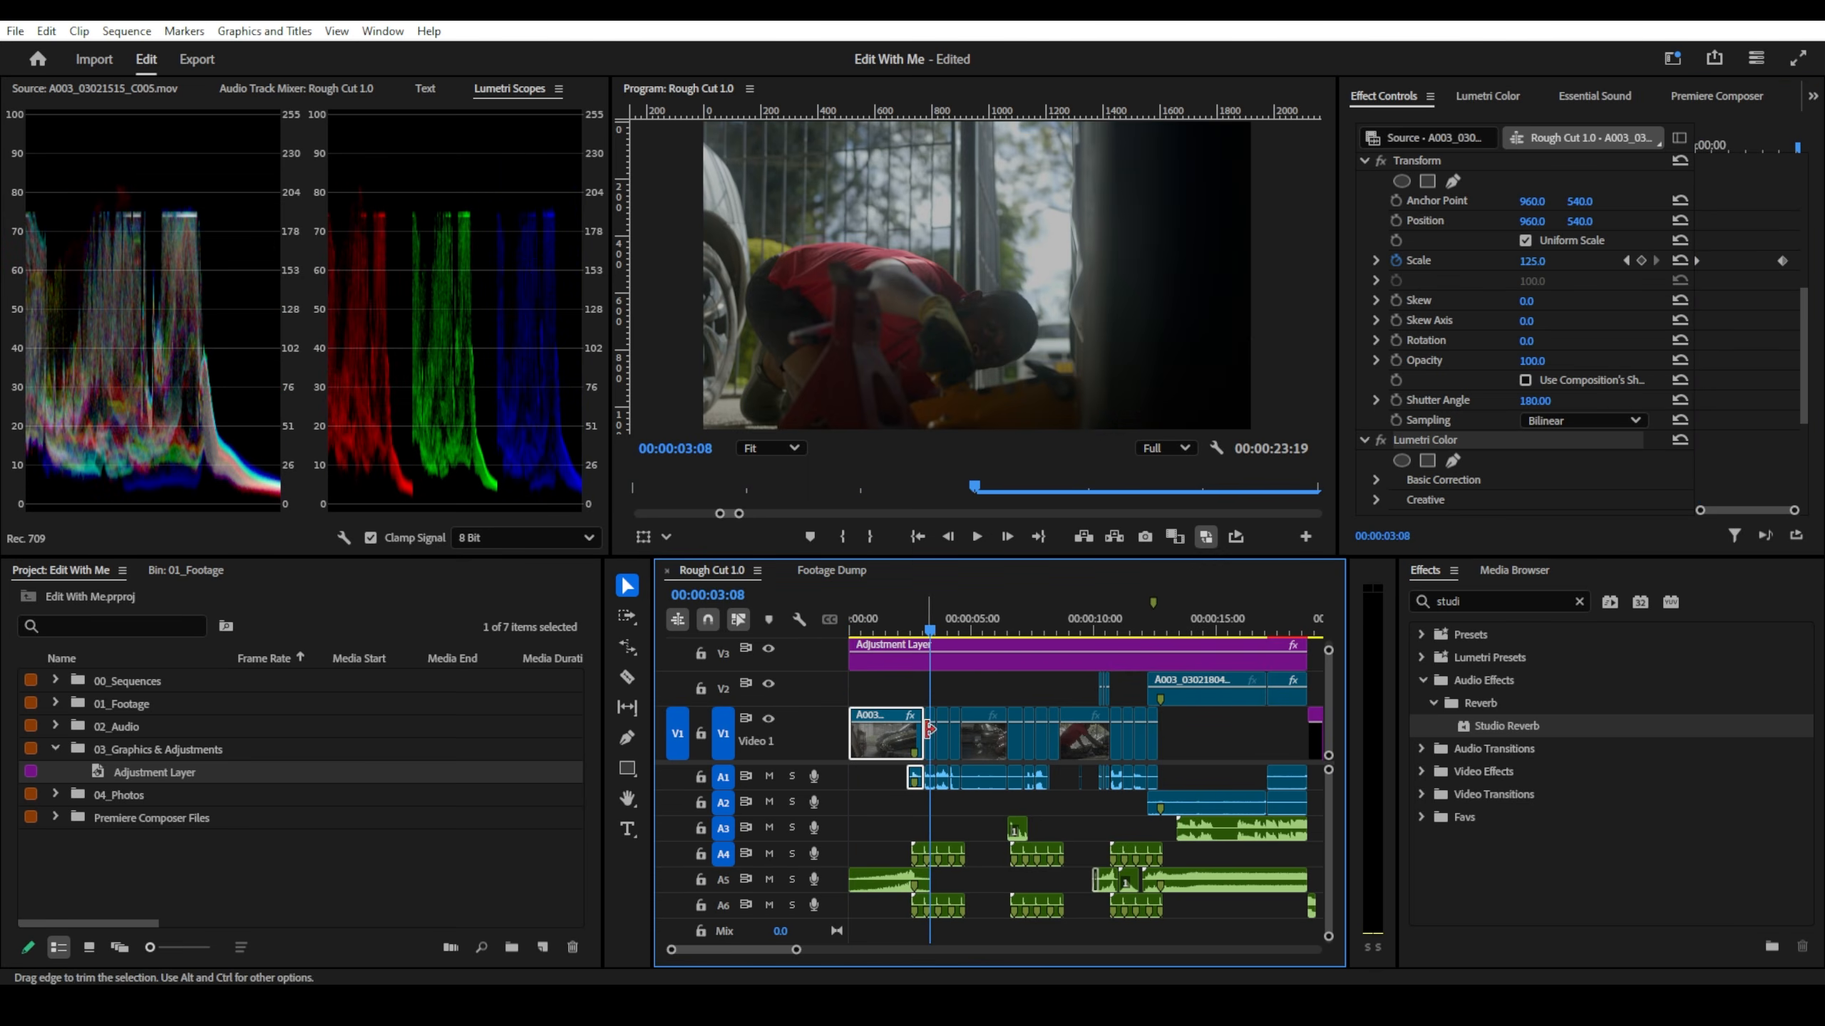
pyautogui.click(930, 733)
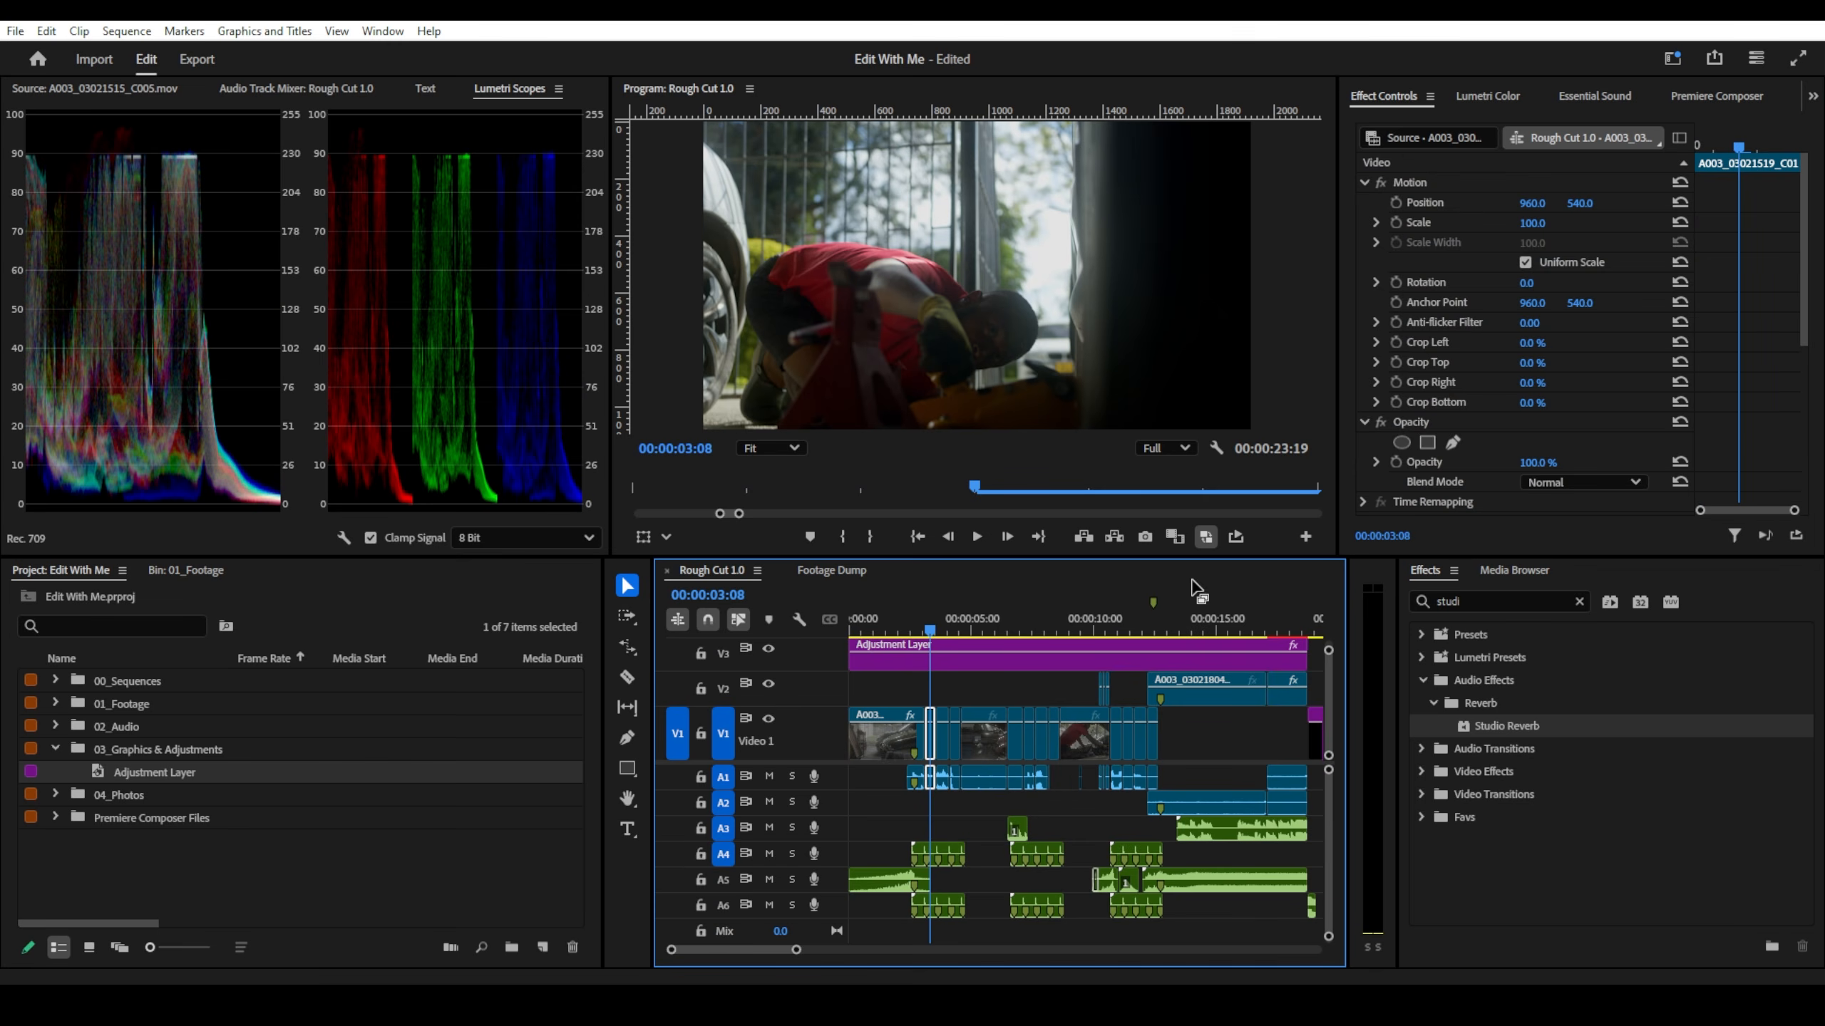
# - Copy the opening car clip and select all the other footage clips on tracks V1 and V2
pyautogui.click(896, 741)
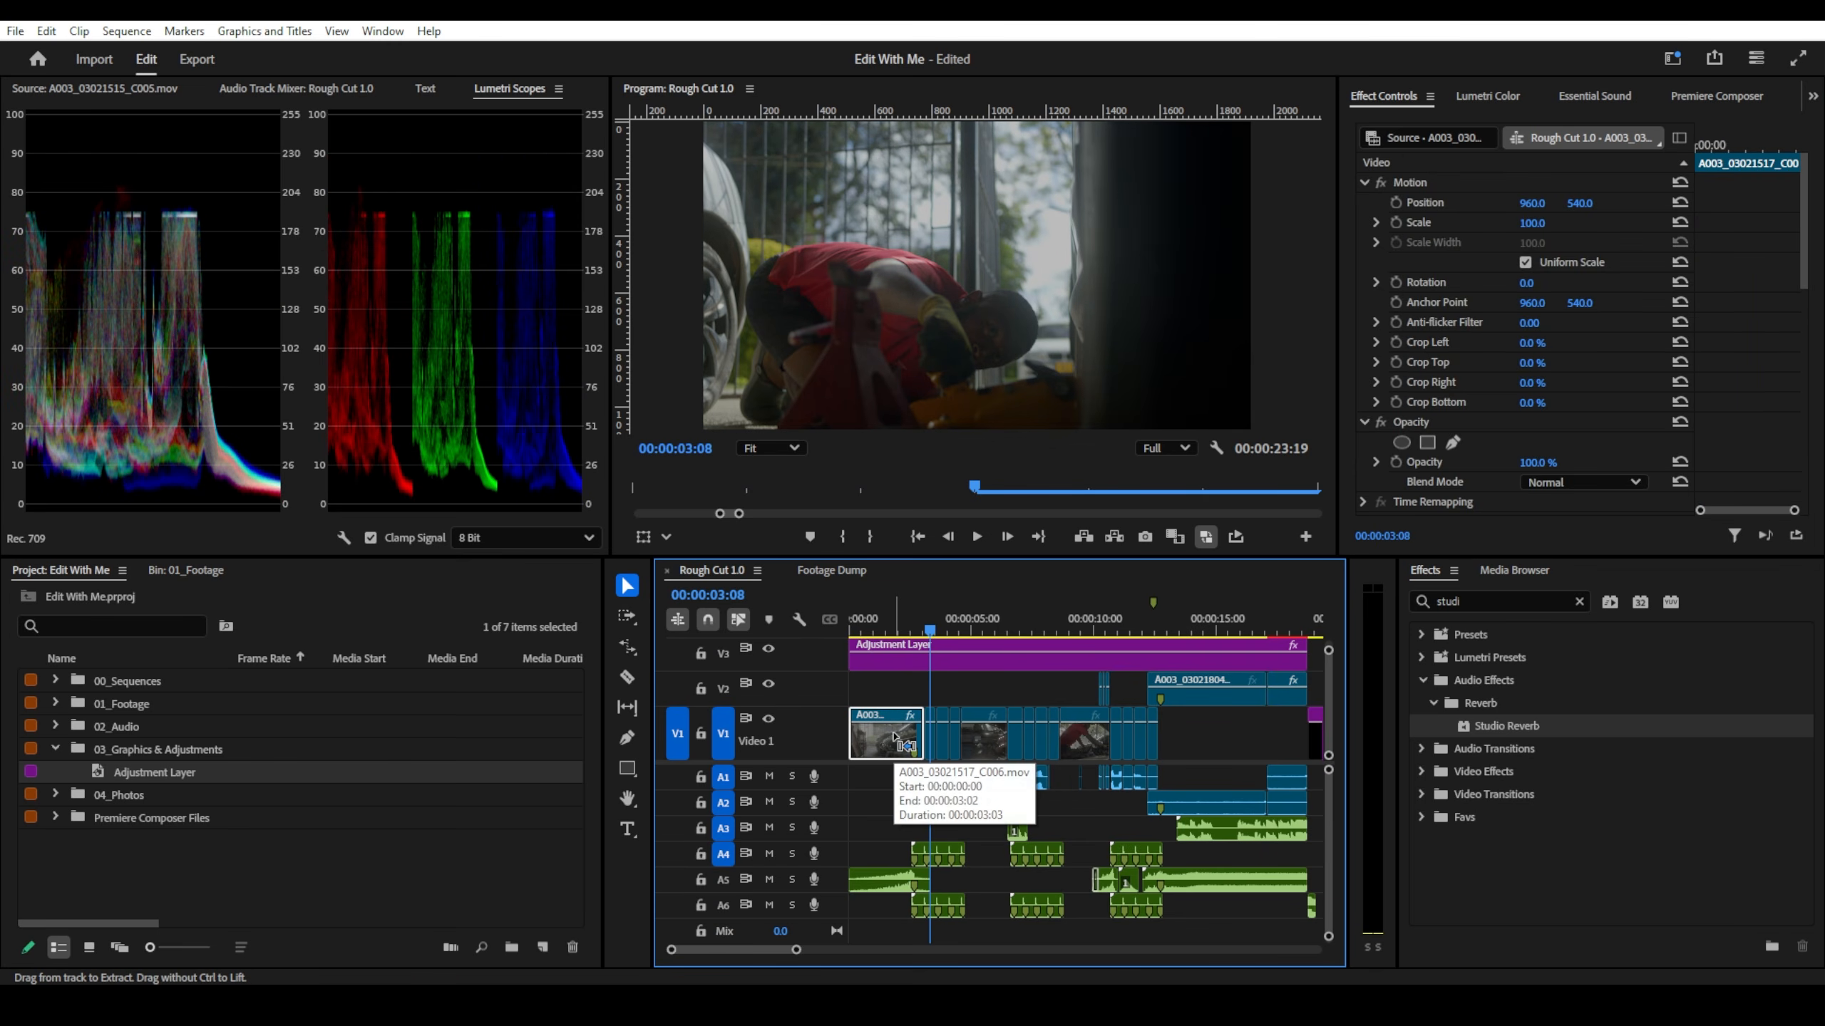
pyautogui.click(932, 745)
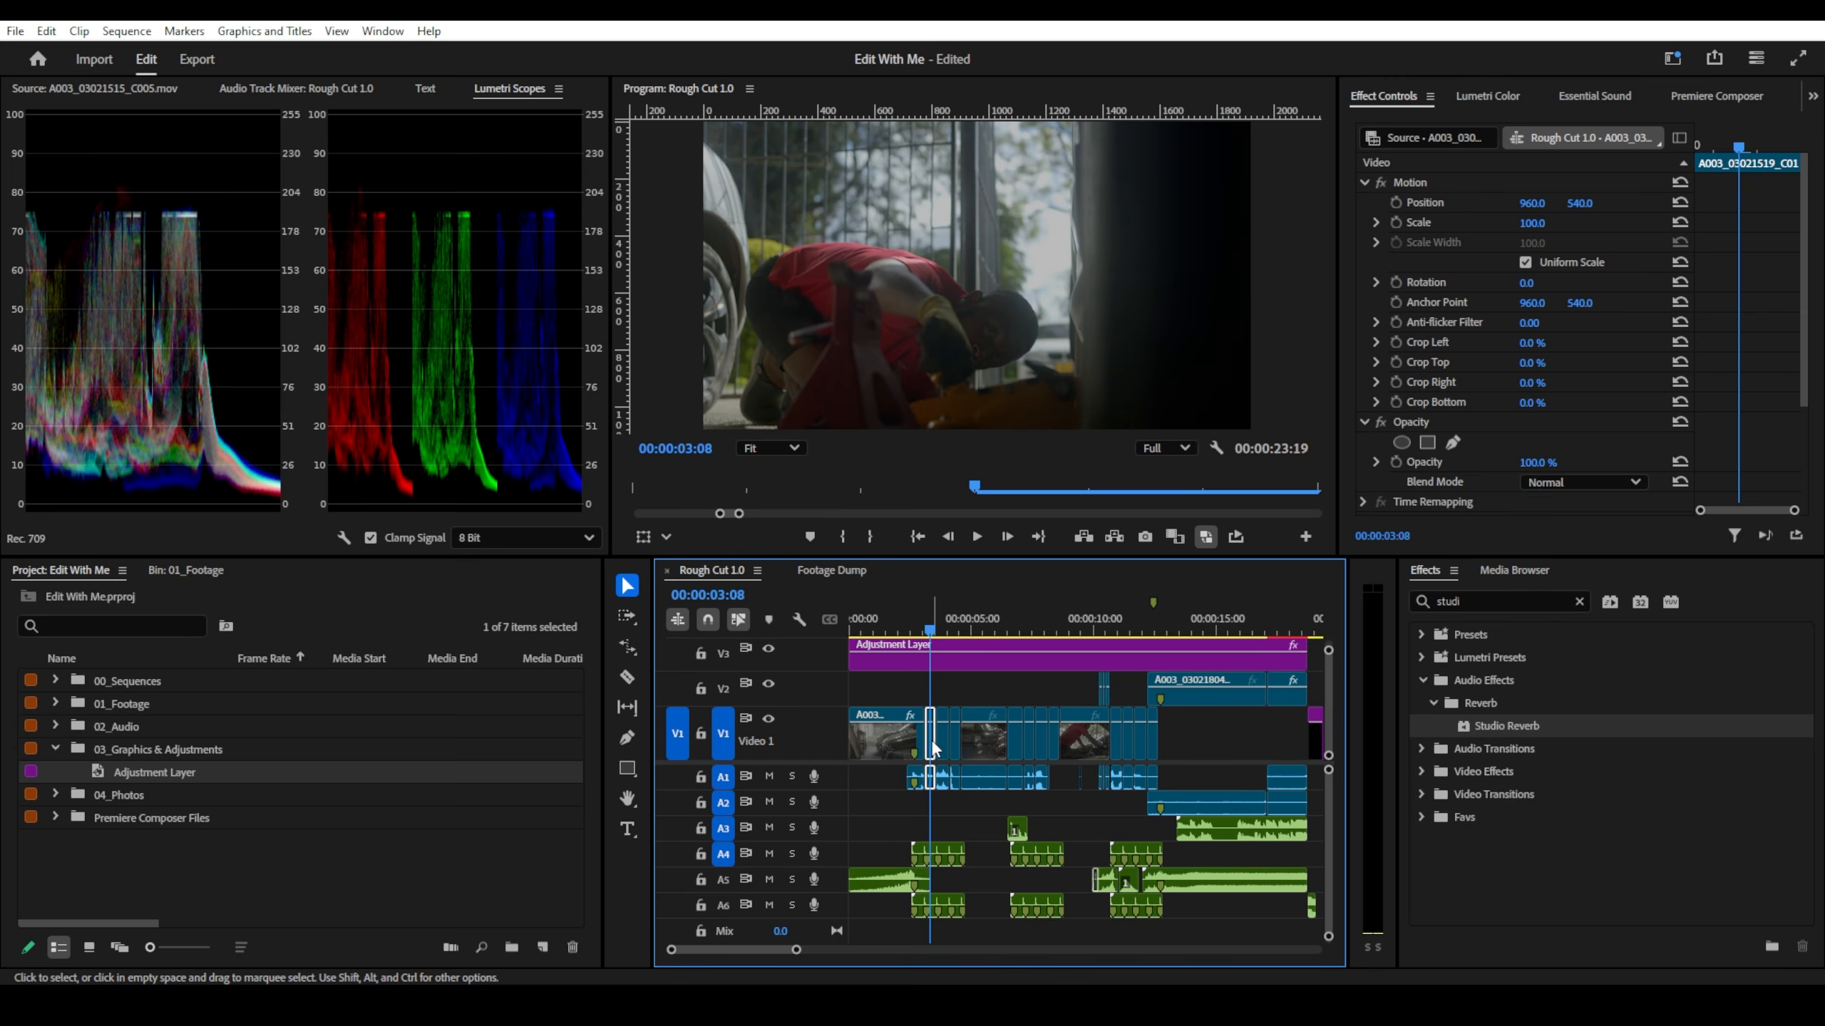
pyautogui.moveTo(1196, 732); pyautogui.dragTo(928, 689)
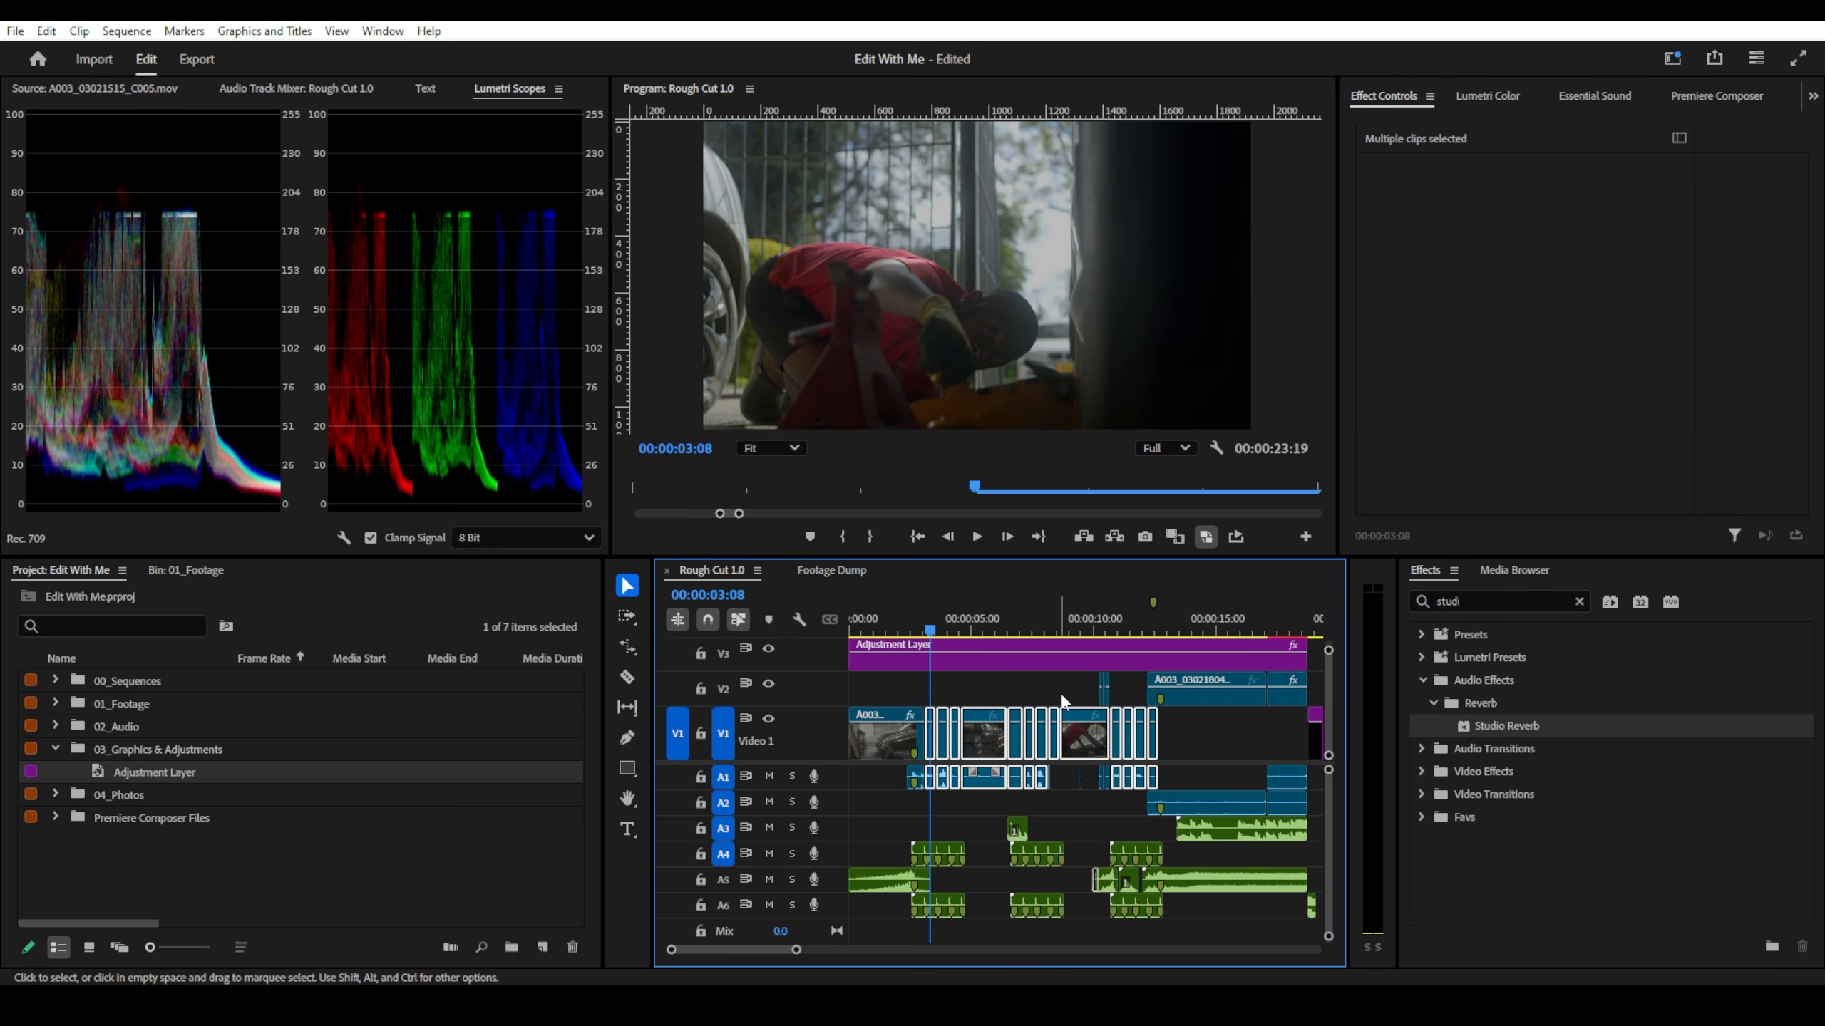
pyautogui.click(932, 688)
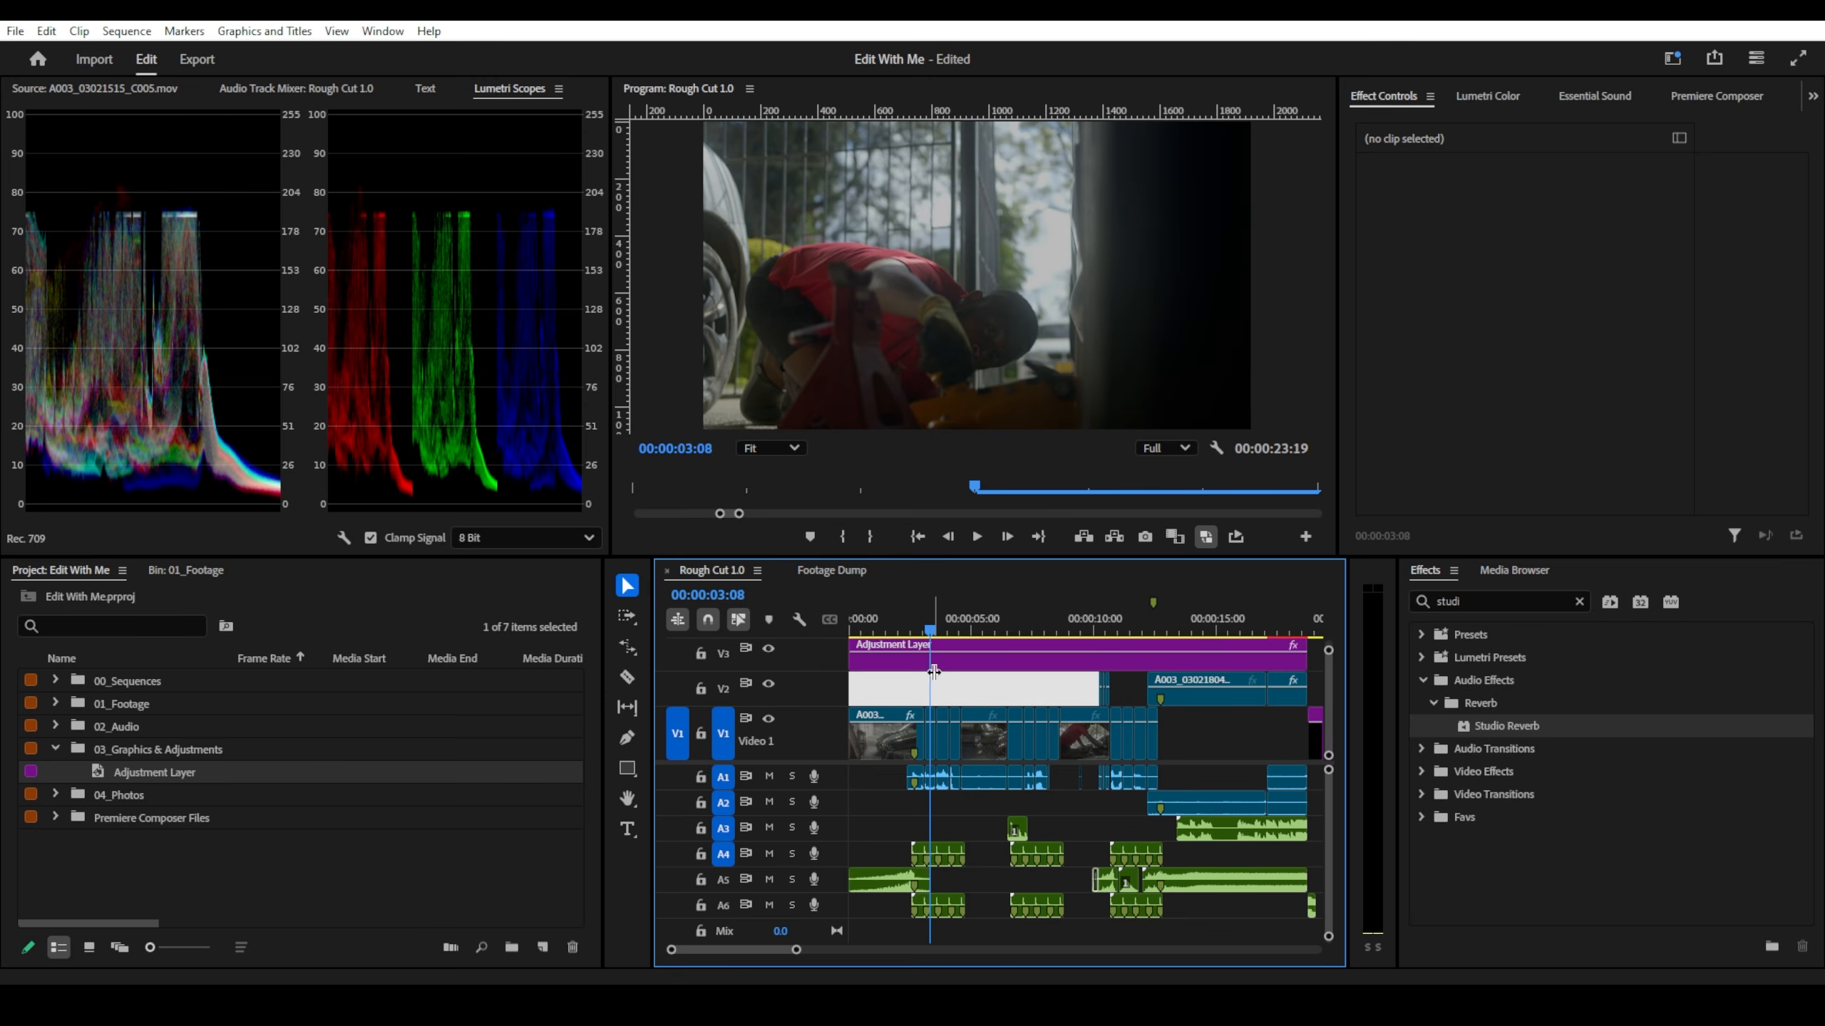
pyautogui.click(898, 617)
pyautogui.moveTo(924, 679); pyautogui.dragTo(1289, 755)
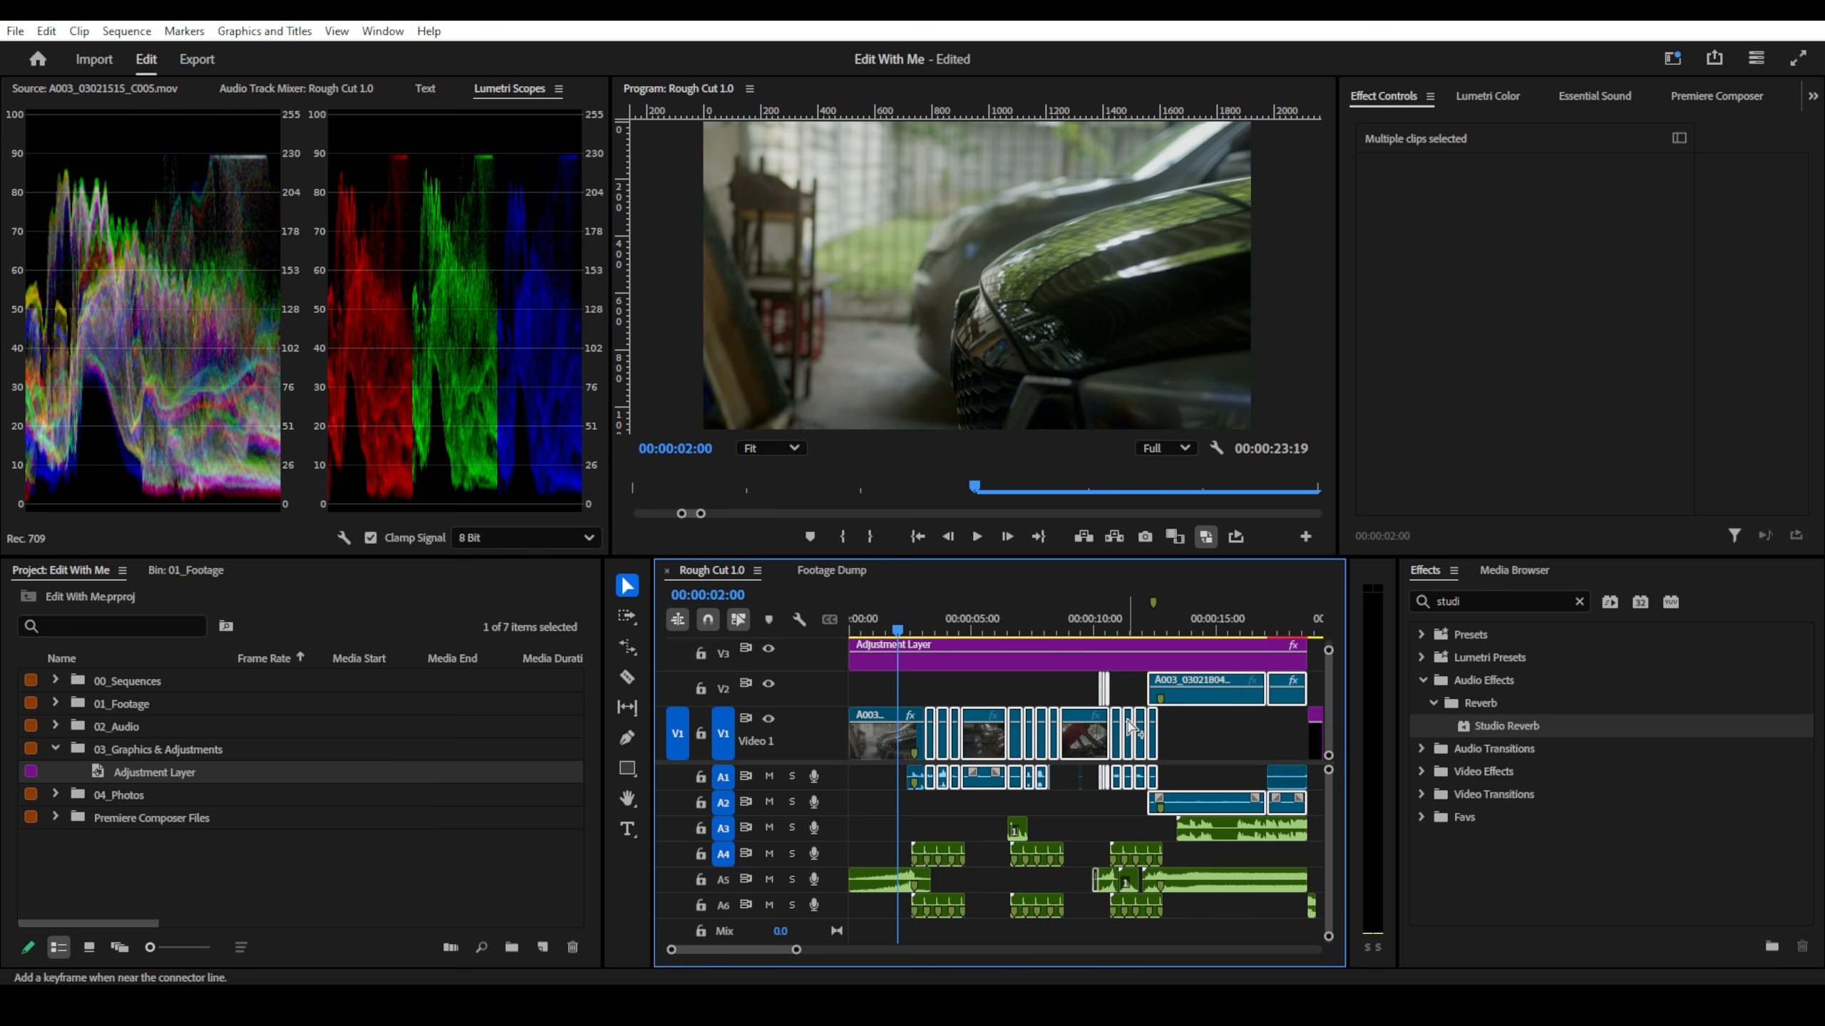
# - Paste only the Lumetri Color attribute onto the selected clips, excluding Transform, Volume, Channel Volume and Panner
pyautogui.hotkey('ctrl', 'alt', 'v')
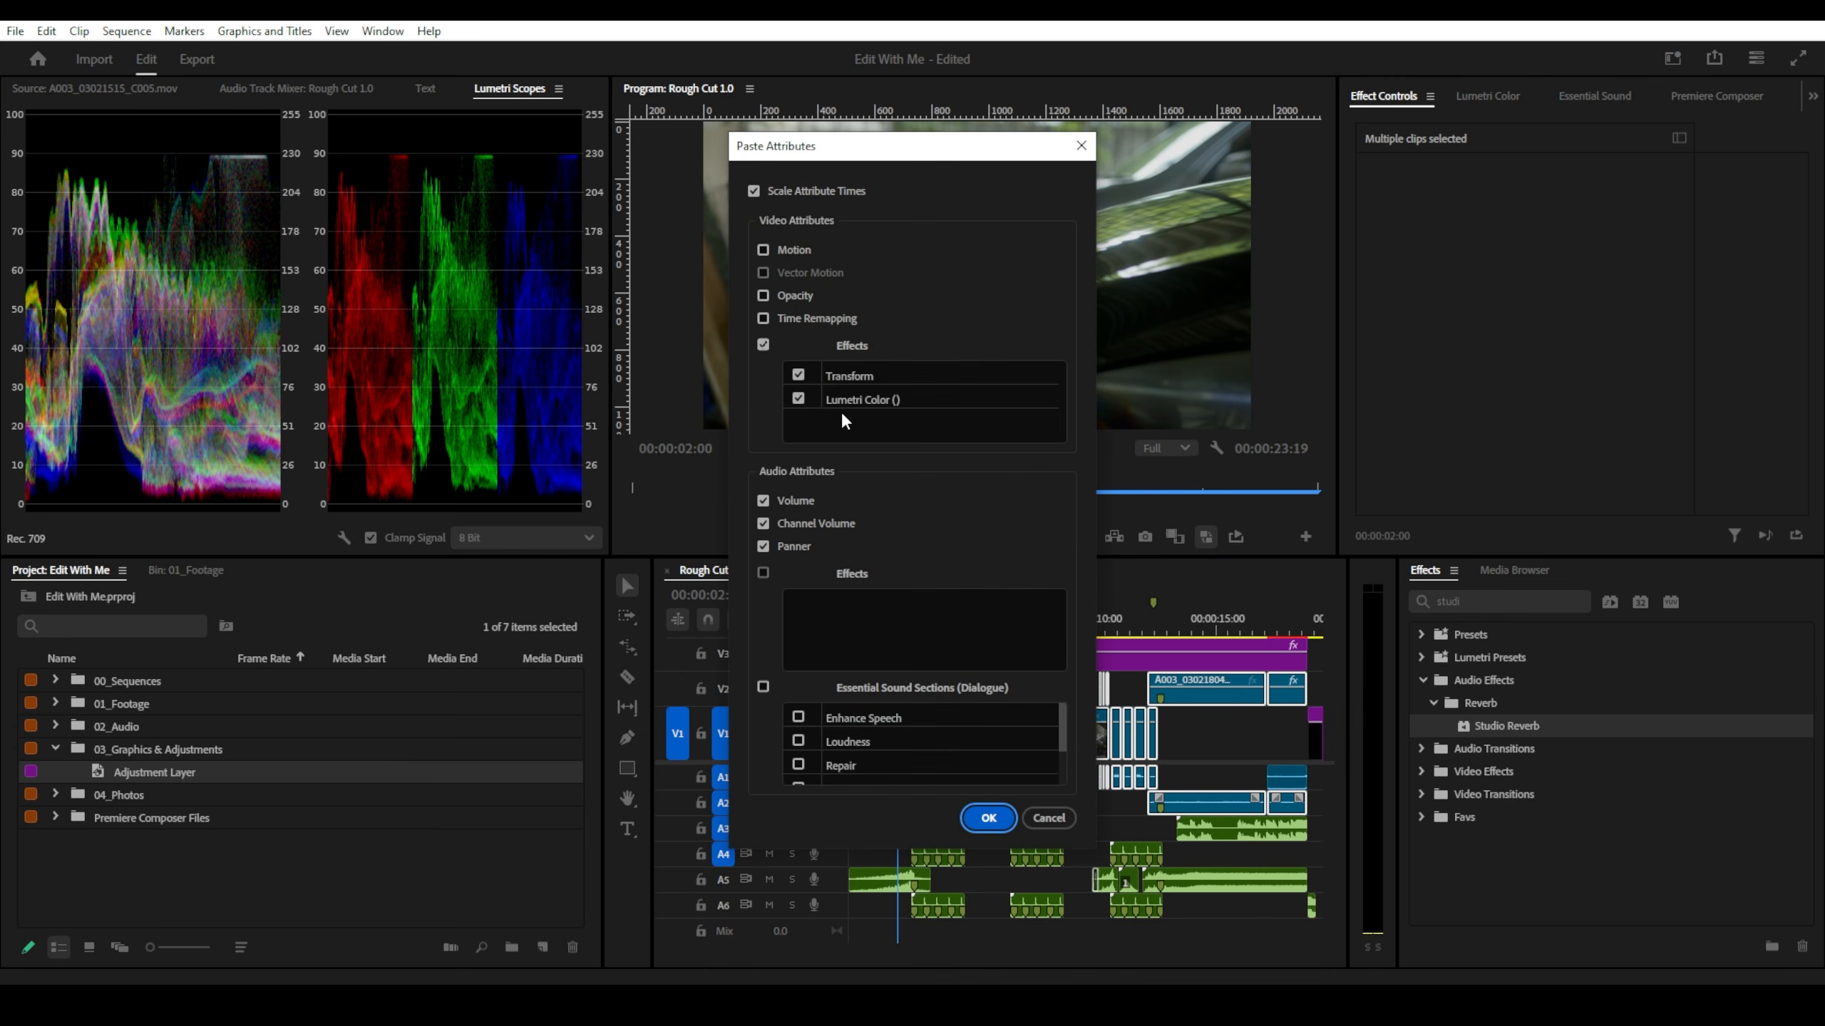
pyautogui.moveTo(859, 142); pyautogui.dragTo(875, 159)
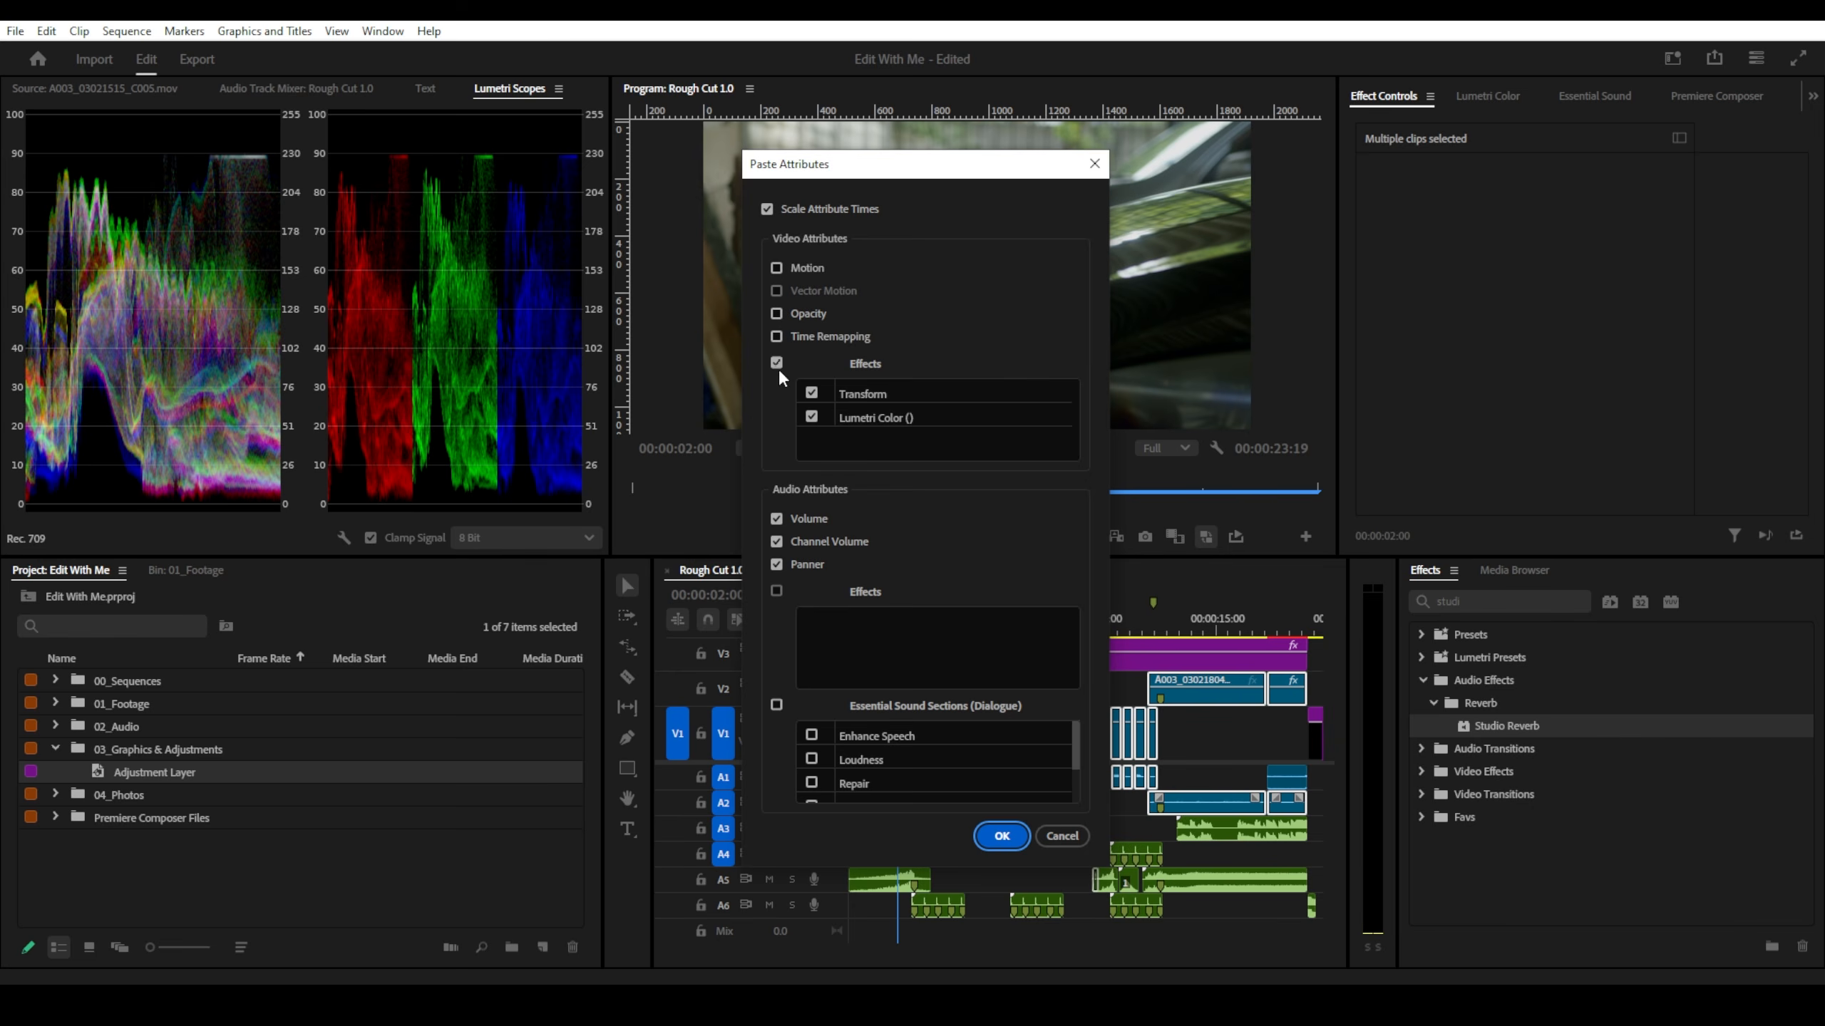
pyautogui.click(777, 564)
pyautogui.click(776, 541)
pyautogui.click(776, 518)
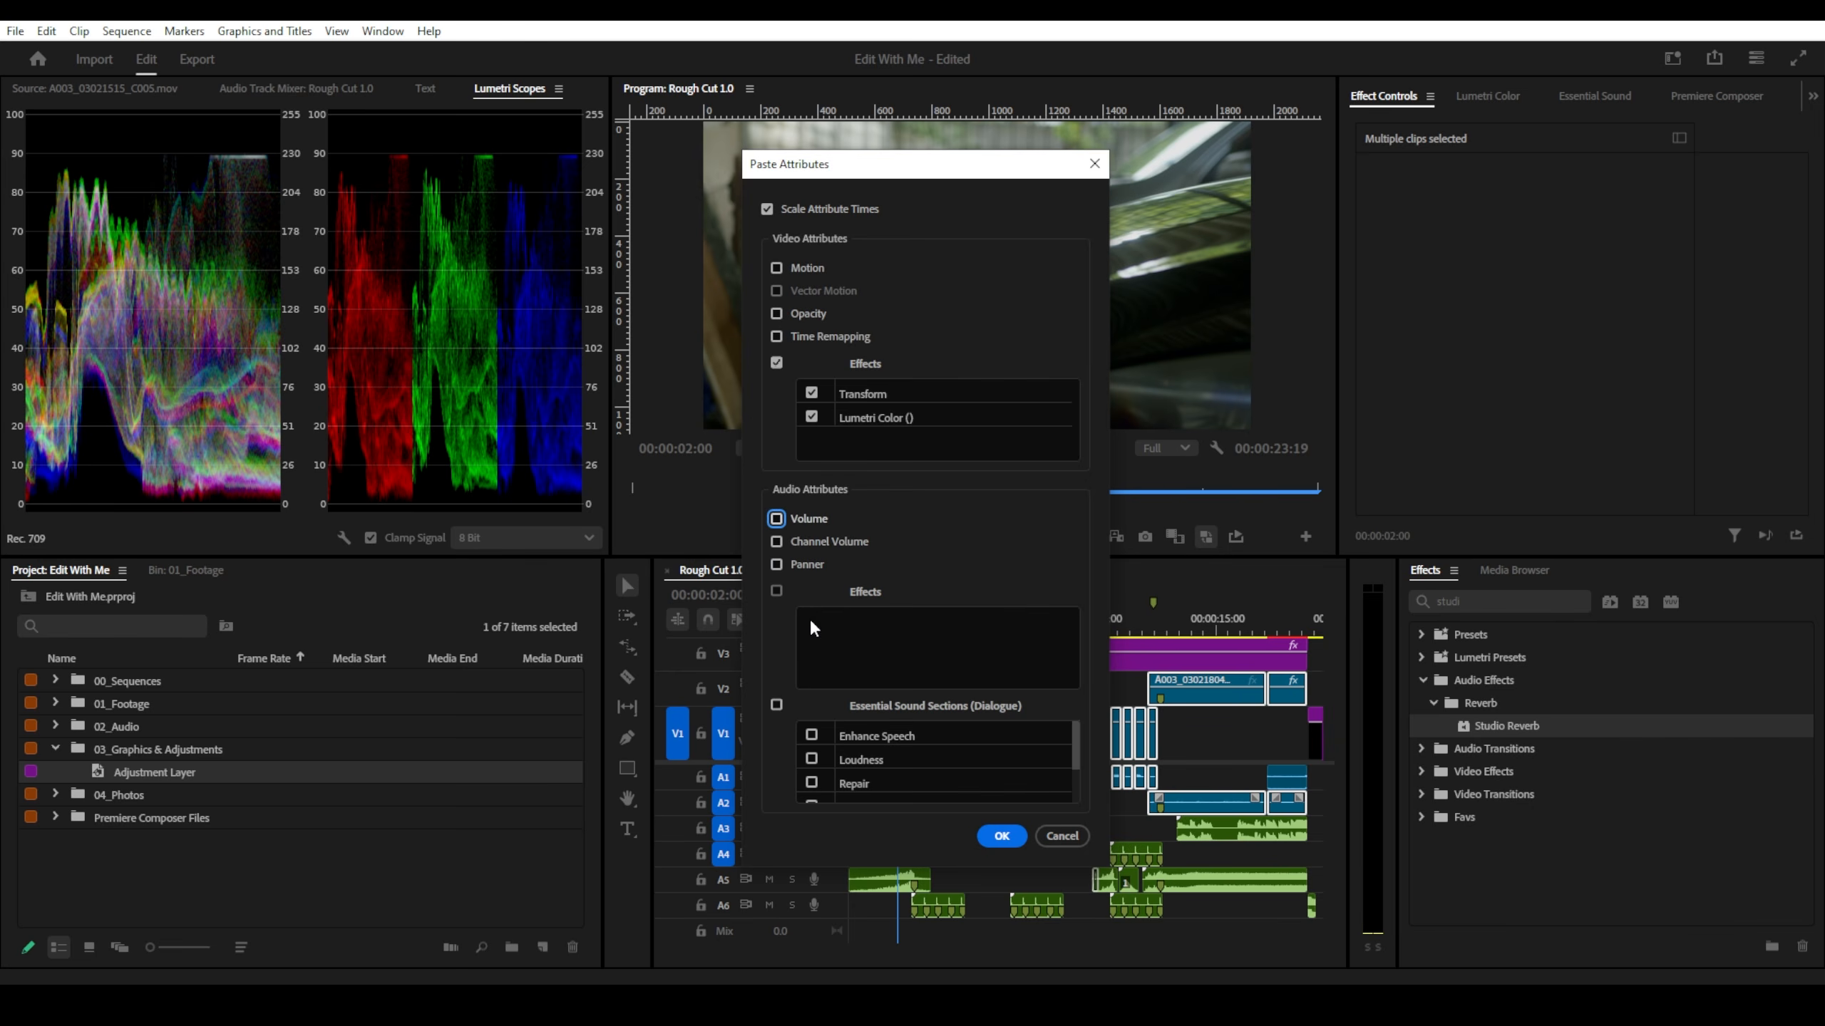
pyautogui.scroll(-2, 900, 747)
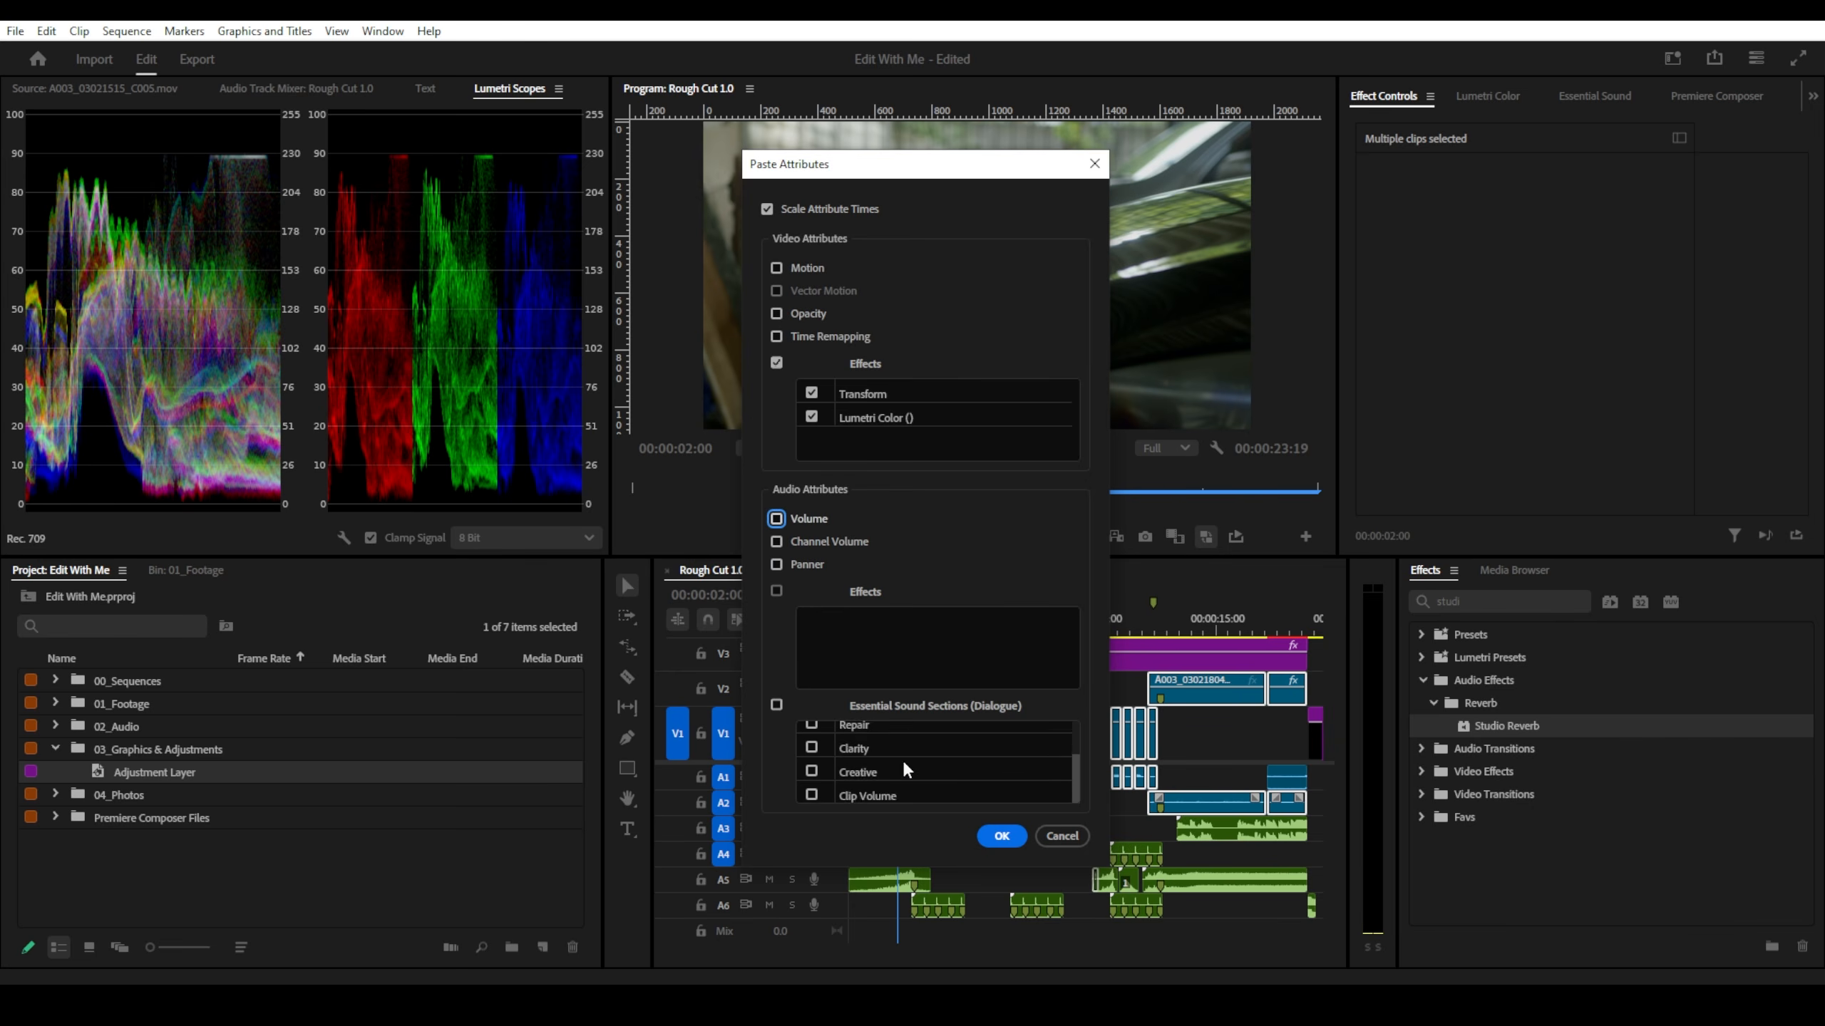
pyautogui.scroll(2, 901, 760)
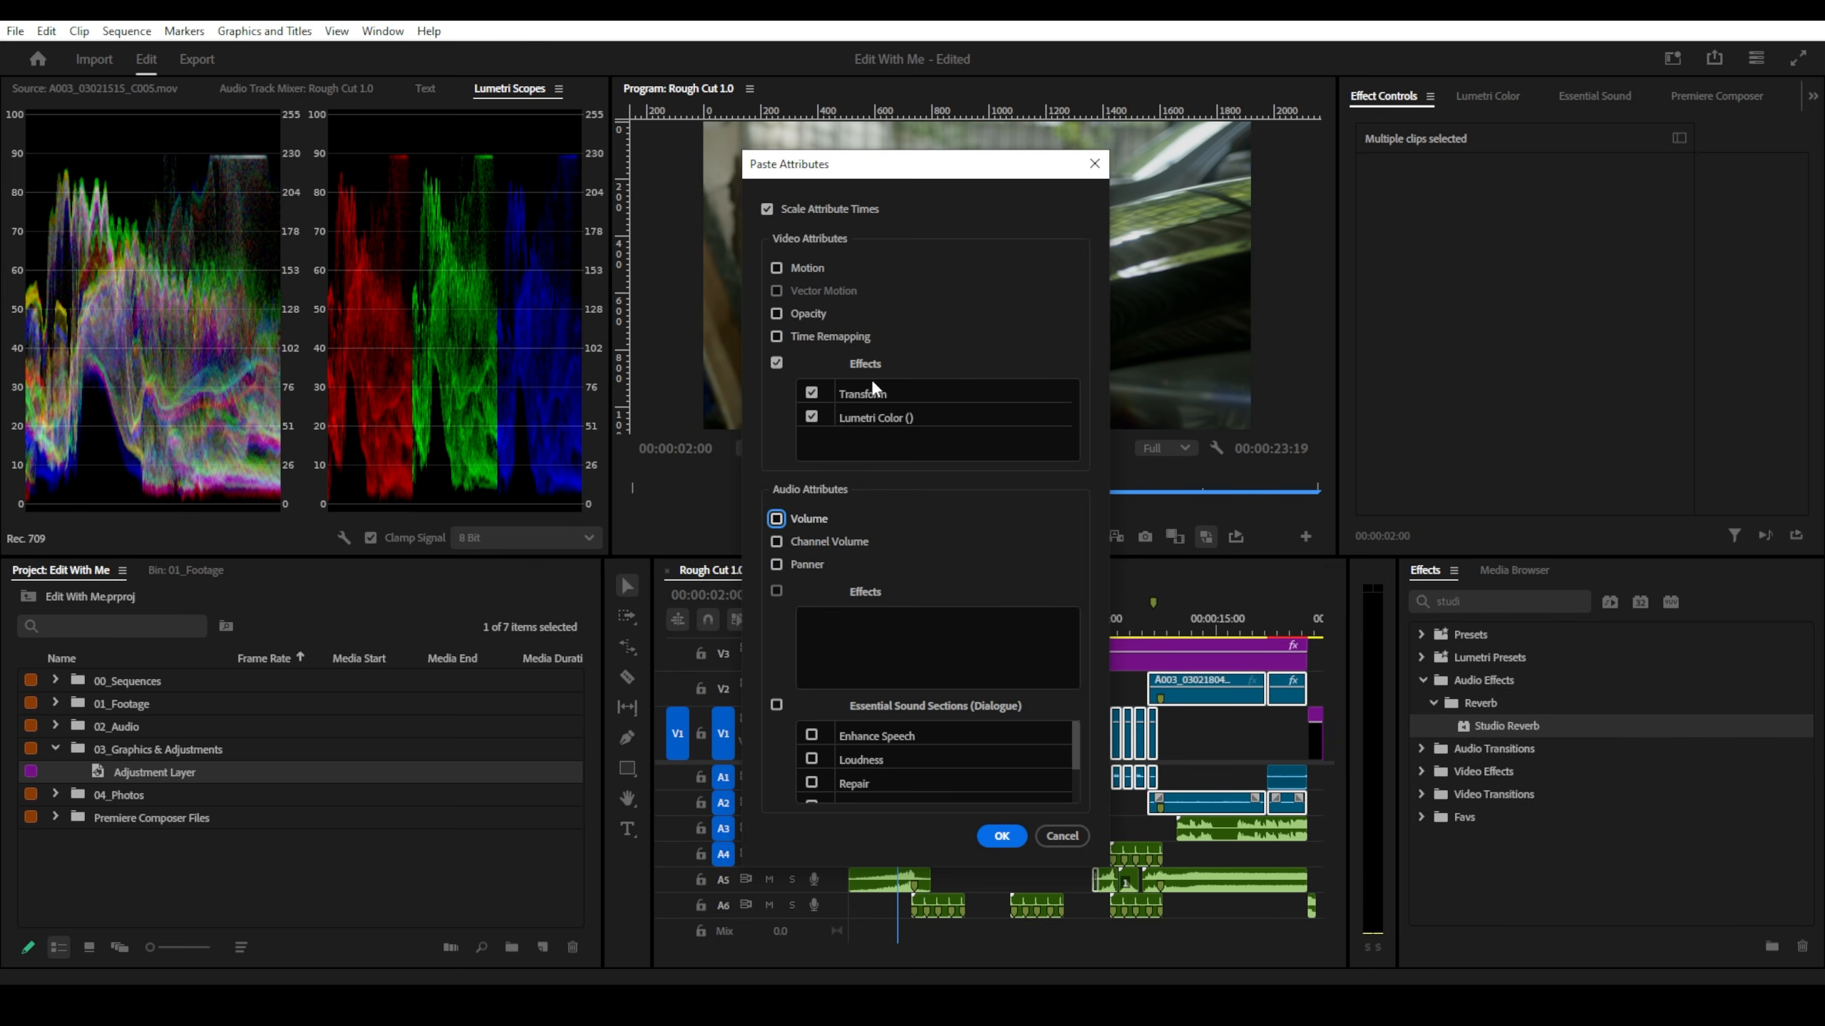
pyautogui.click(811, 394)
pyautogui.click(1001, 840)
# - Review the pasted grade across the sequence and select the wheel clip at 00:00:03:19 to compare it with its neighbours
pyautogui.moveTo(944, 637); pyautogui.dragTo(1166, 628)
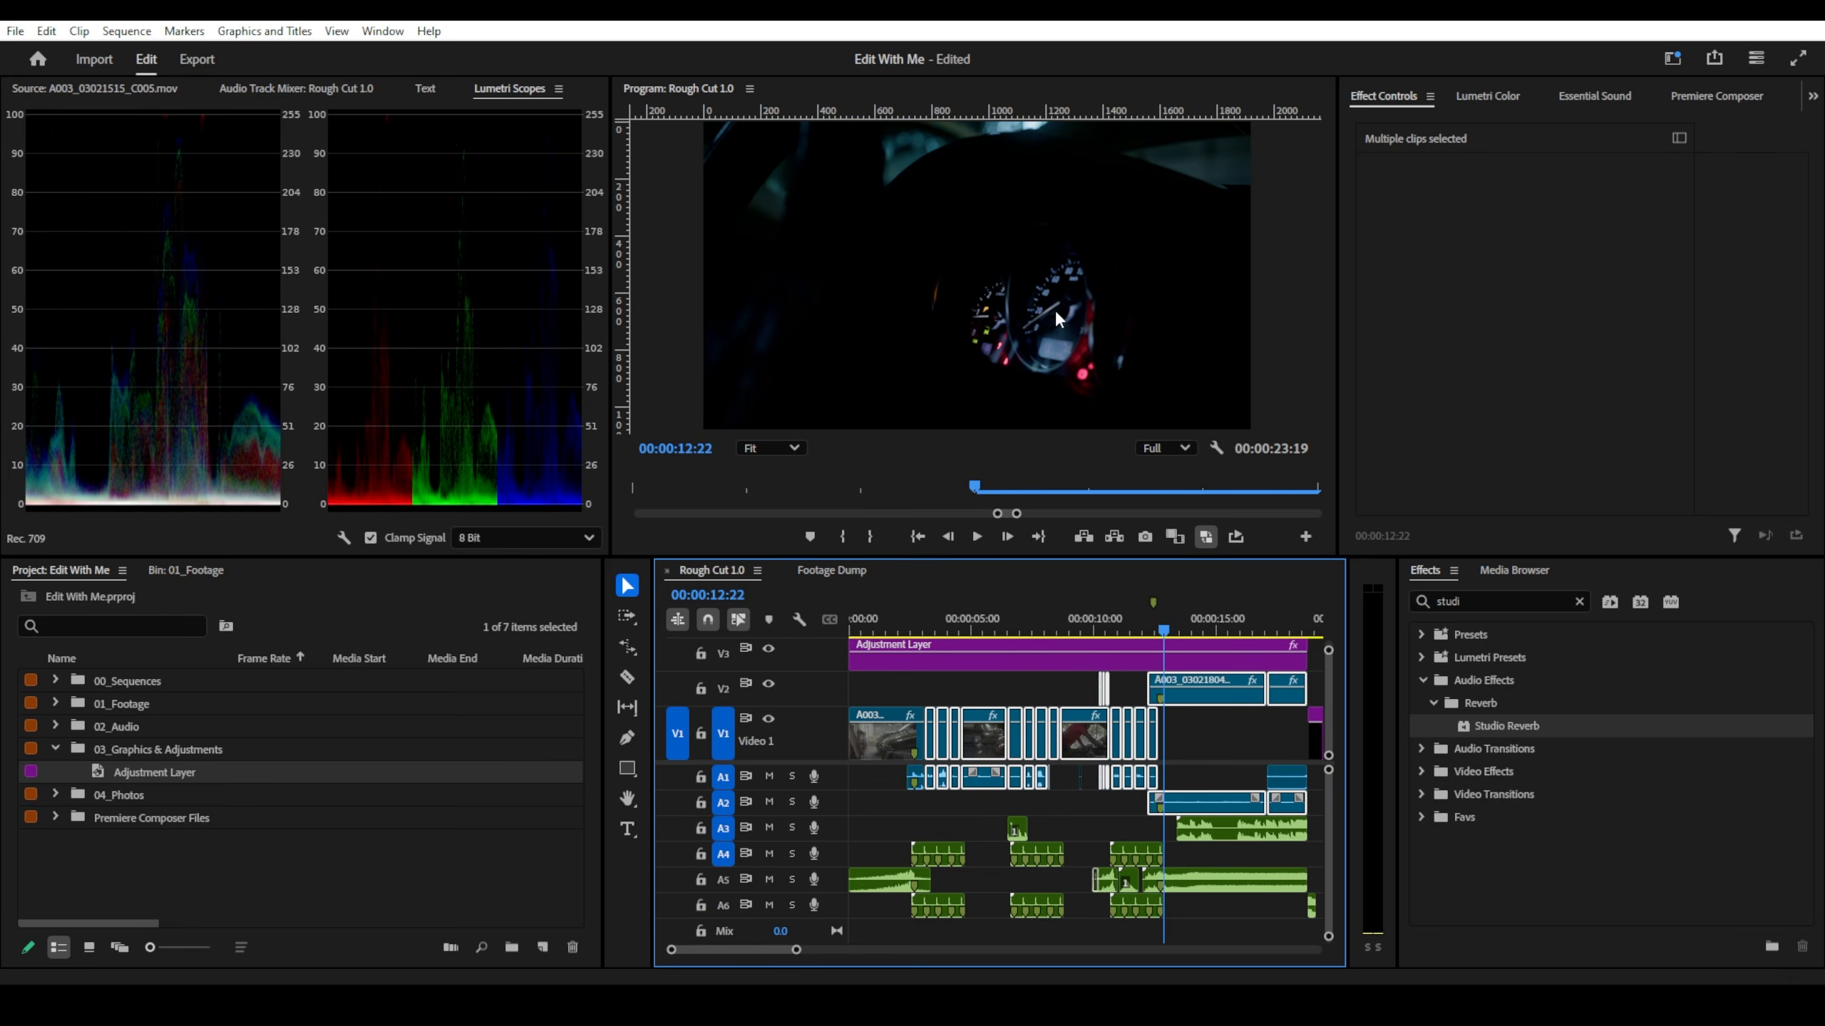
pyautogui.moveTo(988, 634); pyautogui.dragTo(944, 612)
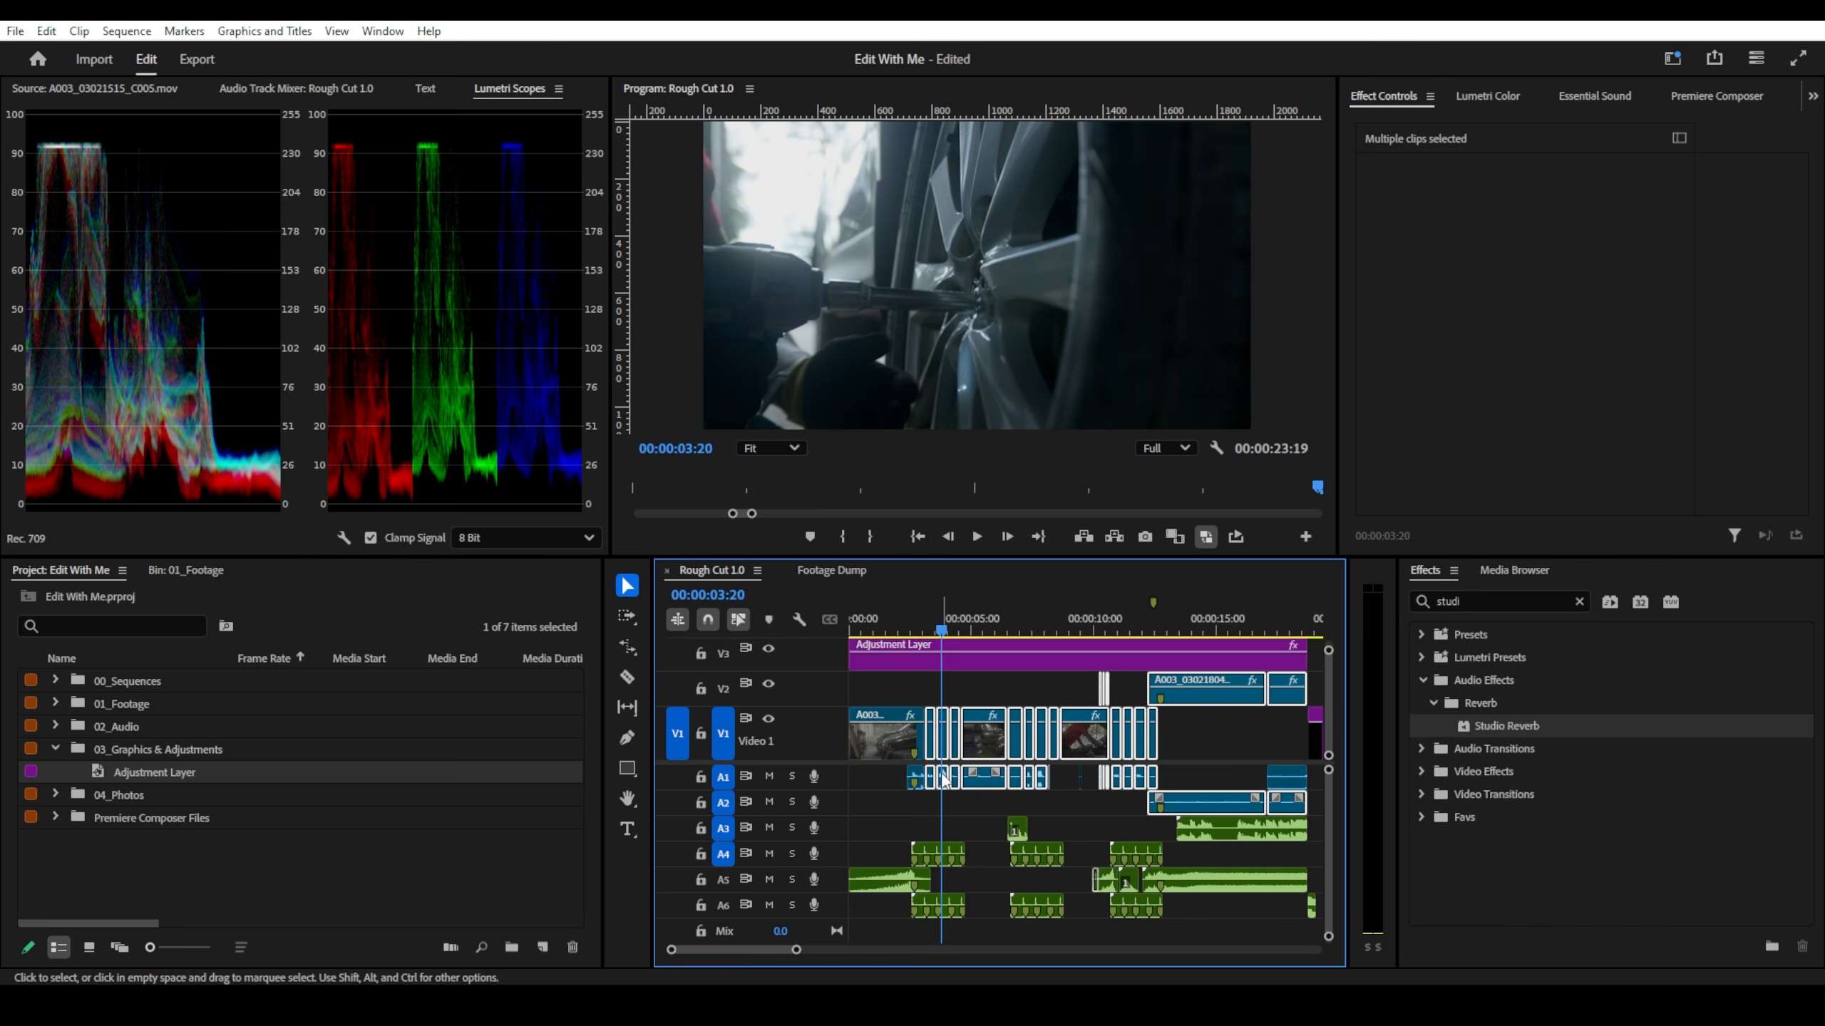
pyautogui.click(1010, 696)
pyautogui.click(942, 733)
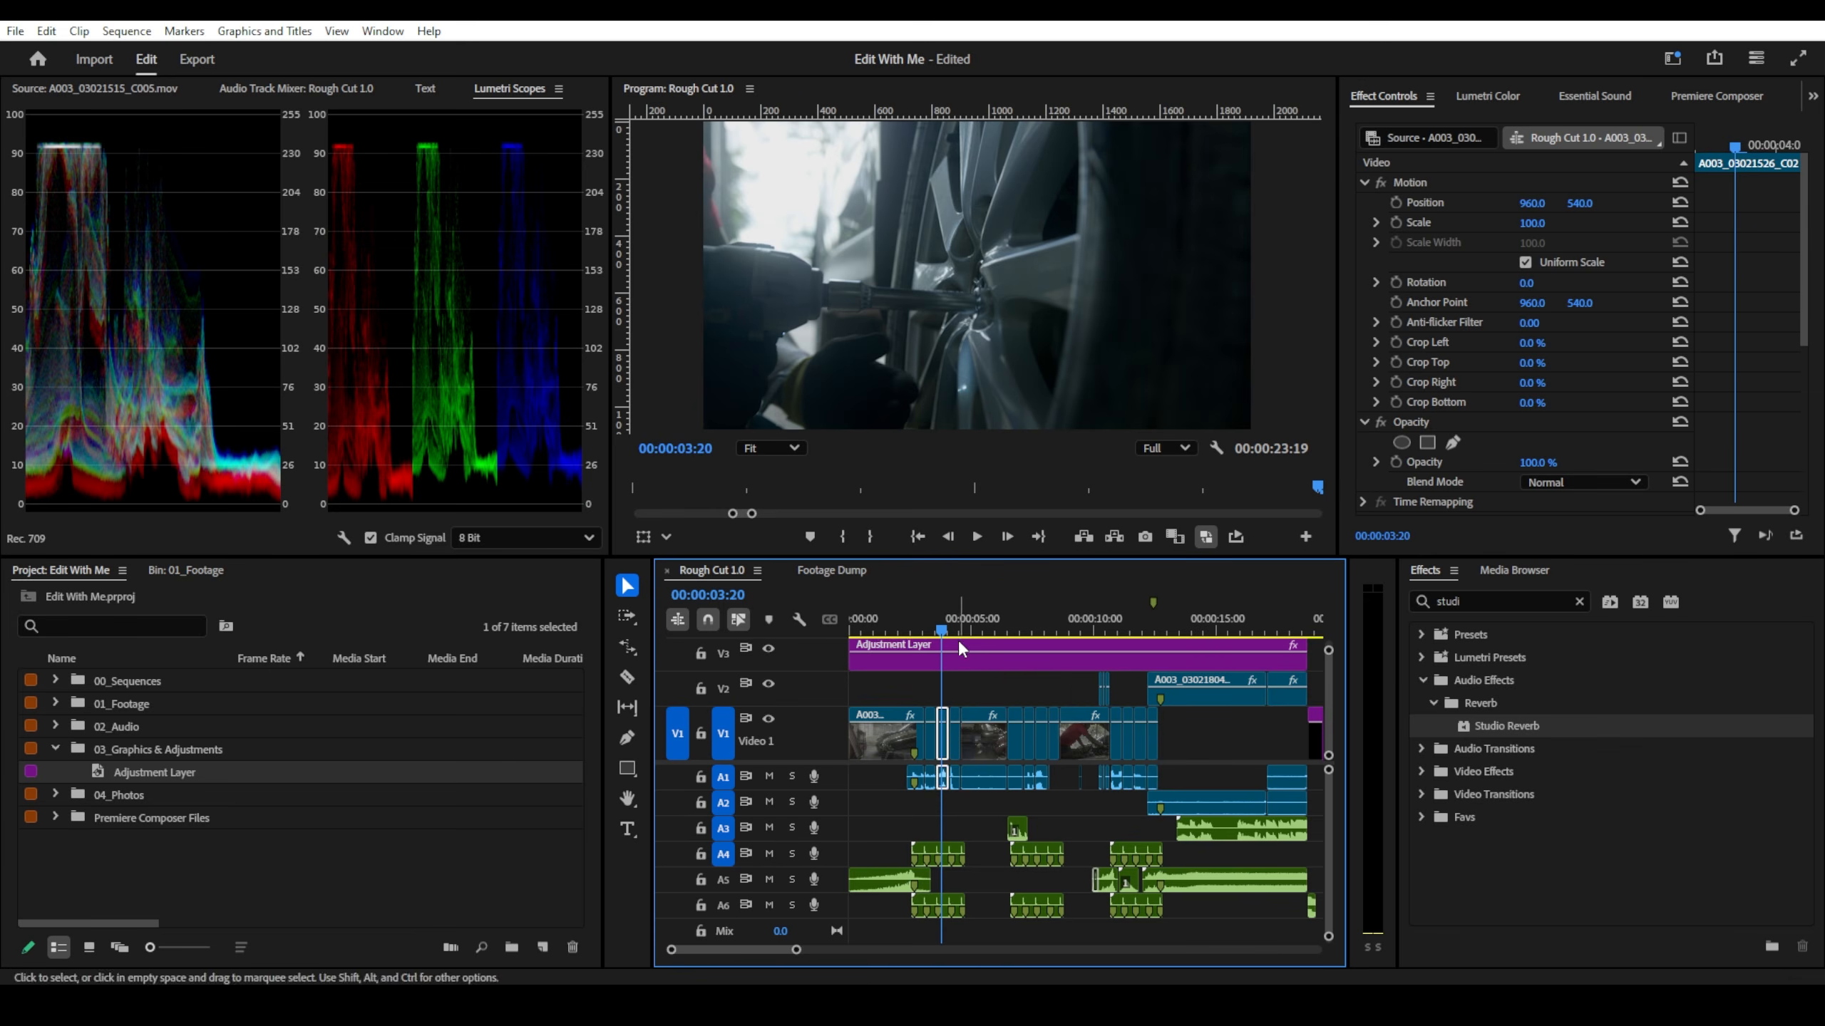
pyautogui.click(920, 632)
pyautogui.moveTo(920, 643); pyautogui.dragTo(941, 642)
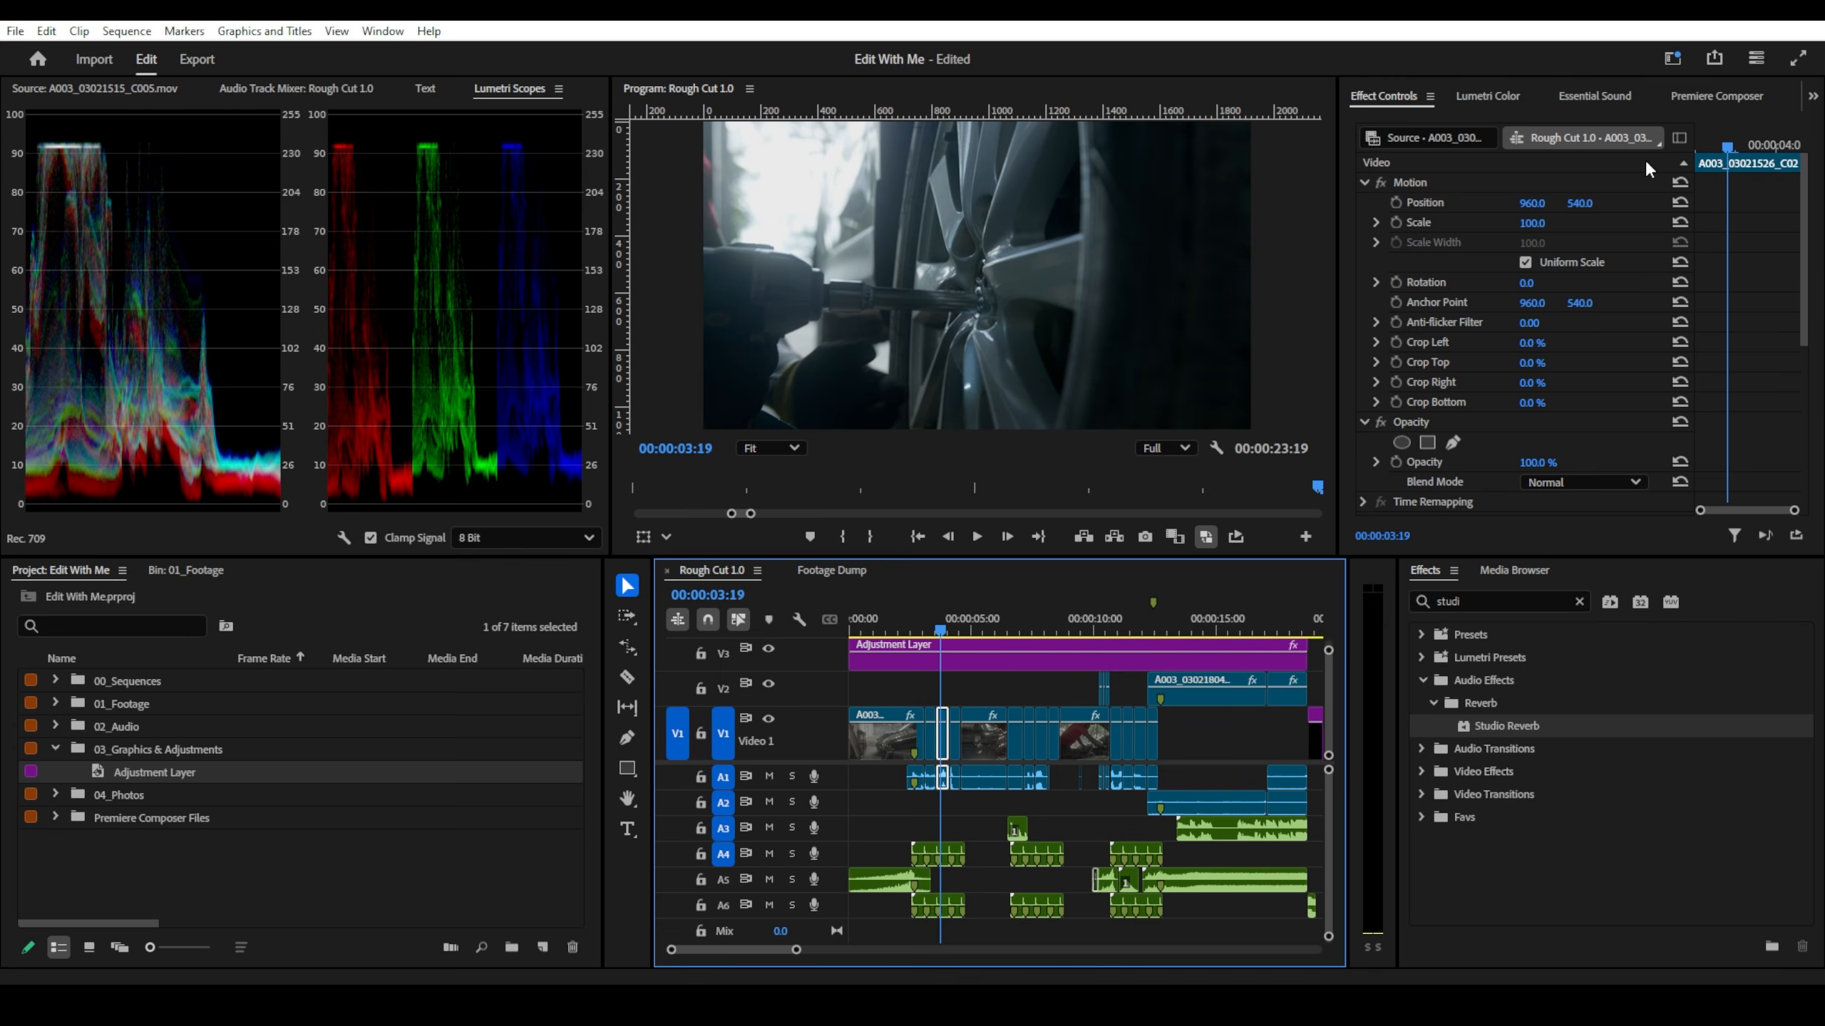
# - Warm the wheel clip by setting its Temperature to 8.0, and compare the result with Lumetri Color bypassed
pyautogui.click(1477, 100)
pyautogui.scroll(-2, 1494, 389)
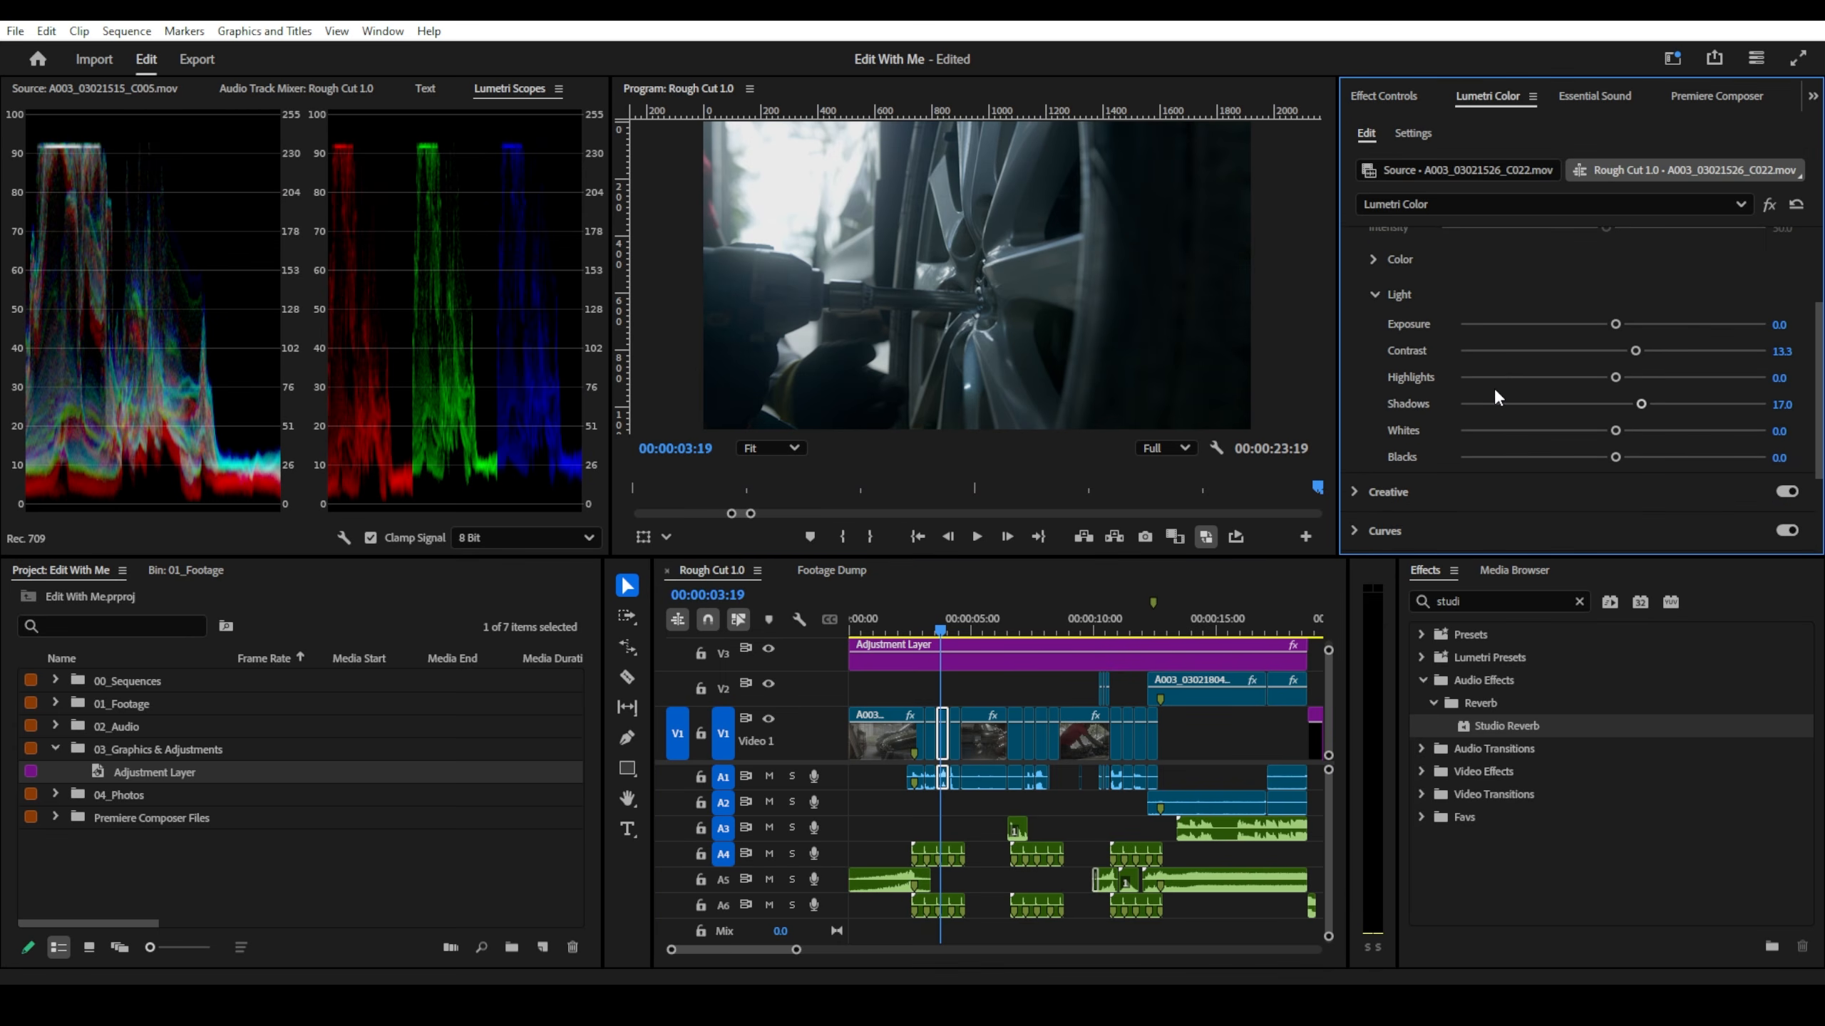
pyautogui.scroll(1, 1430, 302)
pyautogui.click(1374, 278)
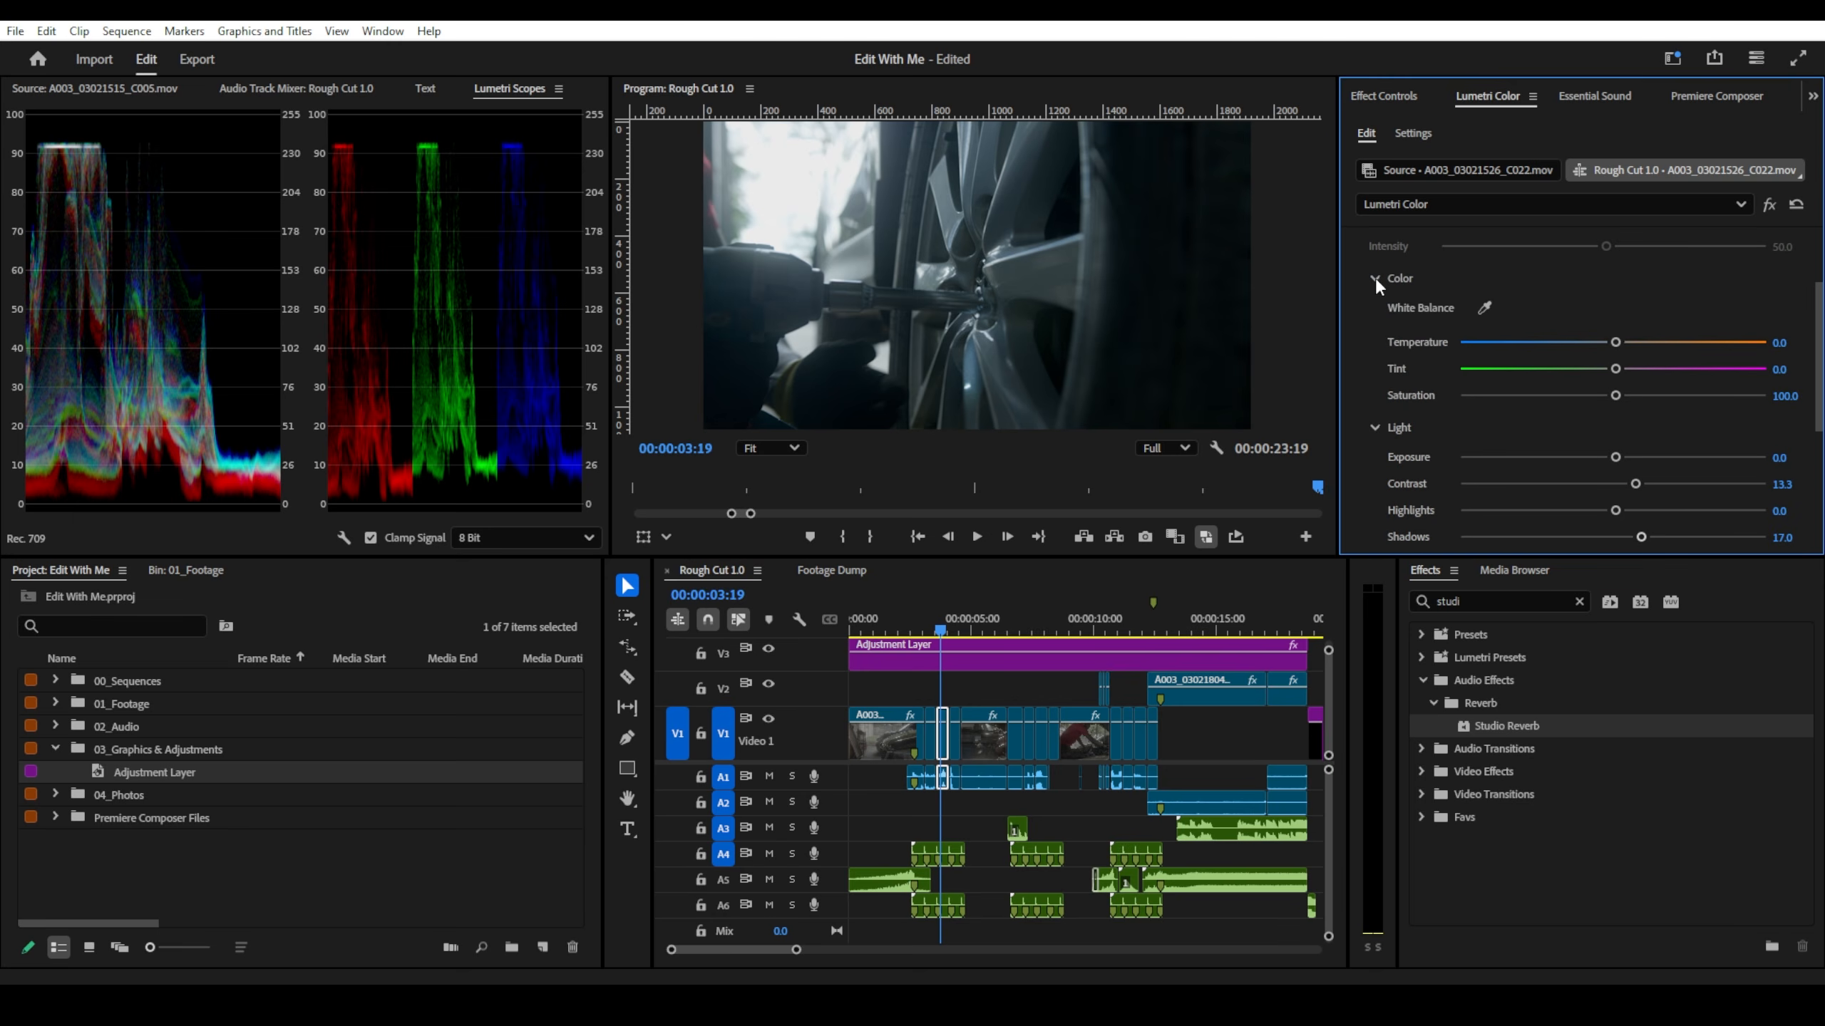
pyautogui.moveTo(1626, 344); pyautogui.dragTo(1629, 348)
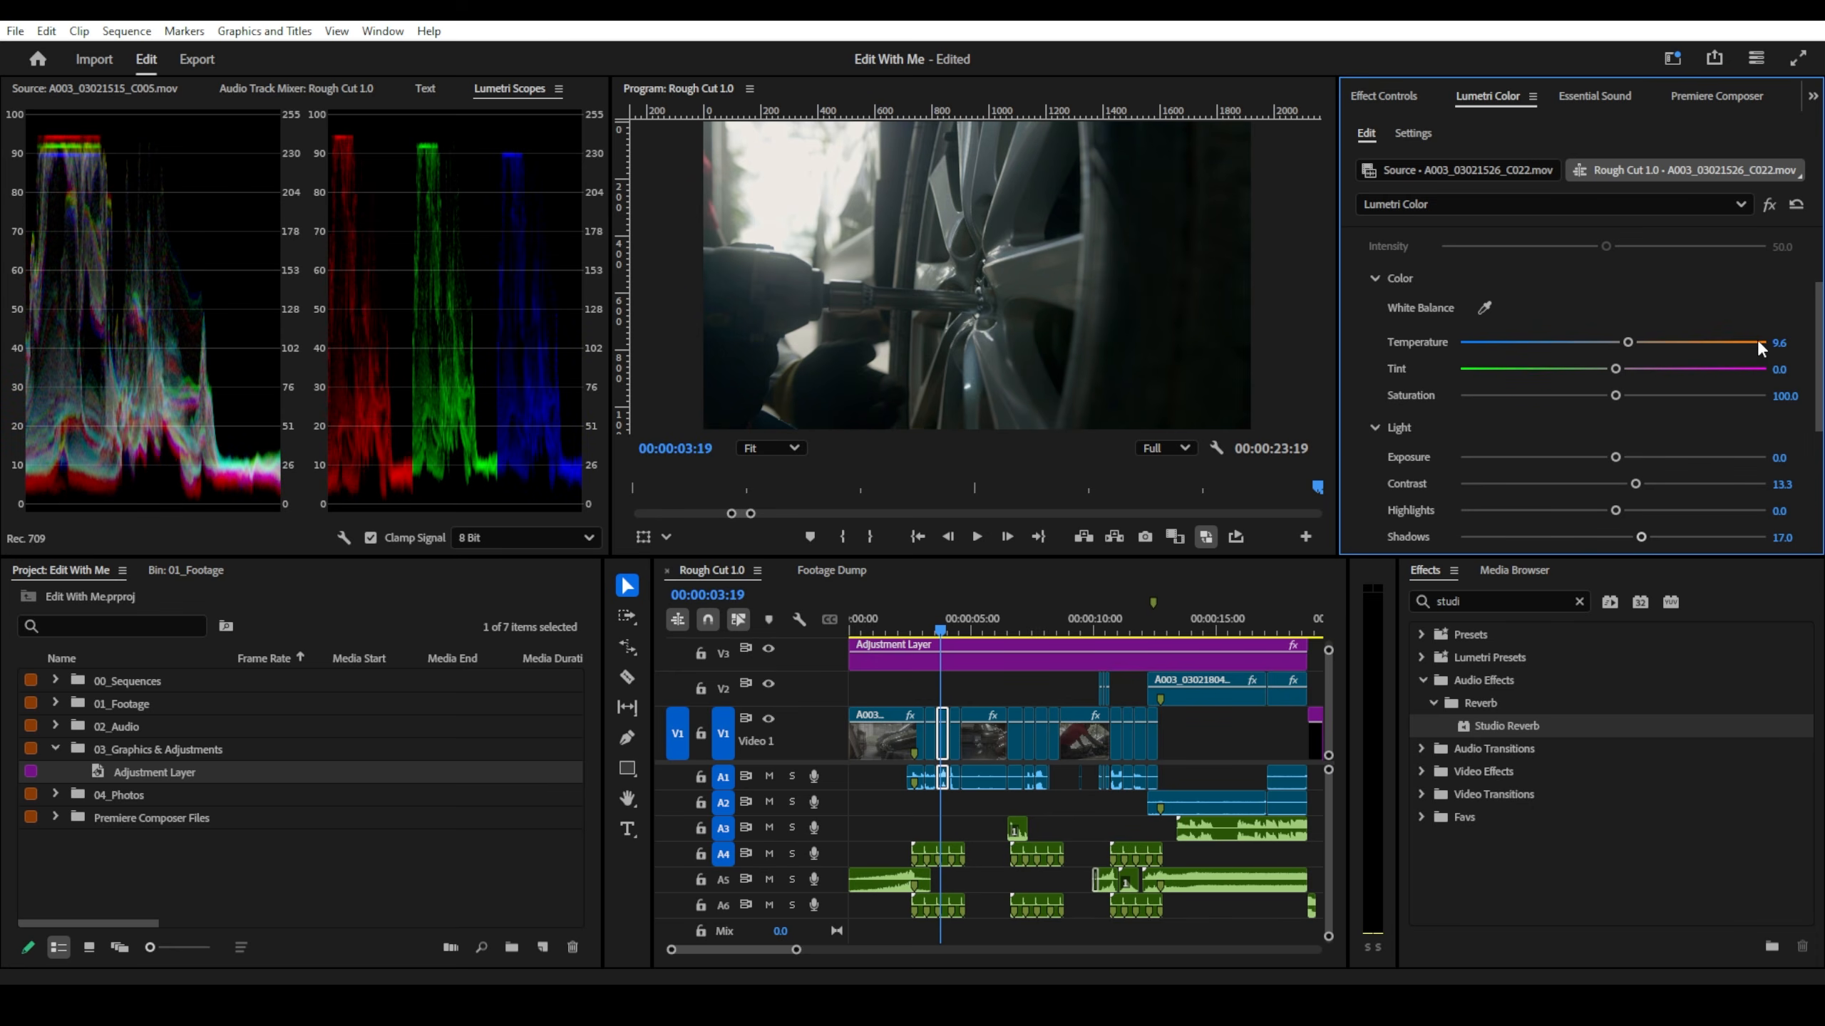
pyautogui.moveTo(1769, 342); pyautogui.dragTo(1794, 340)
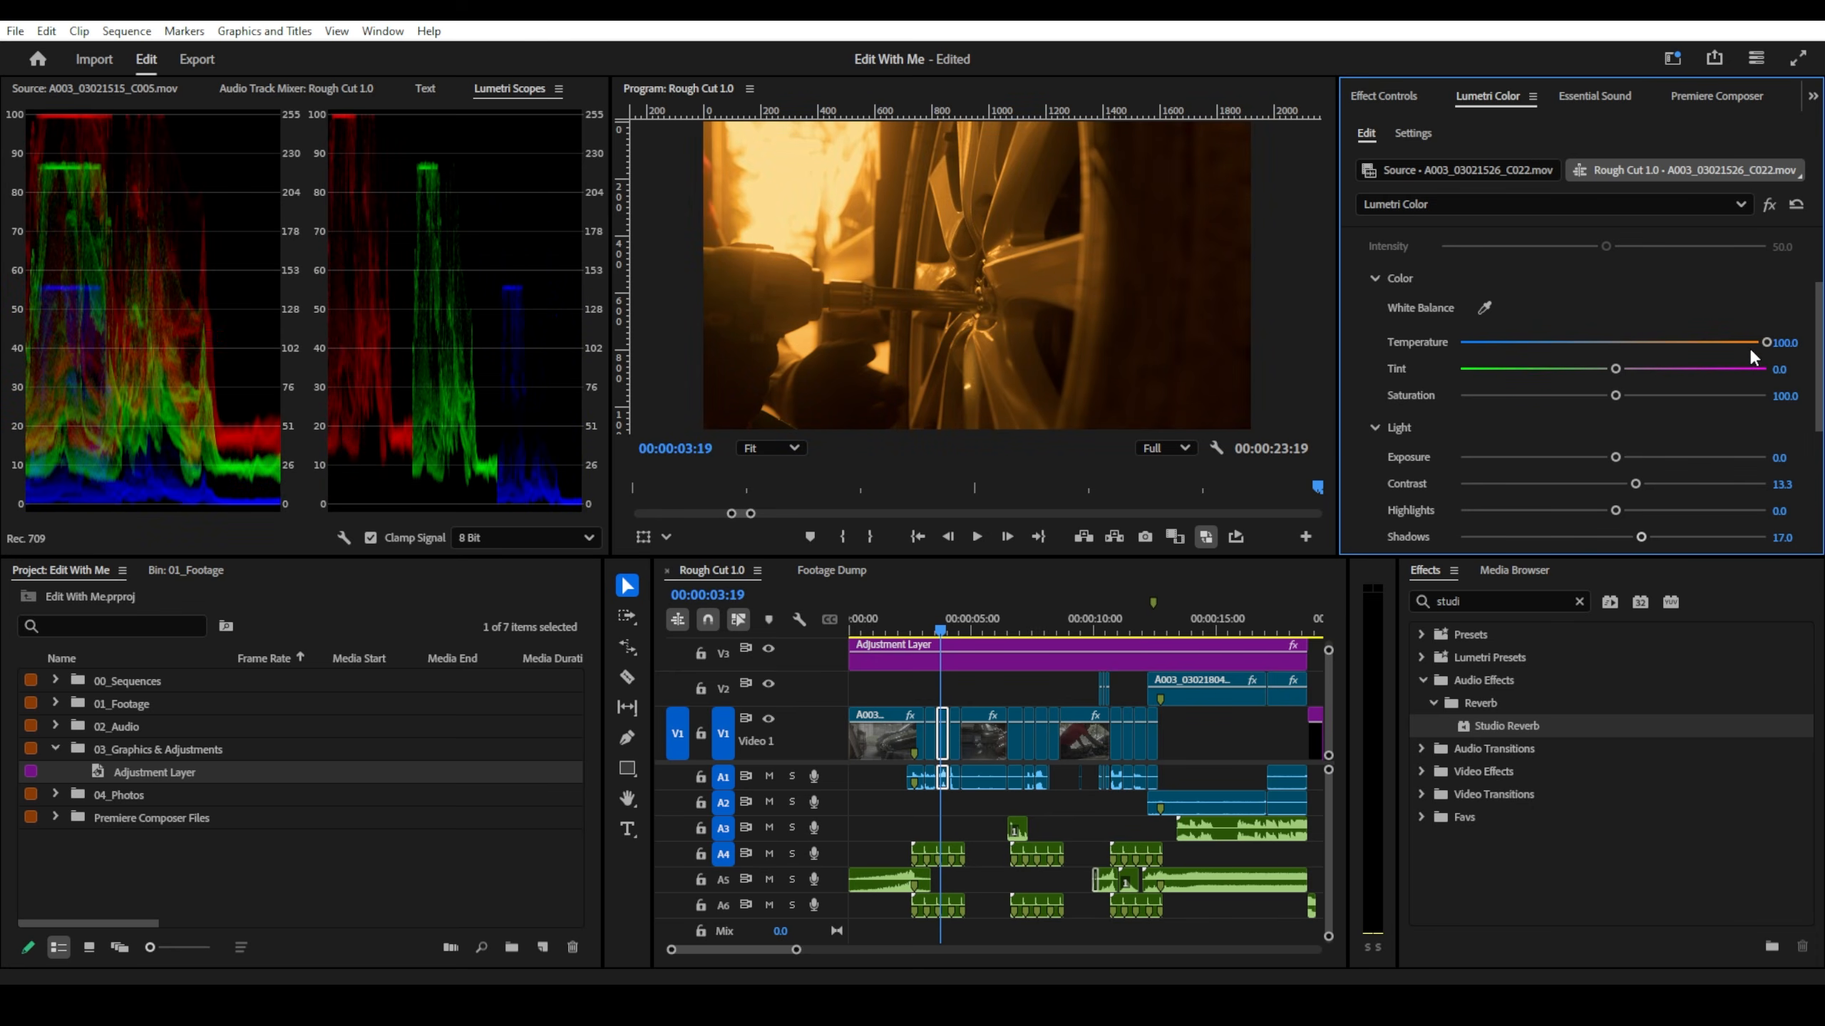
pyautogui.click(1793, 338)
pyautogui.write('8')
pyautogui.press('Return')
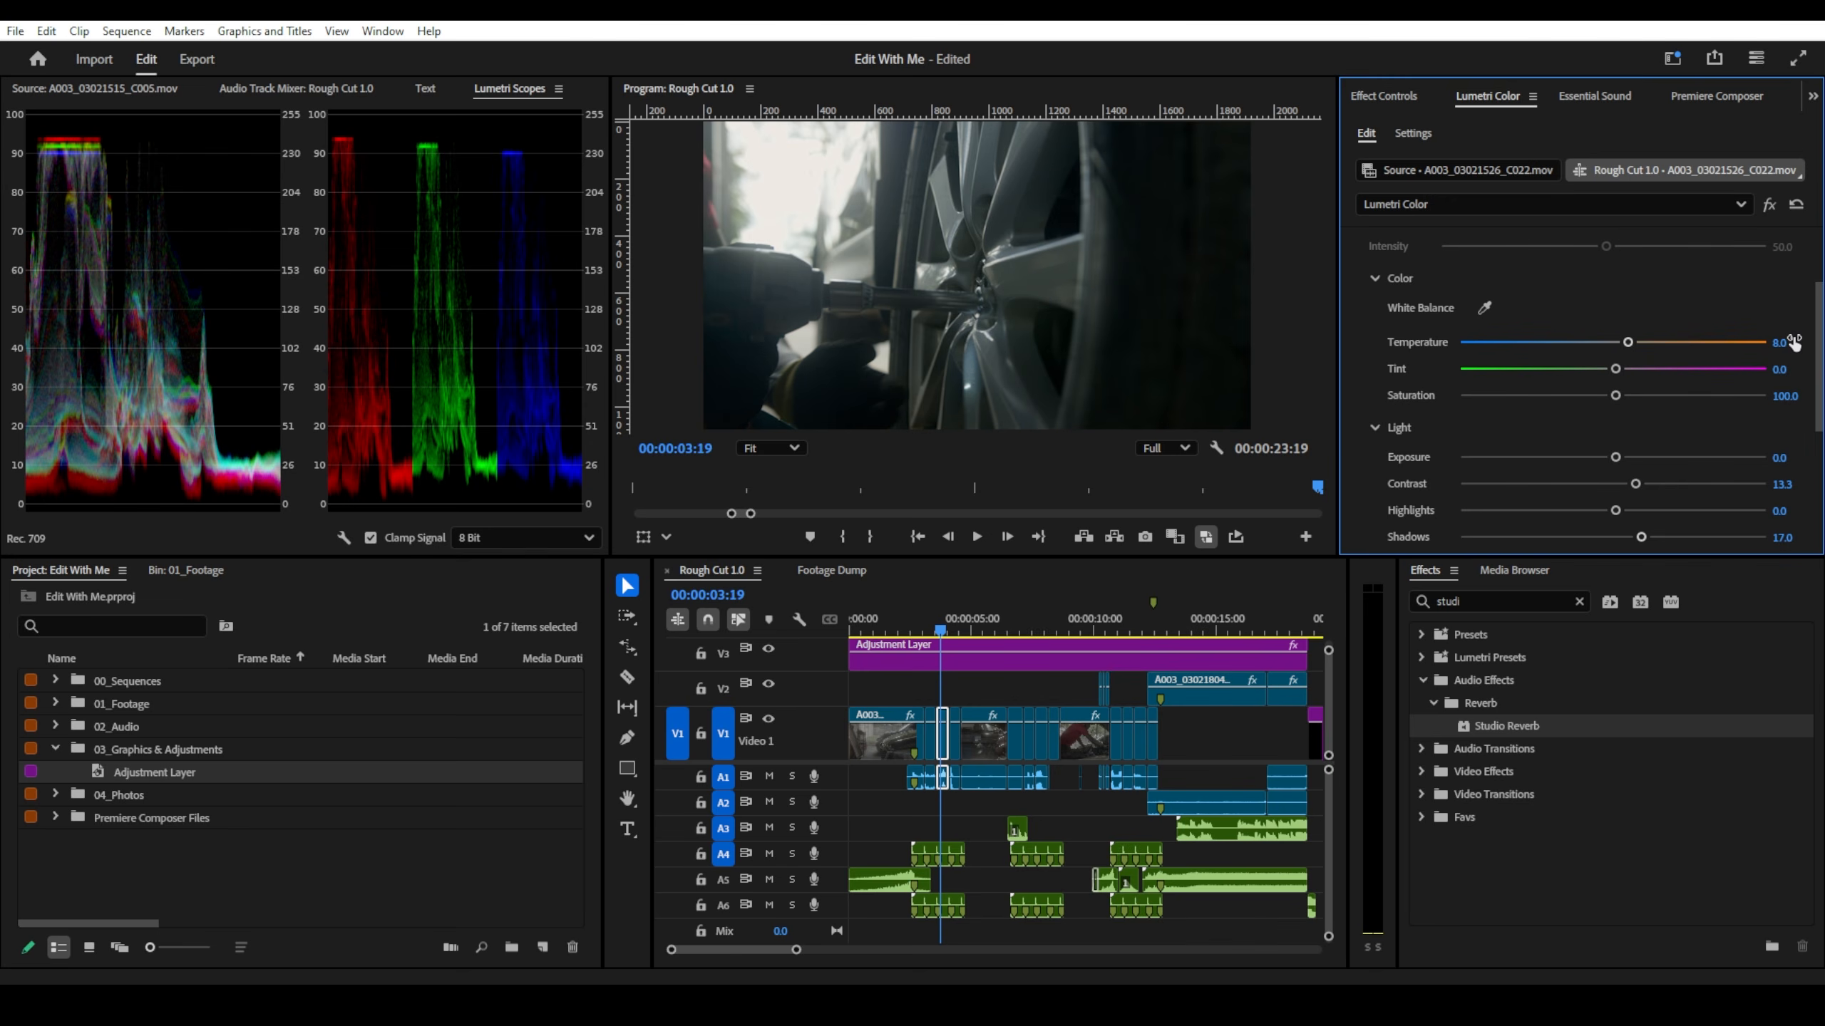
pyautogui.click(1771, 206)
pyautogui.click(1771, 206)
# - Move the white RGB curve's black point back to the graph's zero corner for the engine bay clip at 00:00:08:24
pyautogui.moveTo(941, 632); pyautogui.dragTo(1021, 630)
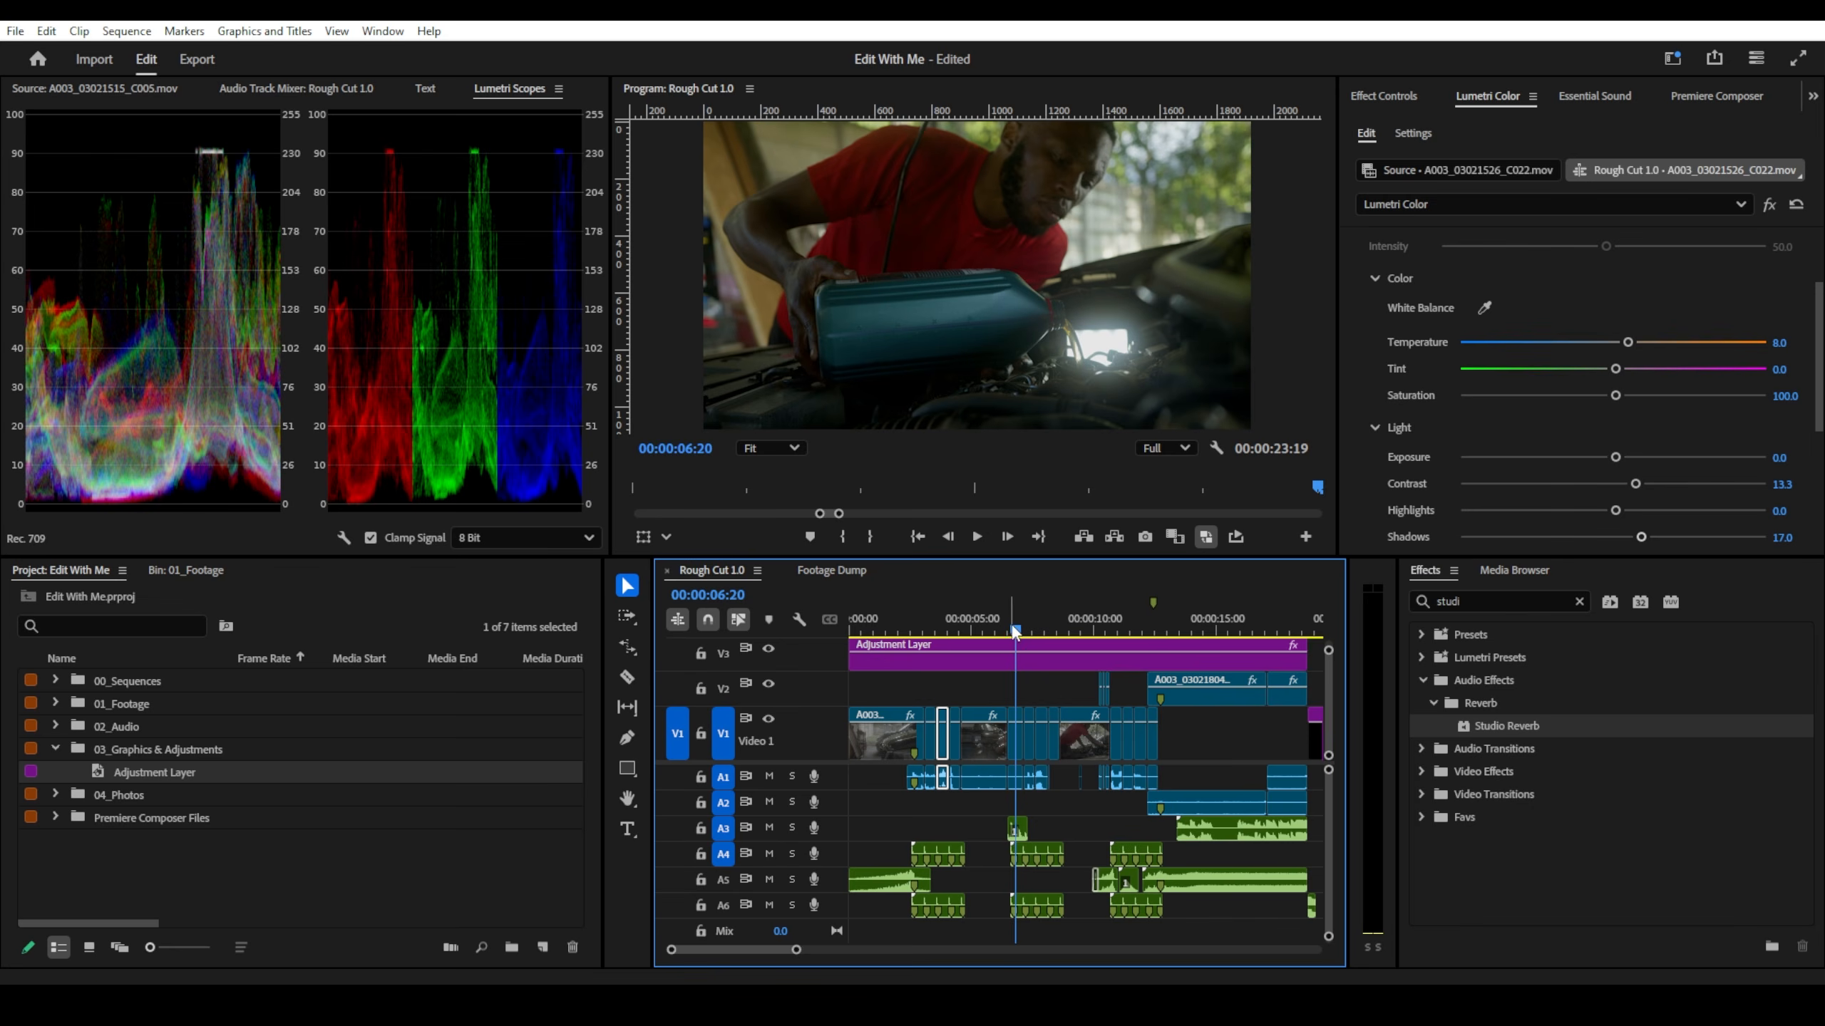
pyautogui.moveTo(1013, 629); pyautogui.dragTo(1018, 630)
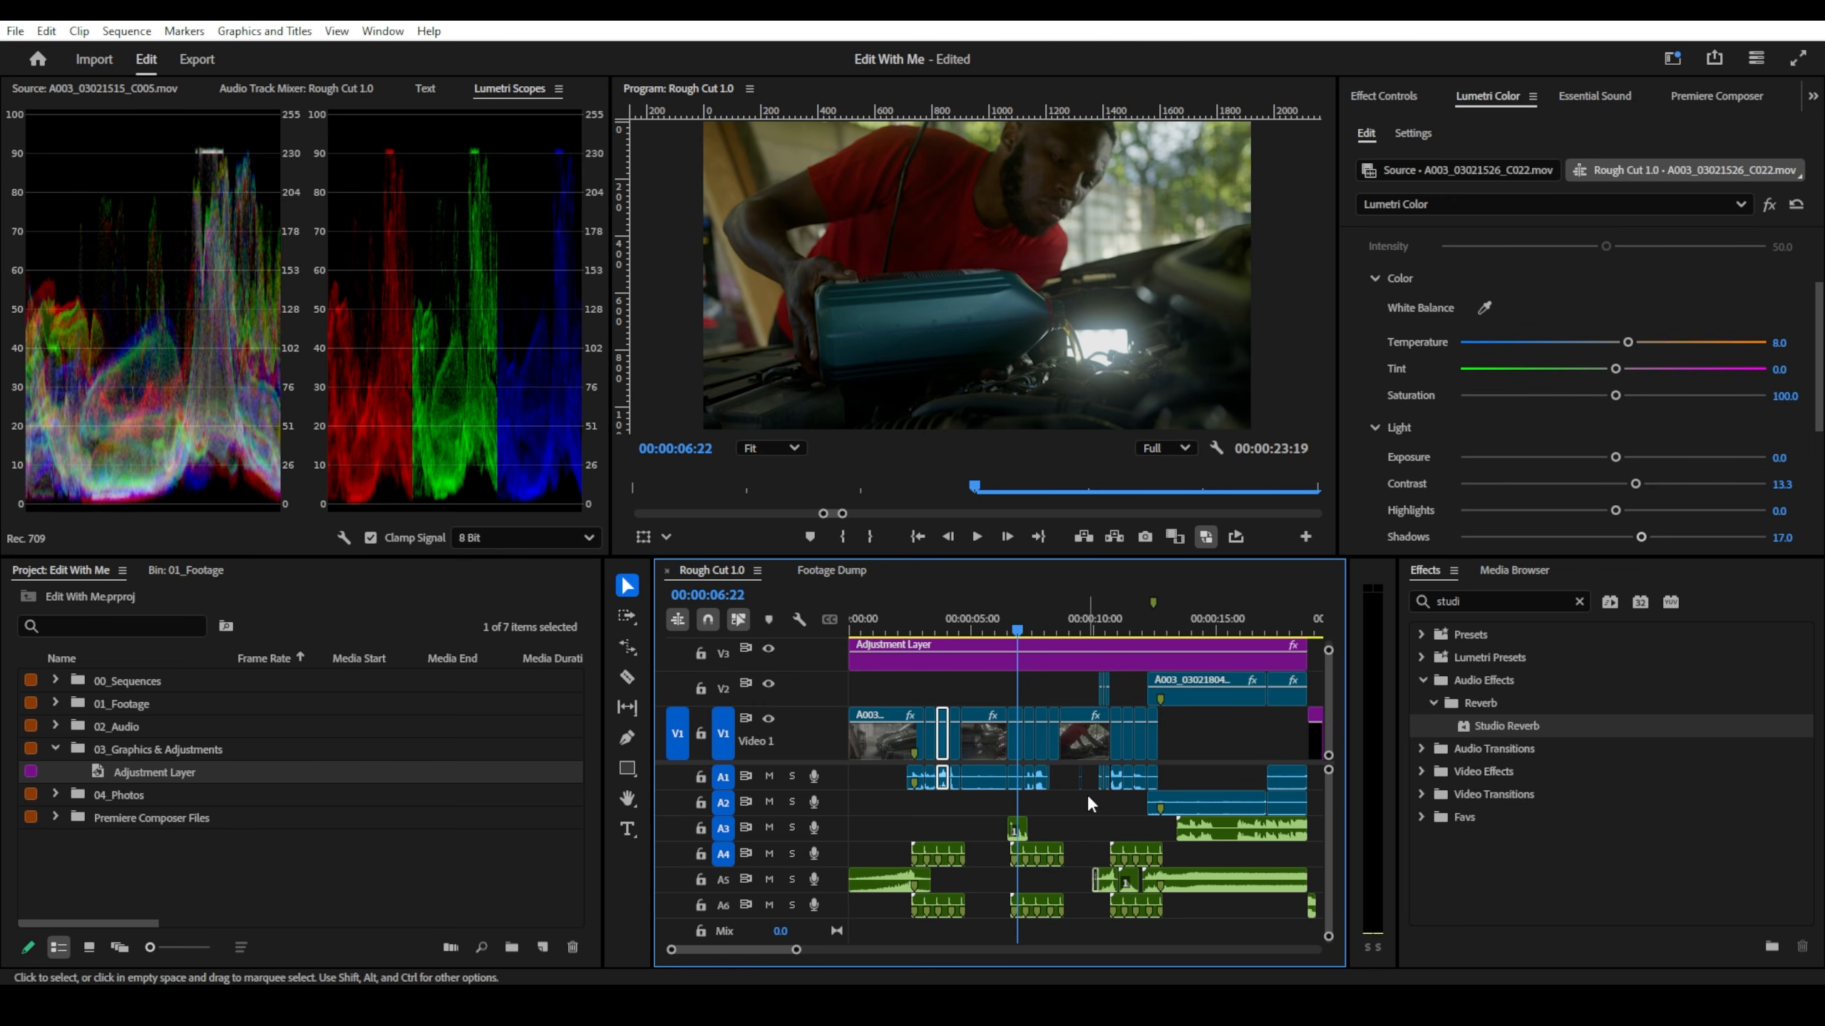
pyautogui.moveTo(1021, 633); pyautogui.dragTo(1030, 633)
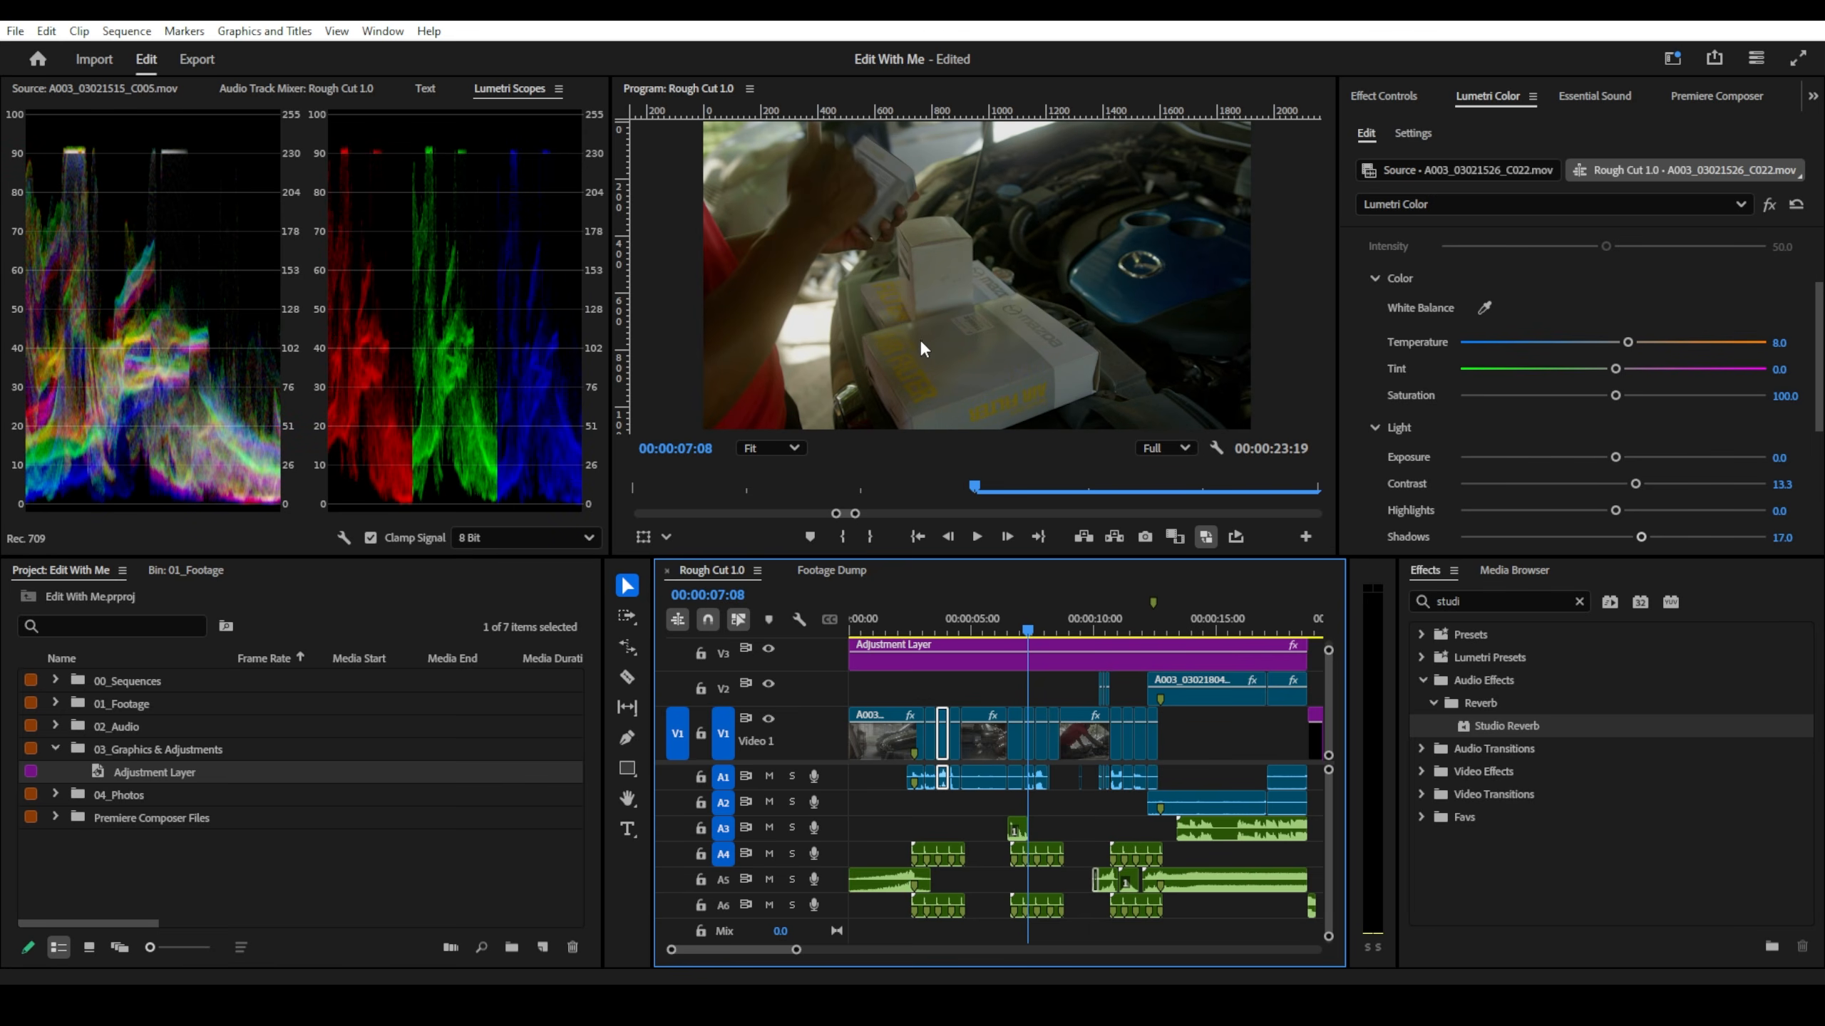
pyautogui.click(1037, 632)
pyautogui.moveTo(1037, 635); pyautogui.dragTo(1066, 638)
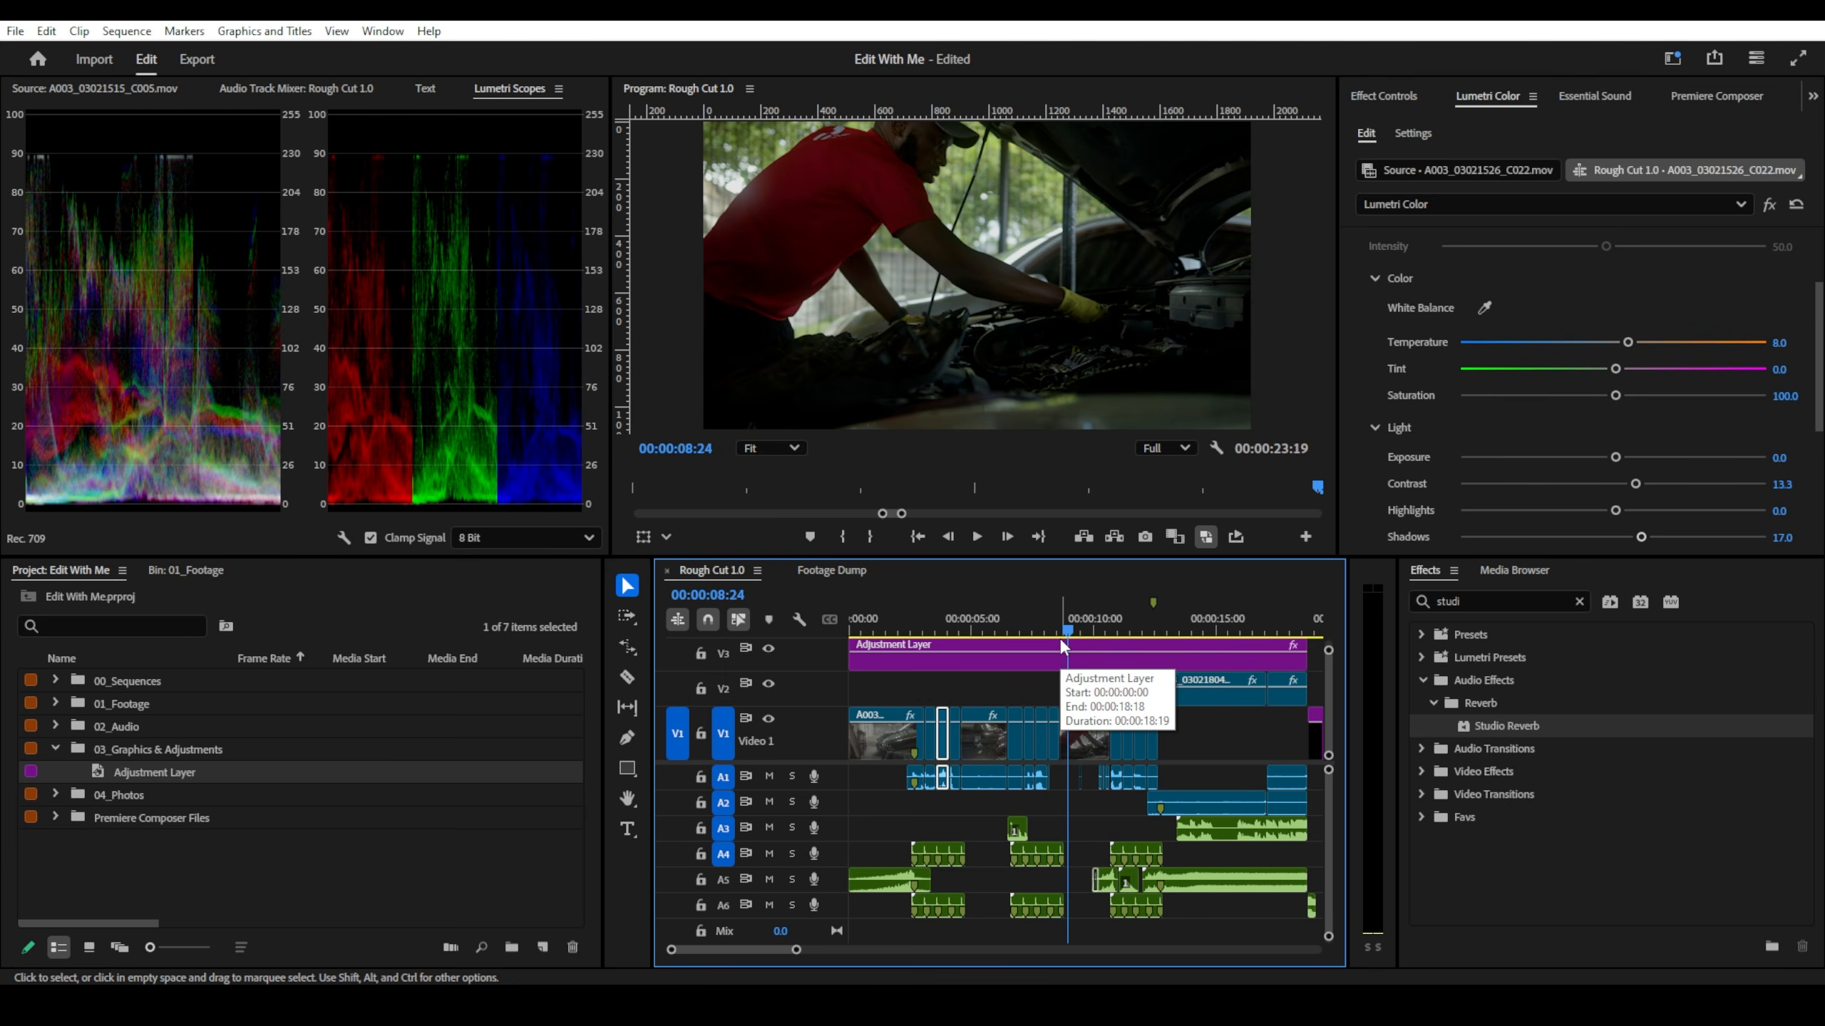
pyautogui.click(1085, 734)
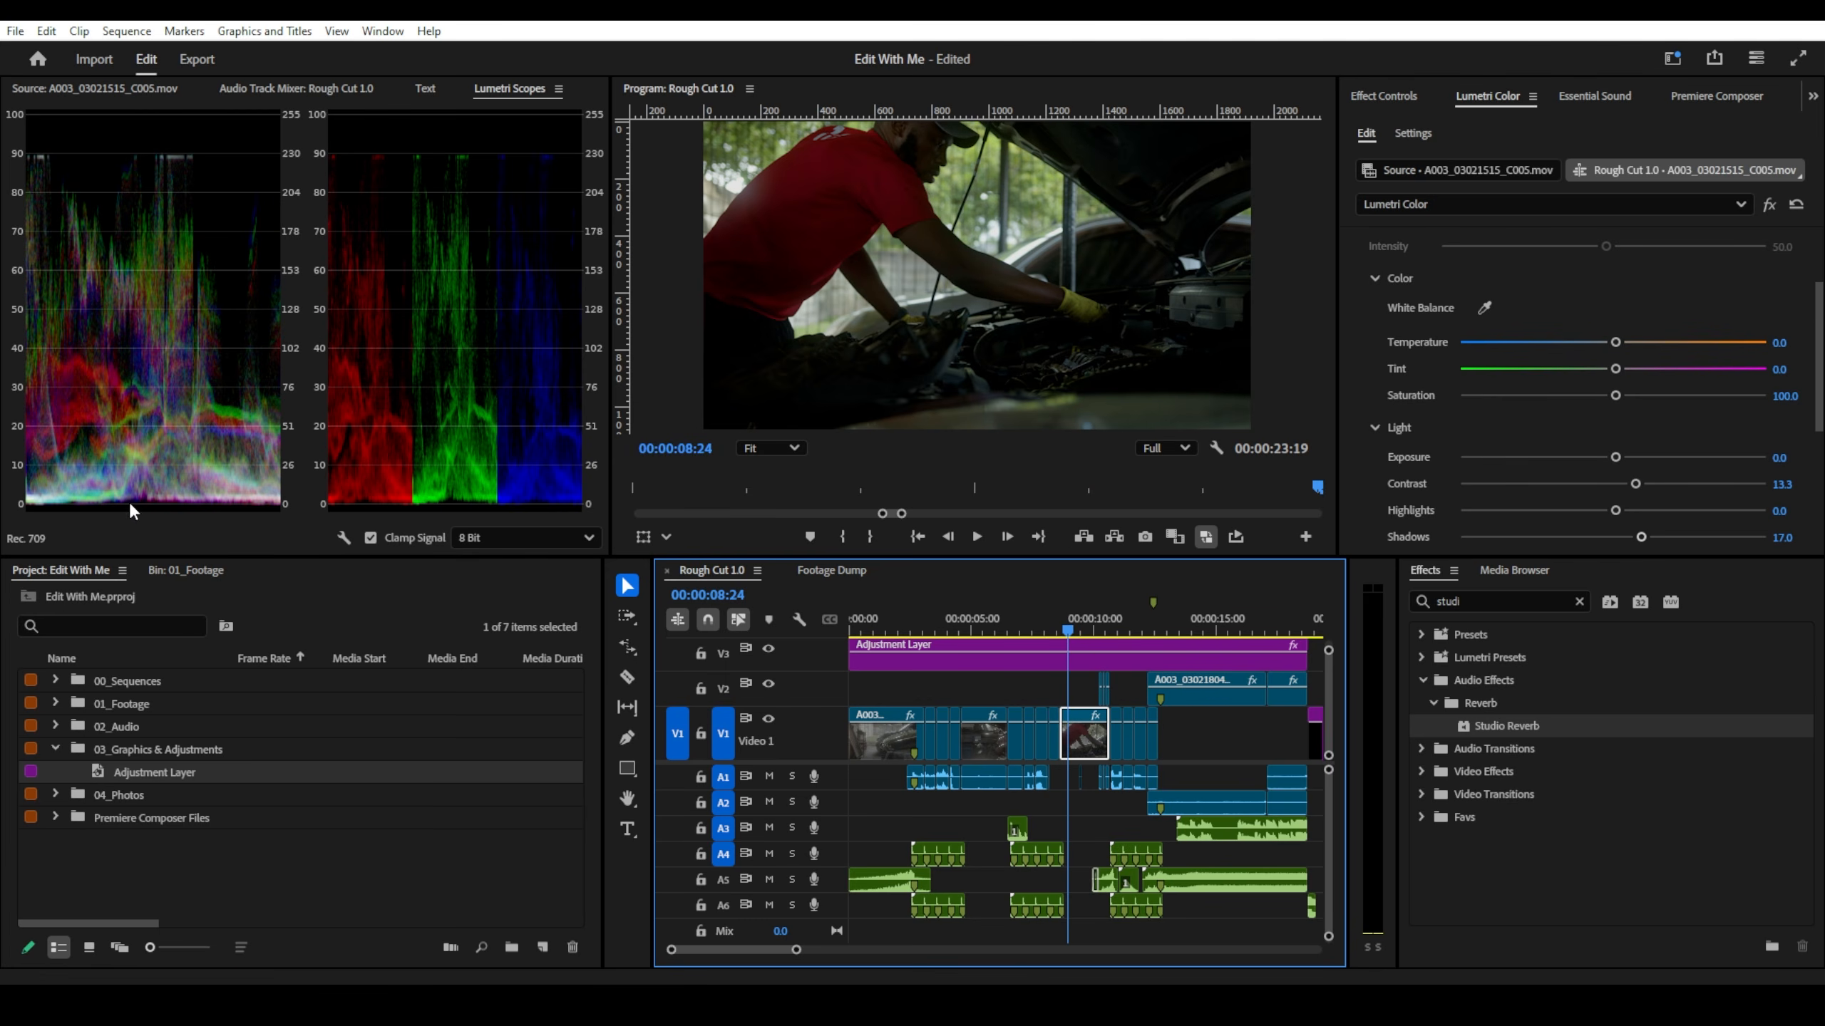
pyautogui.scroll(-5, 1582, 496)
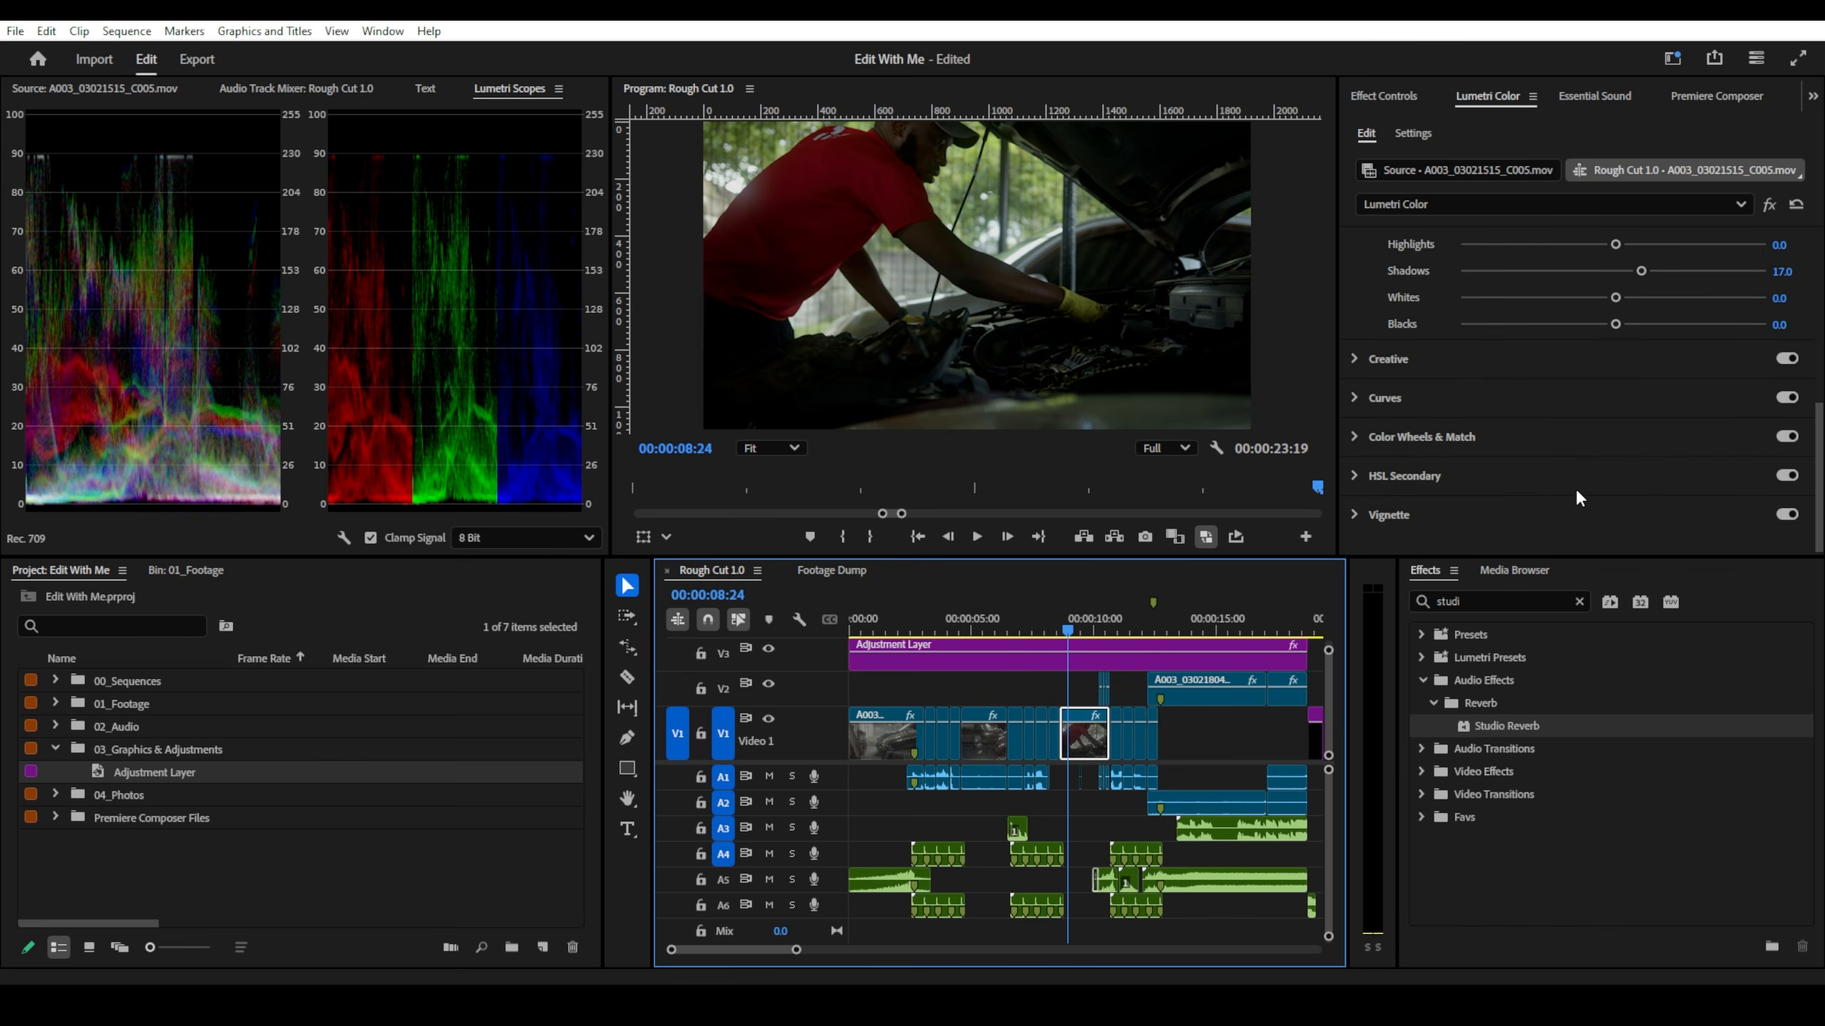
pyautogui.scroll(4, 1574, 487)
pyautogui.scroll(-6, 1574, 487)
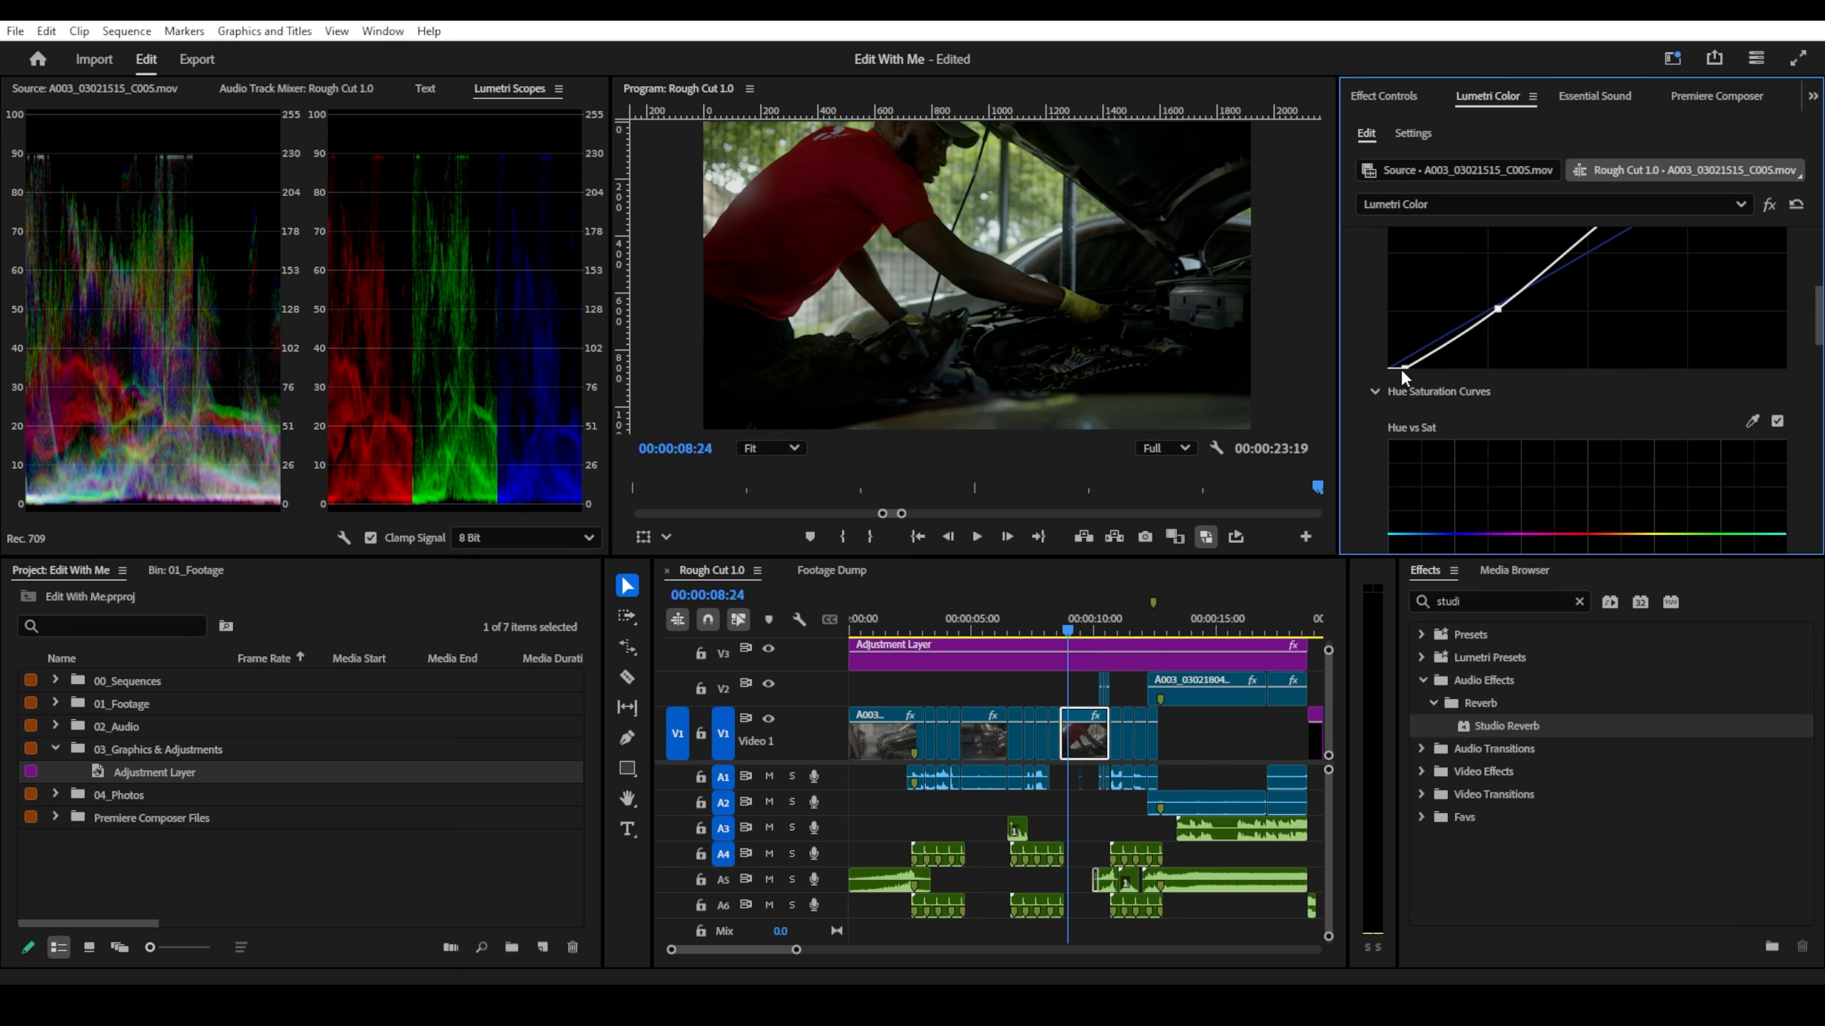
pyautogui.scroll(3, 1409, 362)
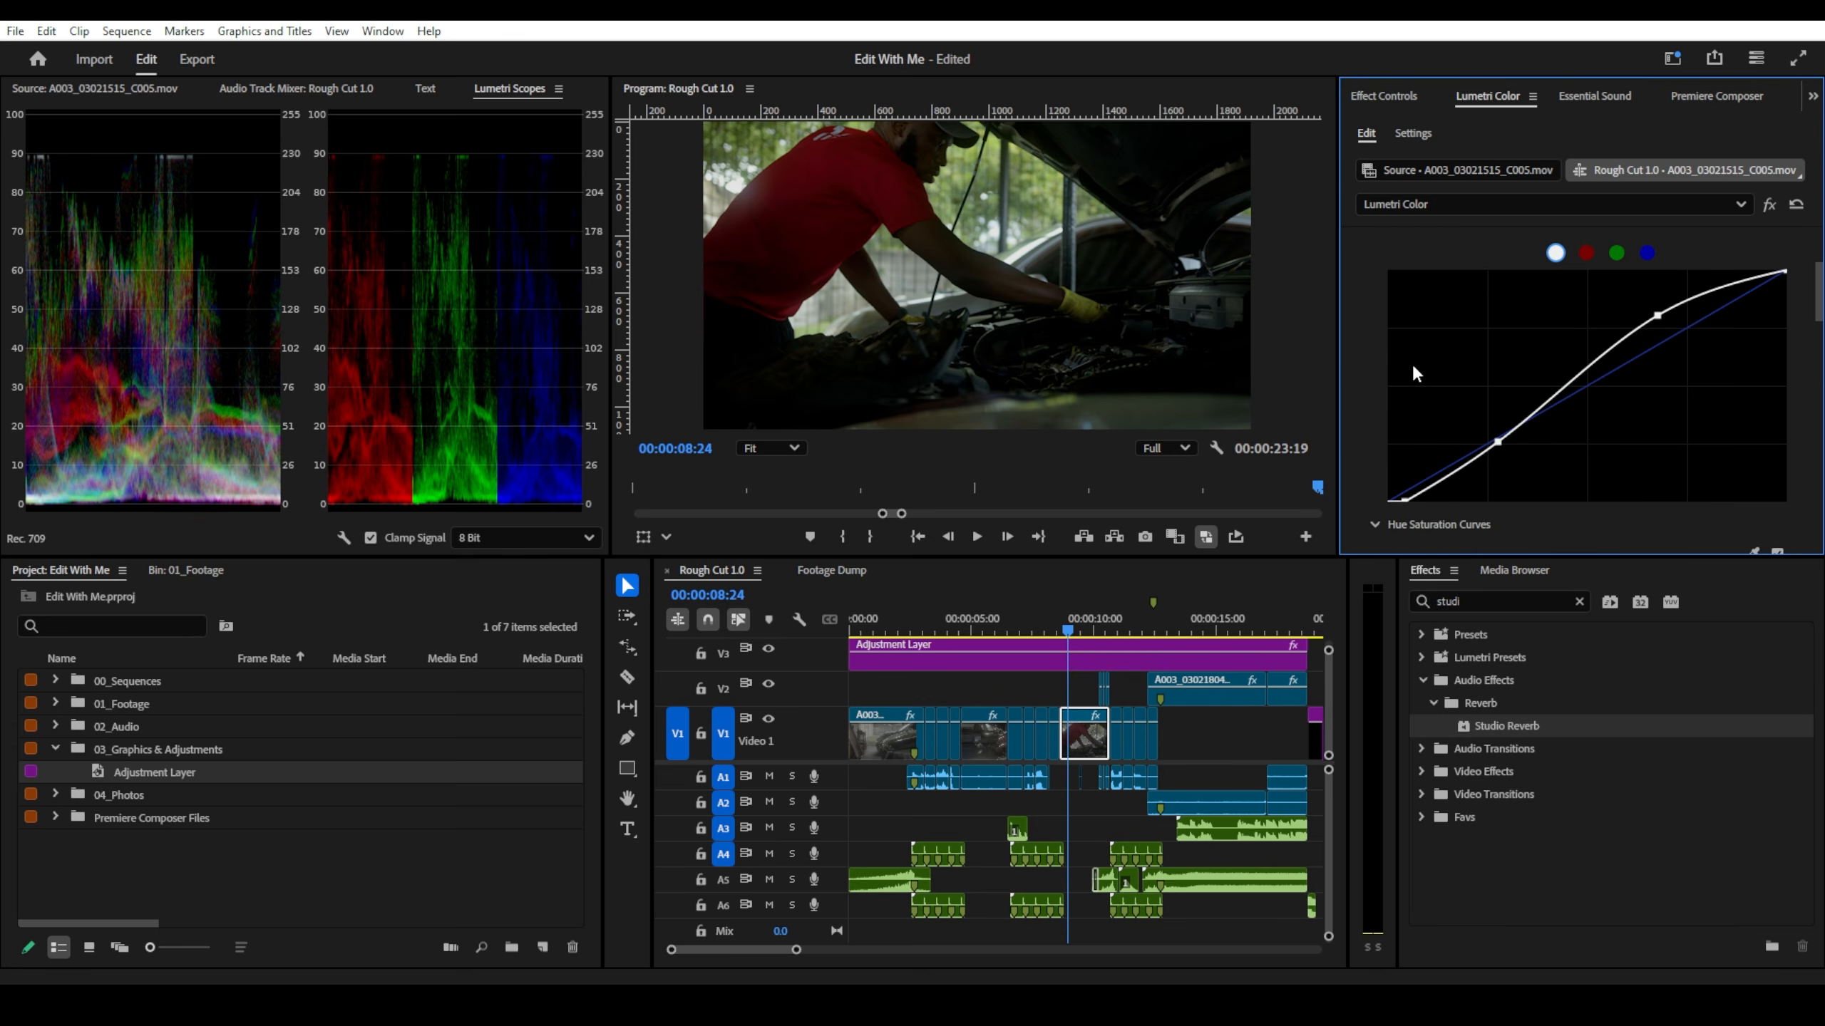
pyautogui.moveTo(1405, 501); pyautogui.dragTo(1391, 501)
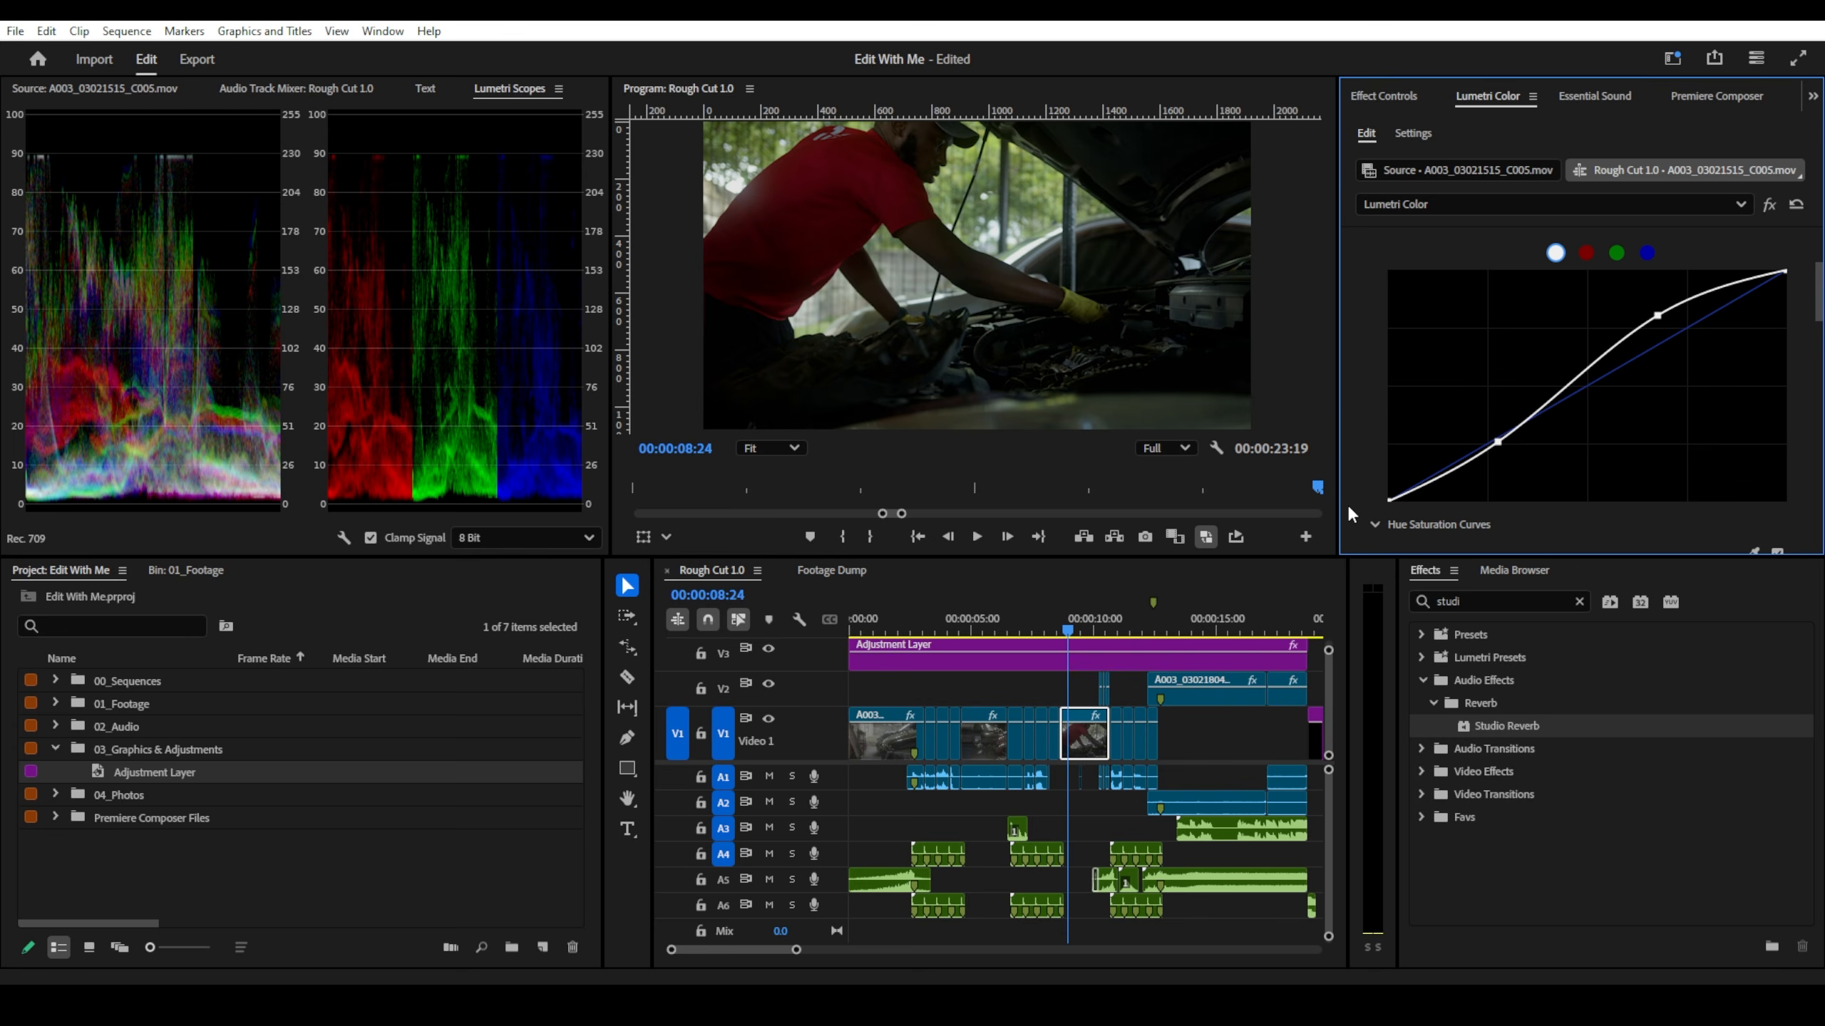
# - Lift the shadows of the engine bay clip at 00:00:08:24 by shifting the white RGB curve's lower control point toward darker input tones
pyautogui.moveTo(1498, 441); pyautogui.dragTo(1472, 450)
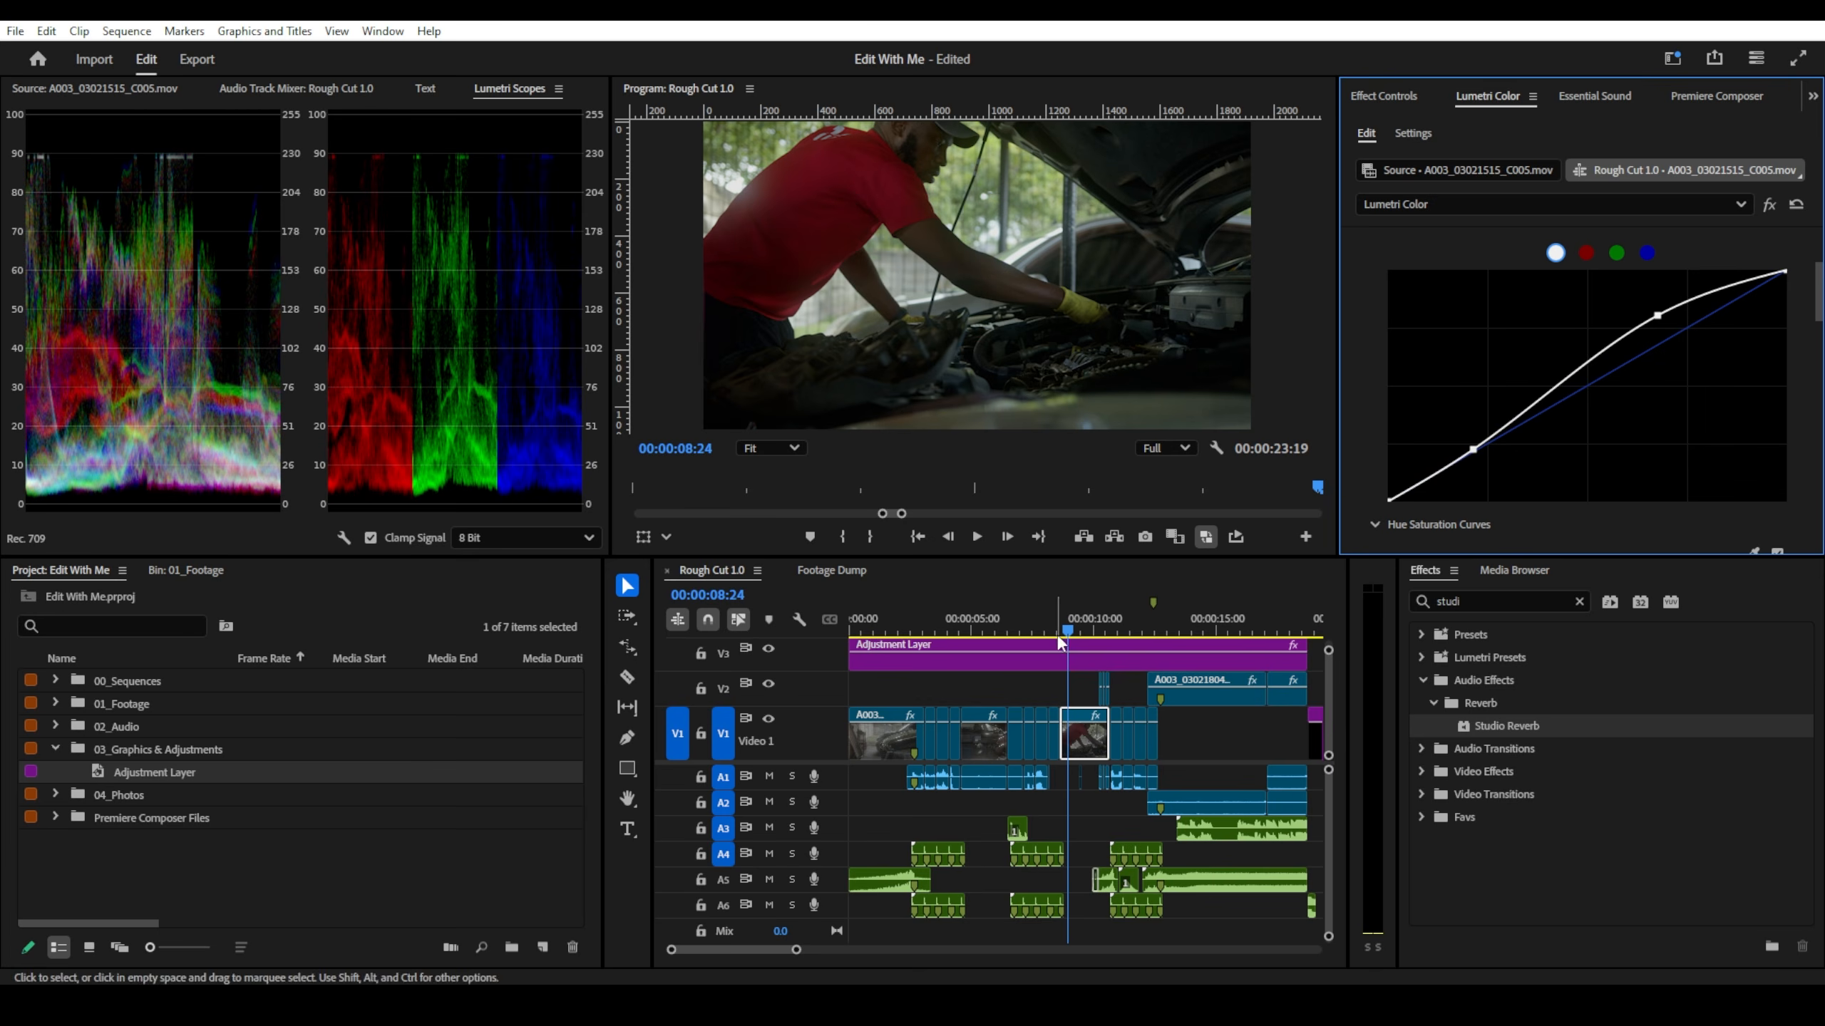
# - For the car badge clip at 00:00:10:07, return the white RGB curve's black point to the zero corner and lift its shadow point
pyautogui.moveTo(1075, 631); pyautogui.dragTo(1102, 632)
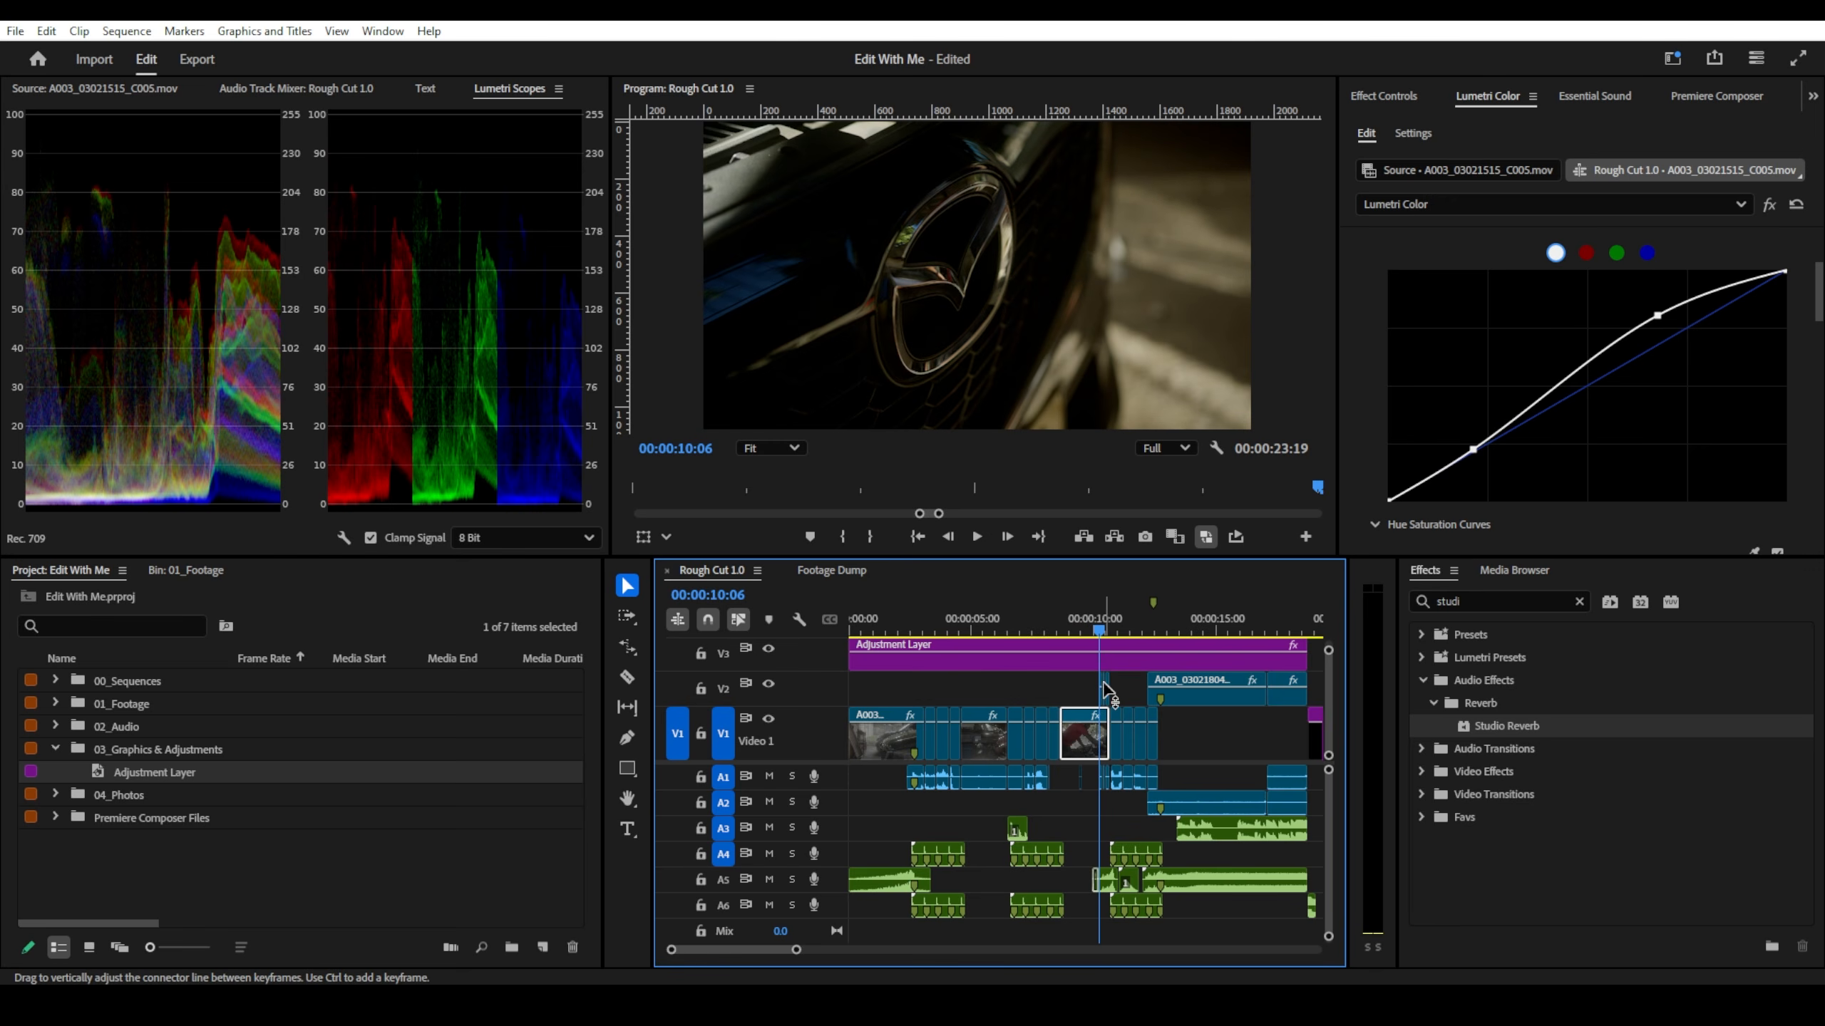
pyautogui.scroll(4, 1103, 690)
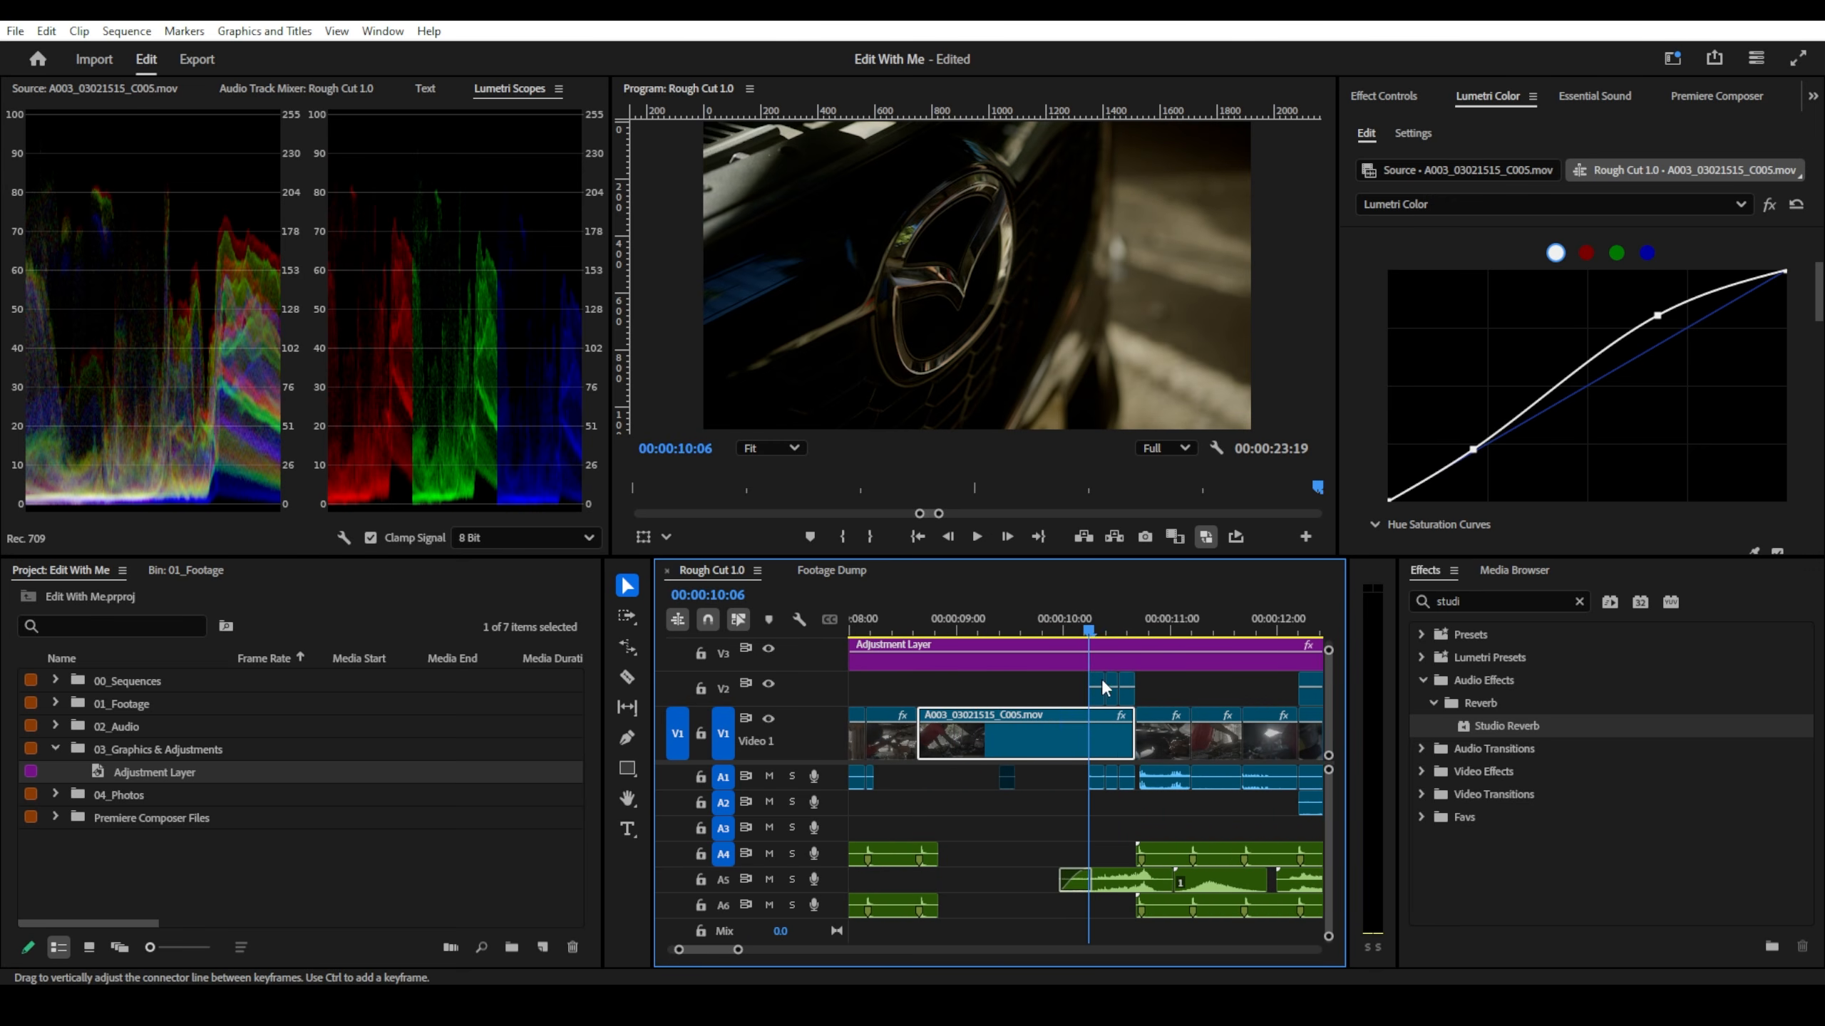
pyautogui.click(1093, 631)
pyautogui.click(1097, 691)
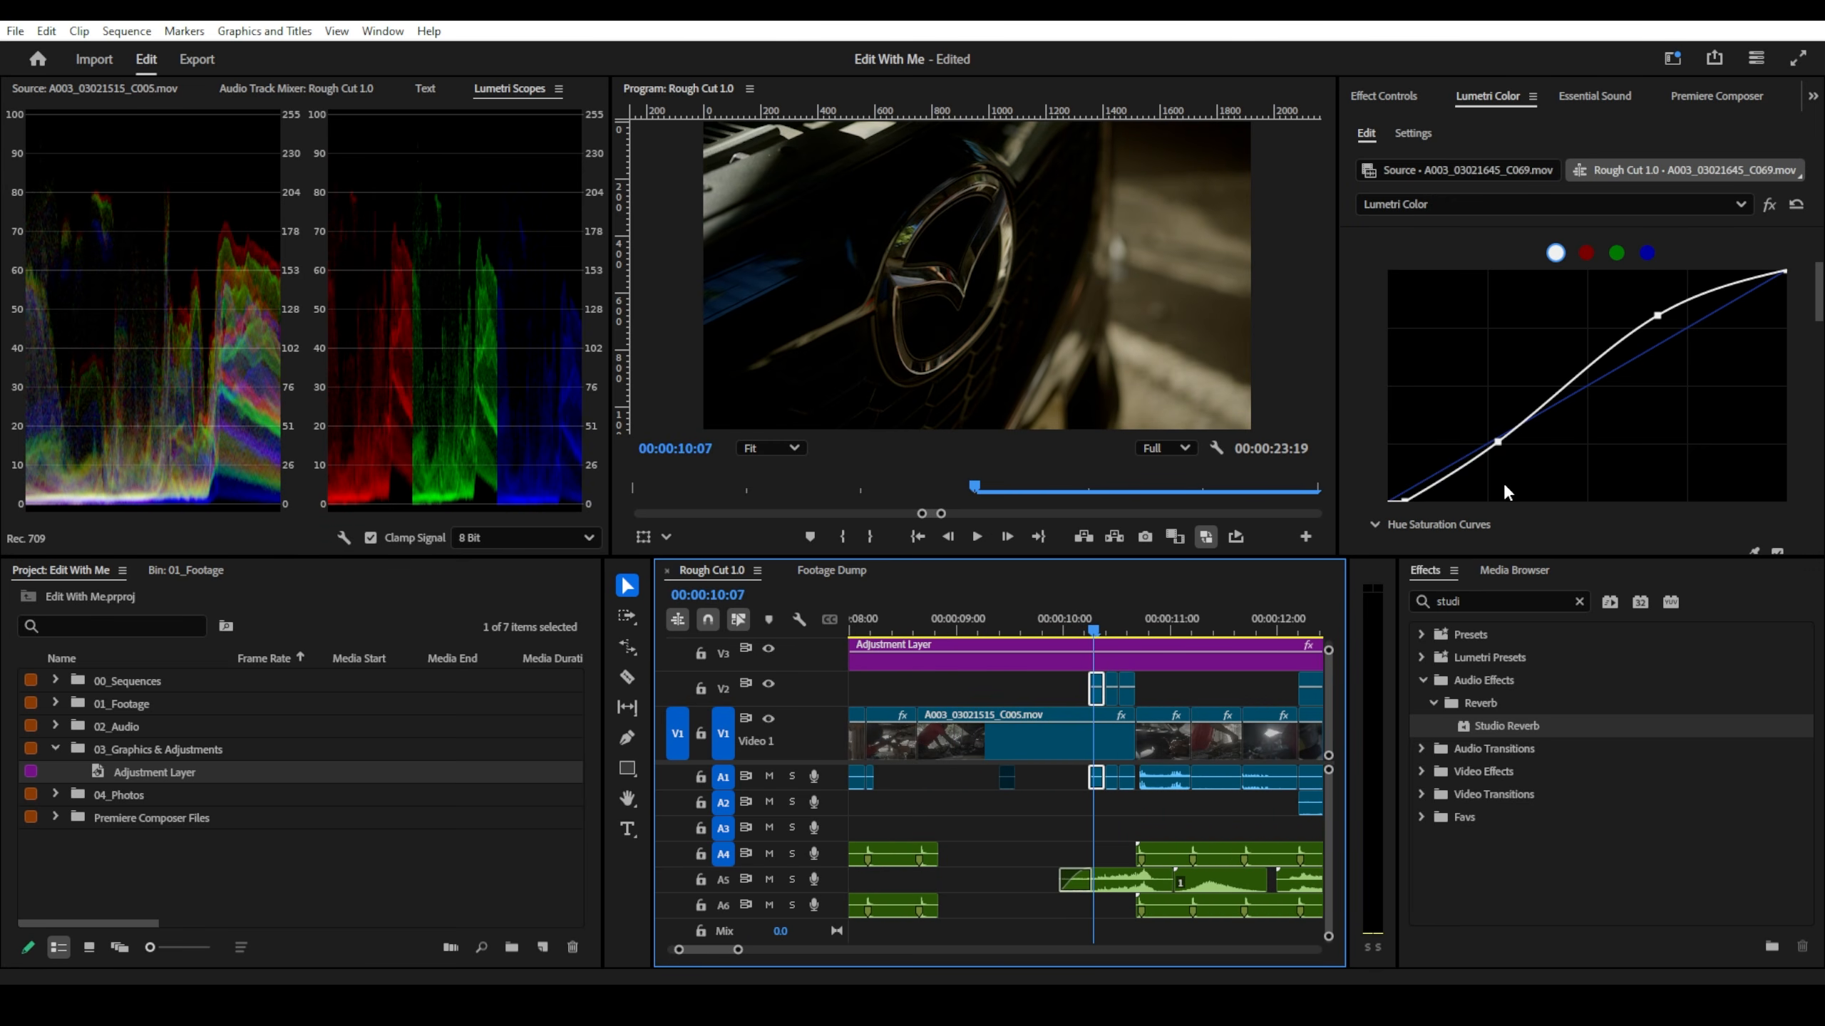
pyautogui.moveTo(1405, 500); pyautogui.dragTo(1365, 503)
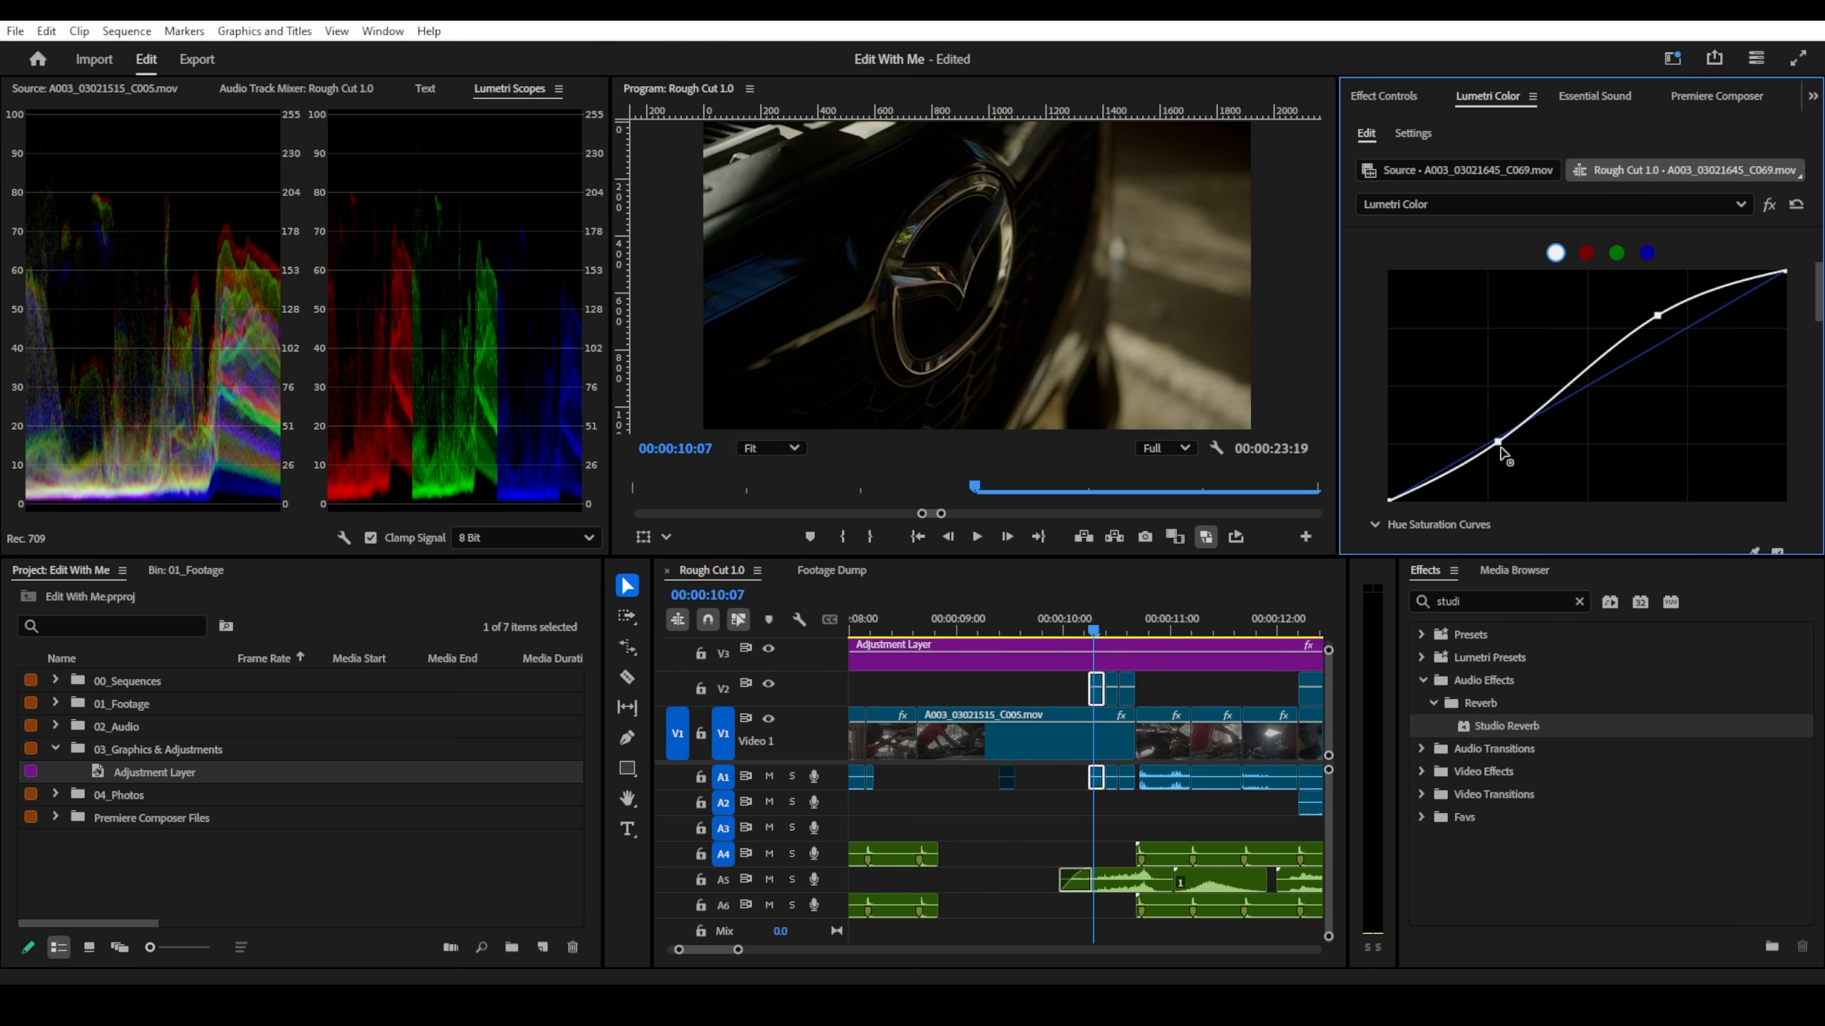
pyautogui.moveTo(1497, 442); pyautogui.dragTo(1477, 437)
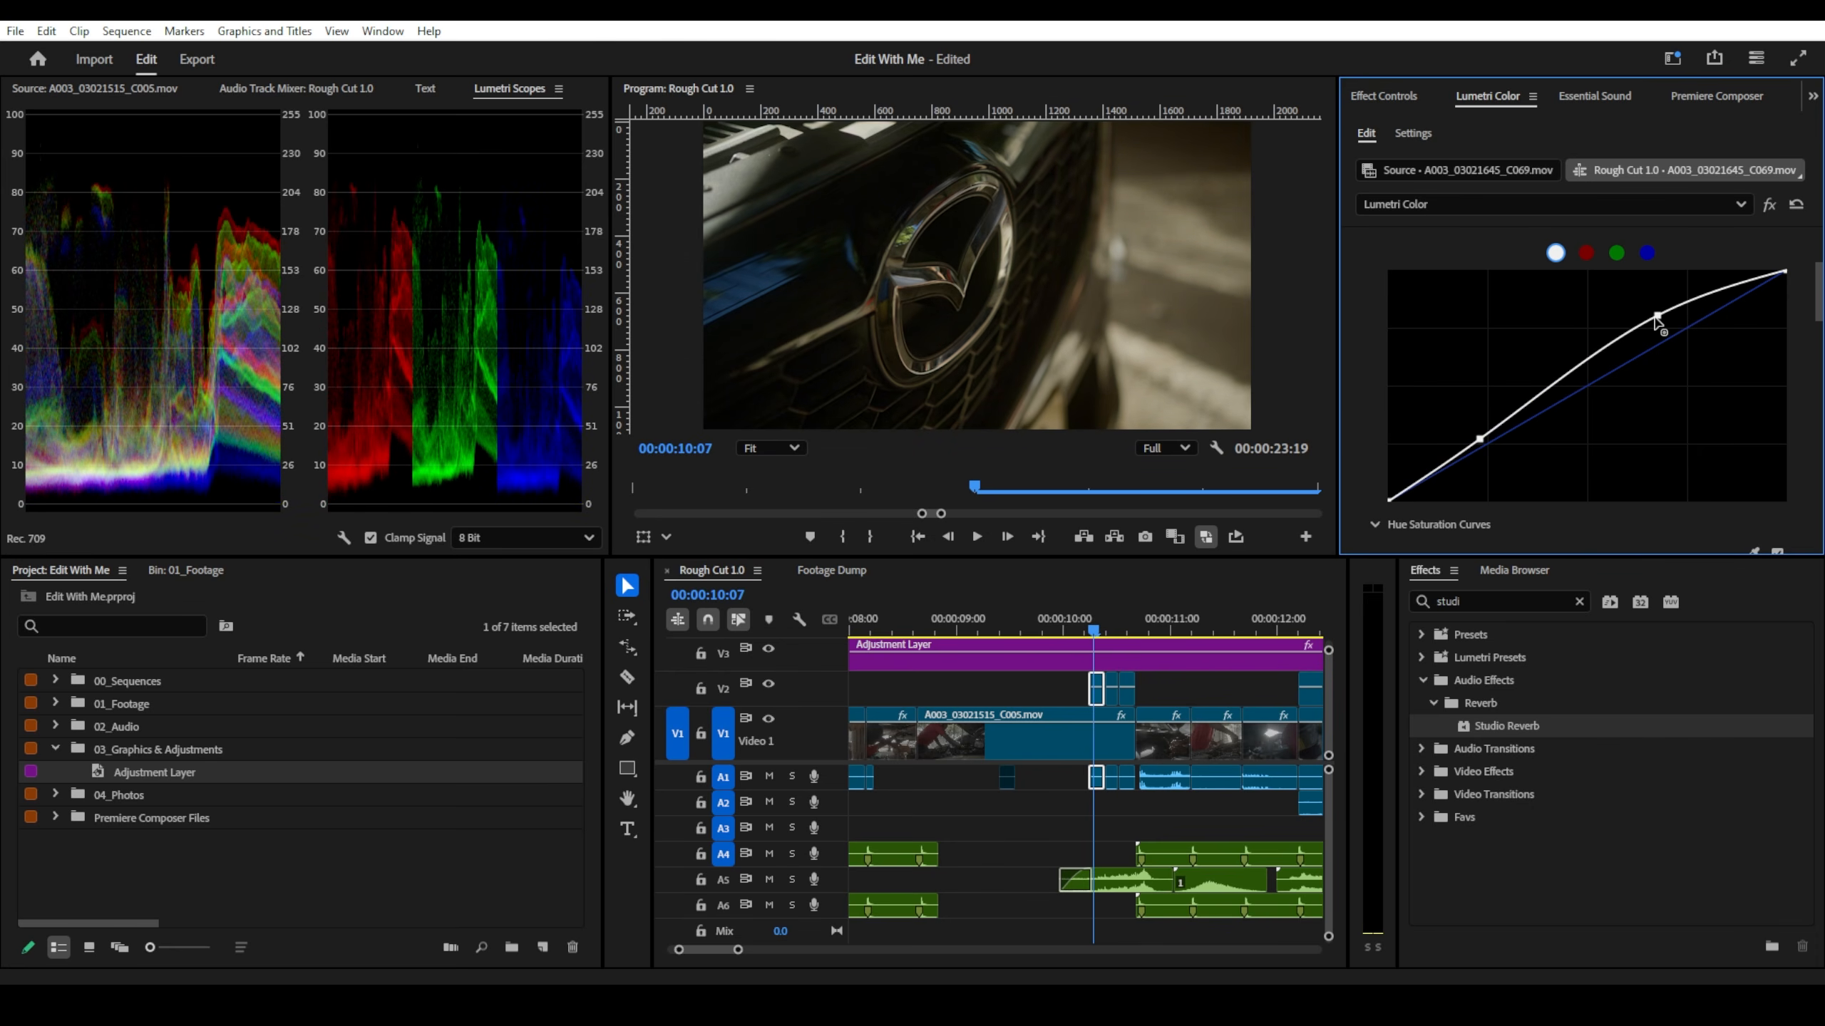
# - For the gloved-hands clip at 00:00:10:11, return the white RGB curve's black point to the zero corner and slightly lift its shadow point
pyautogui.click(1109, 634)
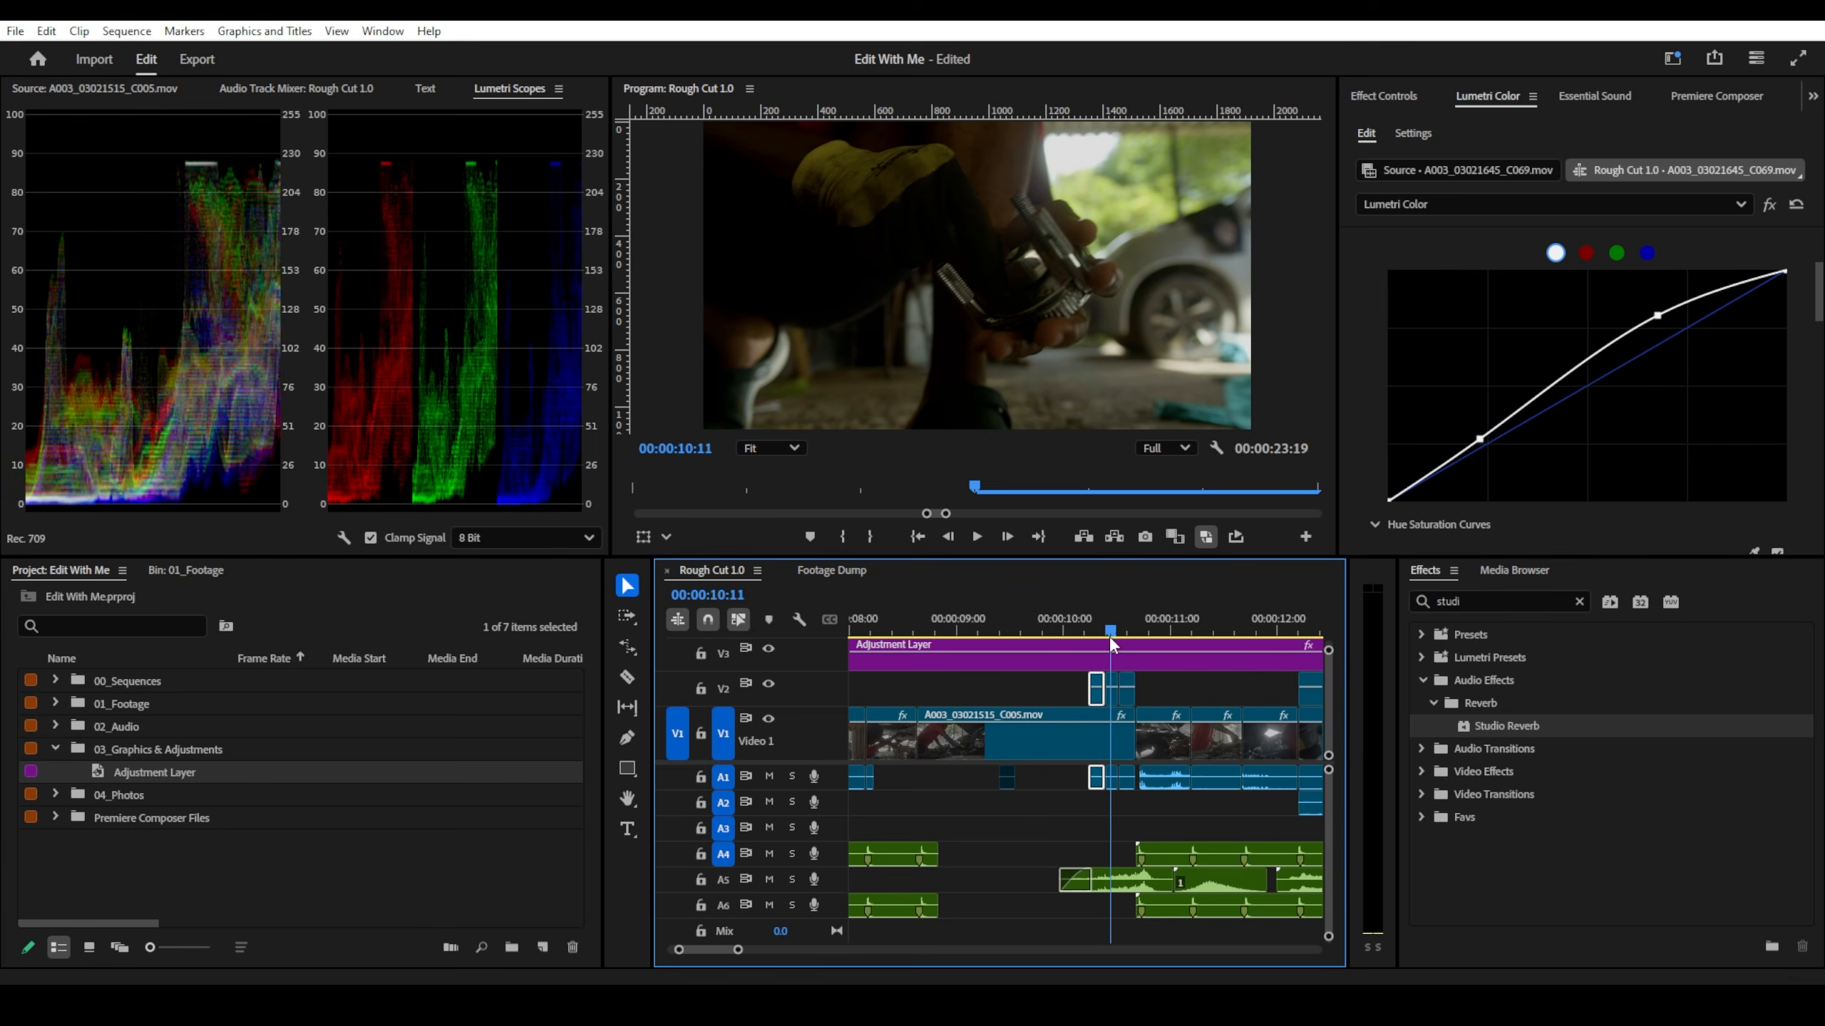
pyautogui.click(1112, 694)
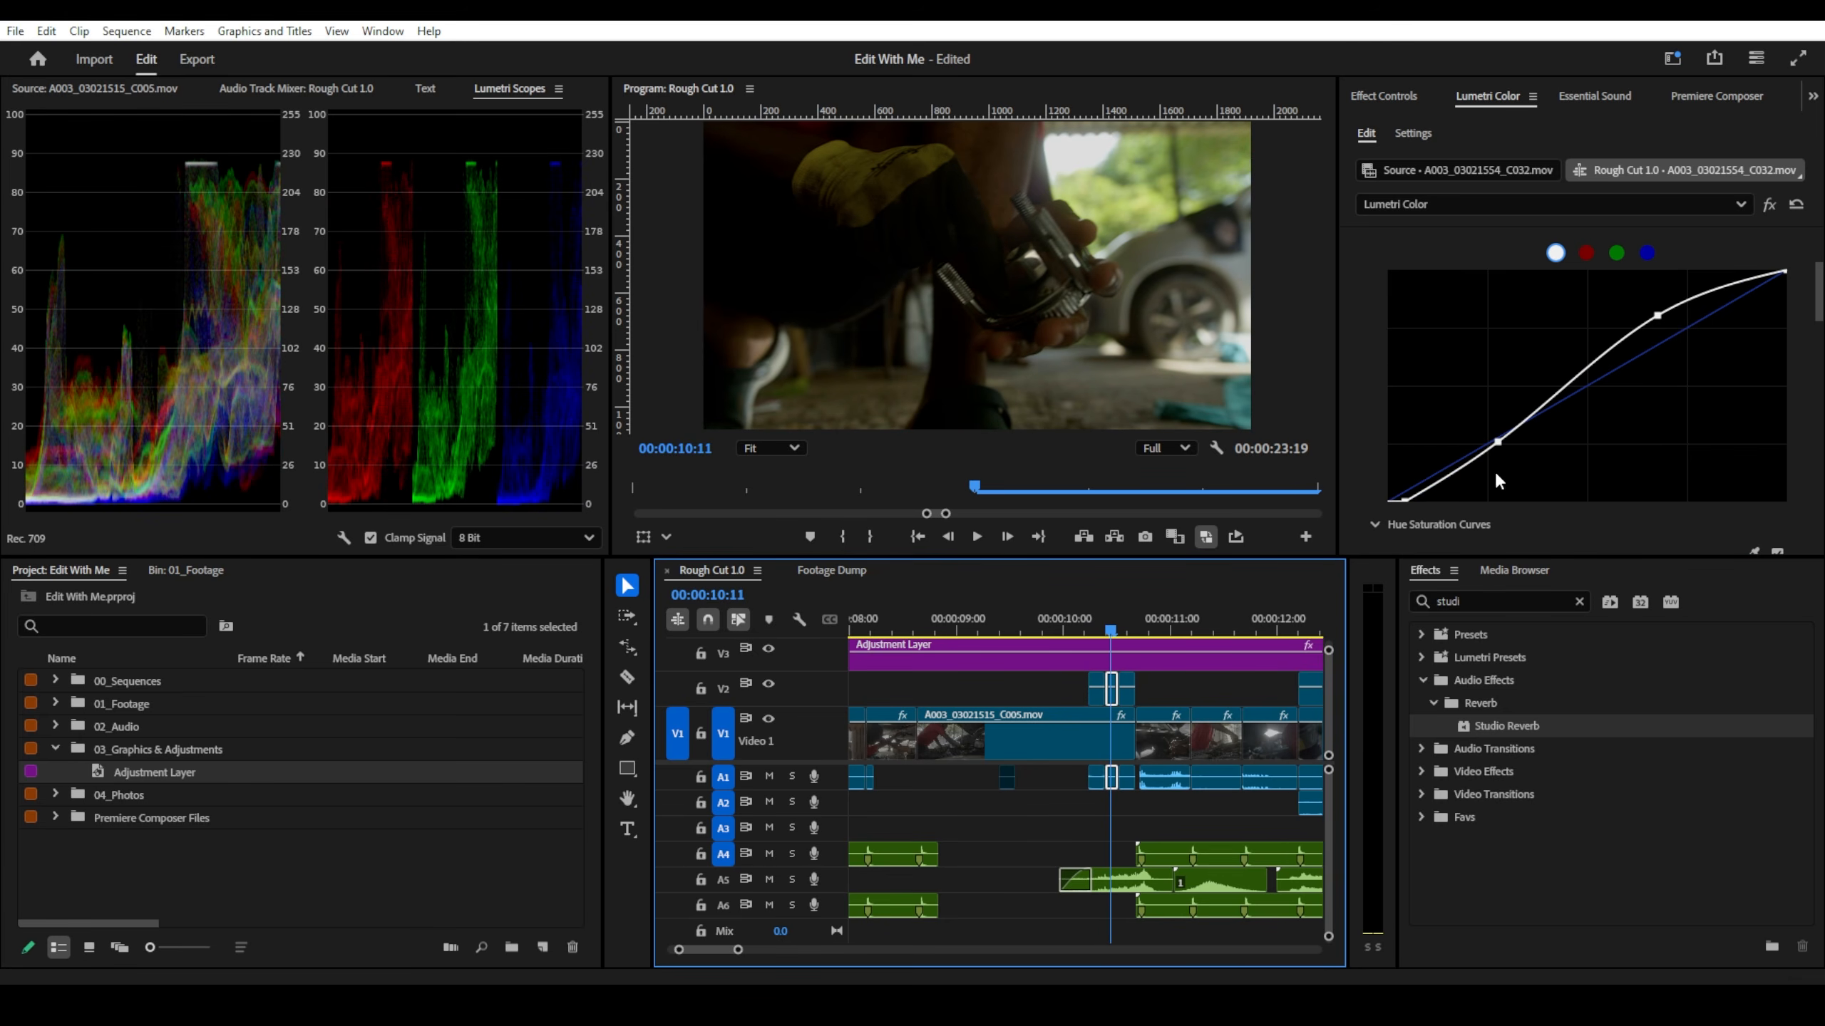
pyautogui.moveTo(1497, 441); pyautogui.dragTo(1490, 444)
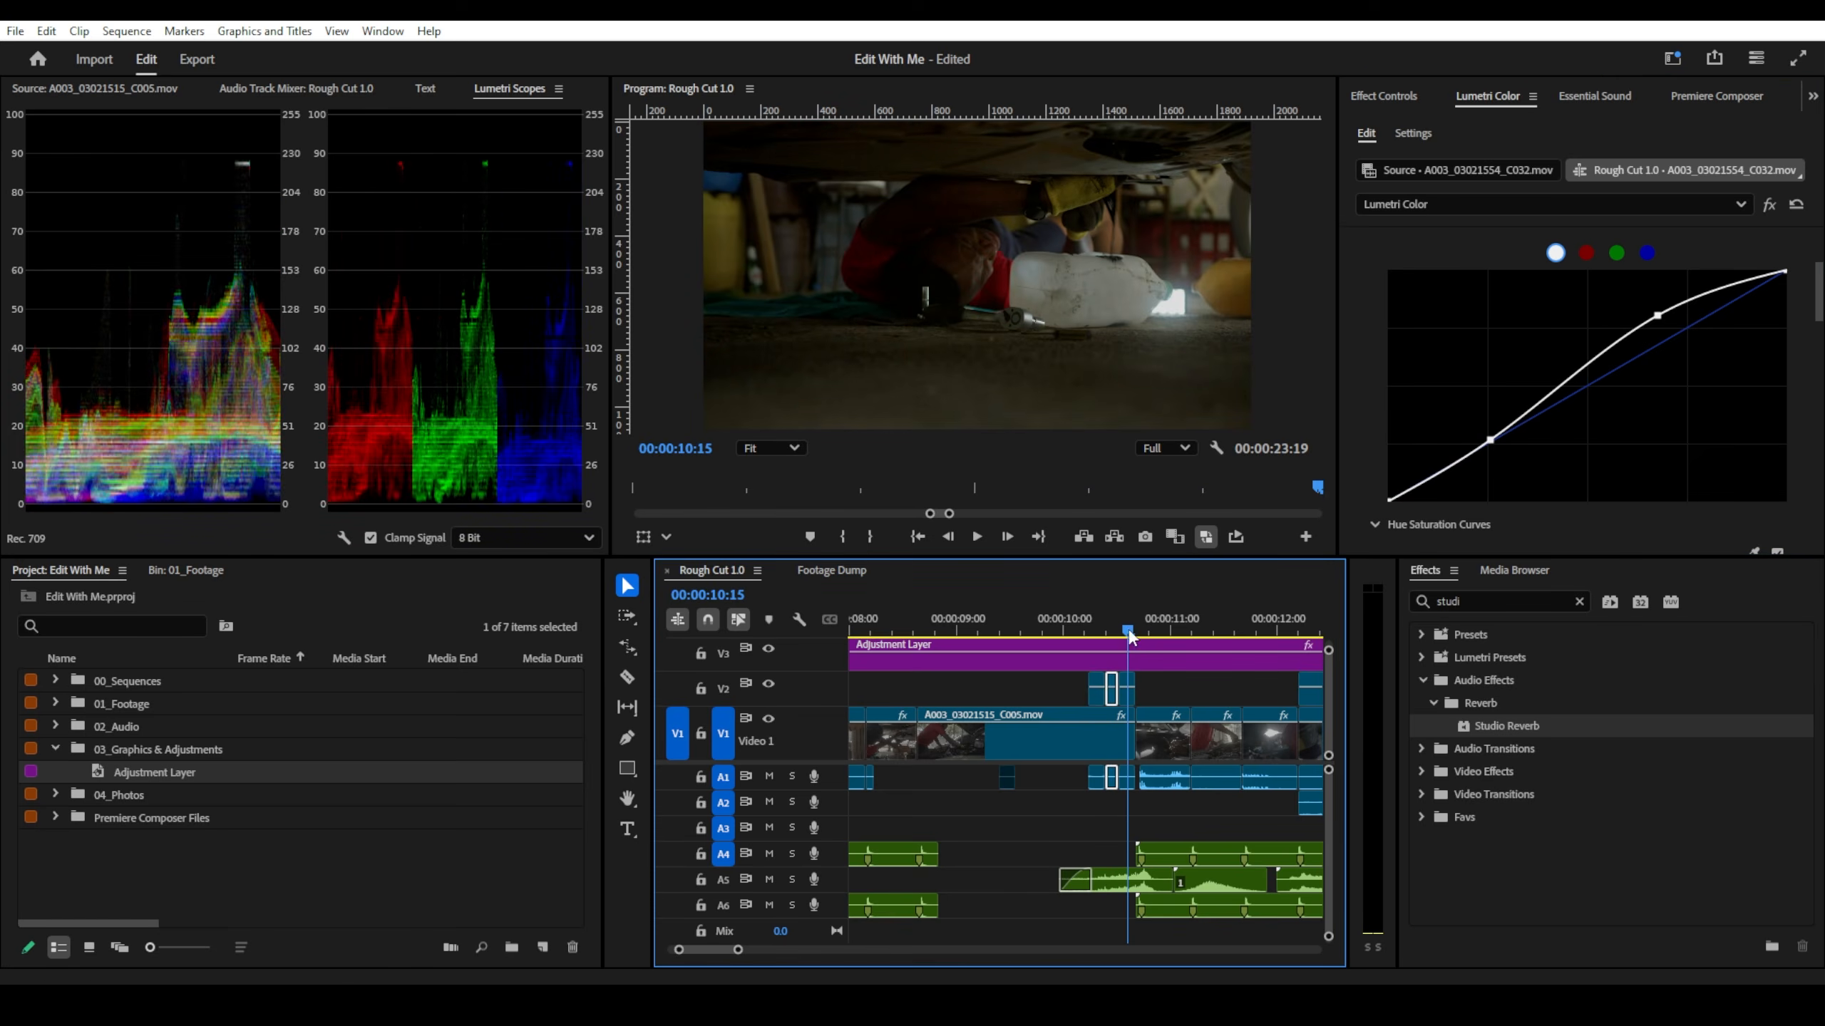
# - Soften the white RGB curve on the clip at 00:00:11:01 by resetting its black point, lifting the shadow point and slightly lowering the highlight point
pyautogui.click(1127, 632)
pyautogui.click(1174, 631)
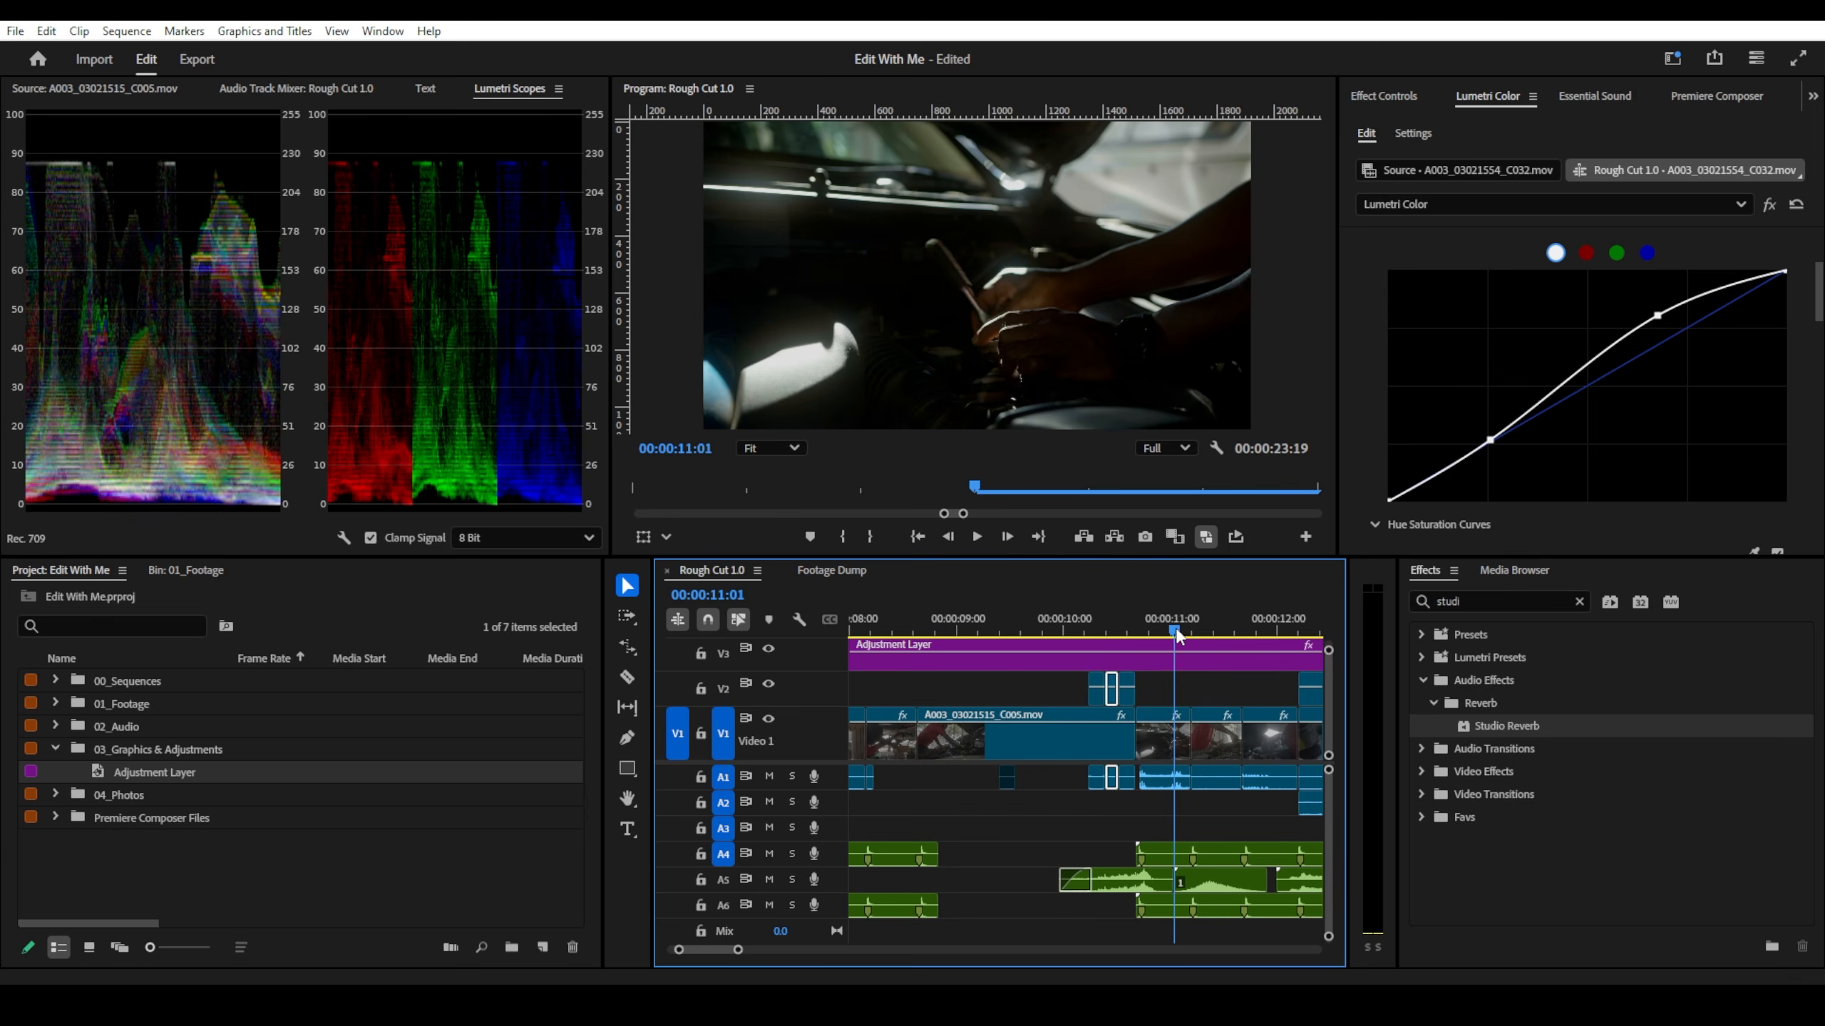
pyautogui.press('d')
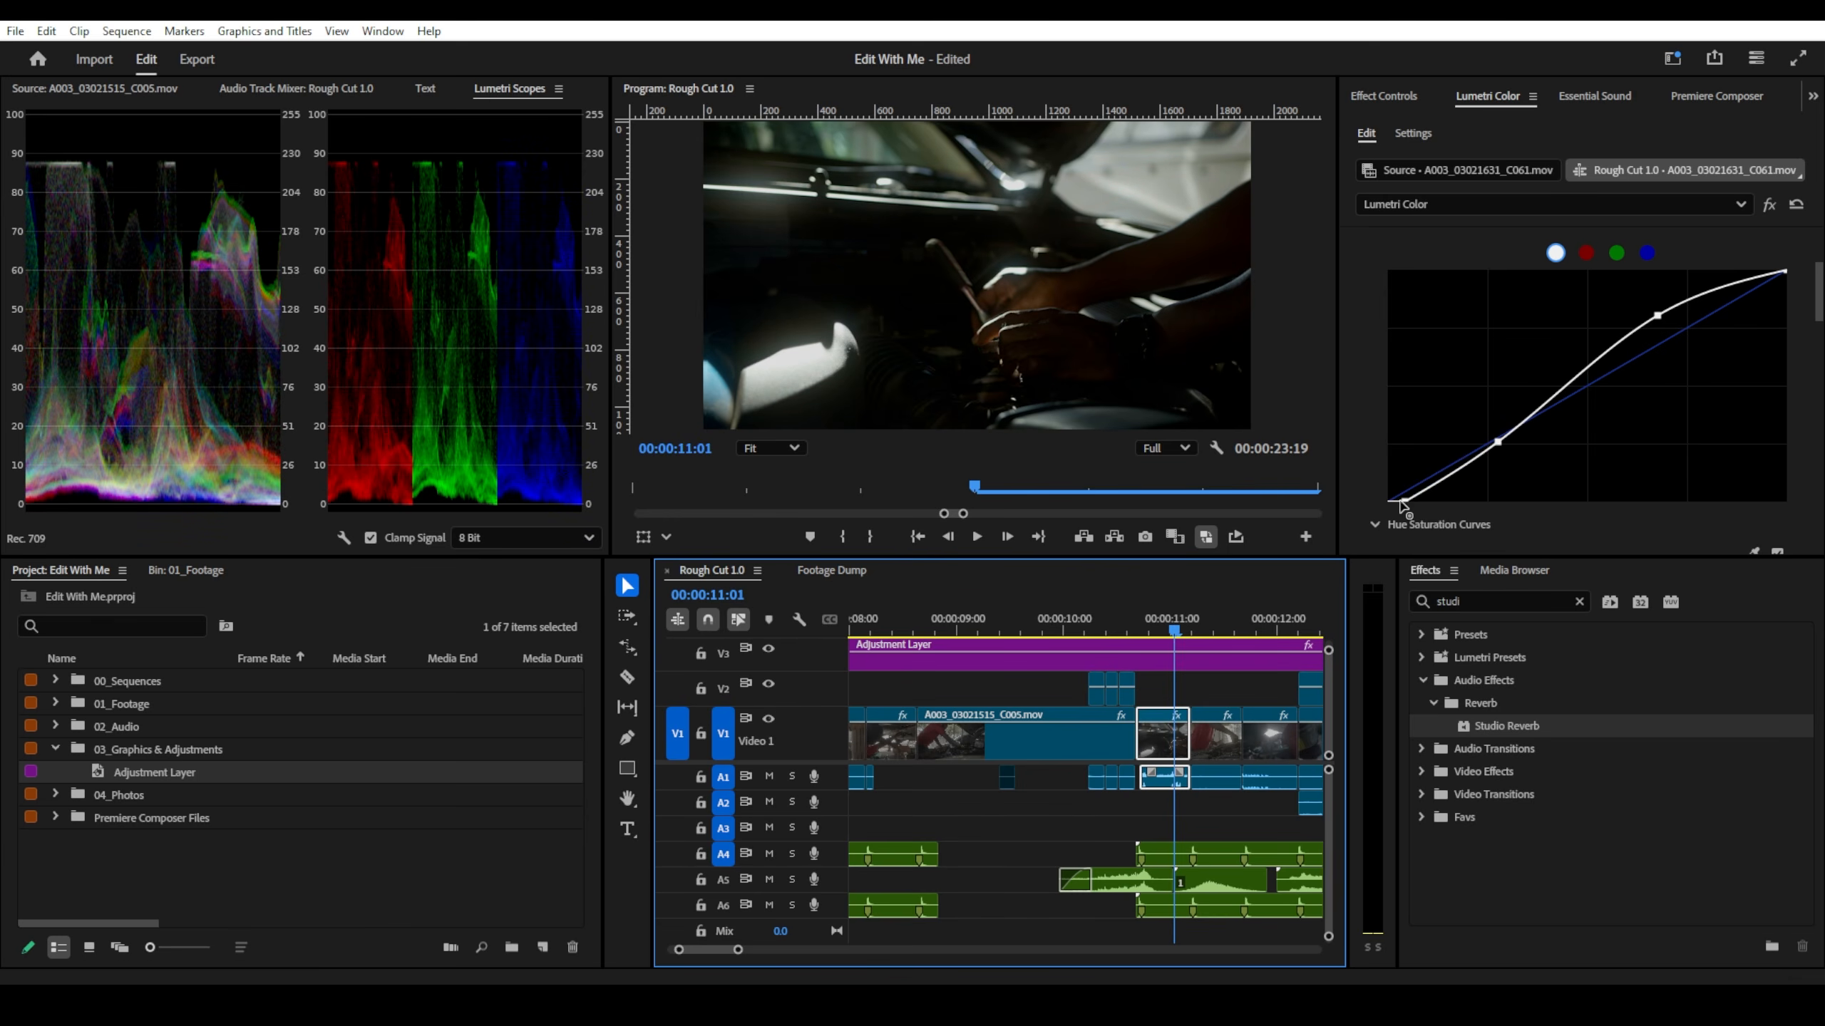
pyautogui.moveTo(1404, 503); pyautogui.dragTo(1355, 496)
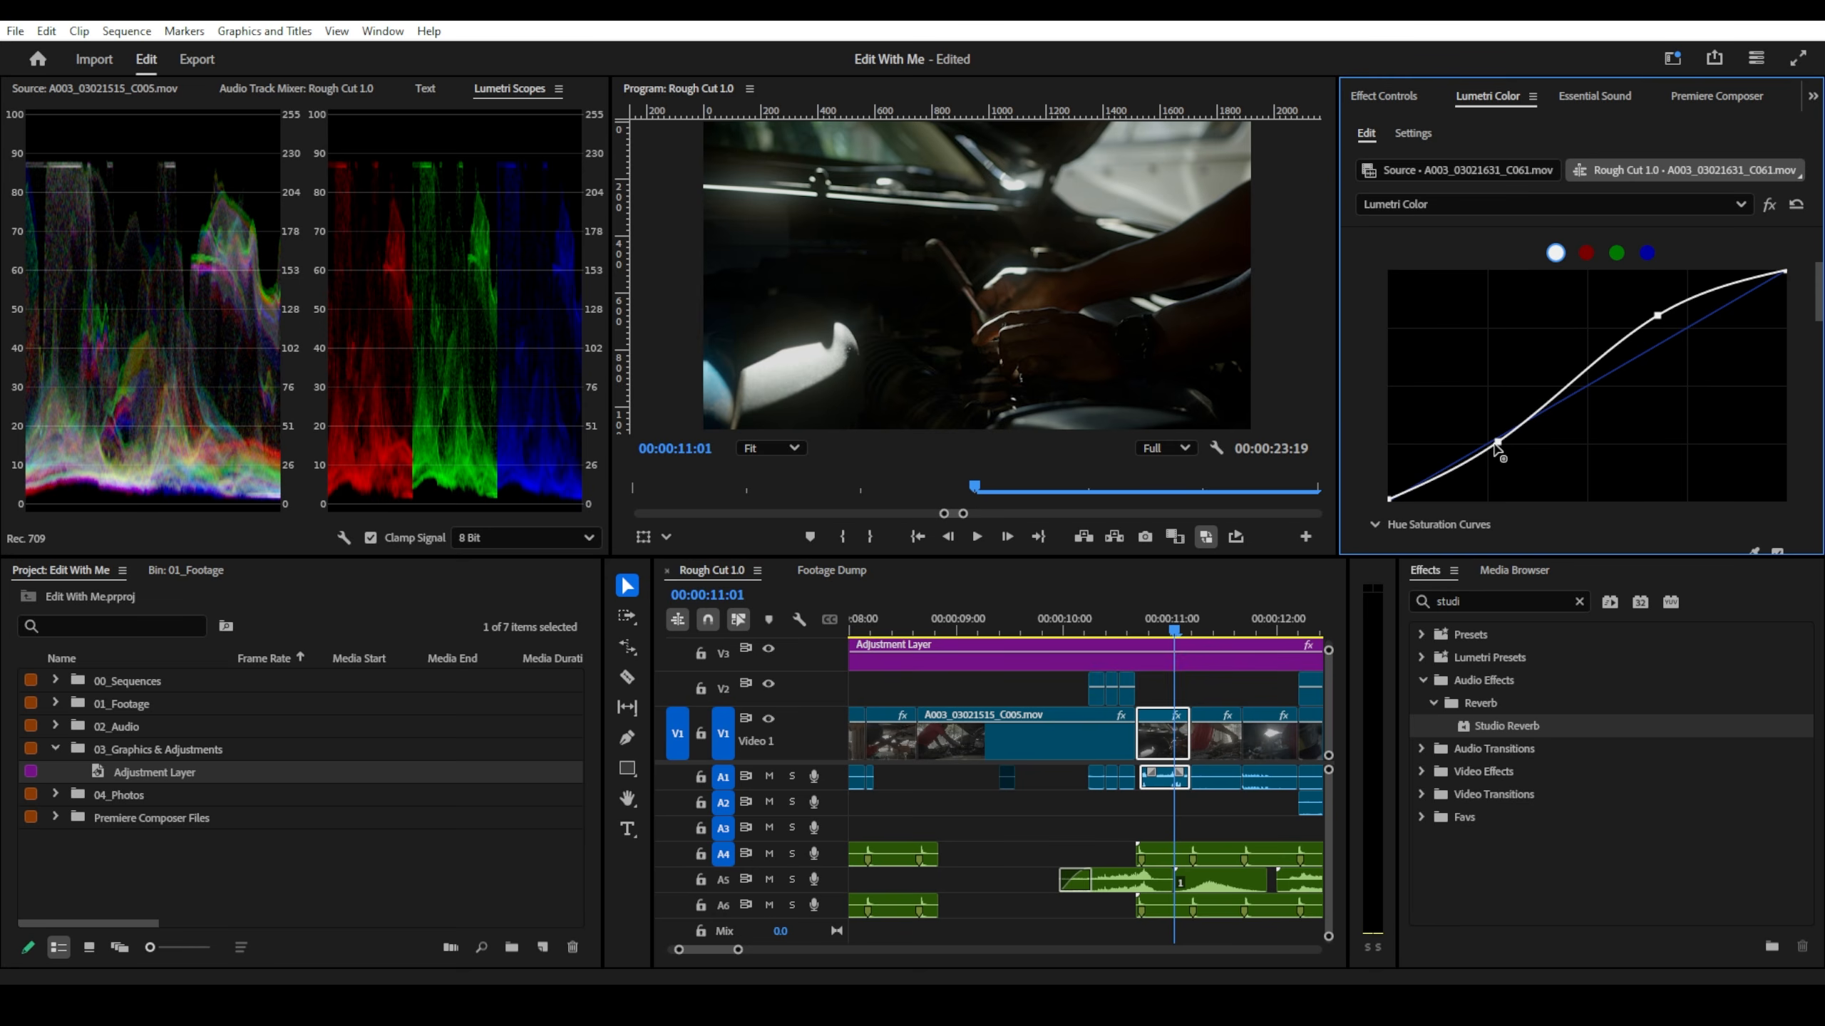
pyautogui.moveTo(1493, 444); pyautogui.dragTo(1490, 444)
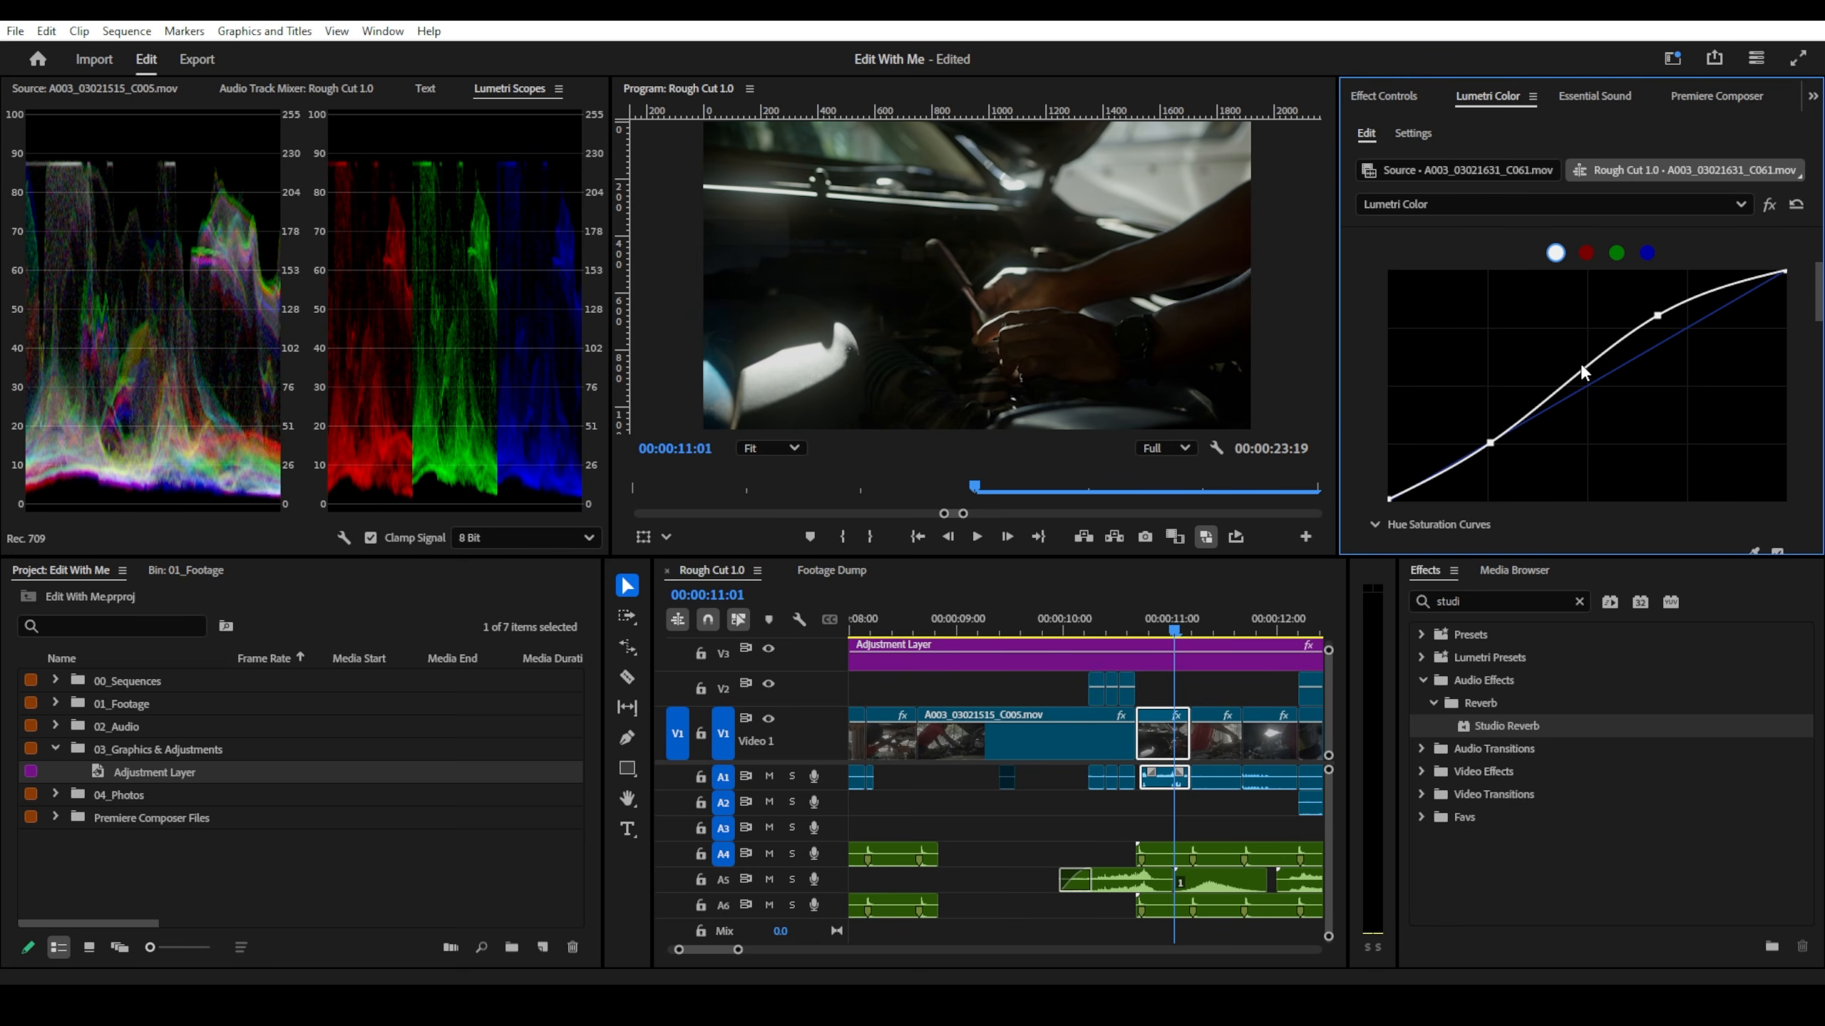
pyautogui.moveTo(1656, 316); pyautogui.dragTo(1656, 320)
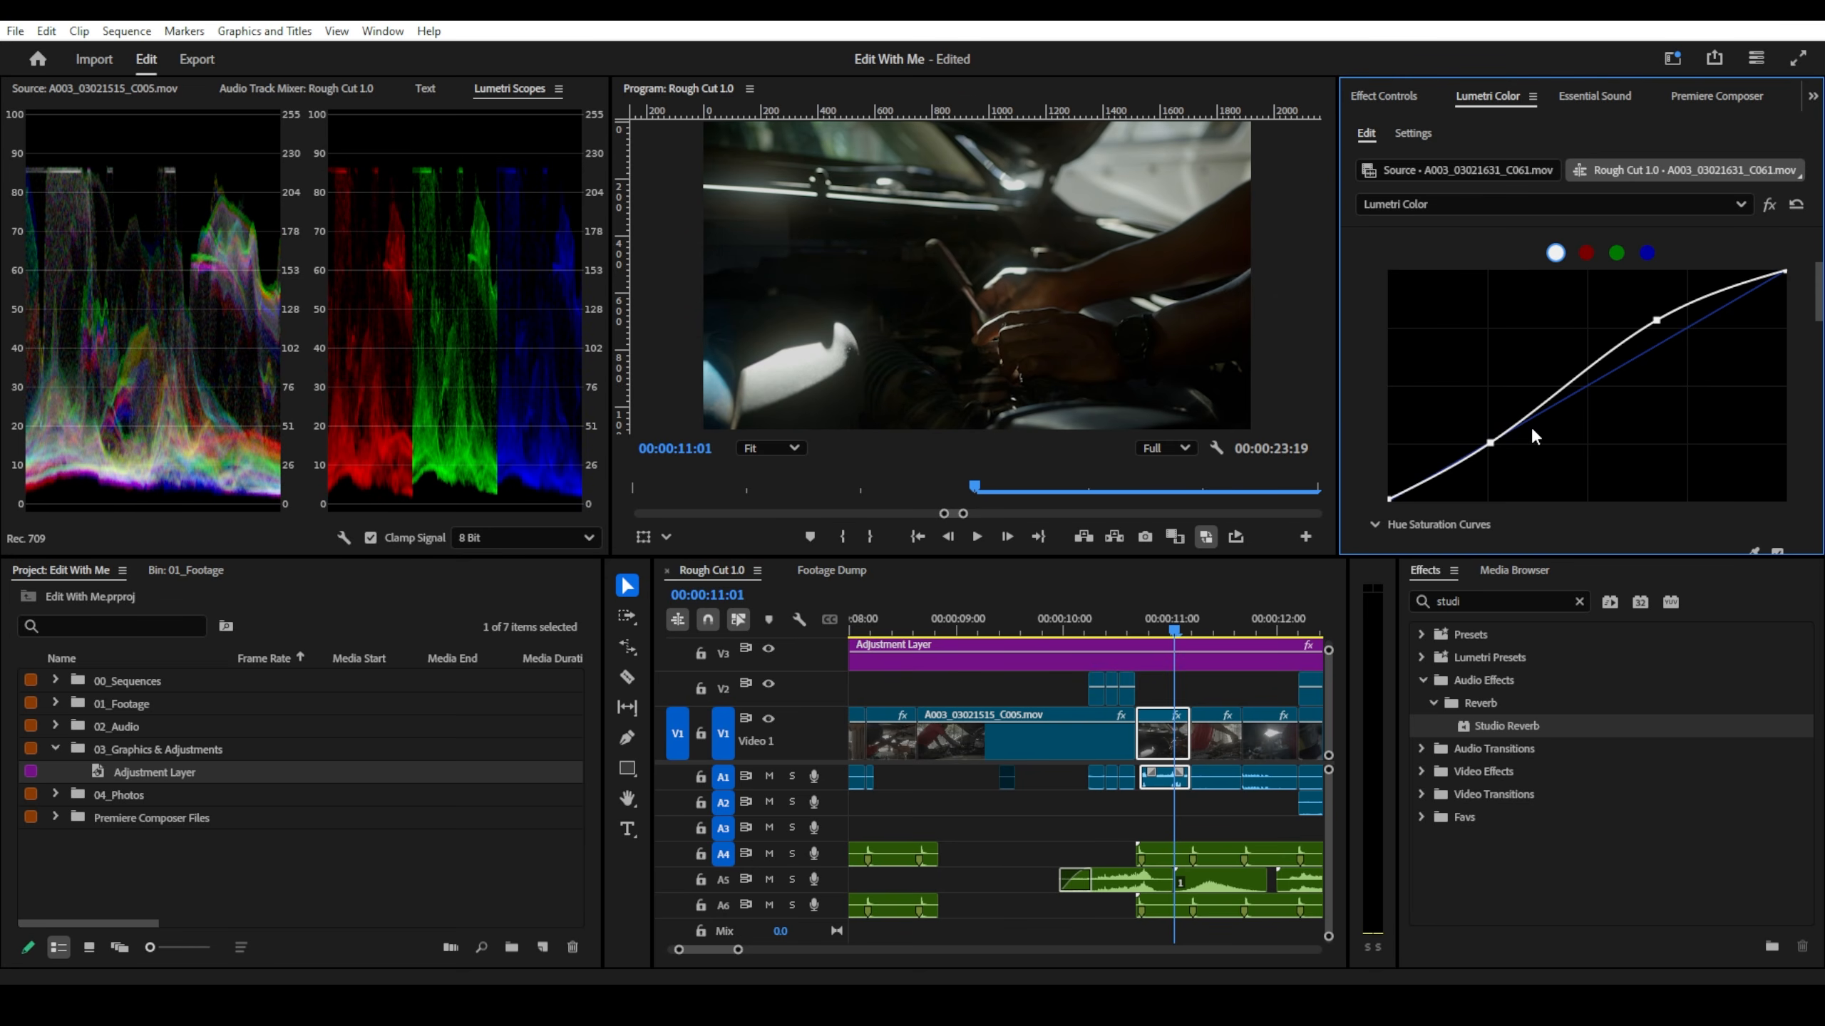
# - Warm the bright work-light clip at 00:00:12:00 by setting its Lumetri Temperature to 8
pyautogui.click(1217, 624)
pyautogui.scroll(-4, 1202, 632)
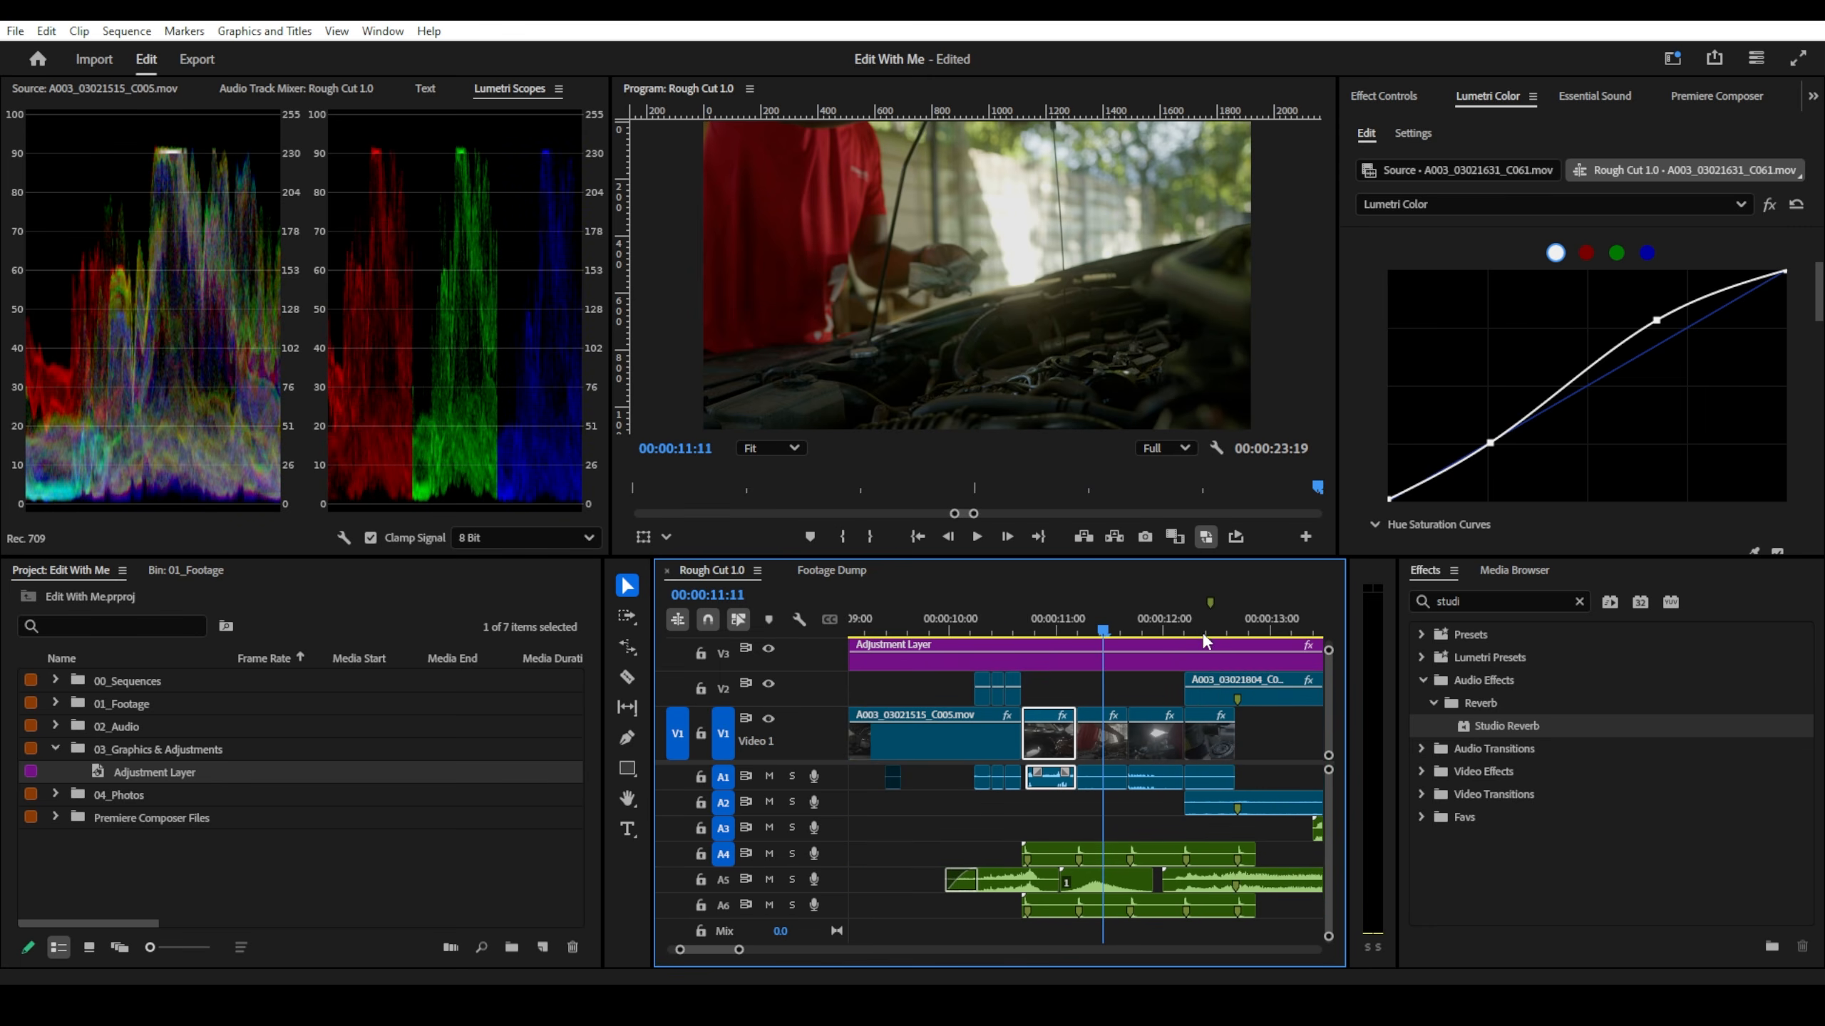
pyautogui.moveTo(1016, 623); pyautogui.dragTo(1048, 645)
pyautogui.click(1052, 749)
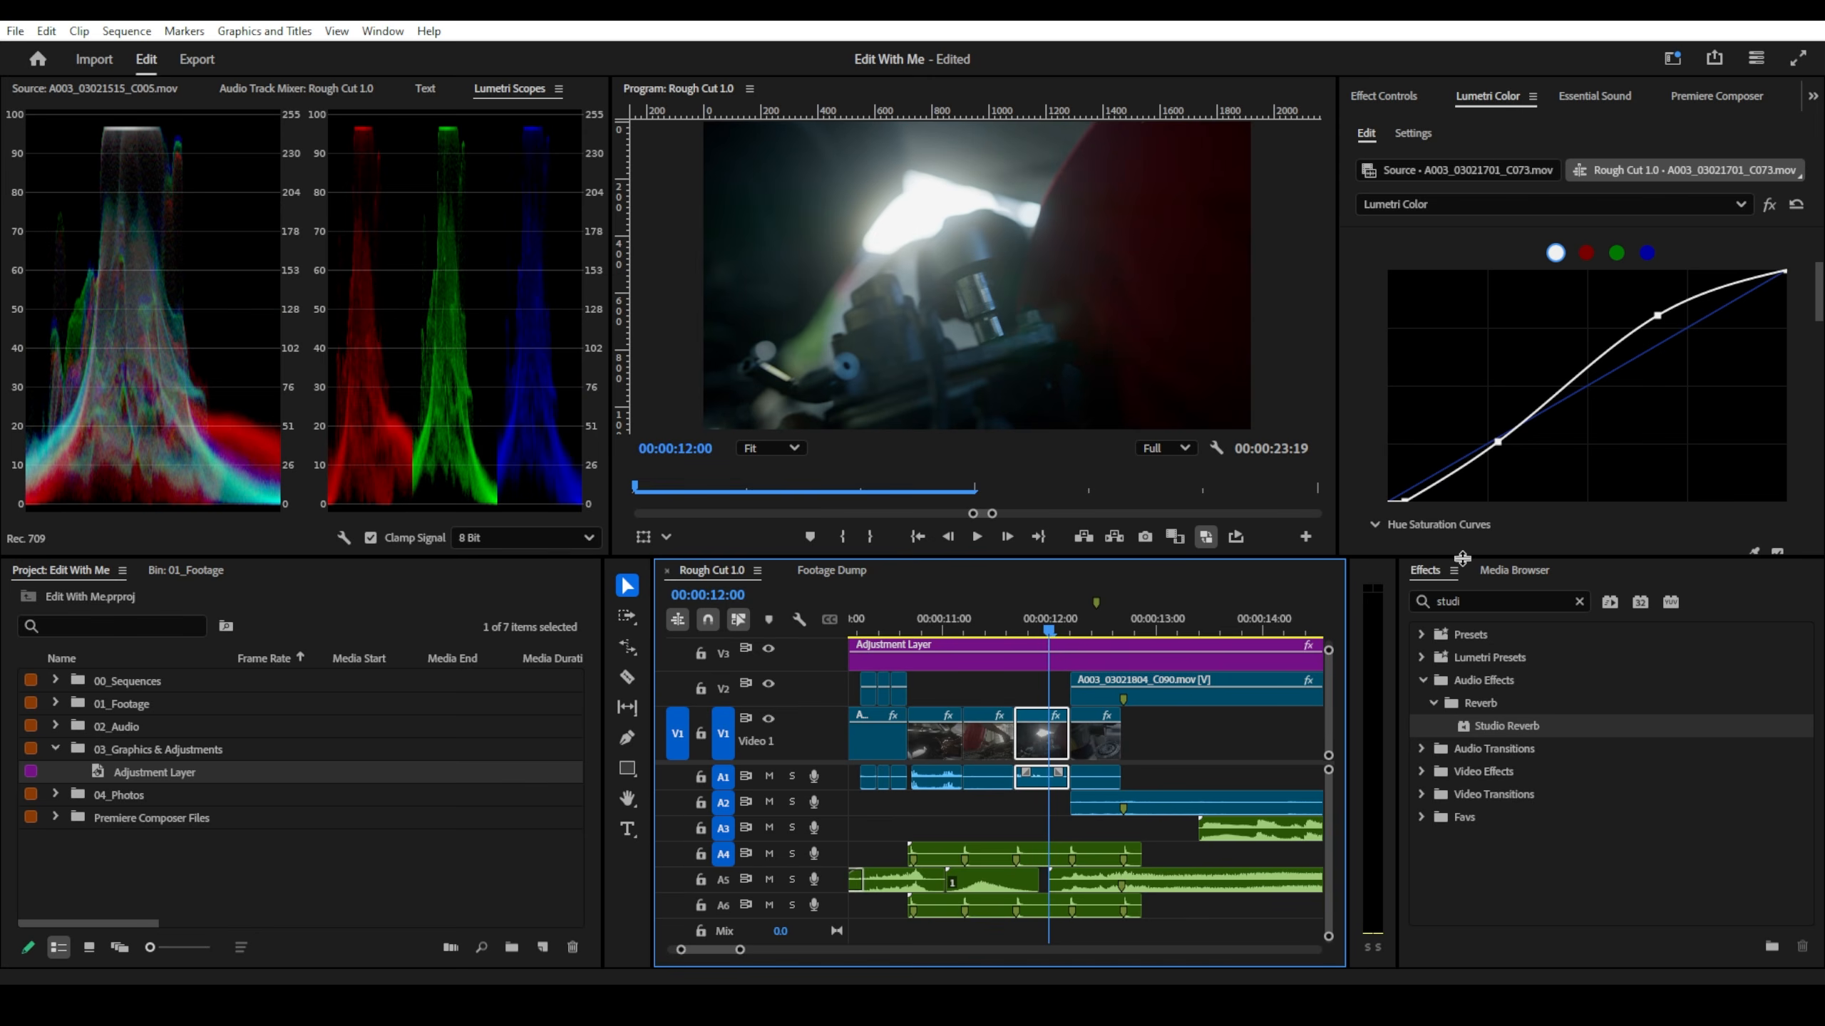
pyautogui.click(1383, 97)
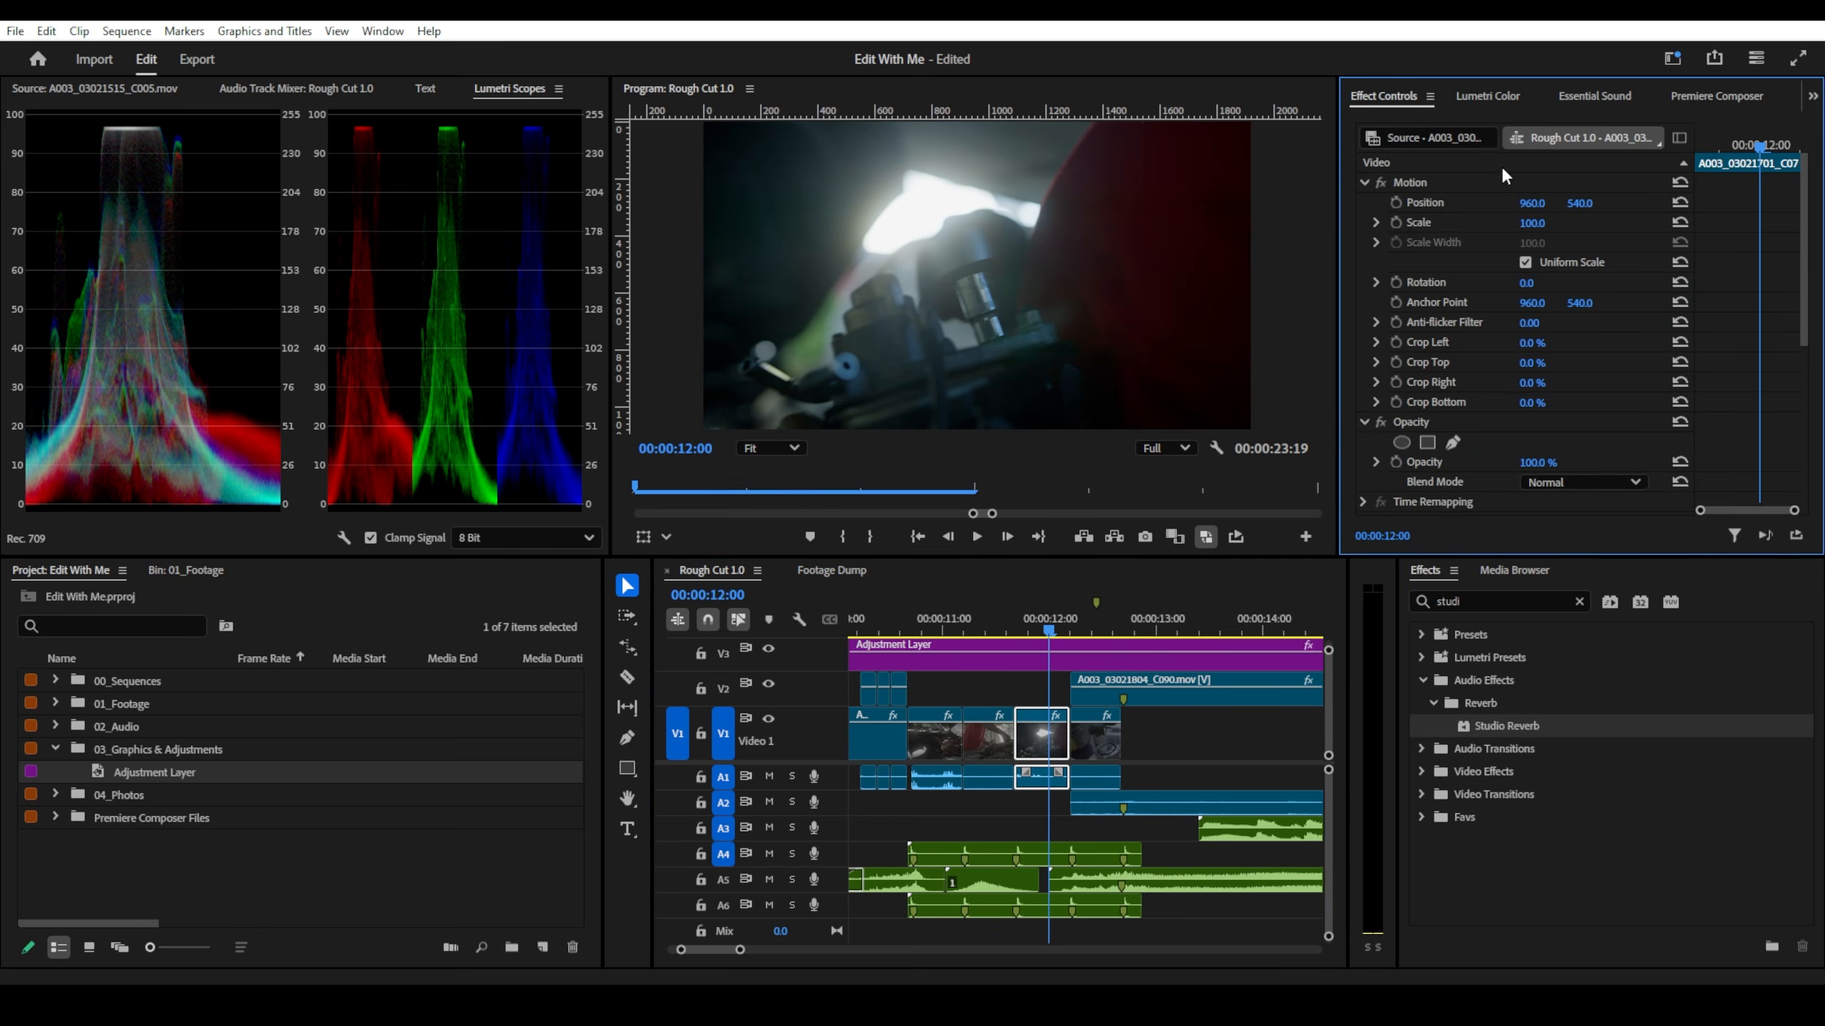
pyautogui.click(1494, 92)
pyautogui.scroll(4, 1490, 291)
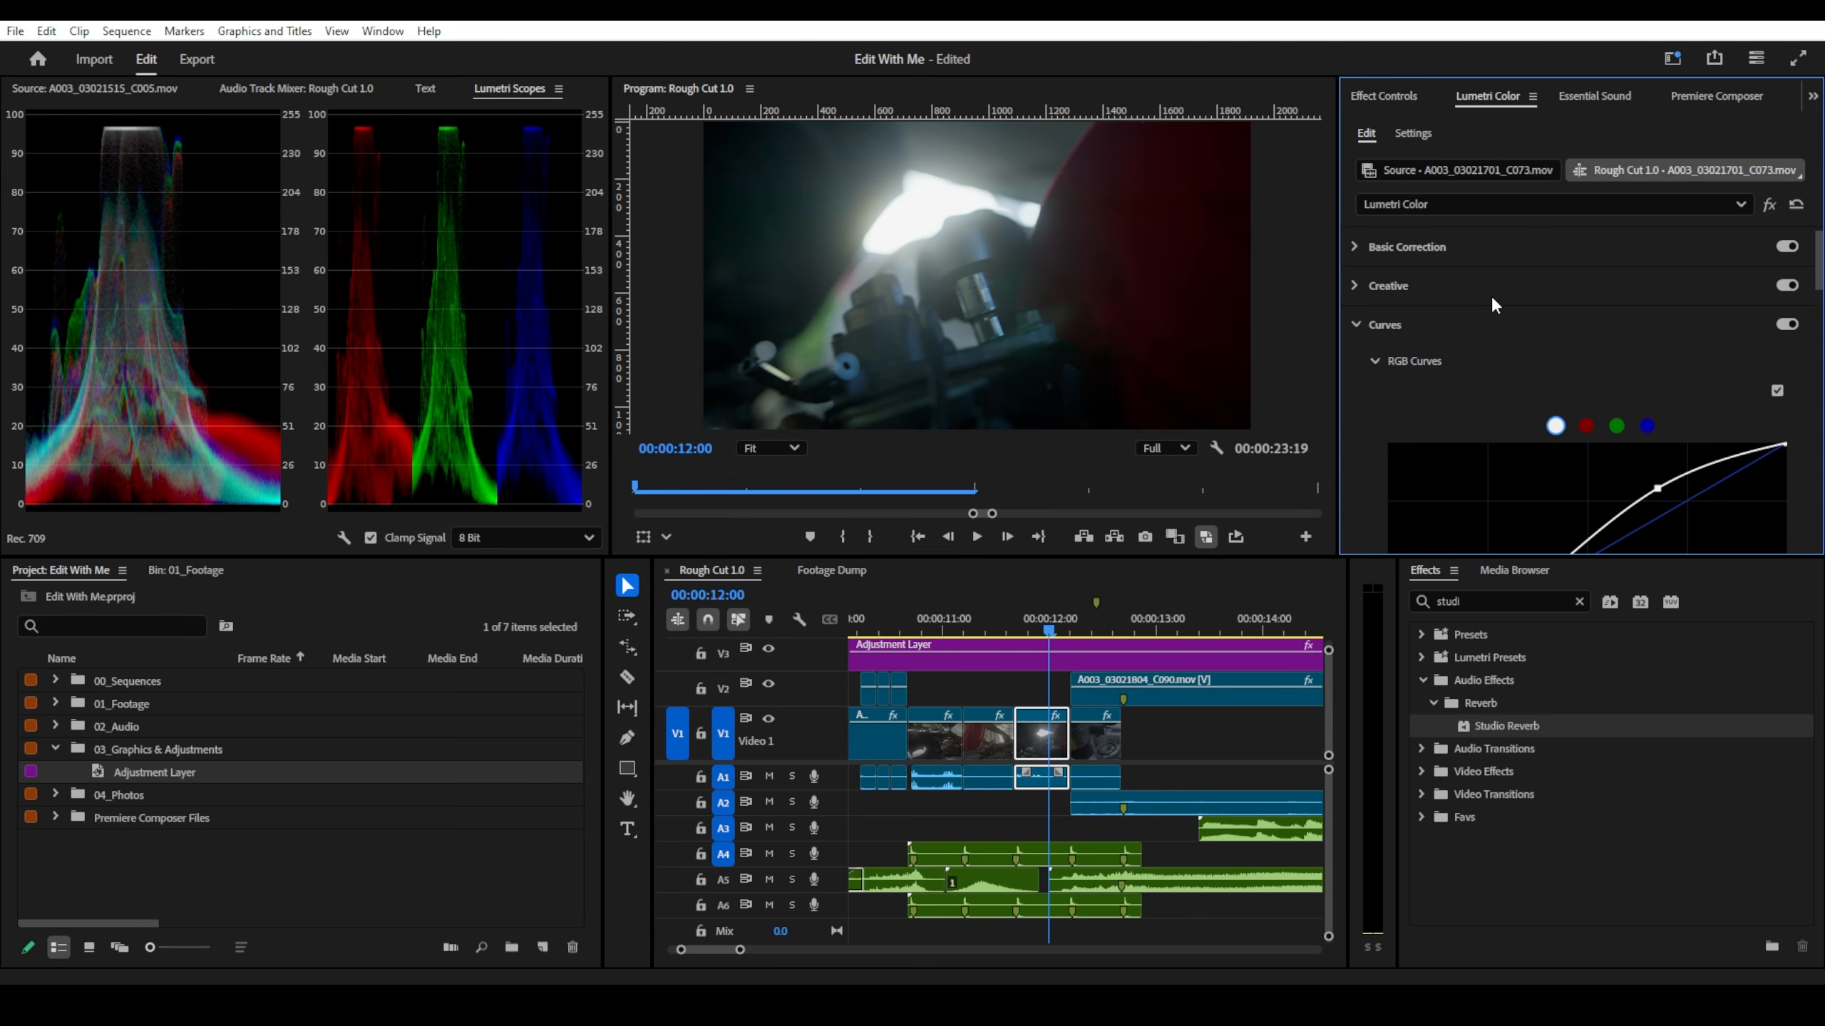
pyautogui.click(1445, 248)
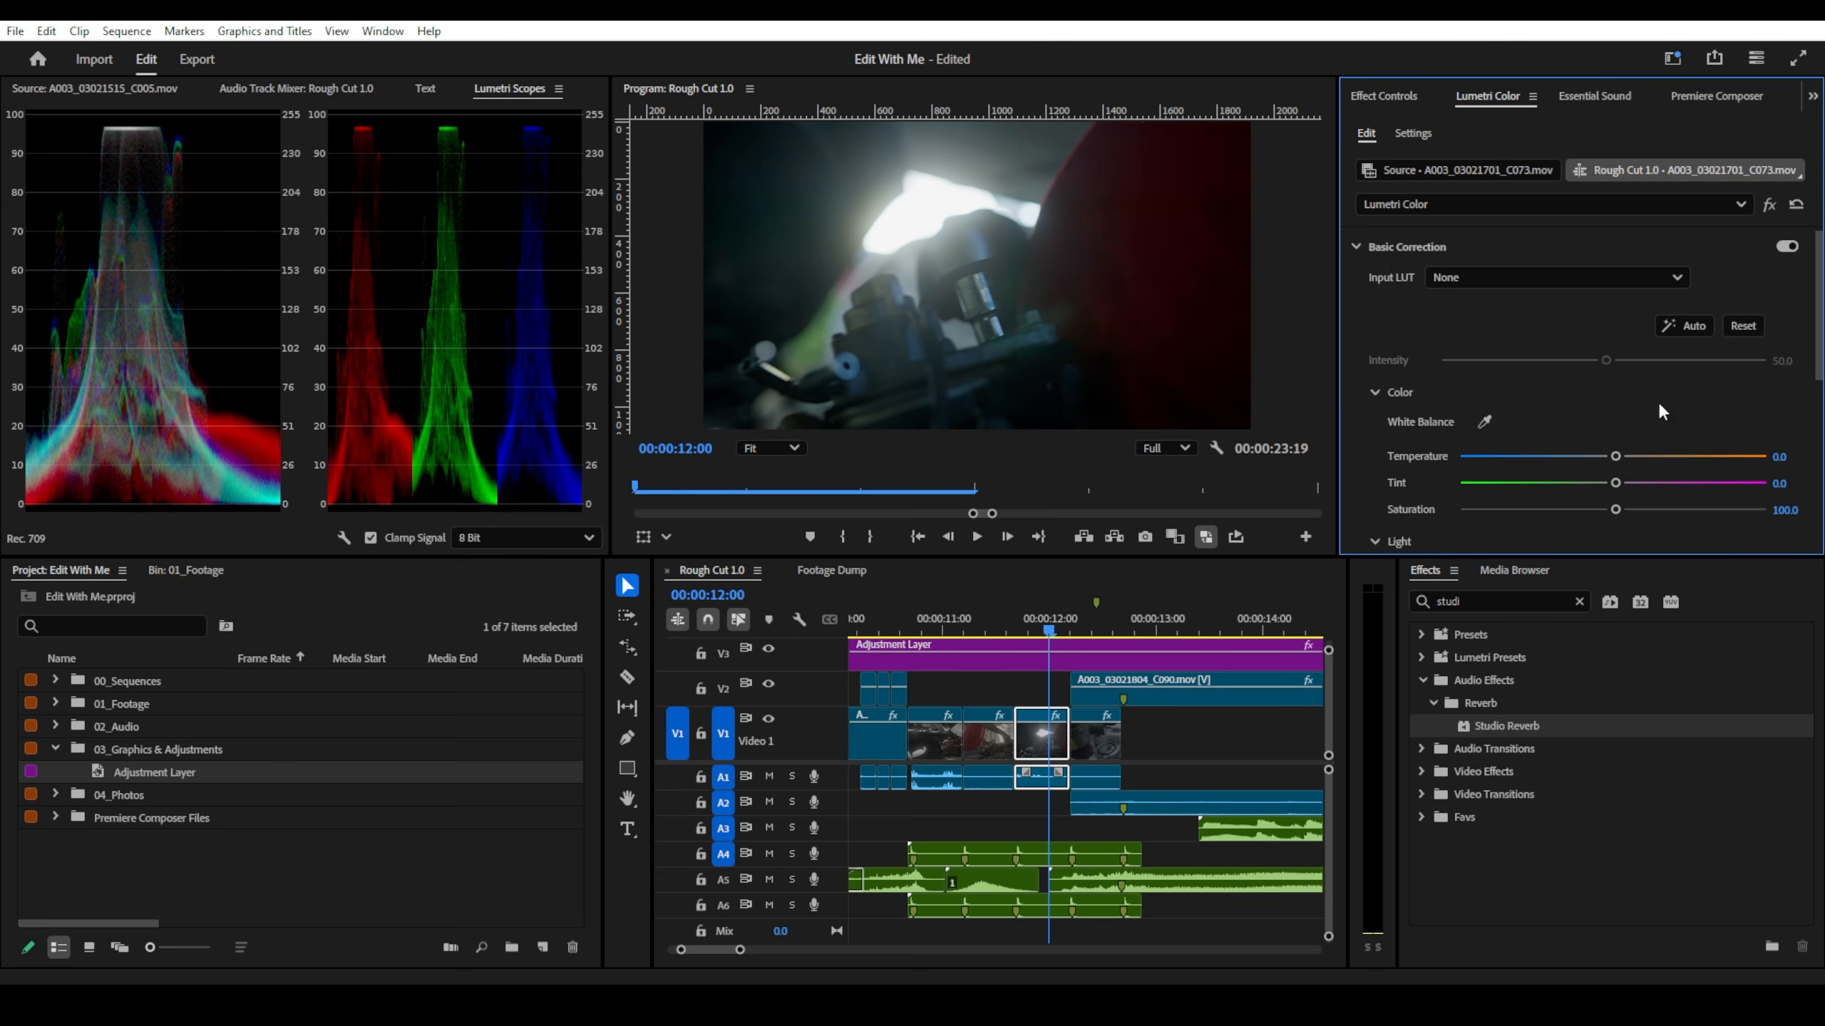
pyautogui.click(1776, 459)
pyautogui.write('8')
pyautogui.press('Return')
# - Move the white RGB curve's black point back to the zero corner for the dashboard clip at 00:00:12:09
pyautogui.moveTo(1050, 630); pyautogui.dragTo(1089, 630)
pyautogui.click(1092, 697)
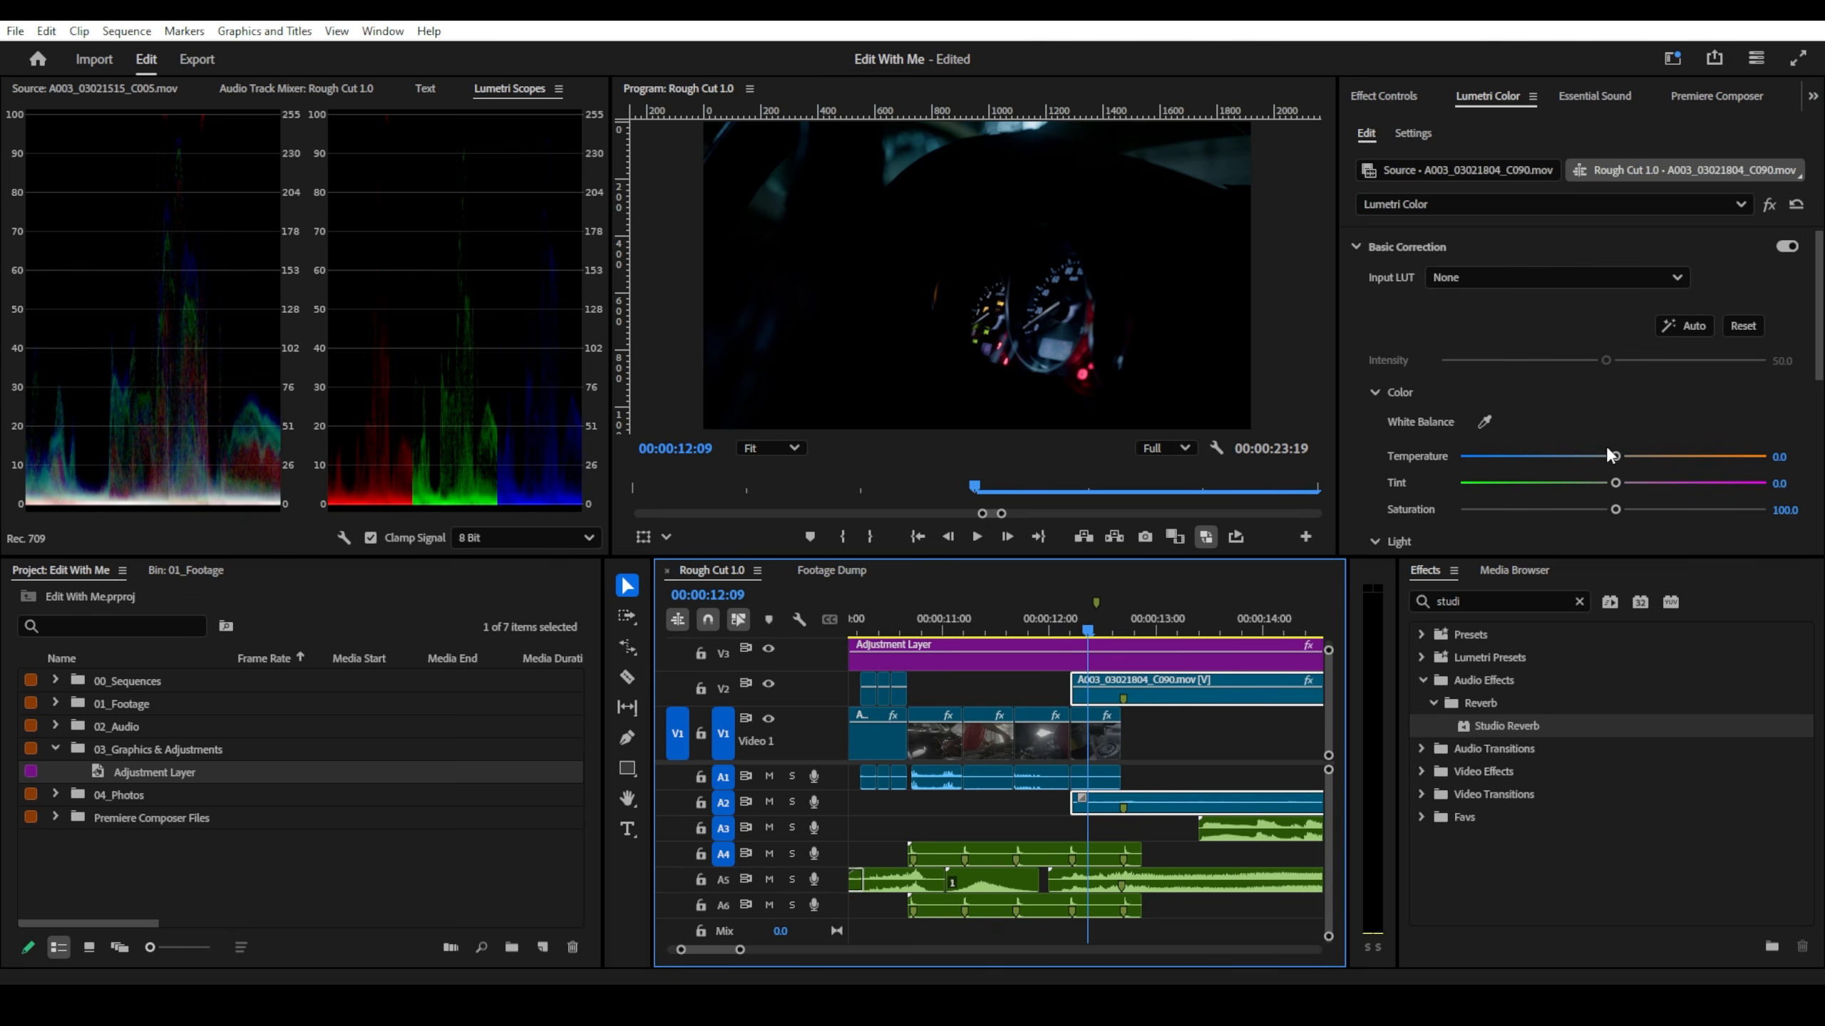
pyautogui.scroll(-8, 1580, 442)
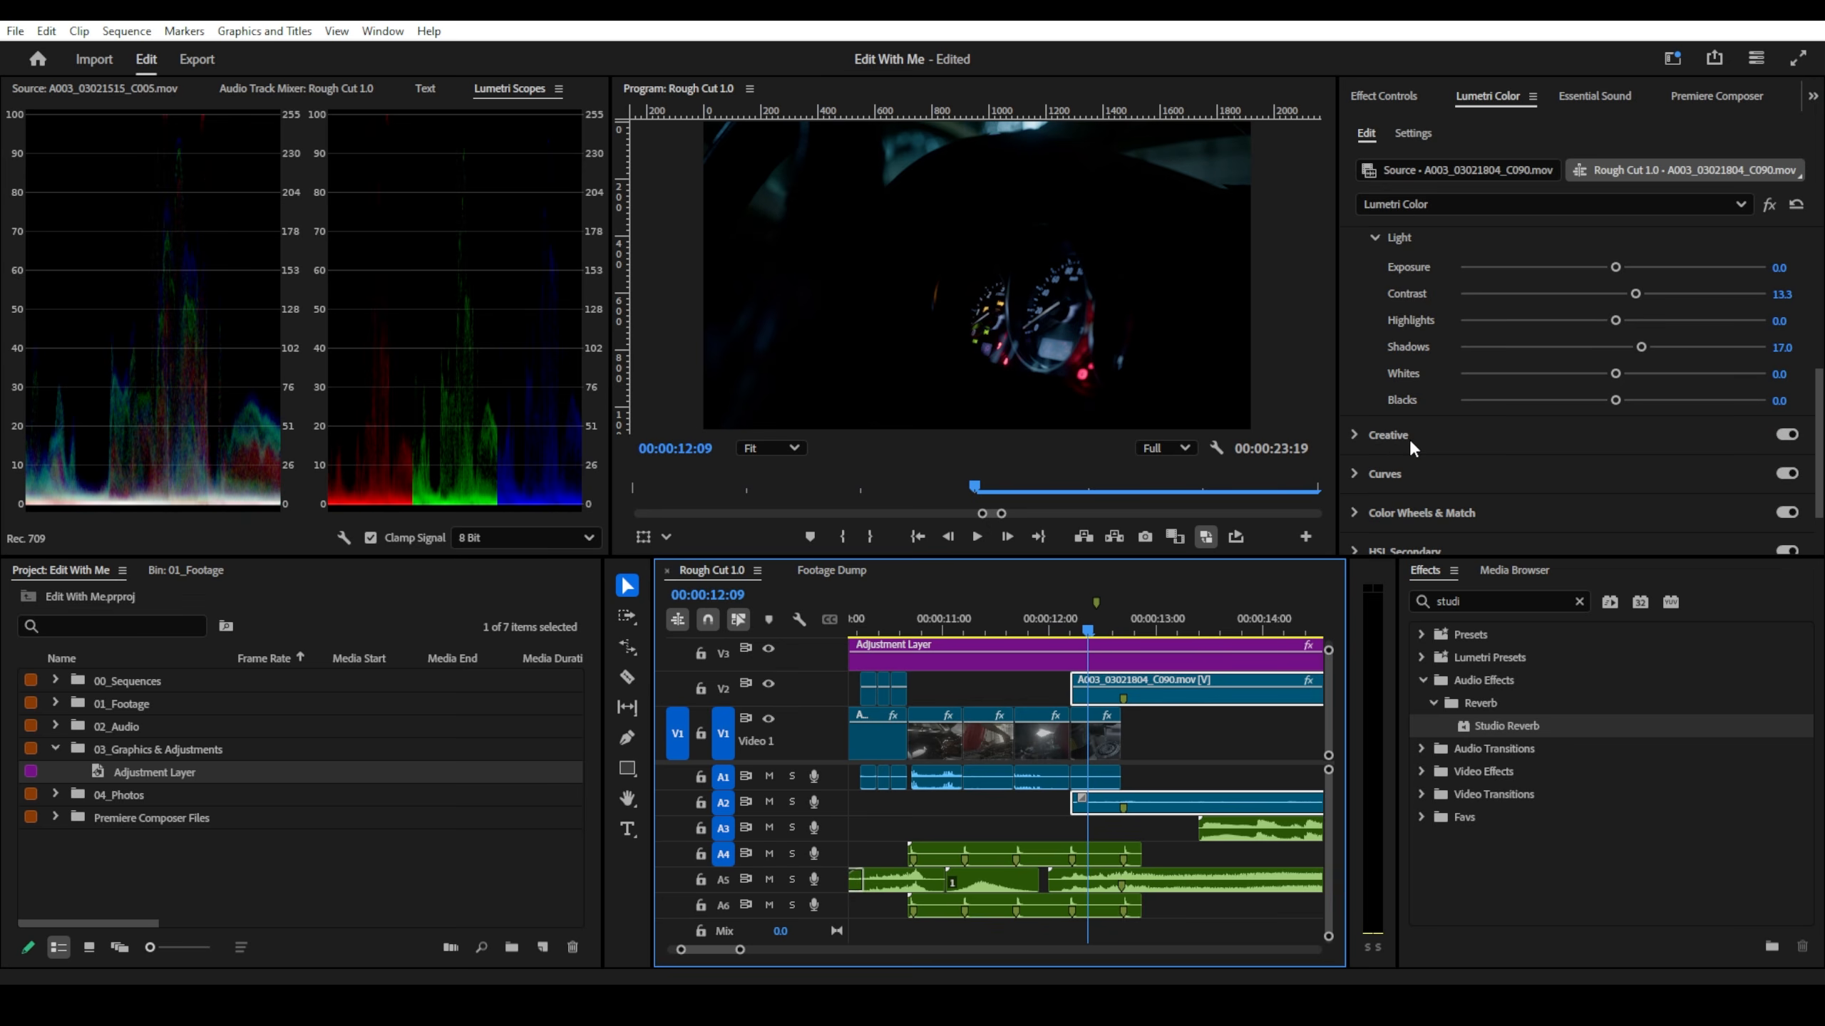
pyautogui.click(1389, 437)
pyautogui.scroll(5, 1374, 300)
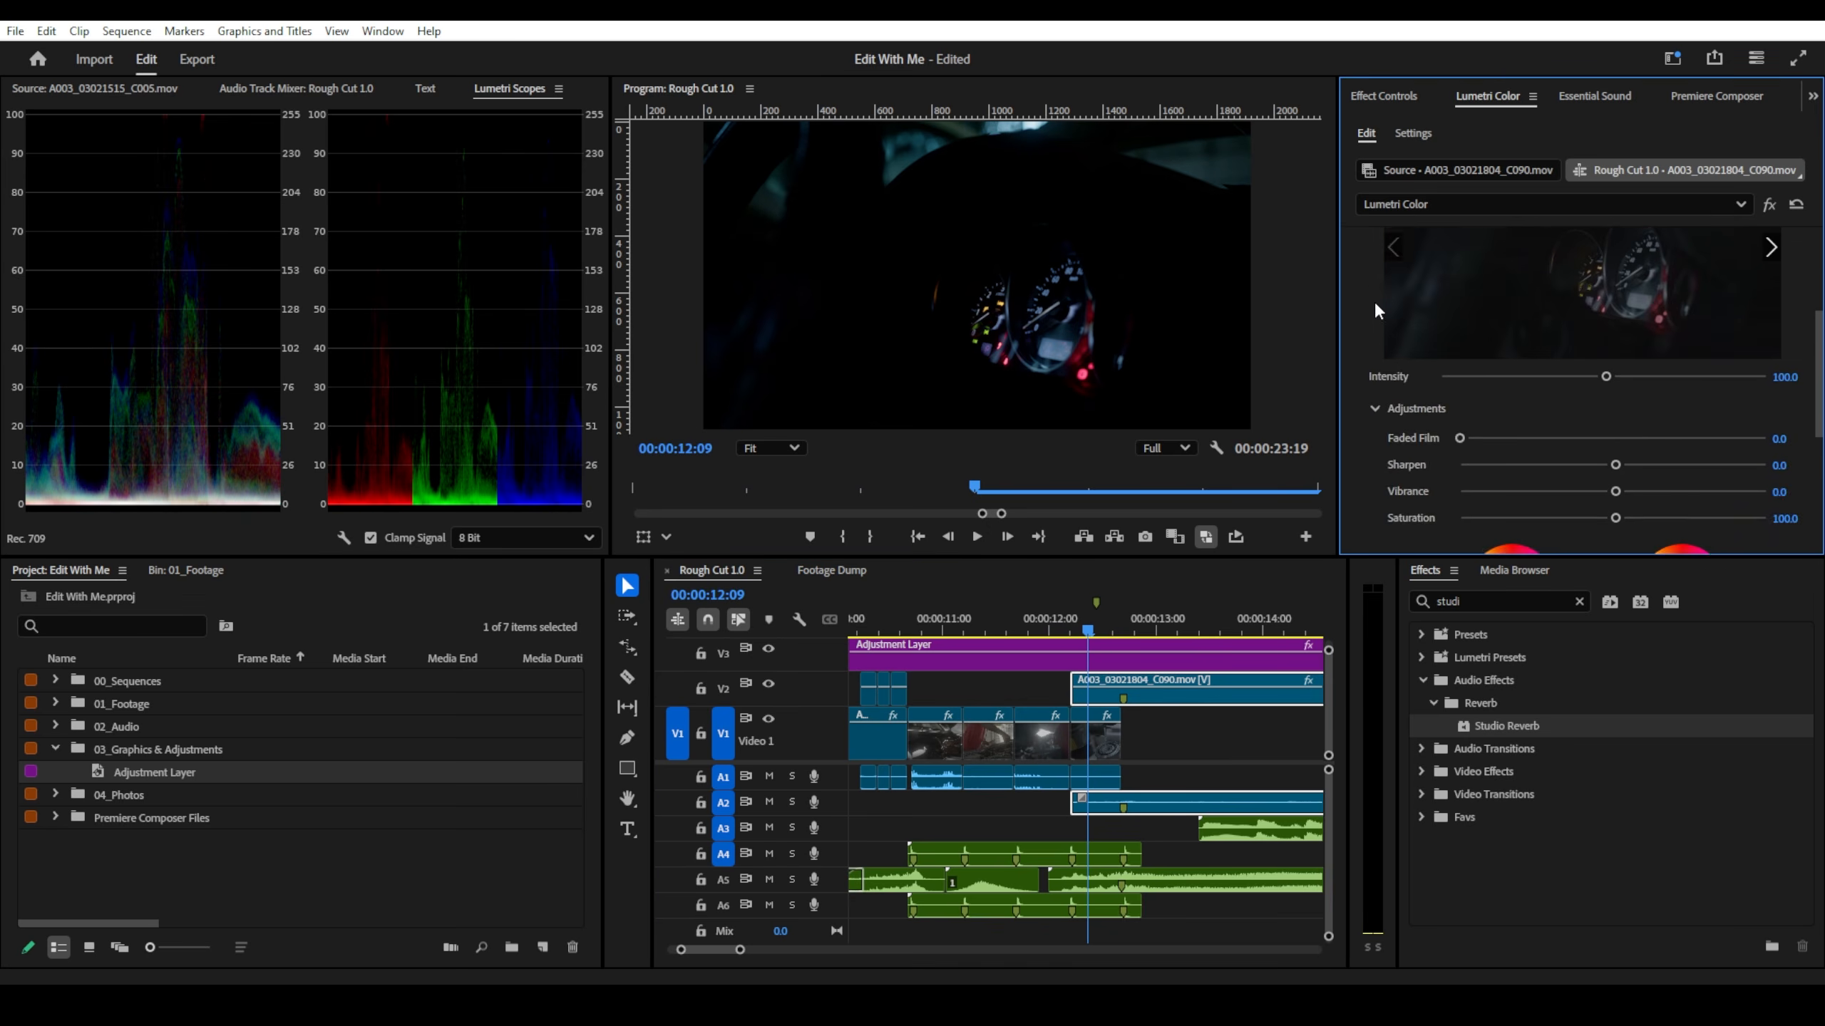
pyautogui.click(1383, 287)
pyautogui.click(1382, 322)
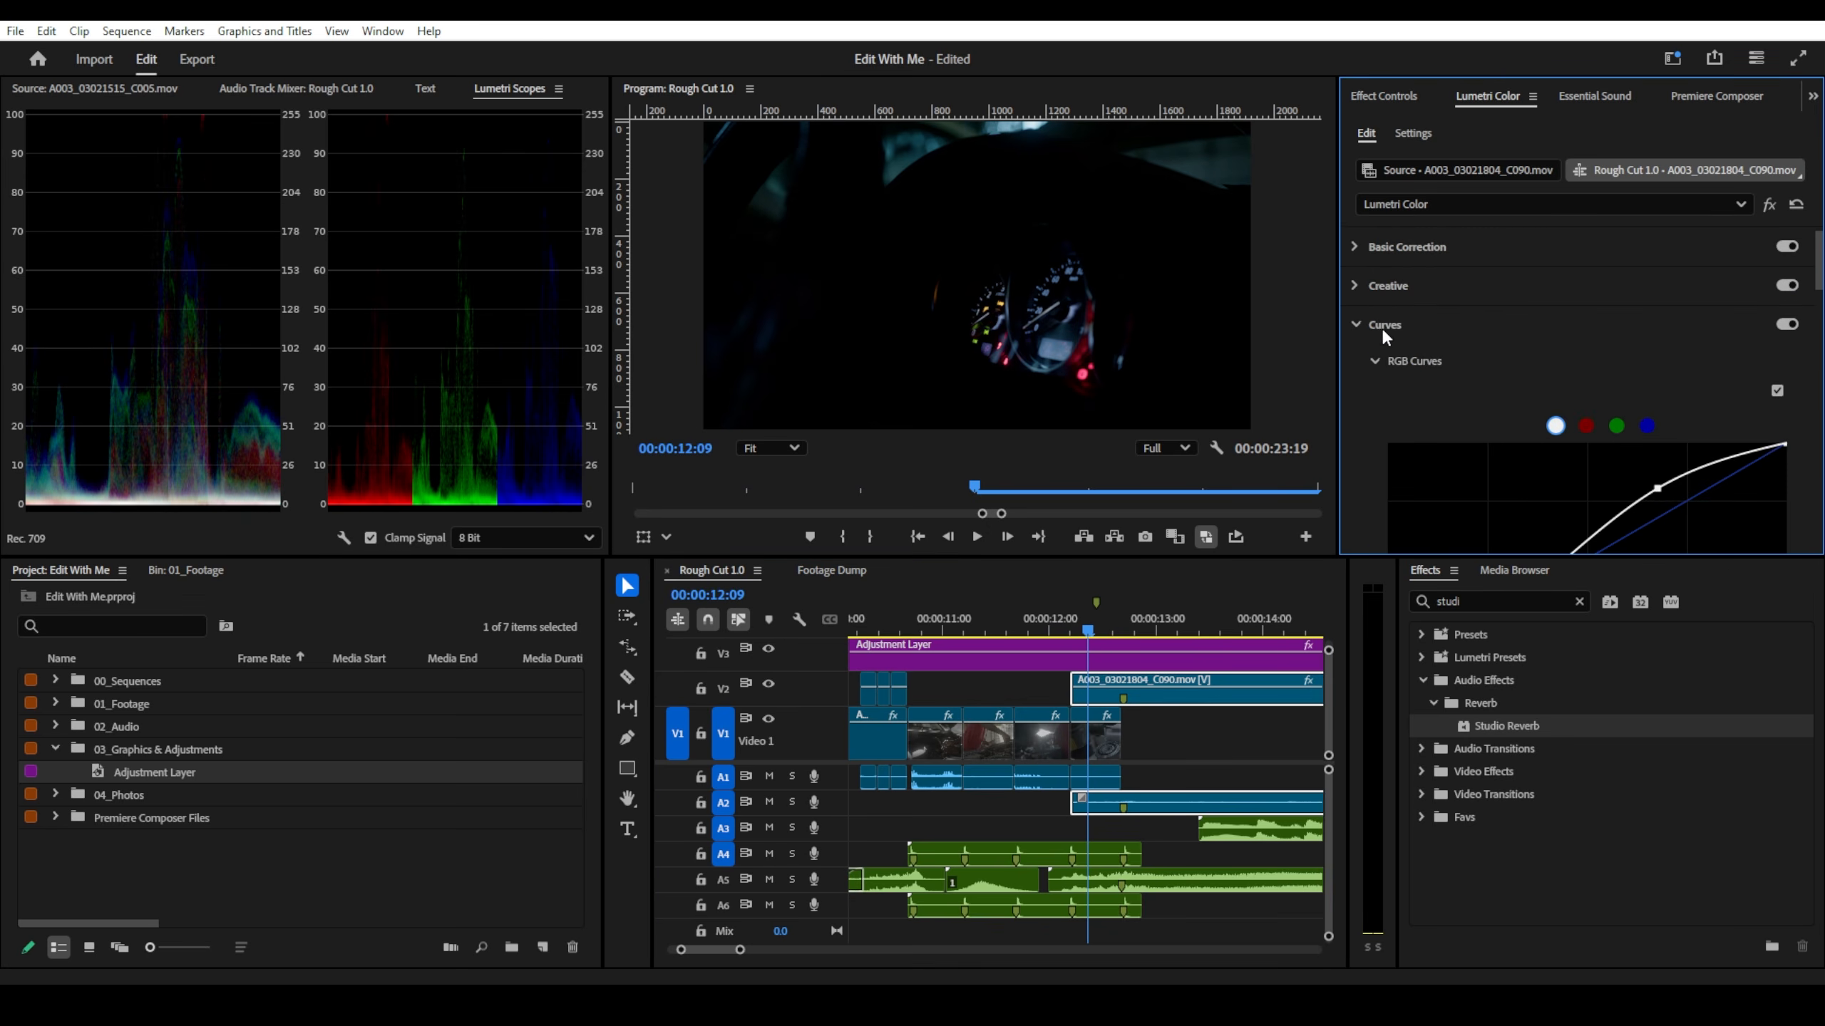
pyautogui.scroll(-3, 1360, 412)
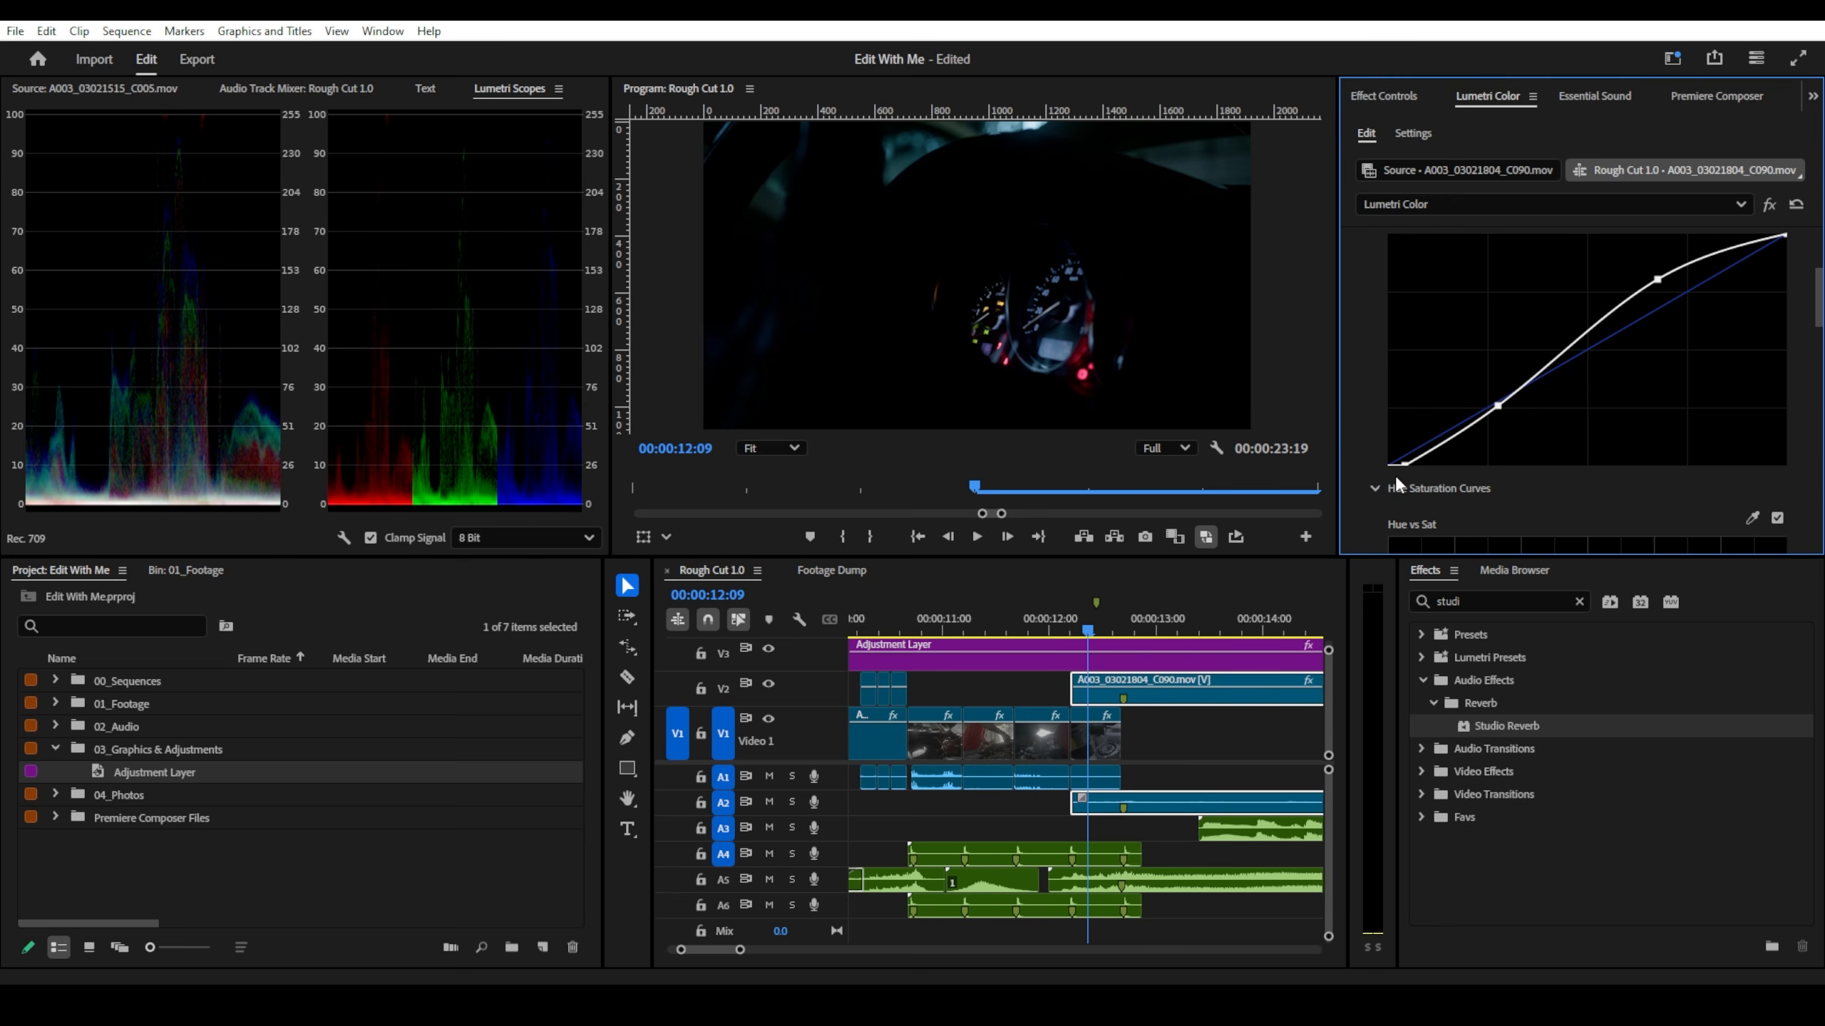
pyautogui.scroll(1, 1371, 467)
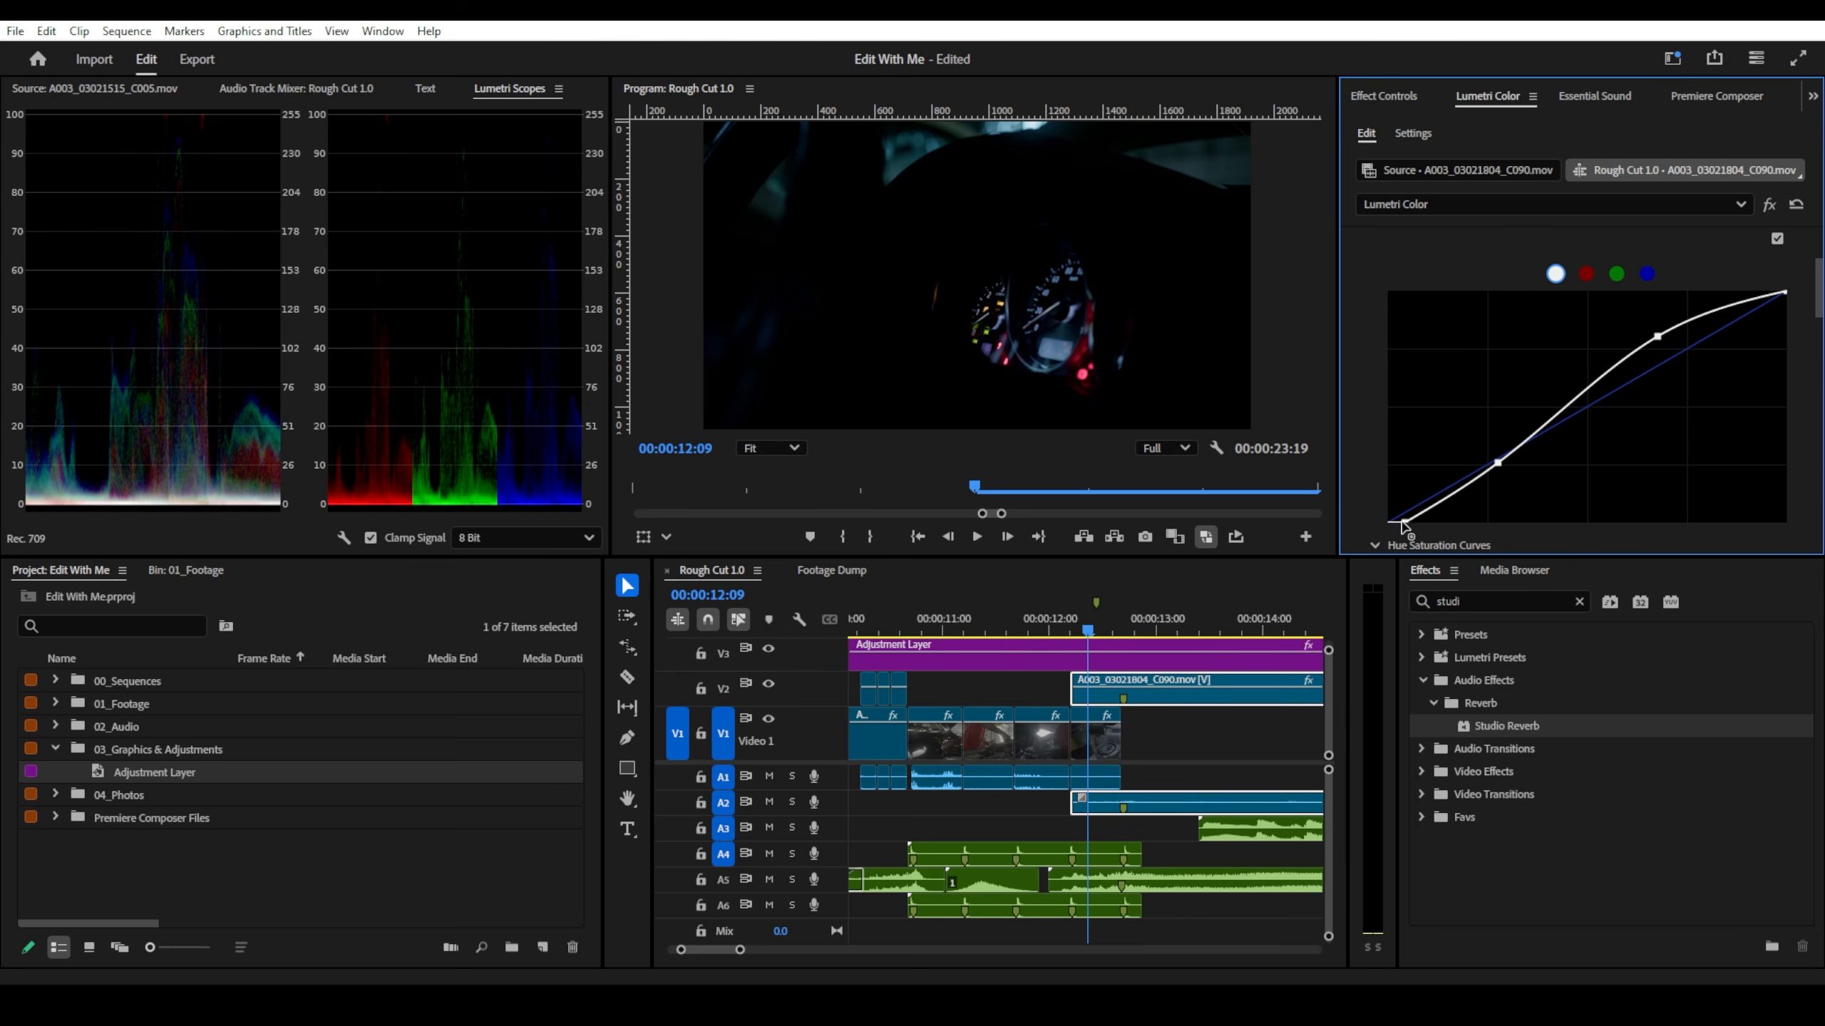
pyautogui.moveTo(1406, 526); pyautogui.dragTo(1328, 537)
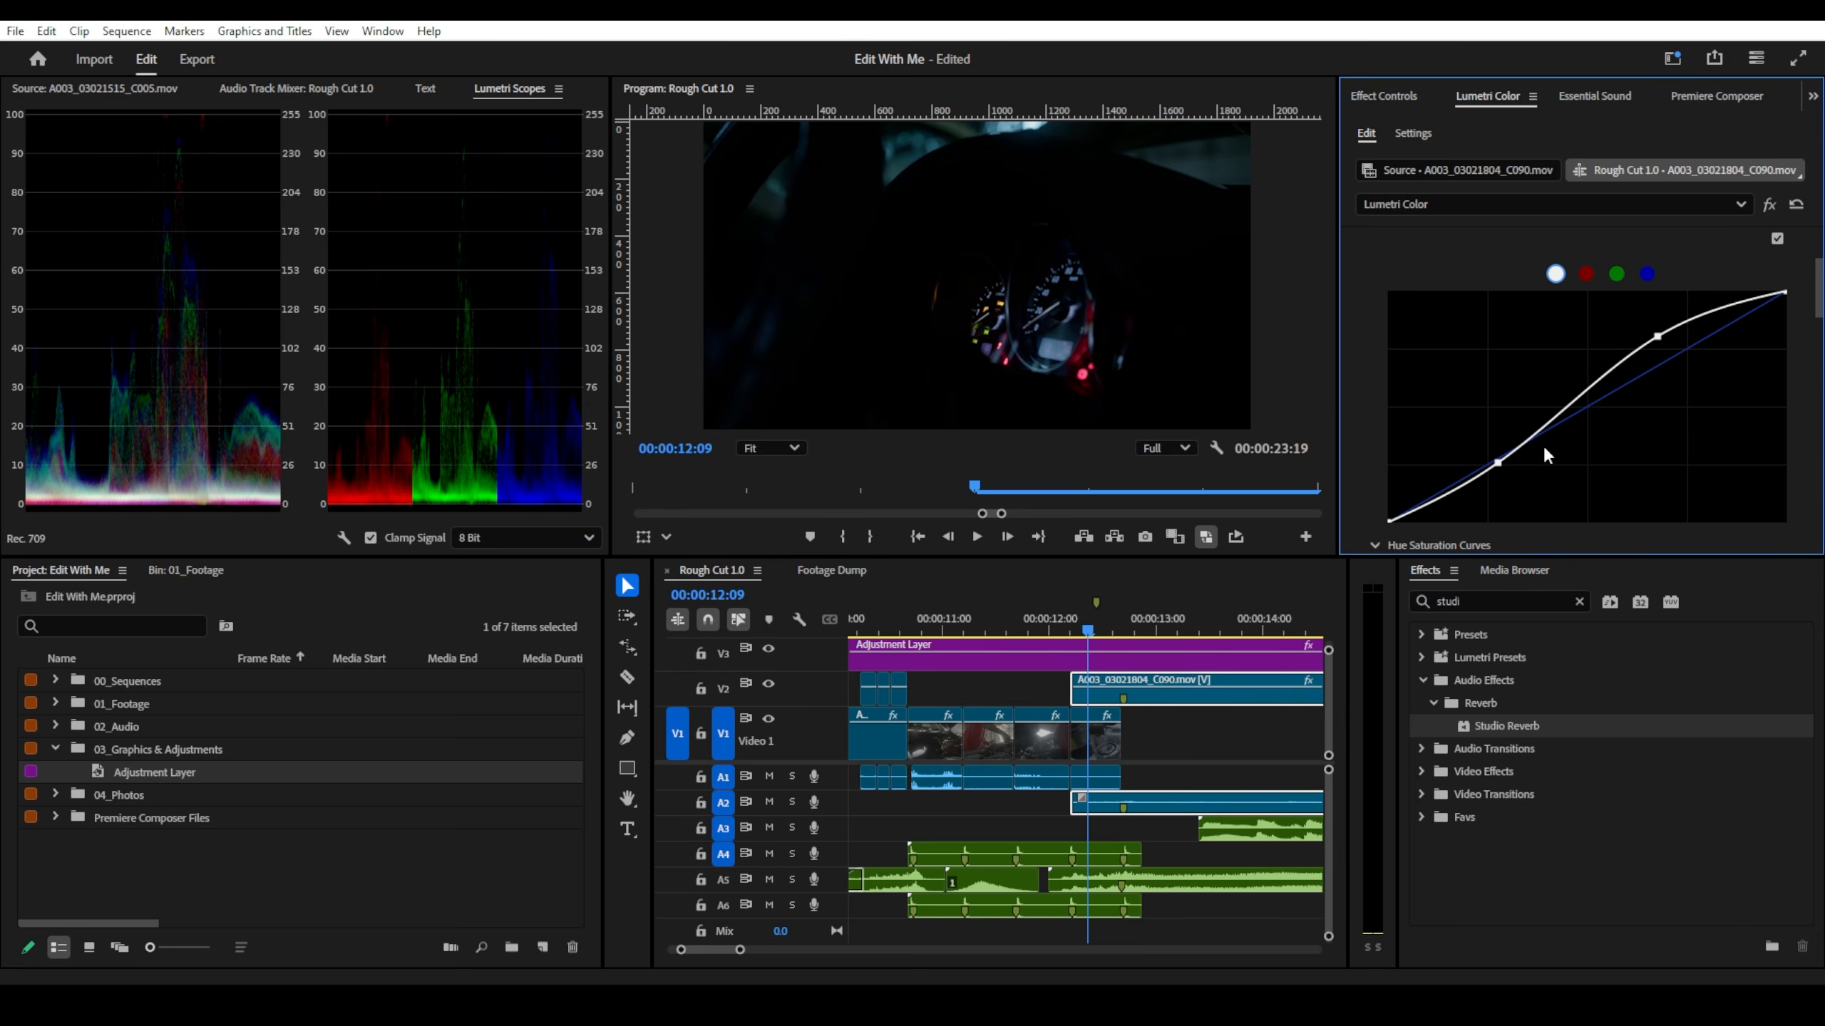
# - Raise the shadow and highlight points of the dashboard clip's white RGB curve, and fine-tune its shadow and black points
pyautogui.moveTo(1496, 467); pyautogui.dragTo(1476, 455)
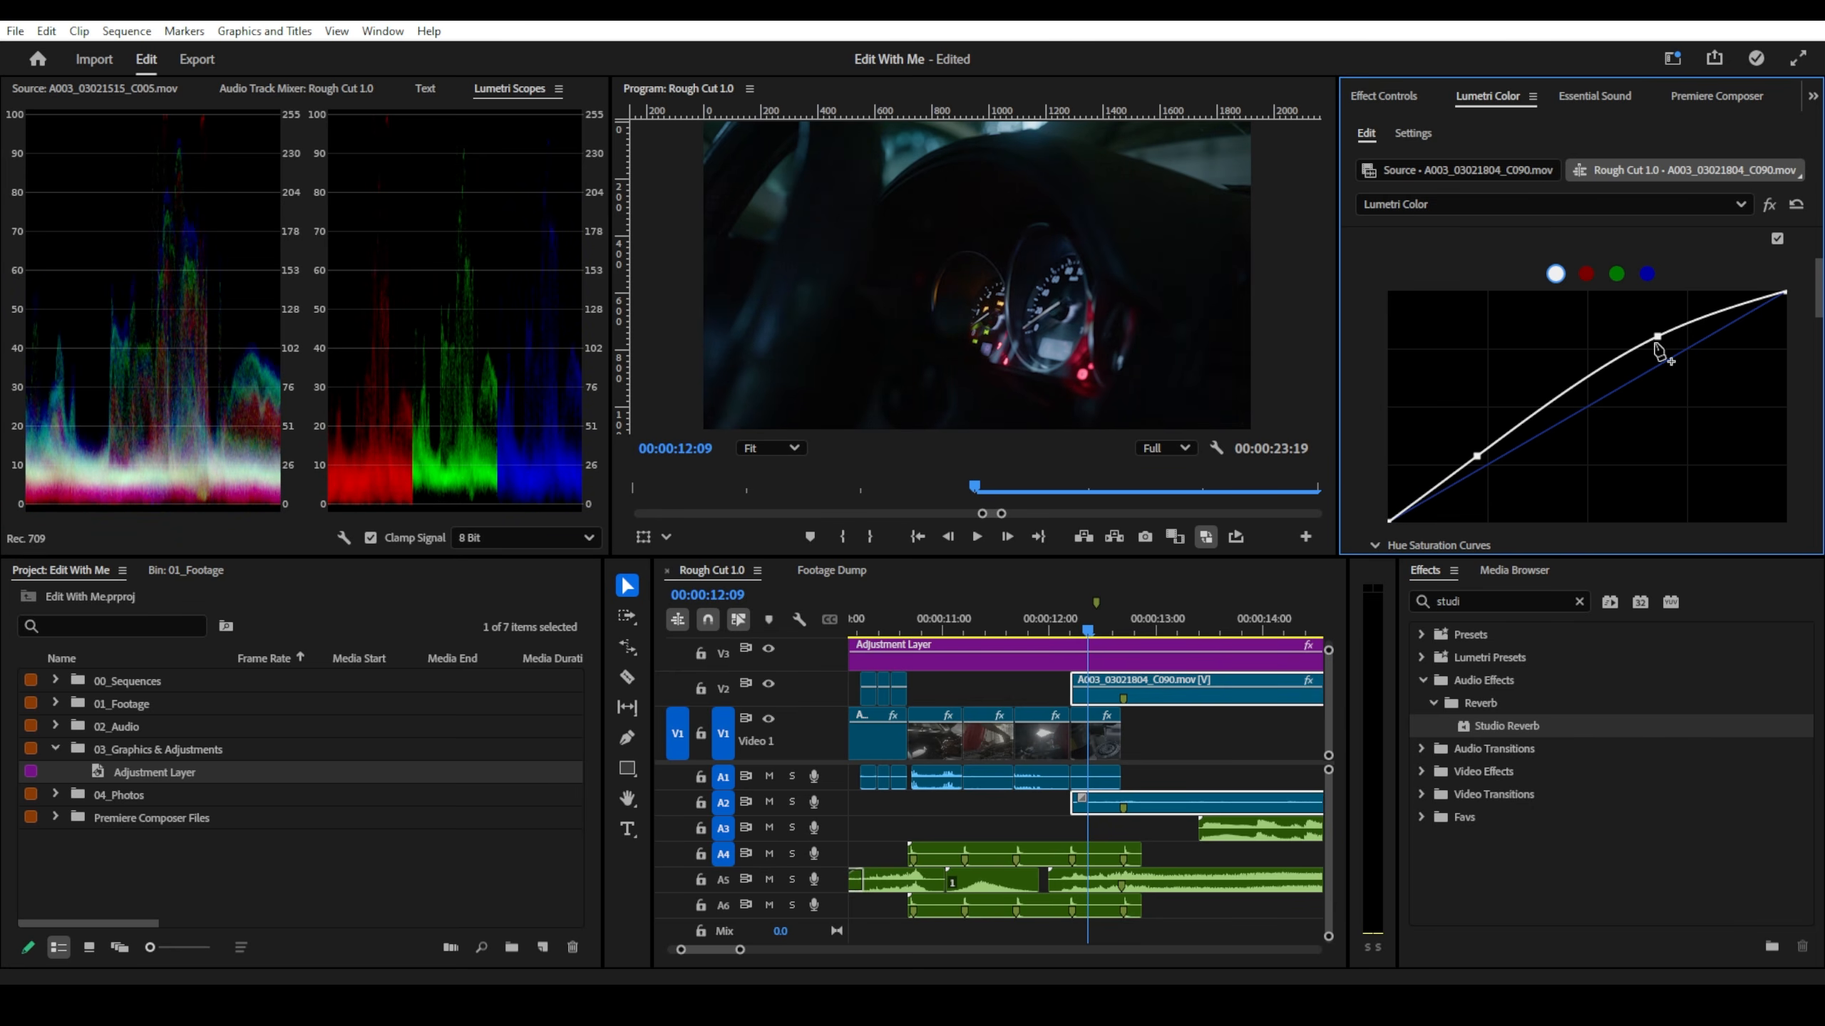
pyautogui.moveTo(1657, 336)
pyautogui.mouseDown()
pyautogui.moveTo(1662, 358)
pyautogui.moveTo(1640, 322)
pyautogui.mouseUp()
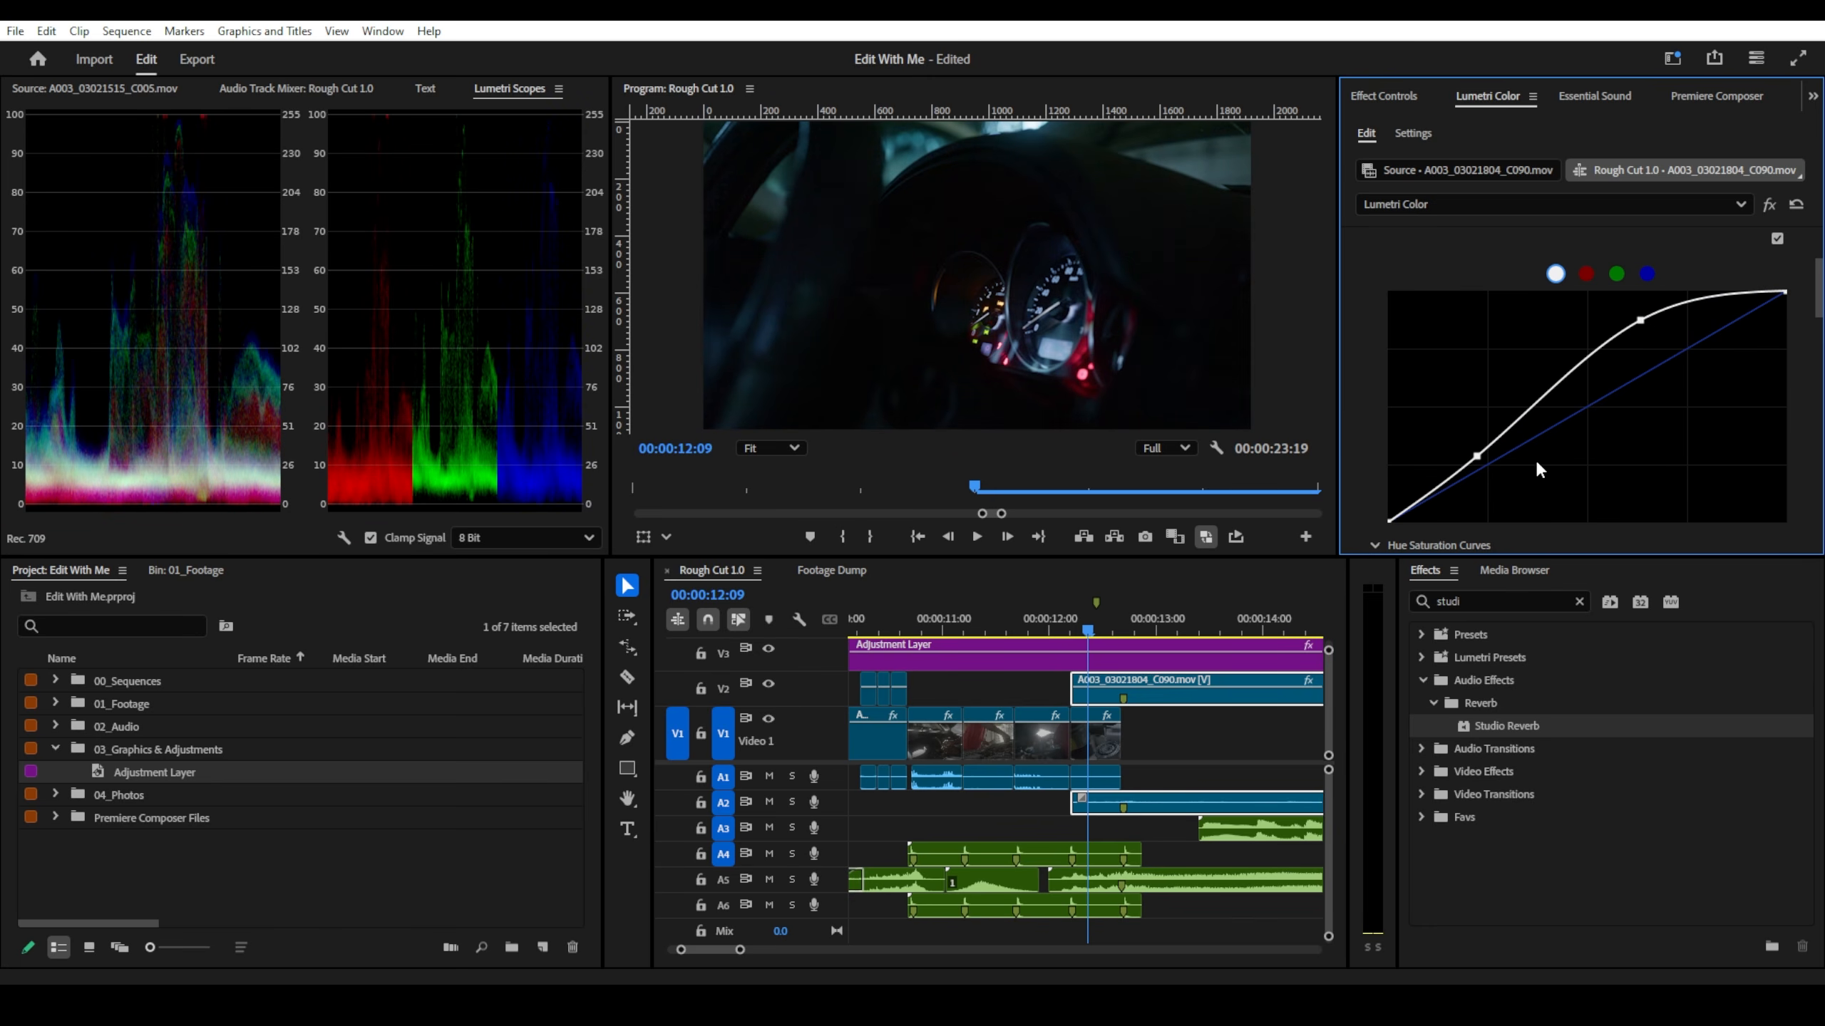
pyautogui.moveTo(1479, 457); pyautogui.dragTo(1482, 458)
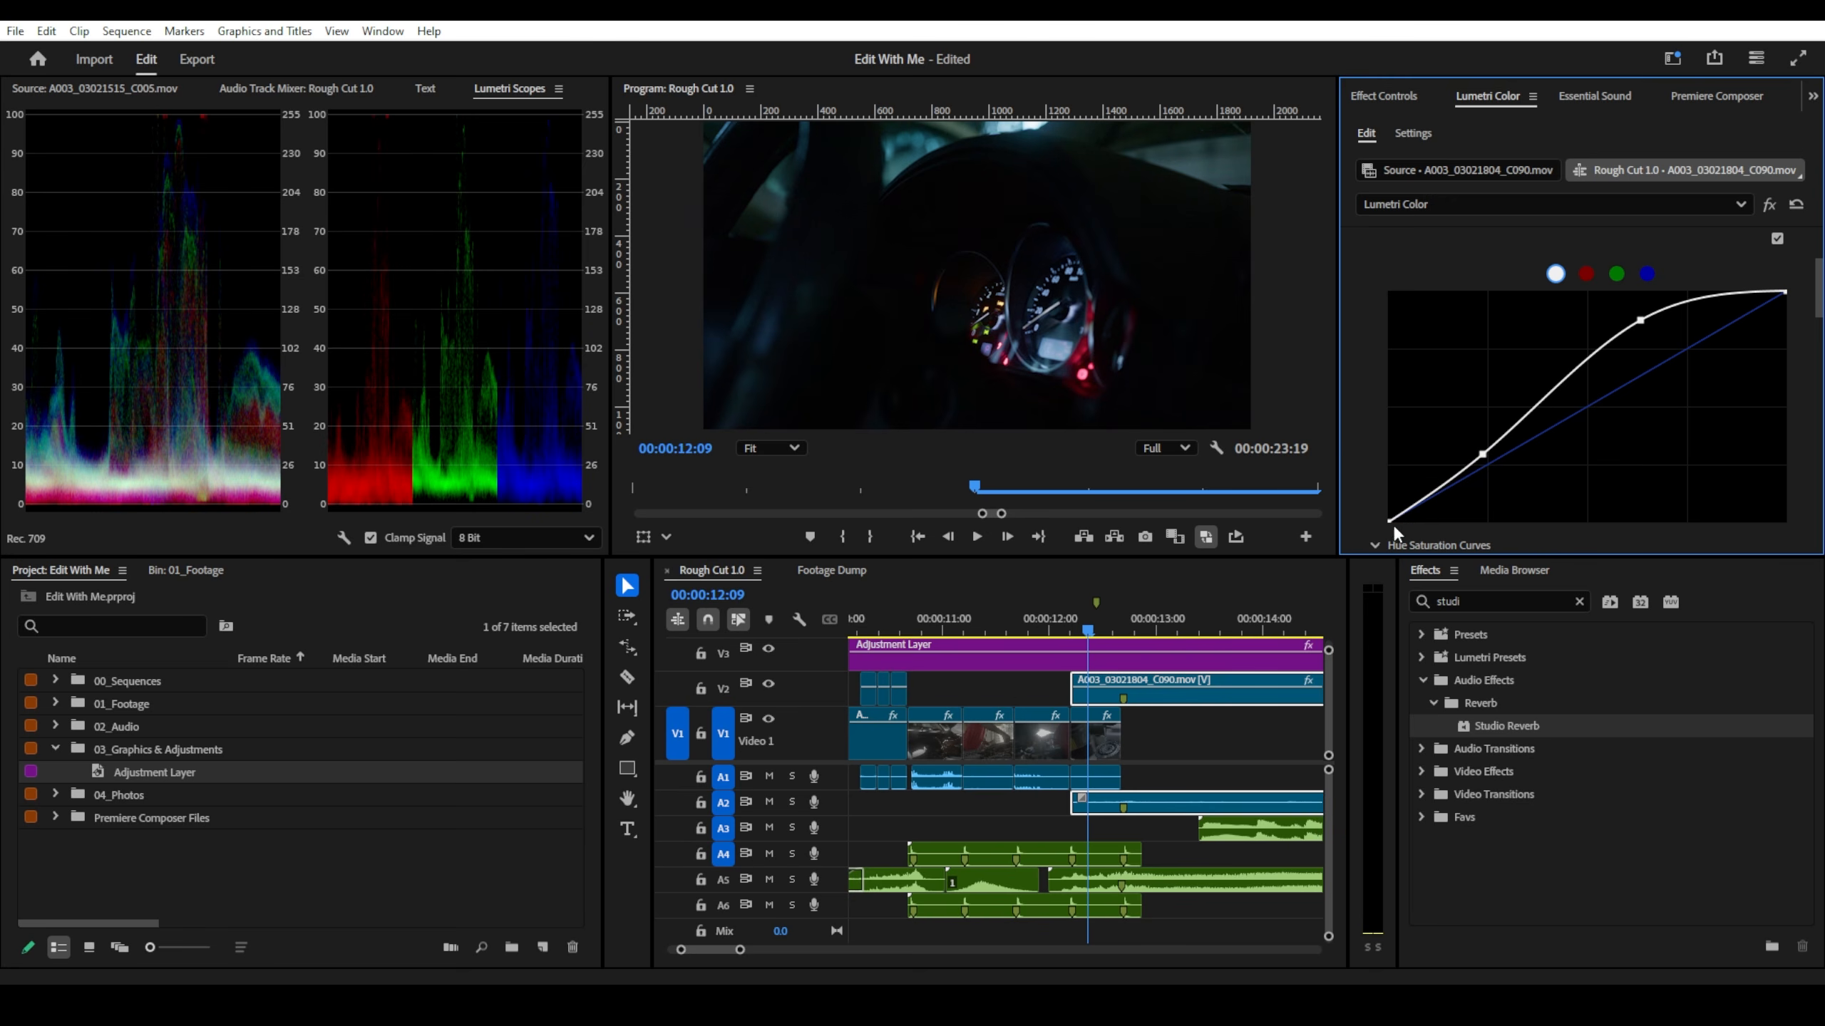
pyautogui.moveTo(1389, 521); pyautogui.dragTo(1387, 521)
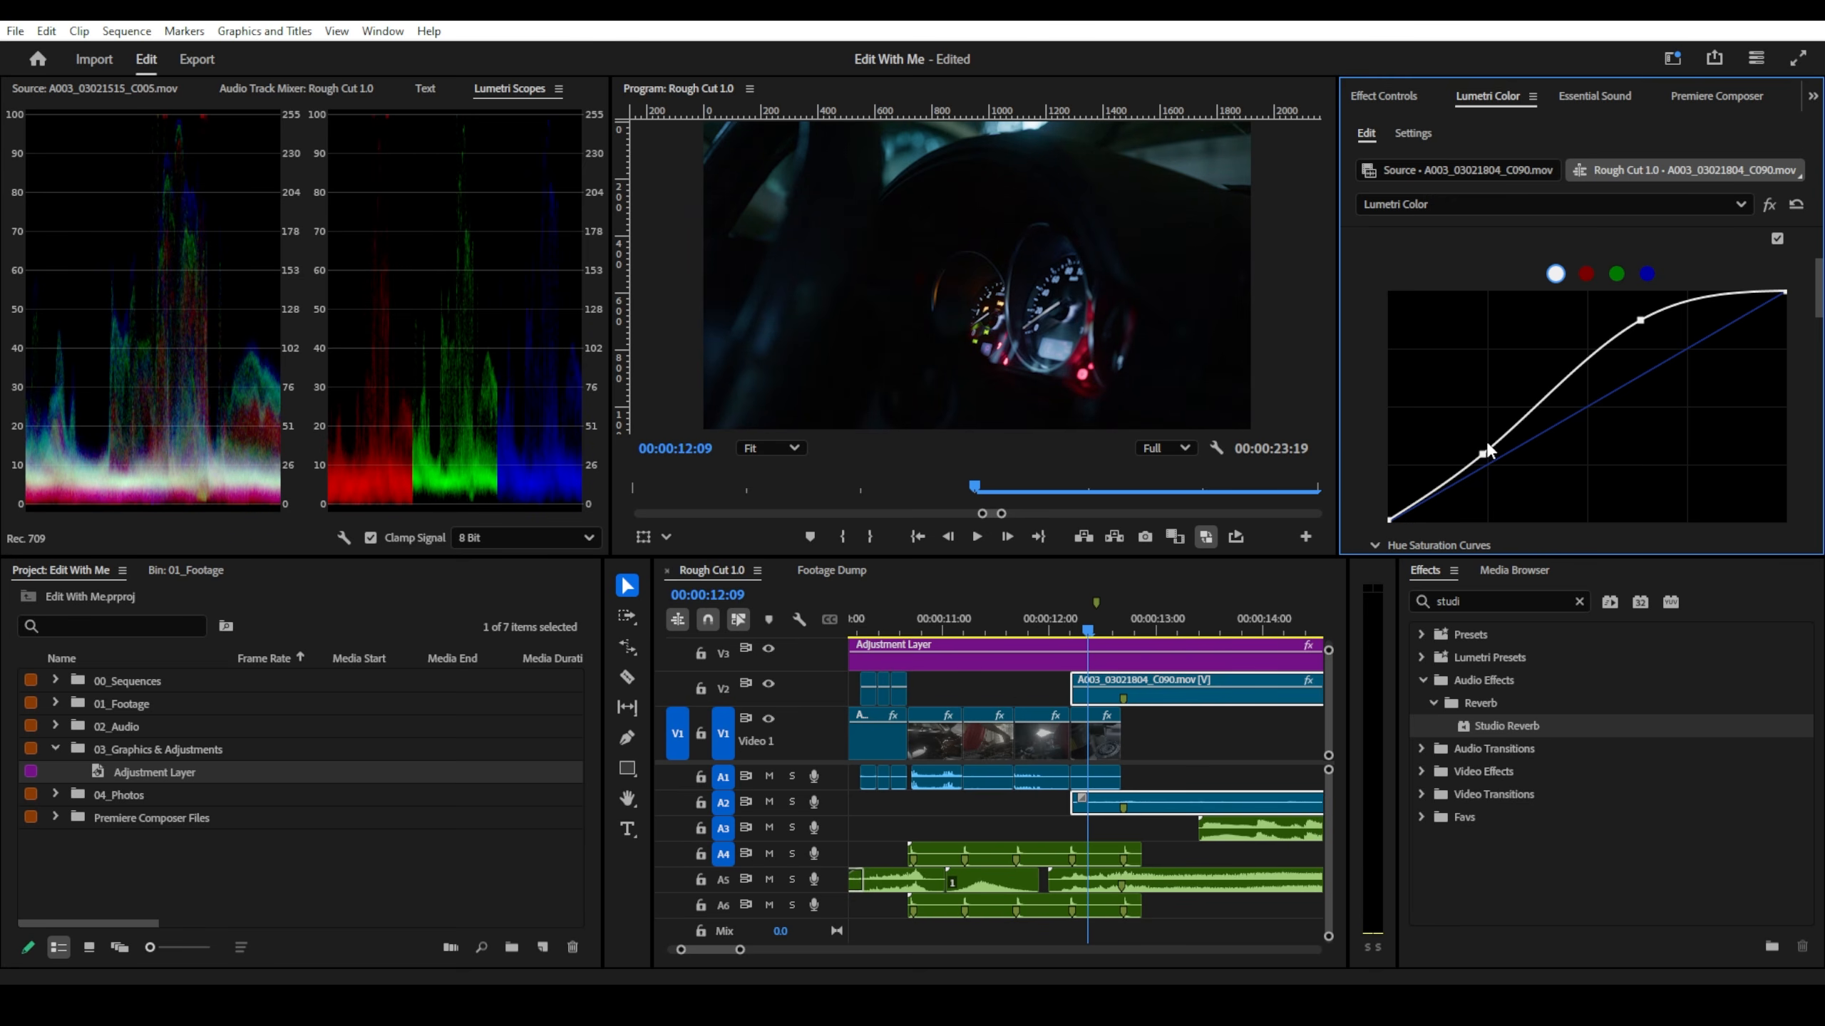
pyautogui.moveTo(1484, 455); pyautogui.dragTo(1484, 457)
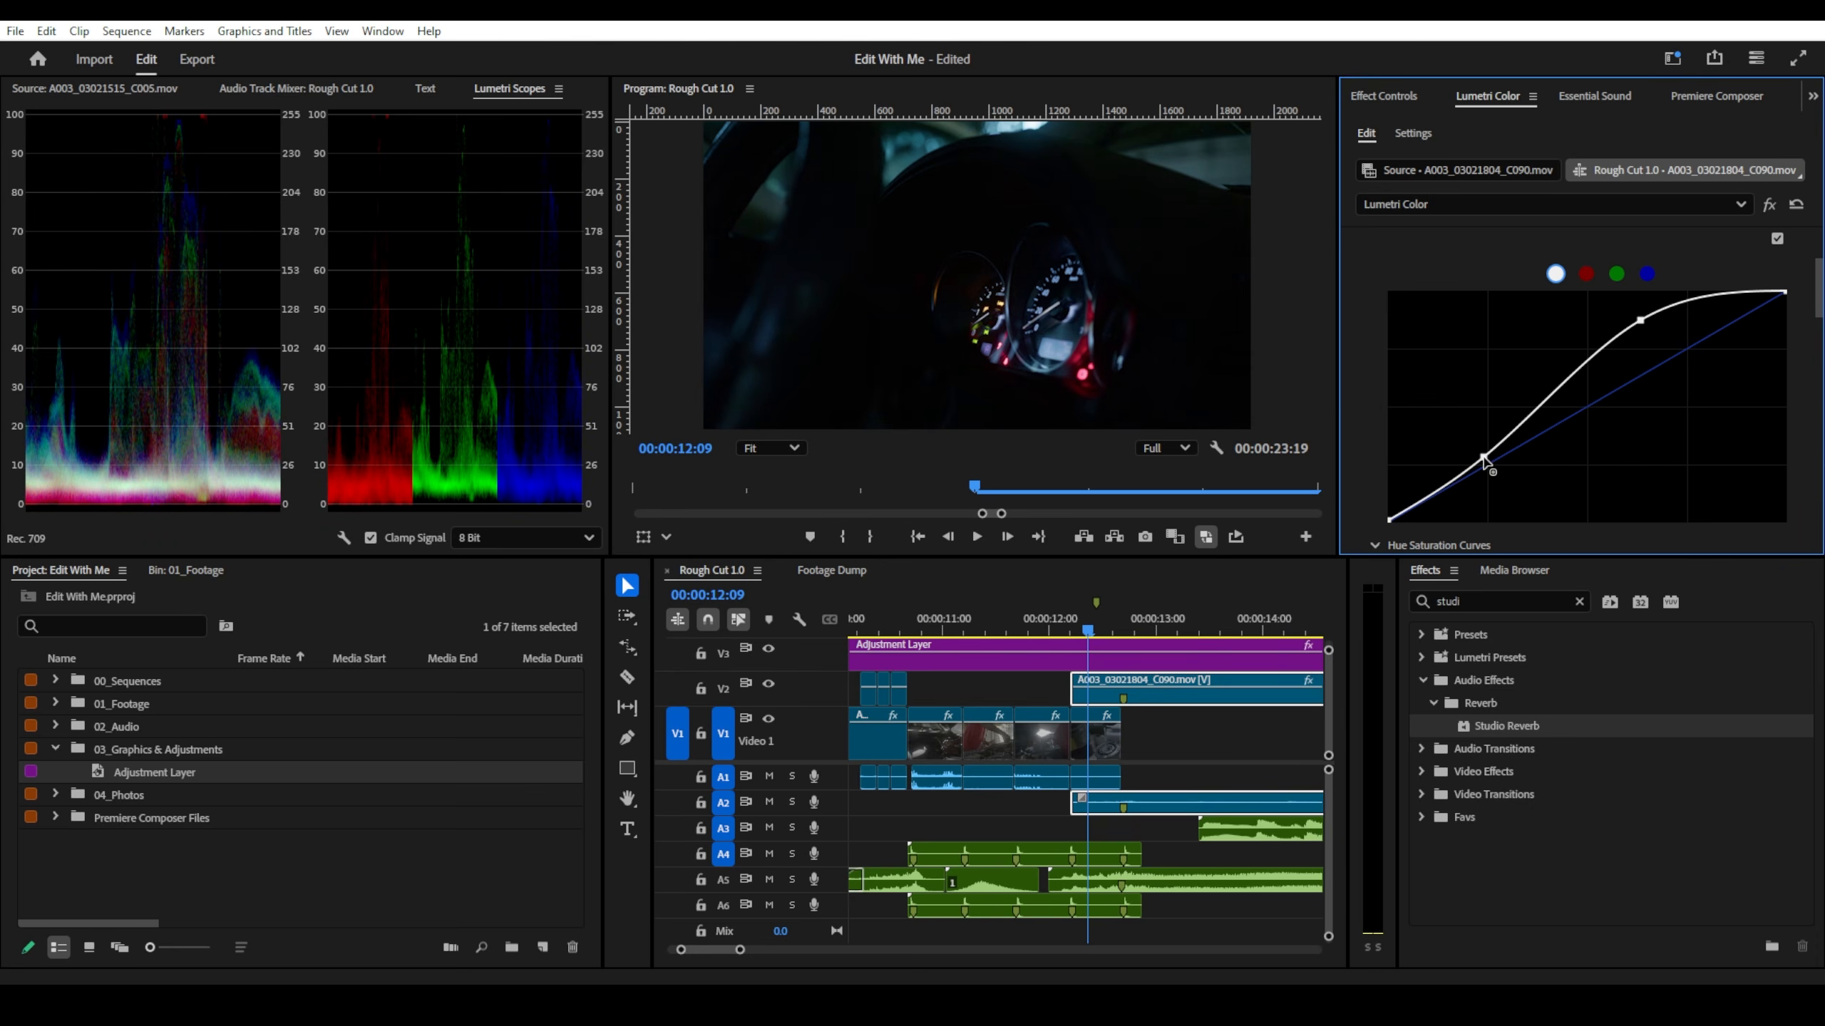
# - Warm the dashboard clip by trying a Temperature of 15 and settling on 11.0
pyautogui.scroll(4, 1501, 273)
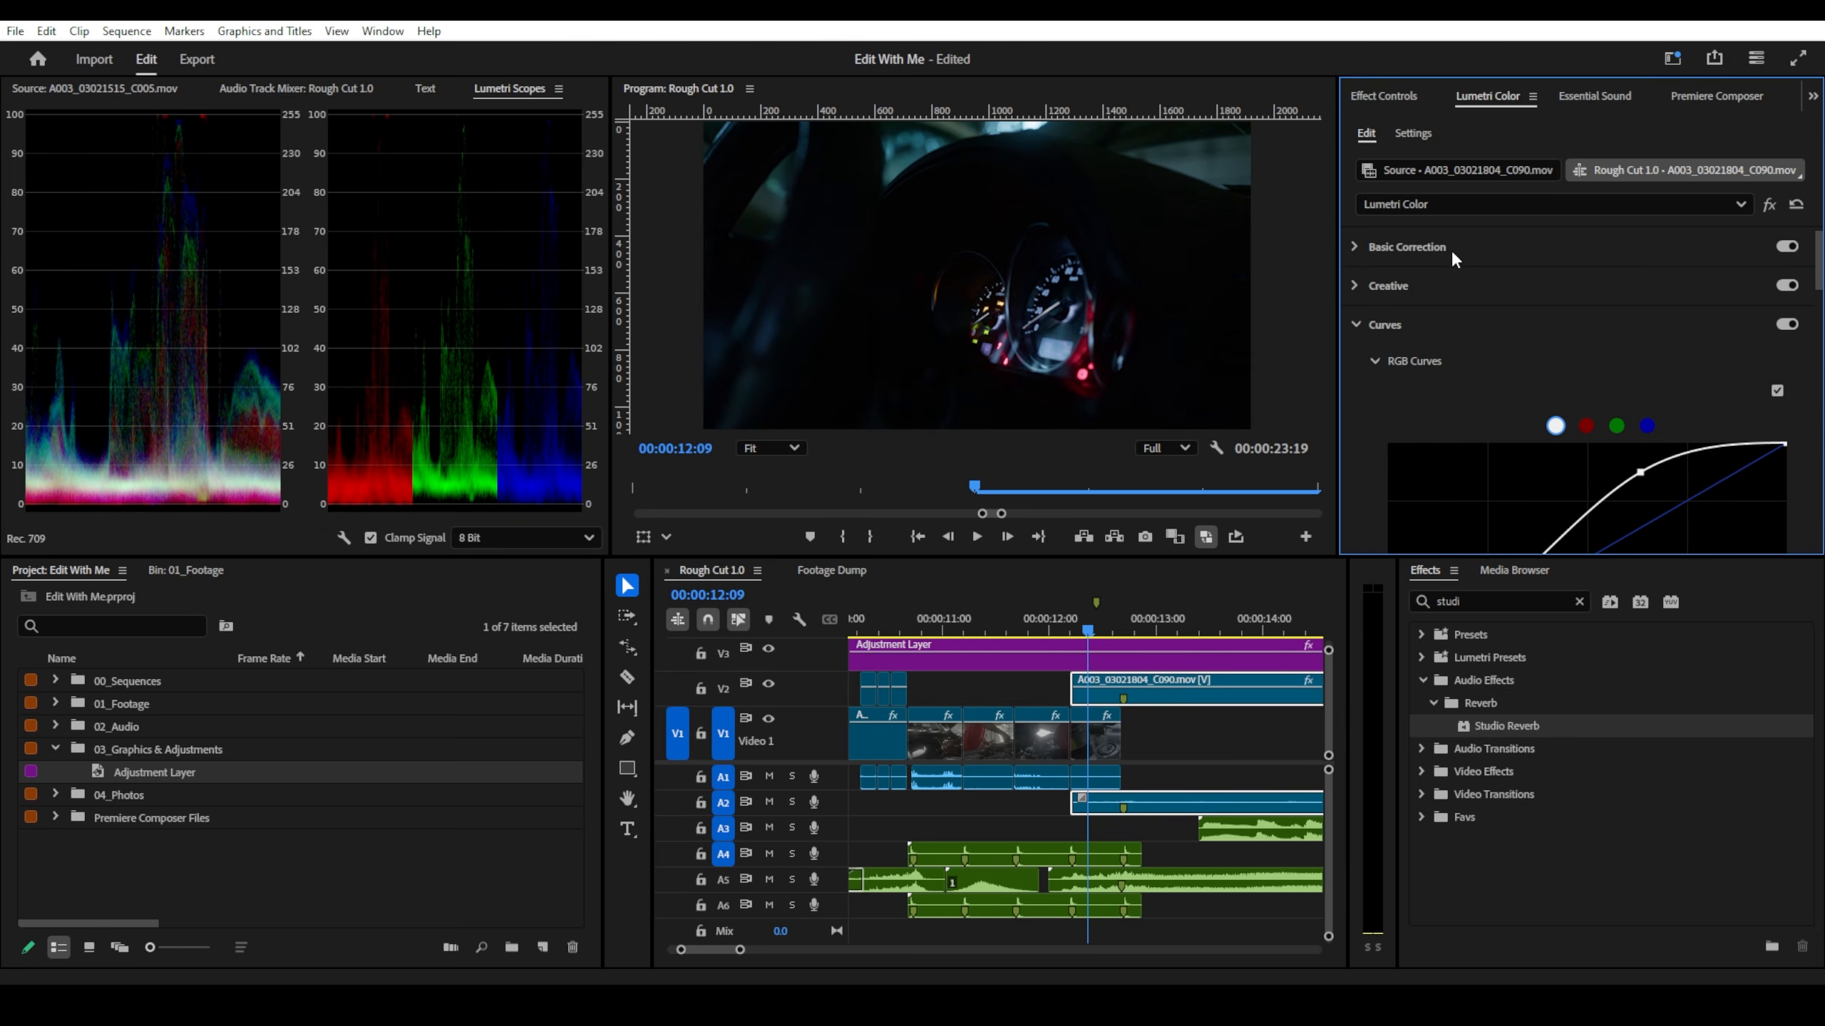
pyautogui.click(1353, 248)
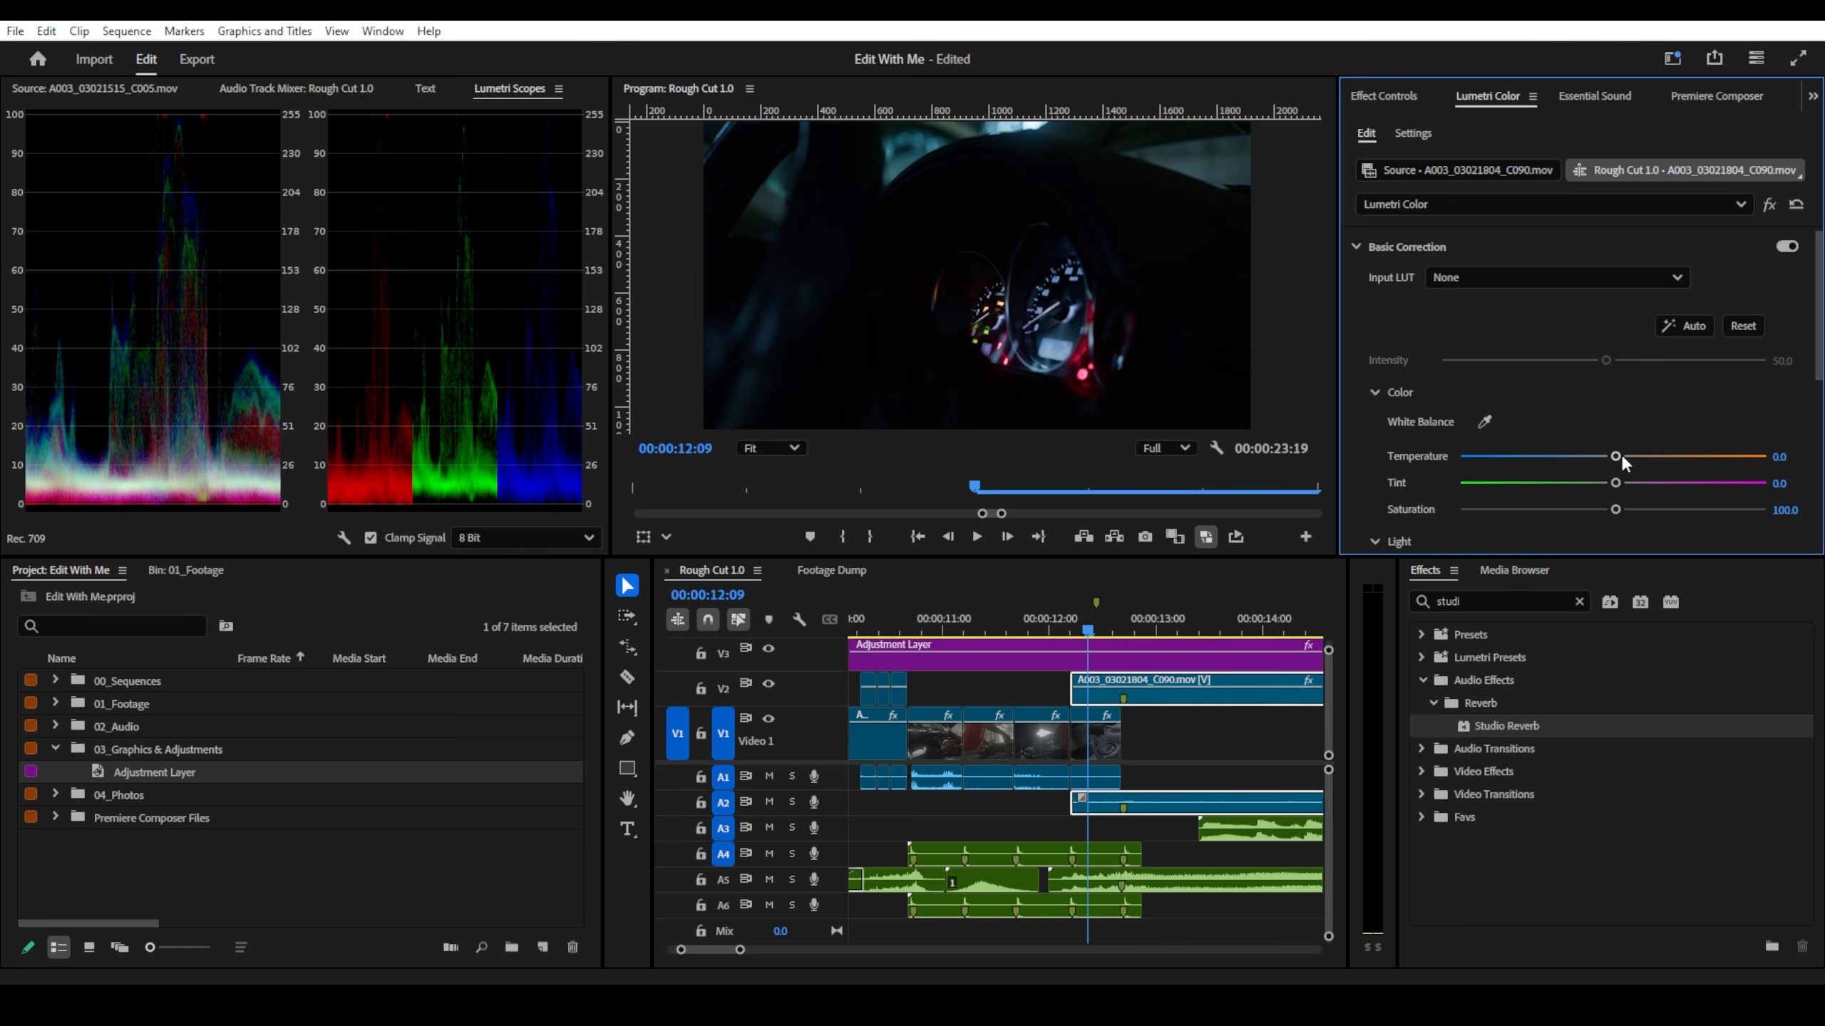
pyautogui.click(1780, 456)
pyautogui.write('15')
pyautogui.press('Return')
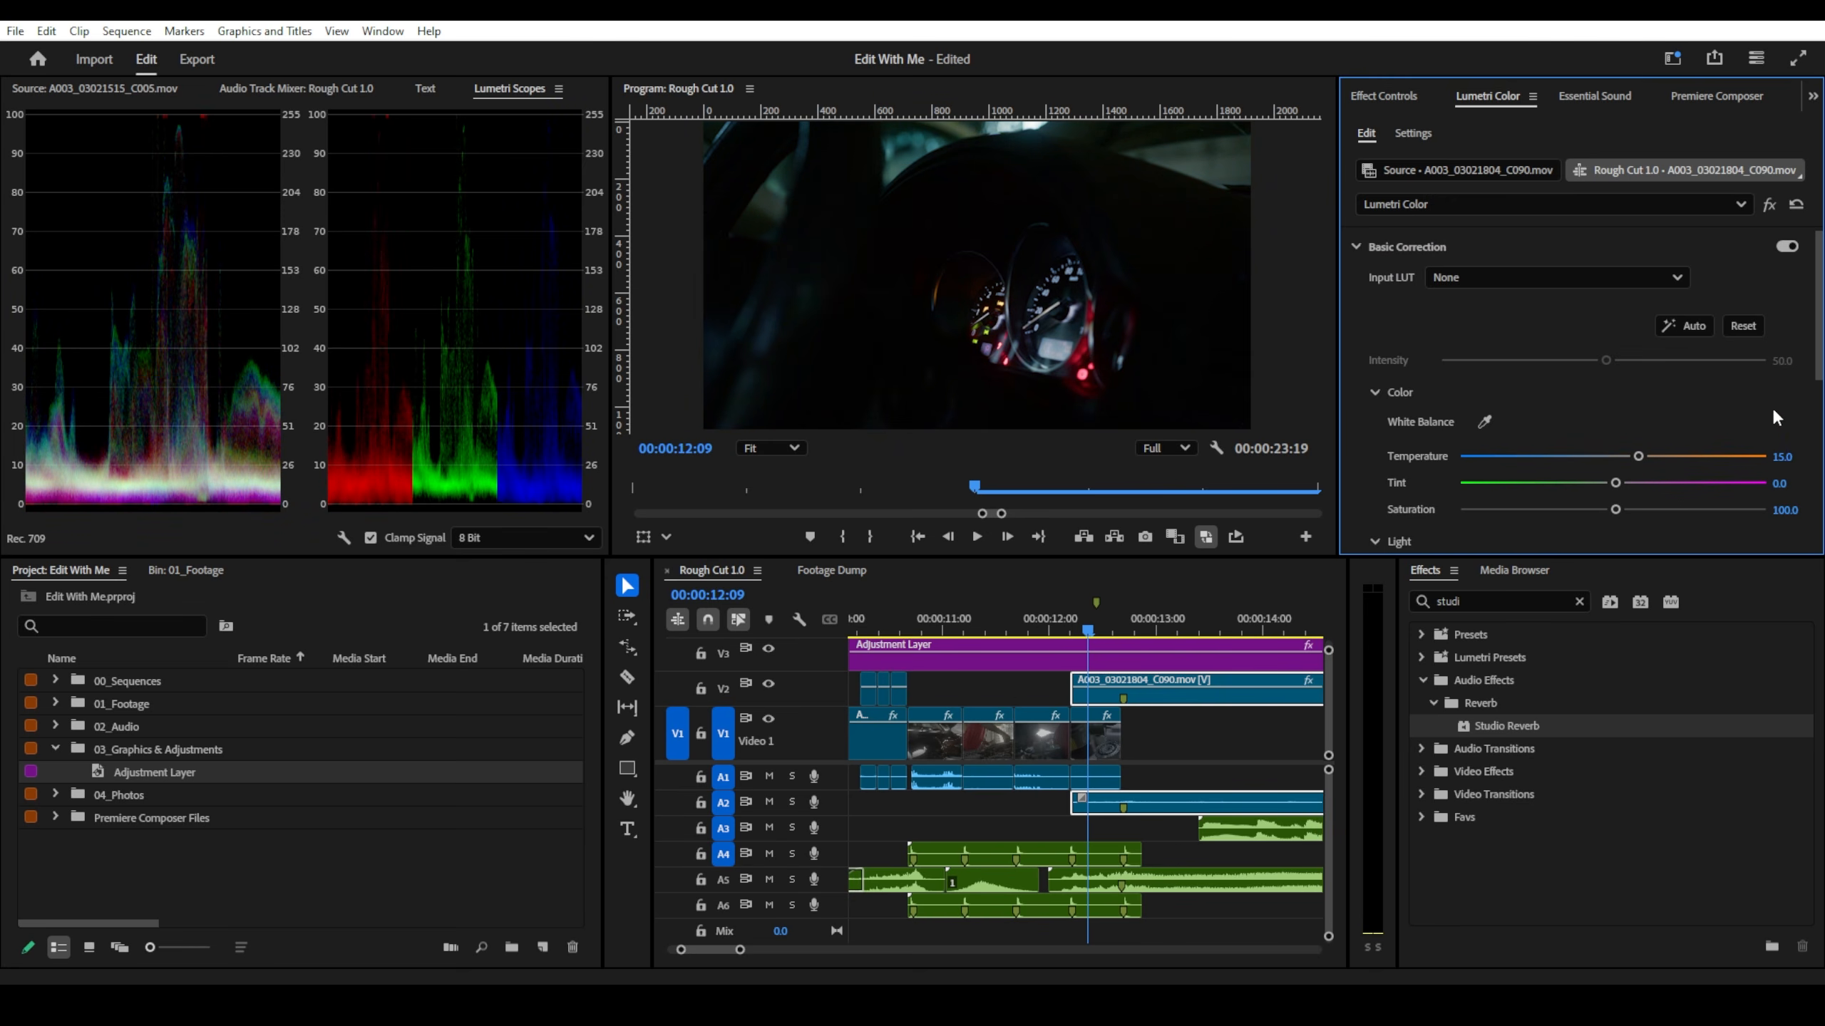
pyautogui.moveTo(1787, 461); pyautogui.dragTo(1796, 448)
pyautogui.click(1792, 452)
pyautogui.write('11')
pyautogui.press('Return')
# - Check the graded shots at 00:00:17:07 and 00:00:05:14, and park the playhead on the teal bottle shot at 00:00:06:19
pyautogui.scroll(-5, 1112, 632)
pyautogui.click(1266, 627)
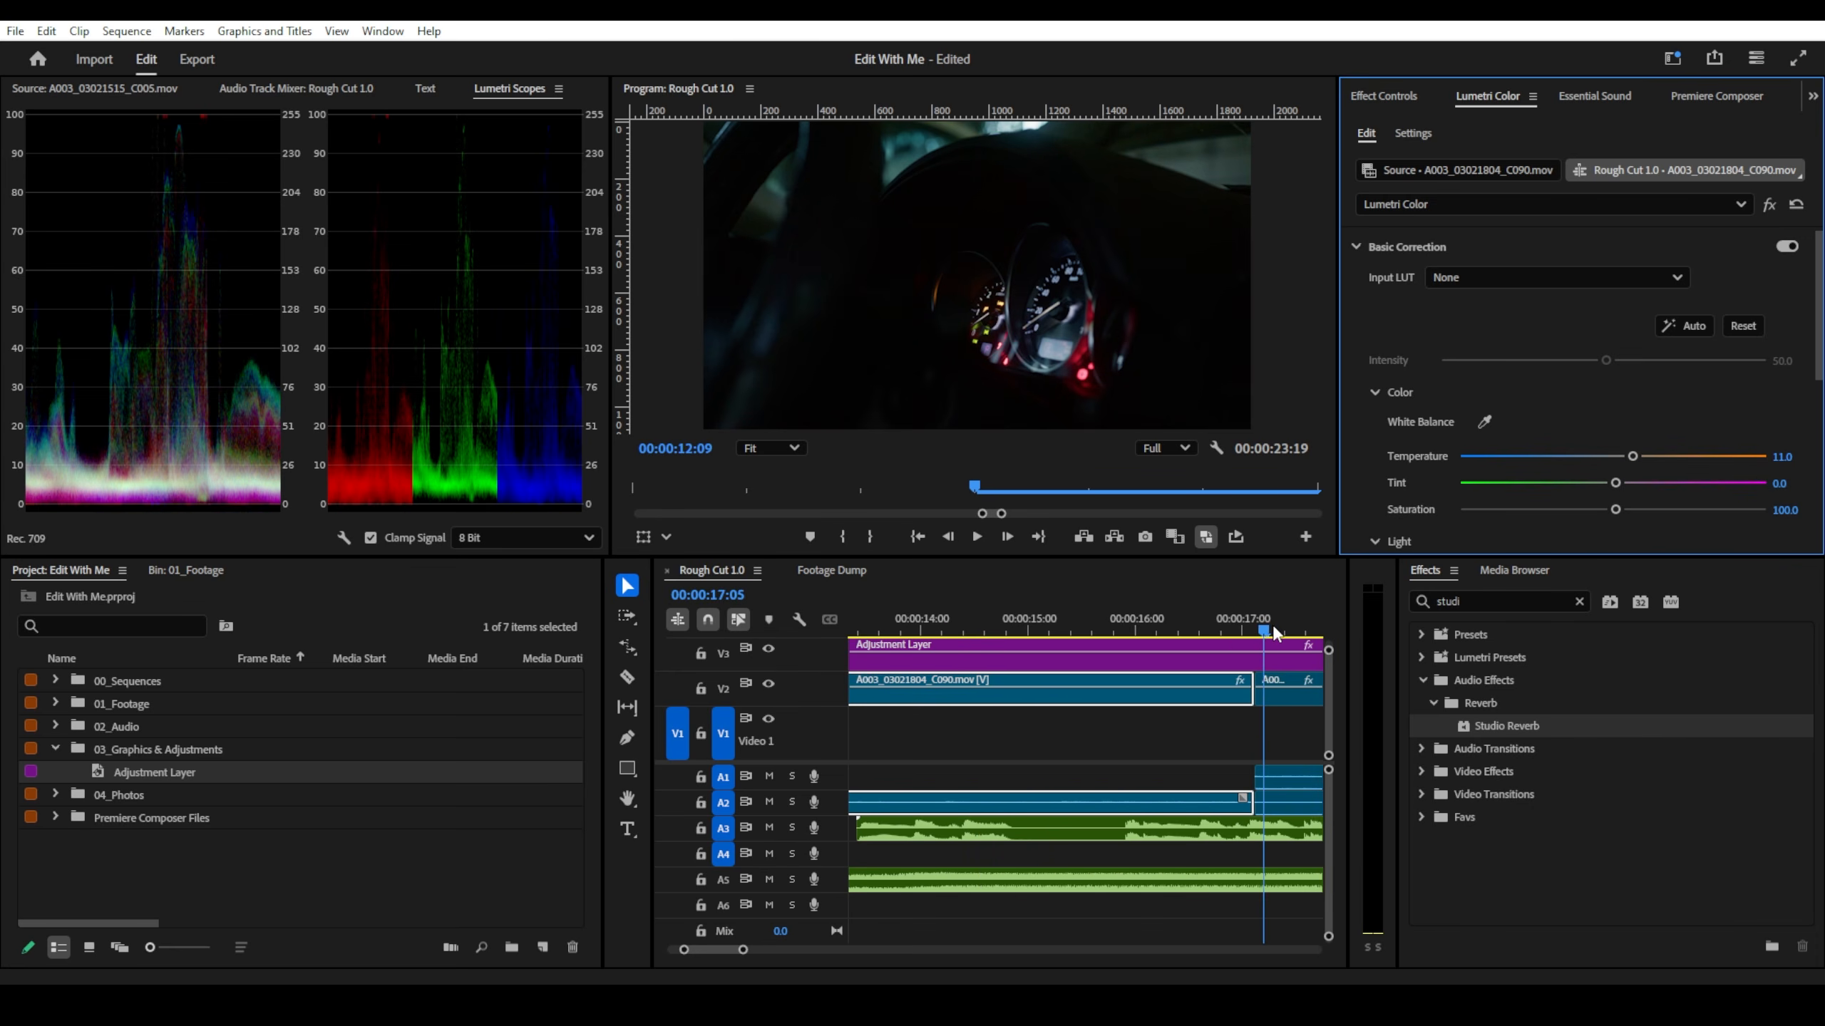
pyautogui.click(1271, 625)
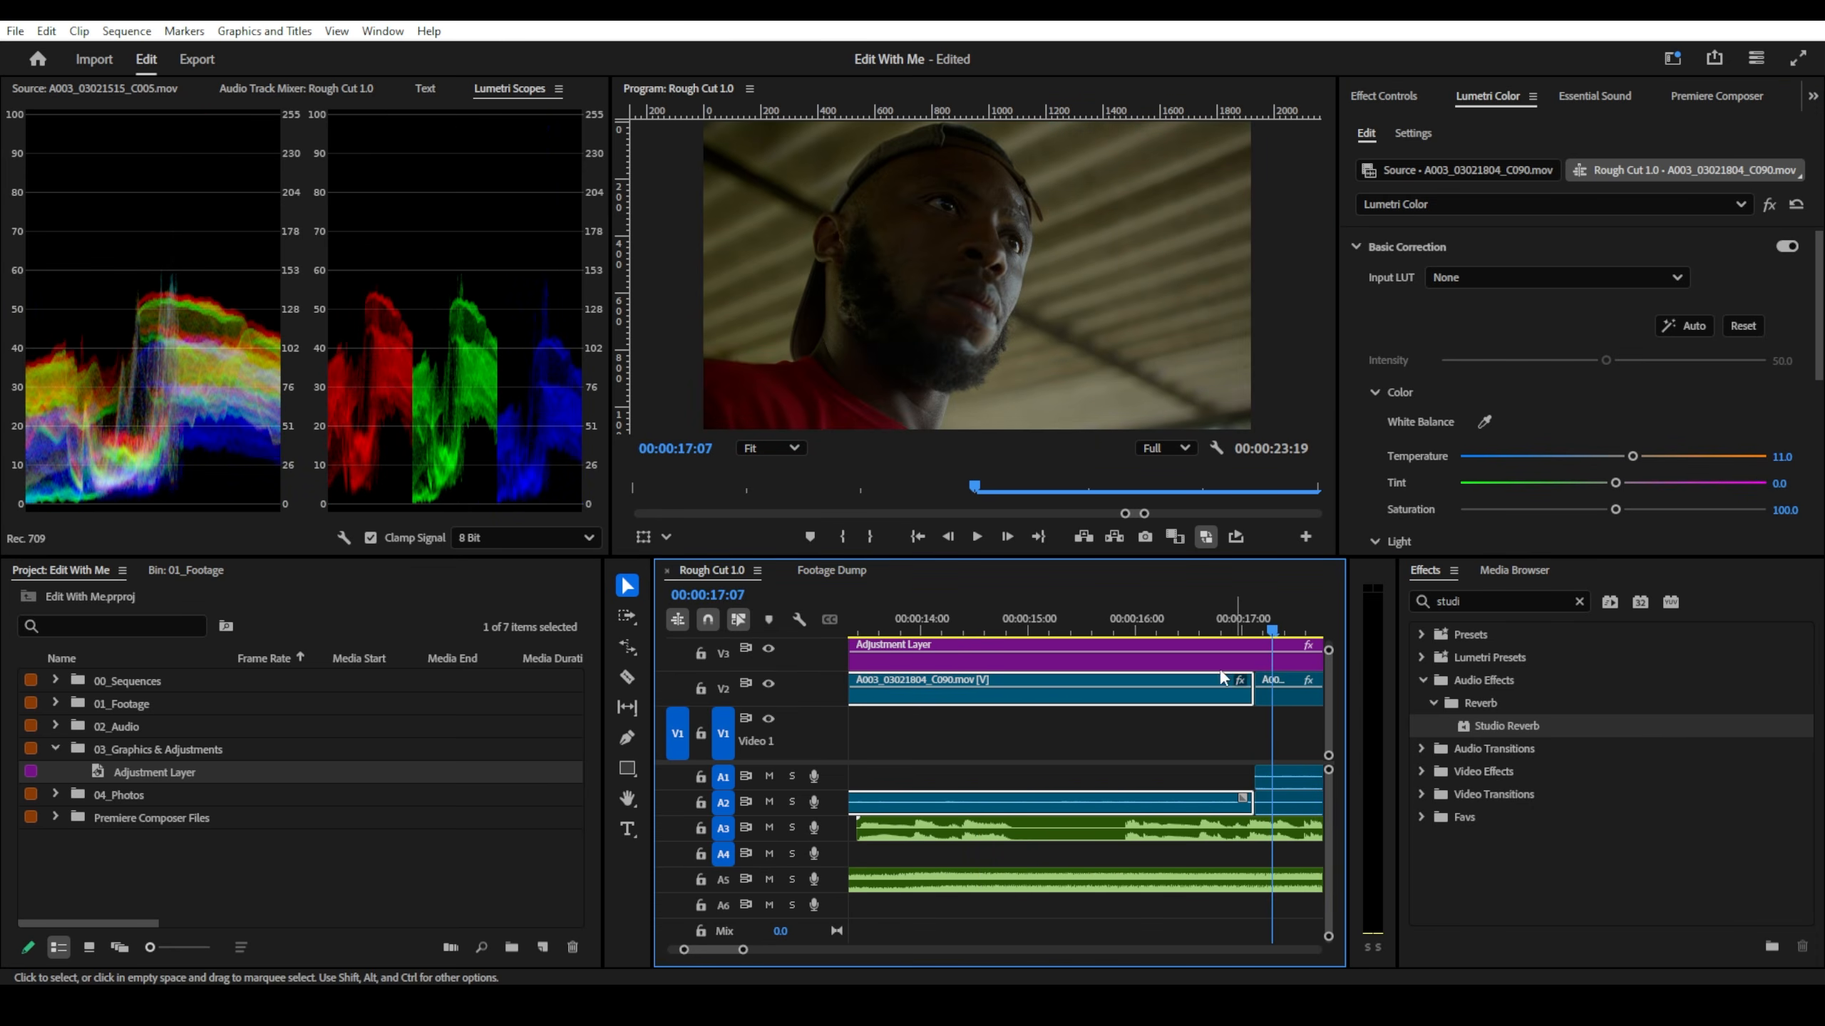
pyautogui.scroll(-8, 1151, 629)
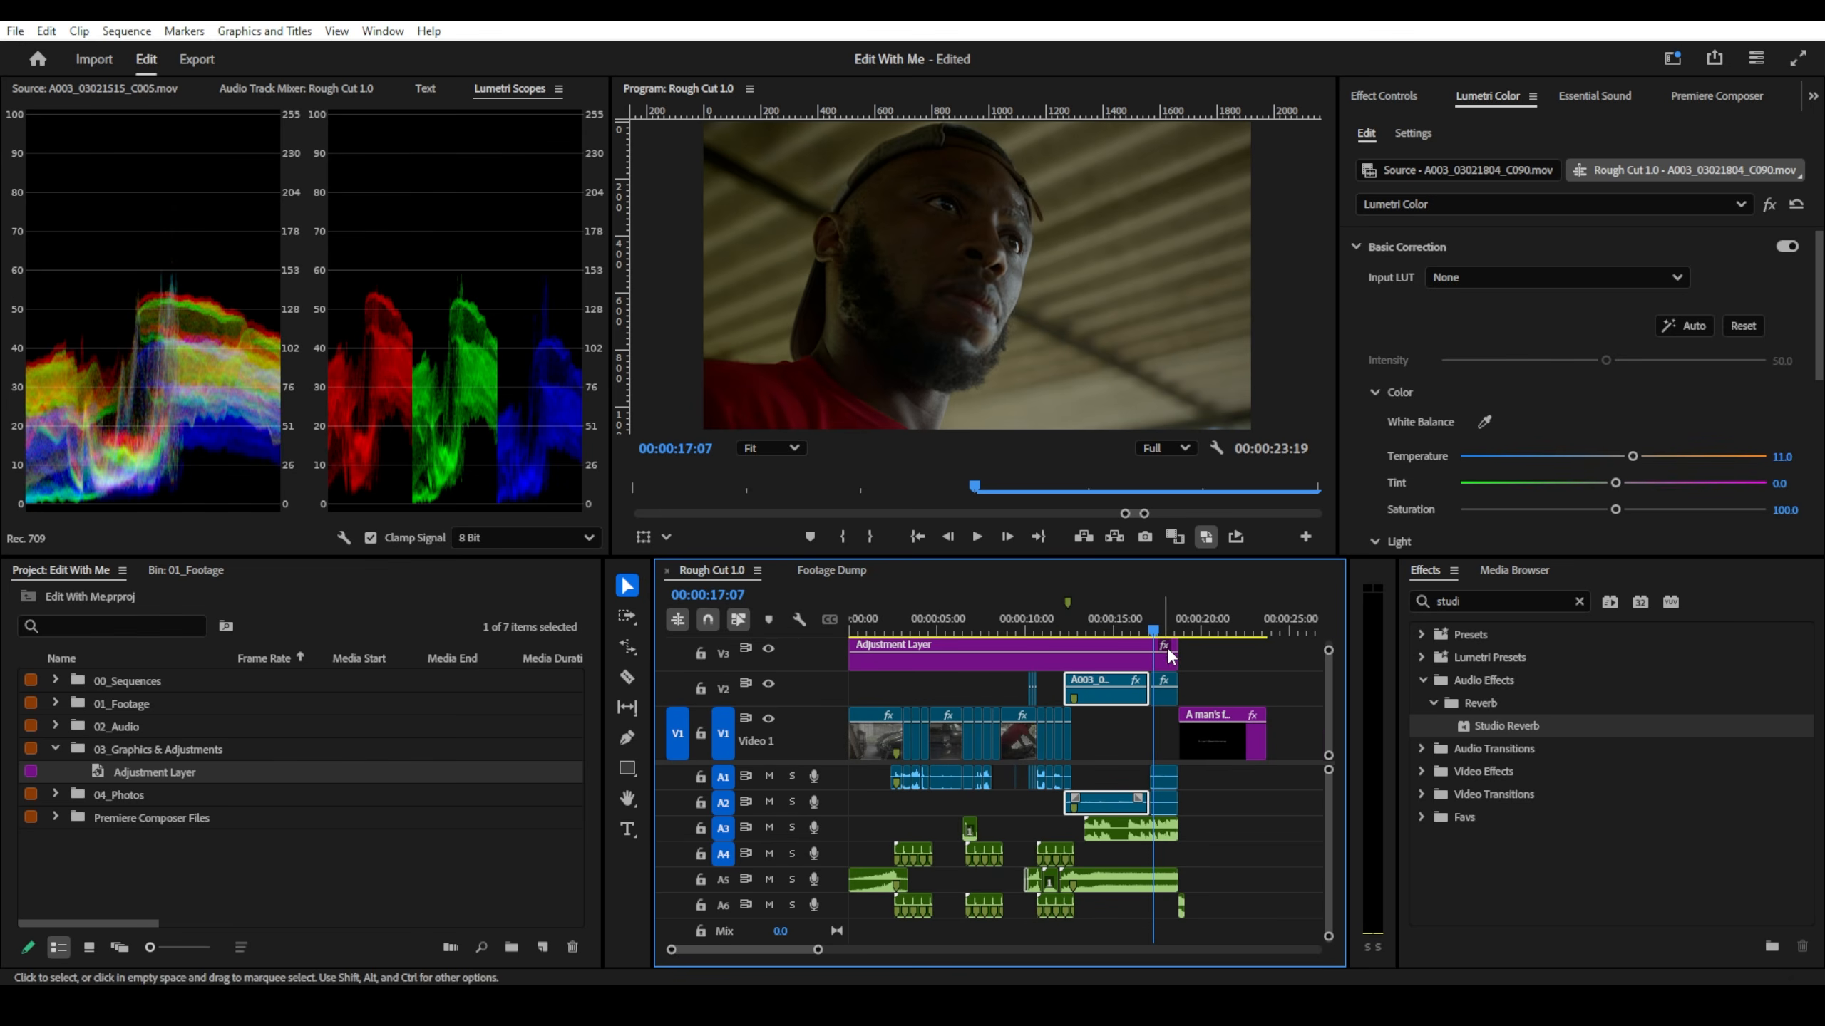
pyautogui.moveTo(1152, 630); pyautogui.dragTo(947, 630)
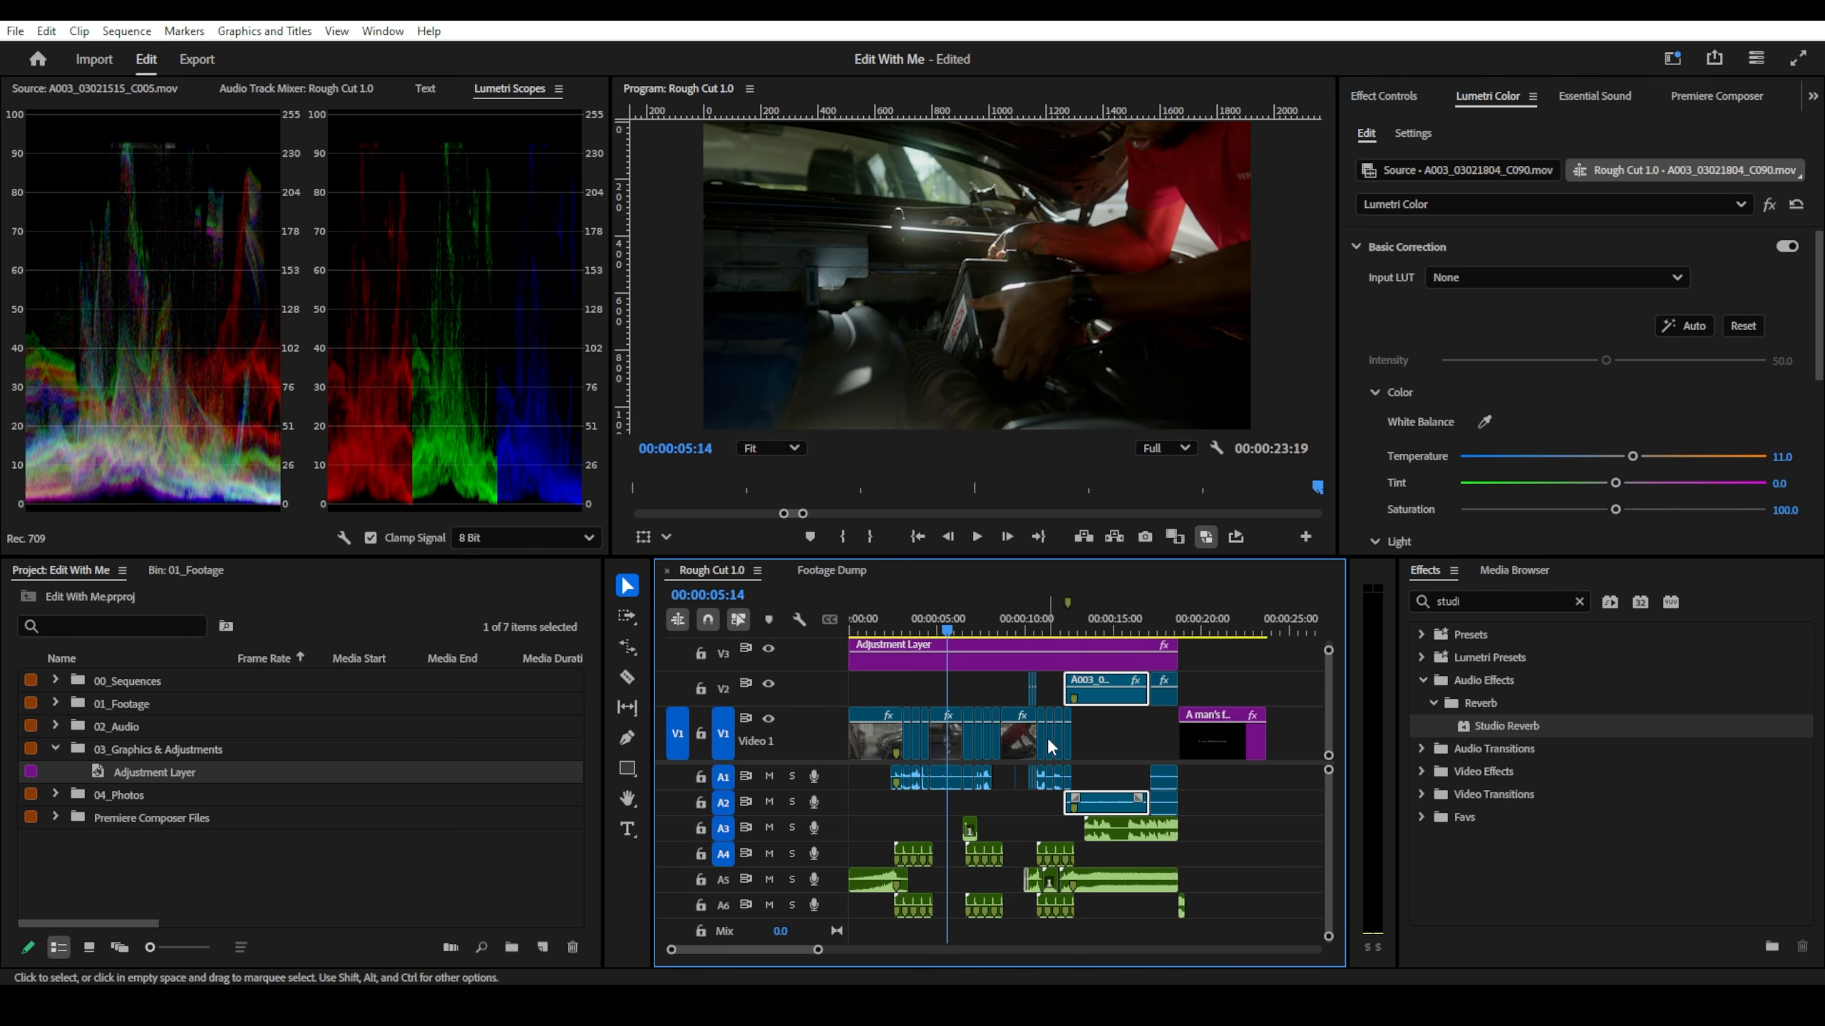
pyautogui.click(966, 632)
pyautogui.click(967, 630)
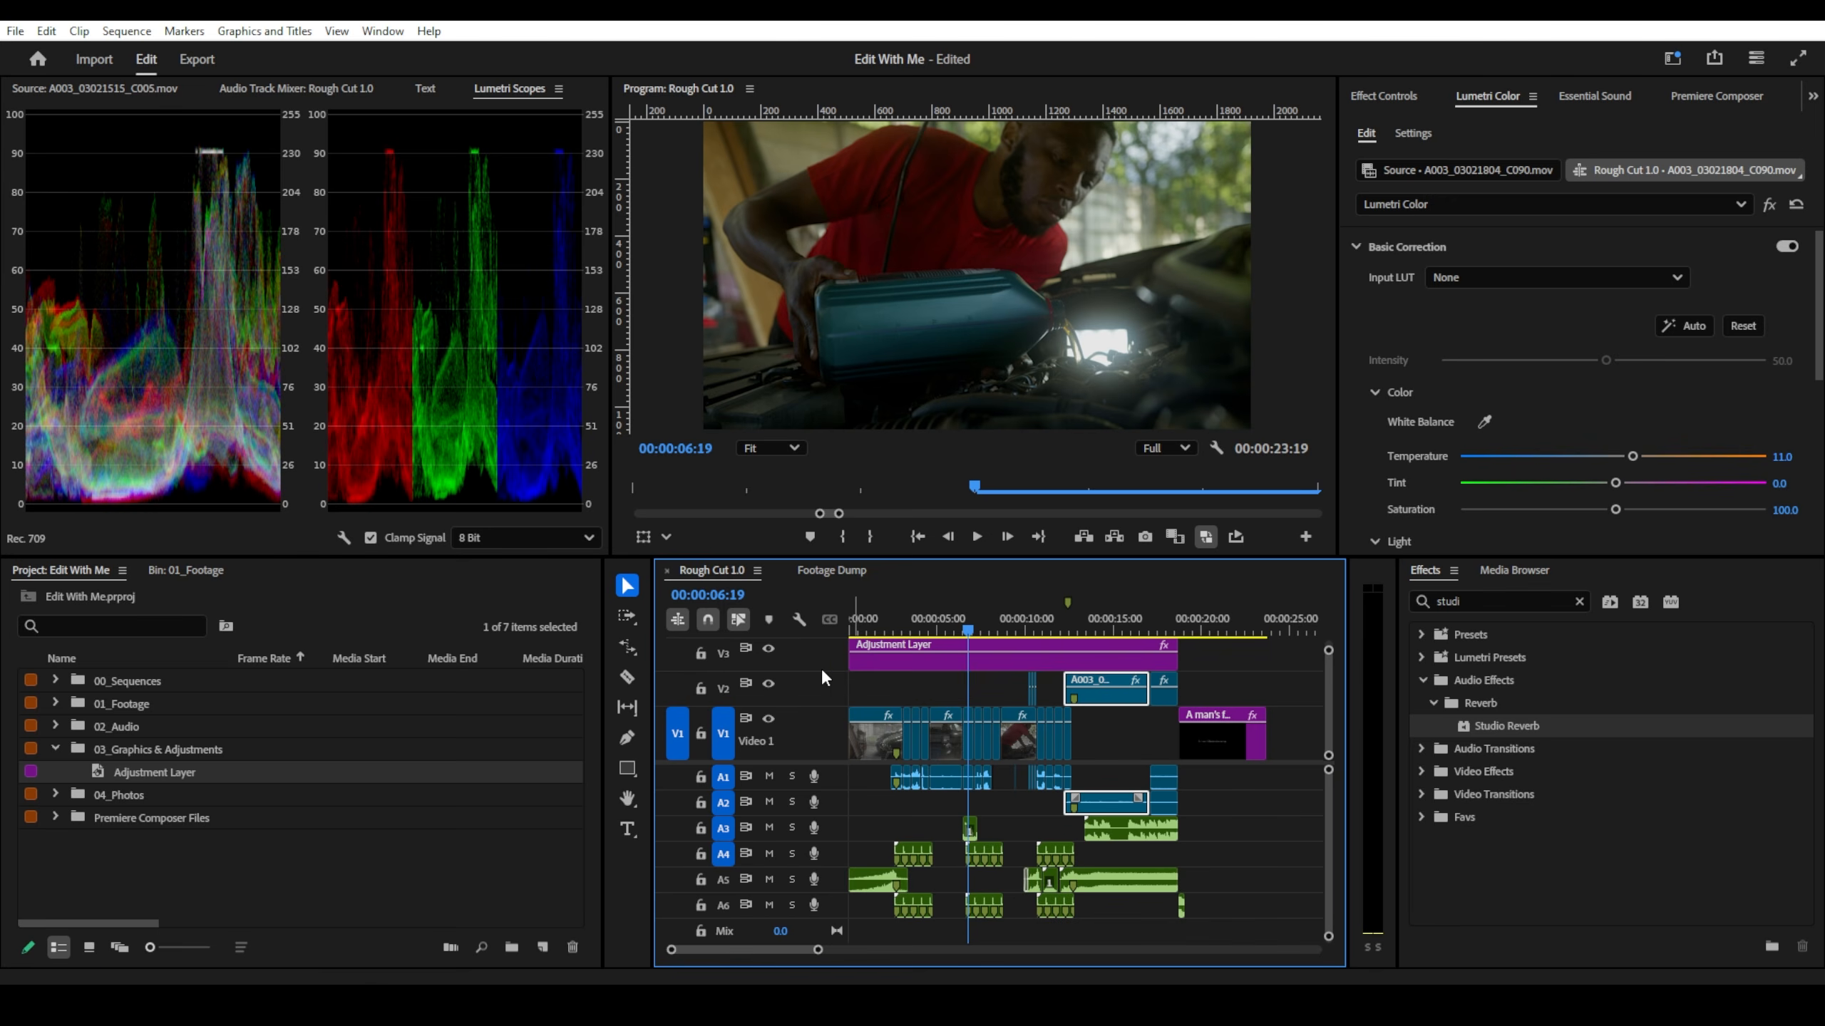
# - Add a new video track directly above V2, underneath the existing LUT adjustment layer
pyautogui.scroll(-2, 821, 670)
pyautogui.scroll(1, 822, 670)
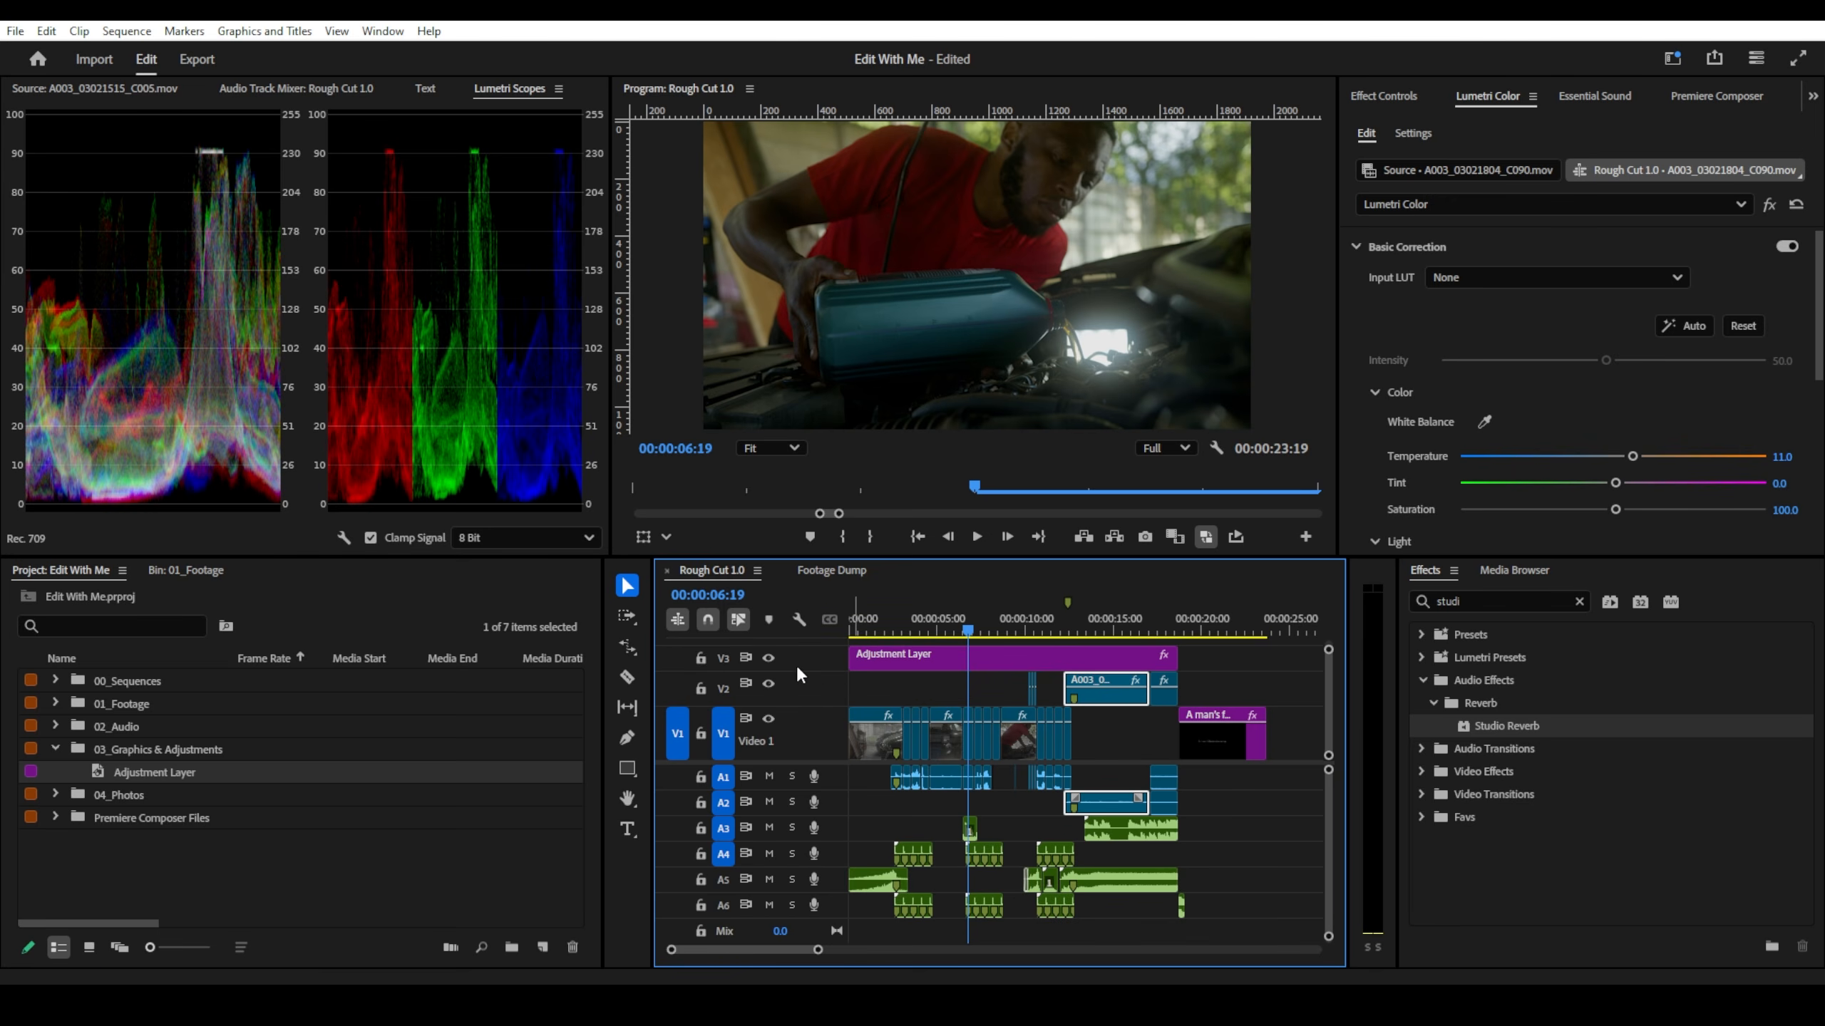
pyautogui.rightClick(830, 682)
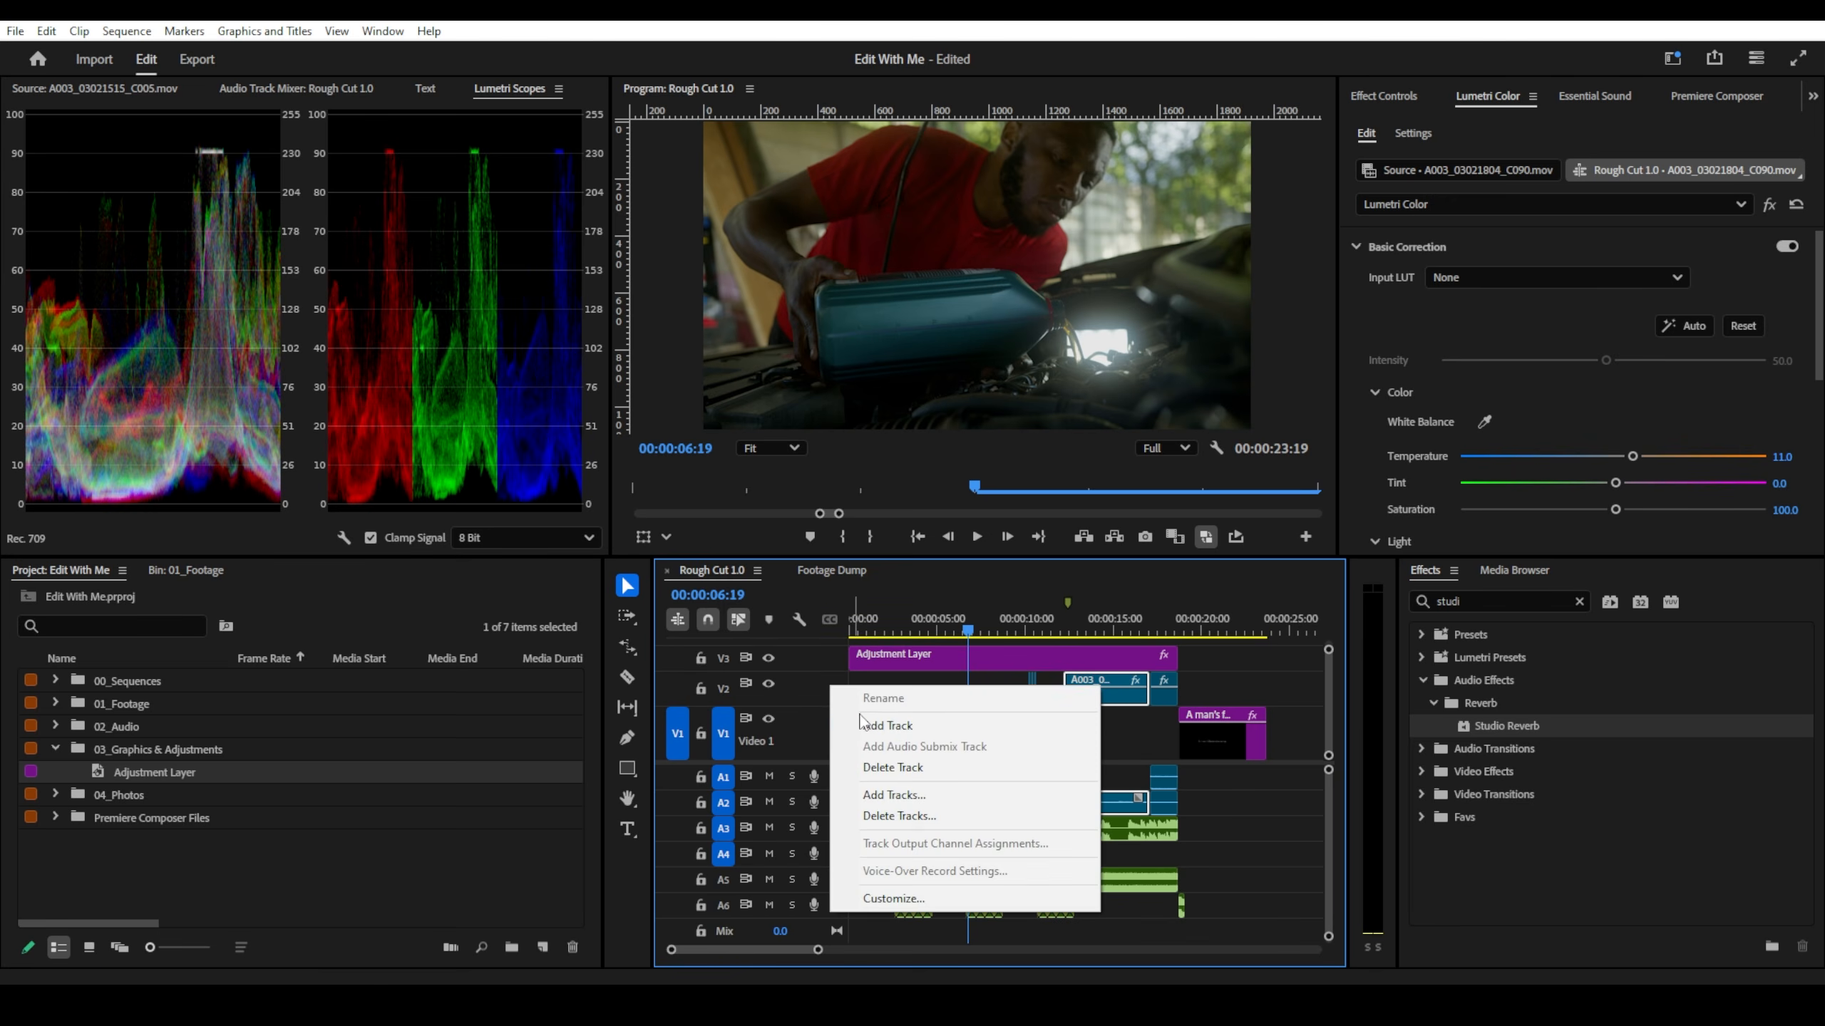
pyautogui.click(861, 727)
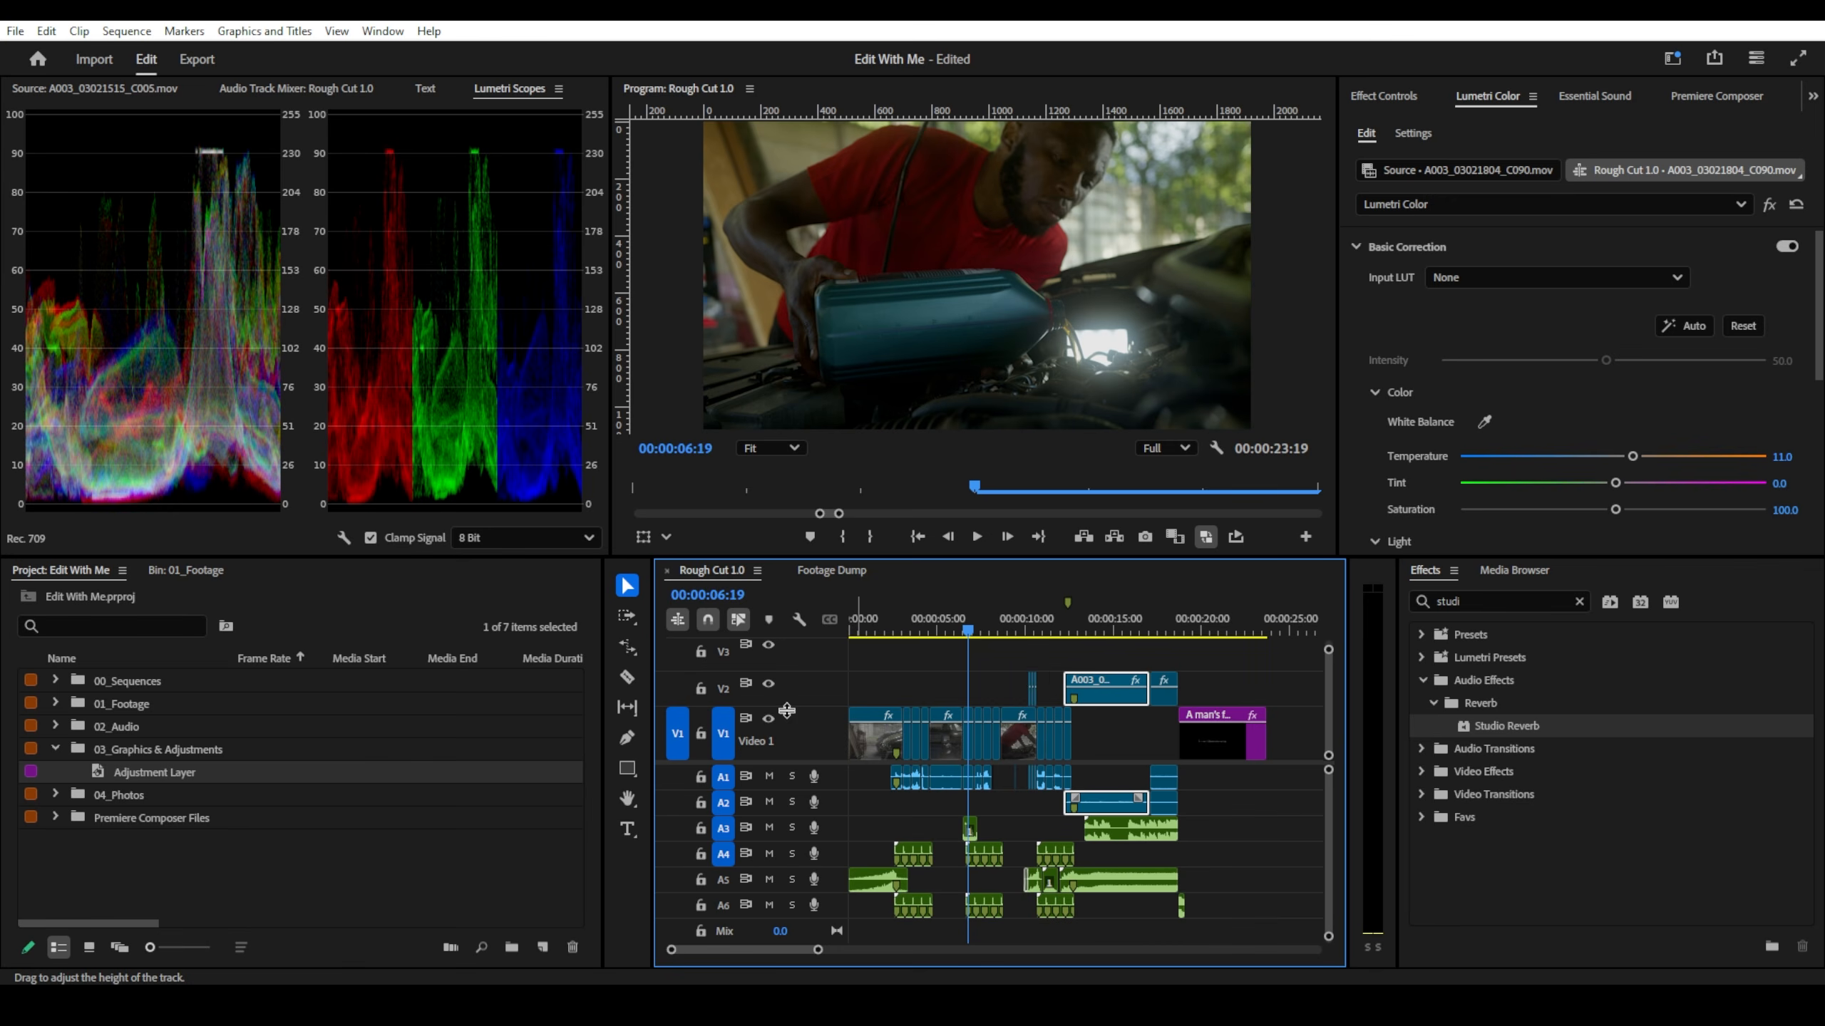
pyautogui.scroll(-3, 786, 707)
pyautogui.scroll(1, 785, 707)
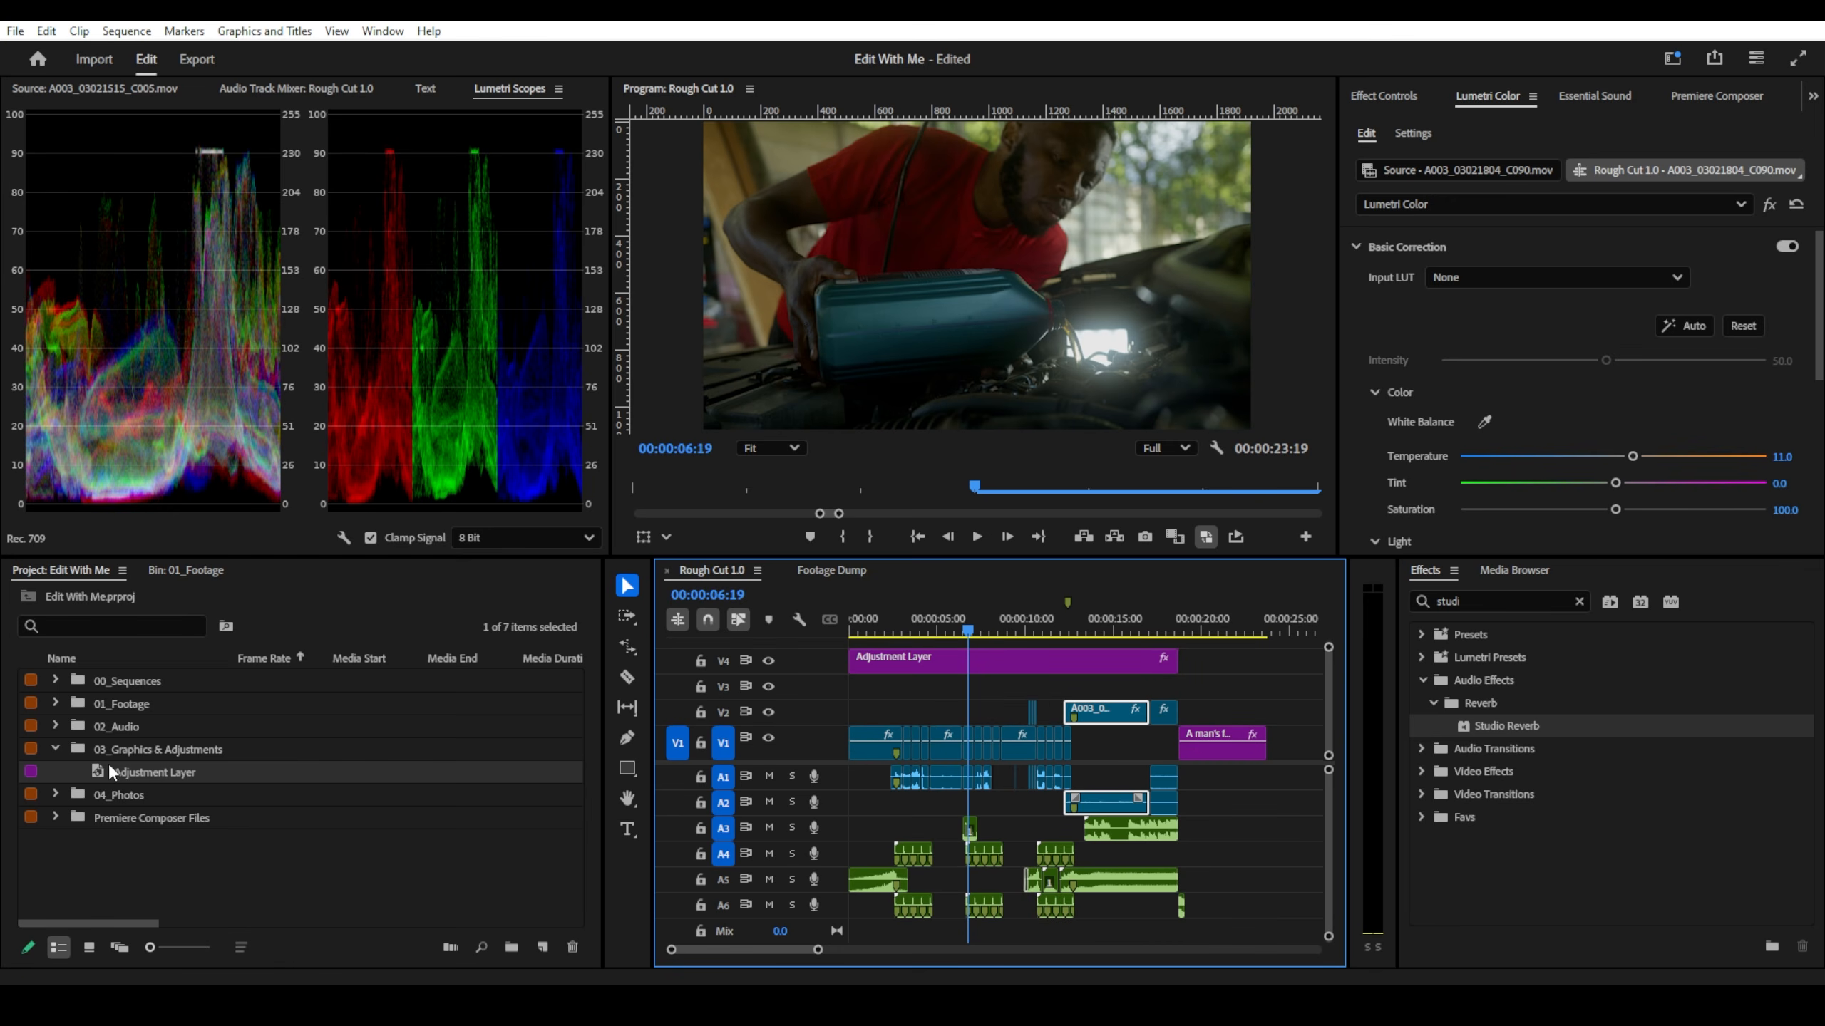
pyautogui.moveTo(109, 766); pyautogui.dragTo(1182, 691)
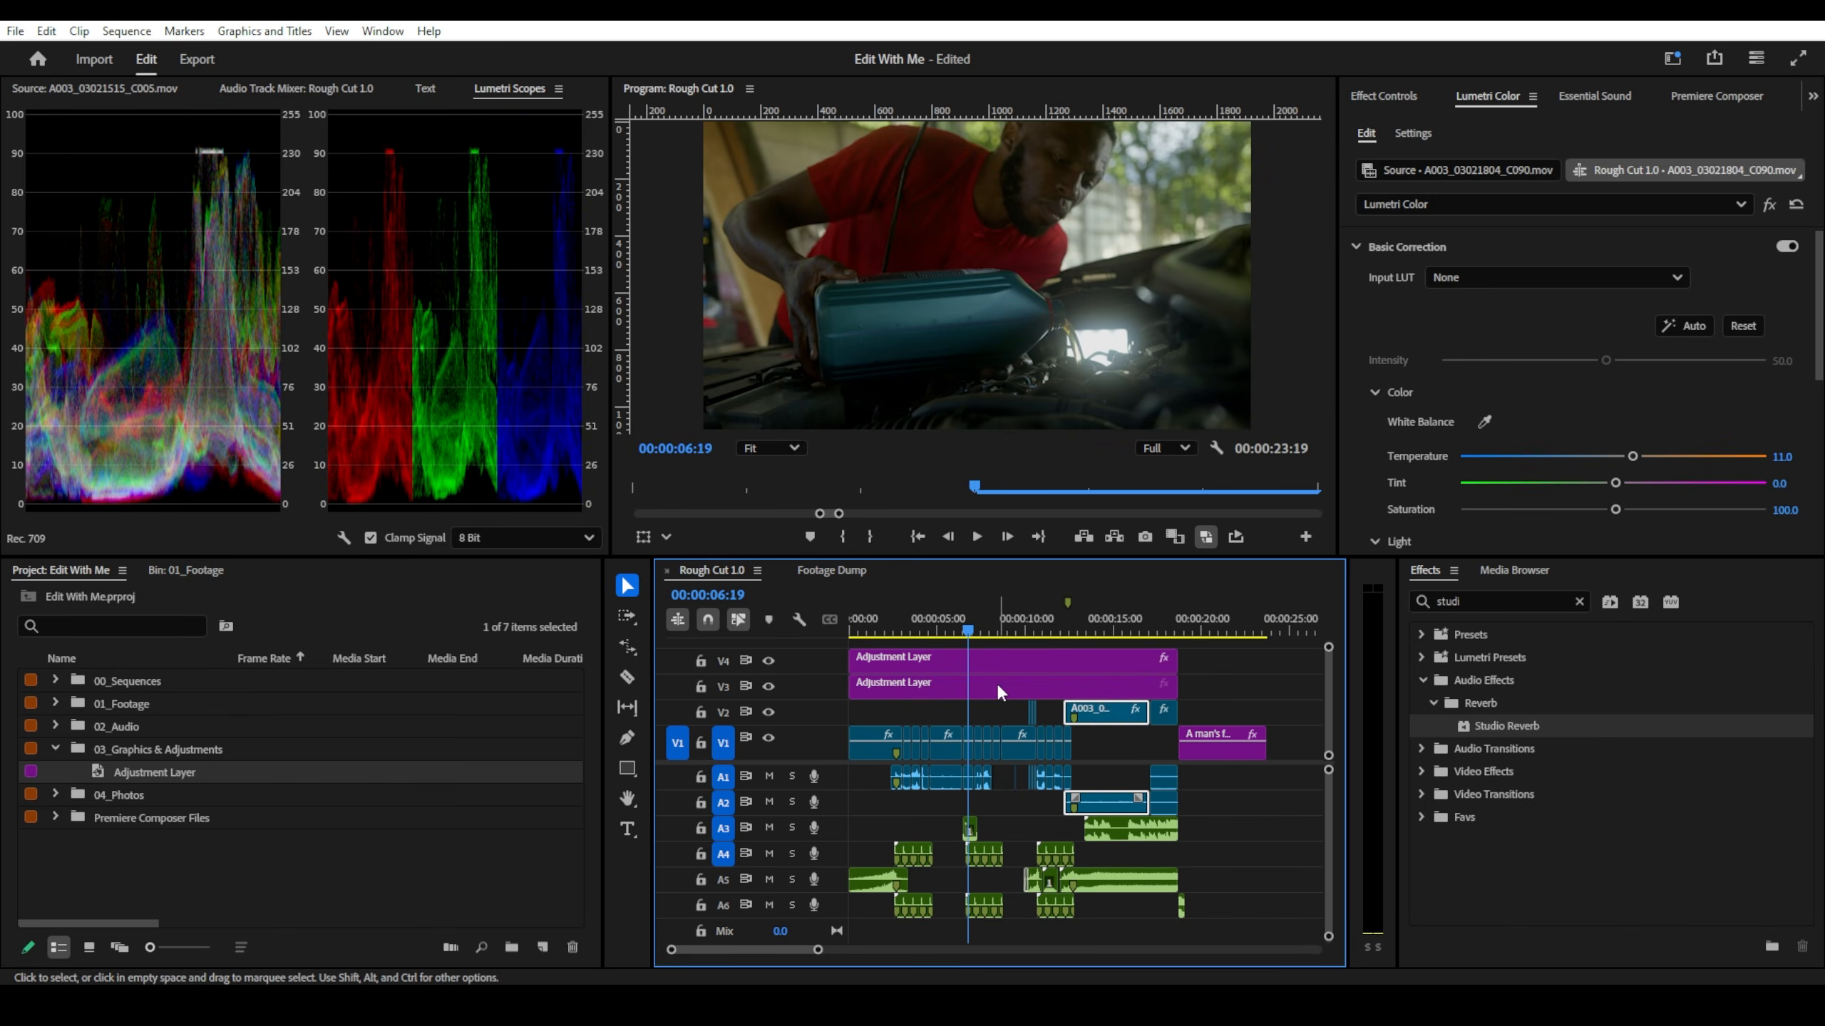
pyautogui.click(943, 668)
pyautogui.hotkey('ctrl', 'z')
pyautogui.hotkey('ctrl', 'z')
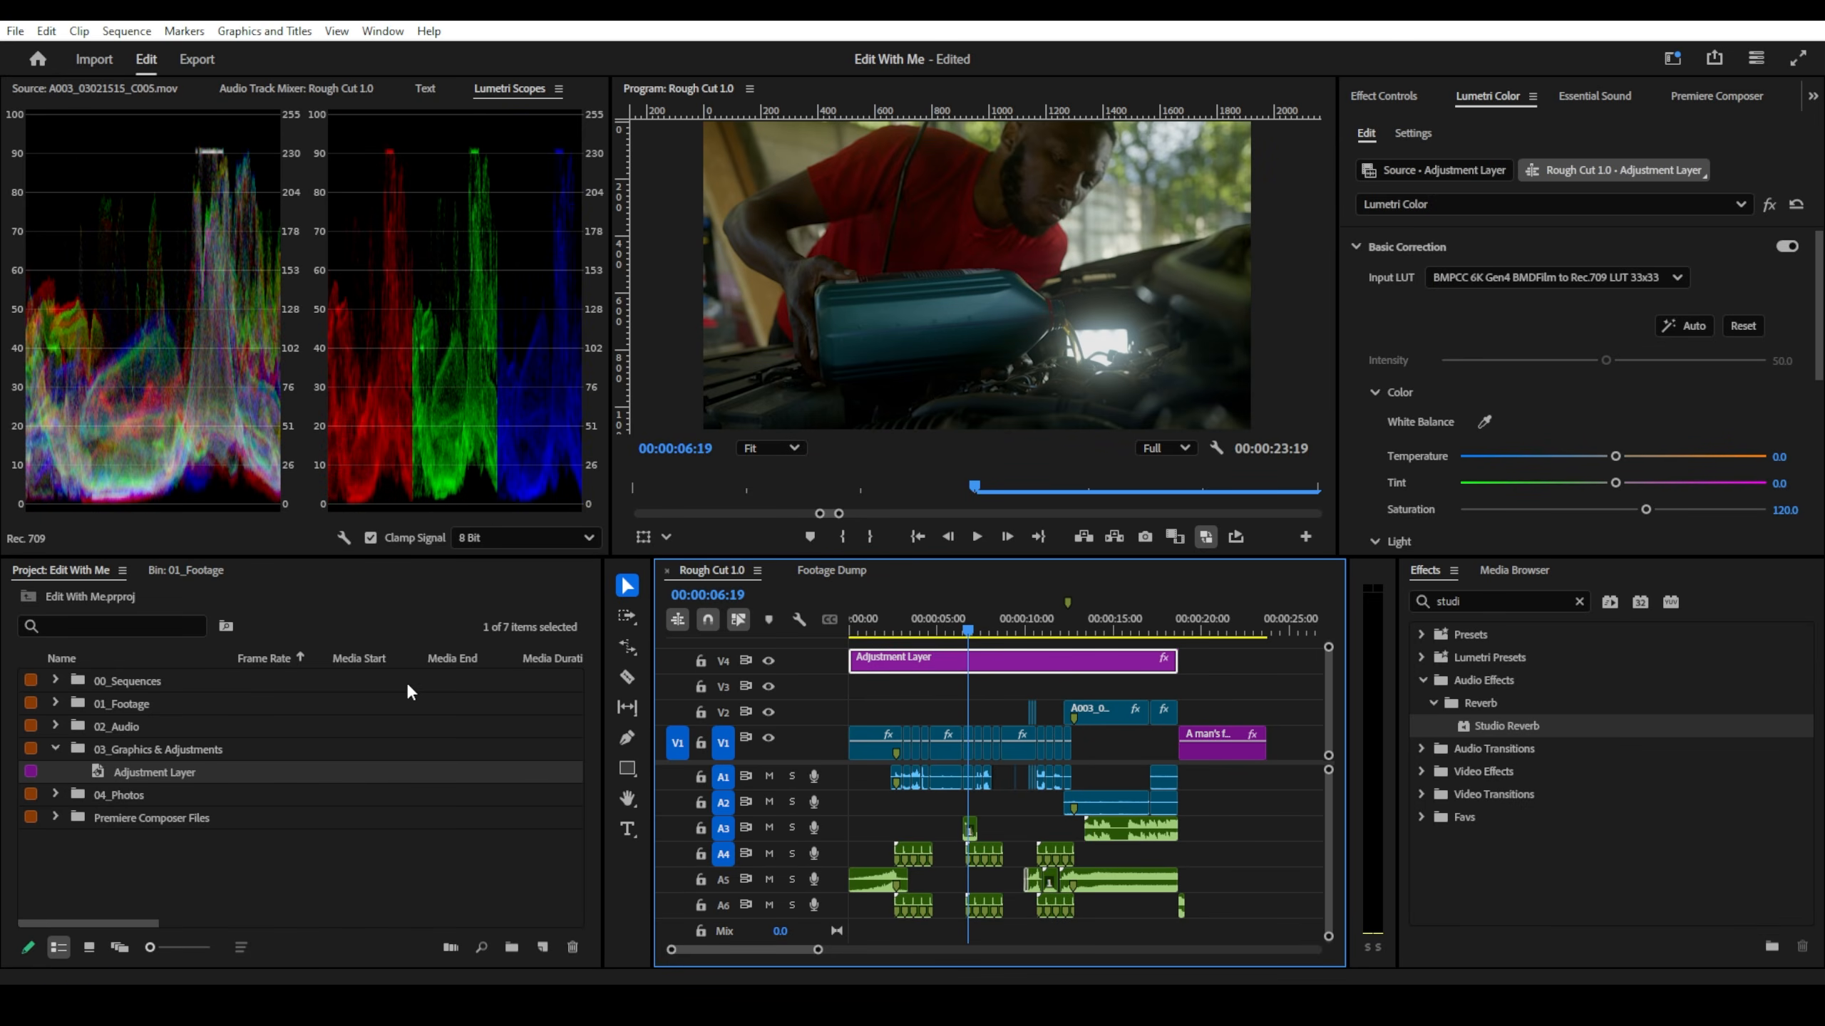
pyautogui.click(189, 741)
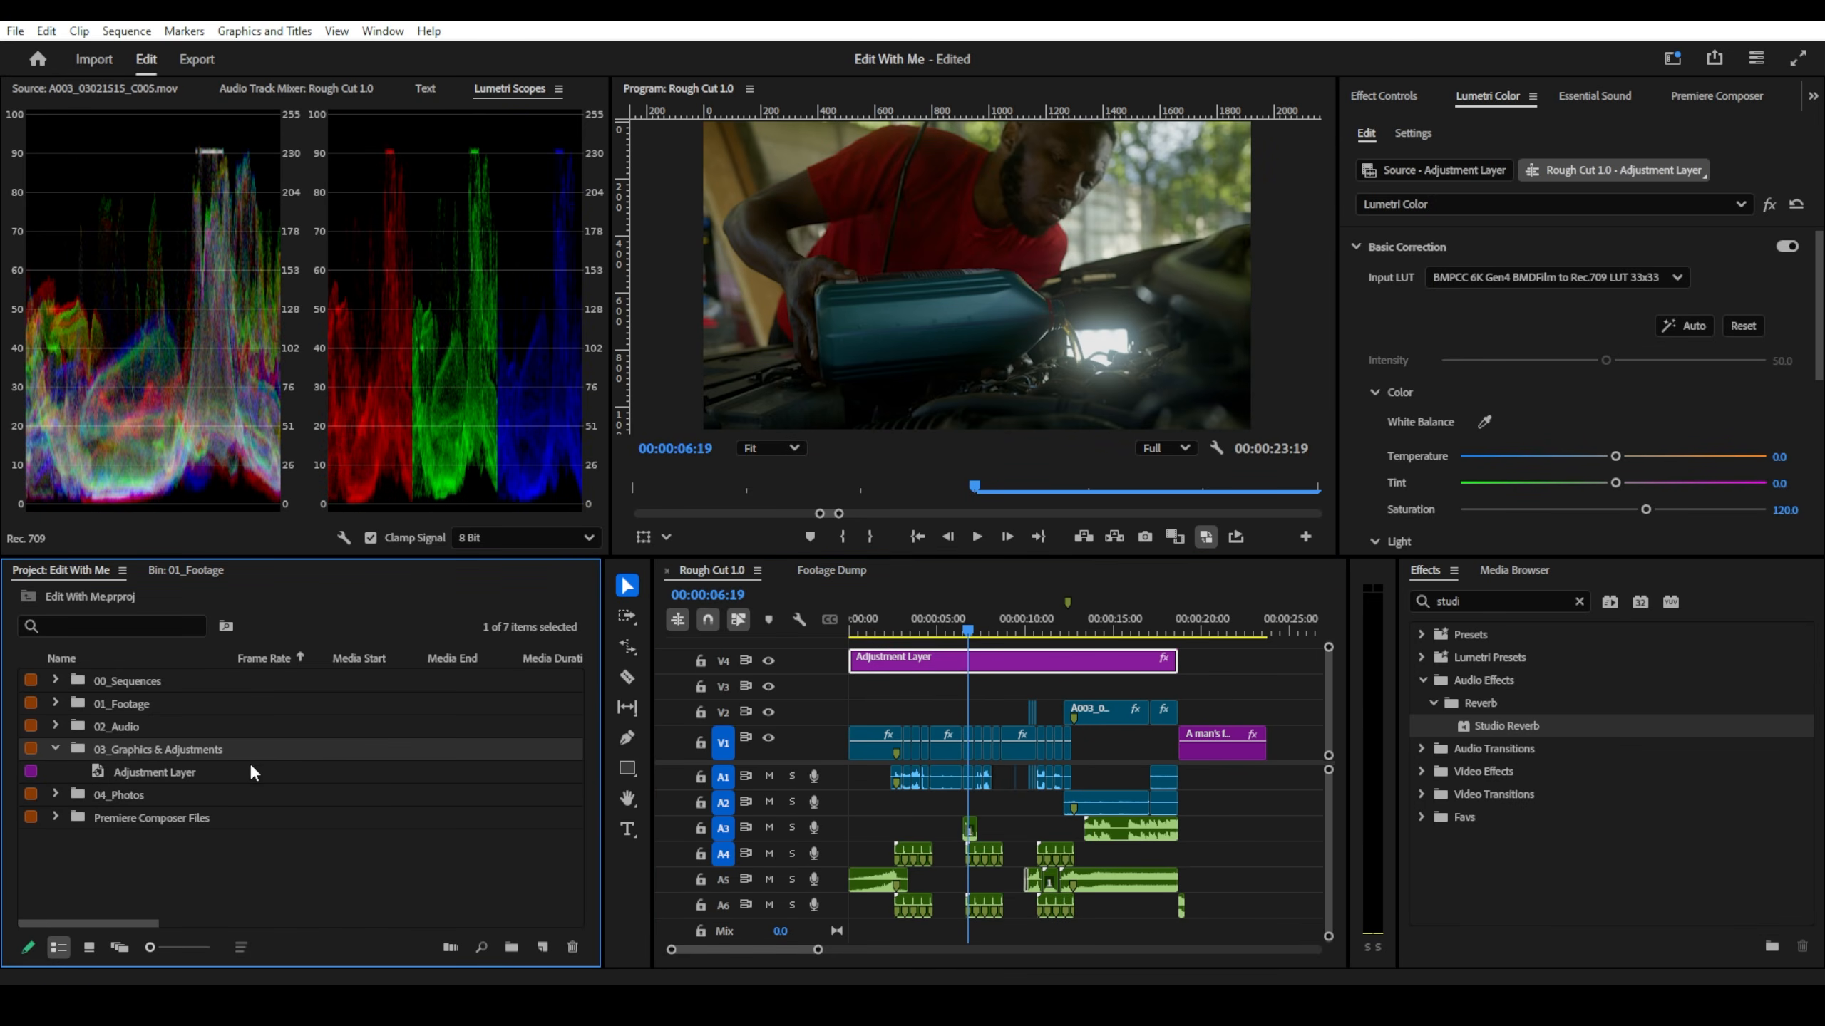
pyautogui.click(543, 947)
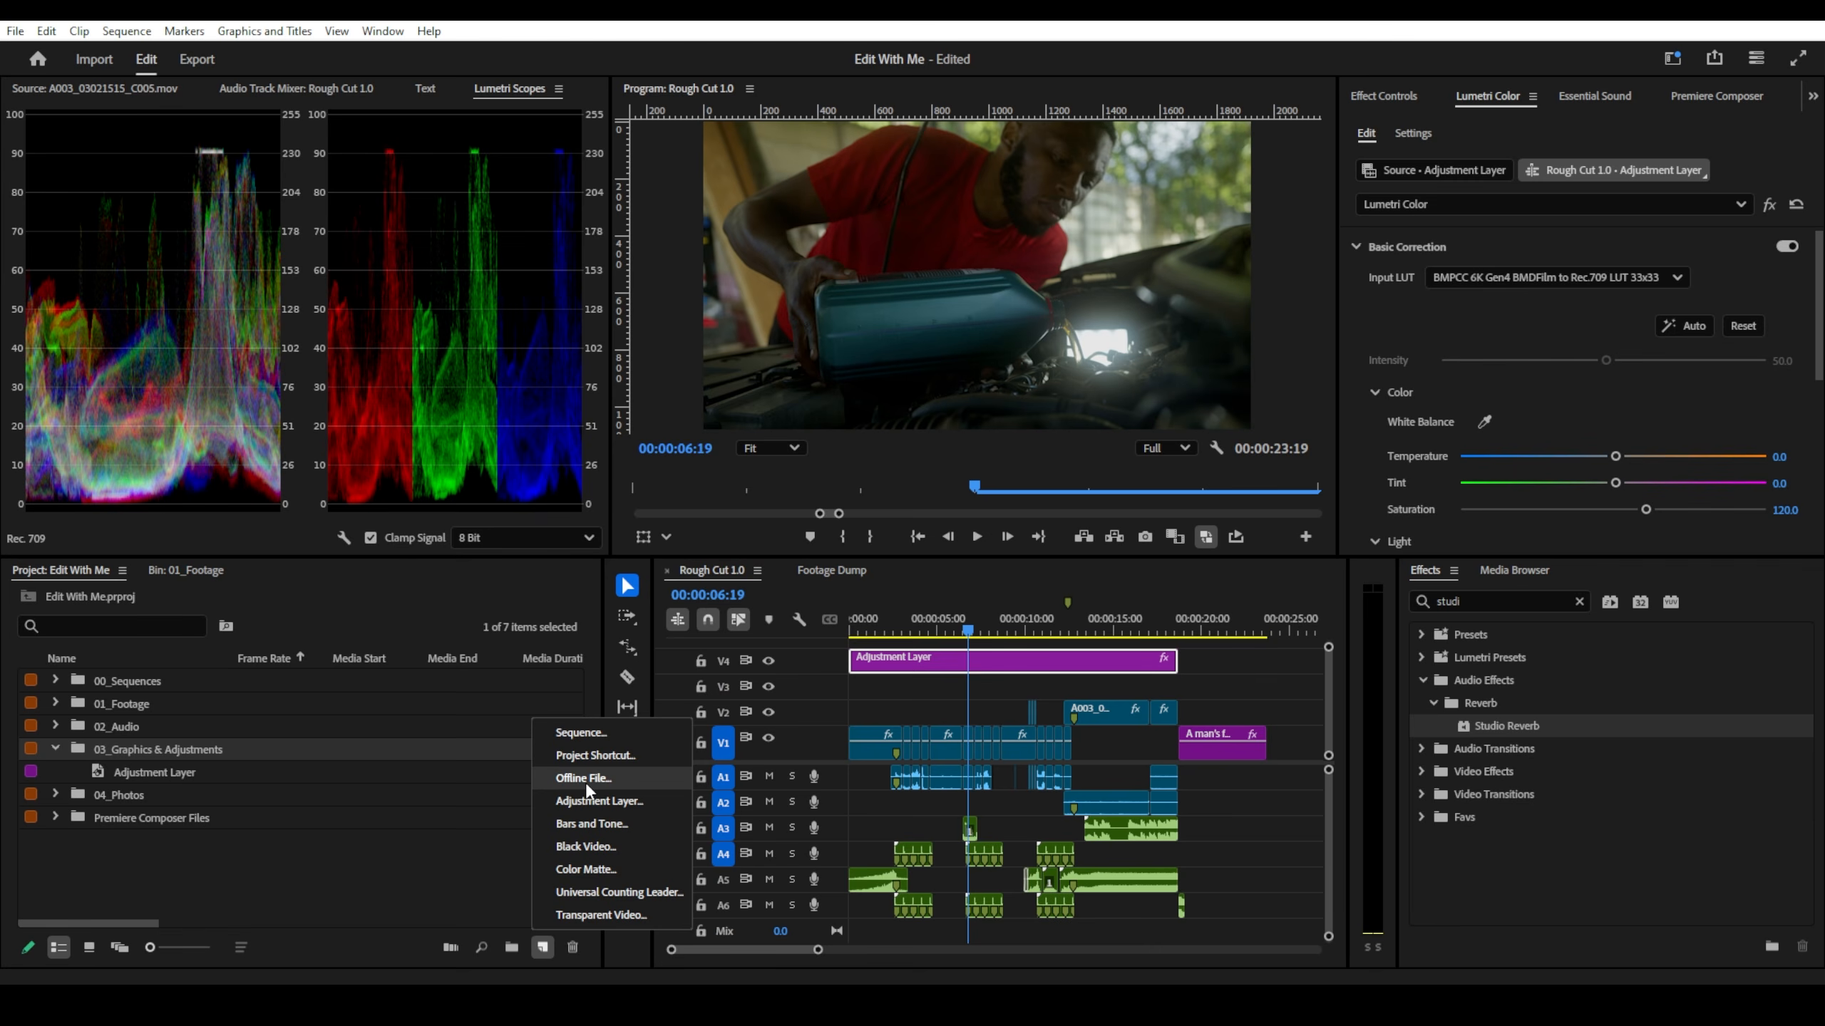
pyautogui.click(165, 770)
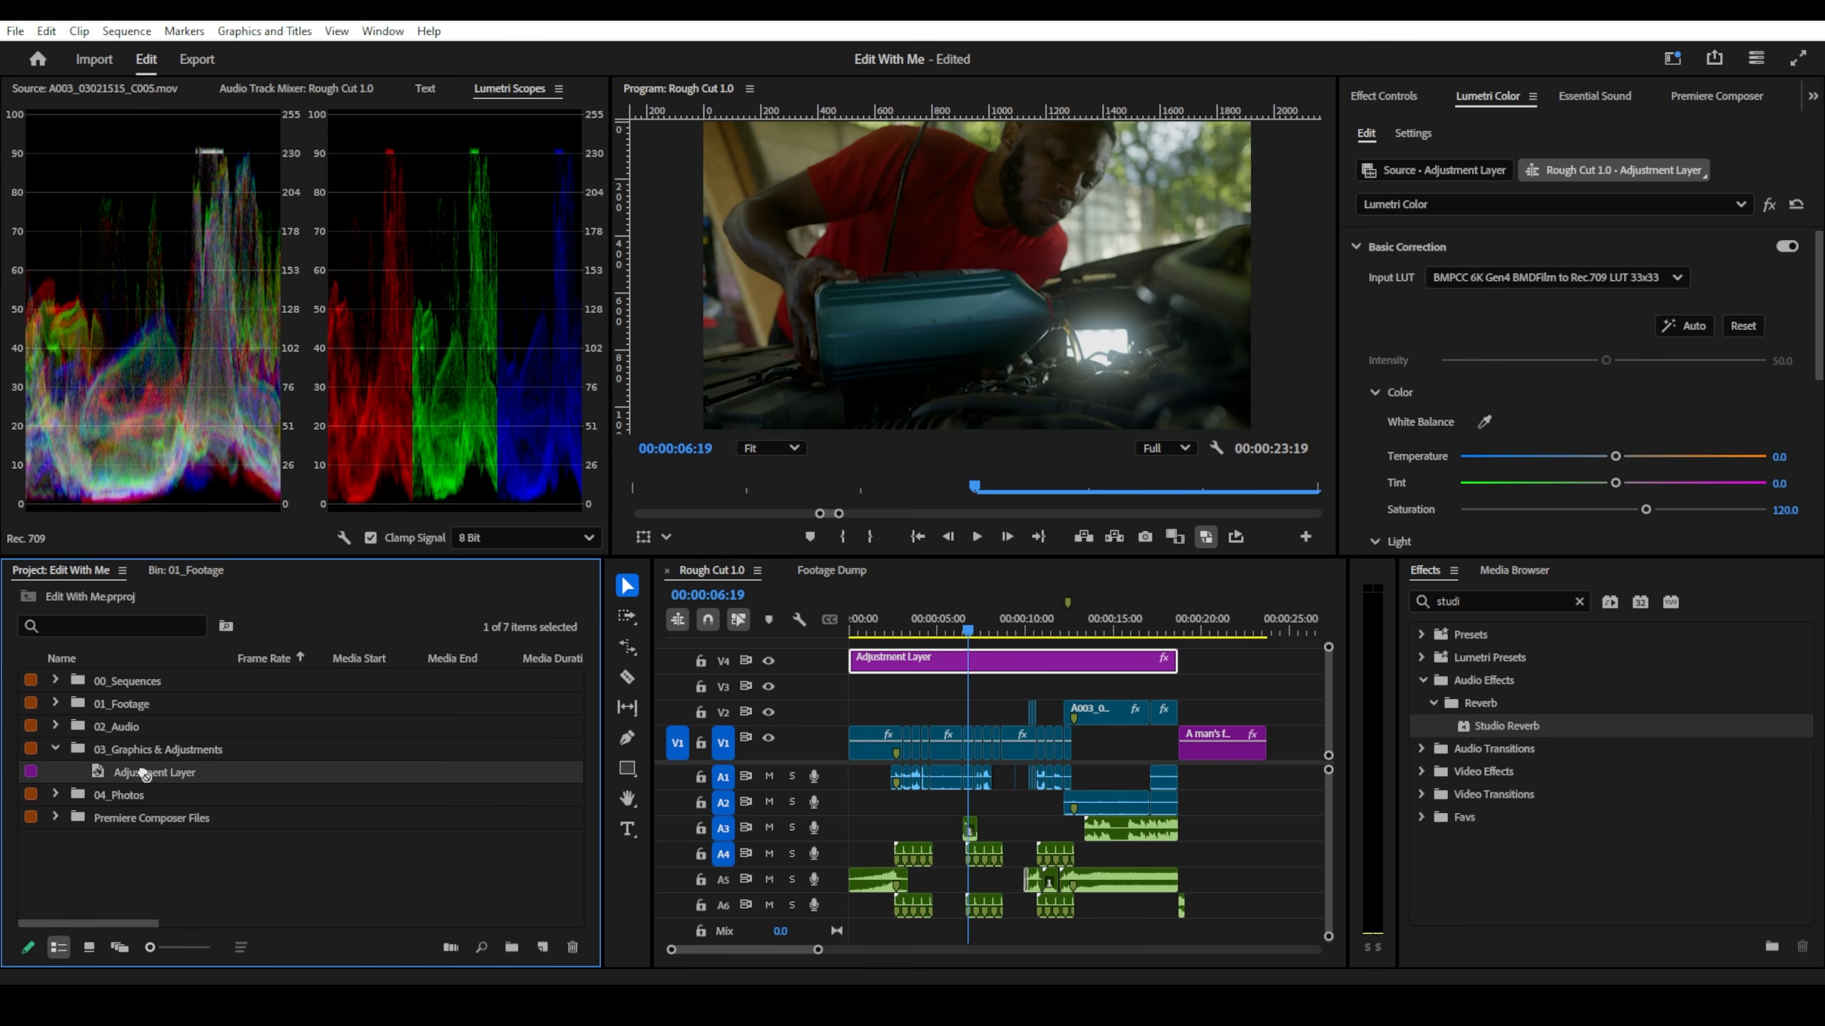
# - Place a second Adjustment Layer on V3 beneath the LUT layer, spanning its full length, and label it Cerulean
pyautogui.moveTo(144, 774); pyautogui.dragTo(1177, 688)
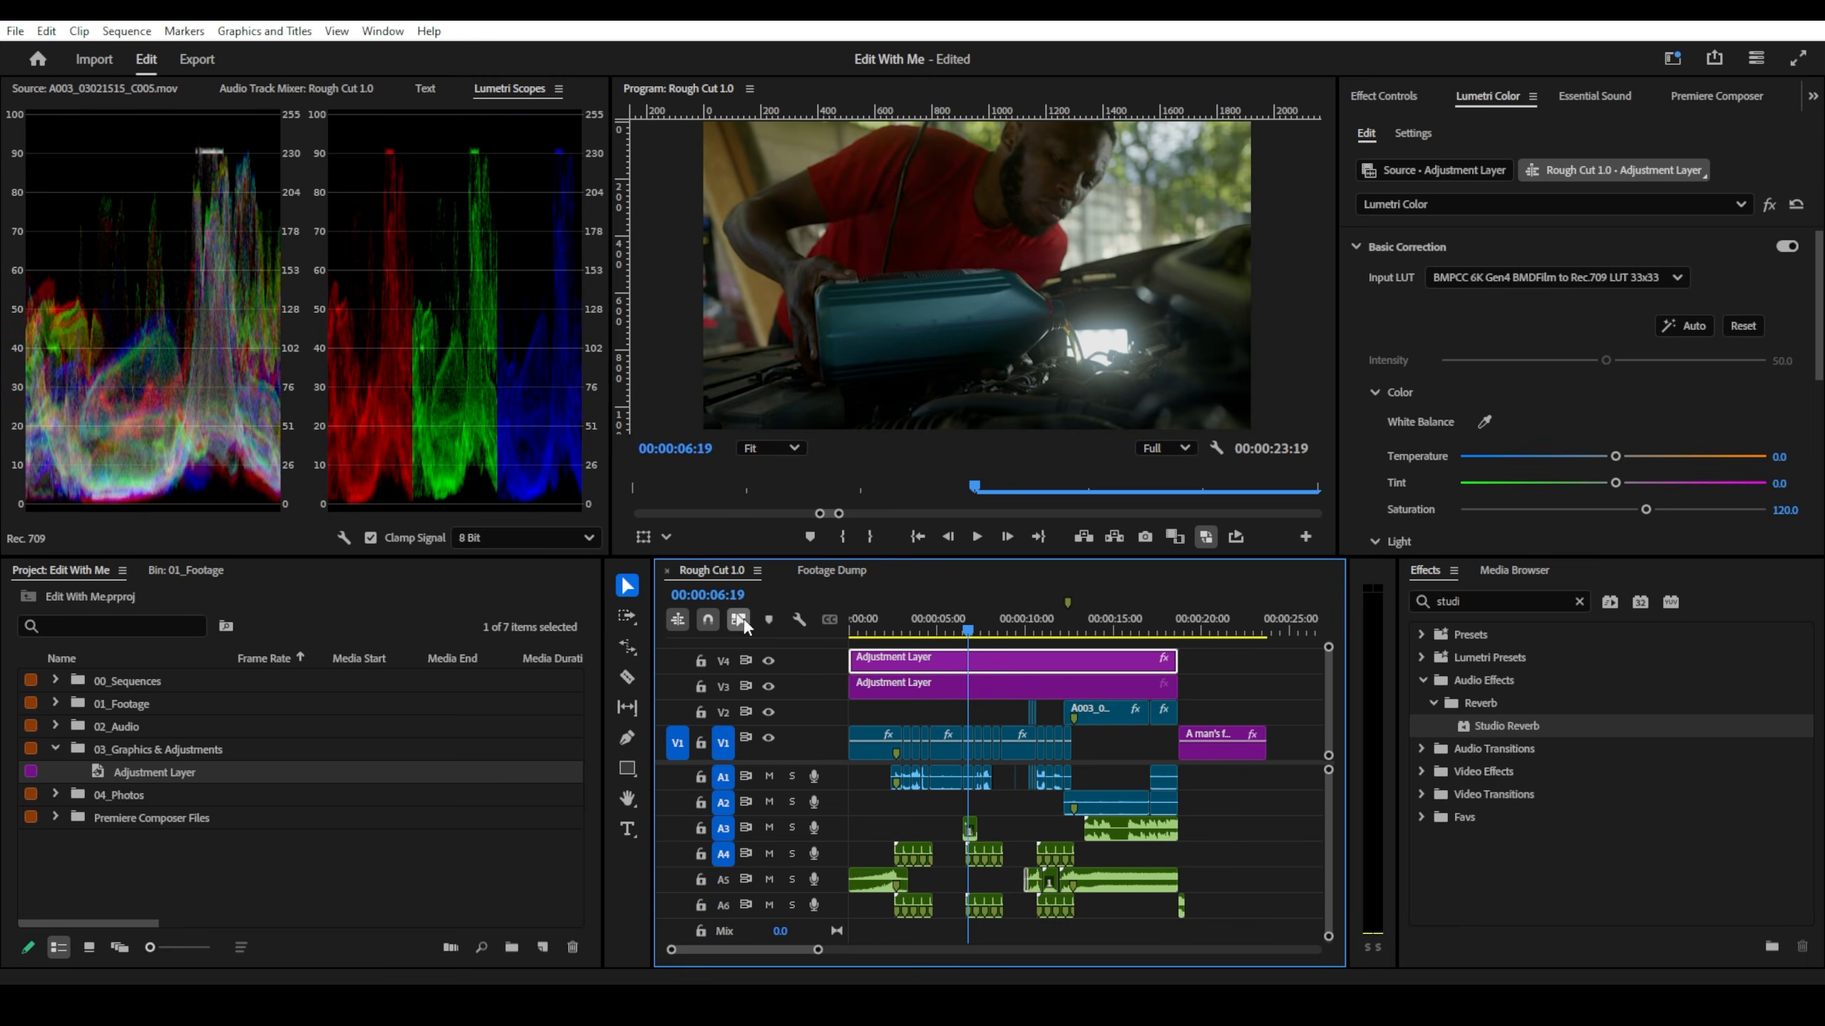
pyautogui.click(942, 691)
pyautogui.rightClick(942, 692)
pyautogui.moveTo(1064, 586)
pyautogui.click(1267, 690)
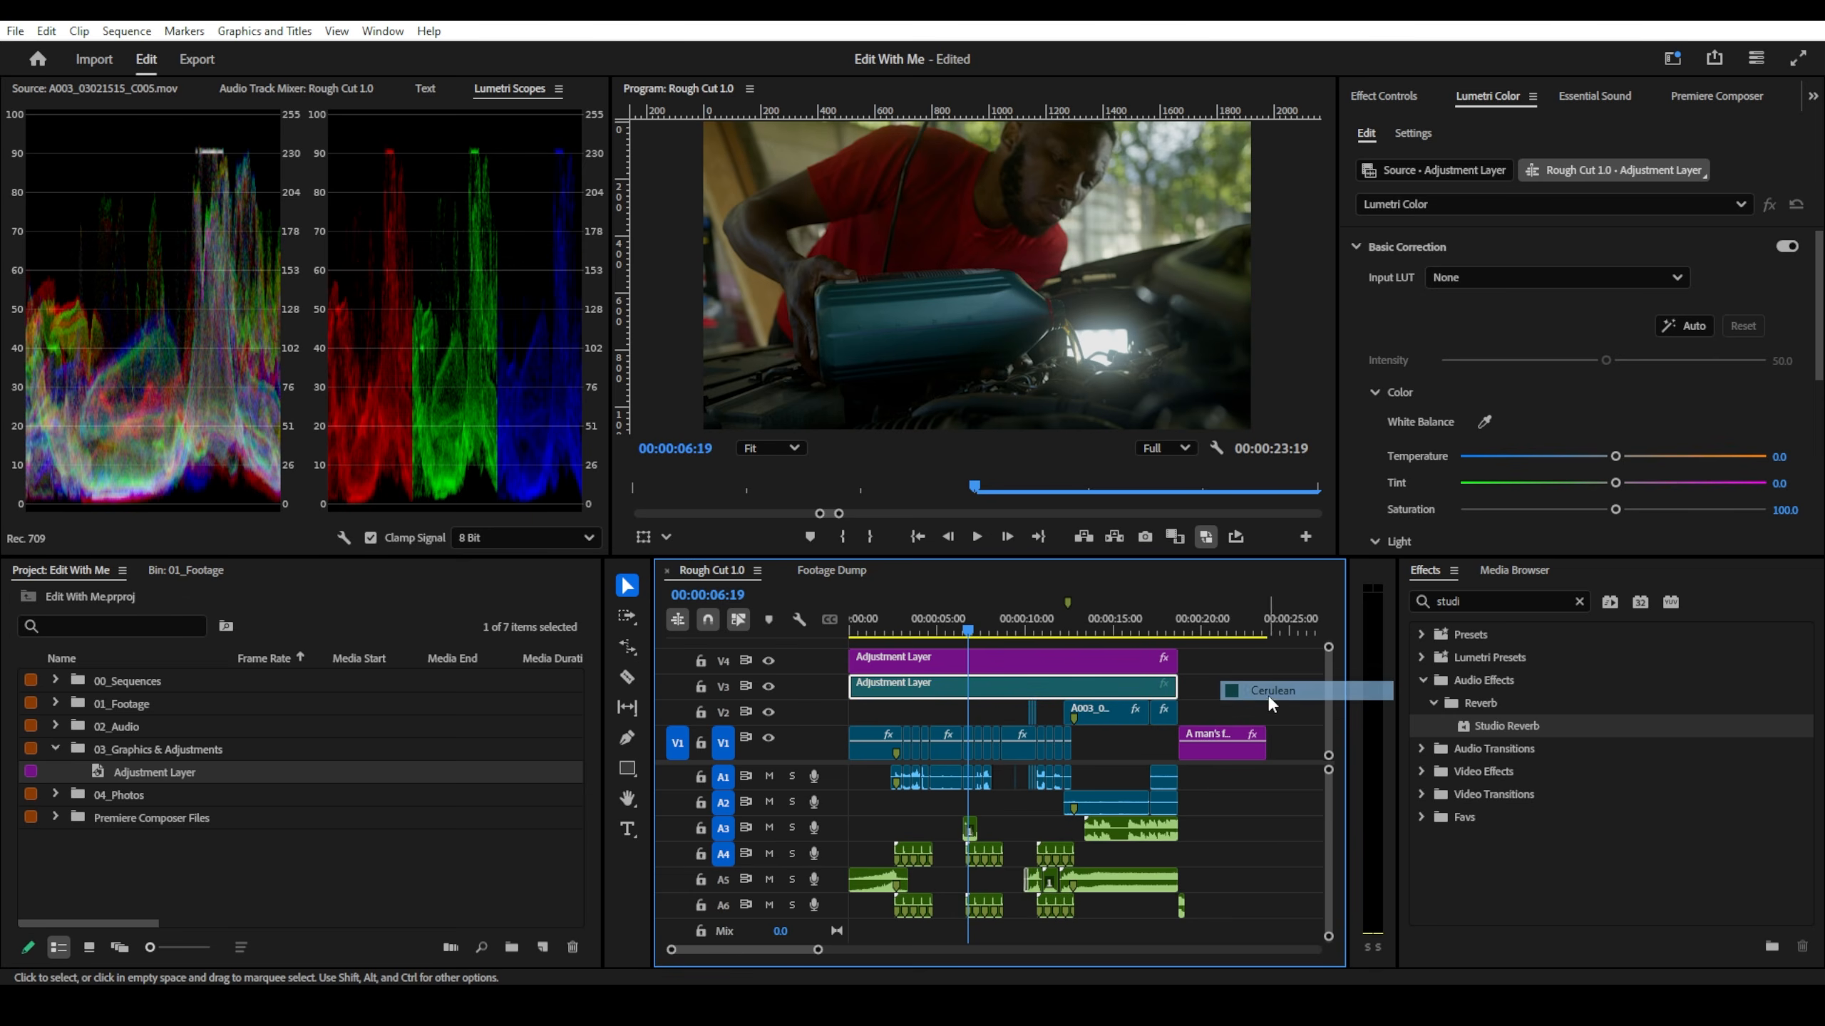
pyautogui.click(1267, 694)
pyautogui.click(989, 695)
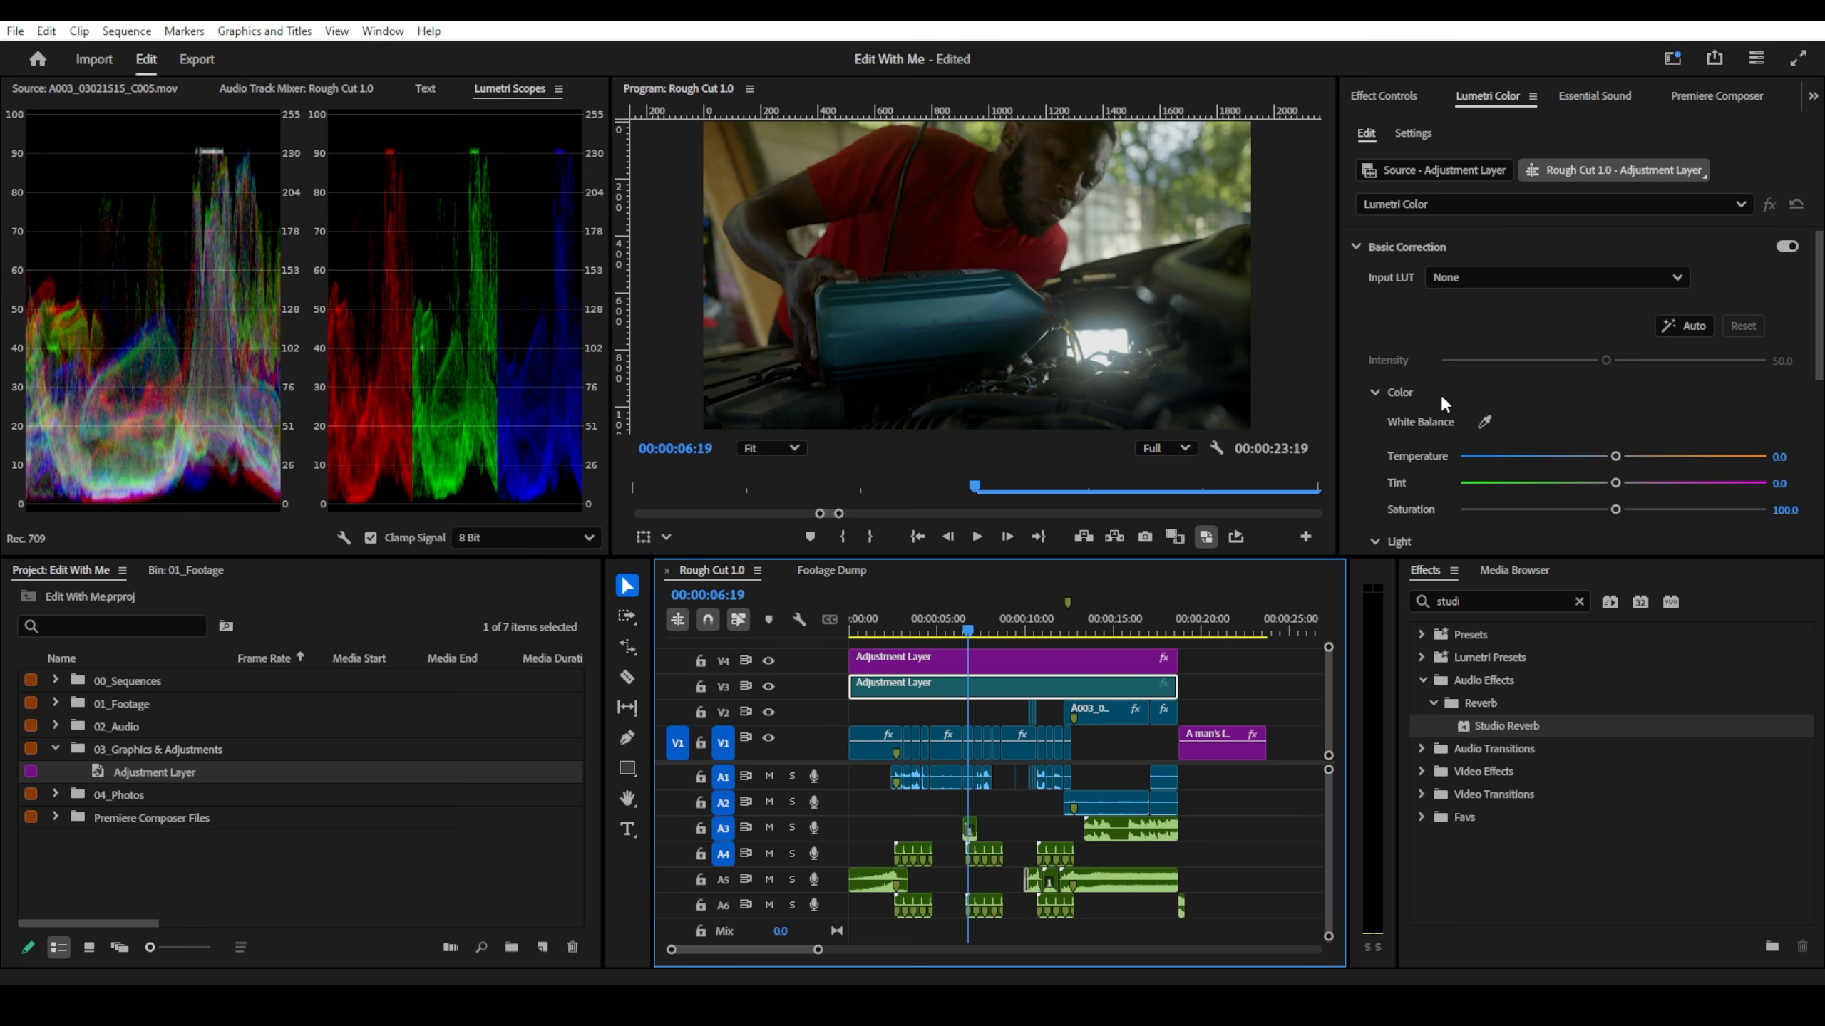
# - Sample the background beside the man for the V3 adjustment layer's Hue vs Sat curve, and pull the yellow centre point far down
pyautogui.scroll(-3, 1424, 422)
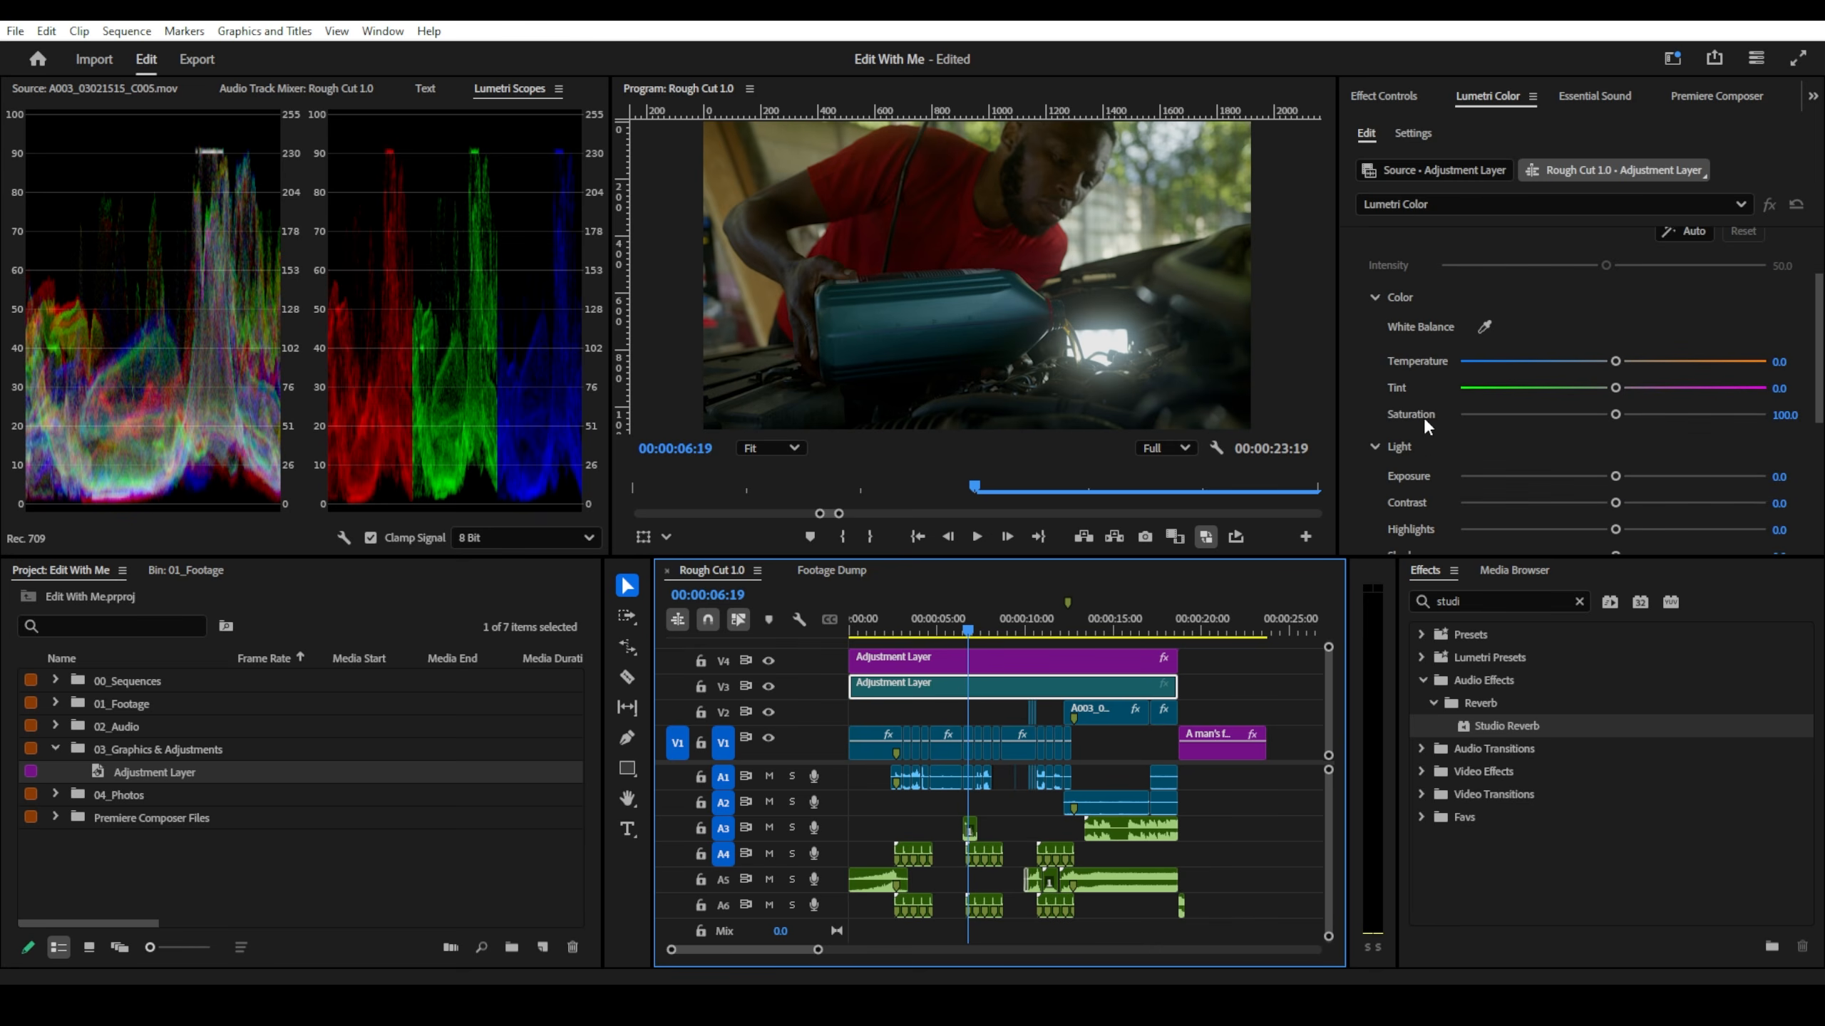
pyautogui.scroll(-2, 1551, 470)
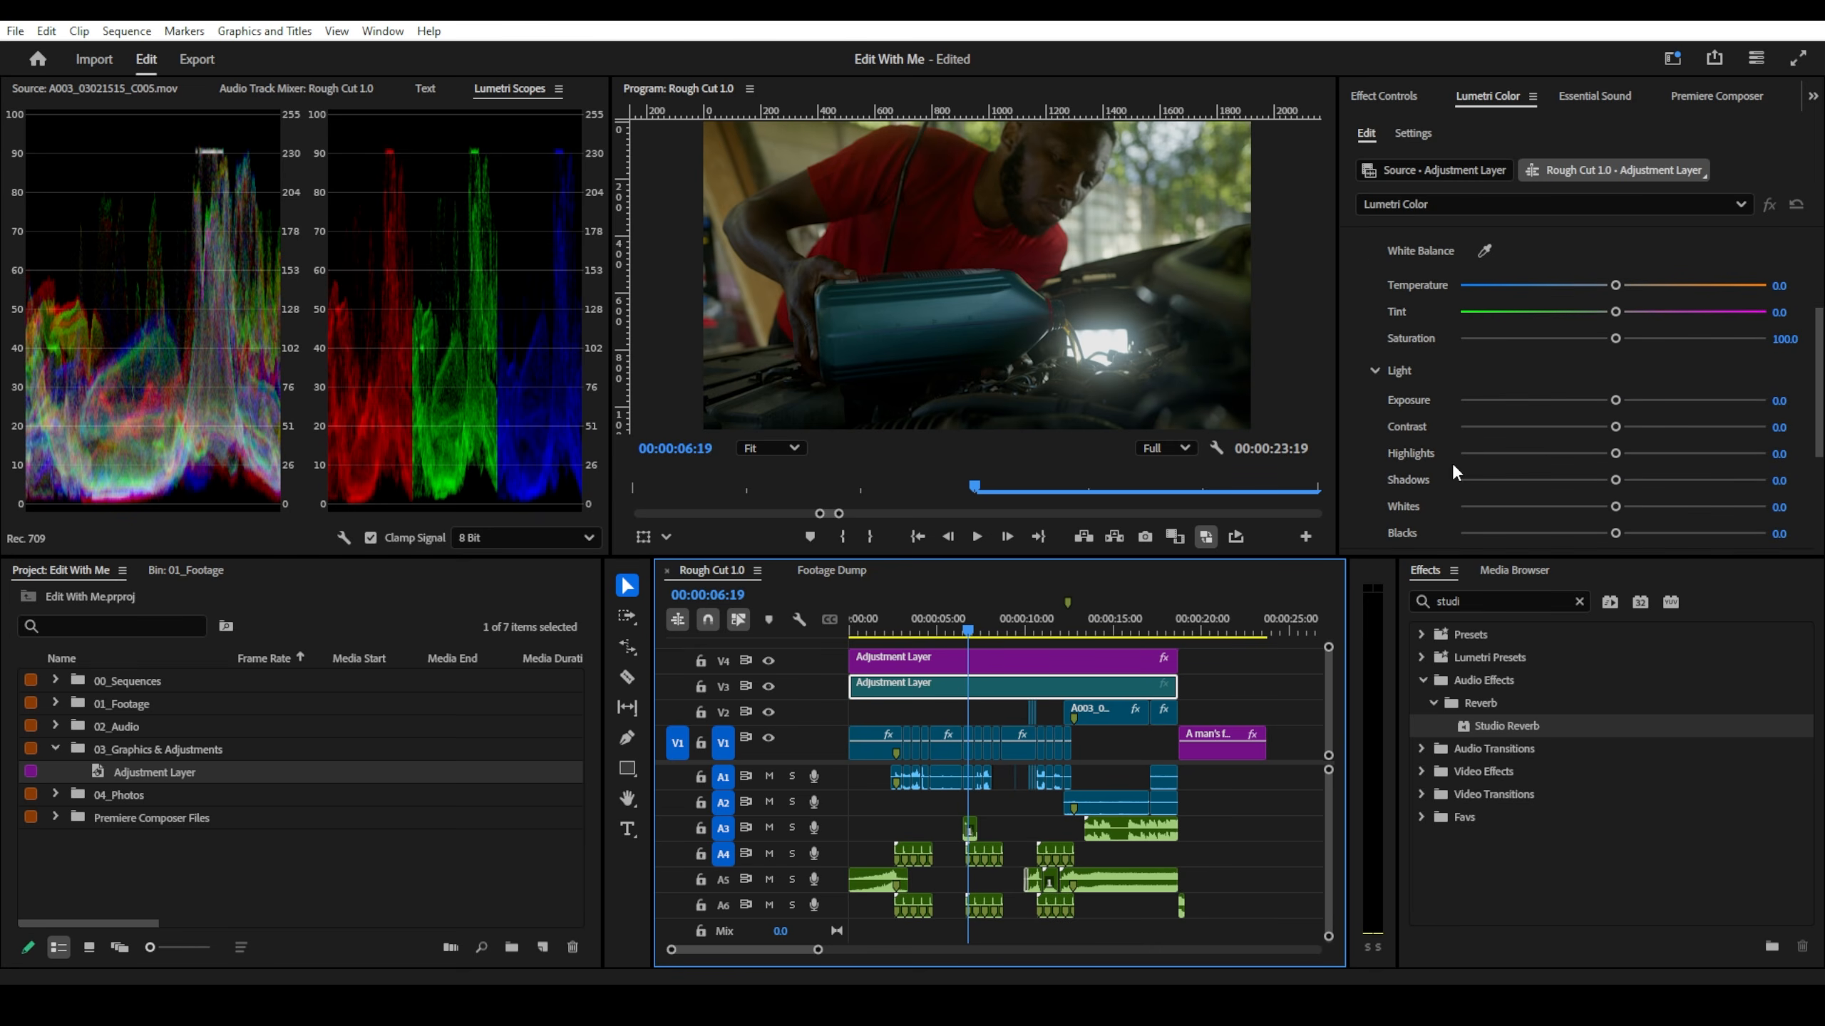
pyautogui.scroll(-1, 1428, 495)
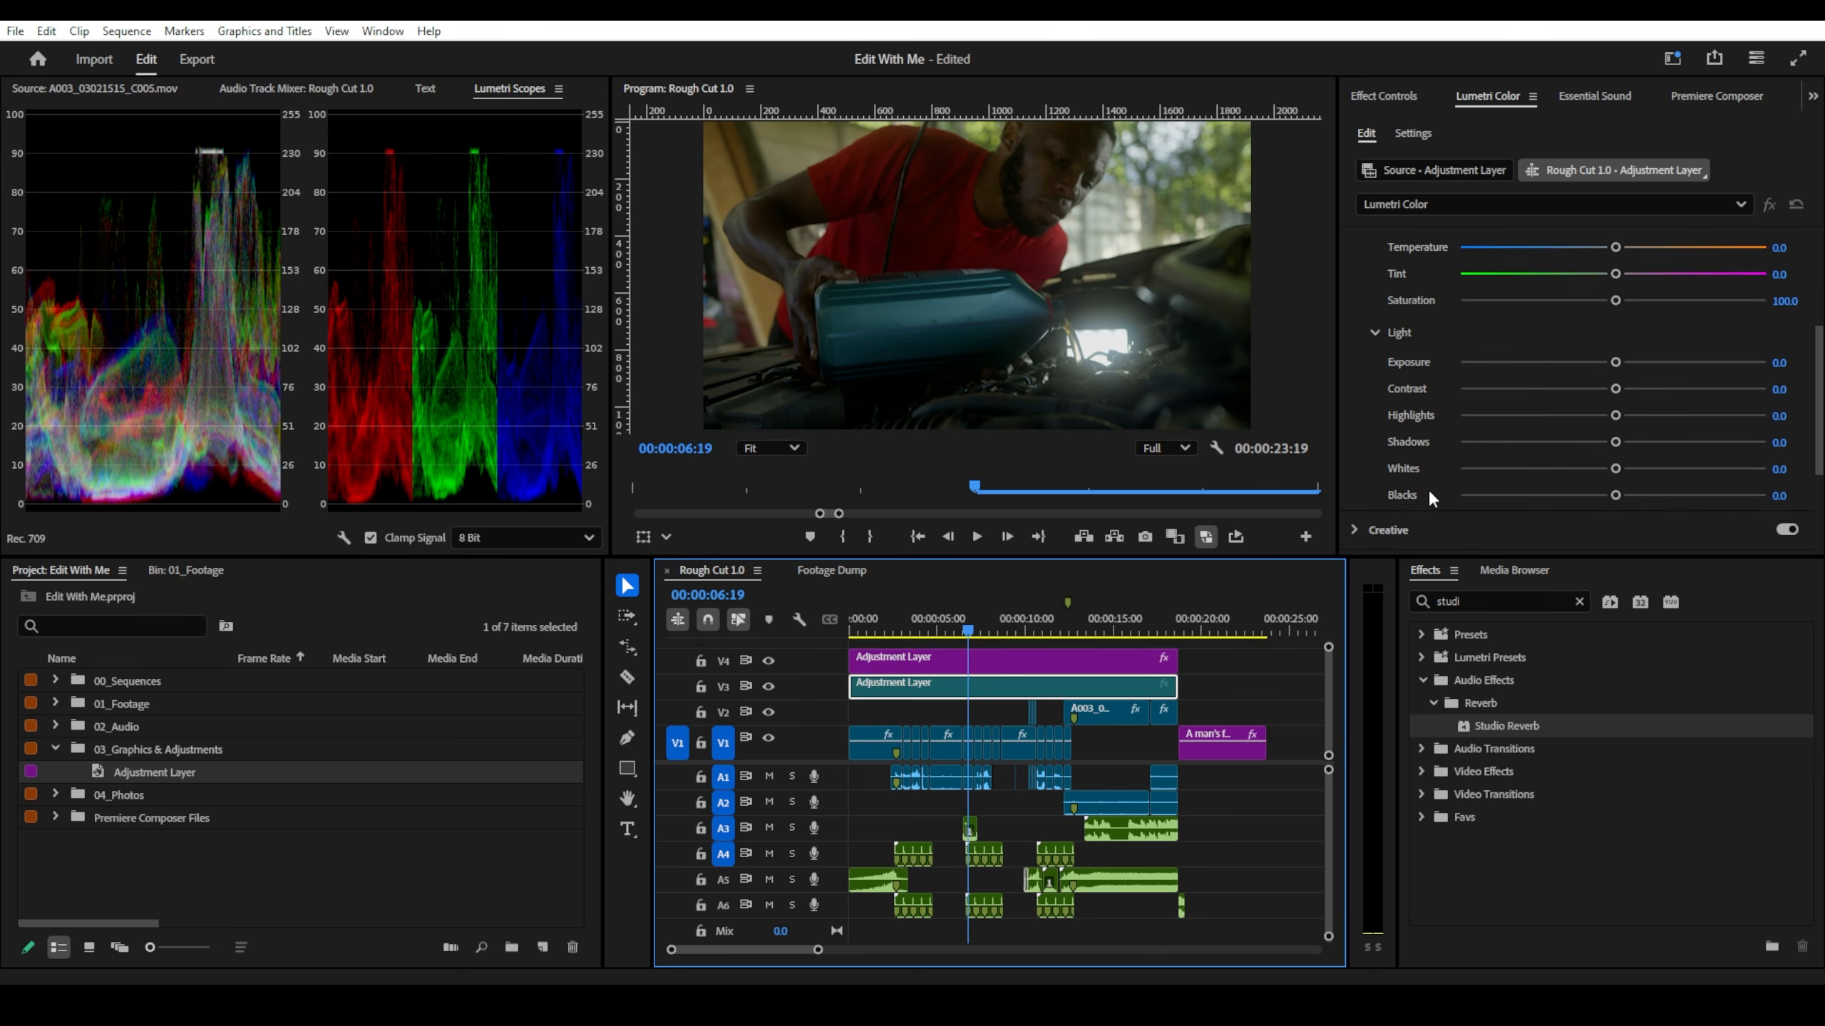
pyautogui.scroll(-5, 1414, 462)
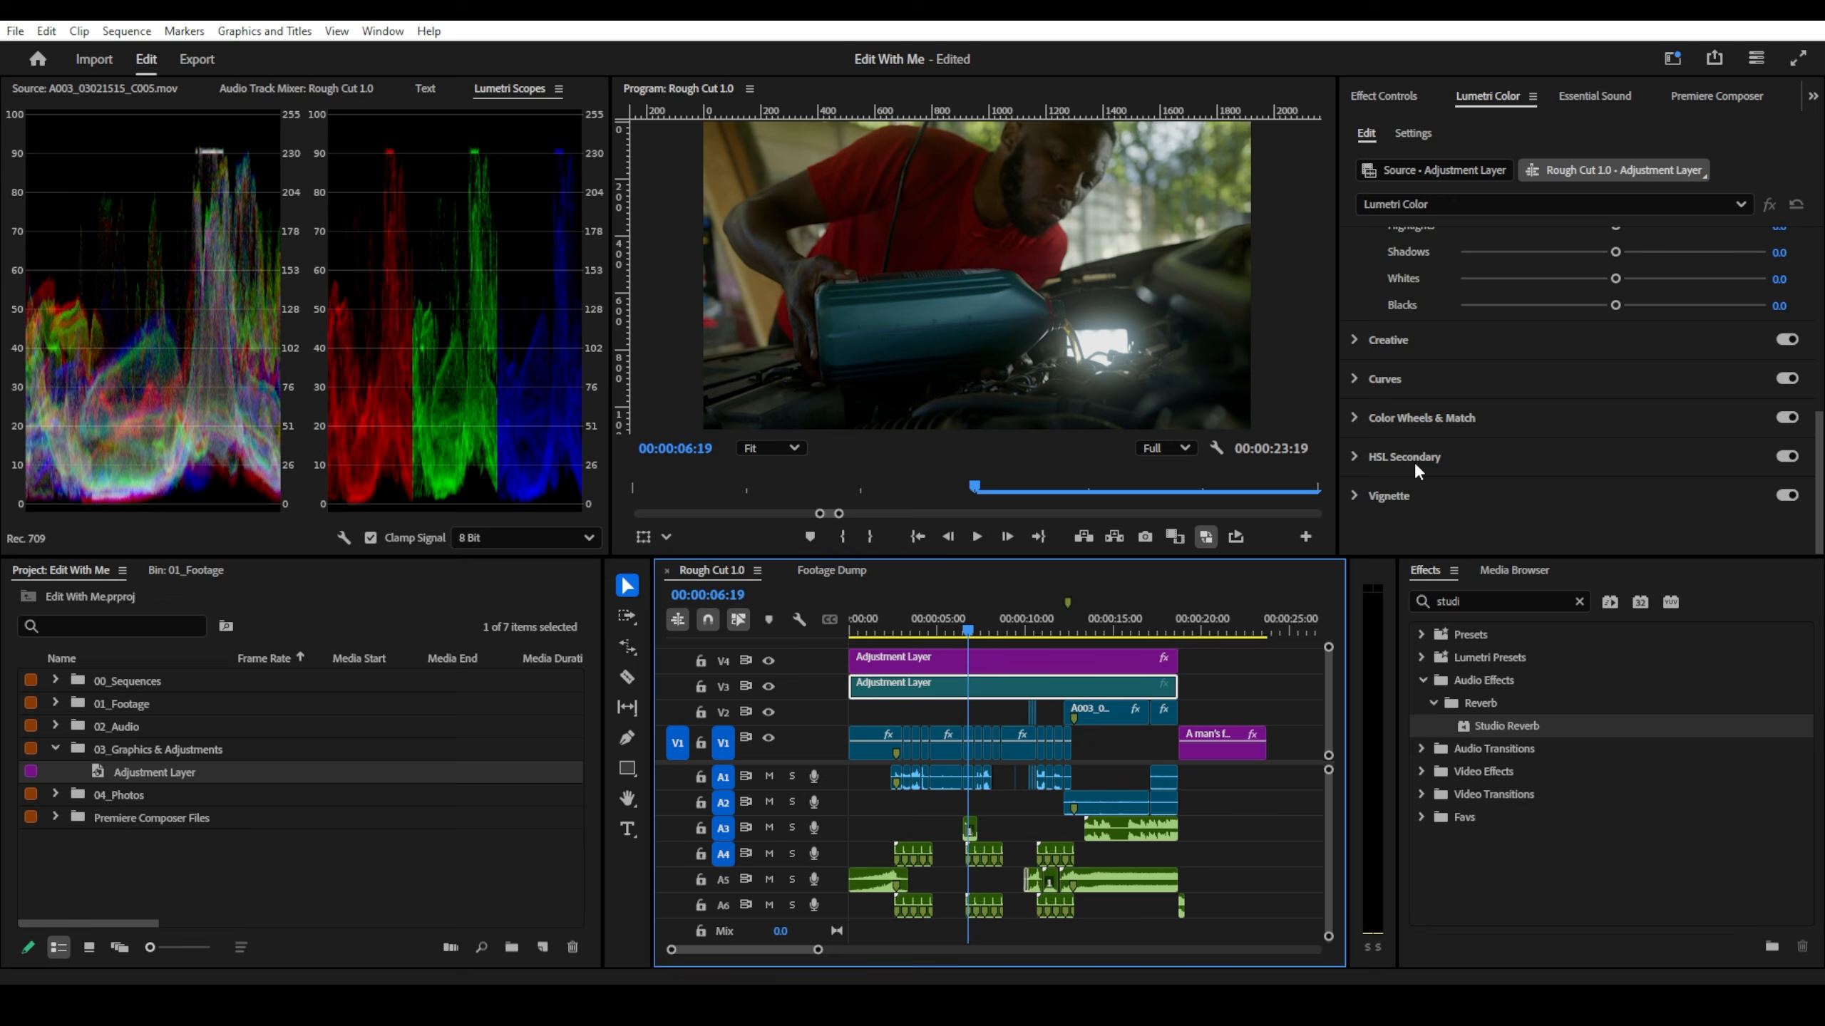
pyautogui.click(1398, 379)
pyautogui.scroll(-3, 1446, 414)
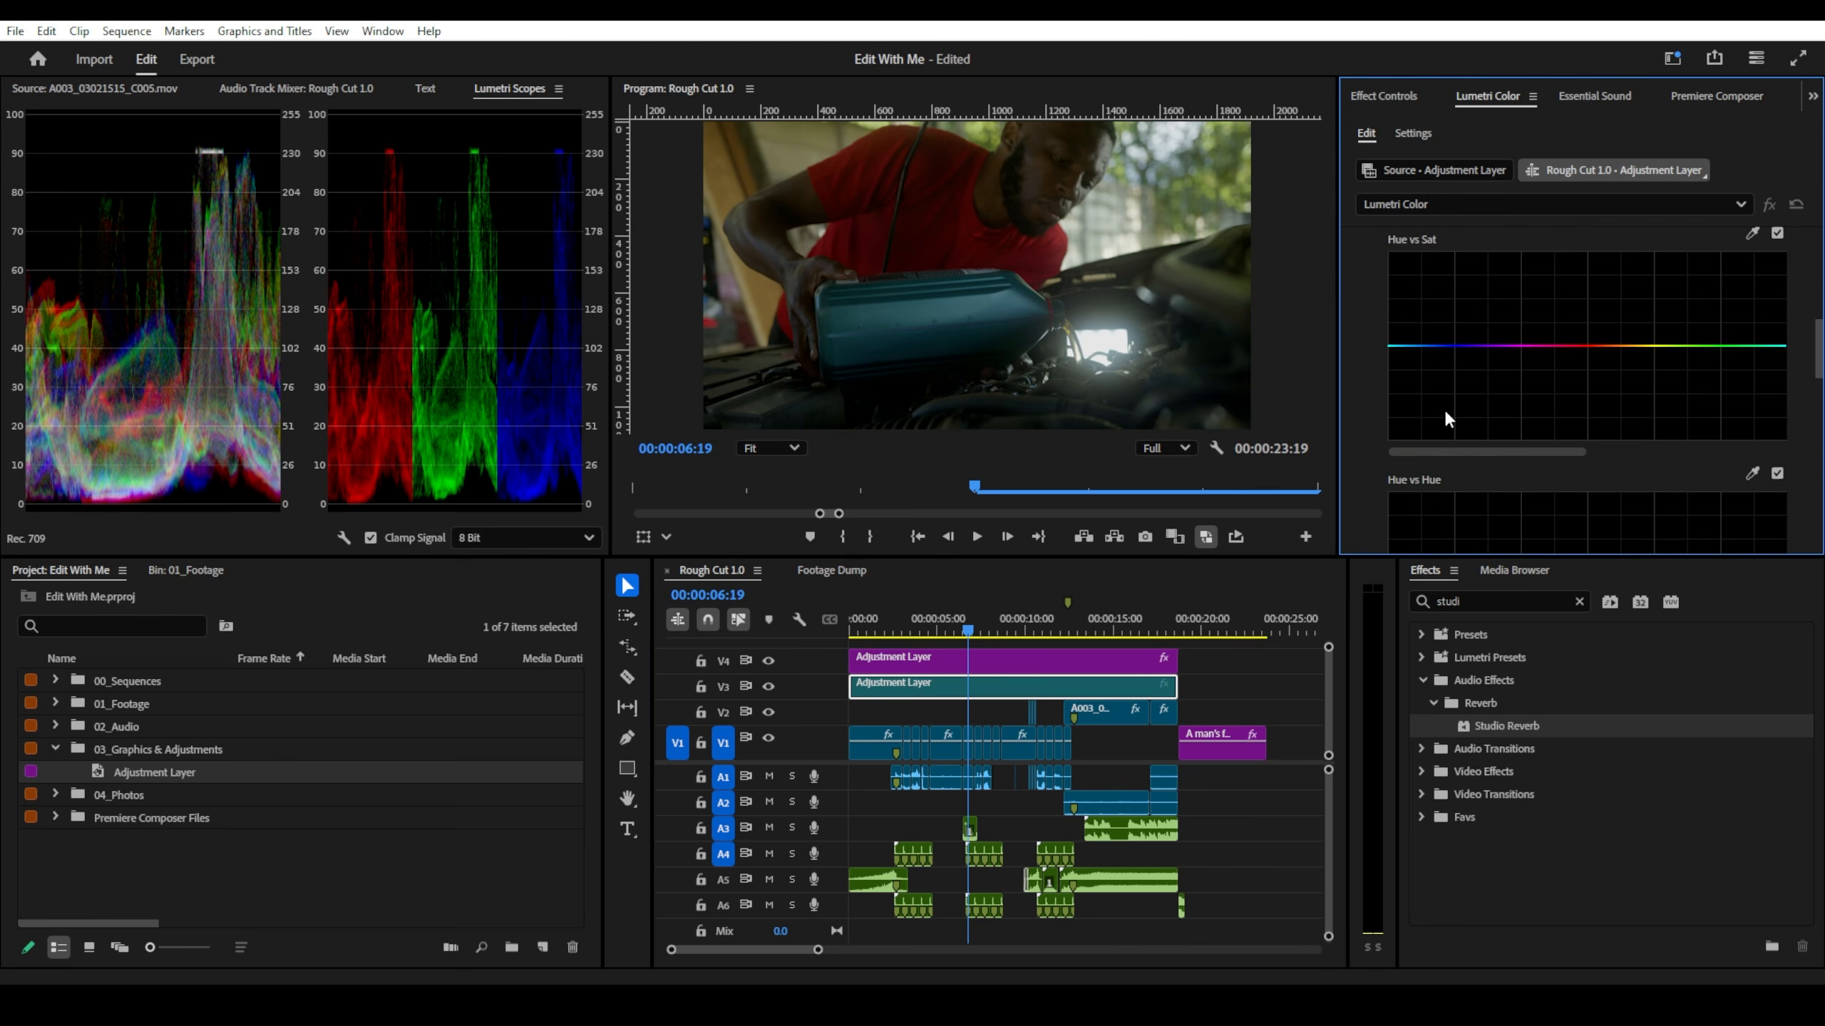
pyautogui.scroll(3, 1445, 414)
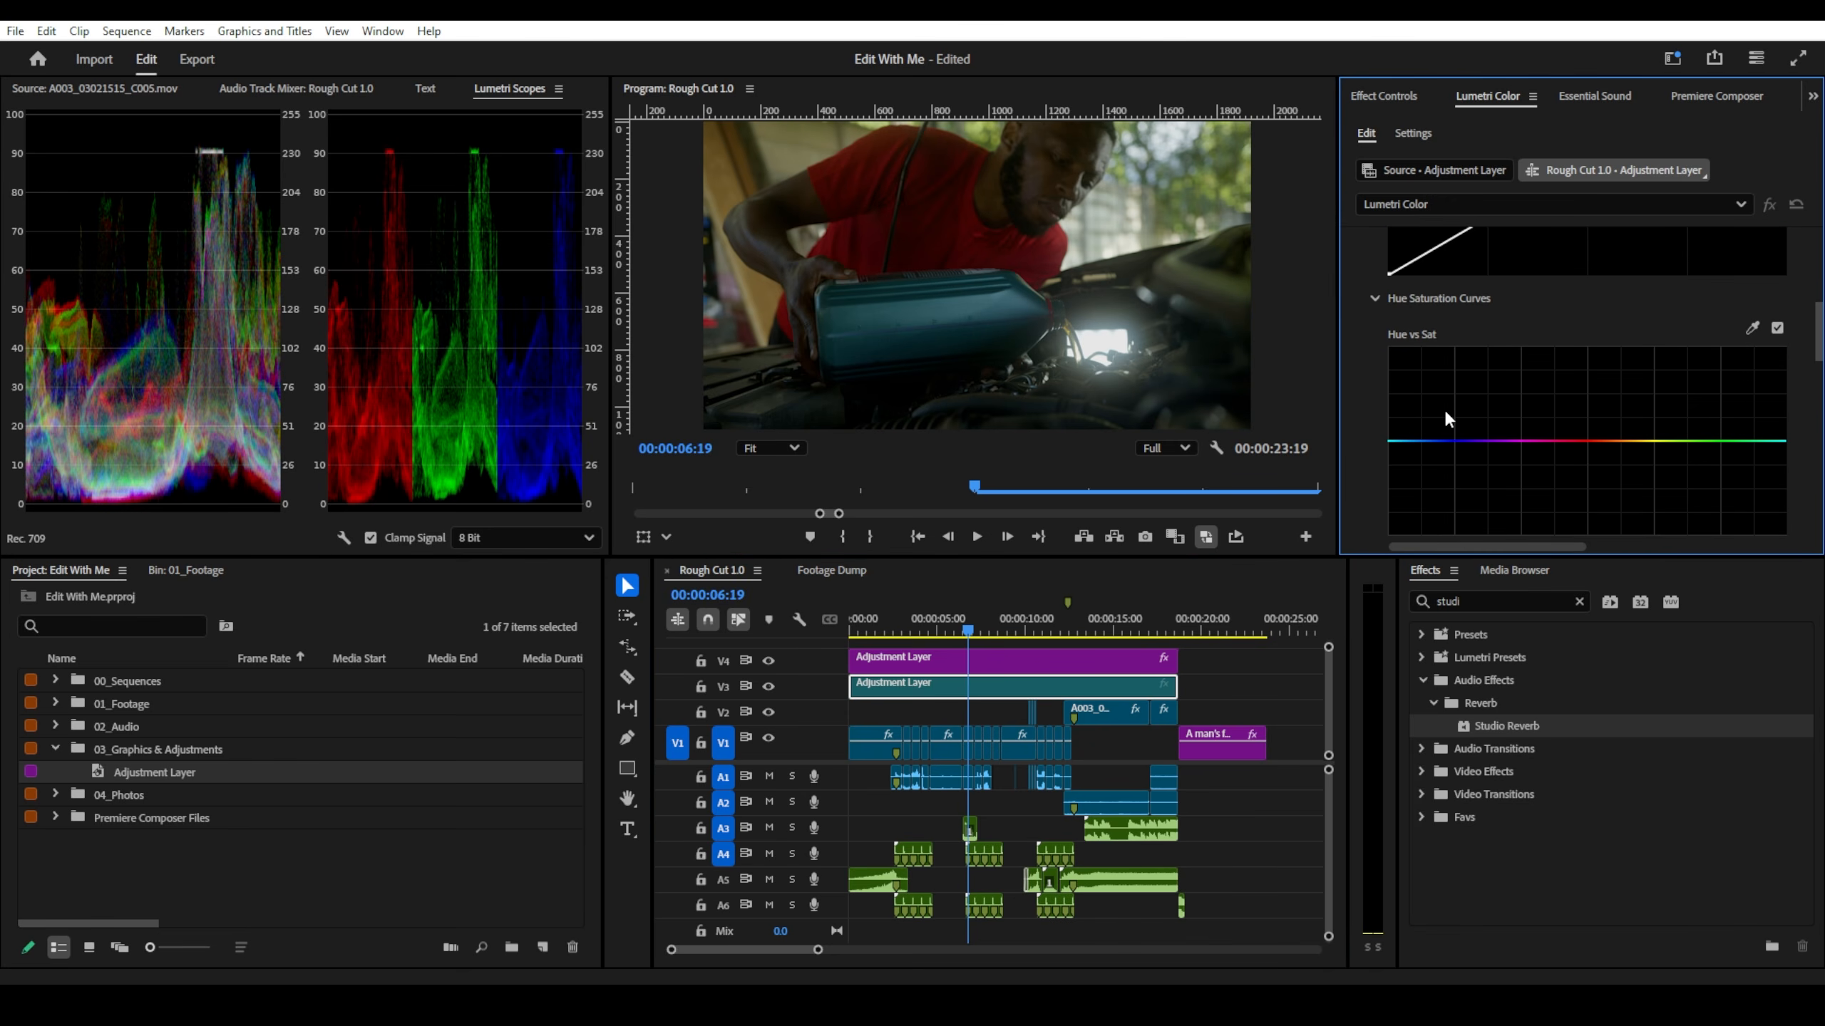
pyautogui.scroll(-2, 1446, 413)
pyautogui.scroll(2, 1622, 416)
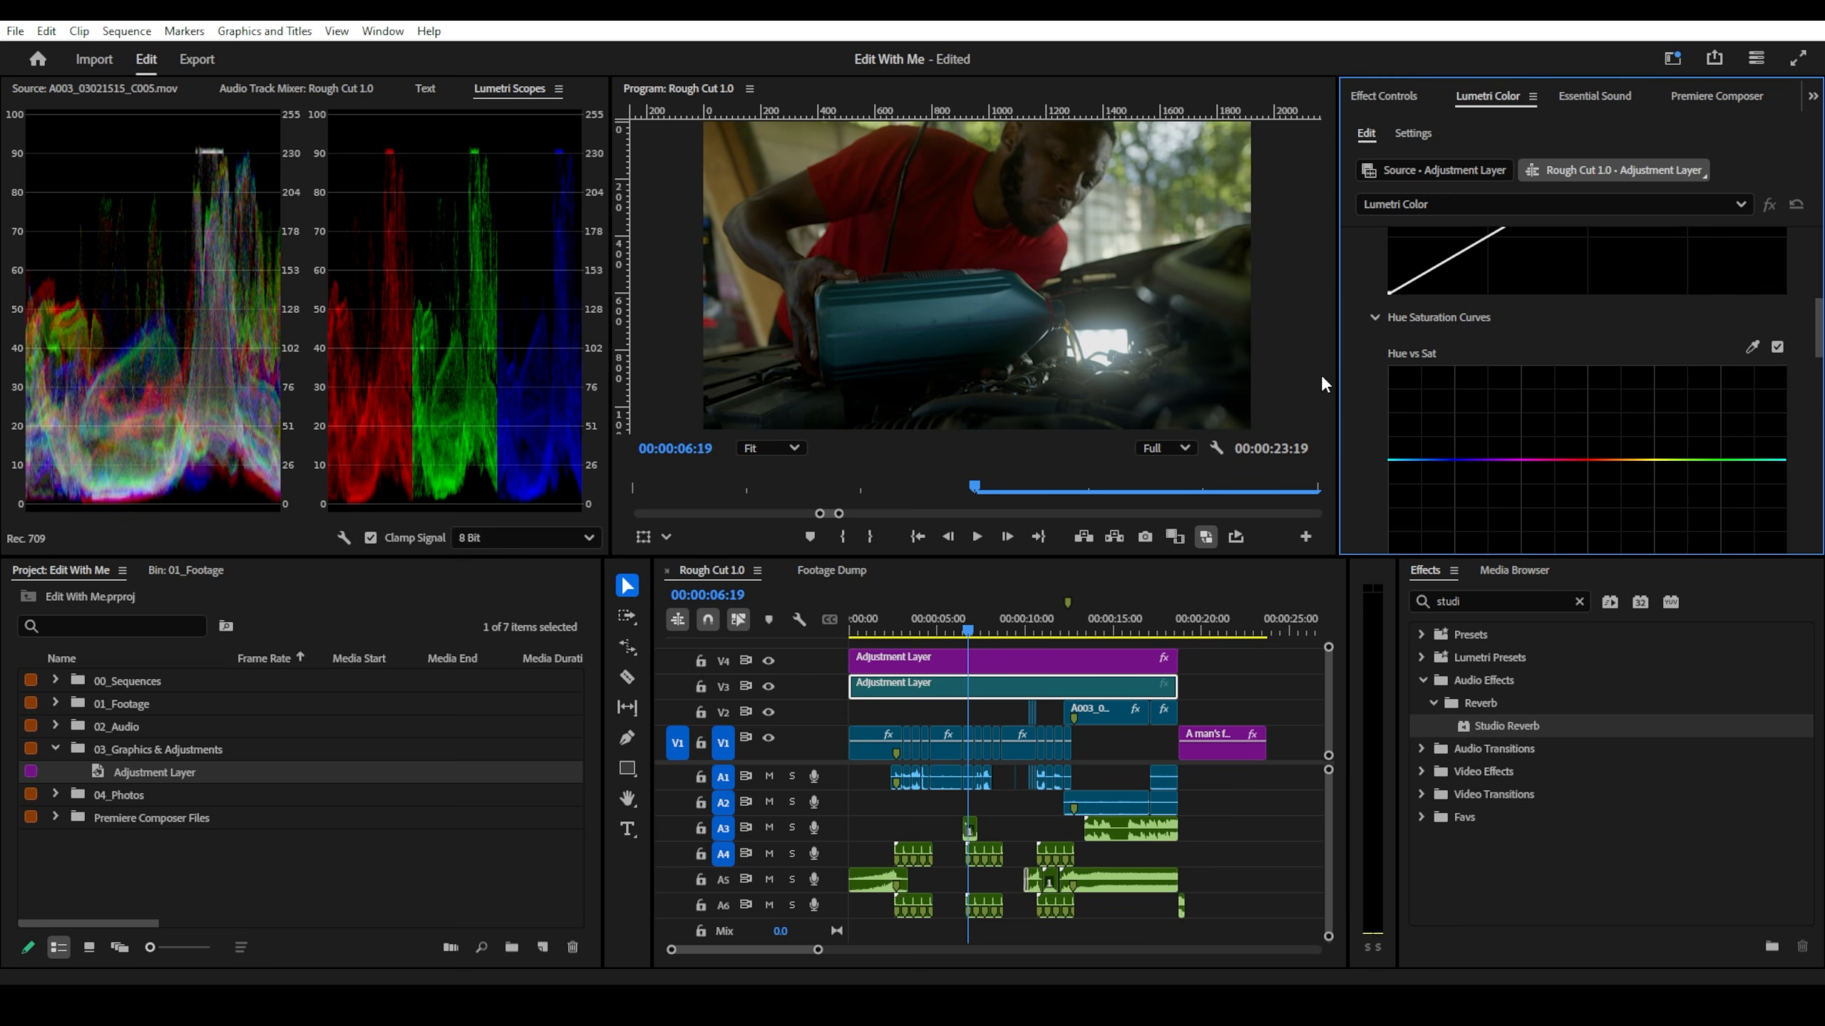
pyautogui.click(1753, 348)
pyautogui.click(789, 151)
pyautogui.scroll(-1, 1614, 477)
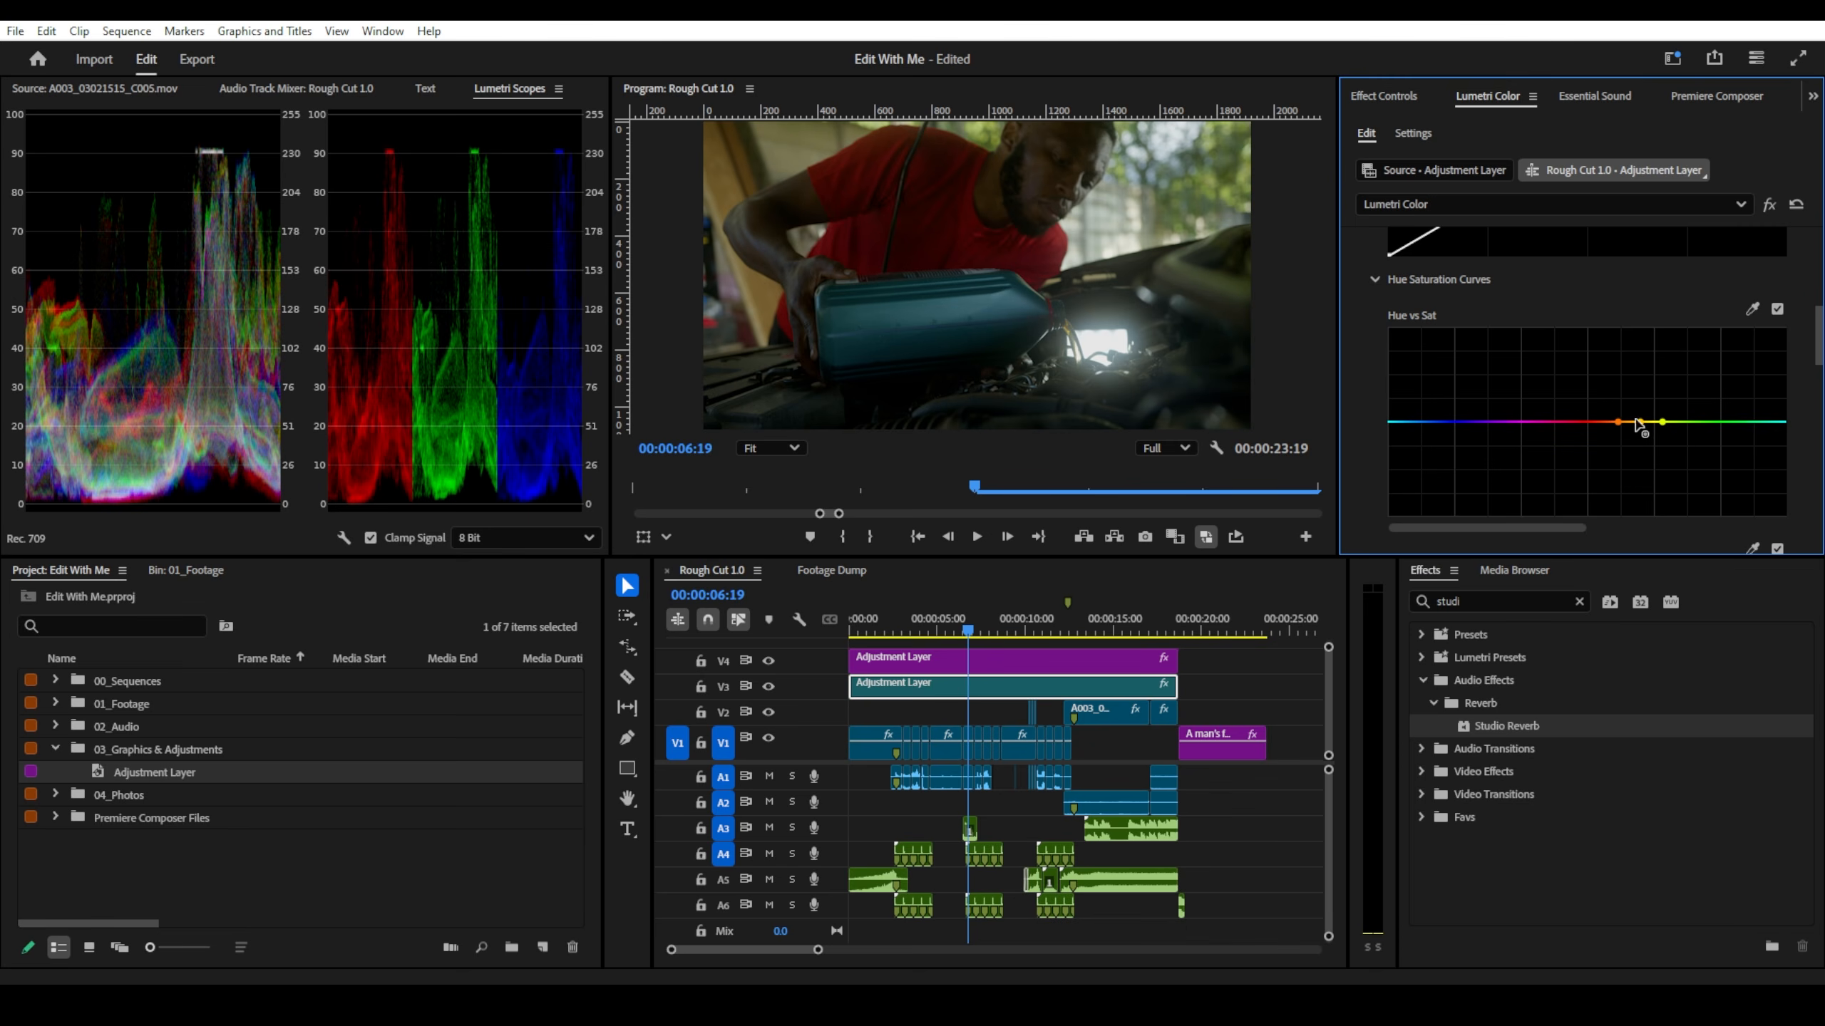
pyautogui.moveTo(1639, 424); pyautogui.dragTo(1663, 507)
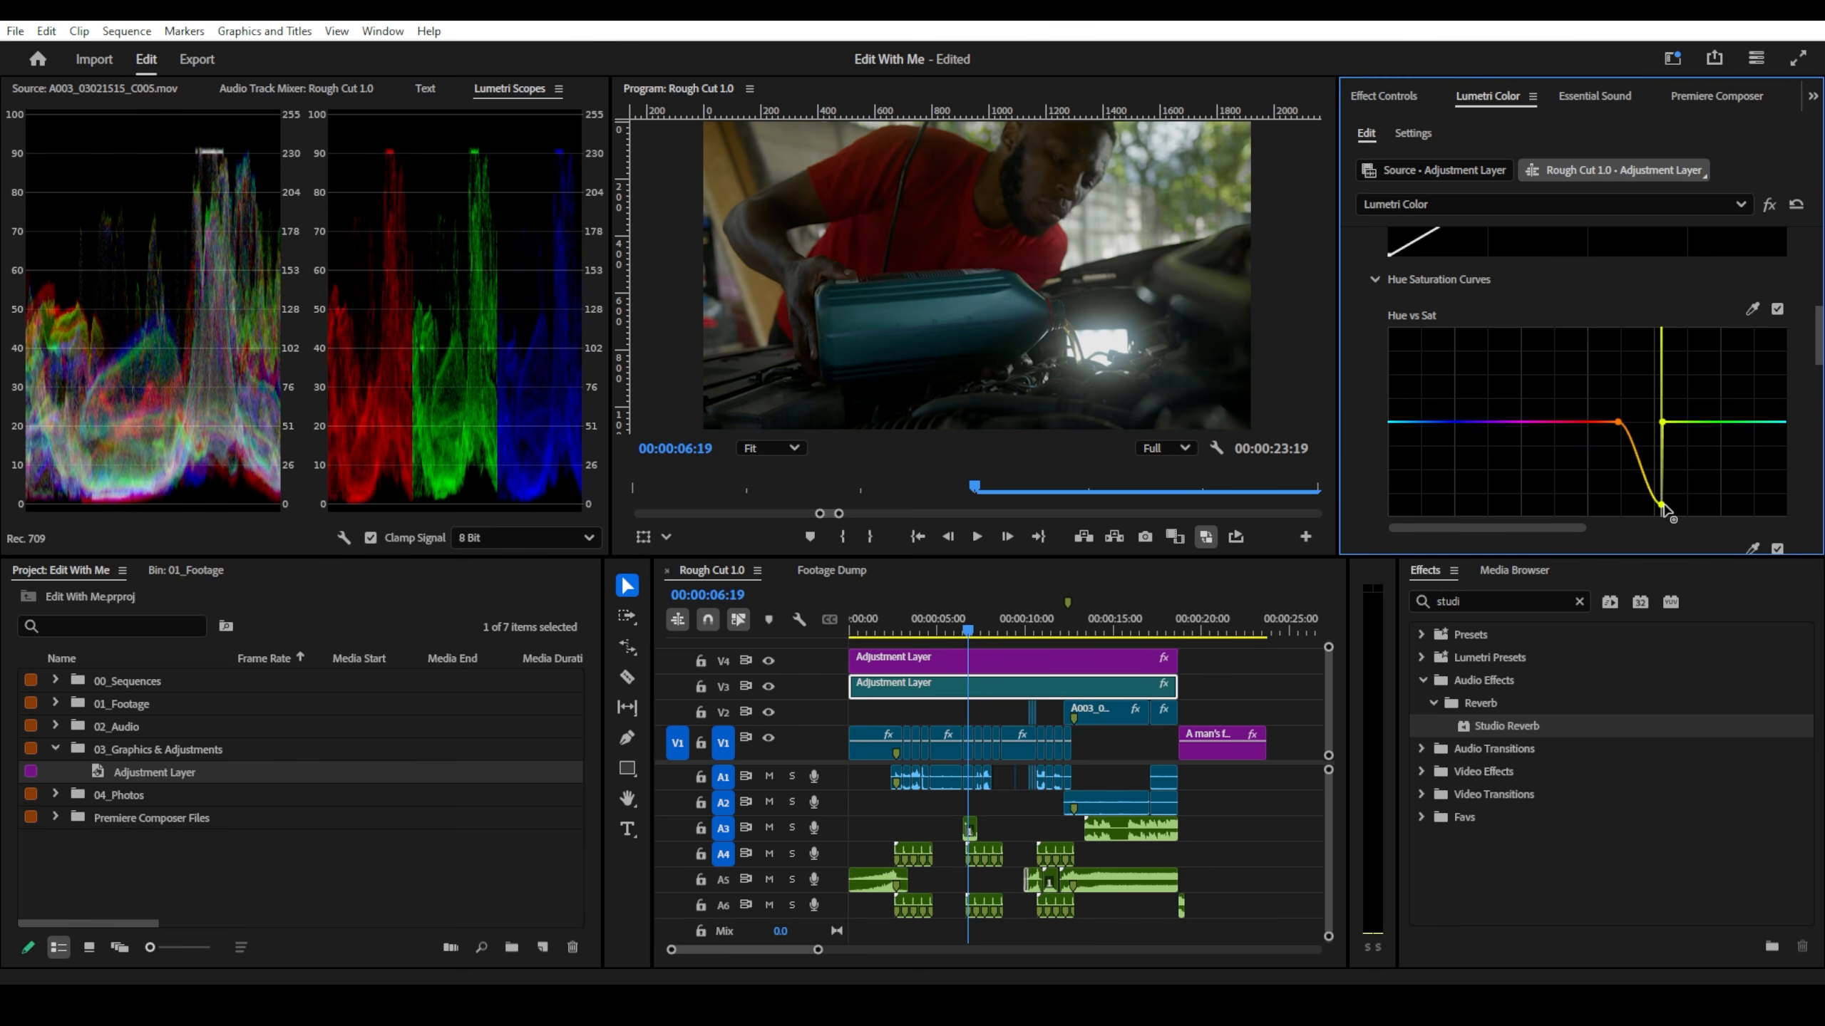
# - Compare the shot with the V3 adjustment layer's Lumetri effect off and on, and raise the yellow Hue vs Sat point slightly
pyautogui.click(1764, 206)
pyautogui.click(1764, 205)
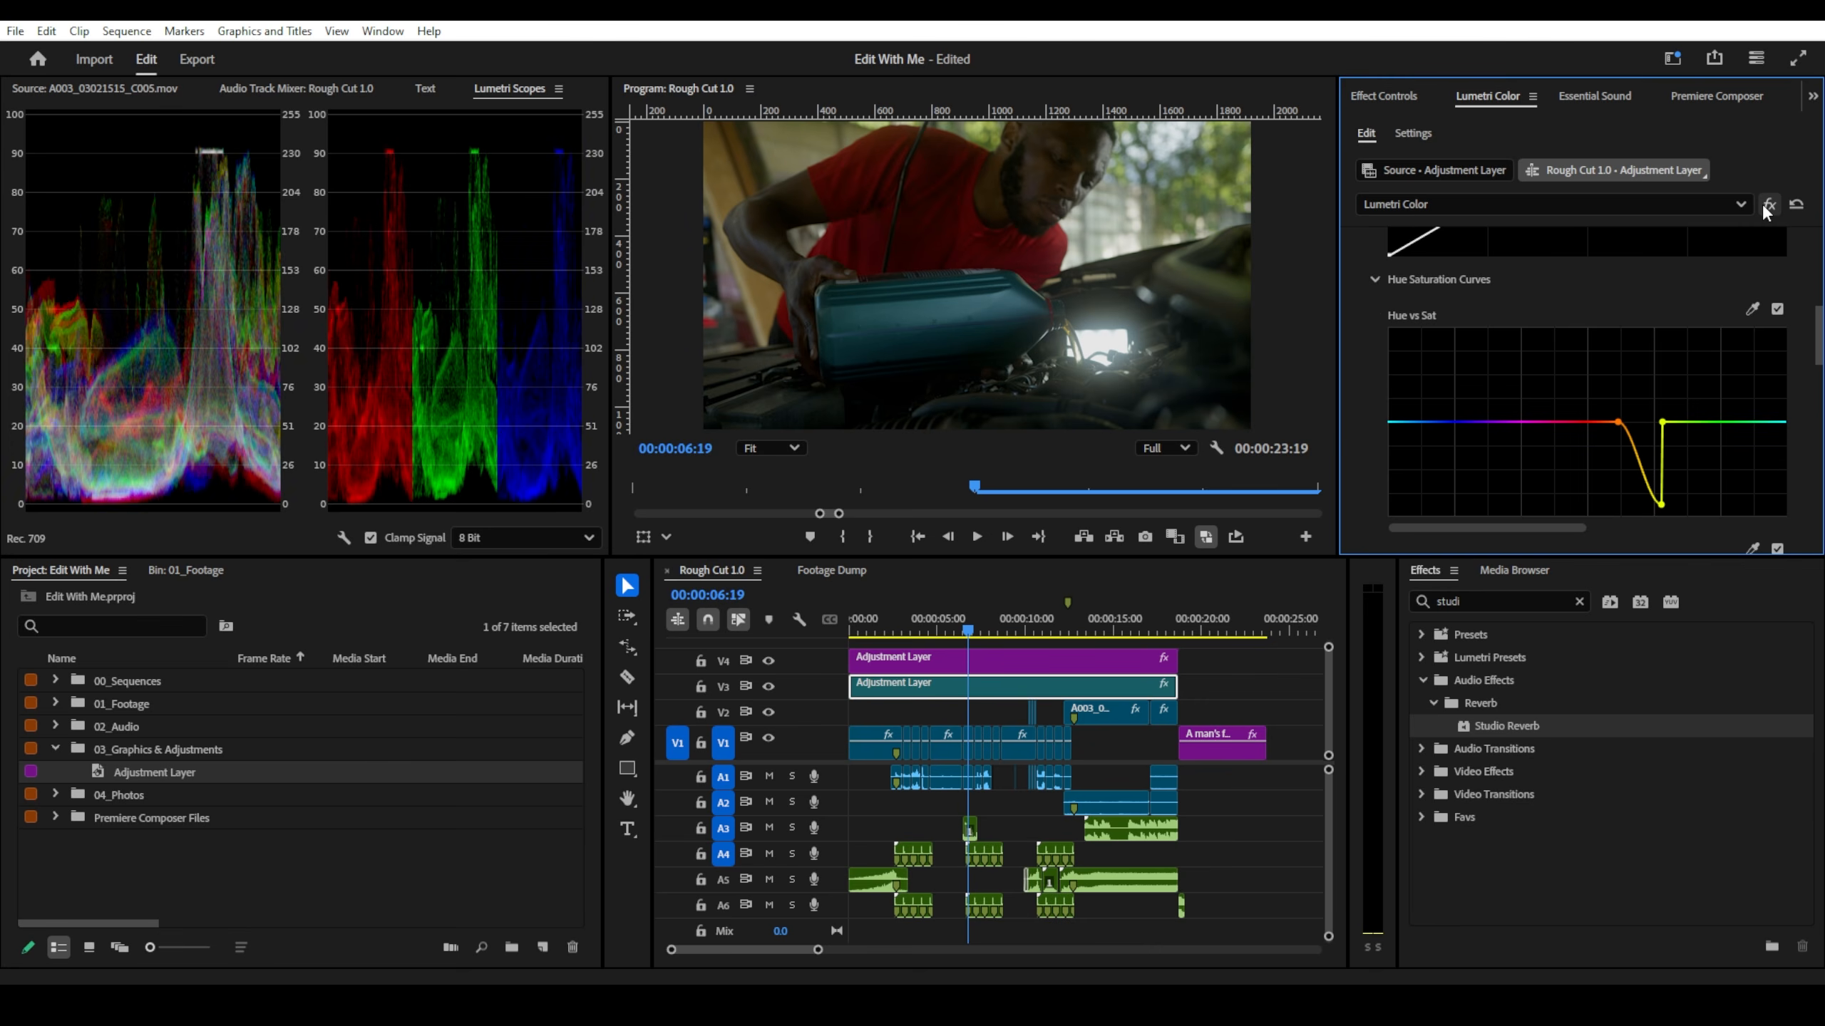
pyautogui.click(1764, 206)
pyautogui.click(789, 161)
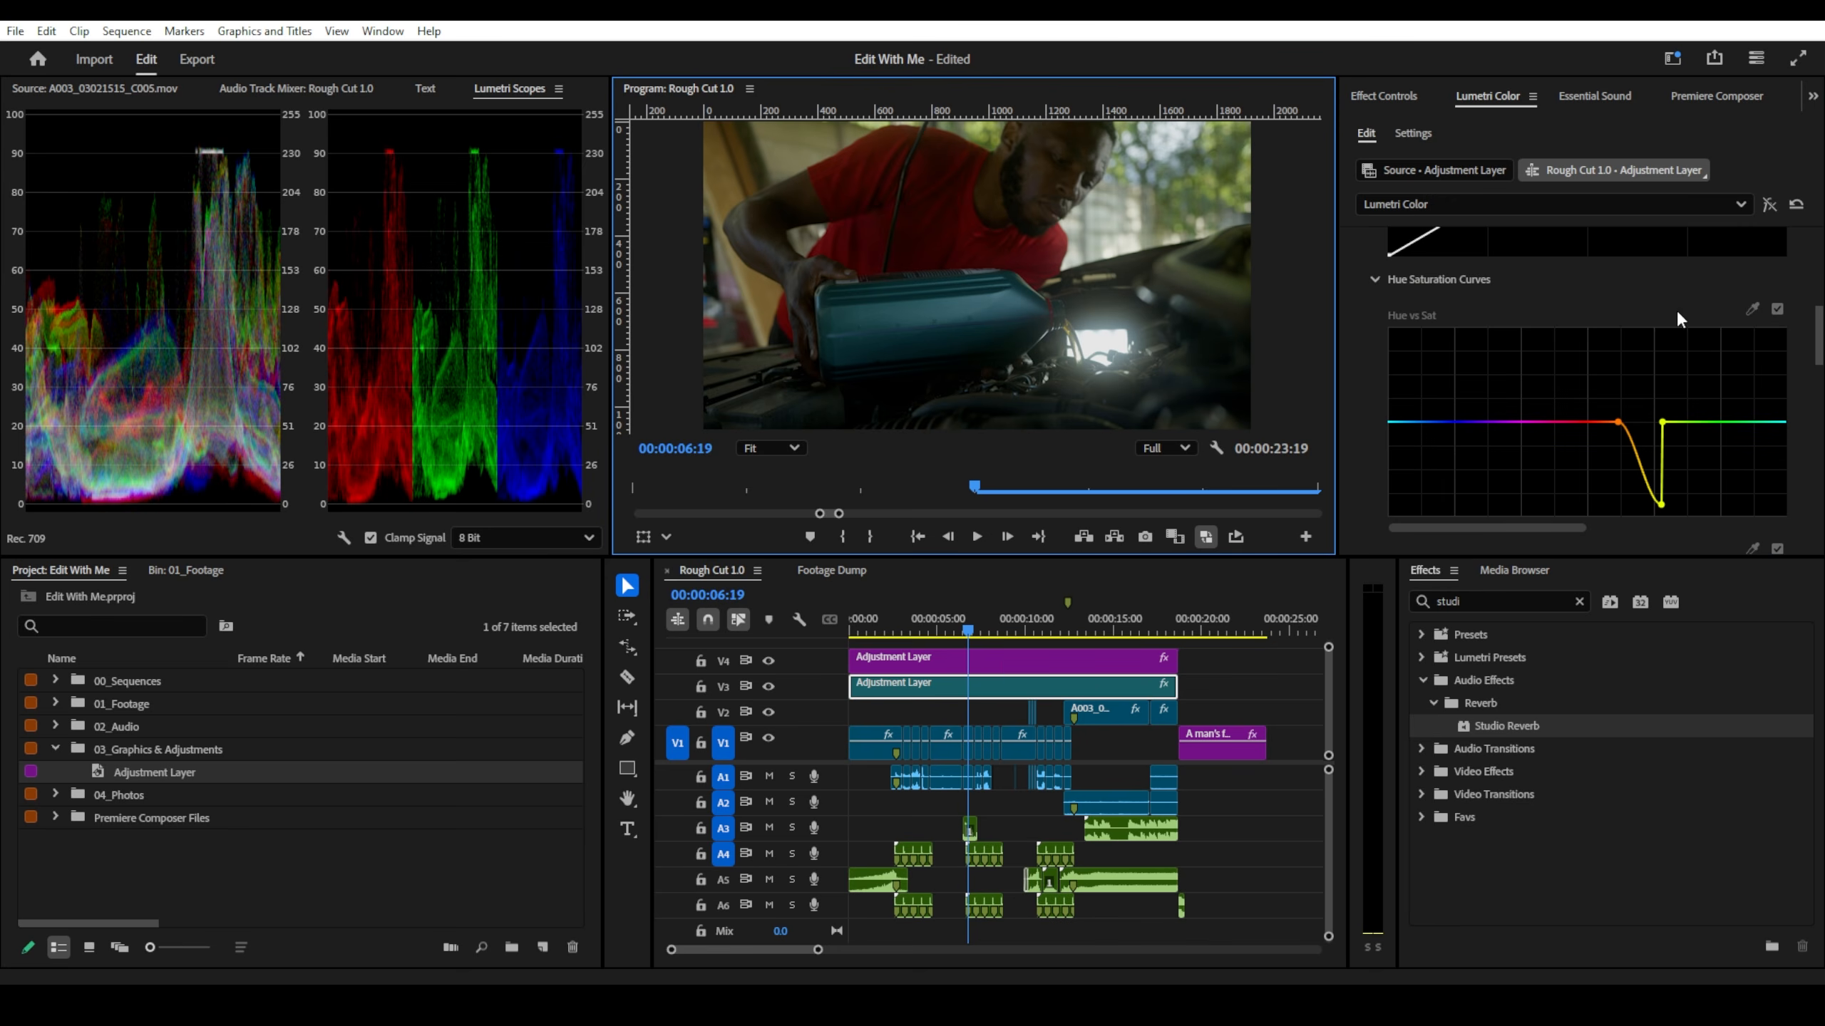
pyautogui.click(1767, 205)
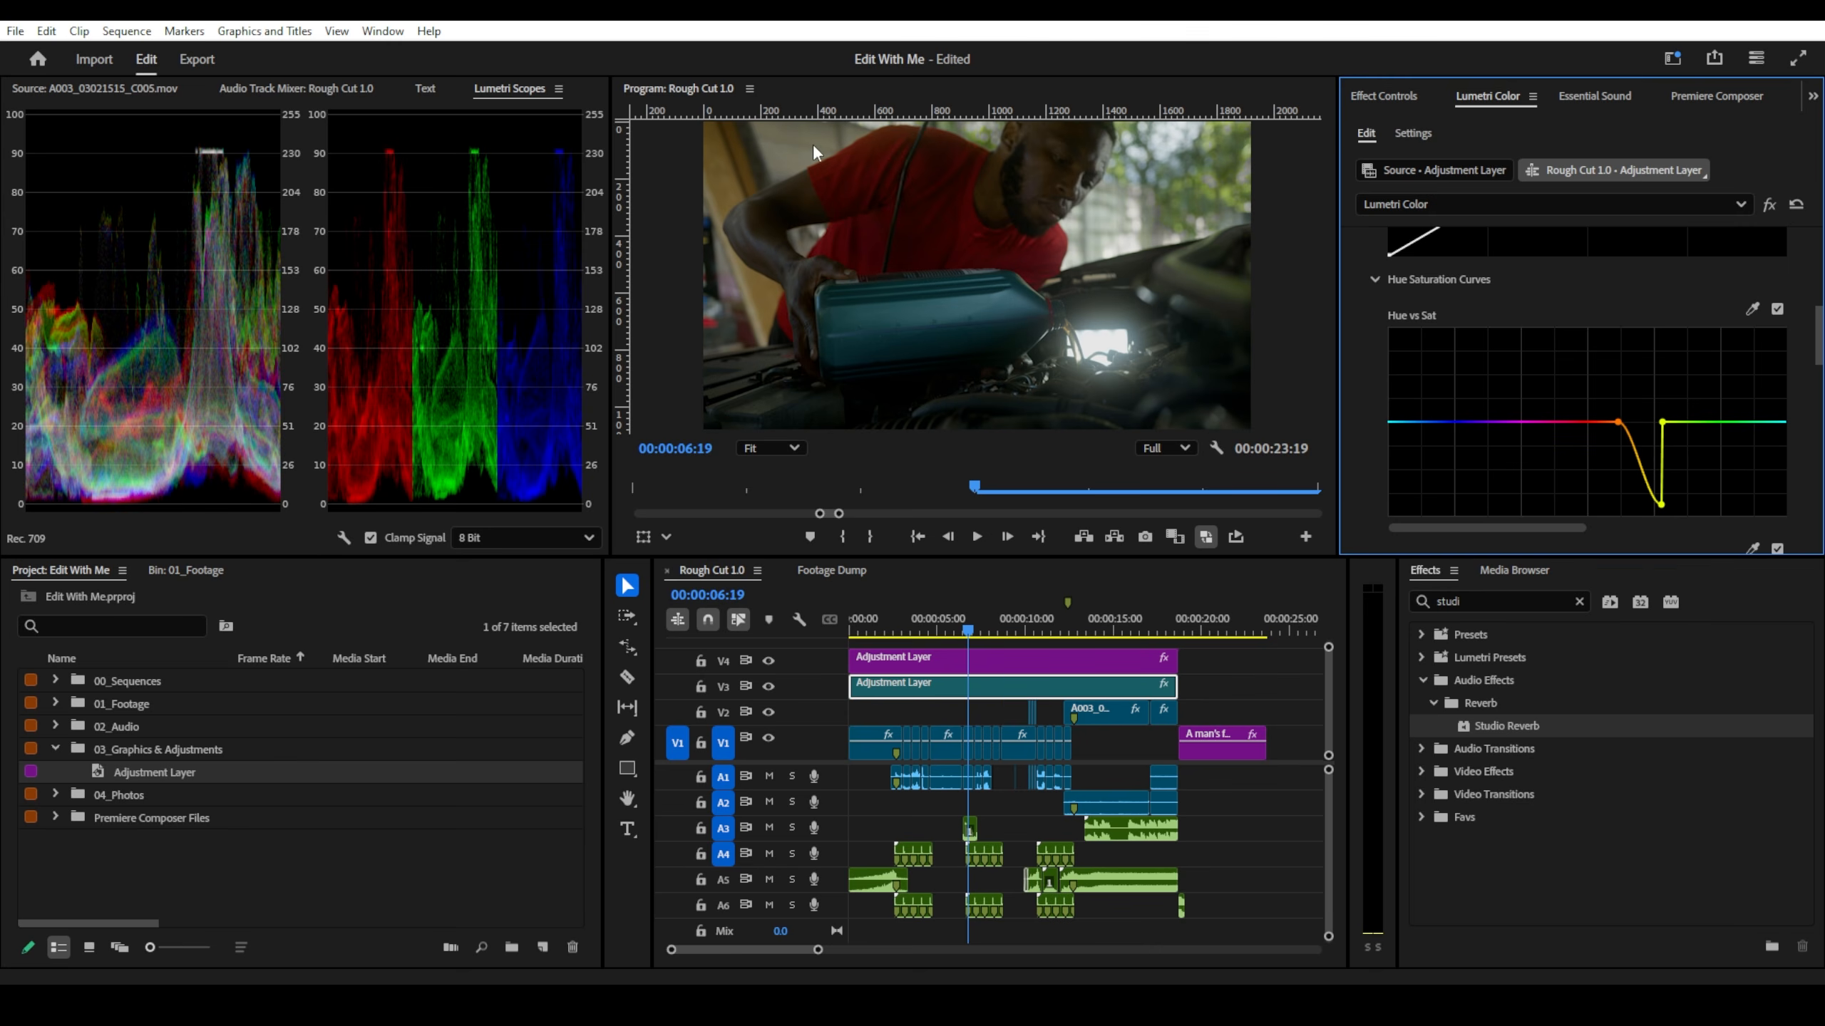
pyautogui.moveTo(1667, 511); pyautogui.dragTo(1664, 501)
# - Sample the man's face for the Hue vs Hue curve and nudge the orange centre point slightly upward and toward red
pyautogui.scroll(-2, 1606, 444)
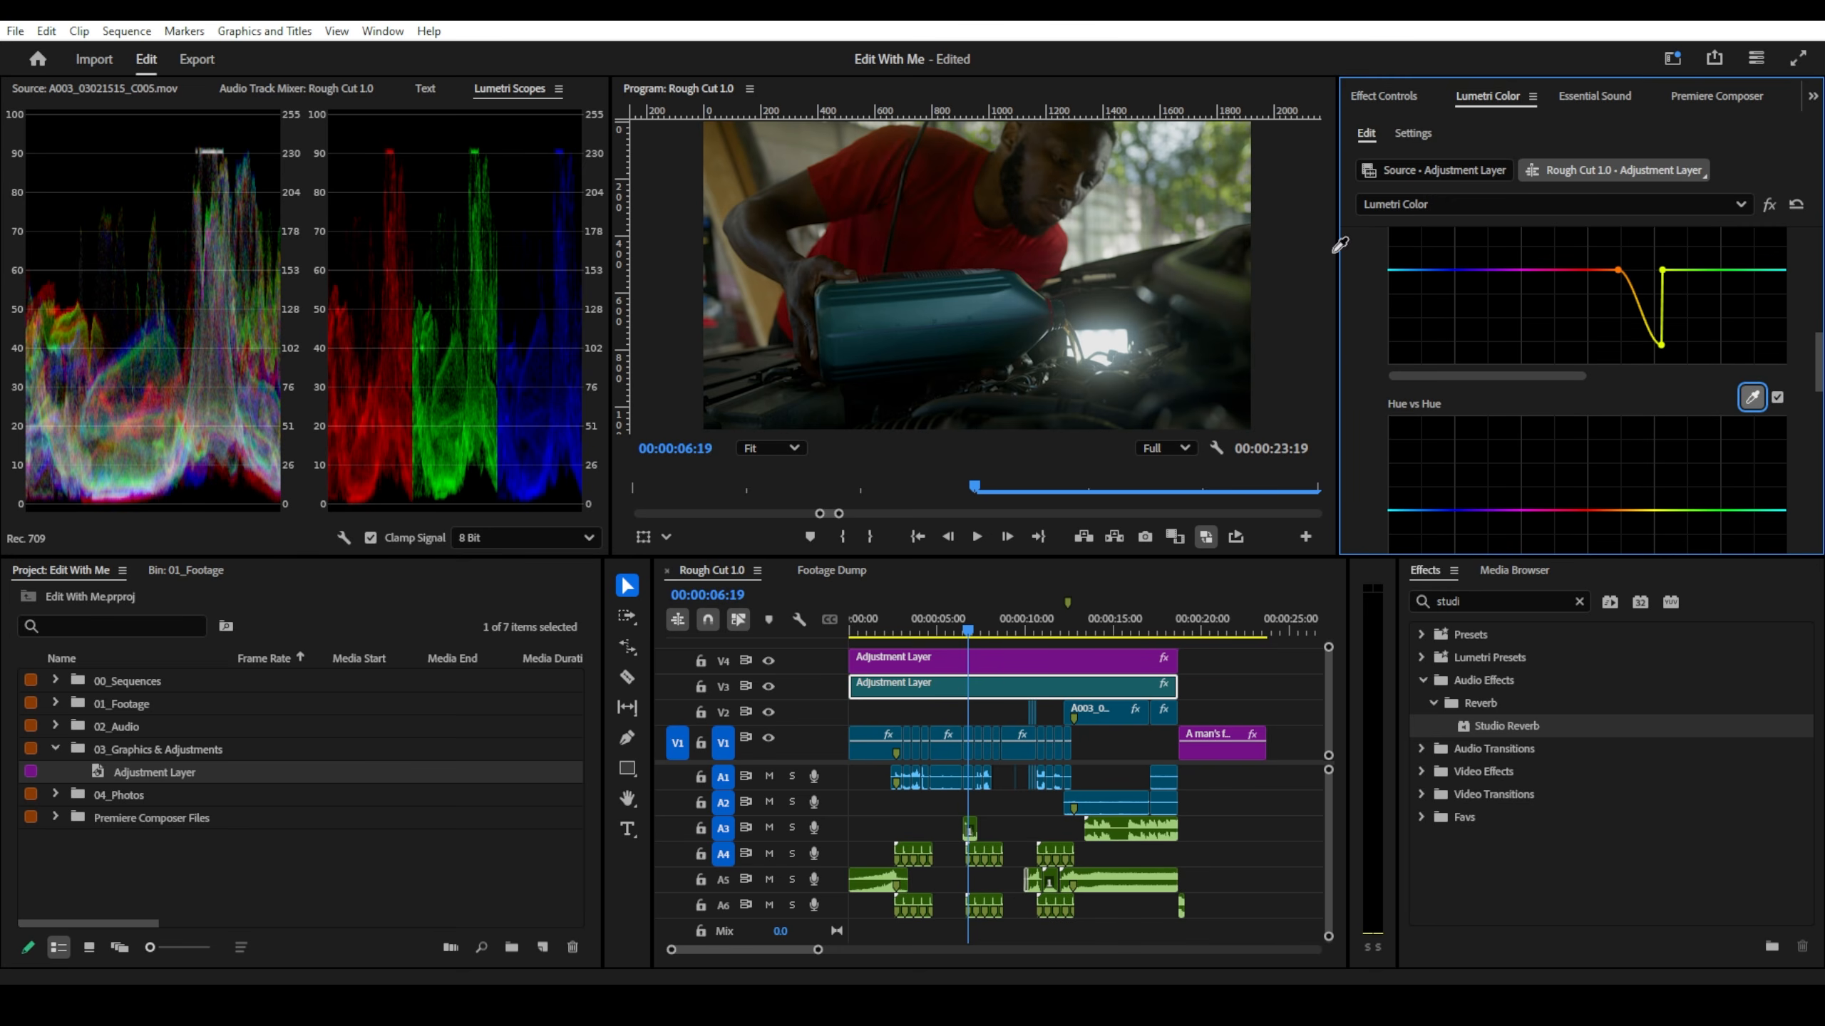
pyautogui.click(1051, 156)
pyautogui.moveTo(1618, 511); pyautogui.dragTo(1615, 508)
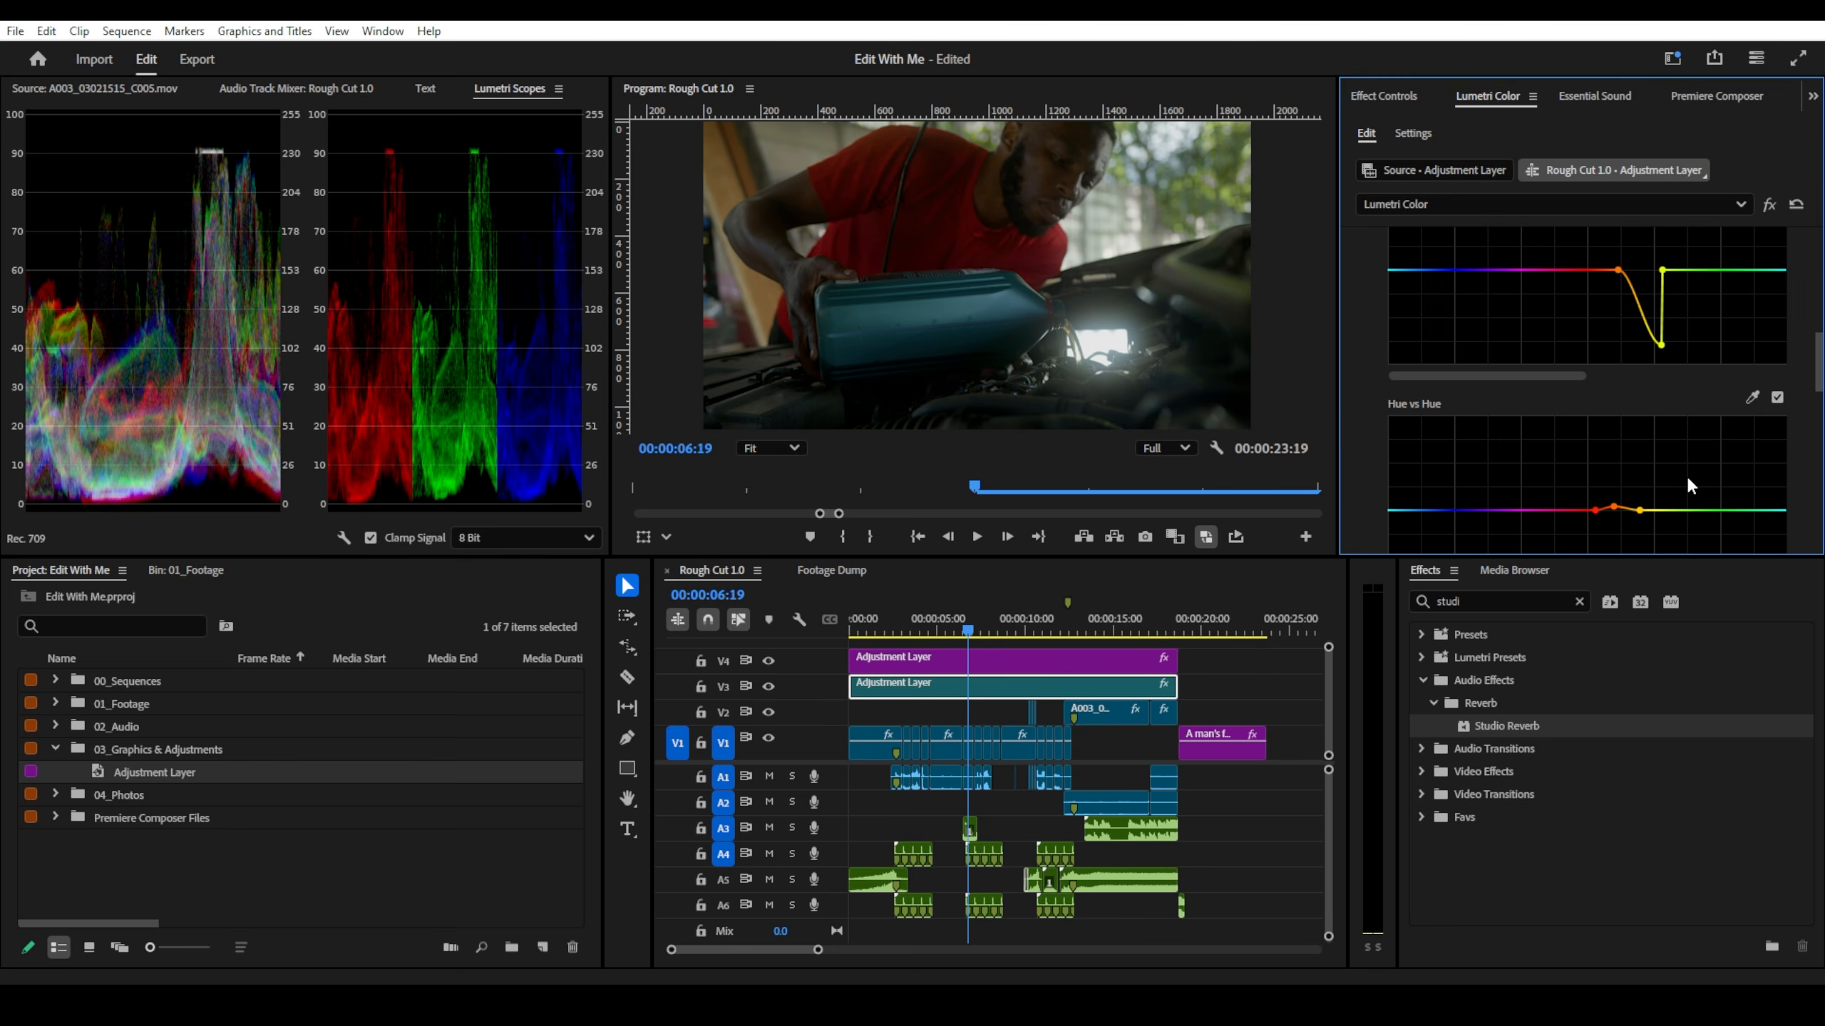
pyautogui.moveTo(1614, 507); pyautogui.dragTo(1611, 508)
# - Compare the V3 adjustment layer disabled and enabled at 00:00:01:21 and 00:00:03:11, and return the playhead to the sequence start
pyautogui.moveTo(958, 632); pyautogui.dragTo(882, 639)
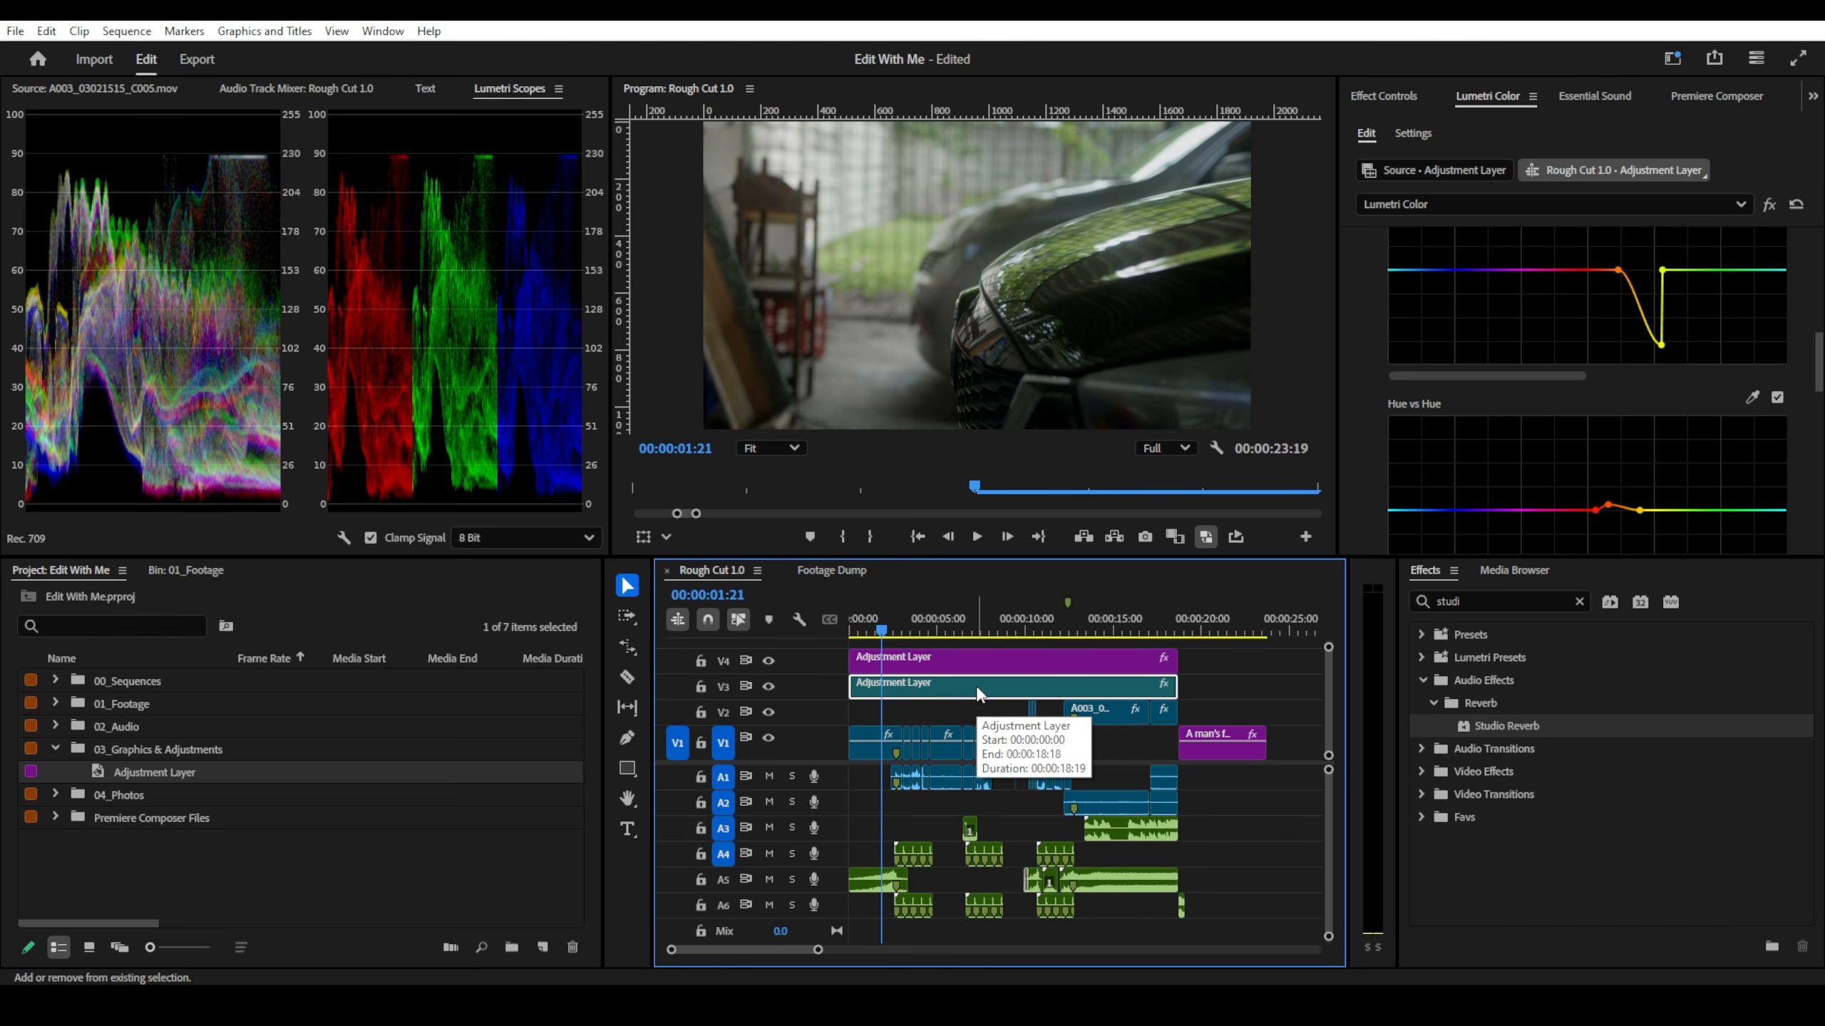
pyautogui.hotkey('shift', 'e')
pyautogui.hotkey('shift', 'e')
pyautogui.hotkey('shift', 'e')
pyautogui.hotkey('shift', 'e')
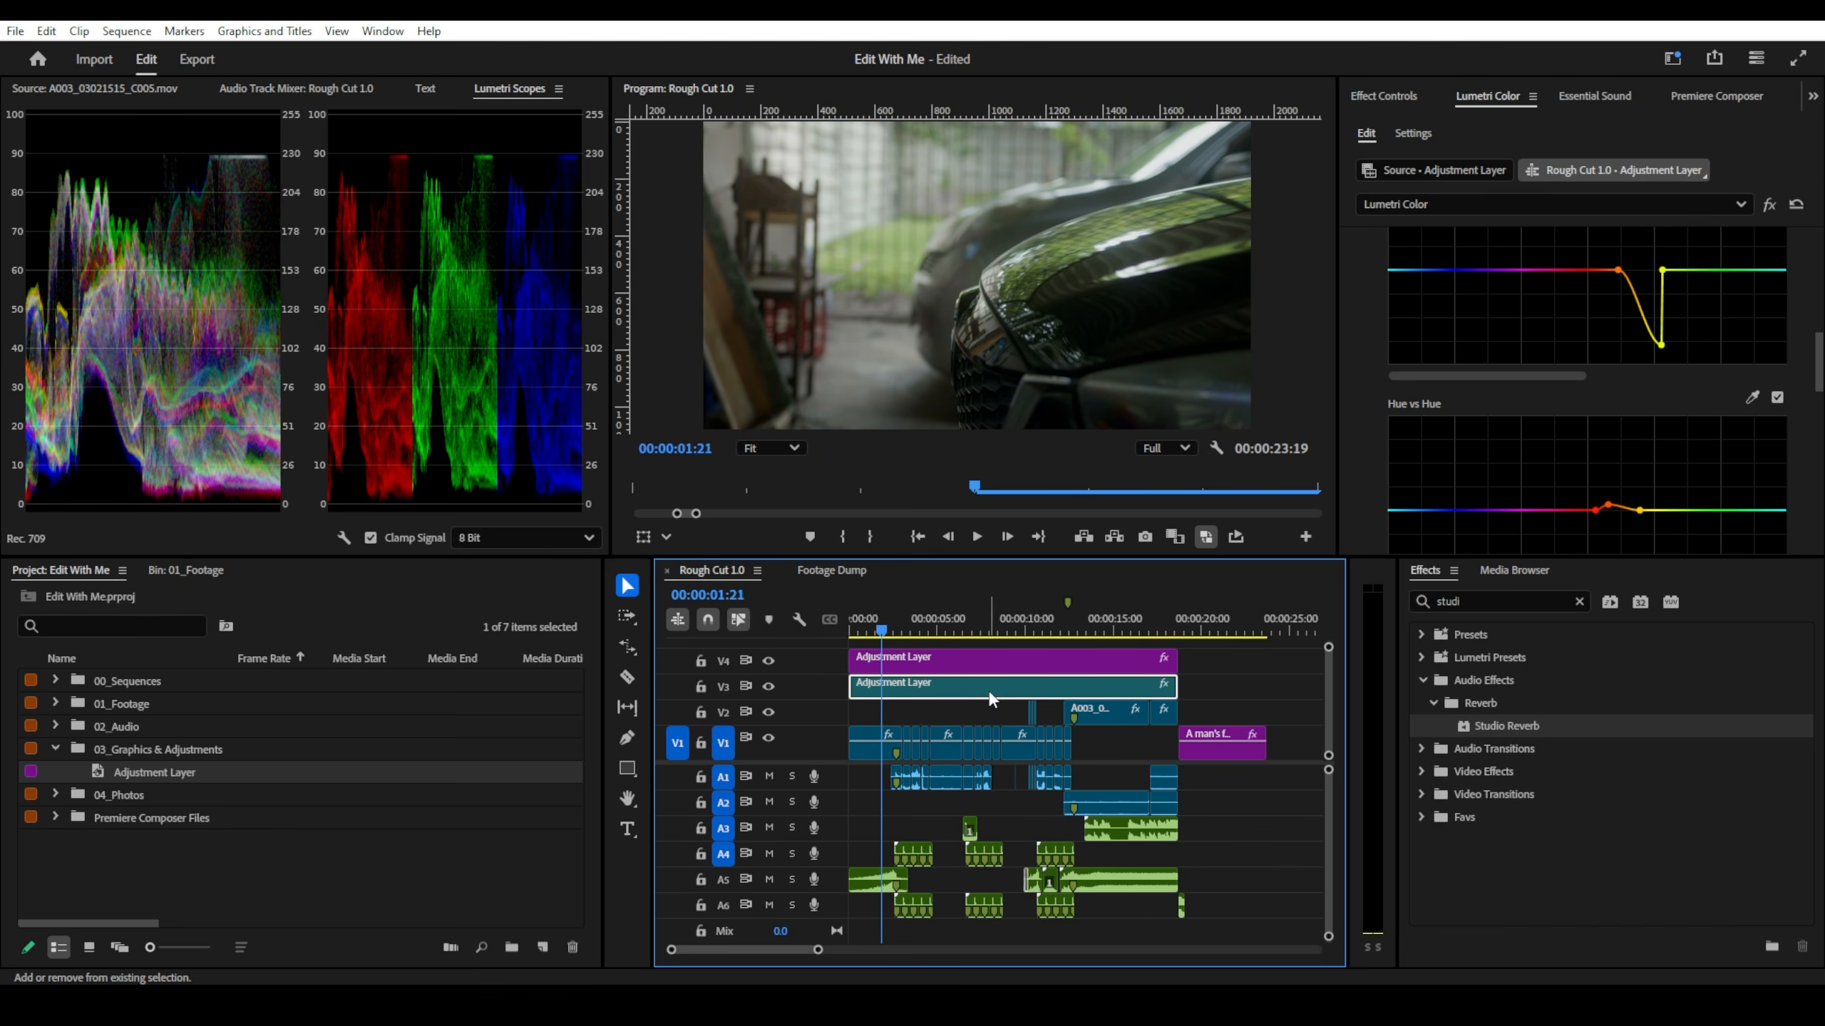
pyautogui.moveTo(890, 636); pyautogui.dragTo(913, 638)
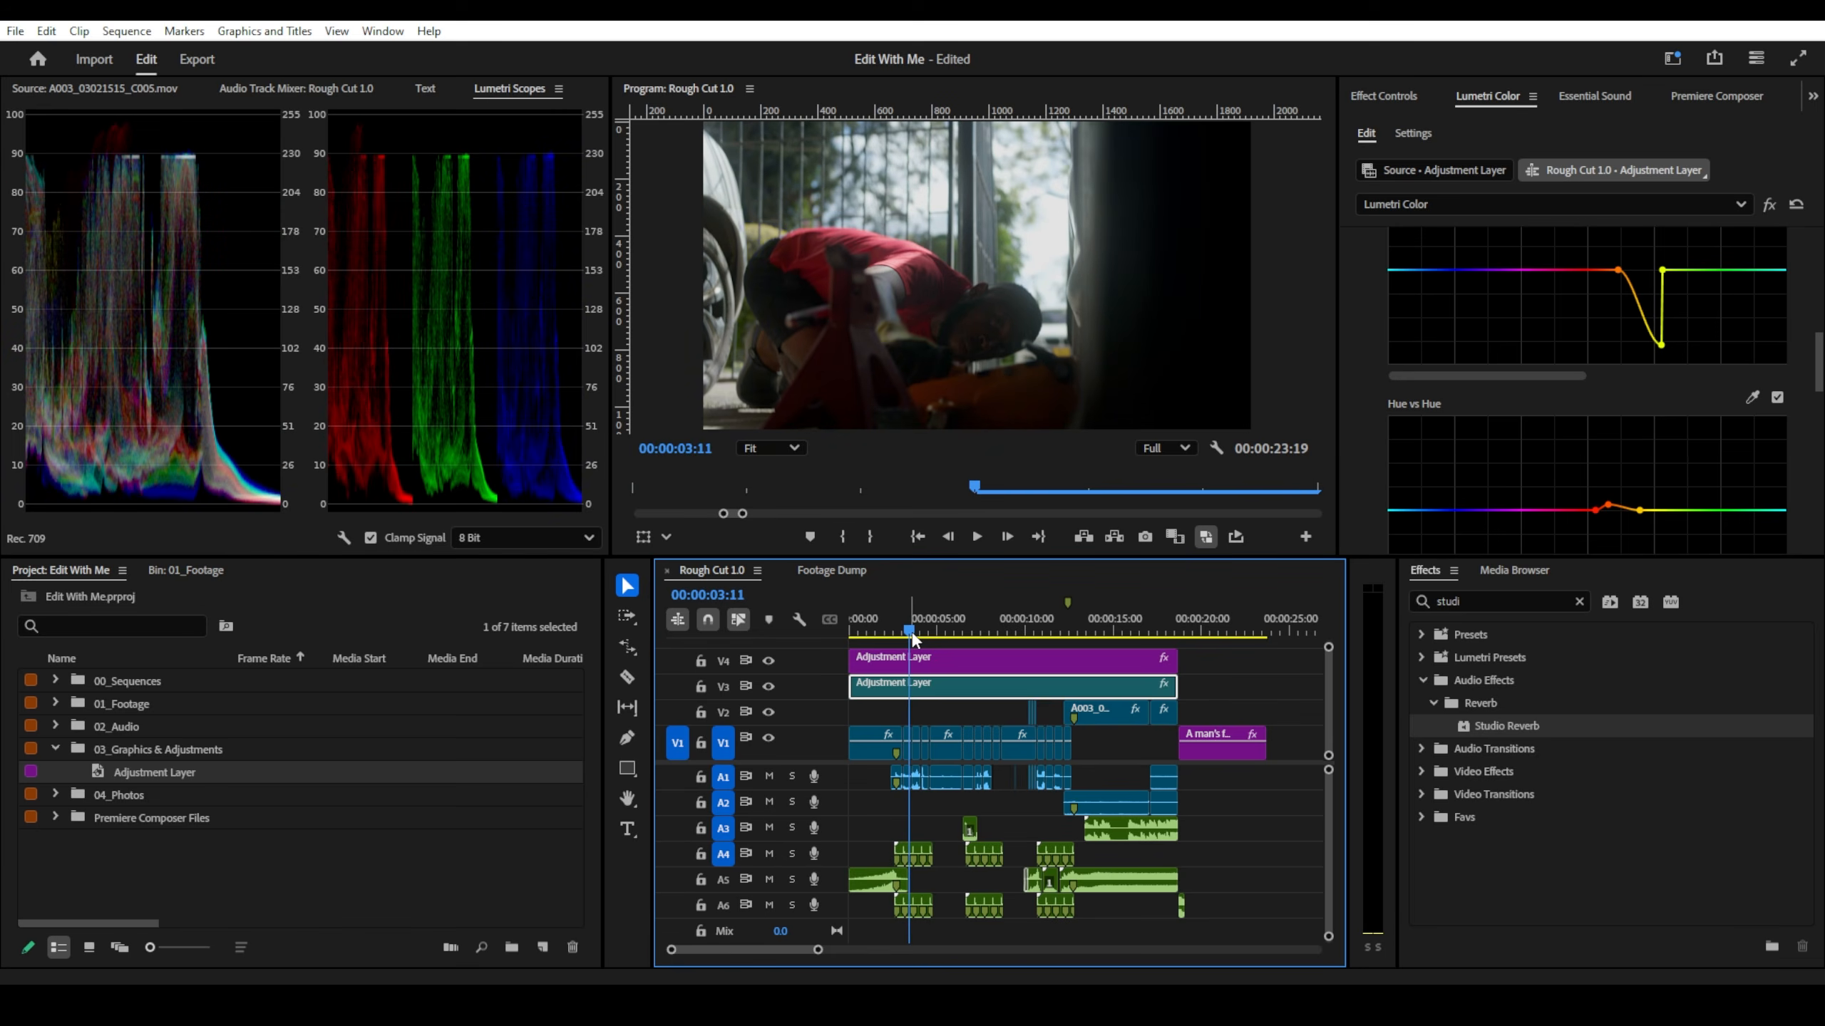
pyautogui.hotkey('shift', 'e')
pyautogui.hotkey('shift', 'e')
pyautogui.hotkey('shift', 'e')
pyautogui.hotkey('shift', 'e')
pyautogui.moveTo(916, 636); pyautogui.dragTo(852, 647)
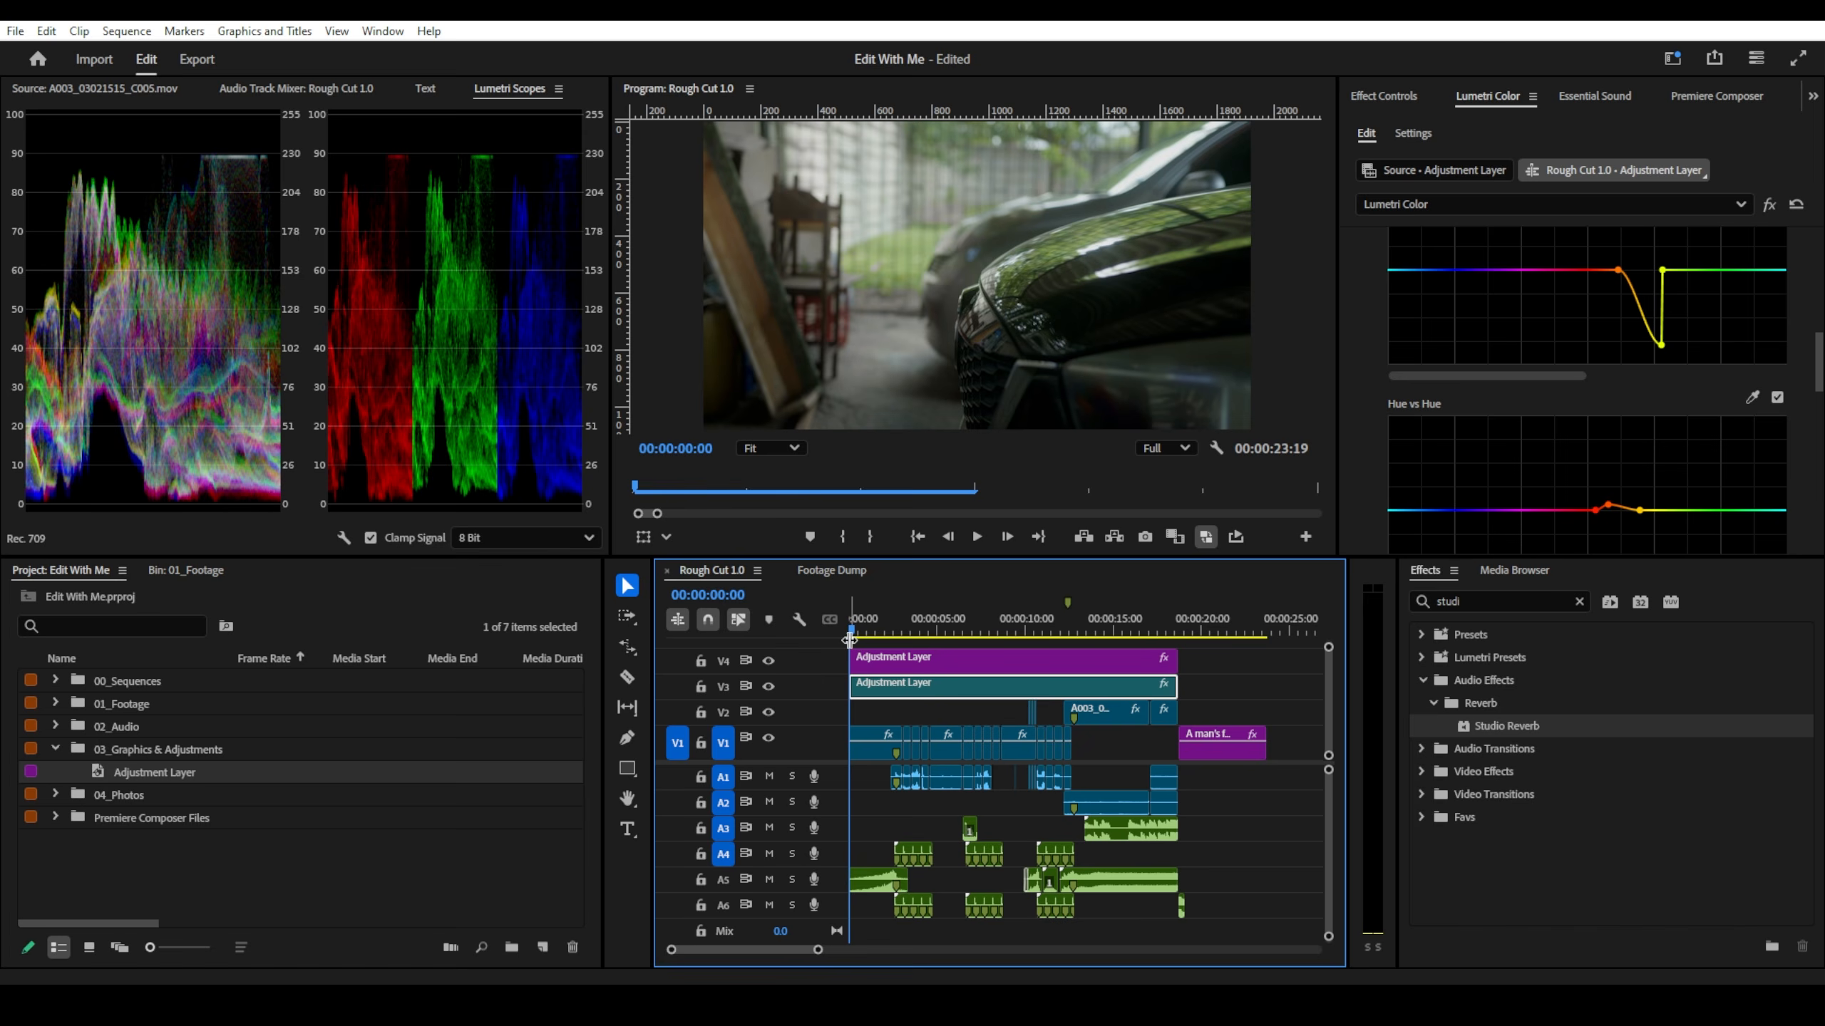
# - Review the graded sequence from its start in the maximized Program Monitor, stop on the closing title at 00:00:20:15, and restore the workspace
pyautogui.click(814, 287)
pyautogui.press('`')
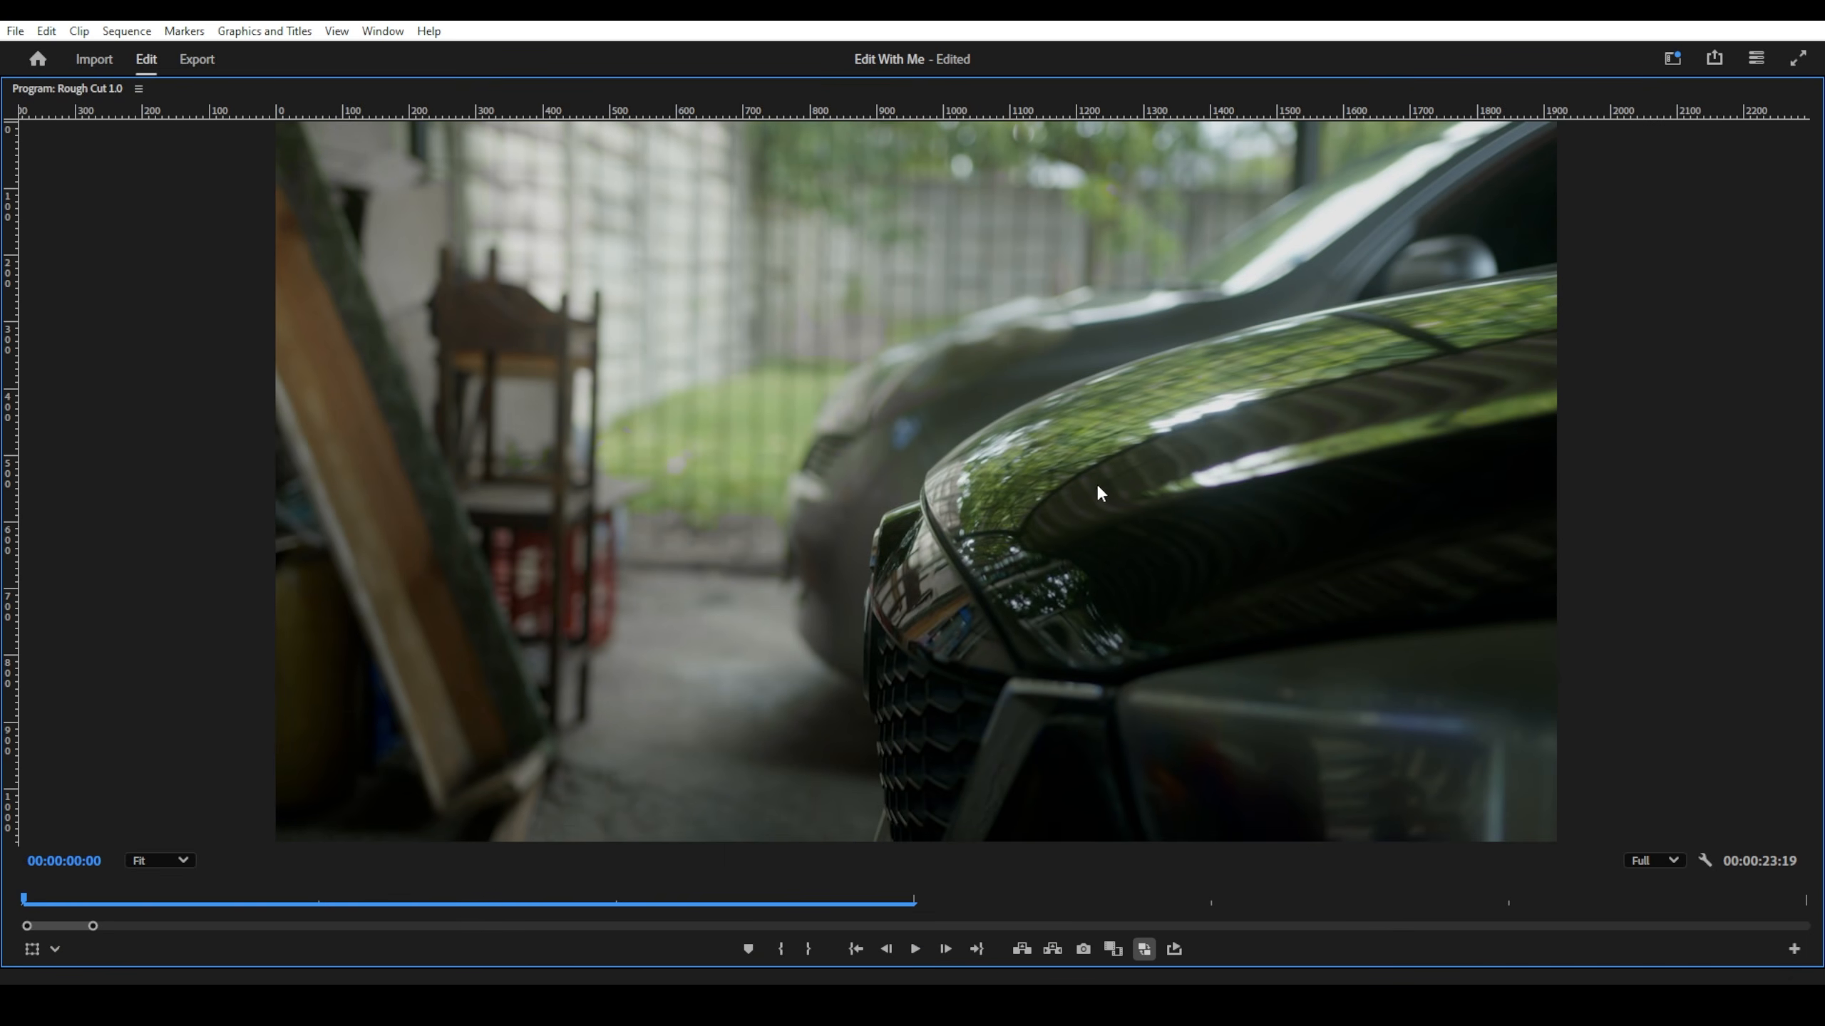
pyautogui.scroll(-6, 824, 636)
pyautogui.scroll(2, 824, 636)
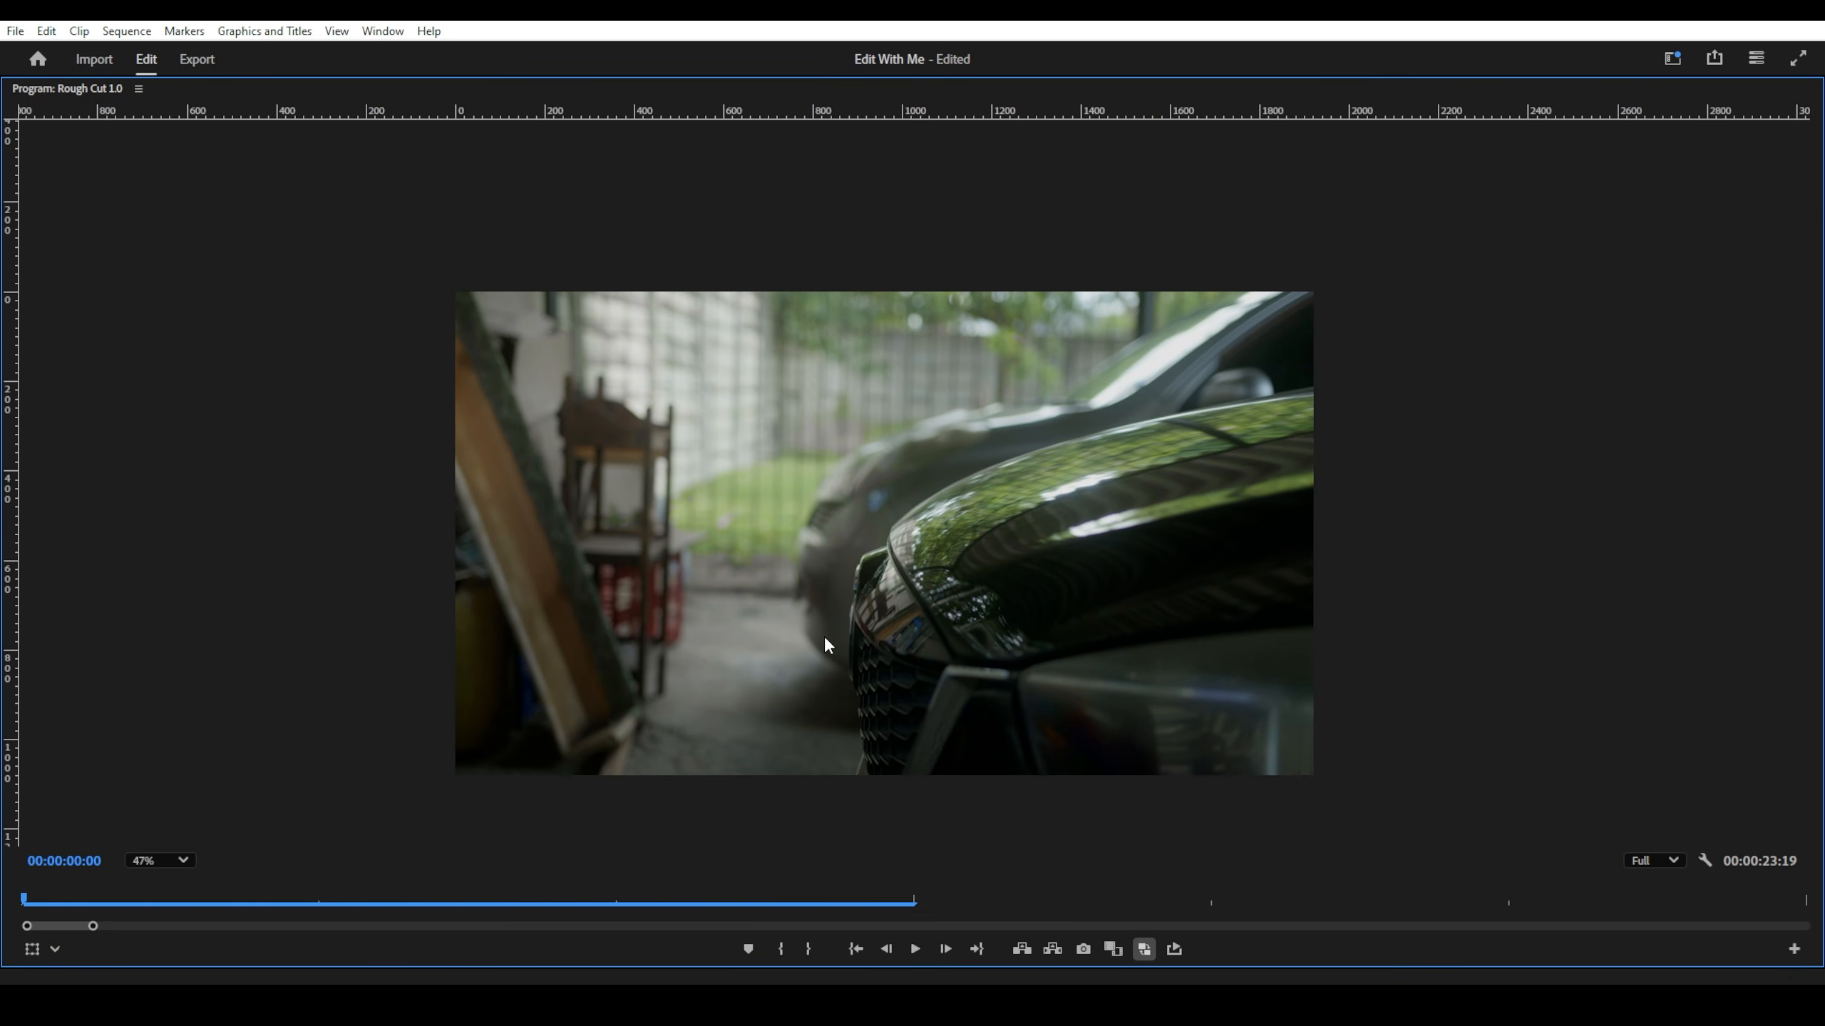
pyautogui.press('space')
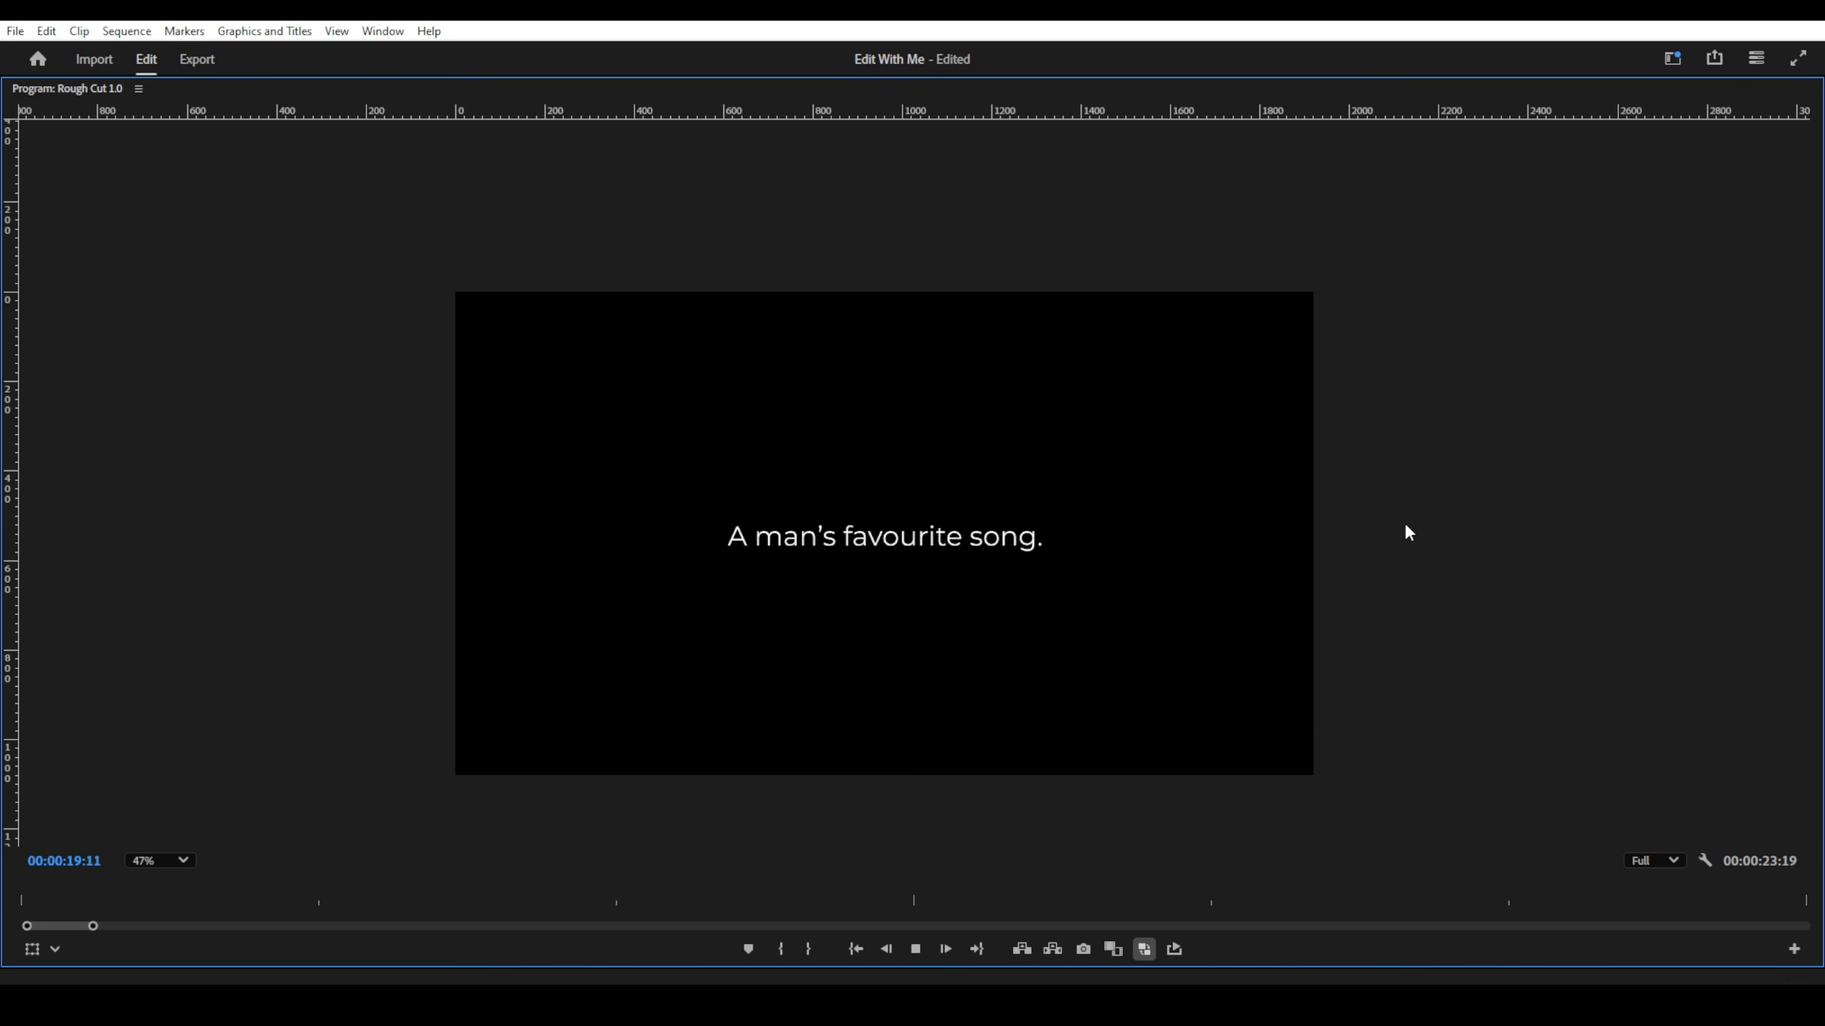
pyautogui.press('space')
pyautogui.press('`')
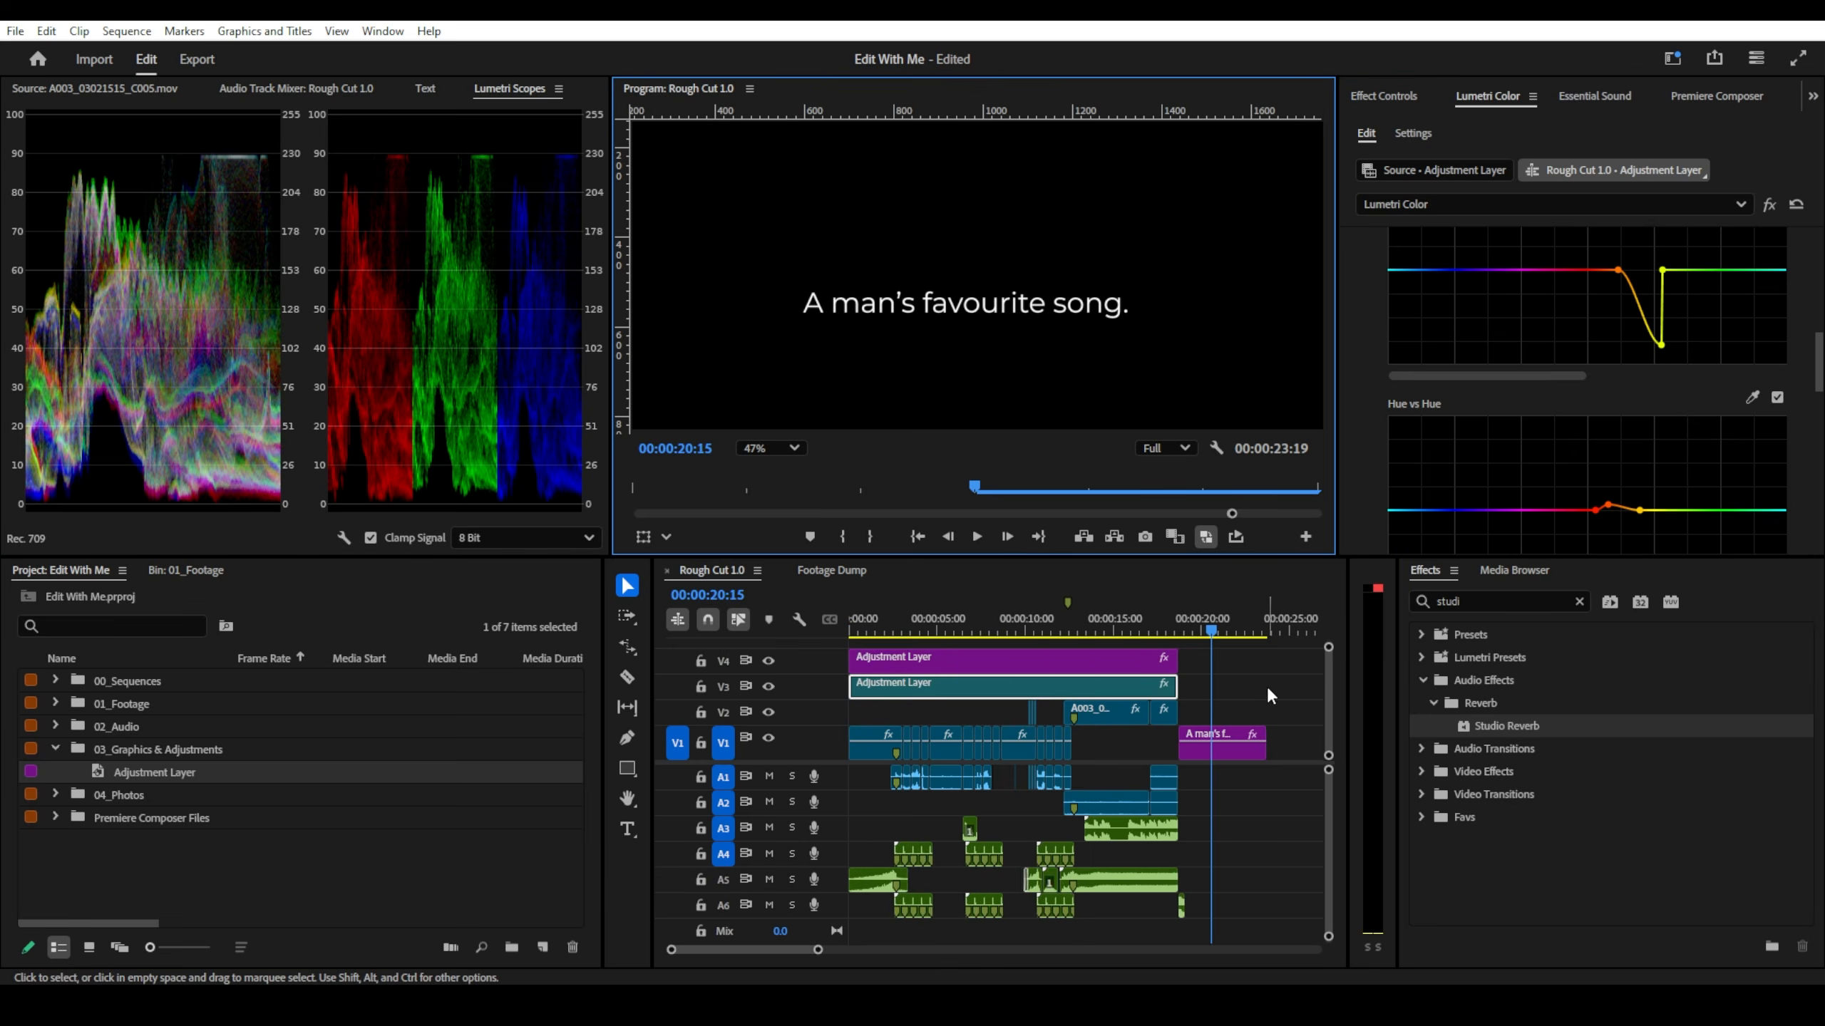
# - Clear the Effects search and set the Program Monitor's zoom level to Fit
pyautogui.scroll(-2, 953, 700)
pyautogui.scroll(2, 830, 746)
pyautogui.scroll(-2, 836, 708)
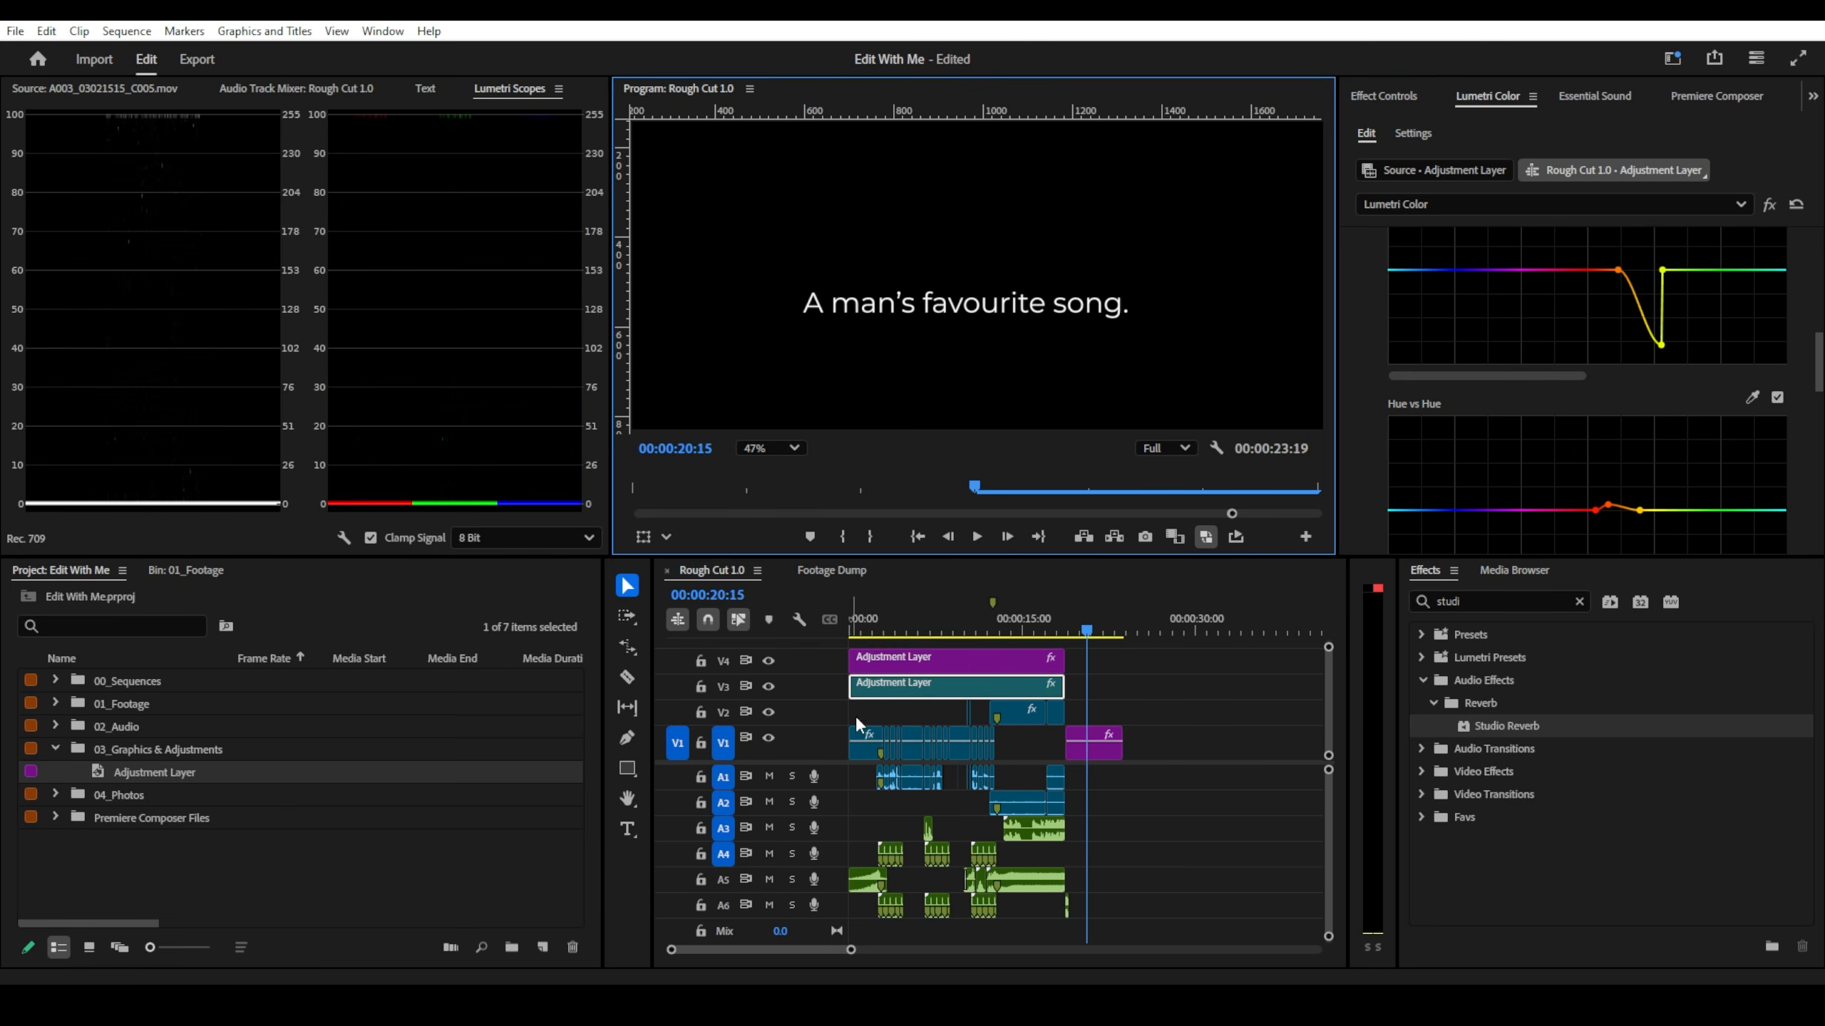
pyautogui.scroll(3, 874, 710)
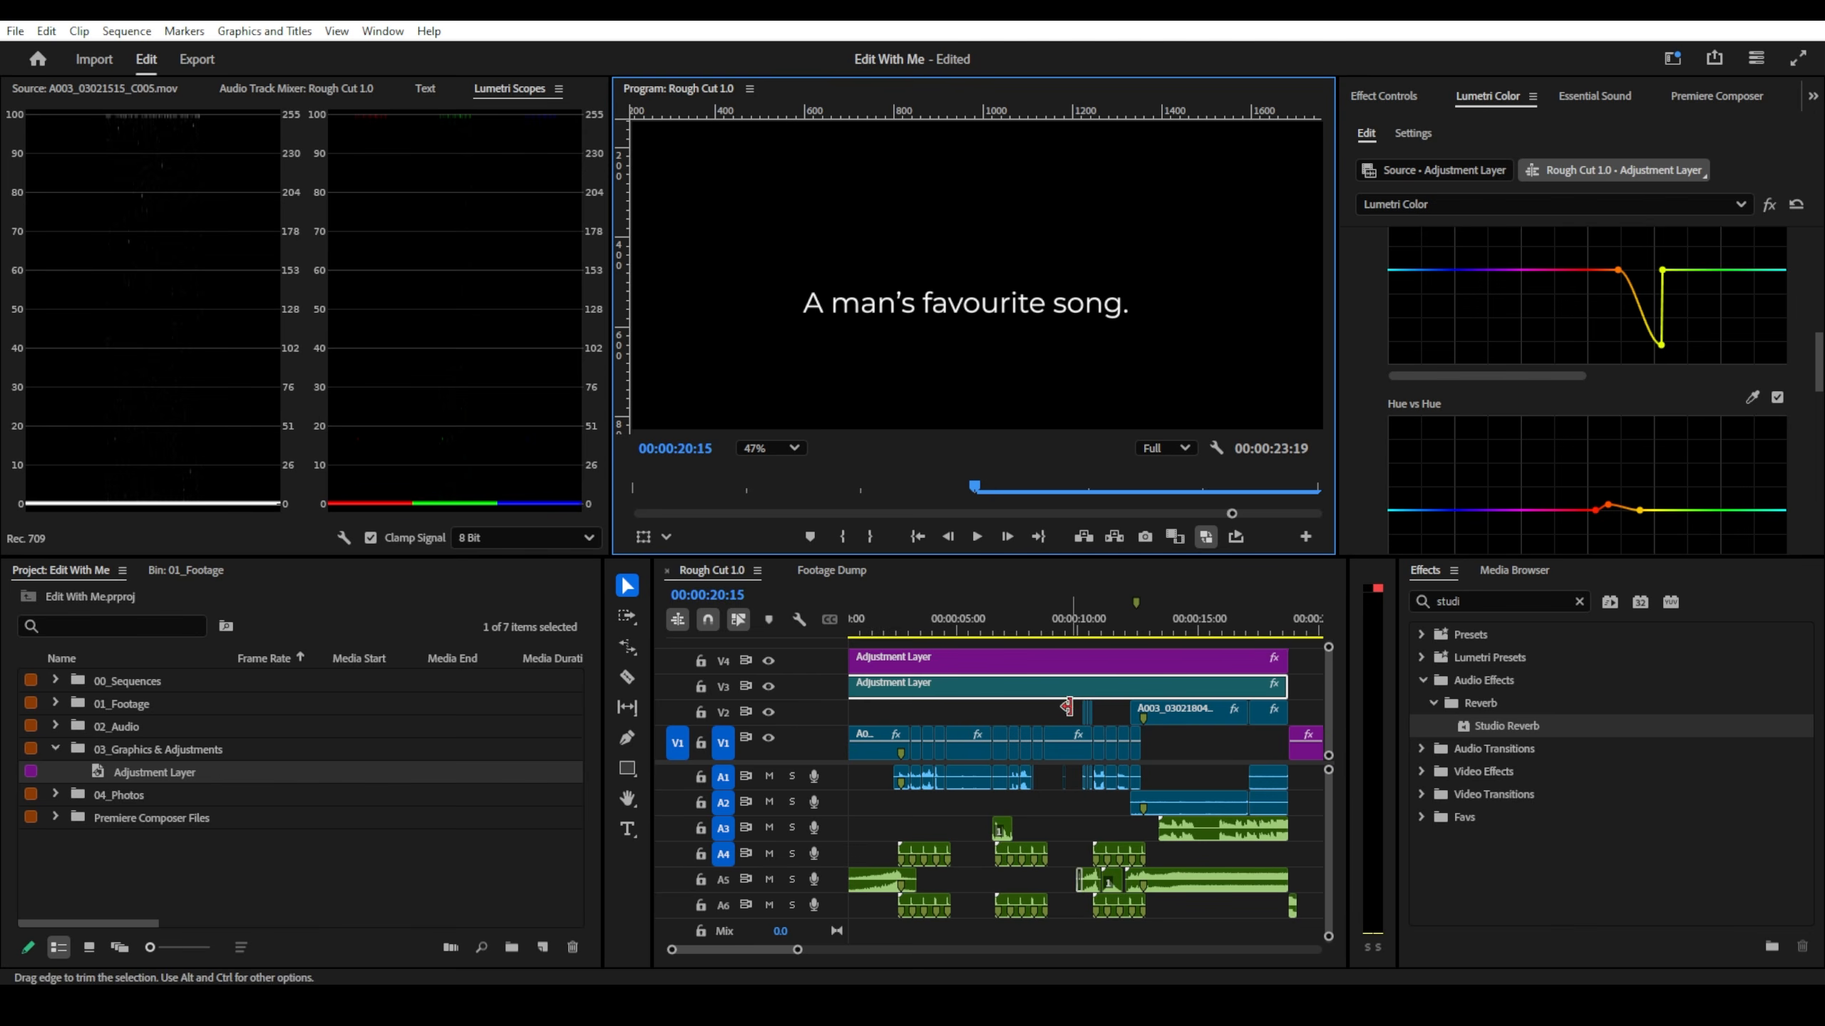
pyautogui.click(1579, 600)
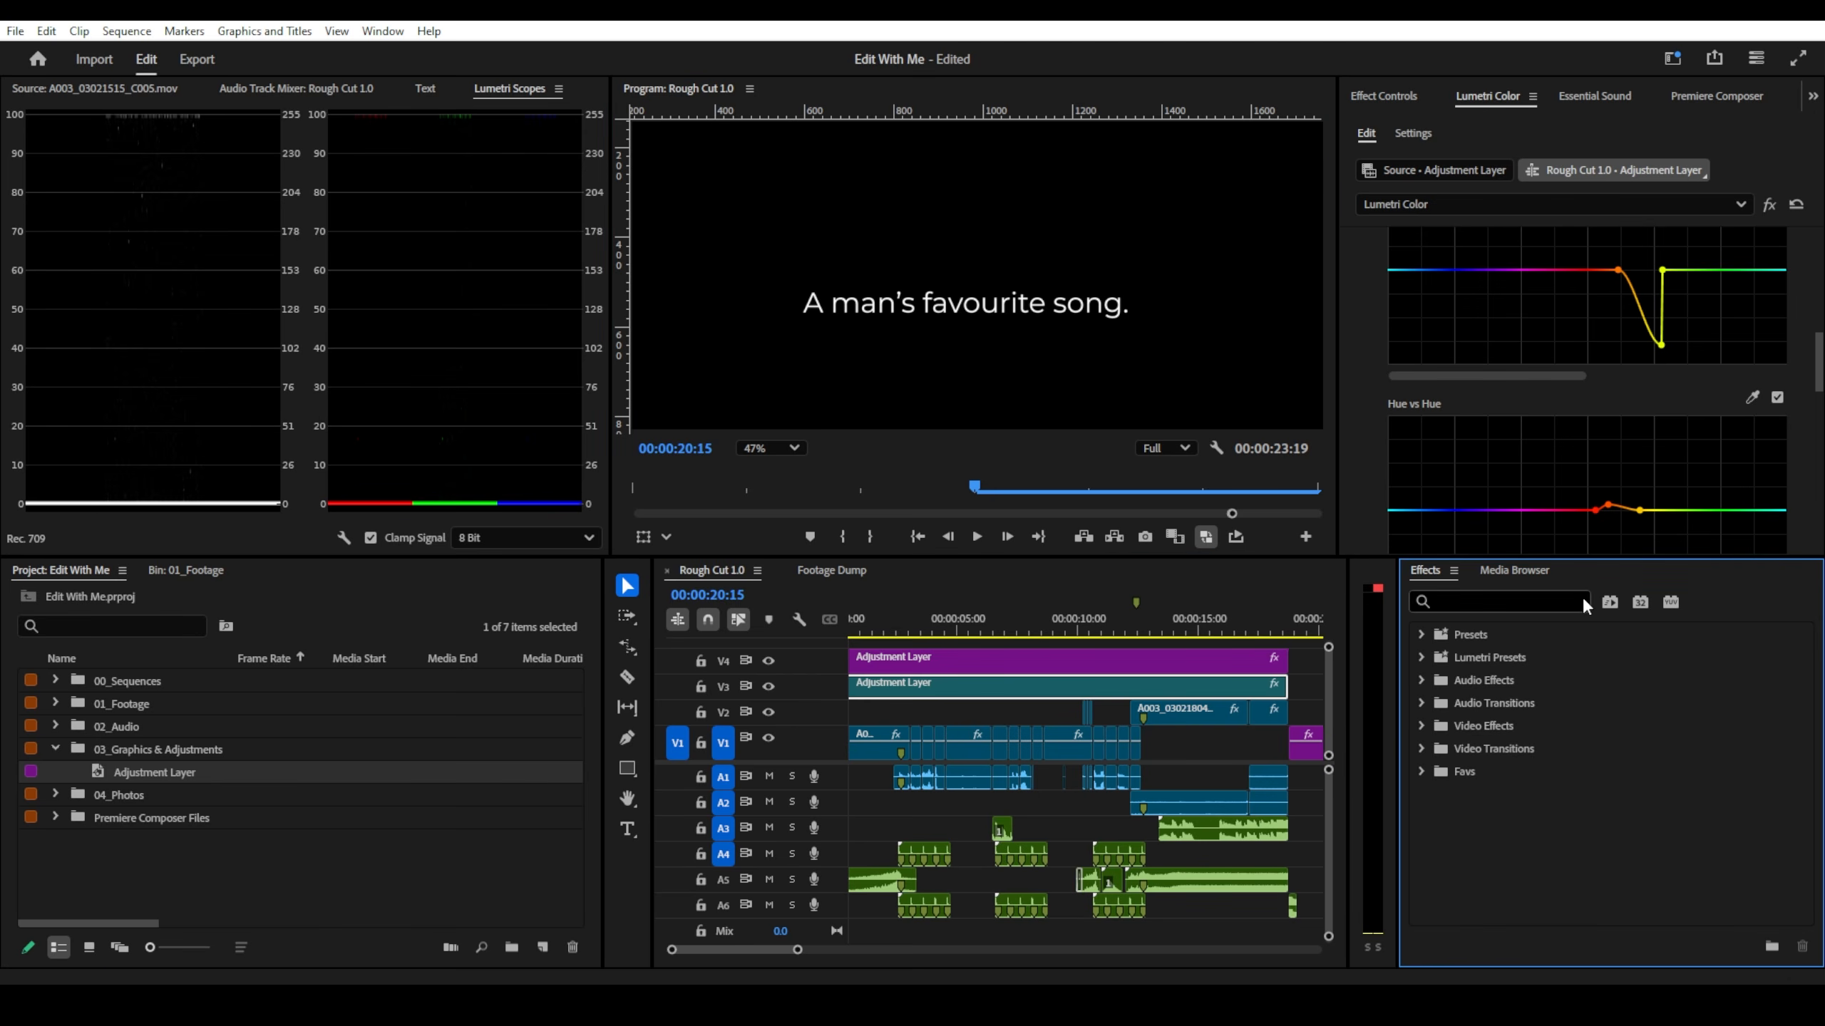
pyautogui.click(754, 446)
pyautogui.click(767, 477)
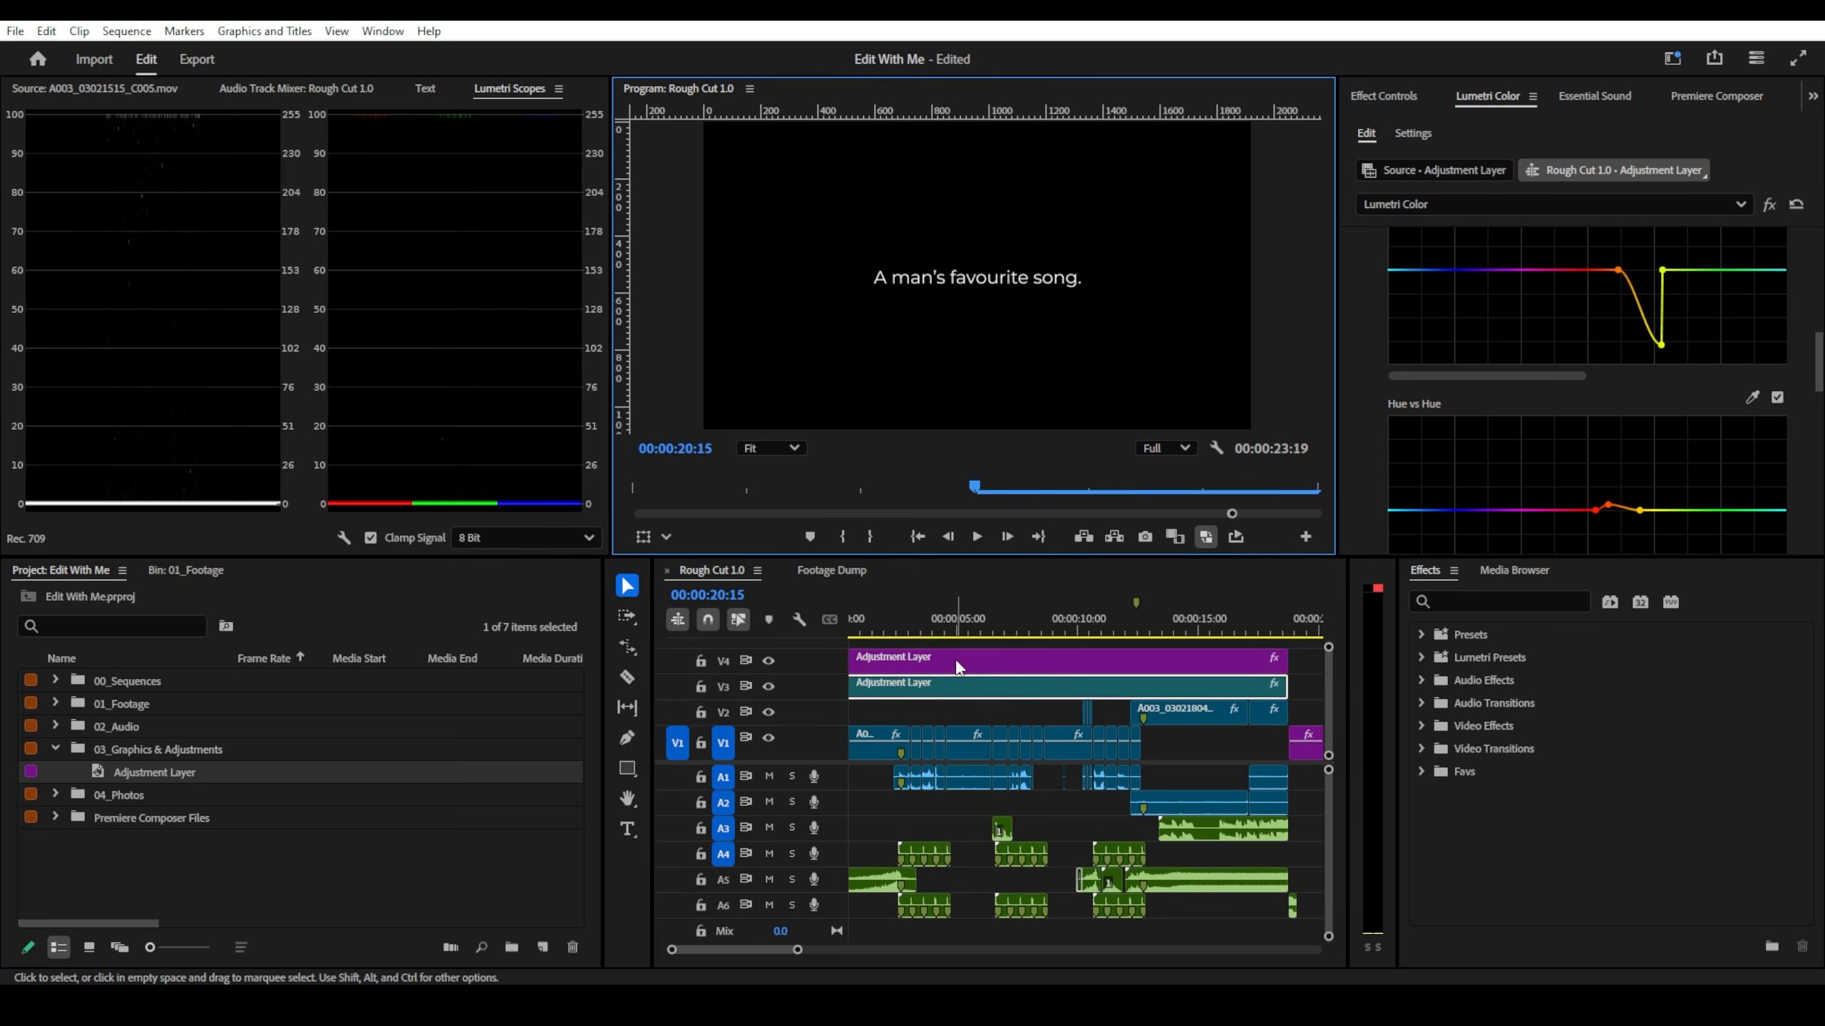
pyautogui.scroll(-1, 963, 812)
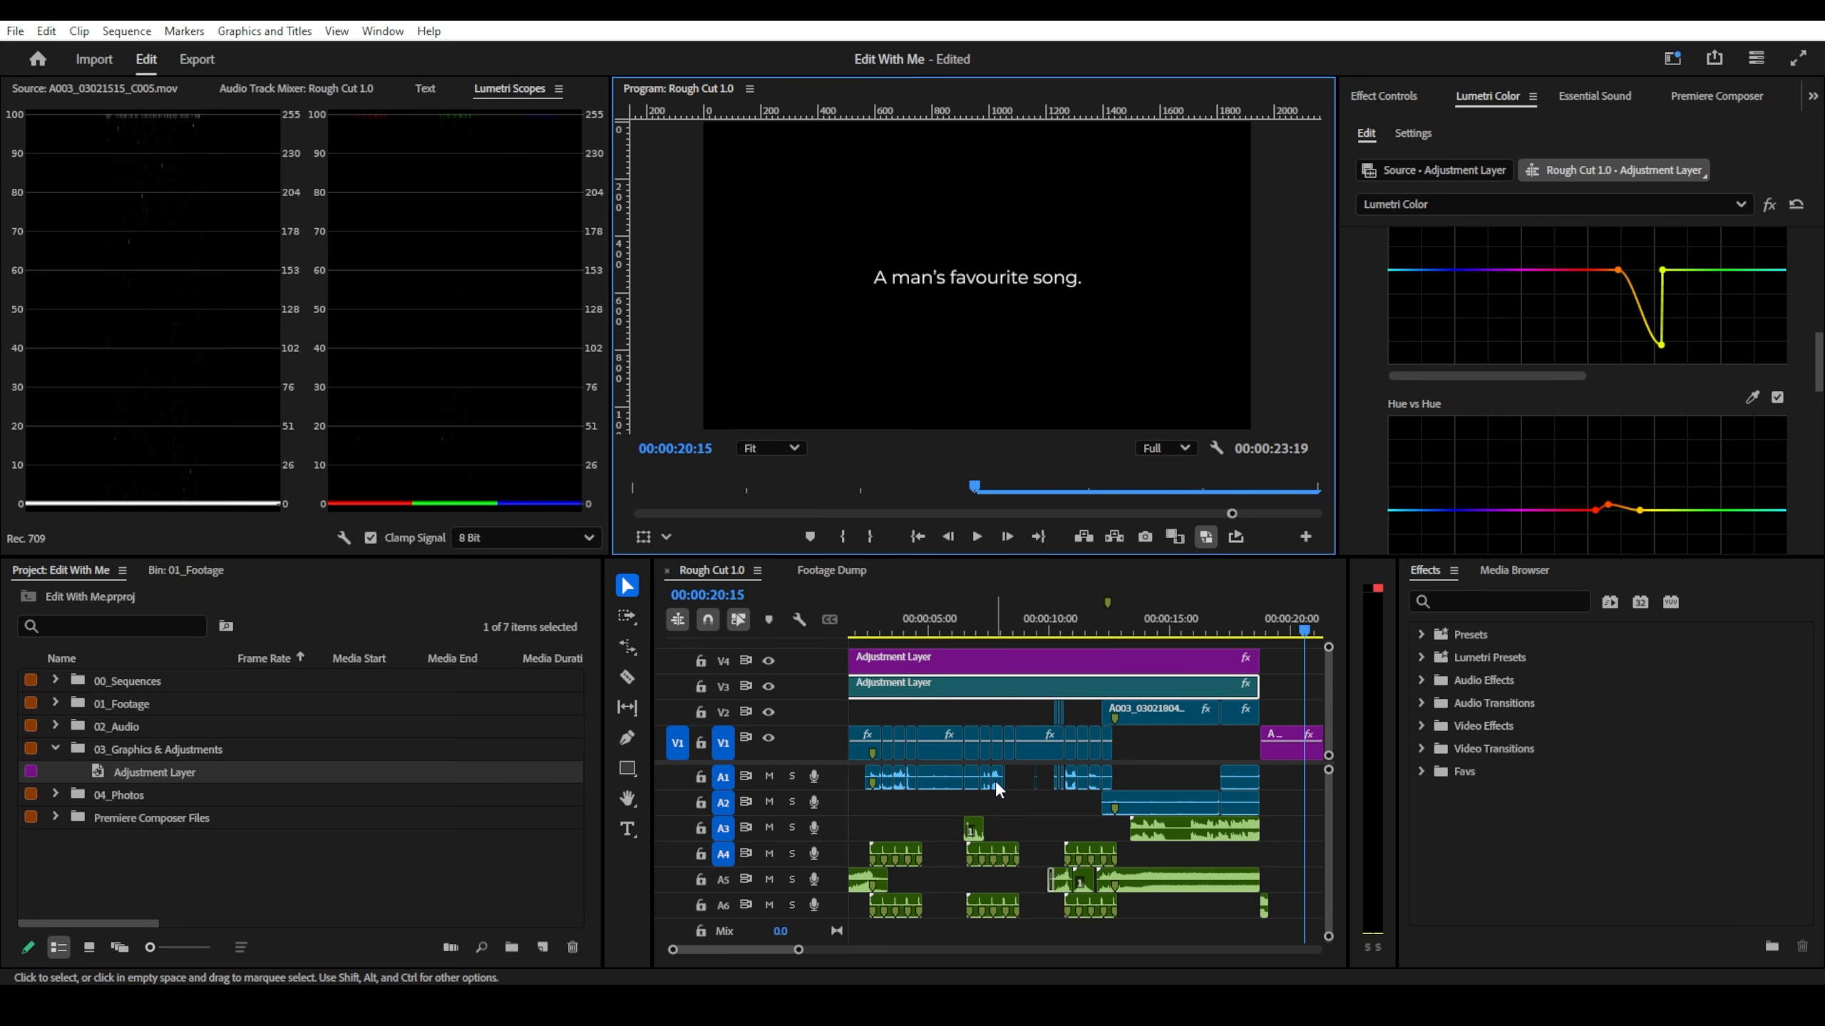
pyautogui.scroll(-4, 1049, 800)
pyautogui.scroll(-2, 1072, 736)
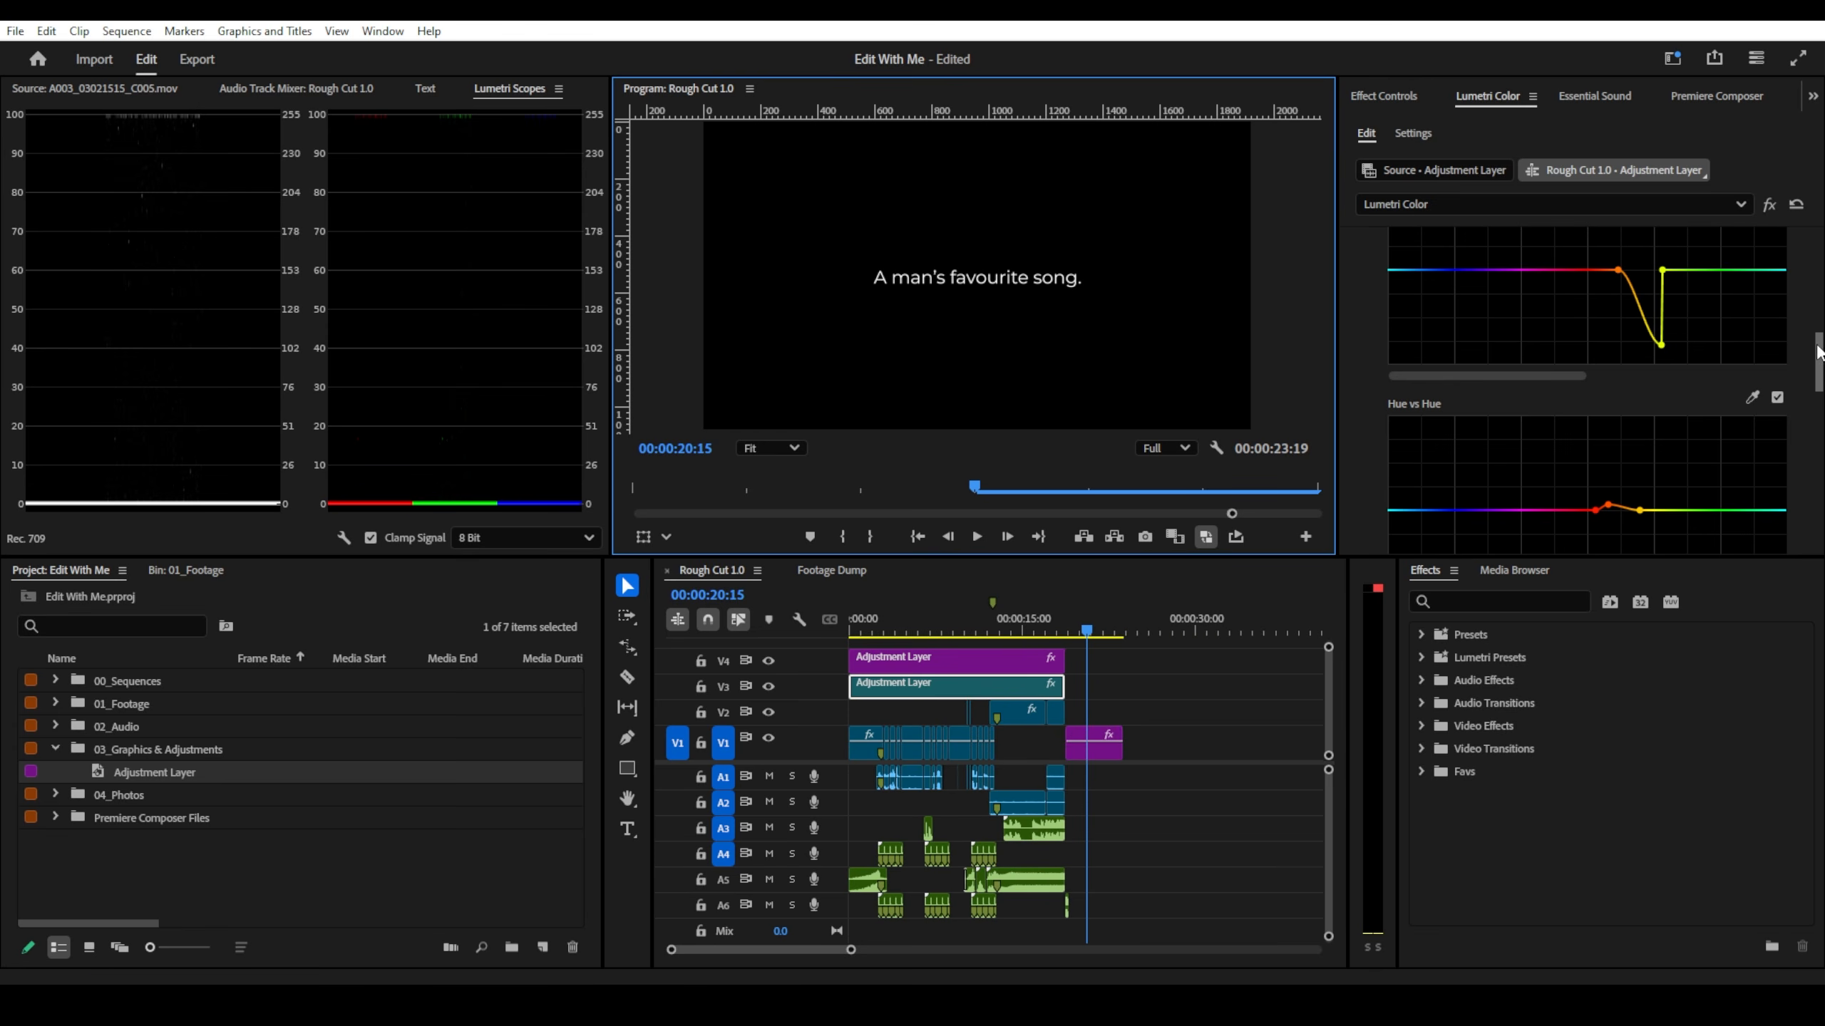
pyautogui.moveTo(1819, 354)
pyautogui.mouseDown()
pyautogui.moveTo(1820, 321)
pyautogui.moveTo(1821, 339)
pyautogui.mouseUp()
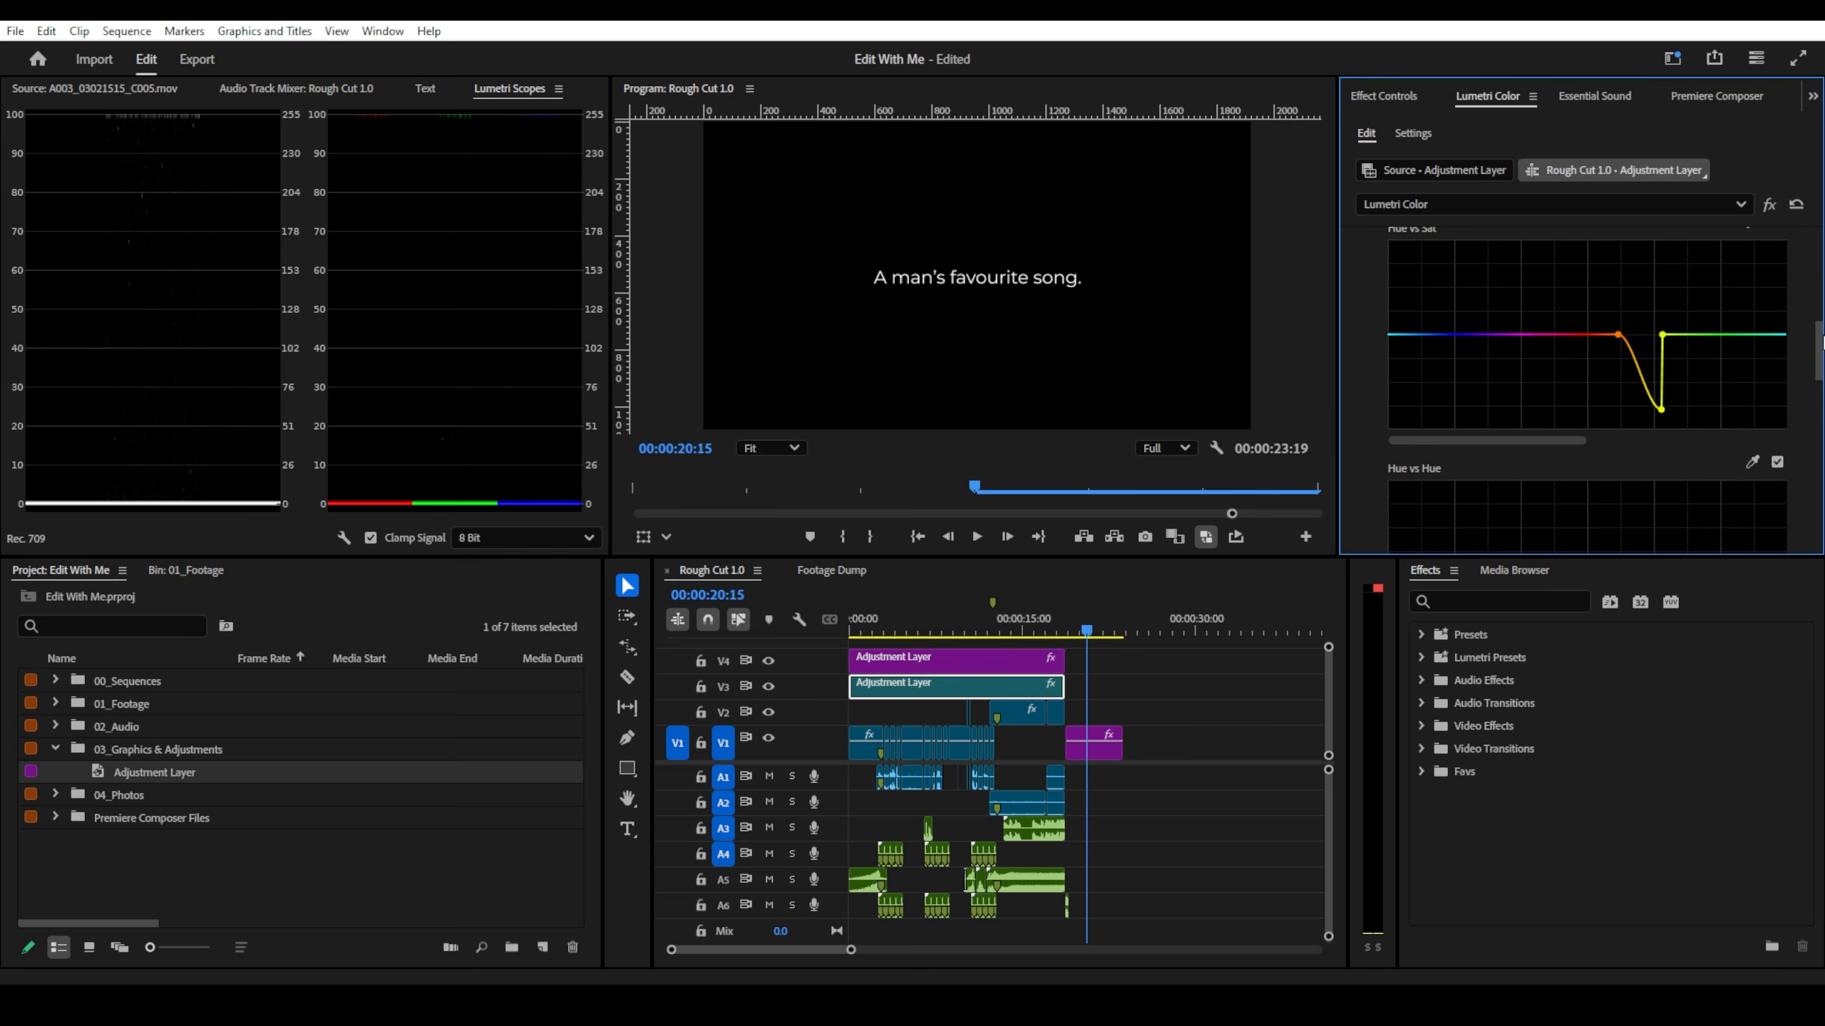